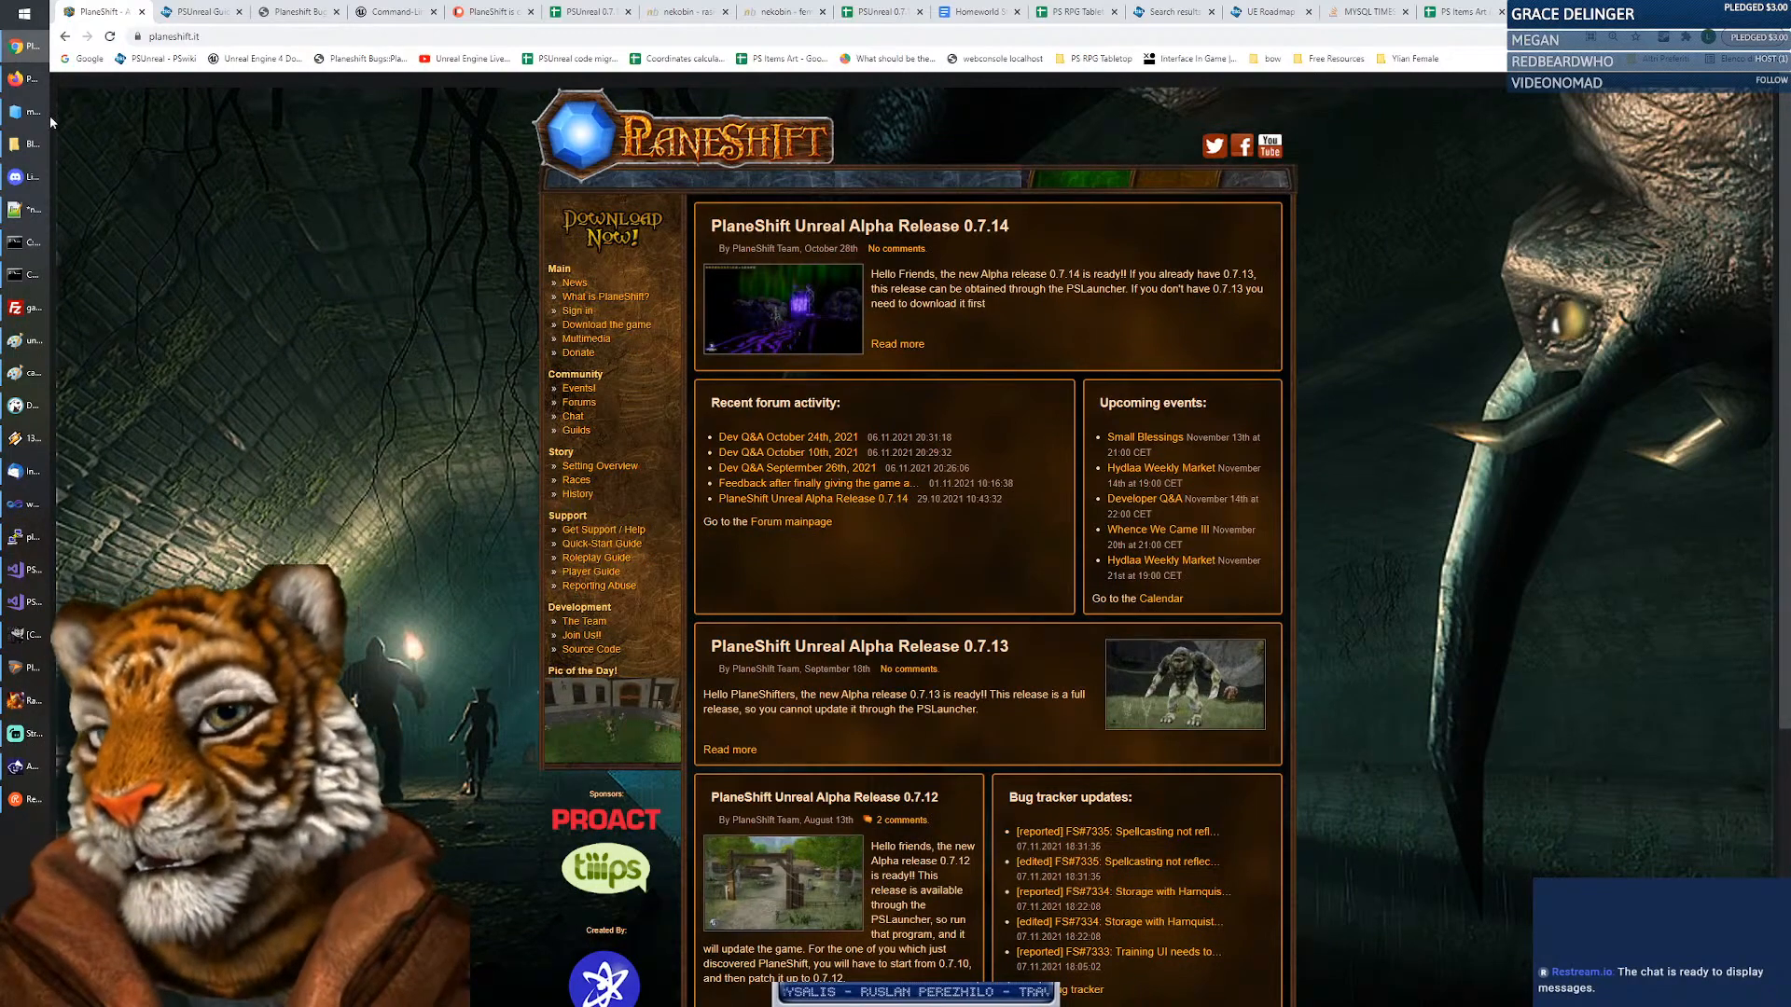
Switch to the File Explorer window showing the Blend files folder and move it higher on the desktop.
left_click(51, 148)
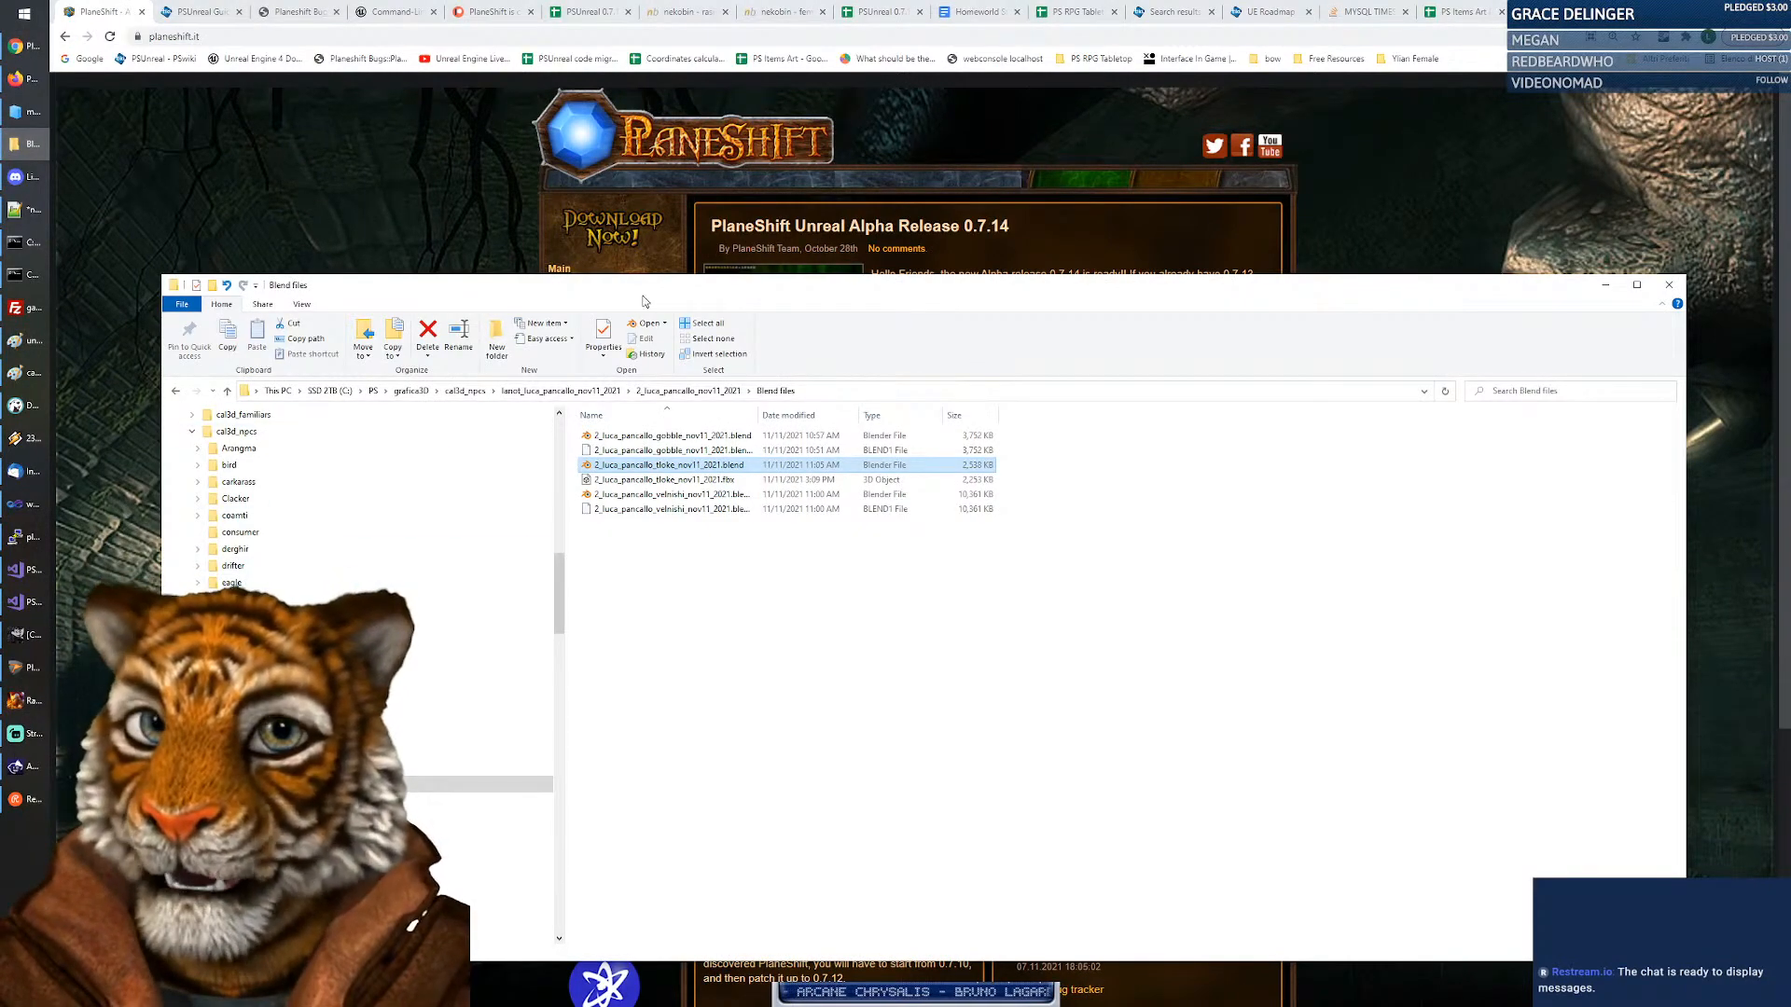
left_click_drag(640, 291, 748, 227)
left_click(873, 573)
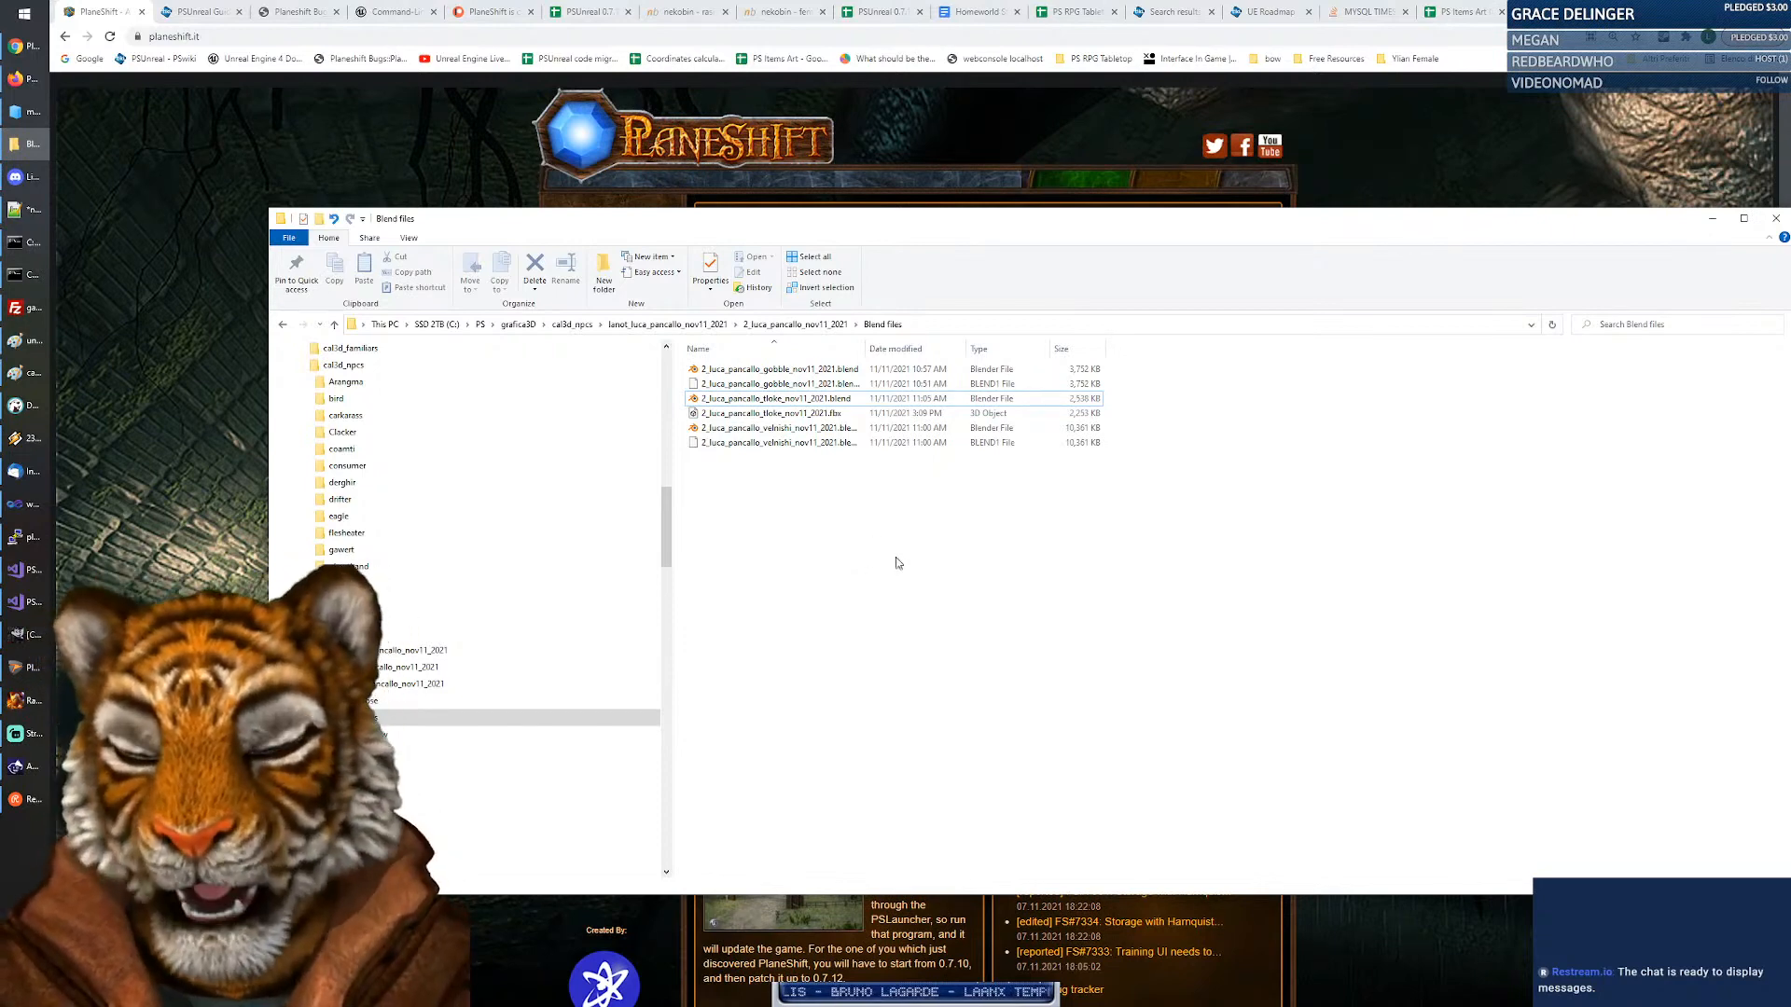
left_click_drag(899, 230, 857, 208)
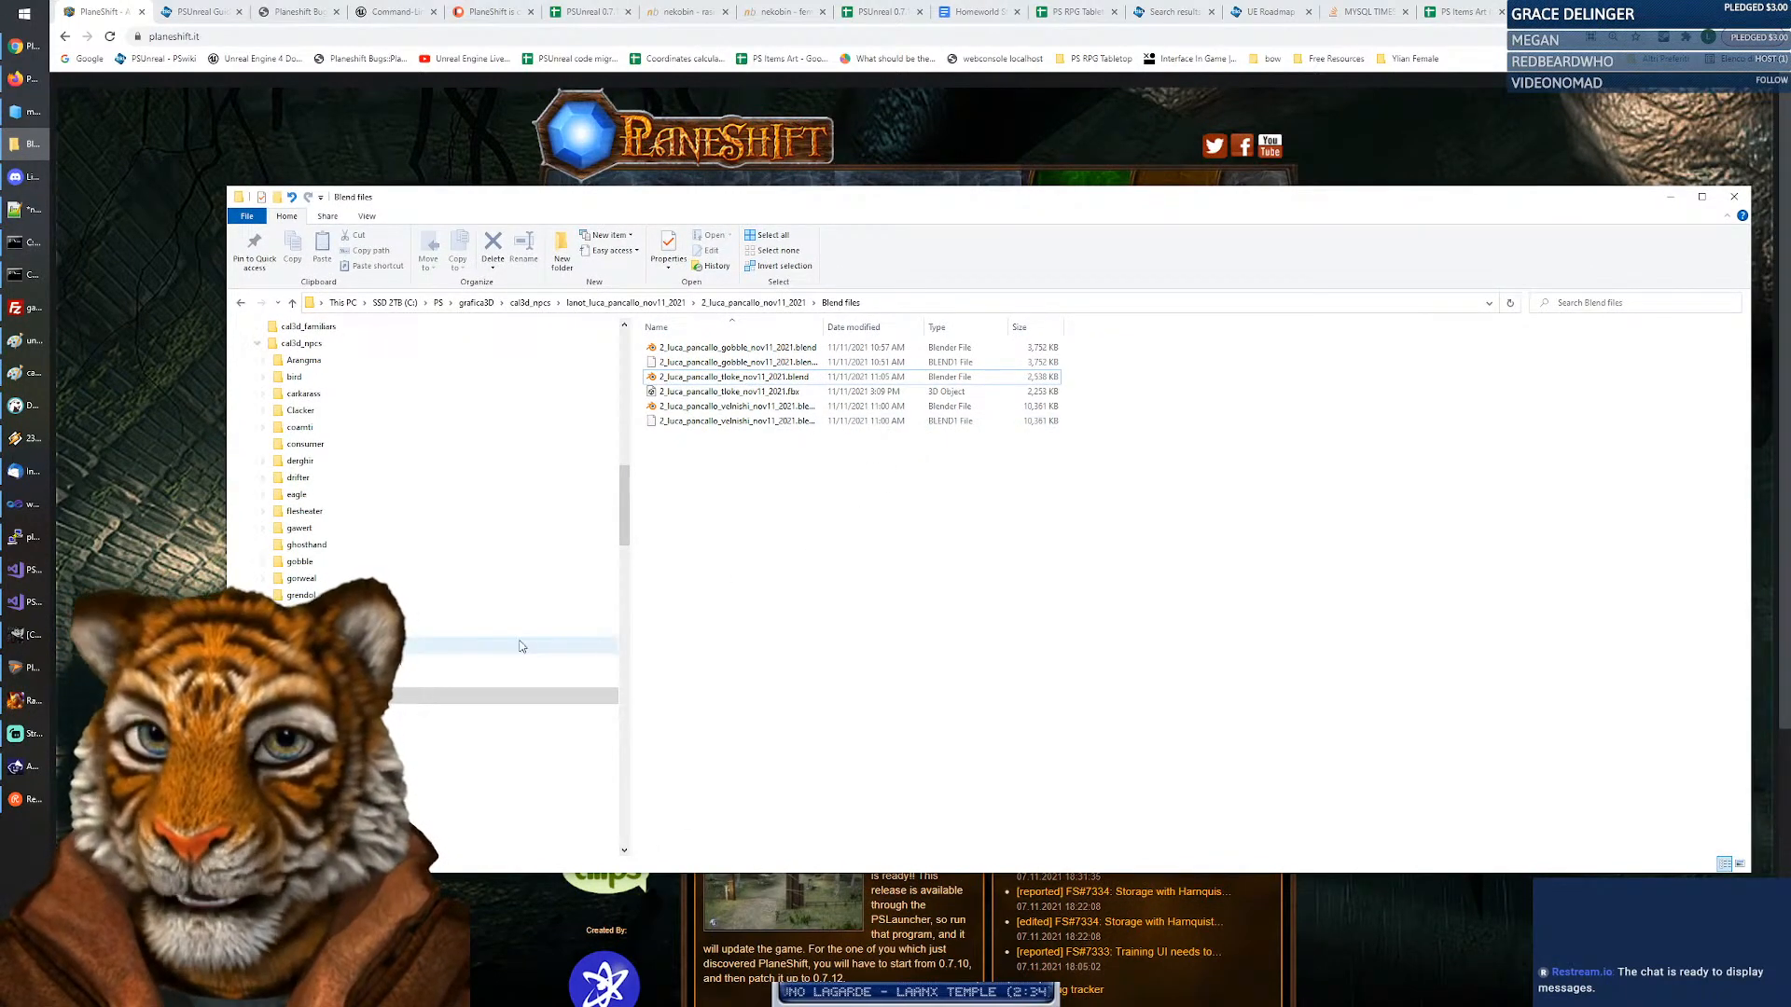
Look through the outer dated November 2021 folder, its nested namesake, Base_pose and Blend files, widening the Name column to show full file names.
left_click(355, 661)
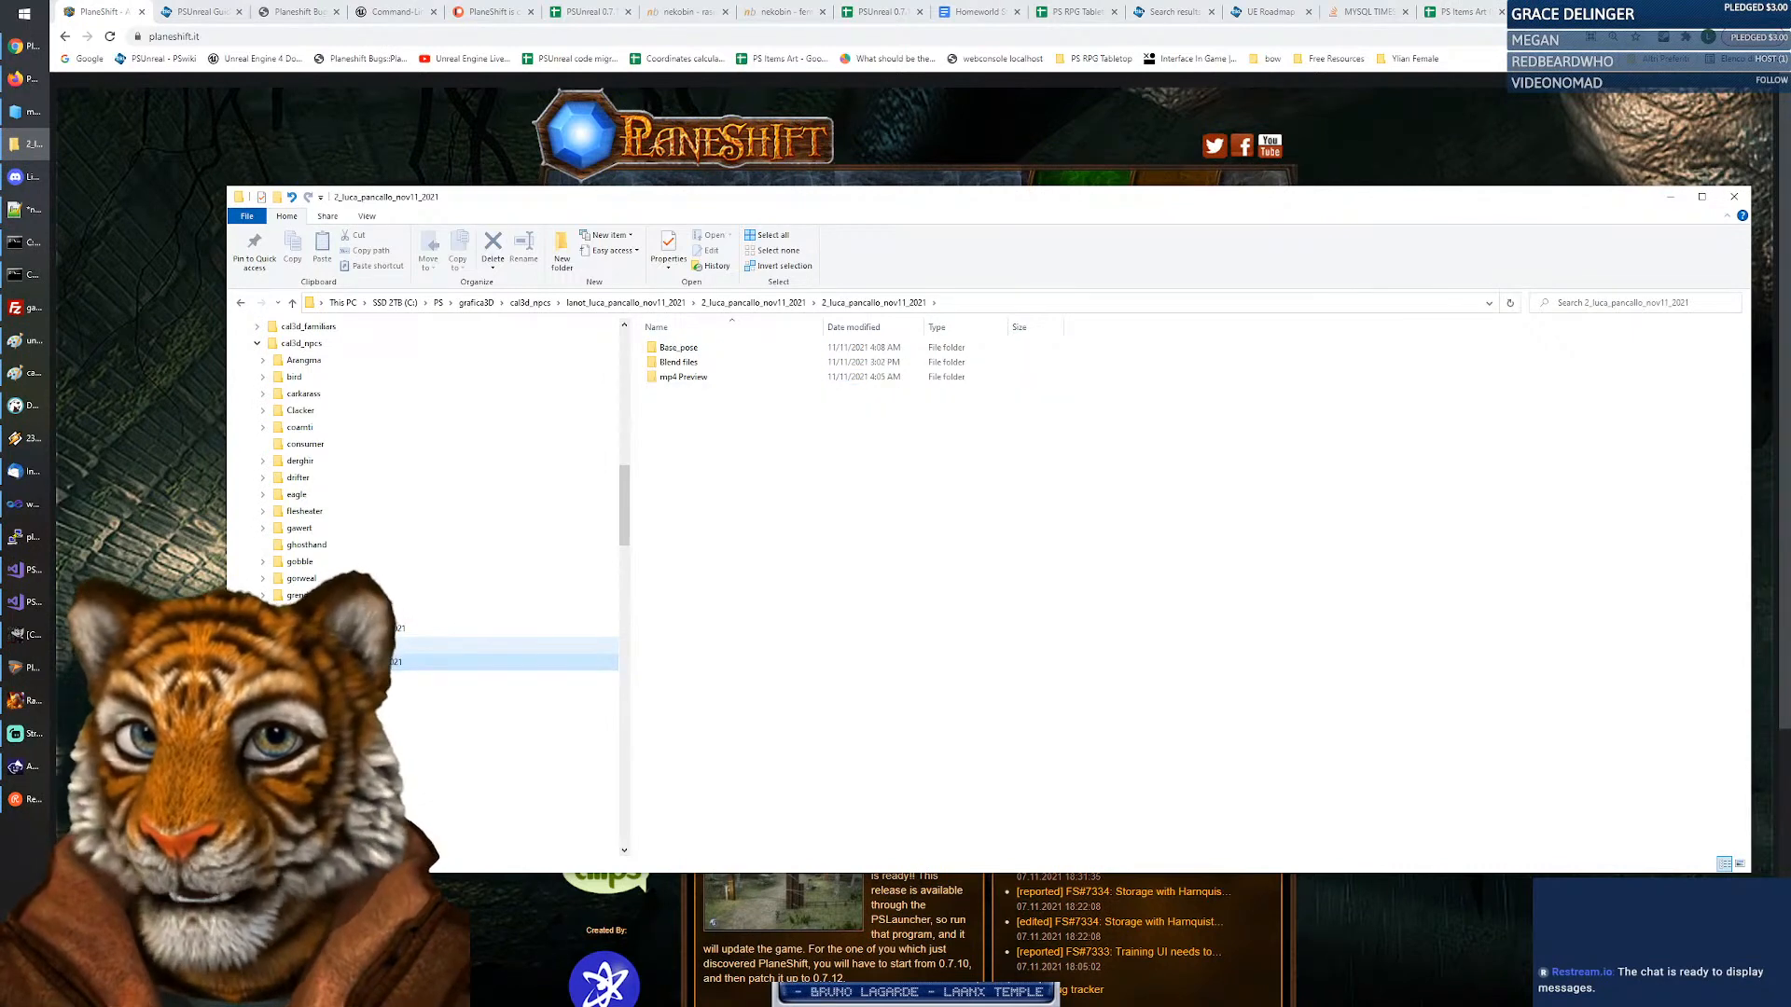
left_click(354, 646)
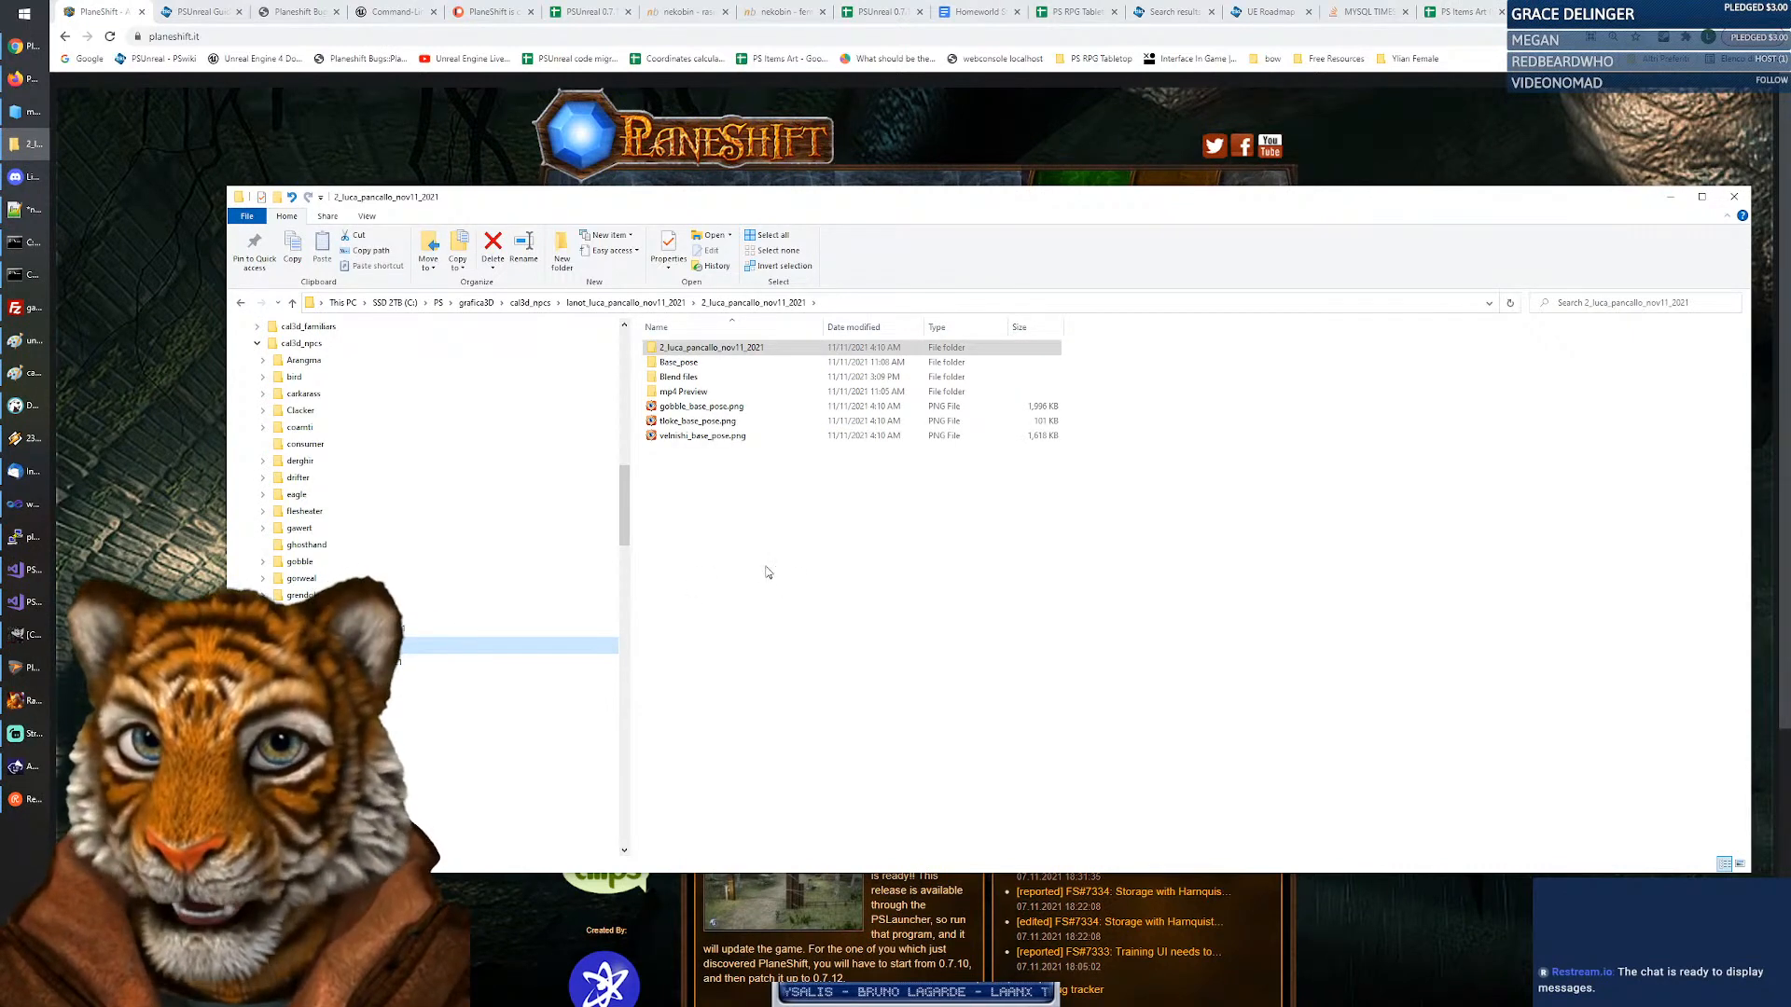
left_click(378, 662)
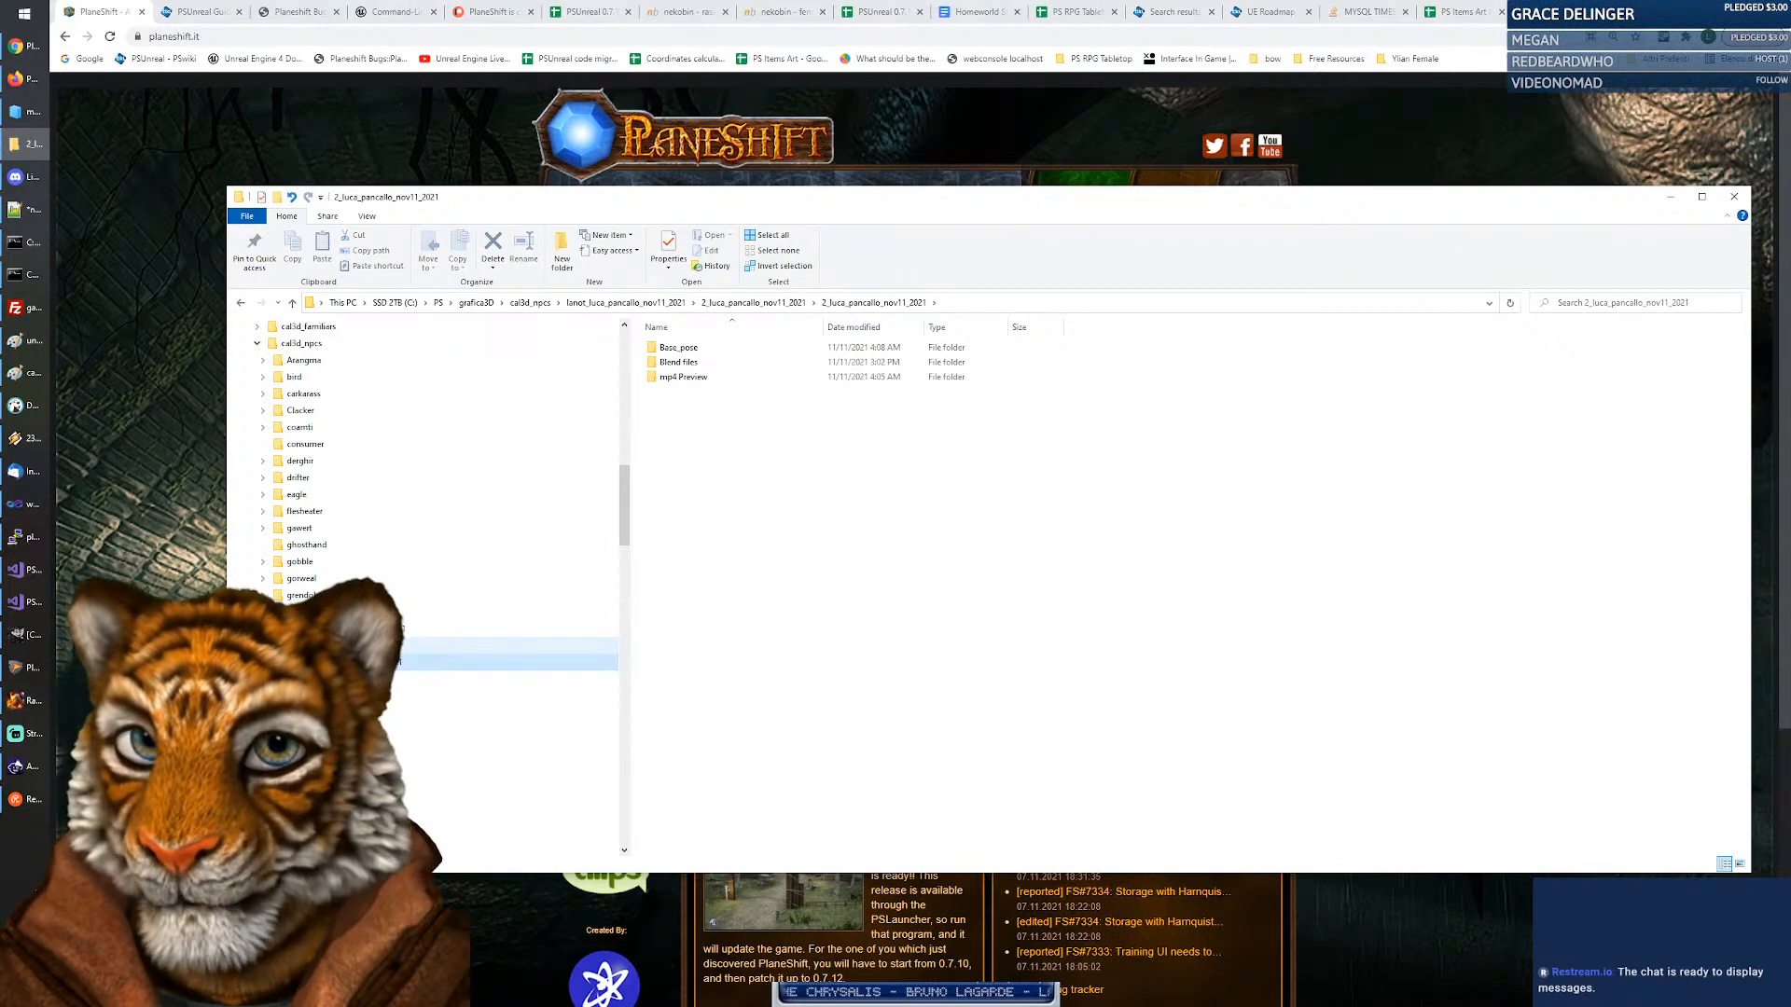
double_click(678, 347)
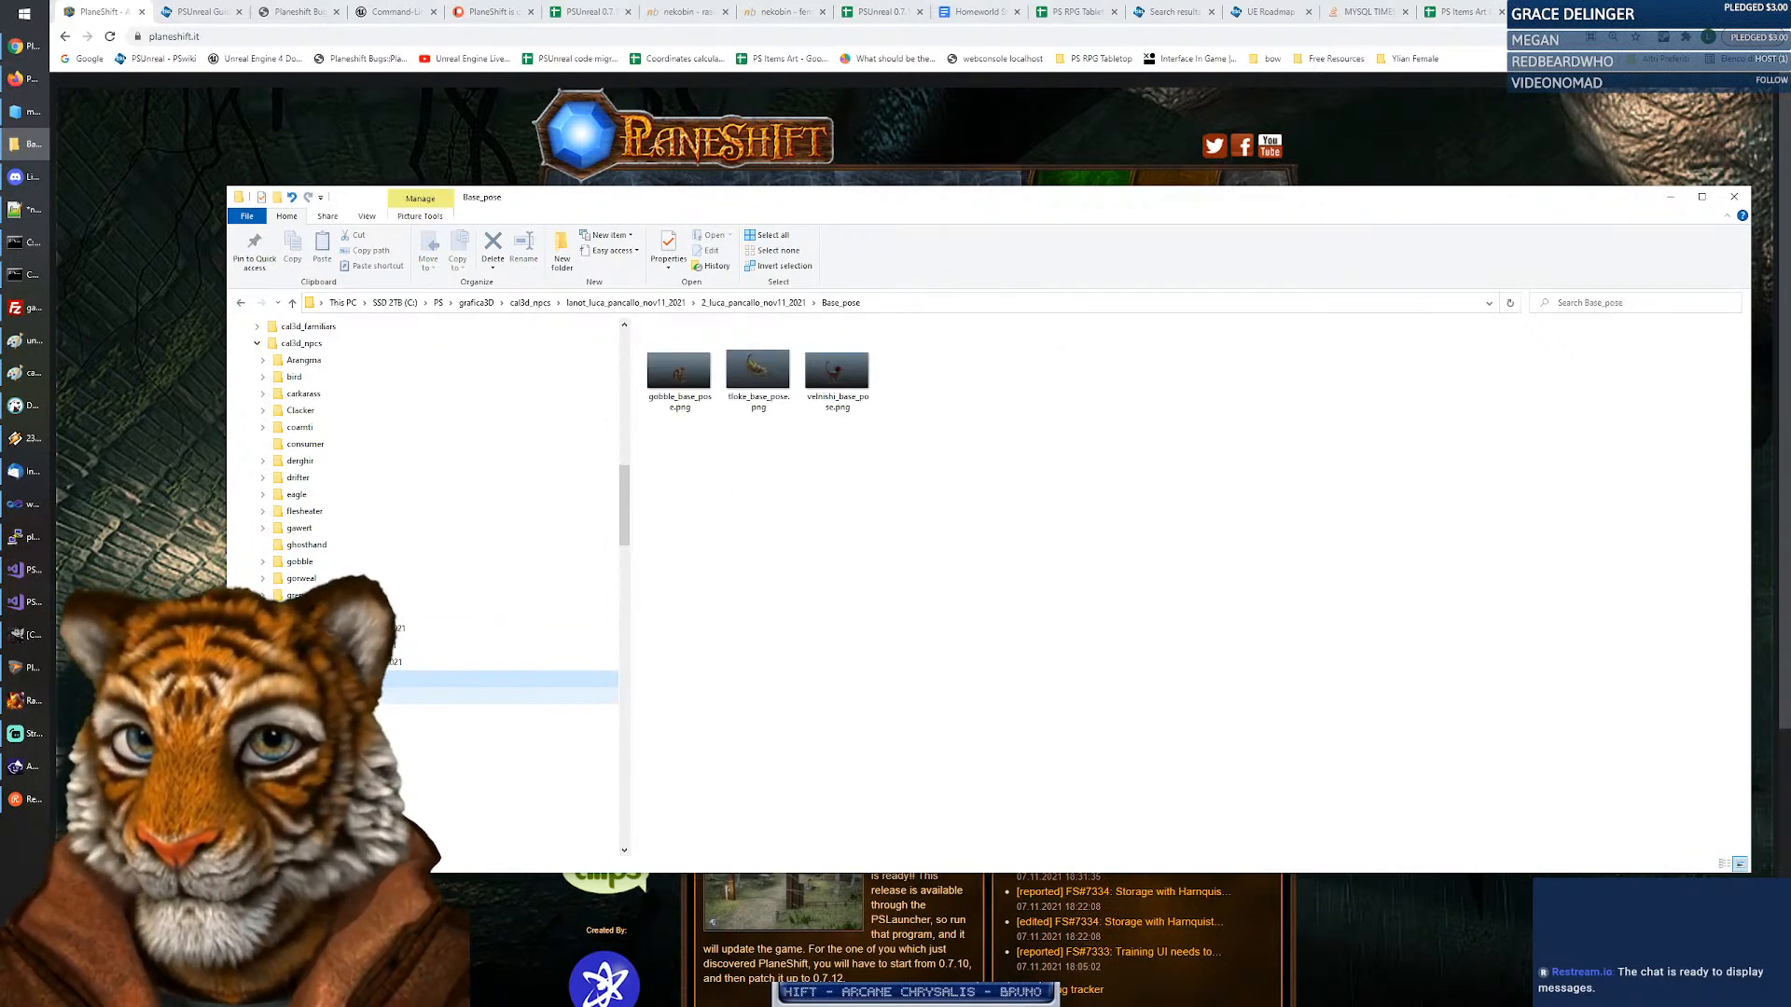
left_click(336, 696)
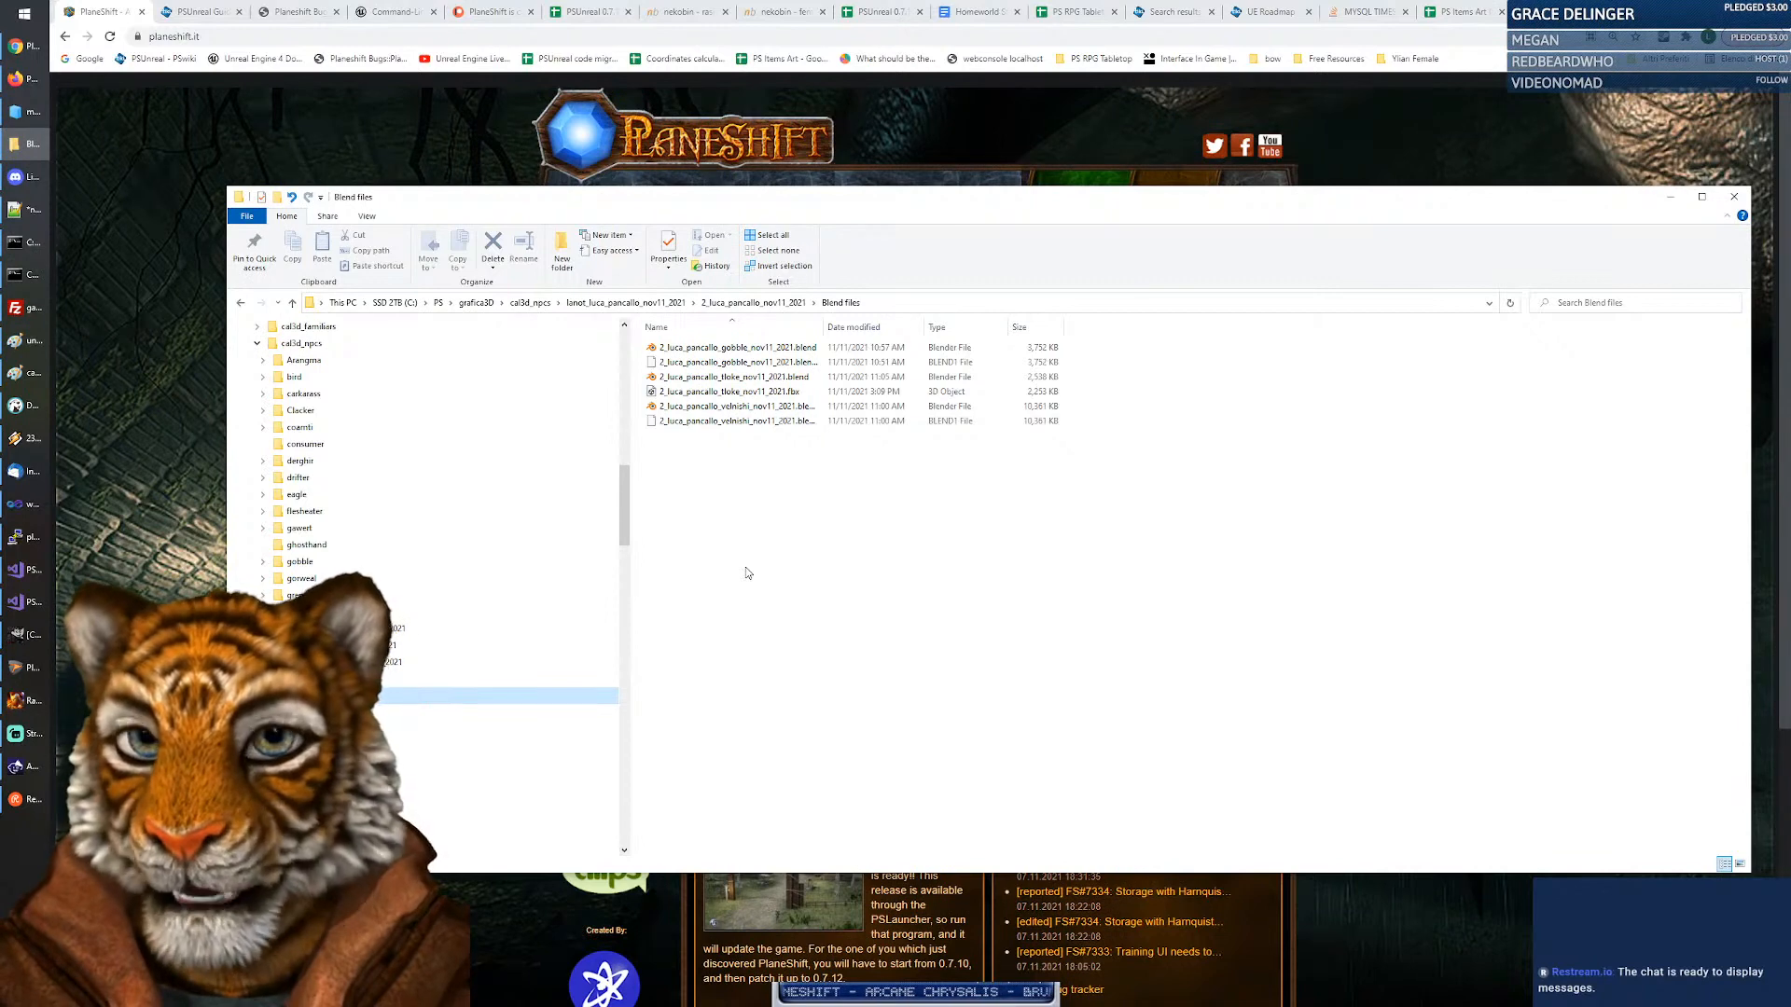
left_click_drag(824, 327, 880, 326)
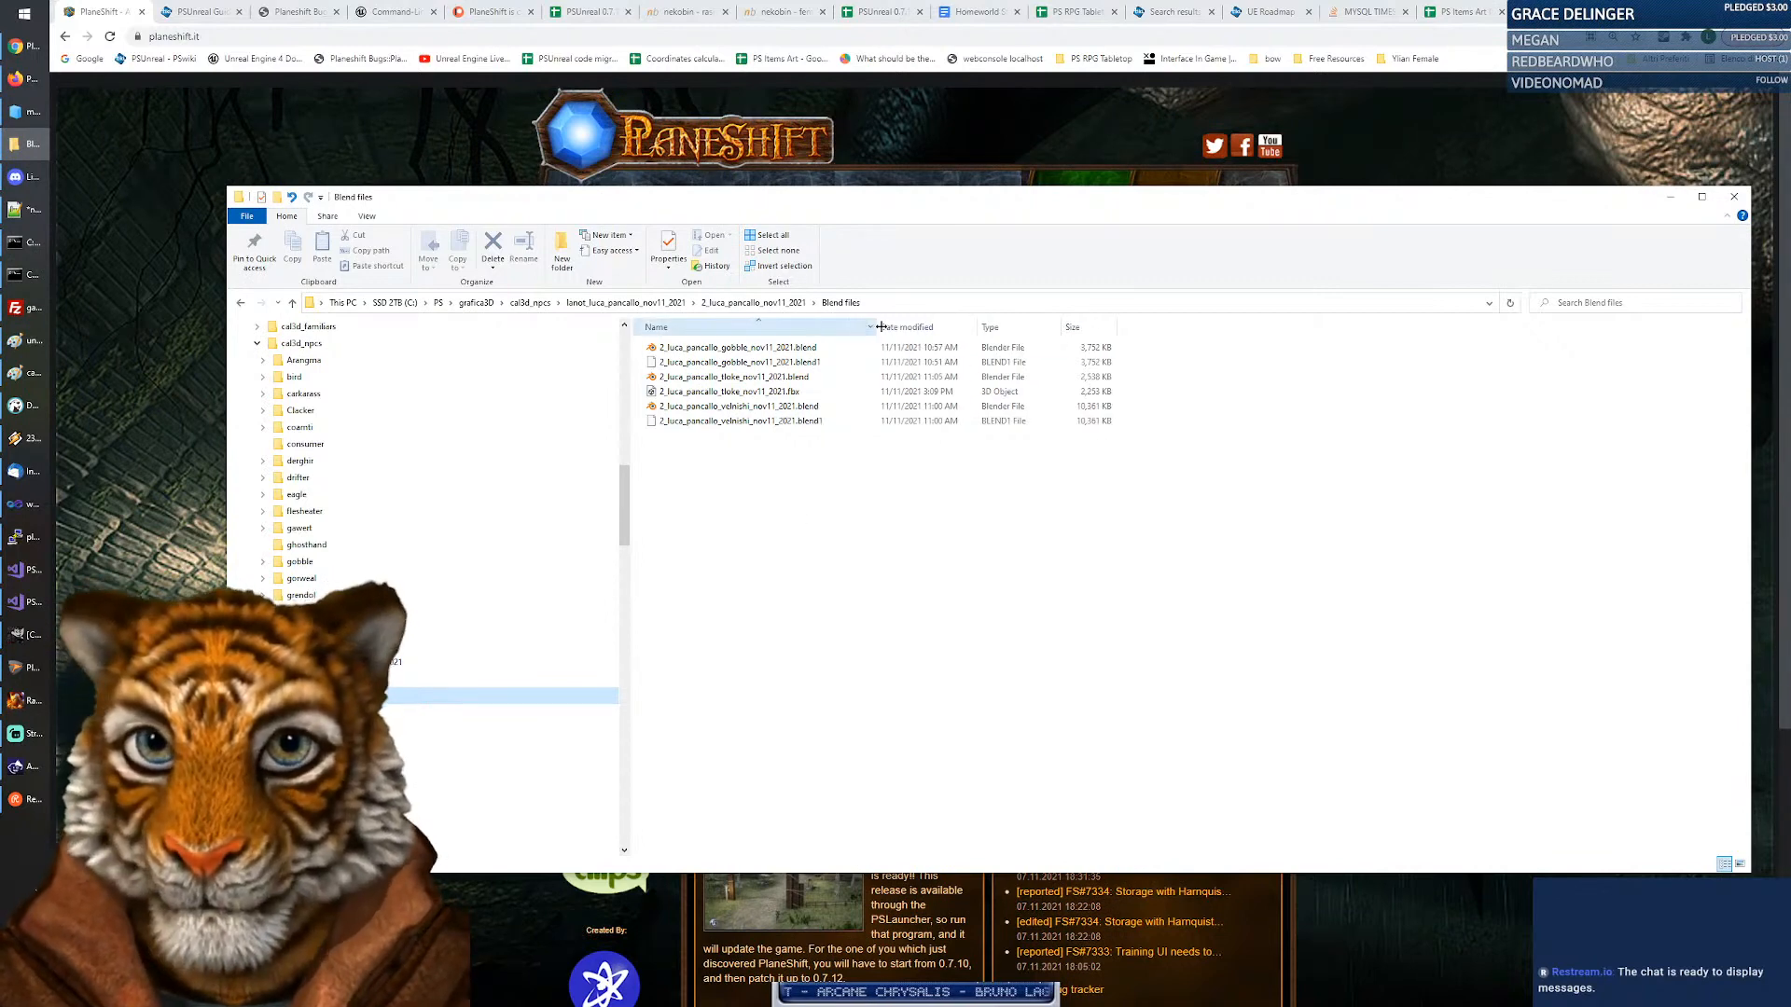
left_click(892, 540)
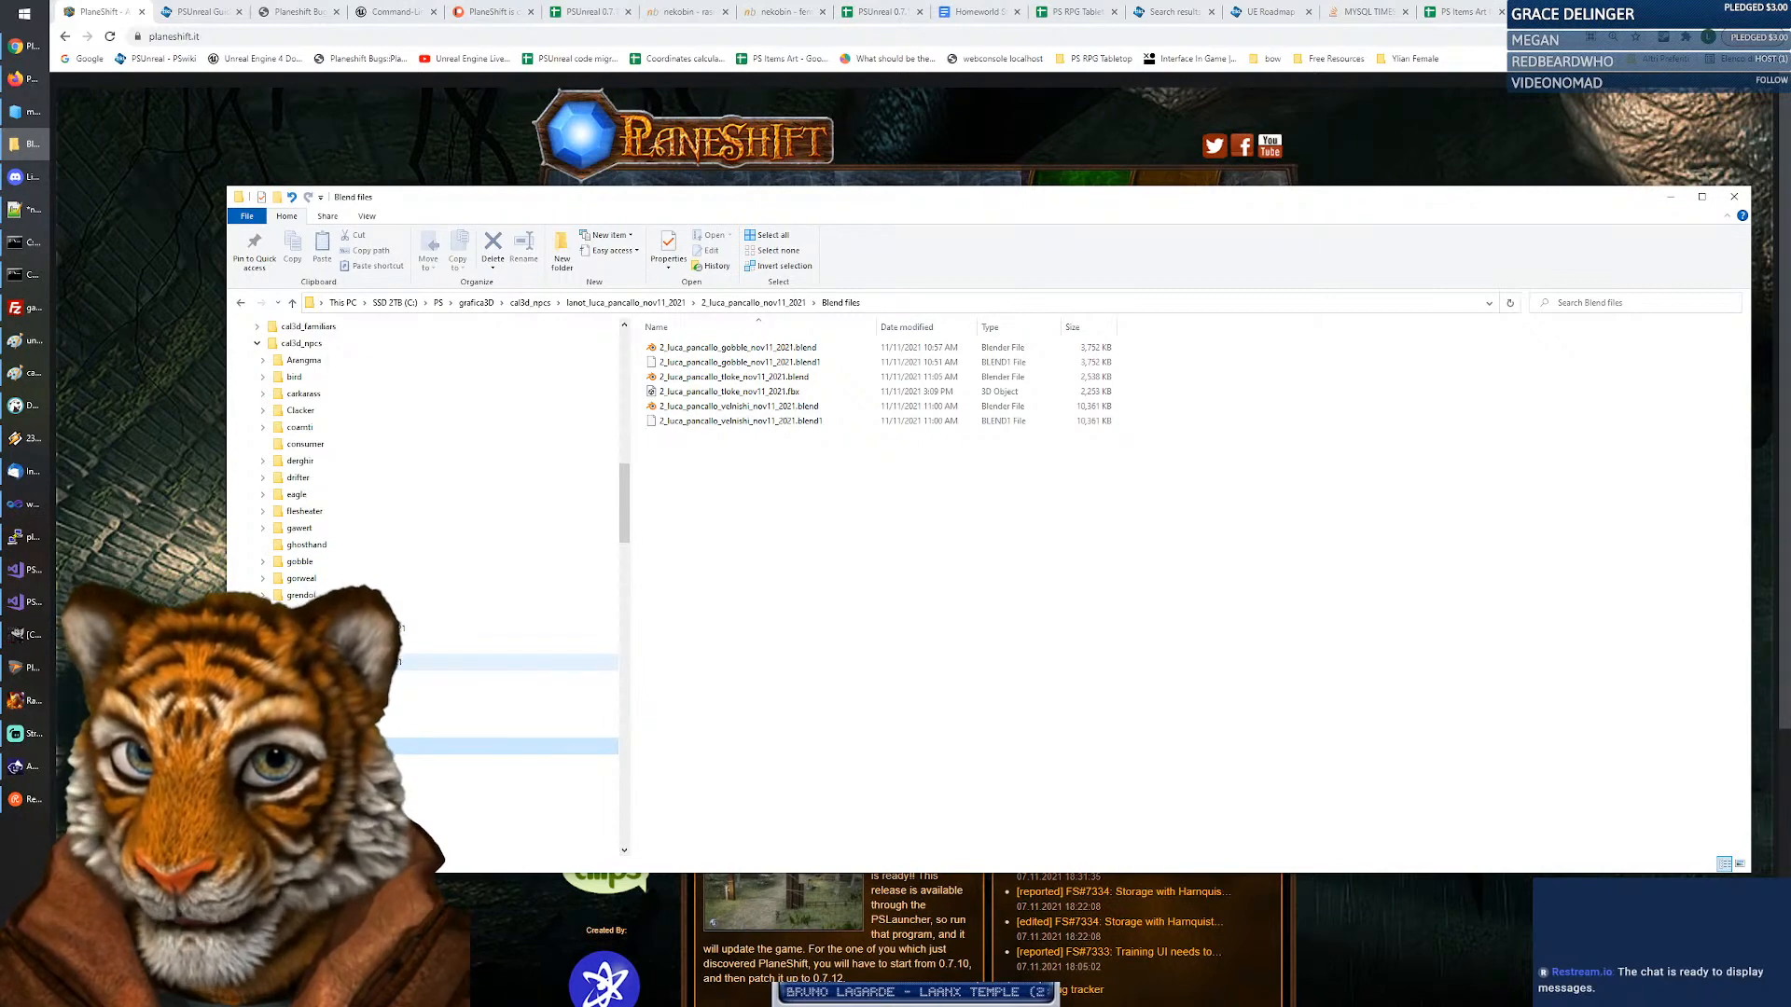
Open the nested folder's Blend files subfolder and check the exact byte size of the velnishi .blend file in its properties.
left_click(373, 662)
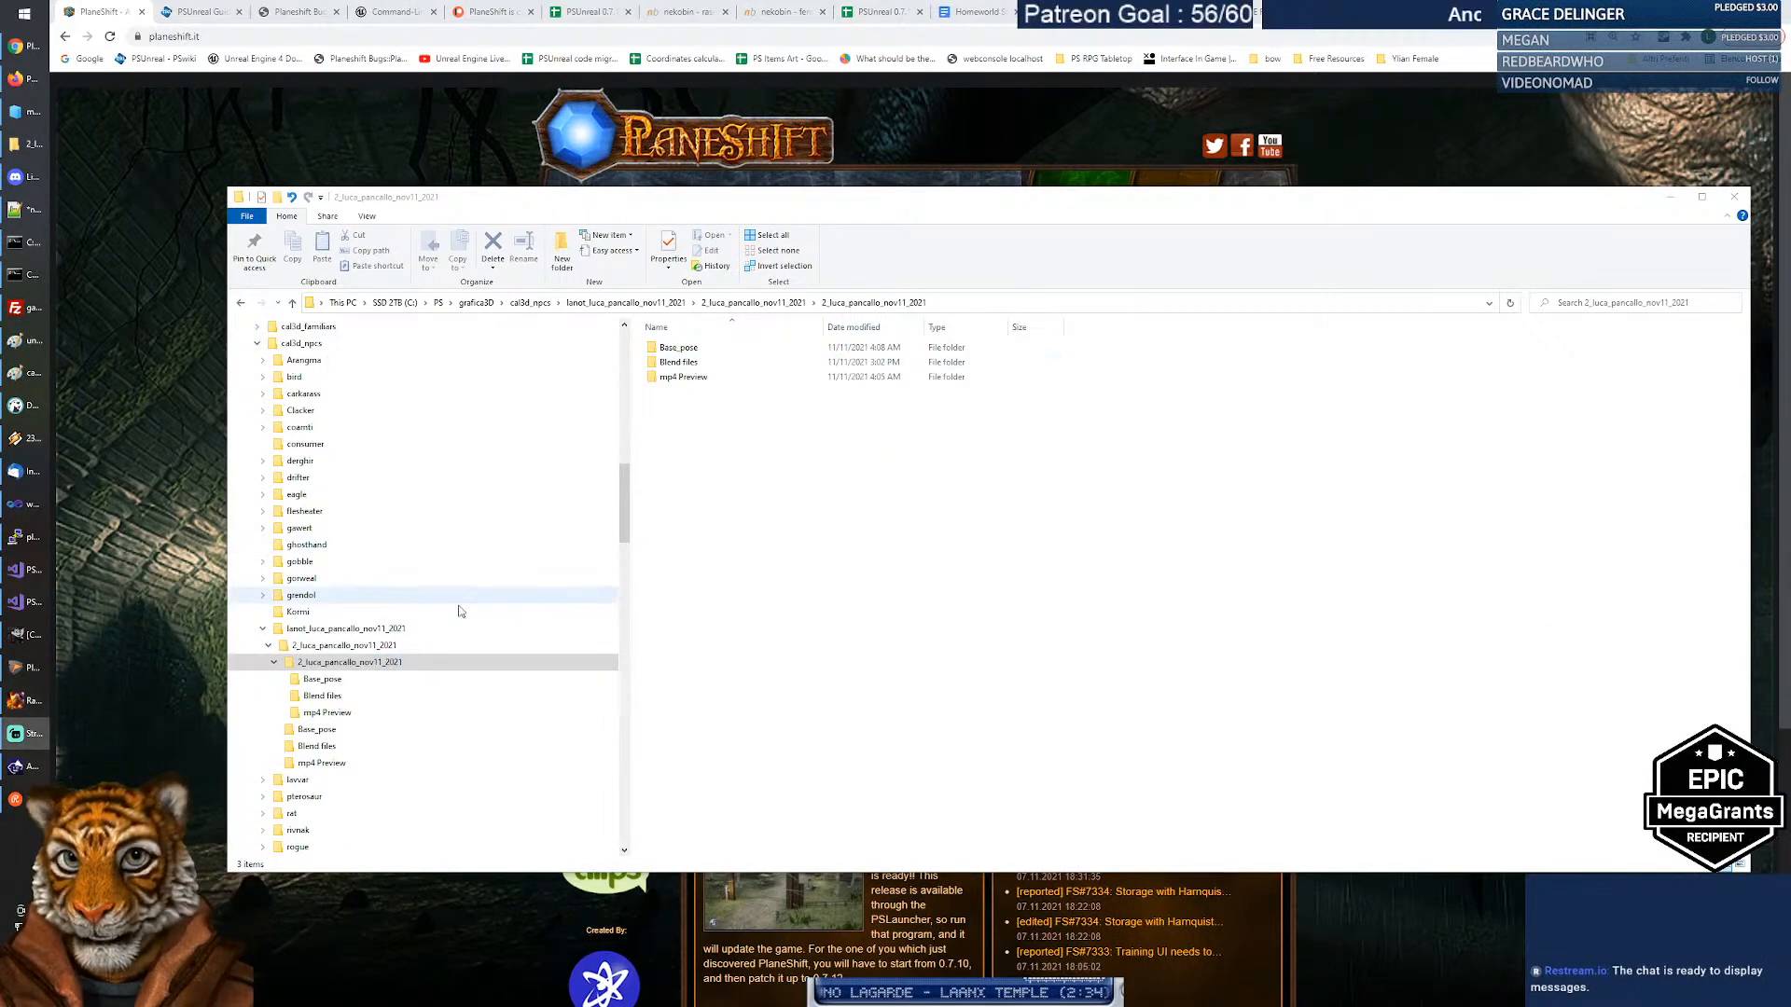
left_click(322, 666)
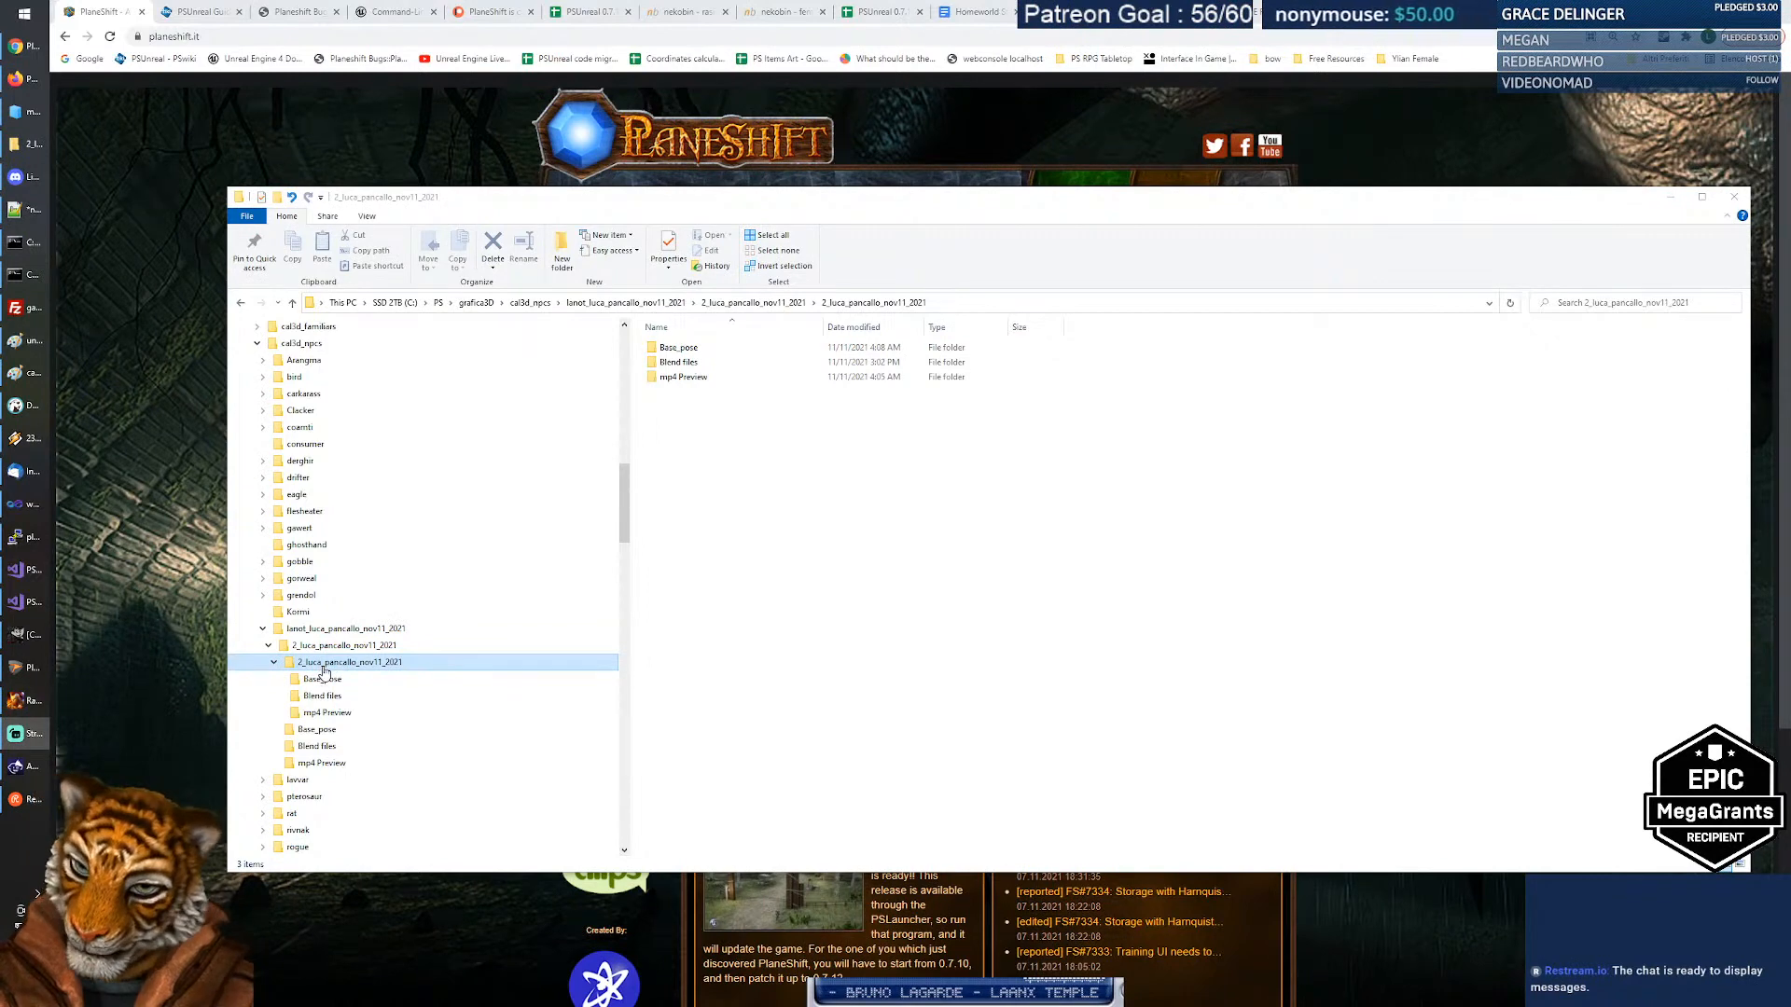
left_click(324, 678)
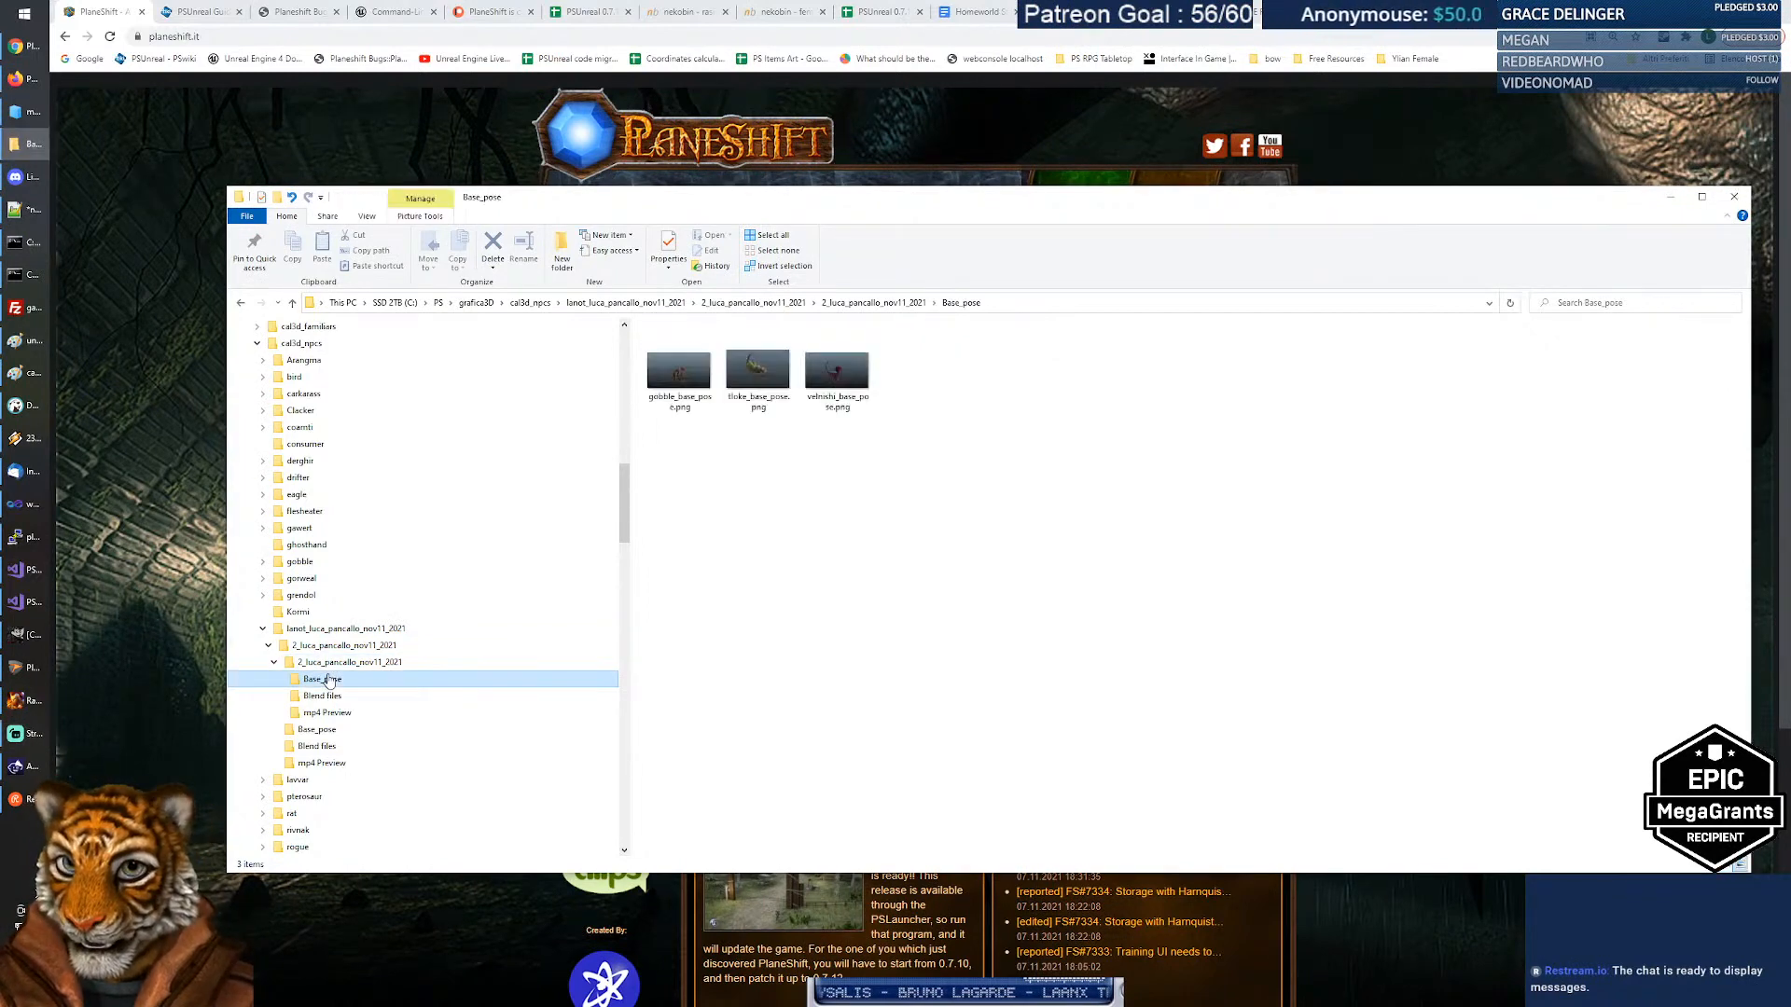
left_click(327, 696)
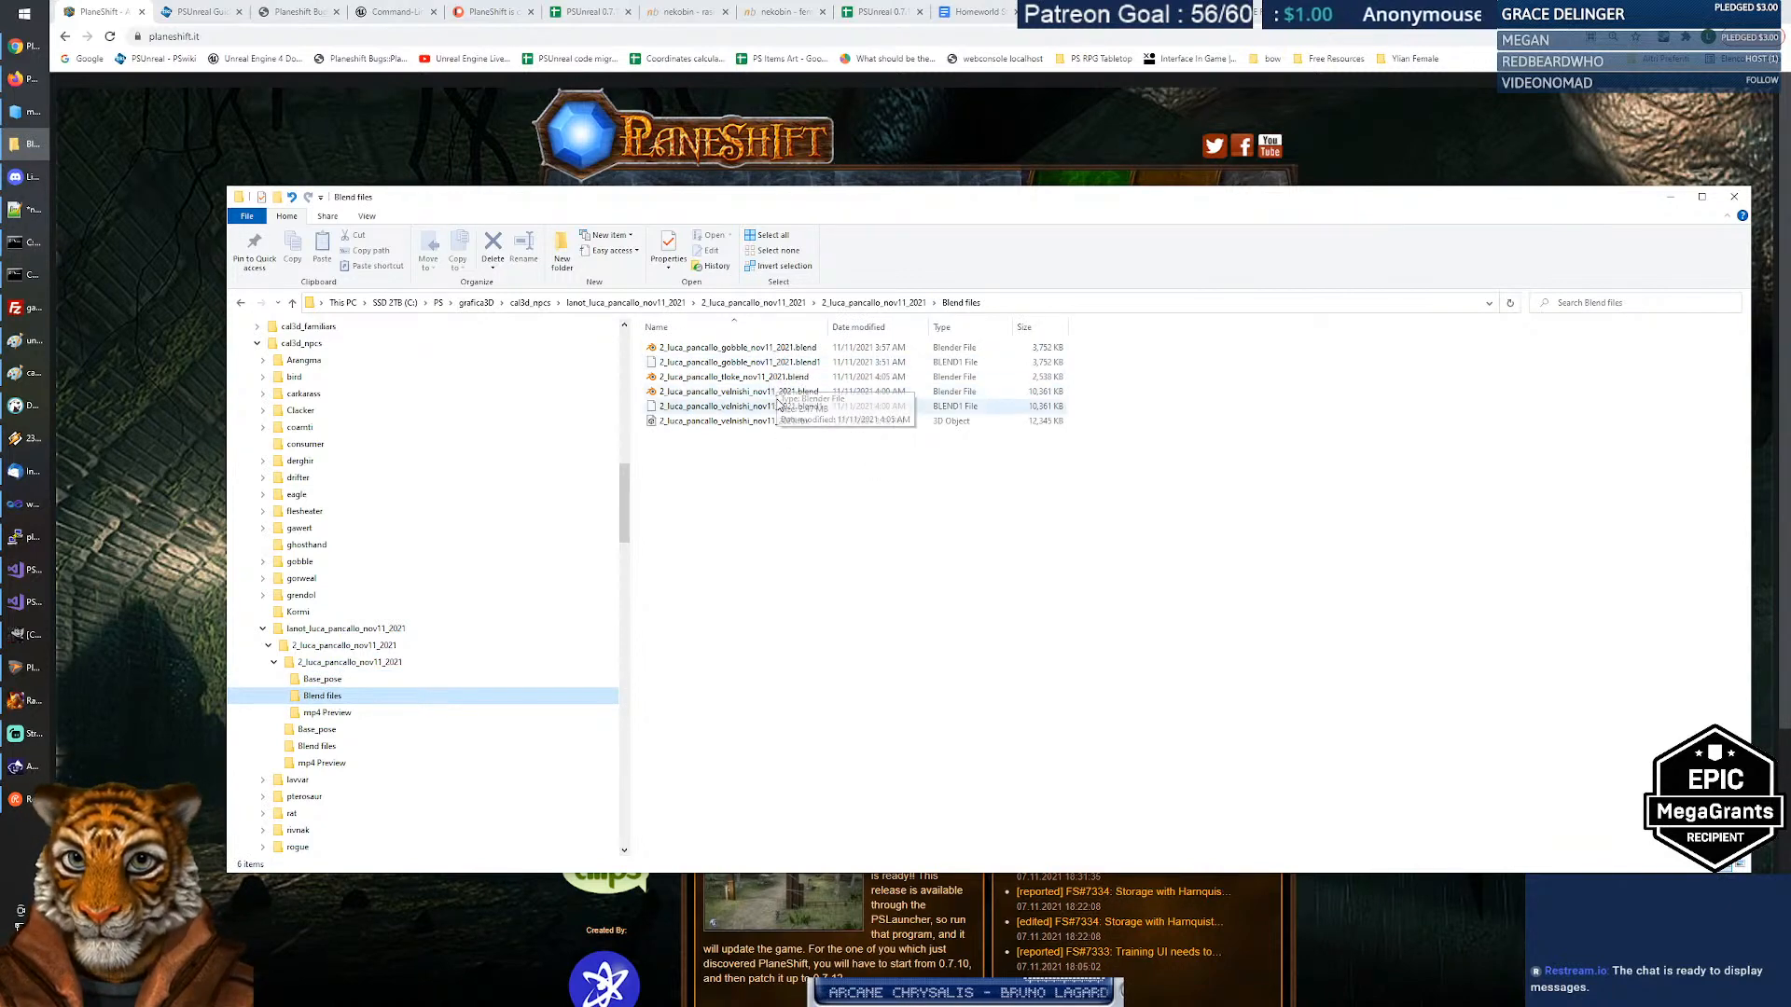
double_click(775, 393)
right_click(775, 396)
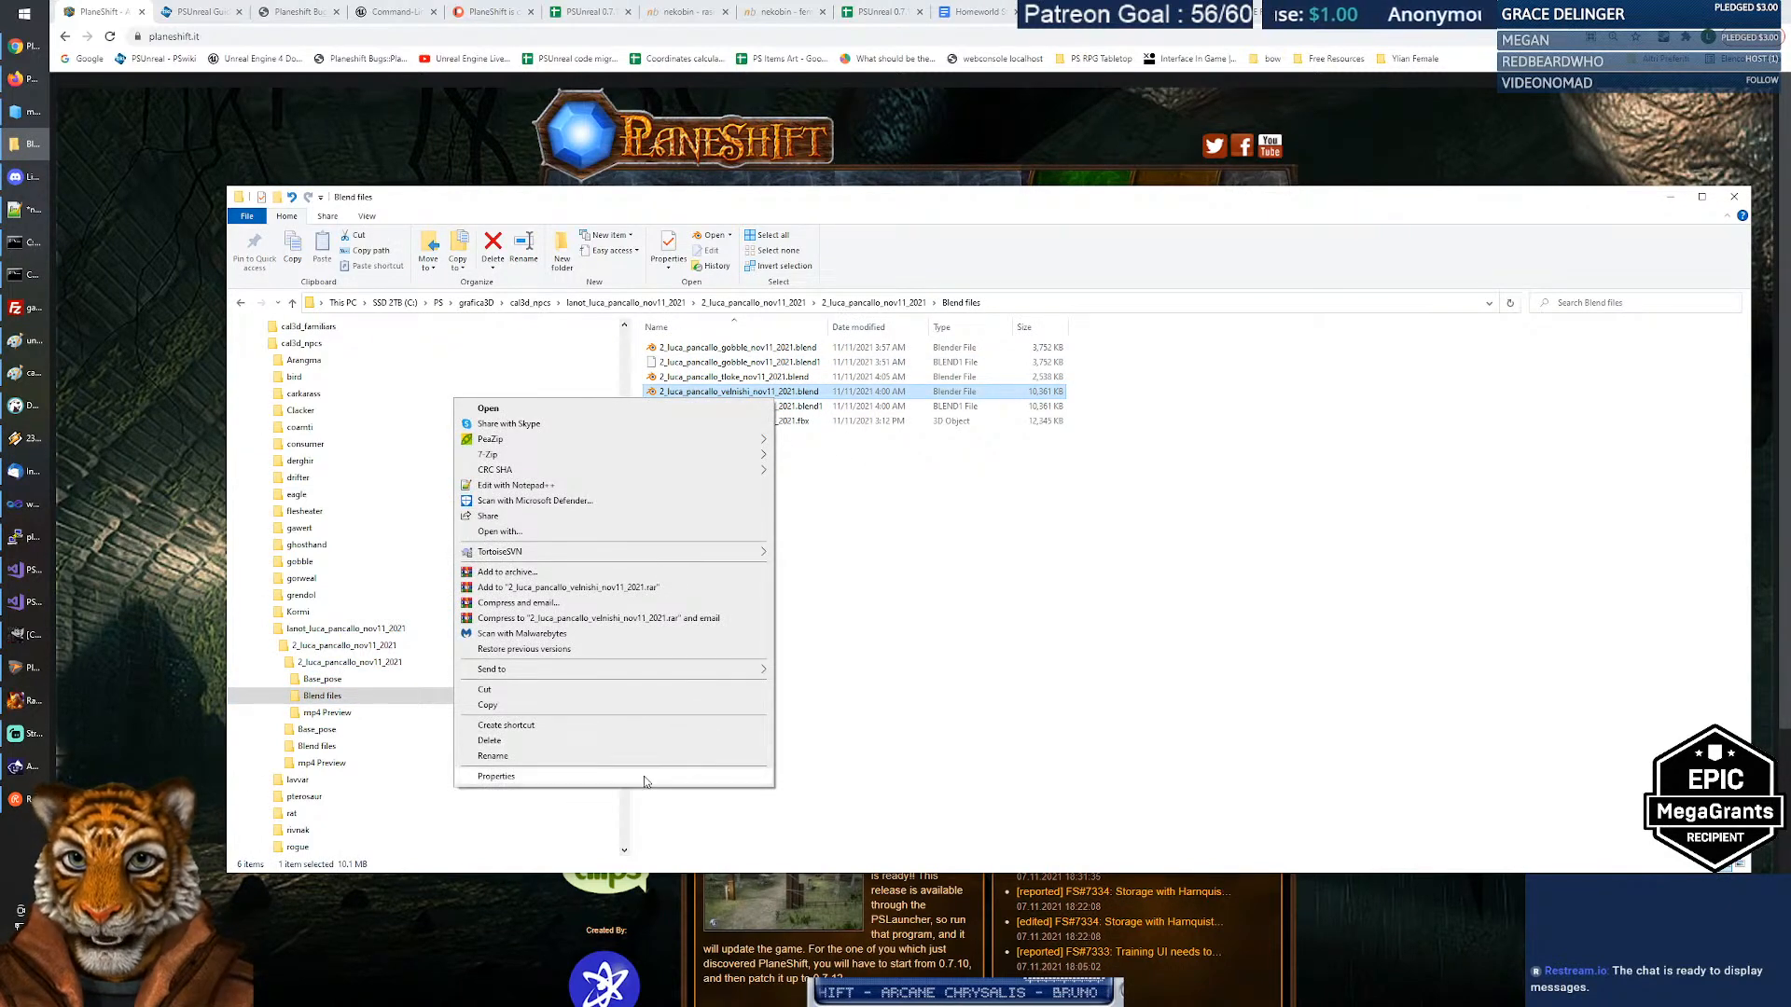
left_click(737, 776)
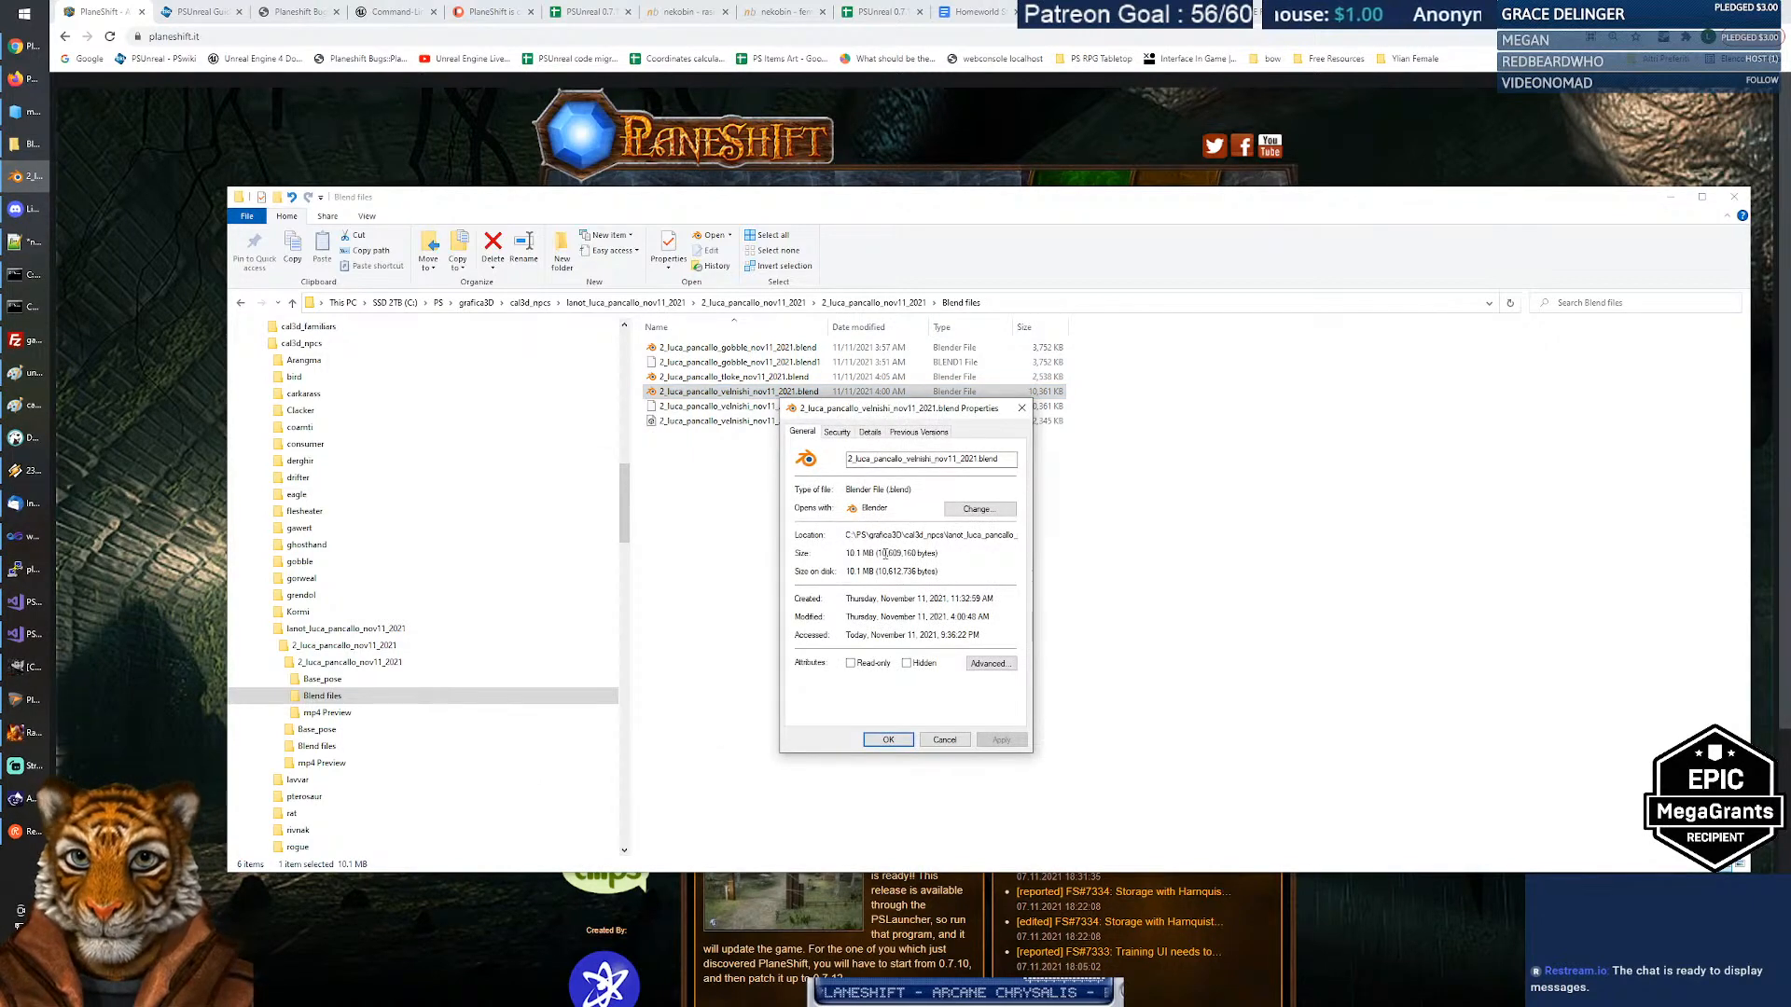
left_click_drag(877, 553, 934, 553)
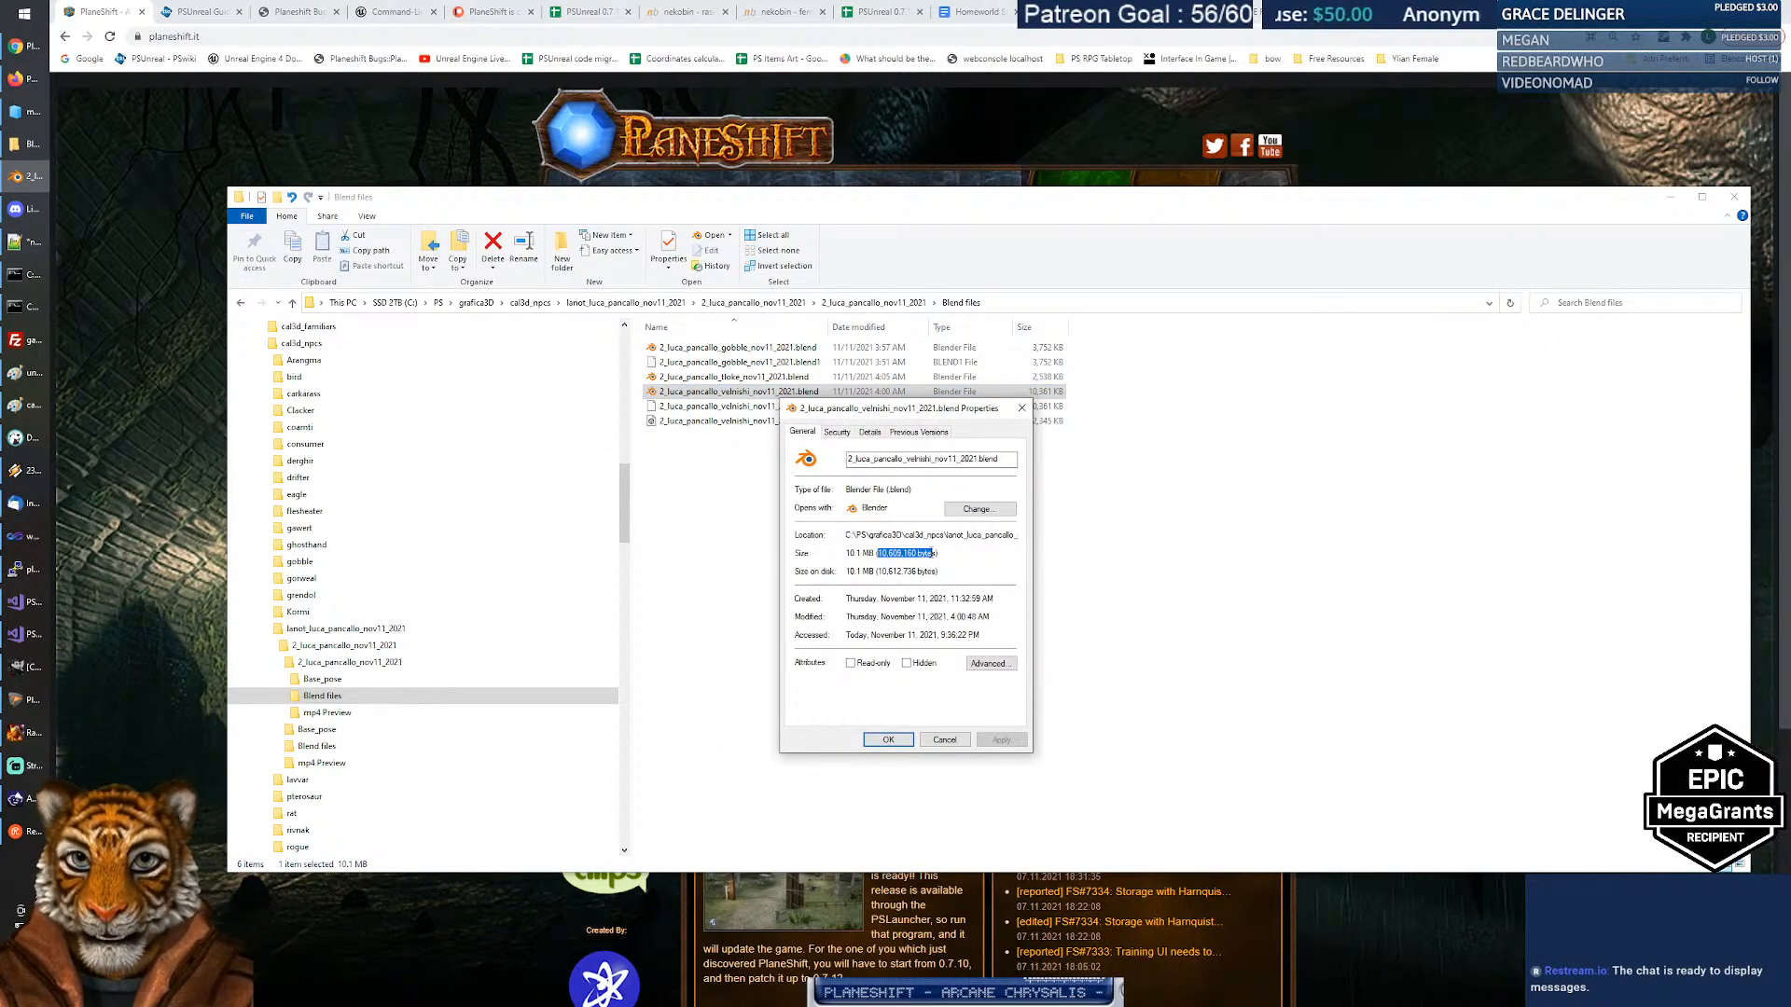
left_click(1022, 408)
Check the exact byte size of the velnishi .blend file in the outer folder's Blend files subfolder for comparison.
left_click(319, 748)
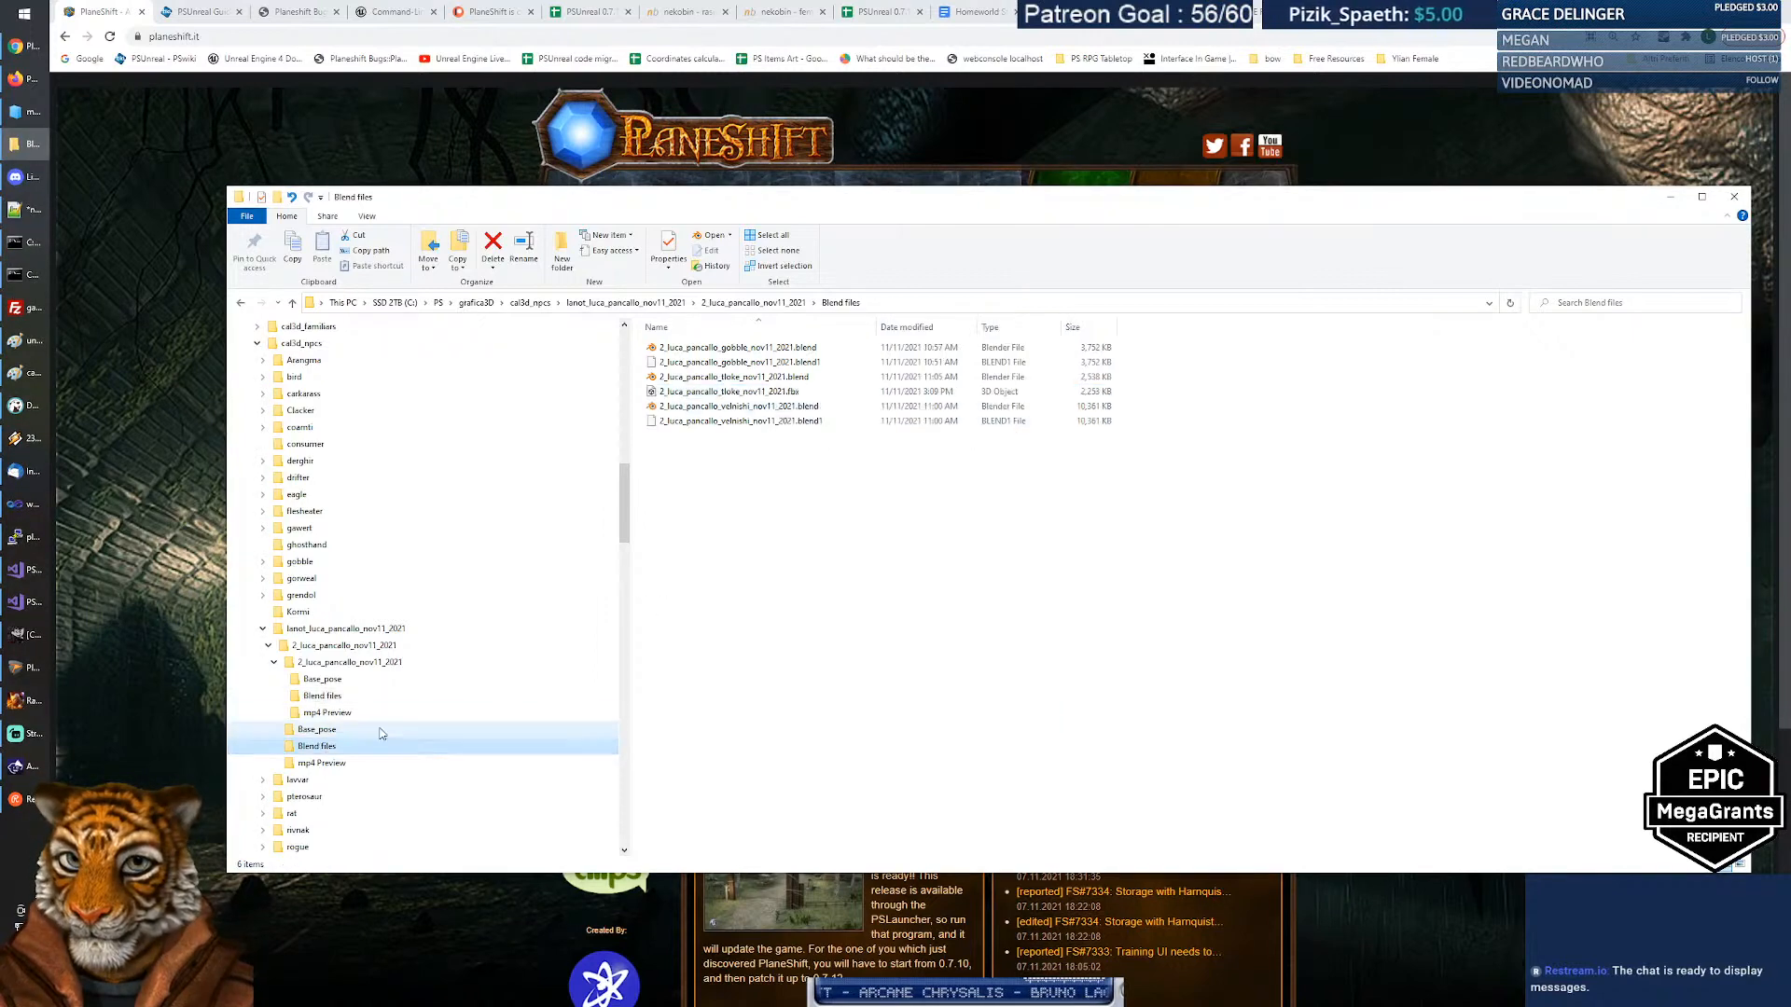
right_click(744, 411)
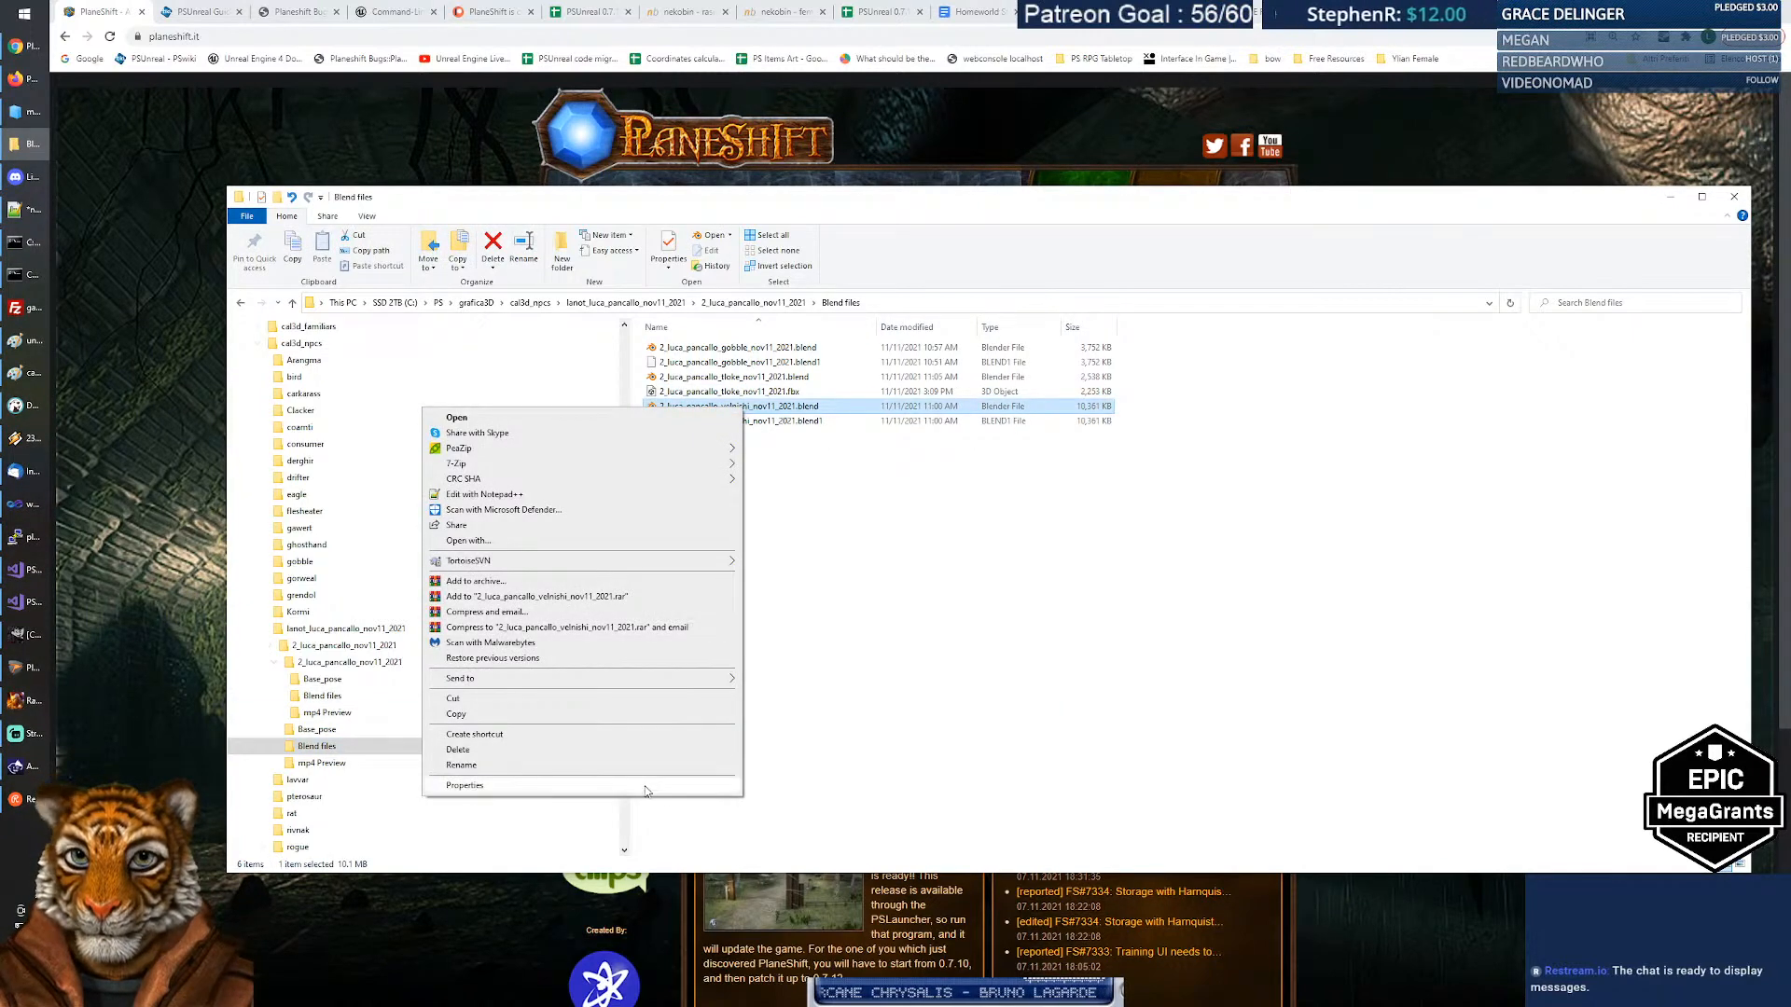
left_click(465, 785)
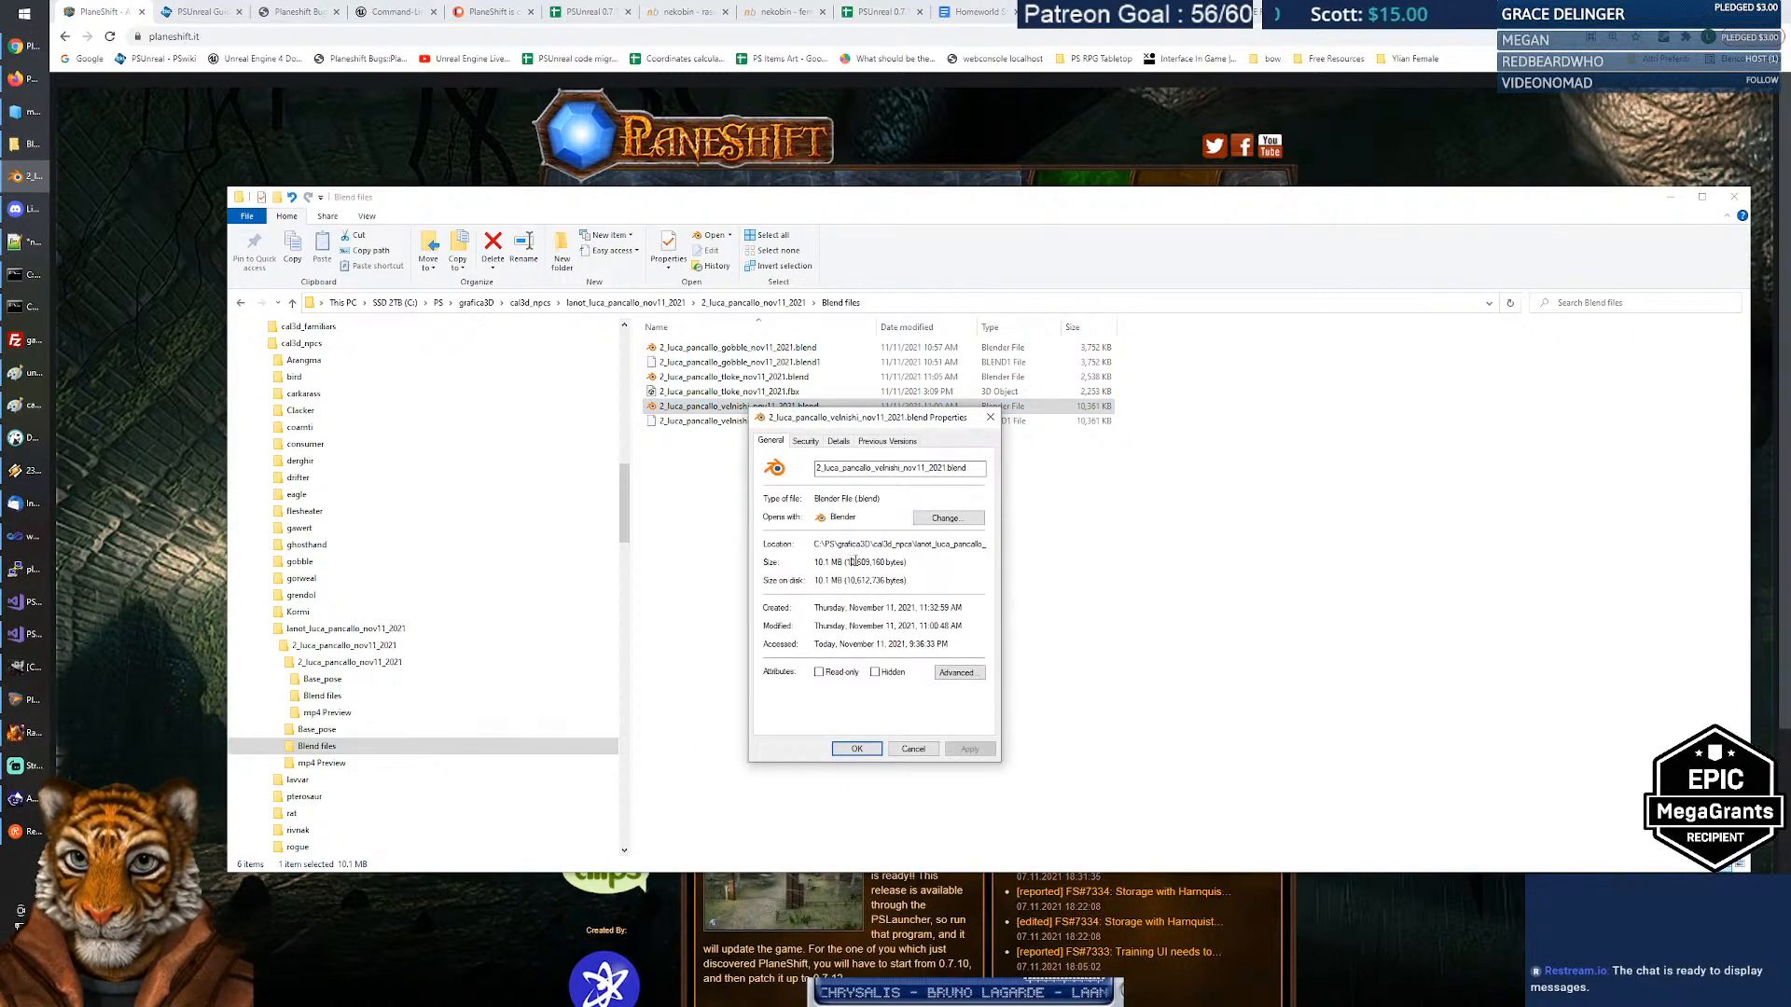
left_click_drag(852, 561, 912, 562)
left_click(918, 562)
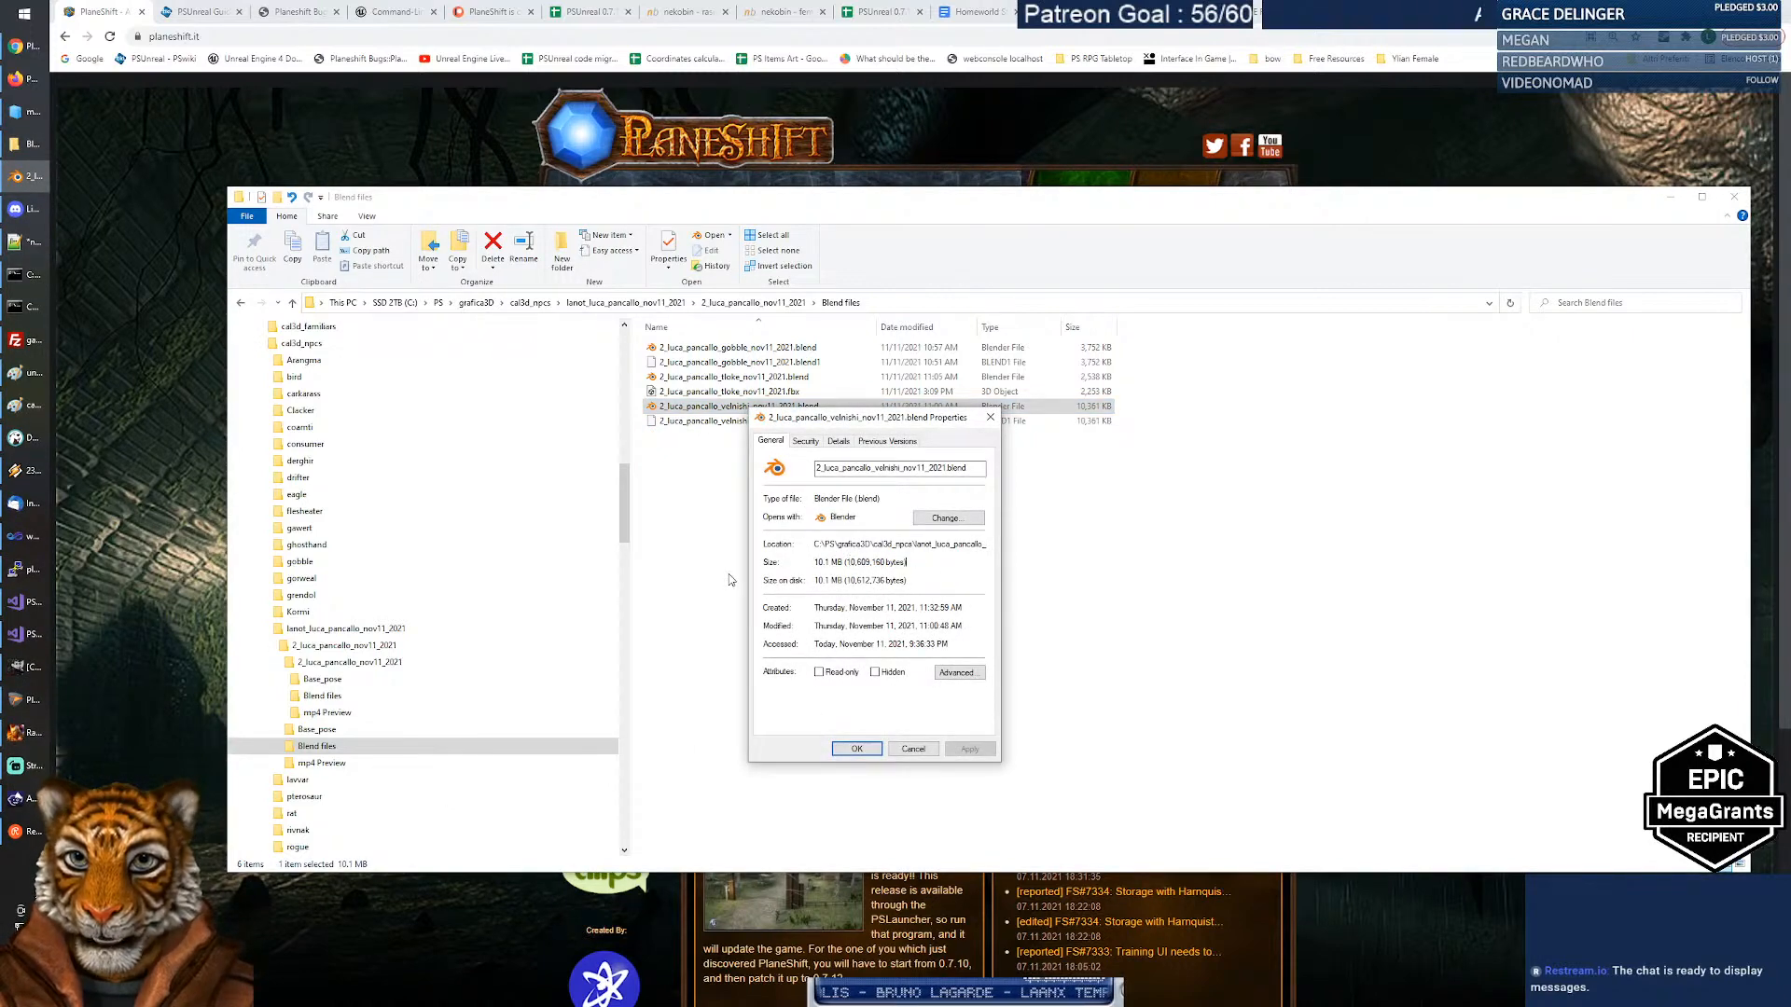
key("Escape")
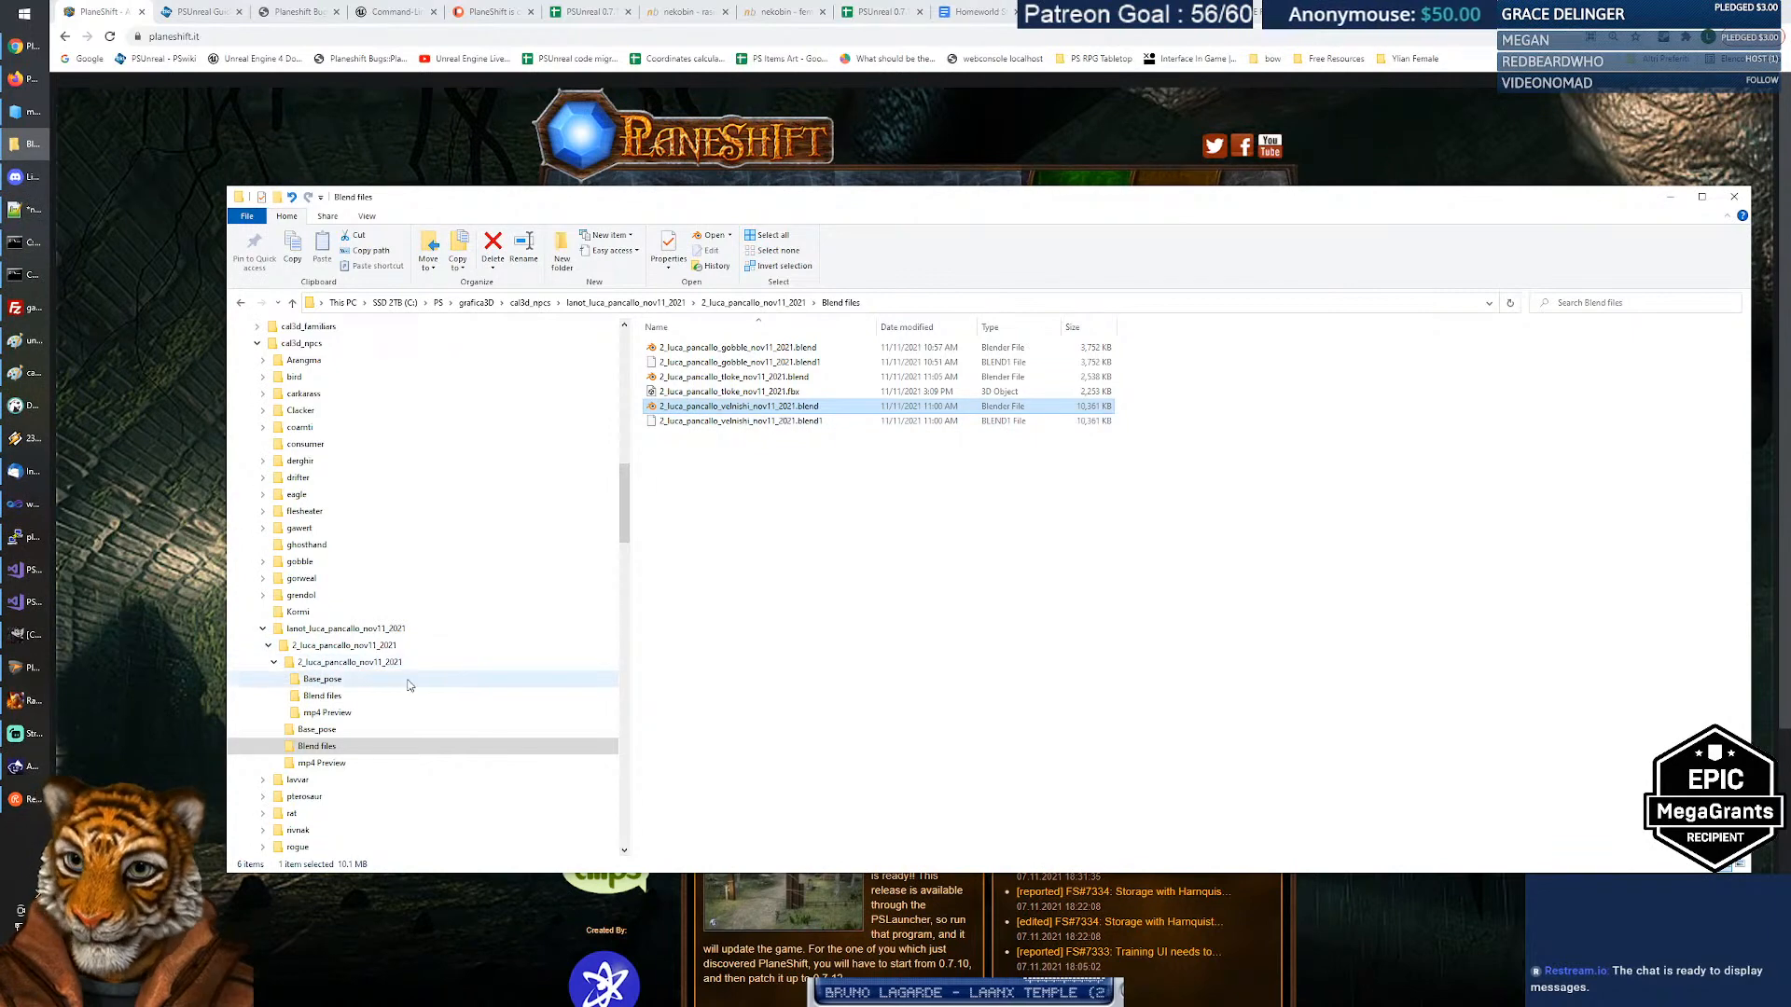
Delete the duplicate nested folder that has the same name as its parent folder.
left_click(275, 662)
left_click(292, 668)
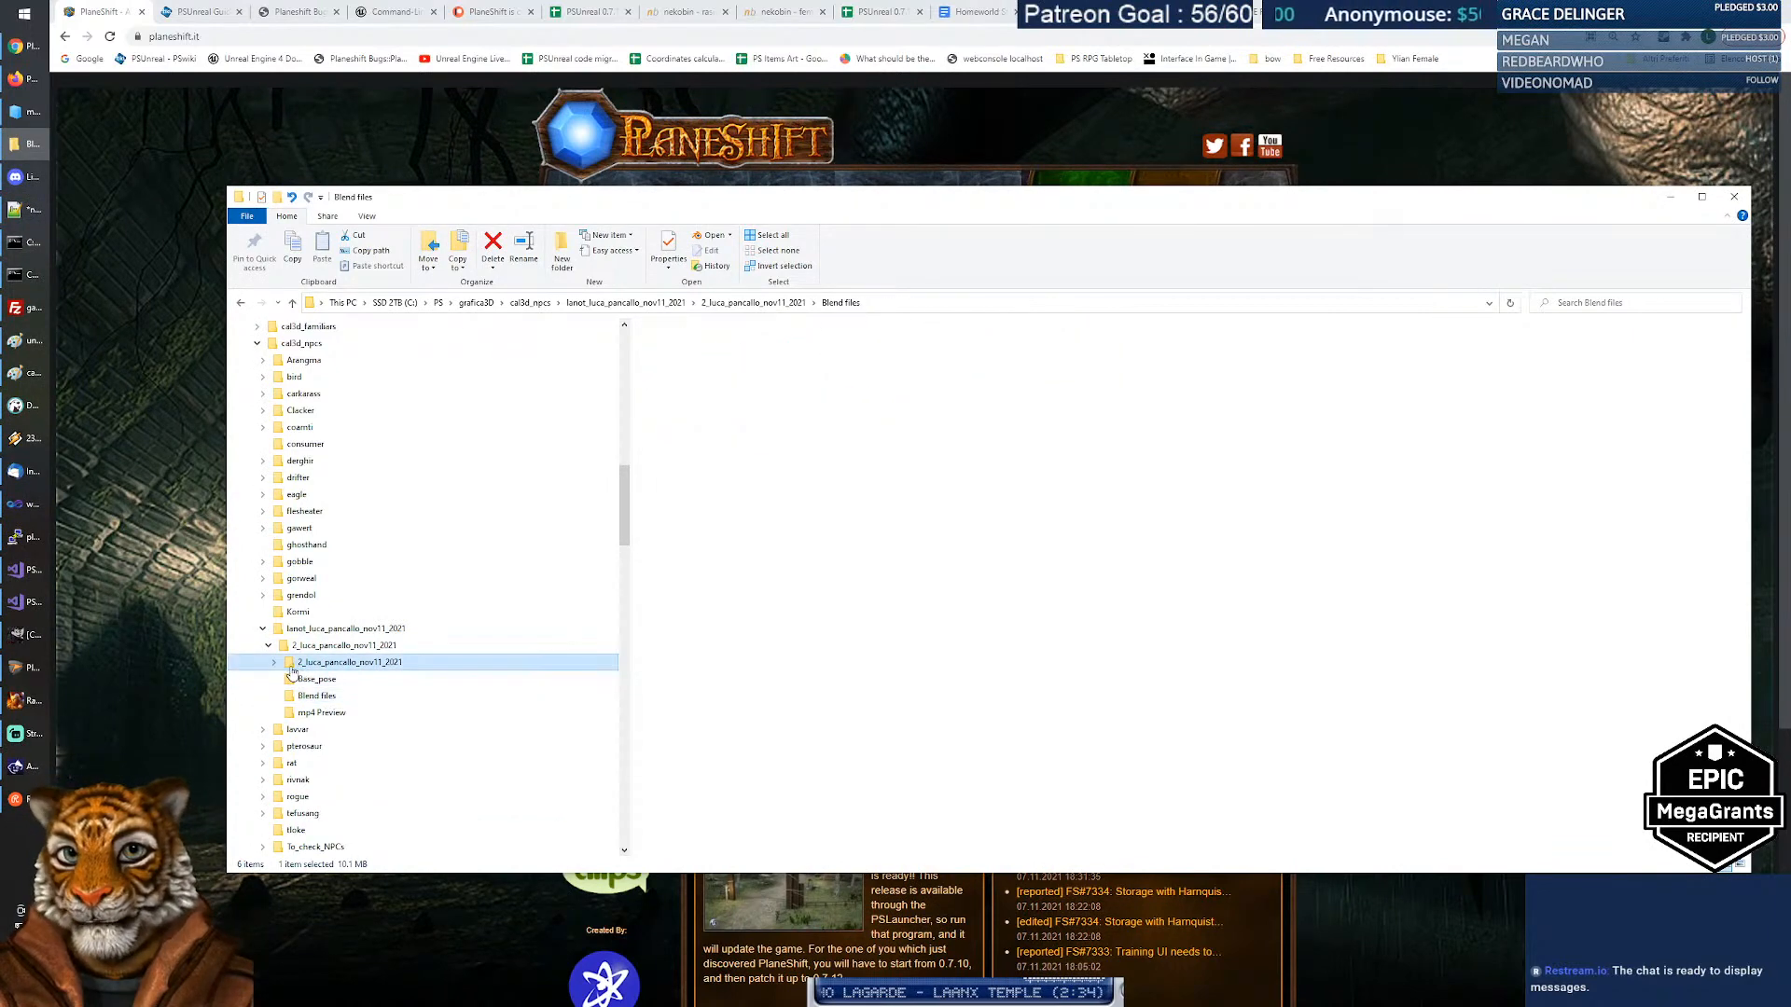
left_click(341, 648)
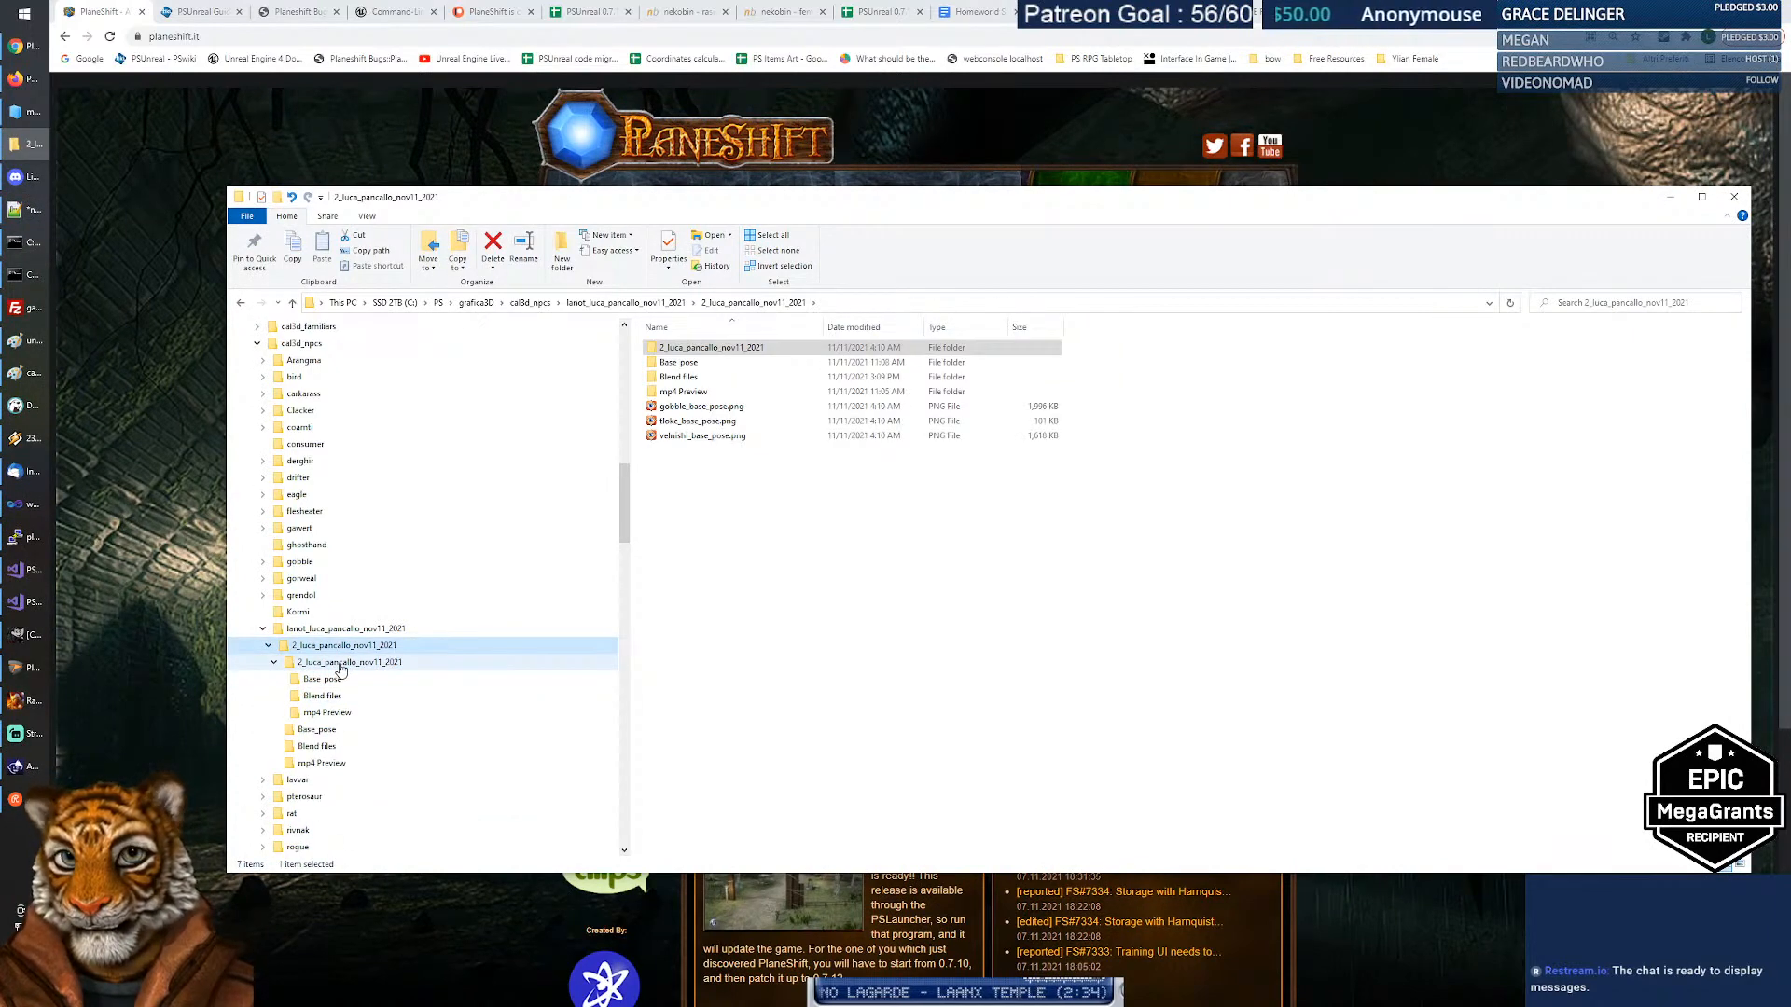
left_click(340, 664)
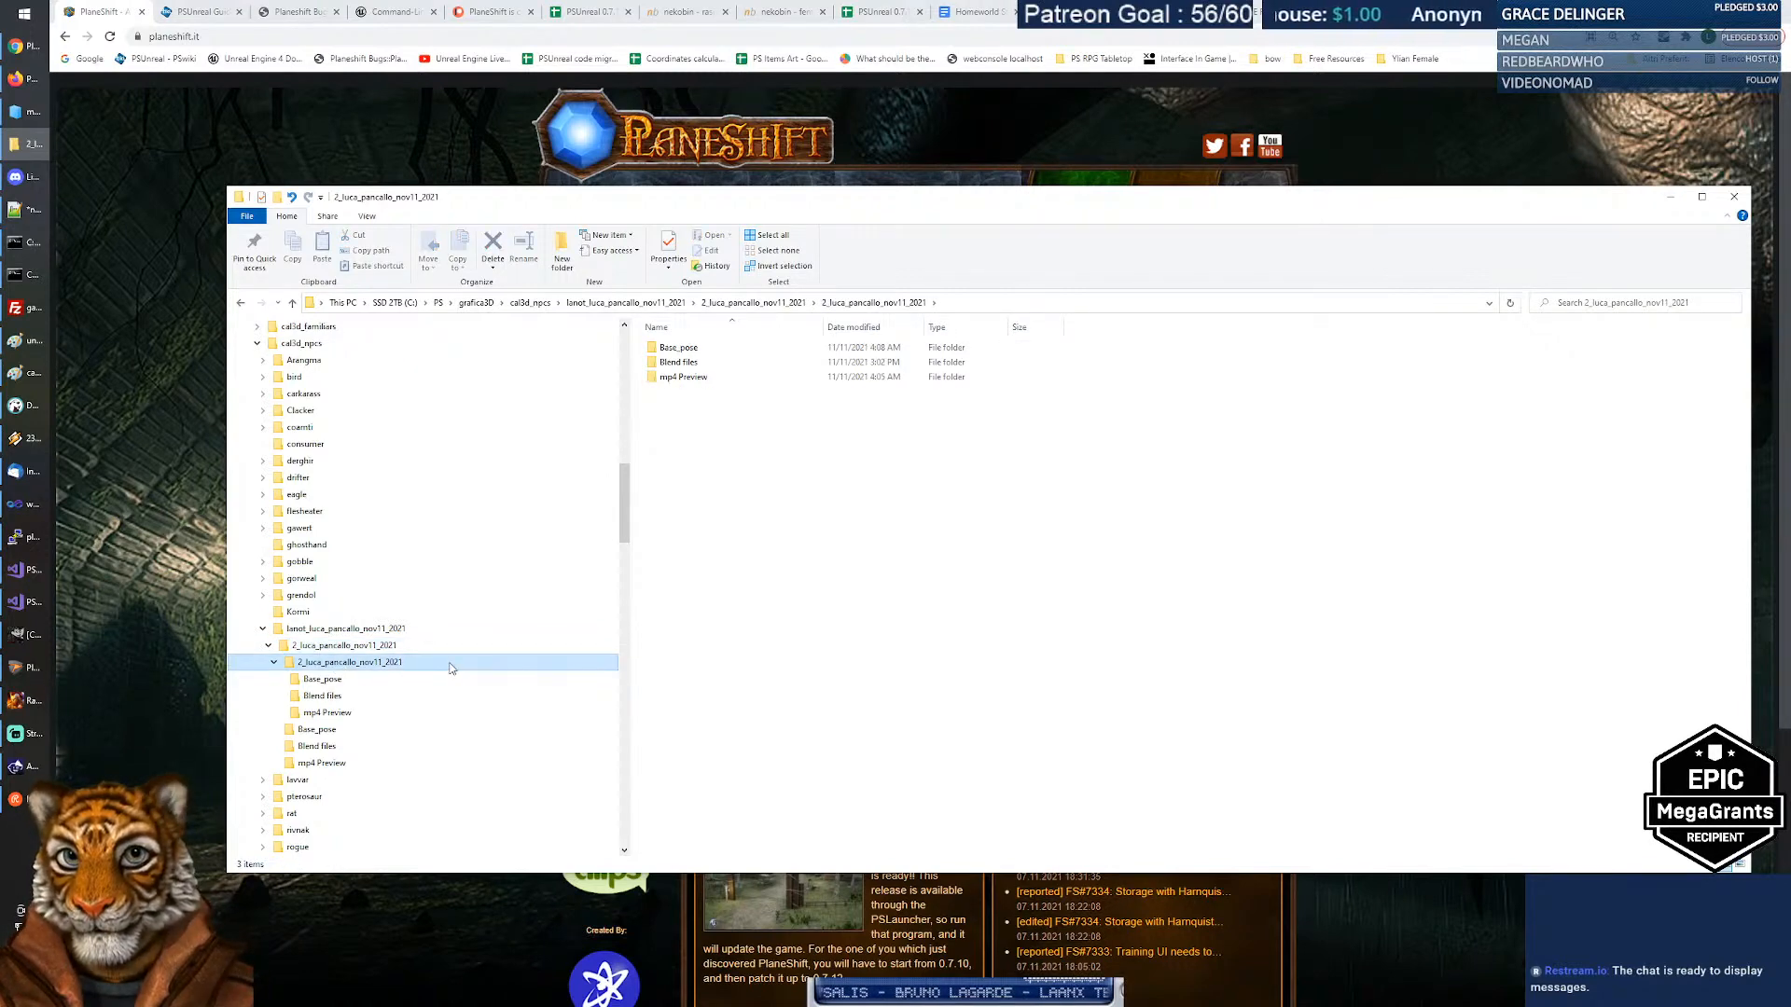
key("Delete")
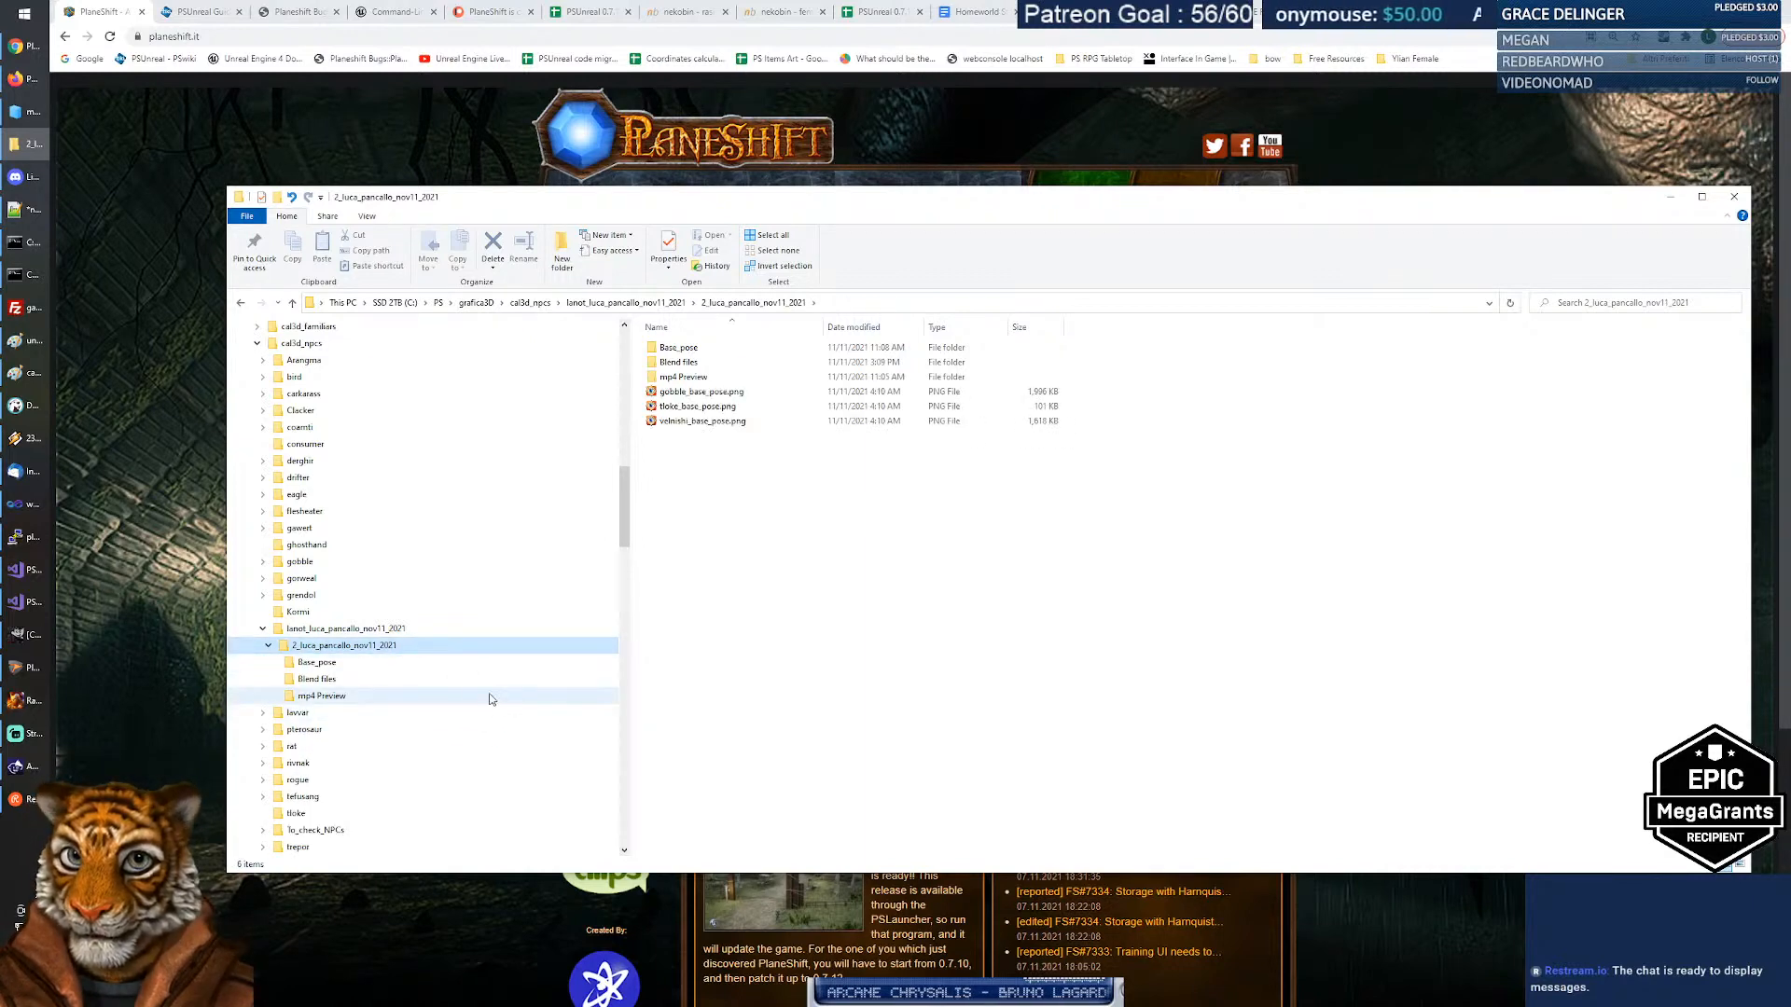
left_click(756, 516)
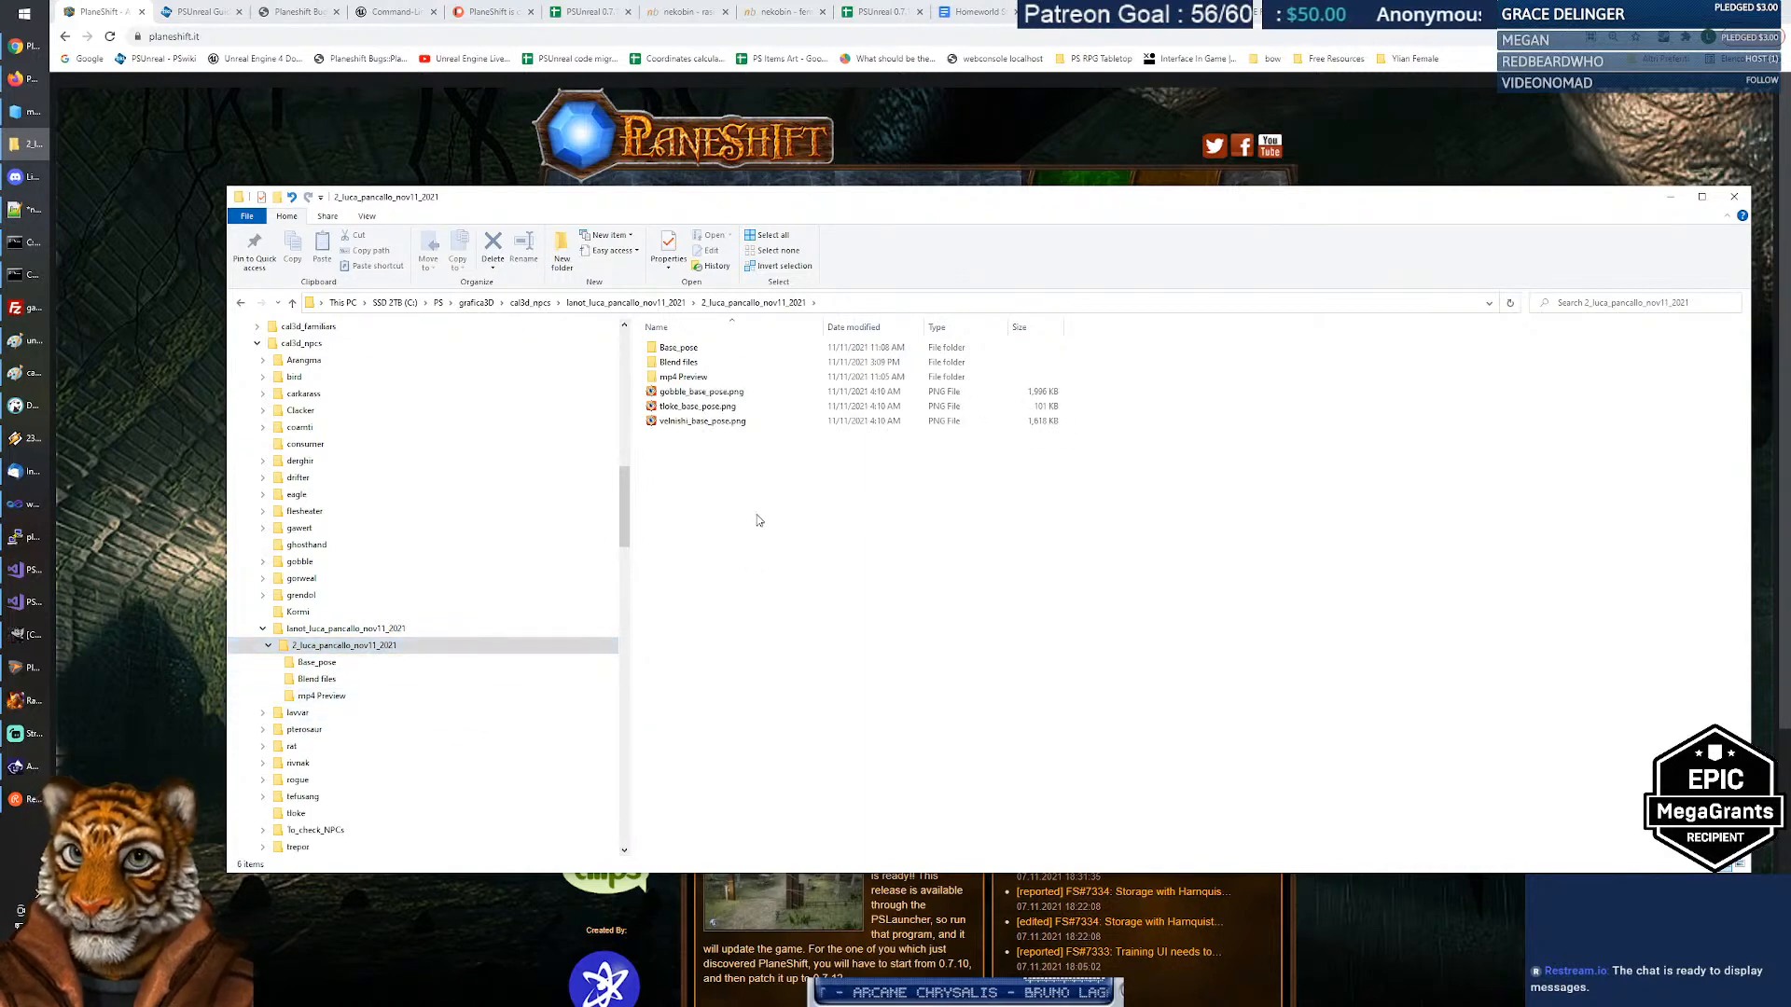
View the gobble, tloke and velnishi base pose PNG images full screen, closing the viewer when done.
left_click(699, 391)
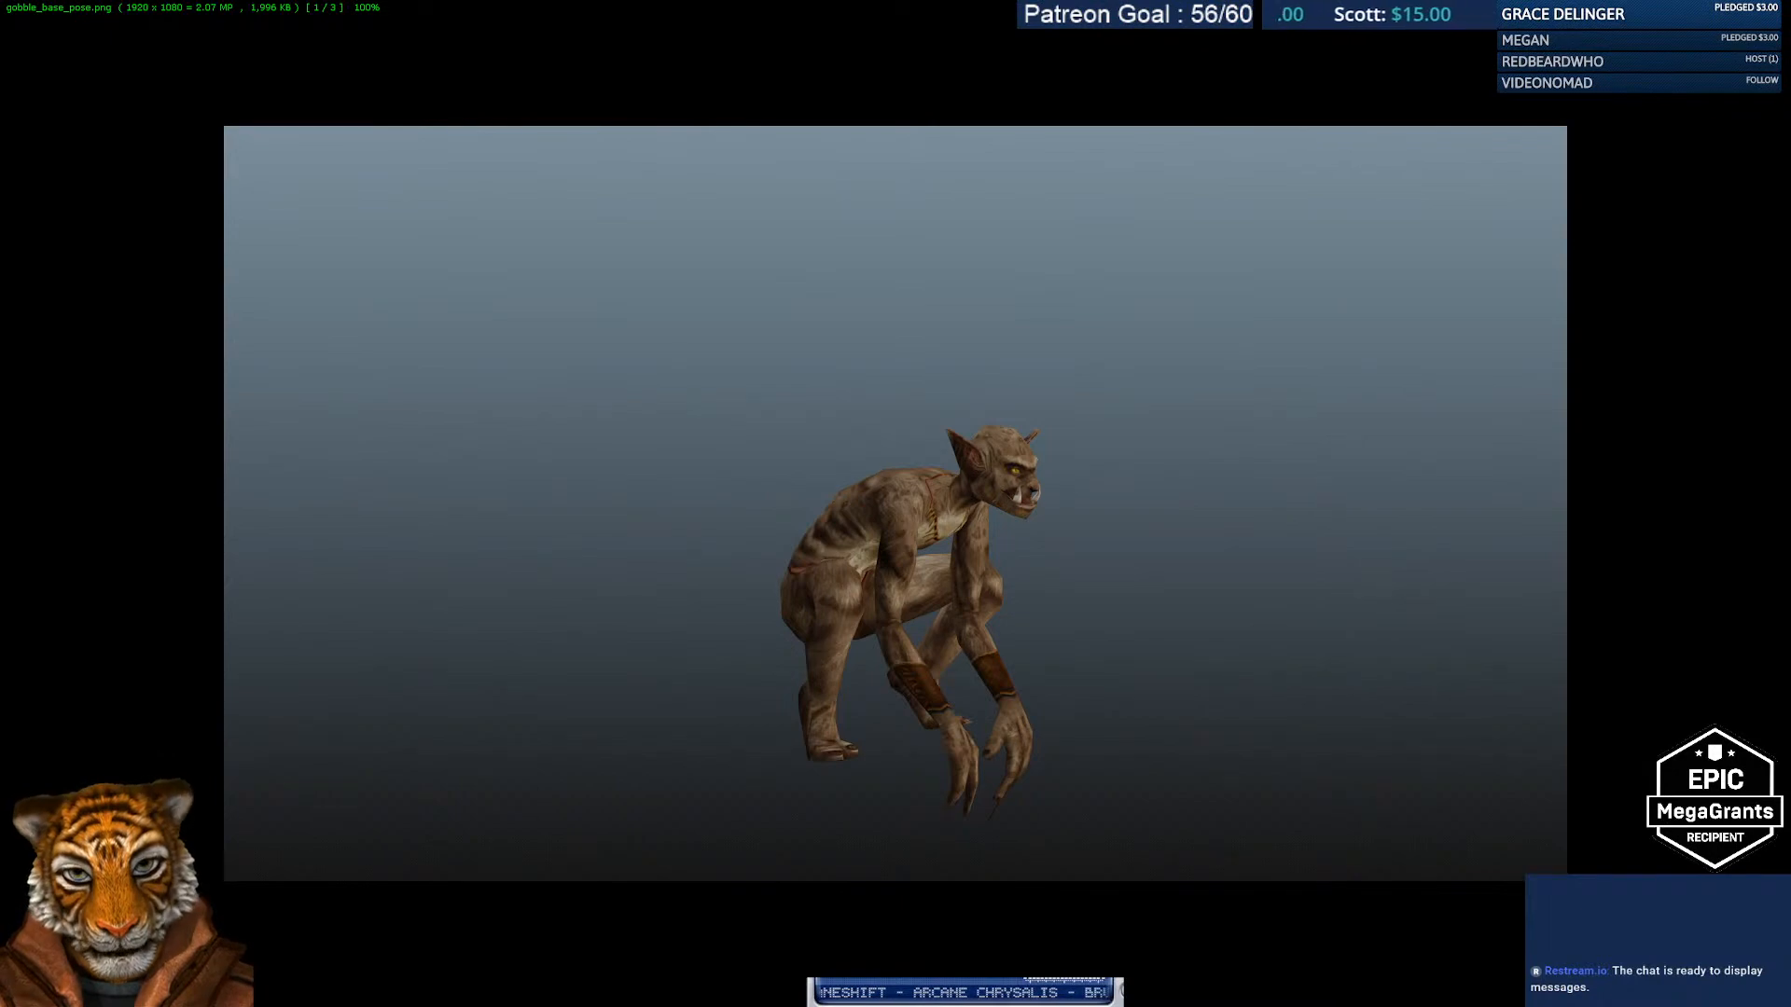
key("Escape")
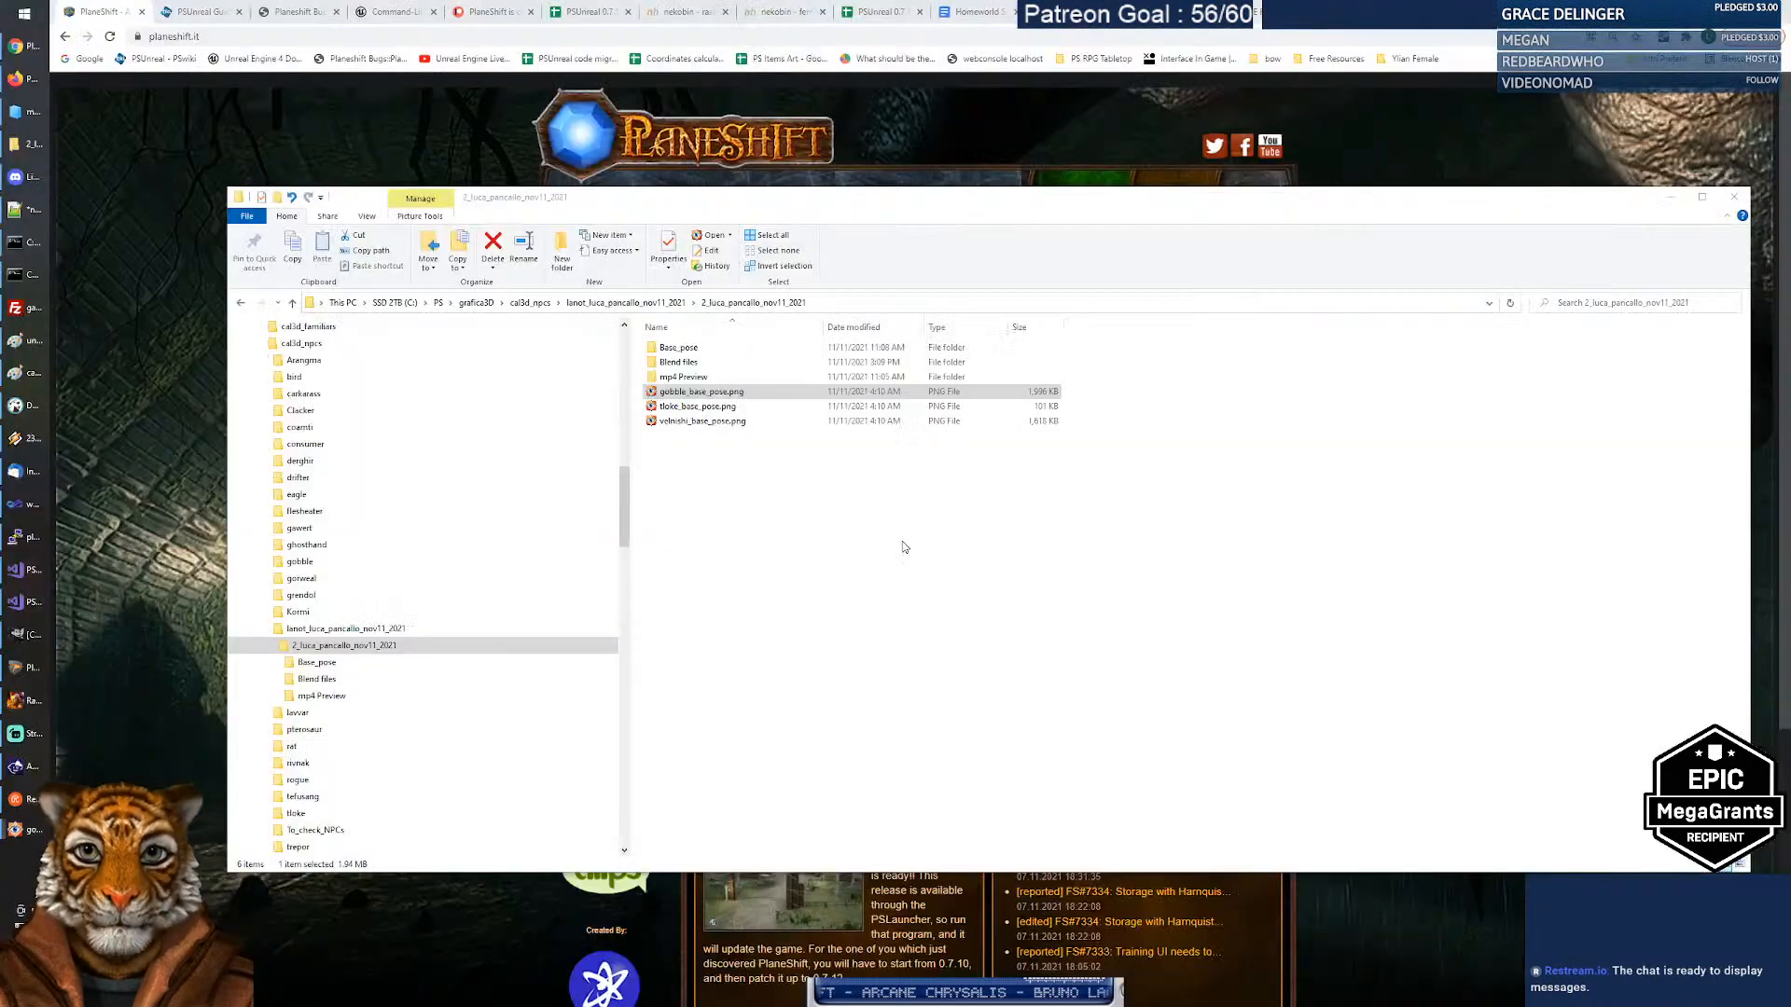
double_click(702, 406)
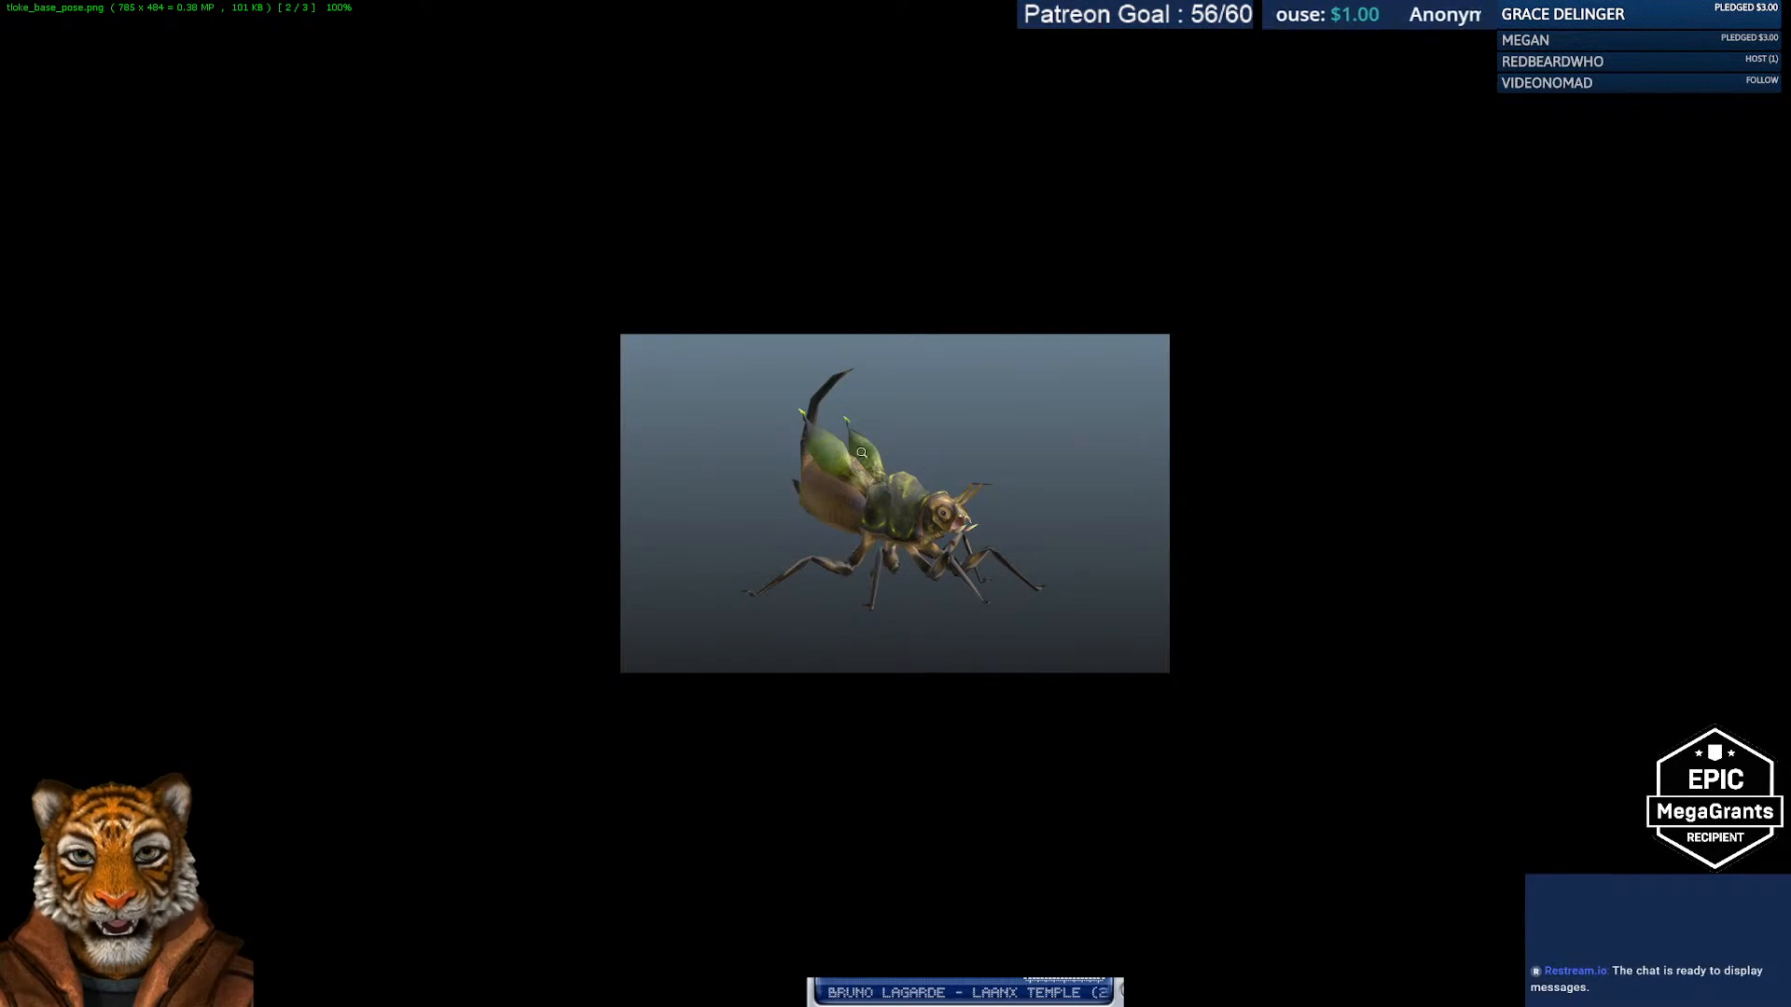
left_click(851, 481)
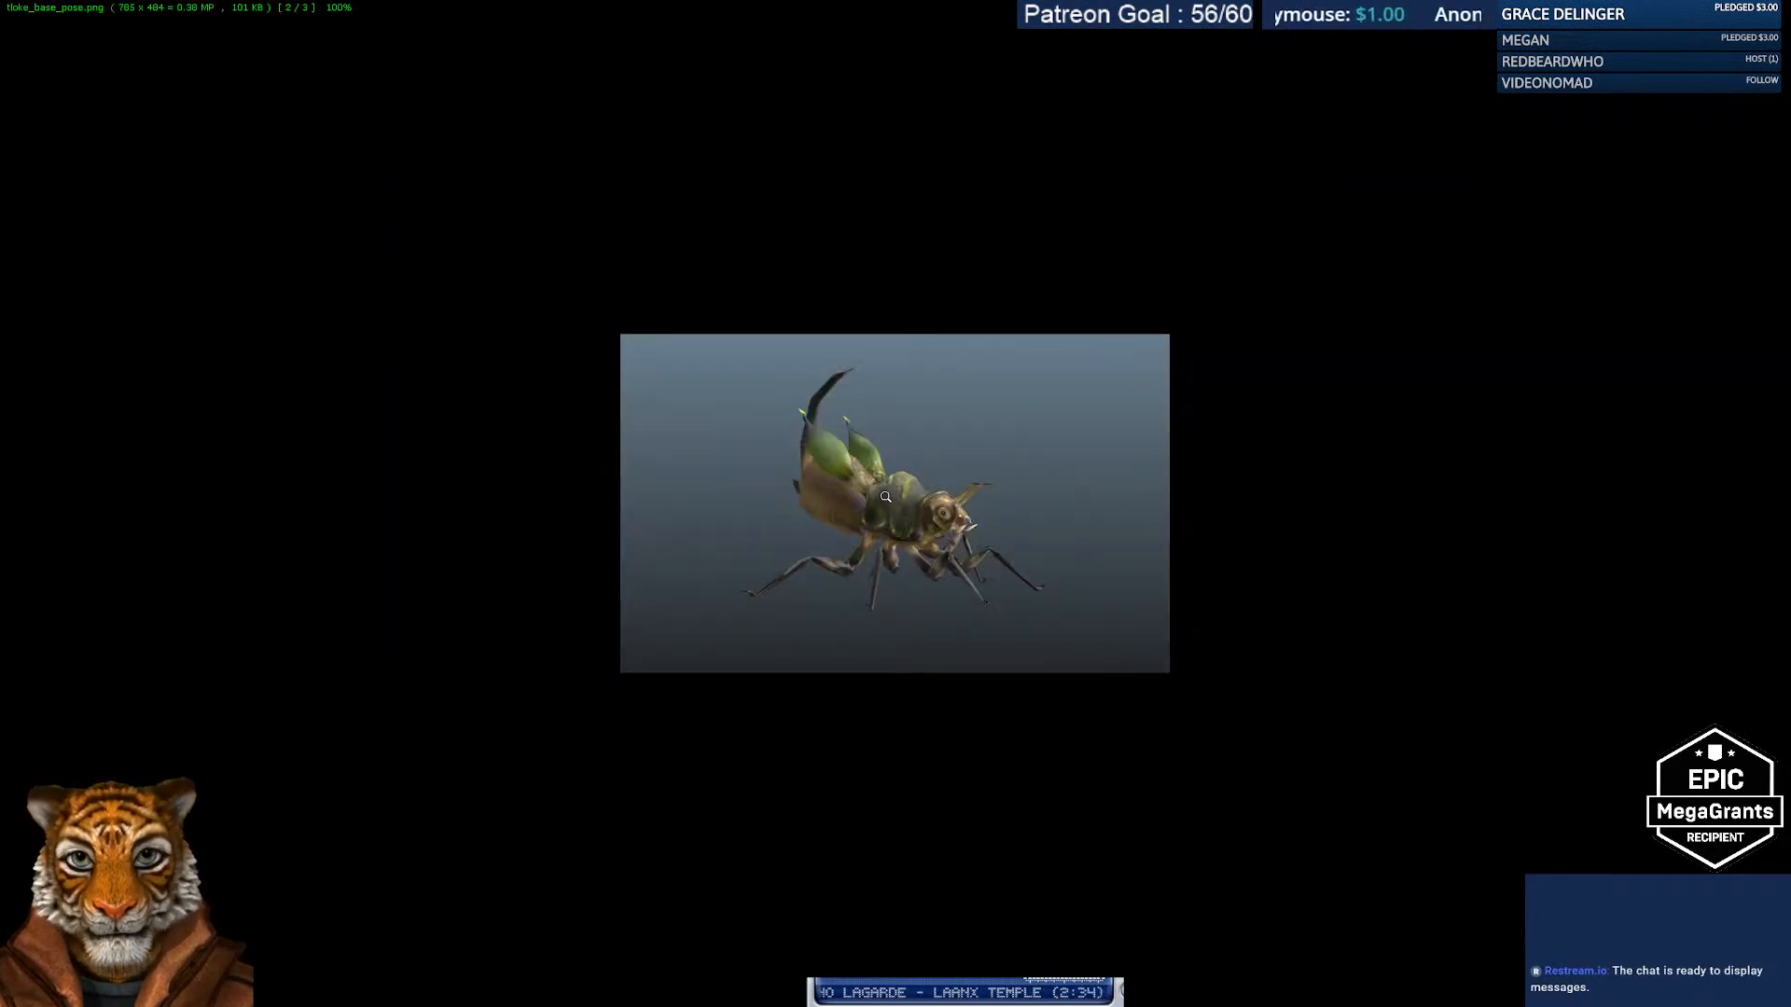
scroll(888, 496, "down", 1)
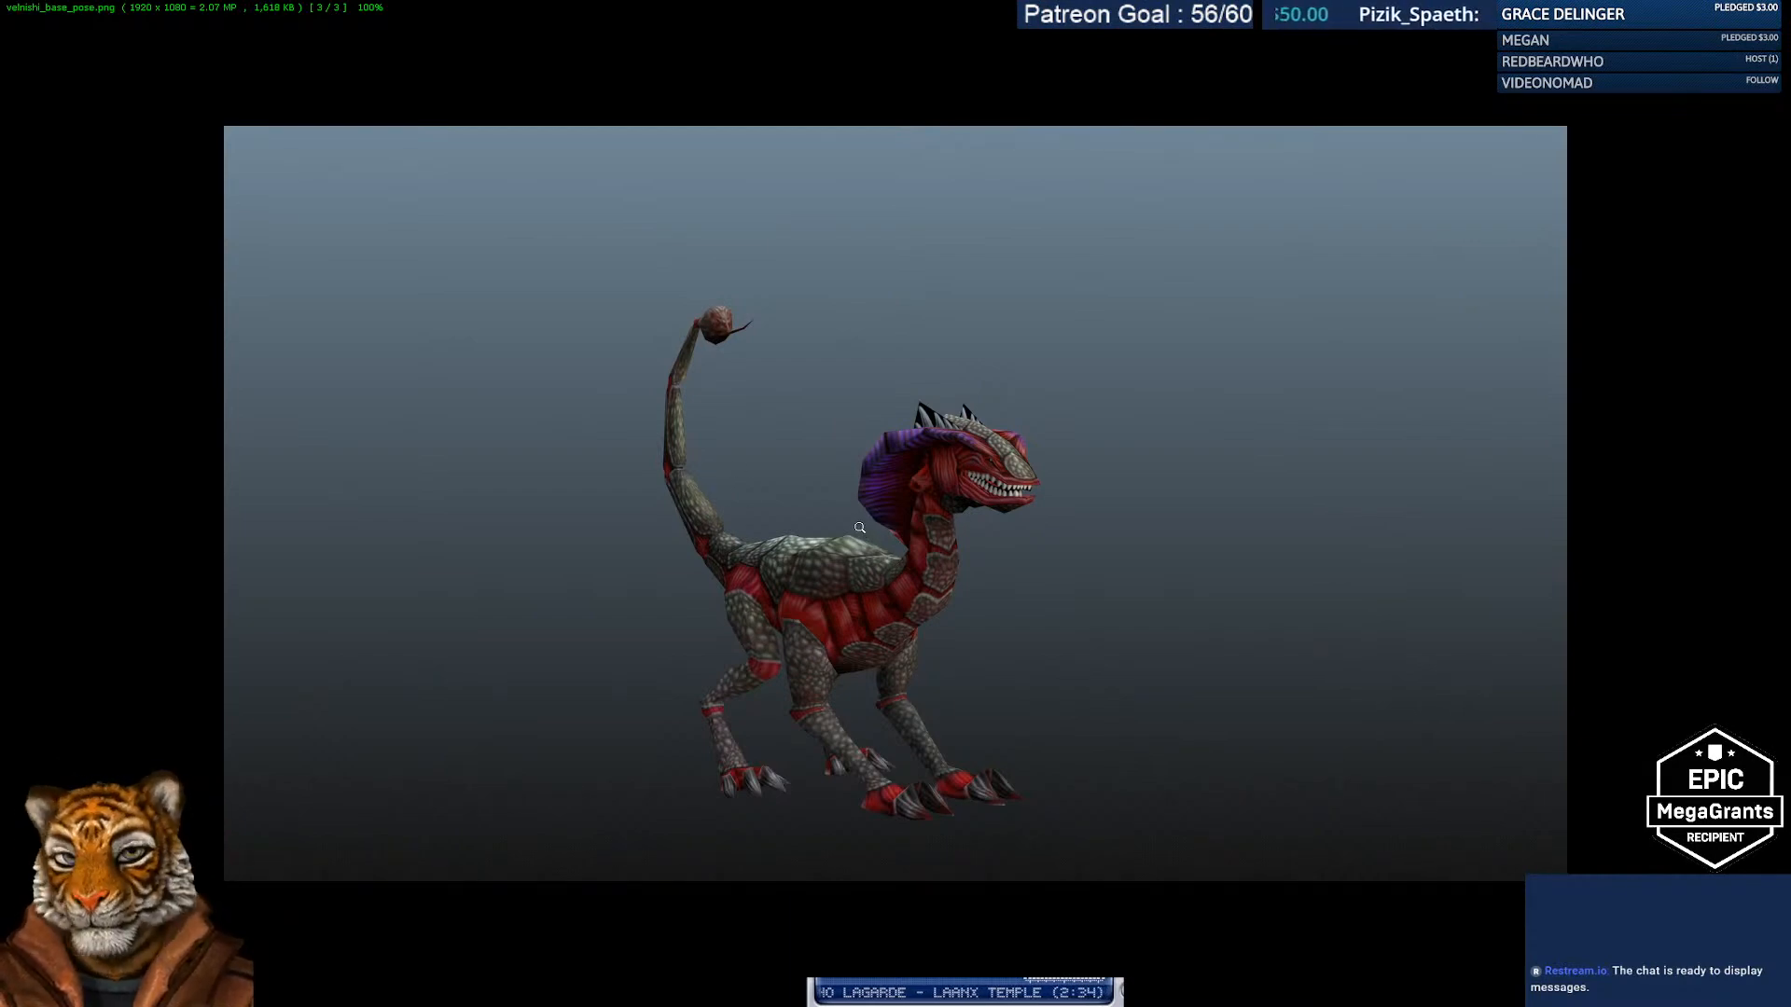
key("Escape")
double_click(705, 420)
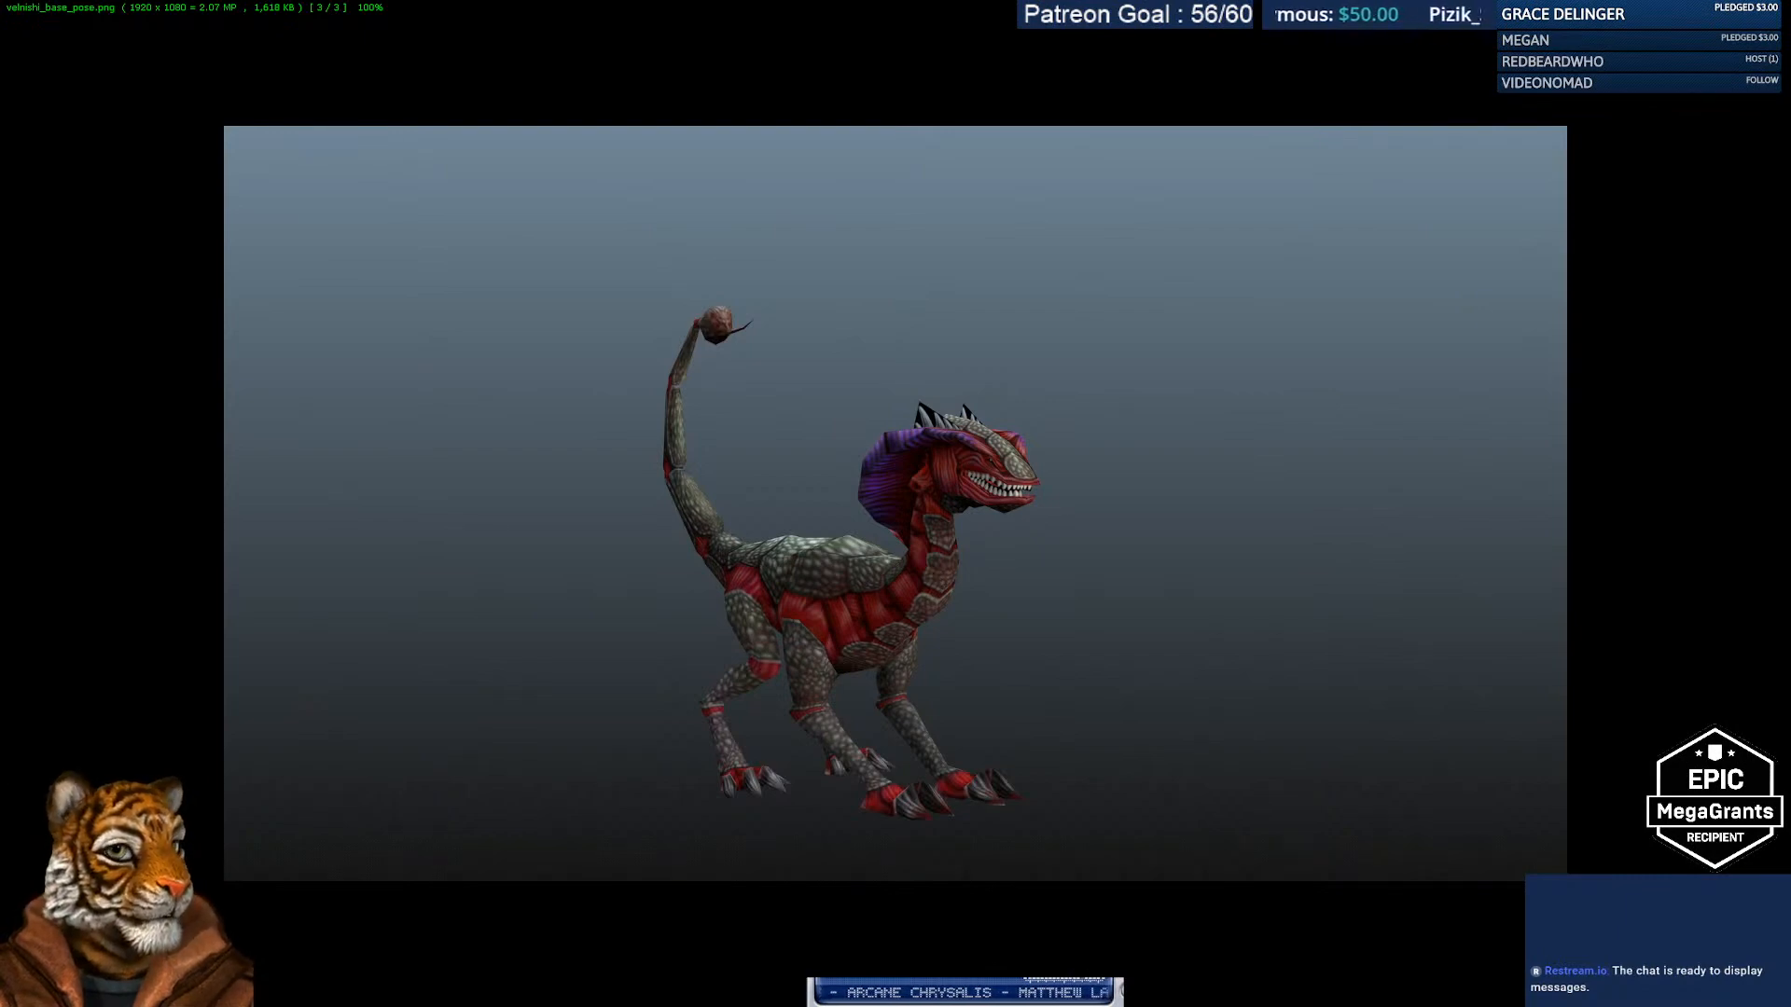
key("Escape")
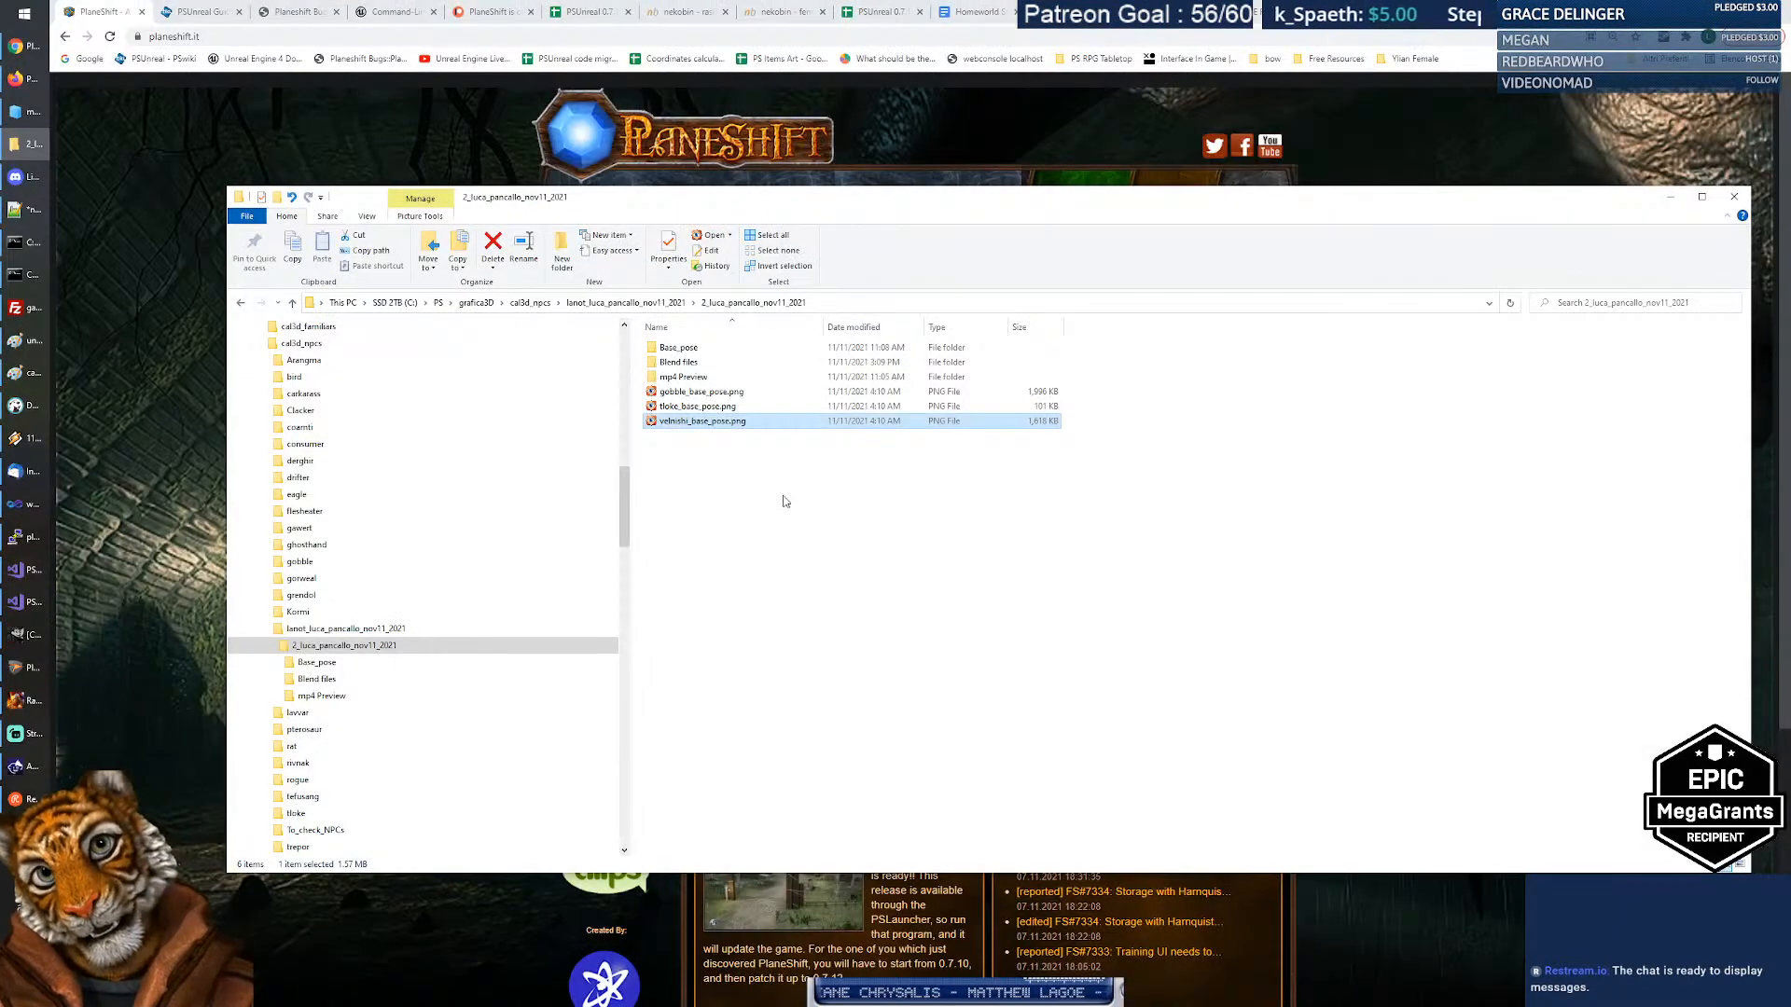
Open the mp4 Preview folder and play the gobble attack and velnishi walk animation videos, closing the player after each.
double_click(704, 377)
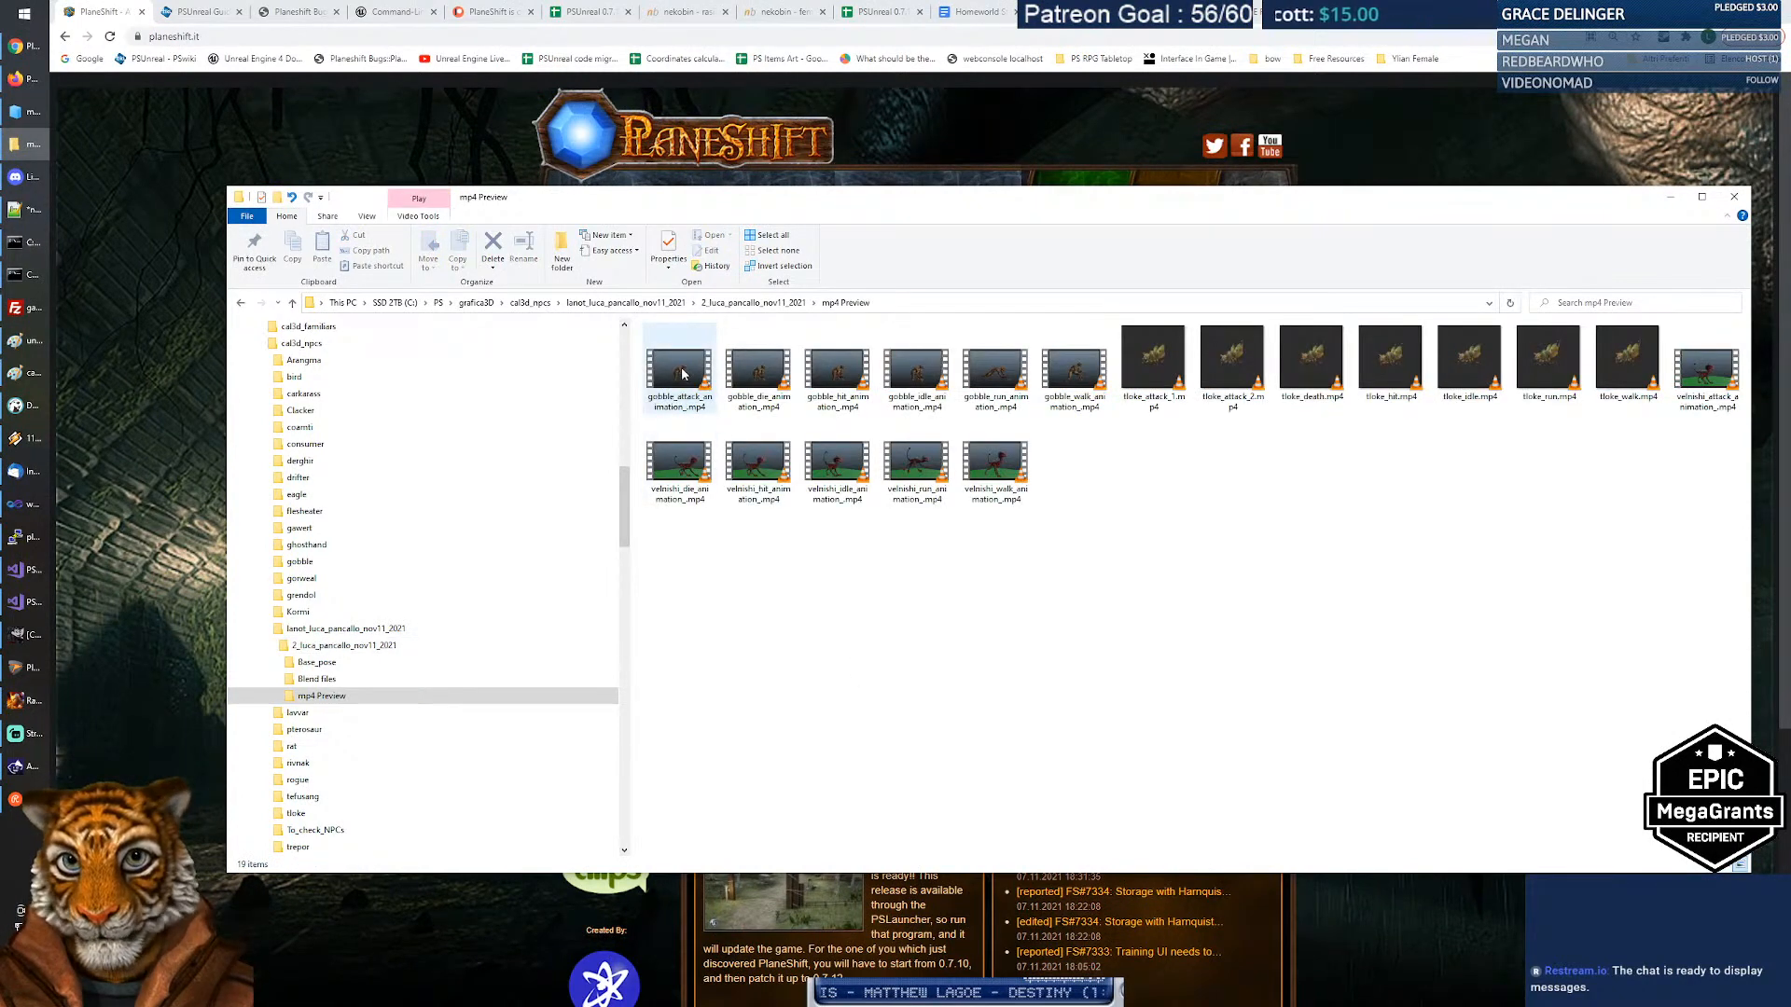
double_click(683, 372)
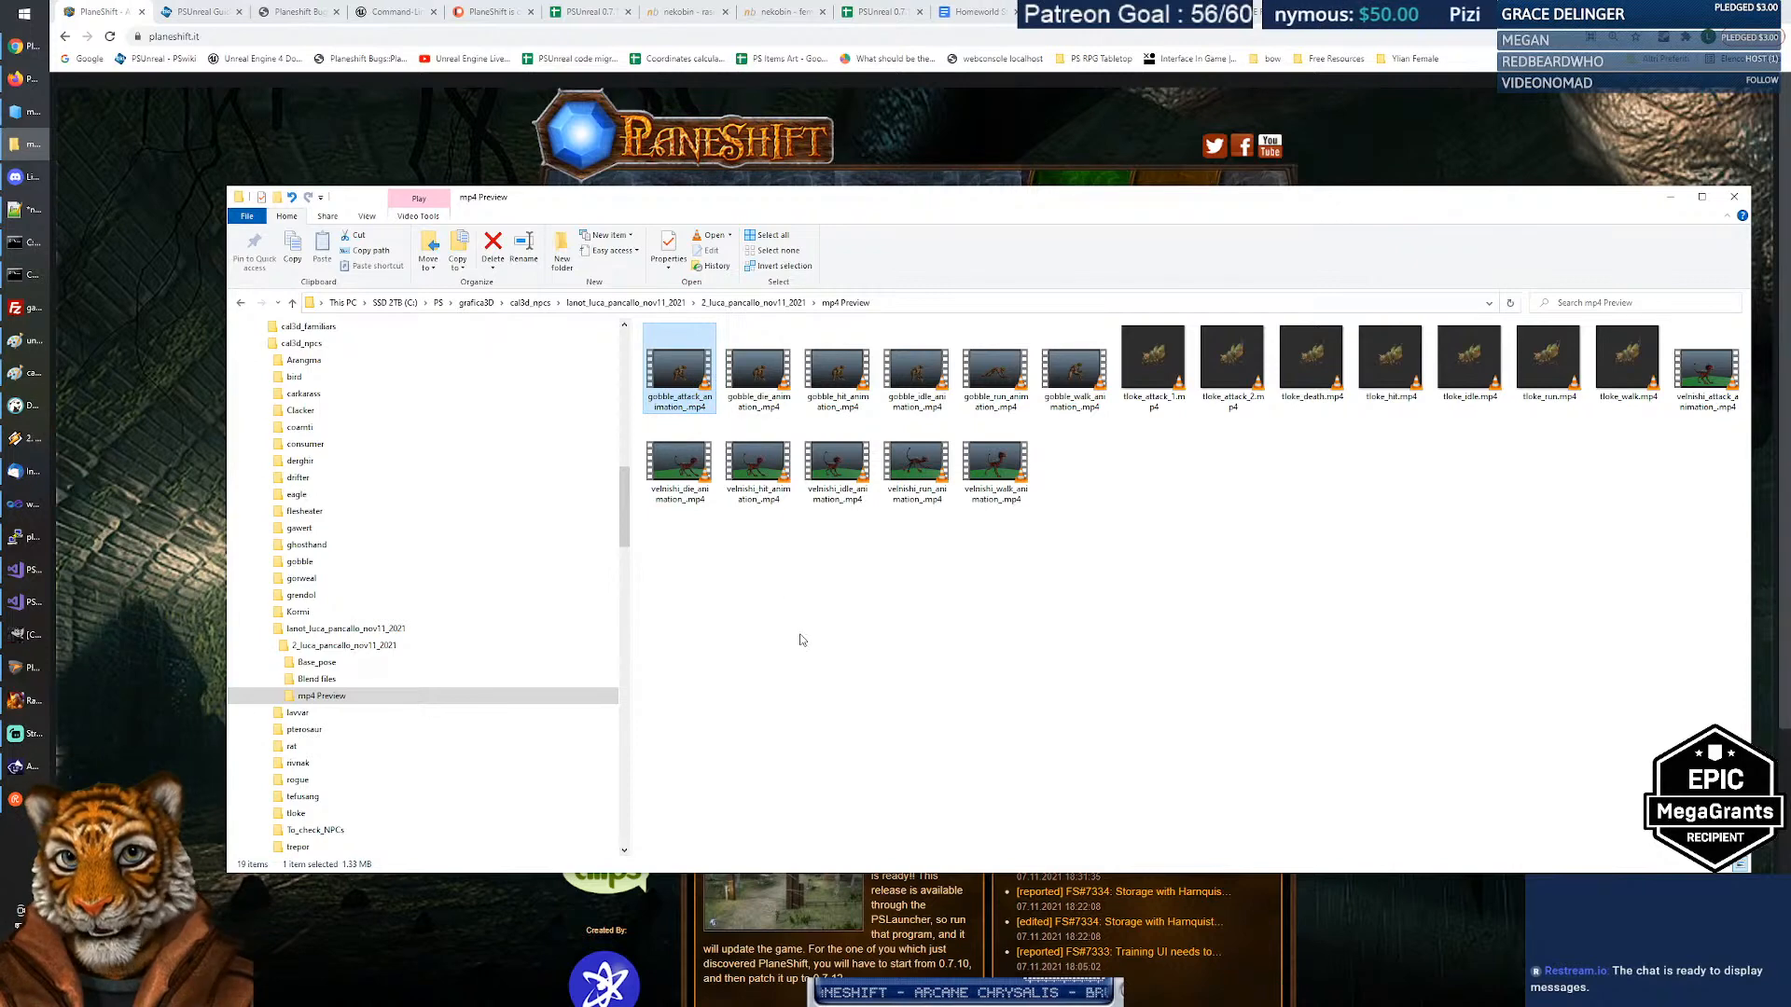
key("Return")
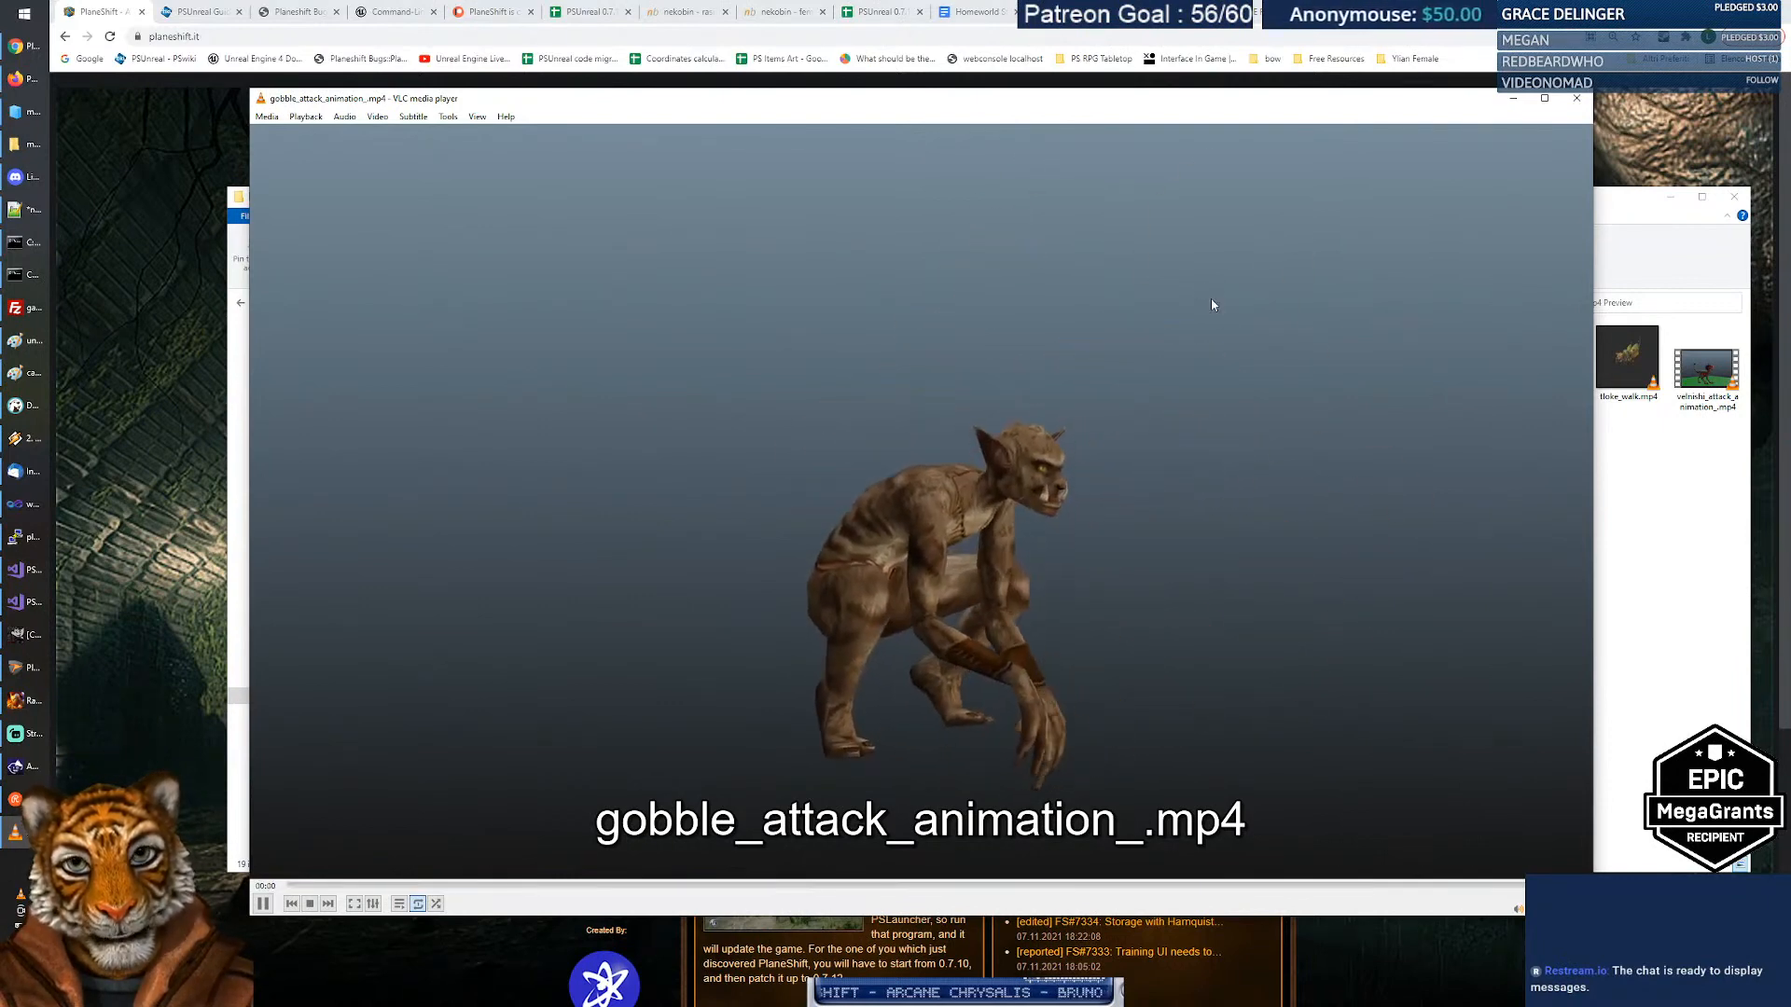
left_click(1576, 99)
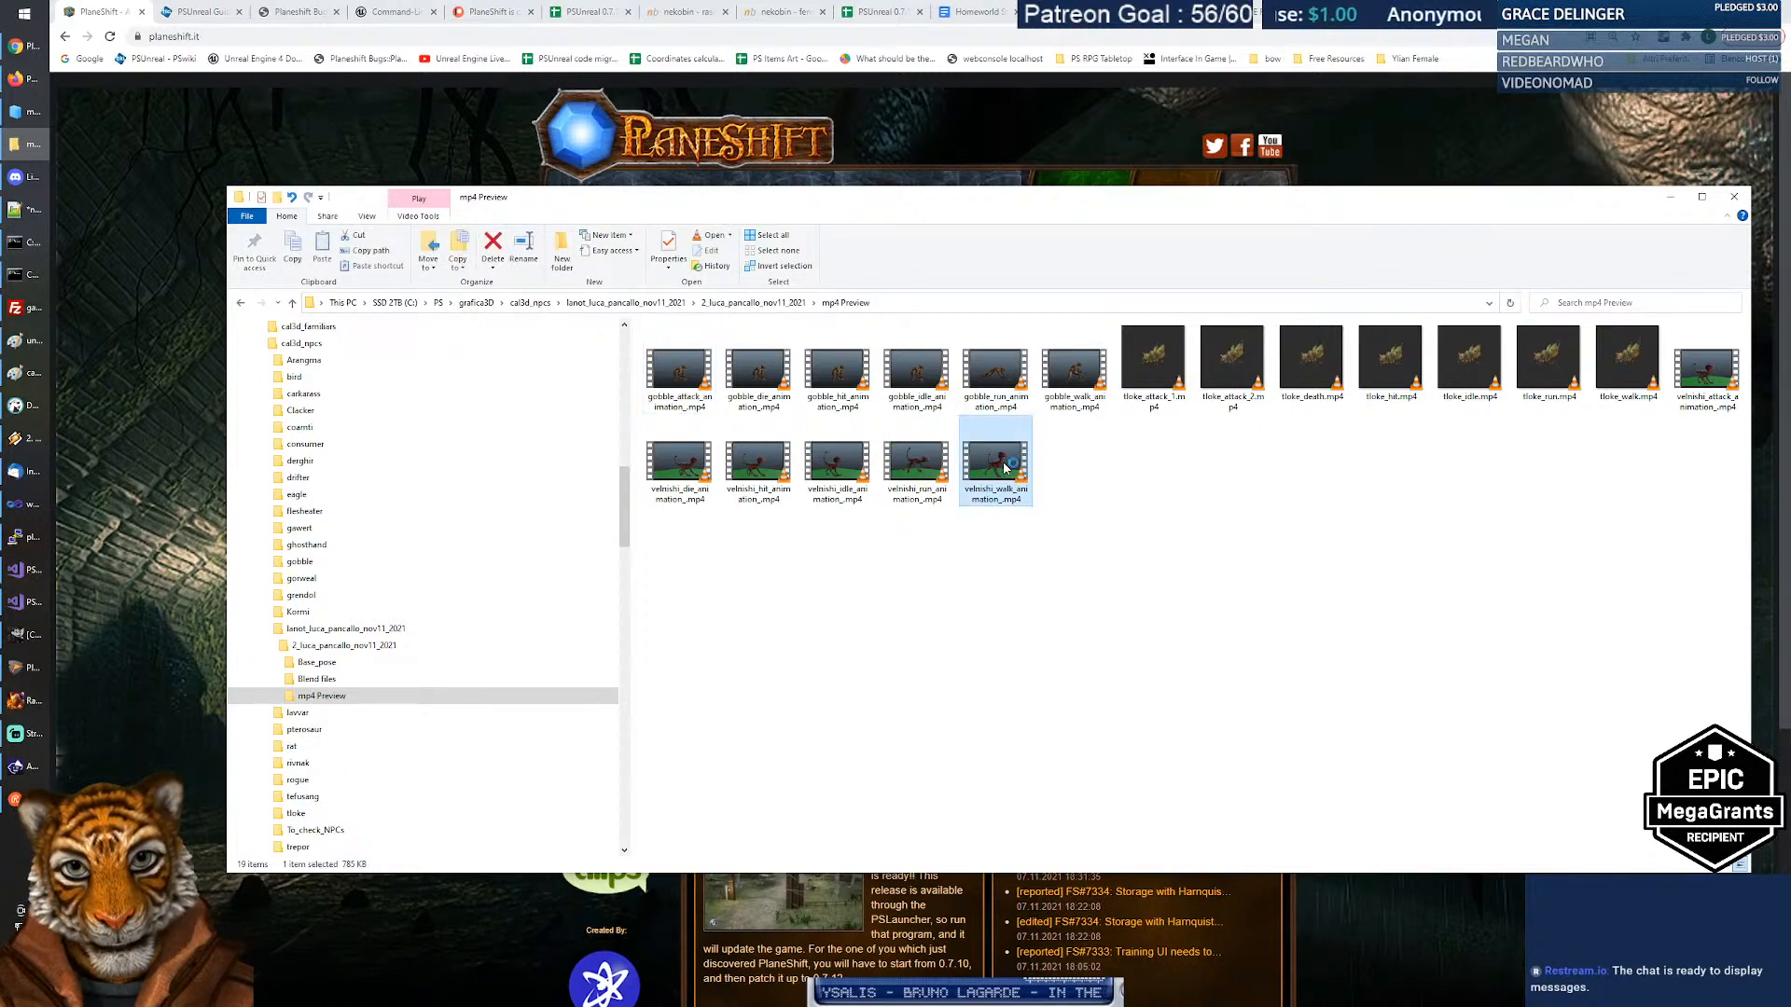
key("Return")
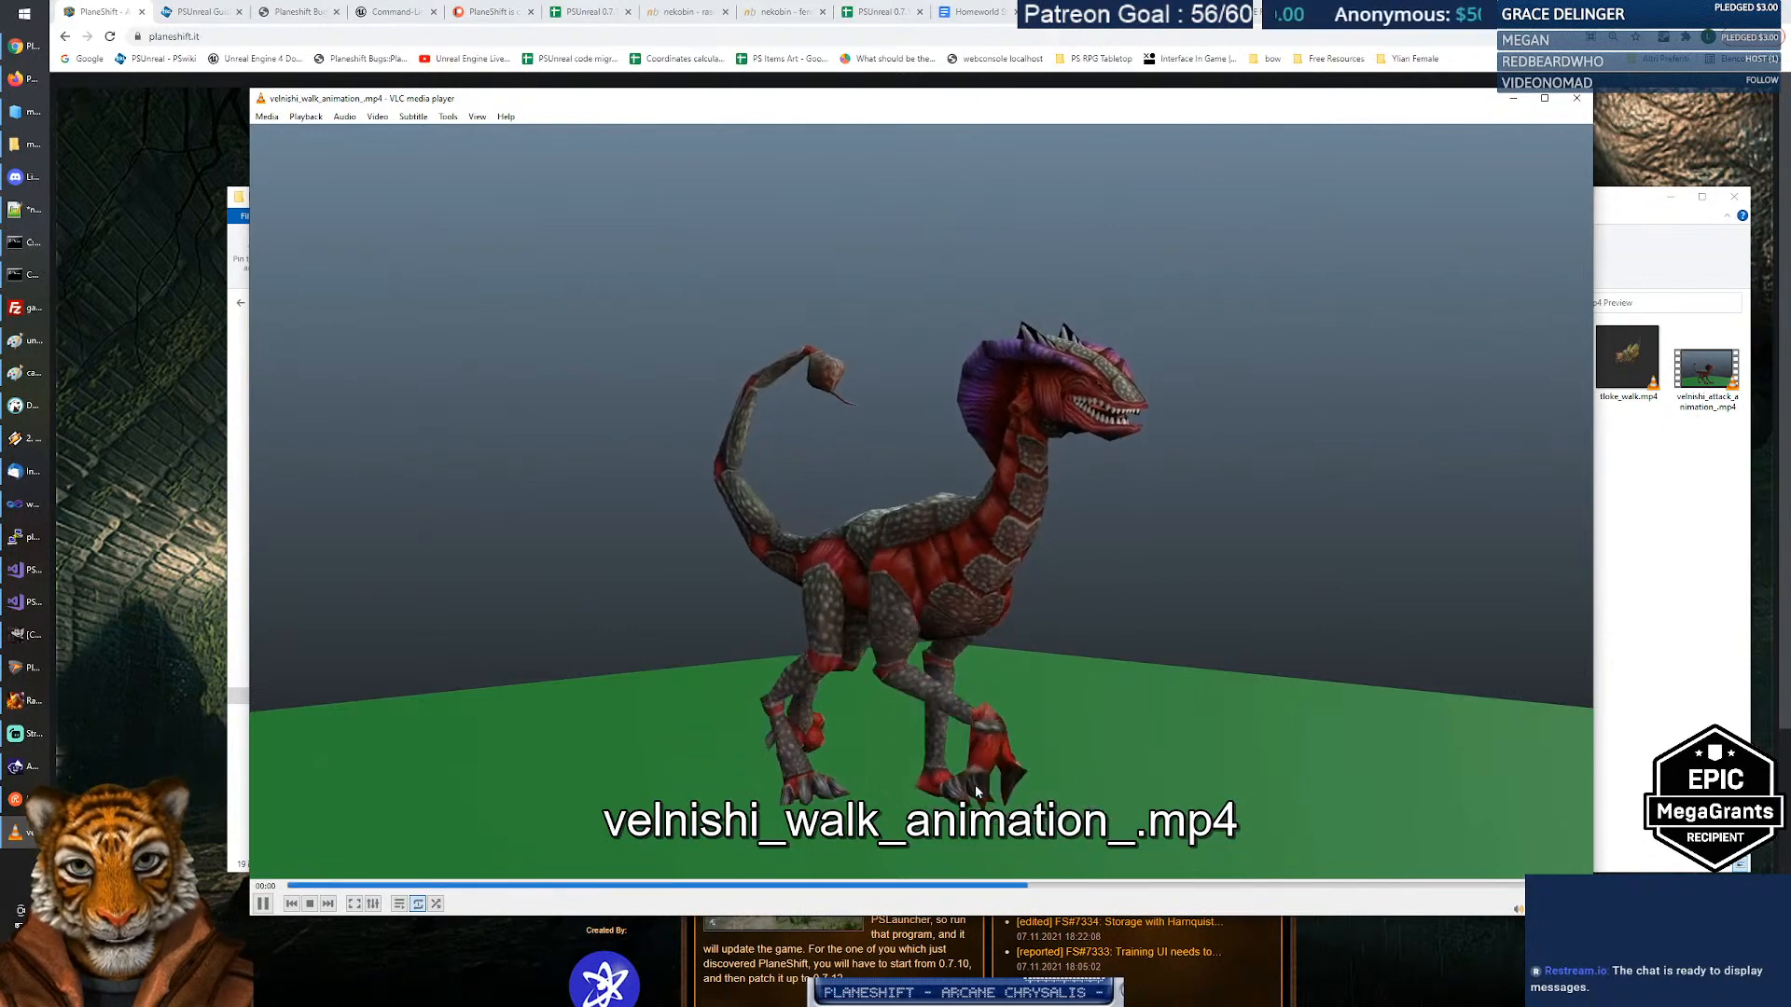
left_click(1576, 98)
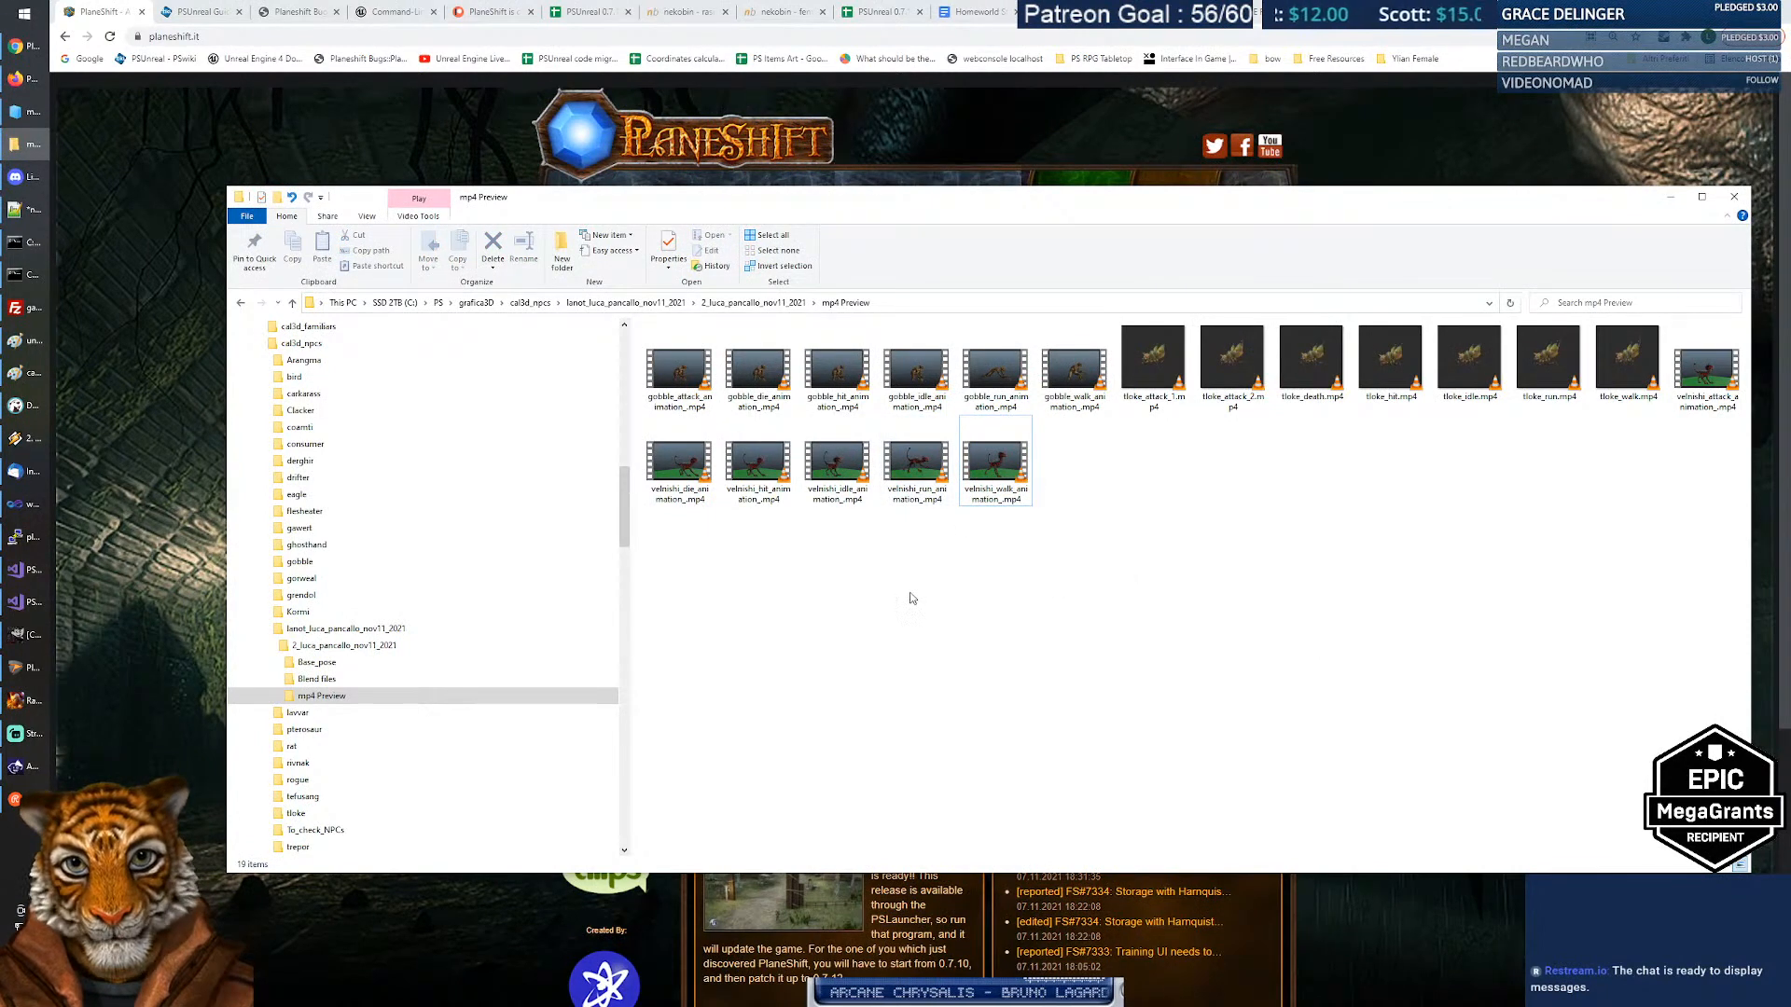
Open the gobble .blend file from the Blend files folder in Blender, and return to File Explorer.
left_click(370, 682)
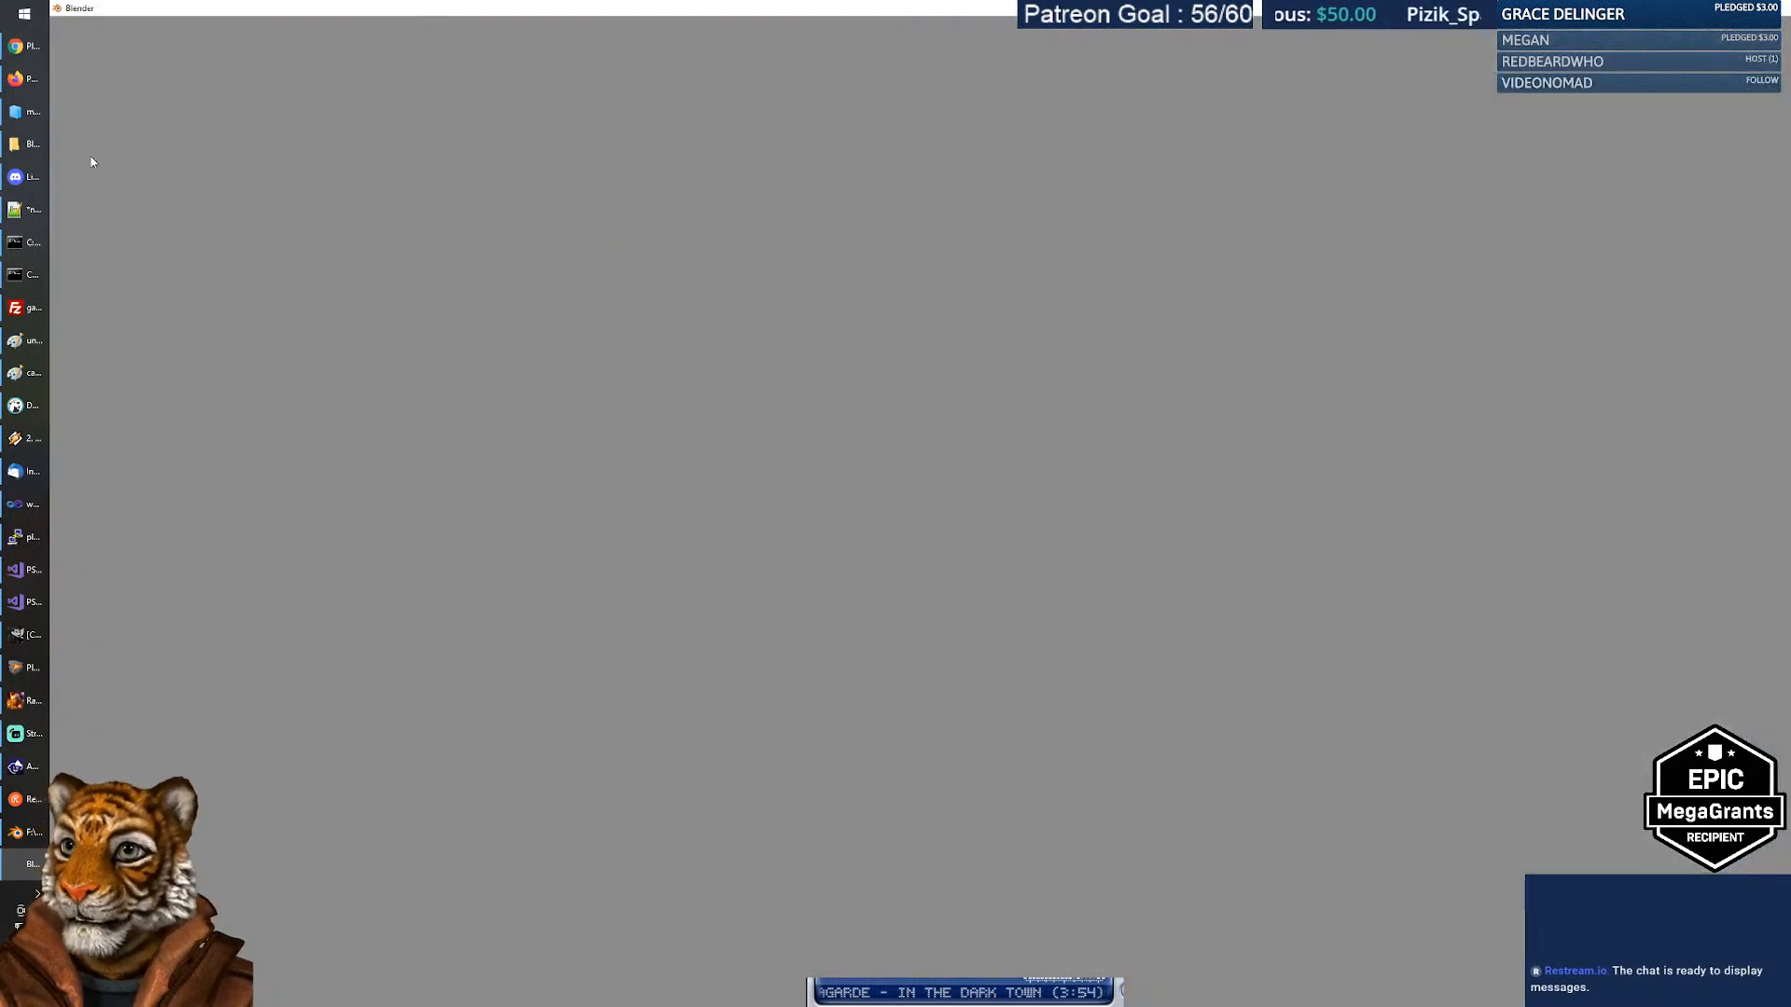
left_click(28, 144)
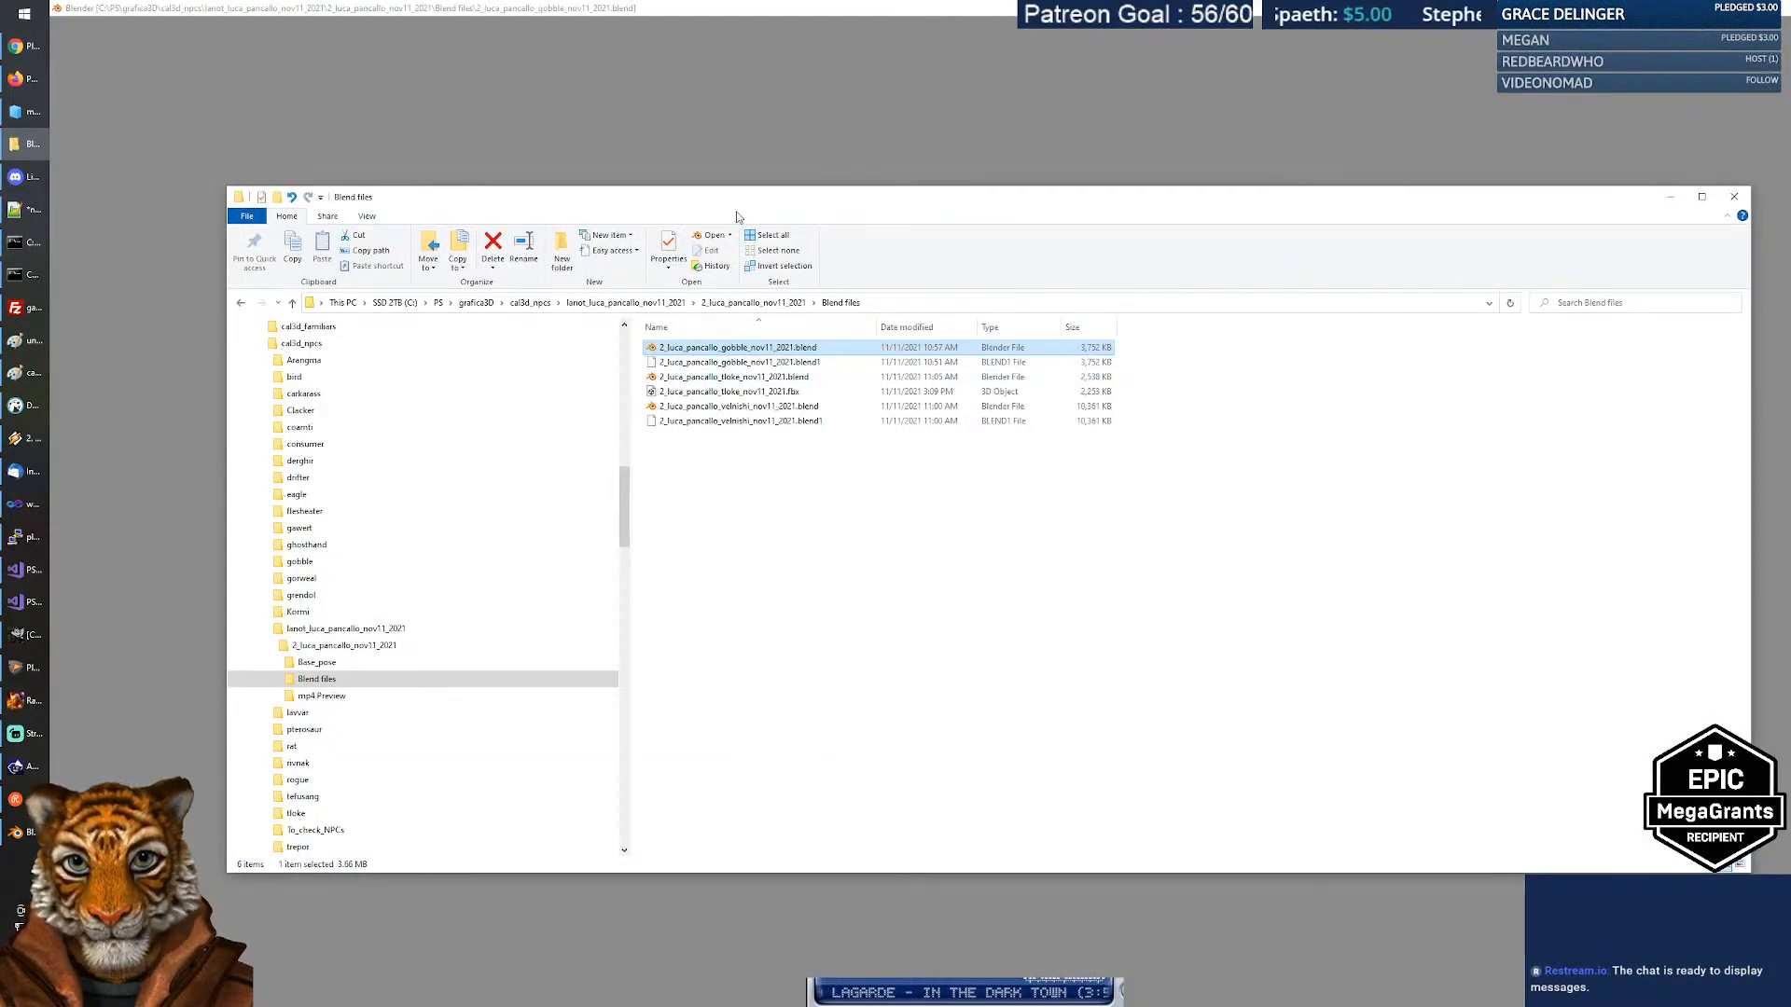
left_click_drag(727, 199, 733, 174)
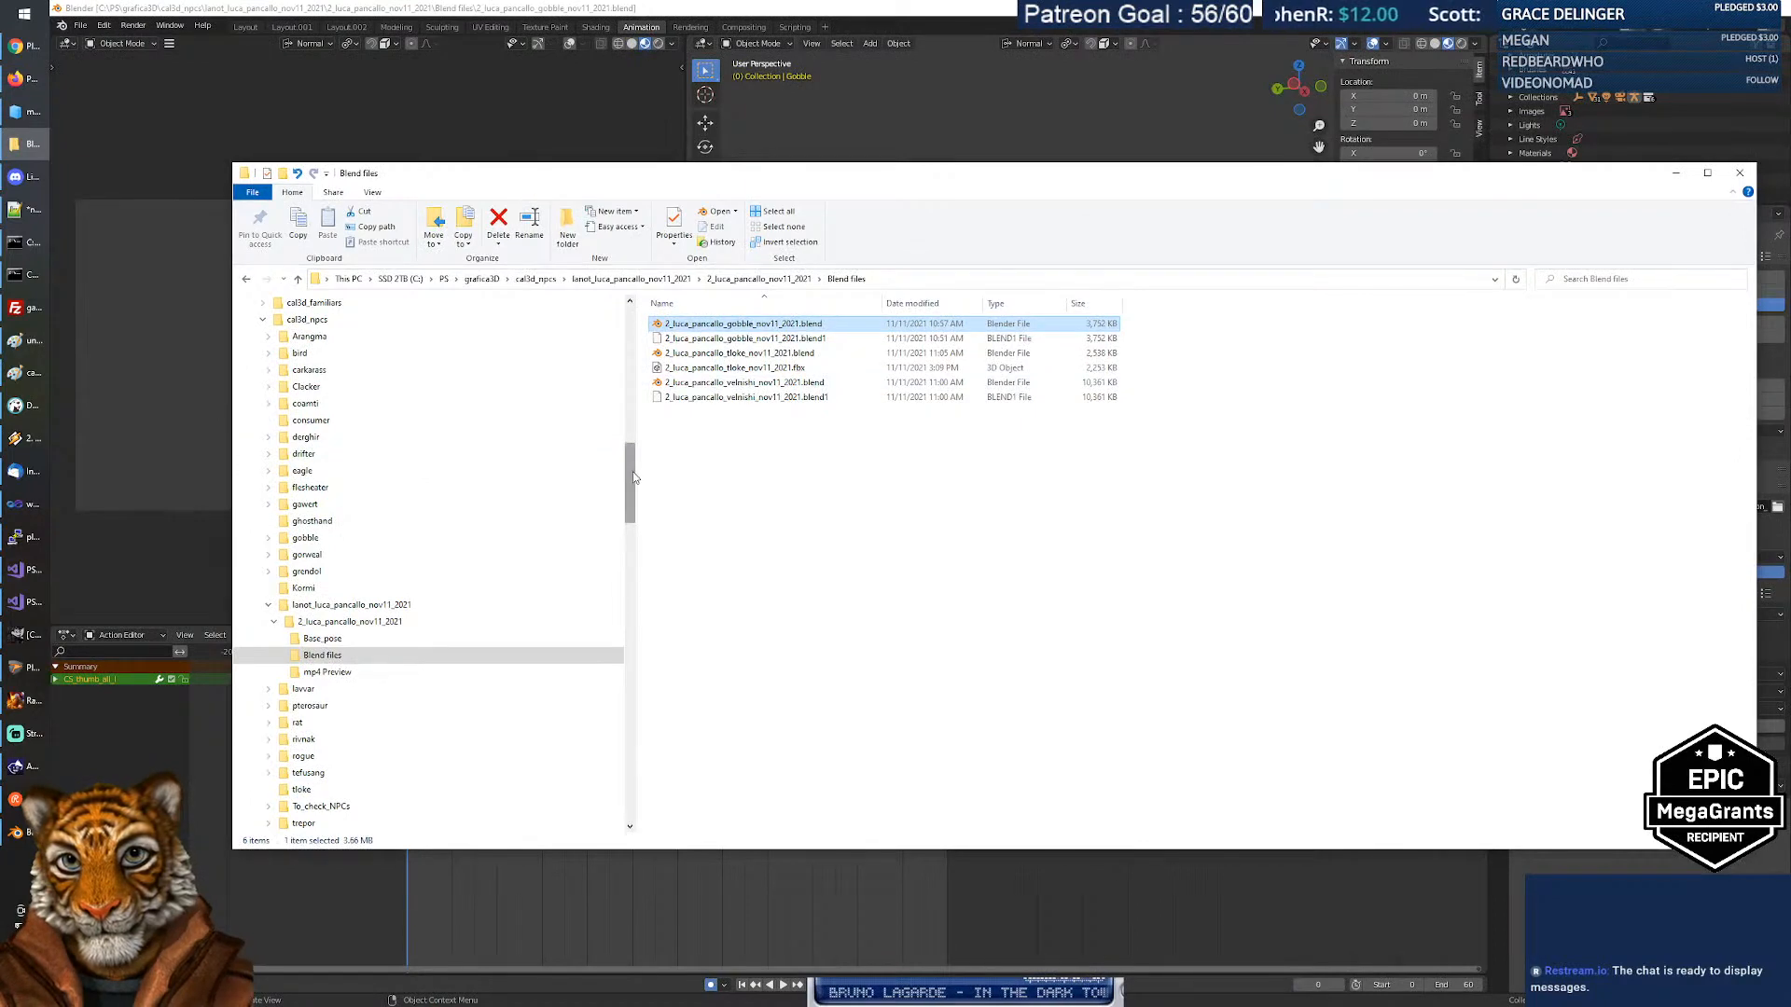
Browse to the PS_distro folder on the C: drive and expand its distroCB subfolder.
left_click_drag(633, 478, 638, 746)
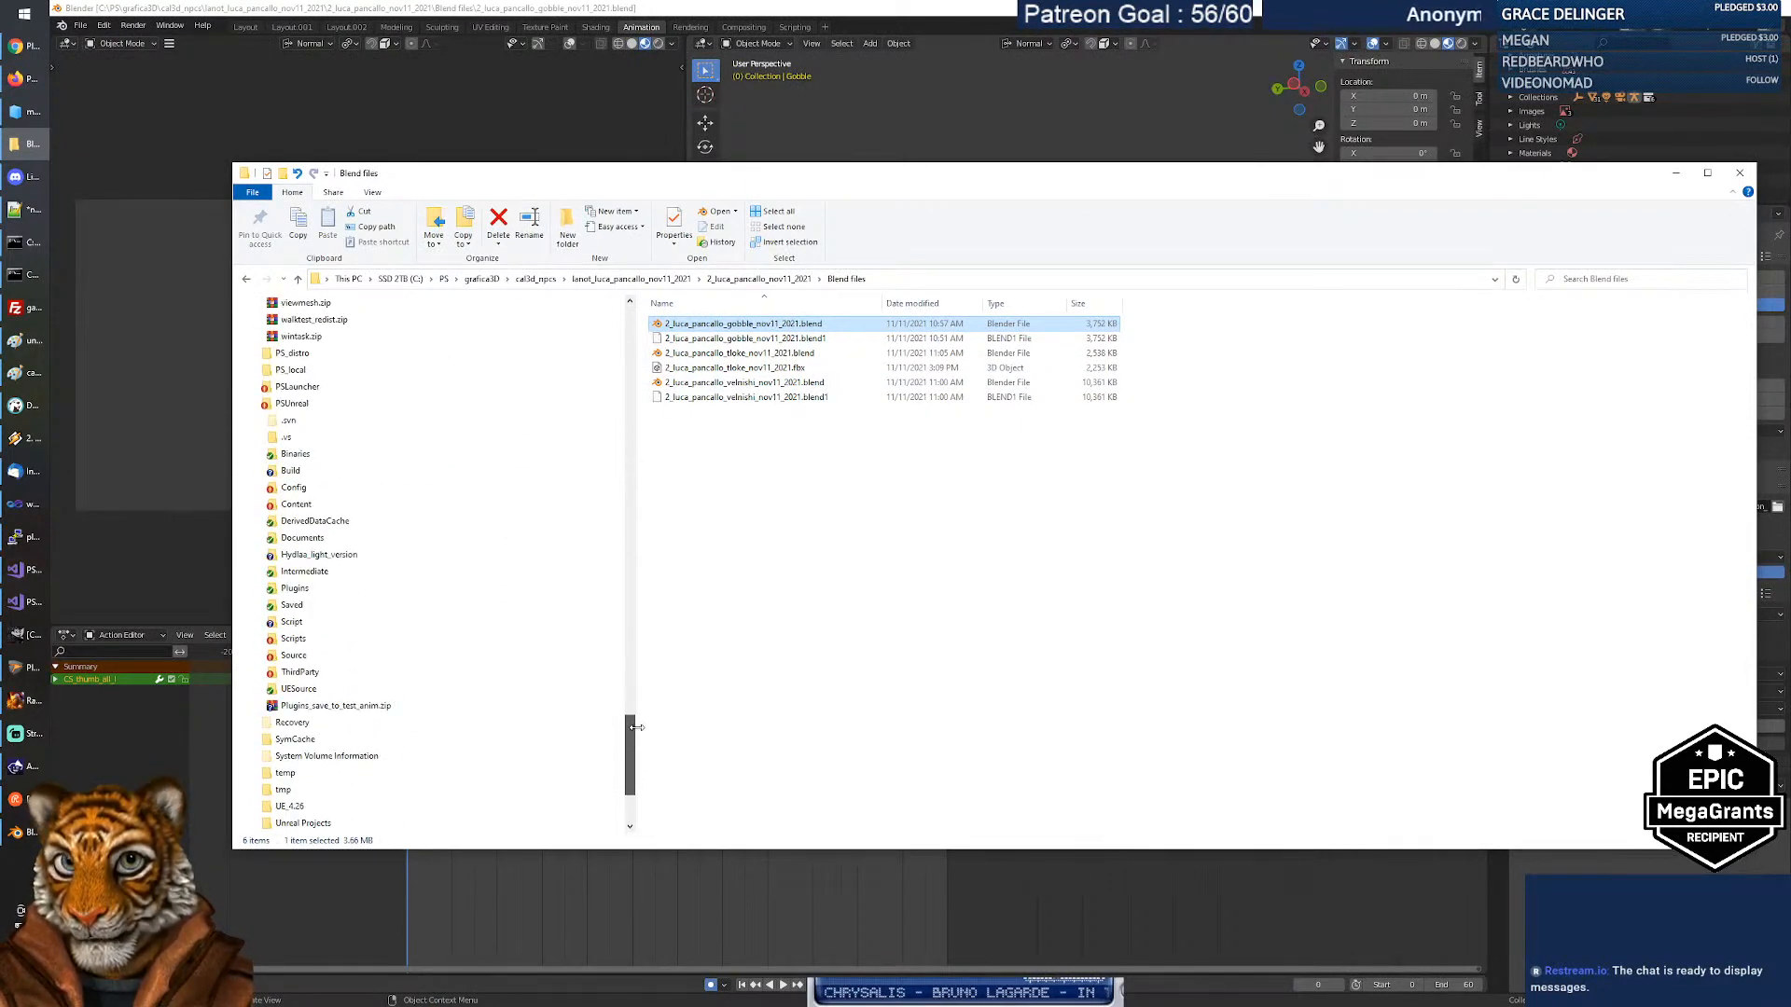
left_click(251, 404)
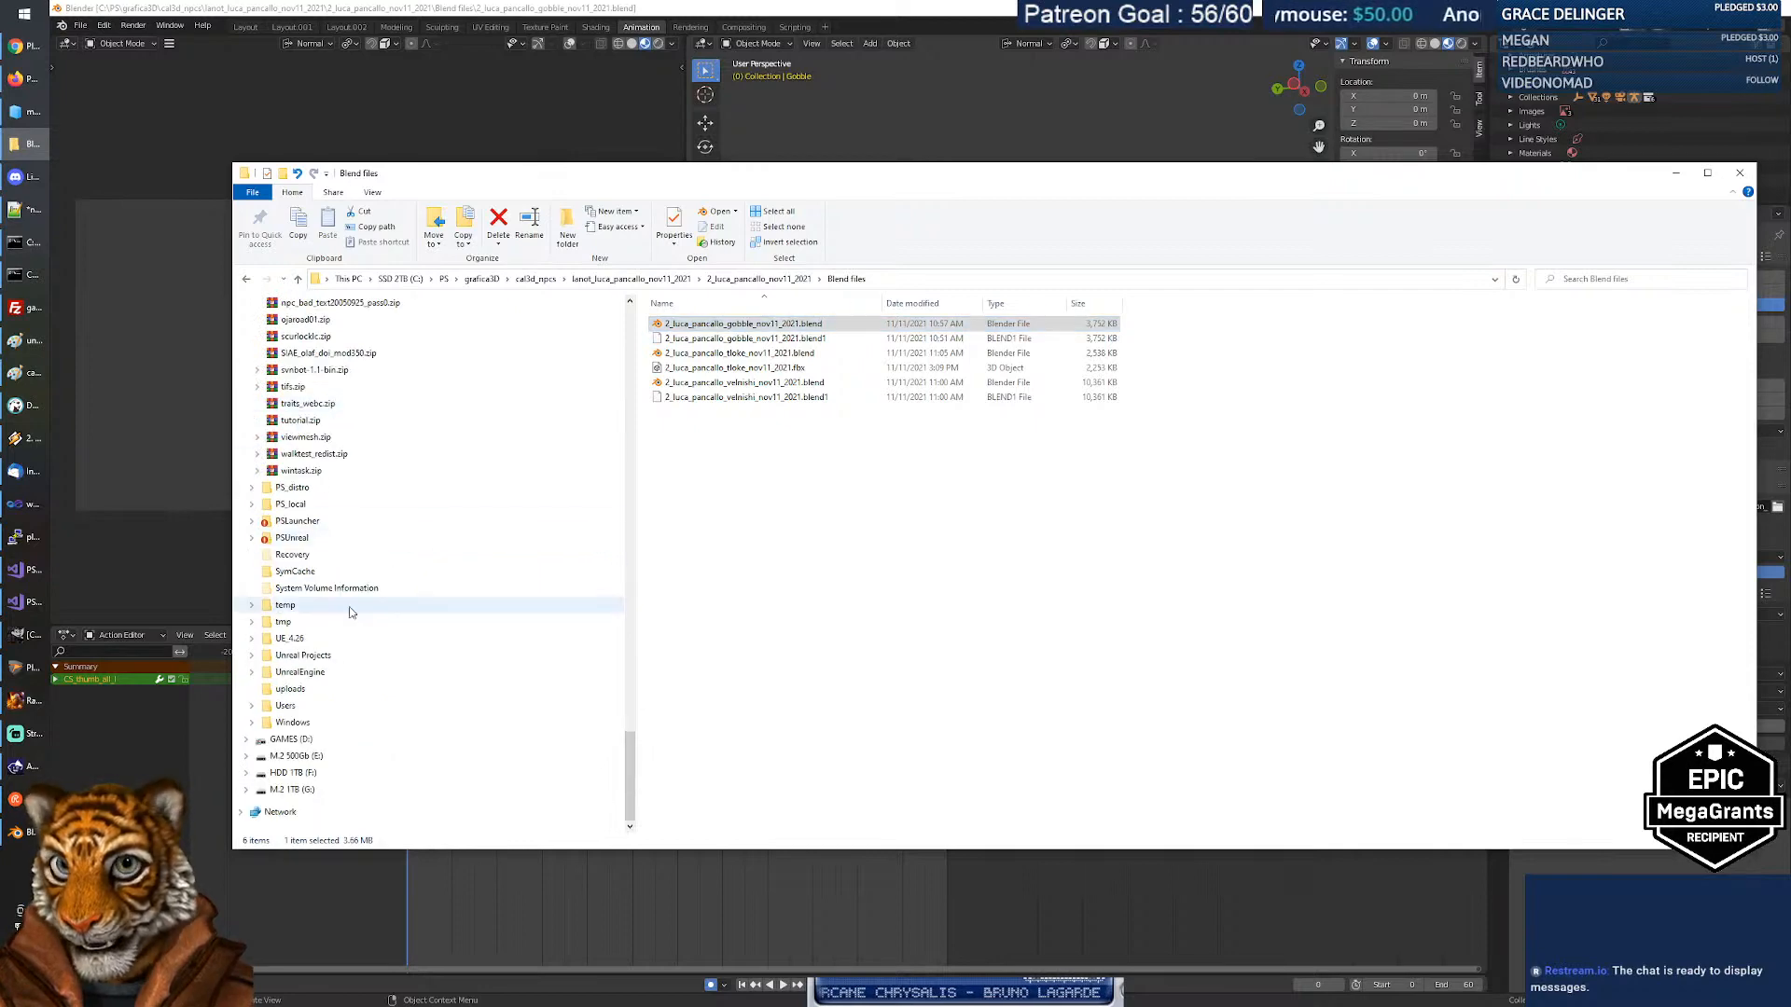
left_click(288, 488)
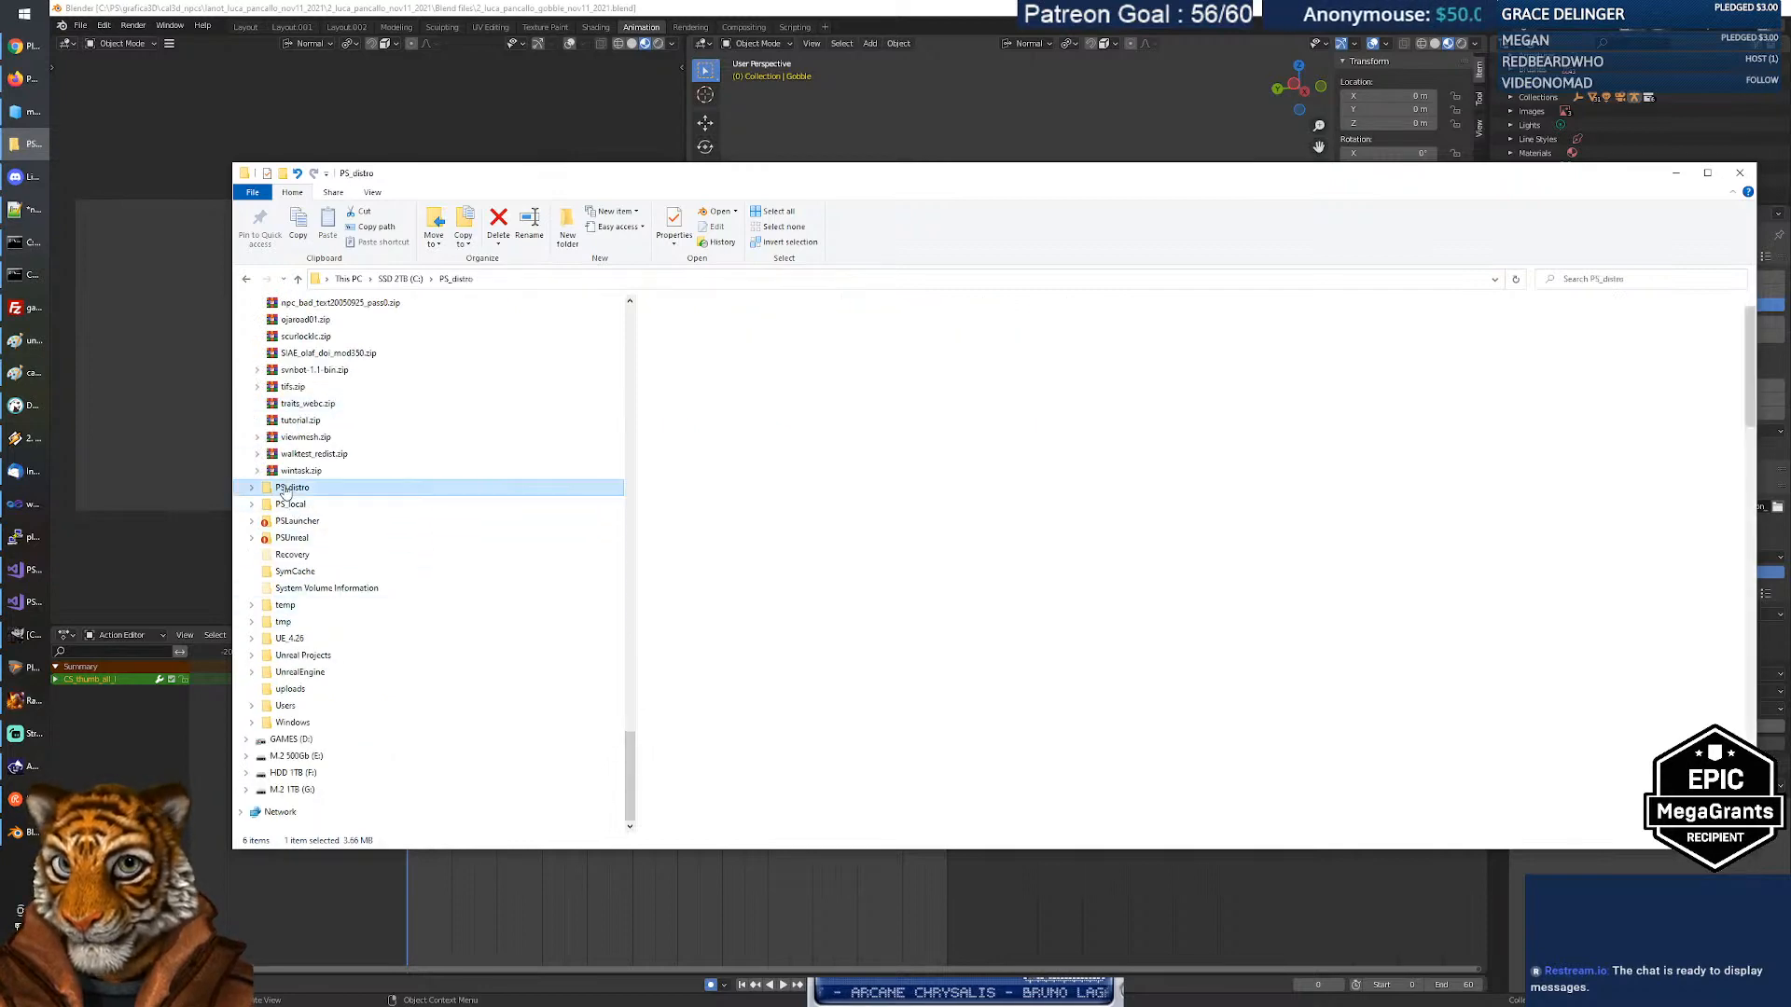
left_click(250, 488)
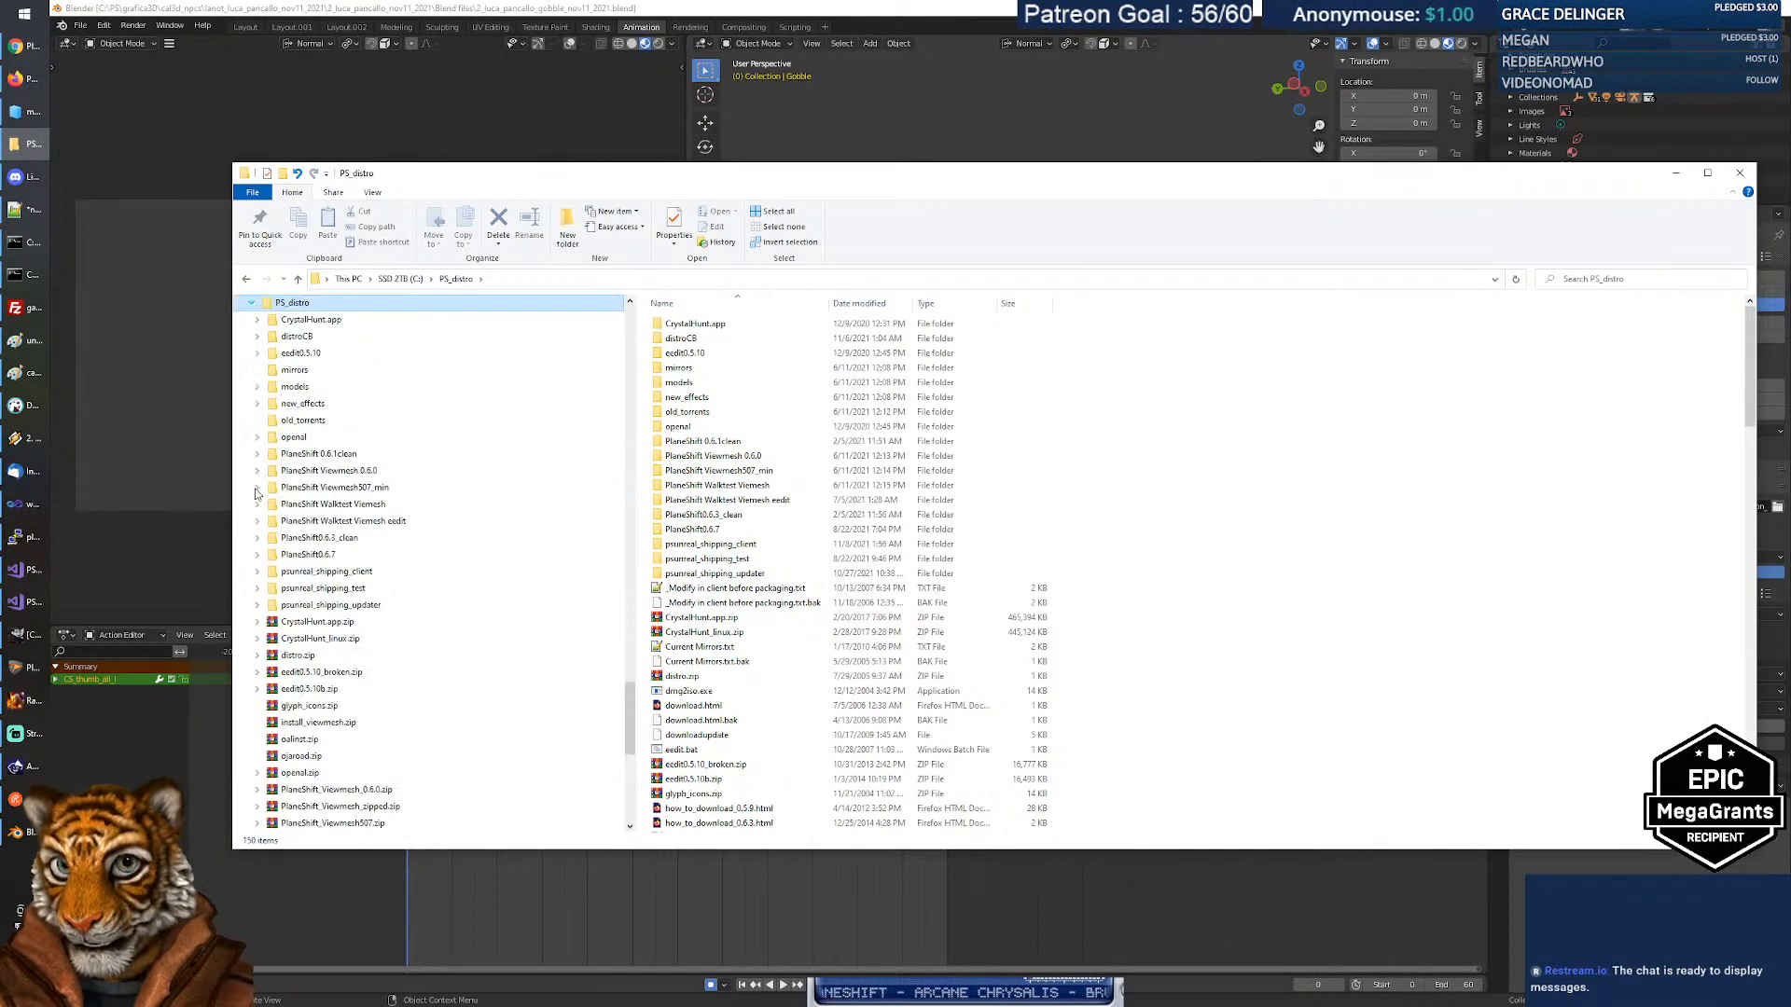
left_click(290, 340)
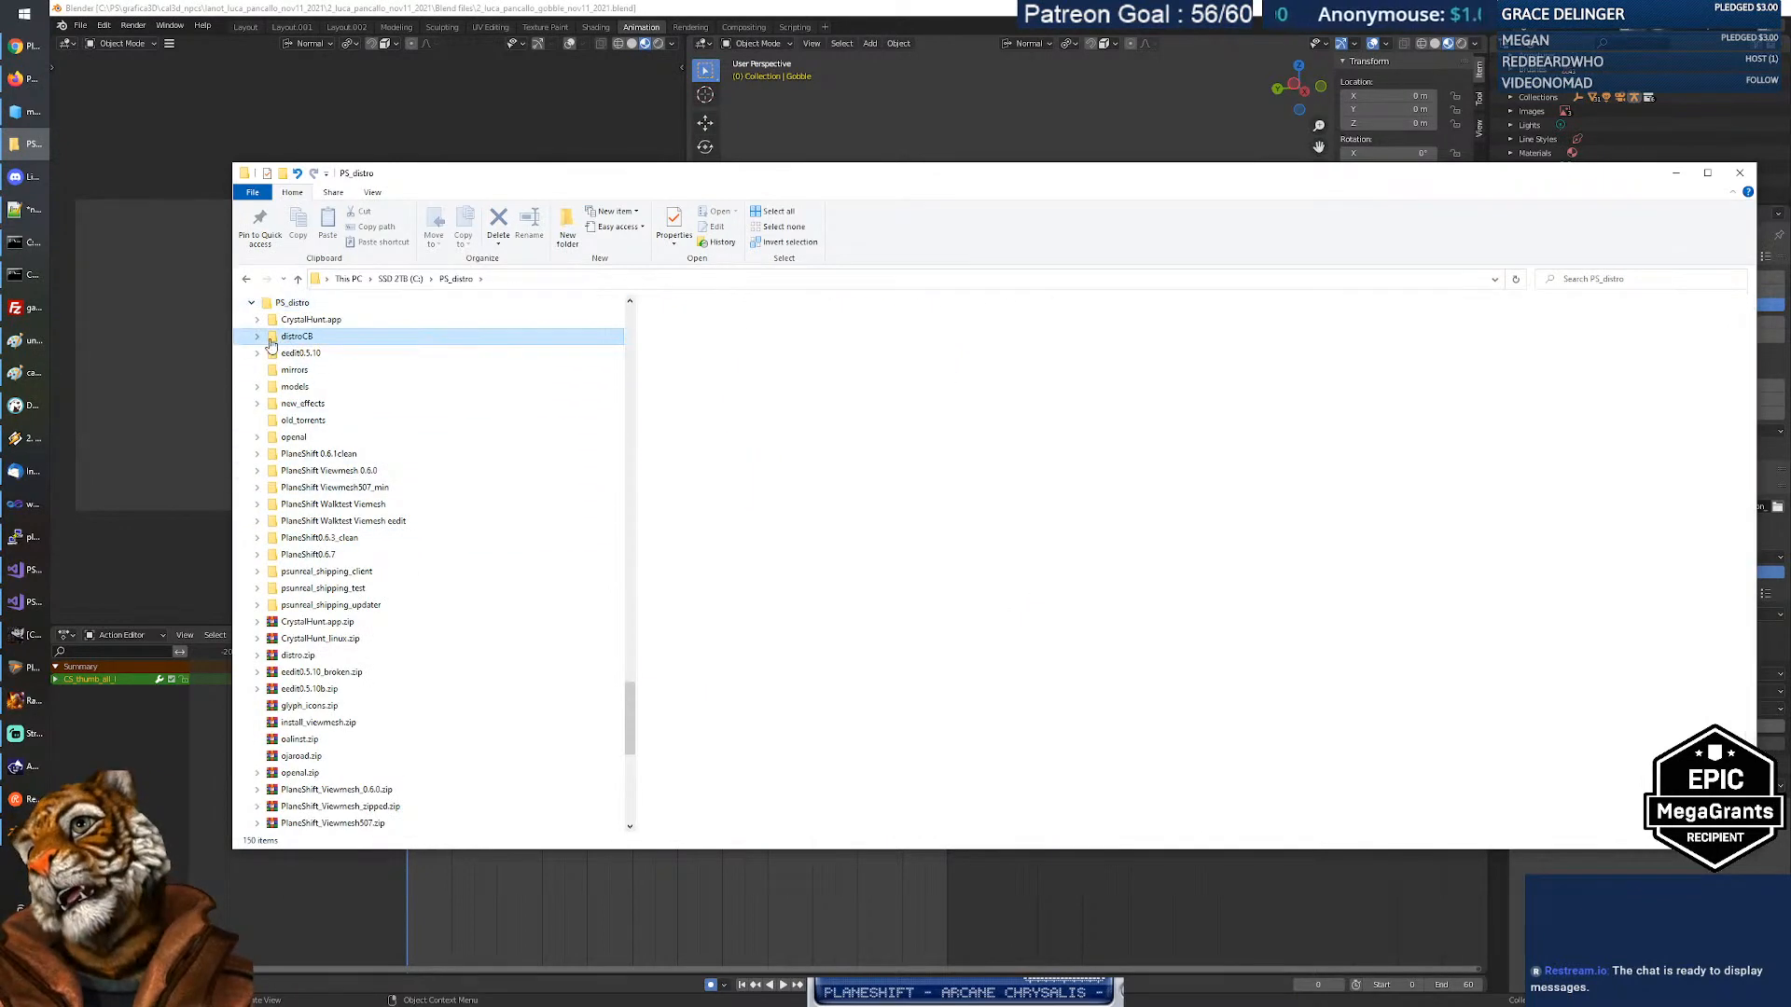
left_click(258, 337)
left_click(293, 471)
left_click(262, 471)
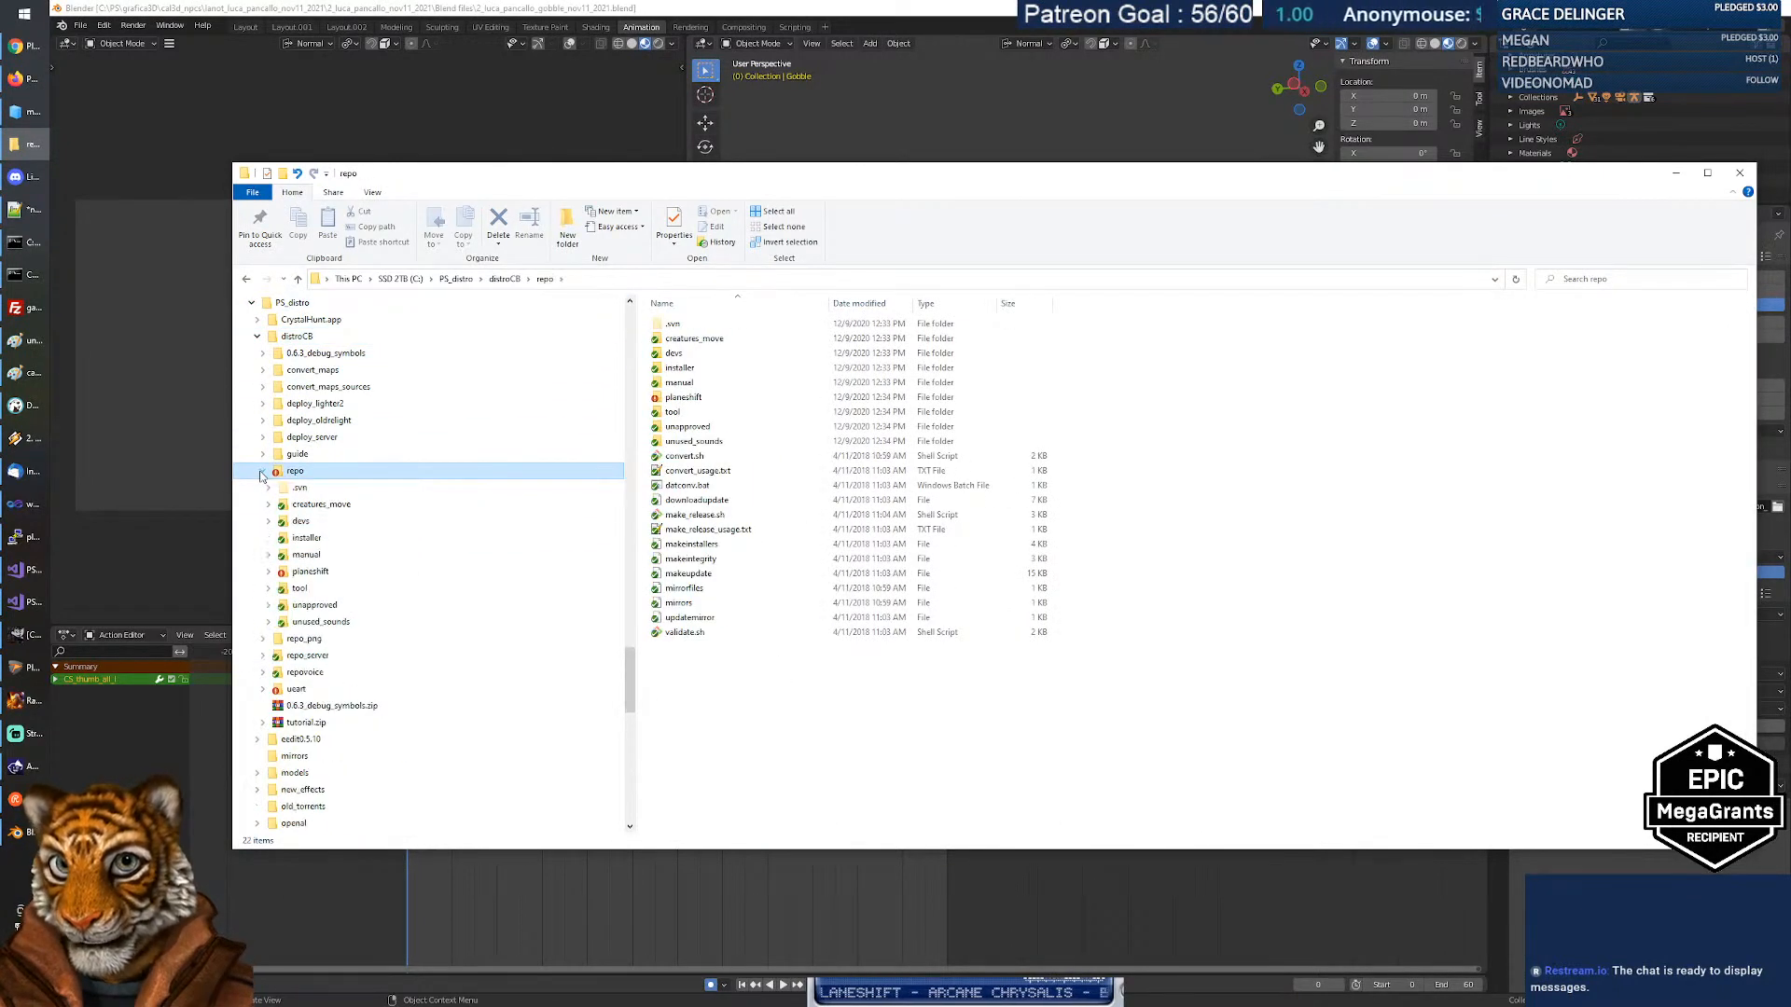
left_click(308, 573)
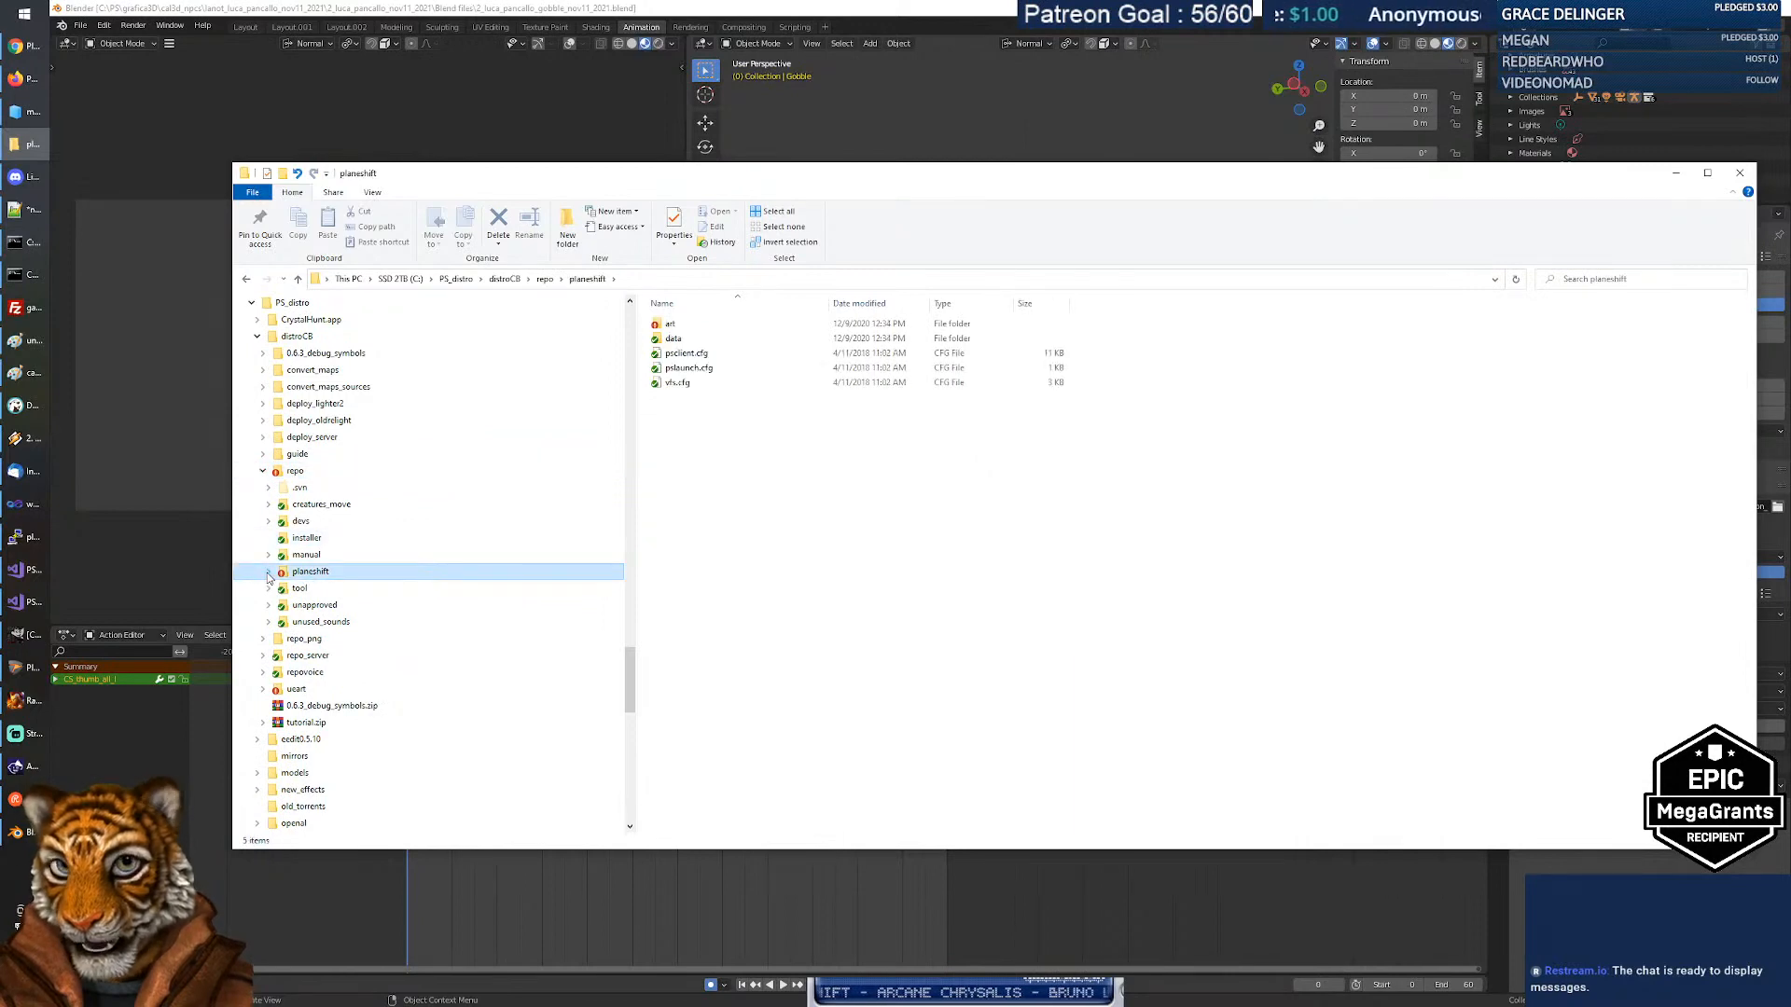
key("alt+Up")
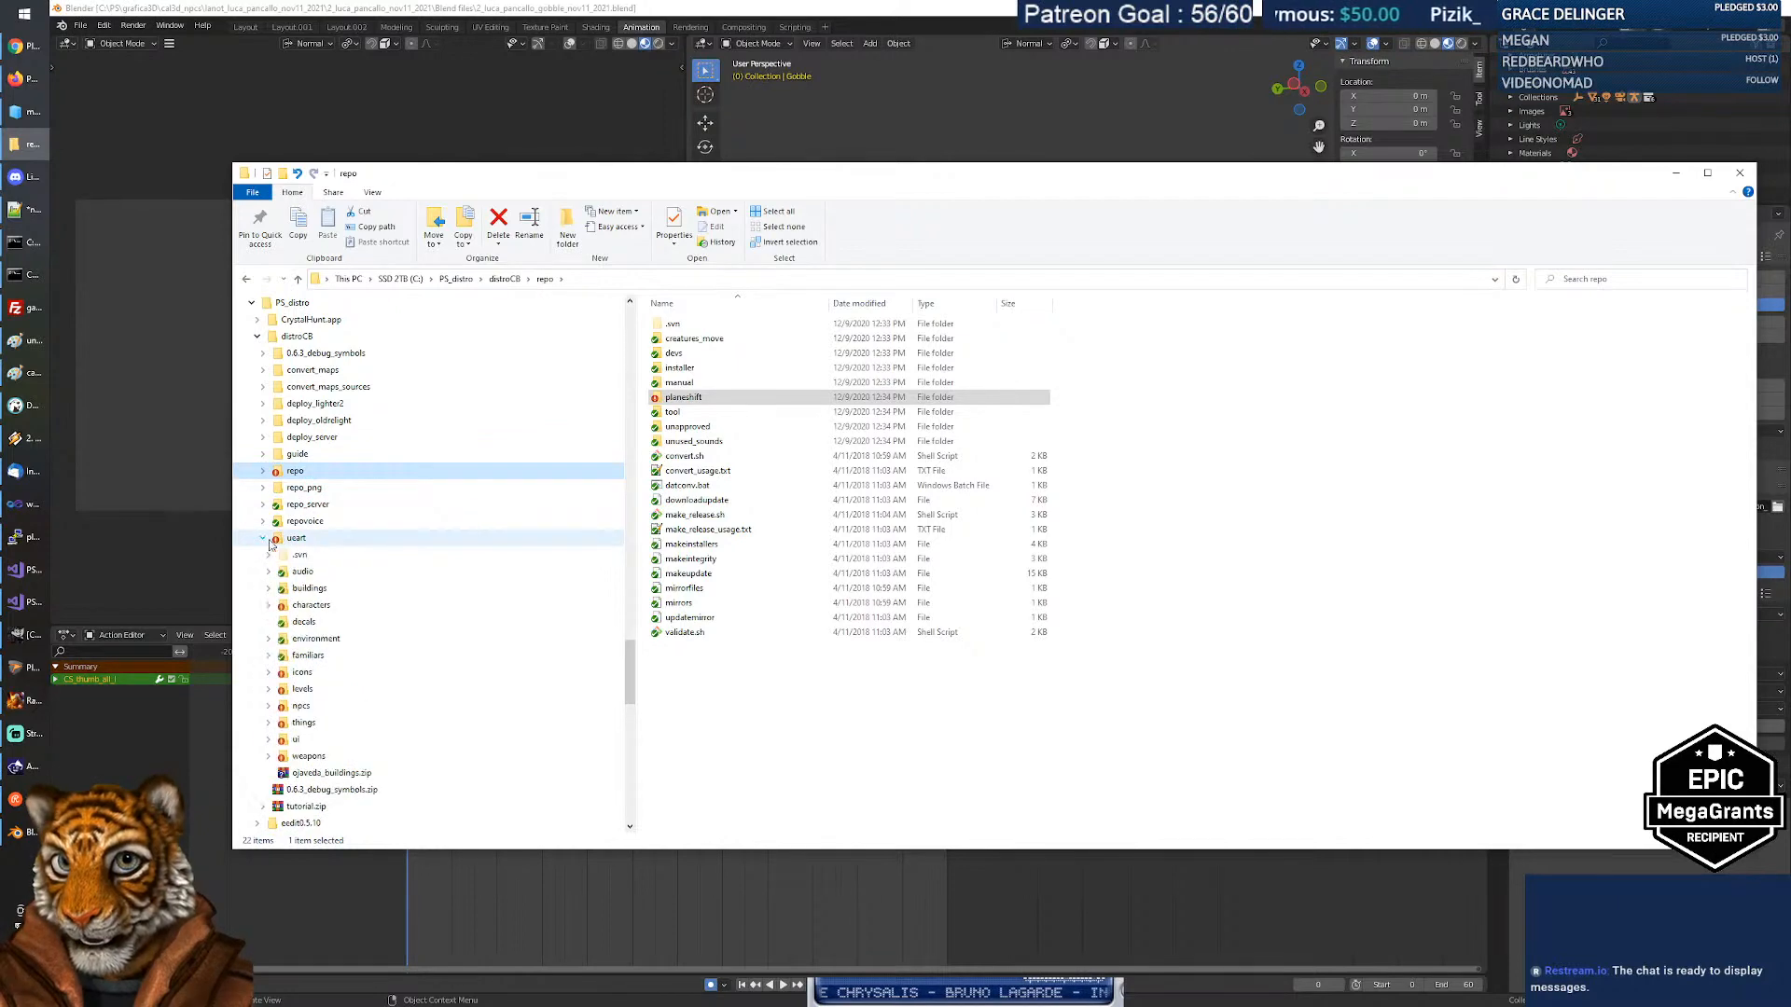
Browse to the npcs folder inside ueart and look at the contents of its tloke subfolder.
left_click(295, 538)
left_click(311, 540)
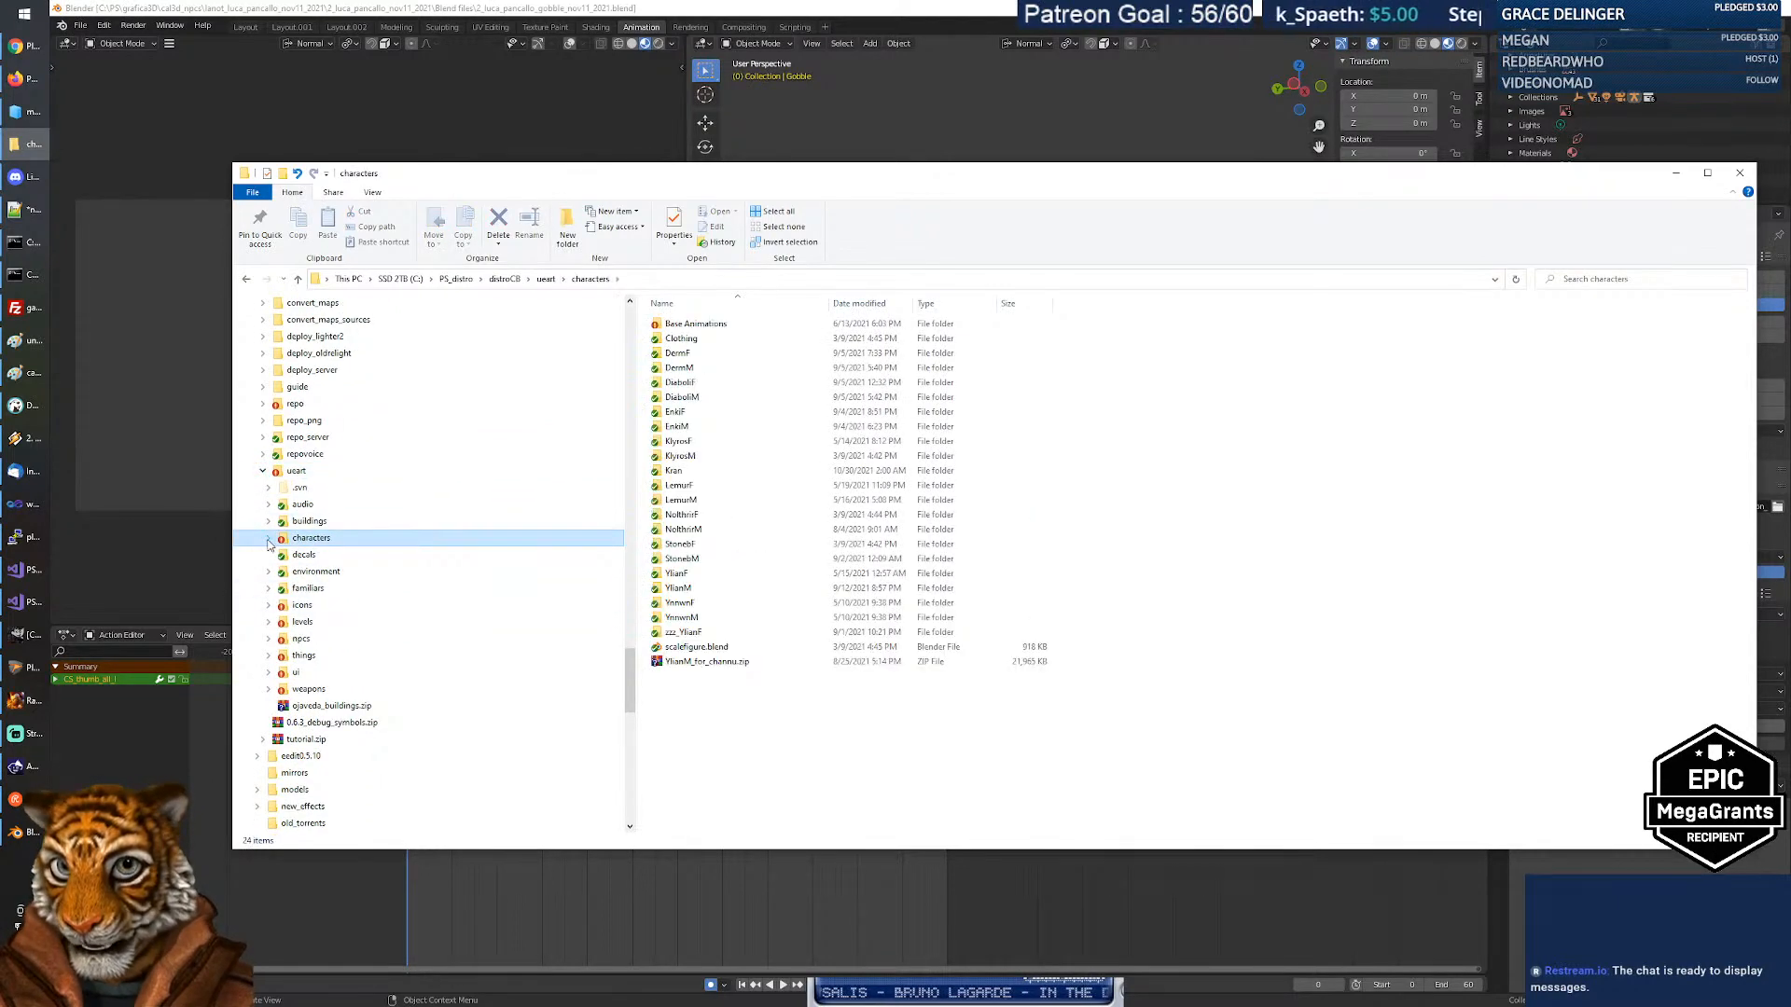
left_click(301, 640)
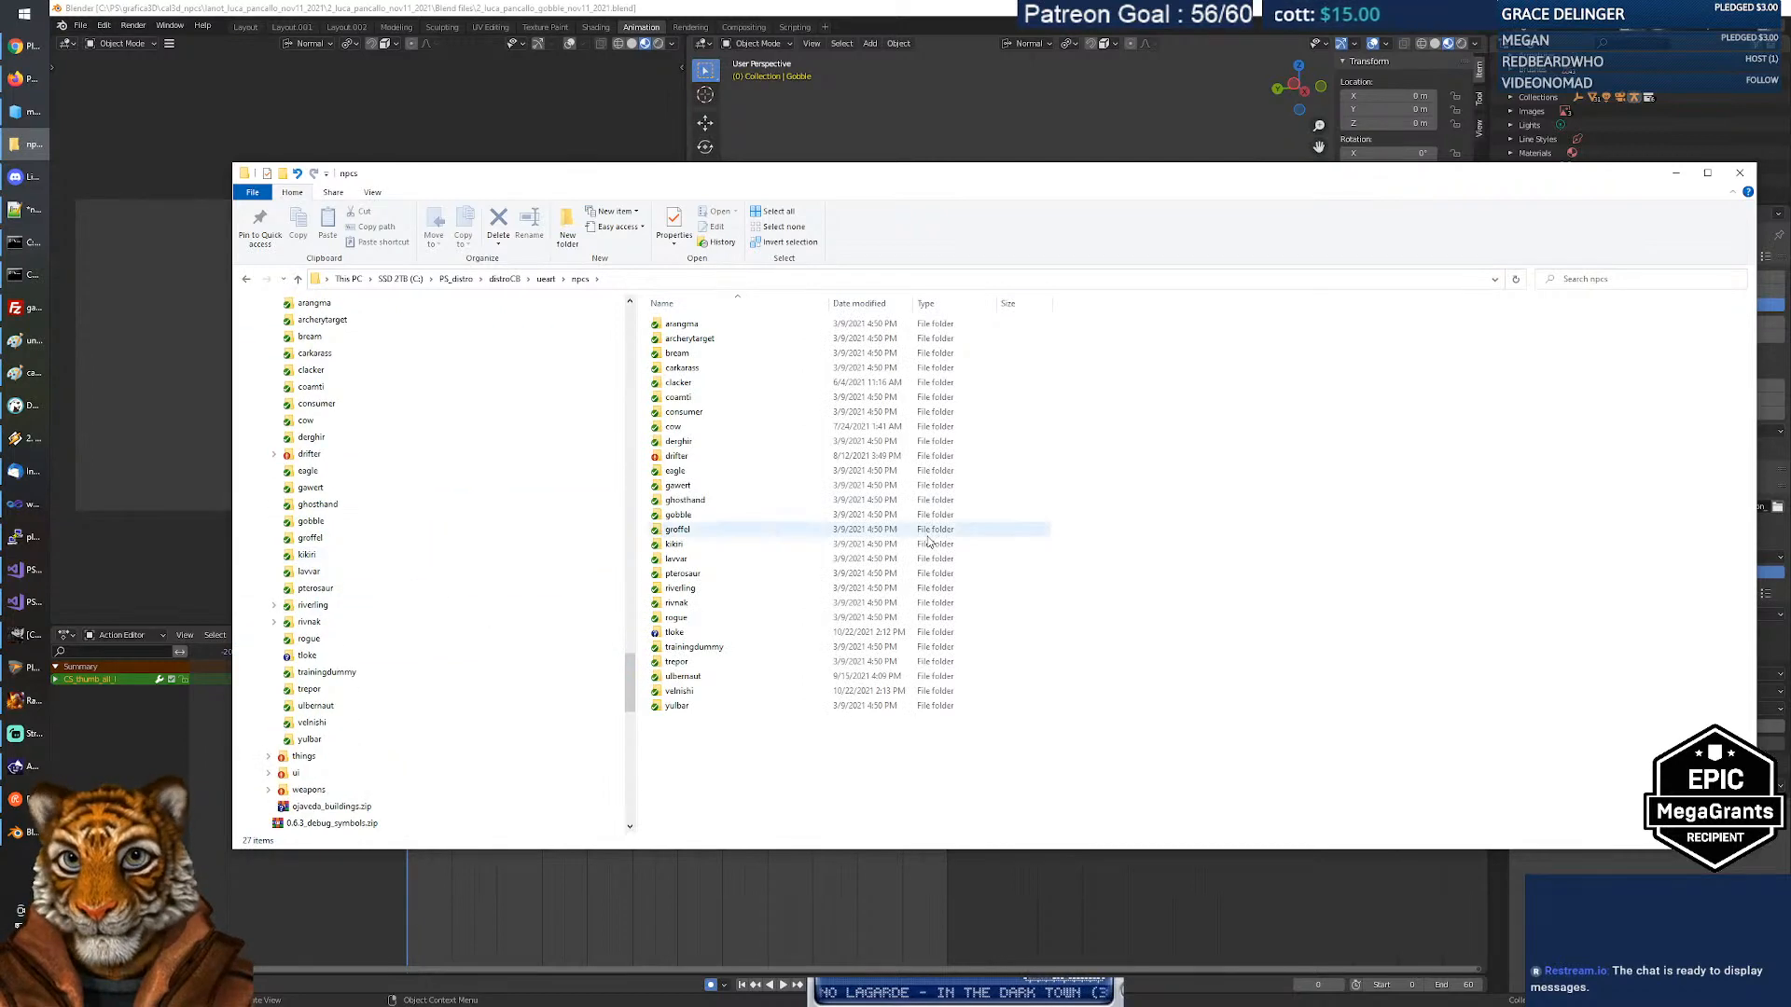
double_click(673, 634)
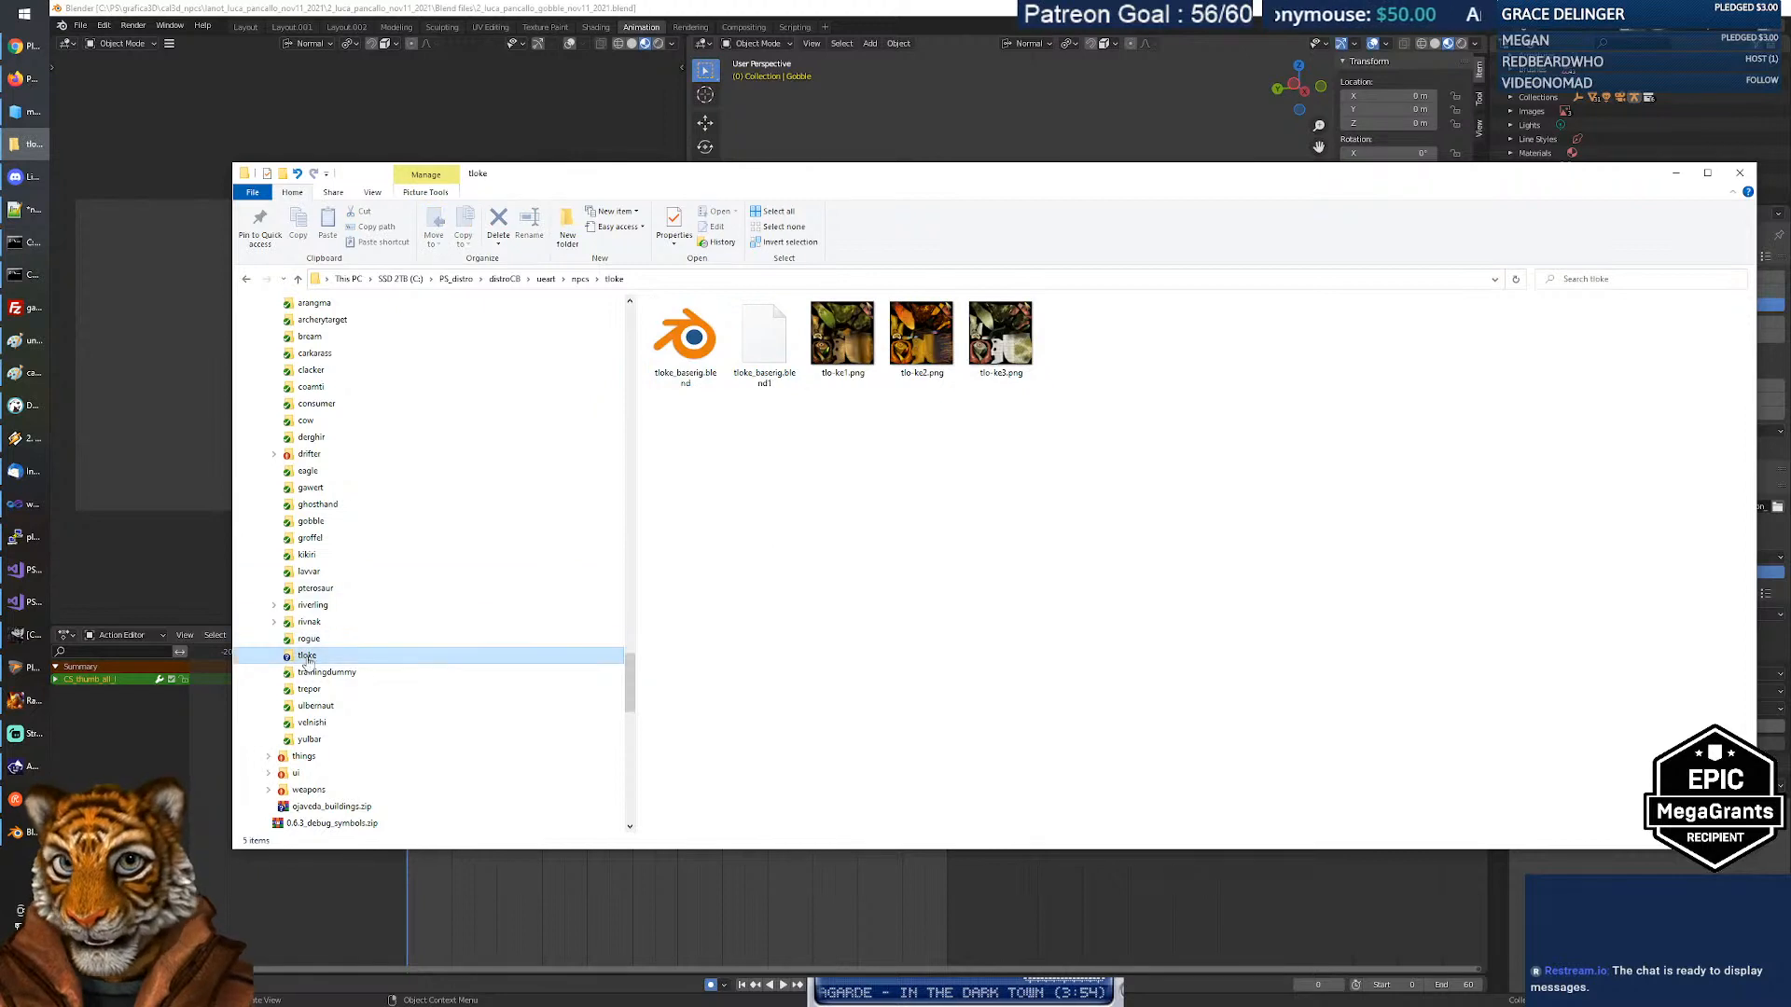
Open the gobble subfolder of the ueart npcs folder.
scroll(321, 538, "up", 2)
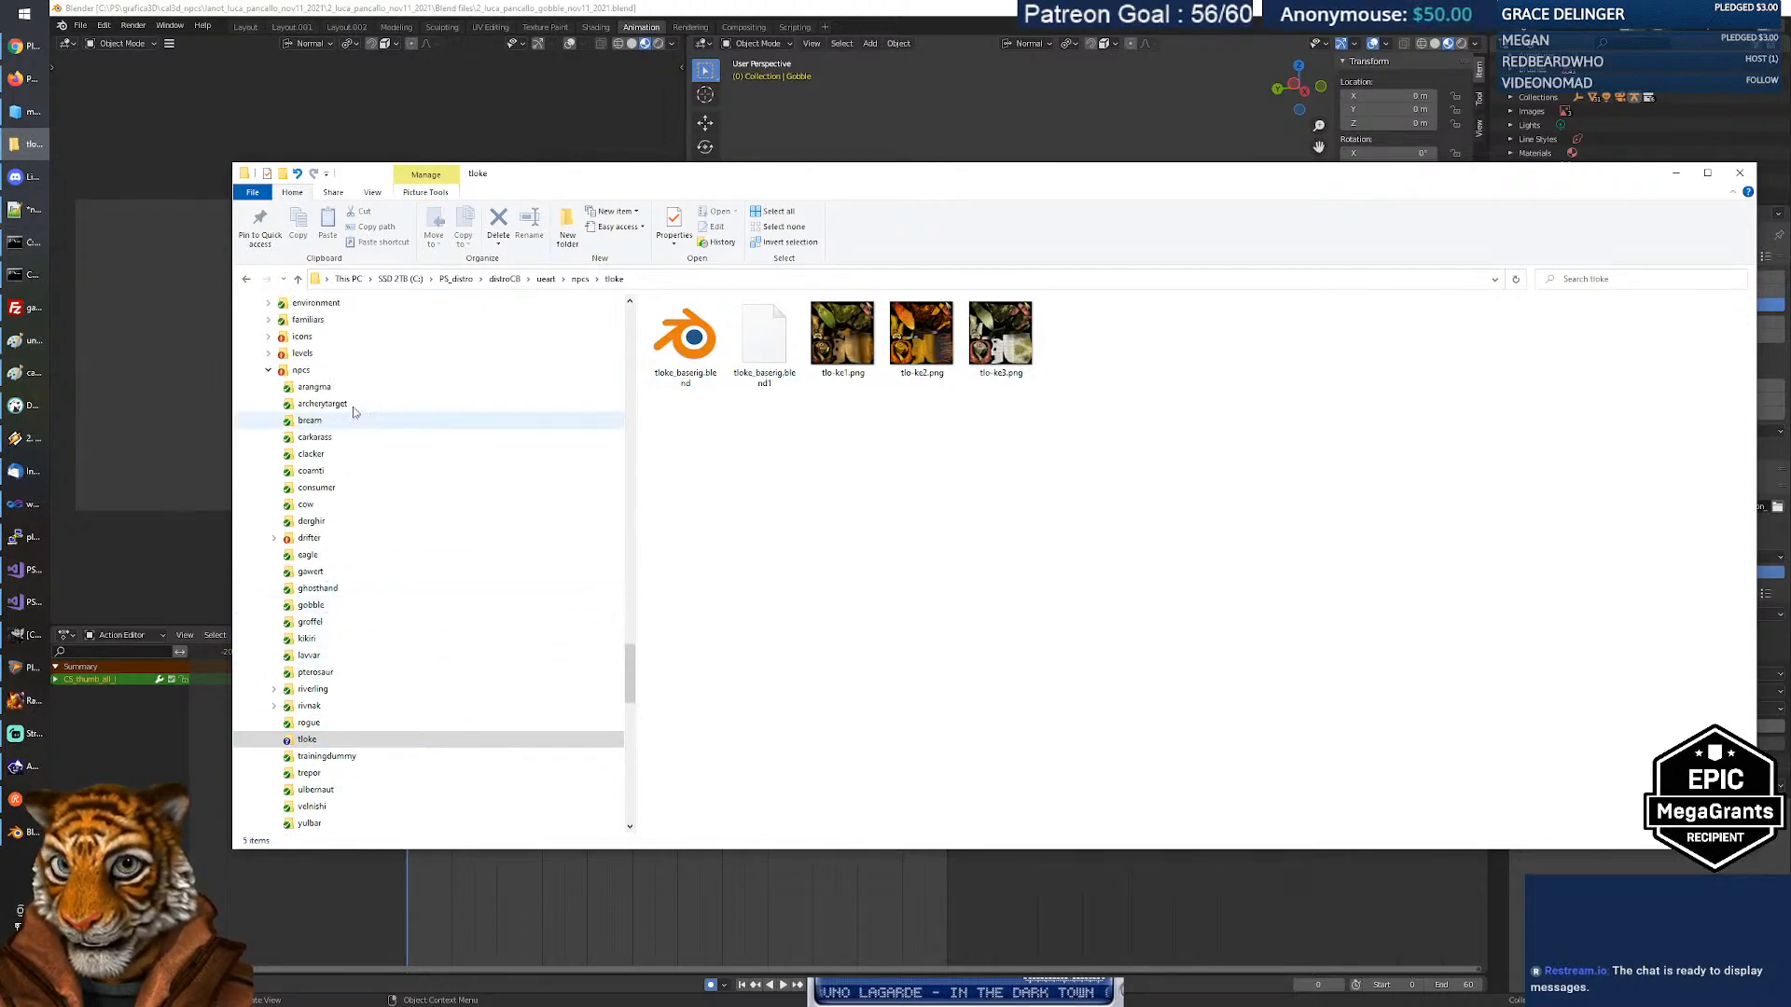
left_click(302, 372)
left_click(312, 606)
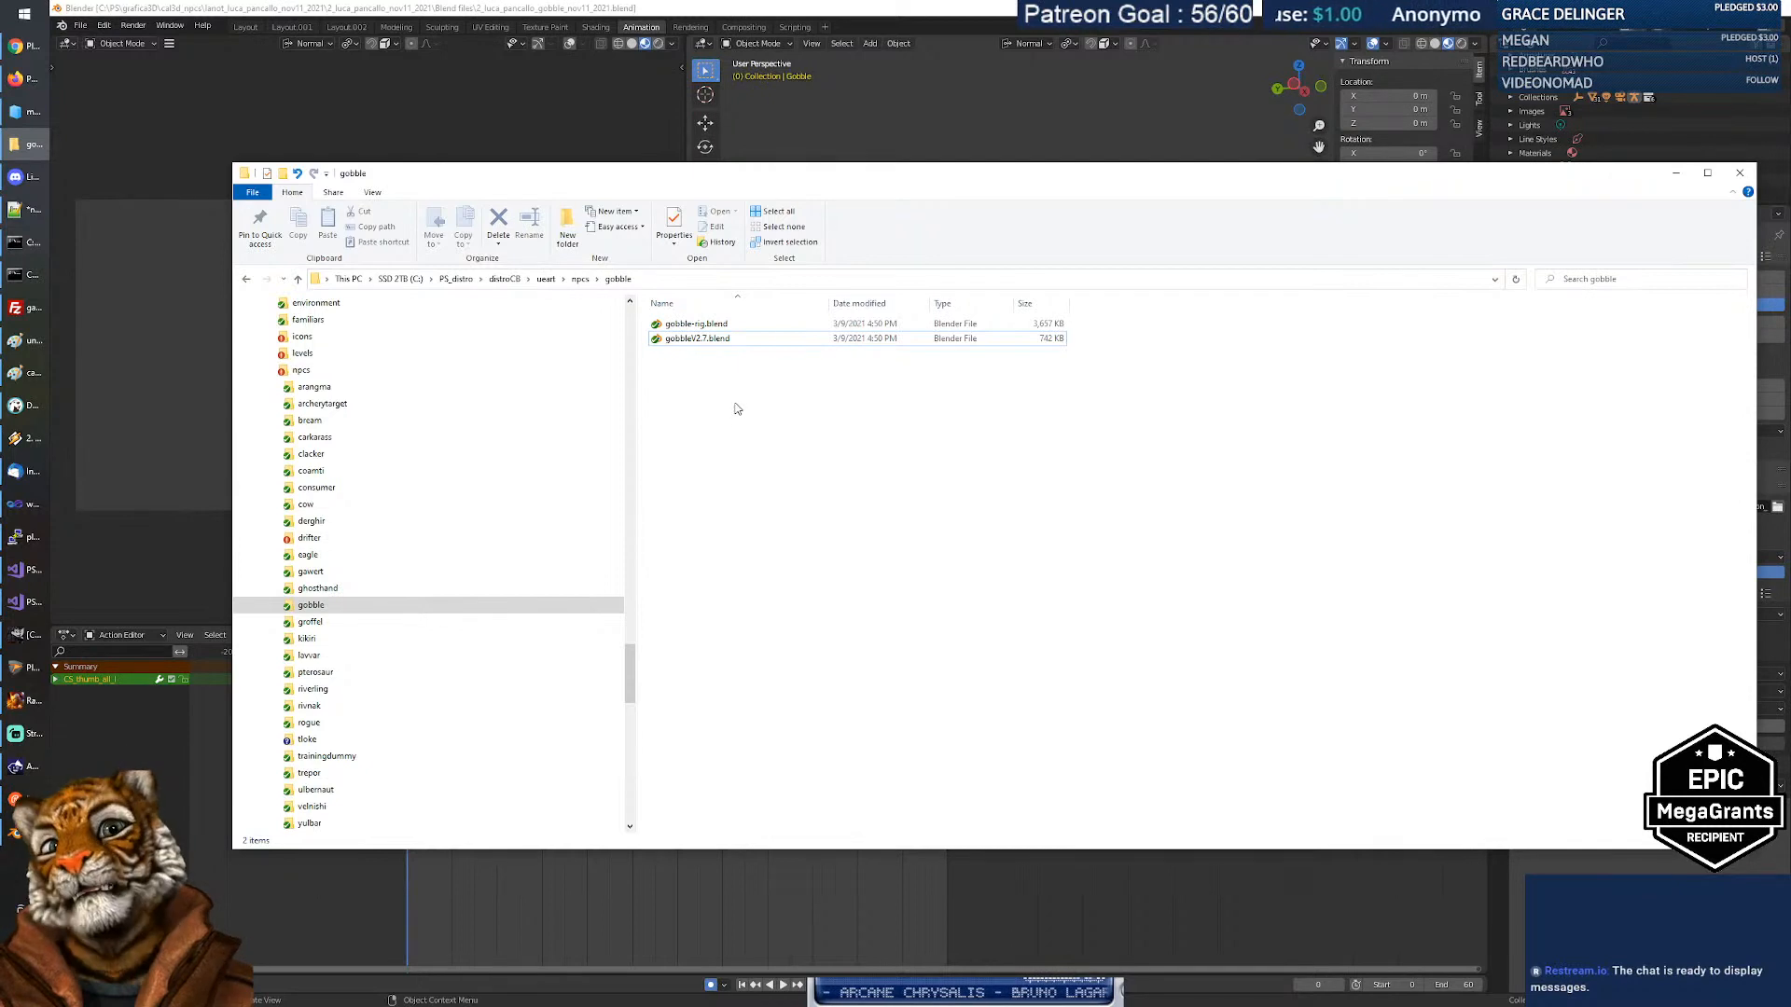
Switch to Blender, start a Save As of the gobble file, and copy the npcs gobble folder's path from File Explorer.
left_click(625, 12)
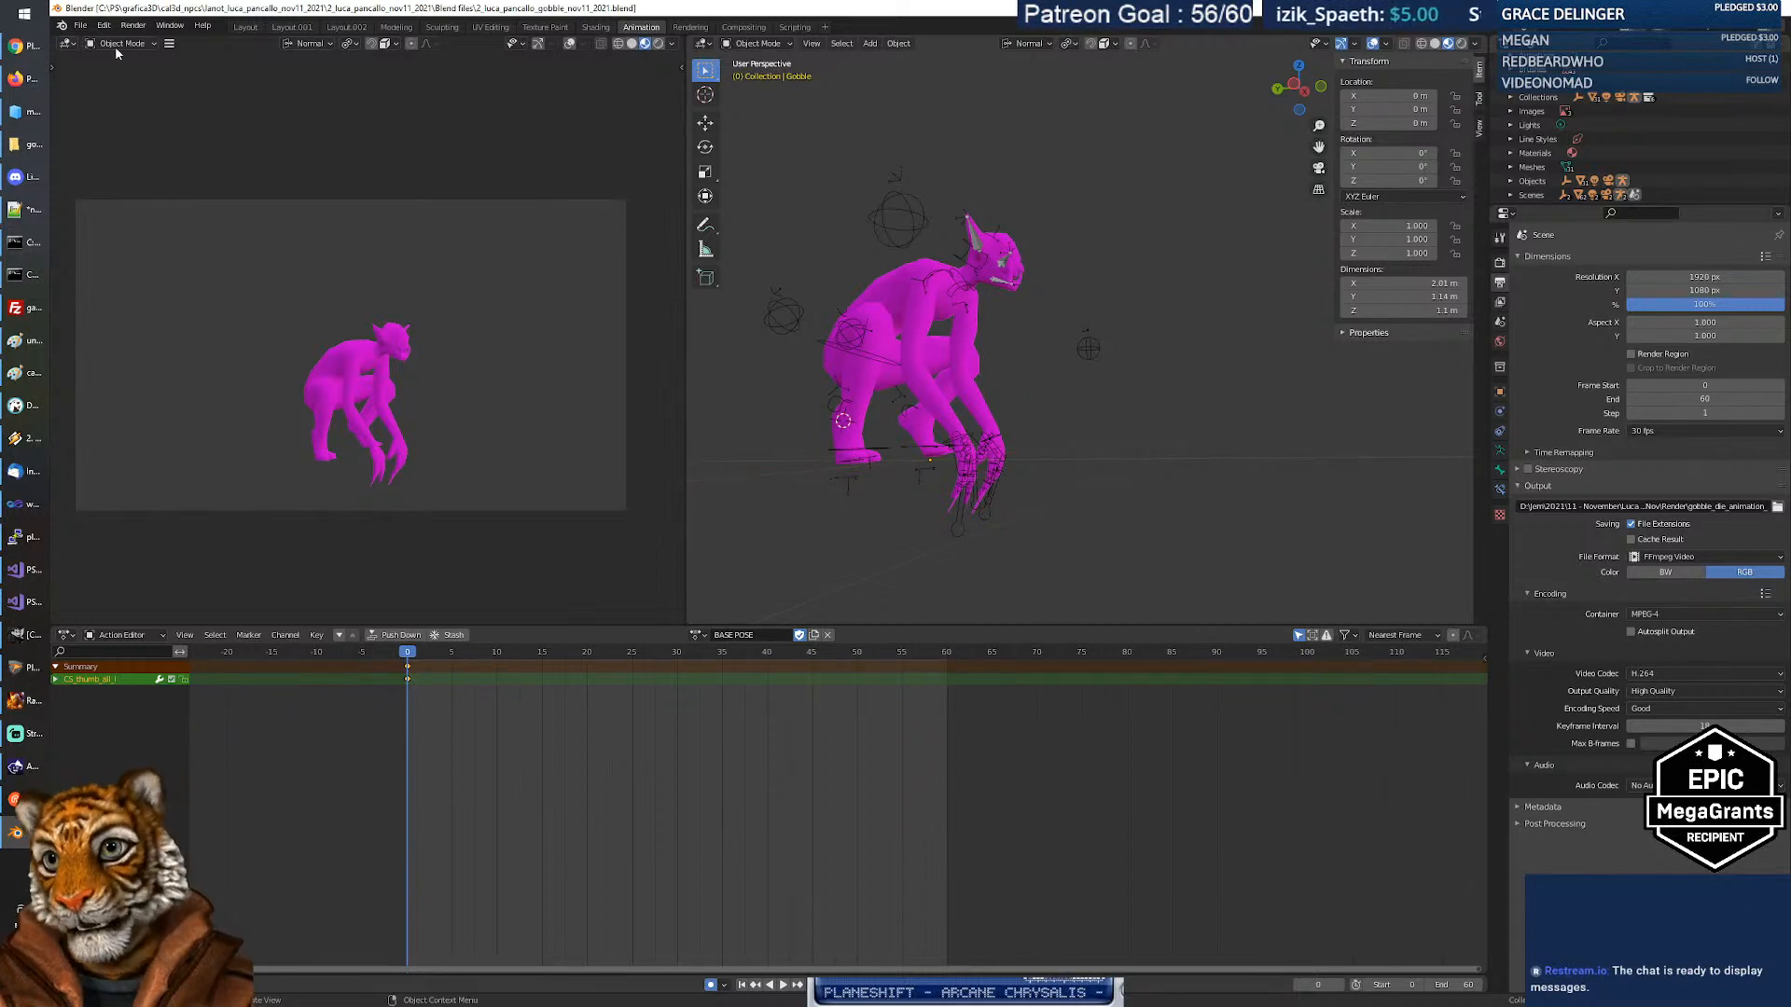
left_click(82, 26)
left_click(105, 132)
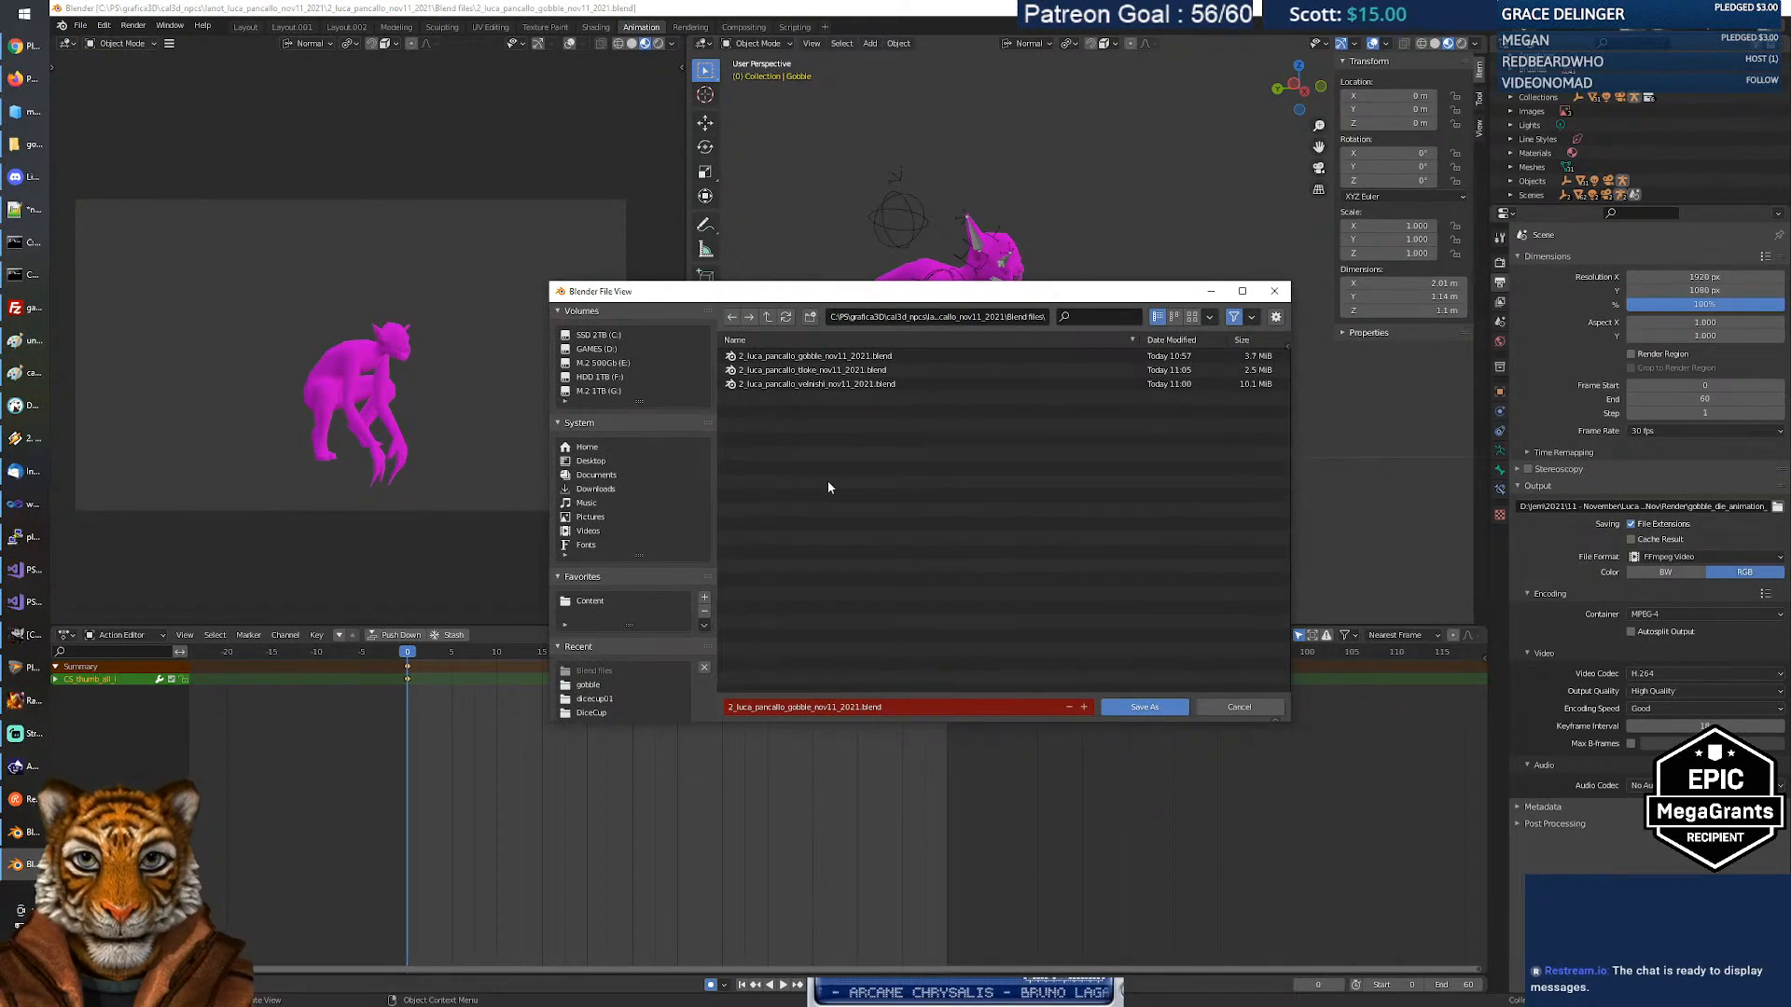
key("alt+Tab")
key("Tab")
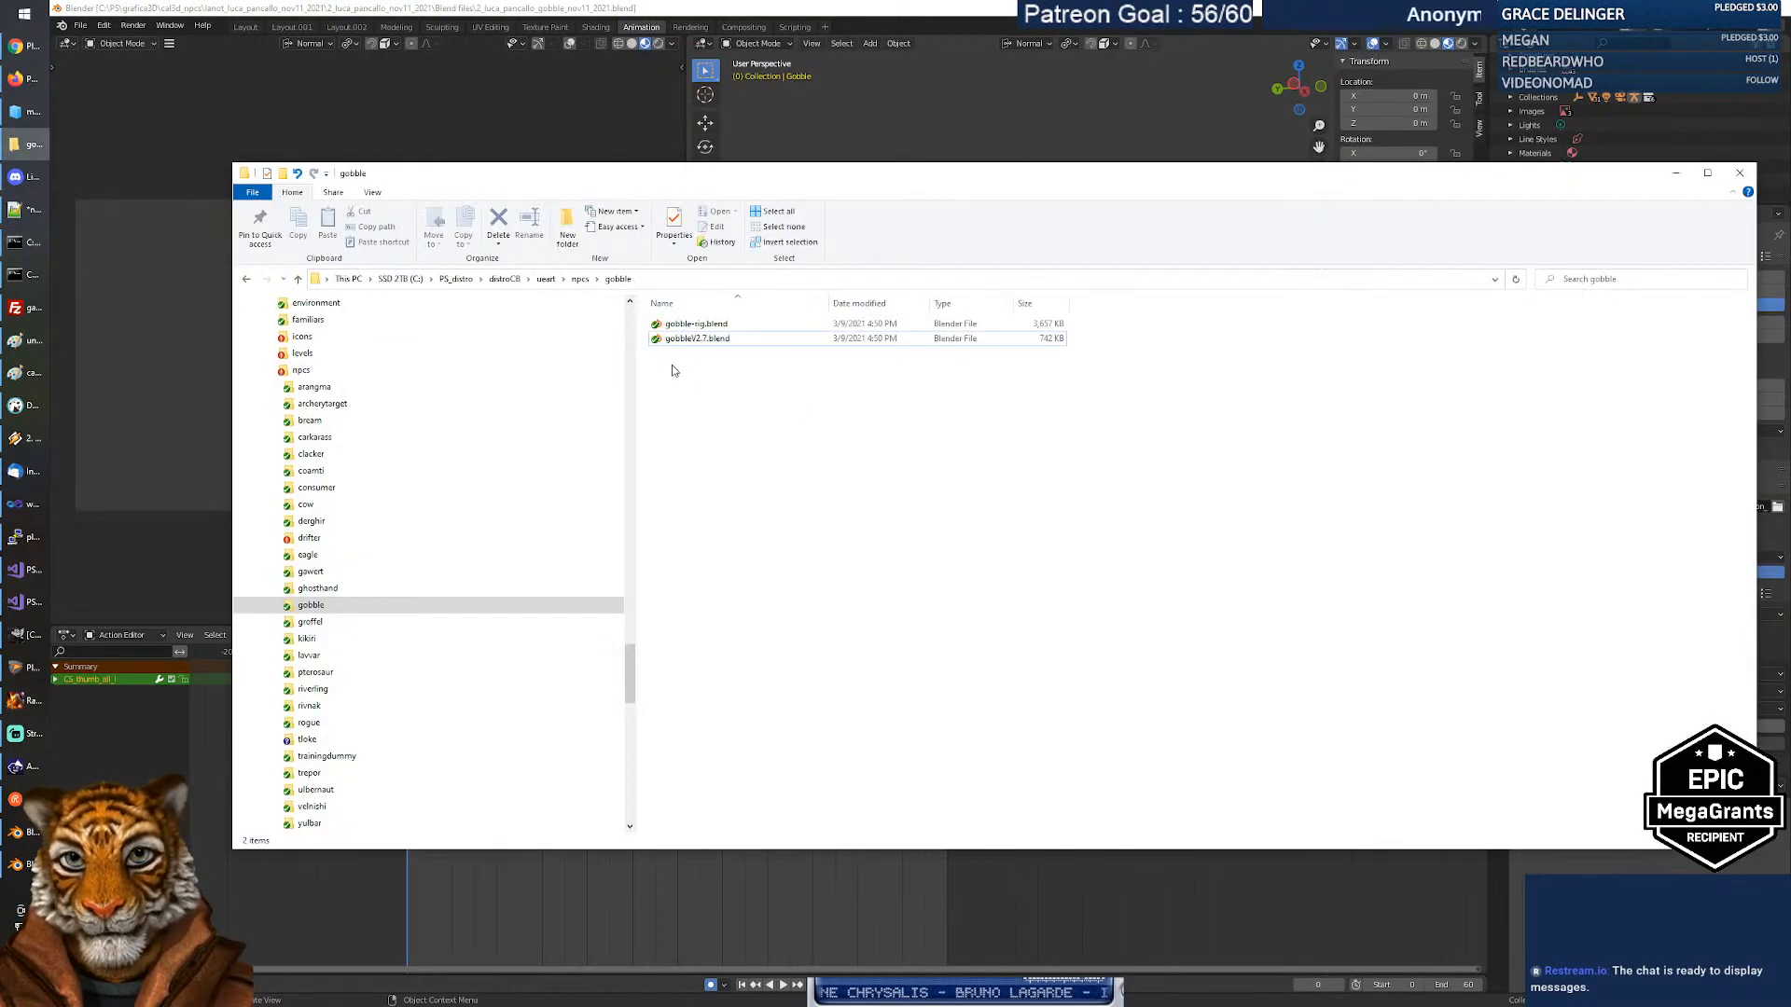
left_click(663, 281)
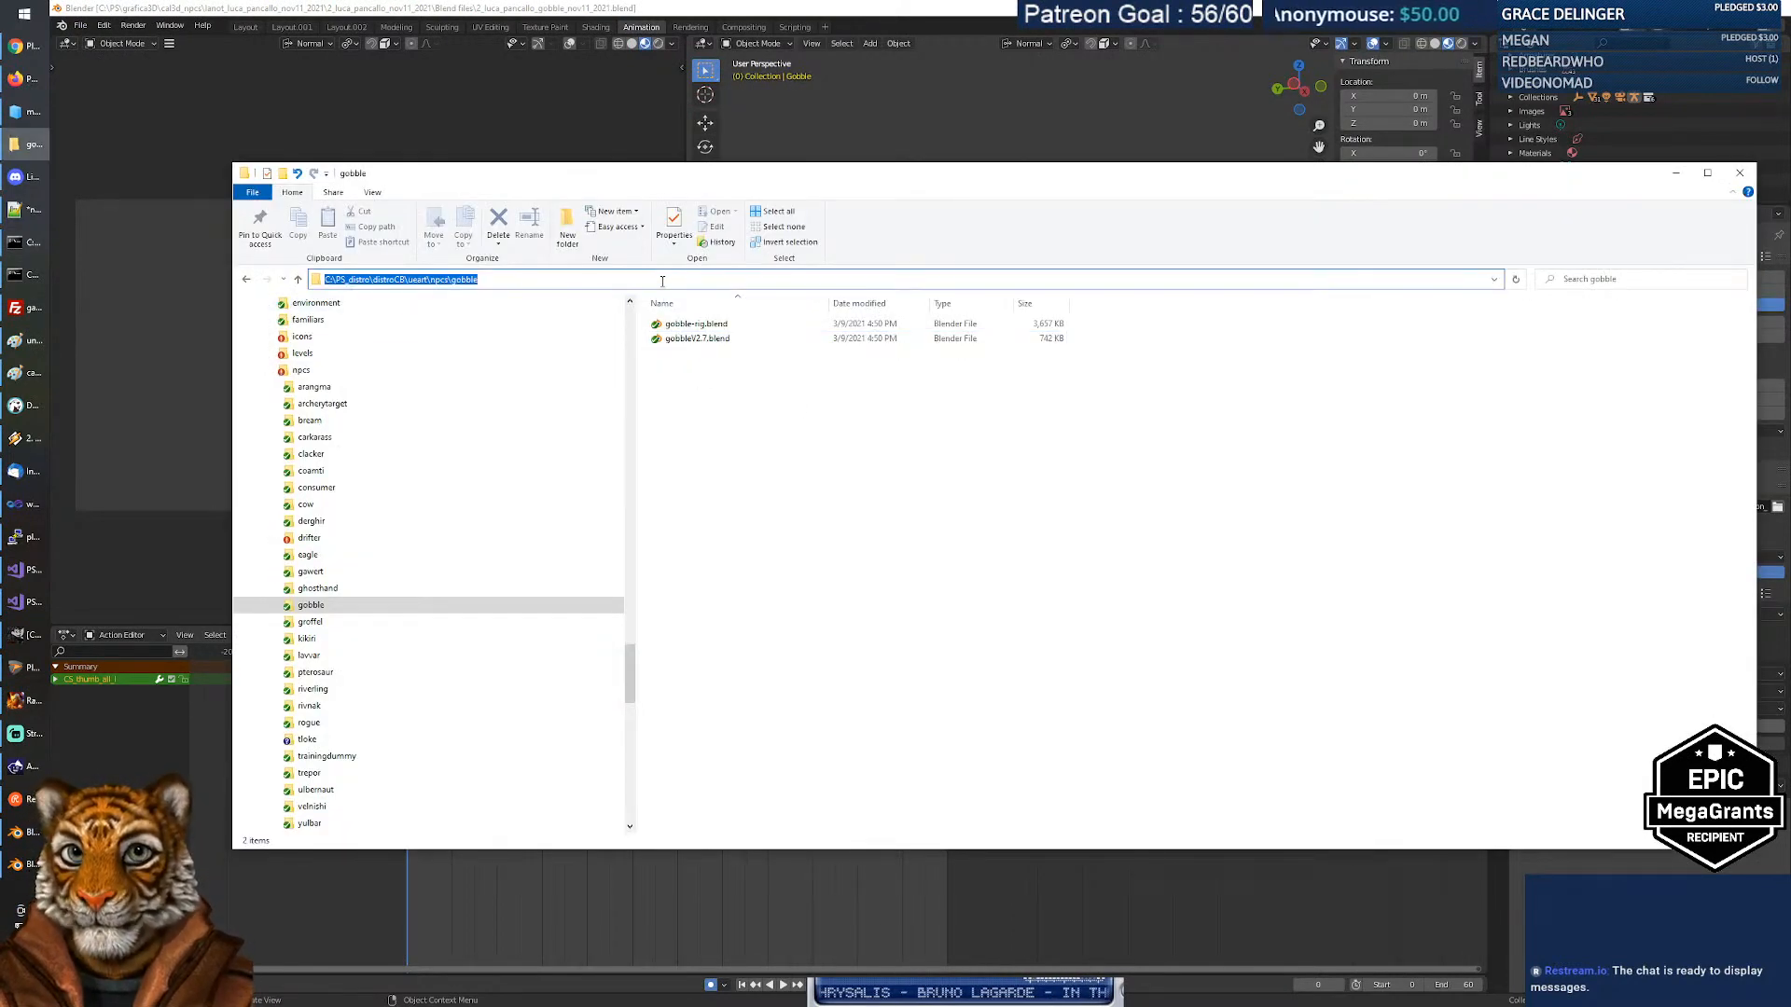
Set the save location in Blender to C:\PS_distro\distroCB\ueart\npcs\gobble\.
key("alt+Tab")
left_click(910, 706)
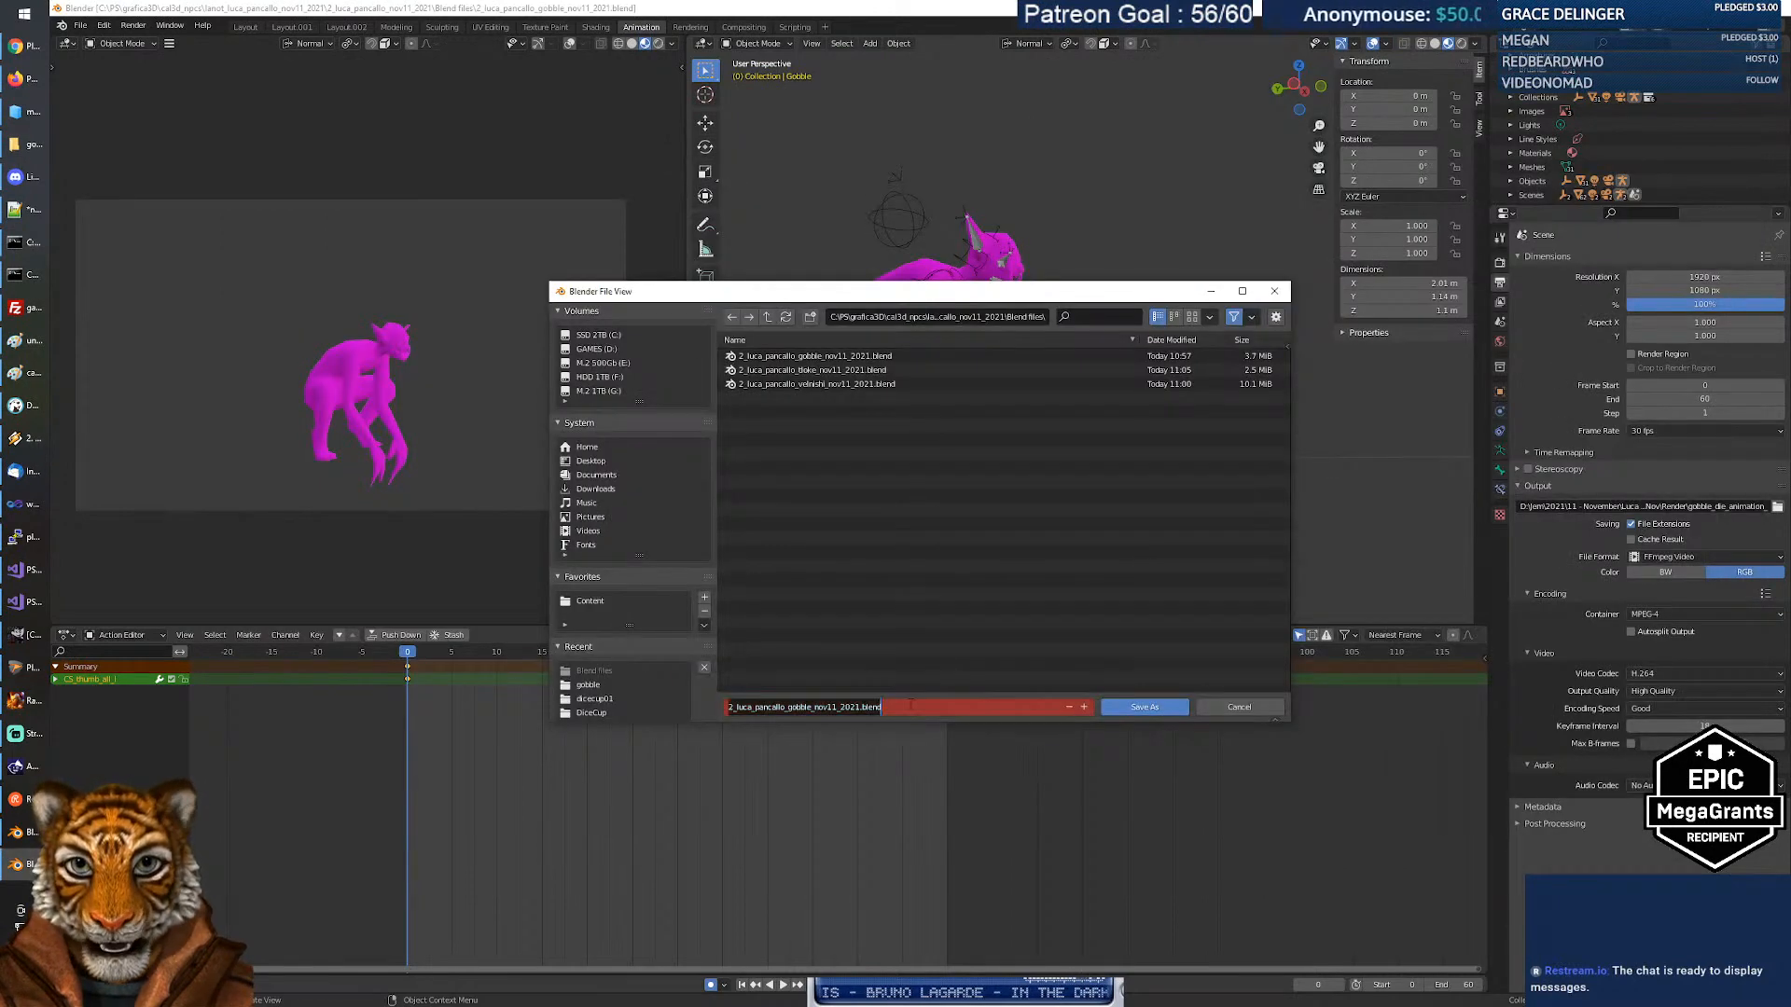
left_click(1066, 351)
left_click(1006, 317)
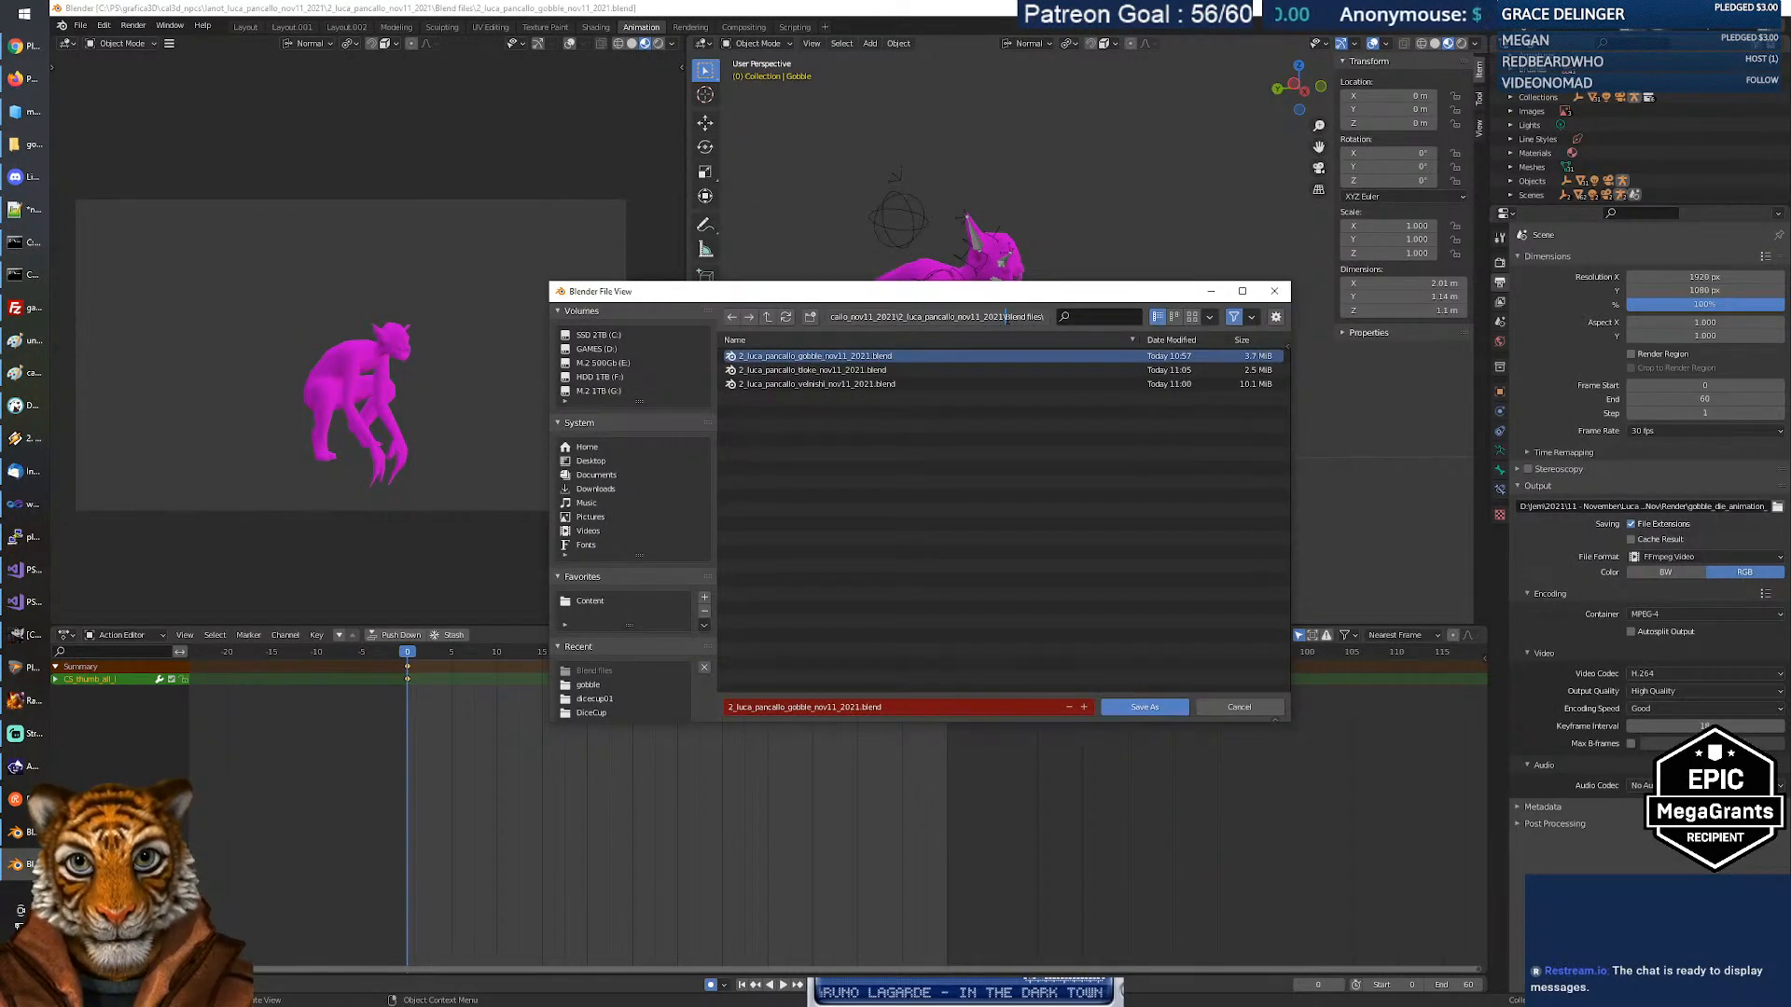
type("C:\\PS_distro\\distroCB\\ueart\\npcs\\gobble\\")
key("Return")
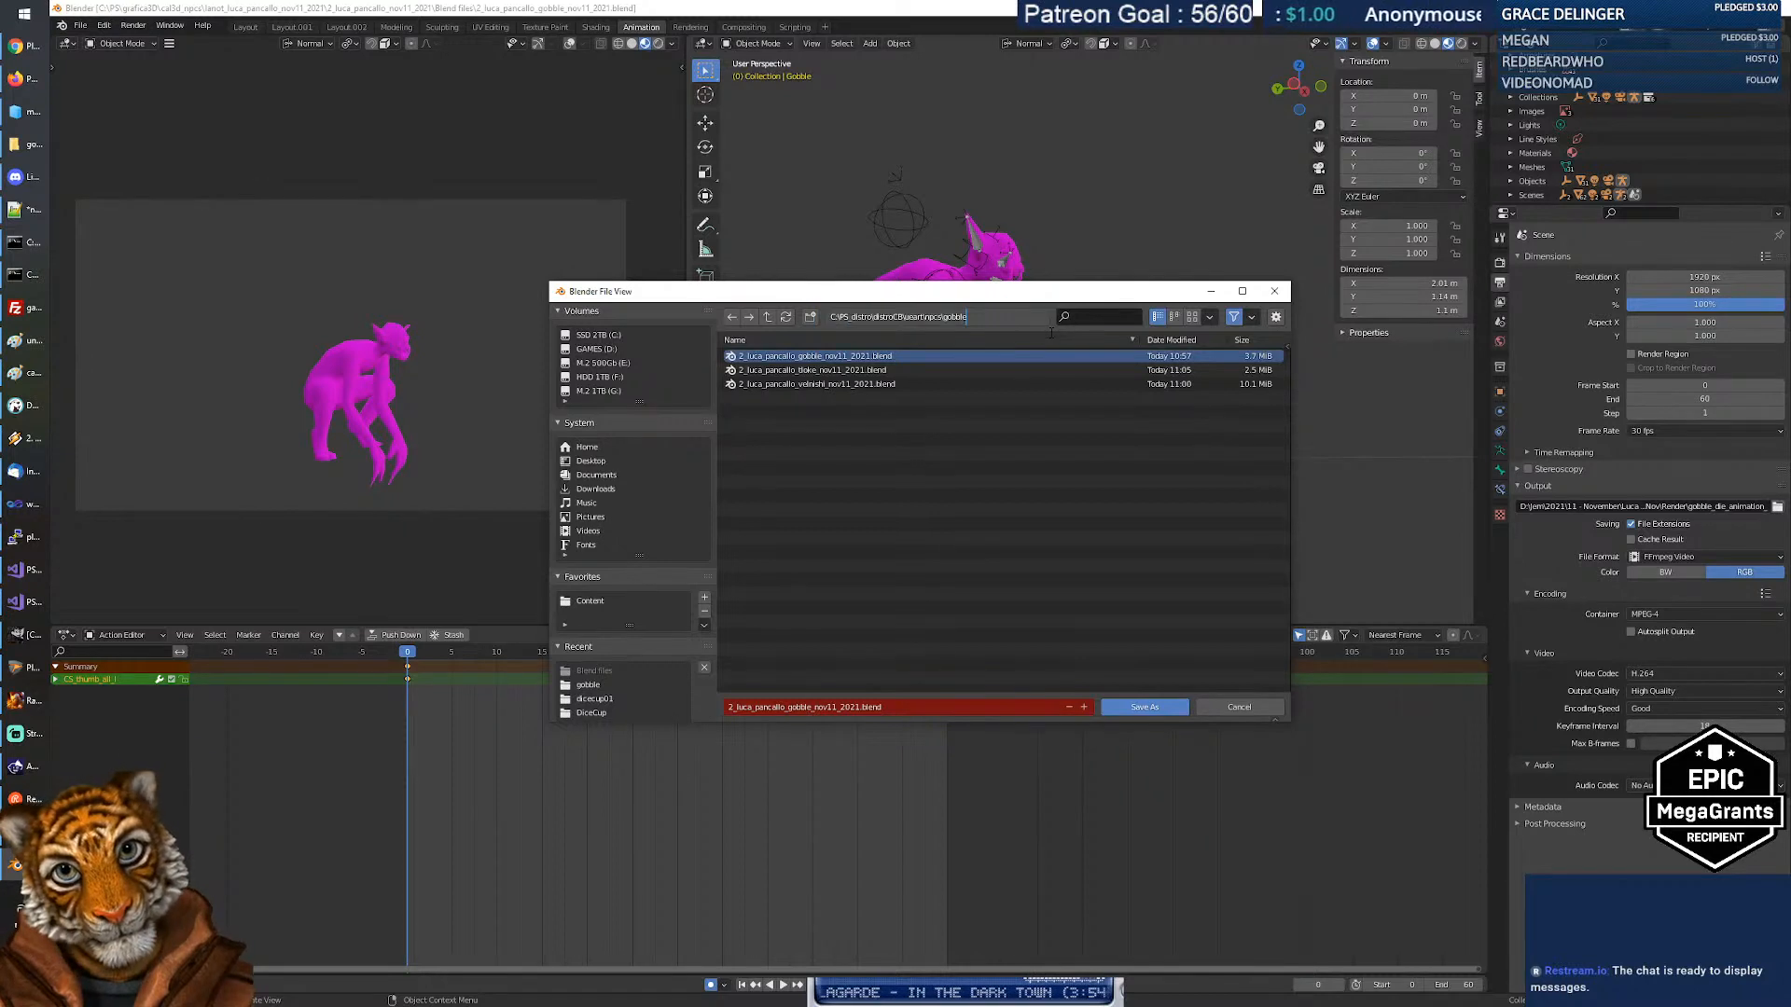
Name the file gobbleV2.8.blend, based on the existing gobbleV2.7.blend name, and save it.
left_click(799, 707)
left_click(779, 371)
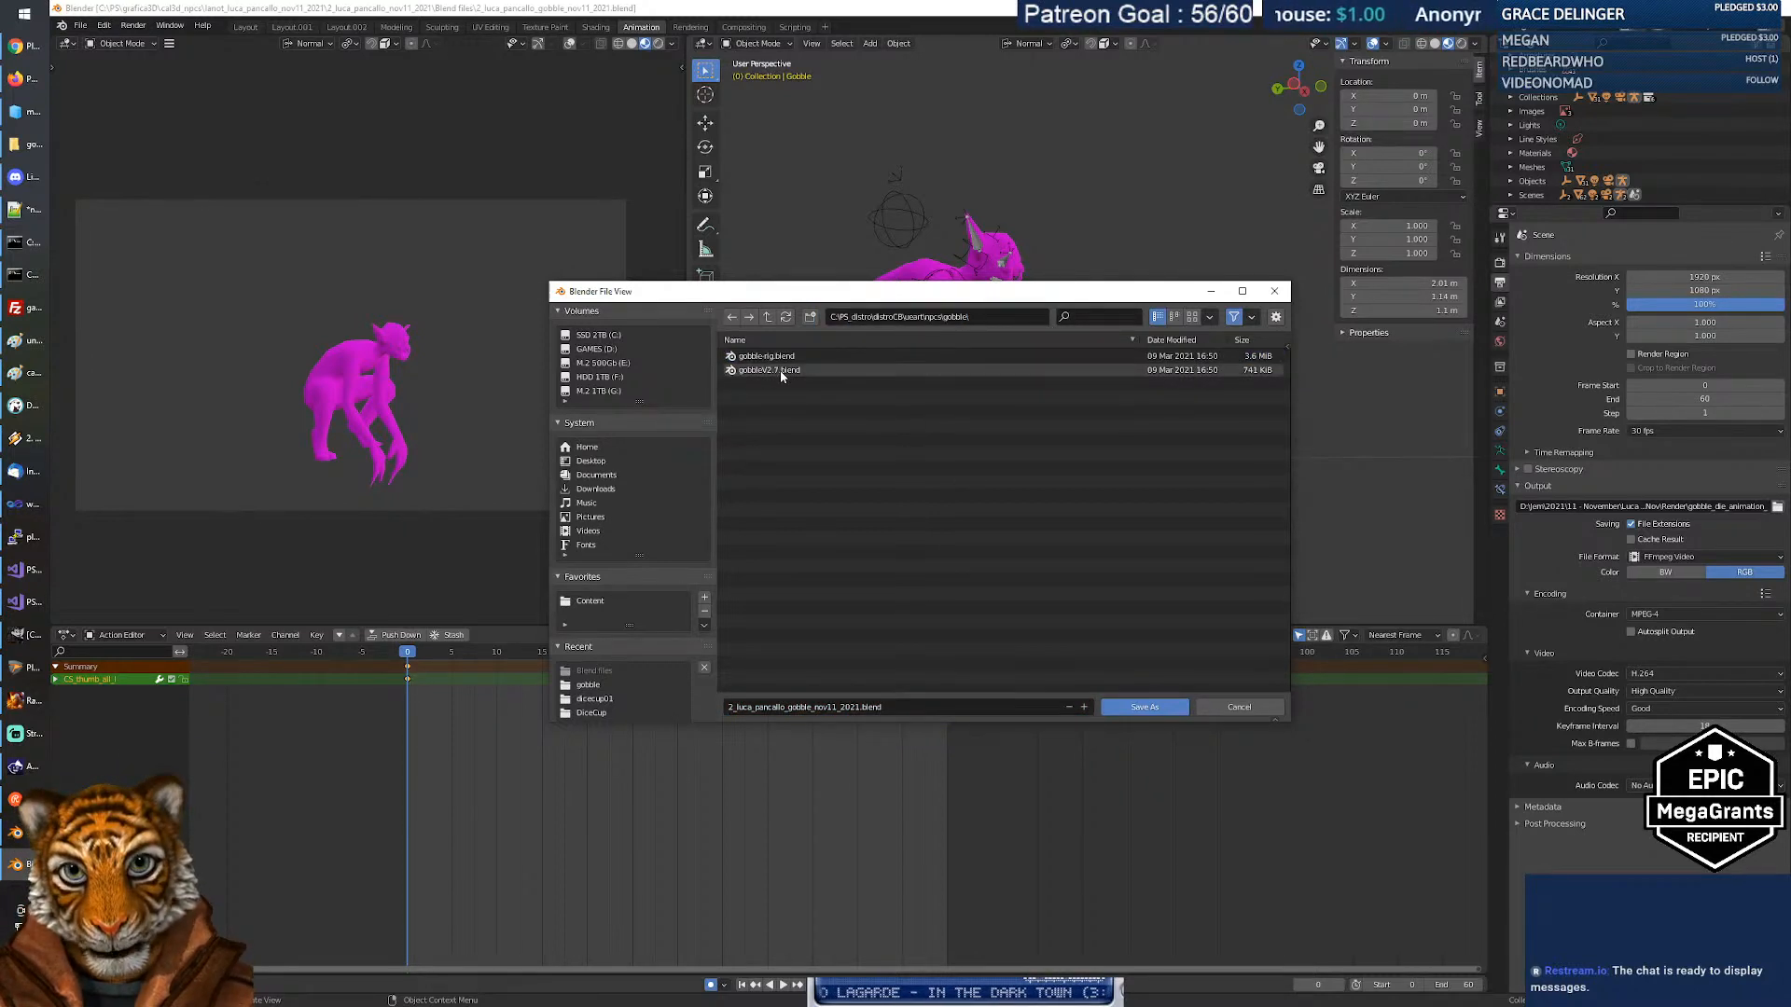
left_click(776, 372)
left_click(807, 707)
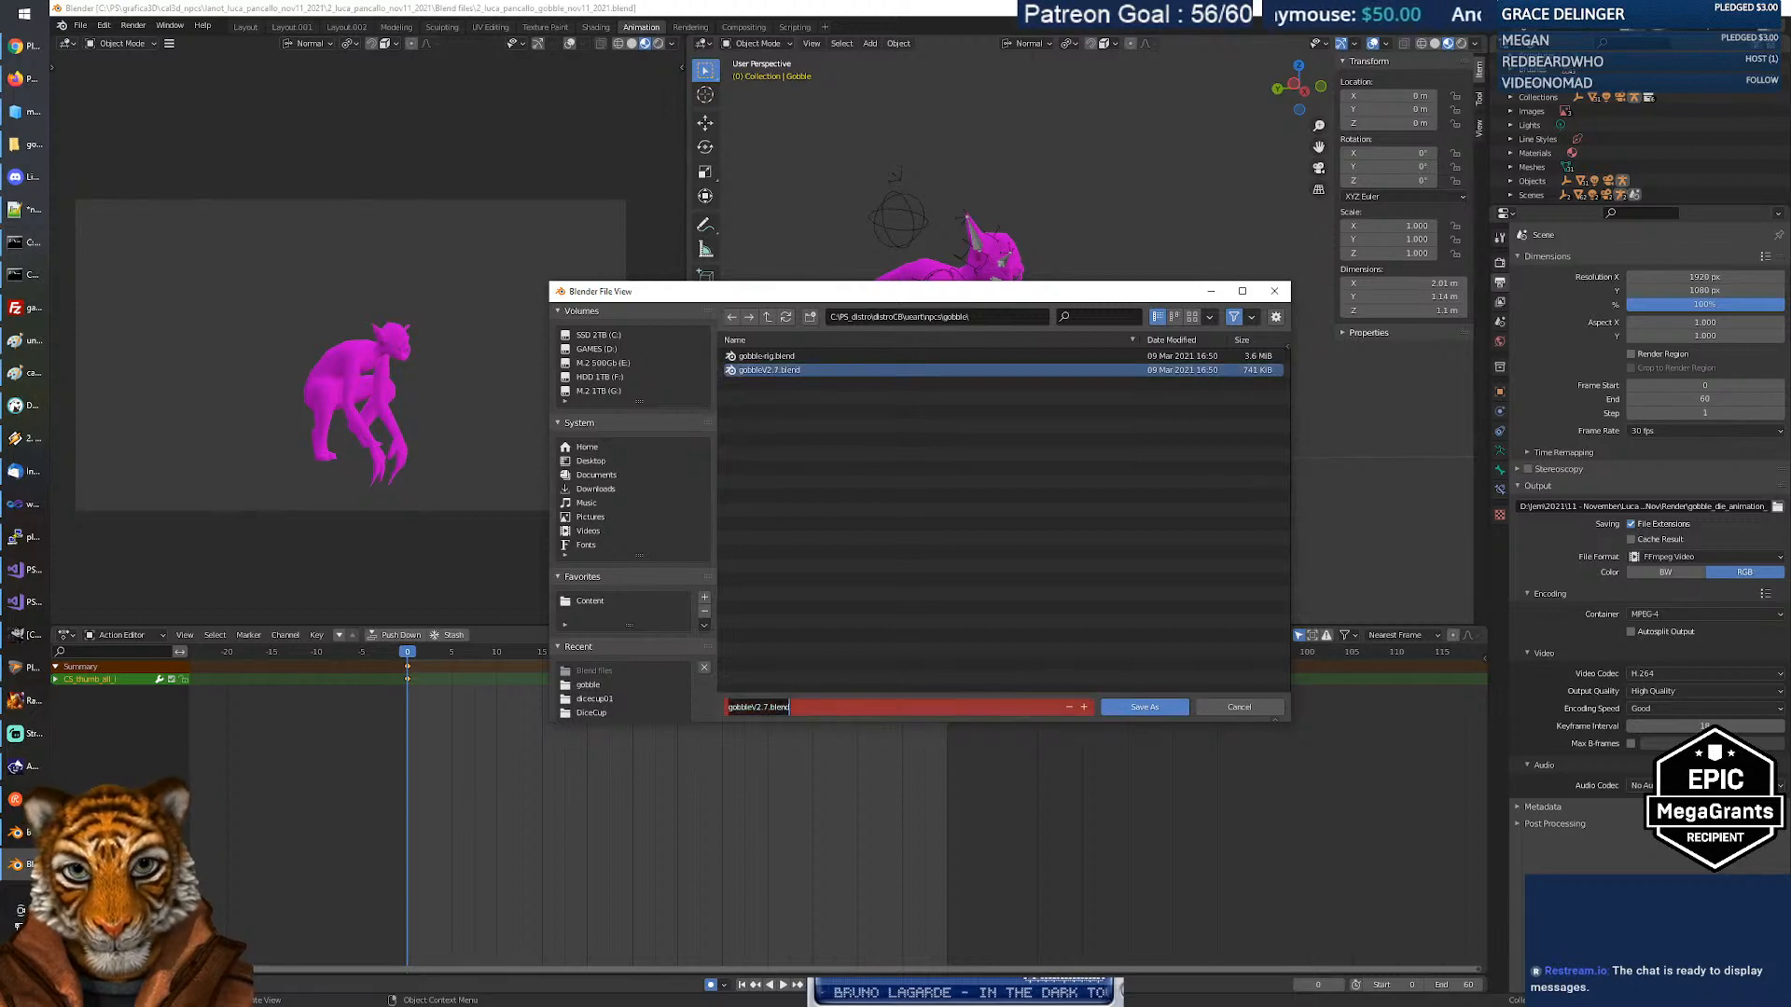
left_click(768, 707)
key("BackSpace")
type("8")
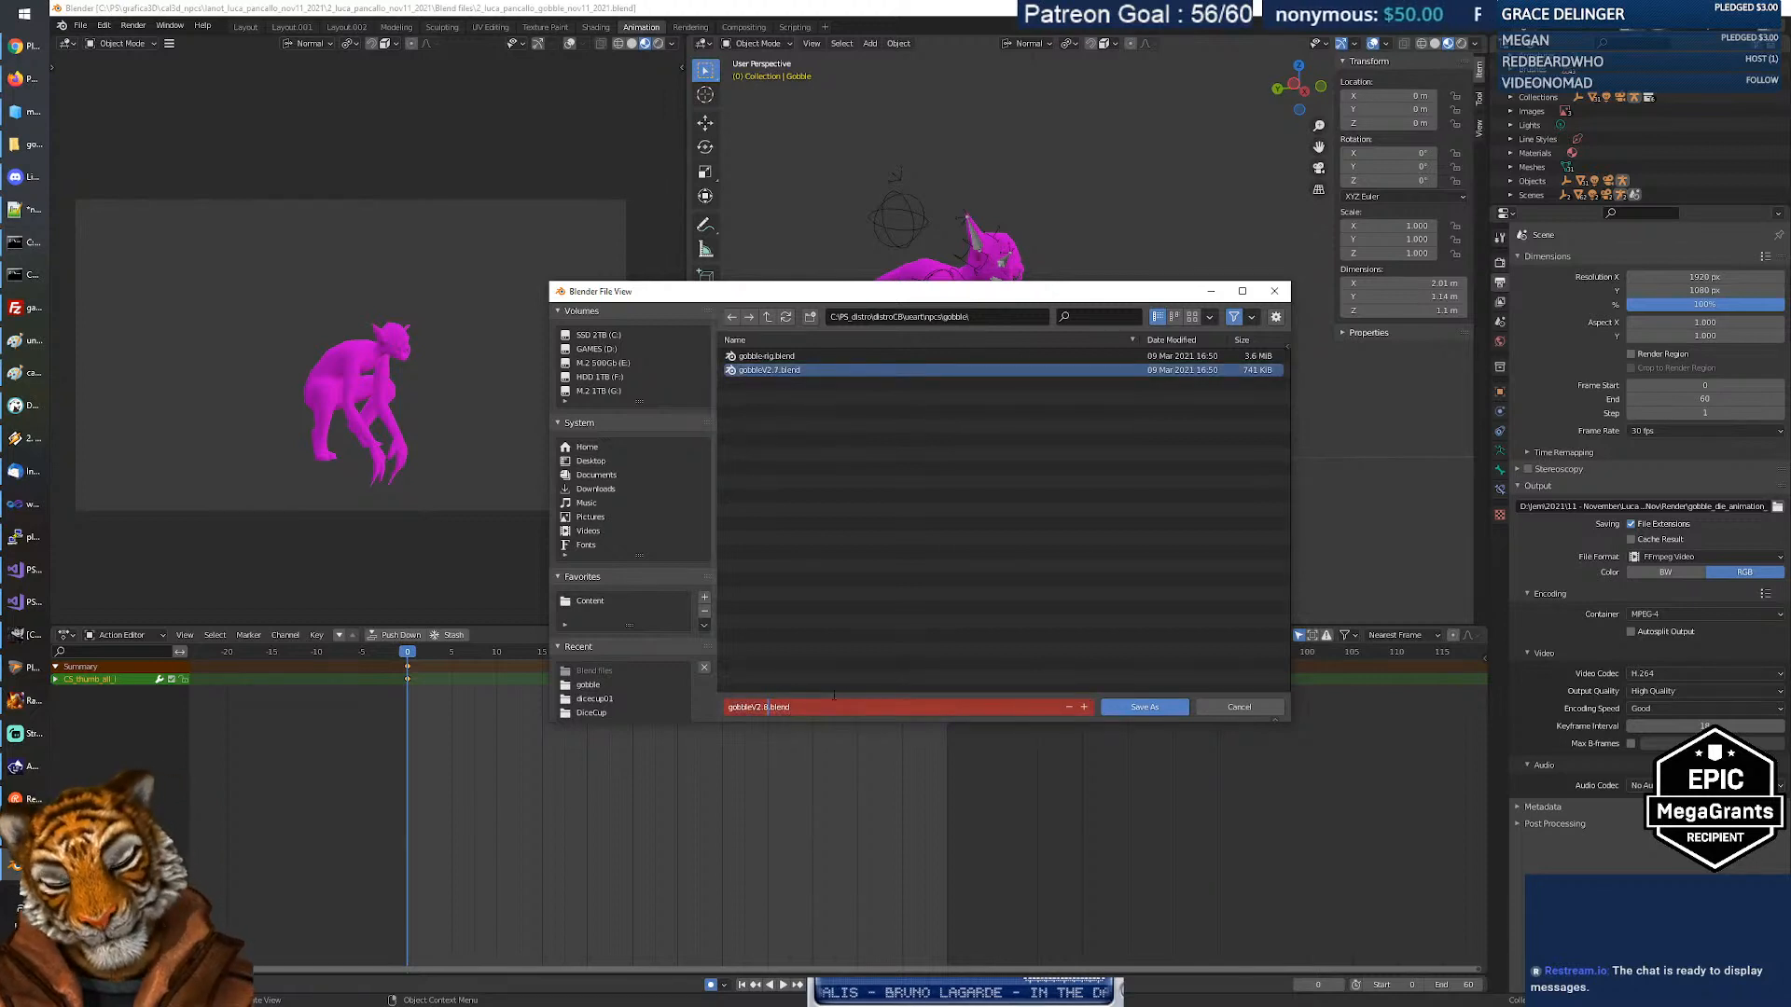
left_click(1147, 707)
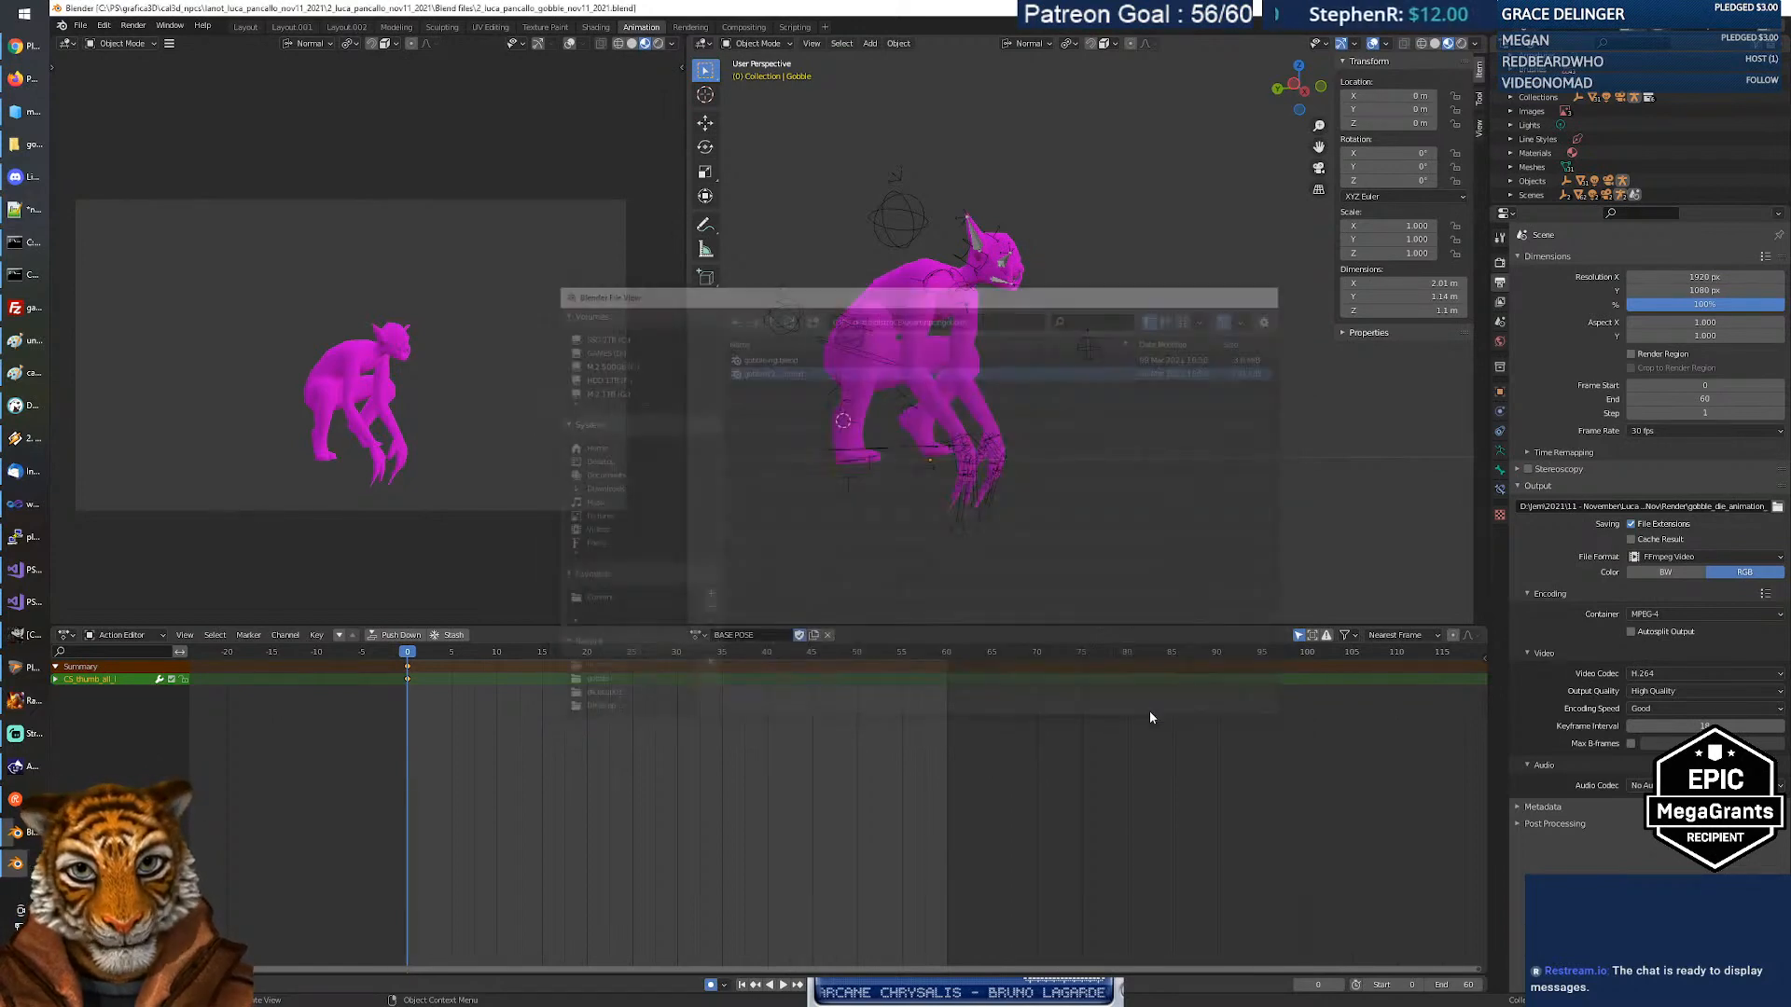
Inspect the gobble model from different angles and check the bone constraints of its selected bone.
middle_click_drag(928, 358, 1345, 436)
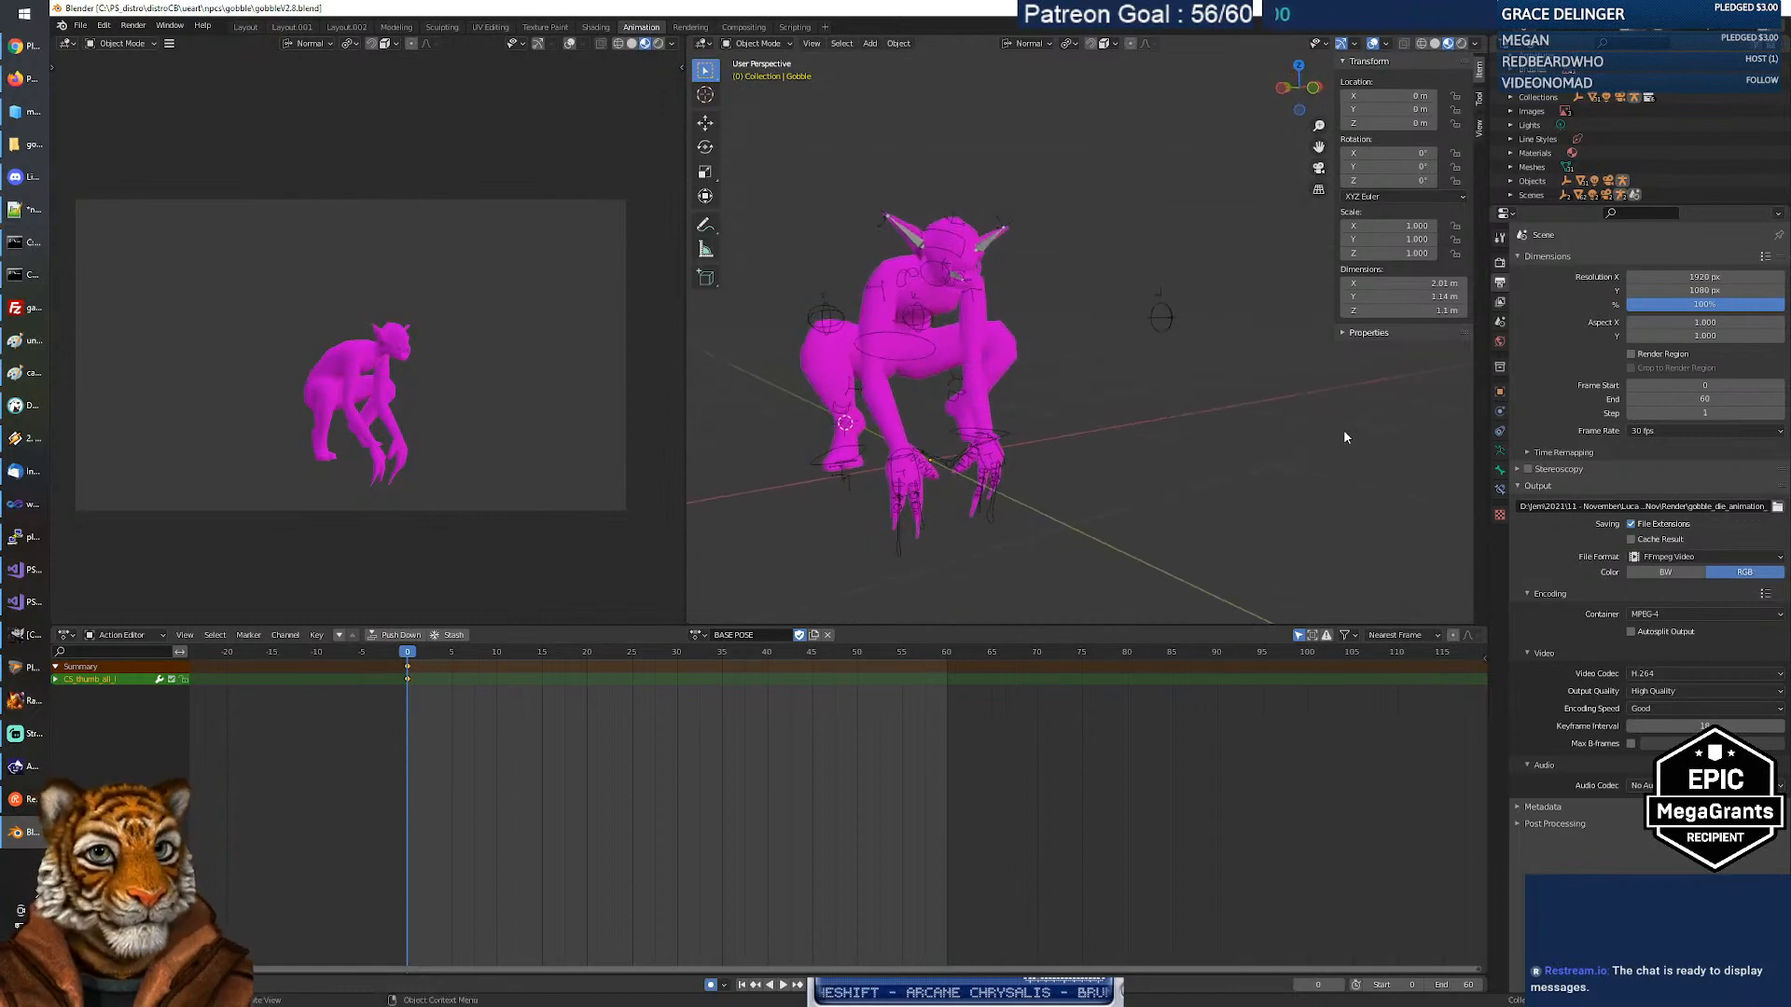
left_click(1501, 489)
left_click(1502, 488)
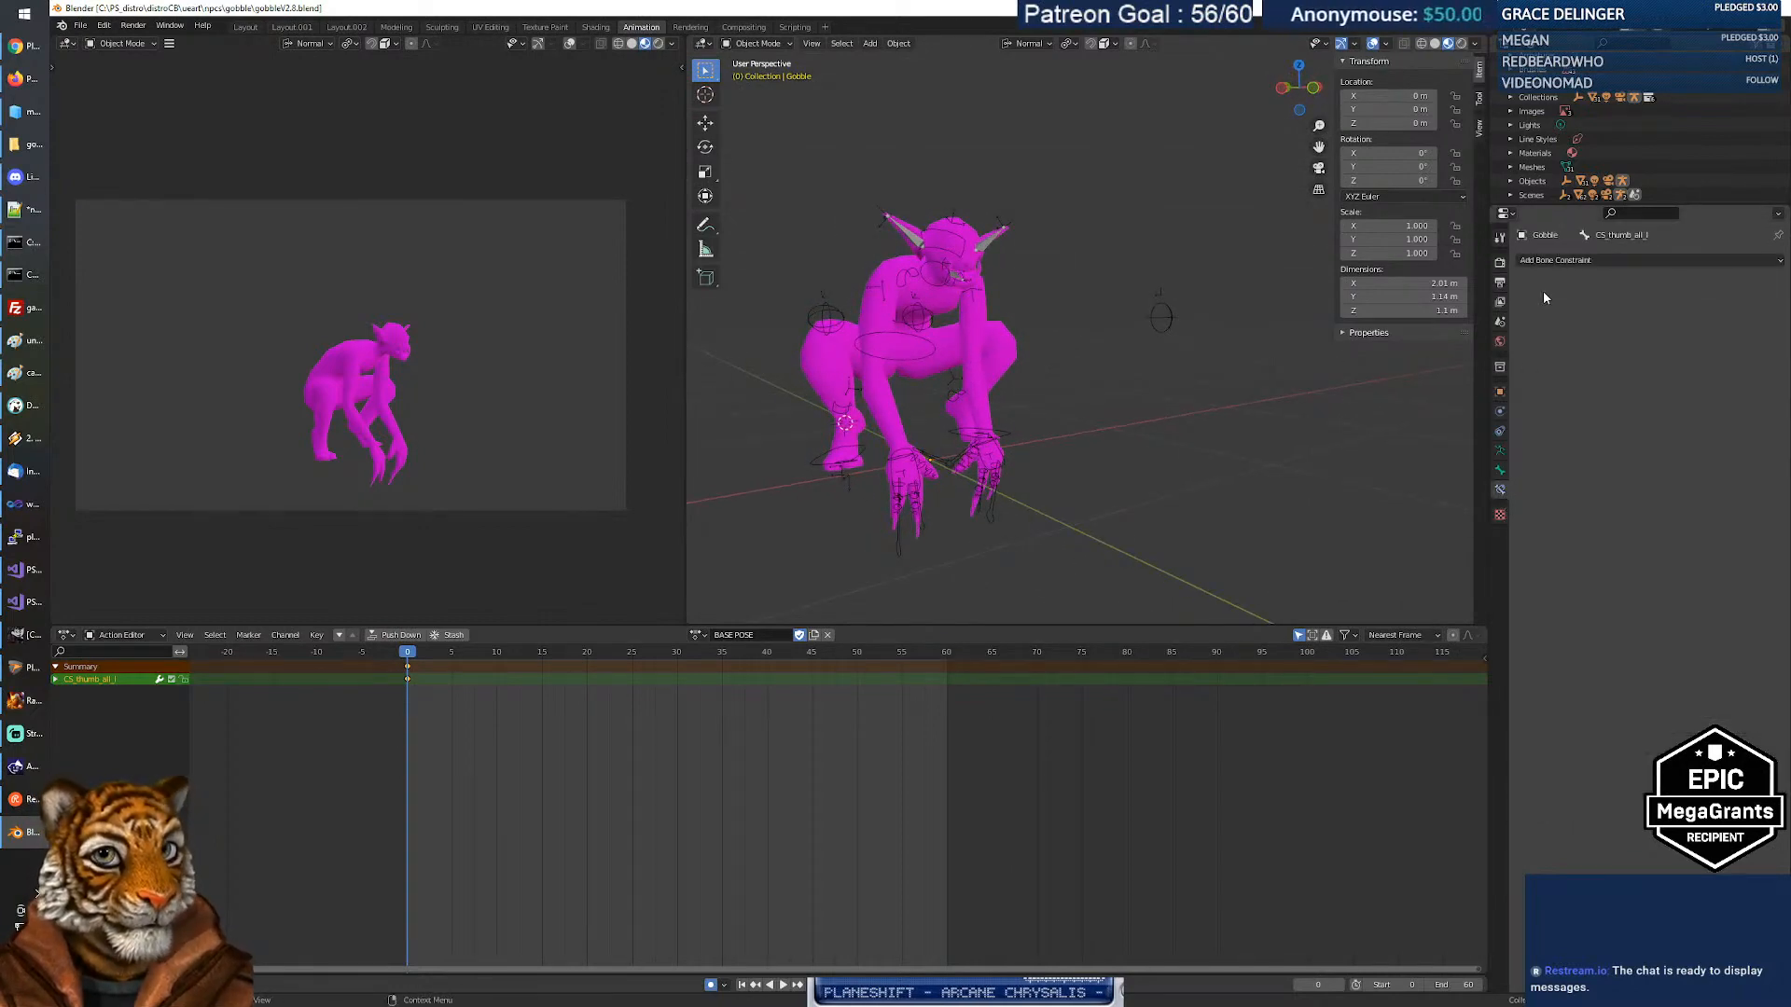
mouse_move(853, 349)
middle_mouse_down()
mouse_move(988, 360)
mouse_move(936, 367)
middle_mouse_up()
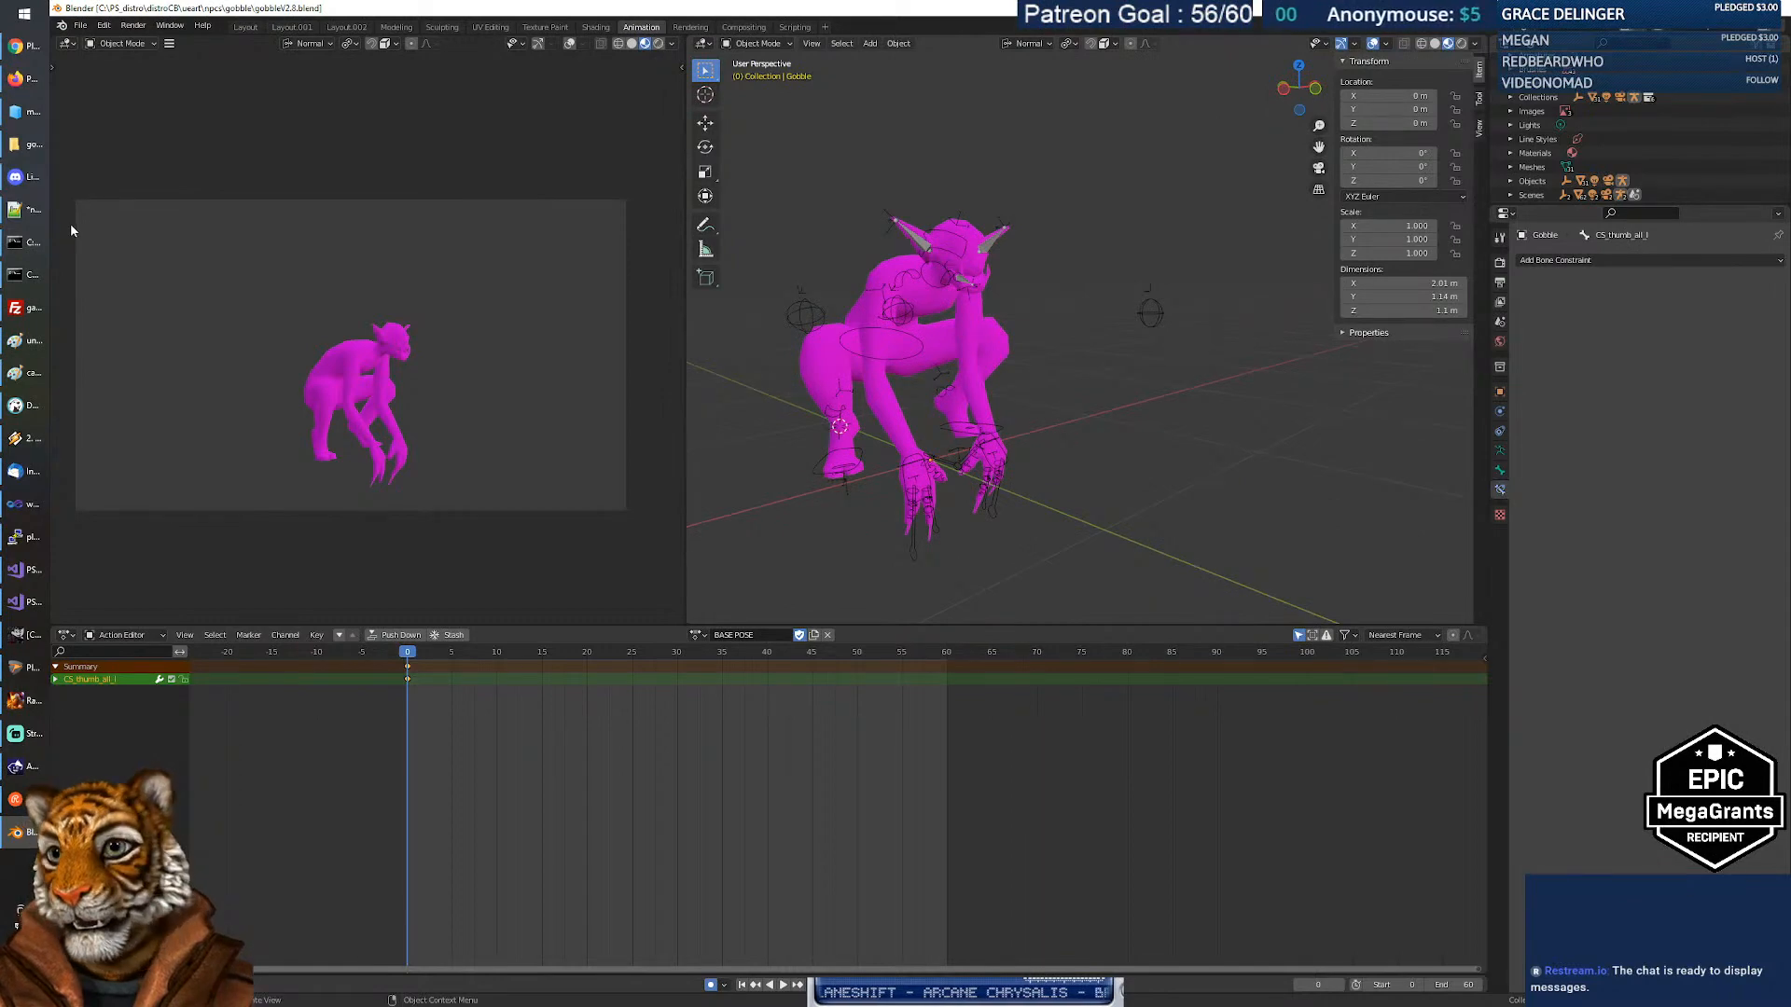
Switch to File Explorer and open the gobble folder inside PS\grafica3D\cal3d_npcs.
left_click(26, 145)
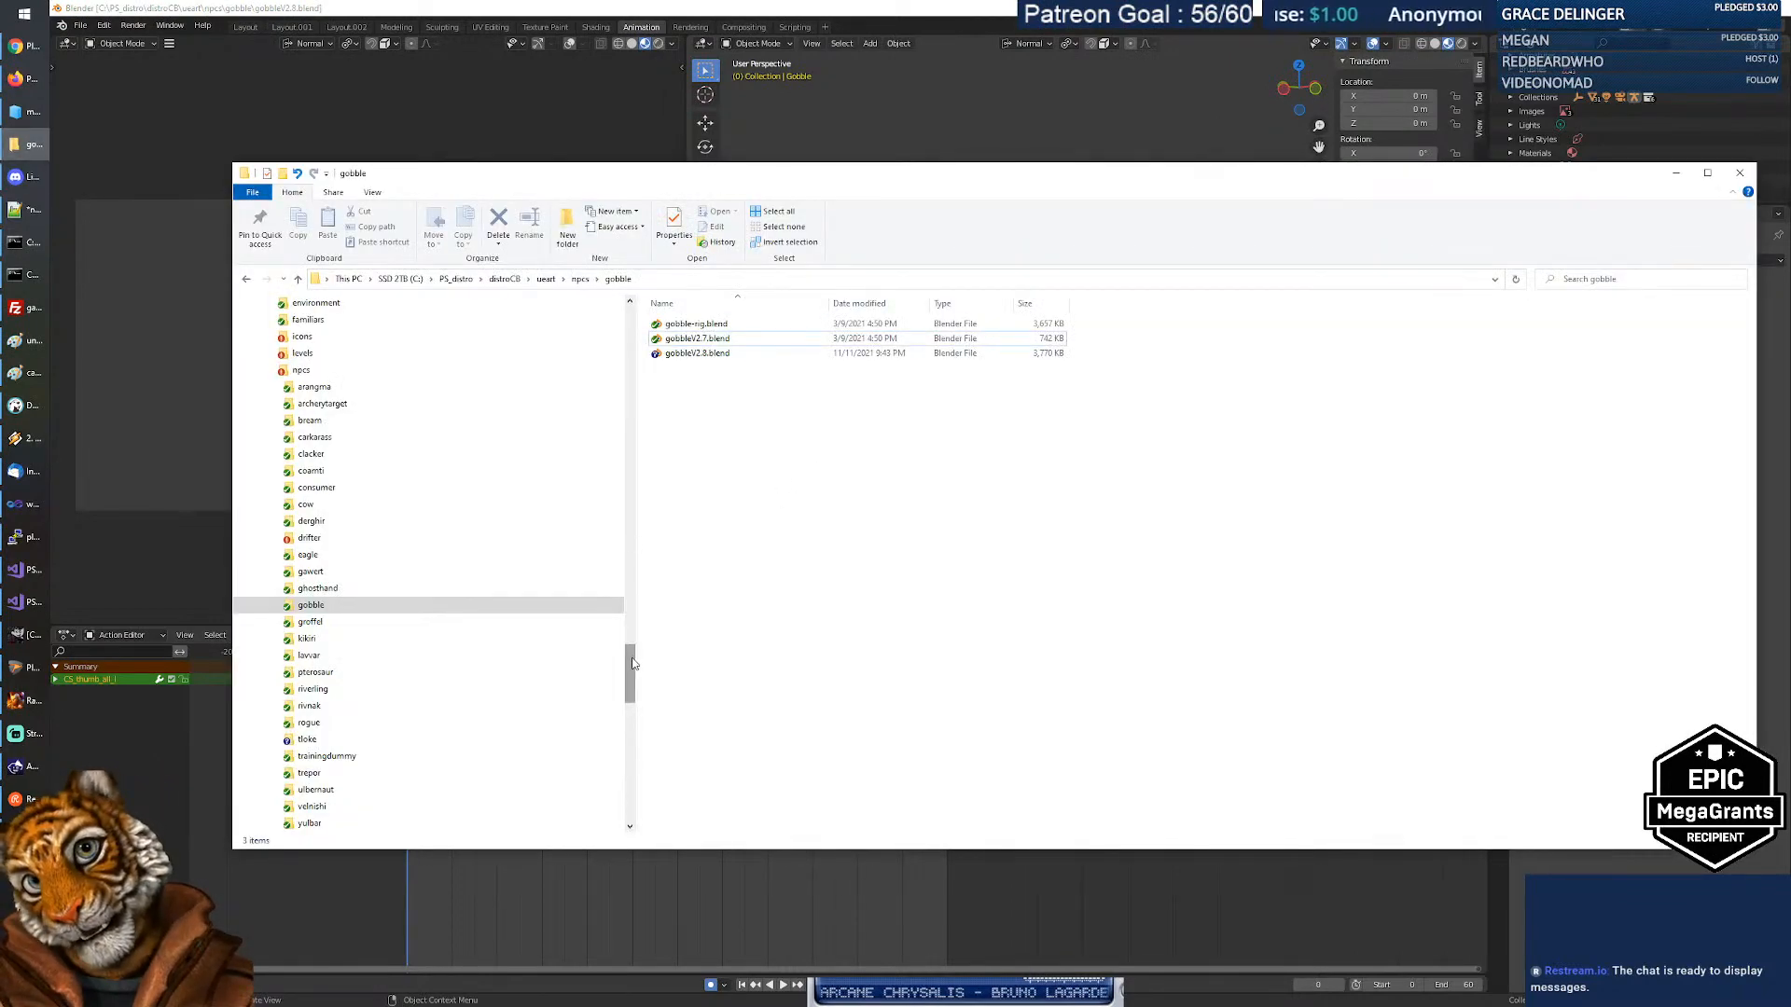
left_click_drag(631, 658, 643, 408)
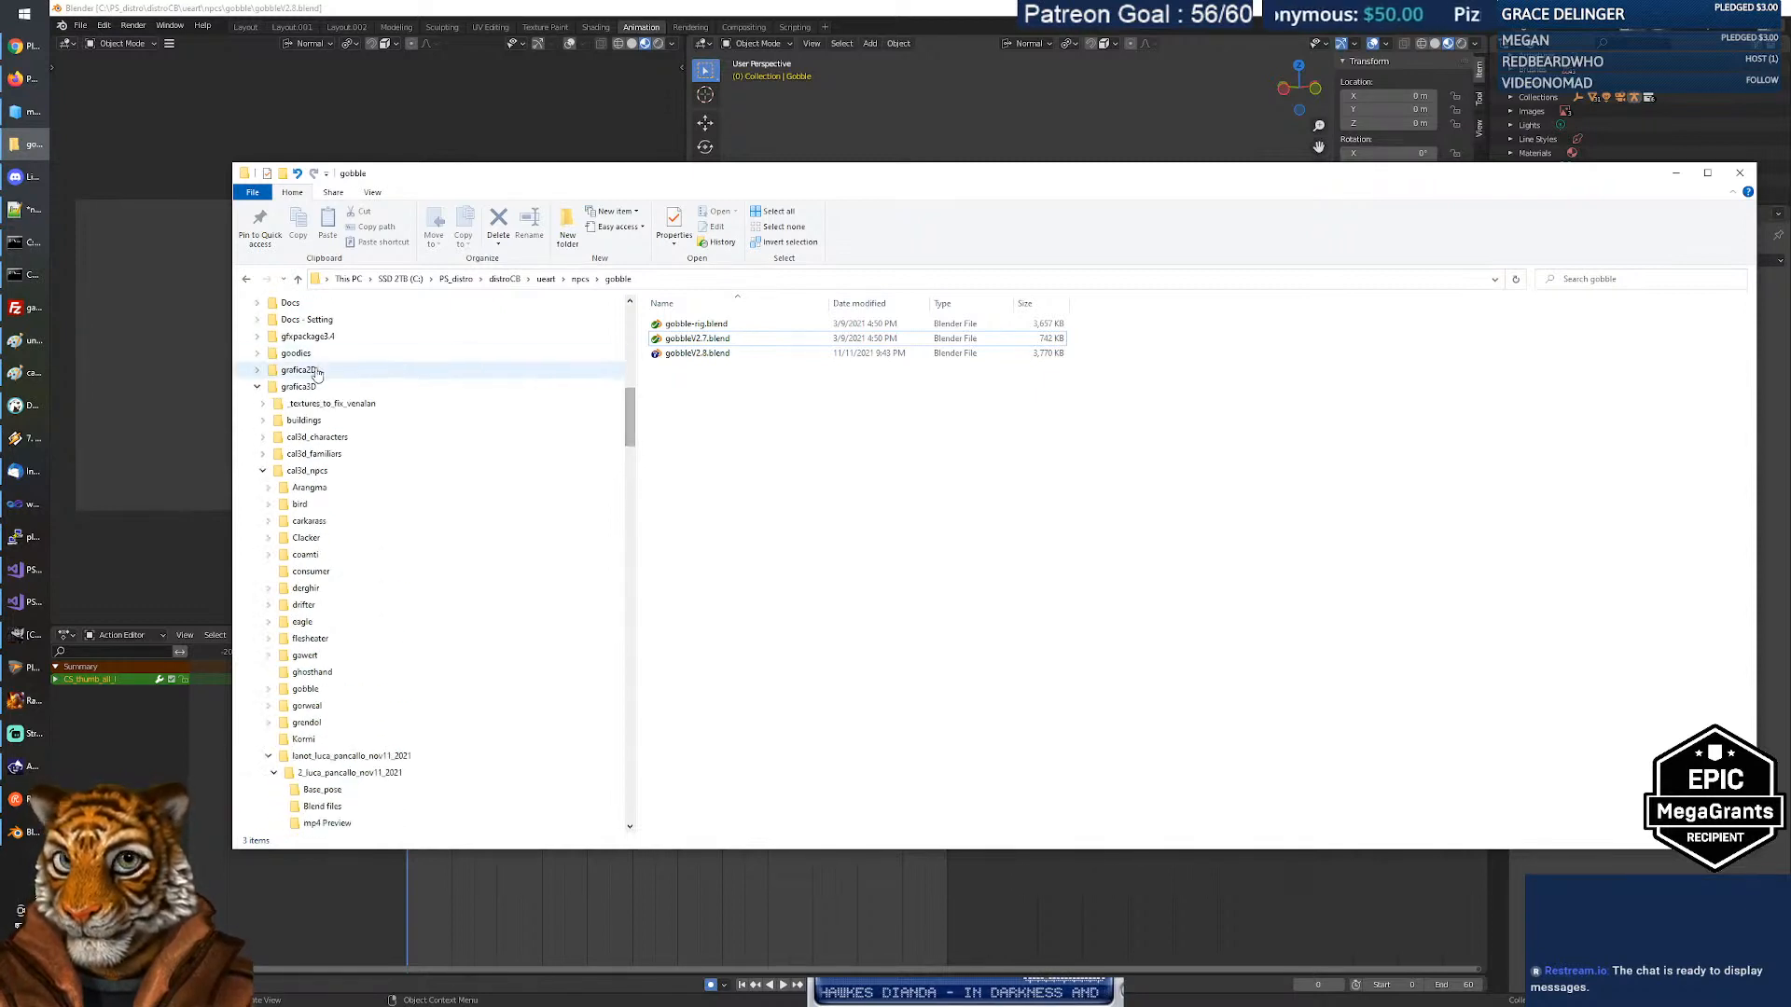
left_click(270, 755)
scroll(438, 555, "down", 4)
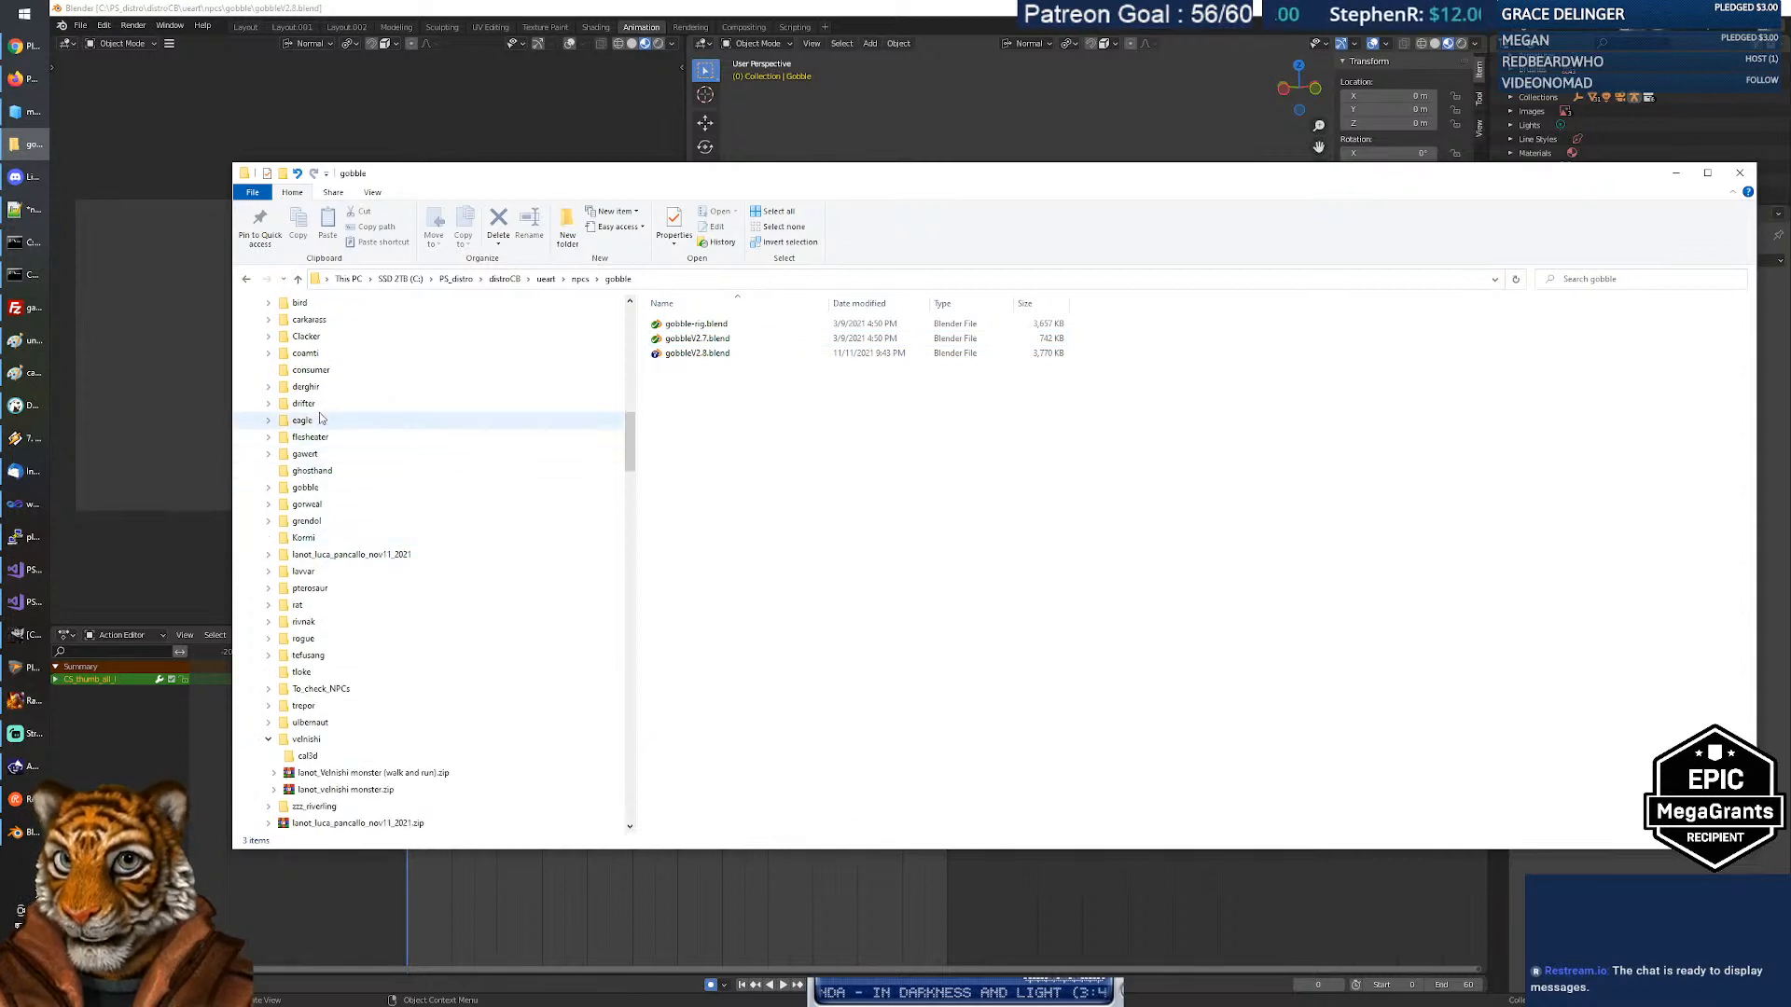
left_click(307, 521)
left_click(279, 492)
left_click(268, 488)
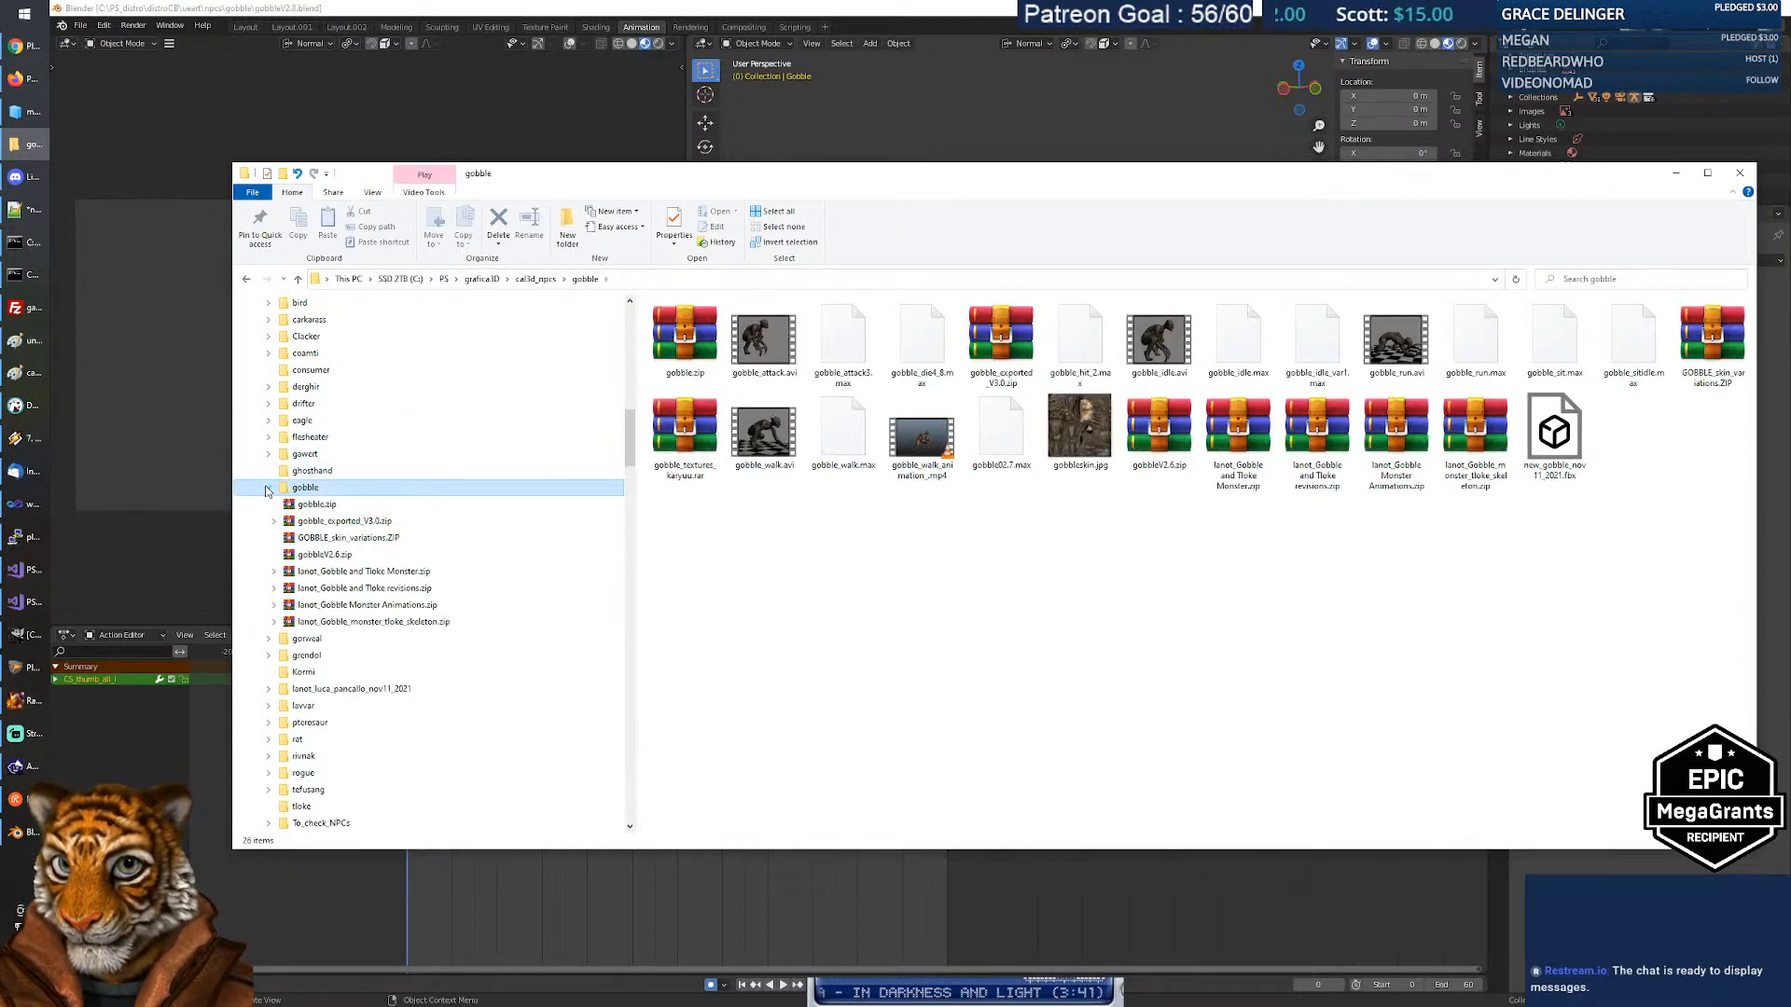
left_click(944, 577)
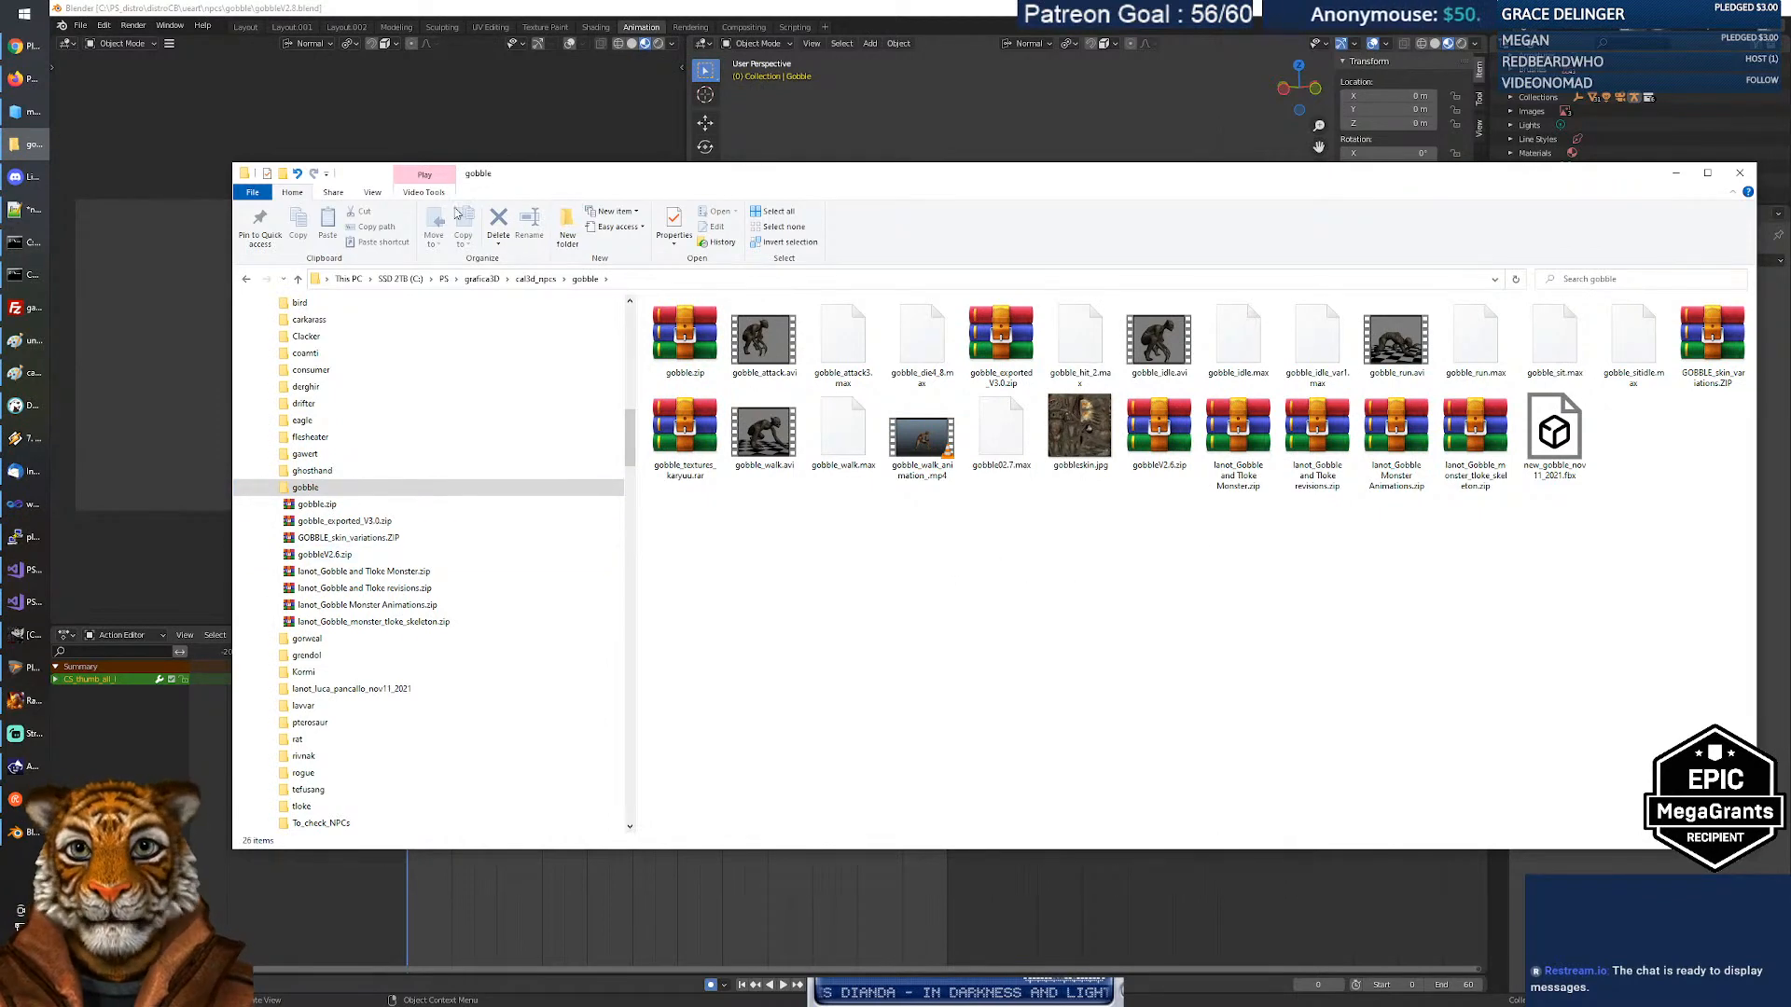
List the gobble folder's files in Details view and view the gobbleskin.jpg texture.
left_click(372, 192)
left_click(530, 226)
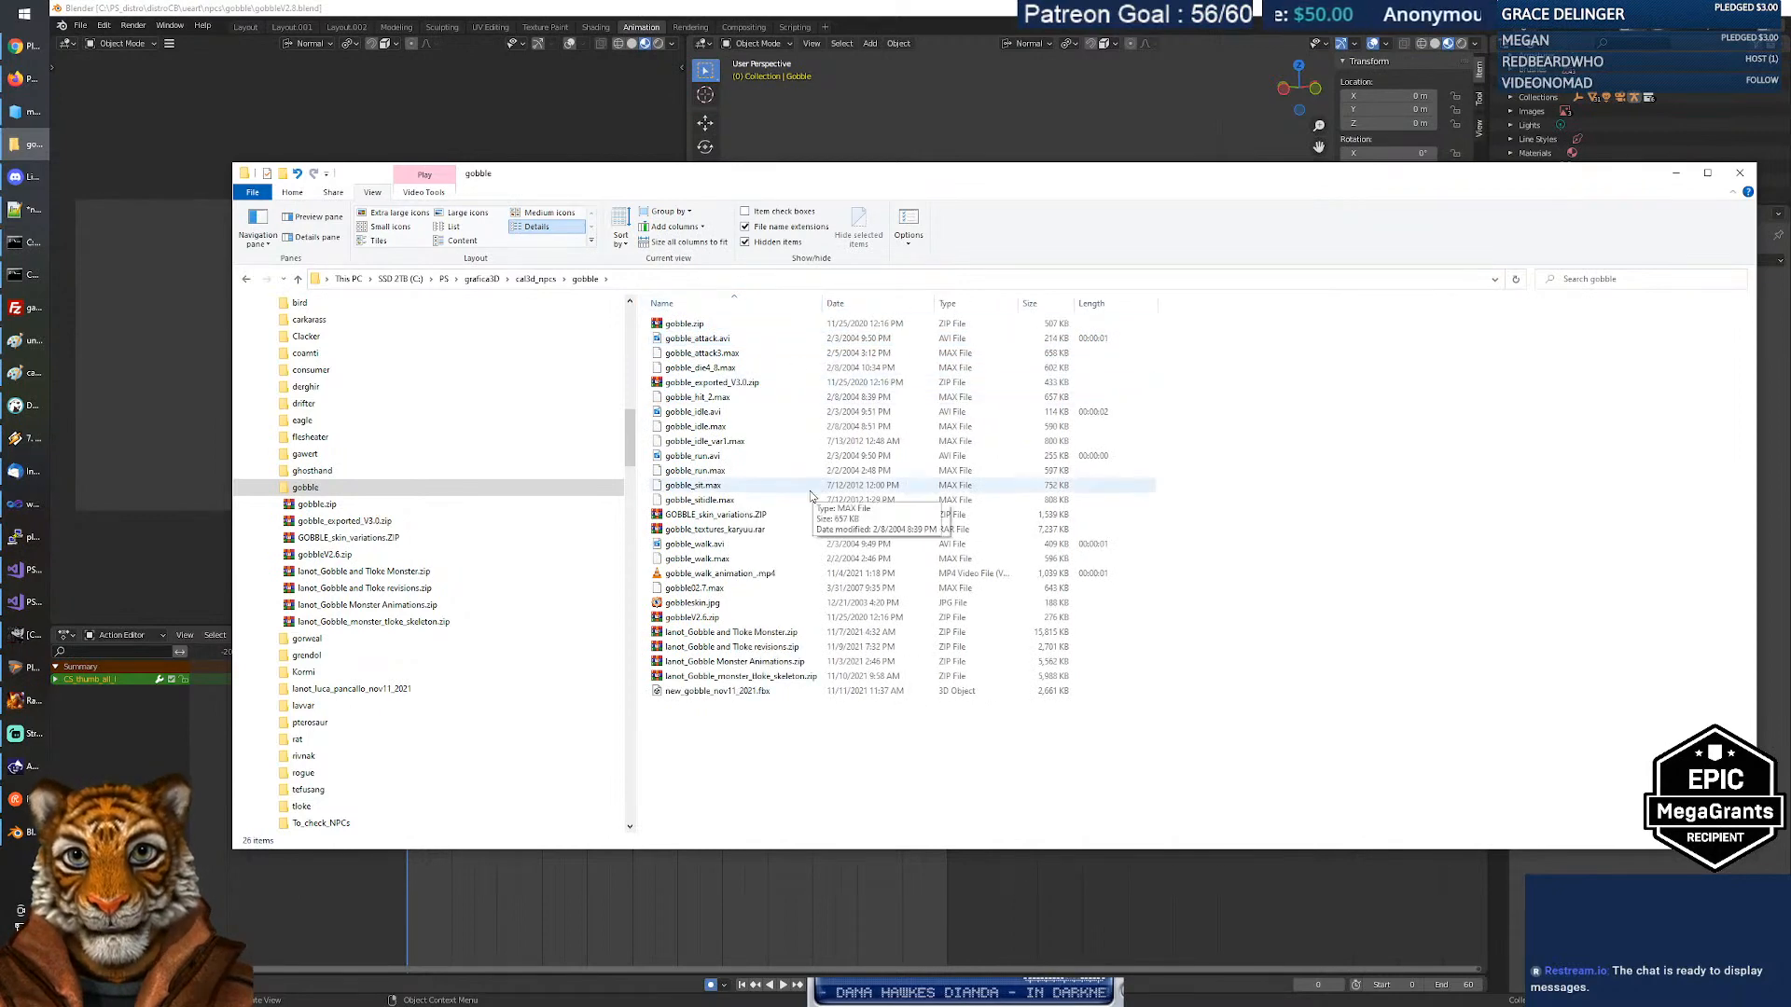
double_click(712, 604)
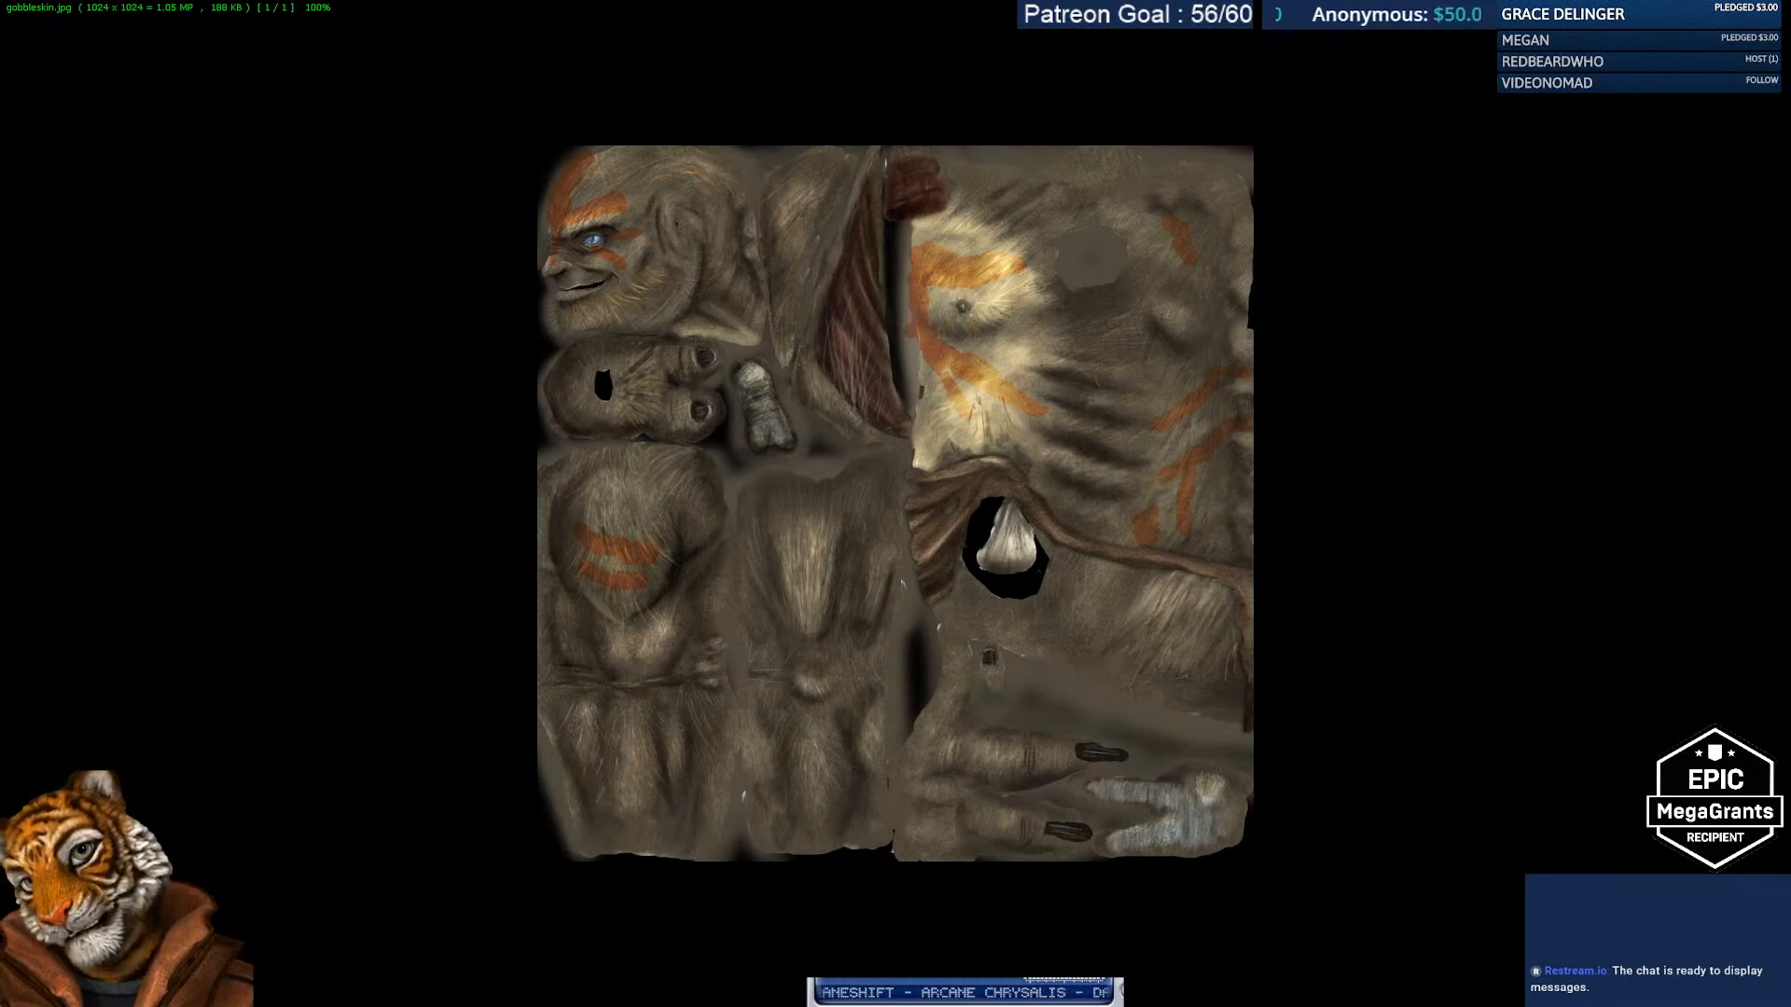
key("alt+Tab")
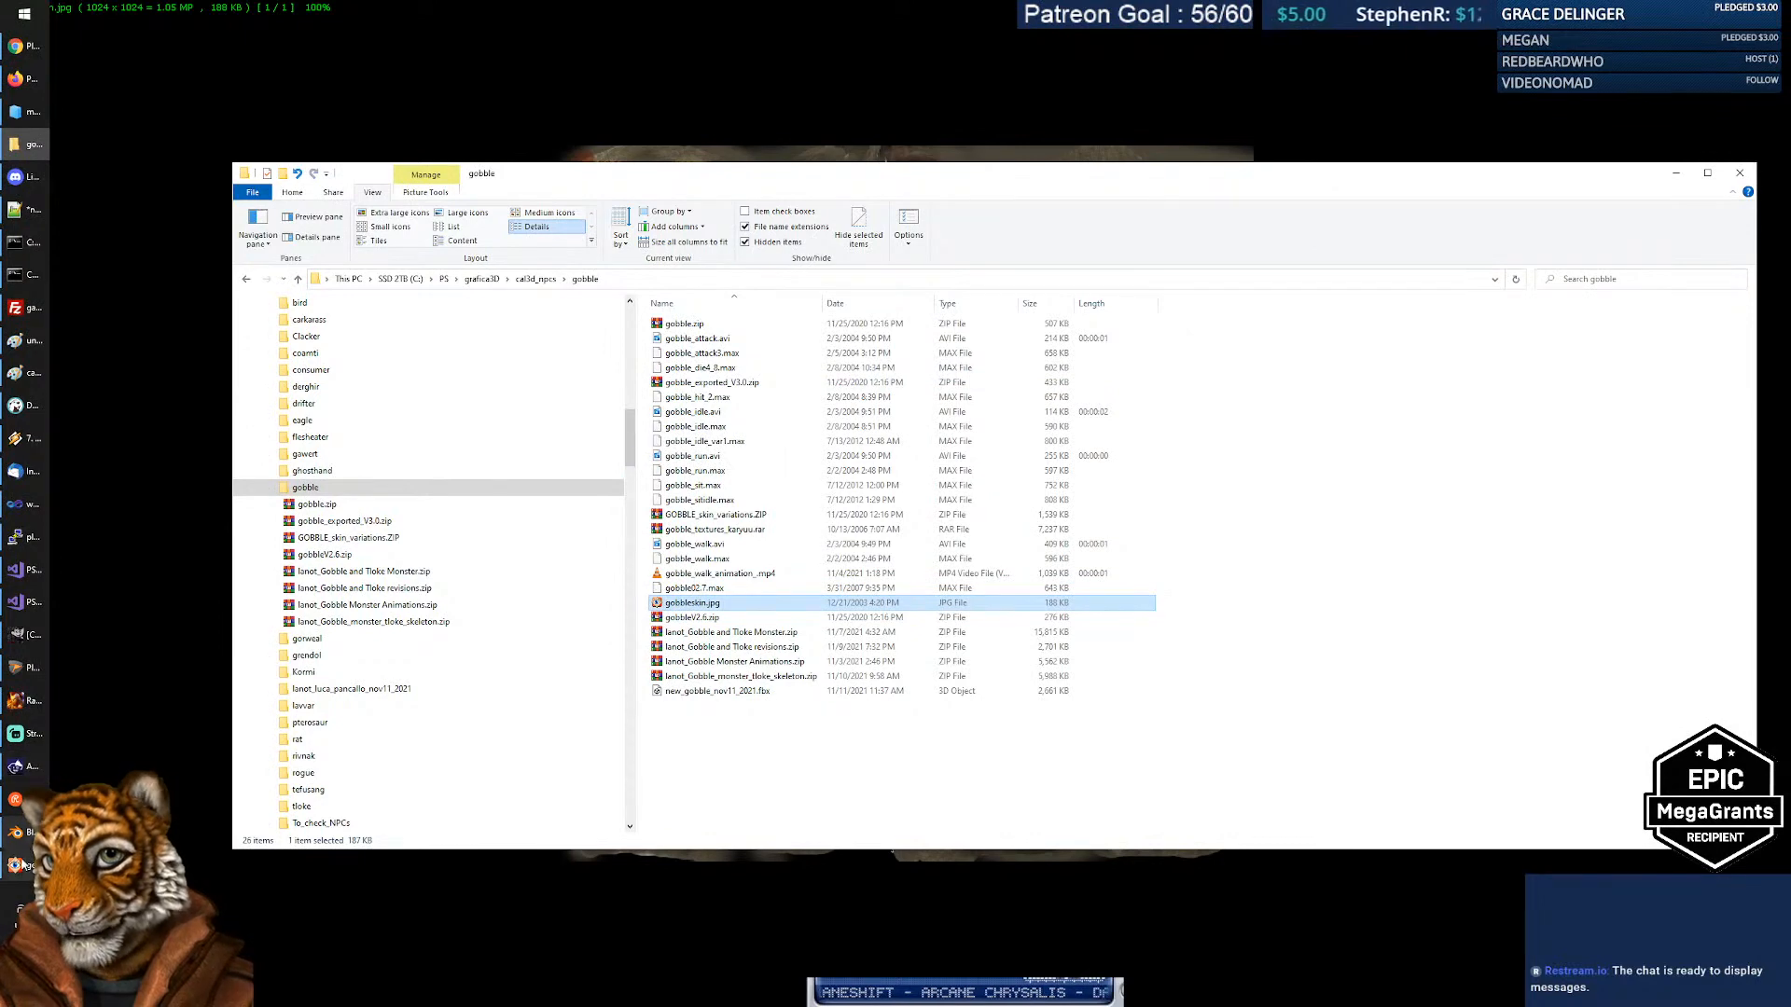
Switch to GIMP and compare the gobble skin textures in the open images.
left_click(31, 634)
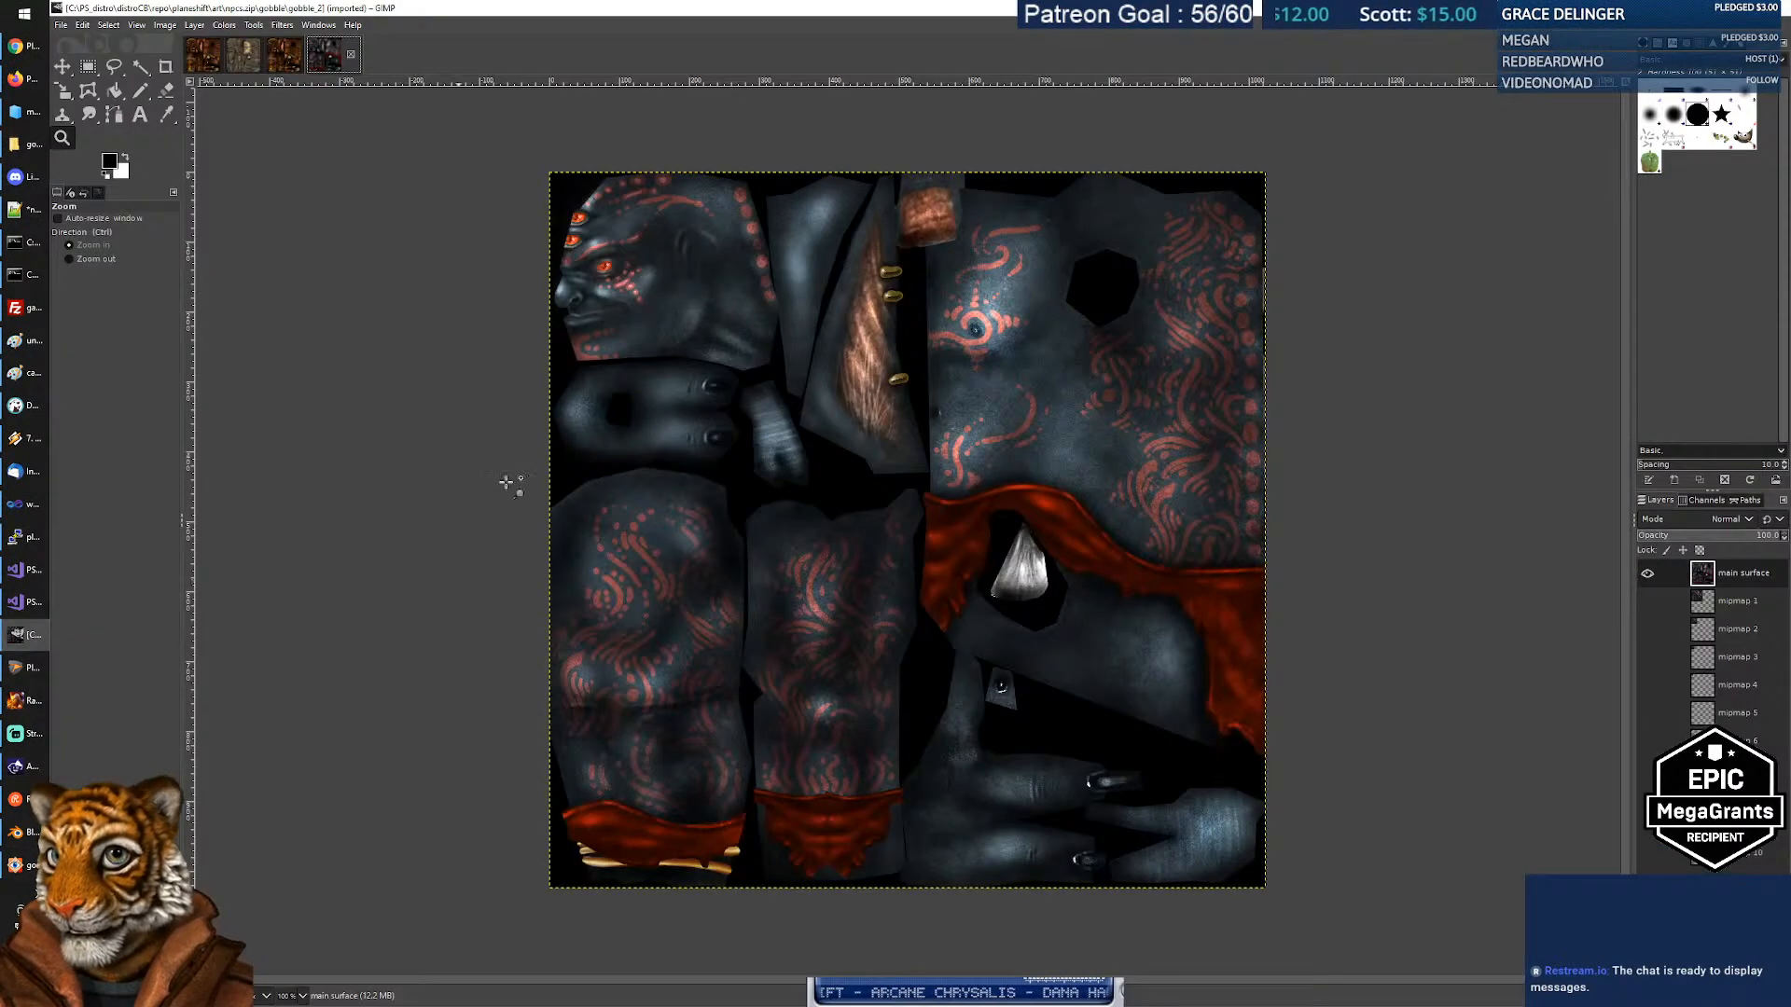
left_click(241, 61)
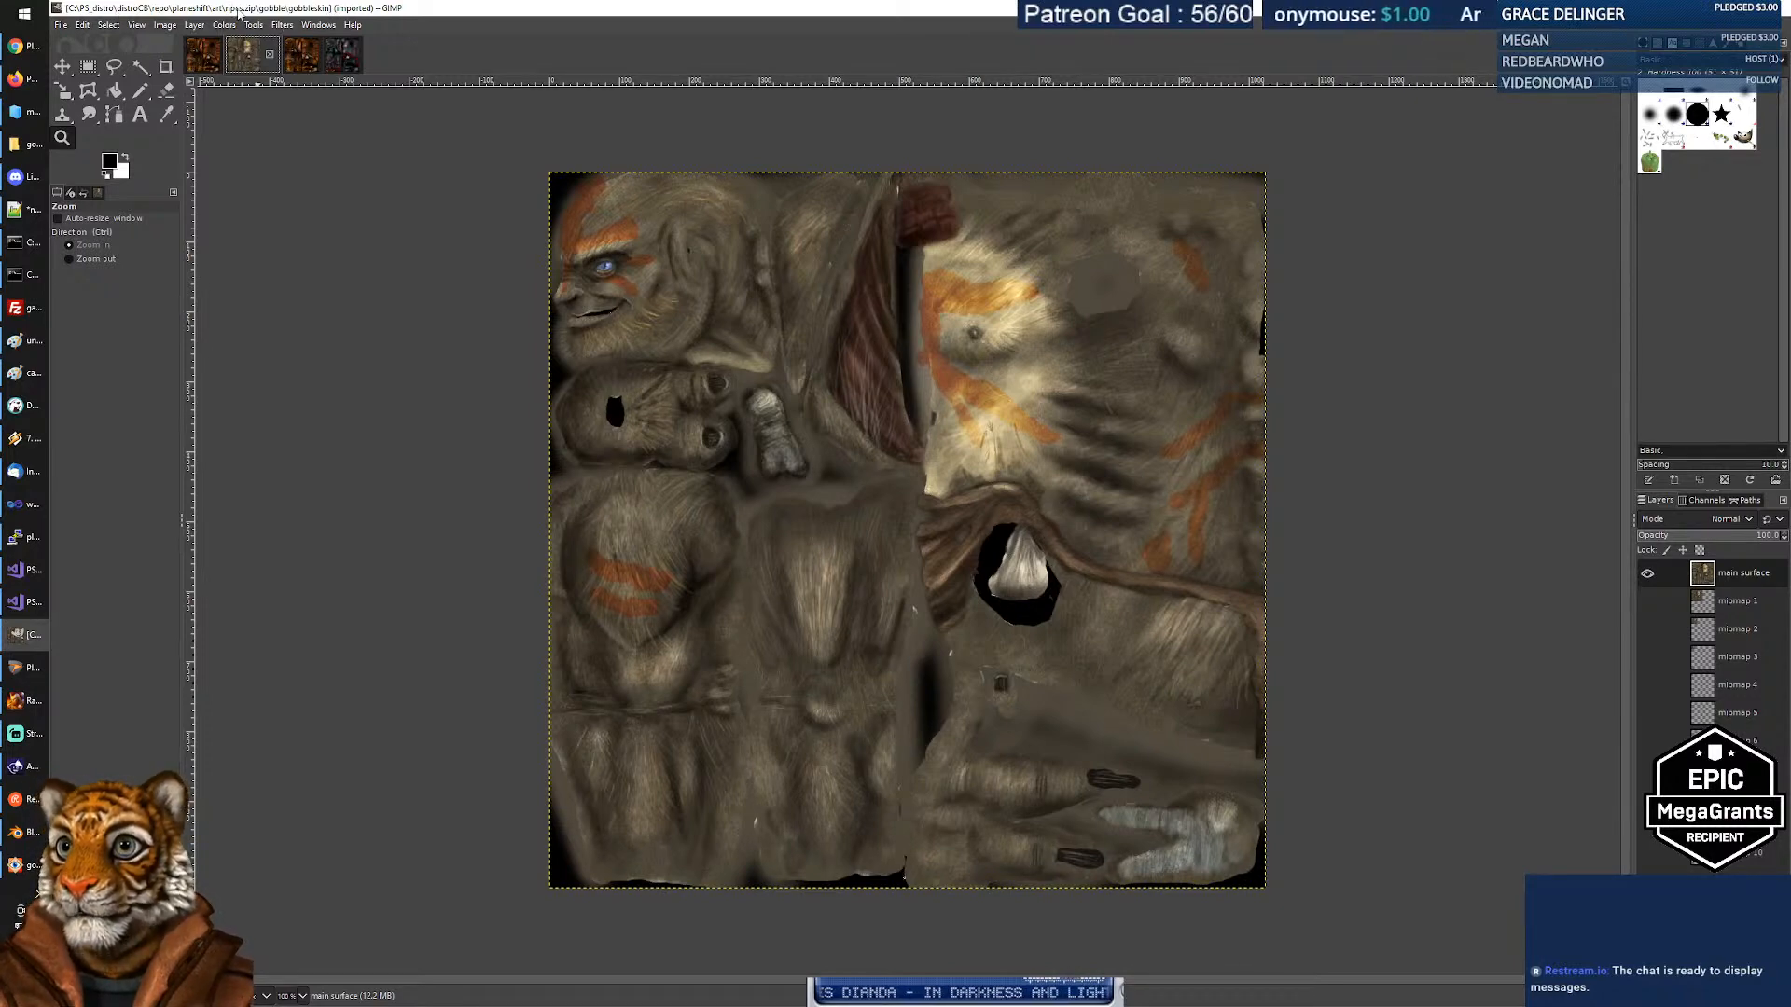
left_click(300, 63)
left_click(203, 65)
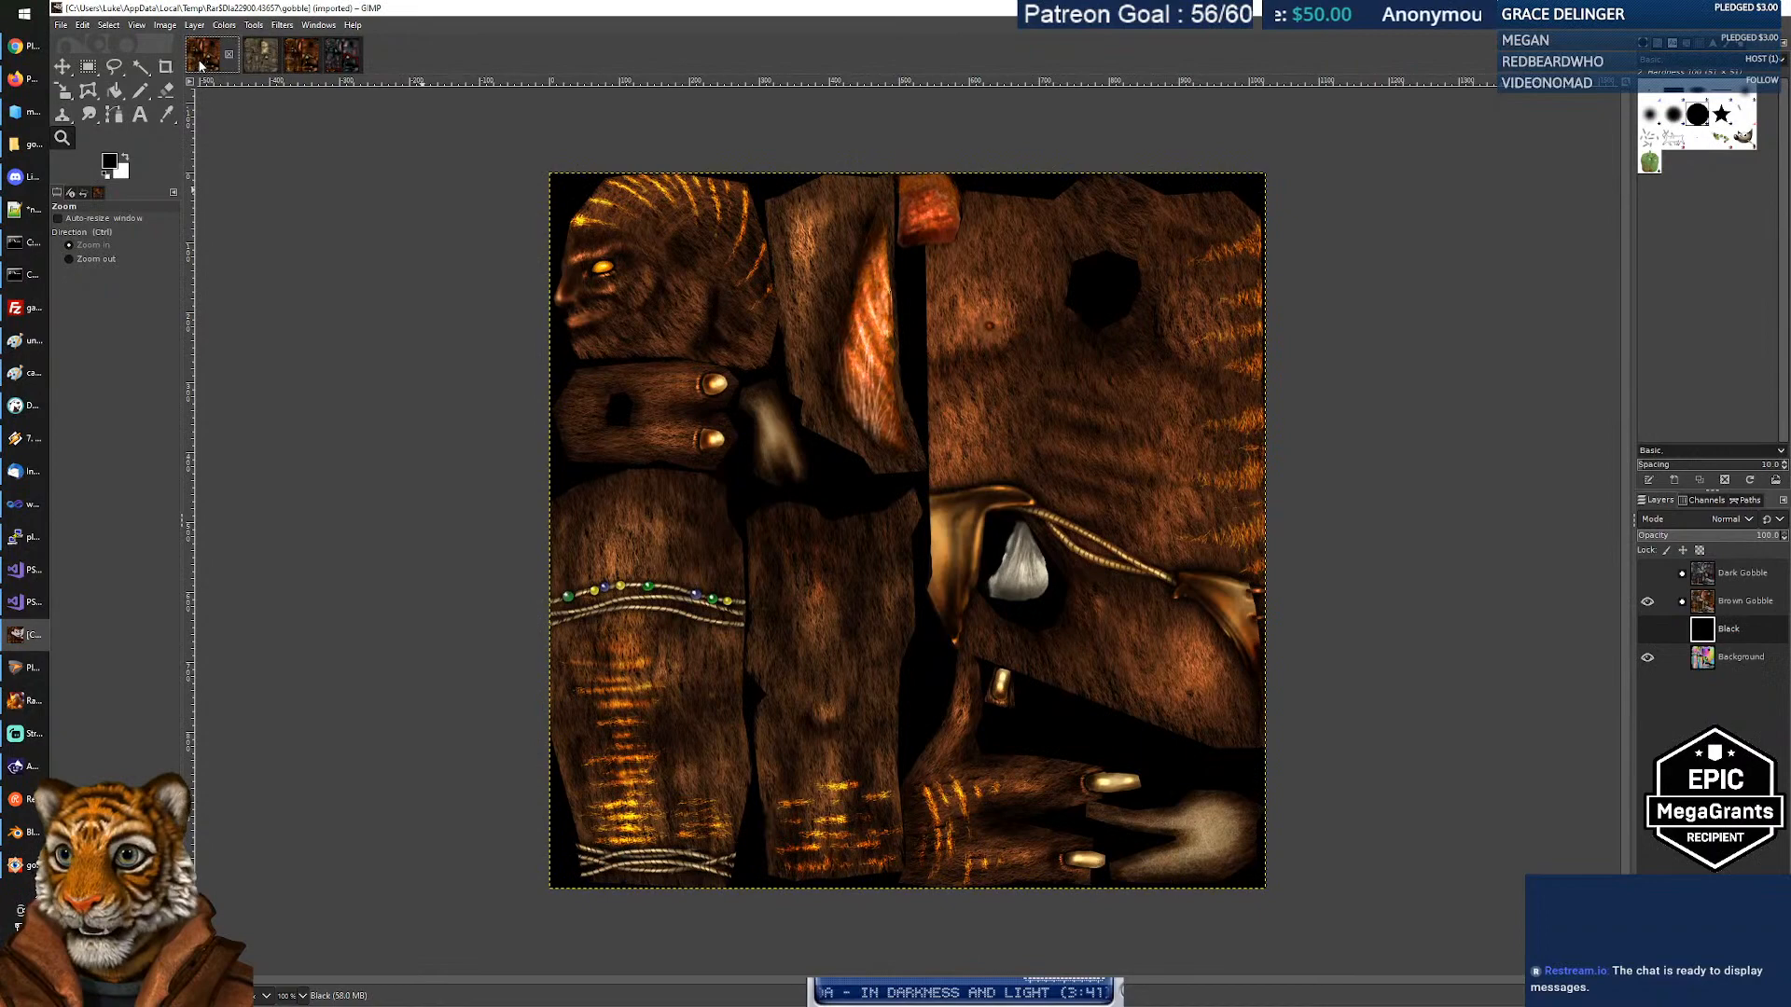
left_click(295, 69)
left_click(347, 69)
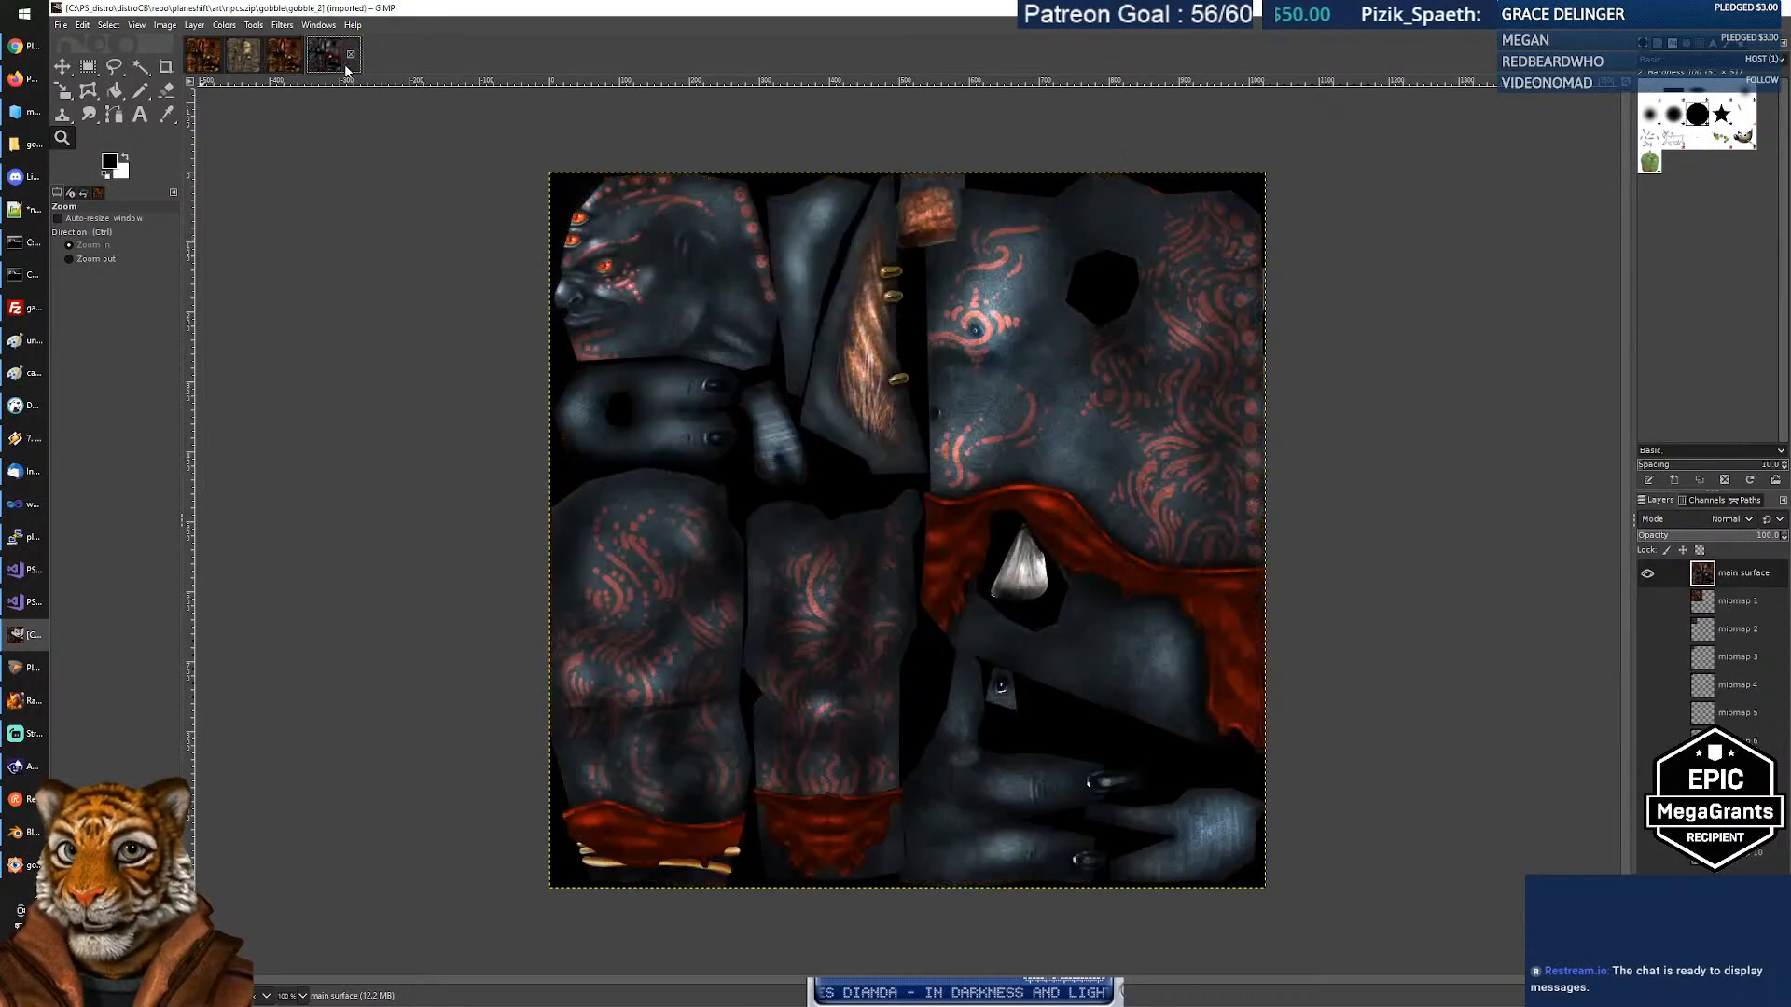
left_click(295, 65)
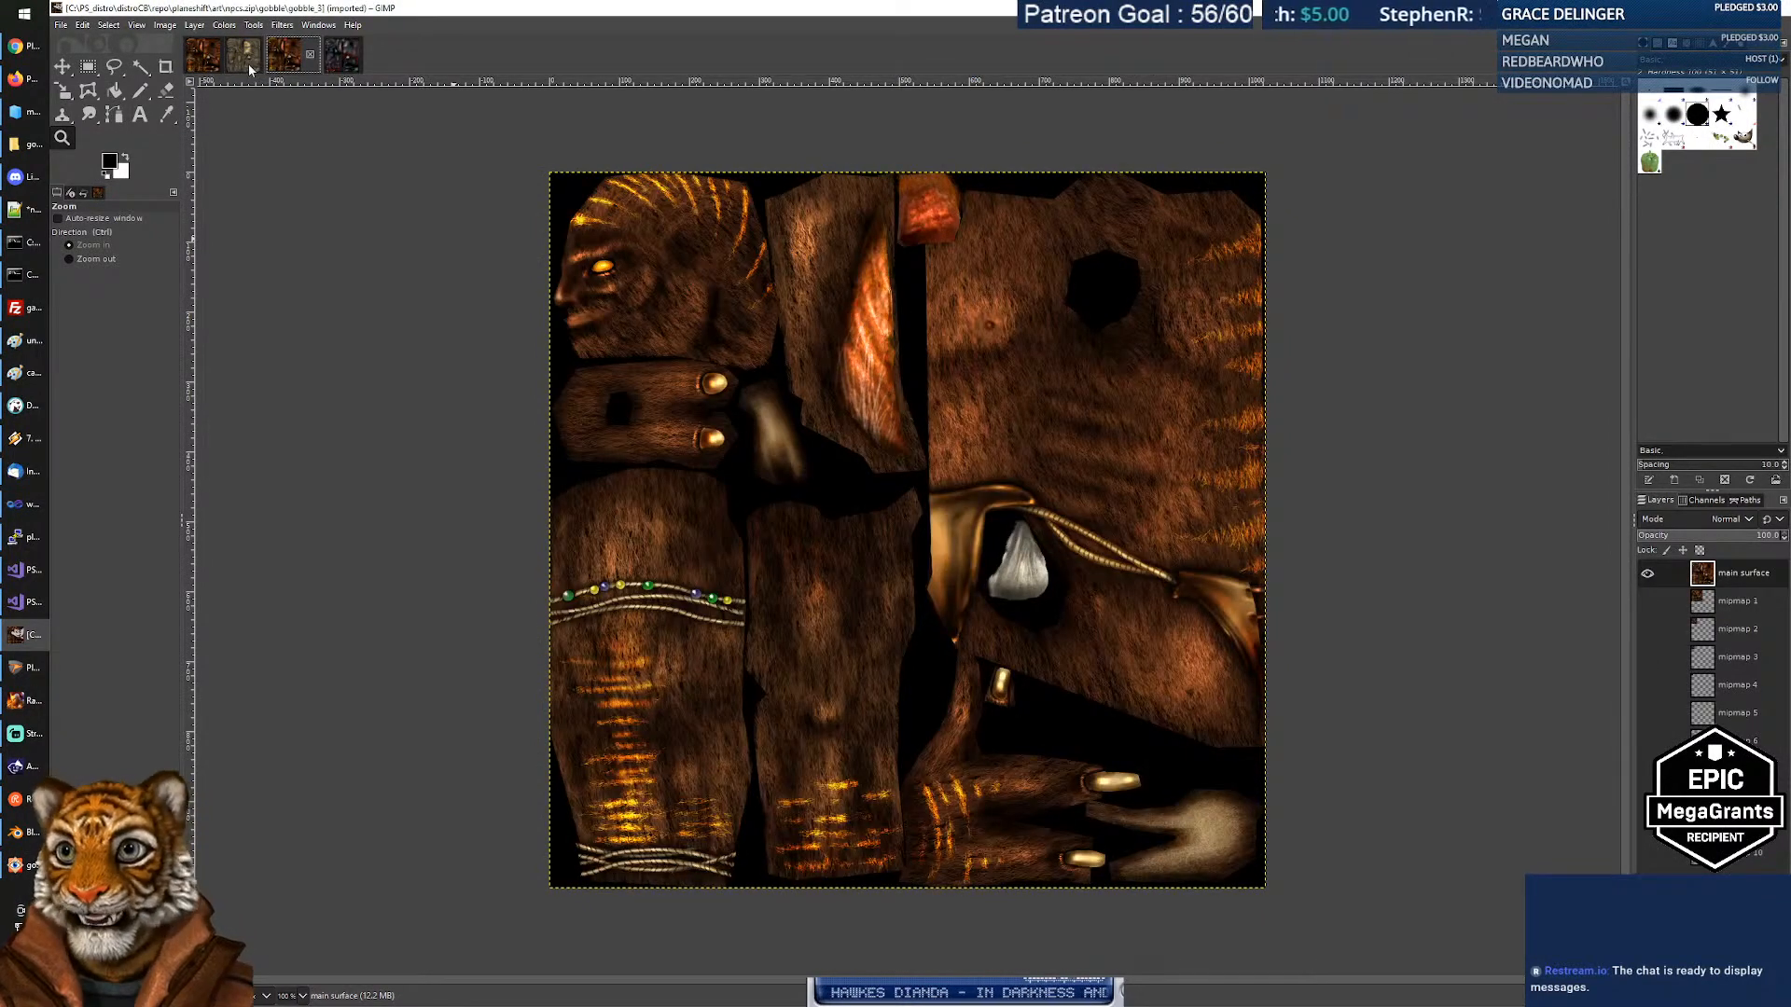
left_click(245, 61)
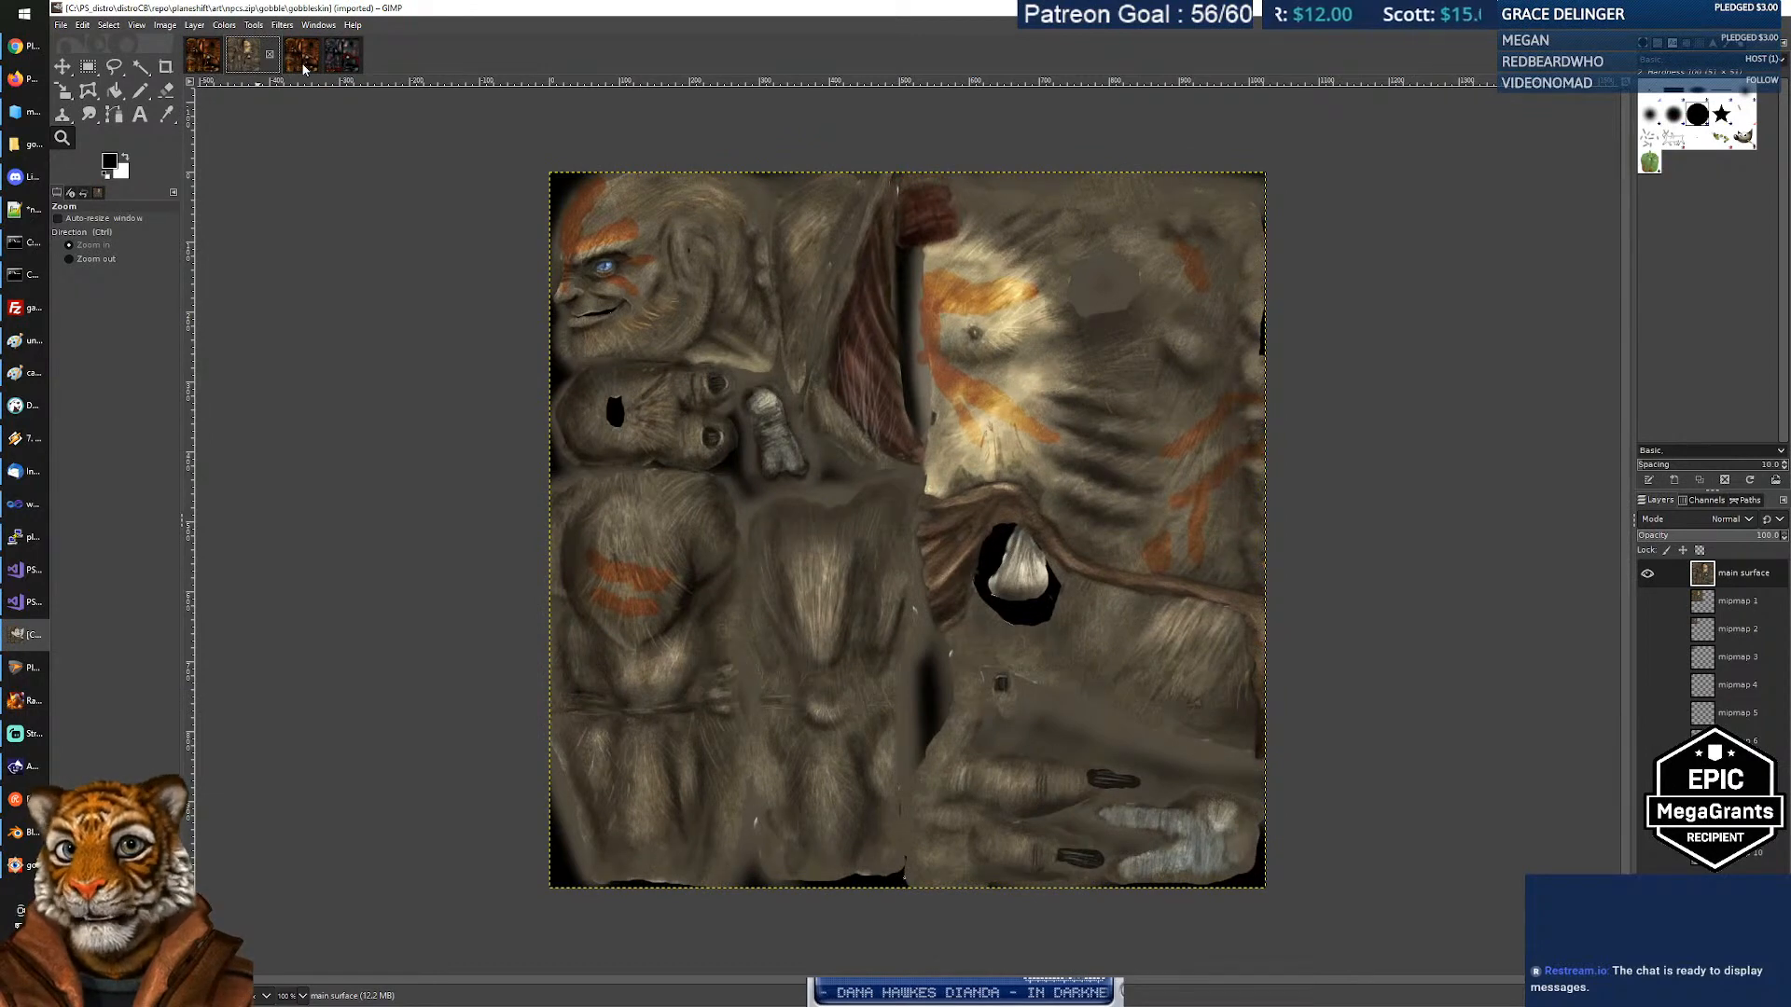
left_click(304, 69)
left_click(242, 61)
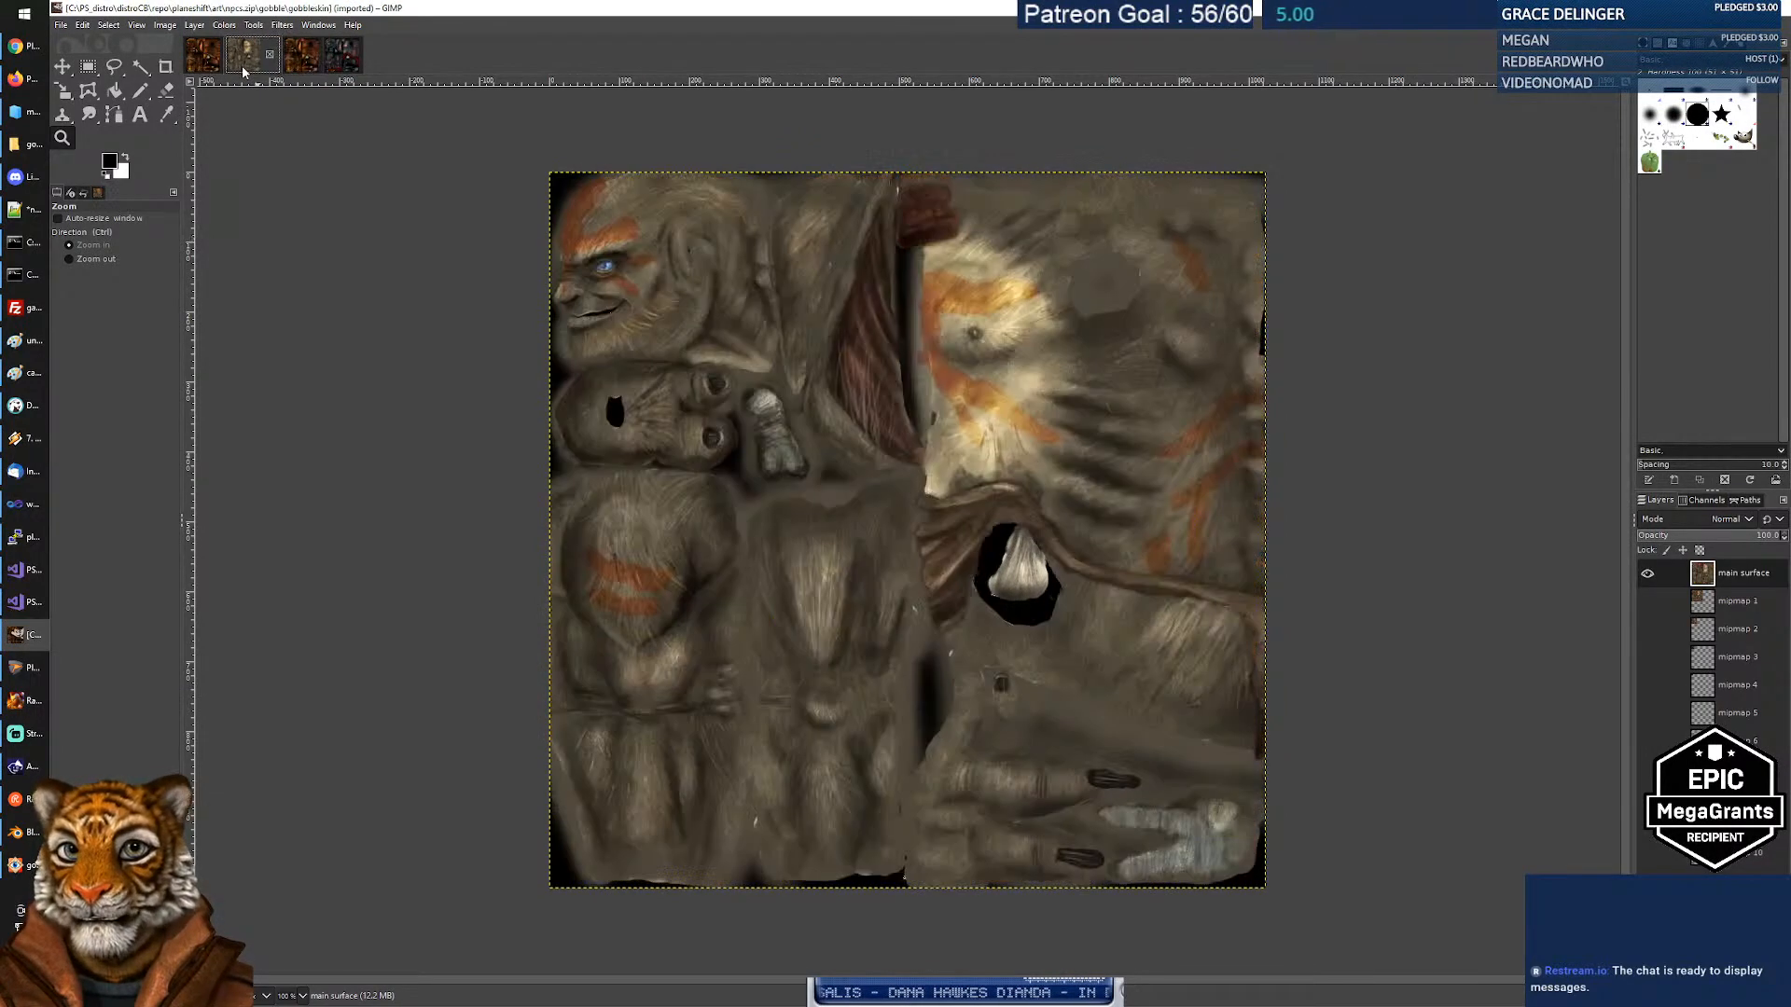
Open gobbleskin.jpg from the cal3d_npcs gobble folder in GIMP.
key("alt+Tab")
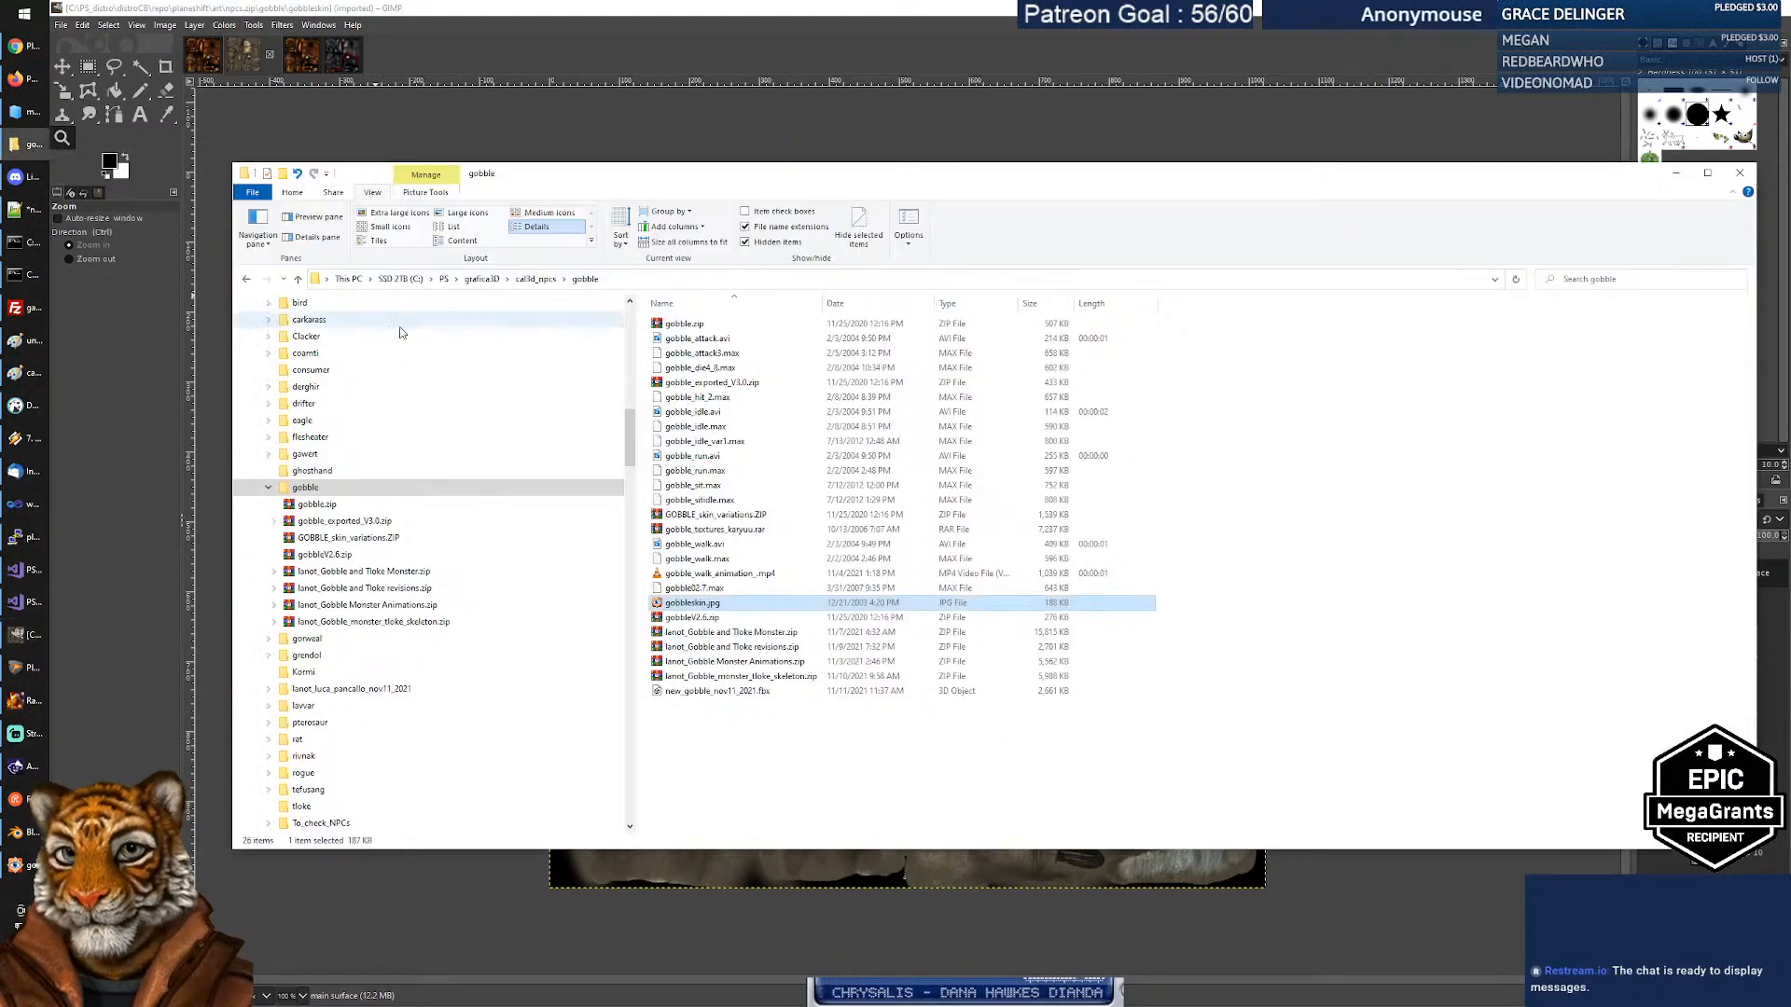
left_click(741, 603)
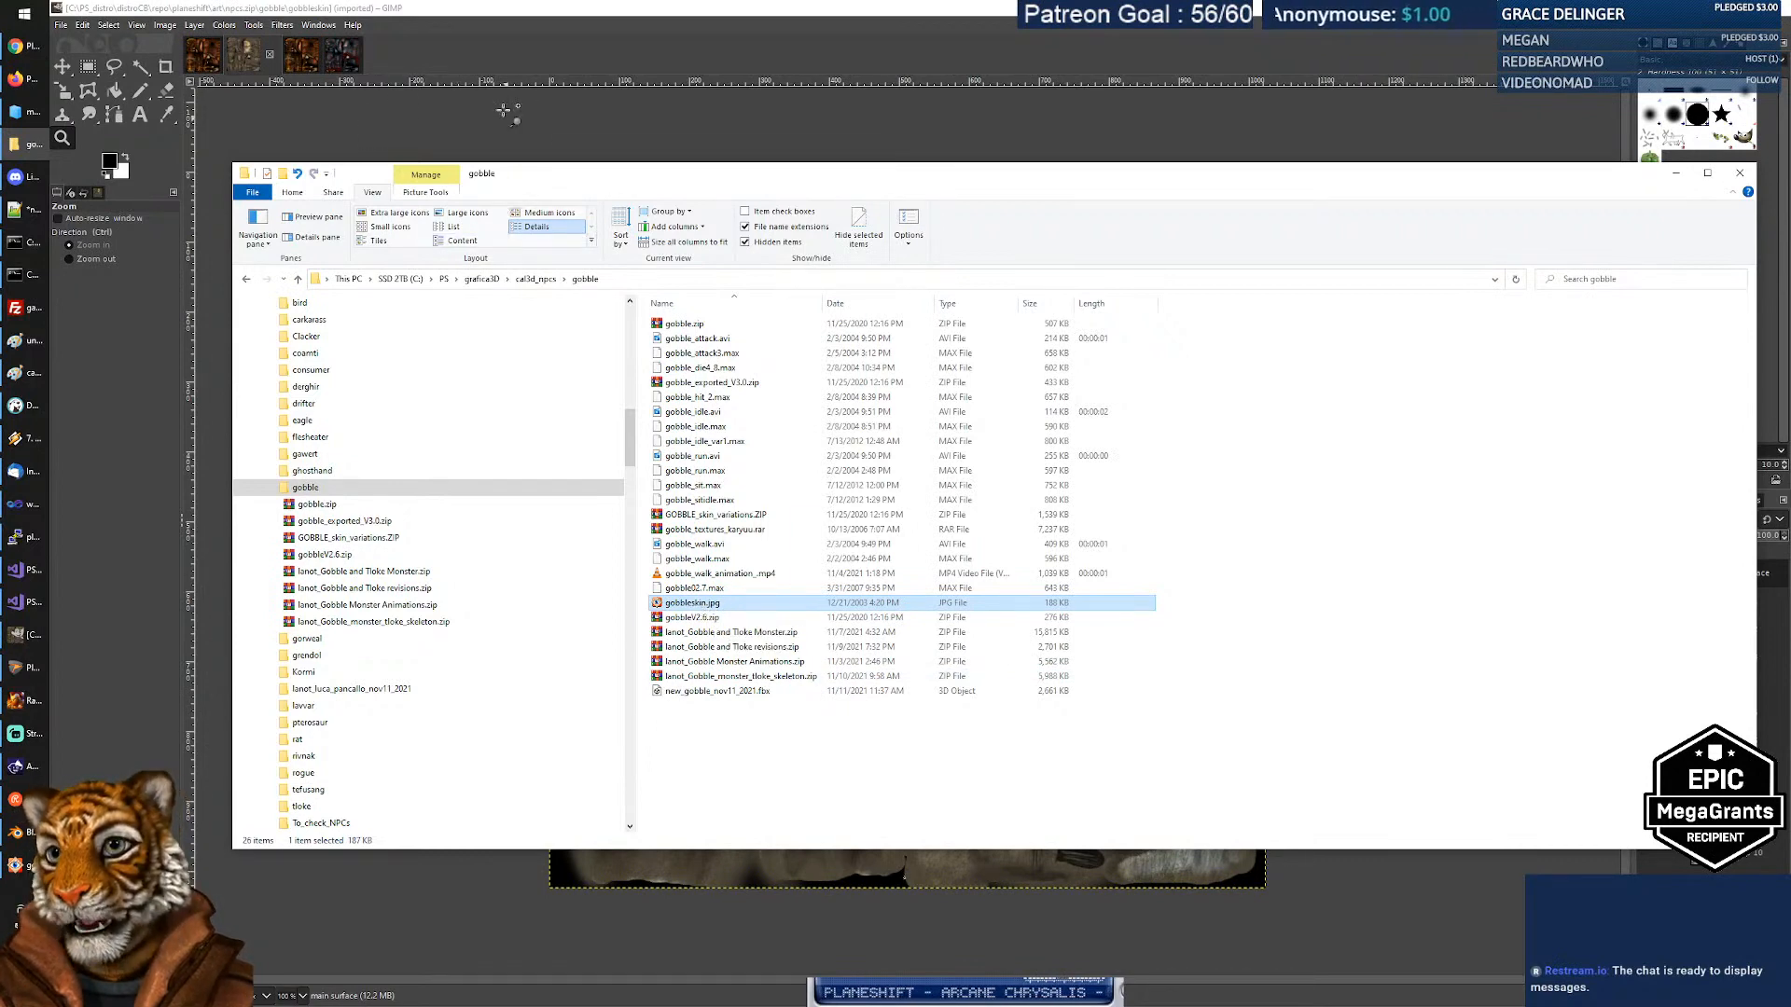
left_click(478, 16)
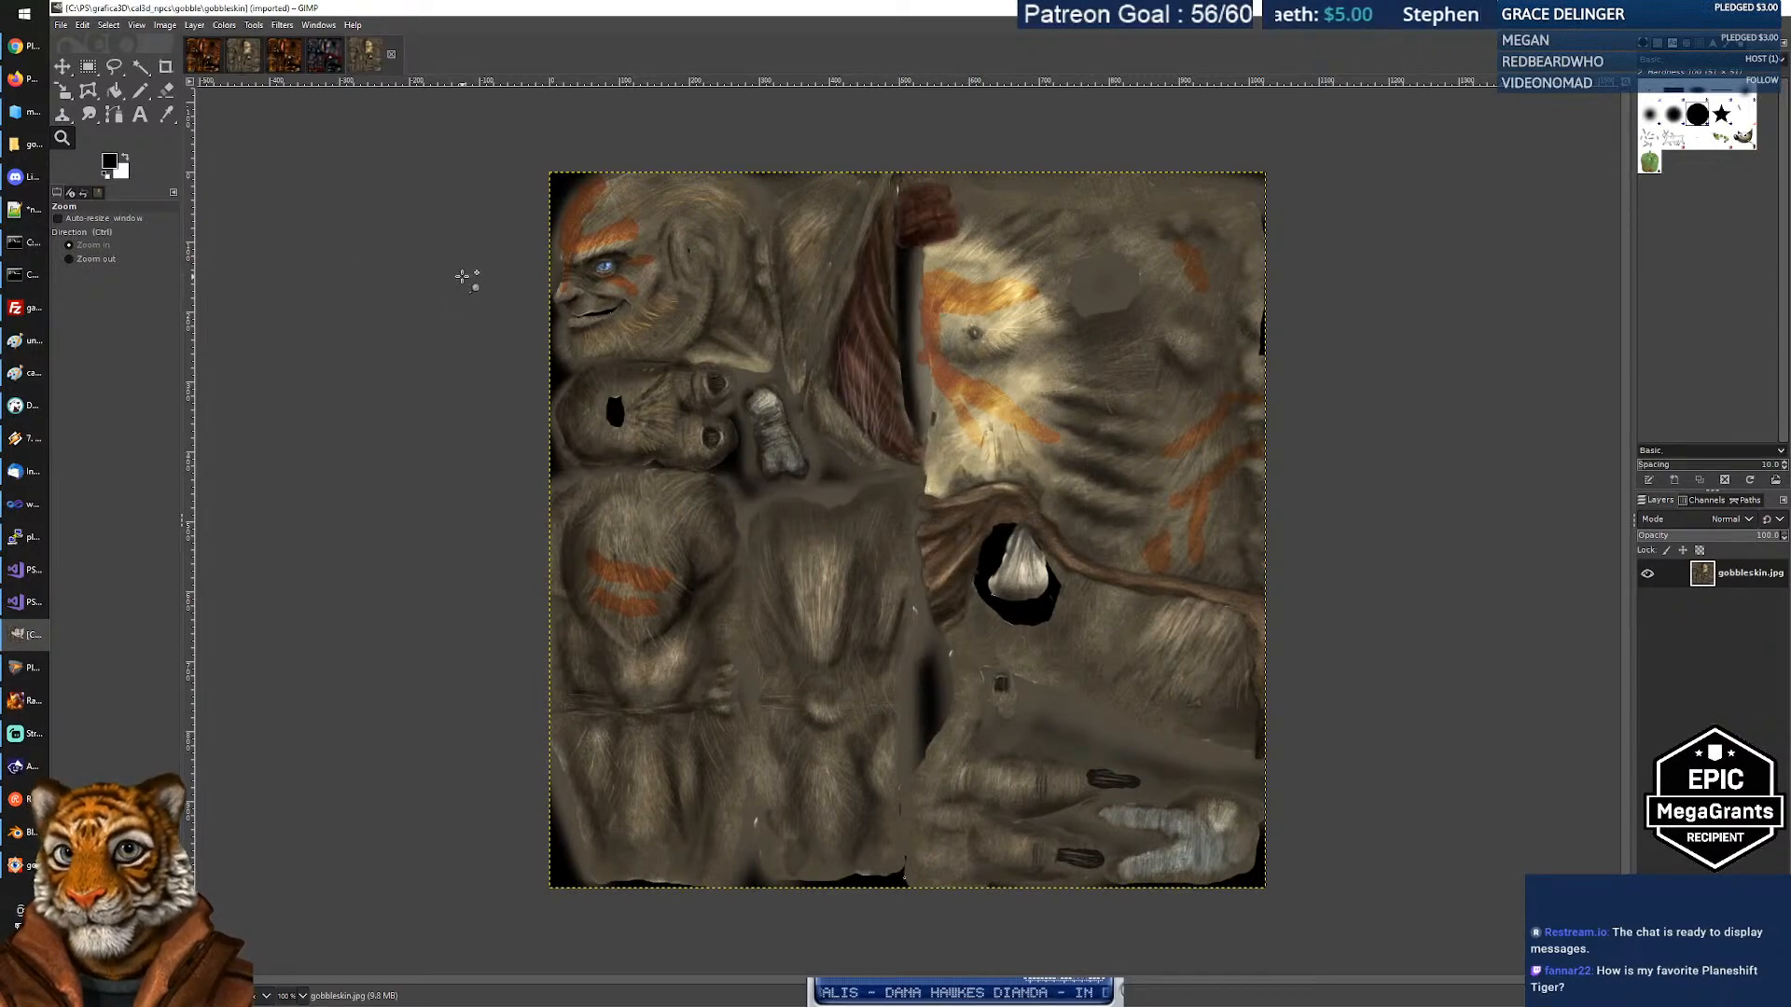
Compare the newly opened gobbleskin.jpg with the gobbleskin texture from the planeshift art folder.
left_click(244, 62)
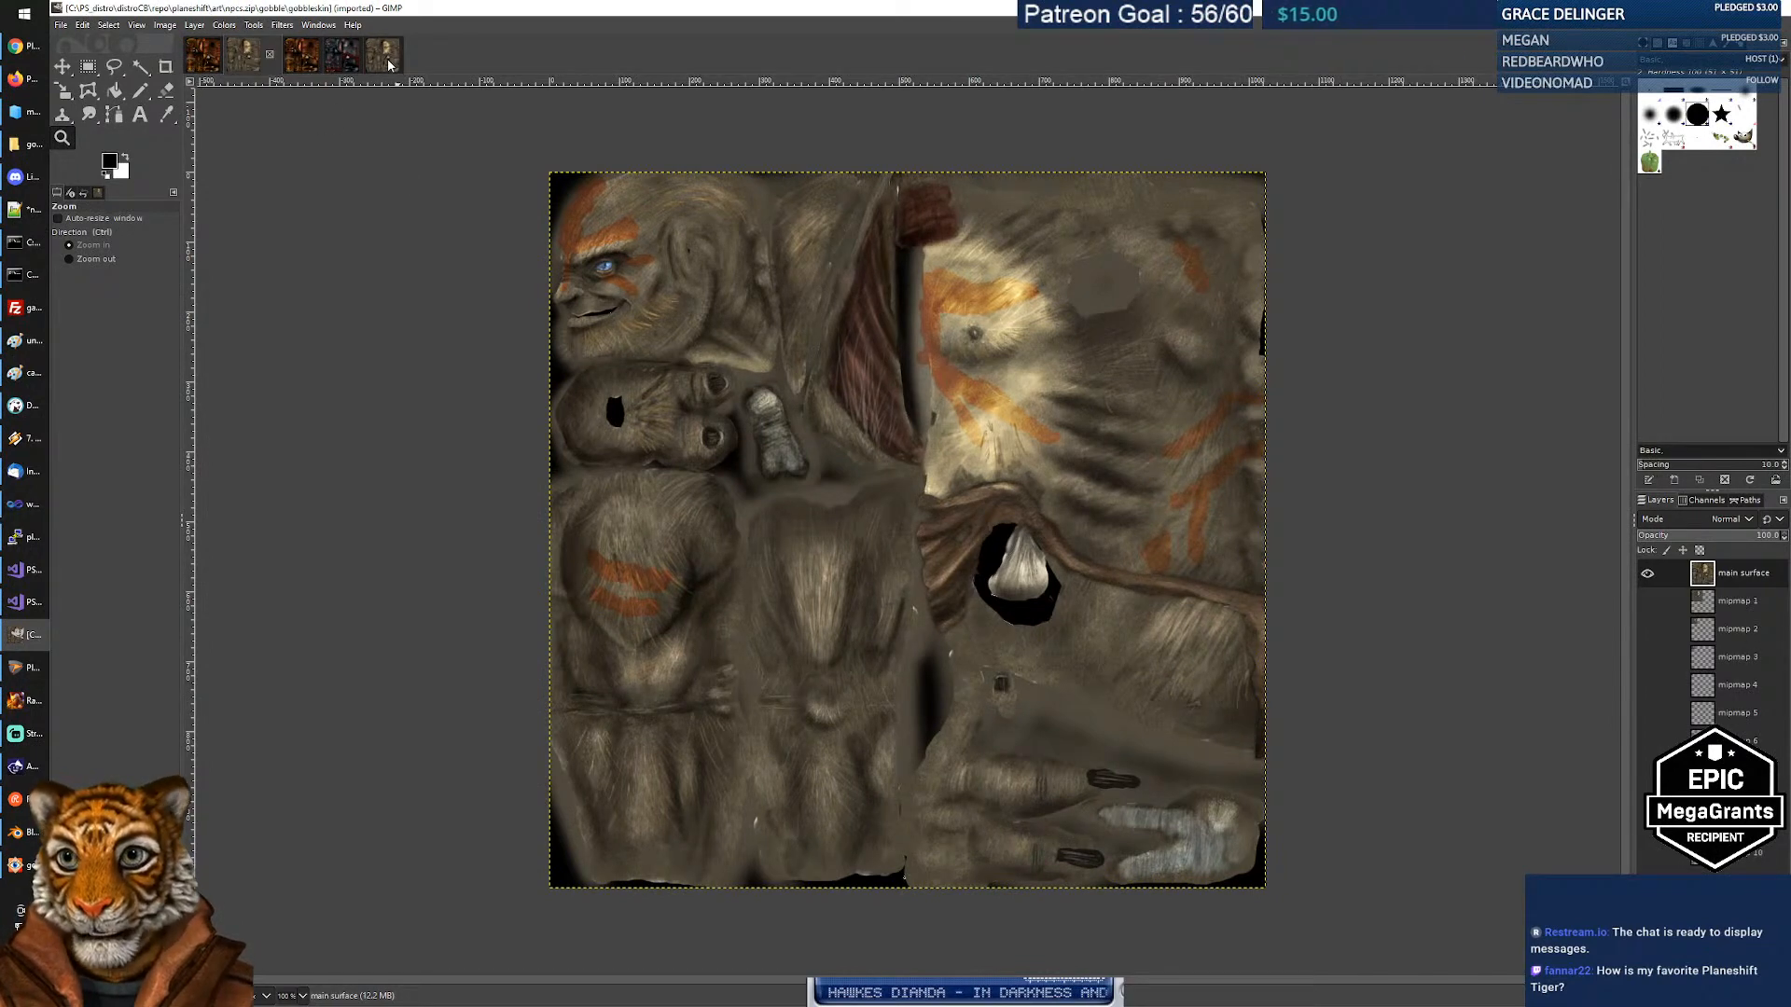
left_click(388, 63)
left_click(244, 62)
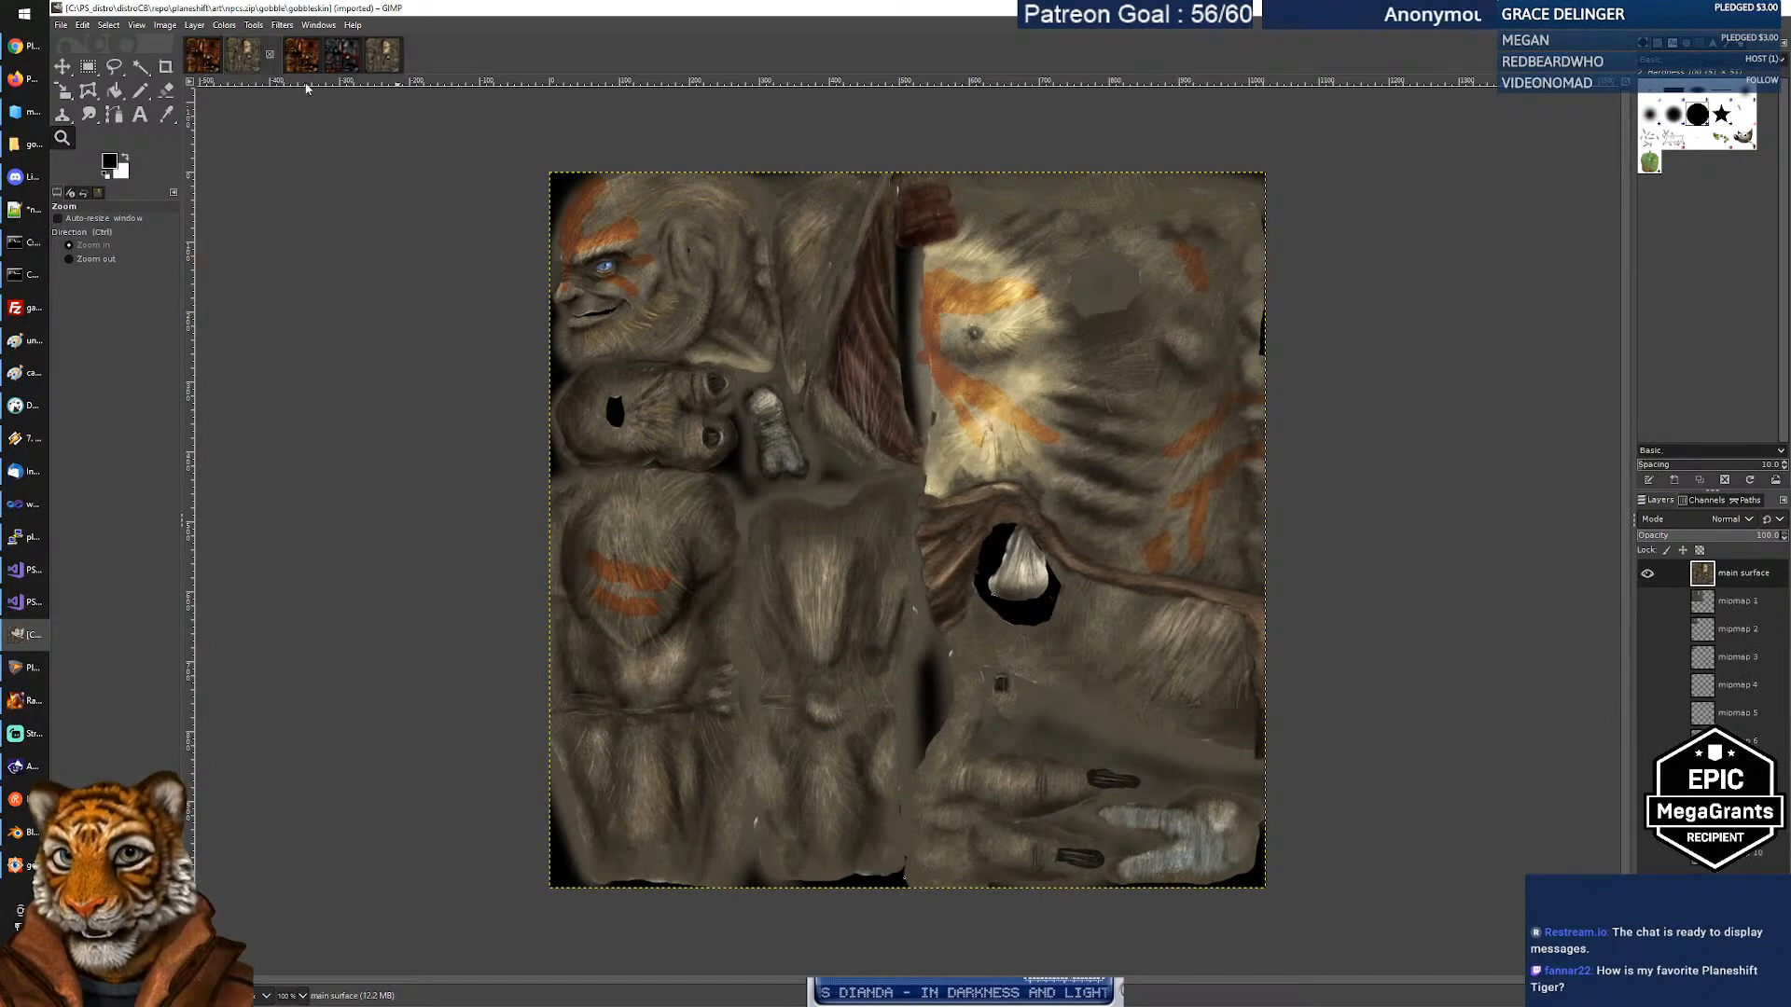
left_click(374, 62)
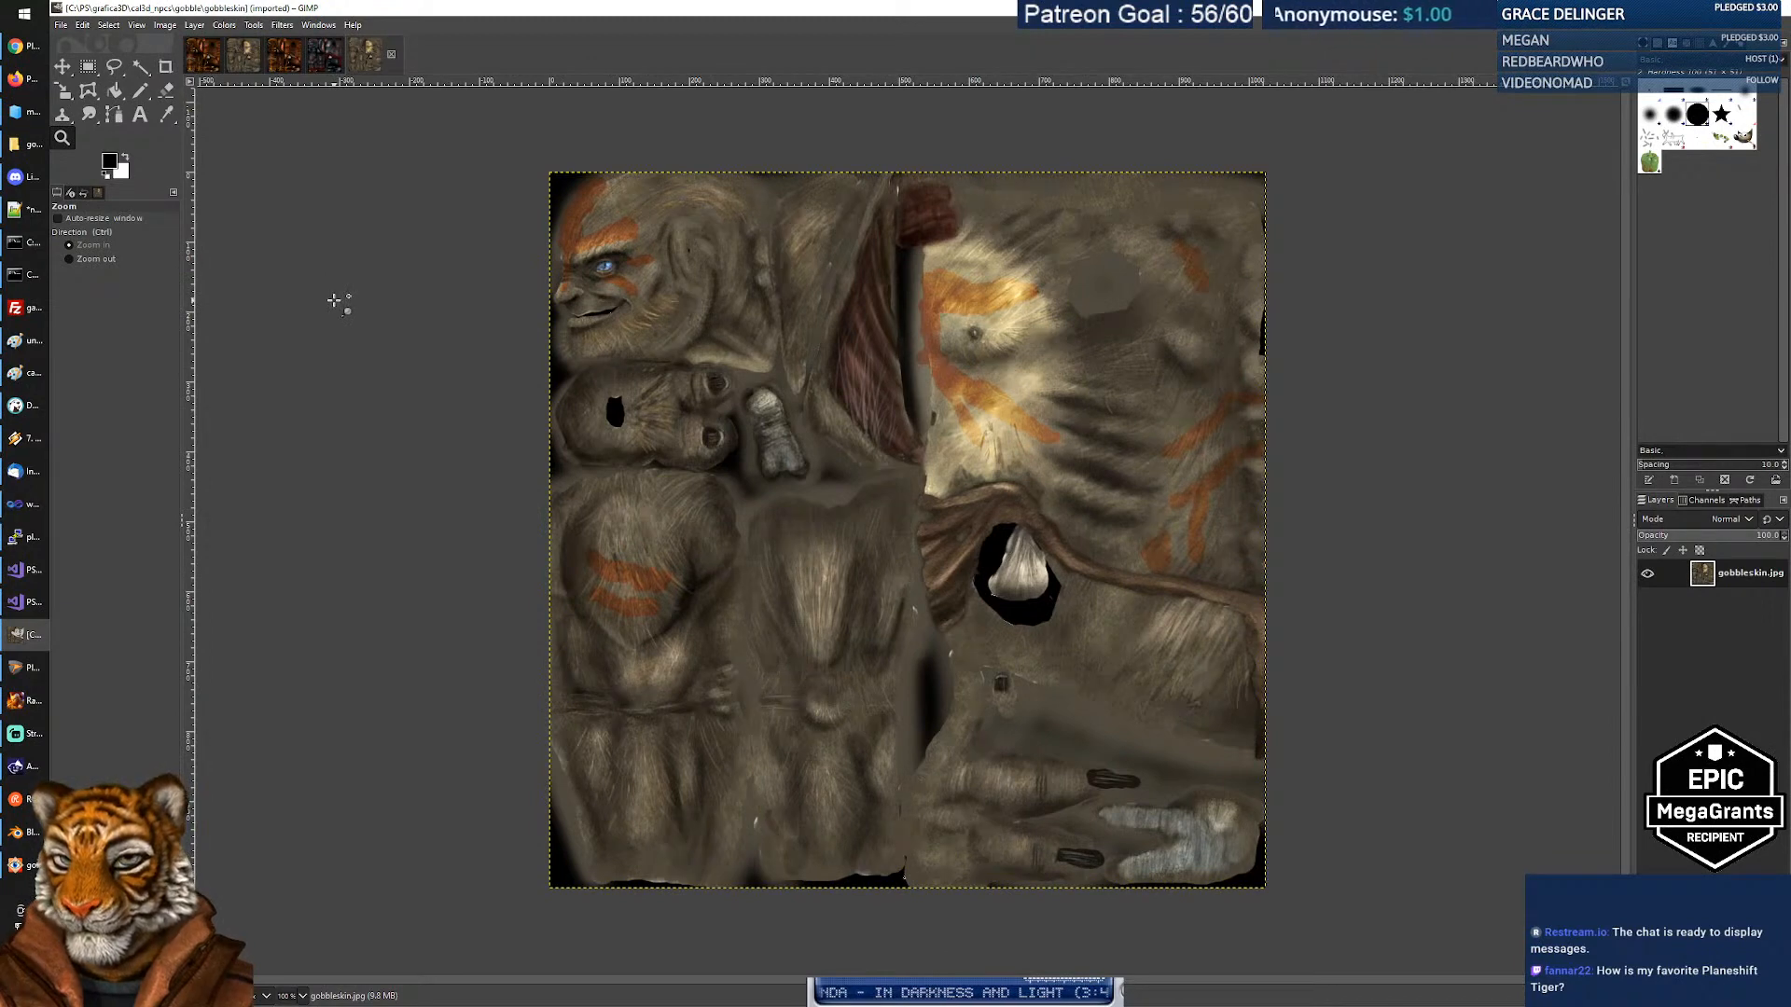
Check the image properties of gobbleskin.jpg for its pixel size and file details.
right_click(974, 273)
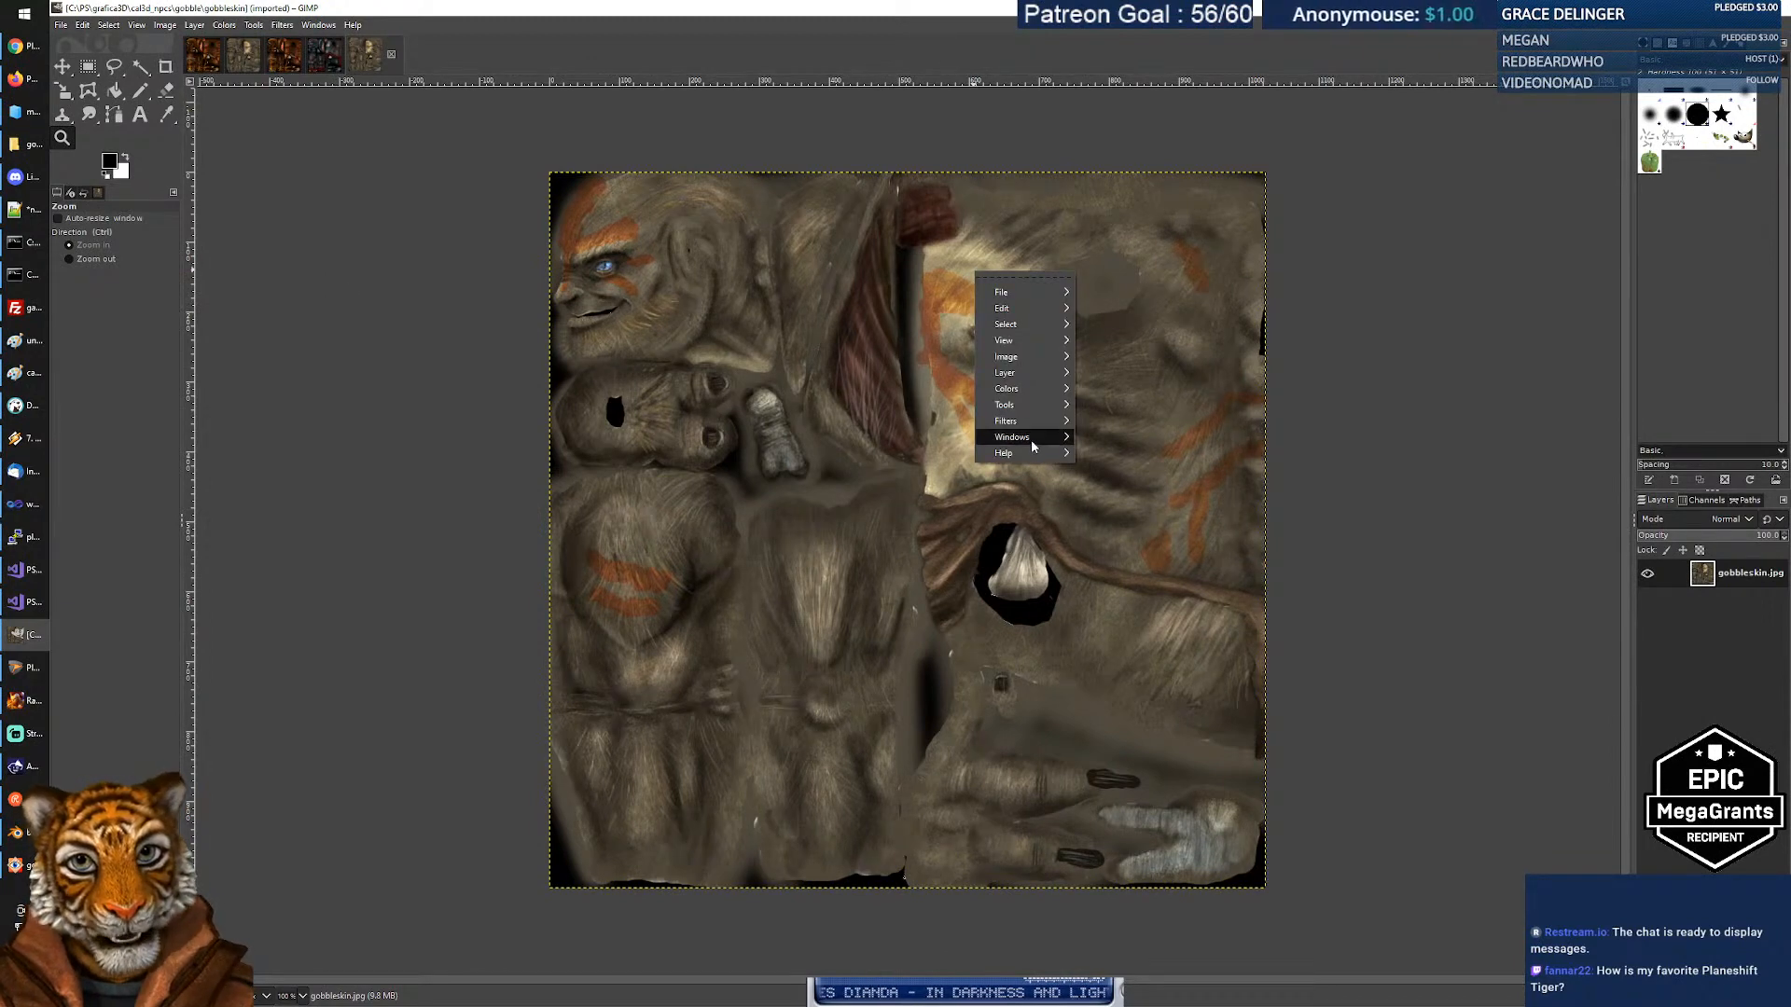
mouse_move(1043, 344)
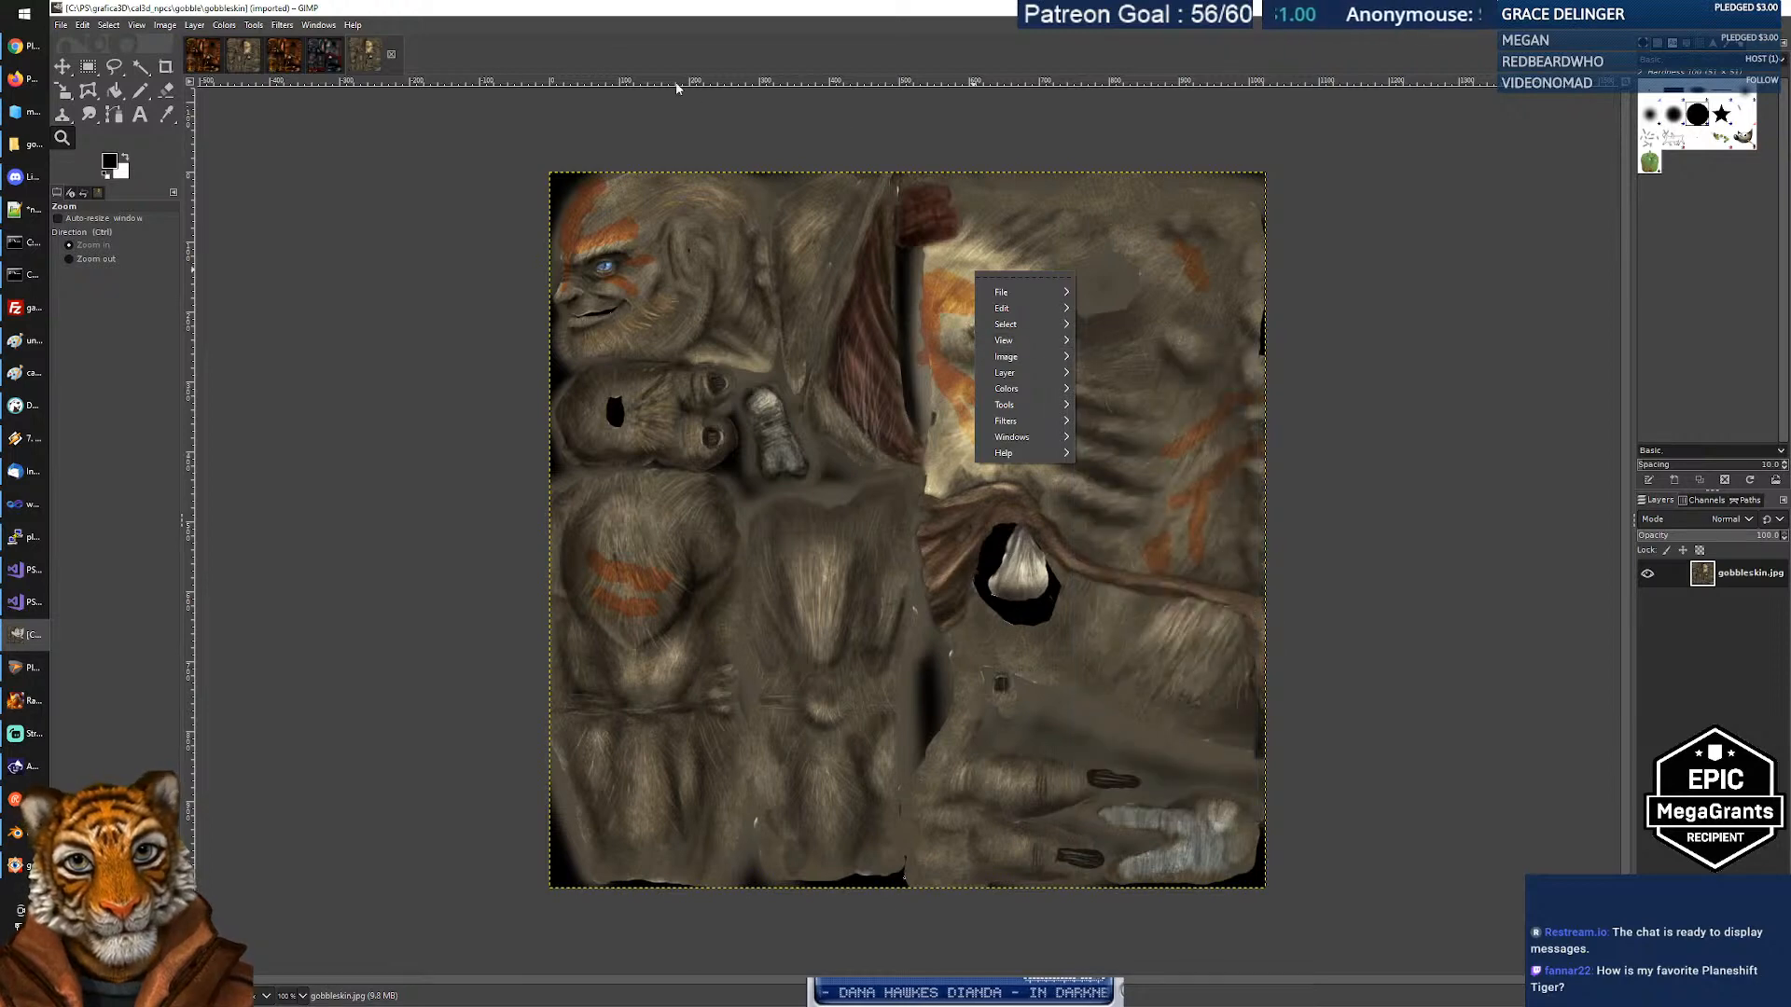
left_click(466, 12)
left_click(165, 25)
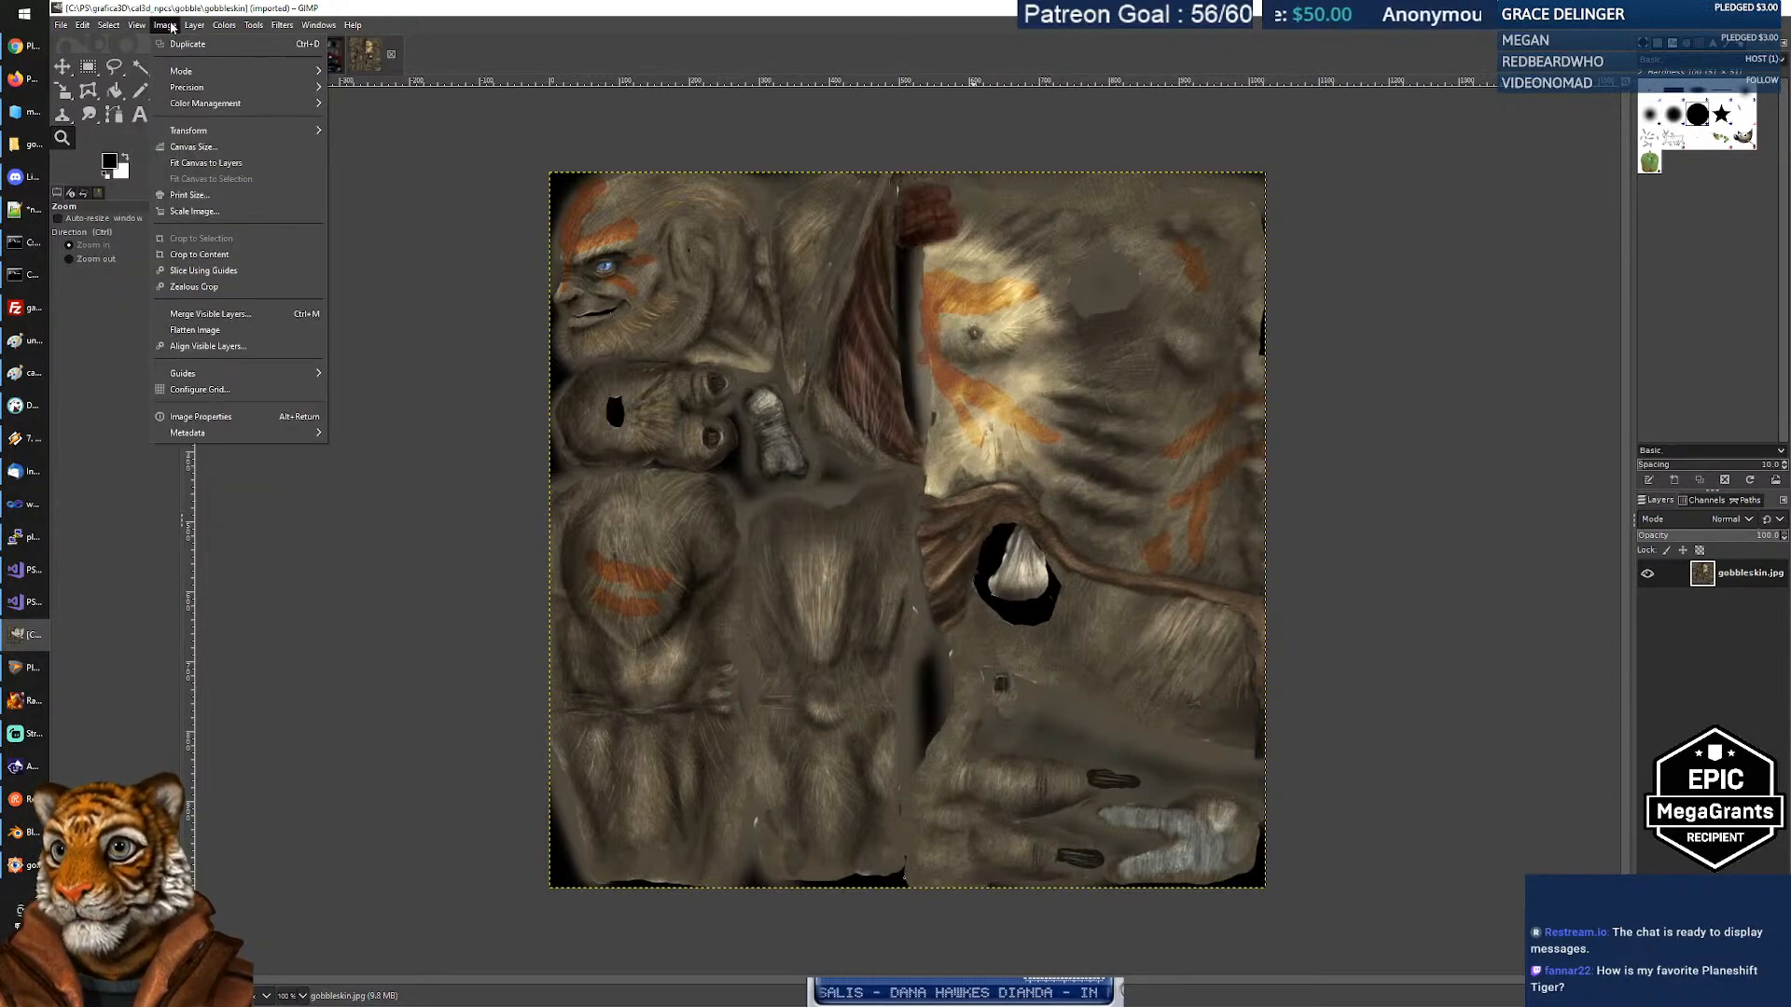
left_click(242, 416)
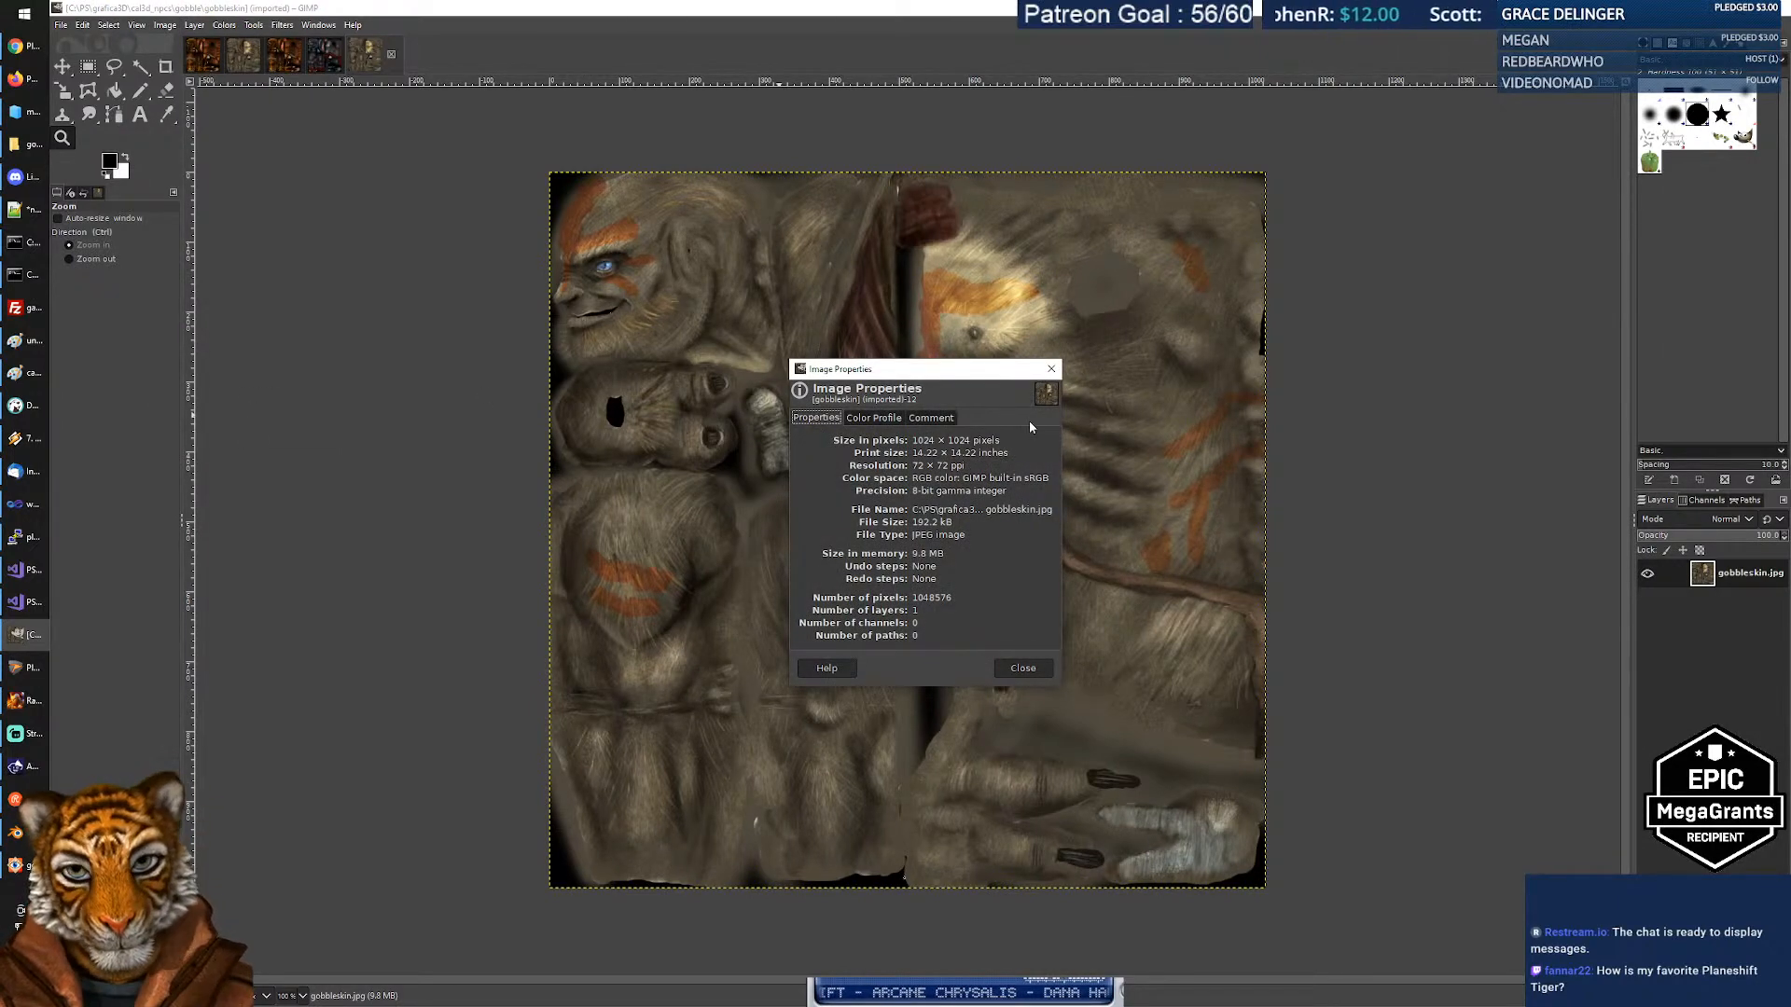
left_click(1051, 368)
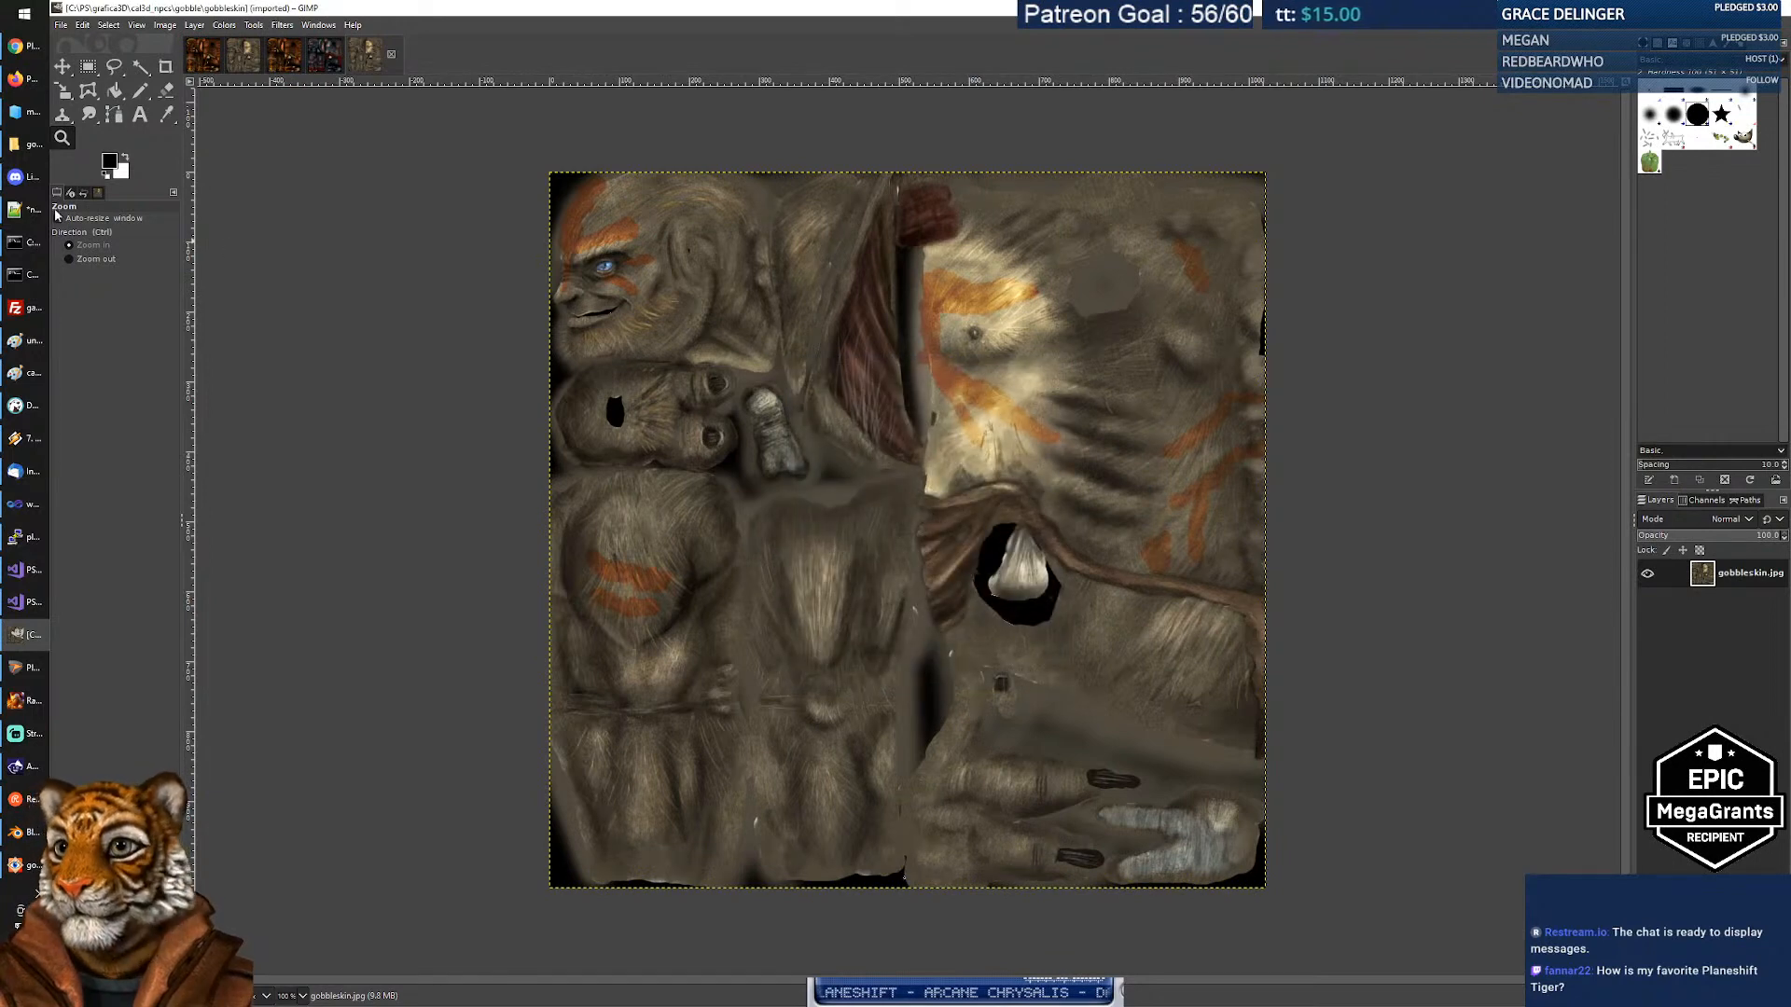
Switch to File Explorer, open the archive GOBBLE_skin_variations.ZIP, and view its gobble.jpg and gobble2.jpg textures.
left_click(22, 146)
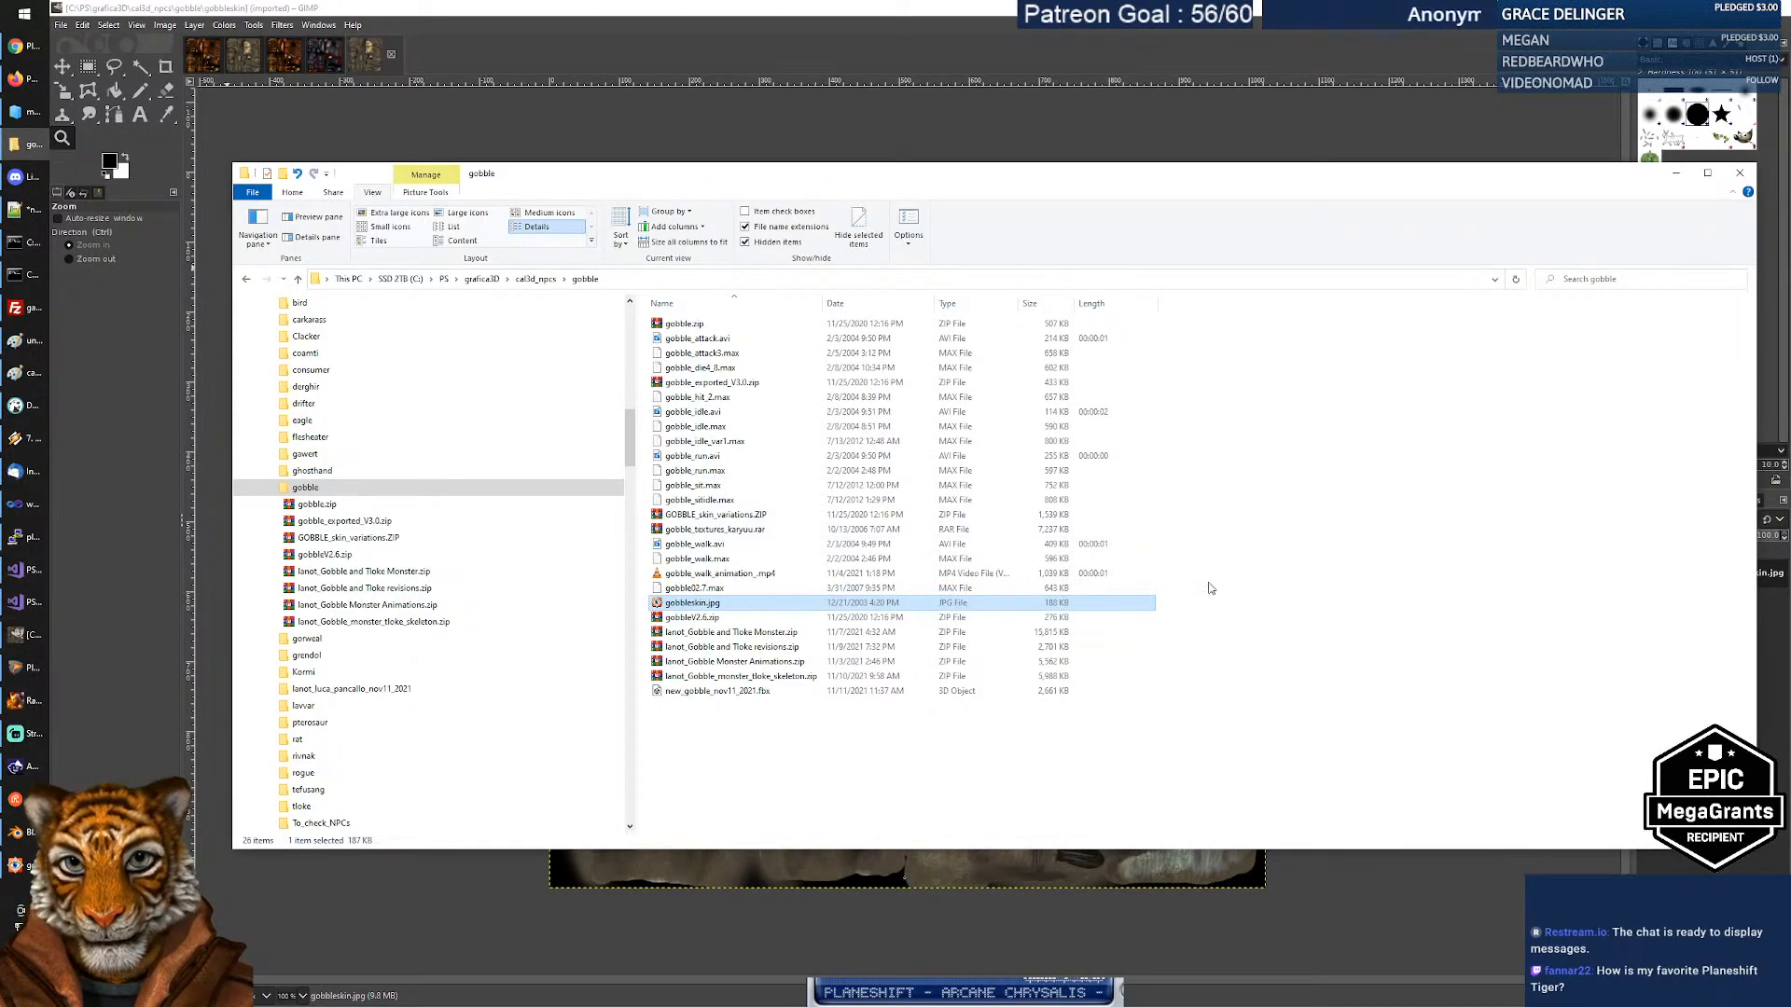
left_click(1260, 631)
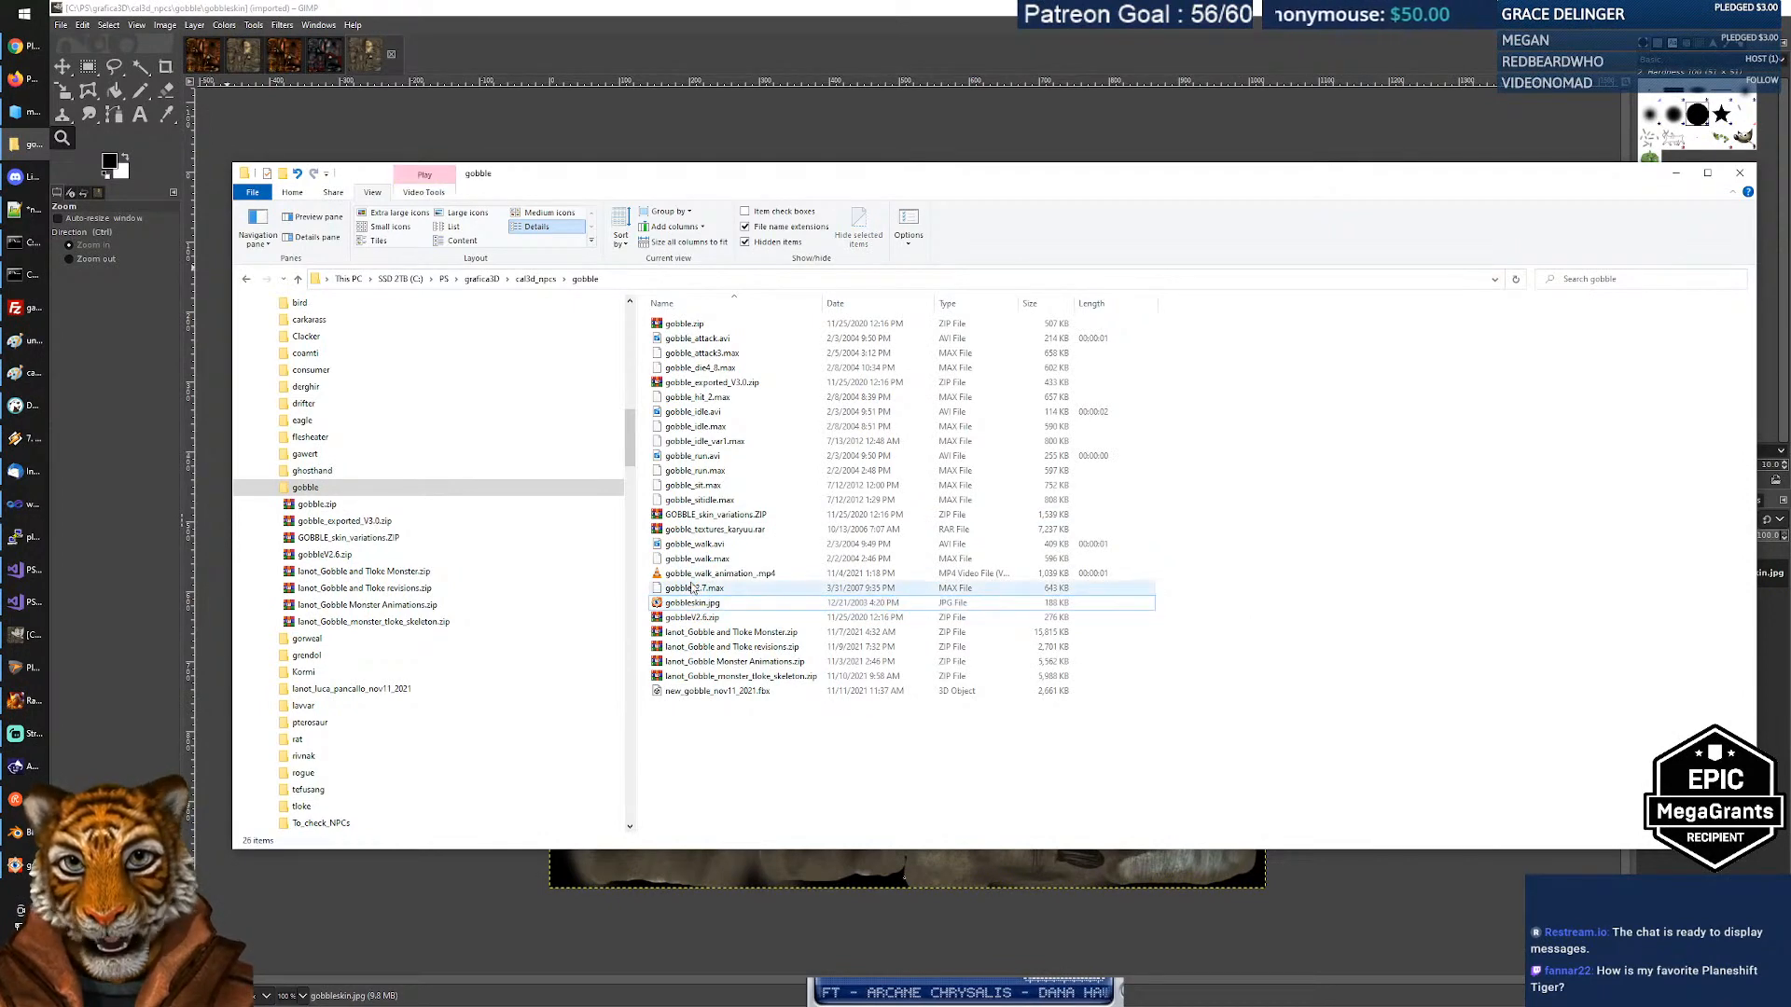
left_click(737, 516)
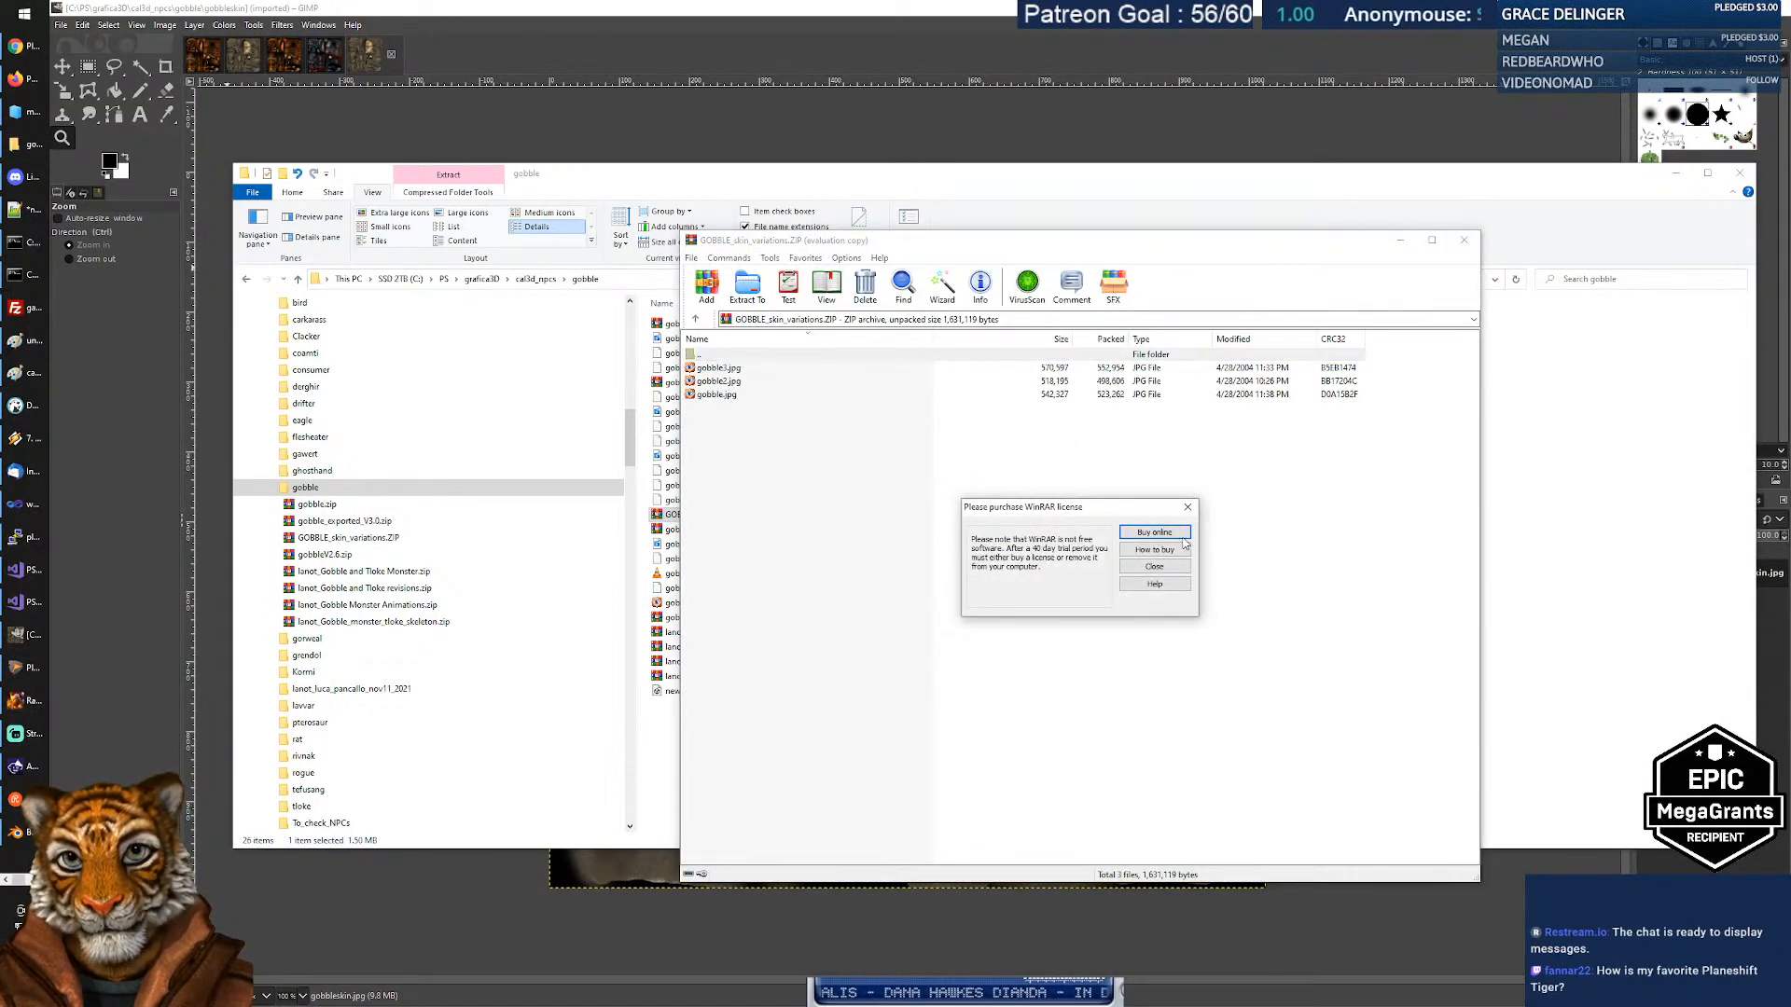
left_click(1176, 565)
double_click(728, 394)
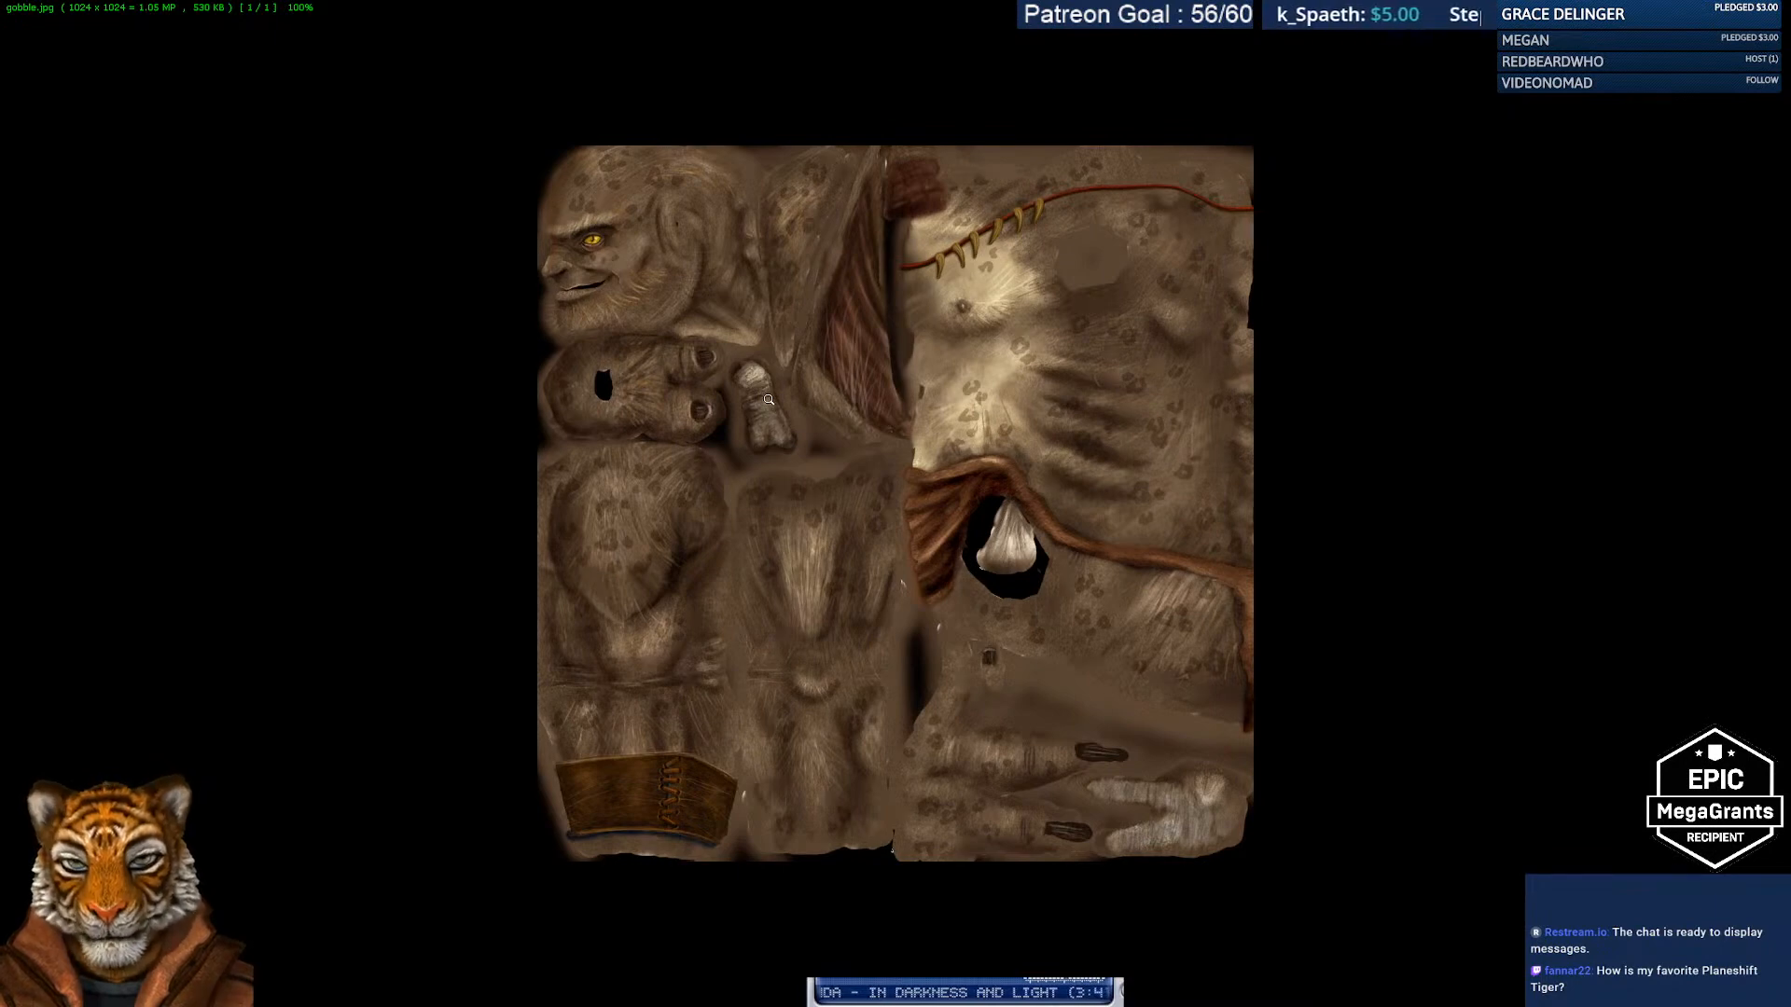
key("Escape")
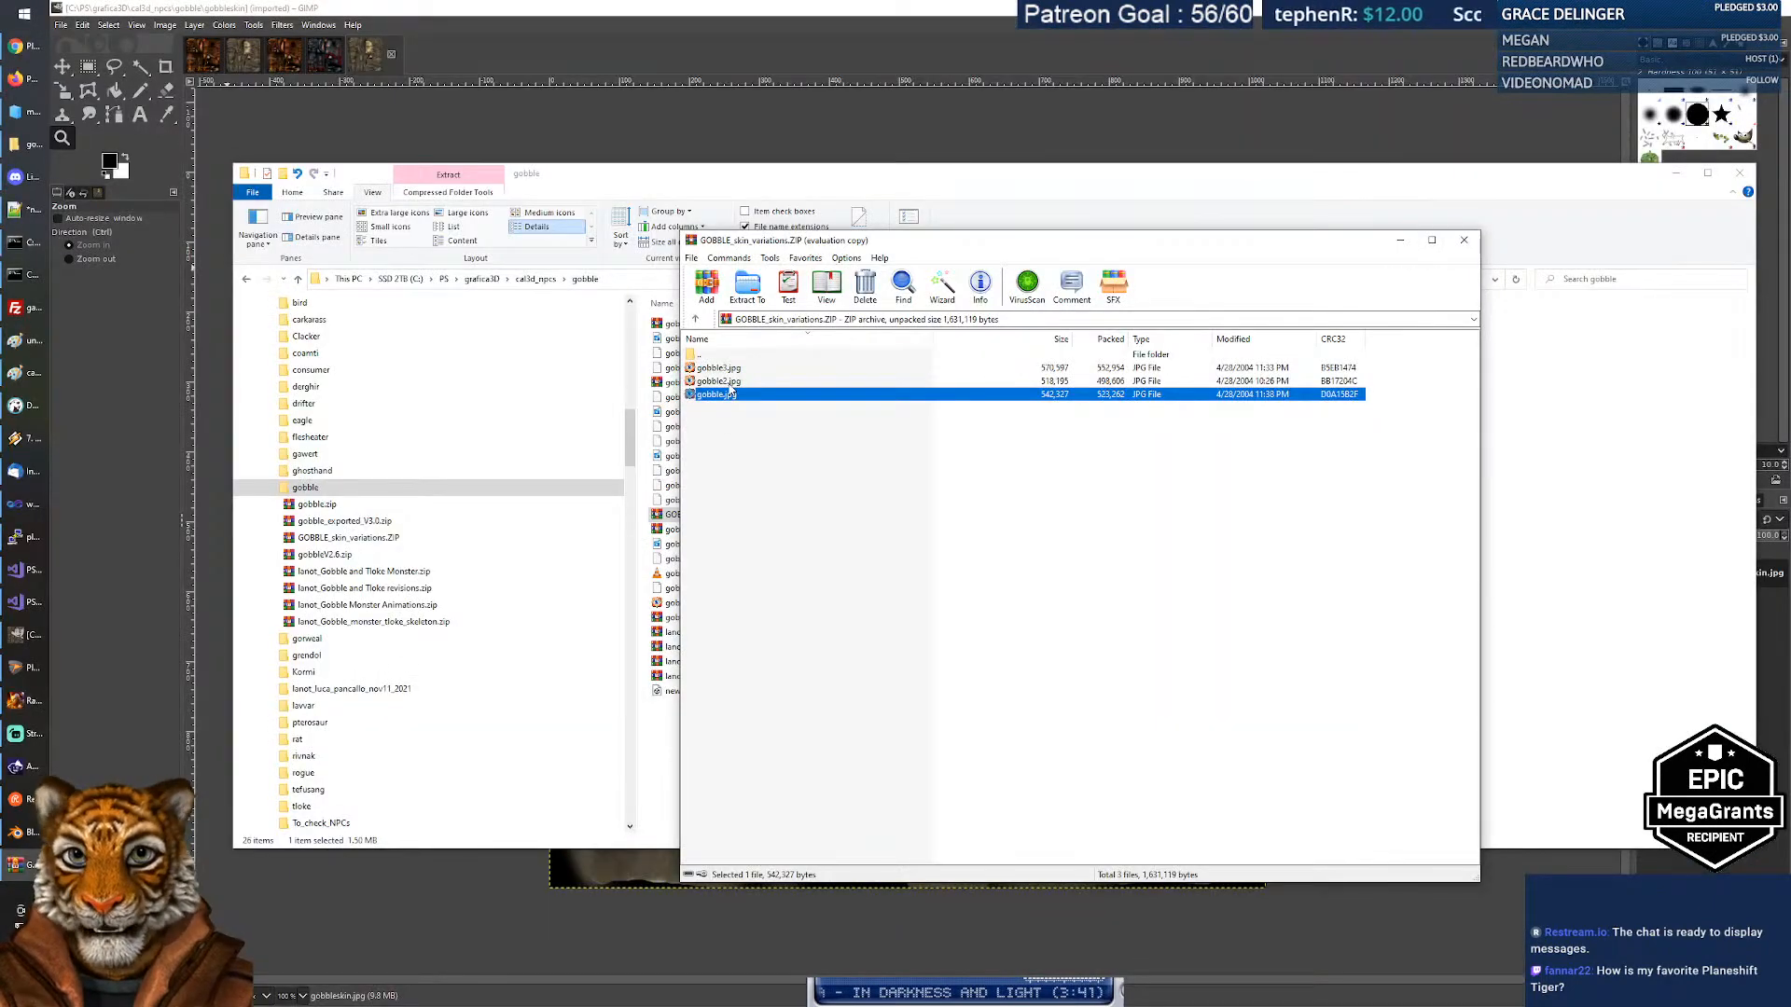
double_click(730, 383)
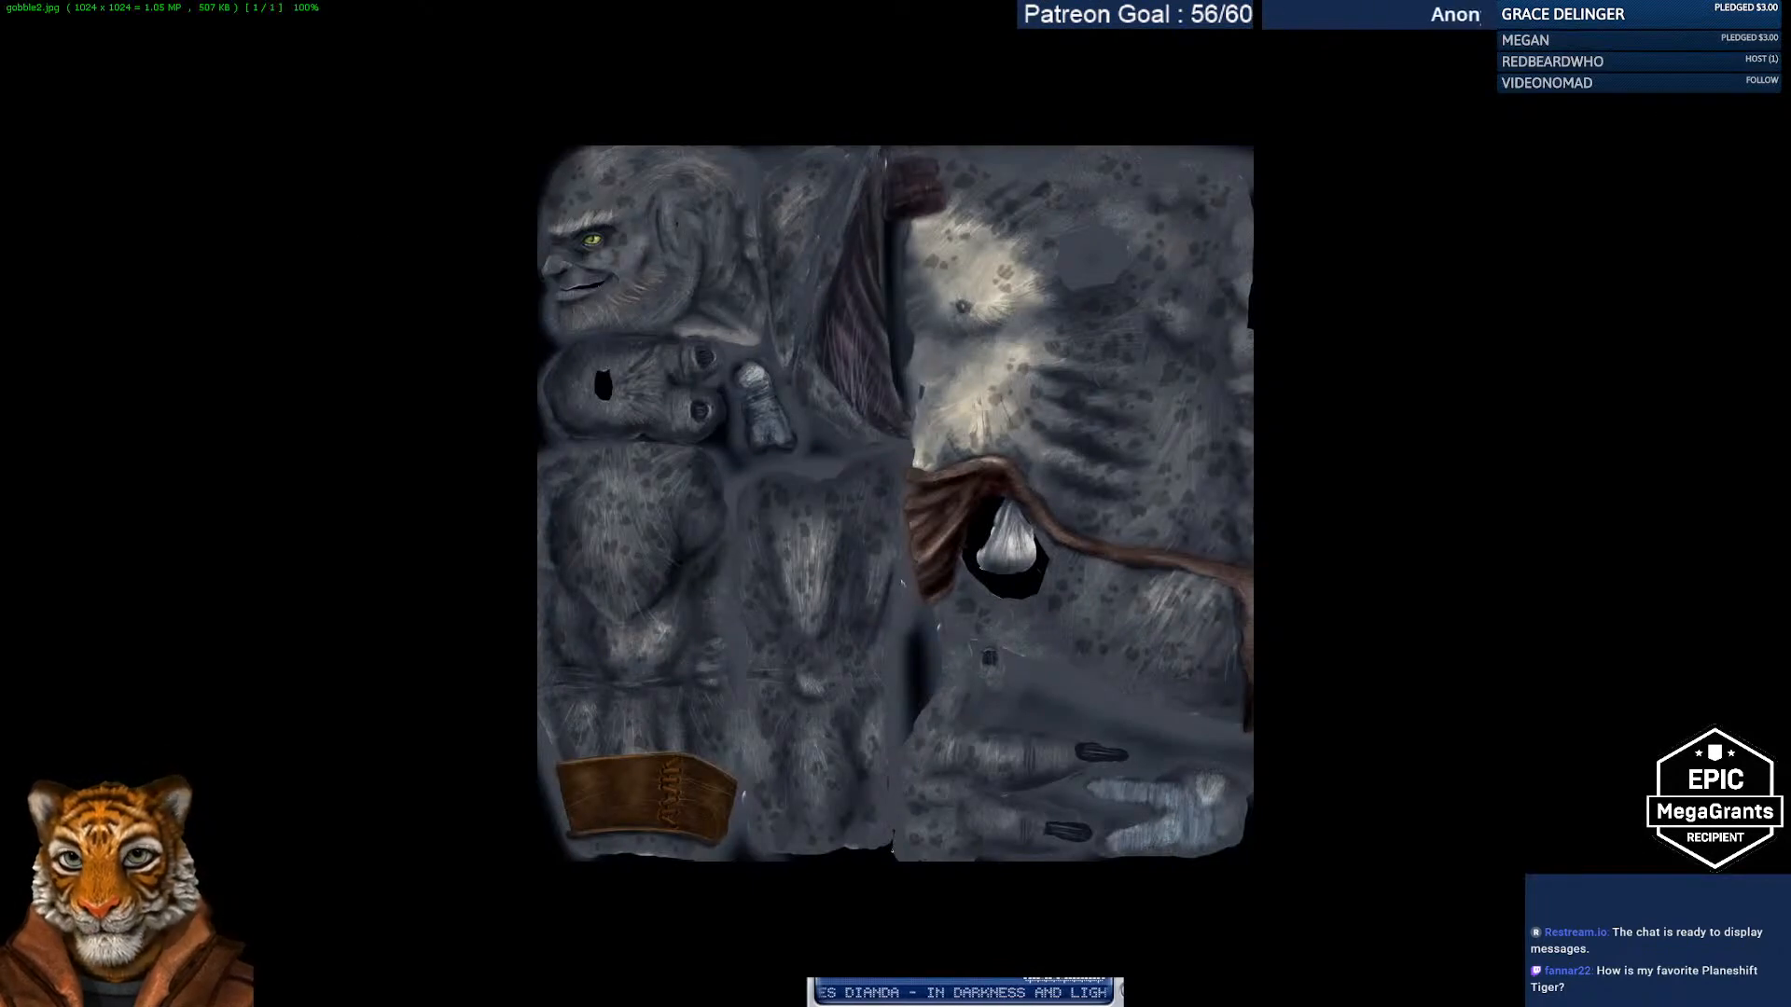
View the gobble3.jpg texture from the skin variations archive and inspect its painted skin markings up close.
left_click(644, 265)
left_click_drag(522, 75, 678, 364)
key("Escape")
double_click(726, 366)
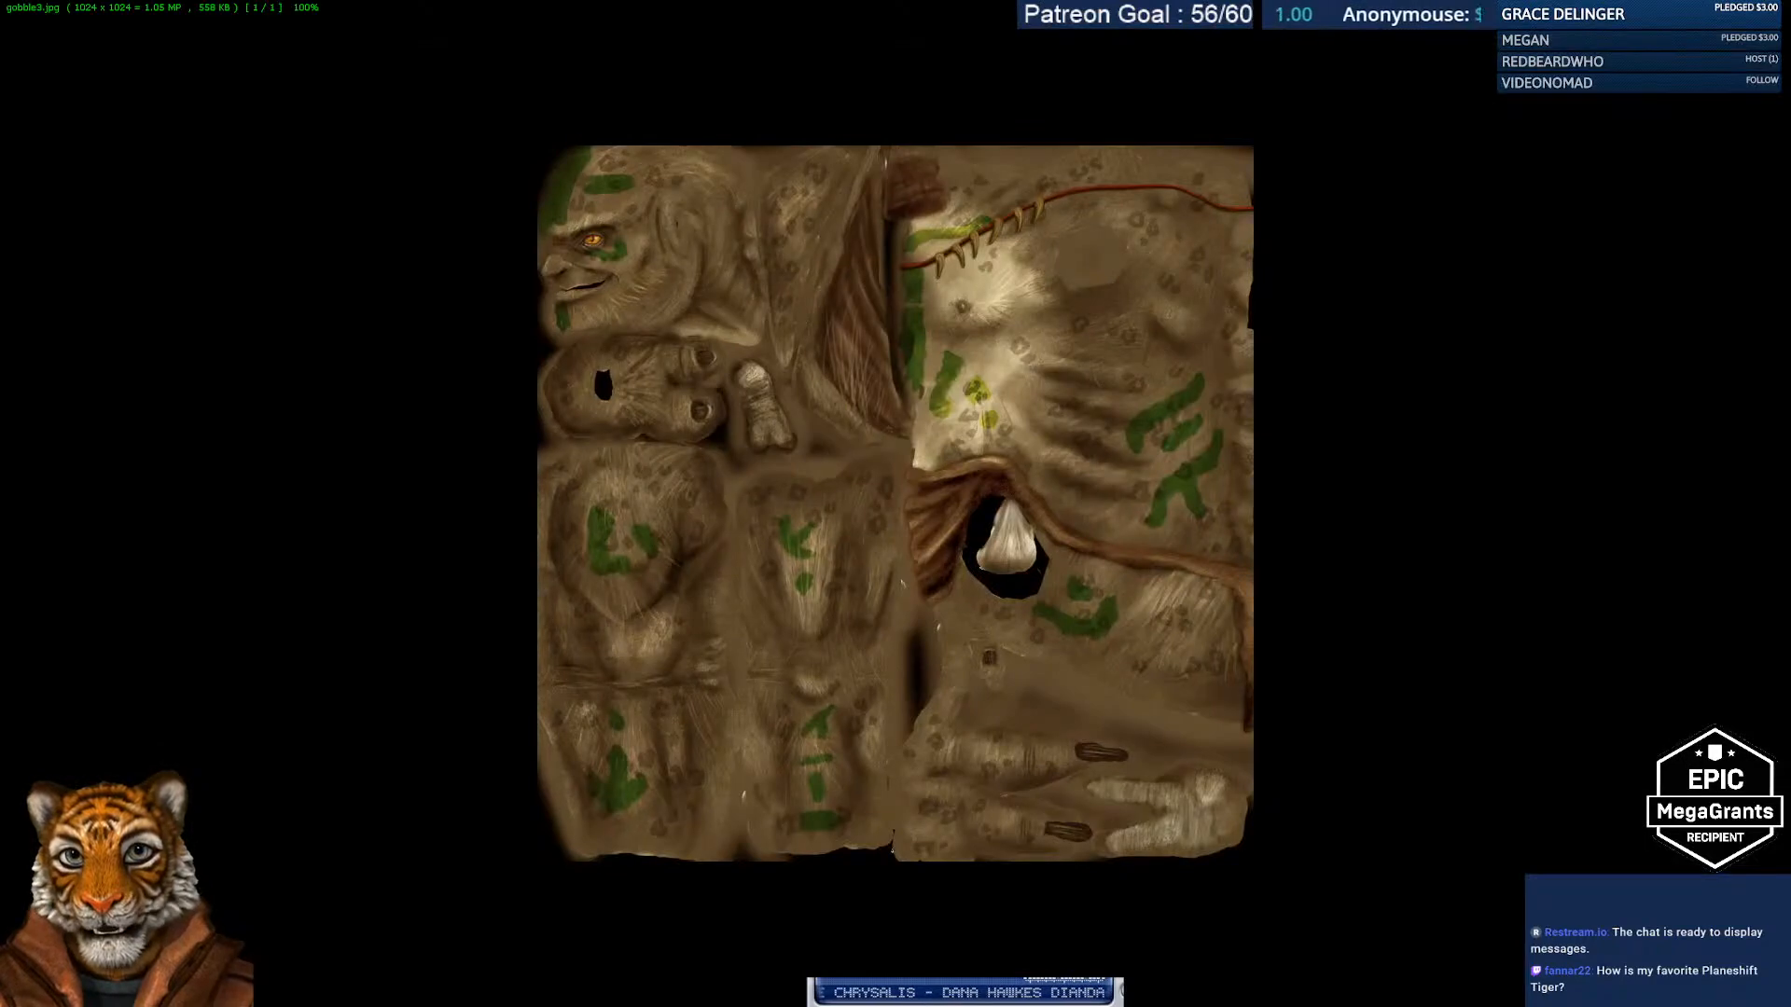
scroll(736, 517, "up", 4)
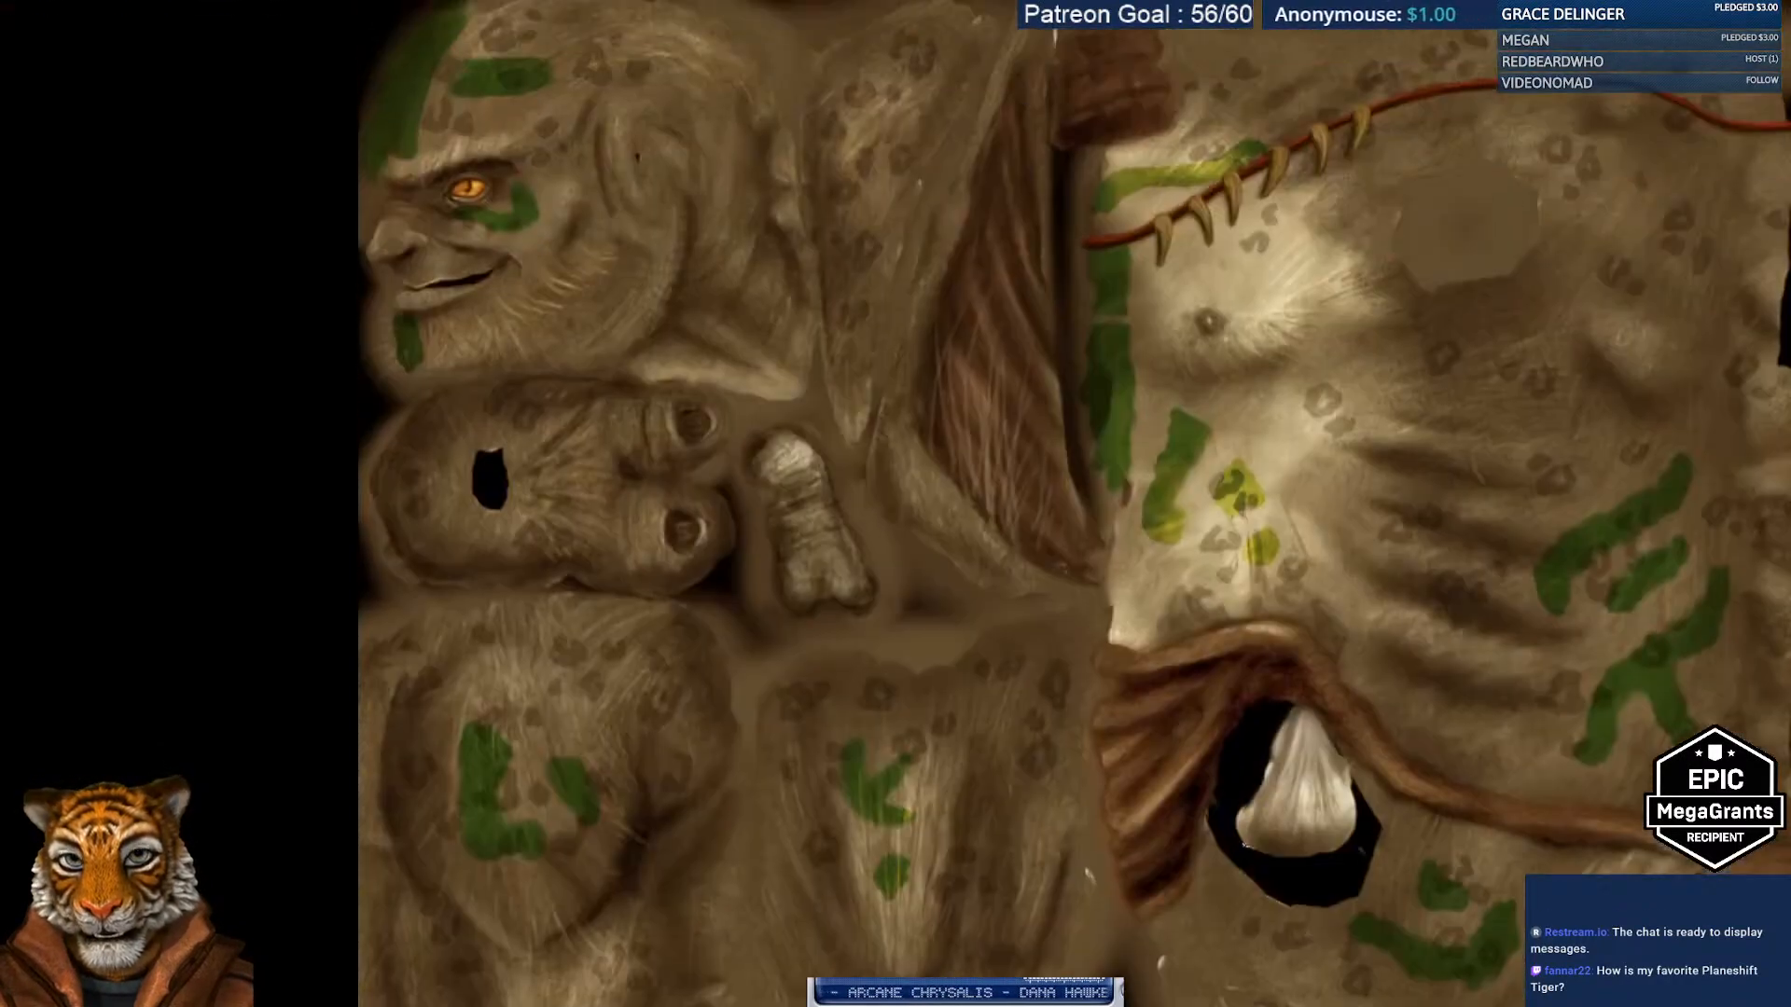
left_click_drag(933, 746, 801, 502)
scroll(875, 593, "down", 4)
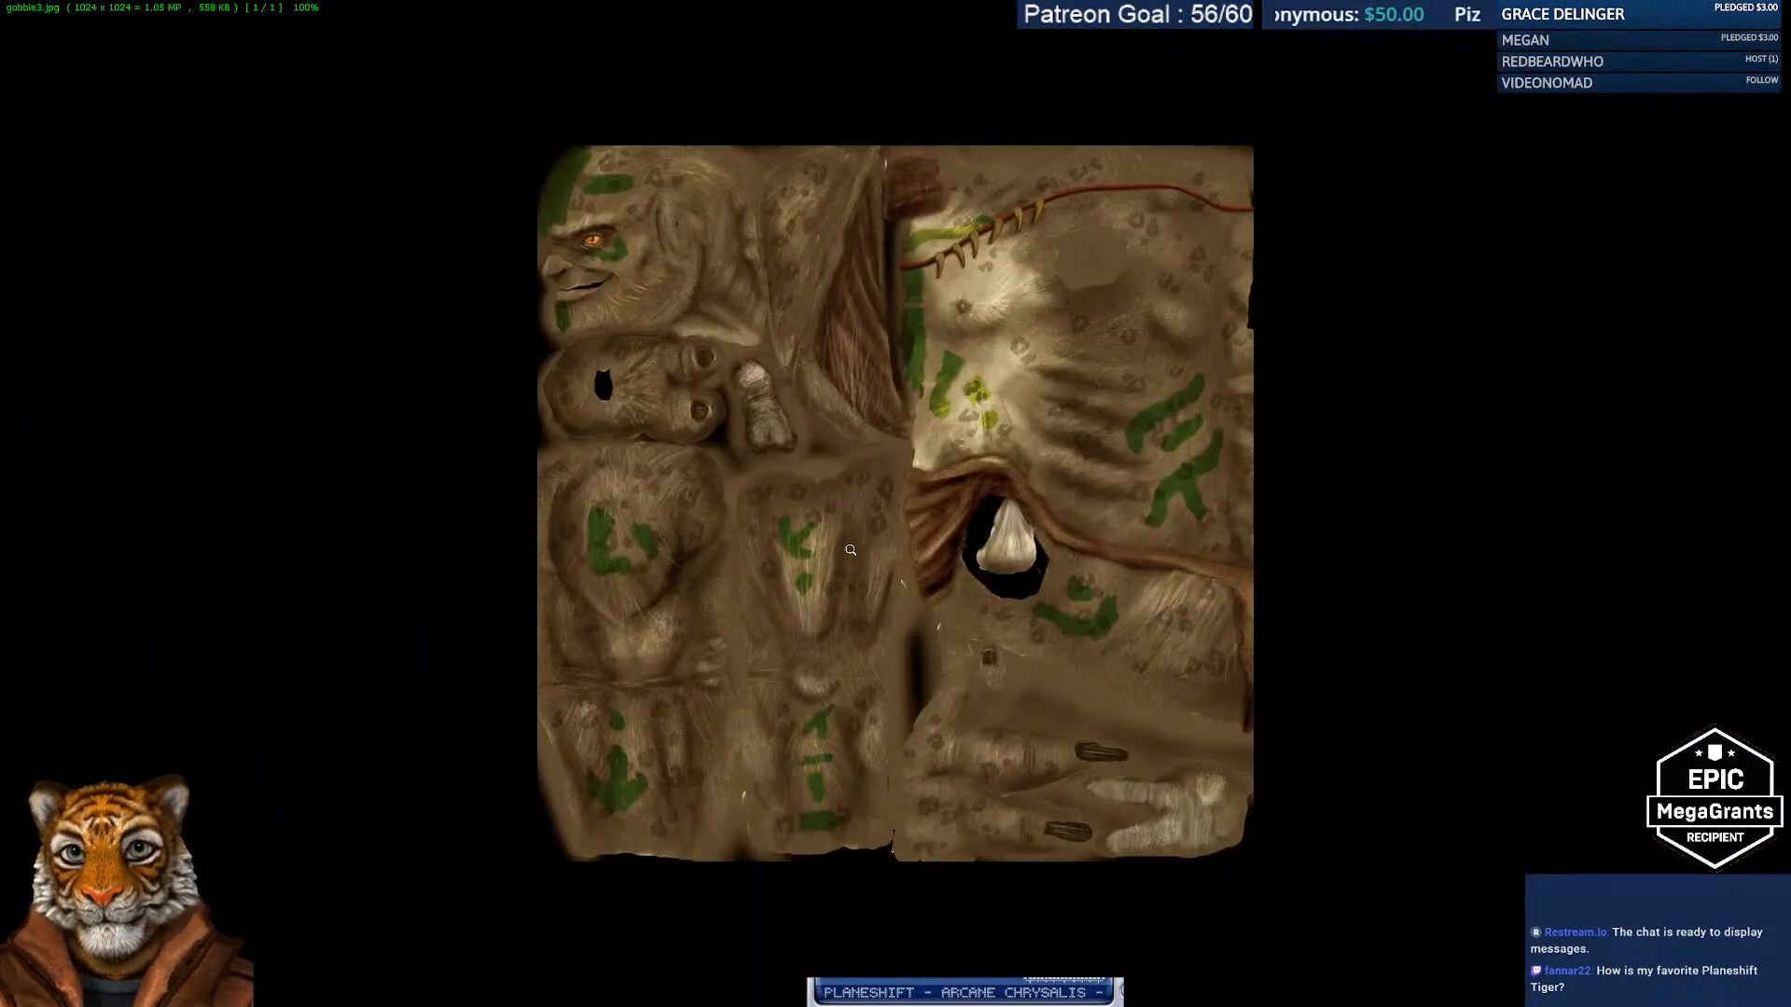
scroll(1076, 293, "up", 4)
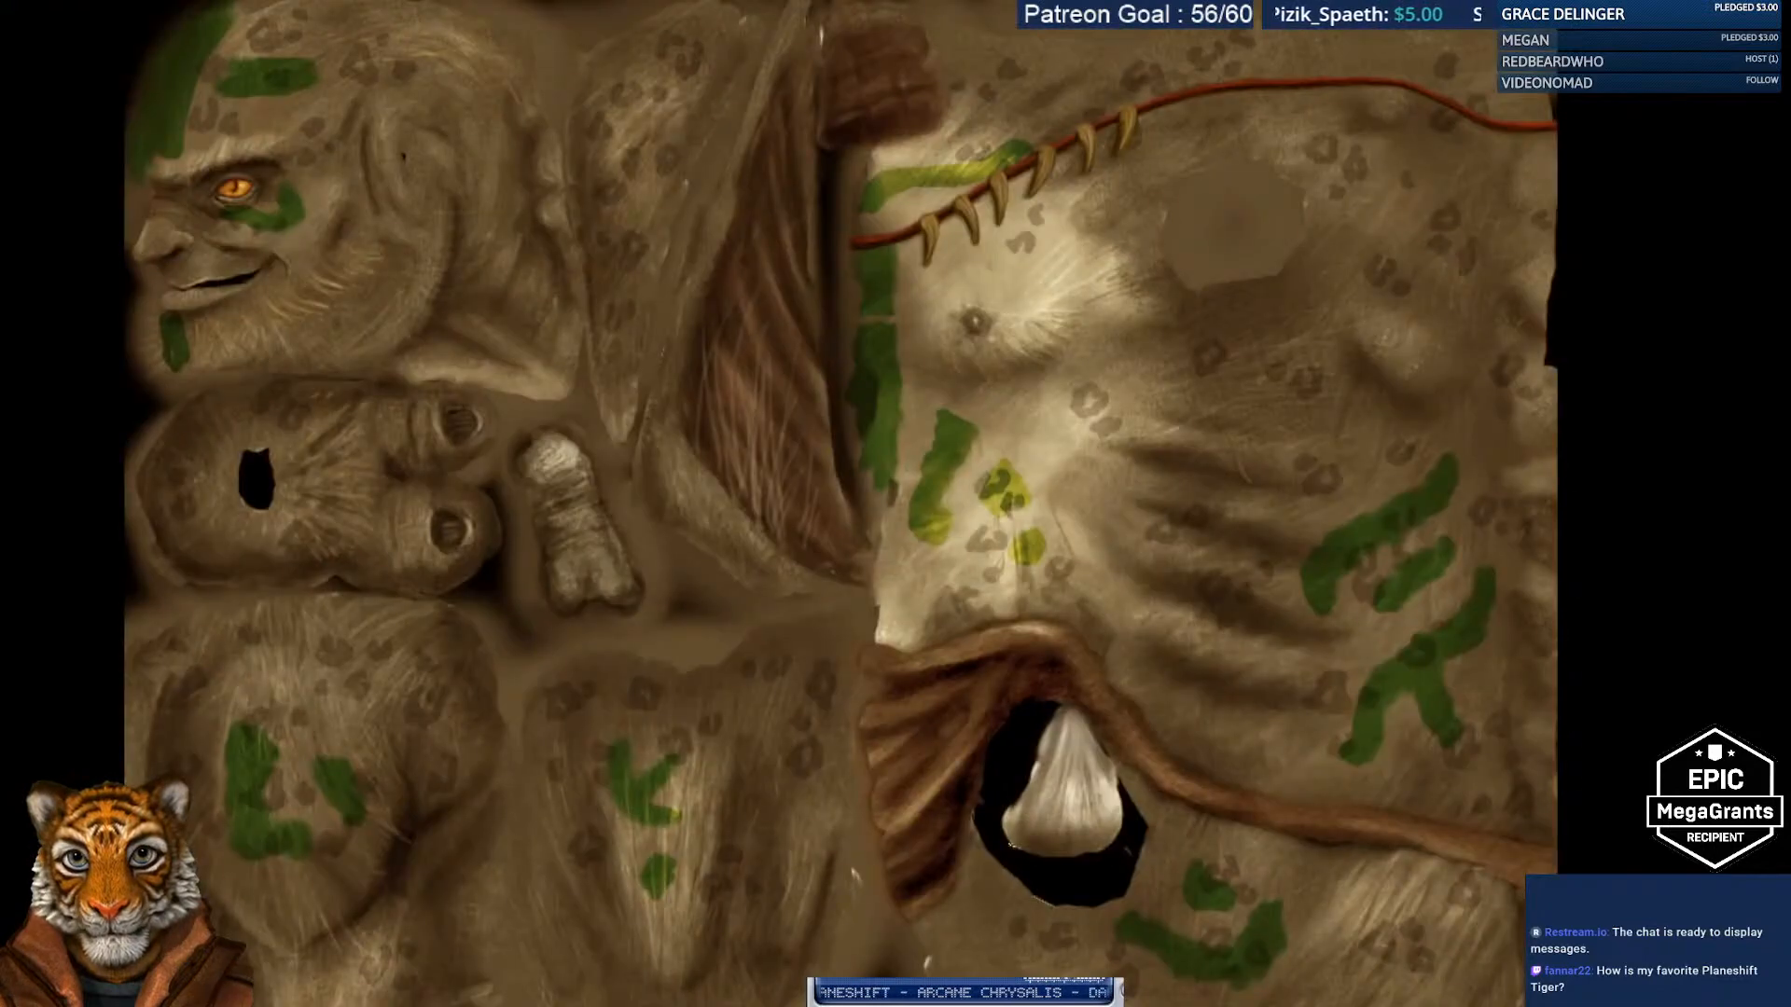
scroll(818, 508, "down", 4)
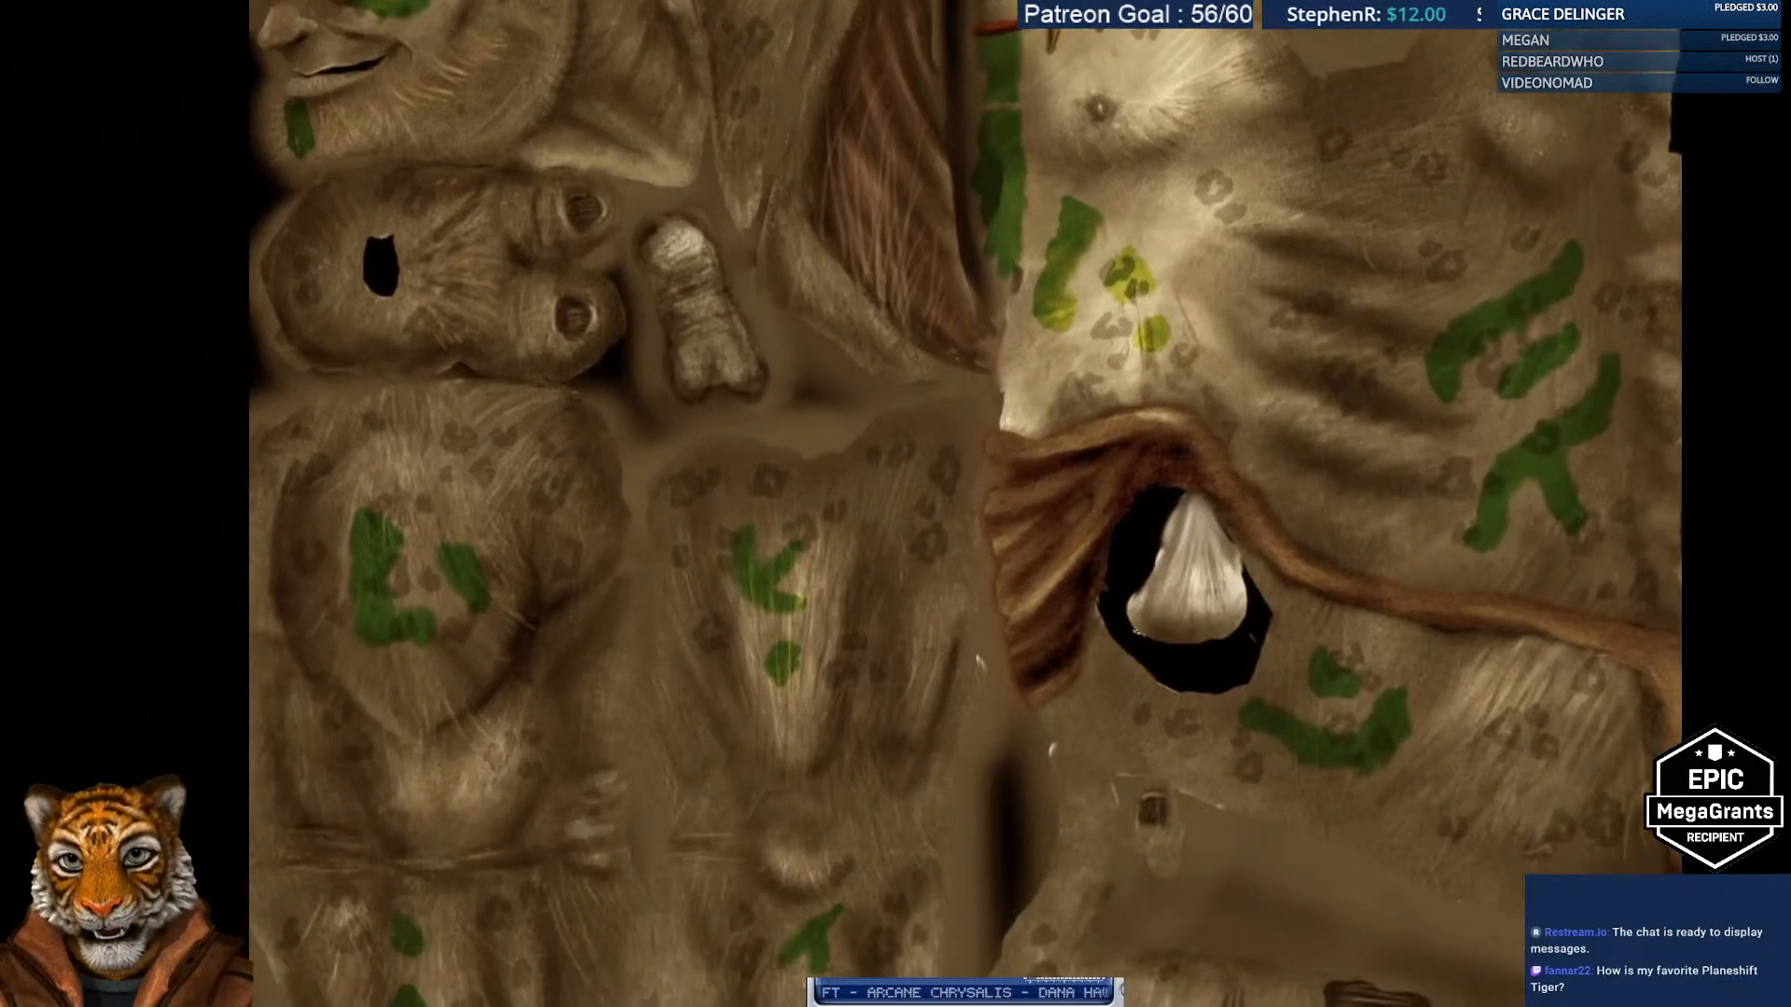
key("Escape")
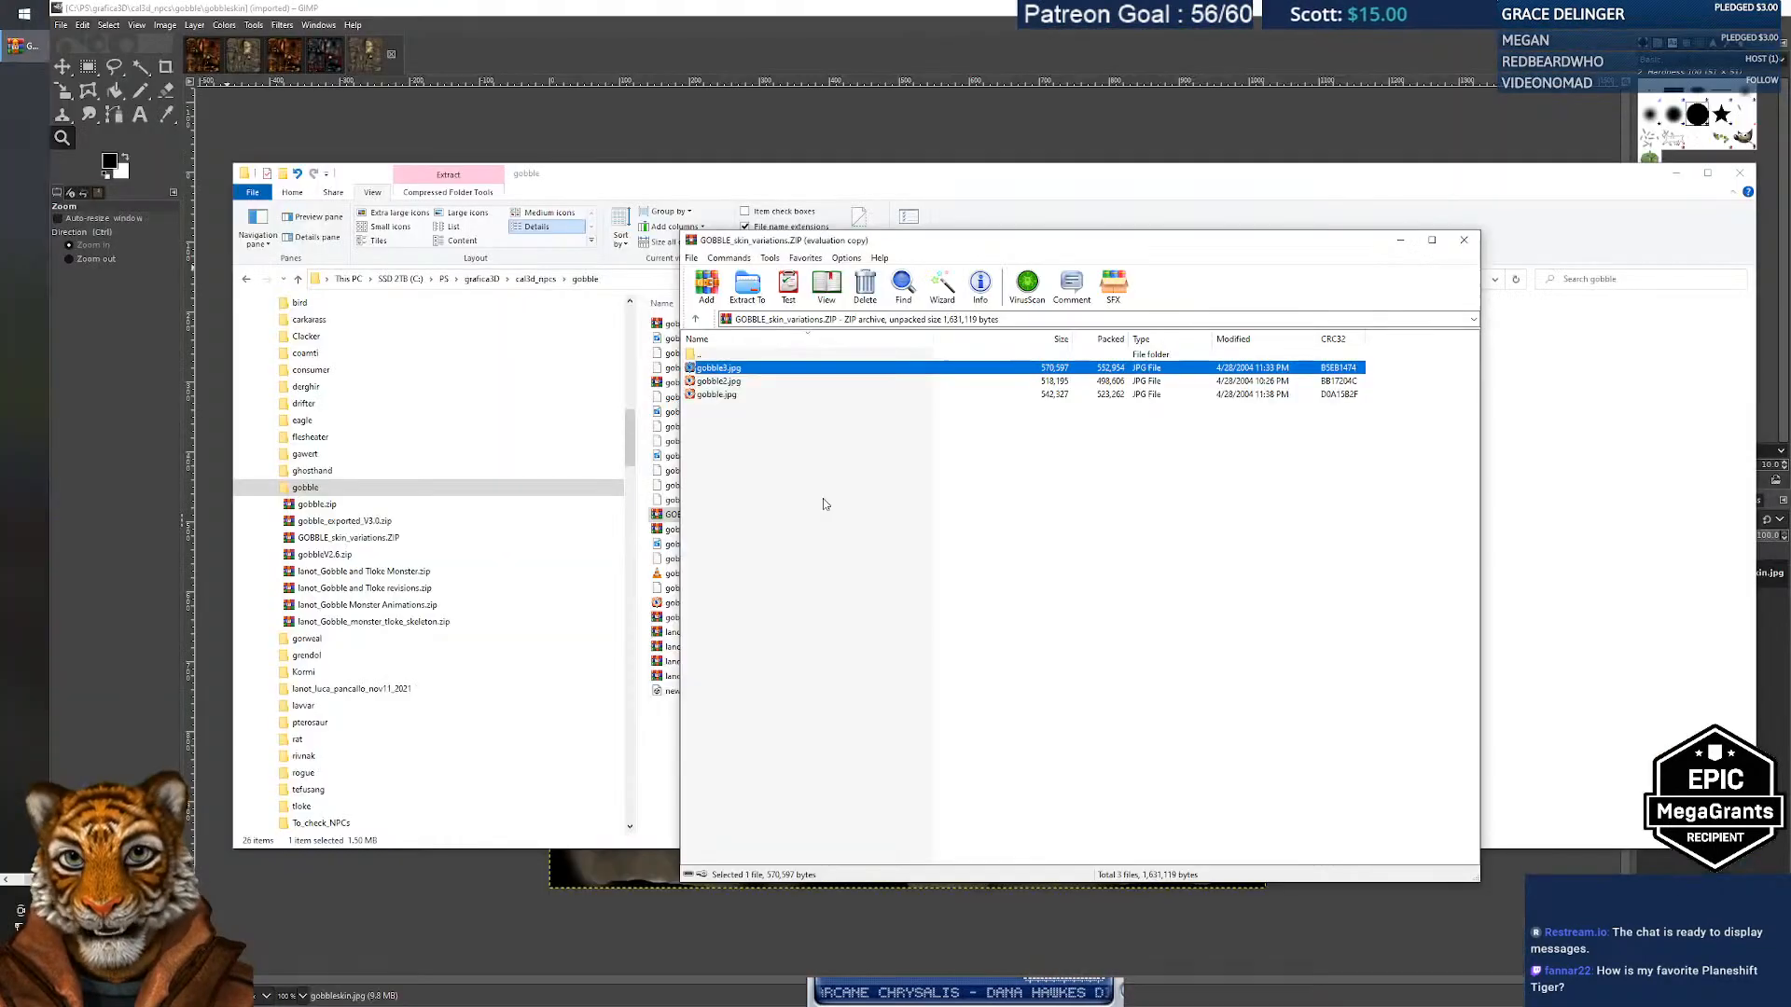
Look over the texture files listed in GOBBLE_skin_variations.ZIP and close the archive.
left_click(1245, 382)
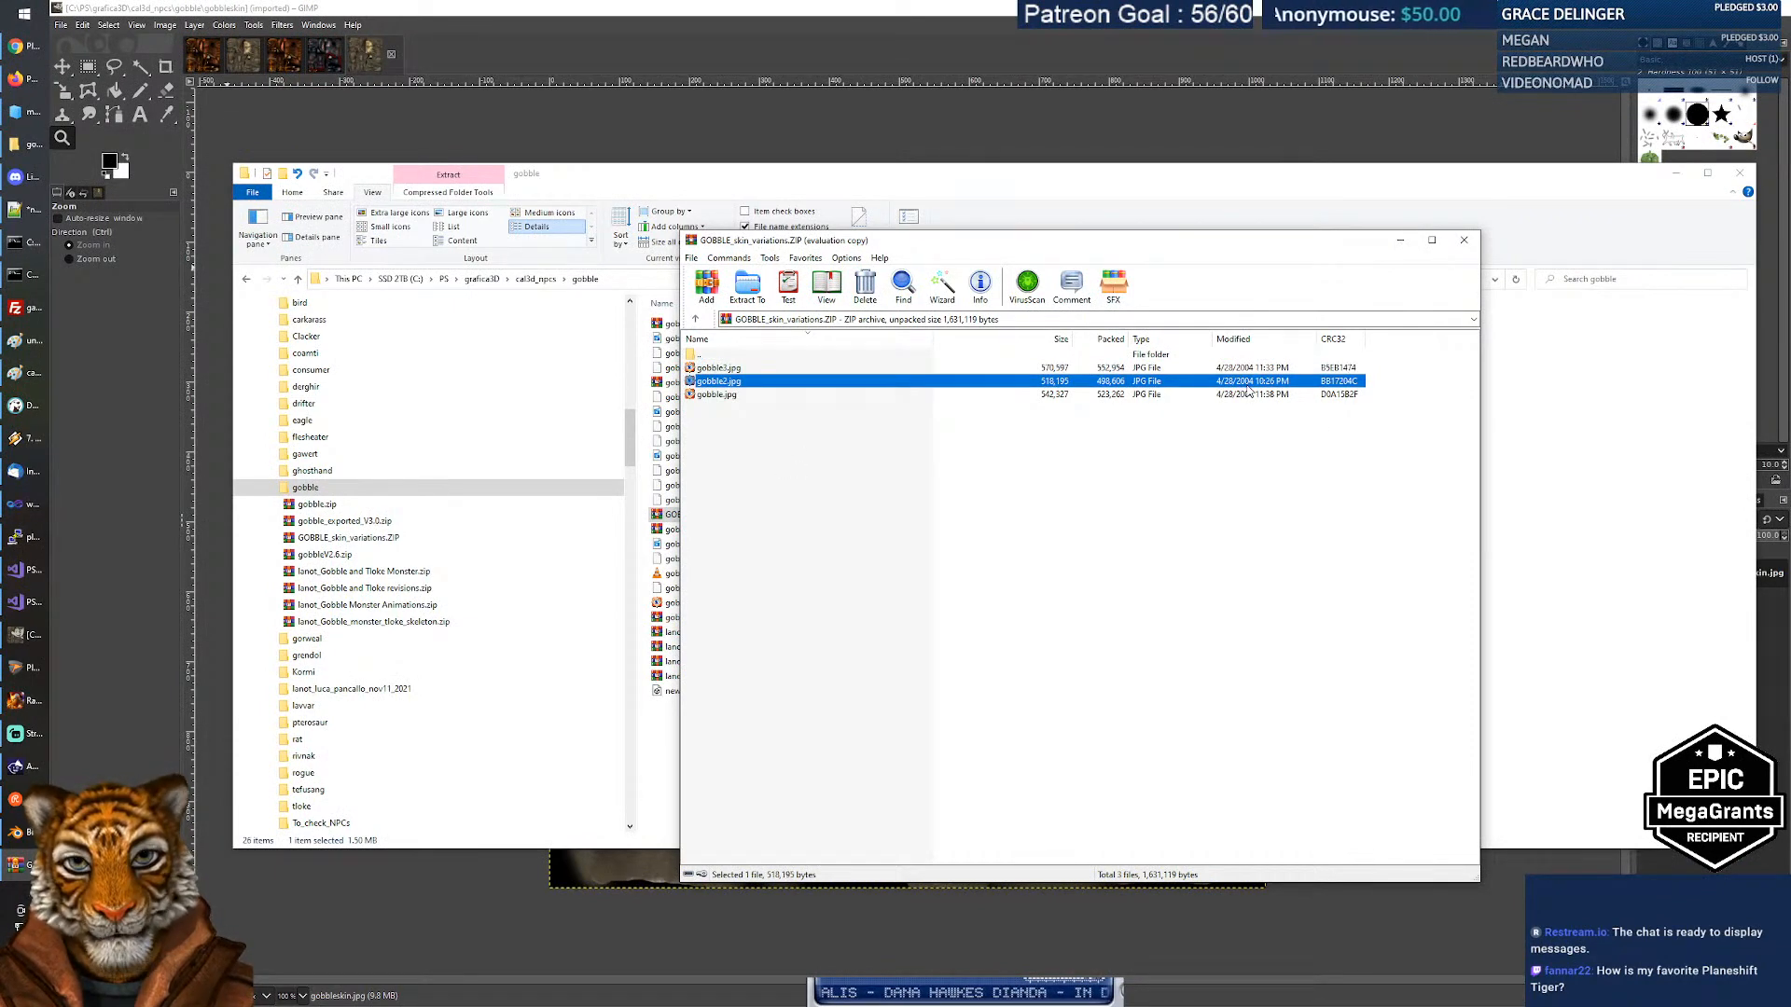
left_click(739, 397)
left_click(736, 384)
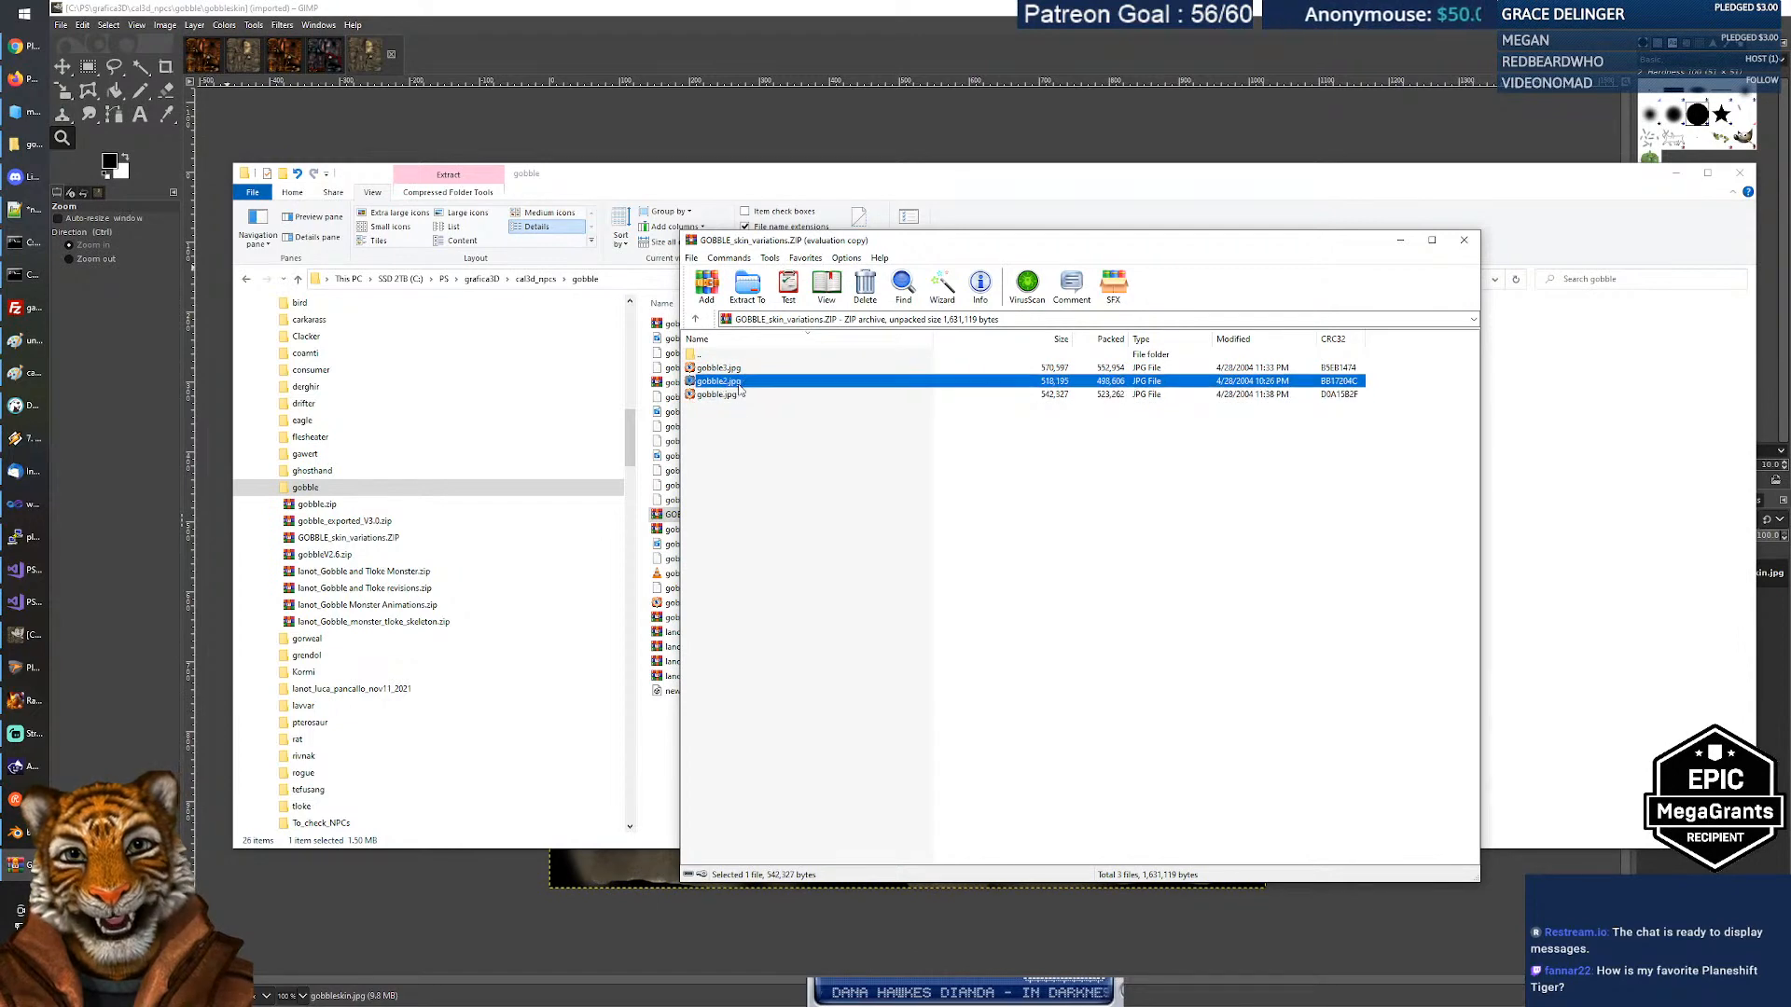
left_click(1201, 473)
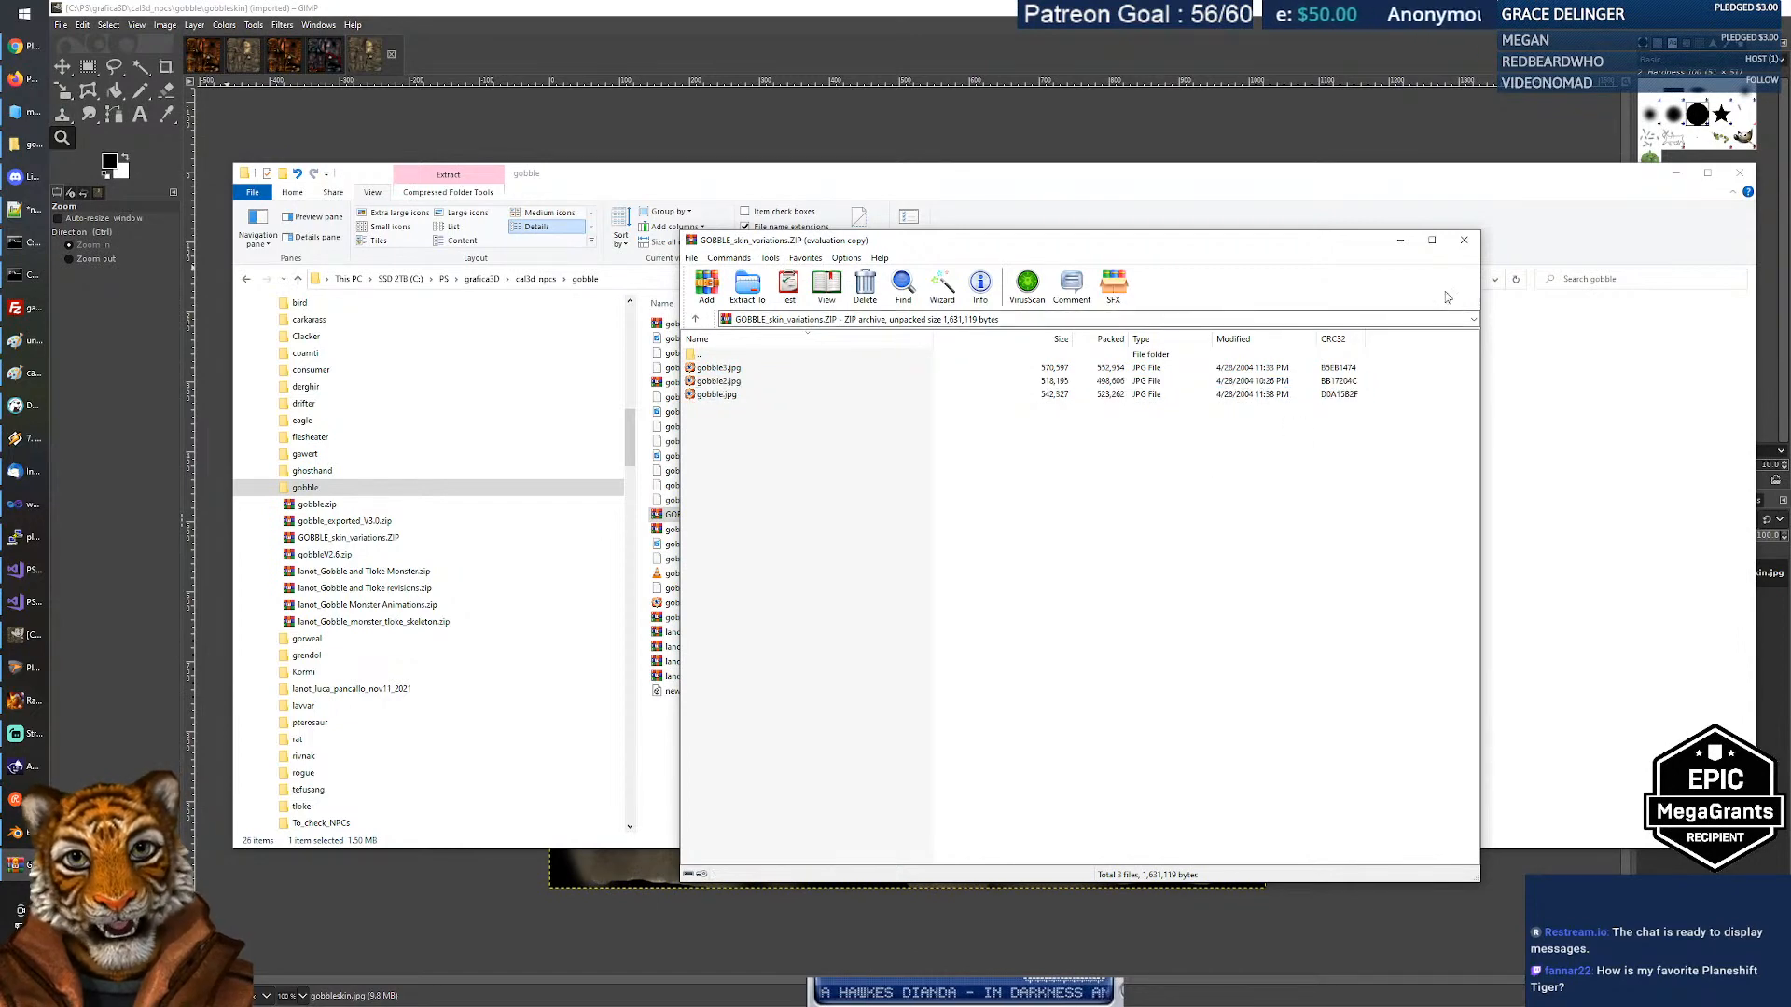
left_click(1464, 242)
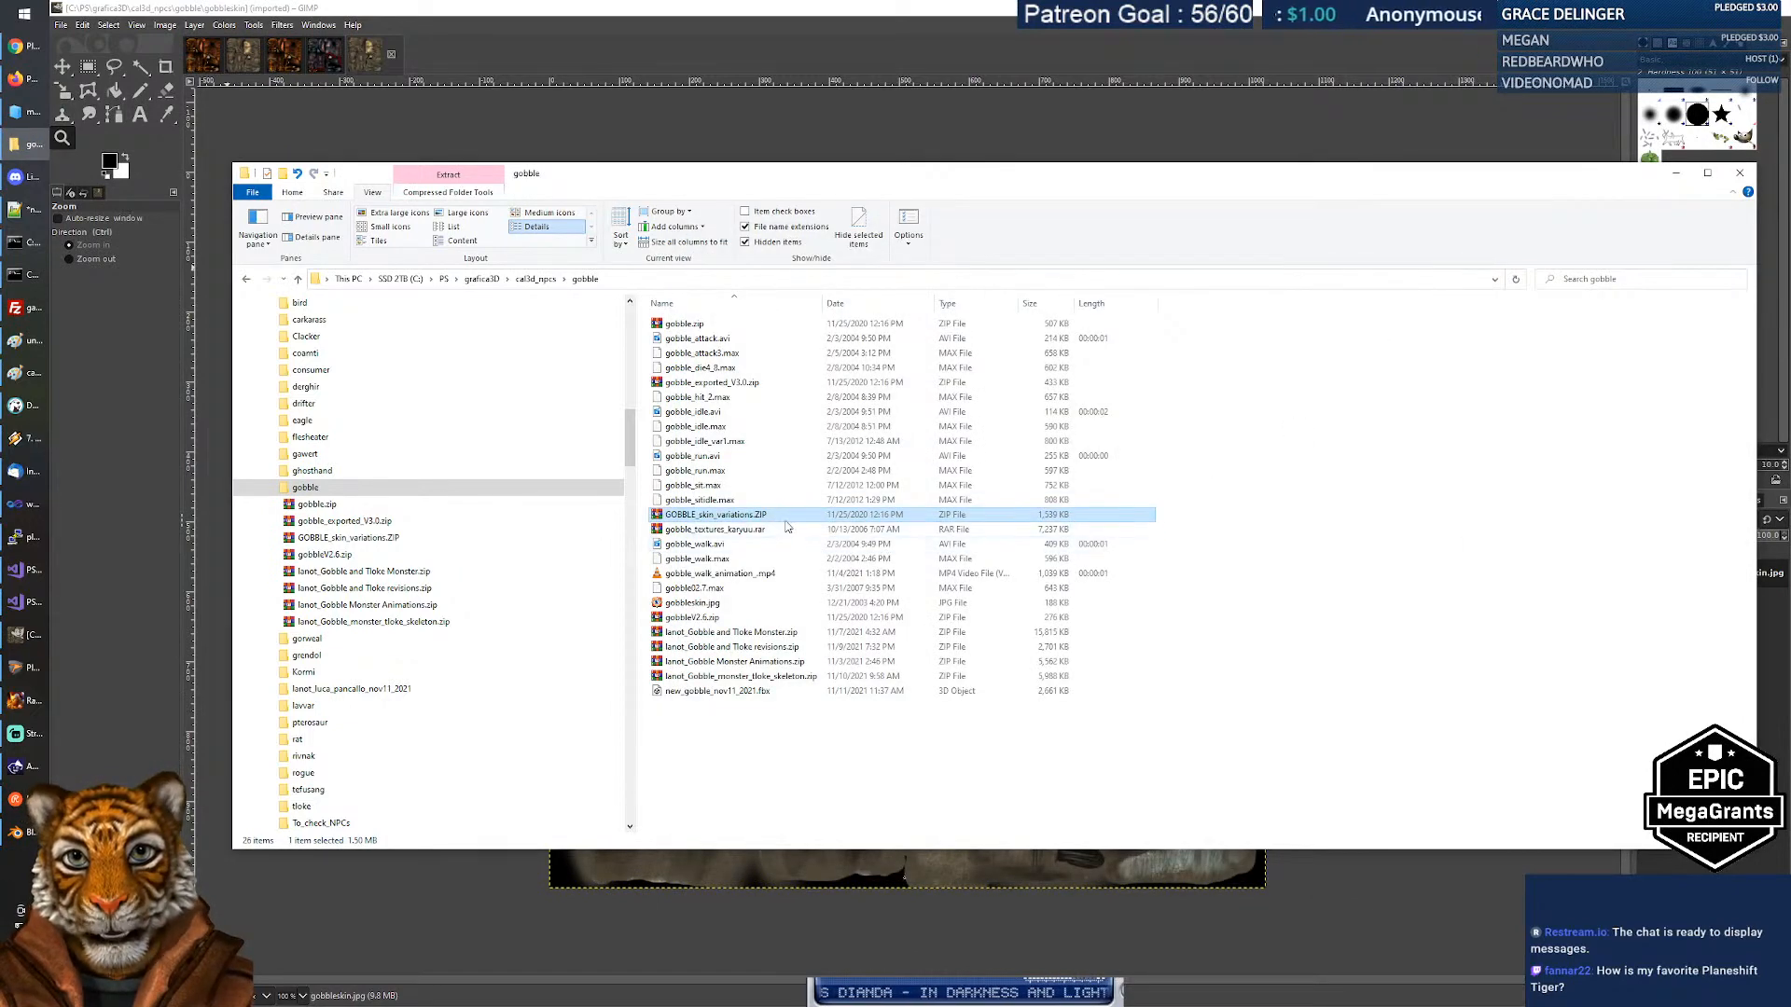
Open the archive gobble_textures_karyuu.rar from the gobble folder and dismiss the licence reminder.
double_click(746, 529)
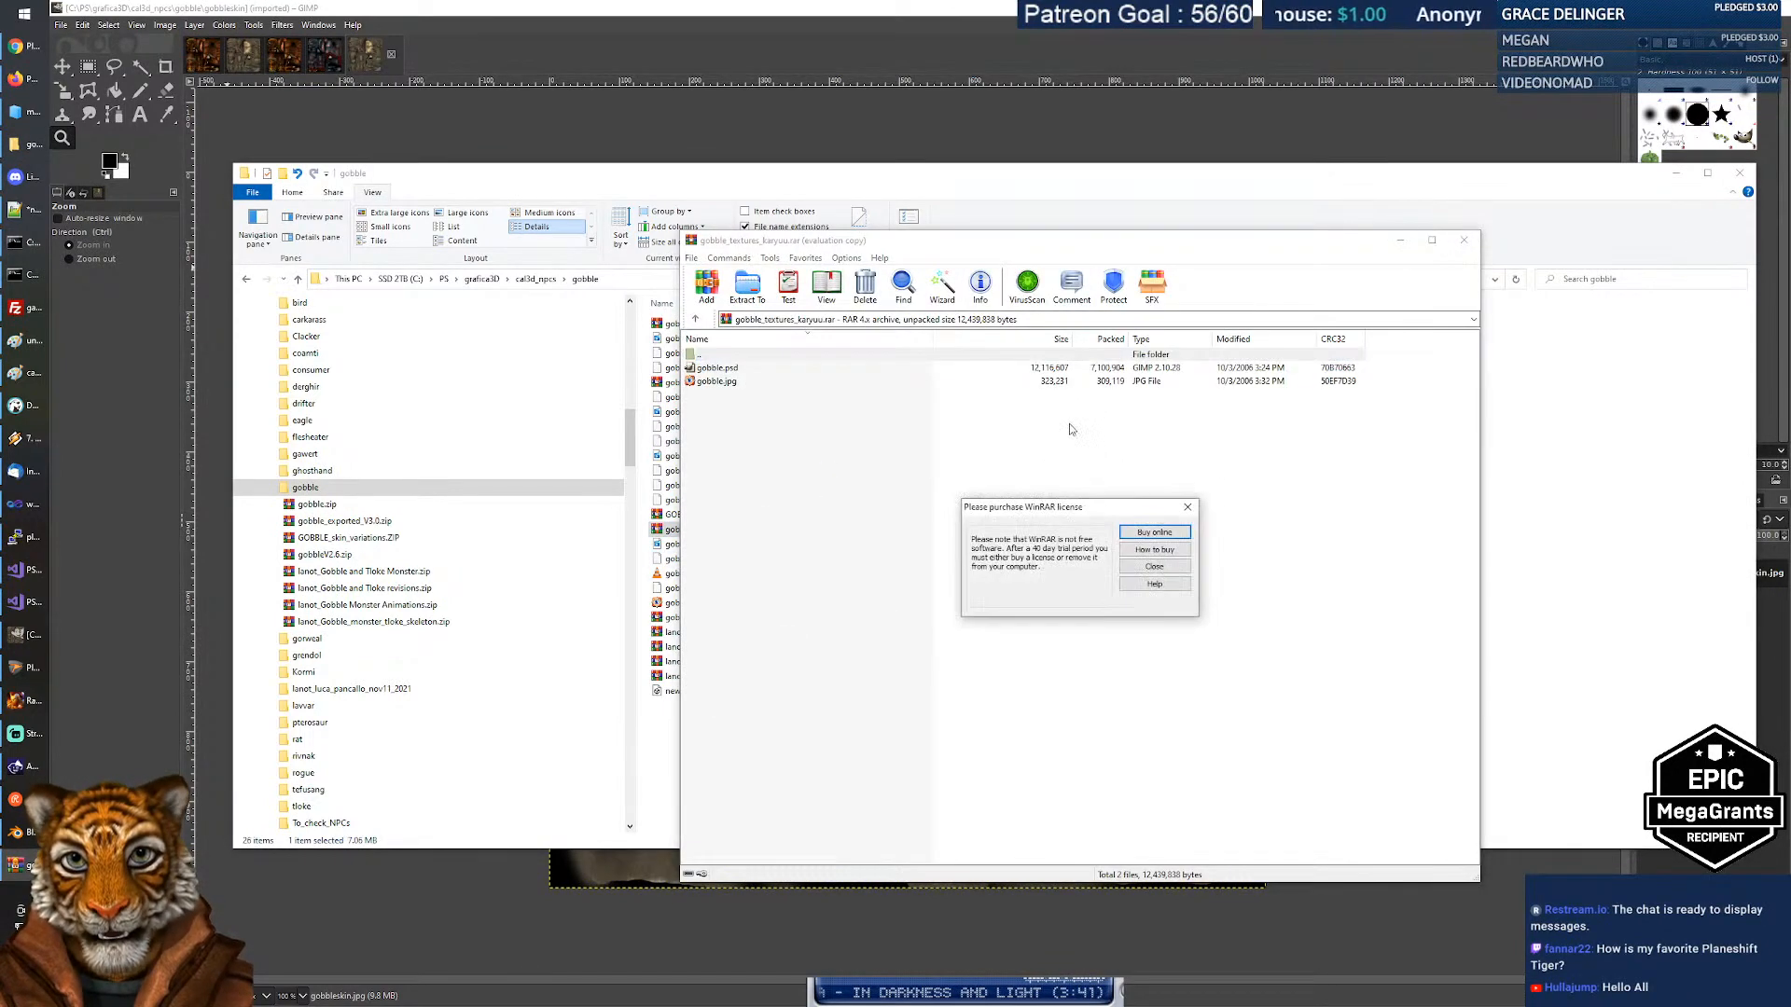
left_click(1163, 568)
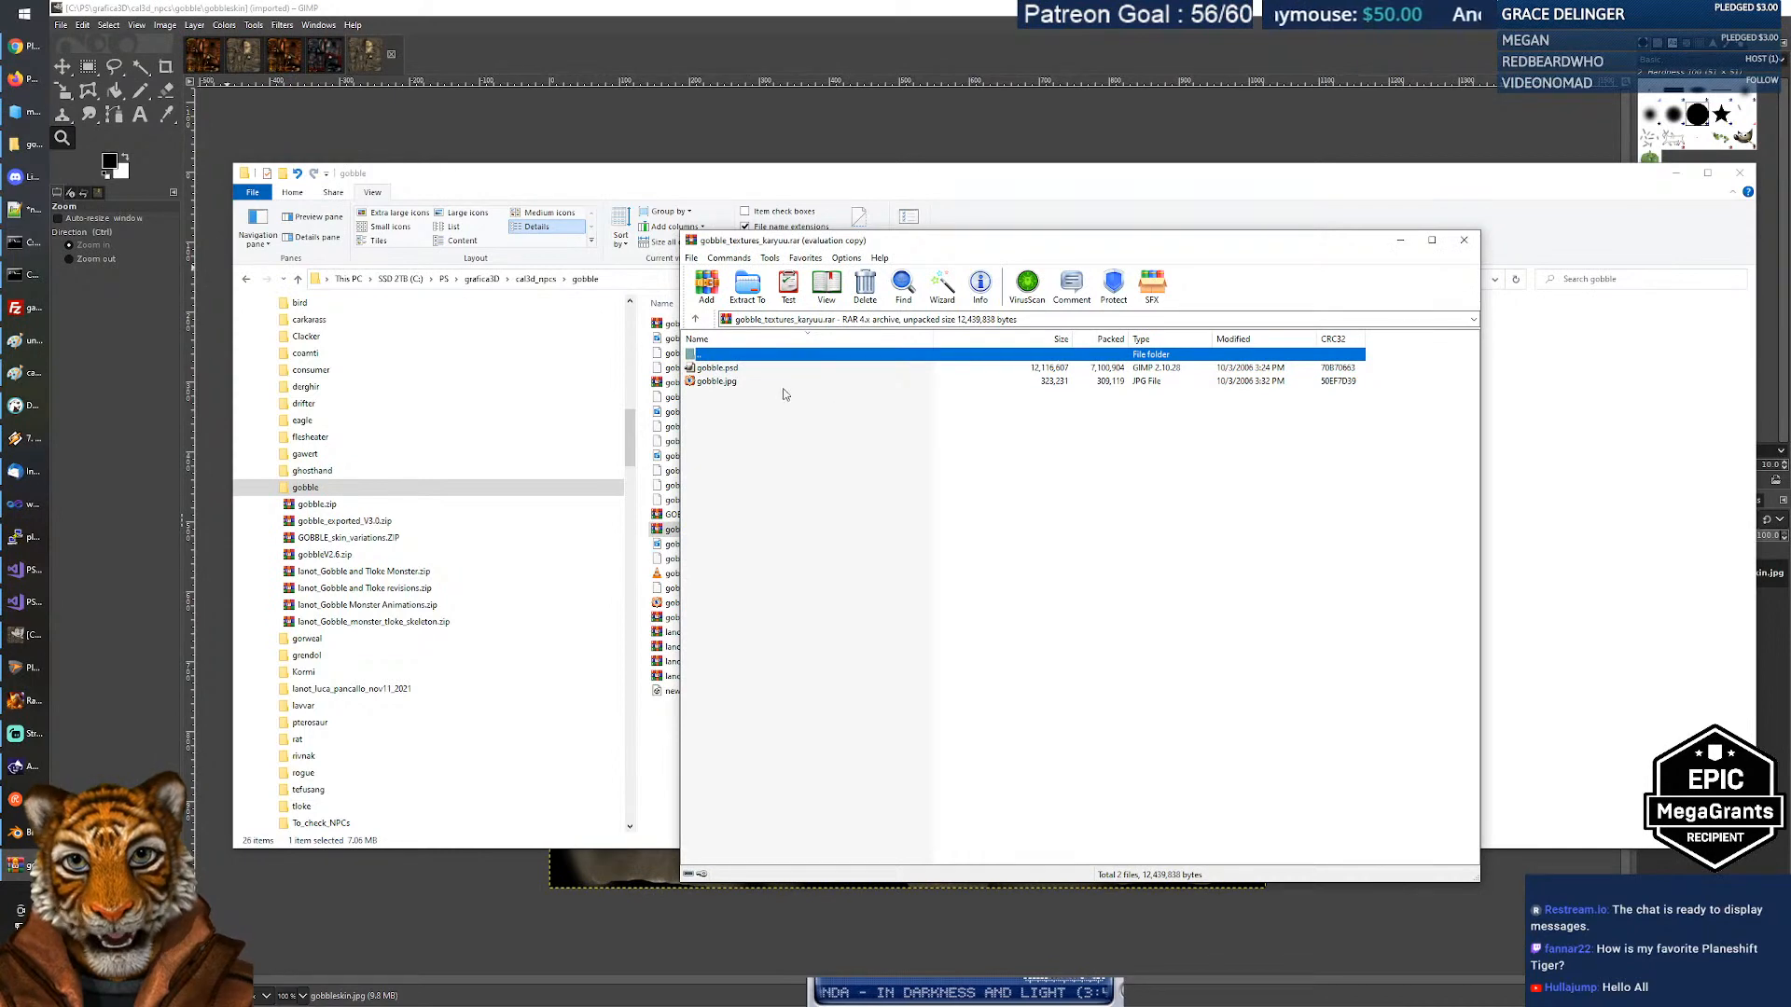
left_click_drag(796, 244, 761, 258)
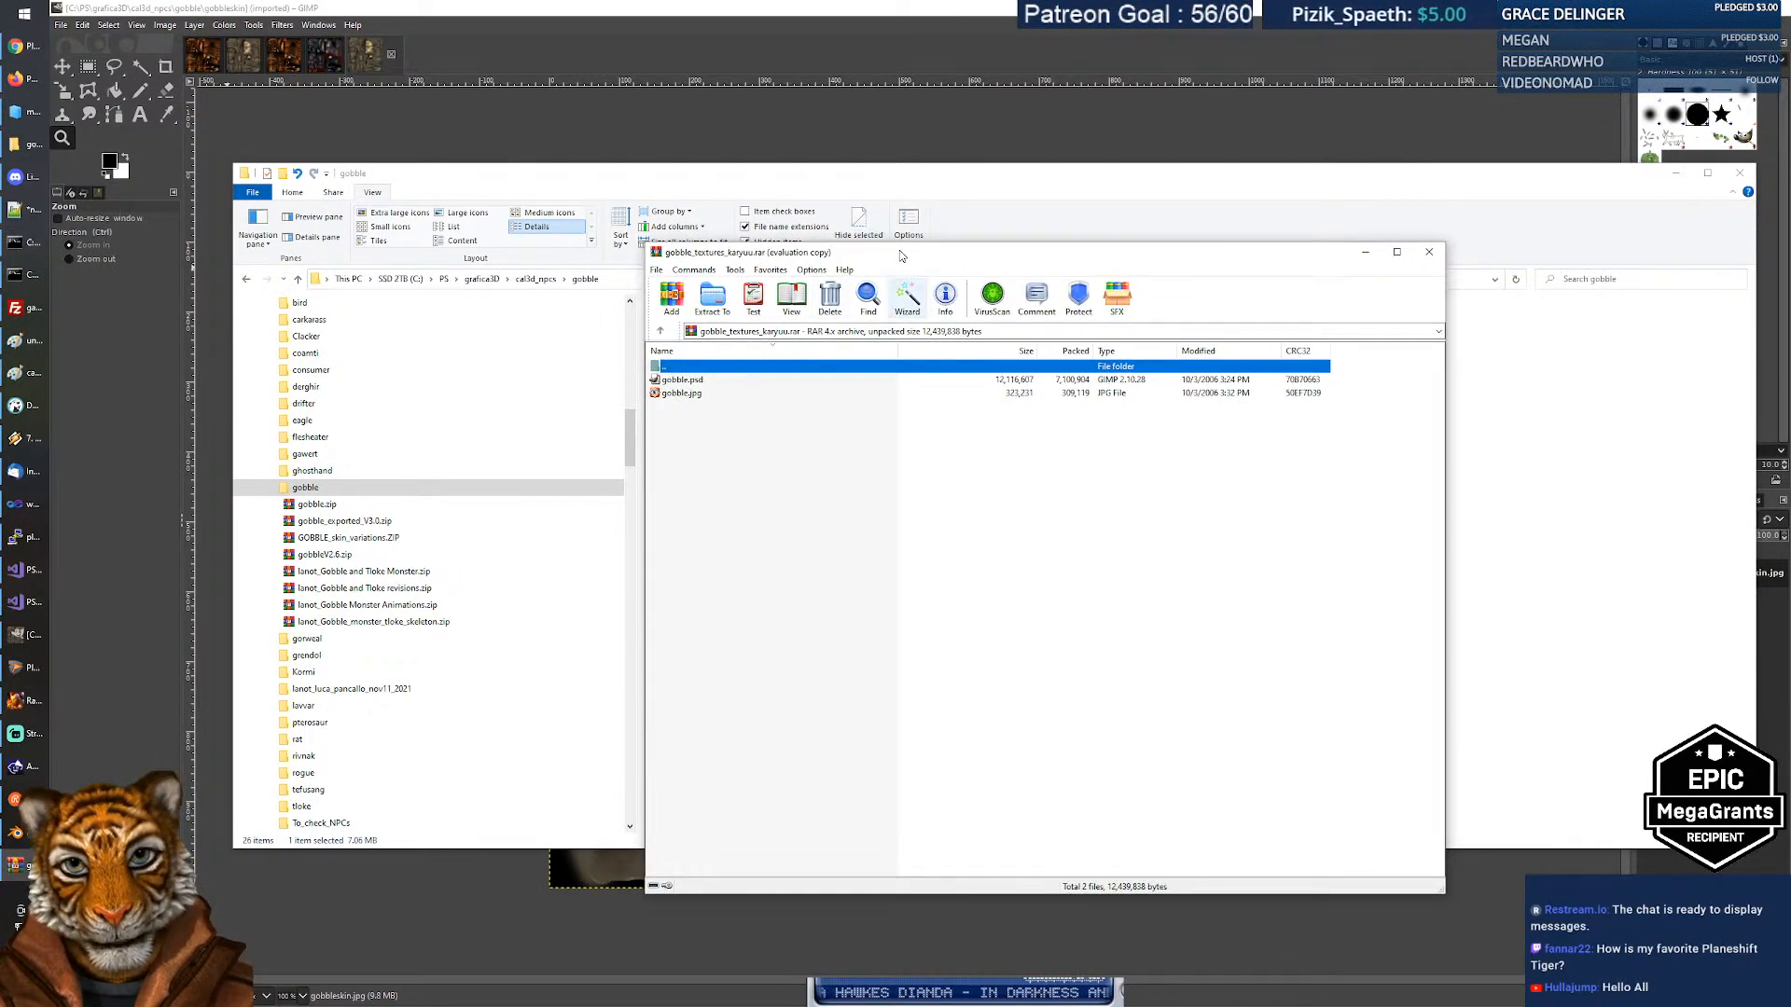
left_click_drag(898, 246, 901, 316)
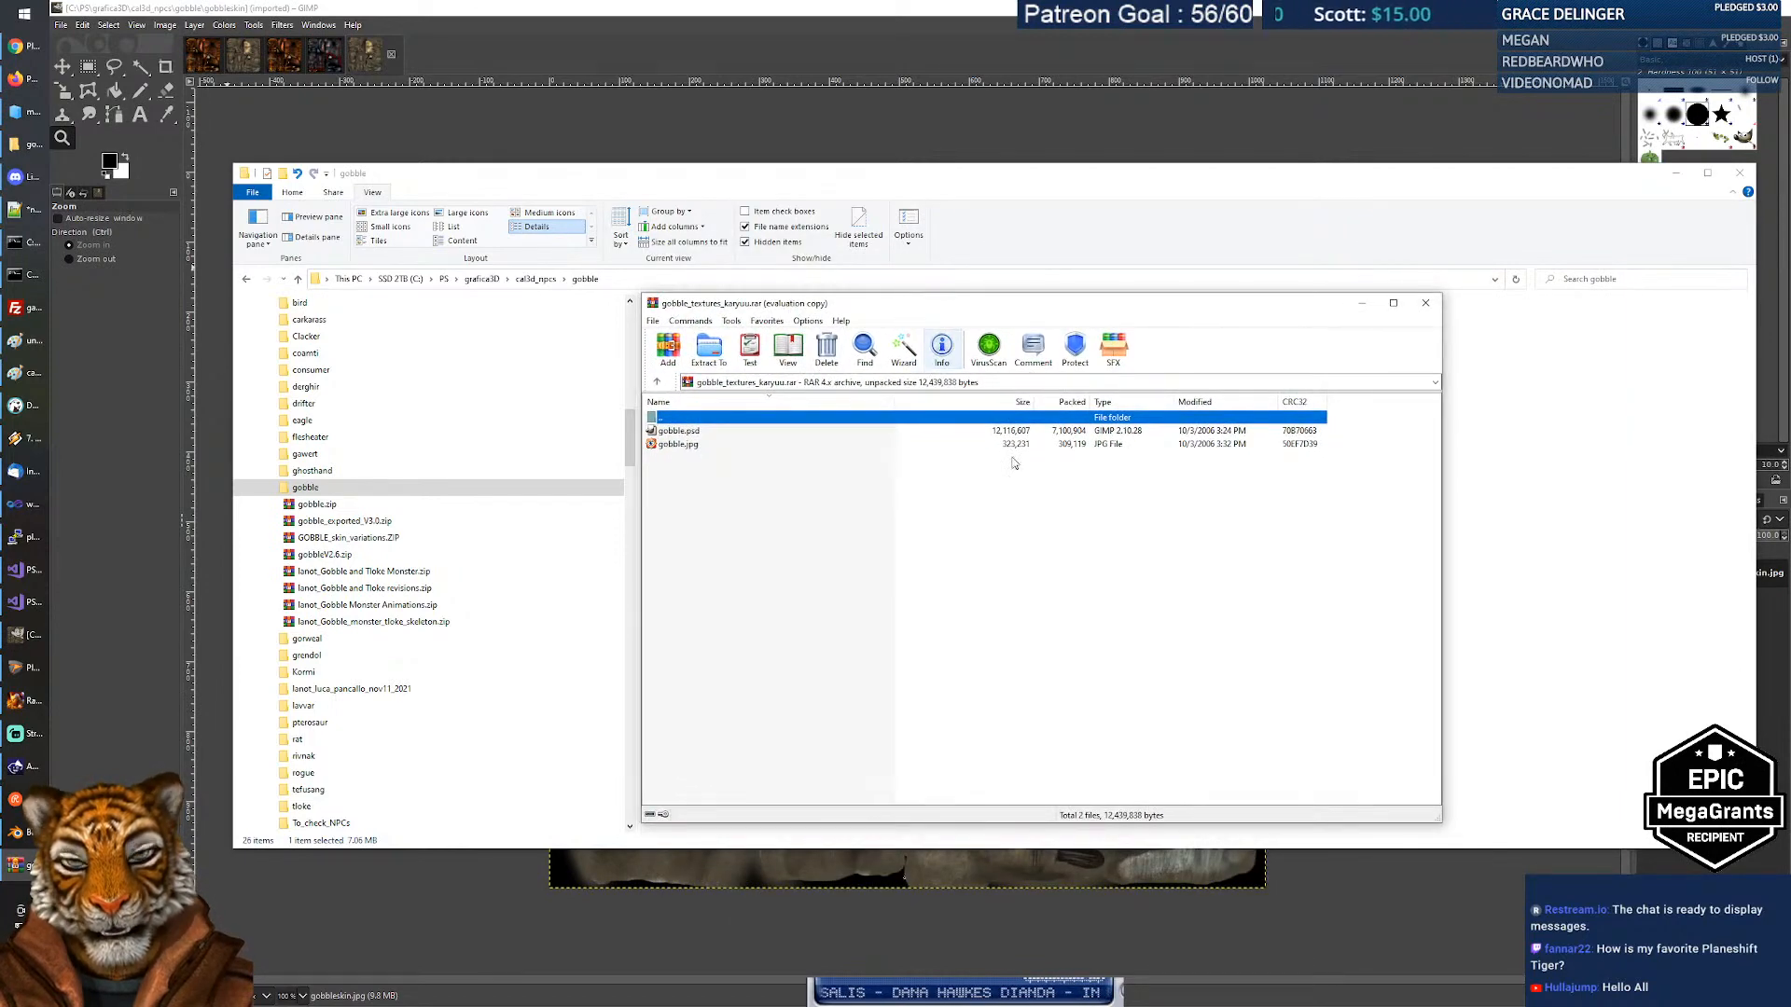
left_click(1085, 564)
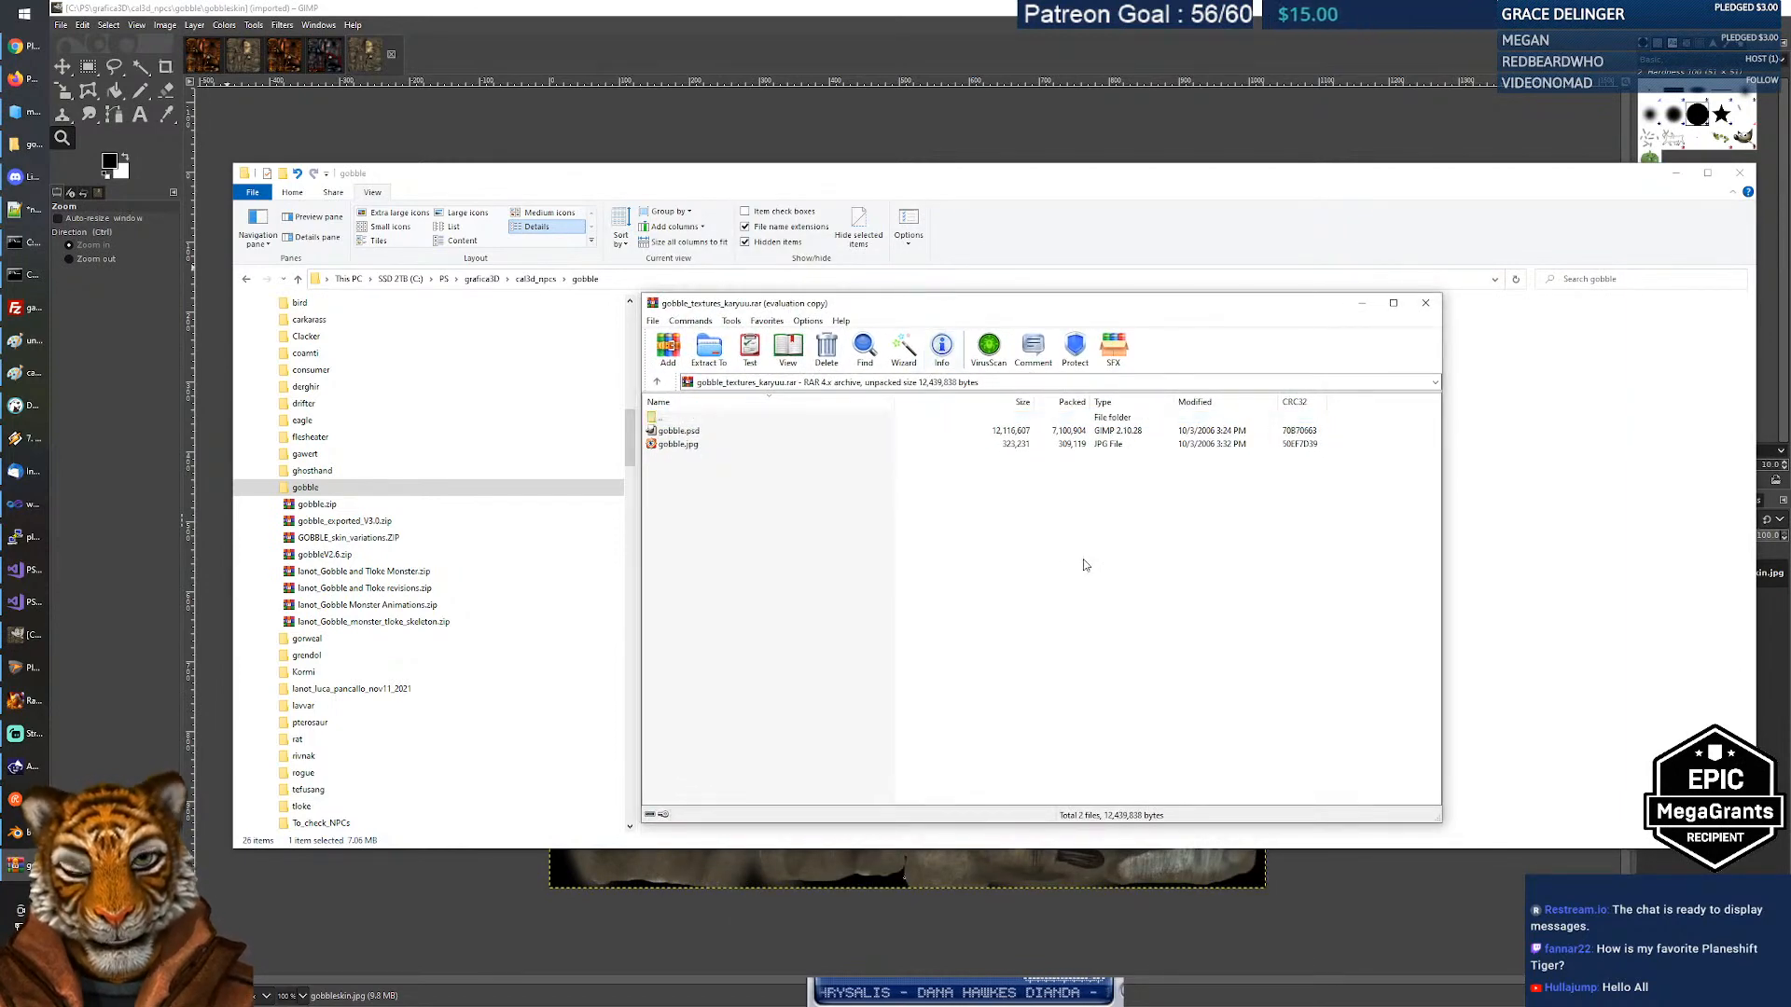
View gobble.jpg from the karyuu archive and inspect its gobble renders up close.
double_click(681, 444)
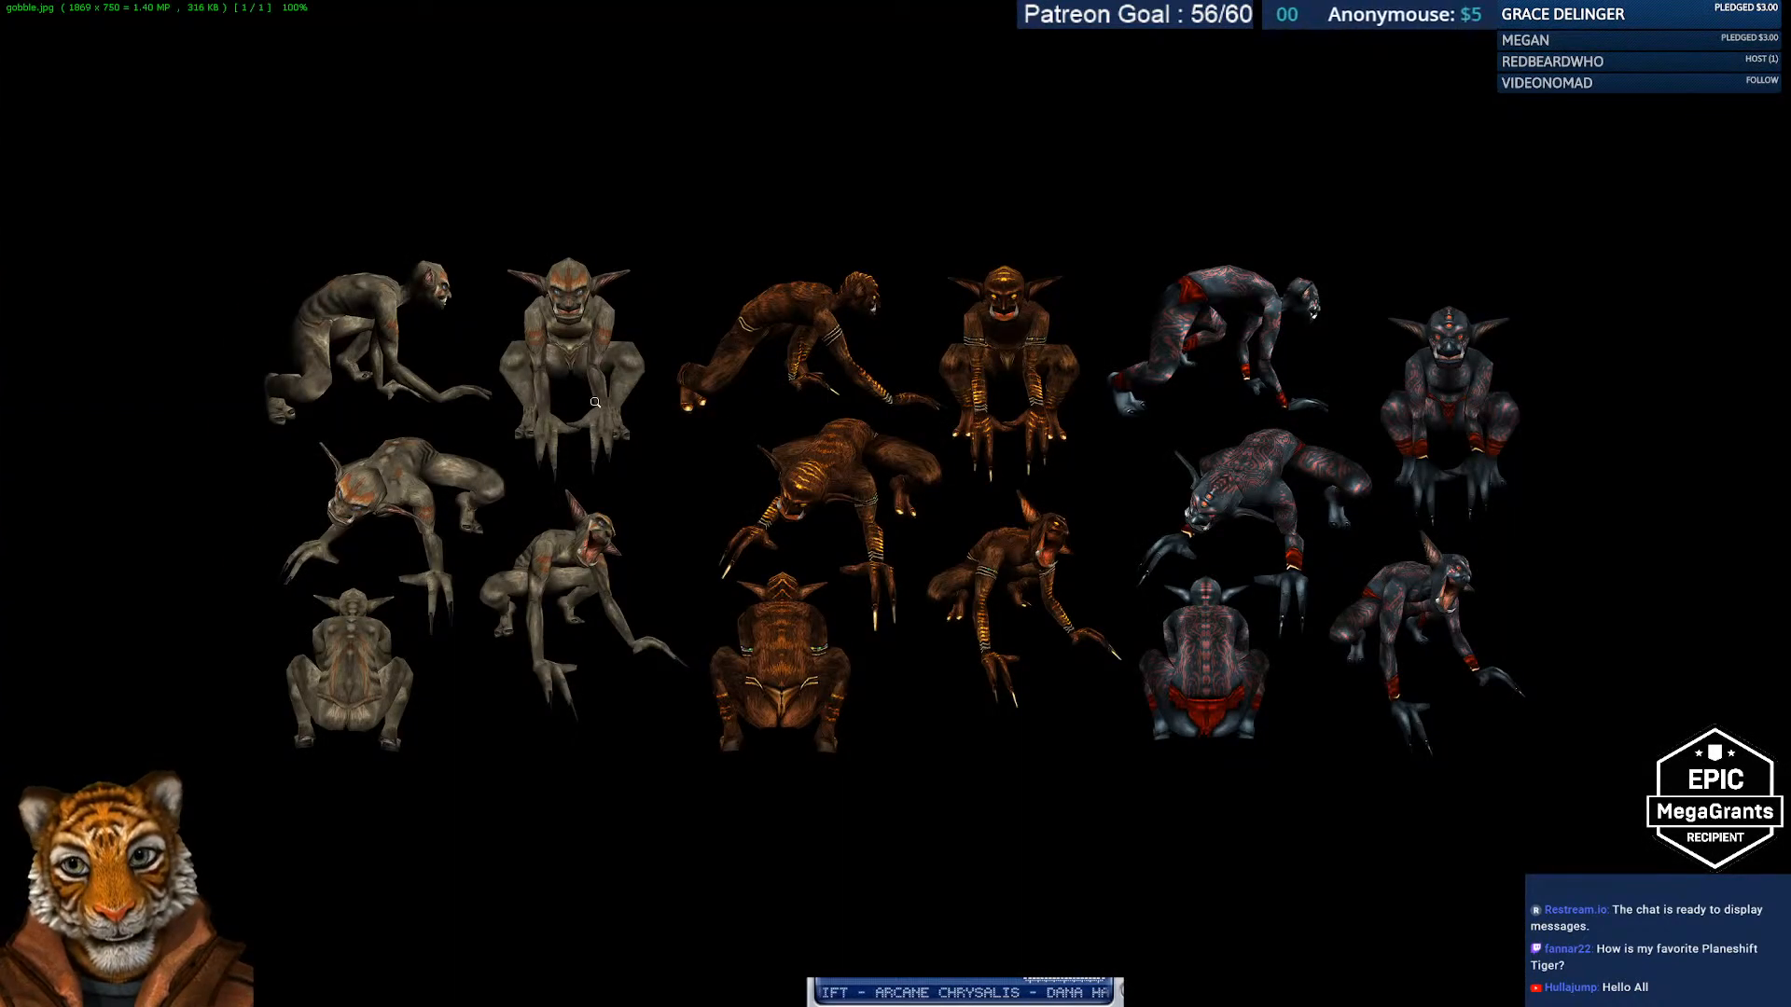
left_click_drag(852, 481, 916, 593)
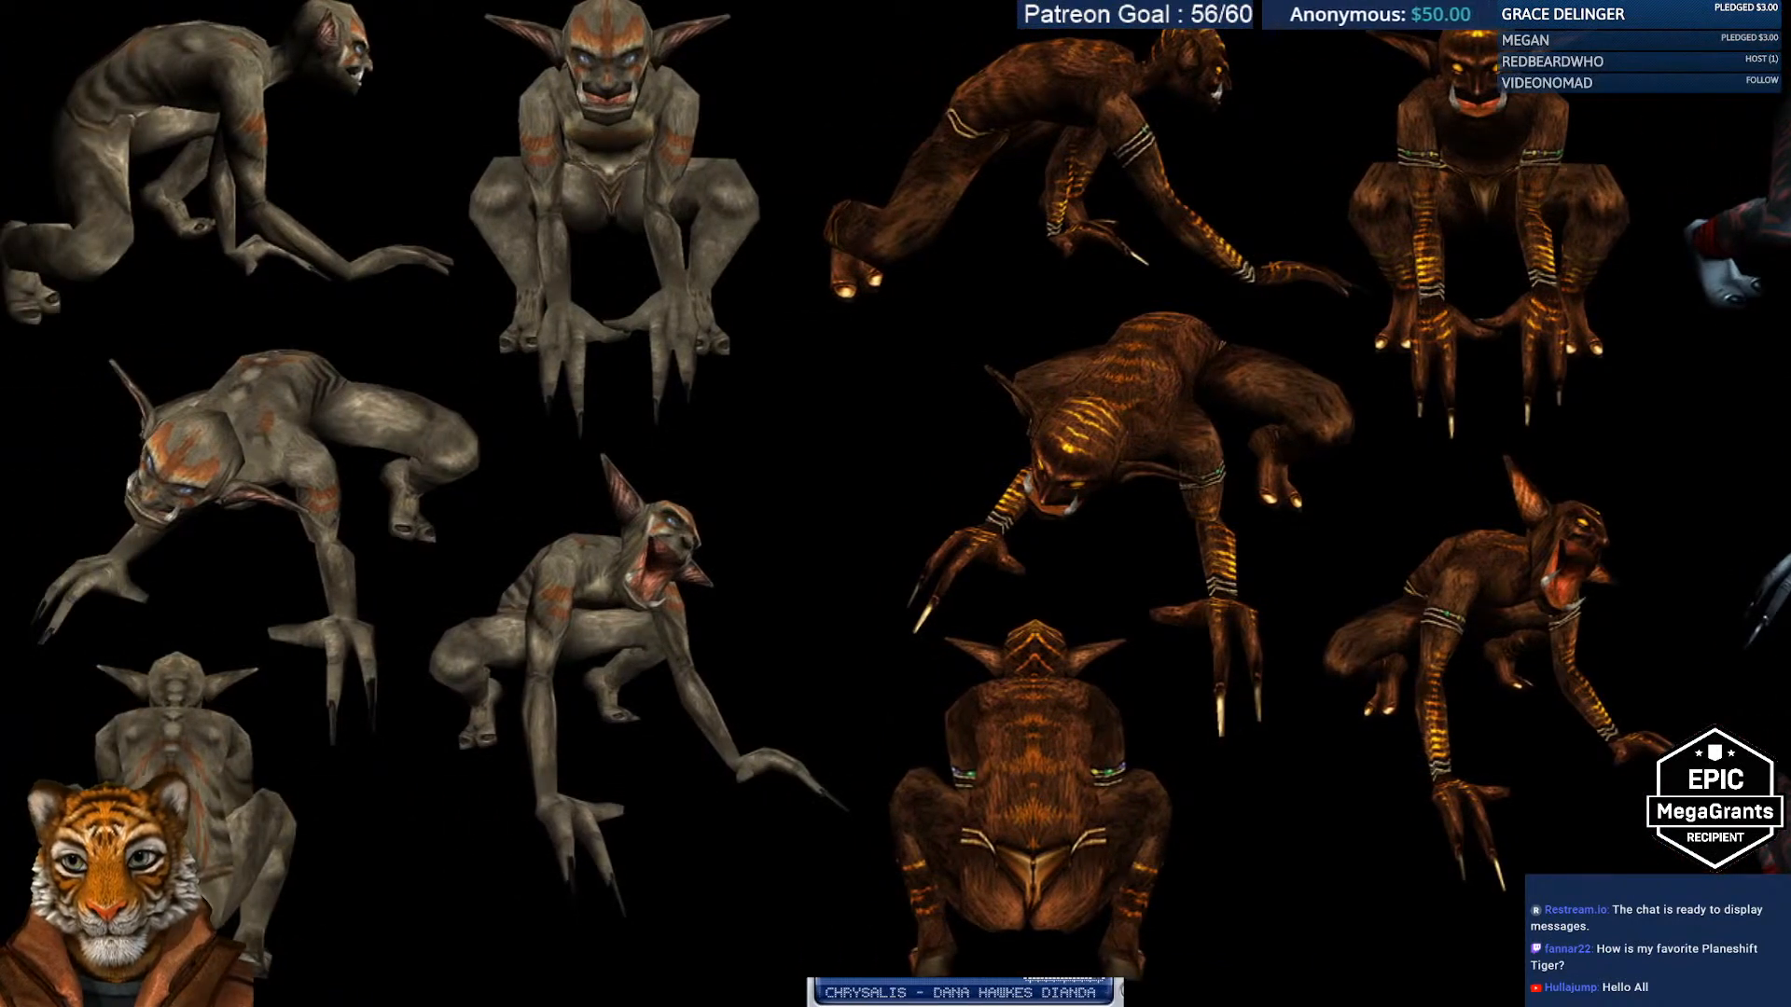
left_click_drag(593, 541, 988, 499)
key("Escape")
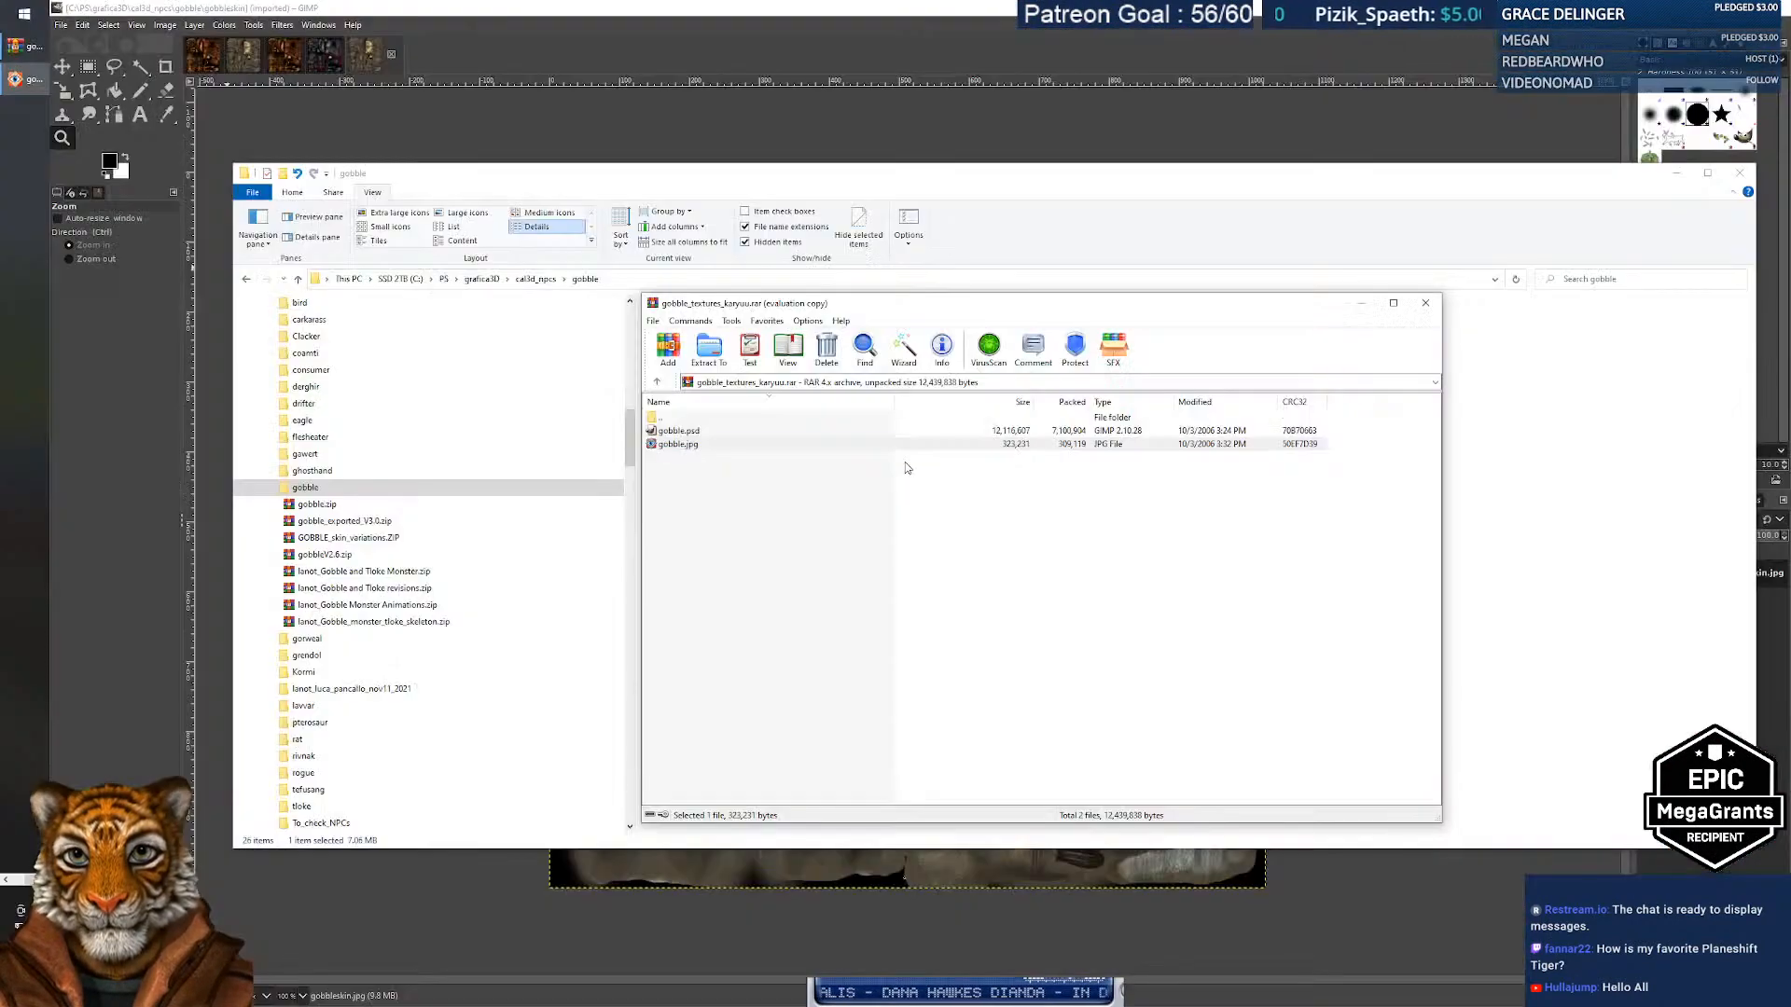
left_click(746, 466)
Switch to GIMP and check the image properties of the open gobble.psd for its pixel size.
left_click(686, 431)
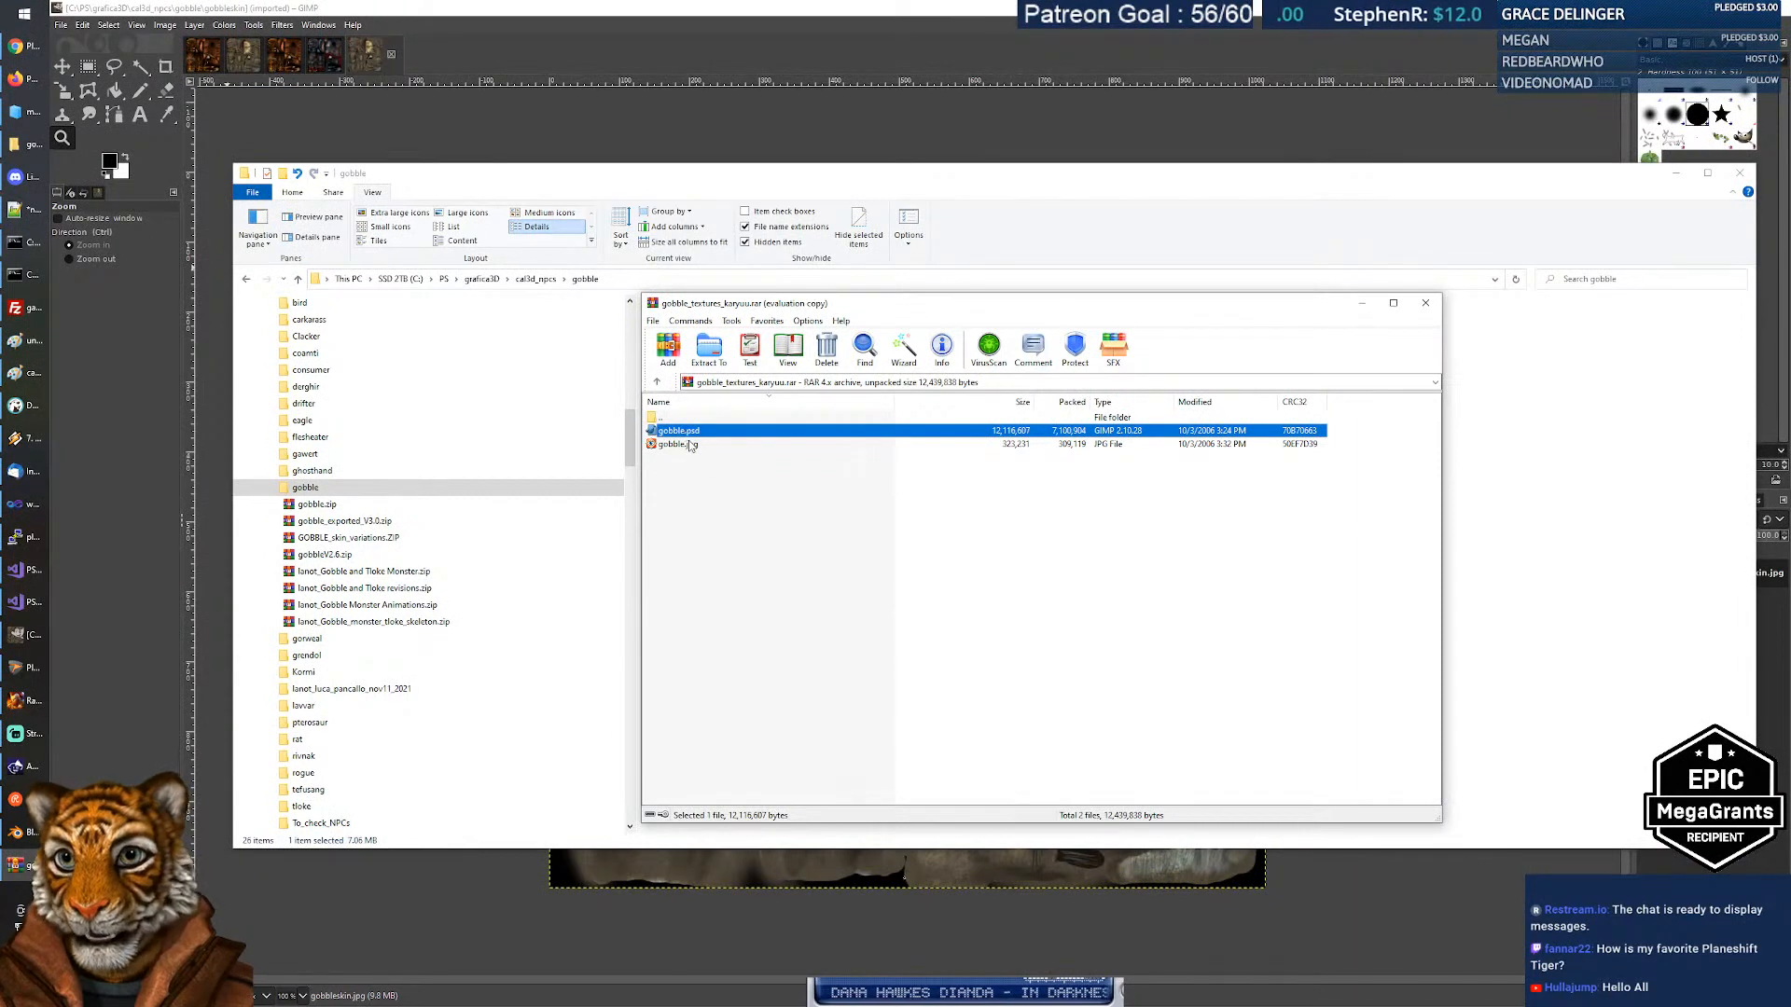
left_click(435, 13)
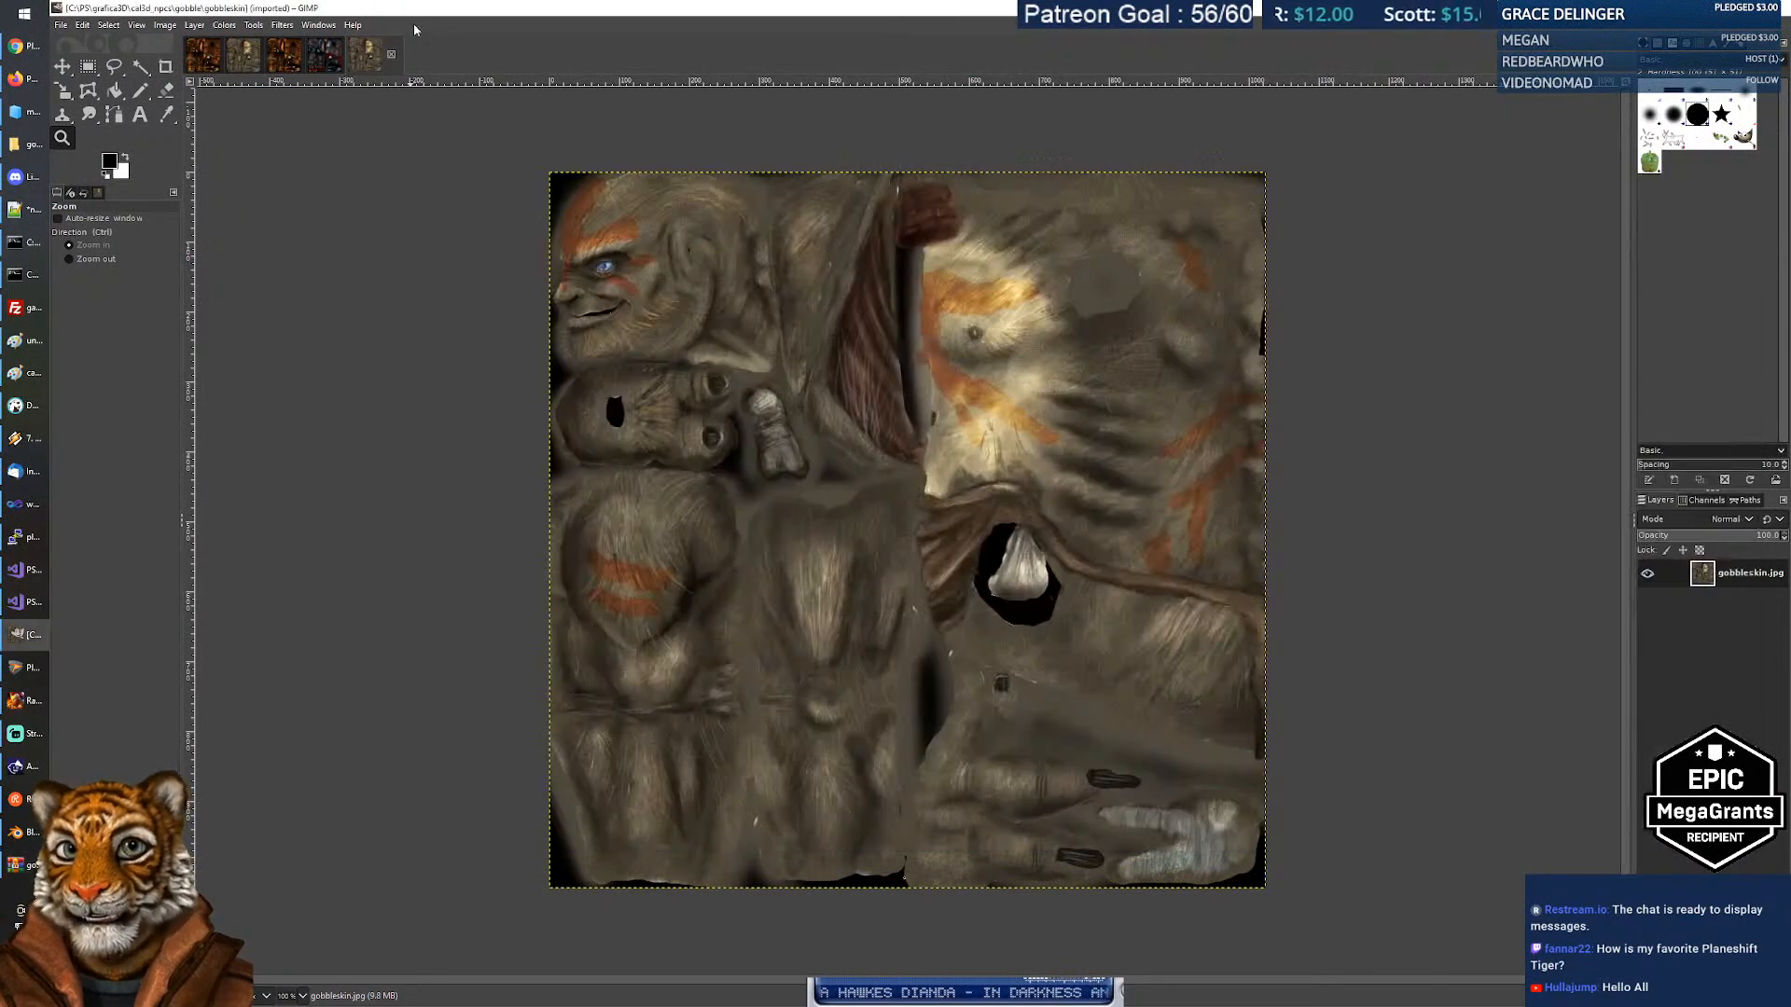
left_click(199, 65)
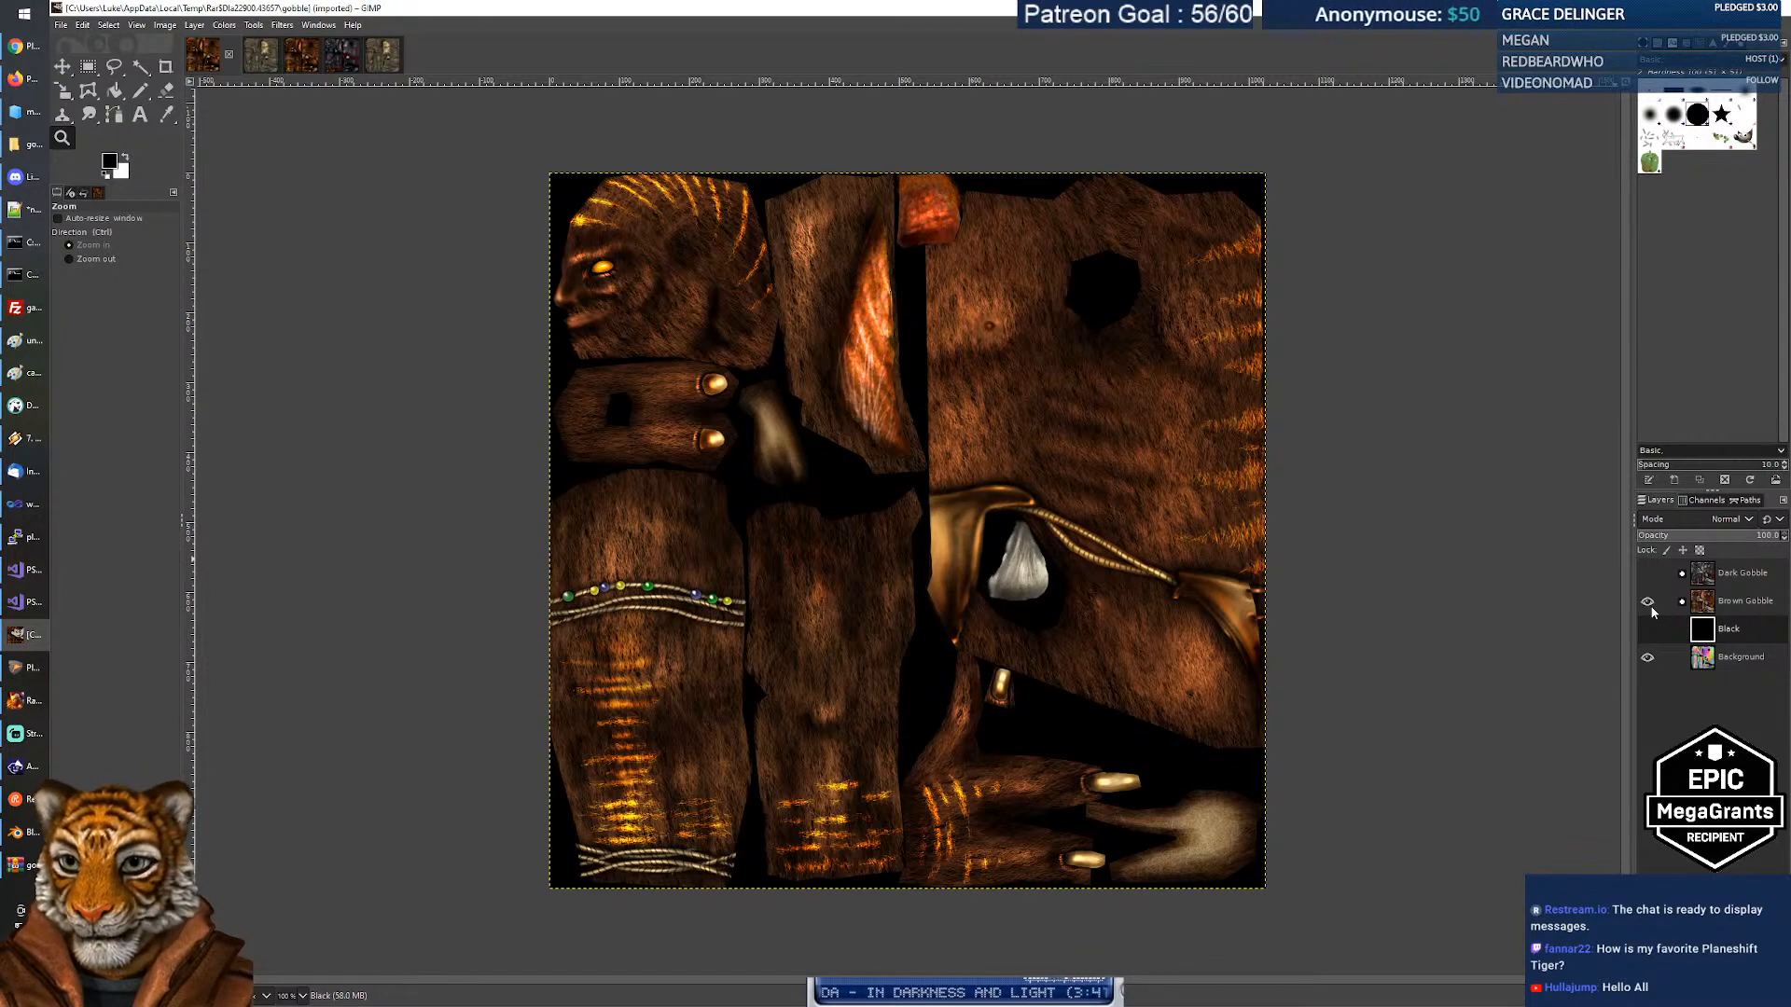
left_click(166, 26)
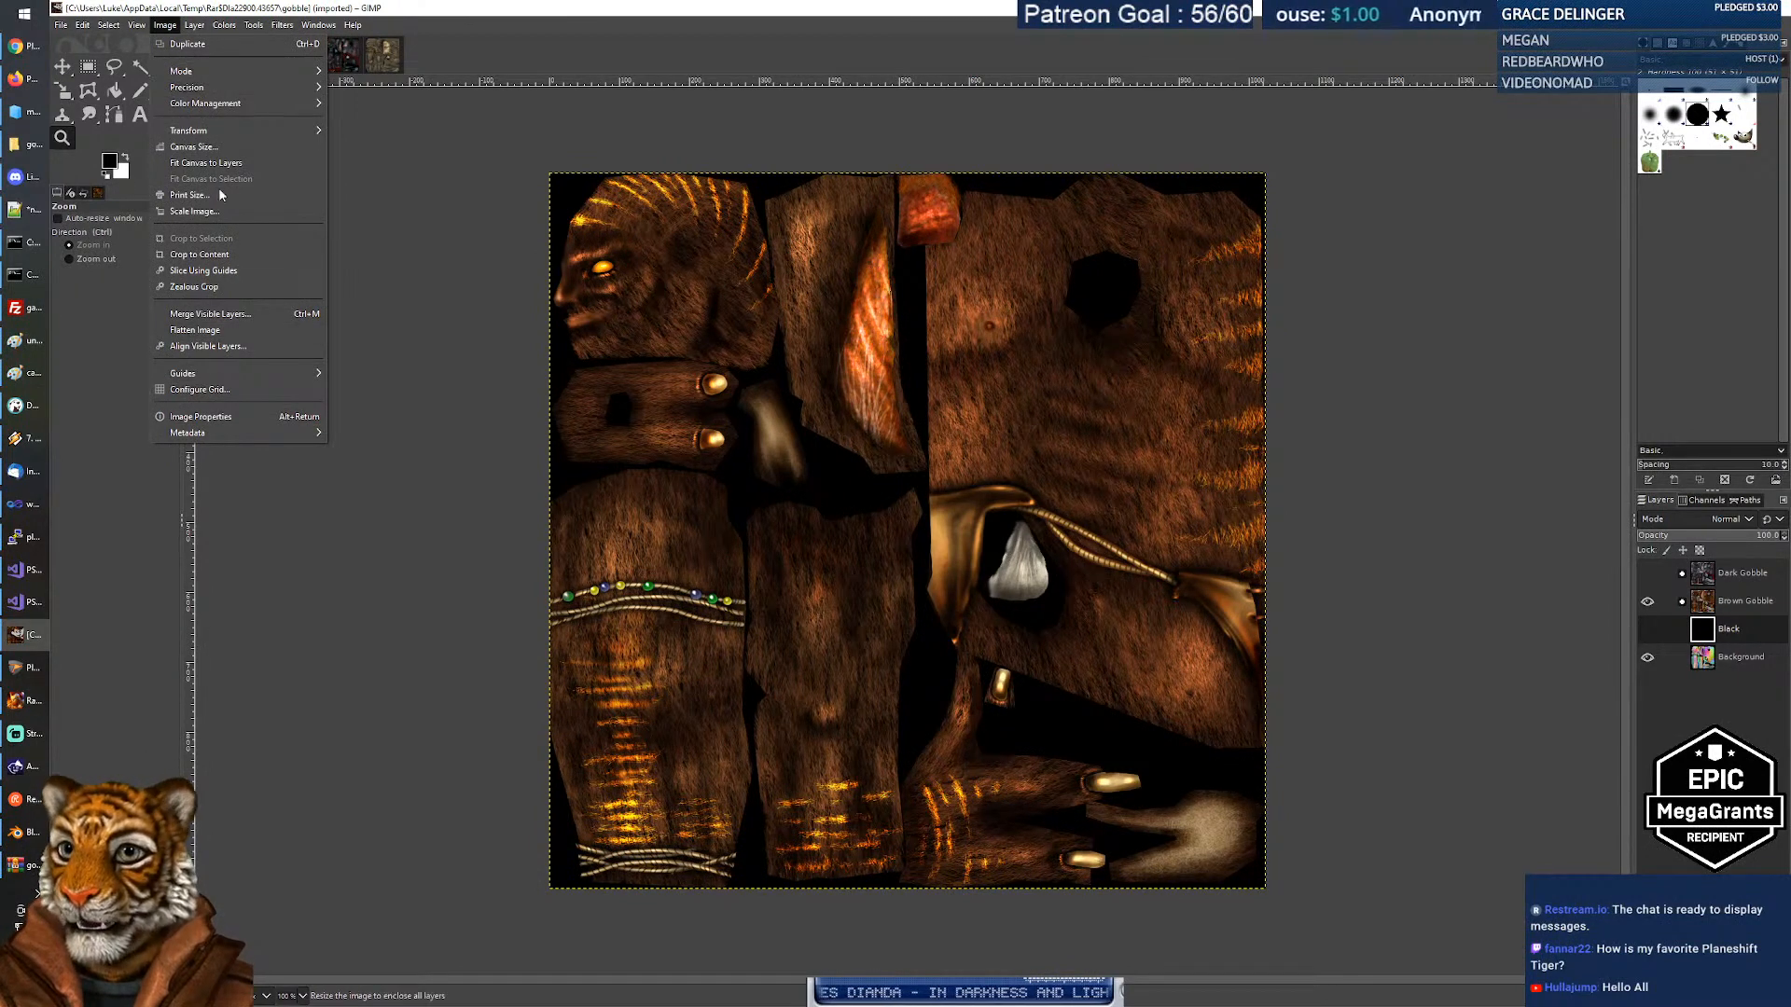
left_click(224, 417)
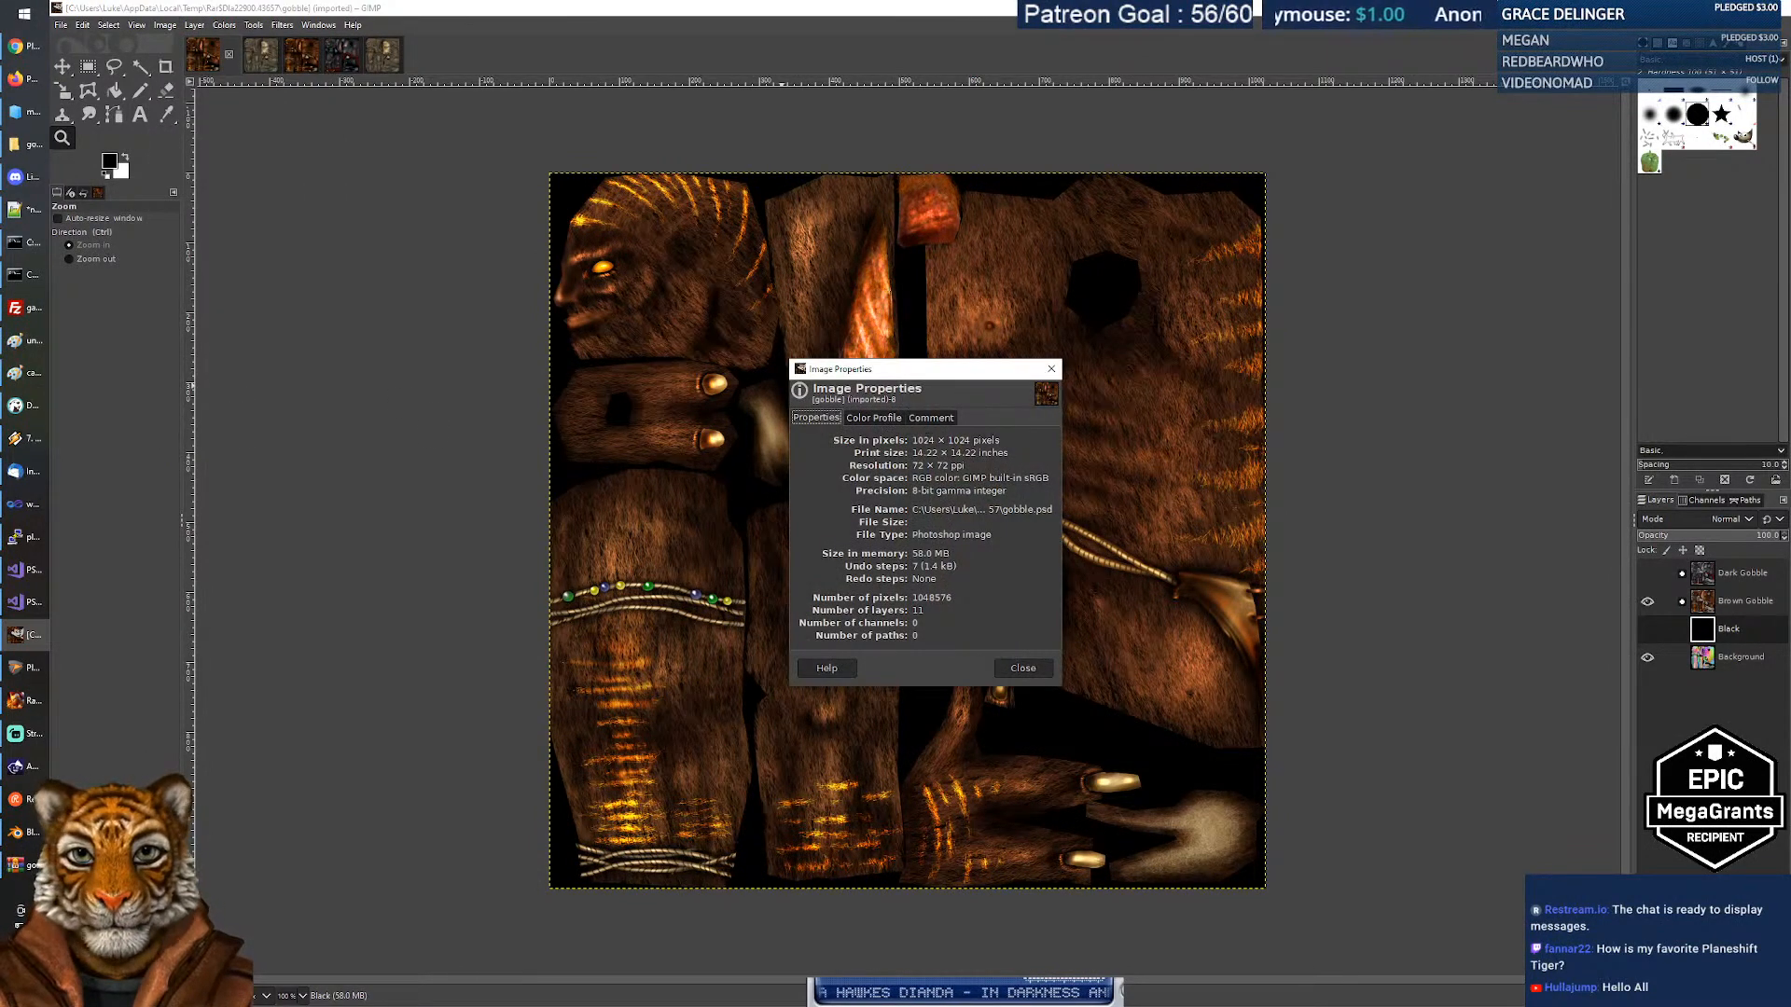
left_click_drag(913, 440, 1000, 441)
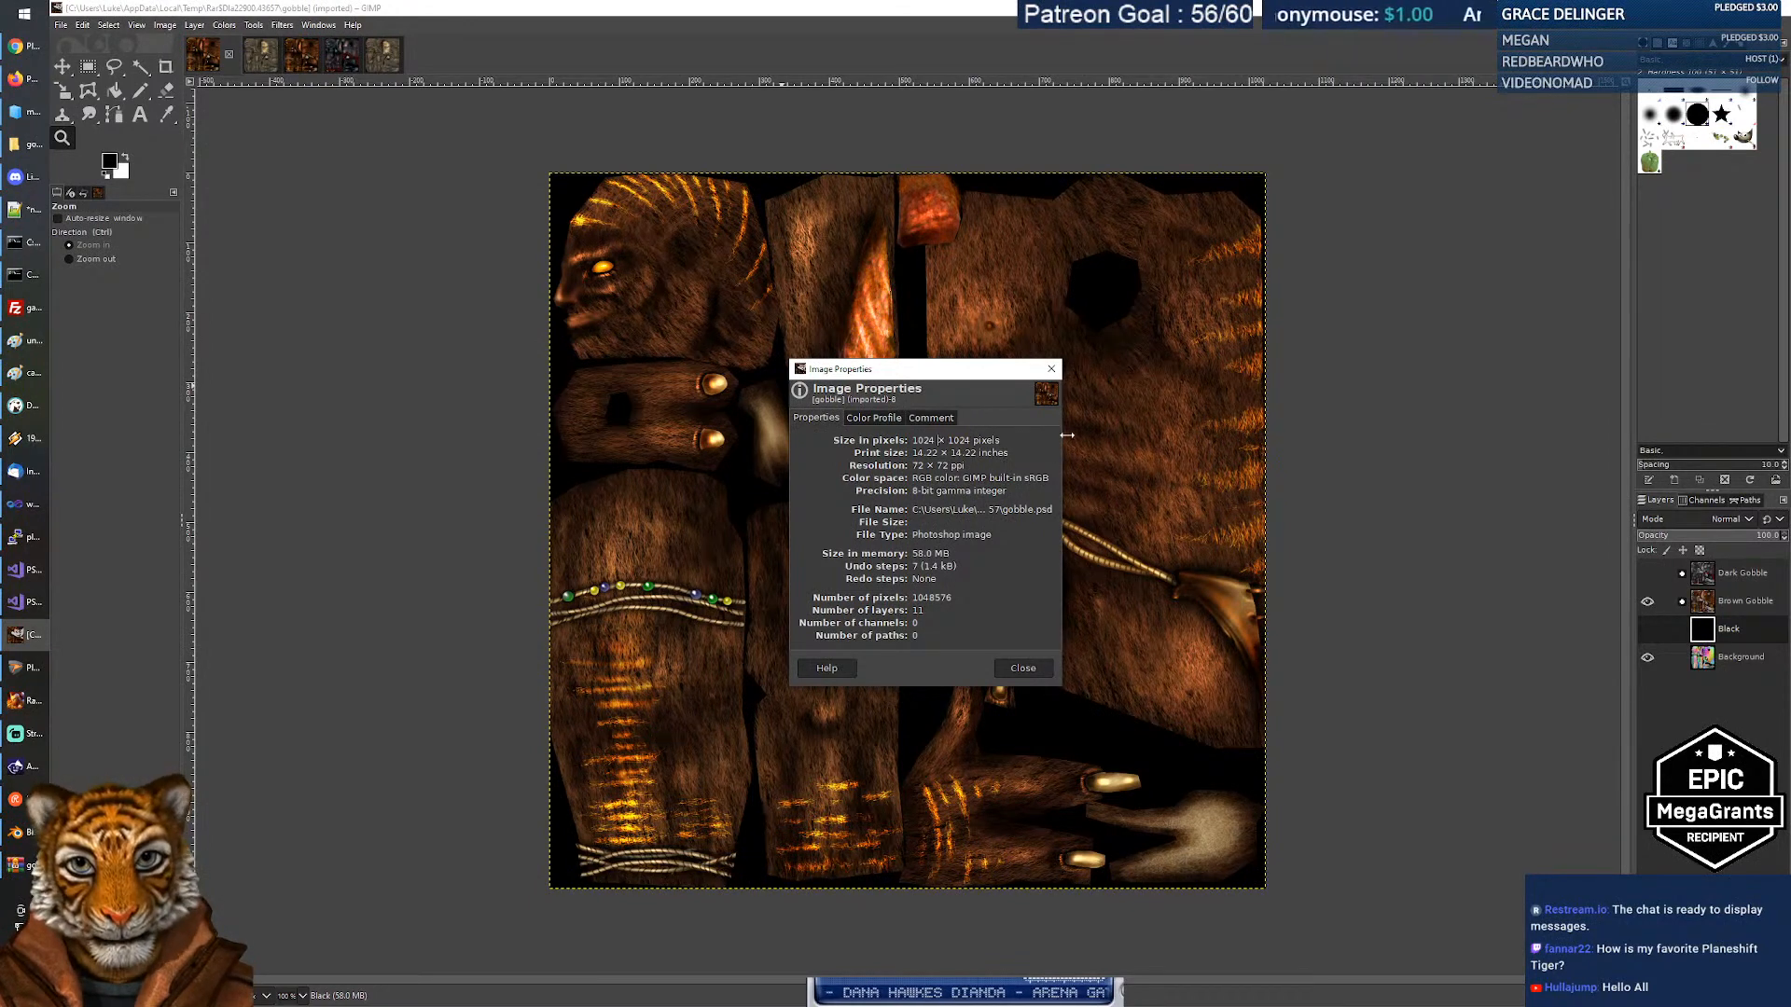
left_click(1051, 368)
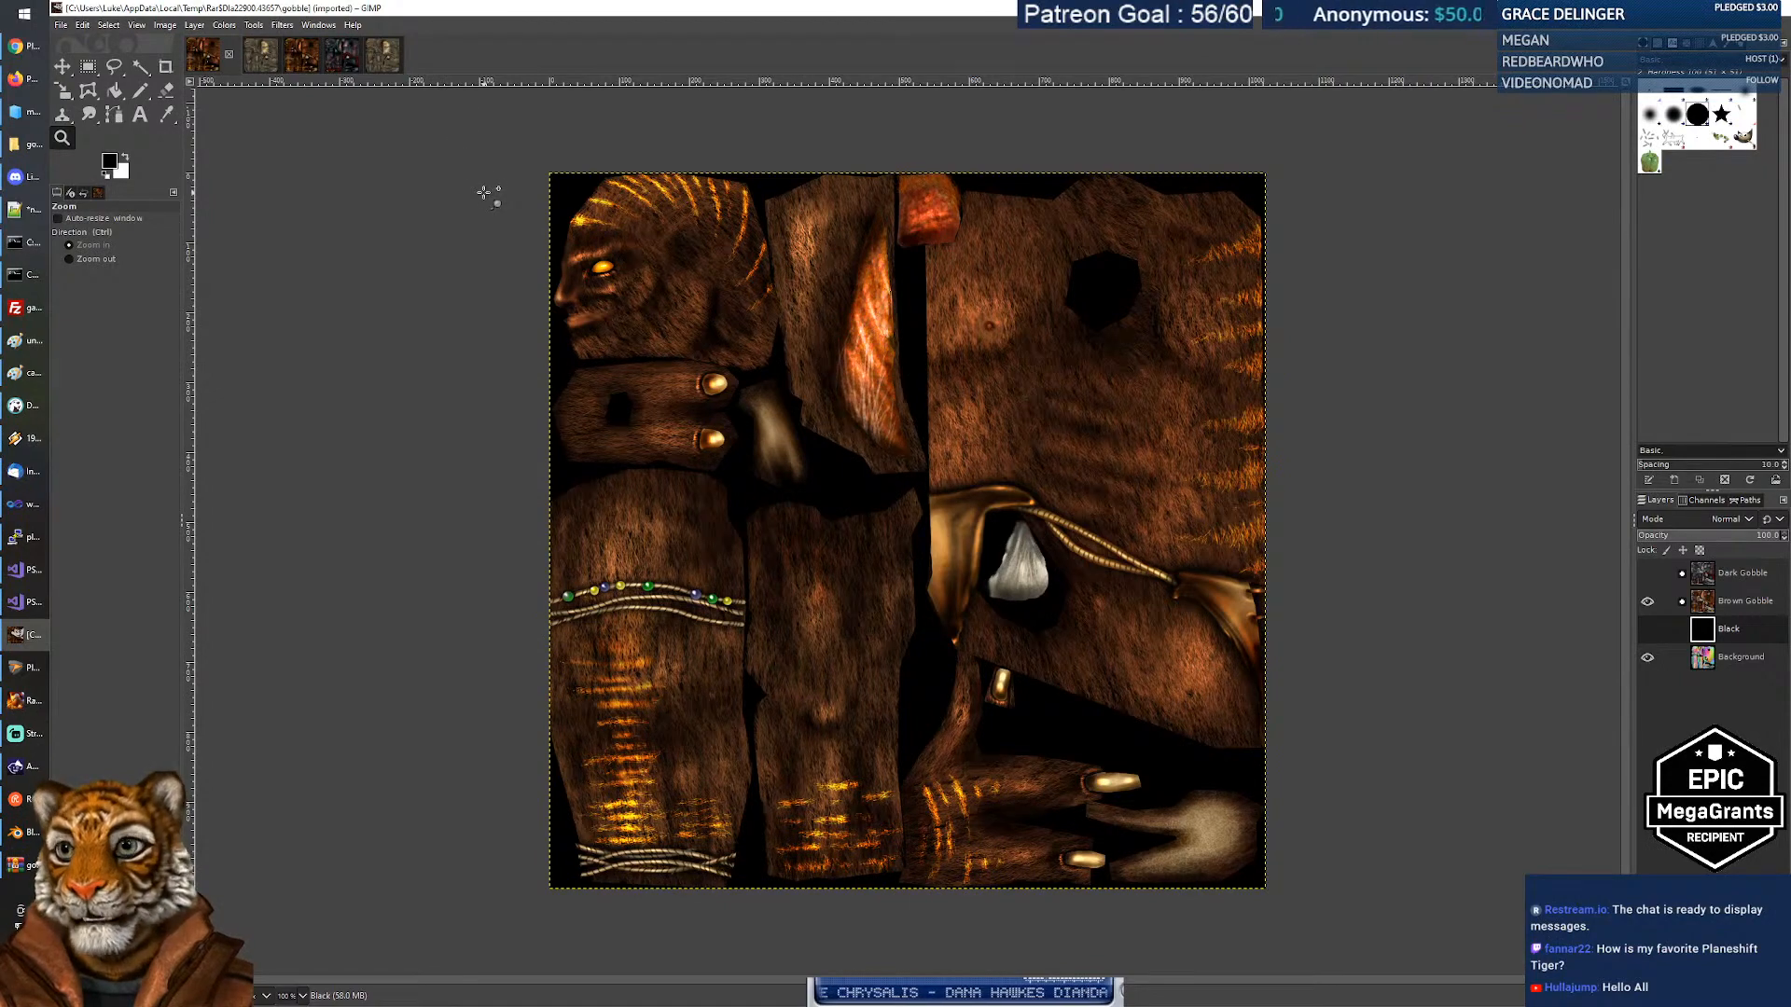
Return to the karyuu texture archive and view gobble.jpg again.
key("alt+Tab")
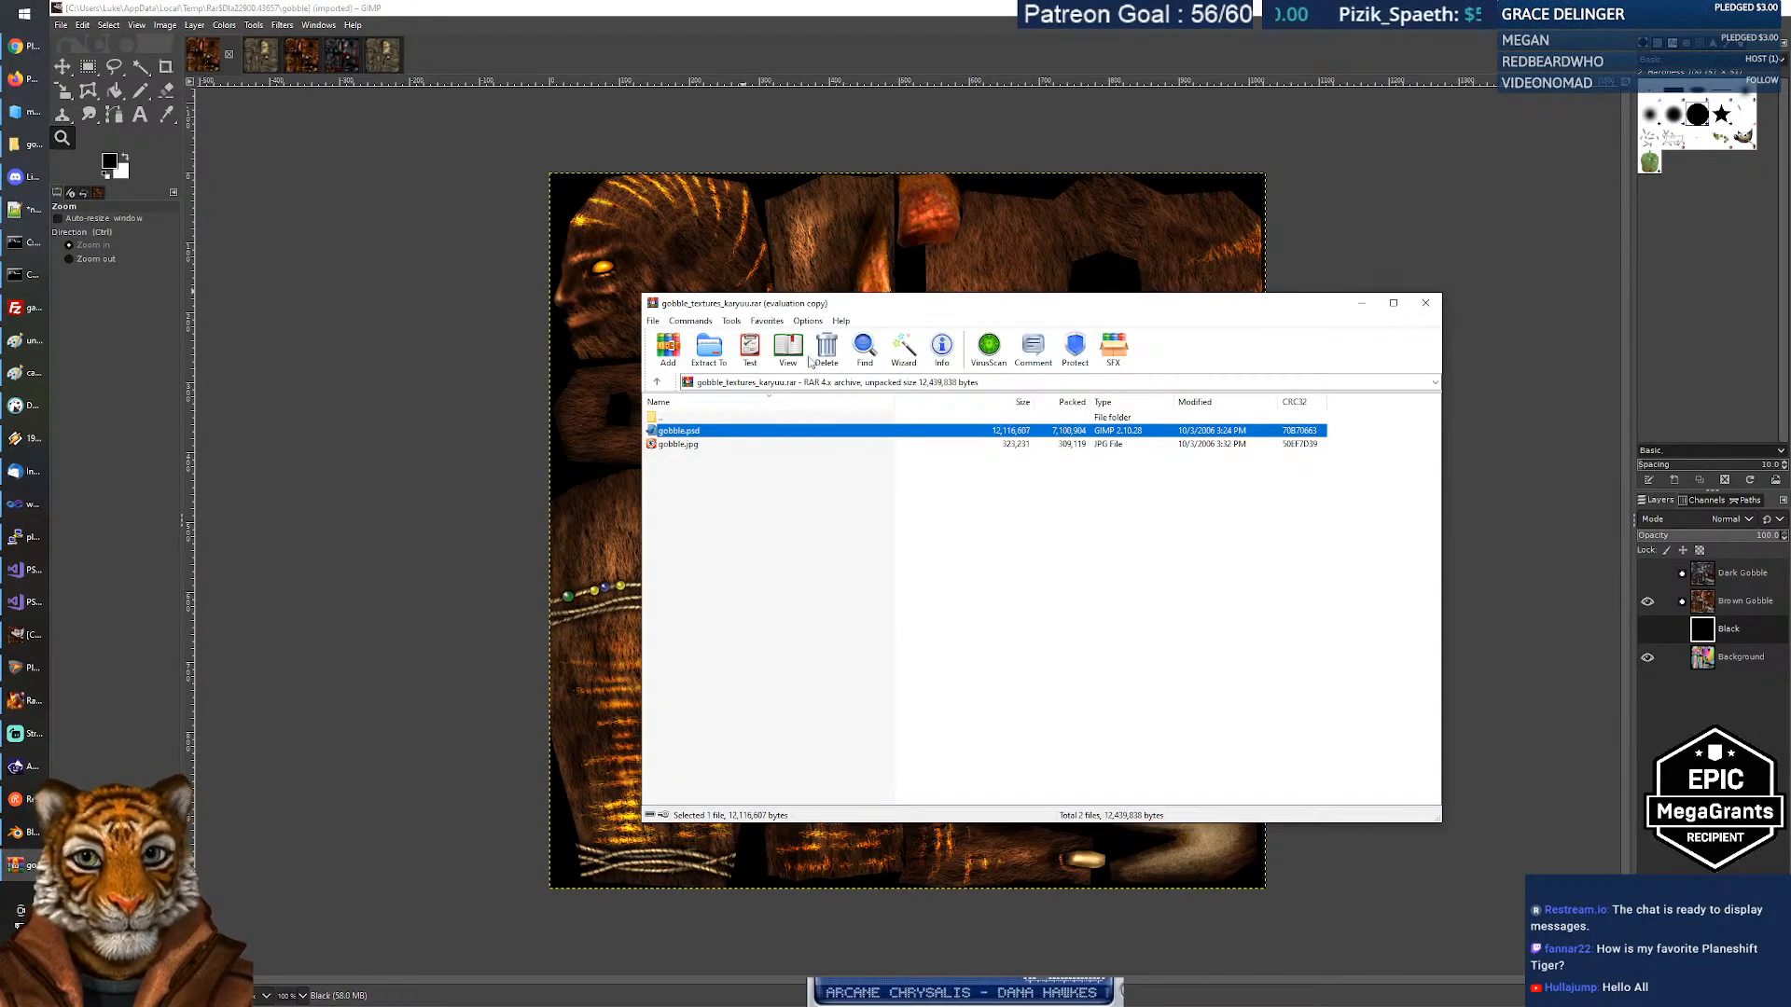
left_click(829, 509)
double_click(680, 442)
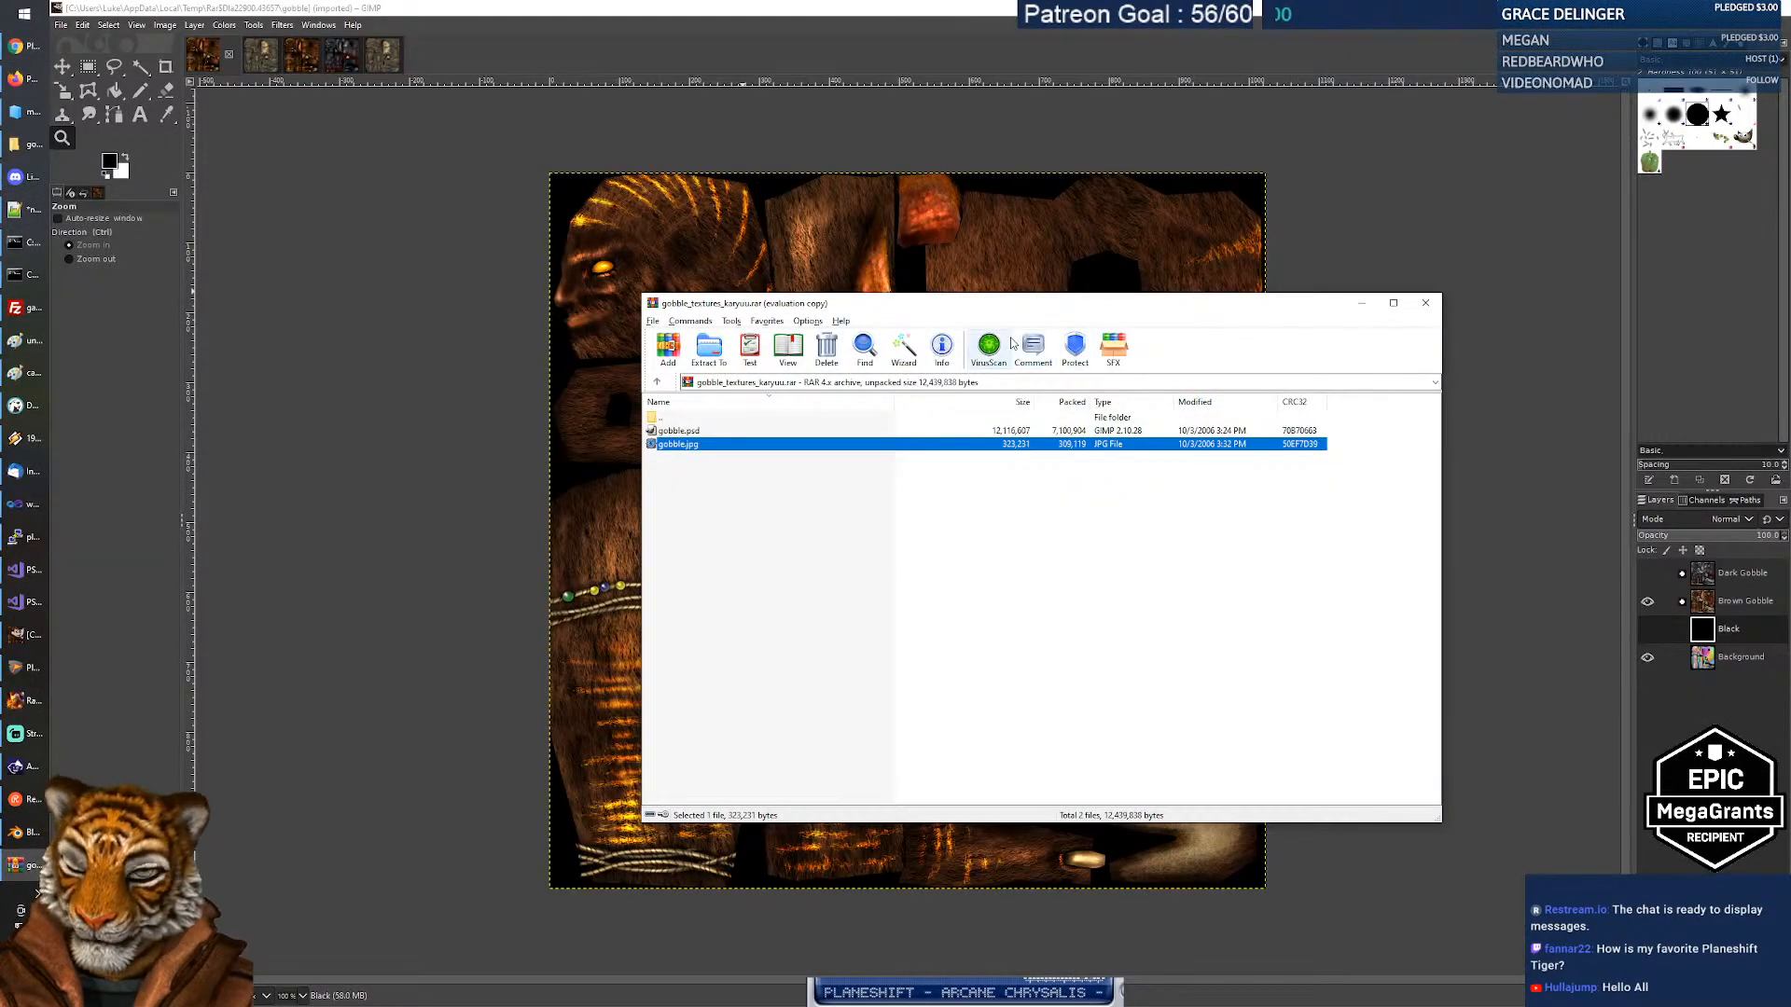
Copy gobbleskin.jpg from the cal3d_npcs gobble folder into the npcs gobble folder under PS_distro.
key("alt+Tab")
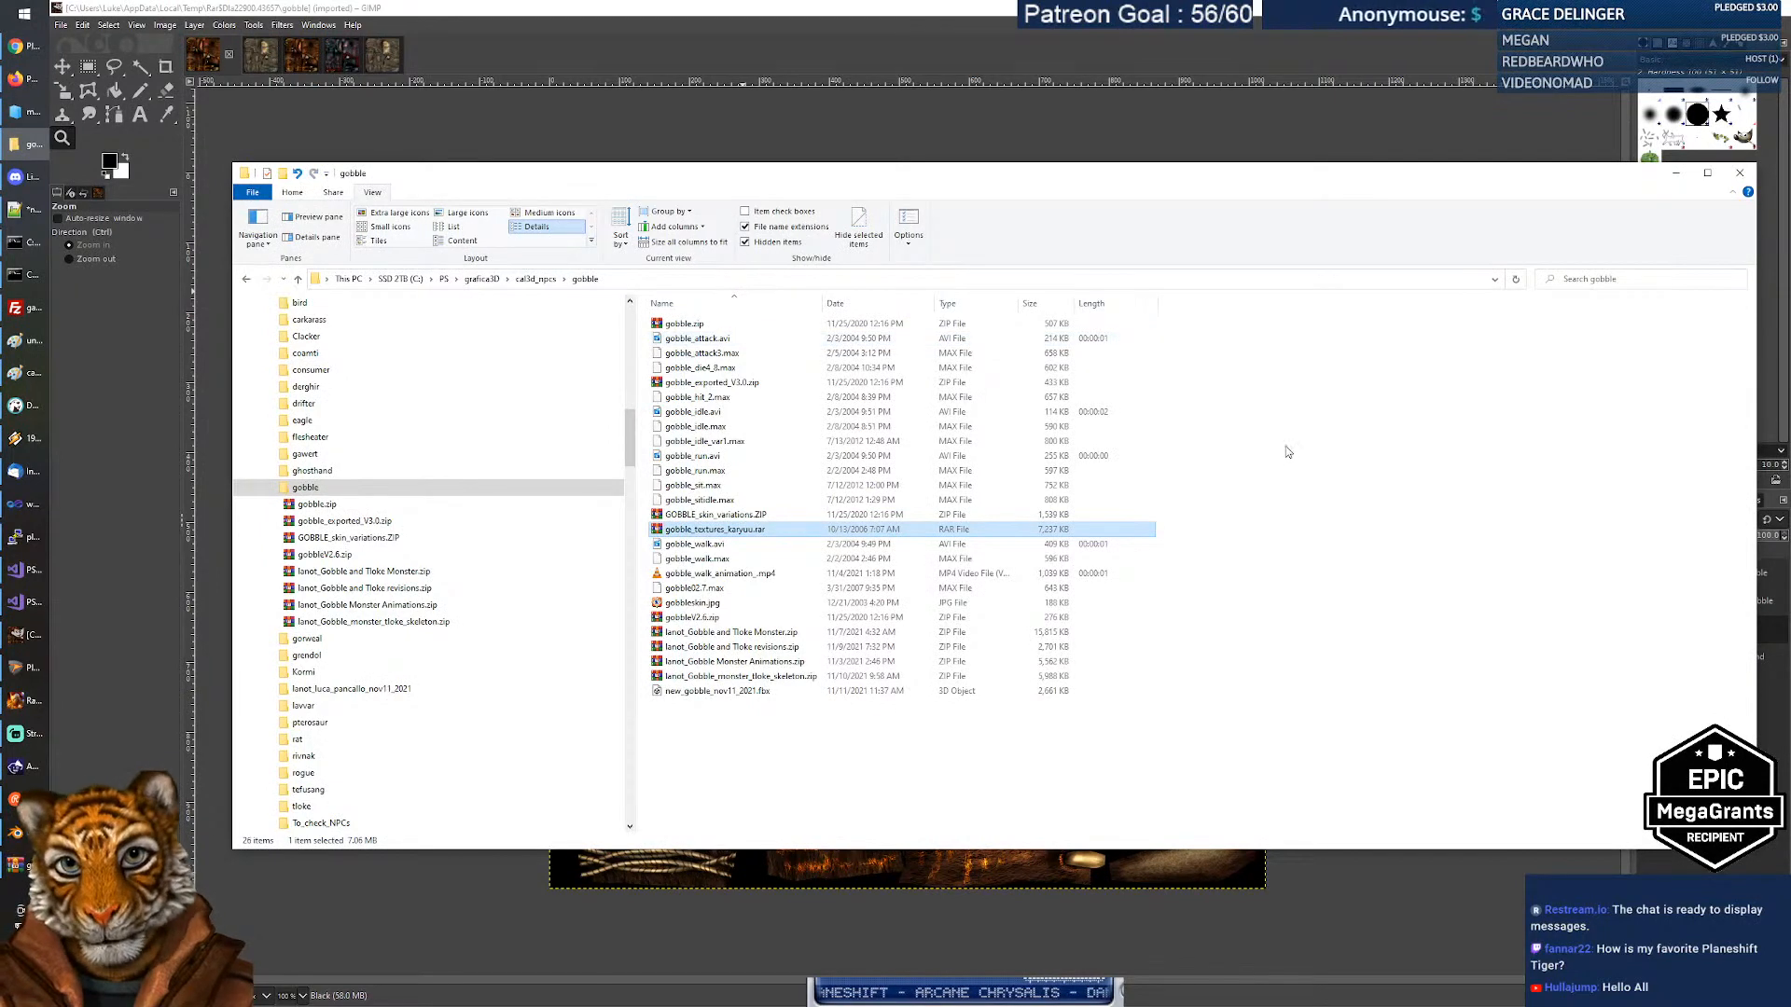
left_click(1291, 503)
left_click(735, 606)
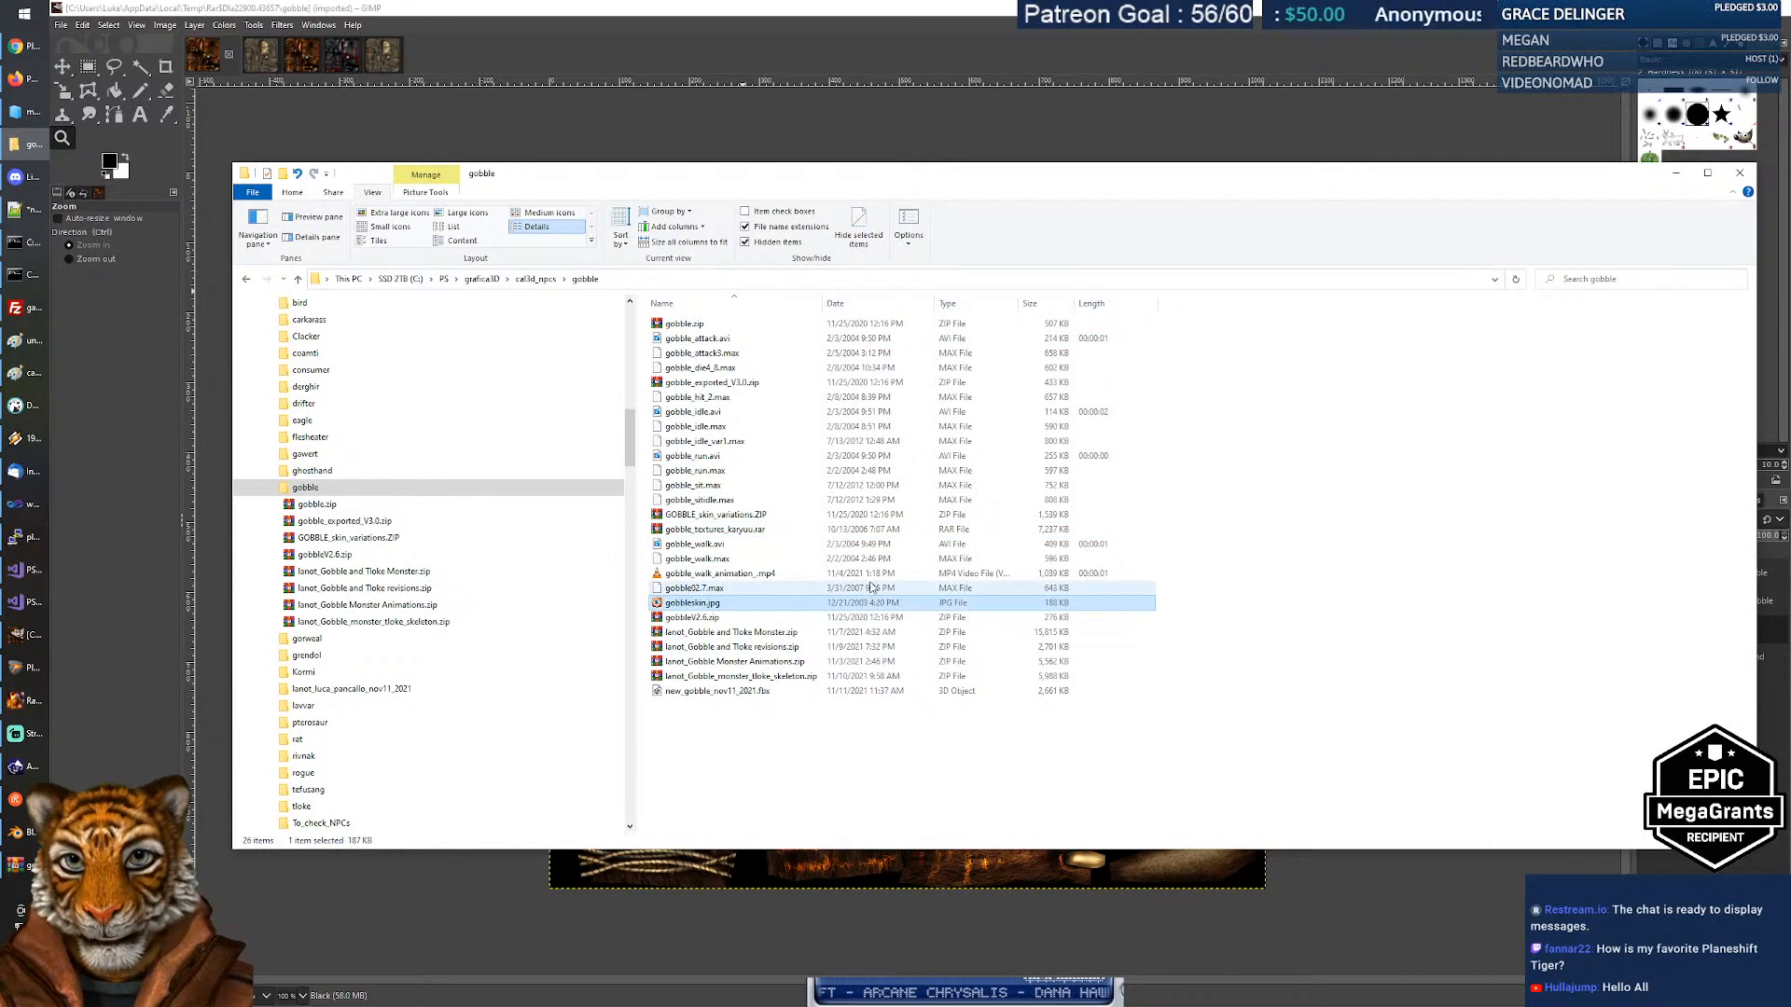
left_click_drag(631, 443, 658, 678)
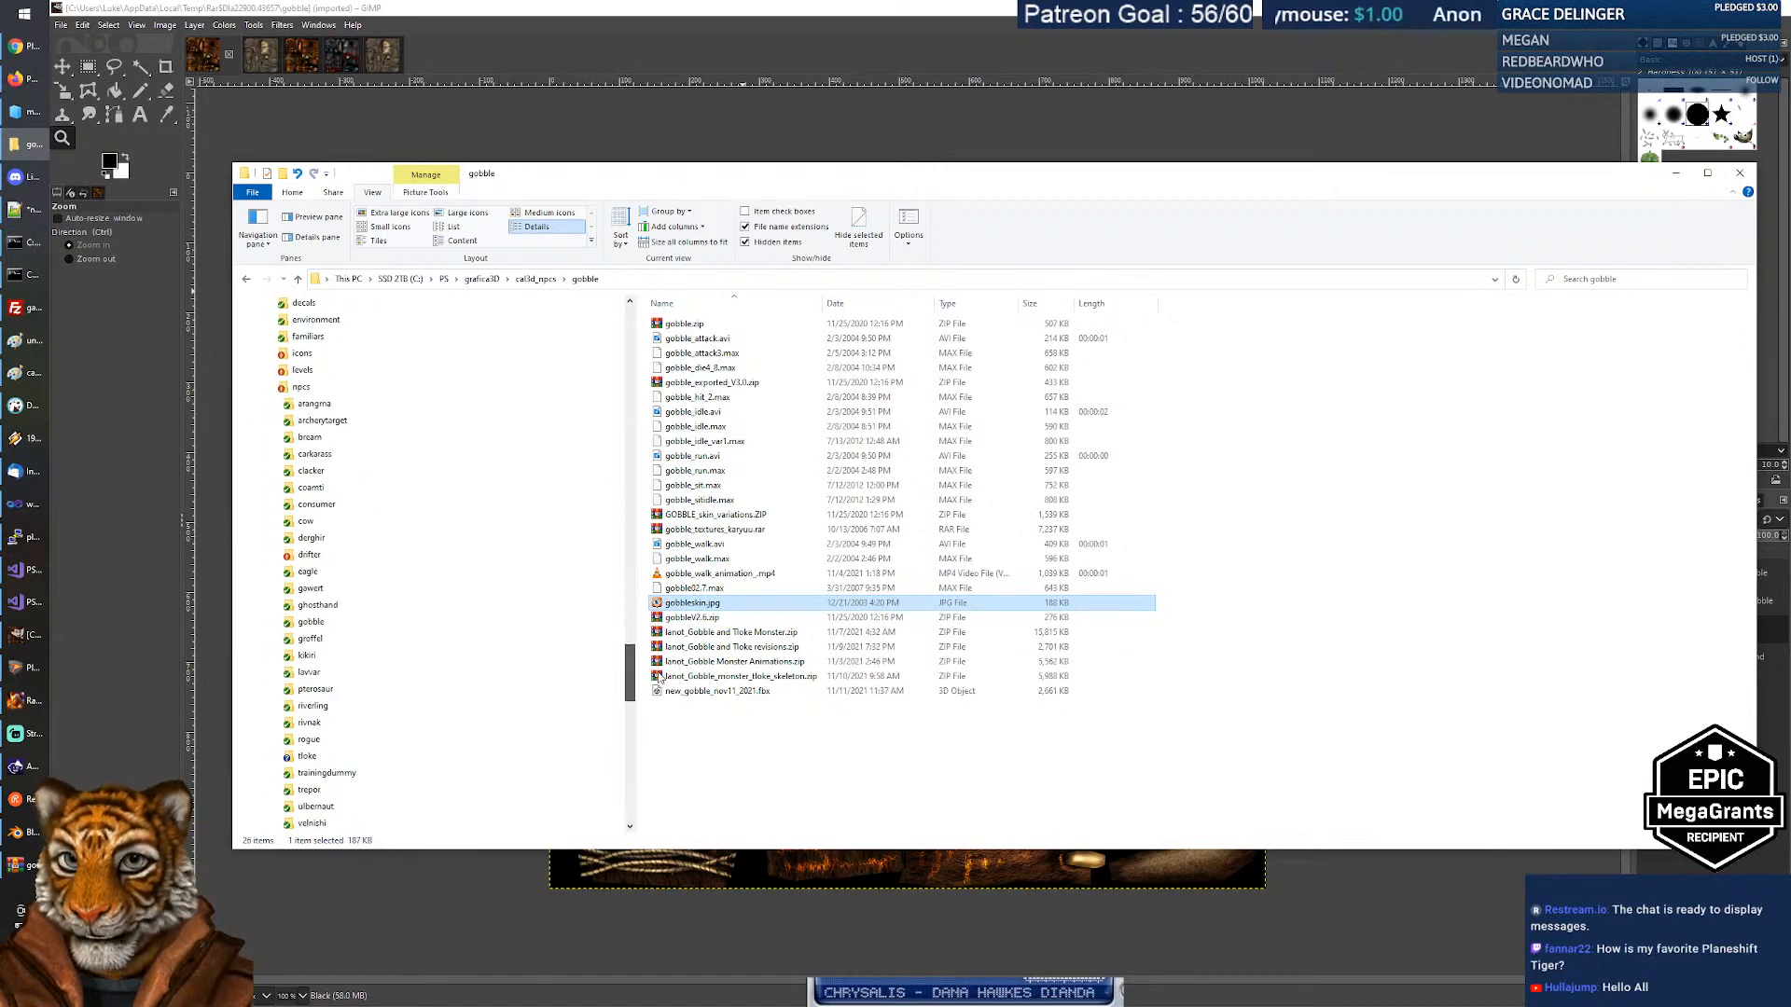
left_click(311, 622)
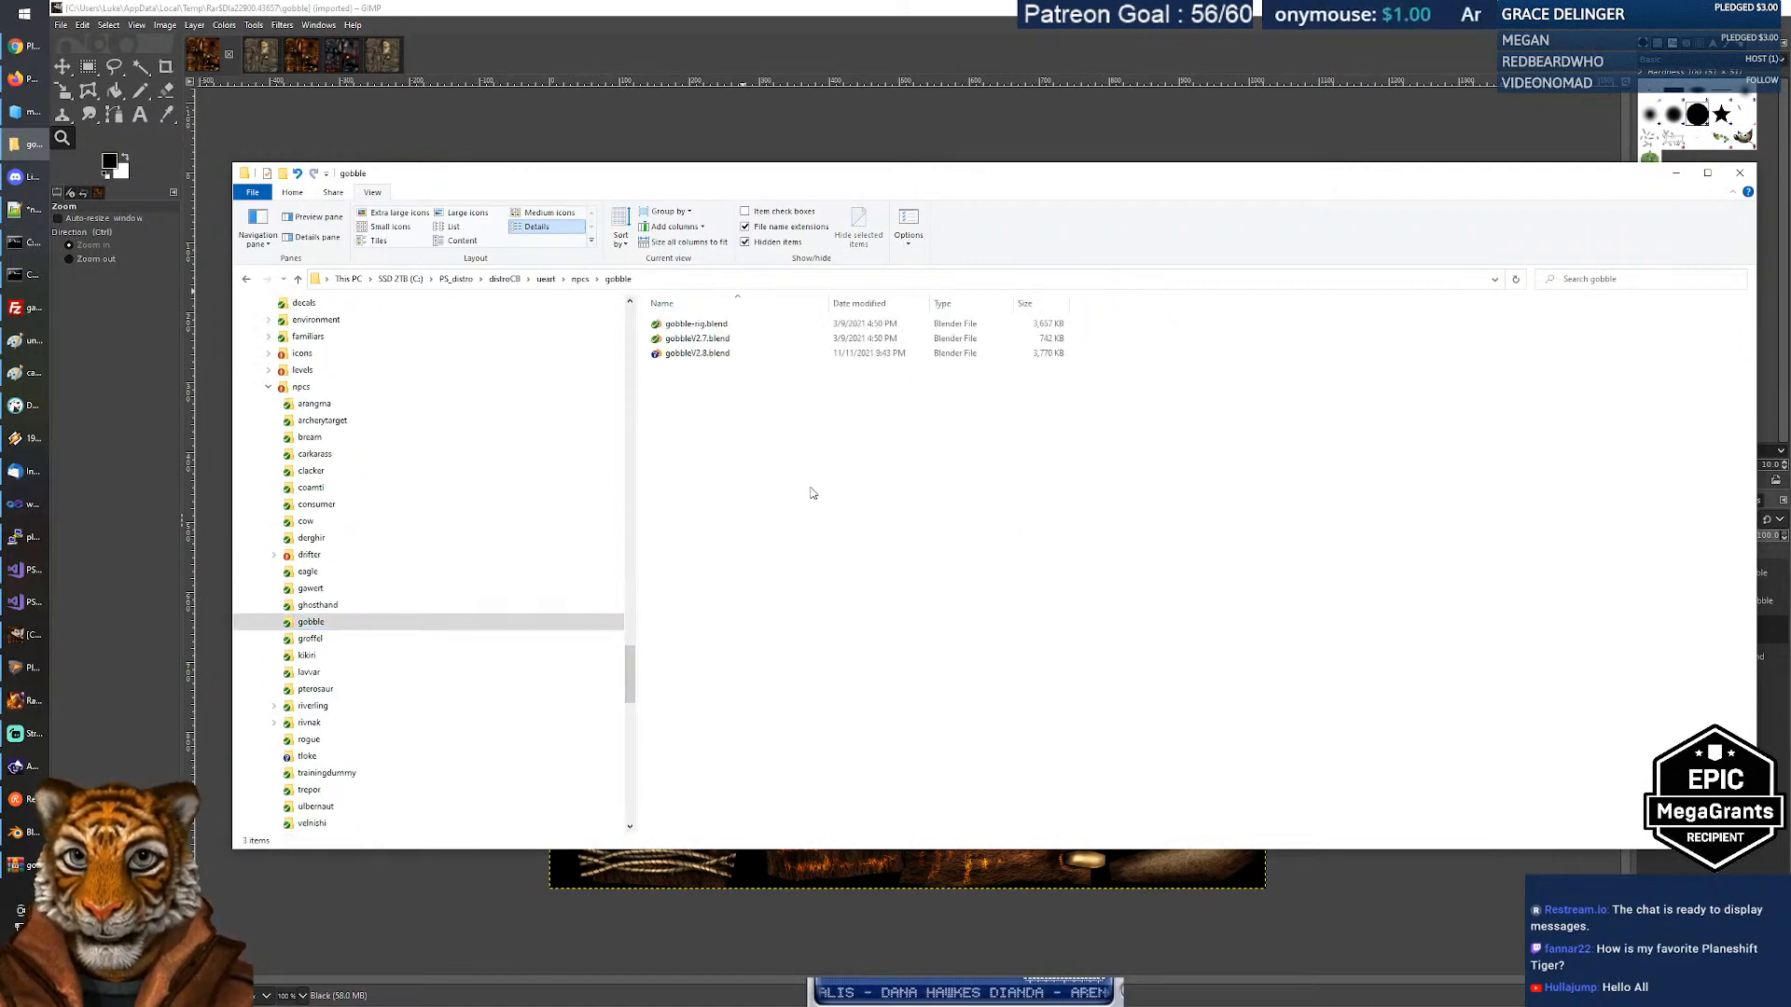
key("ctrl+v")
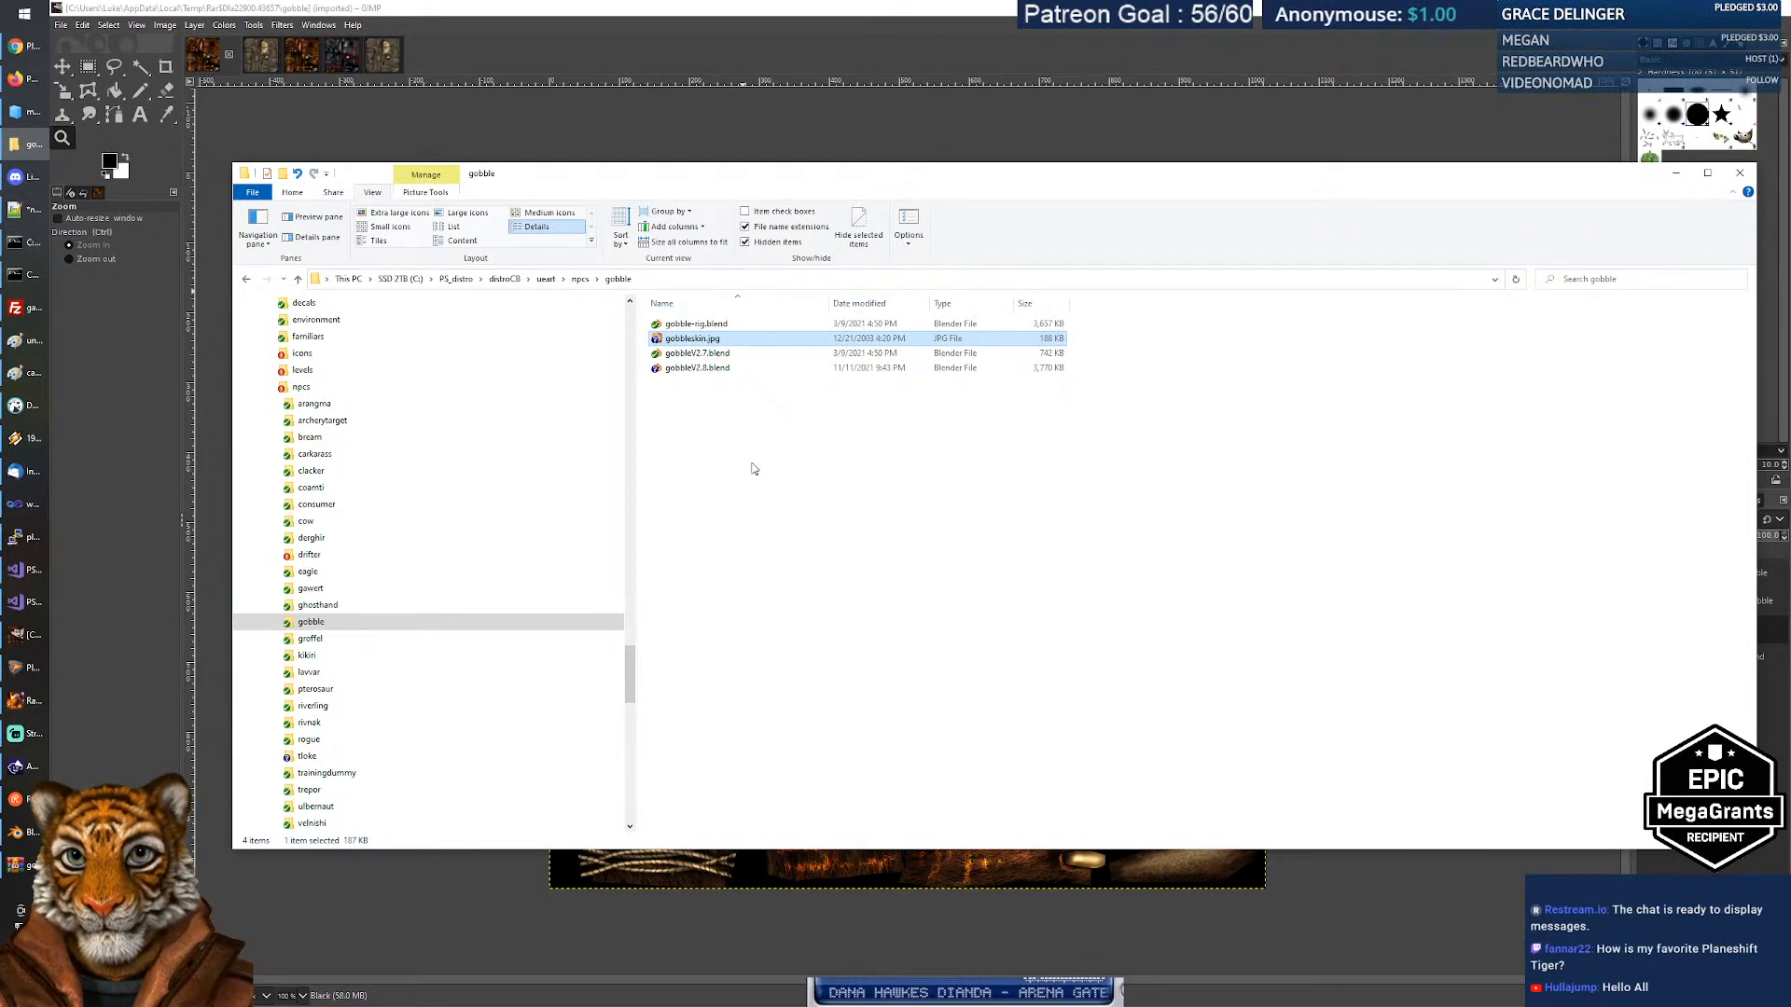
left_click(753, 468)
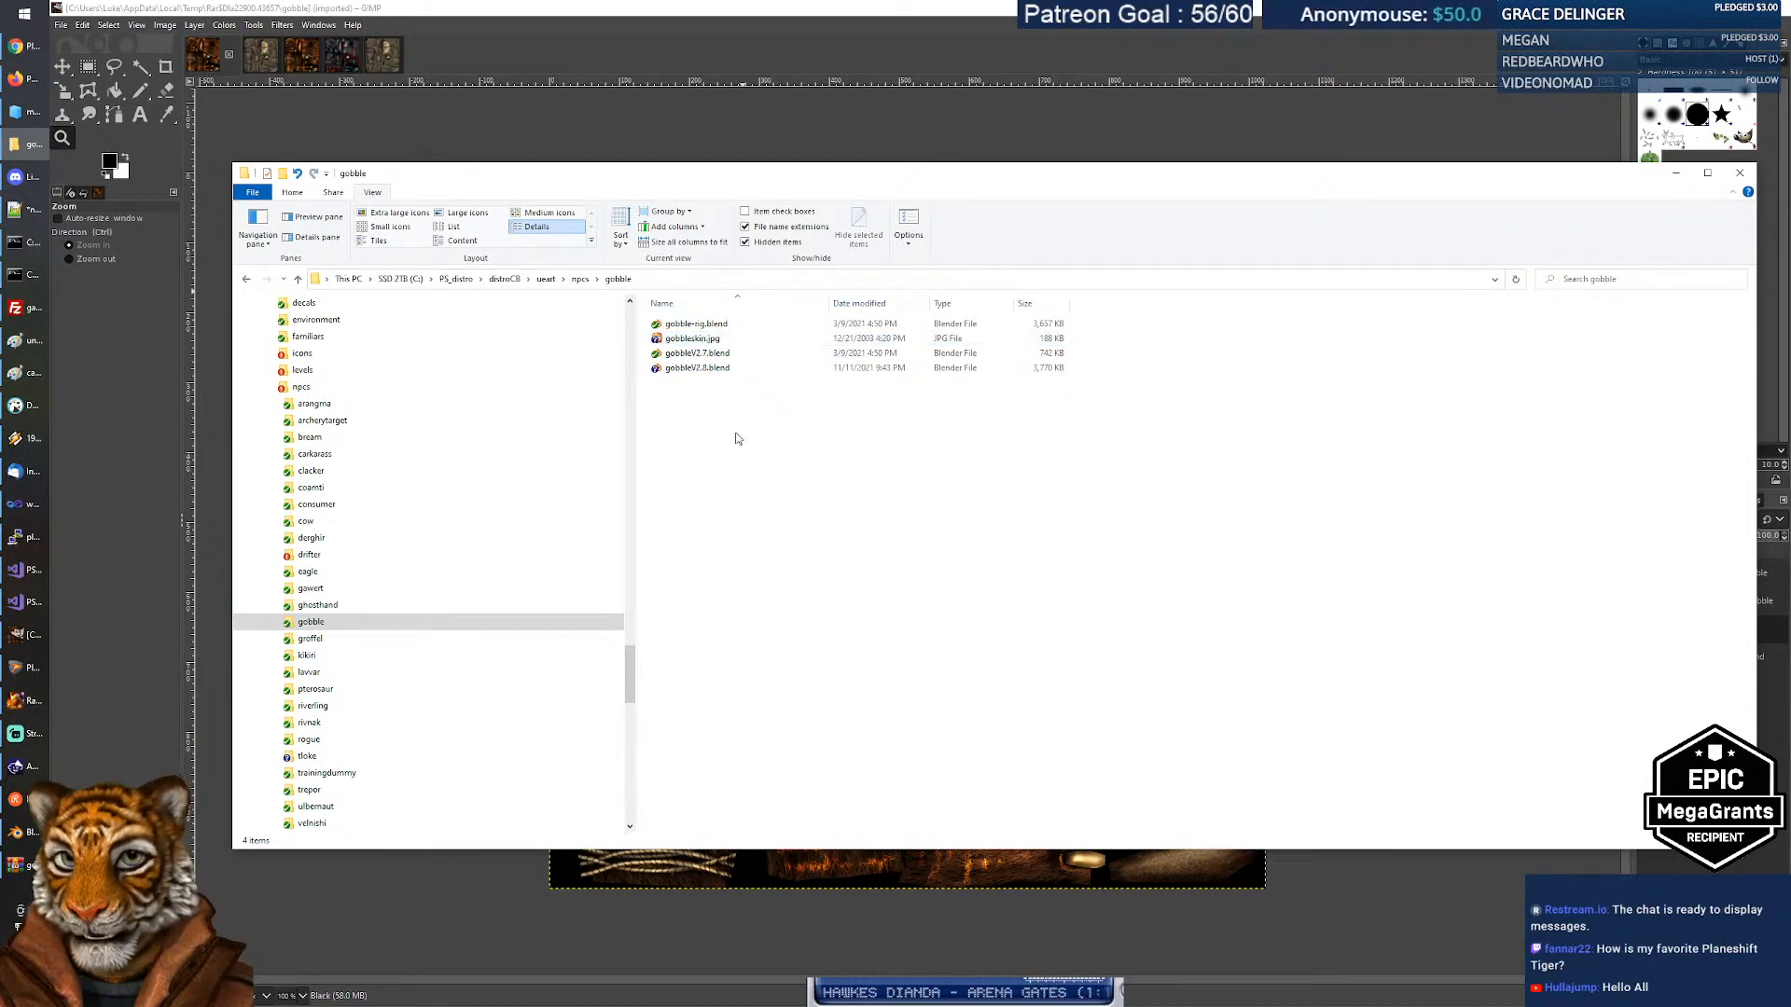
left_click(706, 340)
left_click(767, 469)
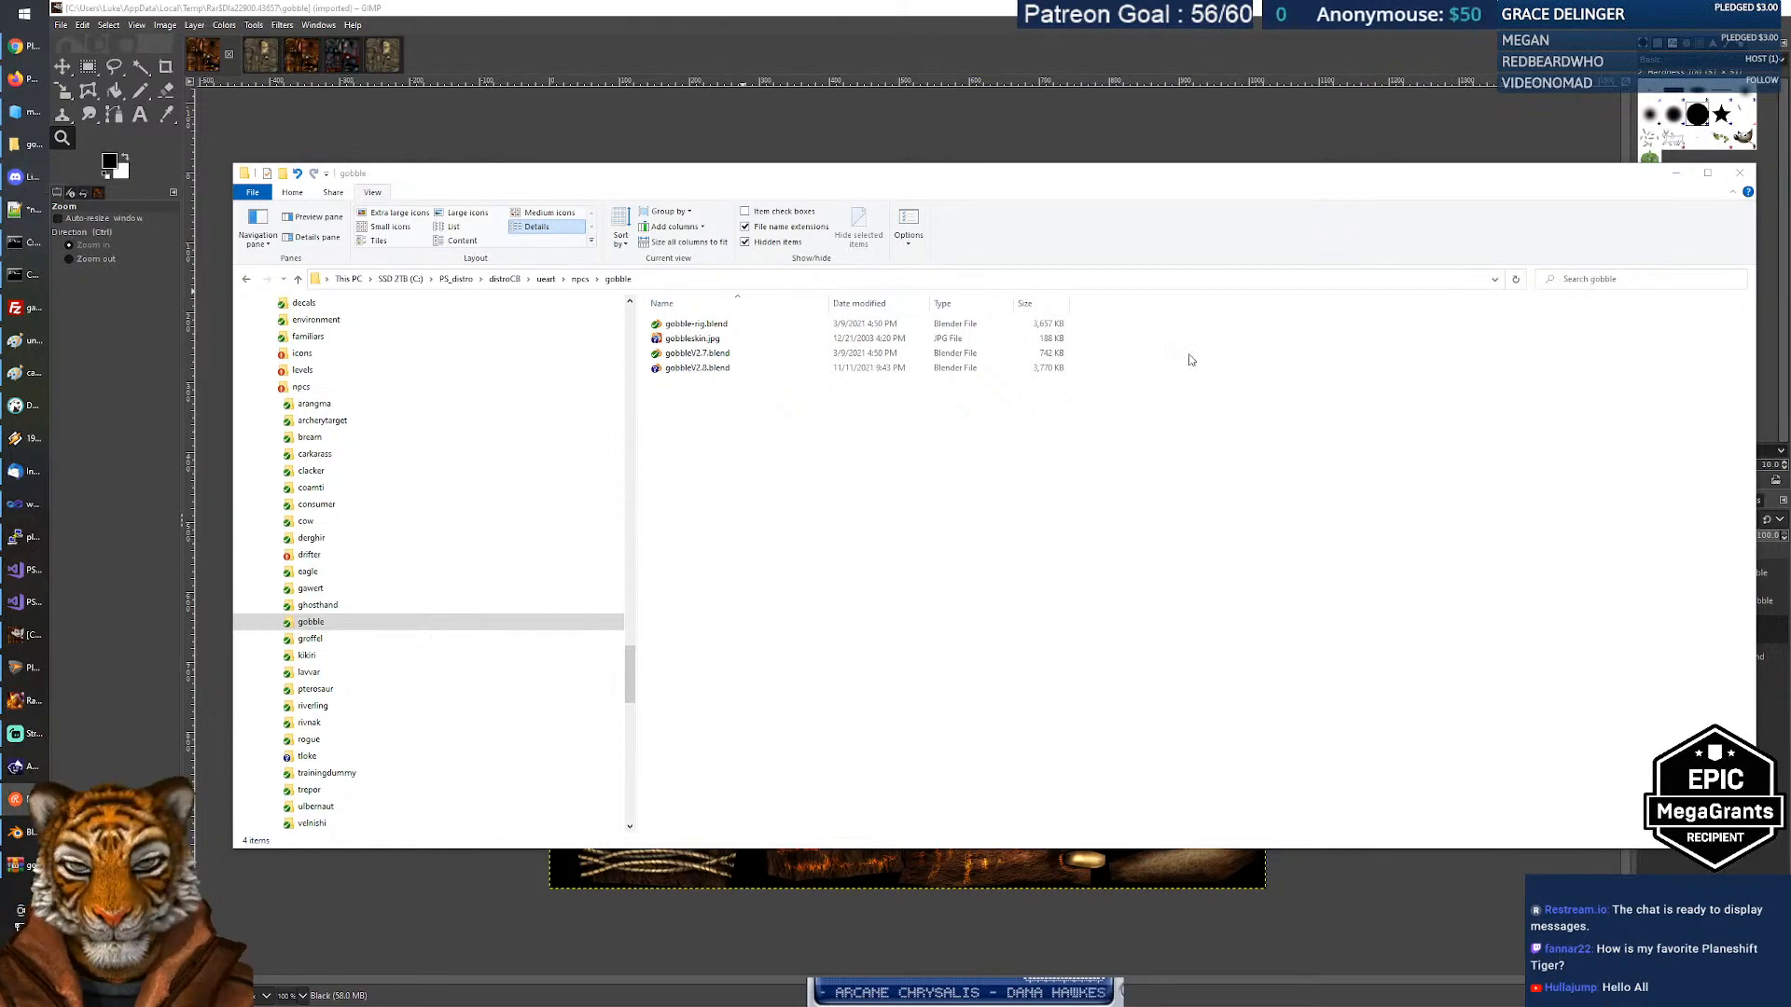
left_click(799, 429)
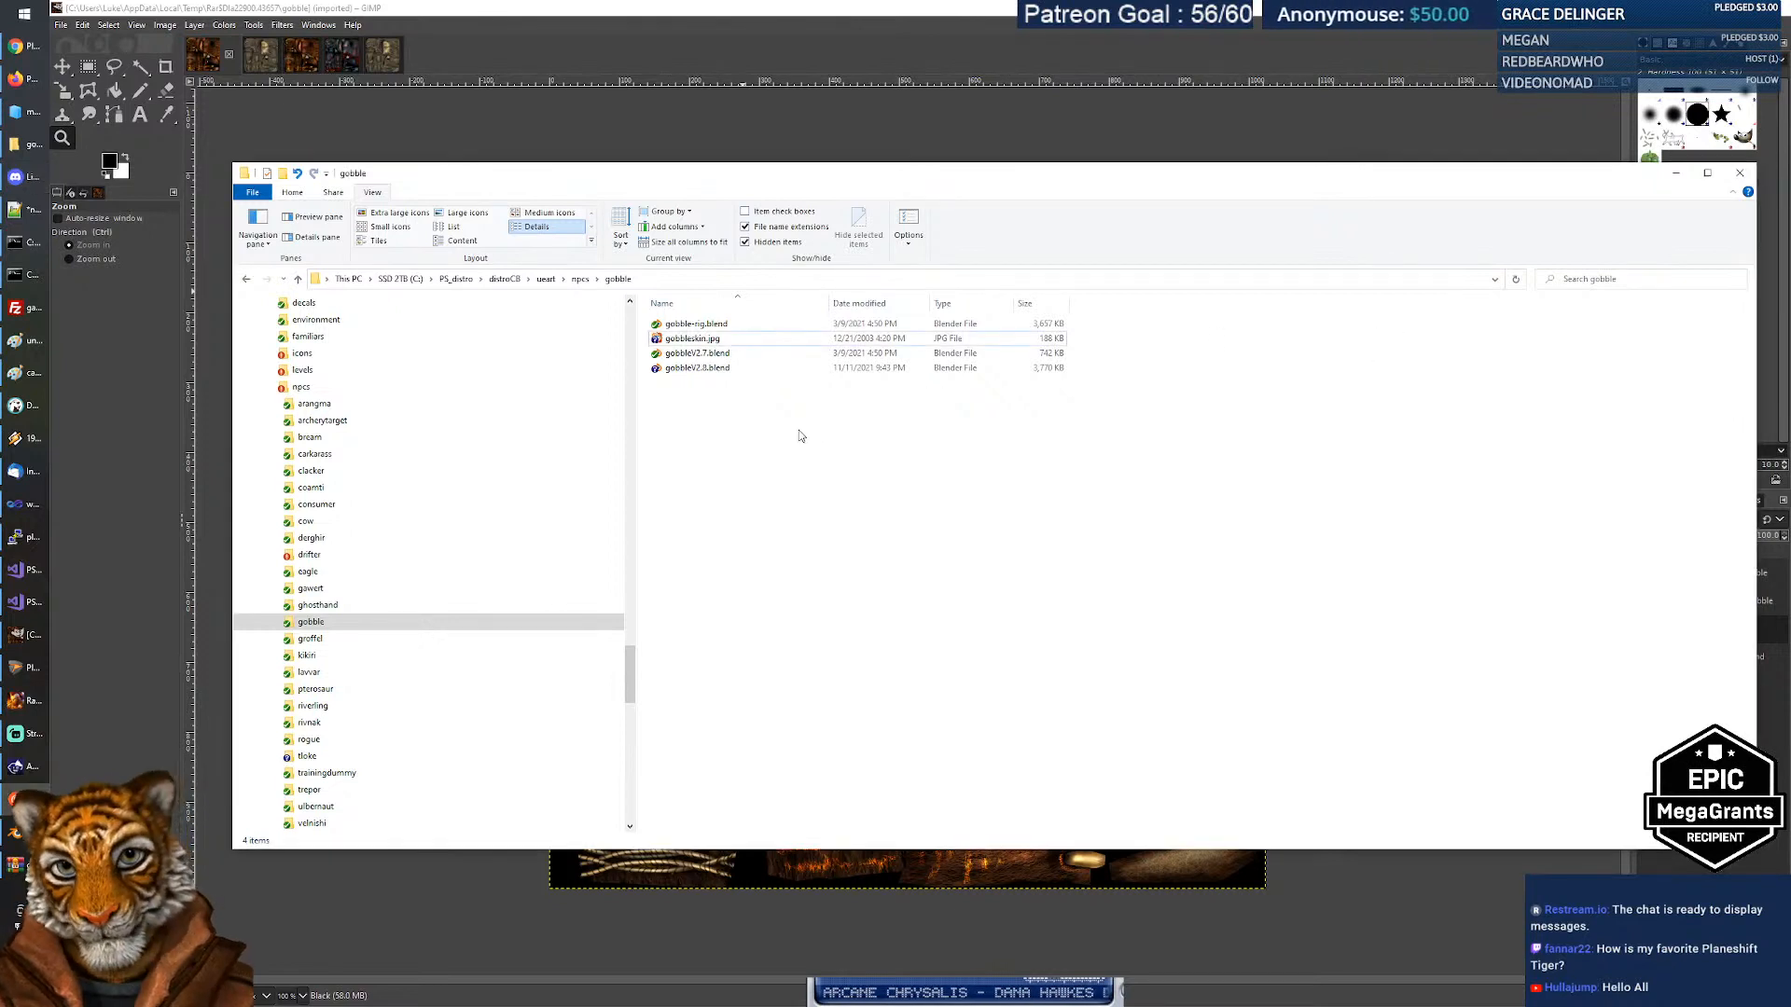
key("ctrl+a")
left_click(754, 404)
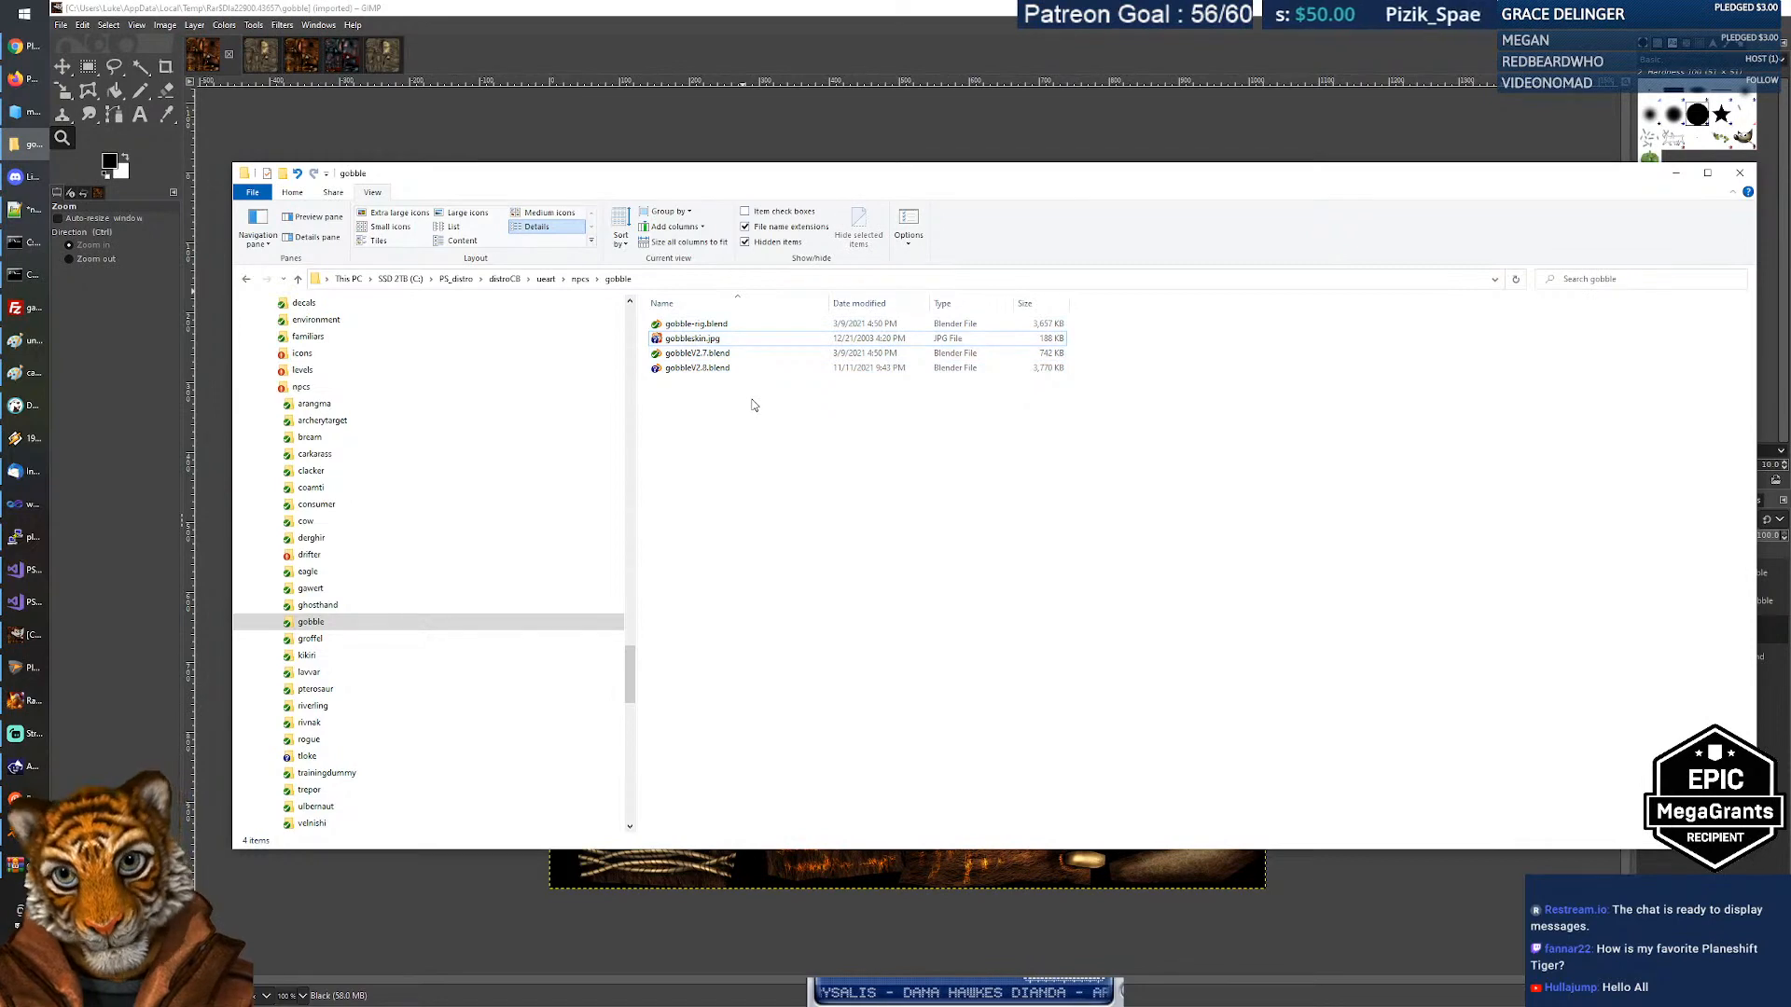
left_click(707, 340)
left_click(727, 442)
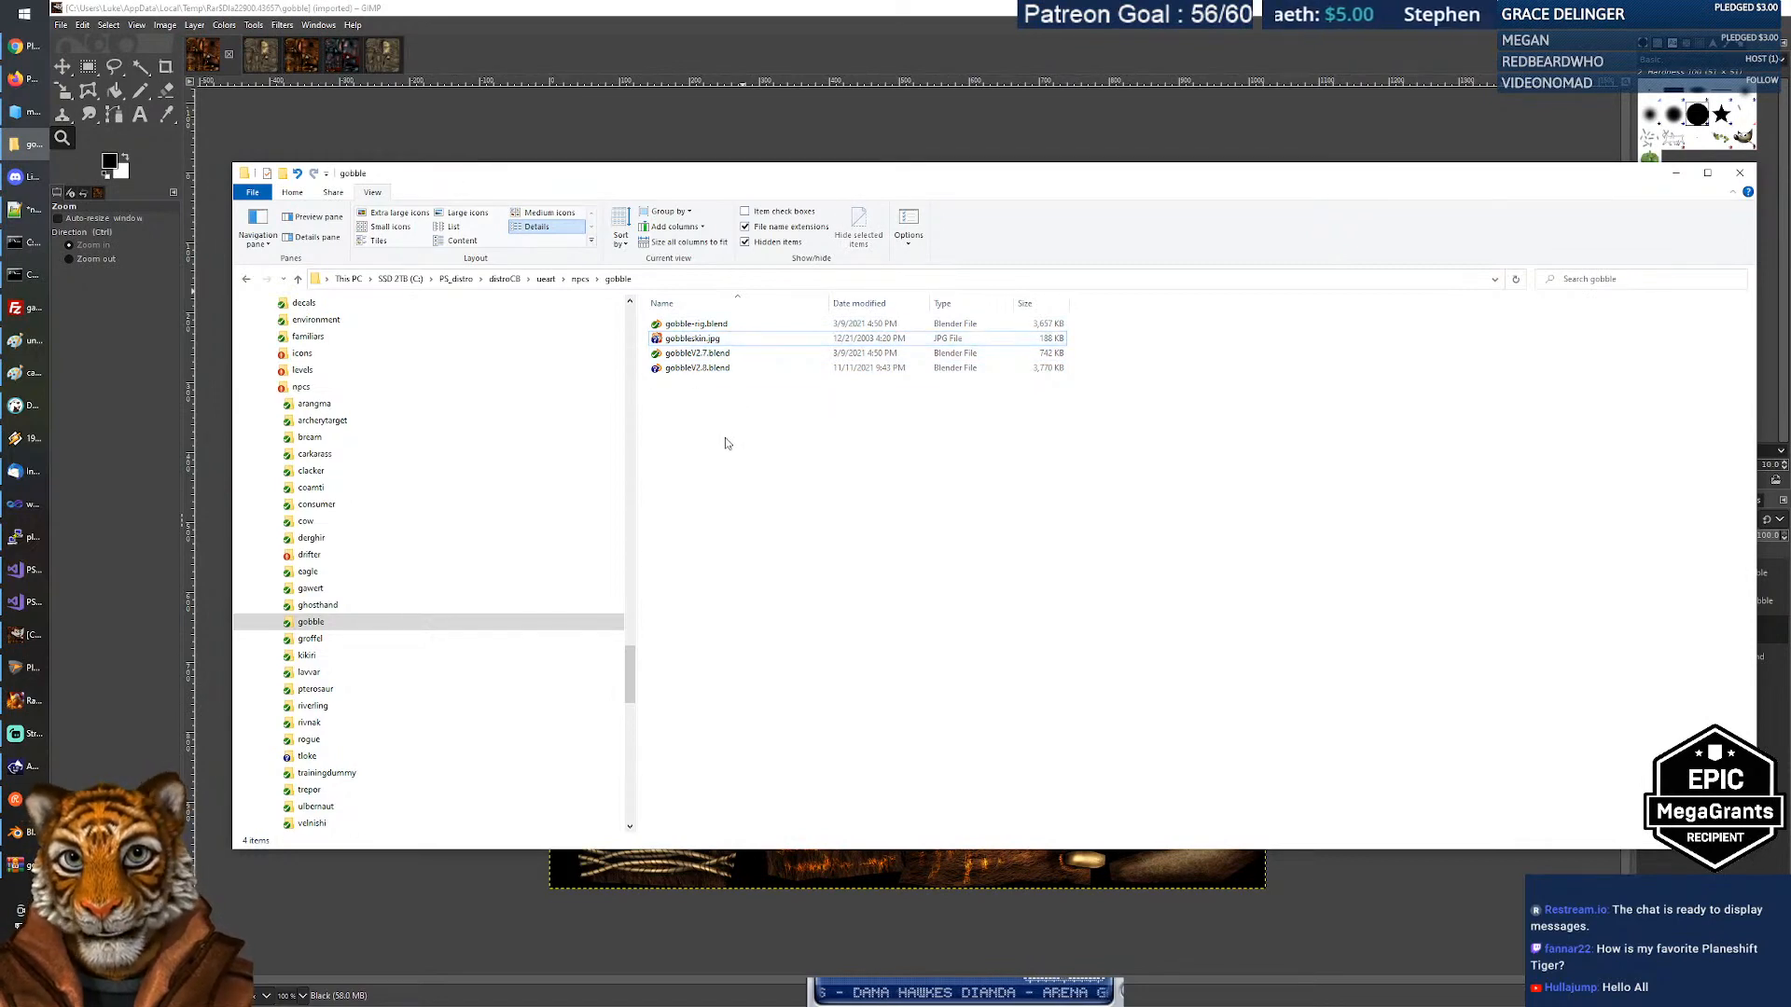
Return to GIMP and compare the open gobble skin textures, finishing on the layered gobble.psd with the brown skin.
left_click(505, 16)
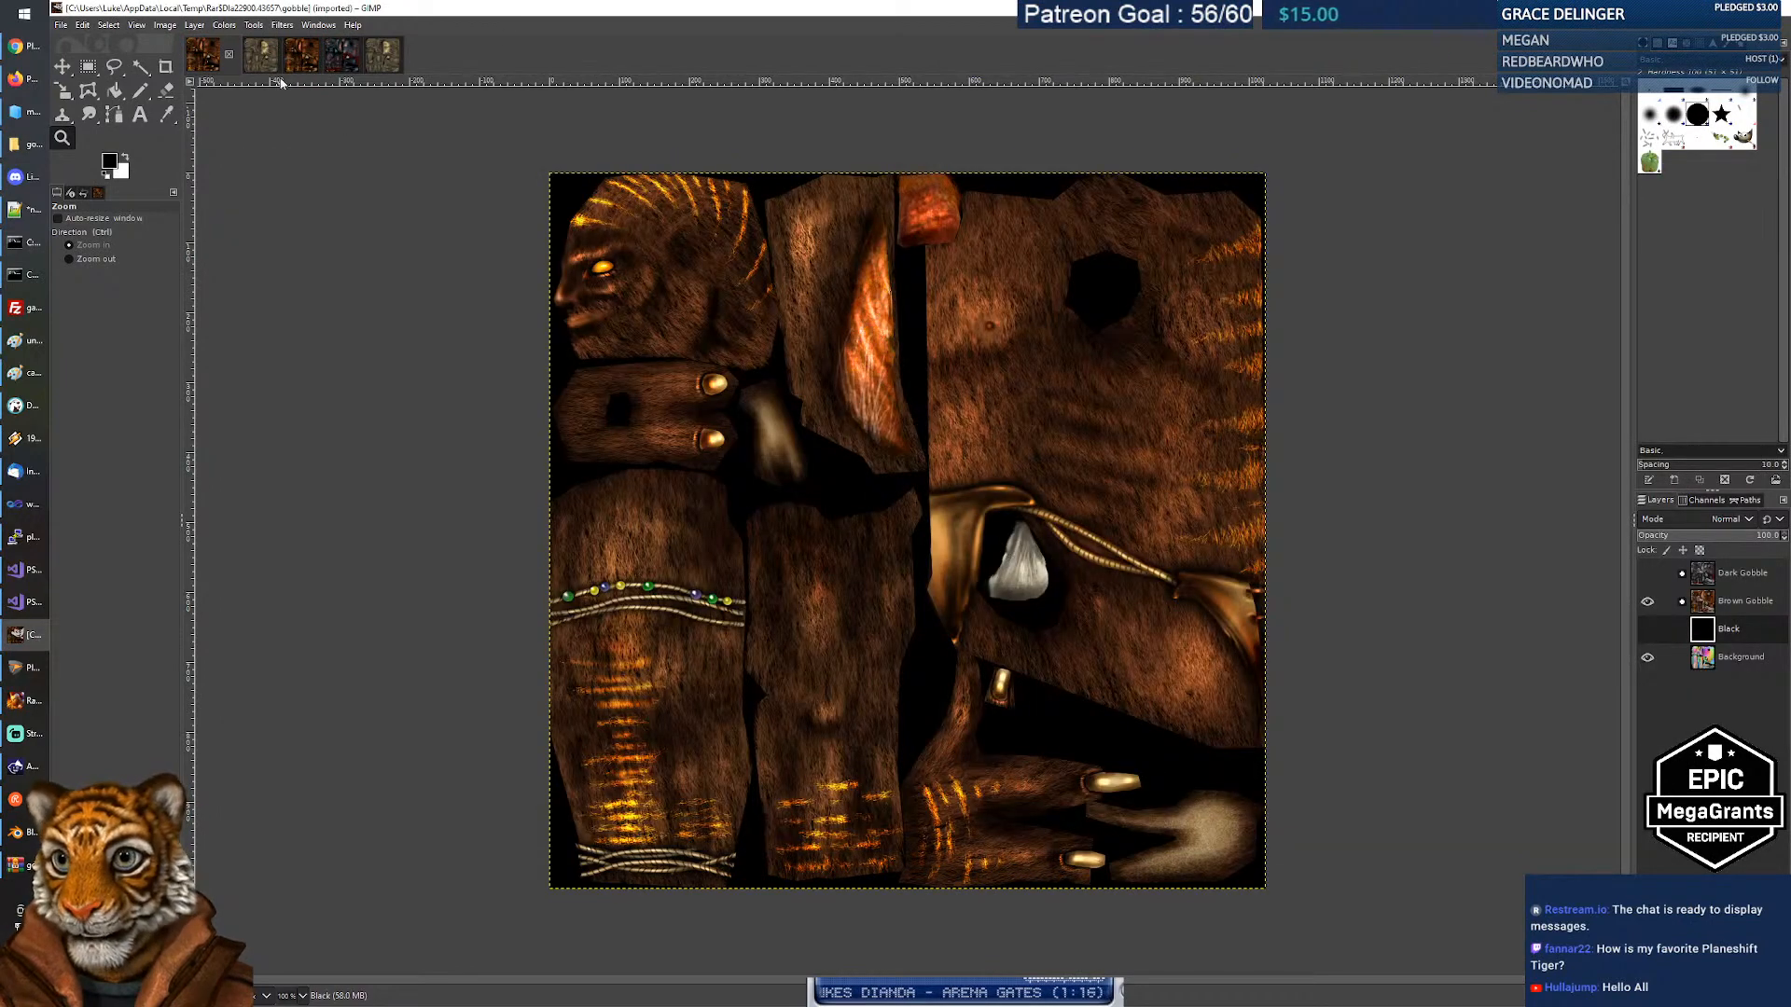
left_click(301, 62)
left_click(303, 60)
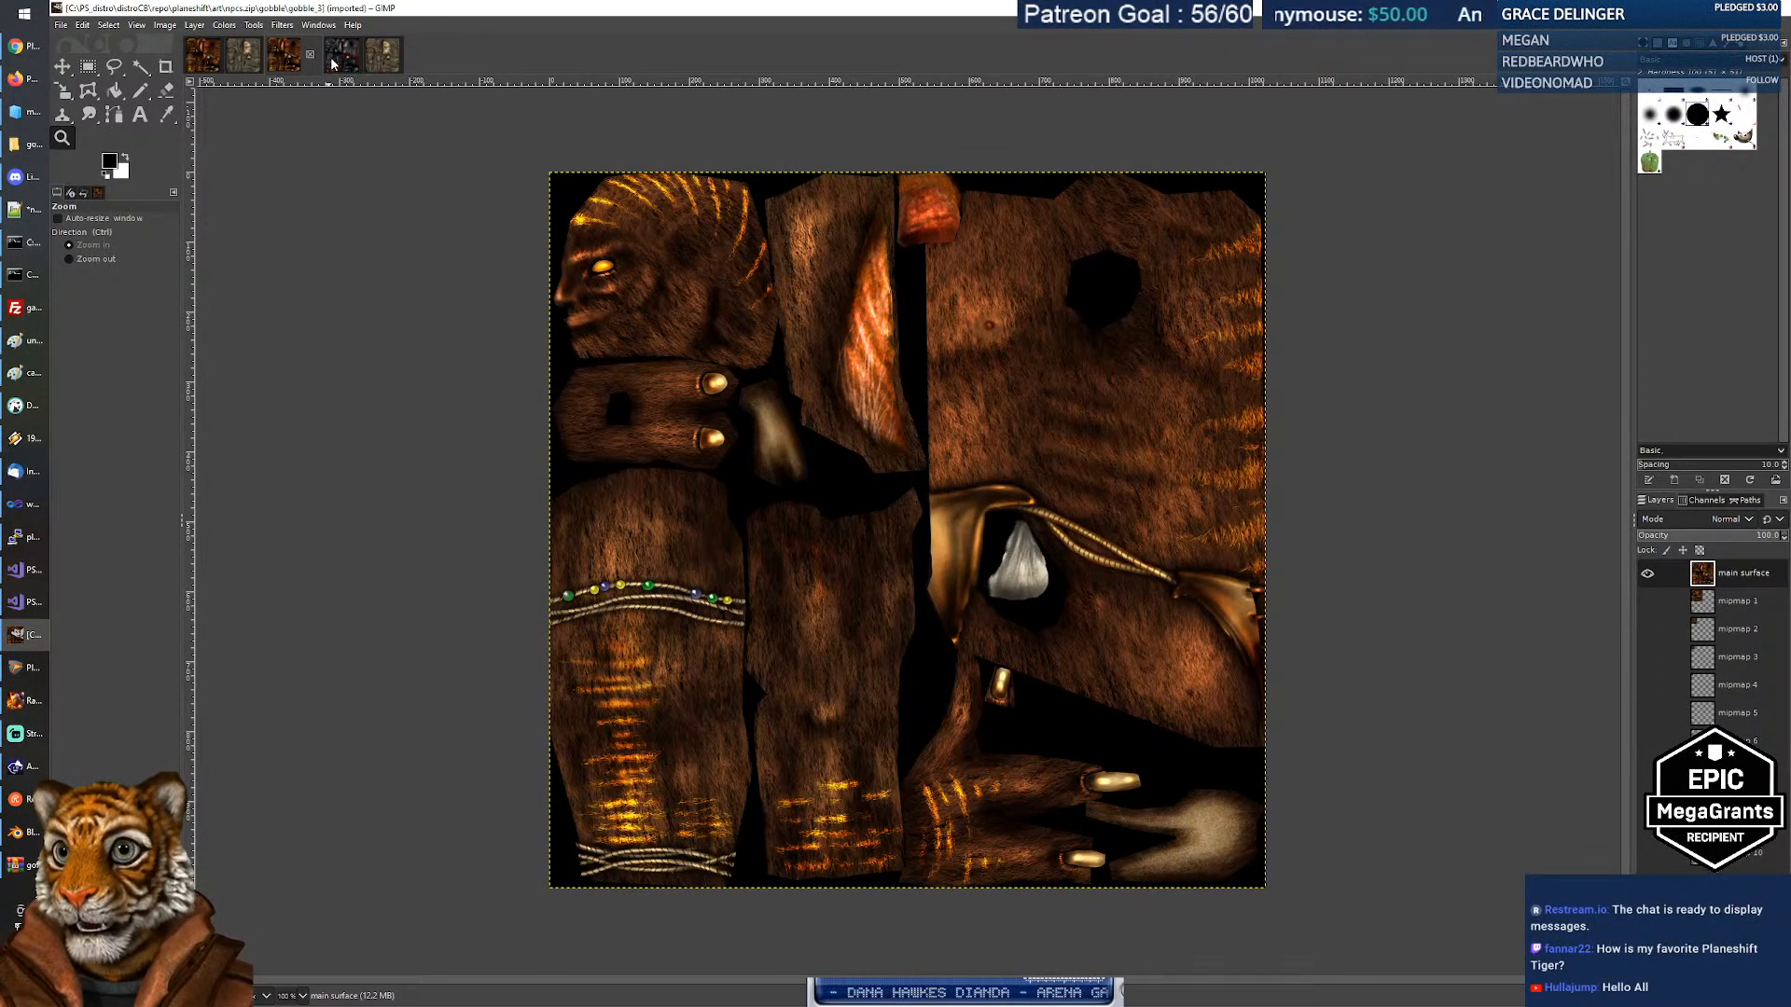
left_click(333, 62)
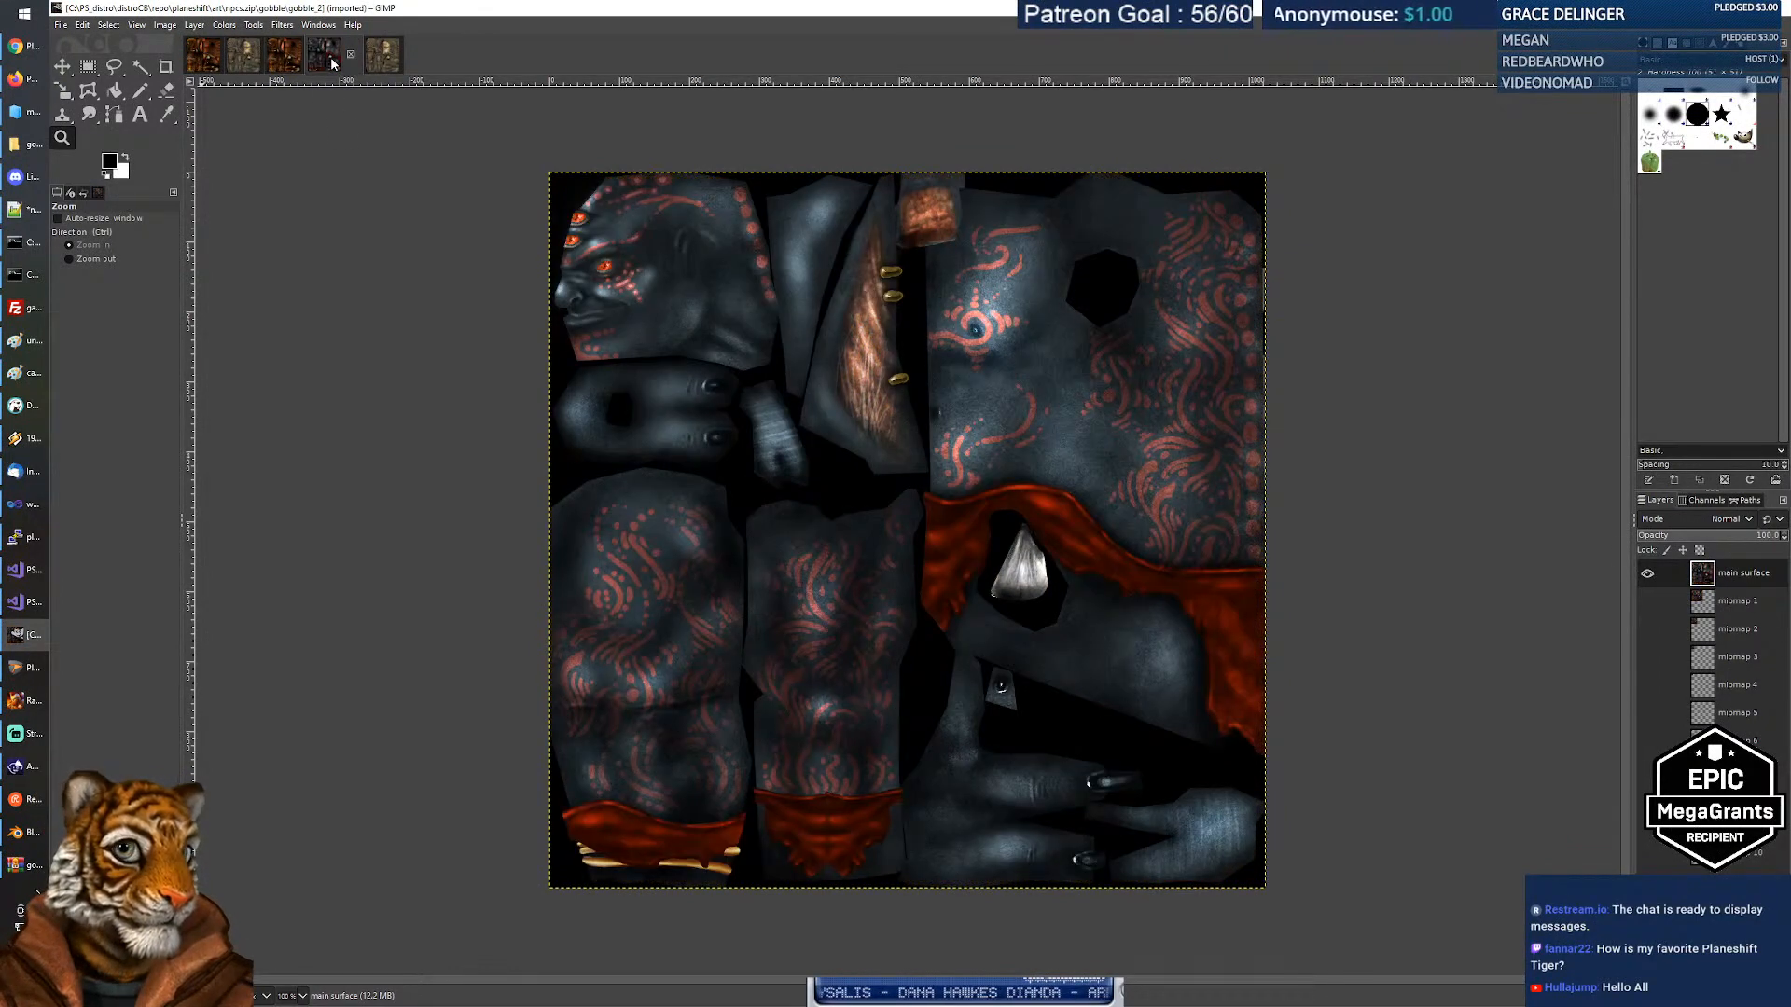
left_click(384, 64)
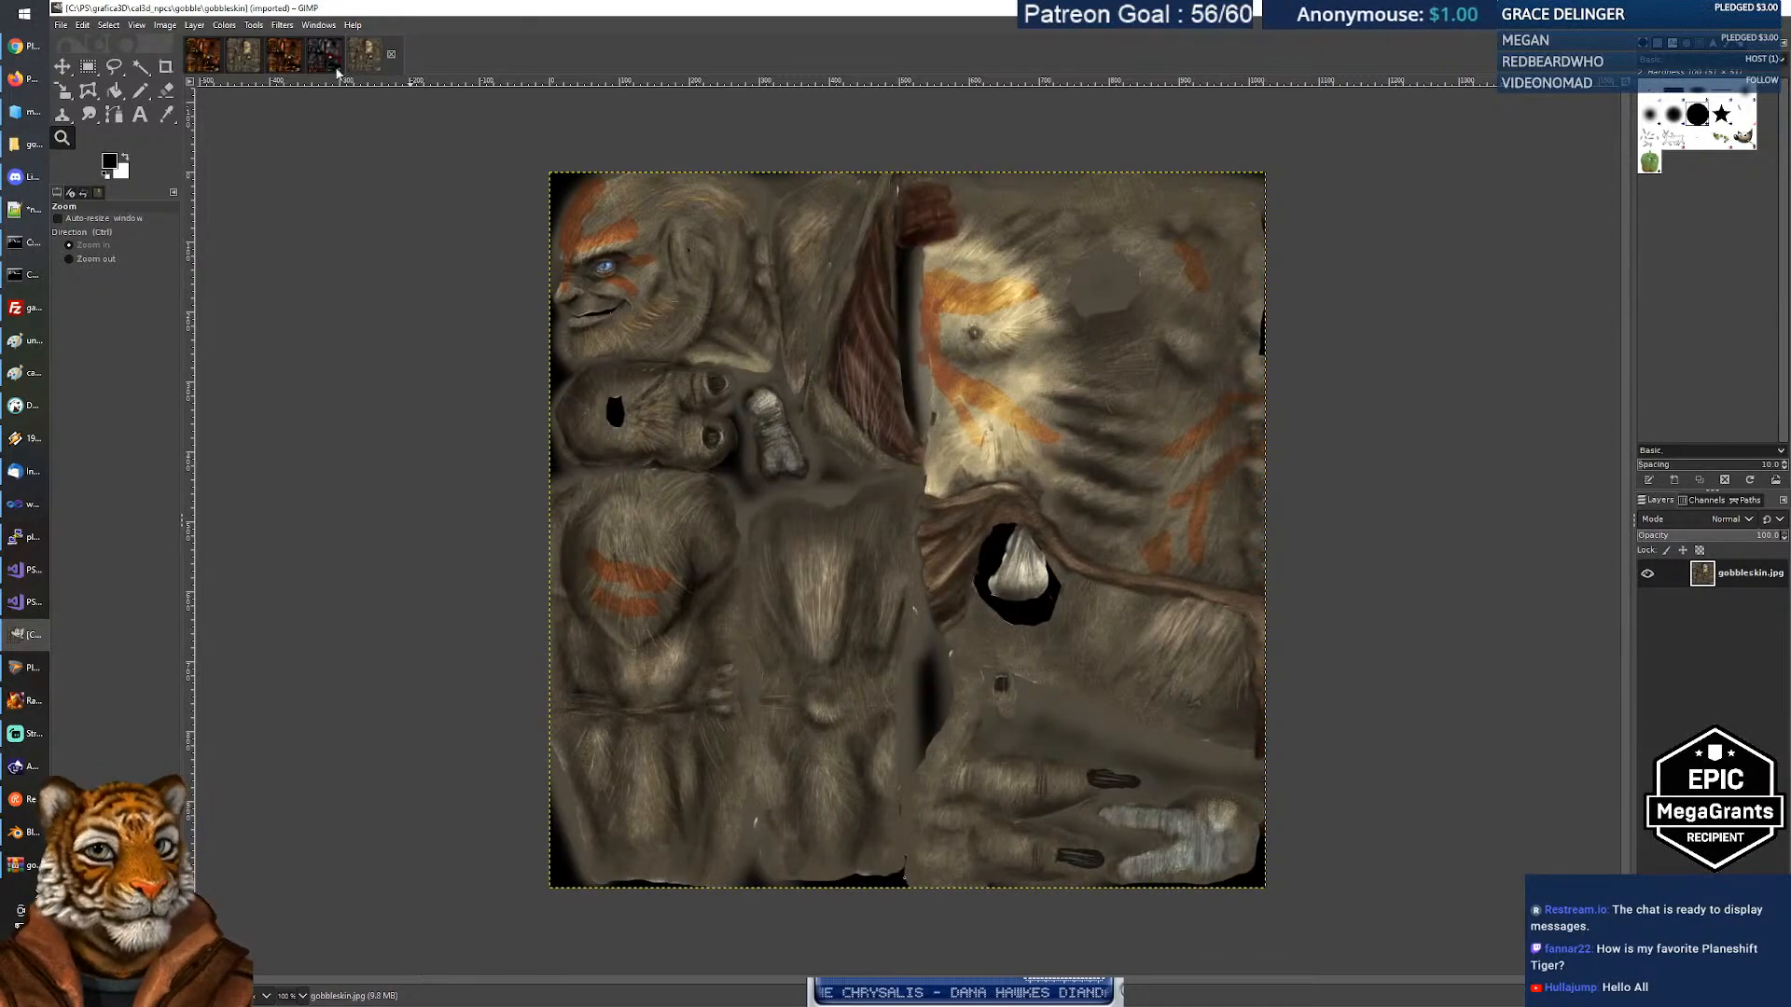
left_click(211, 58)
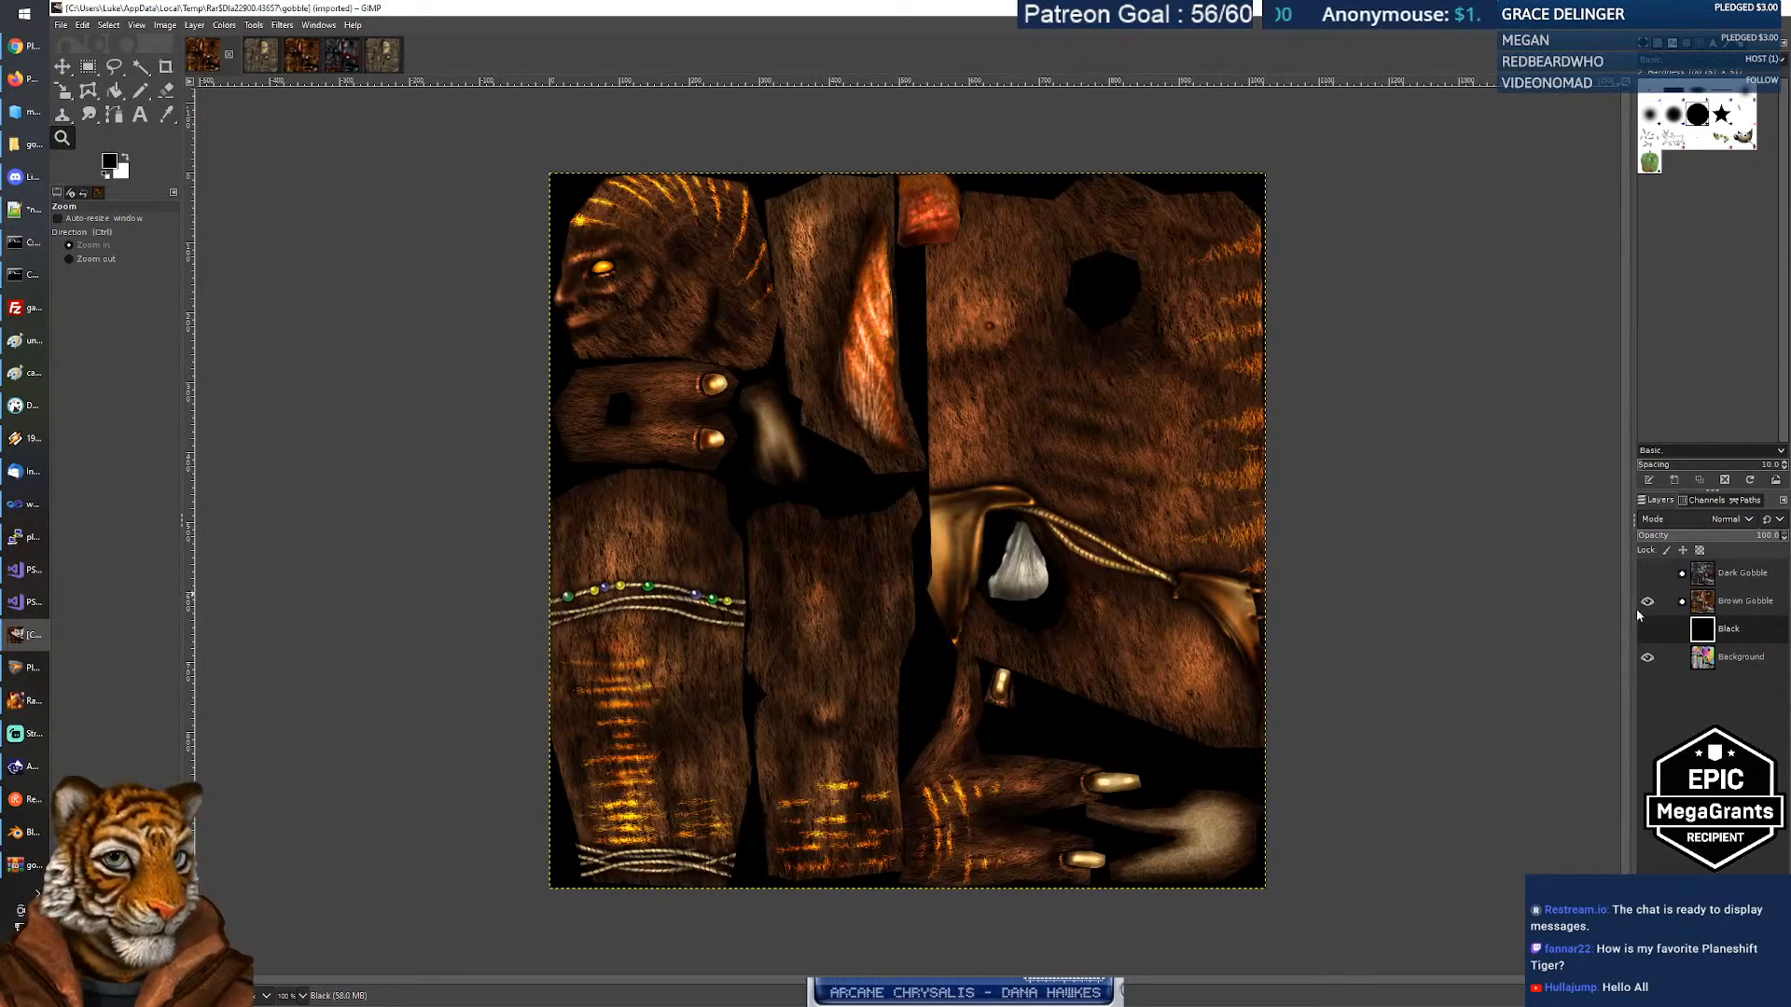
Toggle the Background layer's visibility repeatedly to examine how it fills the areas around the Brown Gobble layer, leaving it visible.
left_click(1648, 658)
left_click(1648, 658)
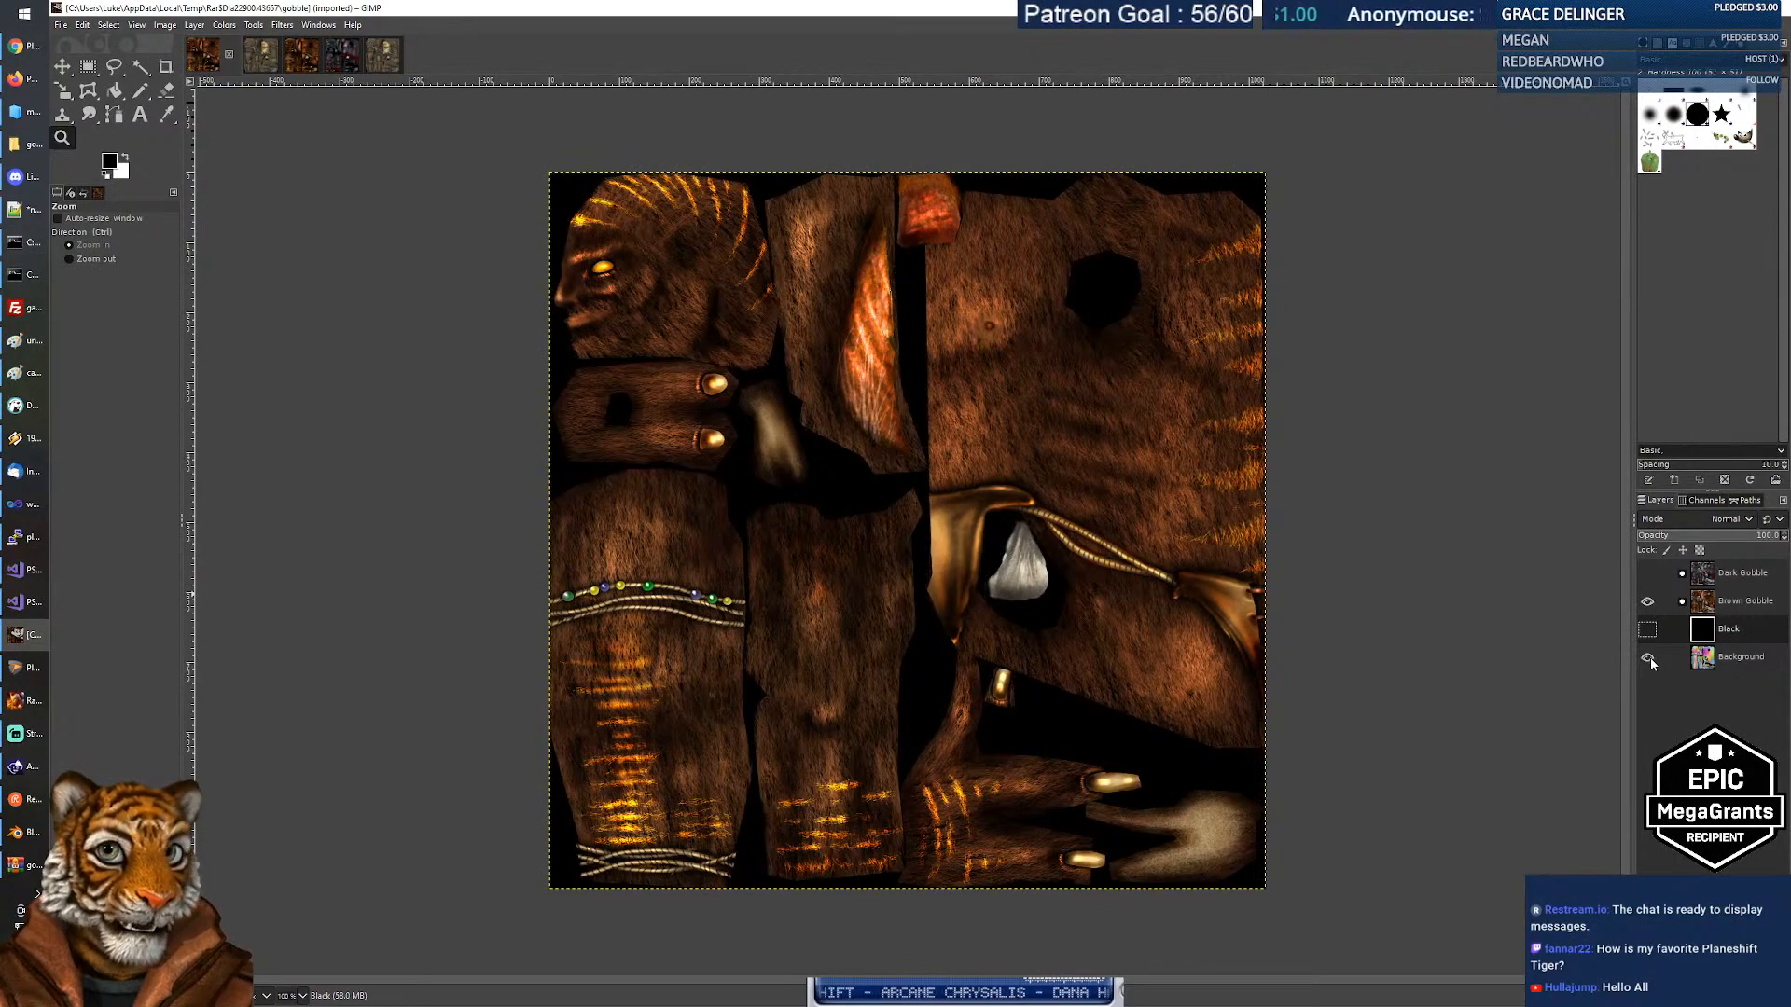
left_click(1648, 659)
left_click(1648, 658)
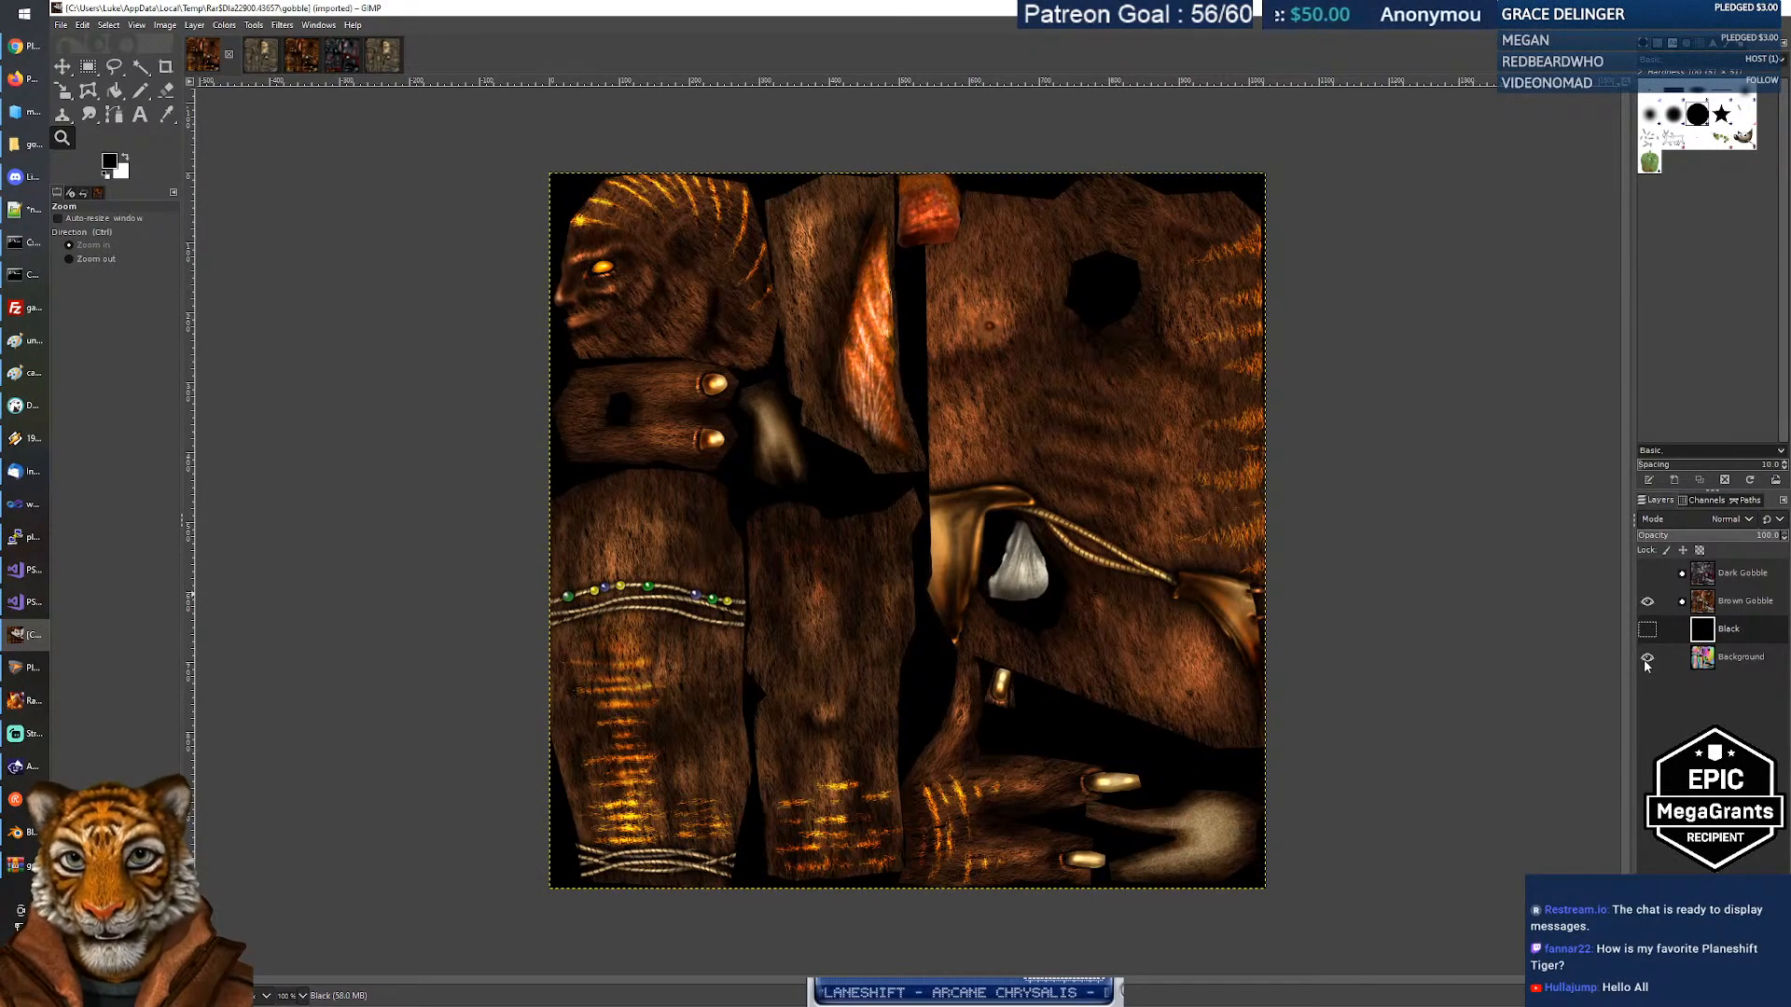
left_click(1648, 659)
left_click(1648, 658)
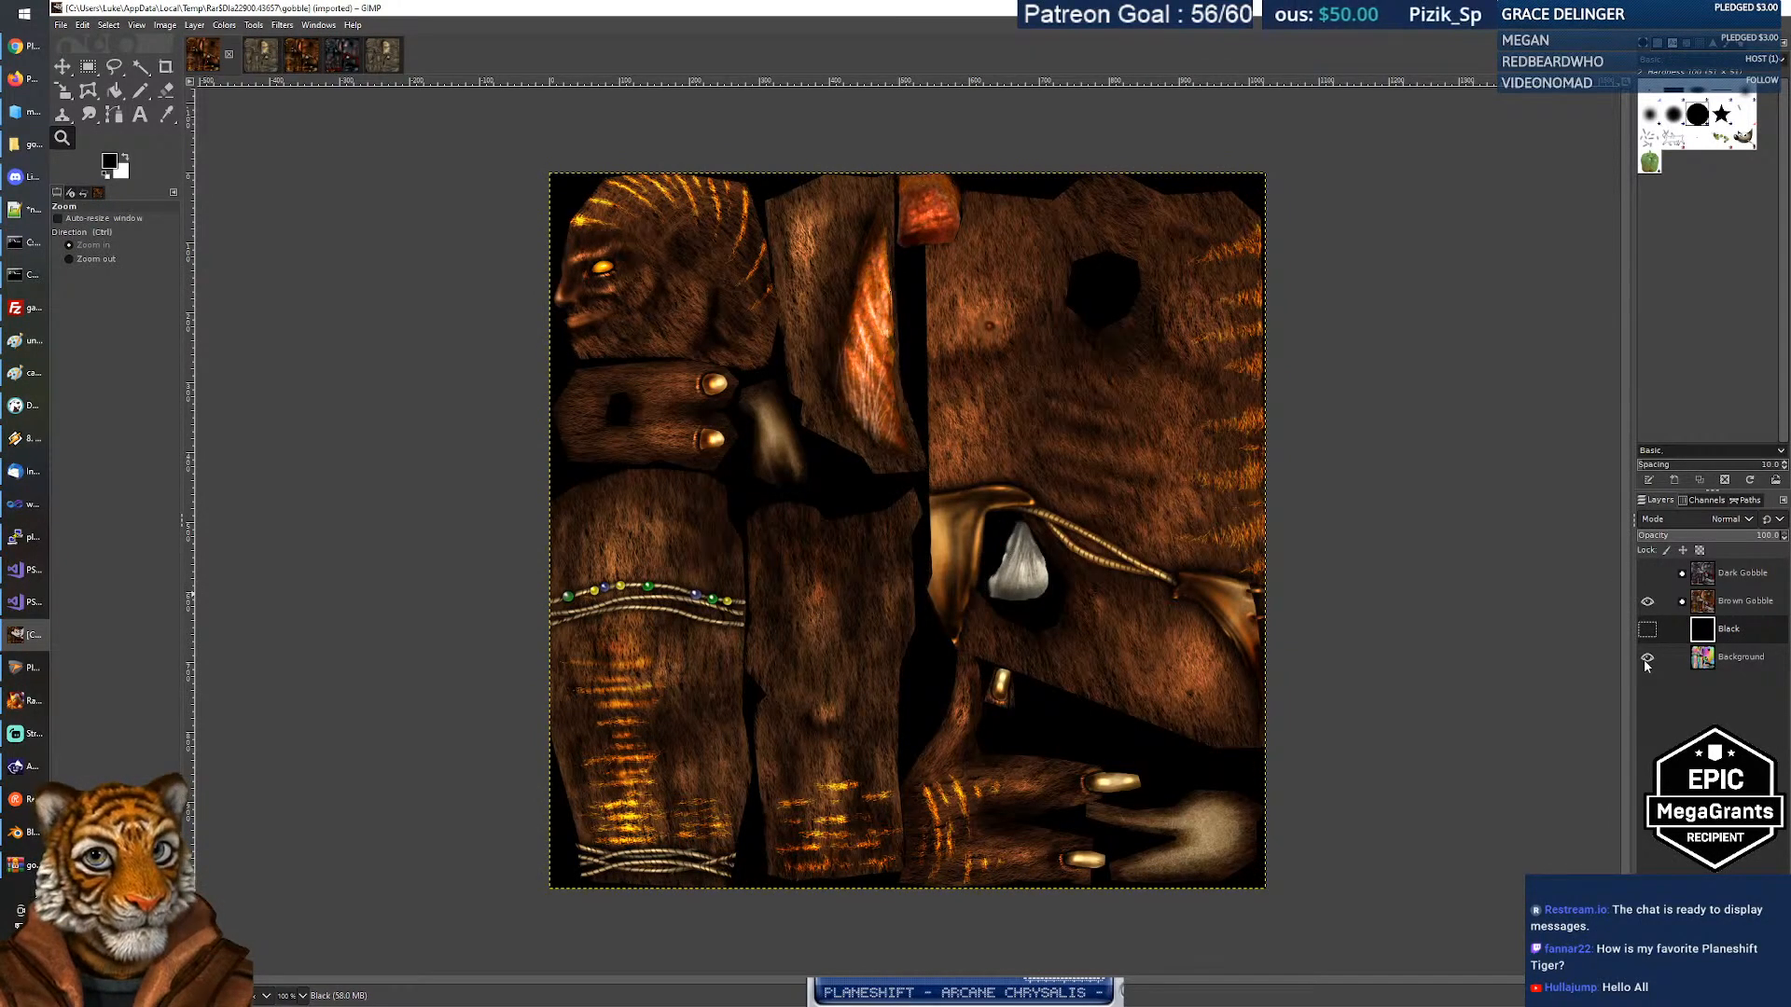
left_click(1648, 659)
left_click(1648, 659)
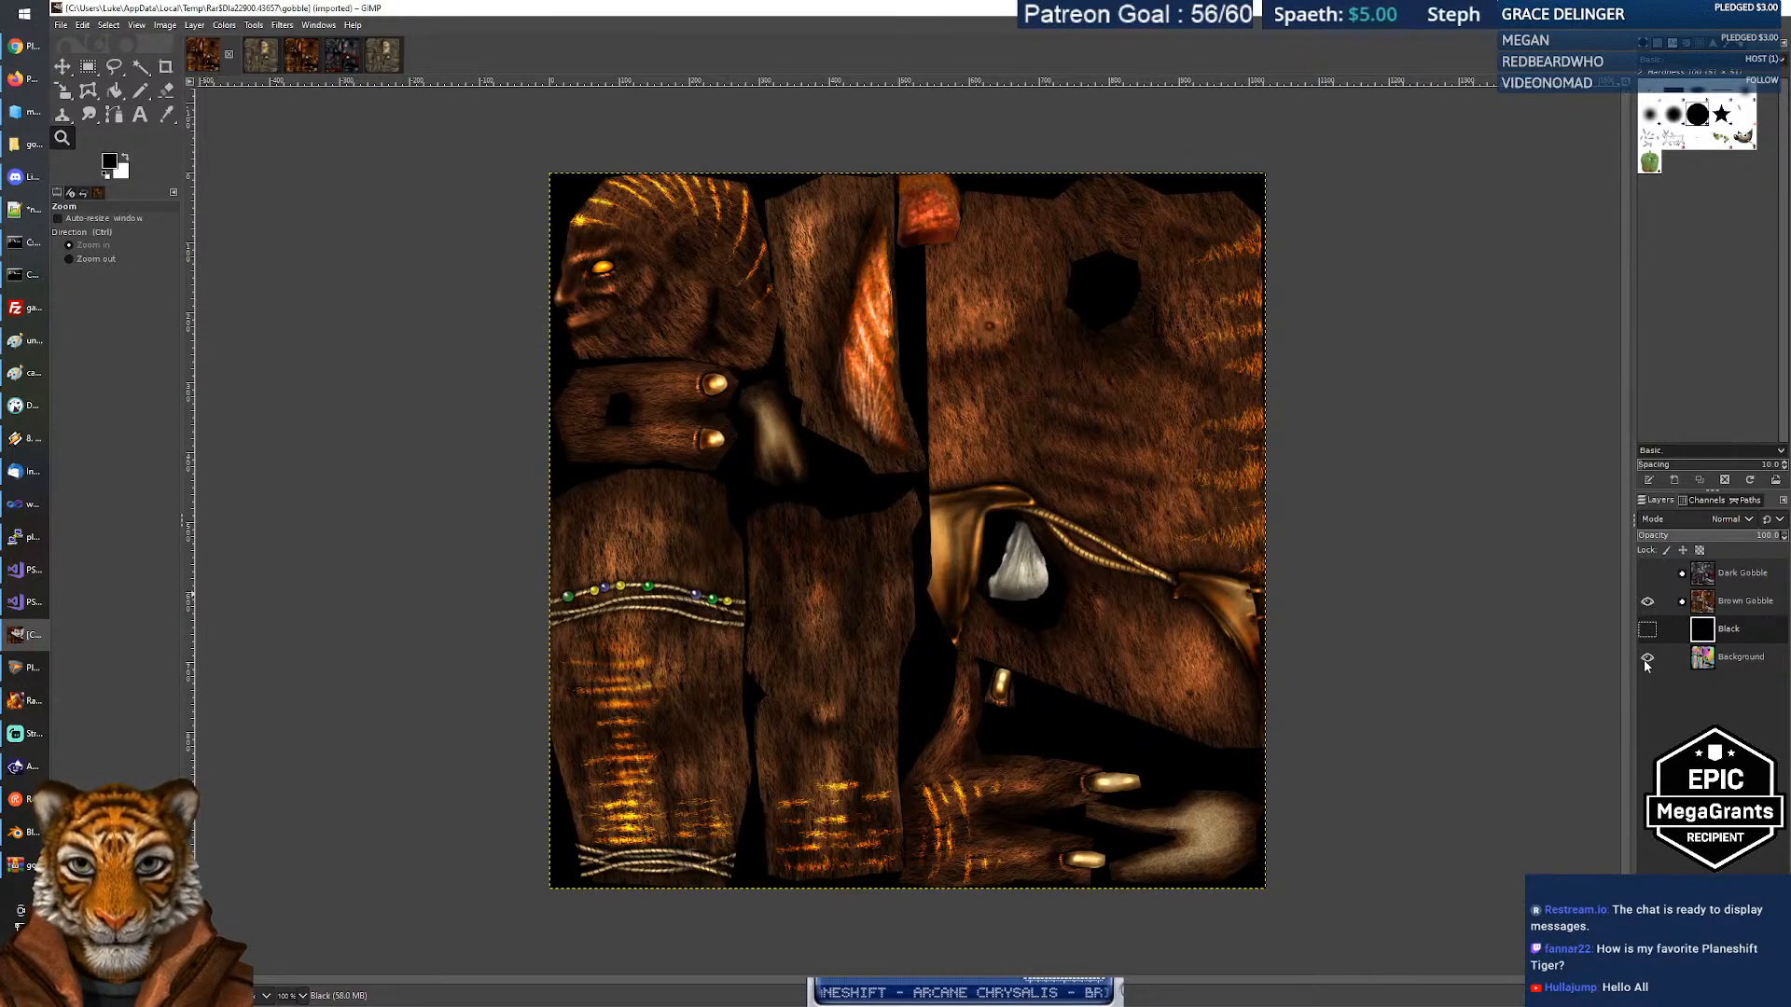
left_click(1648, 658)
left_click(1648, 659)
left_click(1648, 659)
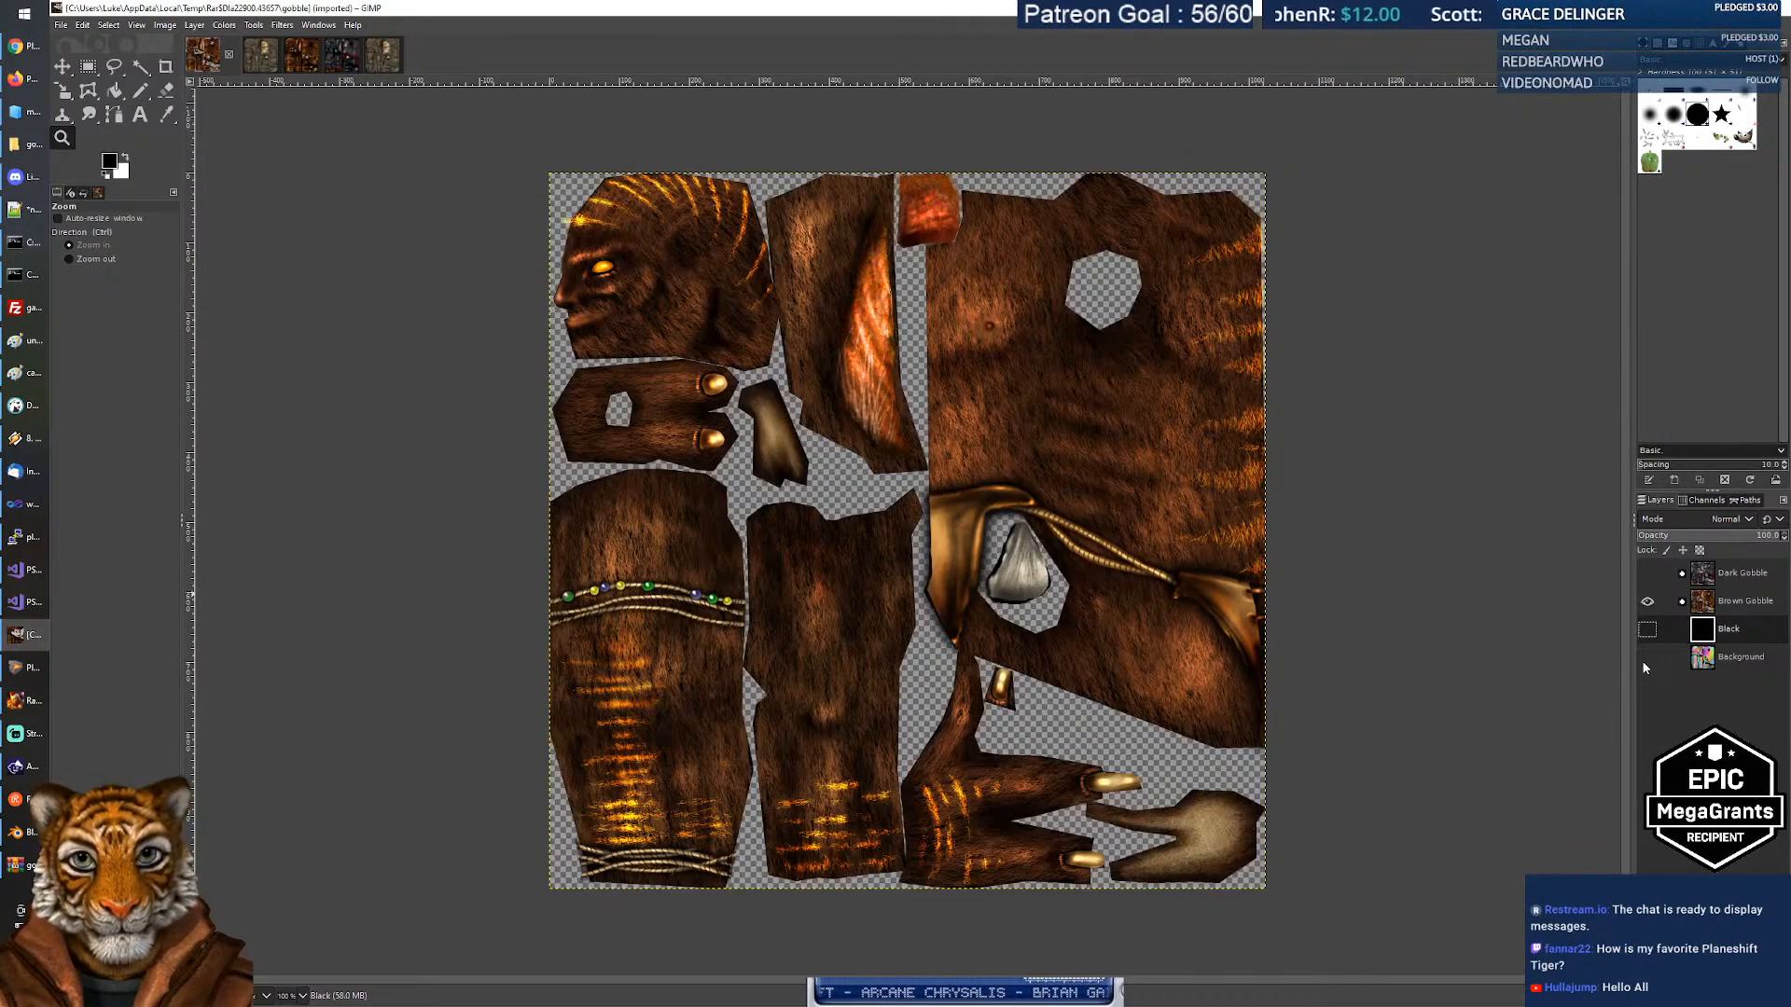
left_click(1648, 658)
left_click(1647, 658)
left_click(1647, 658)
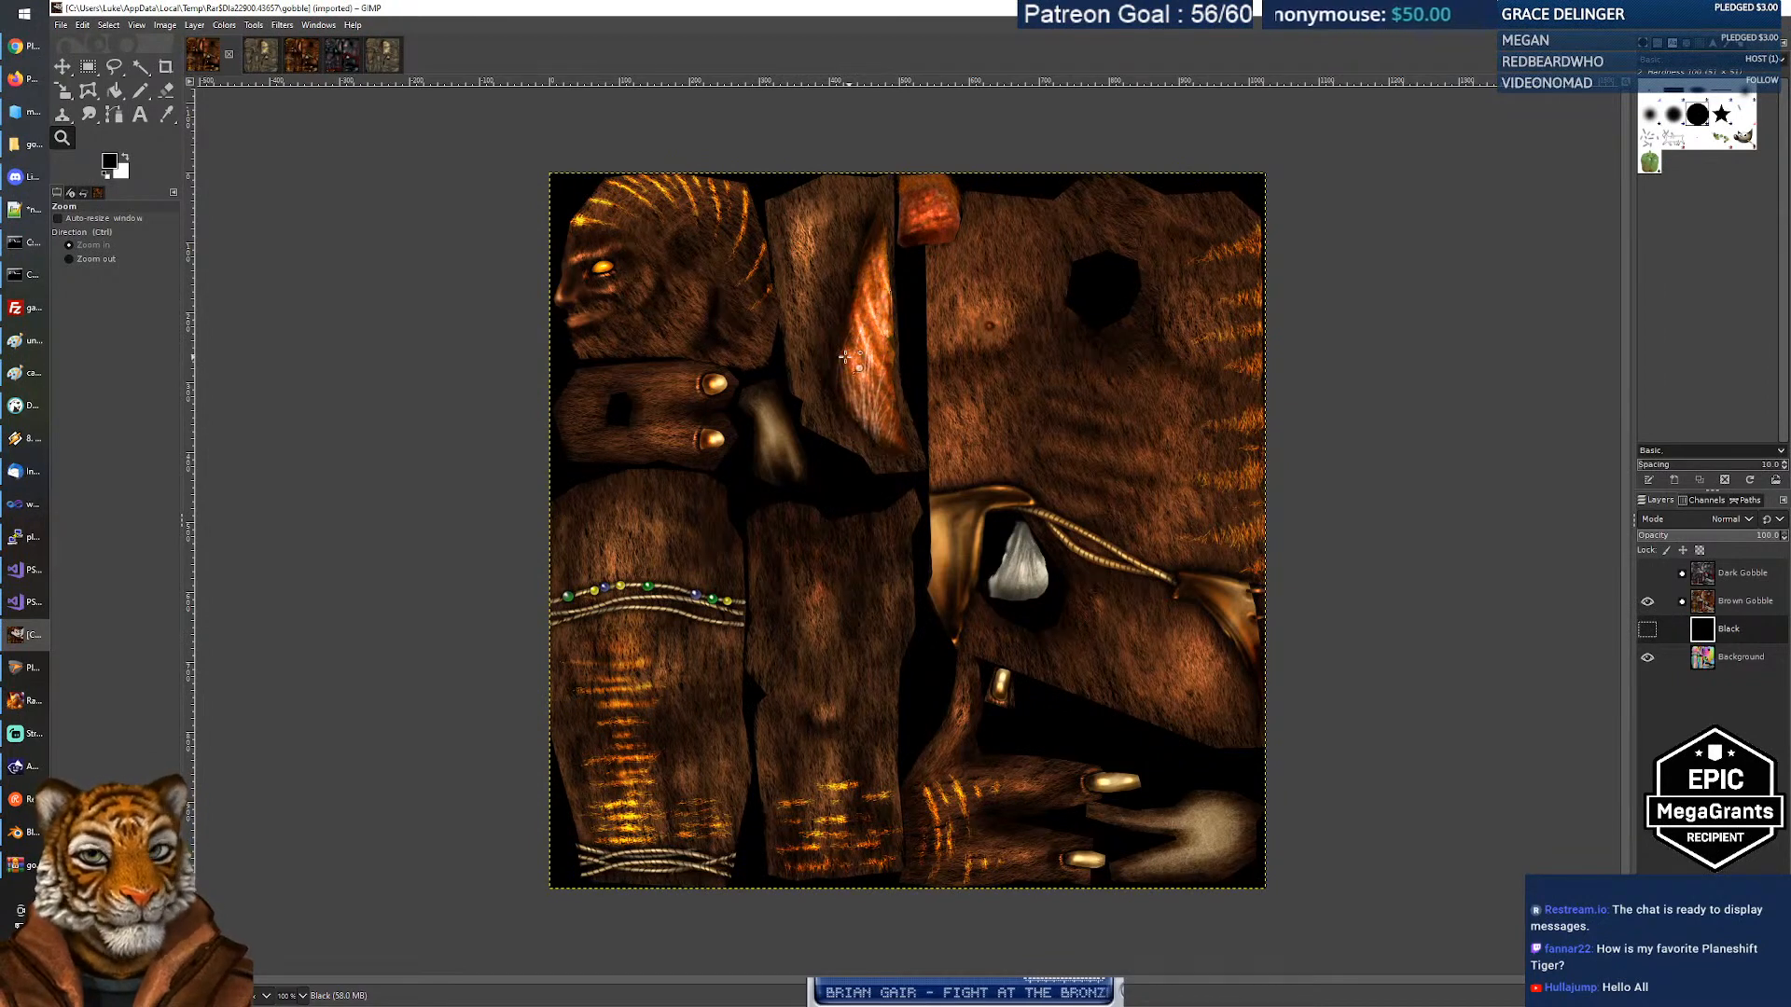
Start exporting the brown gobble texture with the file name gobble.png.
left_click(60, 25)
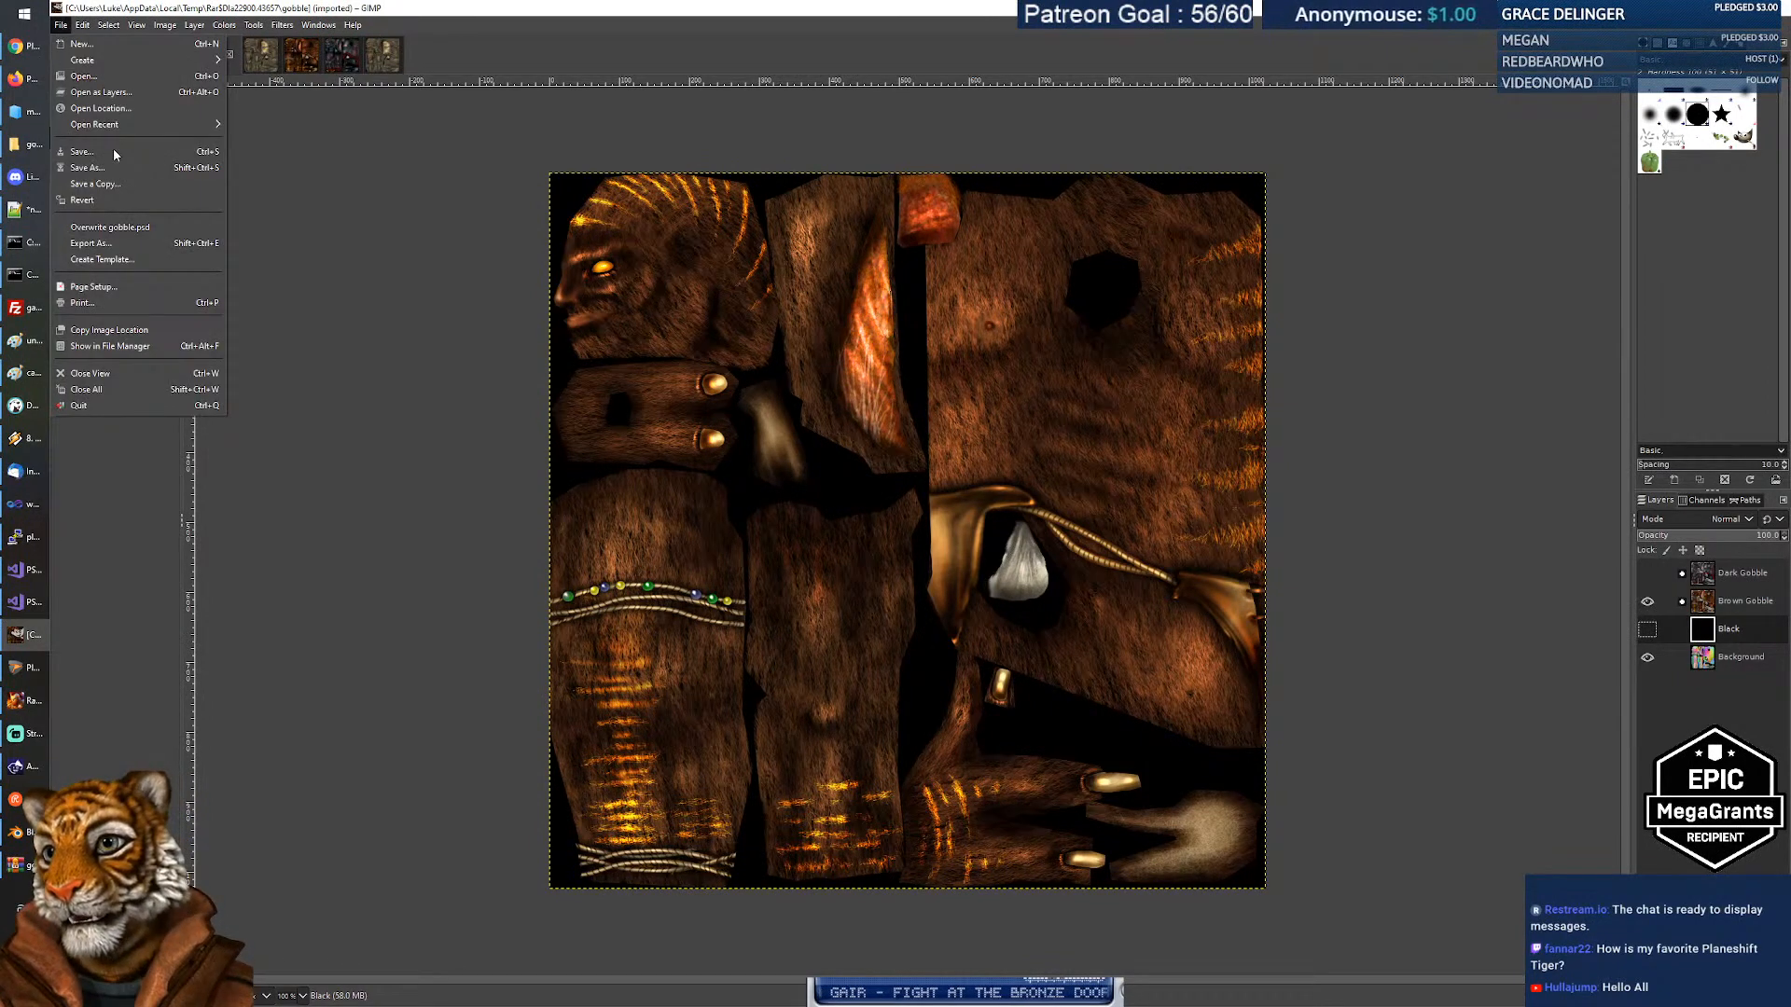
left_click(110, 244)
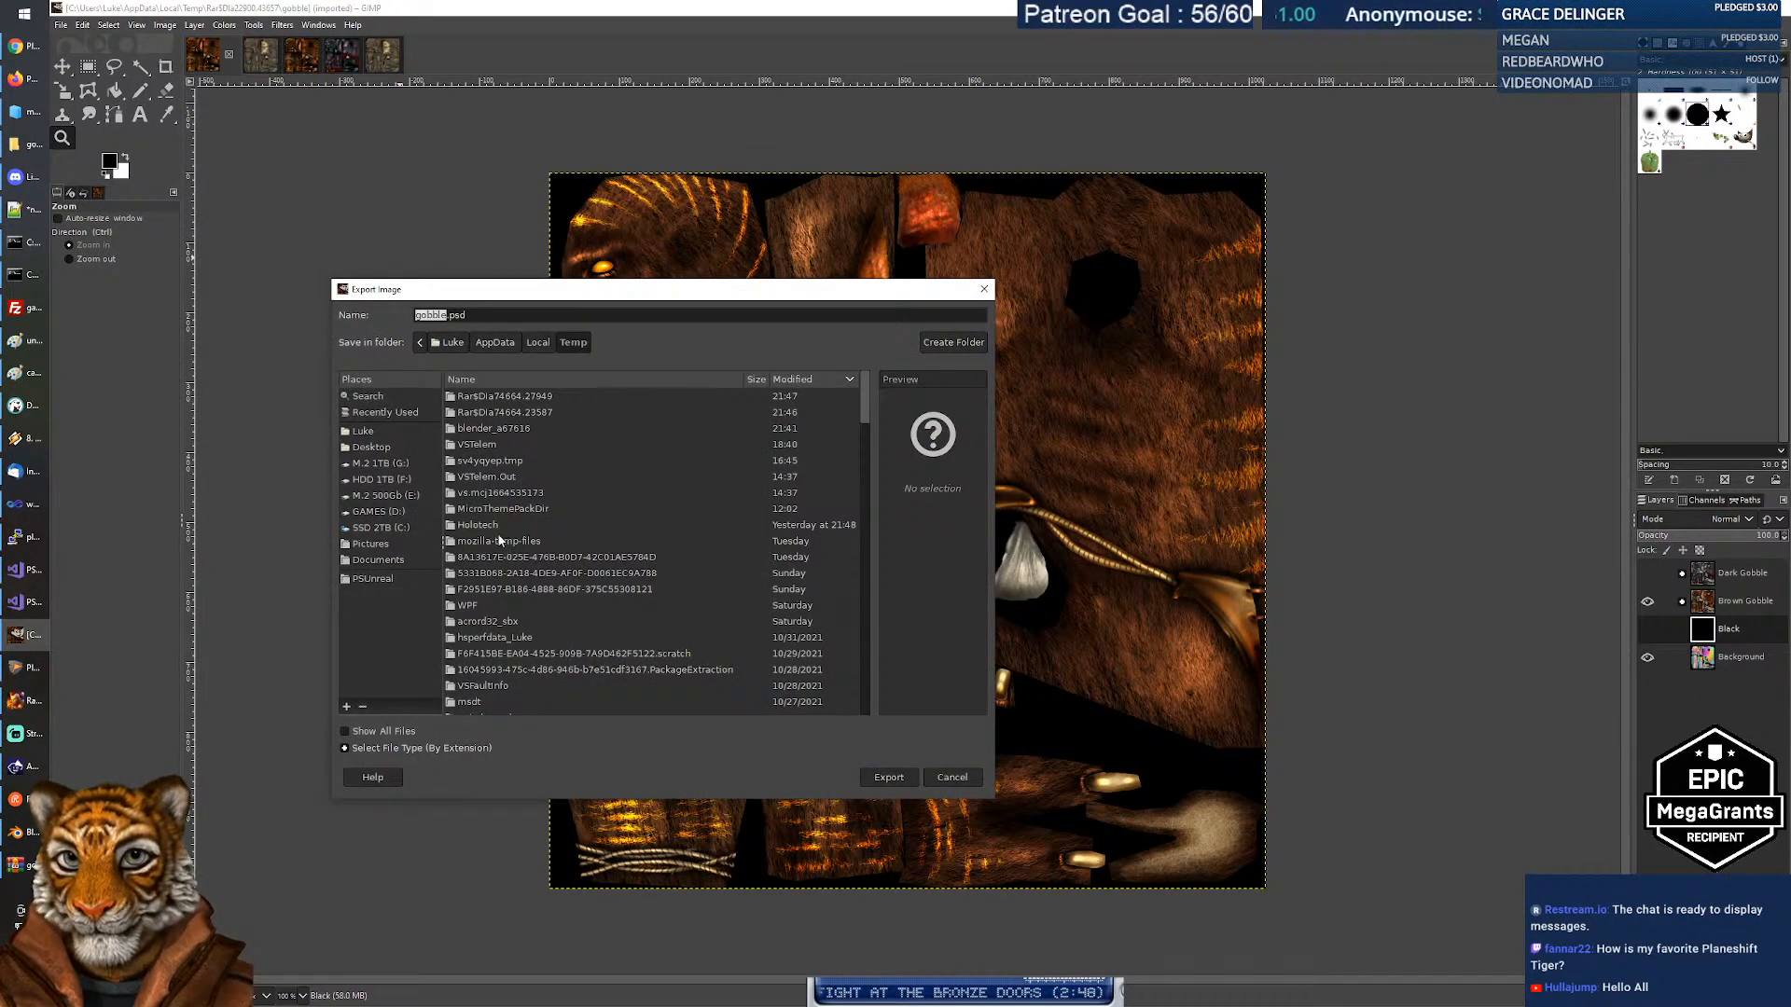
double_click(543, 319)
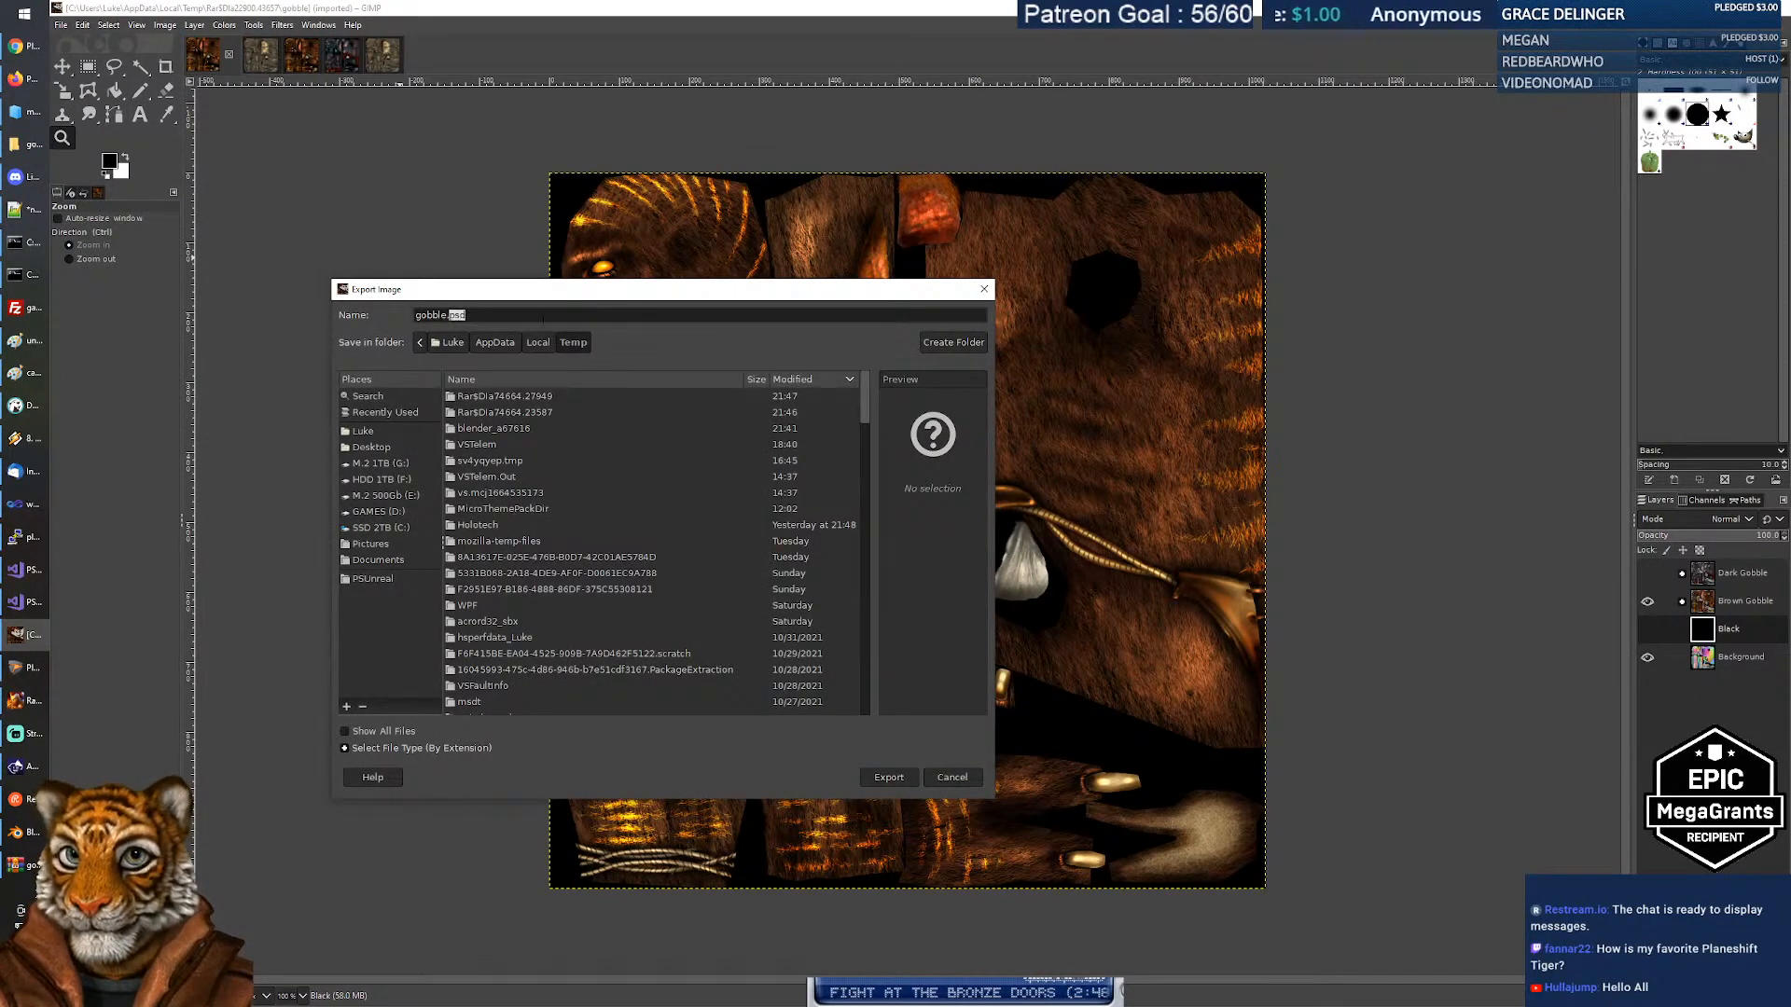
type("png")
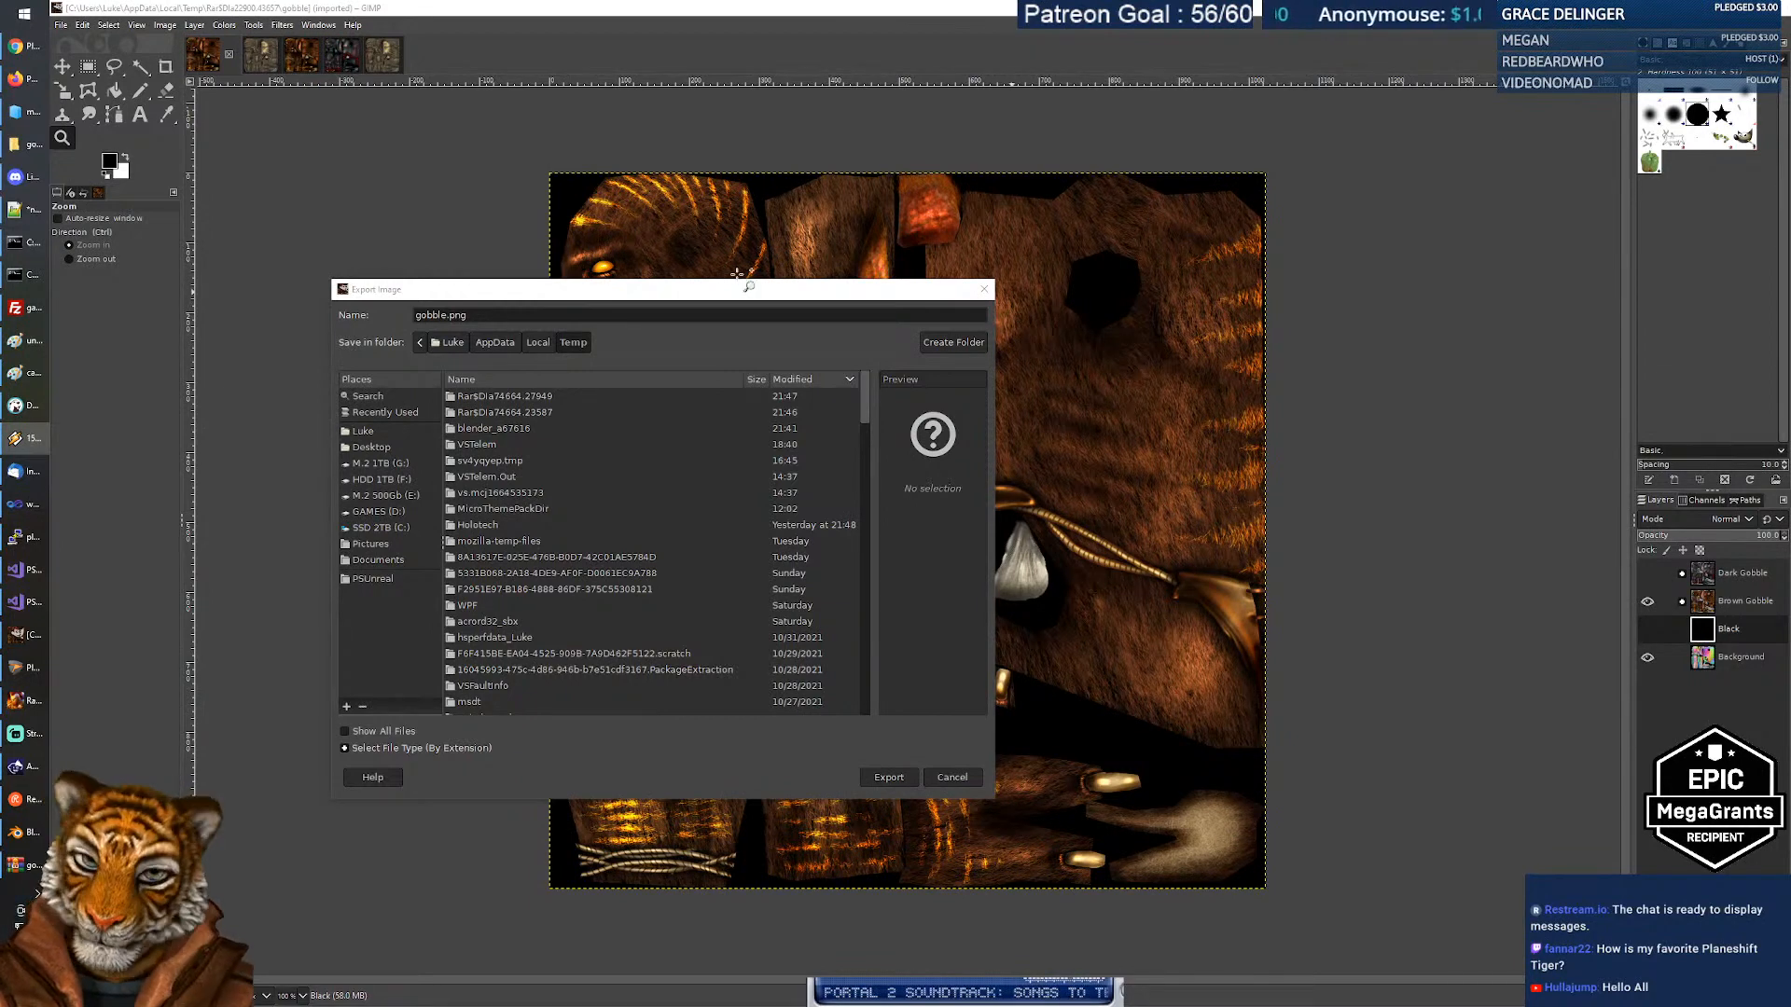
left_click_drag(642, 296, 704, 272)
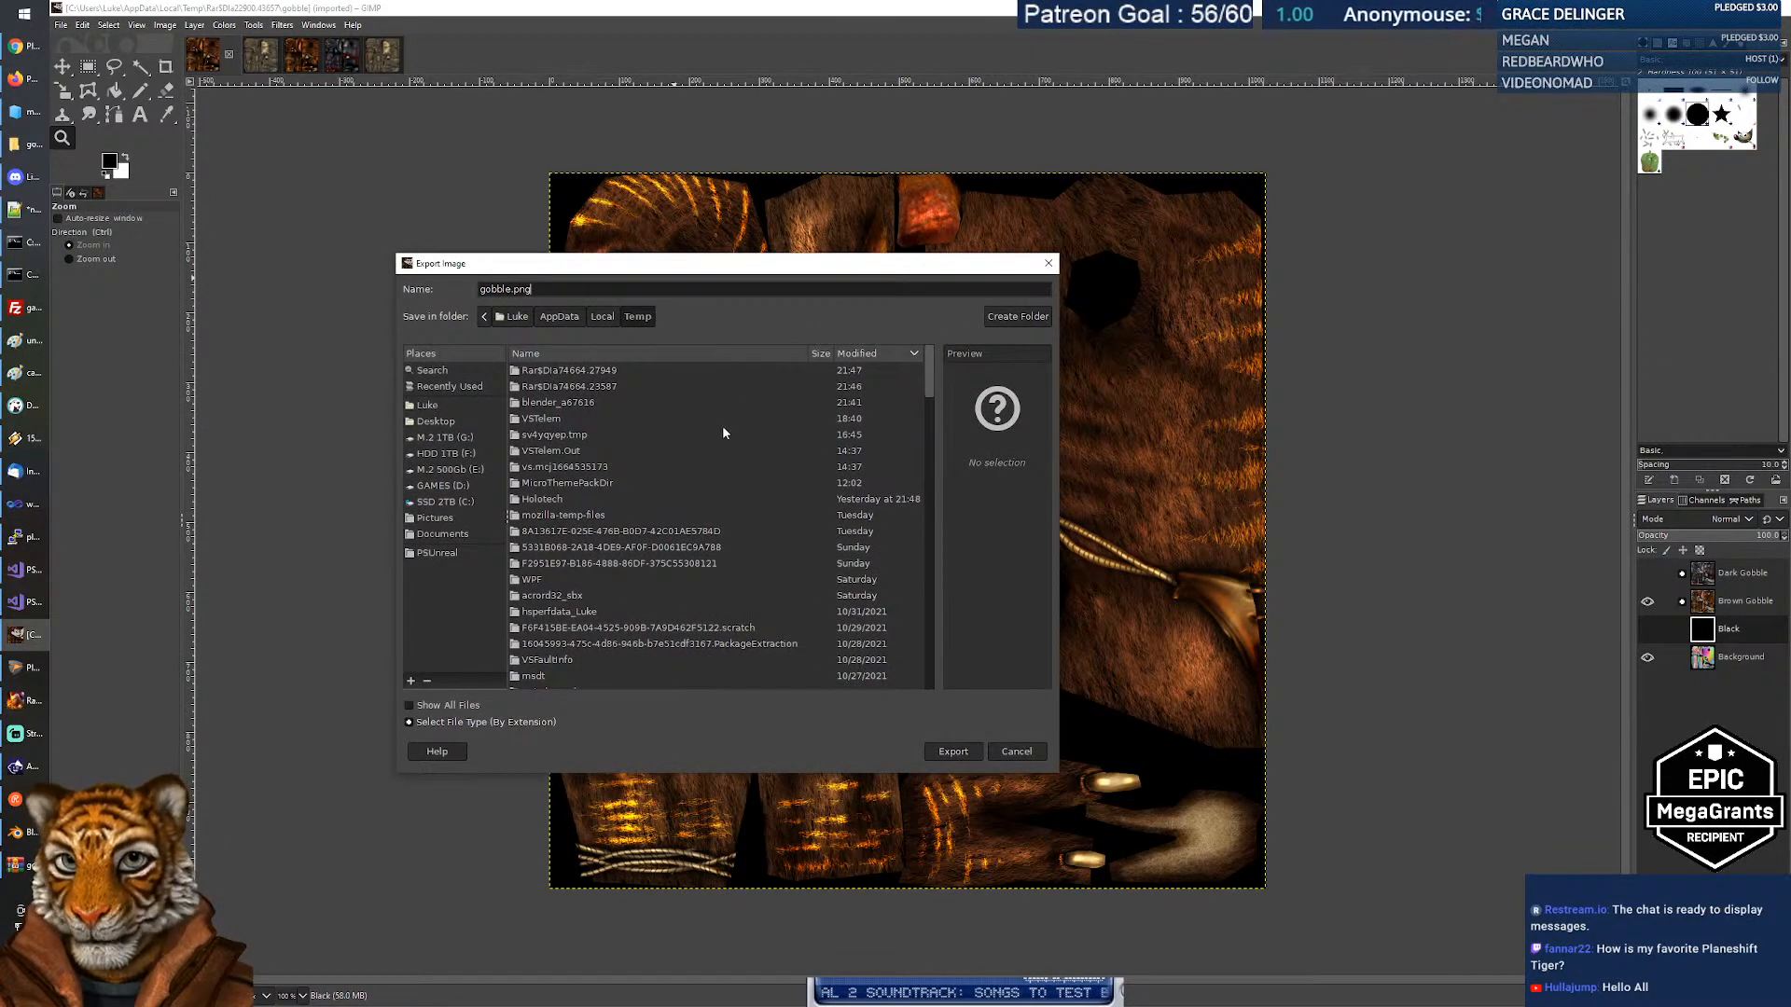
Set the export destination to C:\PS_distro\distroCB\ueart\npcs\gobble\gobble.png, copying the folder path from the file manager.
left_click(447, 503)
key("alt+Tab")
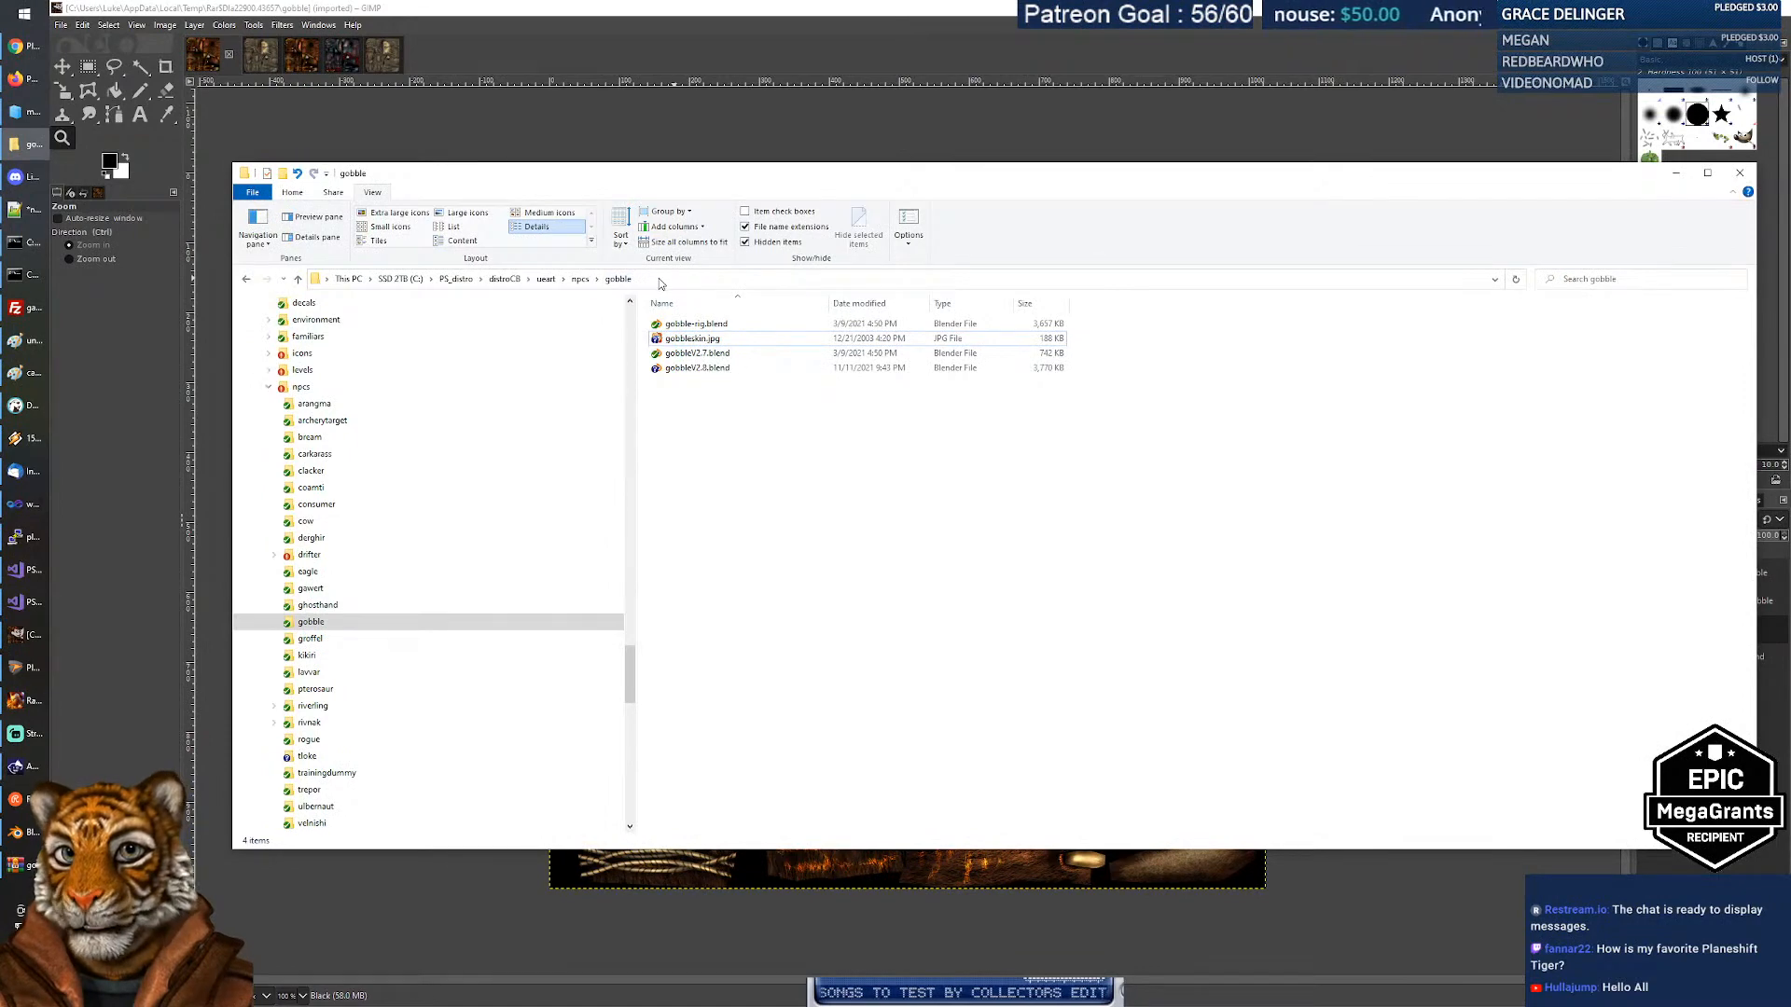
left_click(663, 280)
key("ctrl+c")
key("alt+Tab")
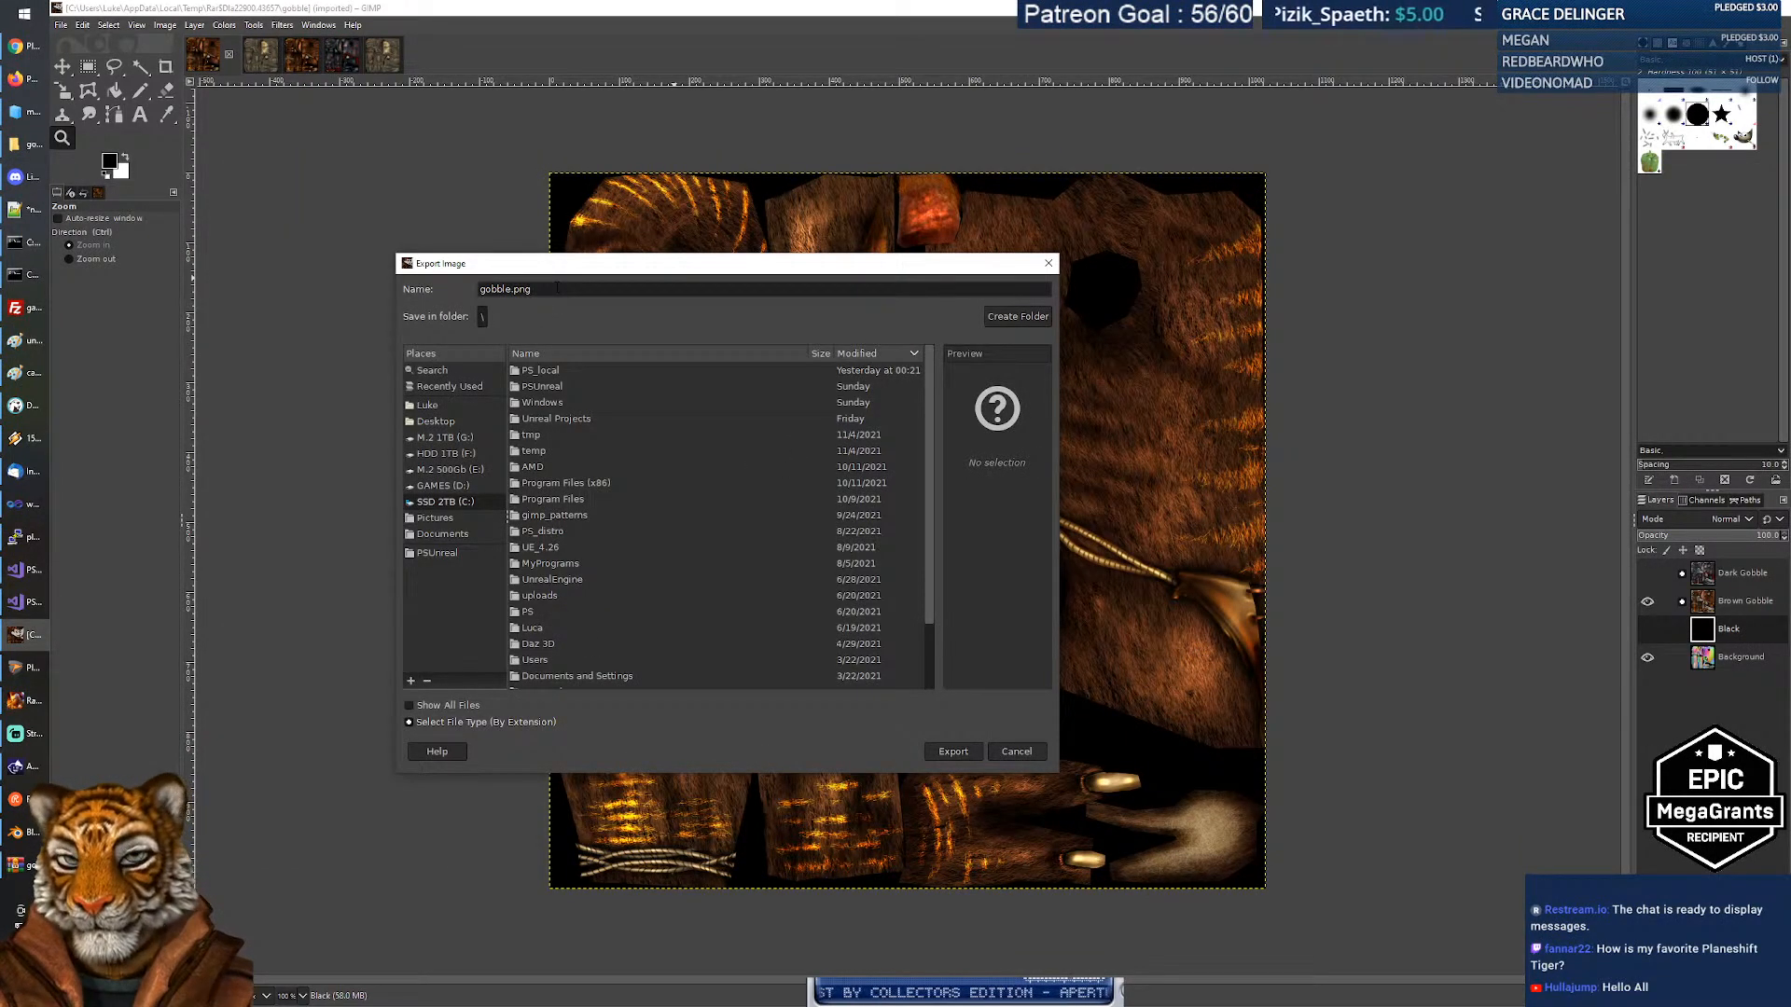
key("Home")
key("ctrl+v")
type("\\")
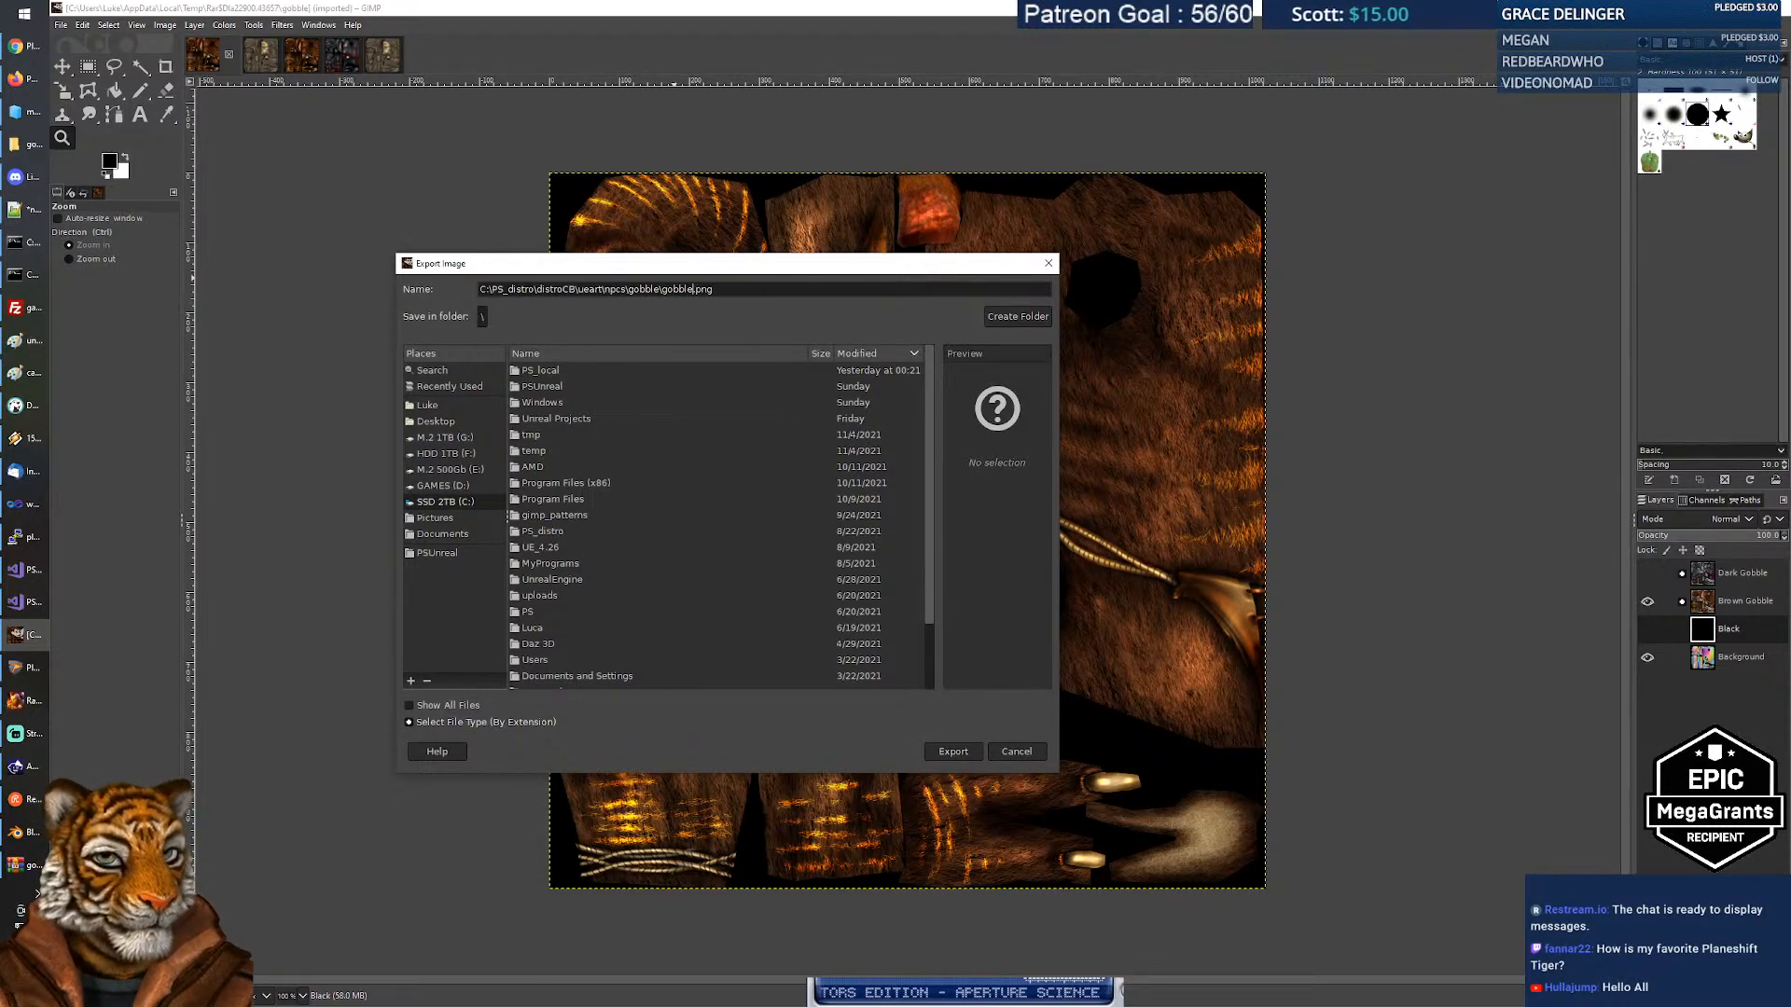
Browse the file manager to the gobble folder inside repo\planeshift\art\npcs.zip under distroCB.
left_click(32, 151)
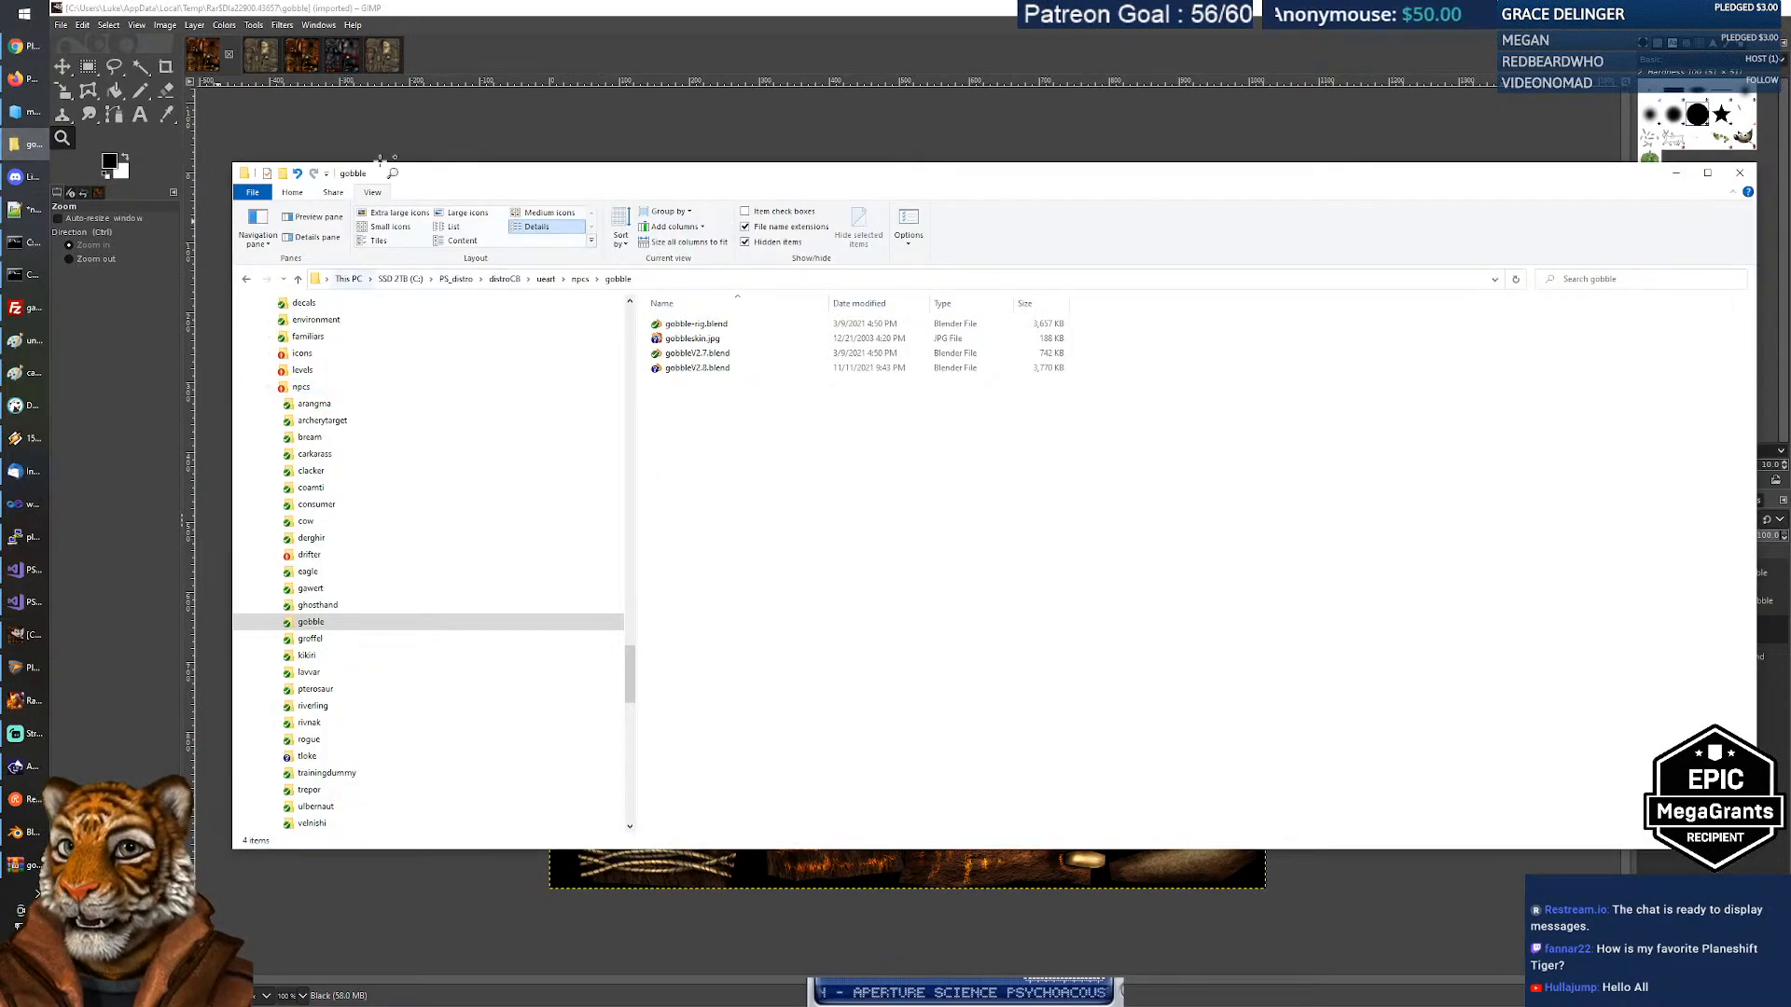
left_click(436, 13)
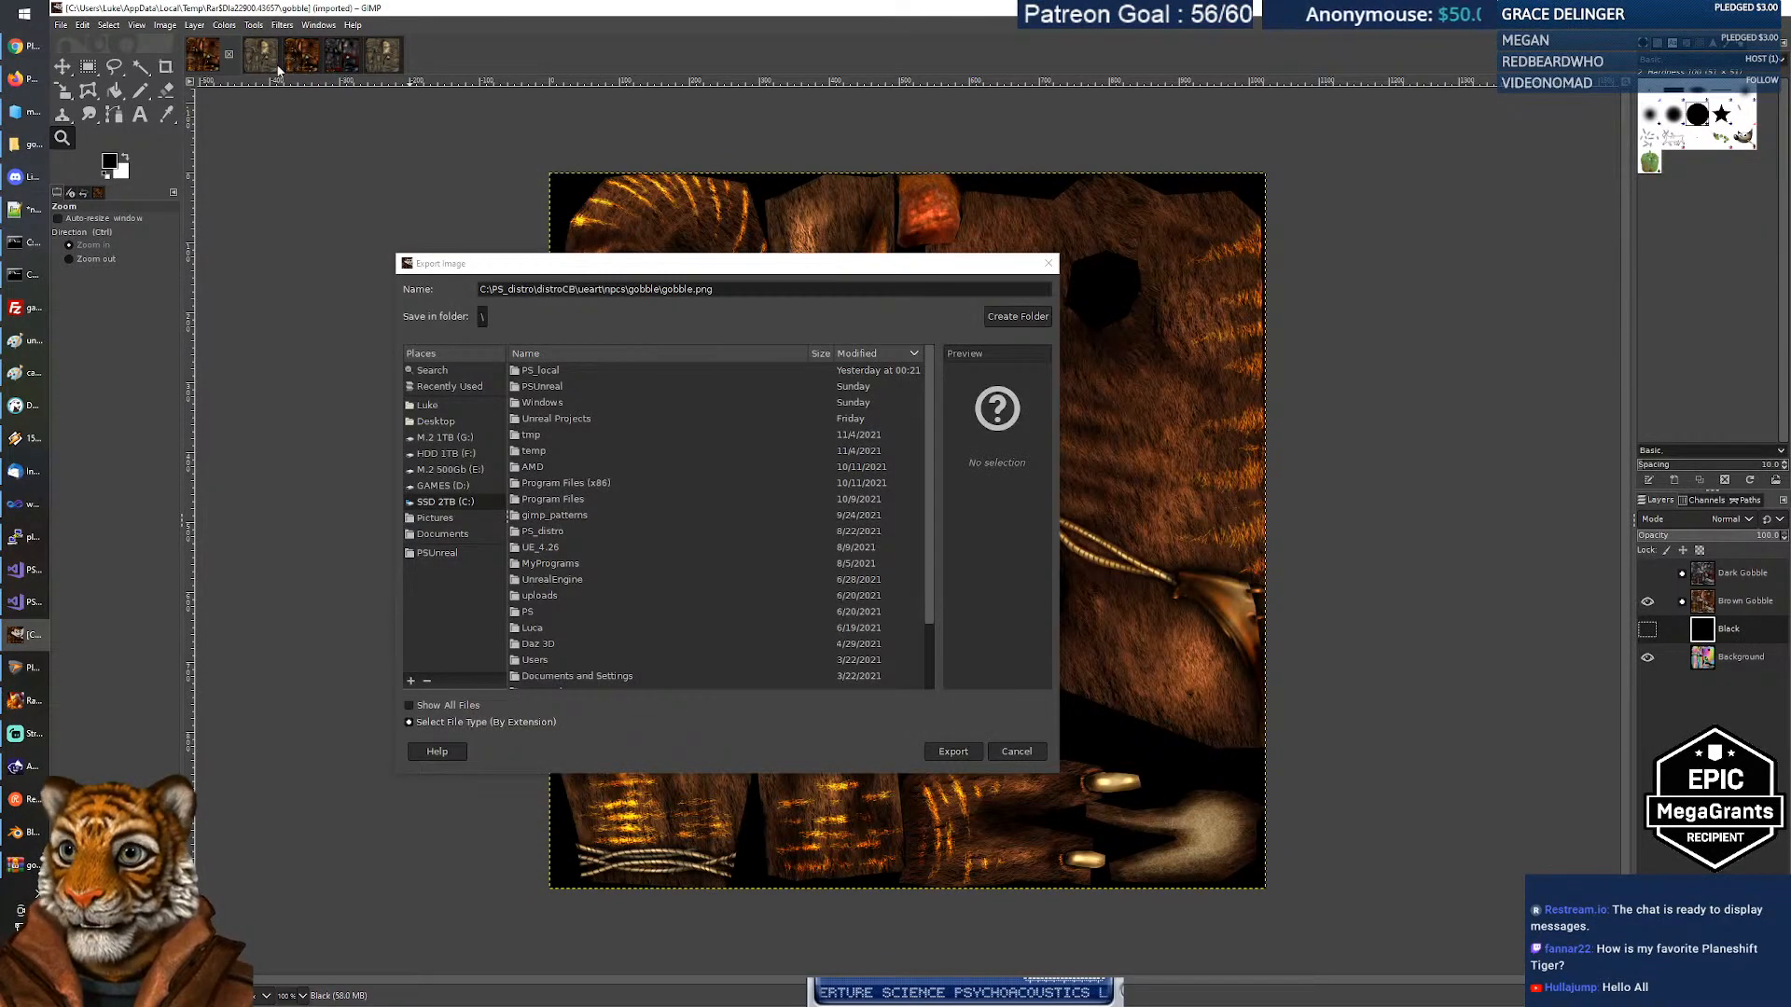
left_click(28, 144)
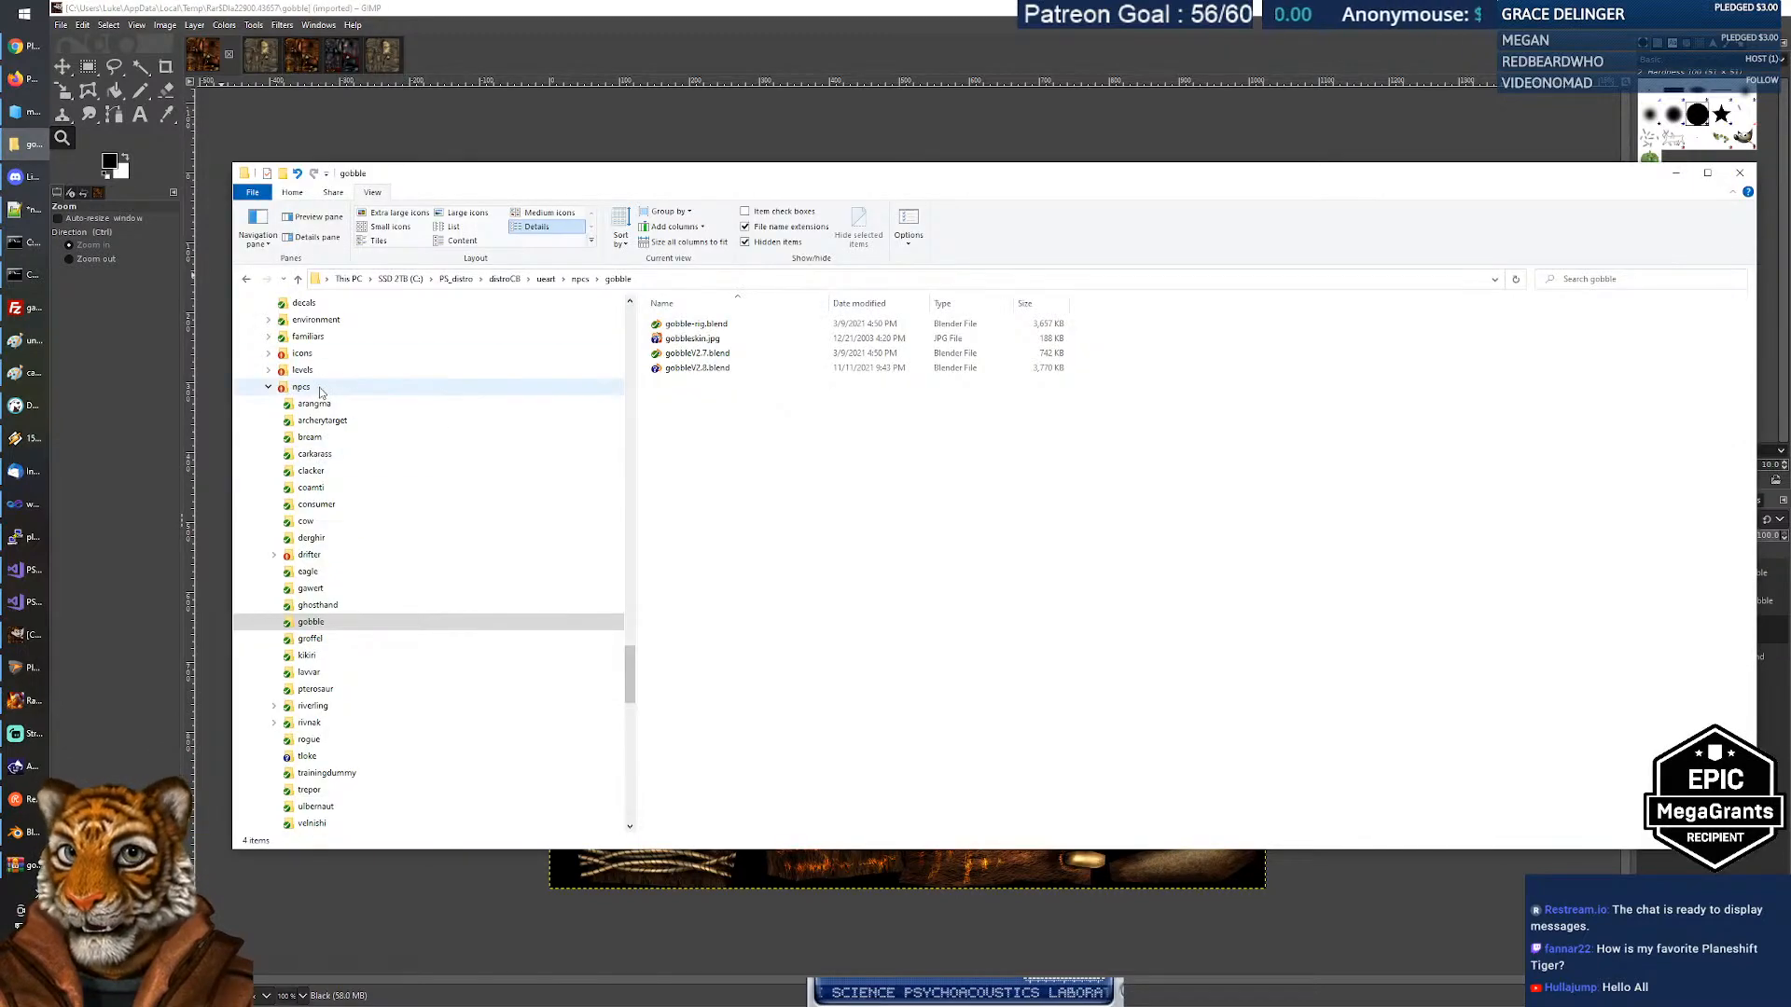
left_click(269, 386)
left_click_drag(629, 708, 625, 670)
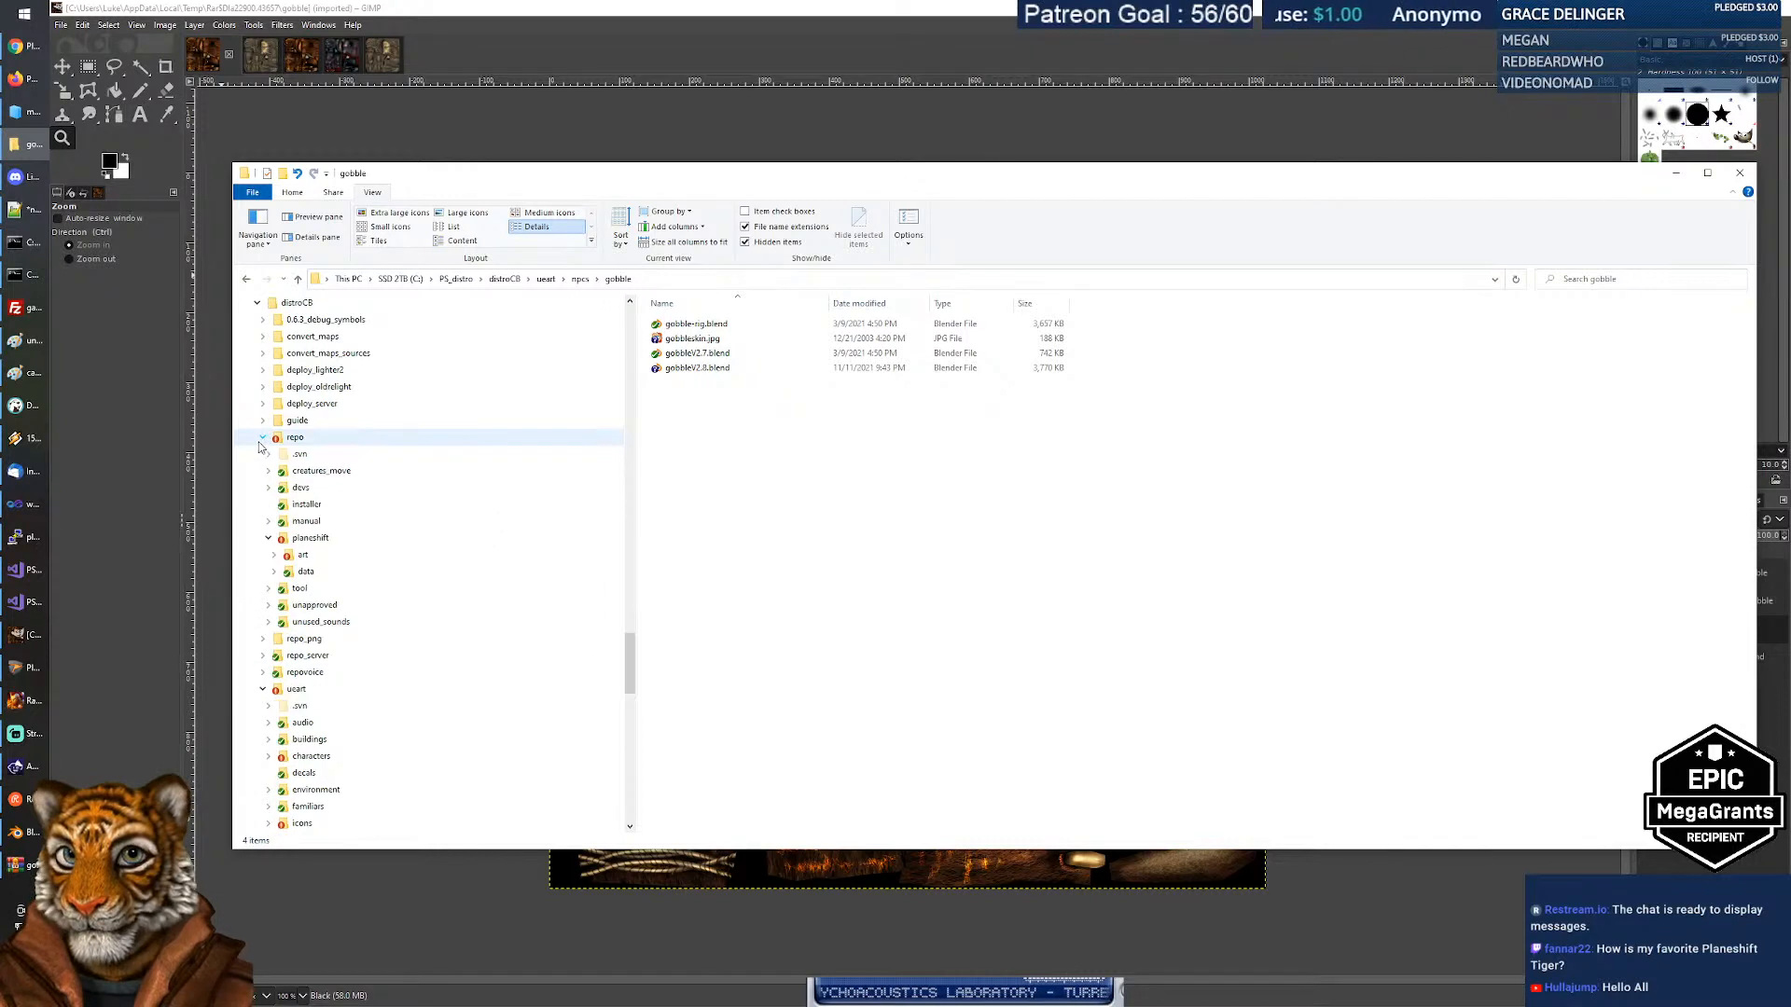
left_click(296, 438)
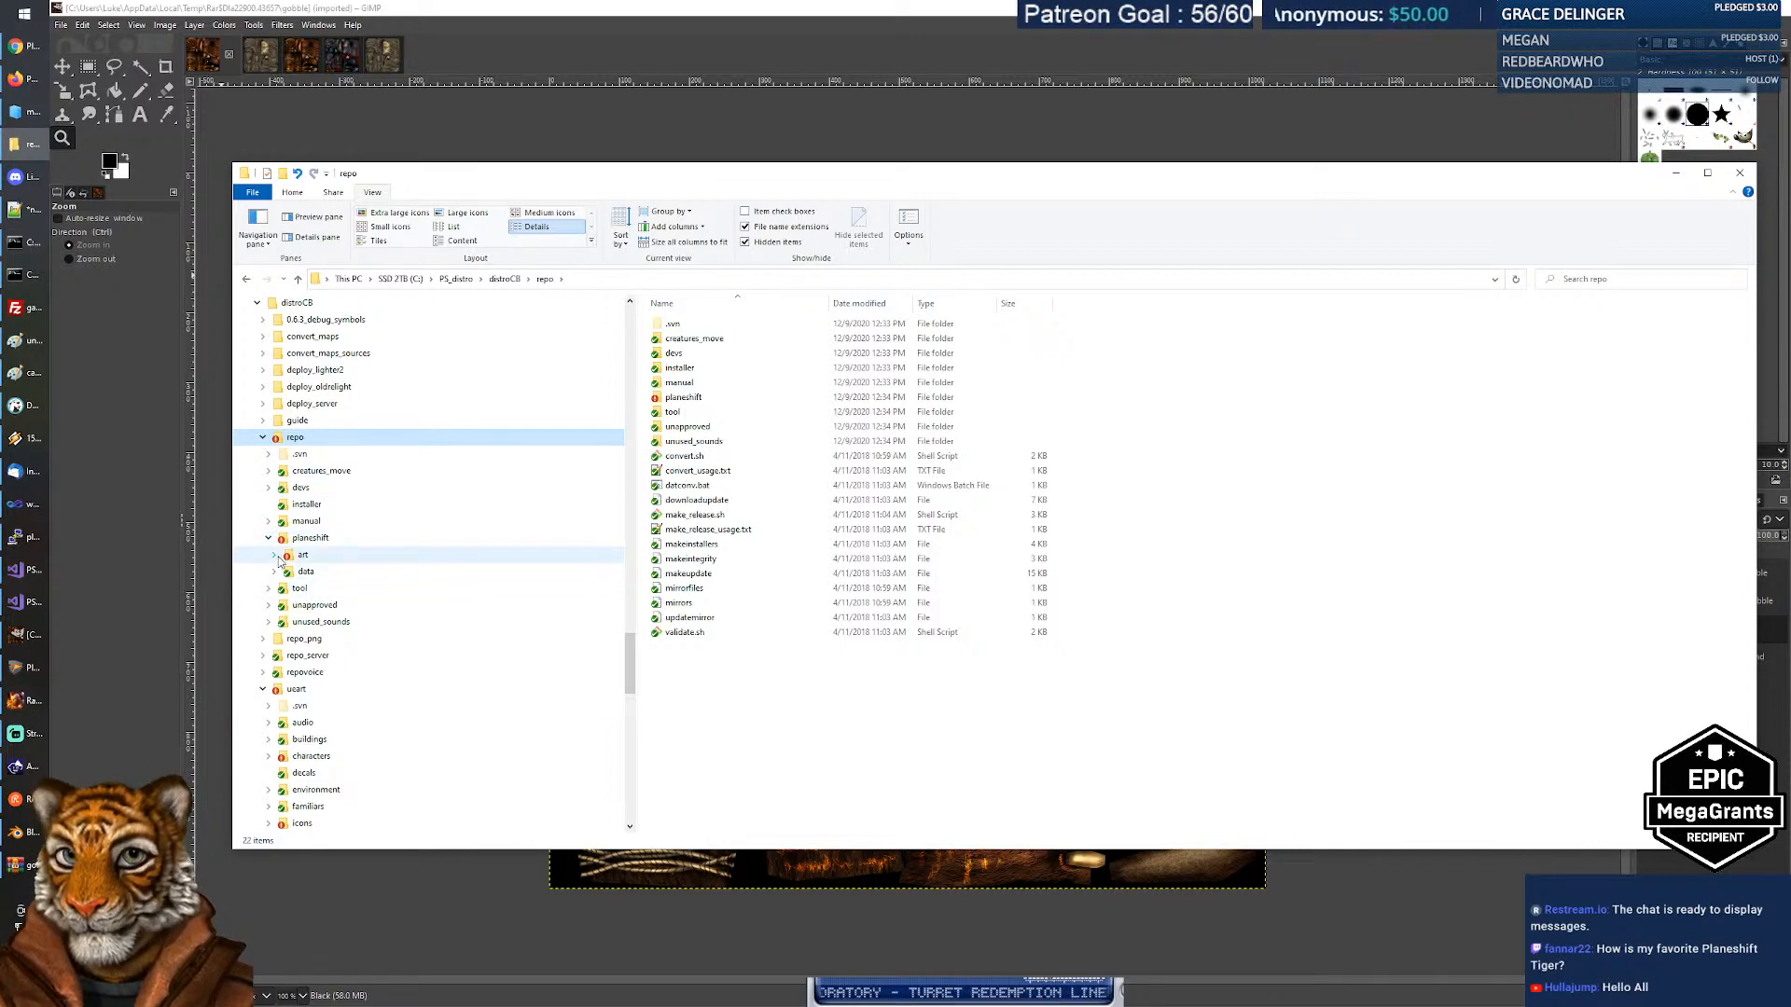
left_click(274, 555)
scroll(296, 644, "down", 1)
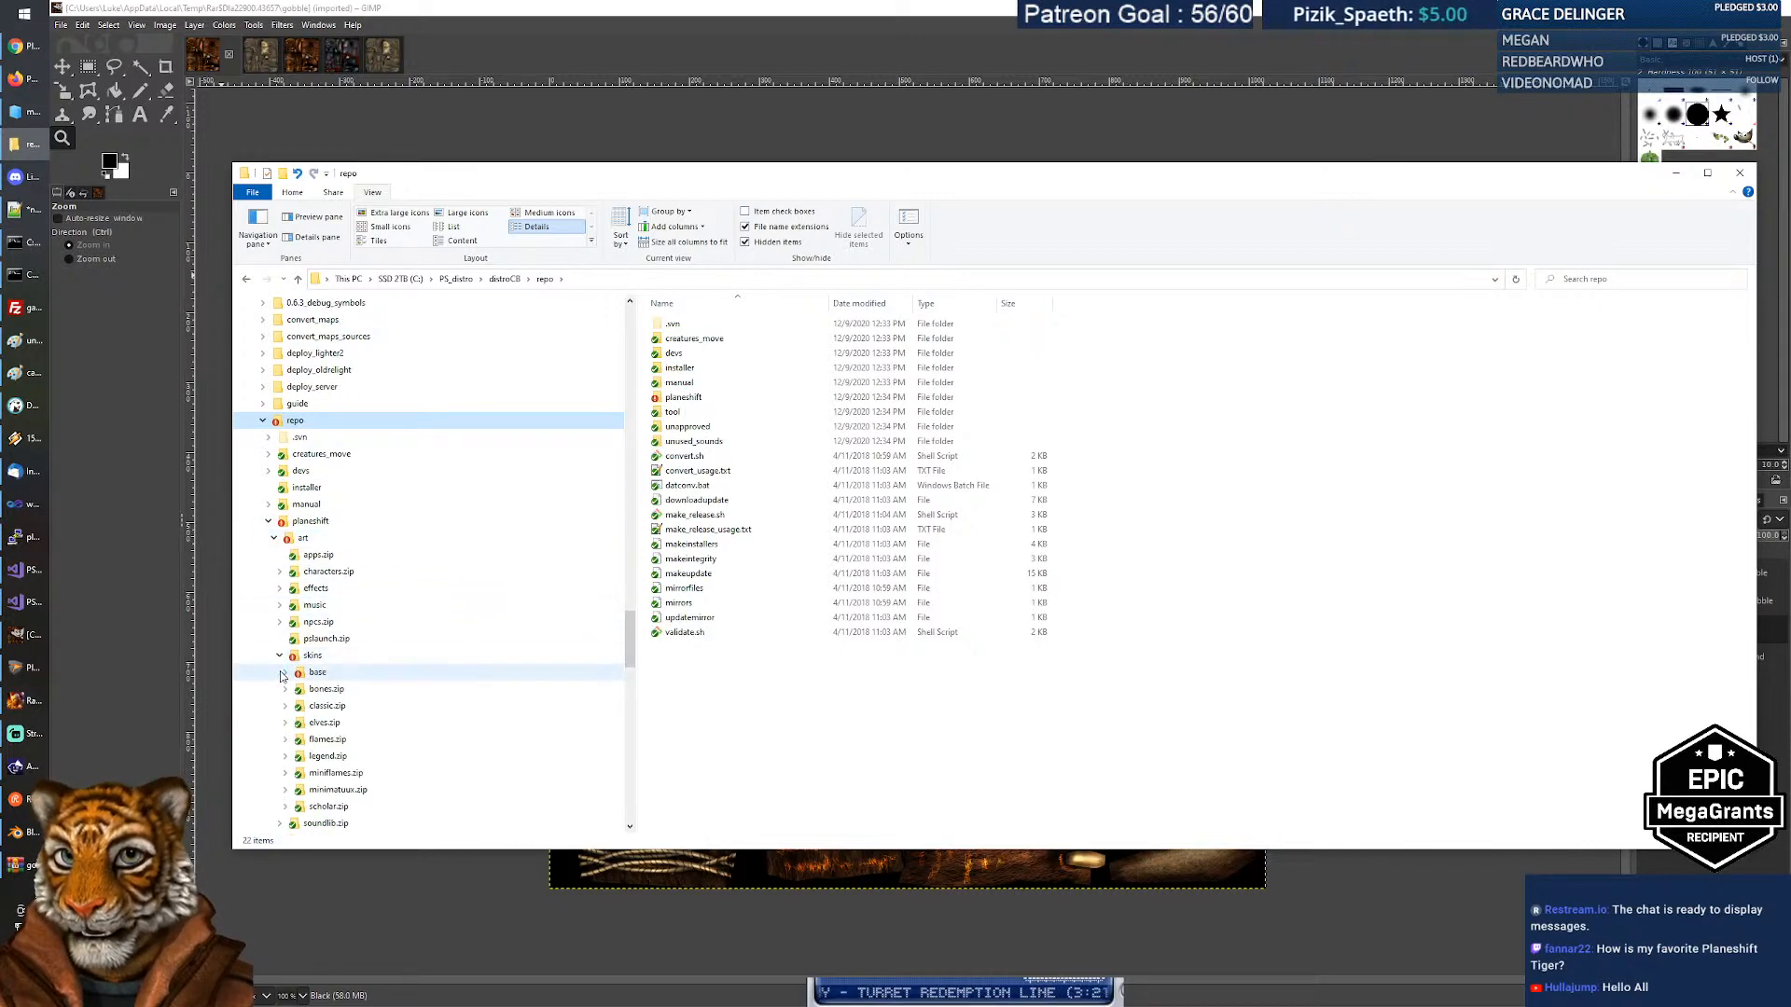
left_click(280, 623)
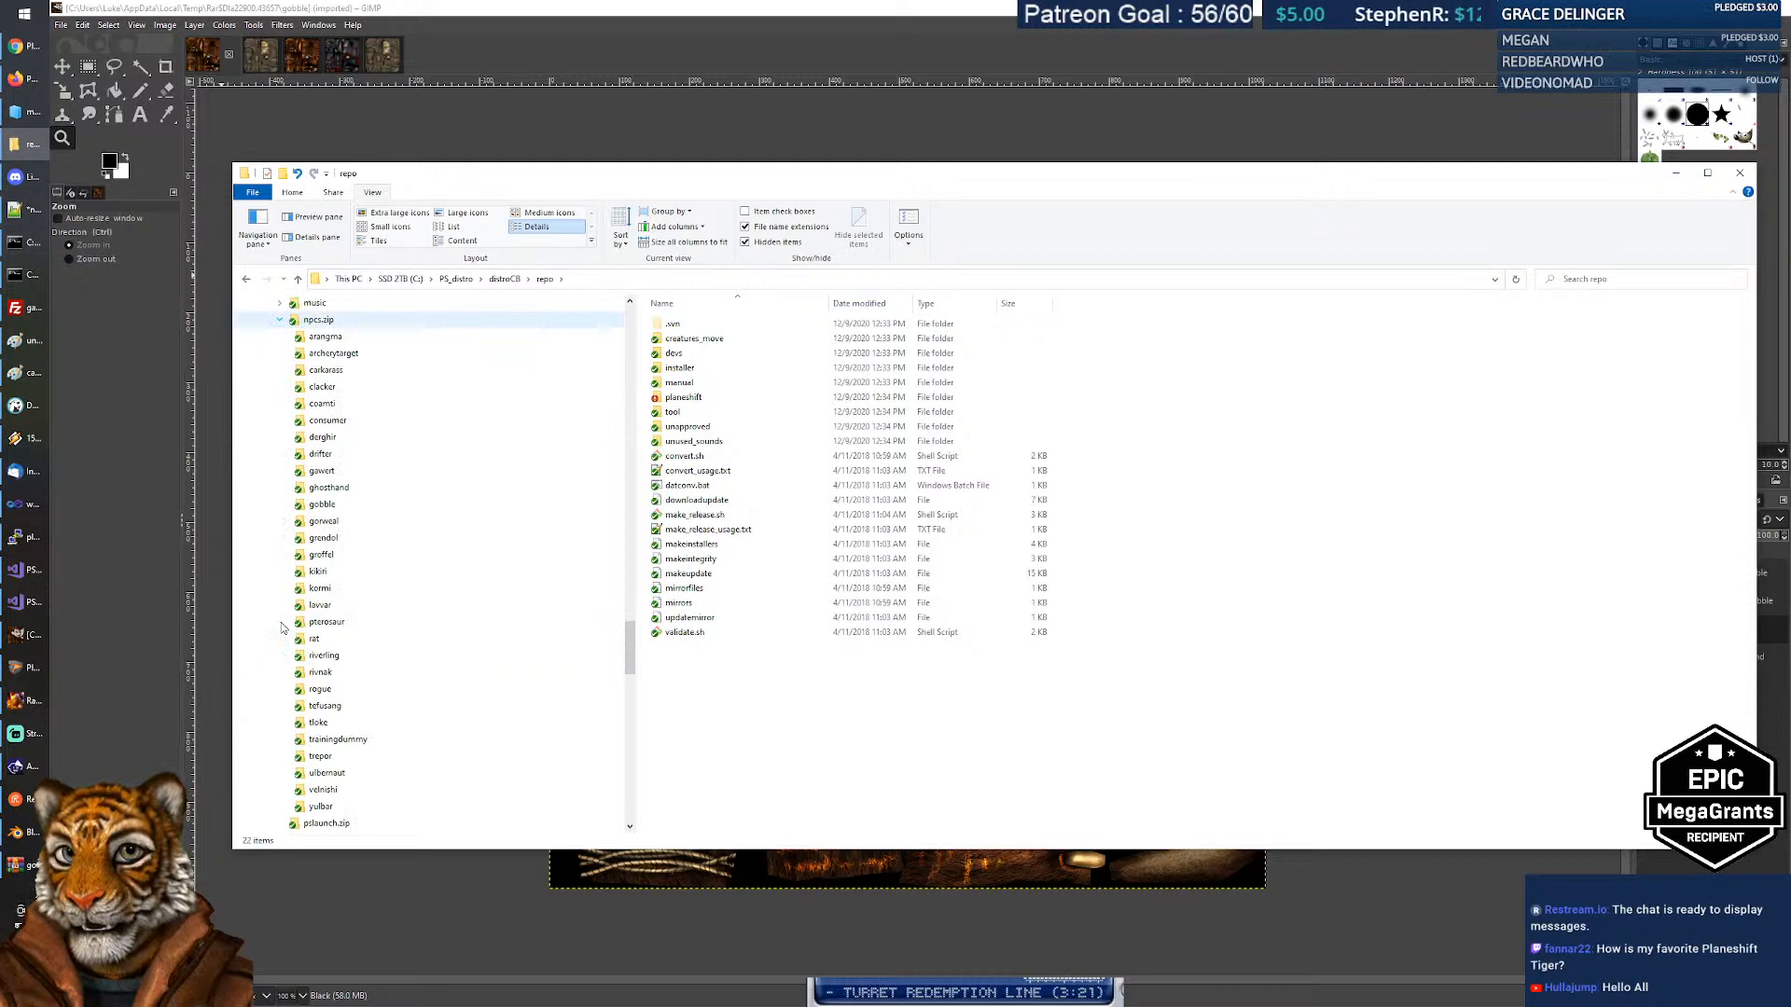
left_click(327, 504)
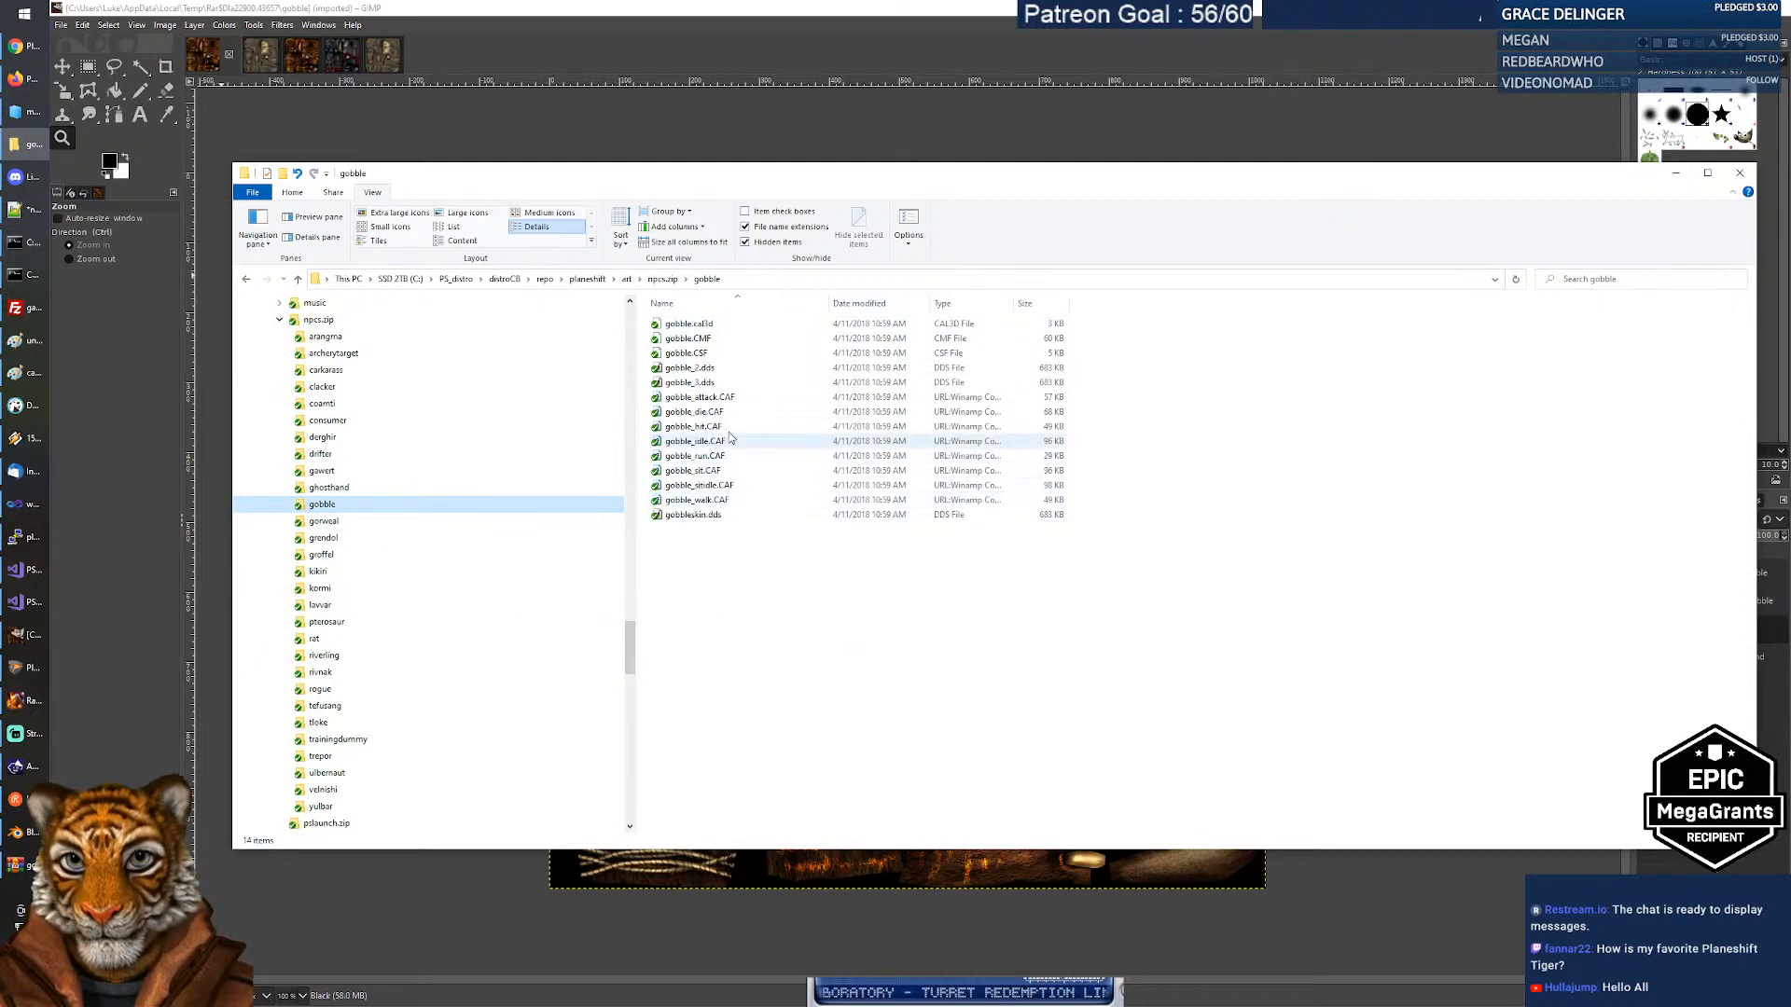
Open gobble_2.dds from the npcs.zip gobble folder in GIMP, keeping the default DDS load options.
left_click(706, 369)
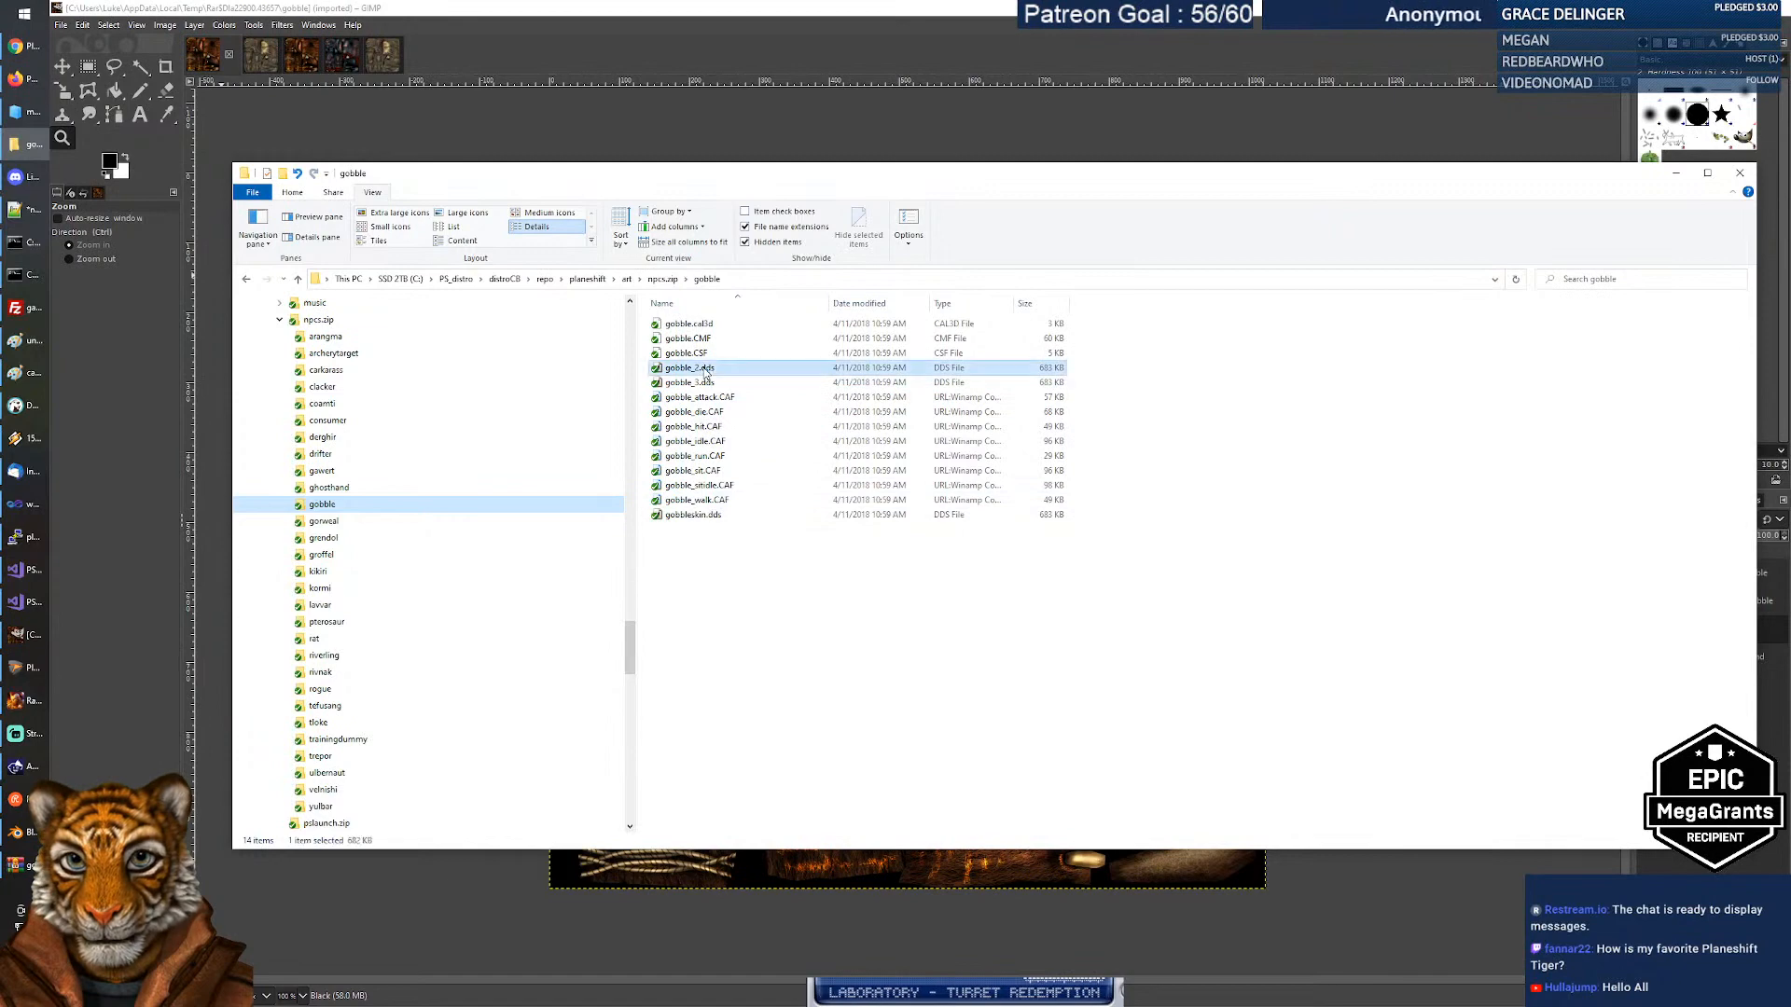
left_click(694, 516)
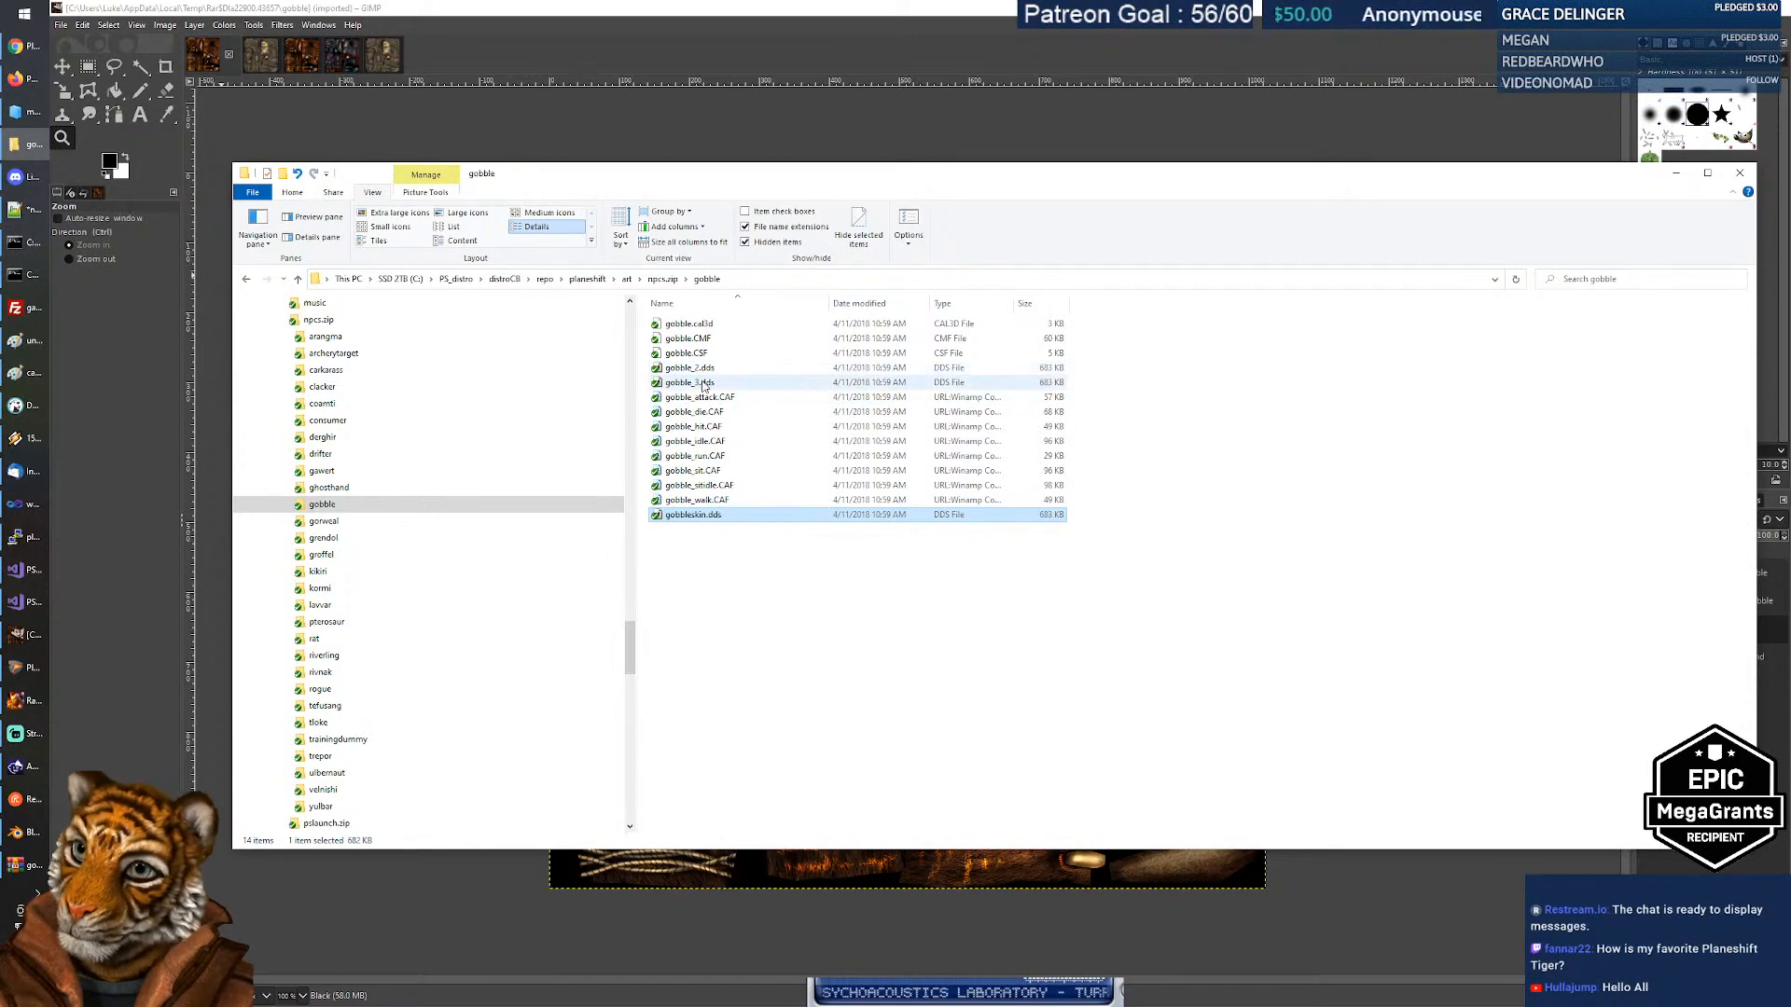
mouse_move(703, 384)
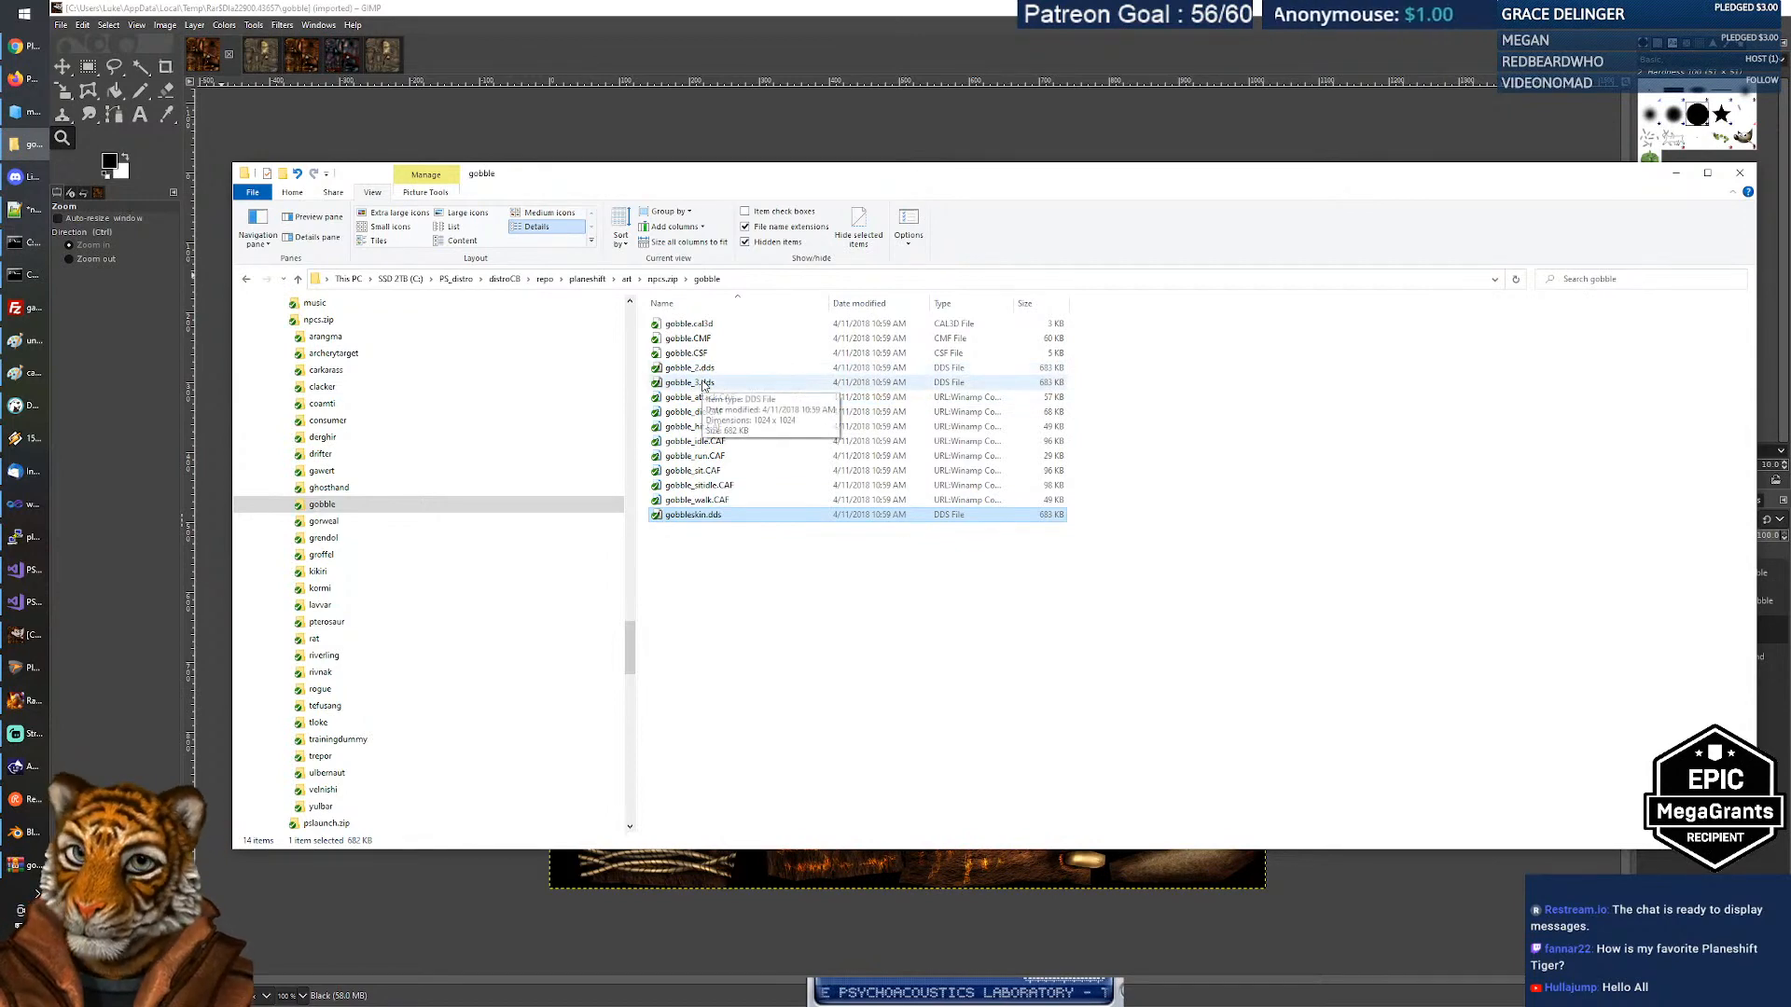
left_click(678, 372)
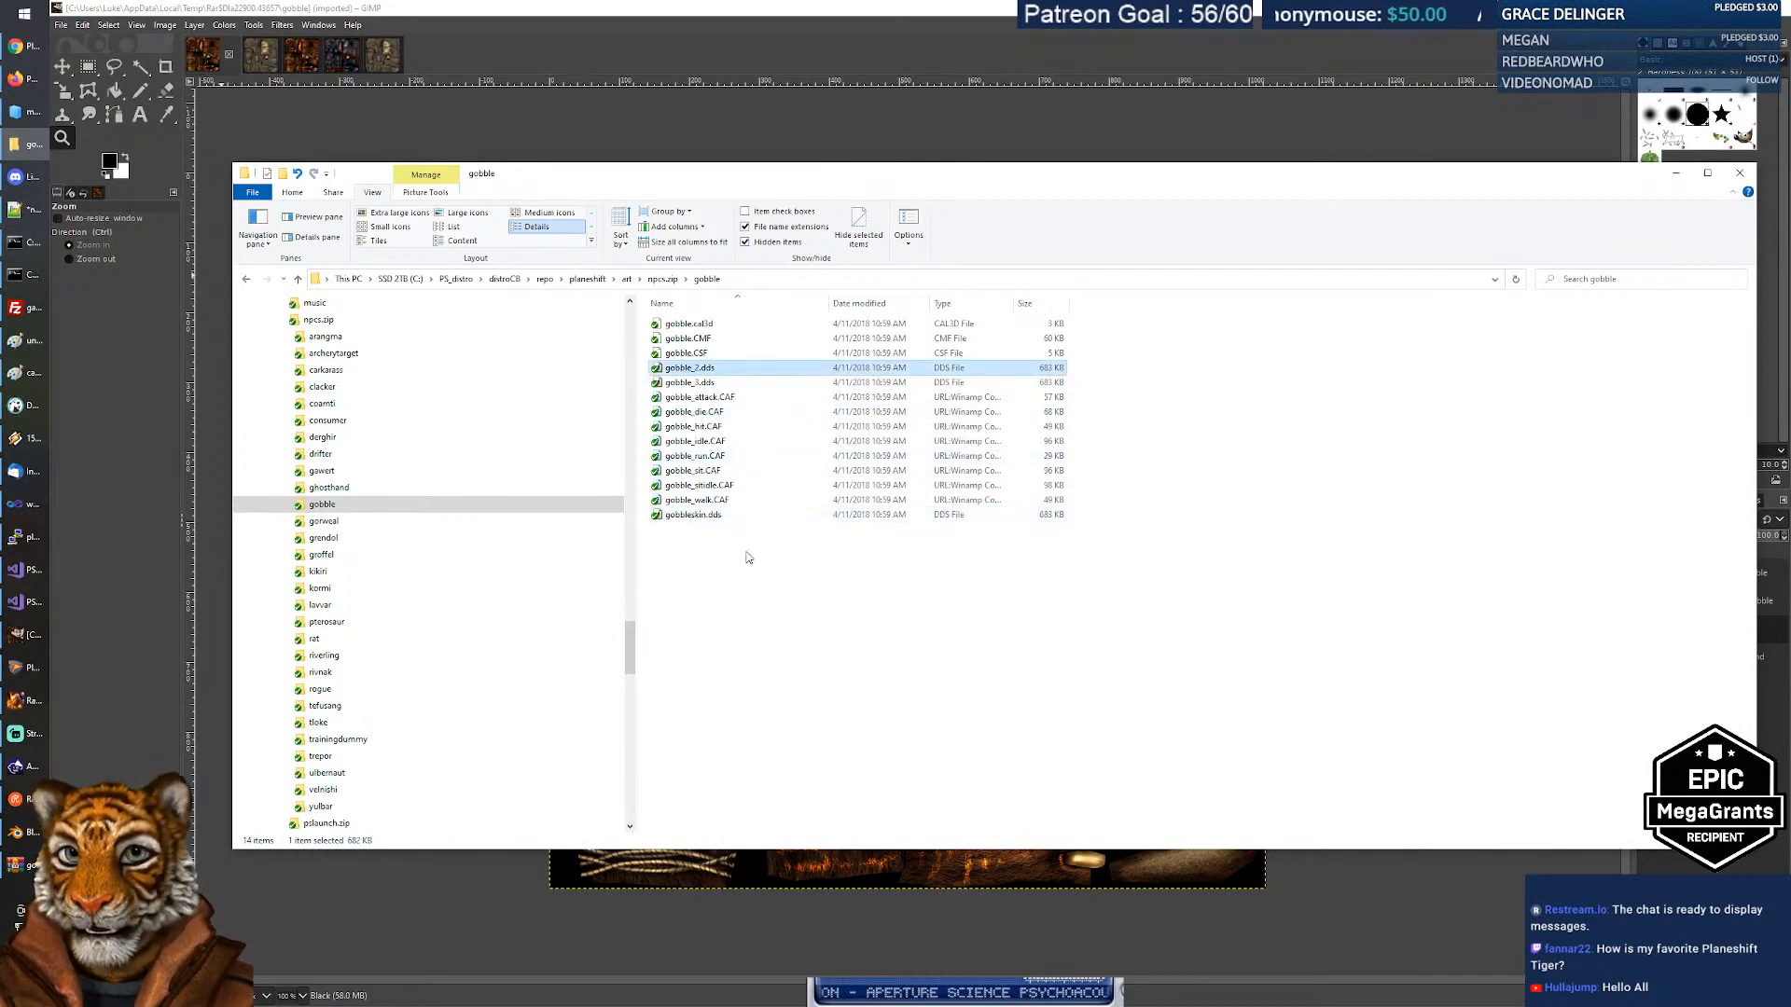
left_click(755, 18)
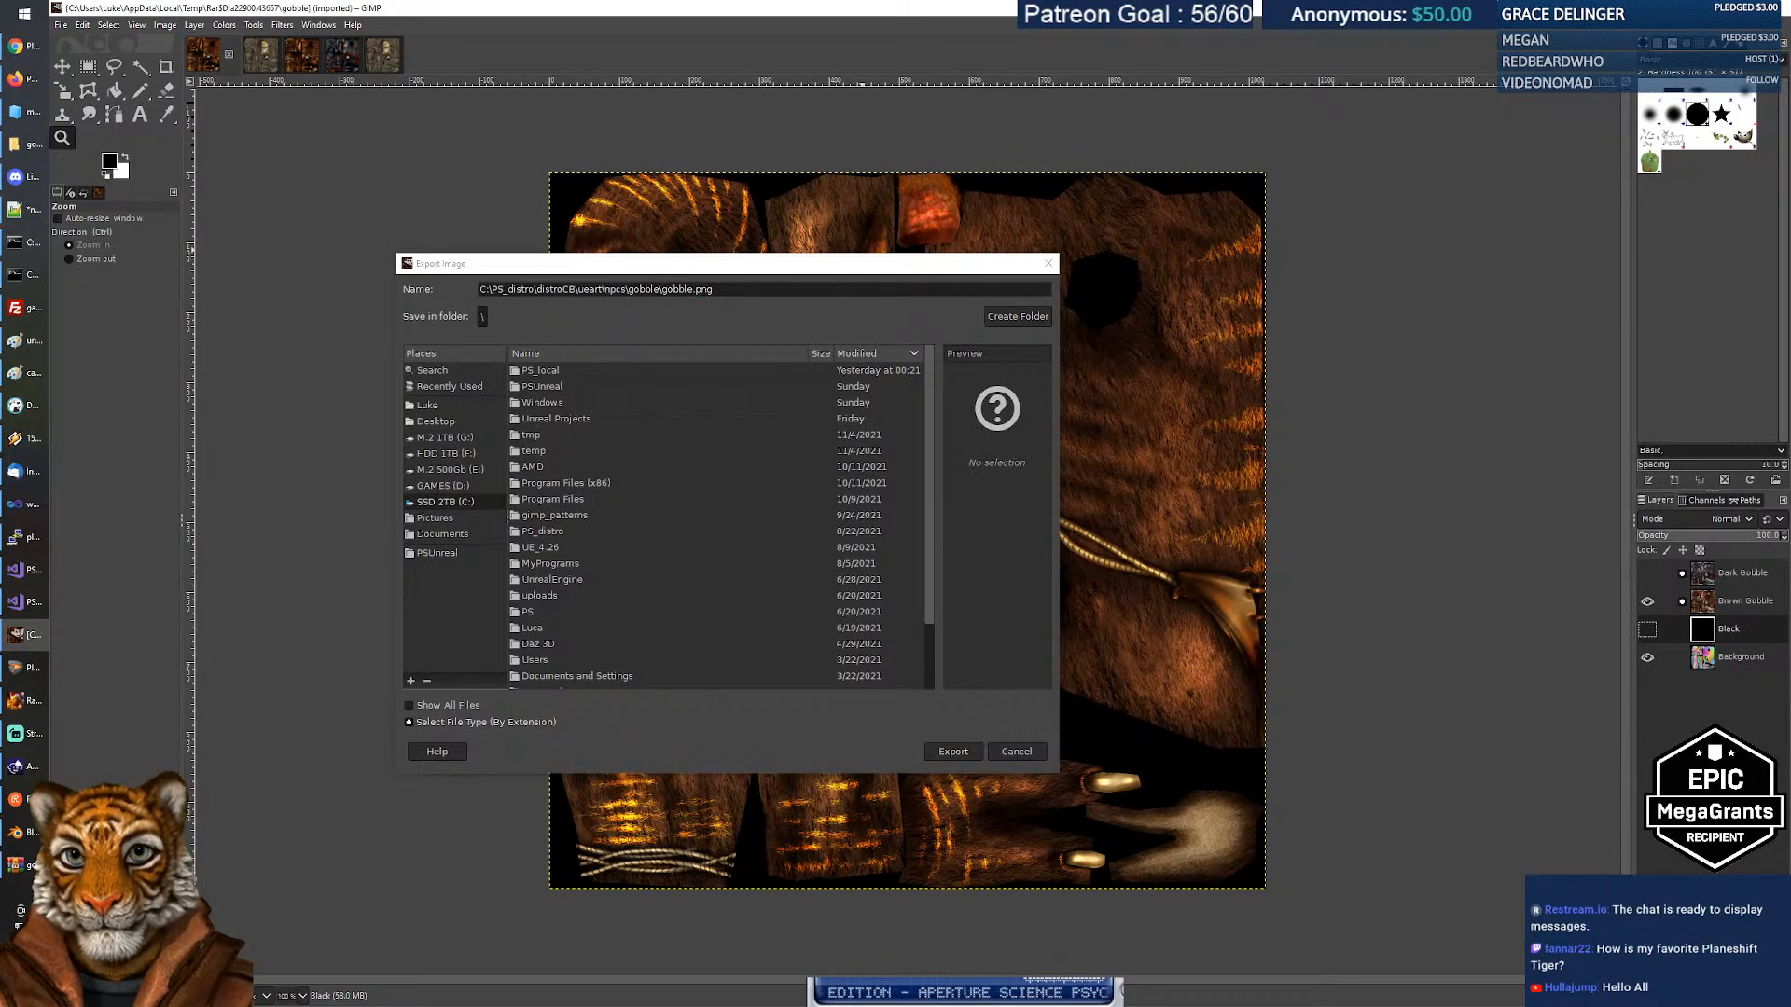
left_click(686, 290)
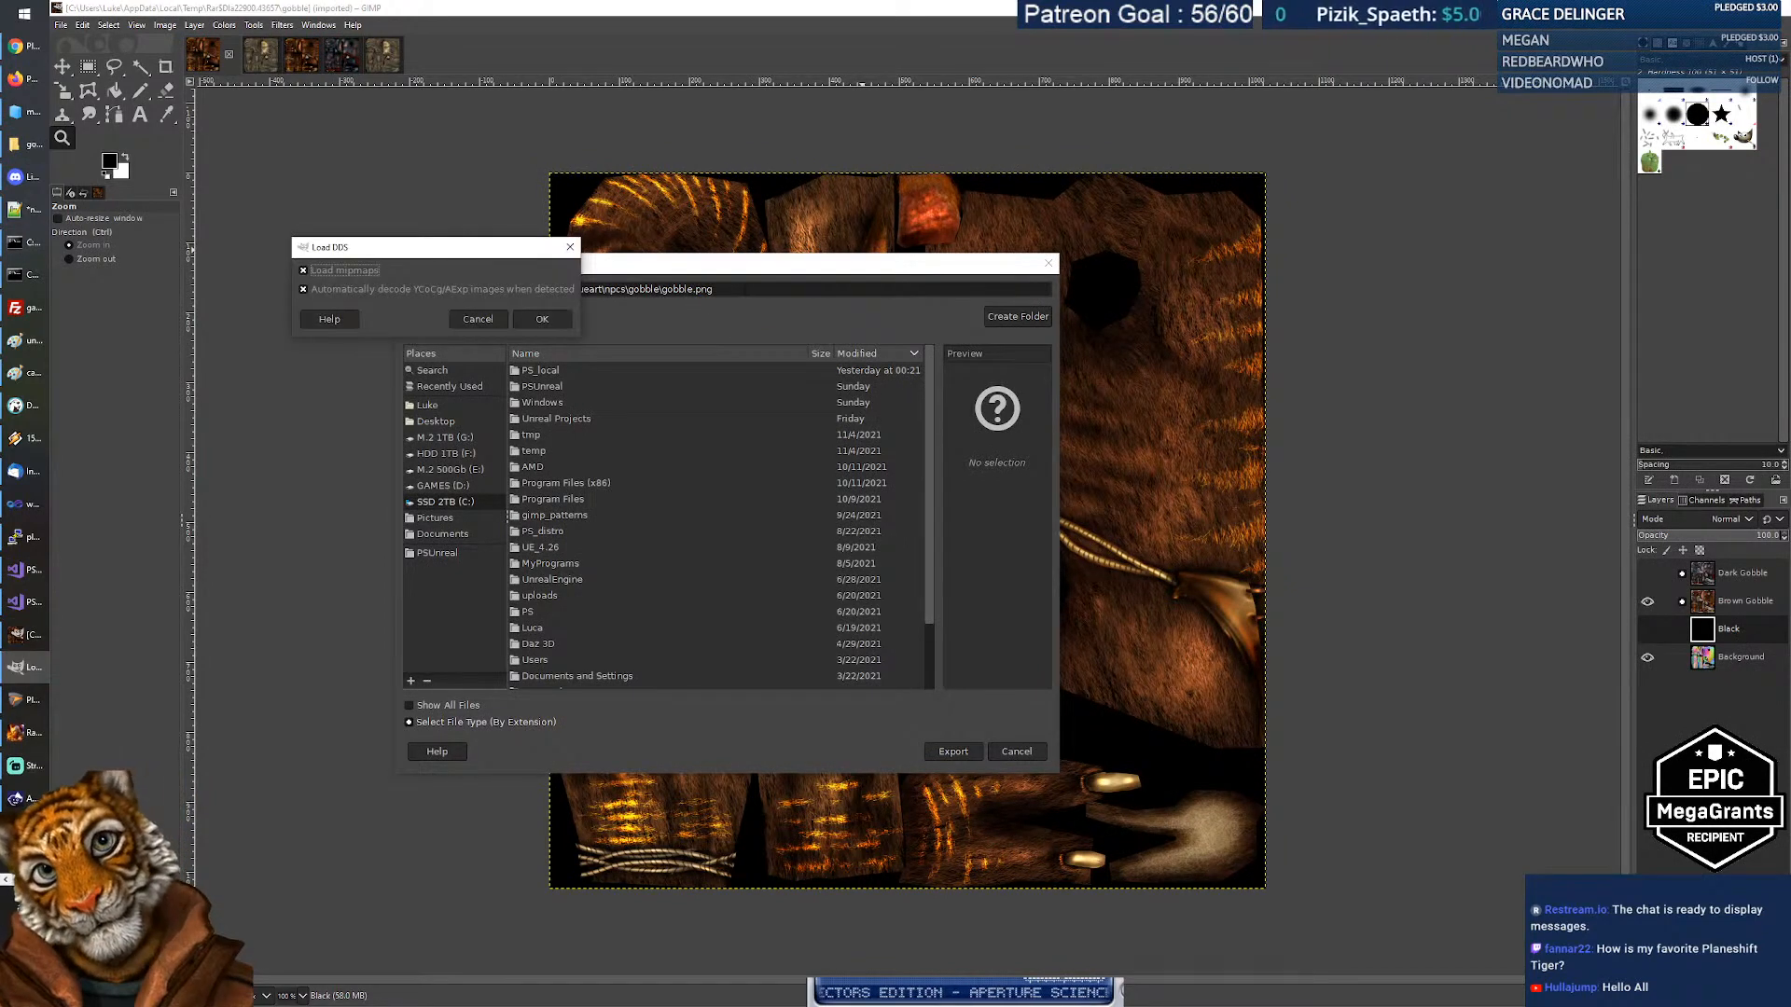
left_click(536, 320)
Change the export file name to gobble_2.png and export the brown skin to ueart\npcs\gobble with the default PNG options.
left_click(691, 289)
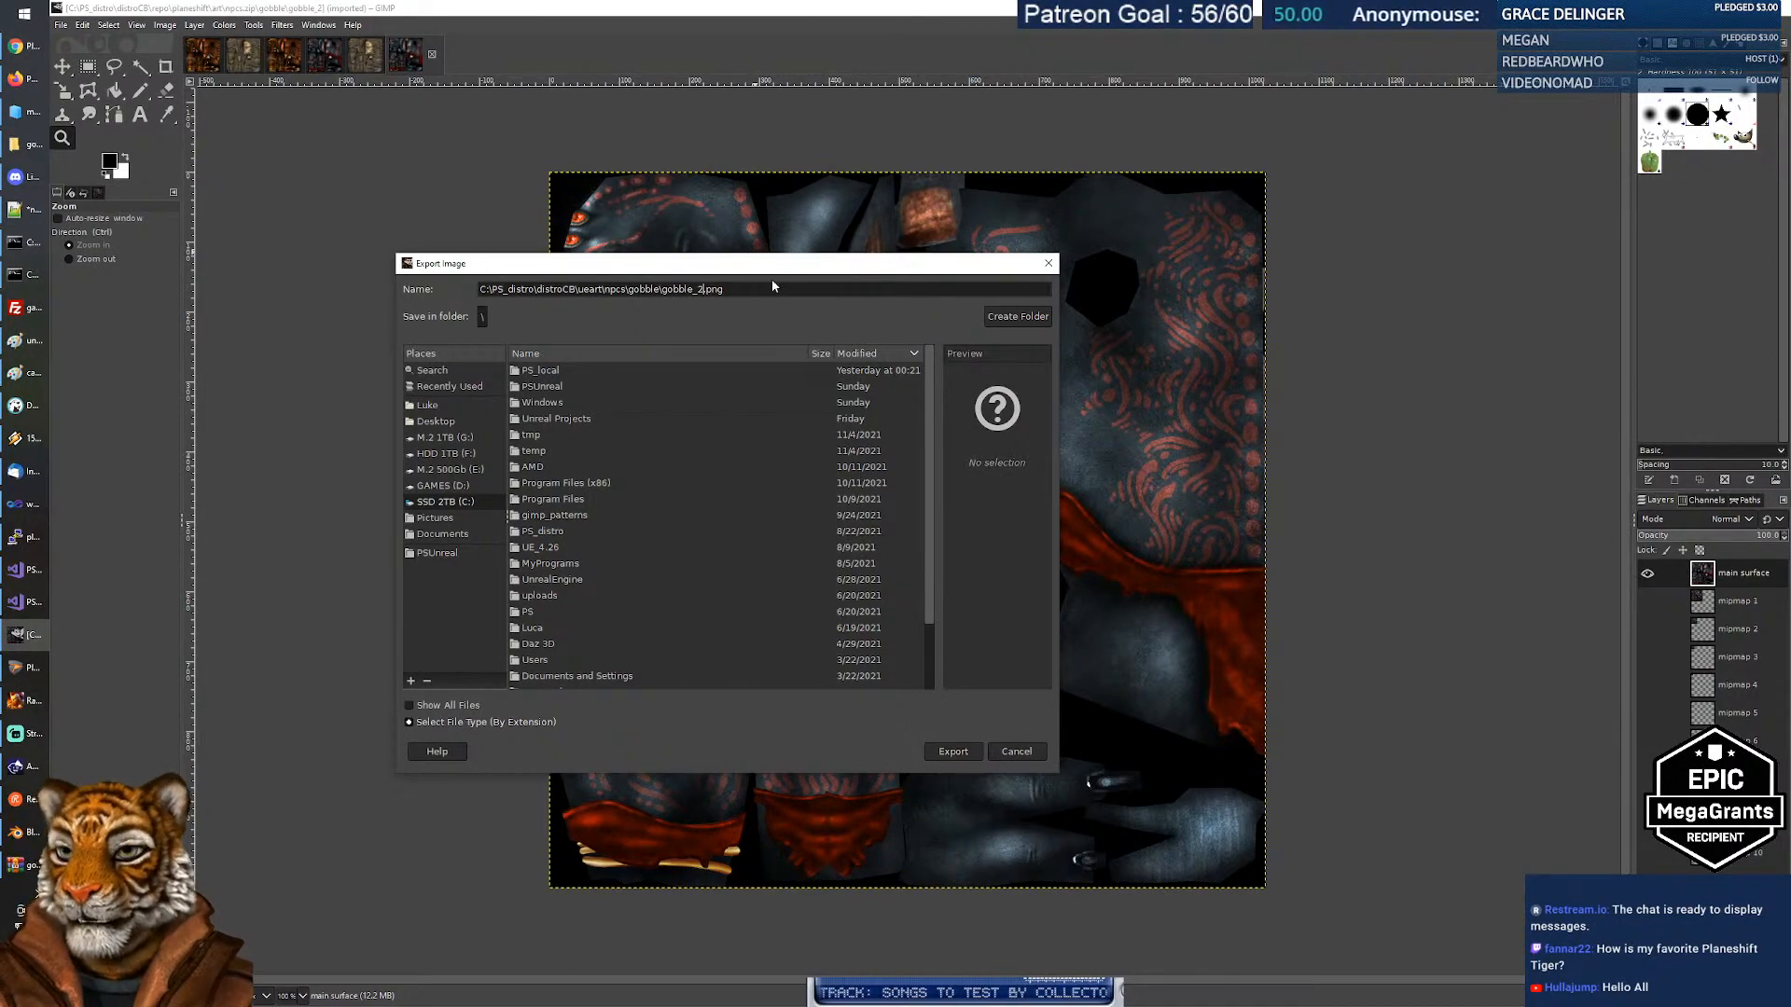
mouse_move(753, 264)
left_mouse_down()
mouse_move(829, 309)
mouse_move(807, 437)
mouse_move(566, 713)
mouse_move(785, 275)
left_mouse_up()
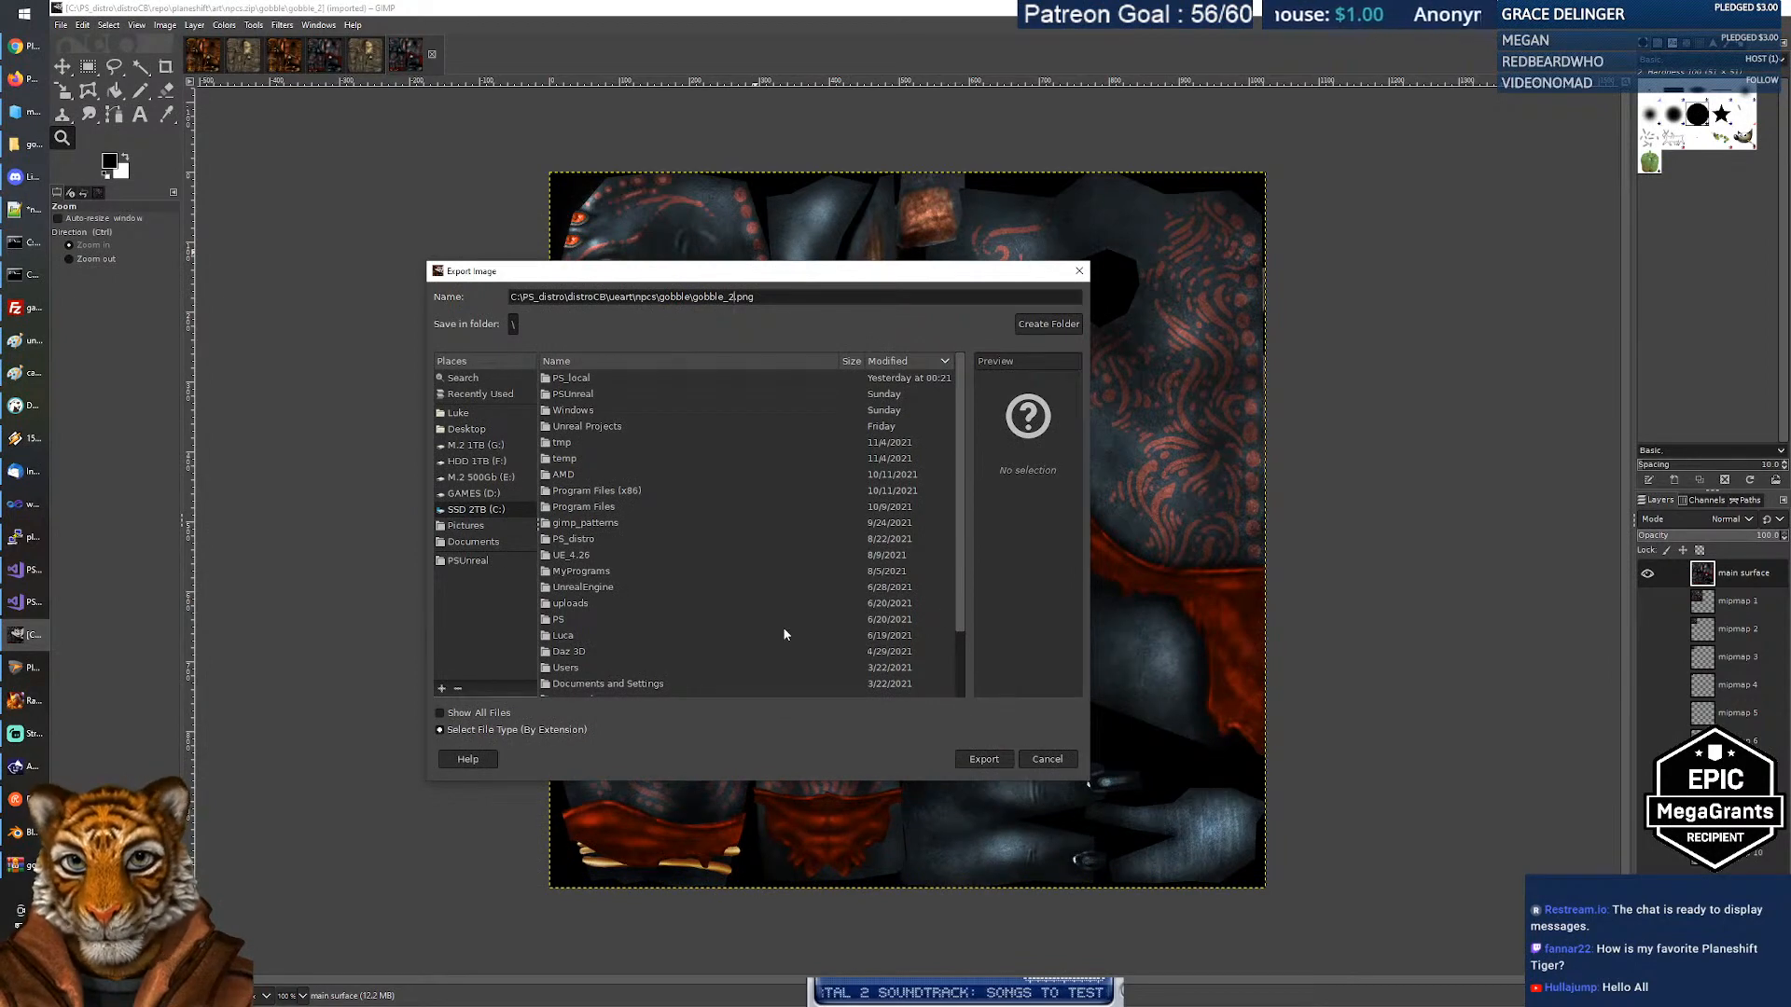
left_click(984, 759)
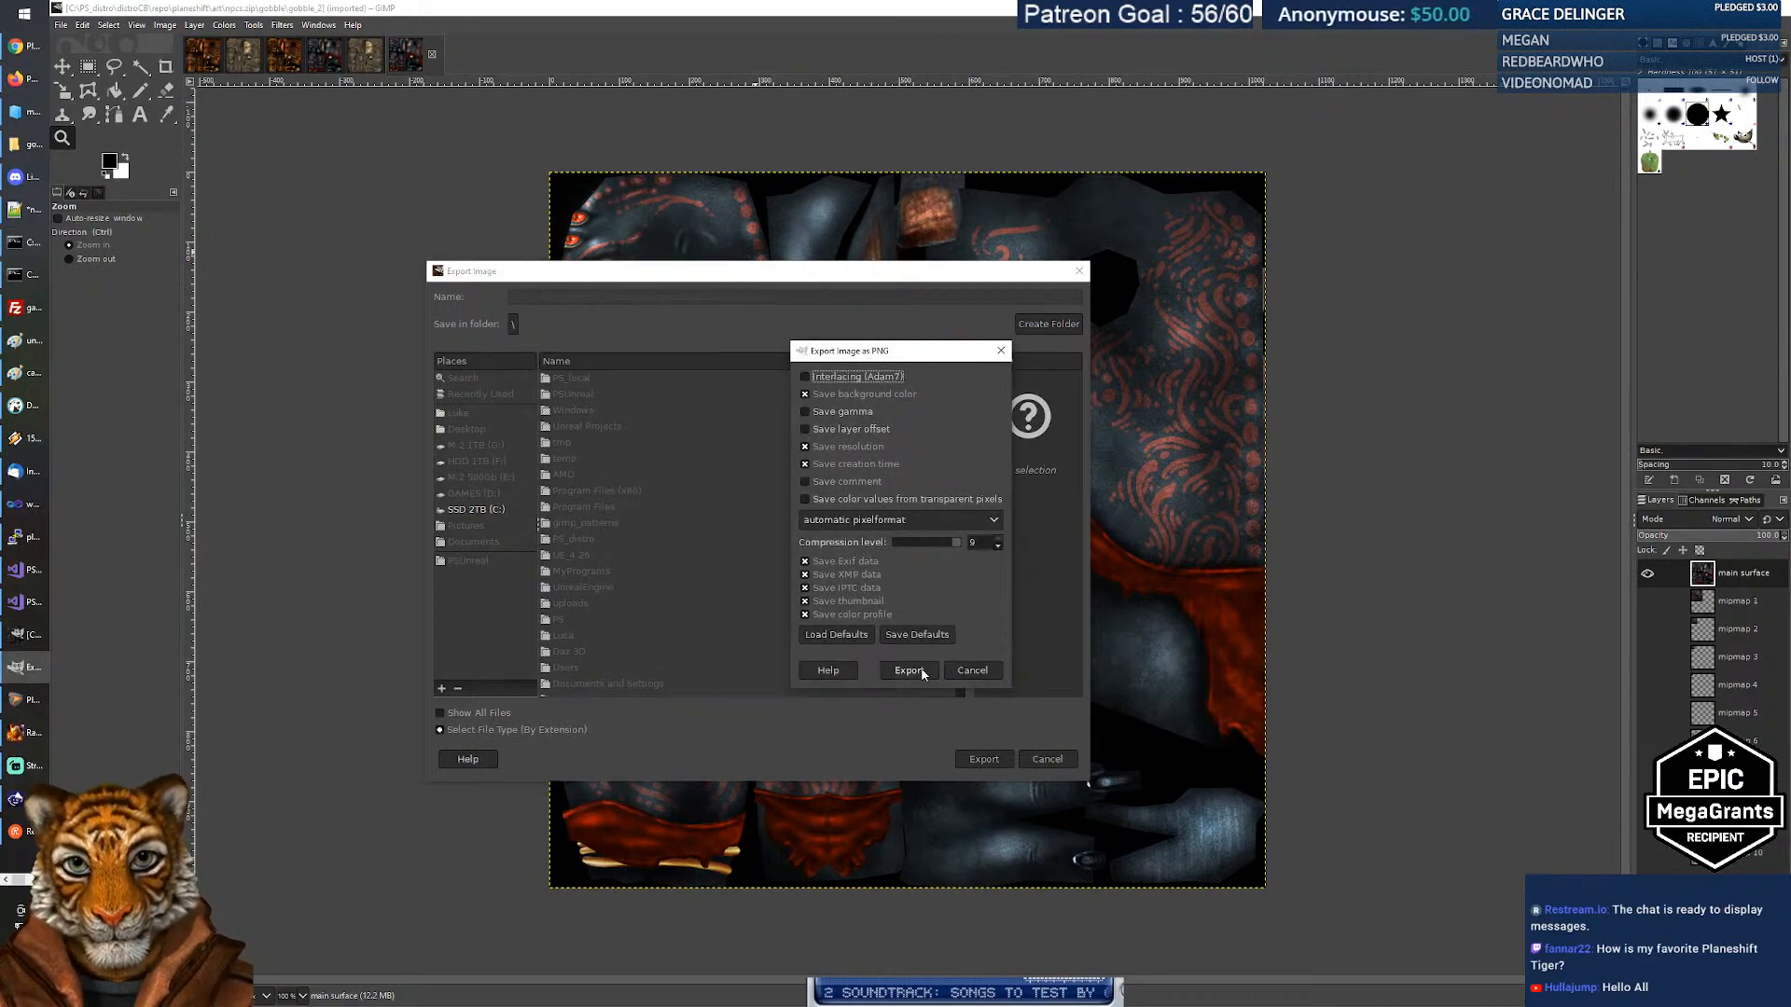
left_click(912, 671)
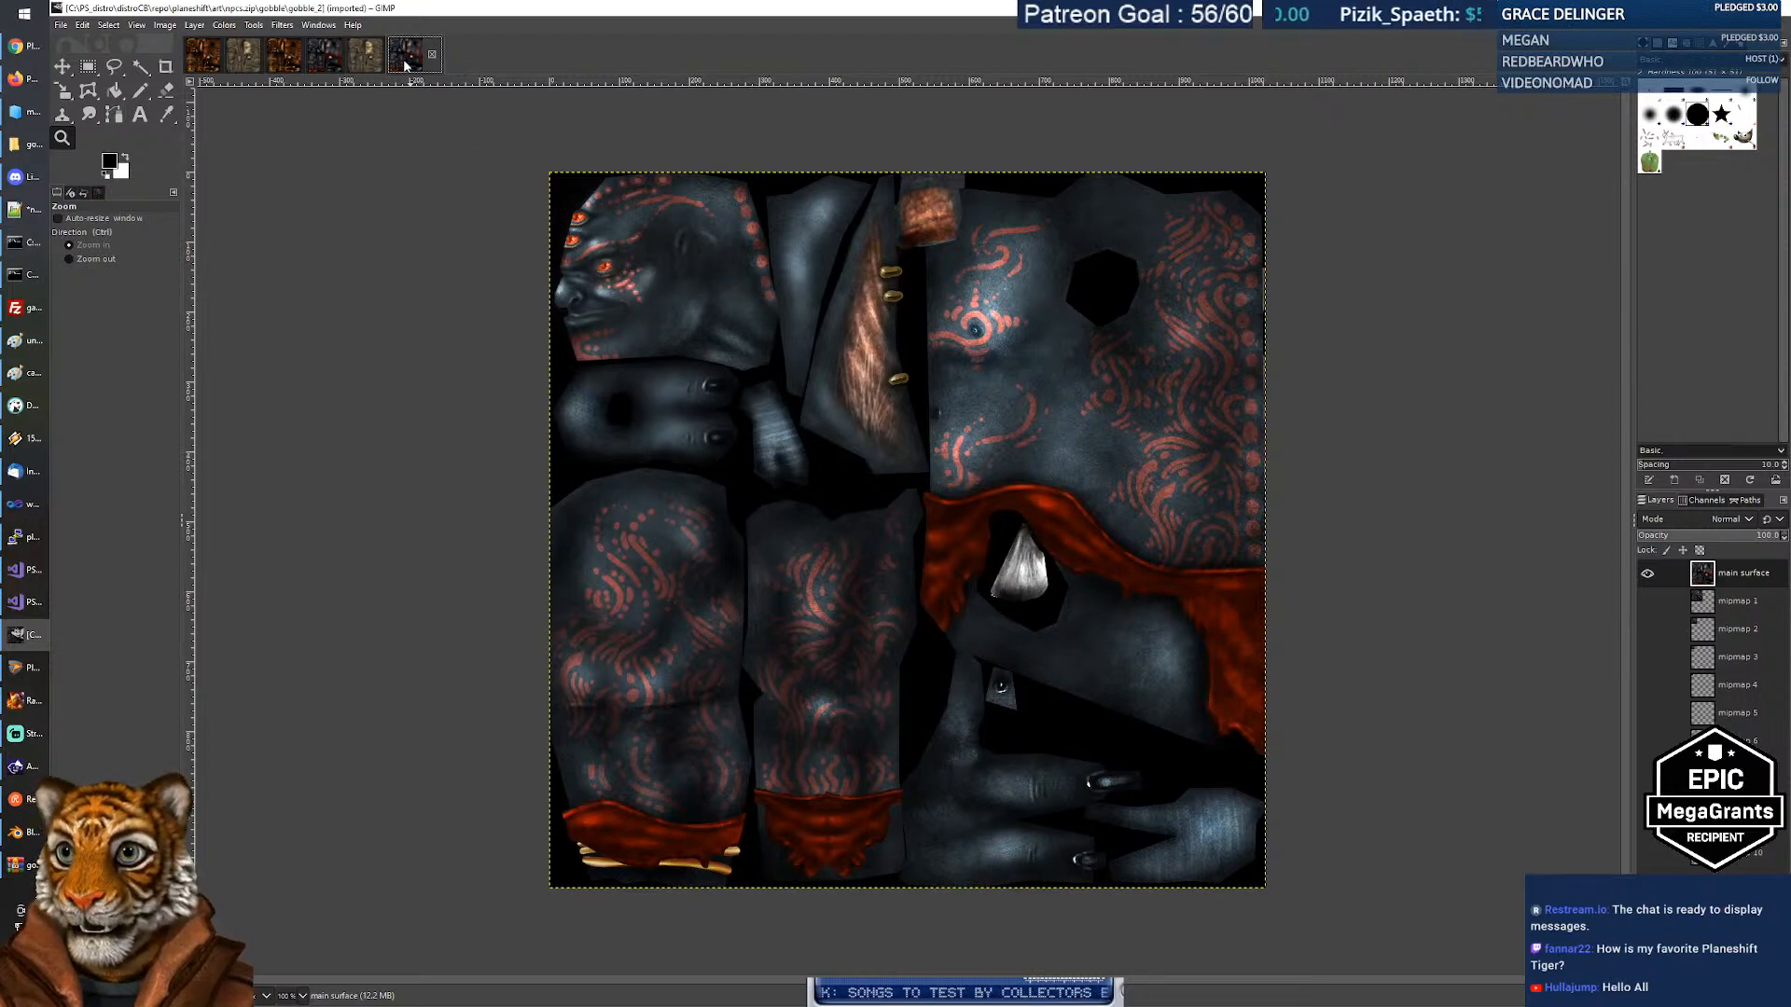
Compare the open gobble_2 and gobble_3 DDS textures with the layered skin image.
left_click(365, 56)
left_click(416, 58)
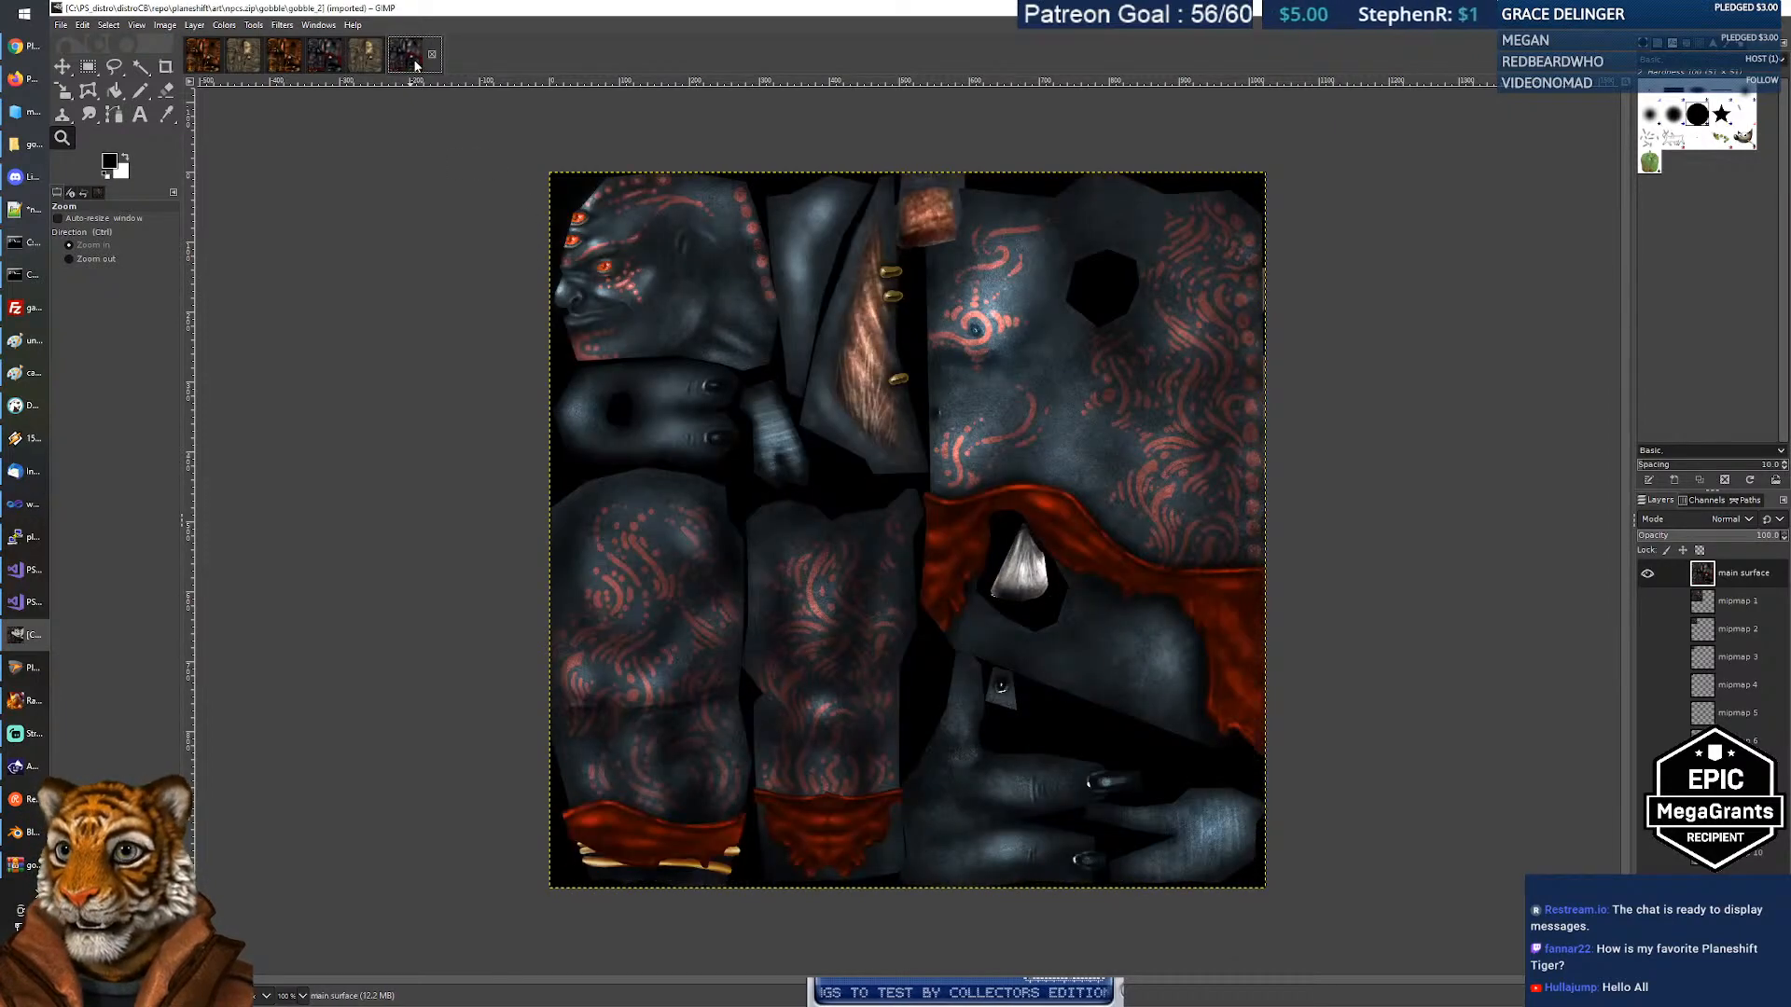
left_click(286, 62)
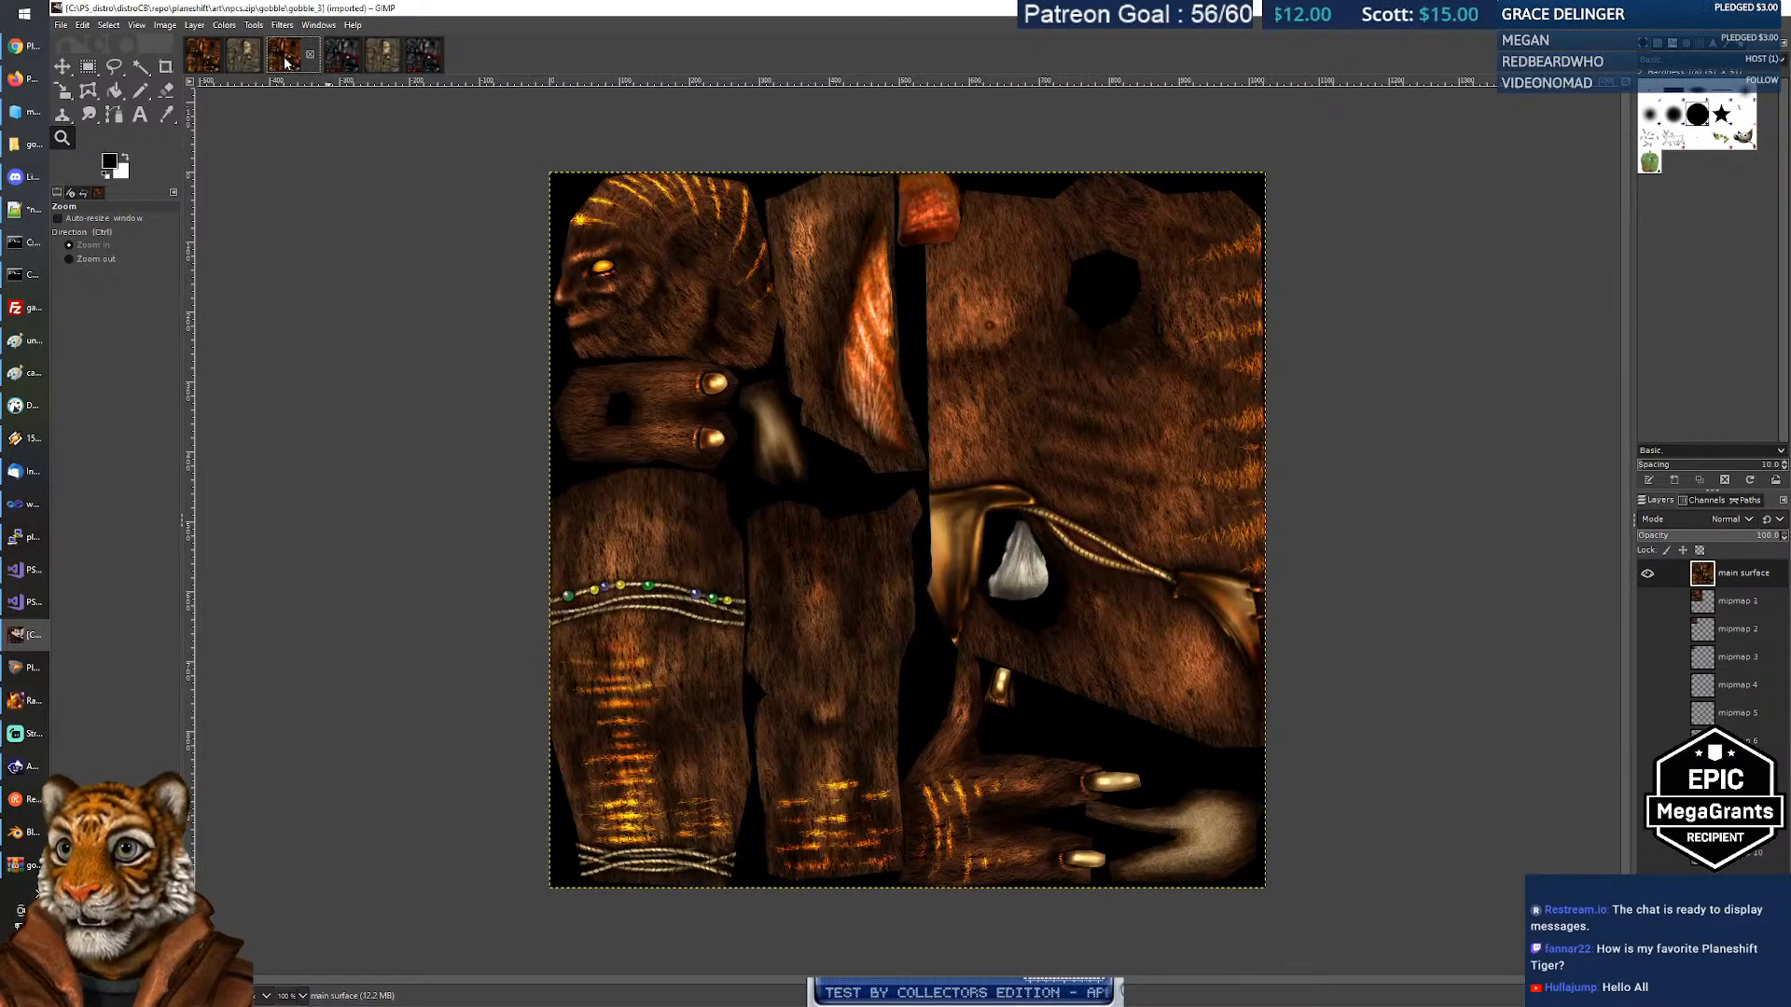
left_click(216, 67)
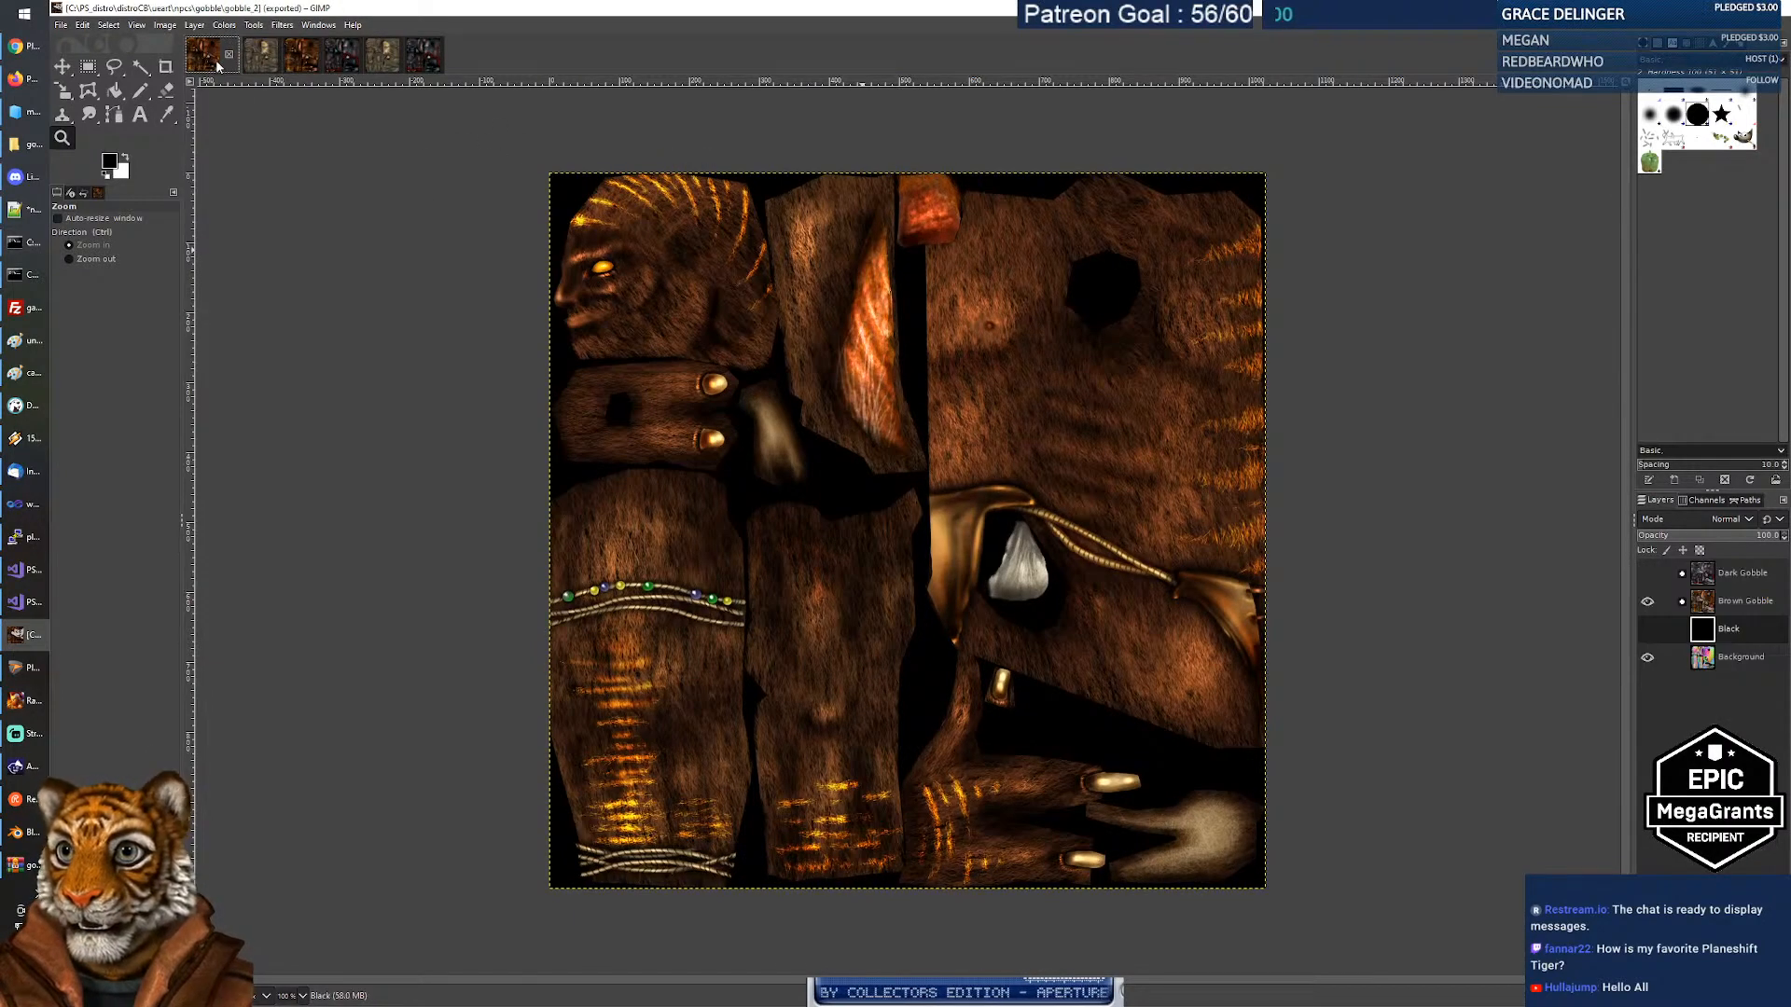
Preview the exported gobble_2.png through the export dialog without exporting again.
left_click(62, 25)
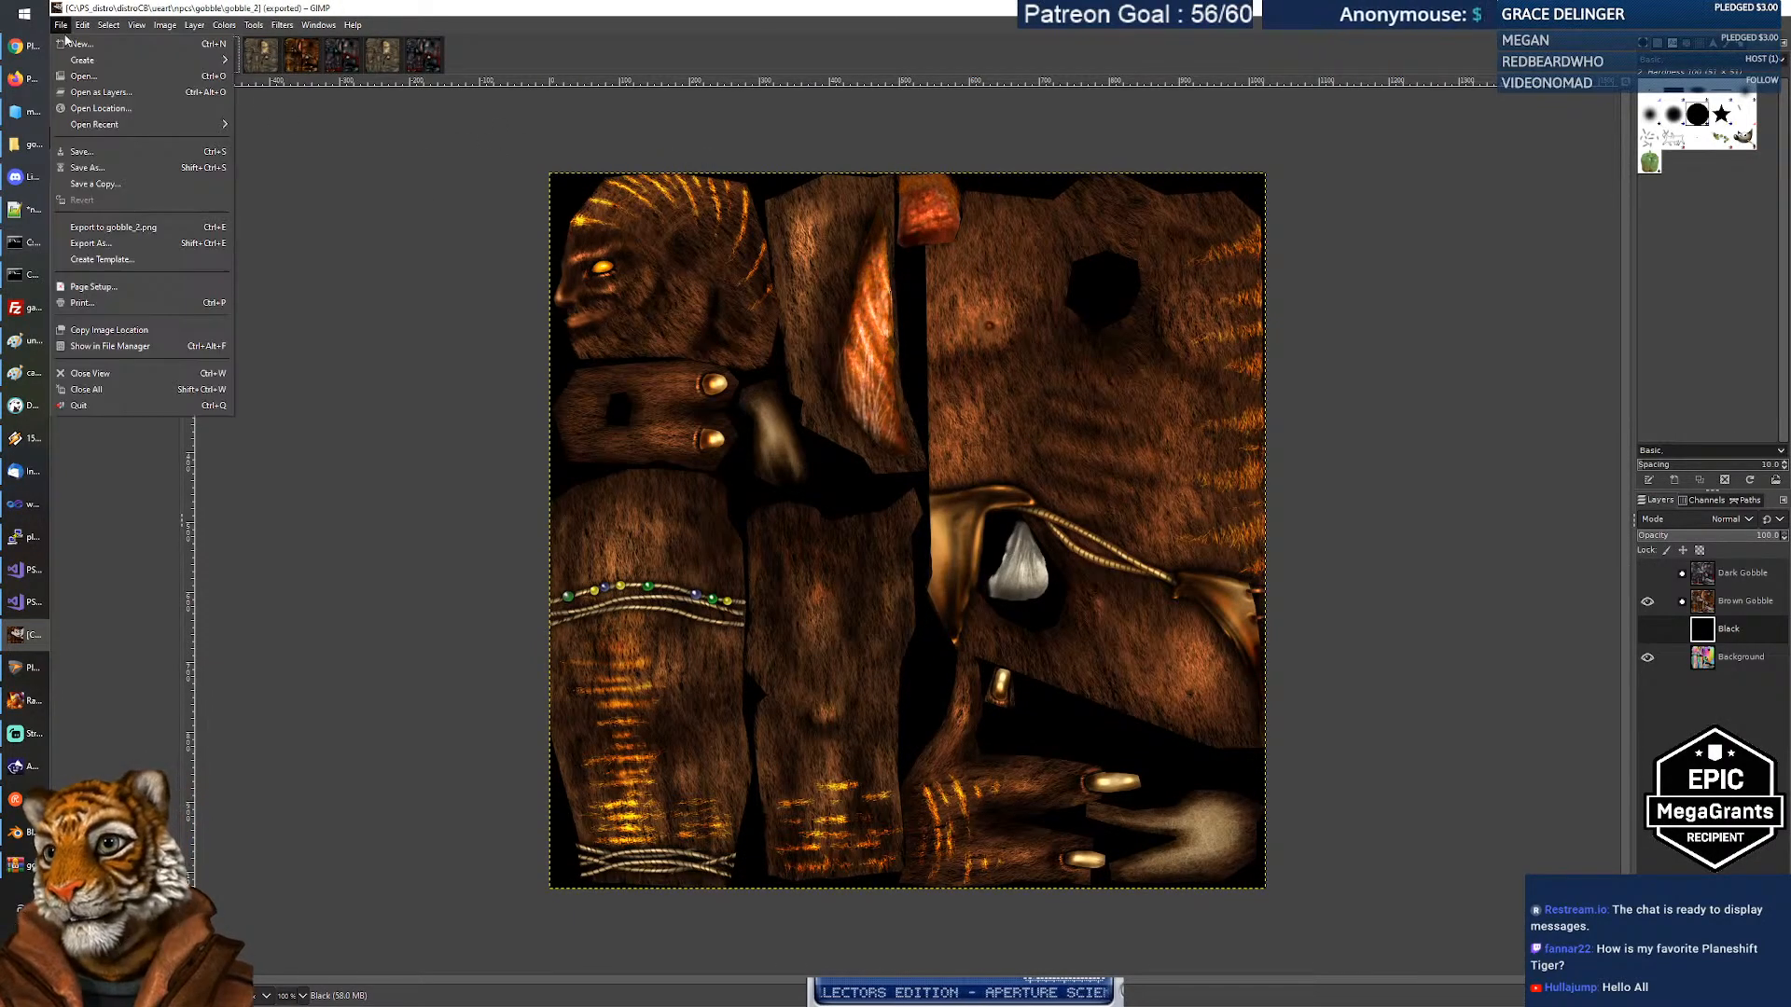
left_click(93, 234)
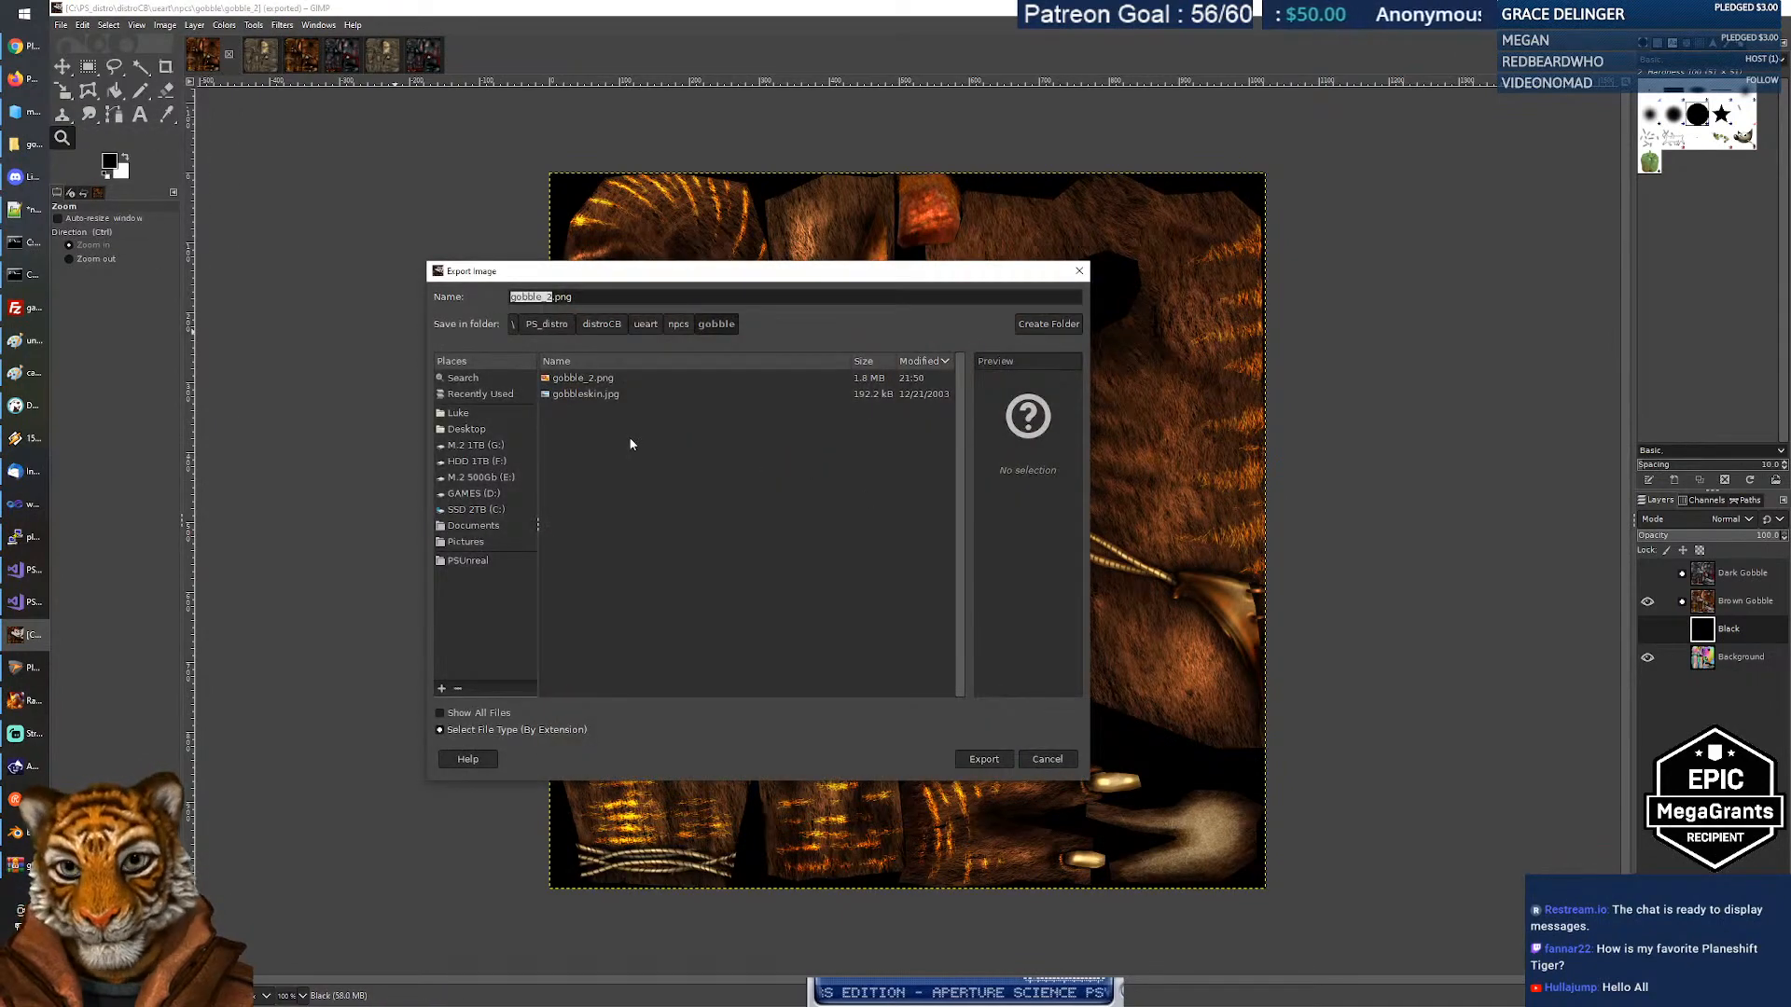
left_click(587, 381)
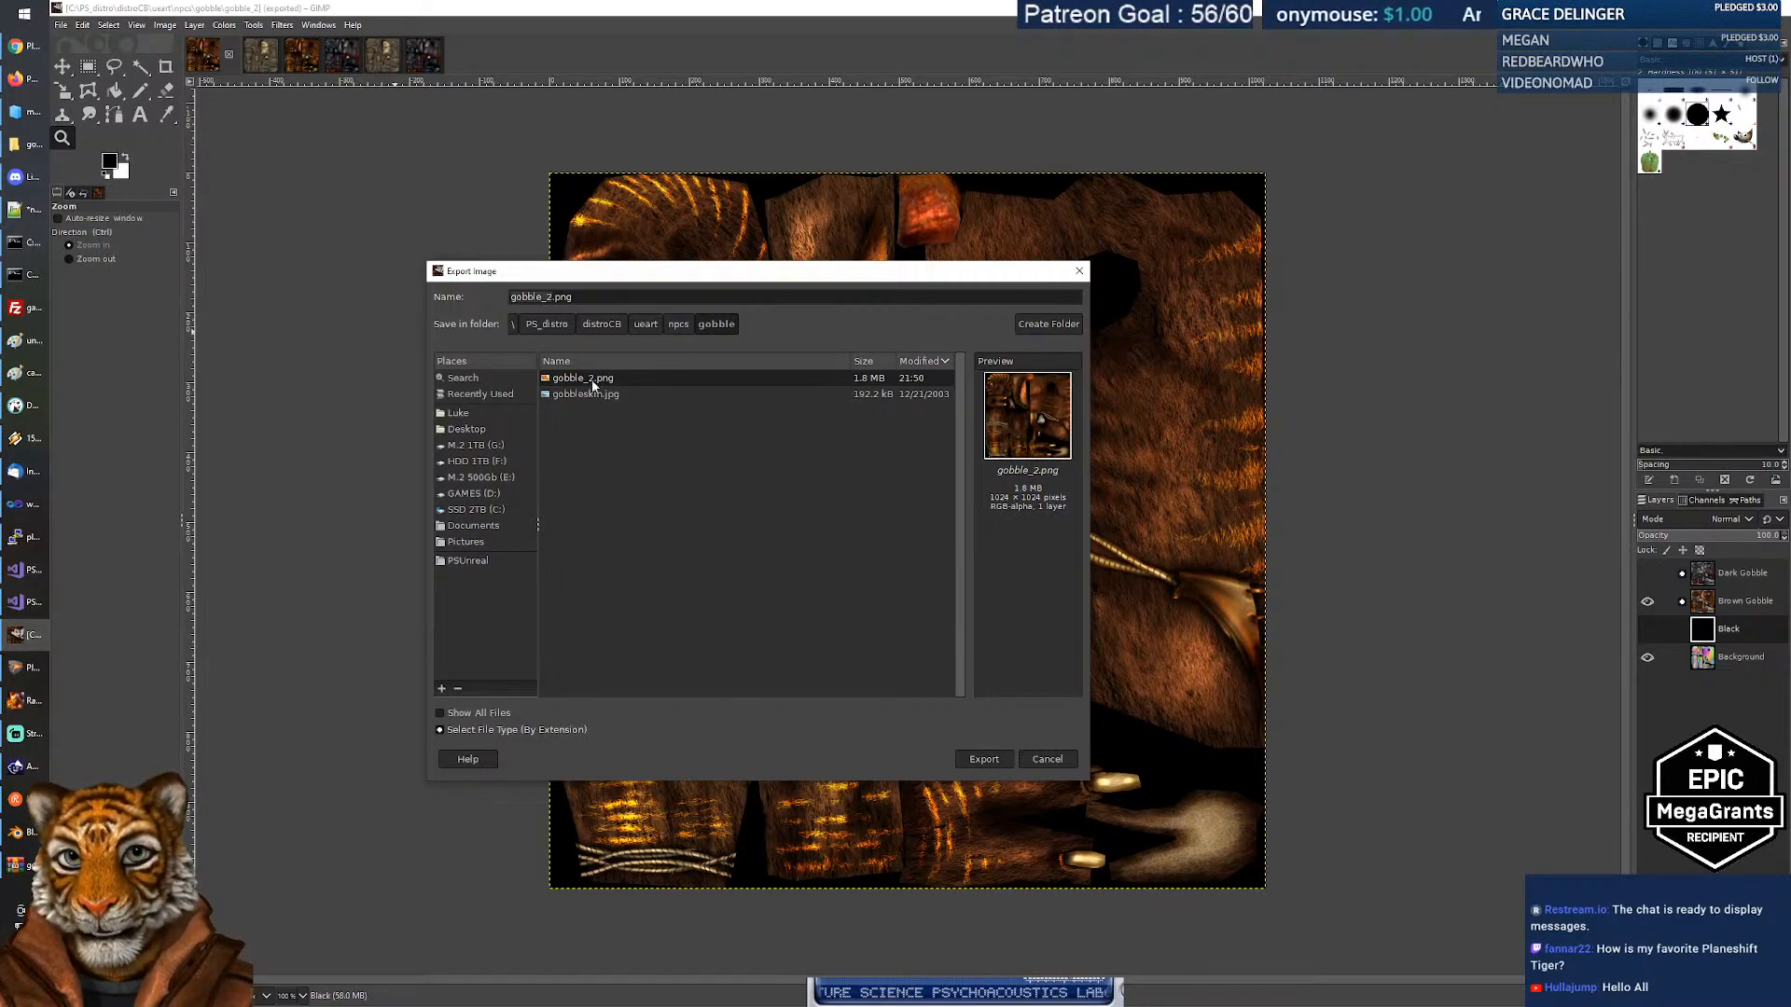
left_click(1047, 759)
In the file manager, rename gobble_2.png in the ueart\npcs\gobble folder to gobble_3.png.
key("alt+Tab")
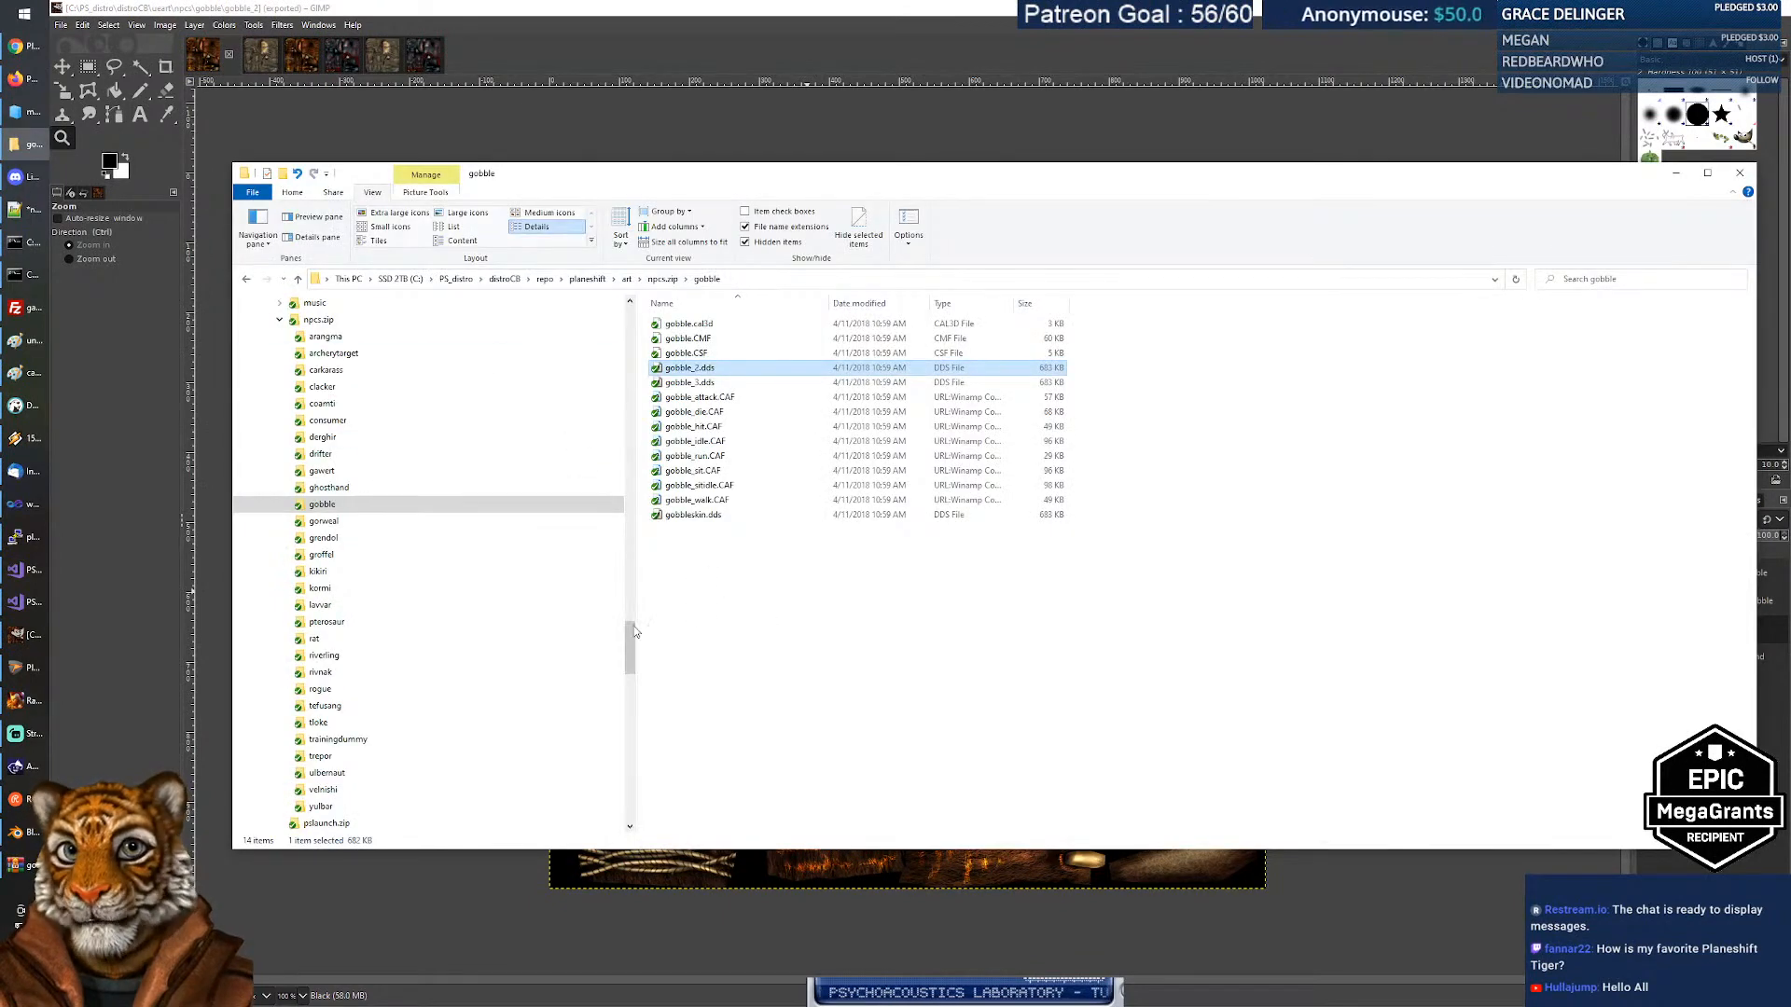
left_click_drag(630, 639, 641, 707)
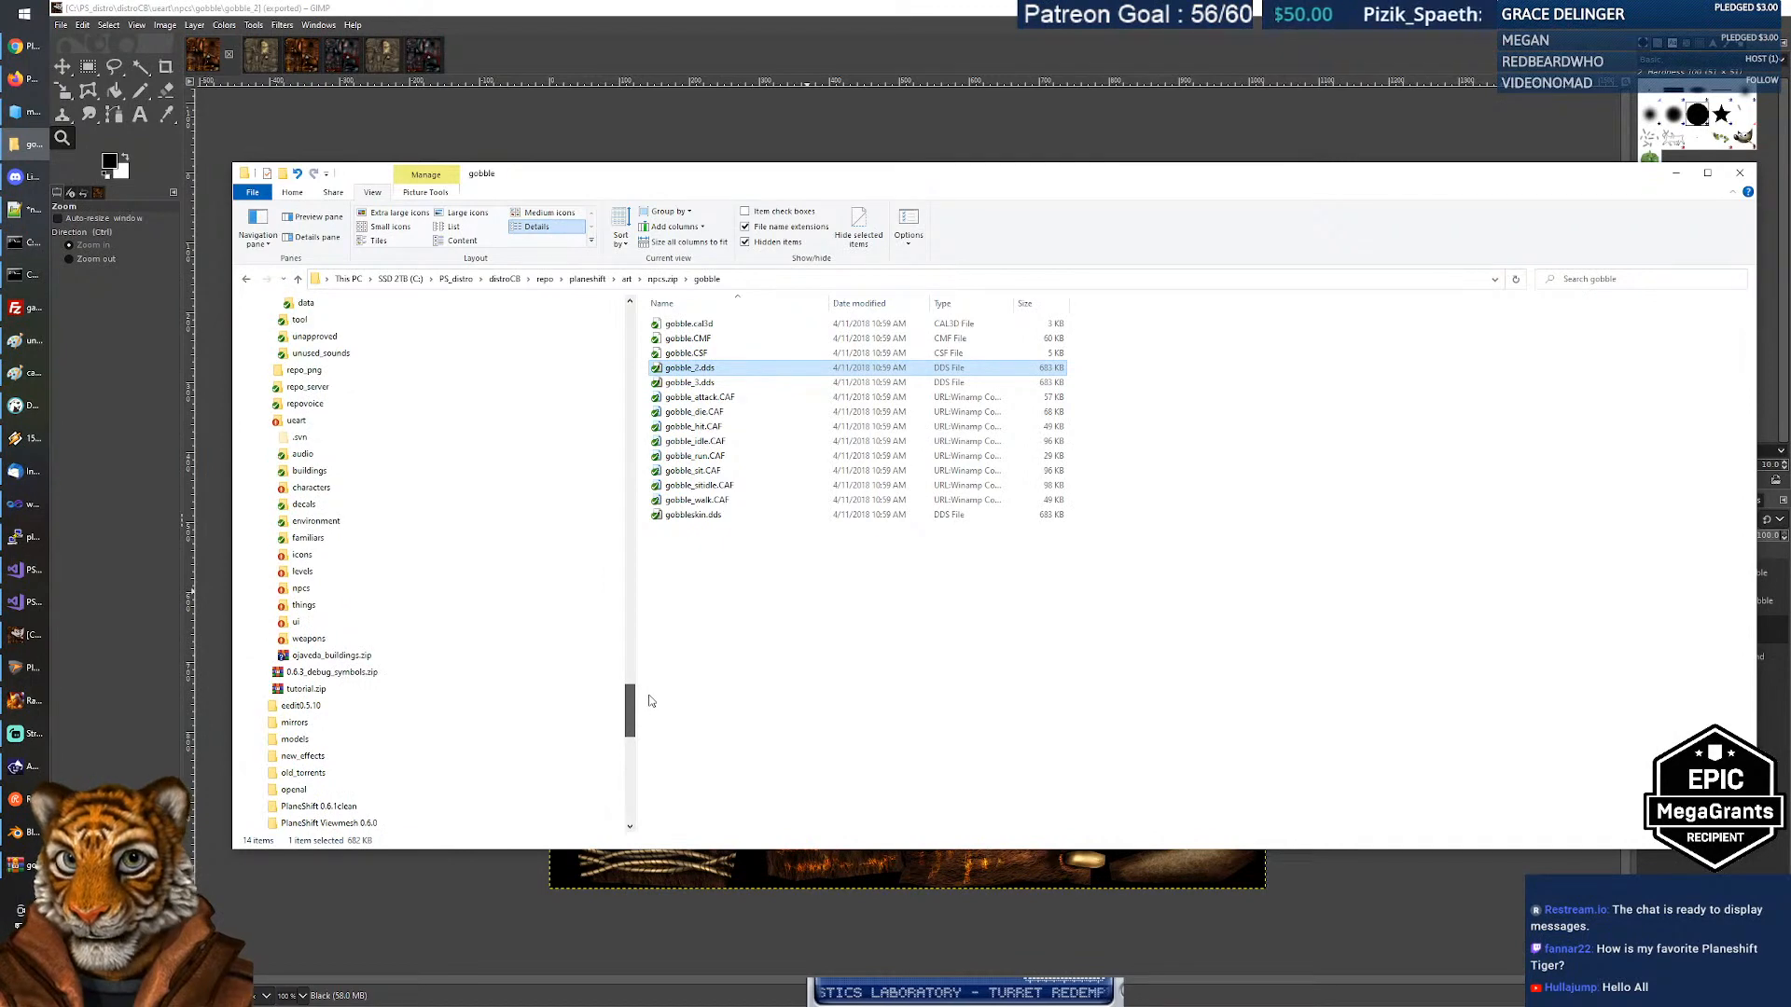
left_click(310, 487)
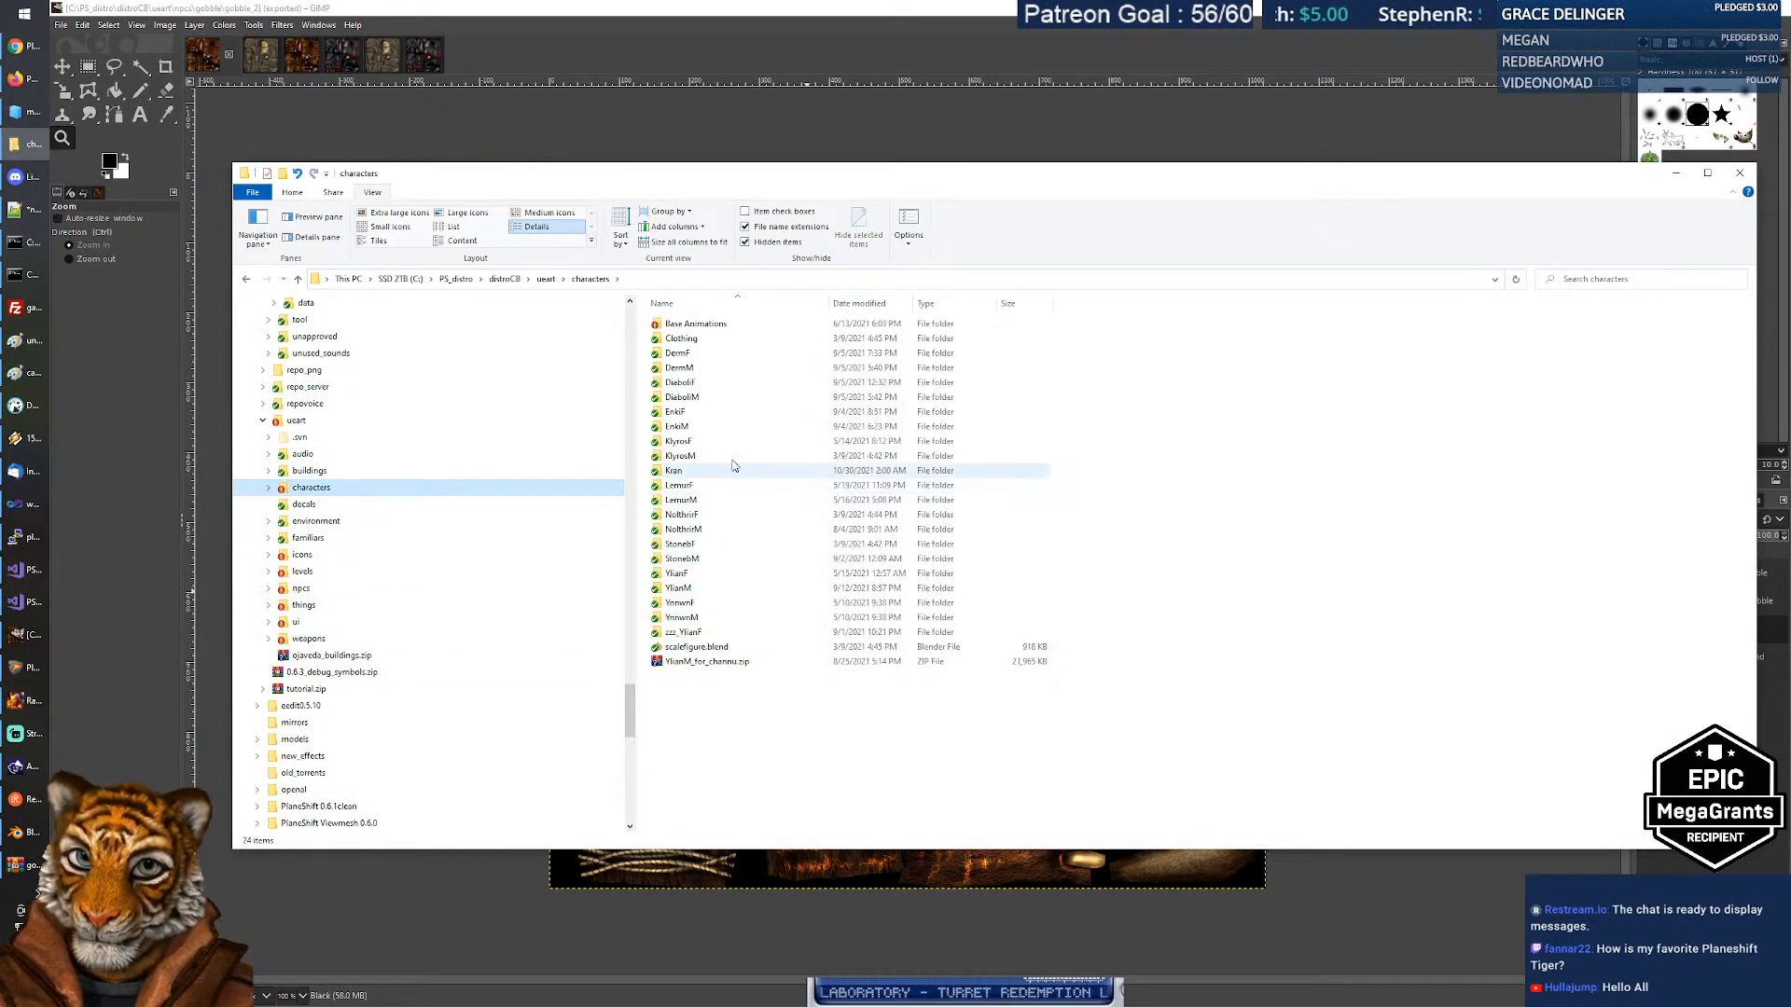
left_click(301, 588)
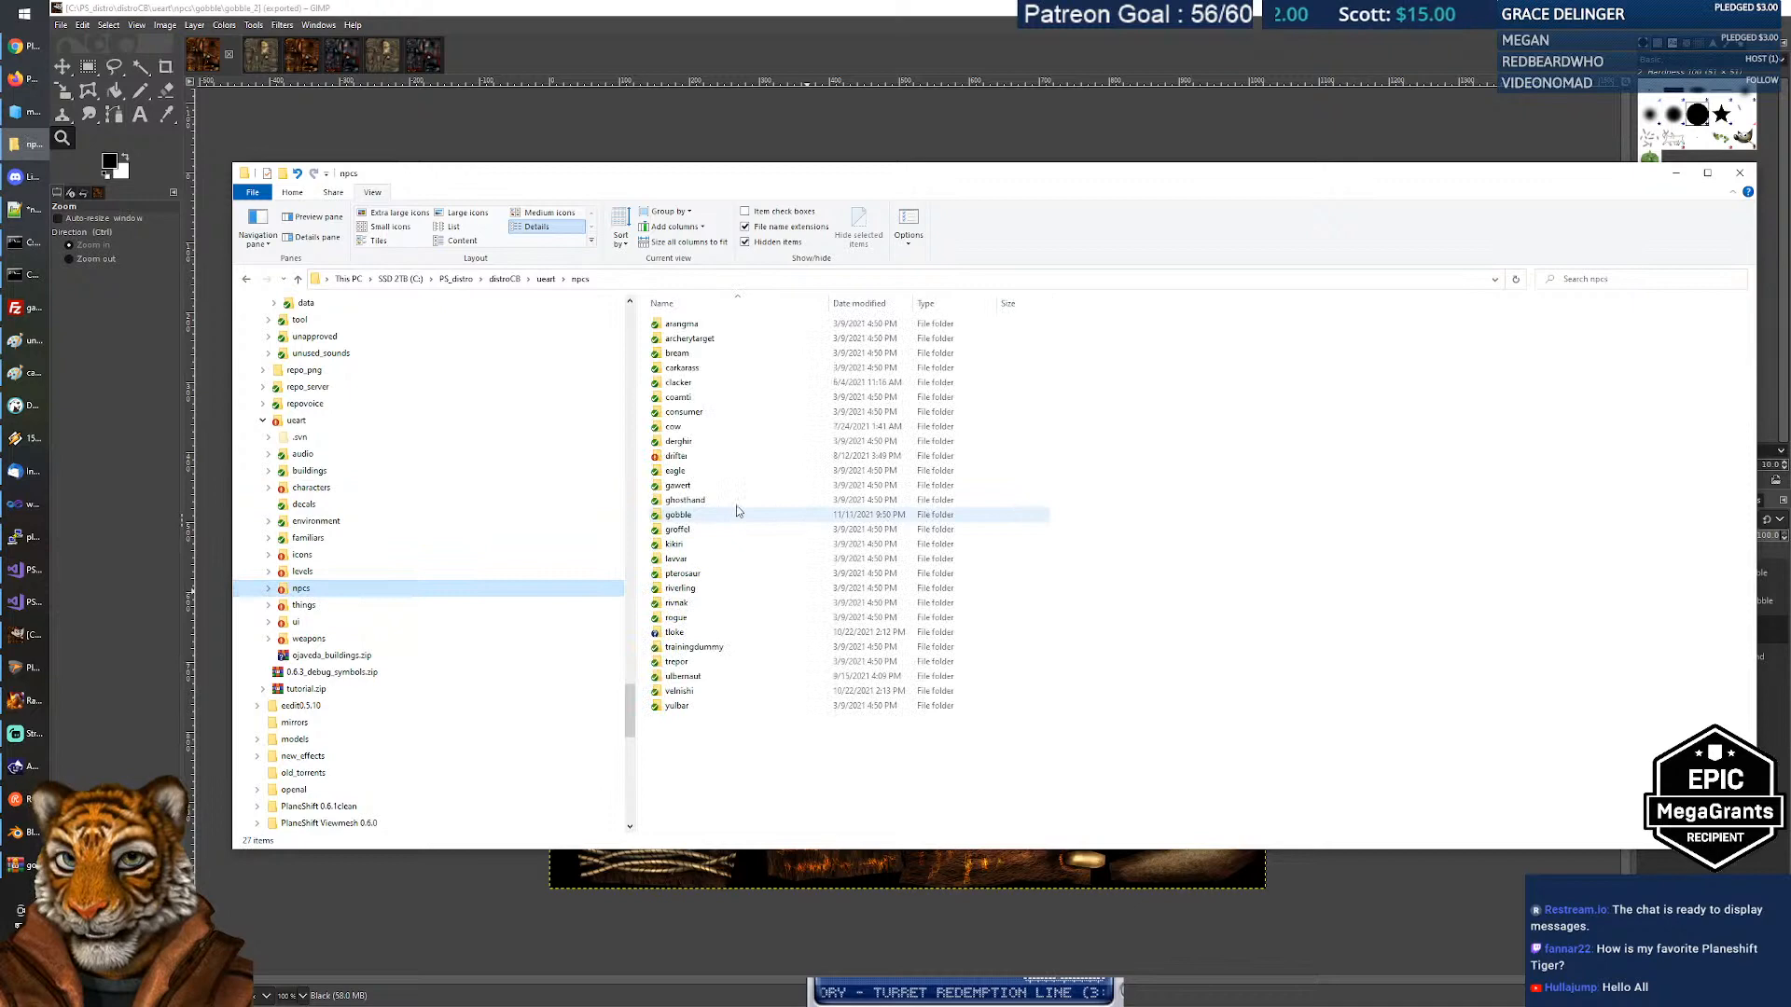
double_click(679, 515)
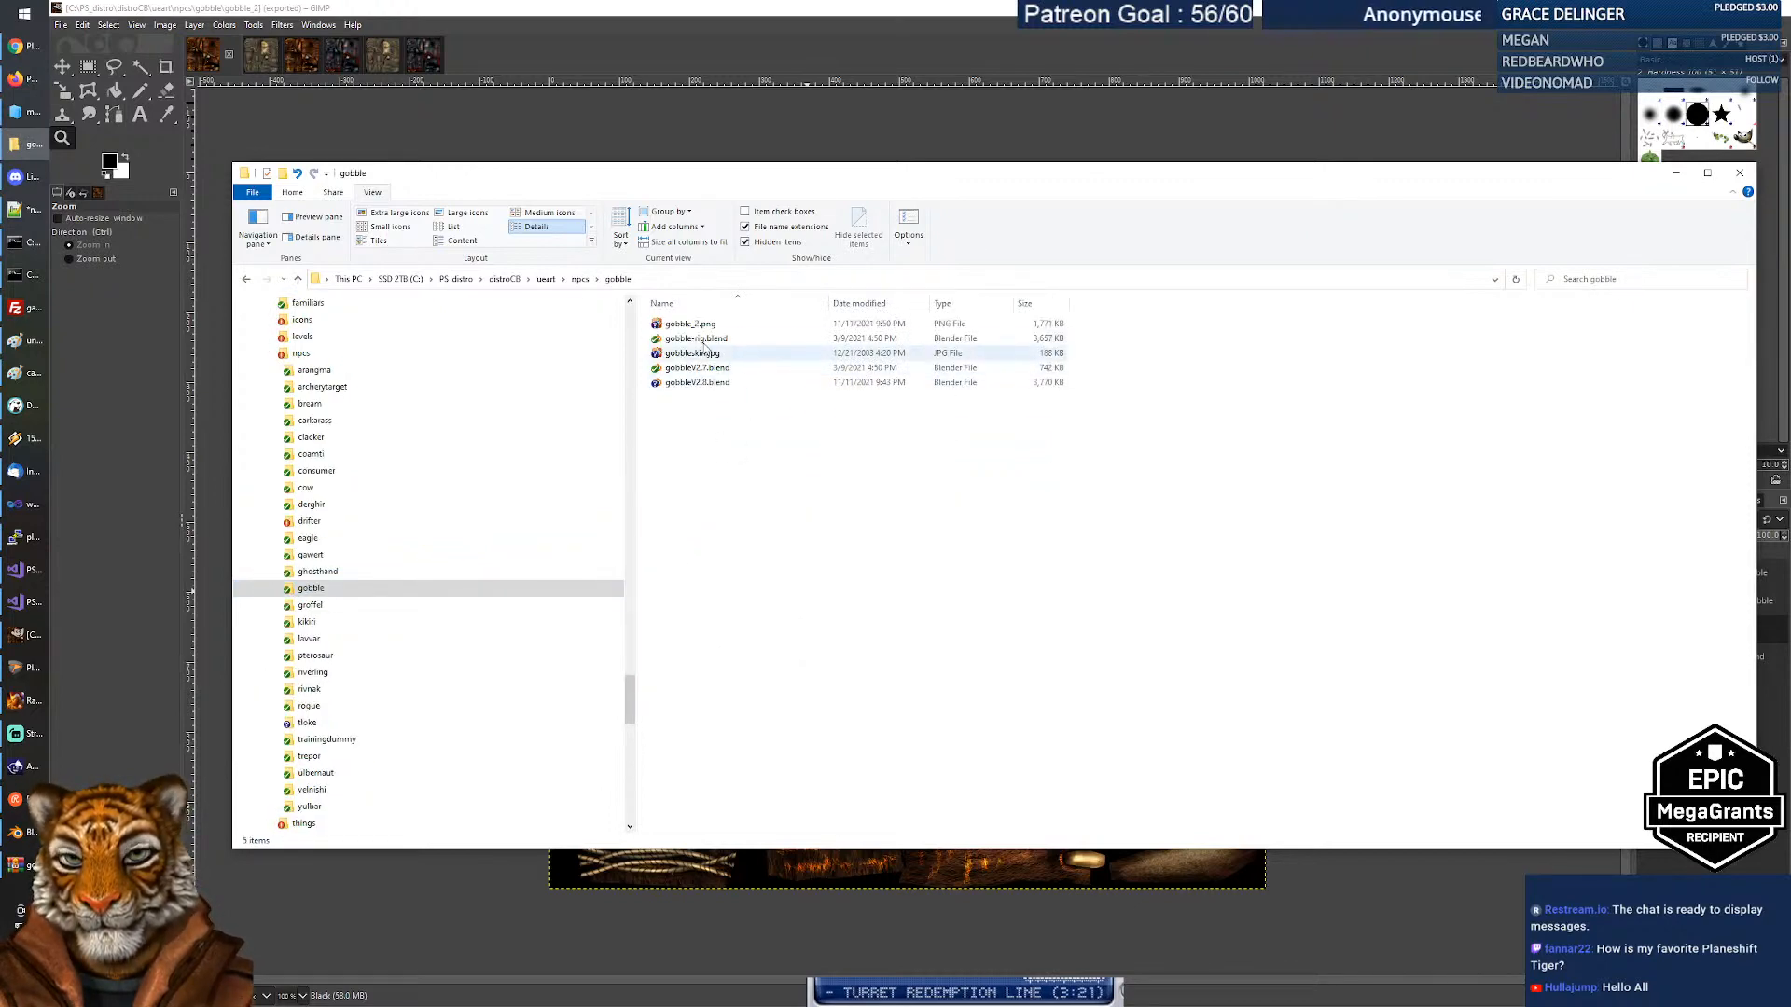
left_click(758, 326)
key("F2")
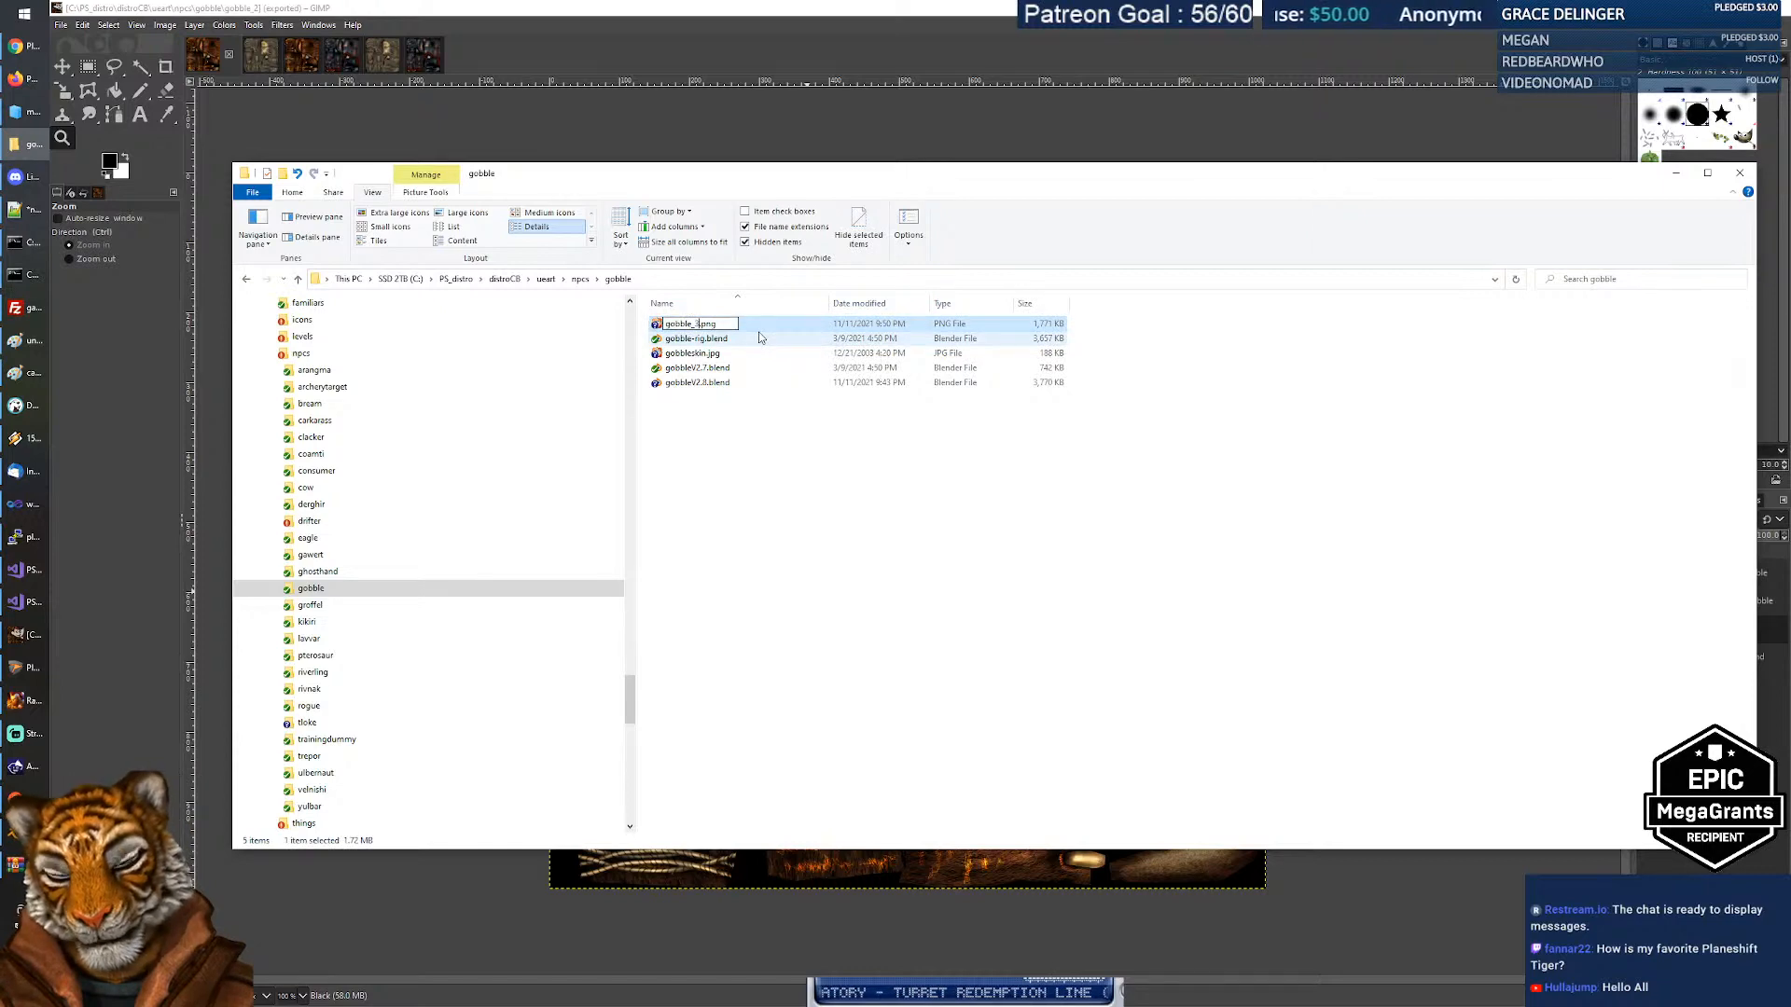
left_click(810, 478)
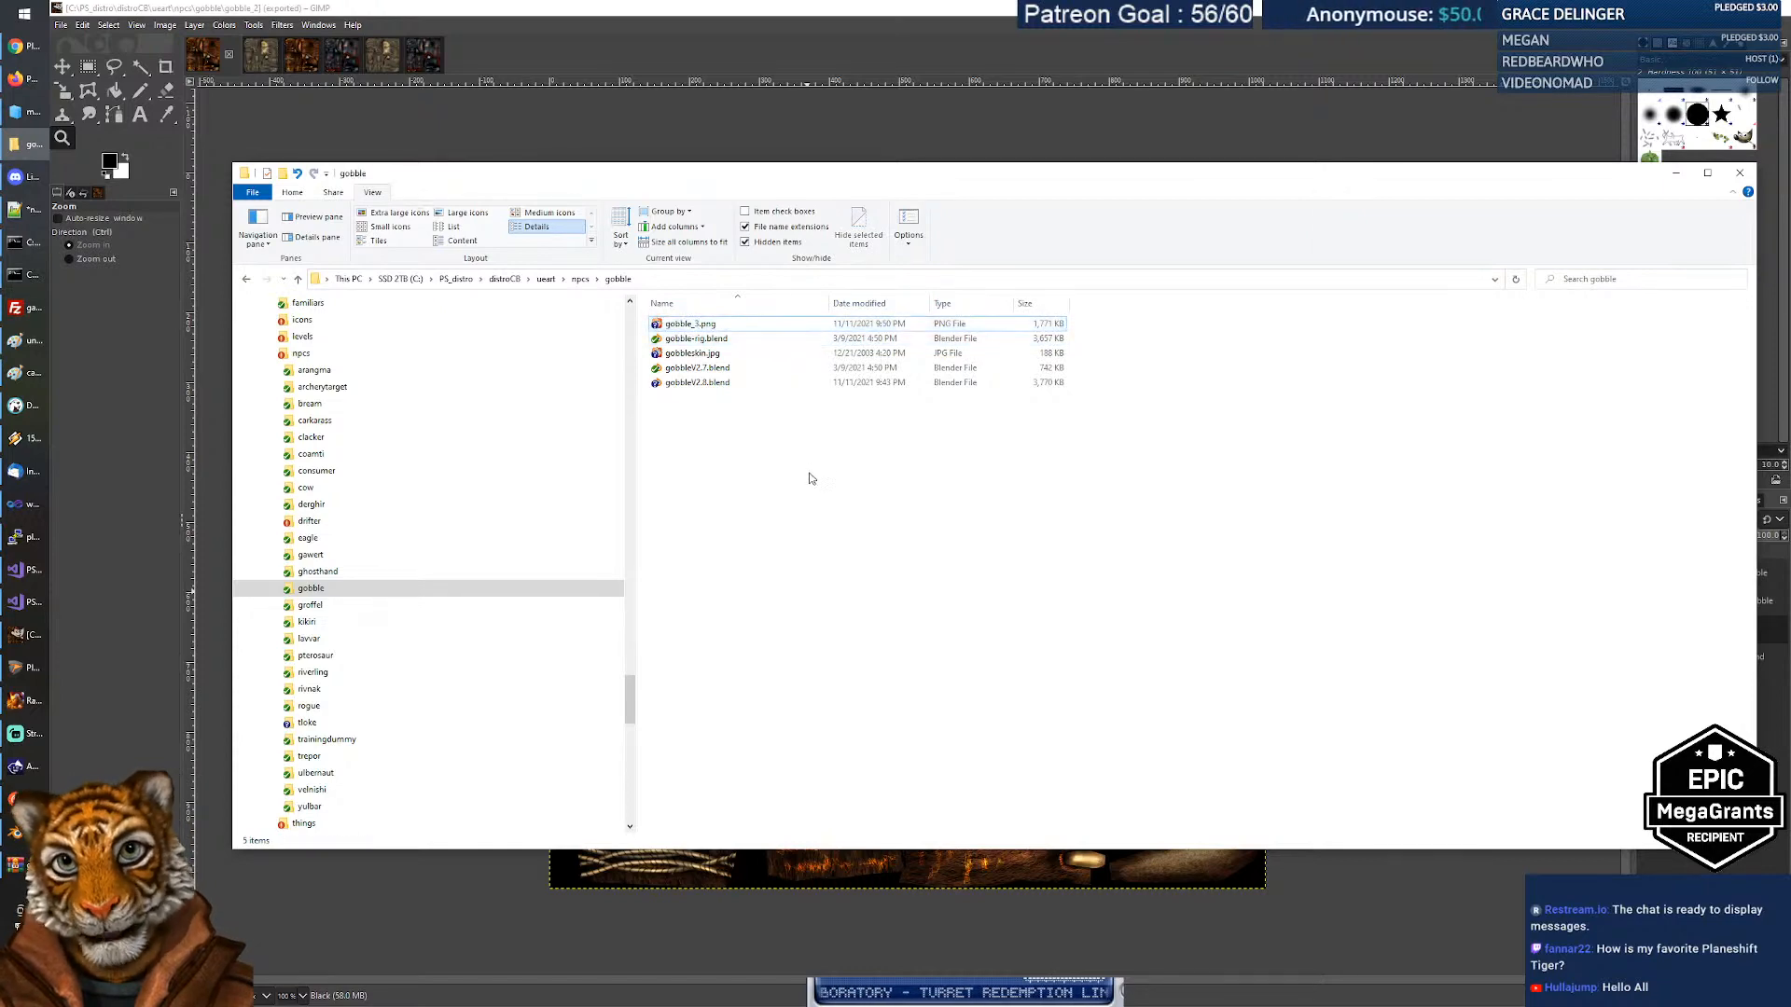
Return to the layered skin image in GIMP, hide the Brown Gobble group and show the Dark Gobble group.
left_click(570, 20)
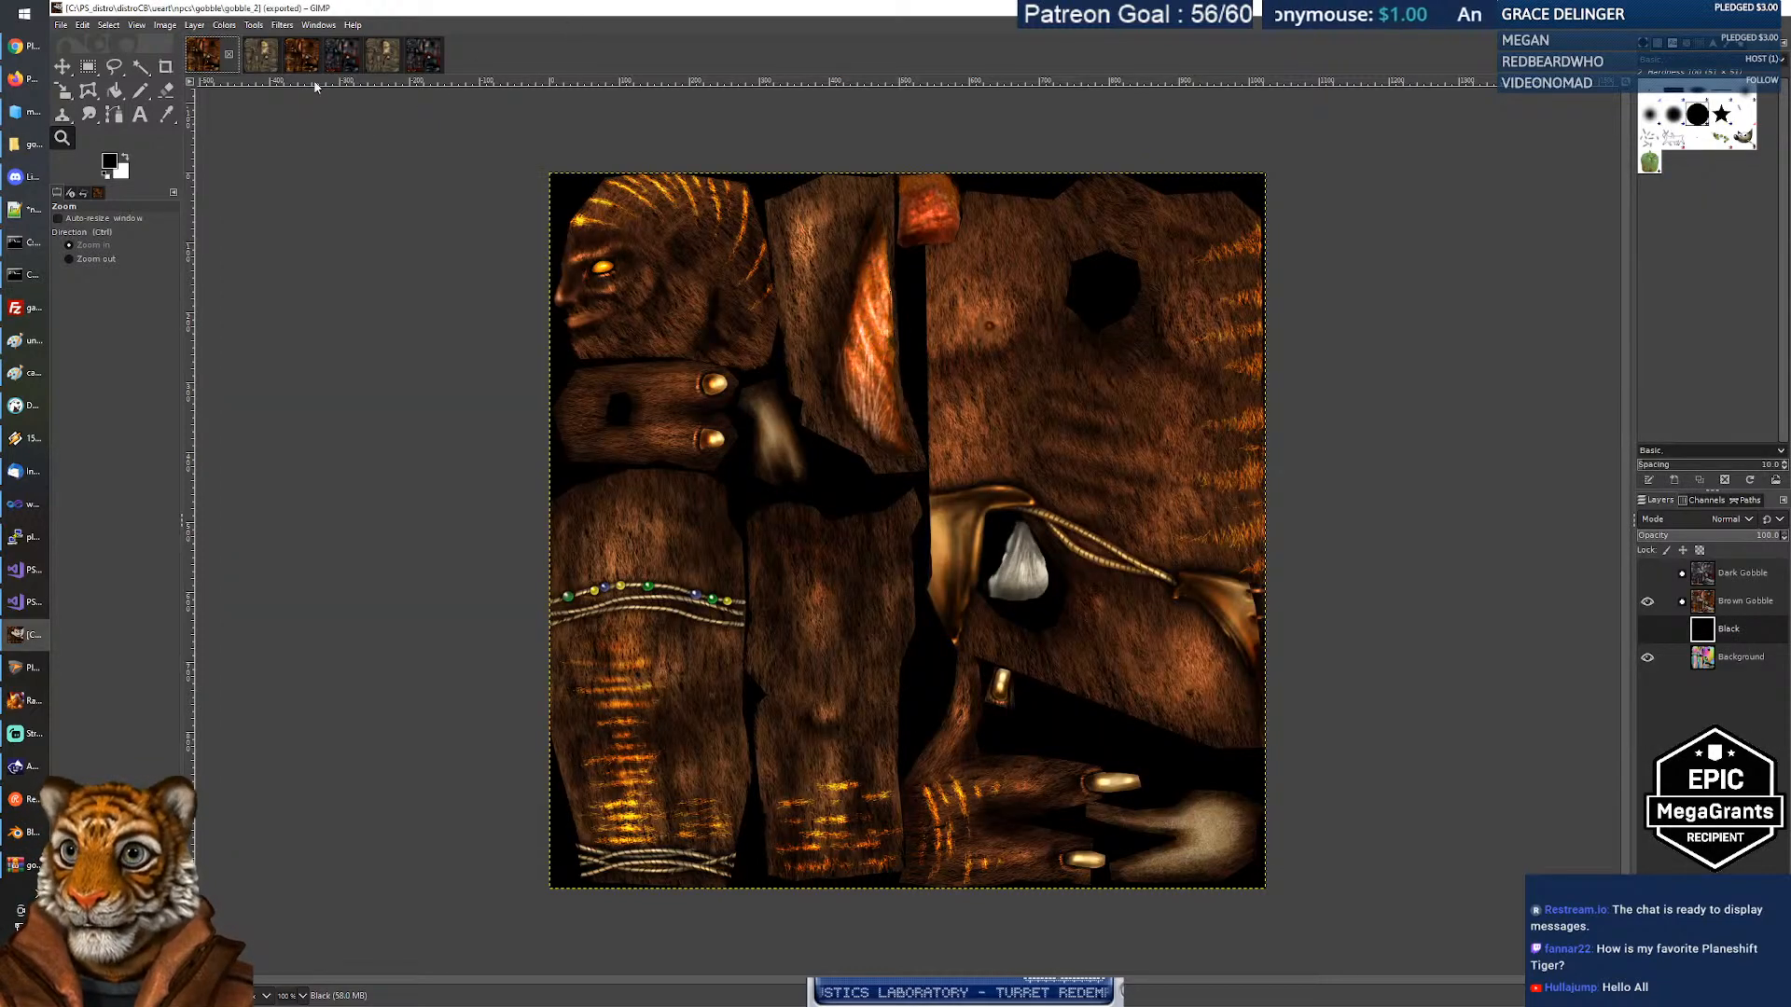
left_click(335, 61)
left_click(279, 67)
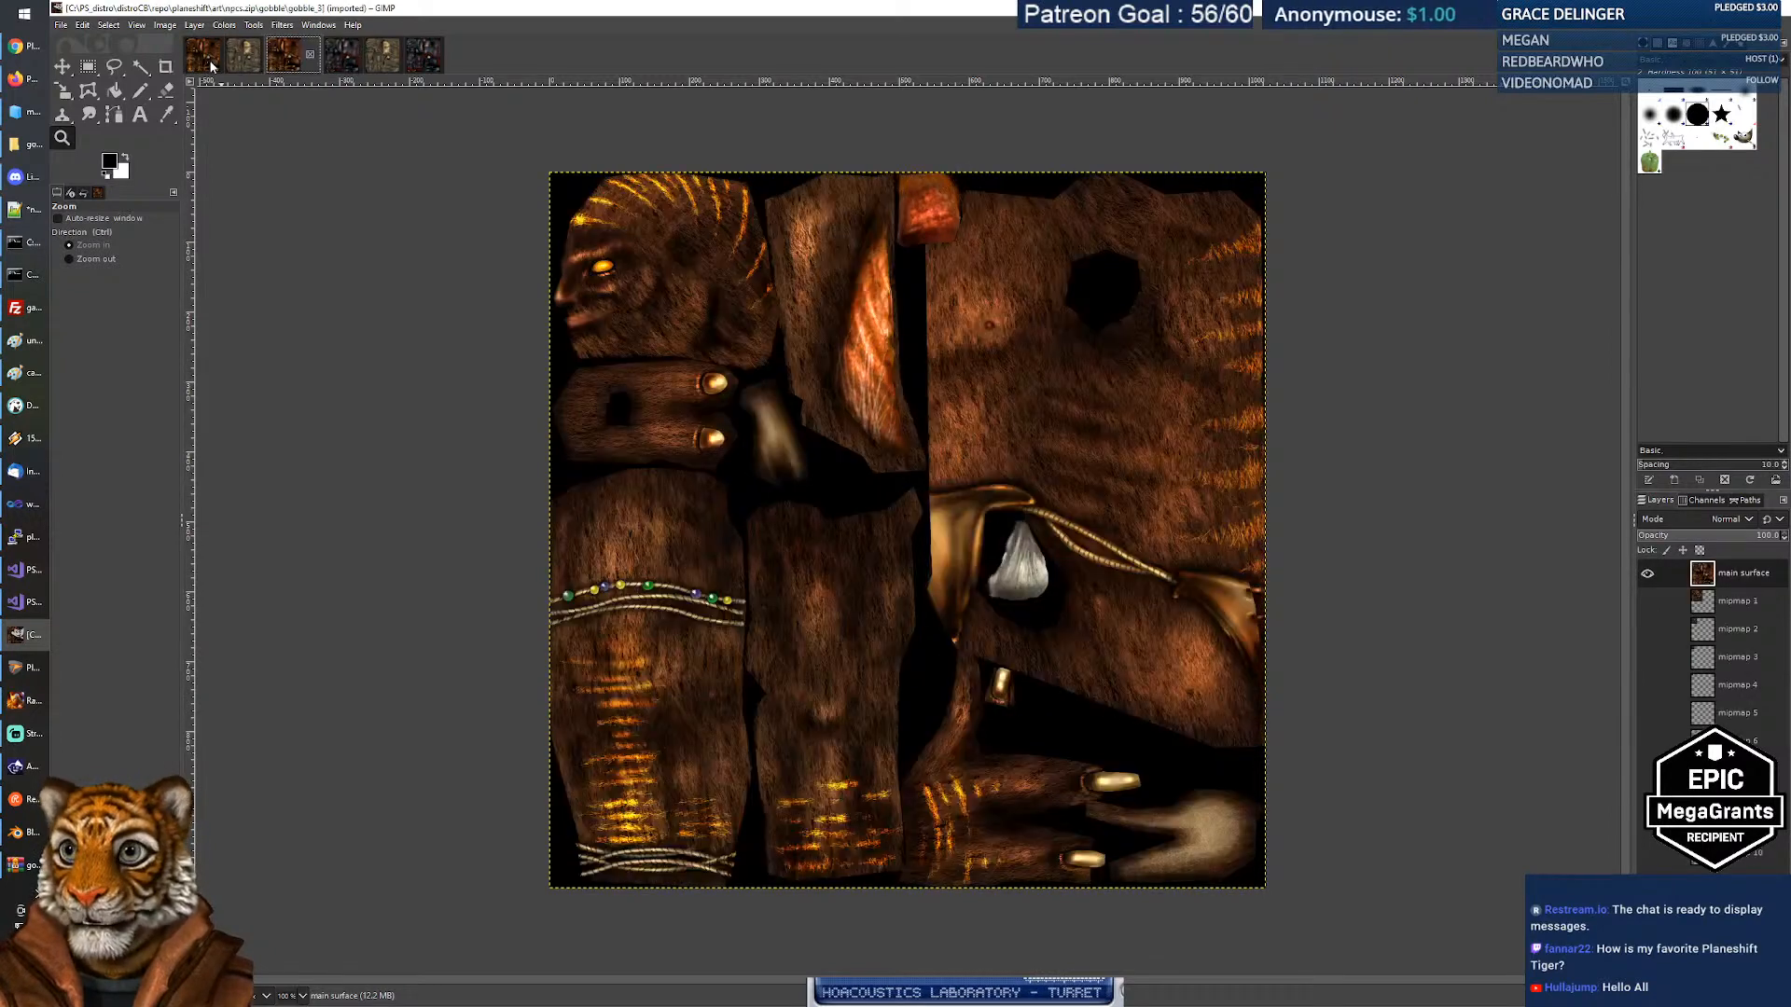
left_click(211, 65)
left_click(1646, 602)
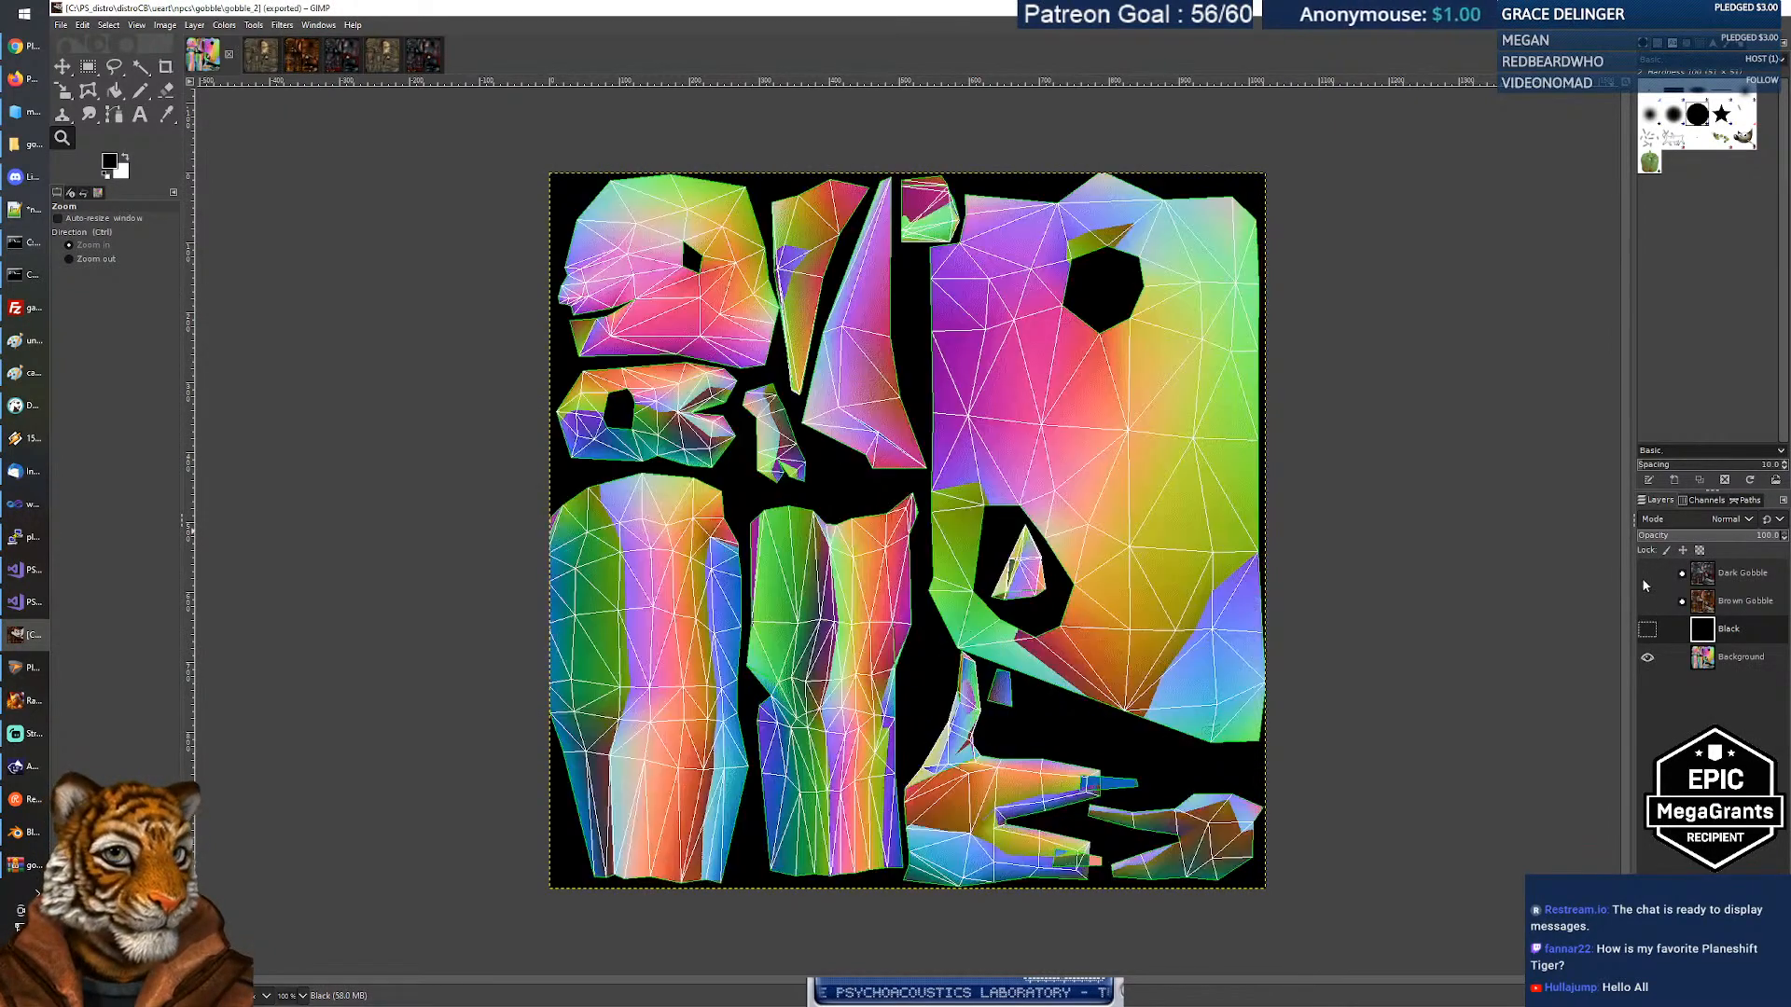
left_click(1647, 575)
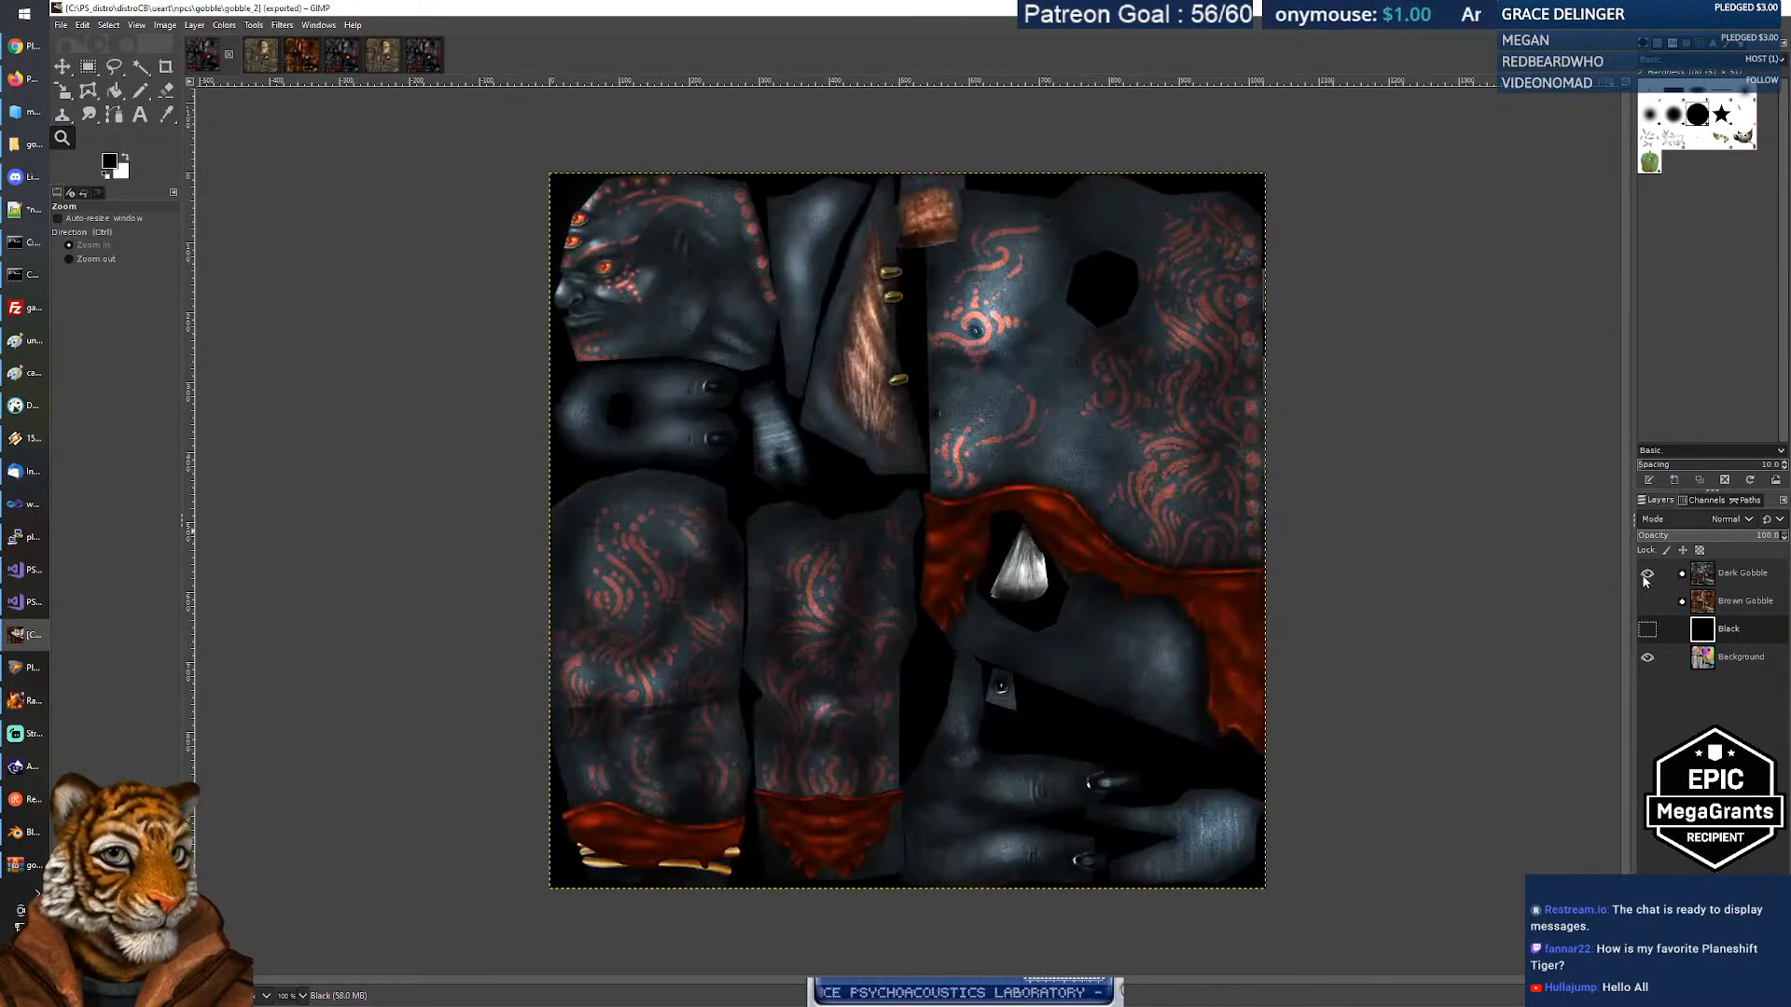
Export the dark skin as gobble_2.png to the ueart\npcs\gobble folder with the default PNG options.
left_click(61, 24)
left_click(92, 242)
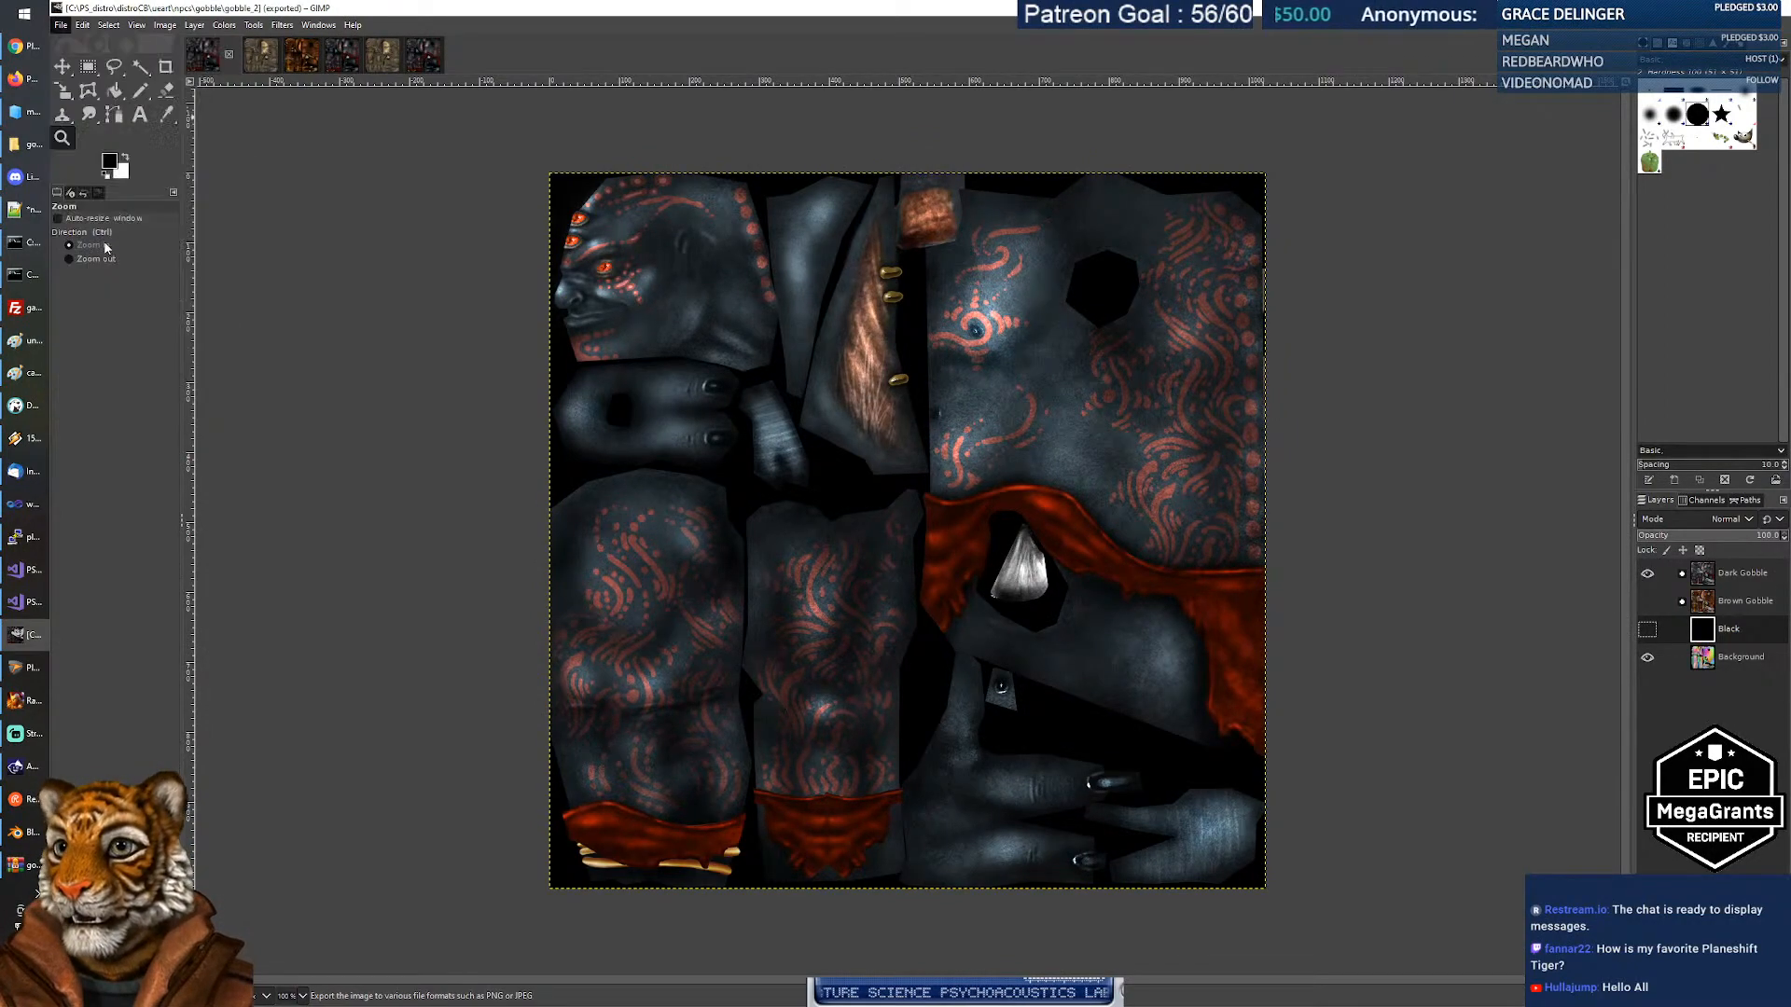
left_click_drag(647, 274, 845, 608)
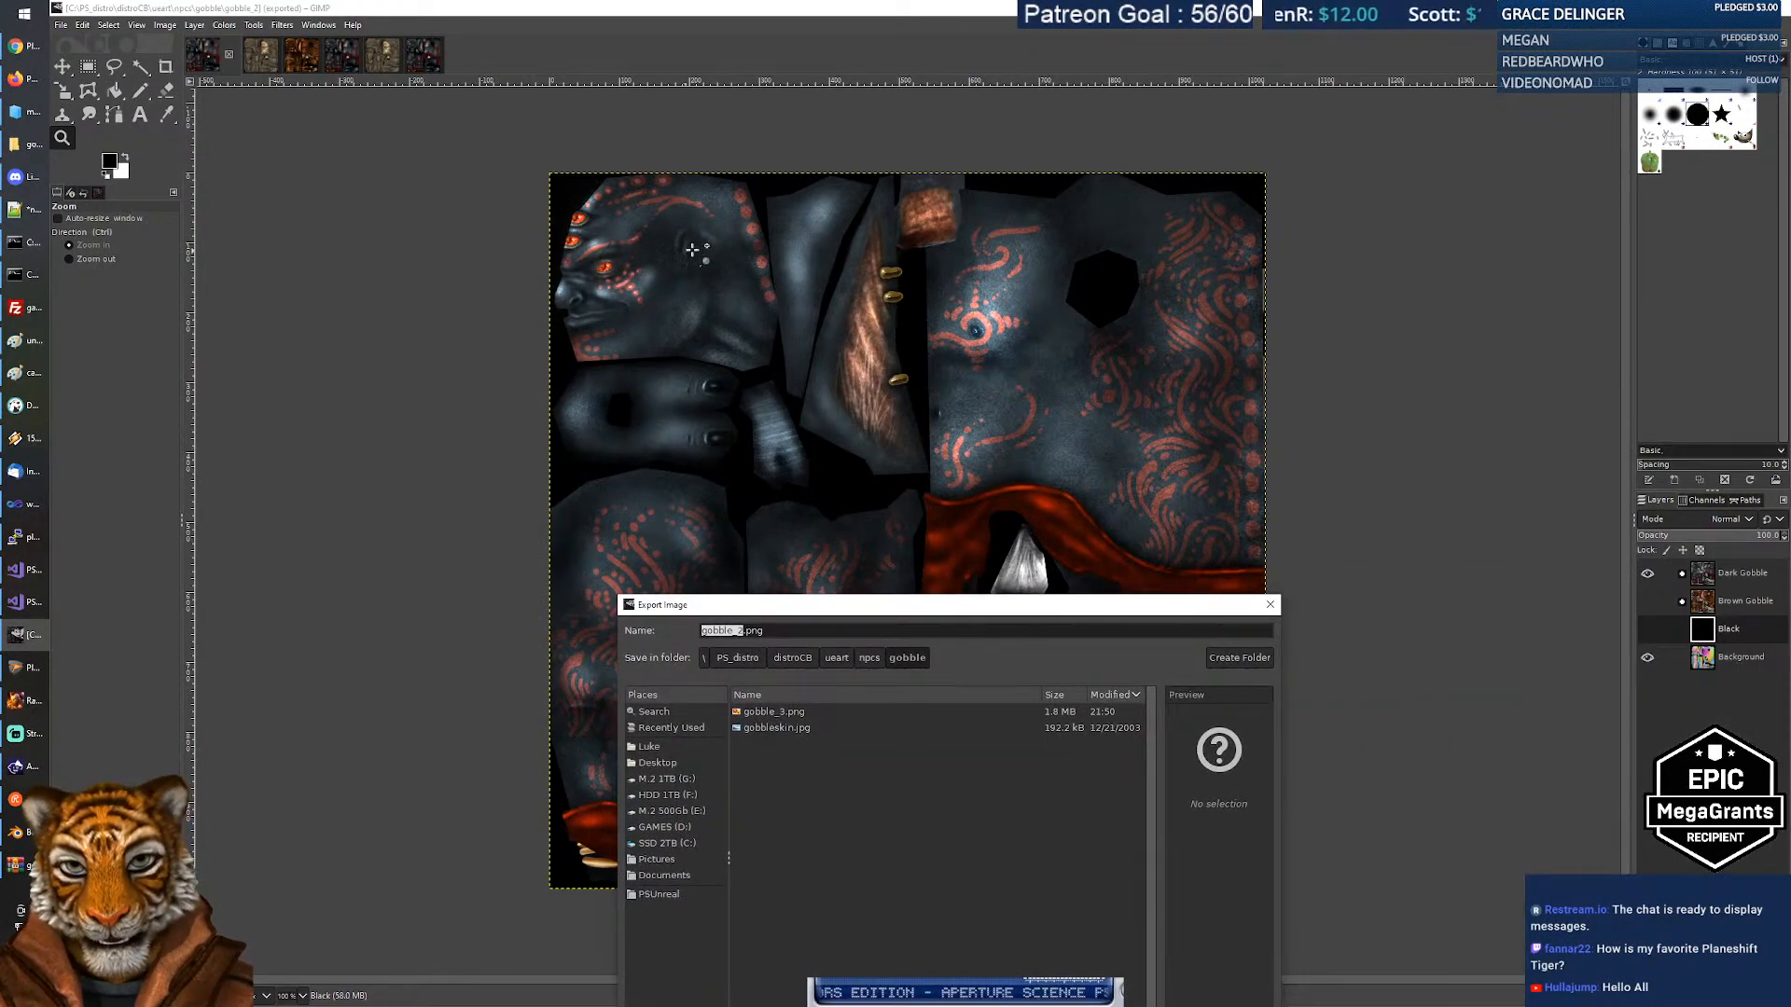
left_click_drag(862, 618, 787, 406)
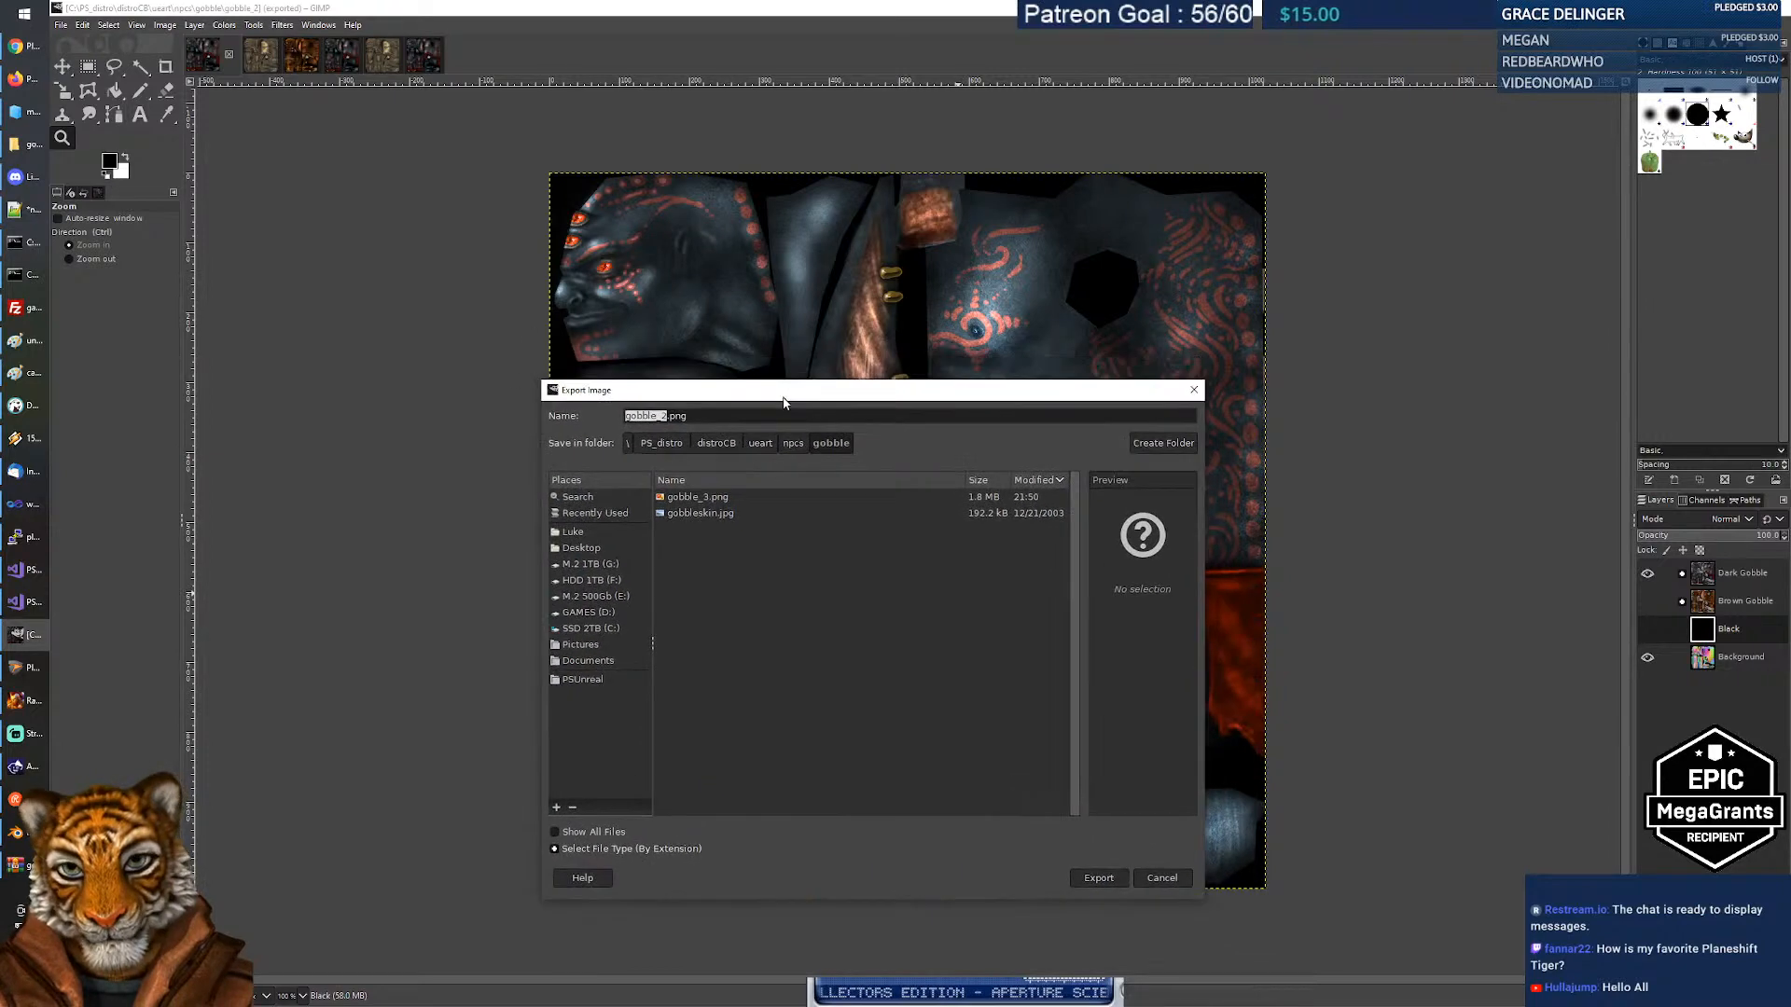
left_click(690, 419)
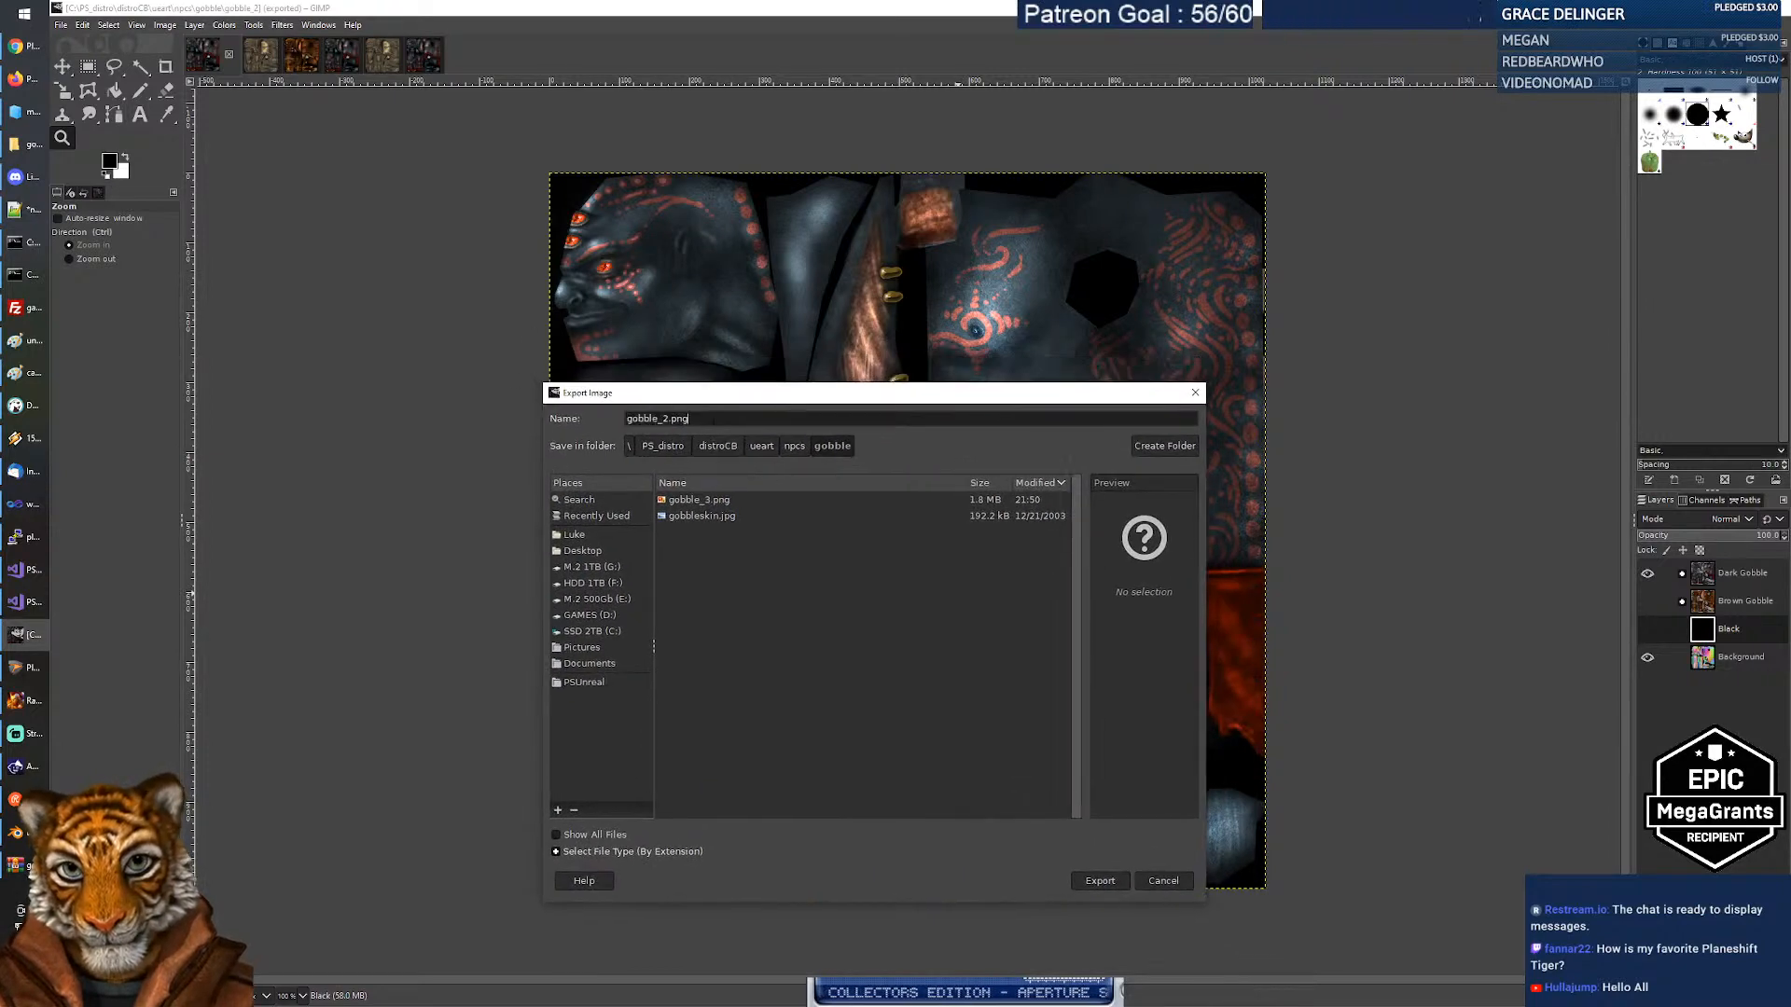
left_click(1100, 891)
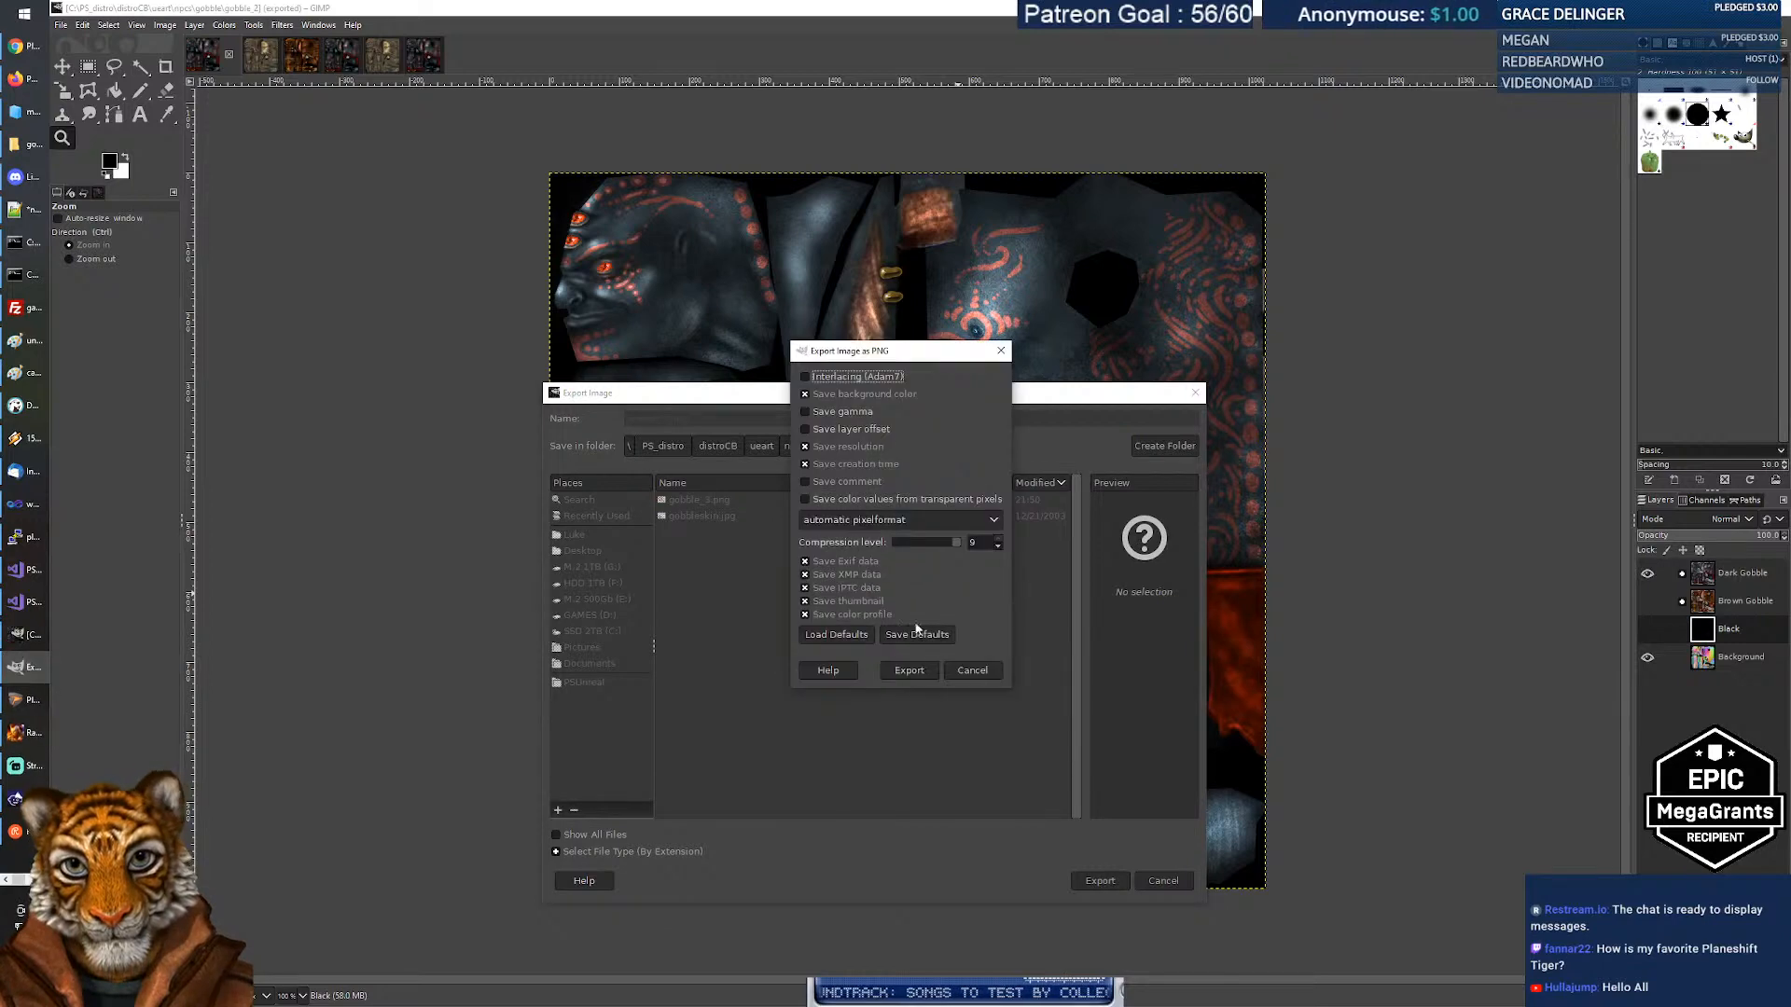
left_click(916, 669)
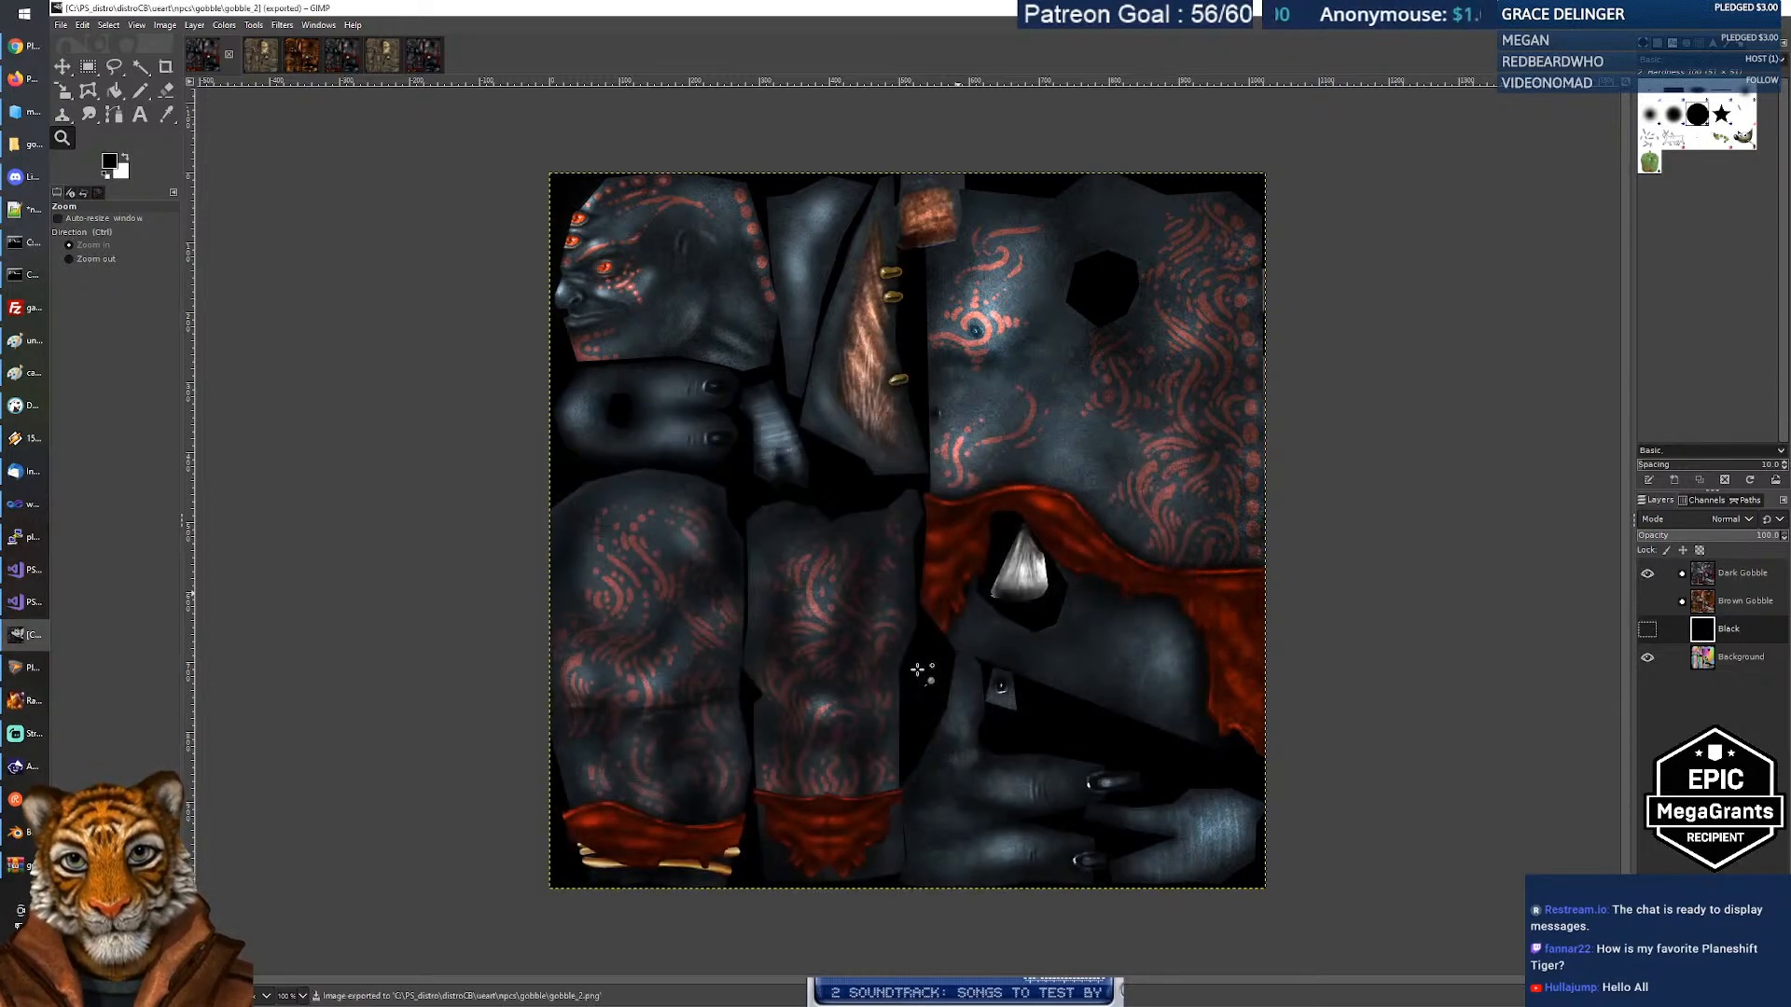
Expand the Dark Gobble group and toggle its Tattoos layer to compare the skin with and without tattoos, leaving it hidden.
left_click(1682, 575)
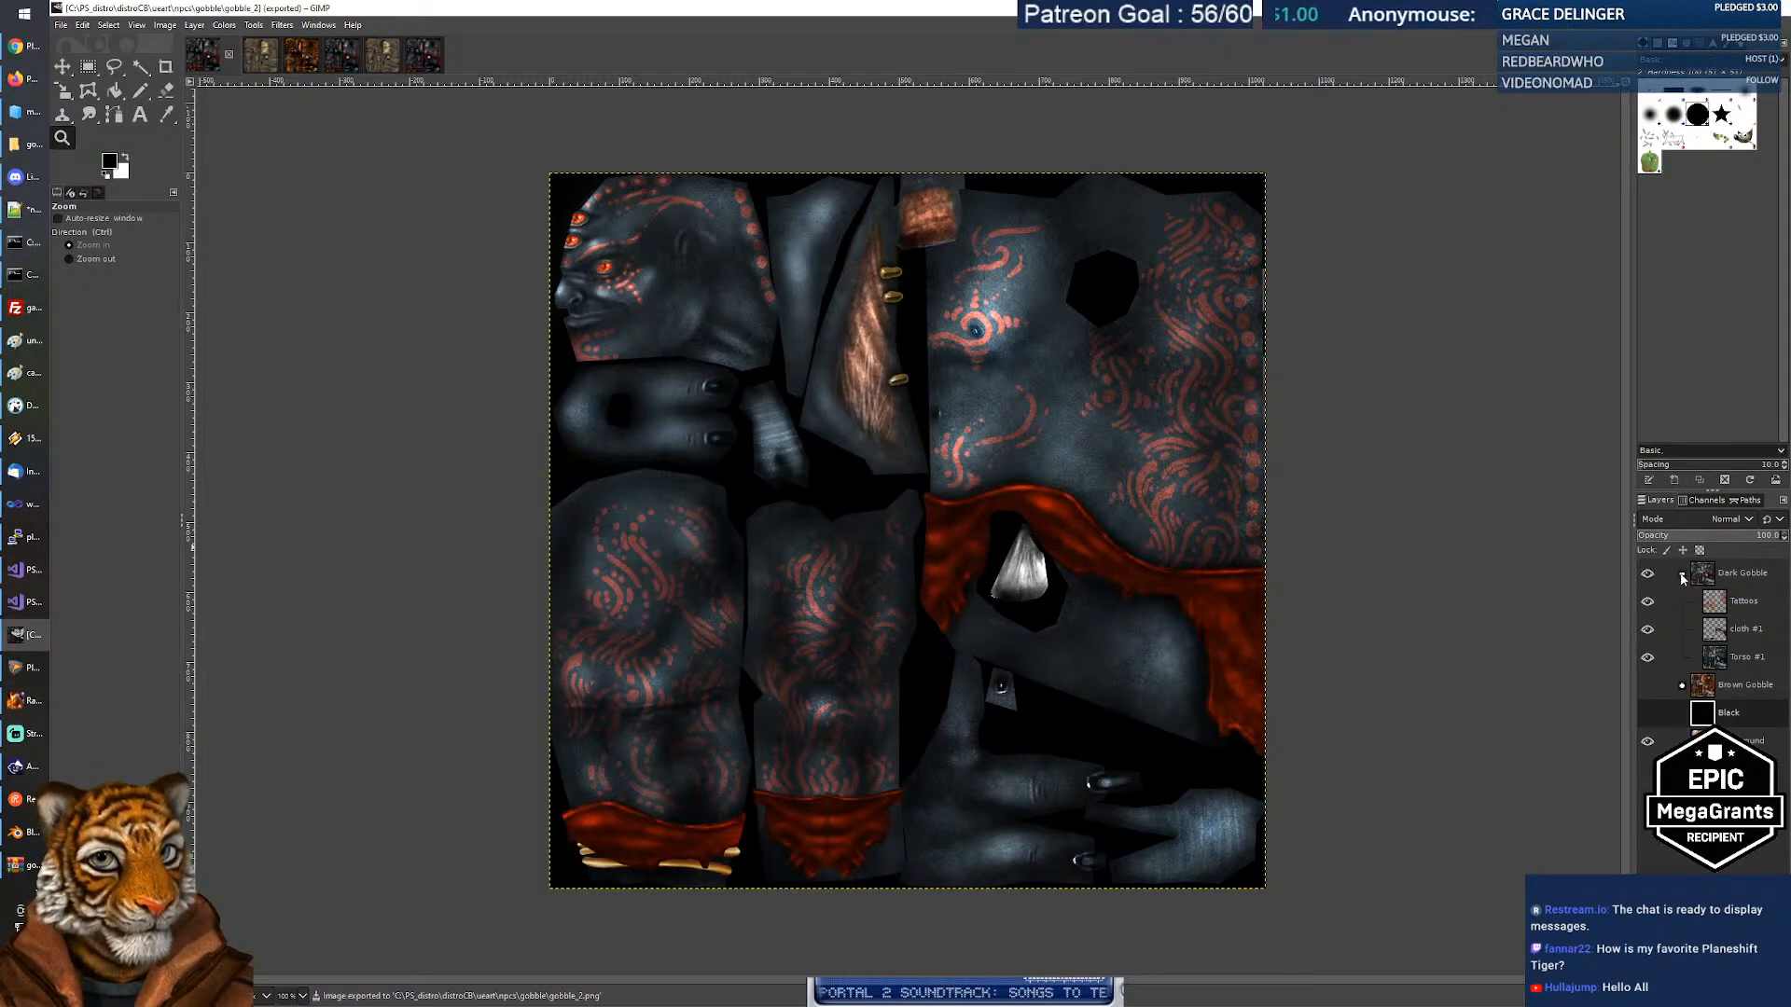
left_click(1647, 603)
left_click(1648, 602)
left_click(1648, 603)
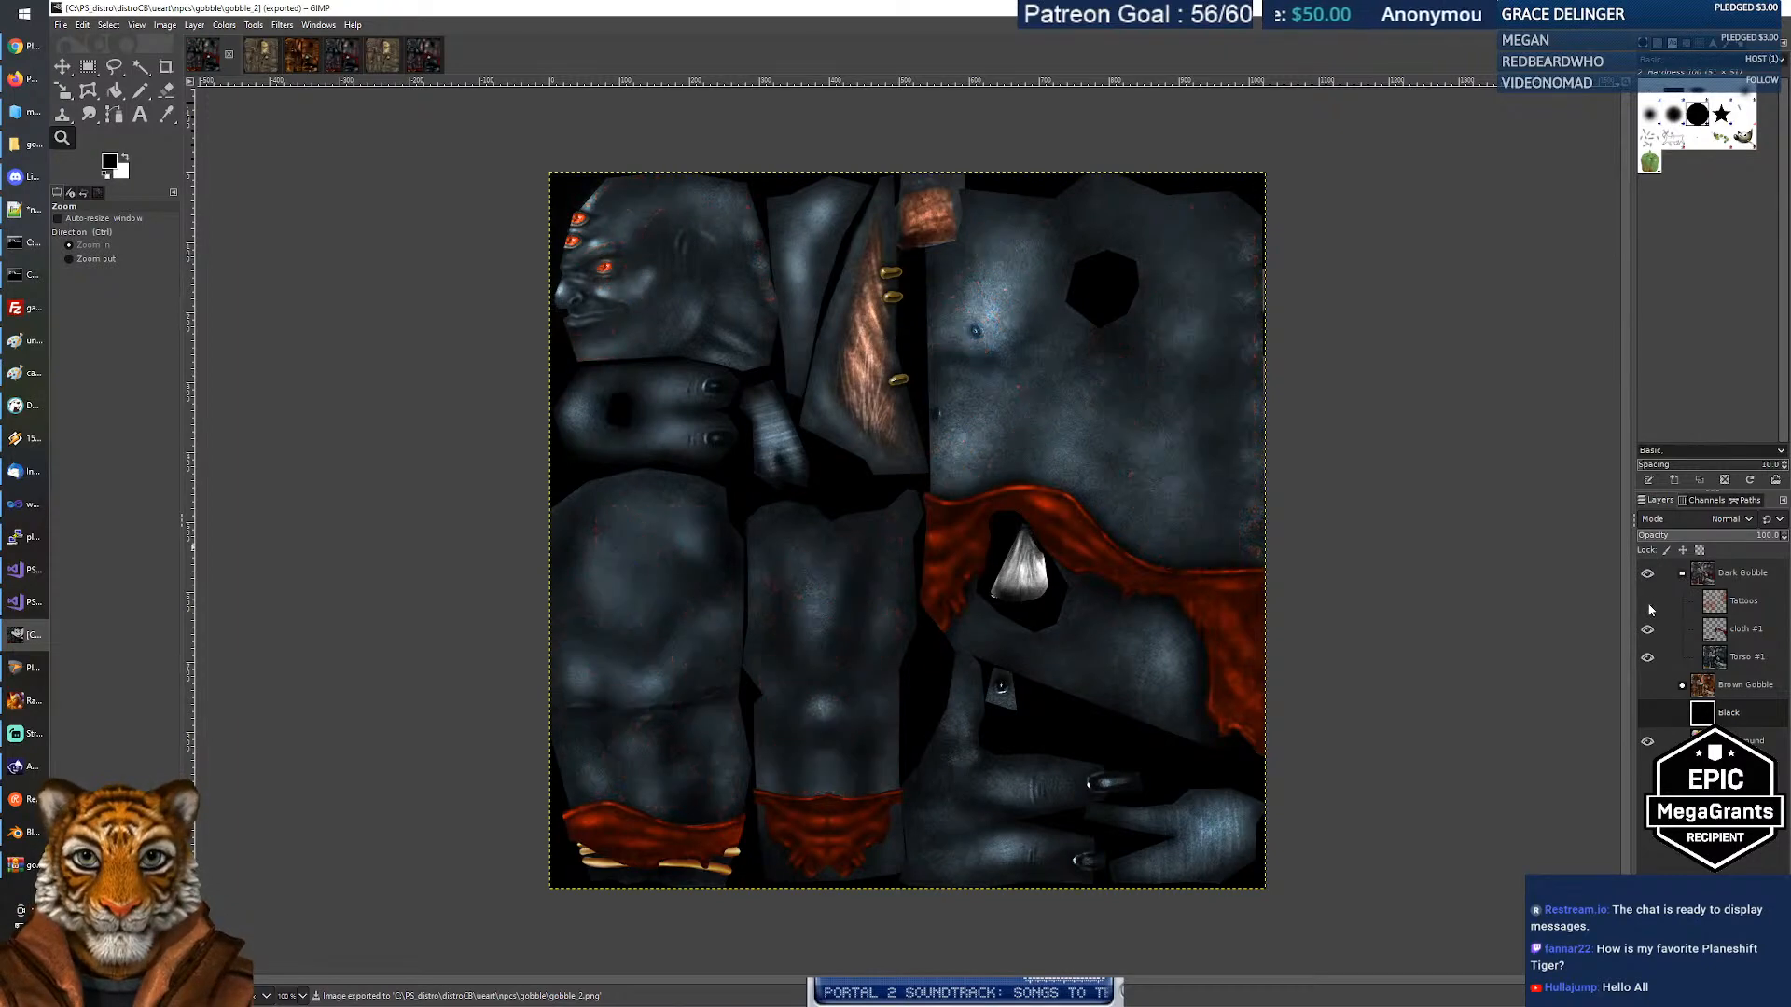
Show the Tattoos layer and toggle the cloth and torso layers of the Dark Gobble group to check each one, leaving all visible.
left_click(1647, 603)
left_click(1647, 630)
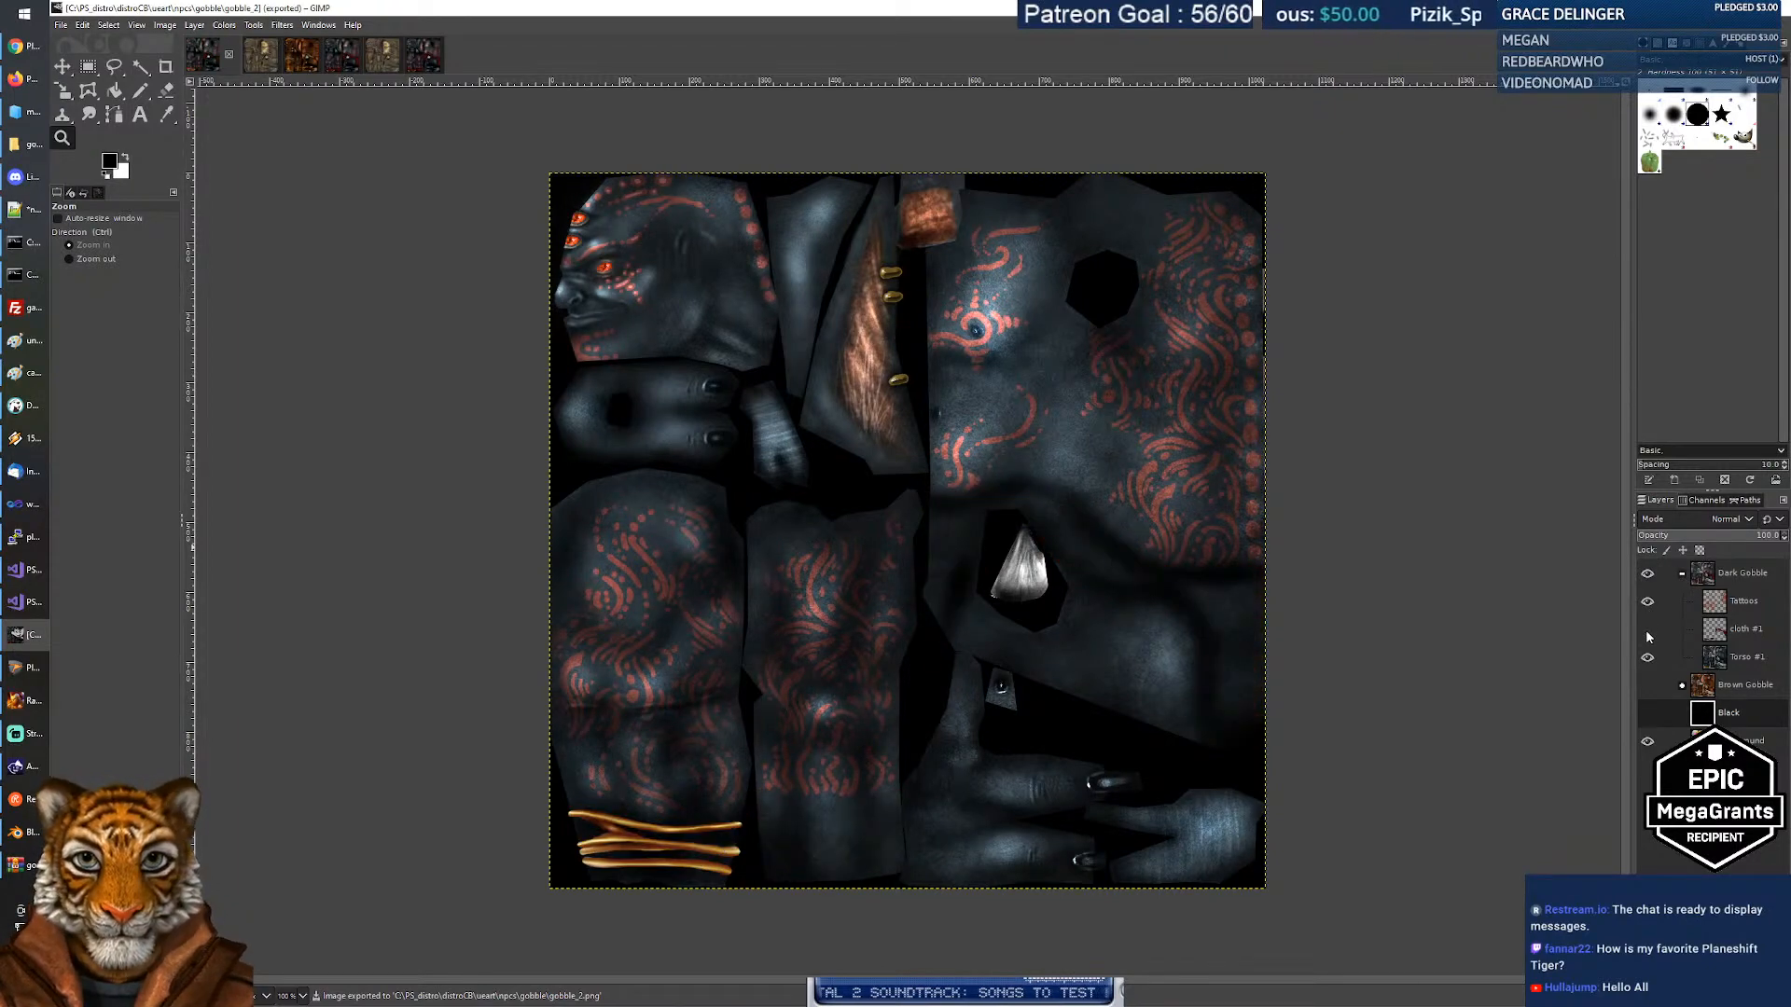
left_click(1647, 632)
left_click(1648, 659)
left_click(1648, 658)
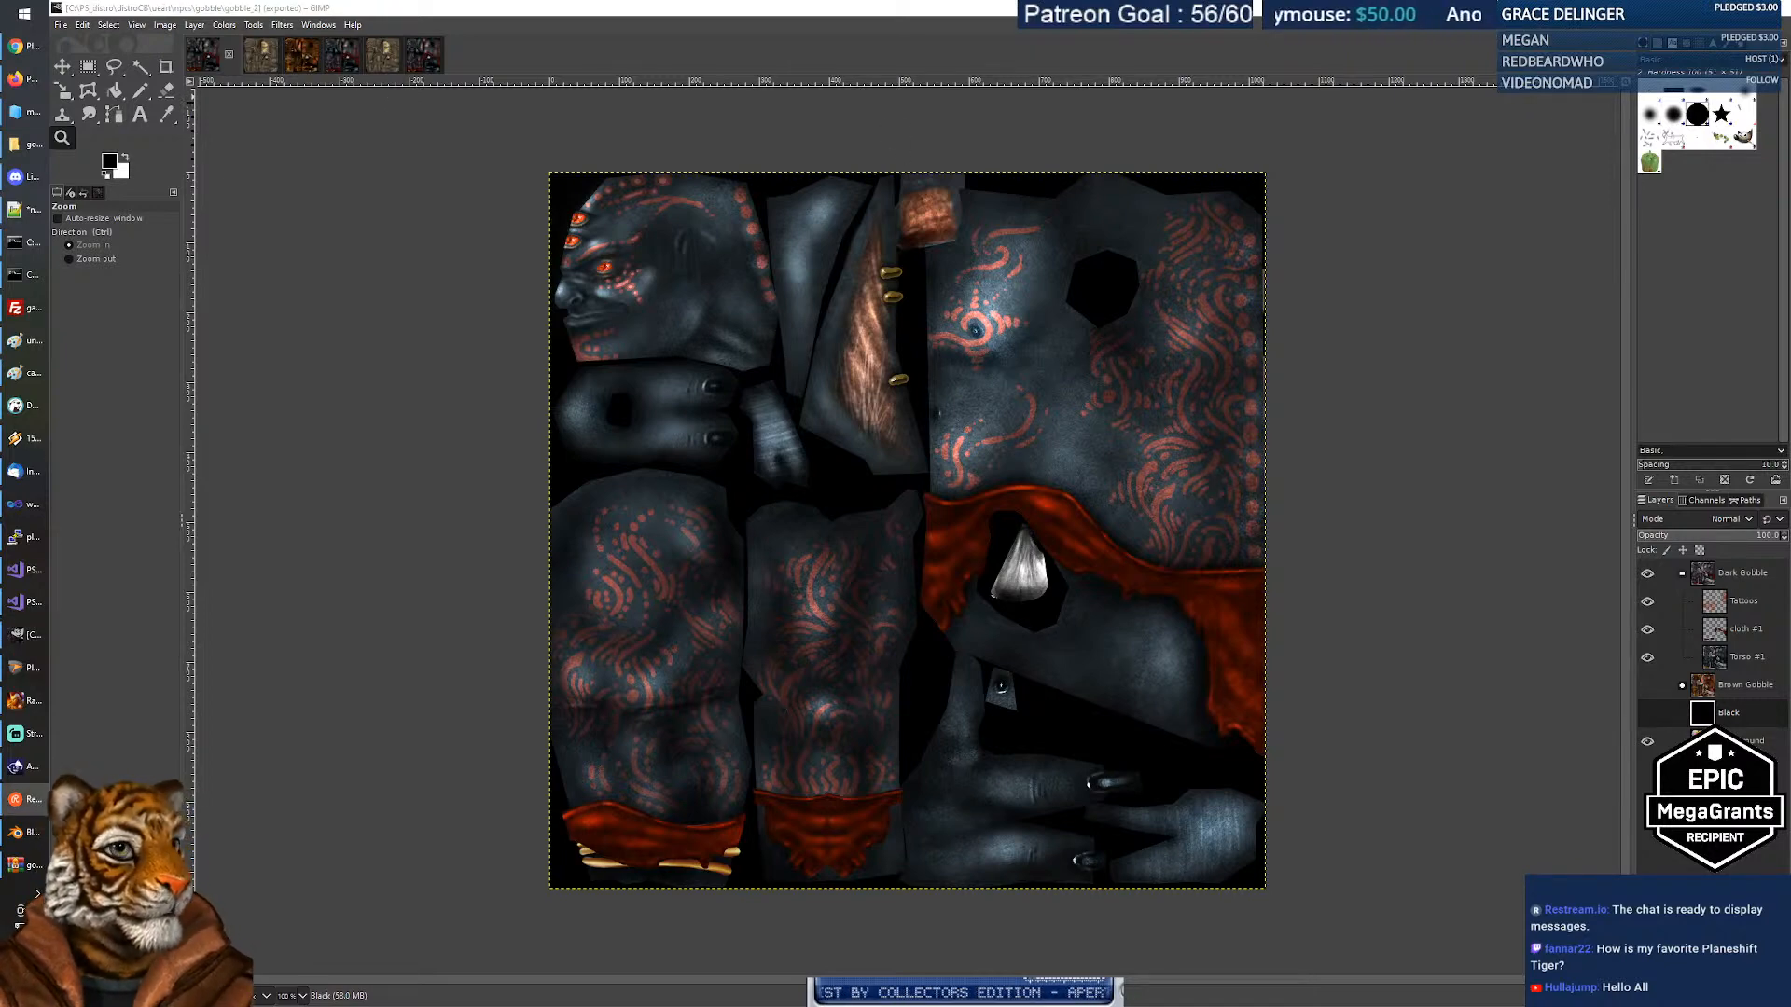
Bring up the gobble textures archive in WinRAR and close it.
left_click(15, 865)
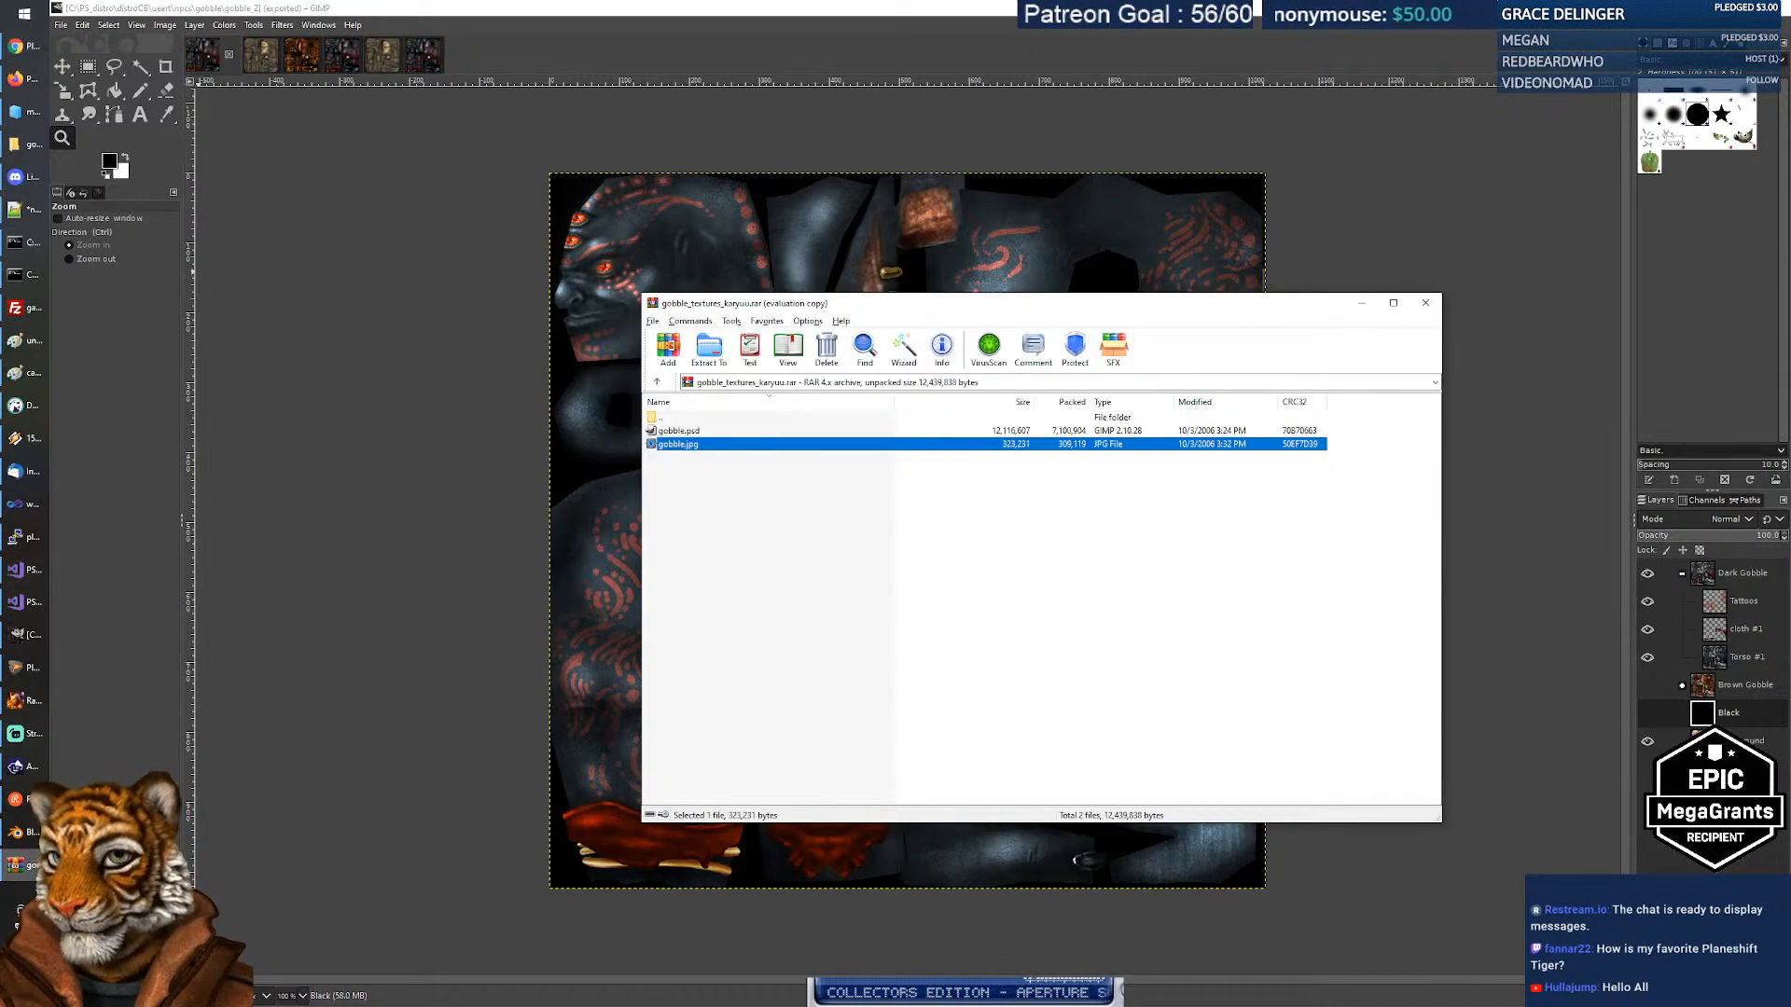
left_click(946, 544)
left_click(1425, 303)
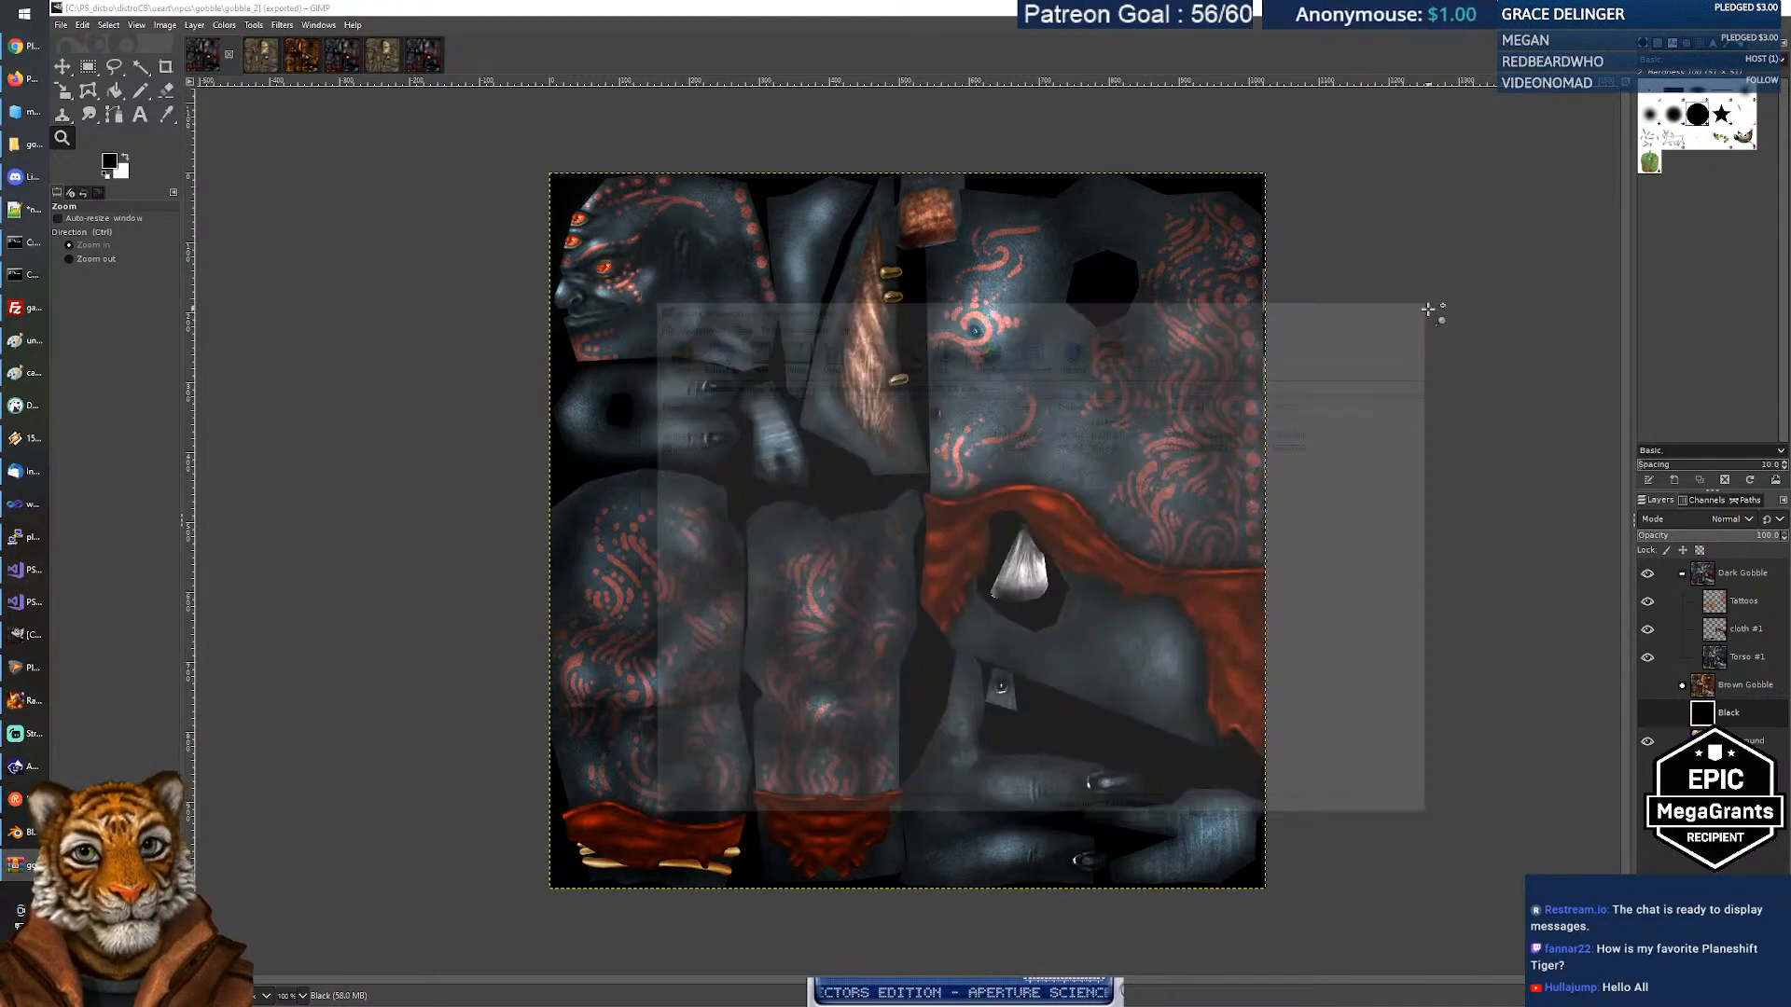
Switch to Blender, select the gobble mesh and rename its material gobbleskin_Mat.
left_click(31, 821)
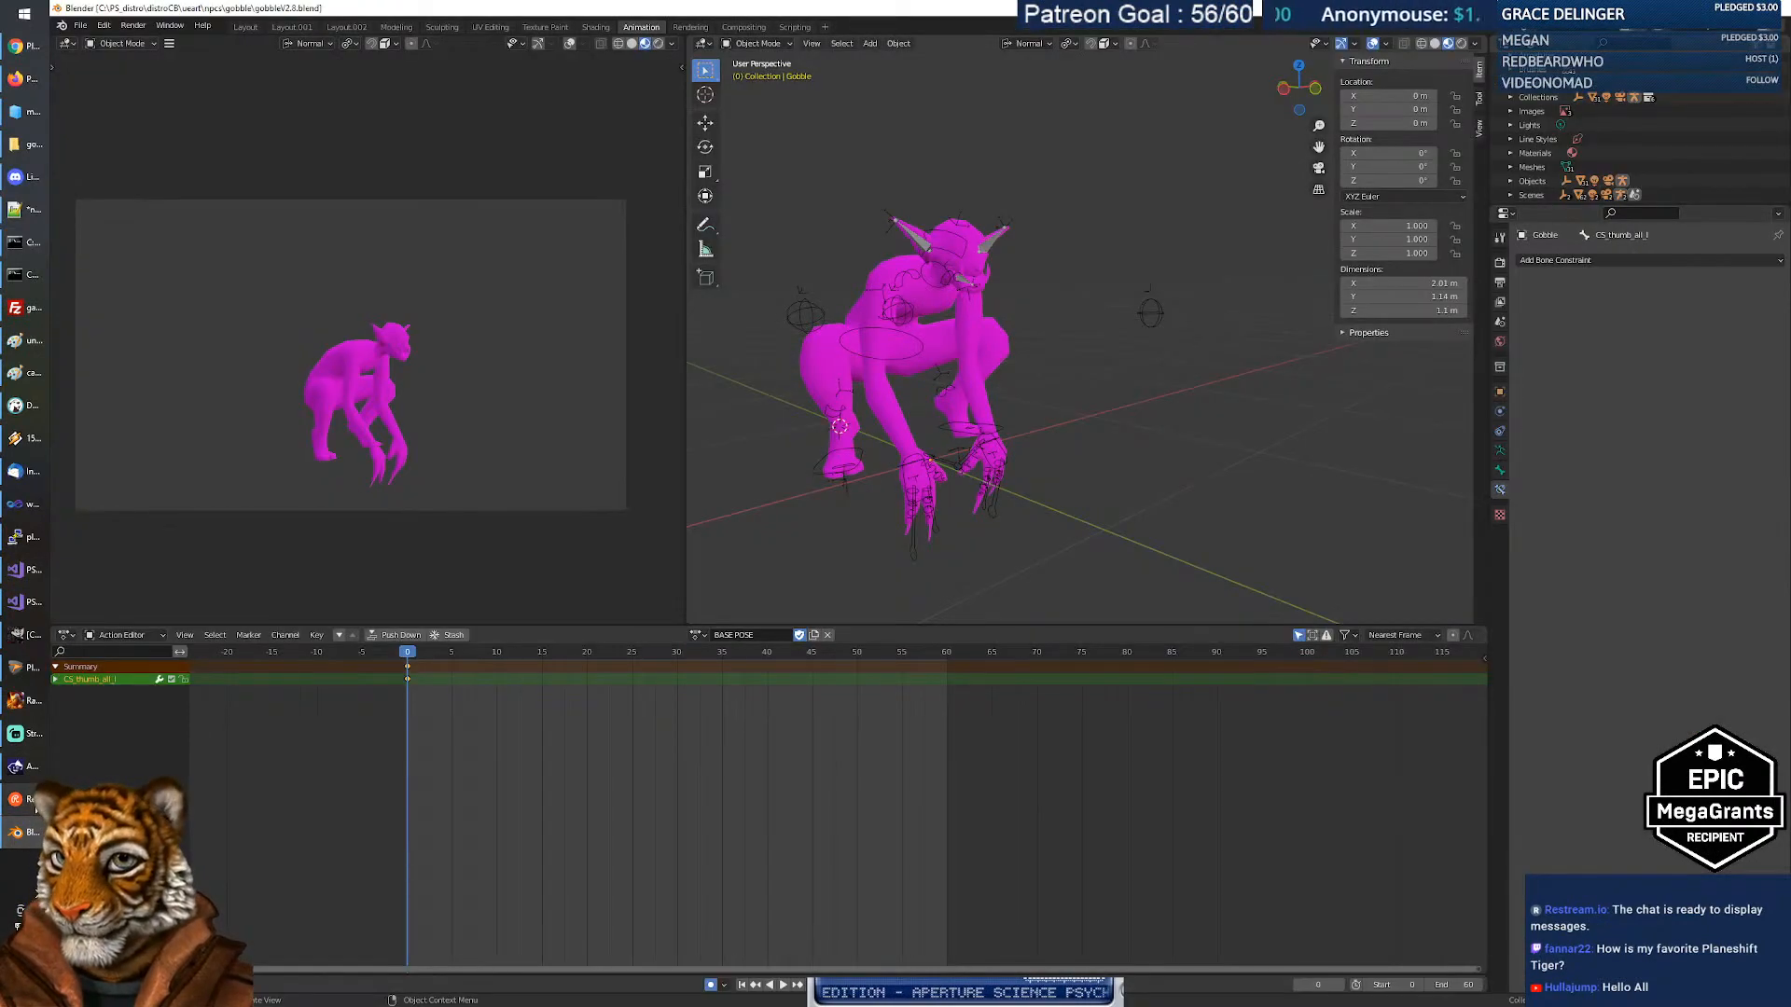
mouse_move(33, 802)
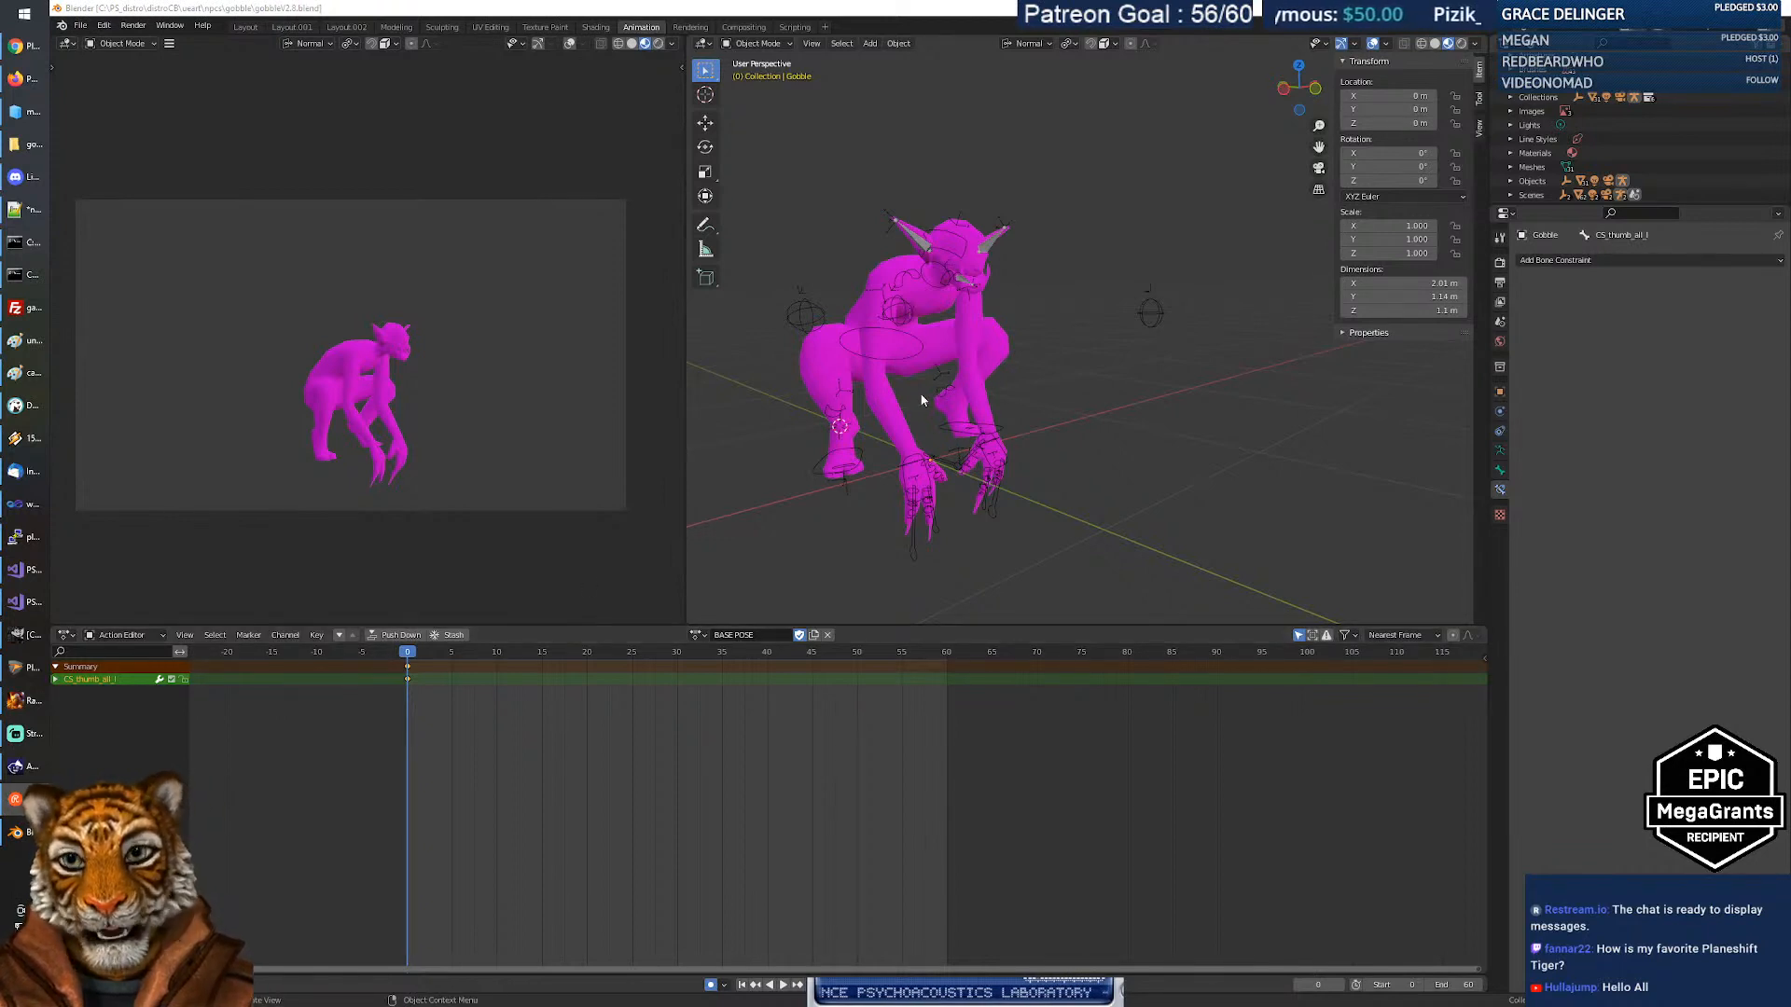
mouse_move(880, 377)
middle_mouse_down()
mouse_move(1156, 382)
mouse_move(914, 378)
middle_mouse_up()
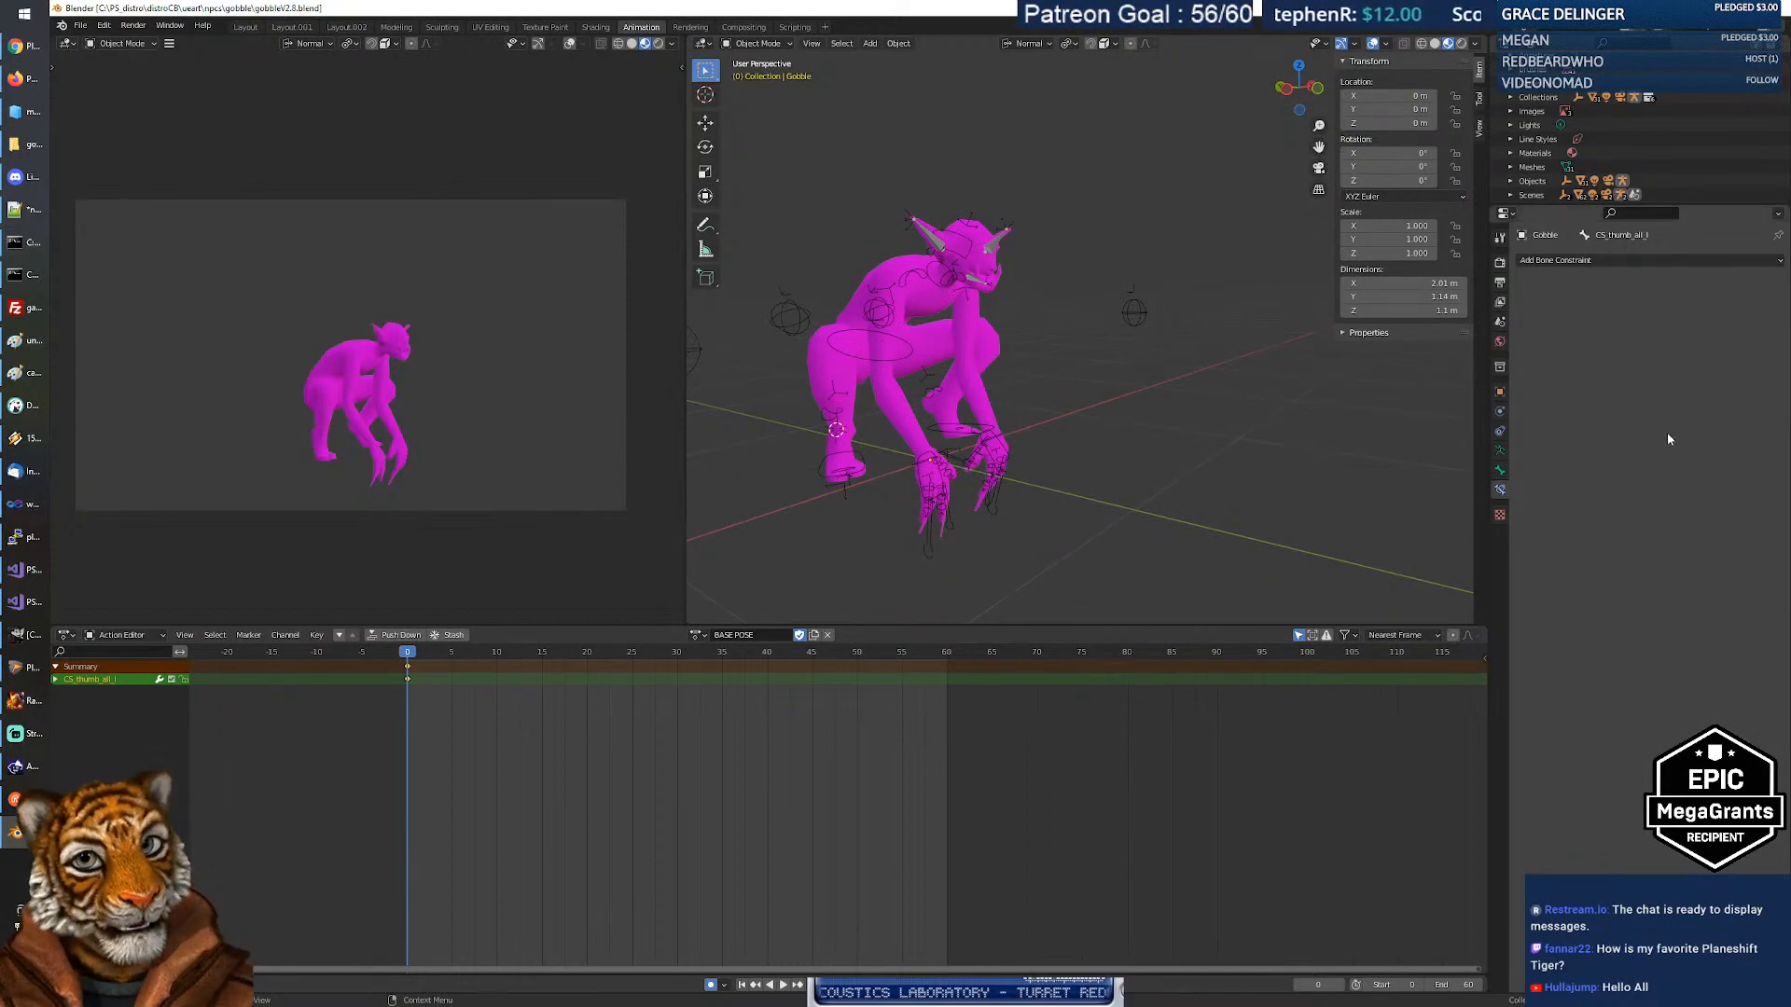
left_click(1500, 342)
left_click(1500, 514)
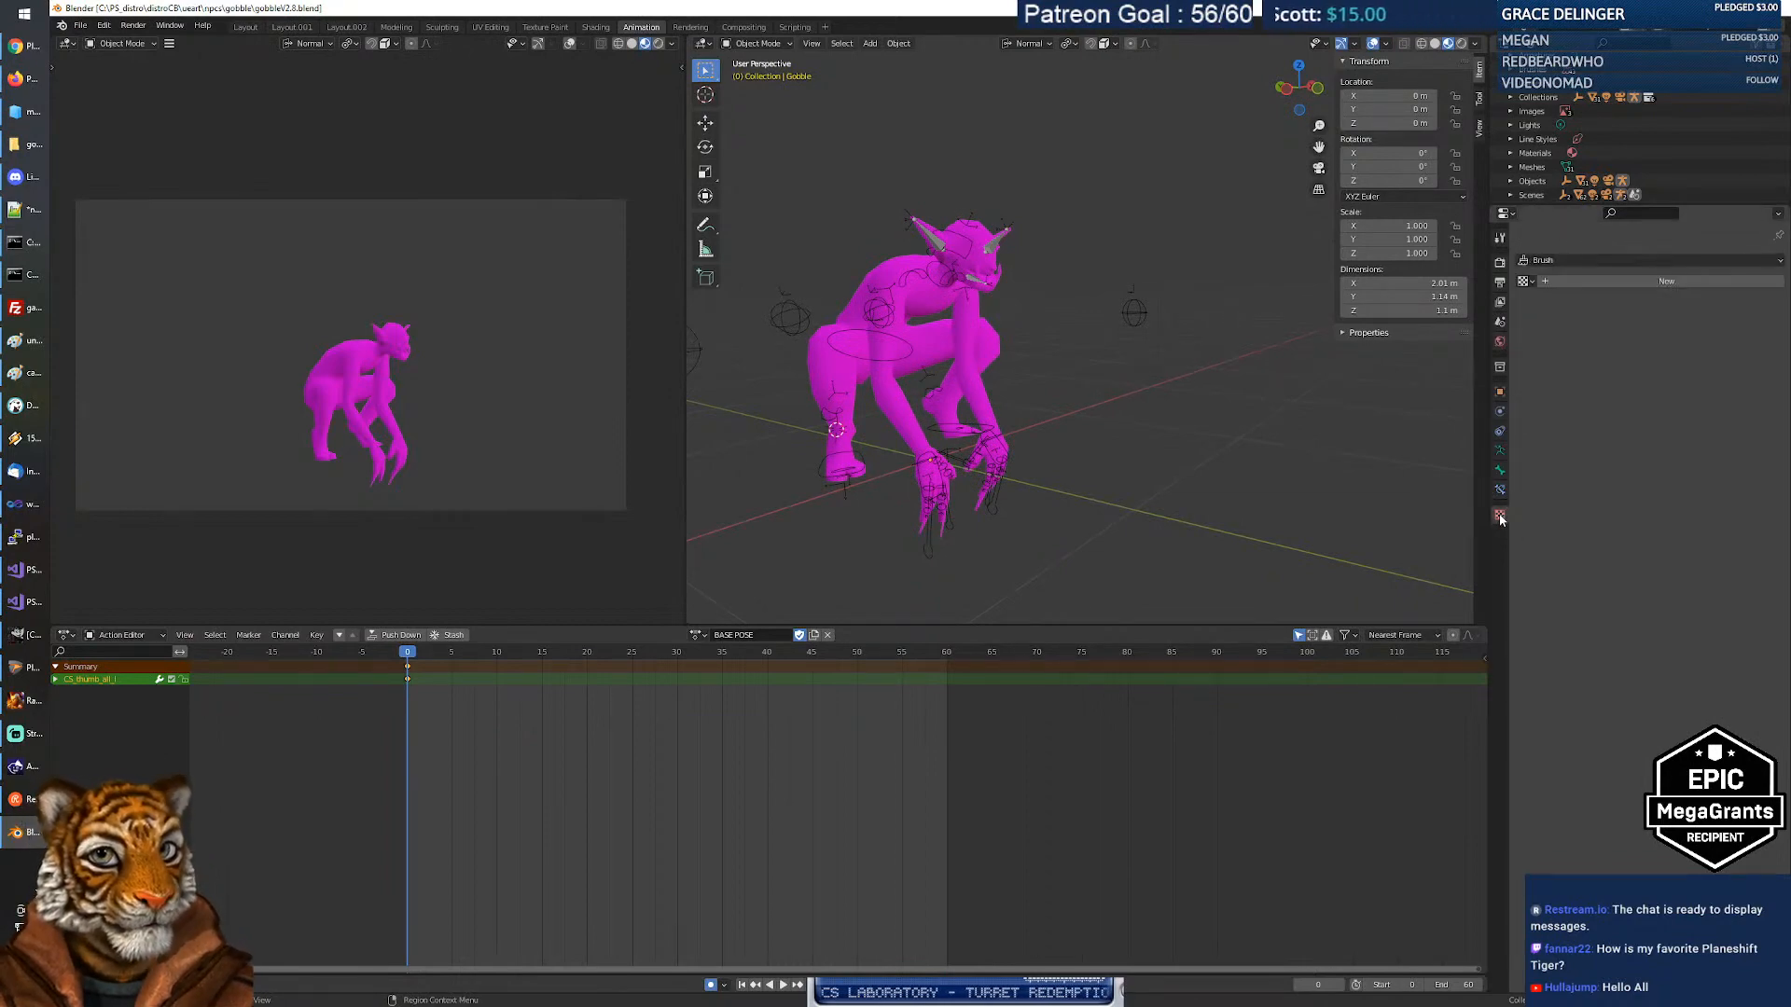
left_click(1500, 490)
left_click(1500, 471)
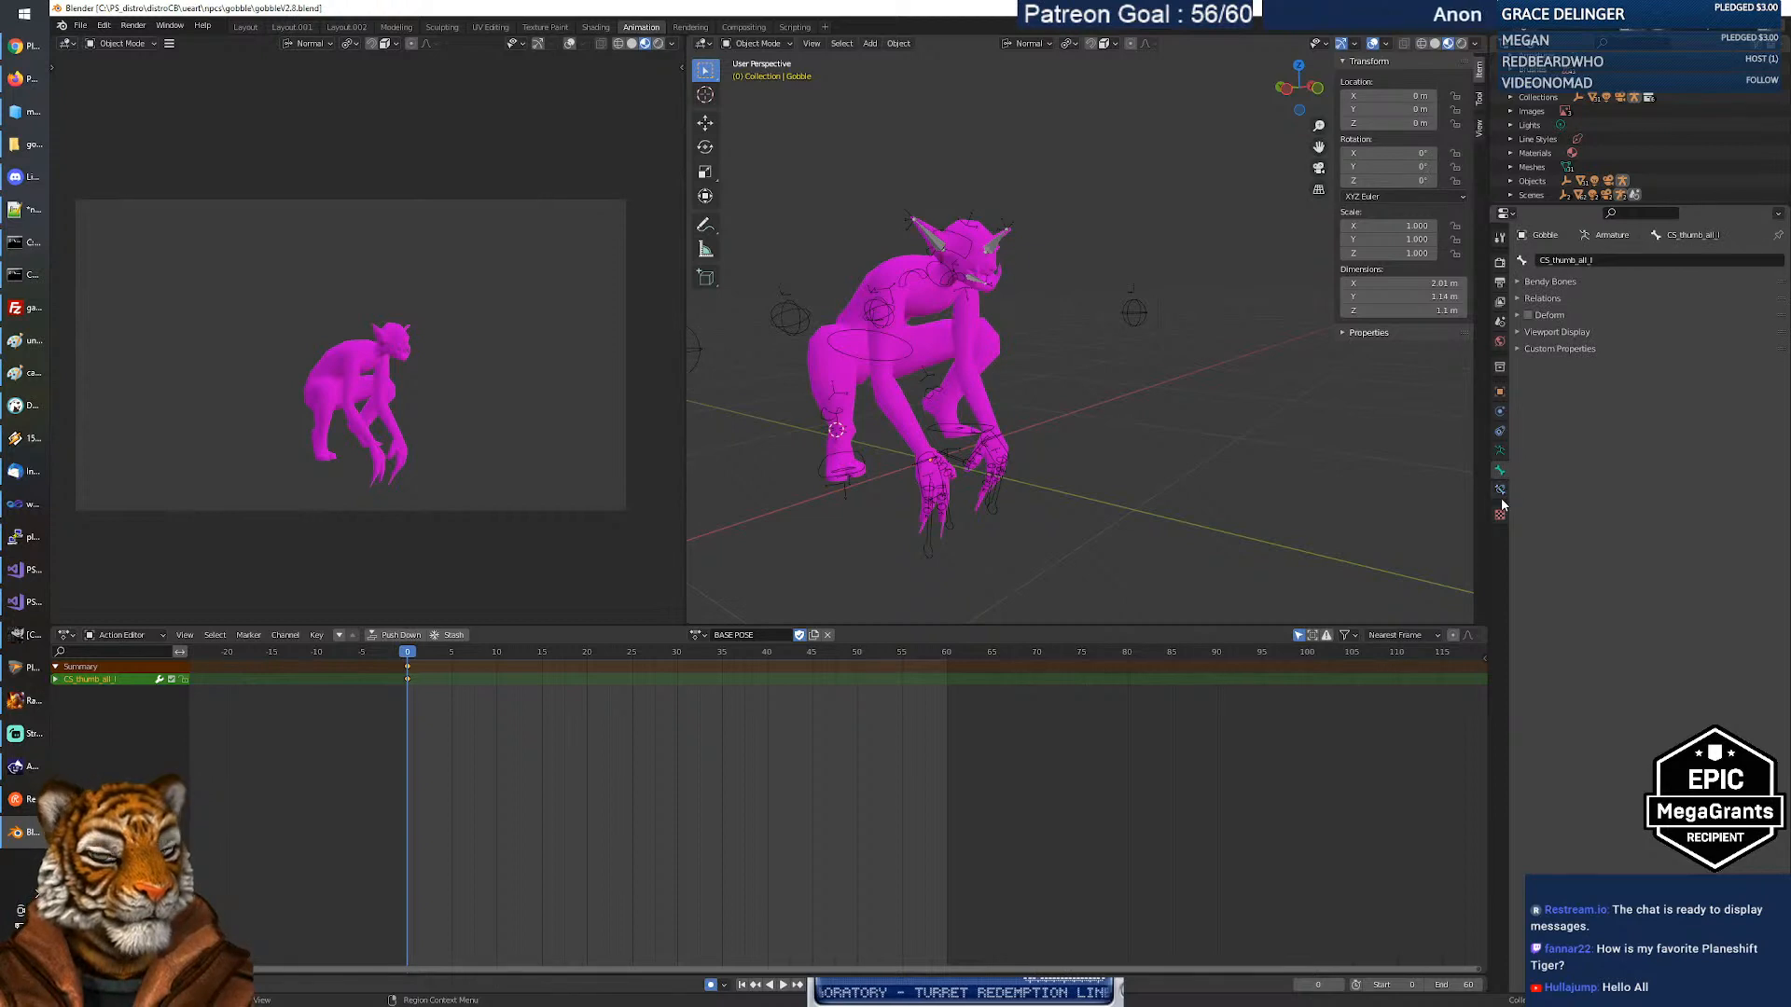
left_click(1500, 515)
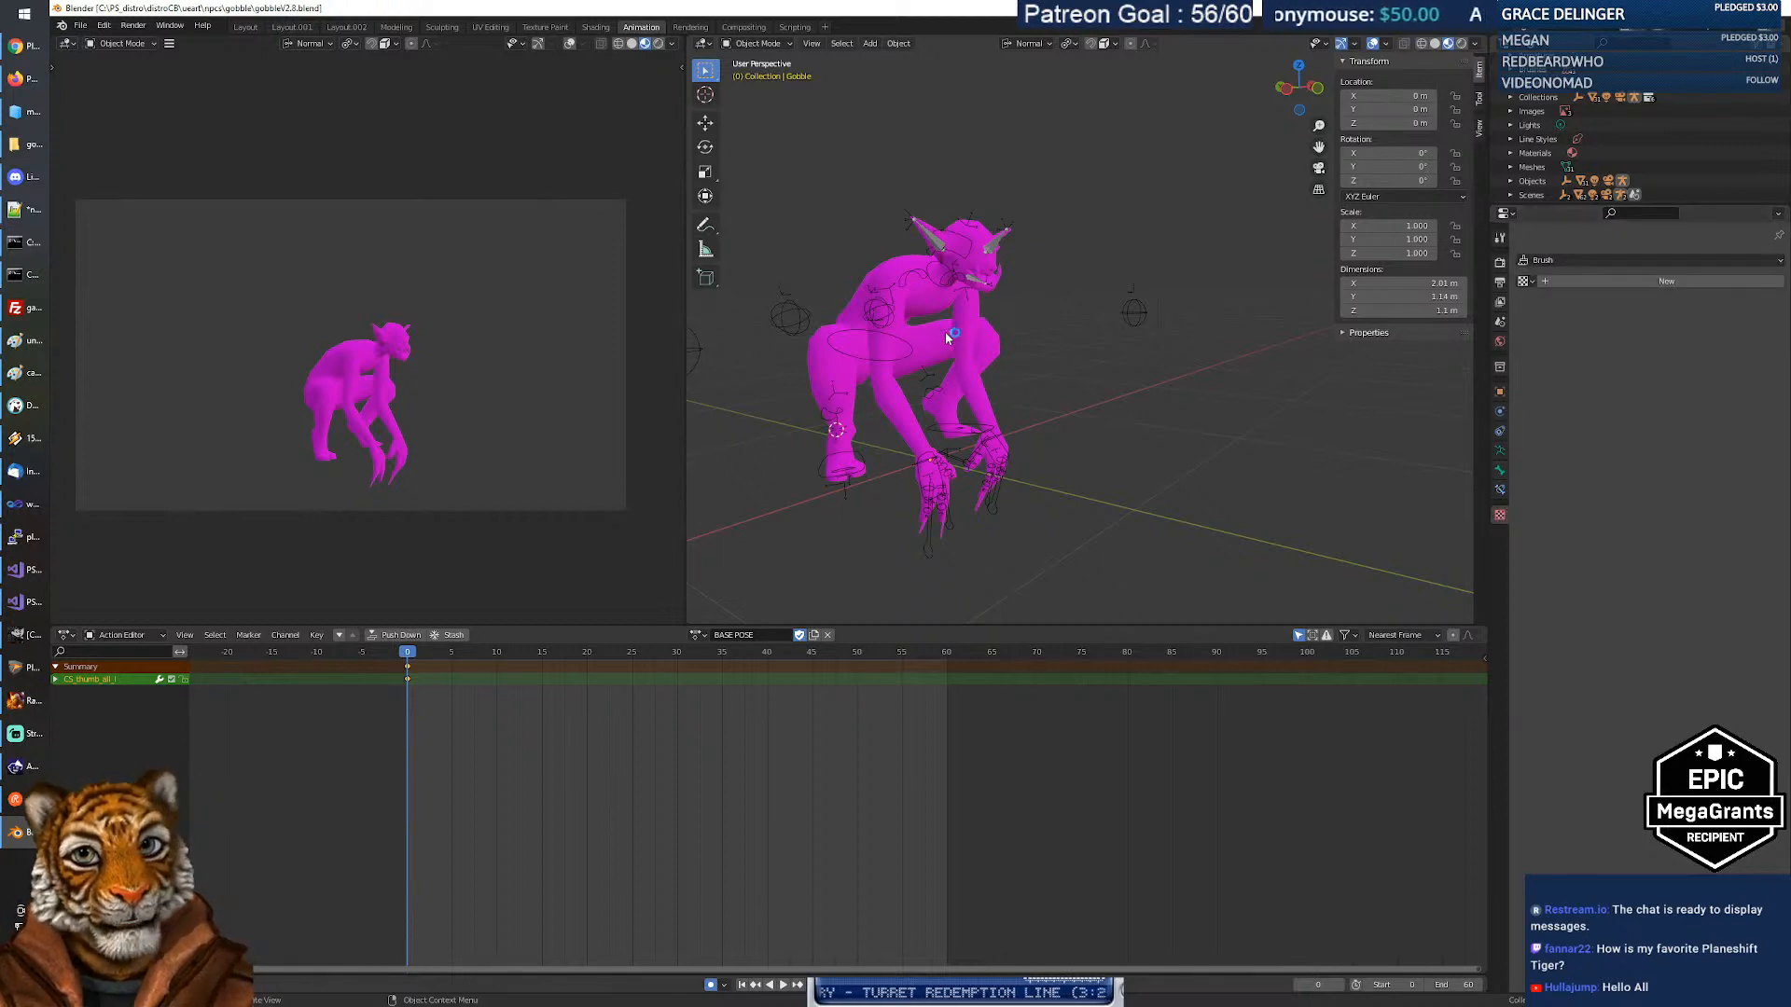
left_click(944, 332)
left_click(1500, 509)
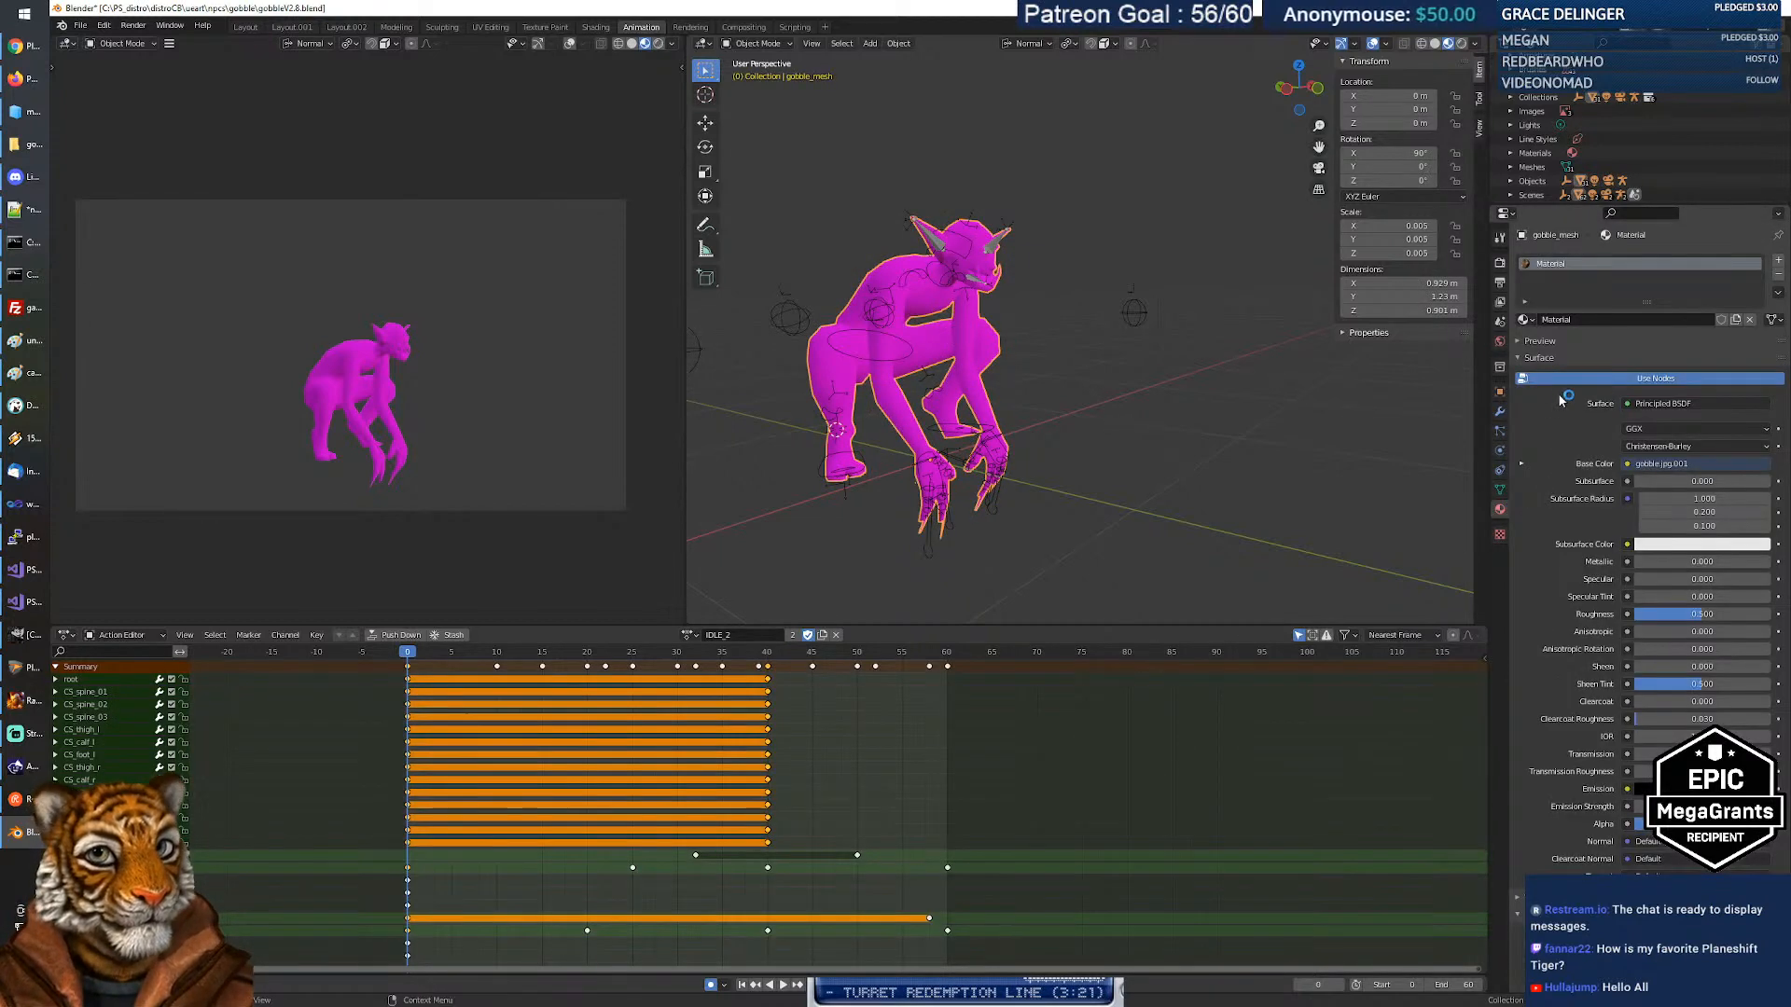
double_click(1567, 263)
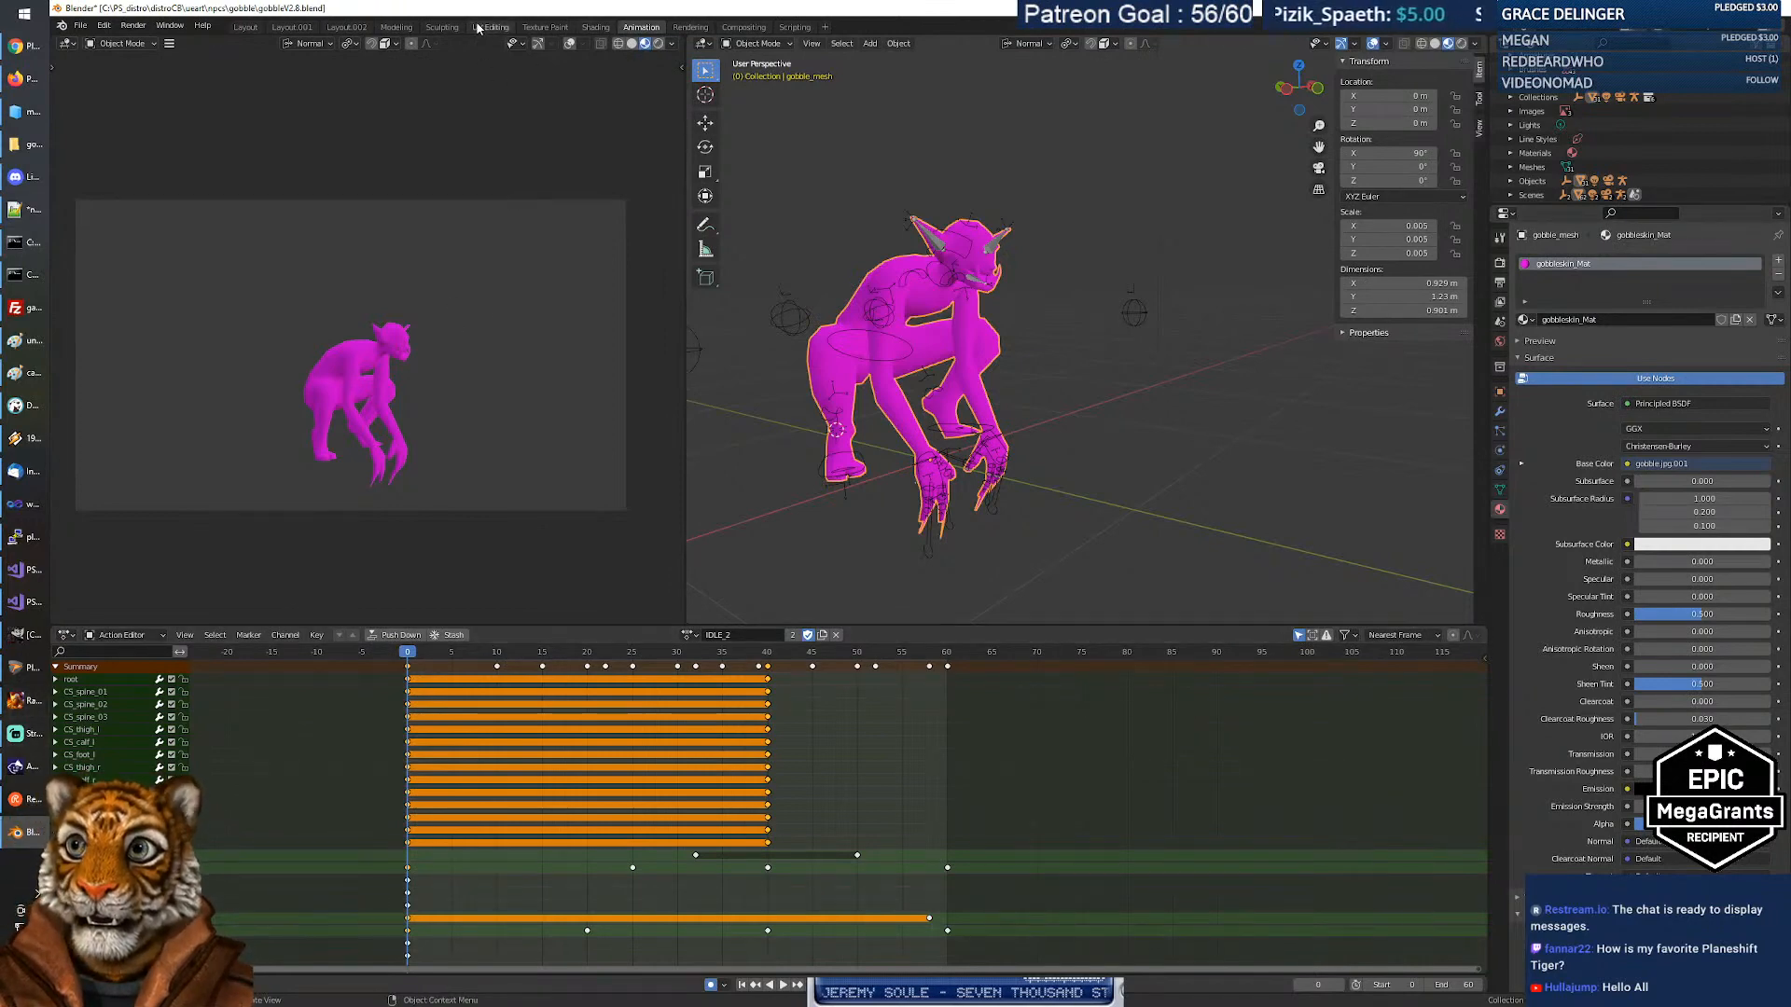
Change to the Modeling workspace and put the gobble mesh in Object Mode.
left_click(399, 27)
scroll(753, 417, "up", 8)
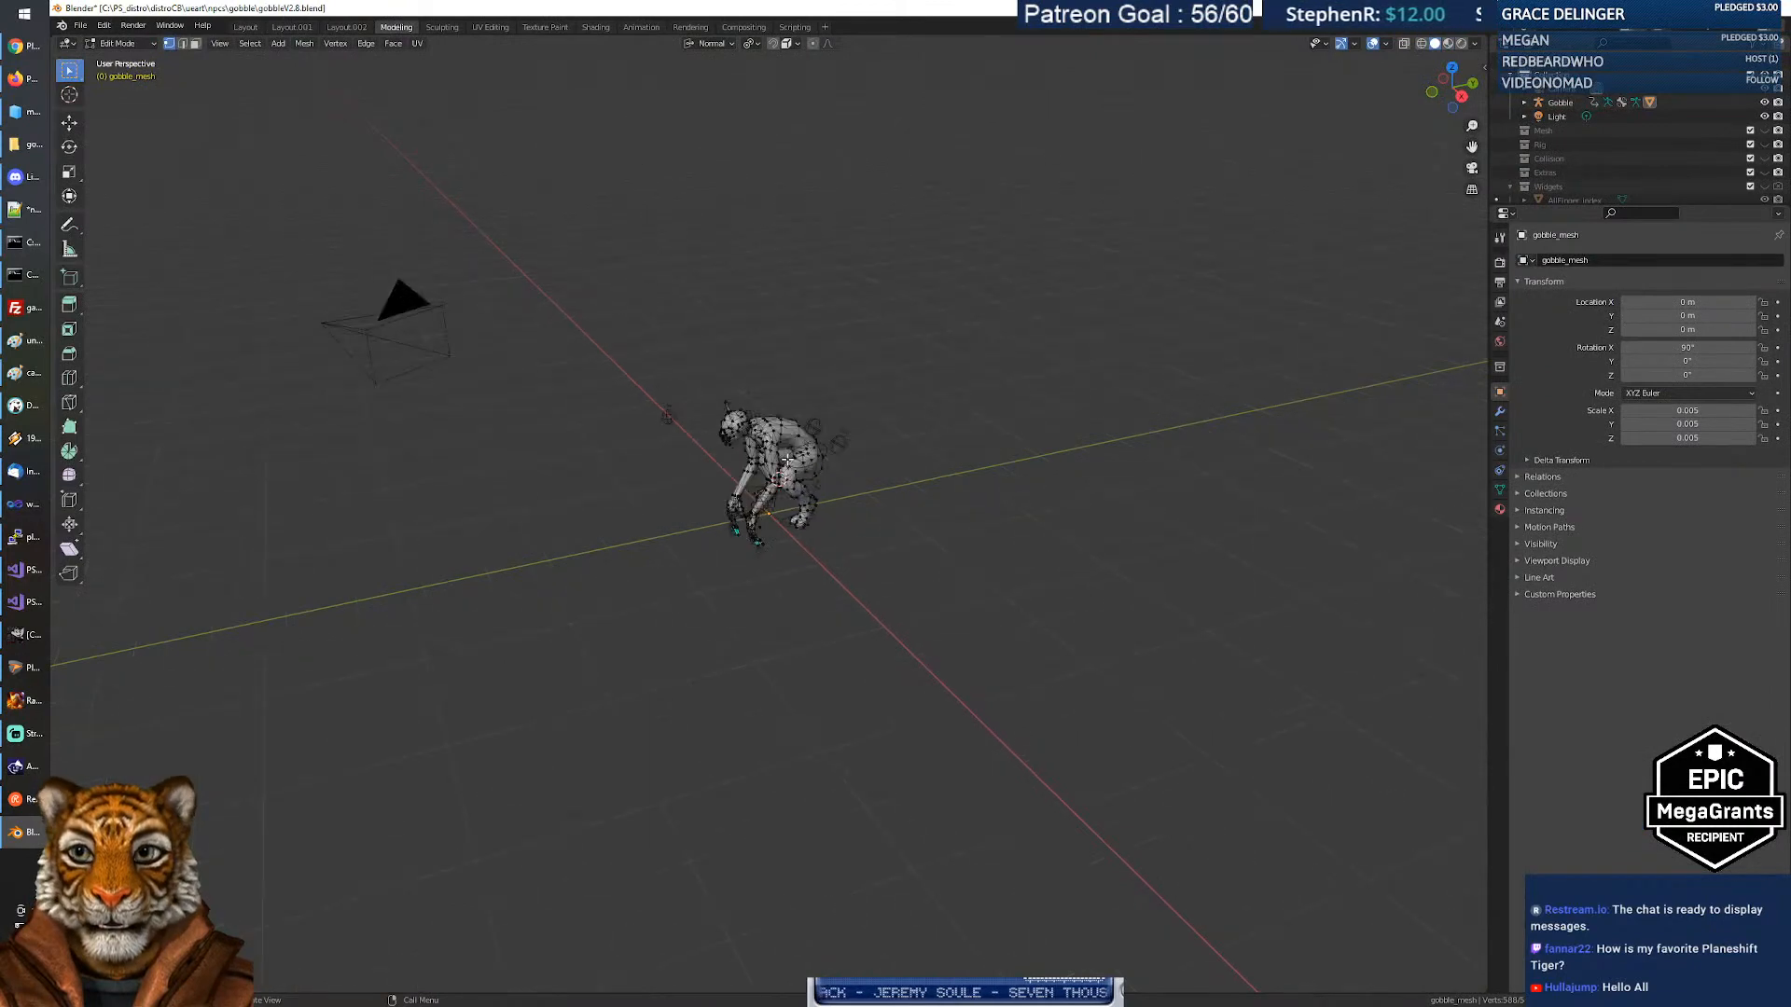
scroll(752, 417, "up", 4)
scroll(753, 417, "down", 4)
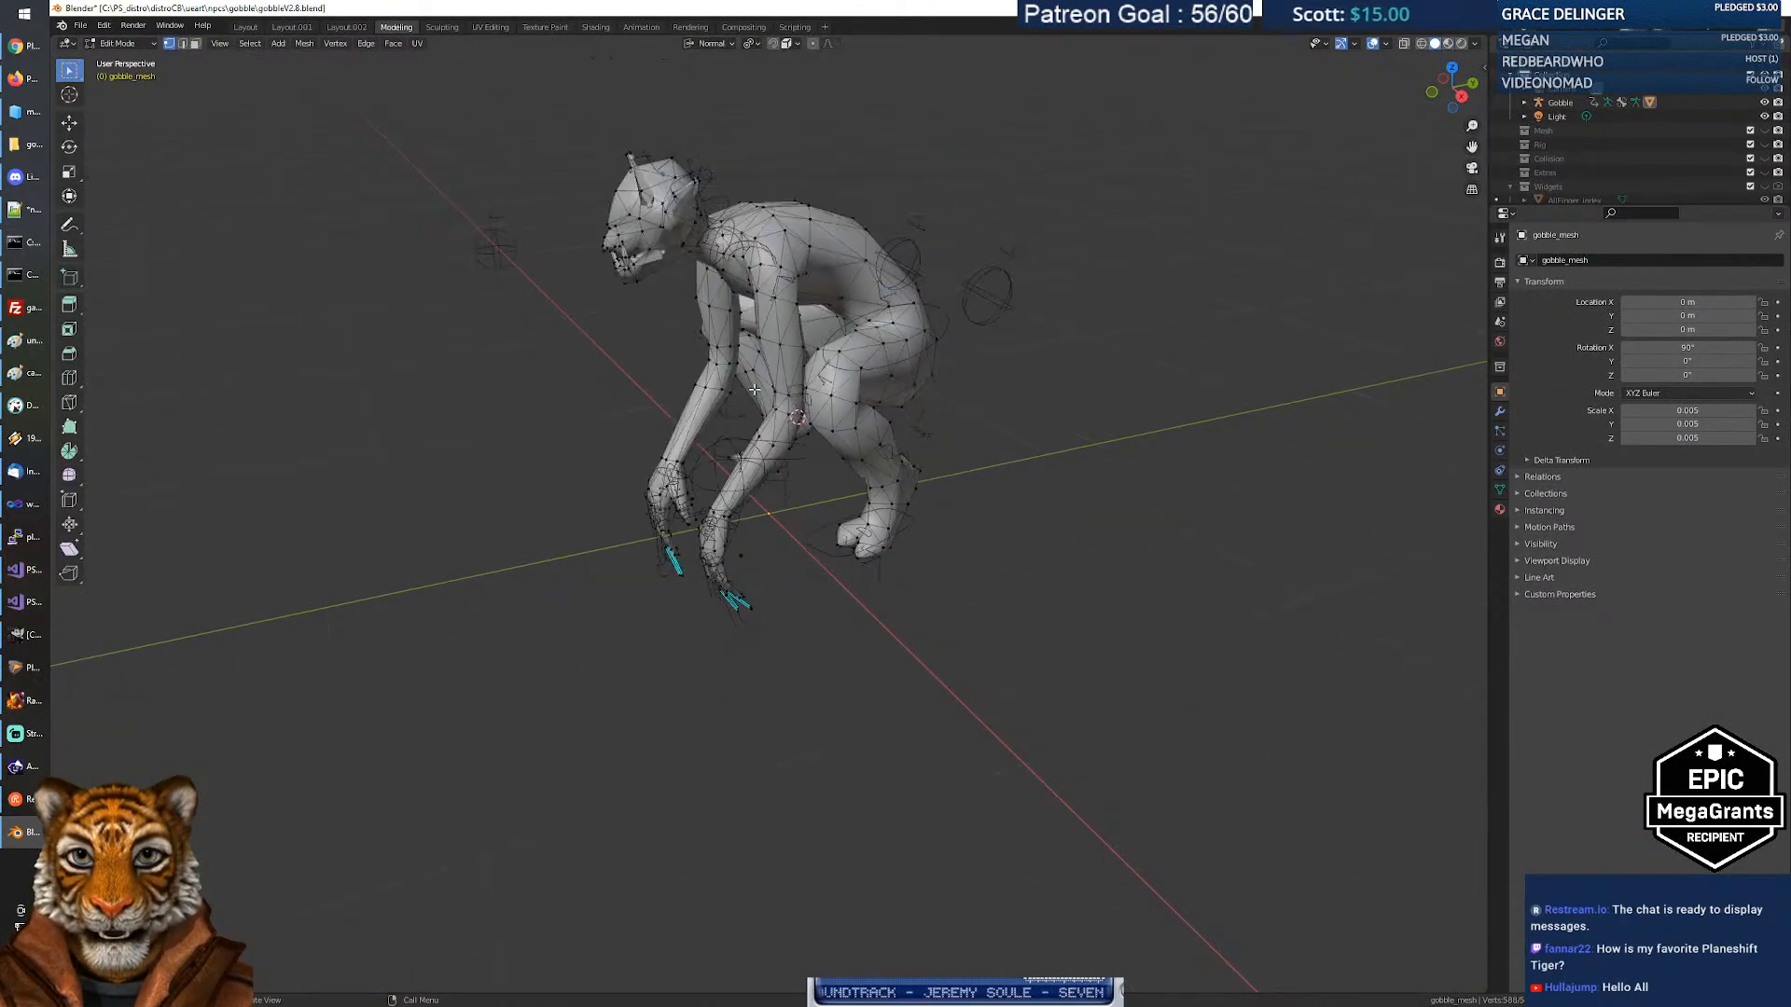
middle_click_drag(753, 396, 770, 352)
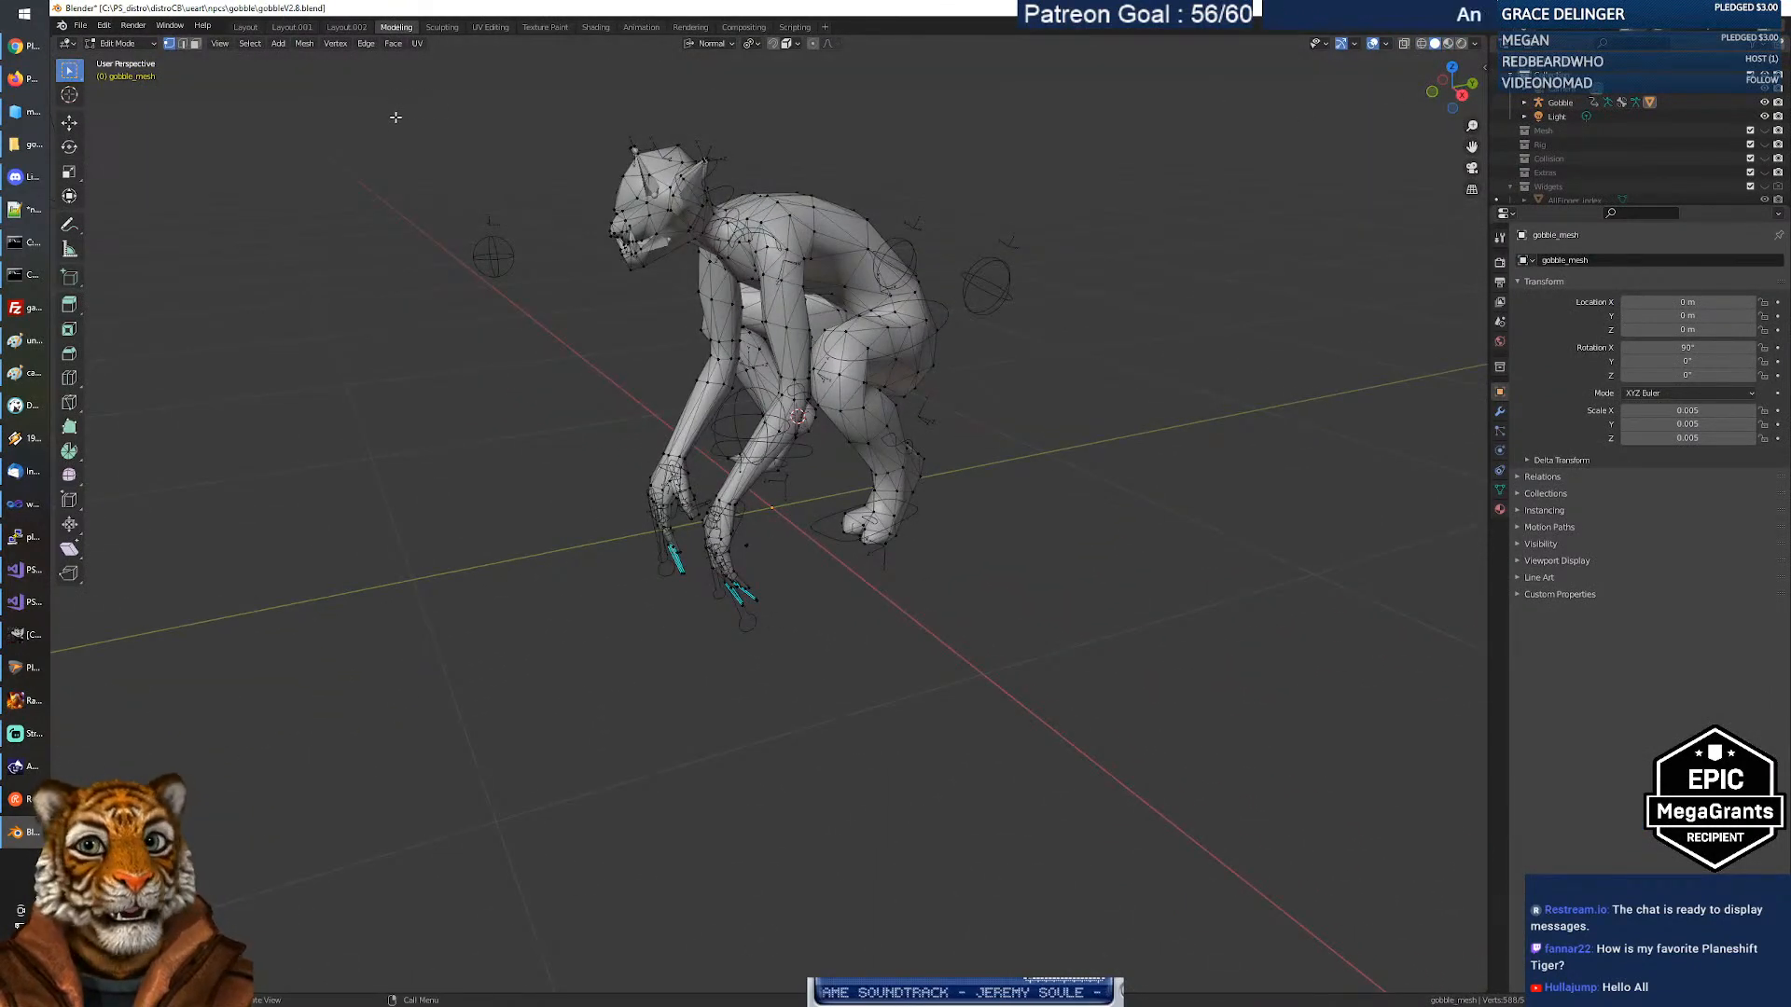
left_click(141, 44)
left_click(150, 60)
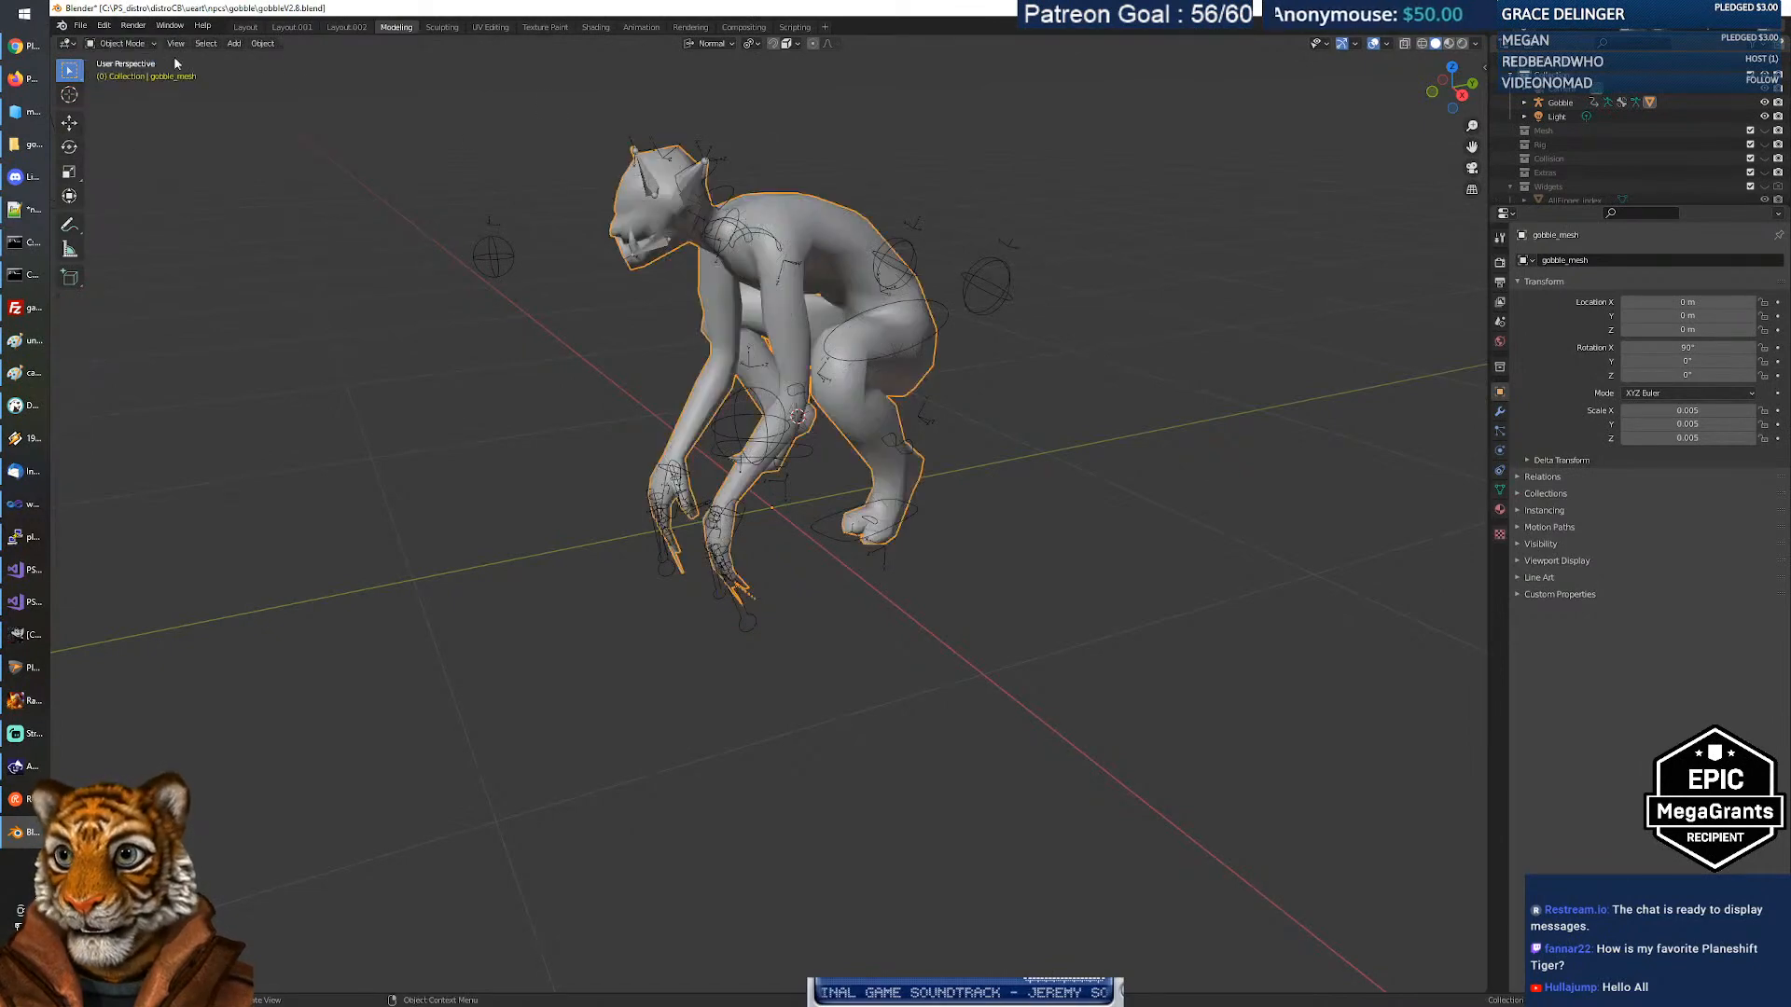
middle_click_drag(900, 351, 1155, 416)
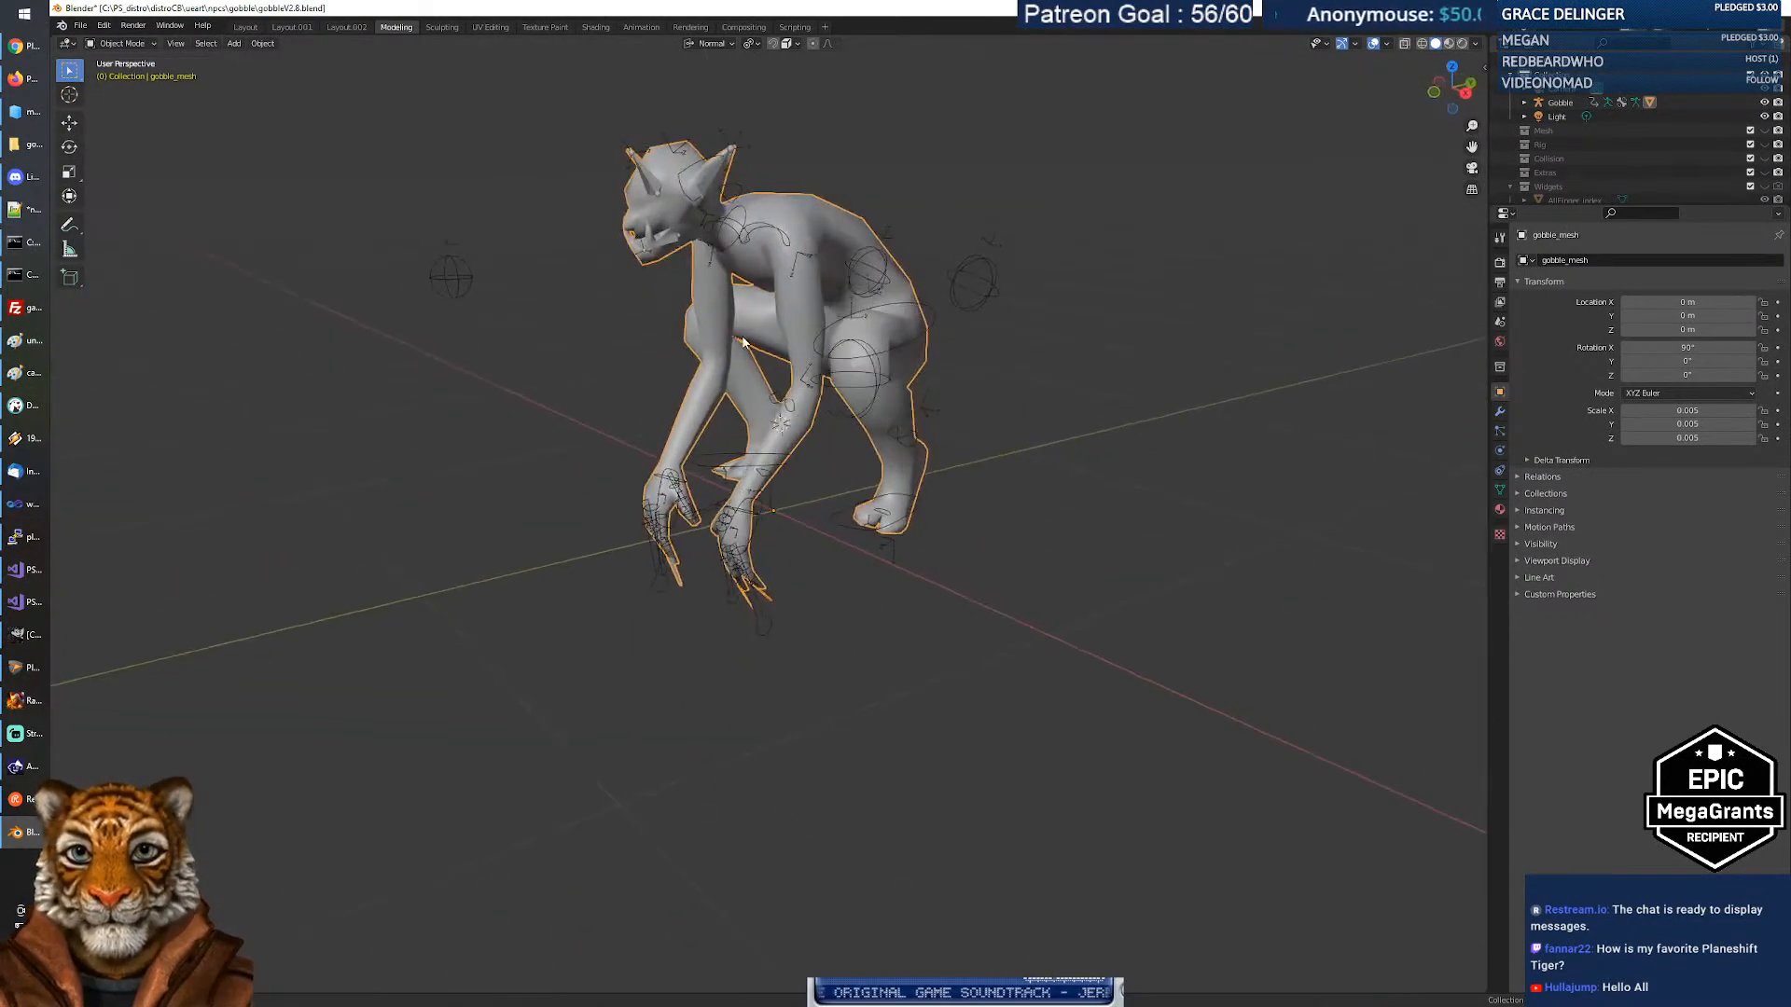
Display the gobble mesh's material properties and review the Surface and Settings sections of gobbleskin_Mat.
left_click(1500, 509)
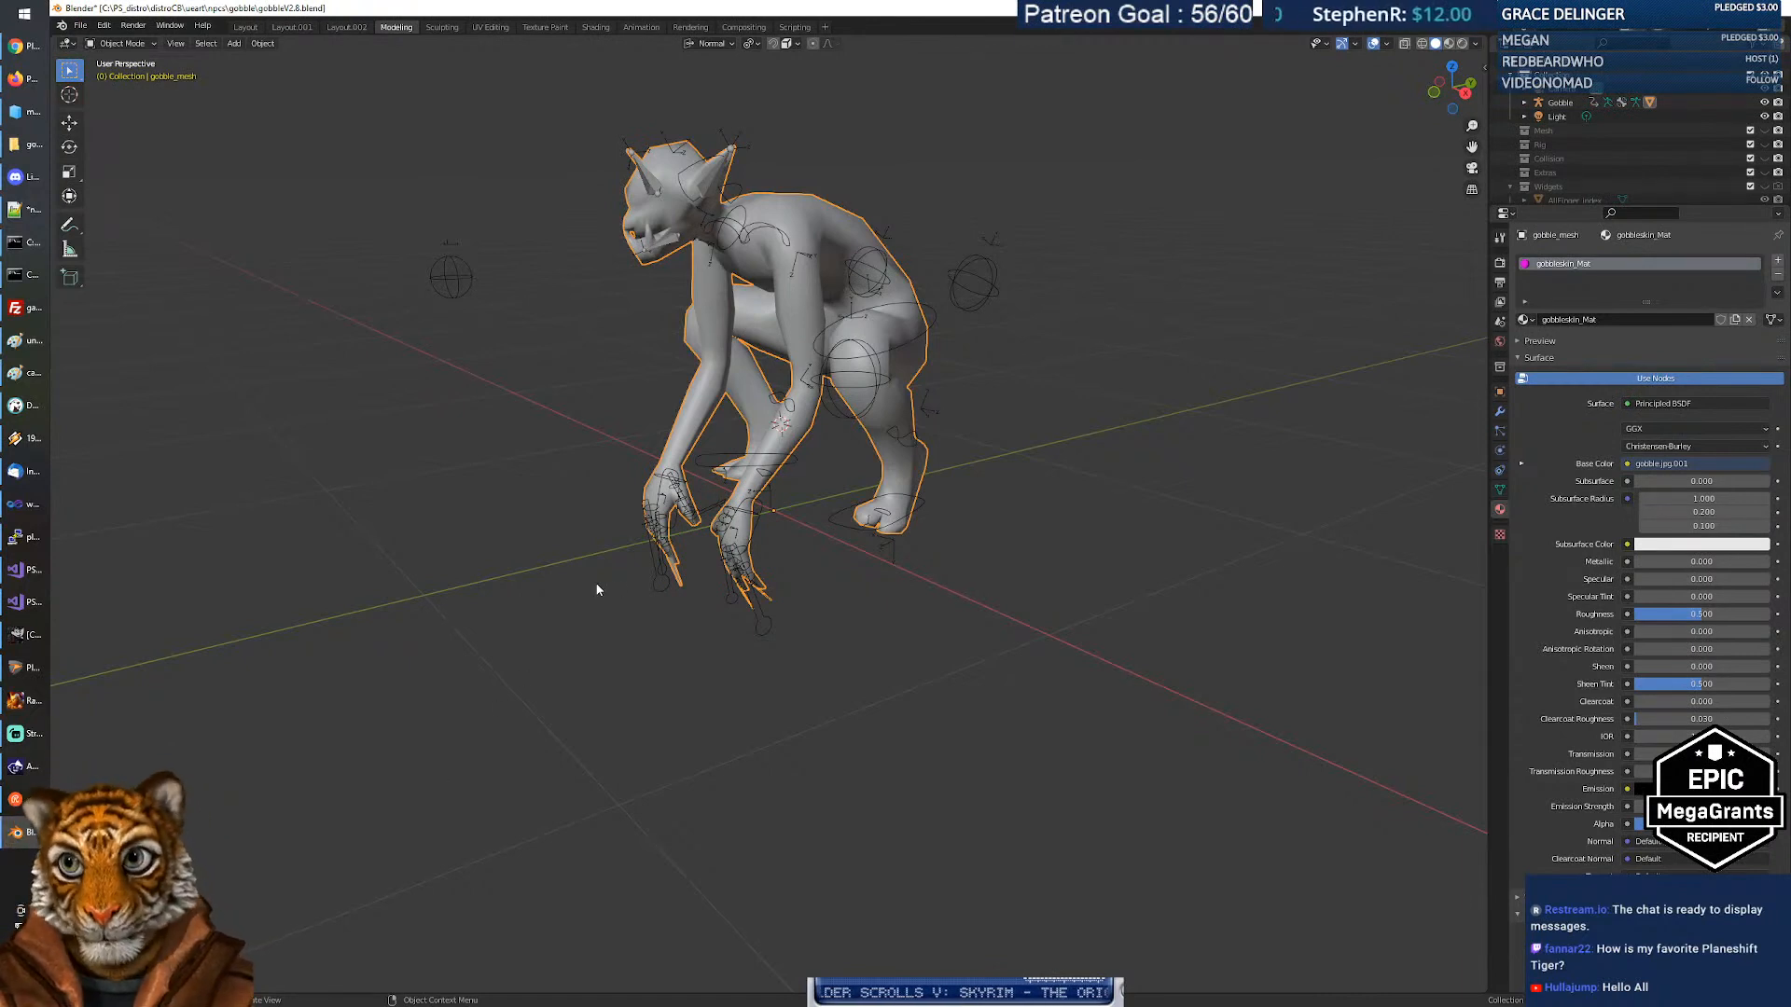
mouse_move(630, 371)
middle_mouse_down()
mouse_move(746, 382)
mouse_move(632, 380)
middle_mouse_up()
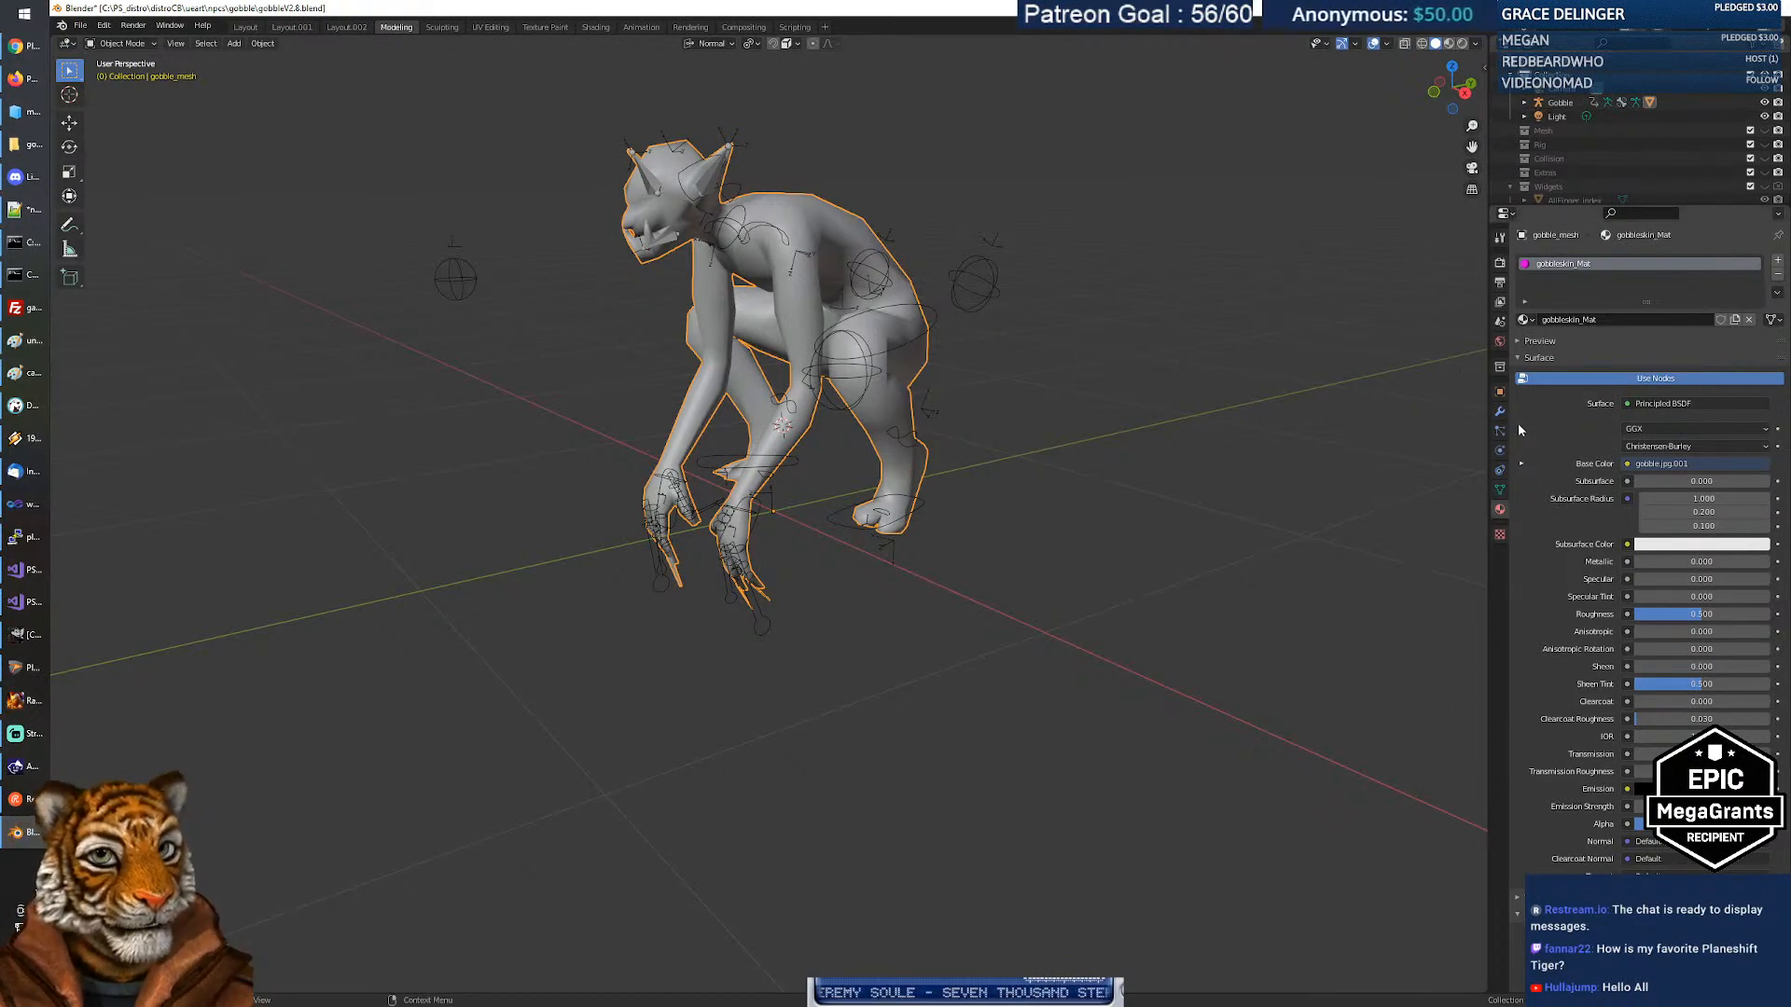
left_click(1499, 535)
left_click(1503, 513)
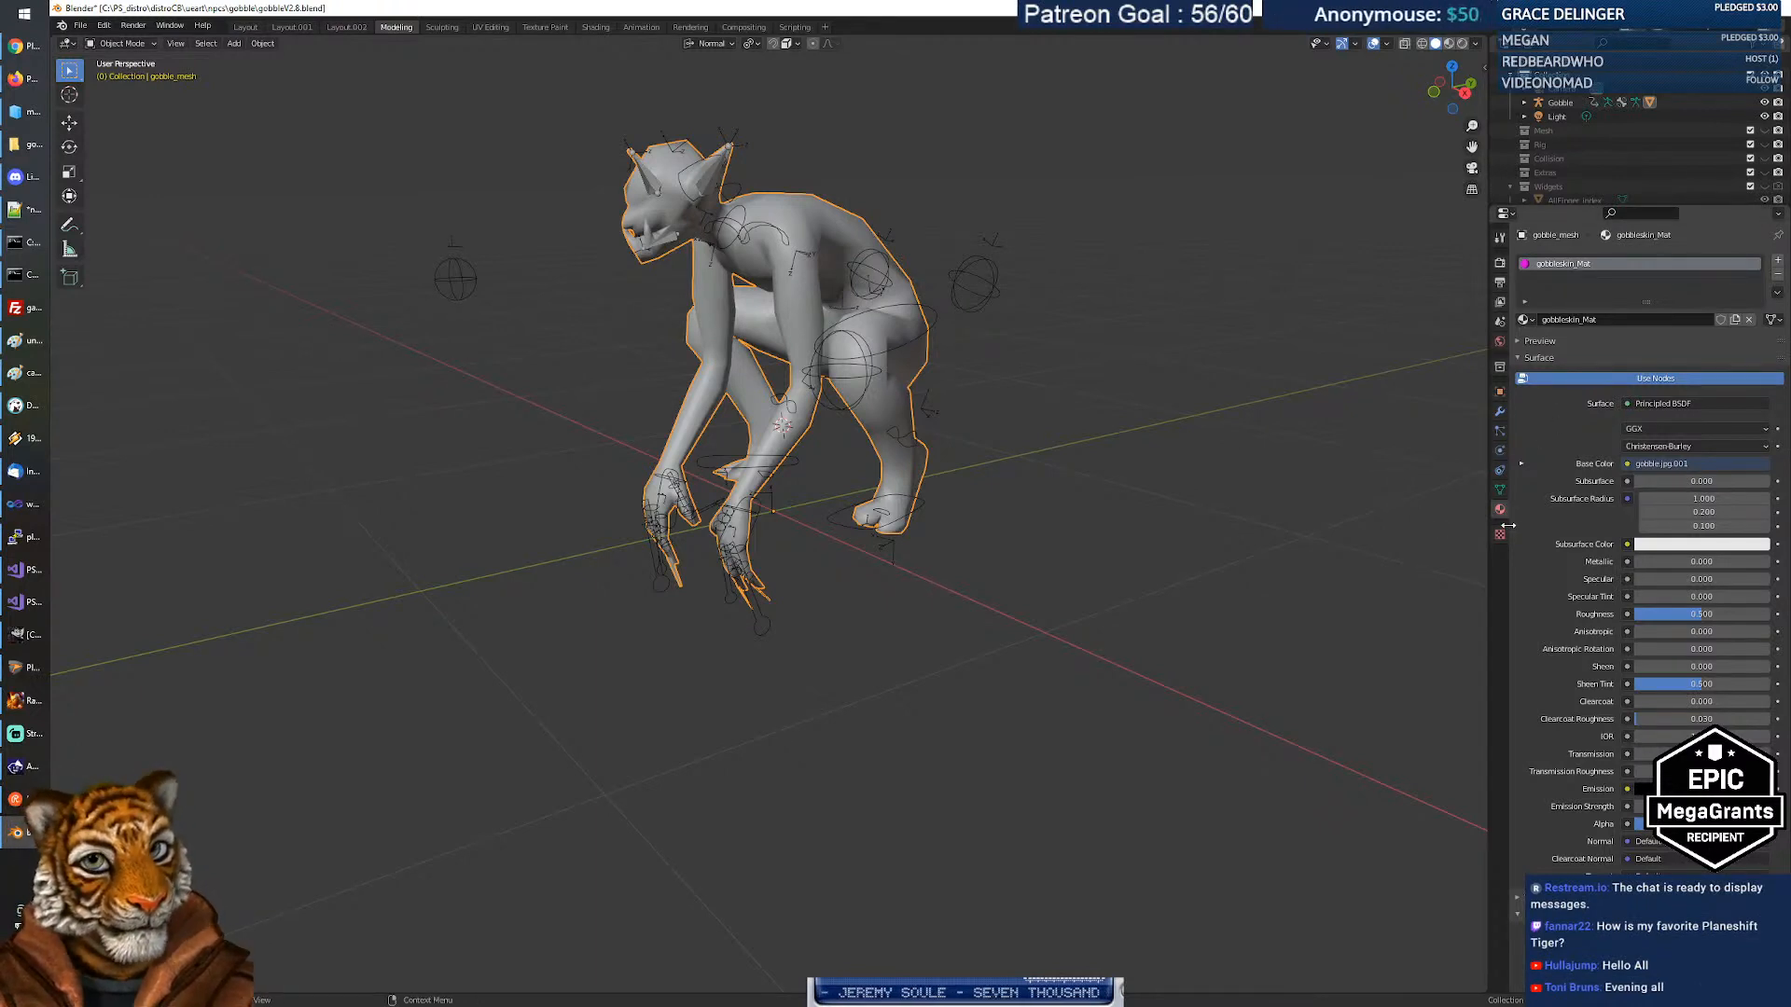
left_click(1522, 357)
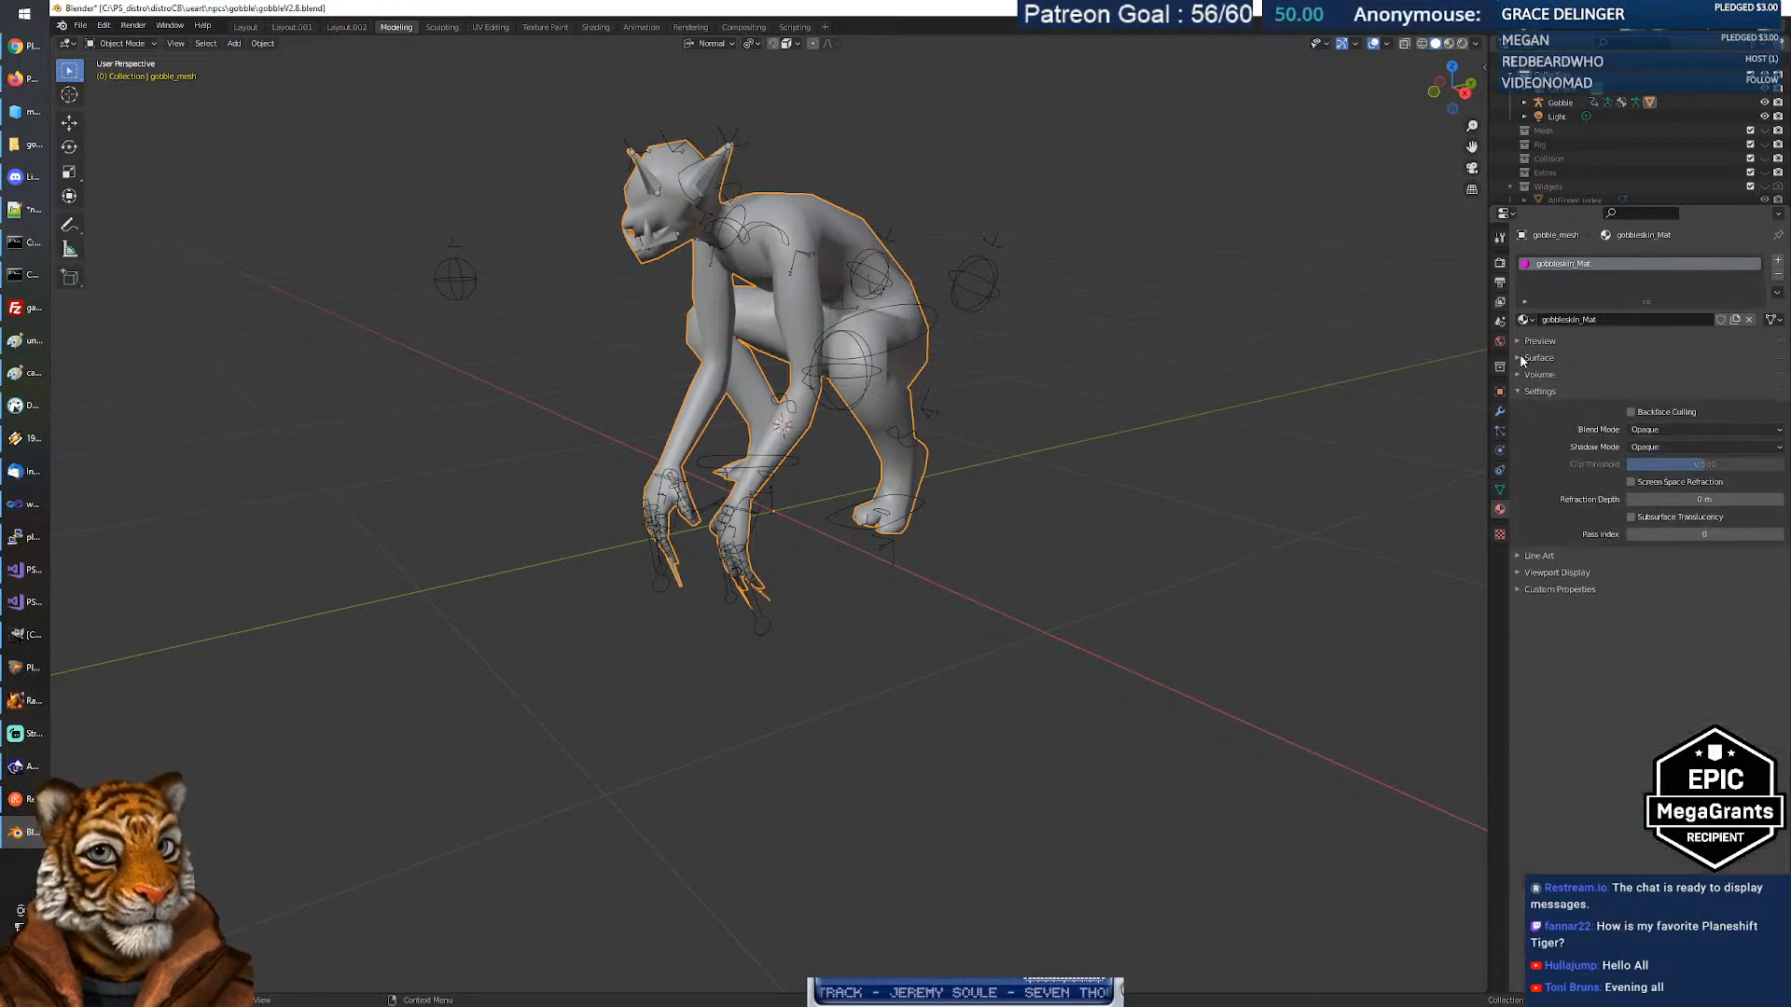
left_click(1519, 358)
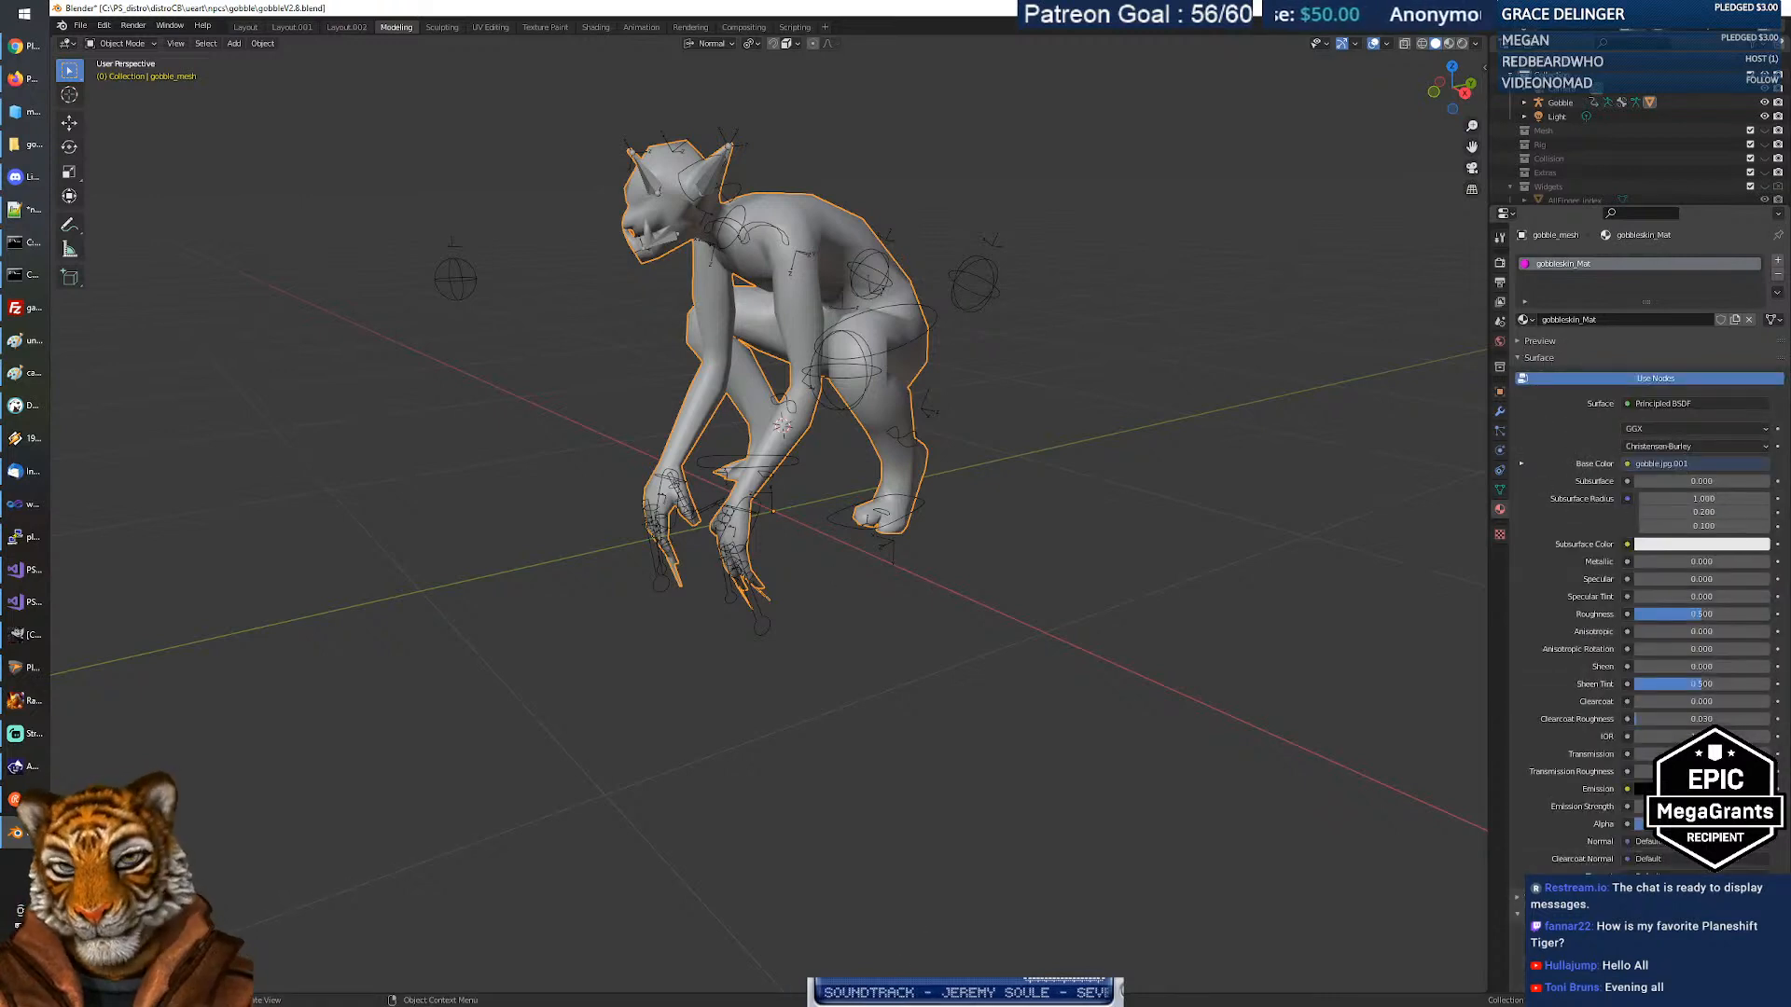
Split the 3D viewport horizontally and turn the lower area into a Shader Editor.
right_click(1487, 888)
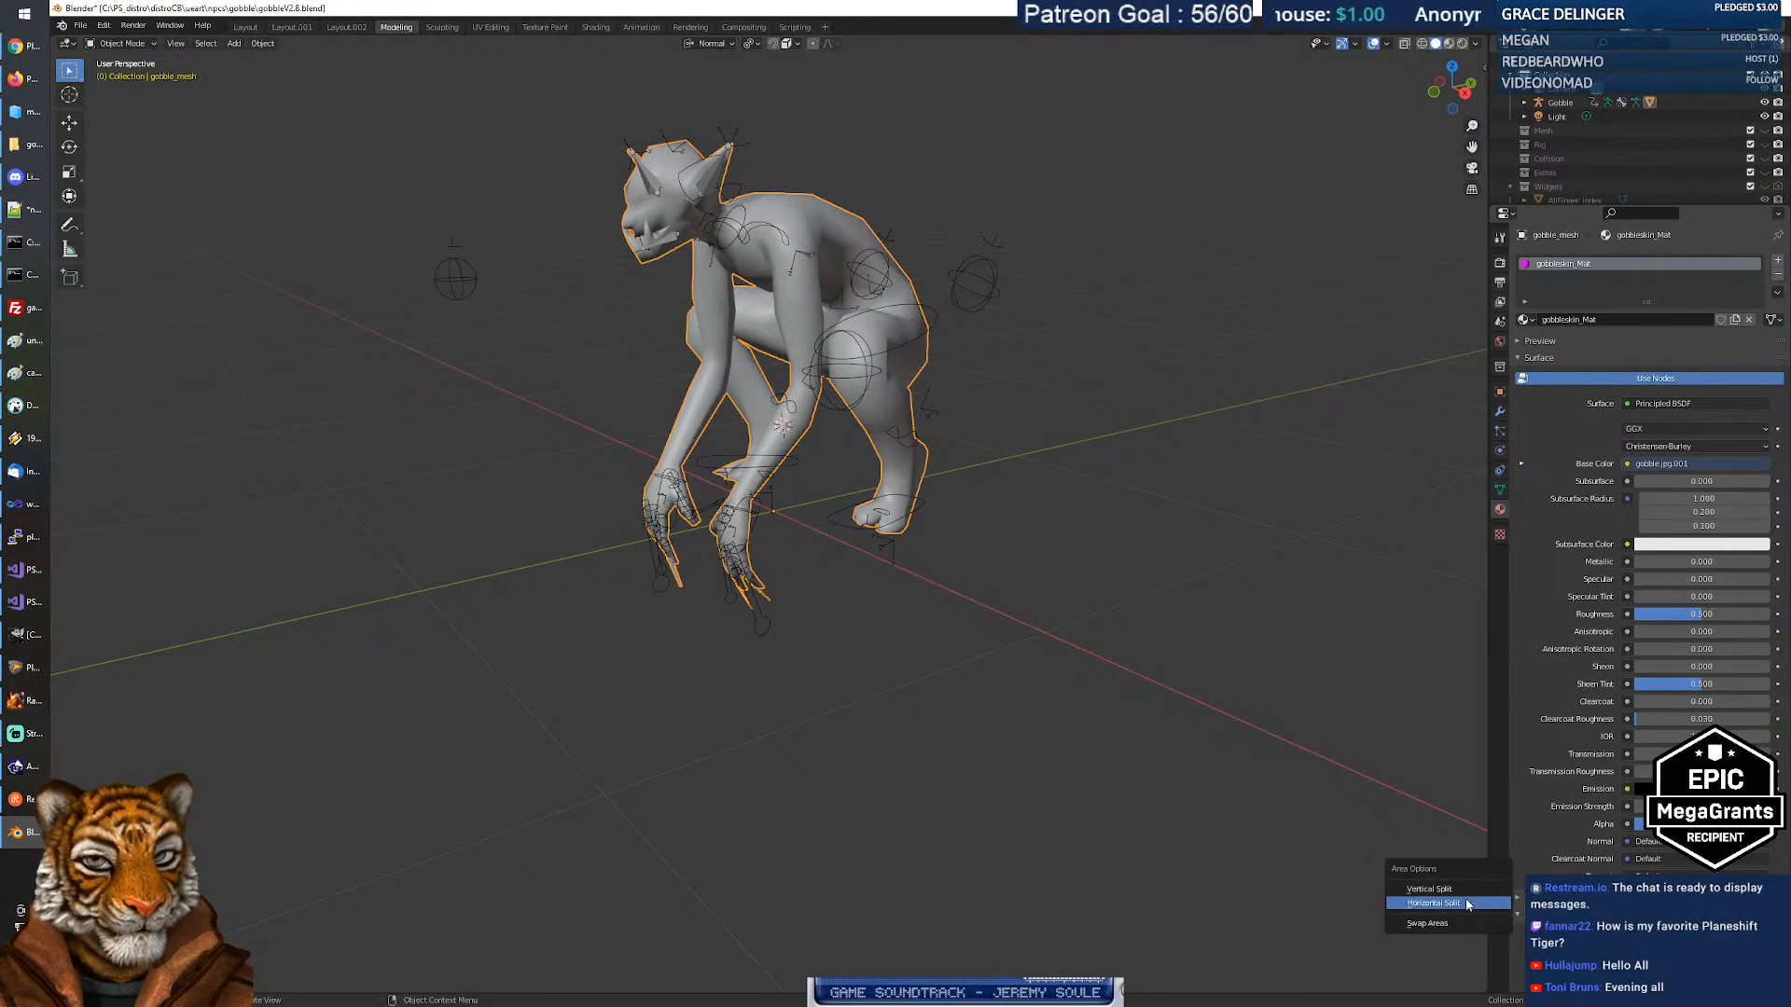
left_click(1417, 897)
left_click(1119, 714)
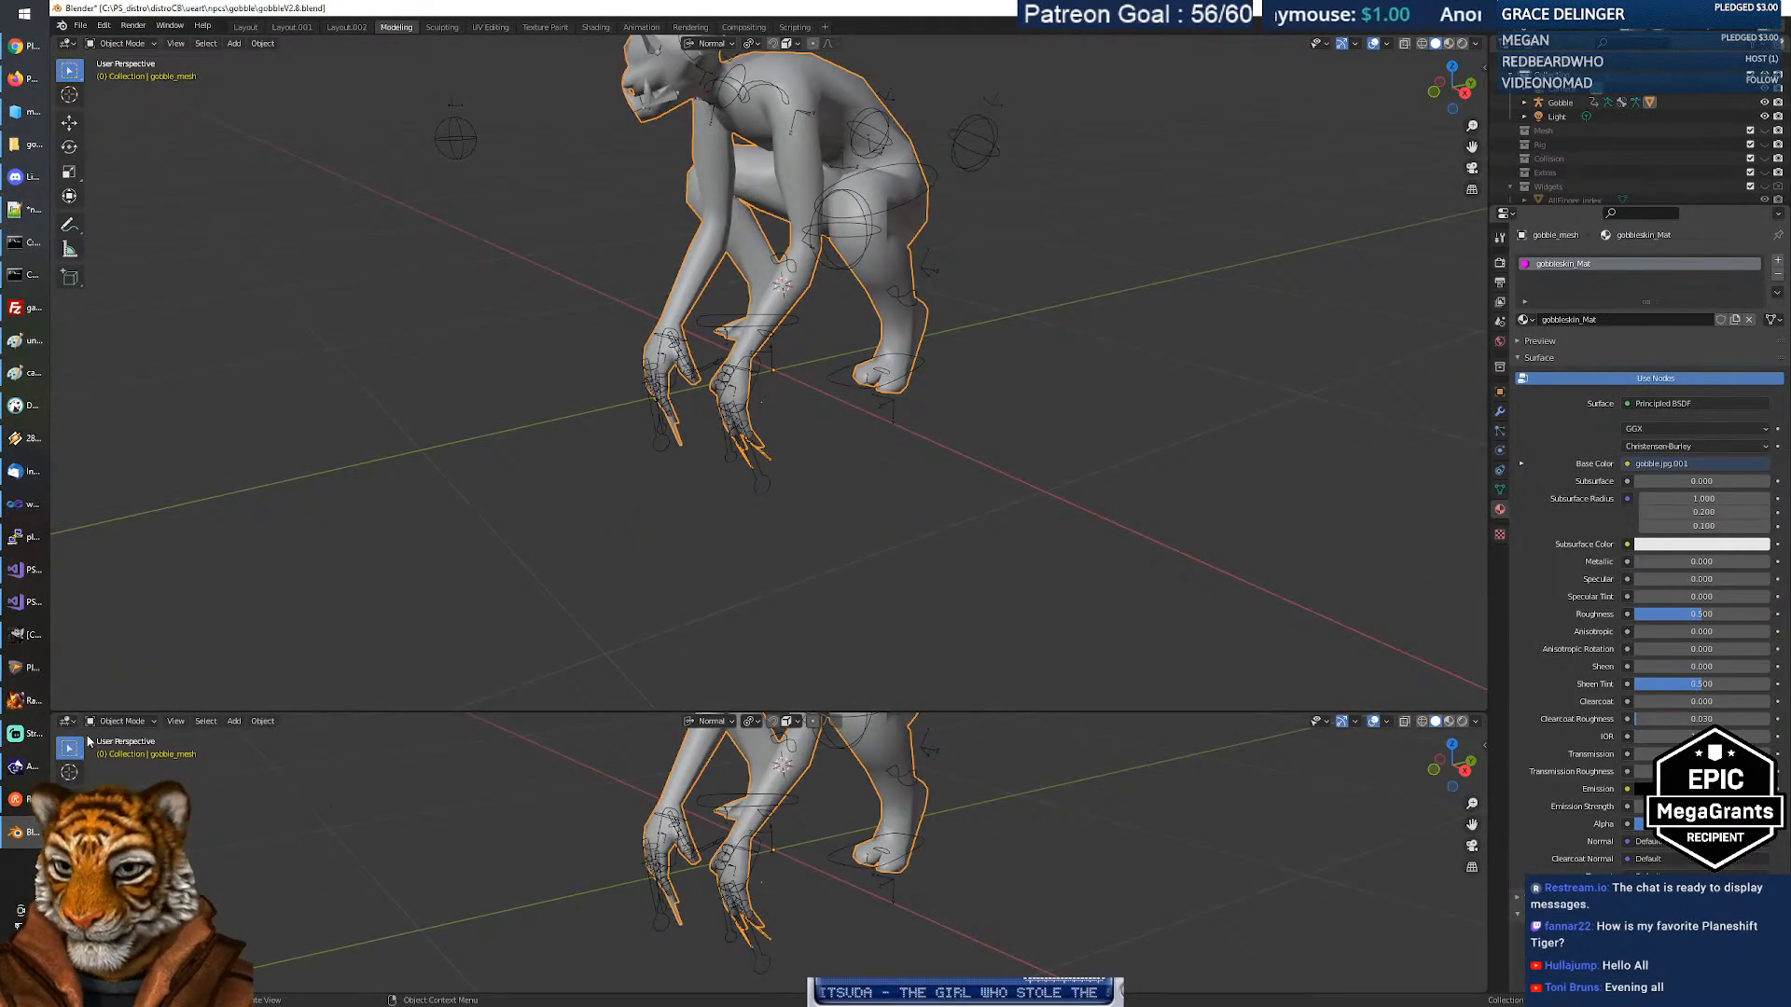
left_click(68, 723)
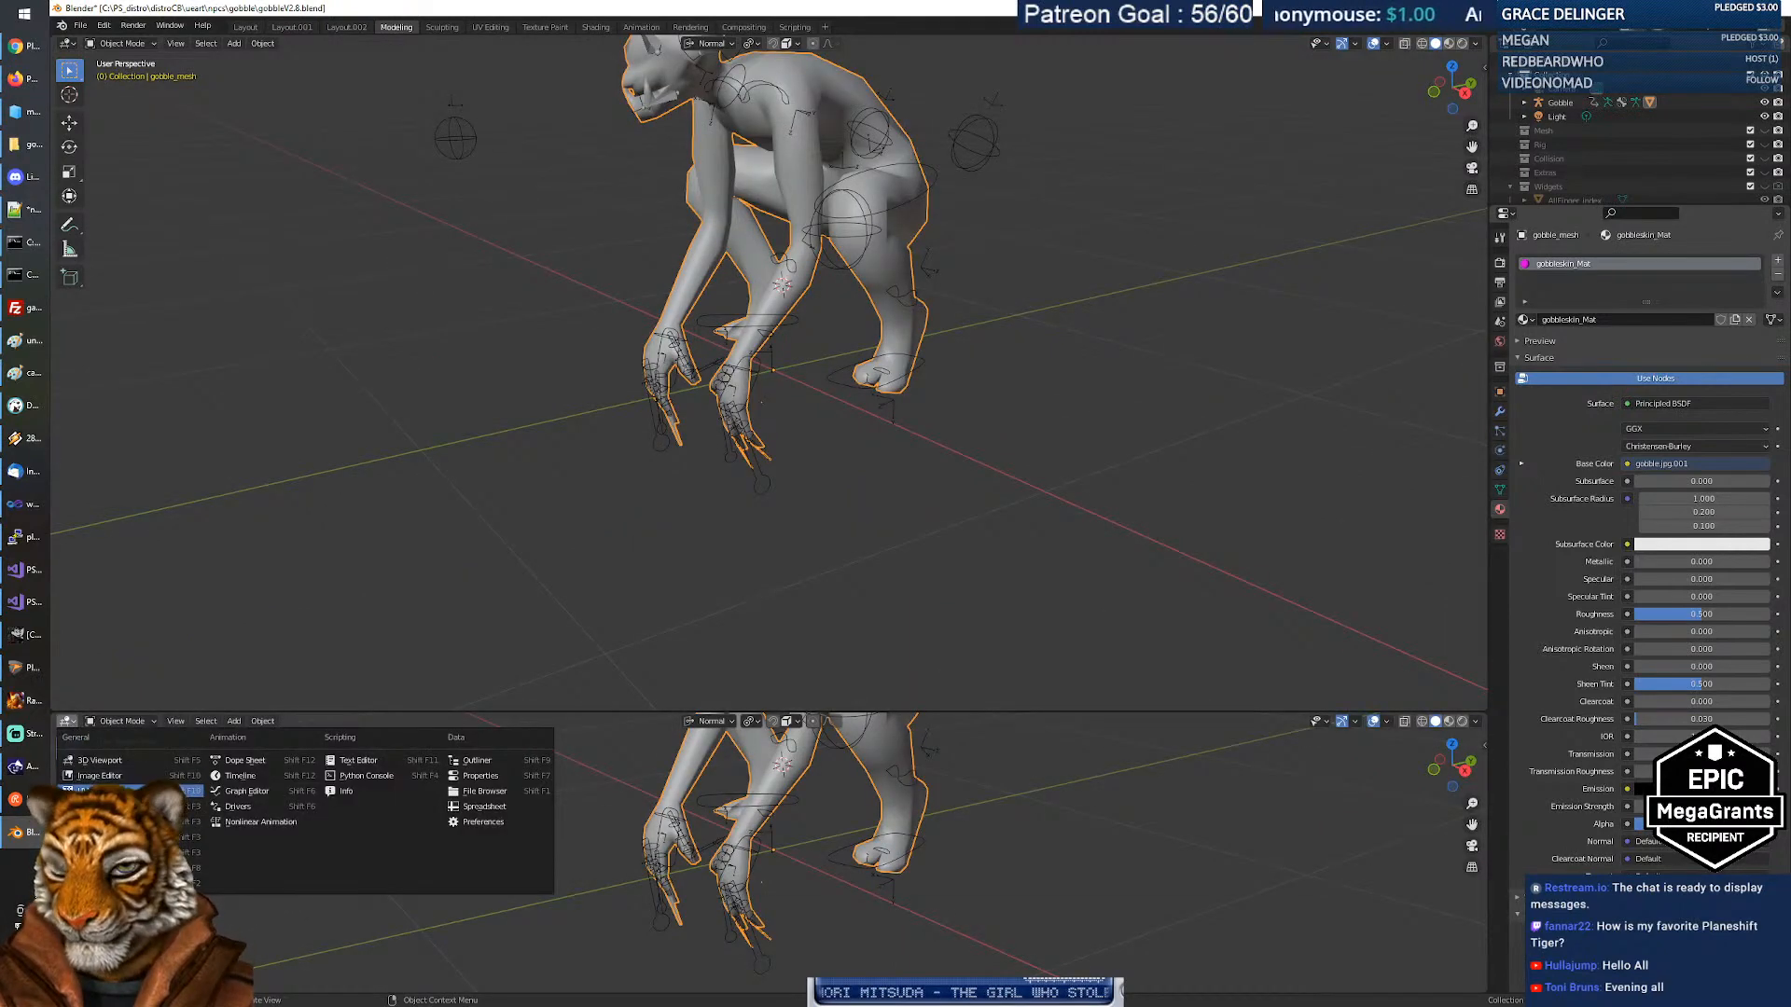
left_click(98, 775)
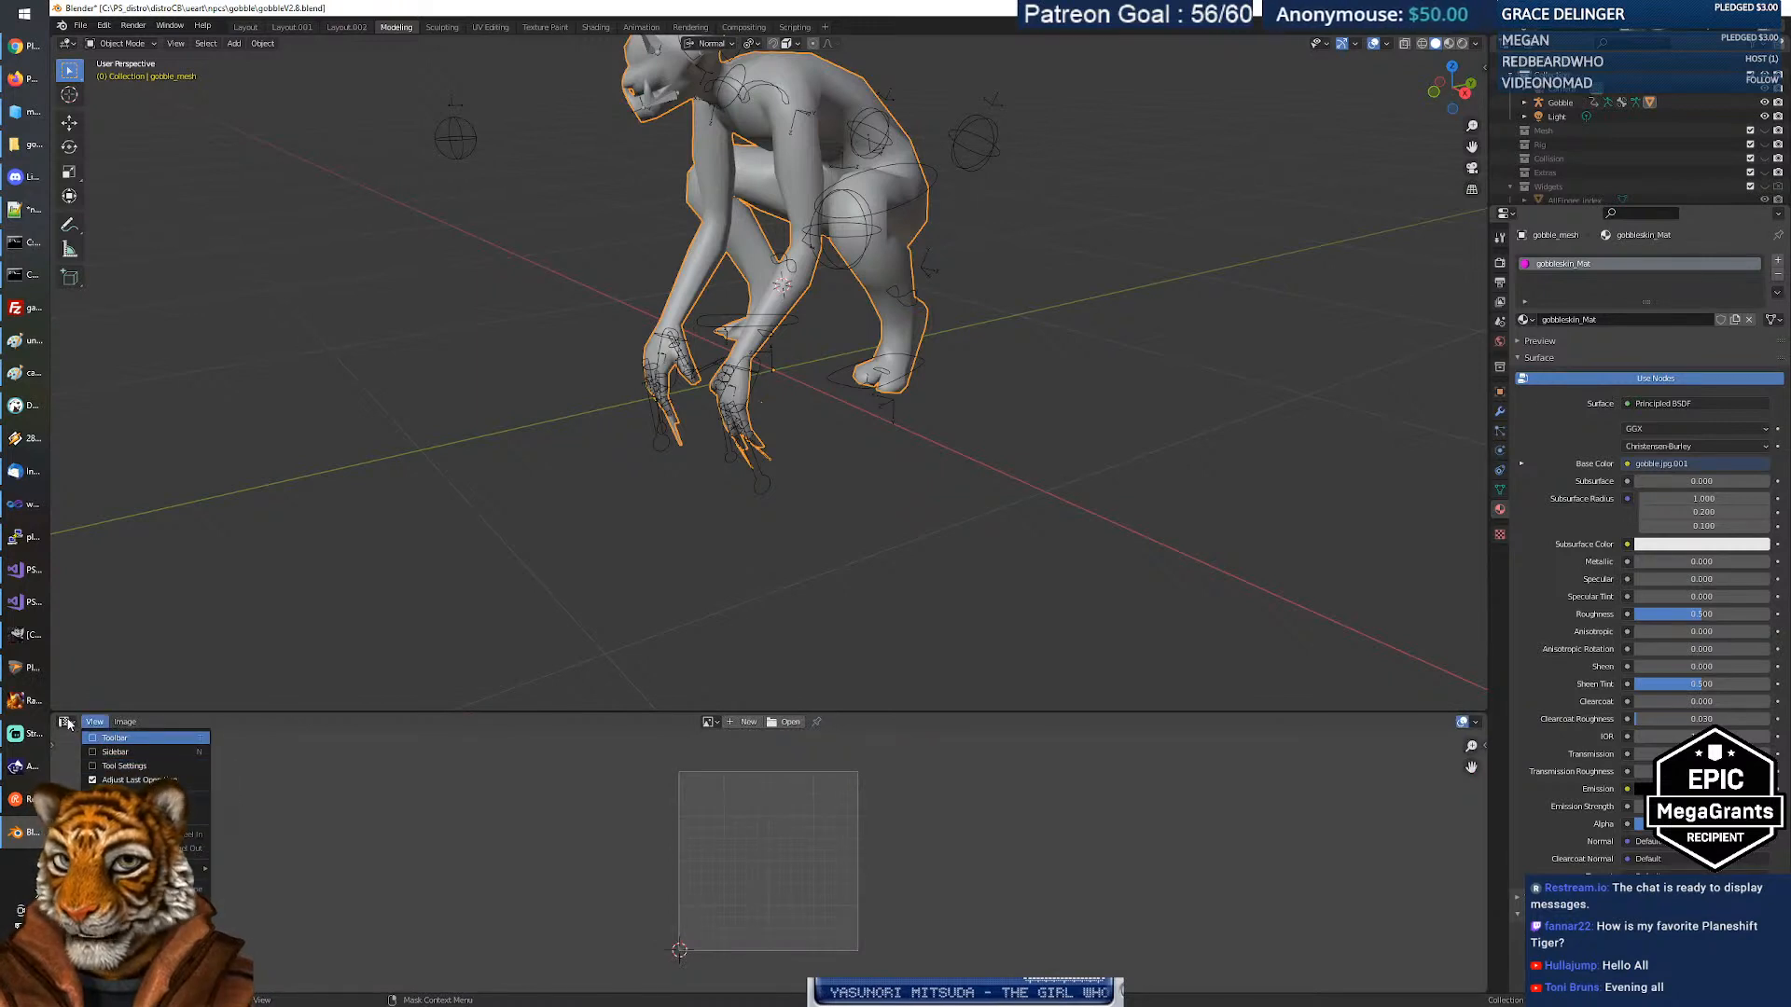
left_click(66, 722)
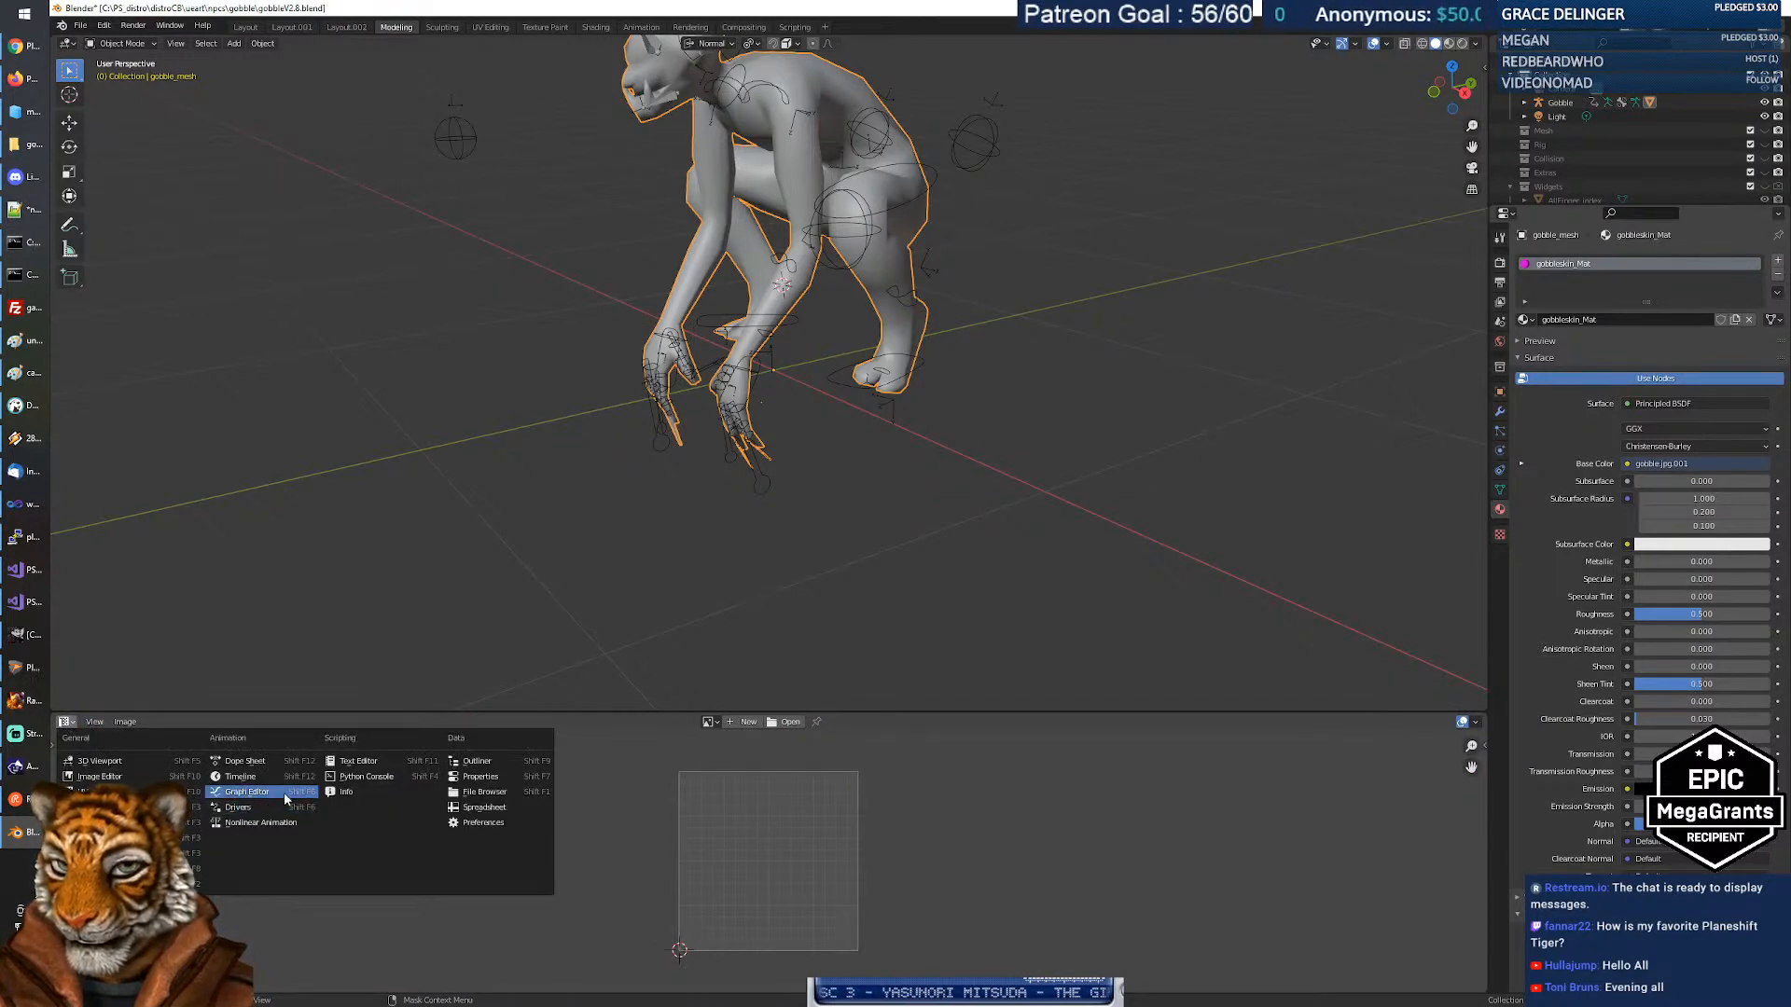
left_click(103, 807)
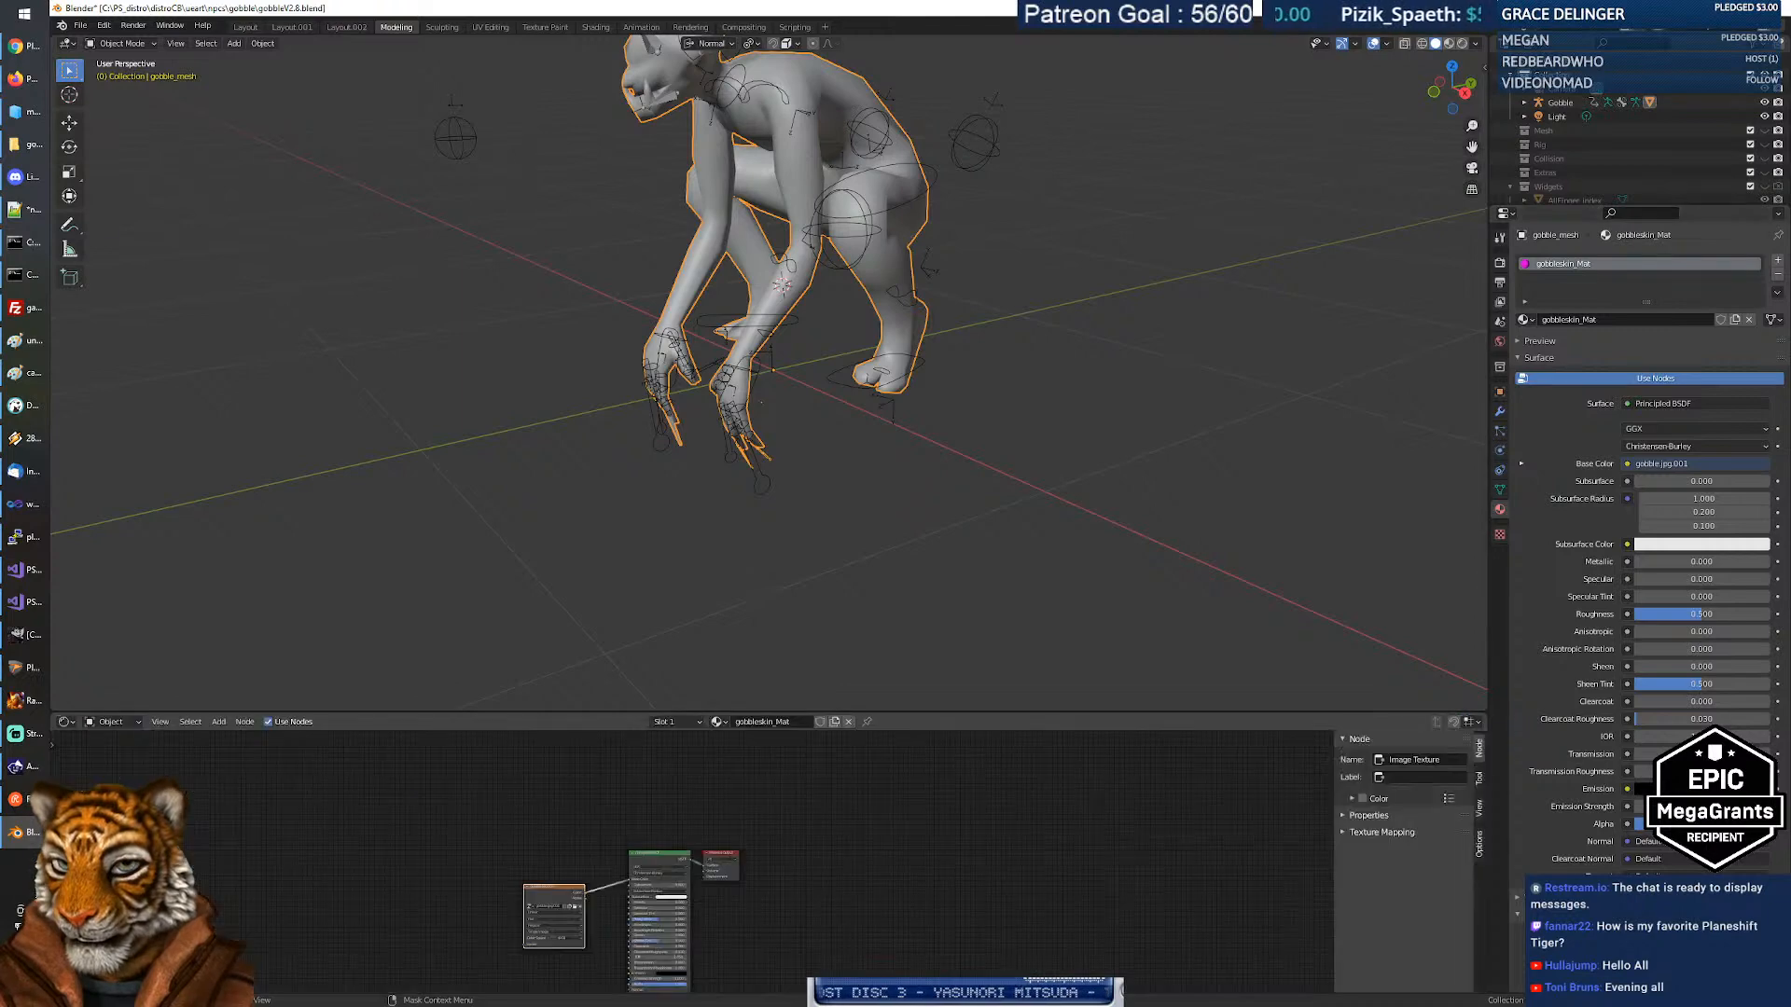
Load gobbleskin.jpg from the npcs\gobble folder into the image texture node that feeds the Base Color.
scroll(672, 845, "up", 7)
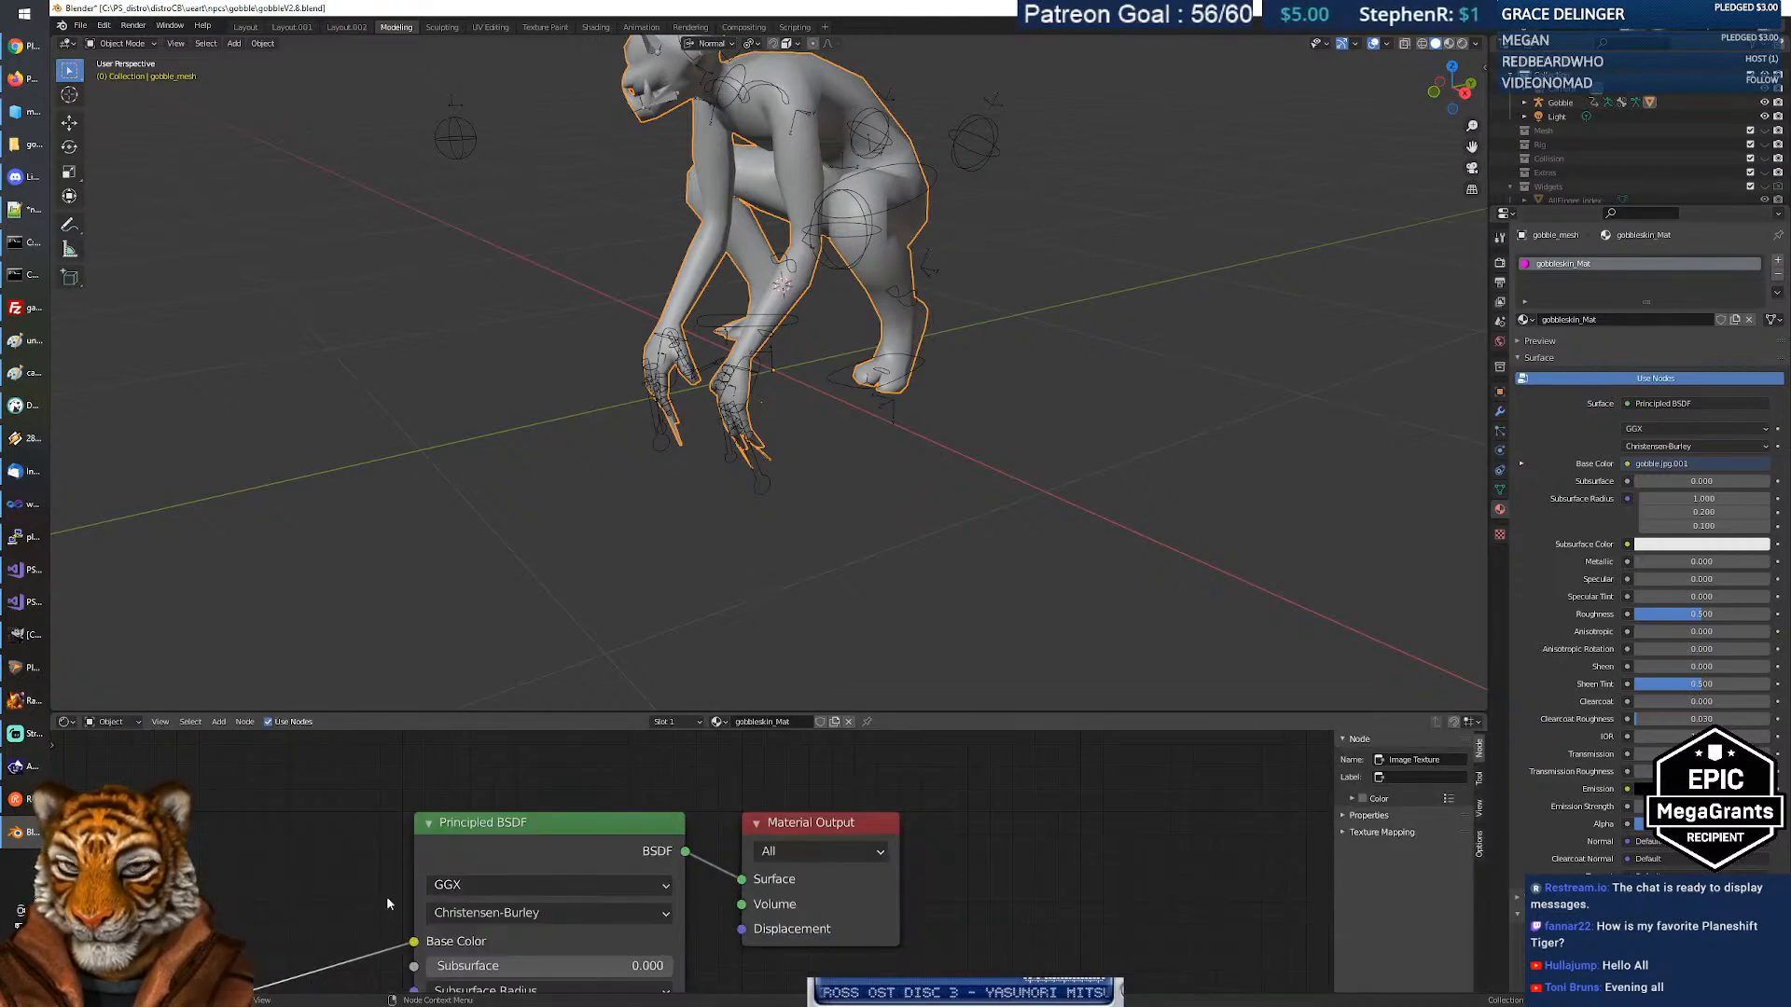
middle_click_drag(359, 850, 756, 693)
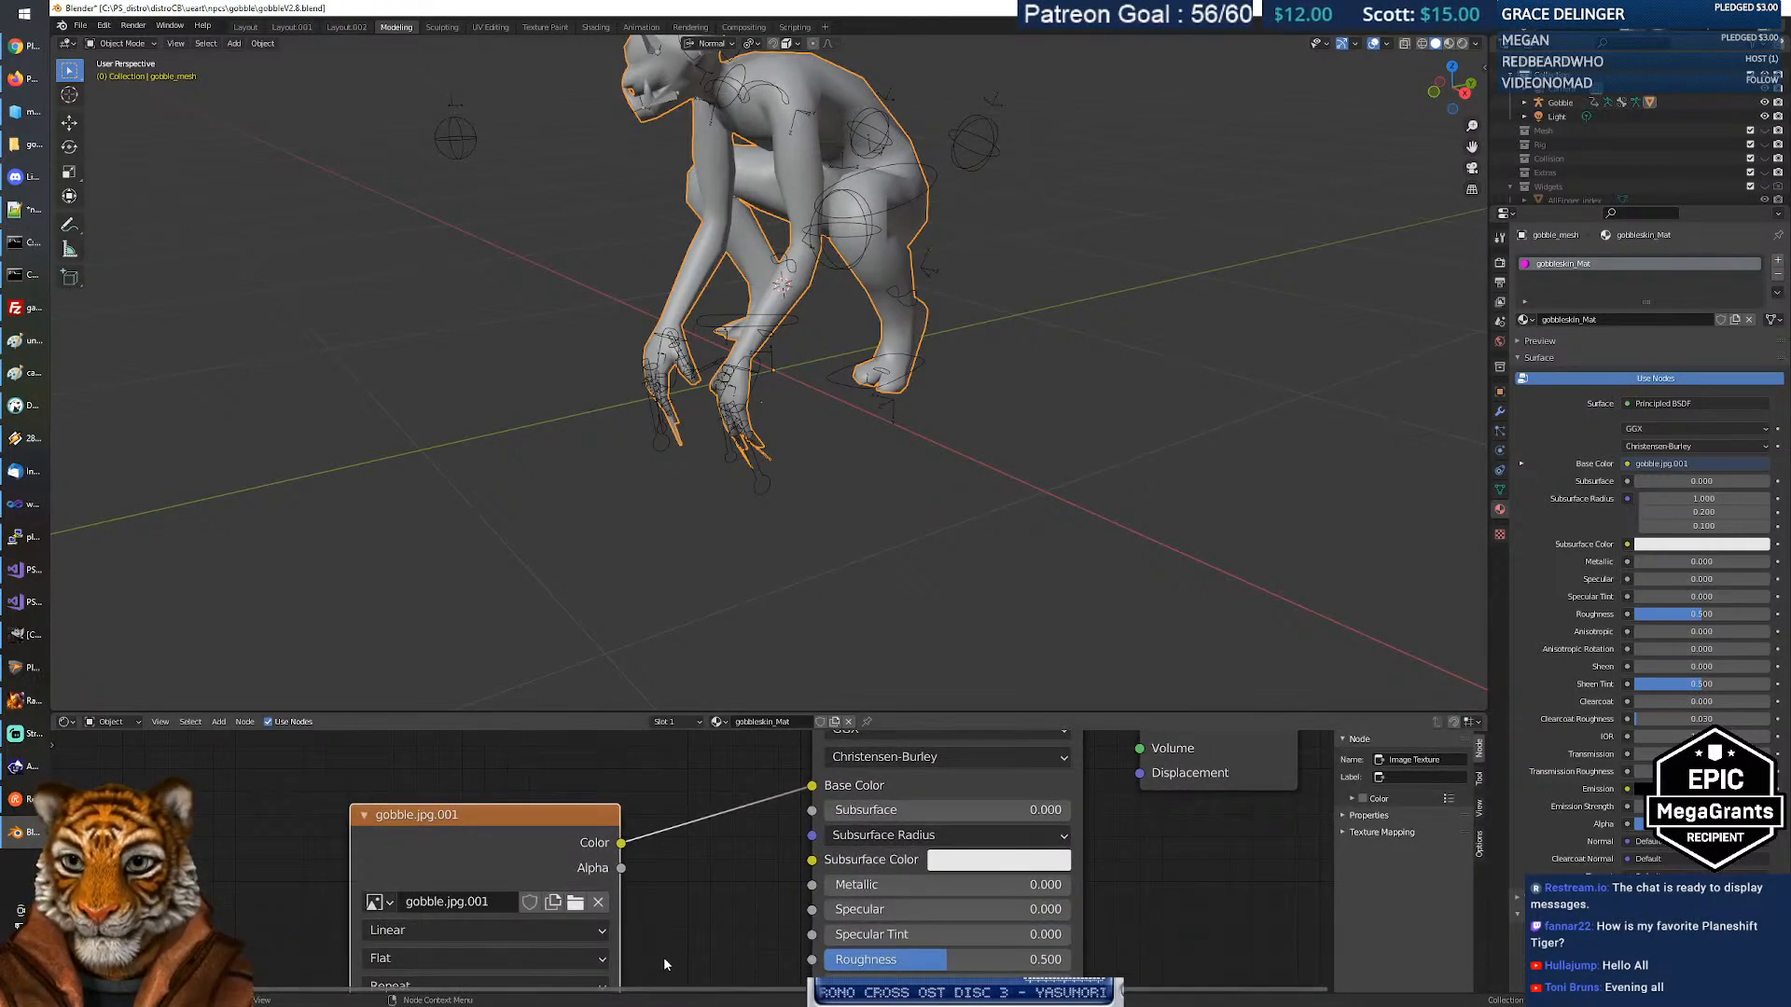
middle_click_drag(669, 933, 713, 867)
left_click(618, 842)
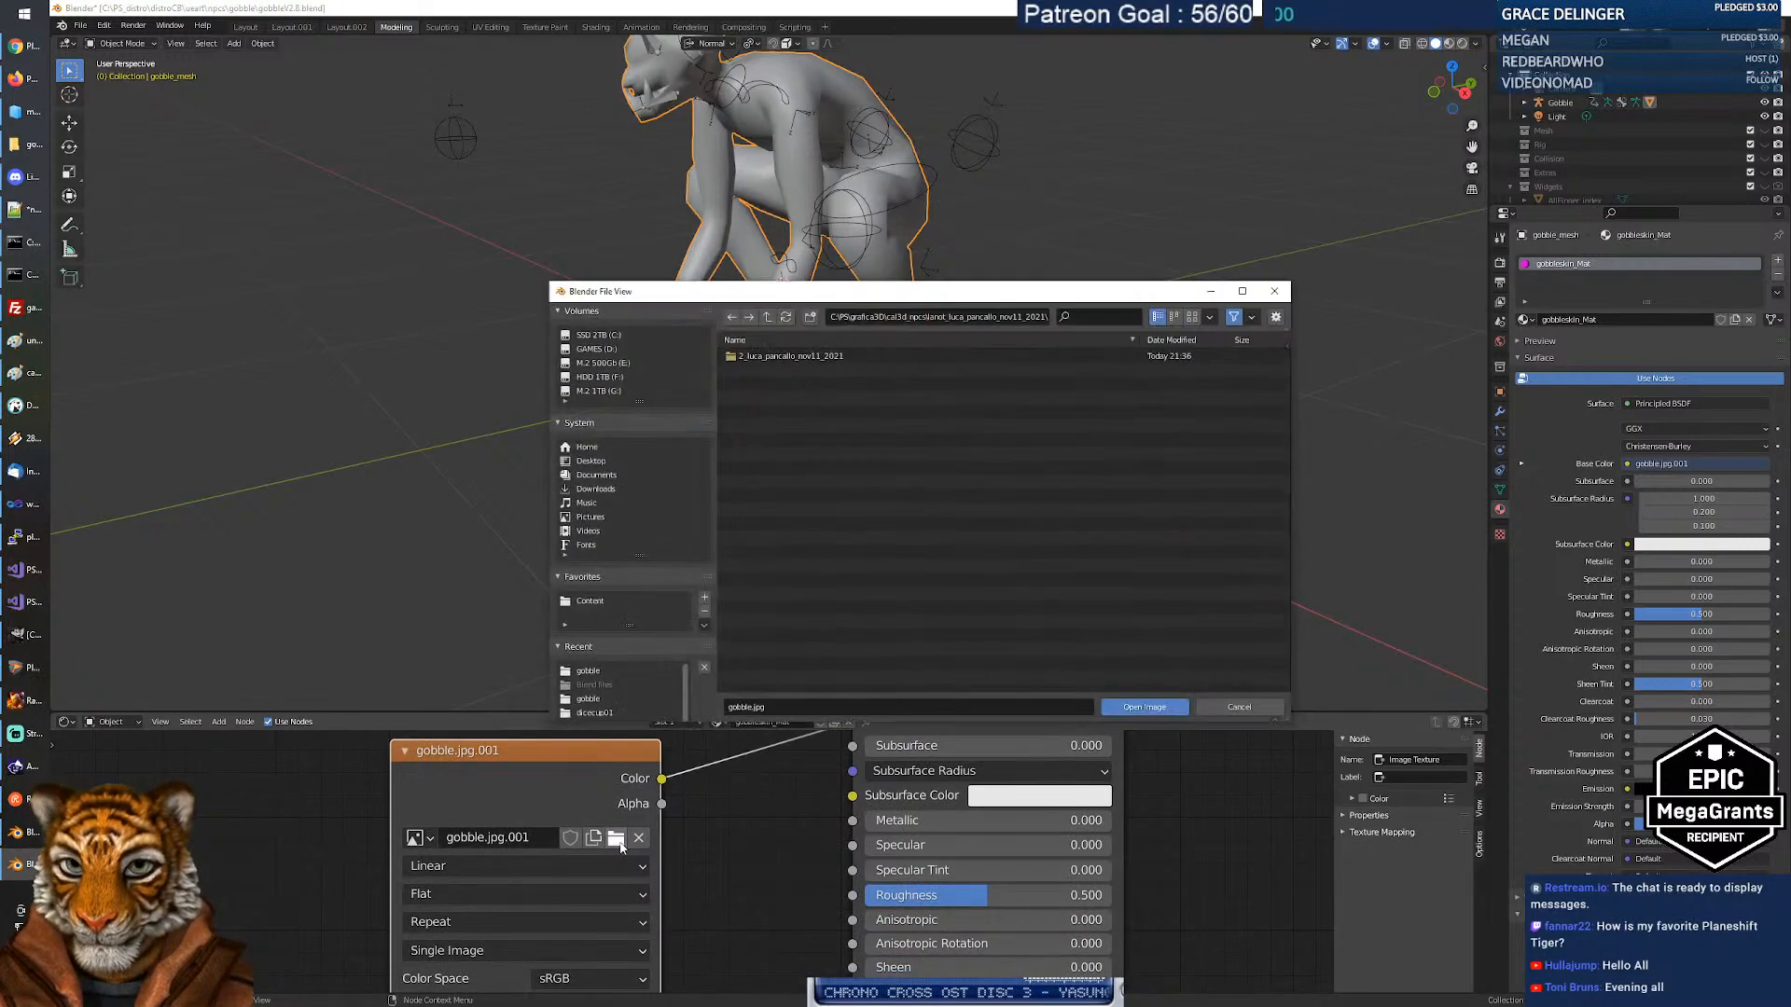
left_click(590, 672)
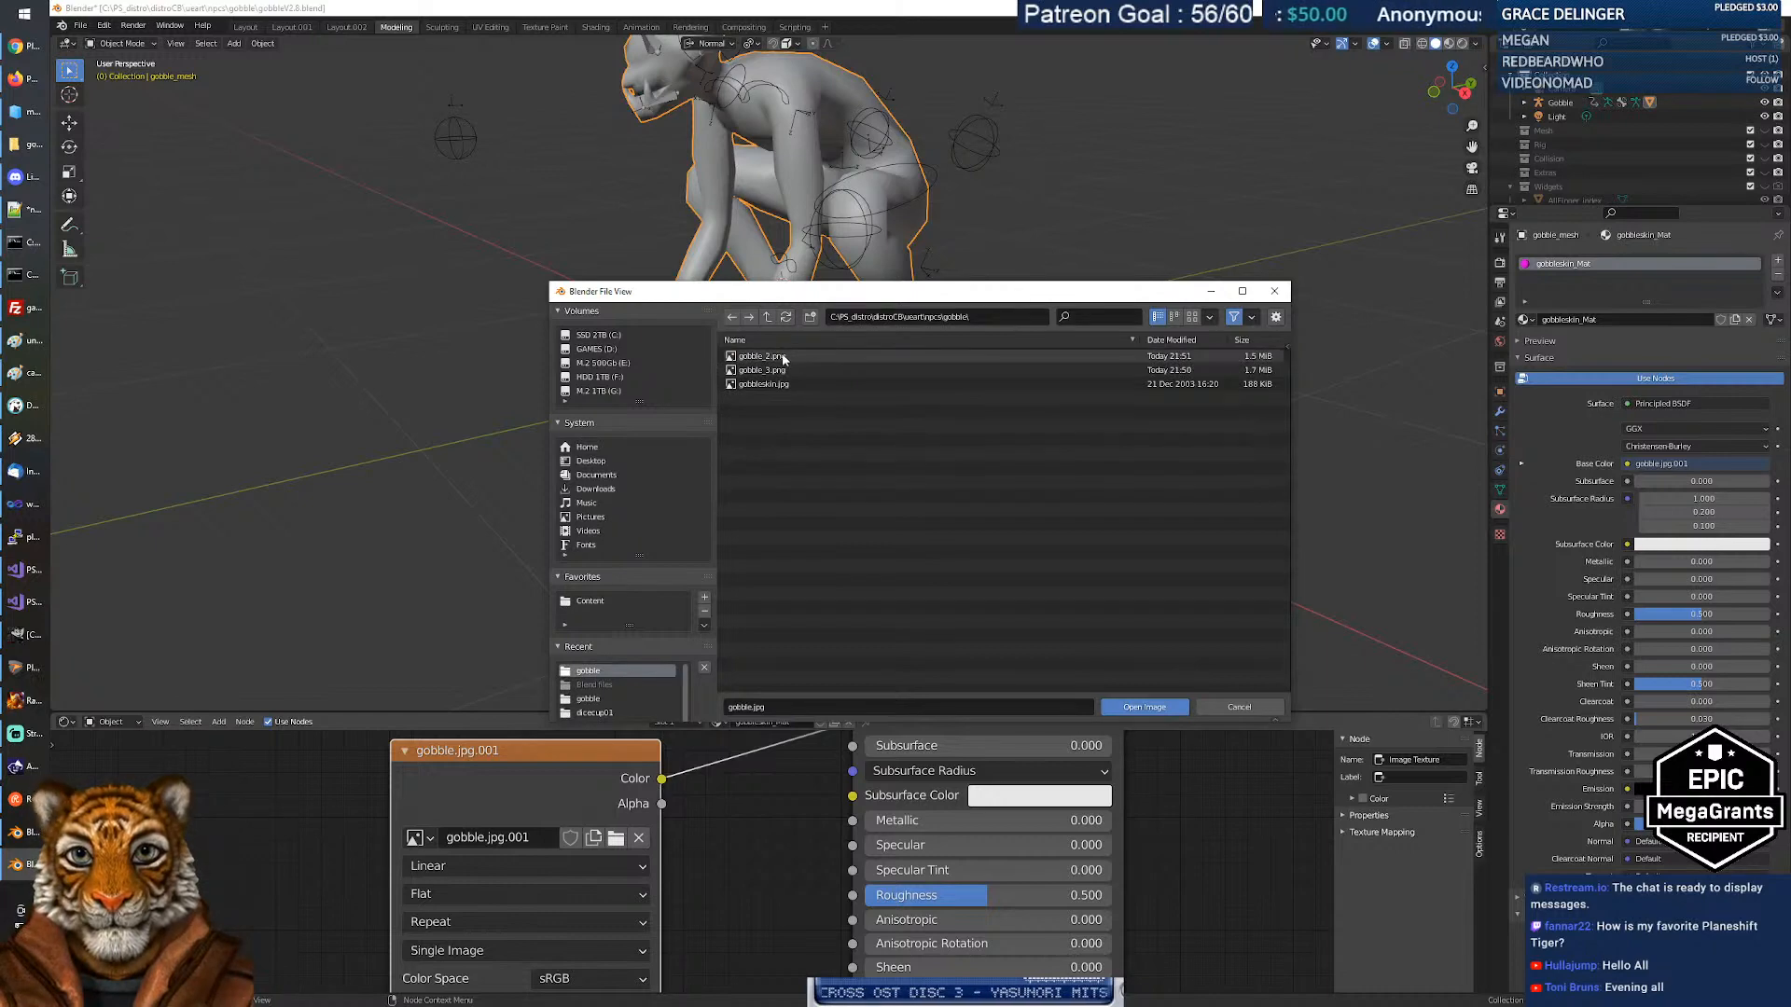
left_click(774, 385)
left_click(1145, 707)
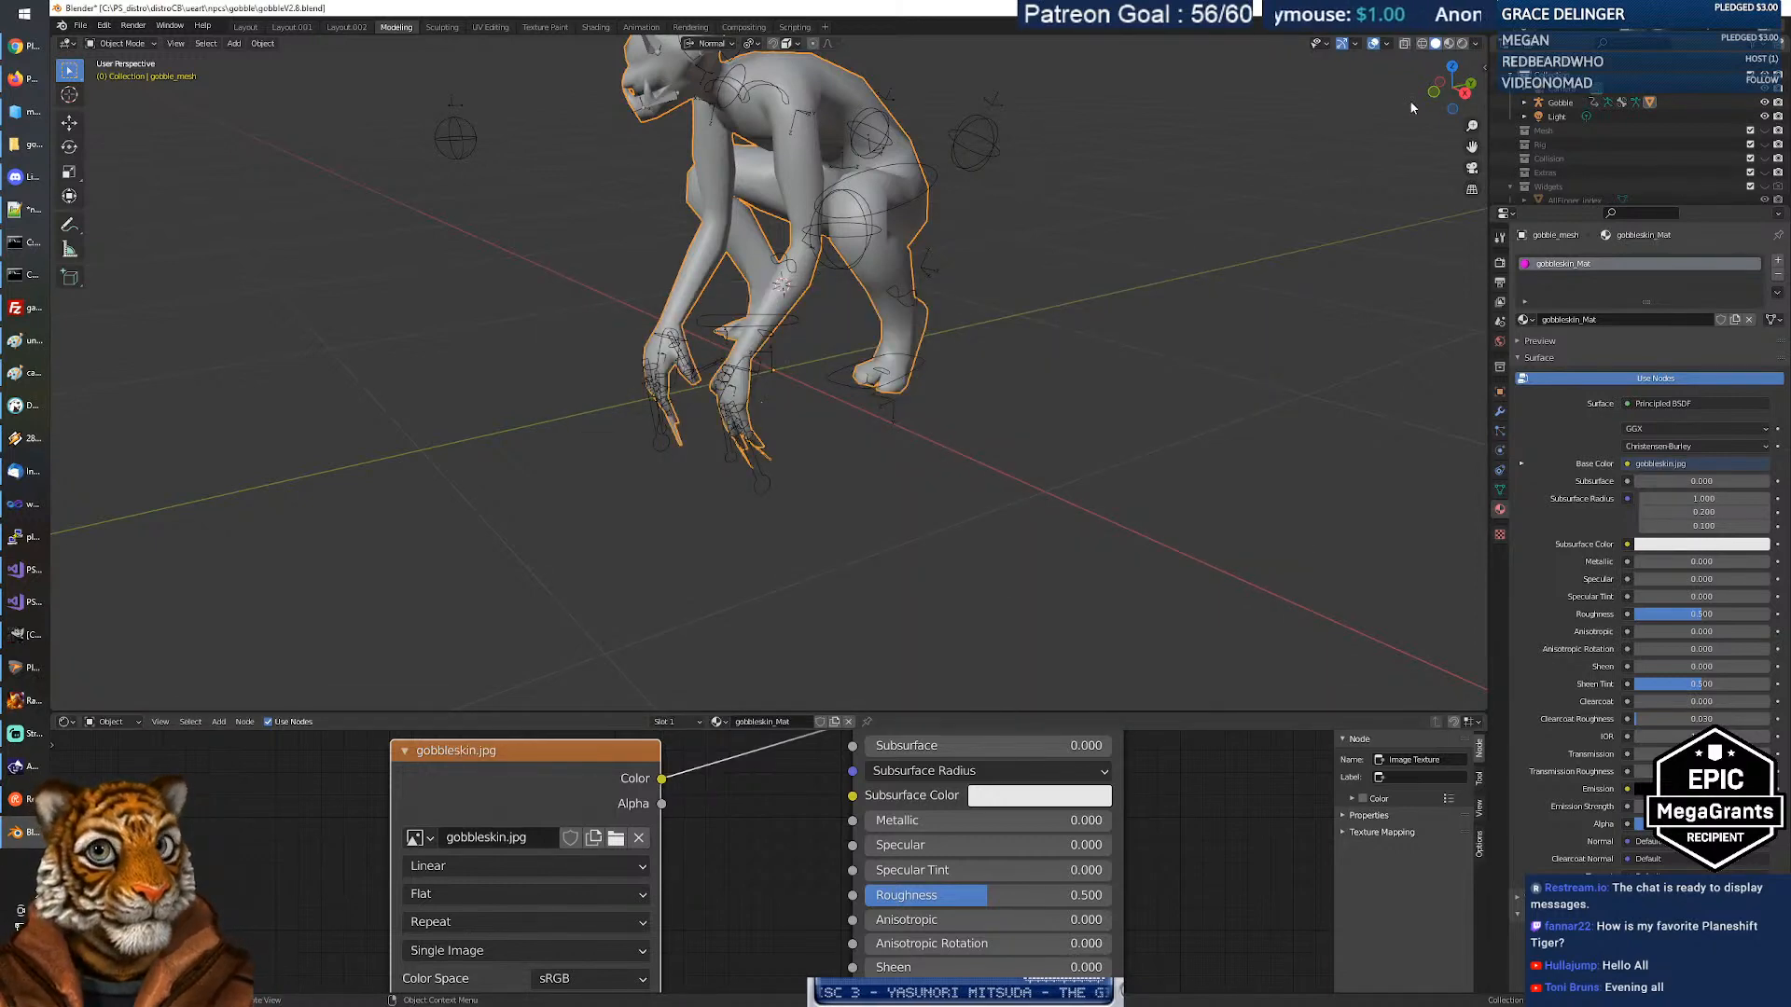
Set the 3D viewport to Material Preview shading, deselect the mesh and inspect the textured gobble.
left_click(1448, 47)
middle_click_drag(788, 233, 709, 342)
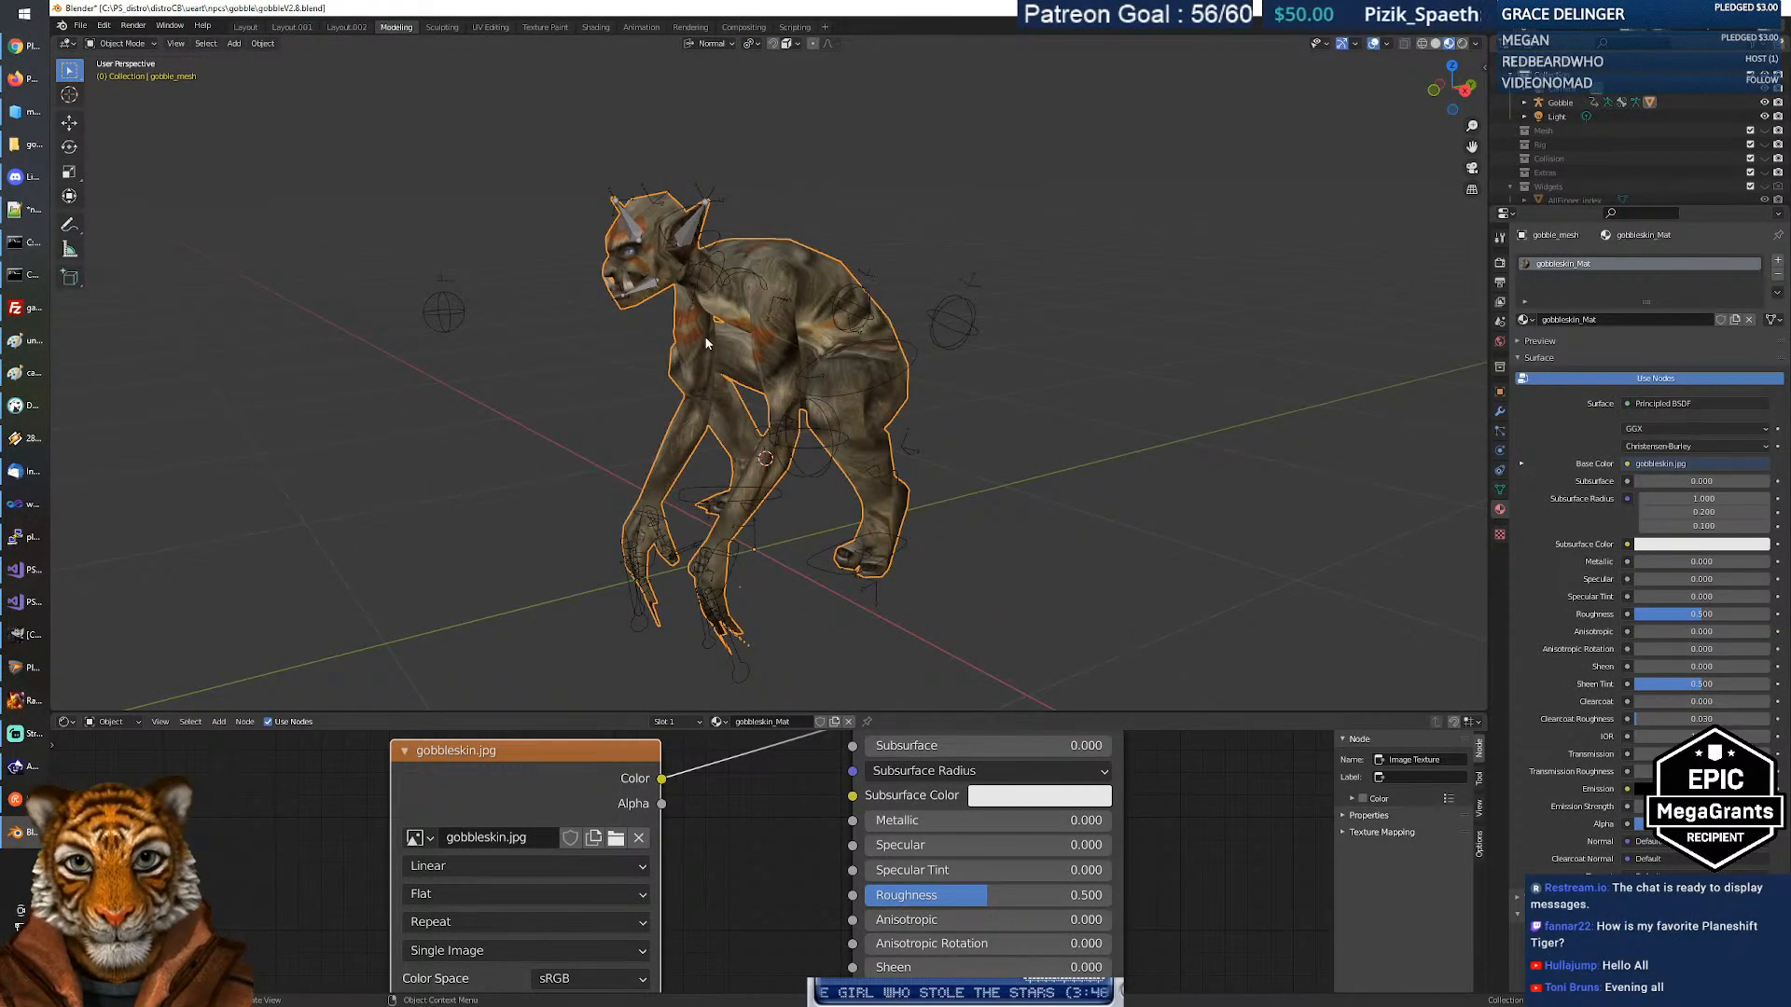
left_click(1086, 384)
middle_click_drag(1086, 384, 705, 364)
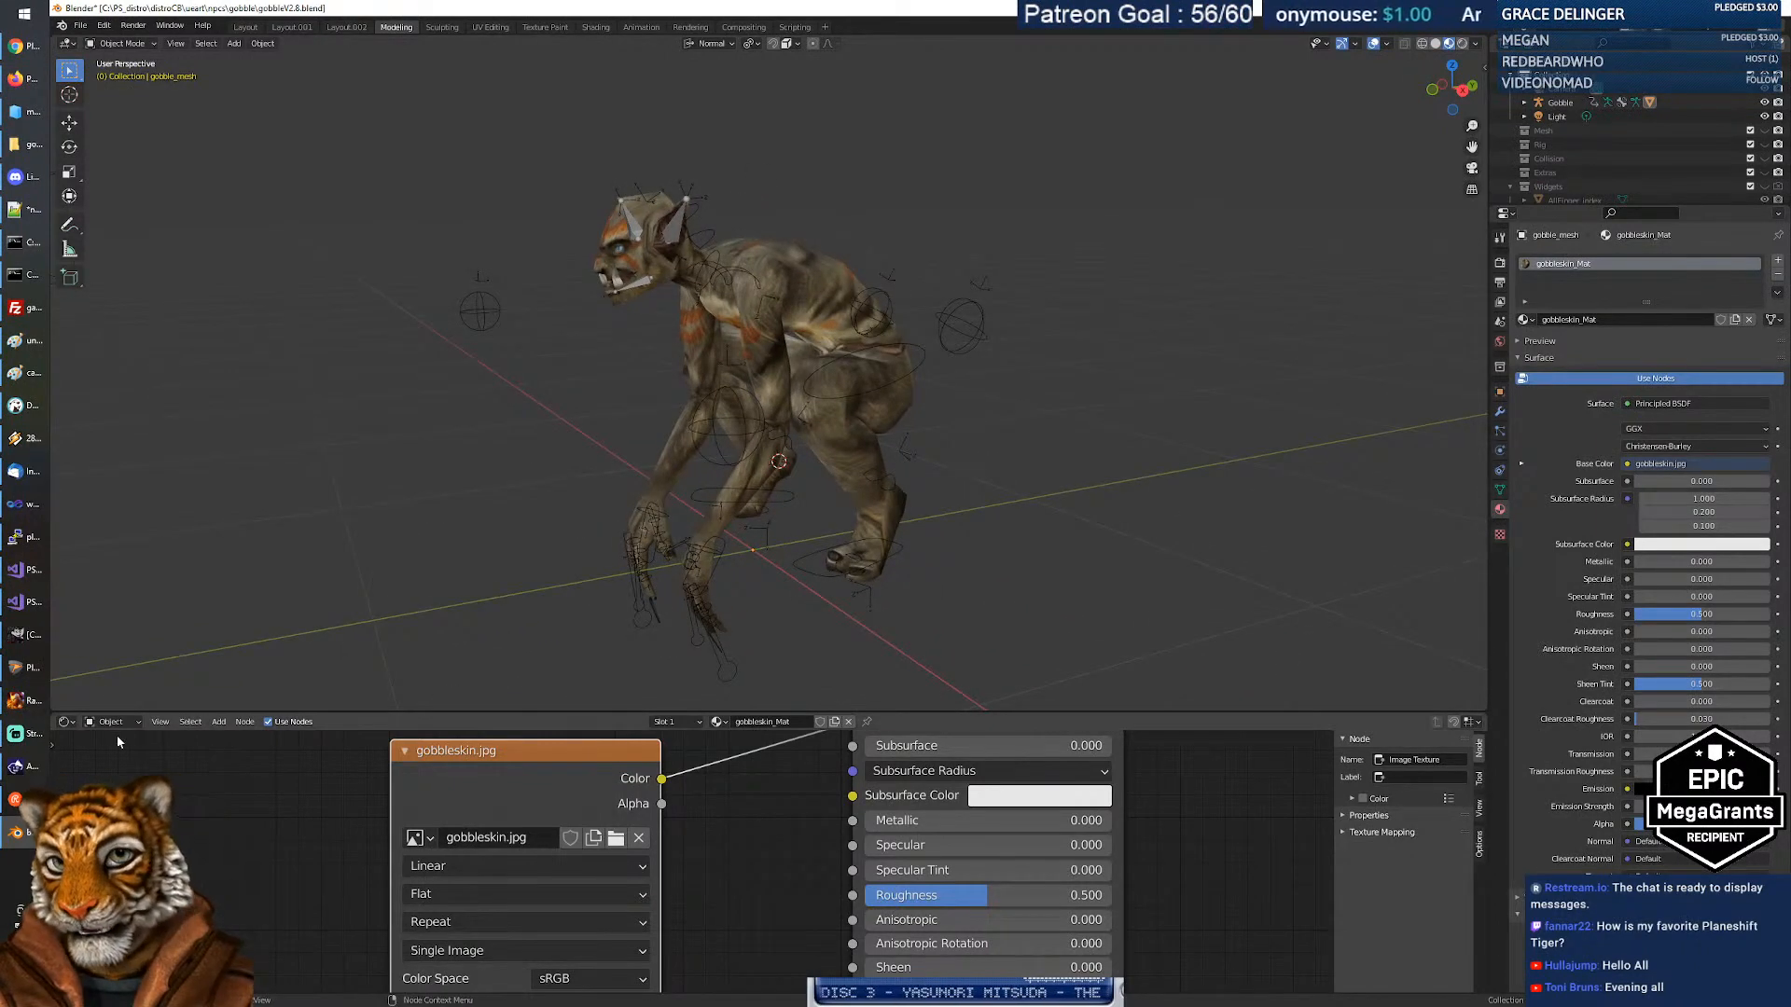
Save the gobble Blender file with its relinked skin texture.
left_click(81, 28)
left_click(111, 114)
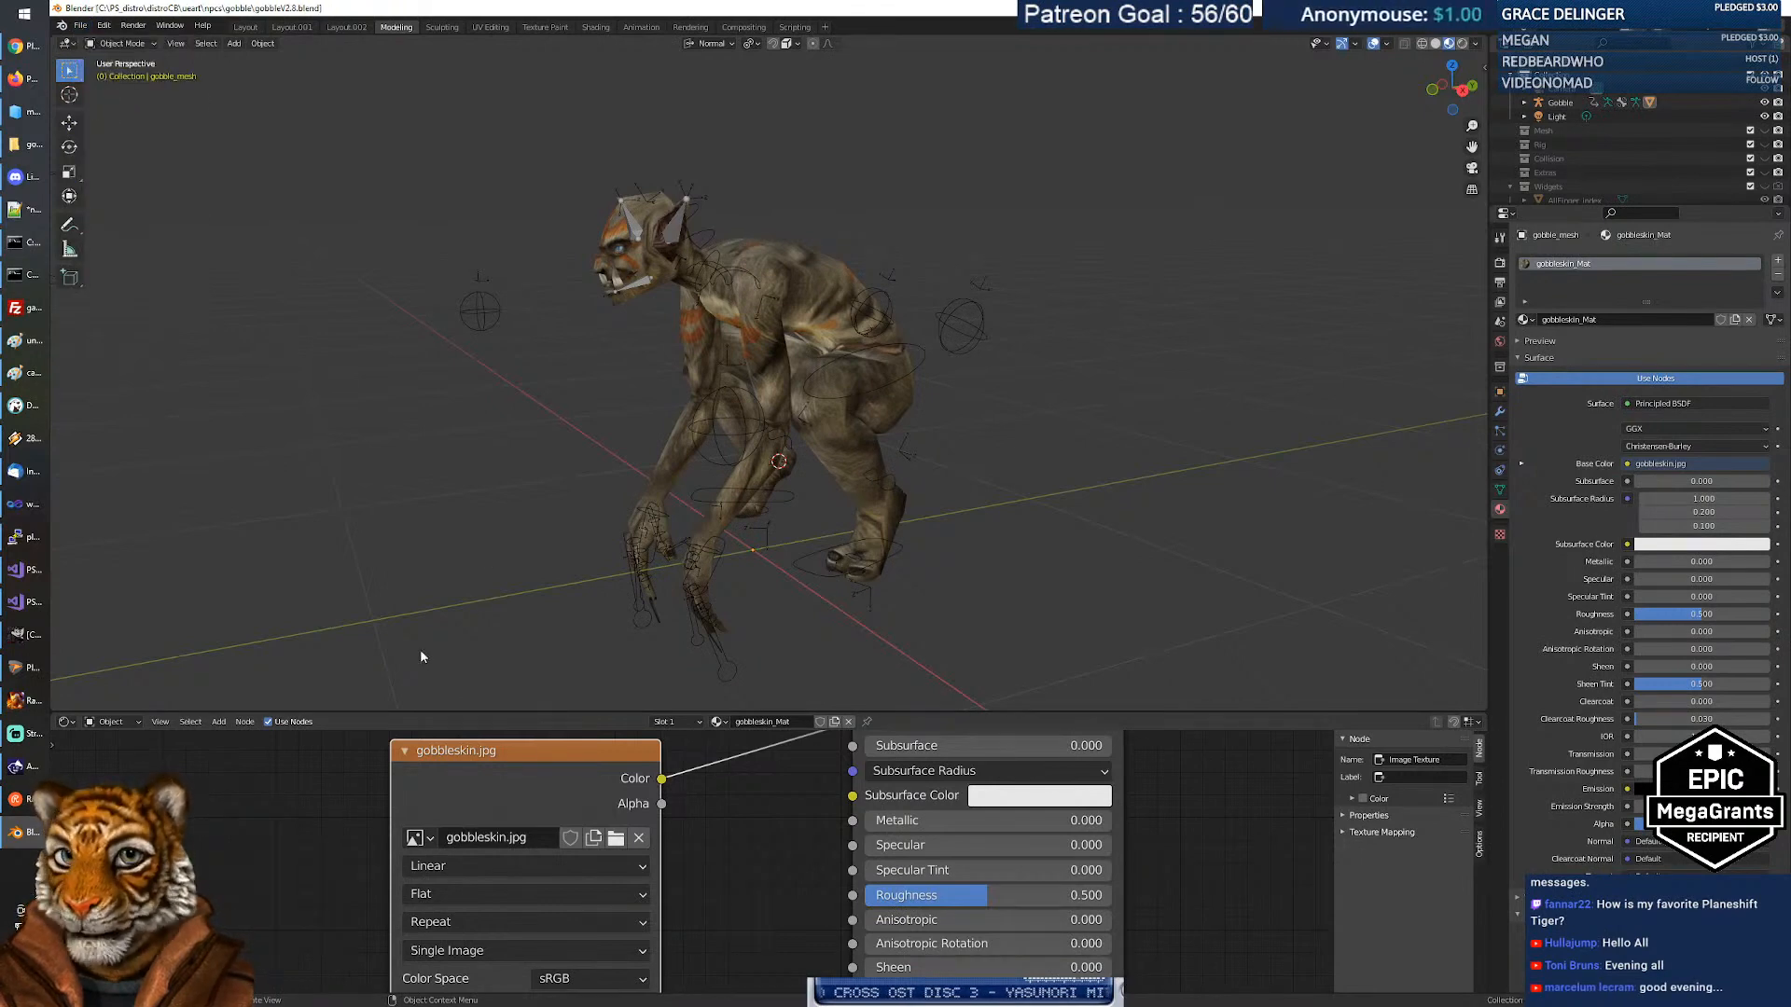
Switch to the Animation workspace and widen the main 3D viewport at the camera view's expense.
left_click(639, 26)
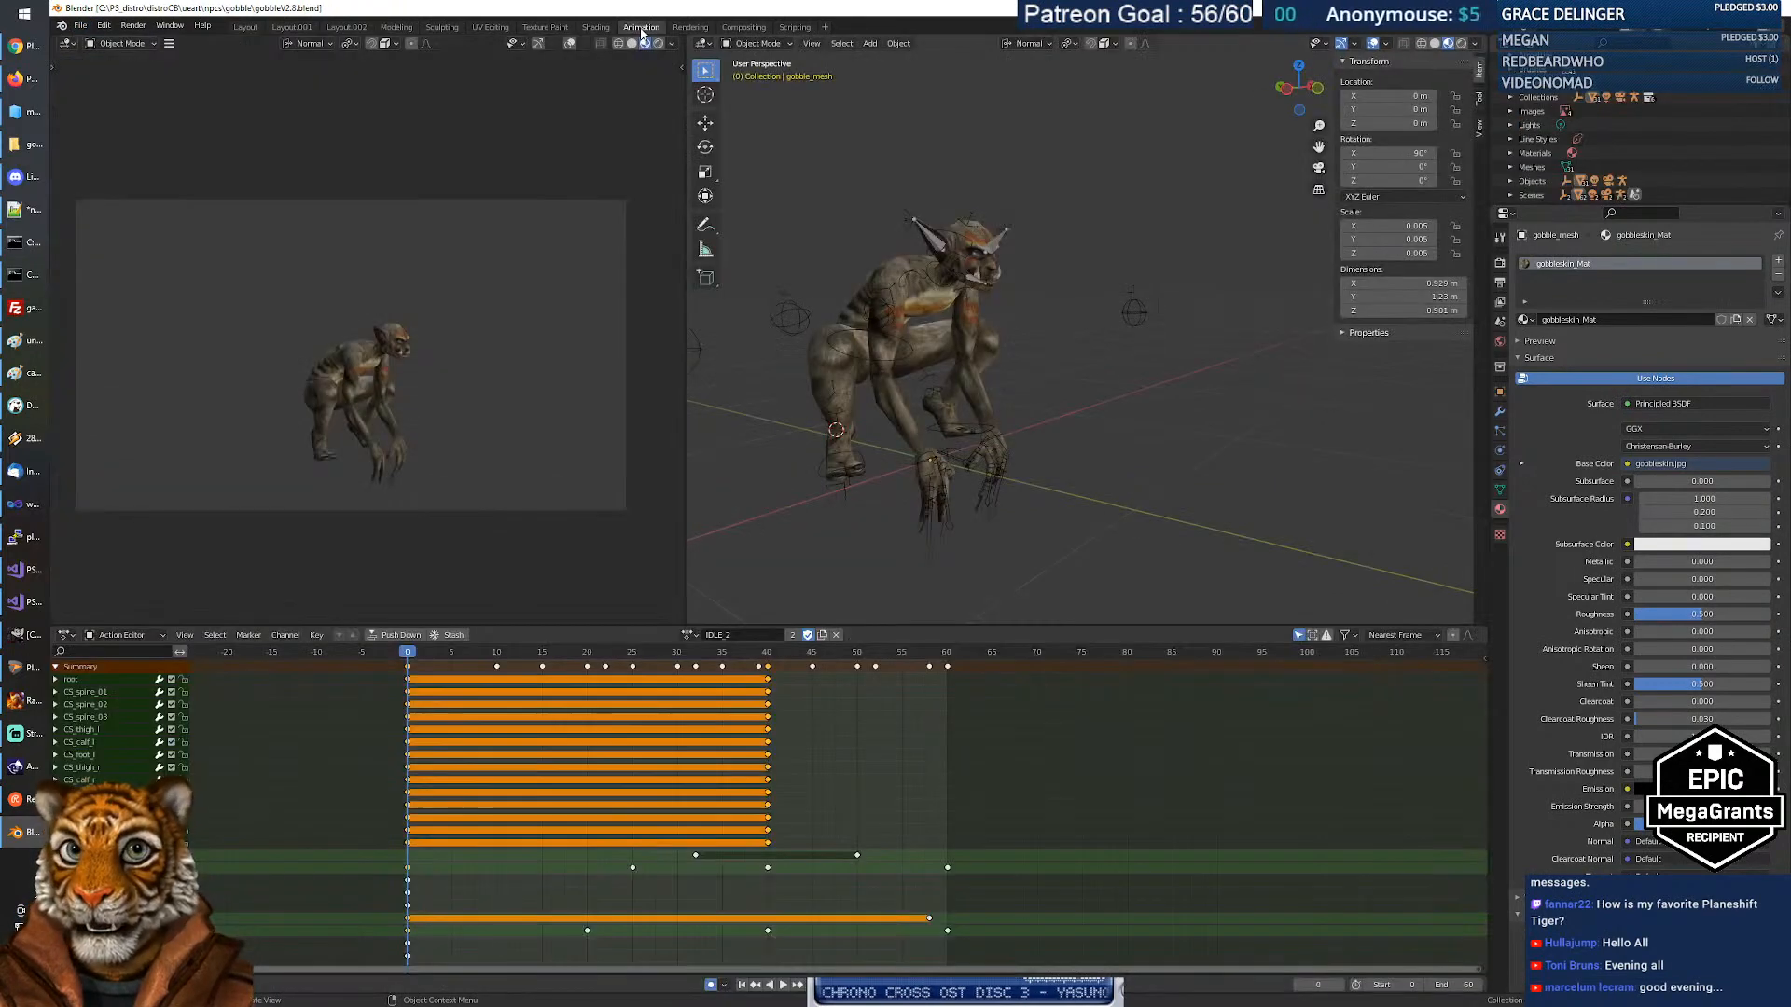
left_click_drag(684, 362, 568, 365)
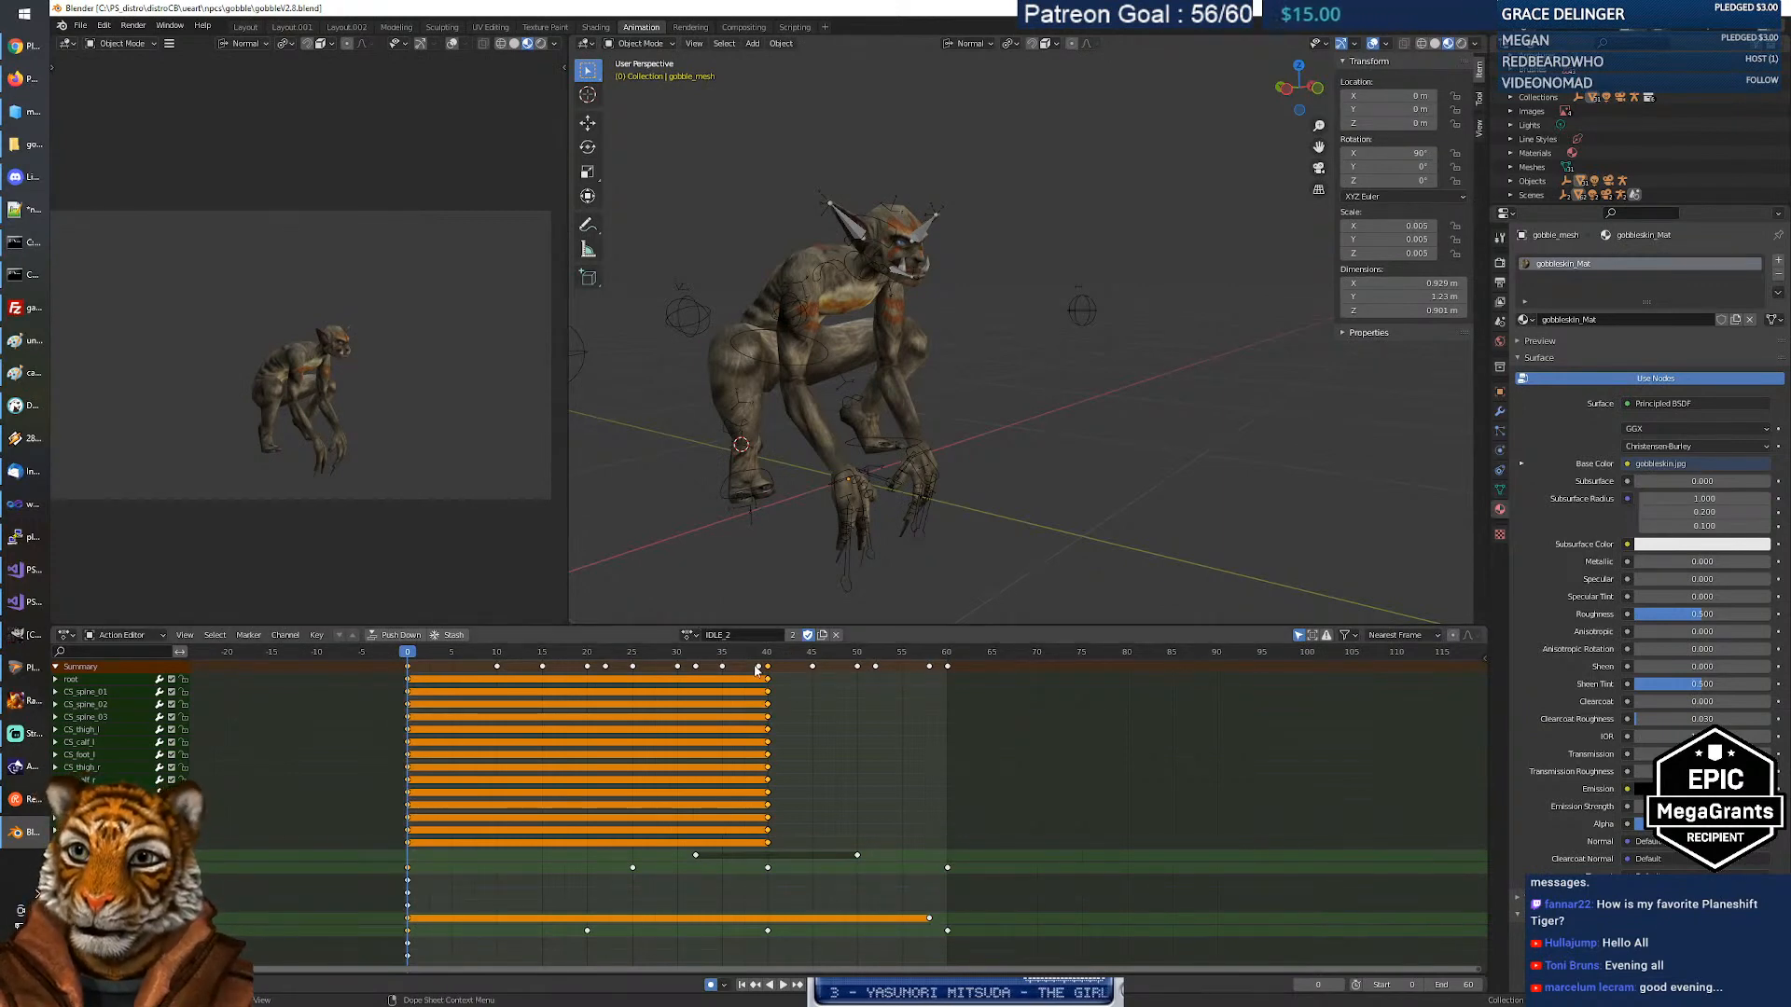
mouse_move(851, 496)
middle_mouse_down()
mouse_move(623, 438)
mouse_move(847, 494)
middle_mouse_up()
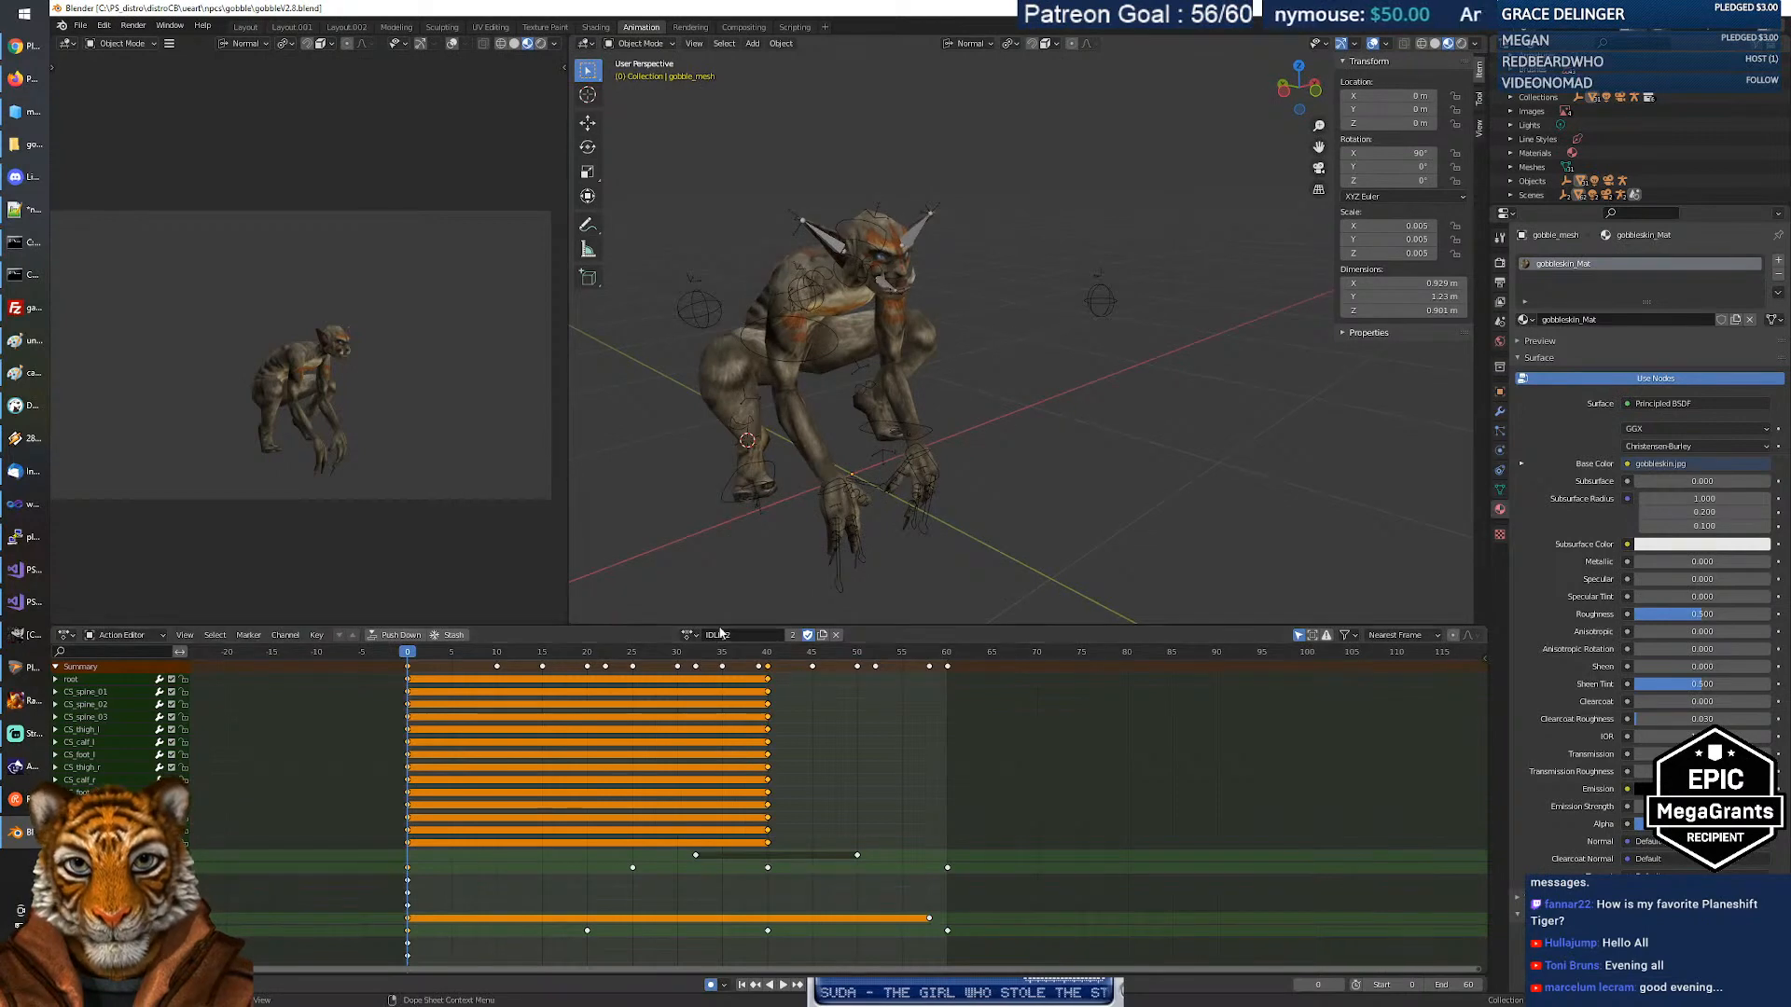
Switch to the web browser and look through the document sections on the PSwiki main page.
left_click(18, 54)
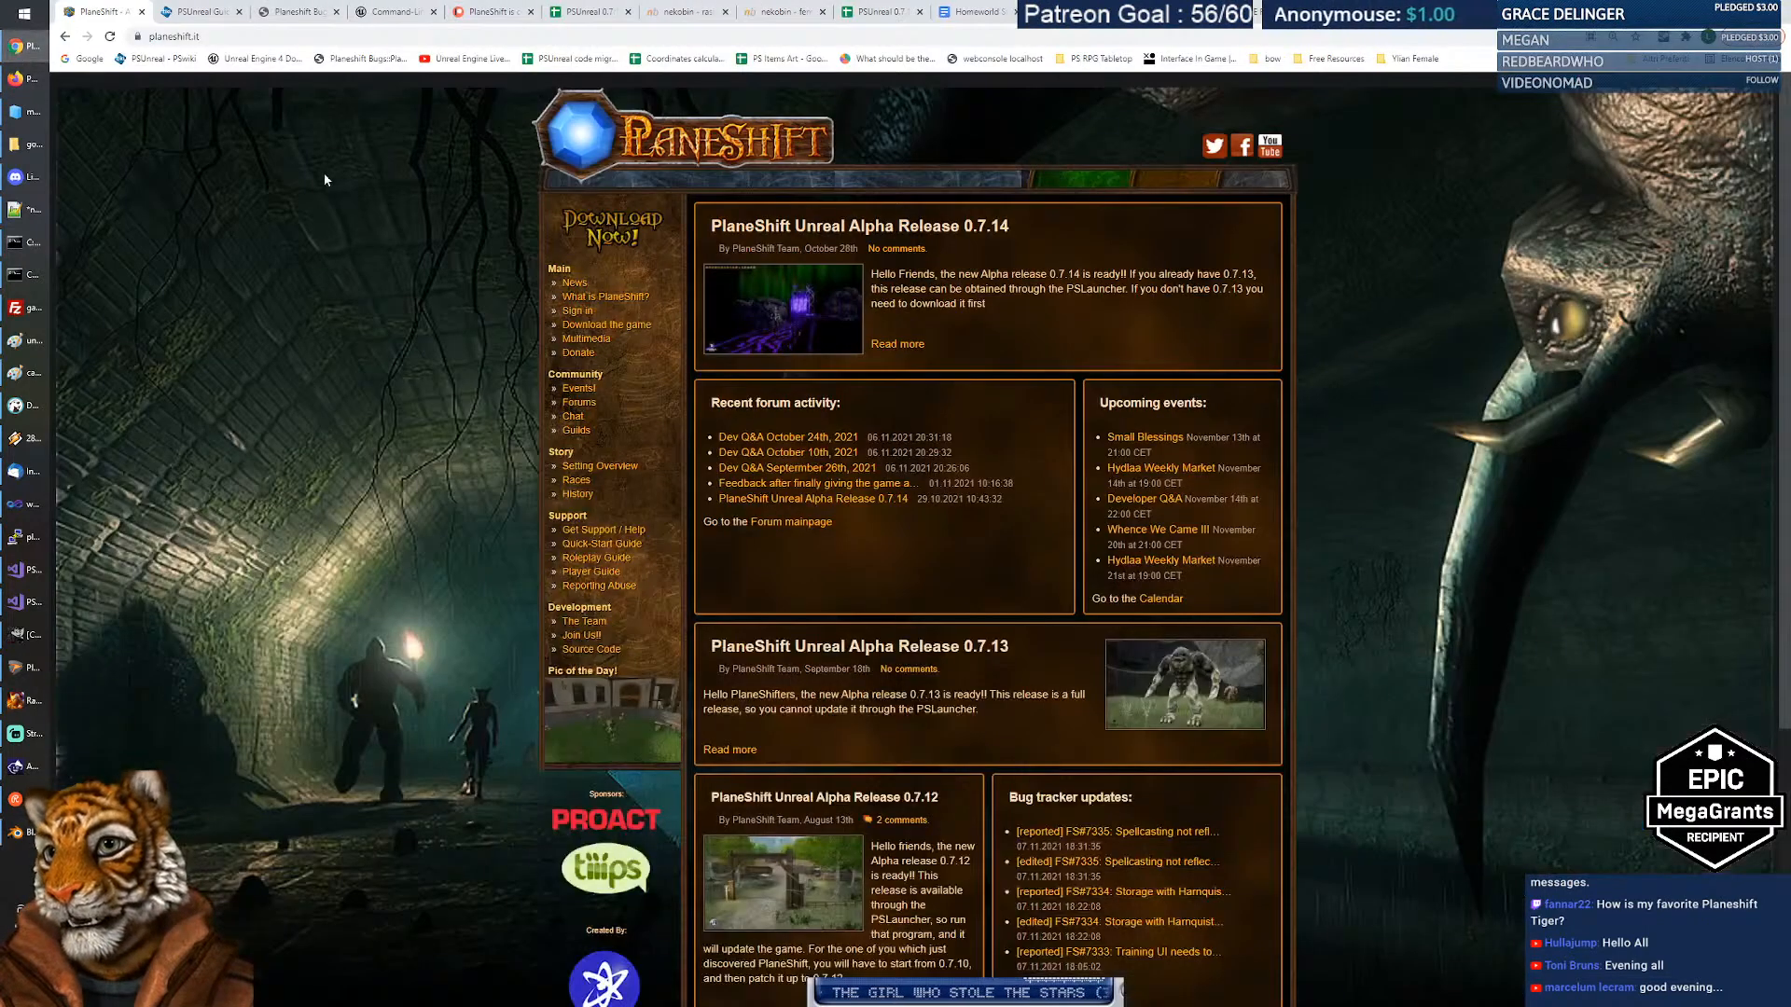
left_click(196, 12)
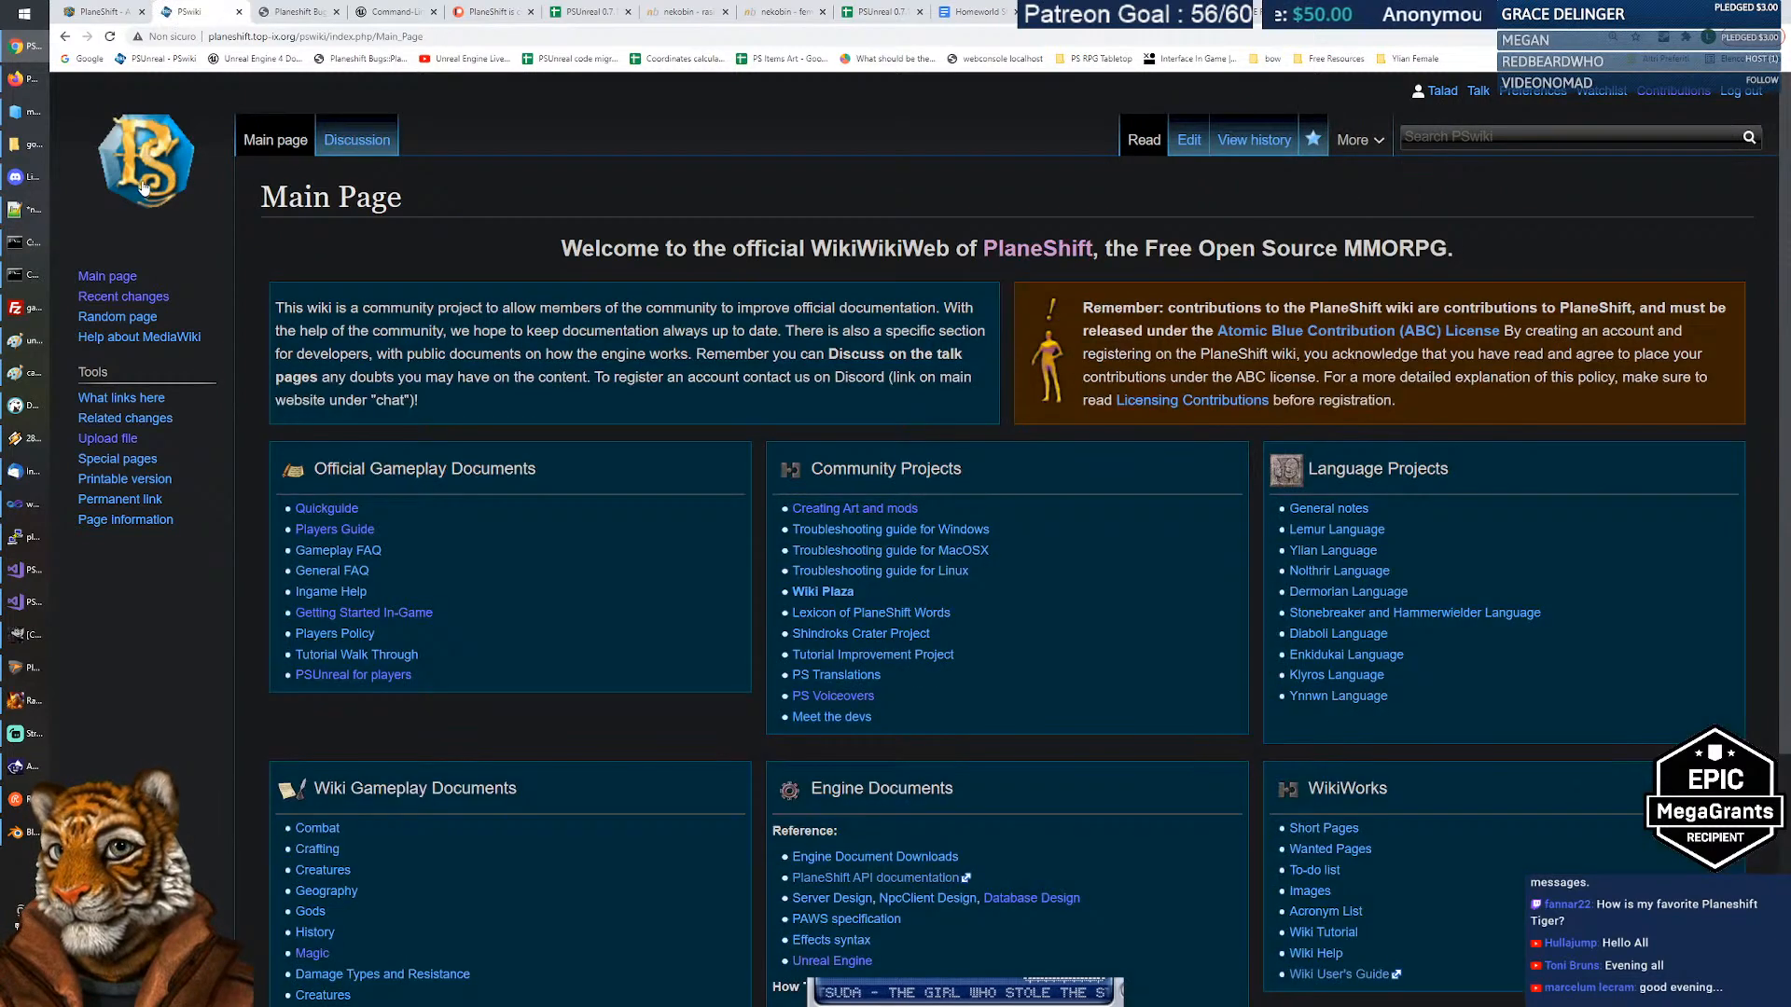
scroll(1113, 671, "down", 2)
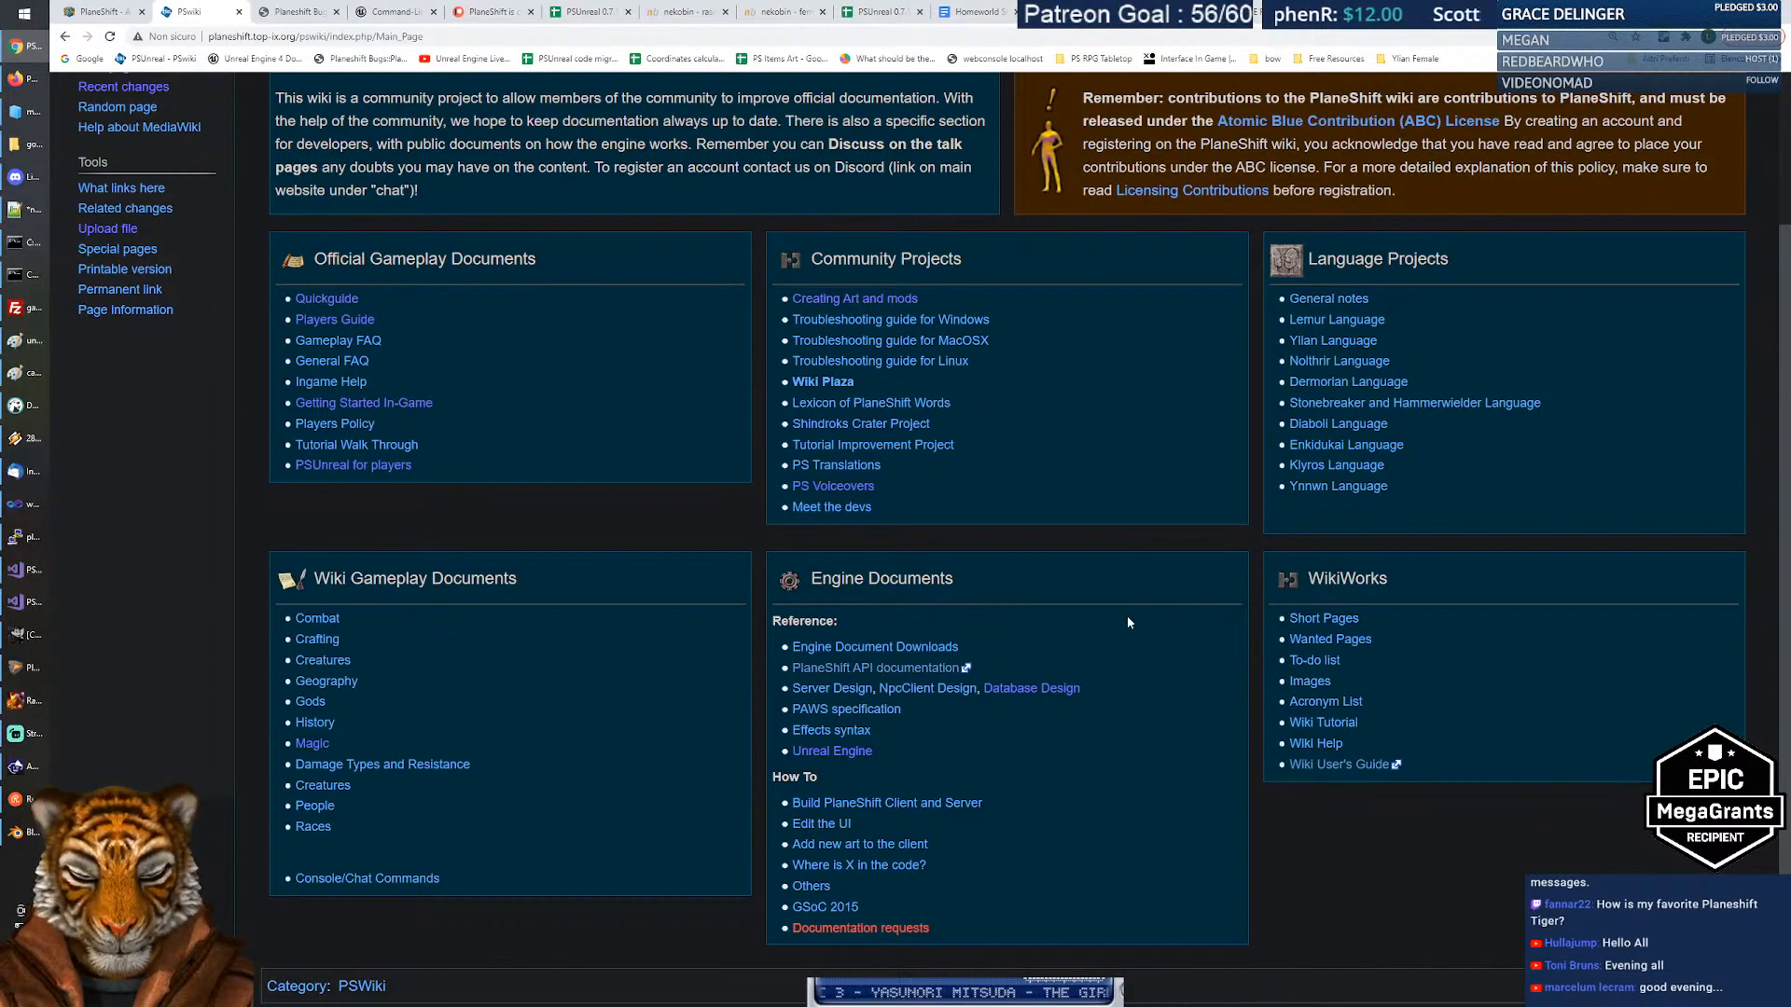
scroll(1148, 662, "up", 1)
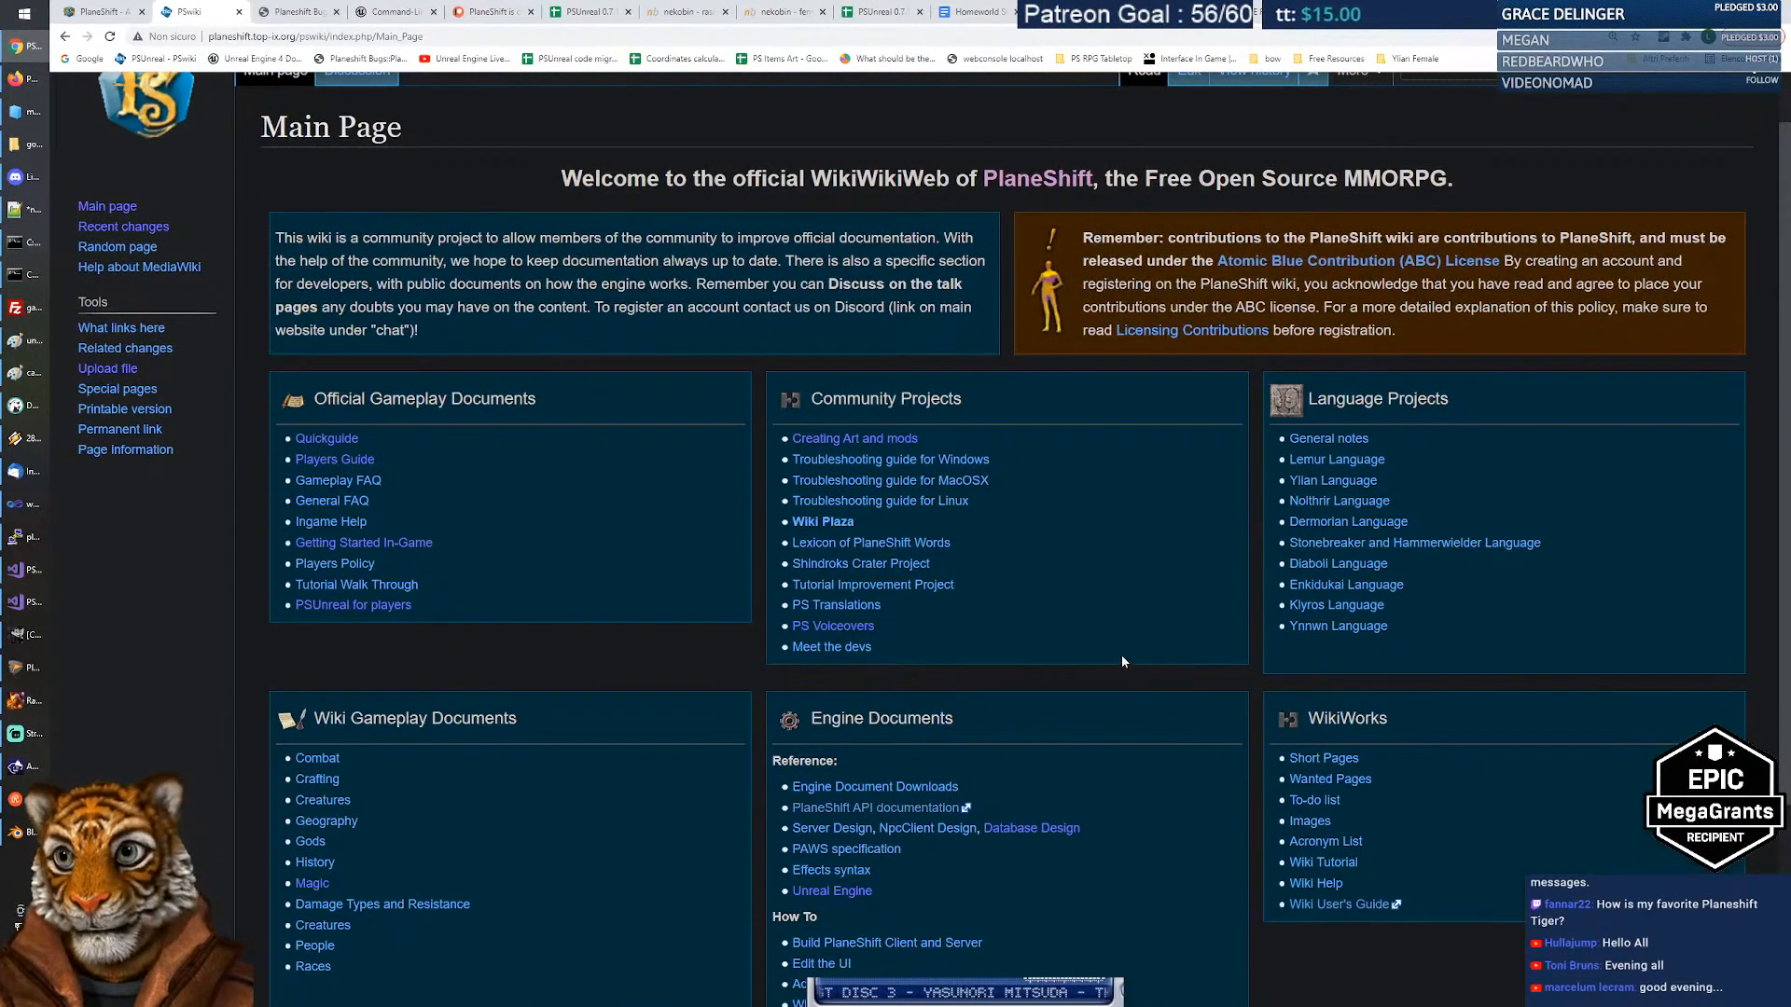
scroll(1121, 658, "up", 1)
scroll(1123, 646, "down", 3)
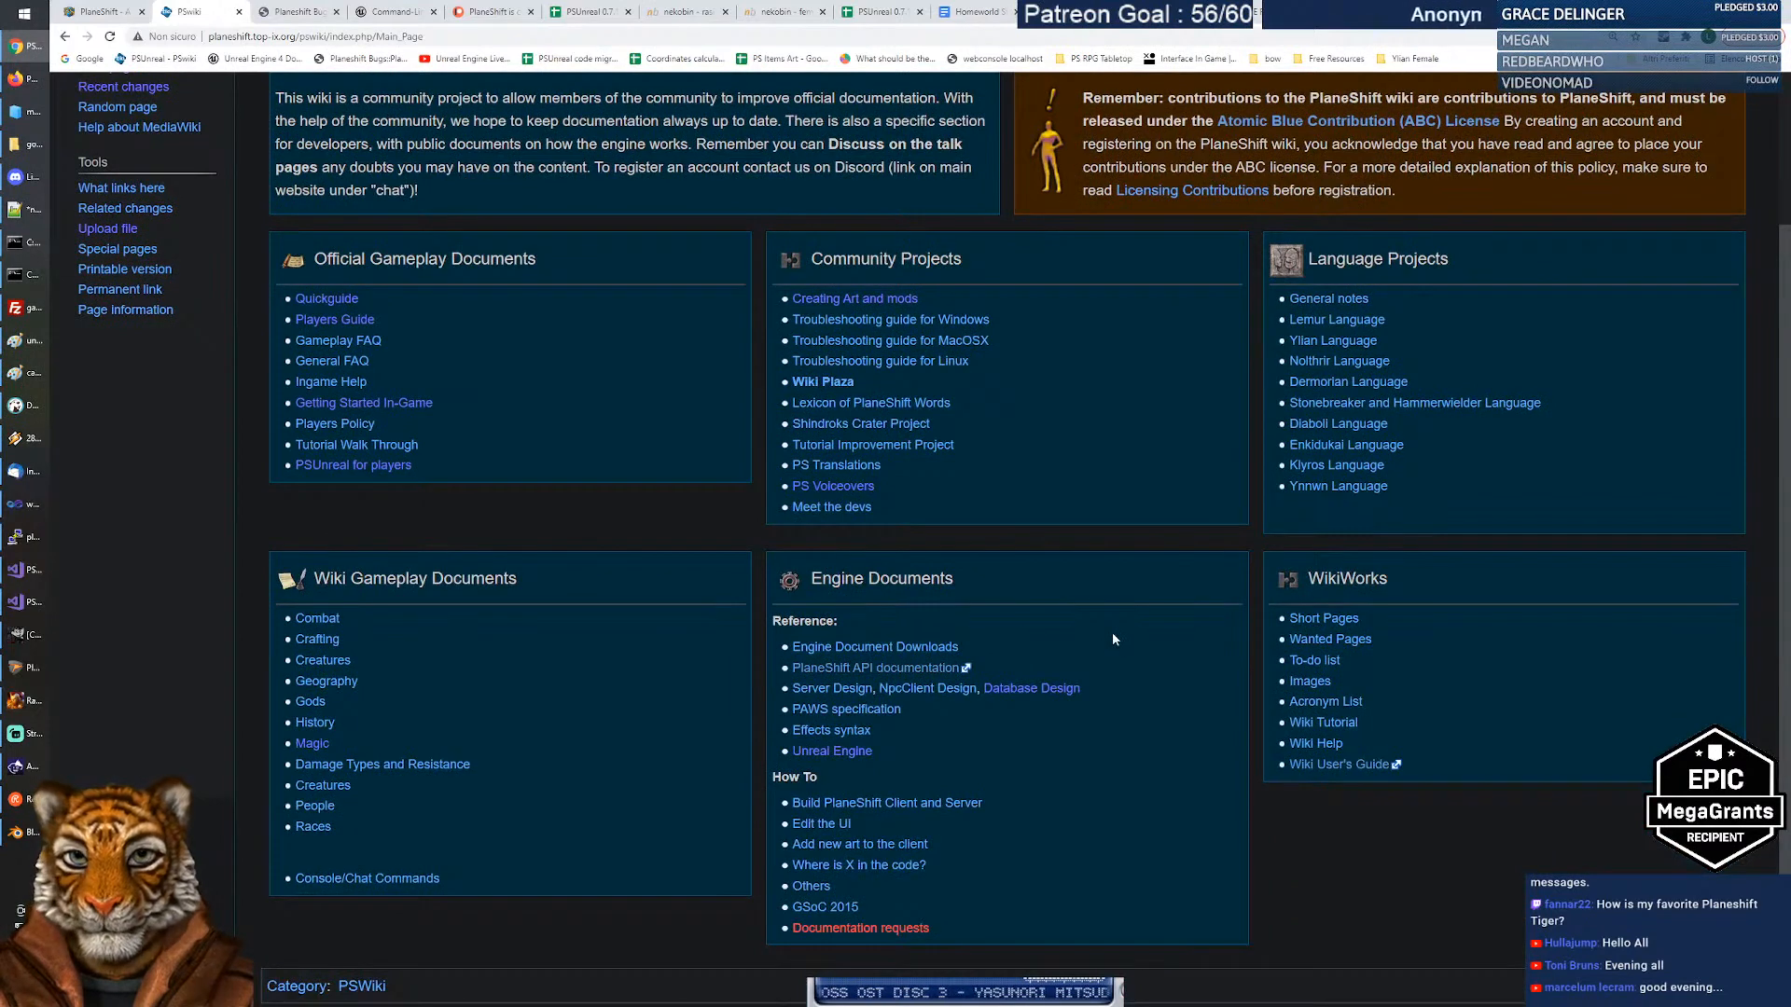
scroll(1113, 635, "up", 3)
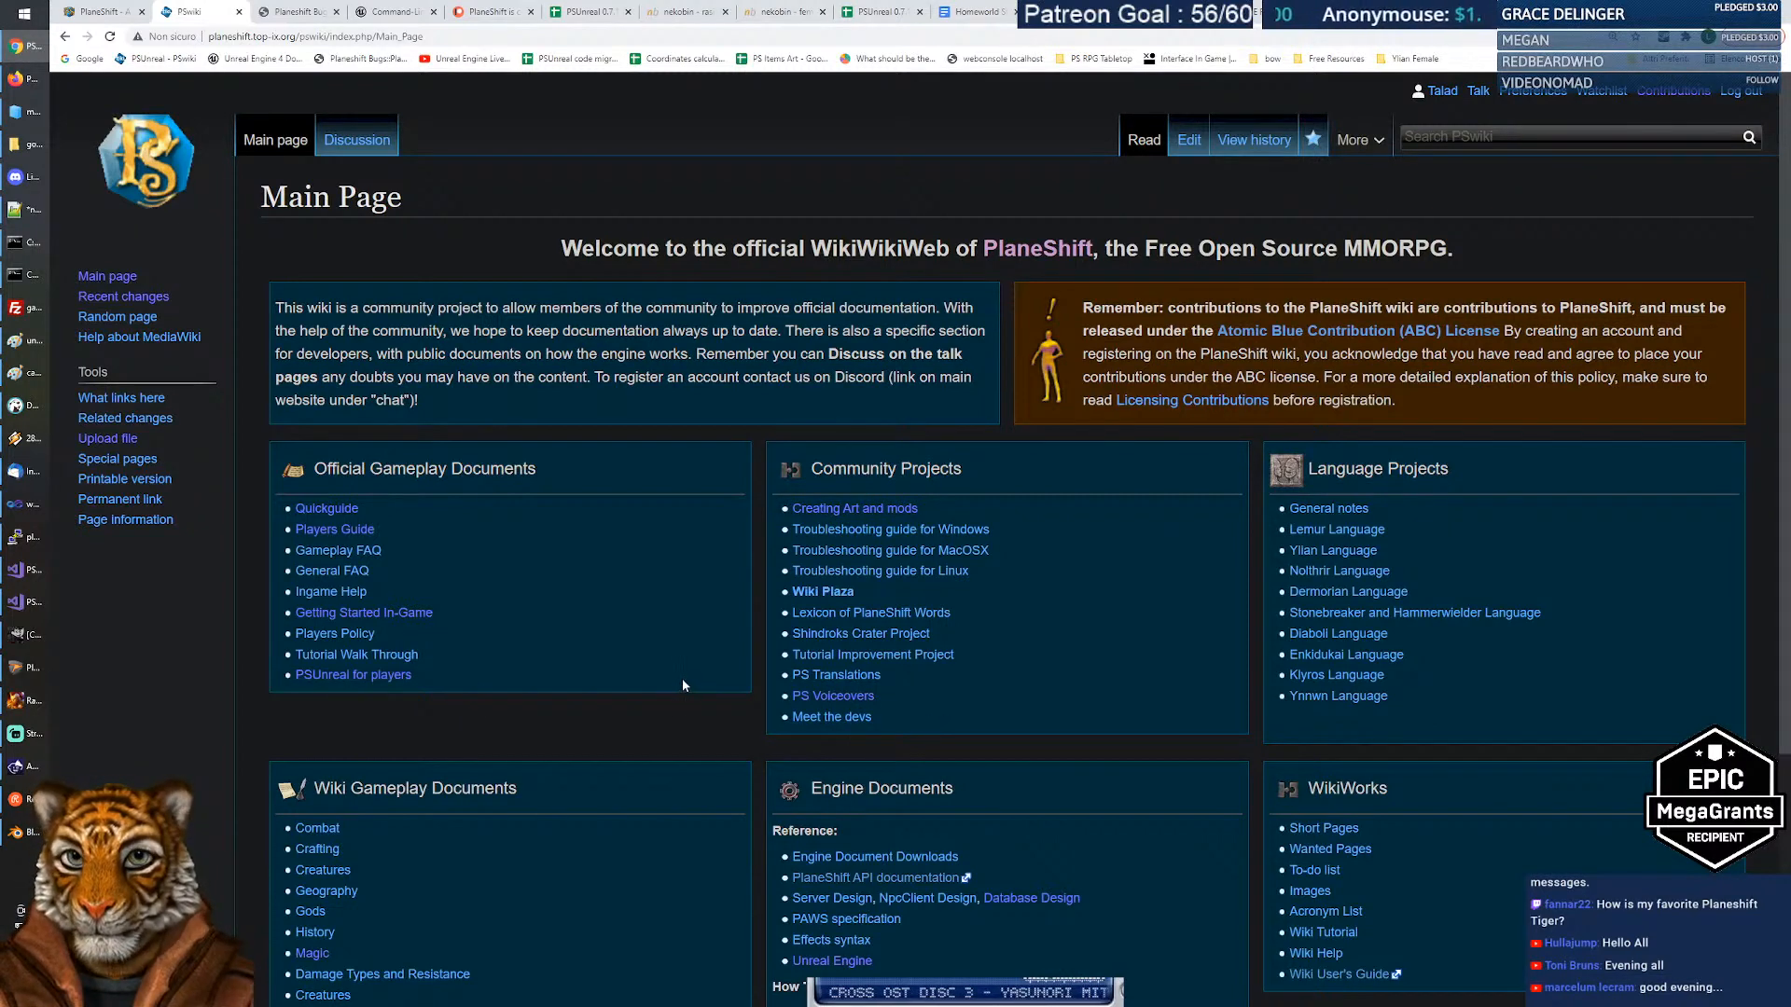
scroll(675, 681, "down", 1)
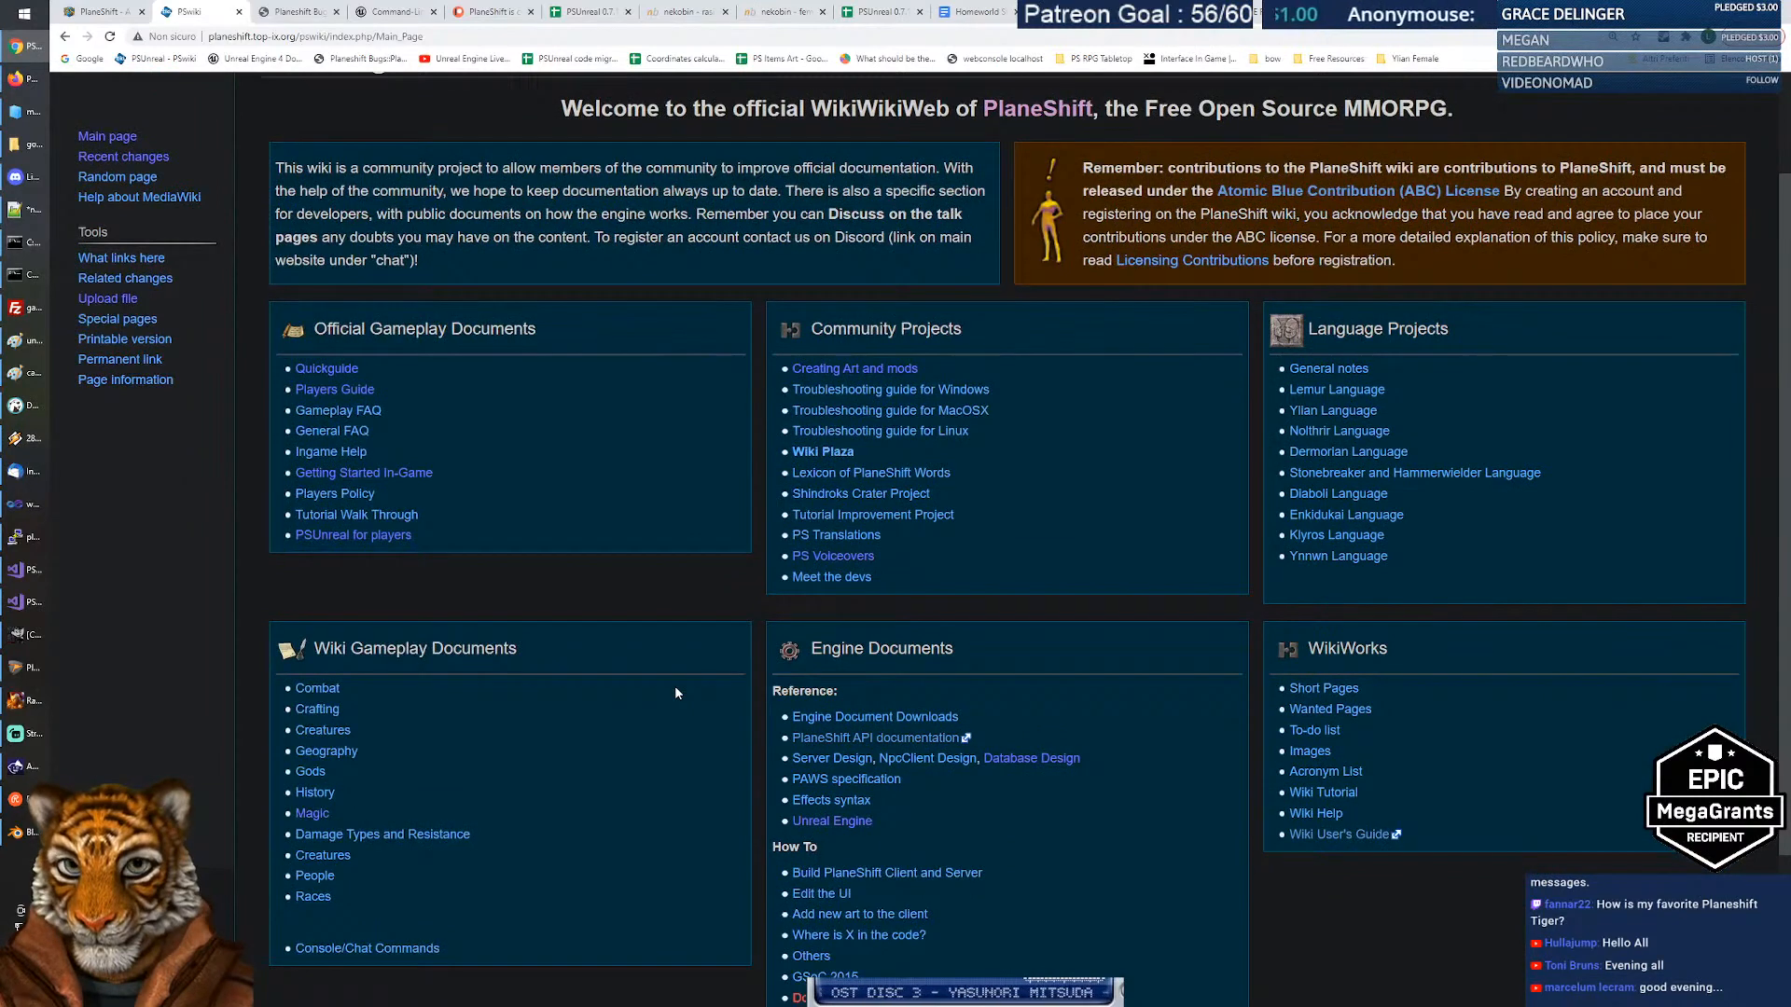
scroll(675, 685, "down", 1)
Open the wiki's Unreal Engine page, look over the PSUnreal Art topics and return to the PSUnreal page.
left_click(842, 752)
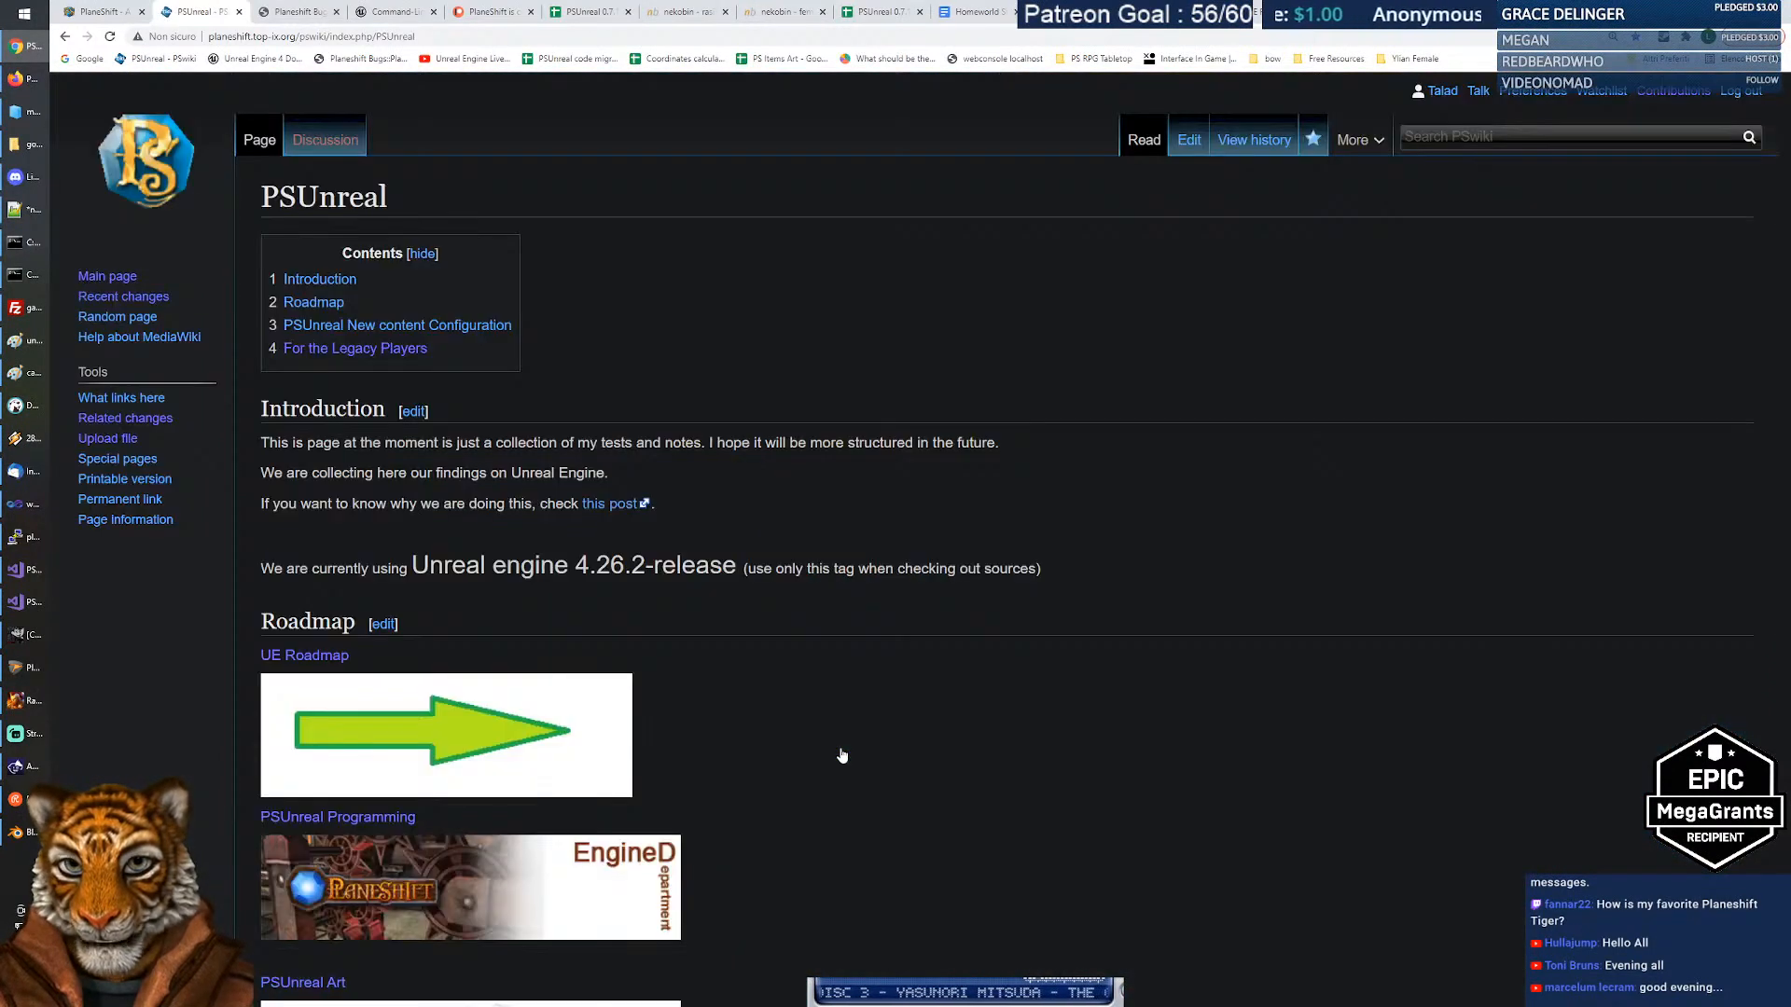
scroll(784, 575, "down", 2)
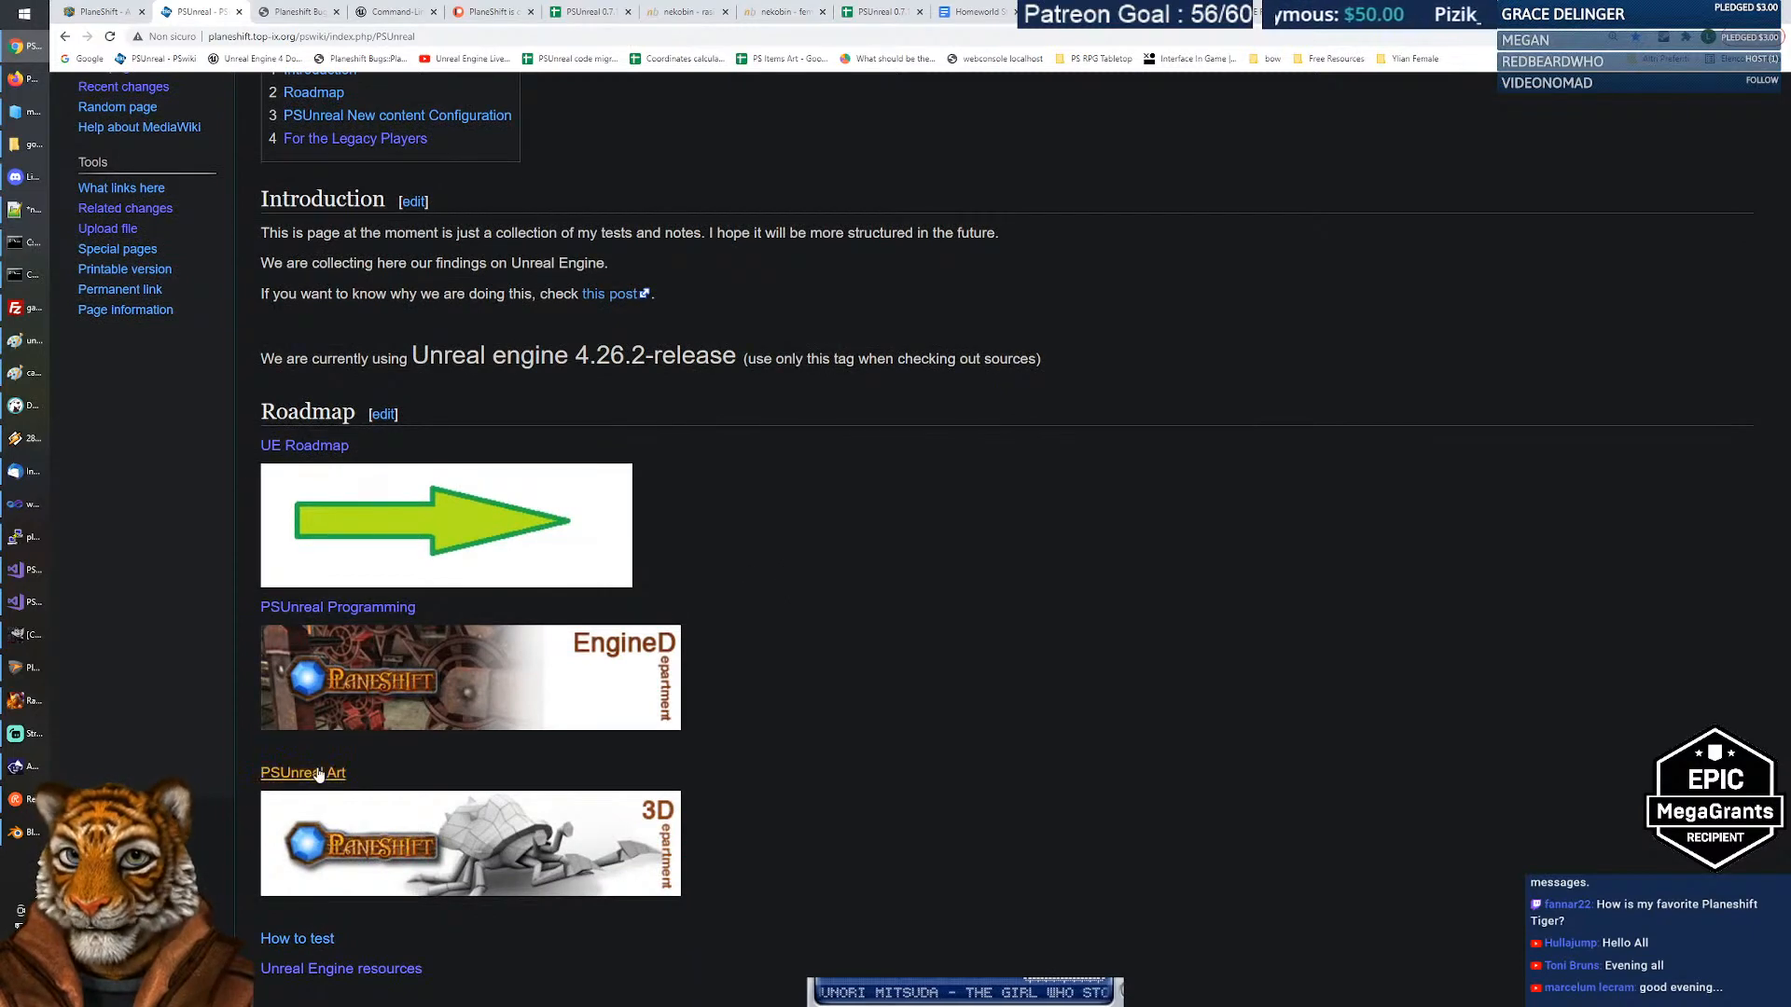
left_click(318, 774)
scroll(635, 492, "down", 1)
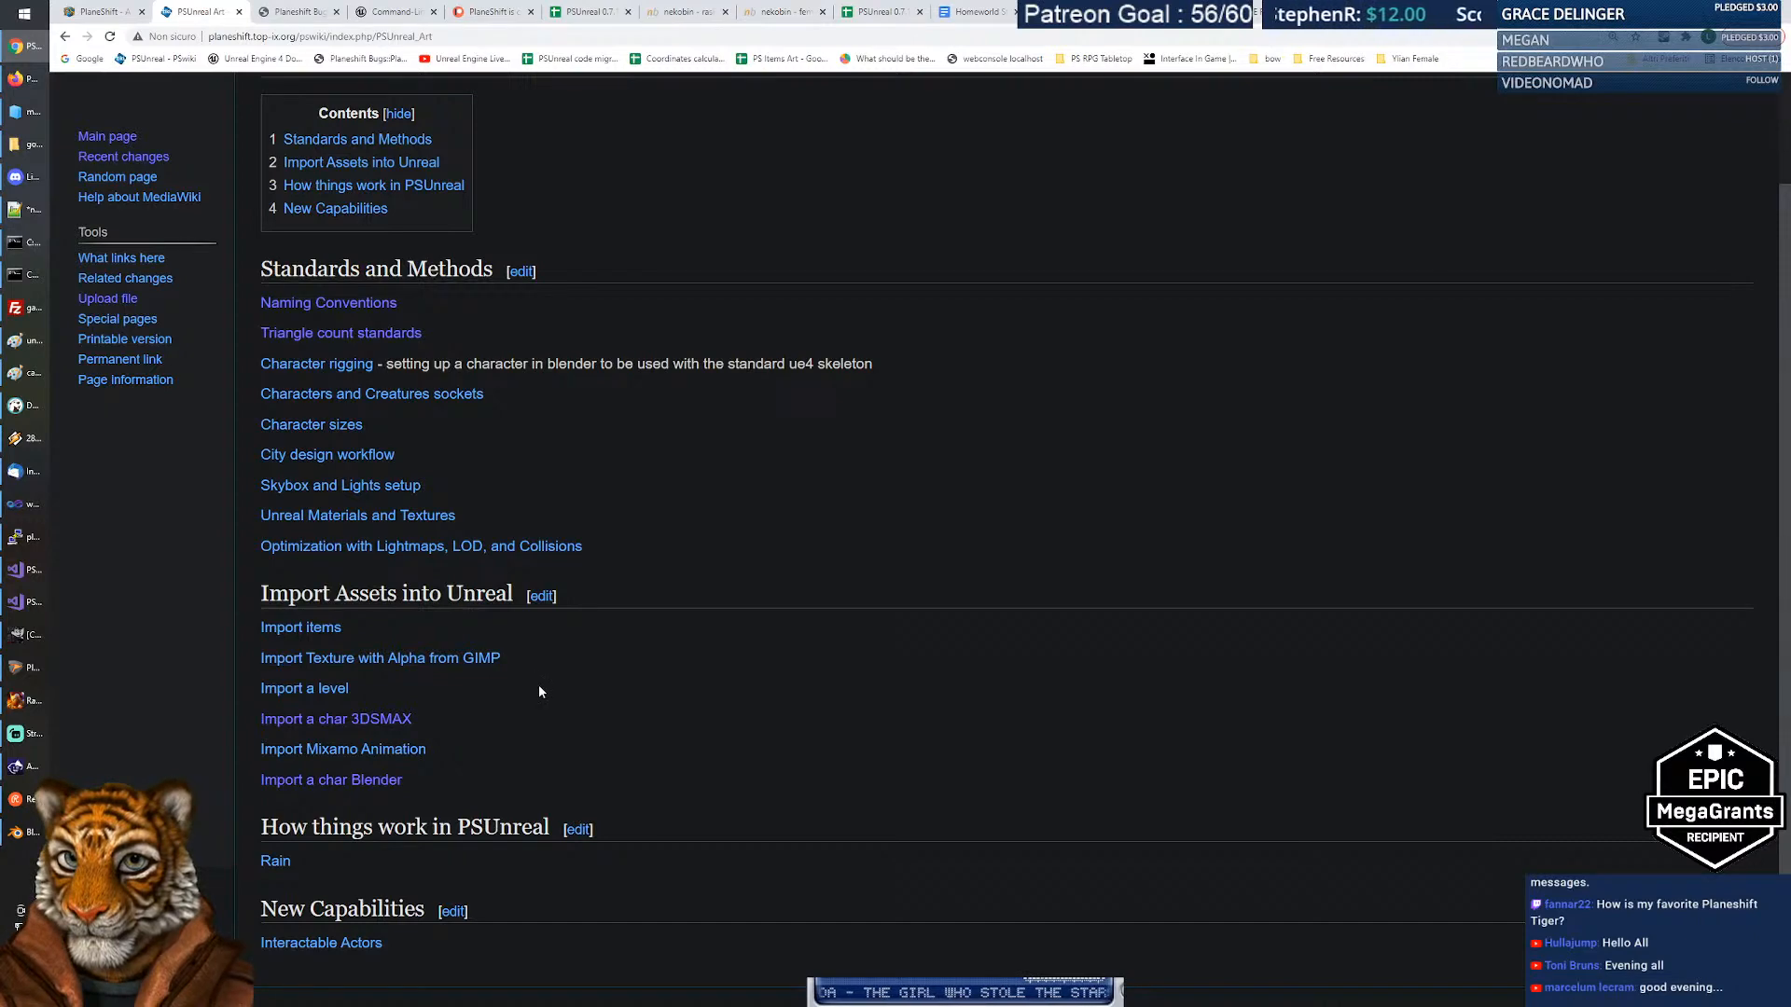
scroll(539, 691, "up", 1)
left_click(67, 37)
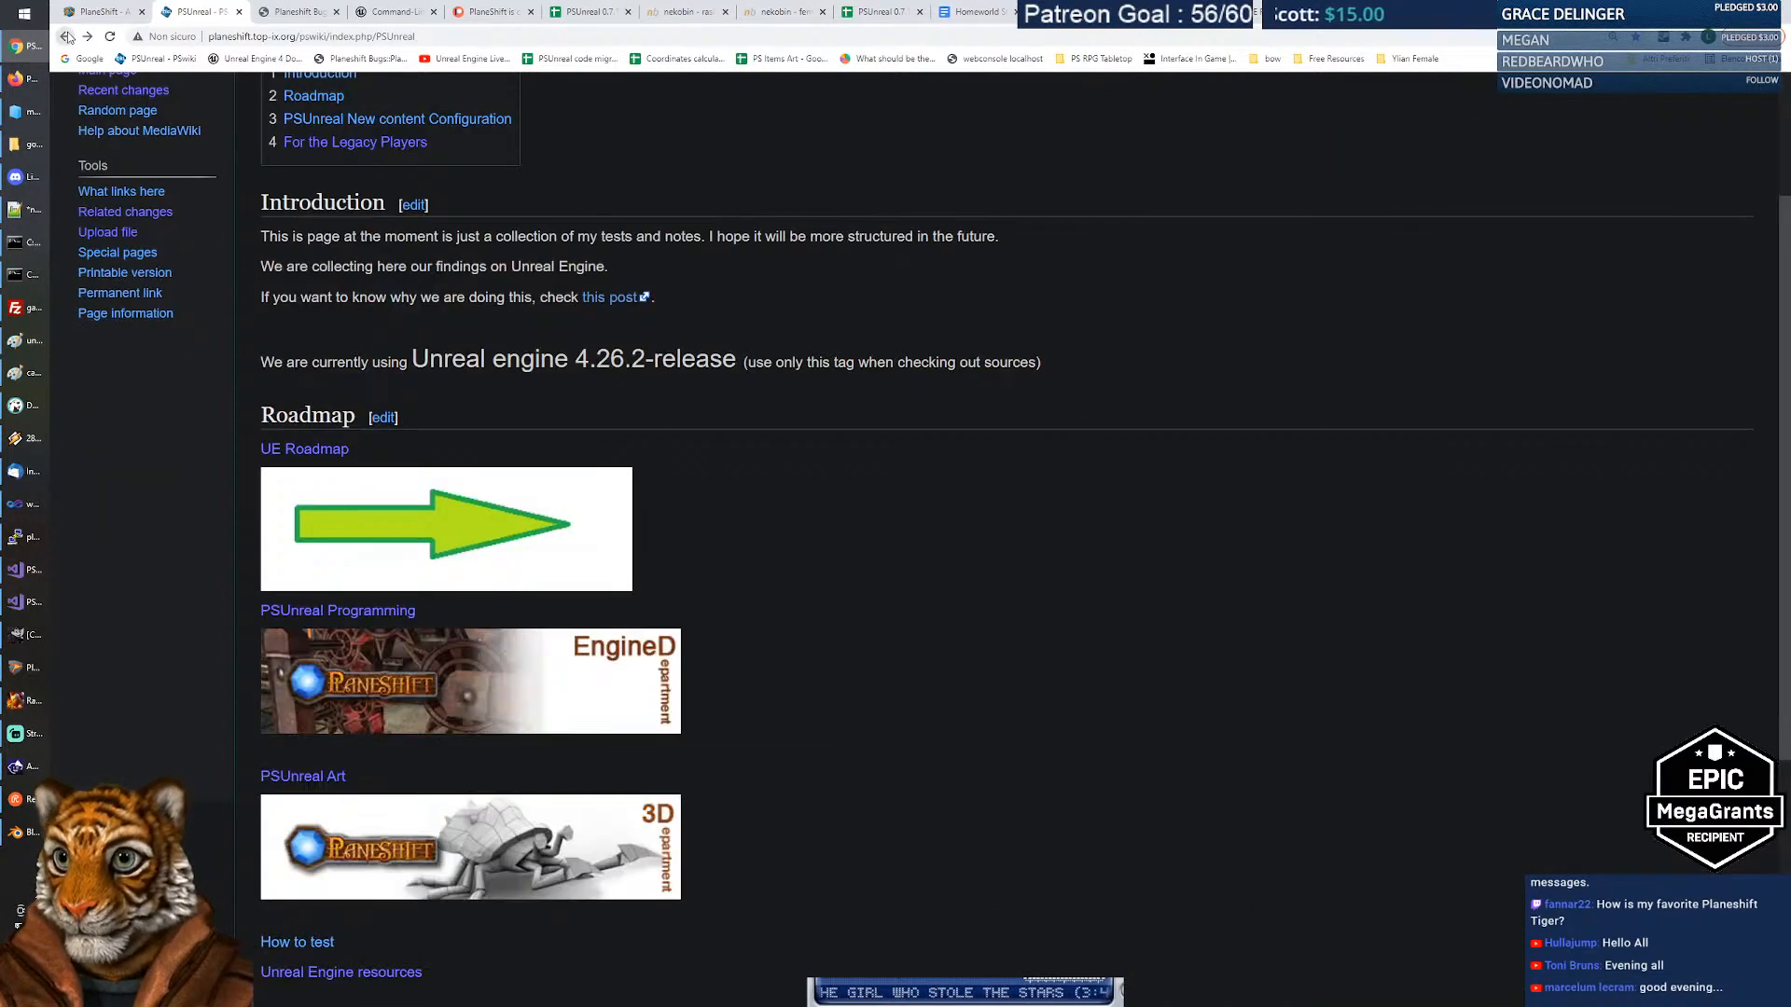
Open the UE Roadmap page and find its Monsters section.
left_click(318, 454)
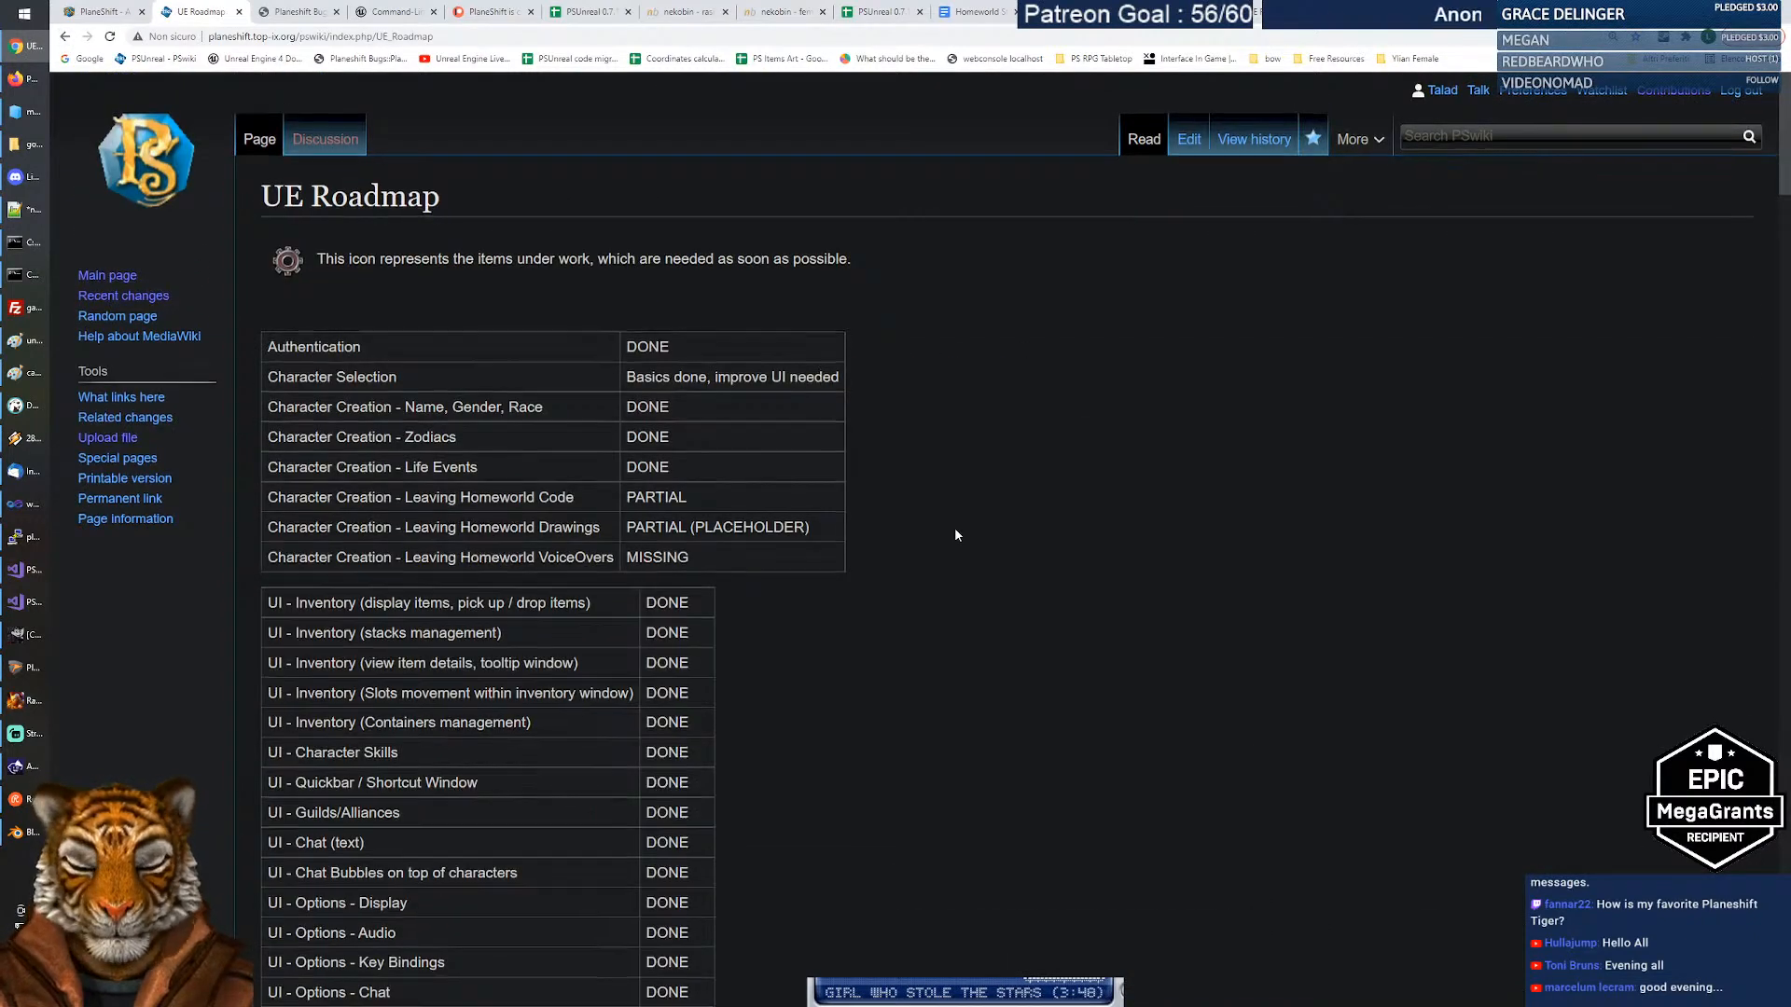
scroll(955, 534, "down", 8)
scroll(955, 528, "down", 20)
scroll(955, 529, "up", 8)
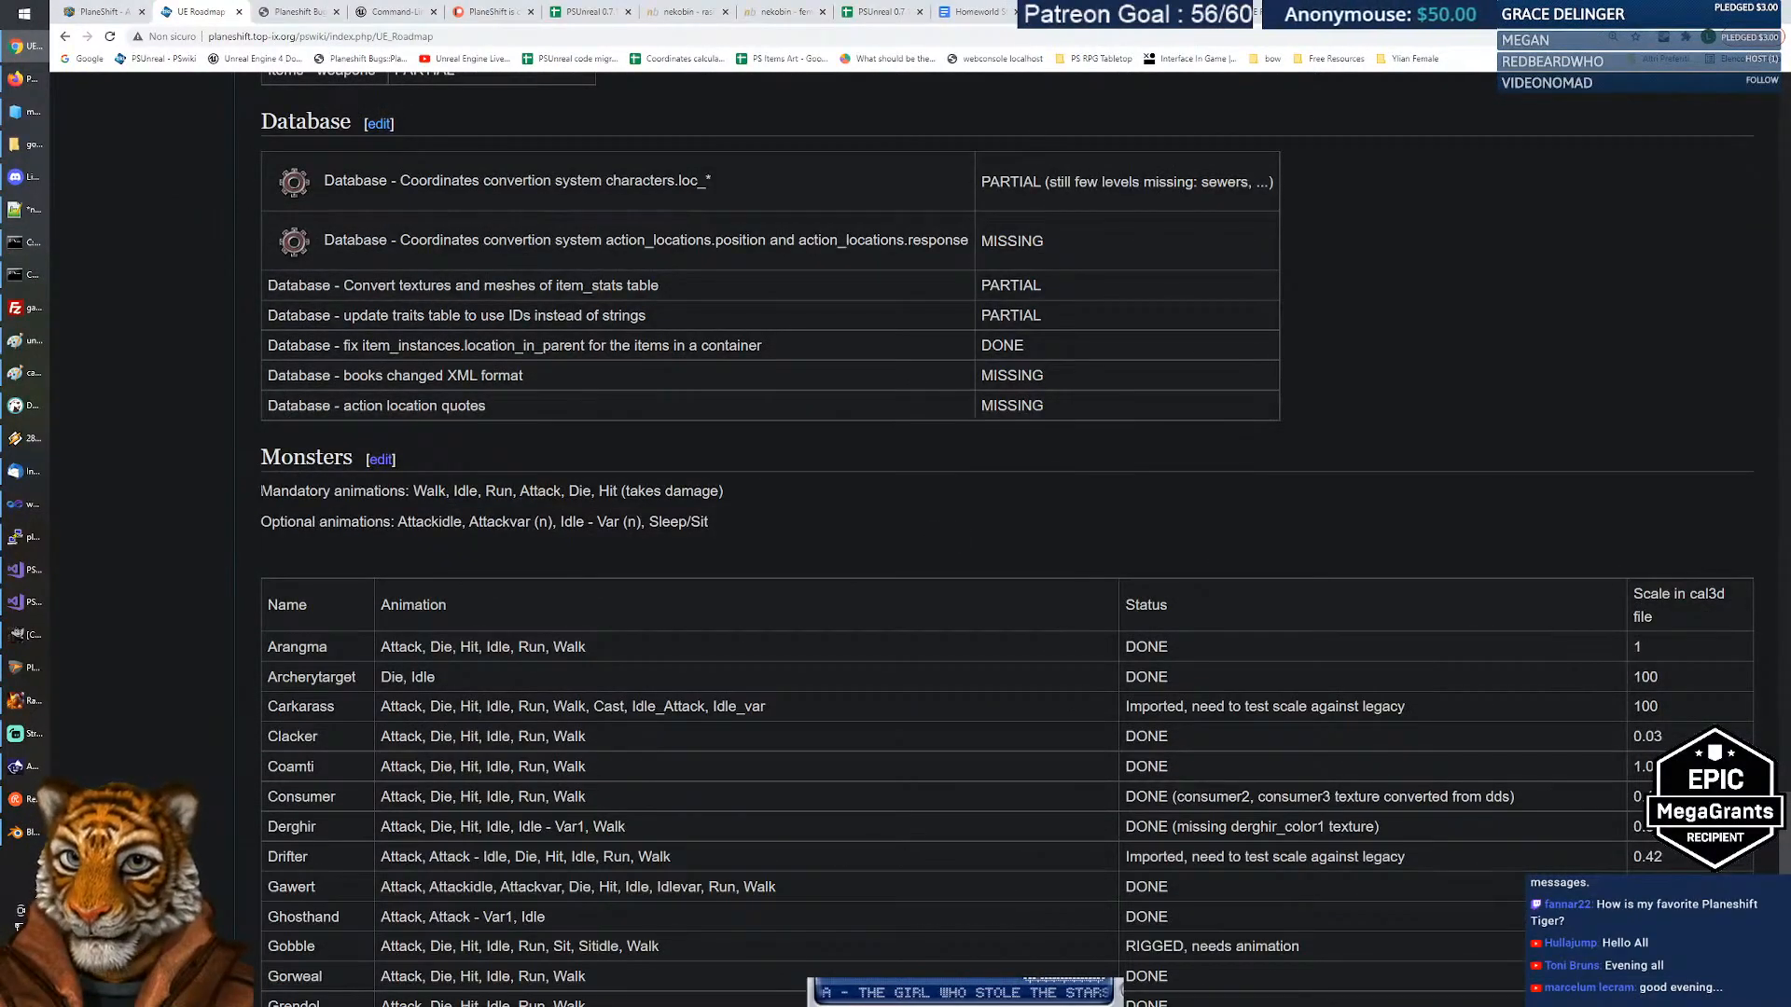
Review the mandatory monster animations, highlighting individual names and the full list.
left_click_drag(261, 491, 749, 500)
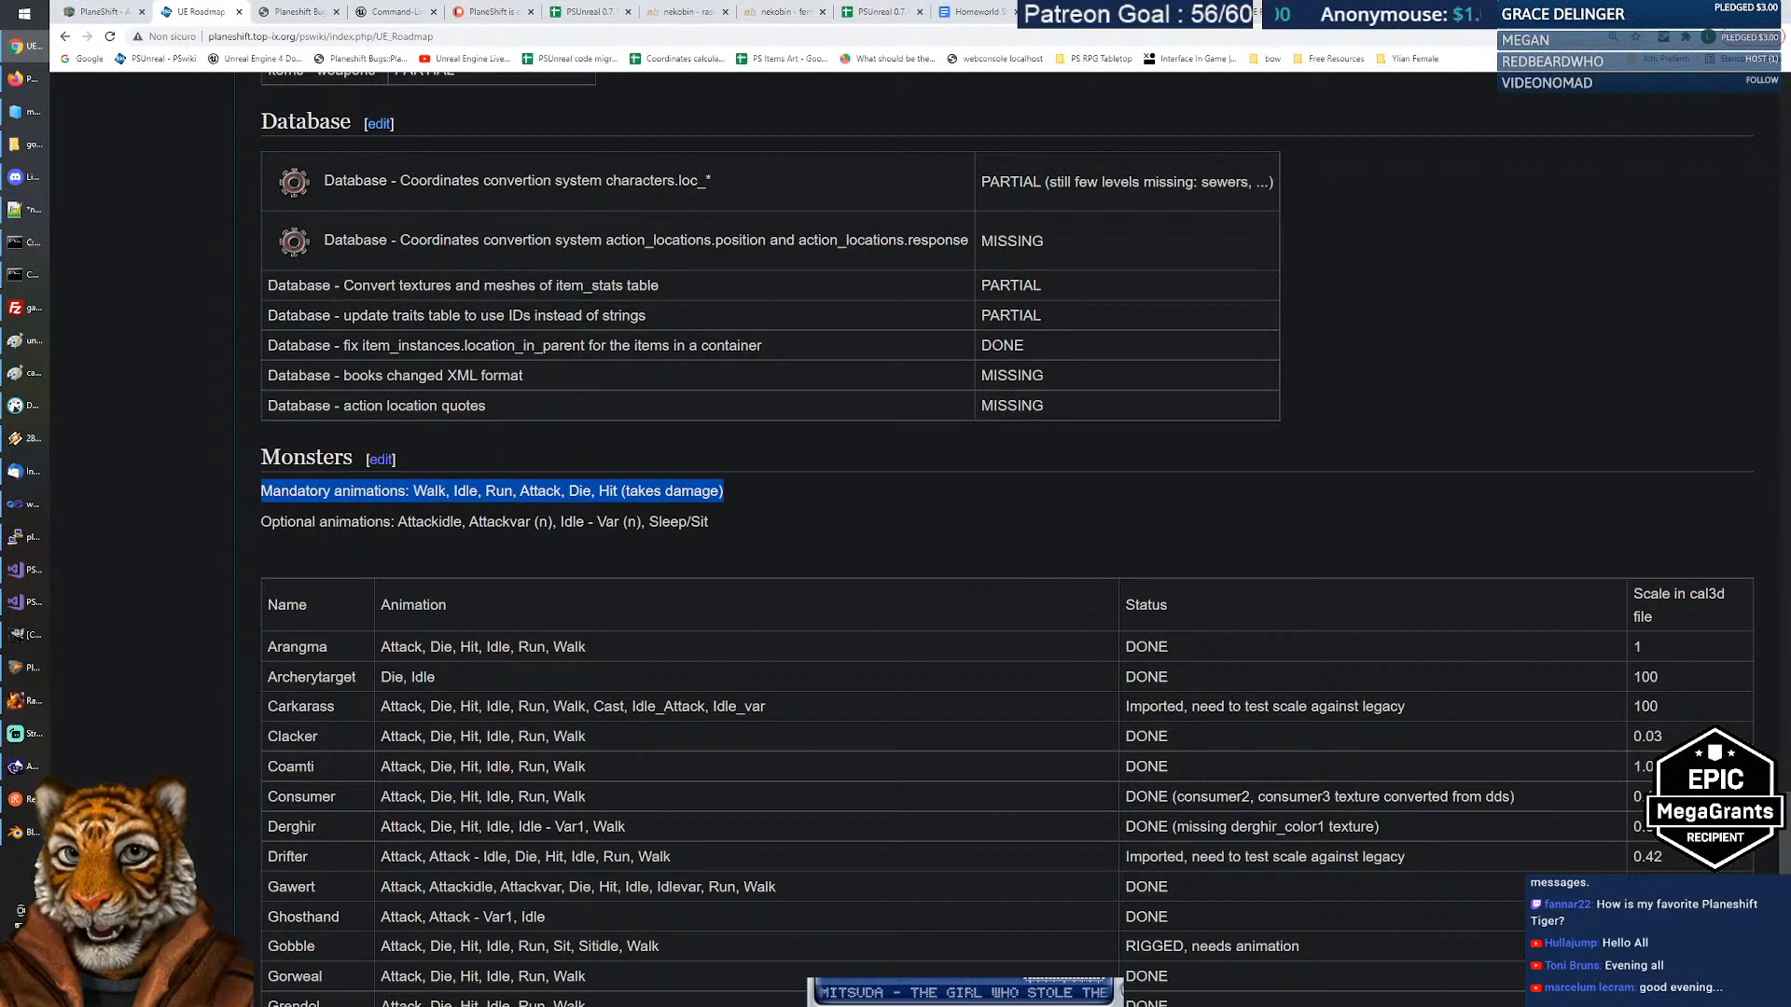
left_click(417, 491)
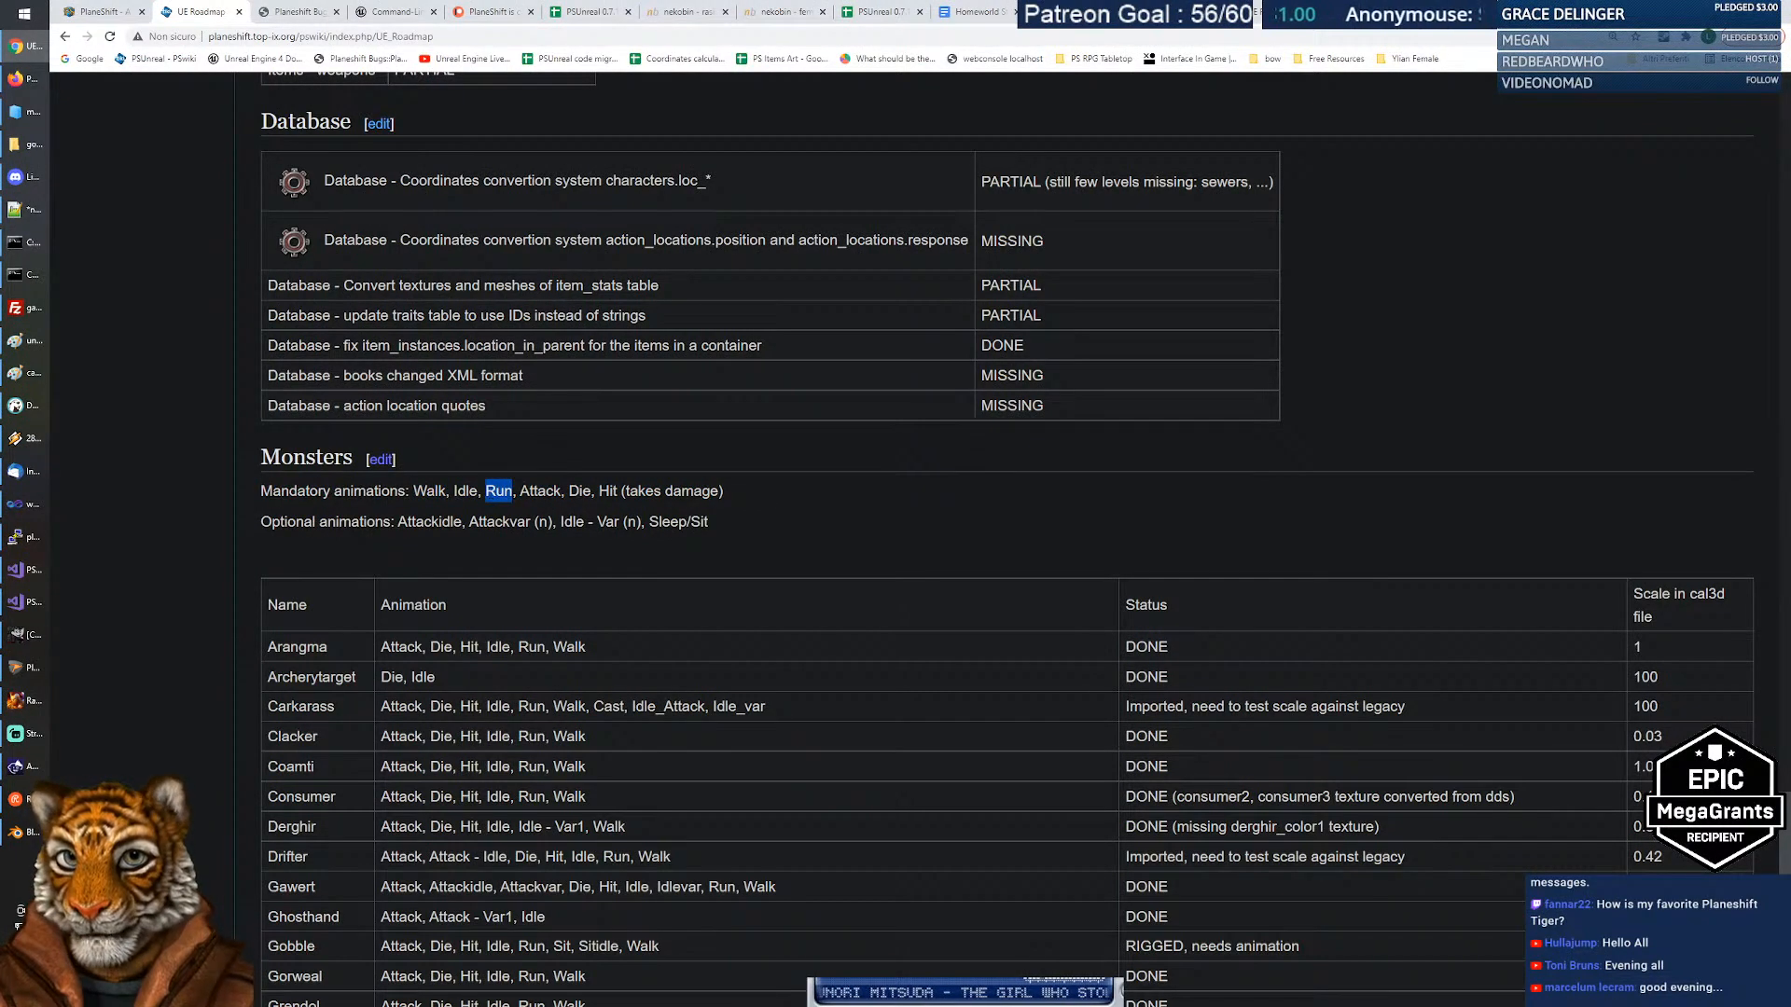
double_click(539, 492)
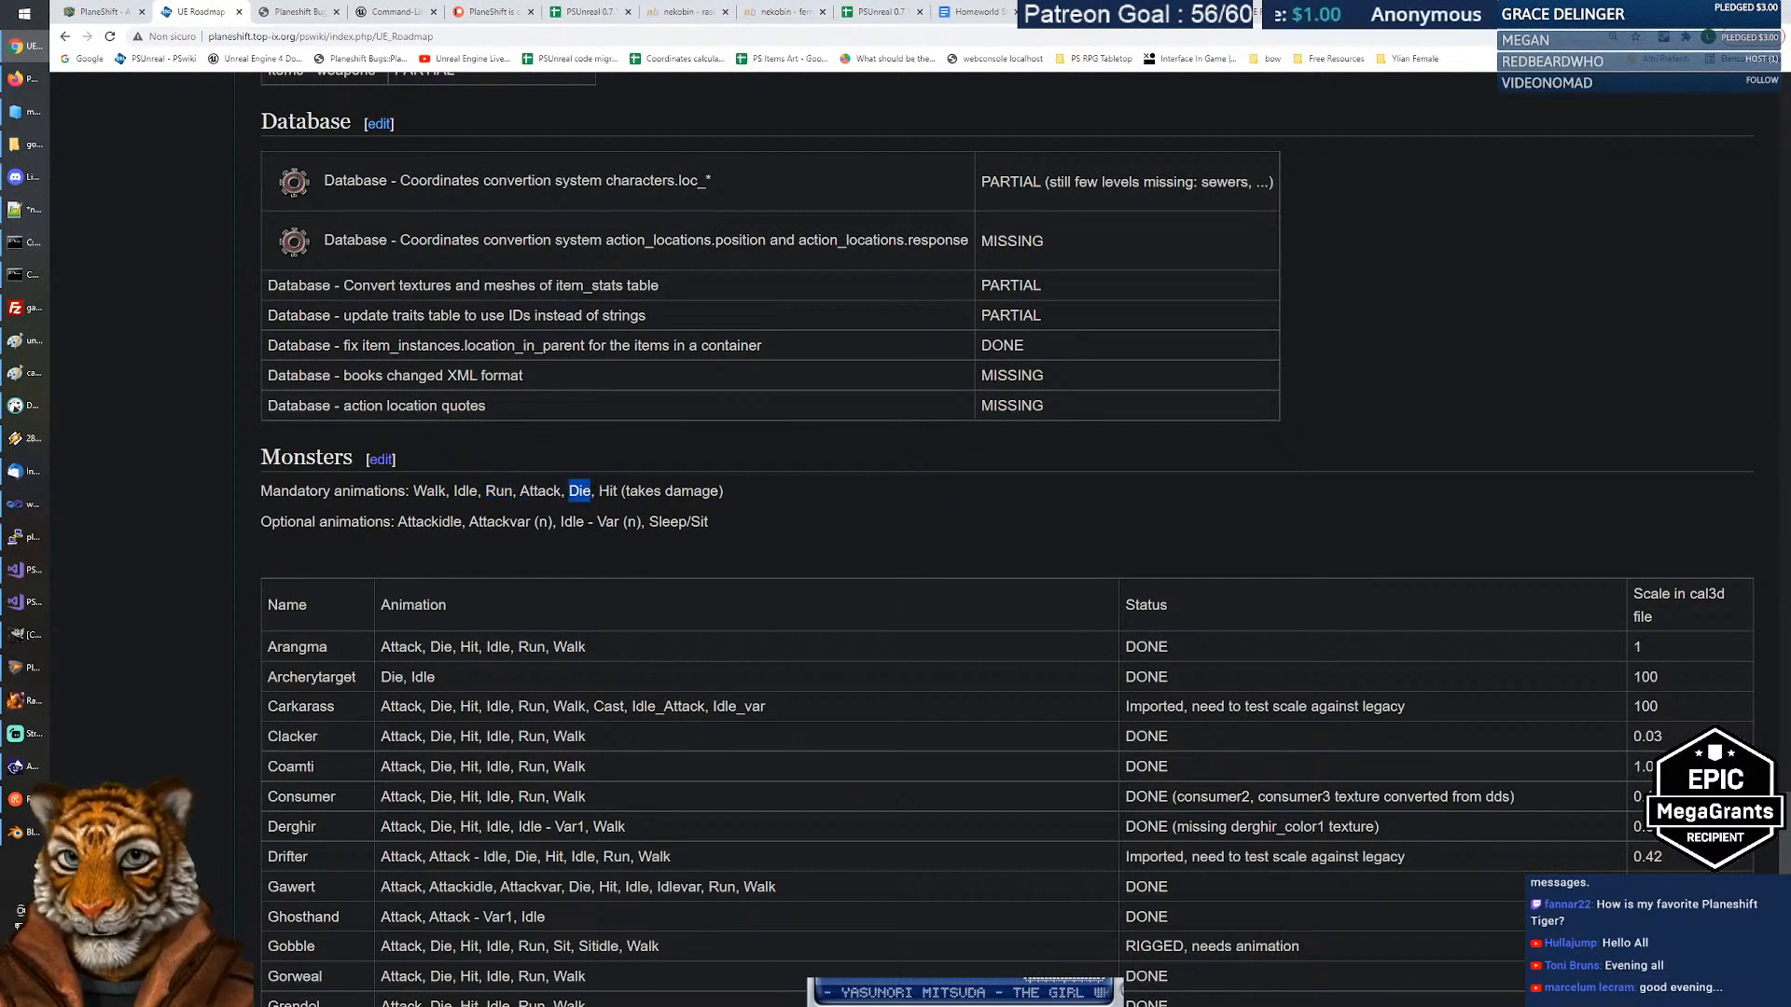
left_click_drag(840, 503, 426, 491)
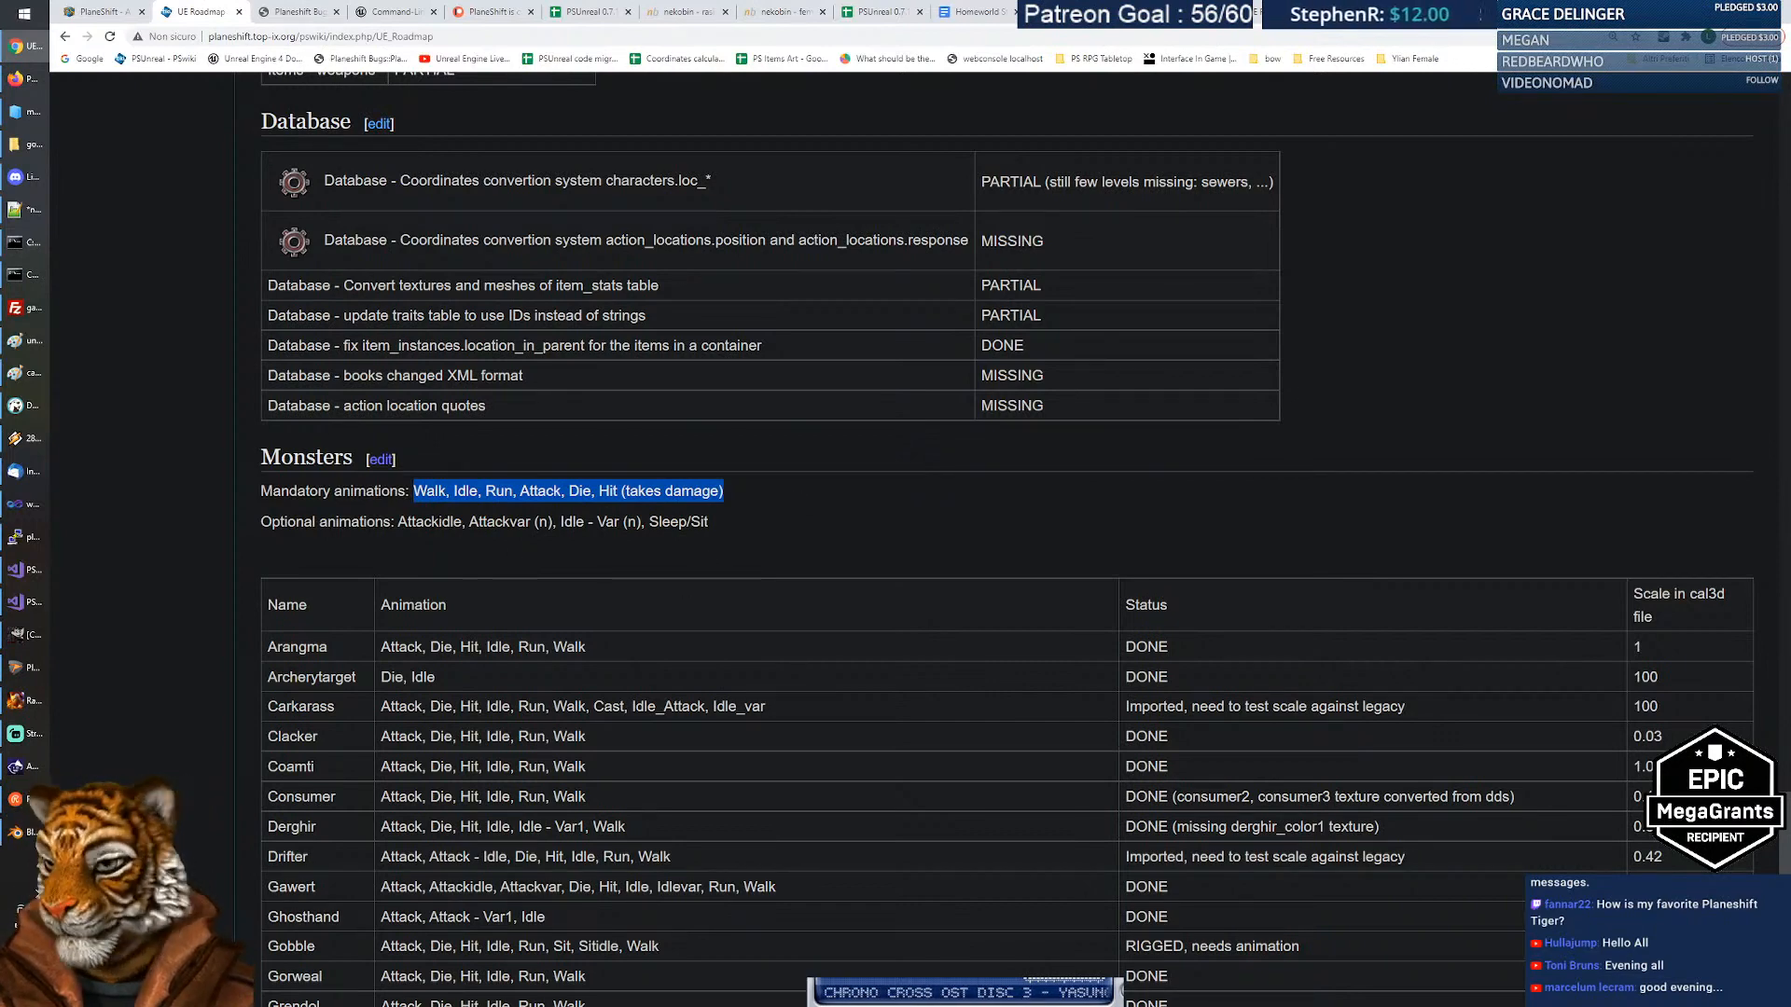
Review the optional monster animations one by one, from Attackidle to Sleep/Sit, and highlight the whole list.
double_click(450, 528)
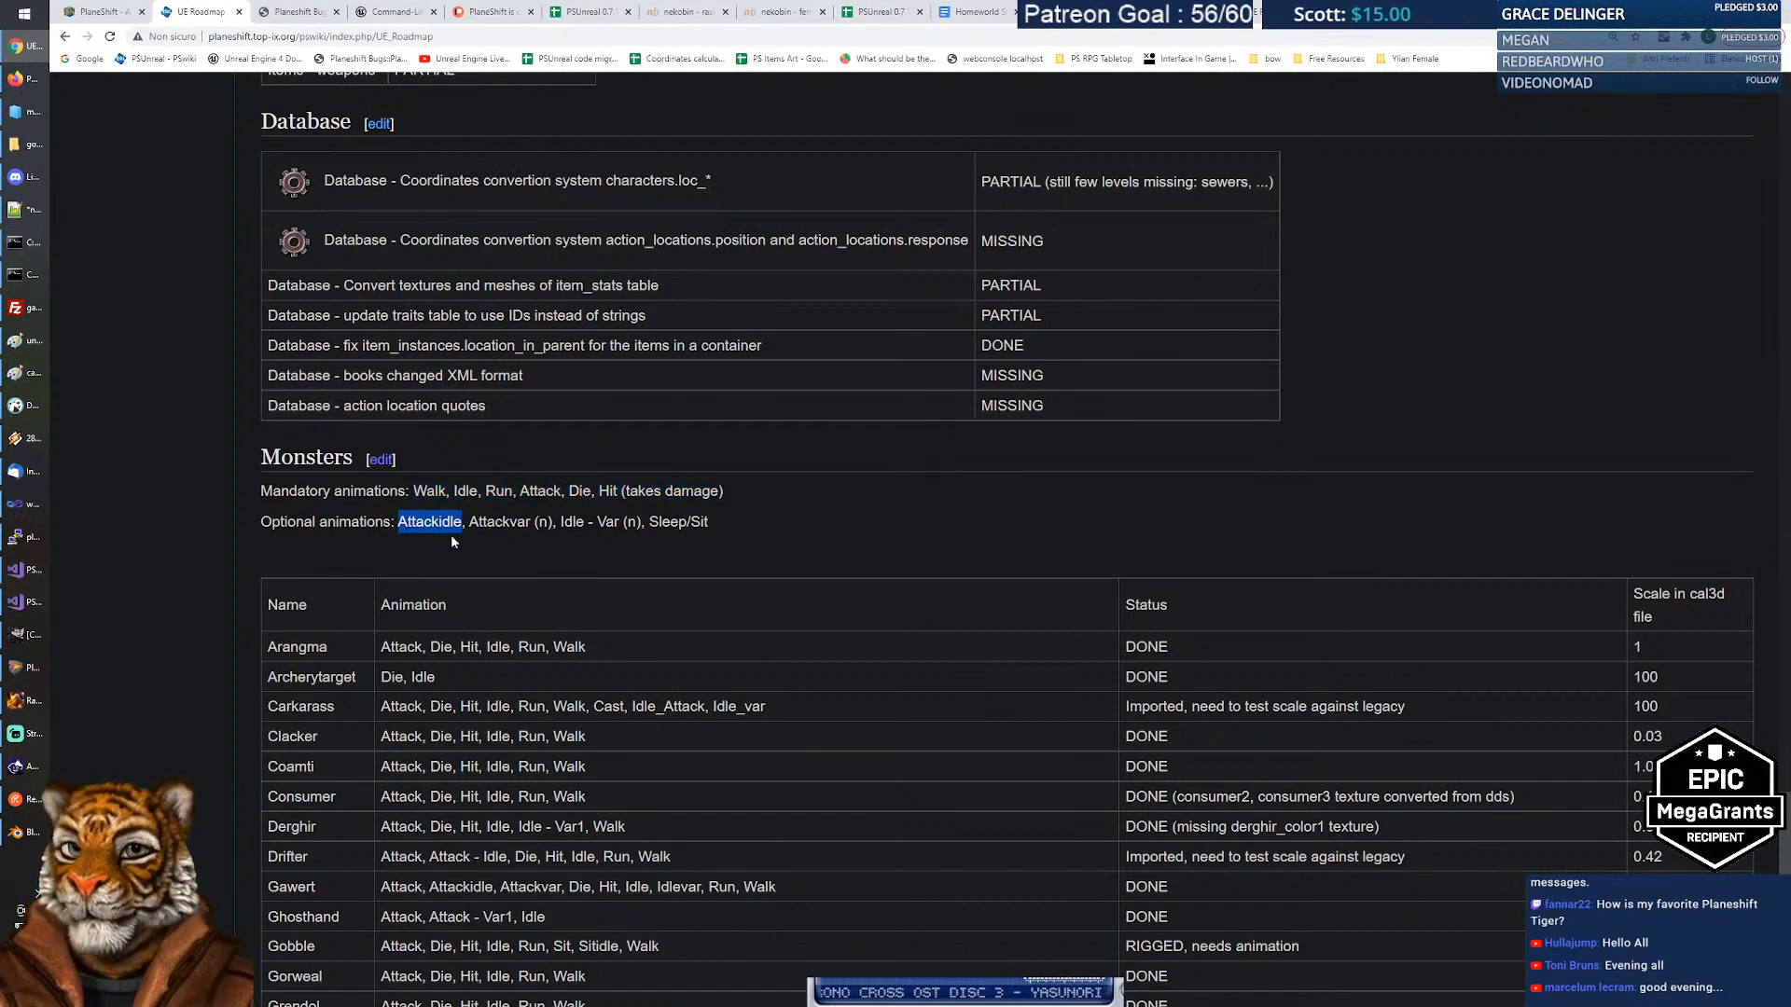
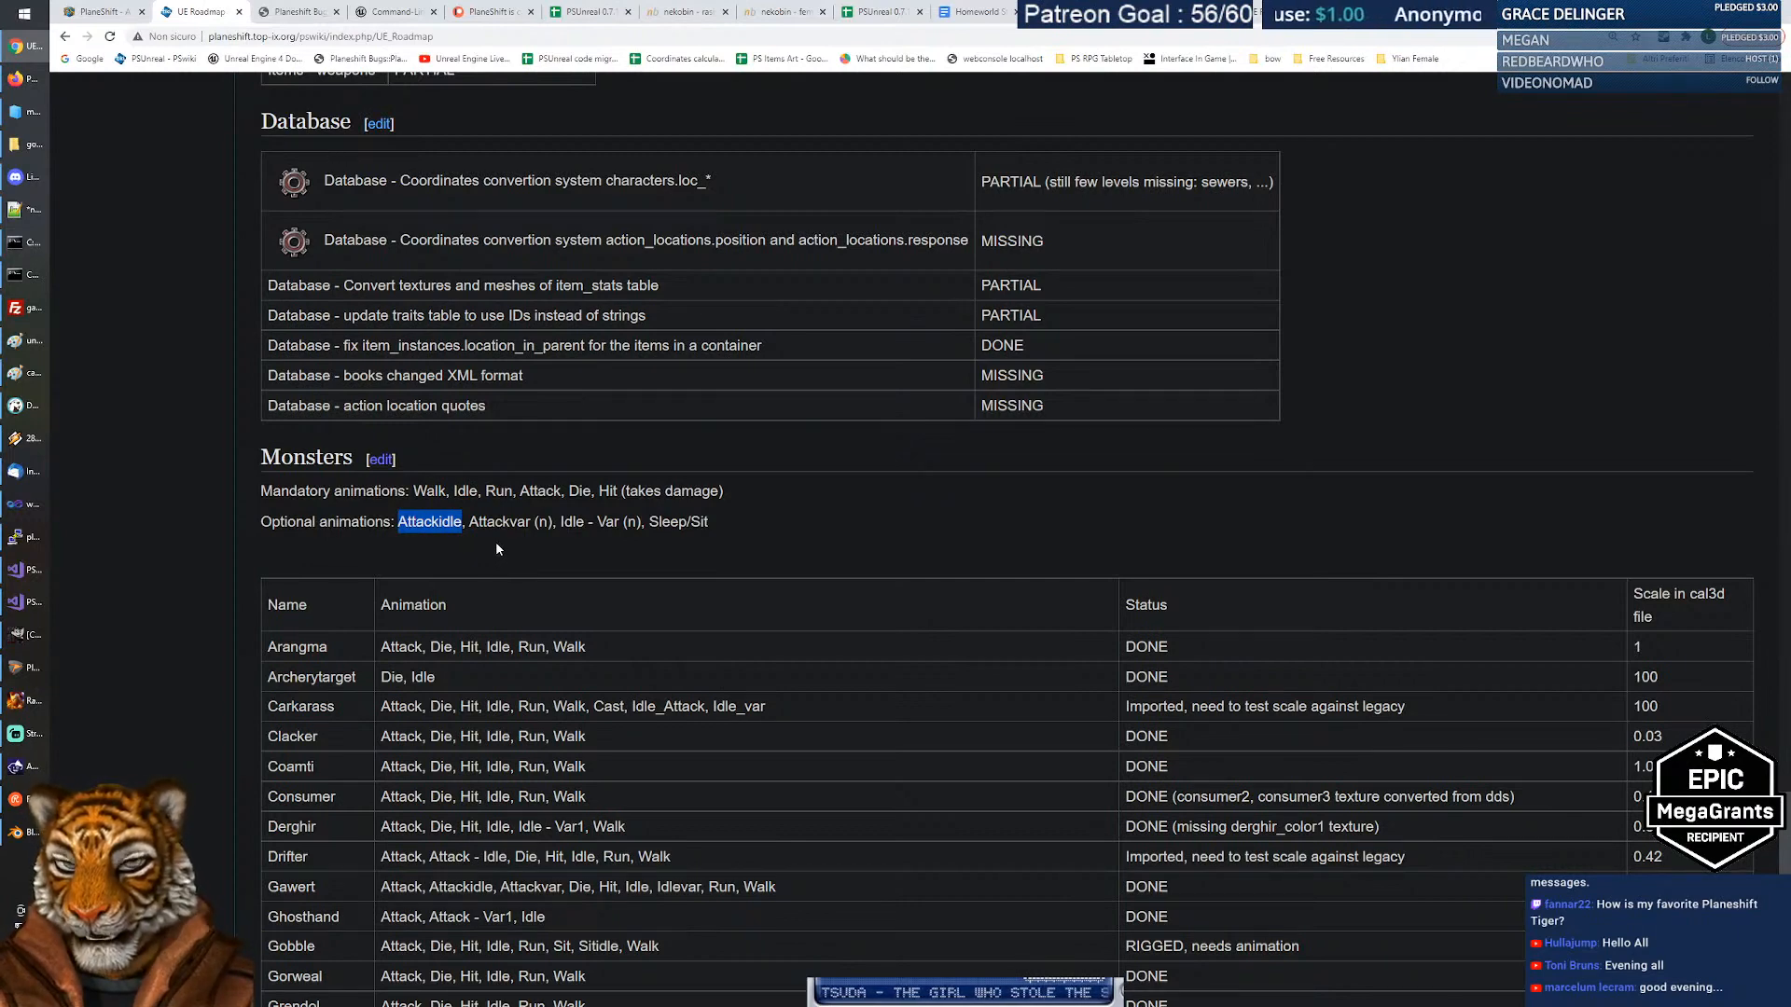
double_click(504, 523)
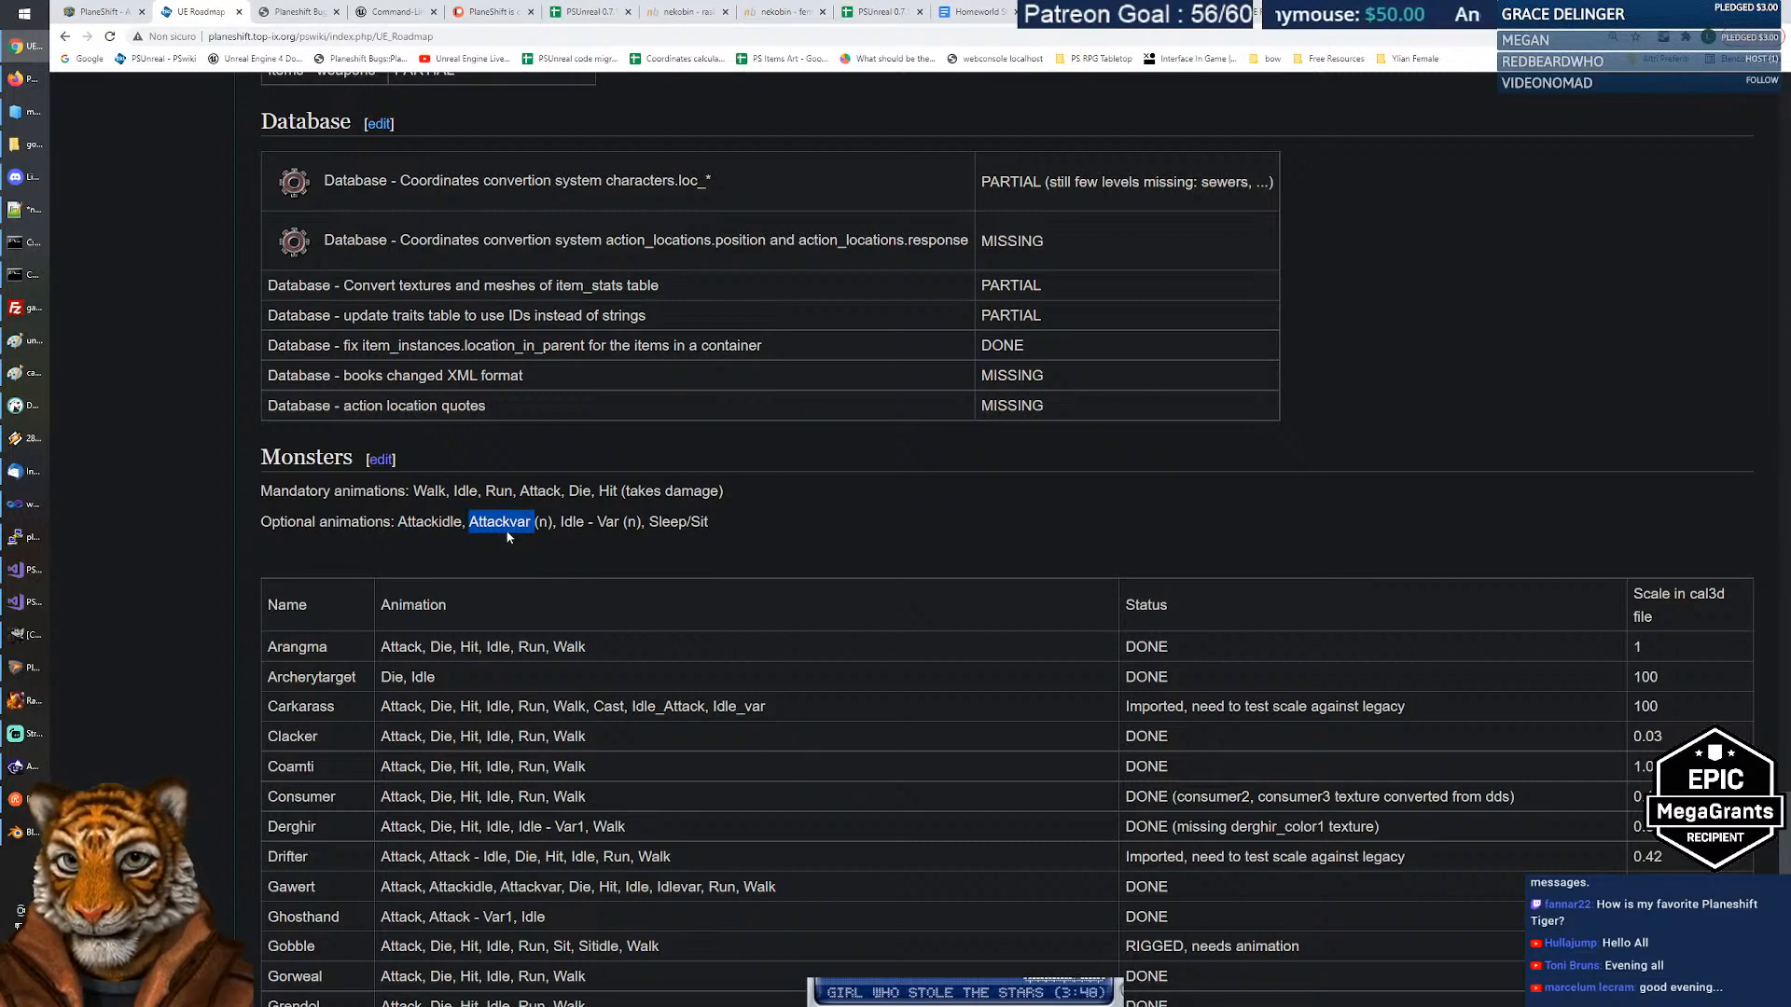
left_click_drag(561, 522, 597, 522)
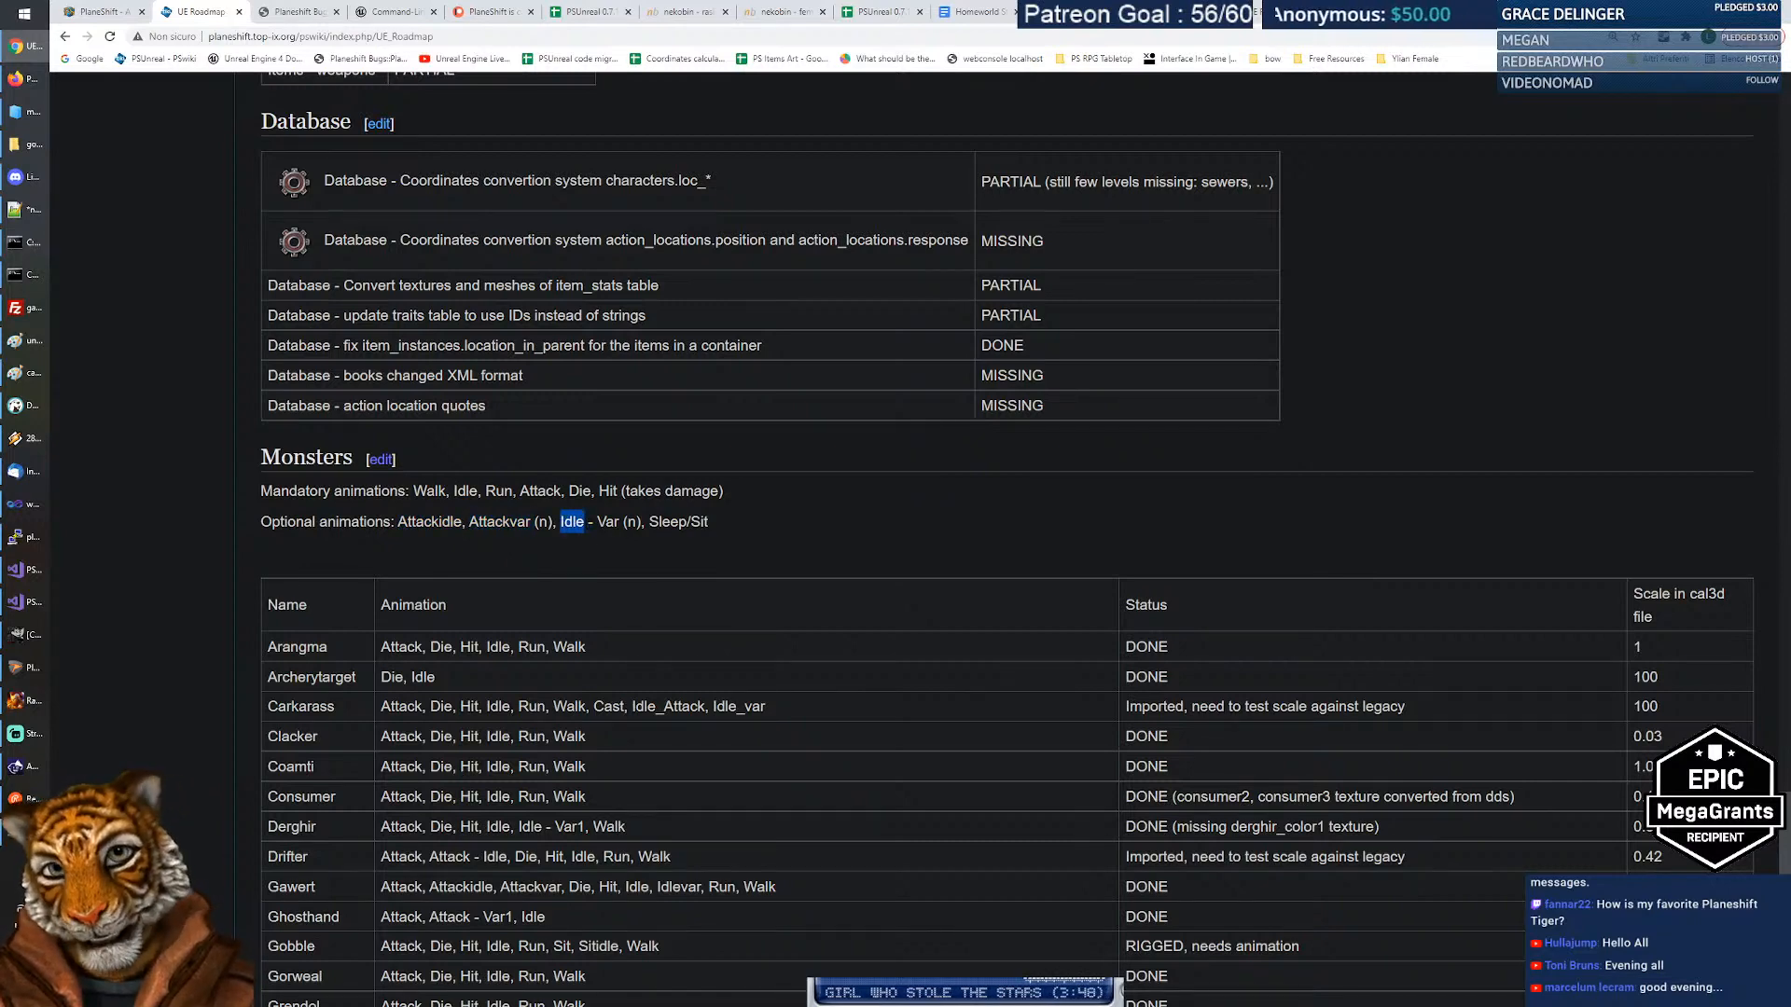
left_click(691, 540)
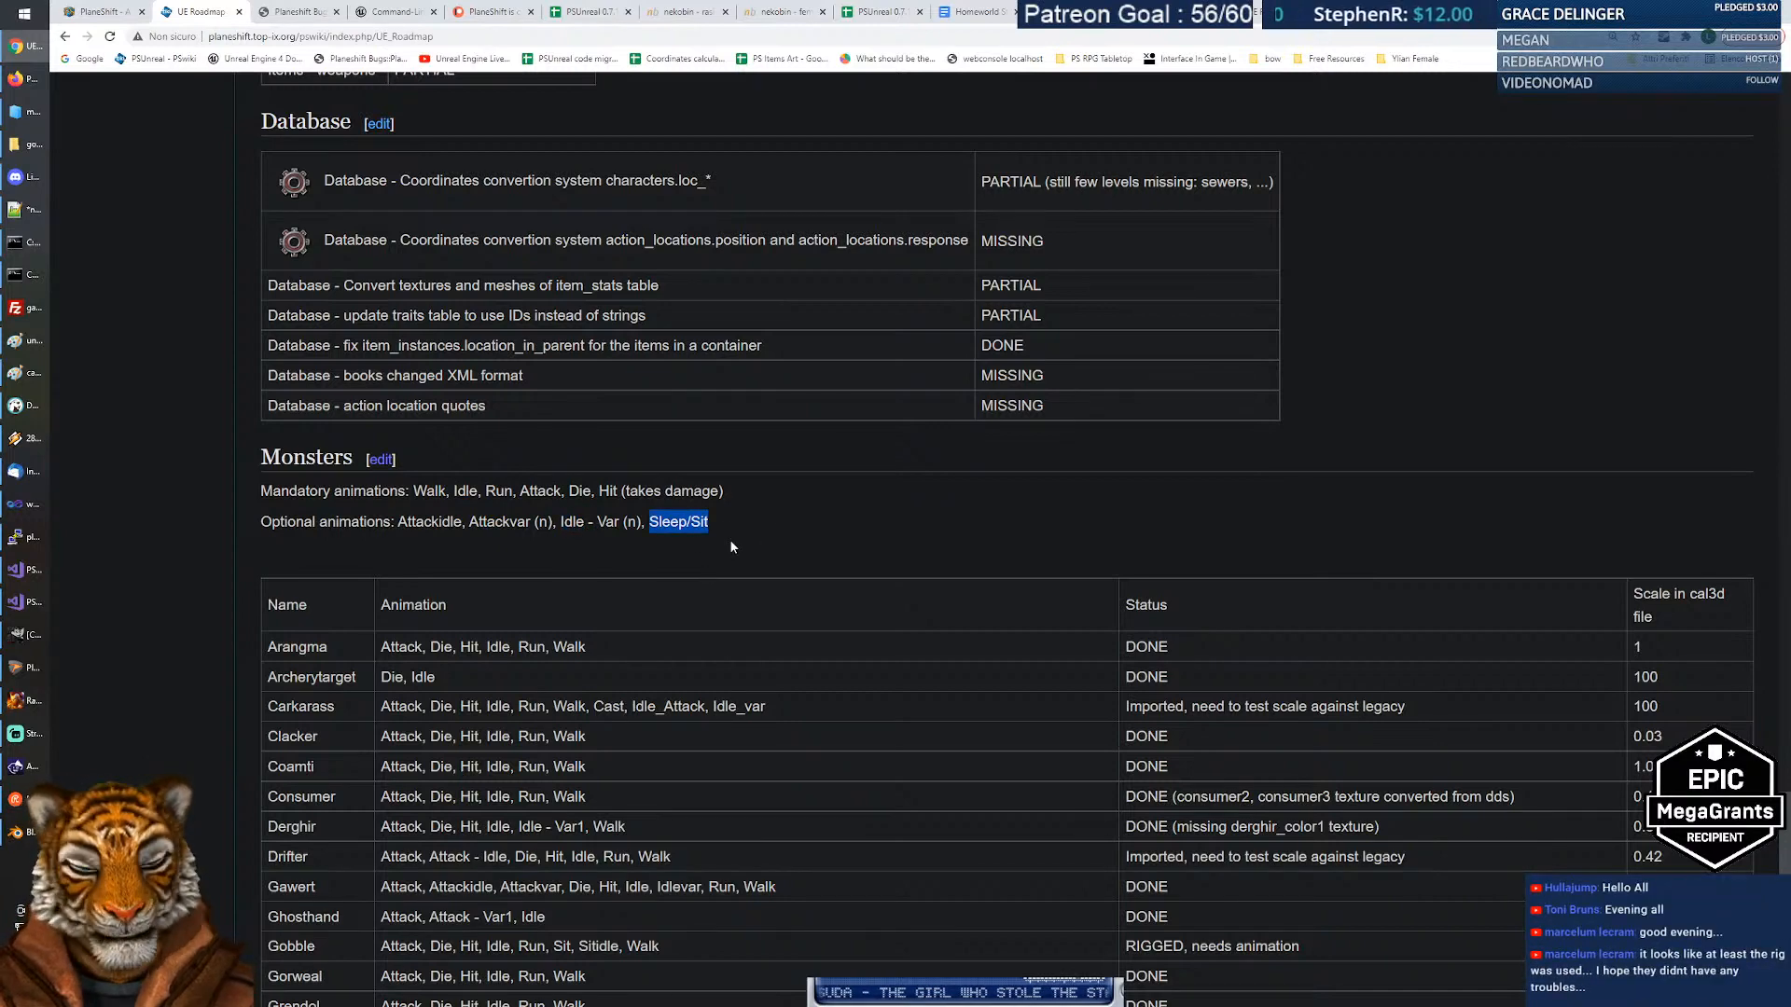
left_click(660, 523)
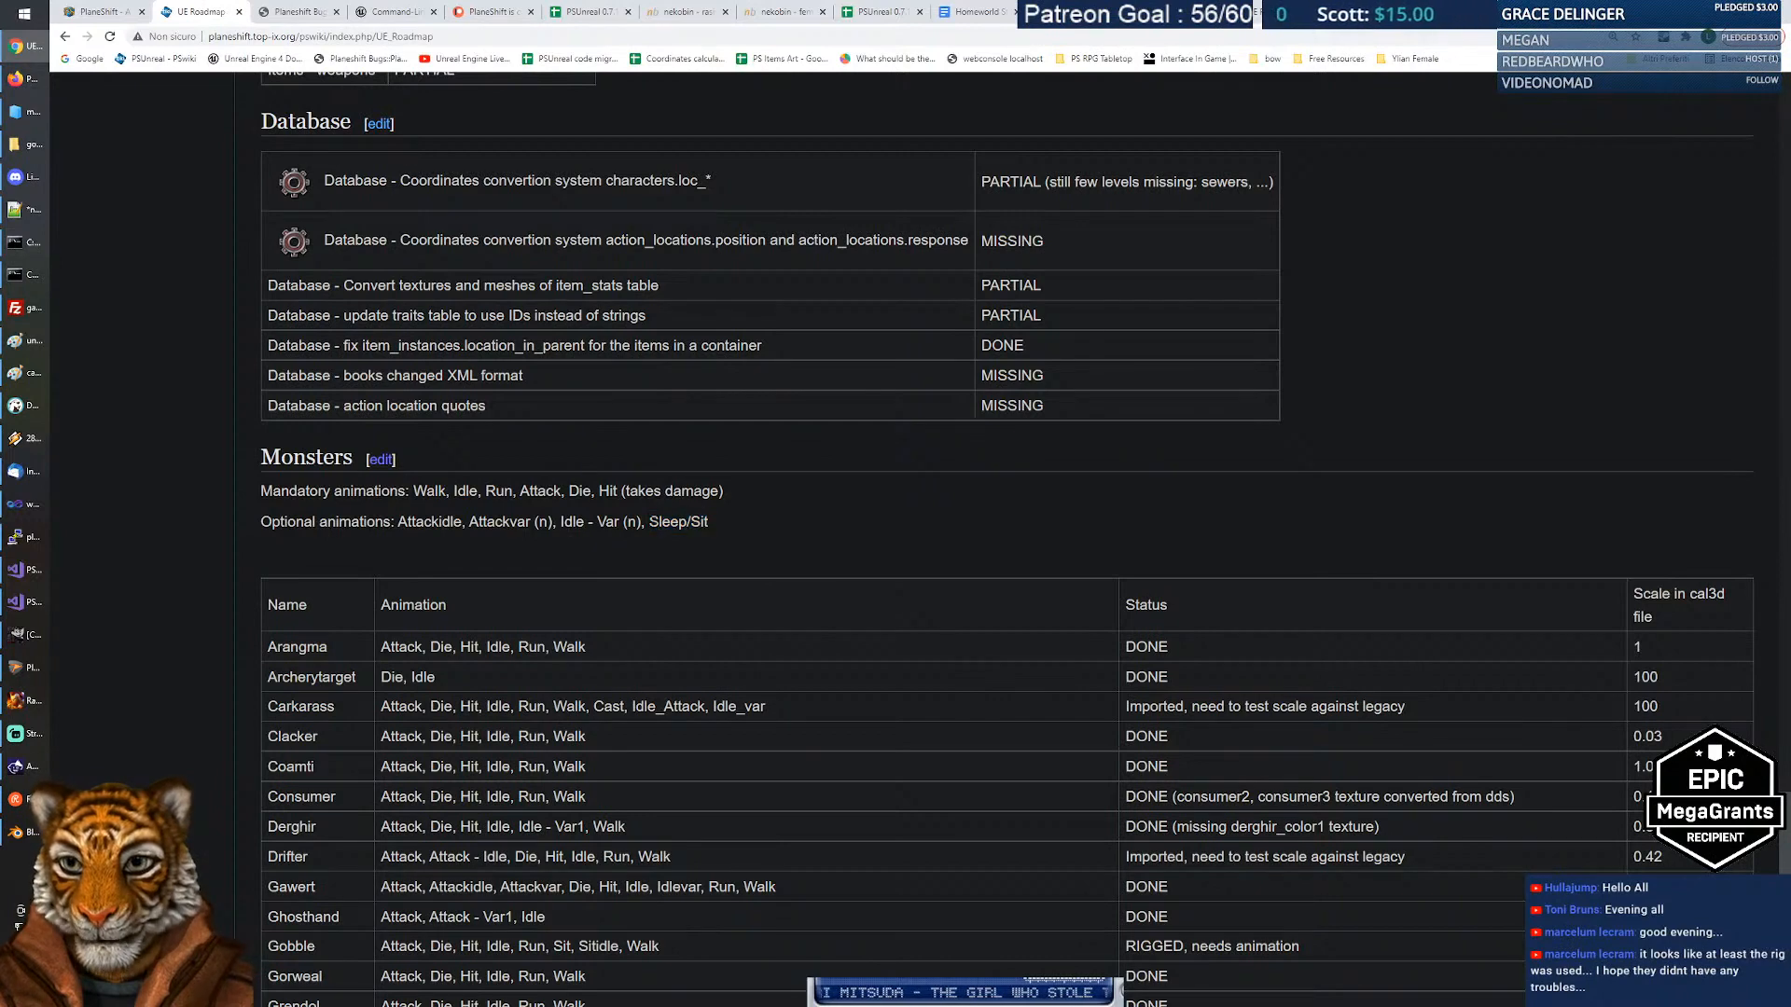
left_click_drag(788, 523, 398, 522)
left_click(404, 523)
left_click(742, 529)
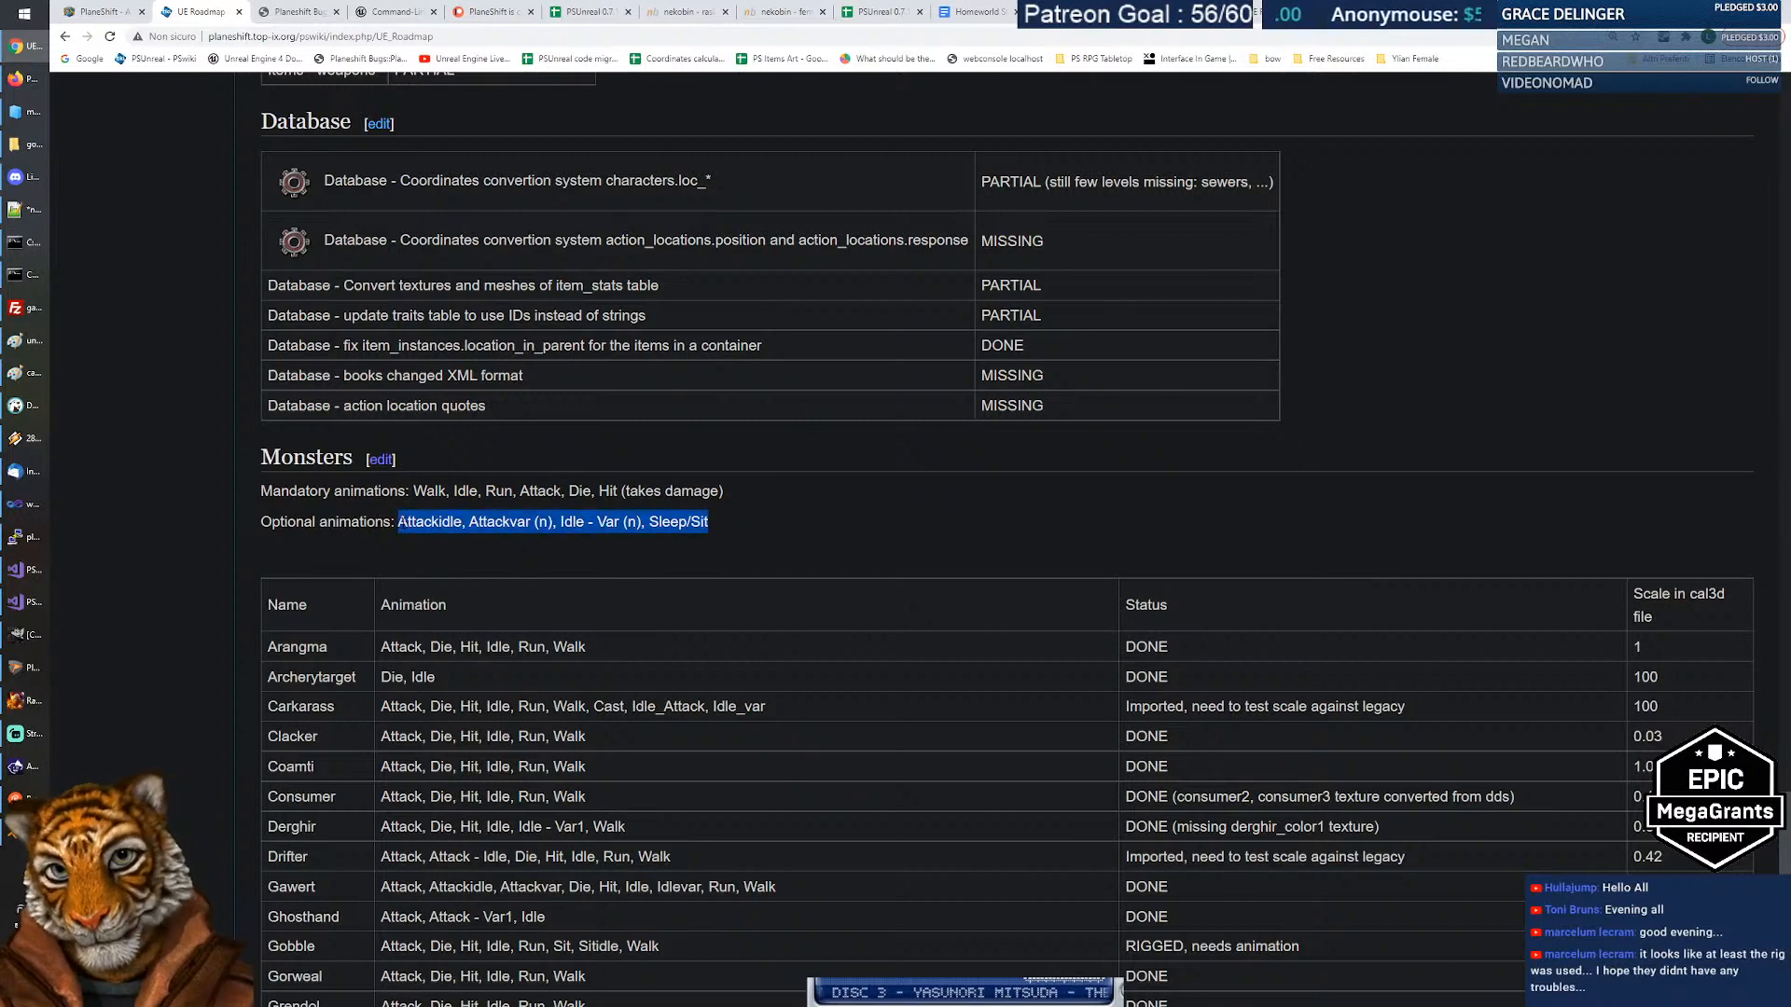
left_click(839, 532)
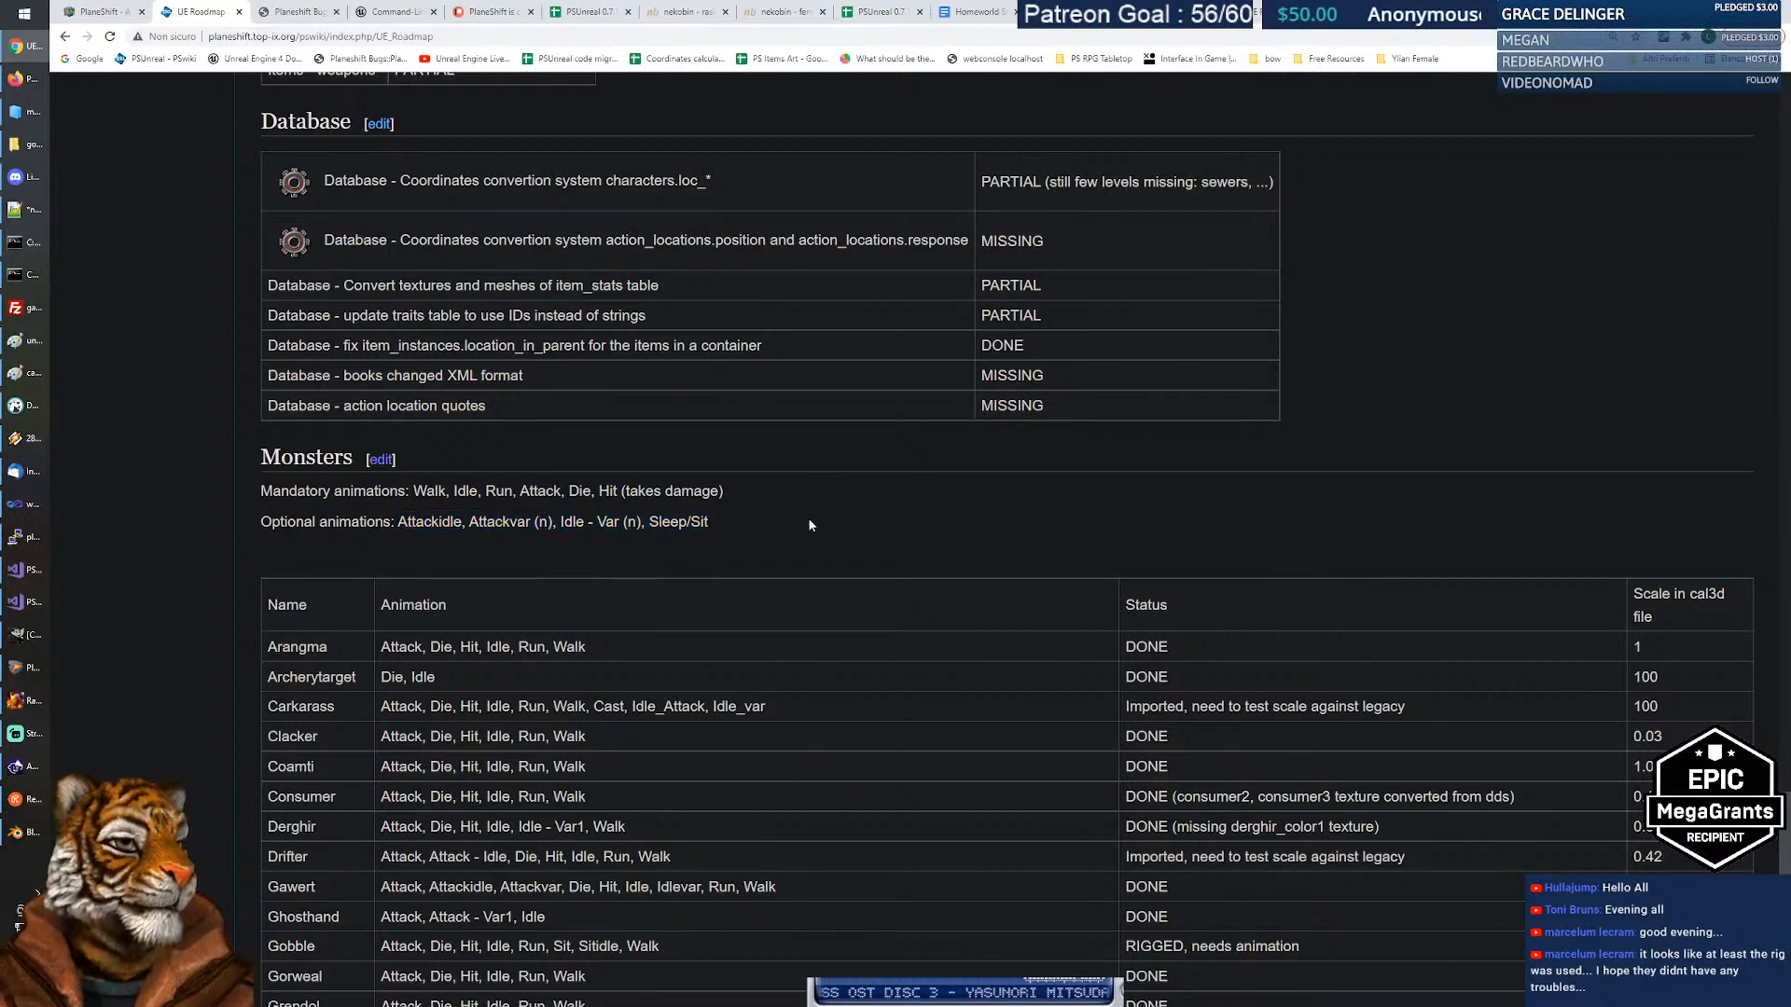
Switch back to Blender and inspect the gobble model from several angles.
key("alt+Tab")
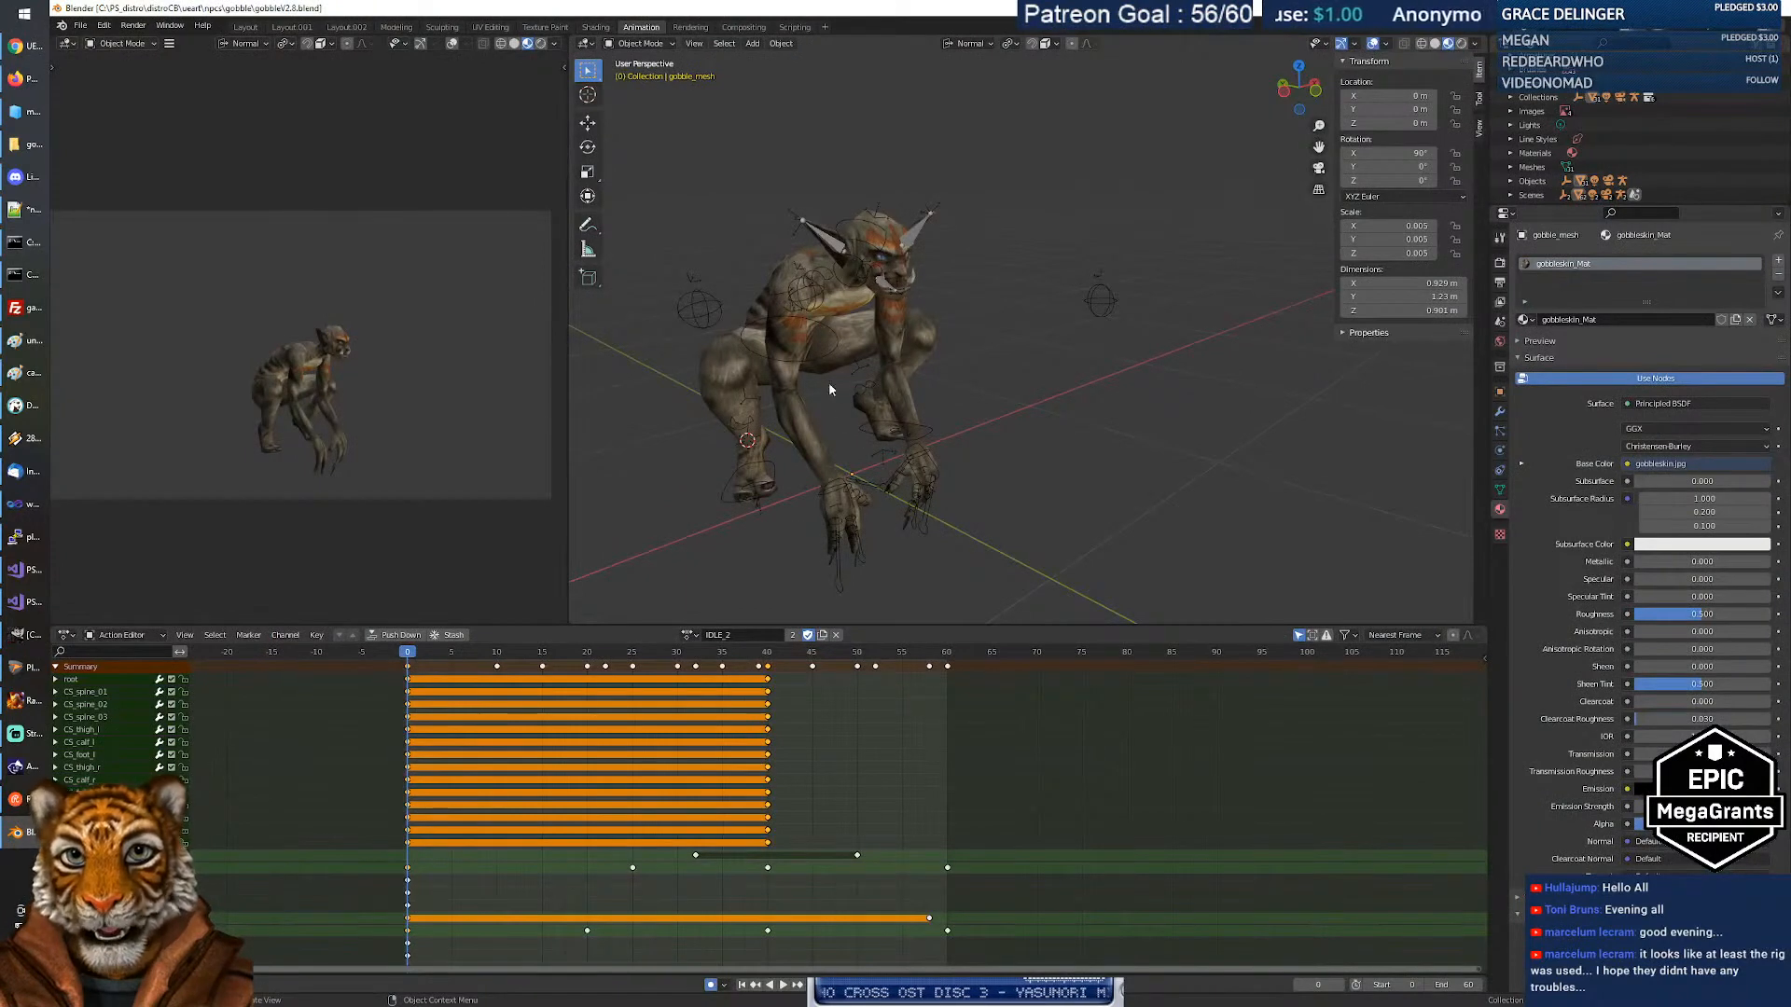
middle_click_drag(907, 352, 873, 407)
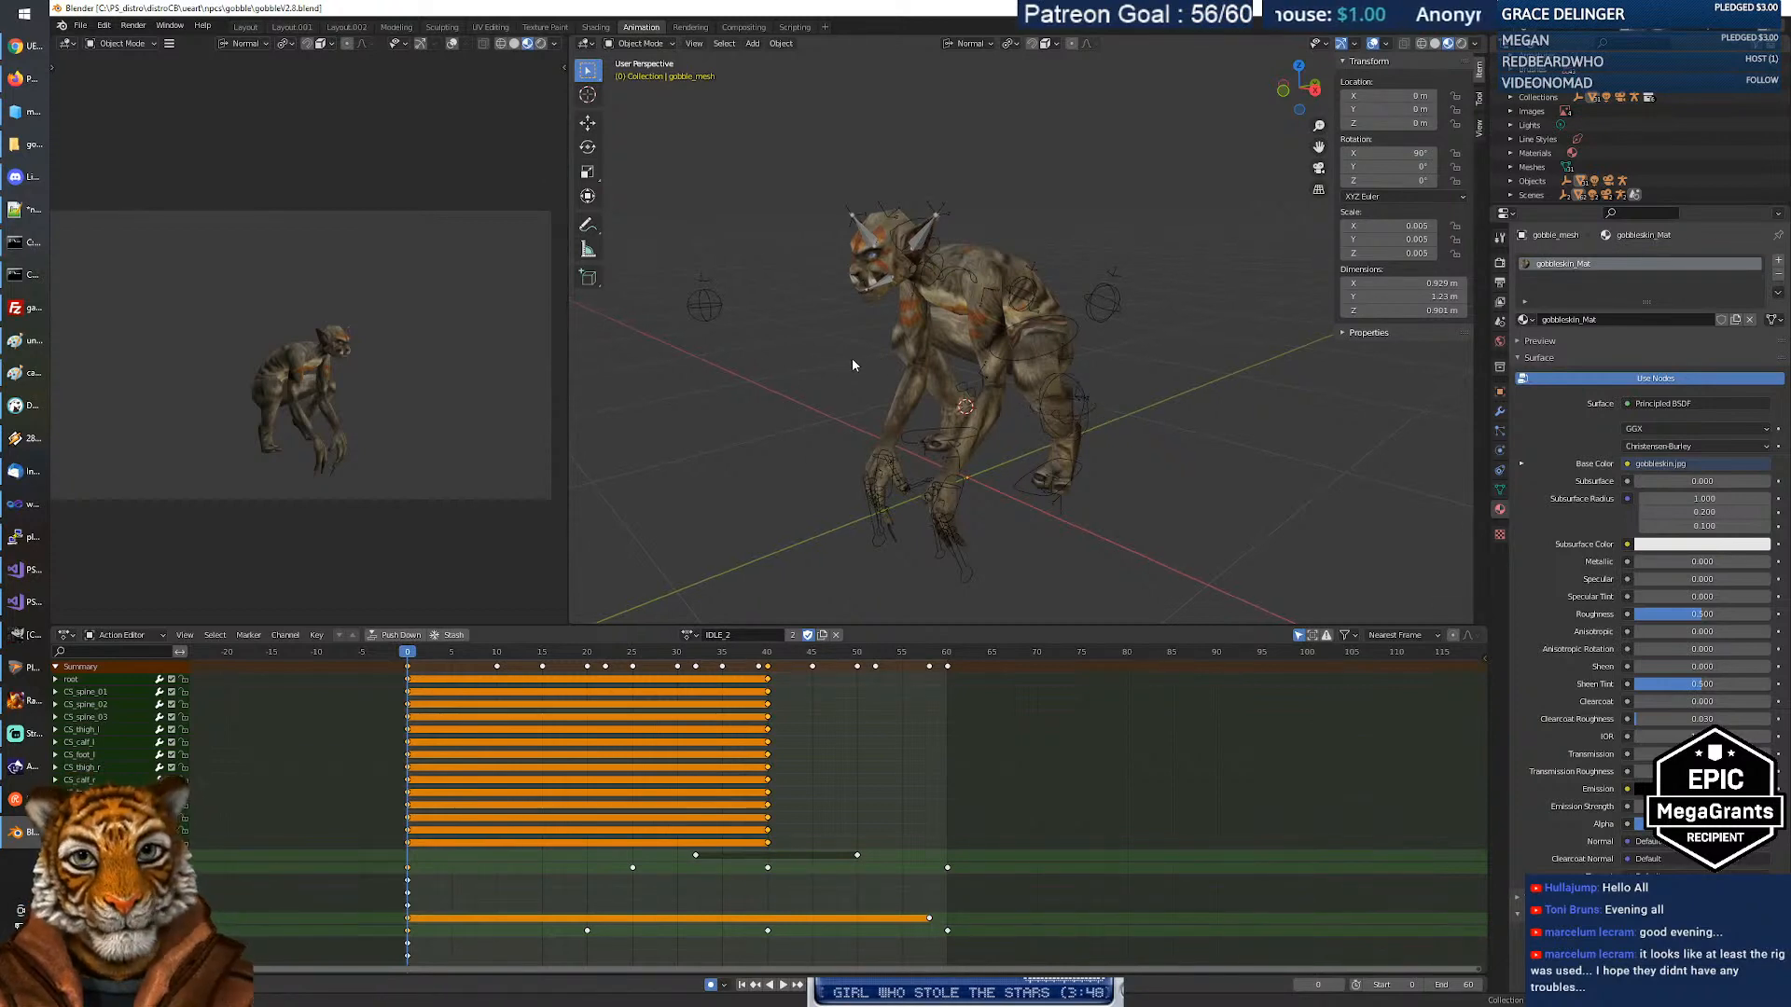
middle_click_drag(853, 356, 808, 376)
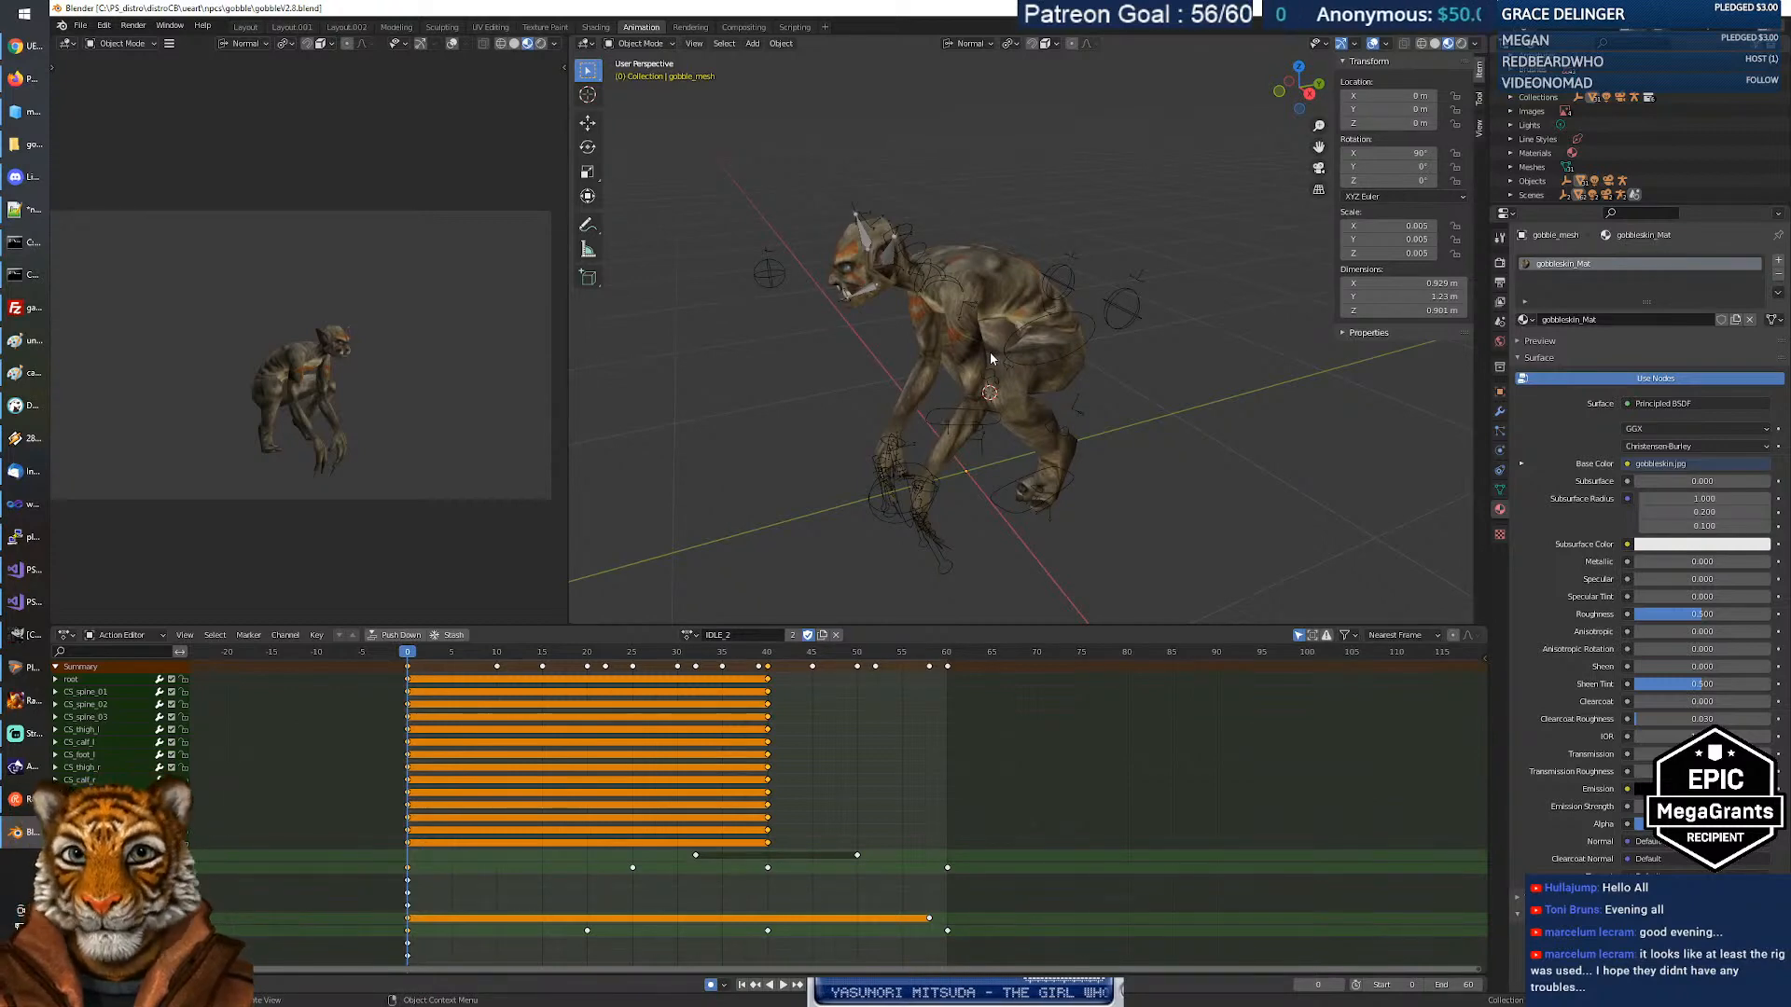
middle_click_drag(984, 400, 947, 403)
Check the gobble mesh's data and material properties, and select the gobble's rig in the 3D viewport.
left_click(1500, 491)
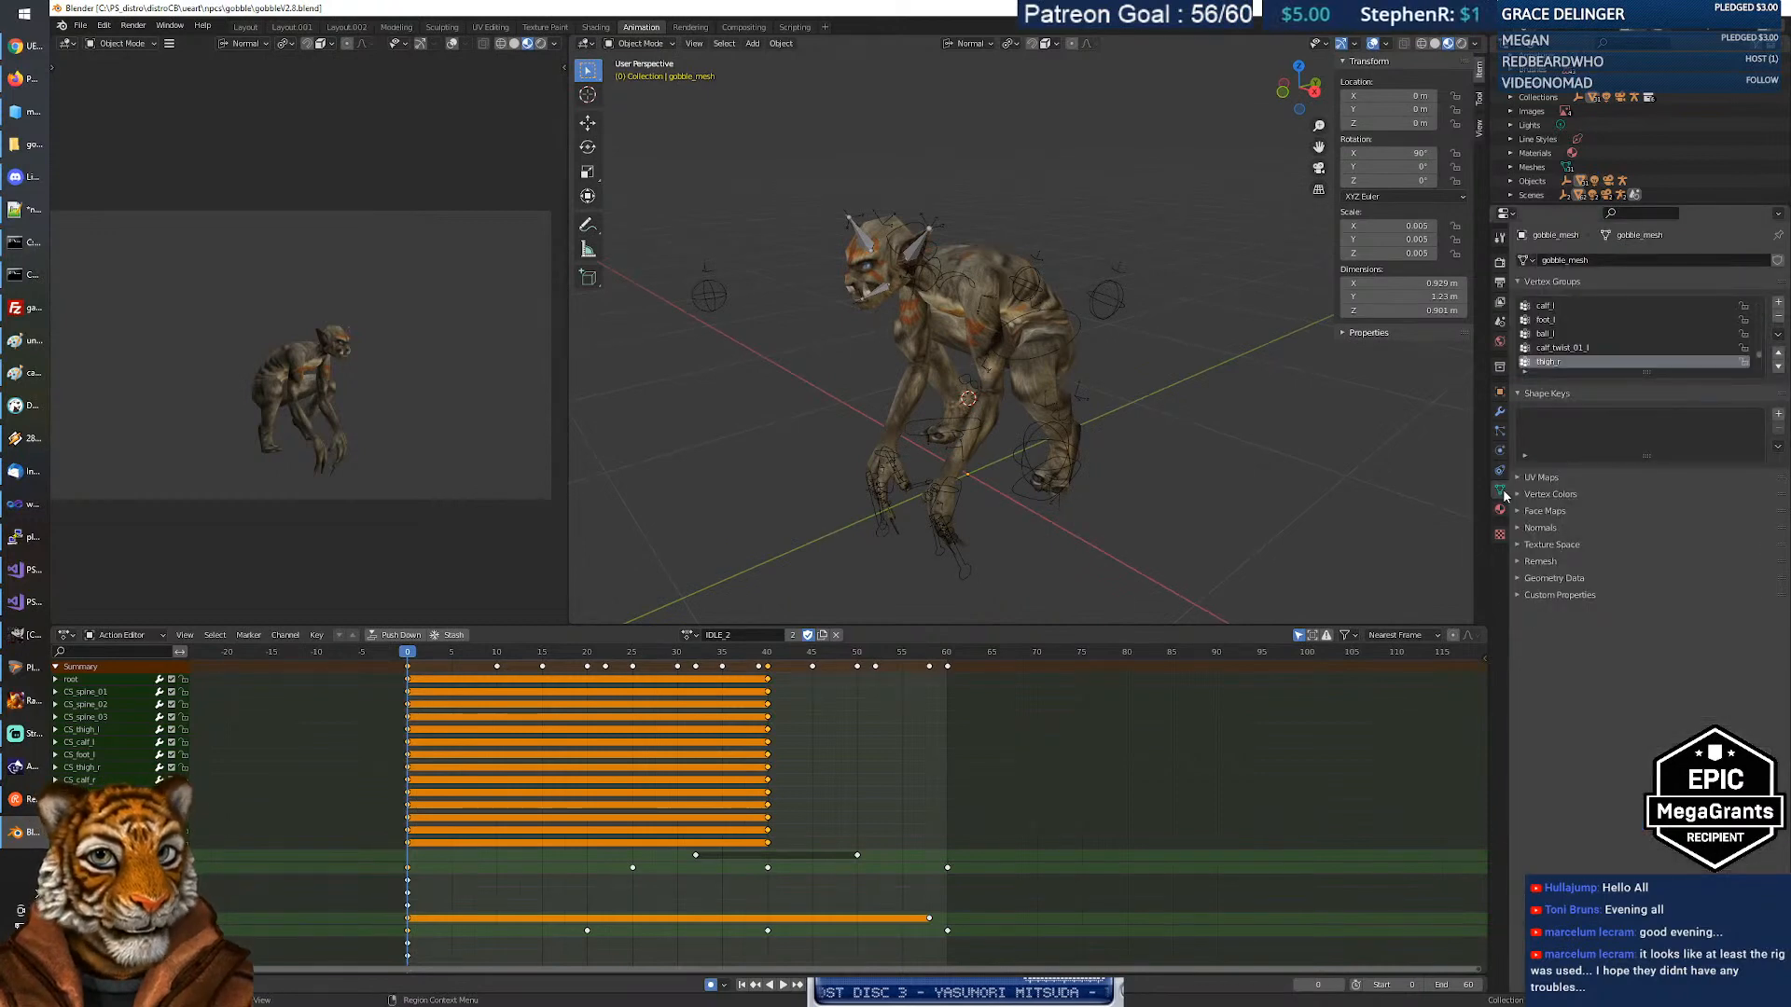
left_click(1500, 510)
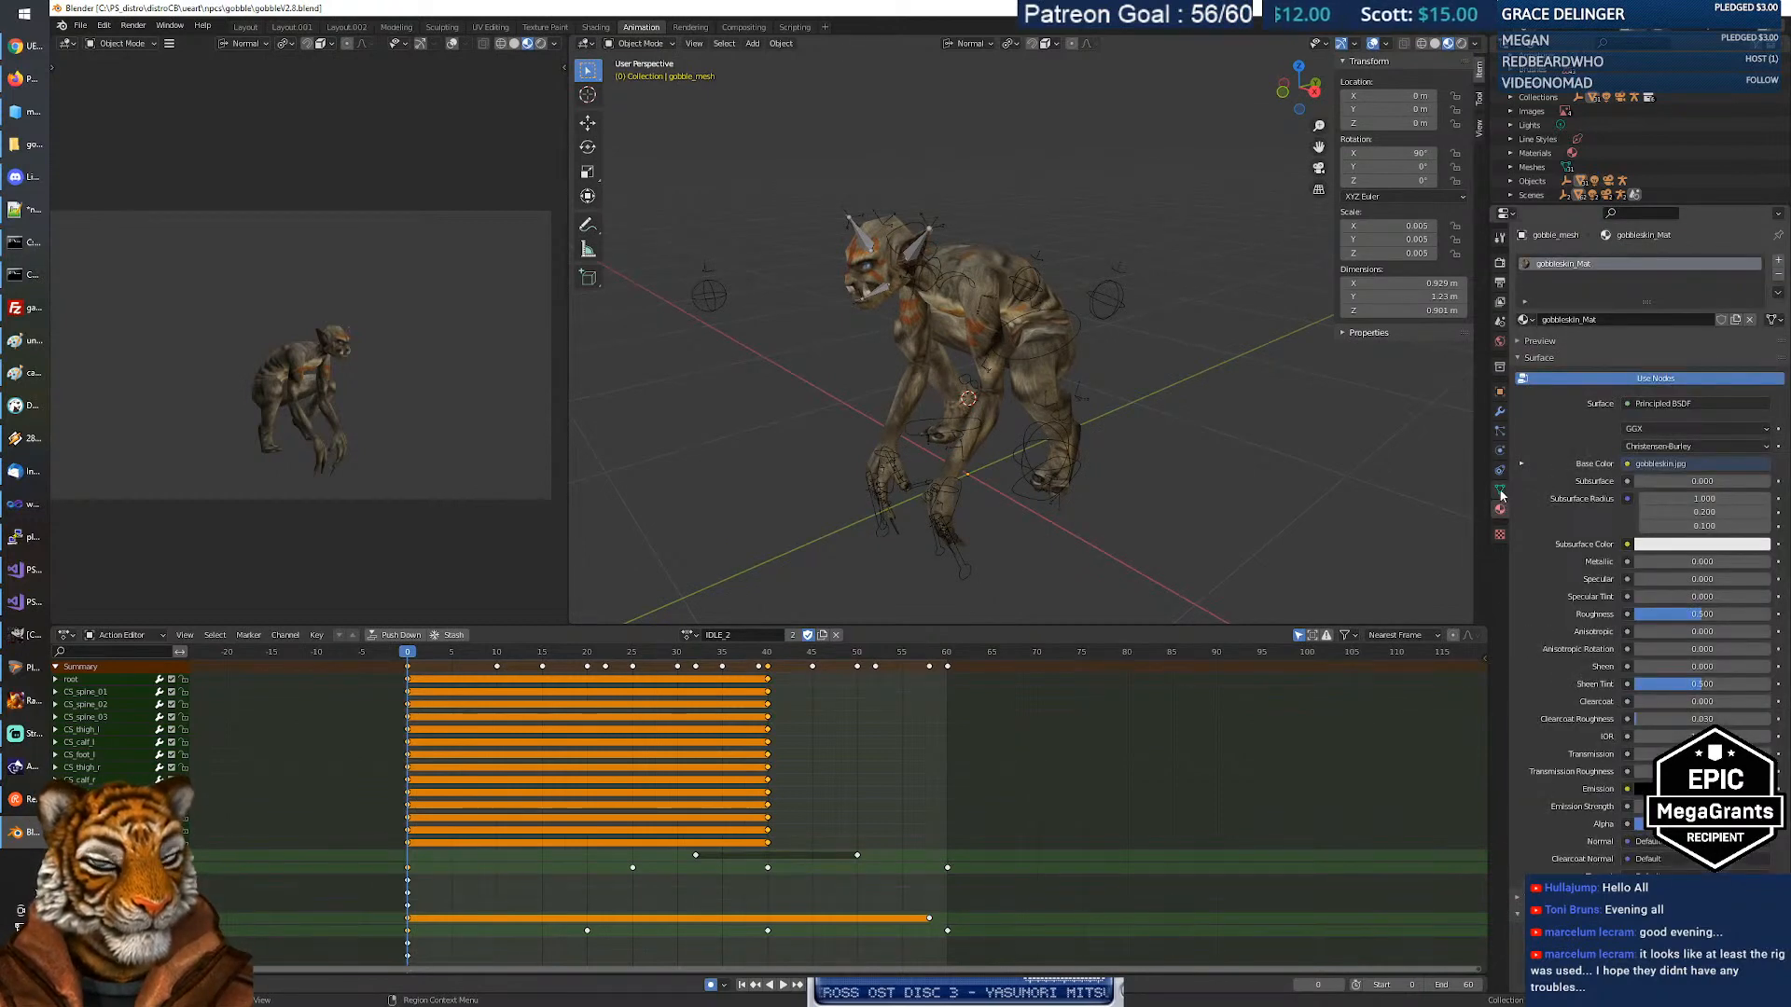
left_click(1082, 330)
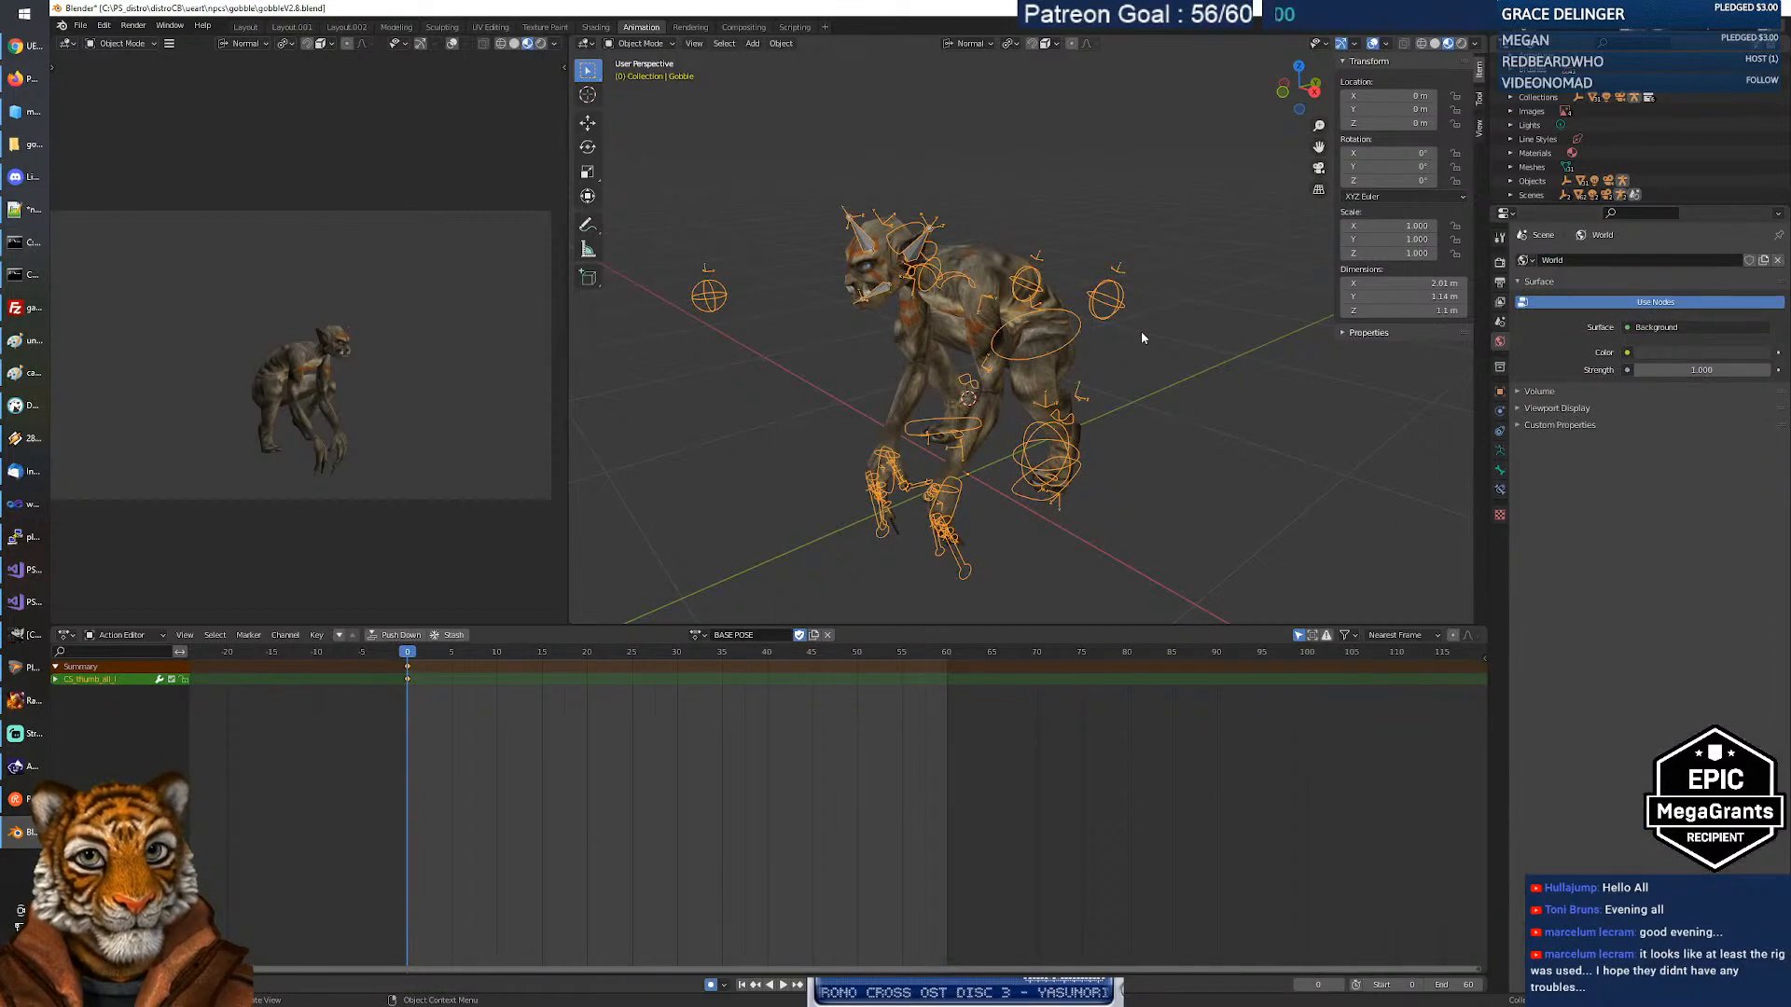
Open the armature's data properties and show its first four bone layers alongside the visible ones to inspect the full skeleton.
left_click(1501, 472)
left_click(1501, 452)
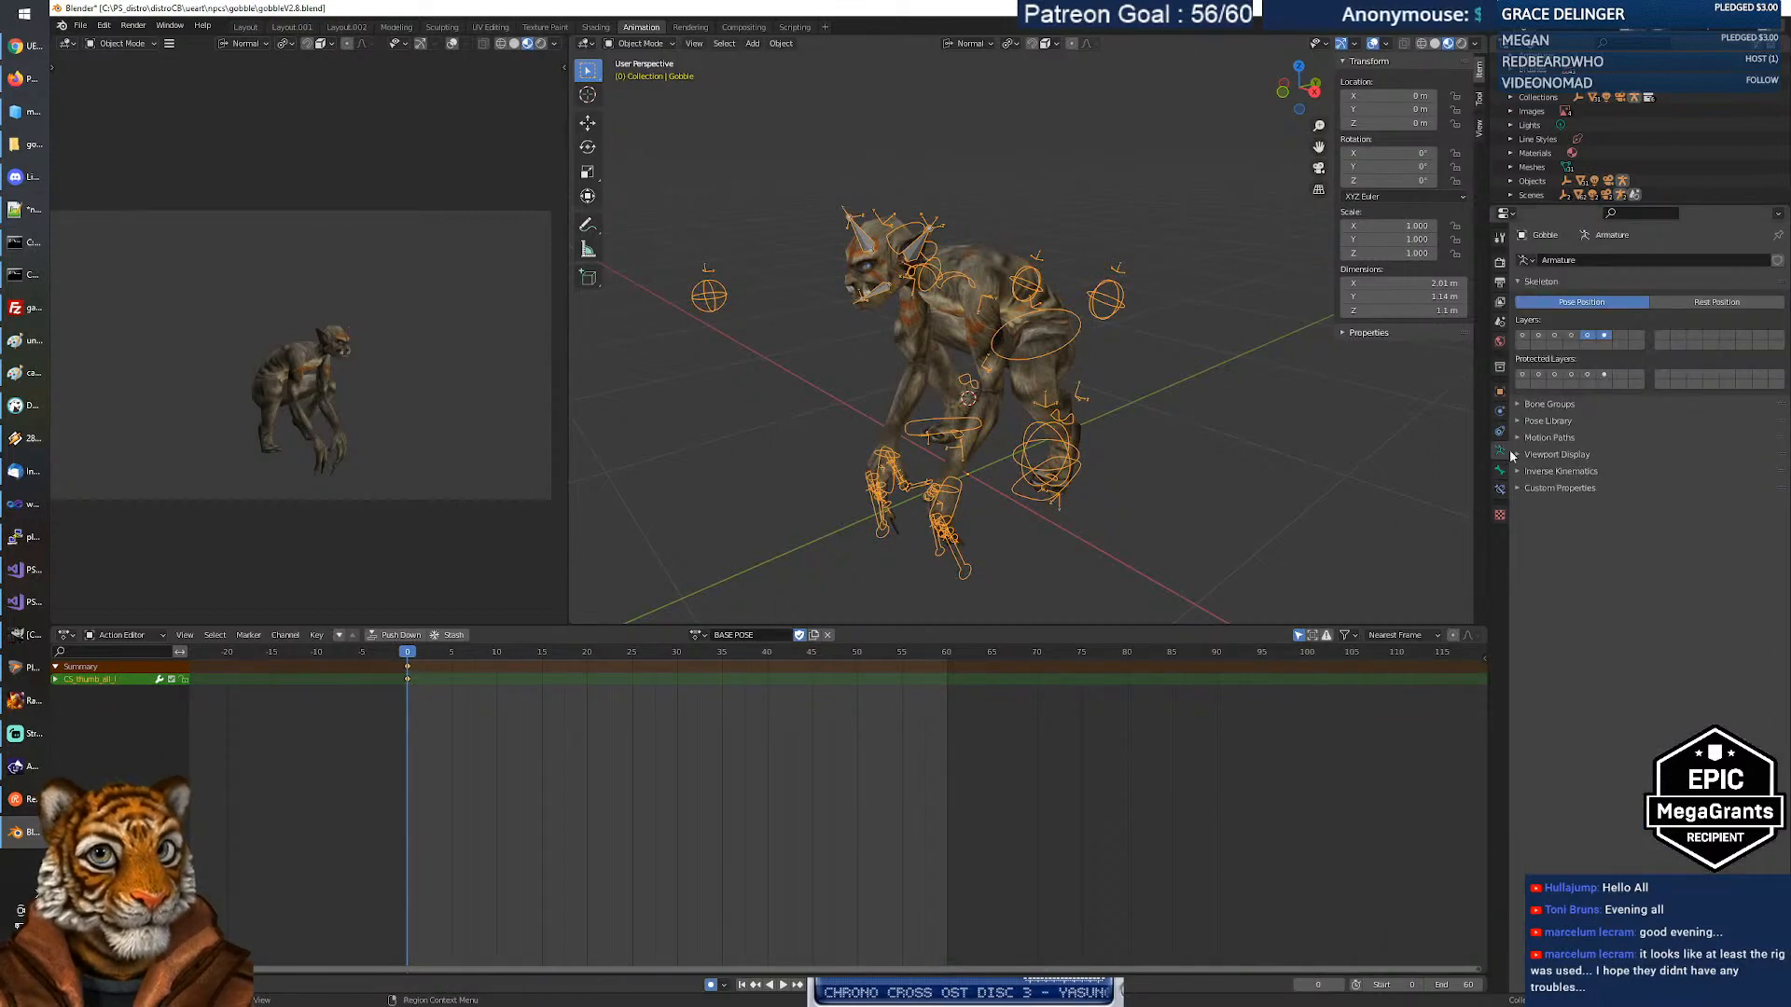
left_click(1571, 336, "shift")
left_click(1554, 336, "shift")
left_click(1538, 337, "shift")
left_click(1523, 337, "shift")
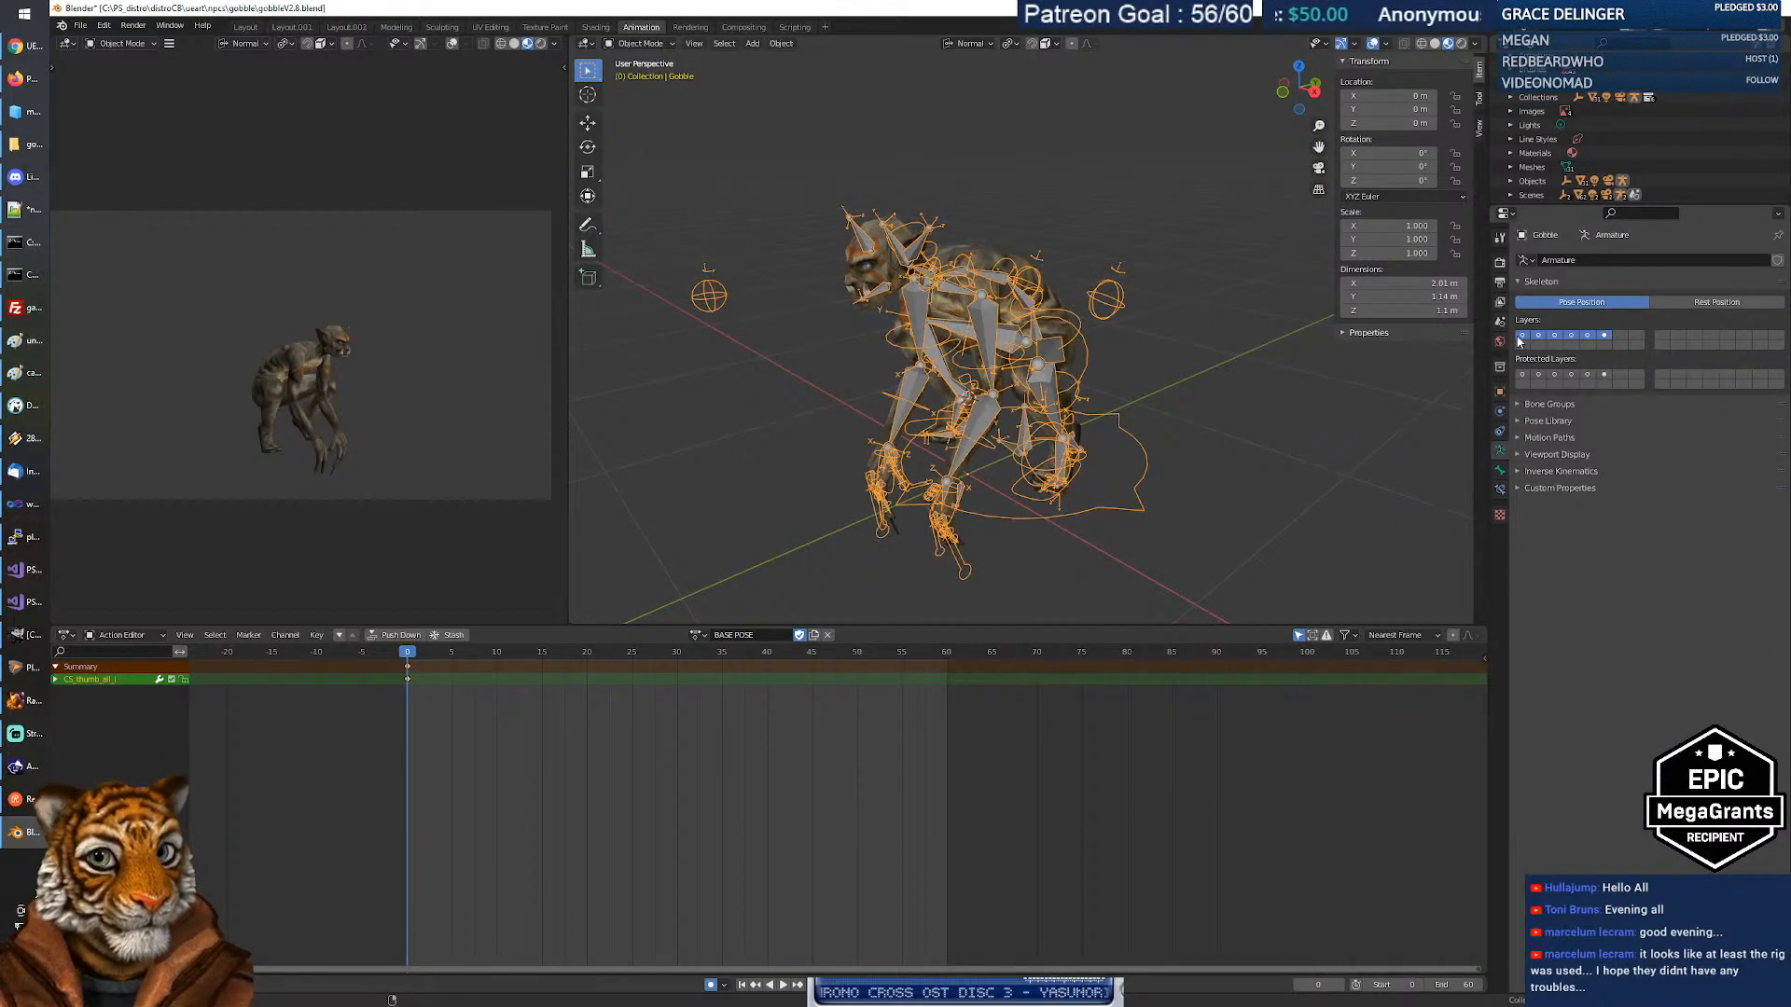
mouse_move(955, 382)
middle_mouse_down()
mouse_move(1026, 327)
mouse_move(1077, 375)
mouse_move(921, 377)
middle_mouse_up()
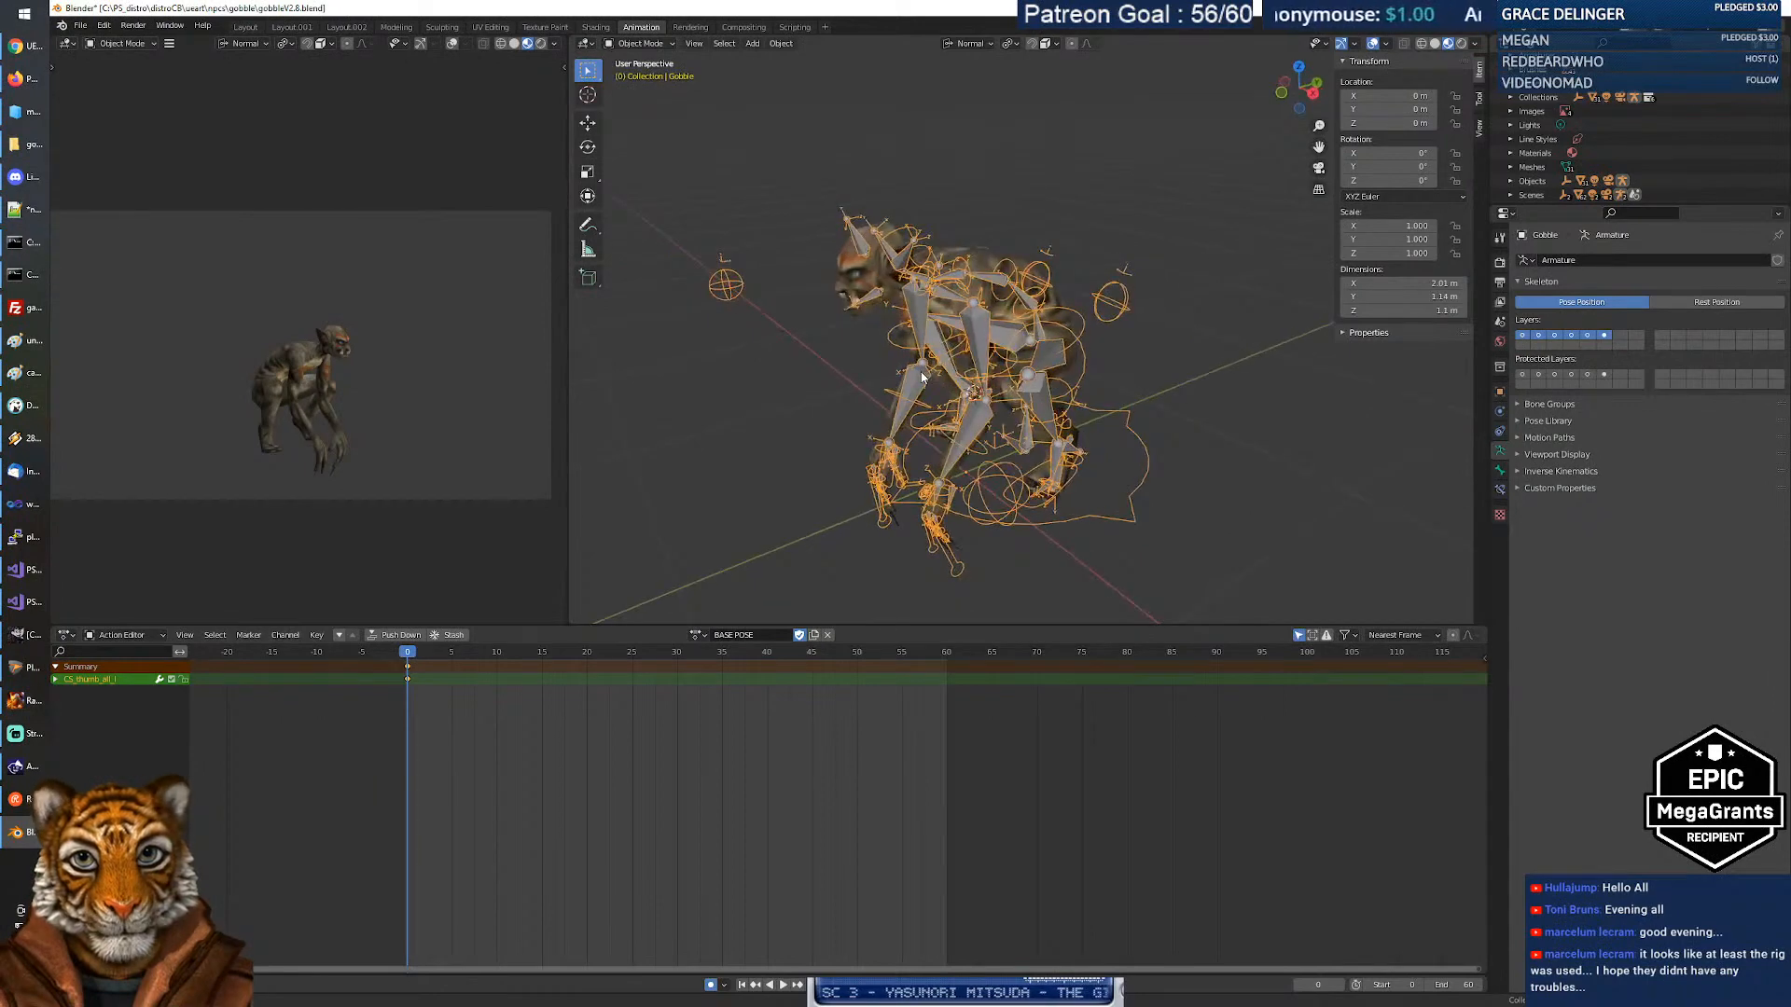
middle_click_drag(1184, 394, 1048, 366)
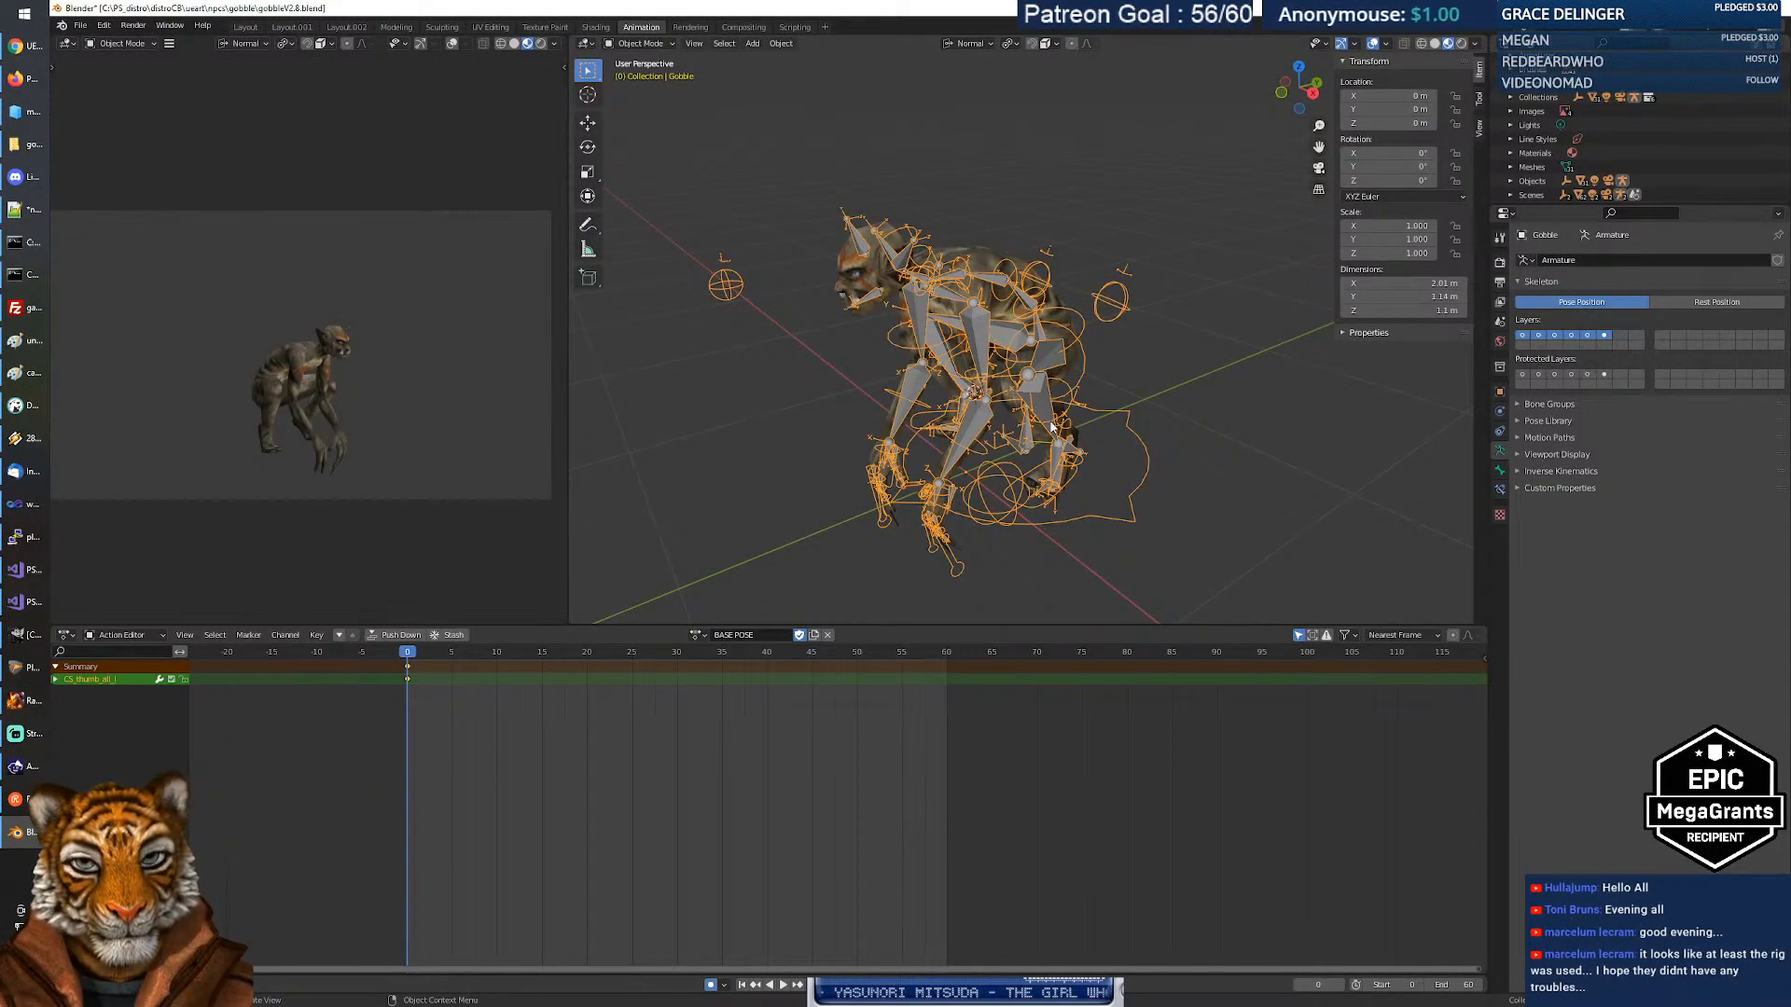
Put the gobble's armature into Edit Mode and select individual leg and foot control bones to identify them.
left_click(639, 43)
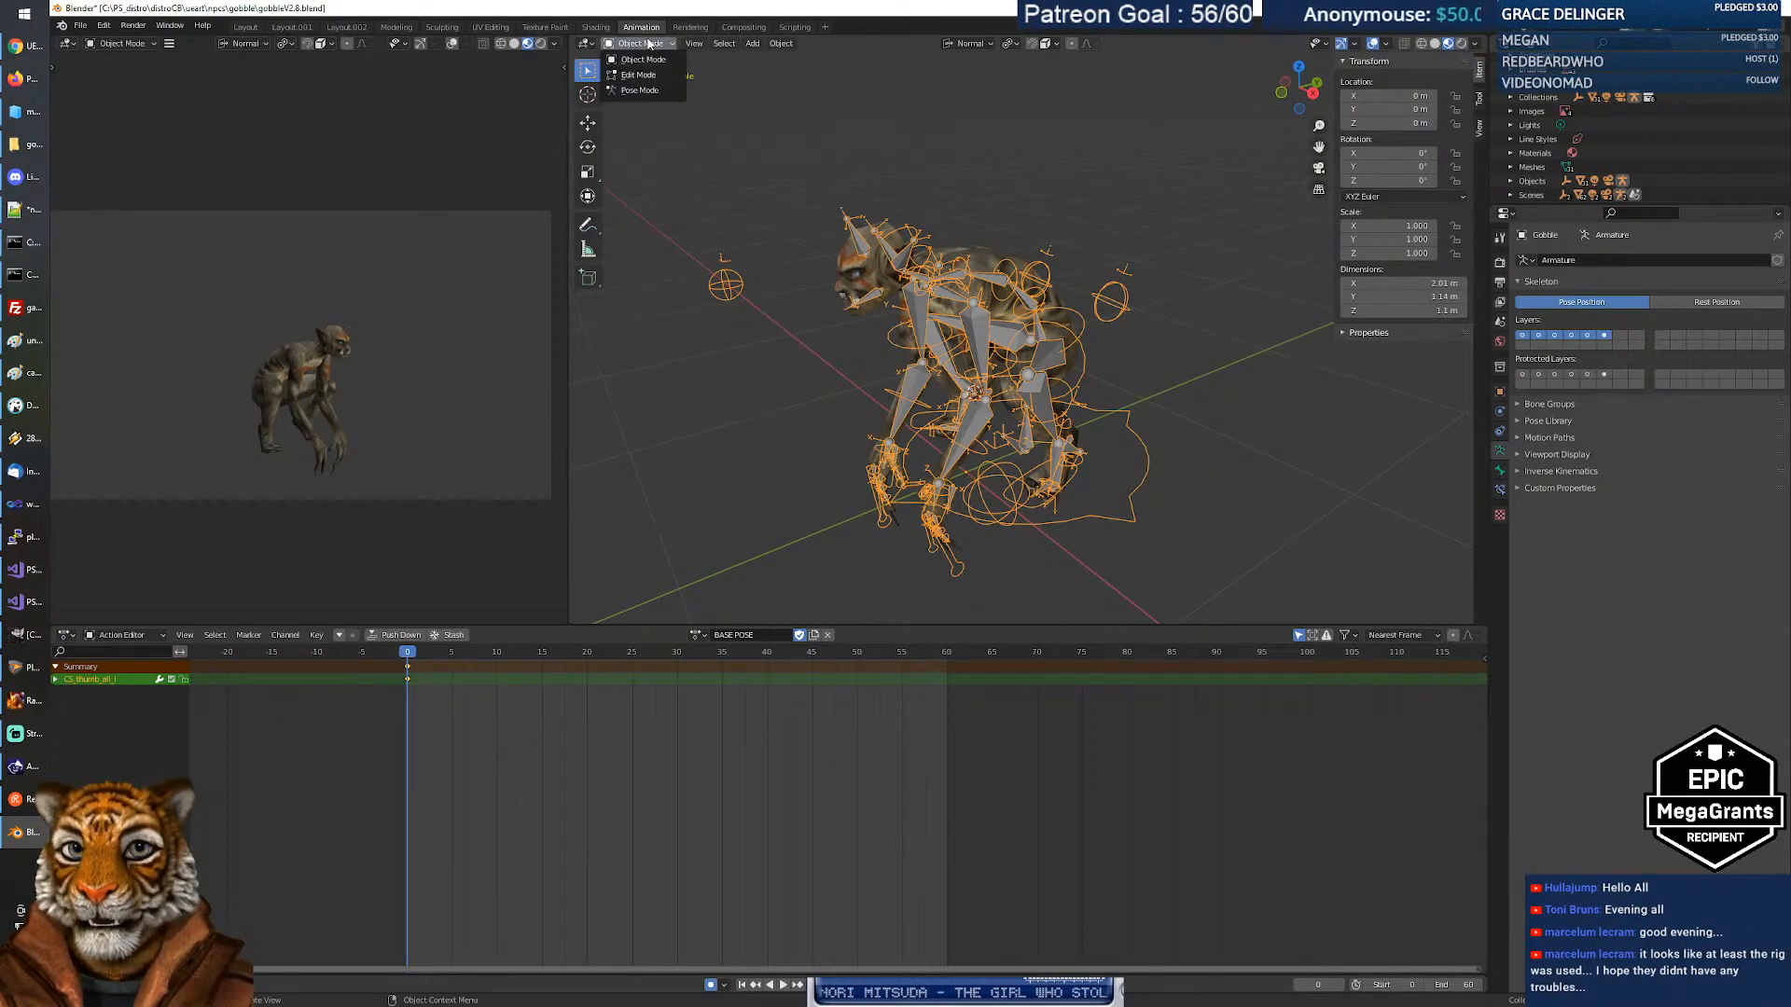
left_click(638, 74)
middle_click_drag(1010, 317, 945, 331)
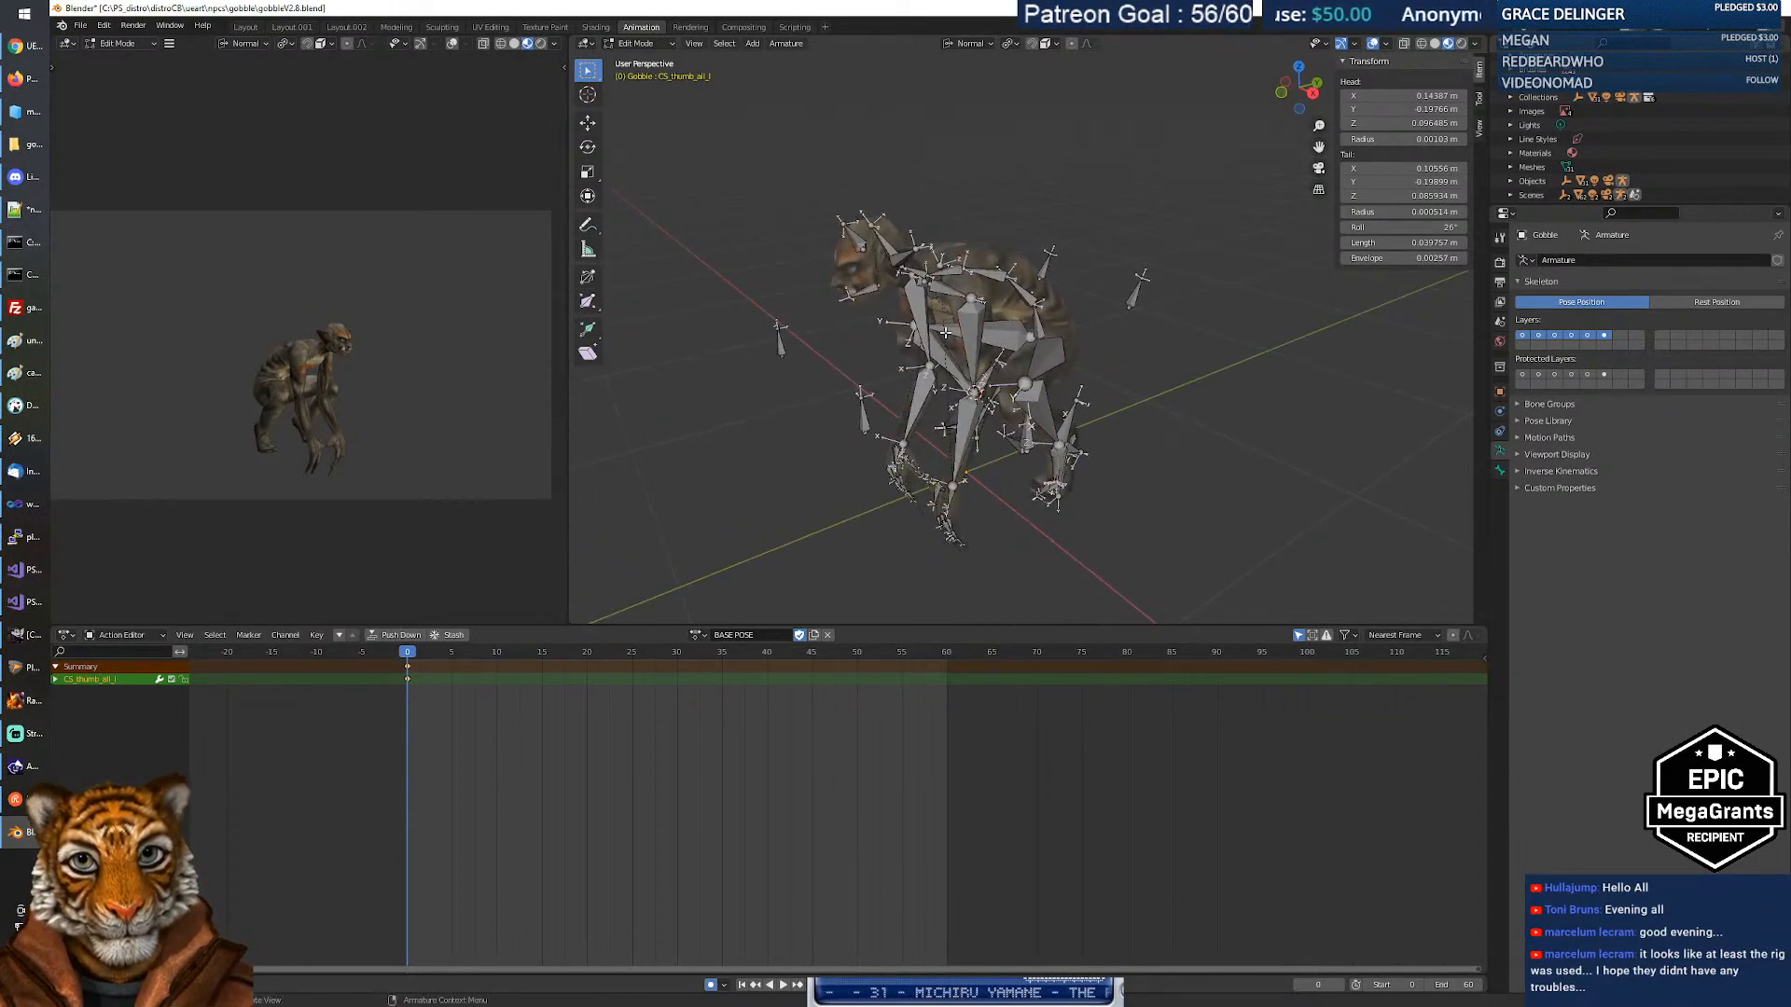
left_click(868, 422)
middle_click_drag(868, 423, 907, 328)
left_click(1007, 373)
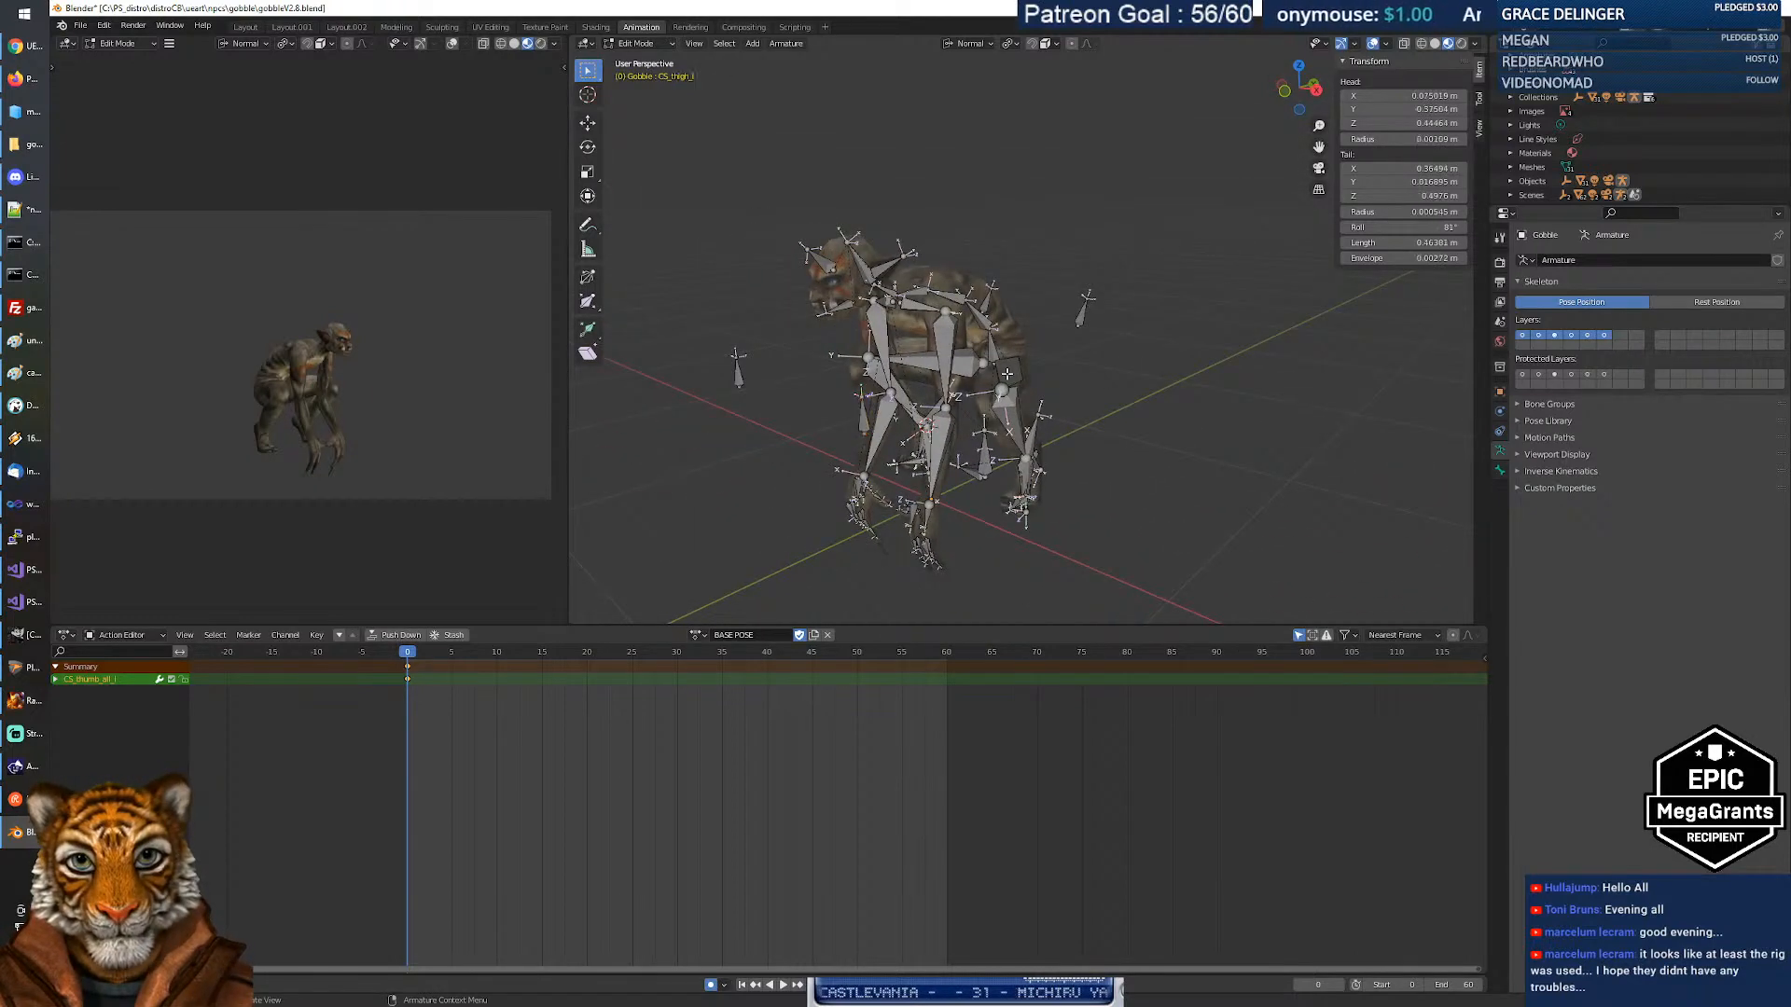
left_click(936, 423)
middle_click_drag(940, 442, 891, 456)
left_click(973, 463)
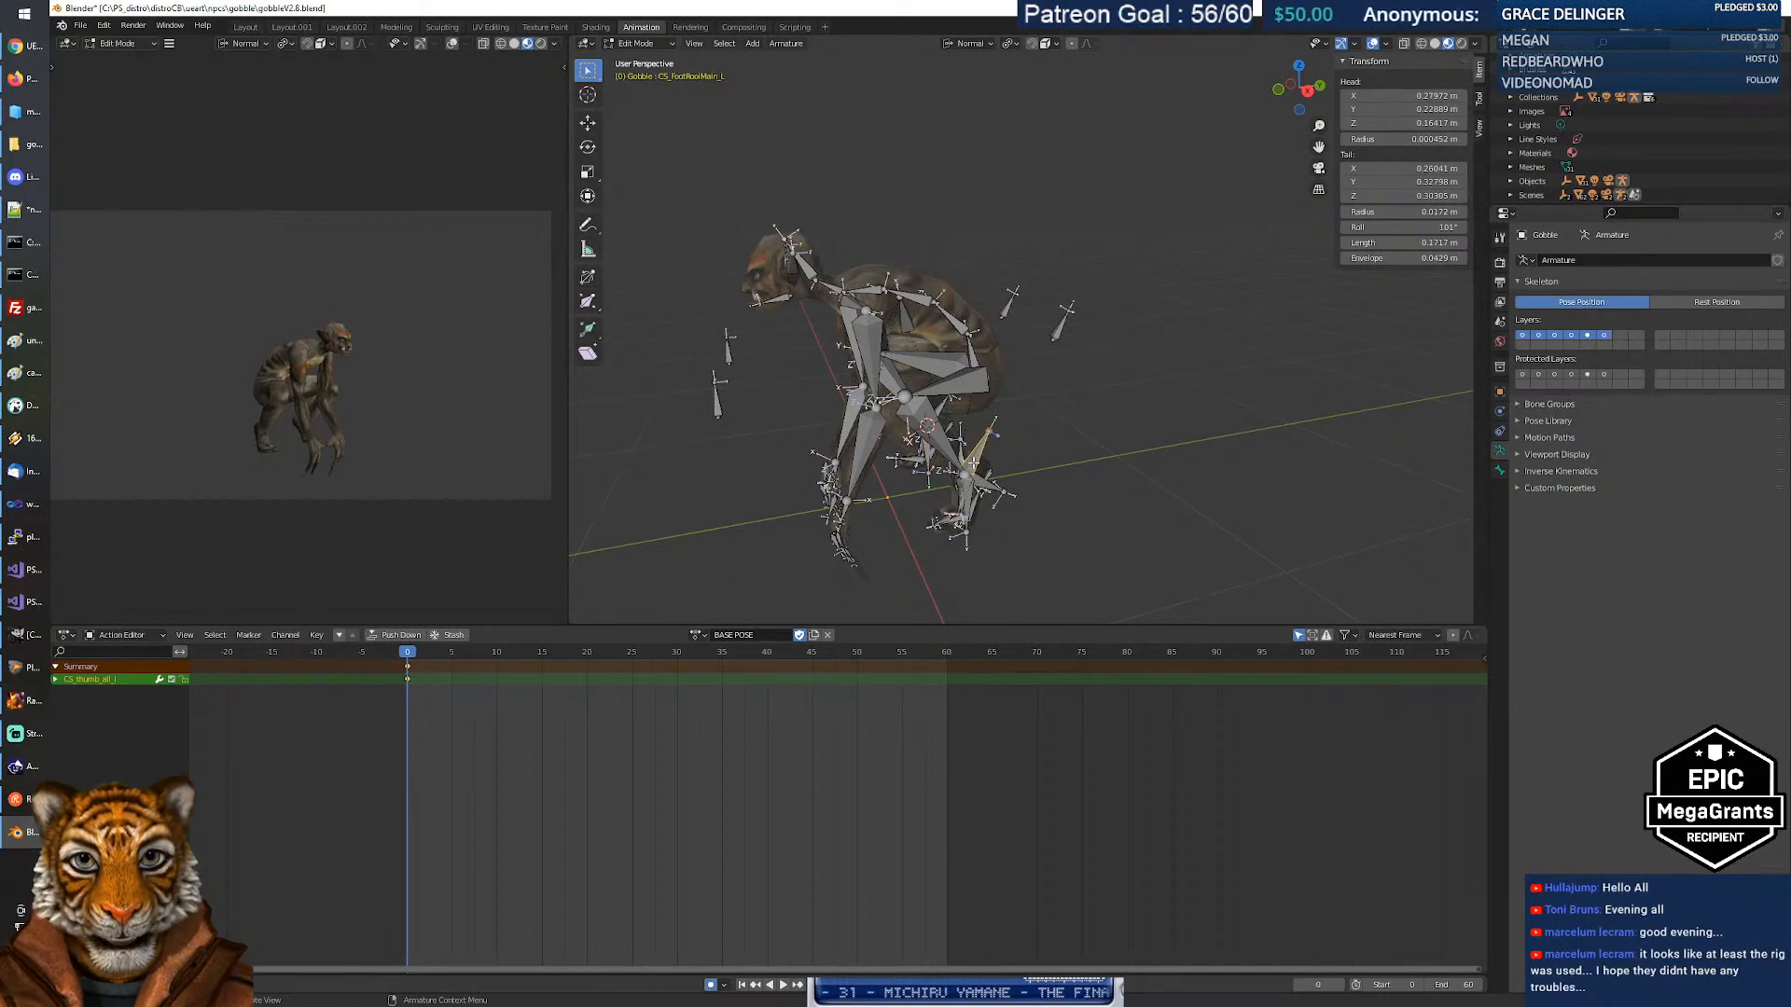
mouse_move(997, 412)
middle_mouse_down()
mouse_move(949, 413)
mouse_move(972, 410)
middle_mouse_up()
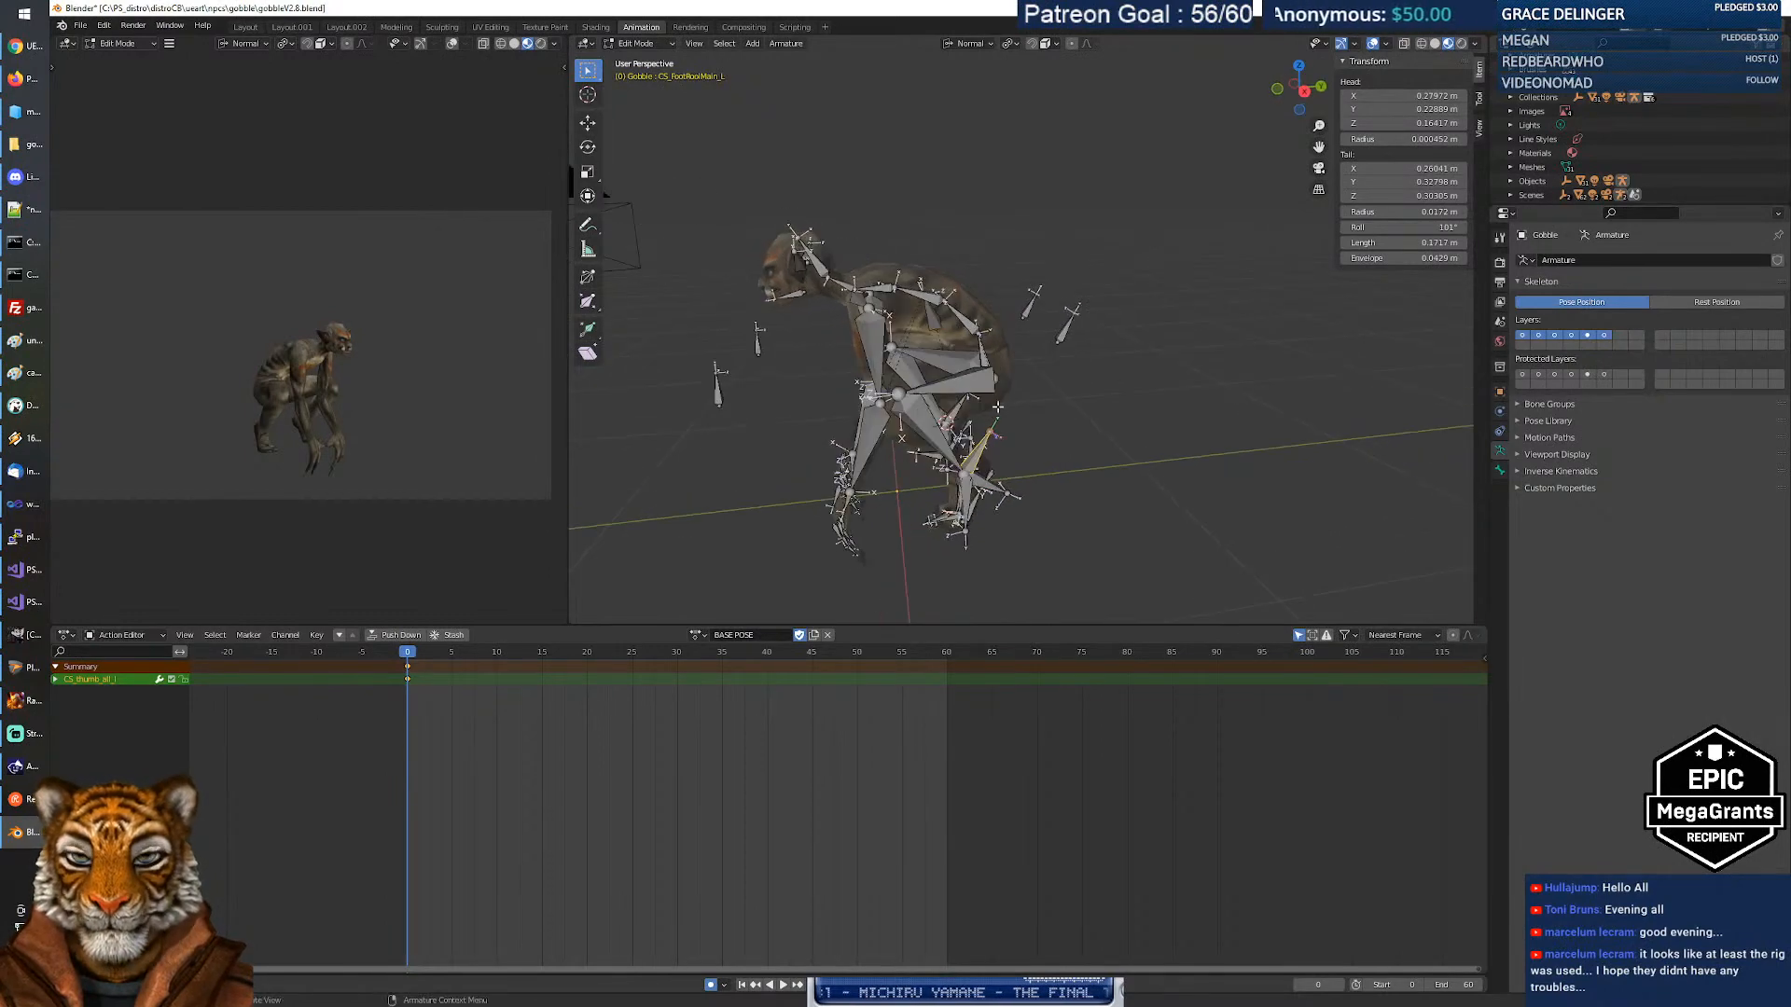
Return to the armature's data properties and show only the fifth bone layer.
left_click(1500, 470)
left_click(1499, 450)
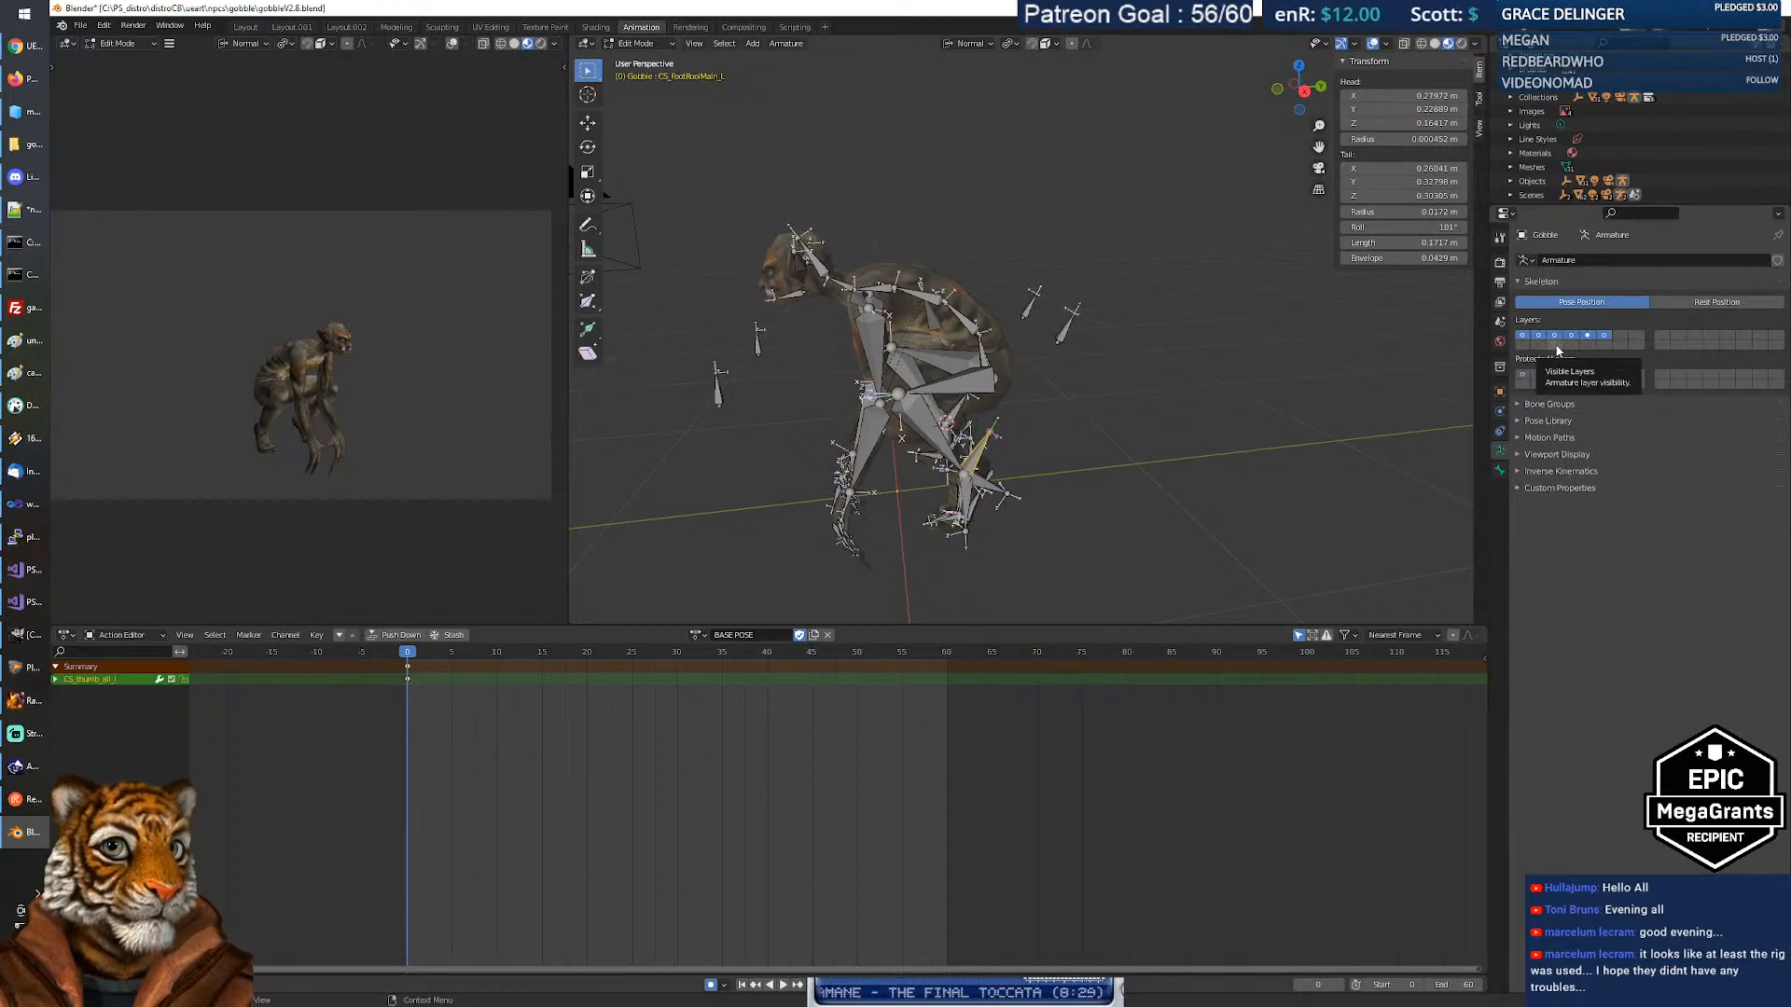
left_click(1499, 431)
left_click(1500, 452)
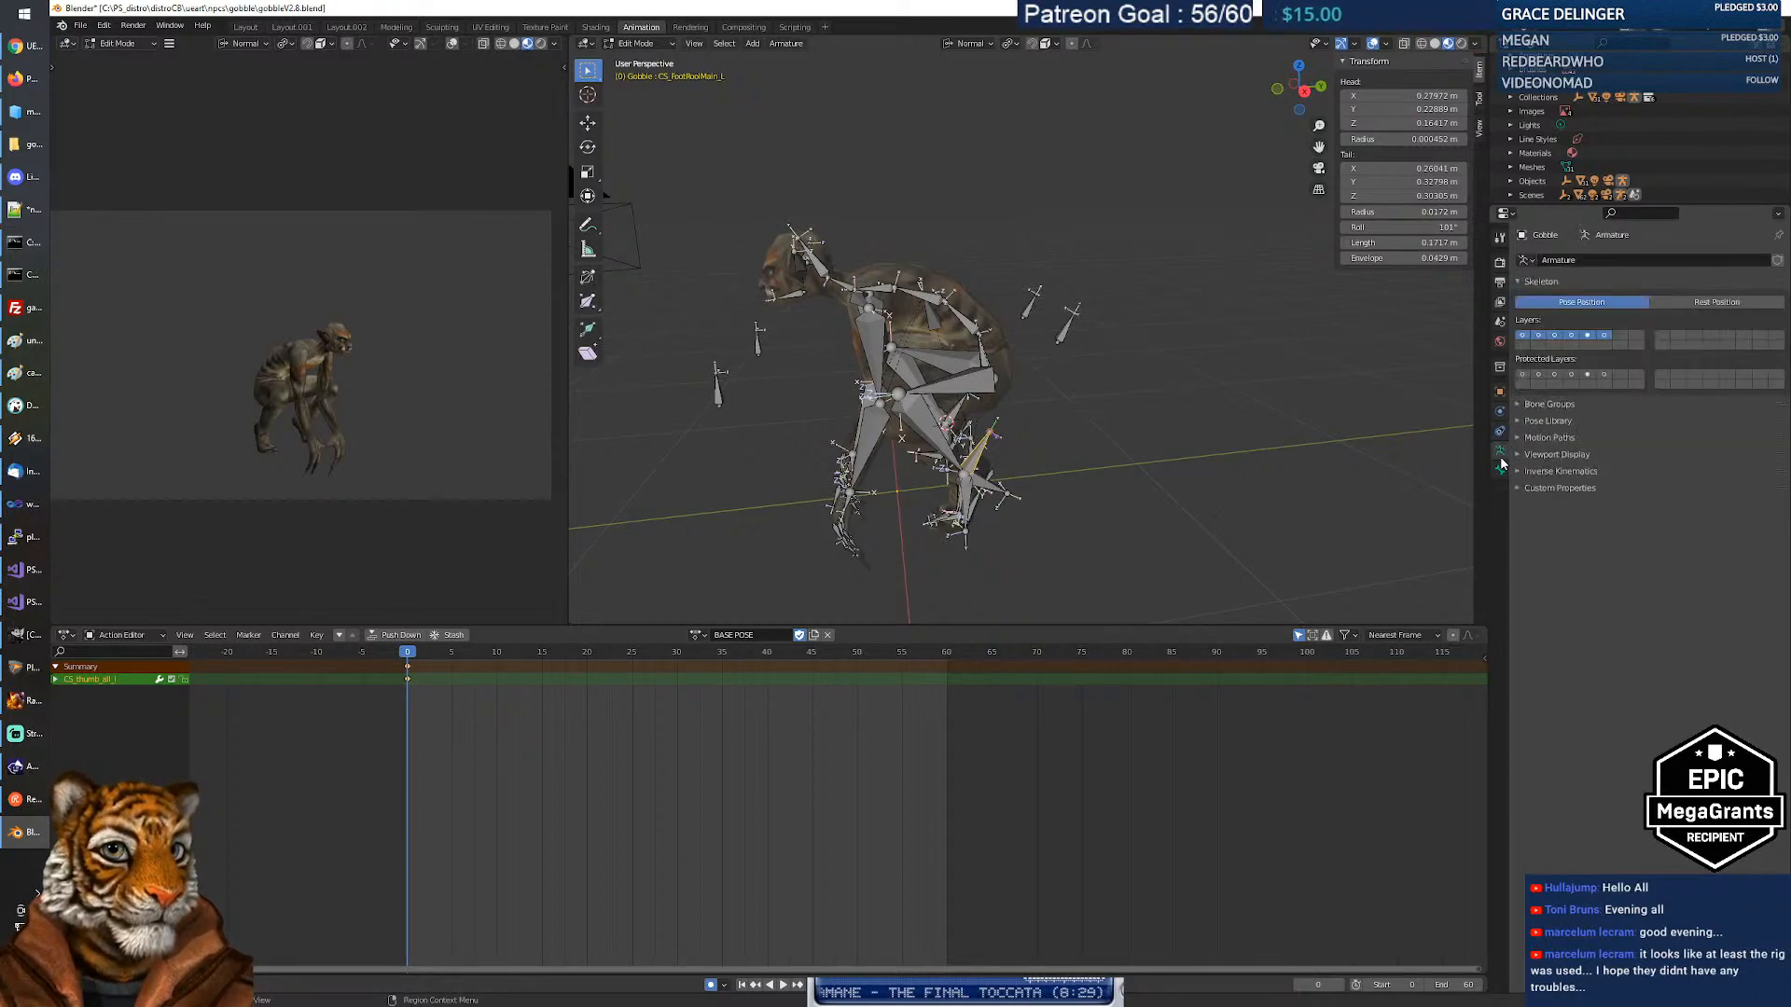
middle_click_drag(1103, 372, 1082, 317)
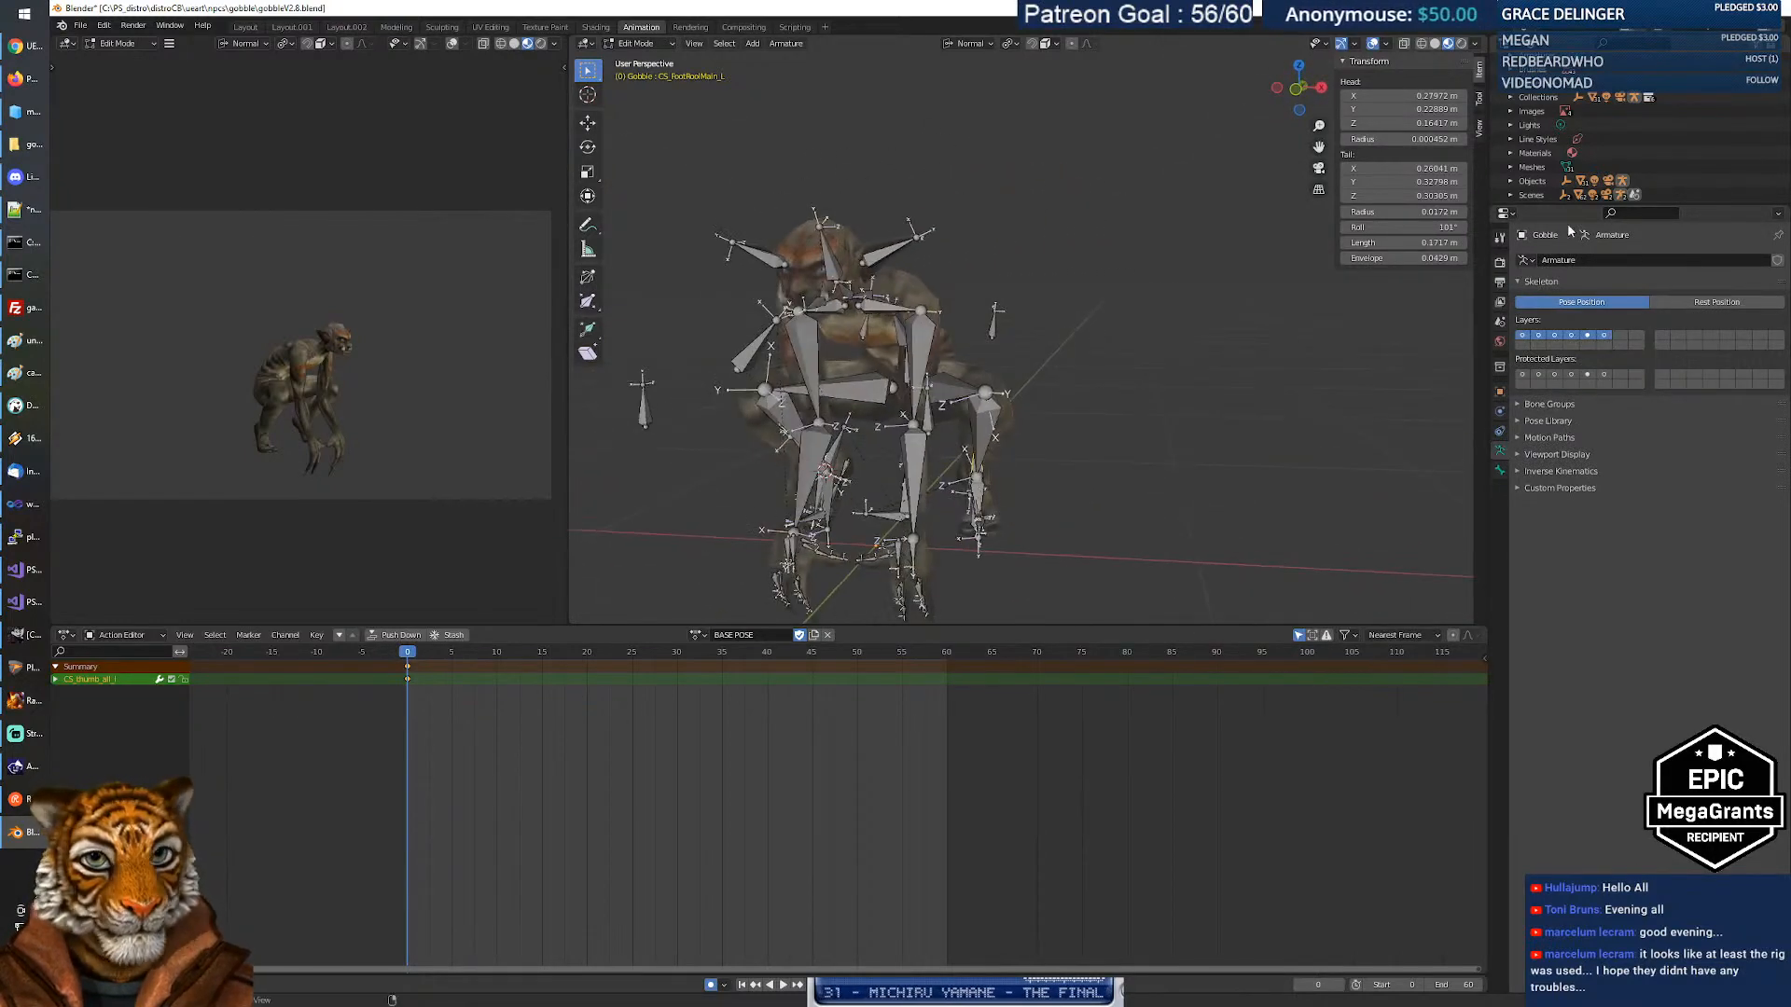
left_click(1602, 336)
left_click(1586, 337)
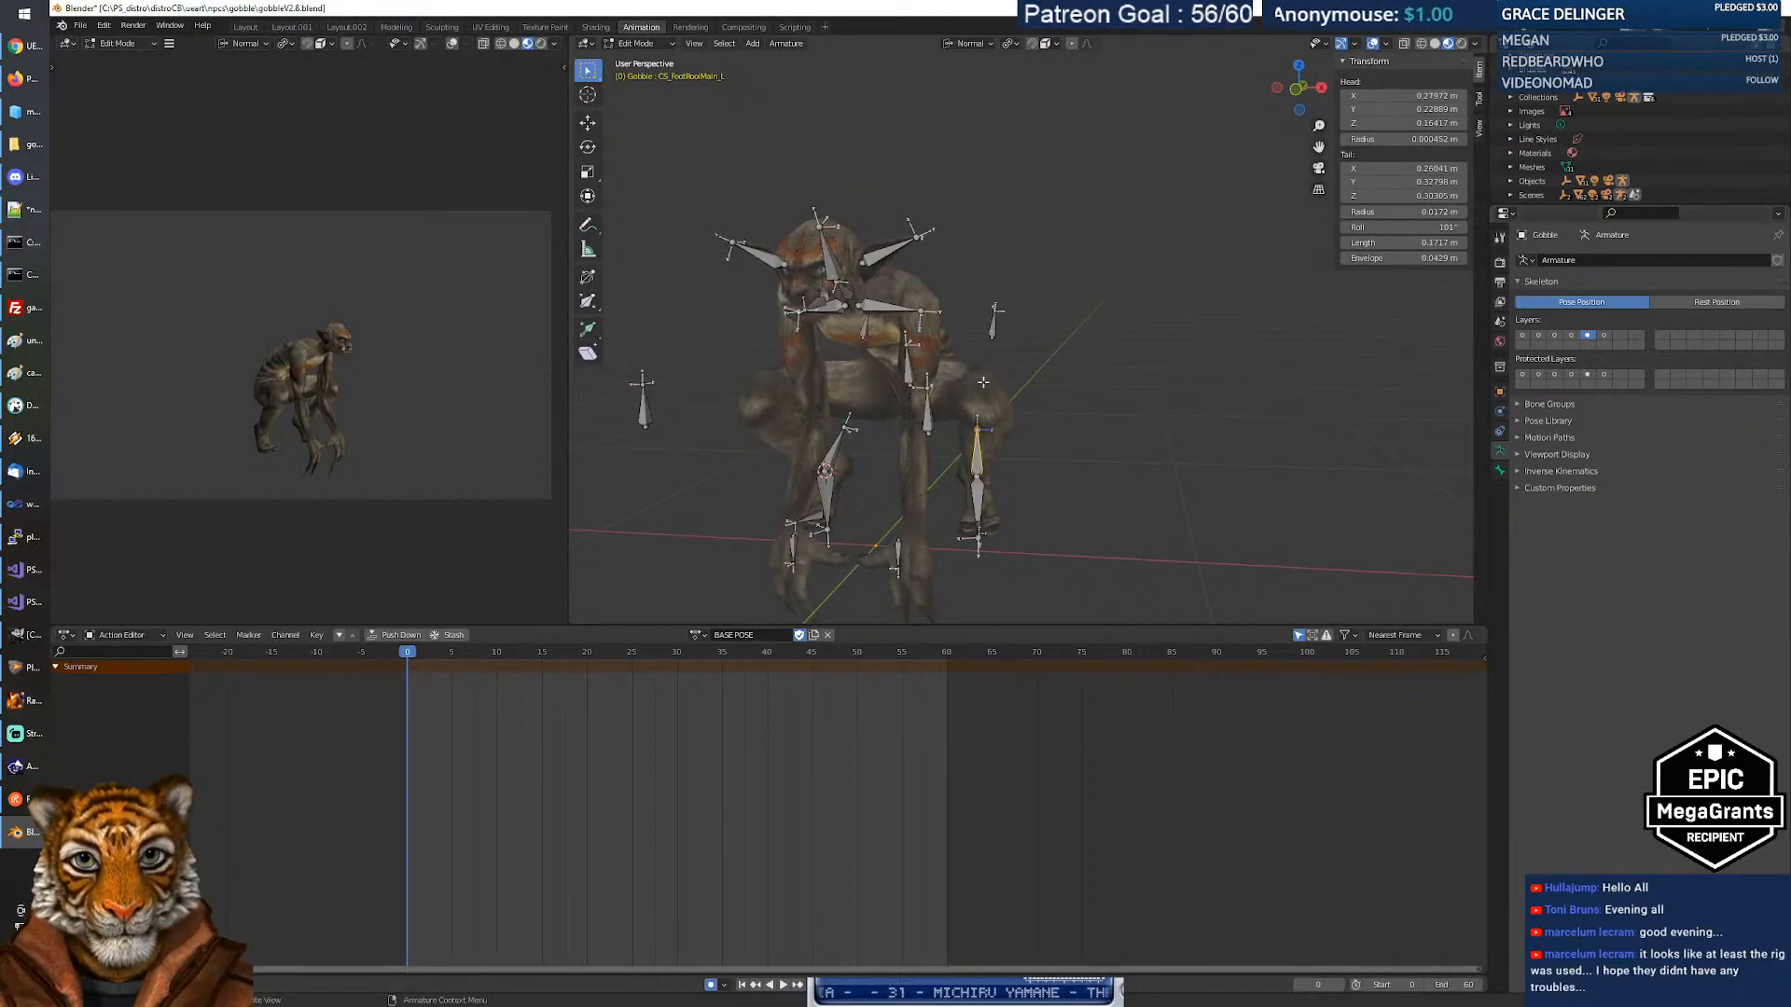
Select the control bones one at a time, including a leg pole target, the pelvis control and the left foot control, to identify them.
left_click(930, 413)
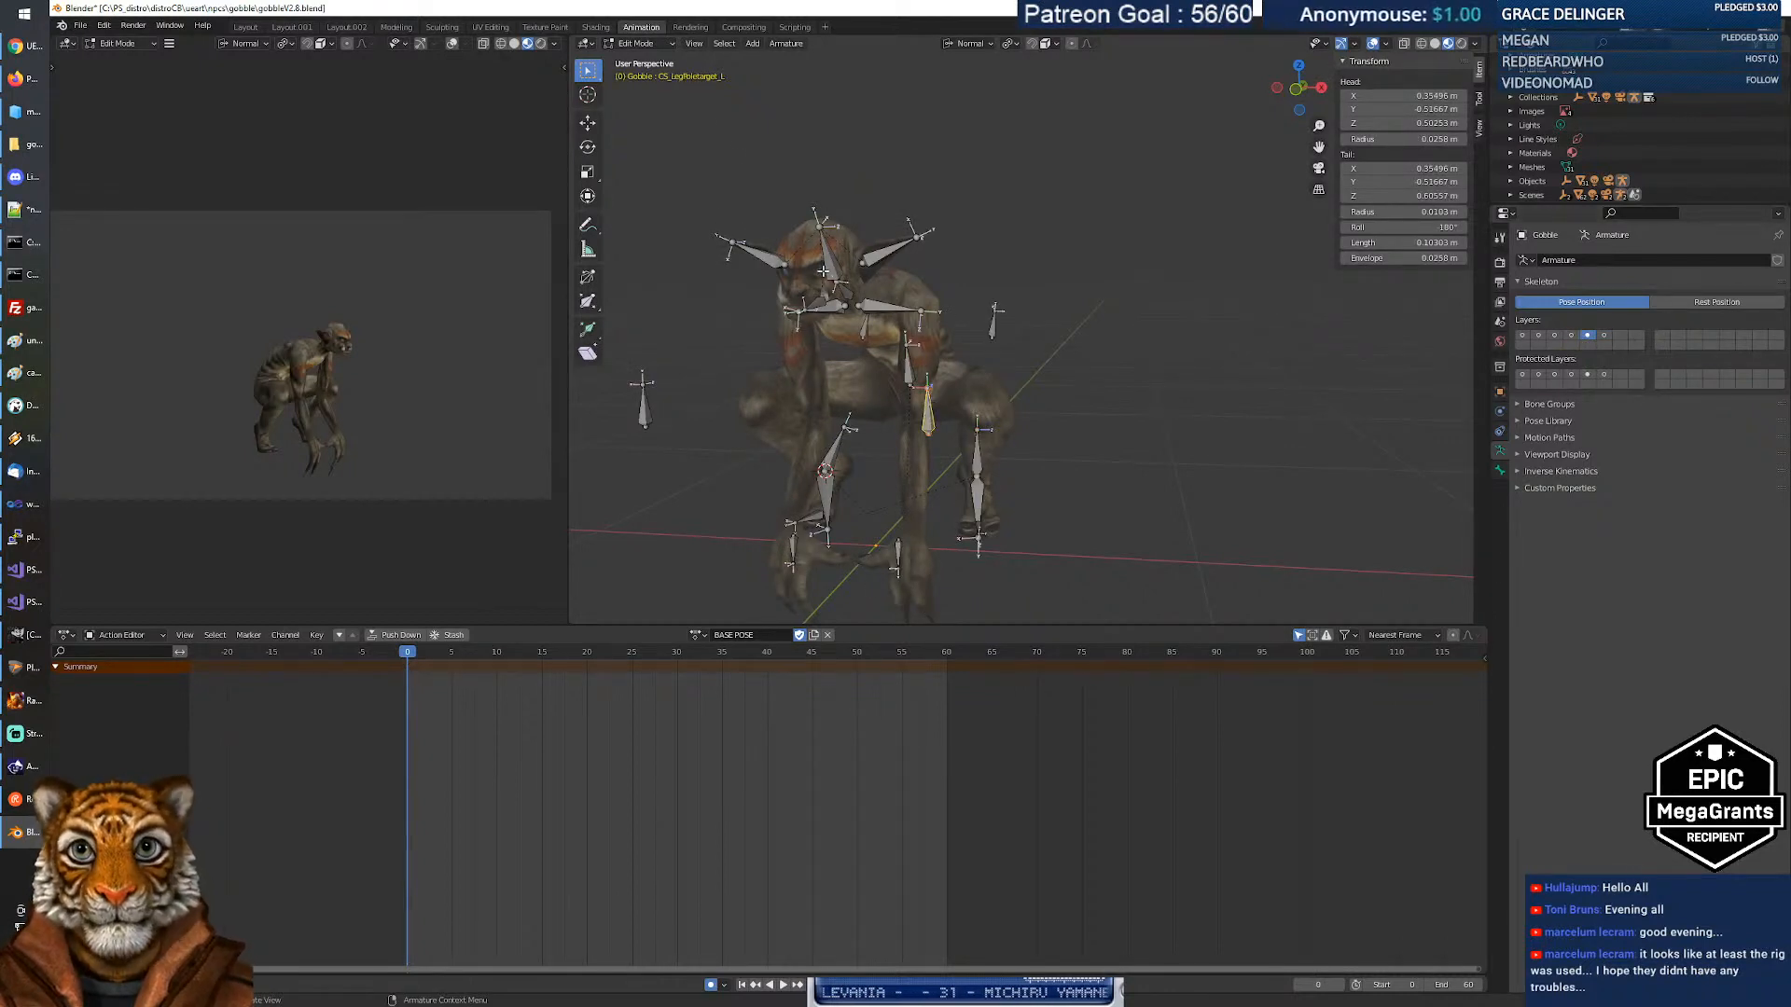
left_click(911, 370)
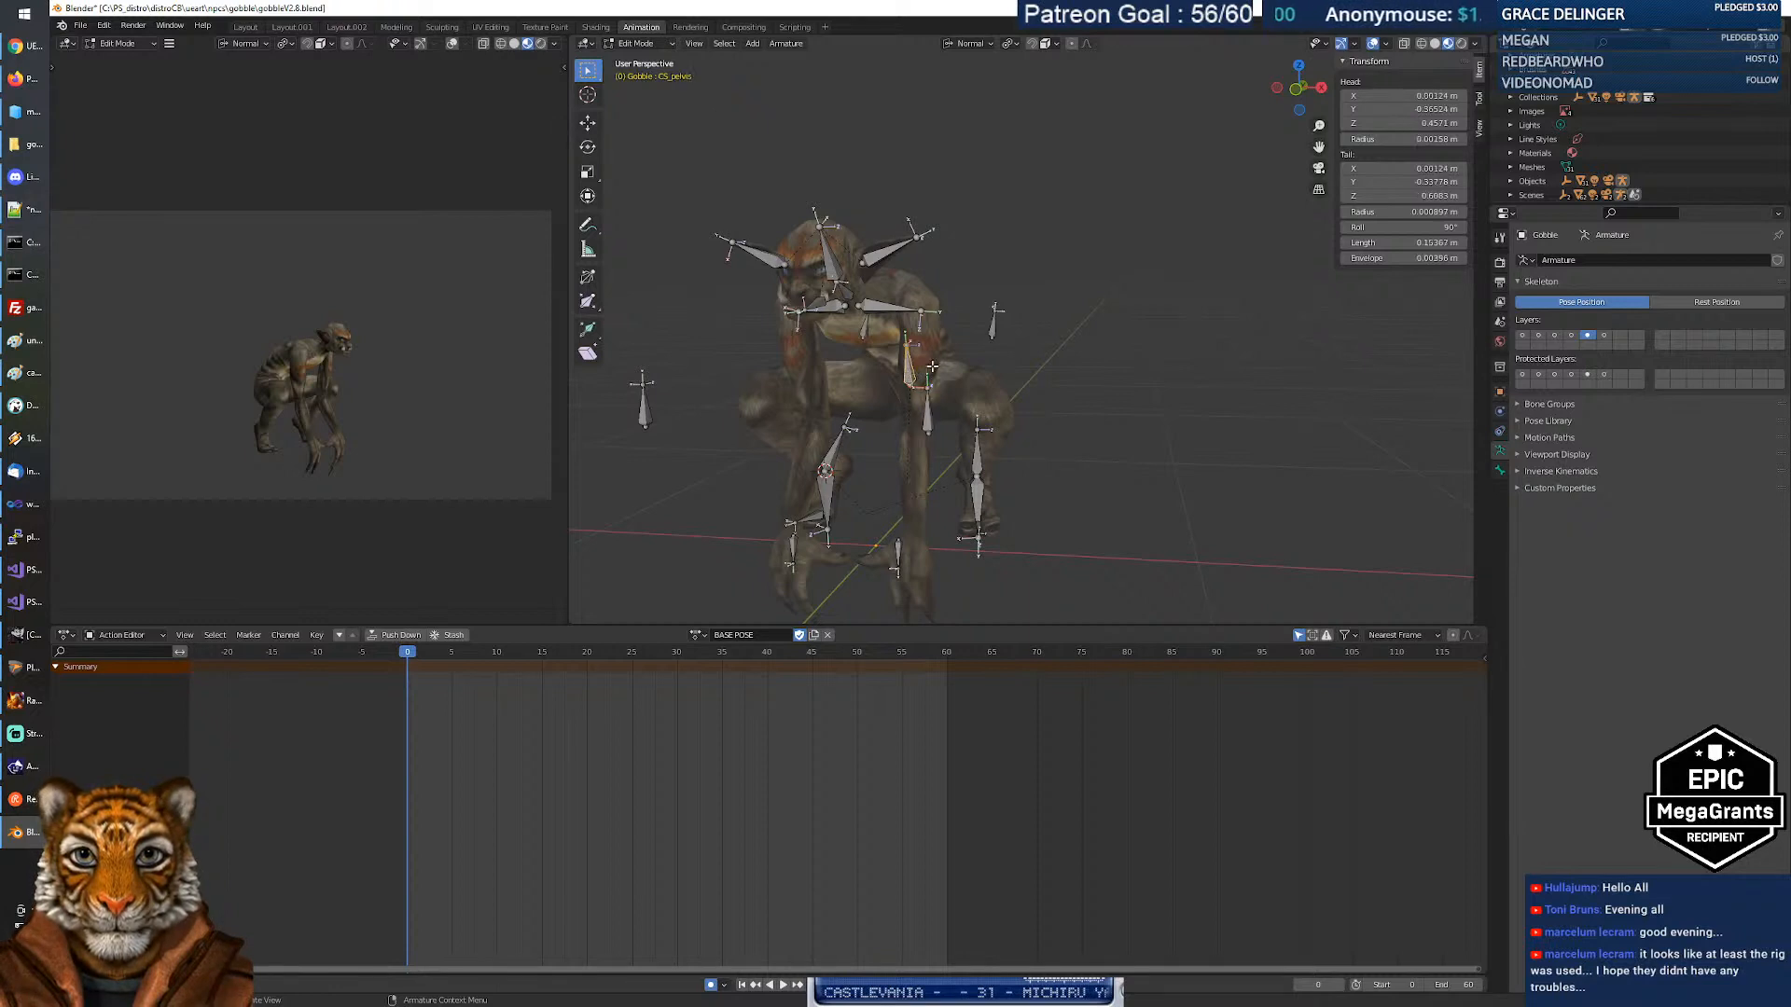
mouse_move(910, 371)
middle_mouse_down()
mouse_move(928, 359)
mouse_move(883, 356)
middle_mouse_up()
left_click(1008, 312)
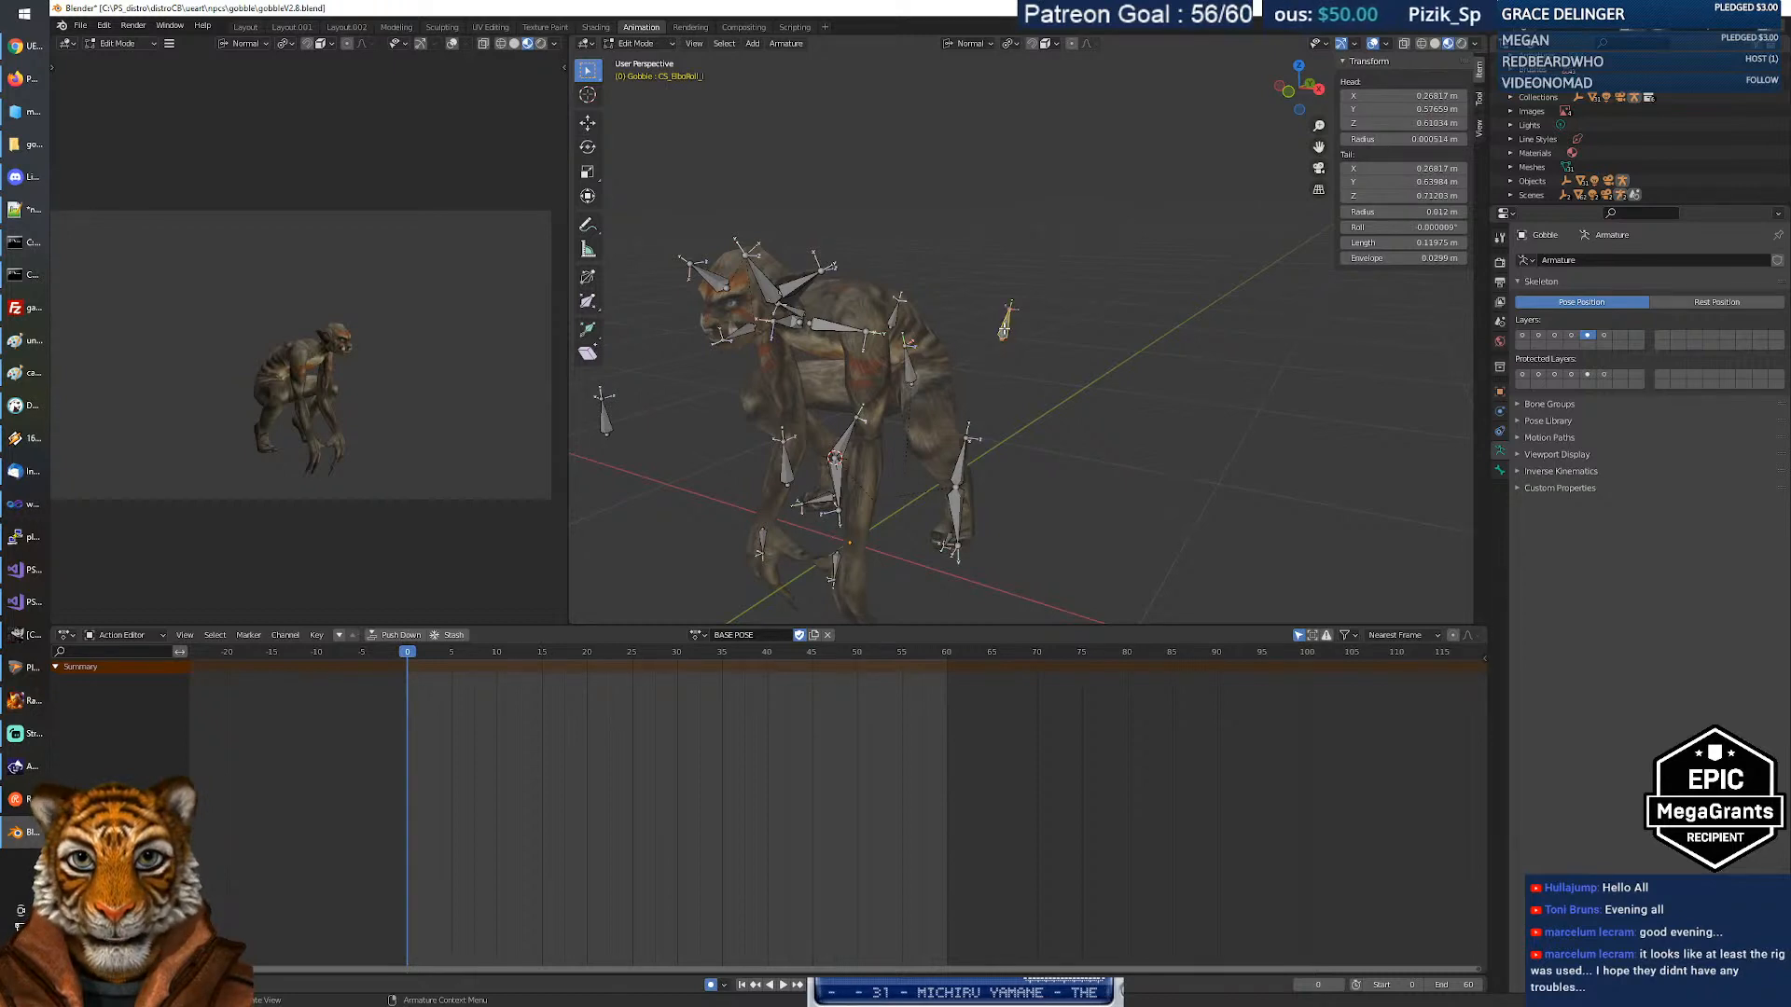
left_click(959, 476)
middle_click_drag(958, 475, 989, 466)
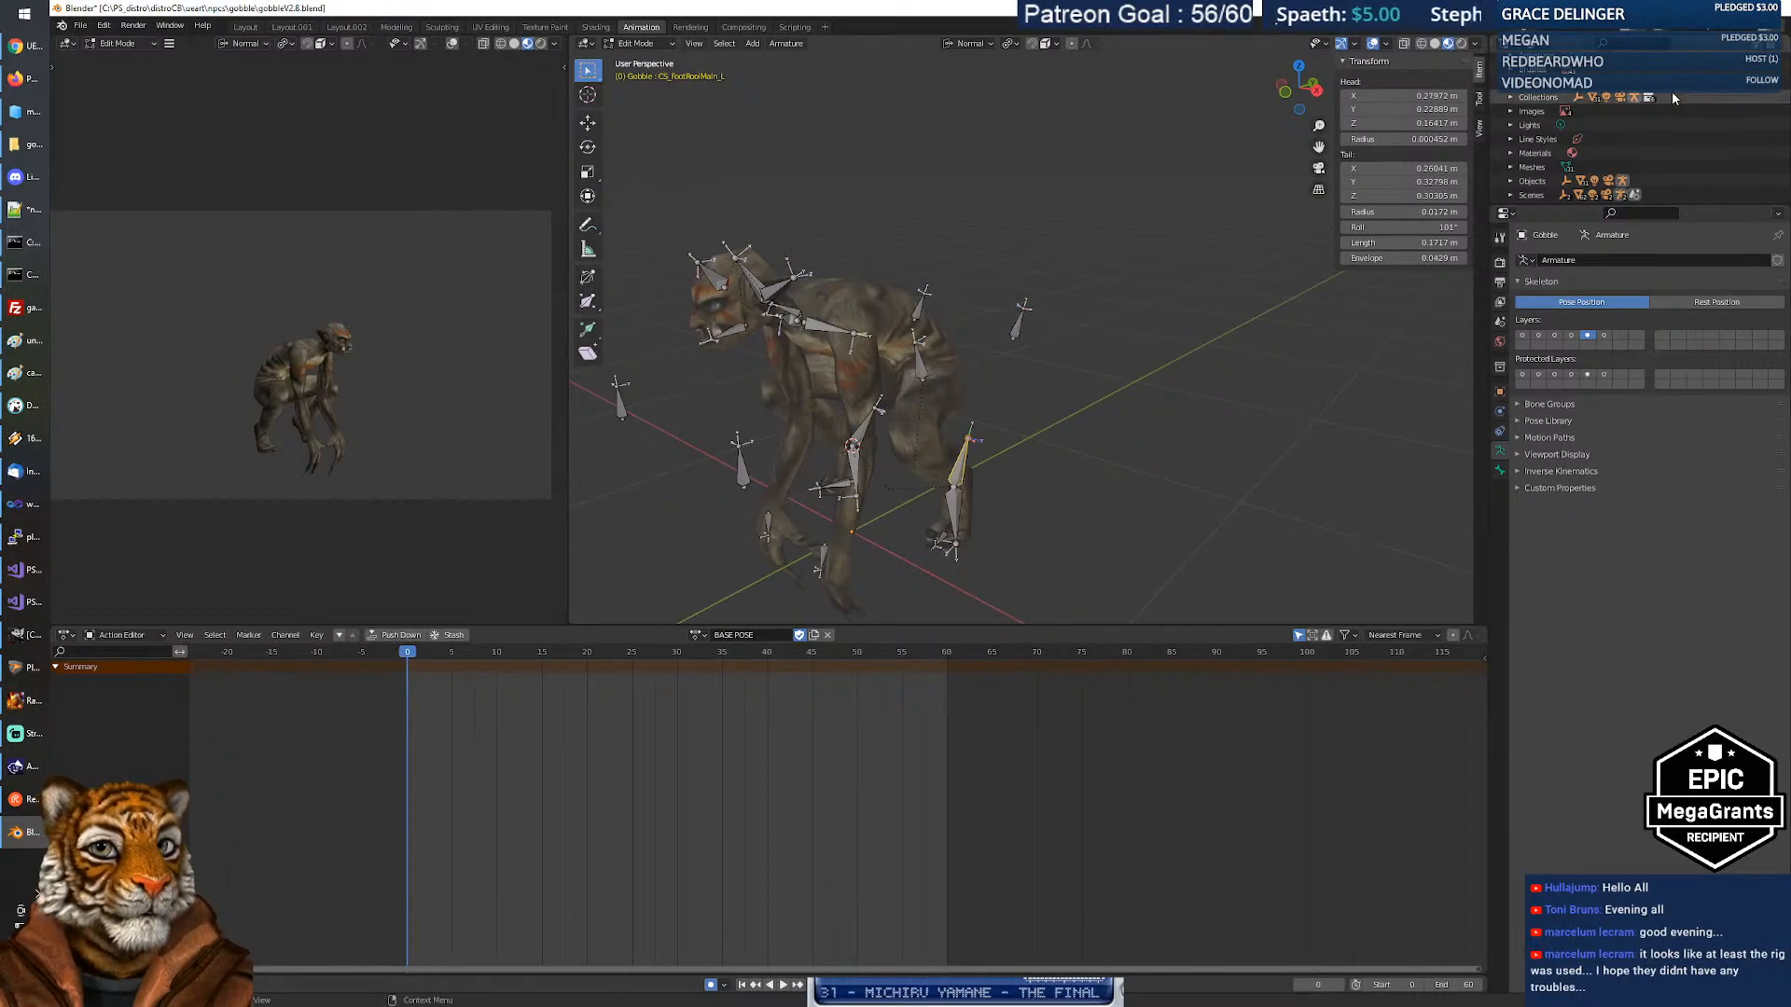
Find the root bone in the armature's outliner hierarchy and expand its CS_pelvis and pelvis branches.
scroll(1592, 145, "up", 2)
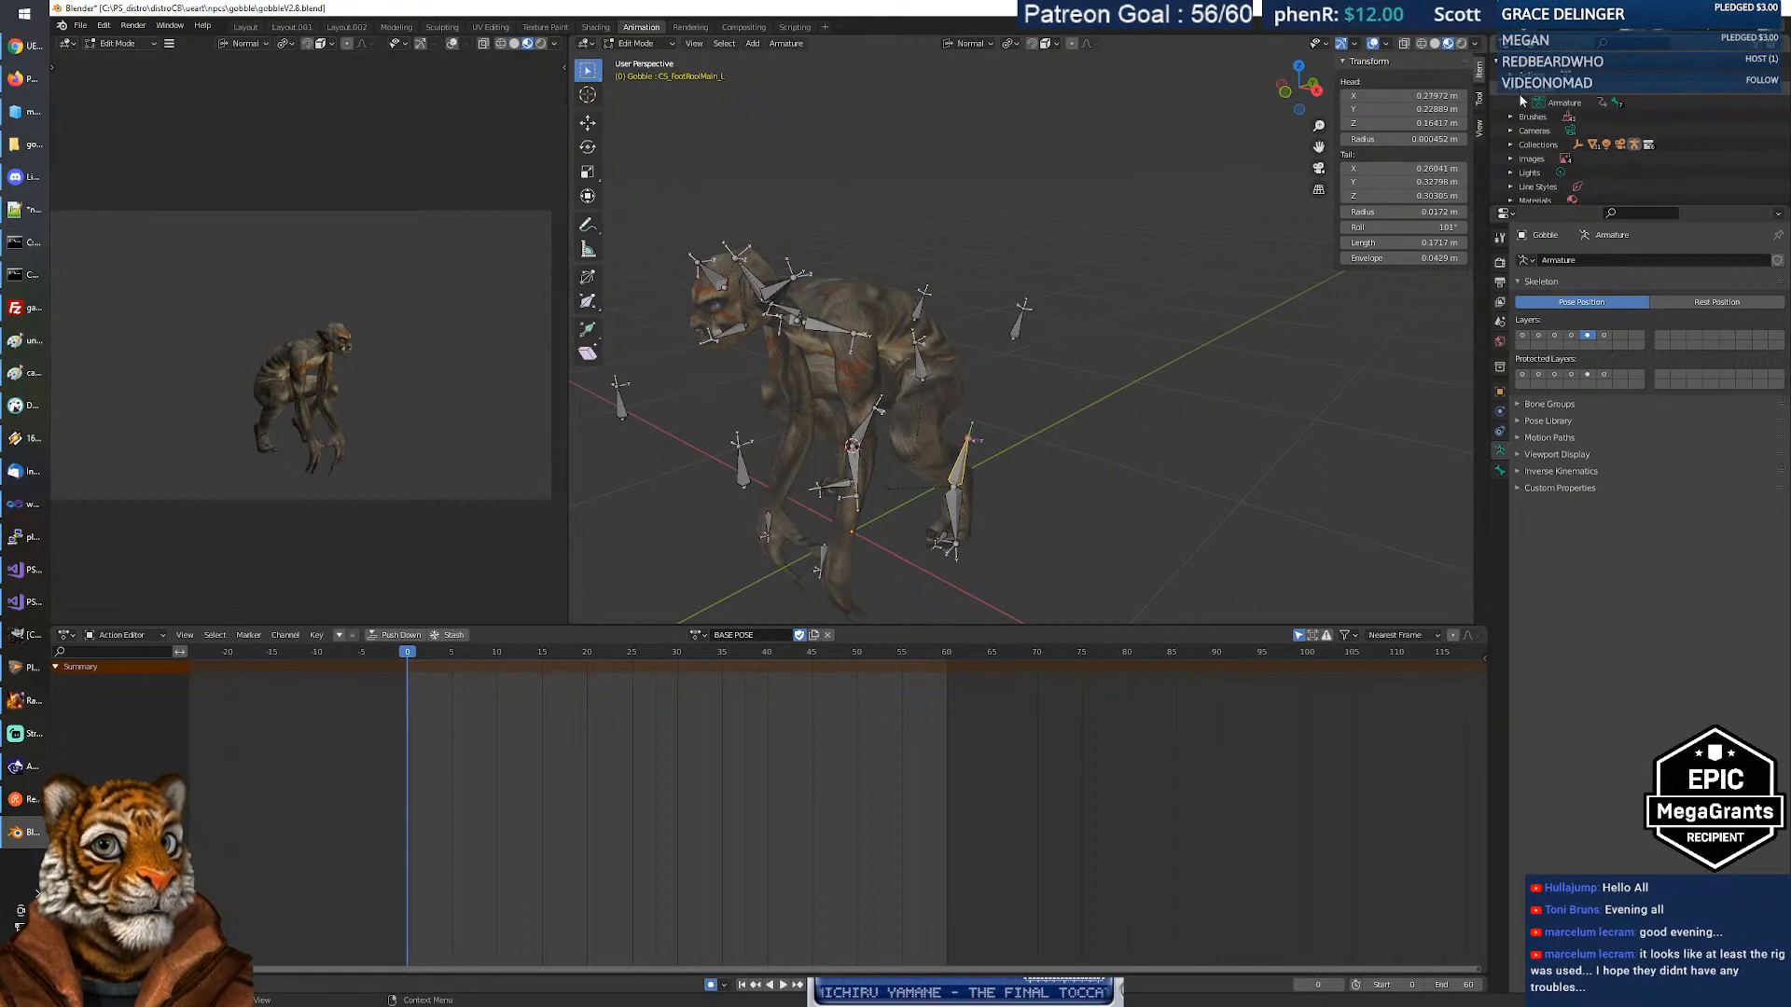
scroll(1585, 131, "up", 3)
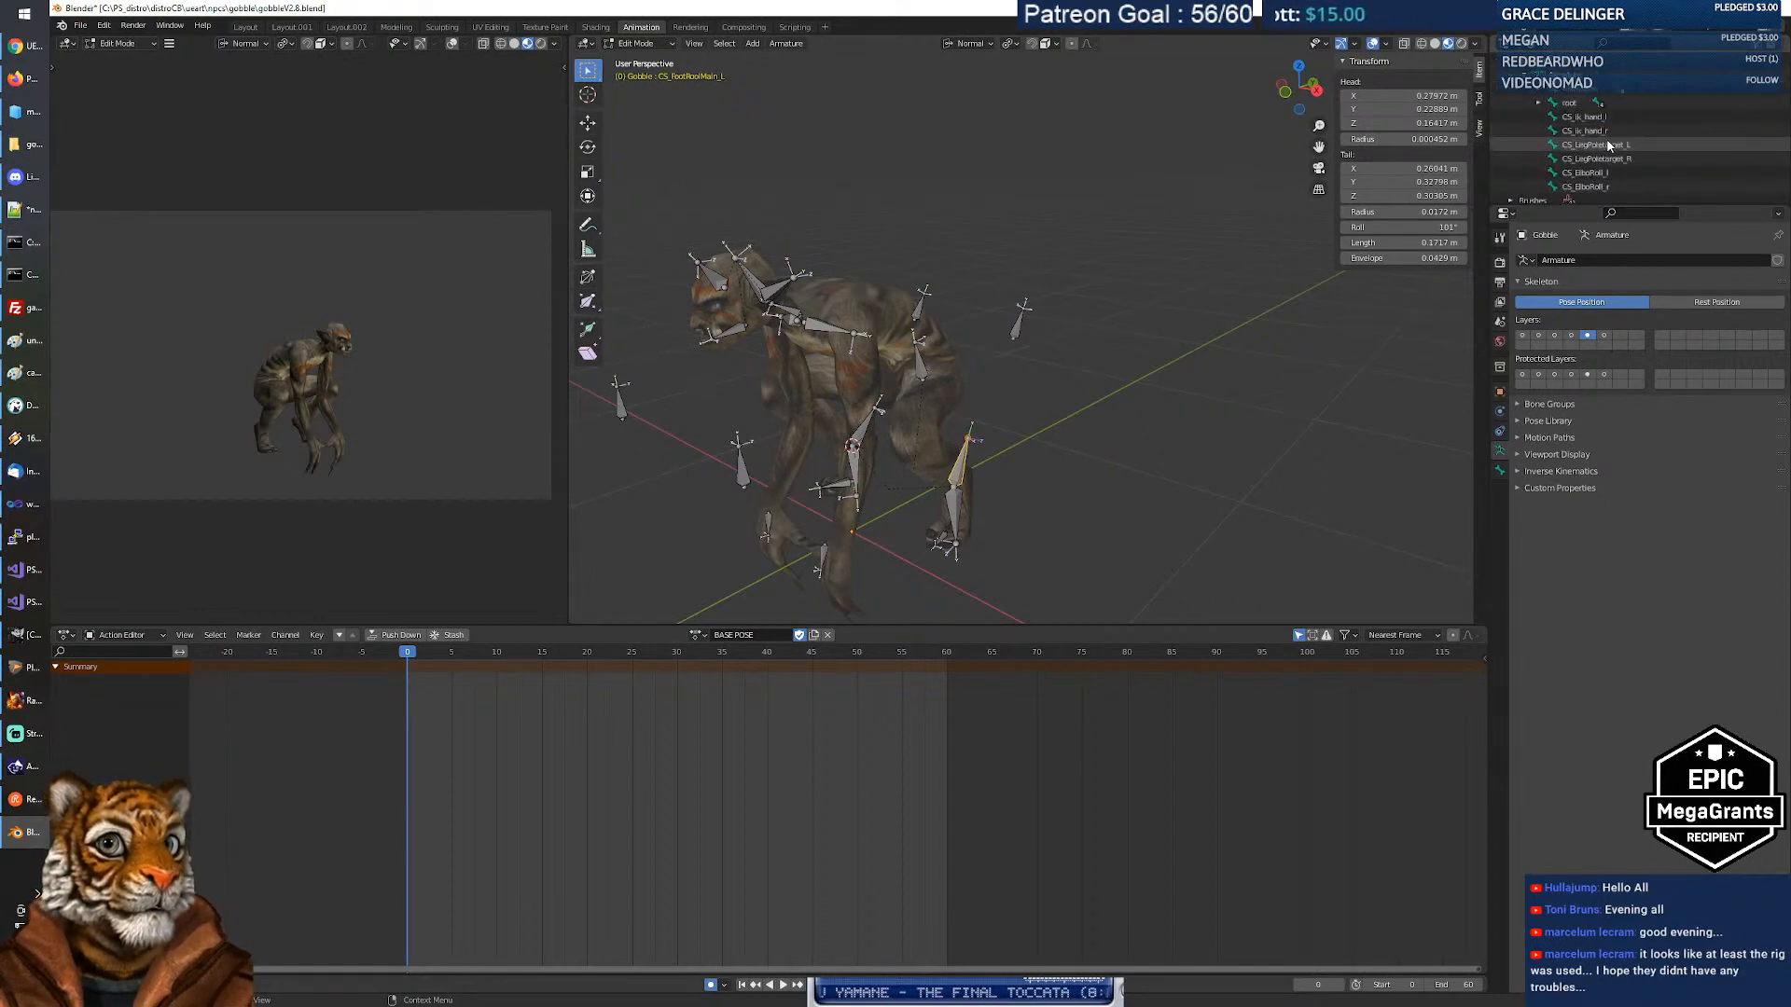
scroll(1581, 130, "up", 4)
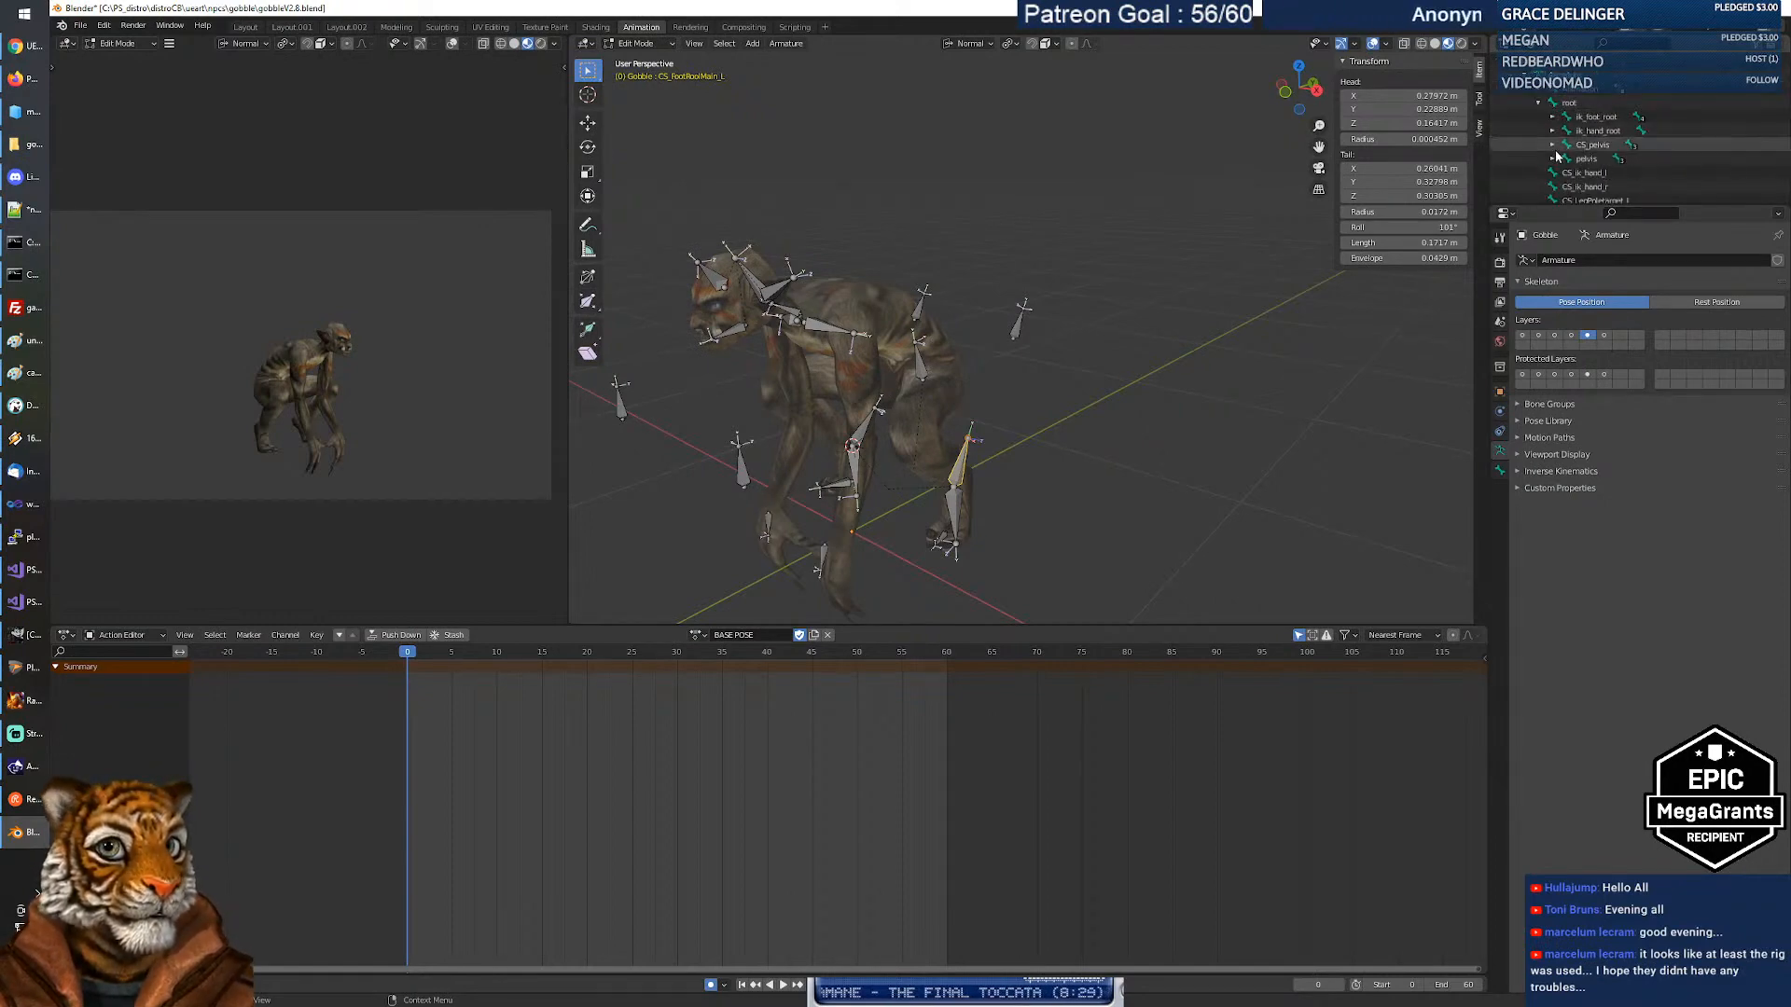
left_click(1553, 145)
scroll(1559, 153, "down", 1)
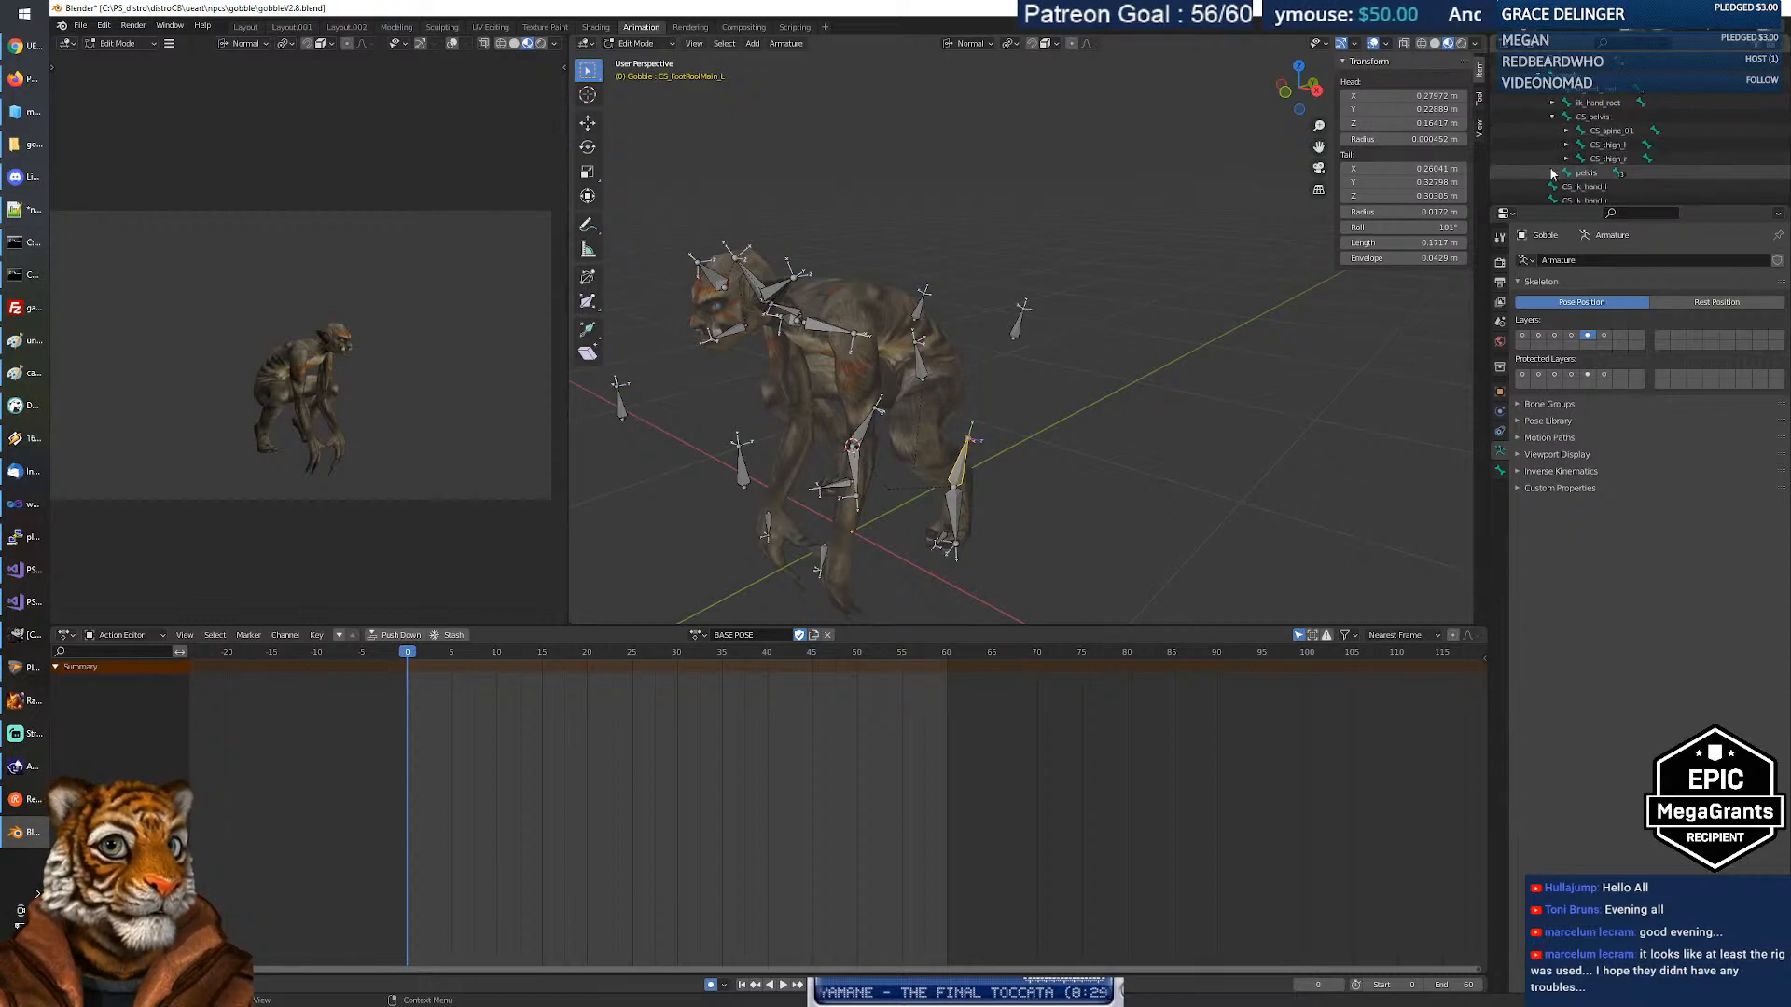
left_click(1553, 173)
scroll(1567, 154, "down", 2)
scroll(1569, 149, "up", 3)
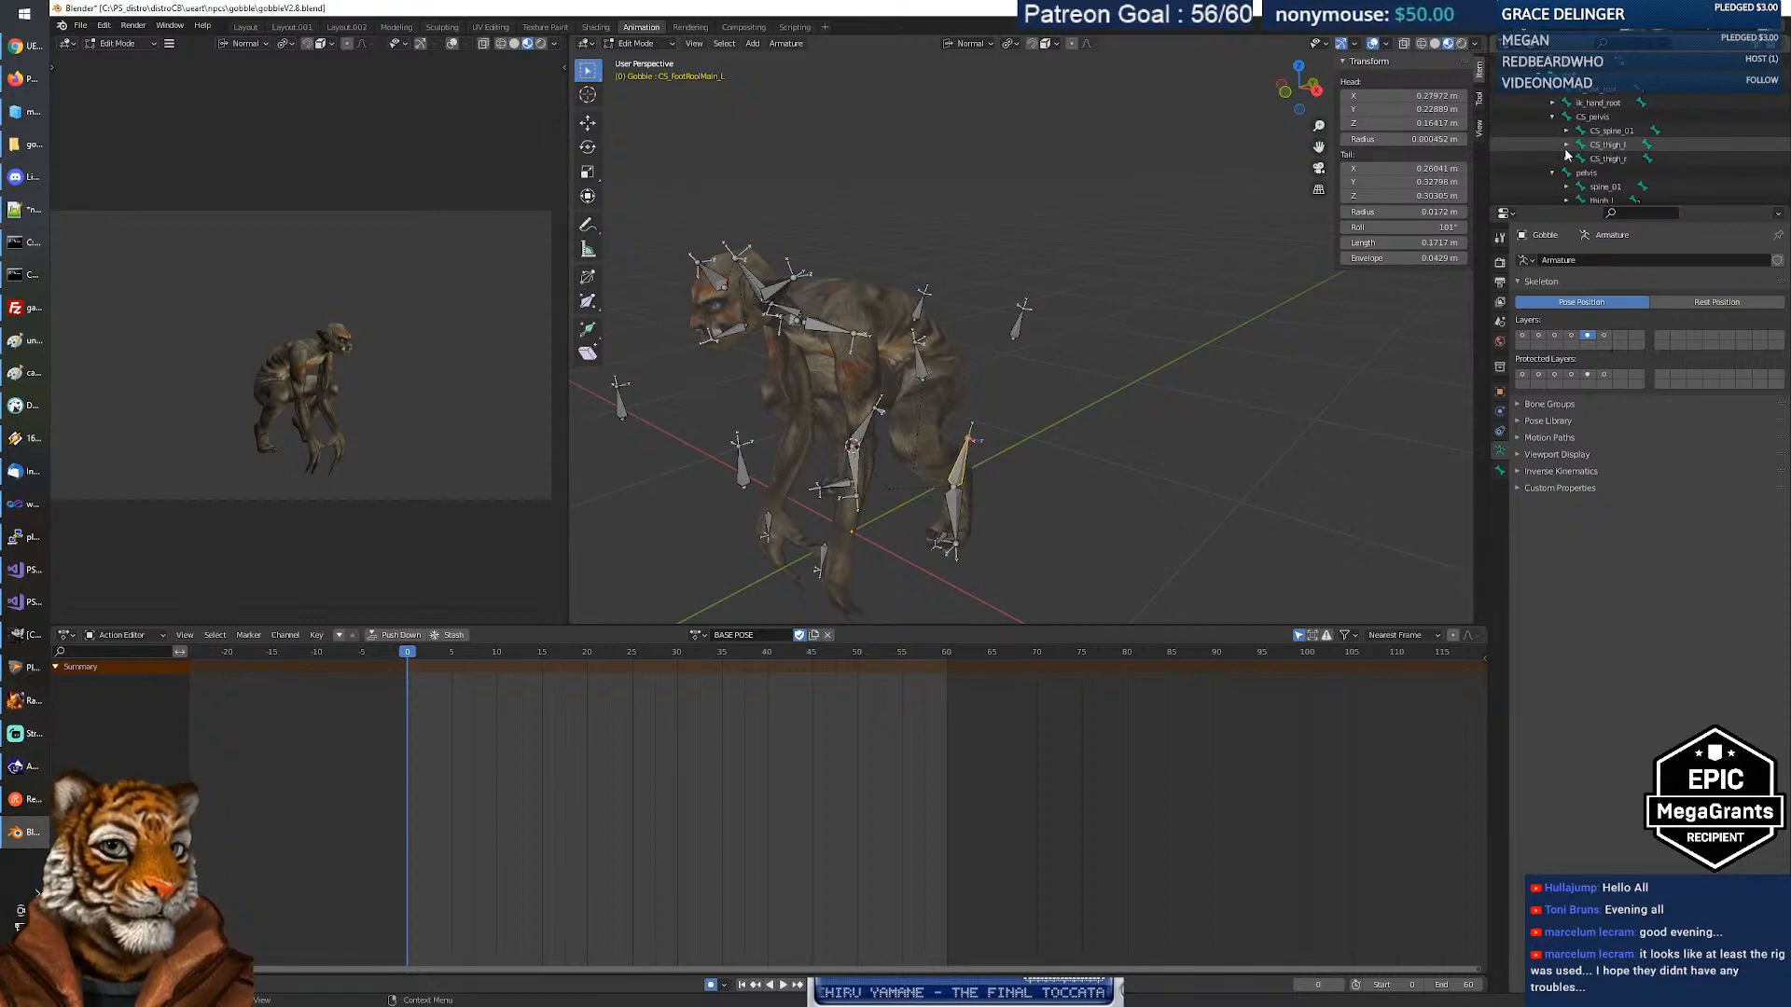
Expand the control spine chain from CS_spine_01 through CS_spine_03 in the bone hierarchy.
left_click(1567, 131)
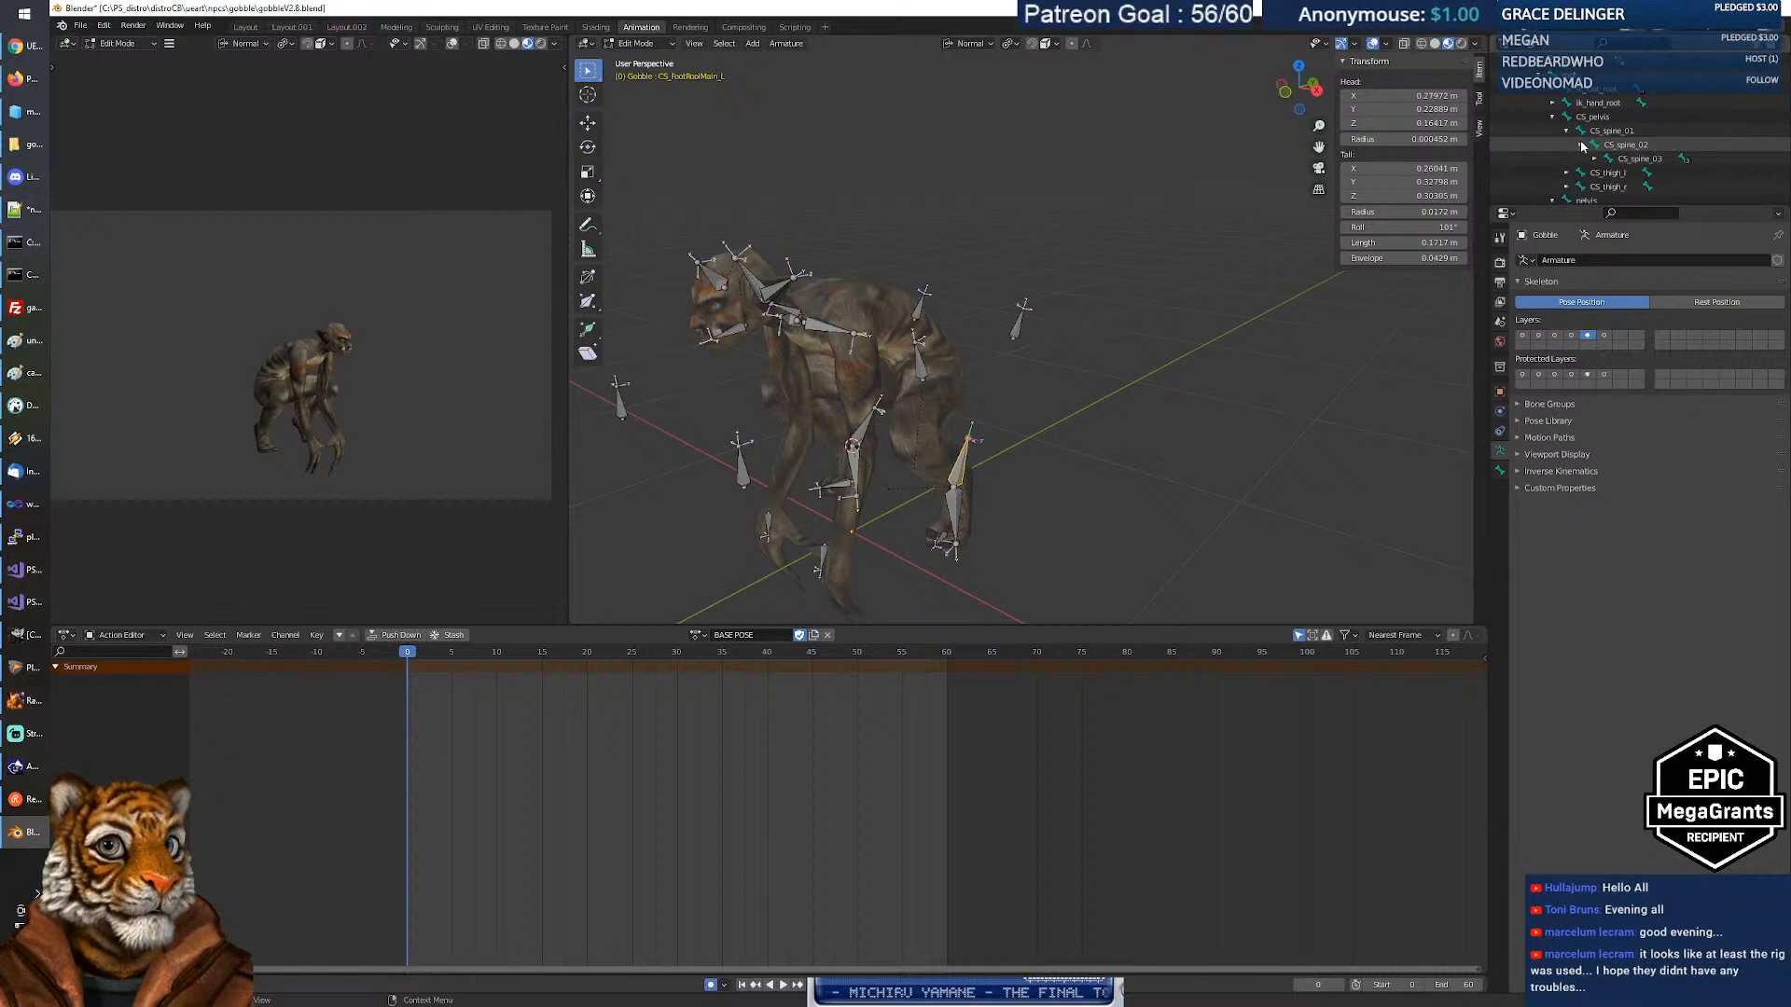
left_click(1581, 144)
left_click(1595, 159)
scroll(1611, 157, "down", 2)
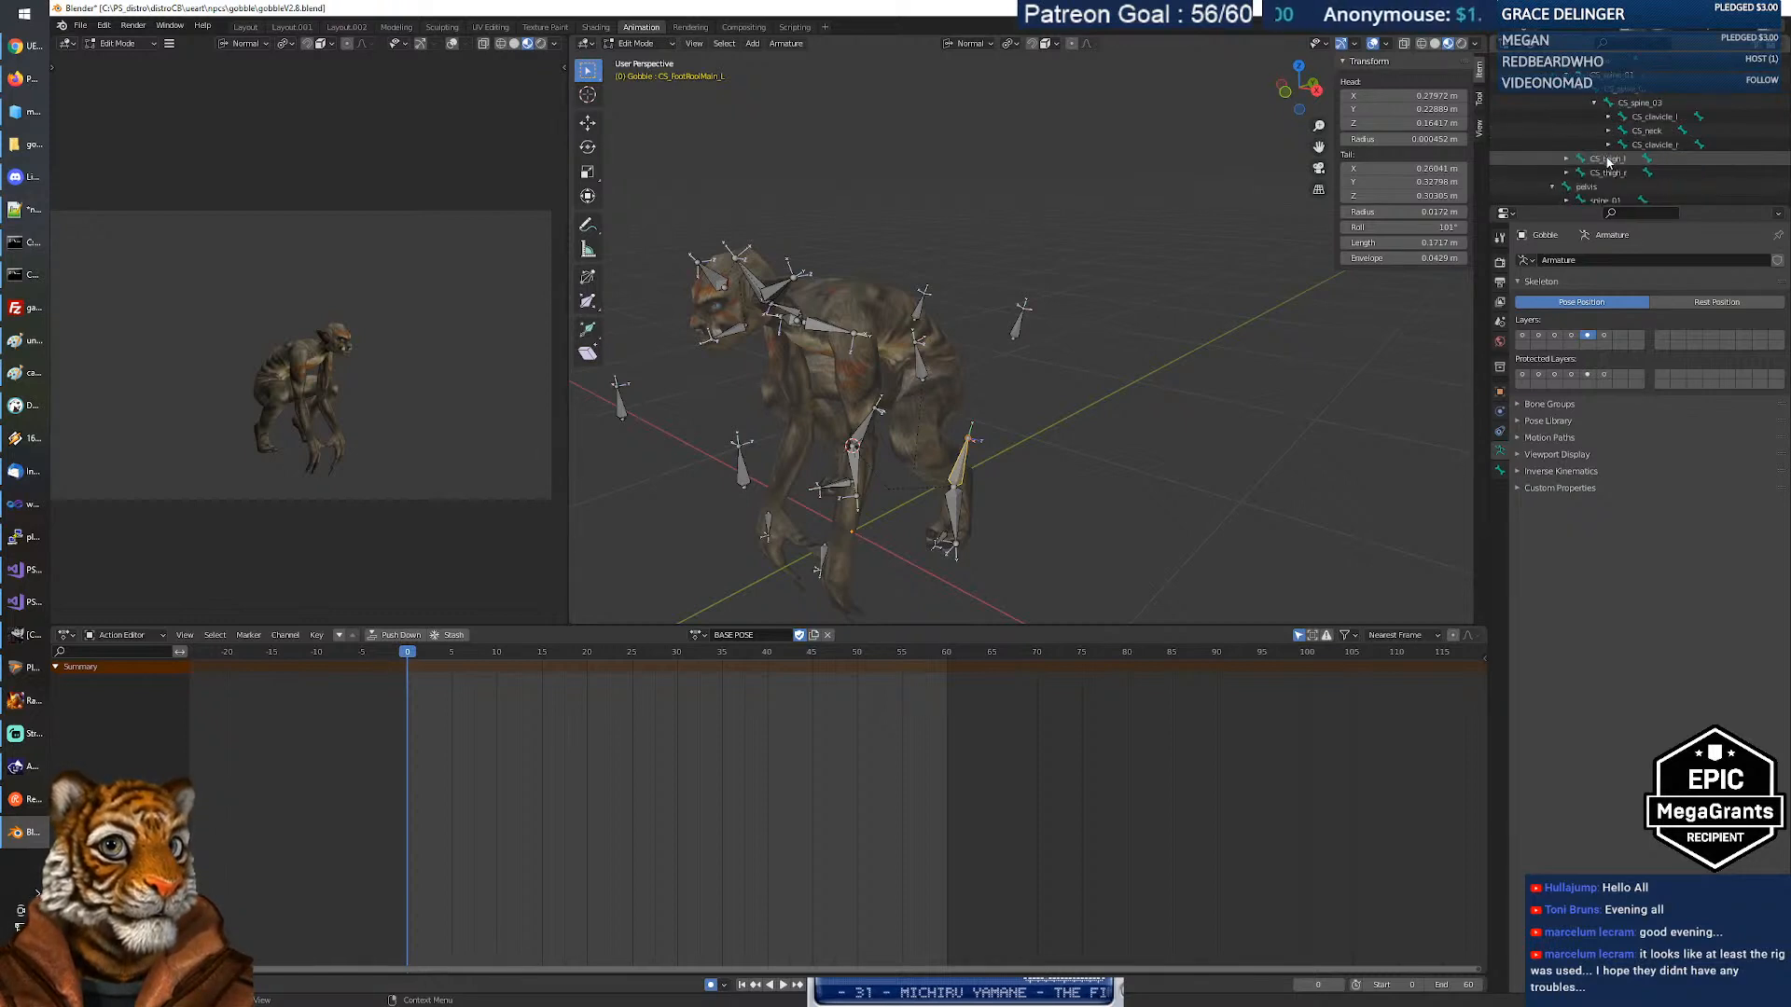
Expand CS_neck, both CS clavicle branches and the left arm chain down to the children of CS_hand_l.
left_click(1609, 144)
left_click(1608, 130)
left_click(1609, 117)
left_click(1622, 132)
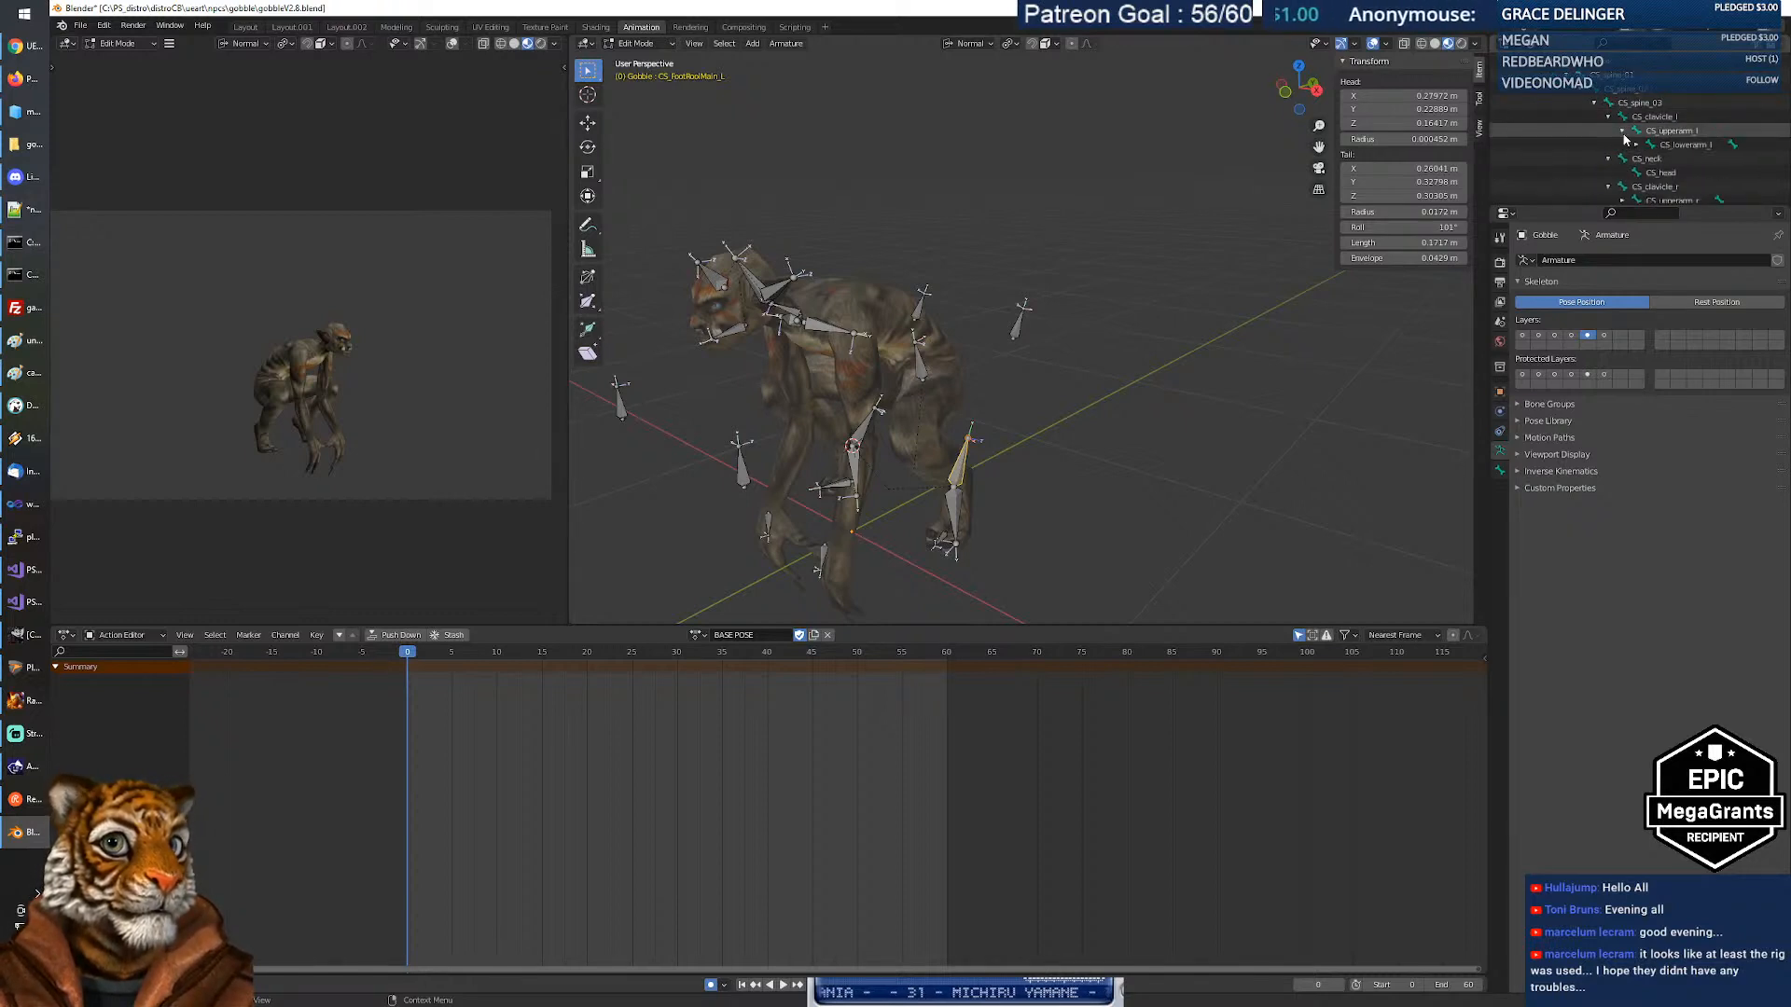
left_click(1650, 159)
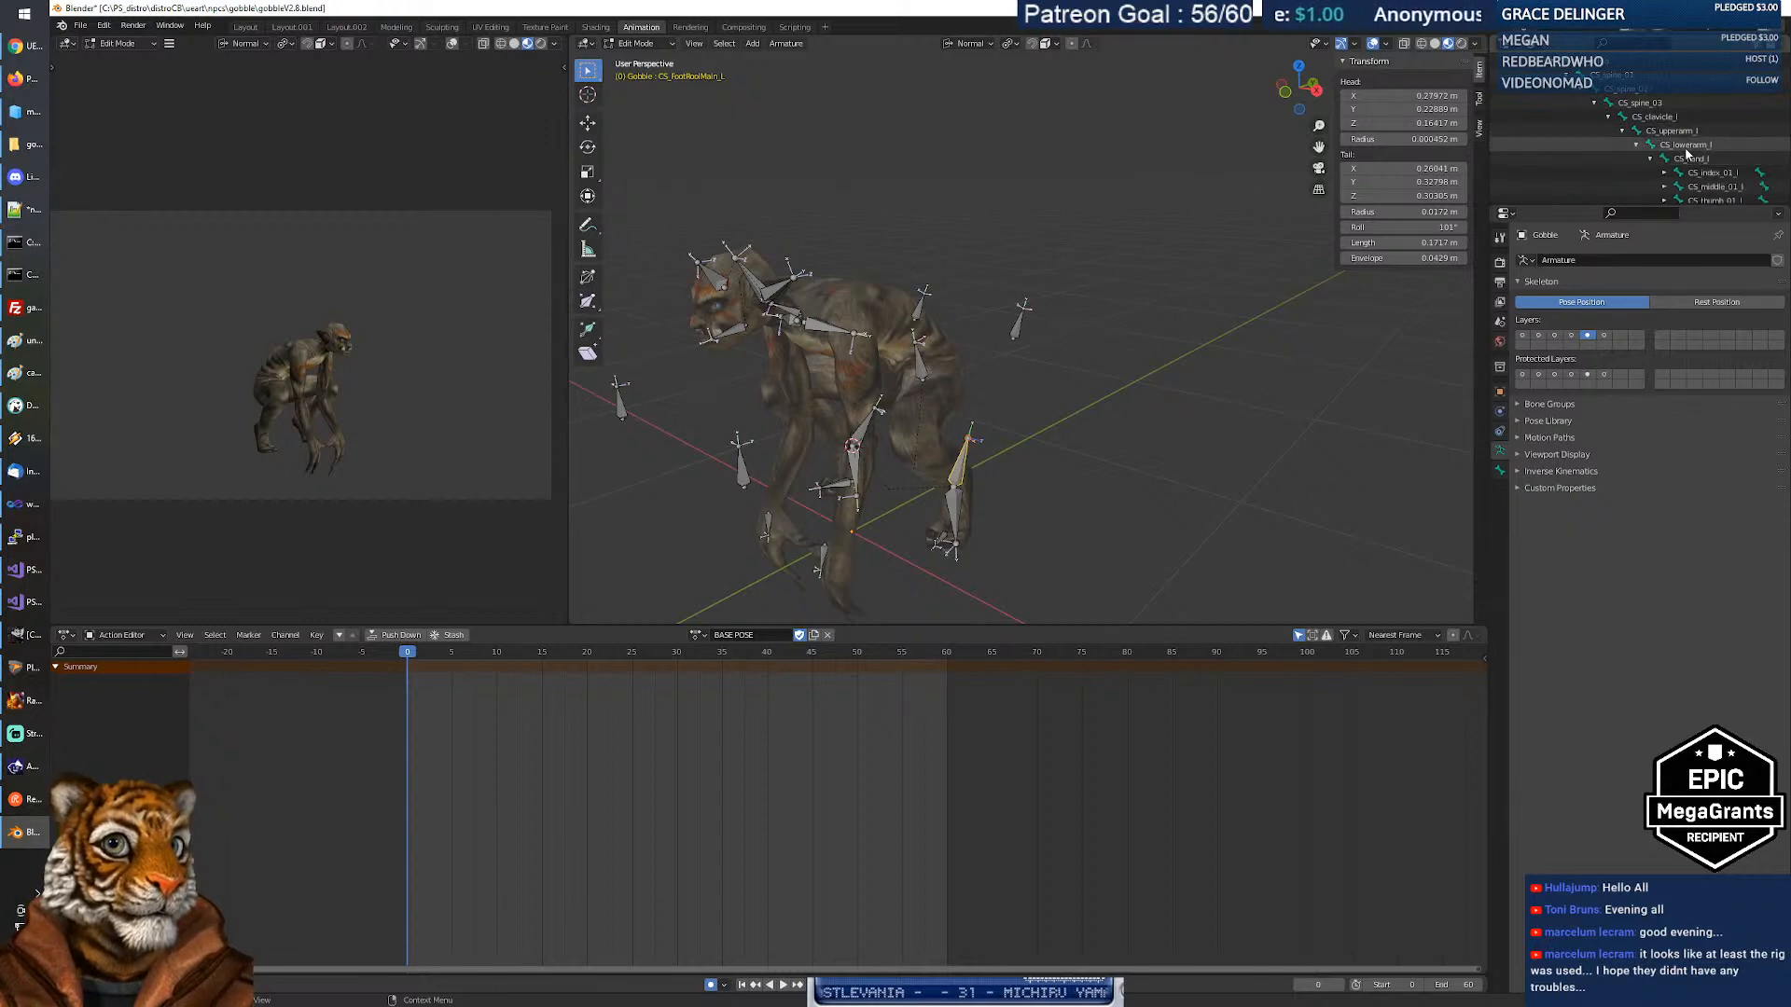
scroll(1684, 156, "down", 4)
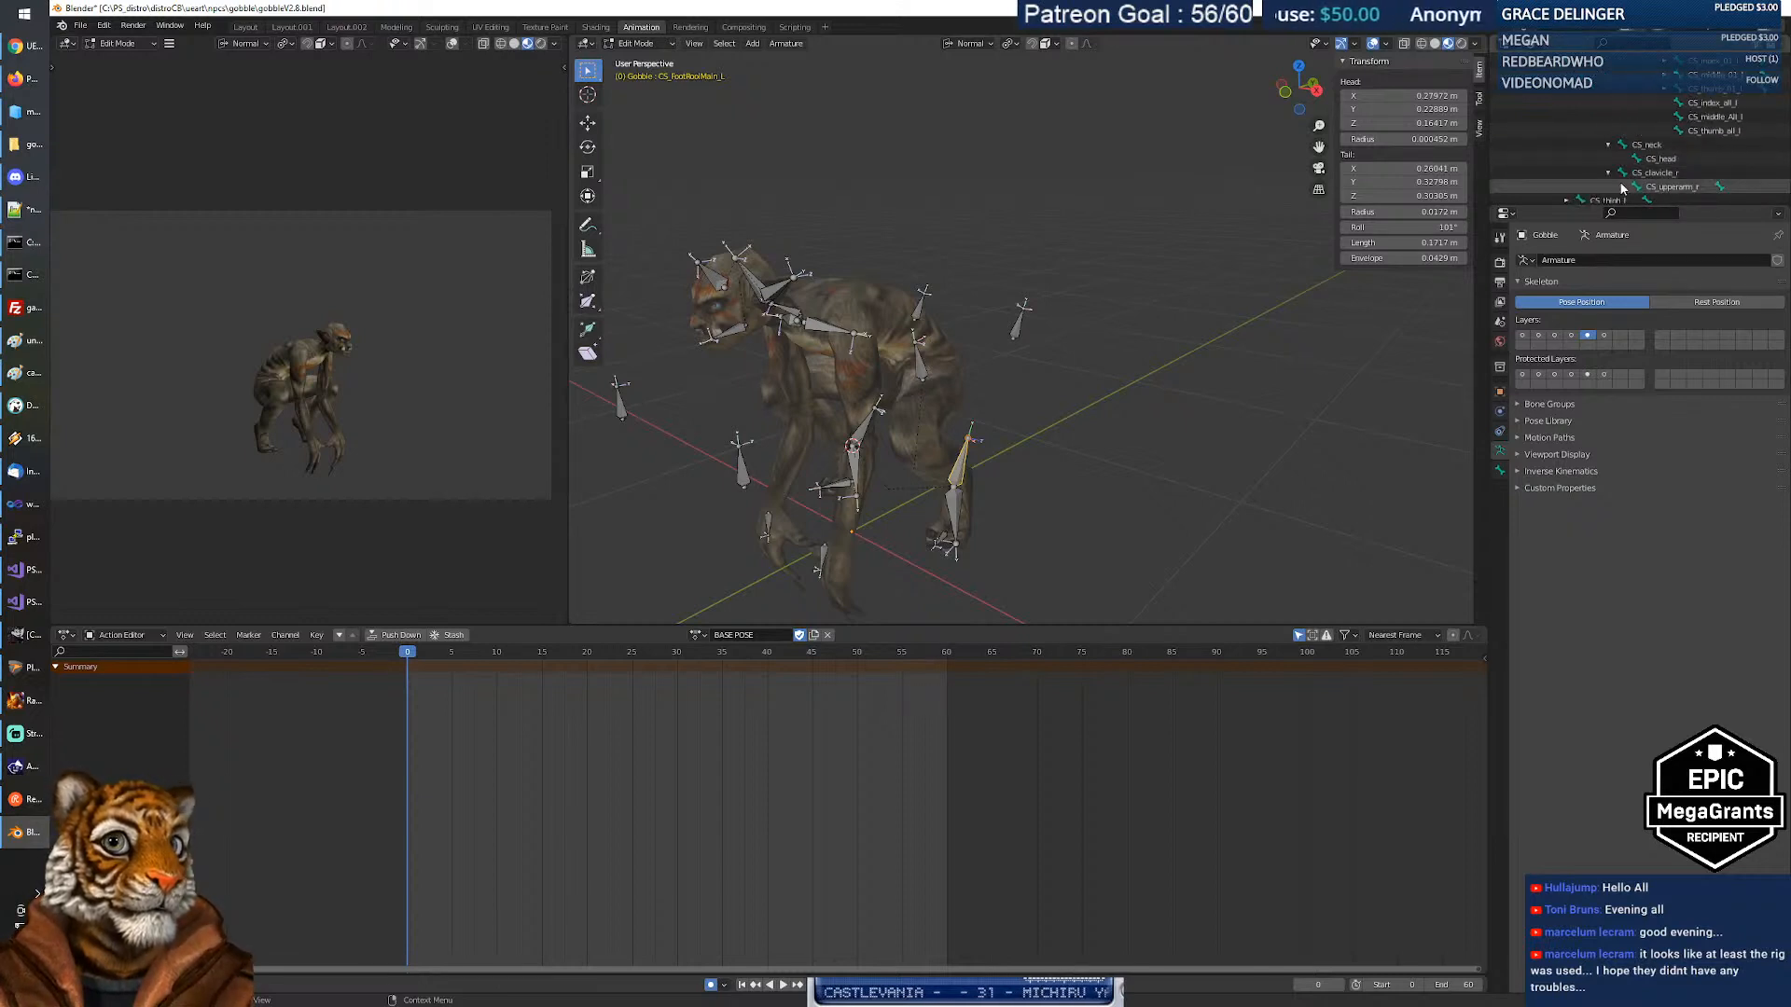
Expand the right arm control chain from CS_upperarm_r down to the finger bones under CS_hand_r.
left_click(1622, 188)
scroll(1642, 158, "down", 3)
left_click(1637, 118)
left_click(1650, 130)
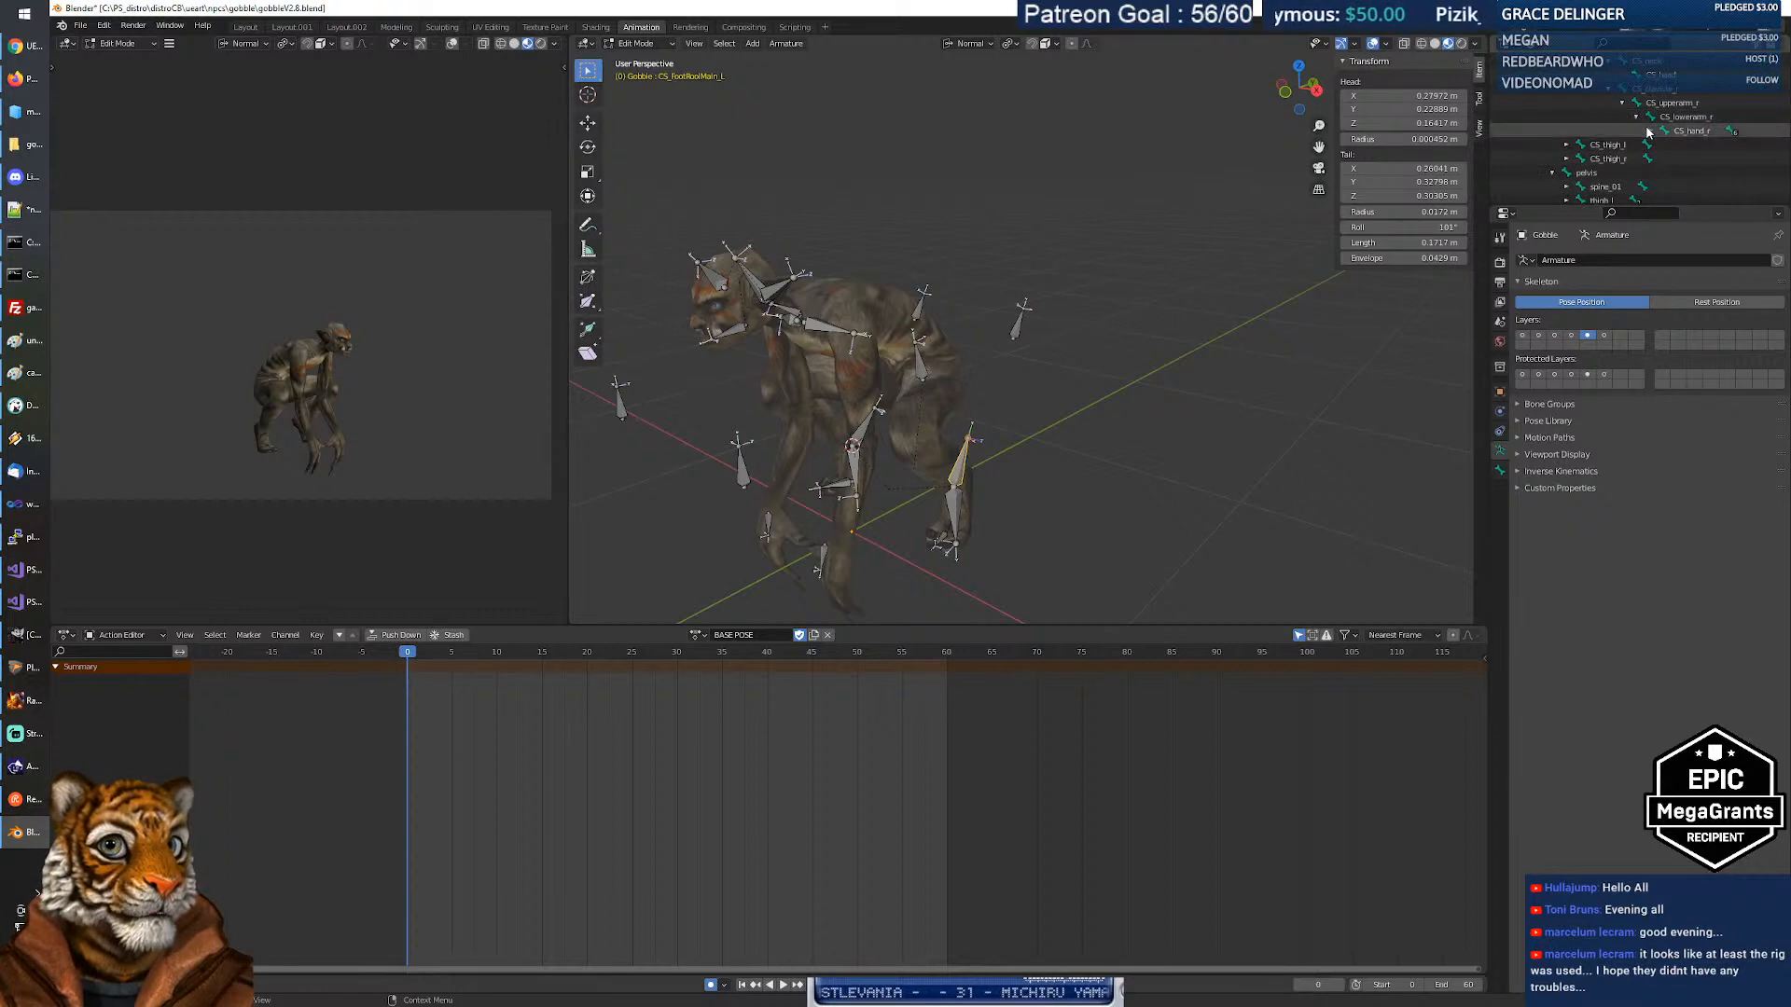
scroll(1634, 149, "down", 3)
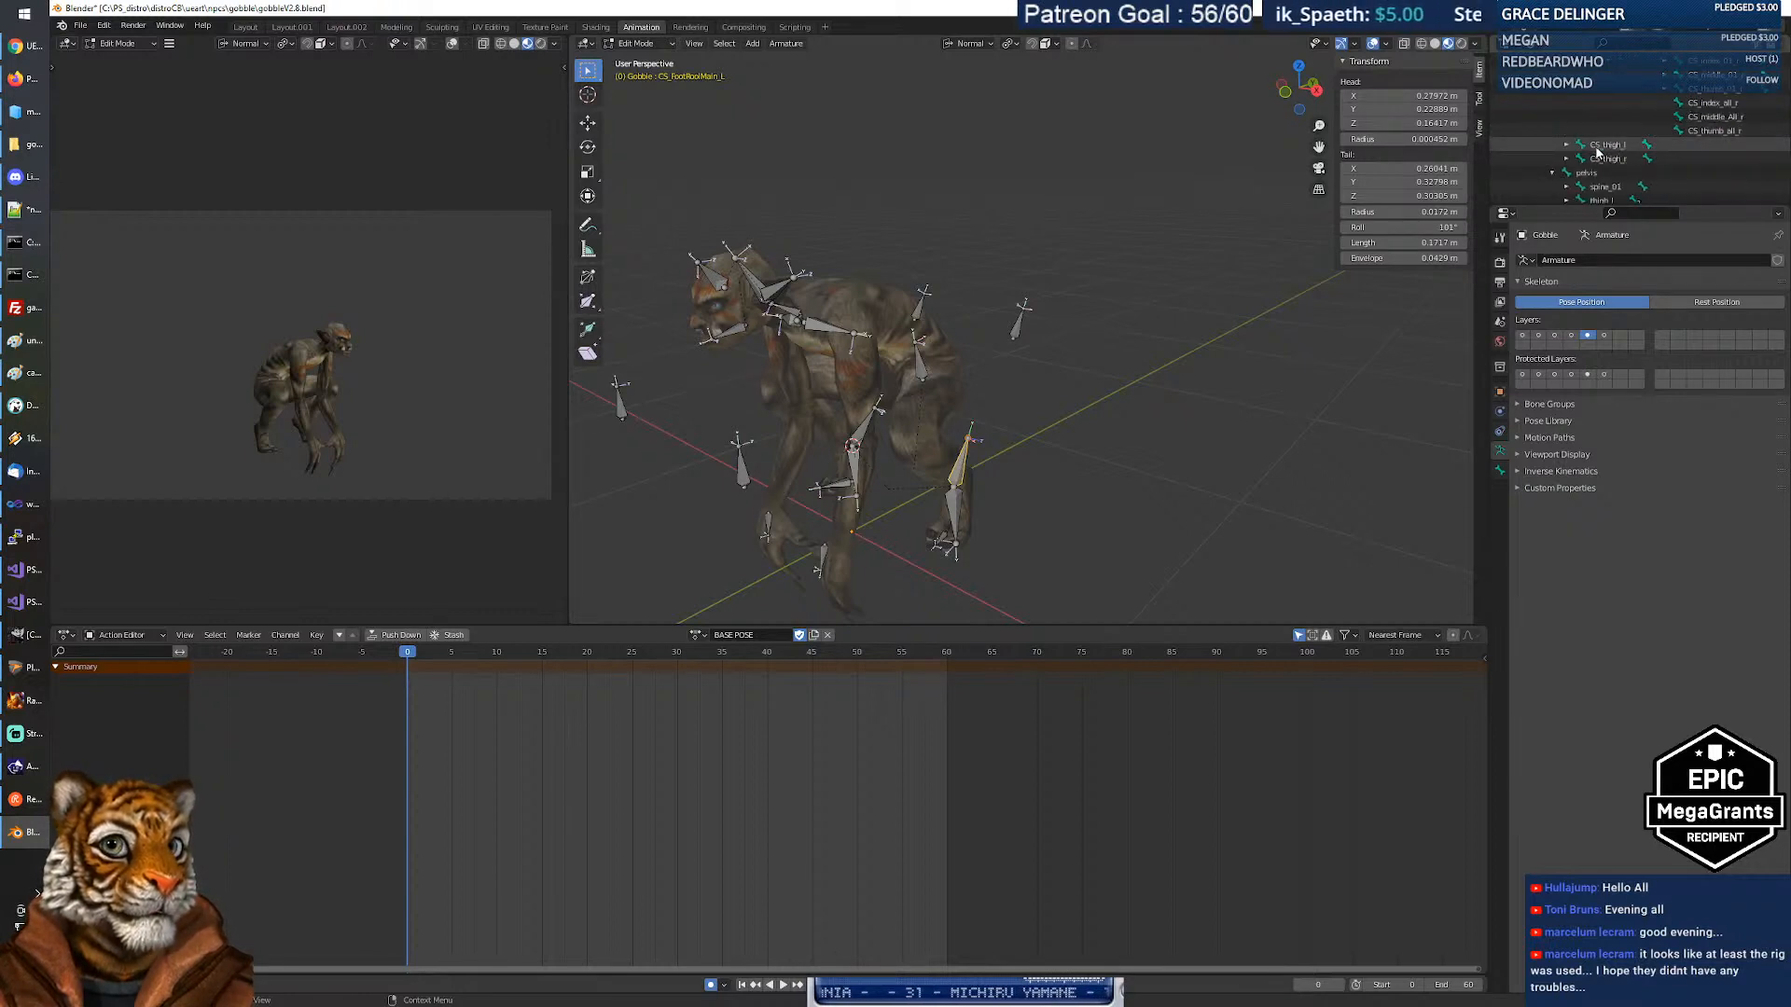
Expand the CS_thigh_l and CS_thigh_r chains through calf and foot down to their ball bones.
left_click(1567, 174)
left_click(1580, 159)
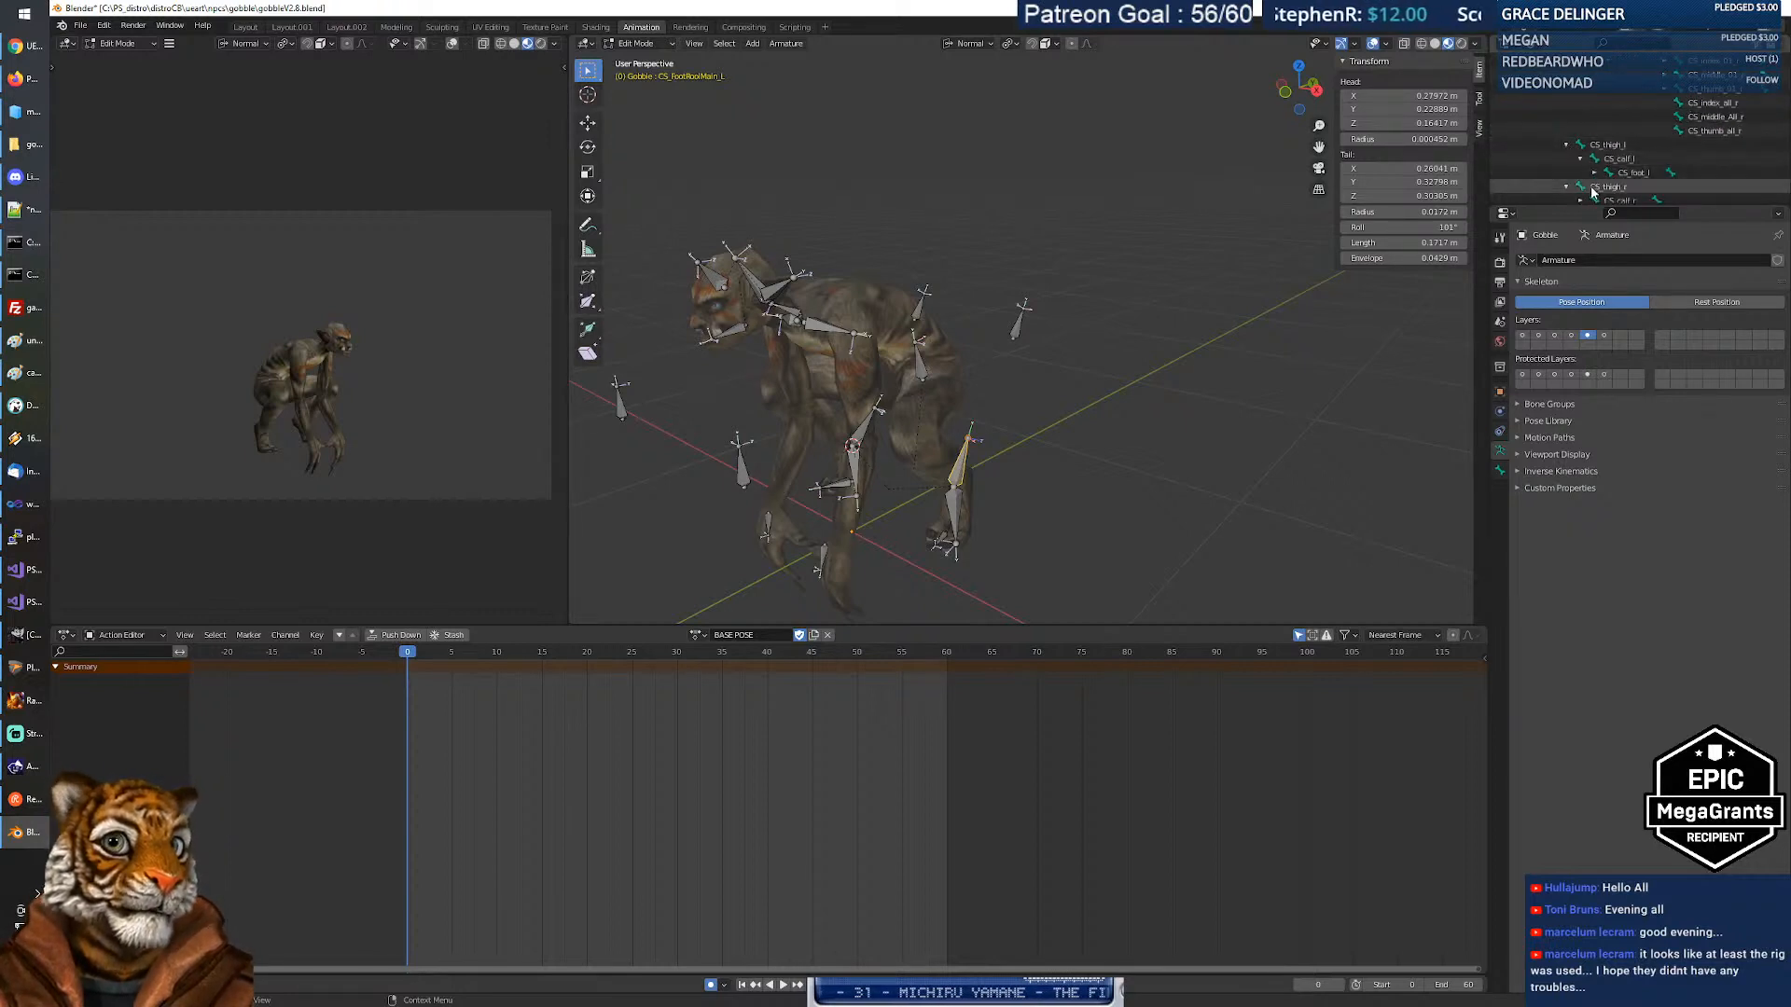
left_click(1594, 174)
scroll(1609, 159, "down", 2)
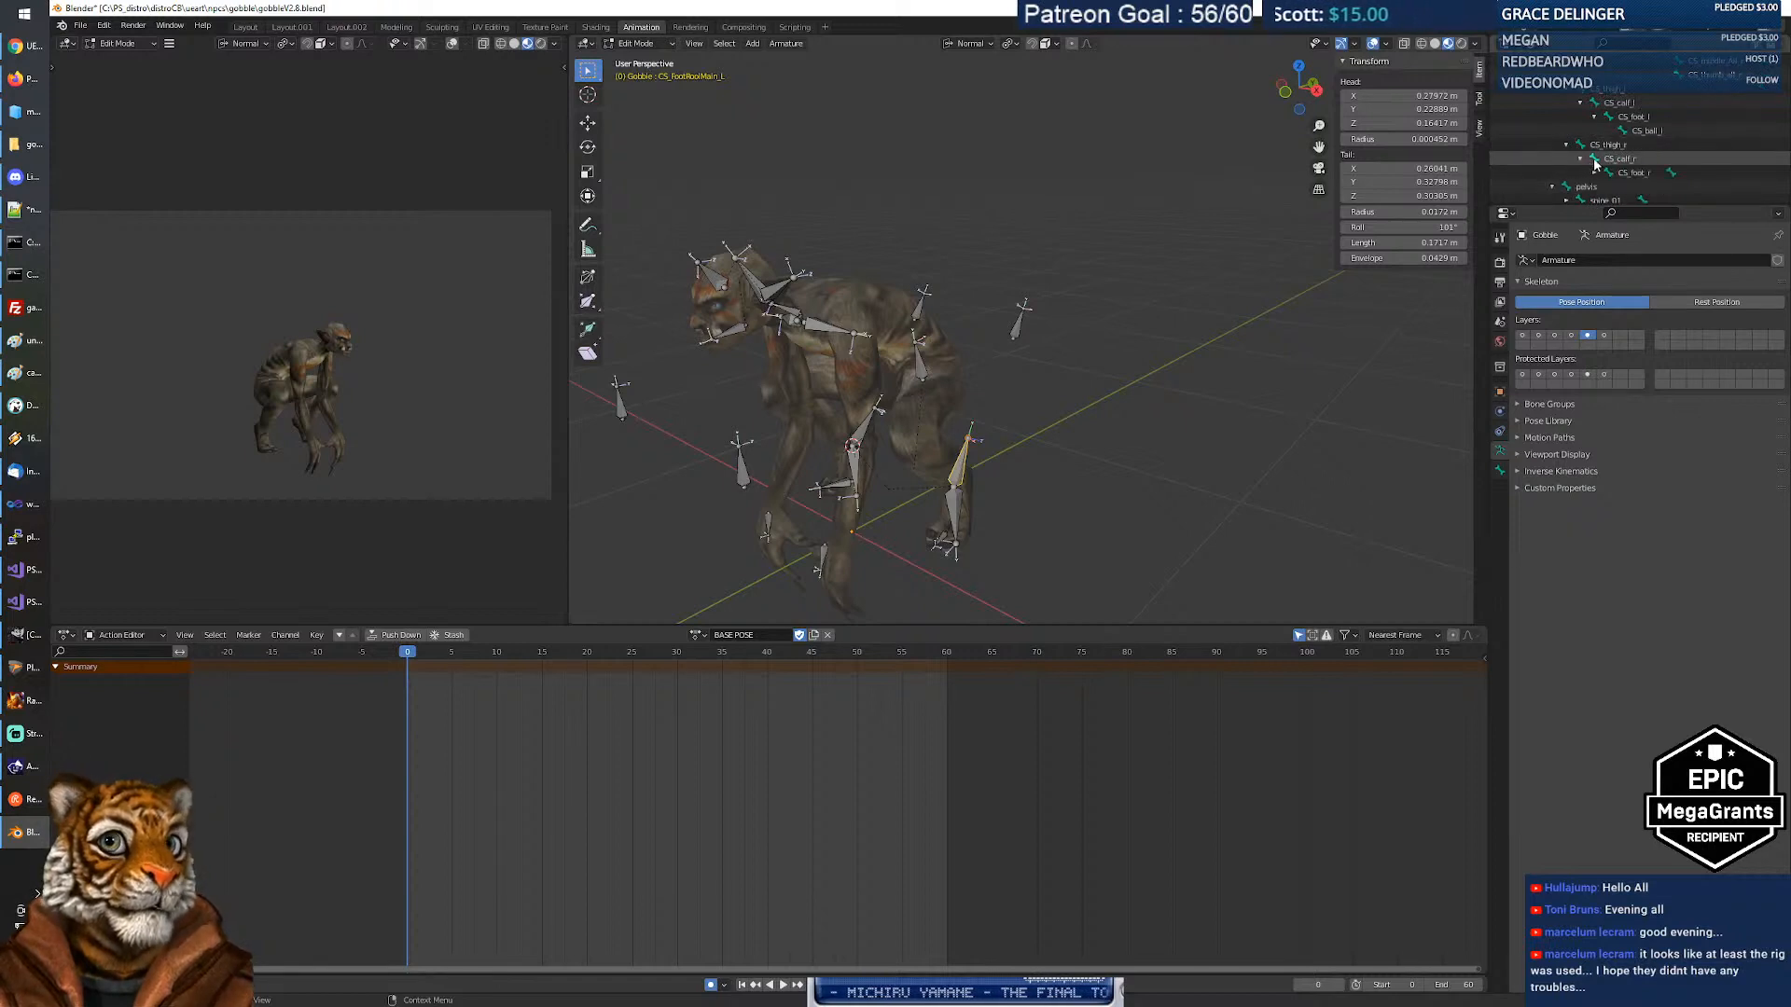
left_click(1594, 172)
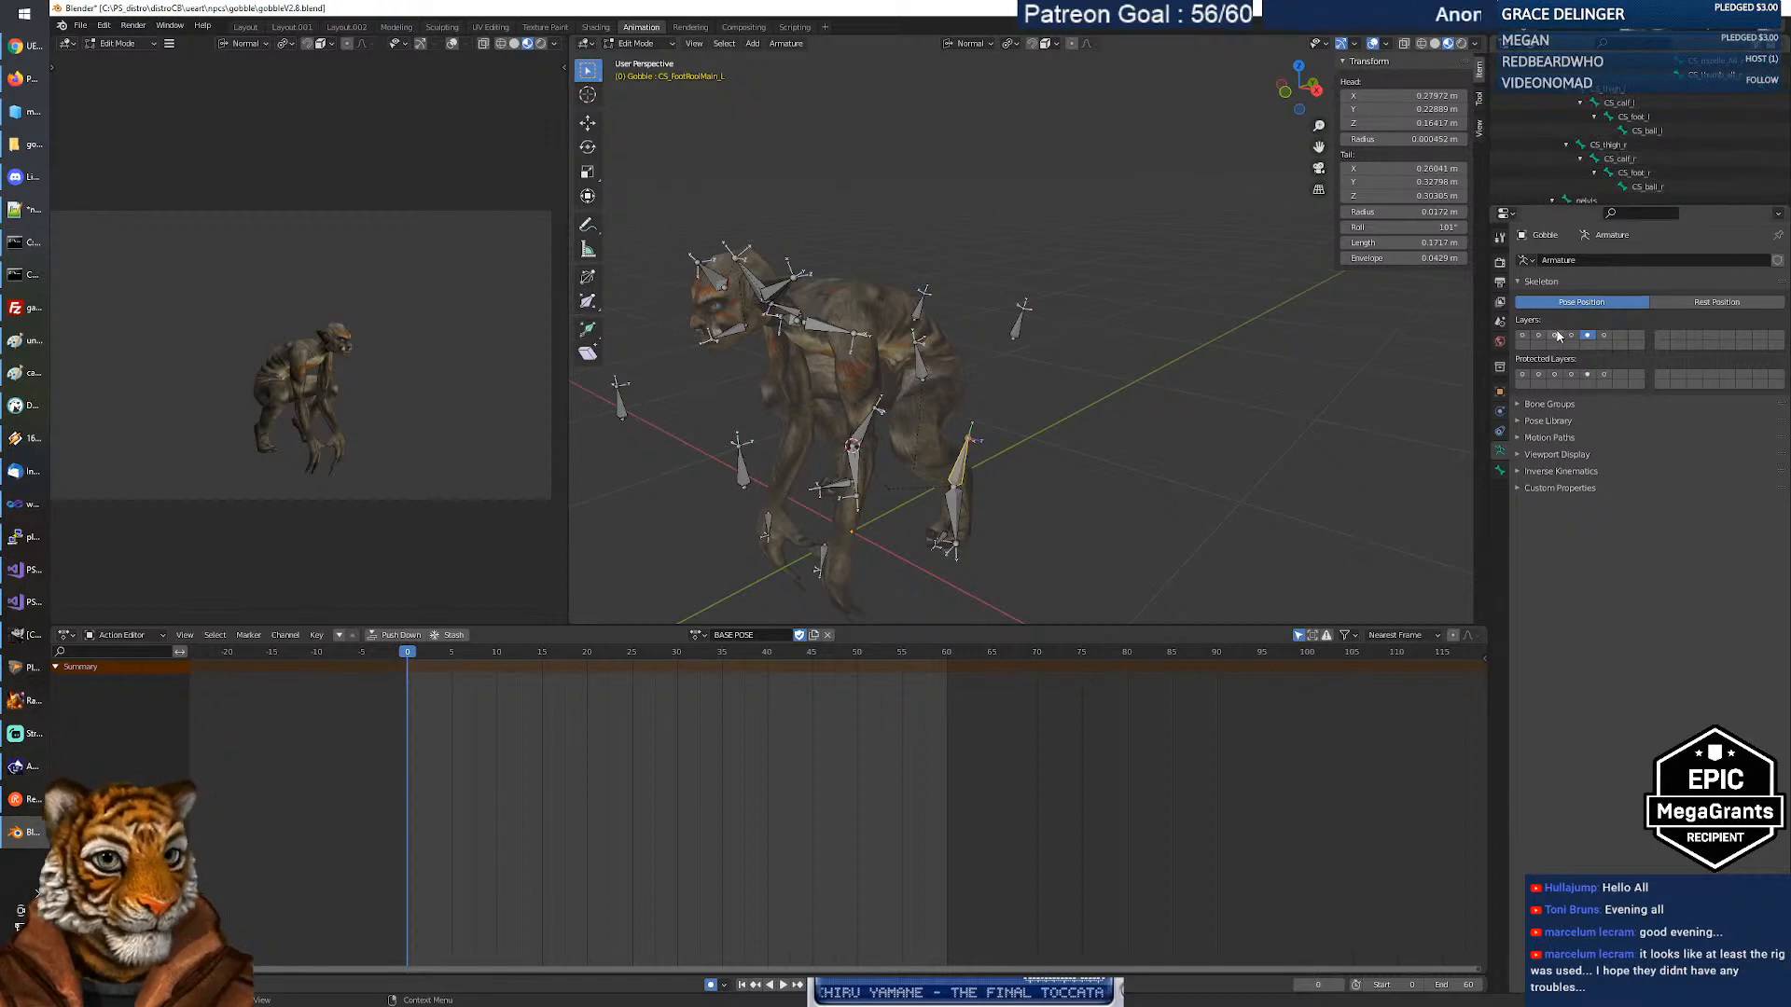
Expand the spine_01 branch under pelvis, select spine_02, and compare it with the CS control bones.
scroll(1626, 140, "down", 3)
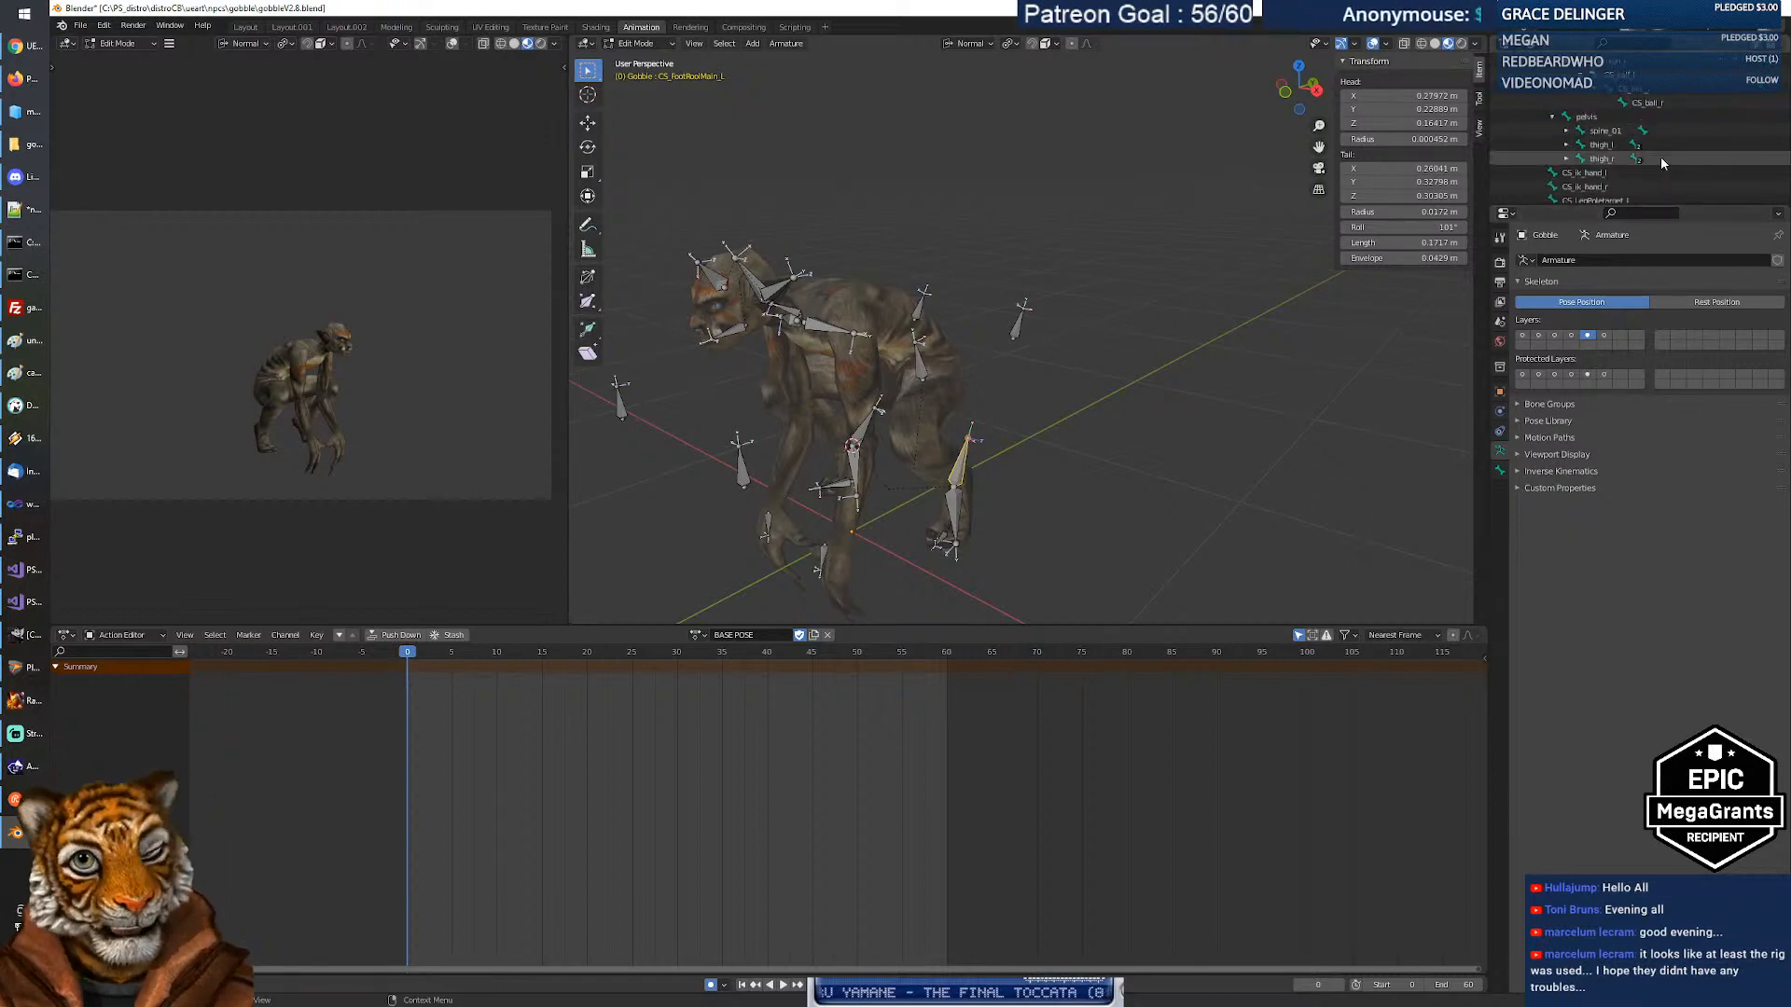
left_click(1567, 131)
left_click(1597, 145)
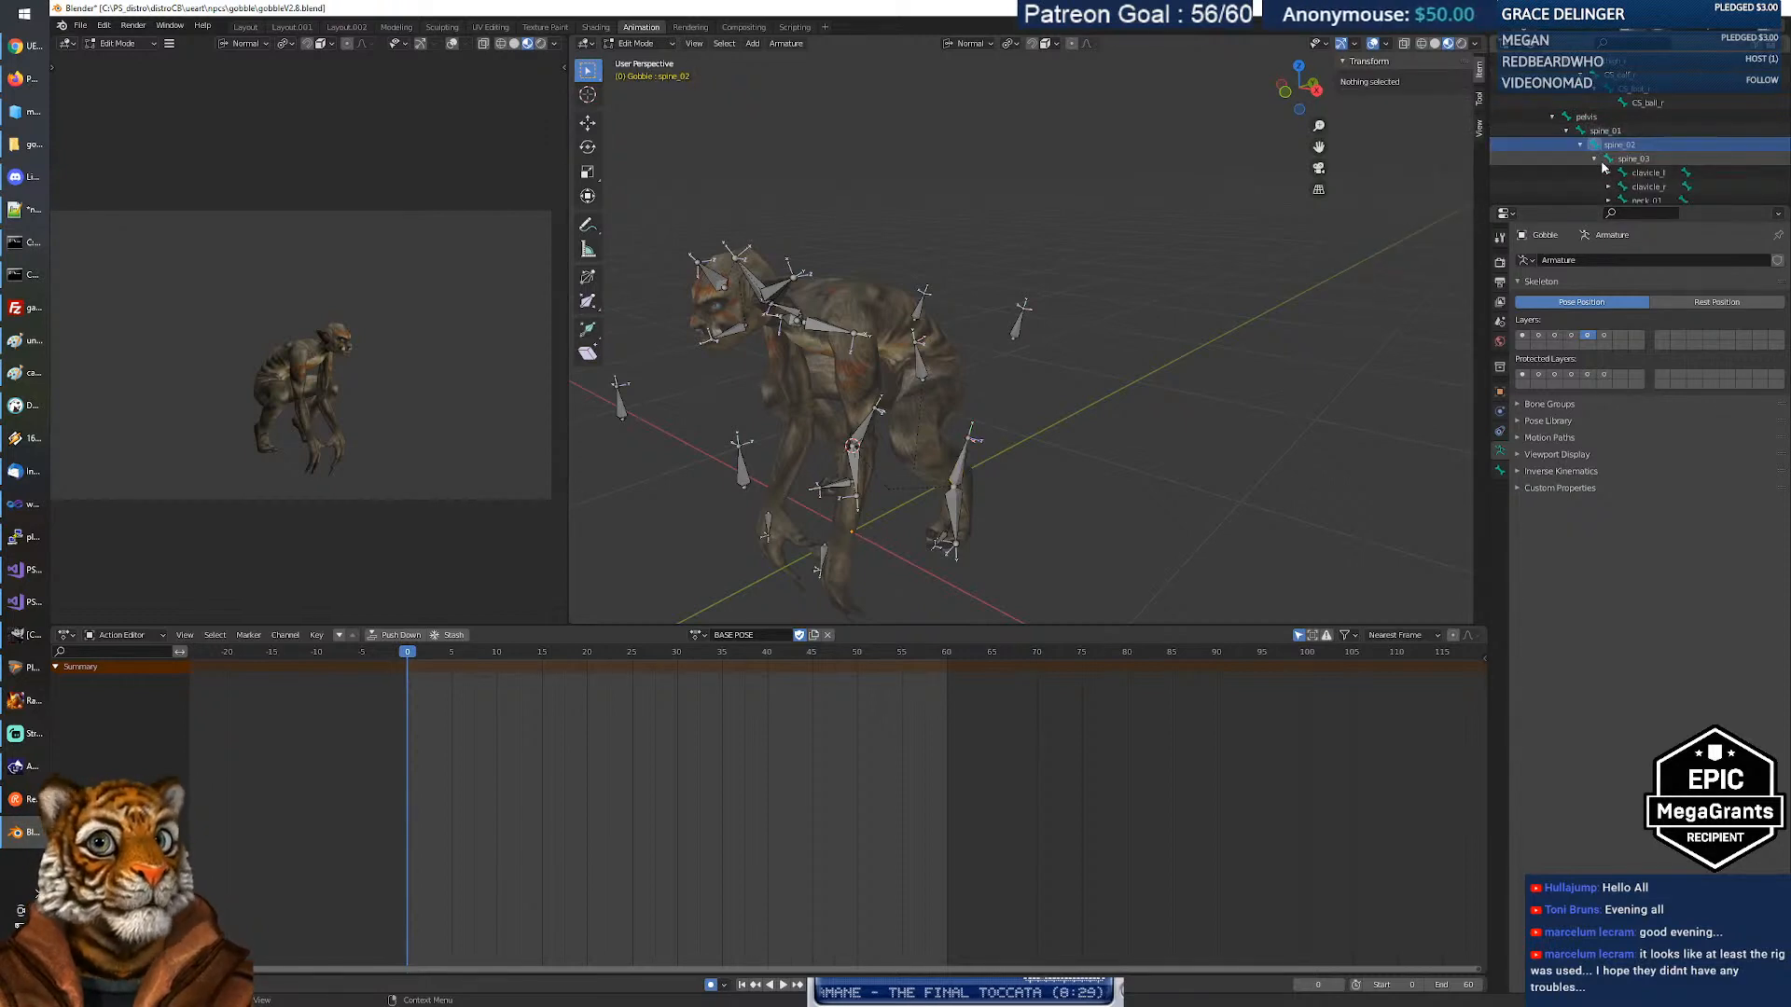
scroll(1601, 168, "up", 5)
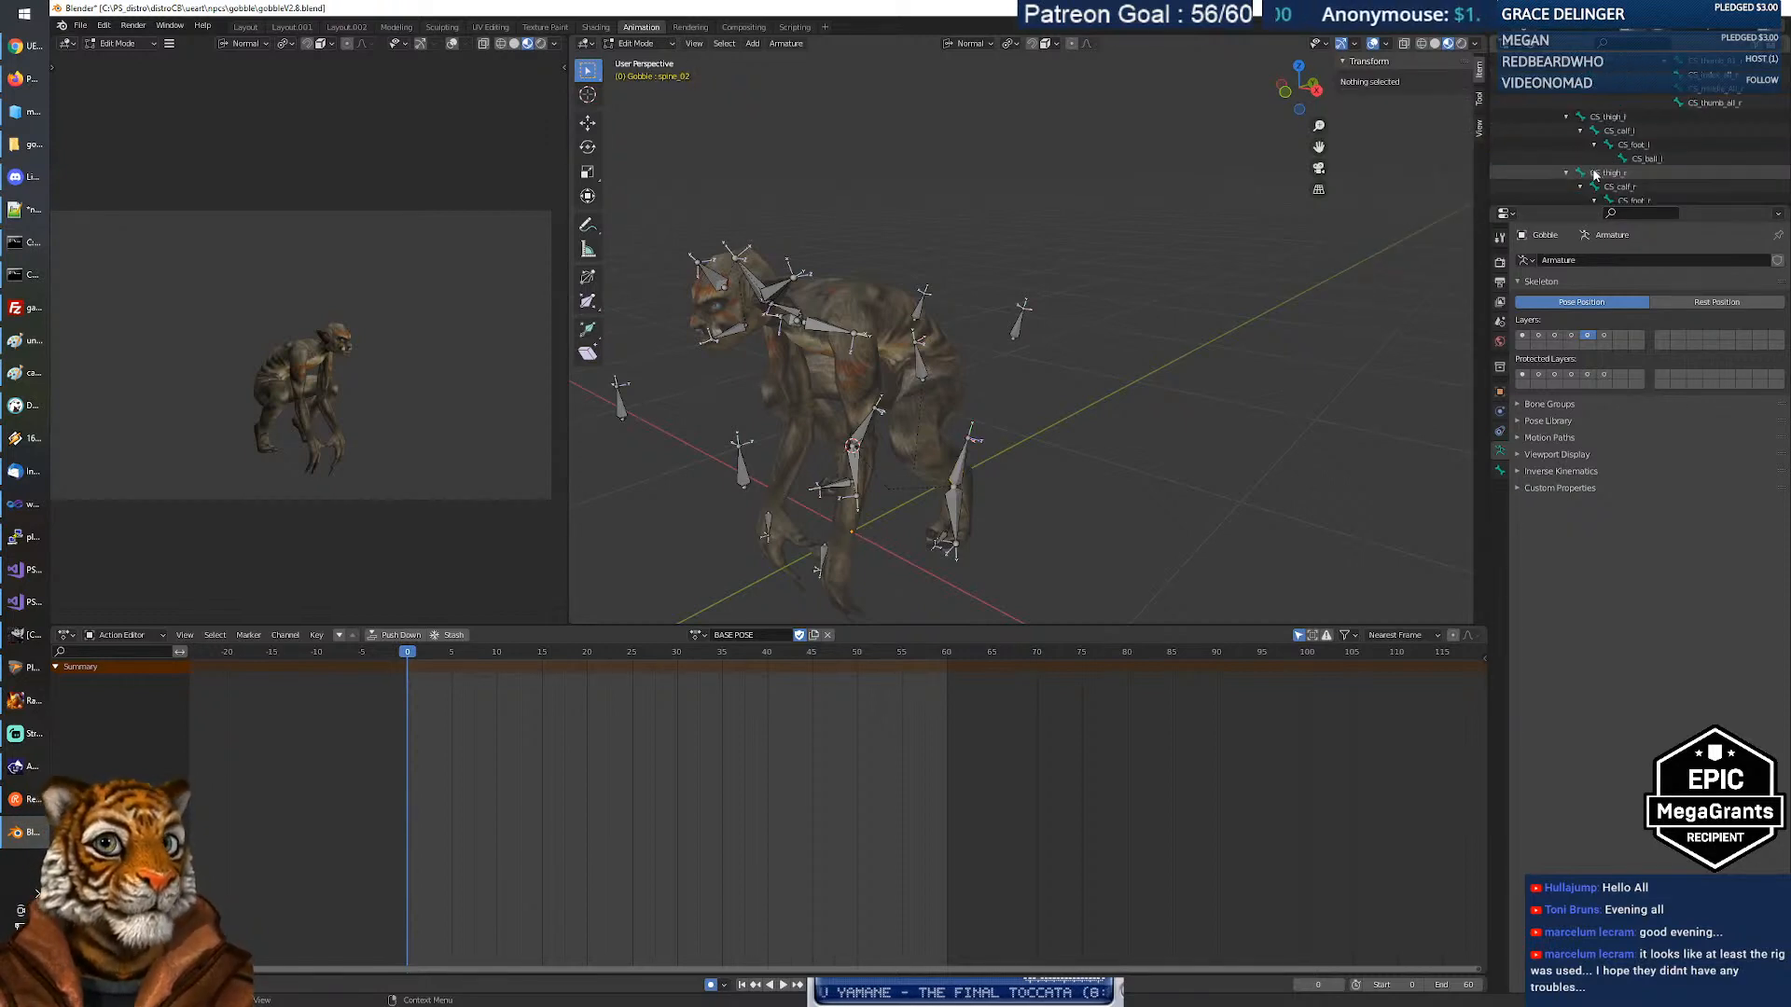
Expand clavicle_r and the left arm chain from clavicle_l through upperarm_l to lowerarm_l, and select upperarm_twist_01_l.
scroll(1595, 175, "down", 5)
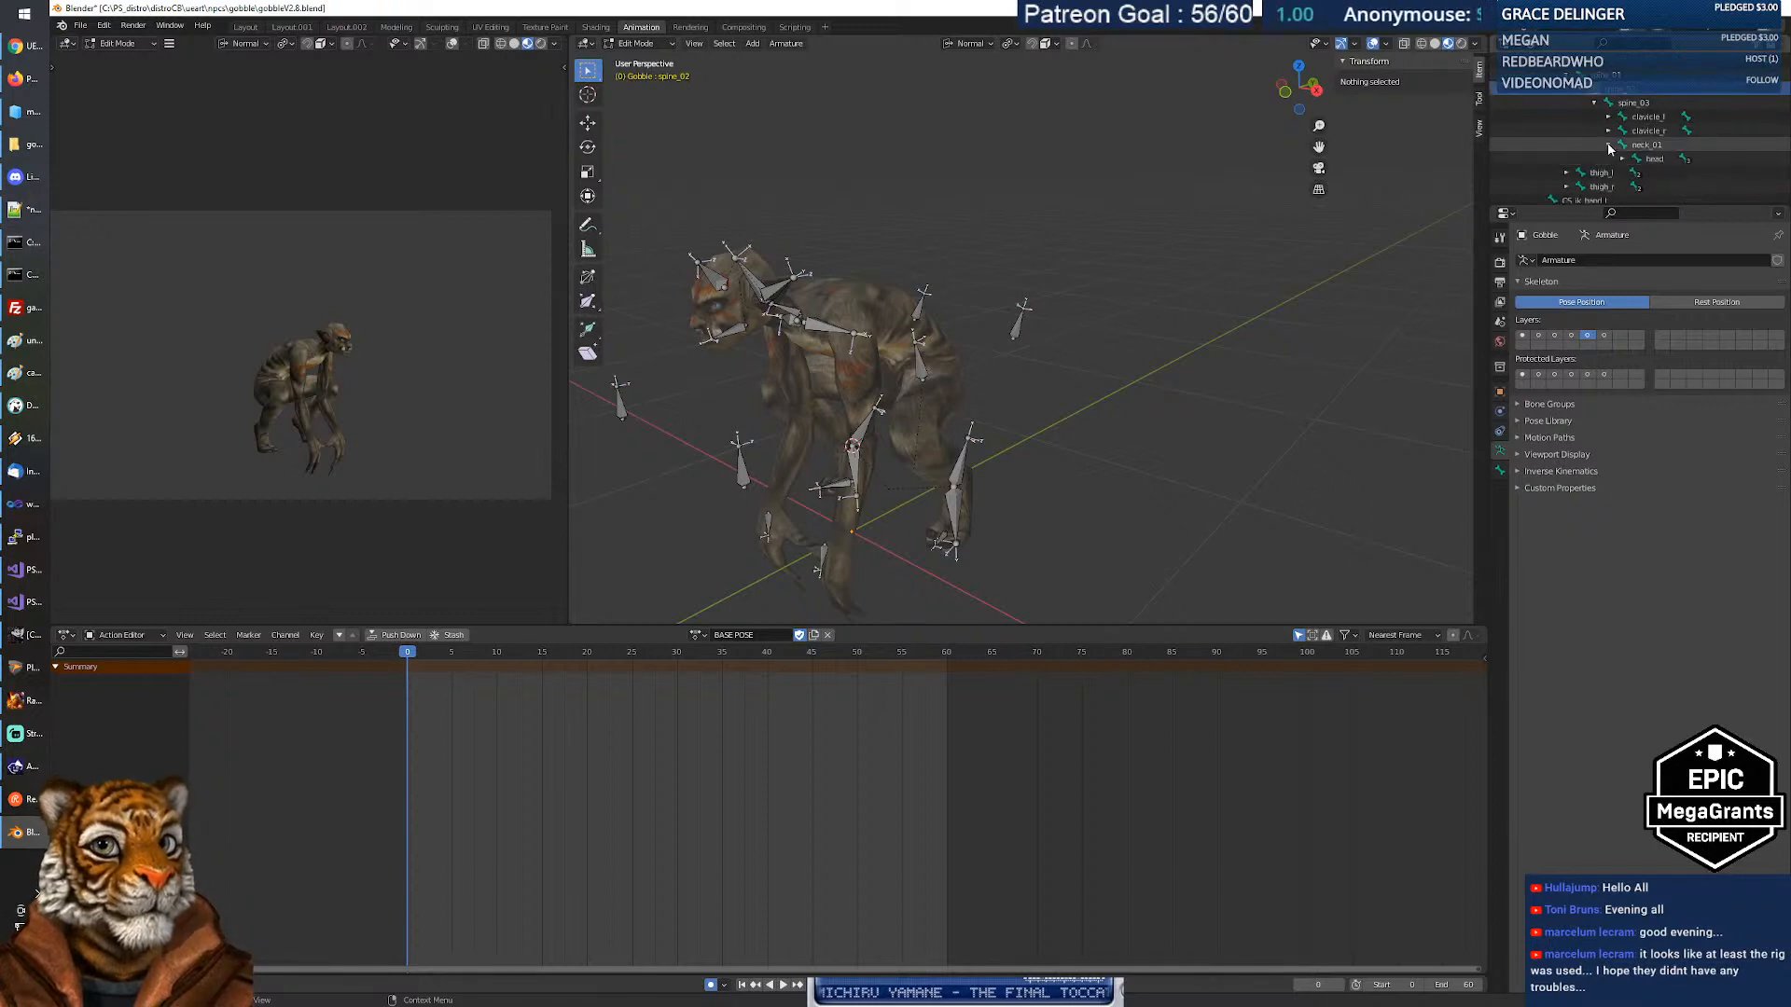
left_click(1608, 132)
left_click(1608, 118)
left_click(1622, 132)
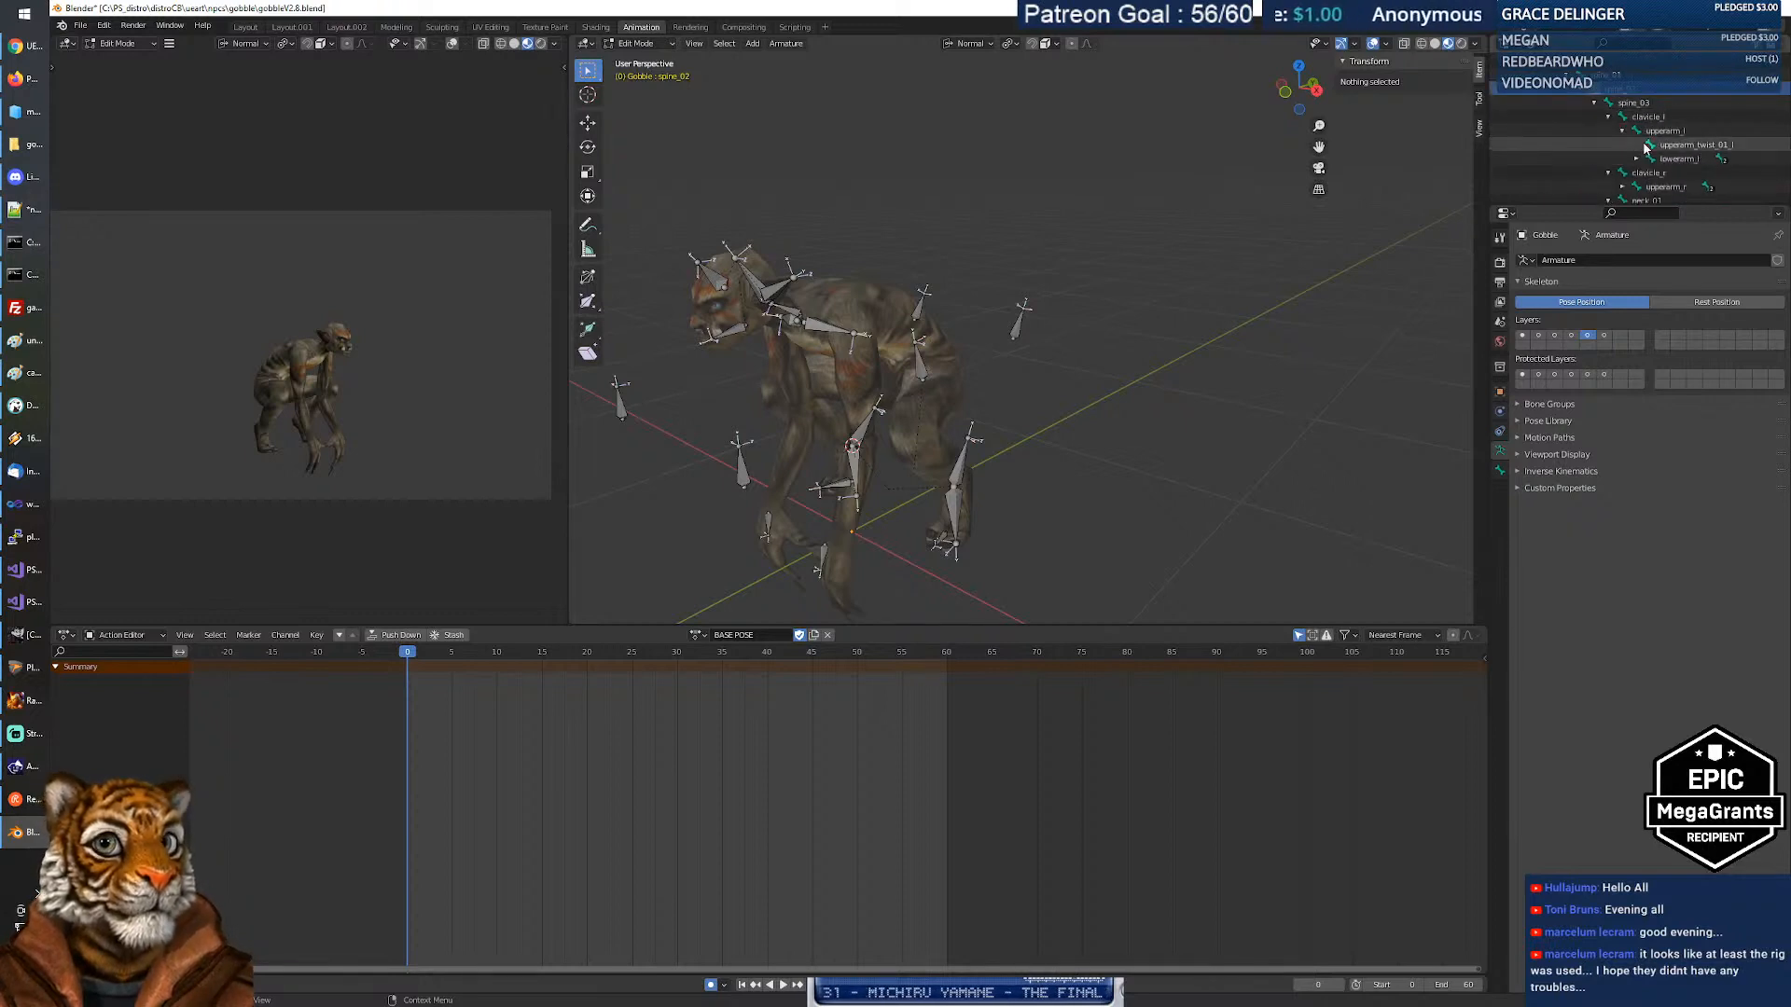
left_click(1637, 158)
left_click(1690, 146)
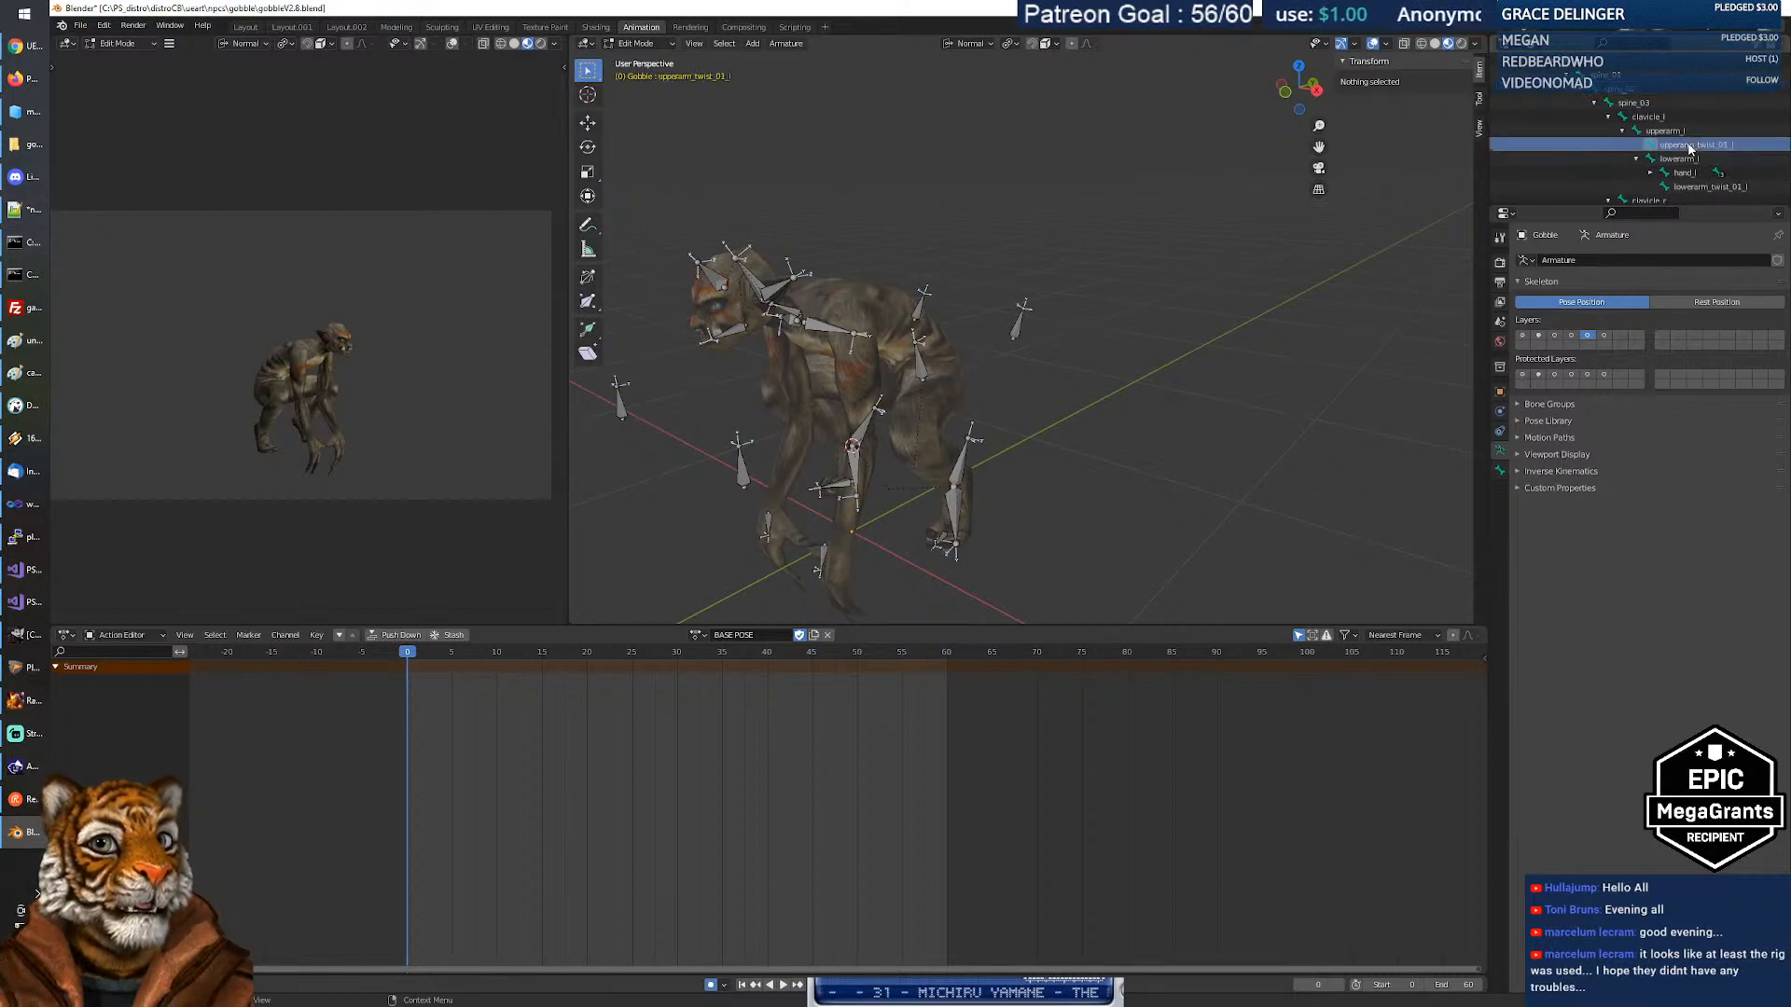
Select the left arm bones in turn around lowerarm_l and hand_l, ending on lowerarm_twist_01_l, to check the twist bones' place in the hierarchy.
middle_click_drag(918, 184, 1378, 112)
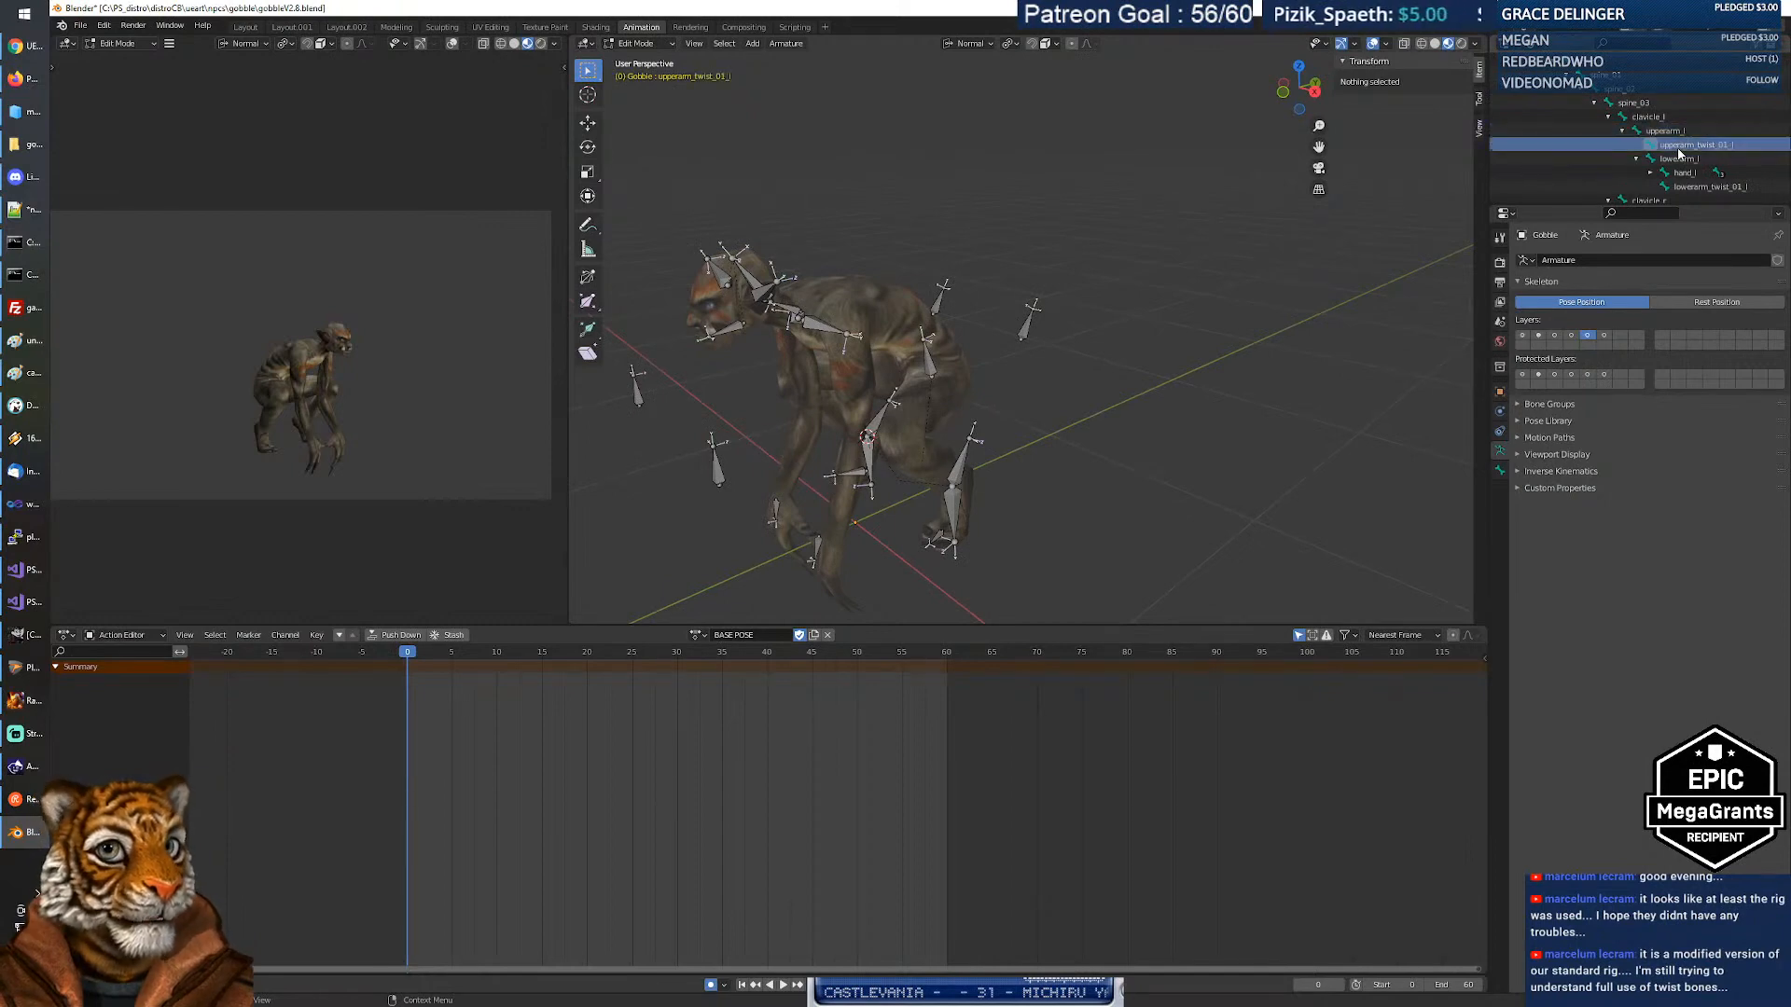
left_click(1697, 187)
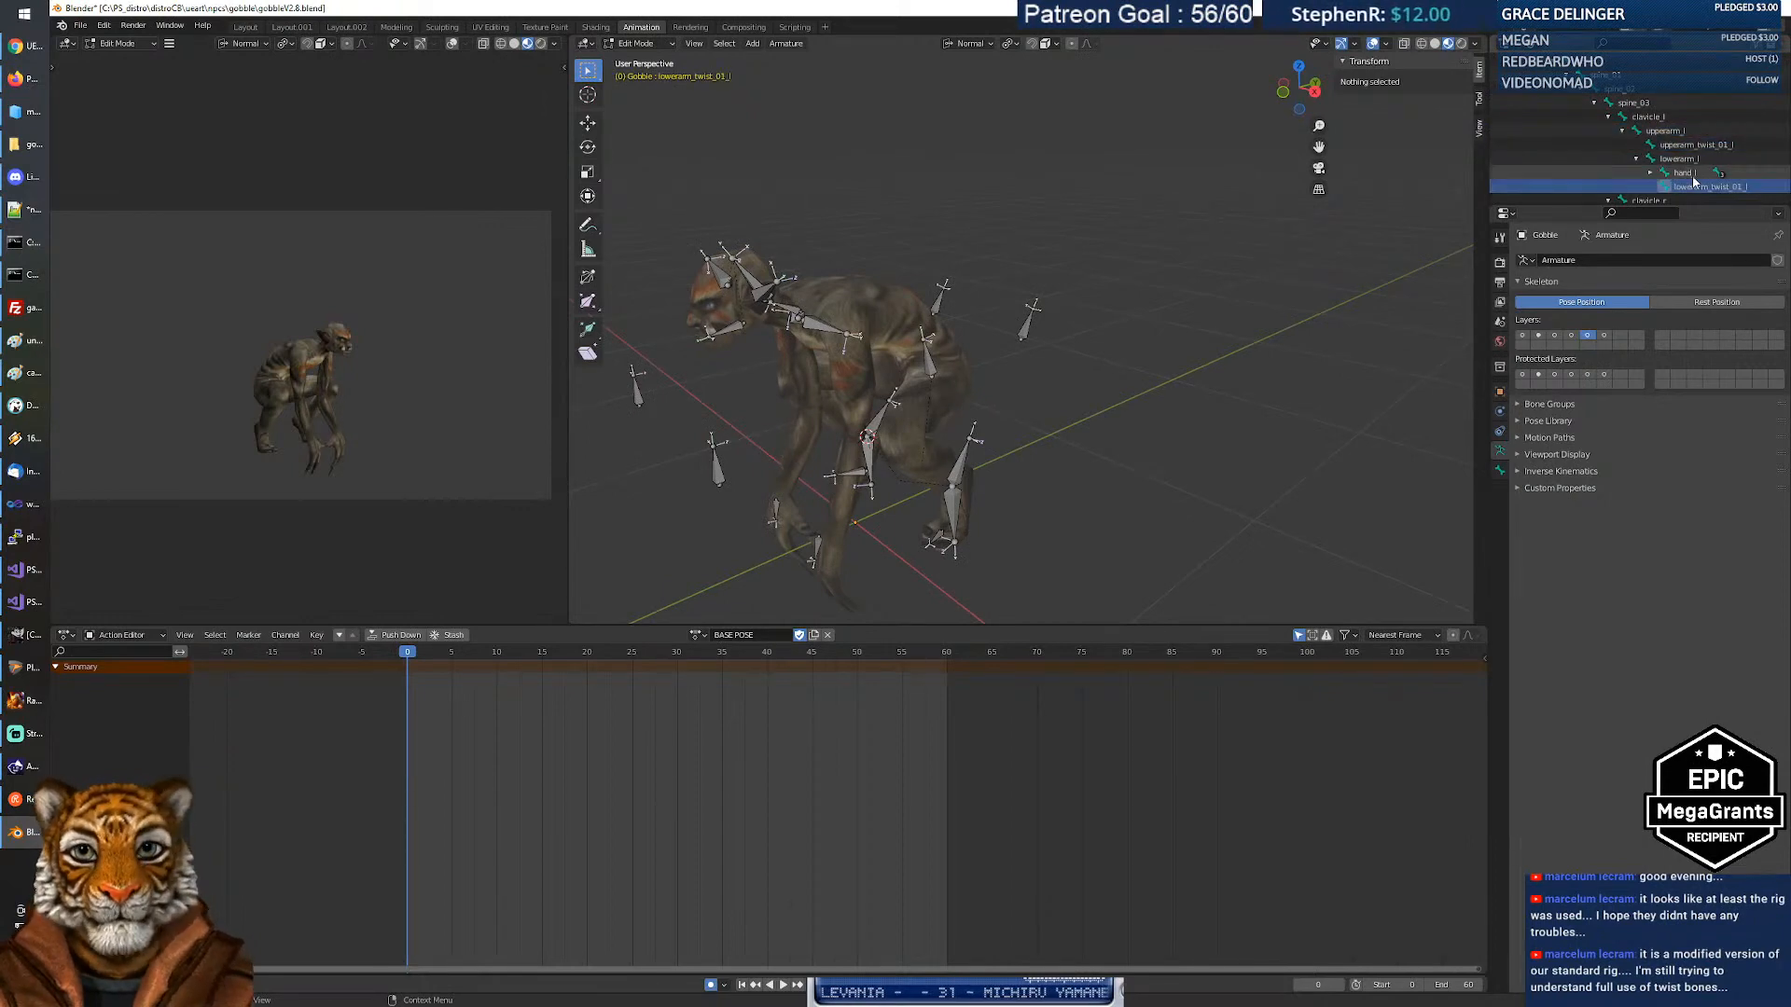
left_click(1697, 174)
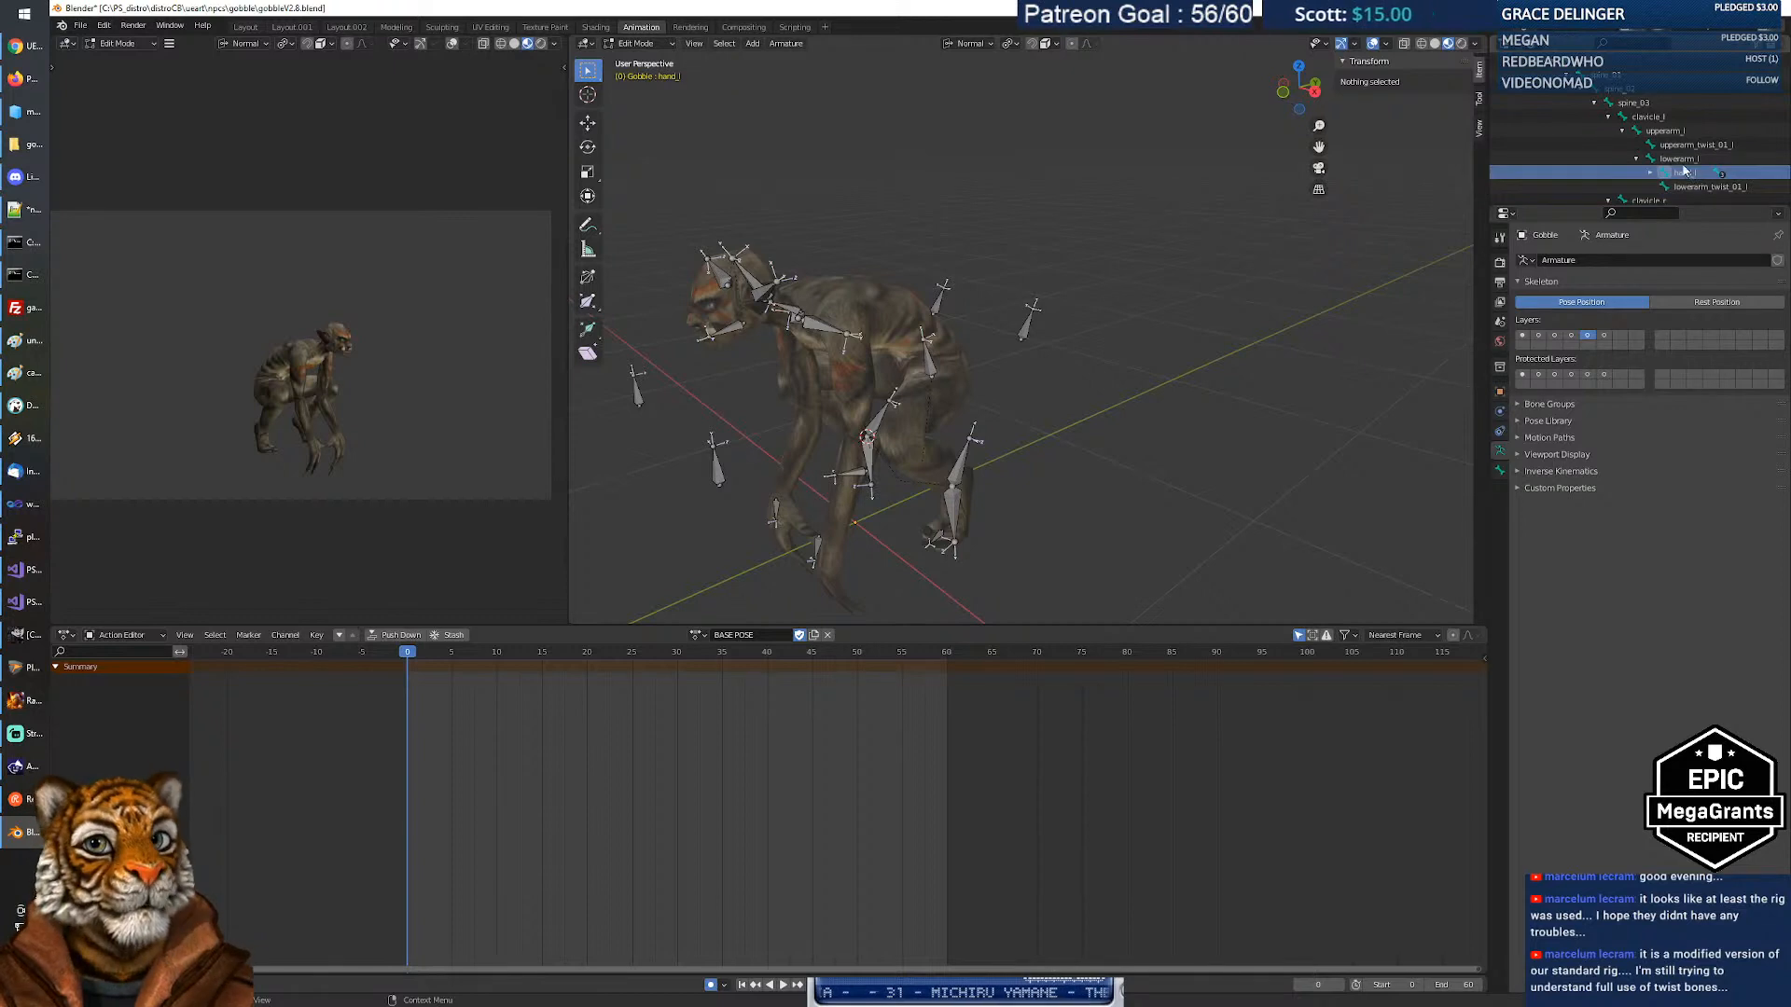
left_click(1683, 160)
left_click(1680, 148)
left_click(1683, 161)
left_click(1697, 174)
left_click(1696, 187)
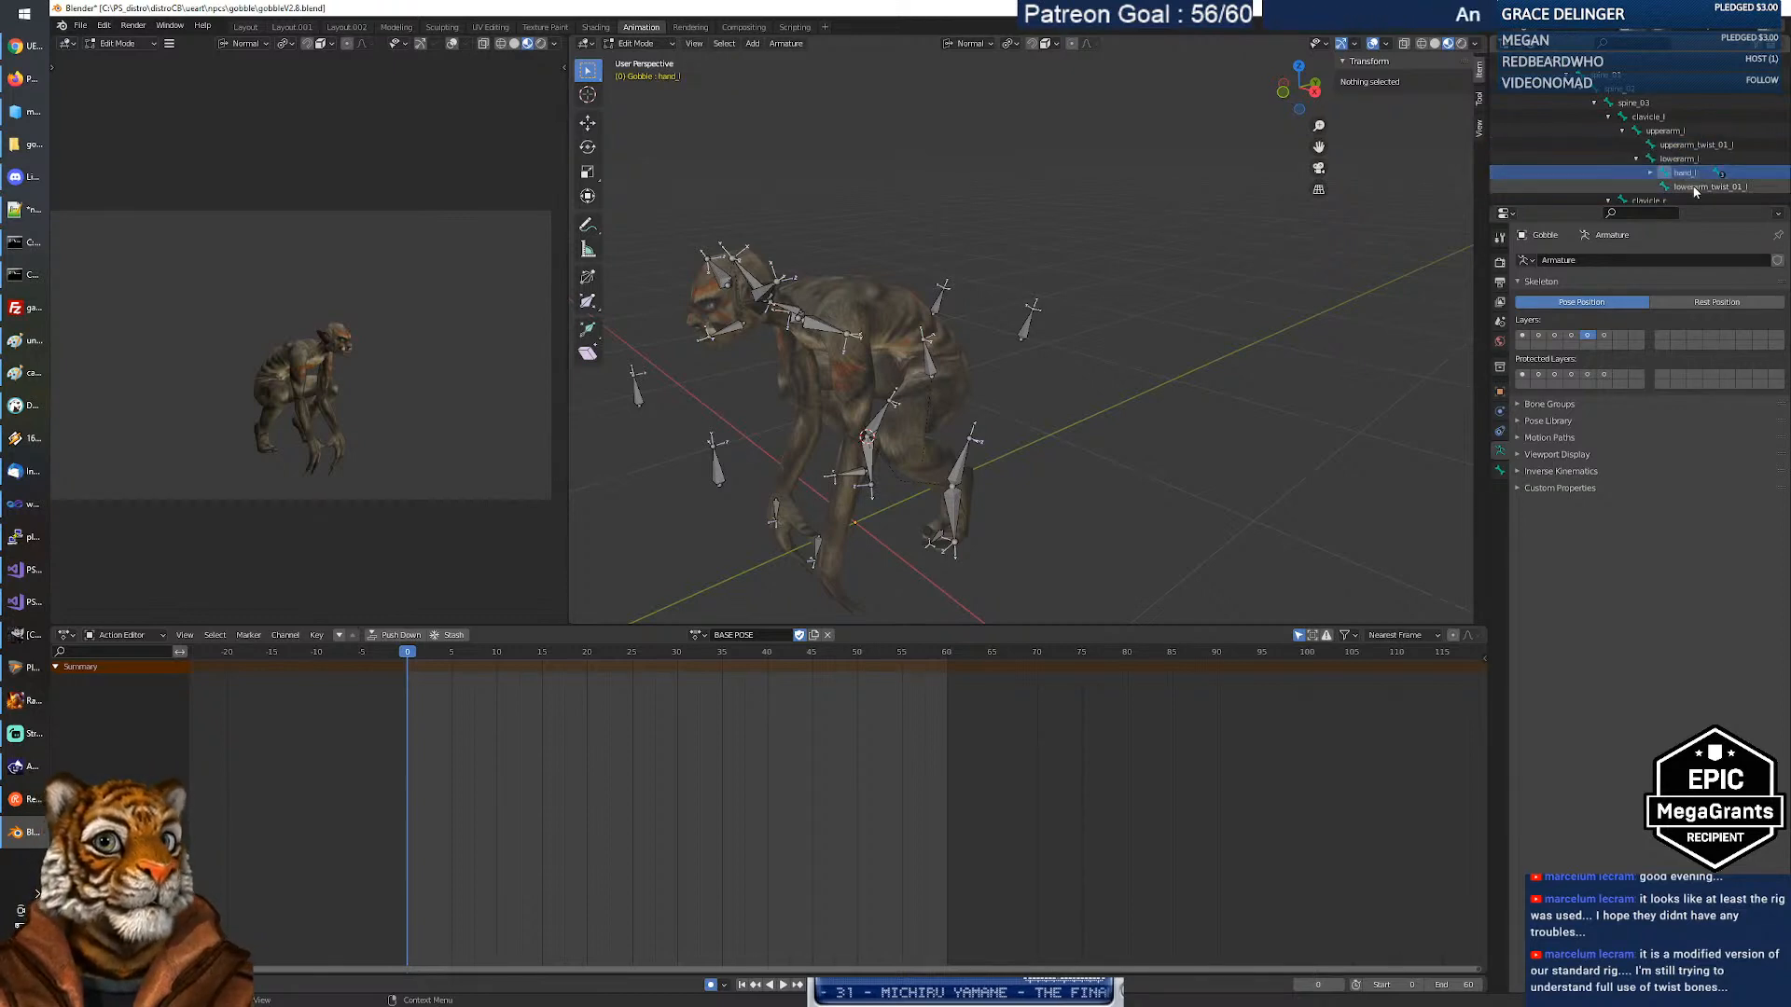
Switch the visible armature layer through the fourth and third to the second, which contains the selected lowerarm_twist_01_l.
middle_click_drag(1003, 267, 1054, 279)
left_click(1572, 336)
left_click(1554, 337)
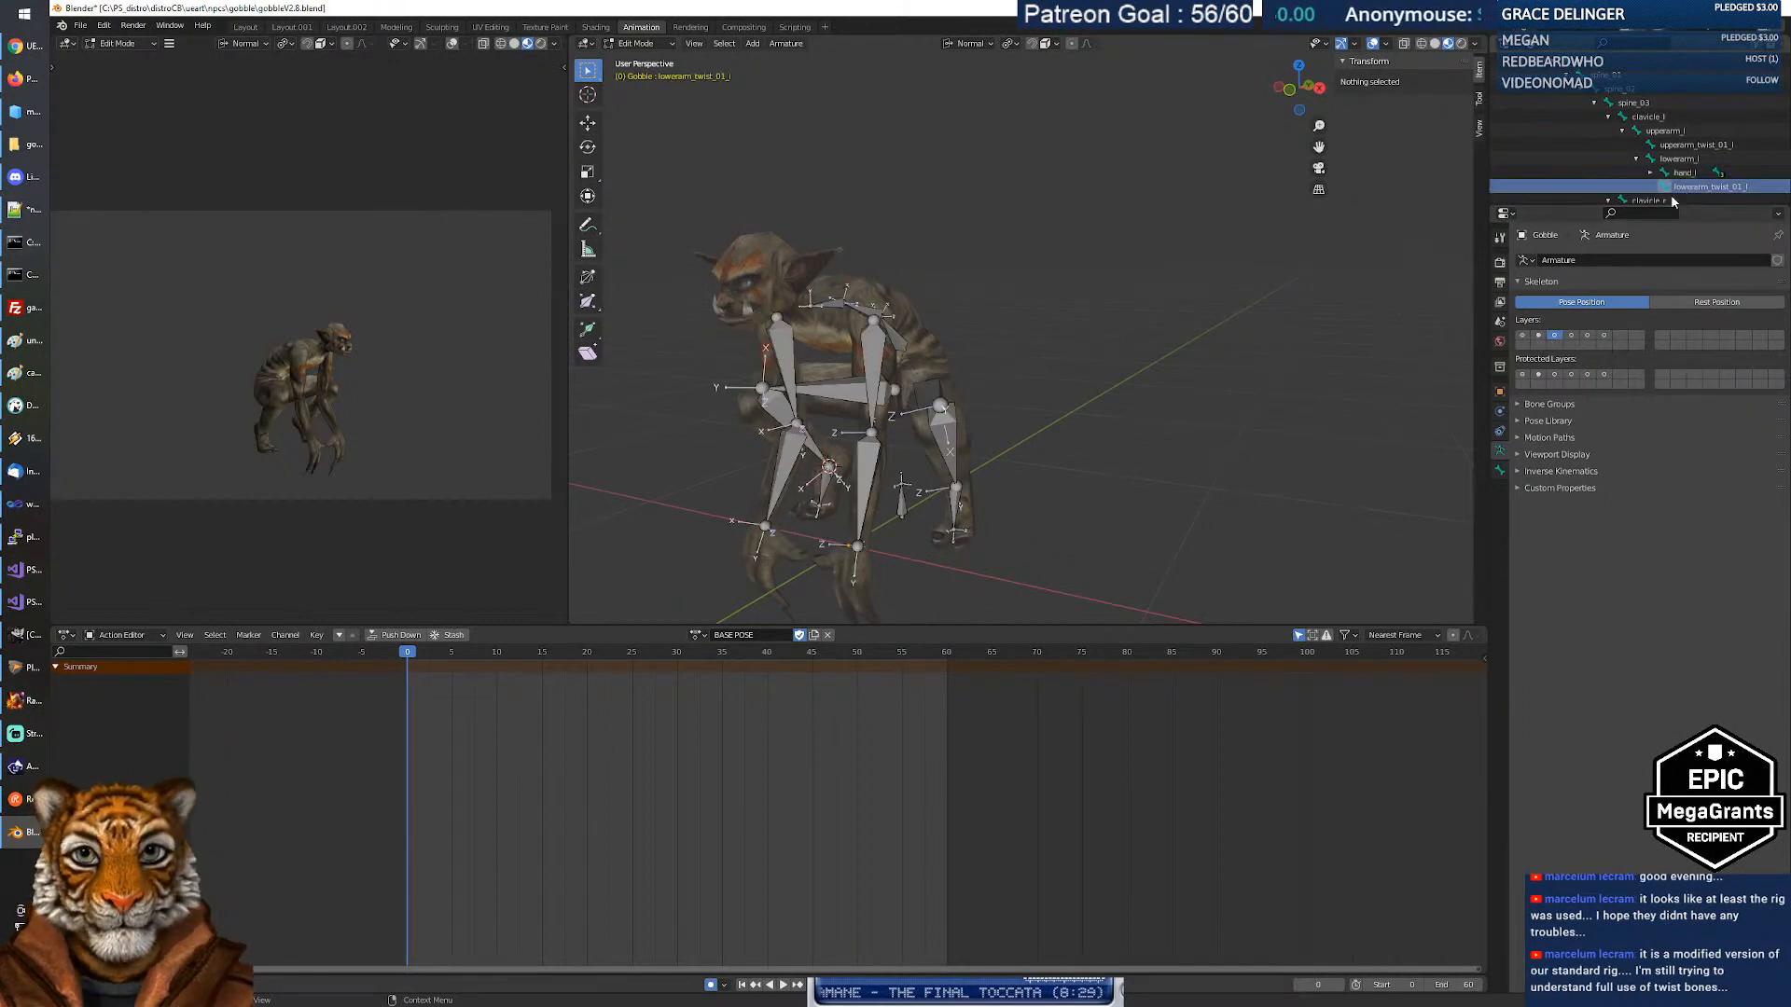
left_click(1538, 336)
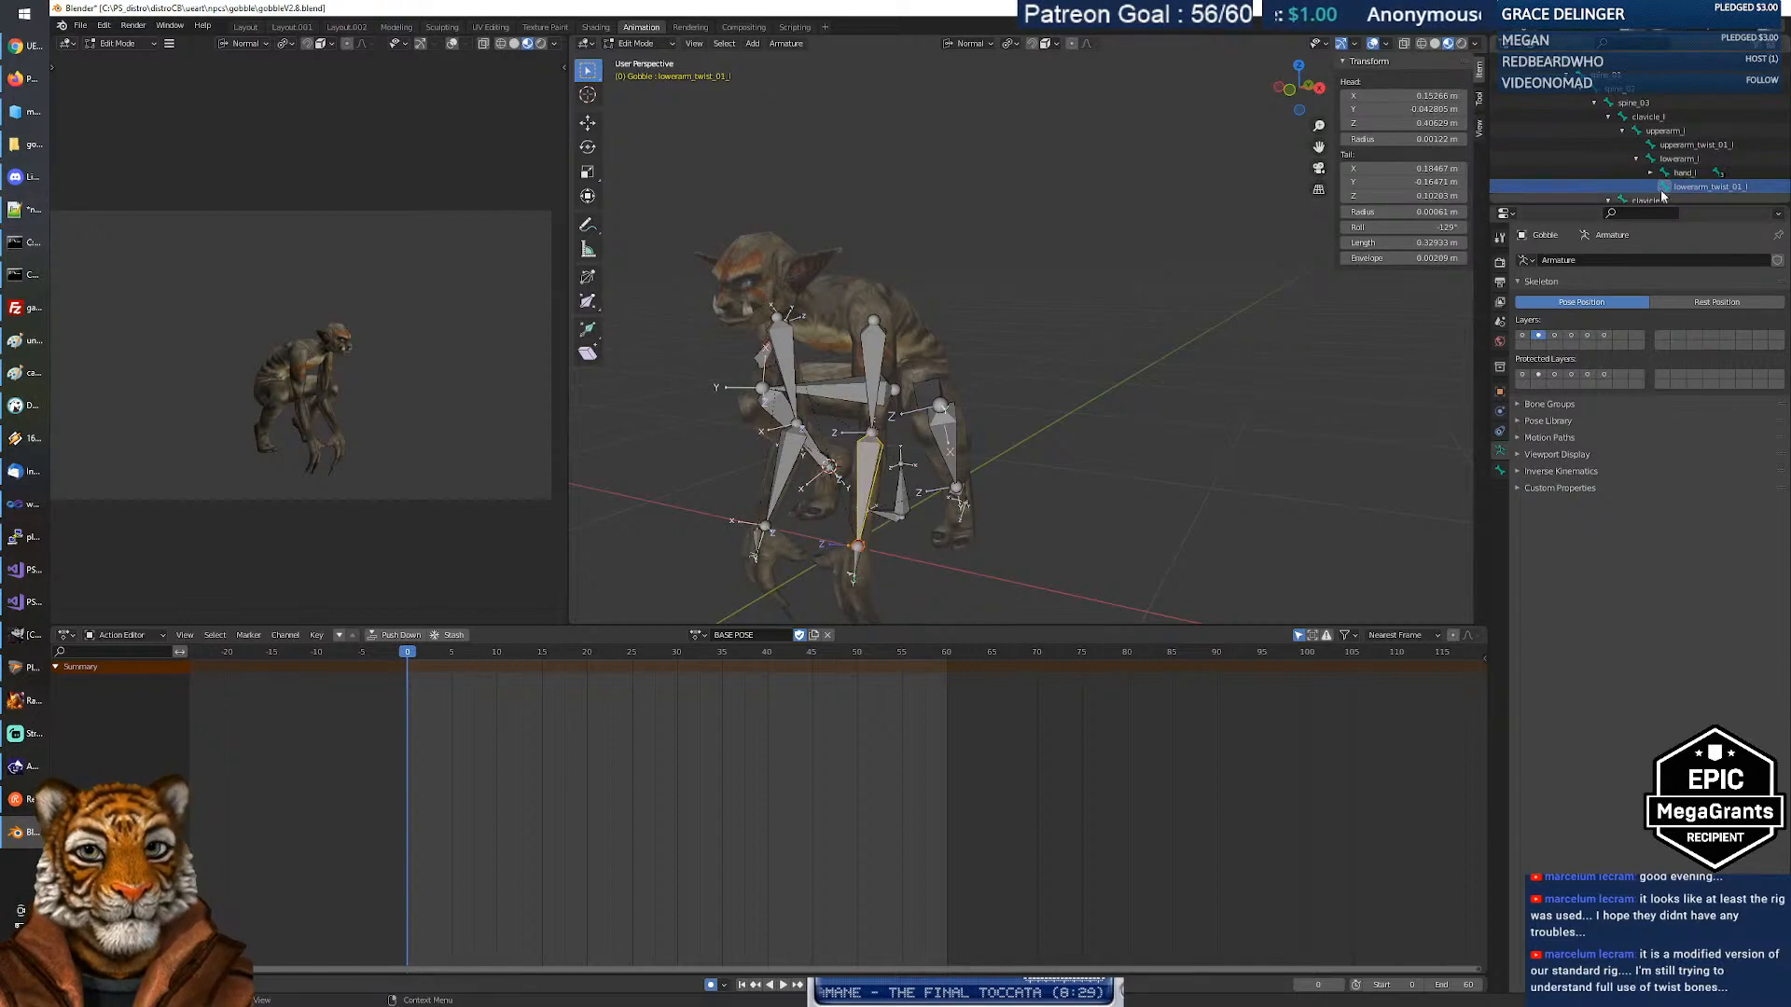
Select upperarm_twist_01_l and lowerarm_twist_01_l in turn and examine both twist bones on the left arm in the viewport.
middle_click_drag(1223, 353, 782, 353)
left_click(1693, 145)
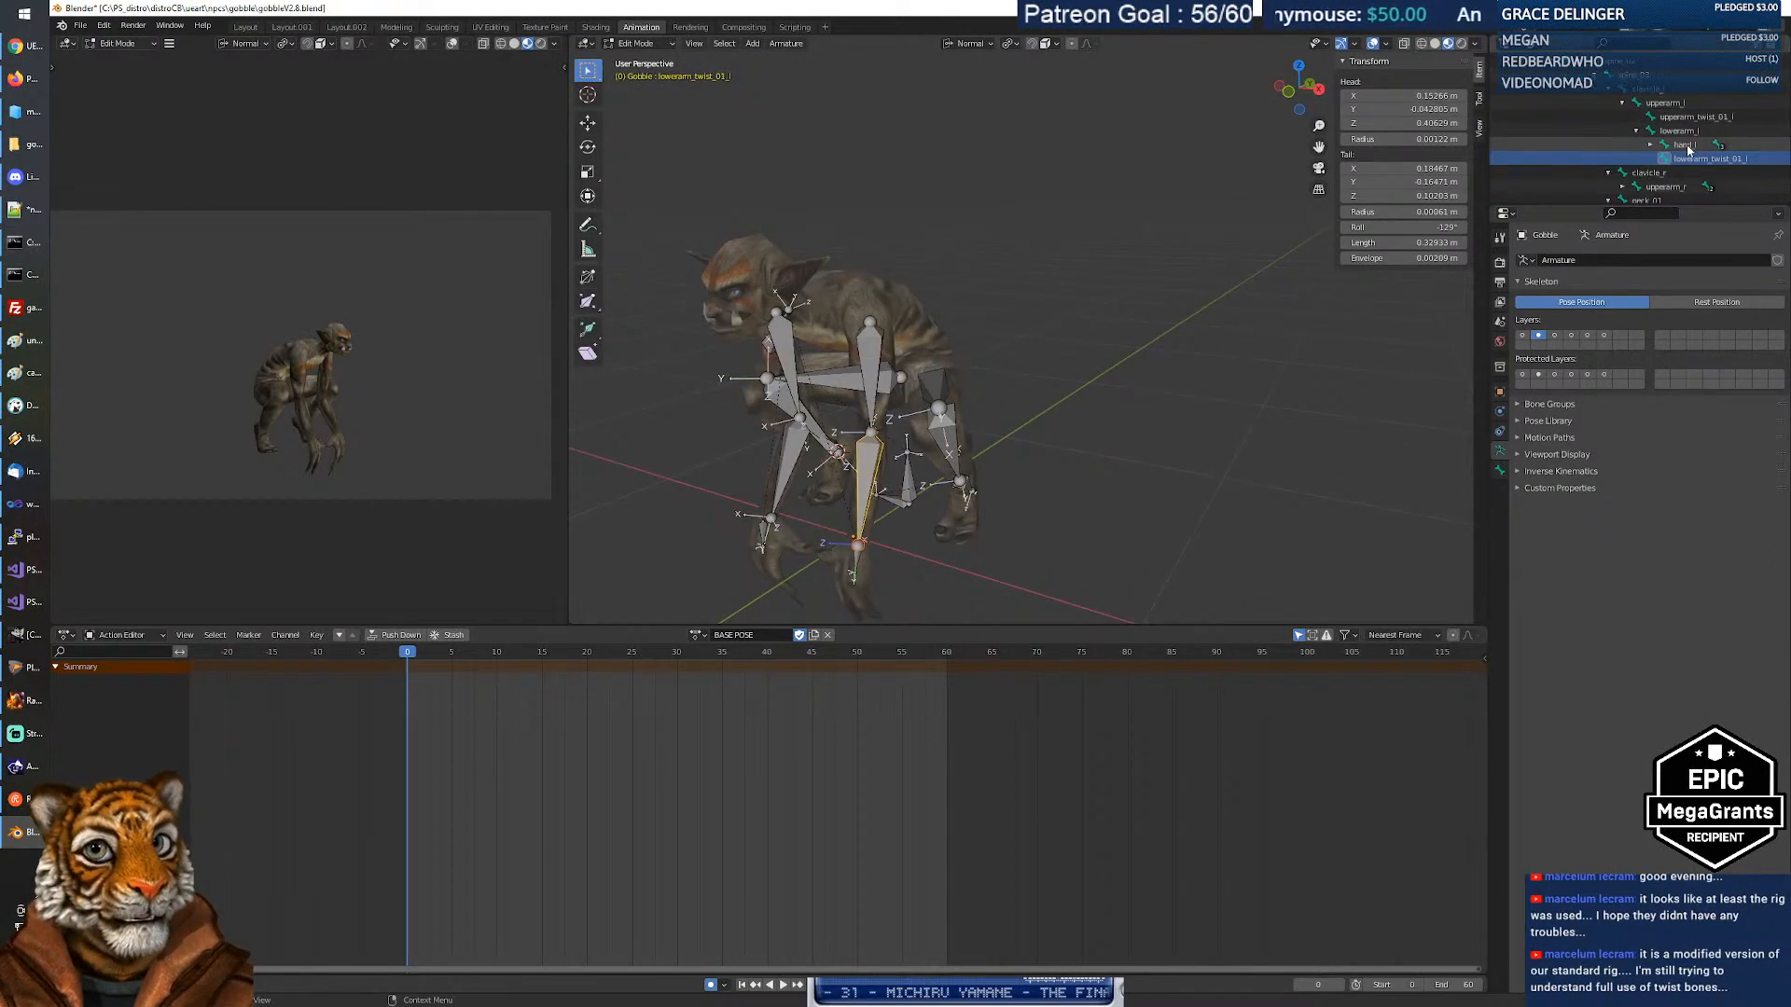
scroll(1691, 154, "down", 2)
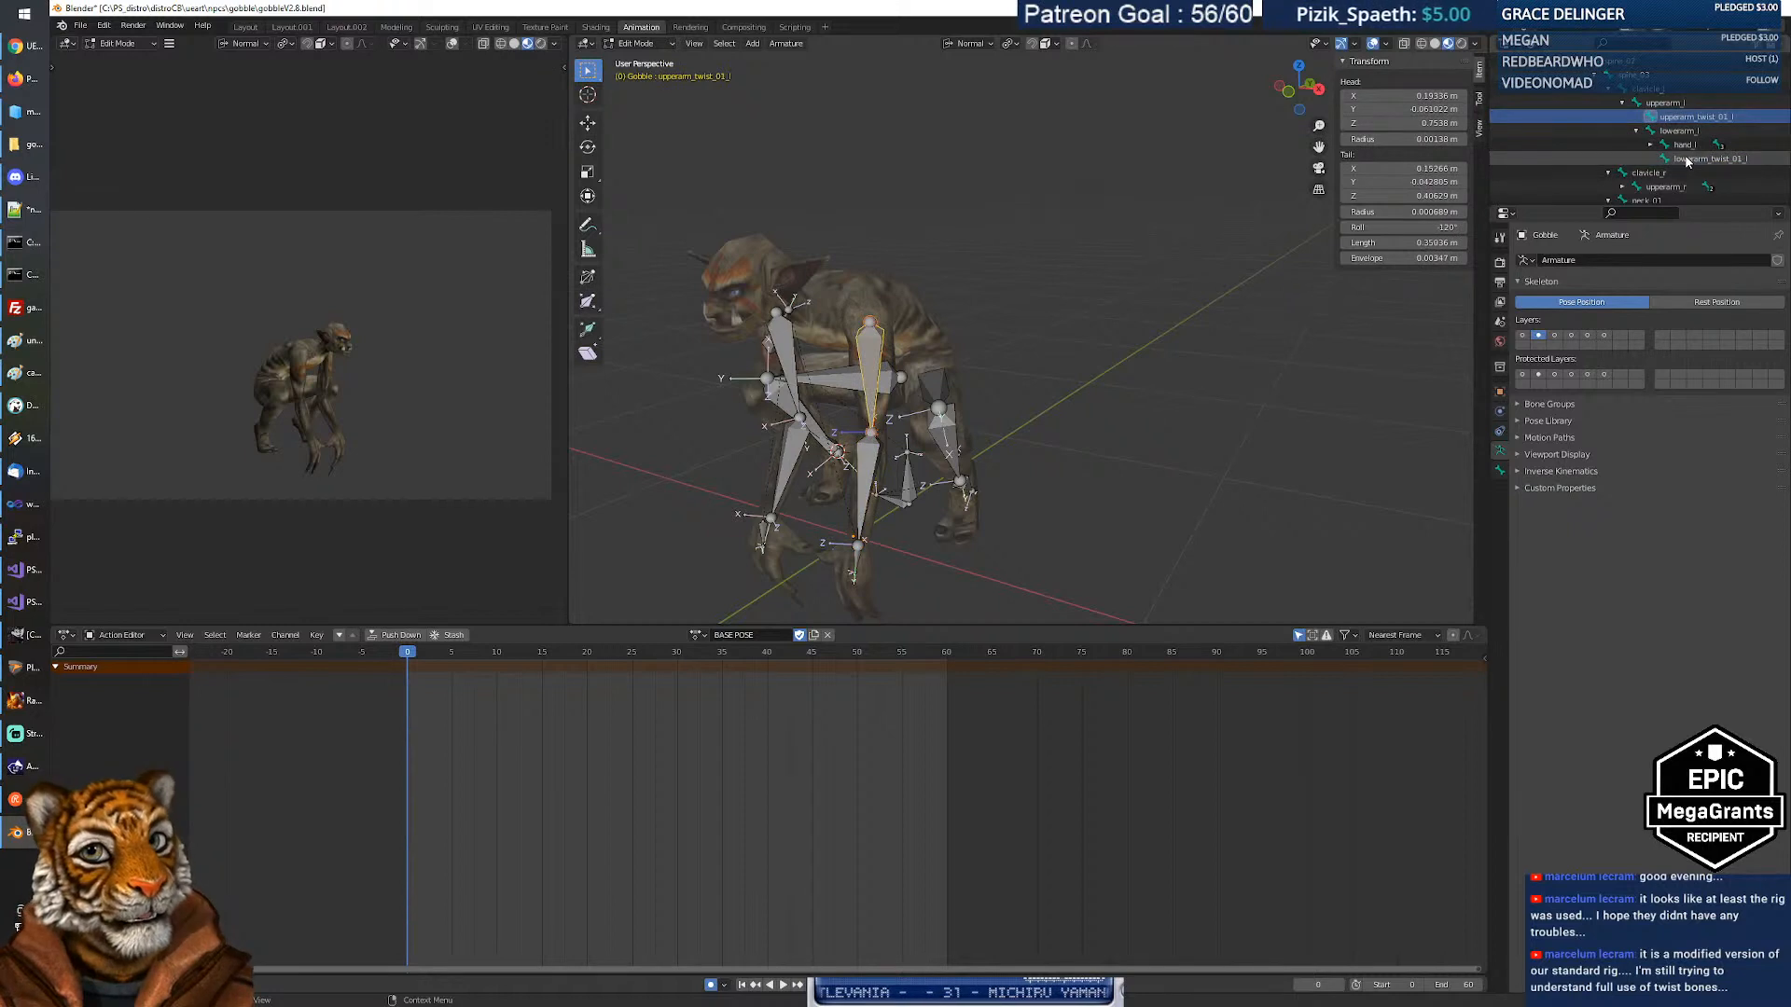
left_click(1686, 160)
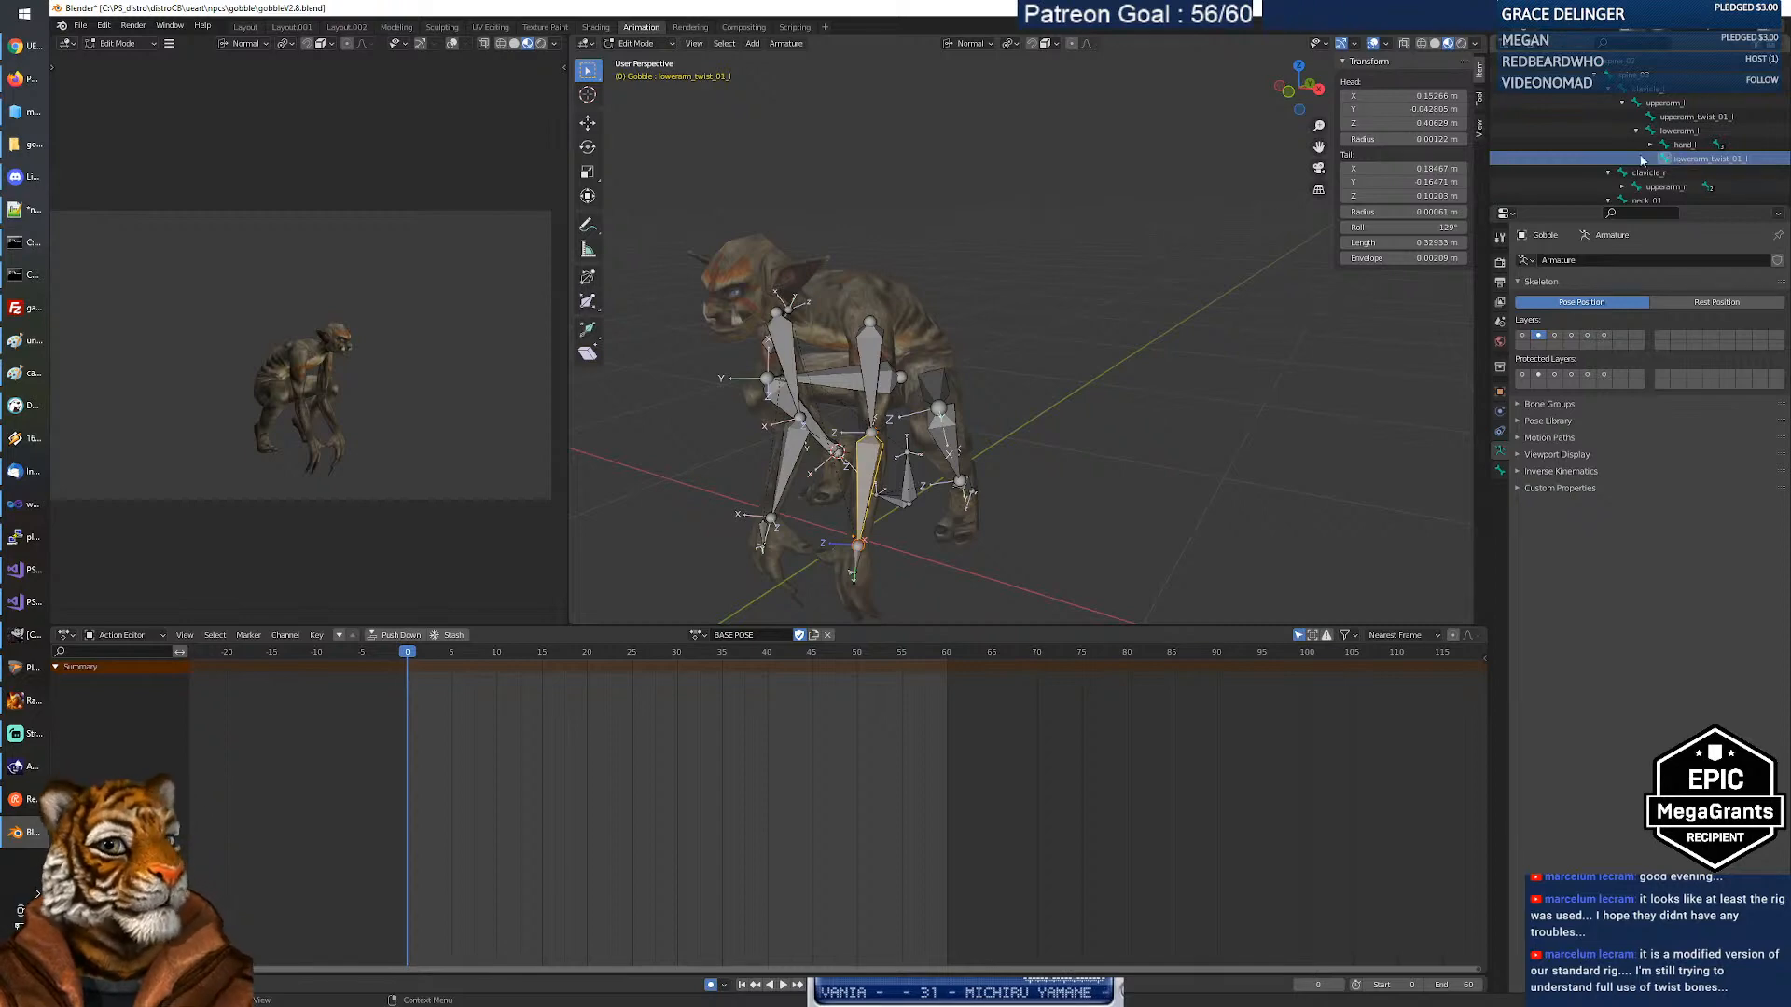
middle_click_drag(942, 338, 748, 390)
middle_click_drag(733, 320, 1059, 381)
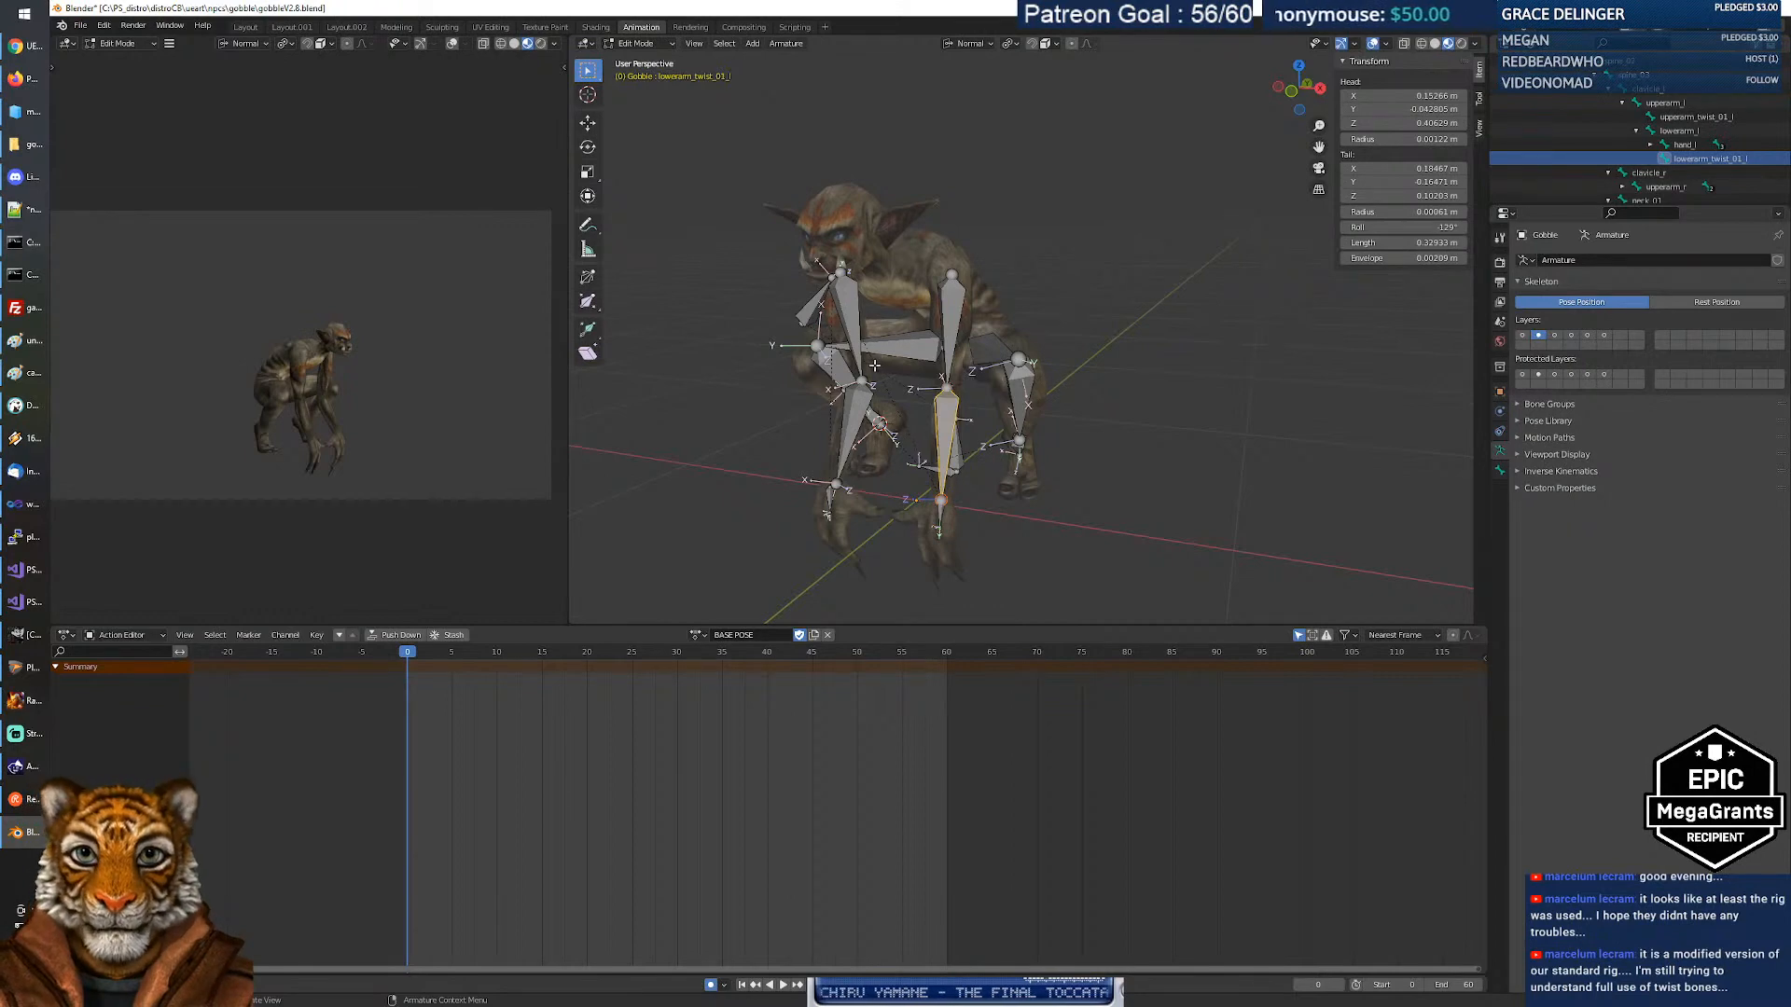
mouse_move(847, 374)
middle_mouse_down()
mouse_move(1002, 378)
mouse_move(835, 375)
middle_mouse_up()
Assign the ATTACK action to the armature, try playing it in Edit Mode, and return to frame 0.
left_click(697, 635)
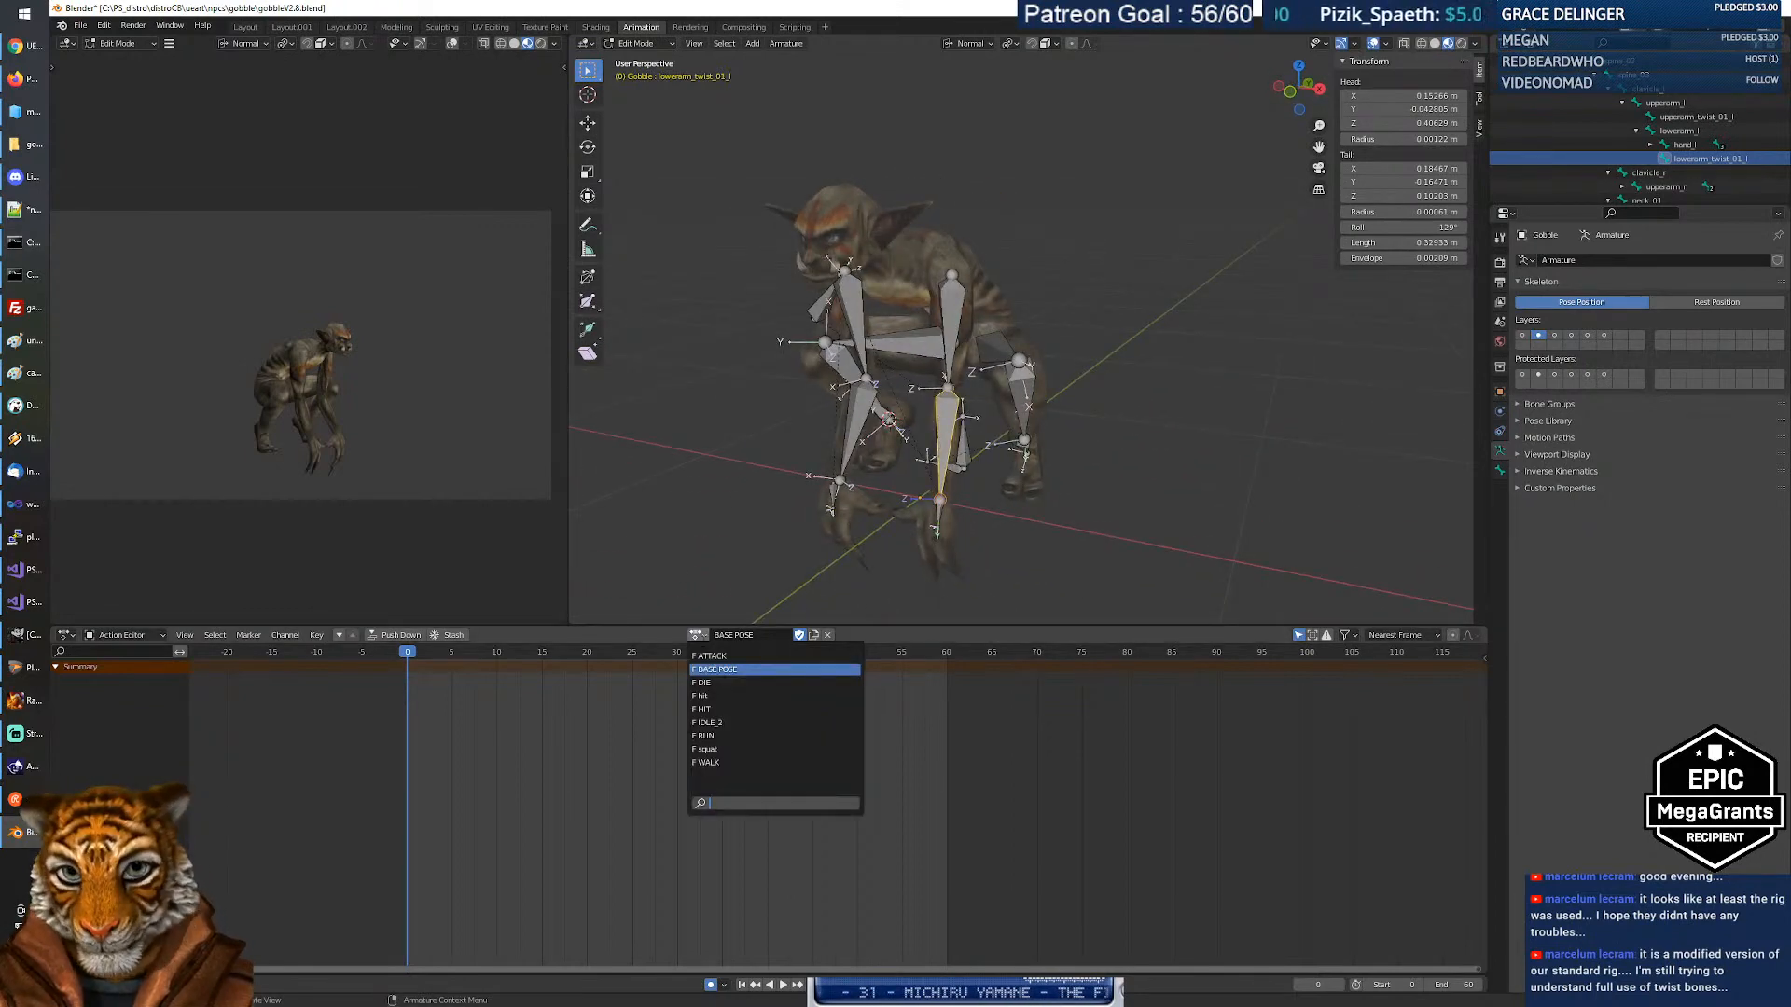
left_click(713, 656)
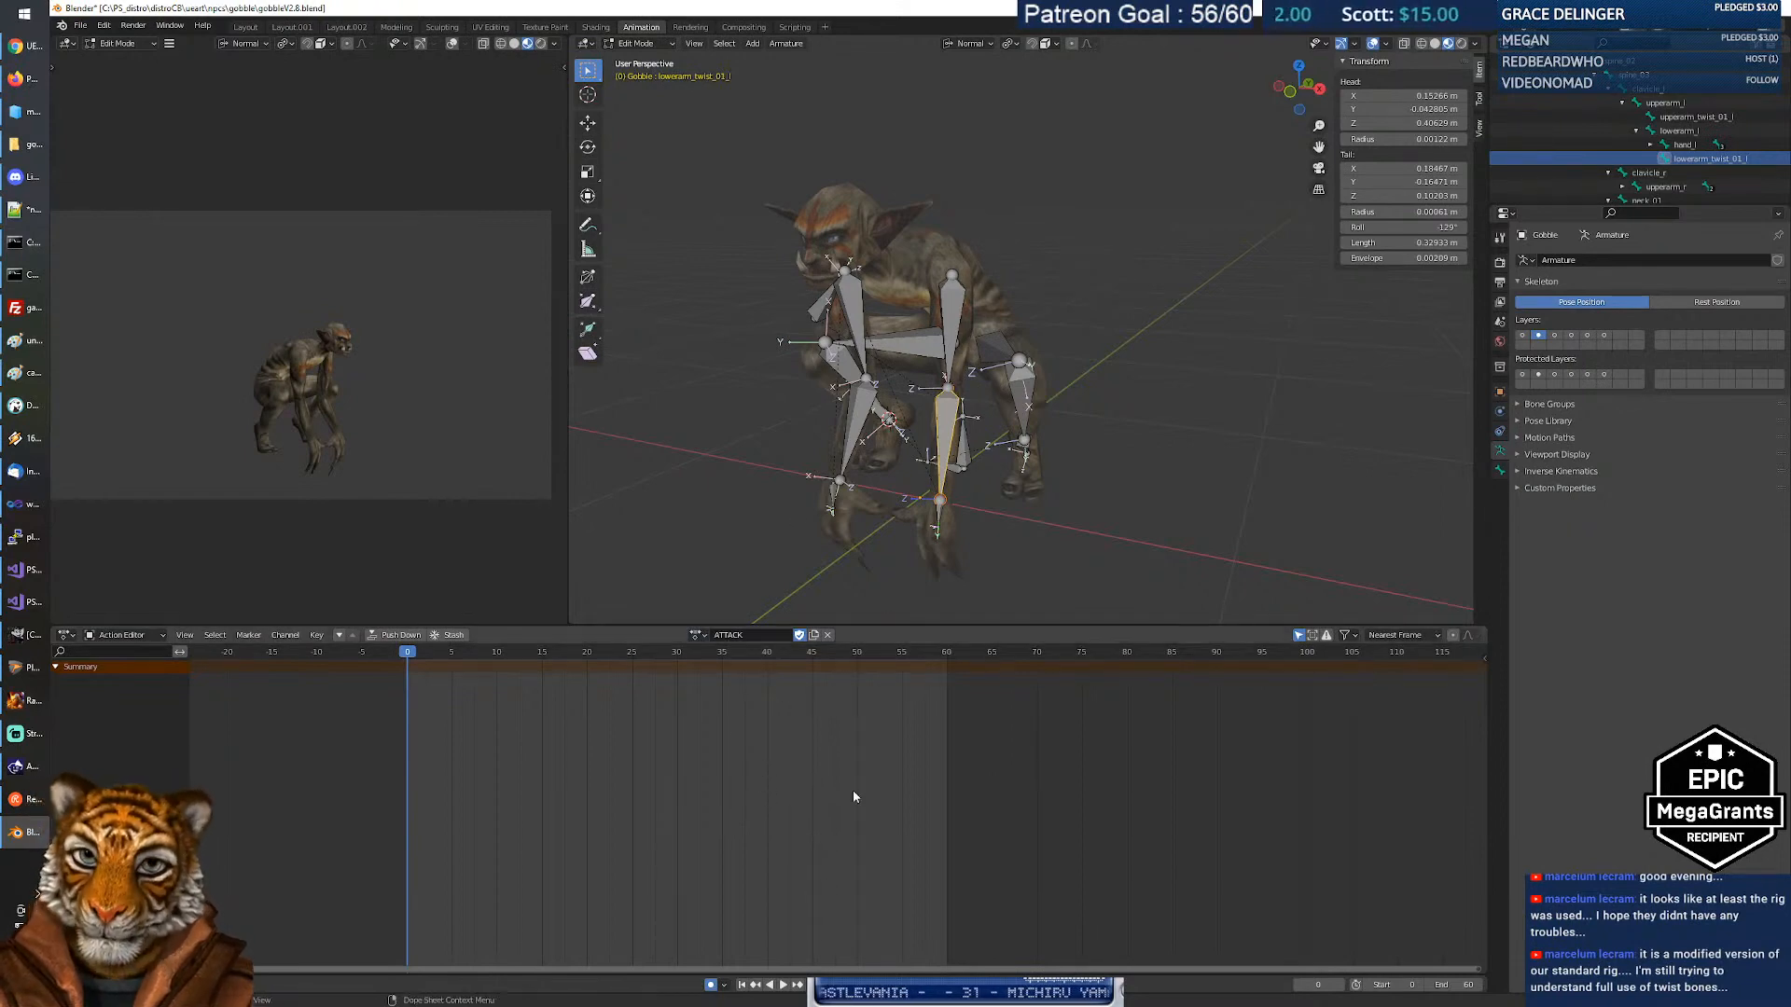
left_click(782, 985)
left_click(783, 985)
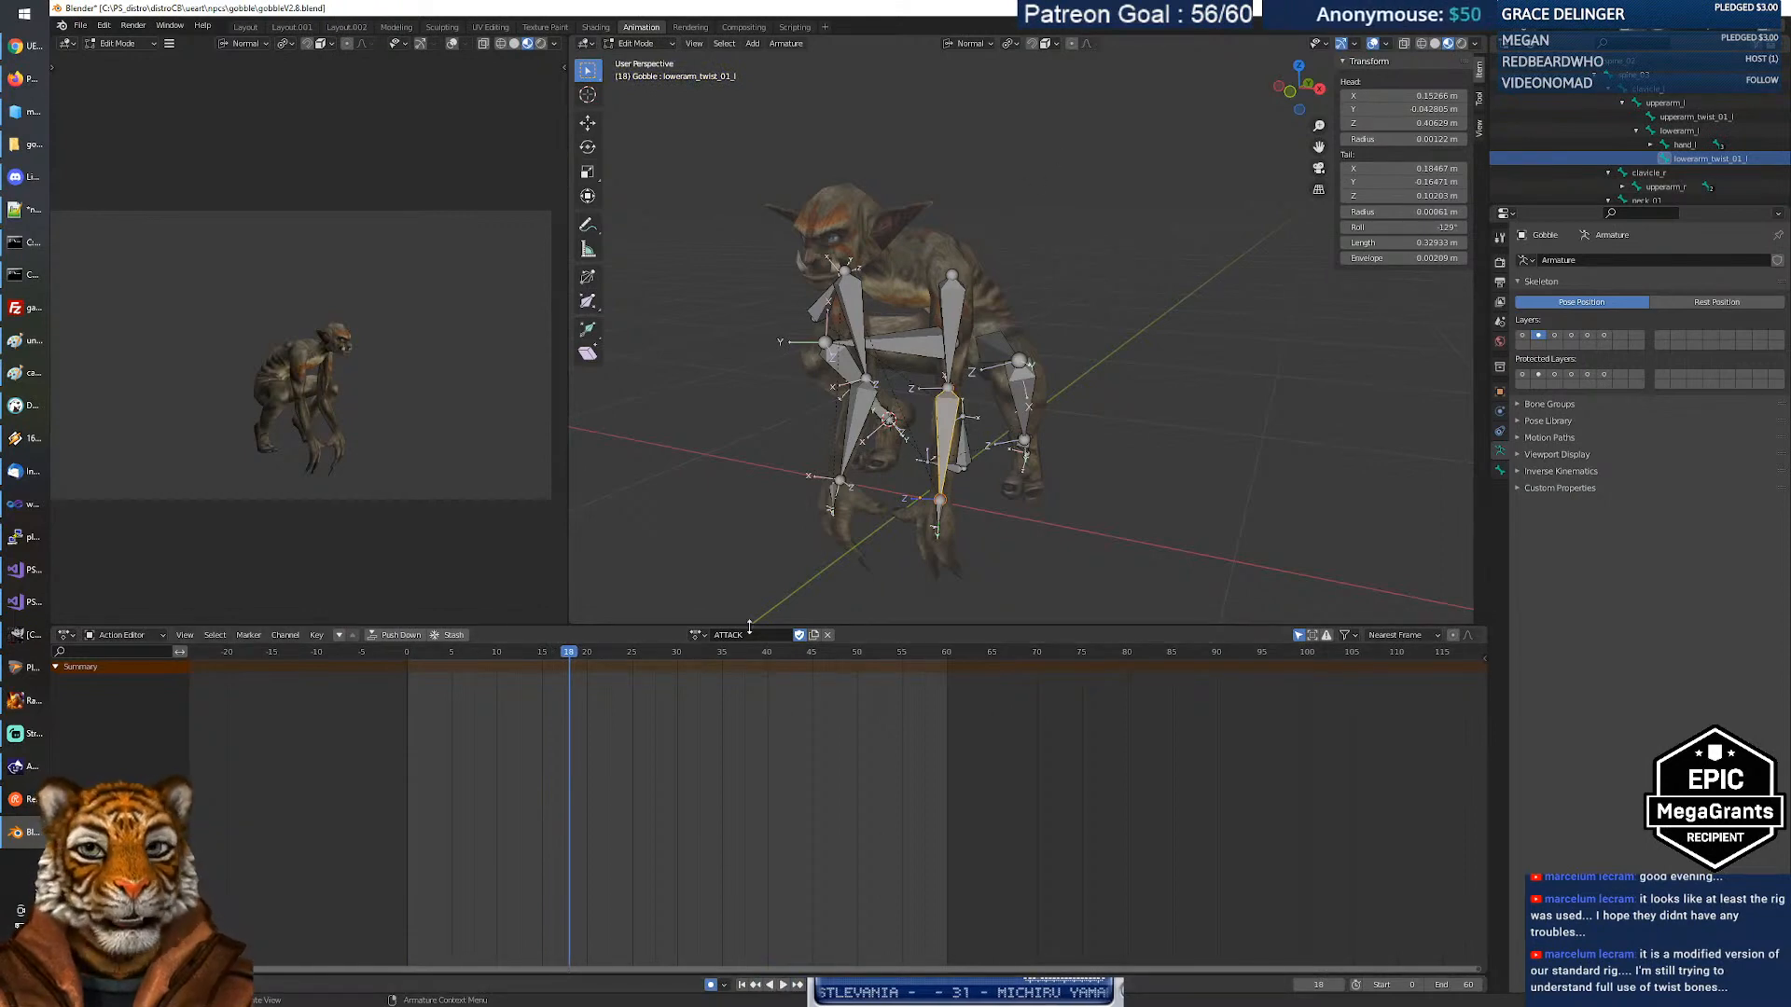
left_click_drag(436, 653, 408, 655)
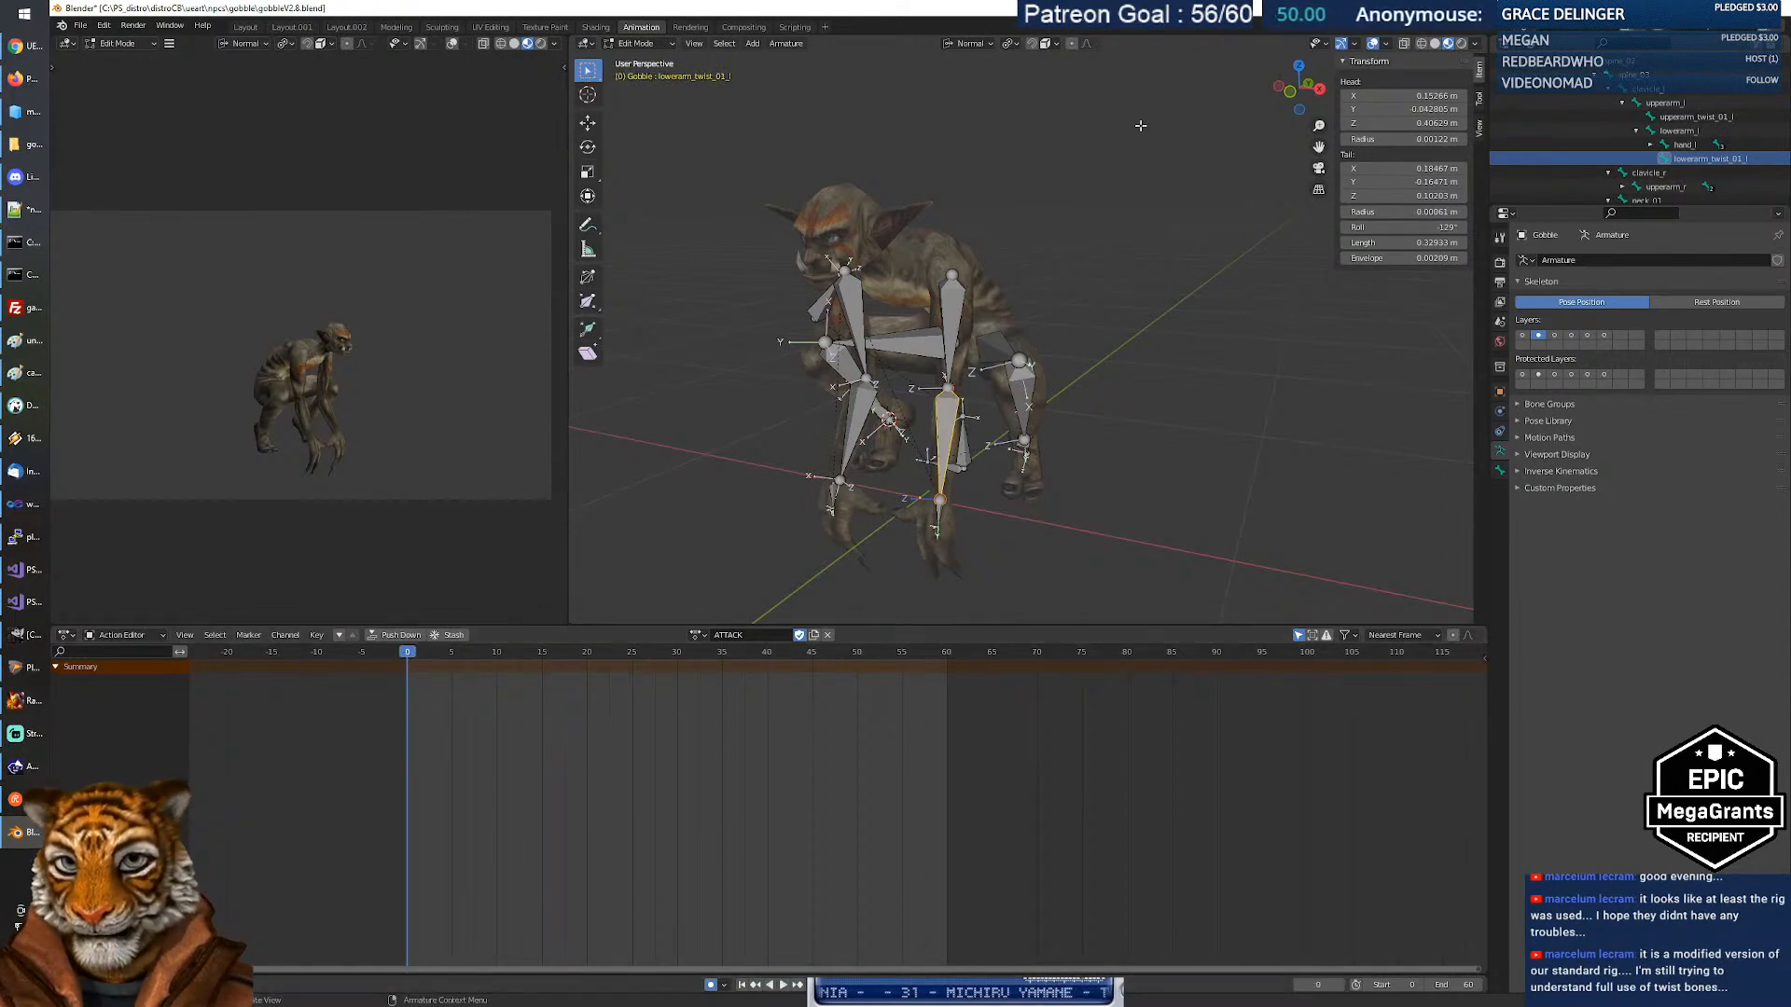
Switch the armature to Object Mode and play the ATTACK animation to review its motion.
left_click(636, 43)
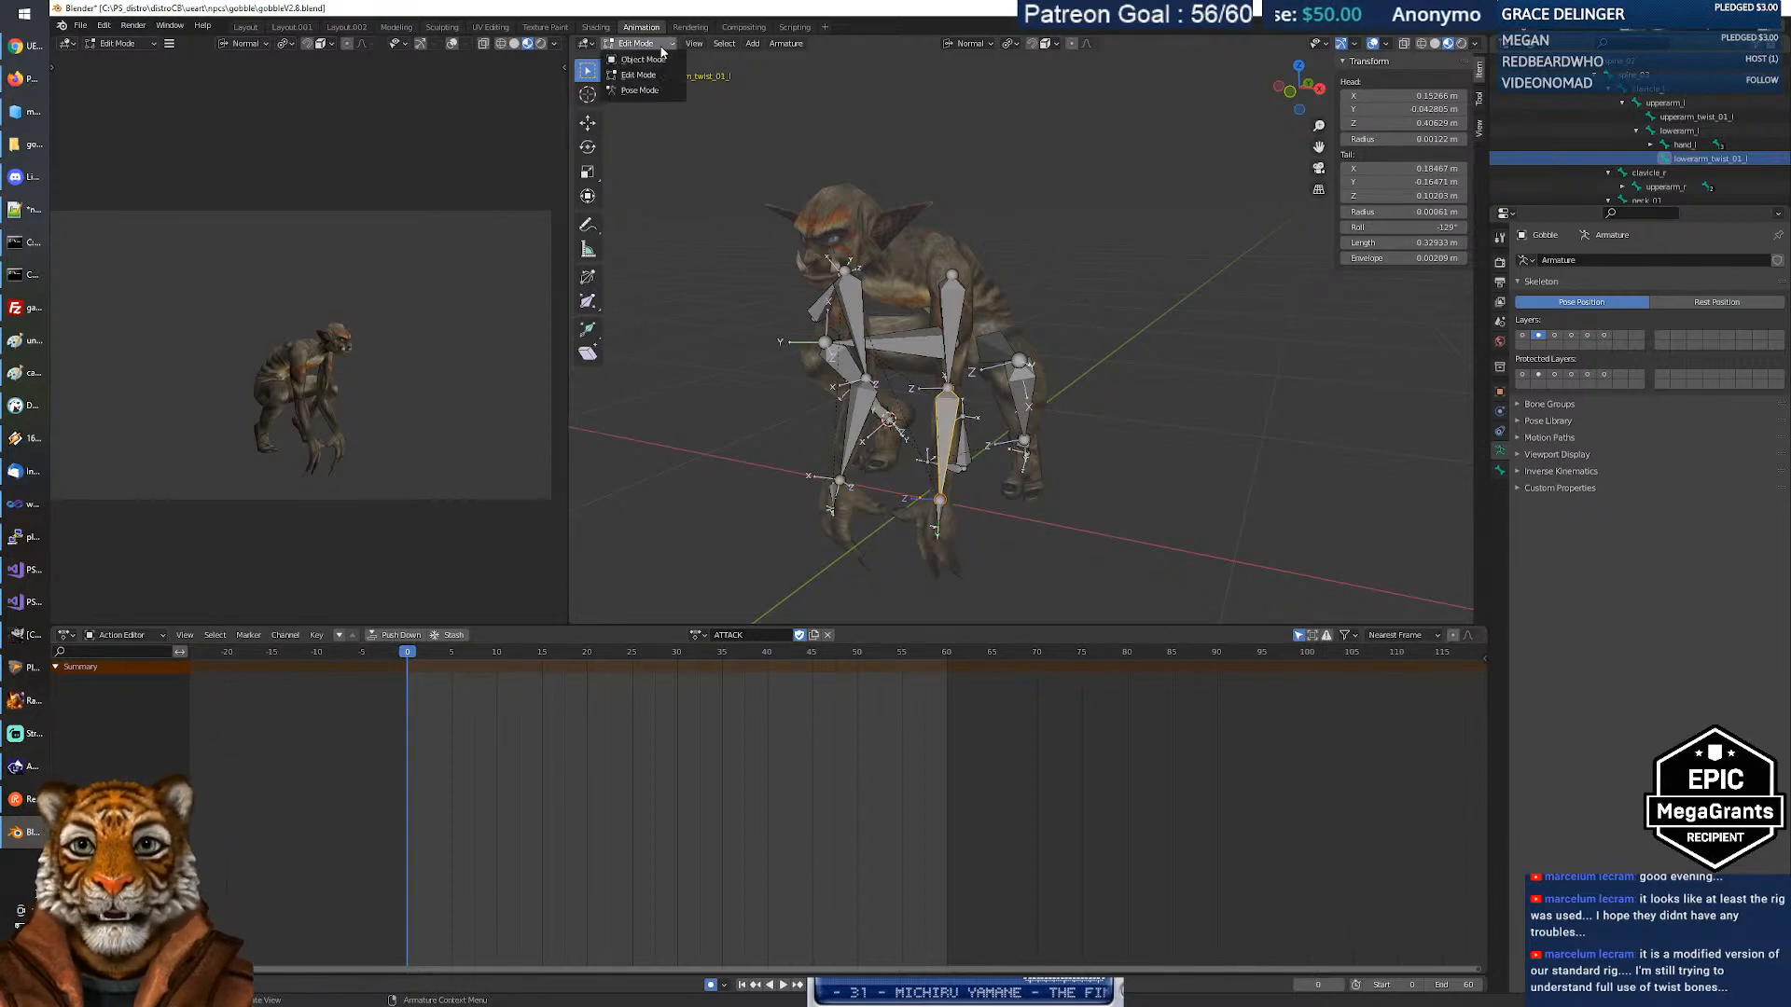
left_click(635, 58)
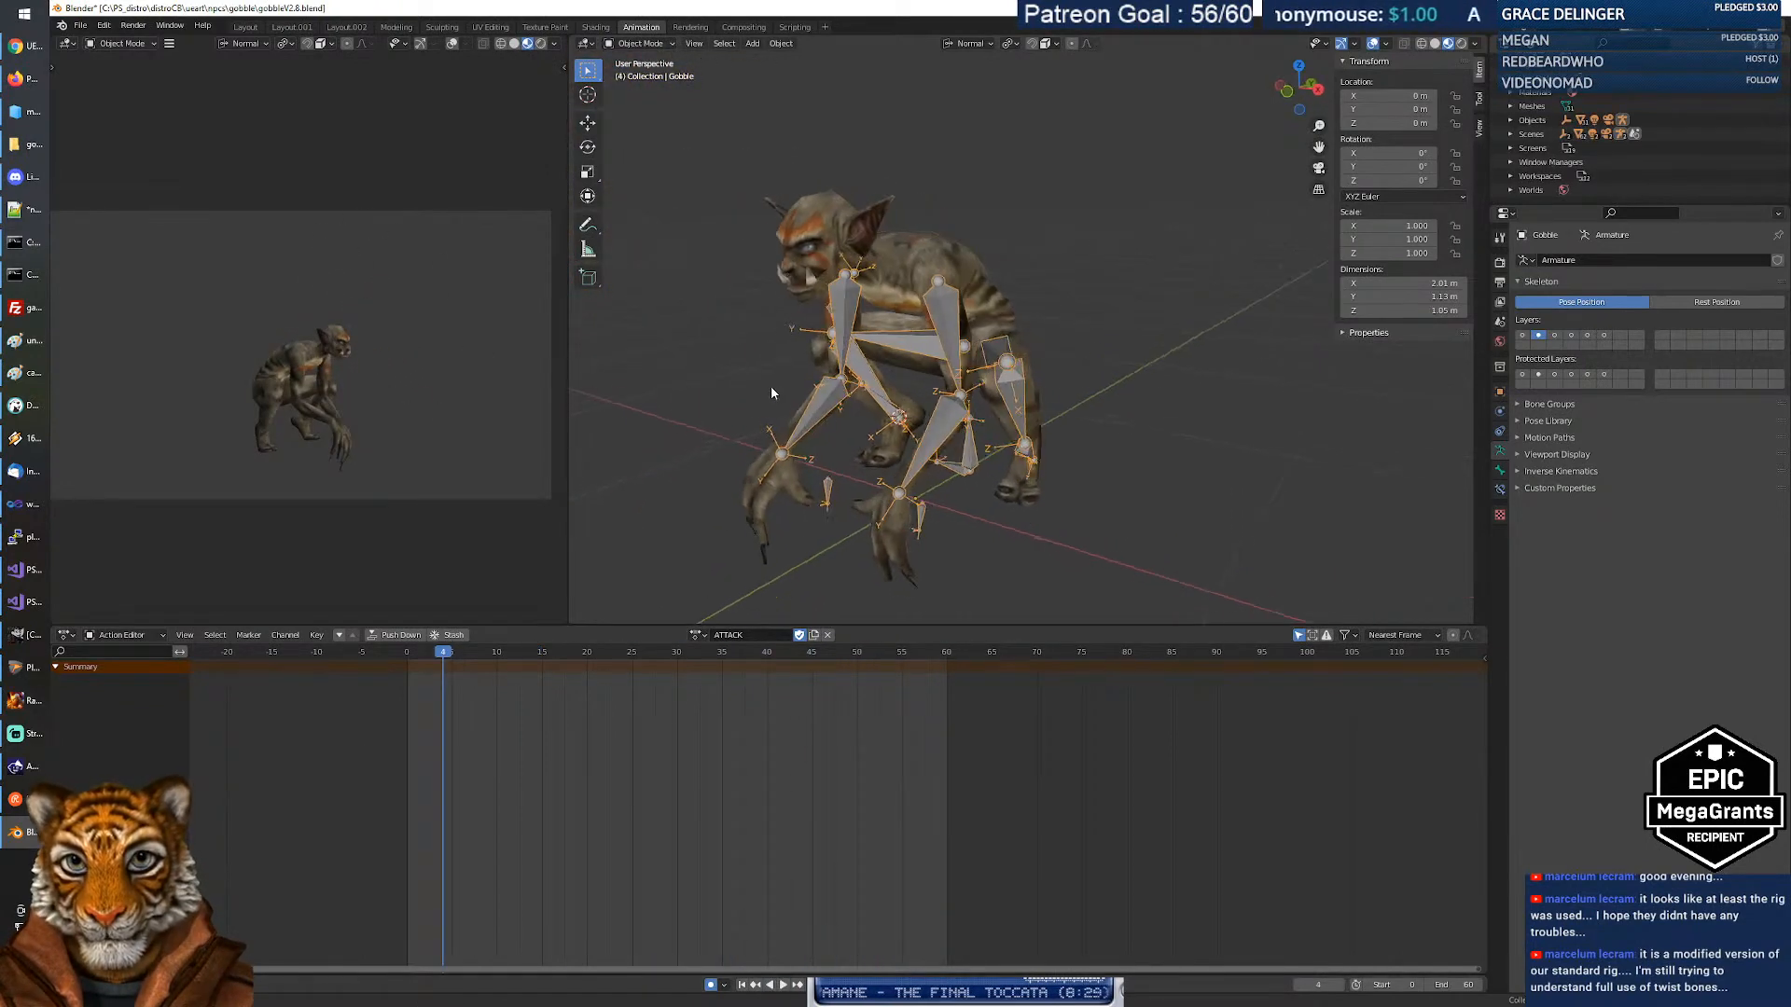
key("space")
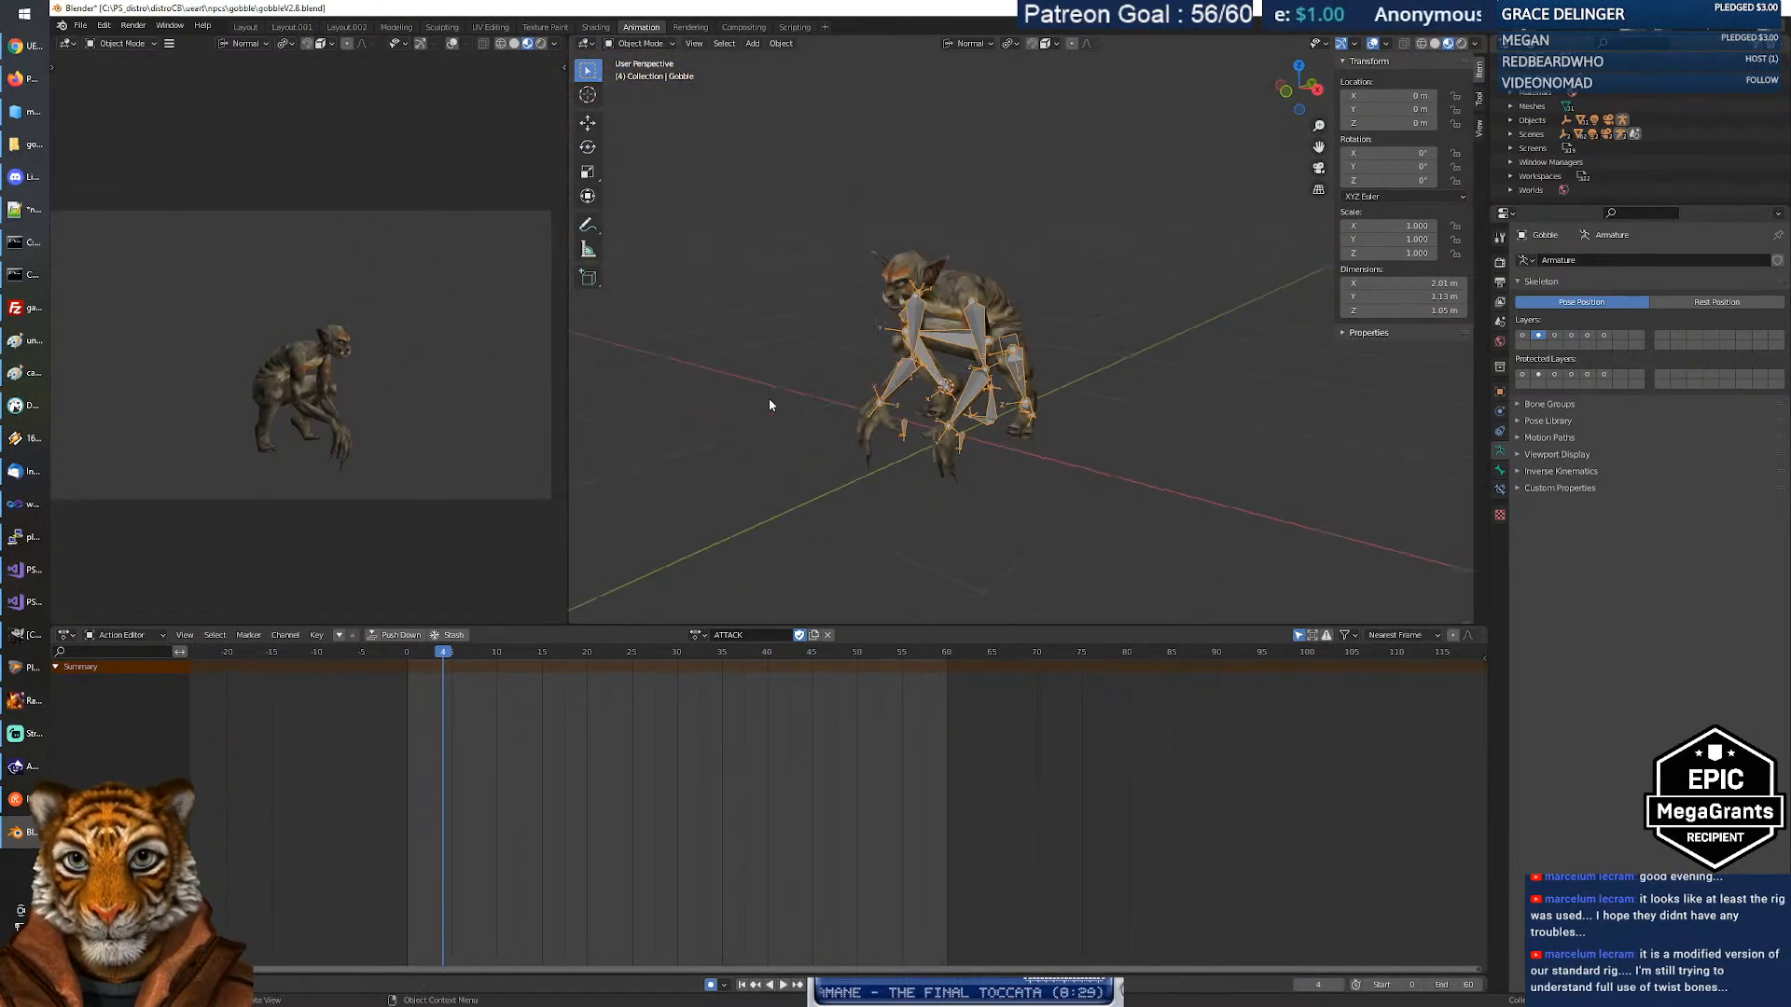
left_click(782, 985)
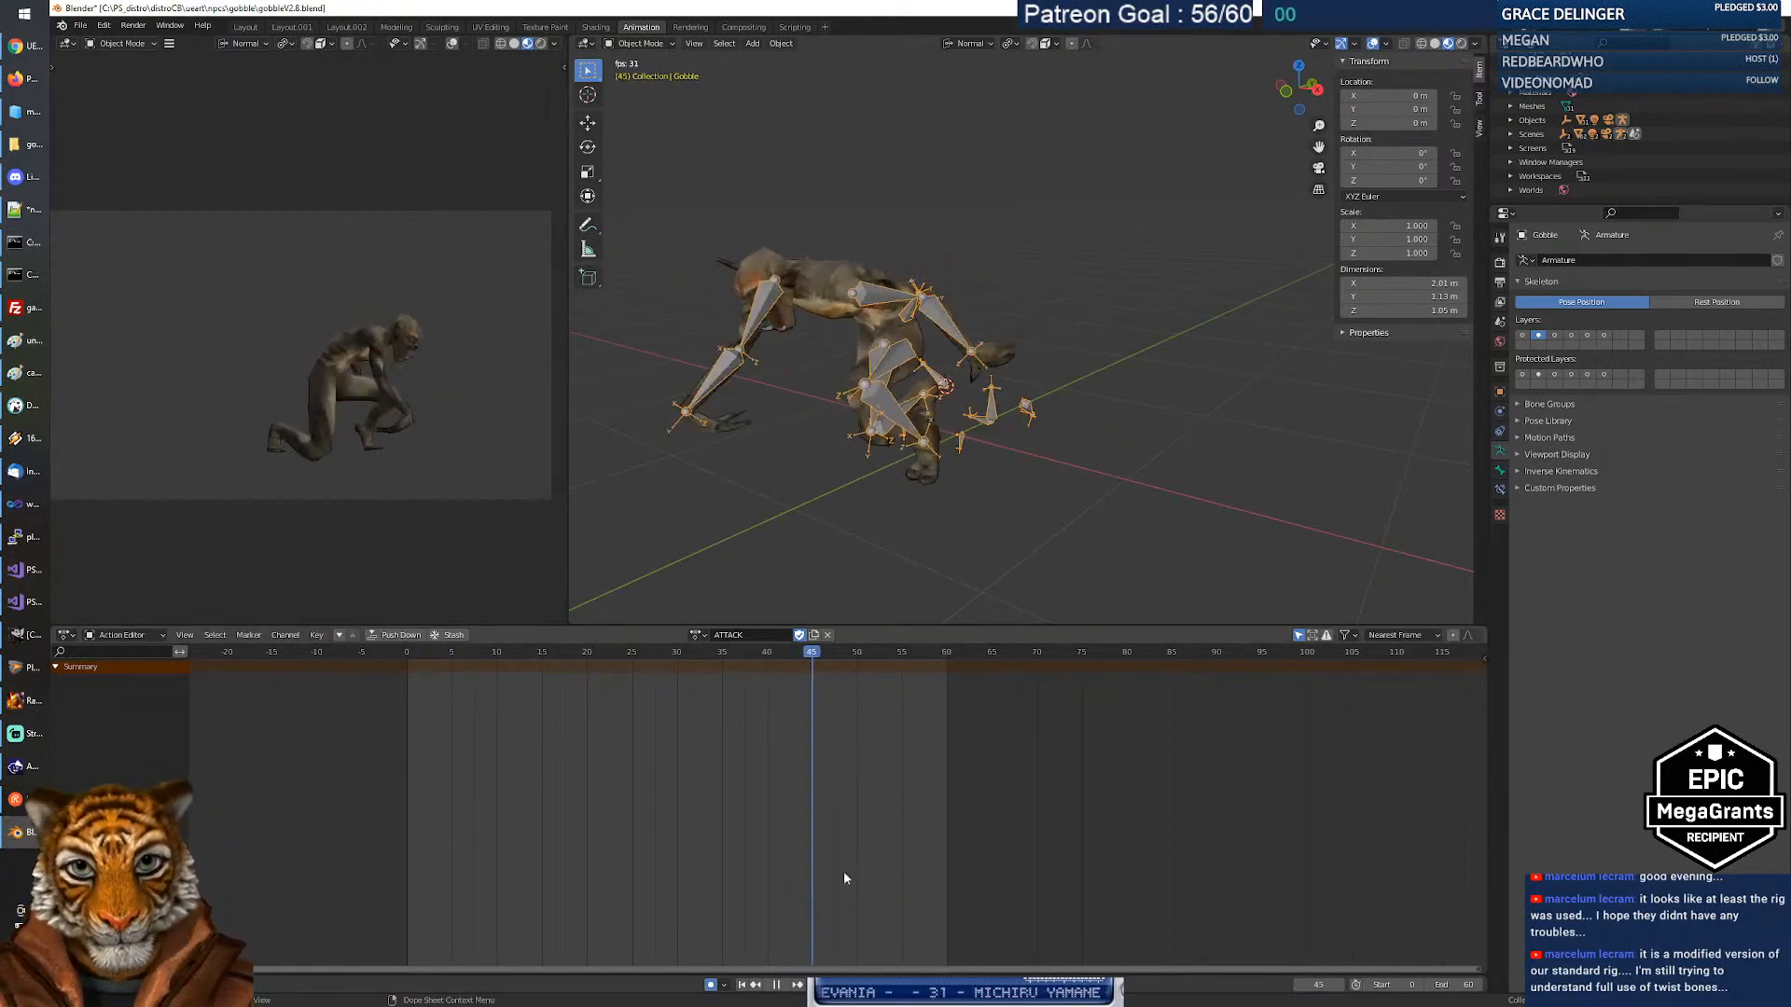
key("space")
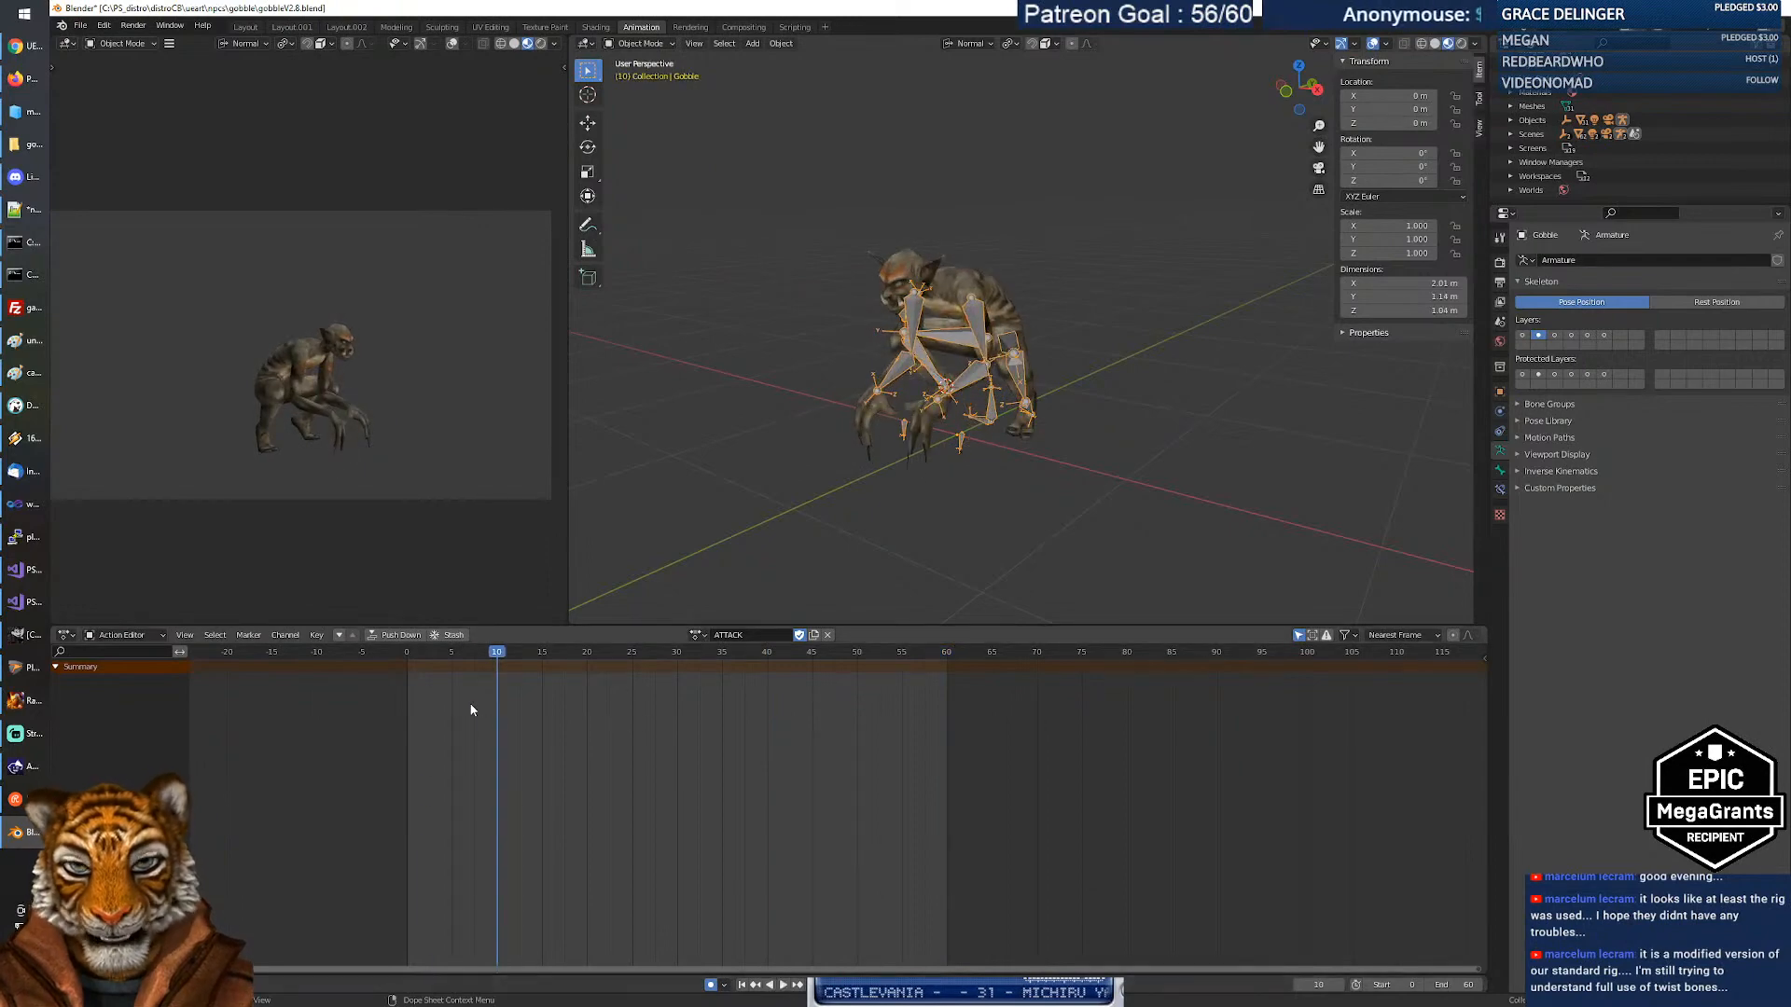
Assign the lowercase hit action to the armature and play it through to review the motion.
left_click(696, 635)
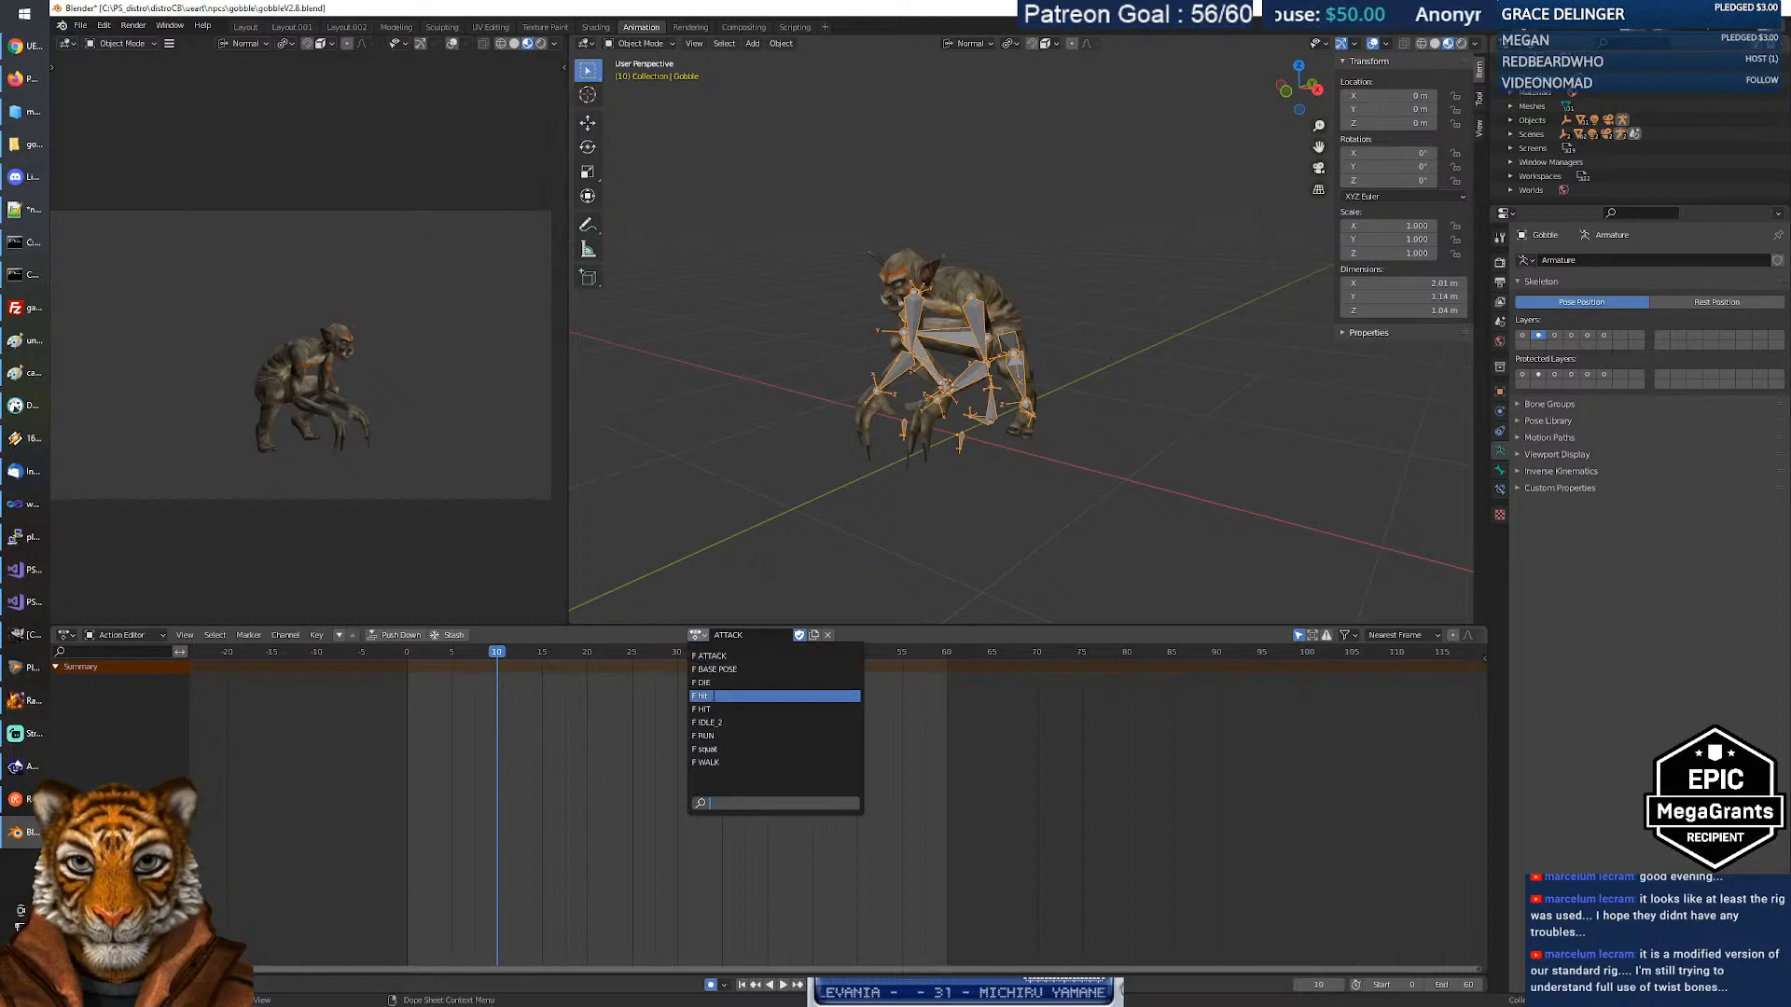
left_click(714, 698)
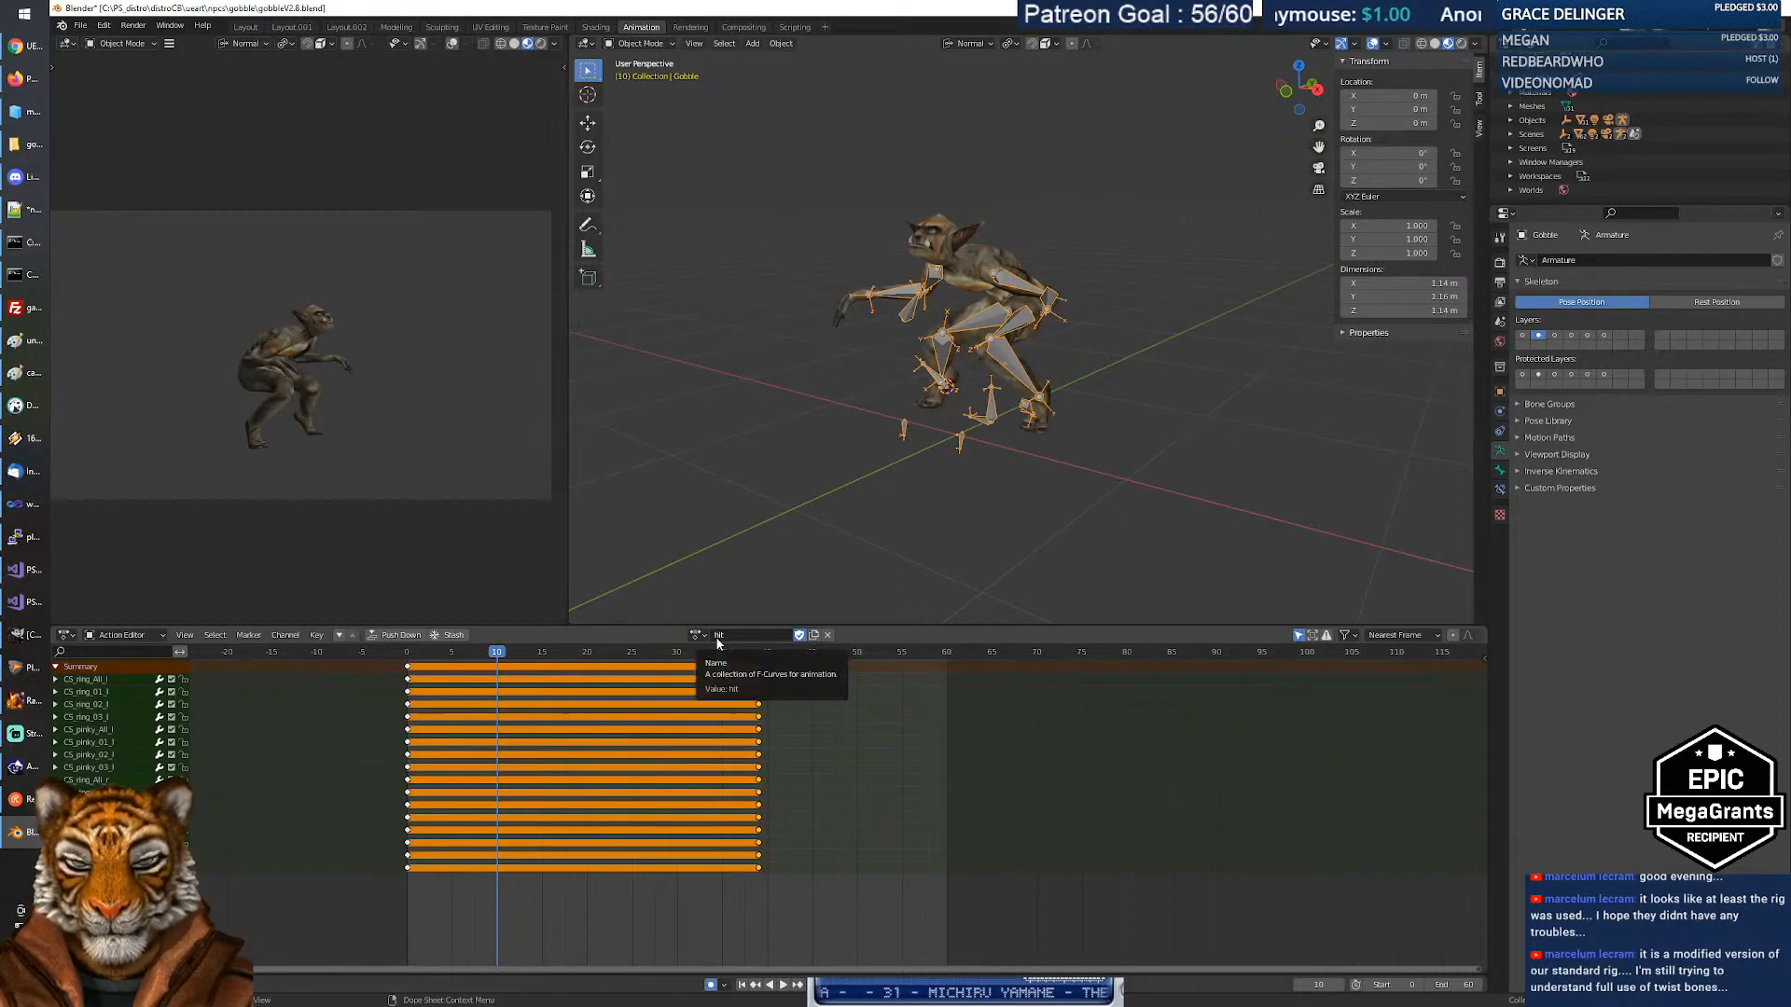
left_click(782, 985)
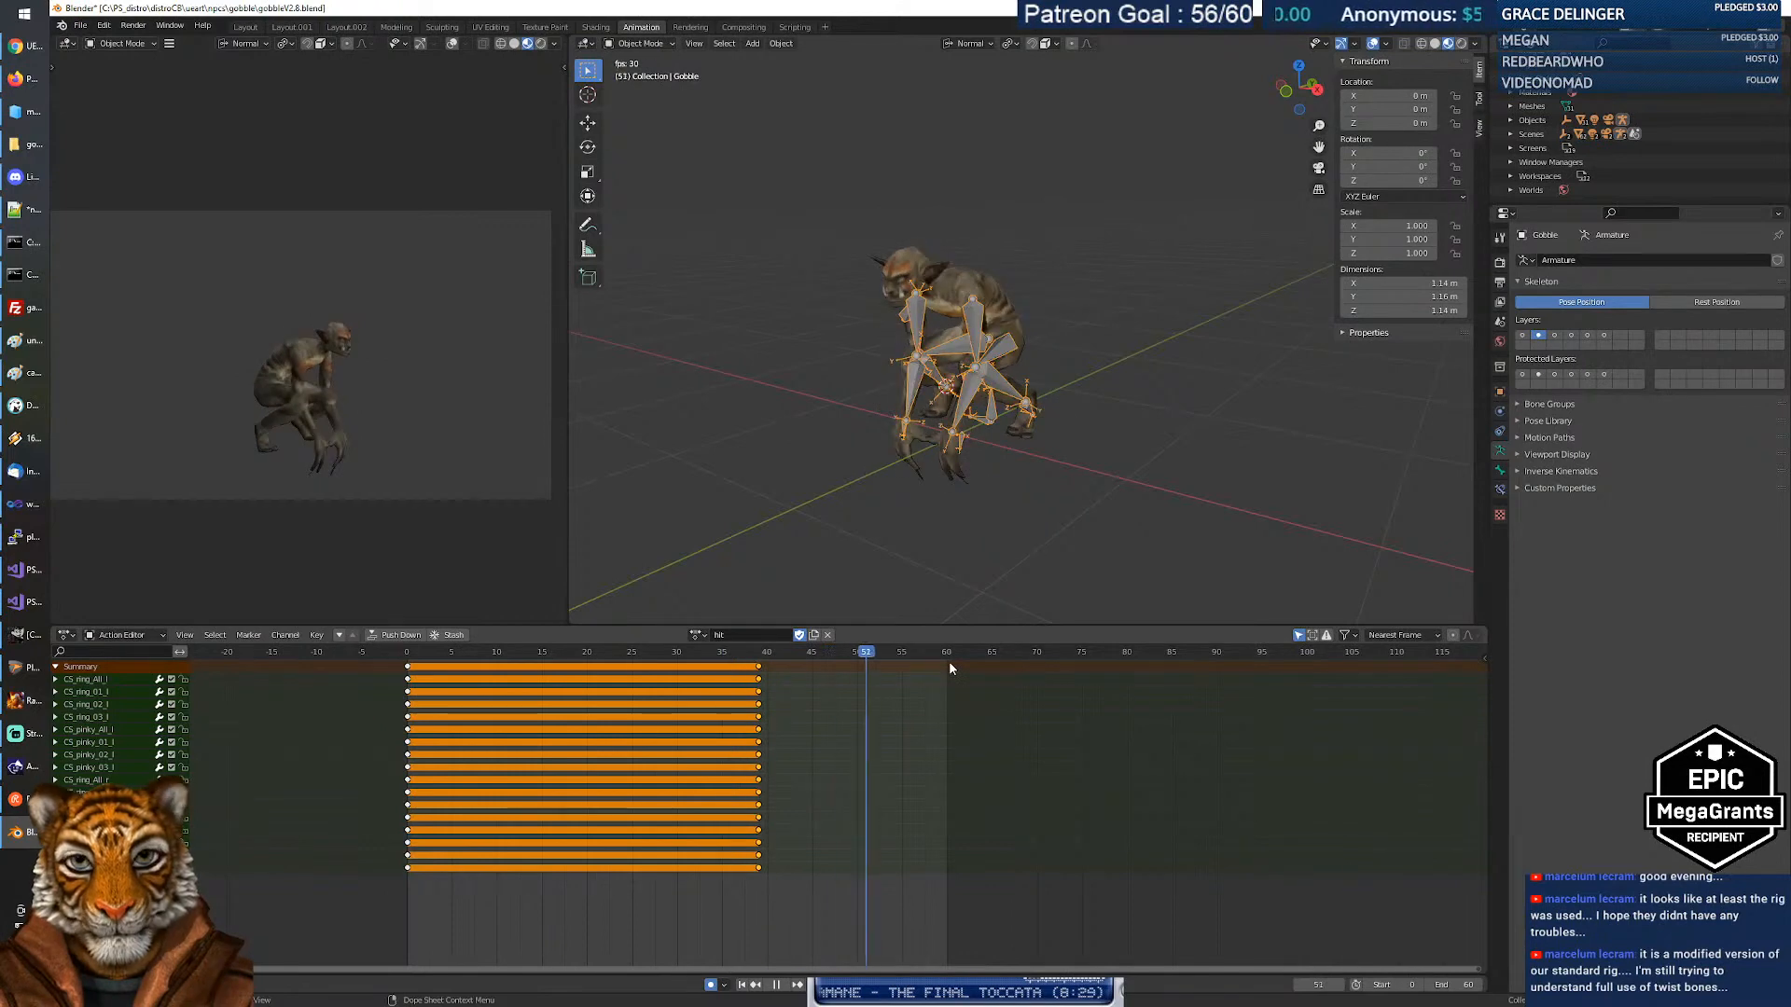
left_click(1462, 984)
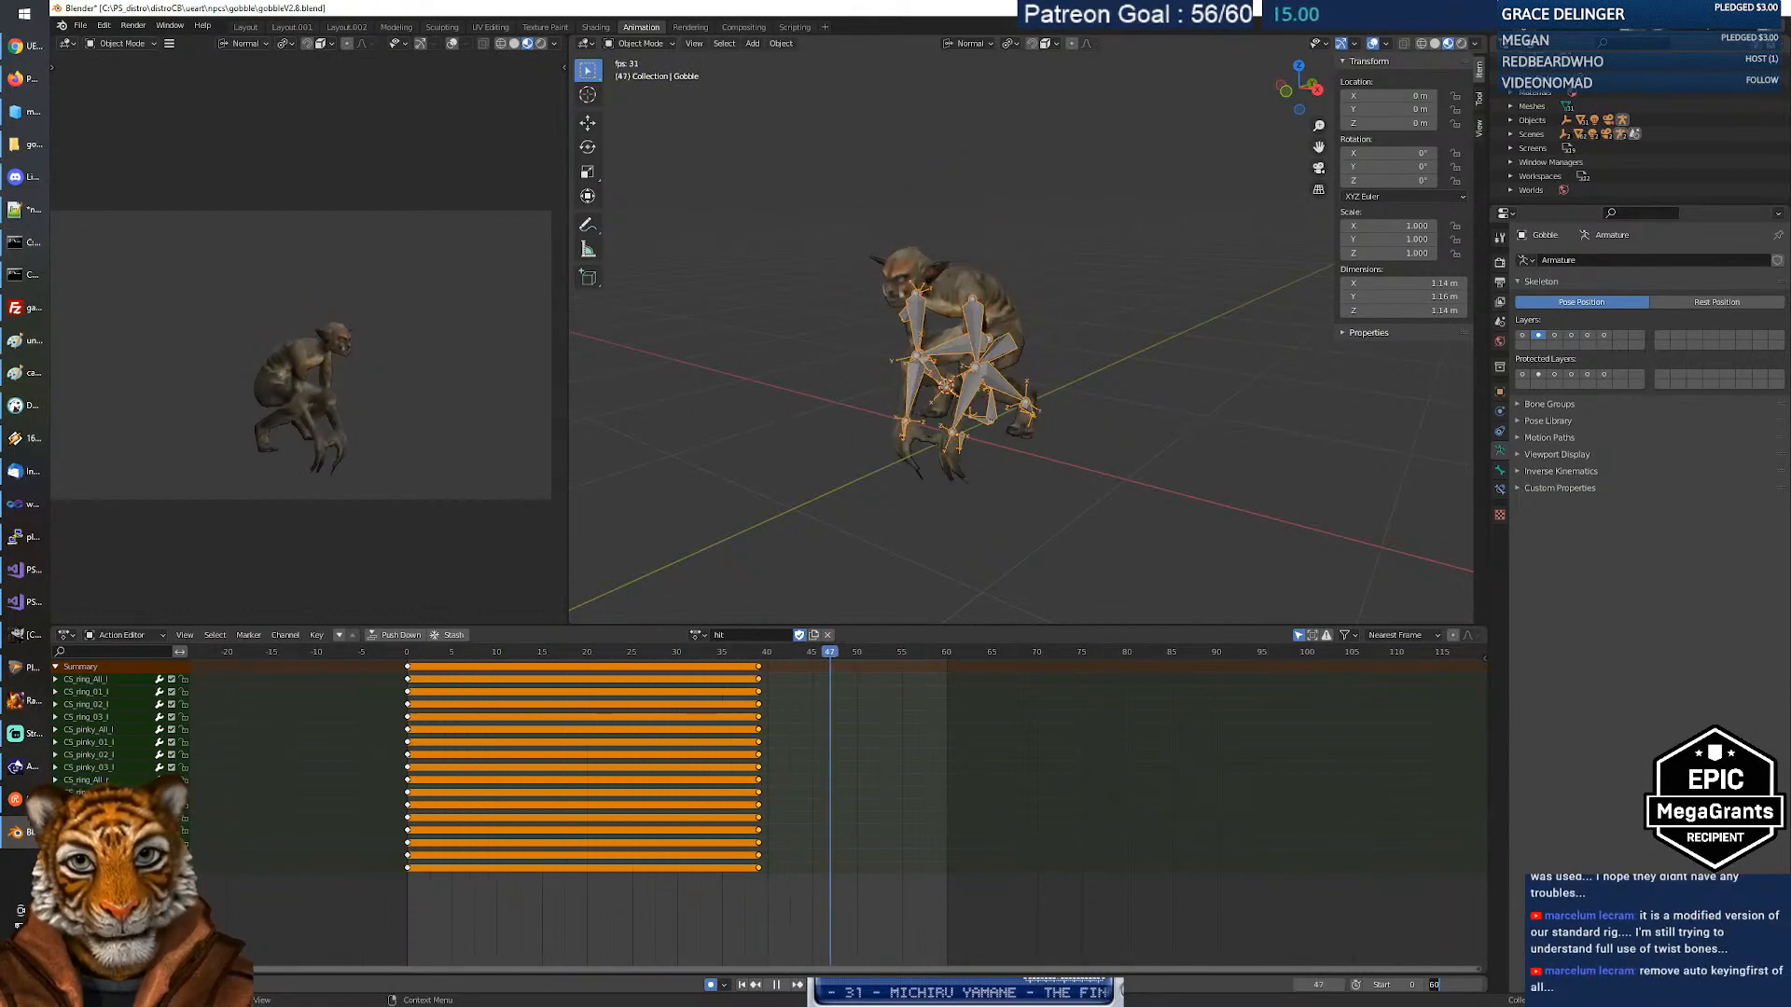
left_click(776, 985)
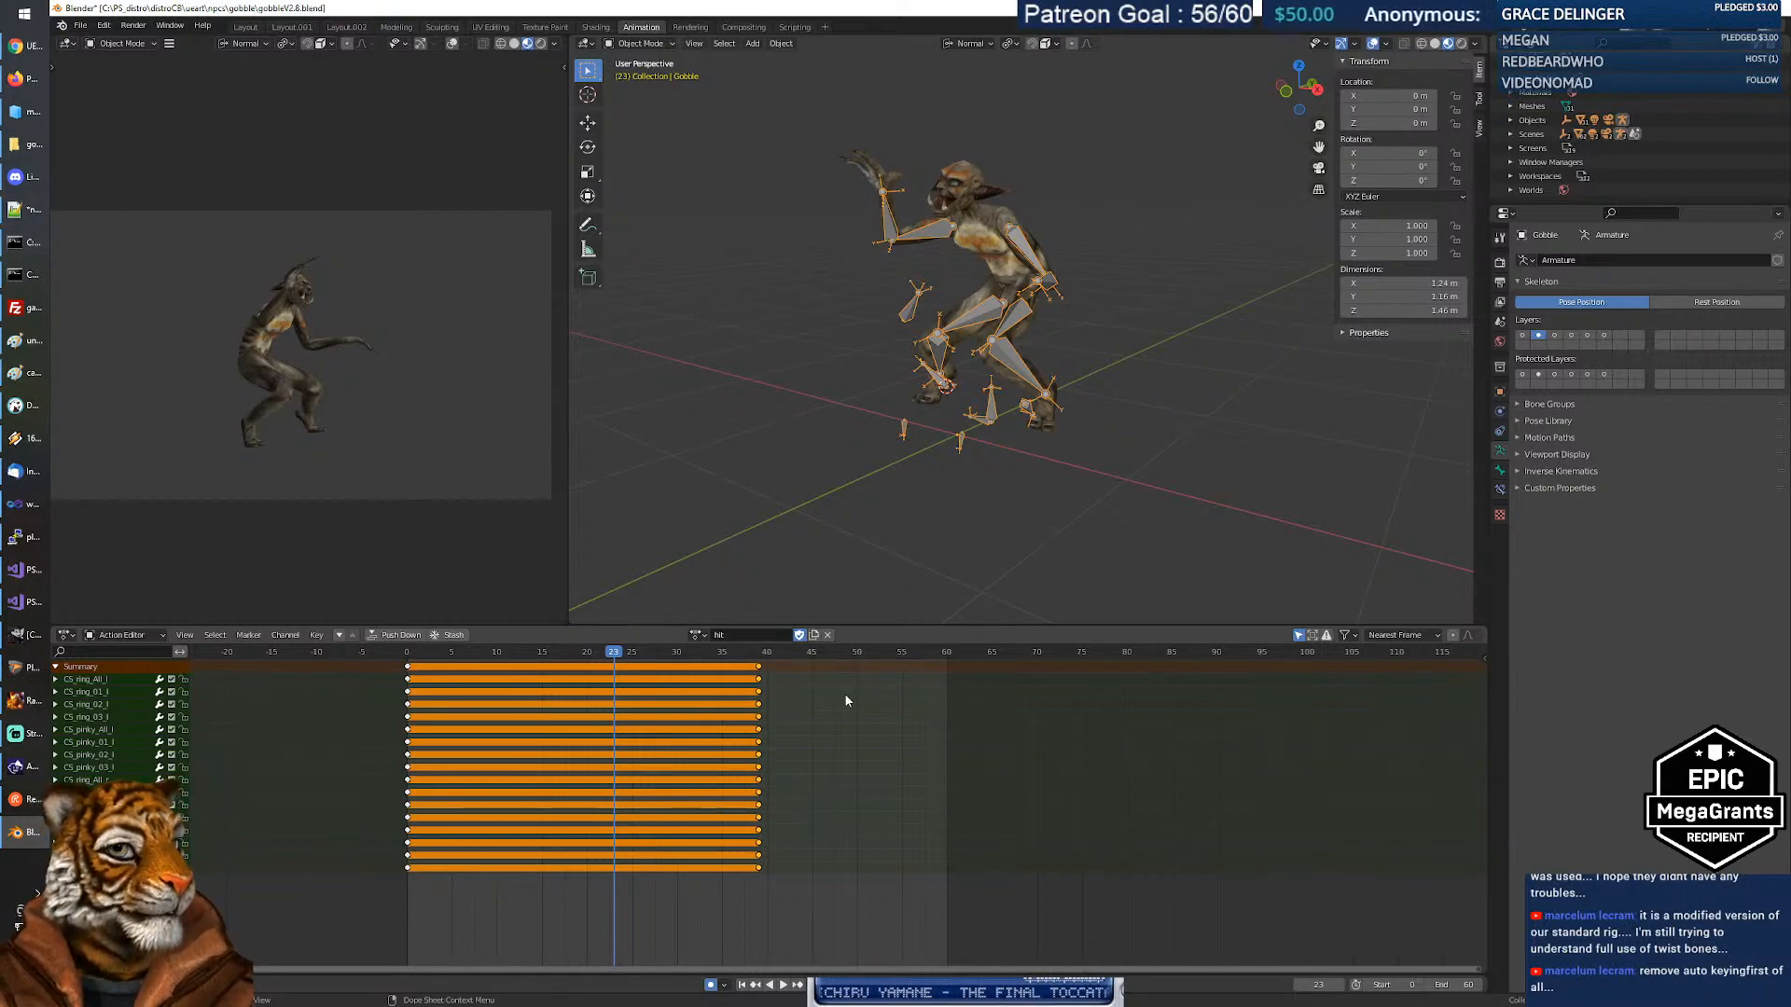
Turn off auto keying, return to frame 0 and replay the hit animation.
left_click(710, 986)
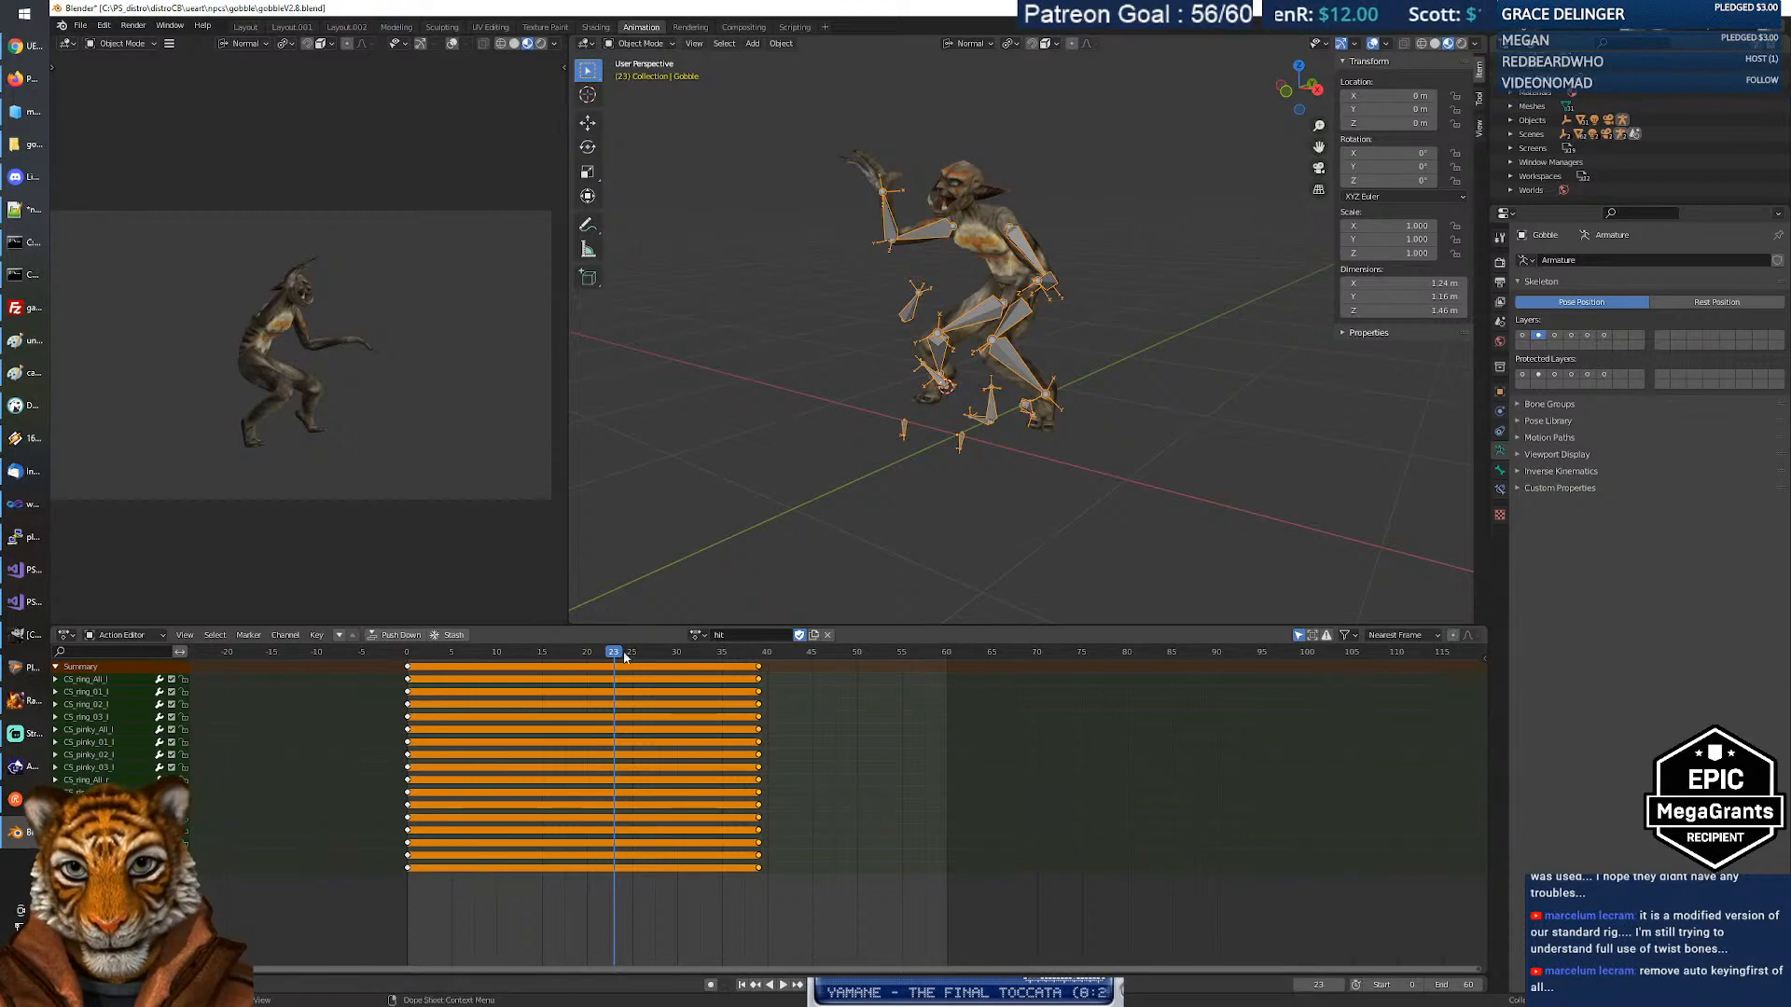
key("space")
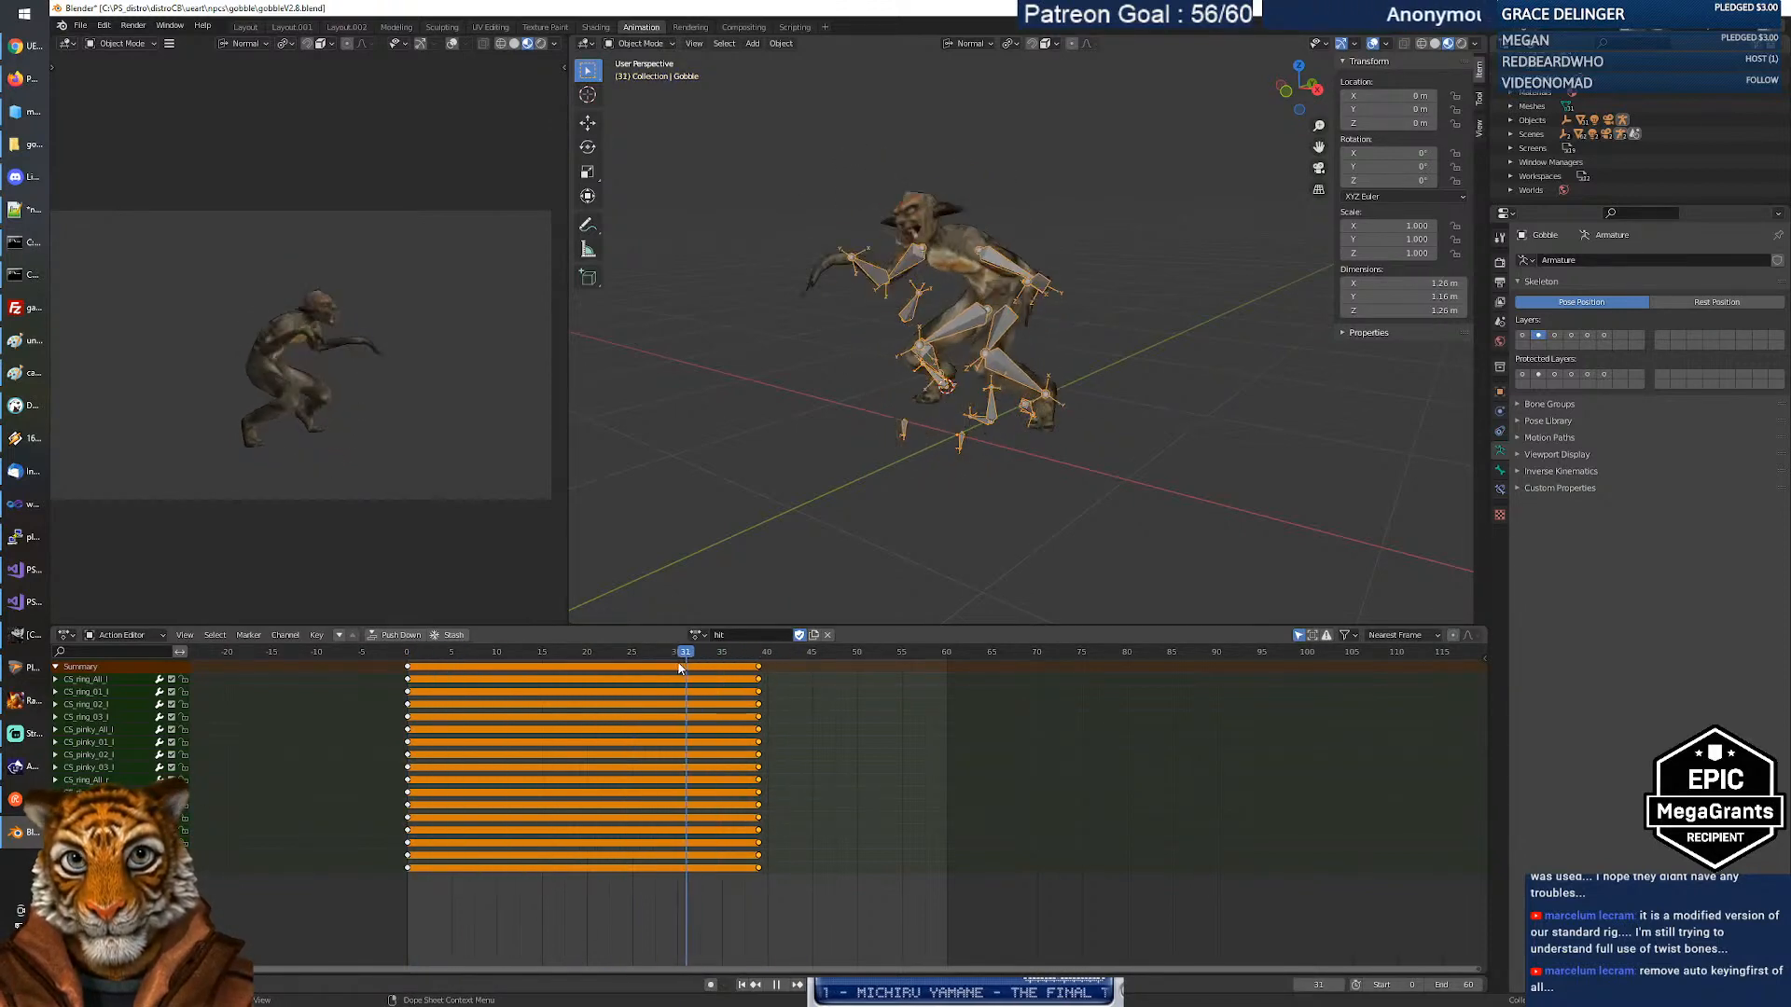
left_click_drag(631, 664, 408, 664)
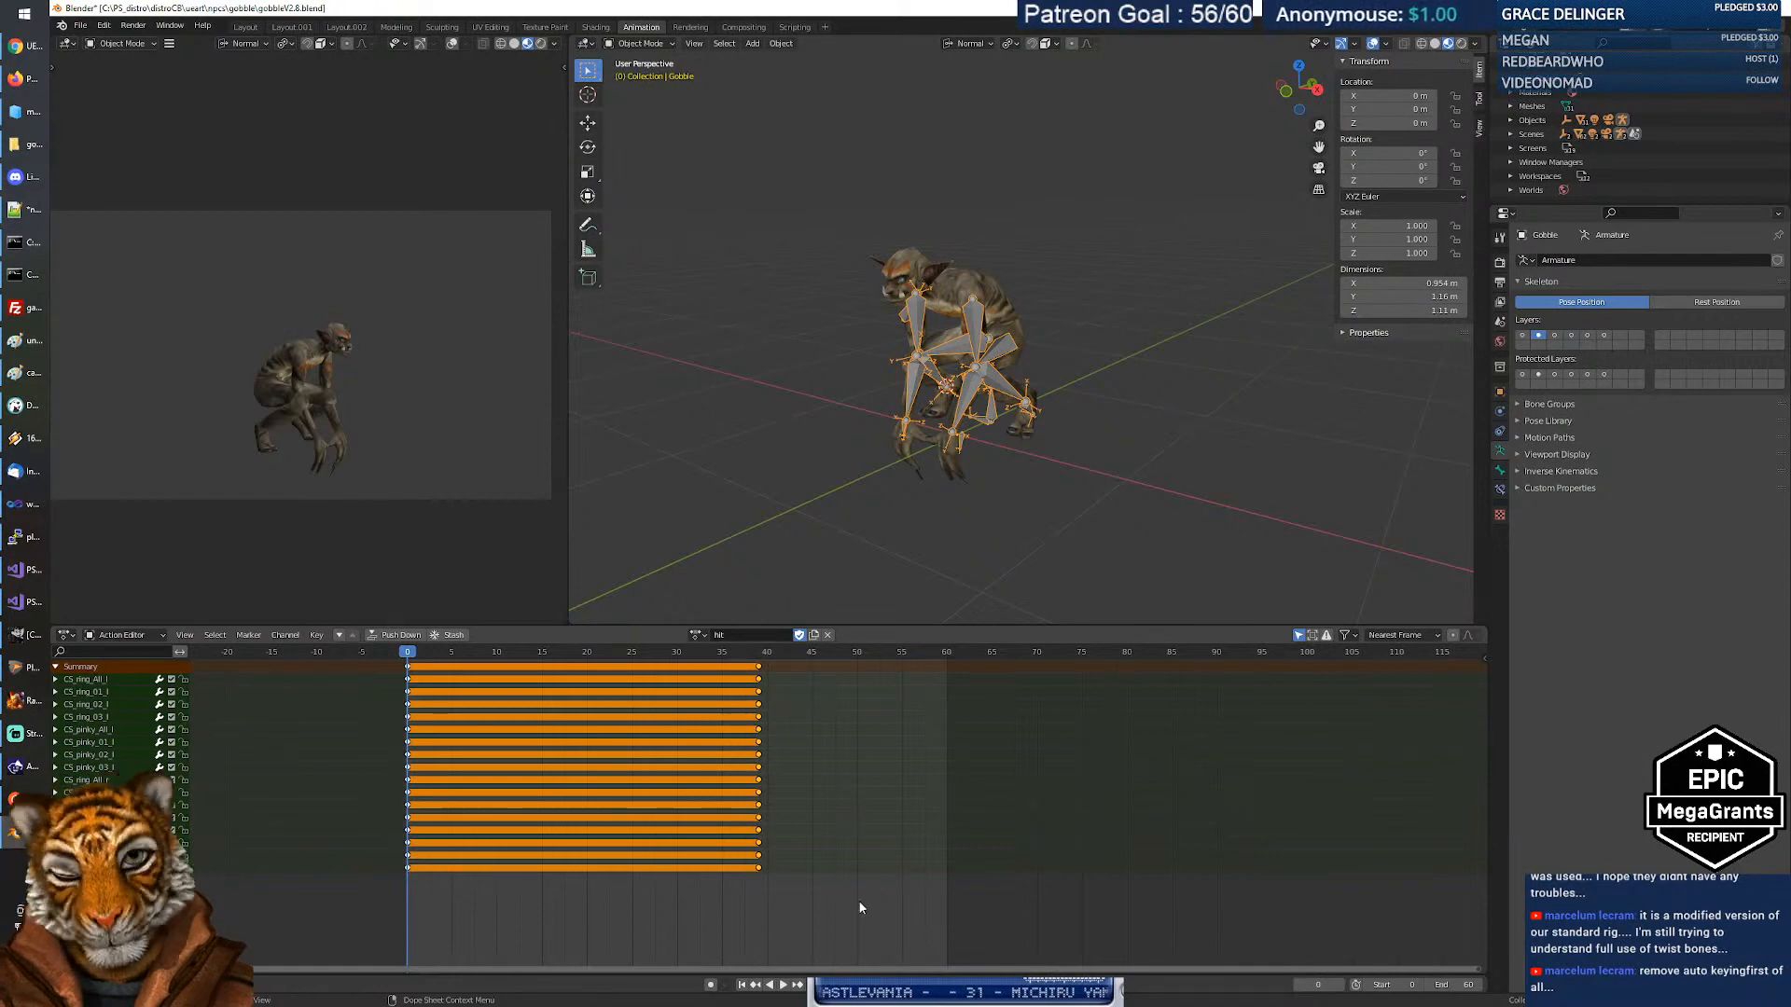
left_click(785, 984)
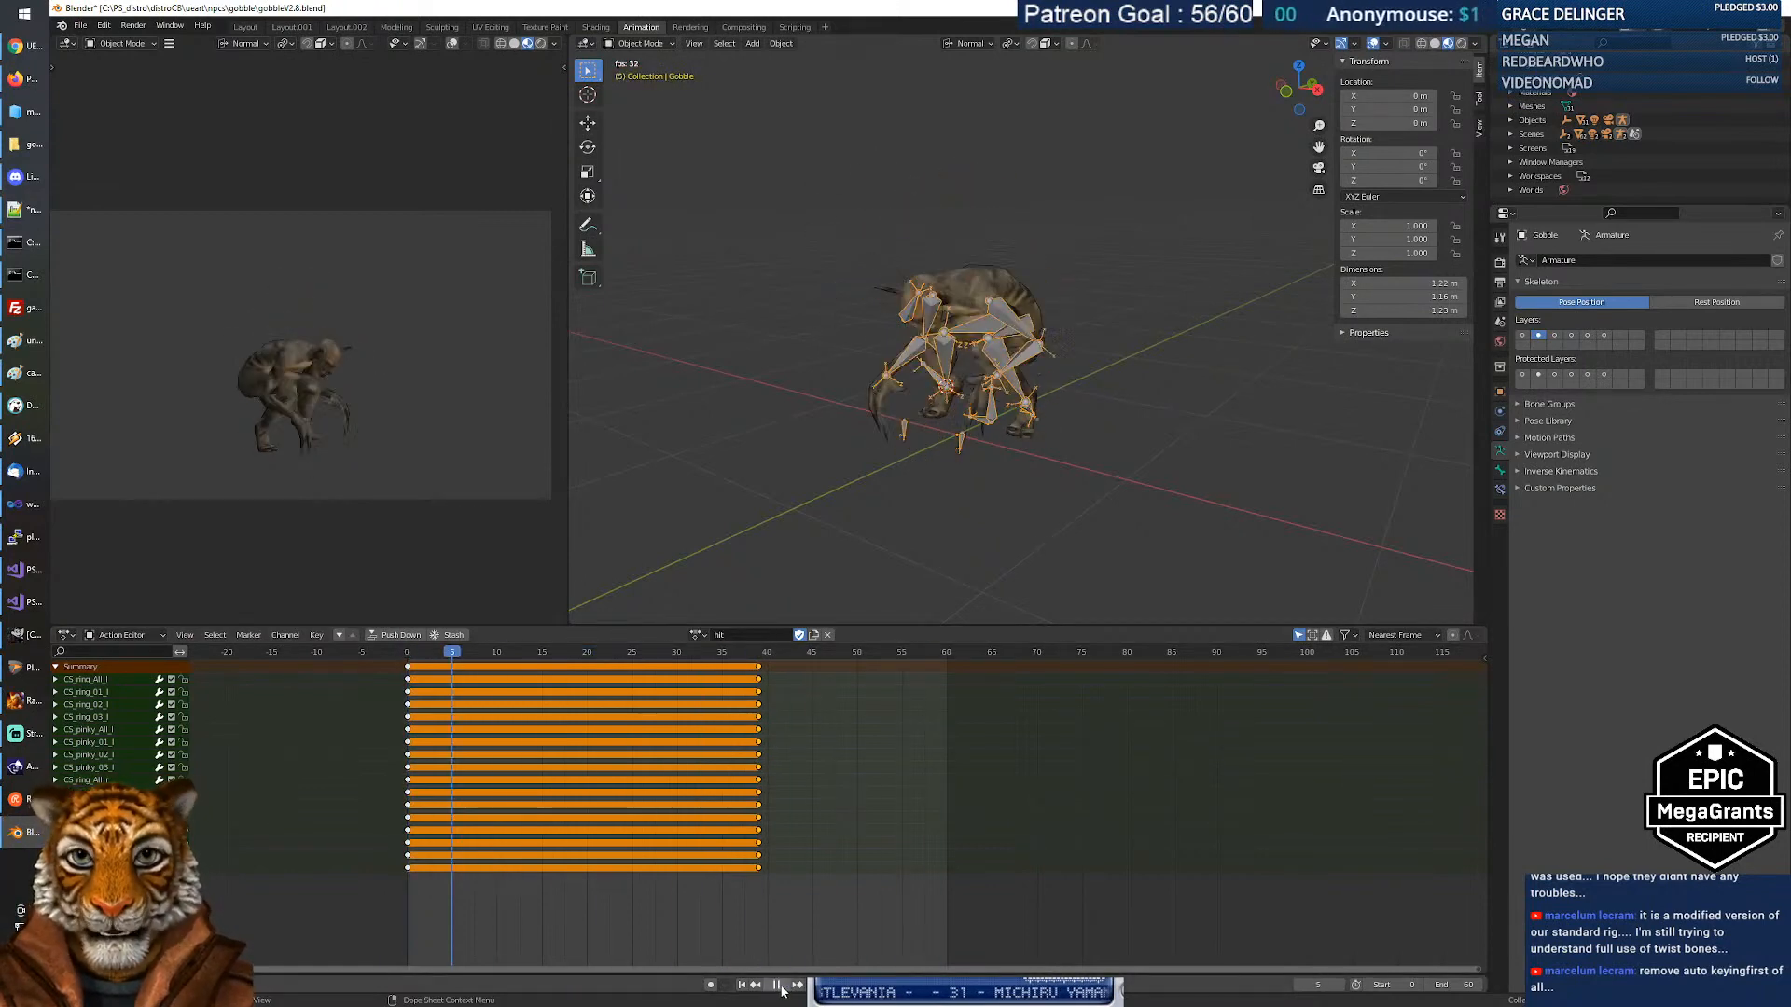
left_click(777, 985)
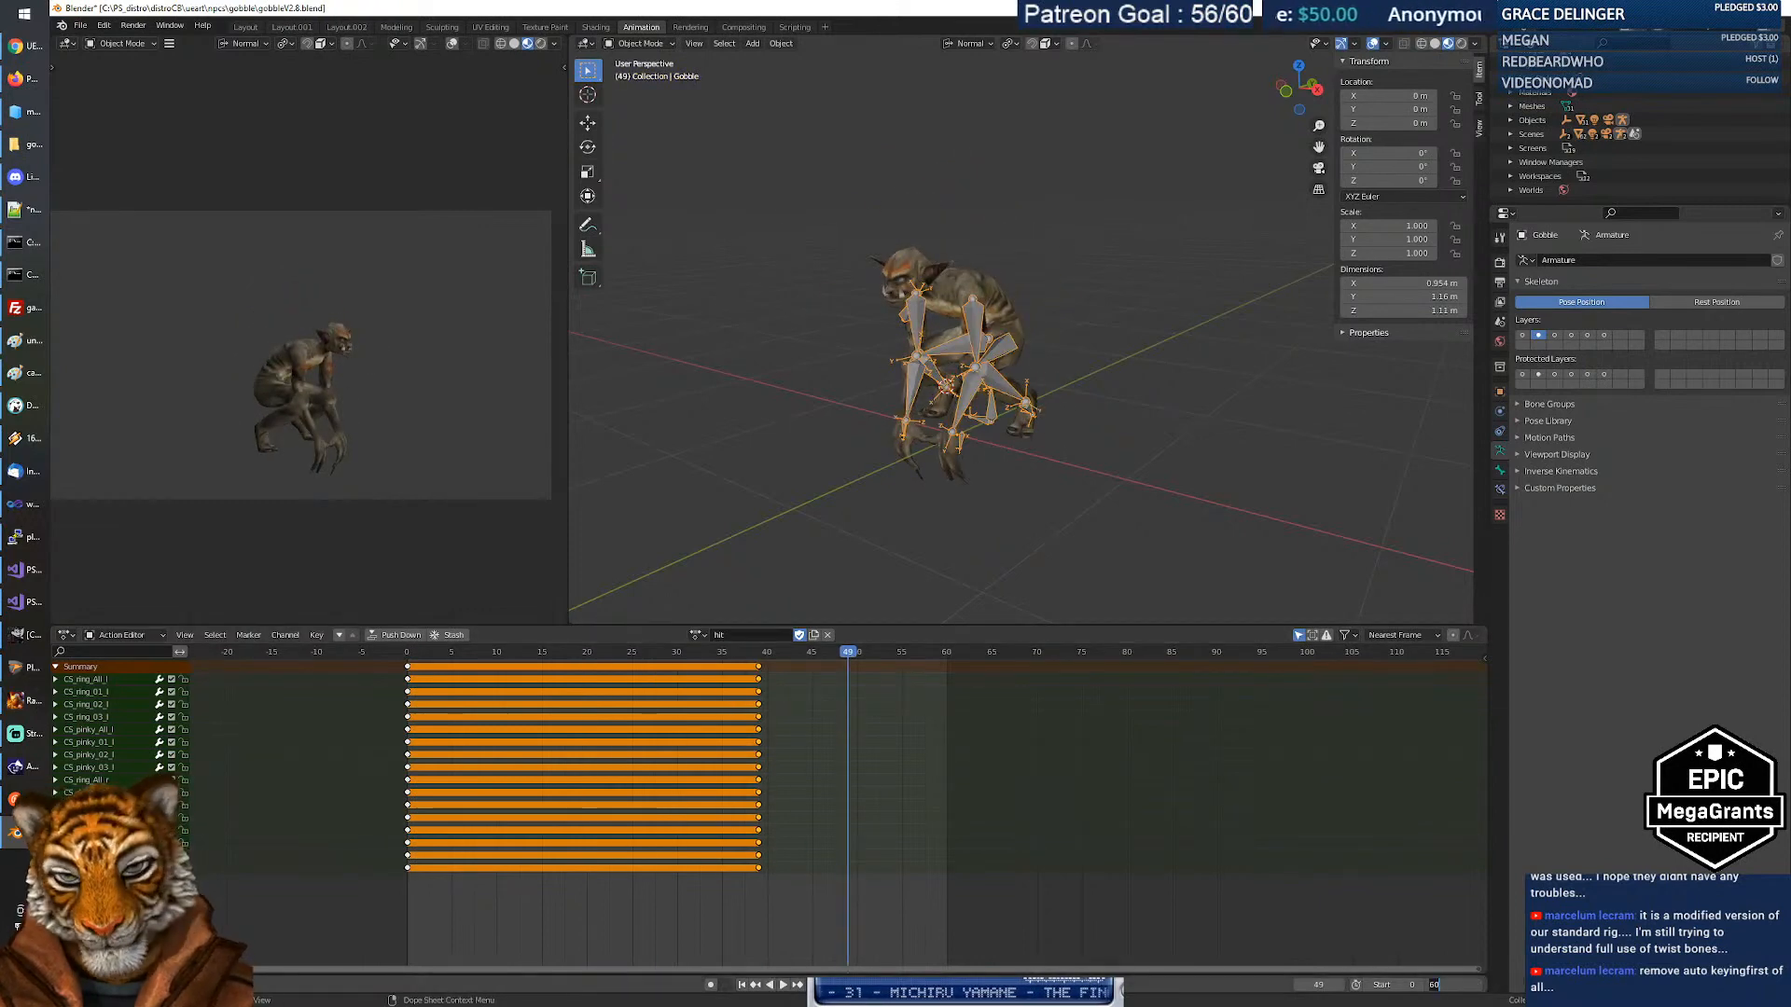
Set the scene's end frame to 40 and play the hit animation over the shortened range.
key("Tab")
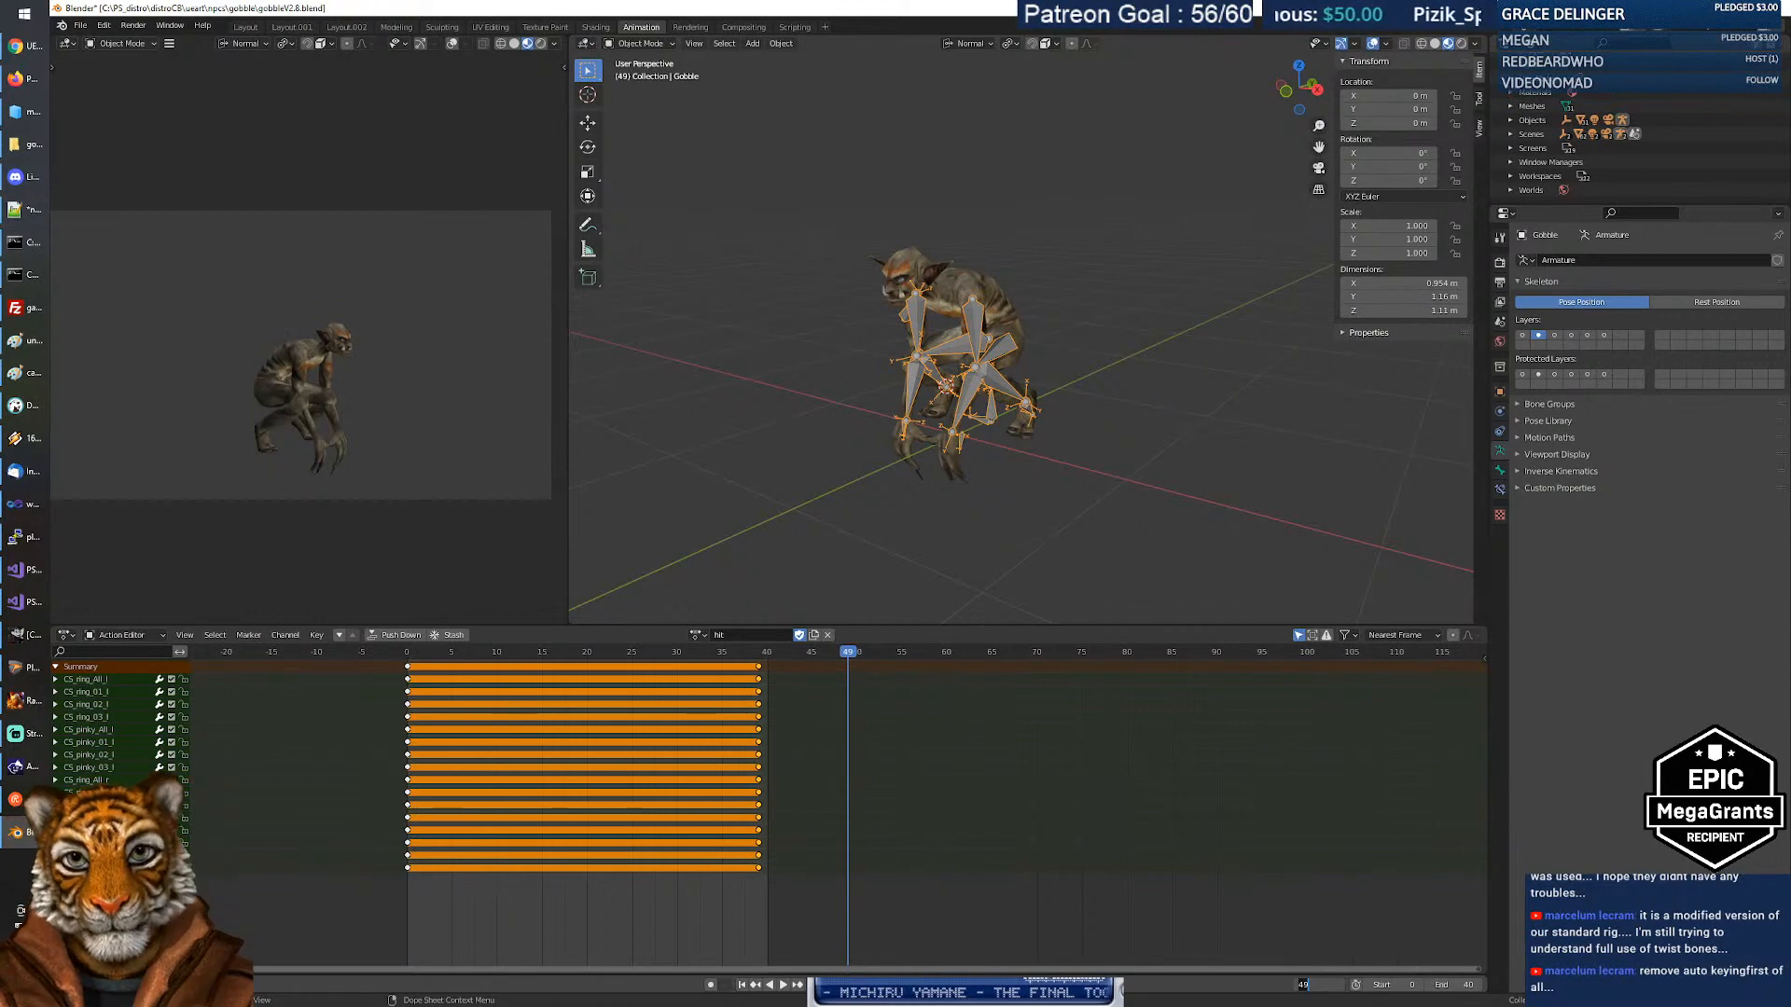
left_click(778, 986)
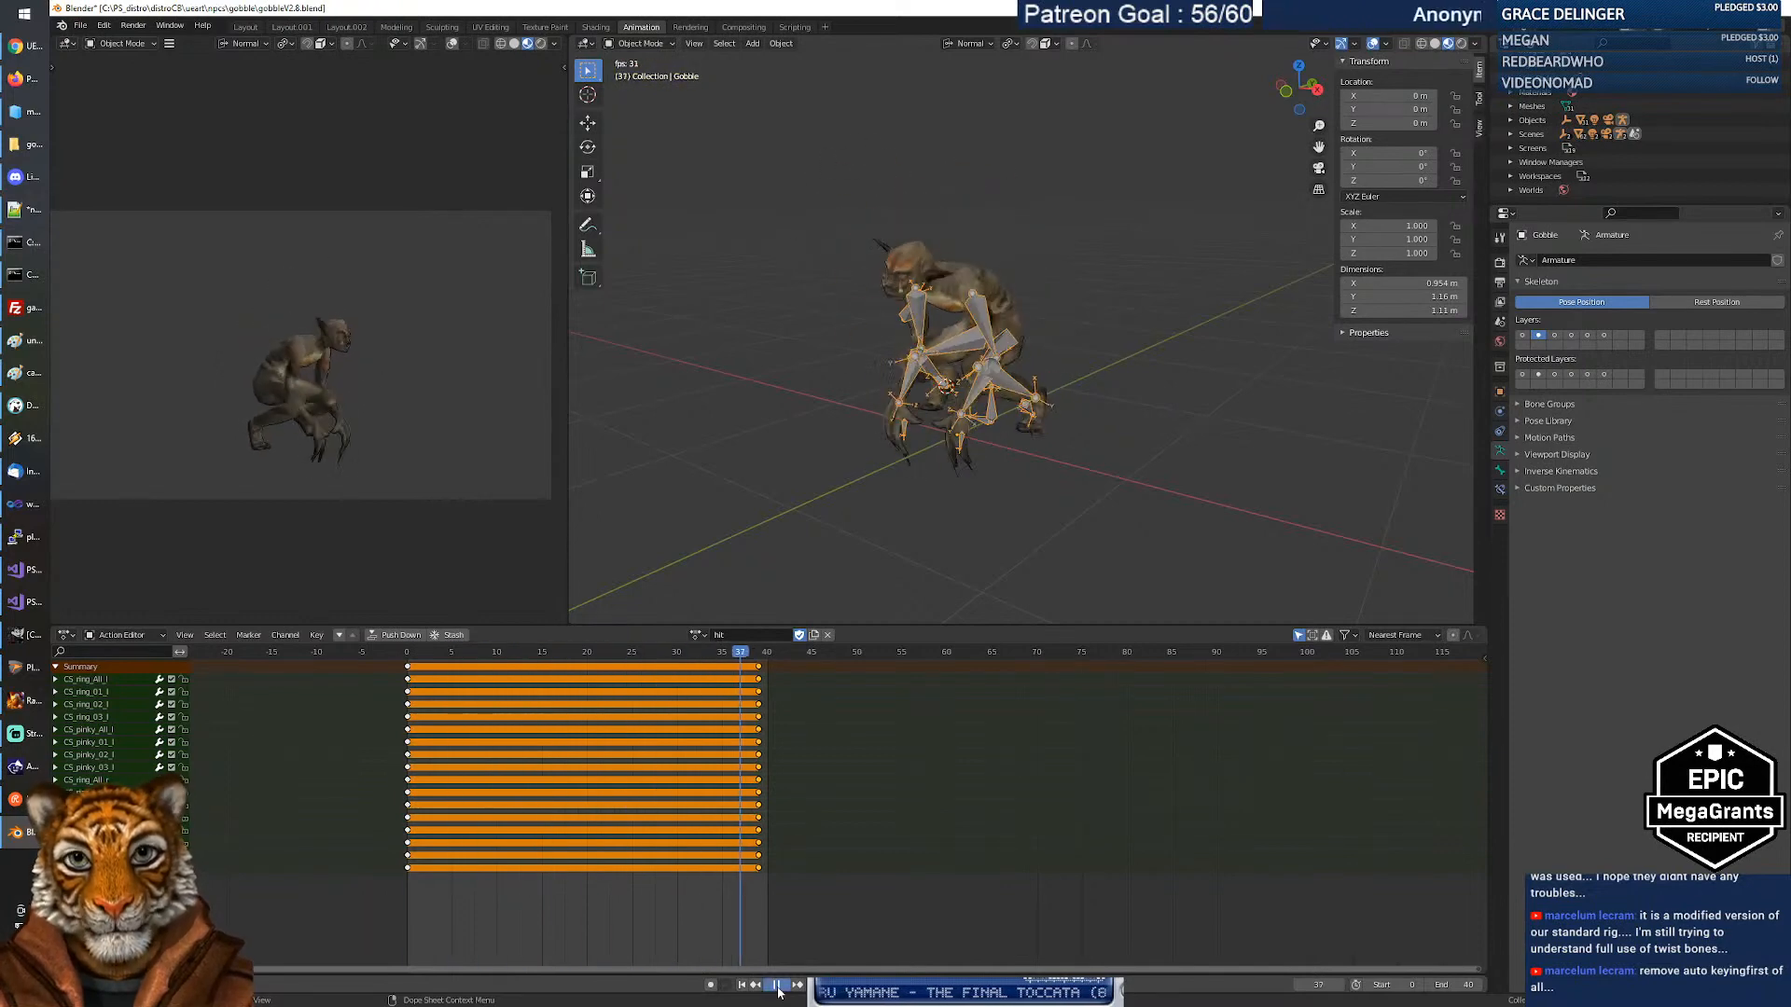
left_click(778, 985)
Assign the DIE action to the armature and scrub back to frame 32 to review the pose.
left_click(697, 635)
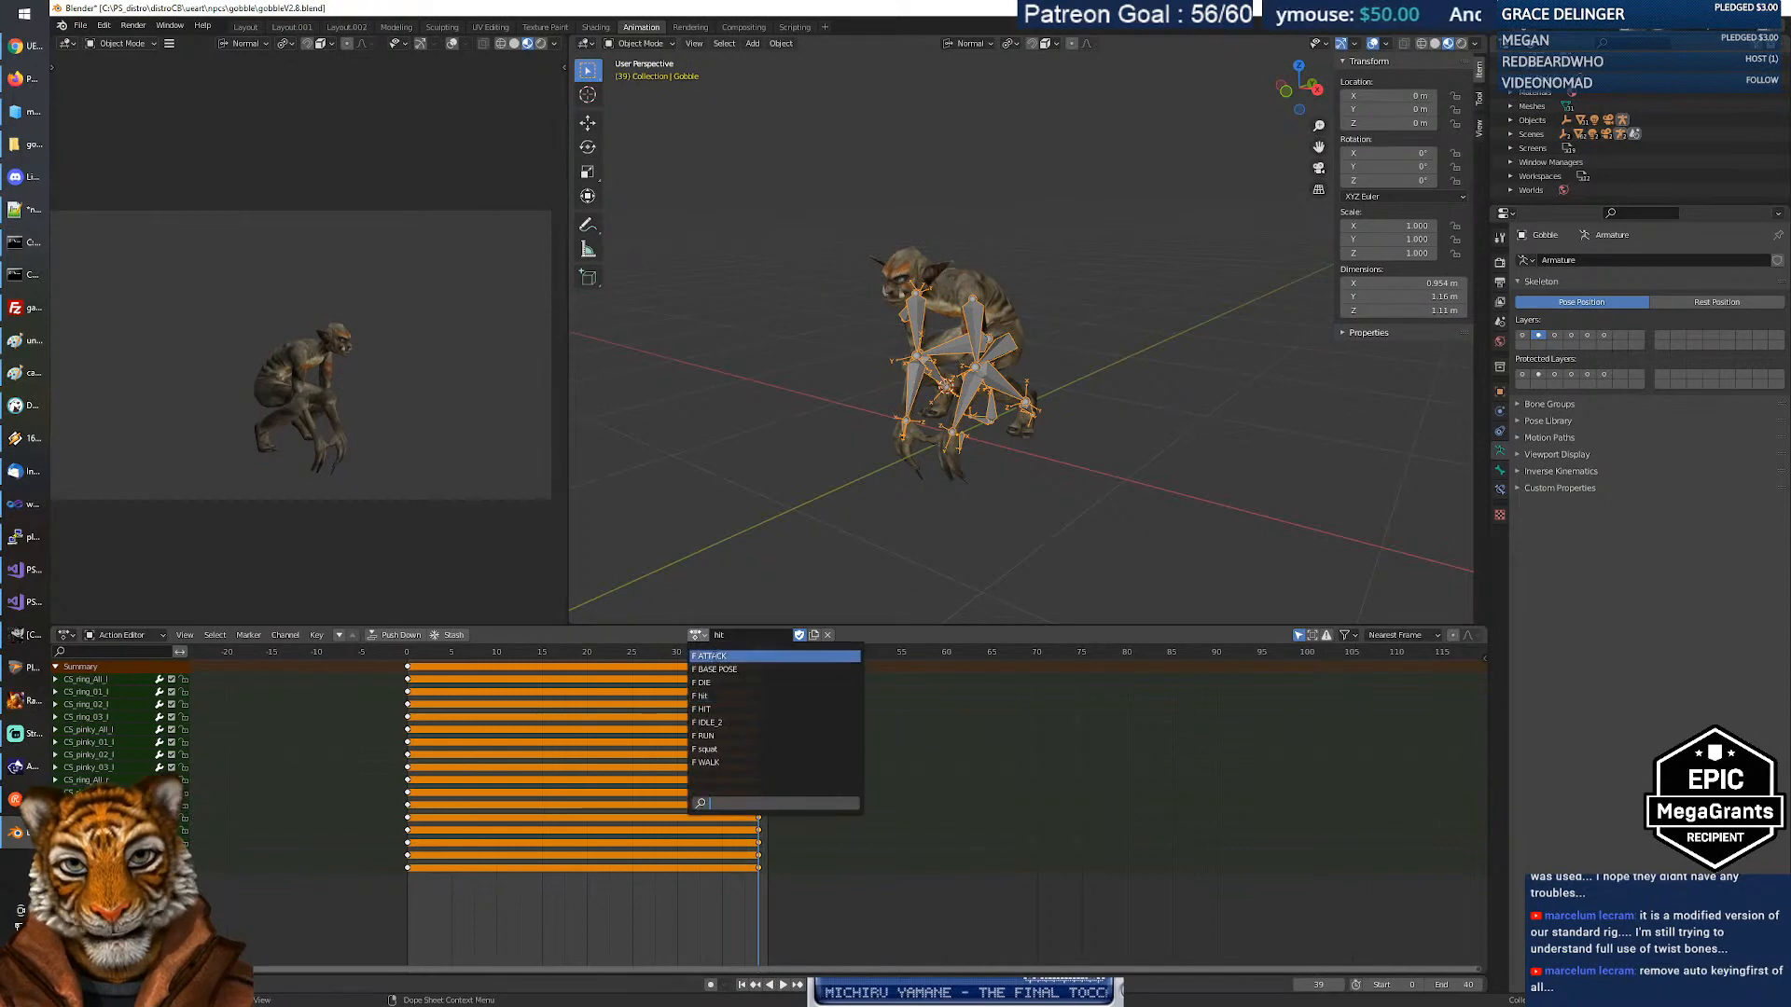
left_click(718, 688)
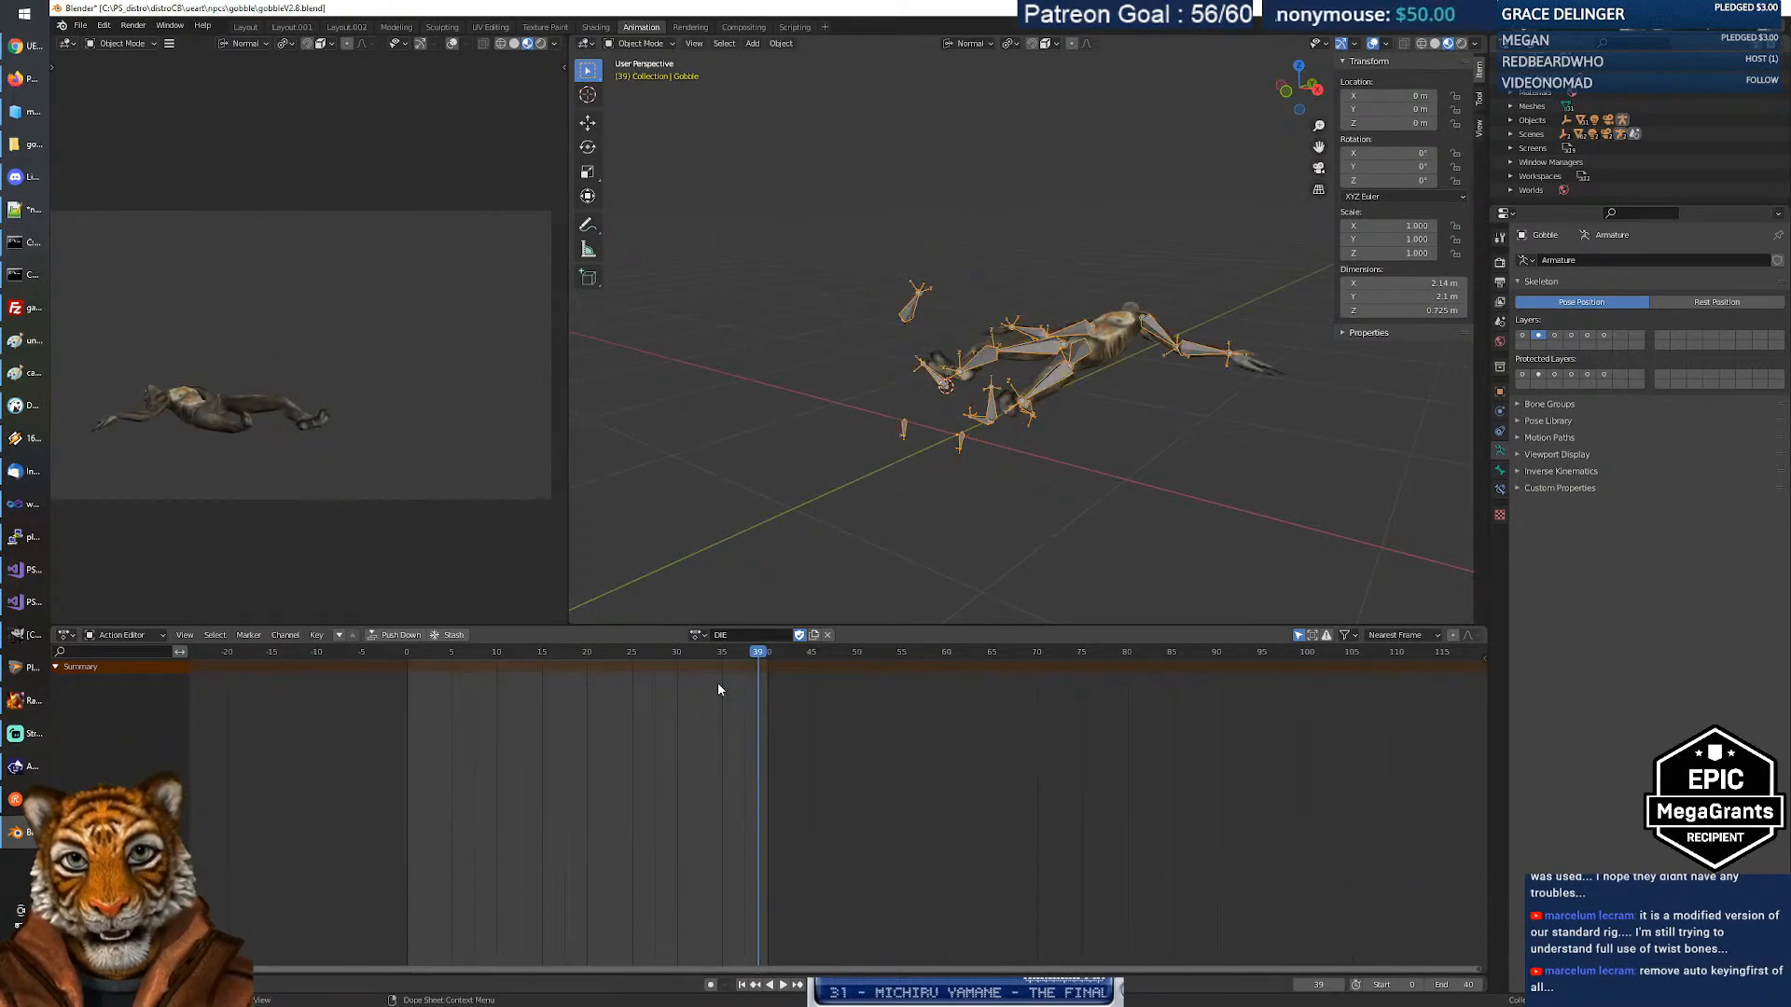
left_click_drag(757, 652, 699, 675)
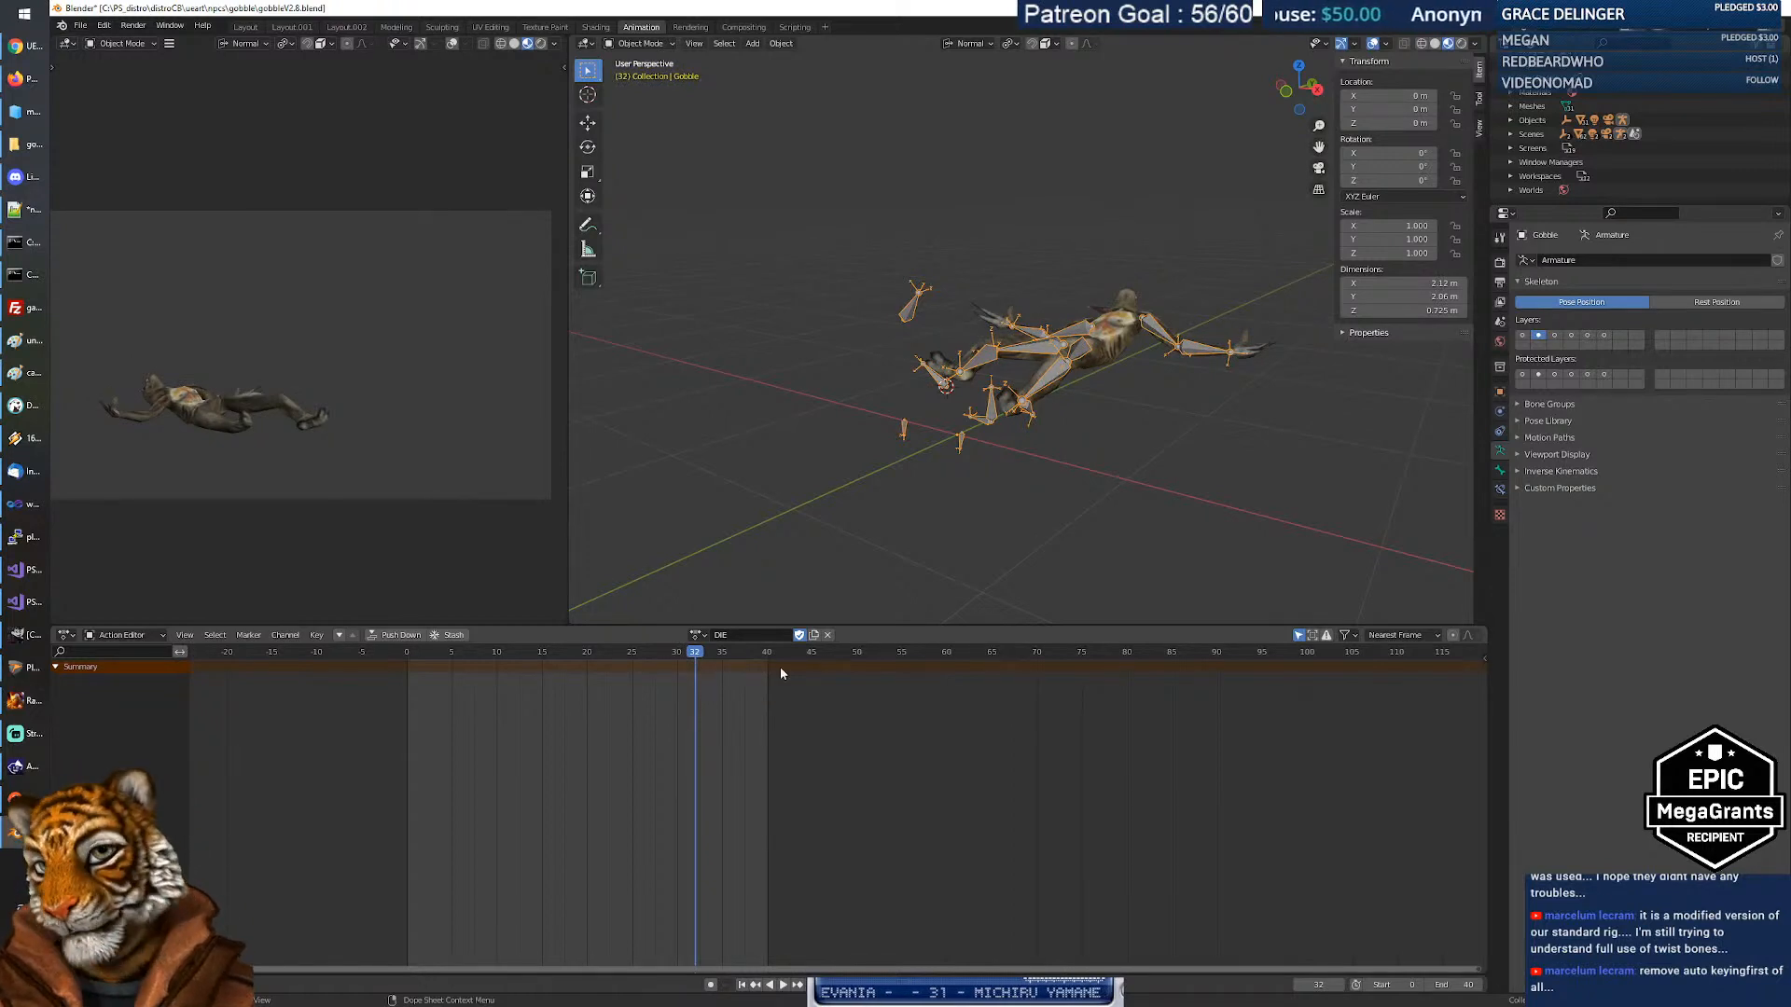
Reassign the lowercase hit action to the armature, return to frame 0 and play it, stopping at frame 22.
left_click(697, 635)
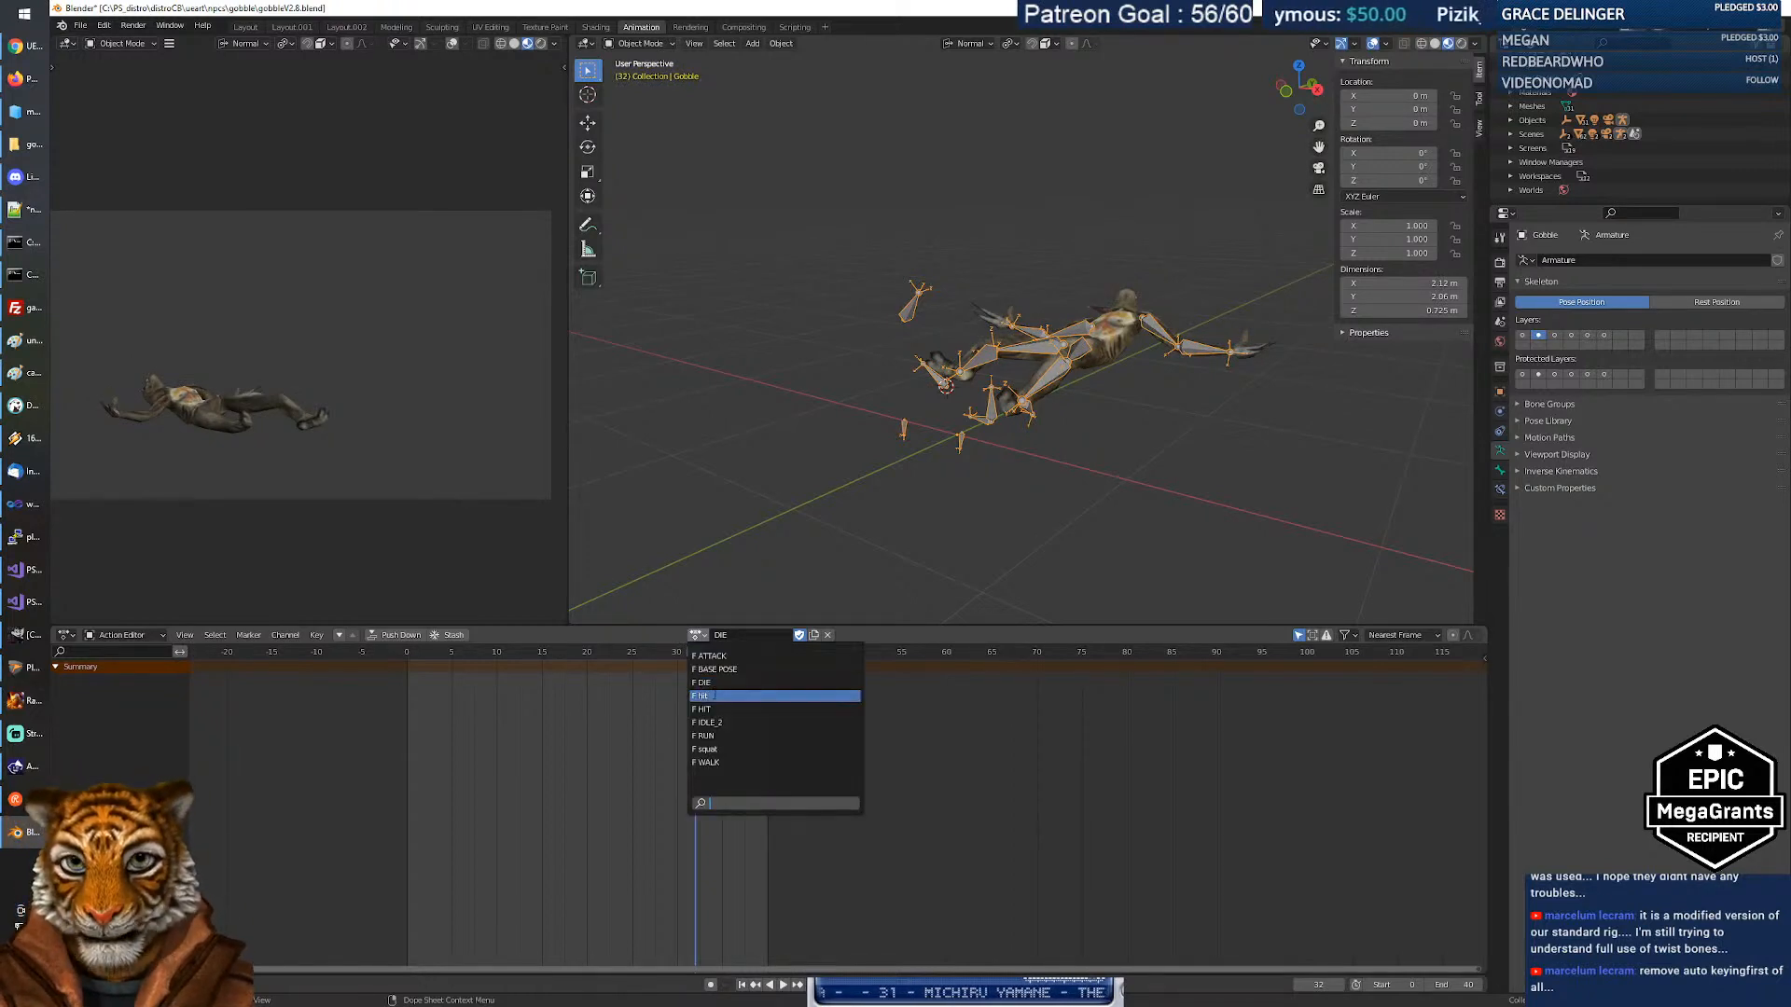
left_click(714, 696)
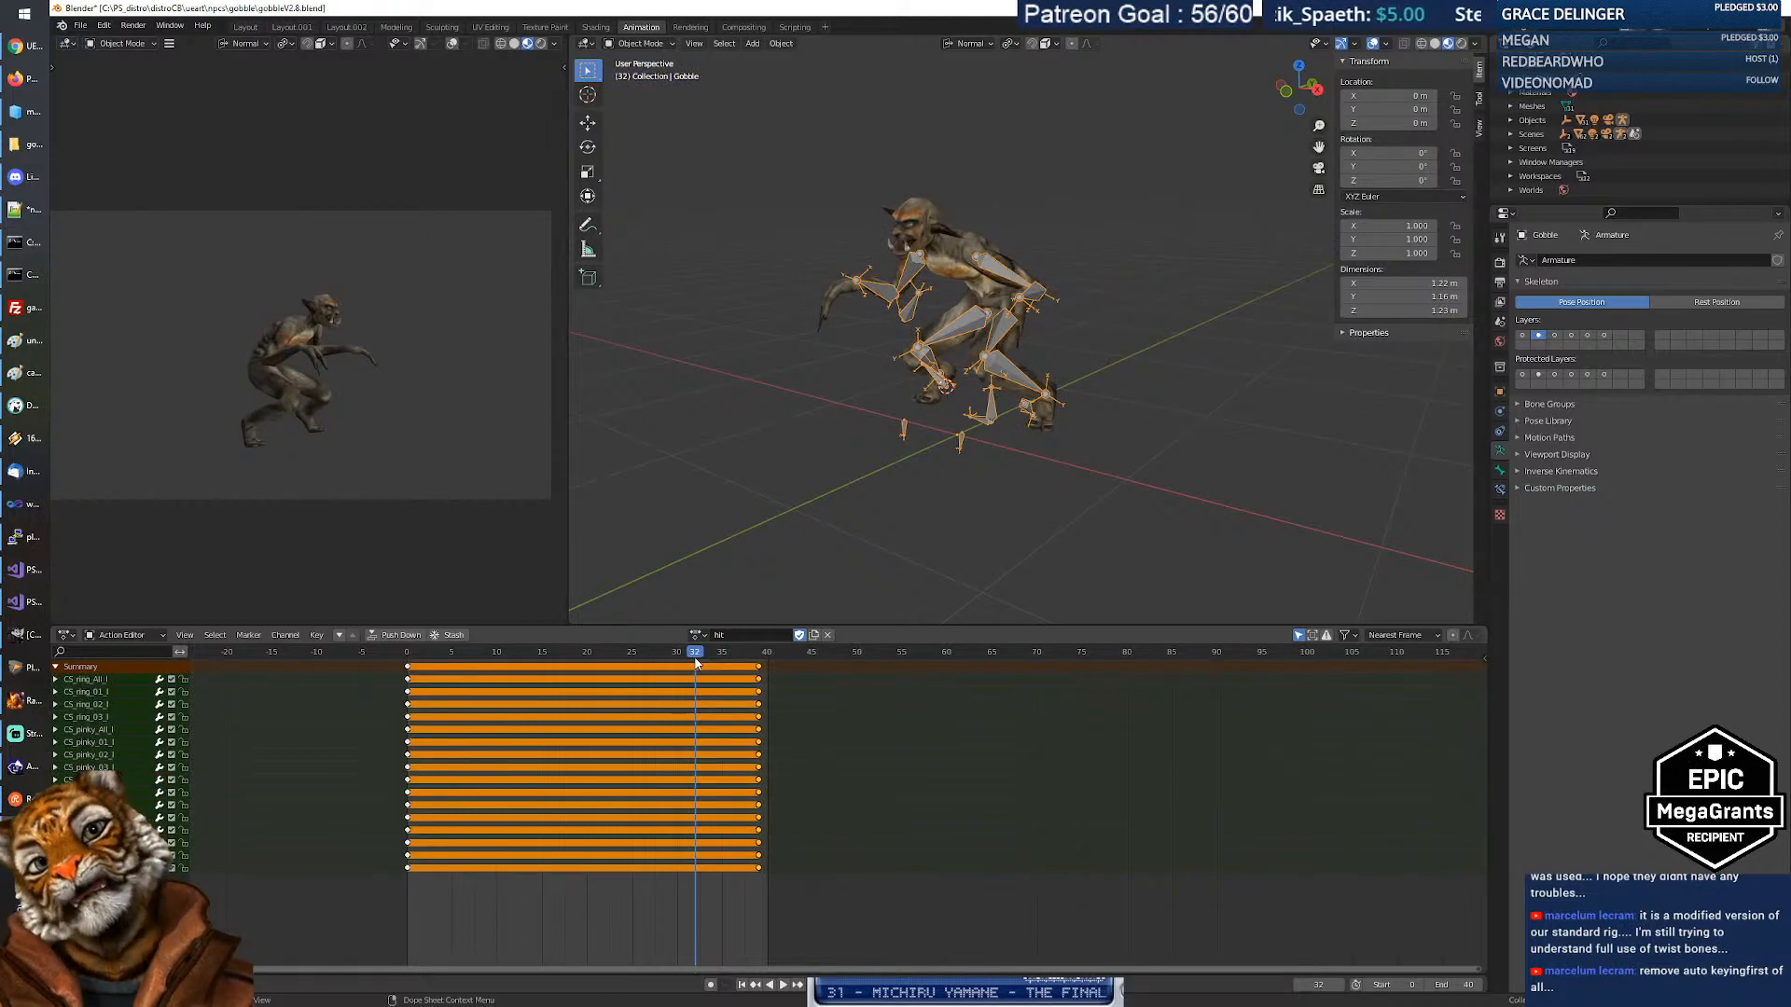
left_click_drag(696, 662, 408, 665)
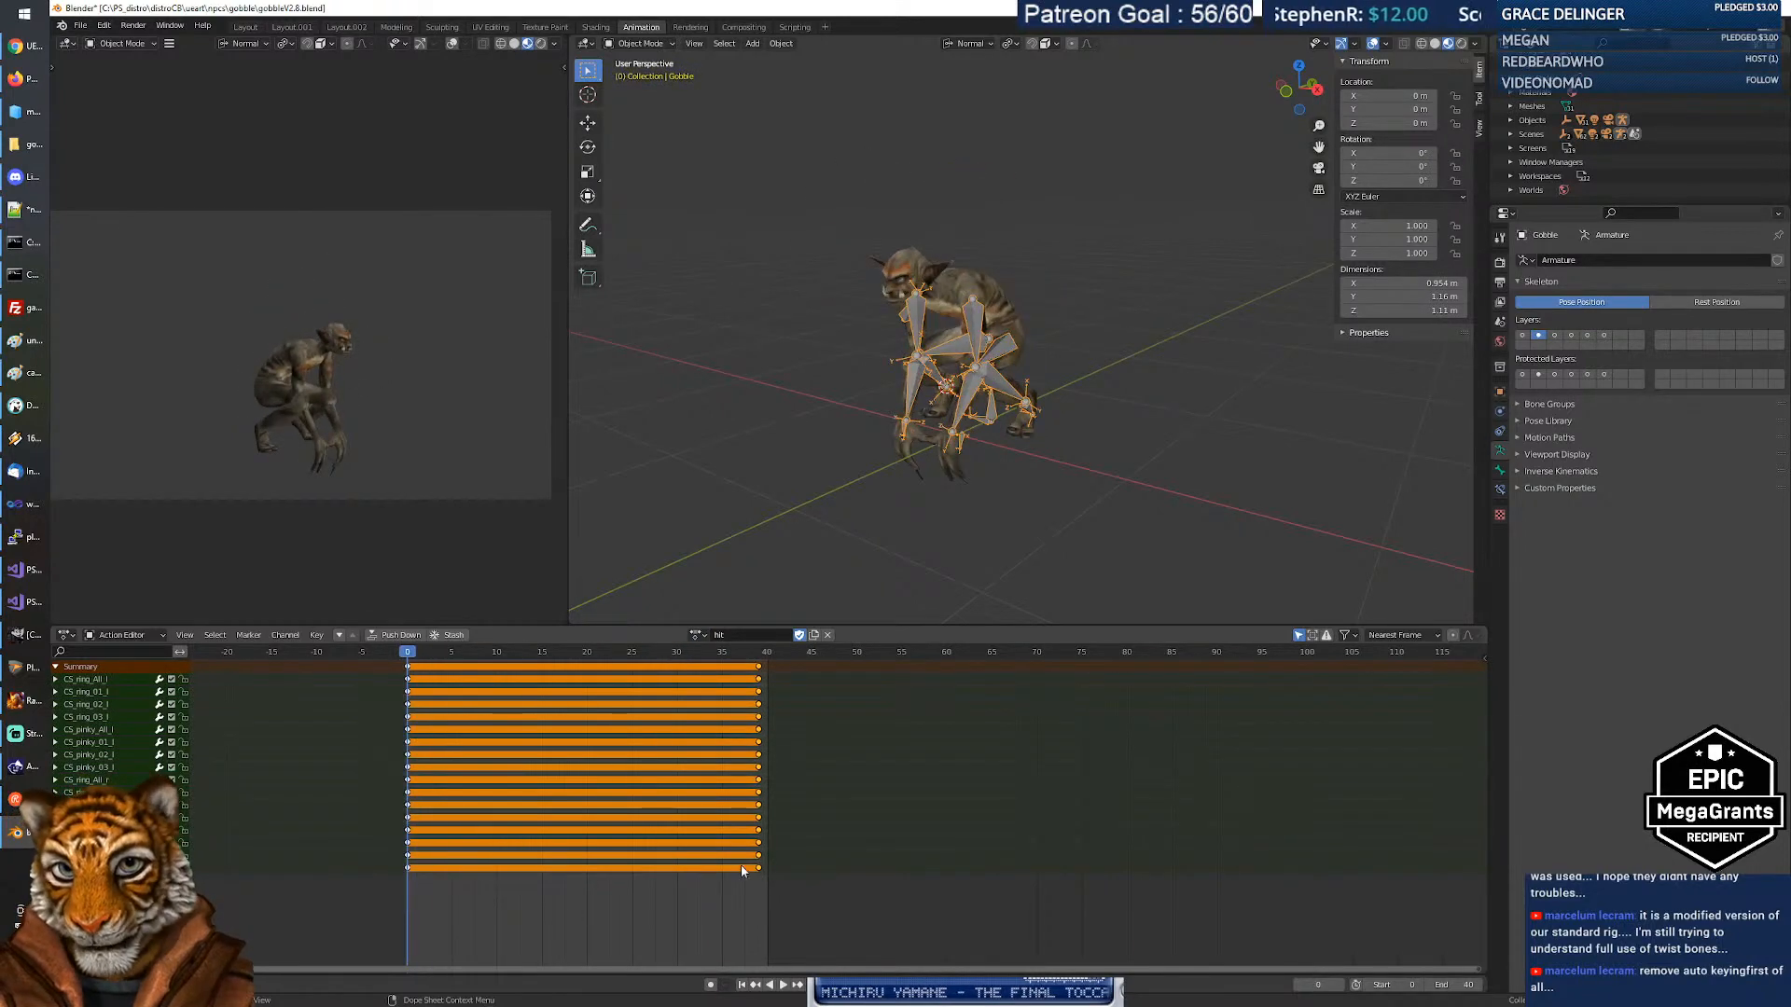
left_click(783, 985)
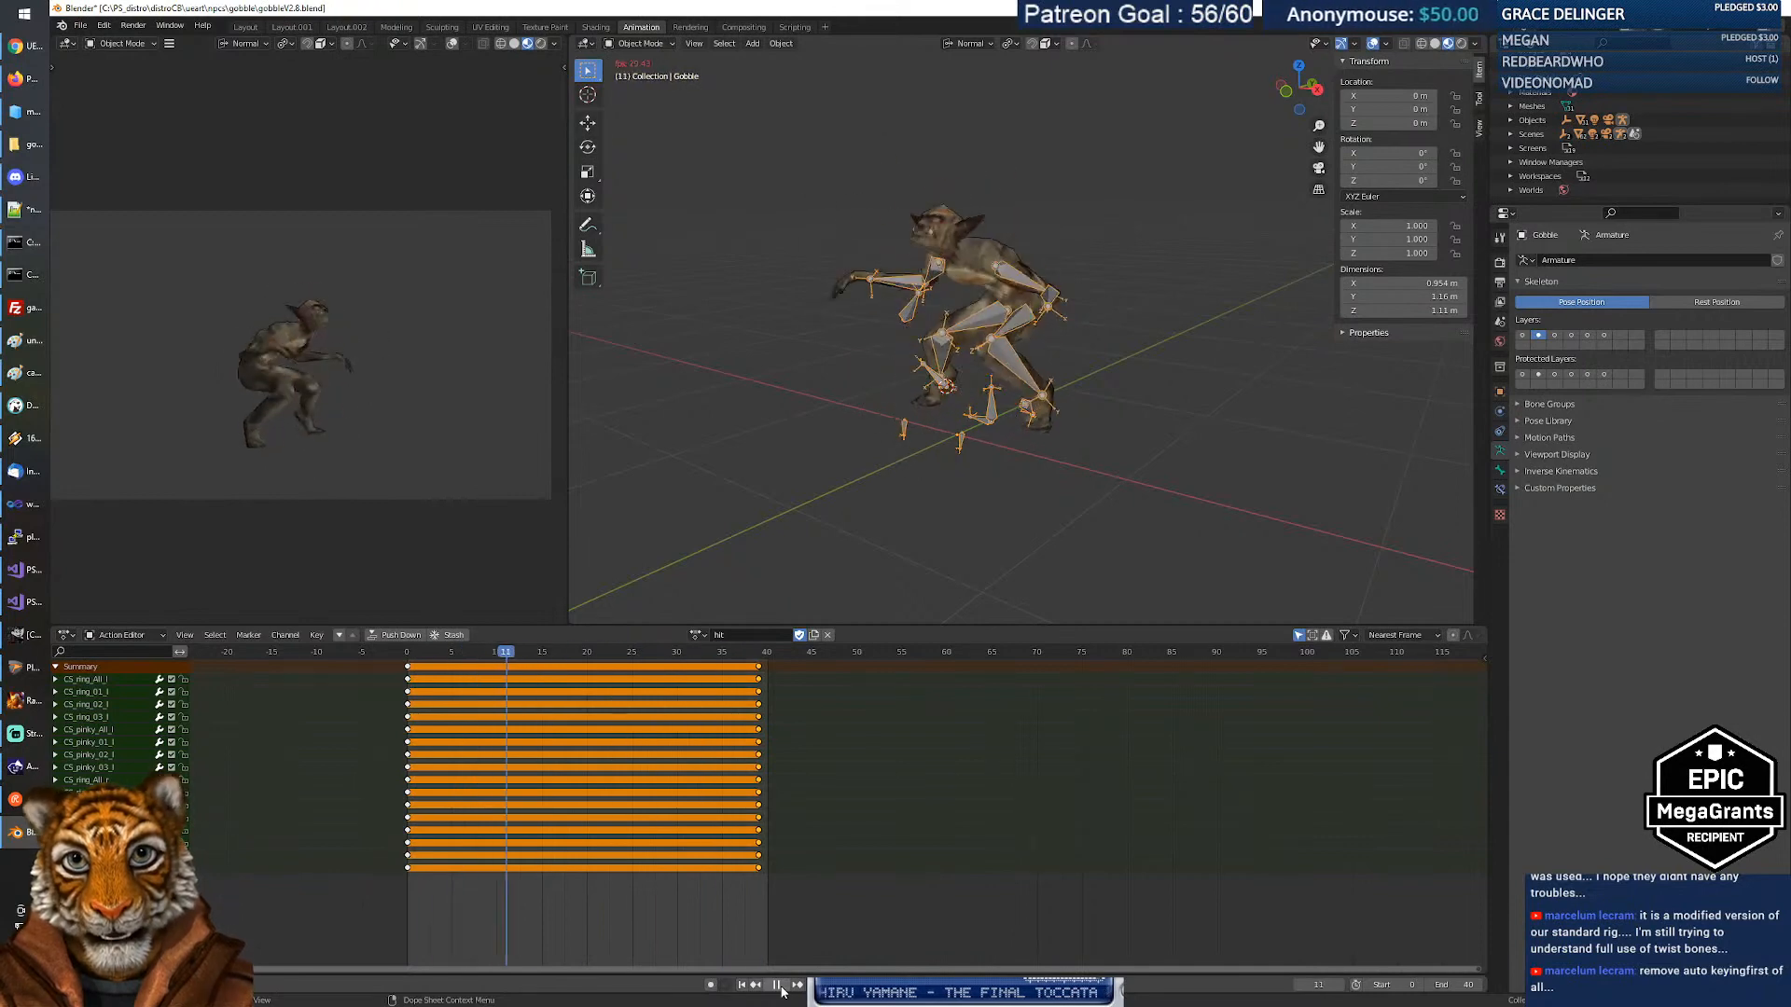
left_click(782, 988)
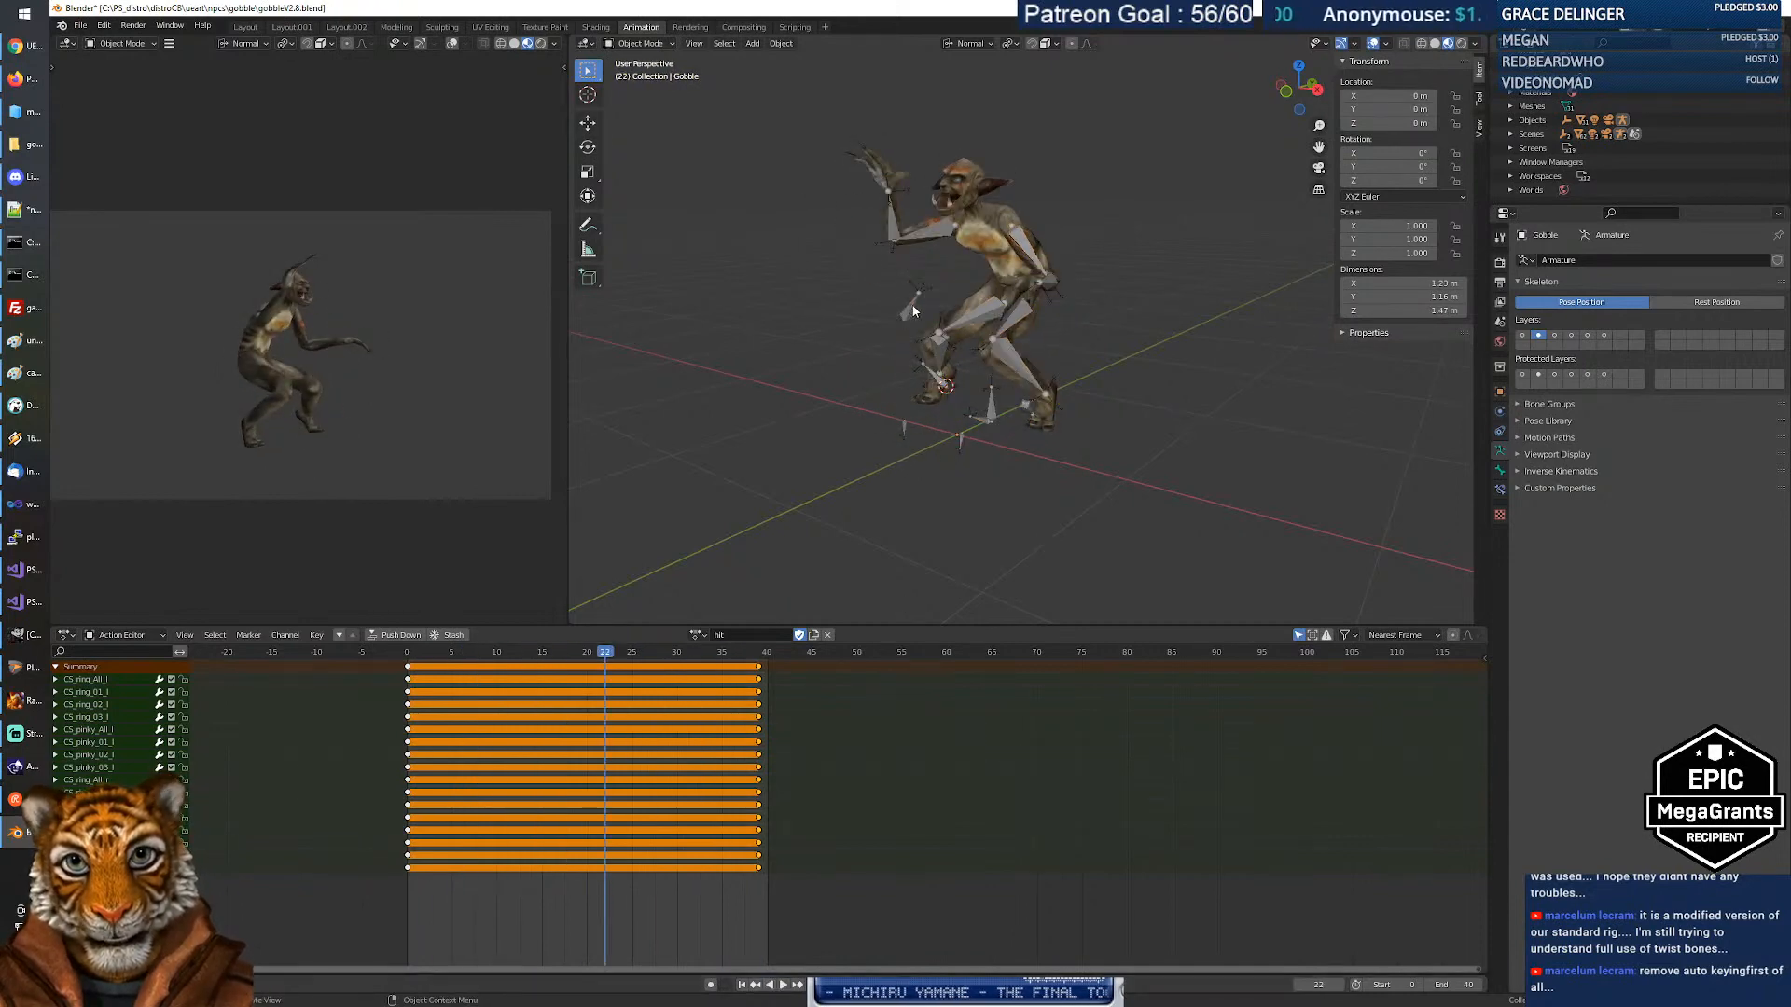
Switch the armature to Edit Mode and select the ik_hand_gun bone to inspect it from the front.
left_click(640, 42)
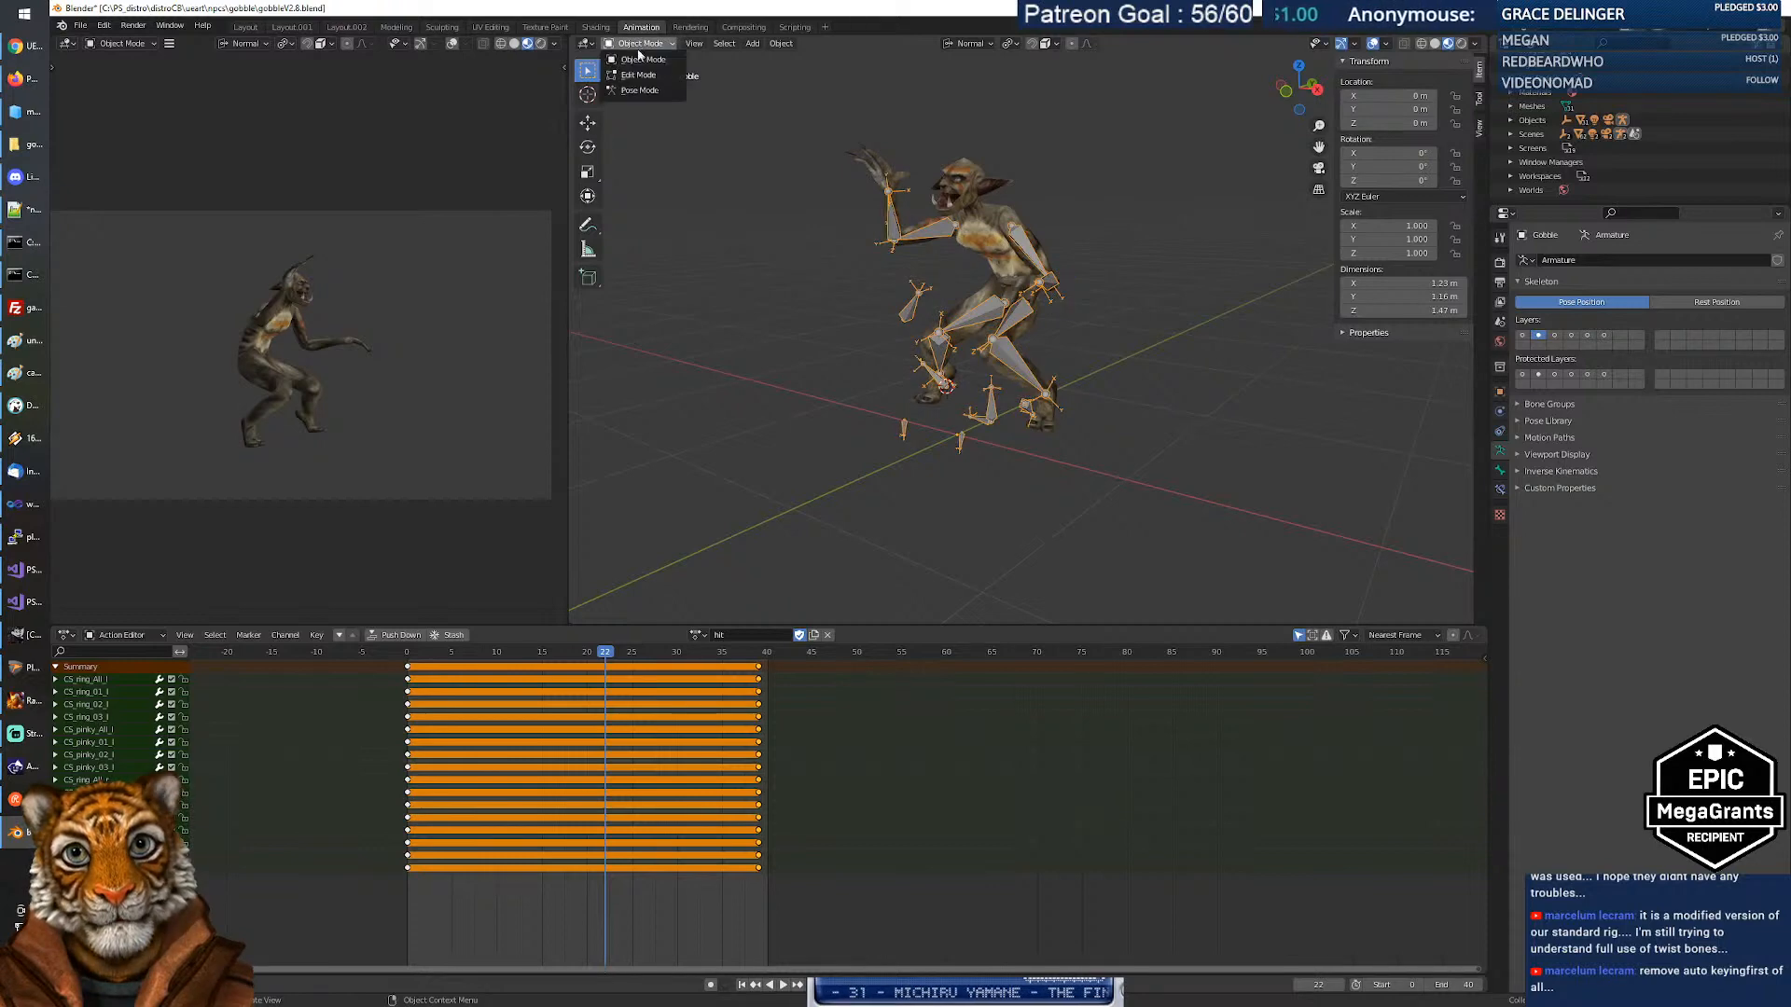
left_click(636, 76)
middle_click_drag(780, 275, 707, 130)
left_click(831, 331)
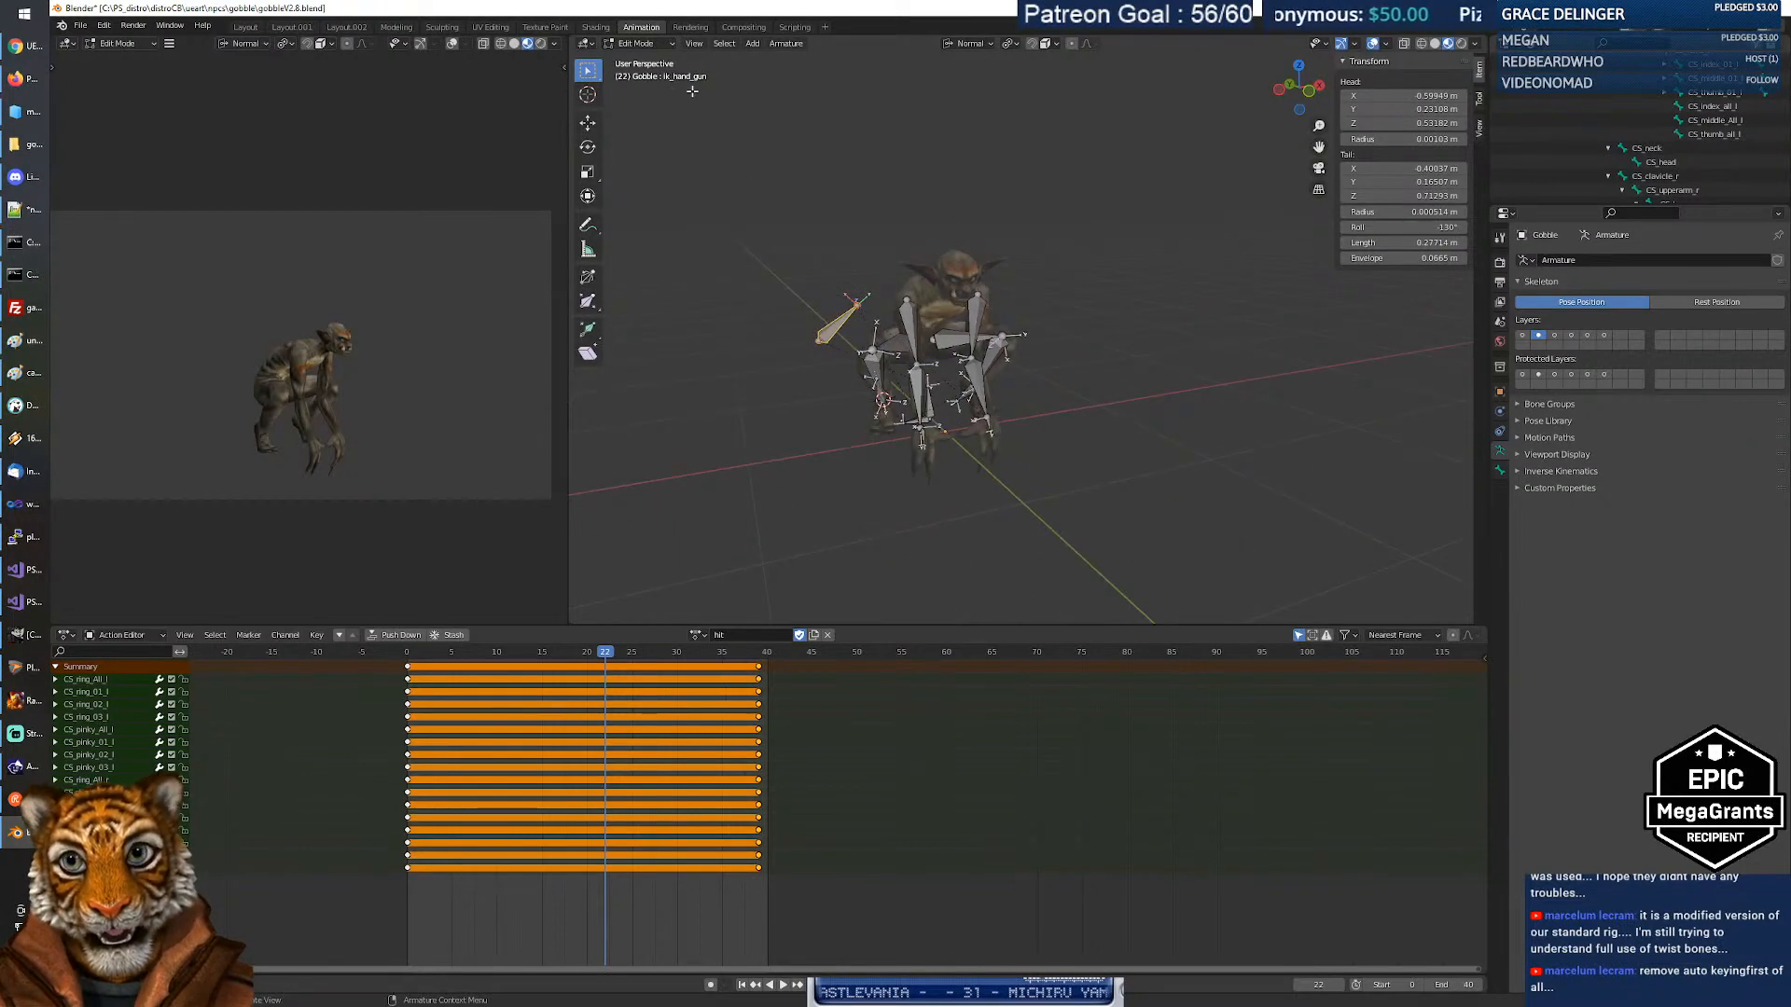
middle_click_drag(1059, 377, 1015, 379)
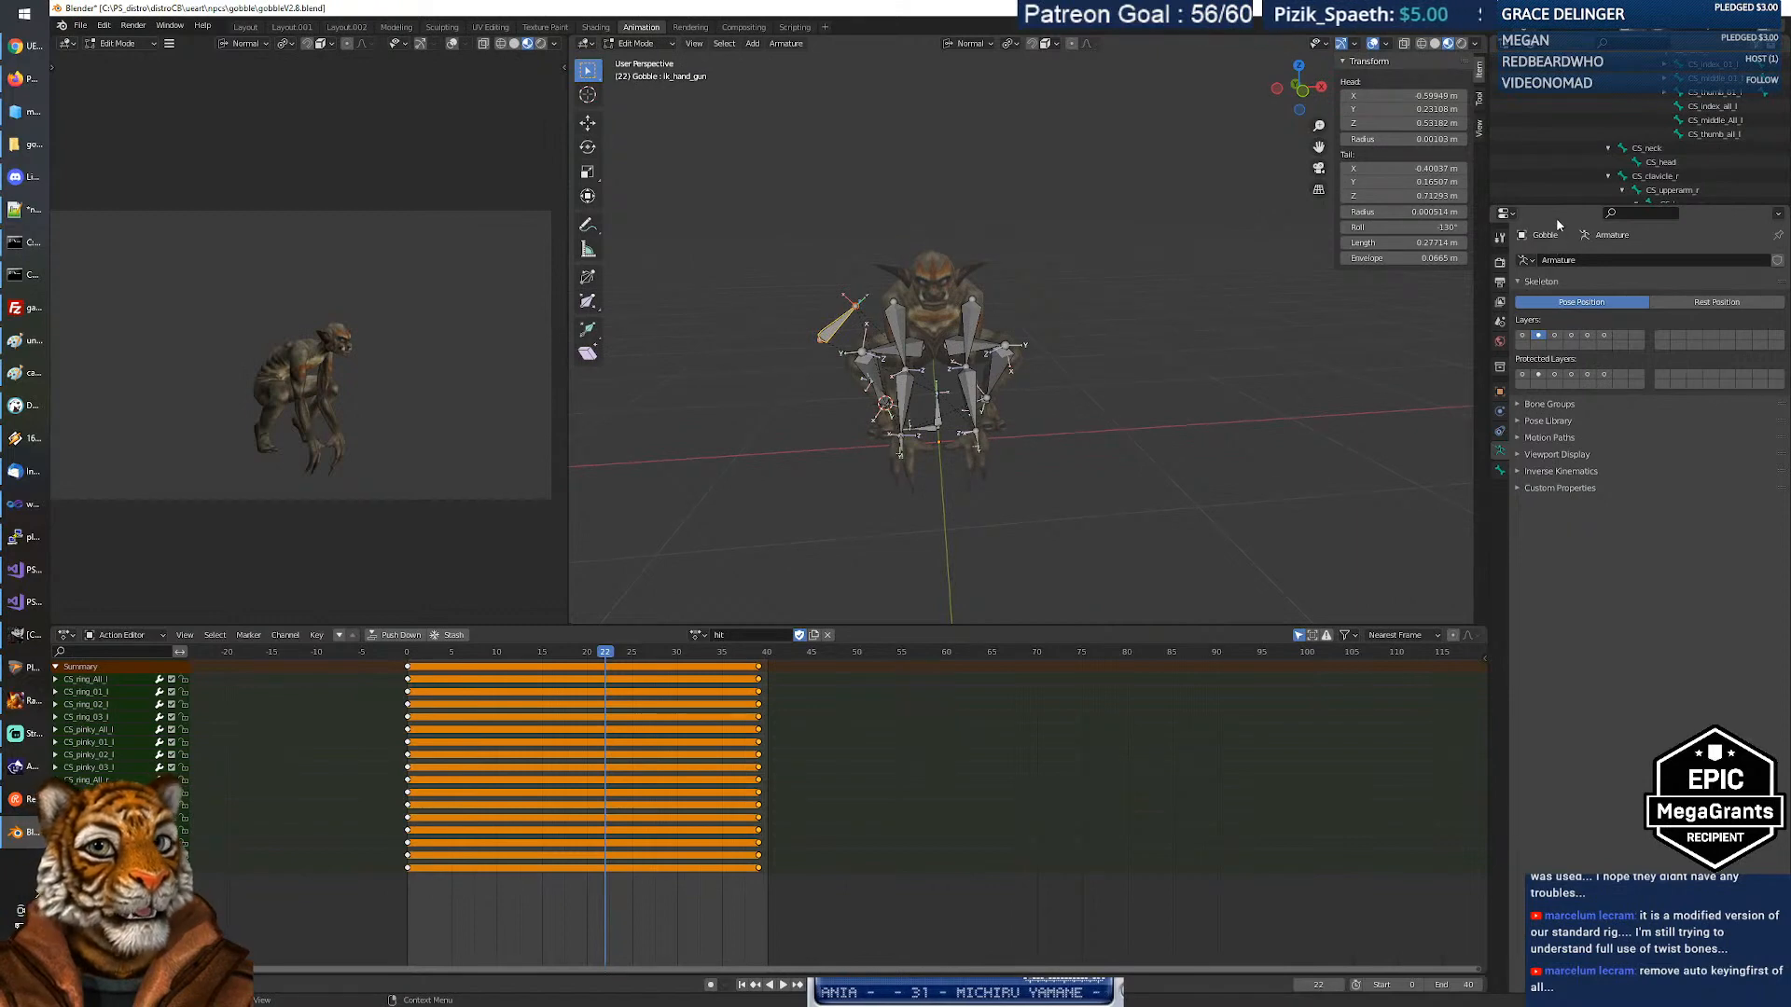
Enlarge the Outliner to expose the armature's bone hierarchy and compare it with the rig in the viewport.
left_click_drag(1556, 206, 1575, 571)
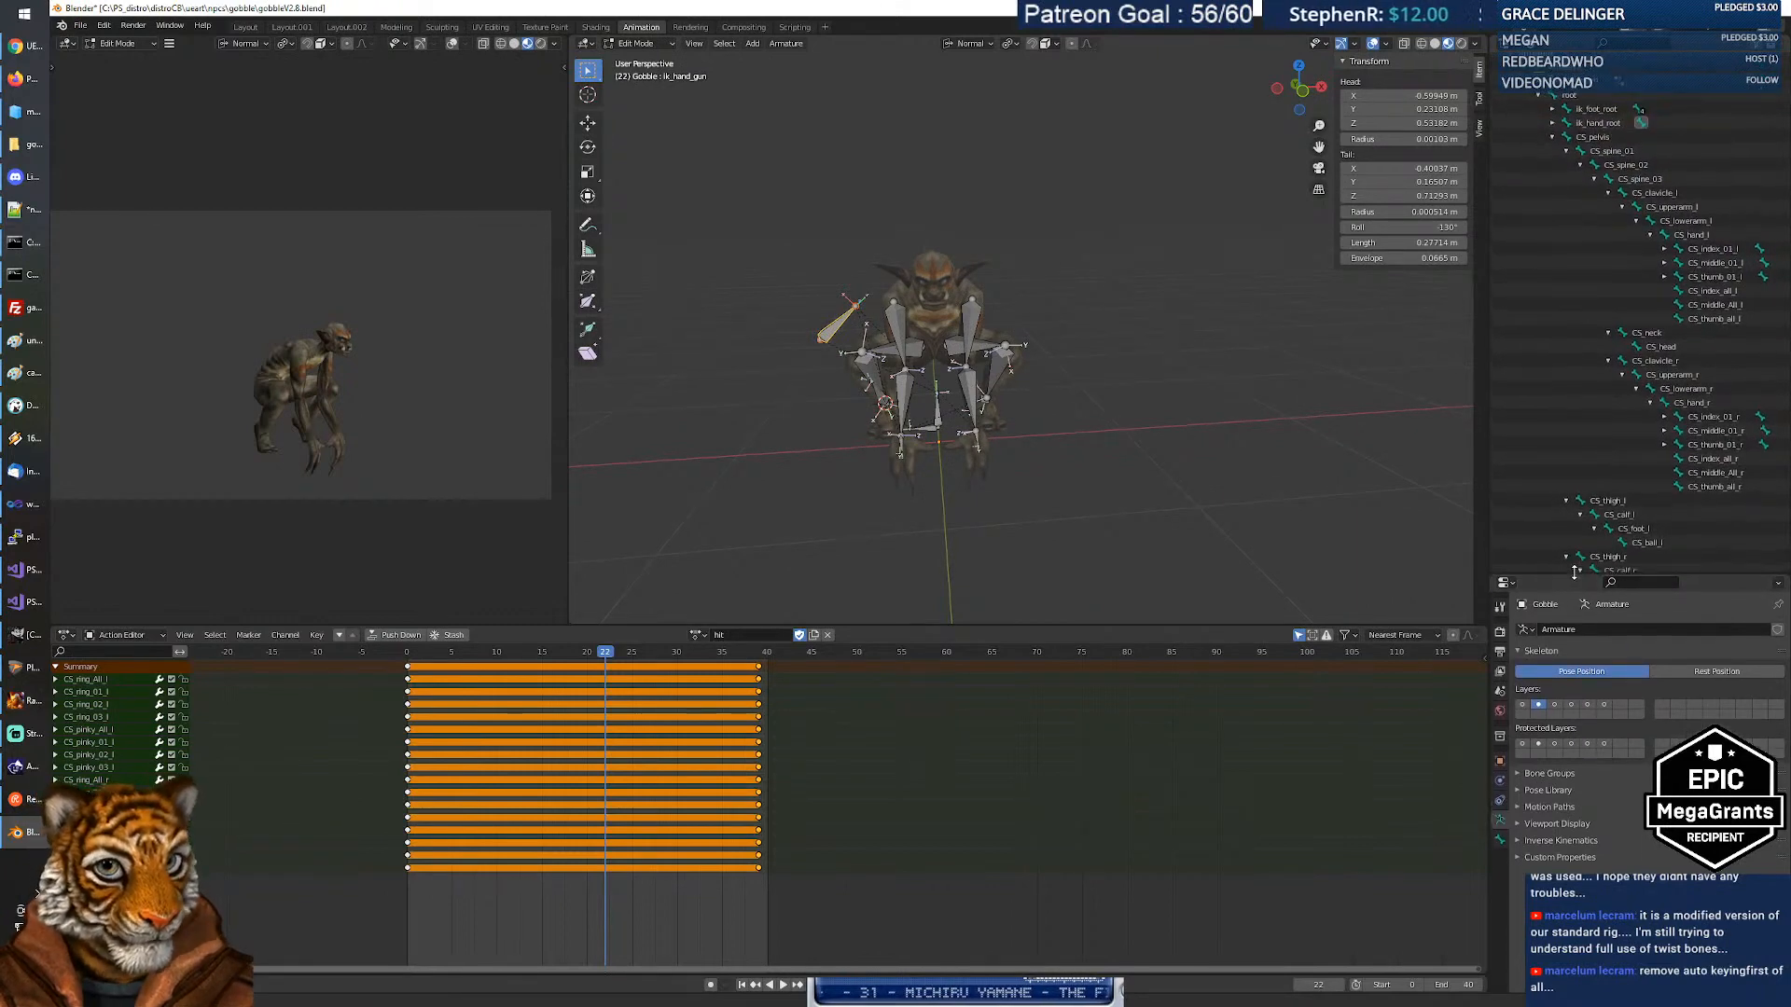
middle_click_drag(981, 382, 1041, 408)
scroll(973, 399, "up", 1)
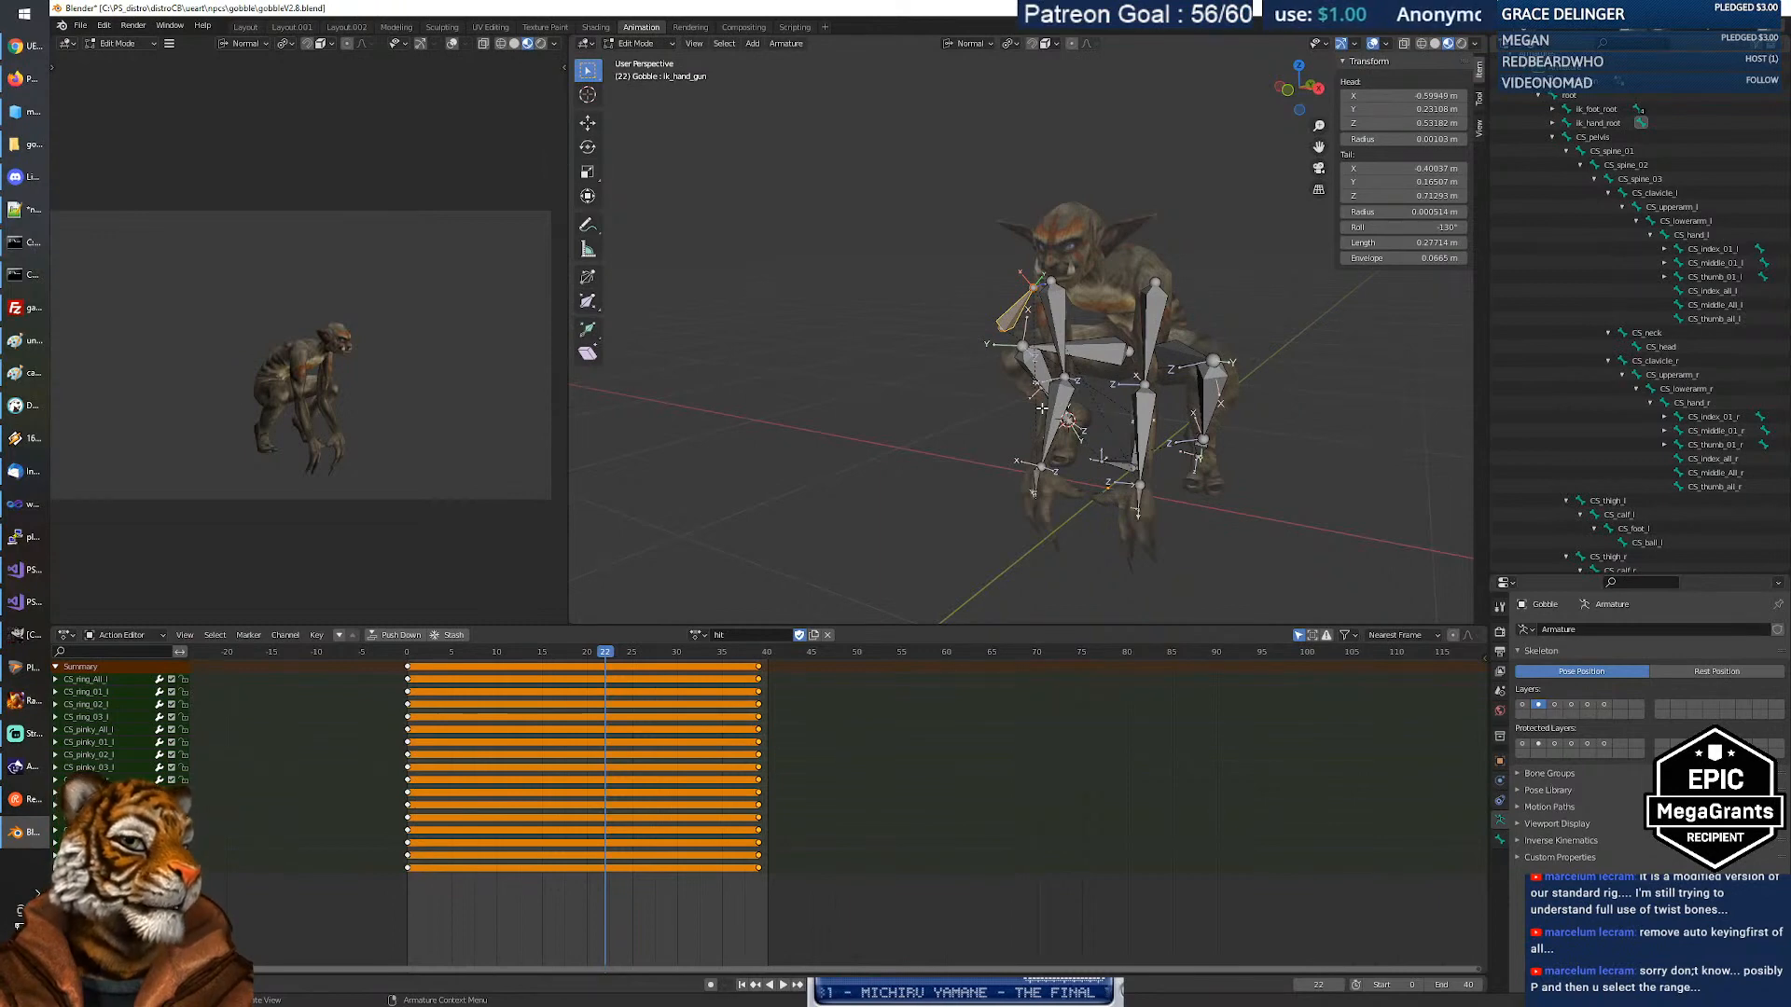
middle_click_drag(985, 433, 1041, 436)
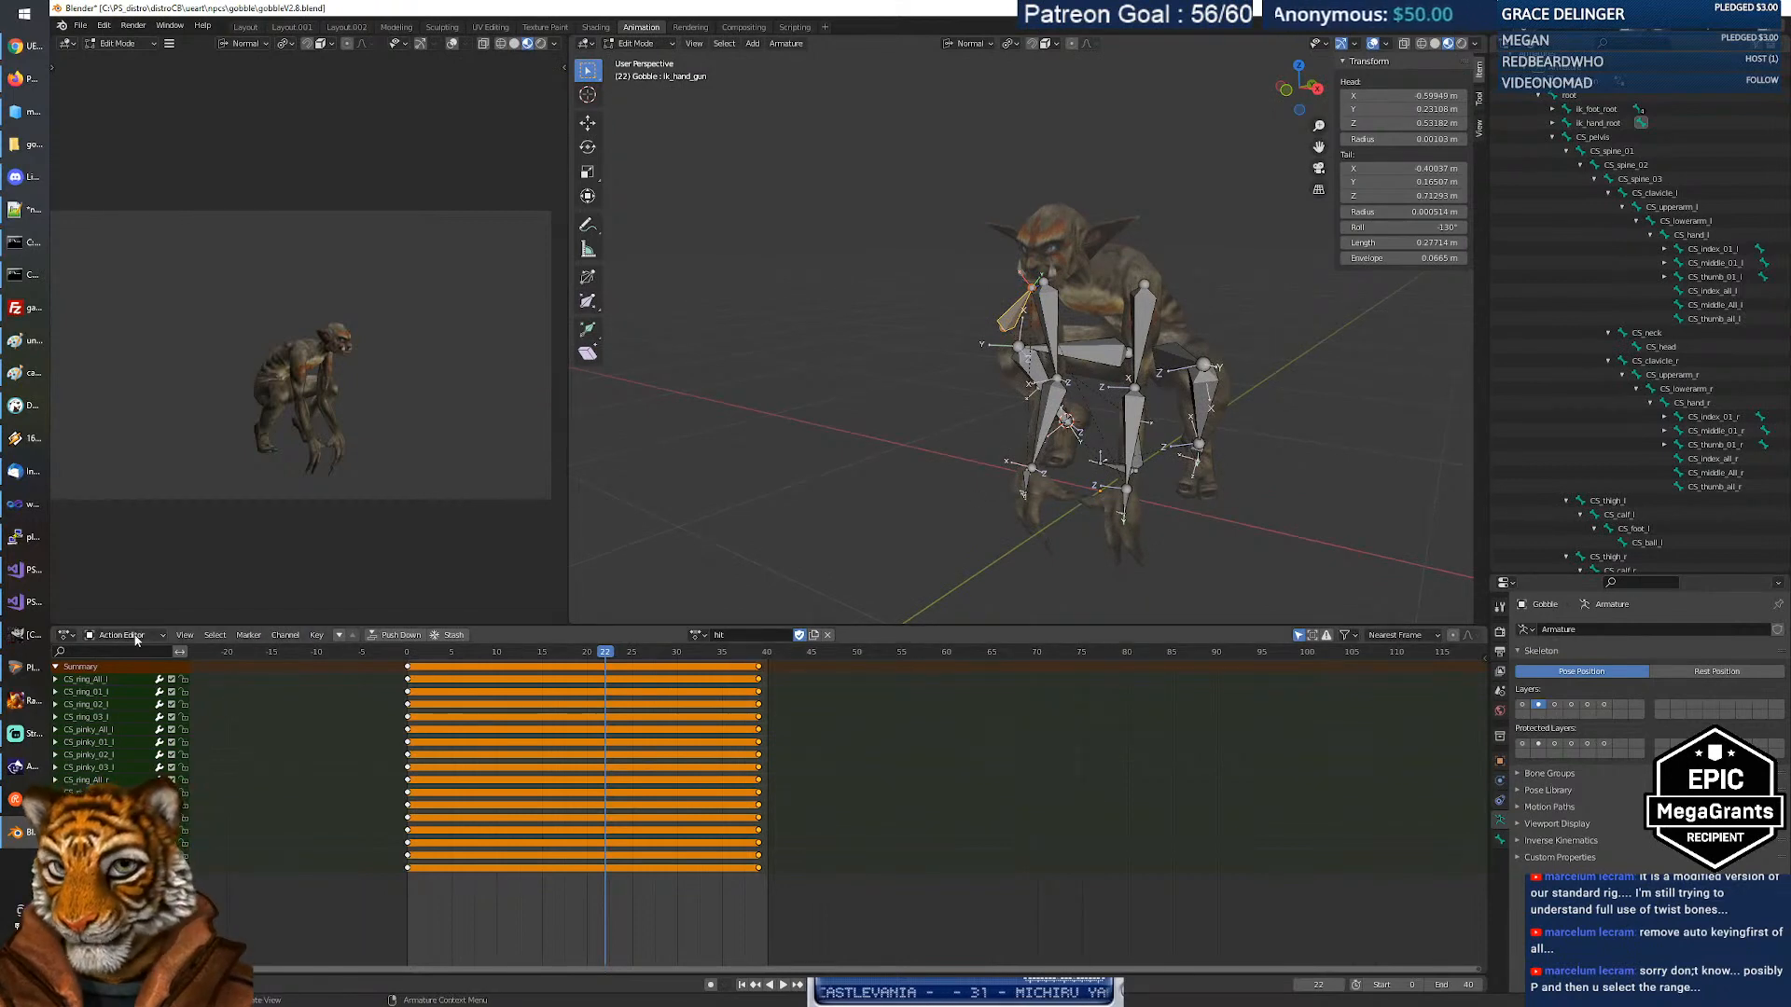
Switch to the browser and search Google in a new tab for "blender range of animation in action".
left_click(27, 46)
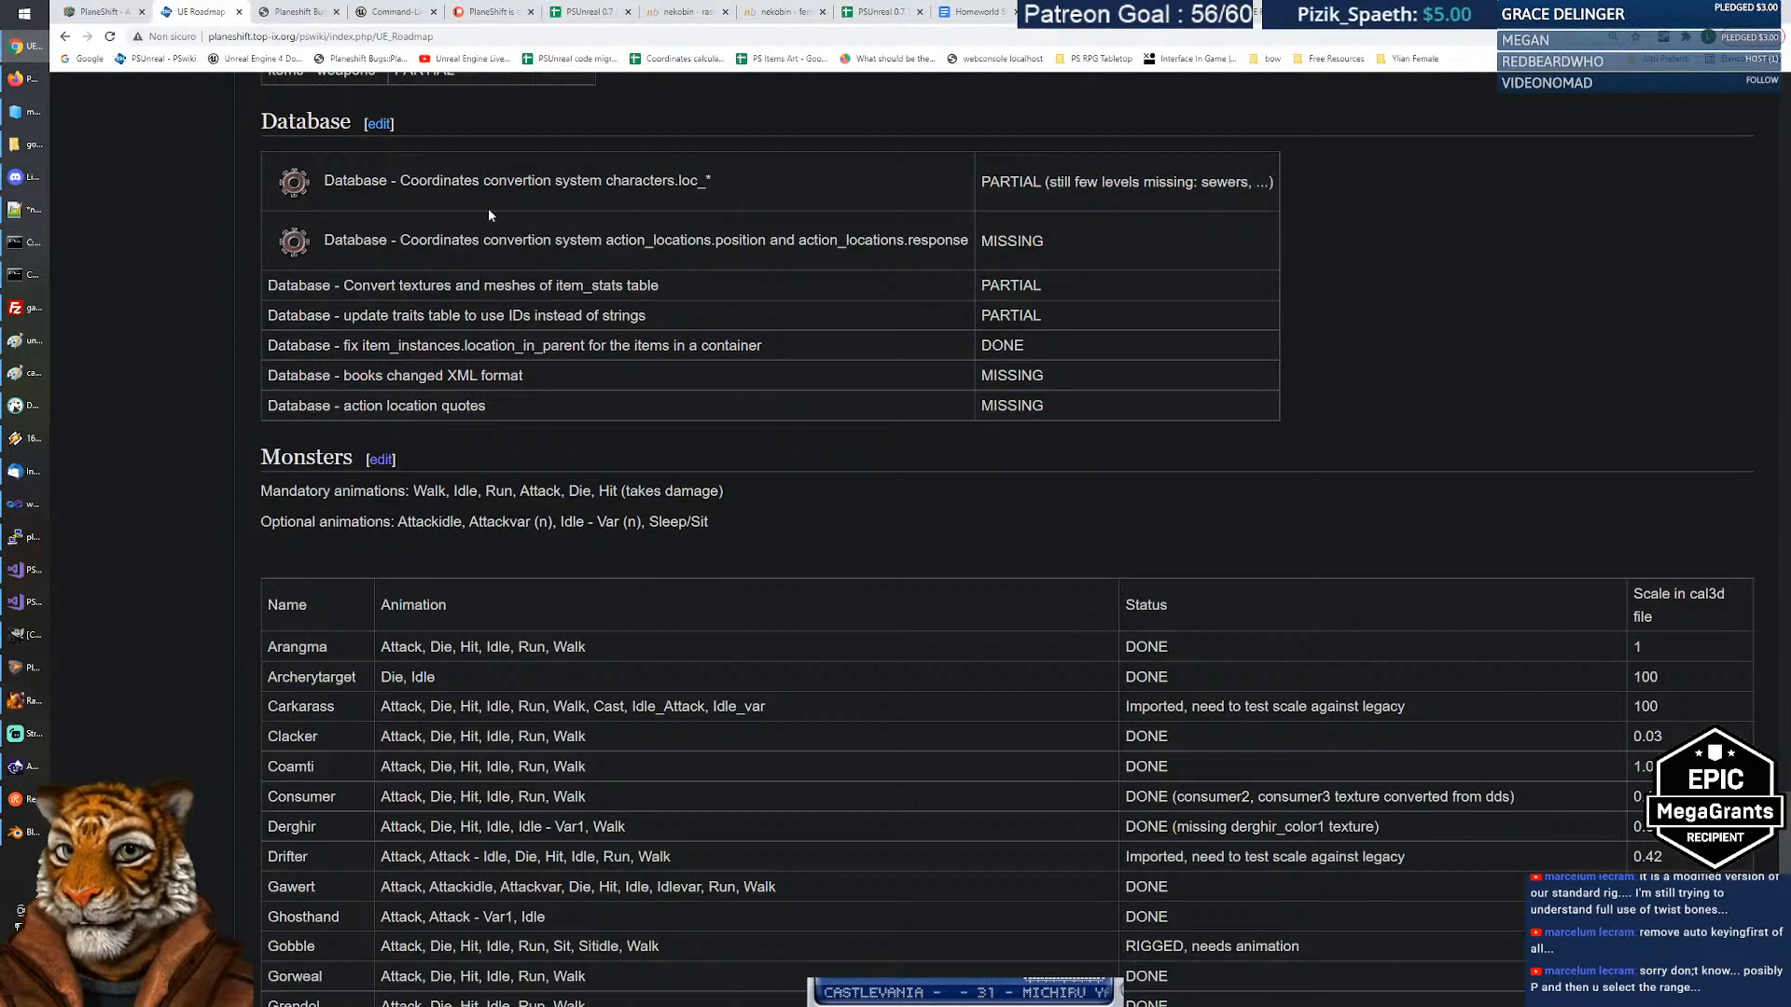
left_click(1173, 12)
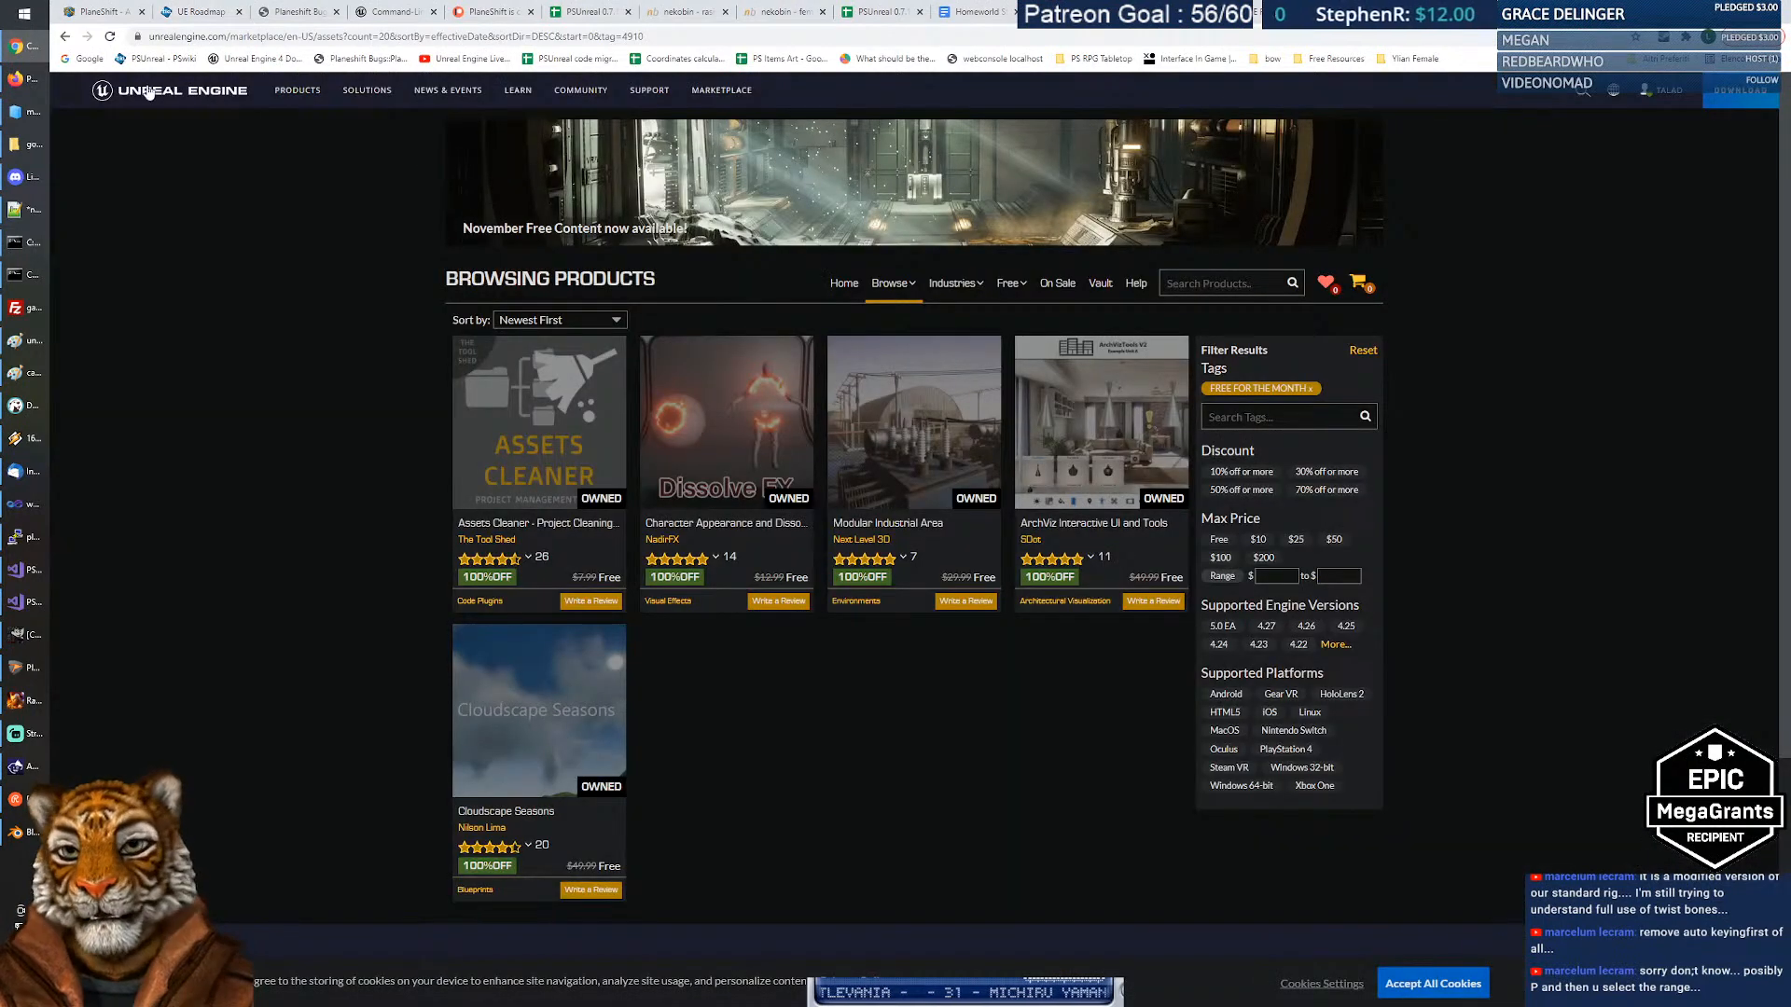
left_click(90, 58)
type("blend")
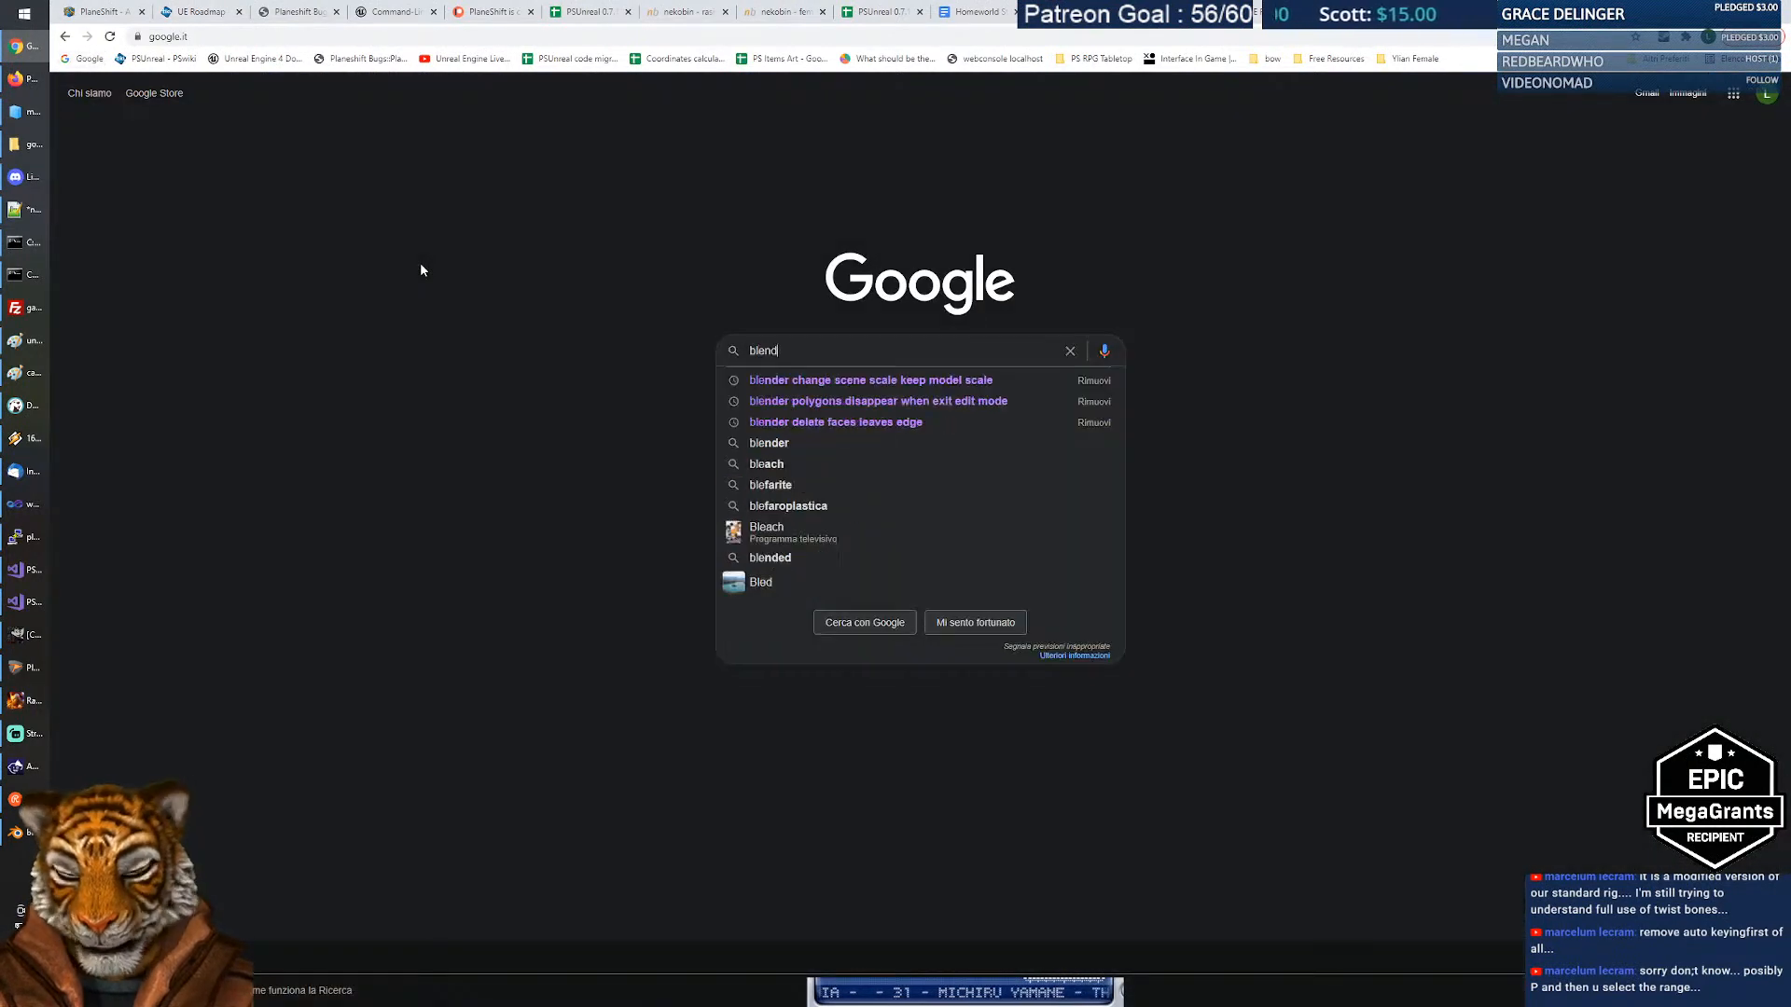
type("er range")
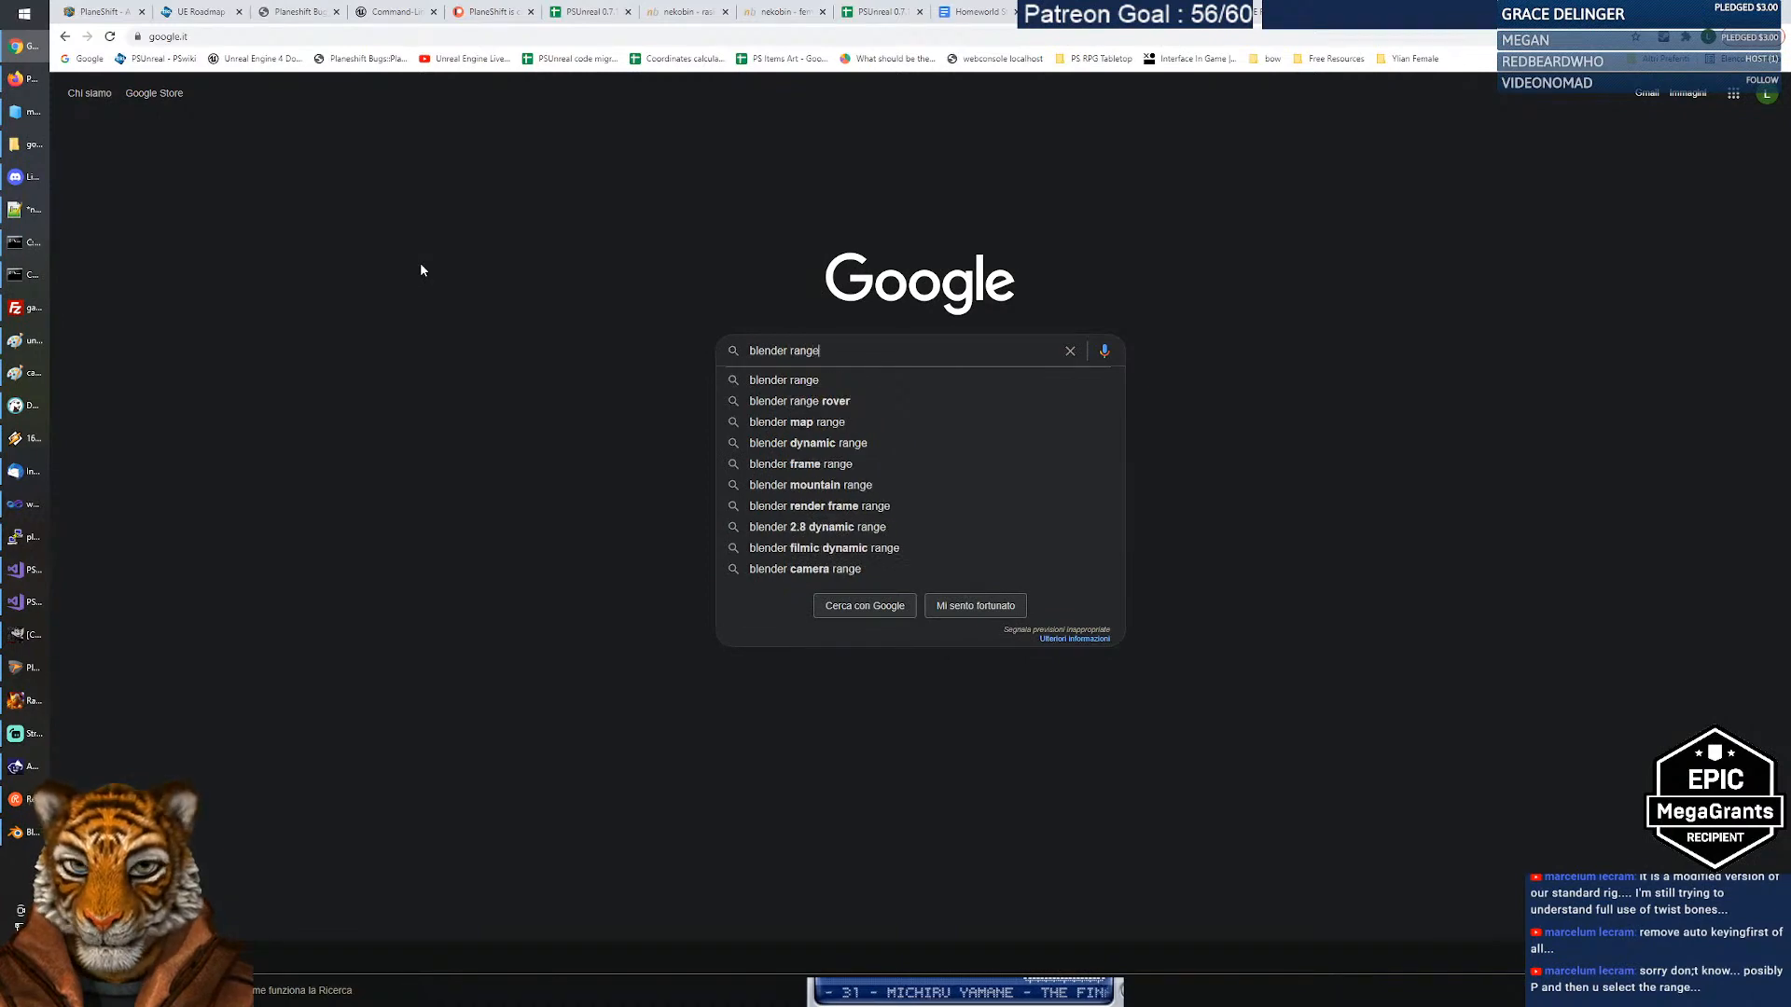
type(" of animation in action")
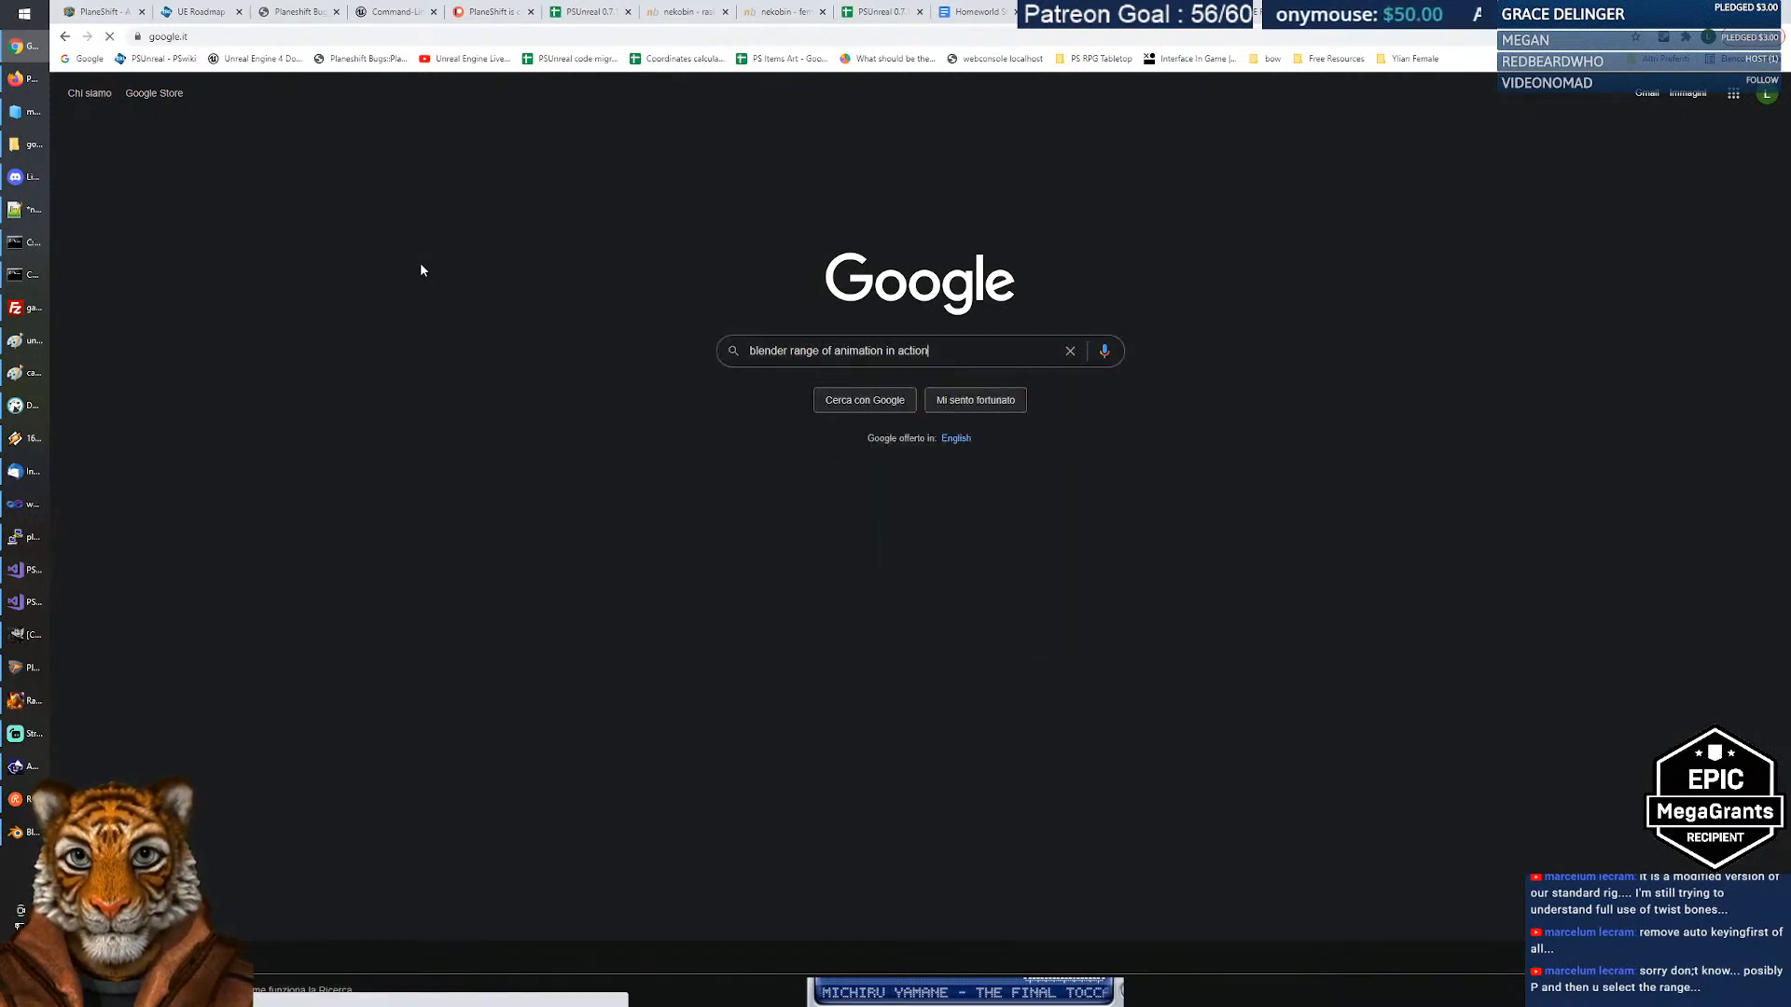
key("Return")
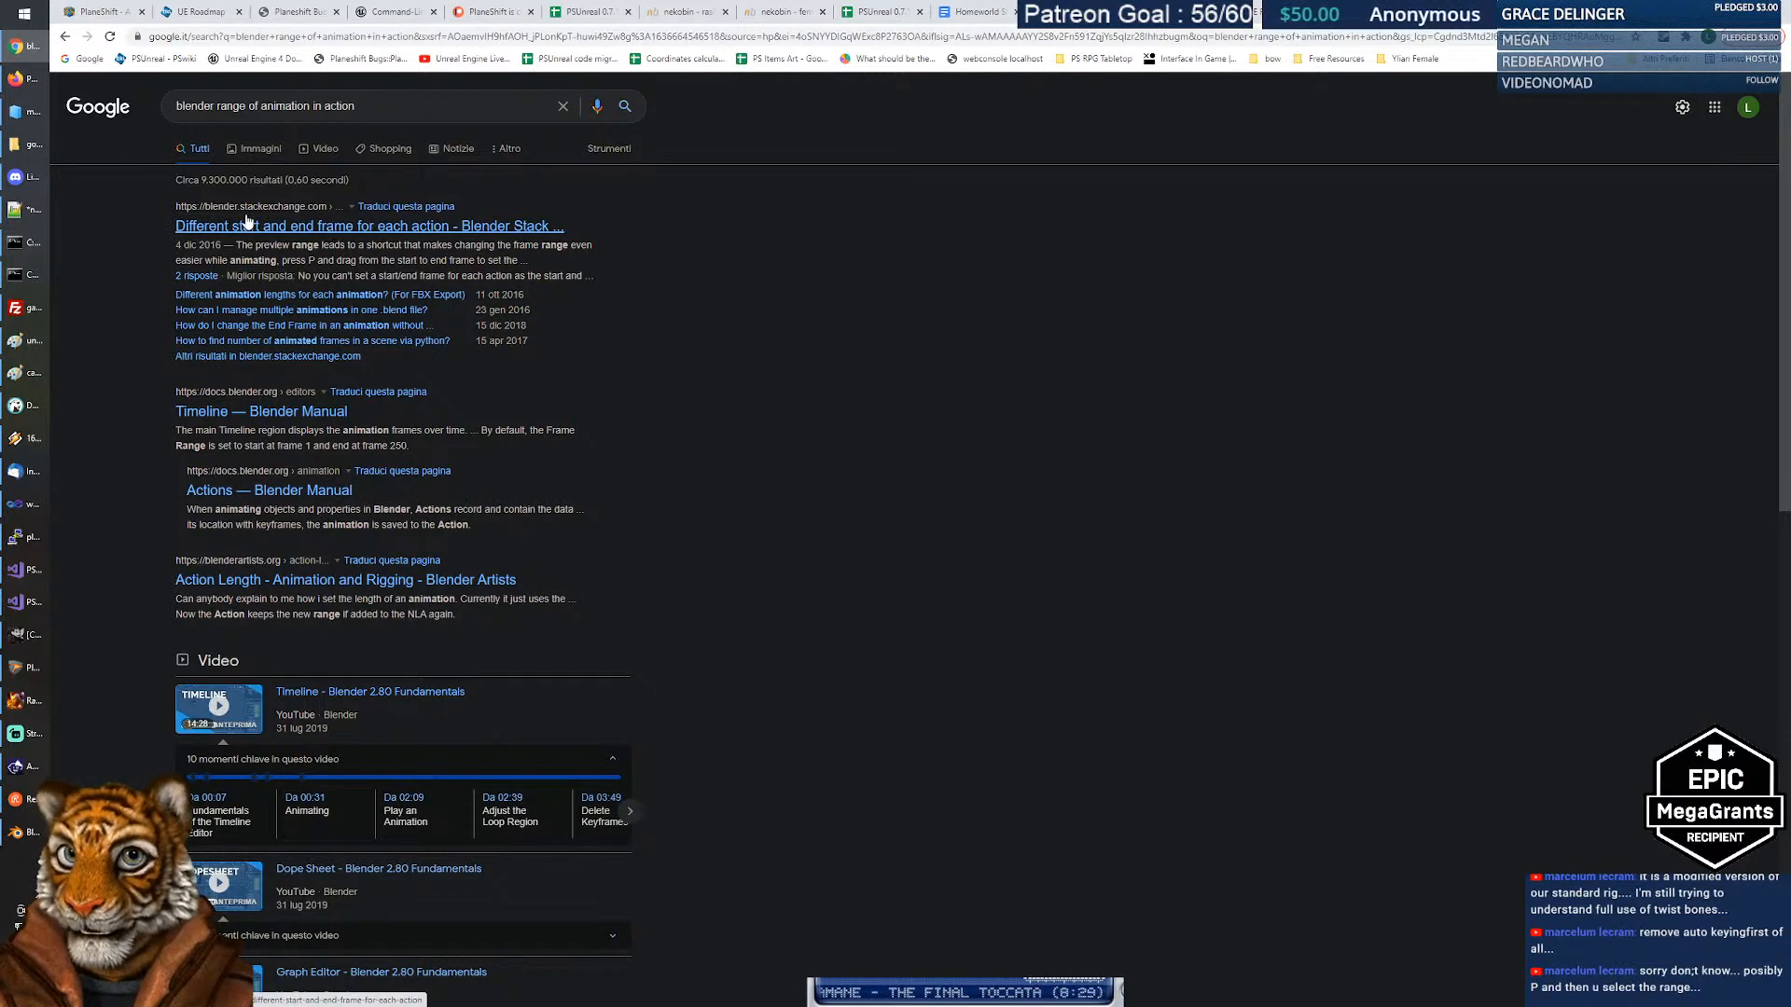
Read the Stack Exchange answers on different start and end frames for each action, and return to the search results.
left_click(345, 230)
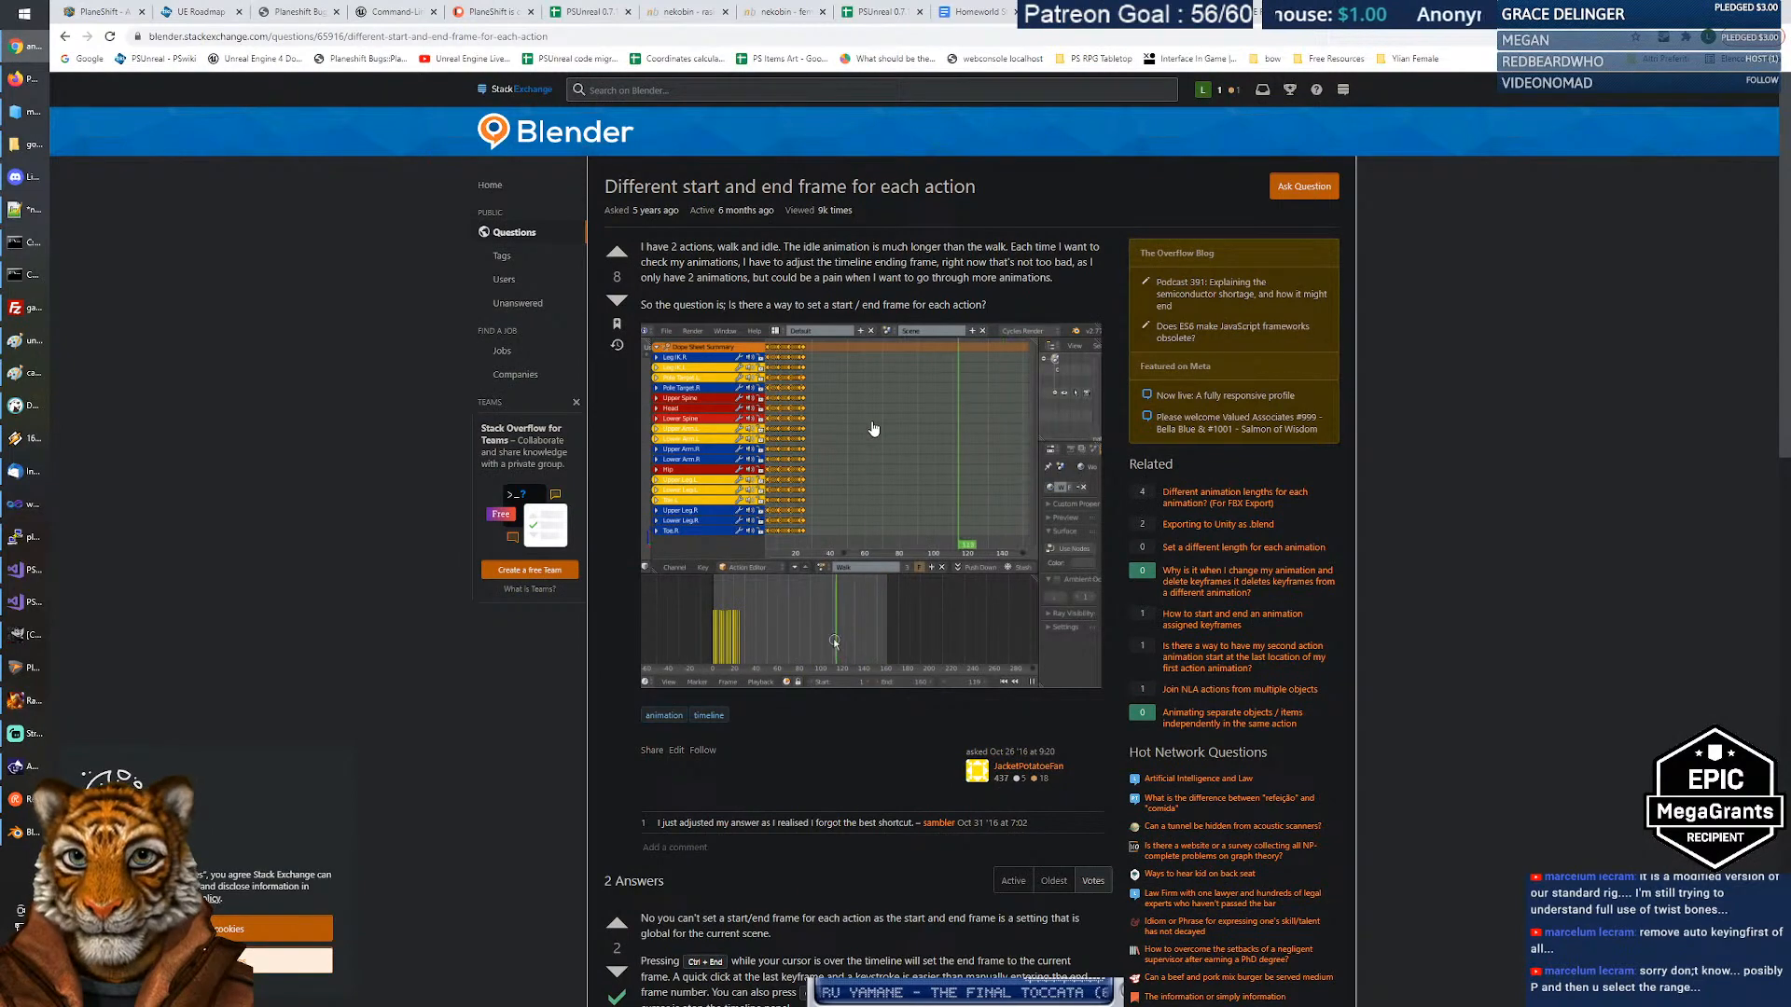
scroll(865, 421, "down", 6)
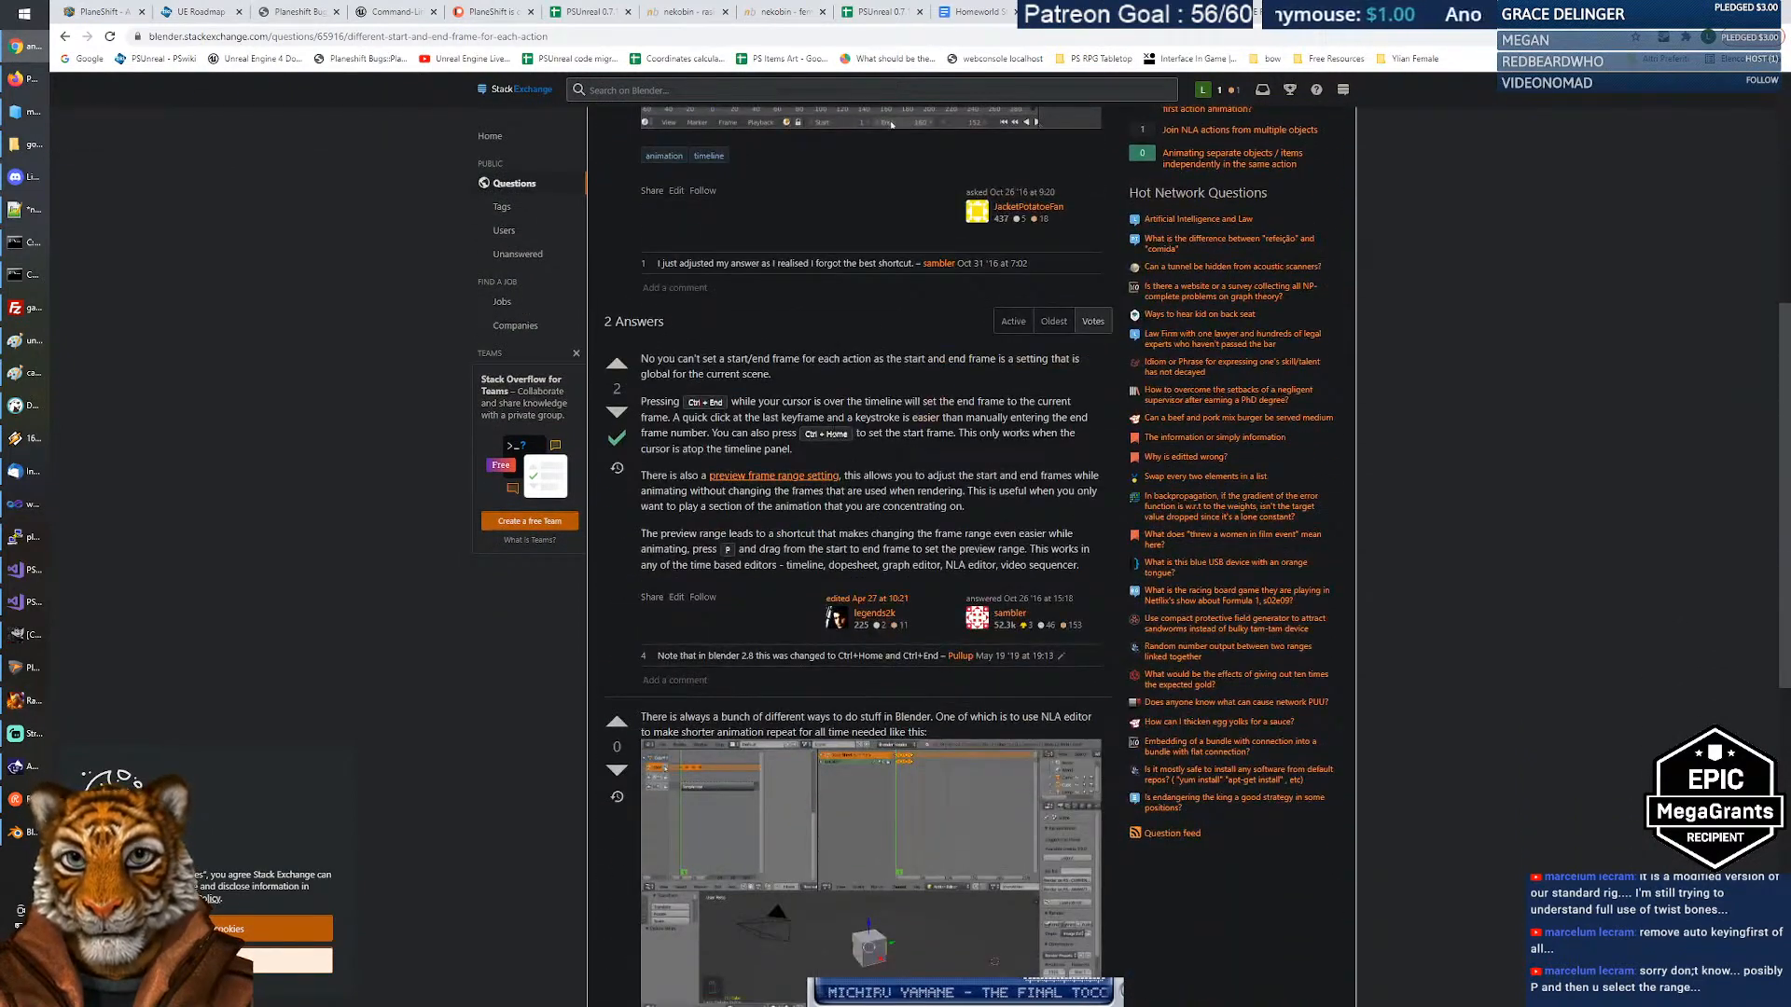
left_click_drag(640, 358, 887, 379)
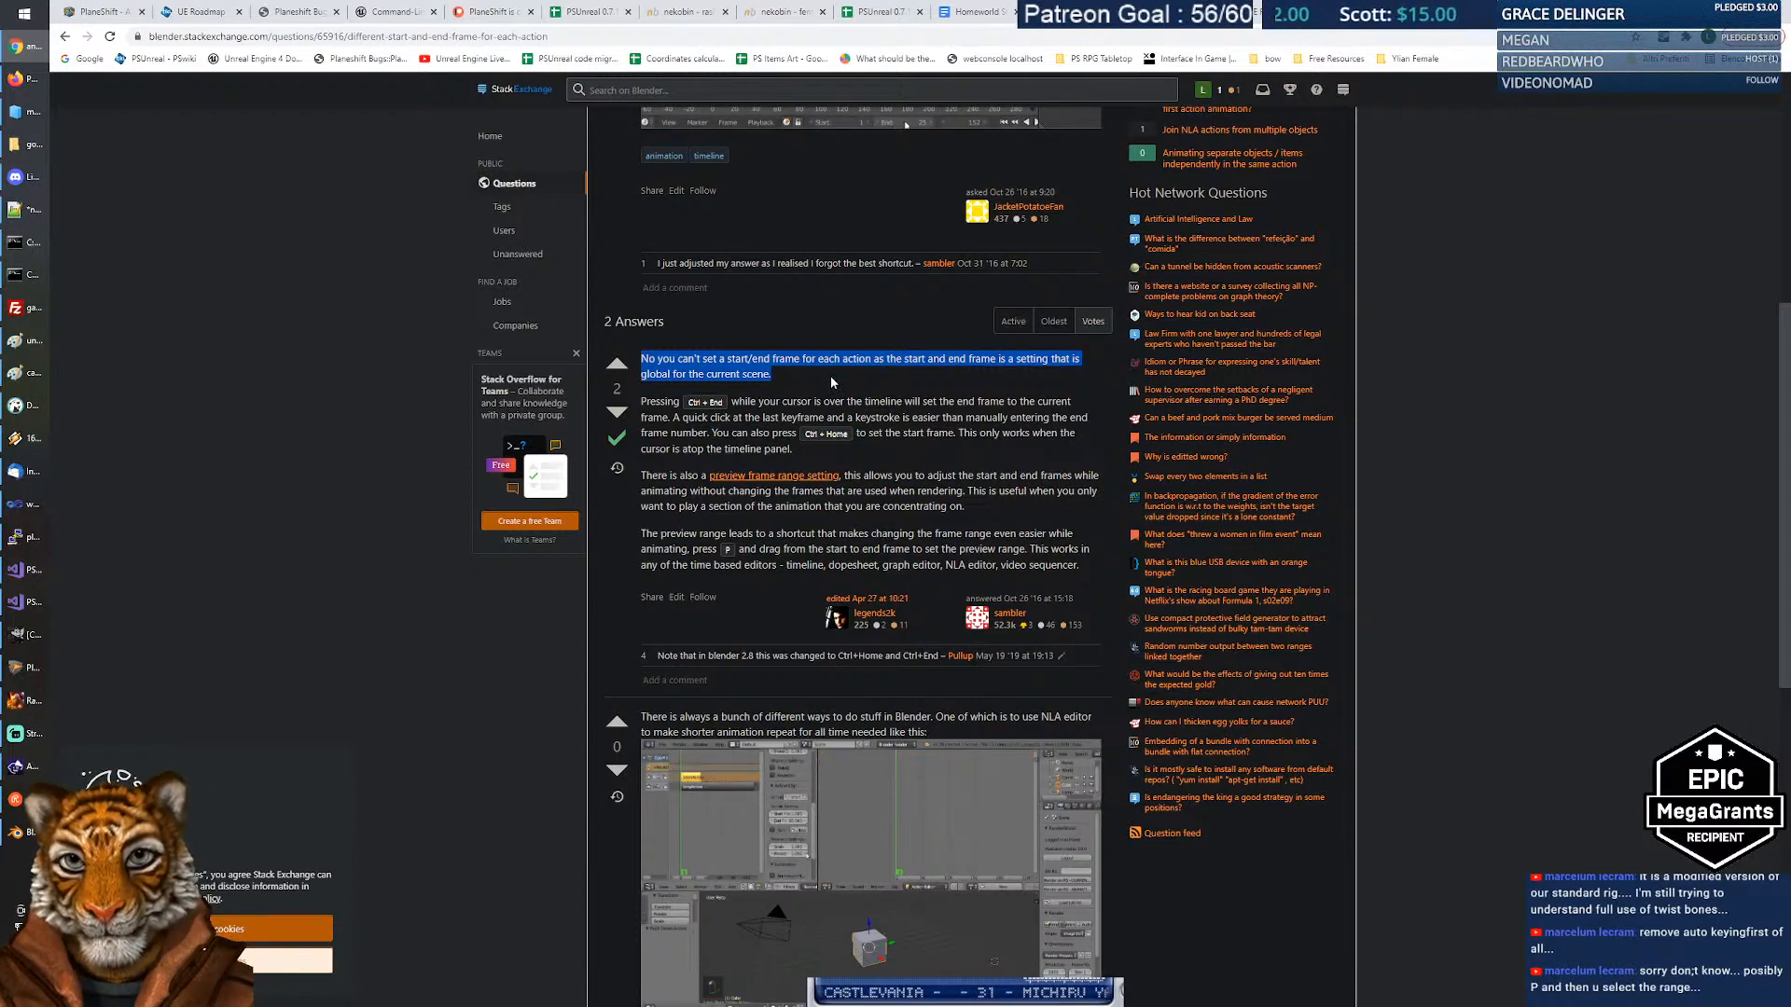
scroll(833, 383, "down", 1)
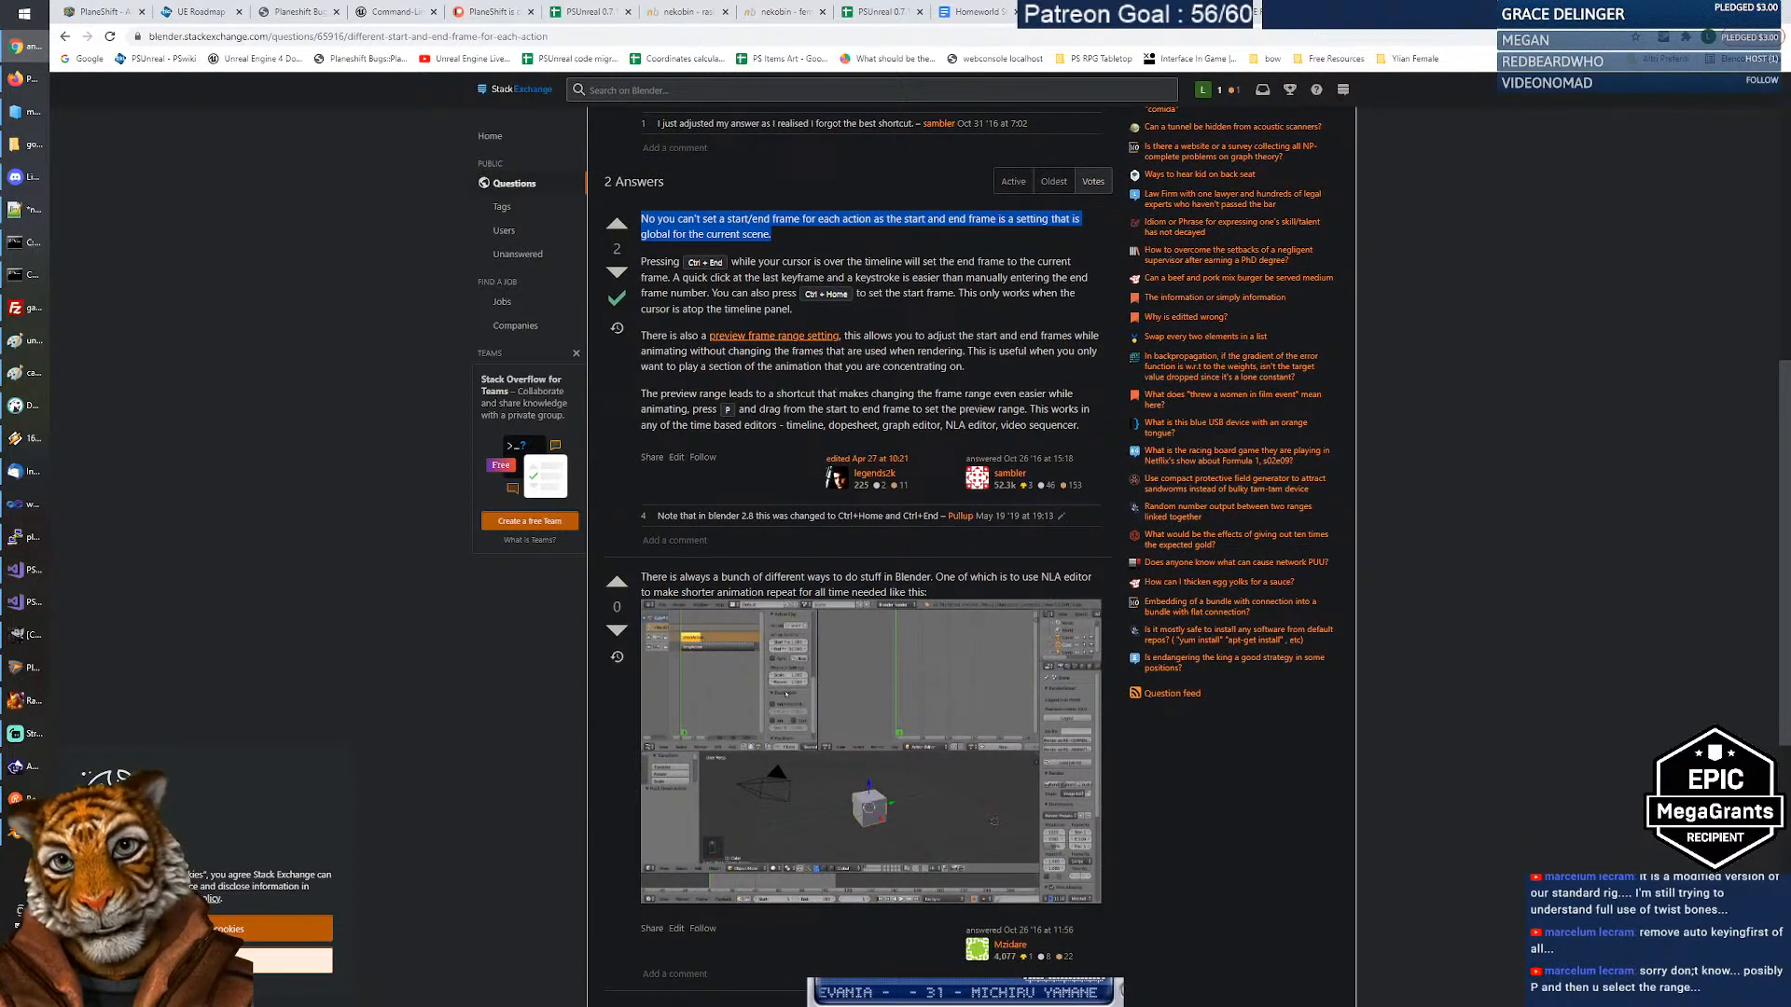
scroll(902, 387, "down", 2)
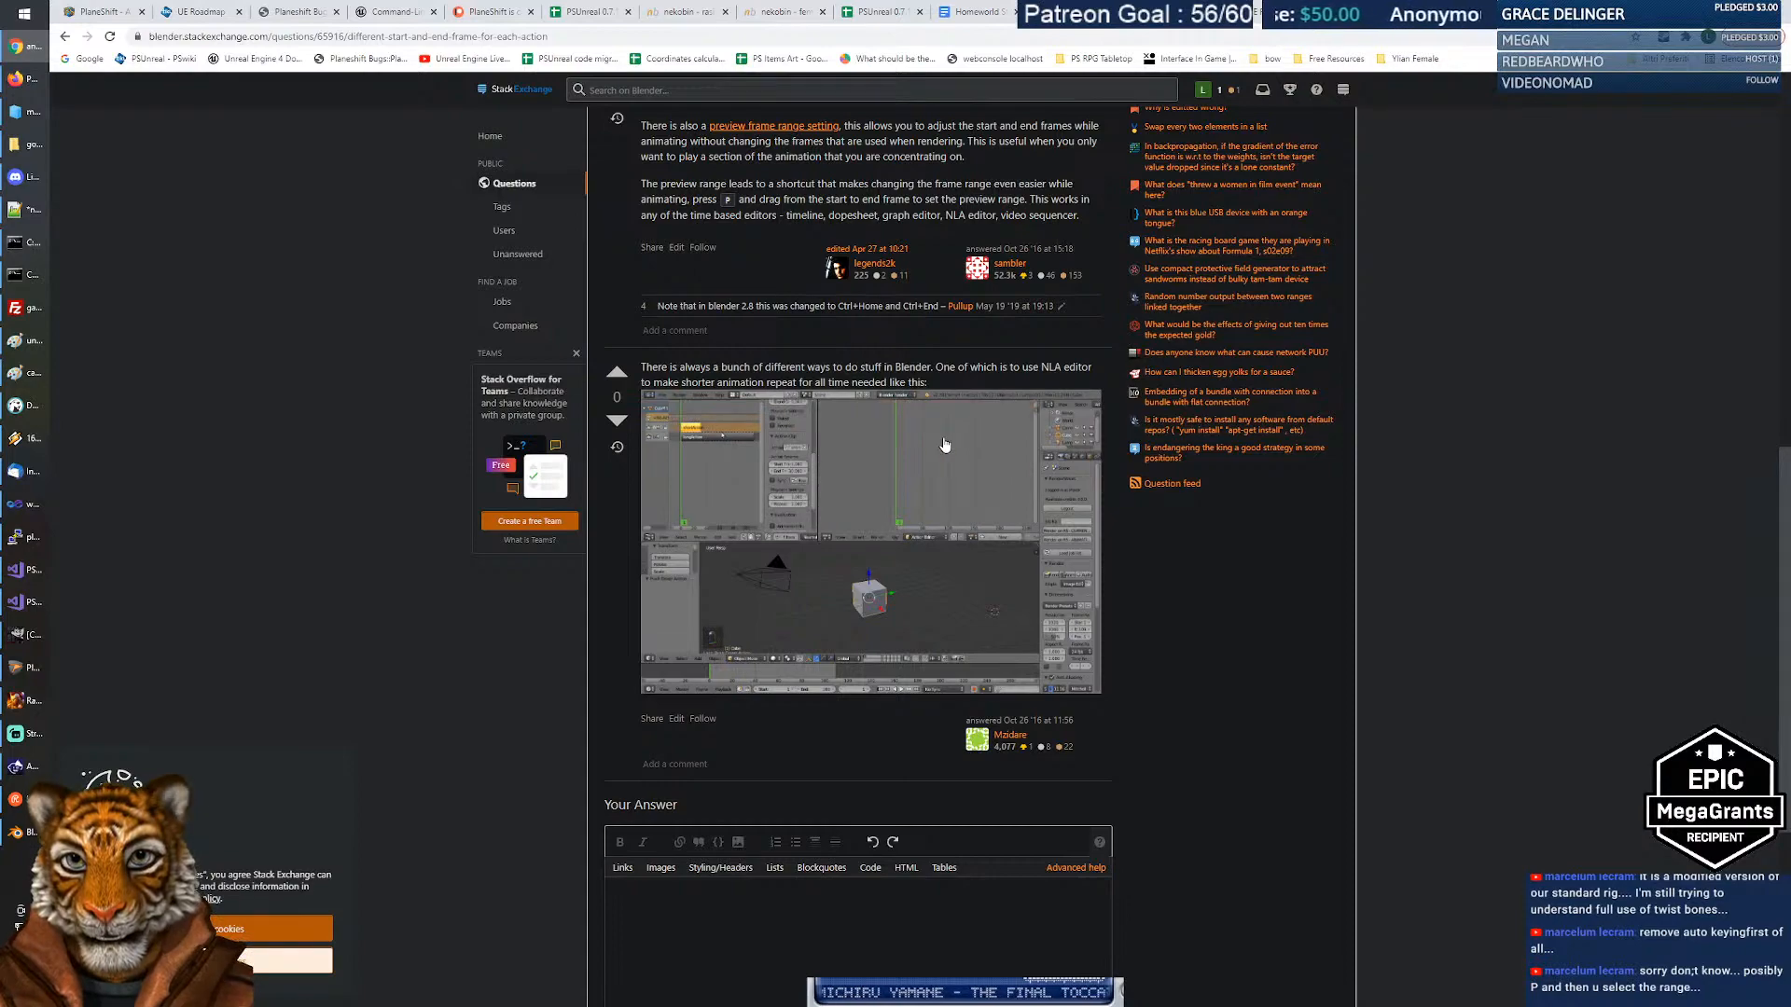
scroll(945, 445, "down", 2)
scroll(228, 82, "up", 6)
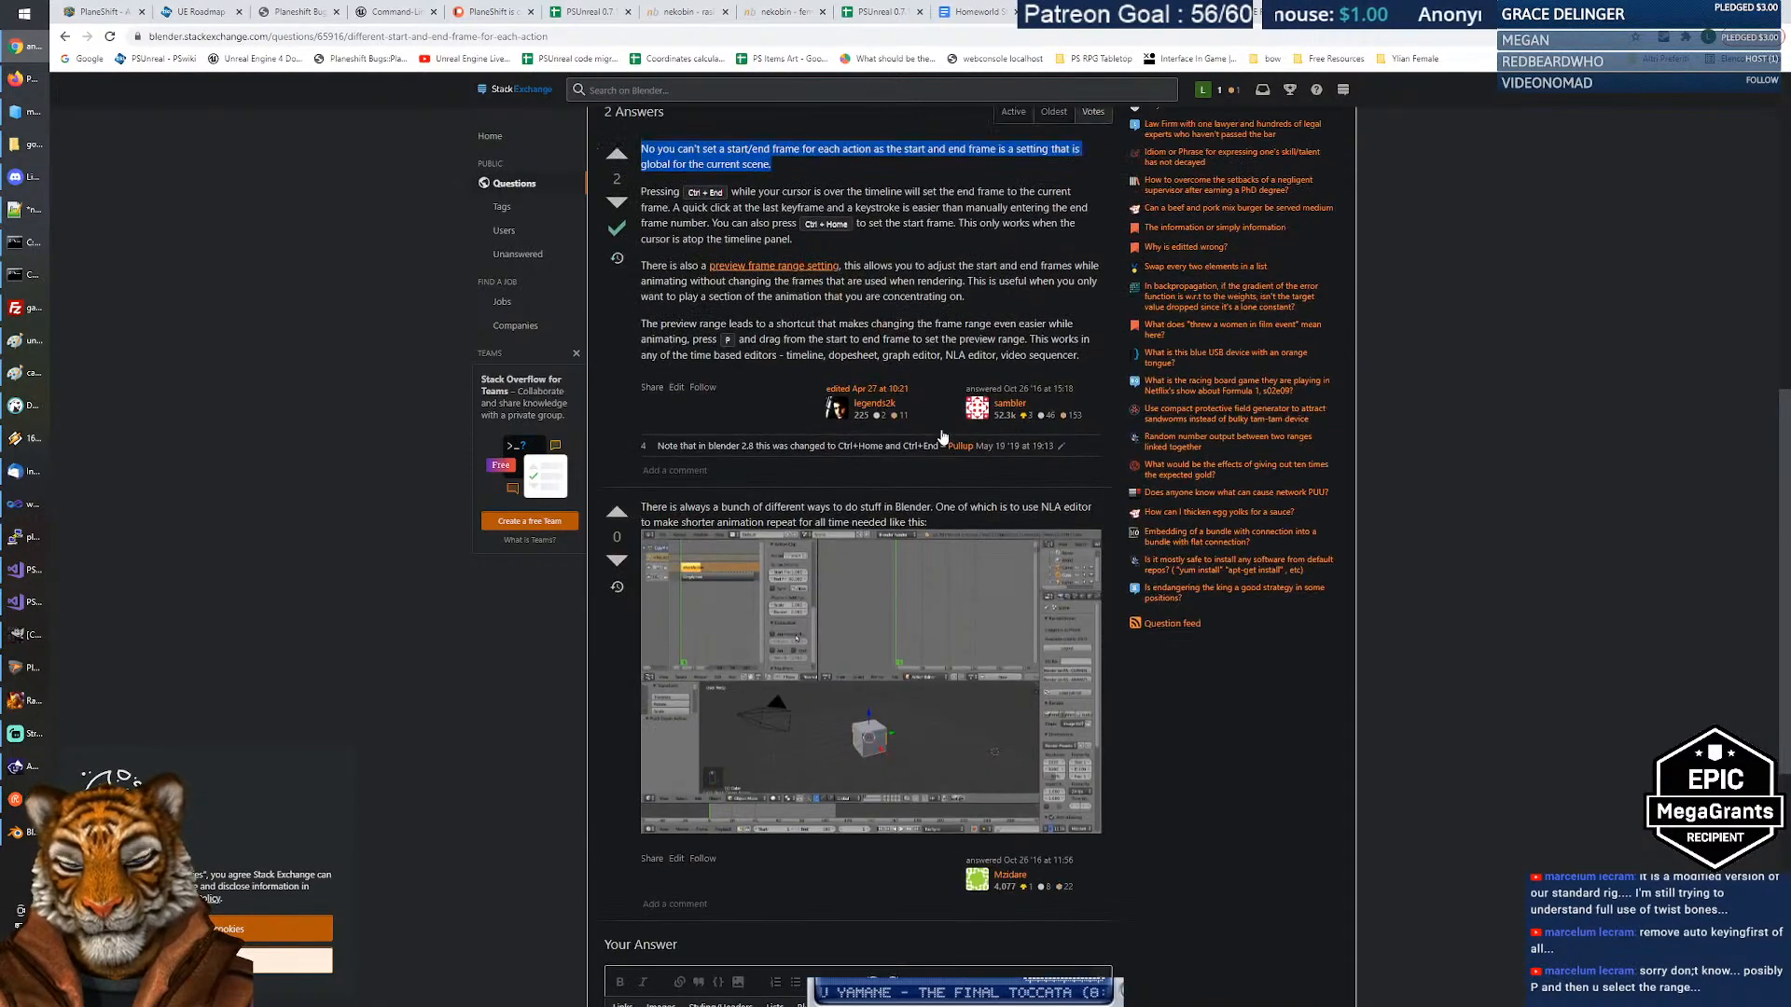
left_click(64, 36)
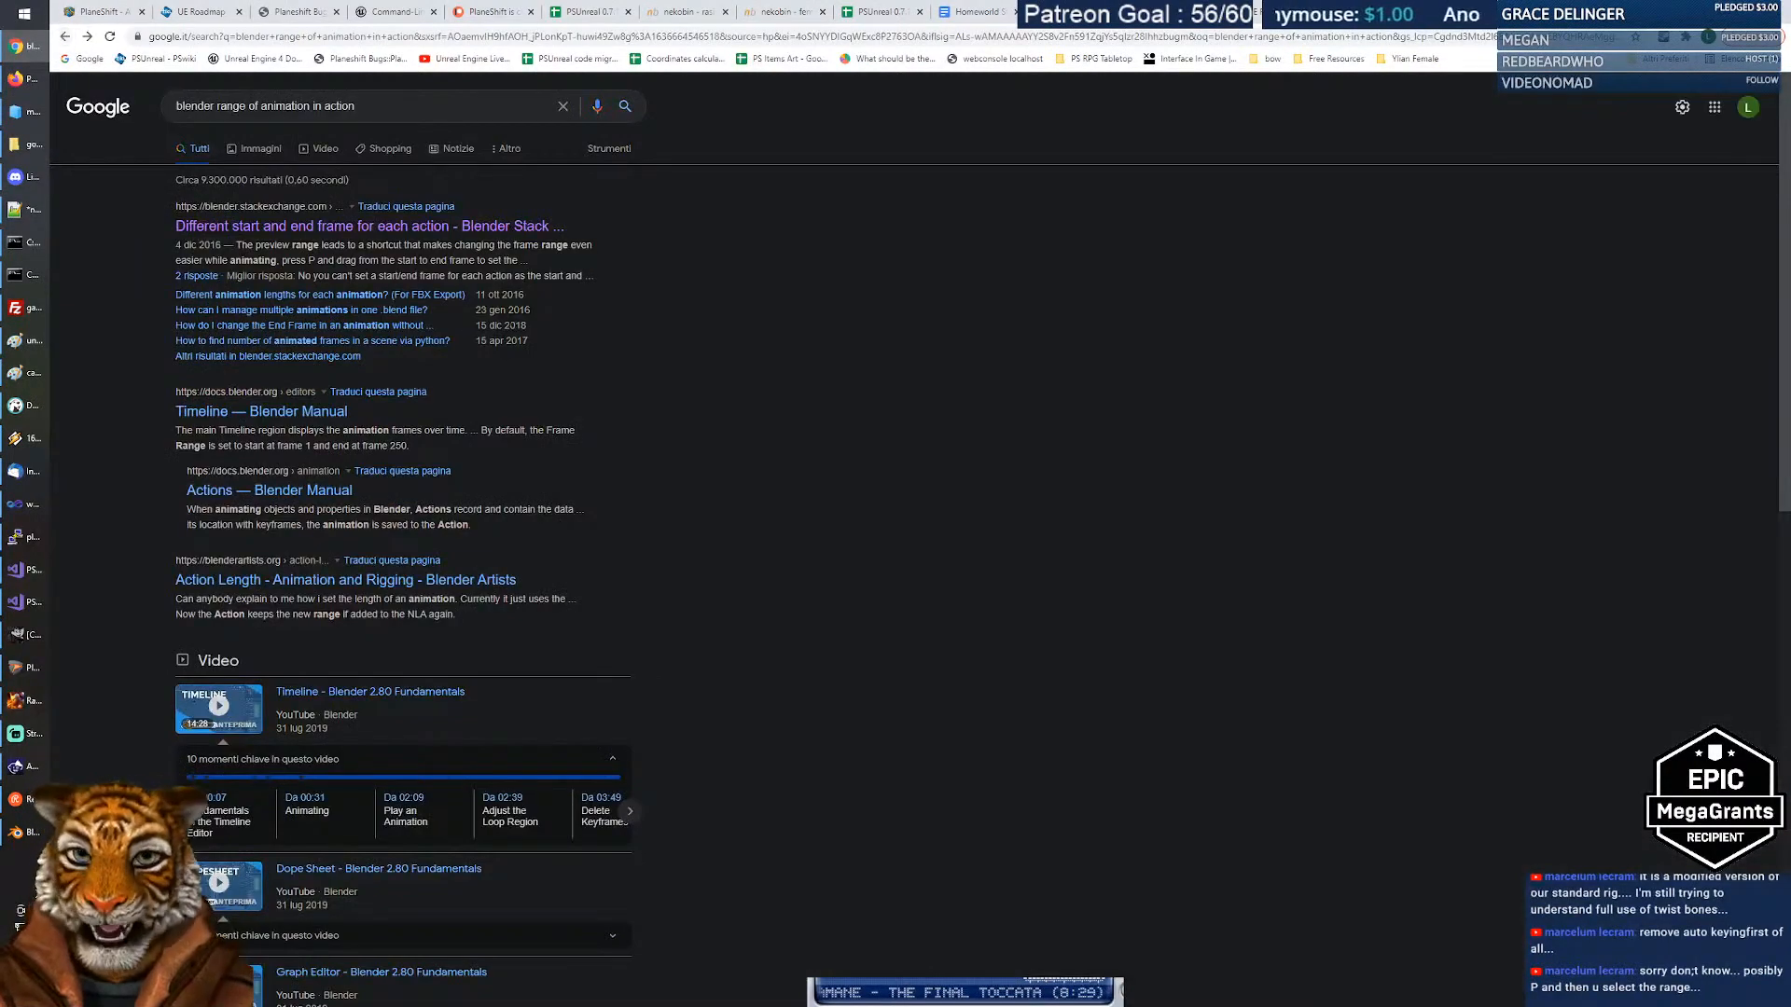
Switch back to Blender, return the armature to Object Mode and go to frame 0.
key("alt+Tab")
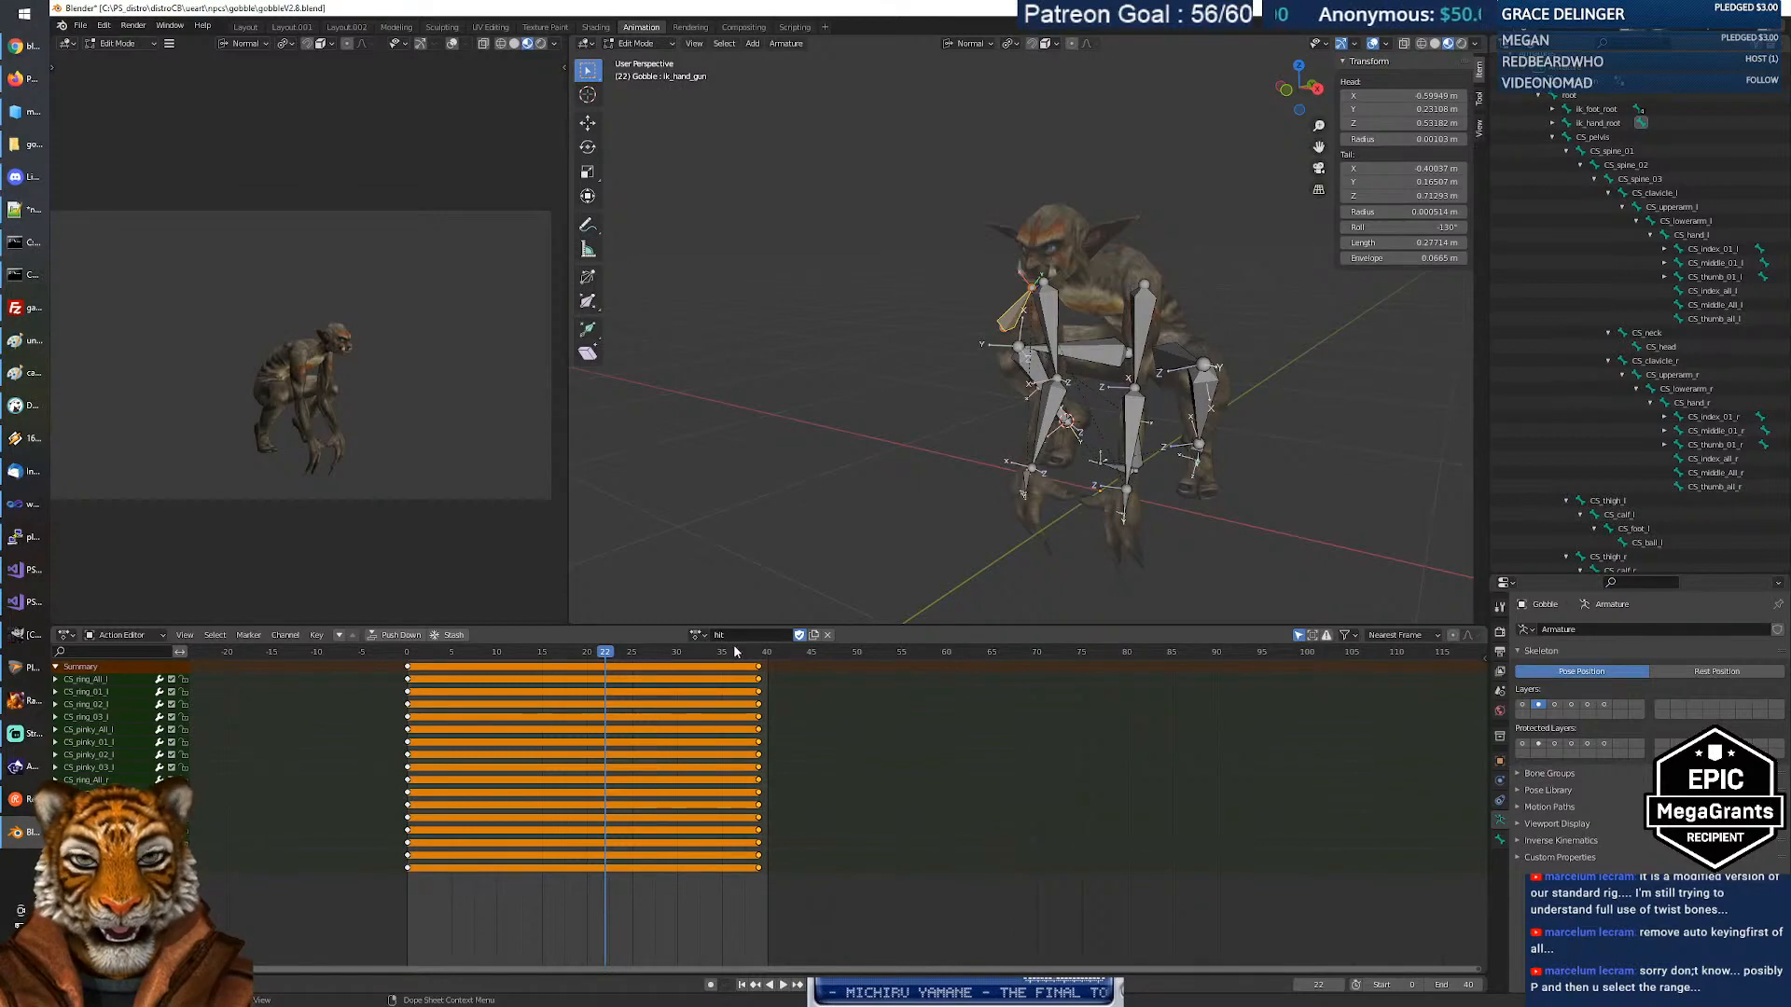
mouse_move(606, 662)
left_mouse_down()
mouse_move(390, 647)
mouse_move(578, 653)
left_mouse_up()
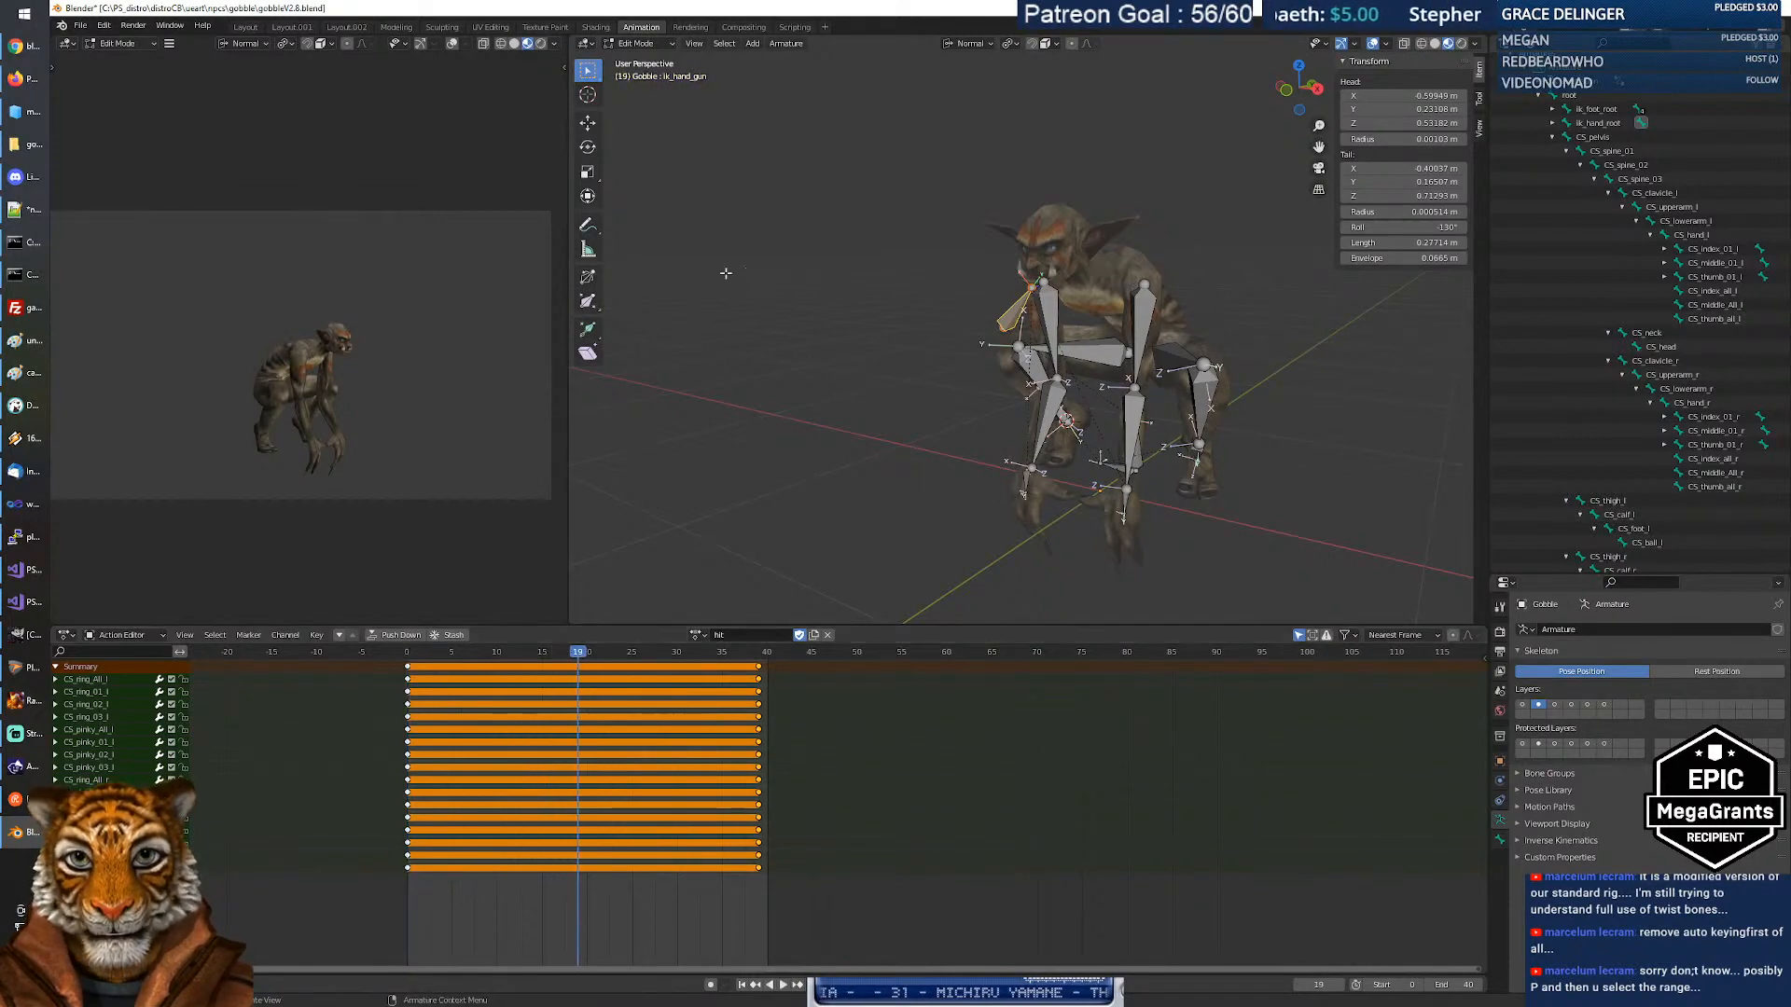
left_click(640, 43)
left_click(653, 62)
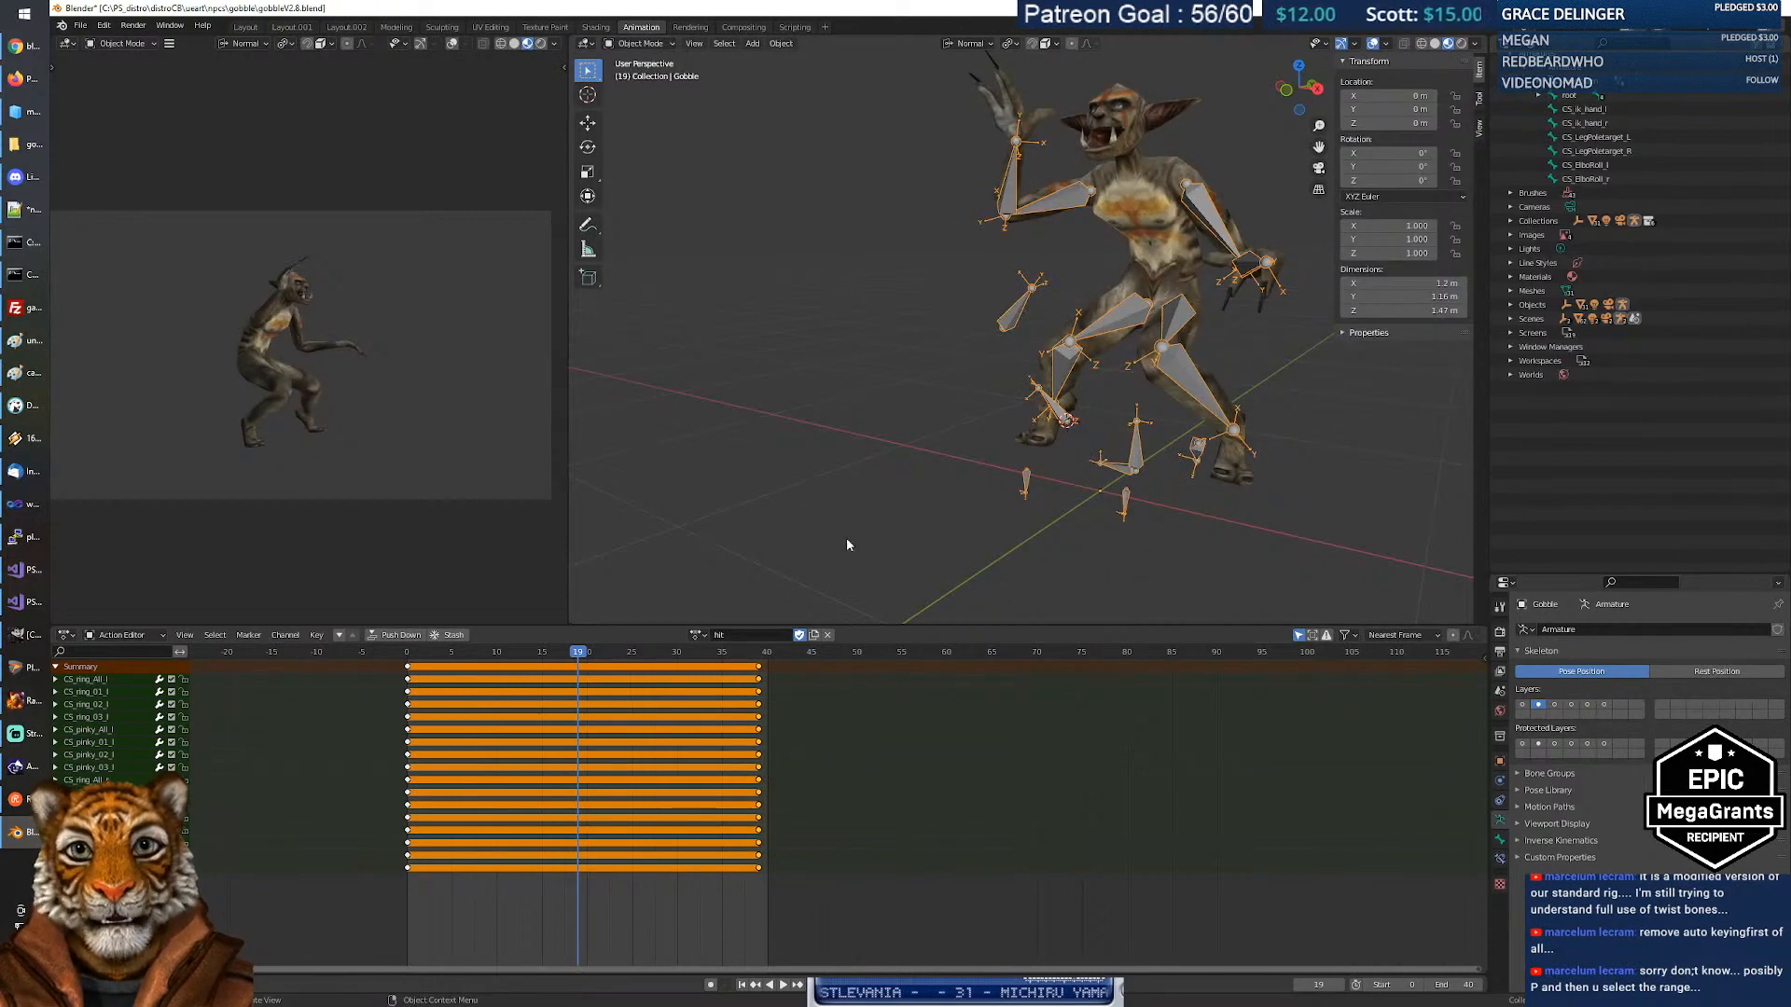
key("shift+Left")
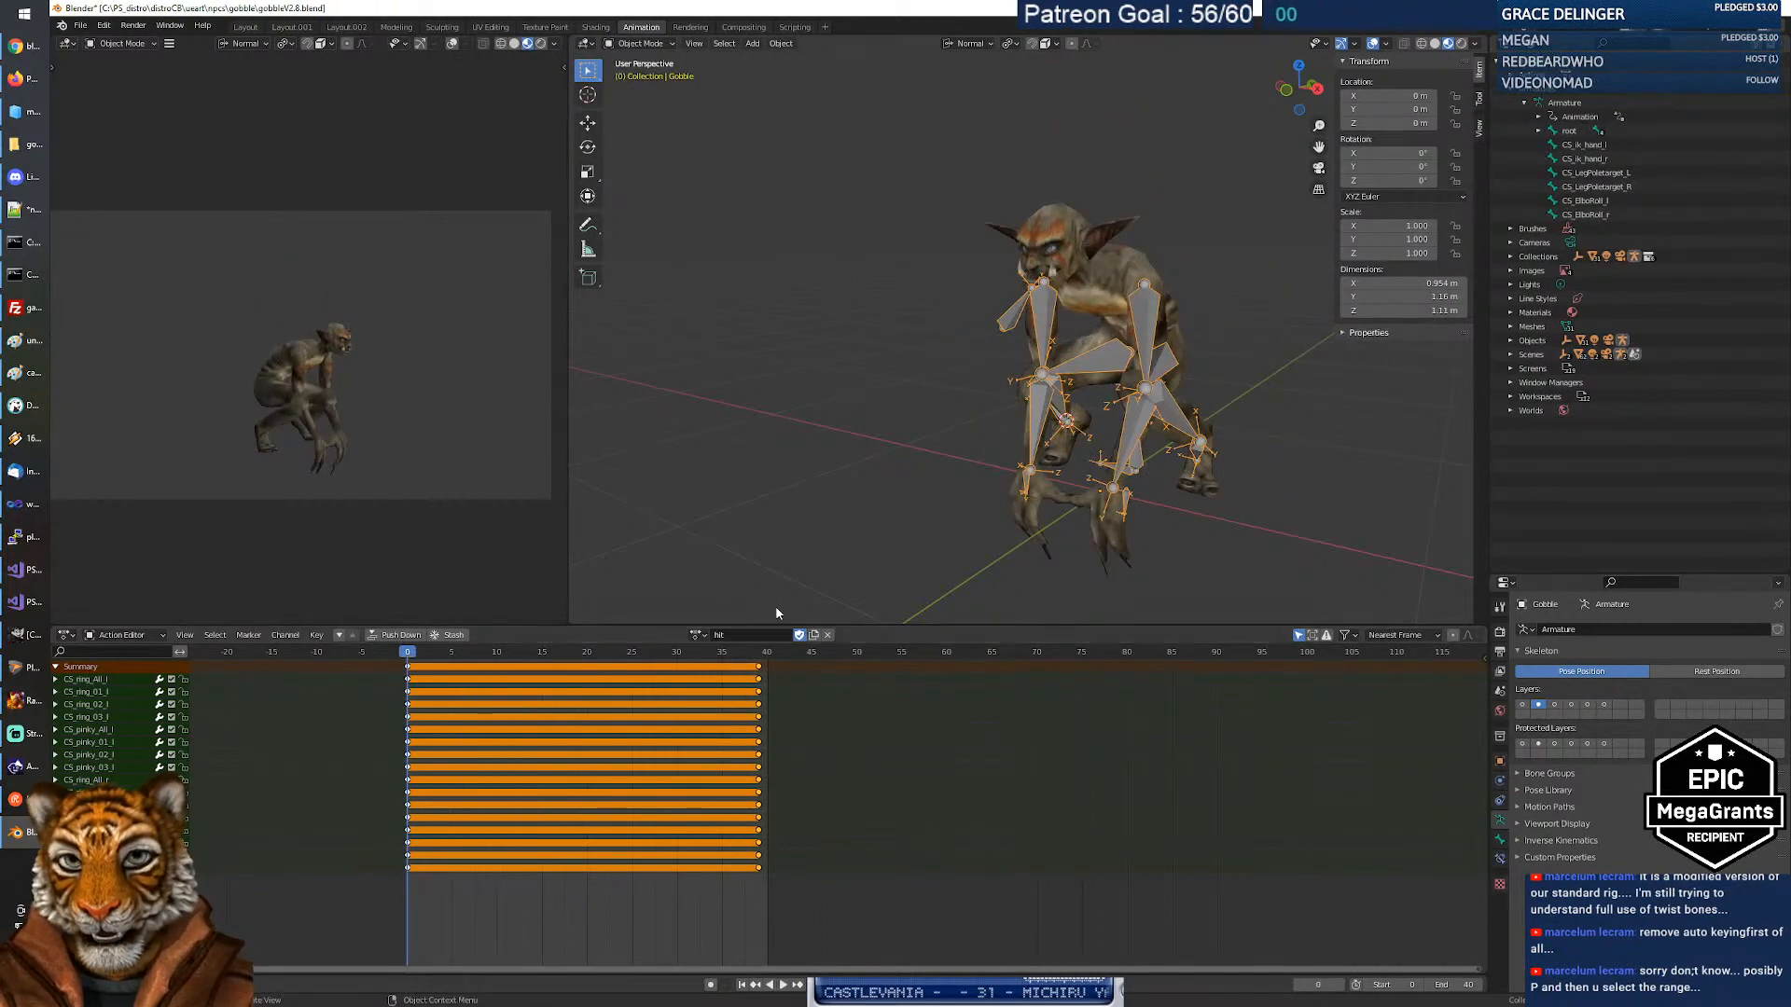
Assign the BASE POSE action to the armature and examine the pose at frame 0 from a slightly different angle.
left_click(698, 634)
left_click(730, 667)
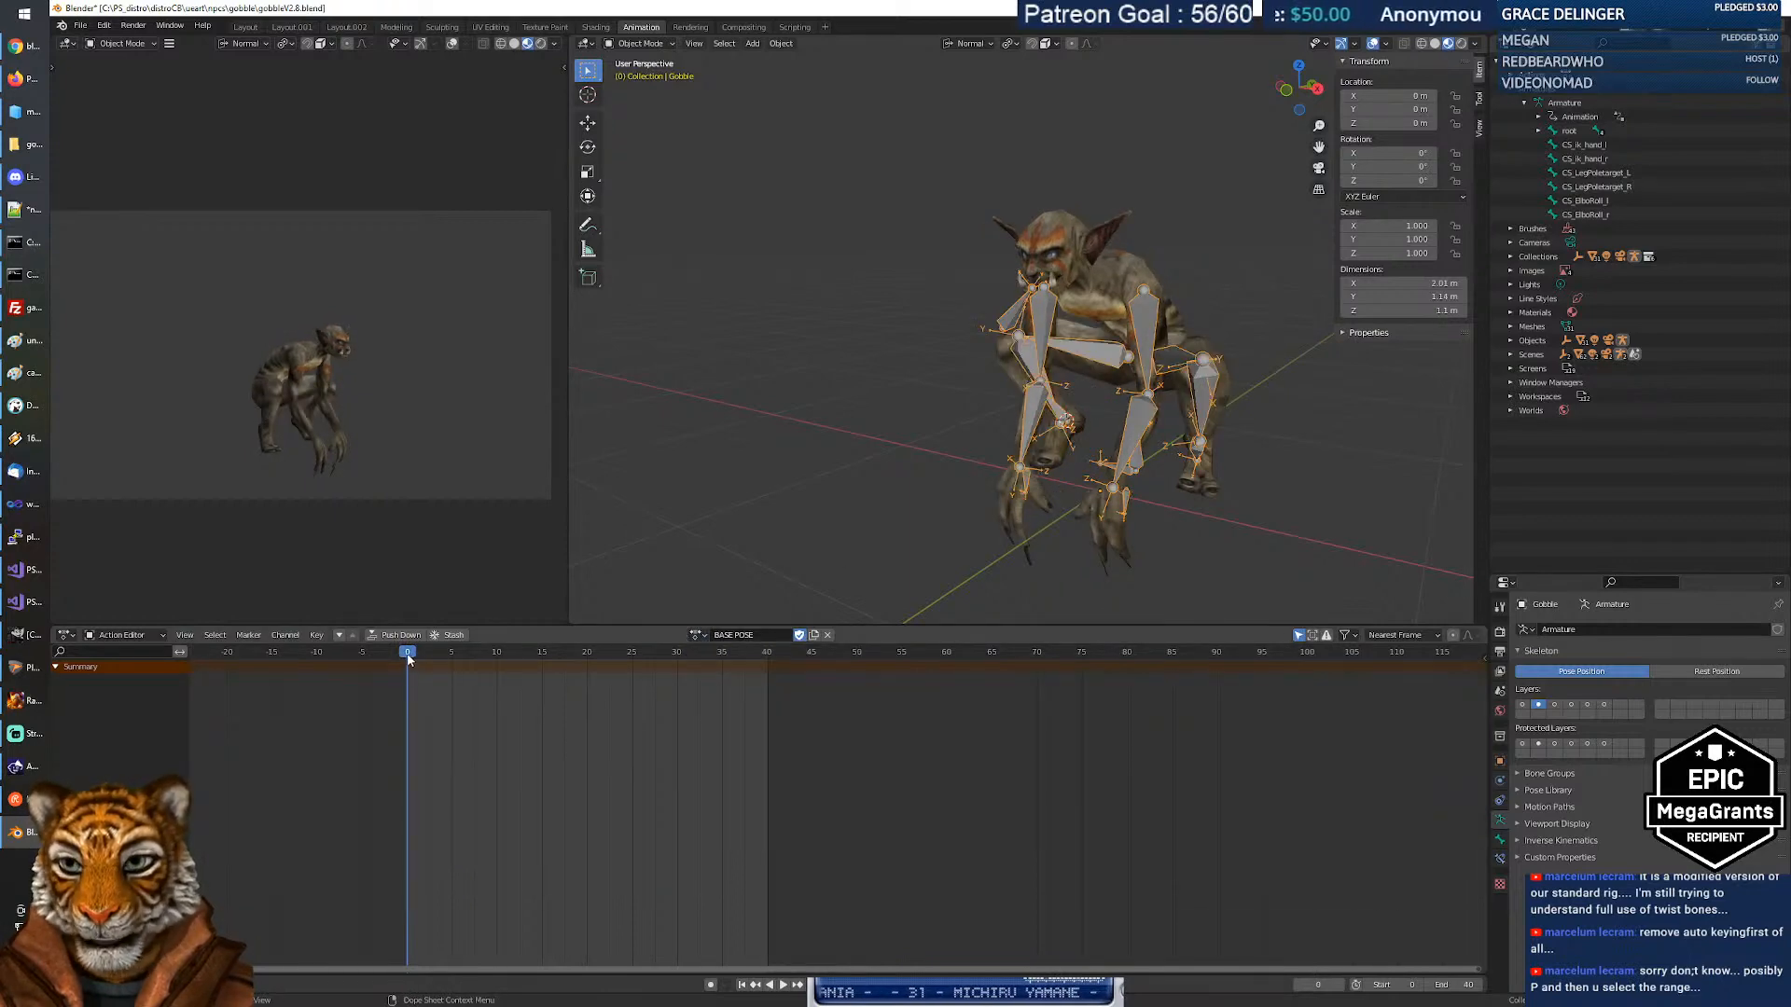
mouse_move(408, 659)
left_mouse_down()
mouse_move(696, 655)
mouse_move(403, 668)
left_mouse_up()
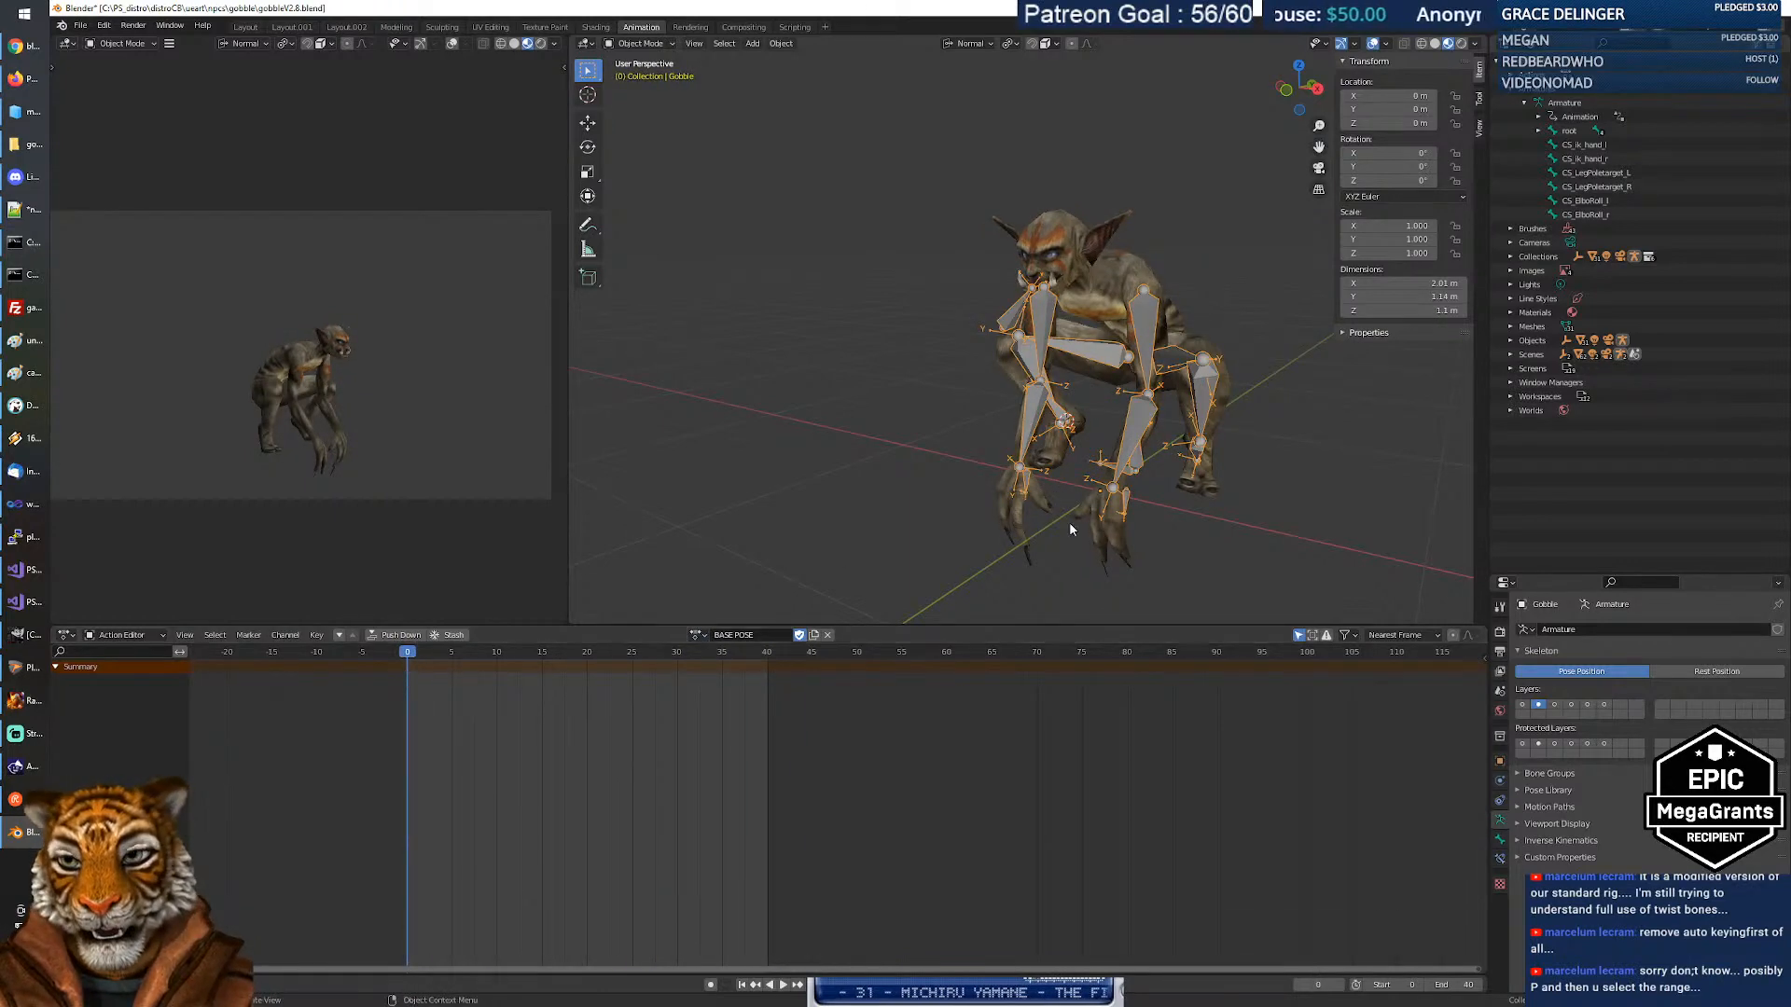
mouse_move(926, 403)
middle_mouse_down()
mouse_move(1271, 384)
mouse_move(881, 396)
mouse_move(914, 395)
middle_mouse_up()
middle_click_drag(1080, 425, 1037, 317)
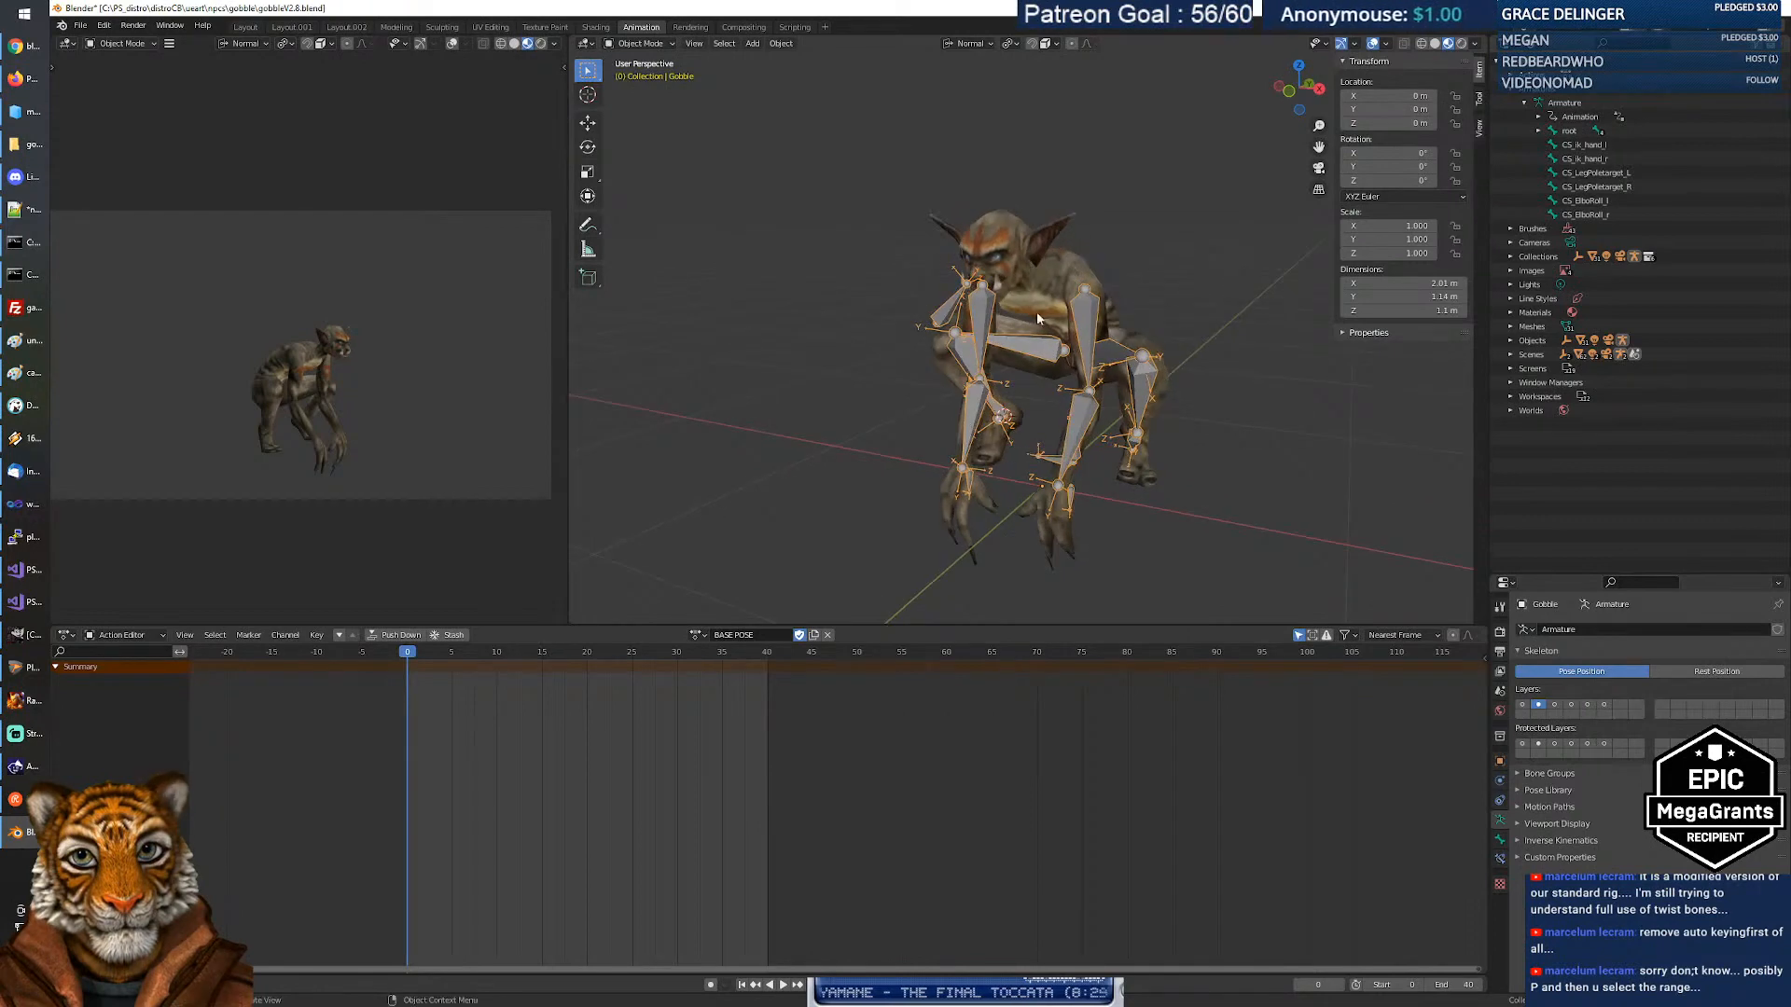
Assign the WALK action to the armature and play it back while viewing the gobble from the side.
left_click(697, 634)
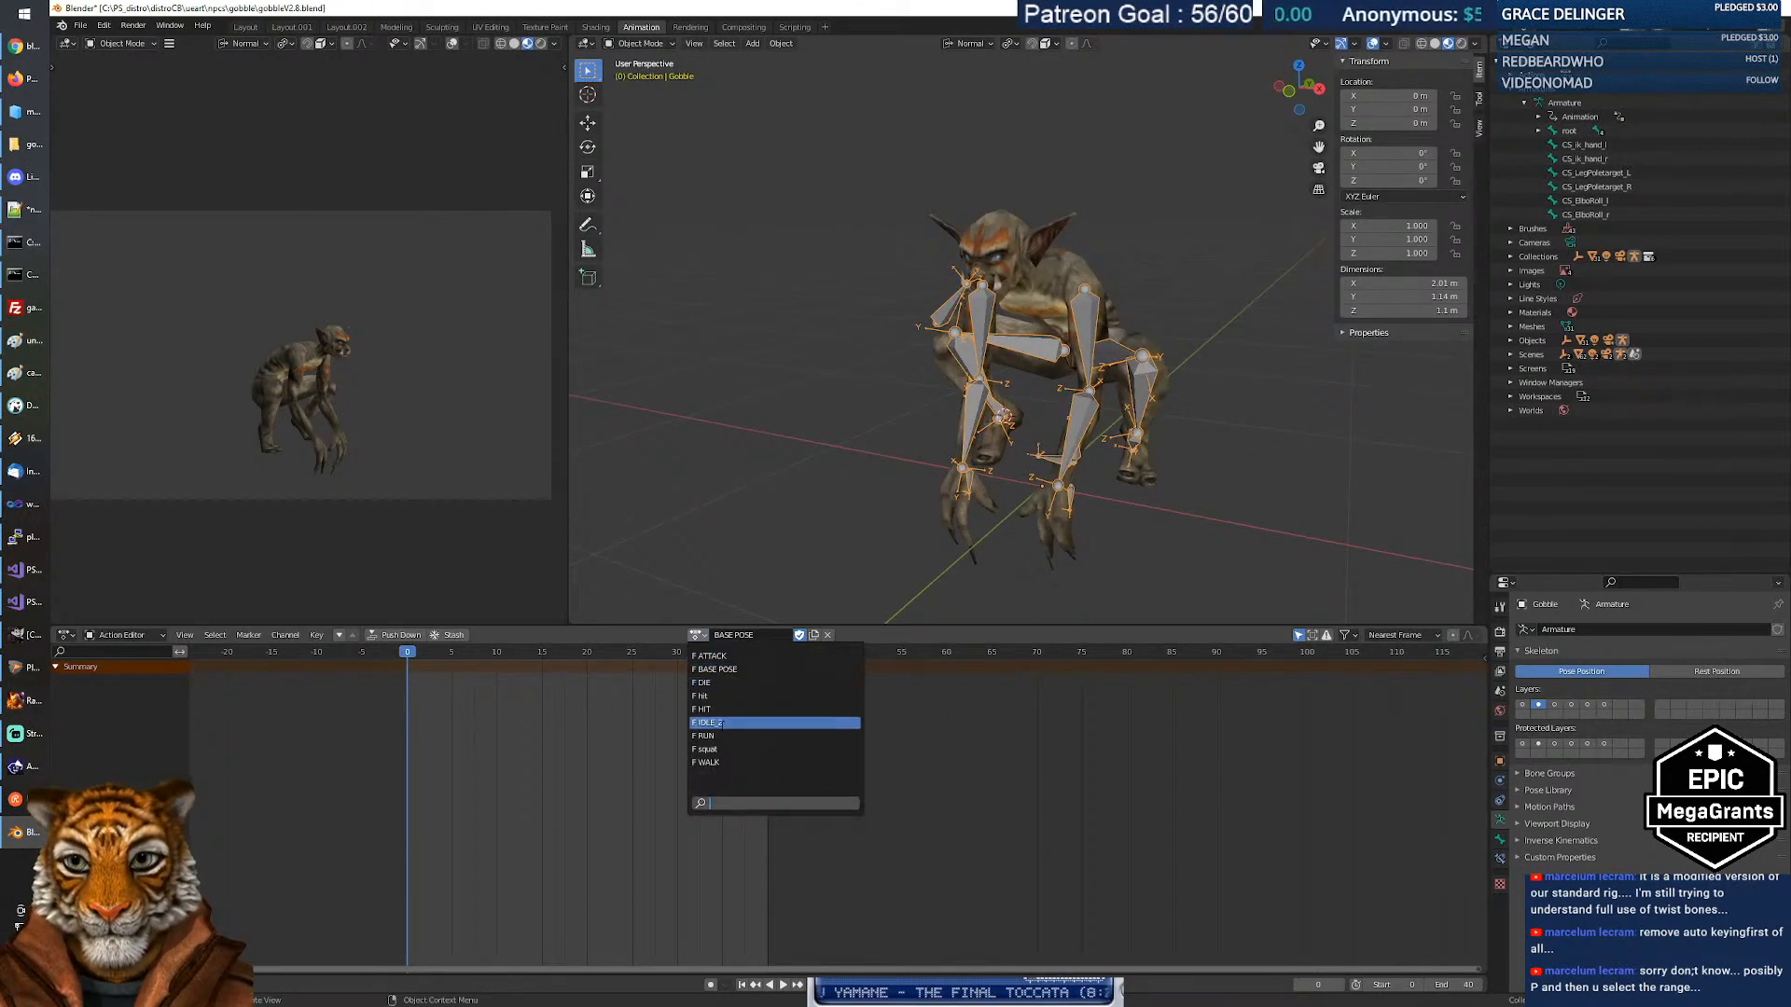
left_click(724, 760)
middle_click_drag(837, 508, 945, 481)
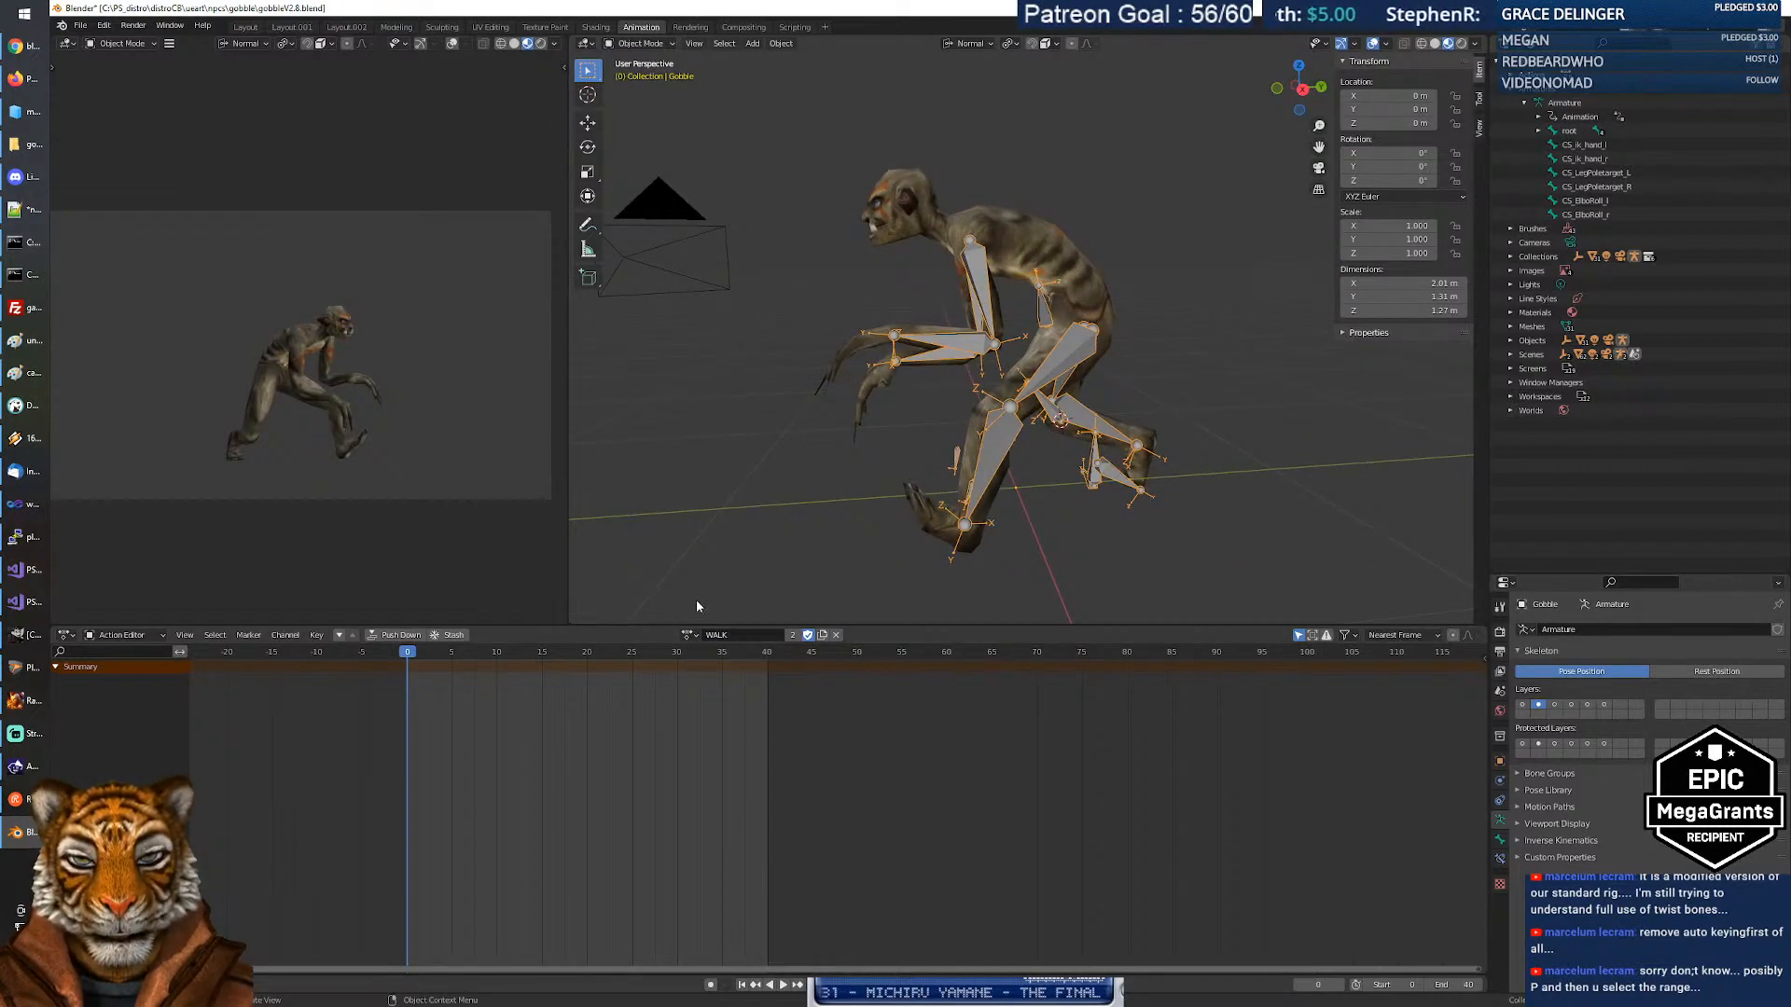
left_click(786, 983)
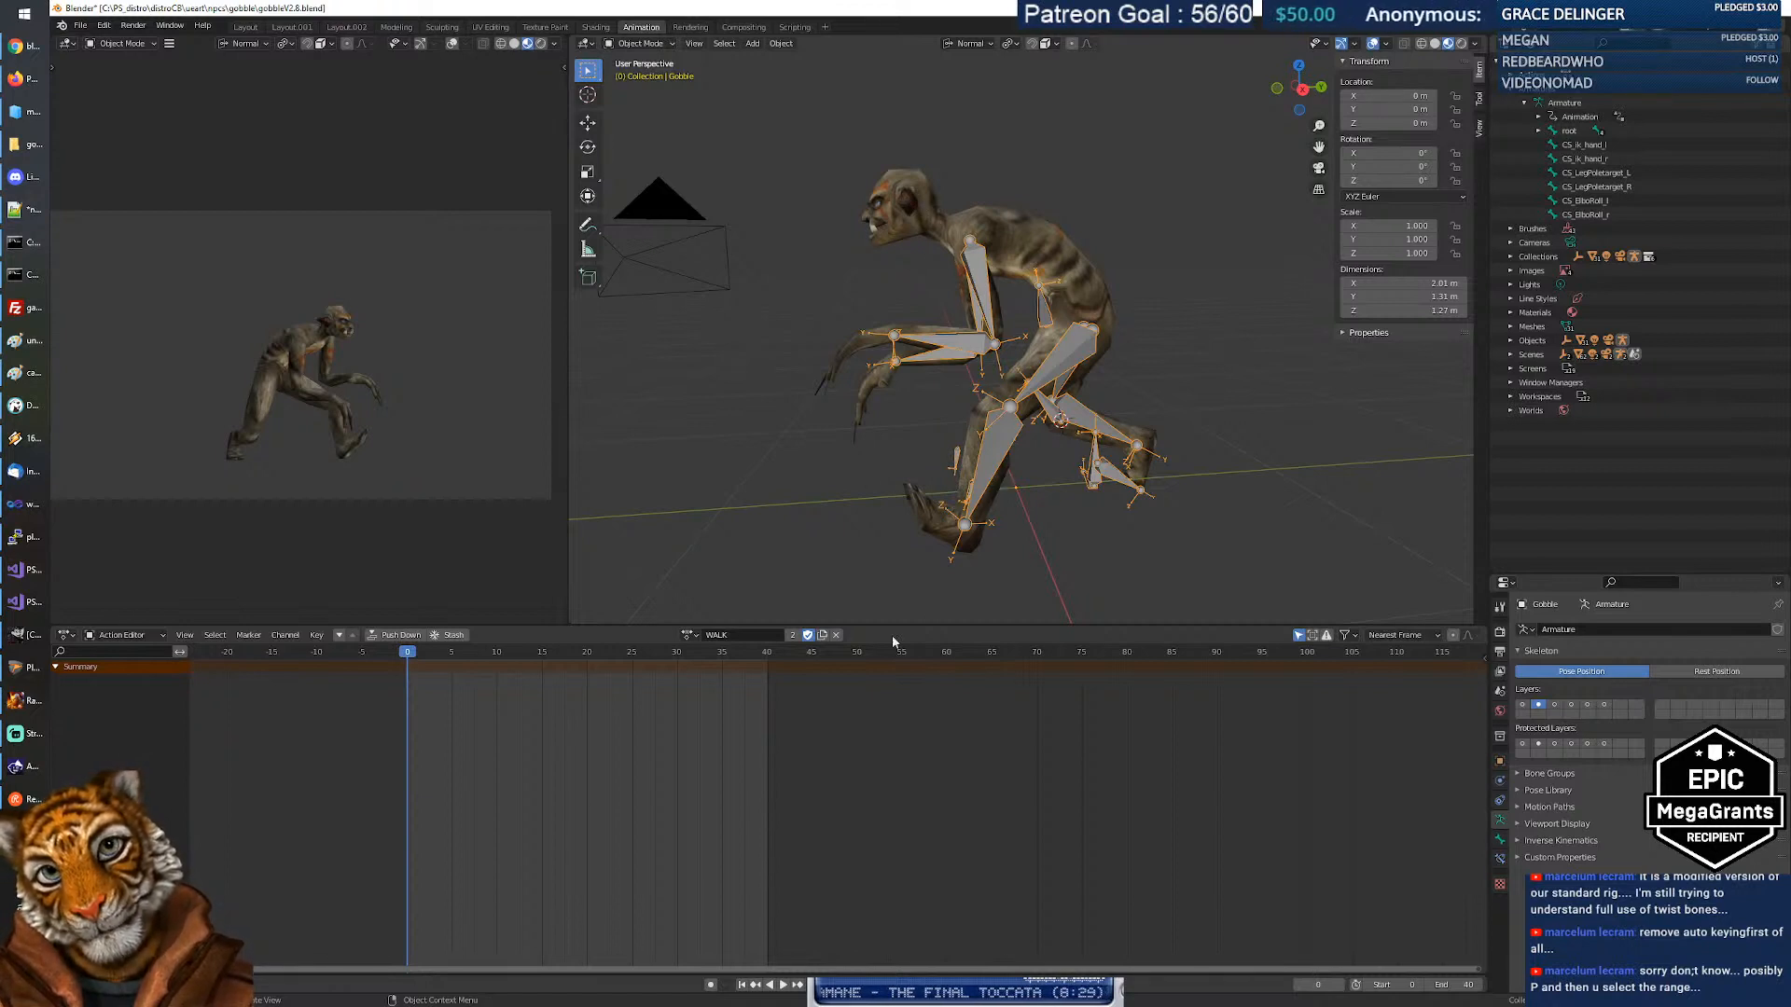
Assign the RUN action to the armature, play it back from frame 0 and scrub to frame 13.
left_click(692, 636)
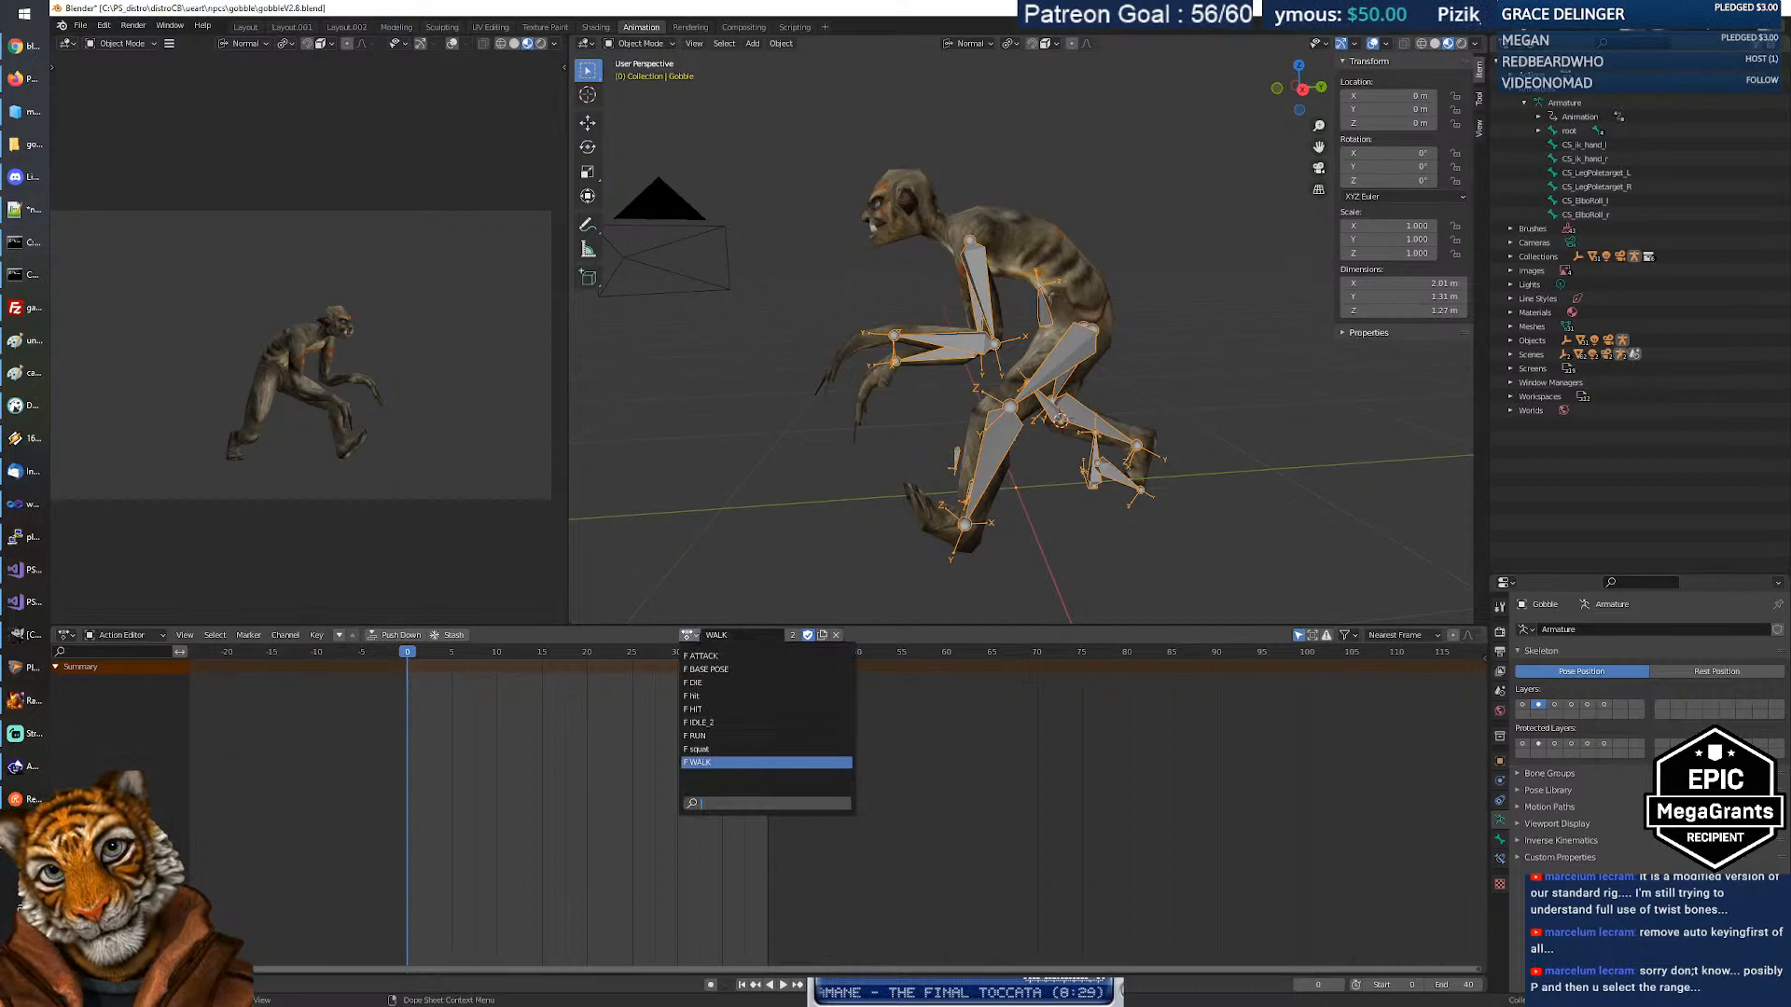
left_click(720, 737)
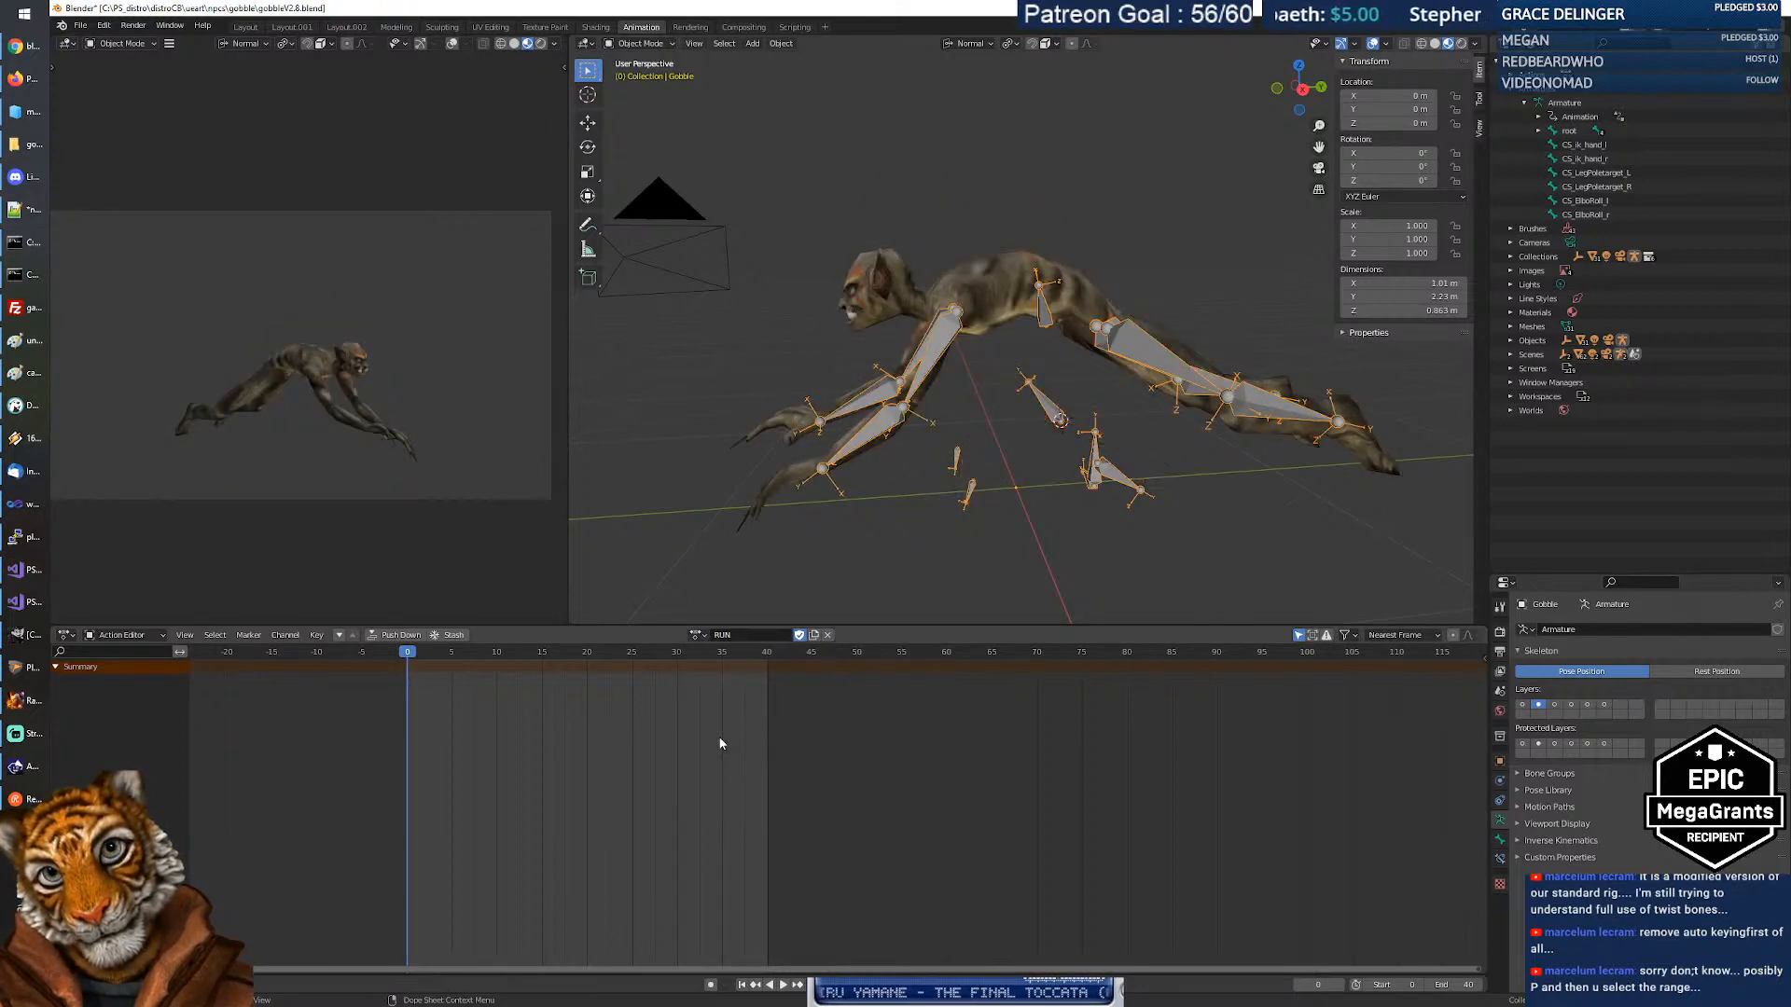
mouse_move(411, 653)
left_mouse_down()
mouse_move(730, 664)
mouse_move(408, 661)
left_mouse_up()
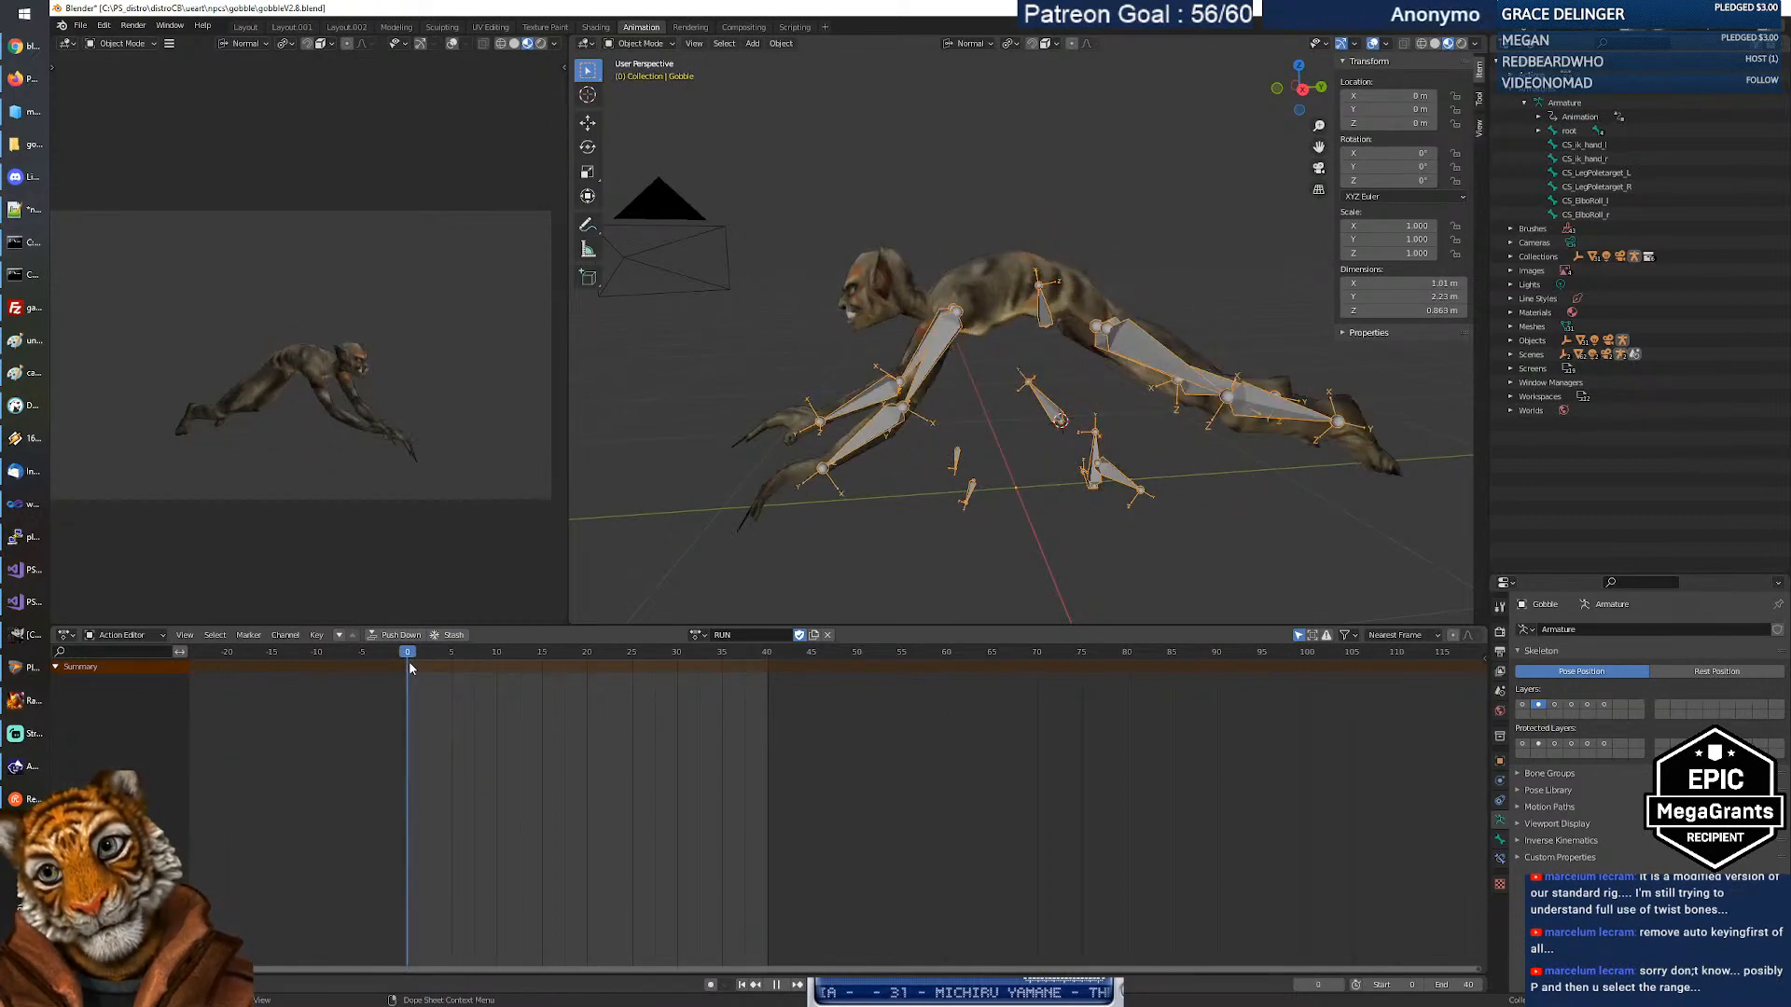
left_click(783, 984)
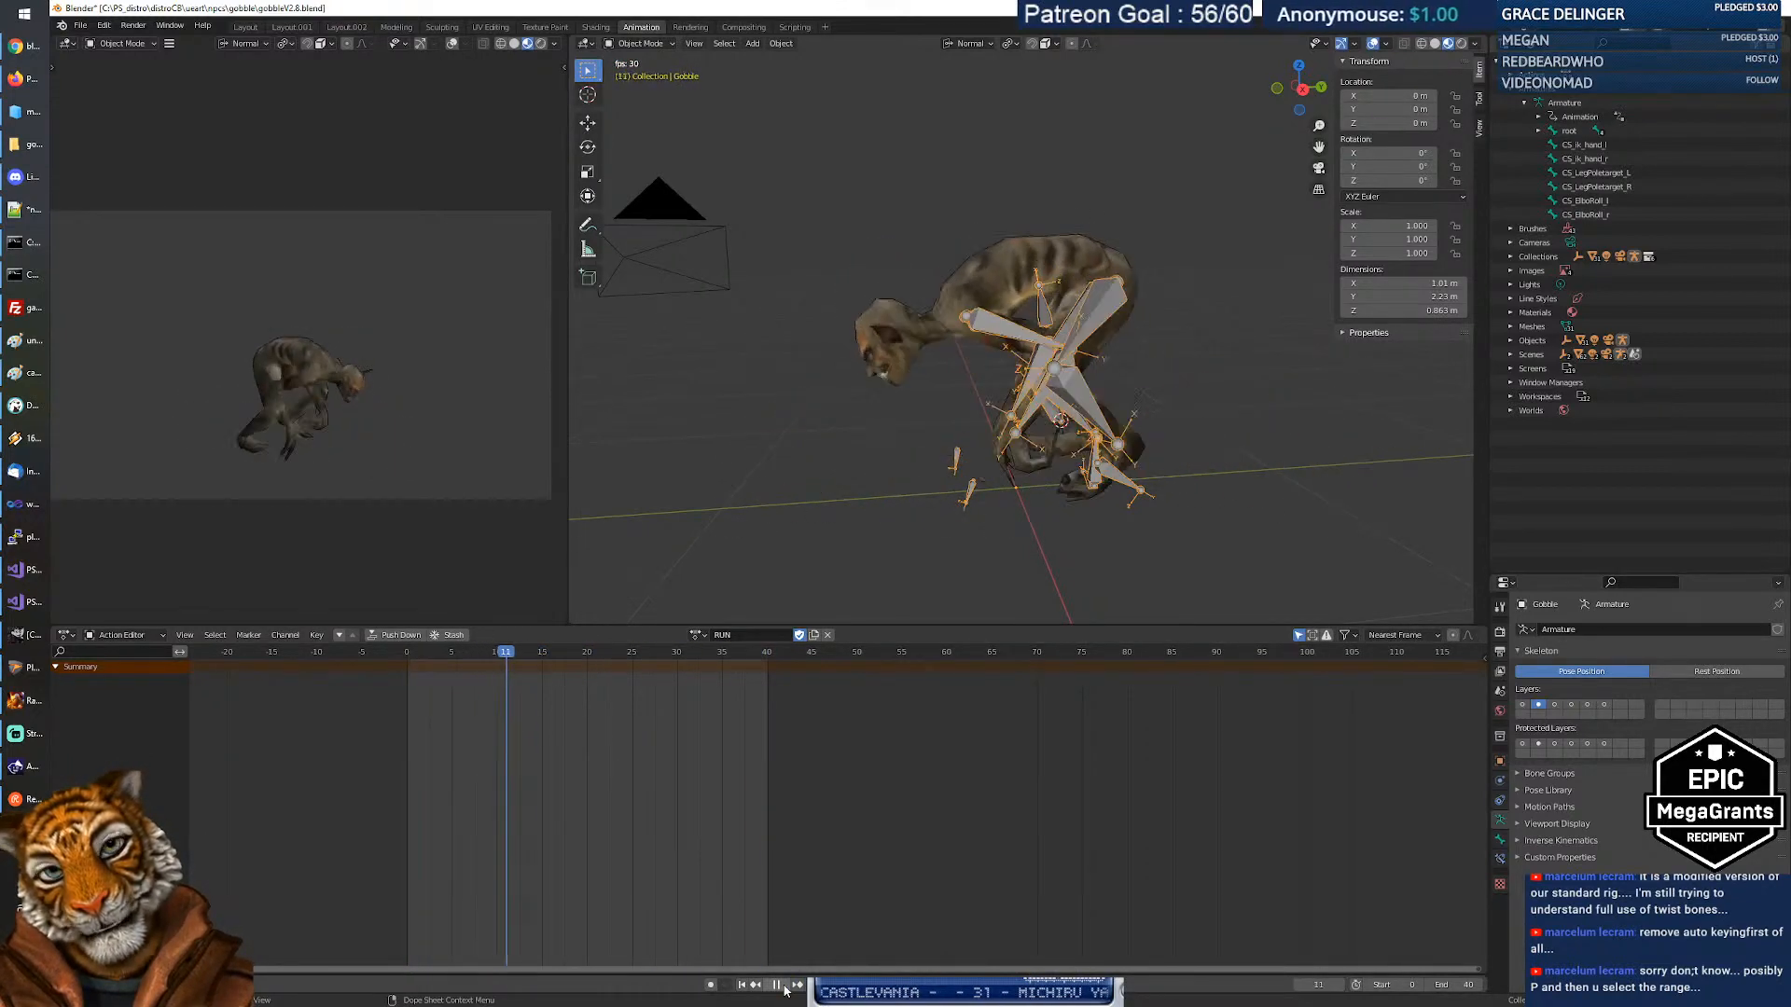
left_click(777, 984)
left_click_drag(443, 653, 525, 698)
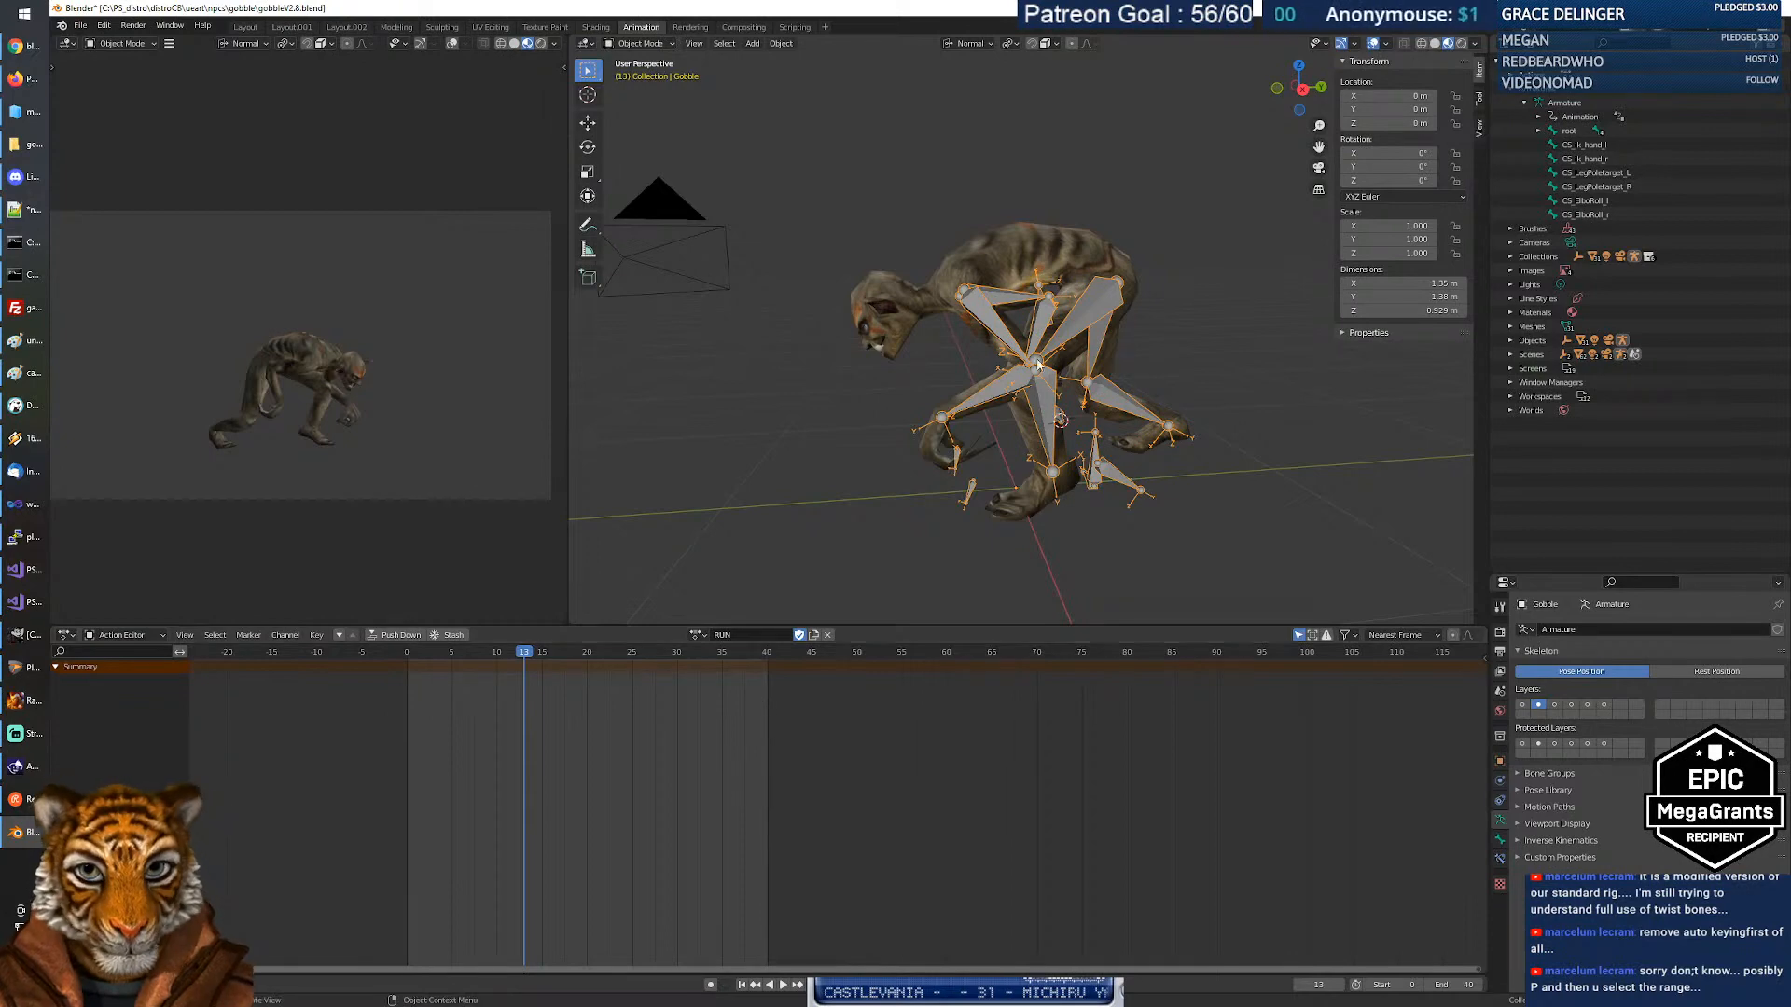
Select the gobble mesh and the armature in turn to compare the actions and keyframes assigned to each.
left_click(977, 315)
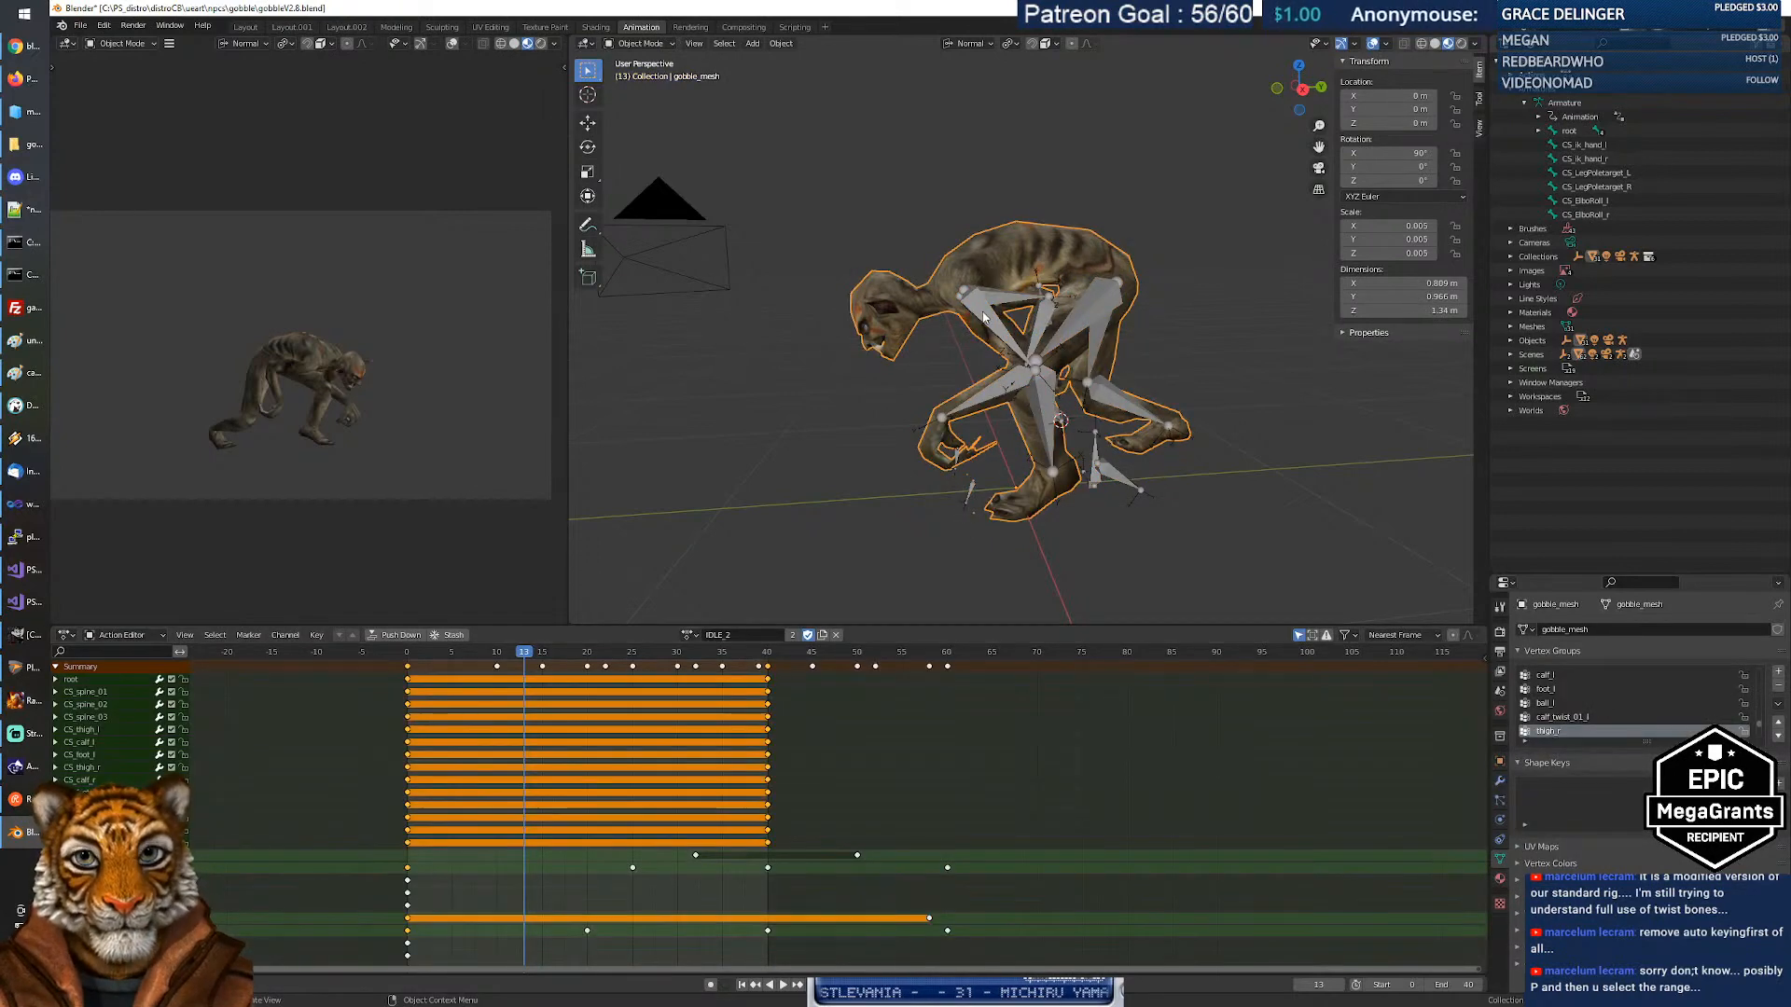
left_click(983, 317)
left_click(983, 317)
left_click(983, 317)
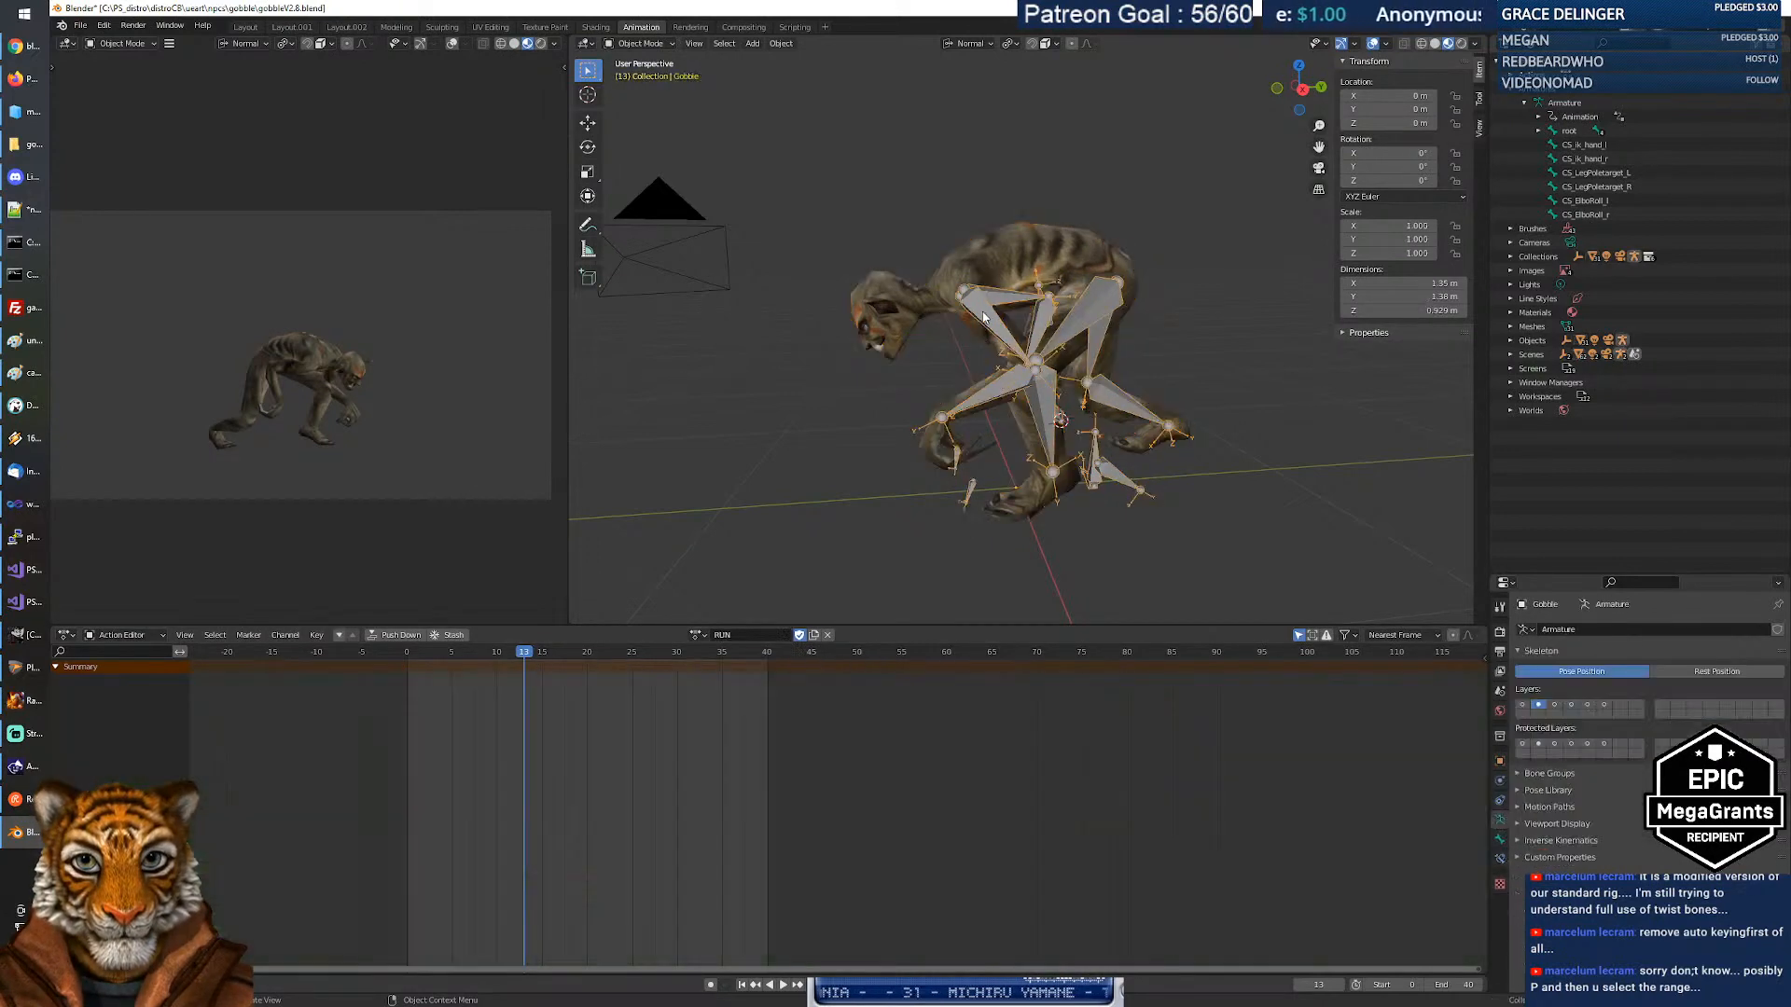
left_click(659, 44)
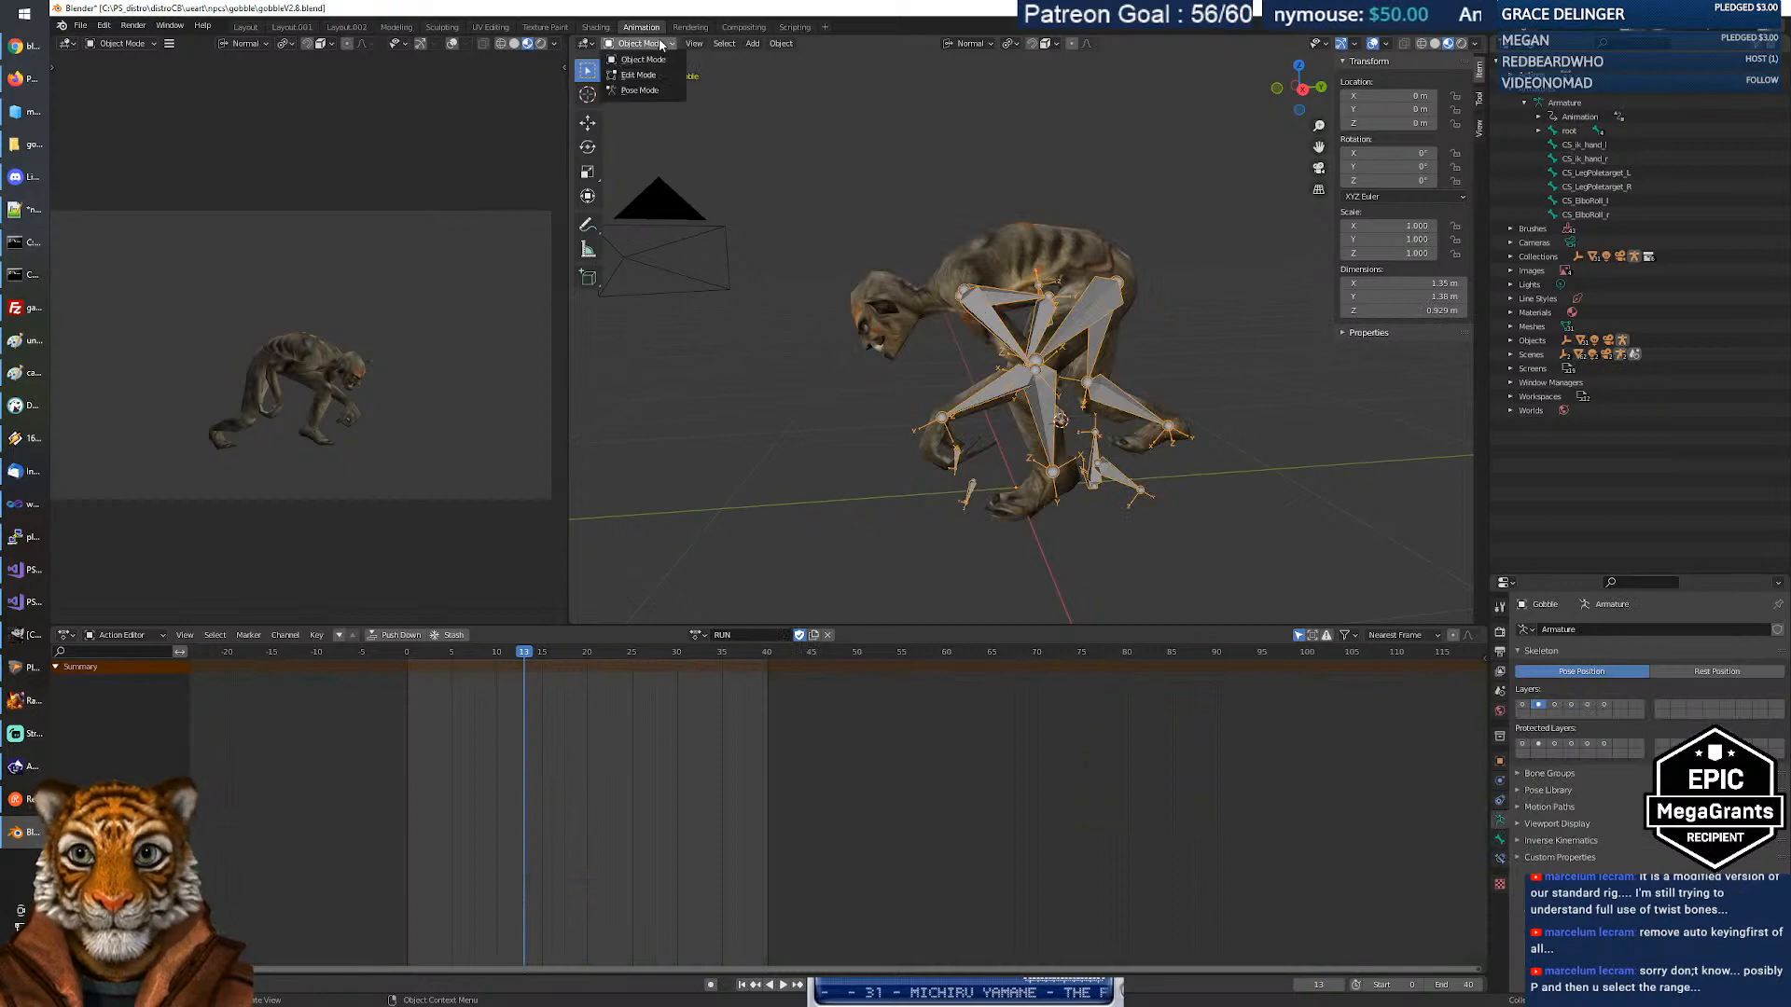
left_click(640, 90)
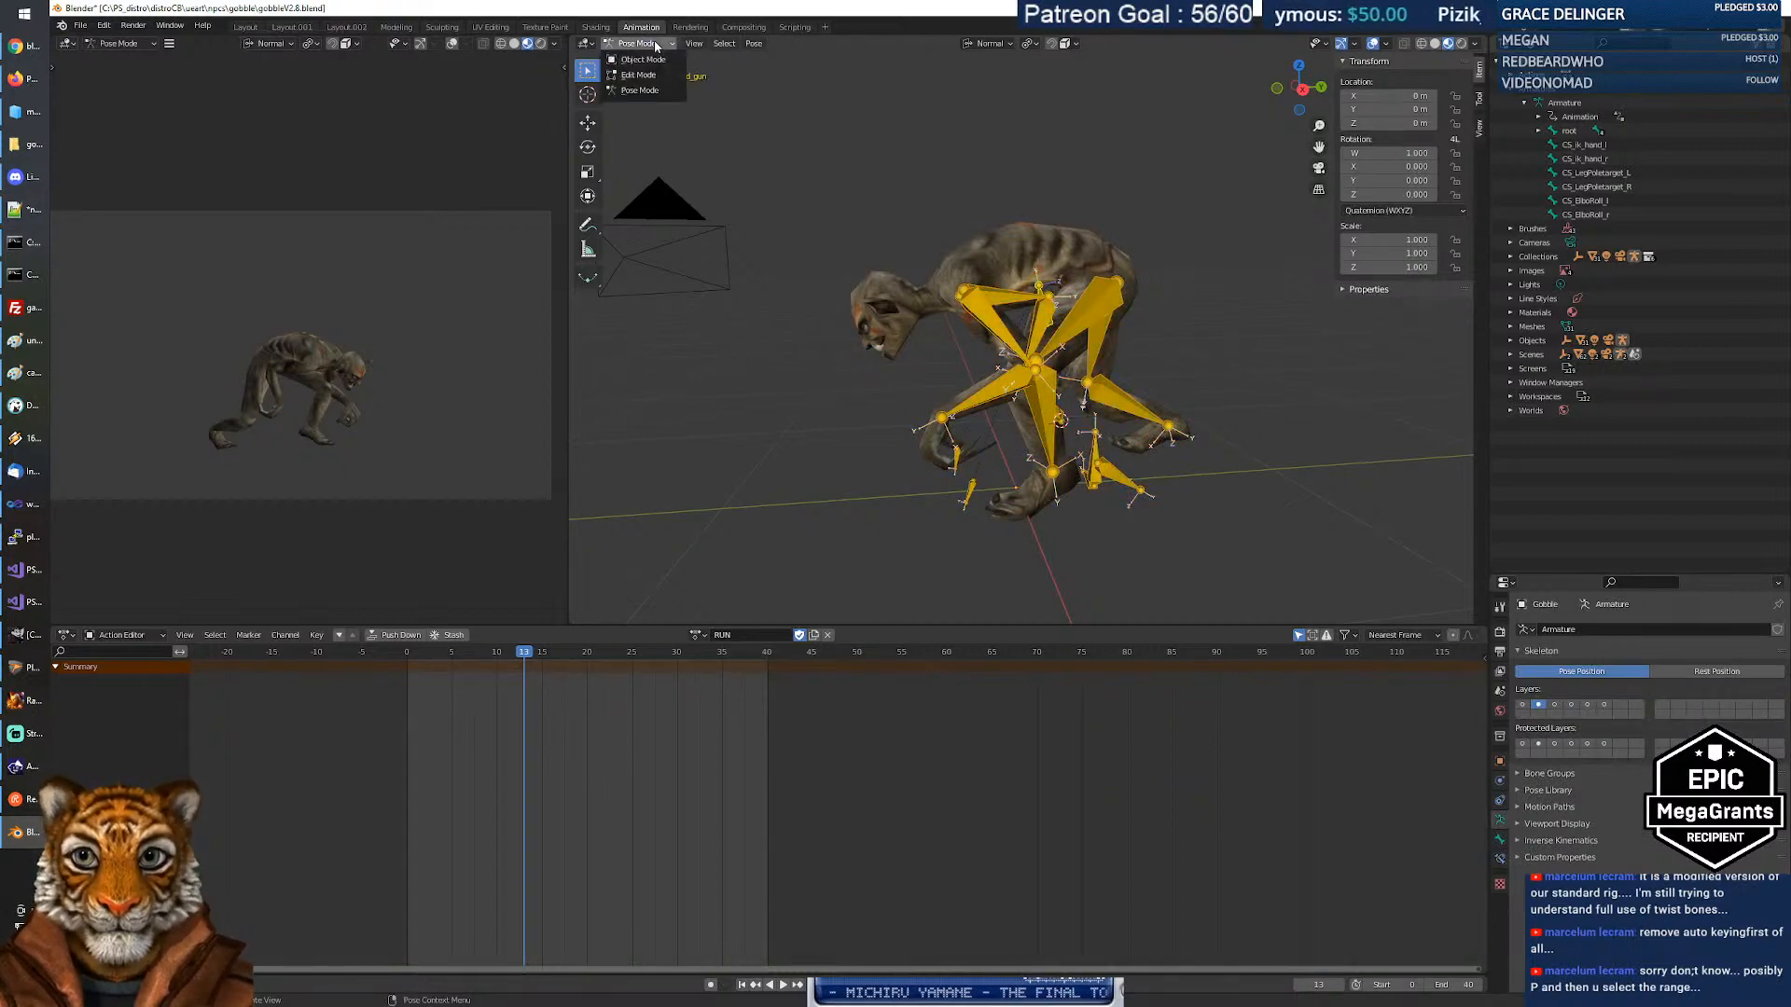
left_click(642, 44)
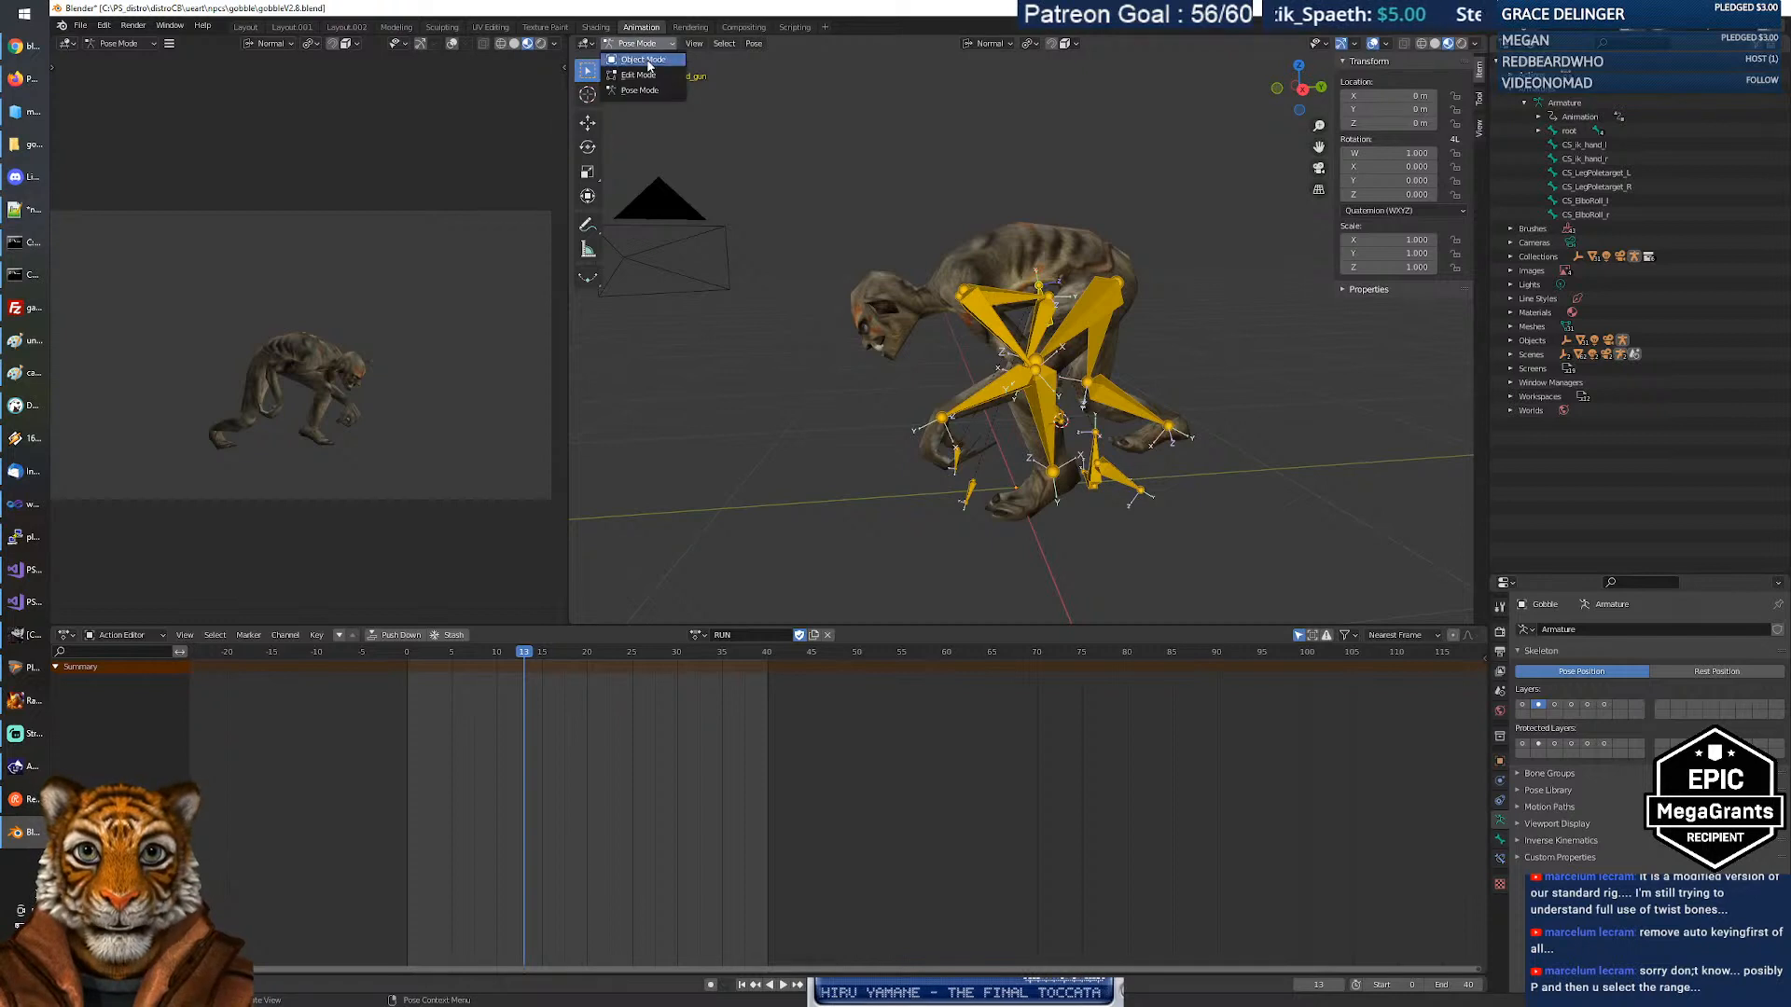
left_click(640, 59)
Put the gobble armature into Pose Mode and pick the right upper-arm twist bone, followed by a thigh twist bone.
left_click(1109, 307)
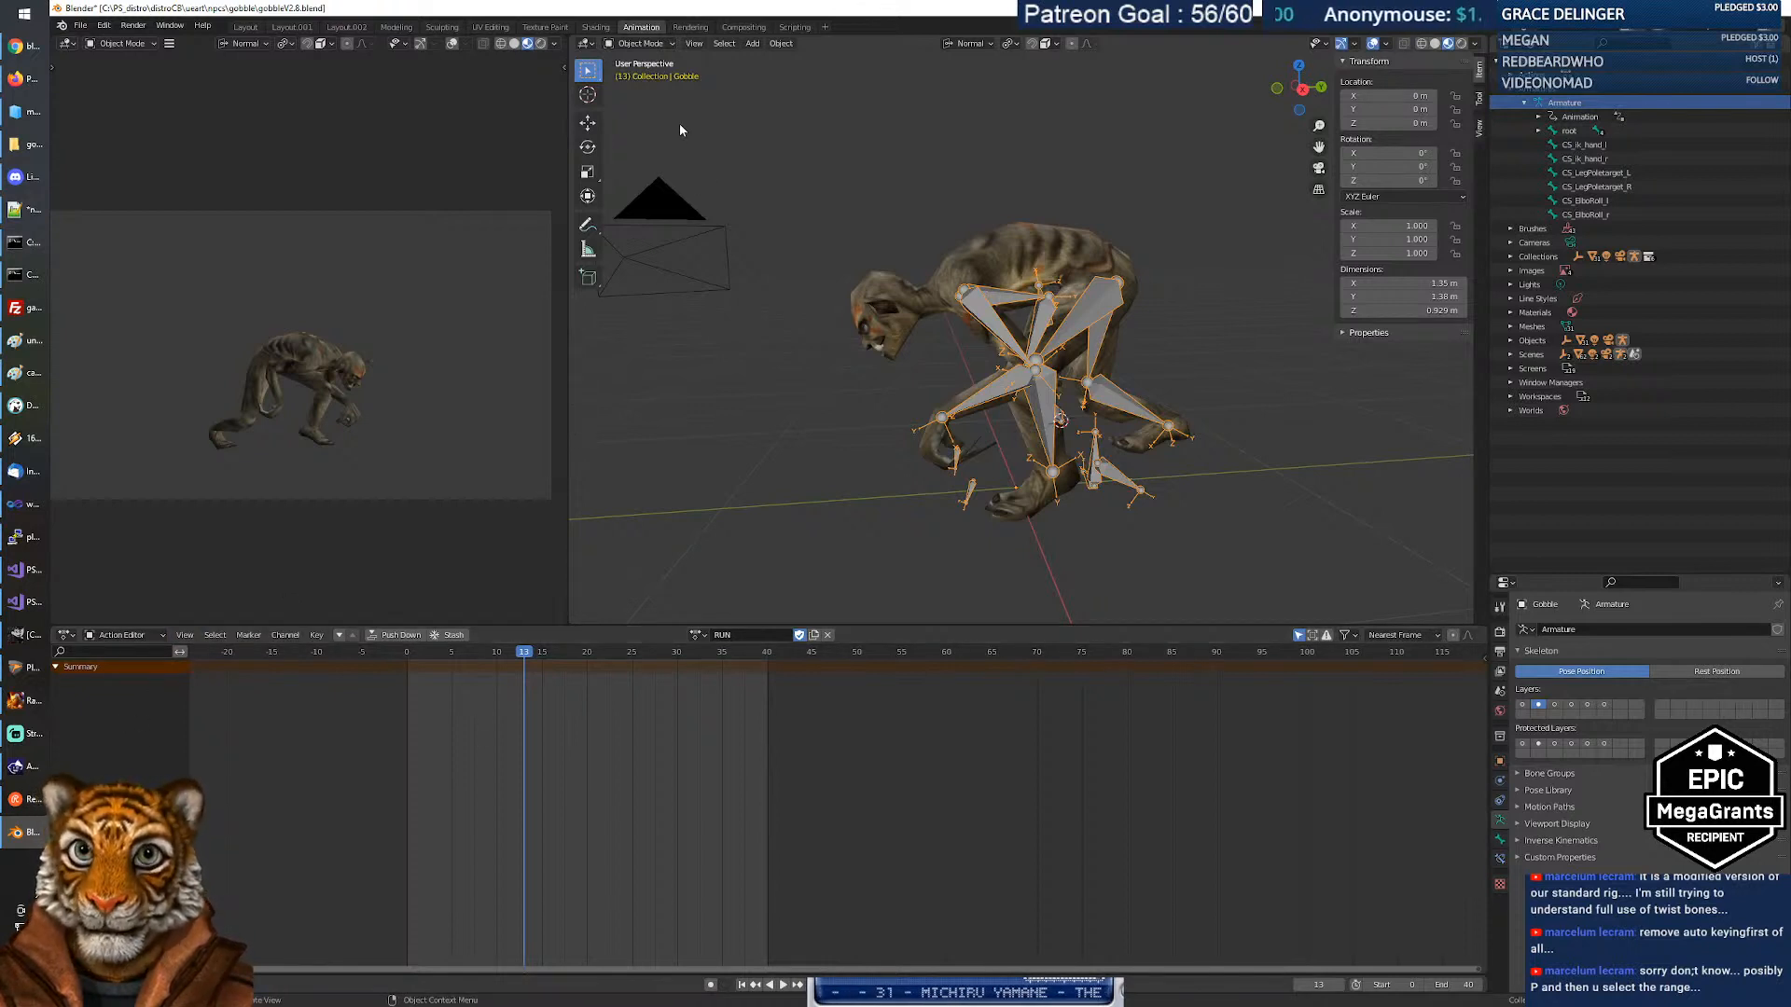
left_click(640, 43)
left_click(637, 91)
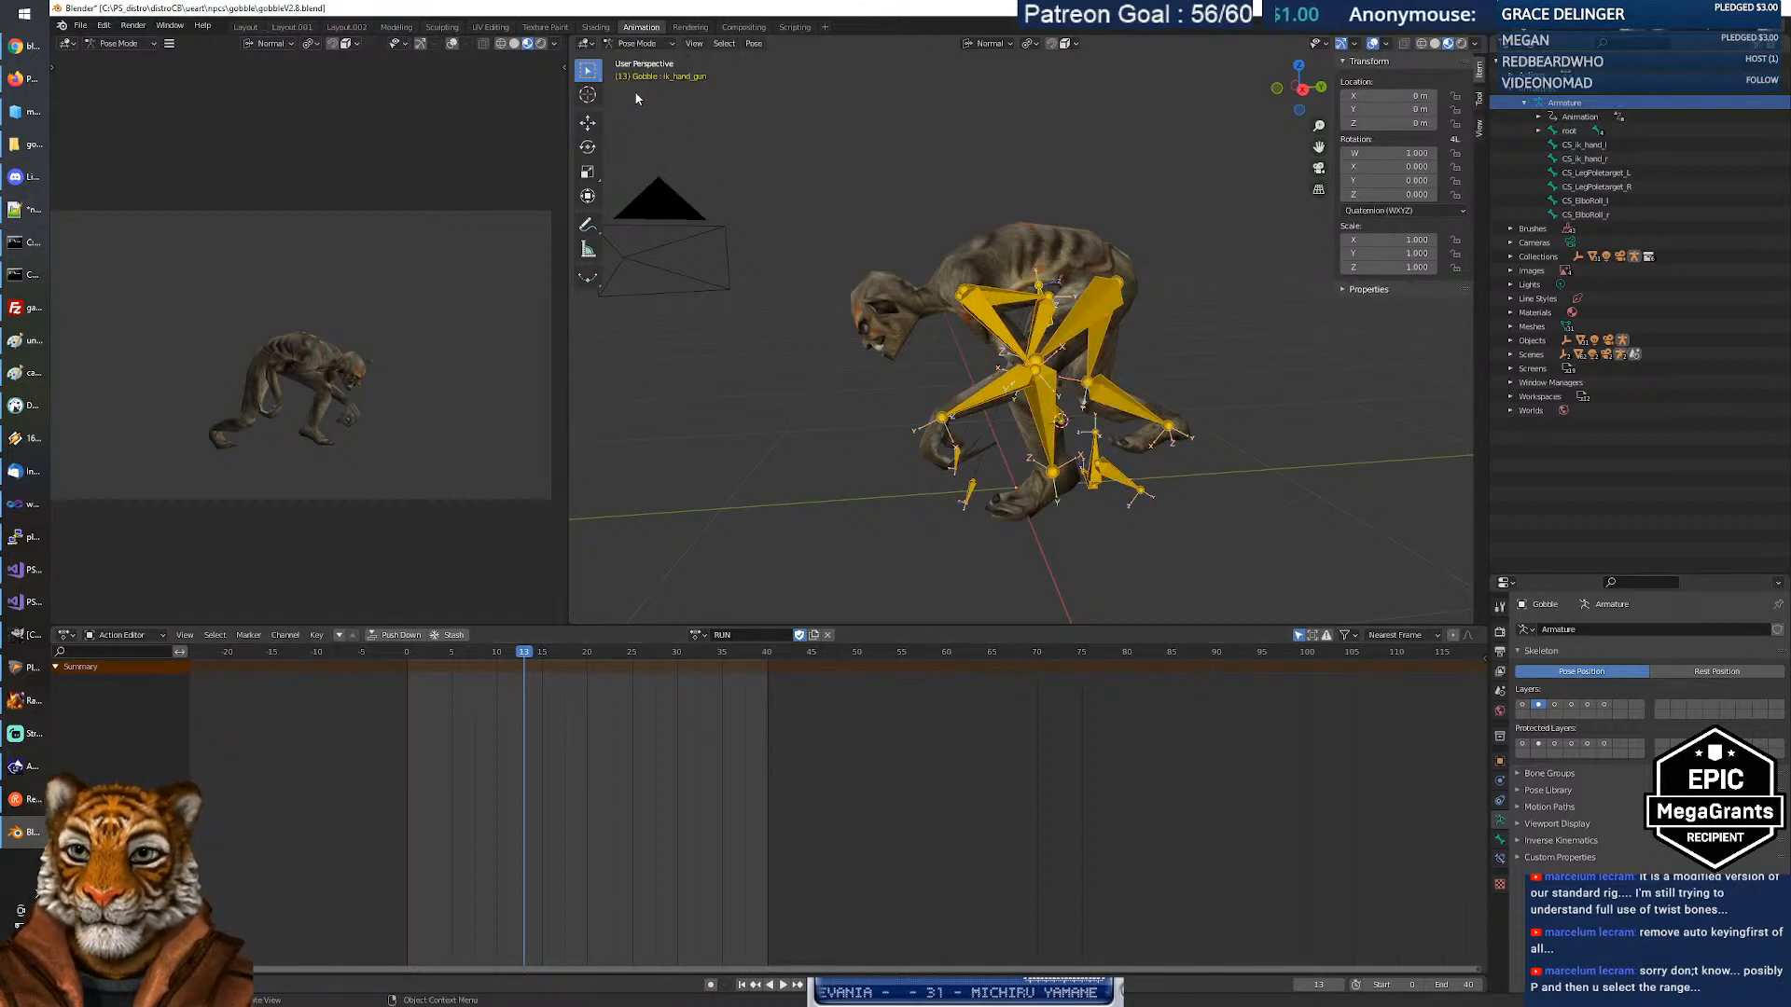
left_click(1002, 302)
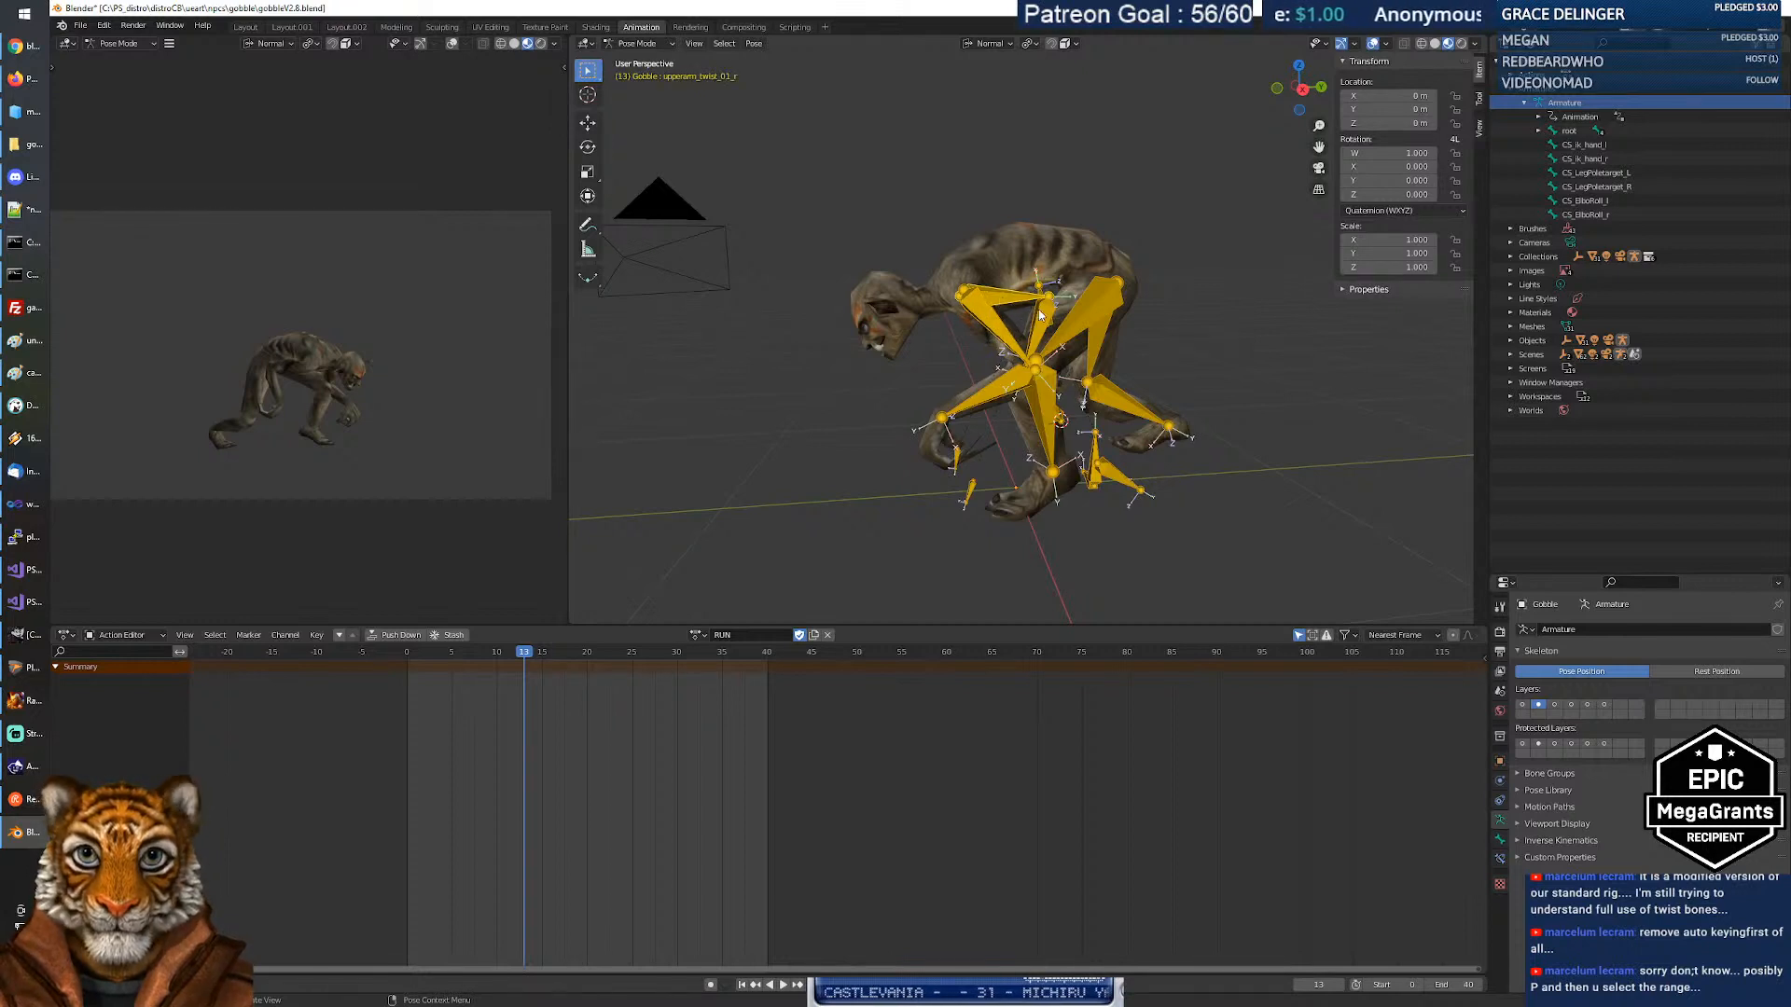
left_click(1091, 366)
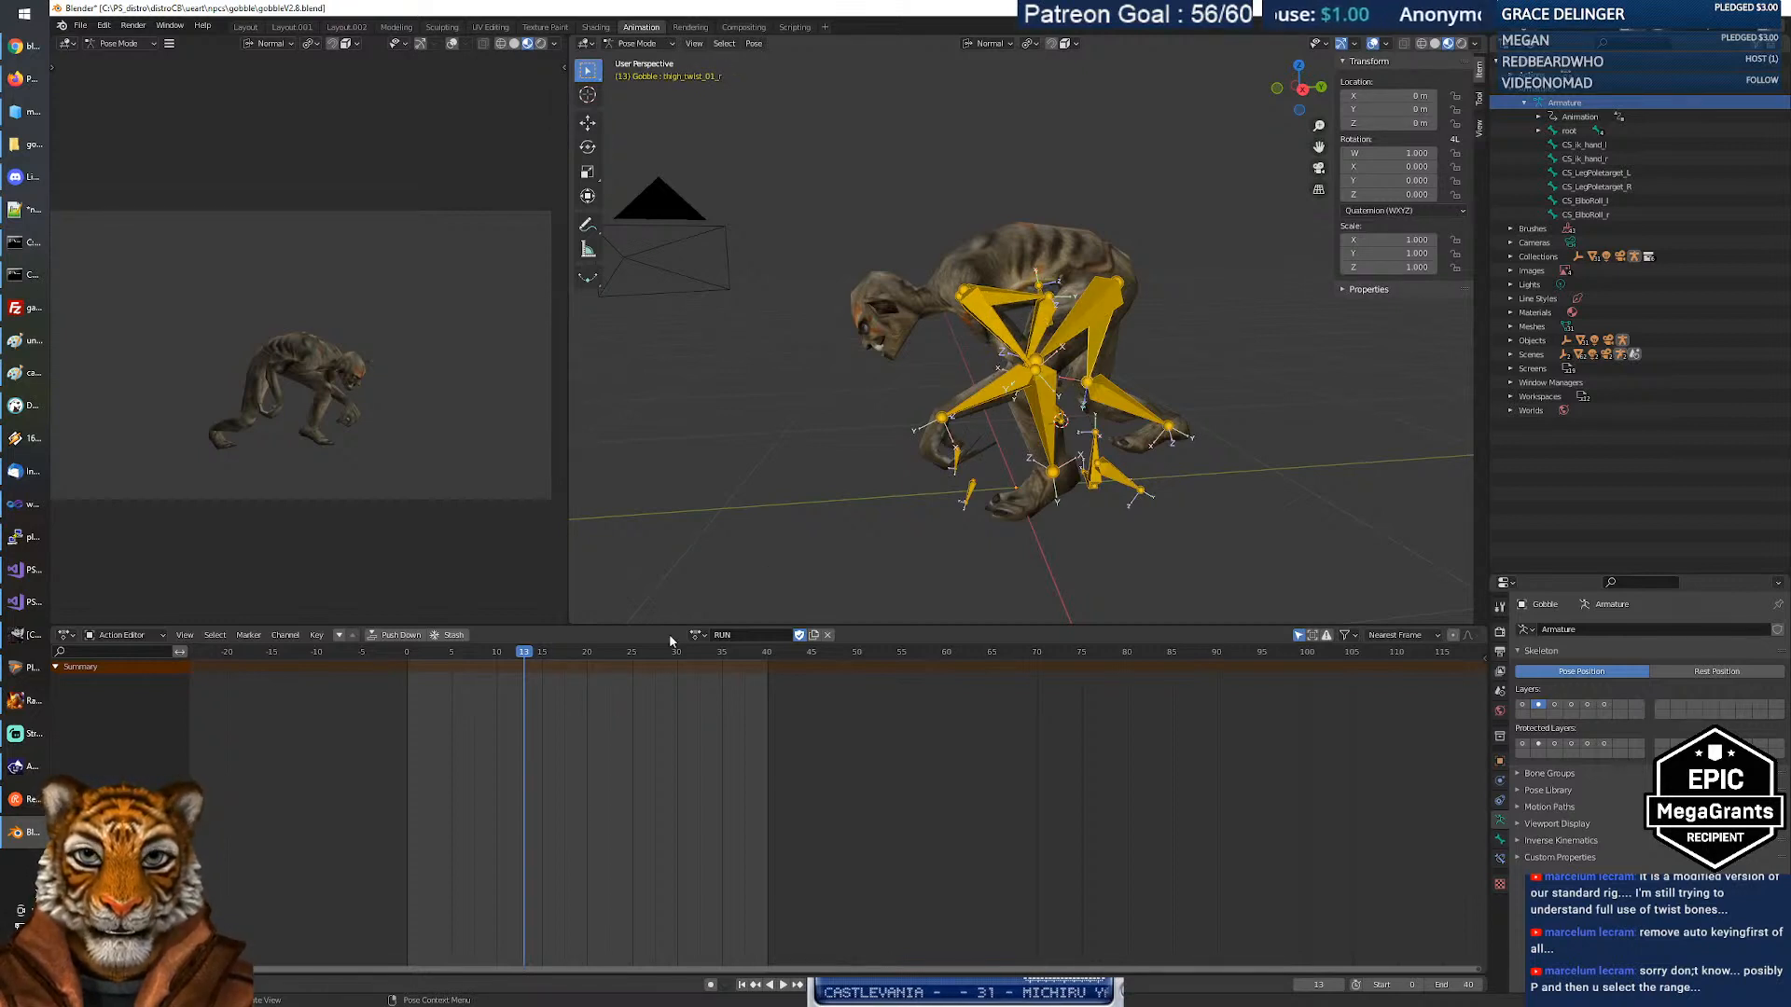
Examine the bones on each of the armature's first six layers one at a time in Edit Mode.
middle_click_drag(603, 763, 571, 864)
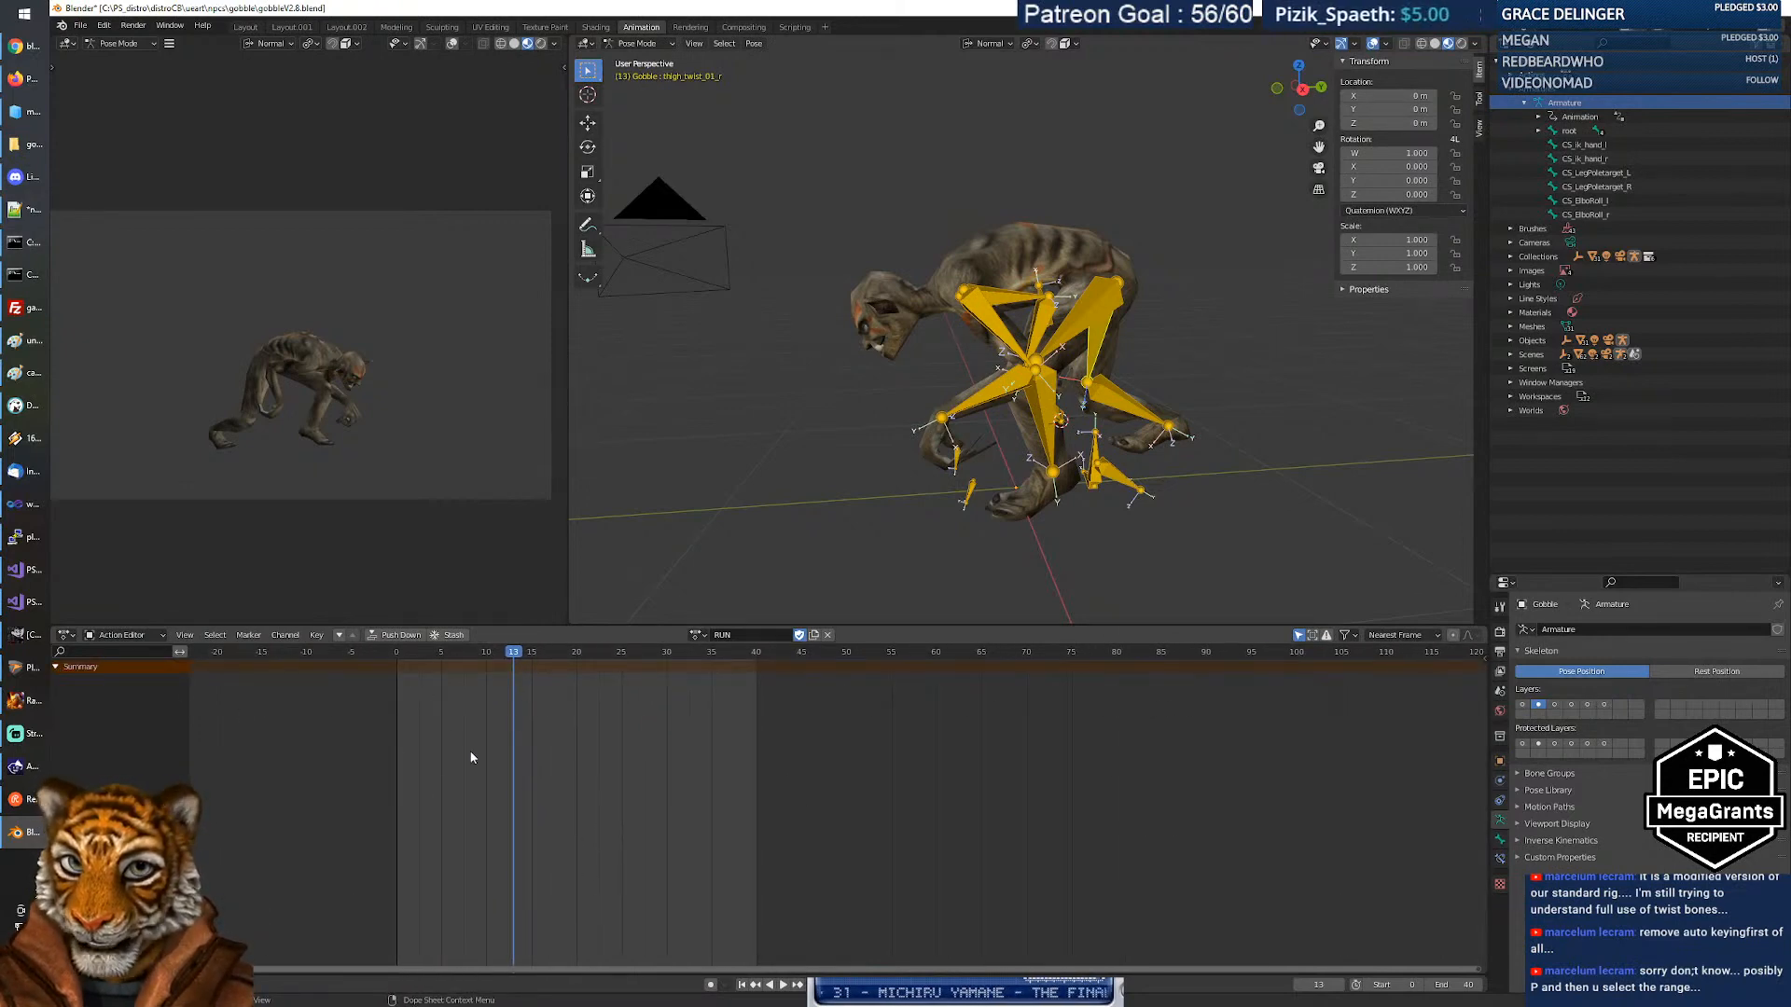
middle_click_drag(501, 758, 592, 754)
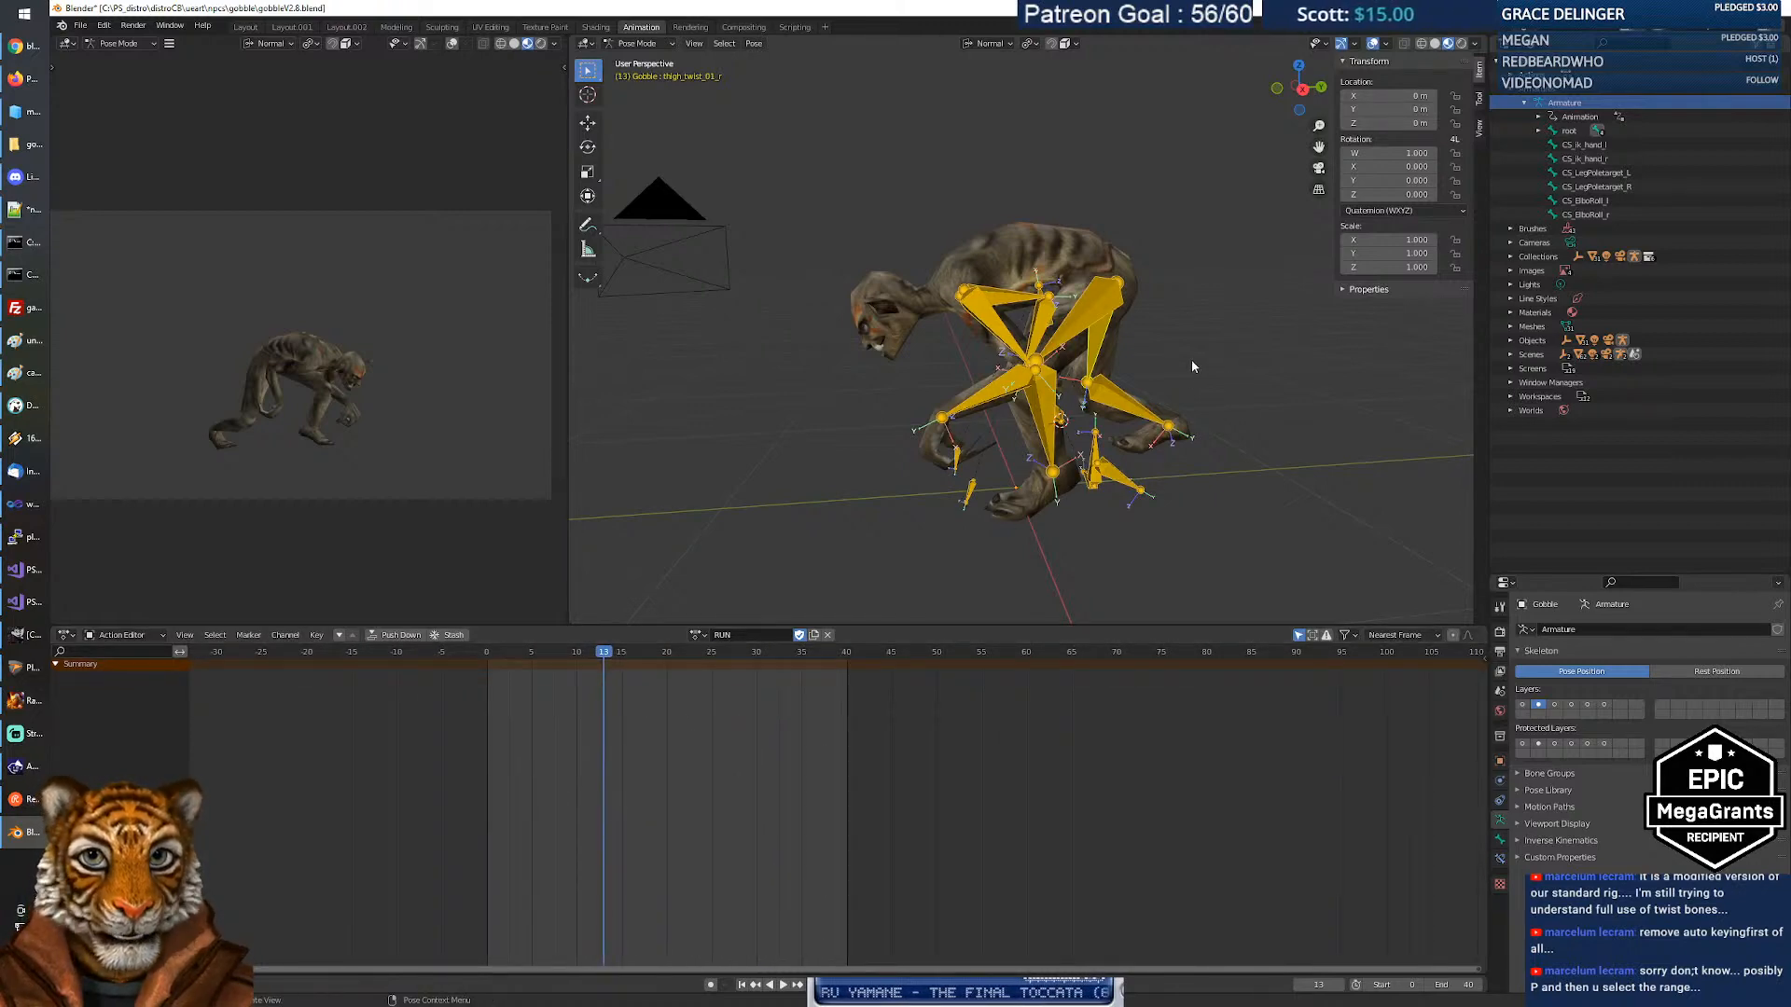
key("Tab")
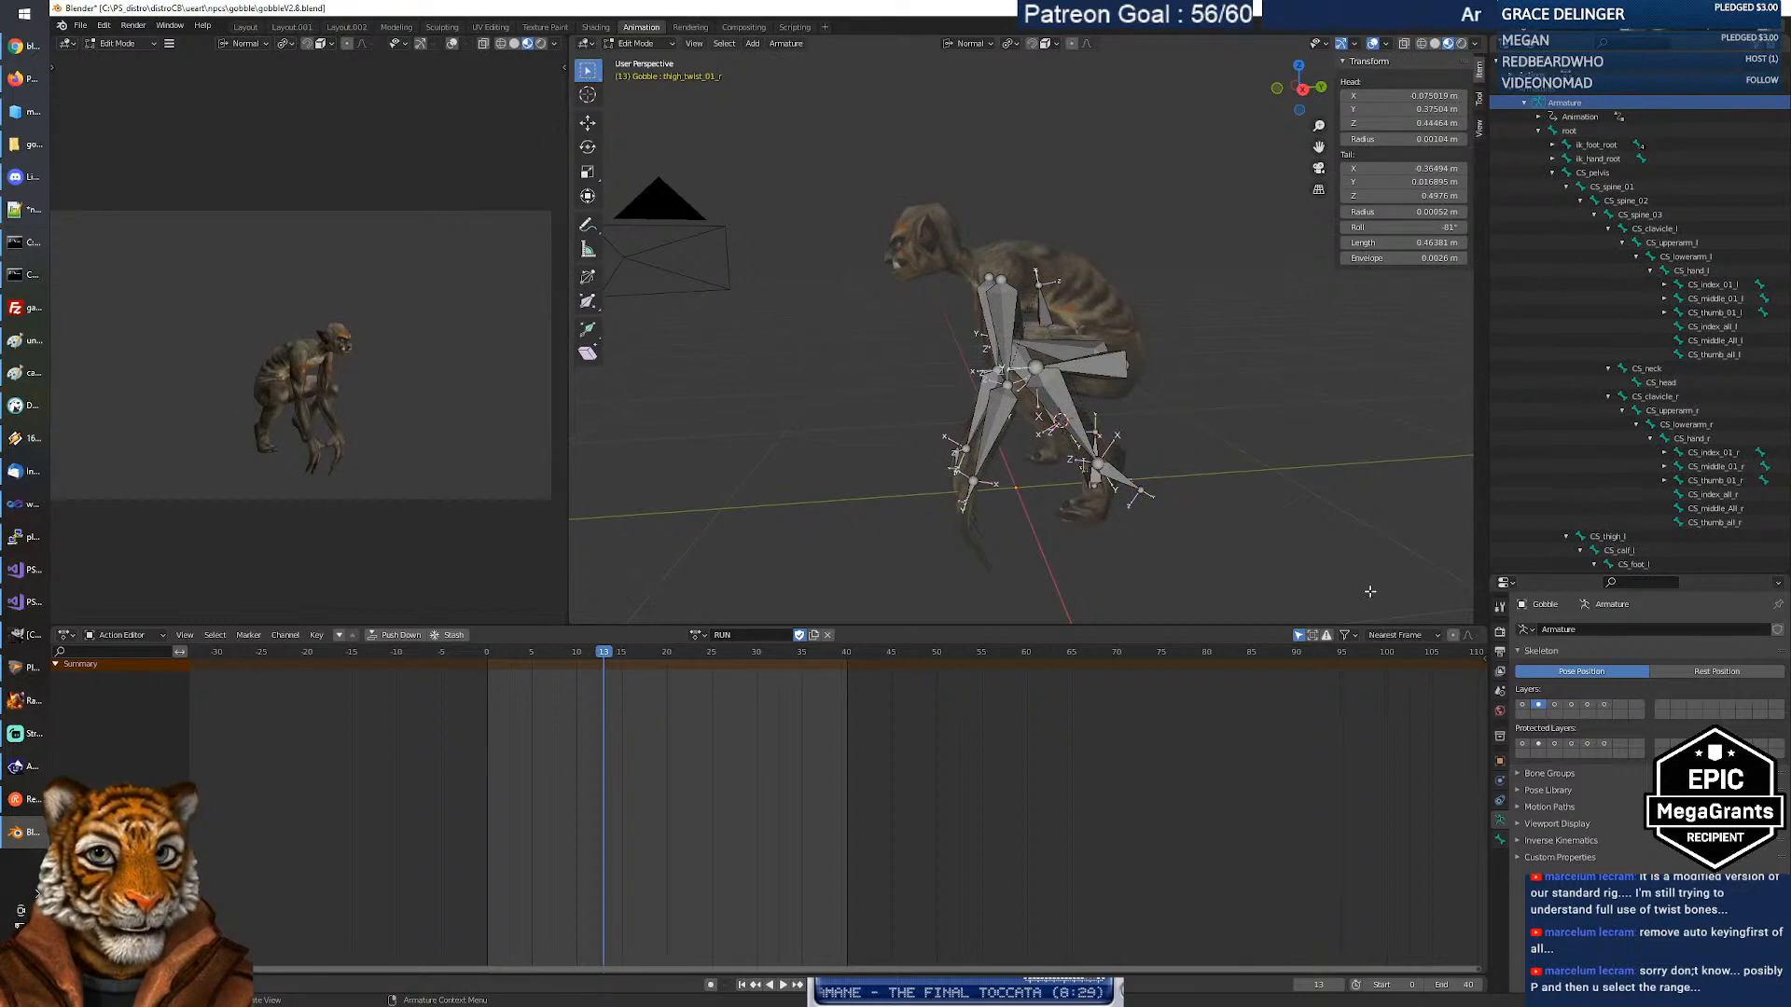
left_click(1571, 705)
left_click(1587, 708)
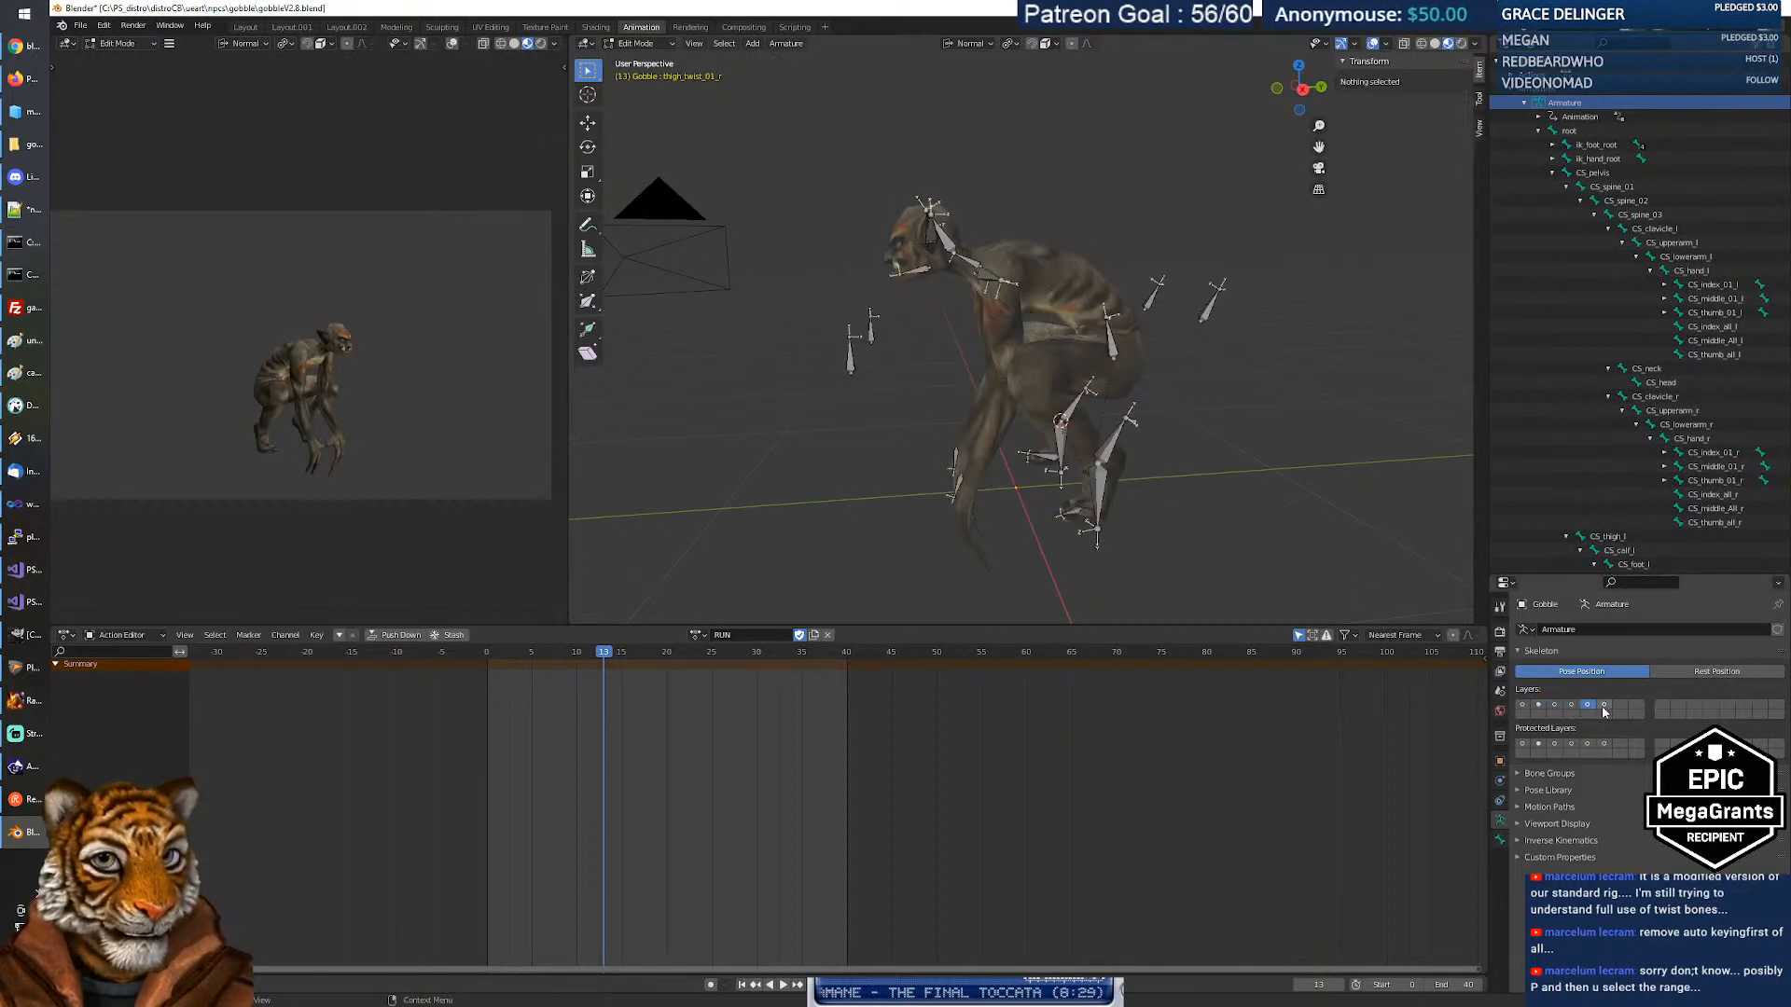
left_click(1604, 708)
left_click(1591, 708)
left_click(1572, 708)
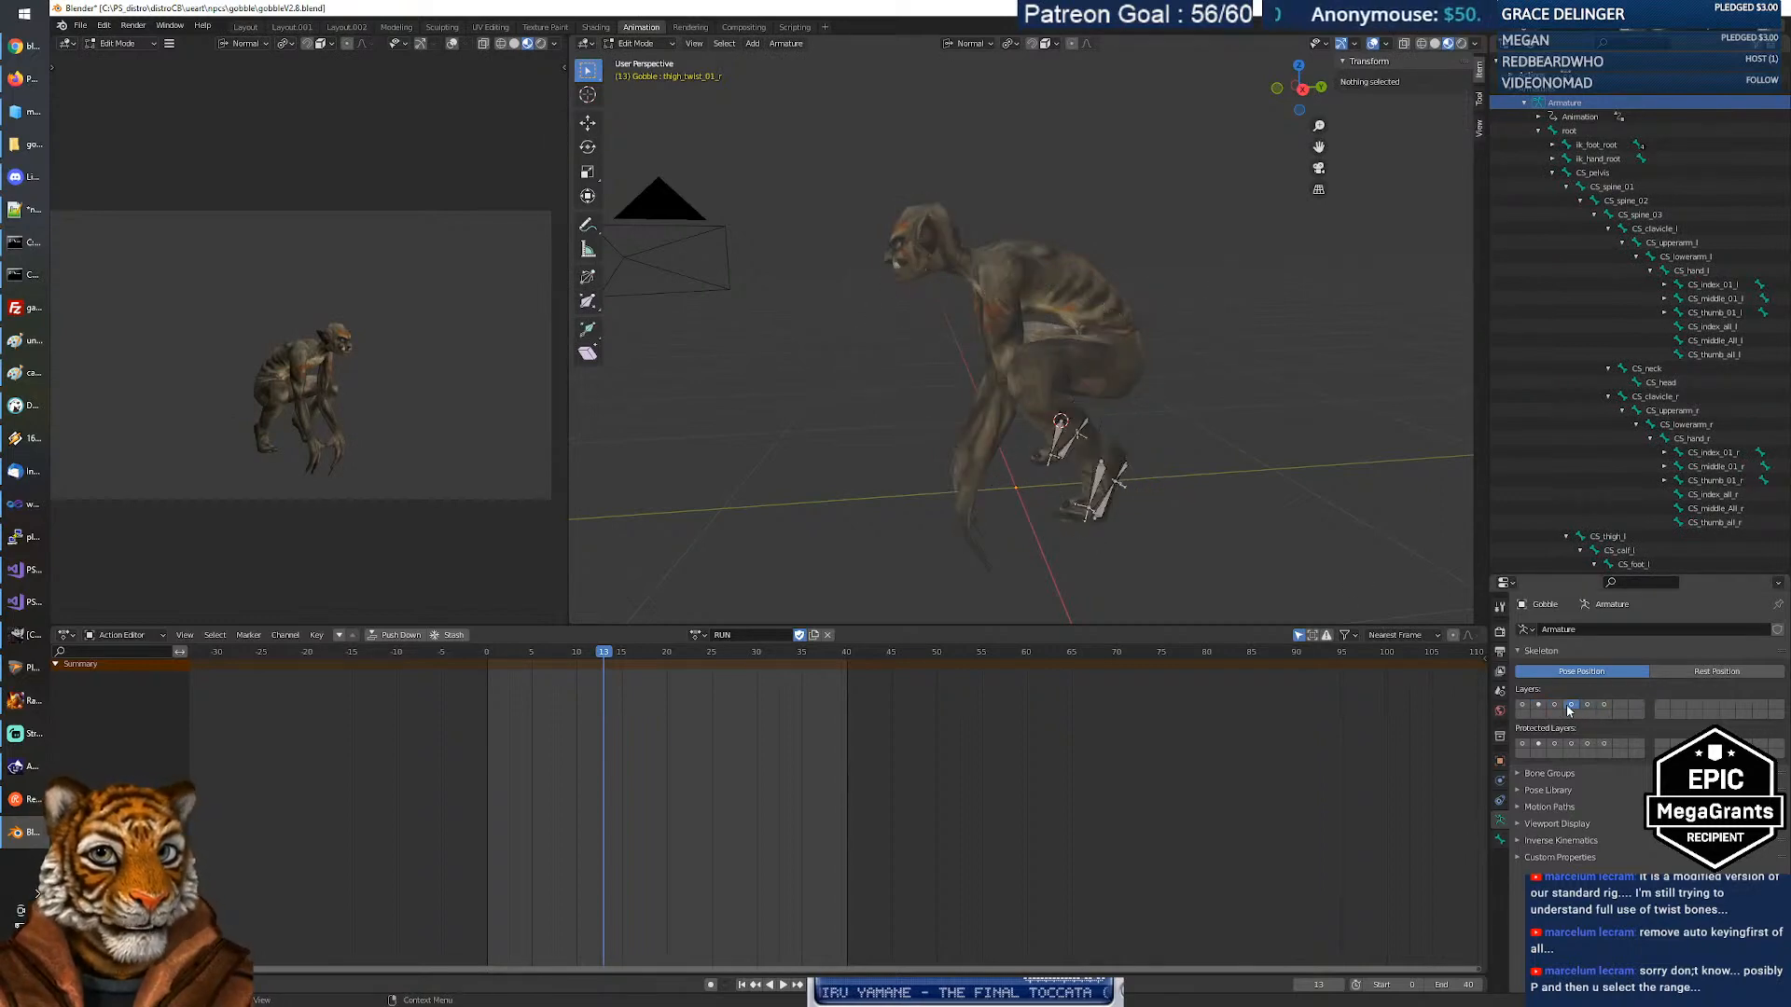
left_click(1555, 708)
left_click(1539, 708)
left_click(1526, 708)
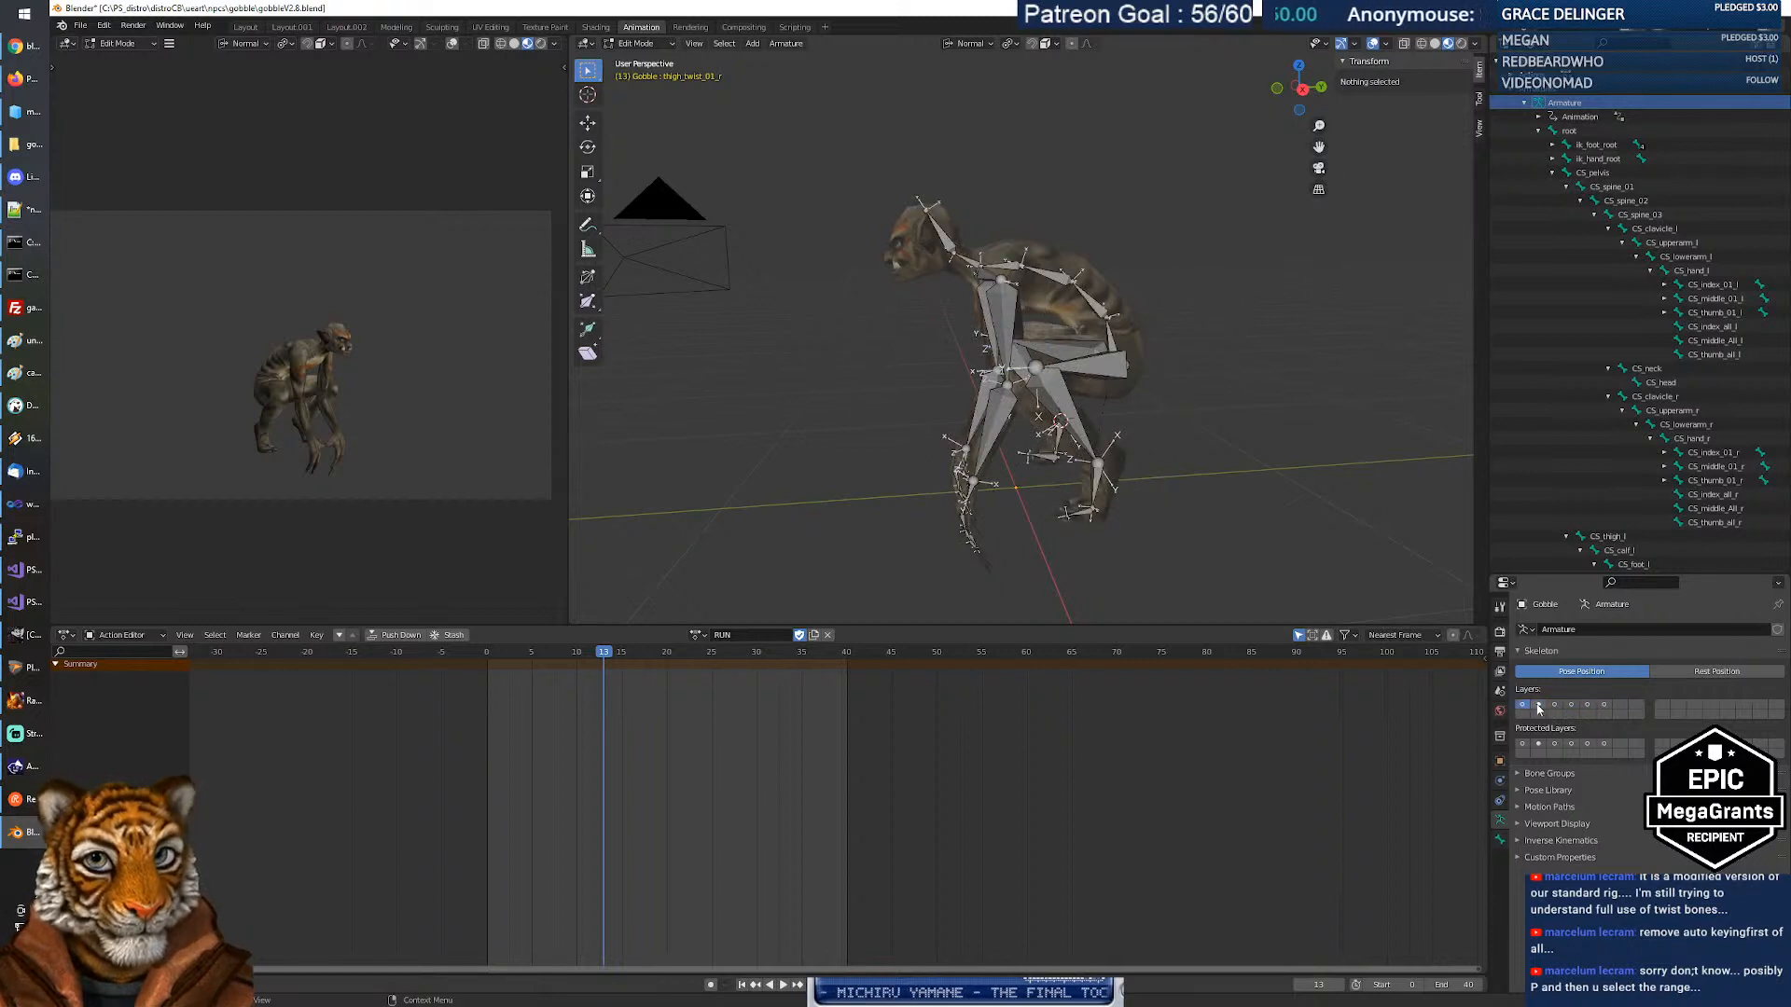
left_click(1539, 706)
left_click(1555, 706)
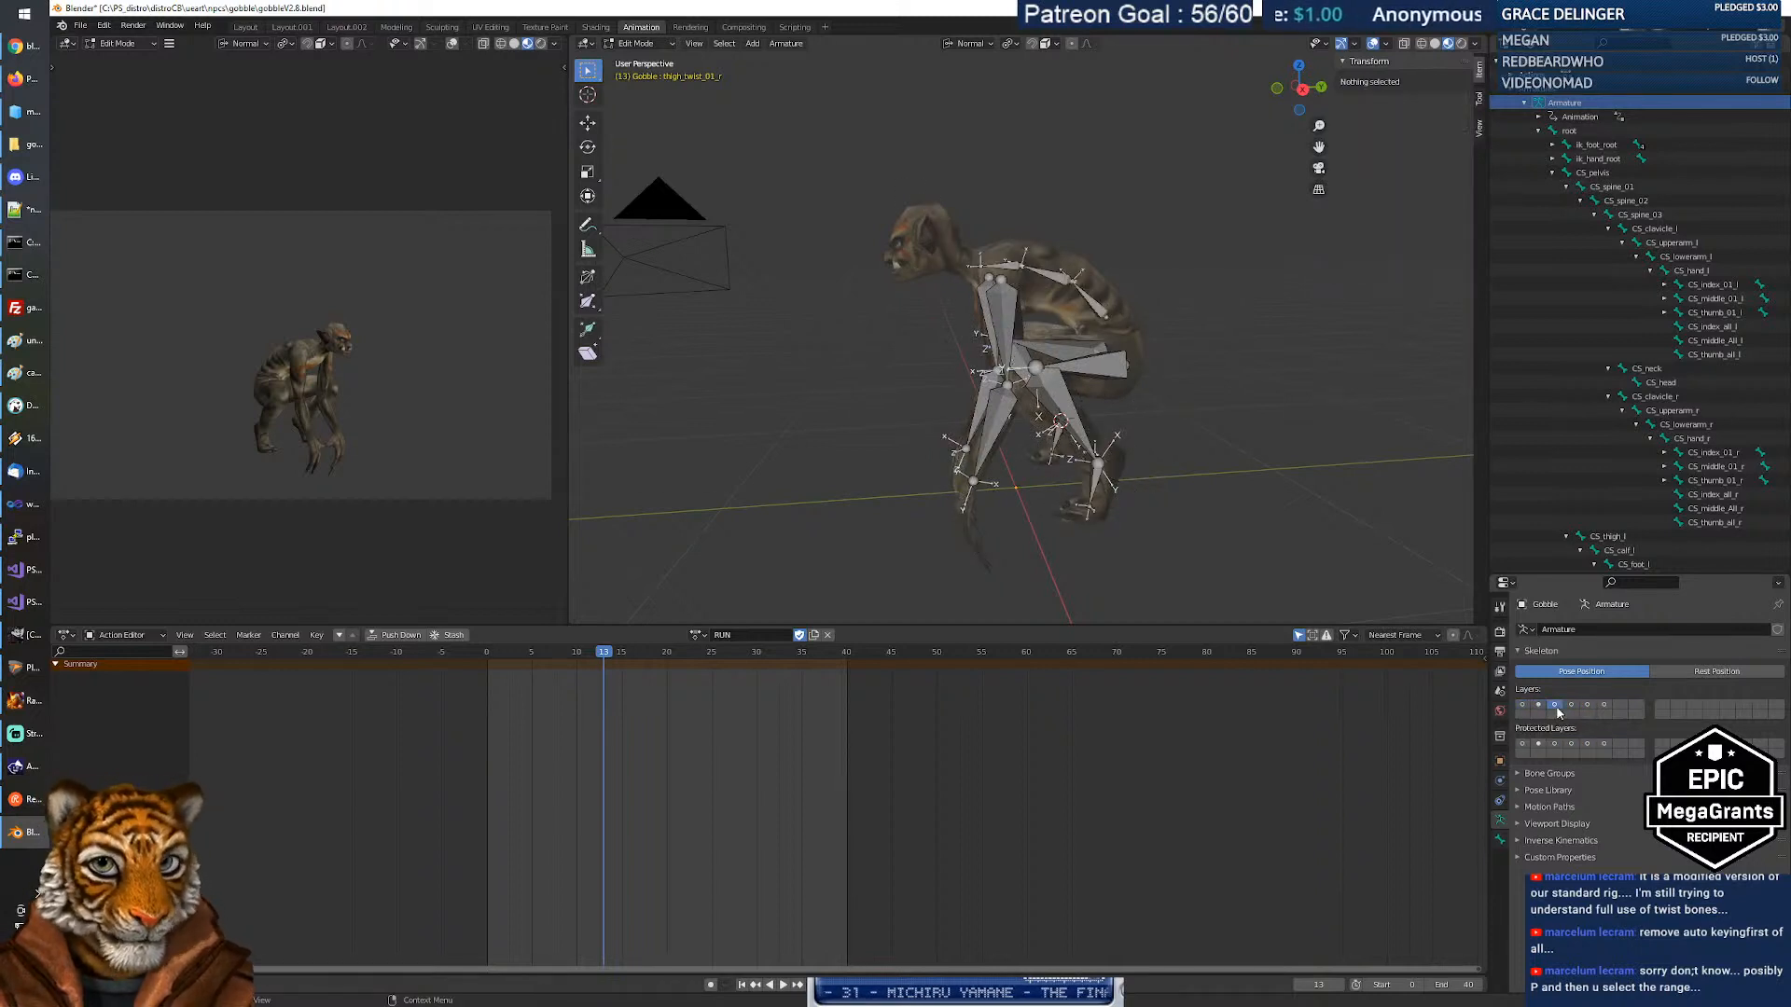
Switch from Edit Mode to Object Mode and select the goblin's armature.
left_click(644, 43)
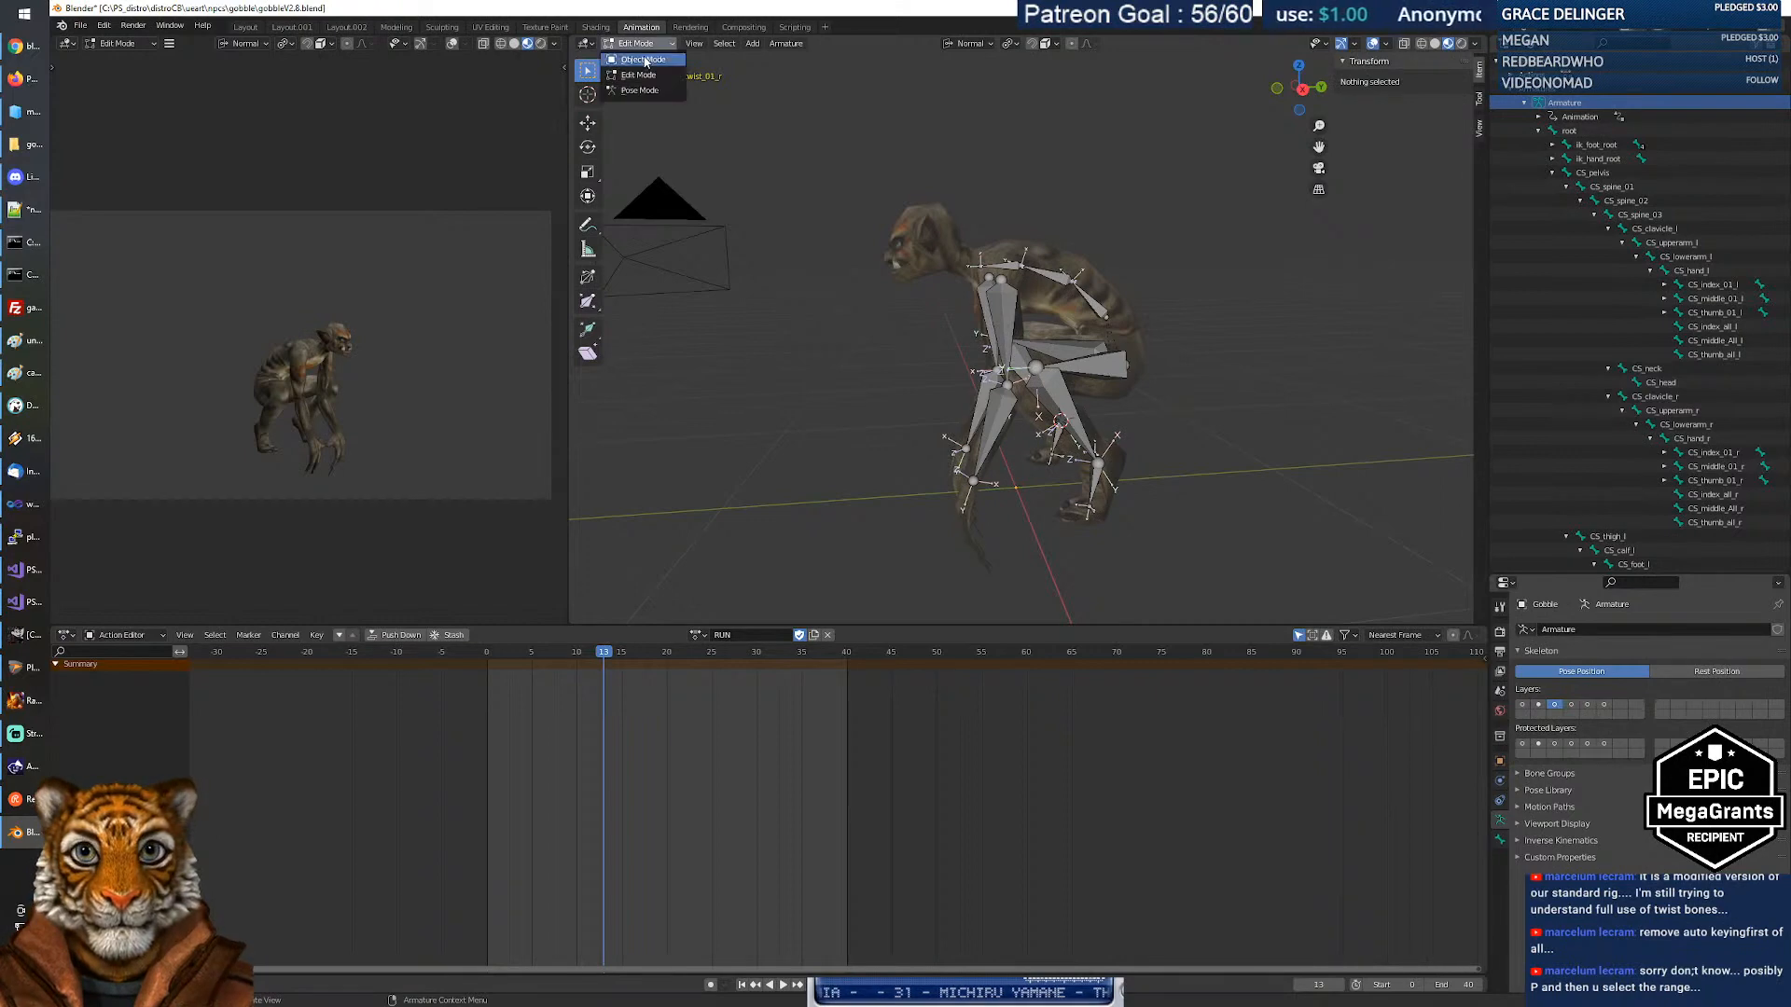
left_click(657, 65)
left_click(1182, 354)
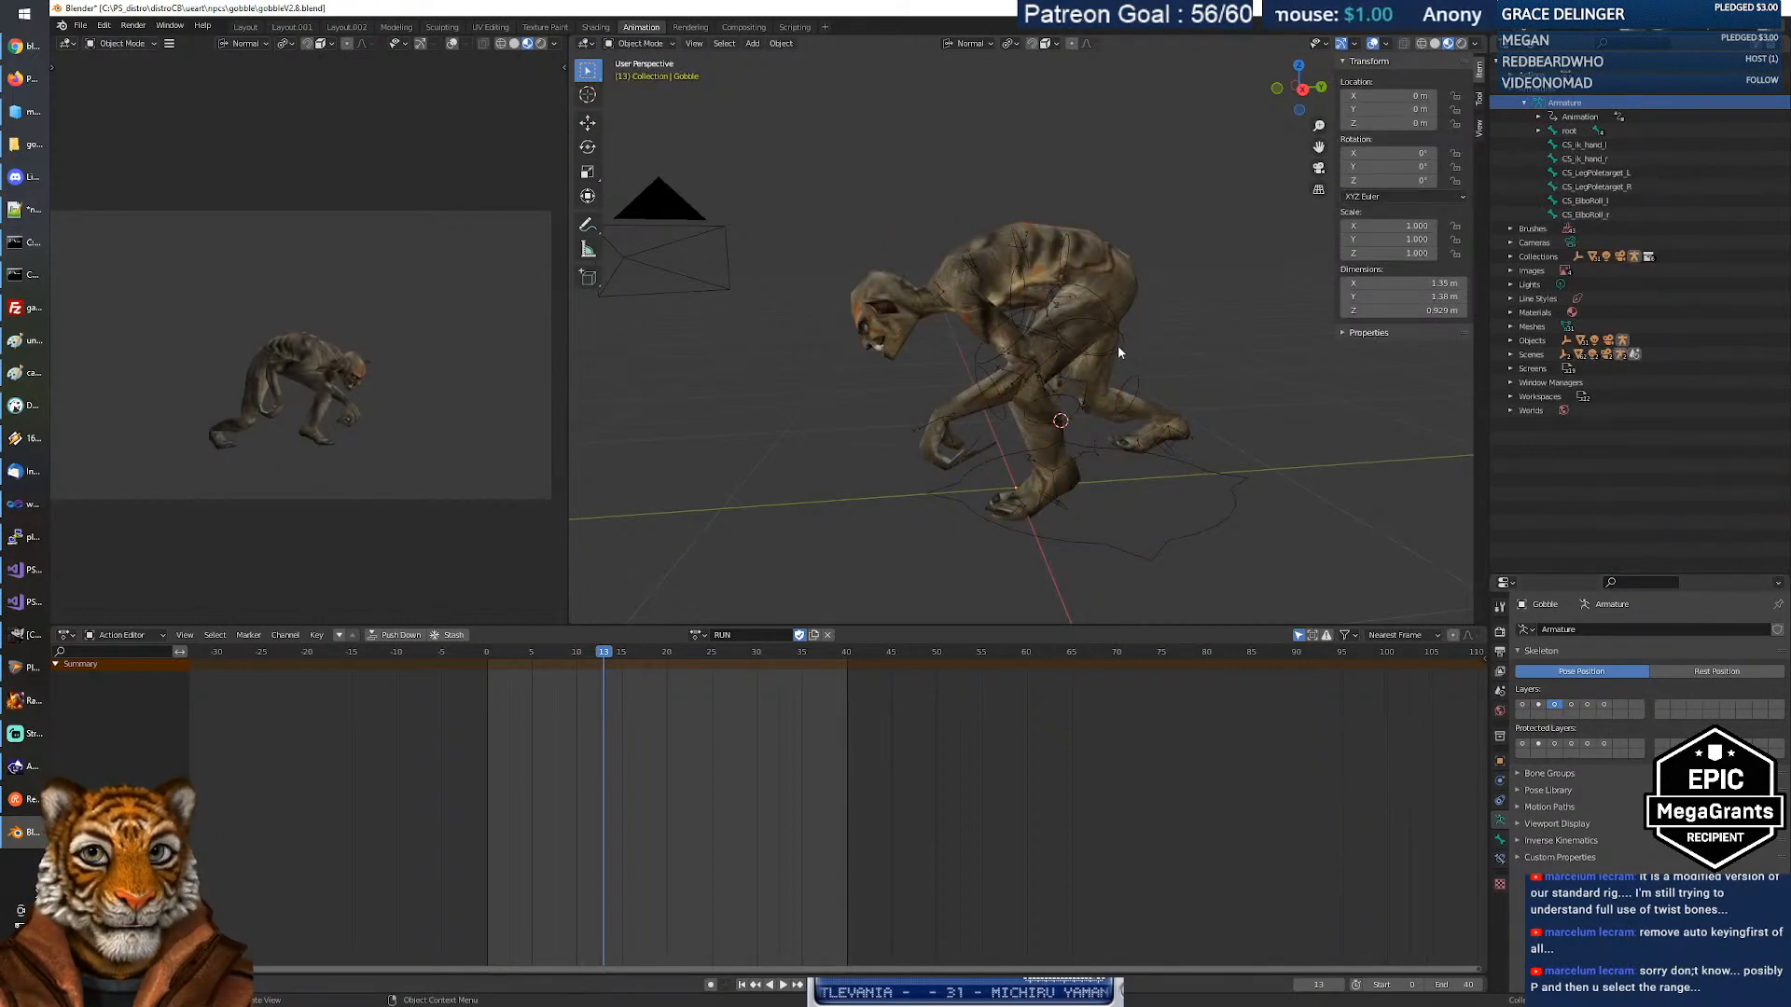
left_click(1118, 346)
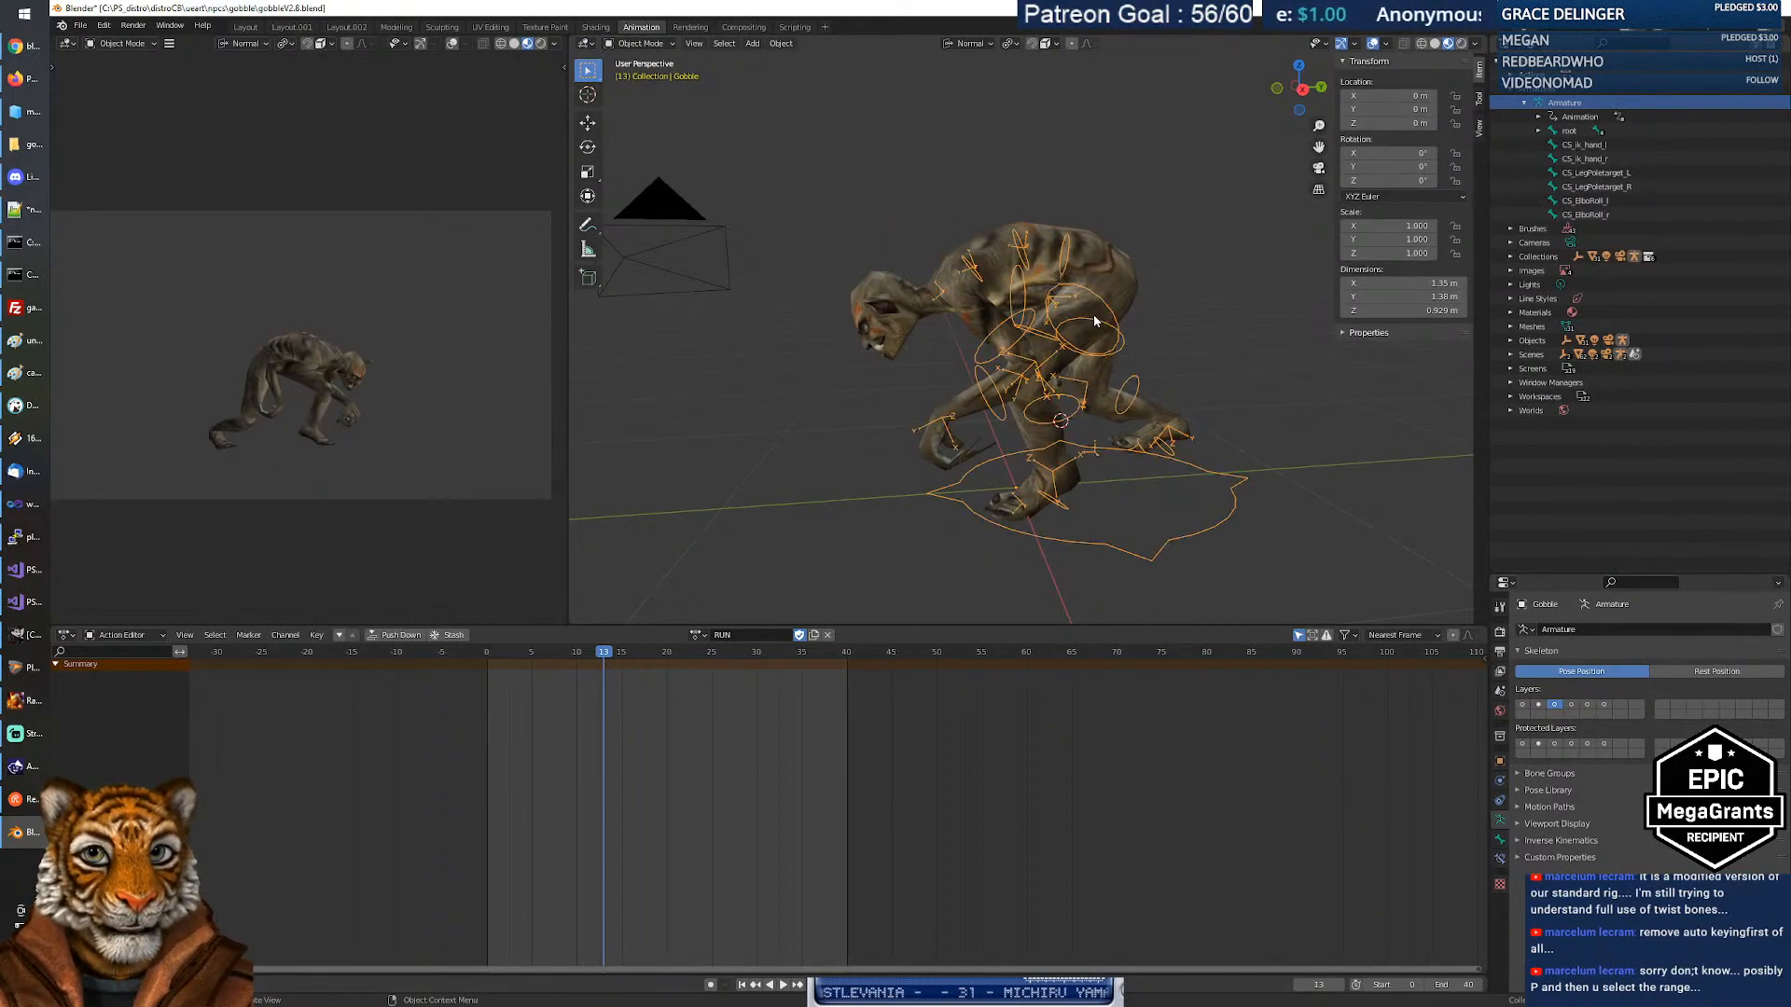
Compare the bones on the armature's first three layers in Object Mode, finishing on the second layer.
left_click(1540, 706)
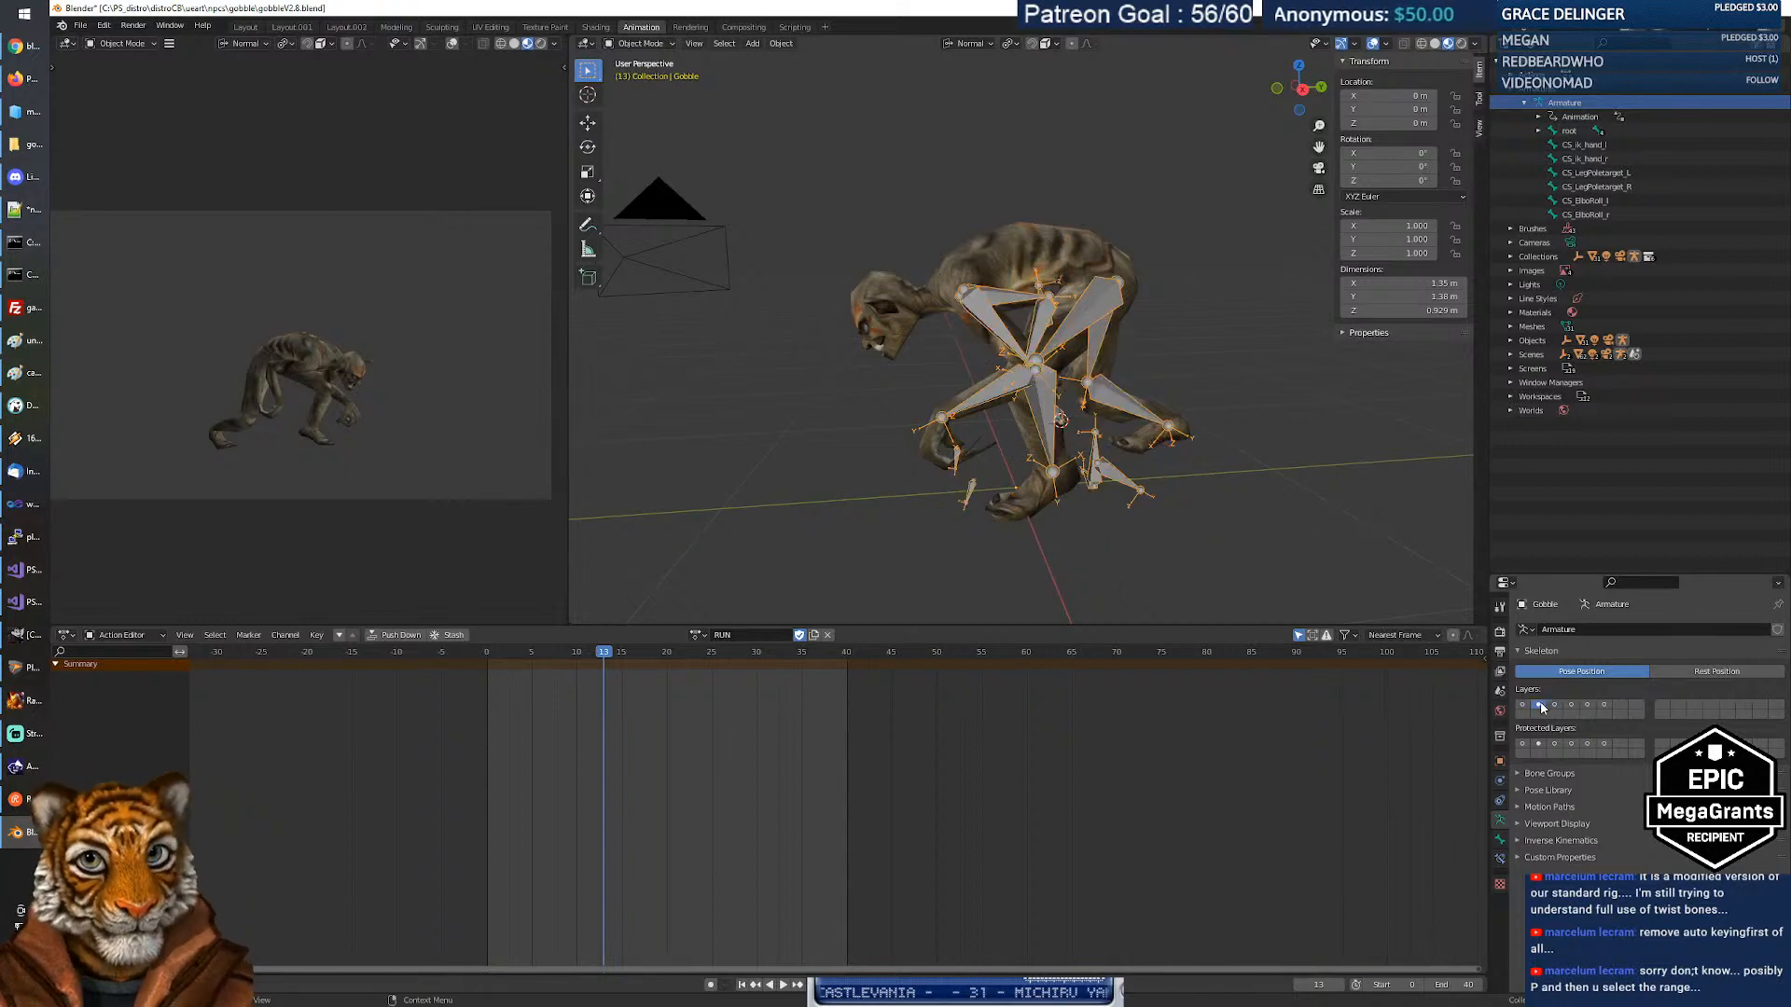
left_click(1525, 706, "shift")
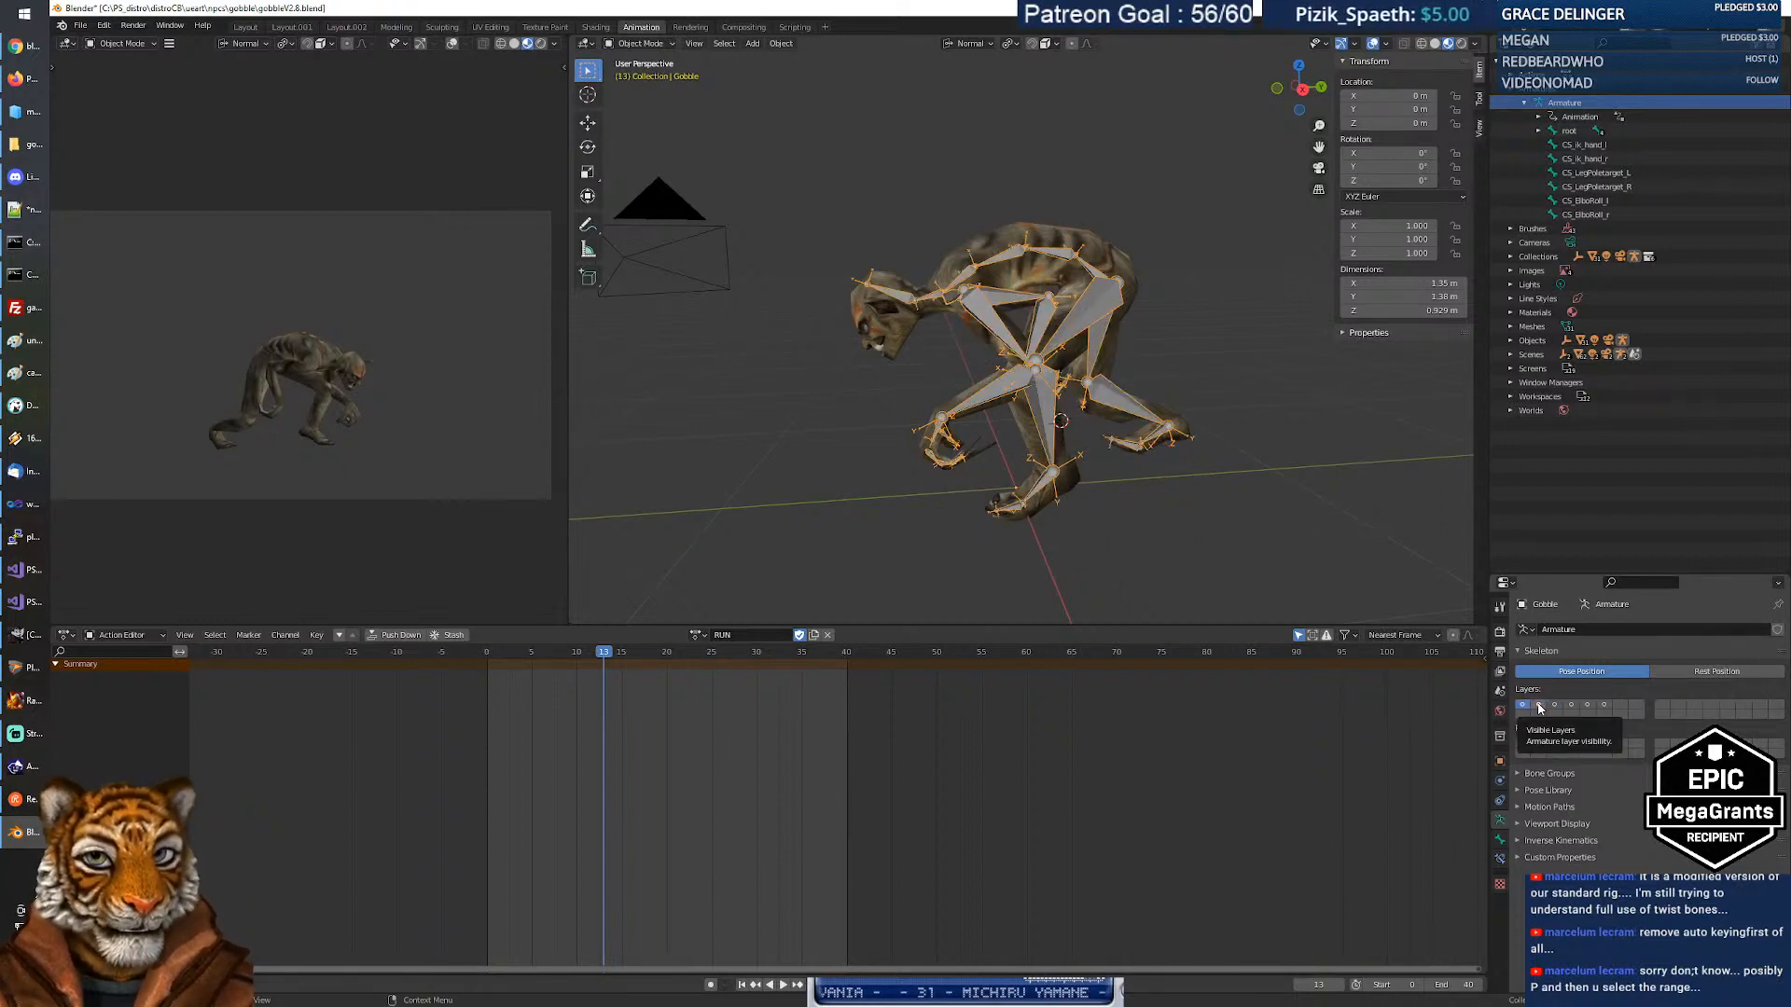
left_click(1539, 708)
left_click(1555, 707)
left_click(1539, 707)
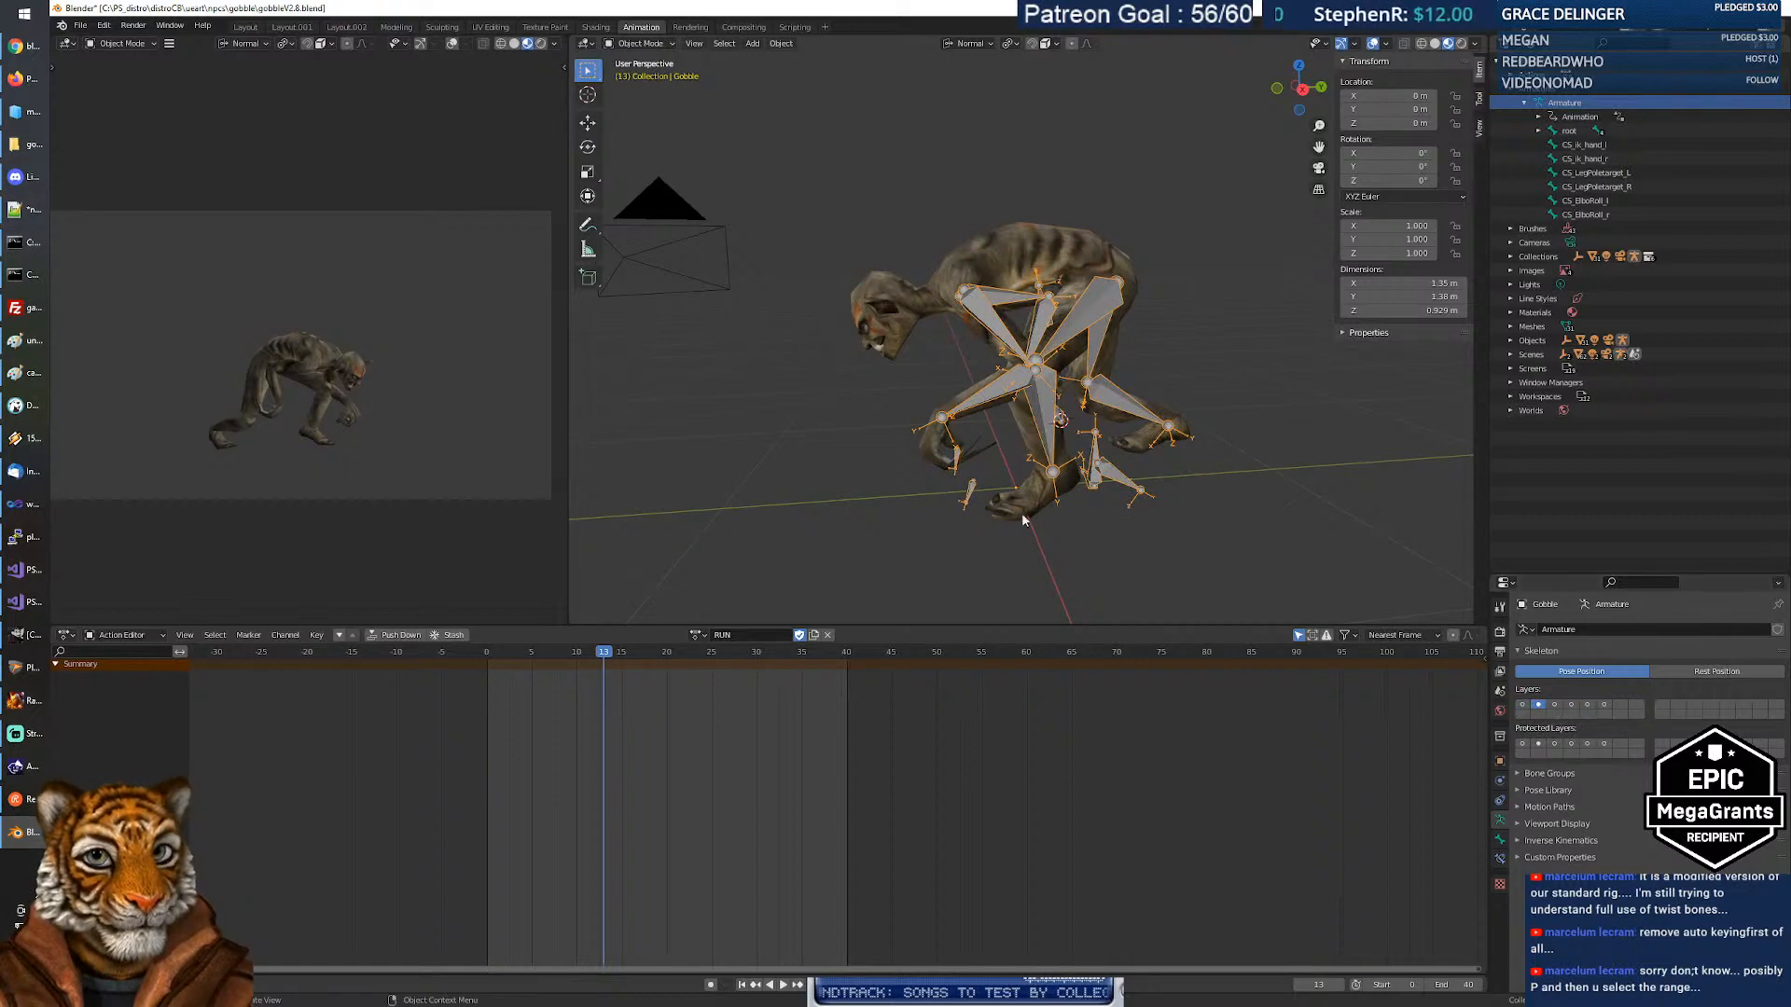
Inspect the lowerarm_twist_01_l bone in the armature's Edit Mode, and display the third bone layer.
left_click(972, 490)
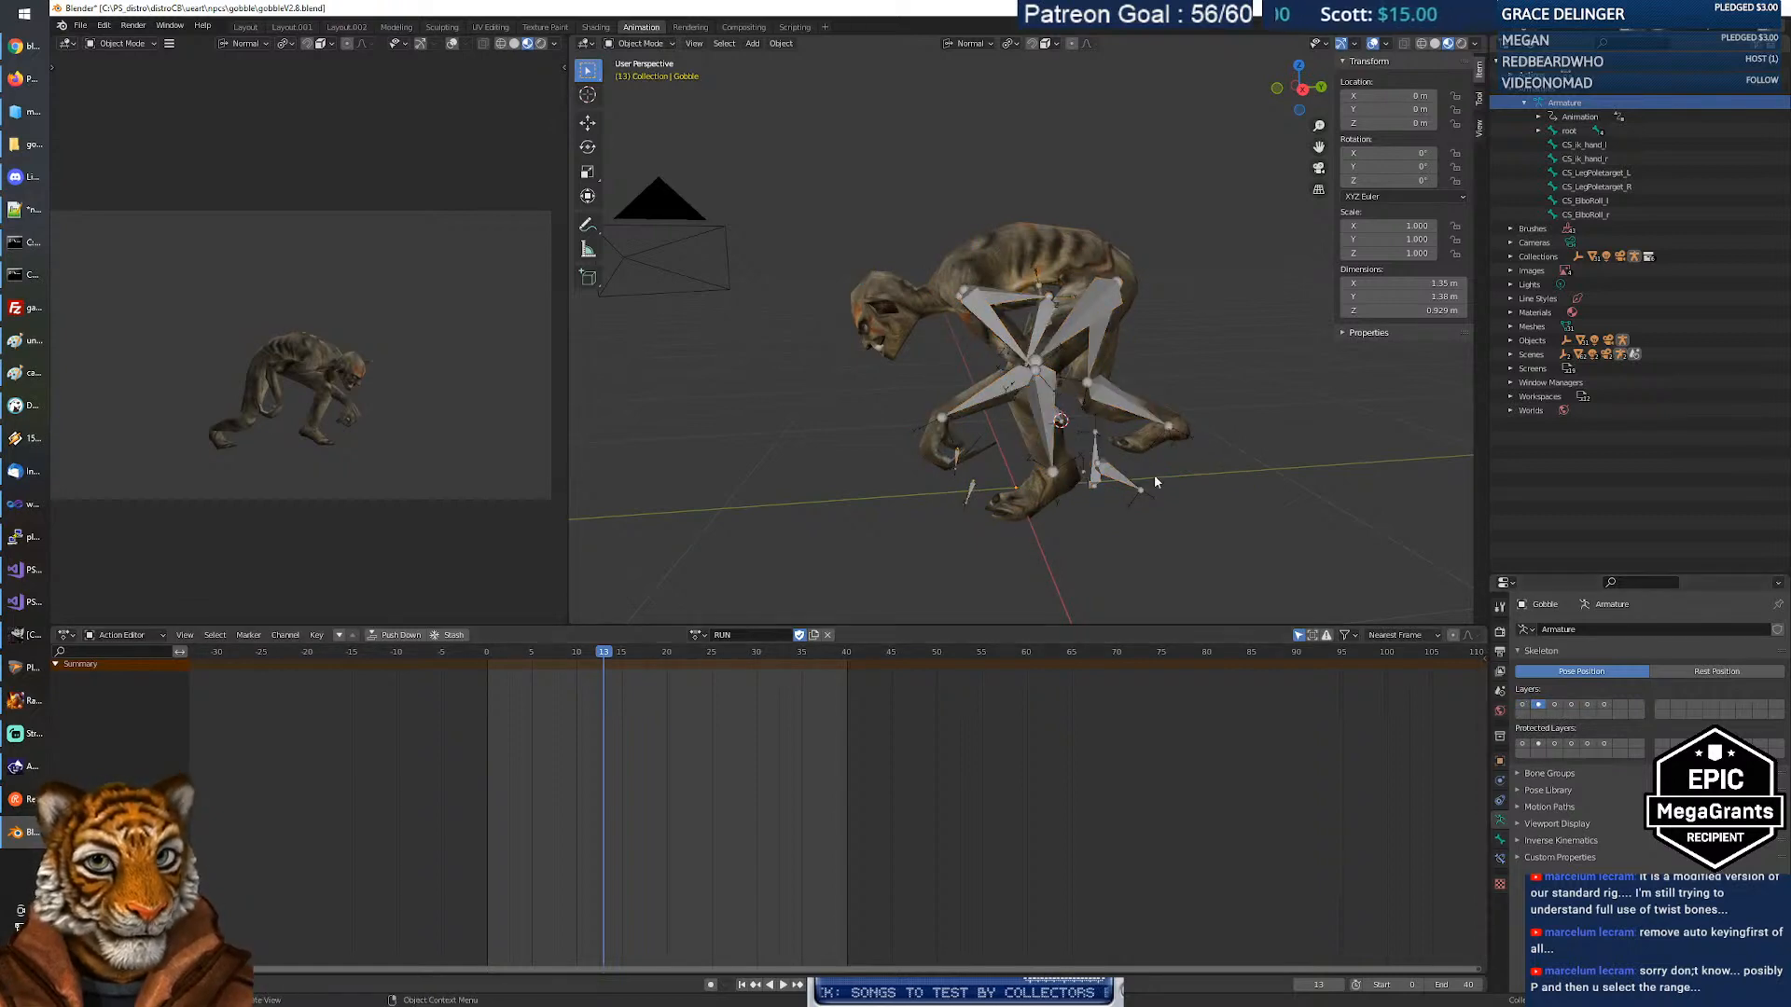
left_click(1082, 319)
key("Tab")
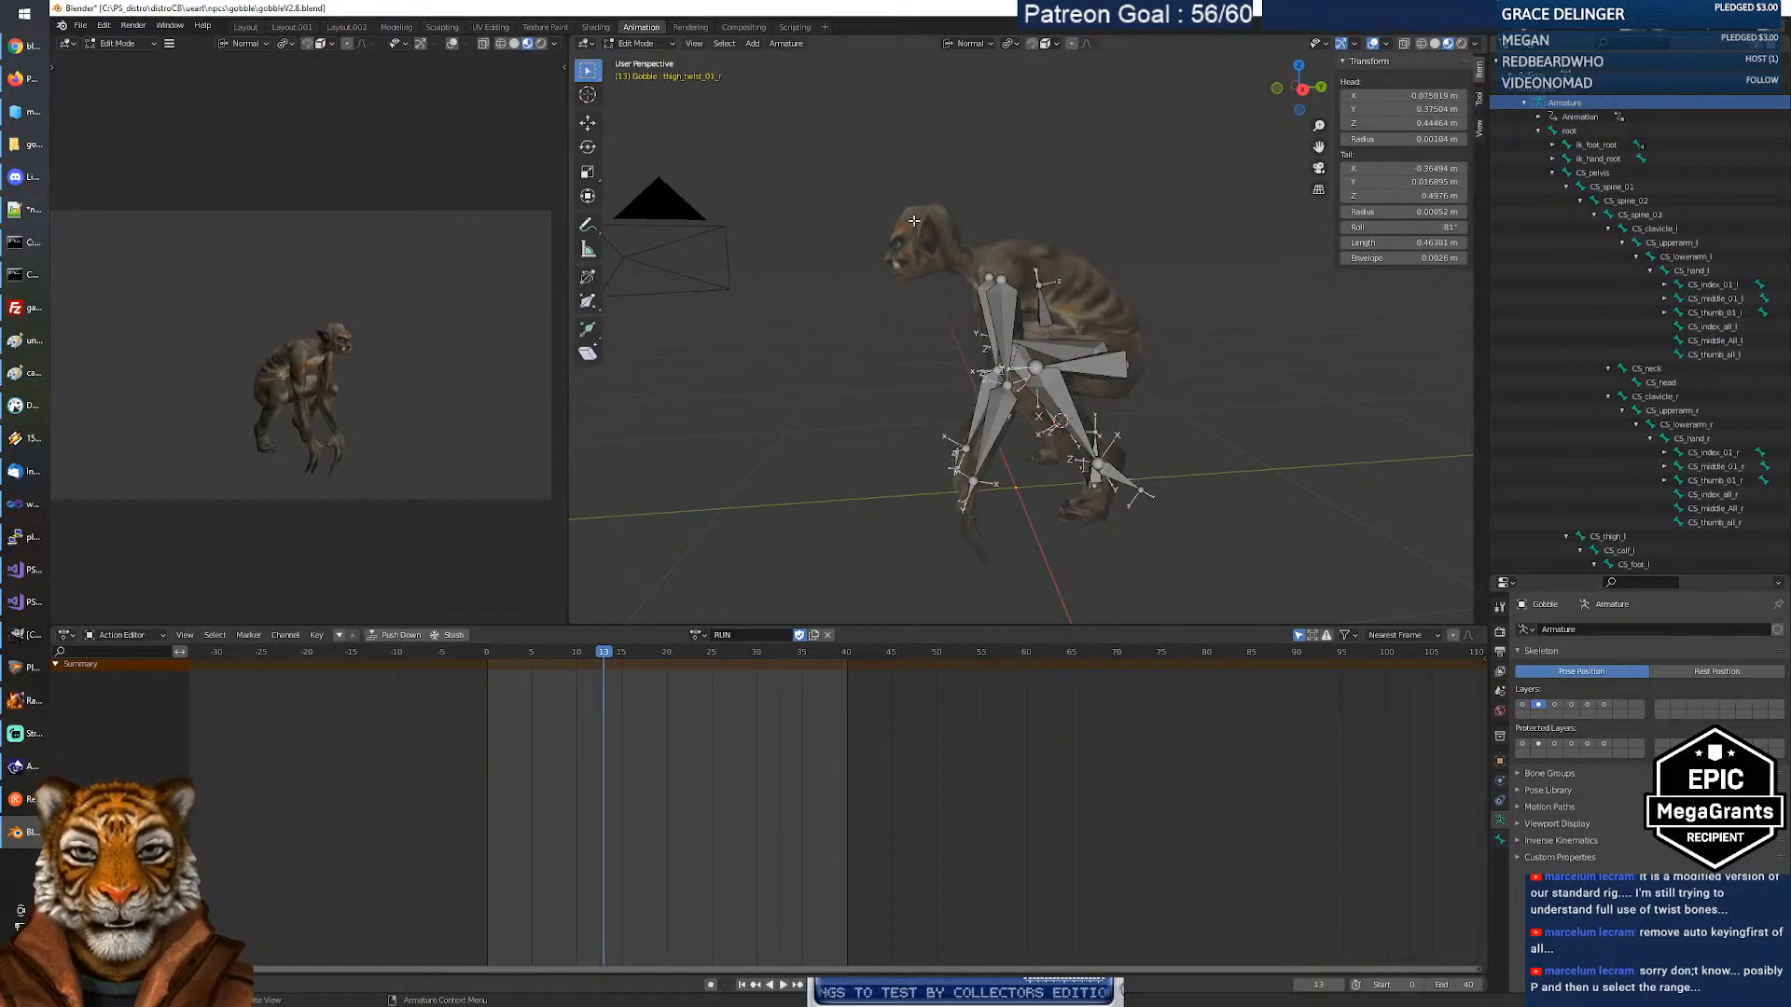
left_click(994, 428)
mouse_move(1090, 427)
middle_mouse_down()
mouse_move(1173, 448)
mouse_move(1102, 444)
middle_mouse_up()
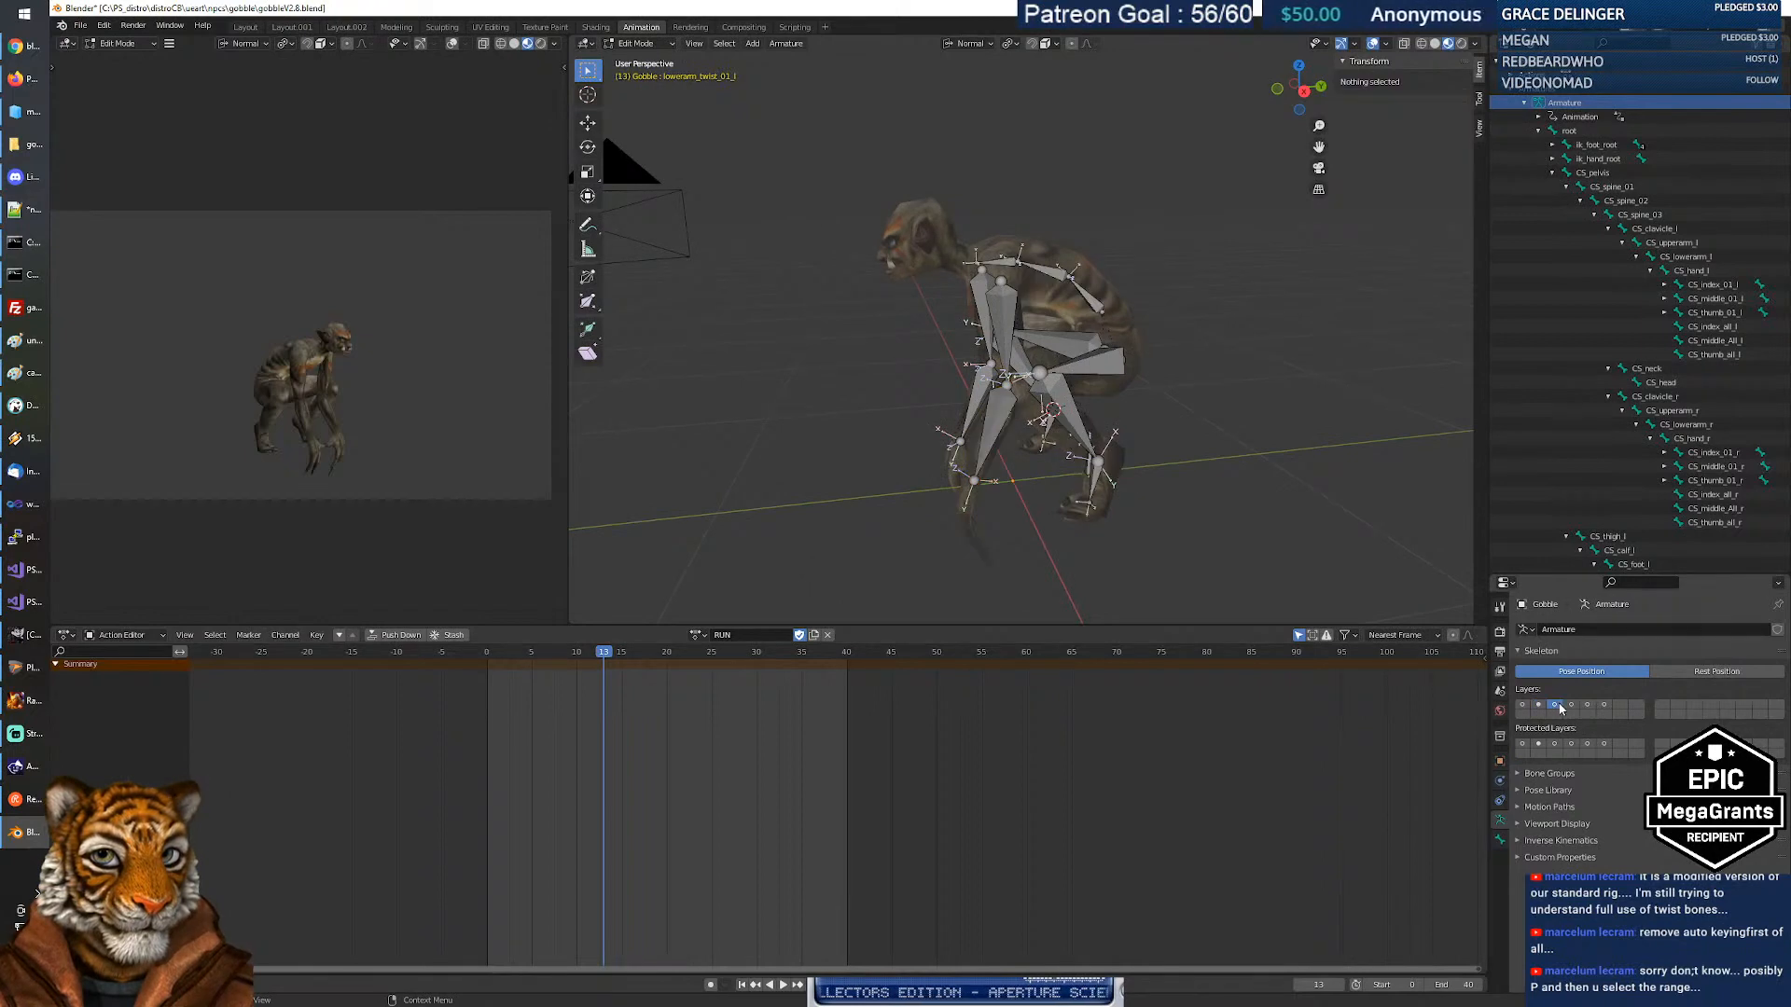
Switch the armature to Pose Mode and select all control bones on the third layer.
key("Tab")
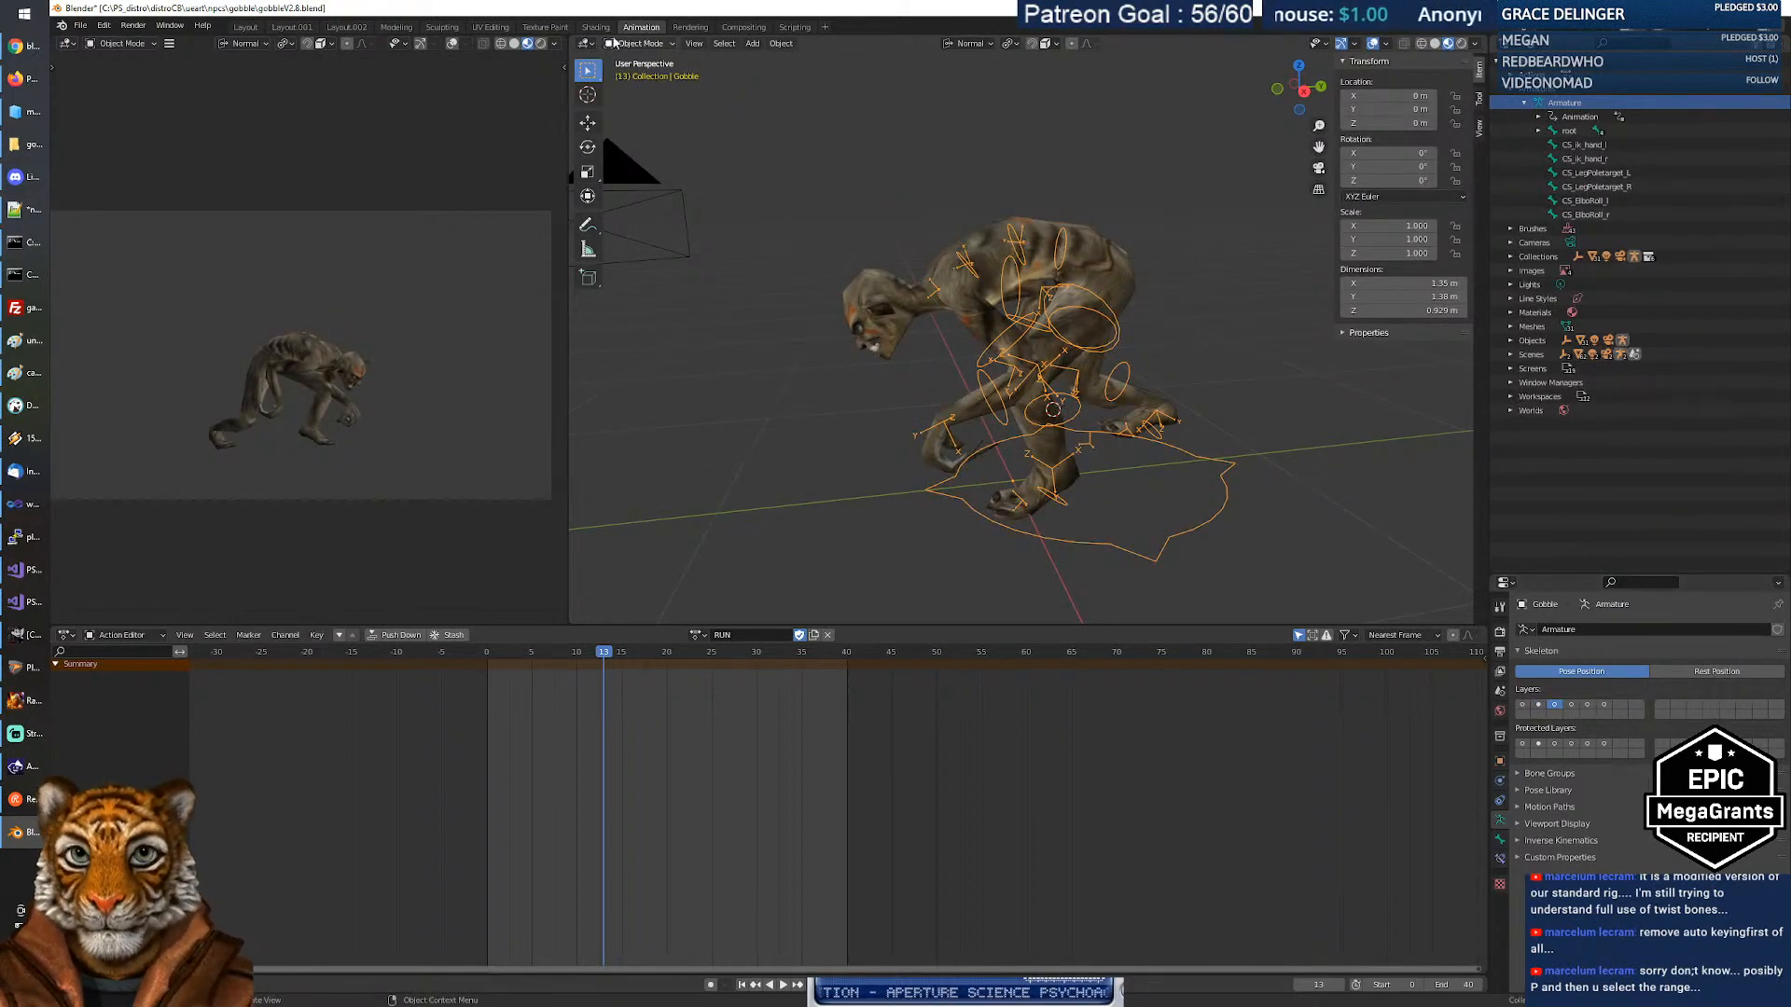
left_click(644, 44)
left_click(660, 92)
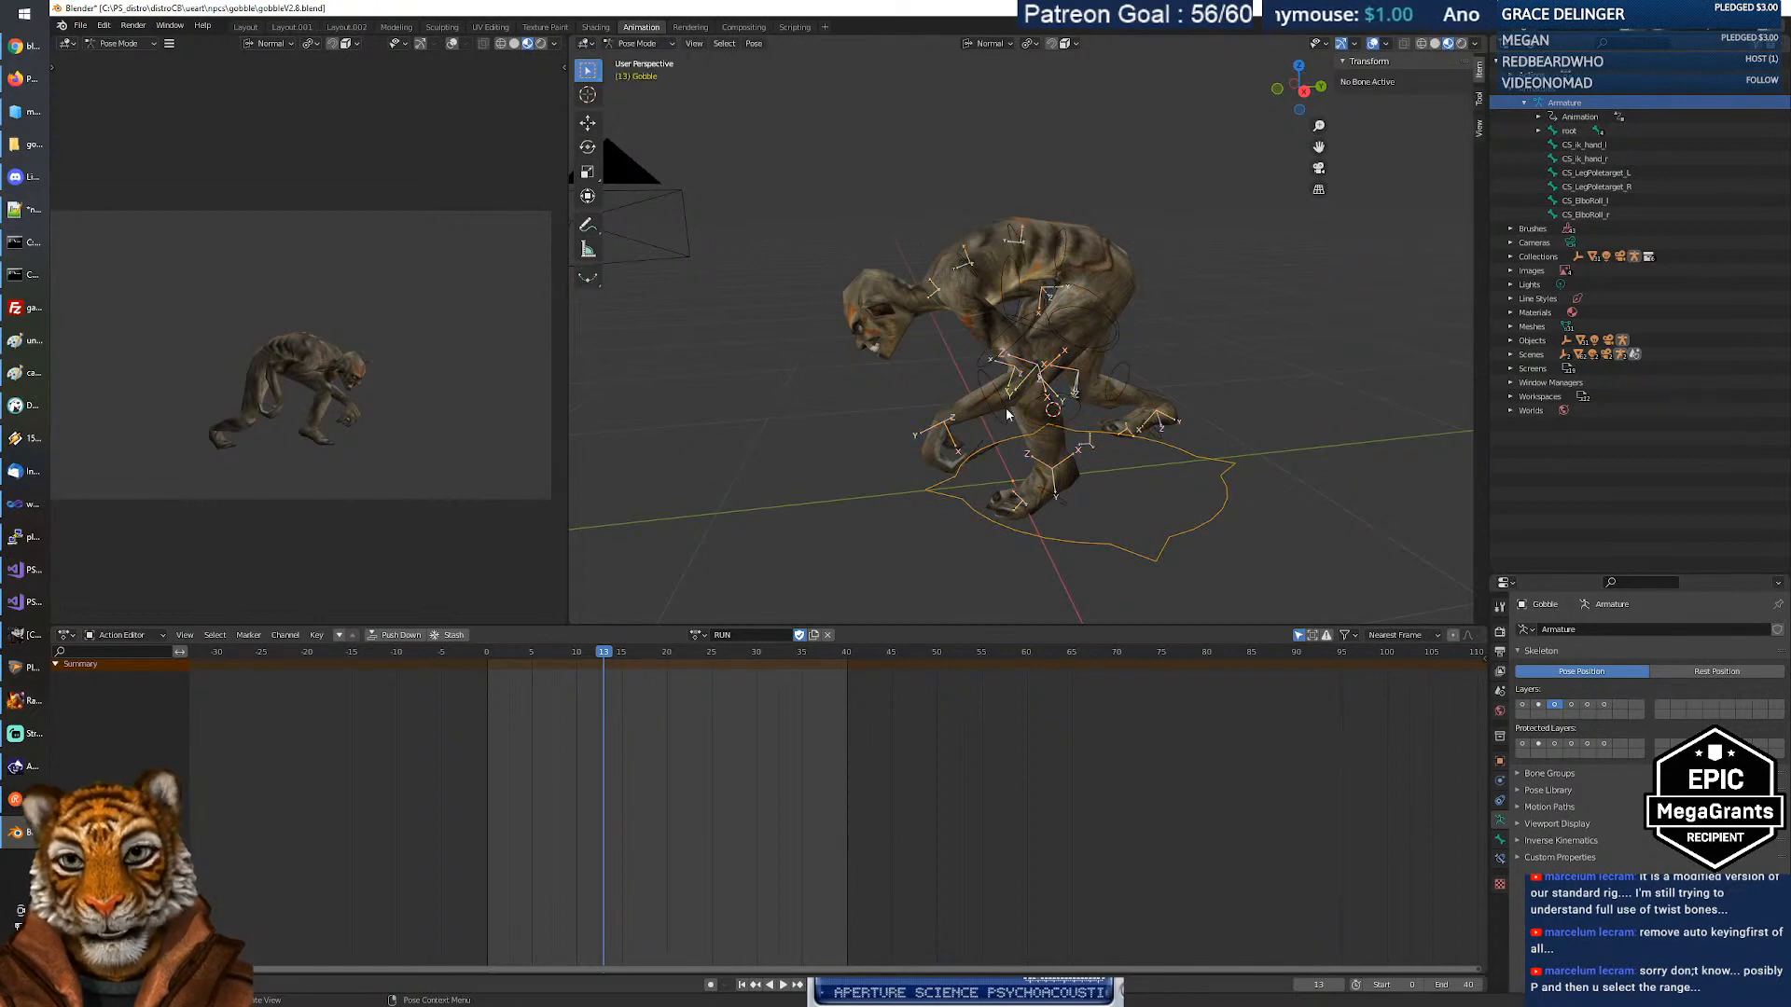
left_click(1119, 347)
key("a")
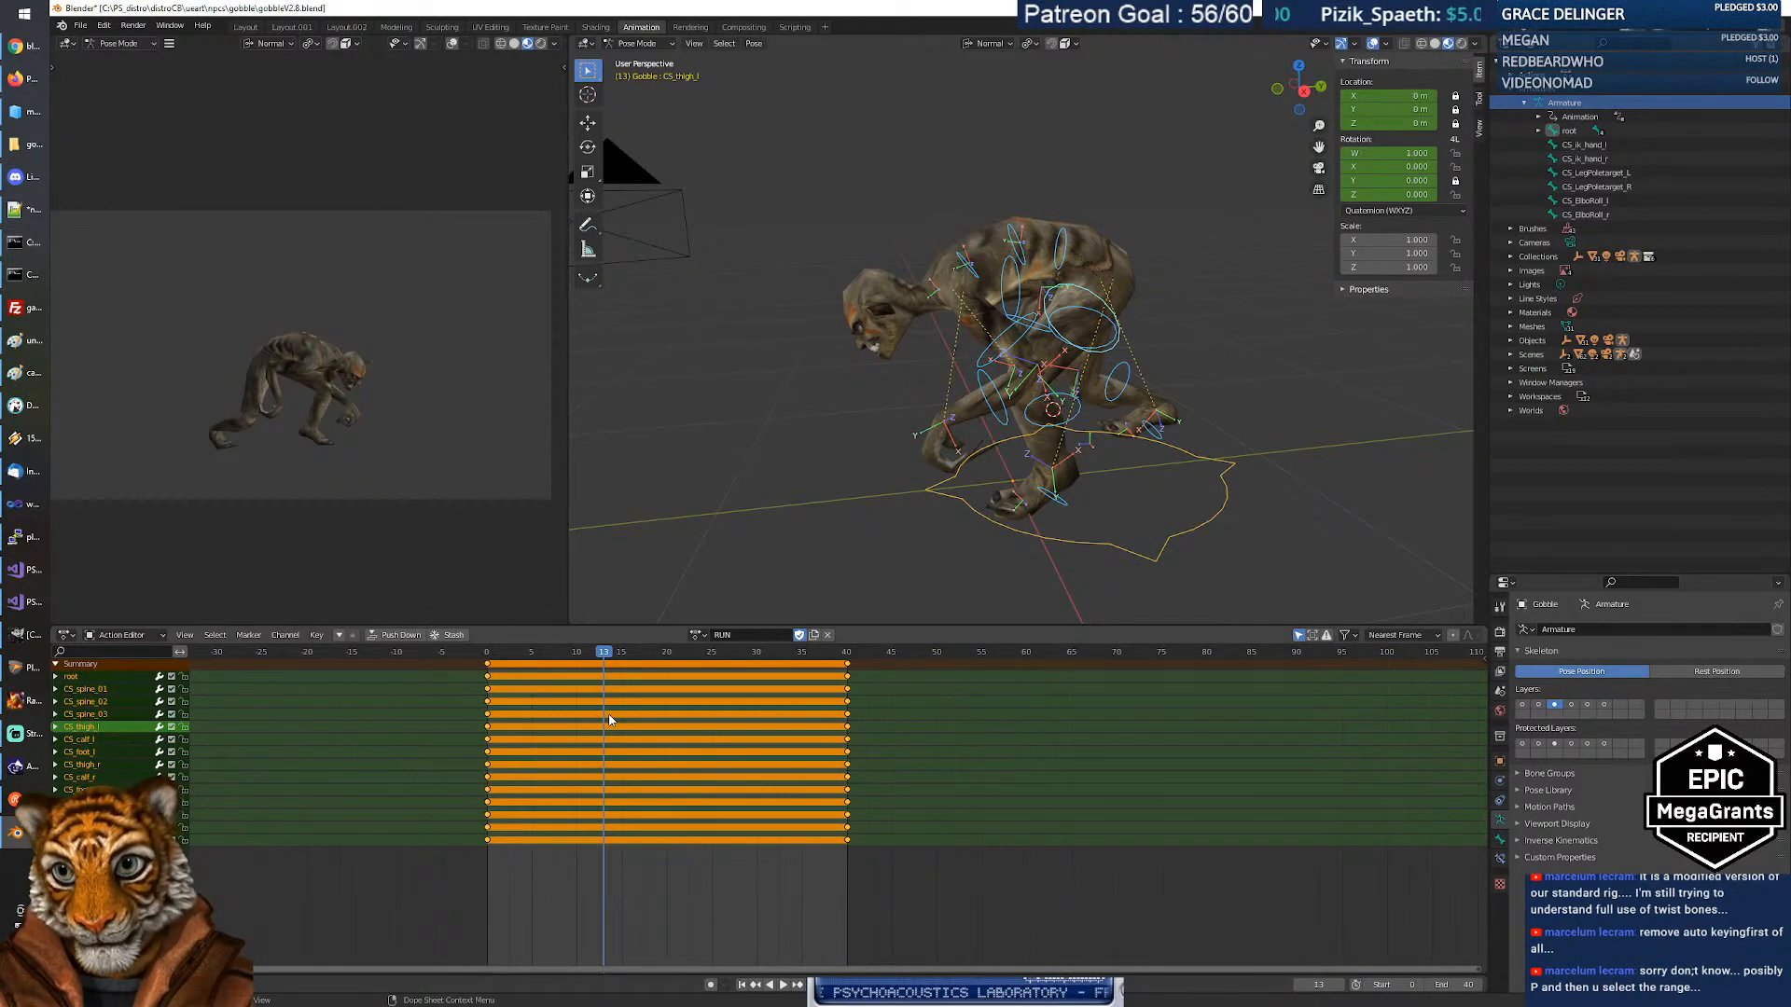
Examine the keyed channels of root, CS_spine_01, CS_spine_02 and CS_calf_l in the RUN action.
left_click(56, 677)
left_click(56, 677)
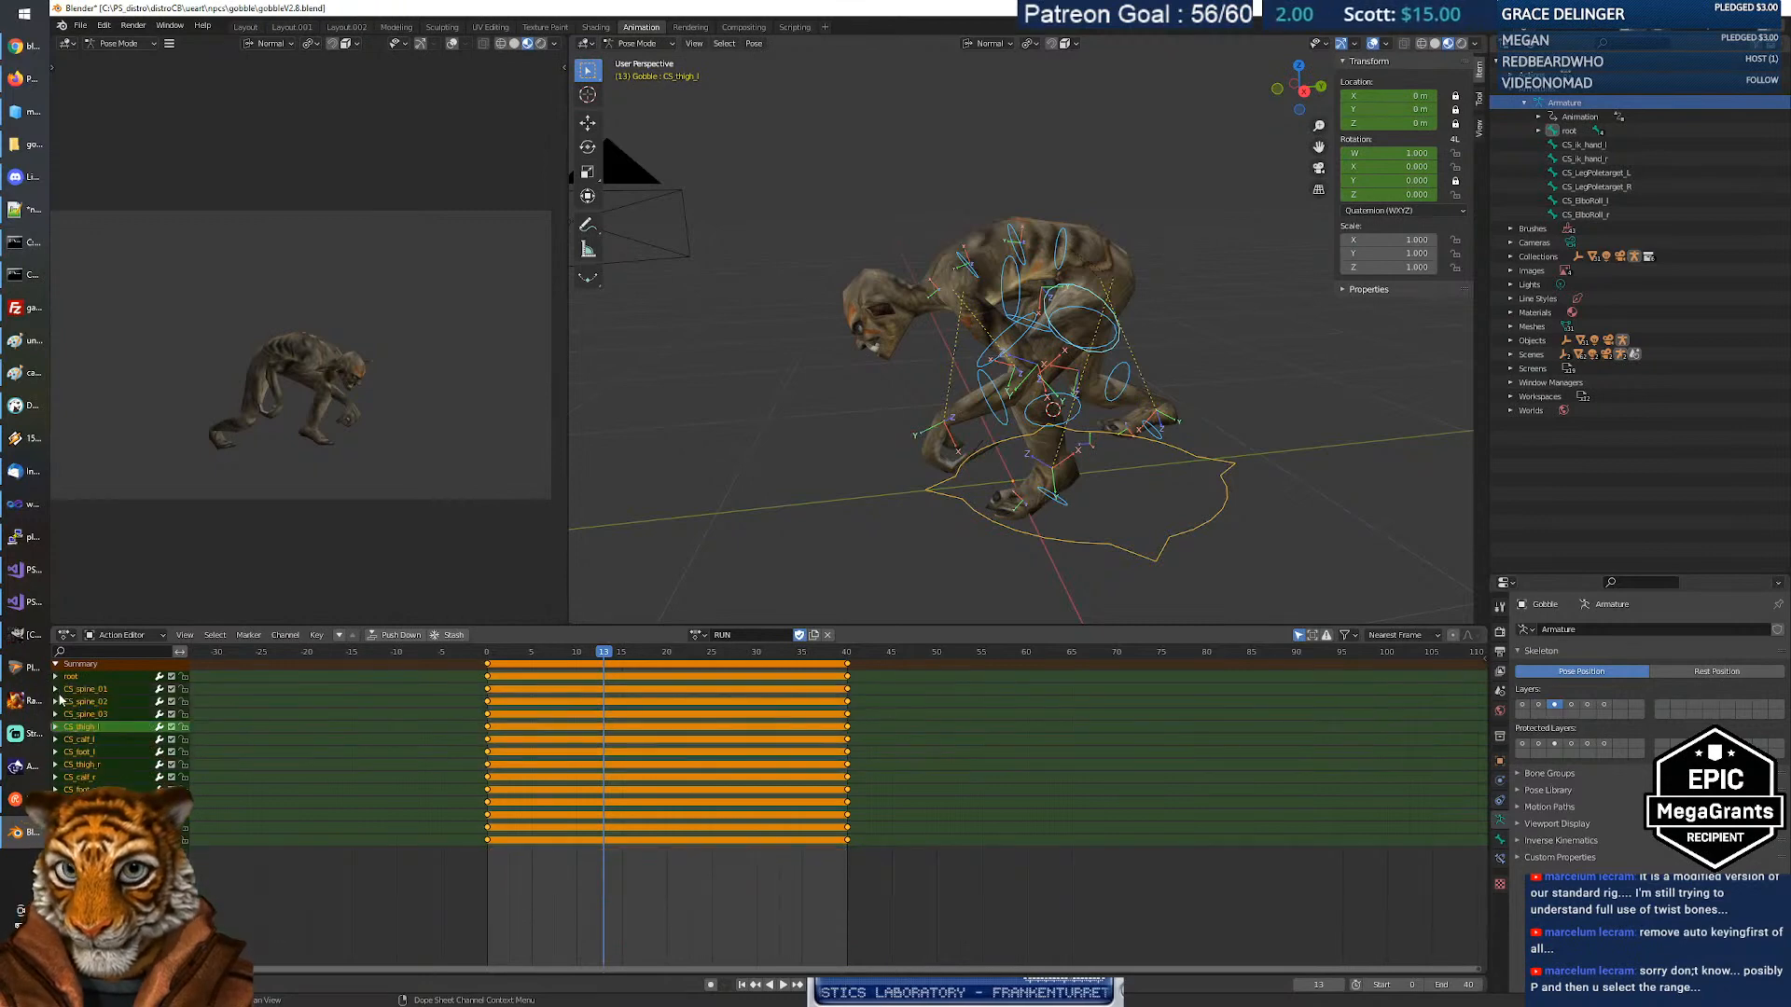
left_click(56, 689)
left_click(56, 689)
left_click(56, 702)
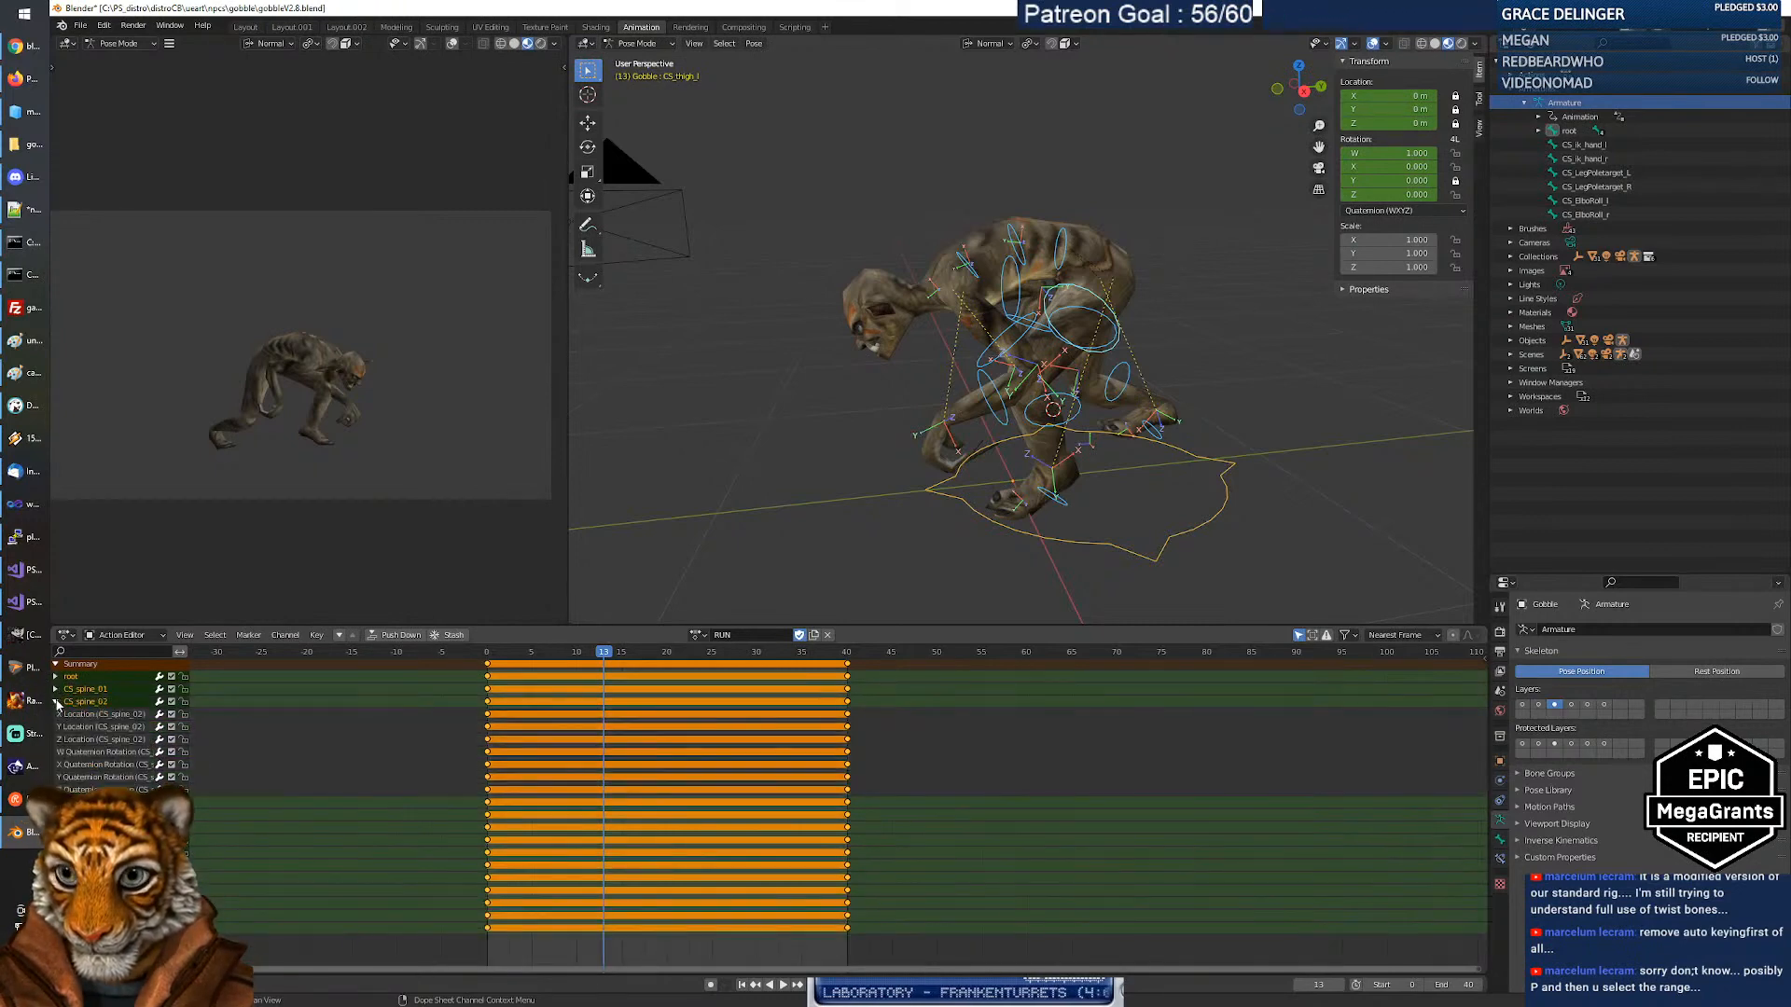
left_click(56, 701)
left_click(57, 739)
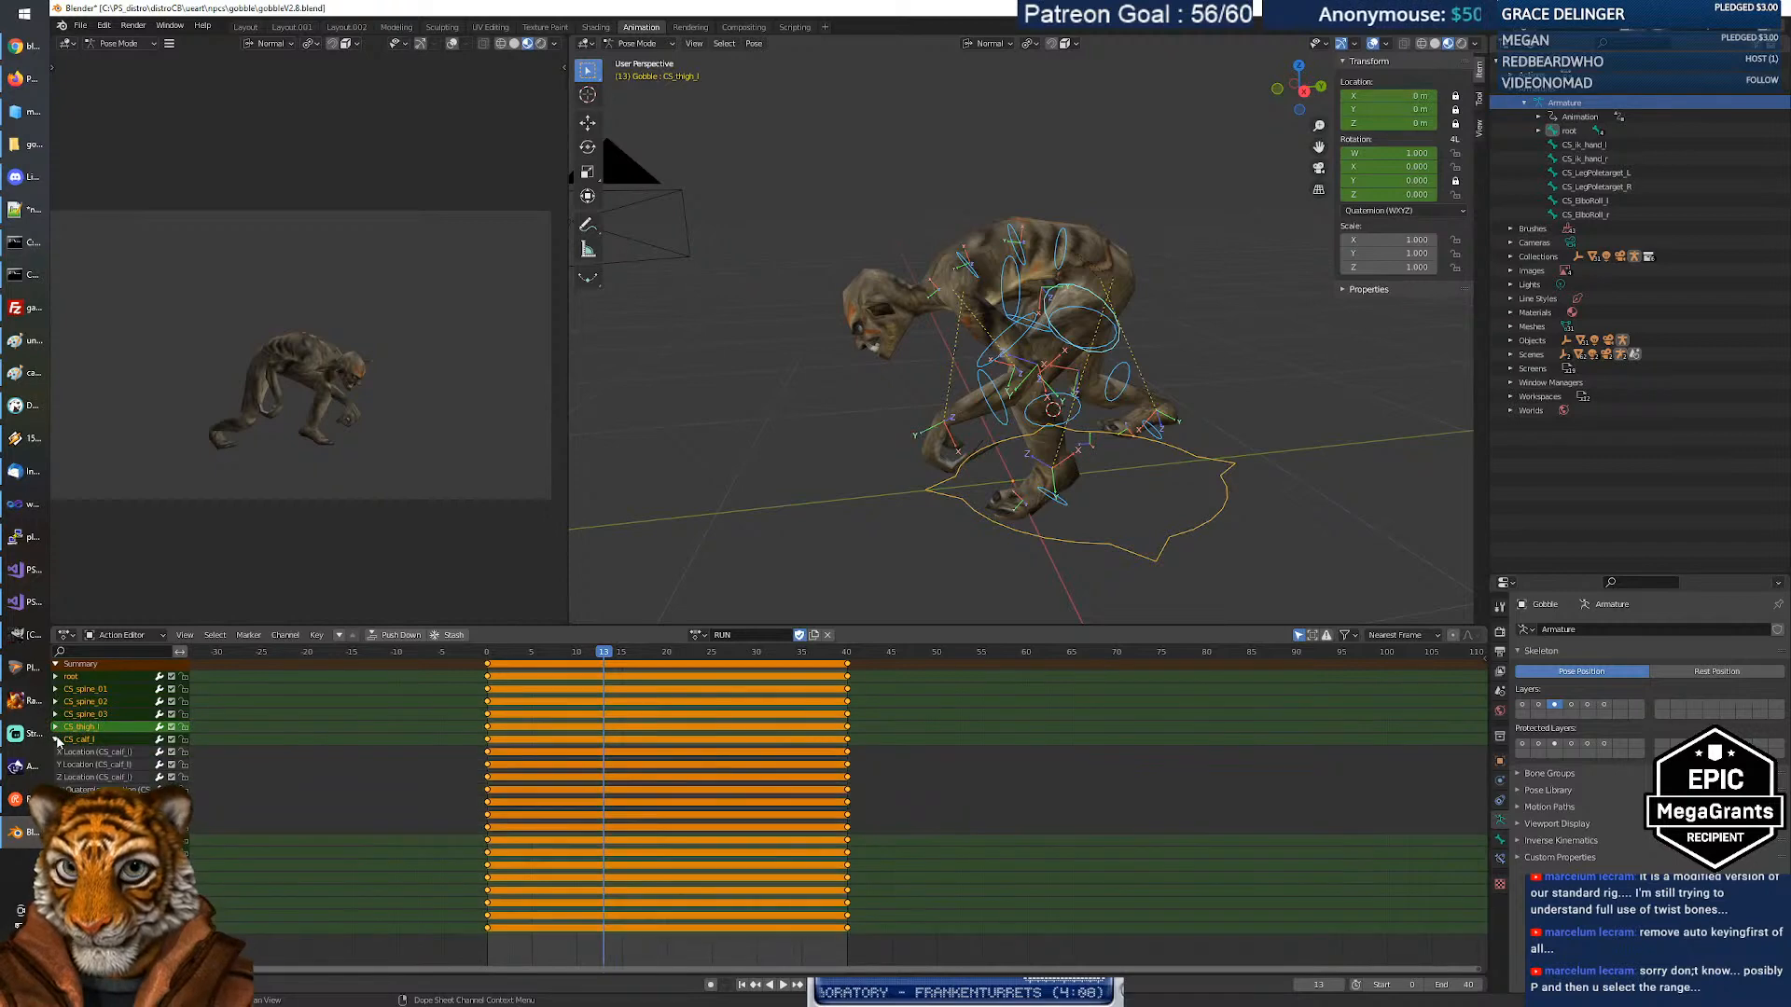
left_click(57, 740)
Play the RUN animation and scrub the timeline to frame 18.
key("space")
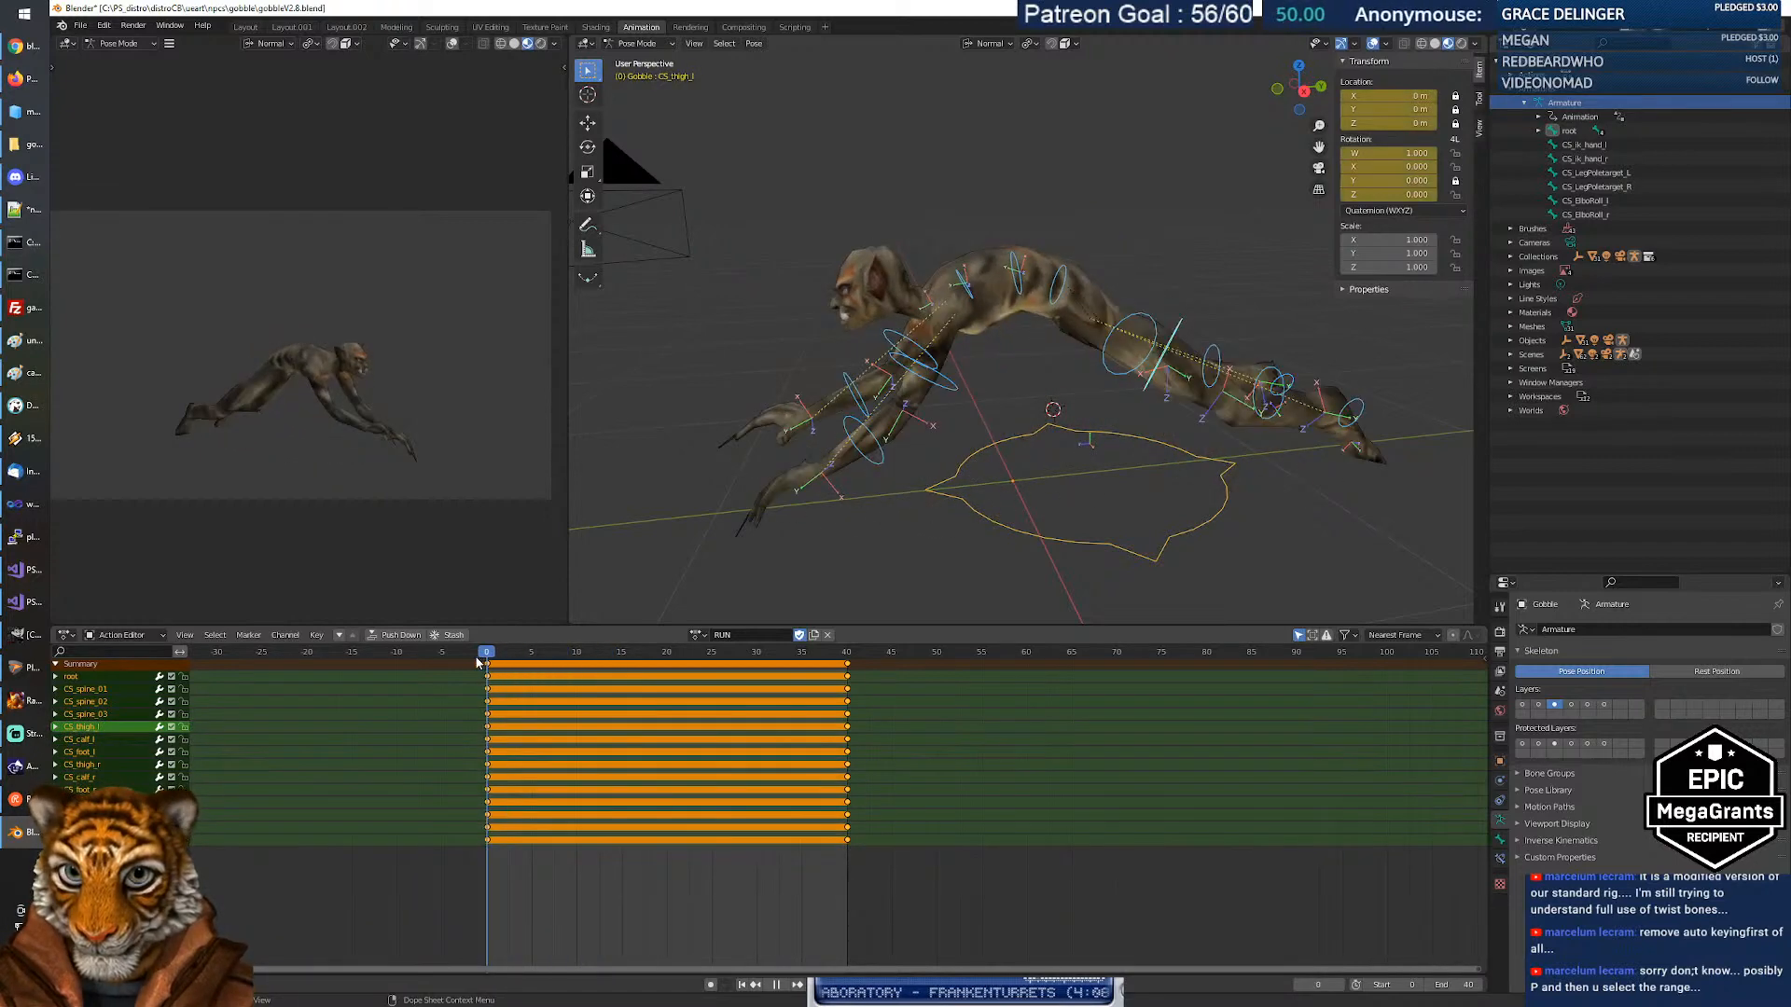
left_click_drag(544, 664, 649, 679)
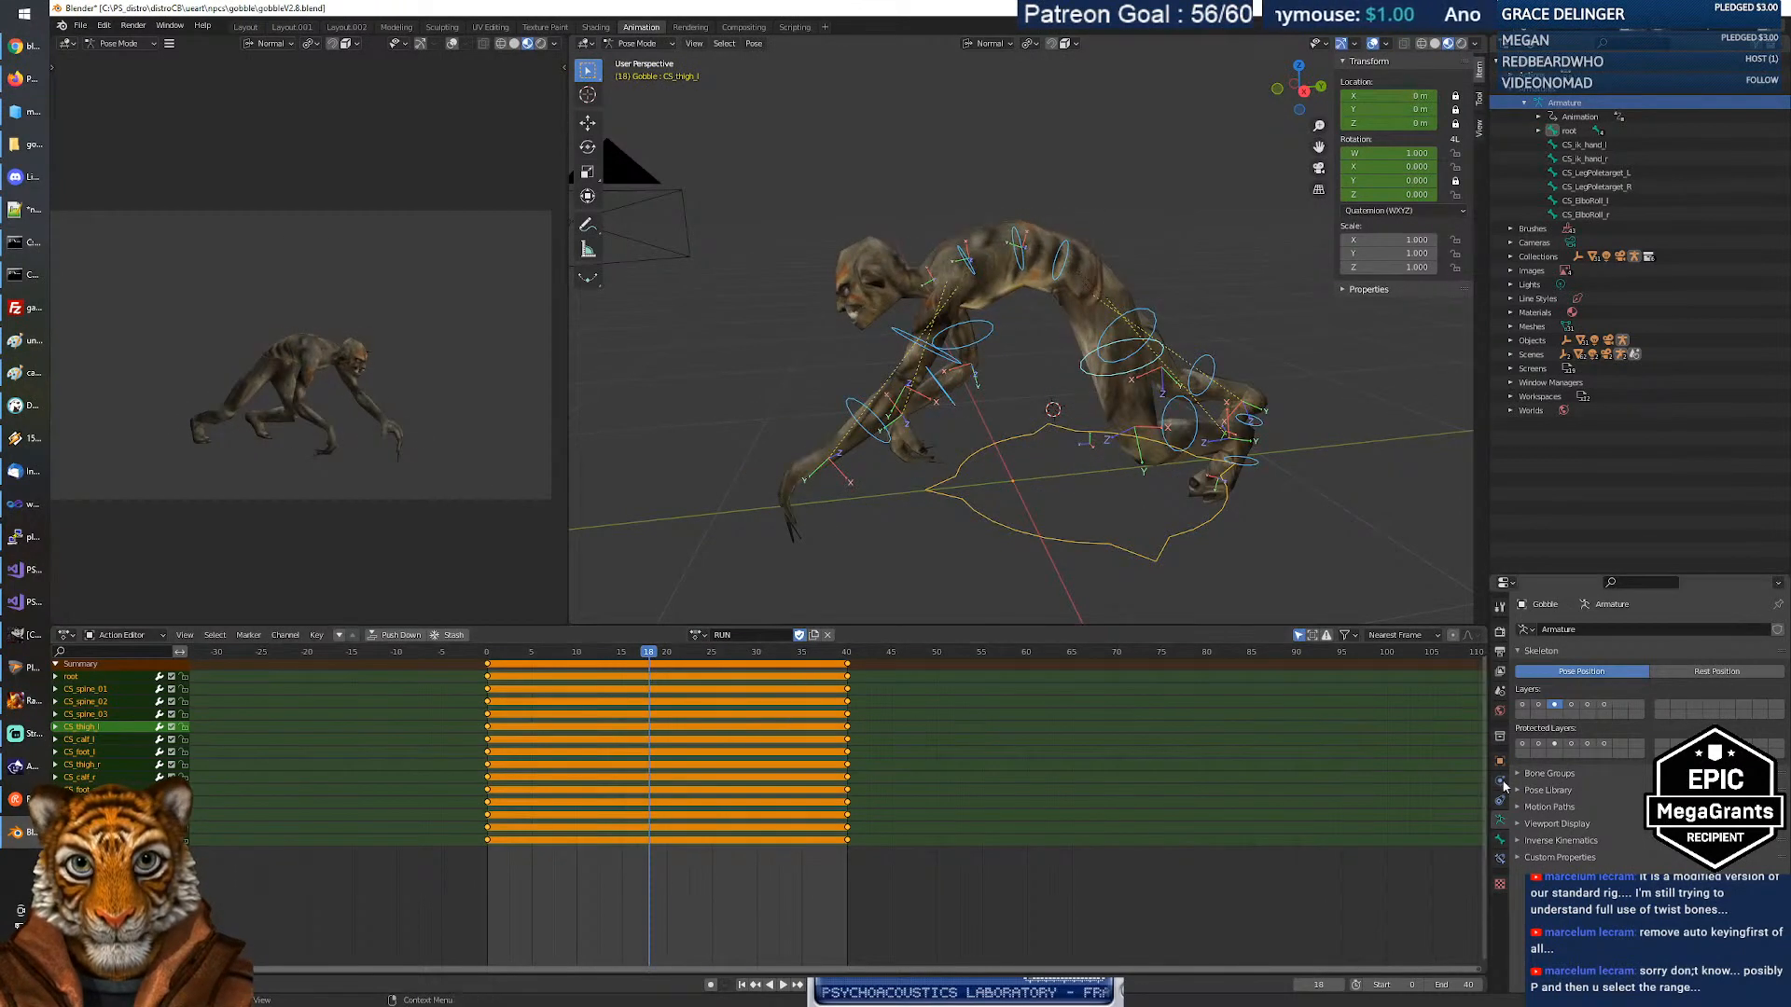
Check the keyframes of both foot IK bones on the fourth armature layer and of the jaw bone on the fifth.
left_click(1572, 706)
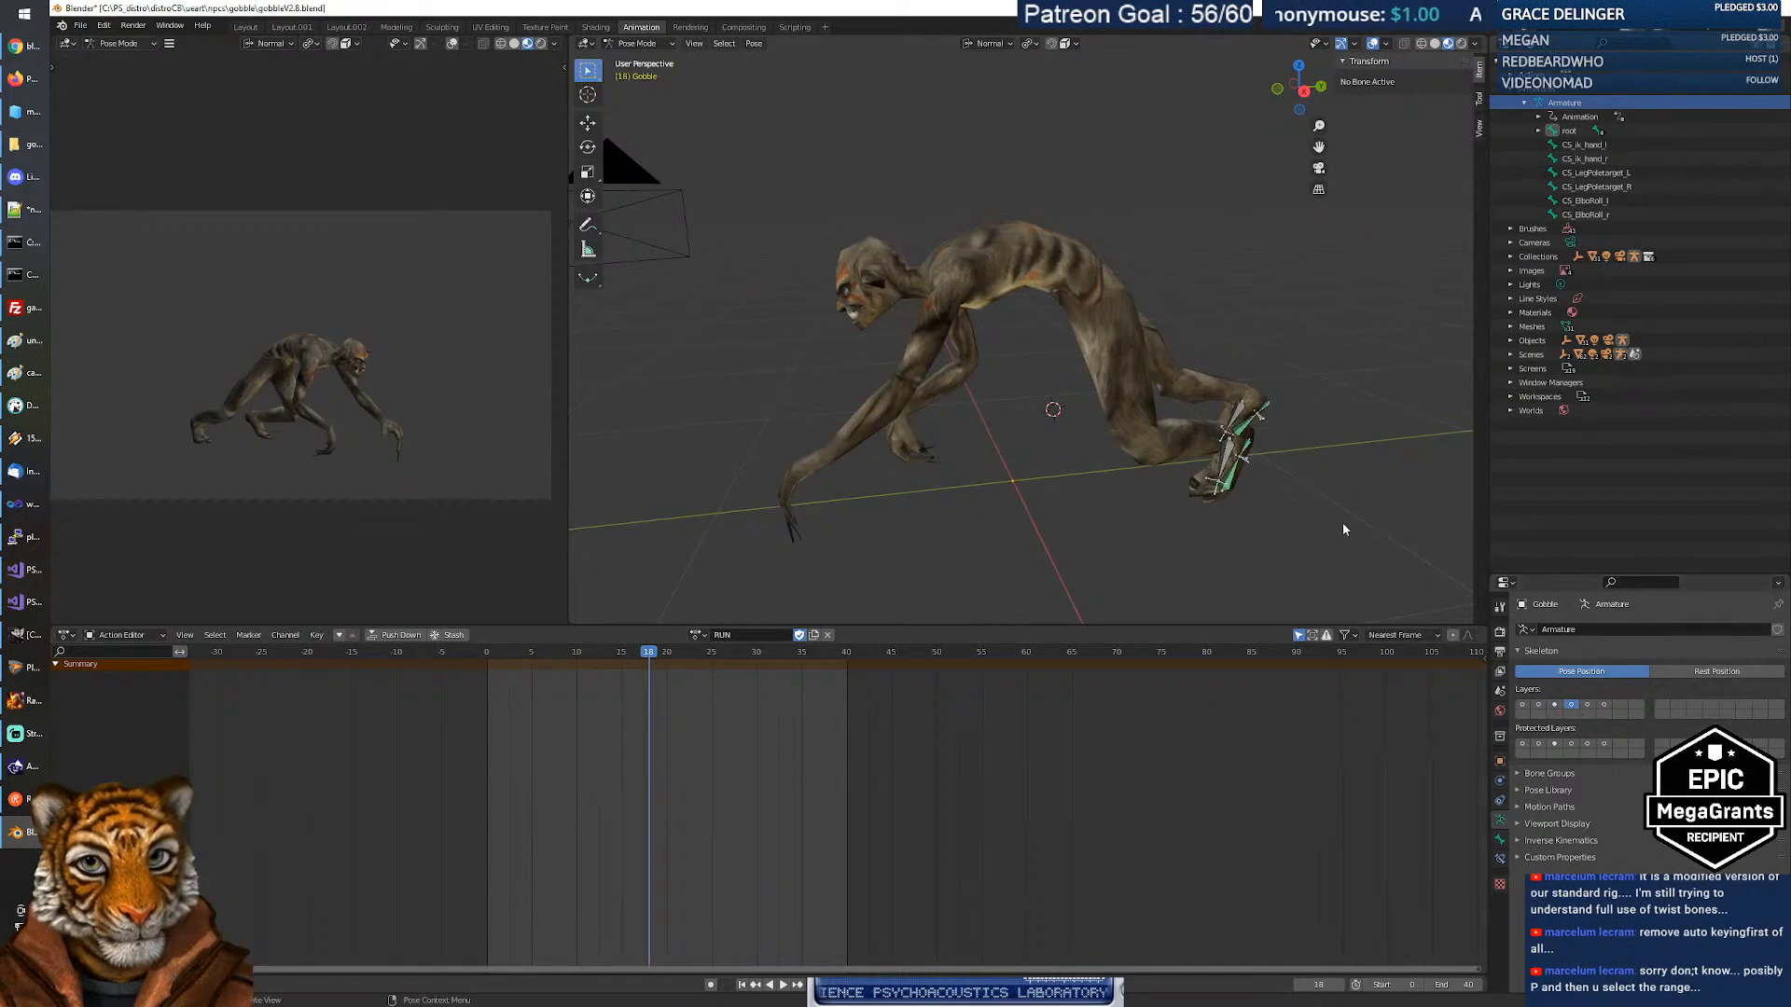
left_click(1228, 449)
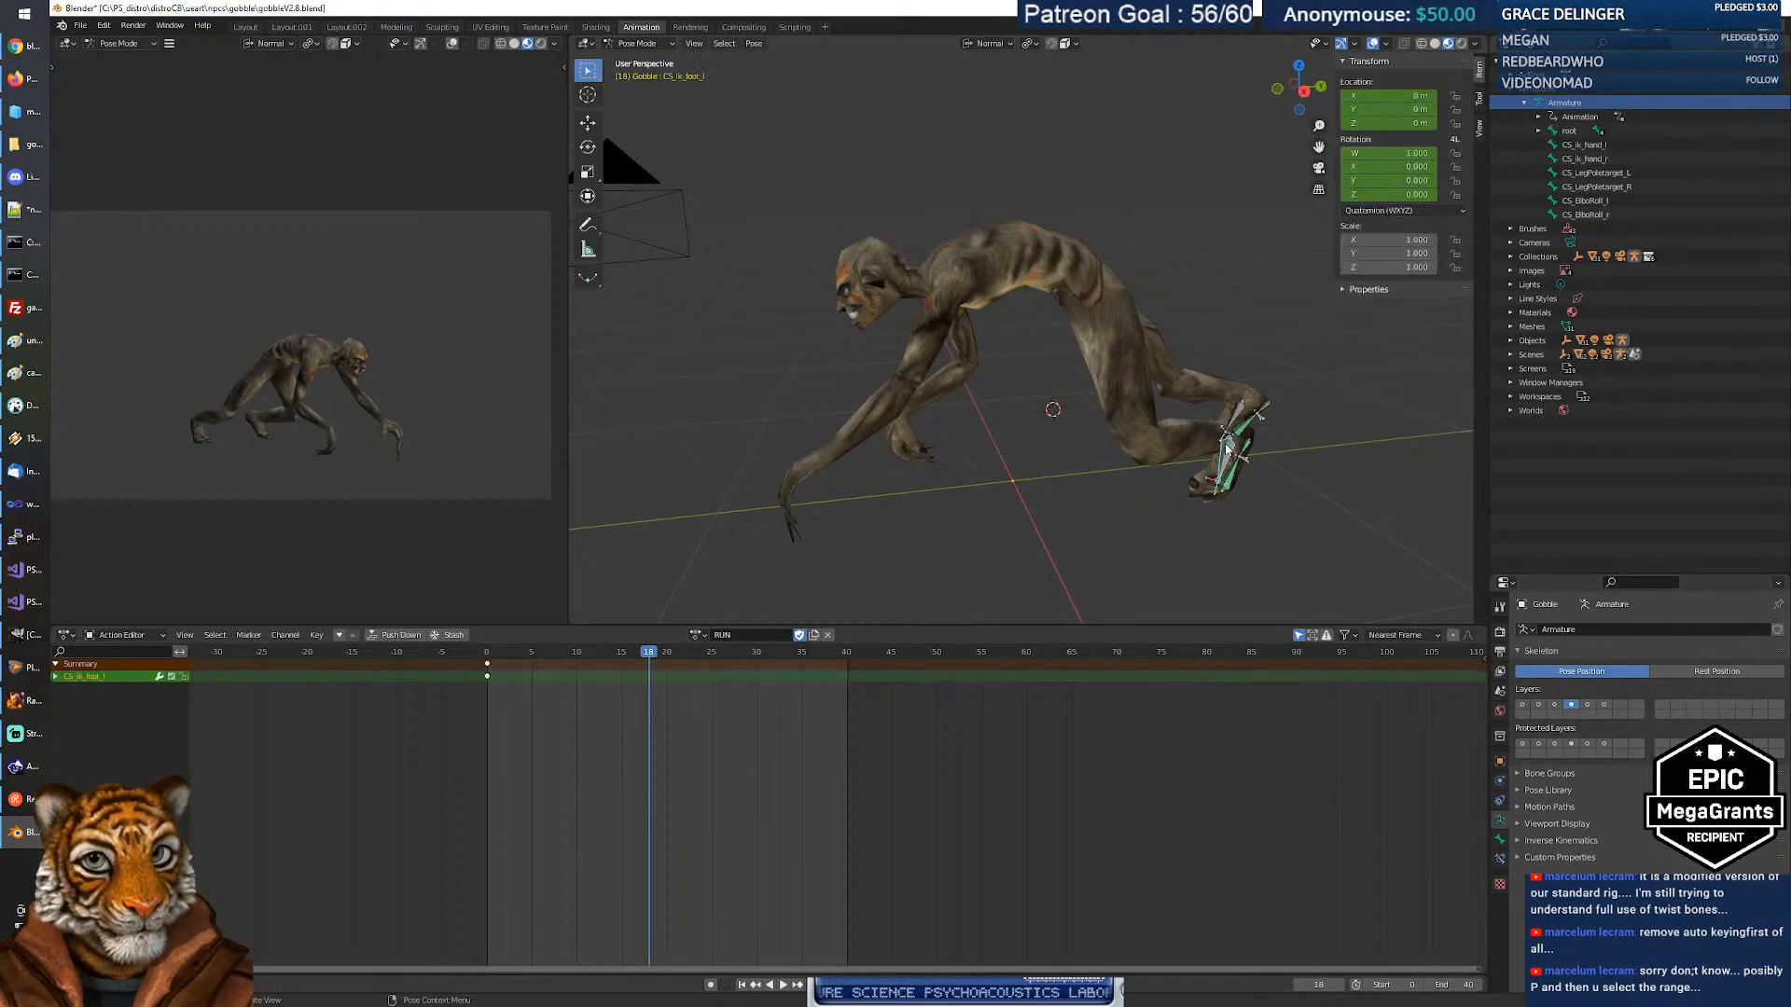
left_click(1233, 422)
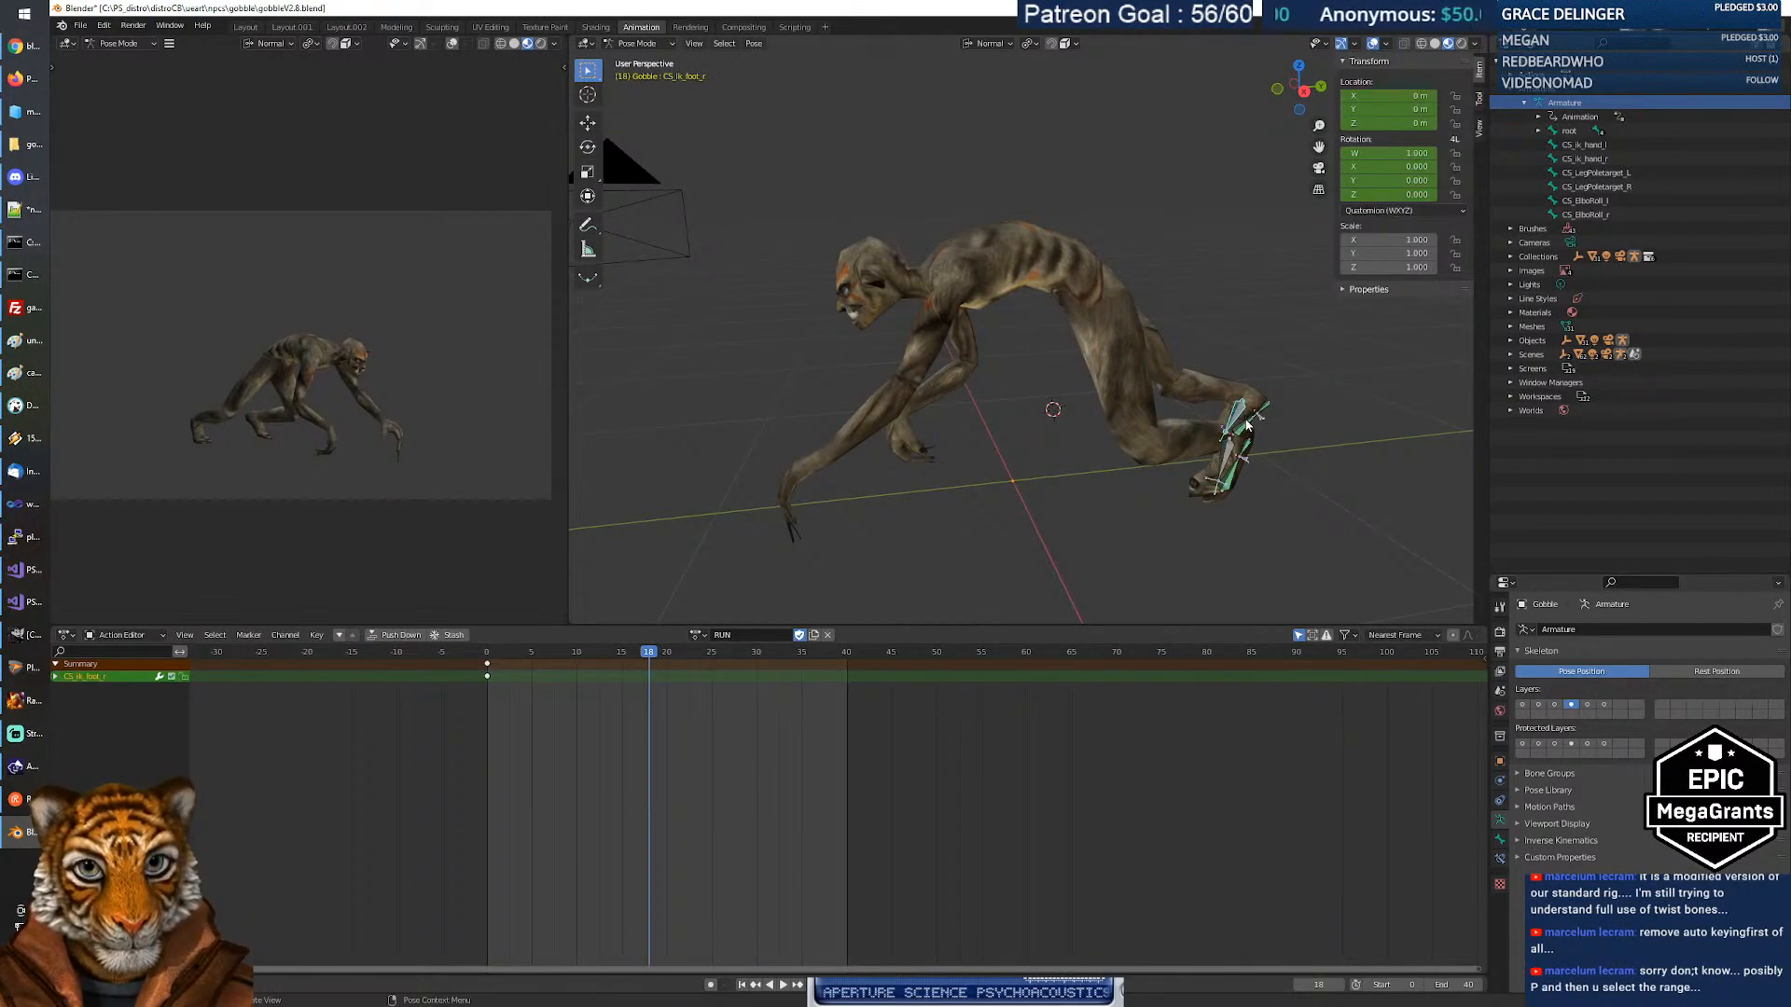
left_click(1589, 706)
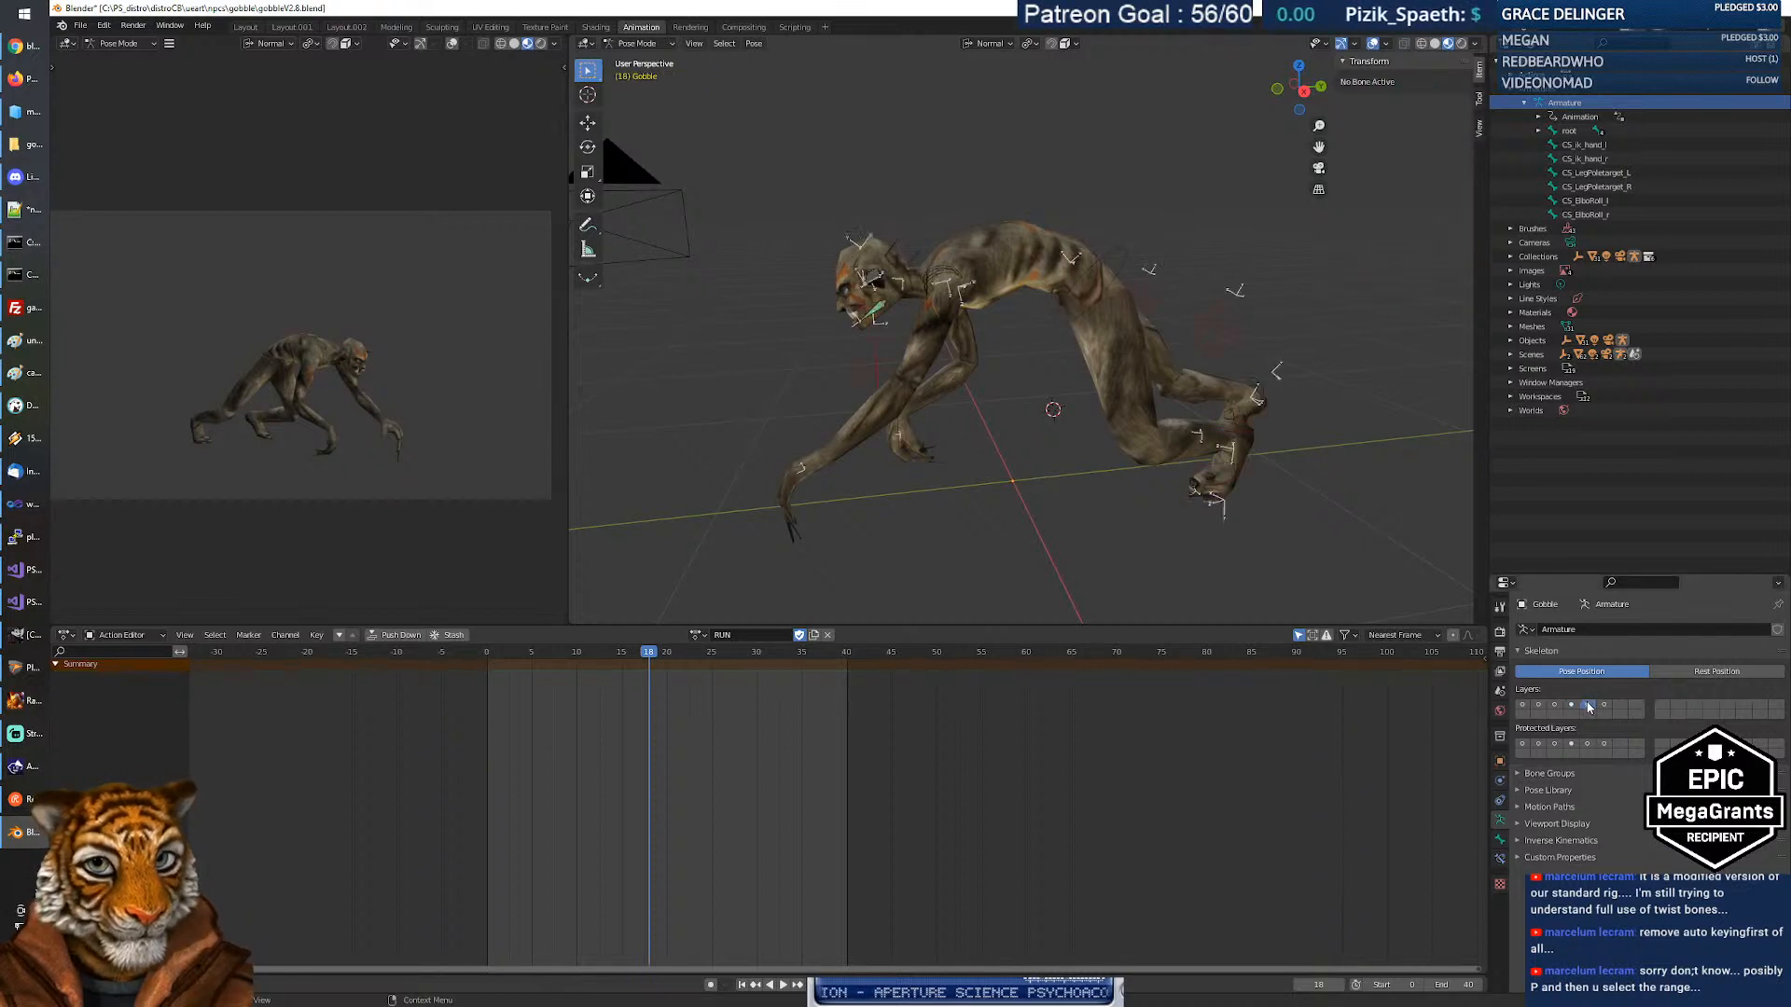
left_click(877, 313)
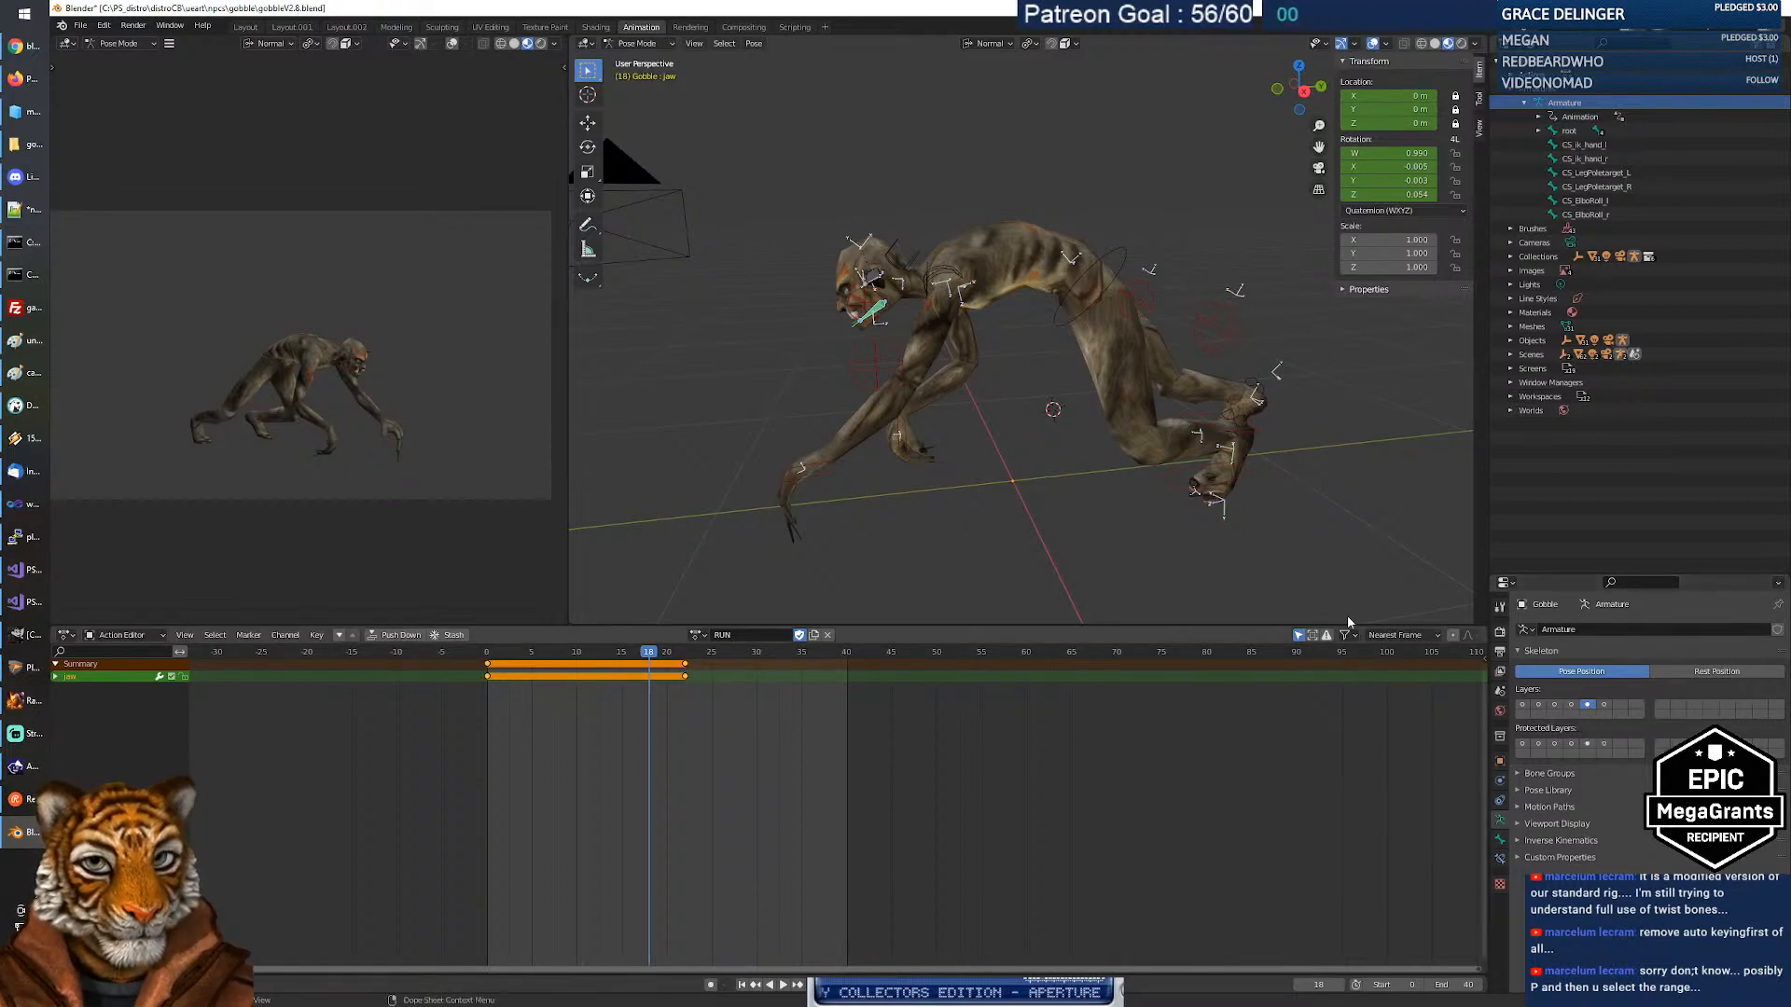
Compare the posed bones on the second, third and fourth armature layers, finishing on the second layer.
middle_click_drag(821, 399, 869, 351)
left_click(1540, 706)
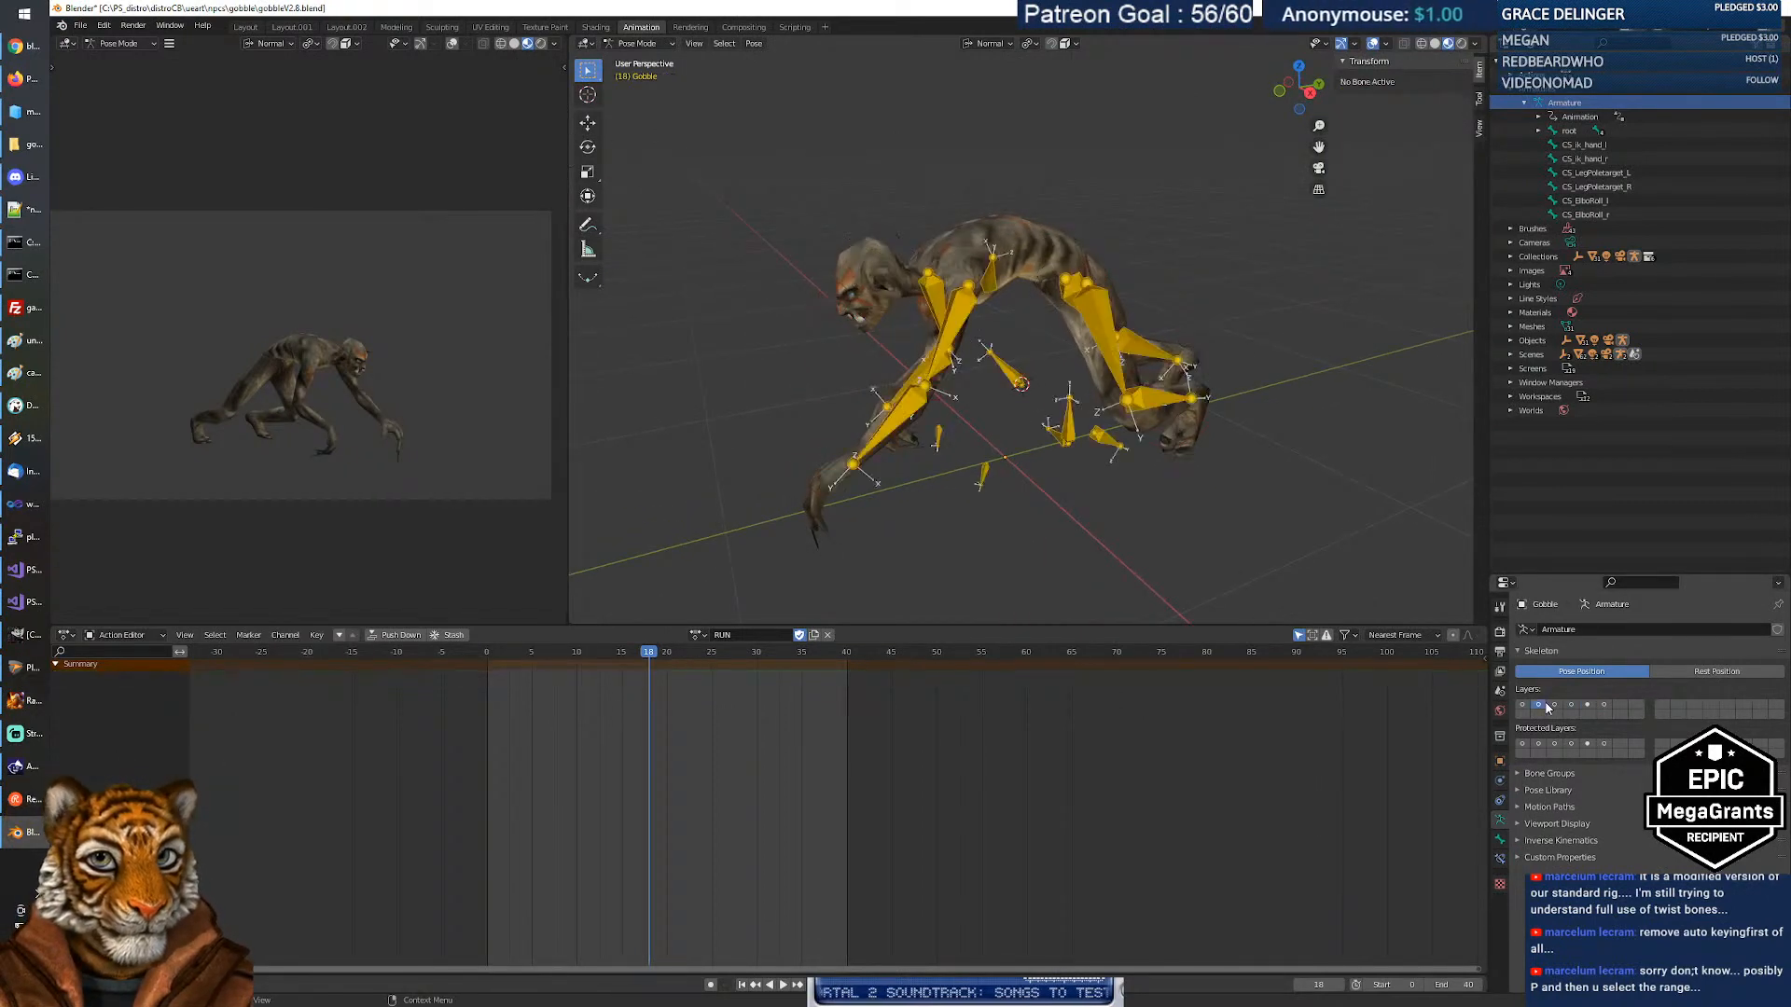
left_click(1555, 706)
left_click(1572, 706)
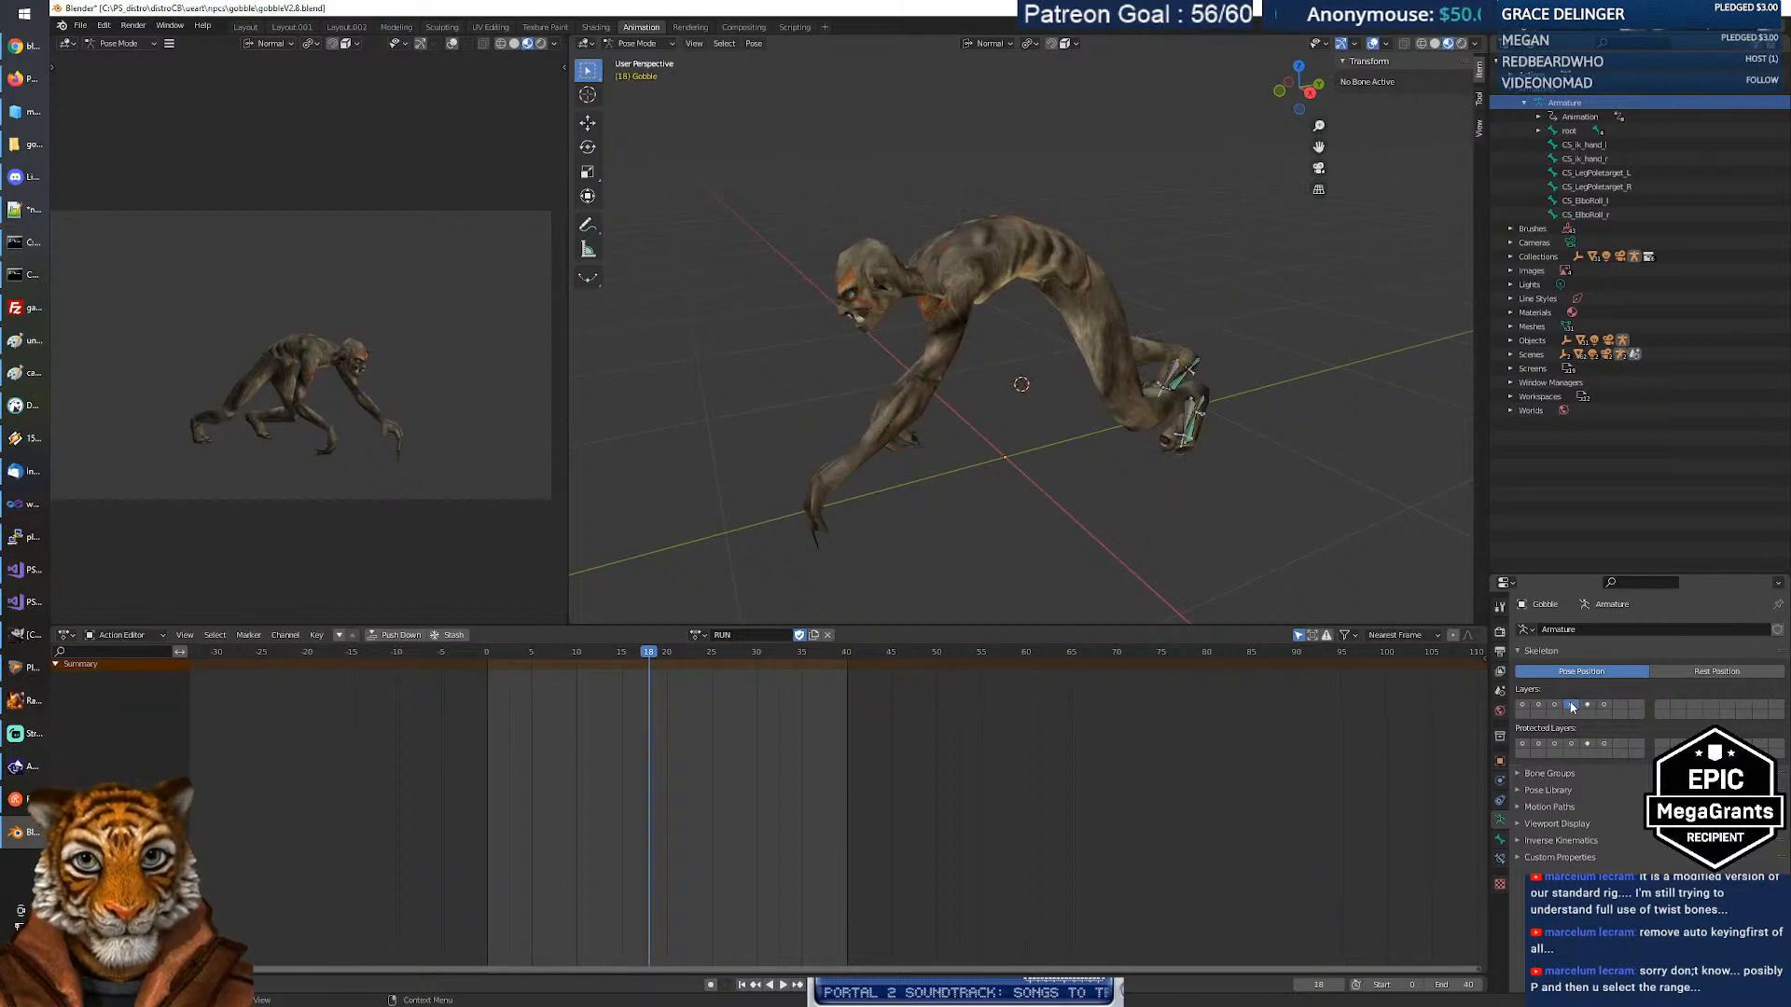
left_click(1556, 706)
left_click(1538, 706)
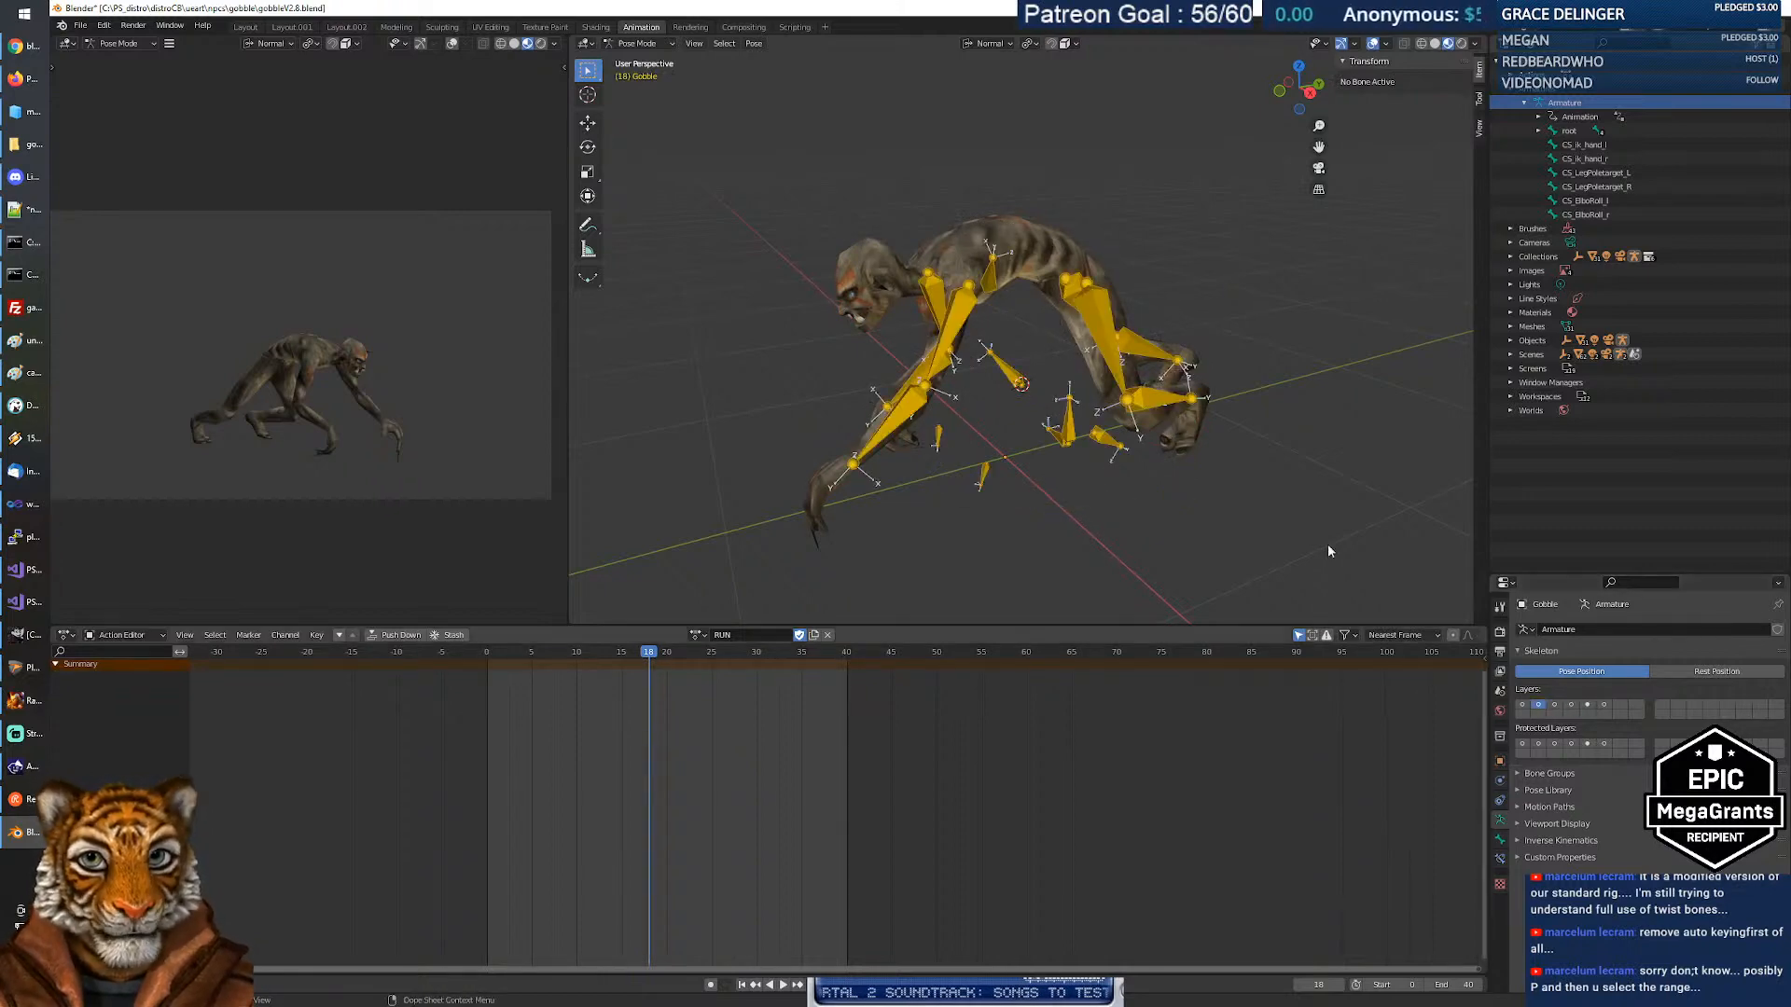
Switch the armature to Object Mode and display only its third bone layer.
left_click(637, 43)
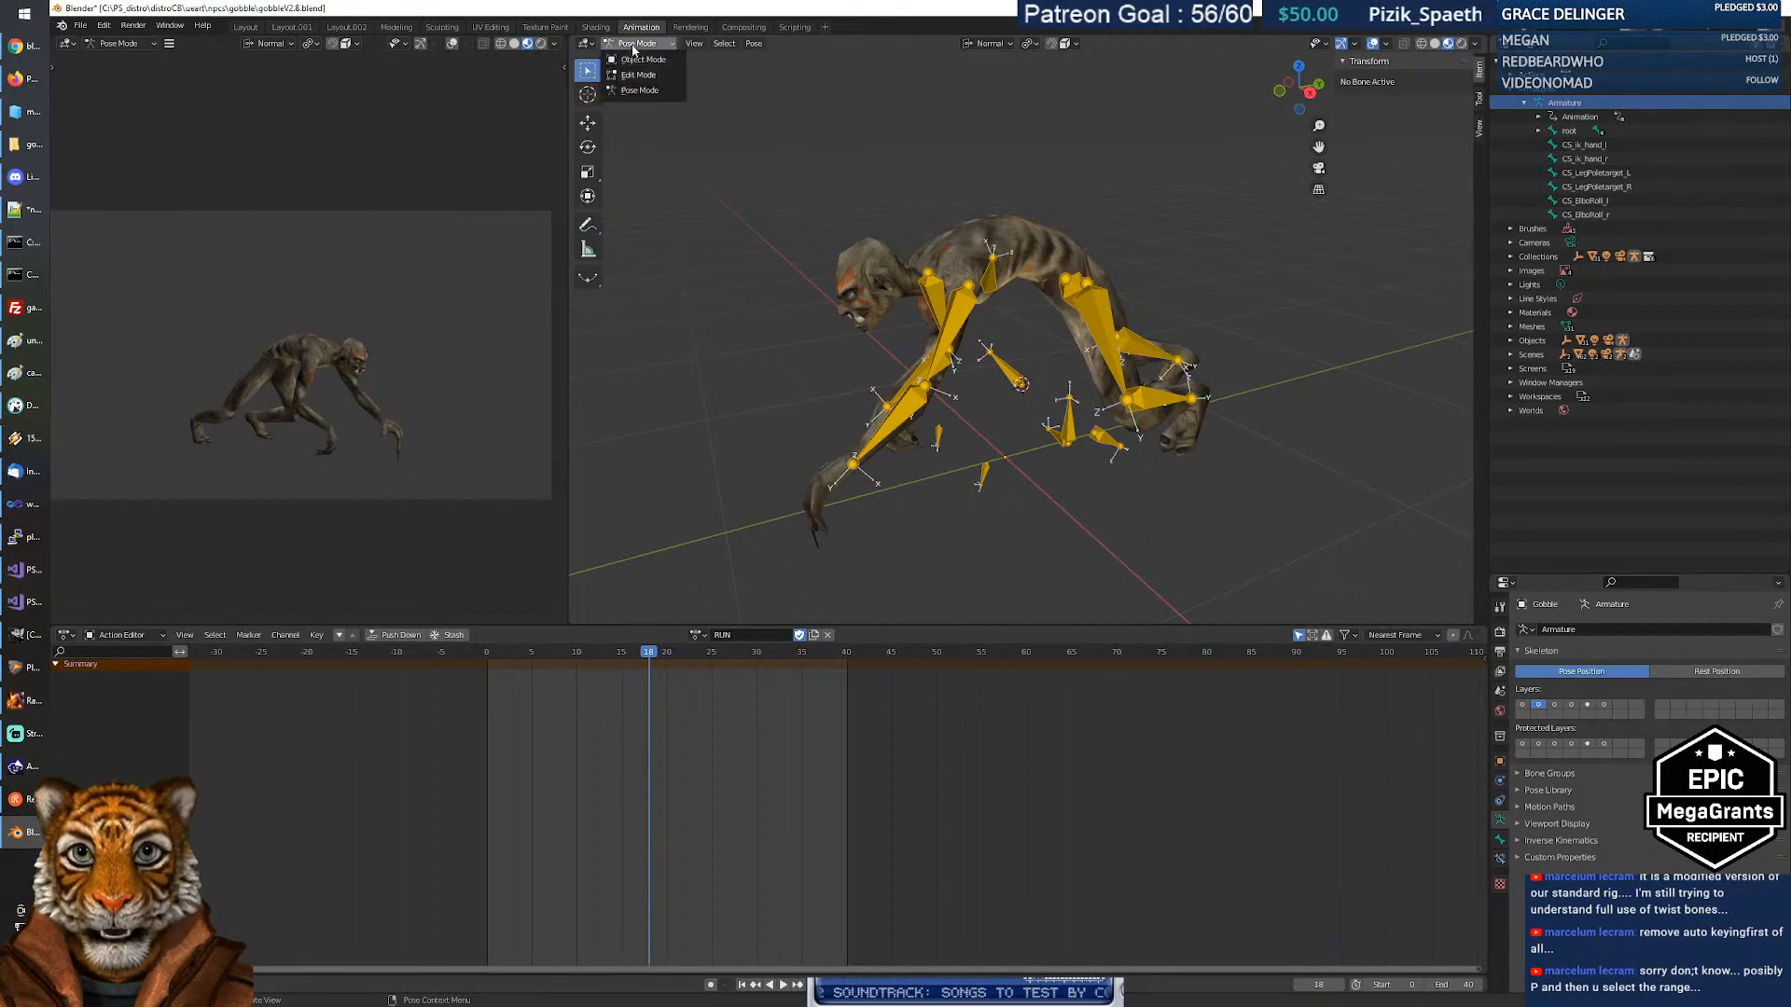
left_click(634, 57)
left_click(1554, 706)
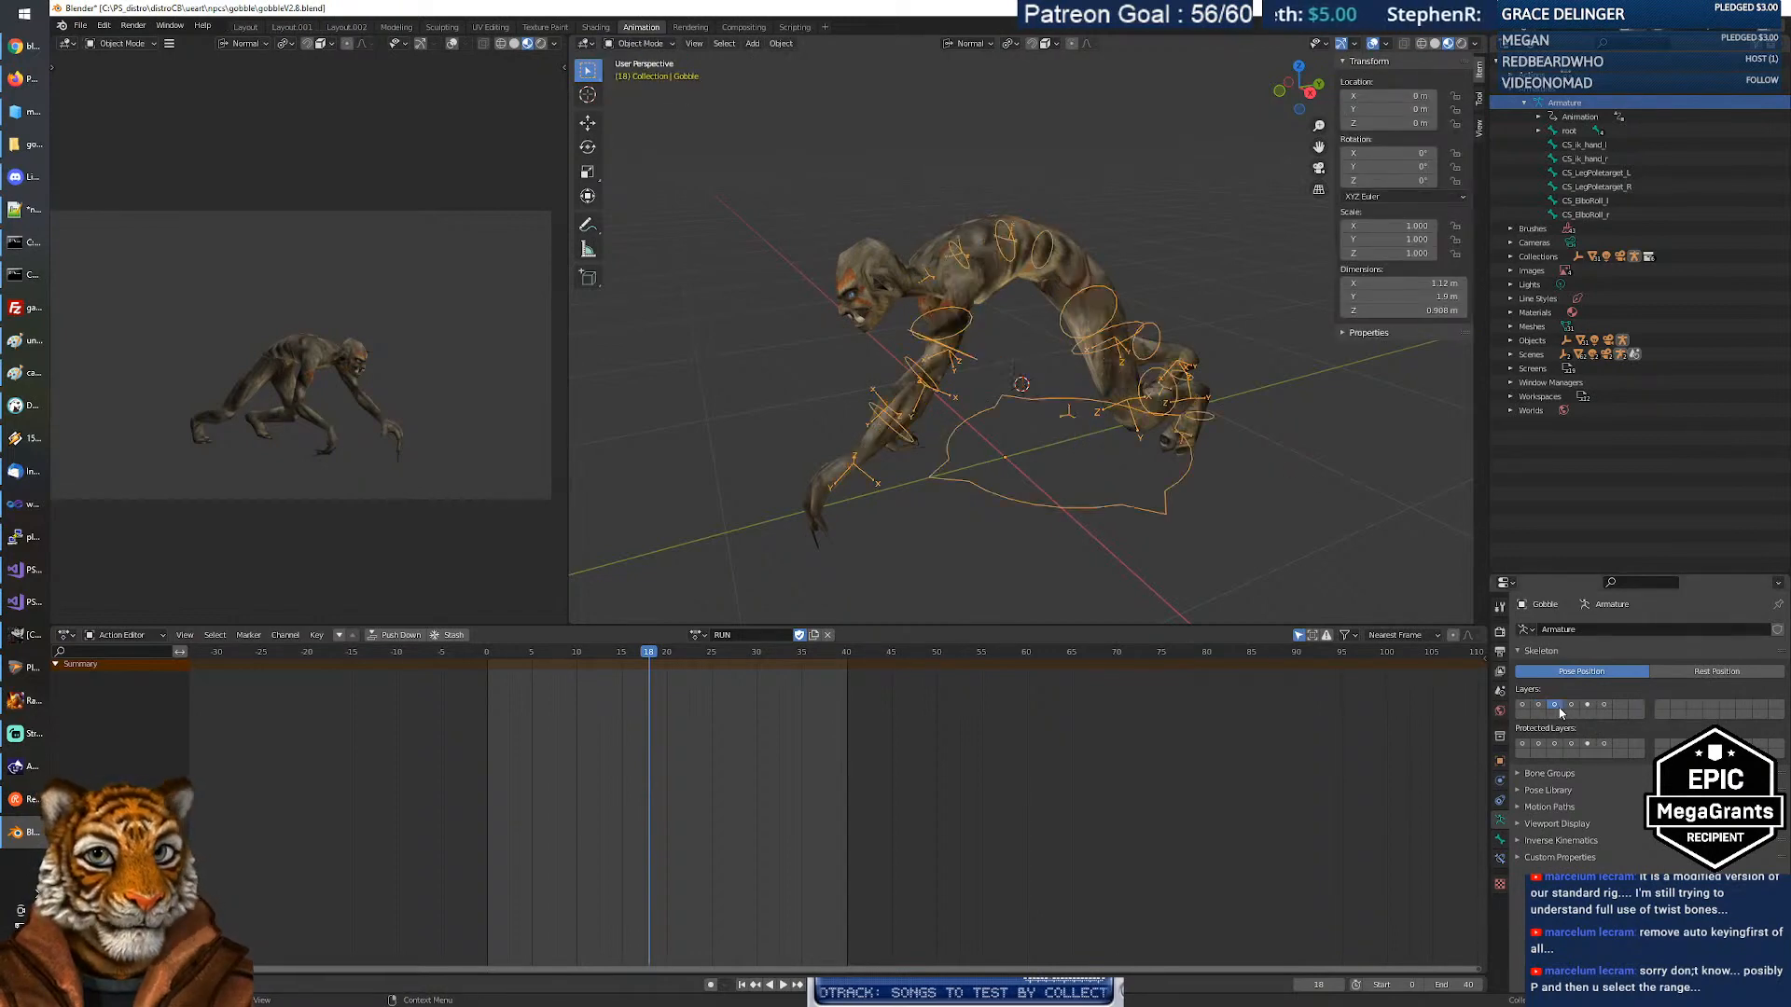
middle_click_drag(741, 351, 817, 364)
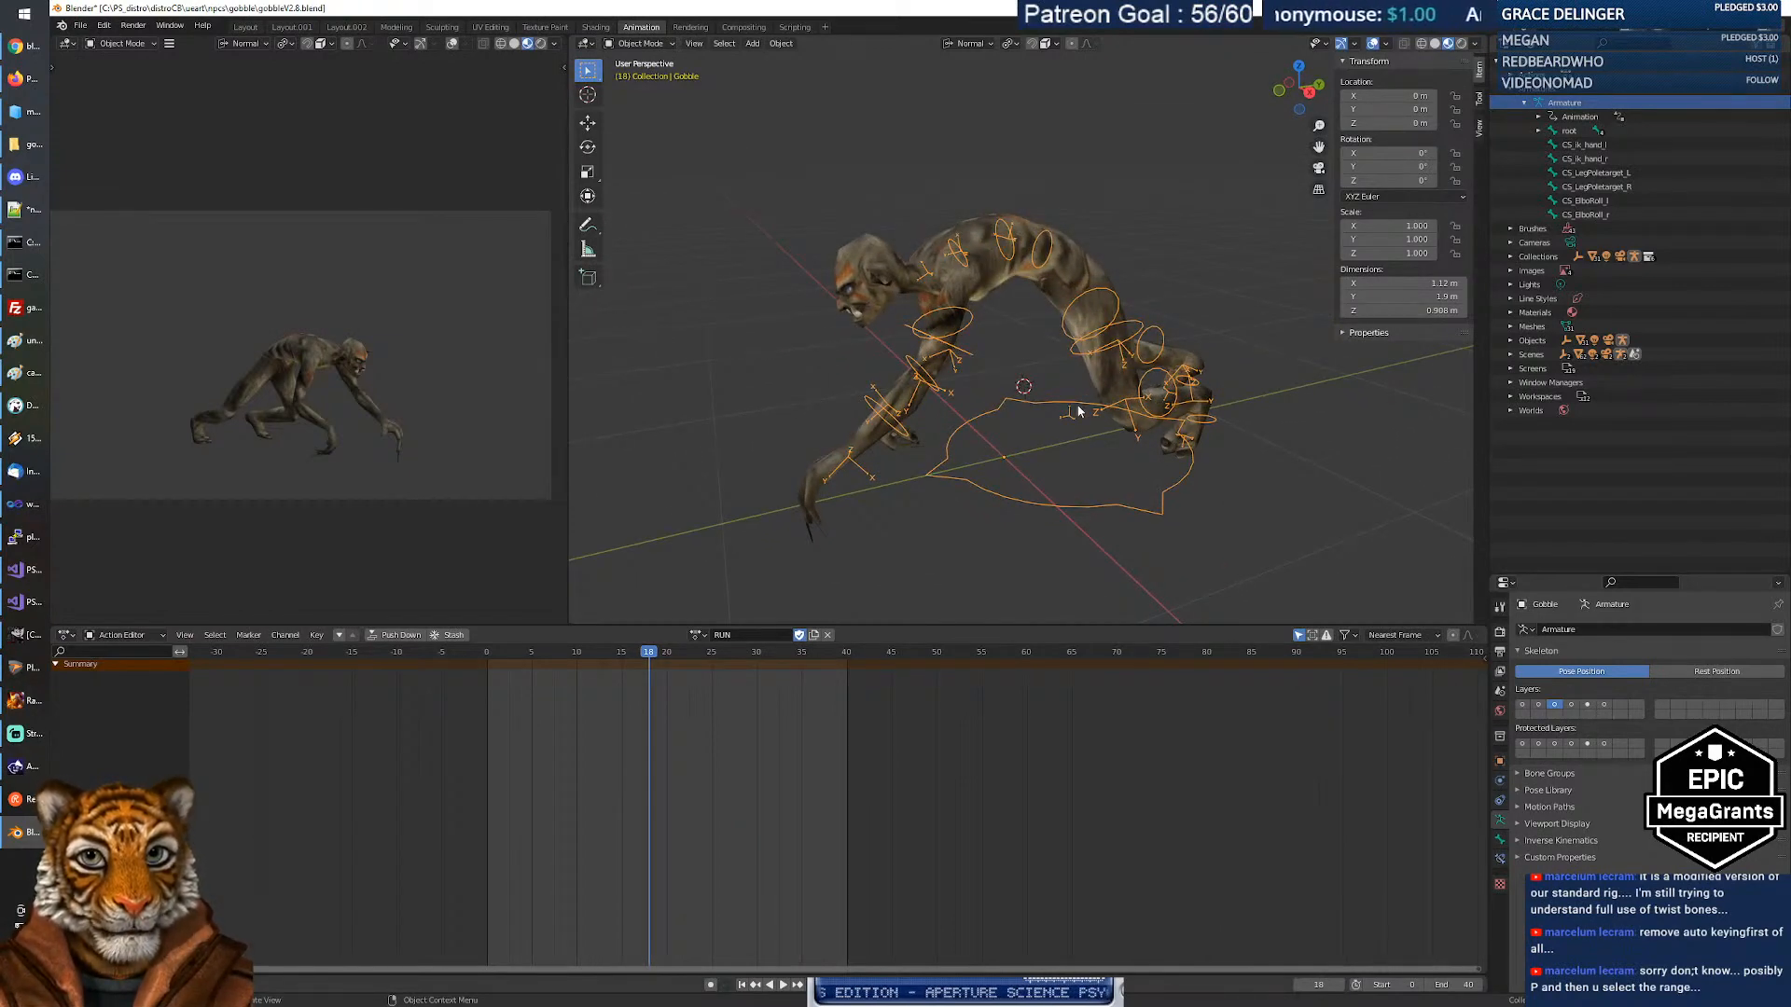
Display the armature's first six bone layers together.
left_click(1521, 706)
left_click(1538, 705, "shift")
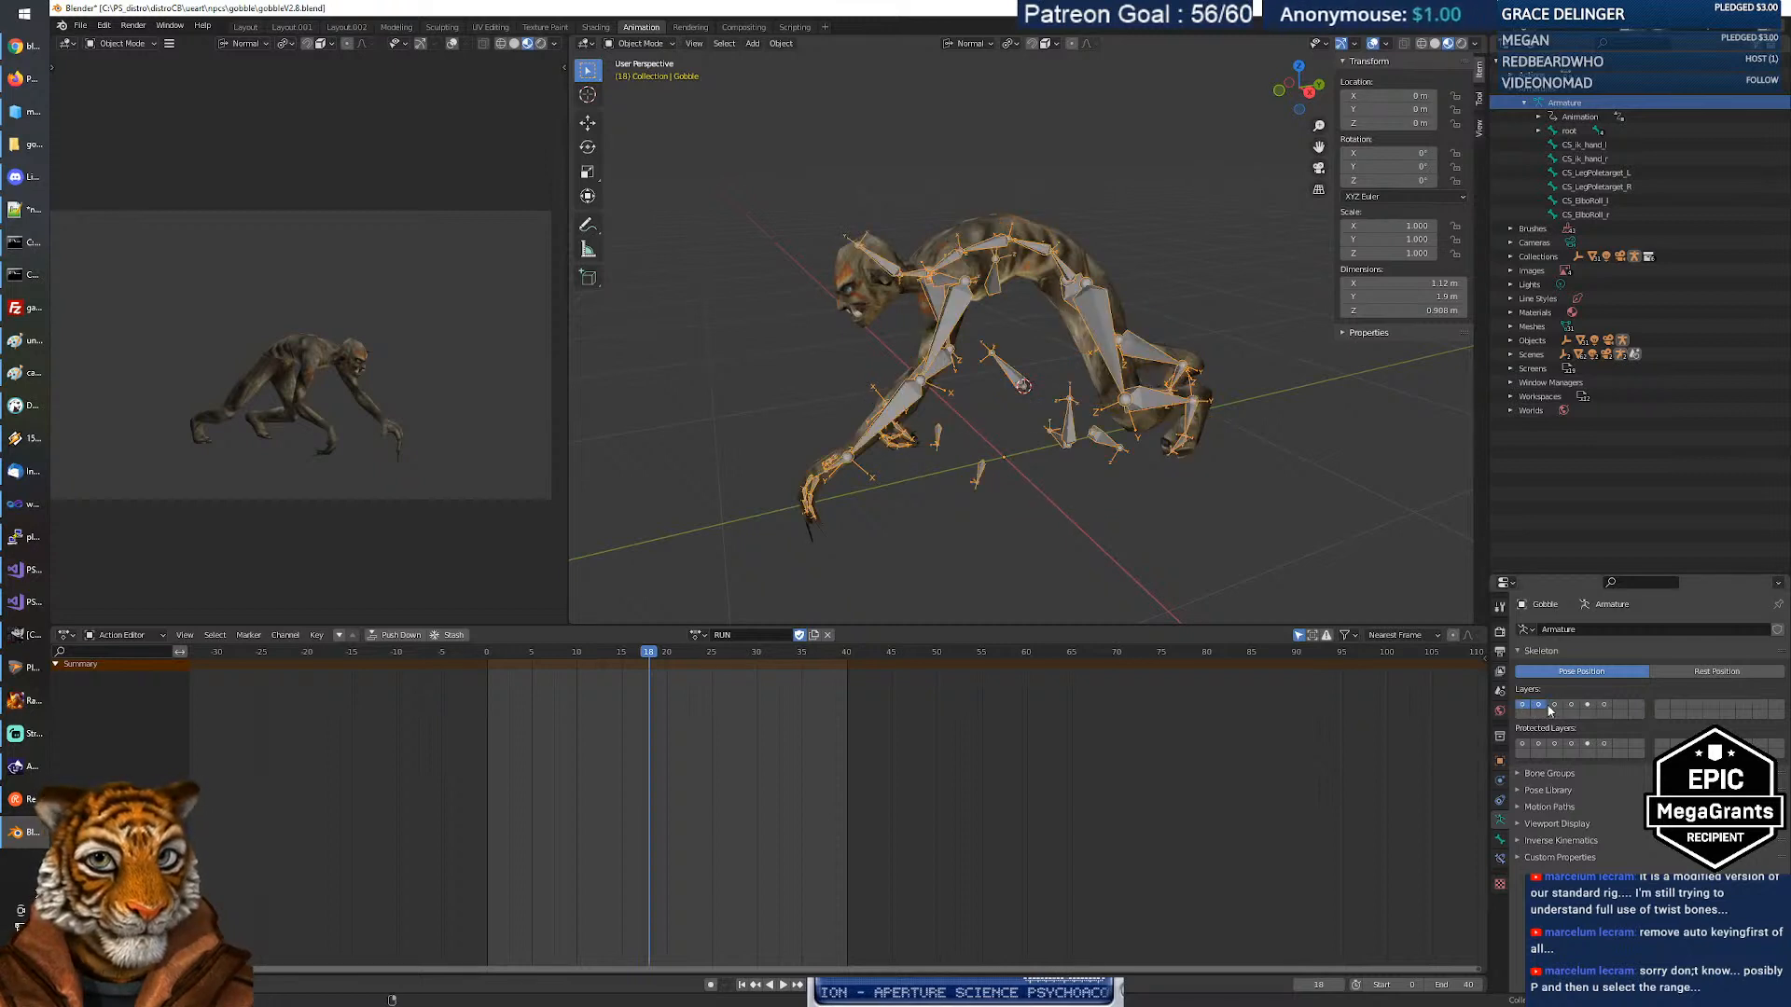
left_click(1554, 705, "shift")
left_click(1571, 705, "shift")
left_click(1586, 706, "shift")
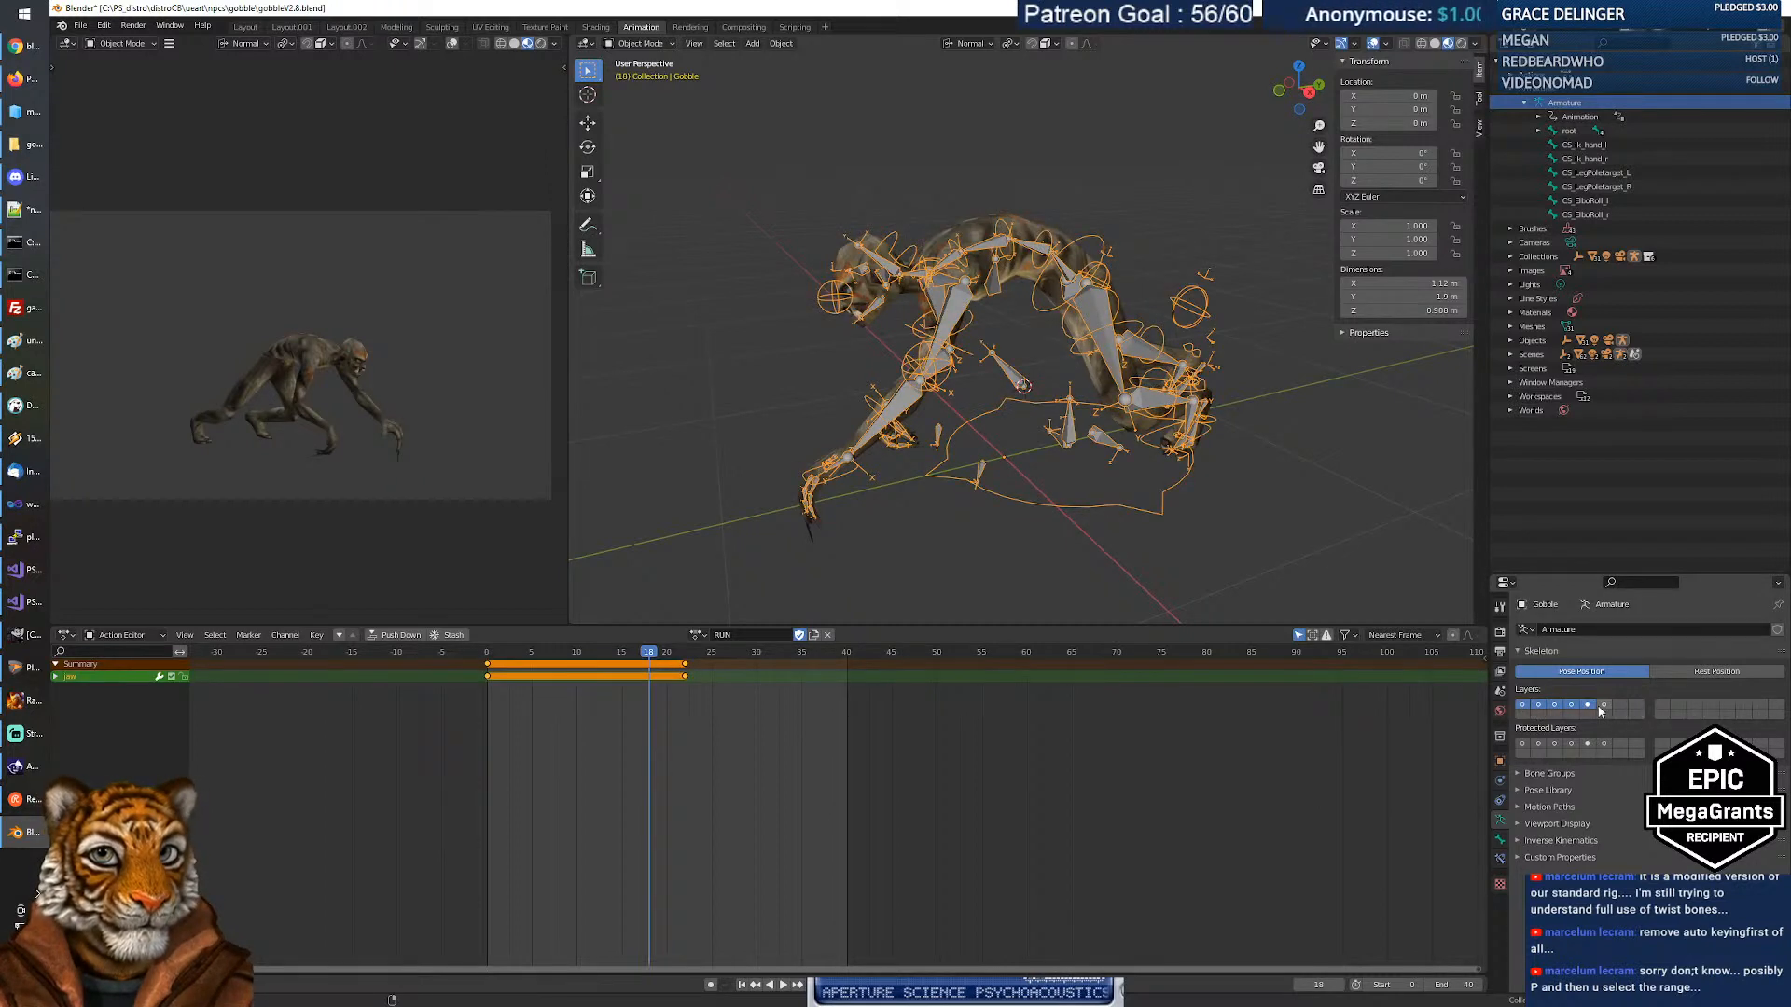
left_click(1603, 705, "shift")
Reselect the armature and switch it to Pose Mode.
left_click(1117, 450, "shift")
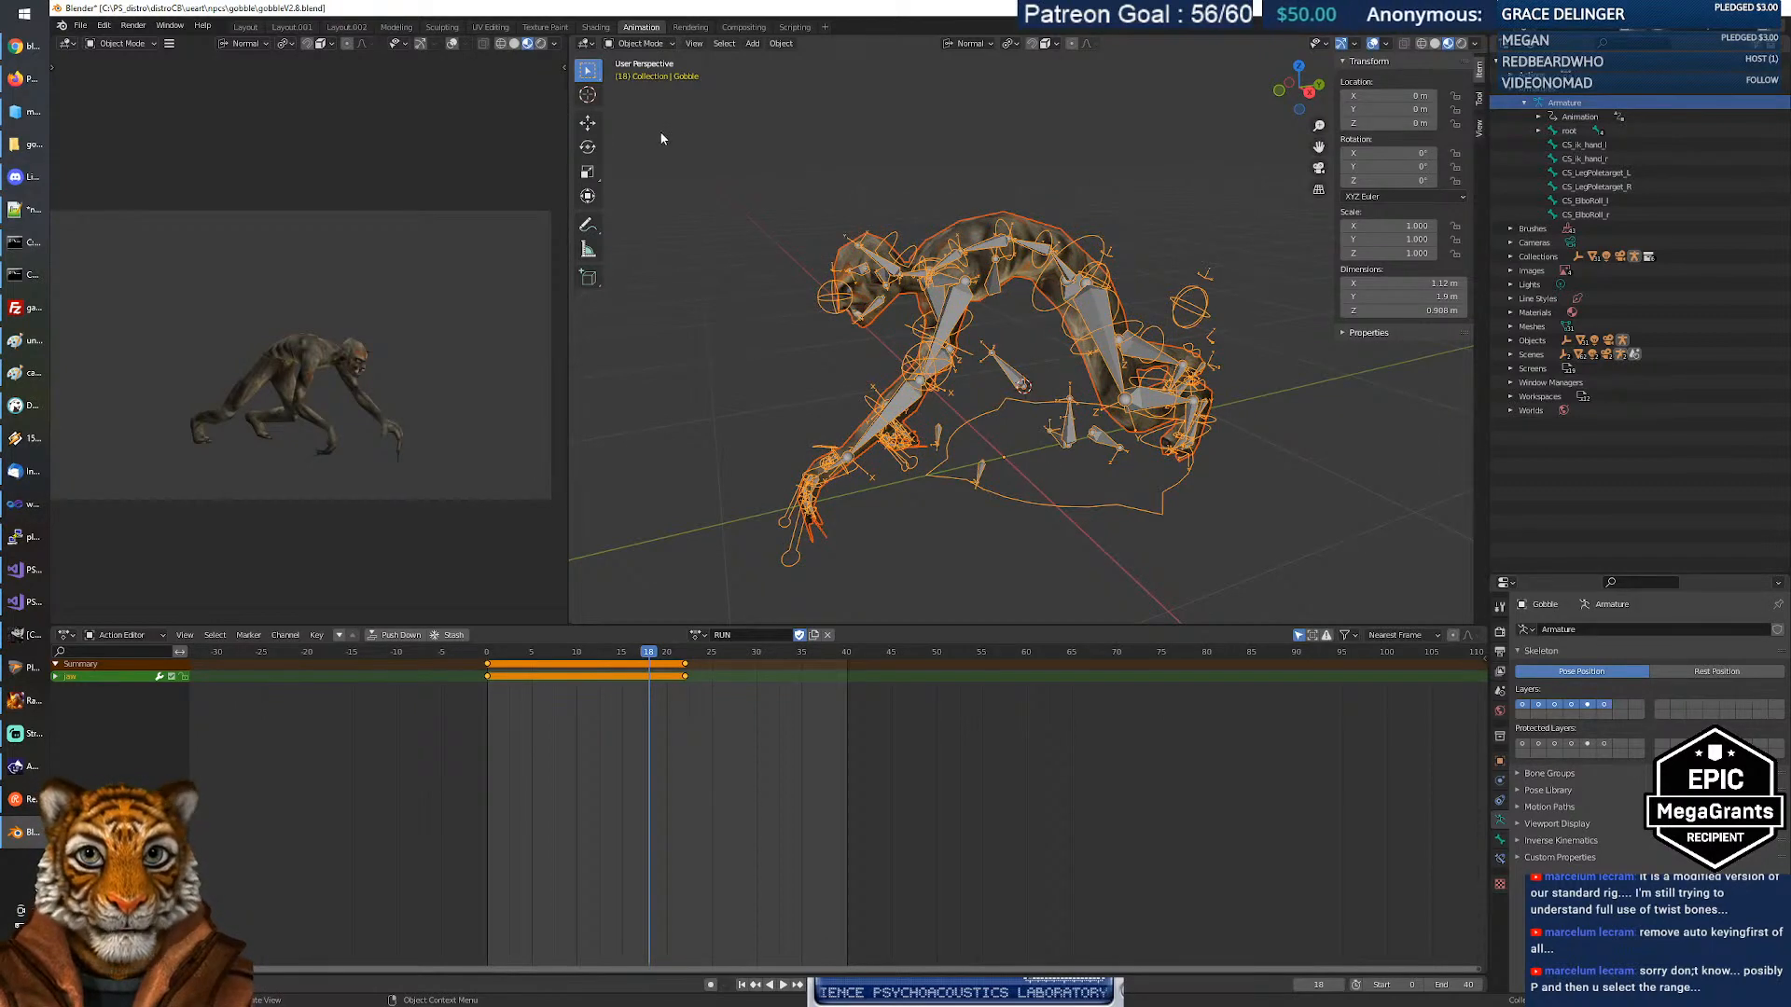
left_click(933, 402)
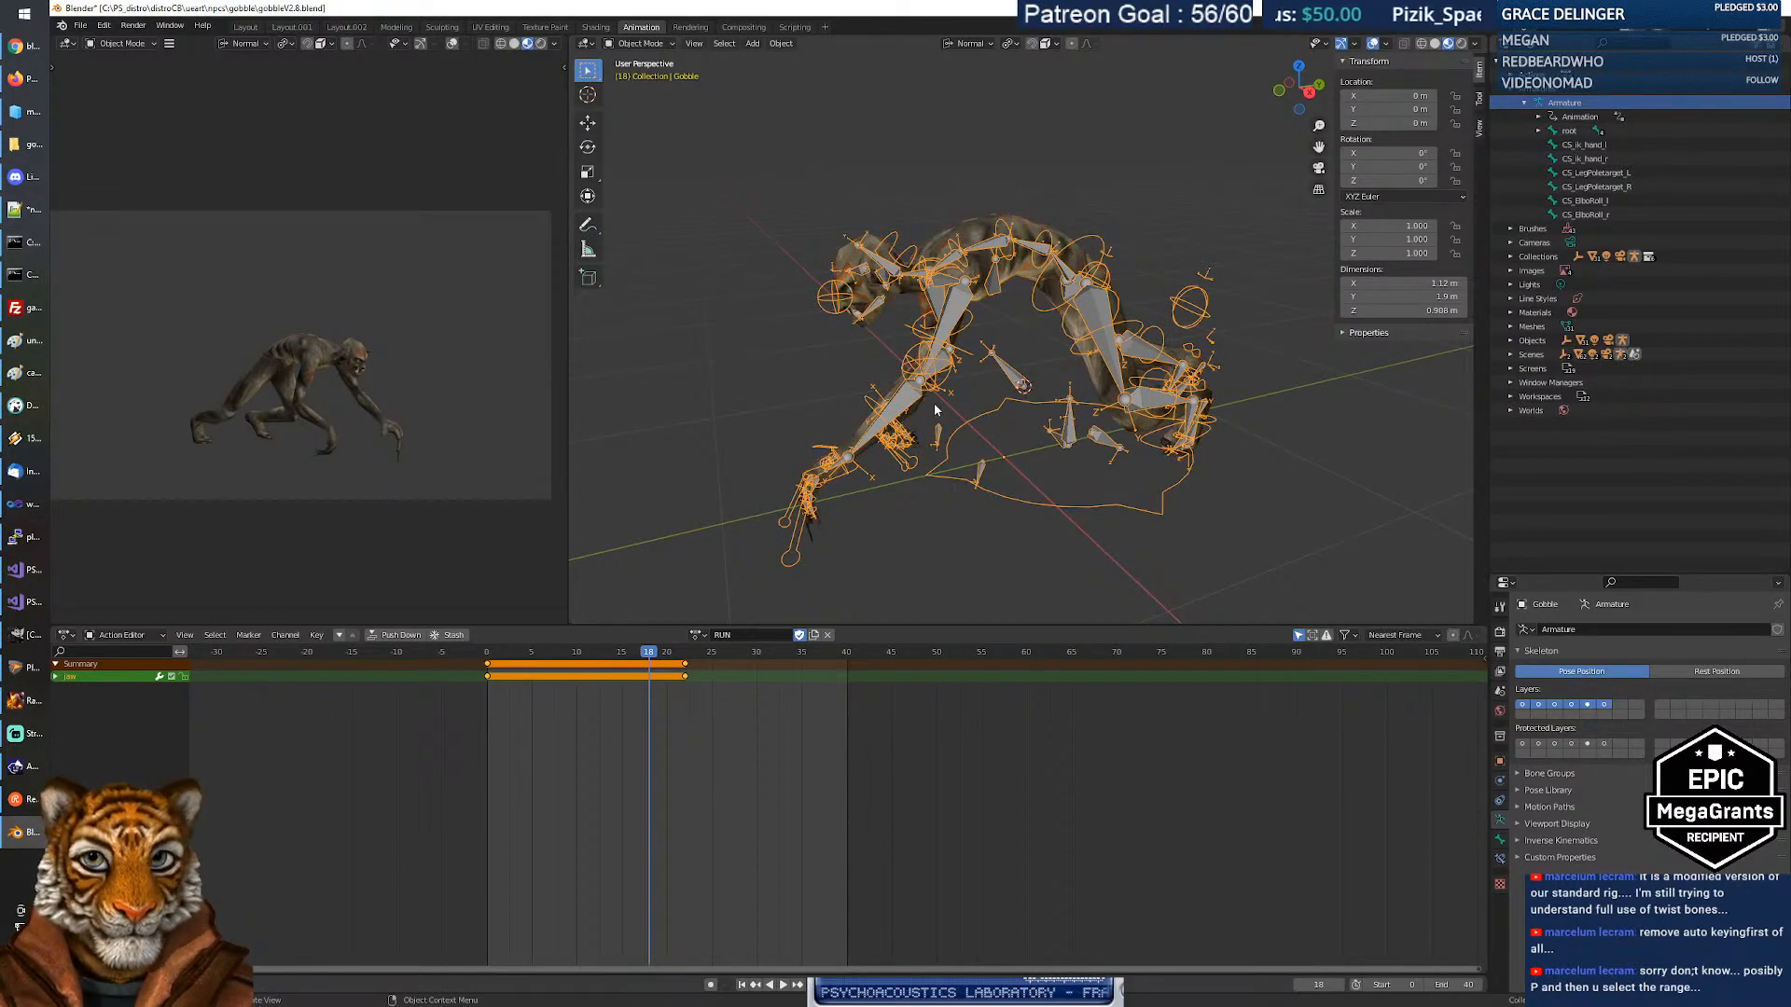
left_click(639, 43)
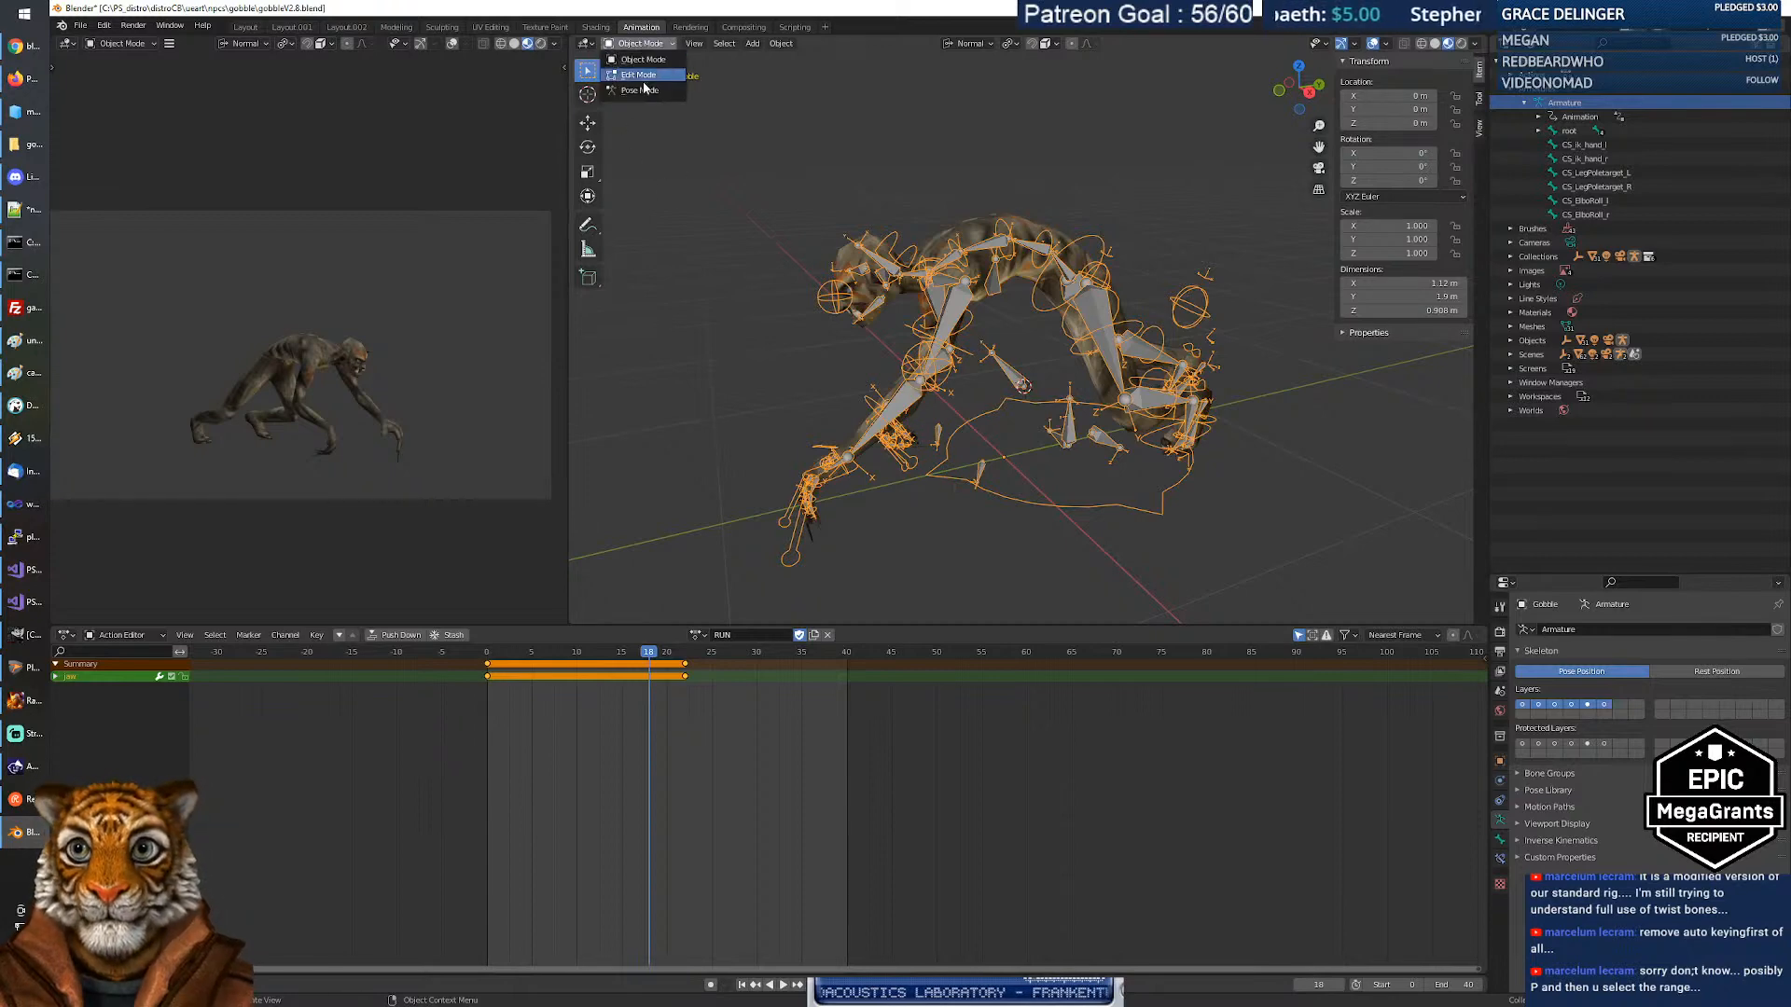
left_click(643, 93)
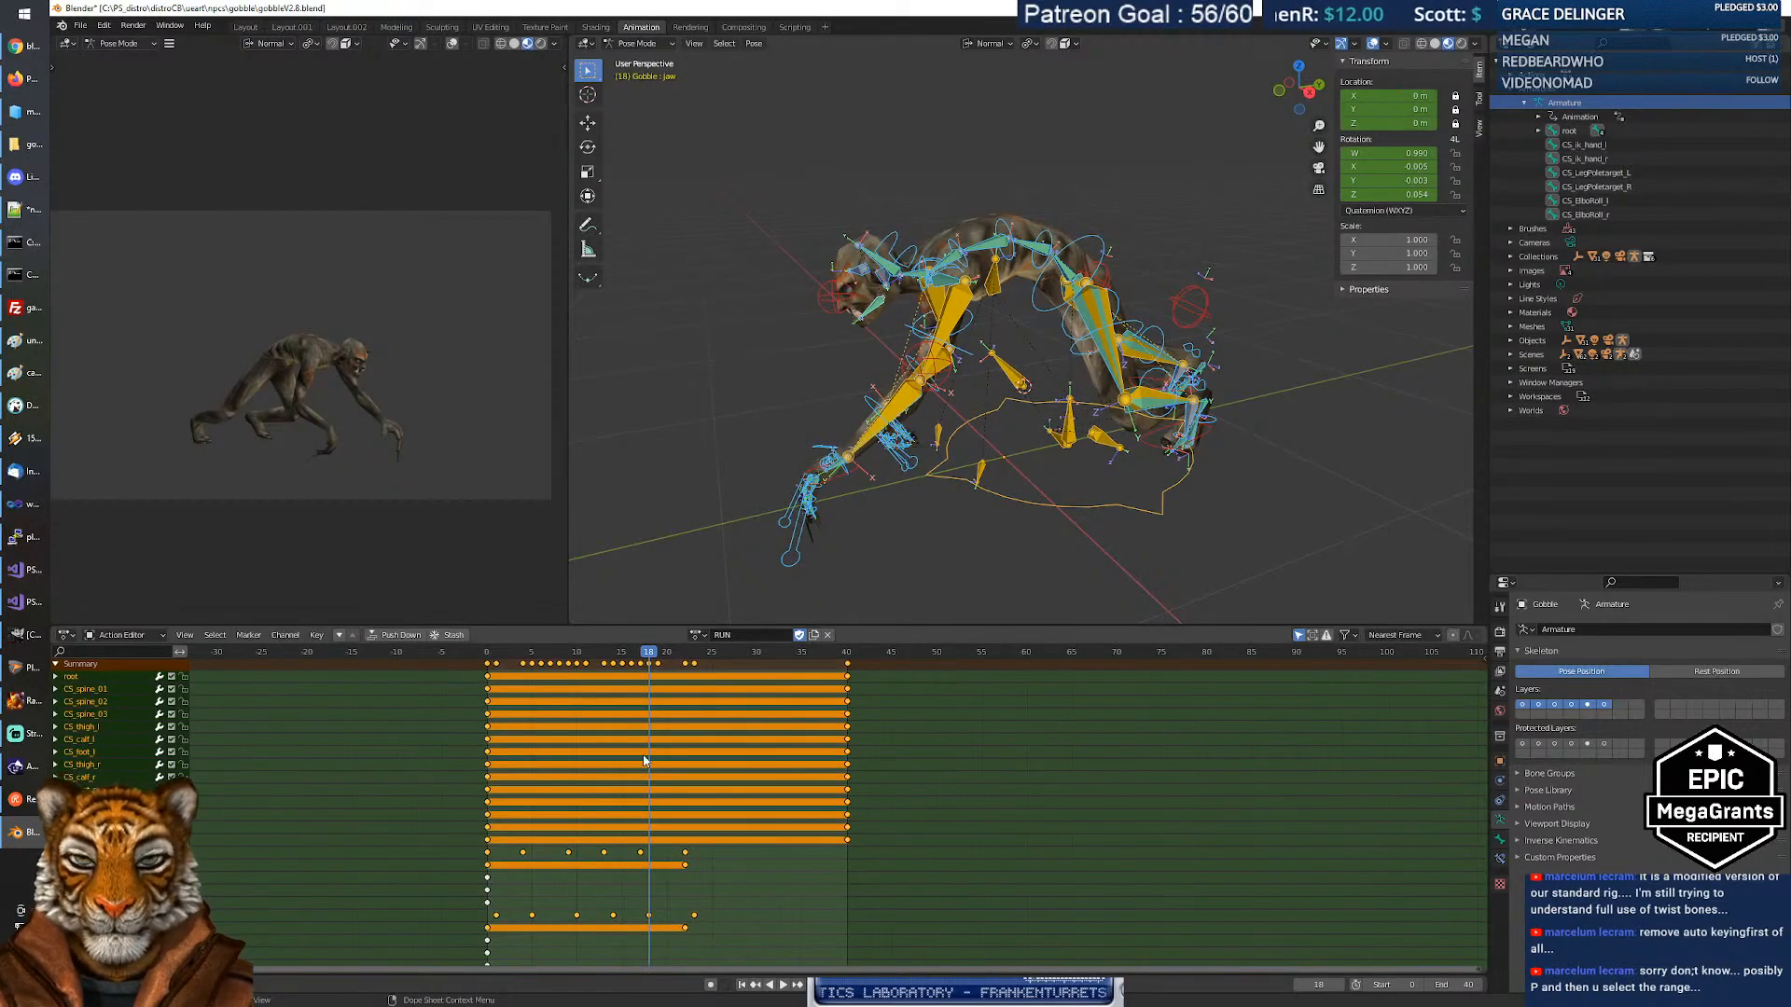
Scrub the RUN animation to frame 14 and examine the goblin's pose from the side.
scroll(581, 766, "up", 3)
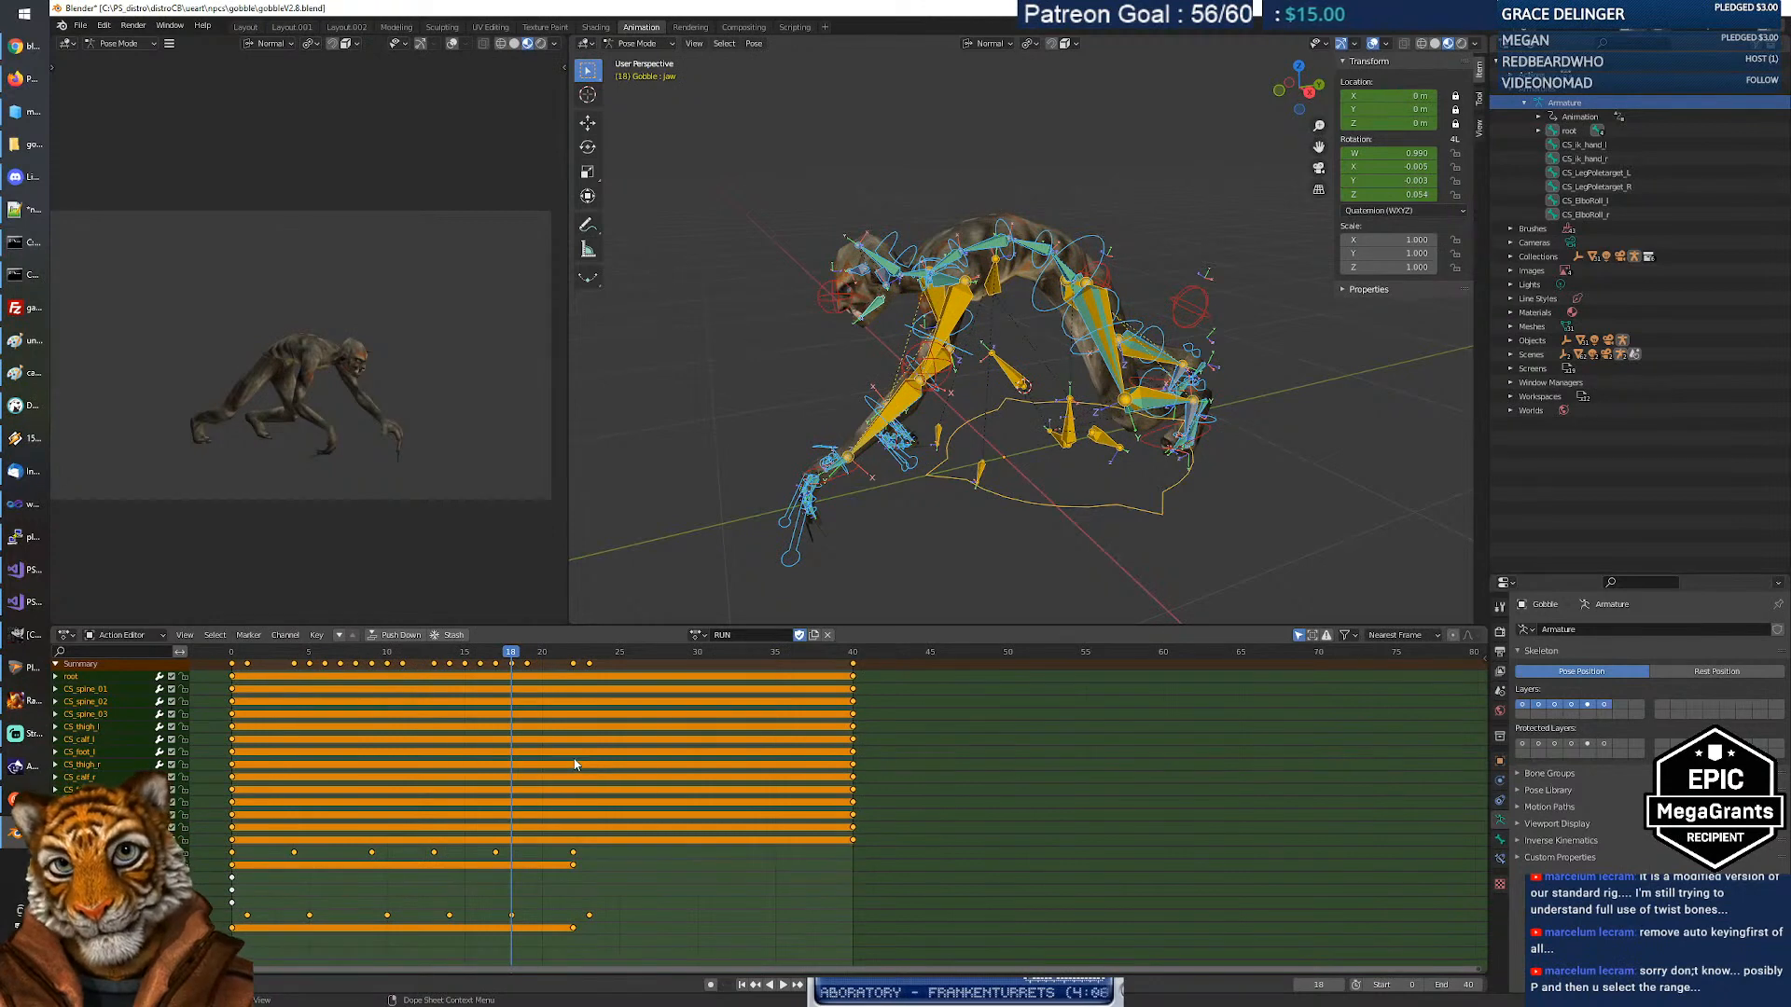
scroll(575, 764, "down", 2)
scroll(571, 765, "up", 2)
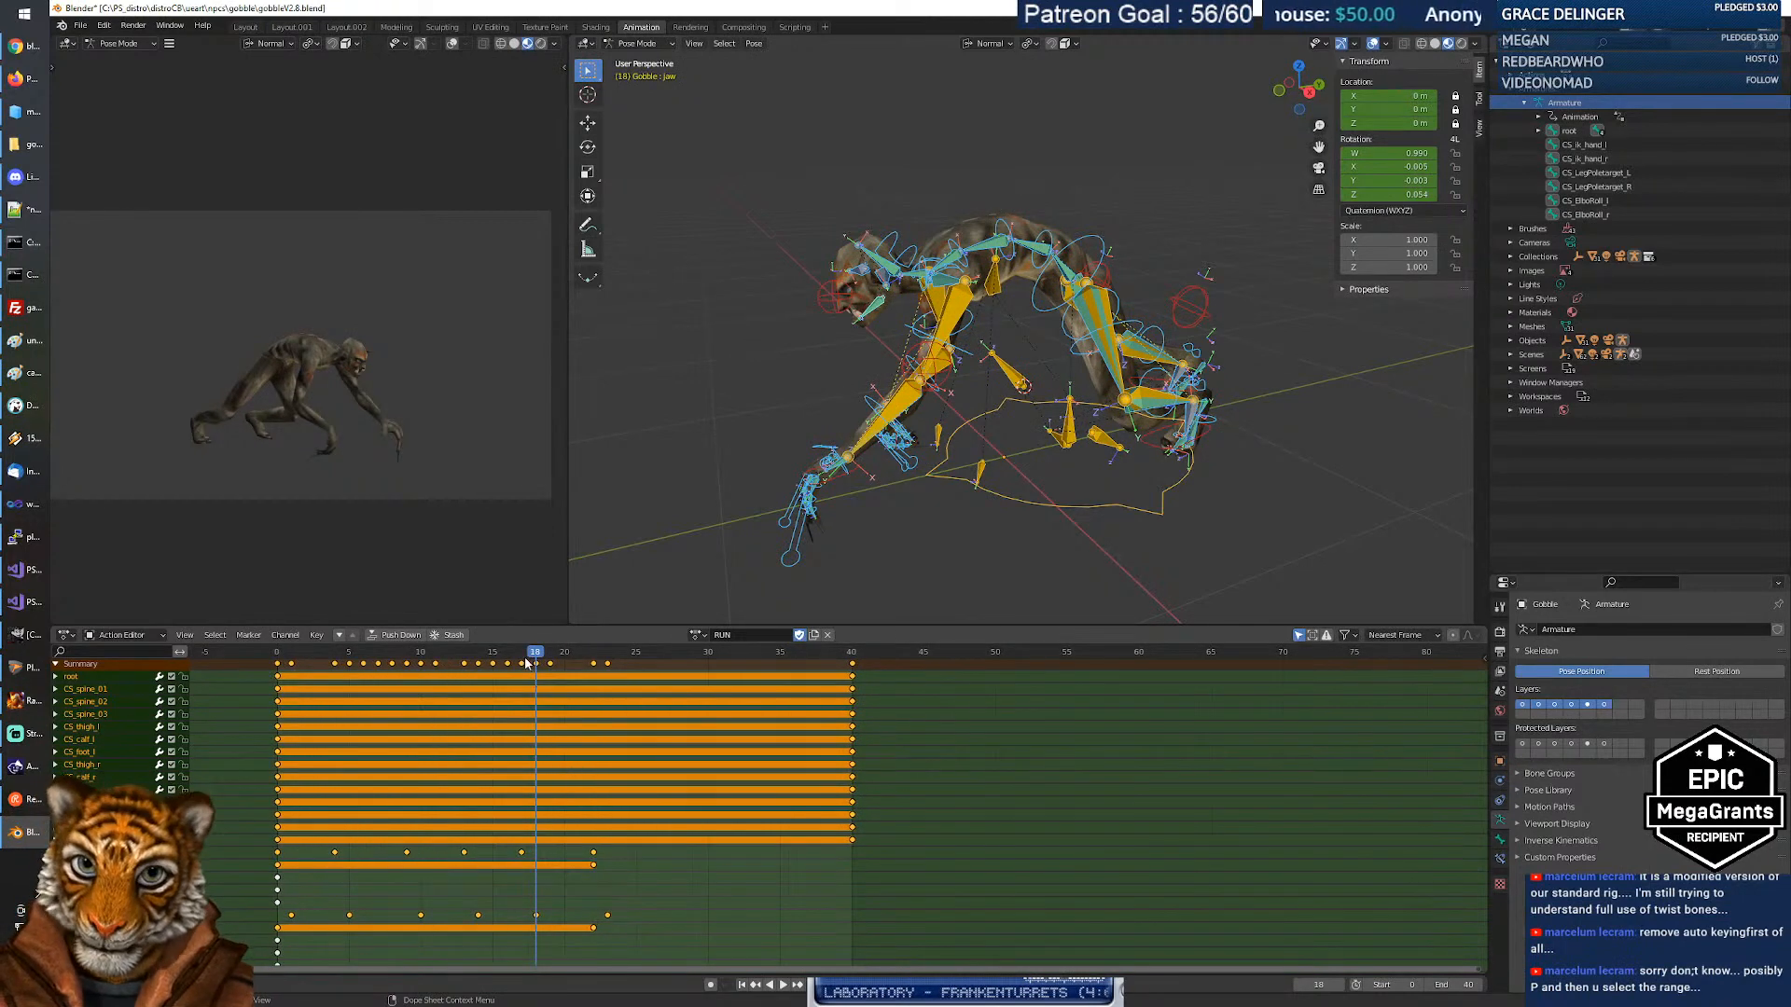
key("space")
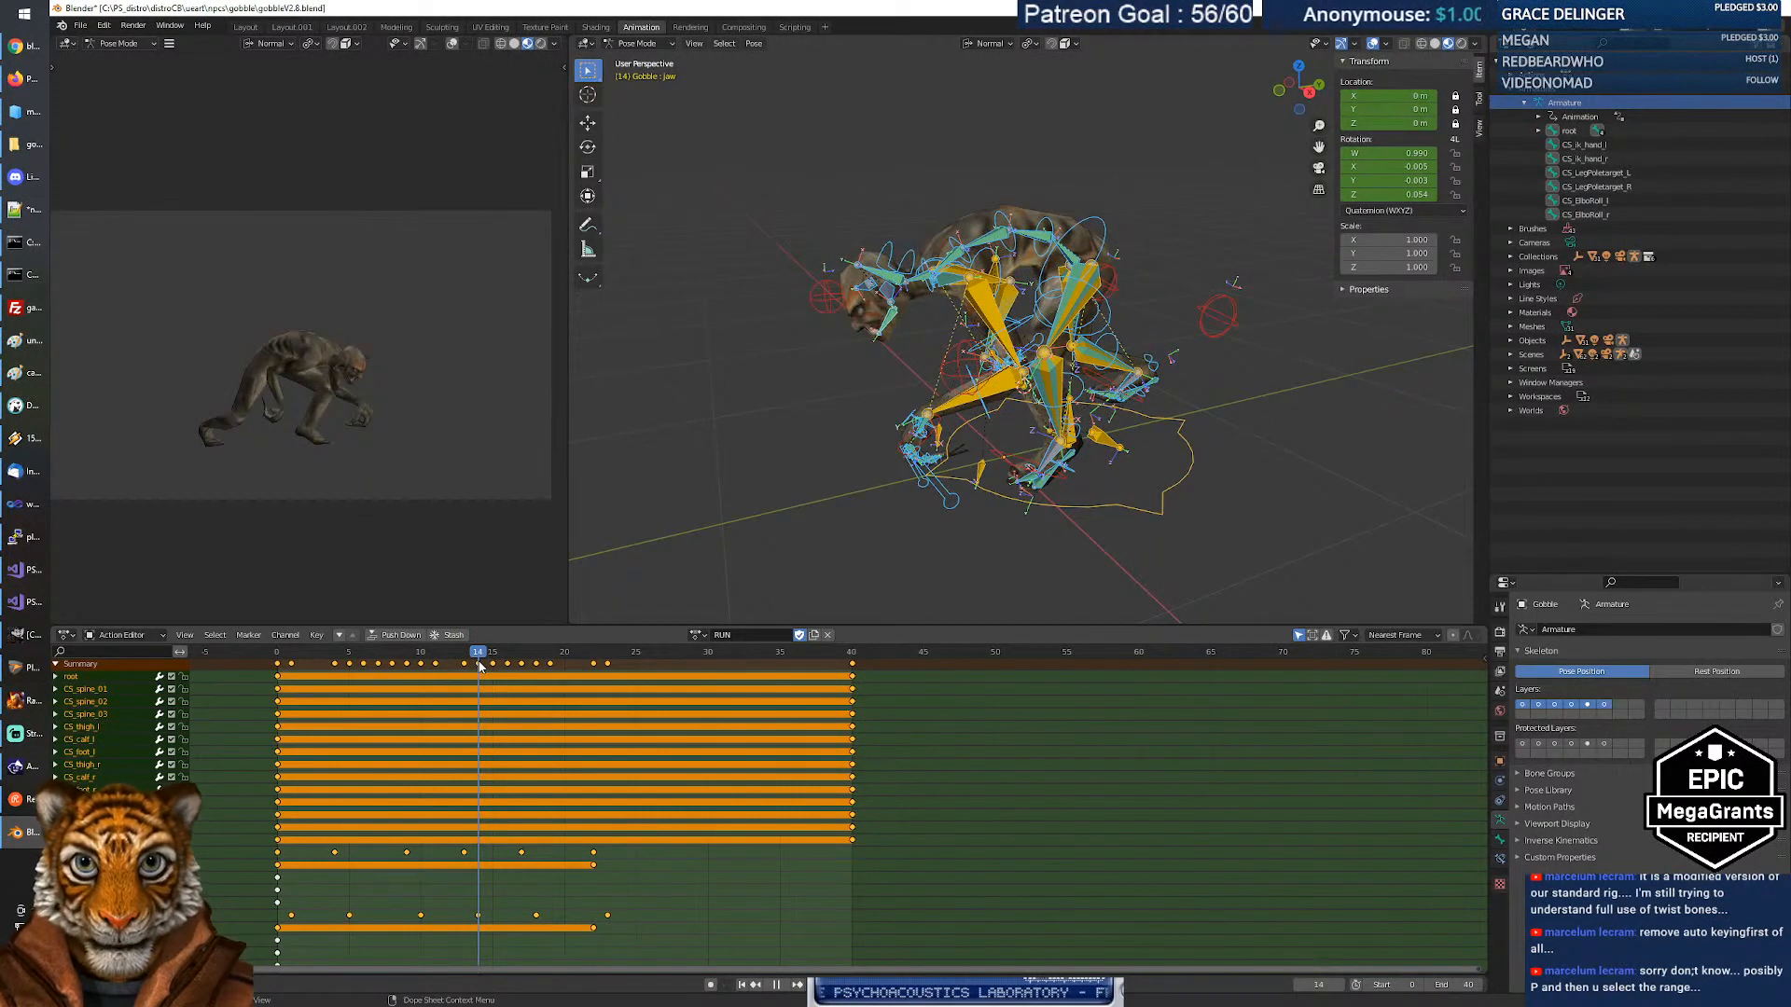
key("space")
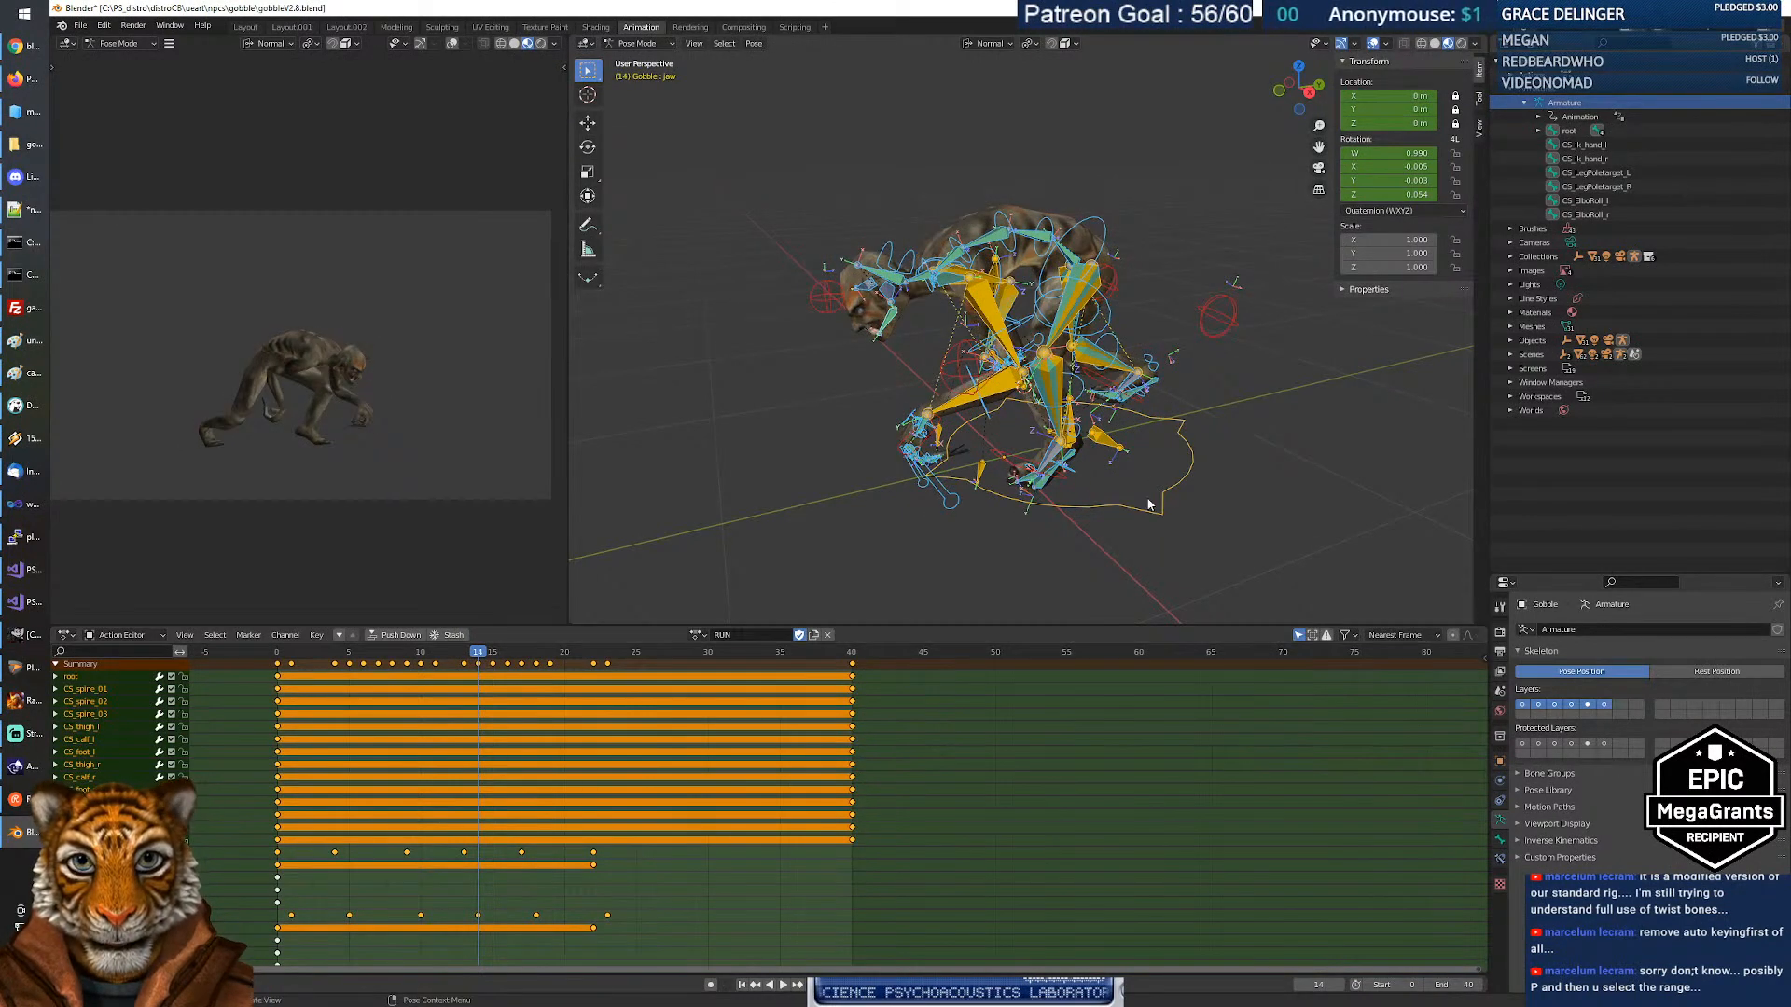
middle_click_drag(1156, 508, 1102, 482)
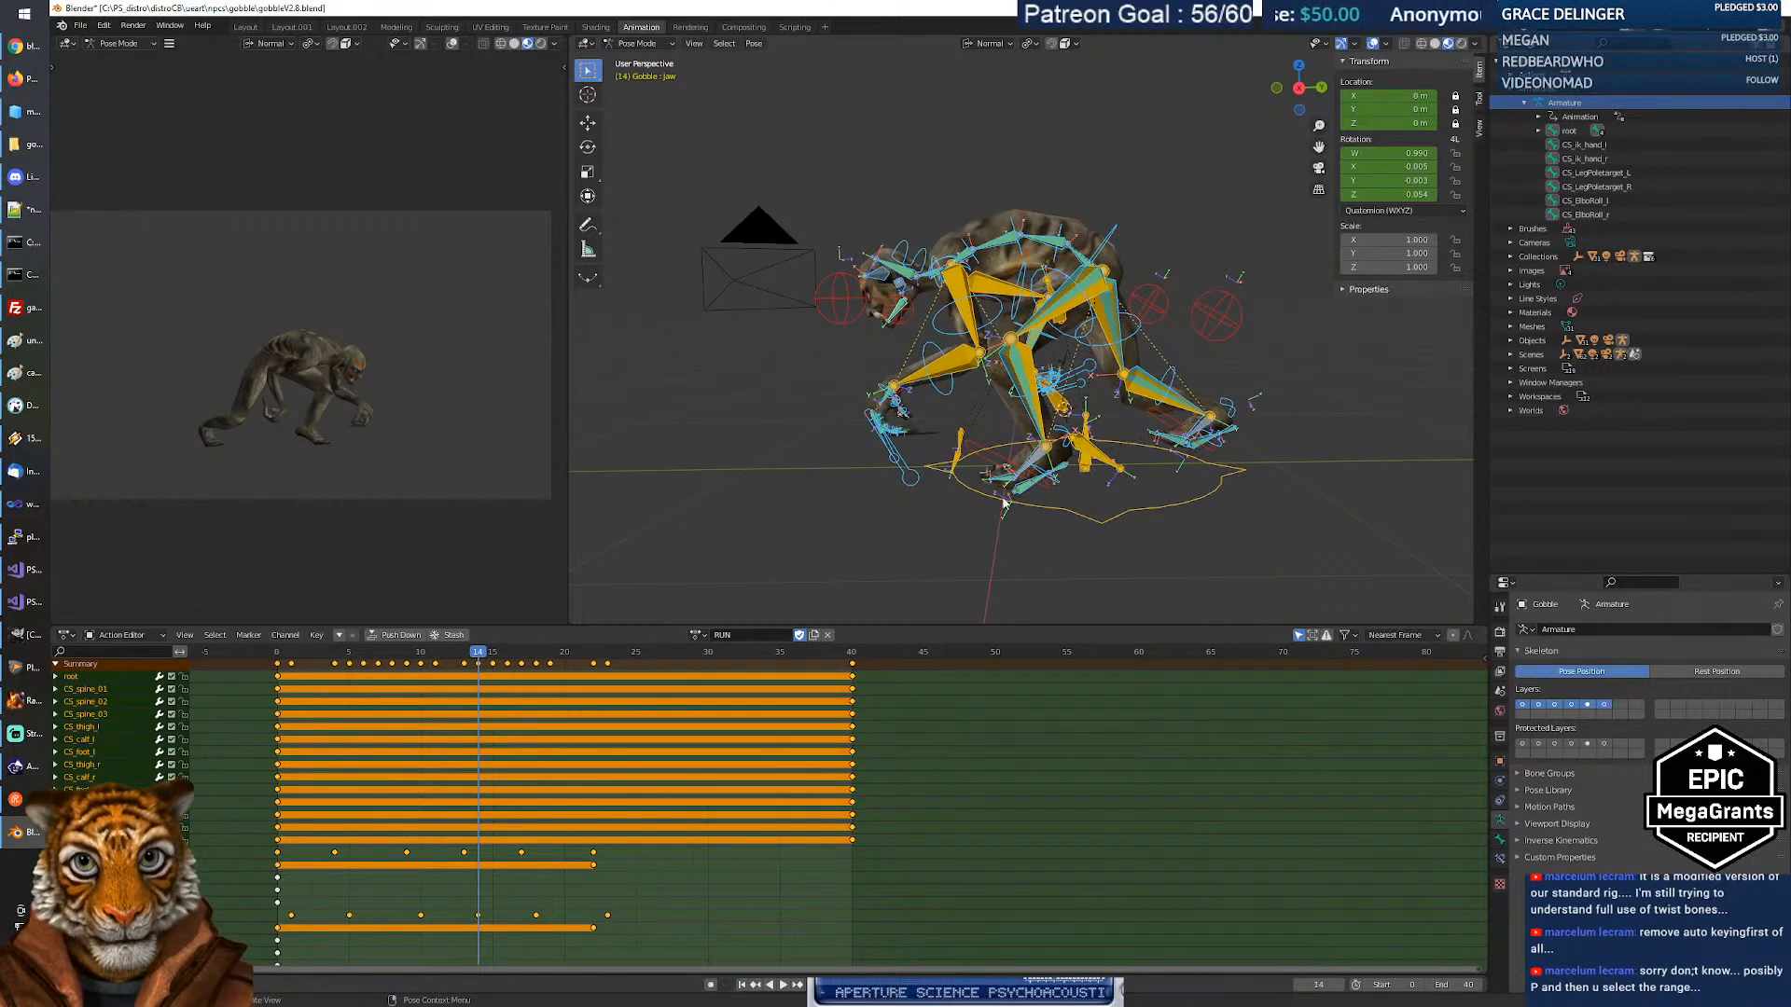
mouse_move(479, 655)
left_mouse_down()
mouse_move(495, 656)
mouse_move(438, 655)
mouse_move(479, 656)
left_mouse_up()
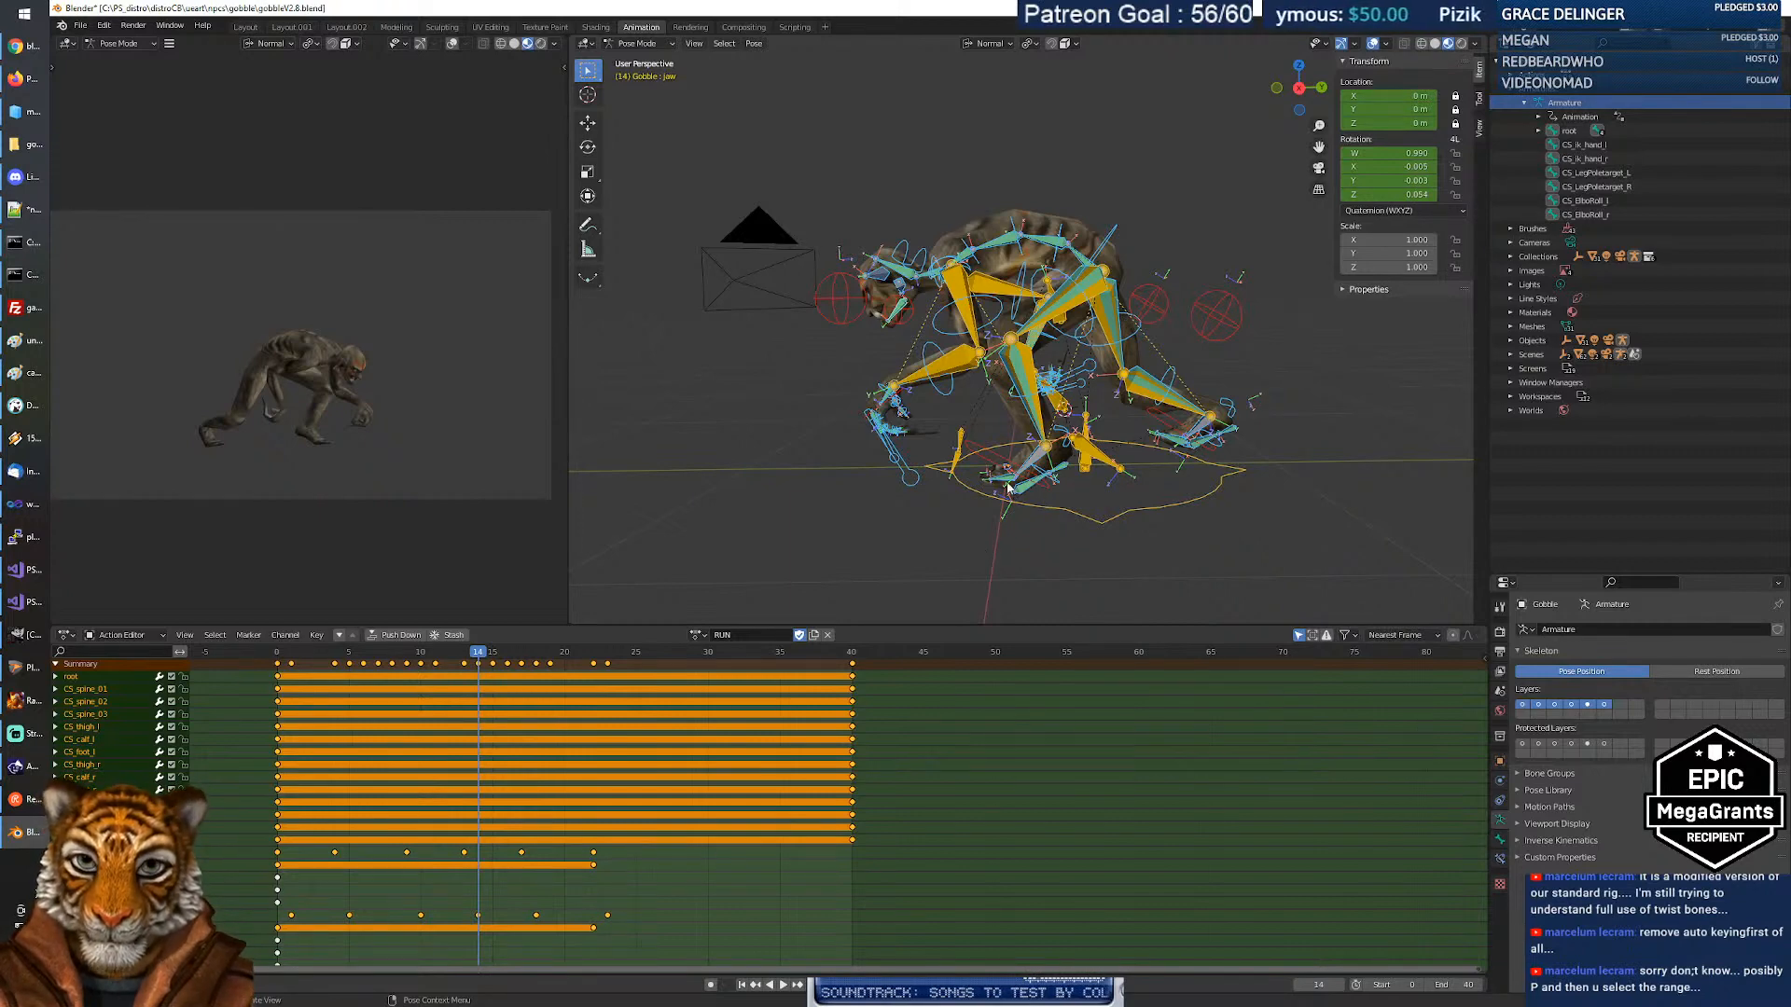
Try inserting a Location, Rotation & Scale keyframe on the selected bones at frame 14, and undo it.
key("i")
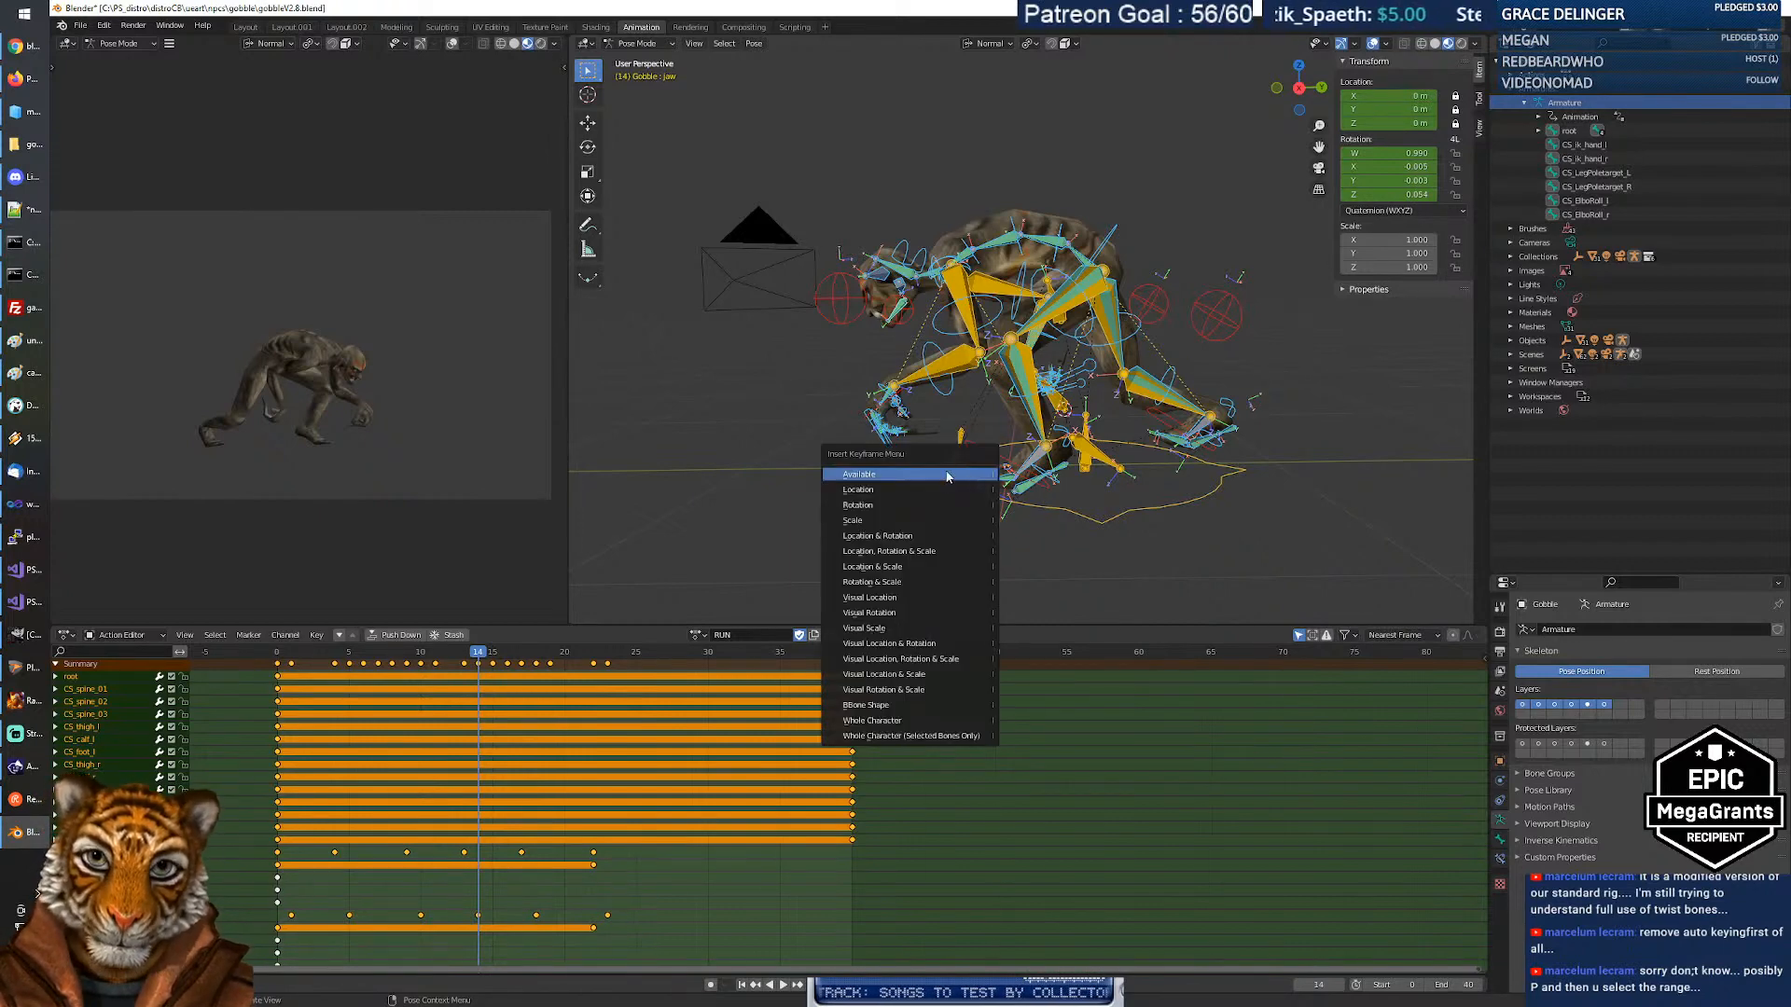
left_click(942, 550)
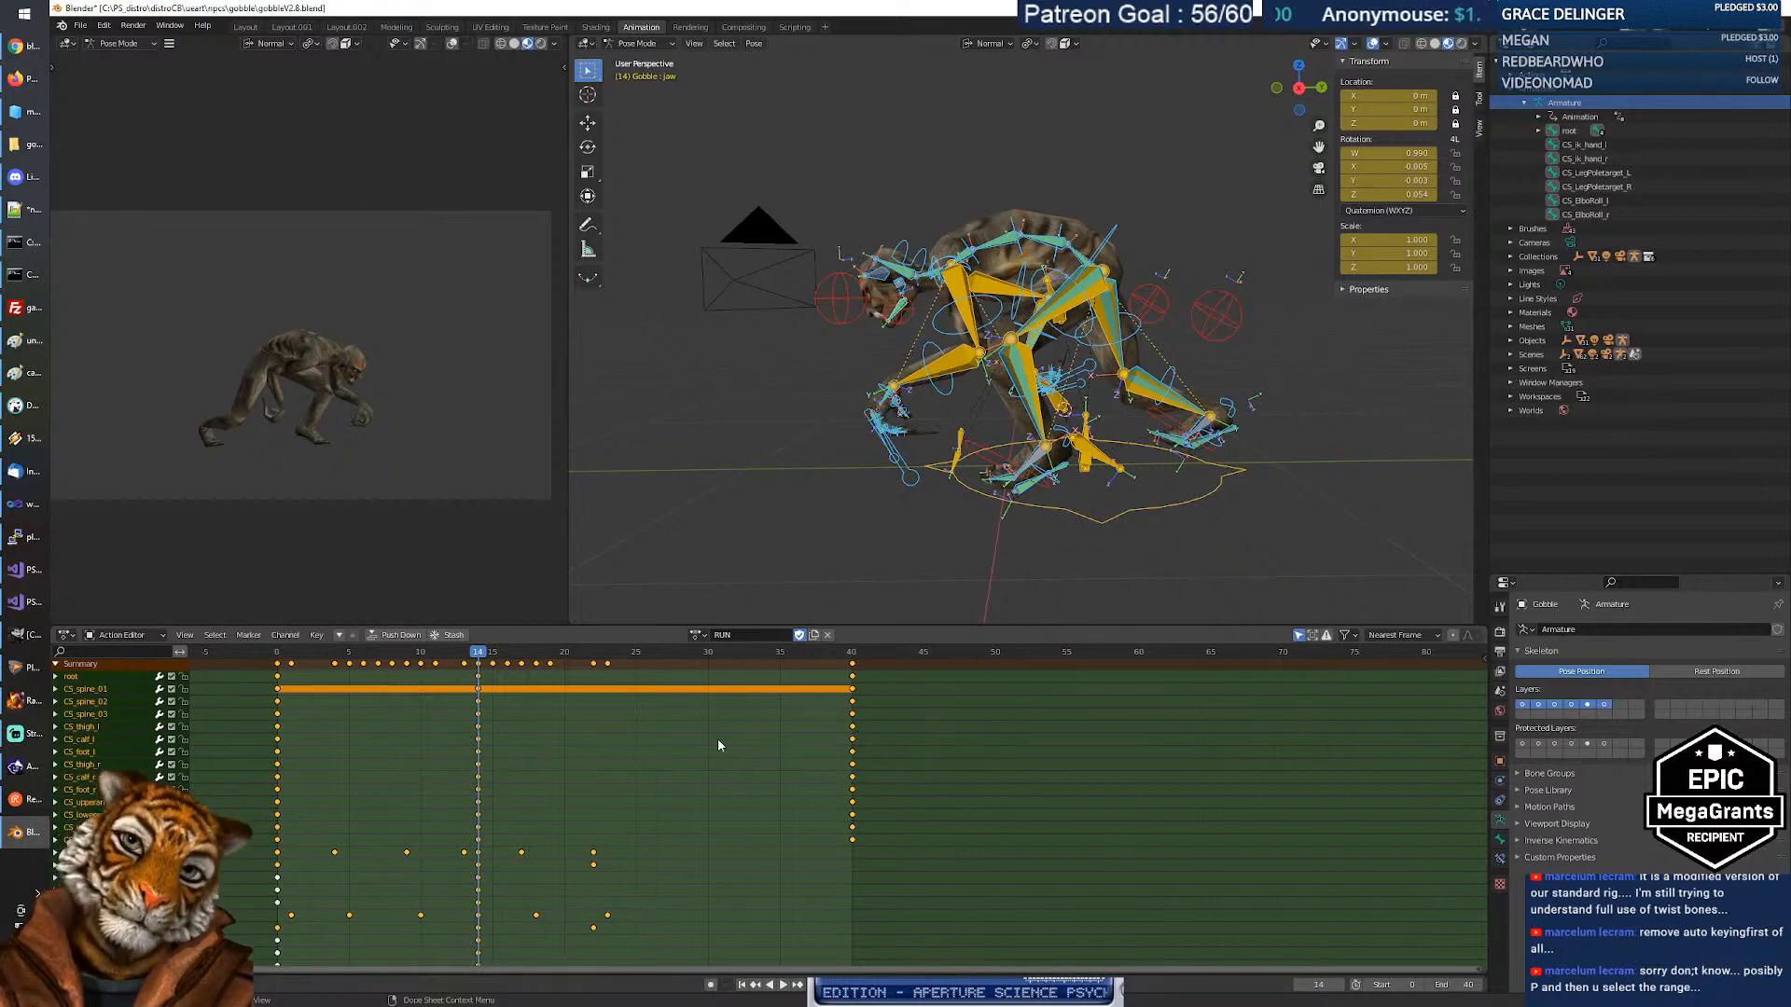
key("Delete")
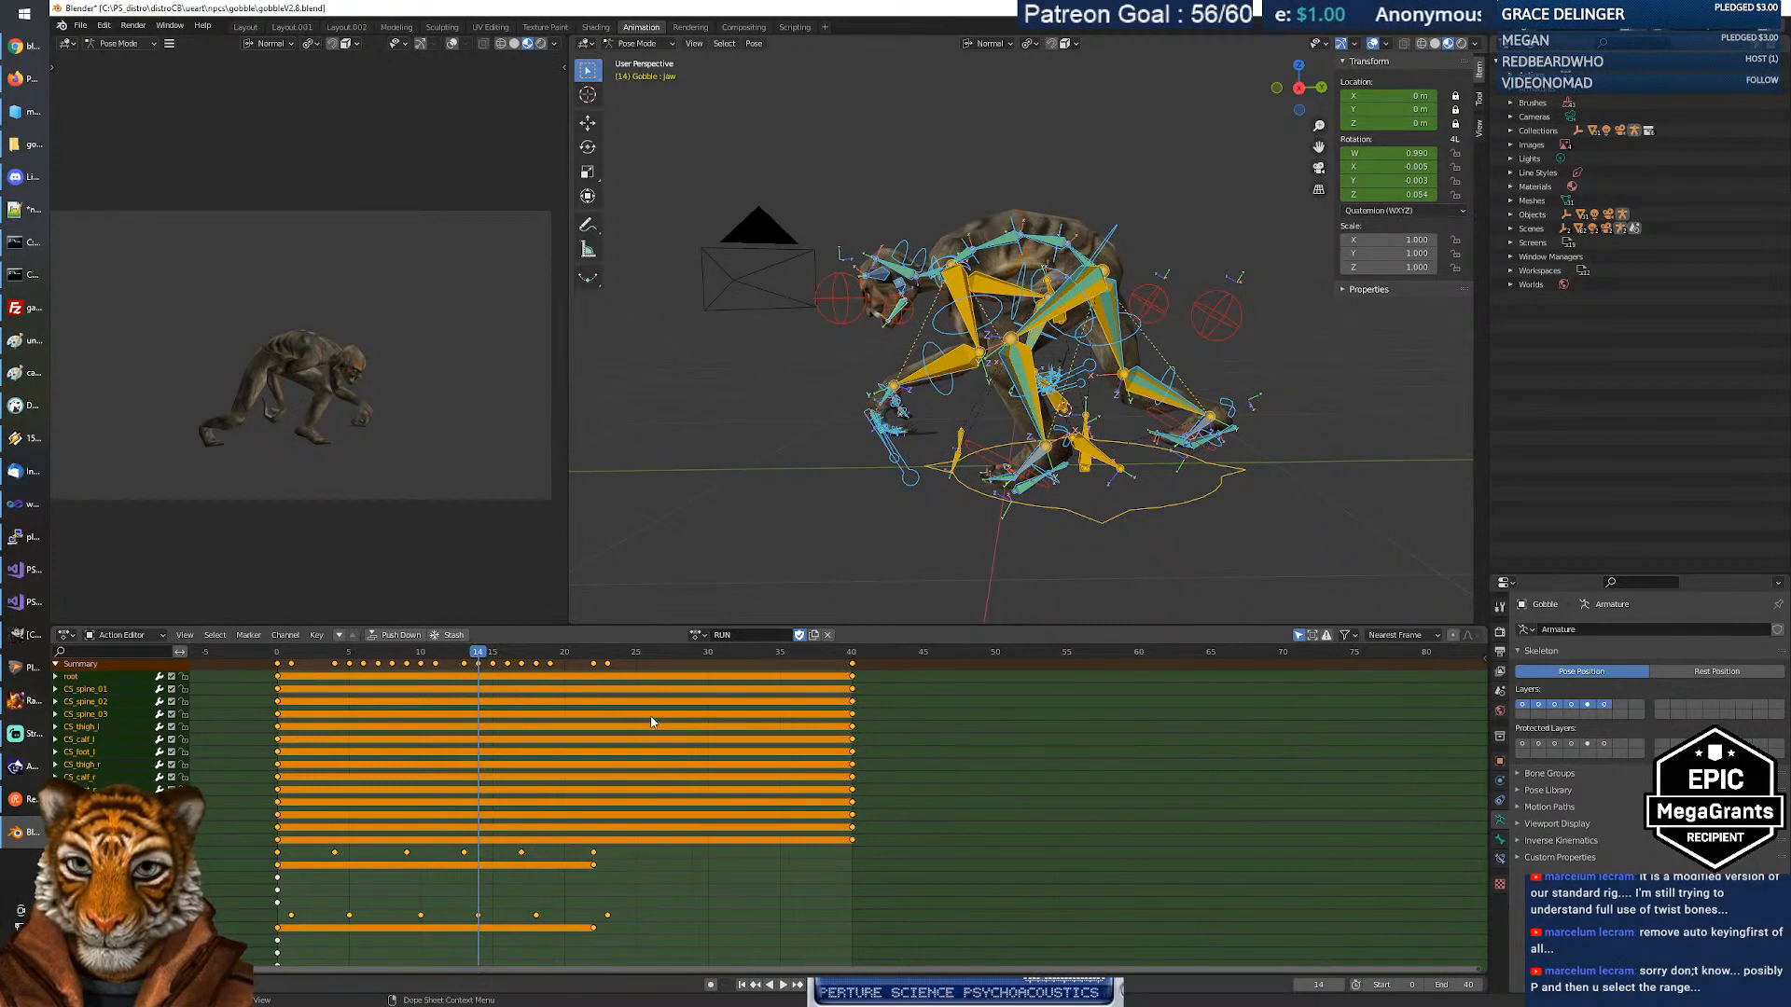
Enlarge the Action Editor upward so the RUN action's long list of bone channels and keyframes can be reviewed.
scroll(652, 723, "down", 2)
scroll(646, 737, "down", 7)
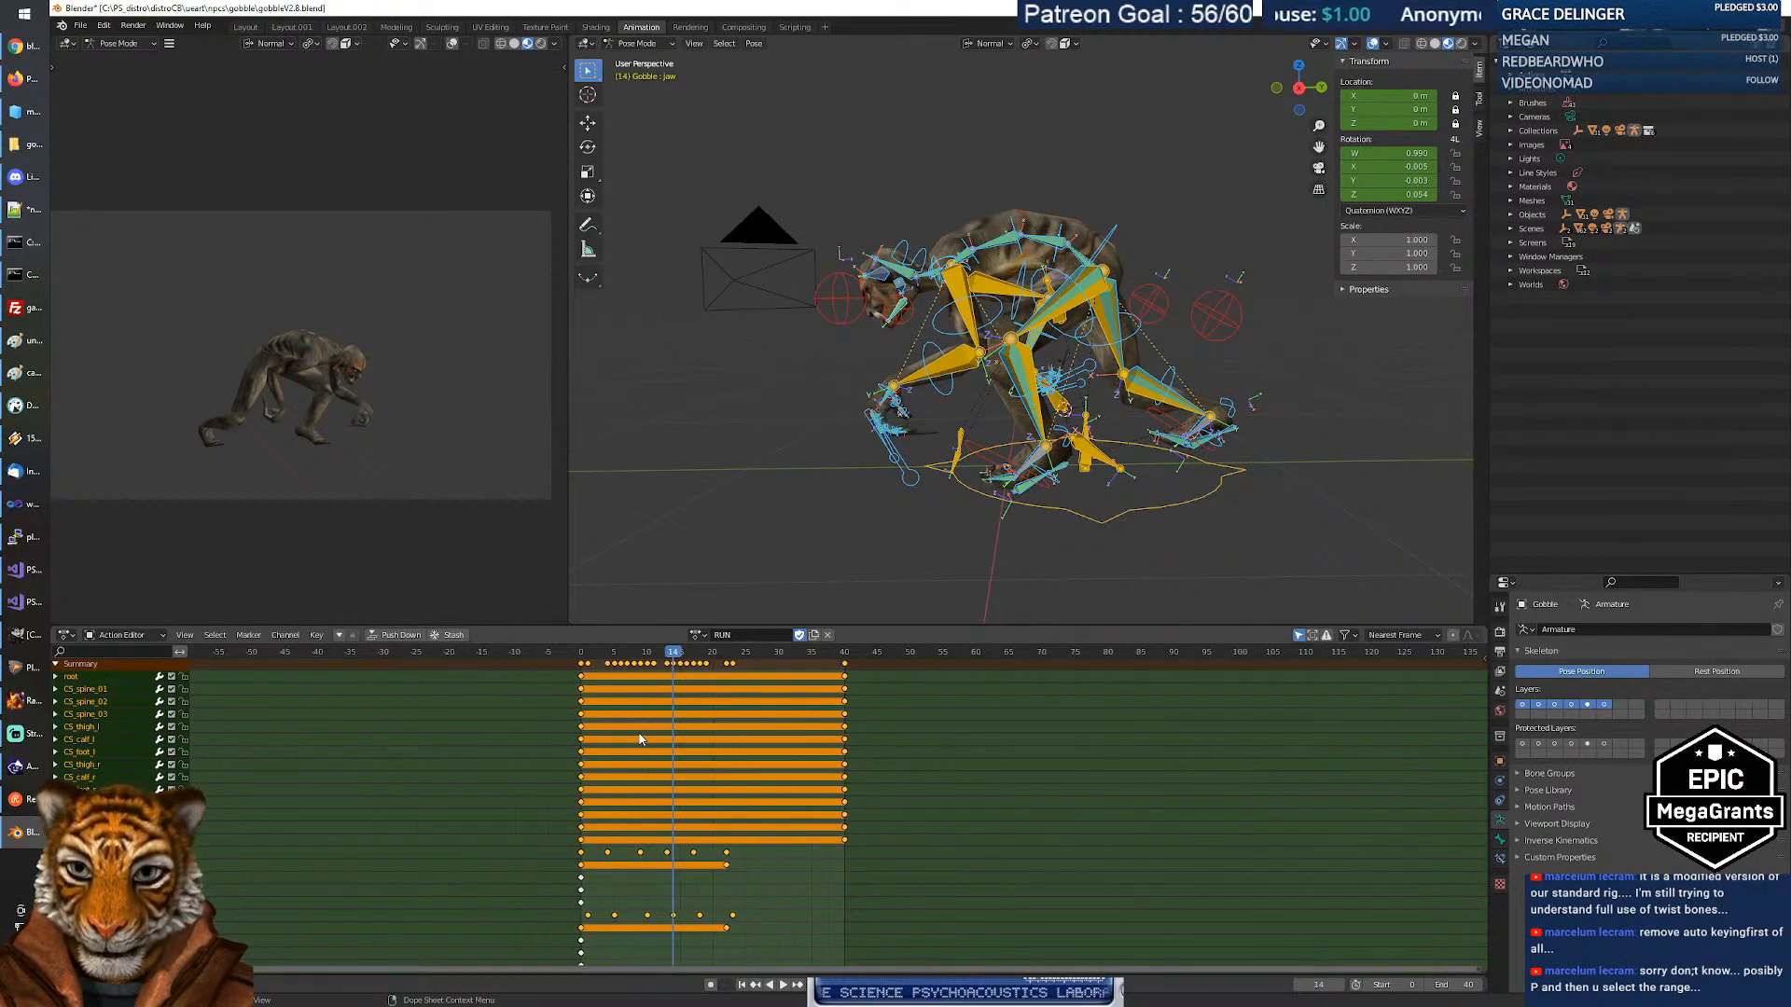
scroll(638, 737, "up", 4)
middle_click_drag(917, 807, 935, 853)
scroll(888, 791, "down", 2)
scroll(888, 791, "up", 2)
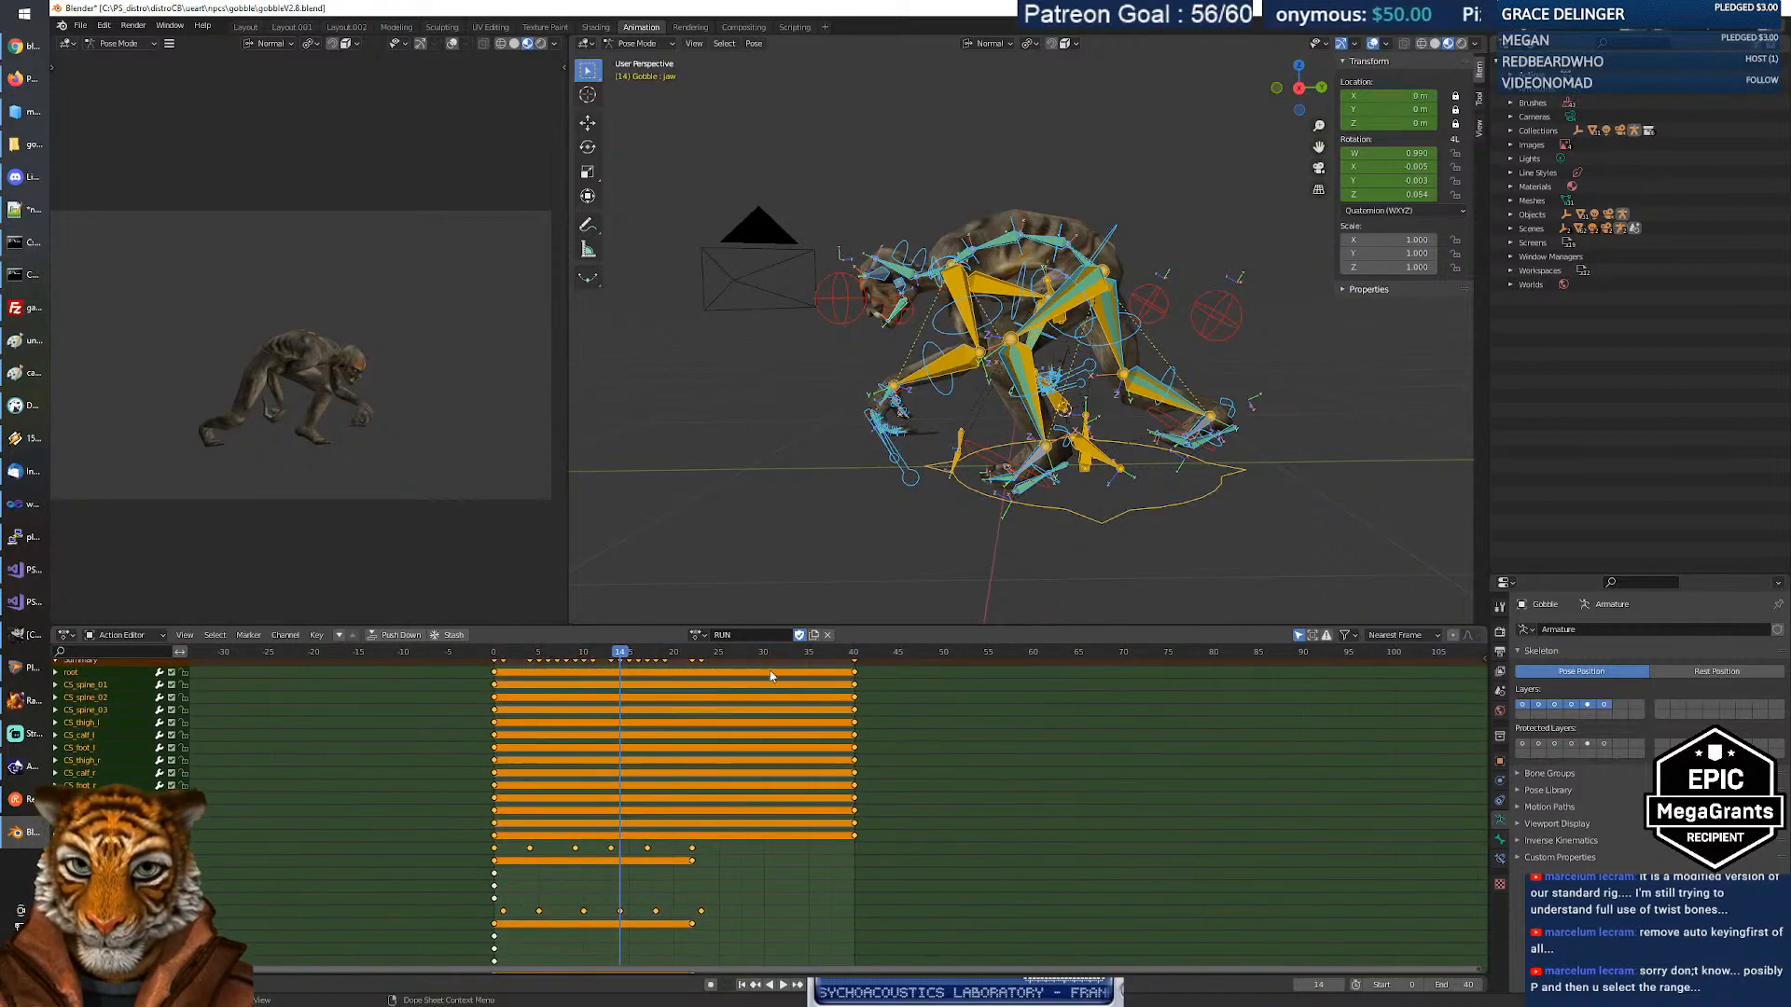
left_click_drag(725, 624, 895, 133)
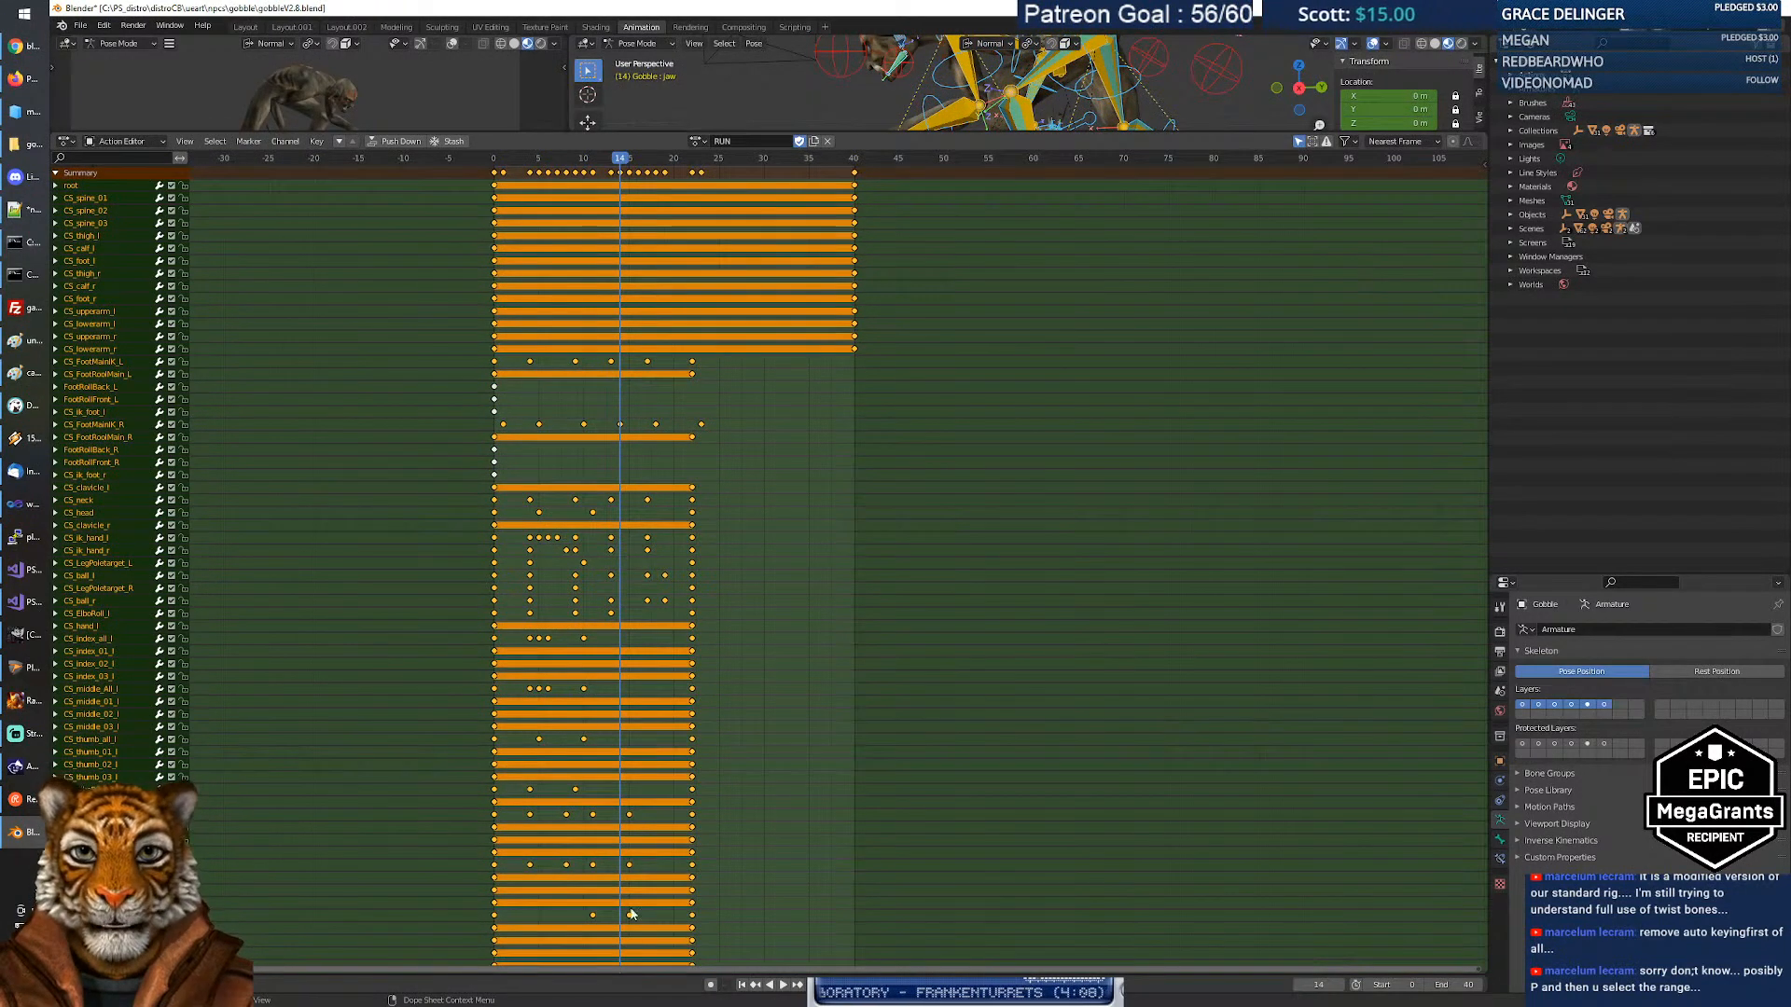
scroll(629, 593, "down", 5)
scroll(629, 597, "up", 5)
scroll(616, 560, "up", 1)
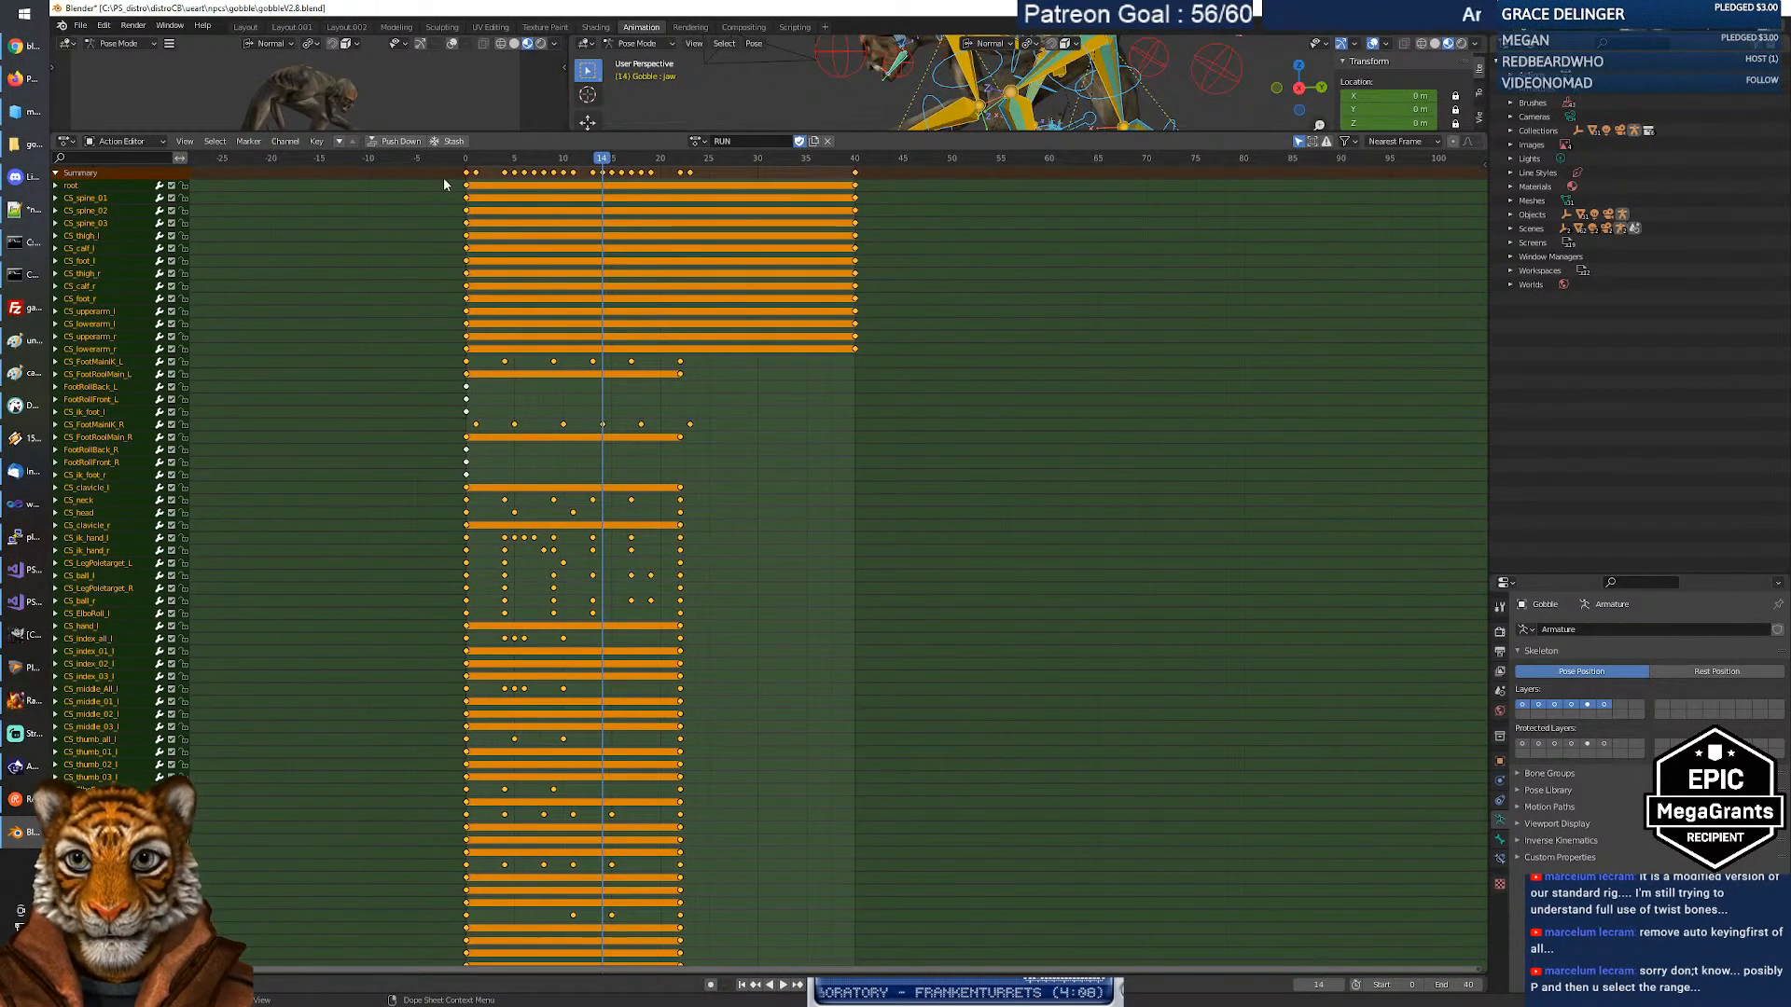
Select the bone keyframes between frames 0 and 23 and duplicate them with an offset of 40 frames.
left_click_drag(471, 186, 787, 951)
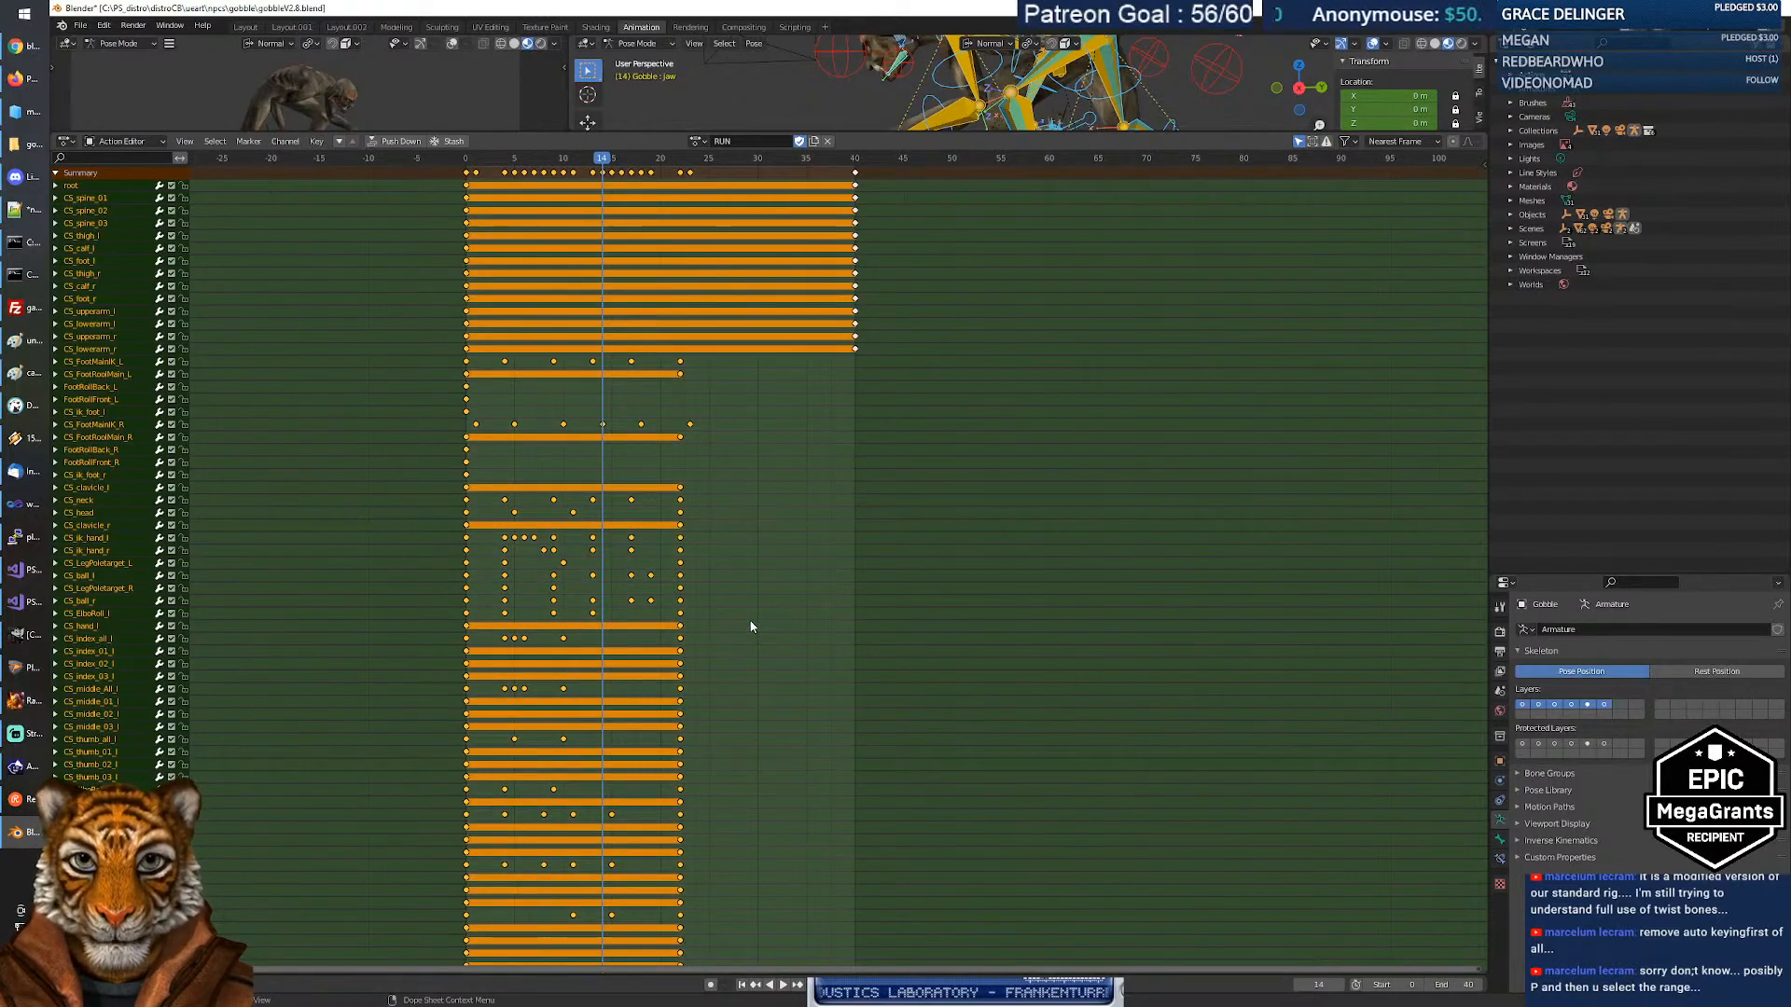
right_click(745, 656)
middle_click_drag(777, 744, 779, 395)
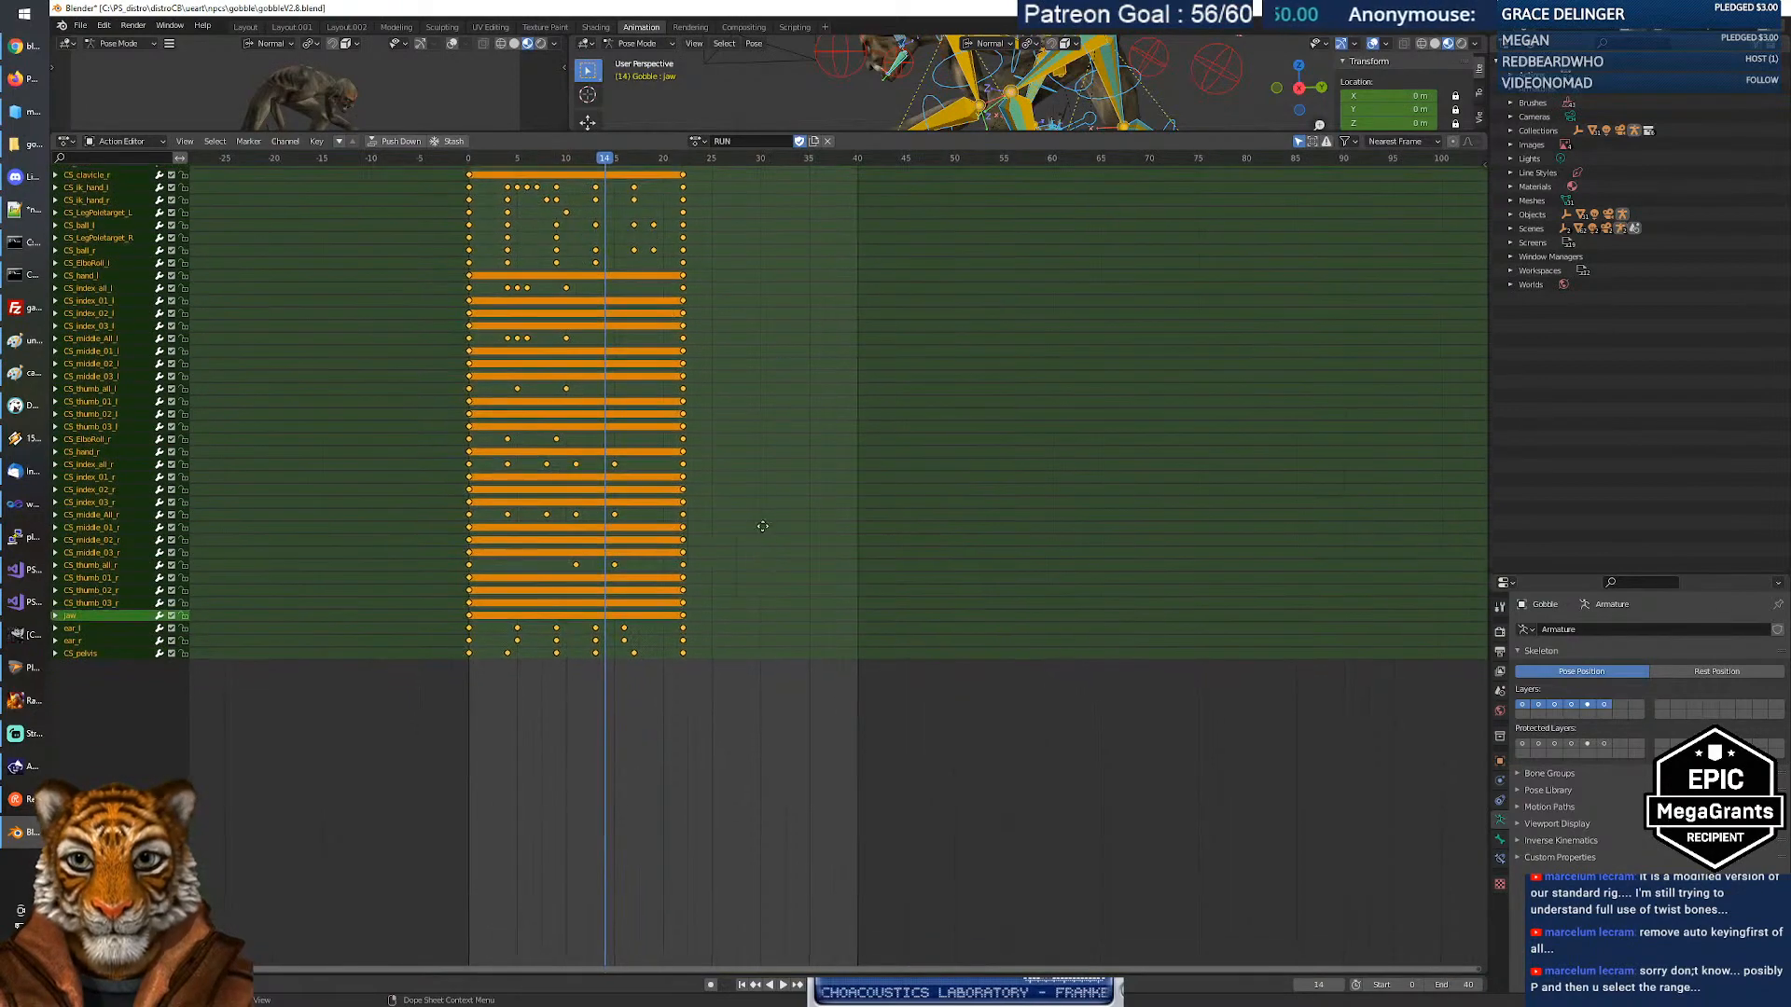
middle_click_drag(702, 753, 800, 644)
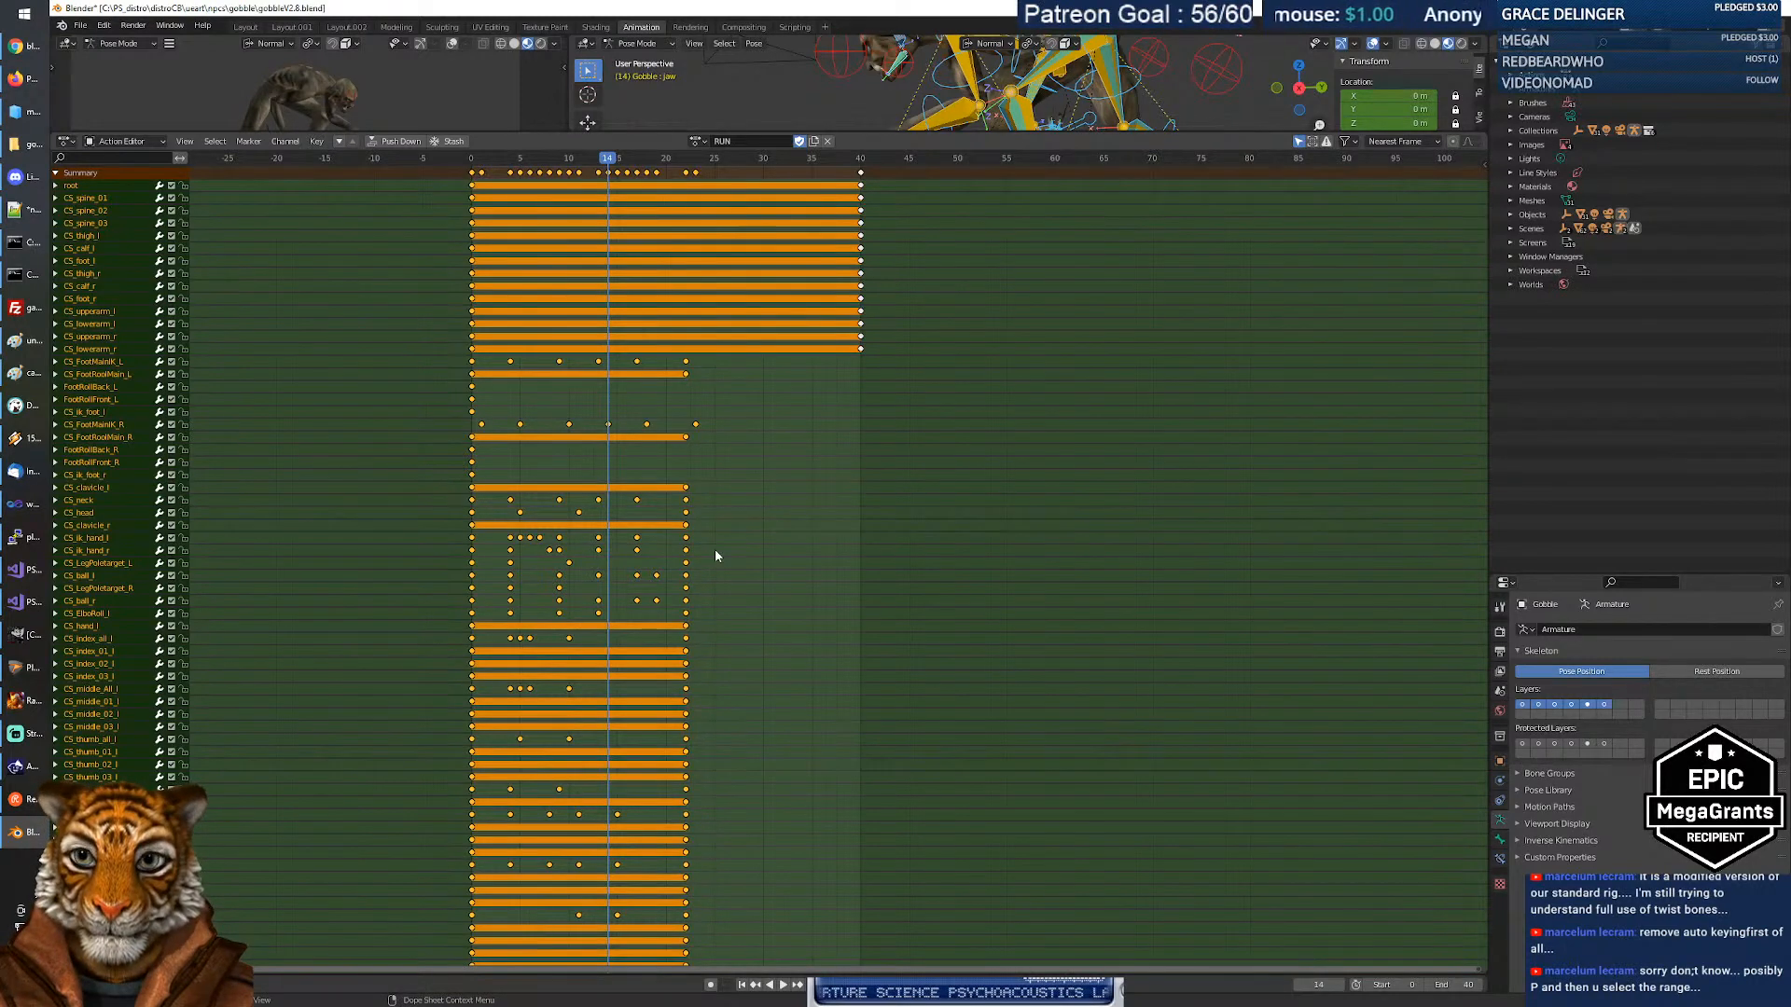
key("shift+d")
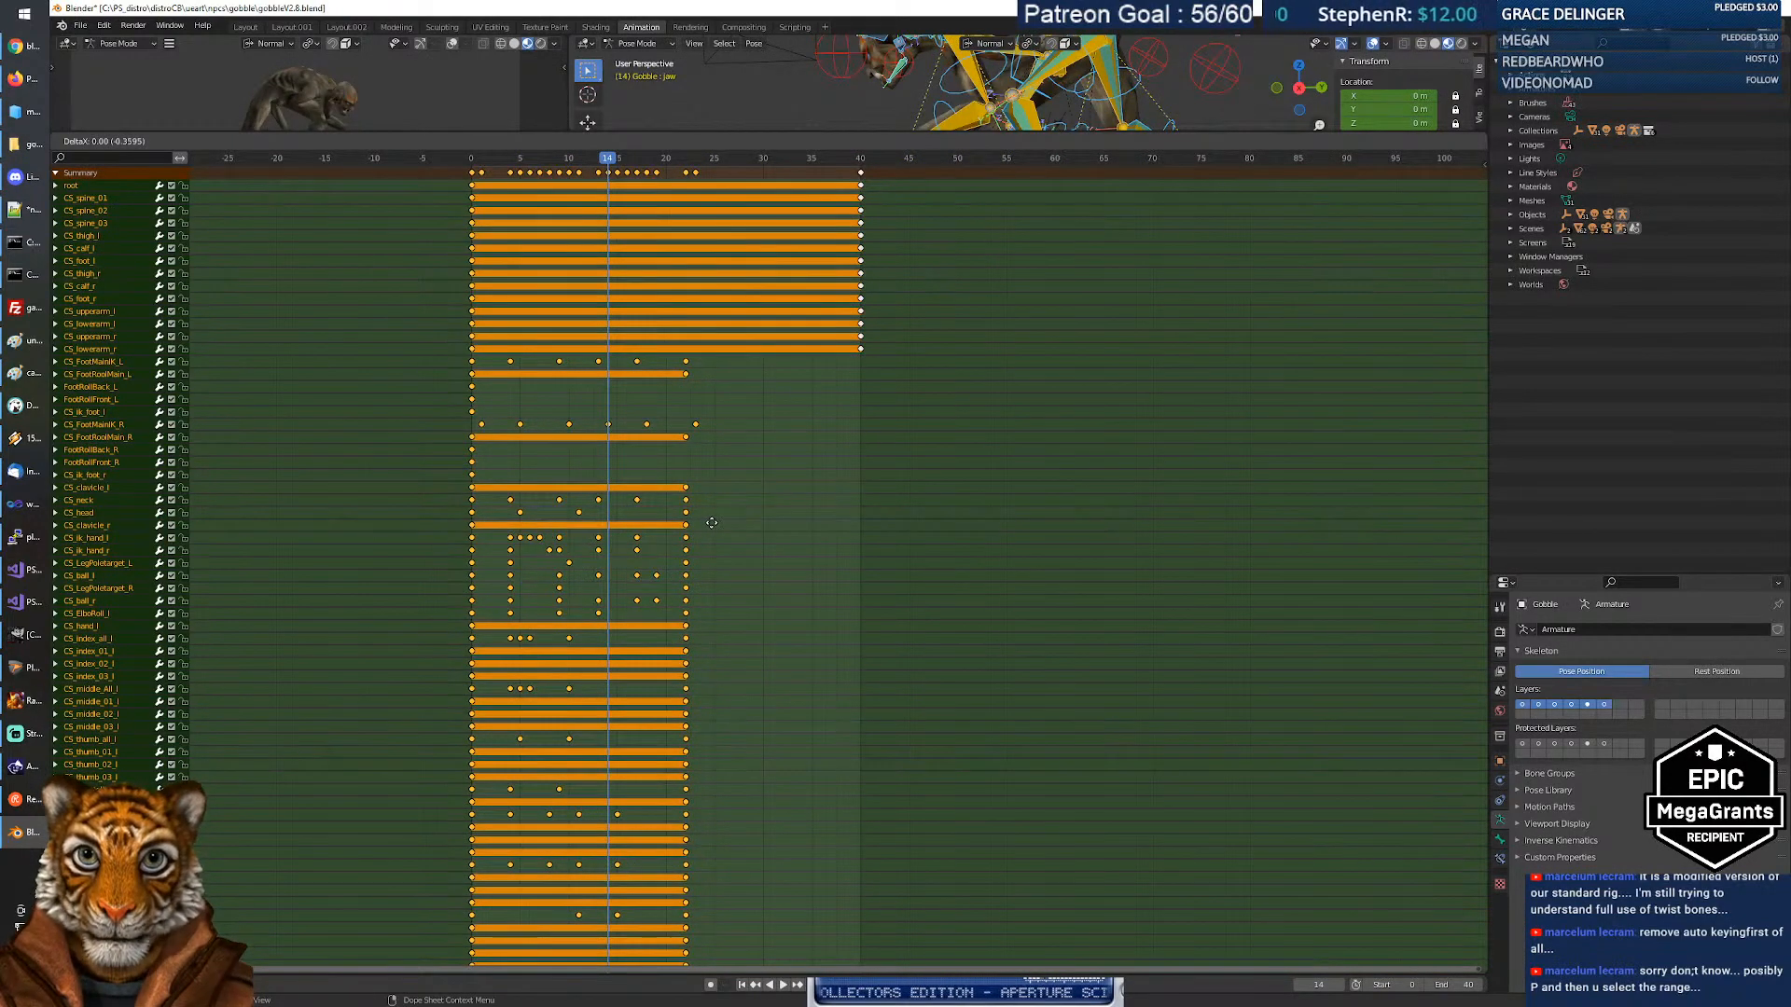
left_click(1106, 533)
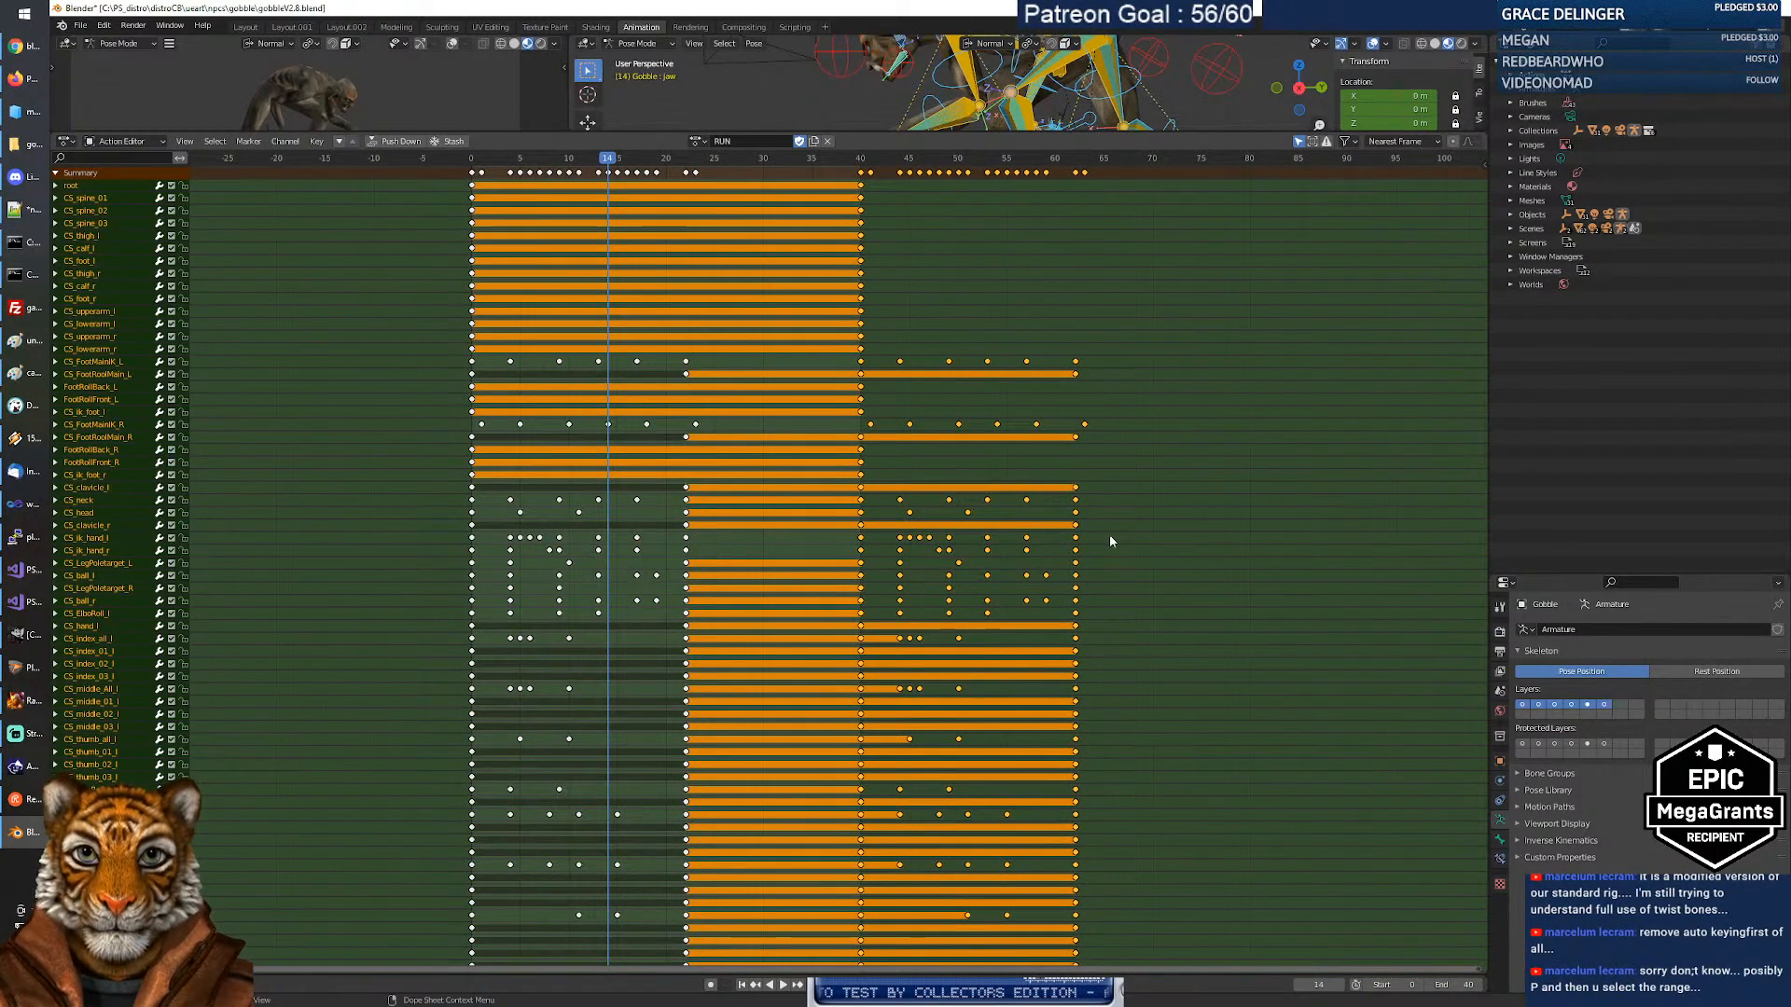
Scrub the animation back to frame 0 and undo the keyframe duplication.
key("space")
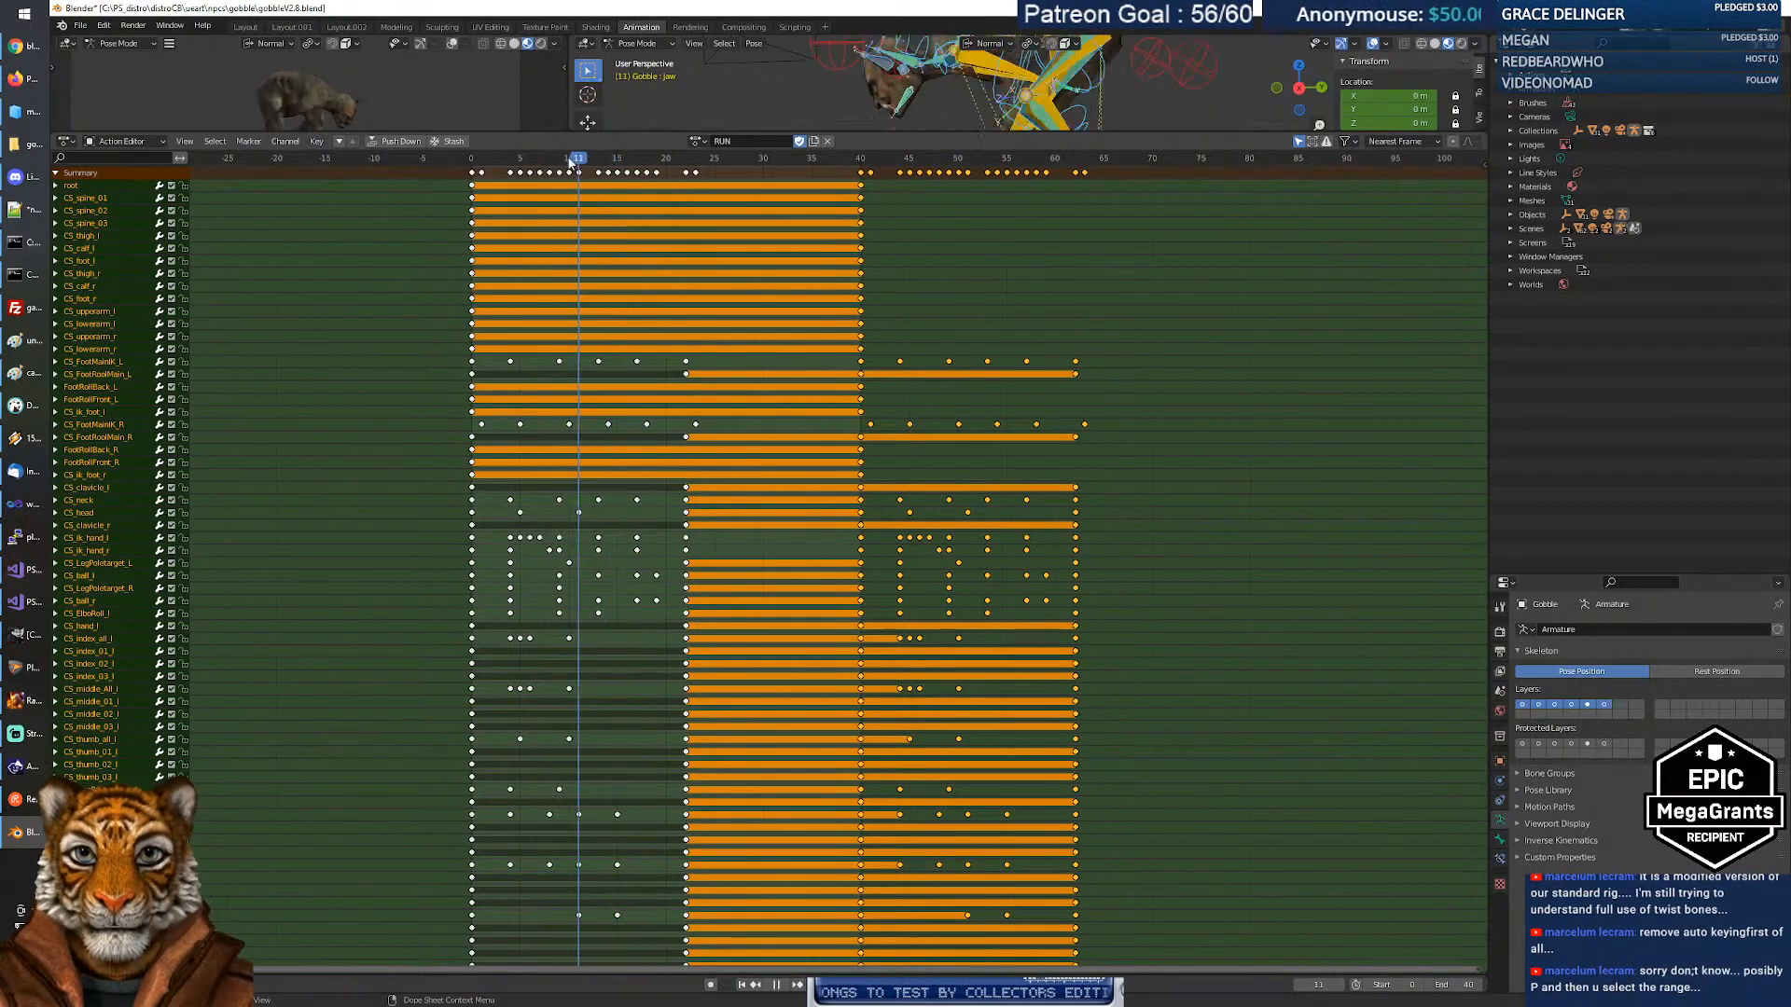
left_click_drag(599, 176, 474, 224)
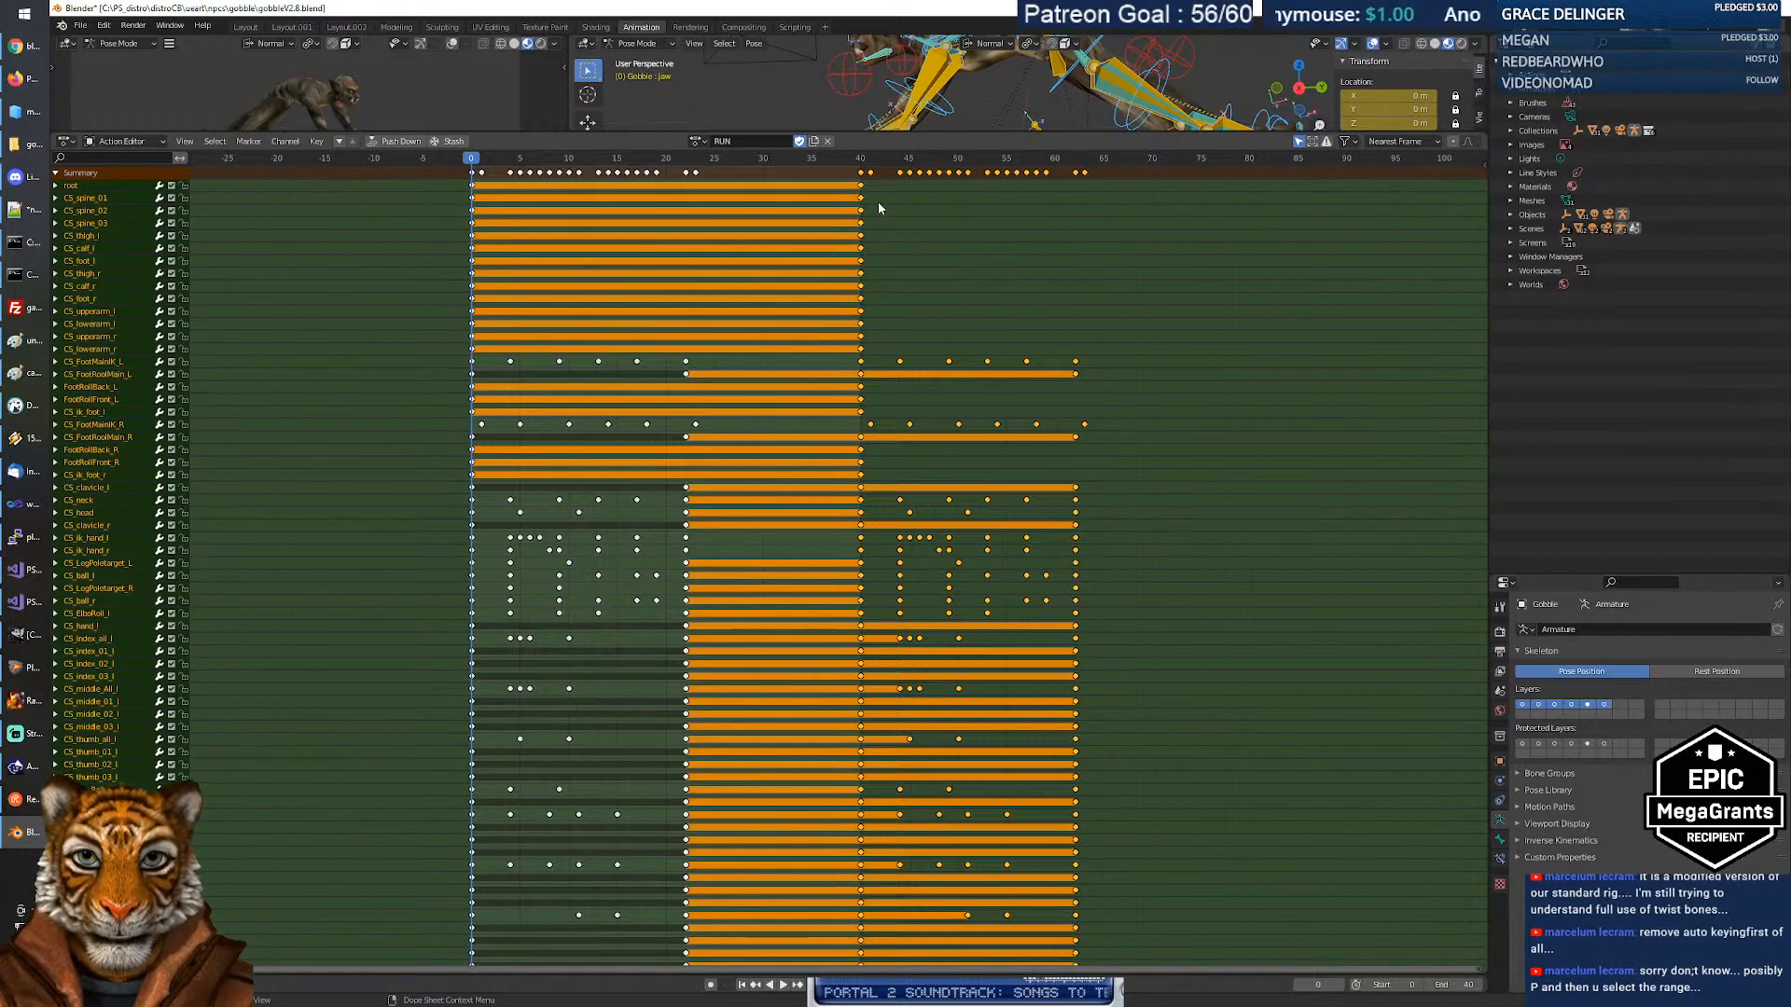
key("Delete")
key("space")
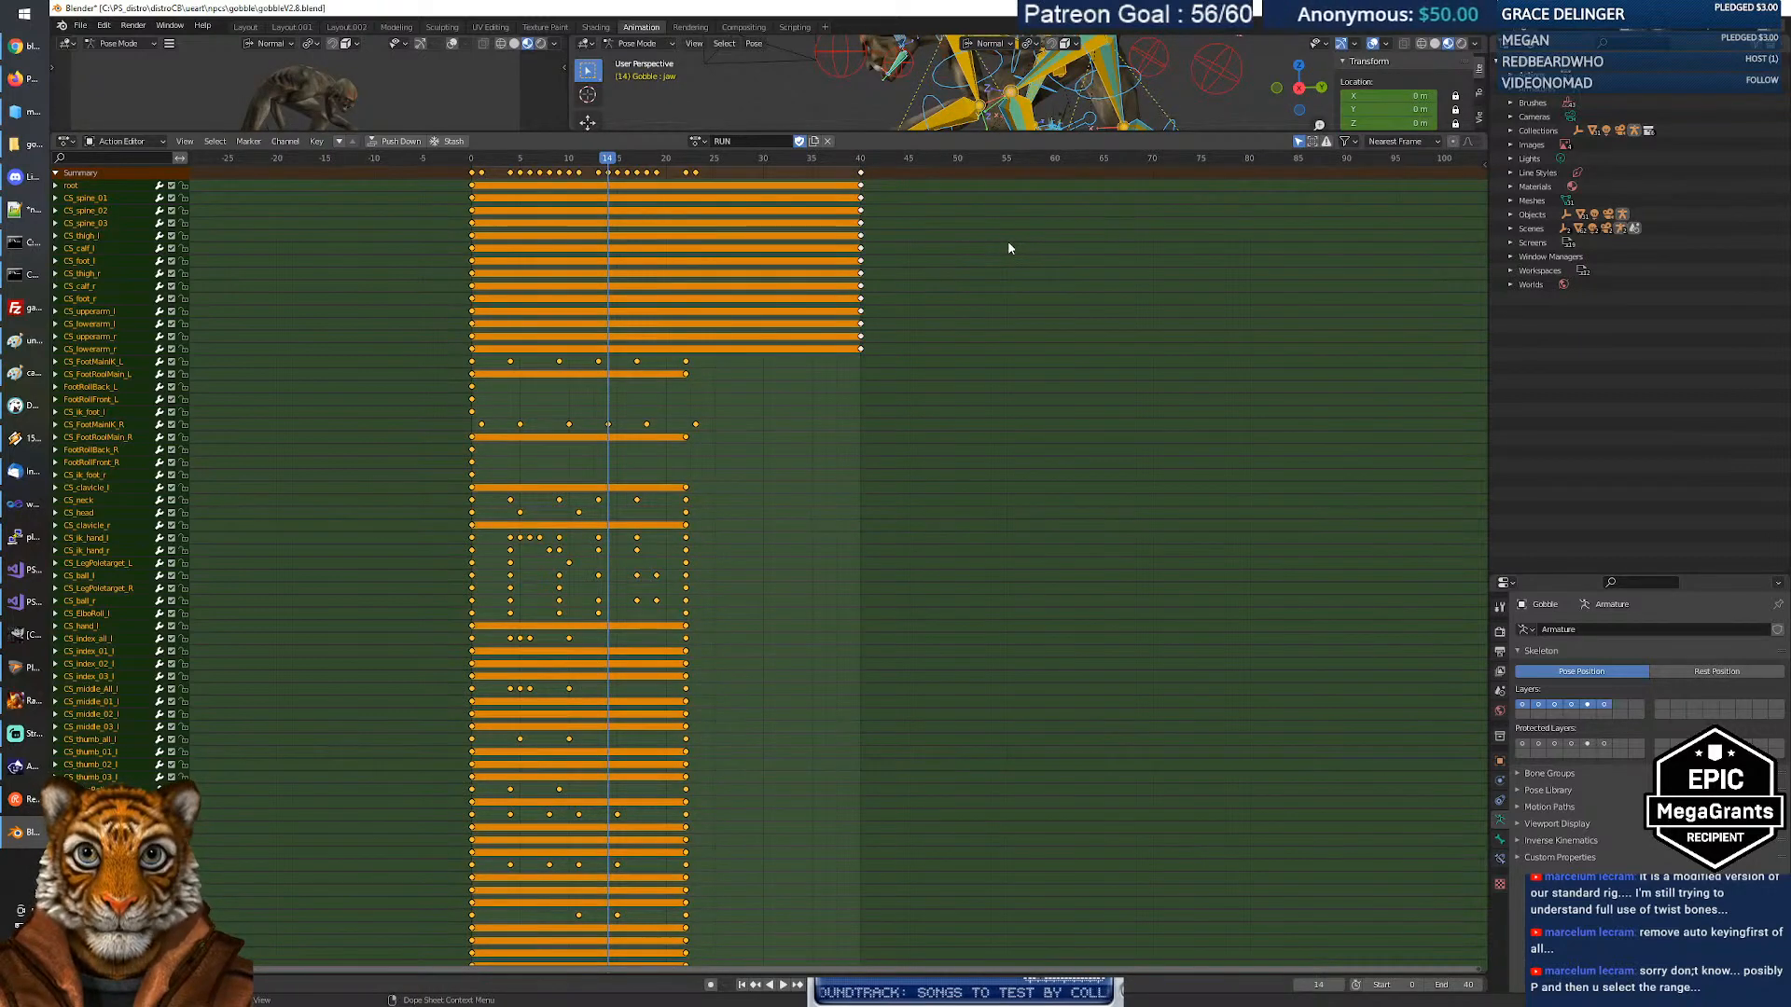
Select every keyframe of the RUN action, try duplicating them with a 40-frame offset, and undo the duplication.
left_click(423, 221)
key("a")
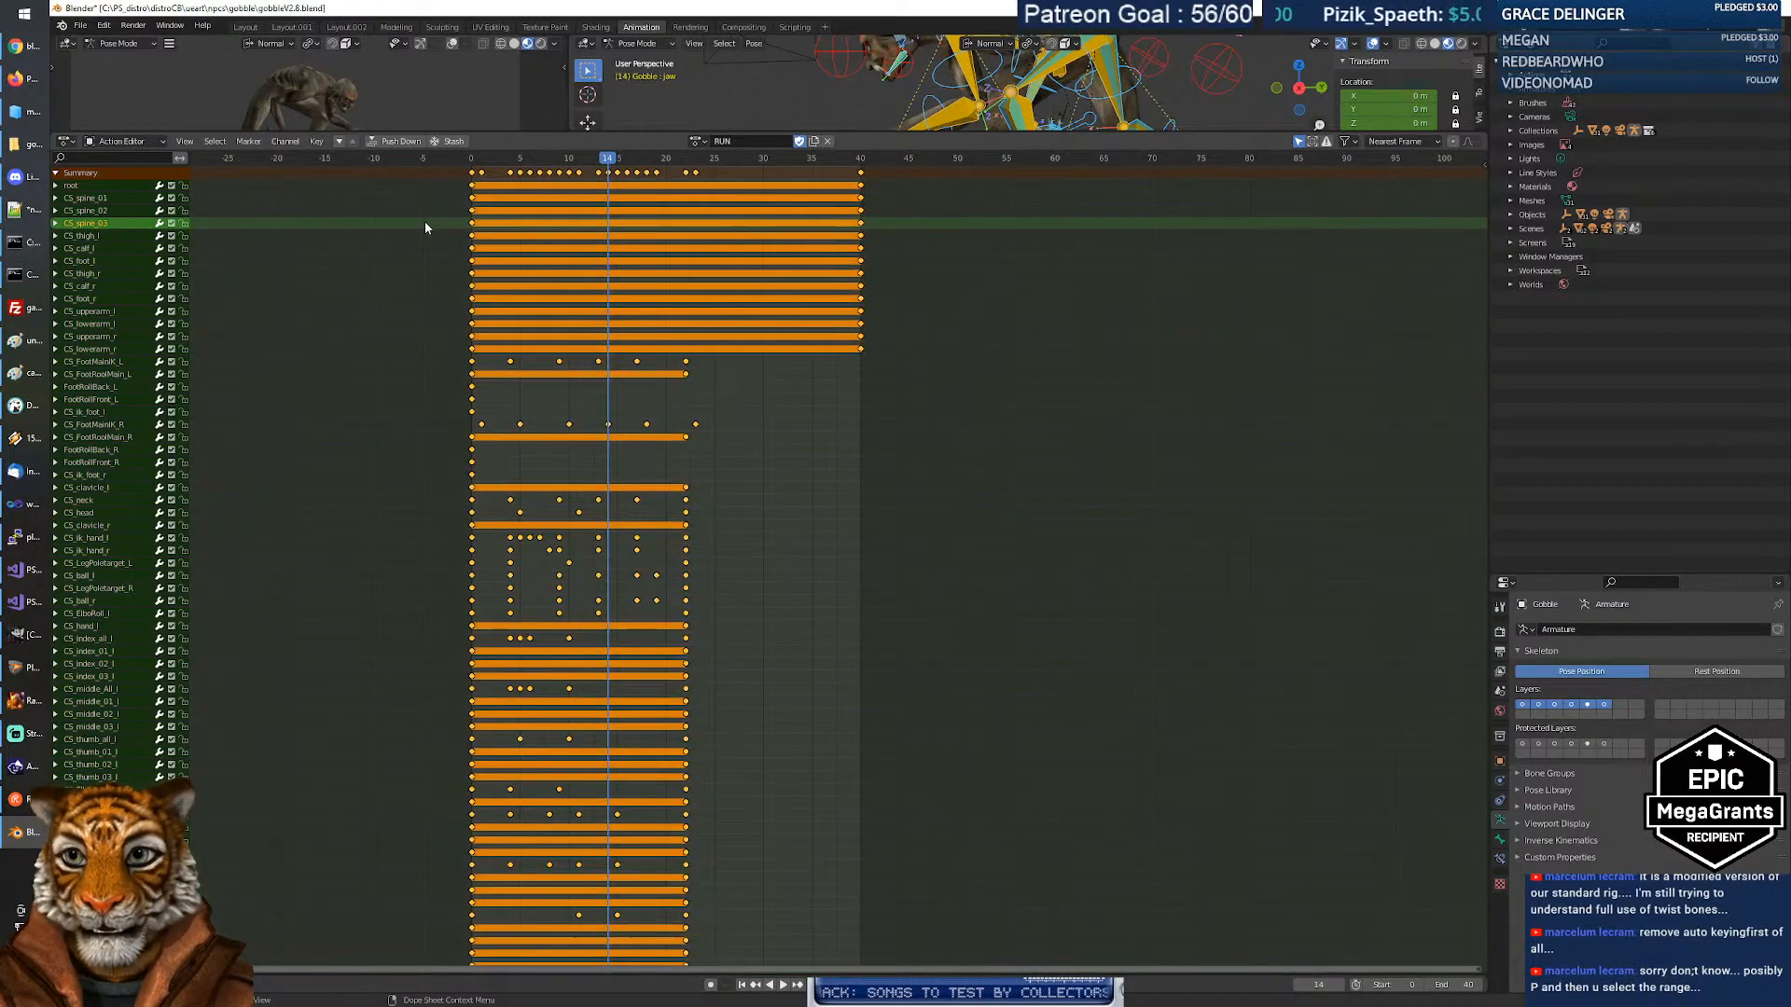
key("shift+d")
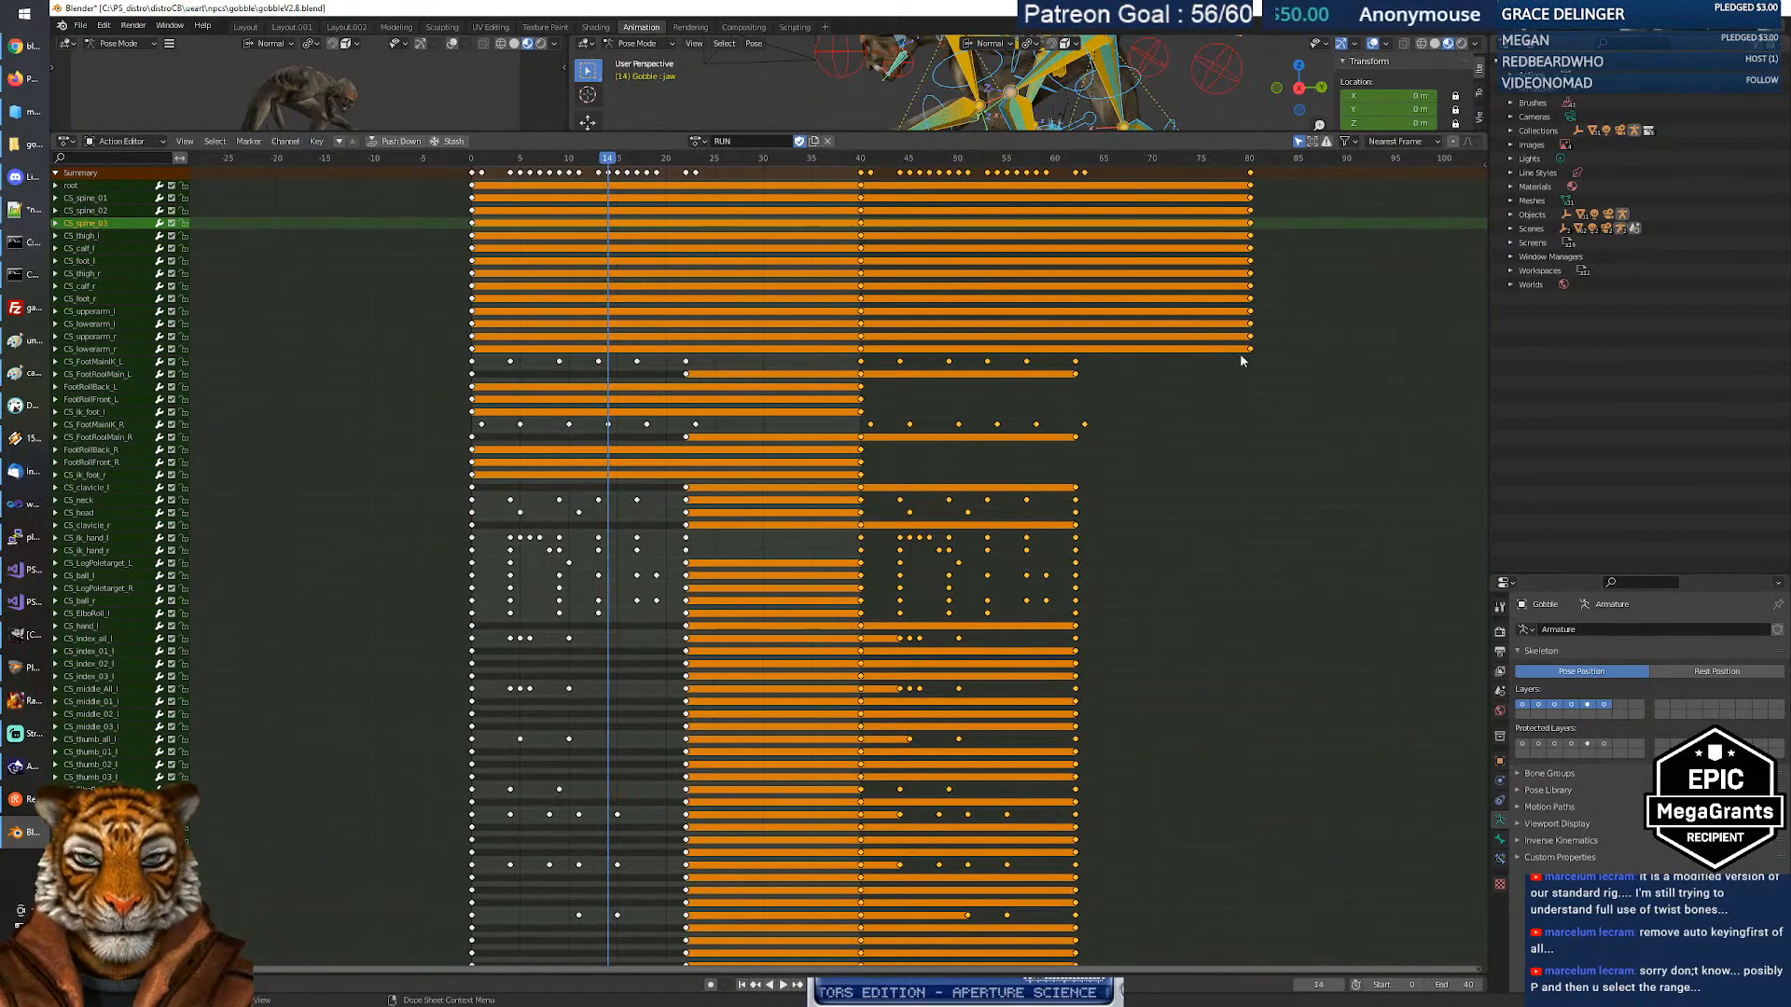
key("ctrl+z")
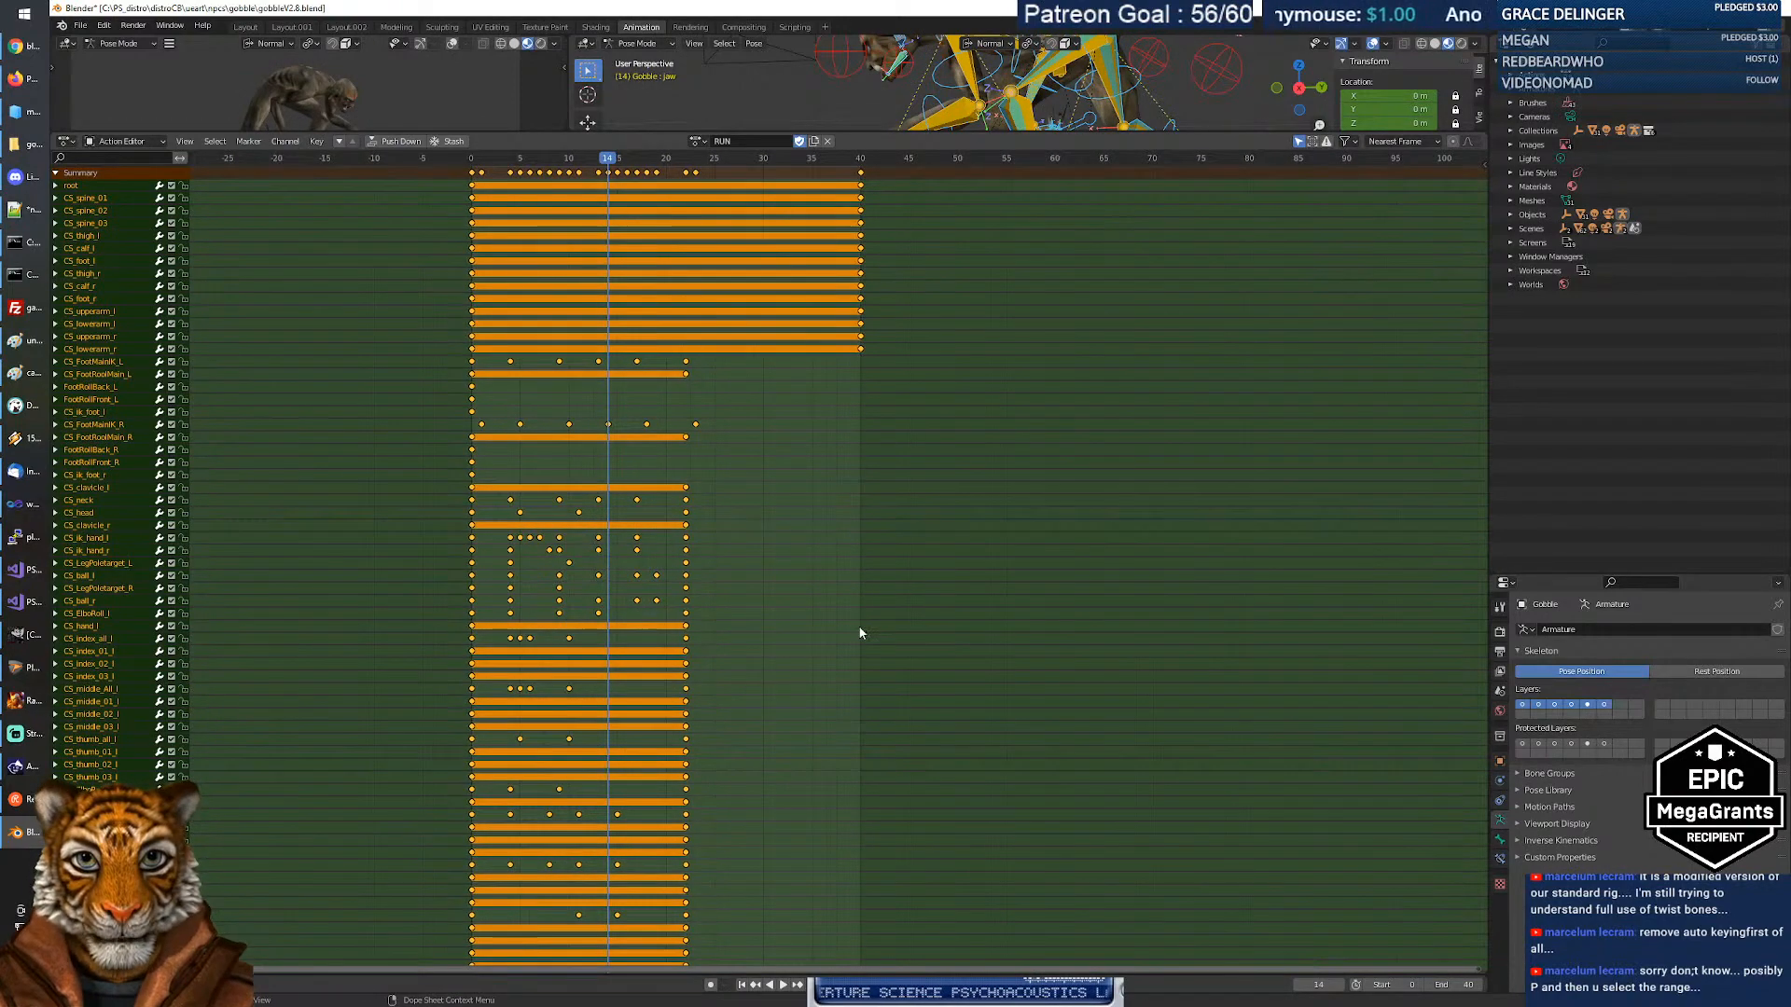
Scrub the RUN animation to frame 22 and set the playback range's end frame to 22.
key("space")
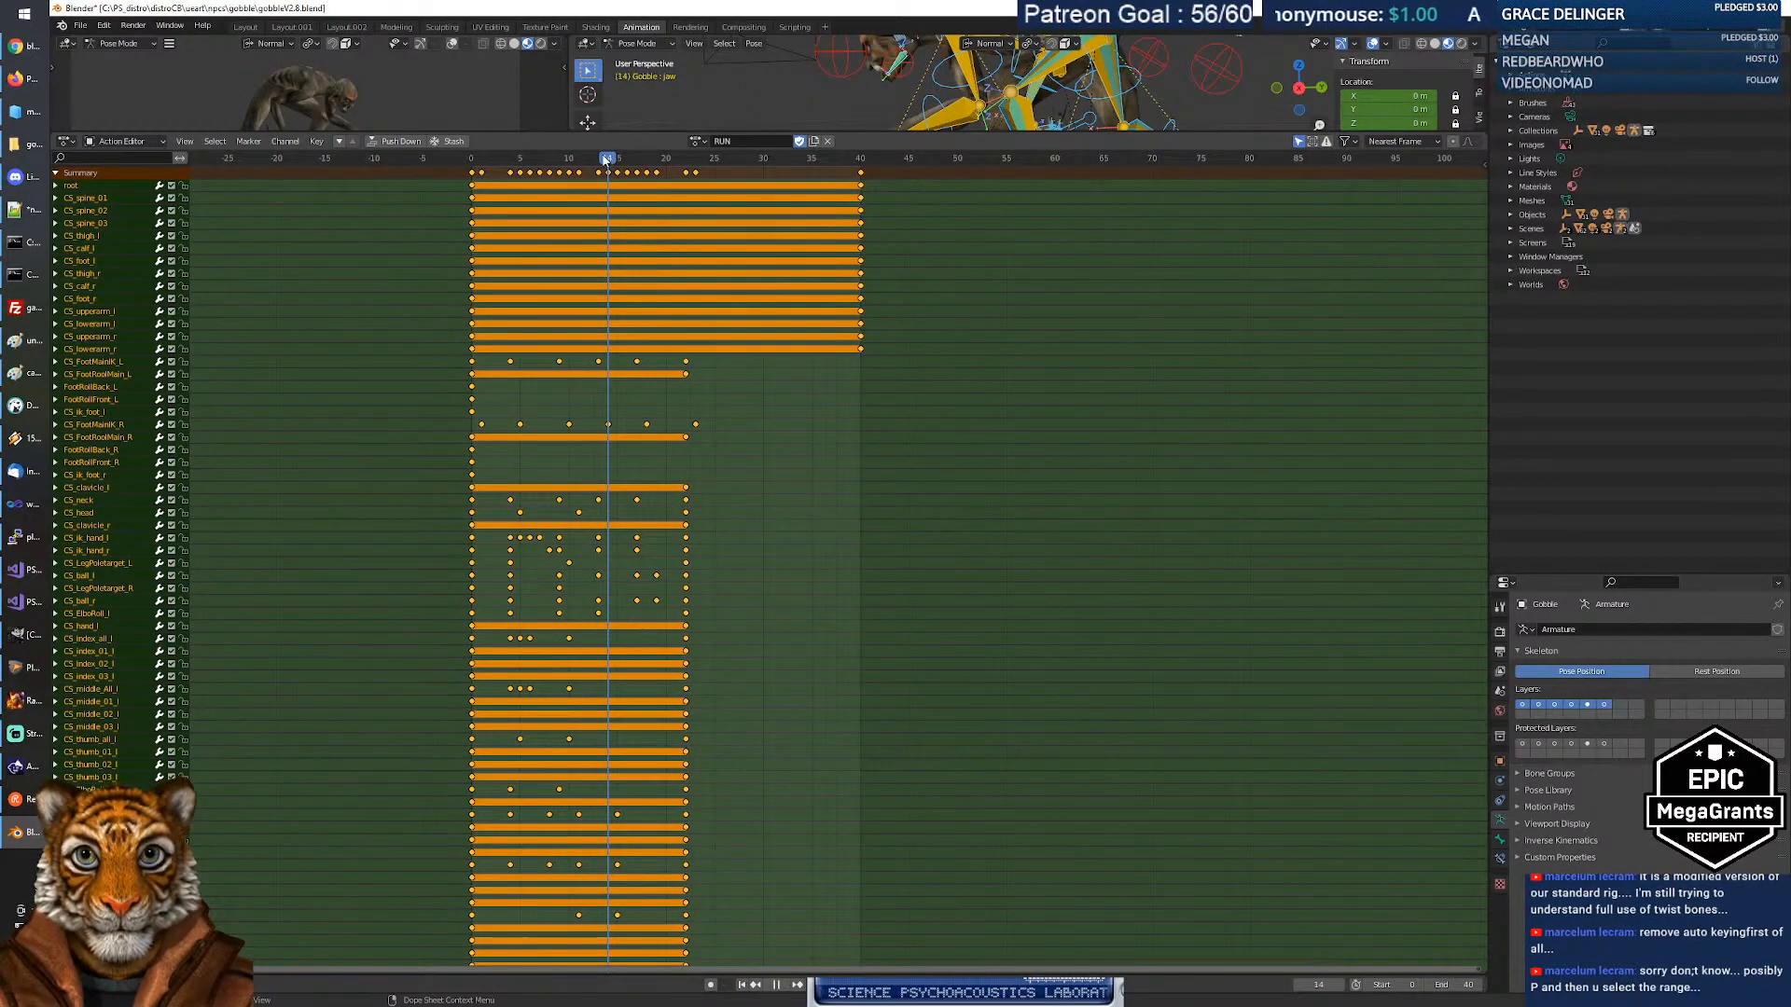
left_click_drag(555, 166, 689, 175)
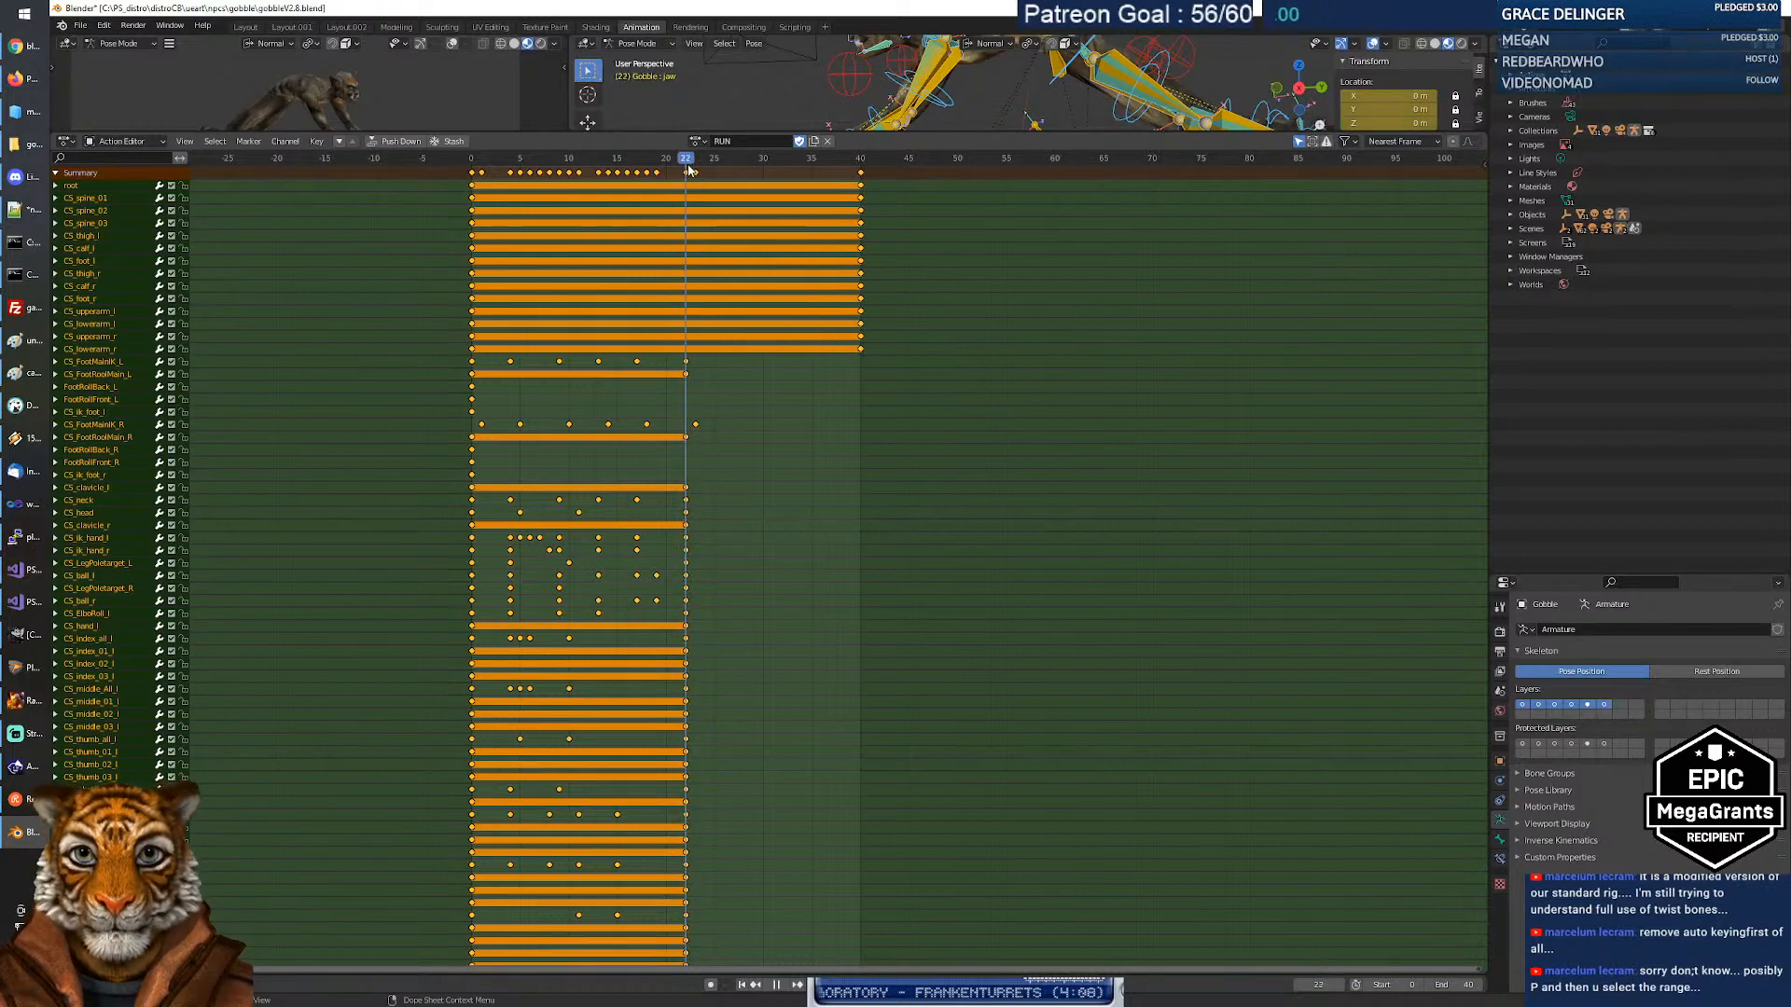
key("space")
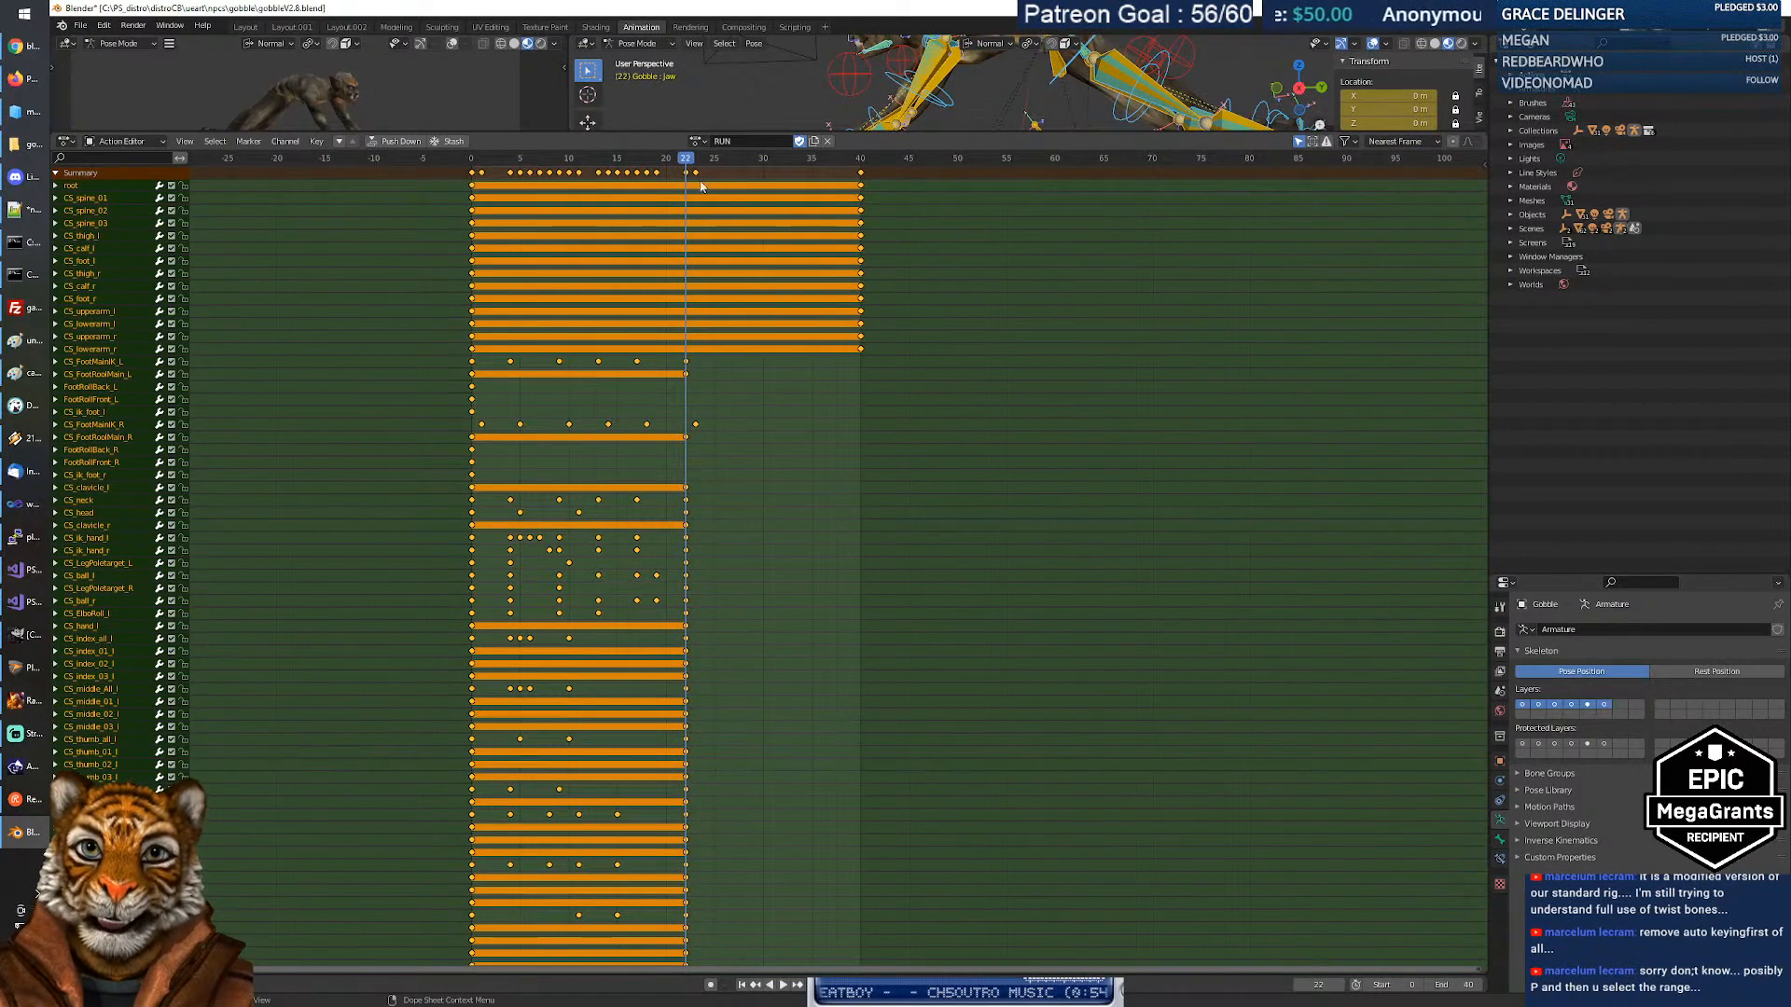
left_click(1455, 985)
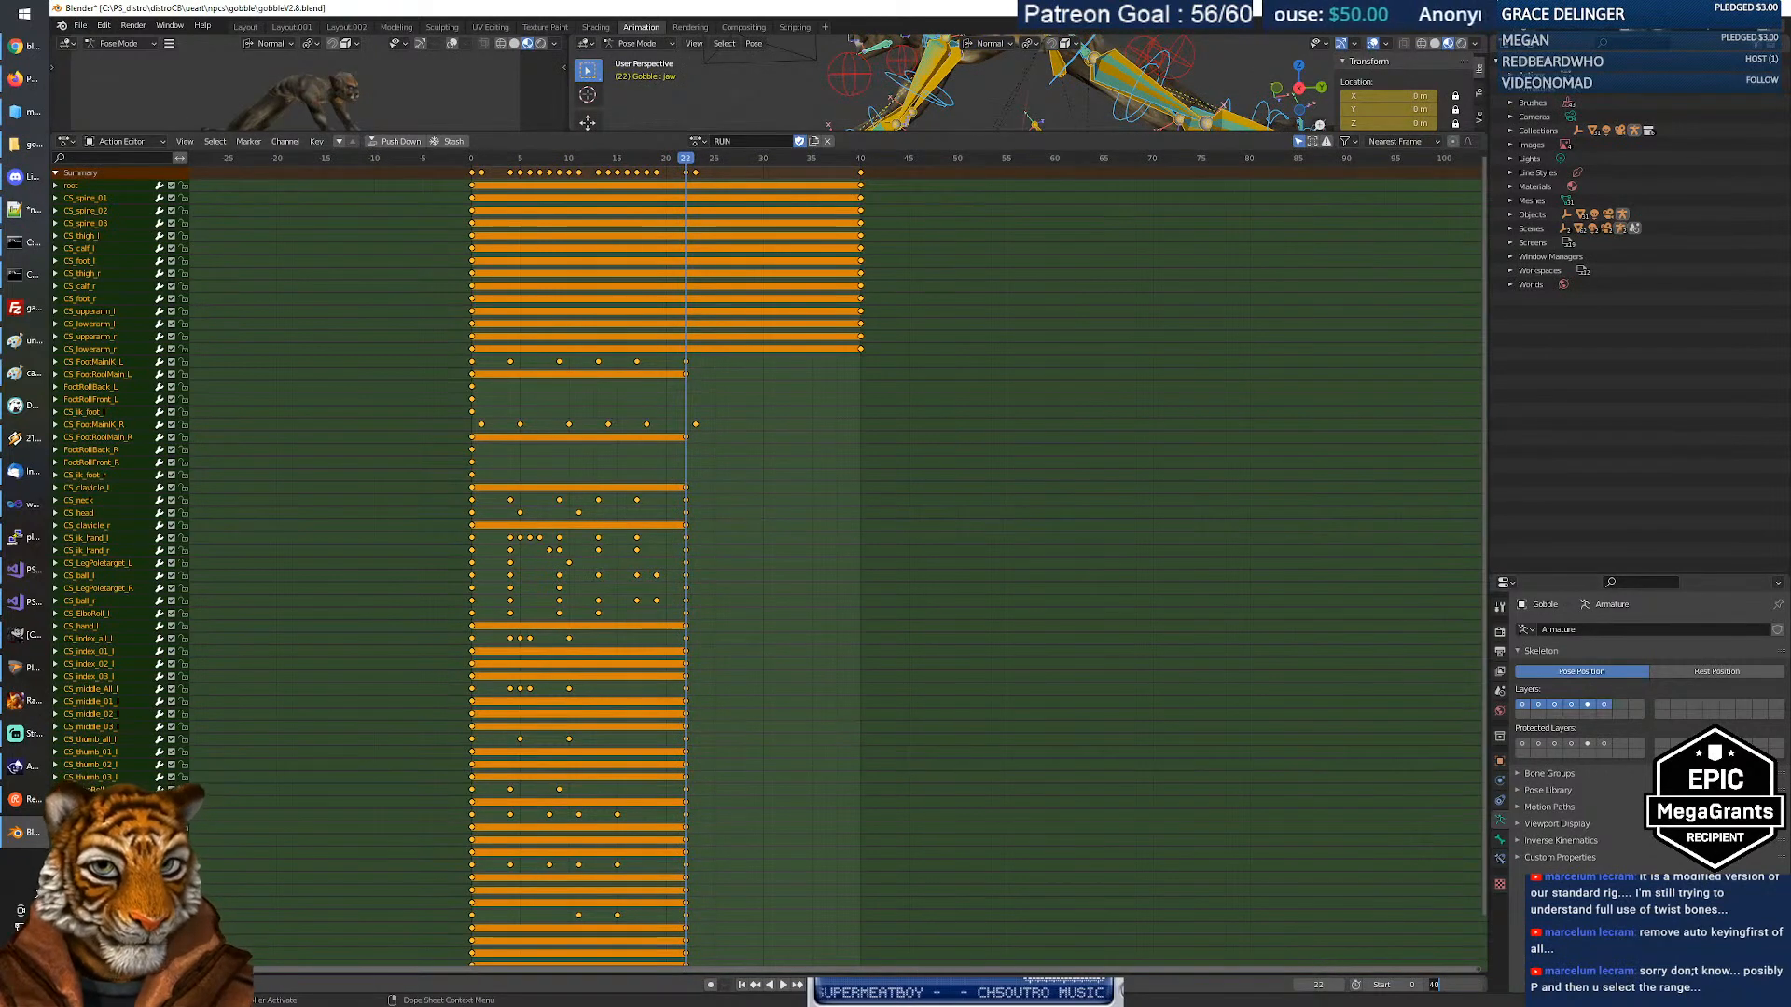
key("Return")
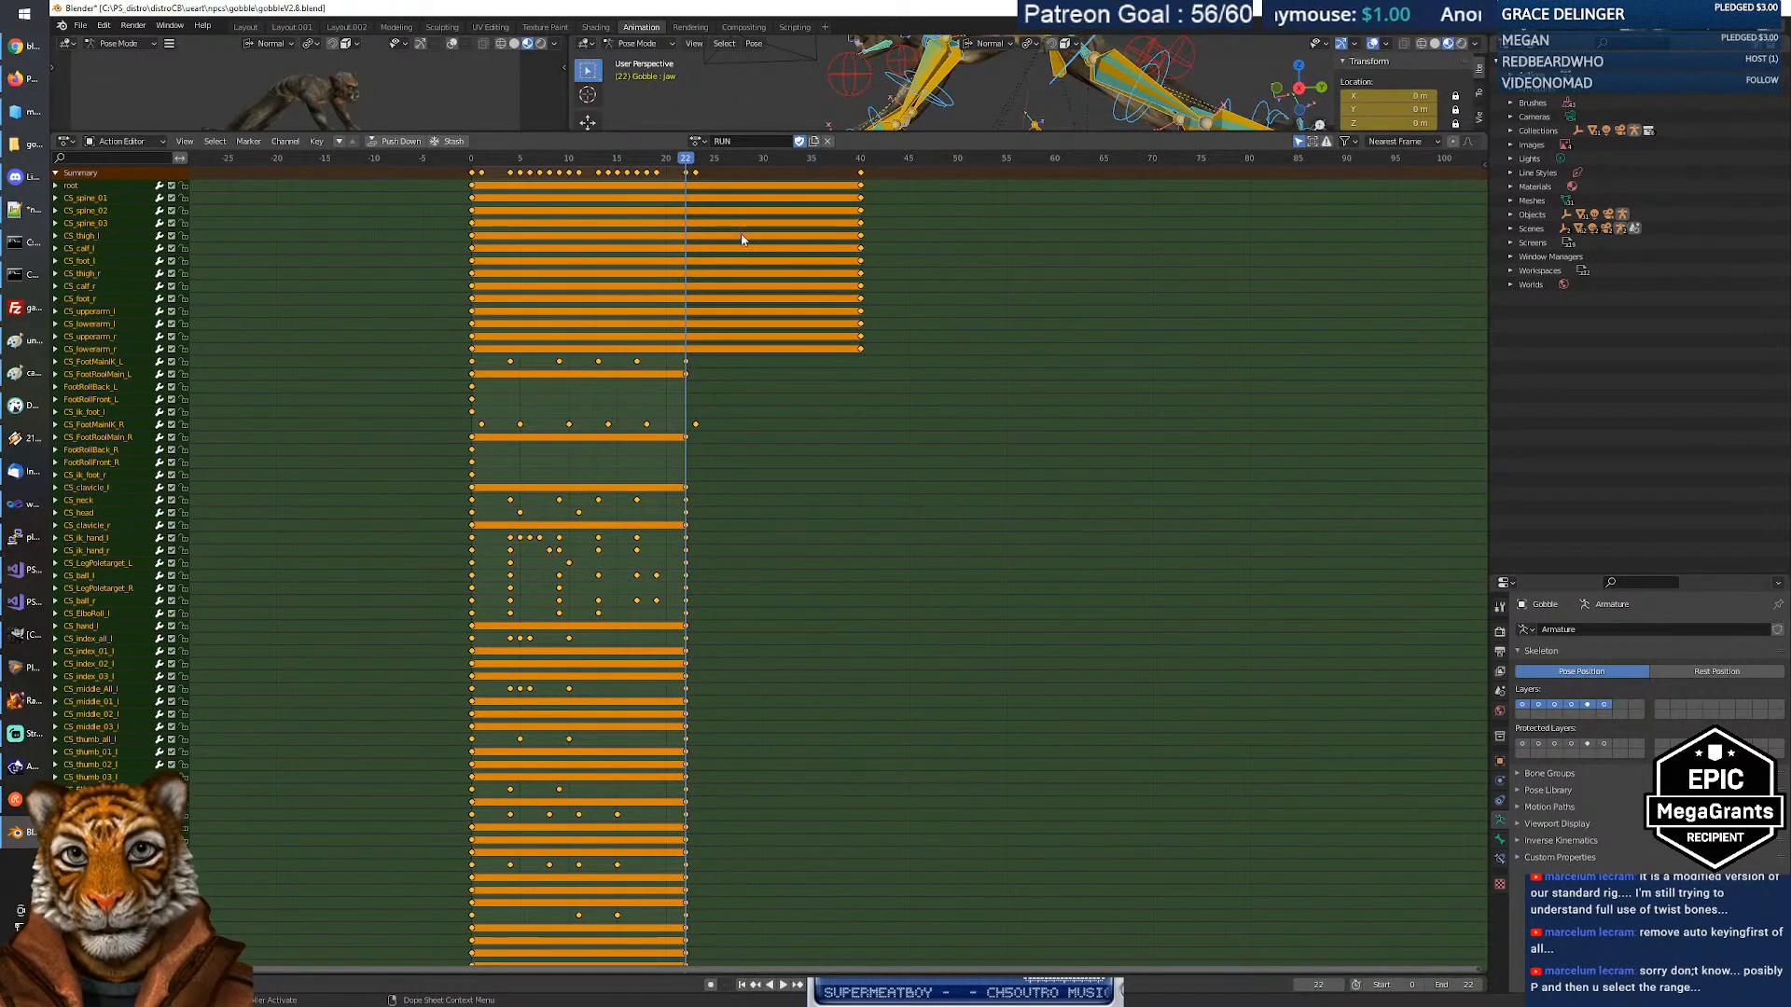
Play the RUN animation over the 22-frame range and resize the viewport to watch the loop.
left_click(788, 985)
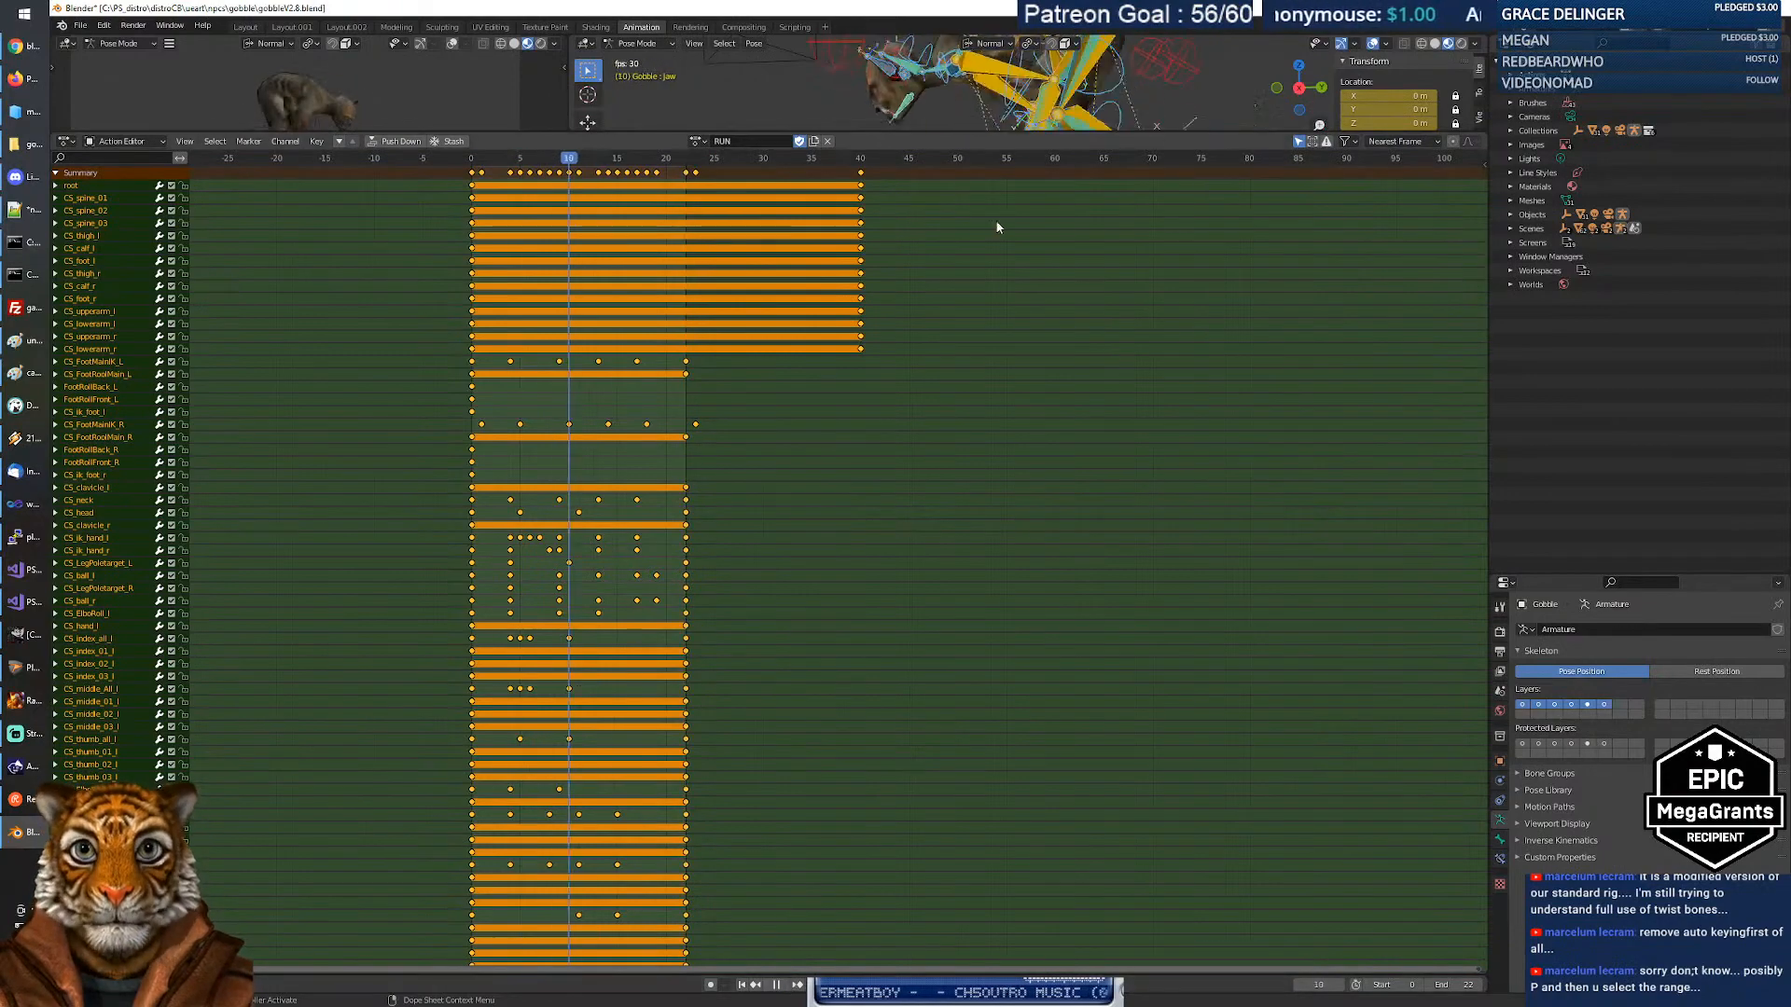
left_click_drag(914, 133, 1007, 487)
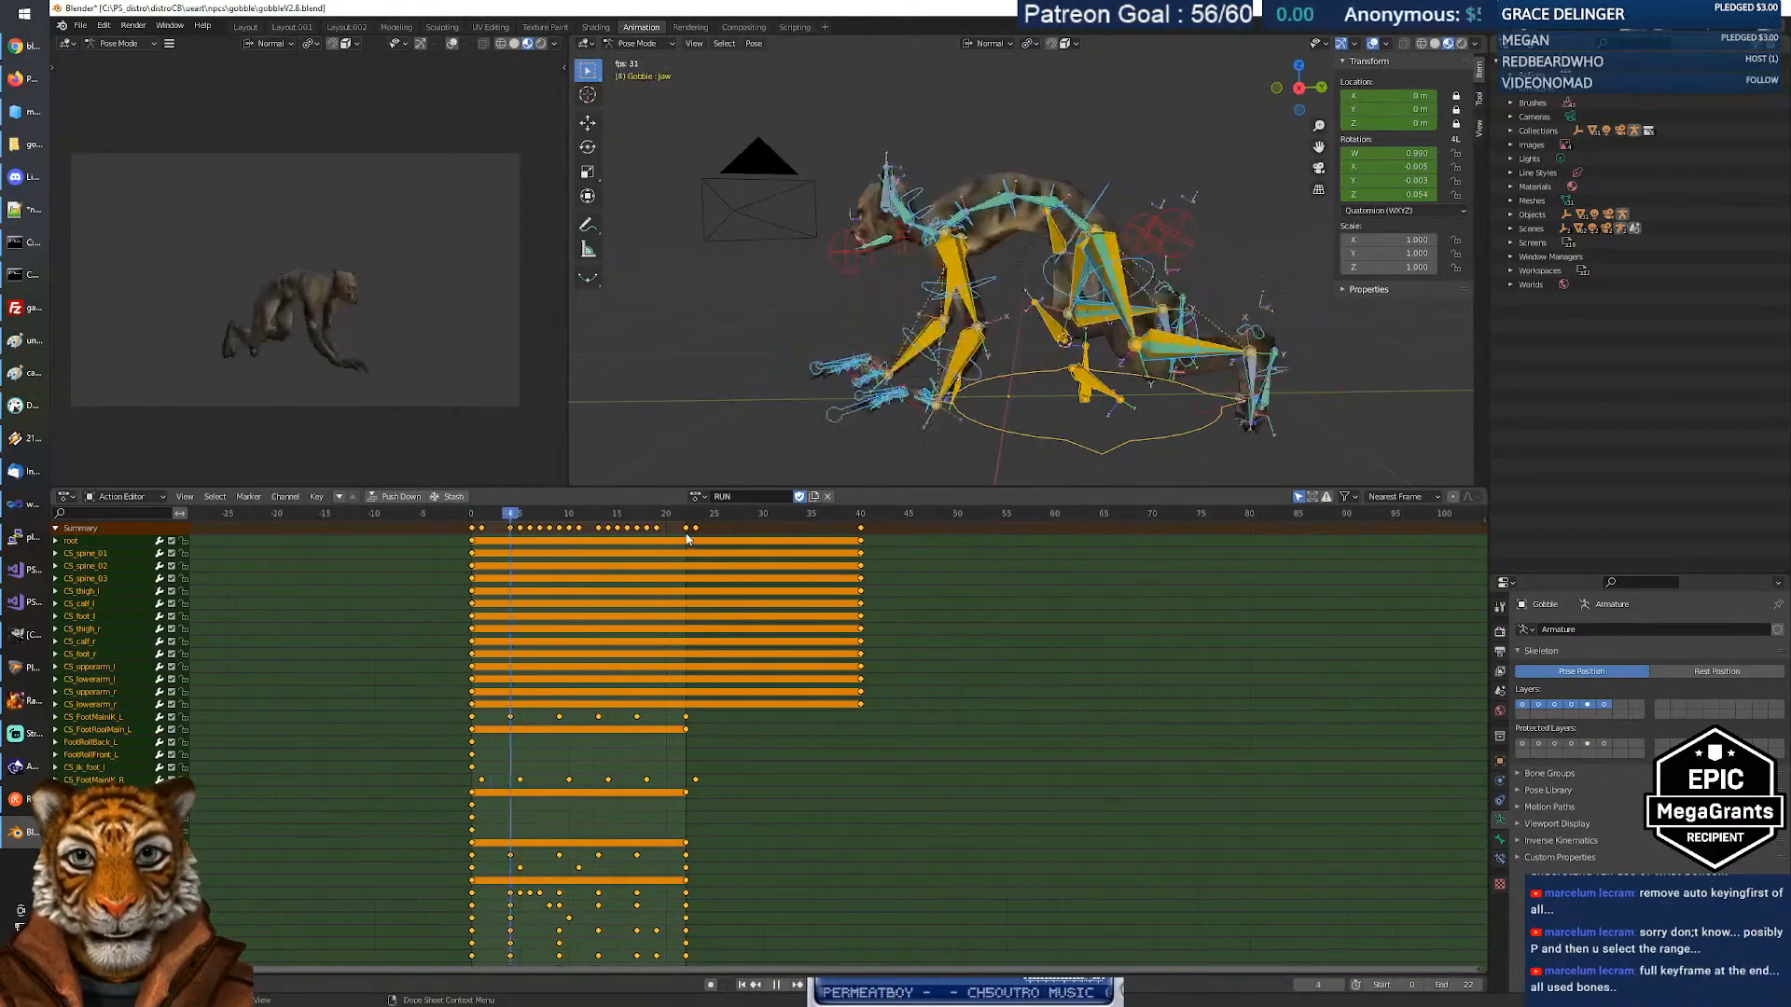
left_click_drag(903, 484, 904, 207)
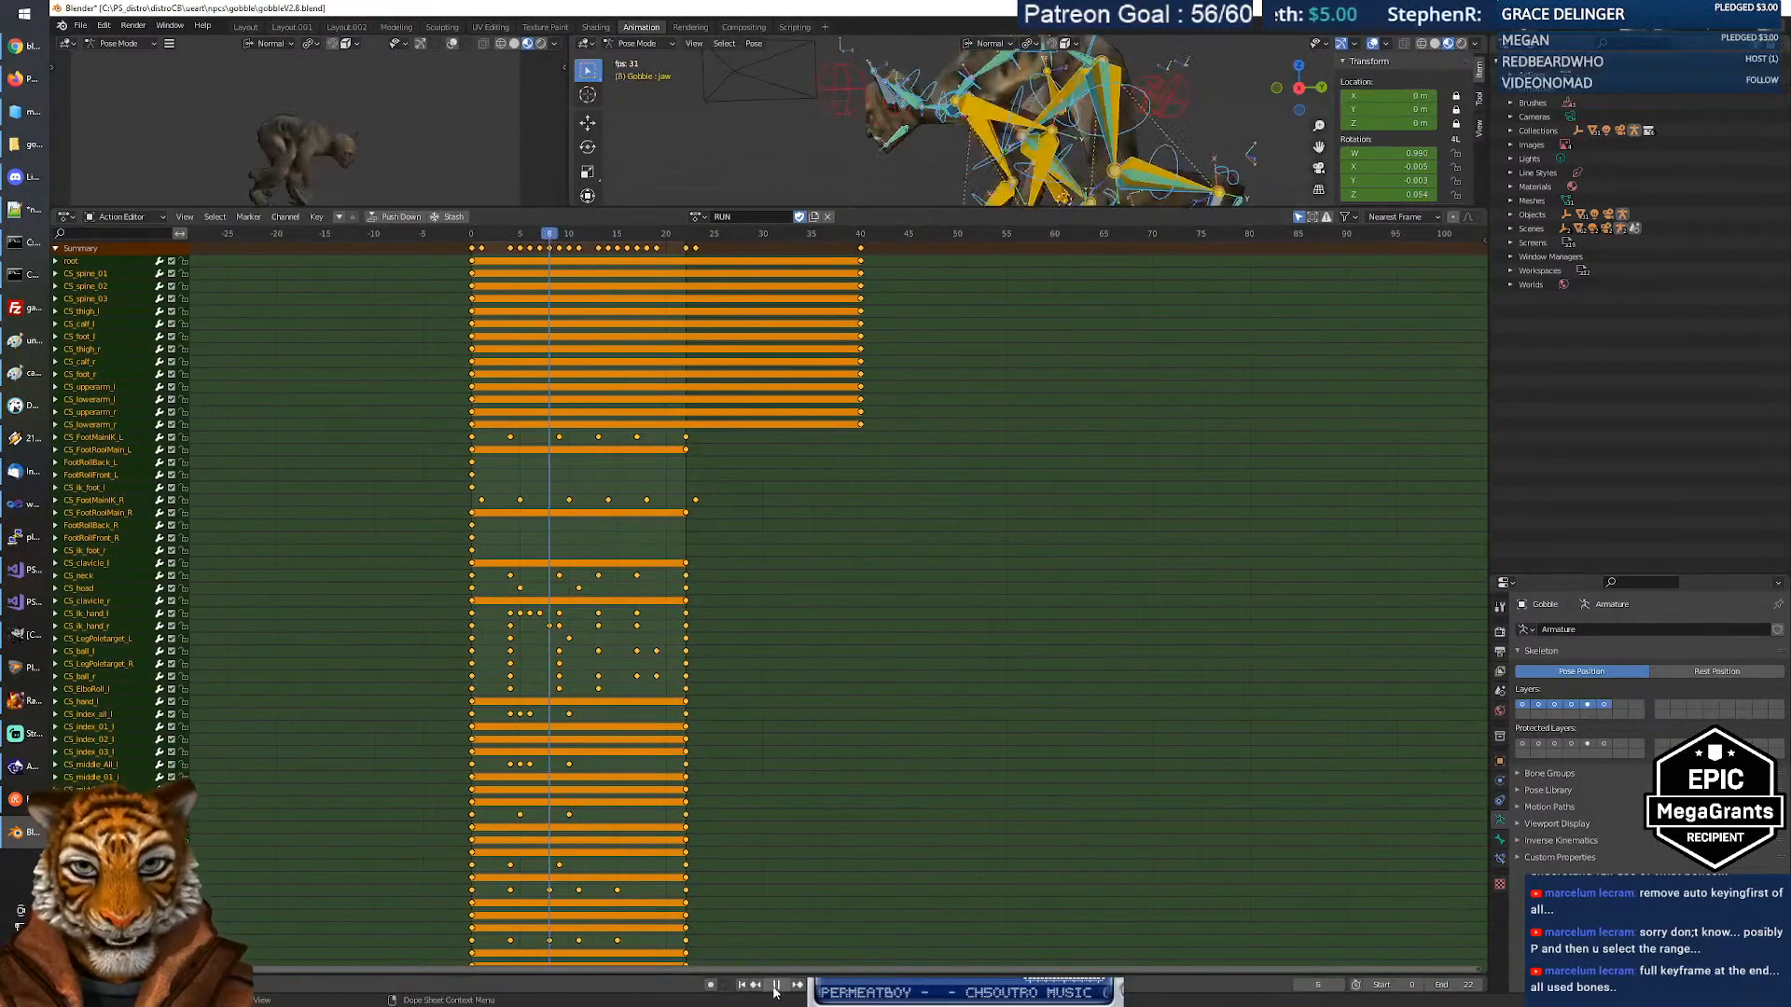
key("space")
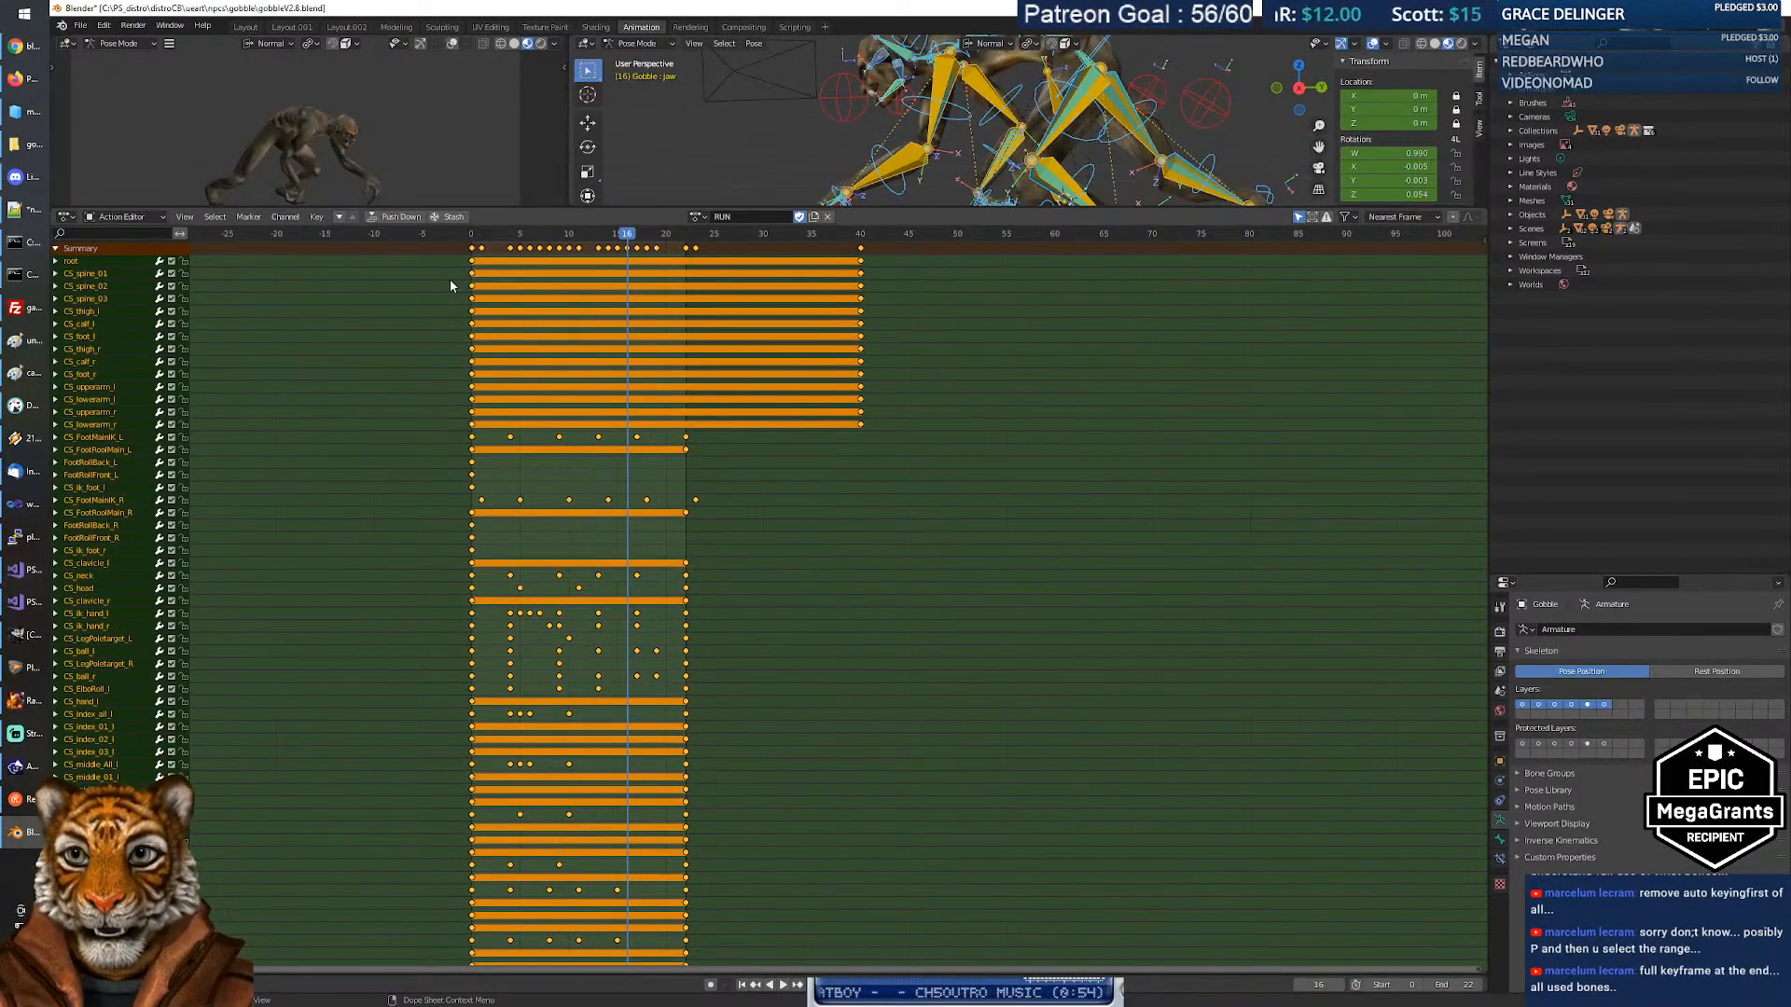
Select every keyframe of the RUN action and duplicate them with a 22-frame offset.
left_click(444, 310)
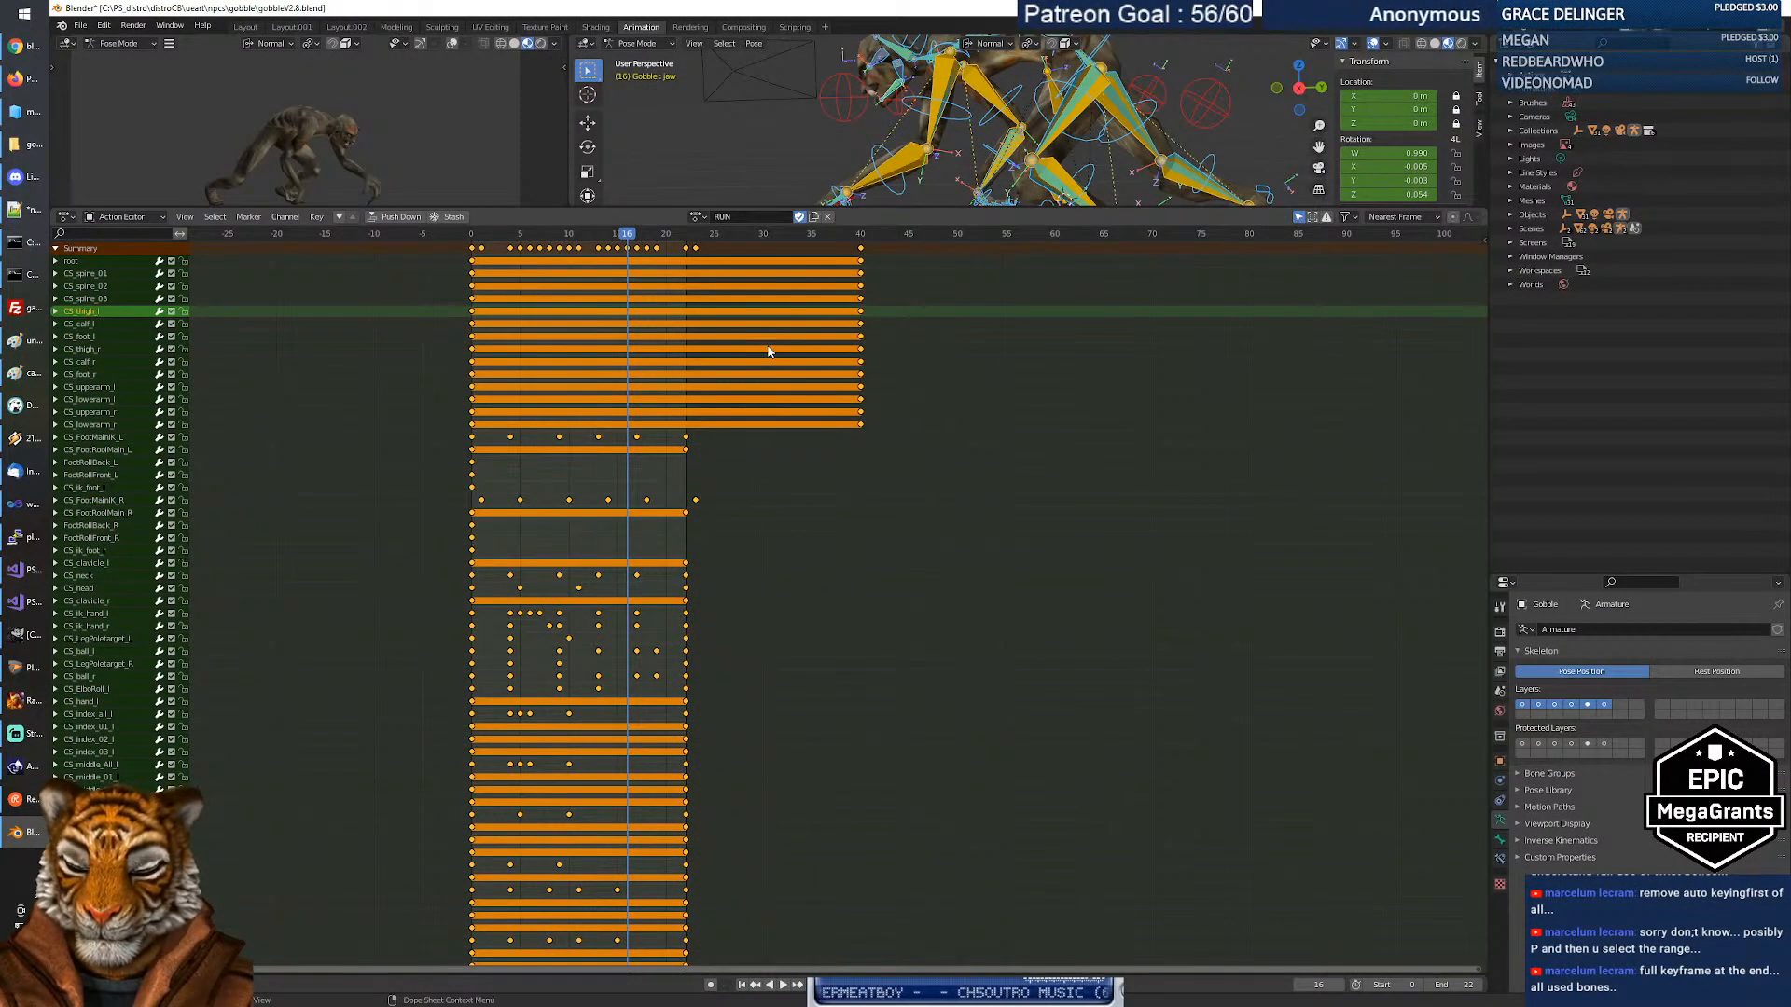
key("a")
key("shift+d")
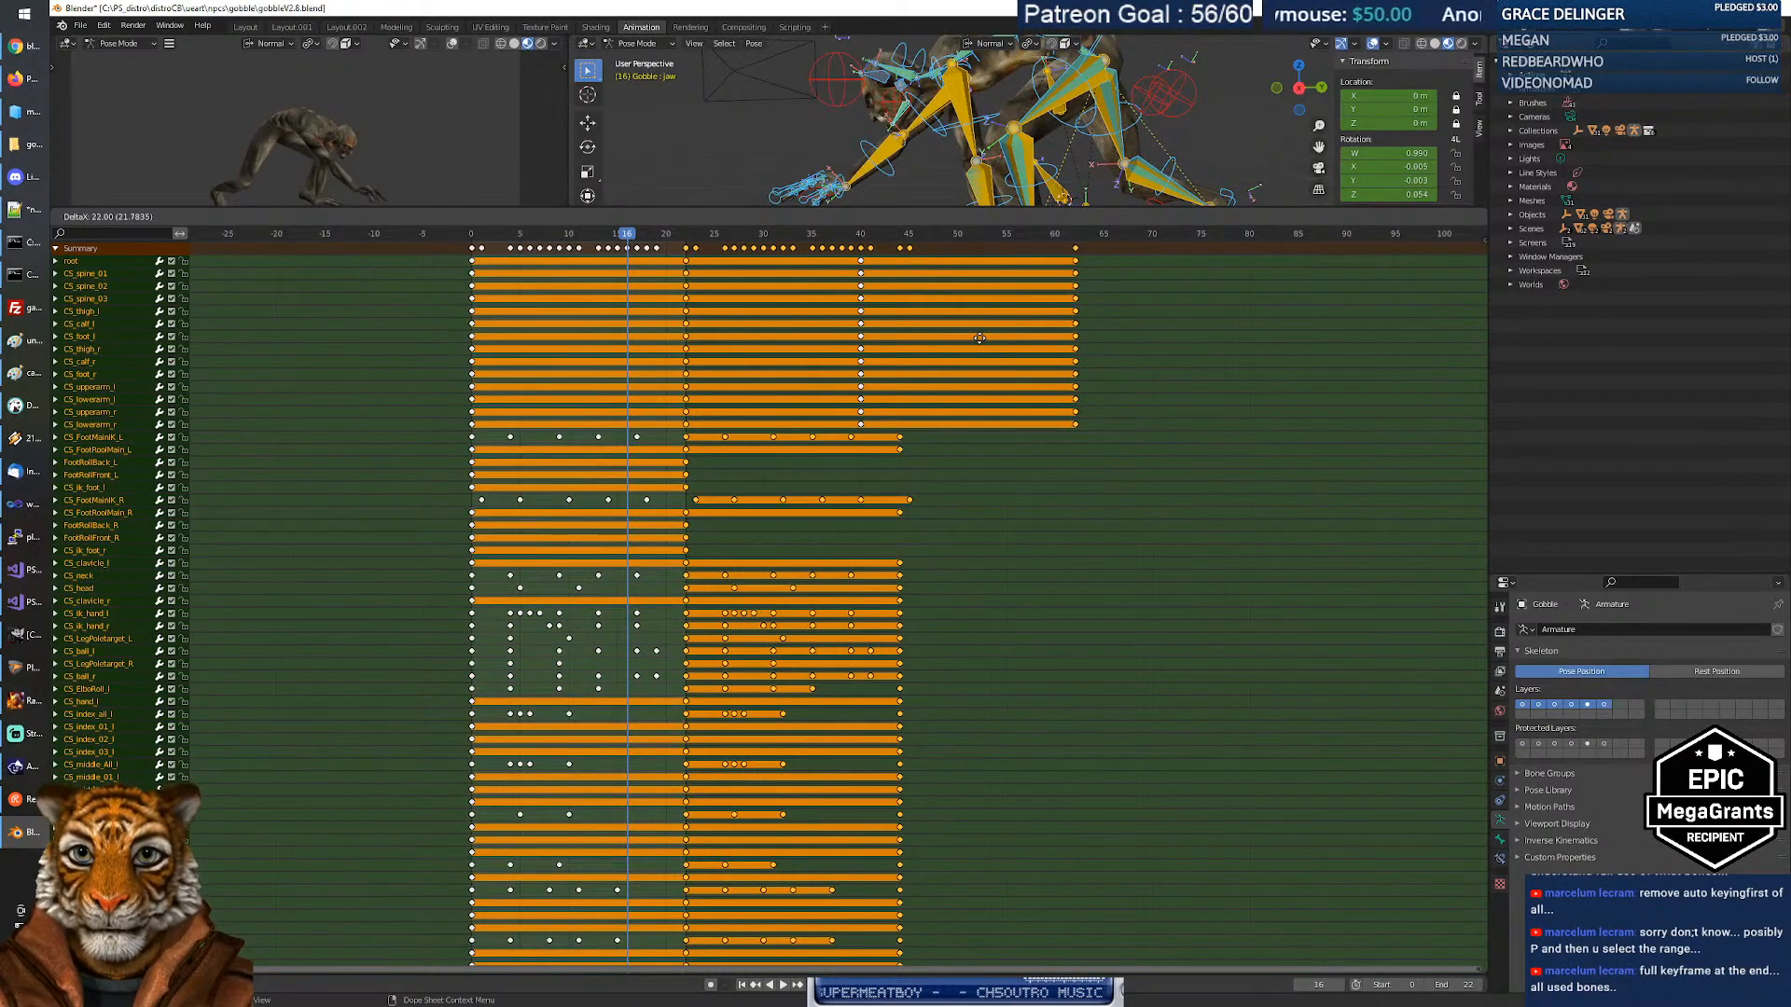
left_click(979, 338)
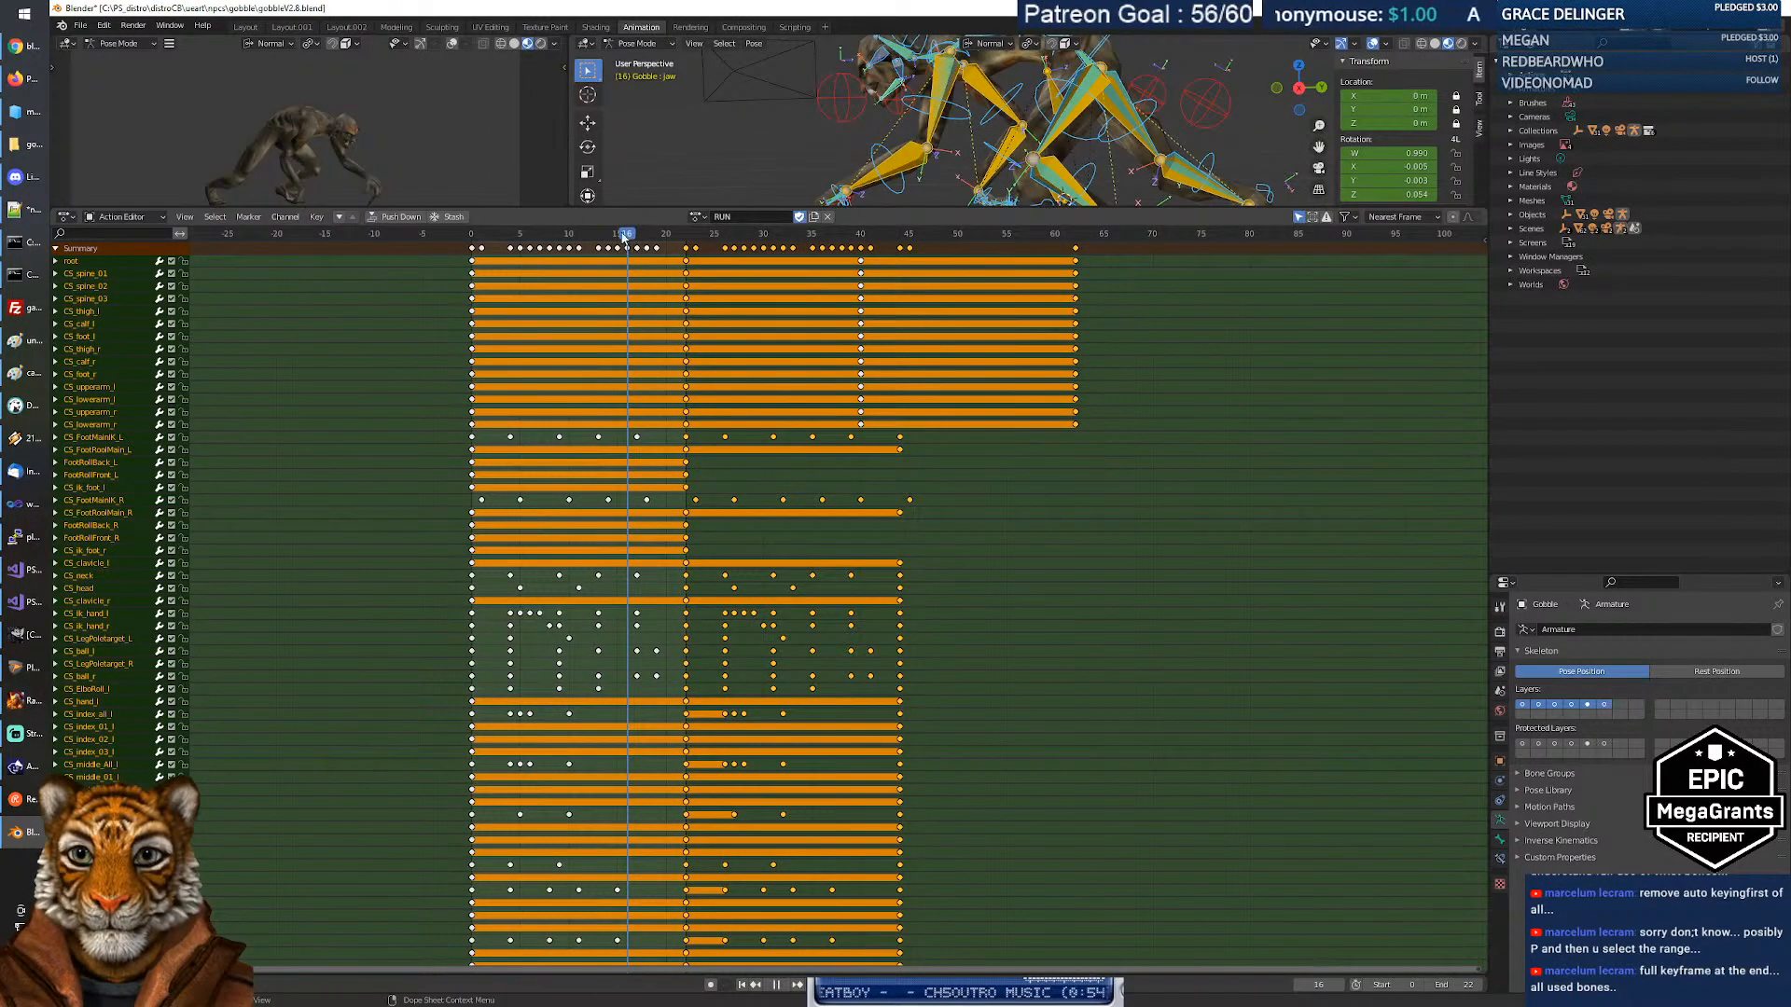
key("Escape")
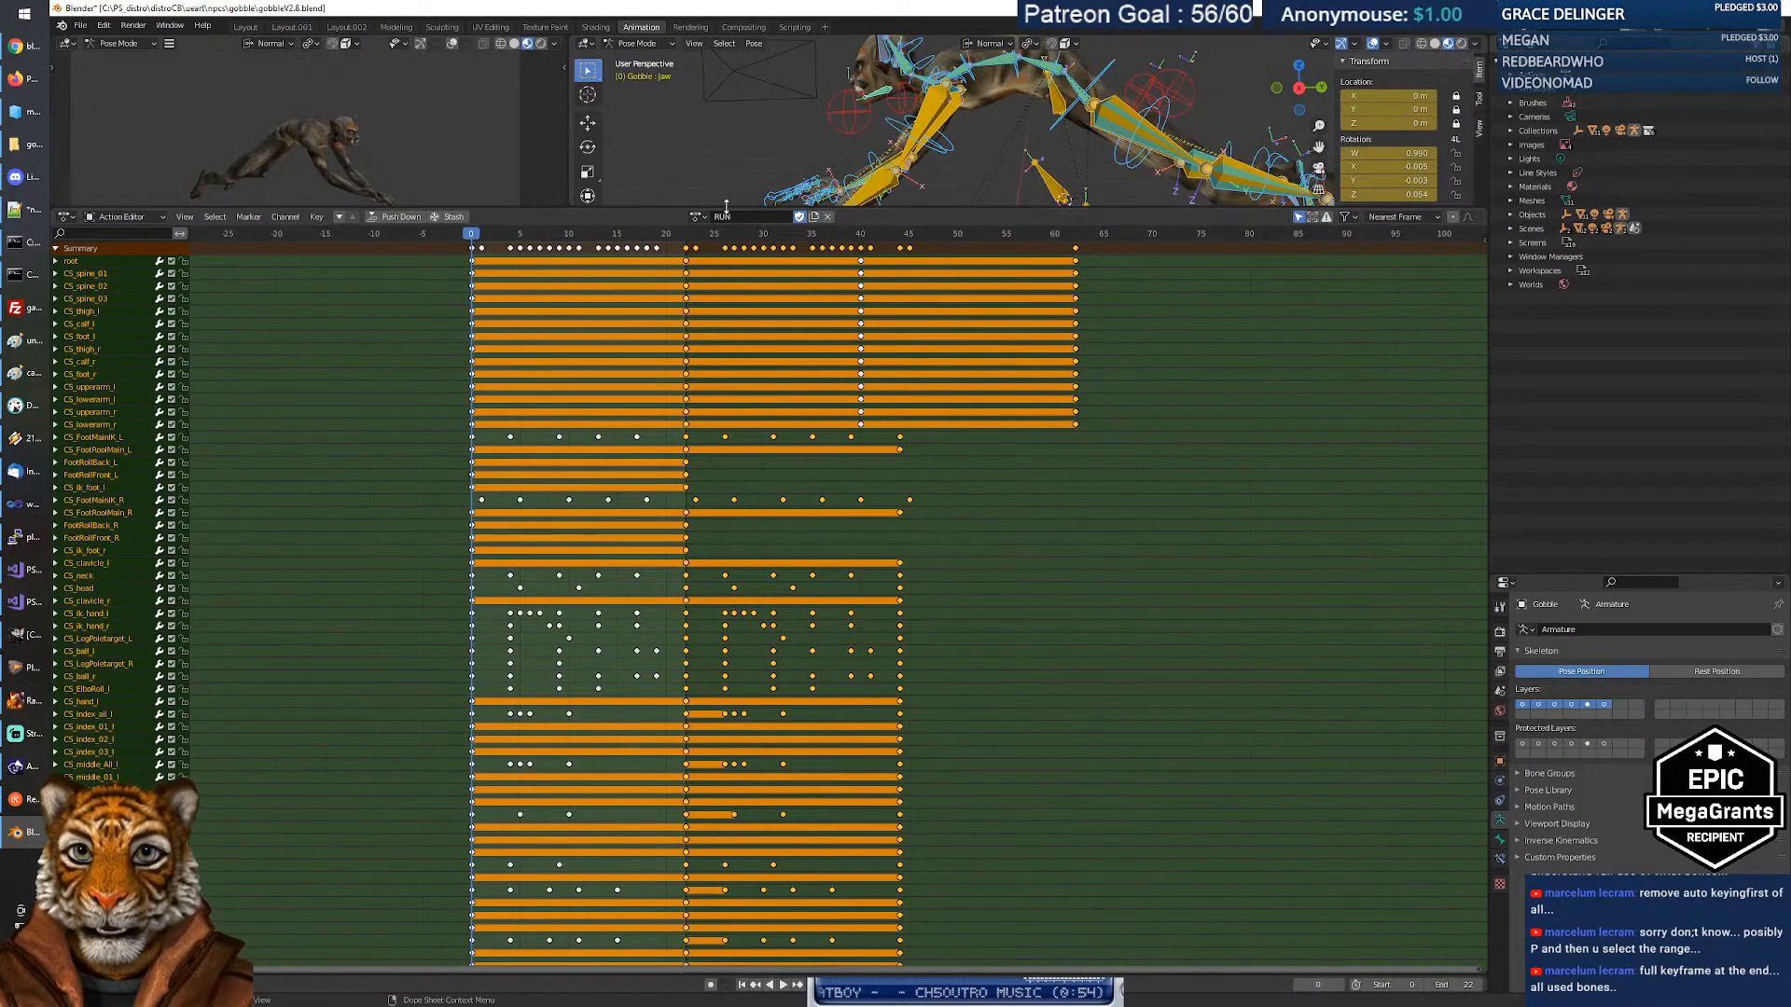
Enlarge the 3D viewport, set the playback range's end frame to 44, and play the doubled run cycle.
left_click_drag(726, 205, 753, 397)
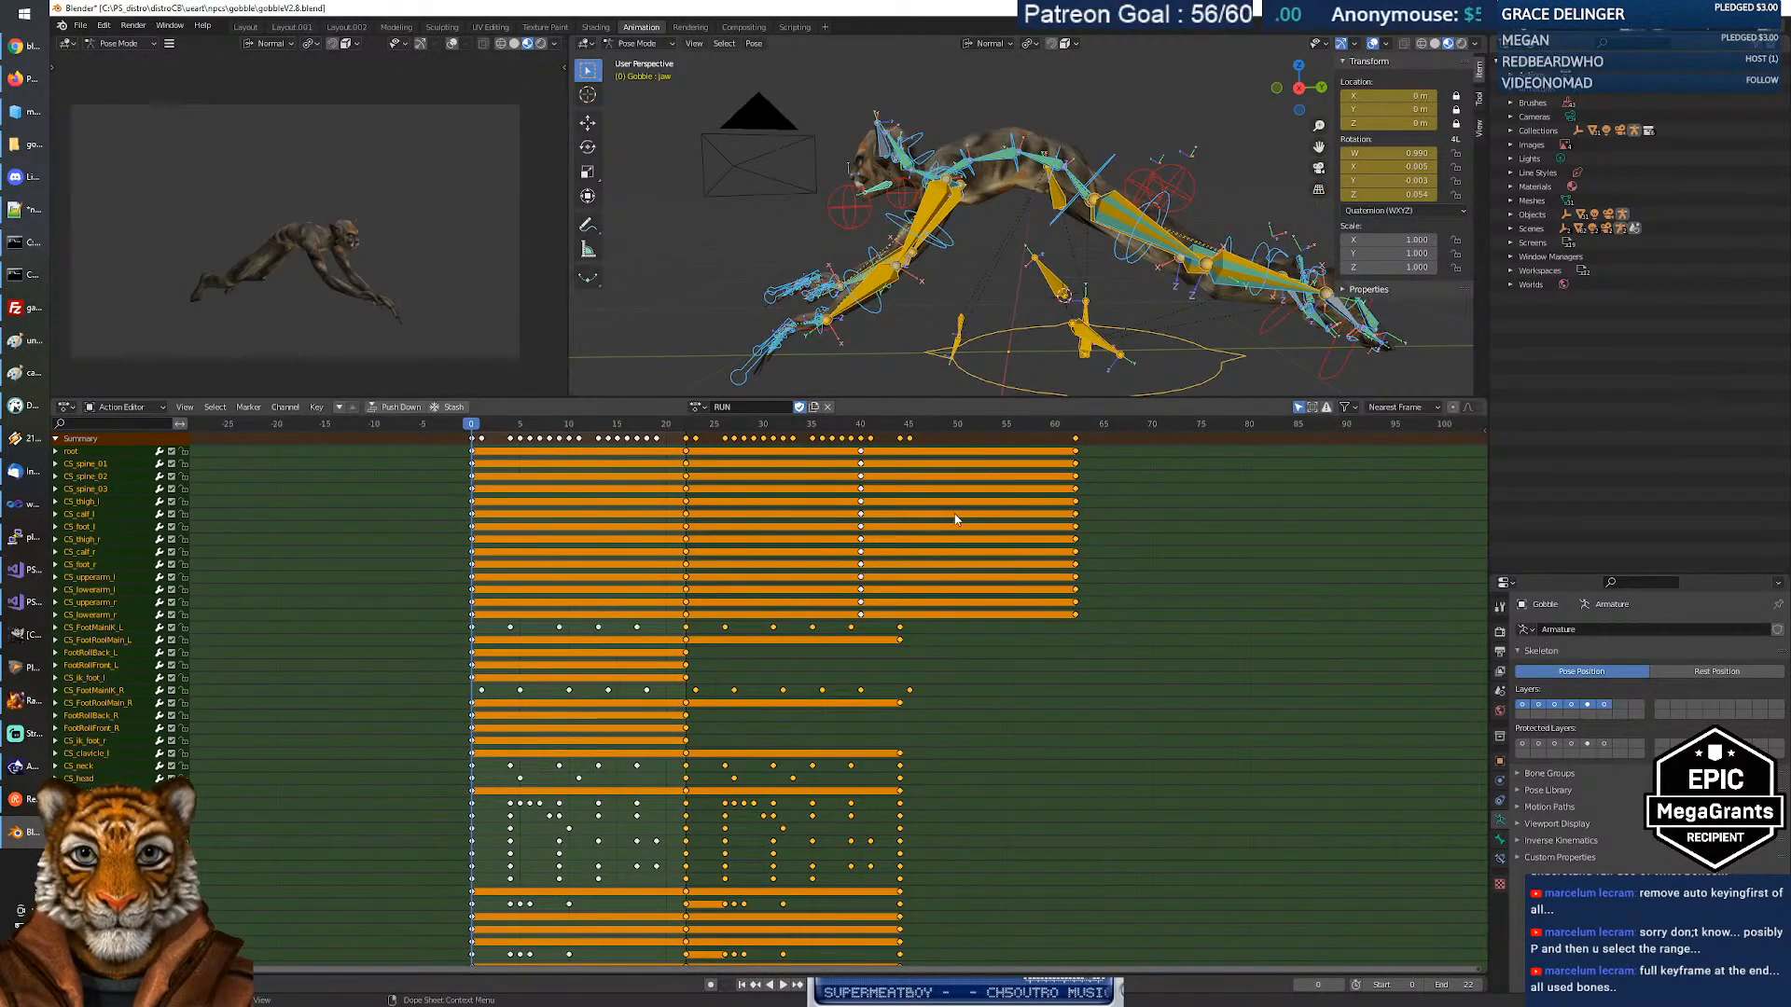
left_click(1457, 985)
type("44")
key("Return")
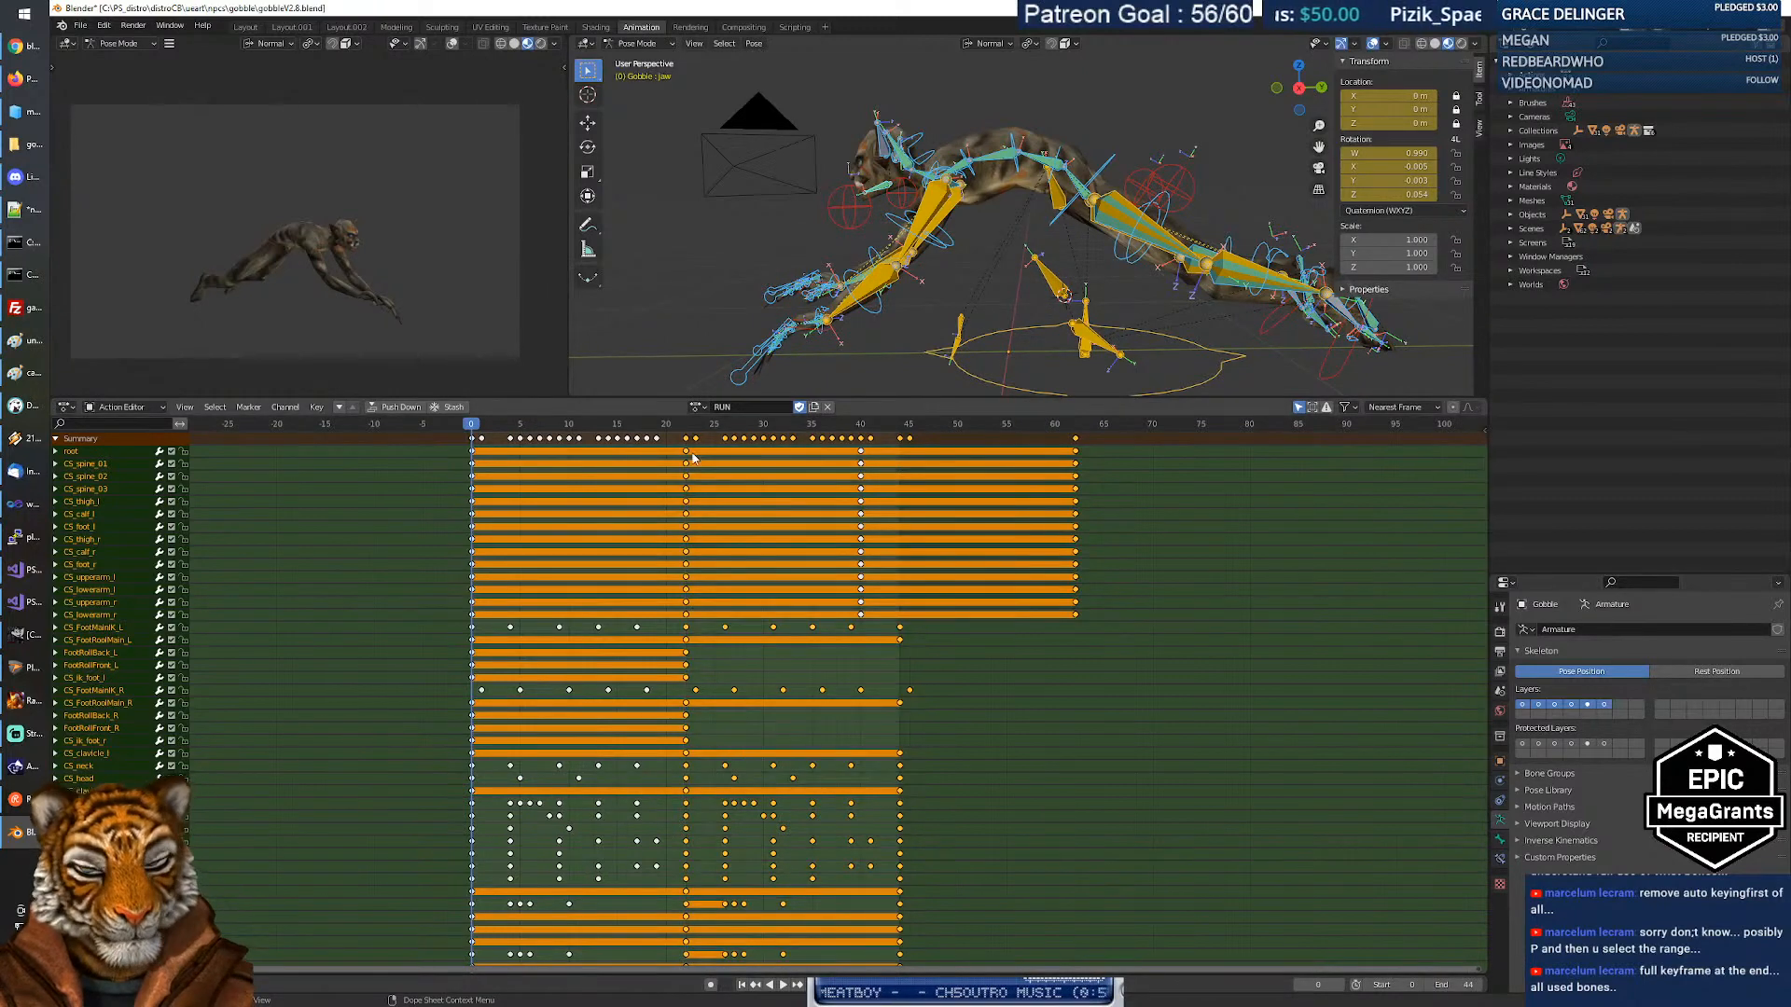
left_click(783, 985)
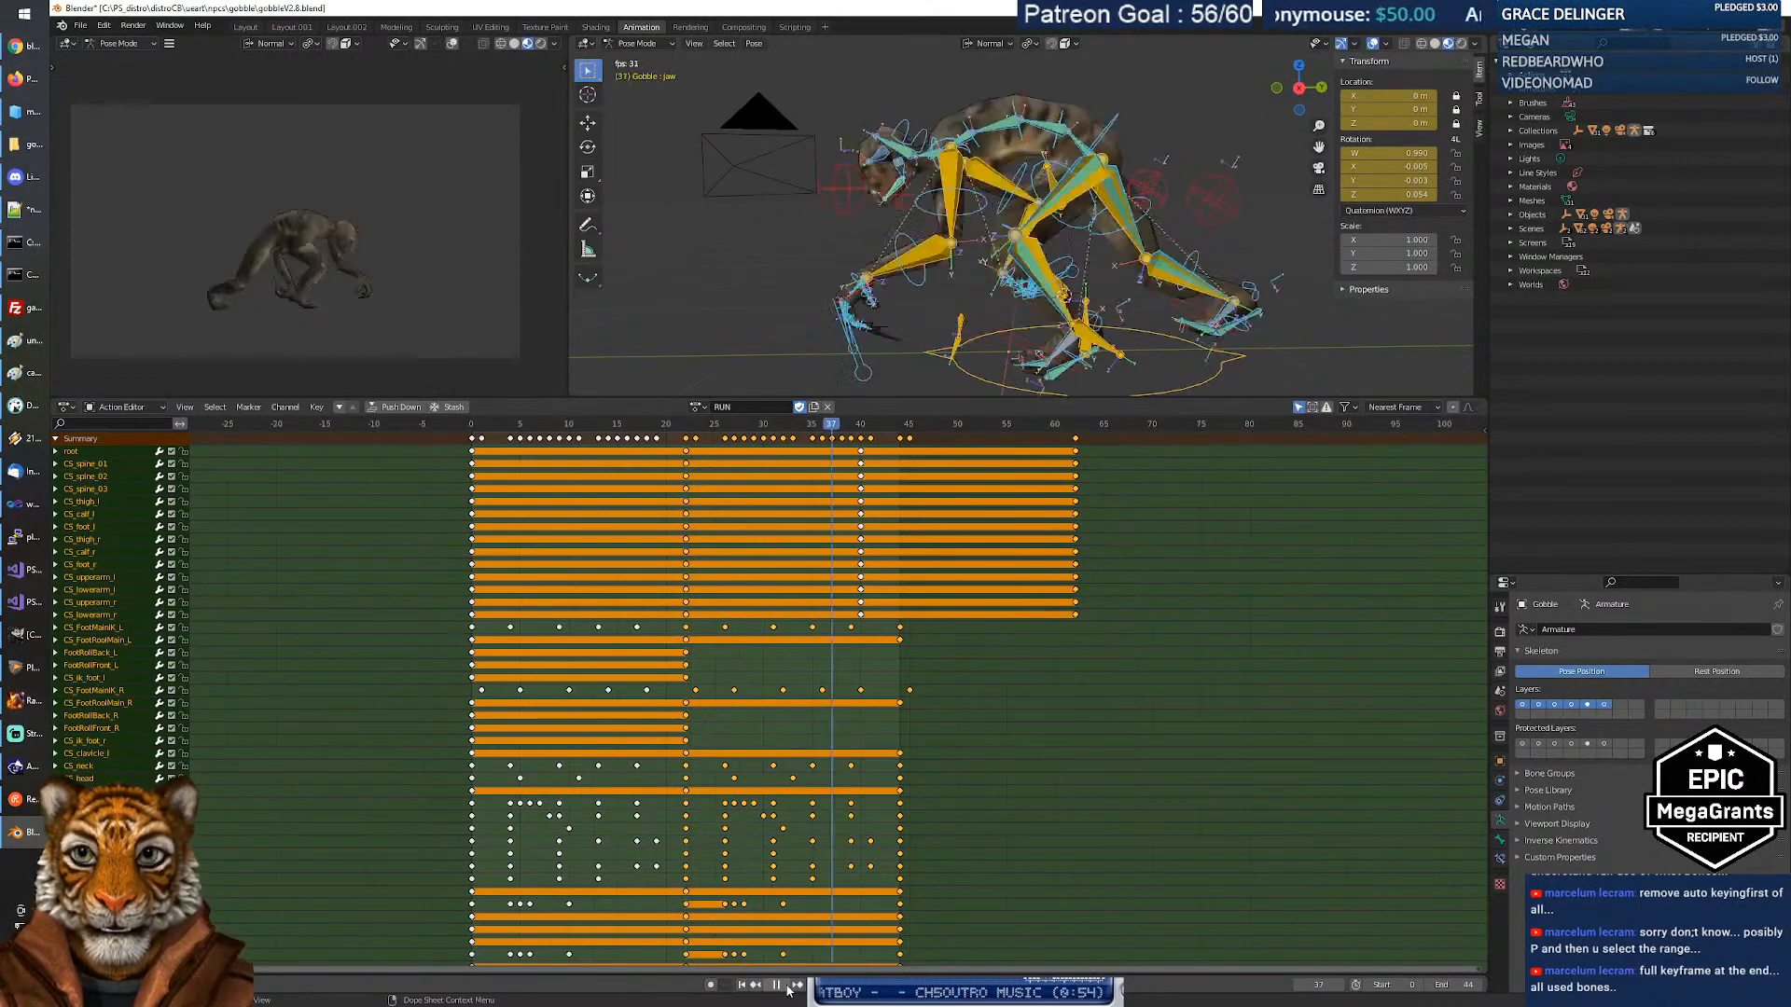
left_click(776, 985)
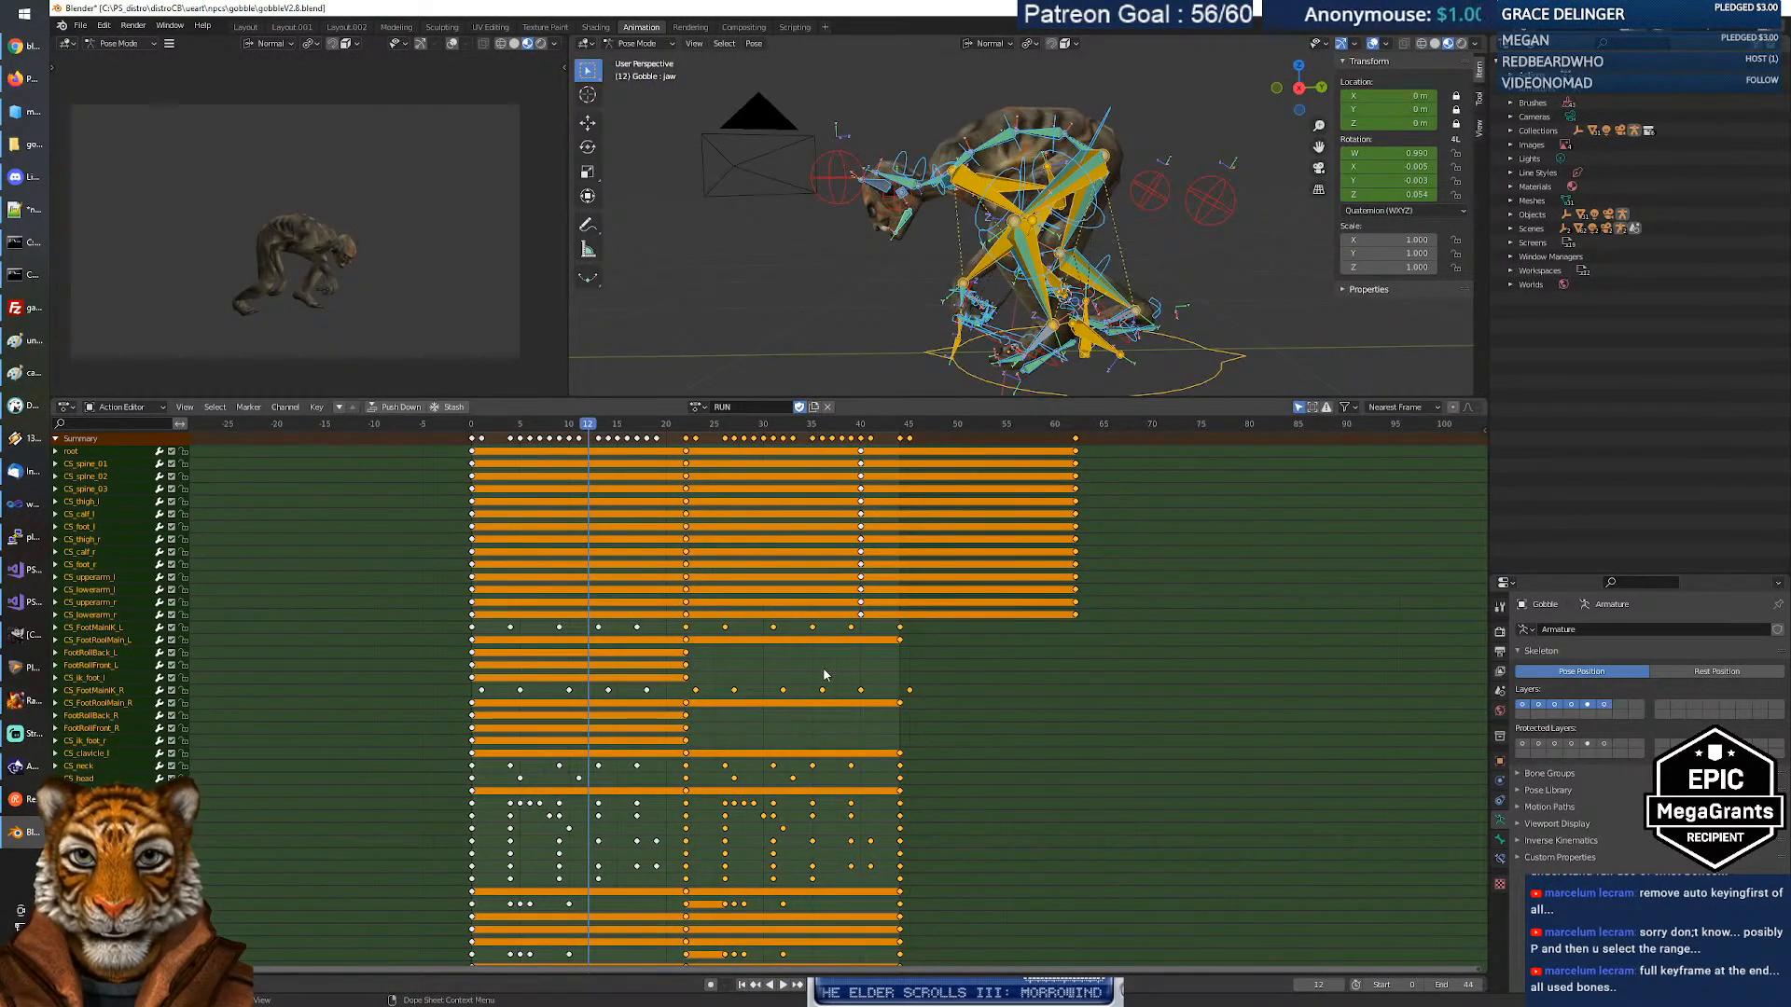
Scrub the run animation to frame 14 and set the playback range's start frame to 14.
key("space")
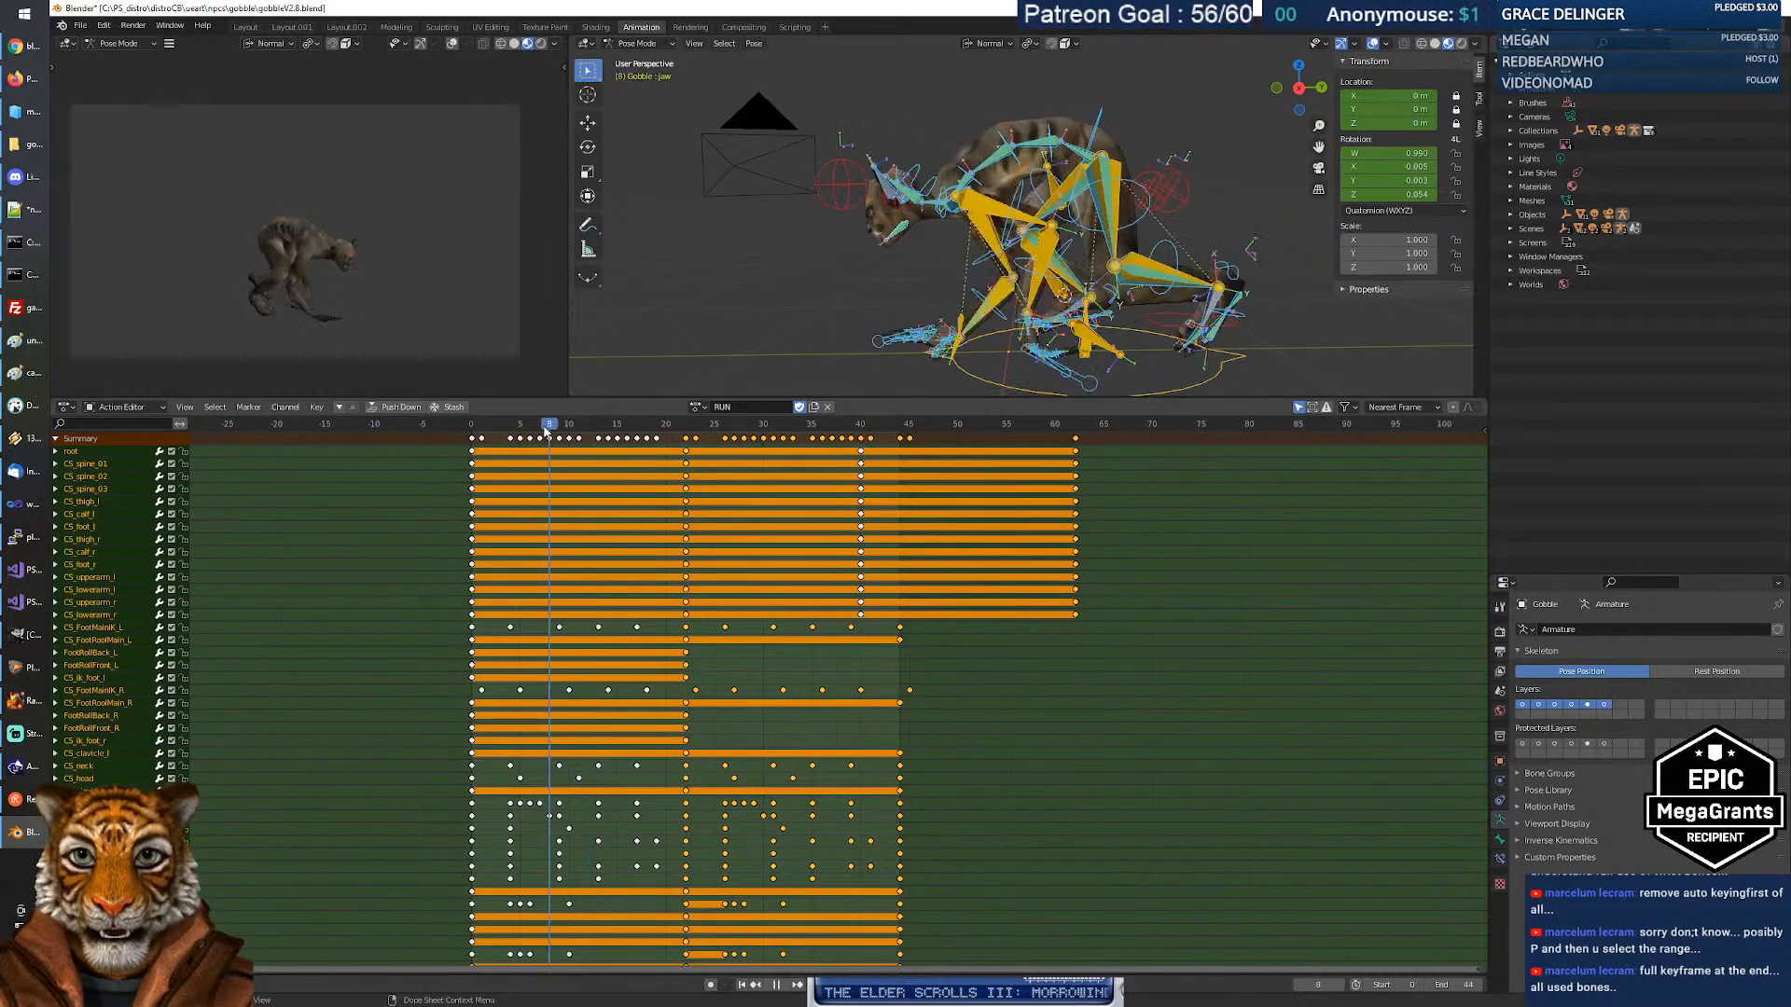
left_click_drag(583, 436, 588, 437)
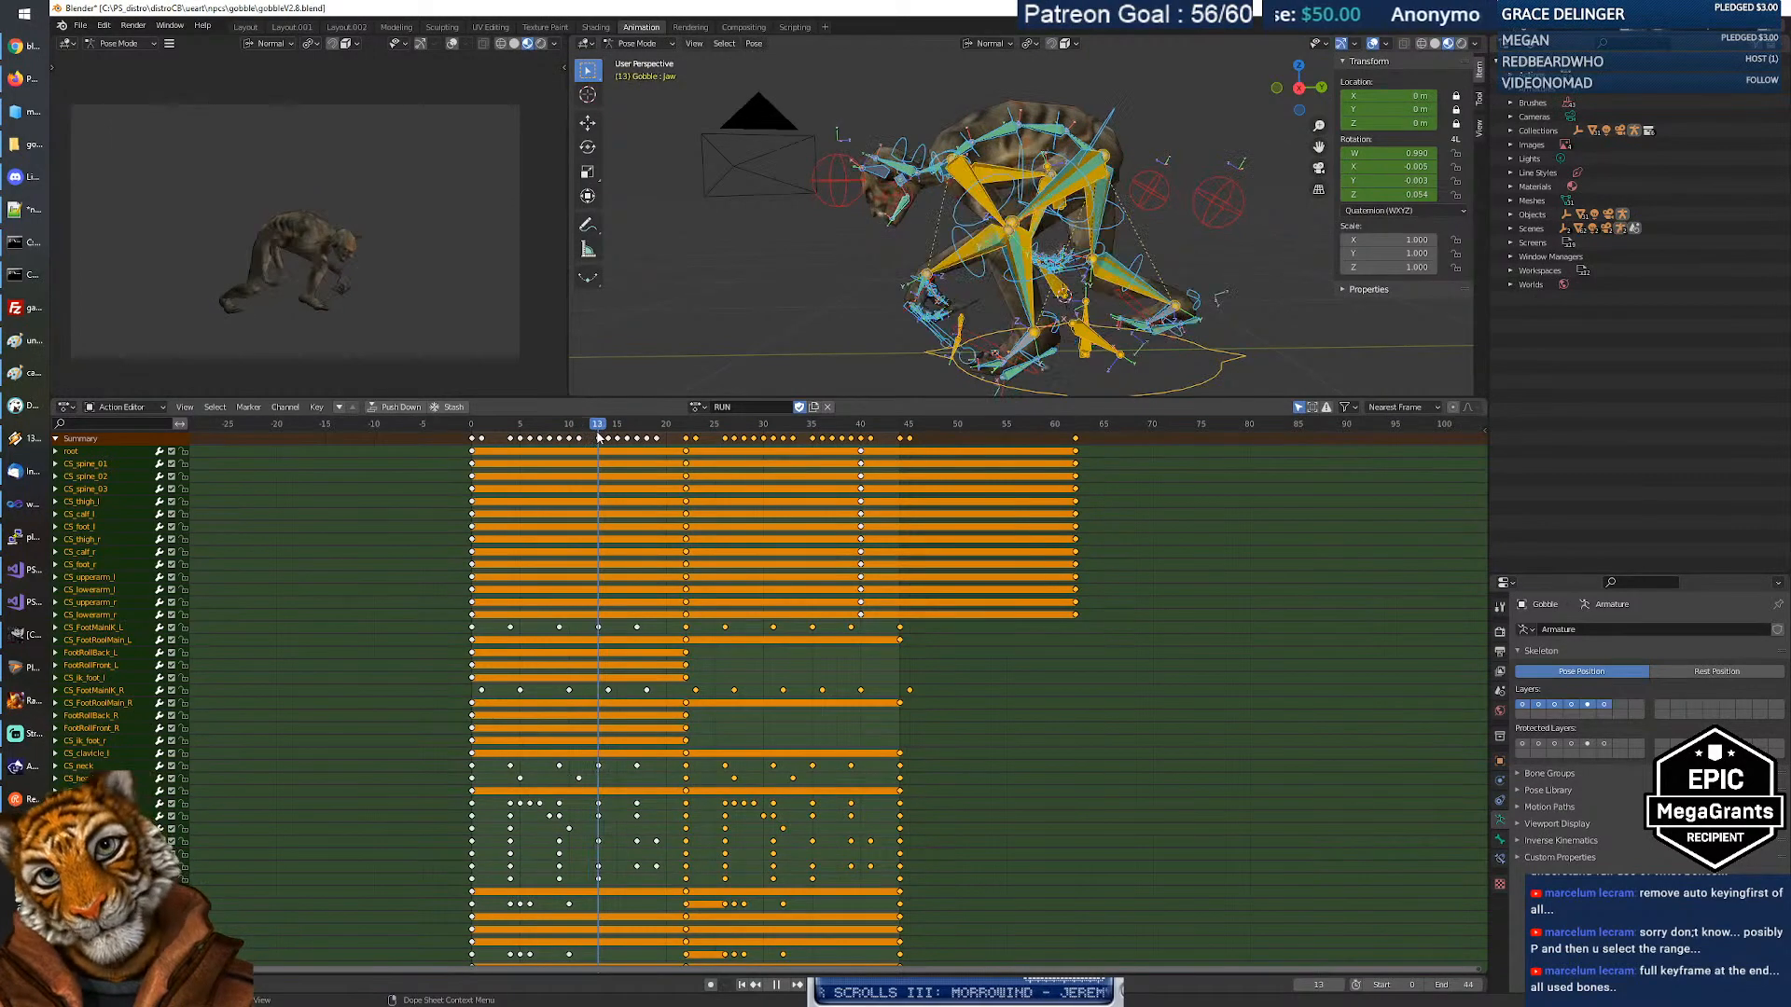
left_click_drag(586, 439, 609, 439)
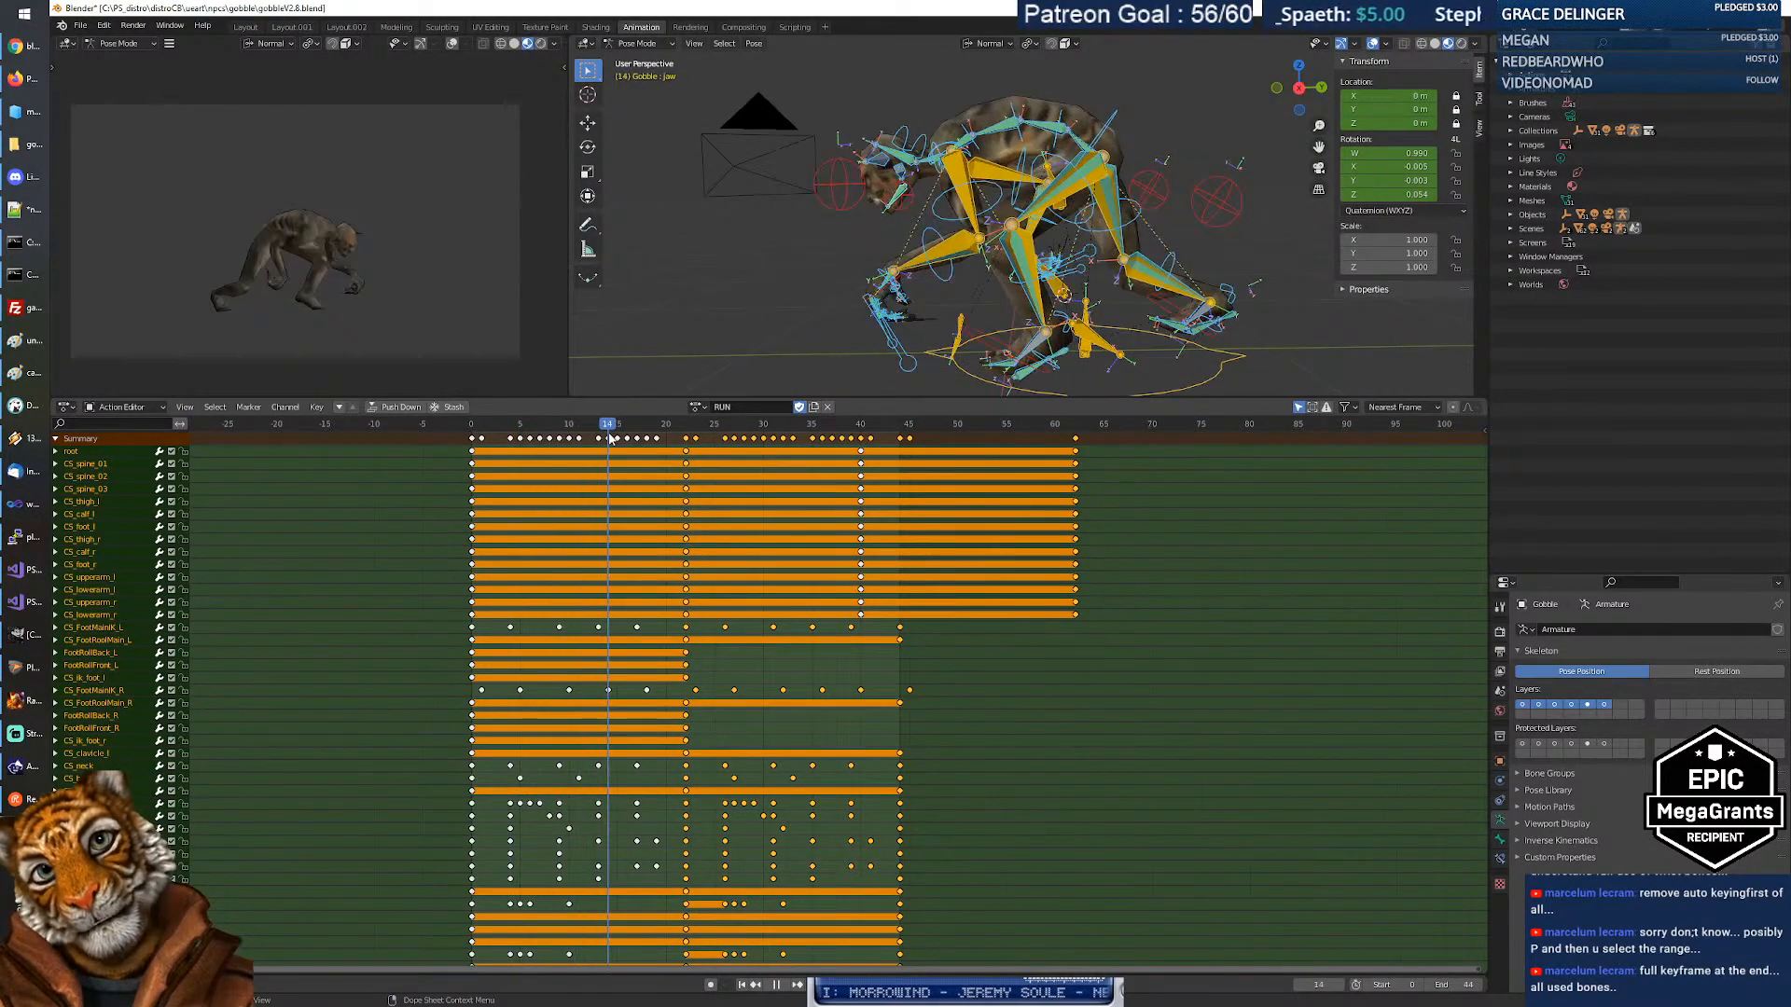
left_click(1395, 985)
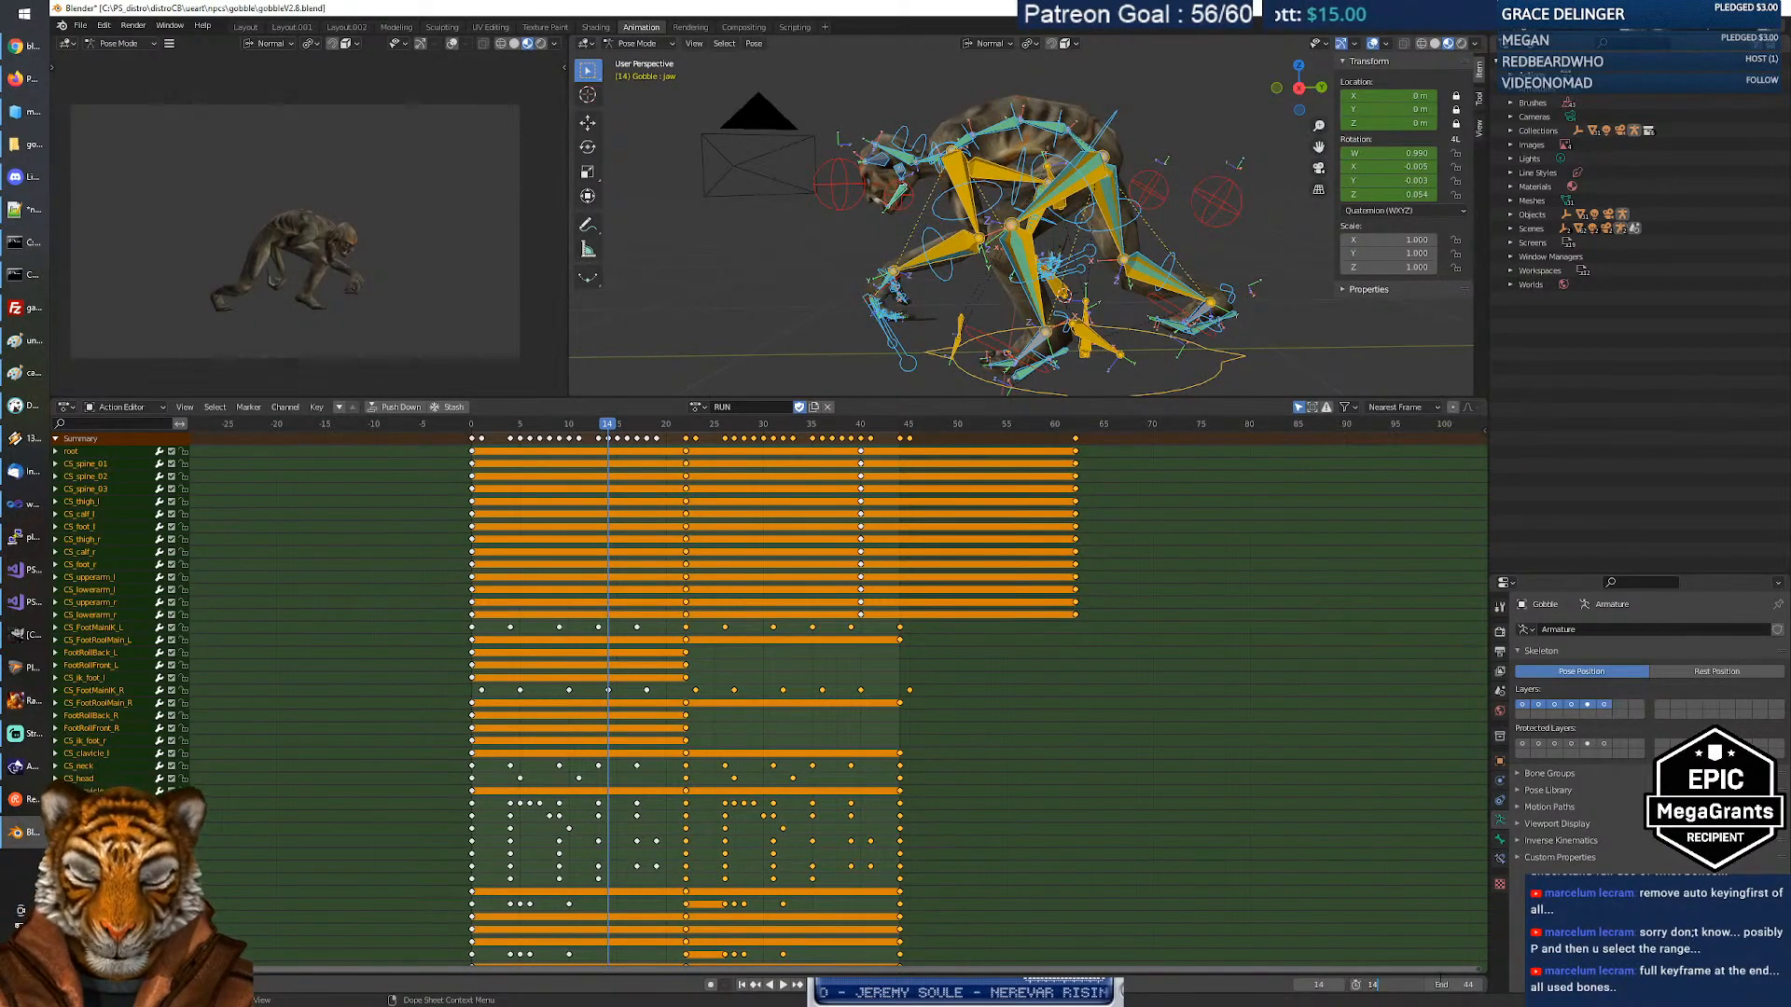
double_click(1440, 980)
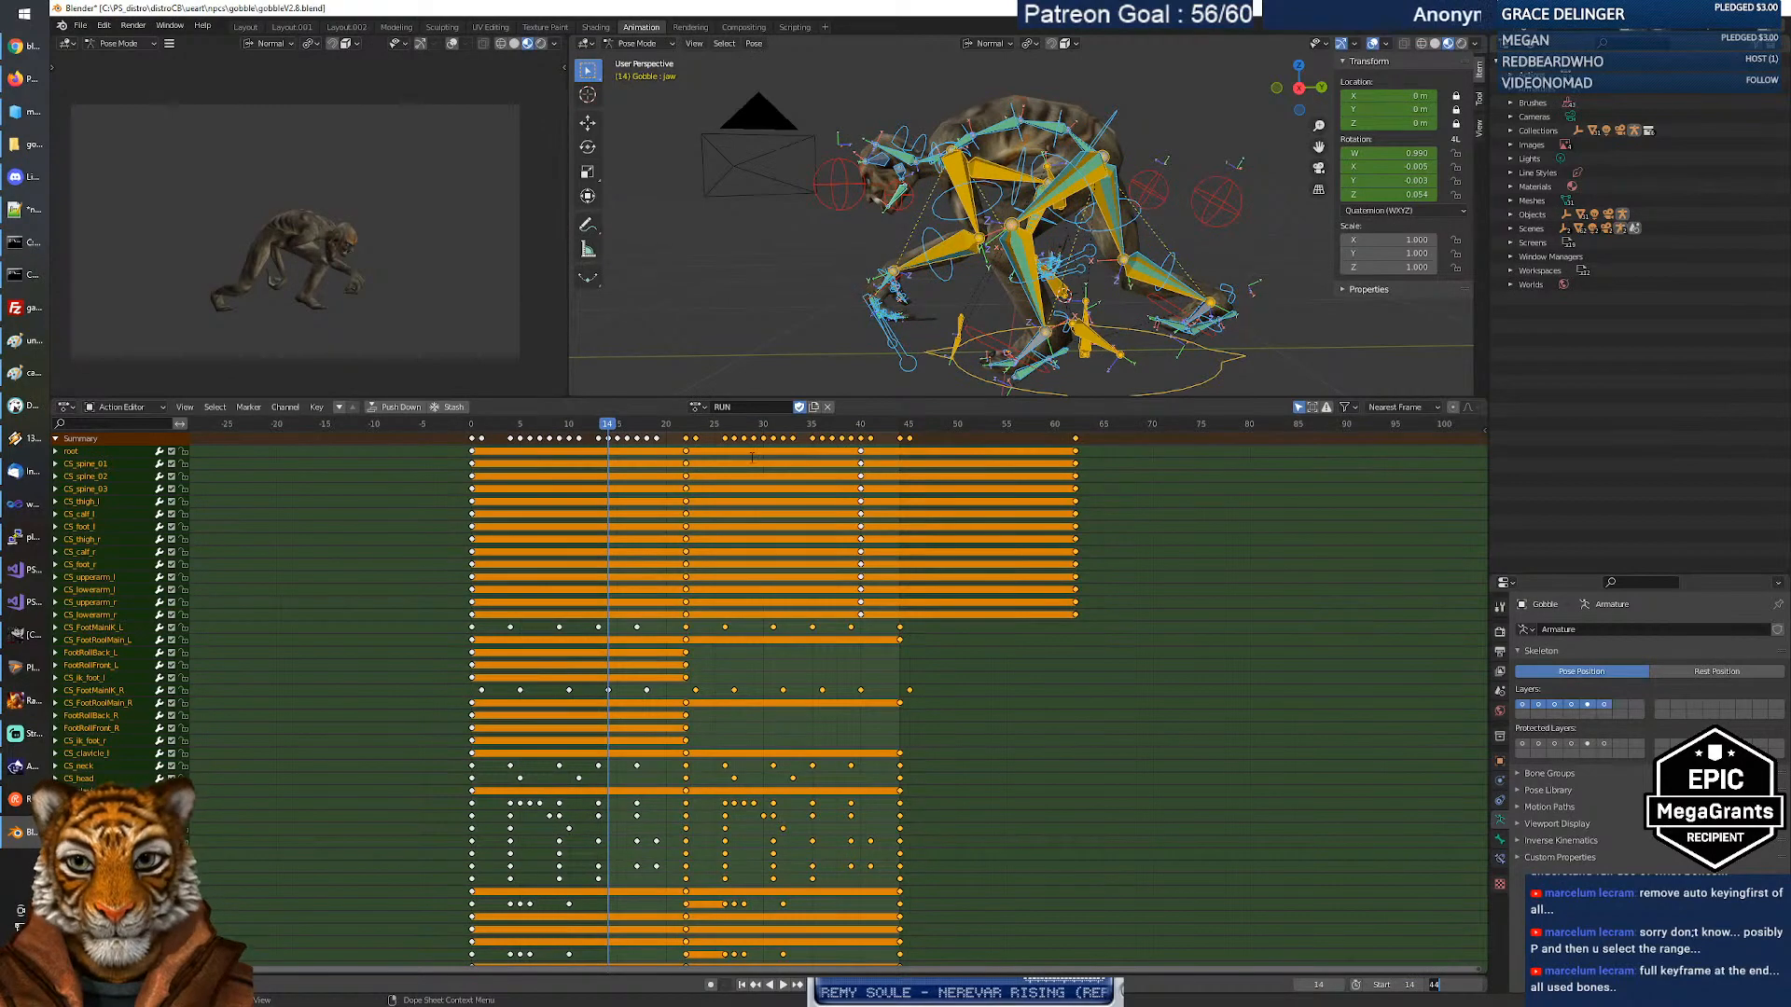
Scrub from frame 14 to frame 36, set the playback range's end frame to 36, and play the loop.
left_click(607, 428)
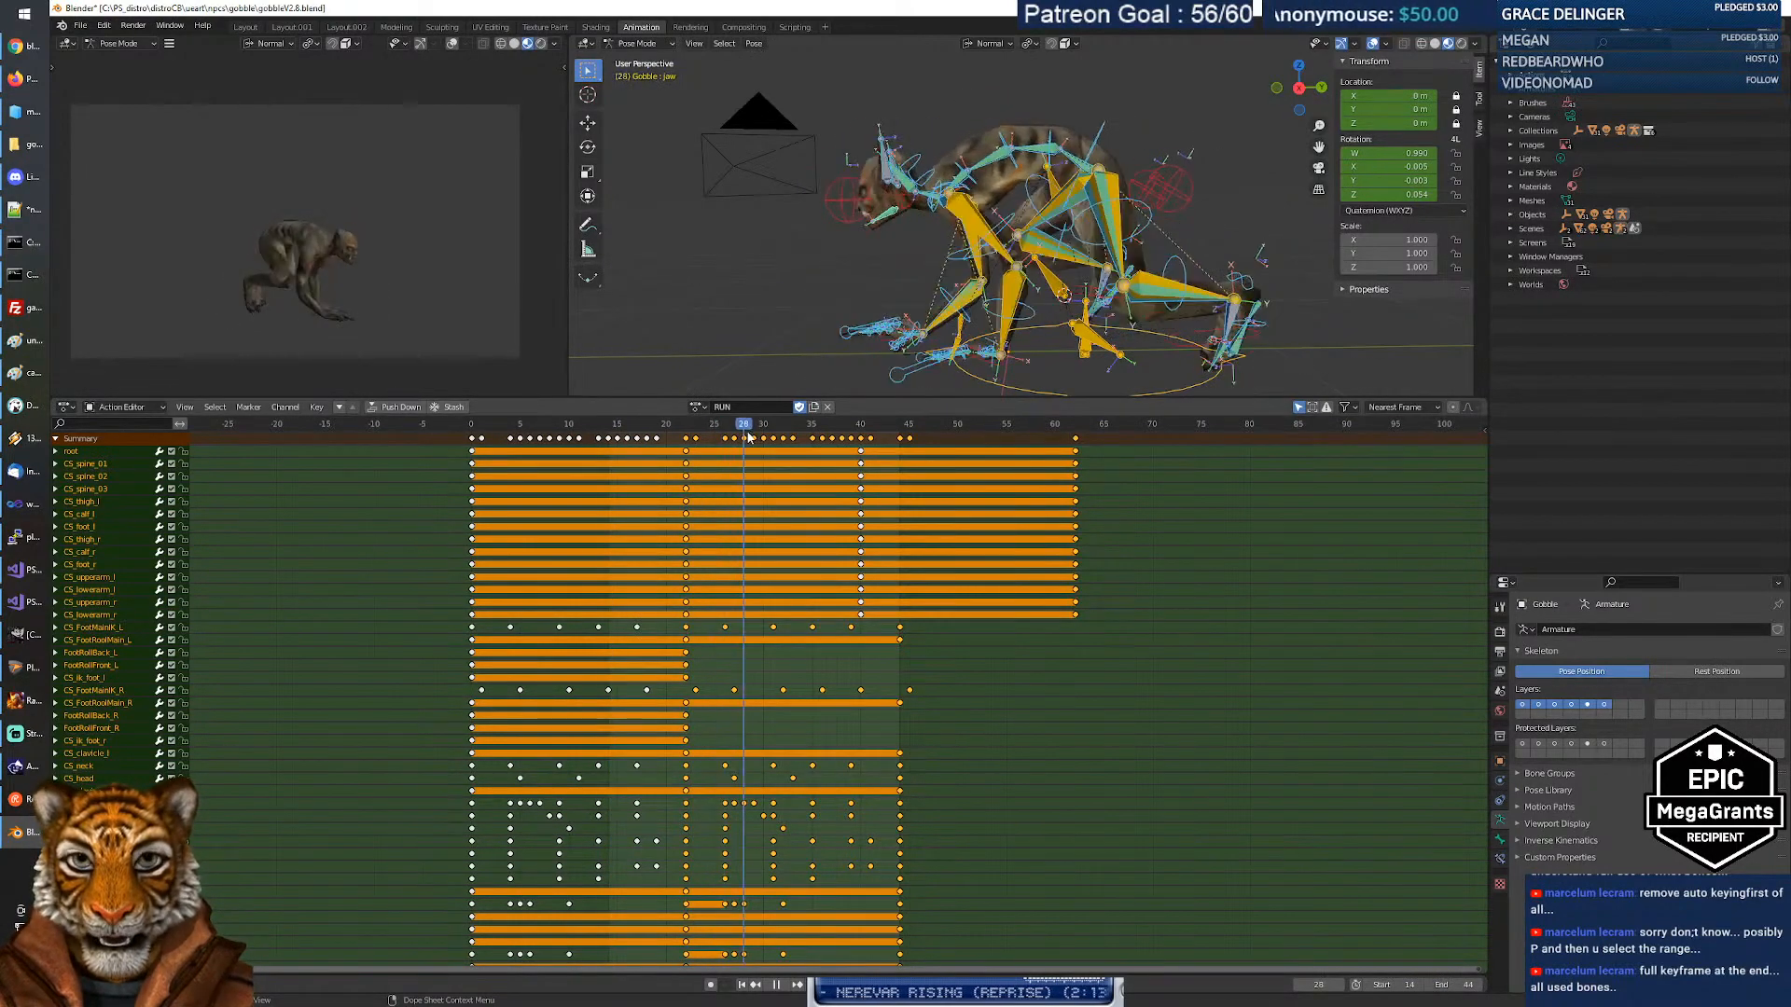
left_click(608, 430)
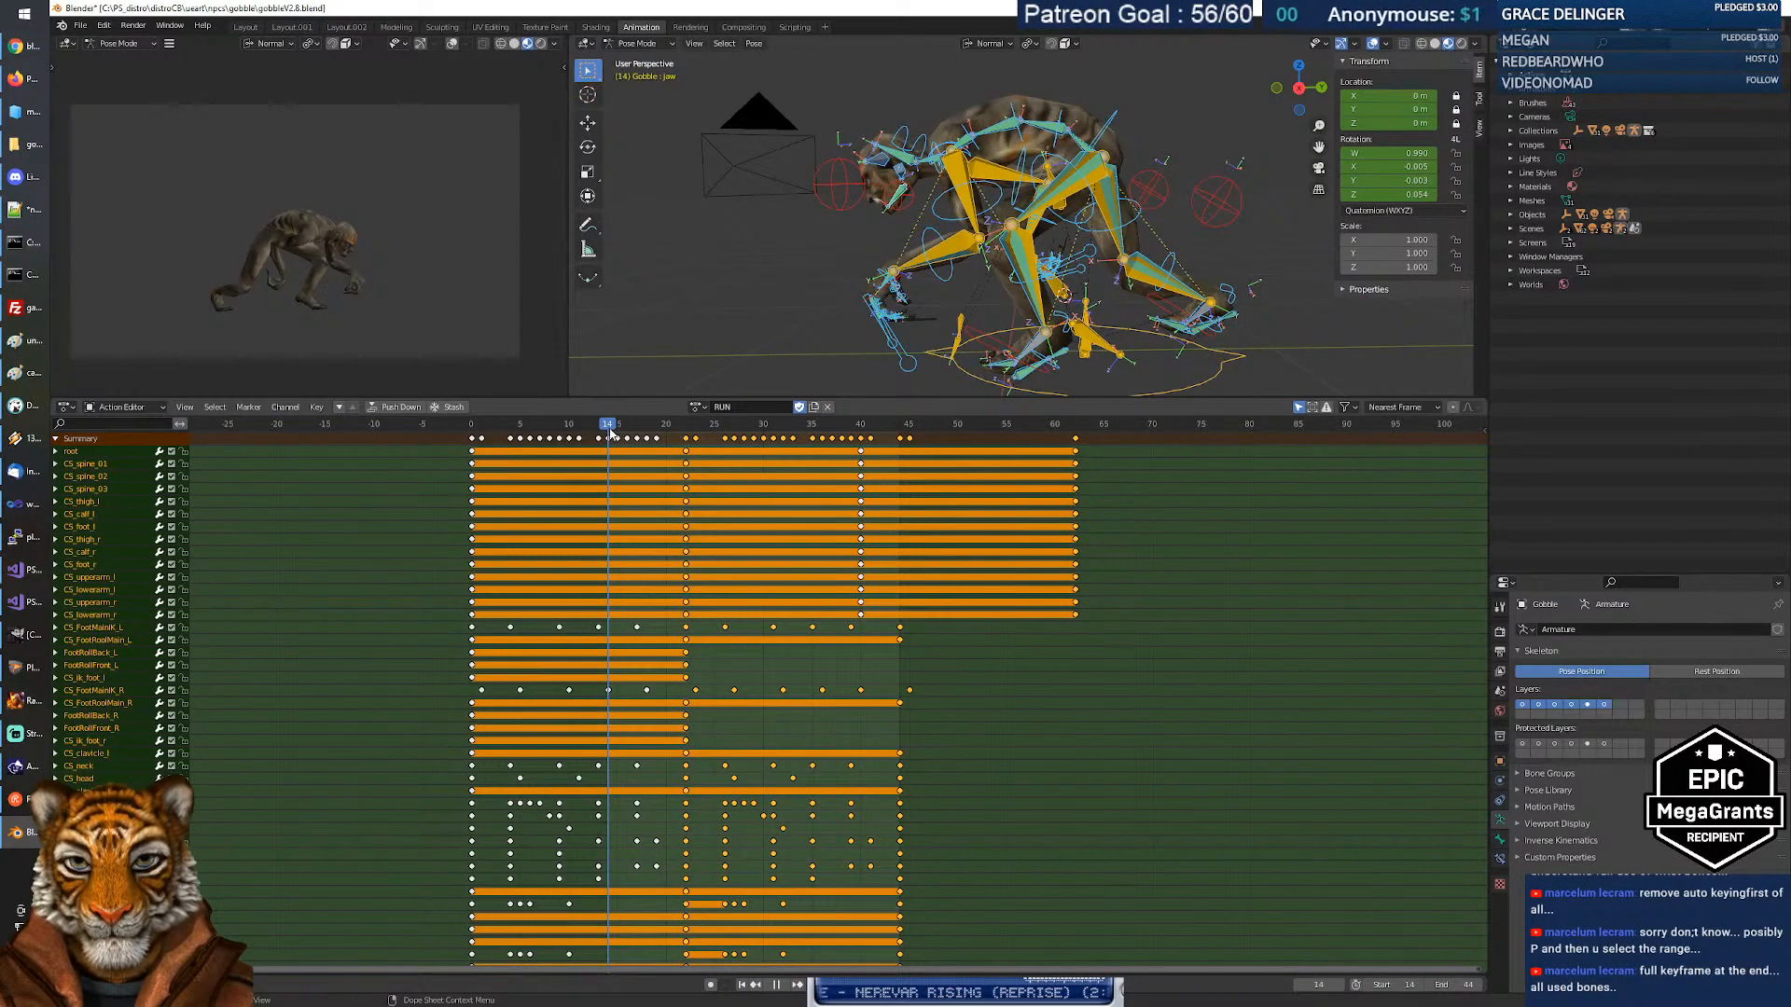
left_click_drag(611, 434, 687, 438)
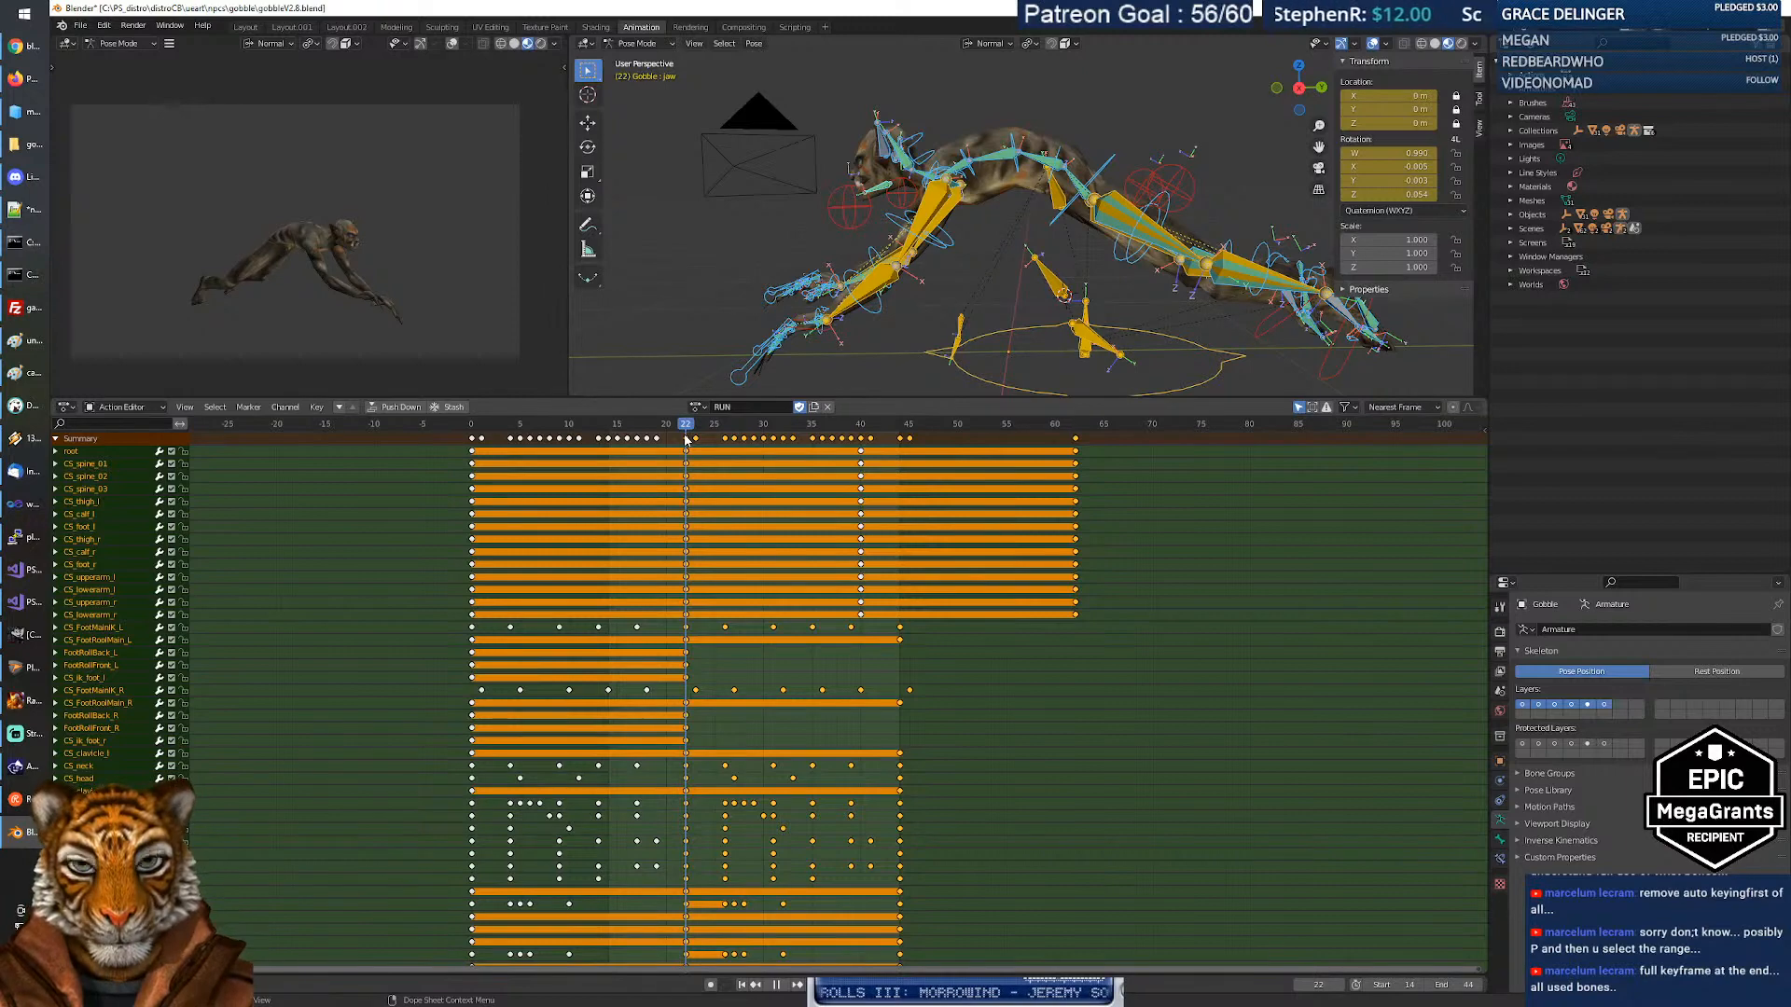
left_click_drag(686, 439, 824, 445)
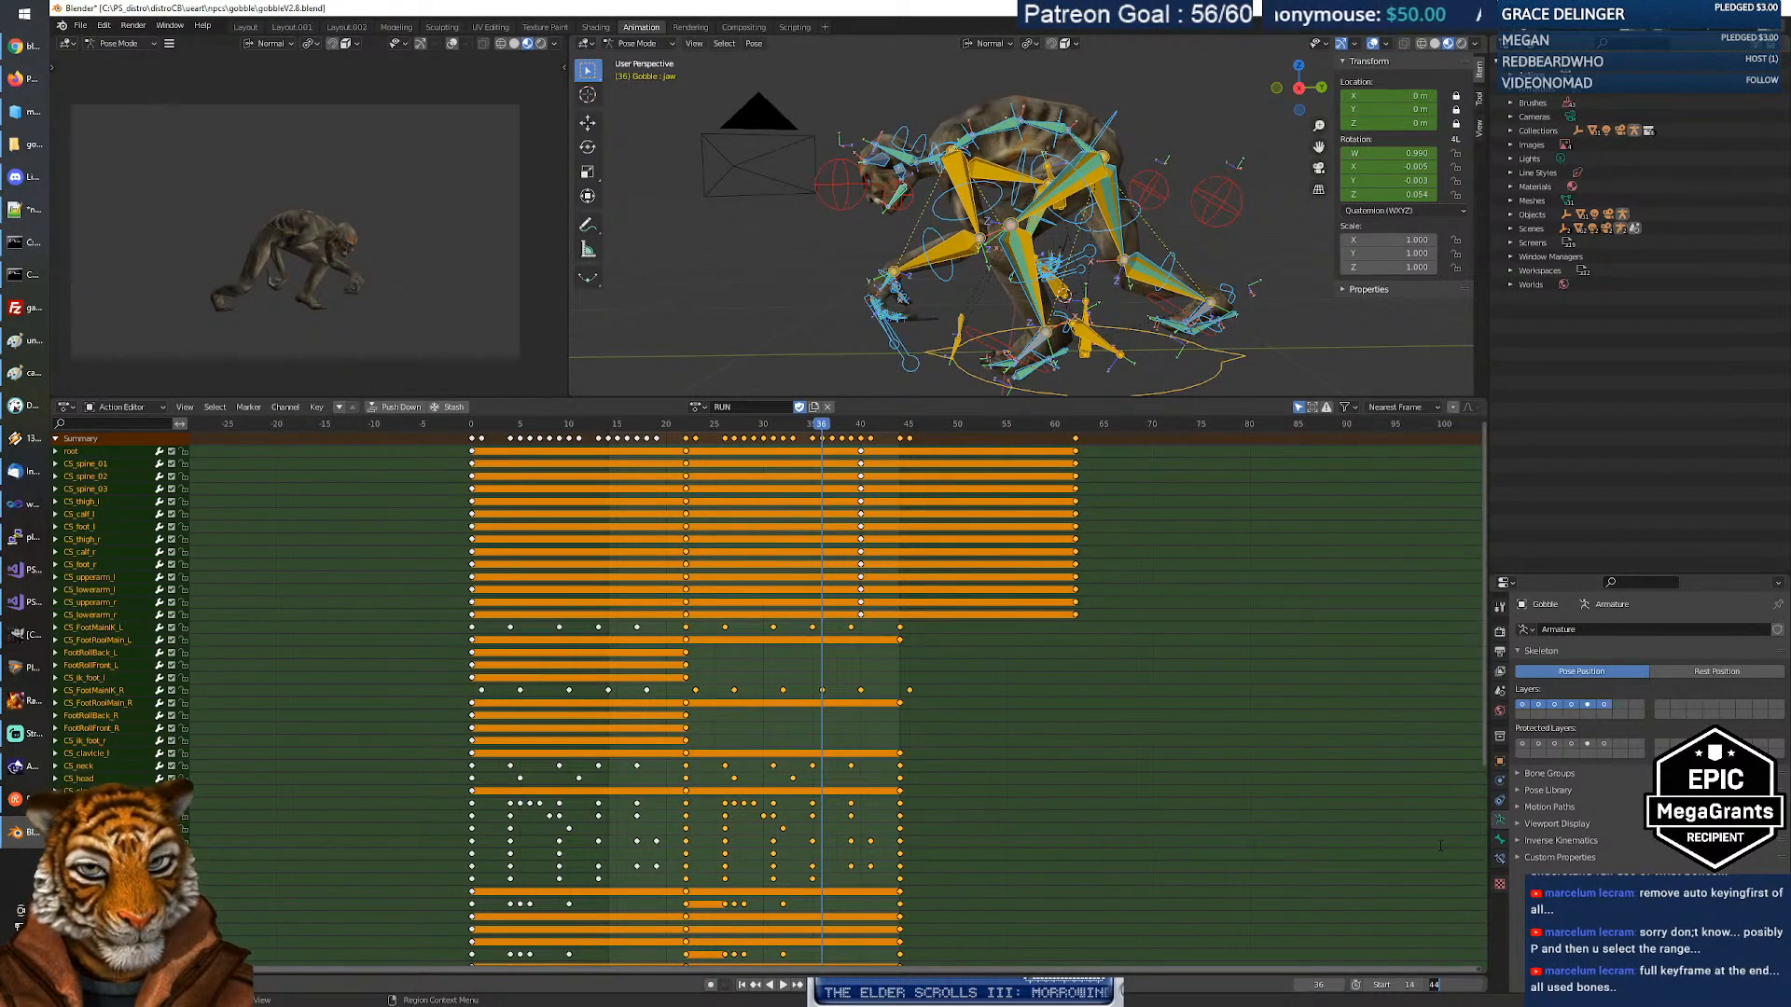
type("36")
key("Return")
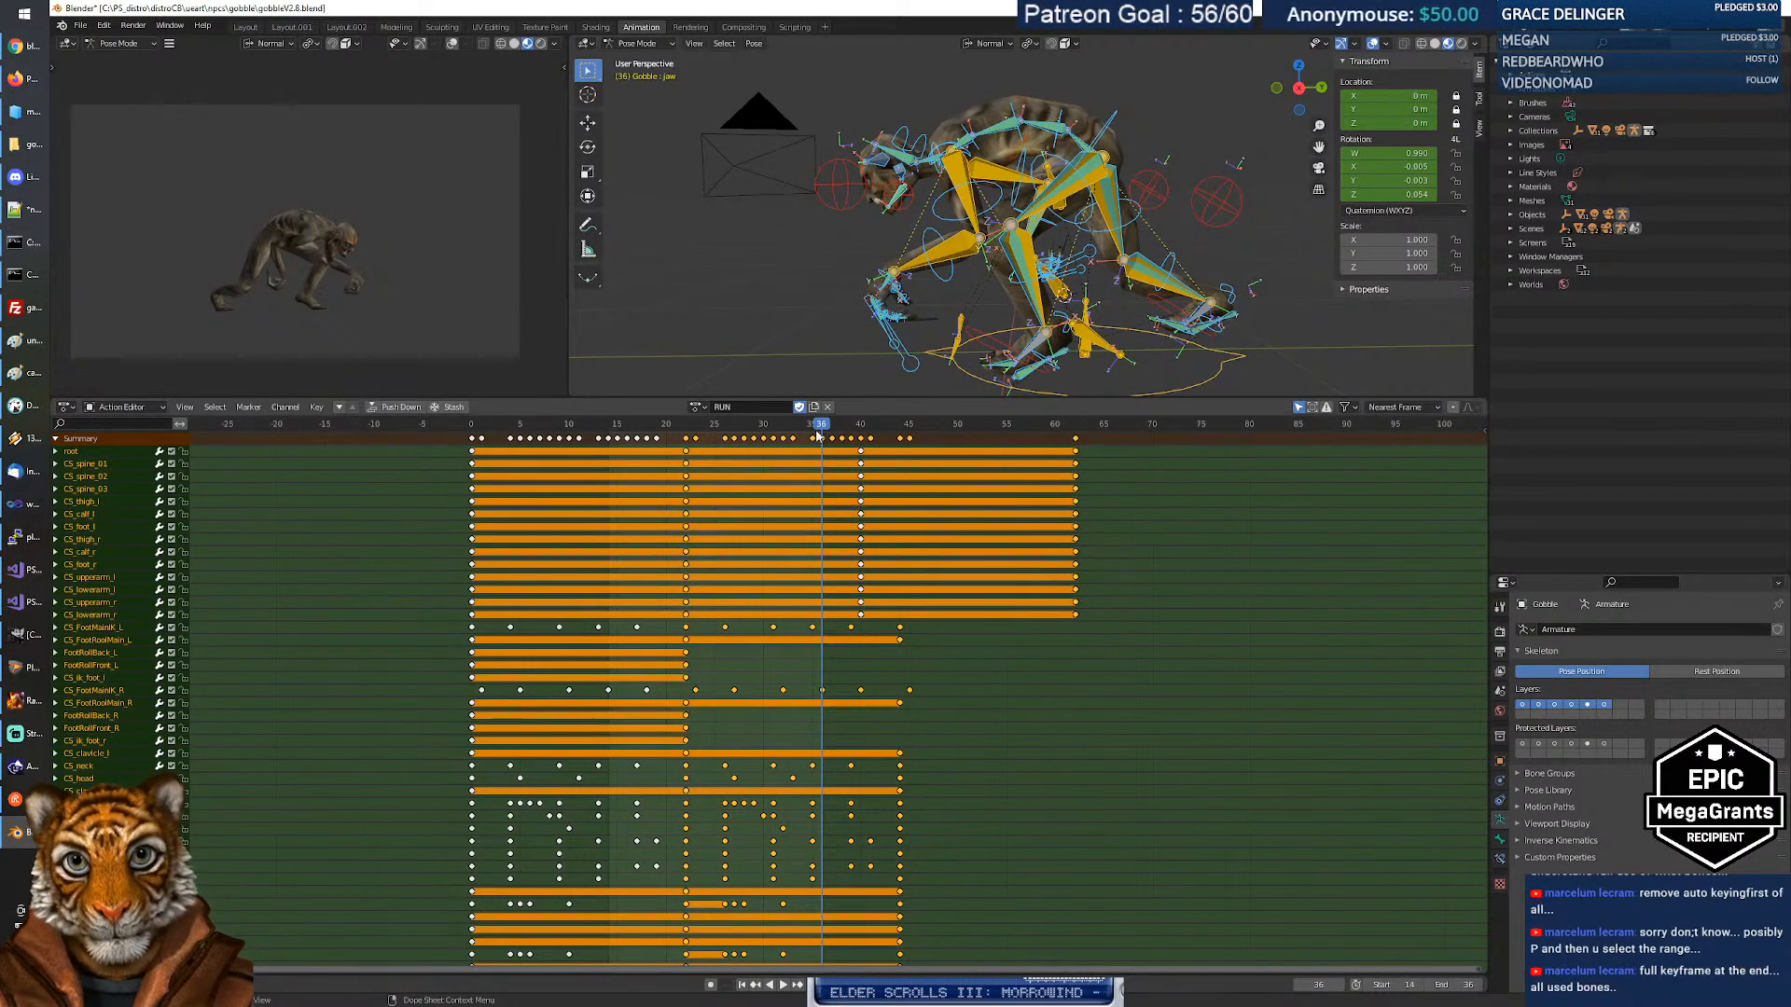
left_click(782, 985)
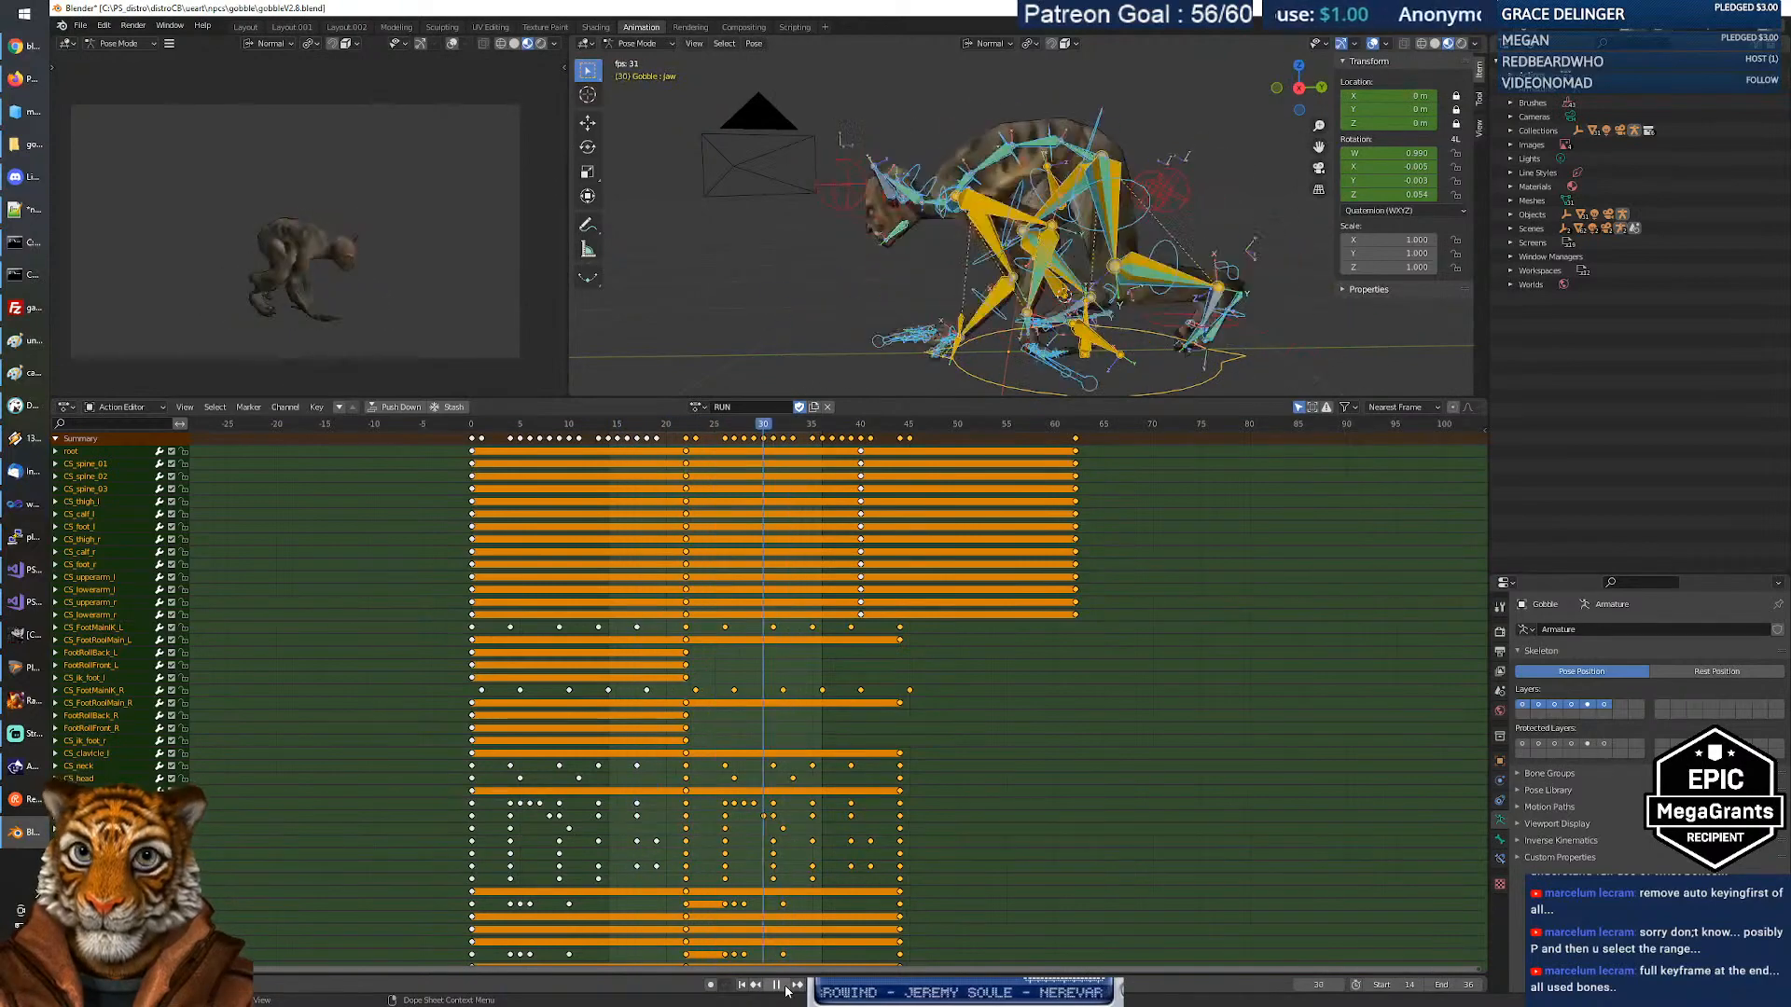
left_click(777, 985)
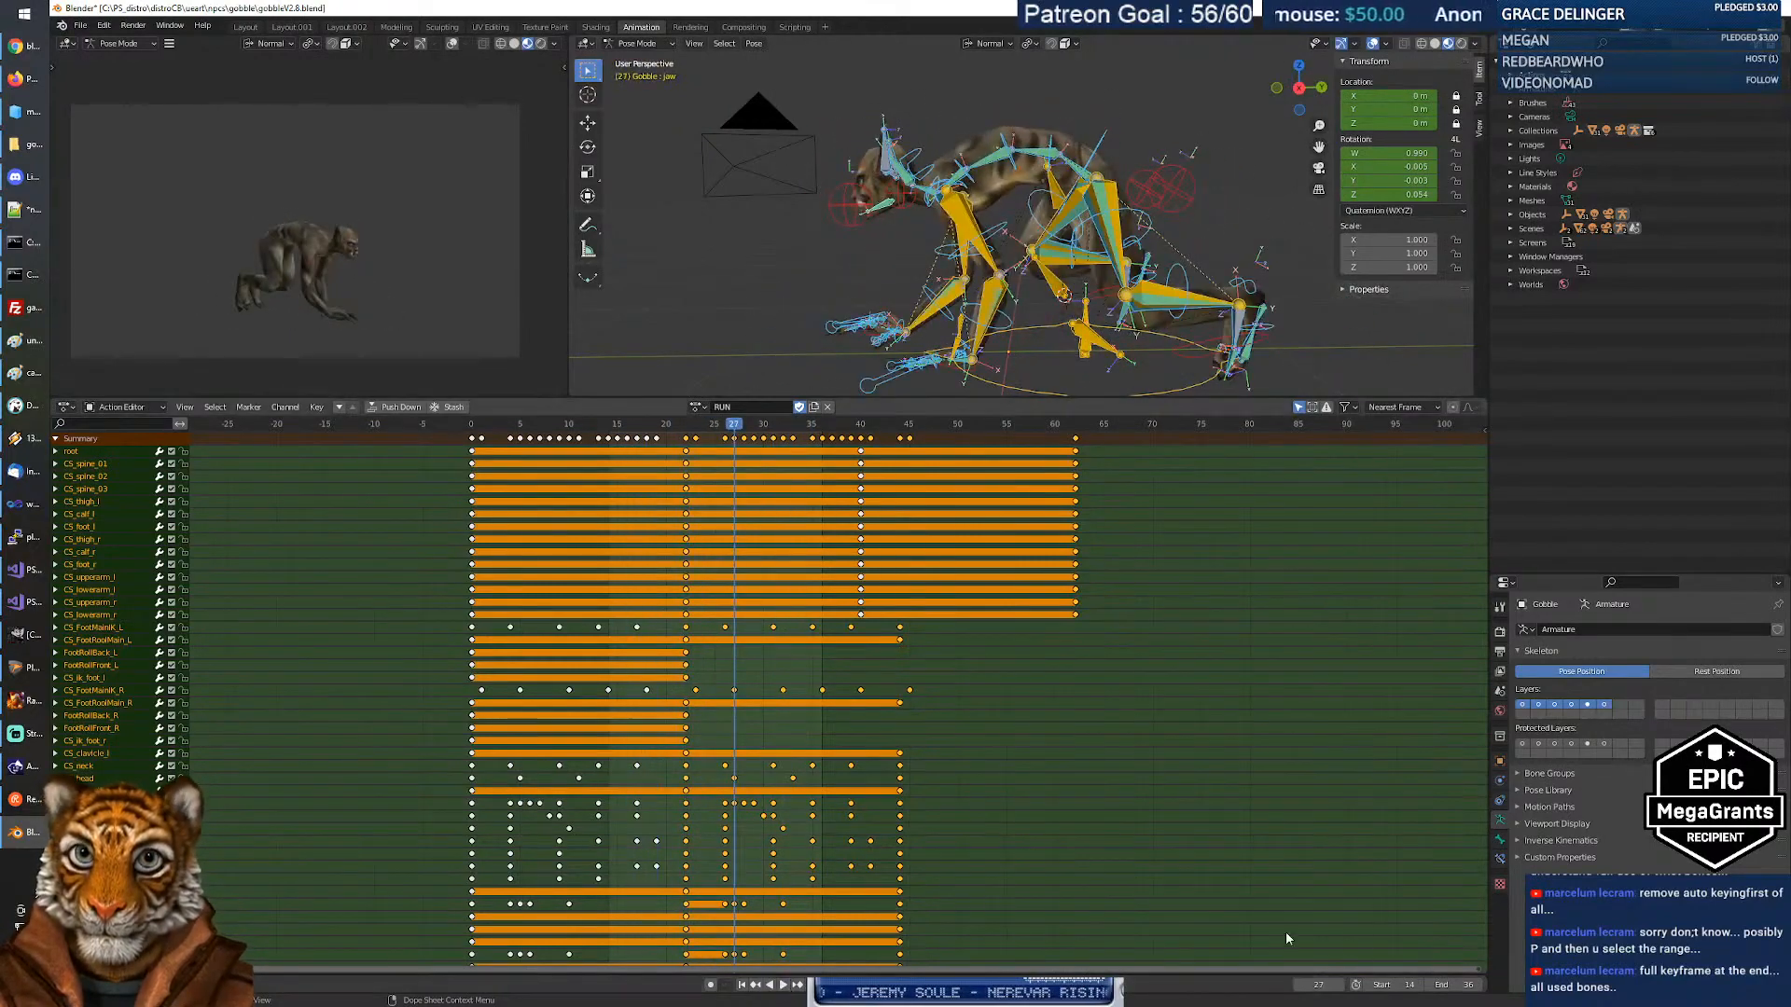
Try 37 as the playback range's end frame, play the loop, and set the end frame back to 36.
left_click(1456, 987)
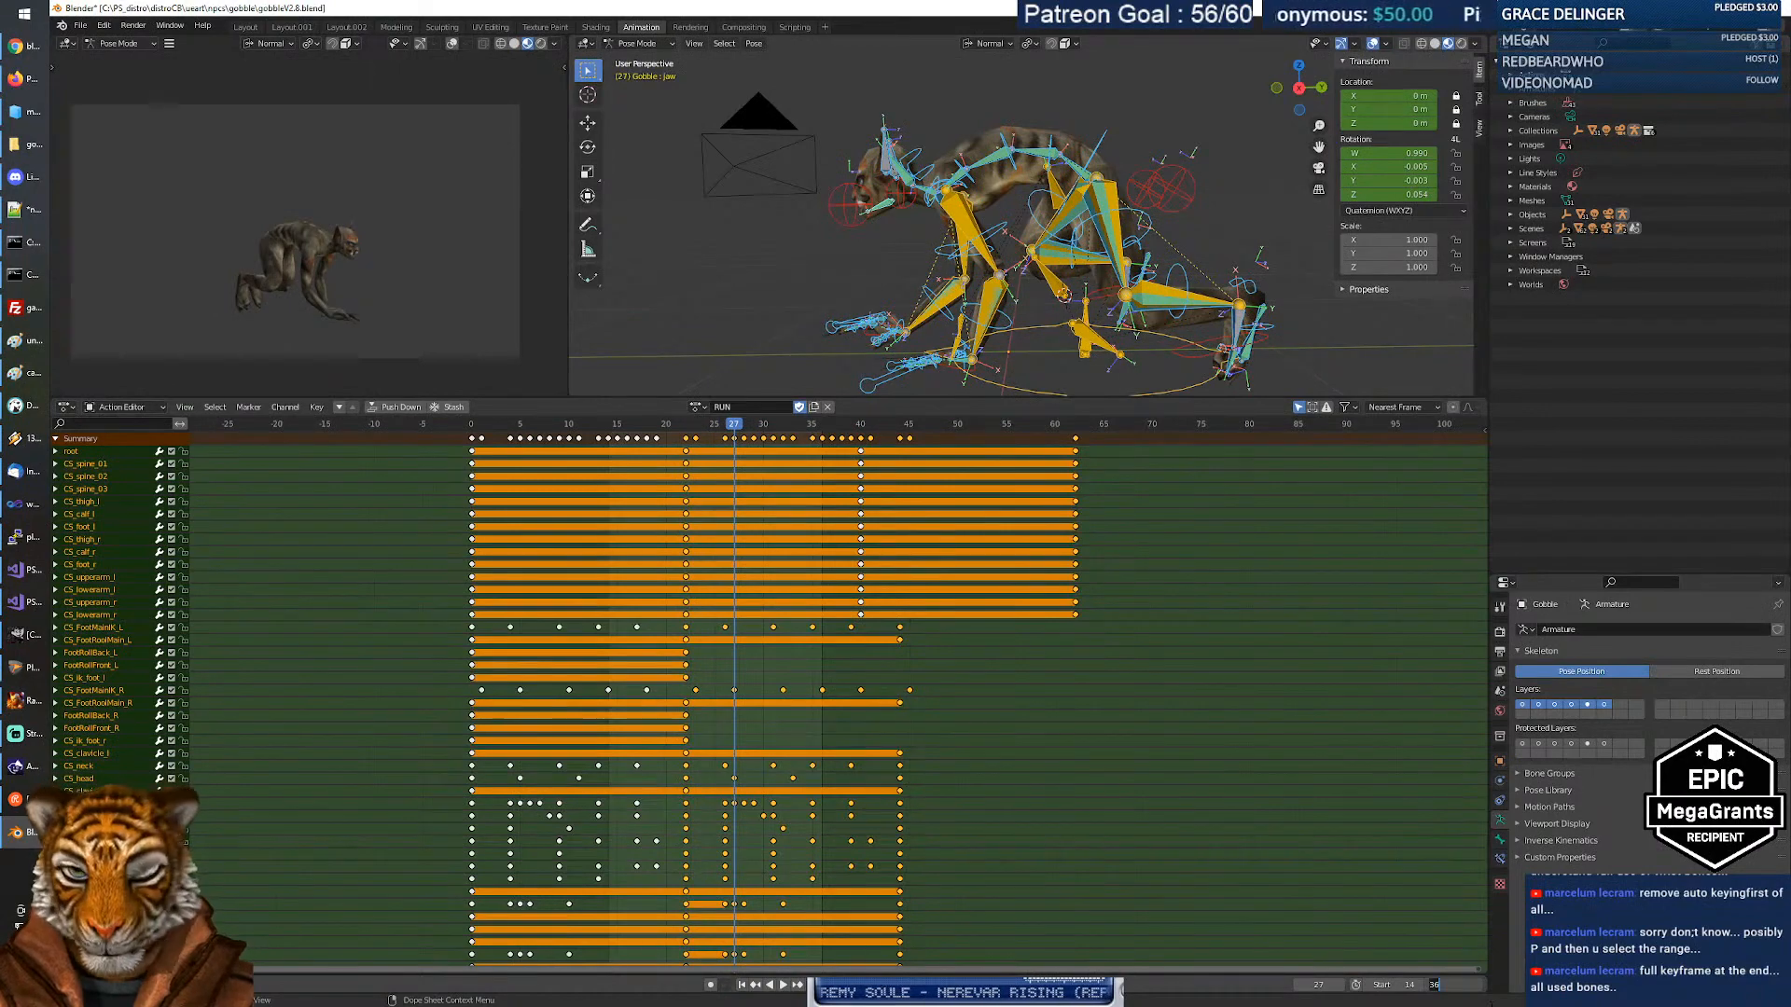
type("37")
key("Return")
left_click(782, 985)
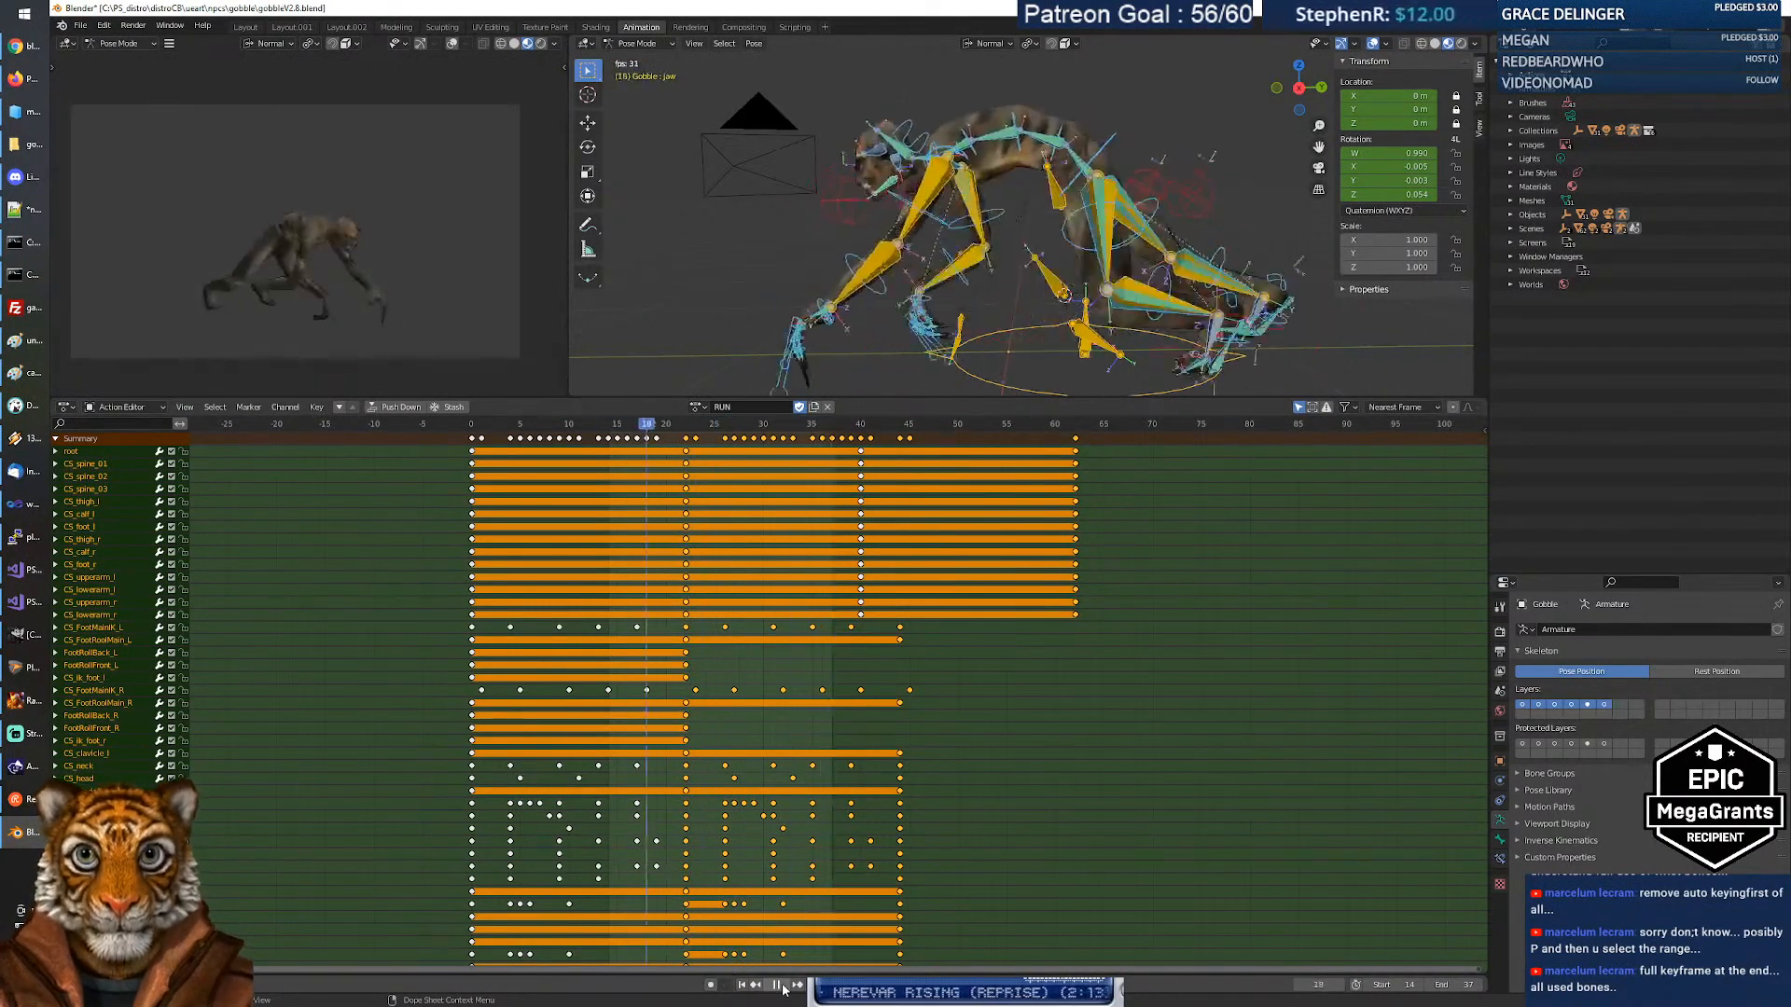
left_click(778, 985)
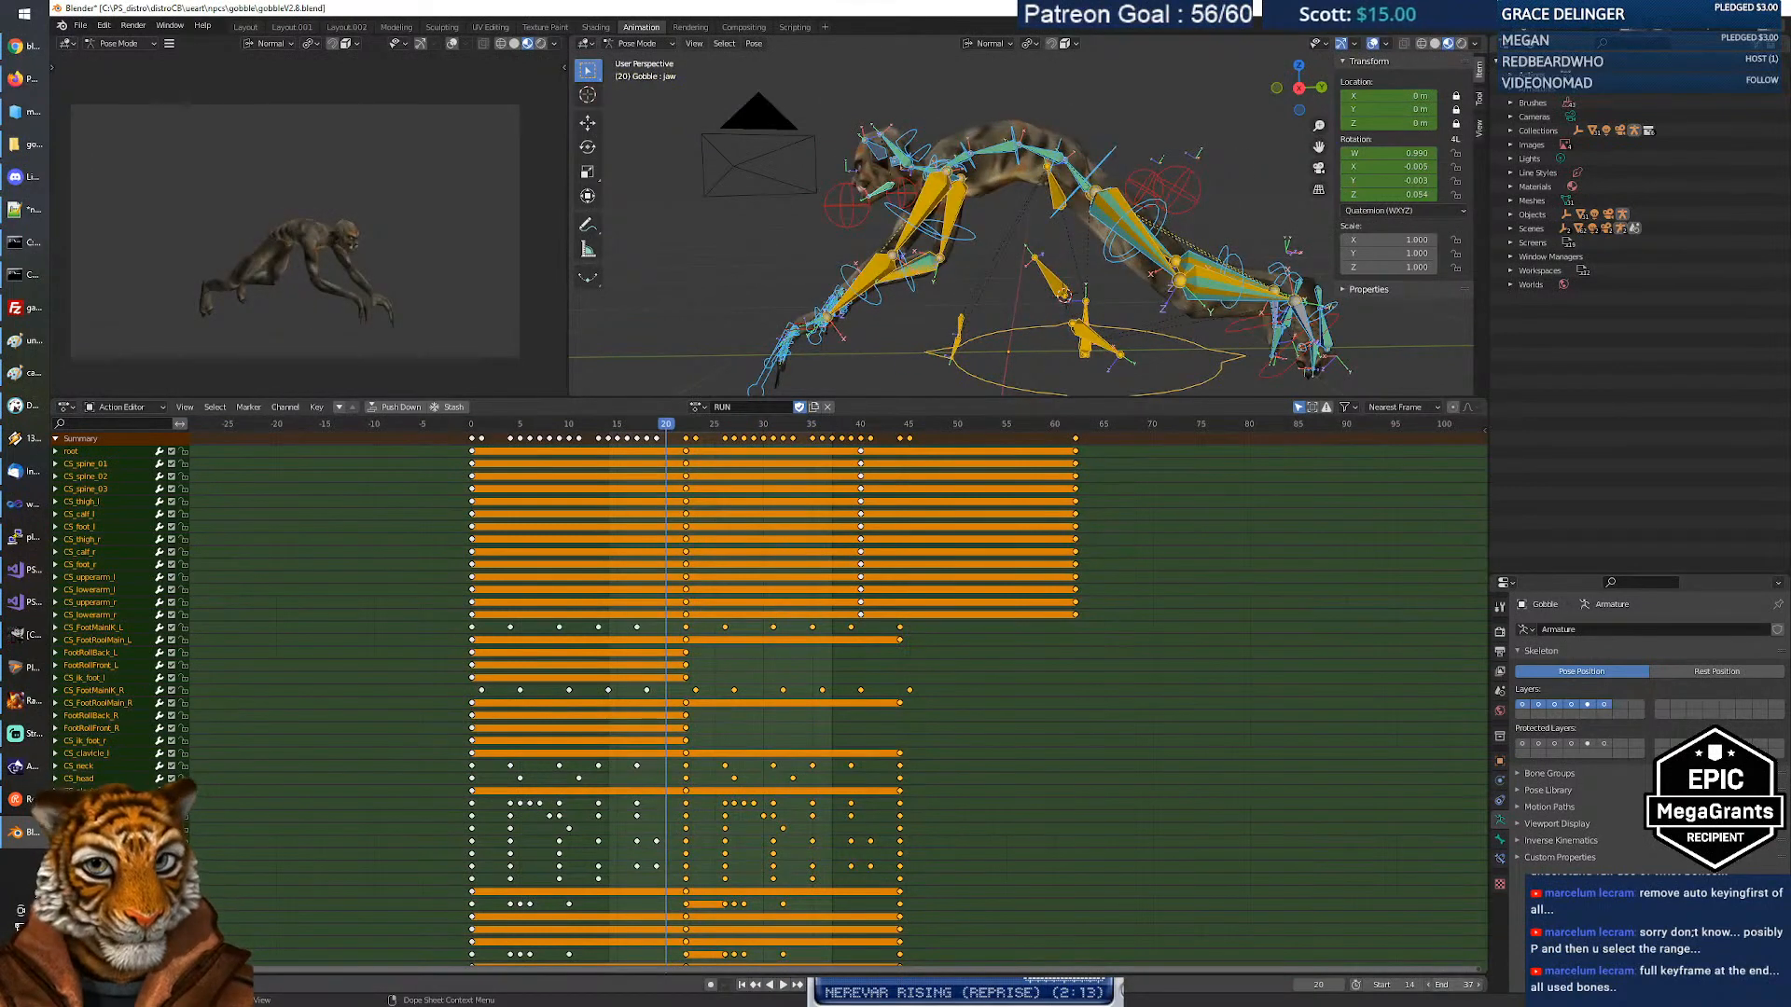
left_click(1455, 985)
type("36")
key("Return")
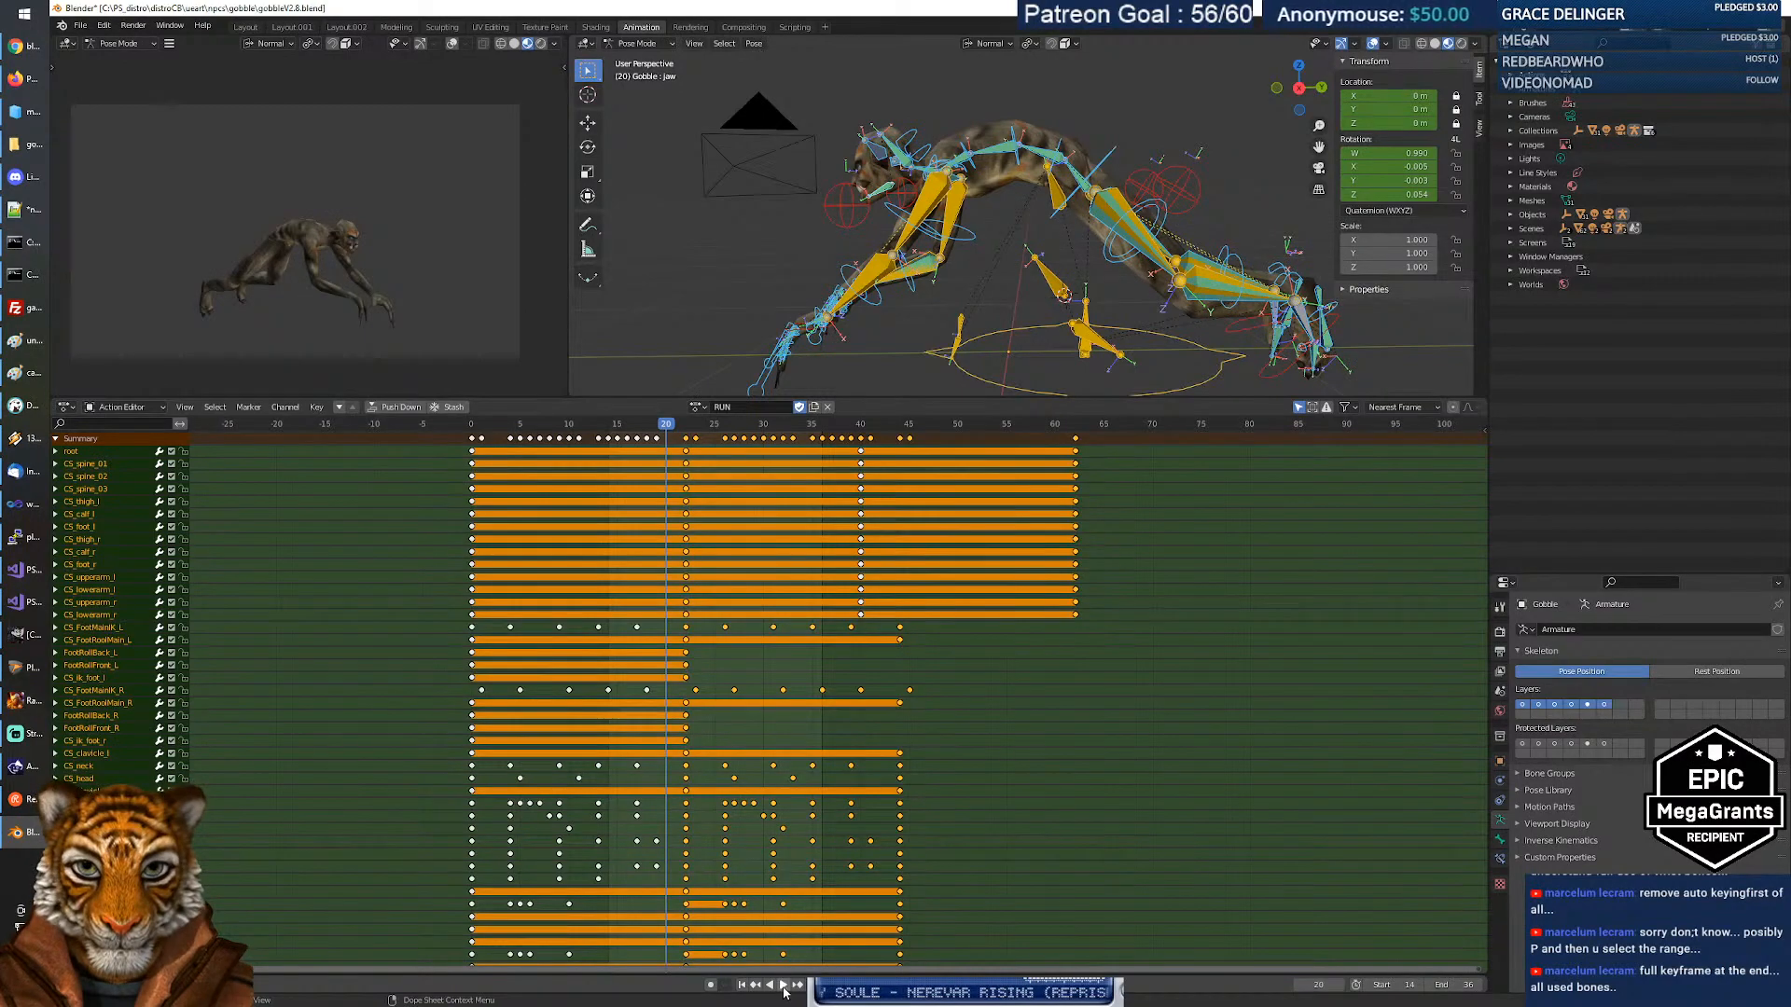
Play the loop between frames 14 and 36 and scrub the playhead back to frame 14.
left_click(784, 987)
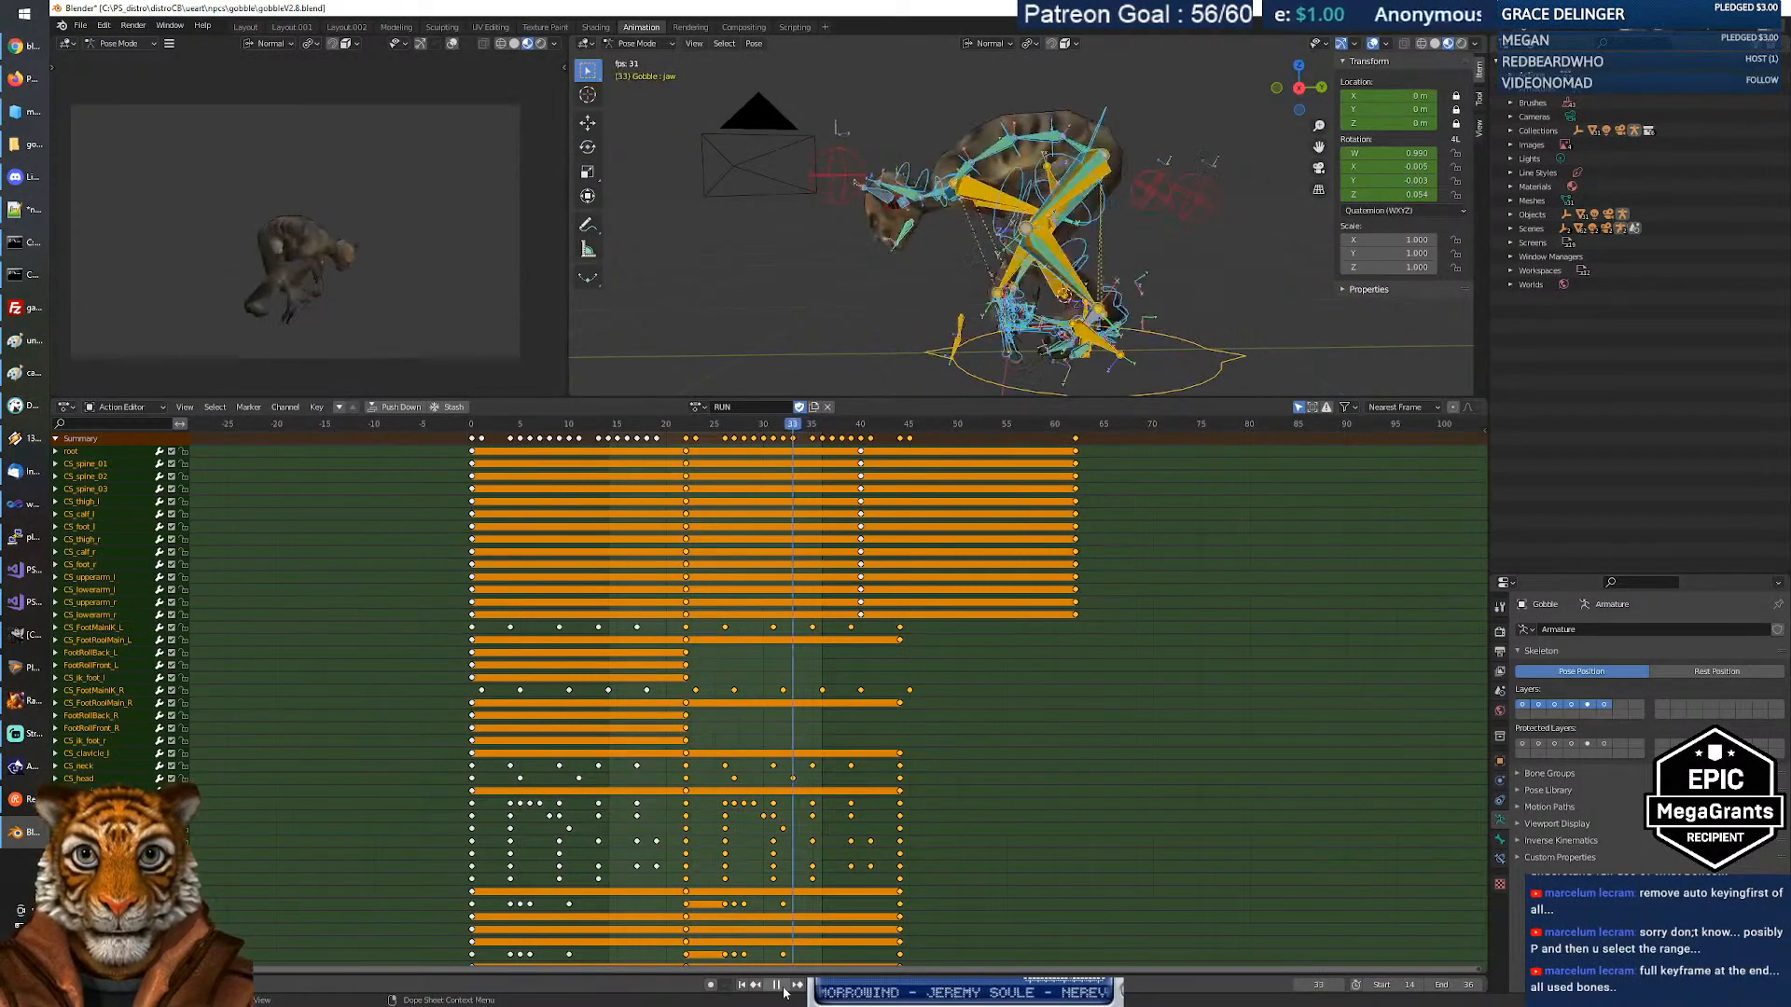
key("space")
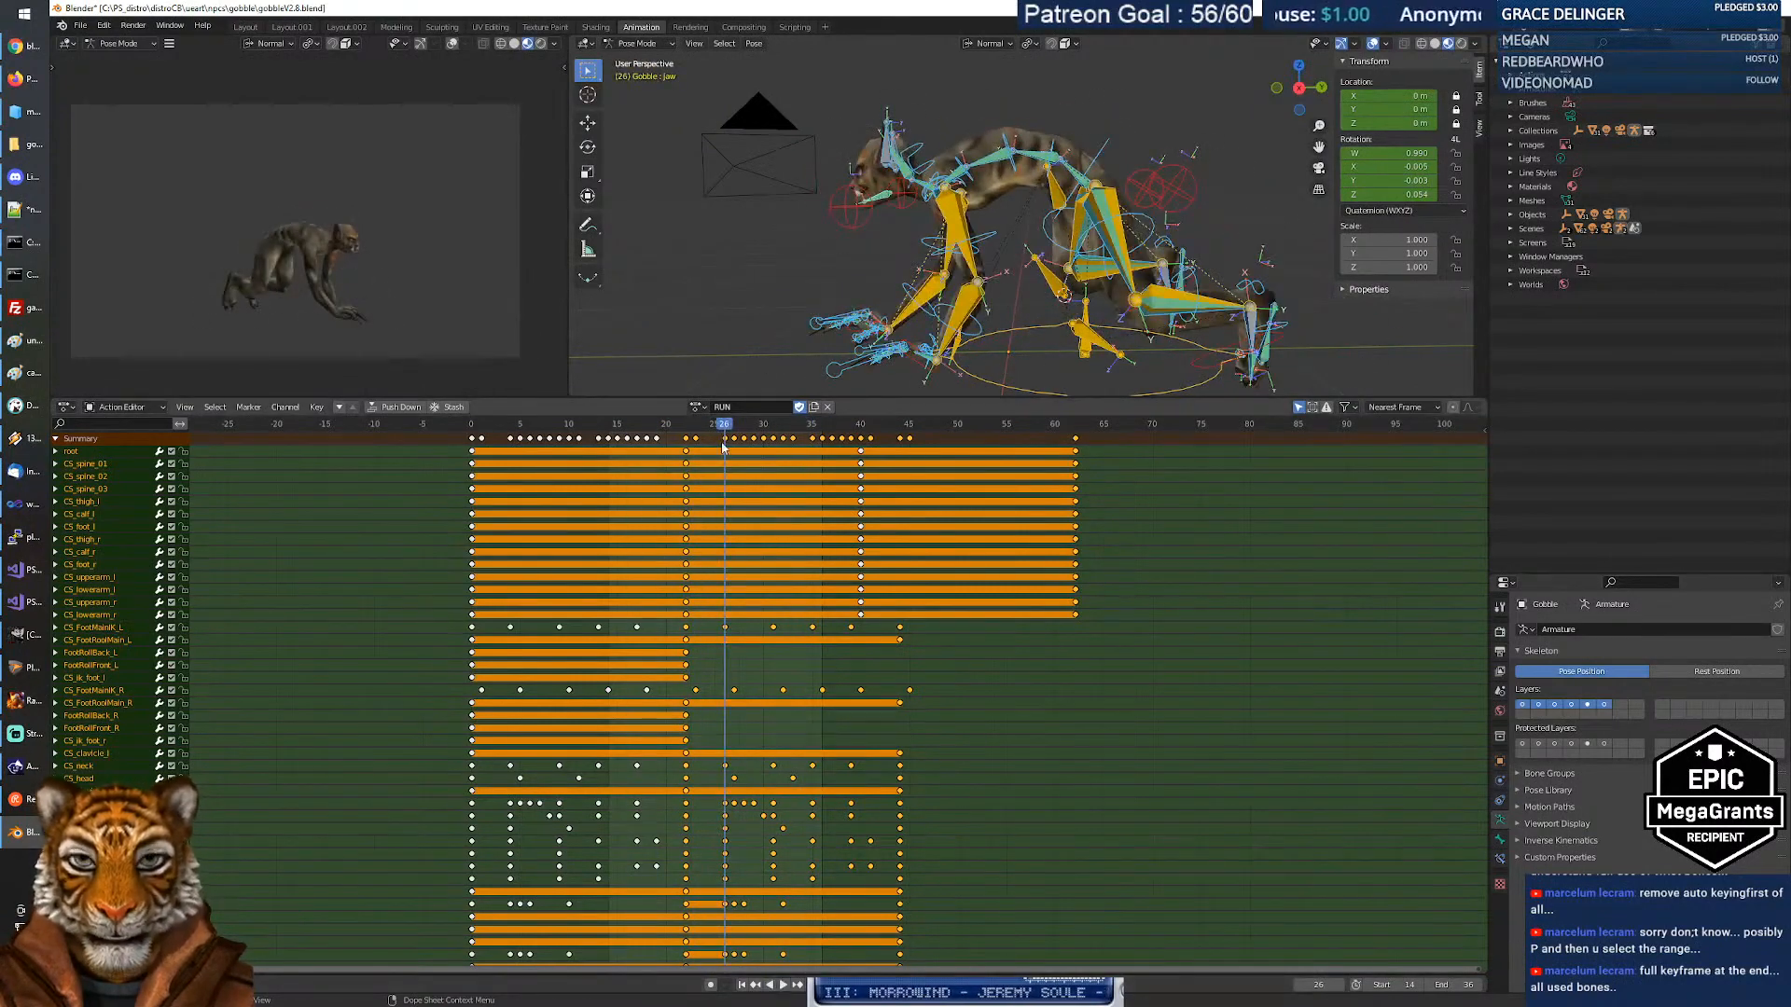
key("space")
left_click_drag(611, 446, 611, 446)
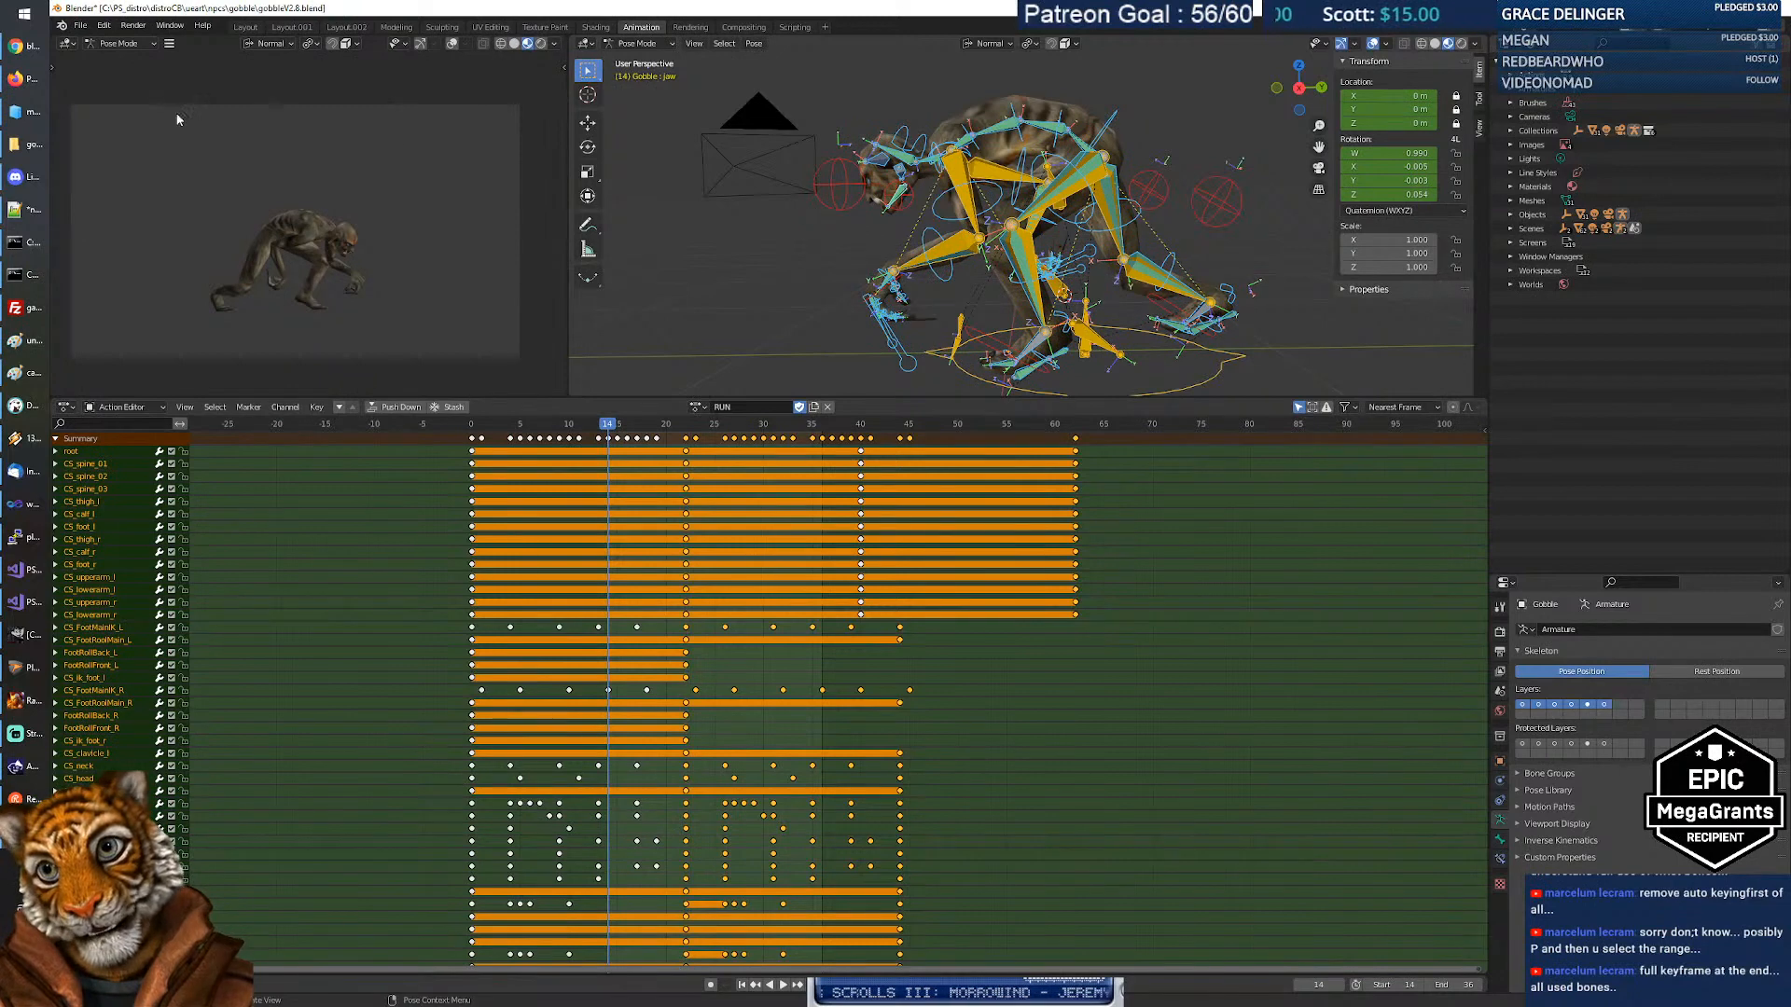
Save the goblin blend file.
left_click(81, 25)
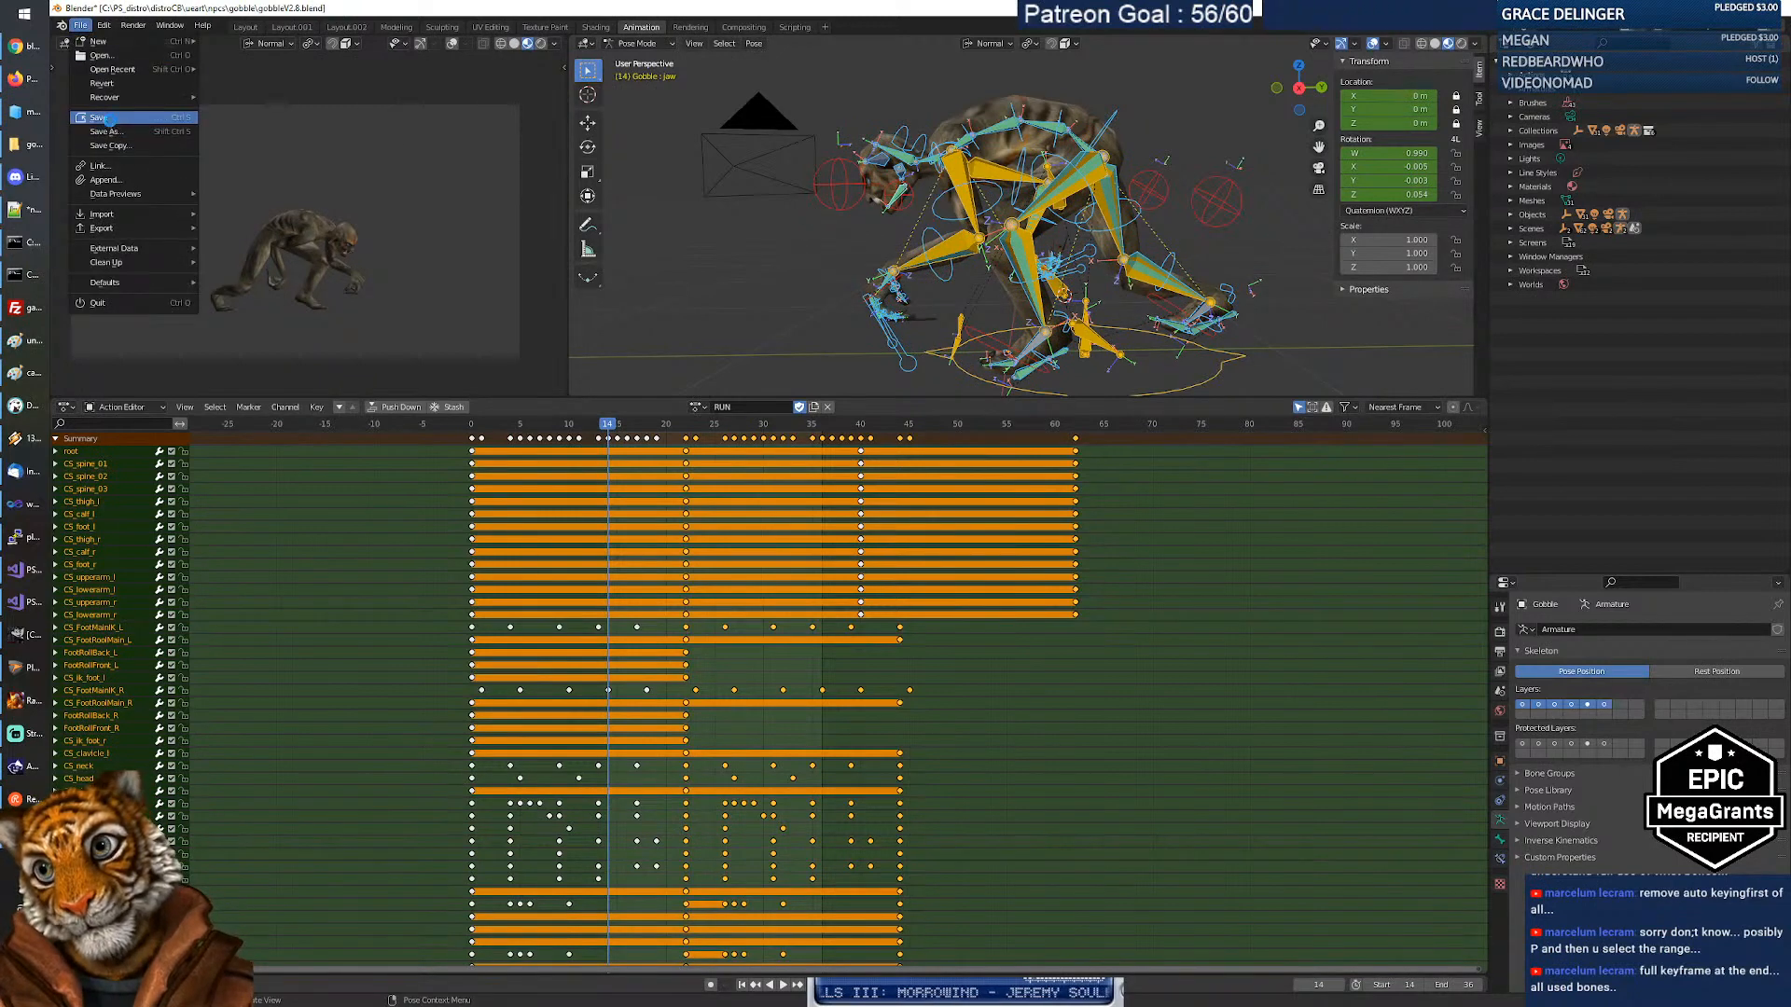
left_click(98, 117)
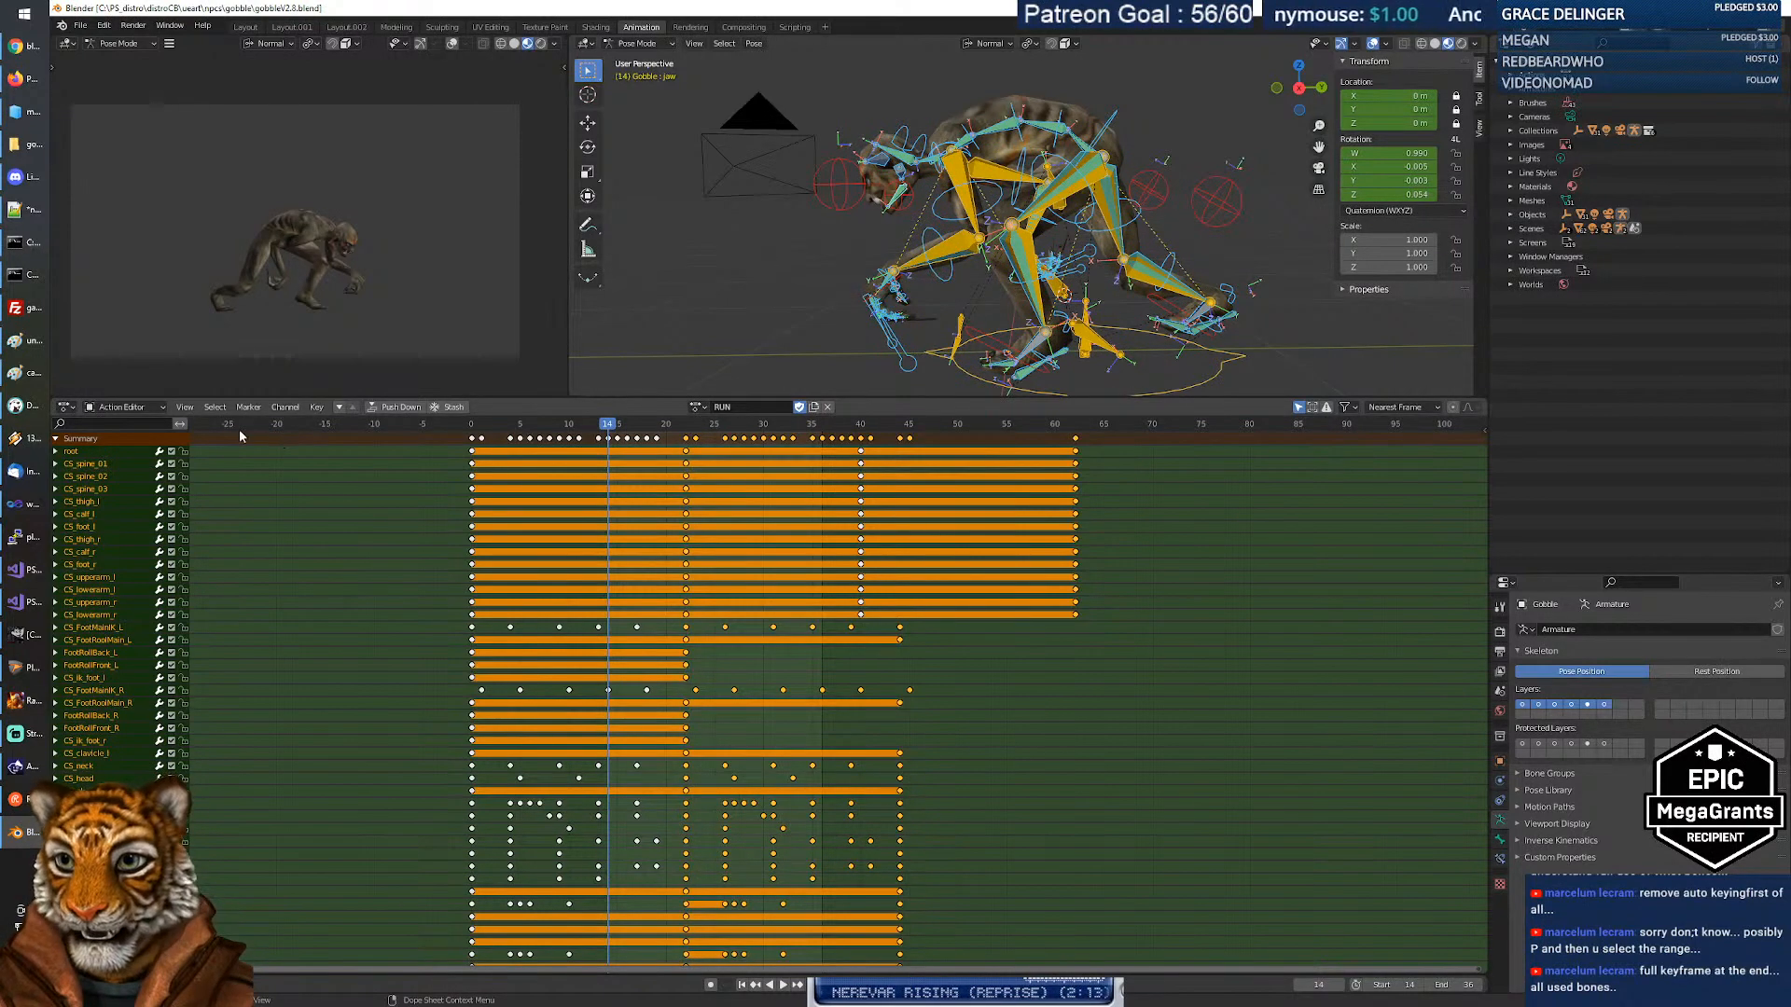
Look over the goblin's stashed action strips in the Nonlinear Animation editor around frame 14, and return to the Dope Sheet's Action Editor.
left_click(152, 407)
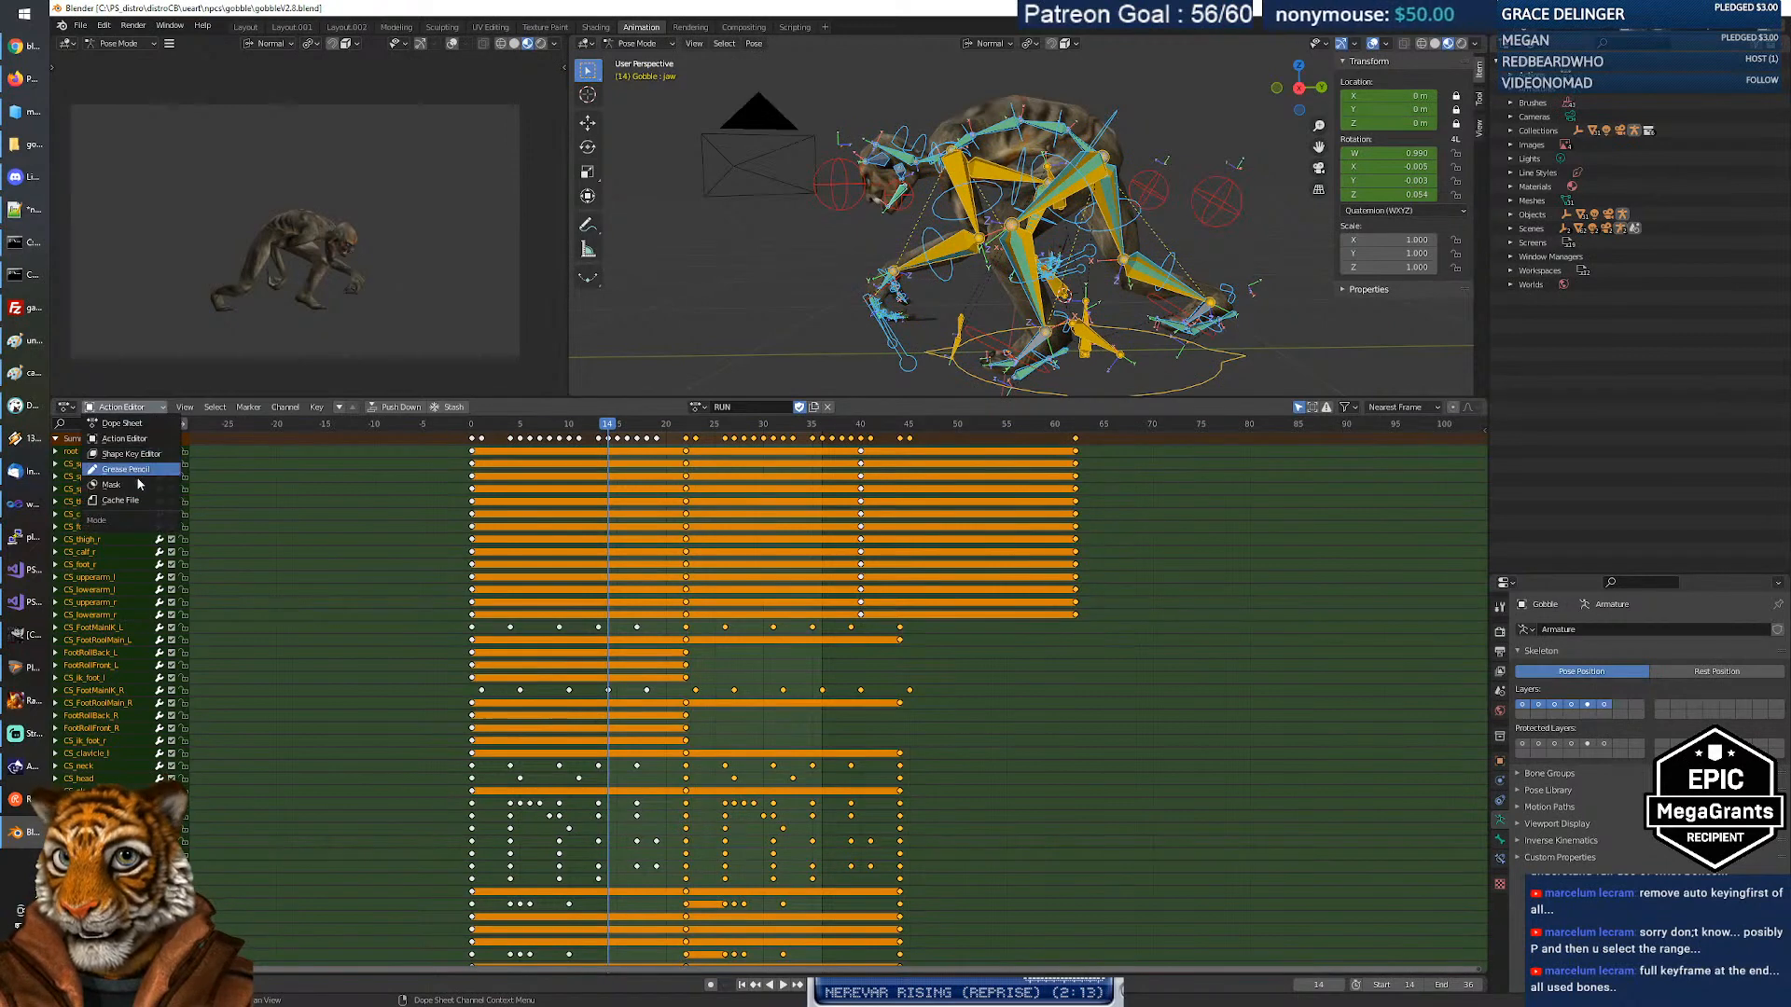
left_click(65, 407)
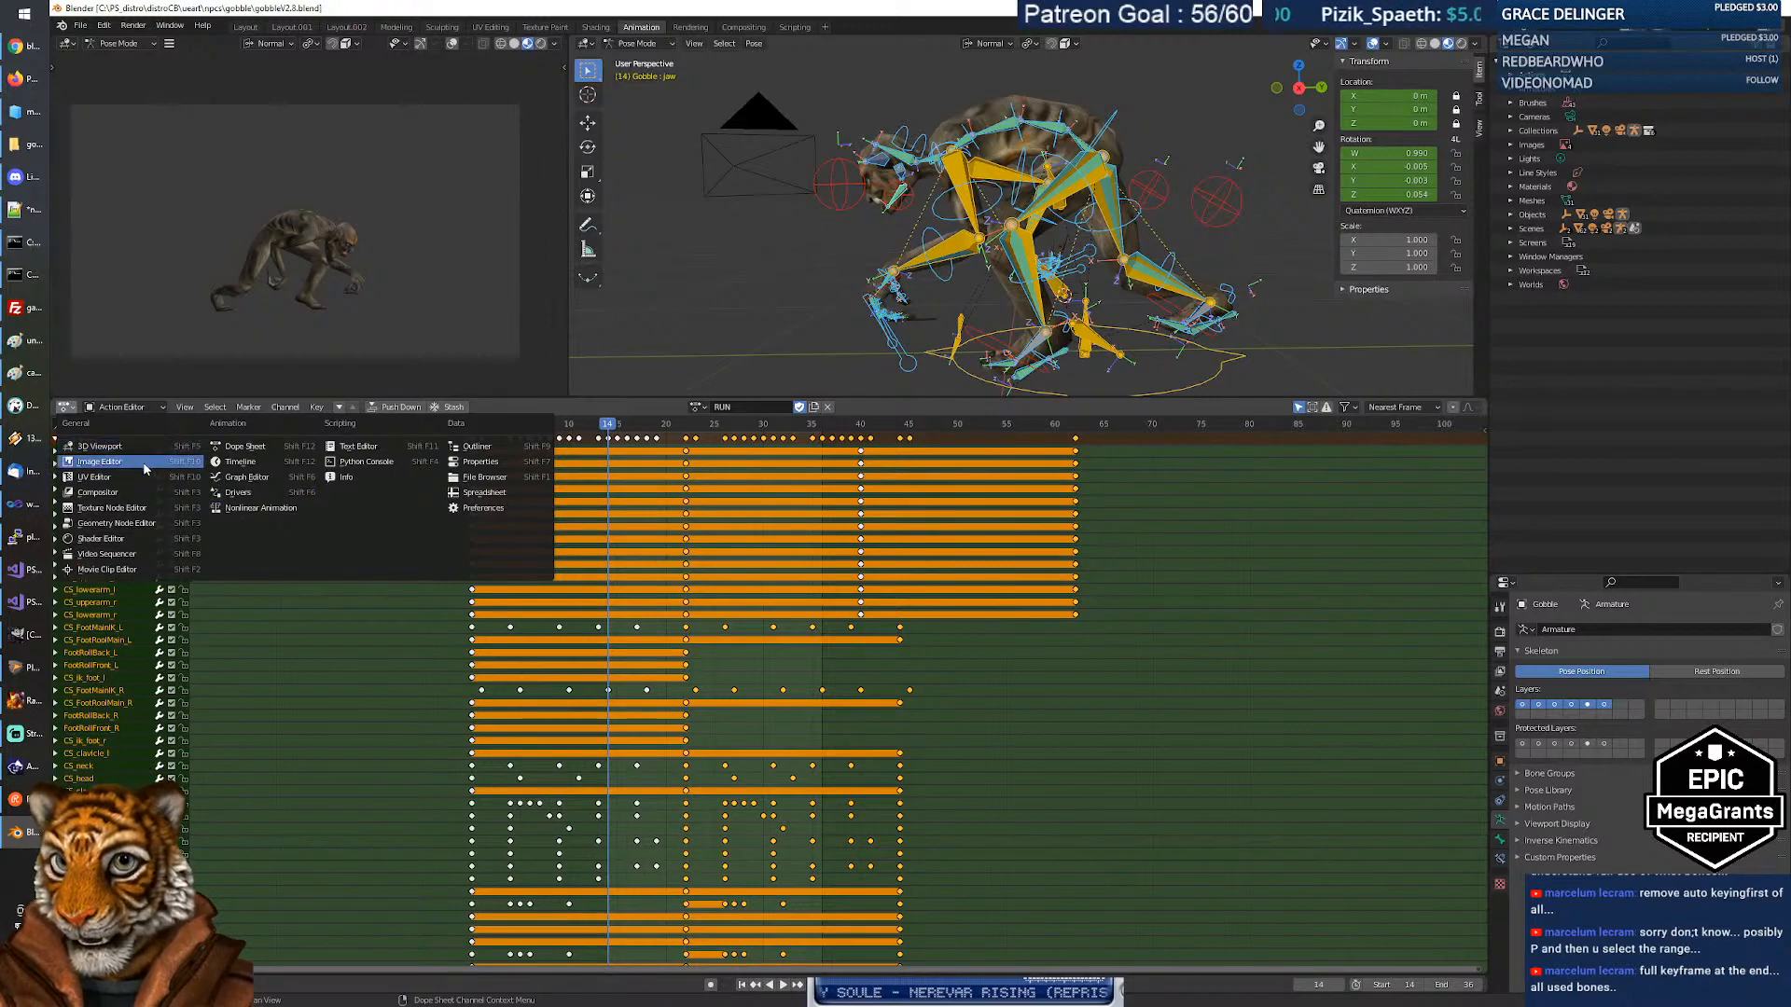
left_click(248, 509)
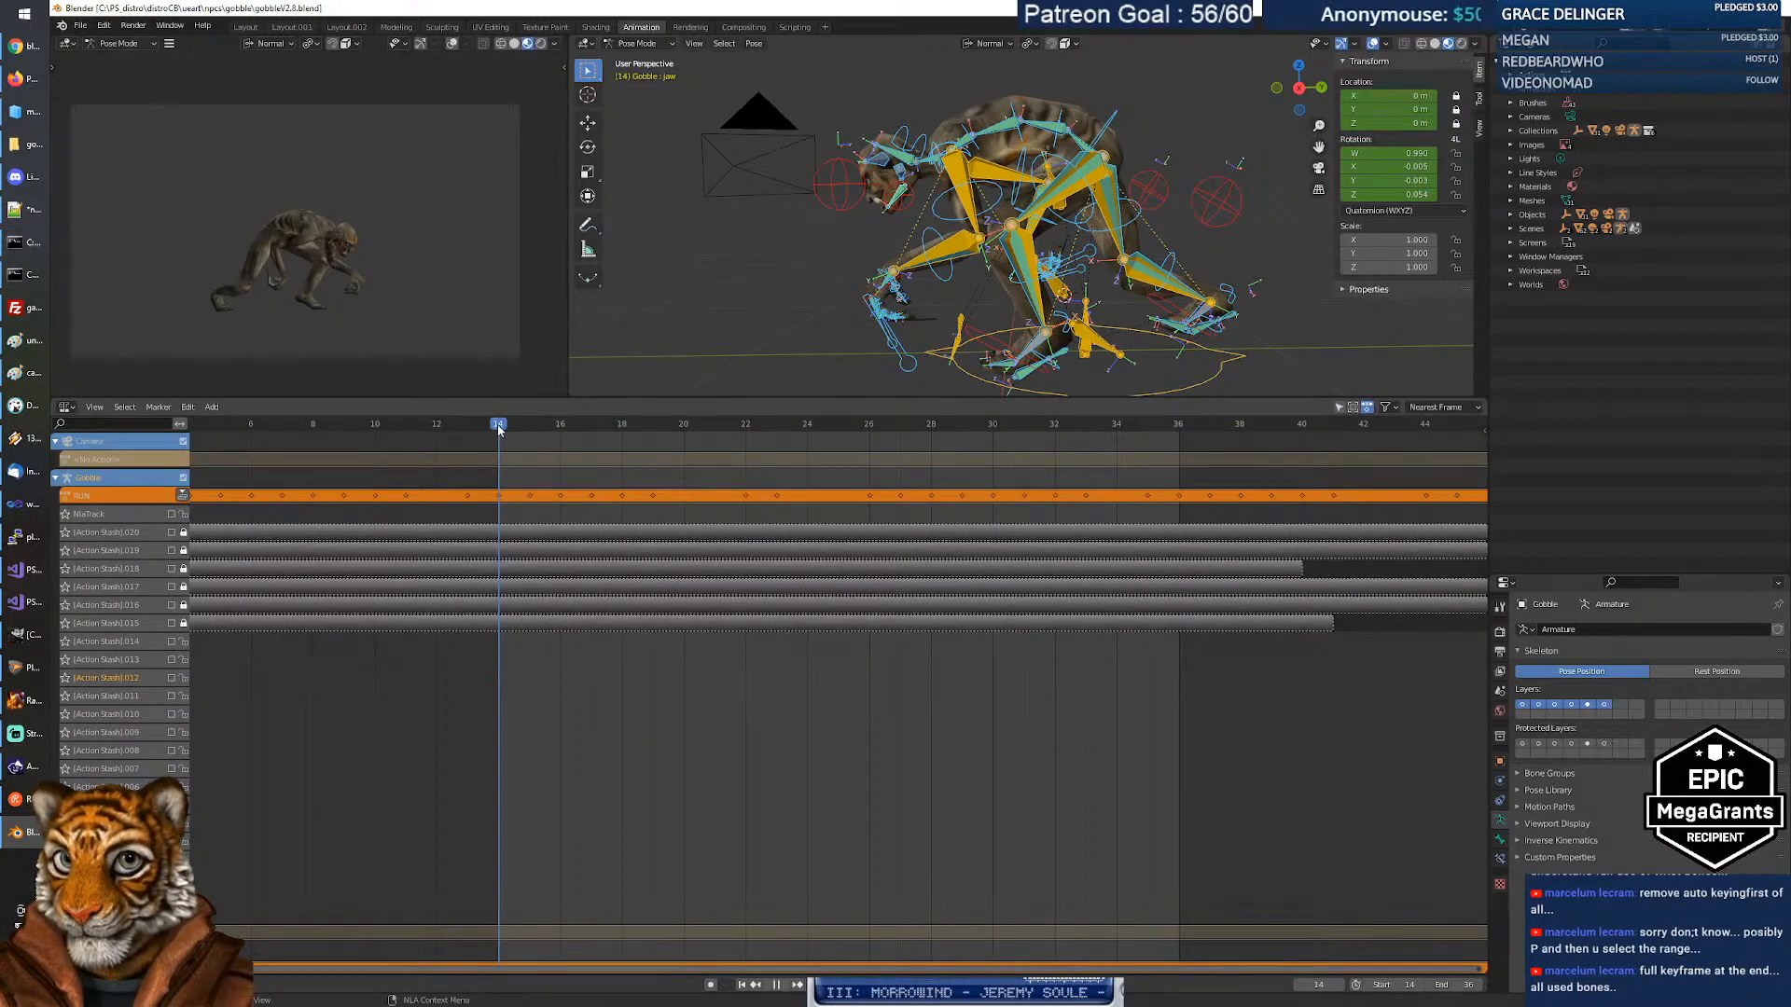
left_click_drag(499, 429, 388, 446)
mouse_move(485, 441)
left_mouse_down()
mouse_move(950, 463)
mouse_move(497, 440)
left_mouse_up()
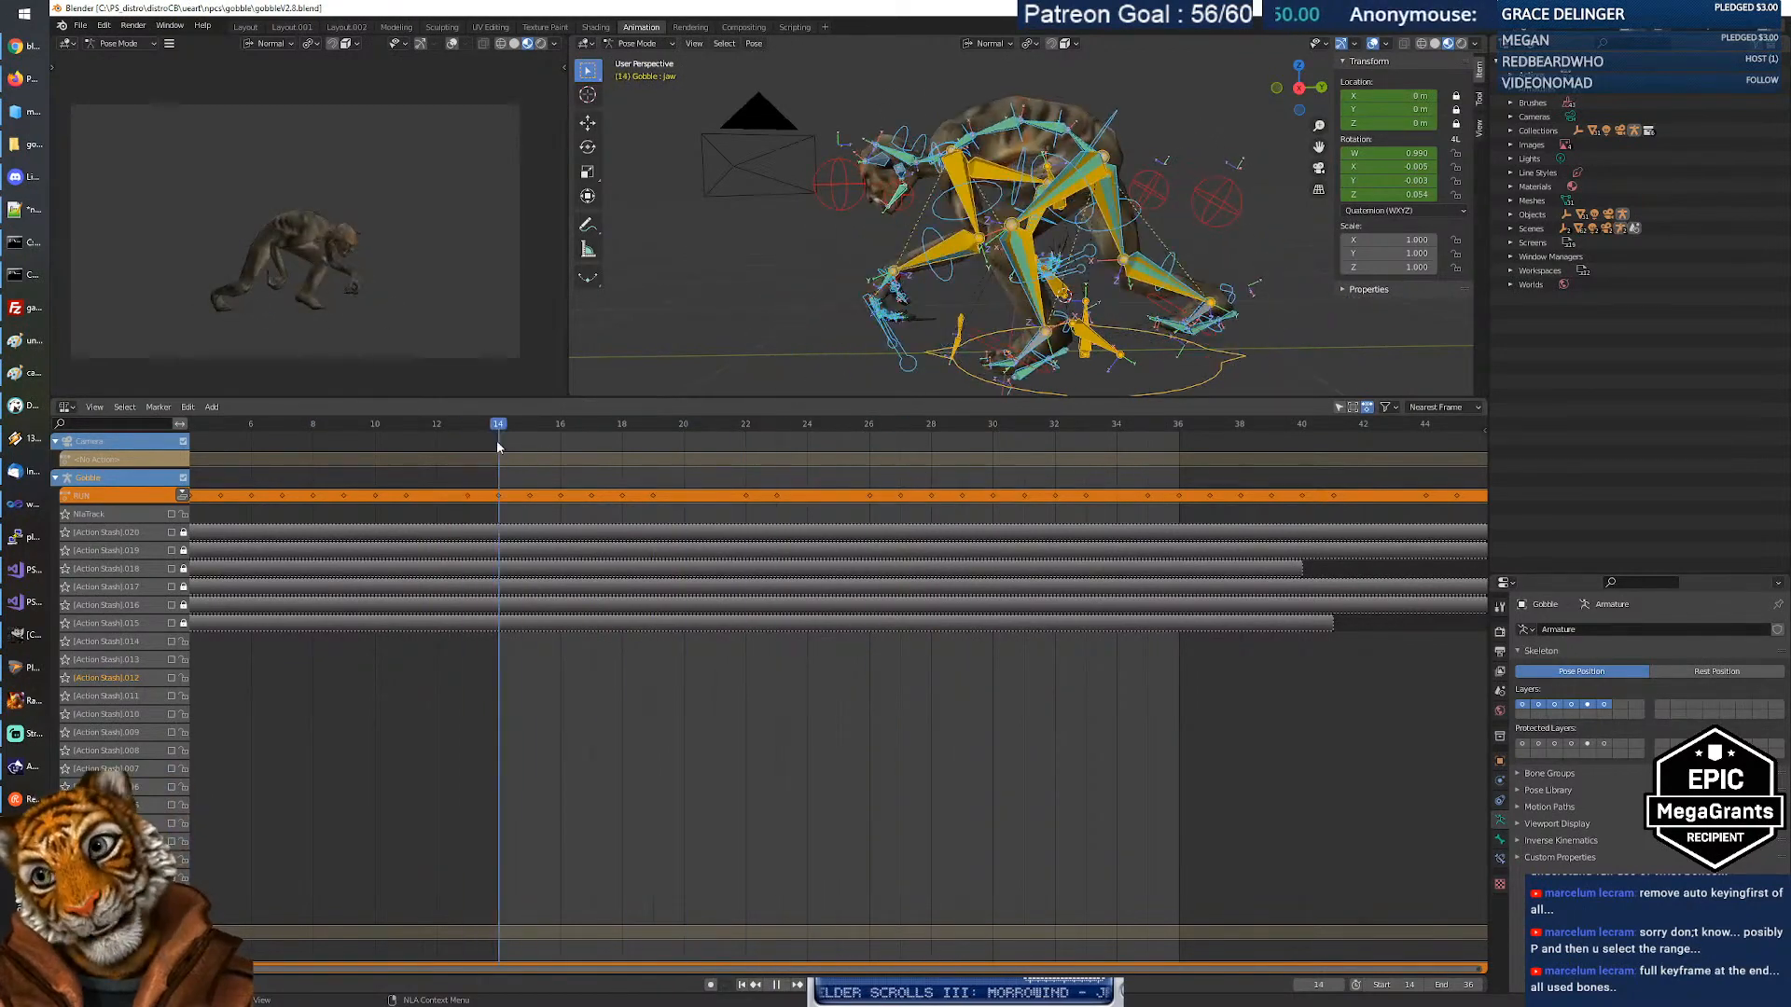
left_click(67, 408)
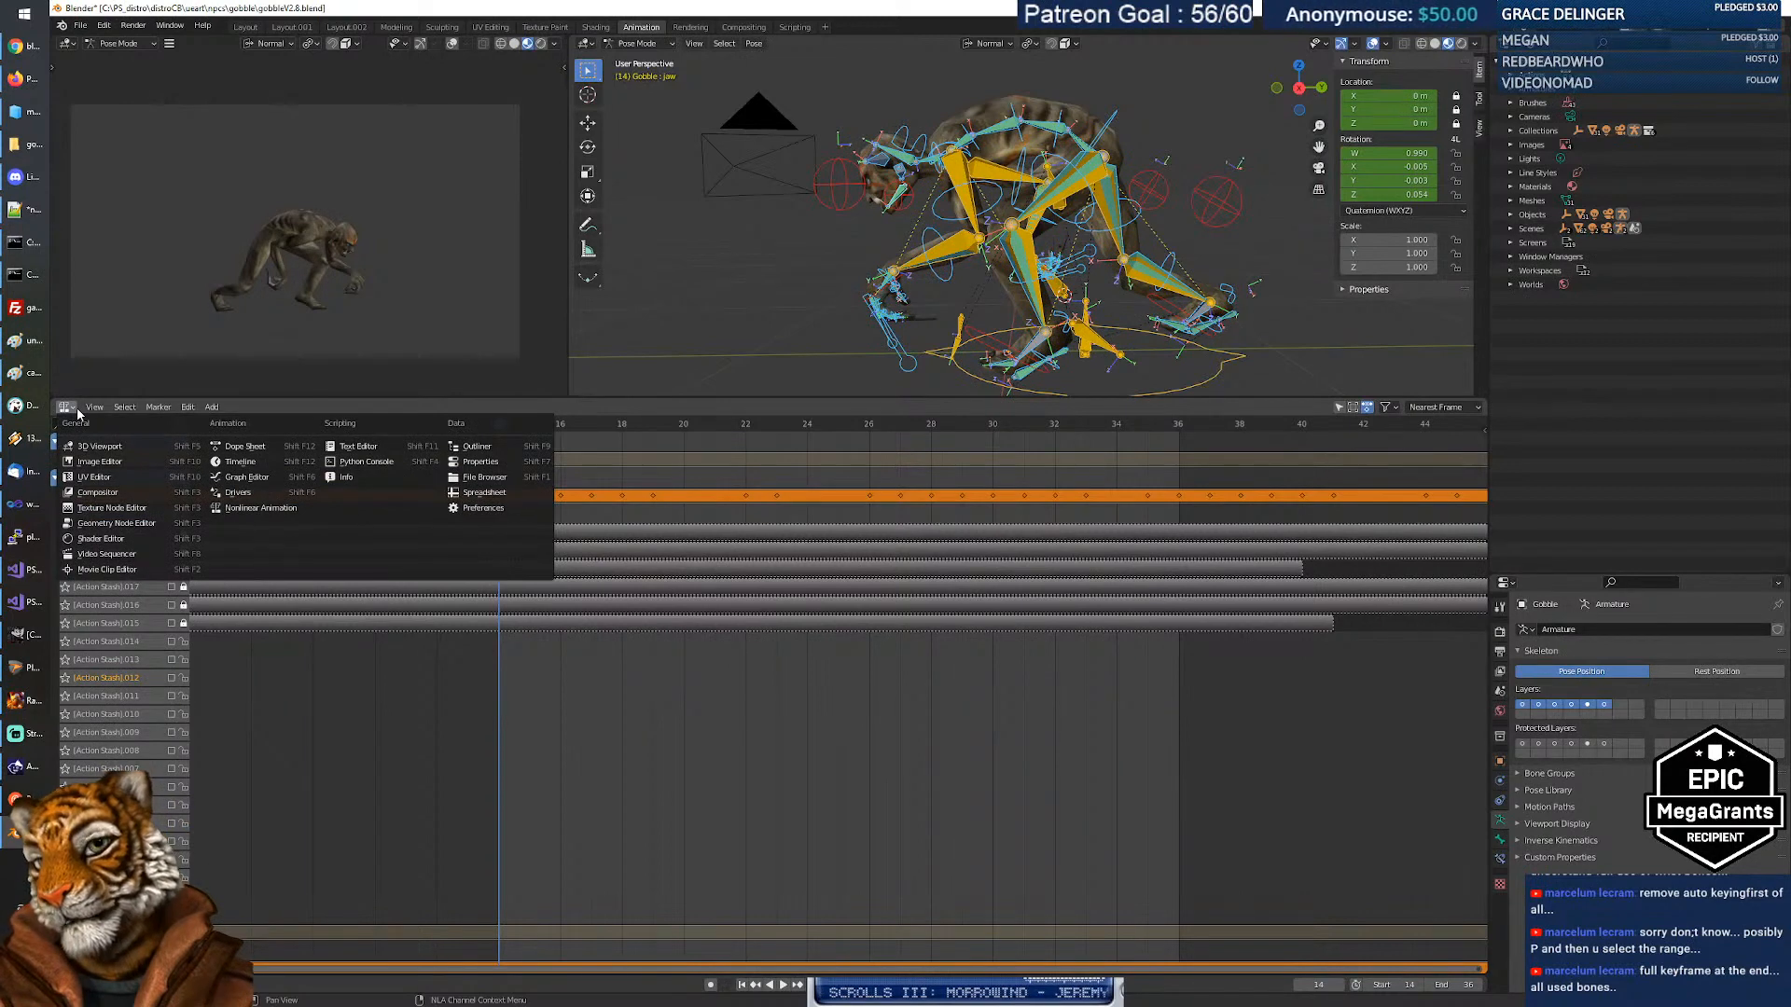
key("Escape")
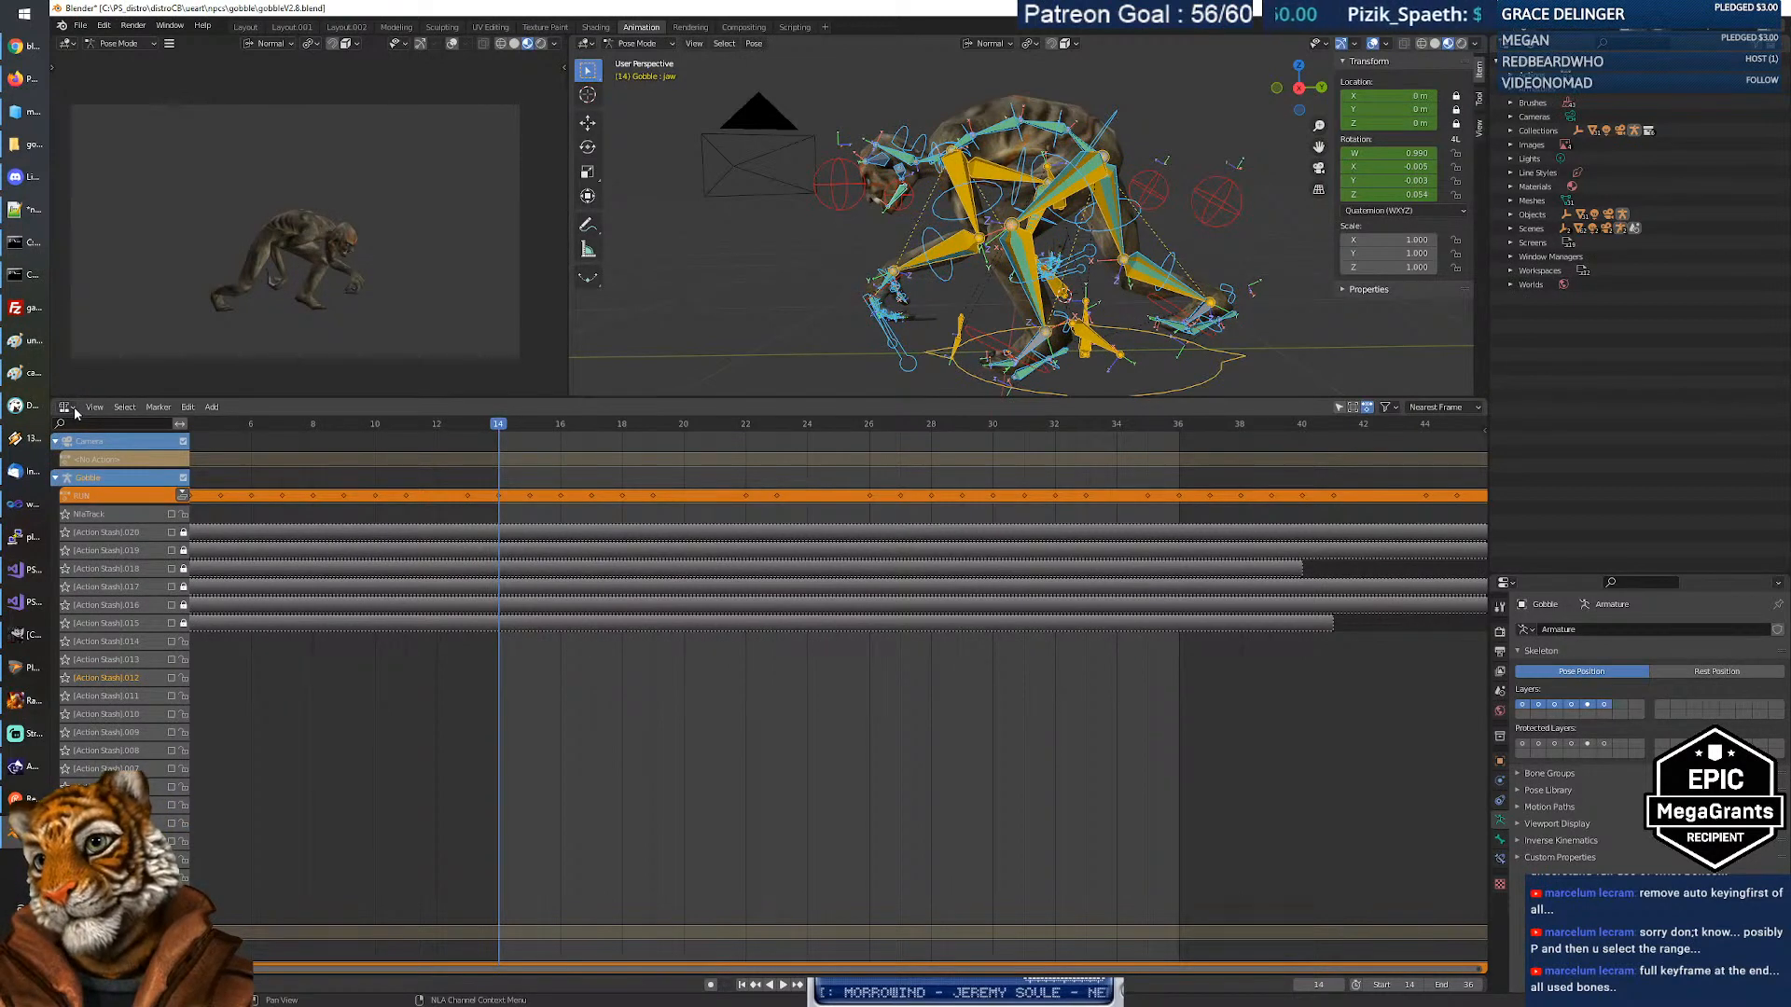
left_click(70, 409)
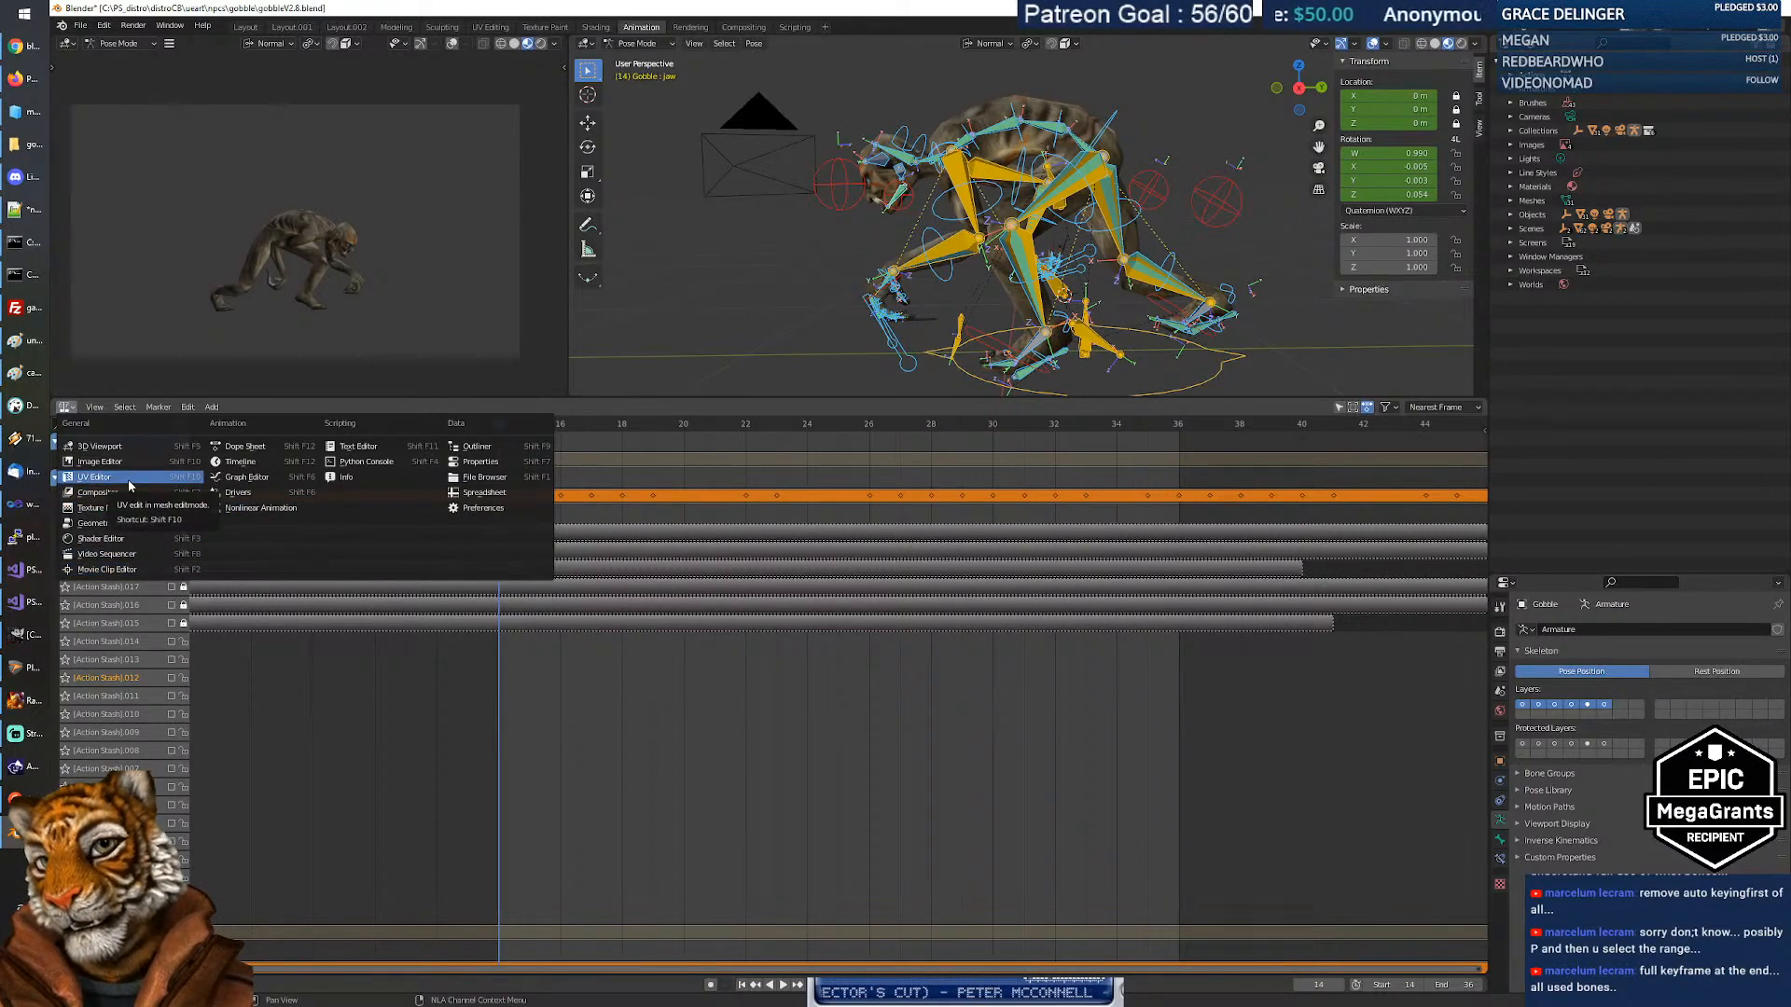
left_click(244, 446)
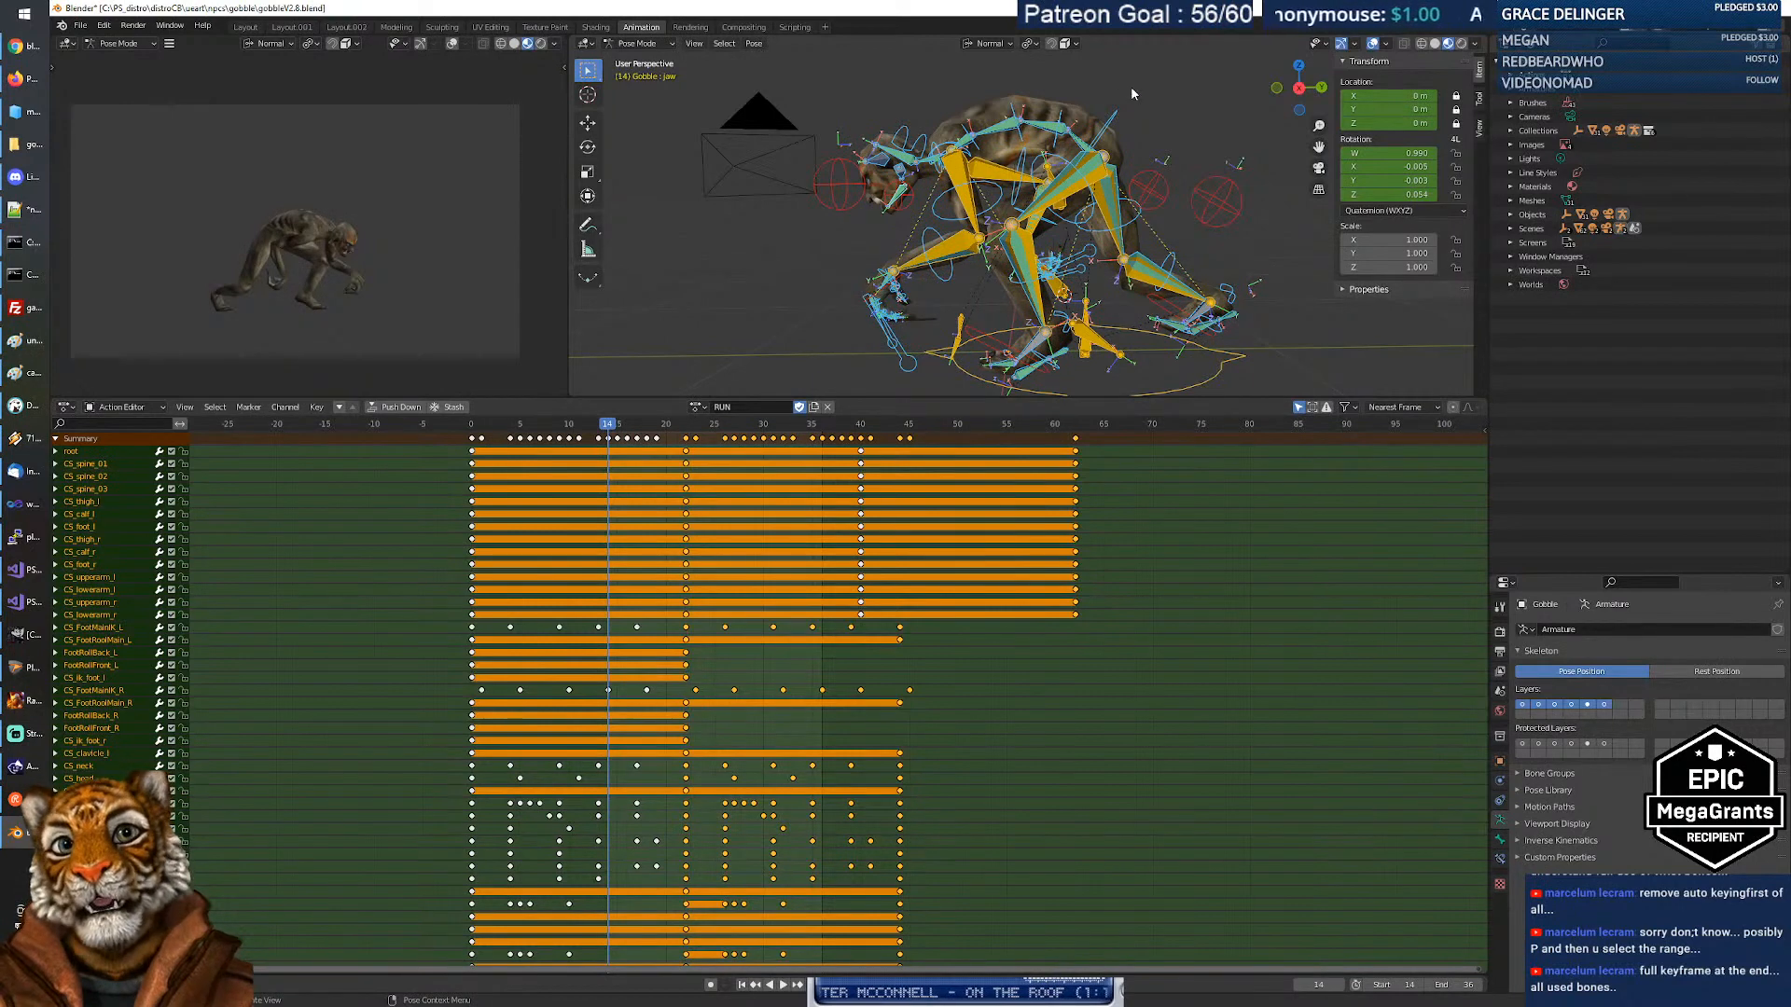
Deselect all bones, switch the goblin armature to Object Mode, and select the goblin mesh together with its armature.
key("alt+a")
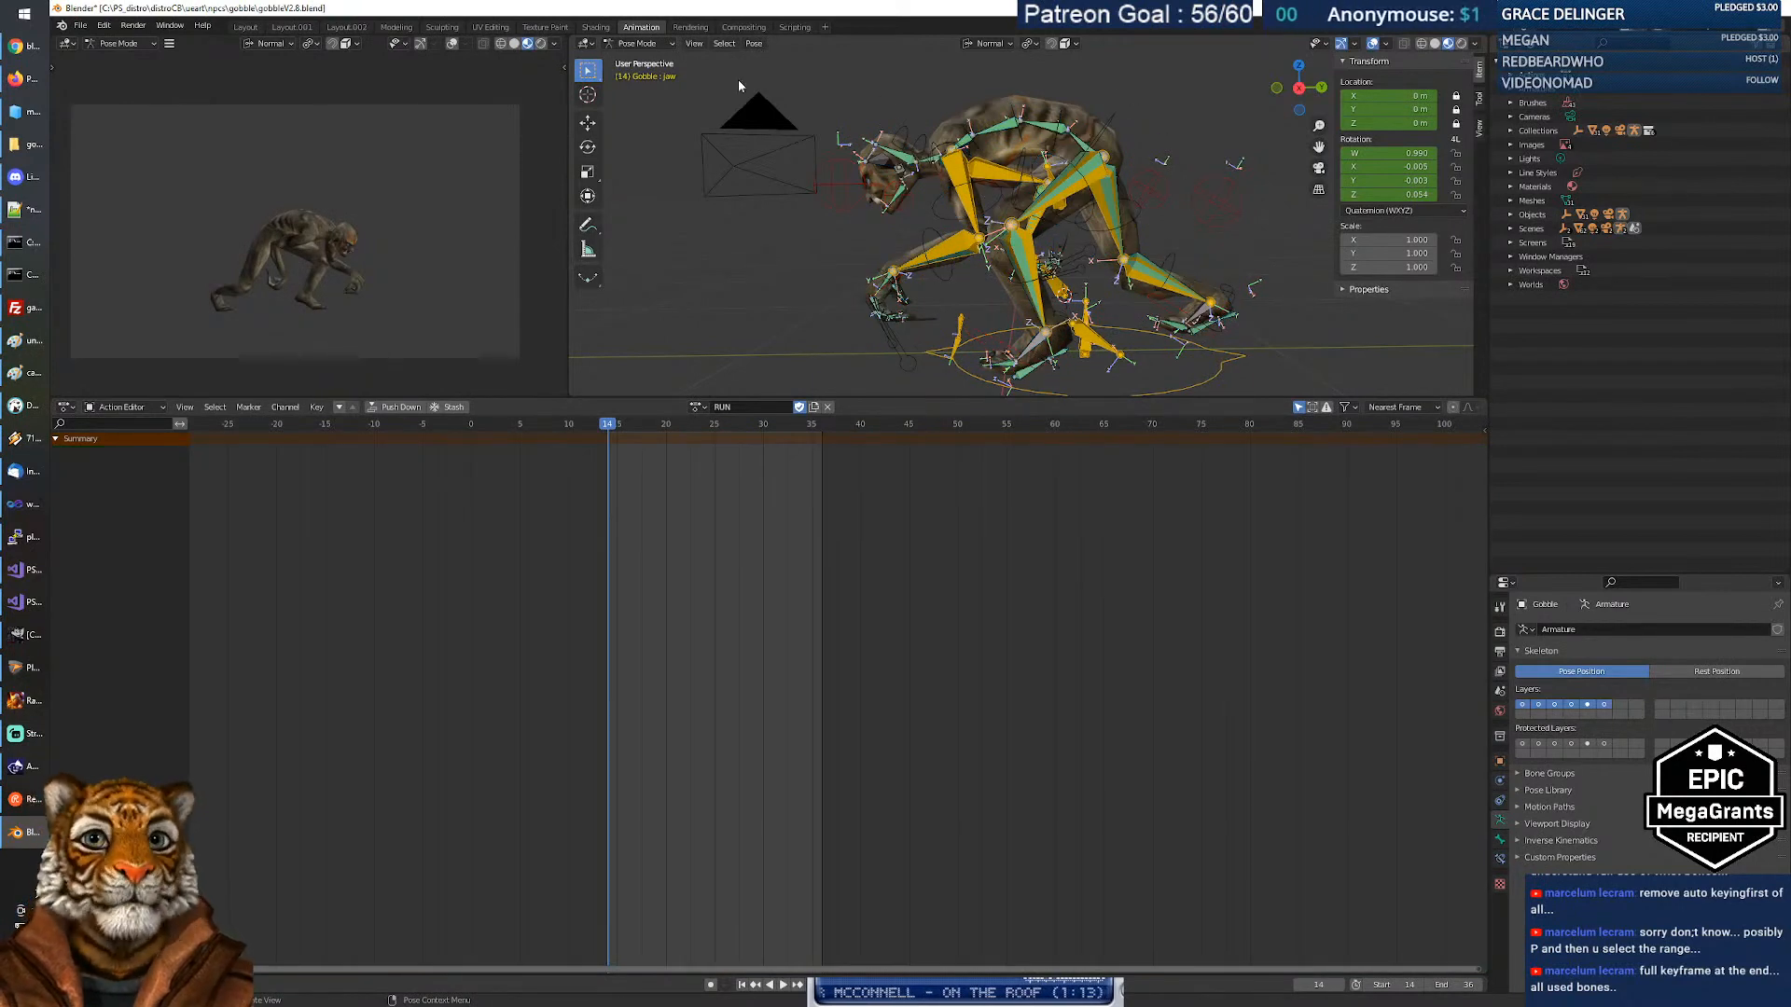
left_click(637, 43)
left_click(639, 58)
left_click(1088, 127)
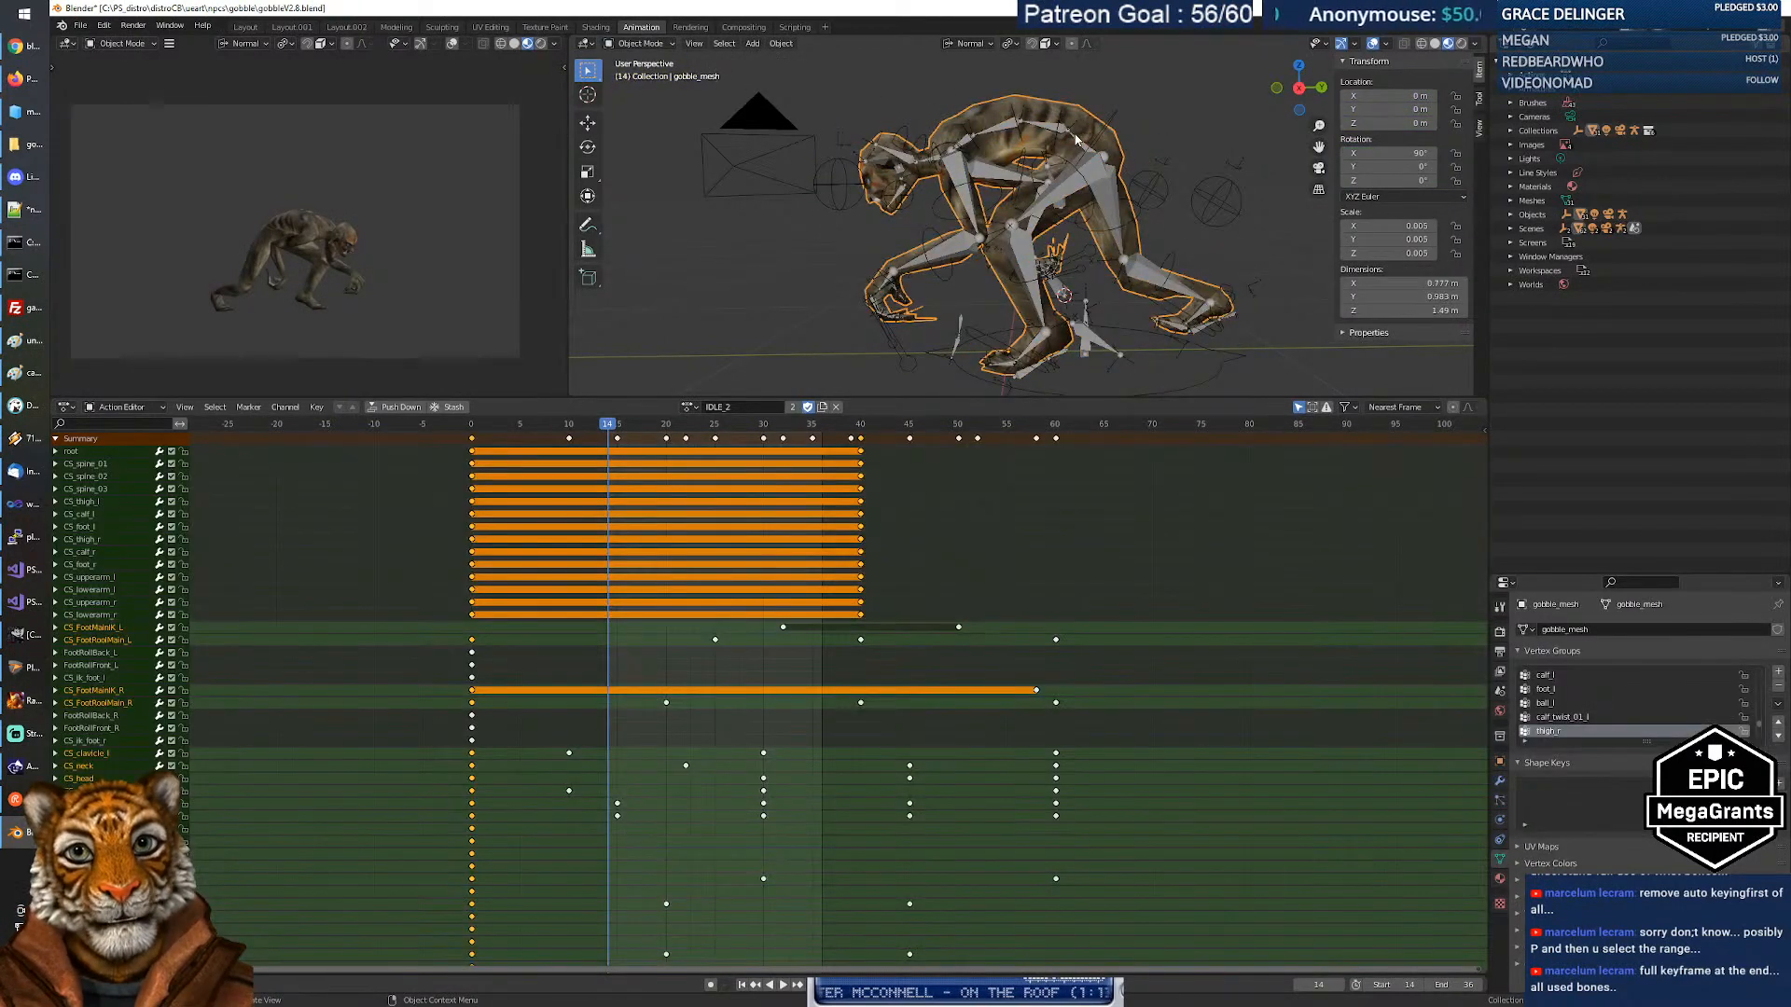
left_click(1070, 134, "shift")
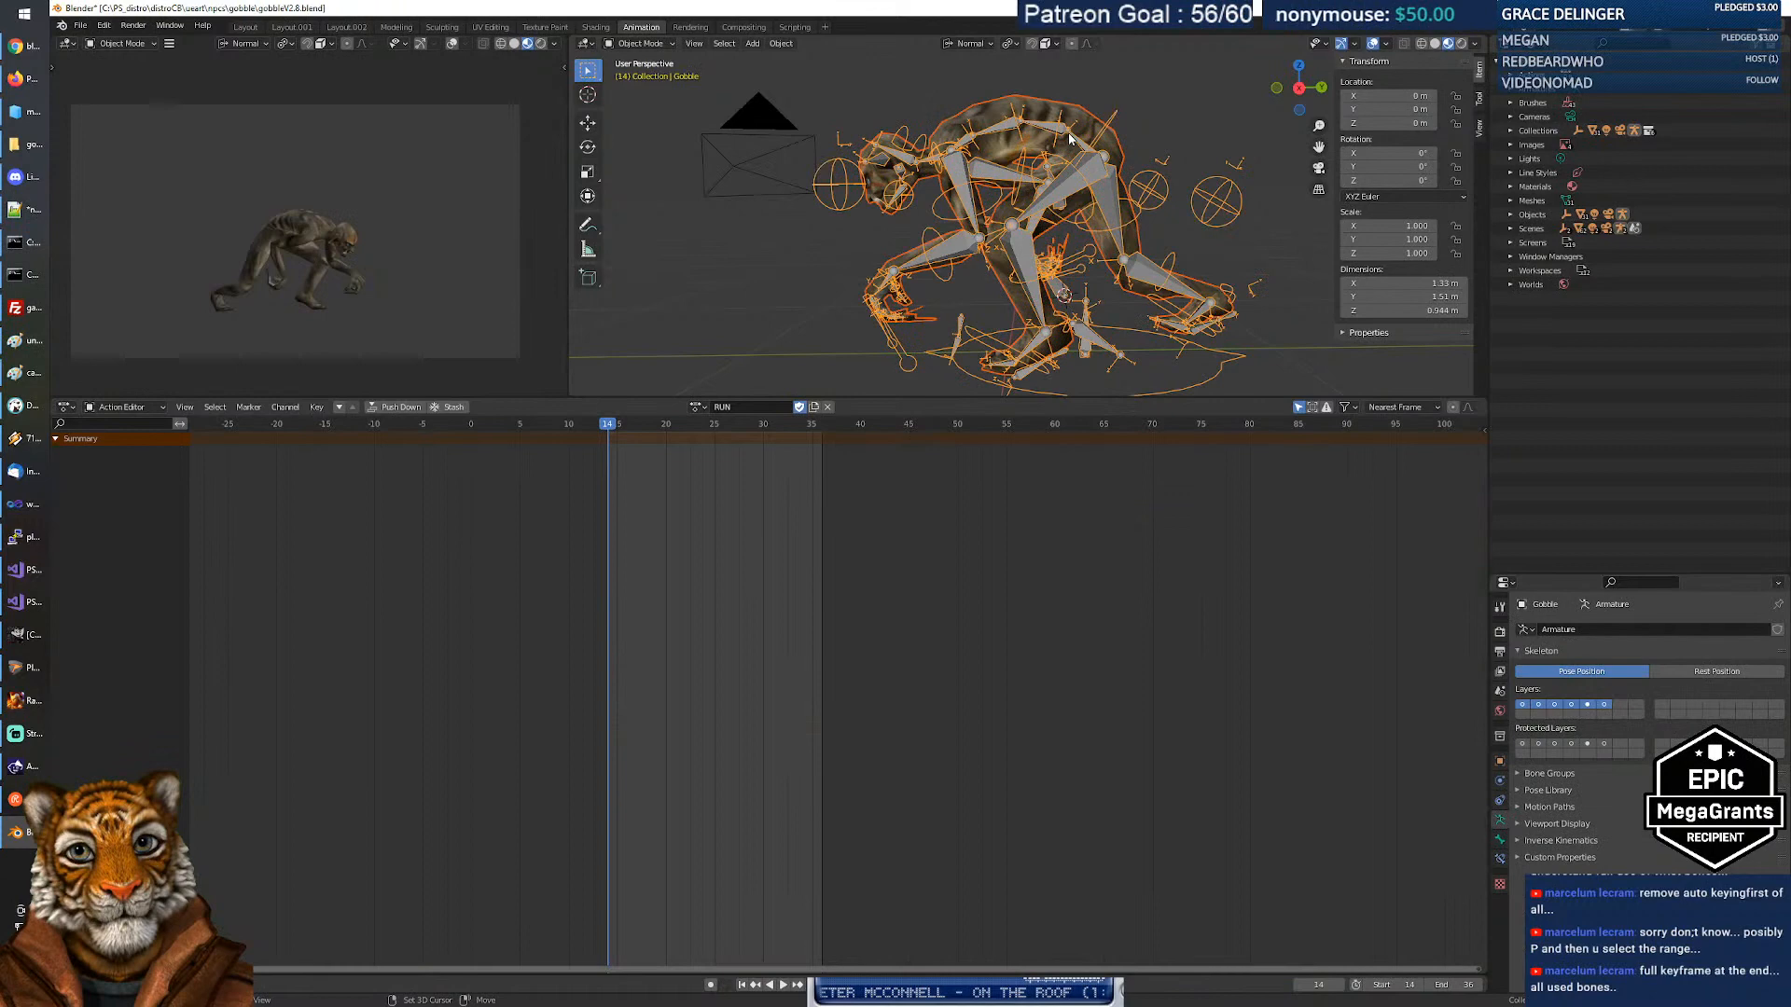
Start an FBX export of the goblin into the gobble folder and name the file gobble_run.fbx.
left_click(80, 25)
mouse_move(119, 229)
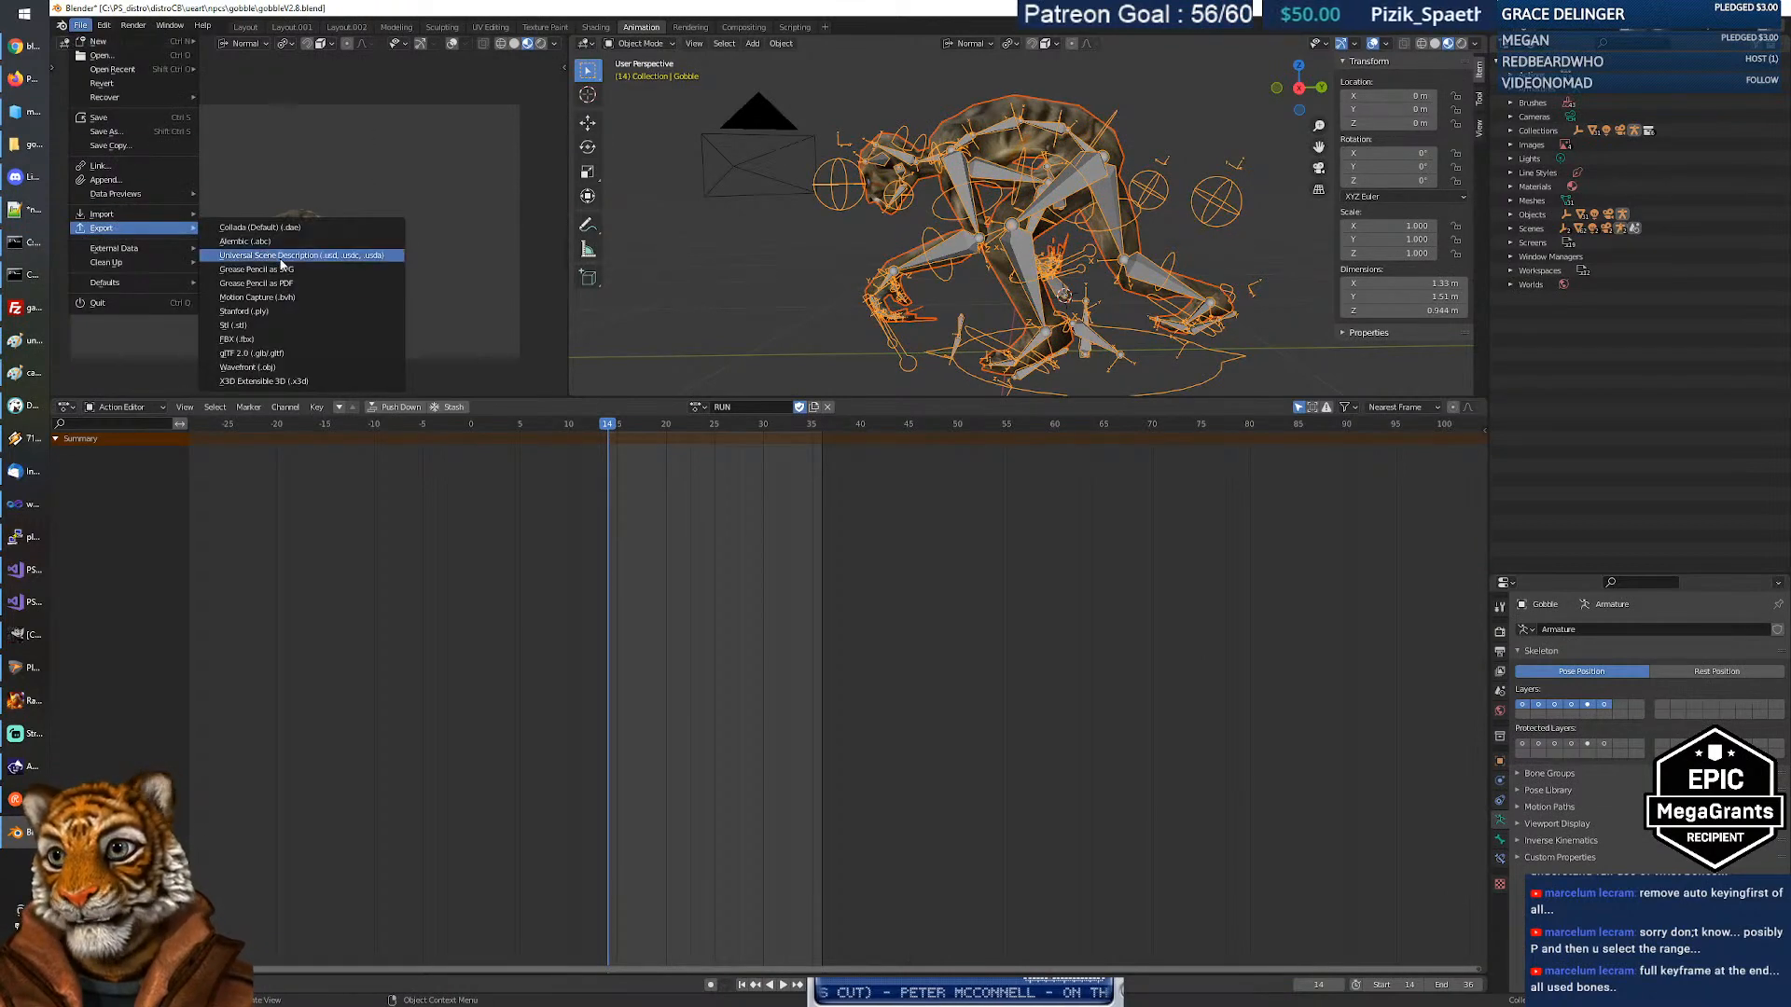
left_click(270, 340)
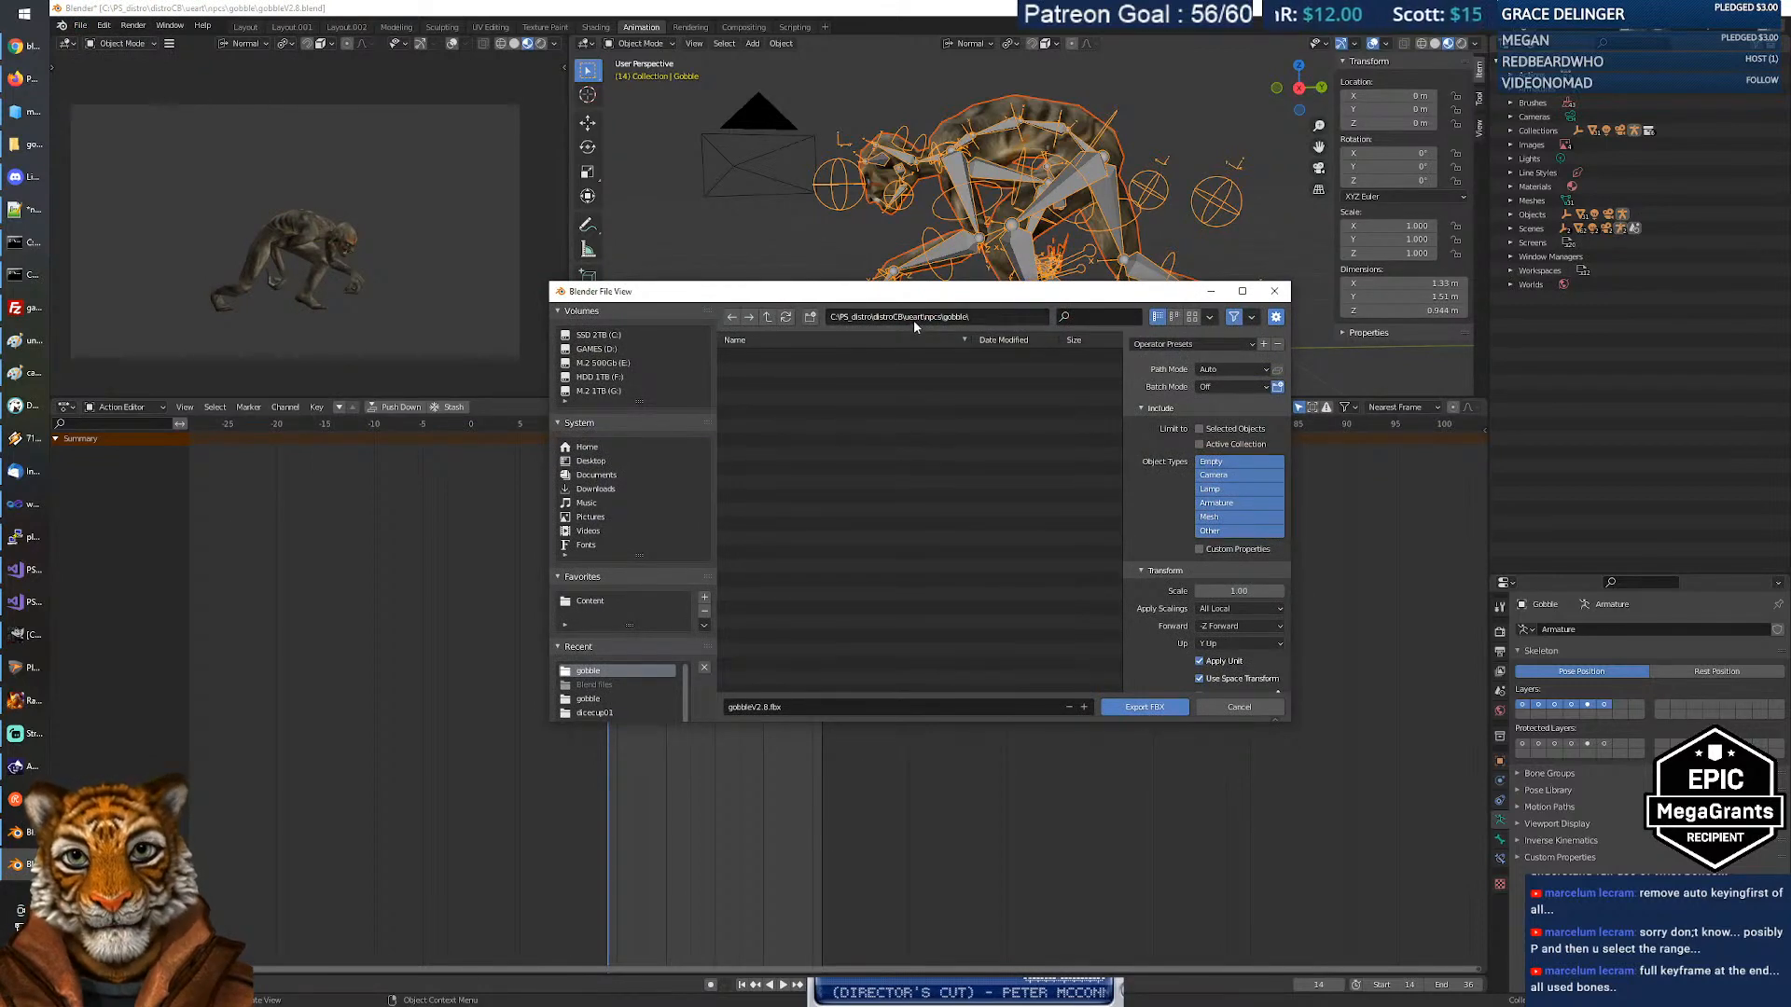
left_click(780, 707)
left_click(763, 707)
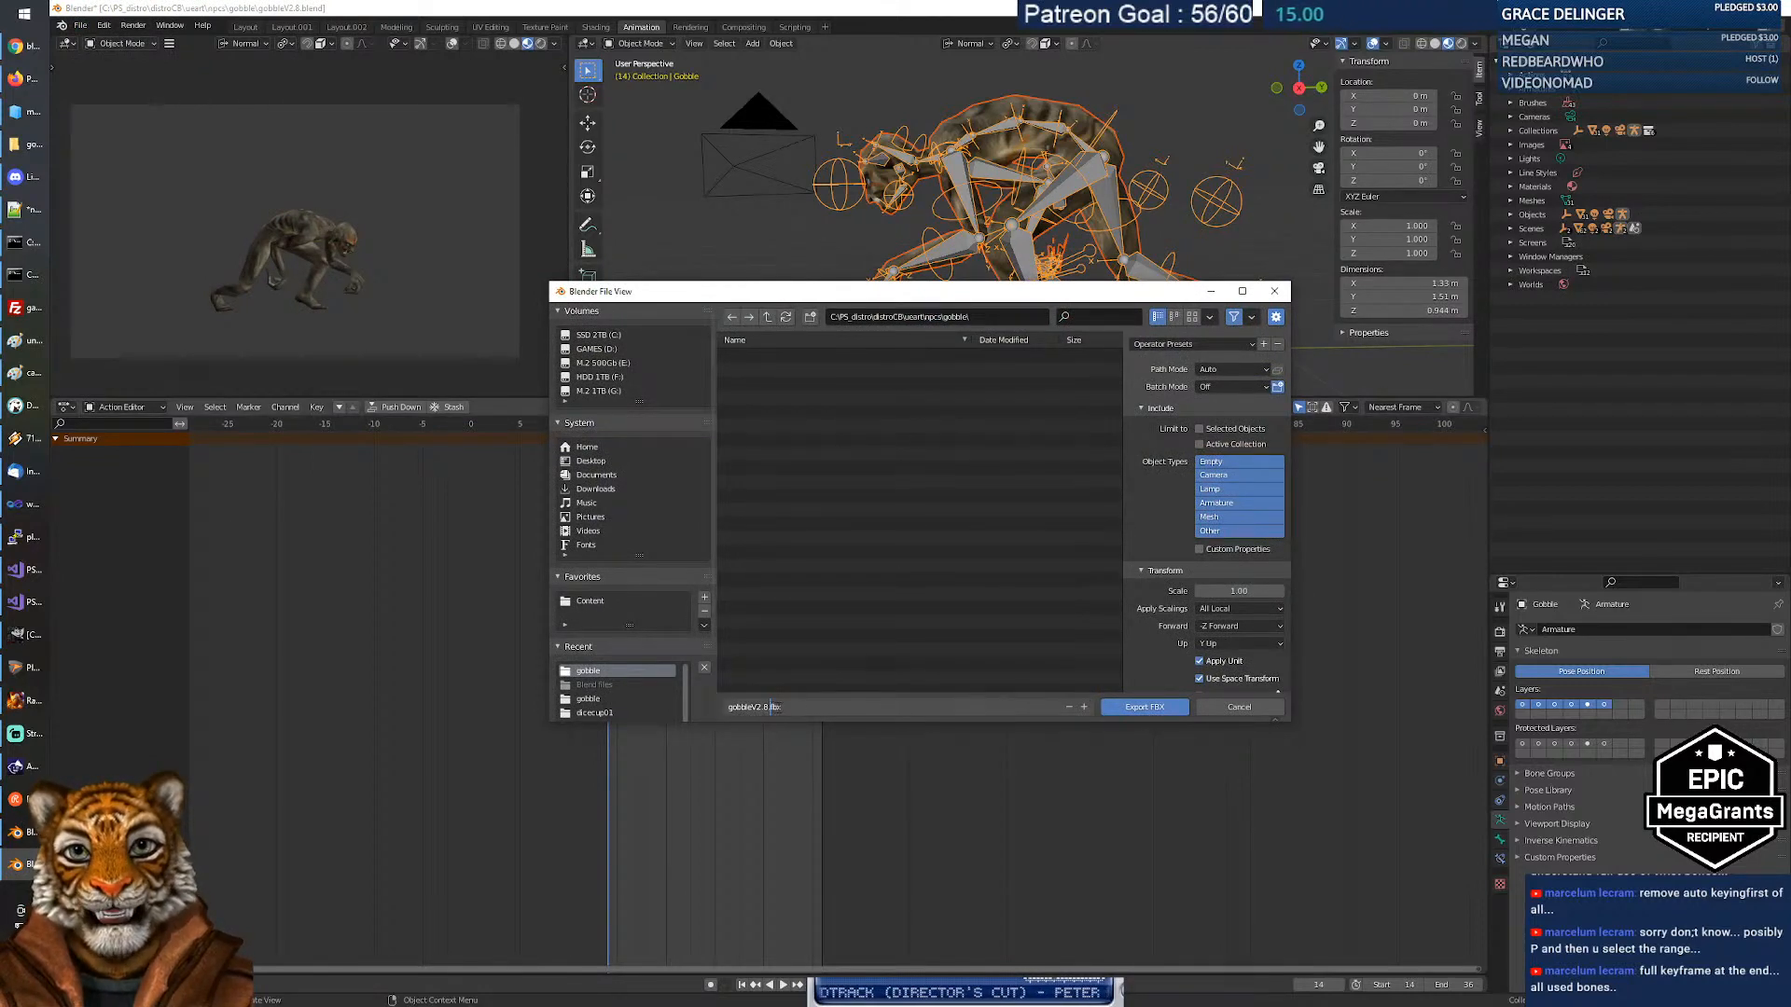
key("BackSpace")
key("BackSpace")
key("BackSpace")
key("BackSpace")
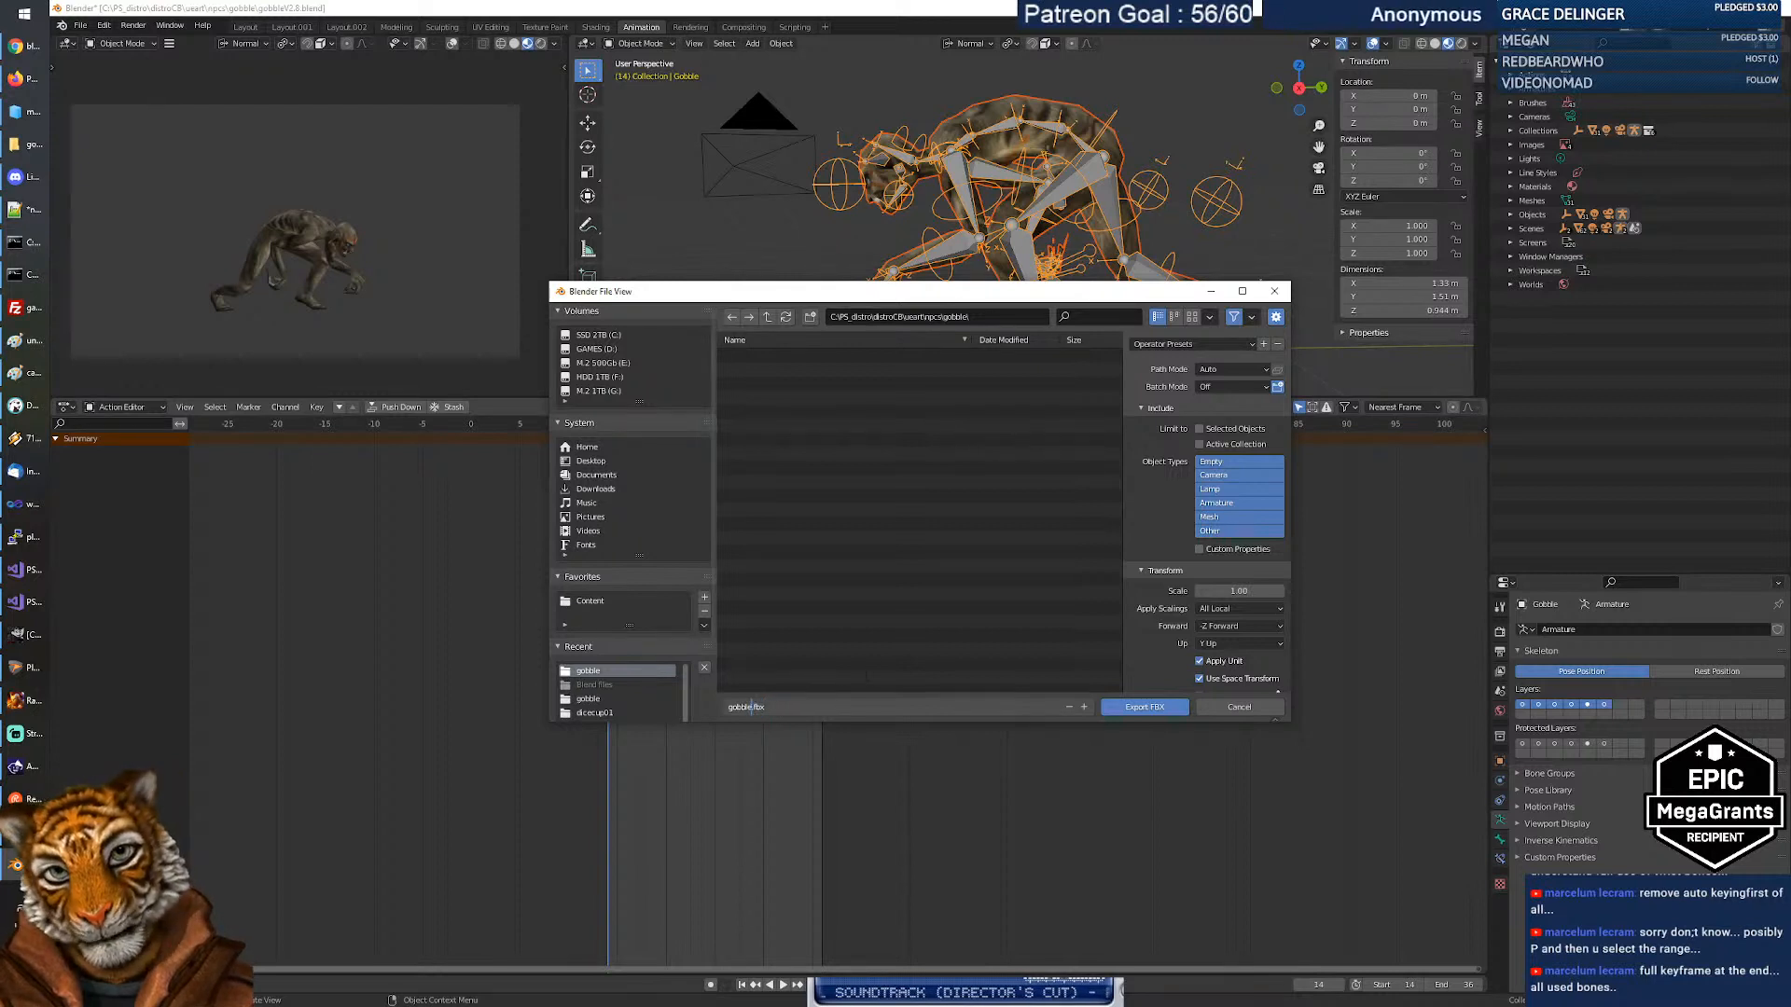
type("_run")
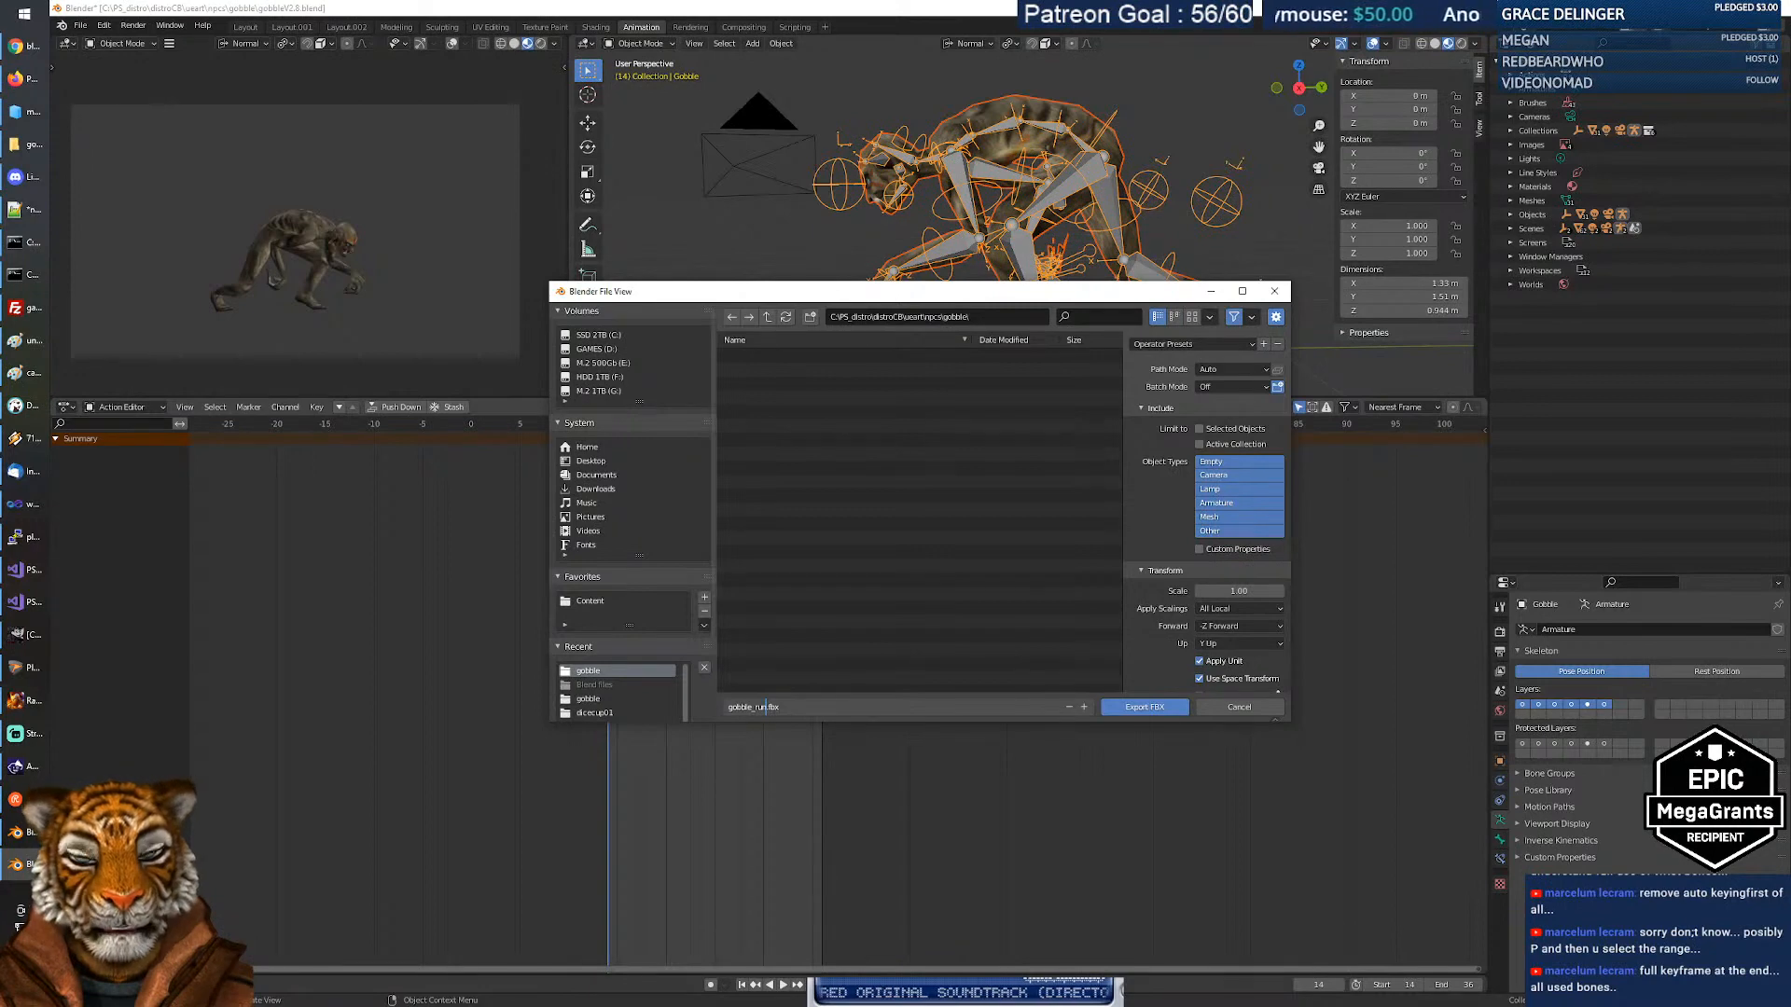
Limit the FBX export to selected objects and set the geometry smoothing to Edge.
left_click(1201, 428)
scroll(1225, 440, "down", 2)
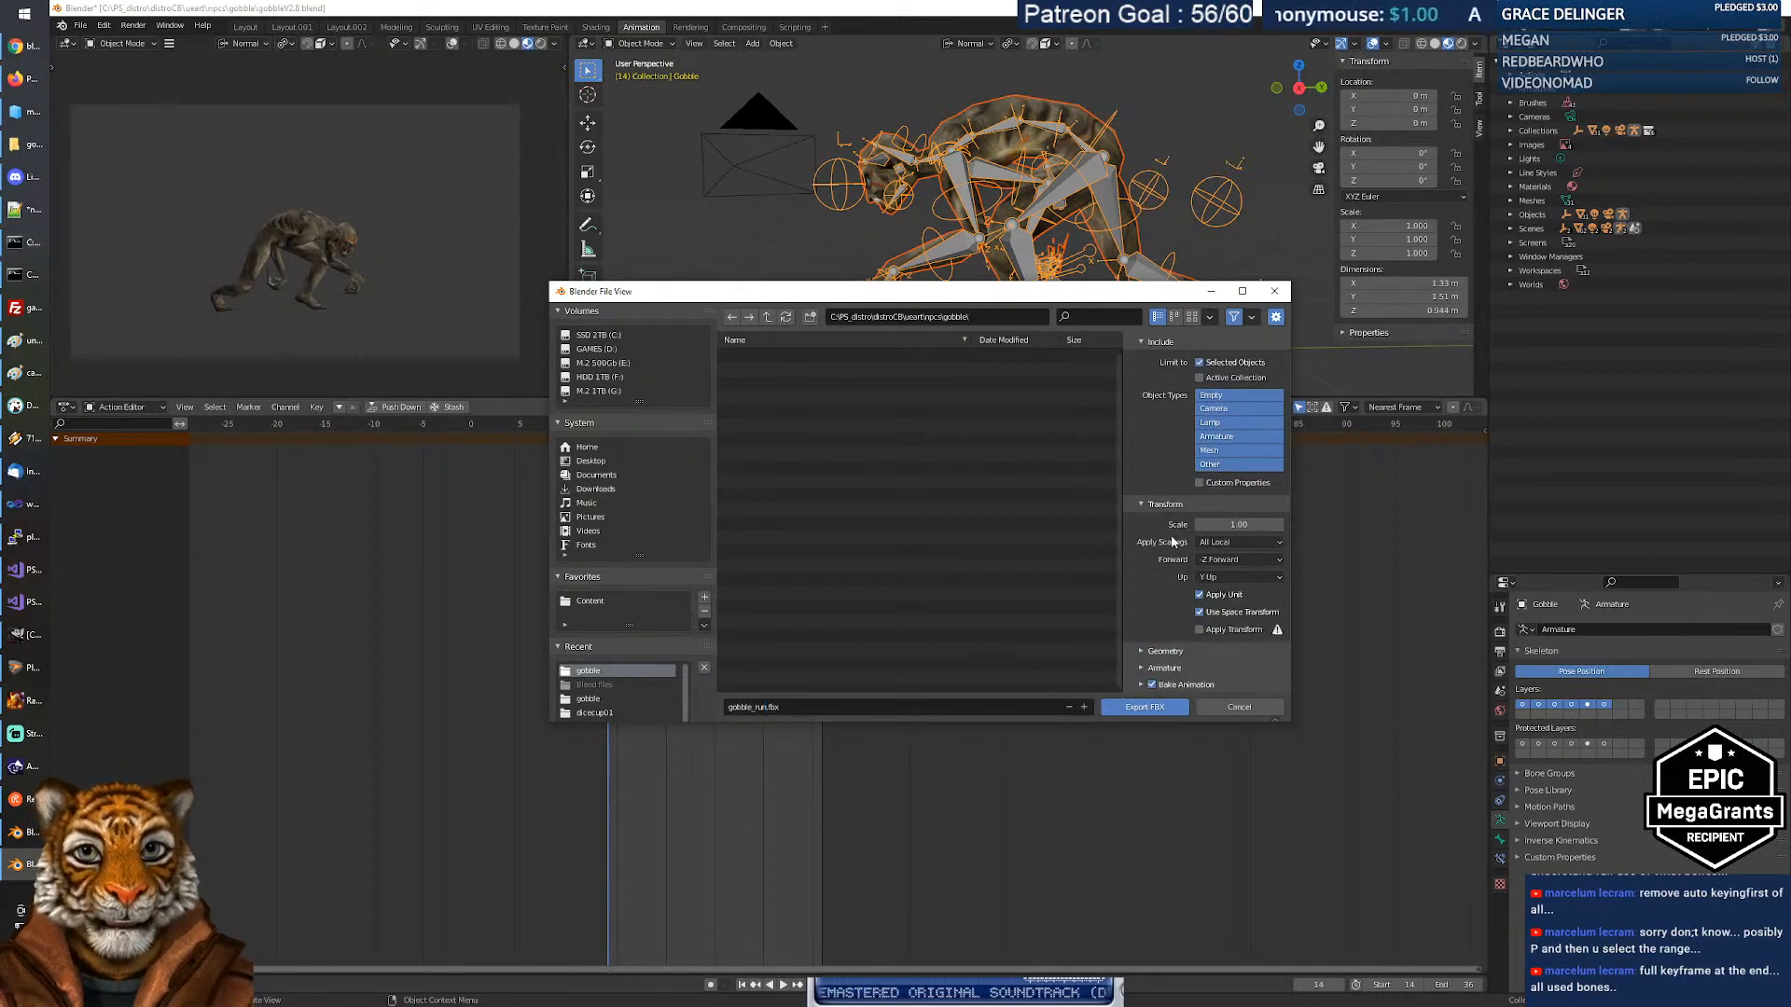
left_click(1166, 651)
scroll(1173, 623, "down", 3)
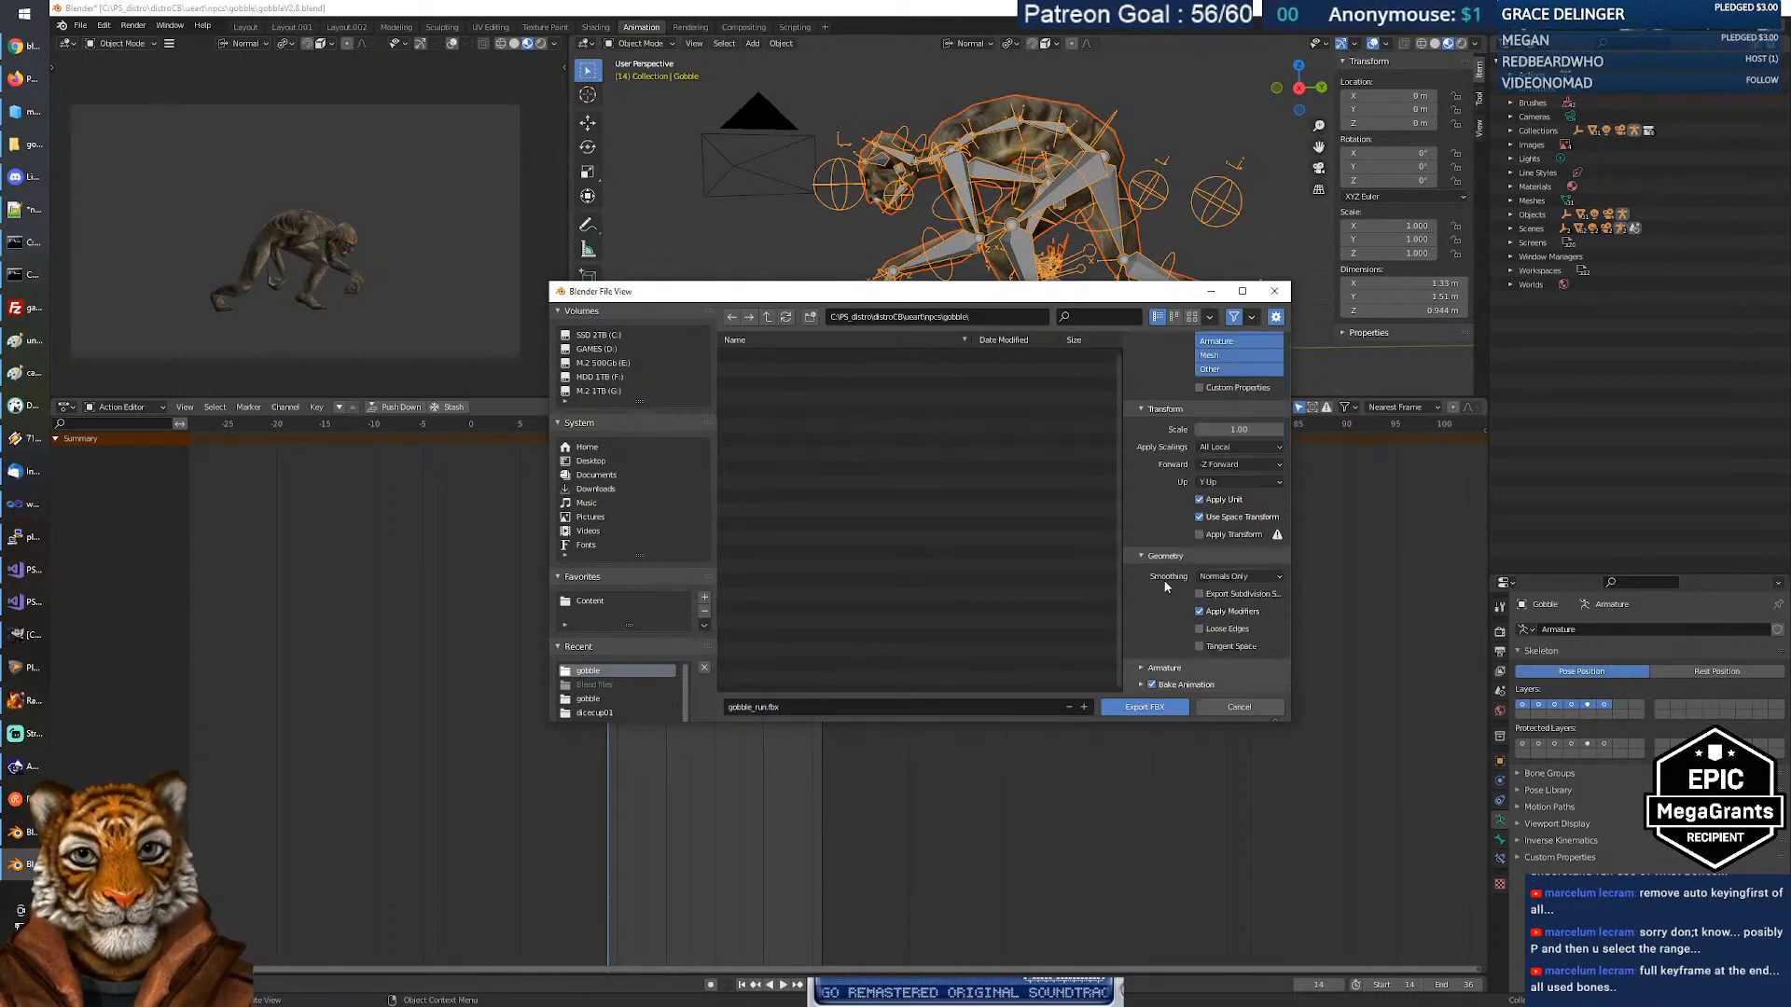
left_click(1238, 577)
left_click(1225, 625)
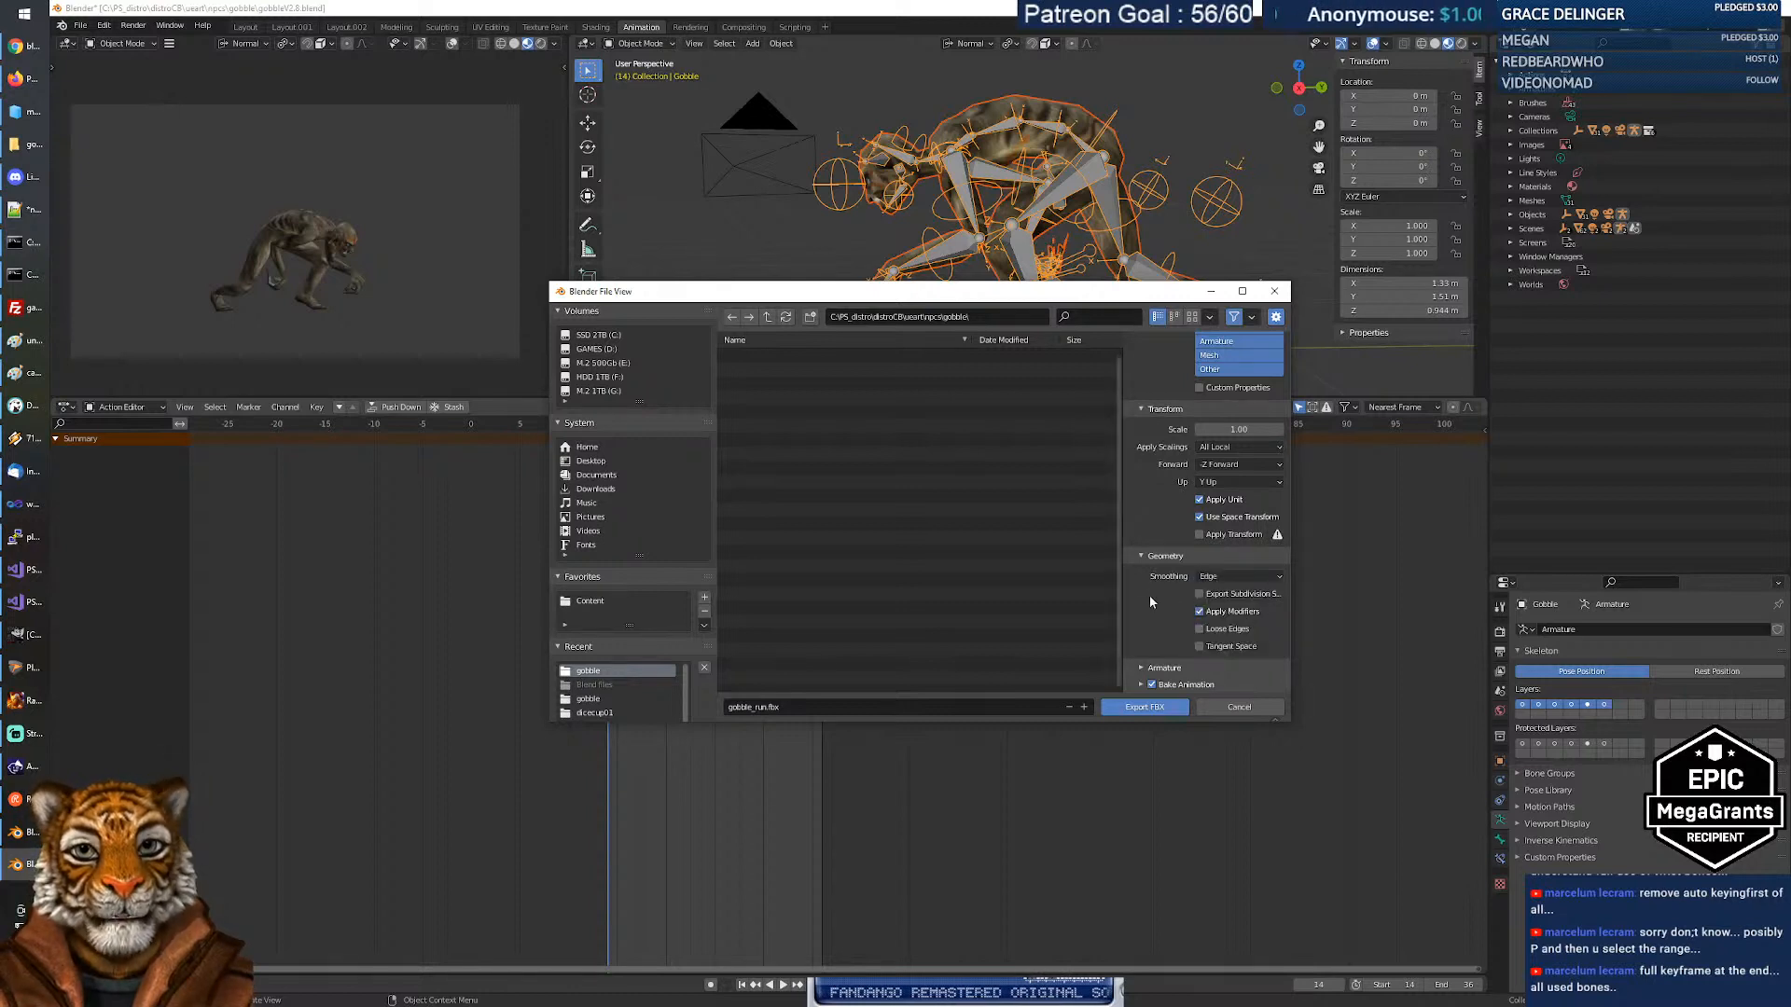
Restrict the exported armature to deform bones only and turn off the added leaf bones.
left_click(1164, 668)
scroll(1180, 597, "down", 3)
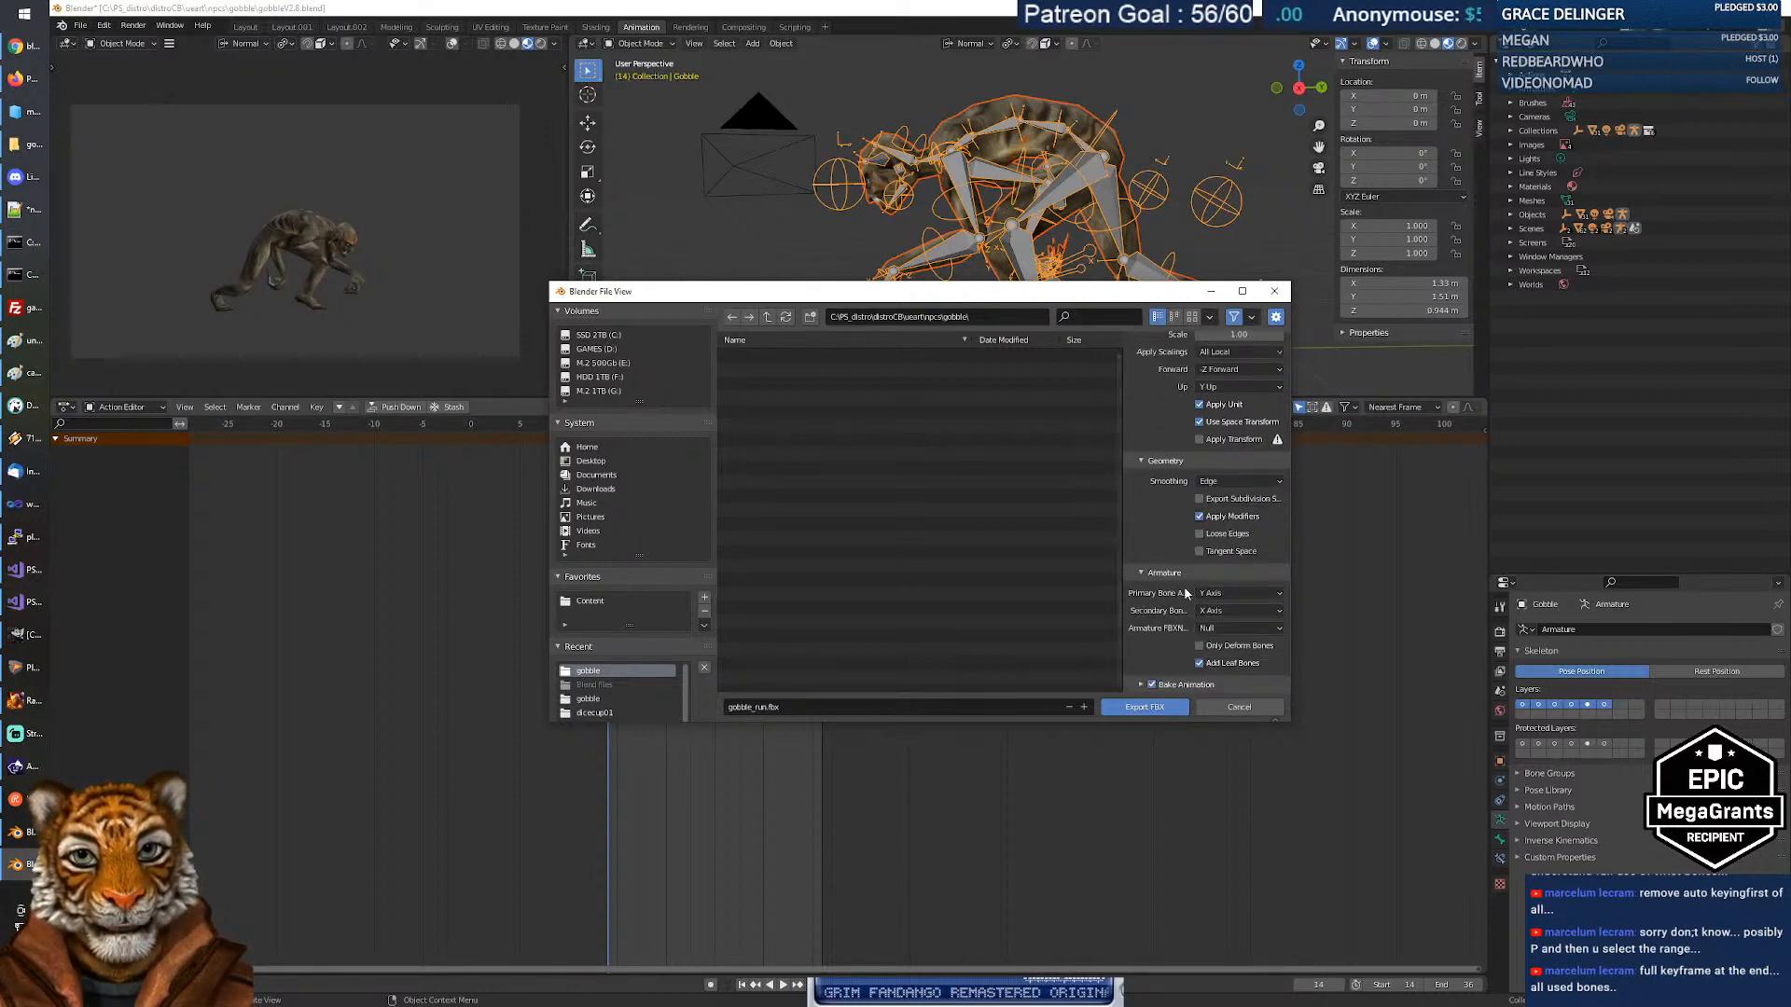
left_click(1220, 646)
left_click(1224, 663)
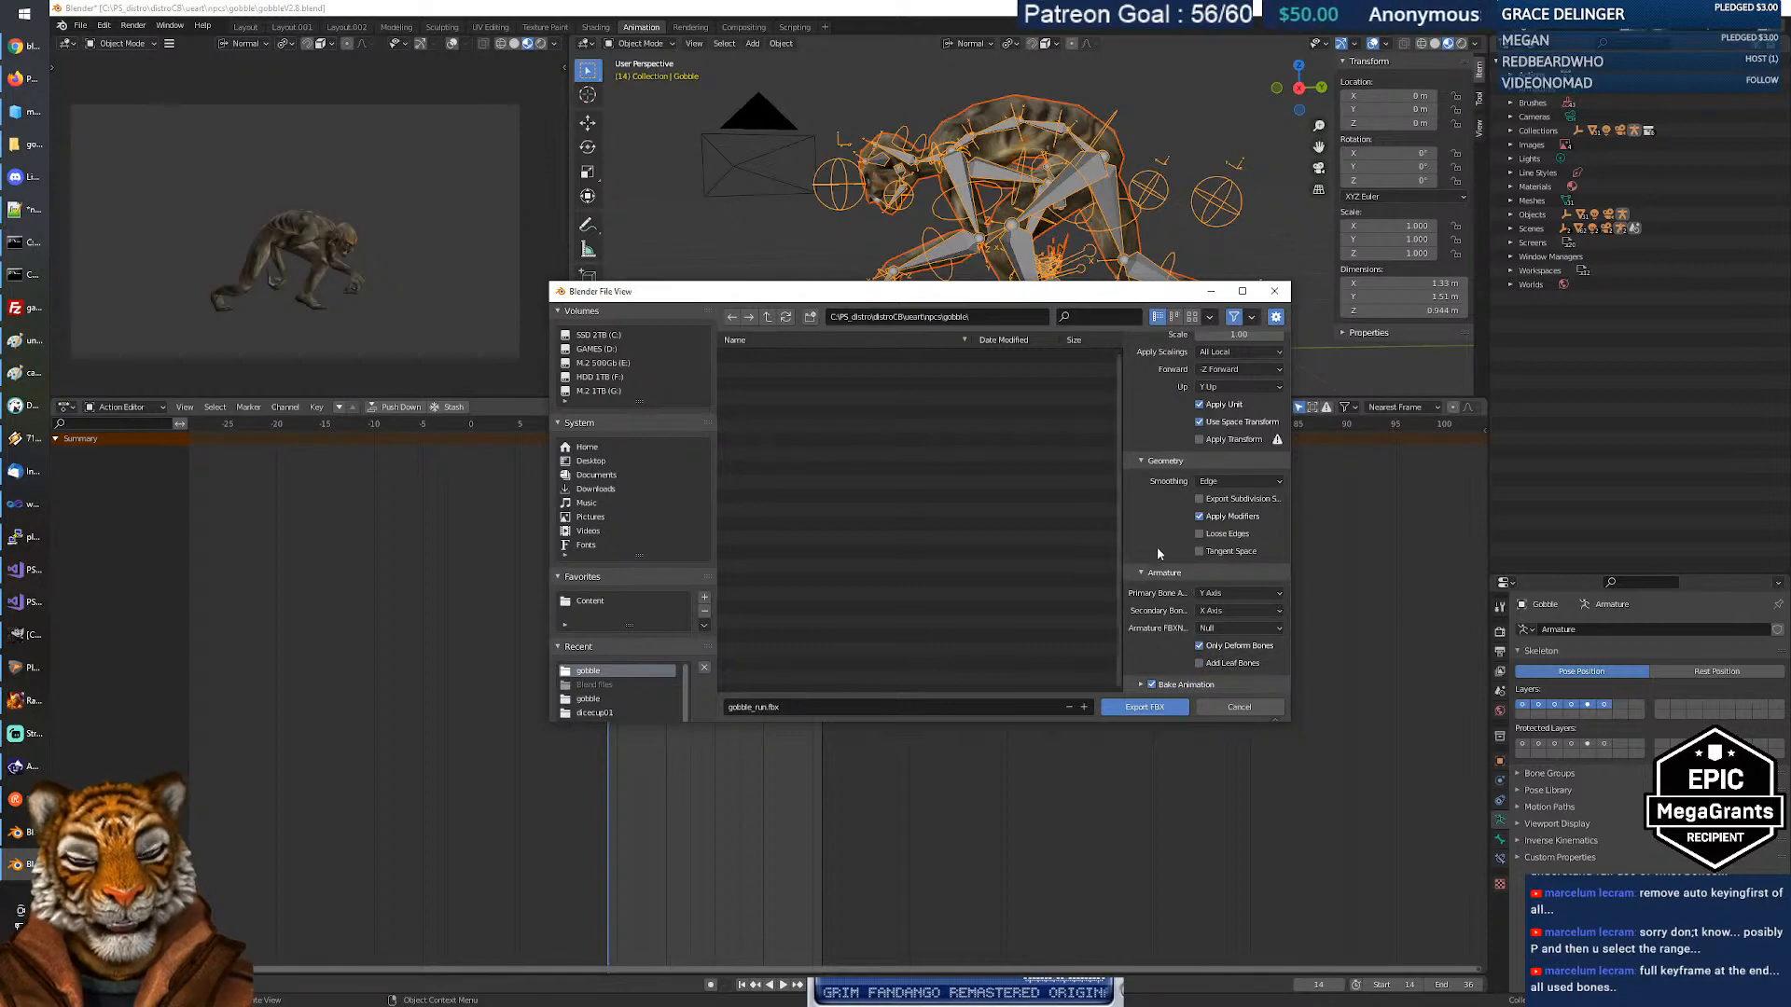
Review the FBX export's include, transform, armature and Bake Animation options, and cancel the export.
scroll(1173, 477, "up", 8)
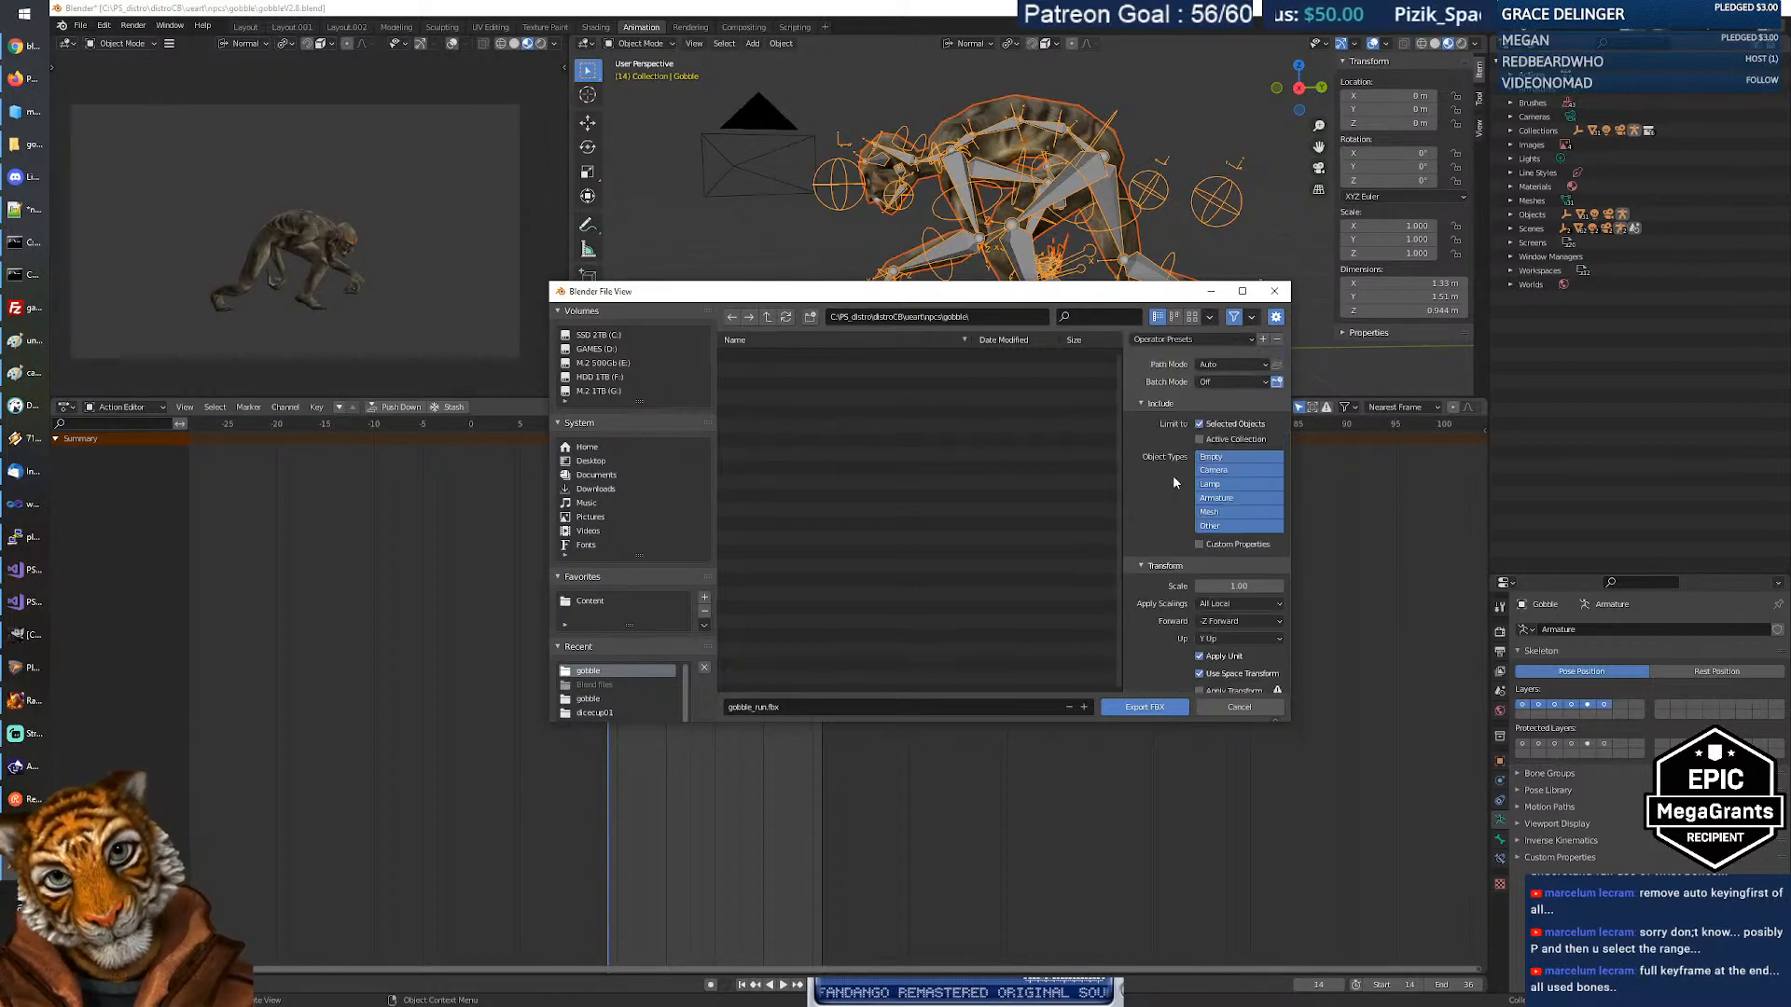
scroll(1157, 511, "down", 4)
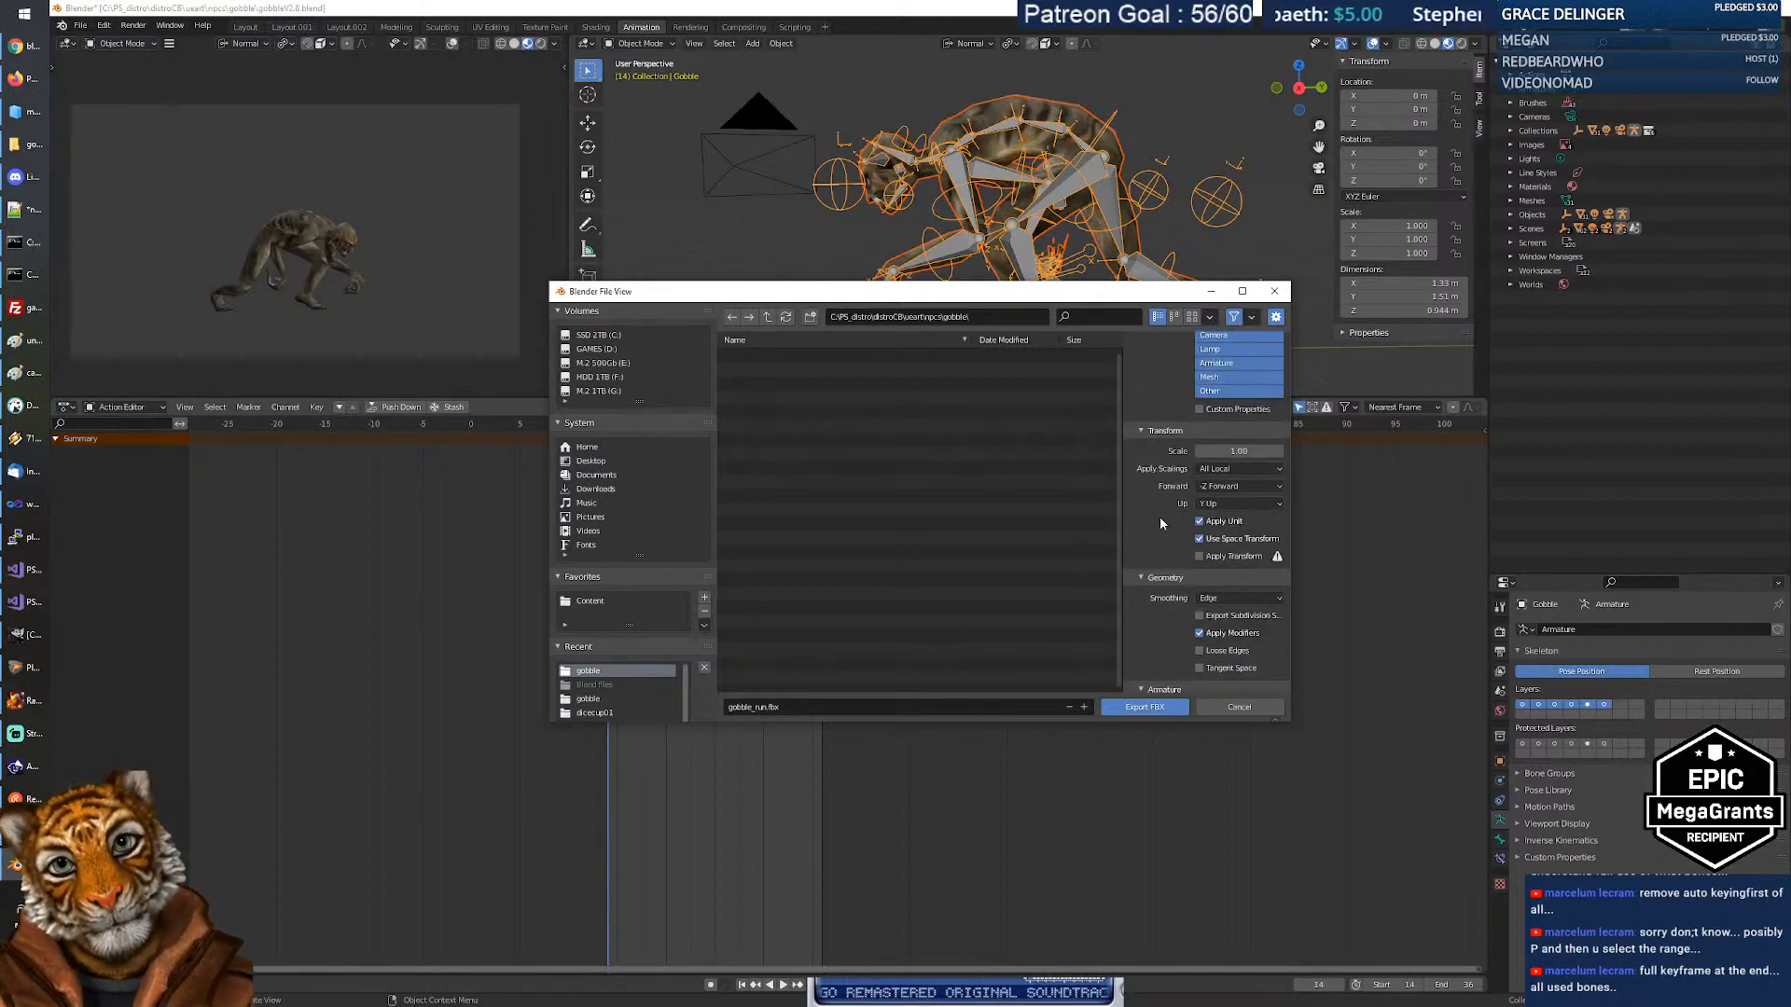
scroll(1161, 524, "down", 3)
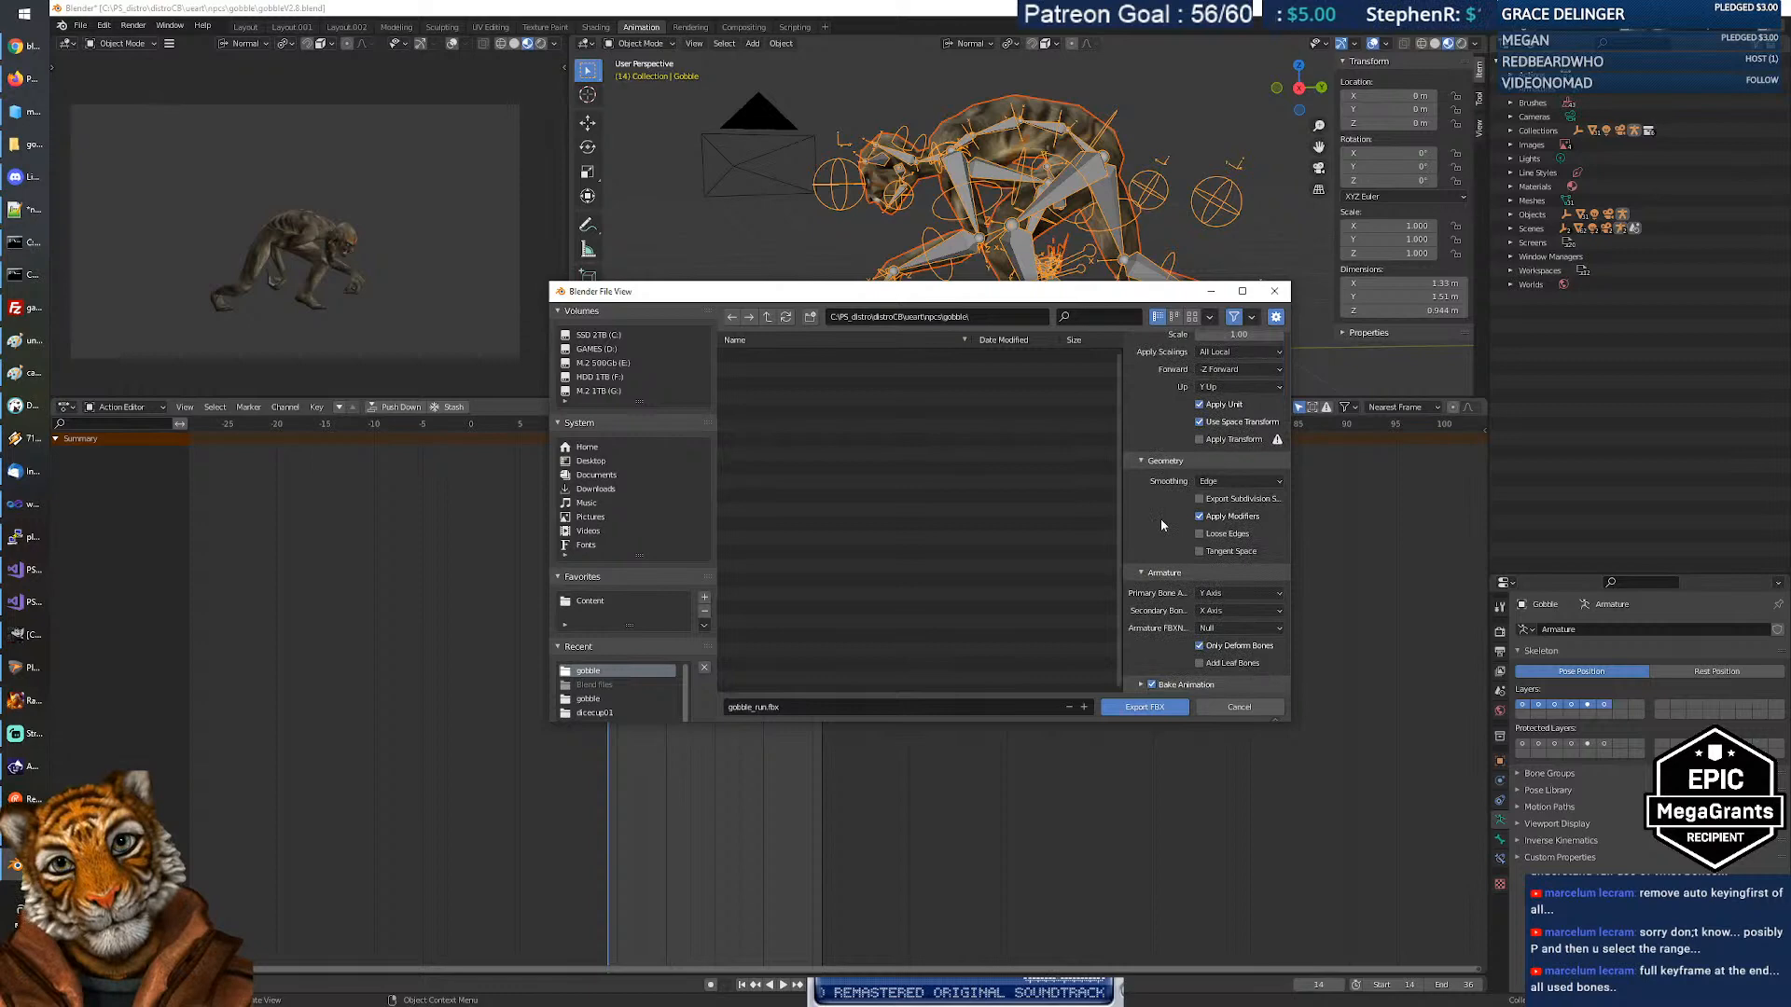
left_click(1167, 687)
scroll(1157, 643, "down", 3)
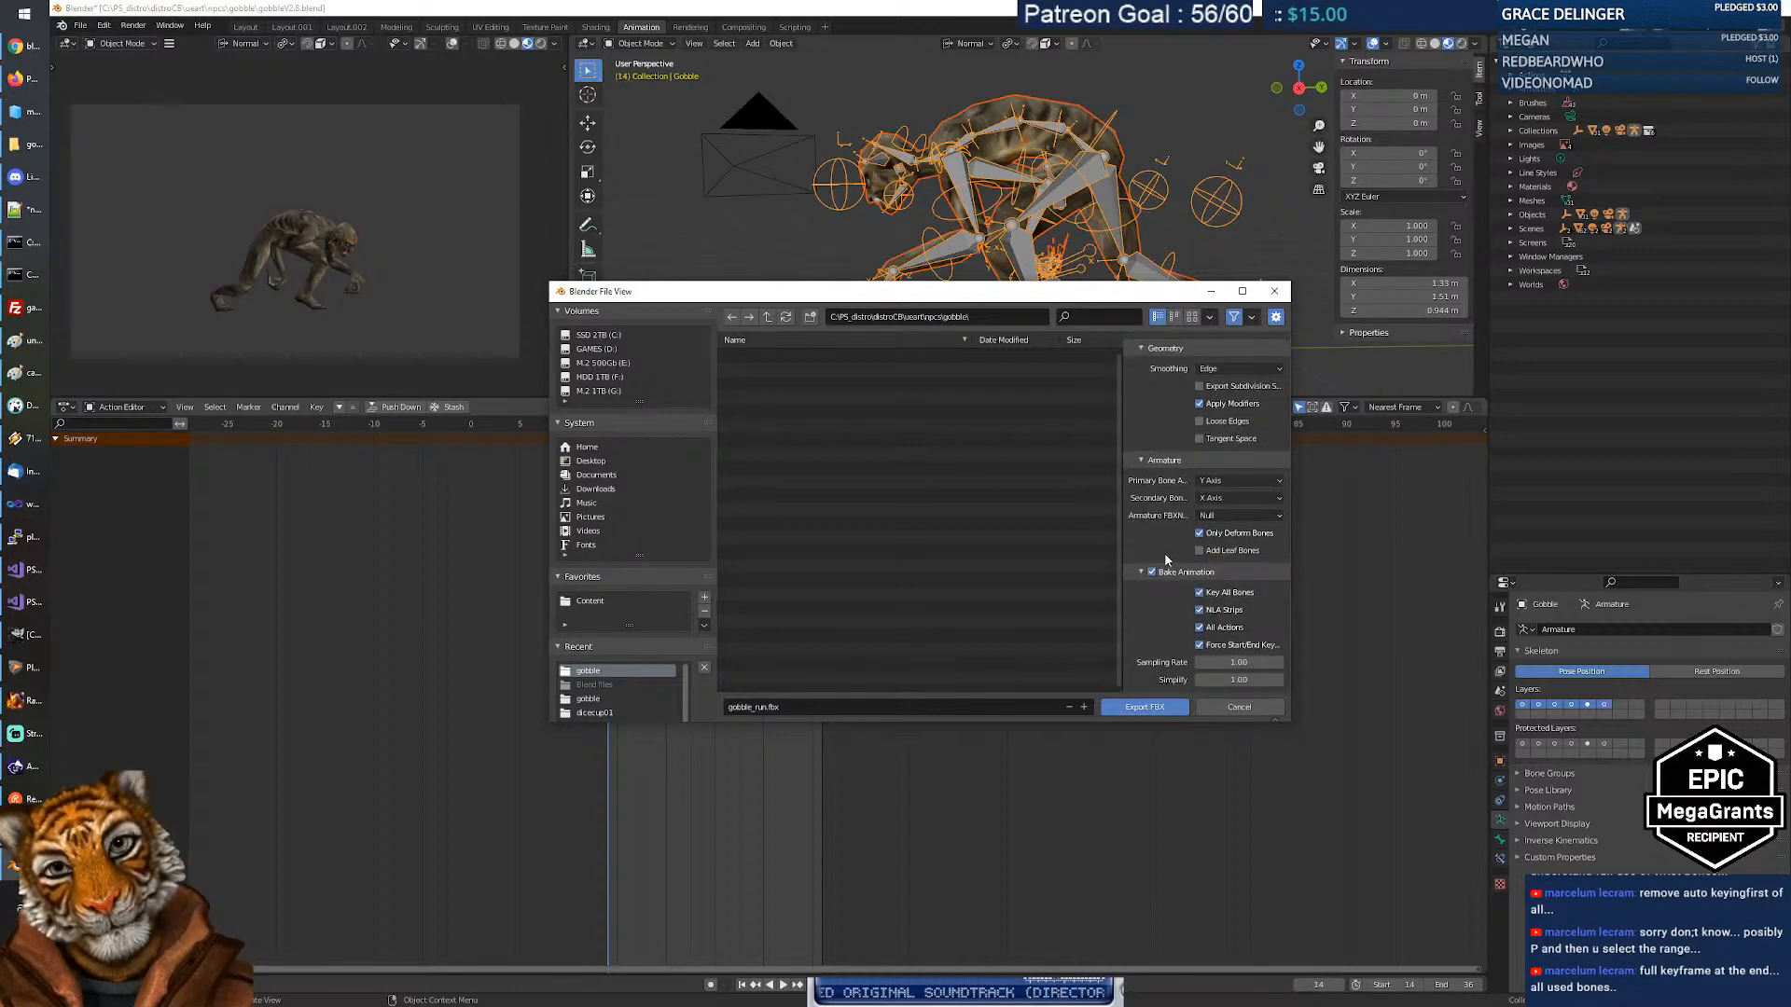
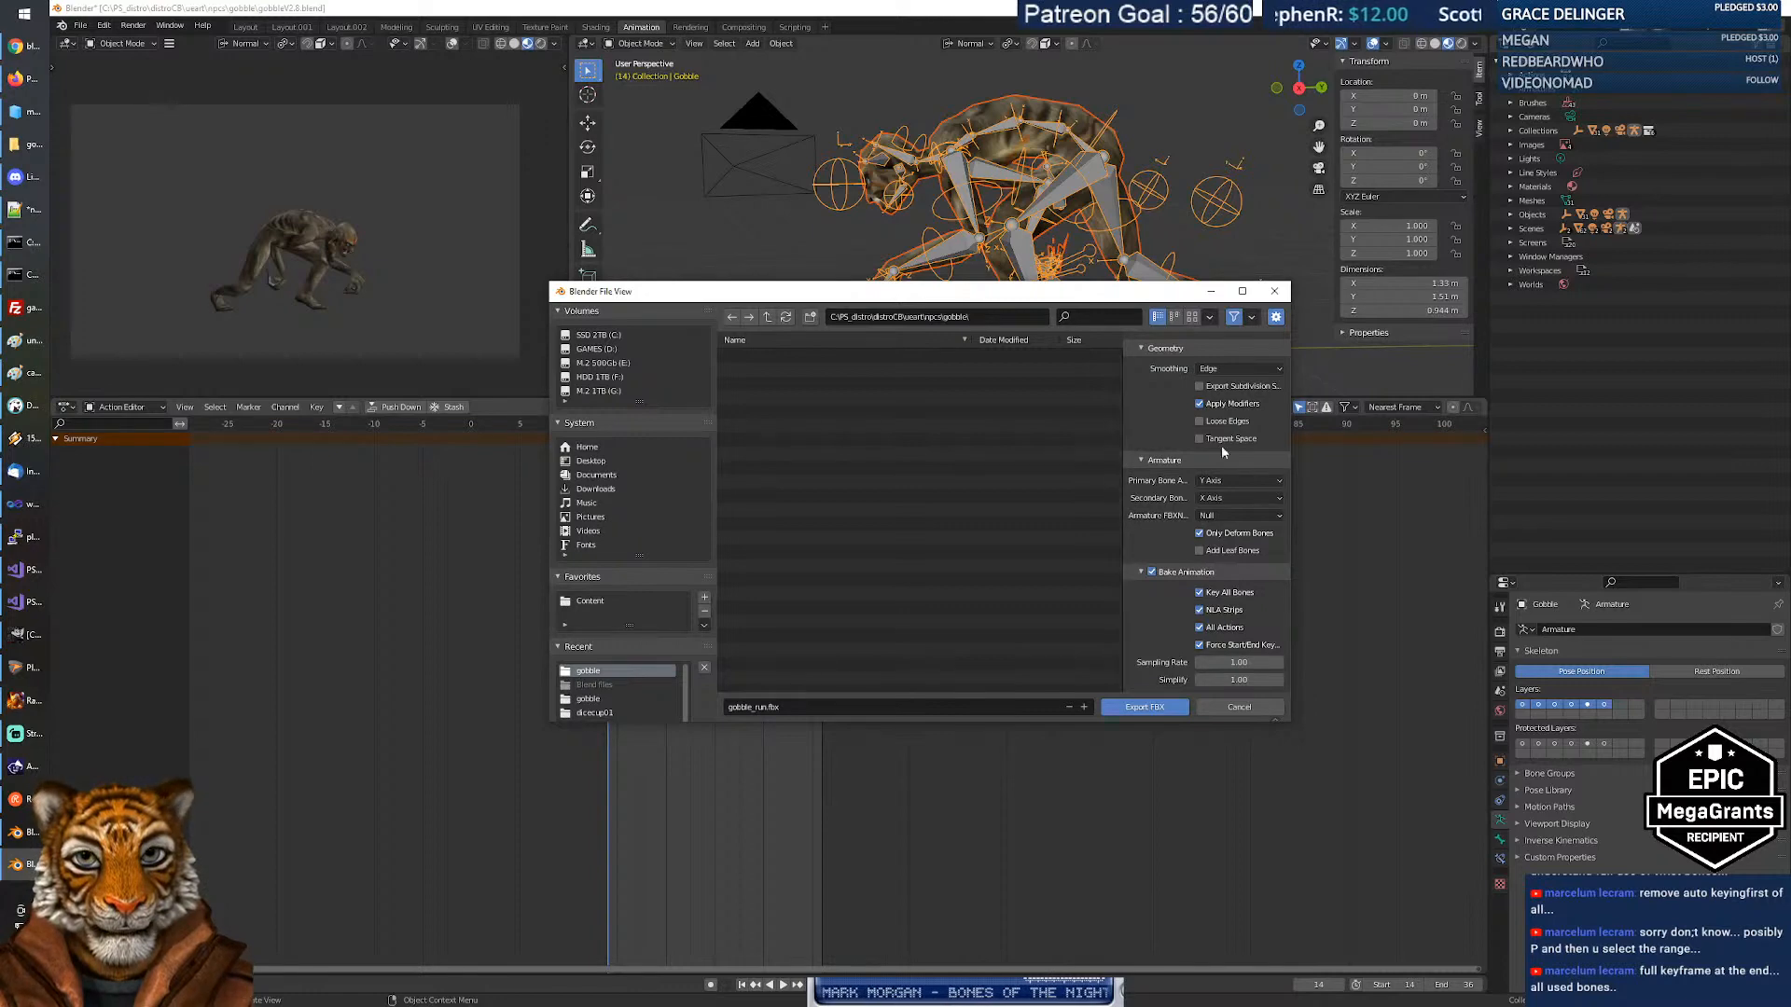
left_click(1274, 291)
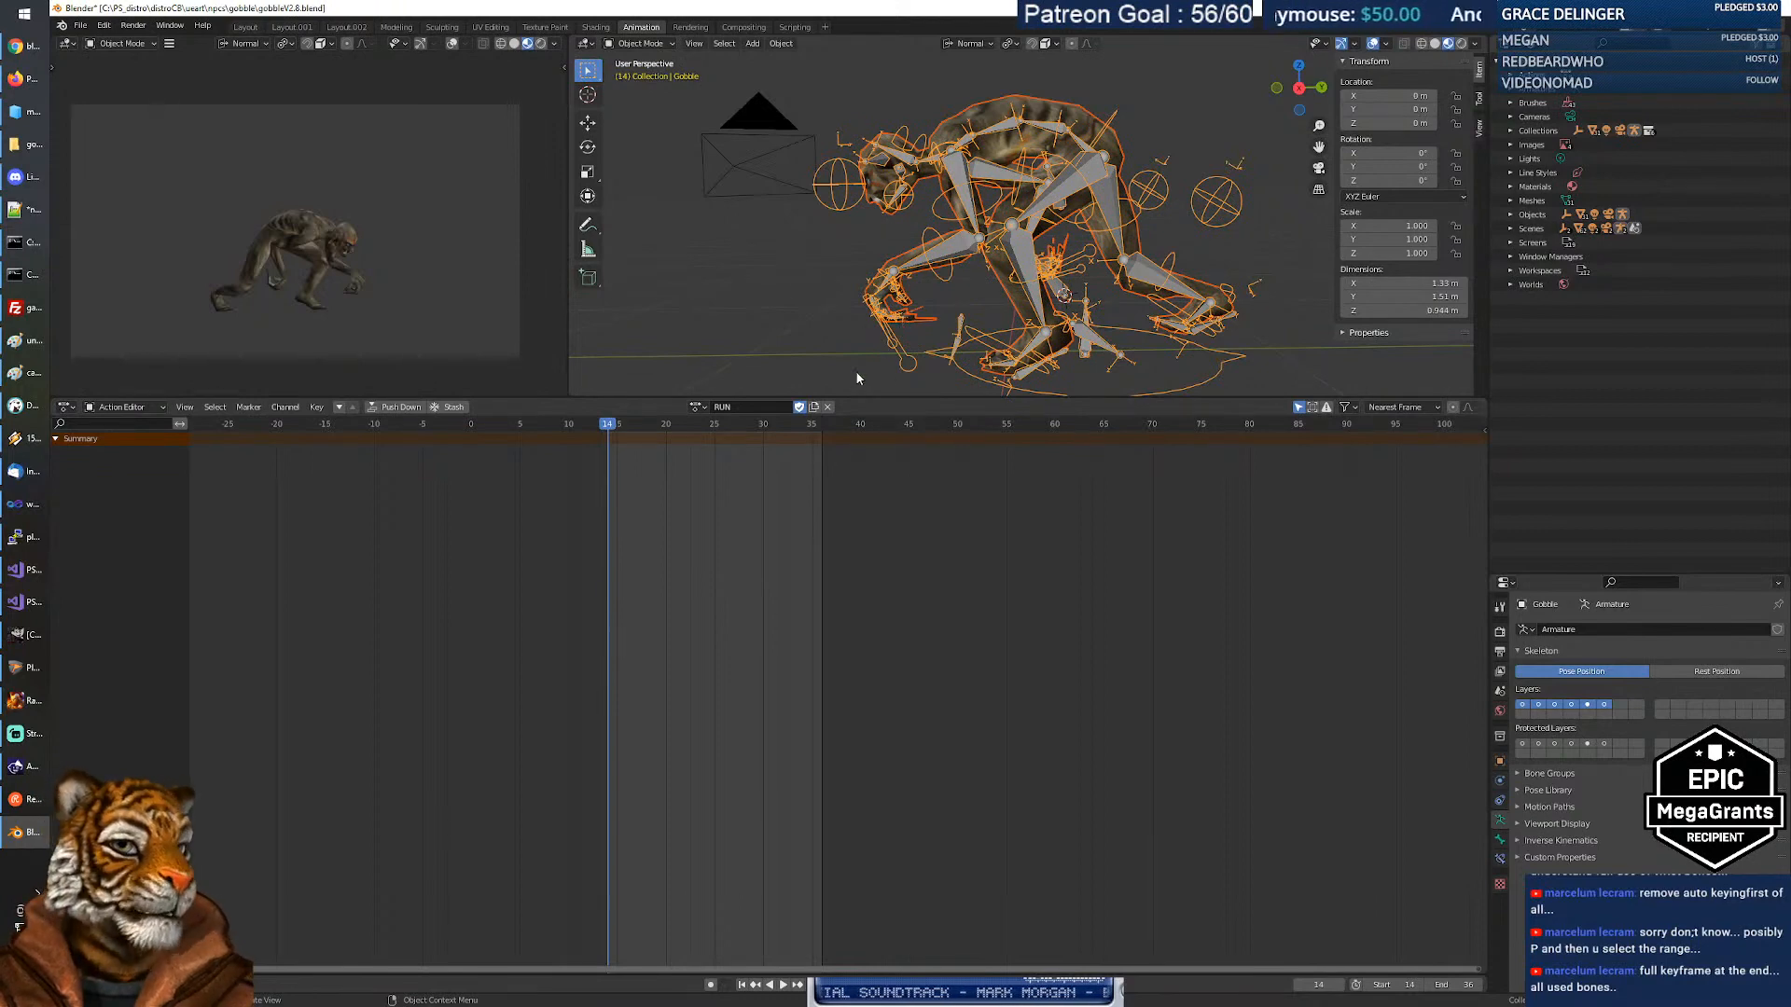
Show the goblin's strips from their start in the Nonlinear Animation editor and move the playhead to frame 0.
left_click(65, 408)
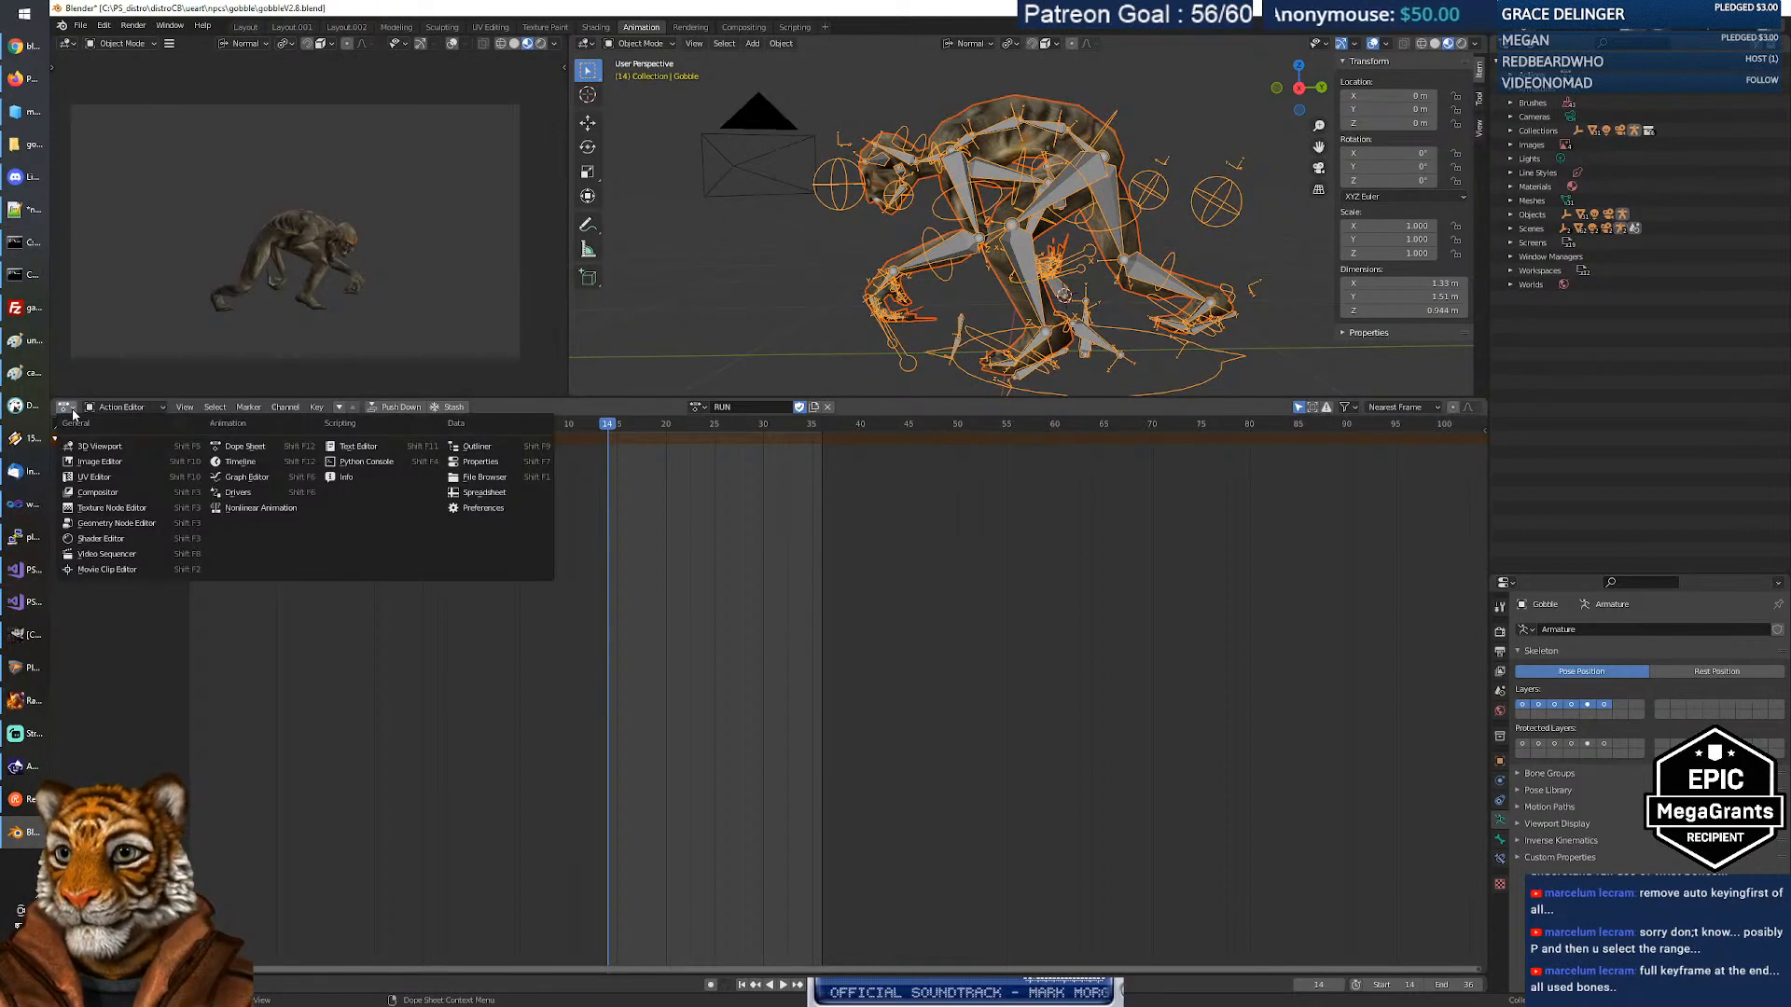
left_click(249, 519)
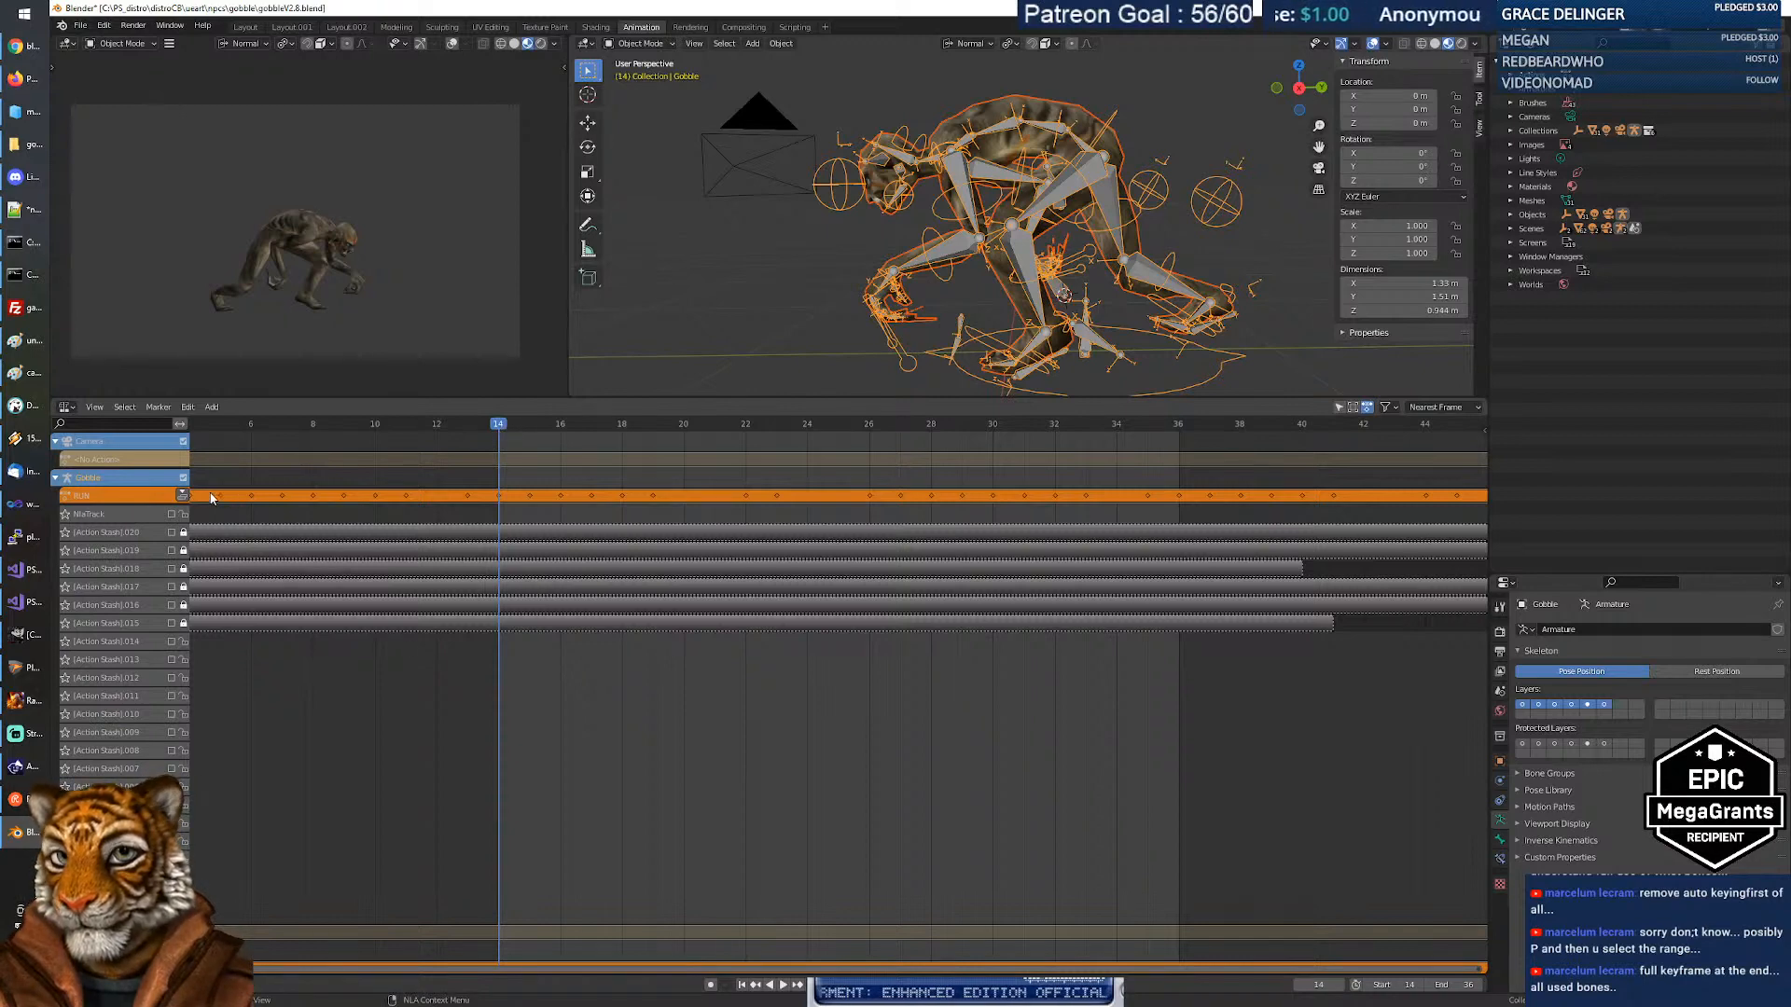
middle_click_drag(381, 630, 616, 660)
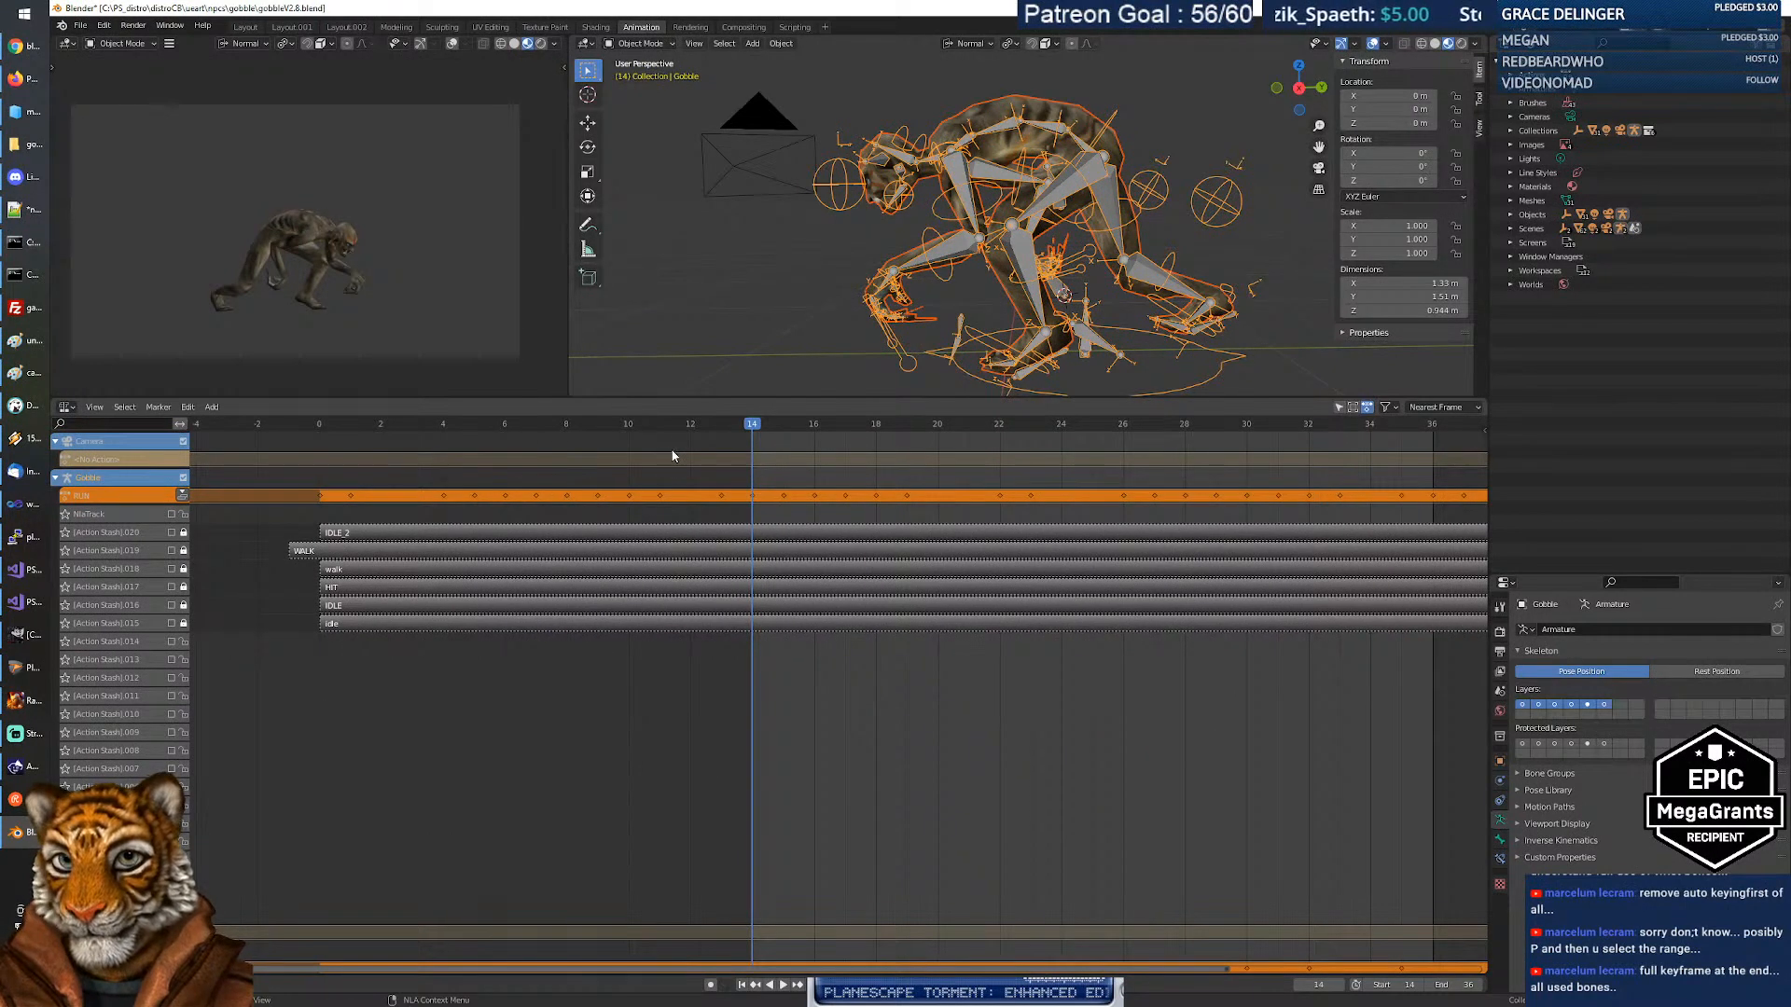
left_click_drag(754, 426, 305, 438)
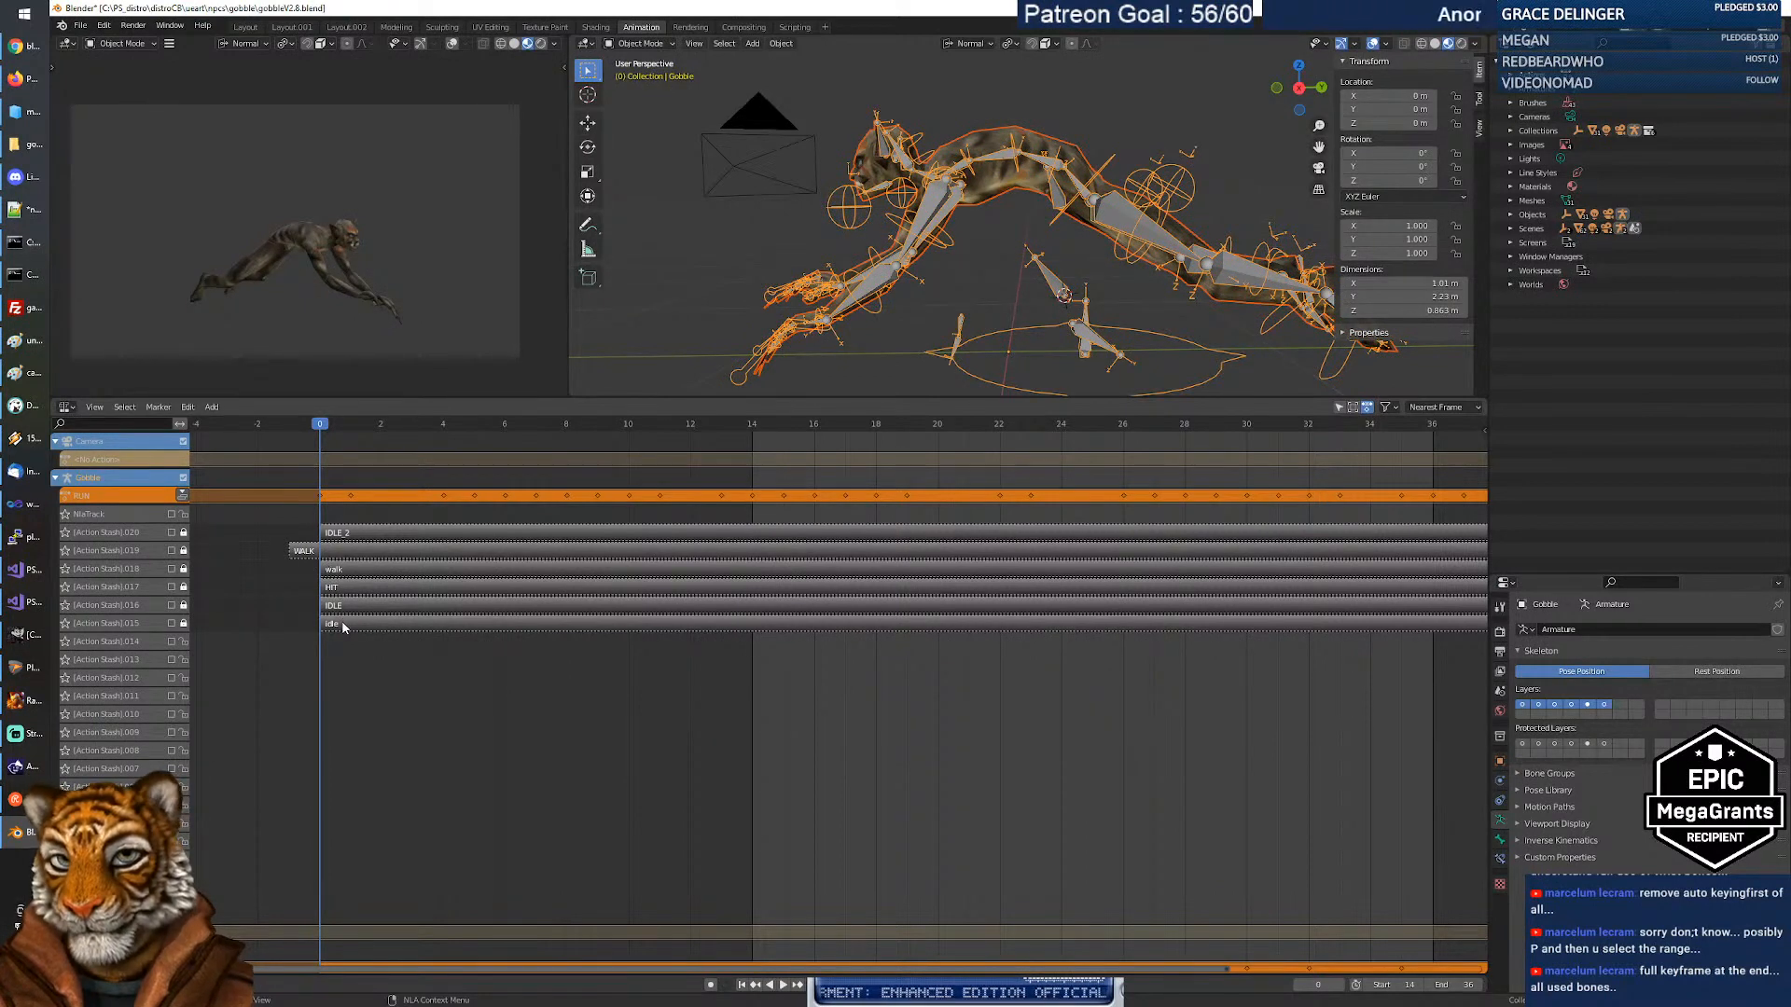
Examine the goblin's stashed action tracks in the Nonlinear Animation editor, from the first strips down to the empty tracks.
right_click(281, 679)
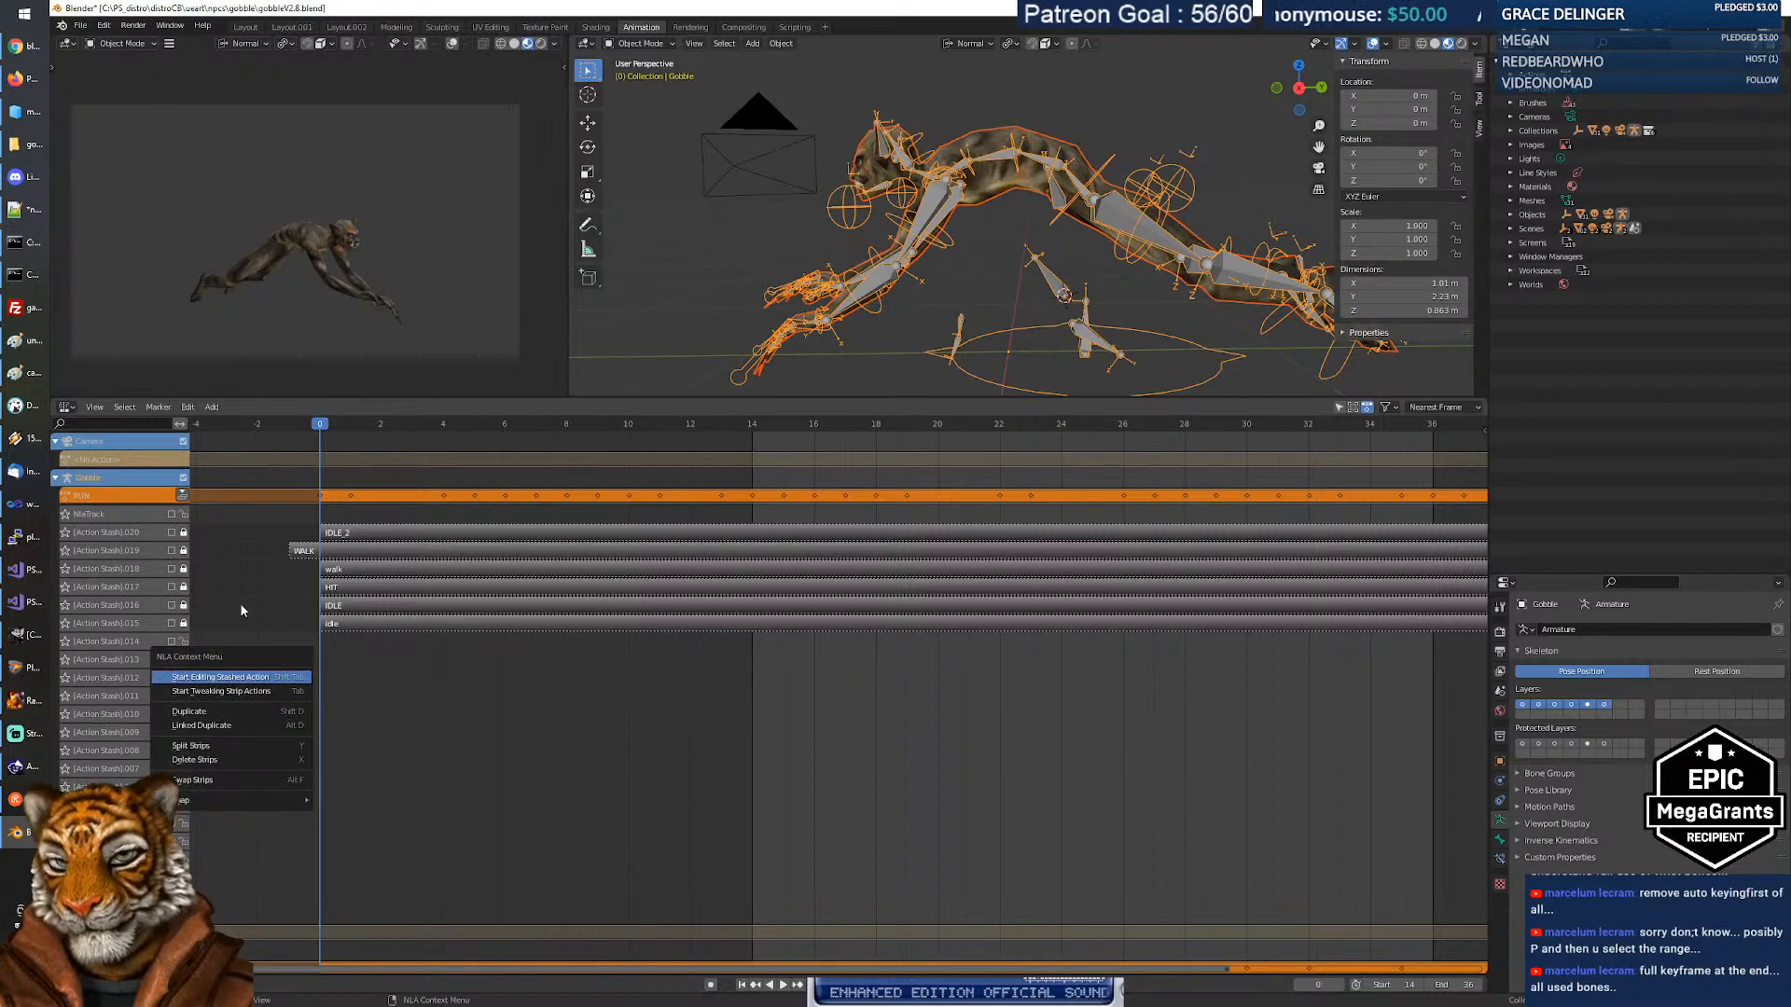
middle_click_drag(274, 604, 283, 520)
middle_click_drag(291, 709, 296, 783)
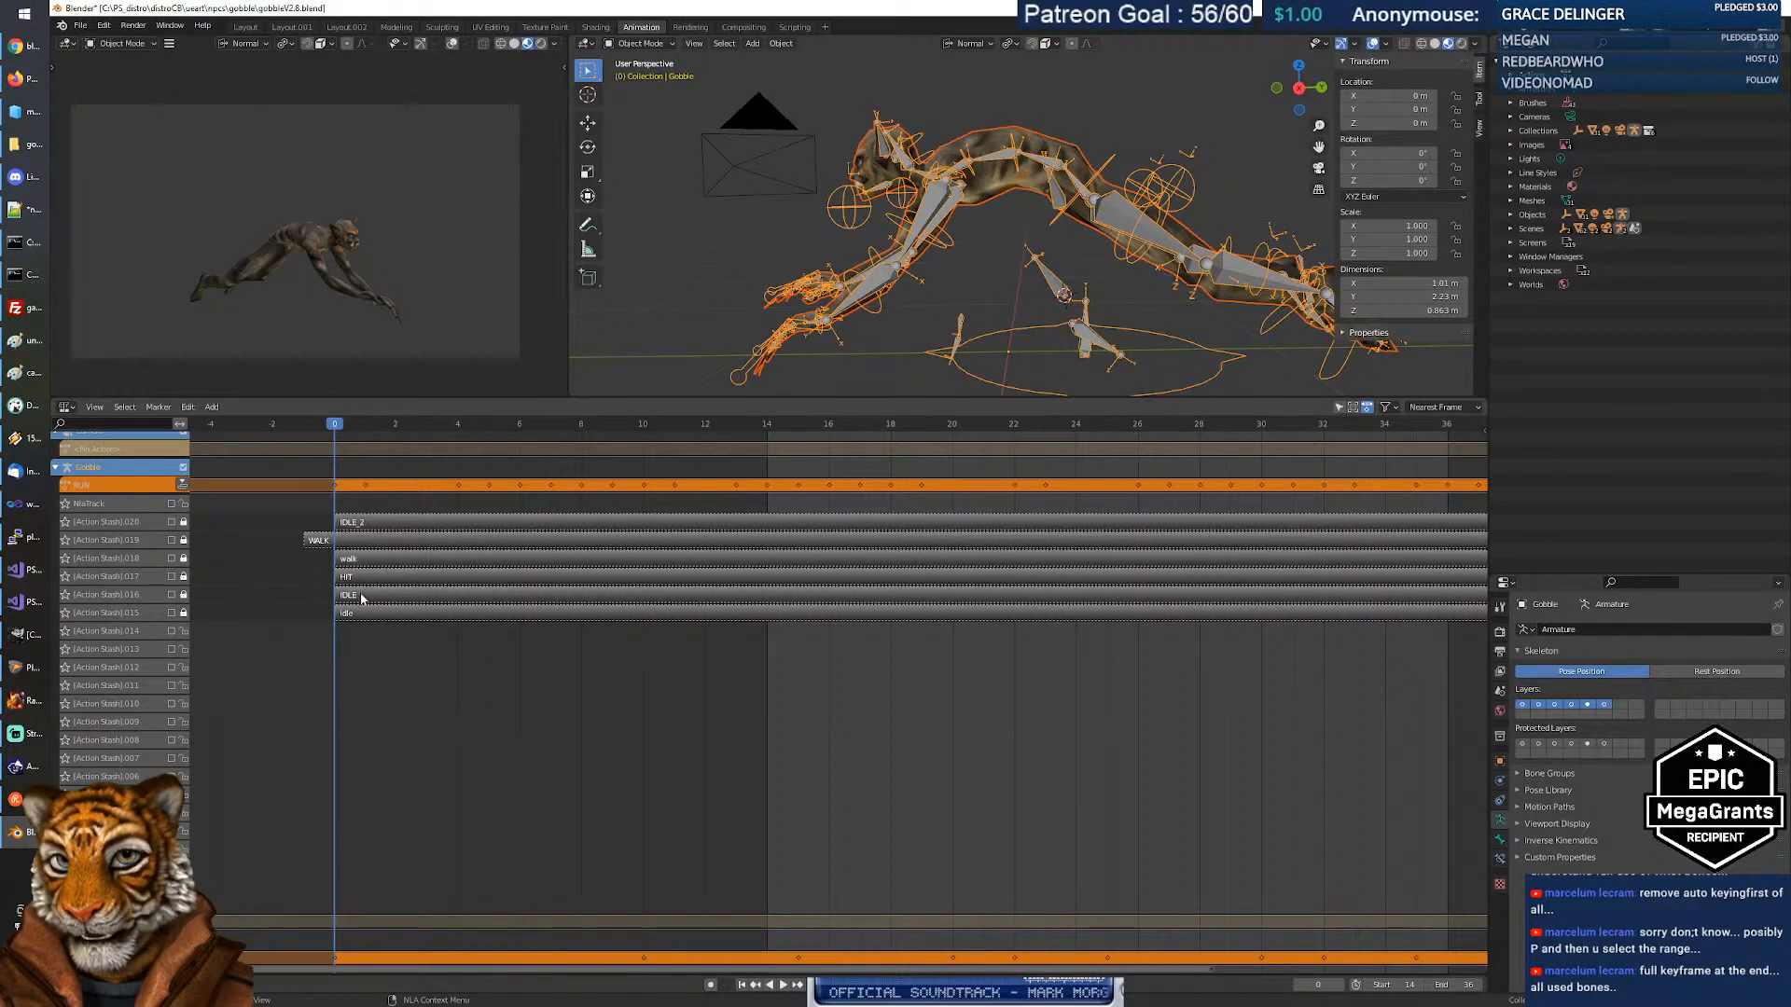
middle_click_drag(281, 688, 282, 589)
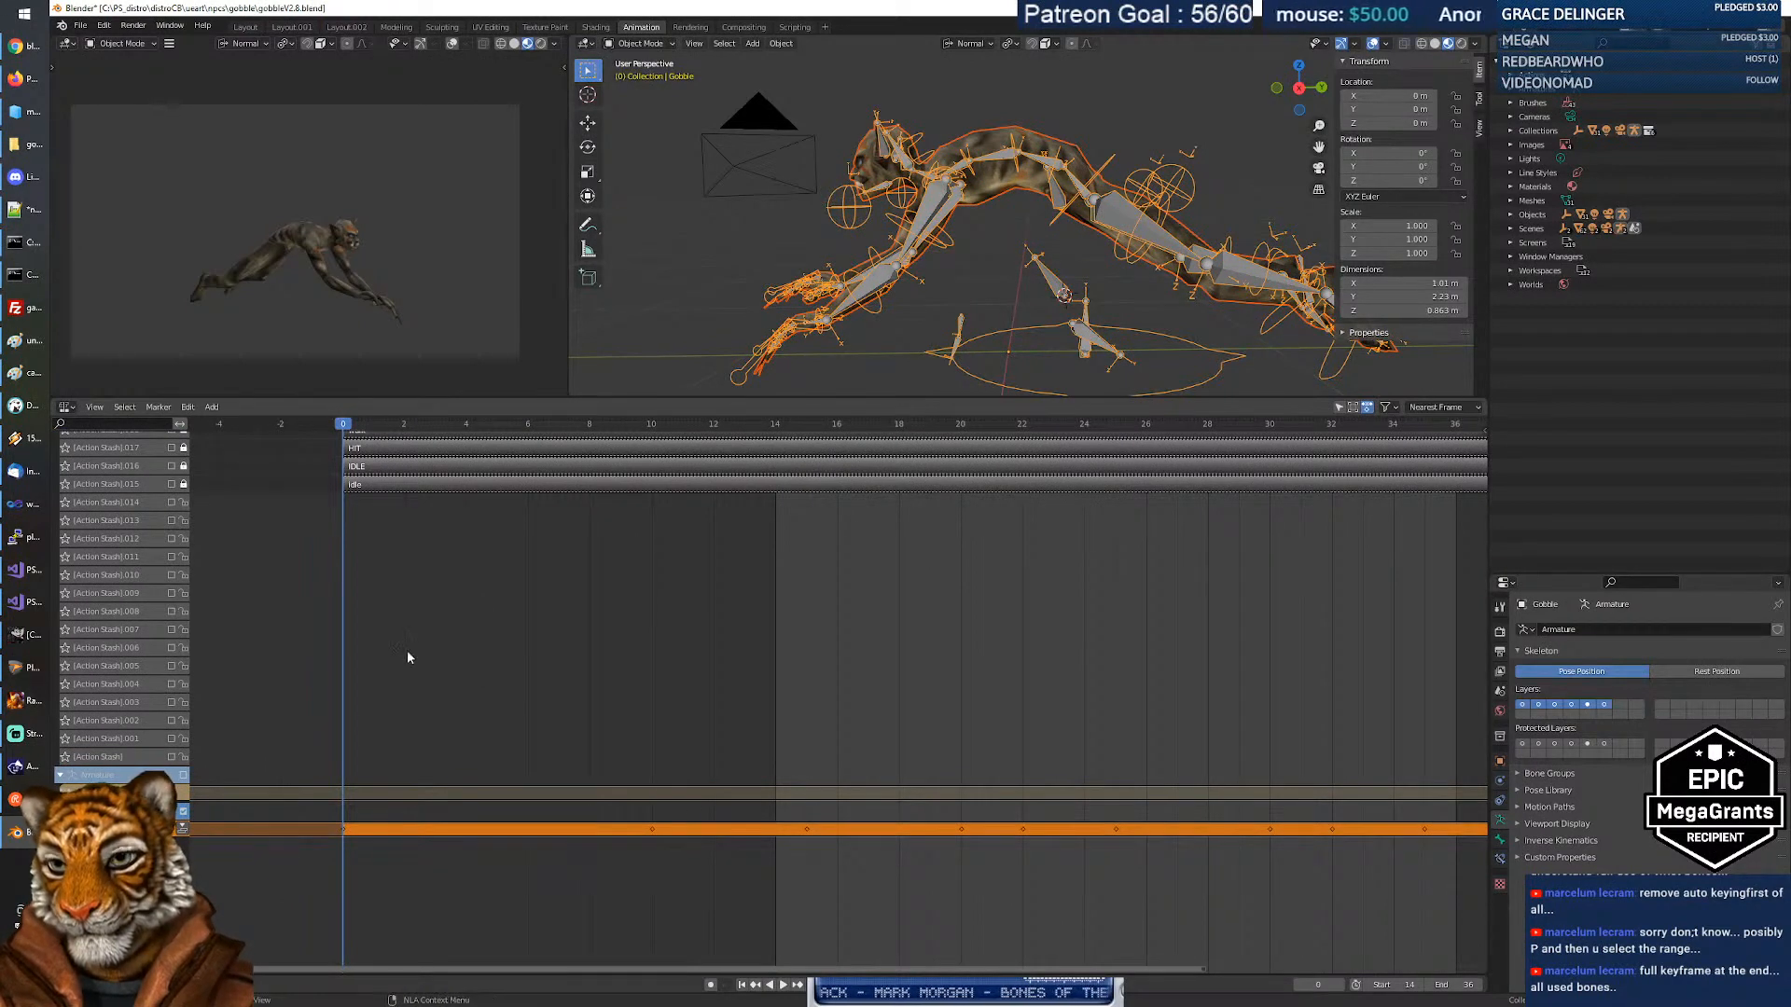
middle_click_drag(395, 651, 335, 809)
middle_click_drag(1026, 832, 718, 839)
scroll(793, 748, "down", 5)
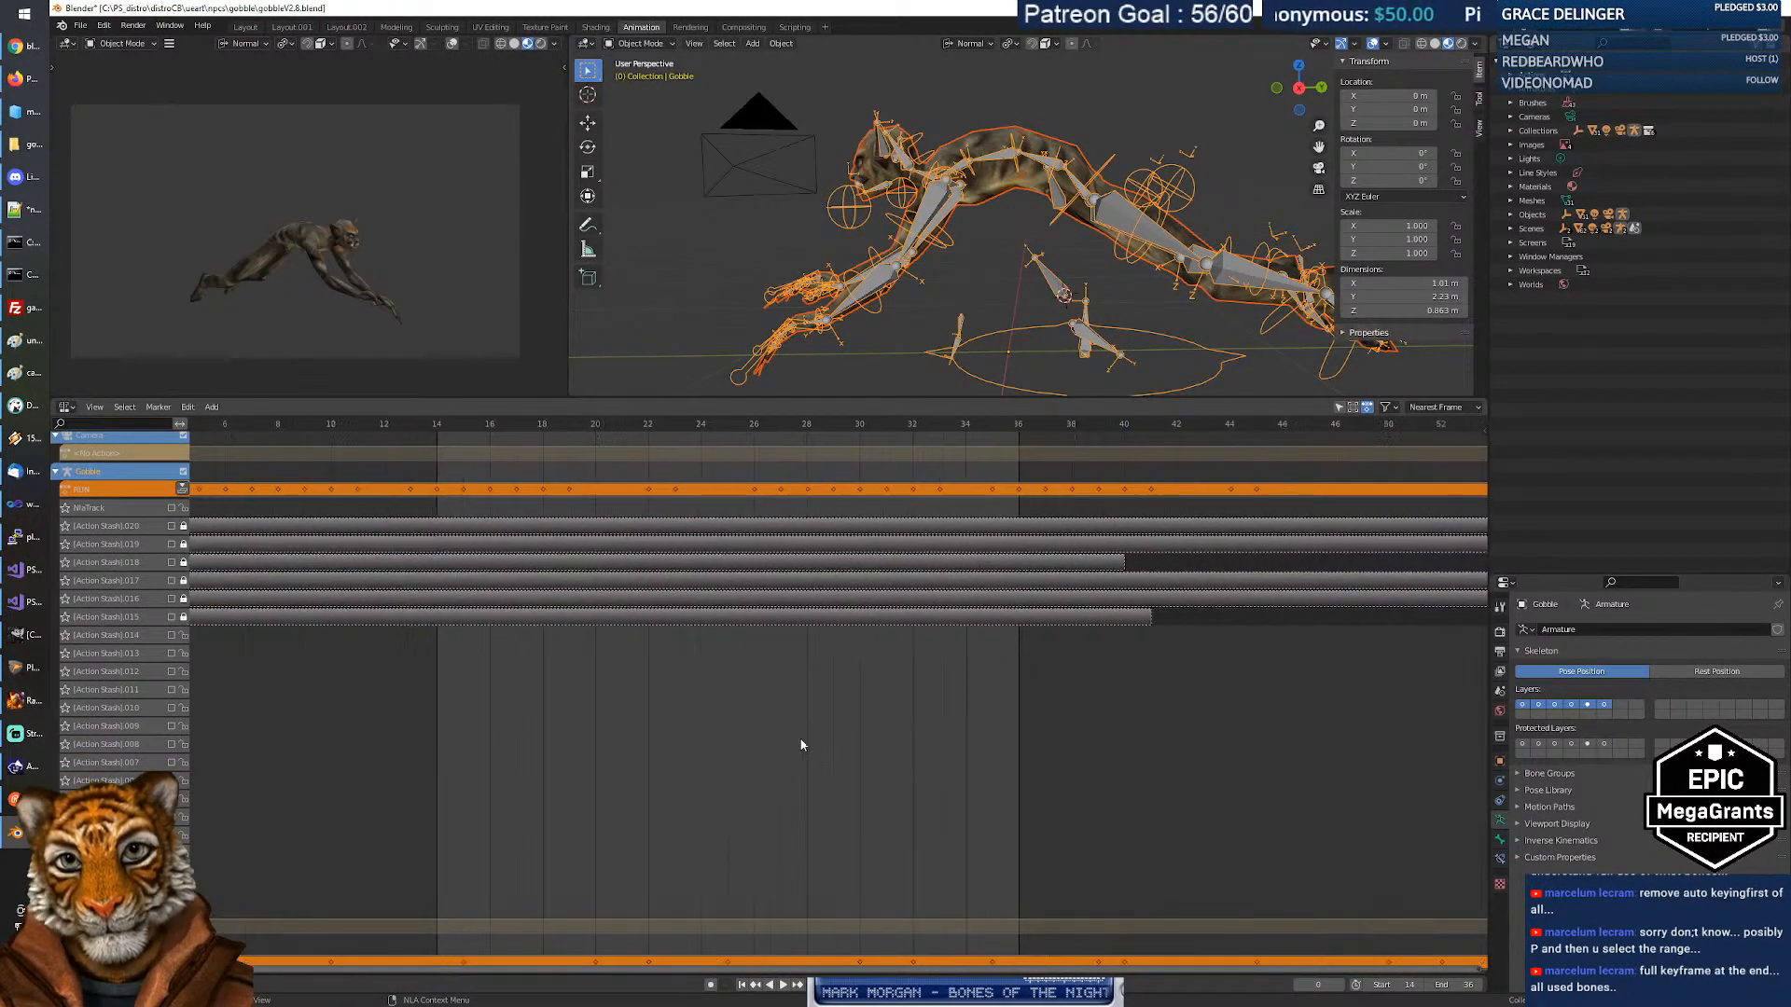
Examine the extents of the goblin's IDLE_2 and WALK strips in the Nonlinear Animation editor, leaving the WALK track's name as is.
scroll(779, 752, "down", 5)
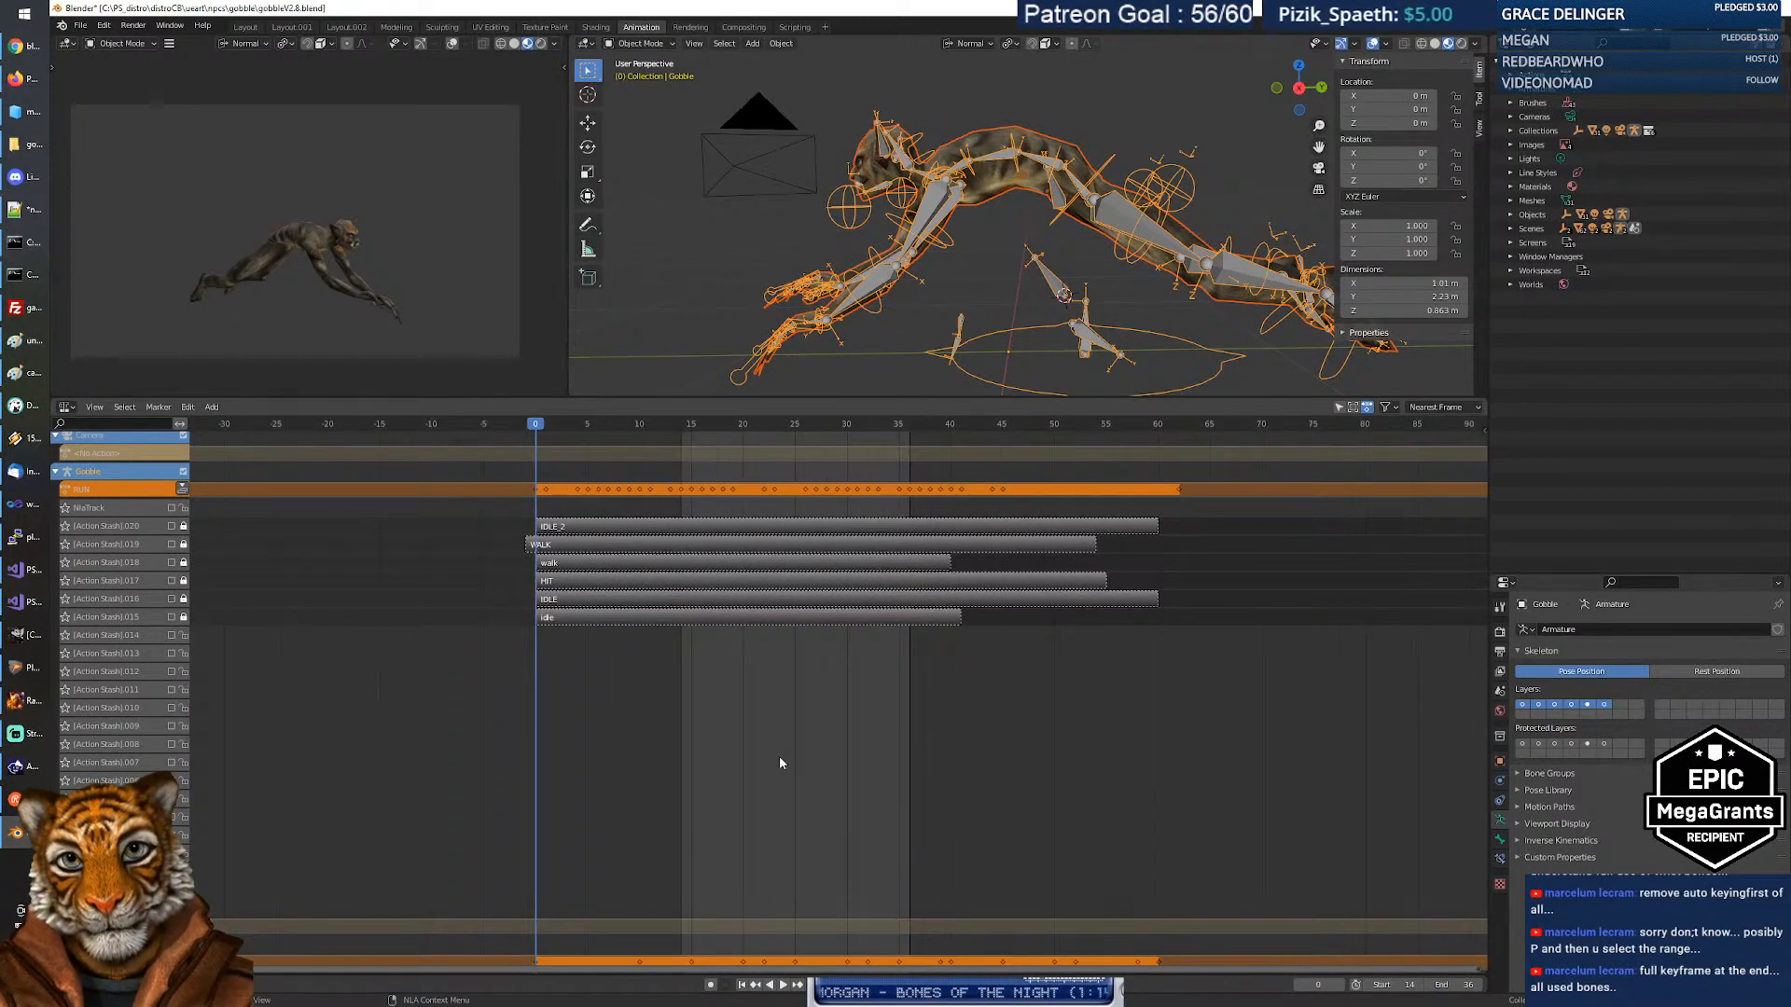
scroll(780, 756, "up", 1)
middle_click_drag(780, 758, 723, 764)
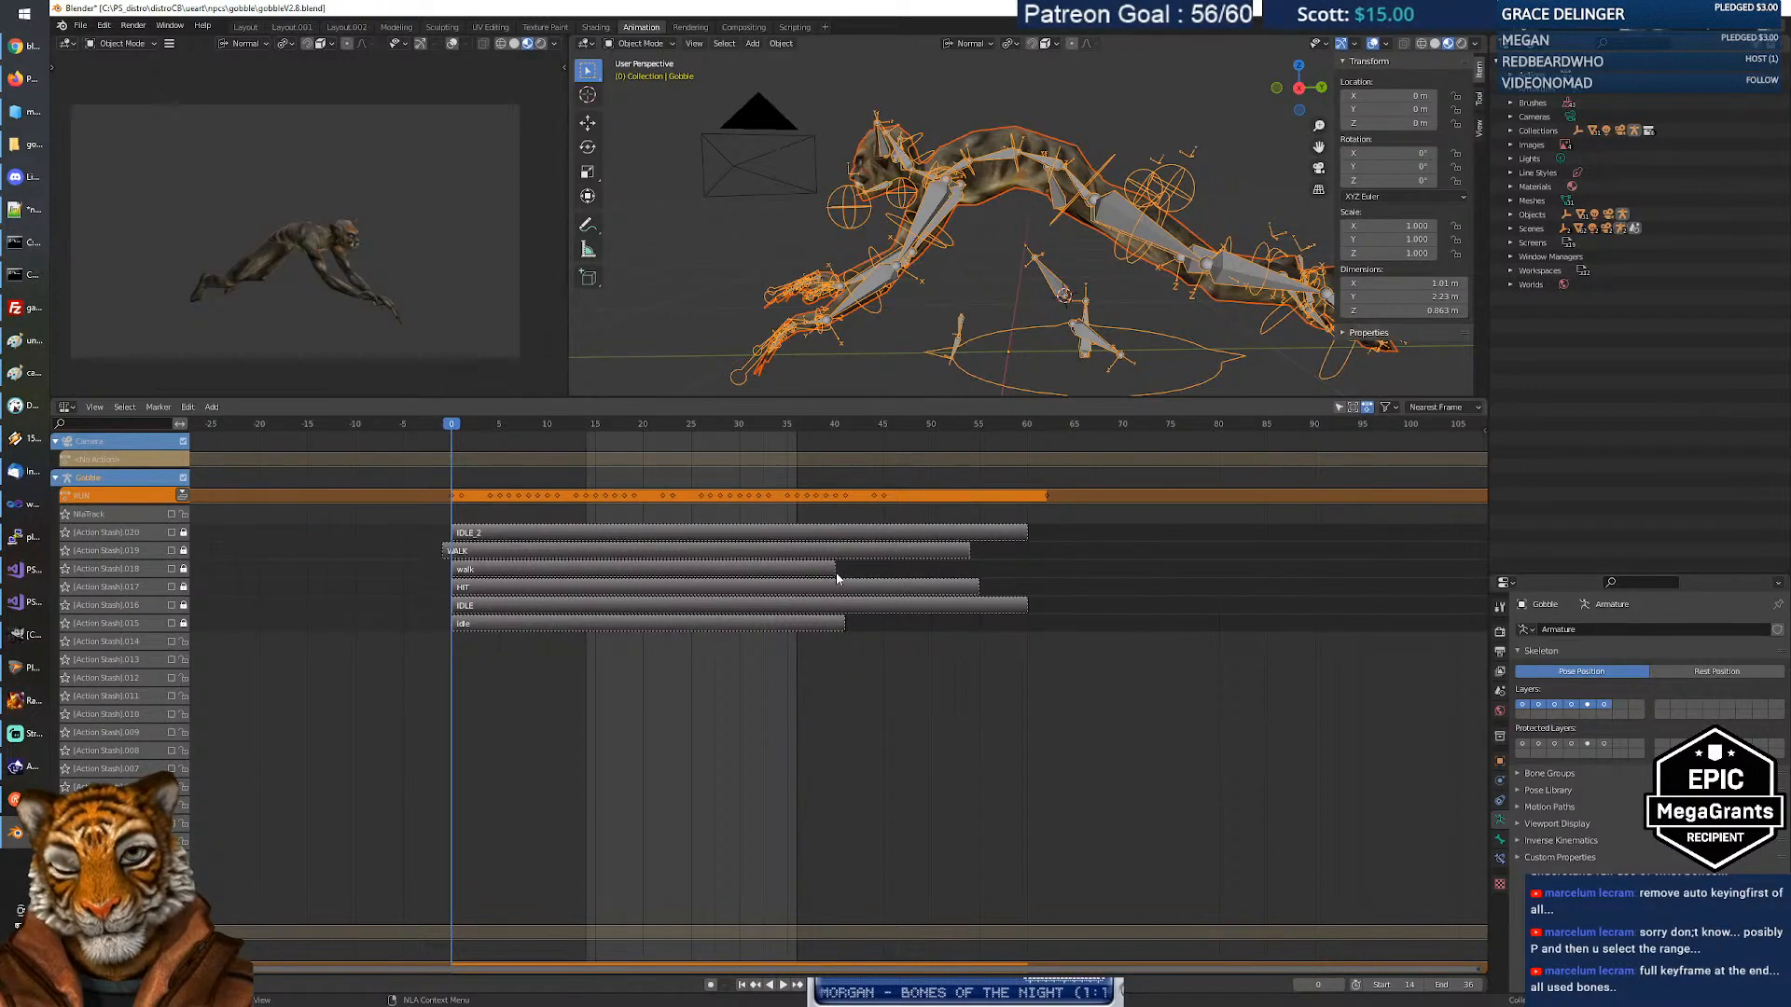
left_click(959, 555)
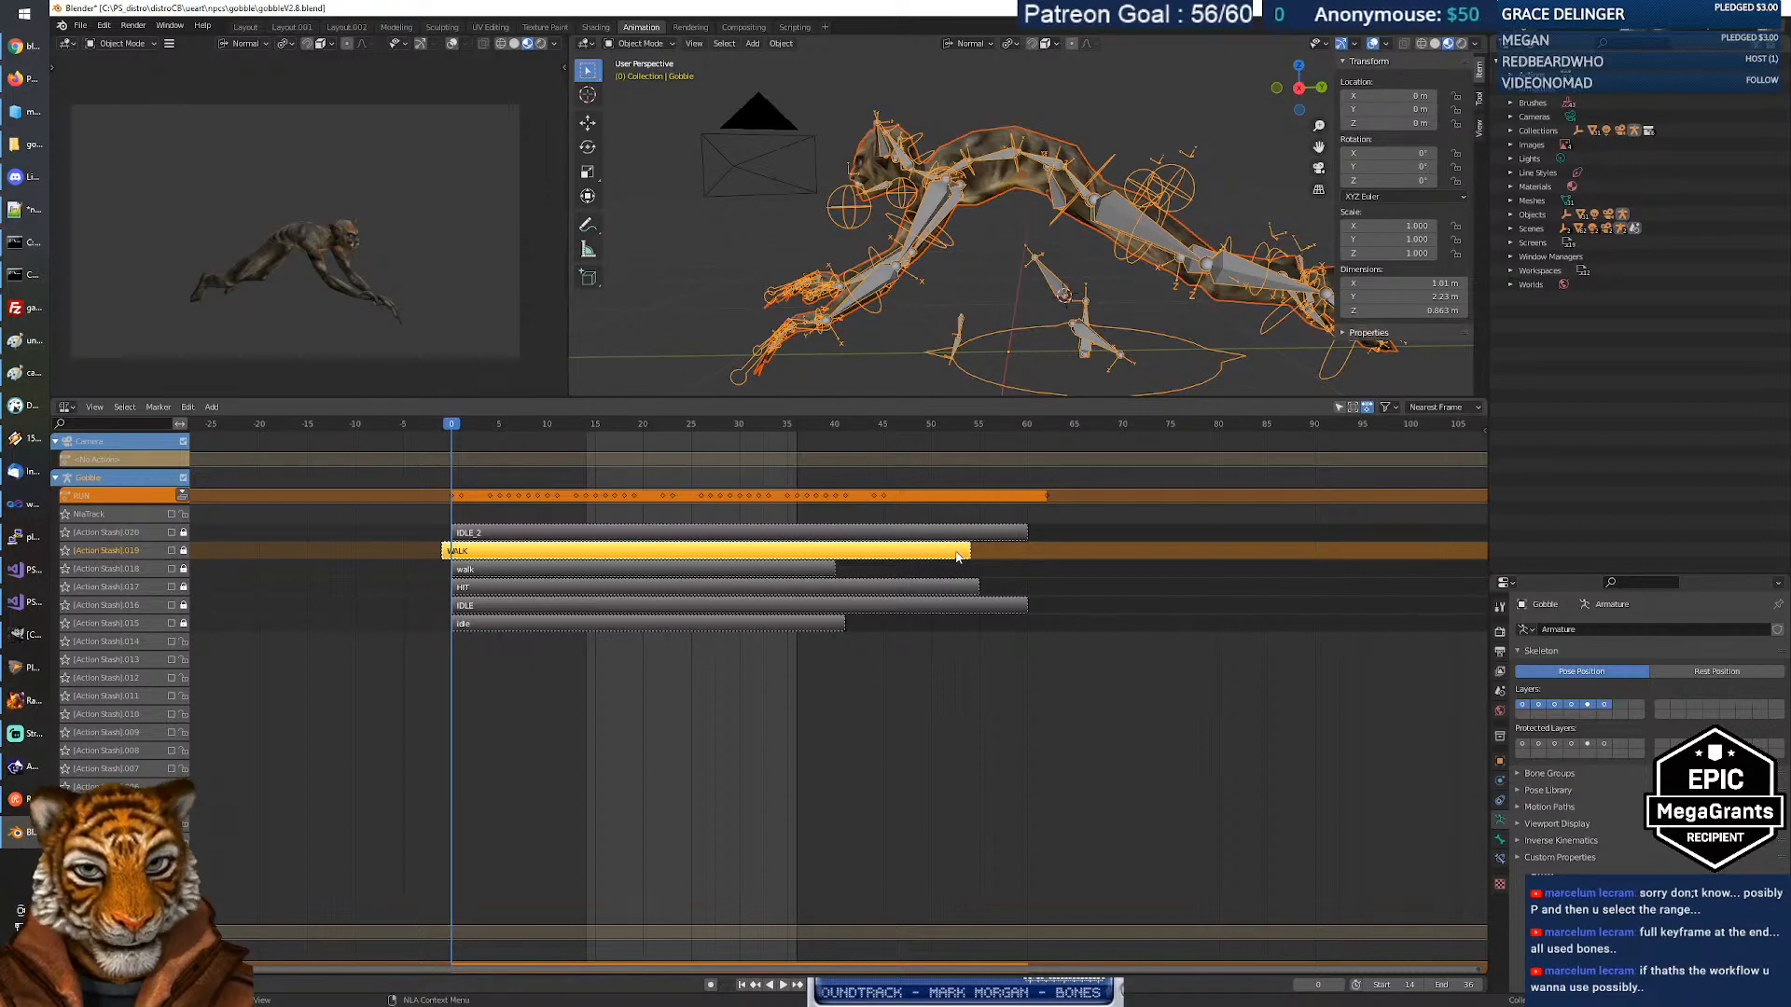
left_click(560, 534)
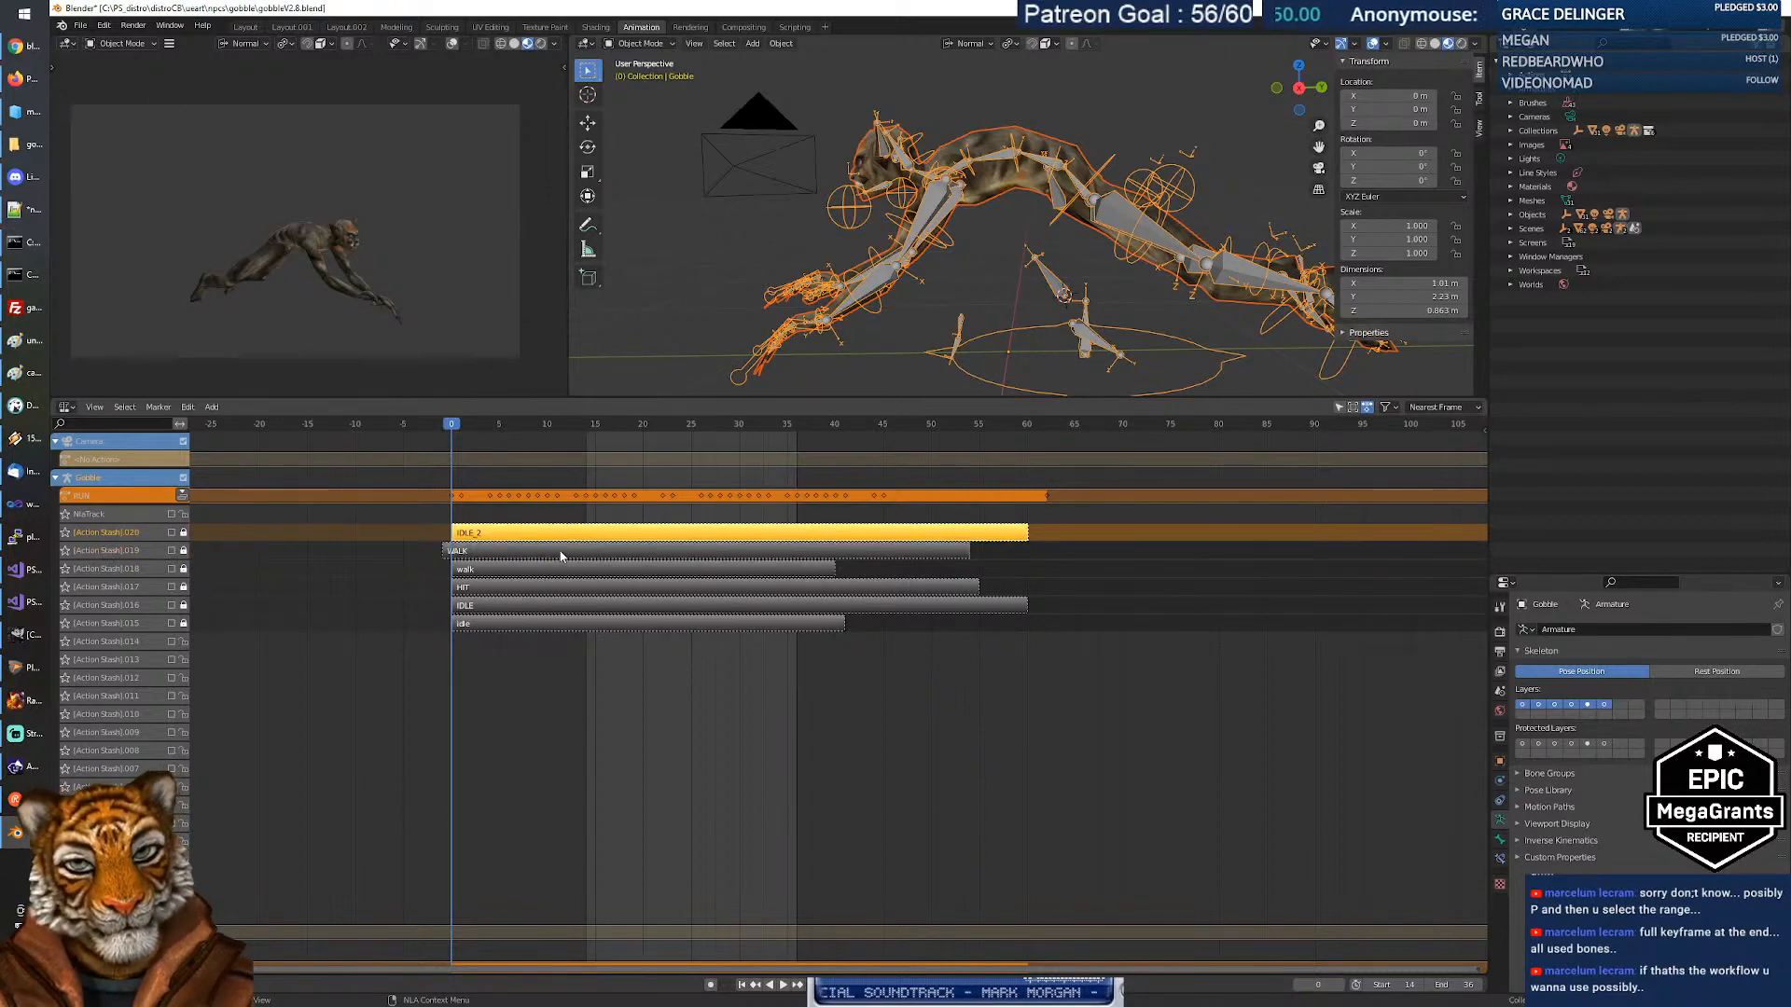
left_click(561, 553)
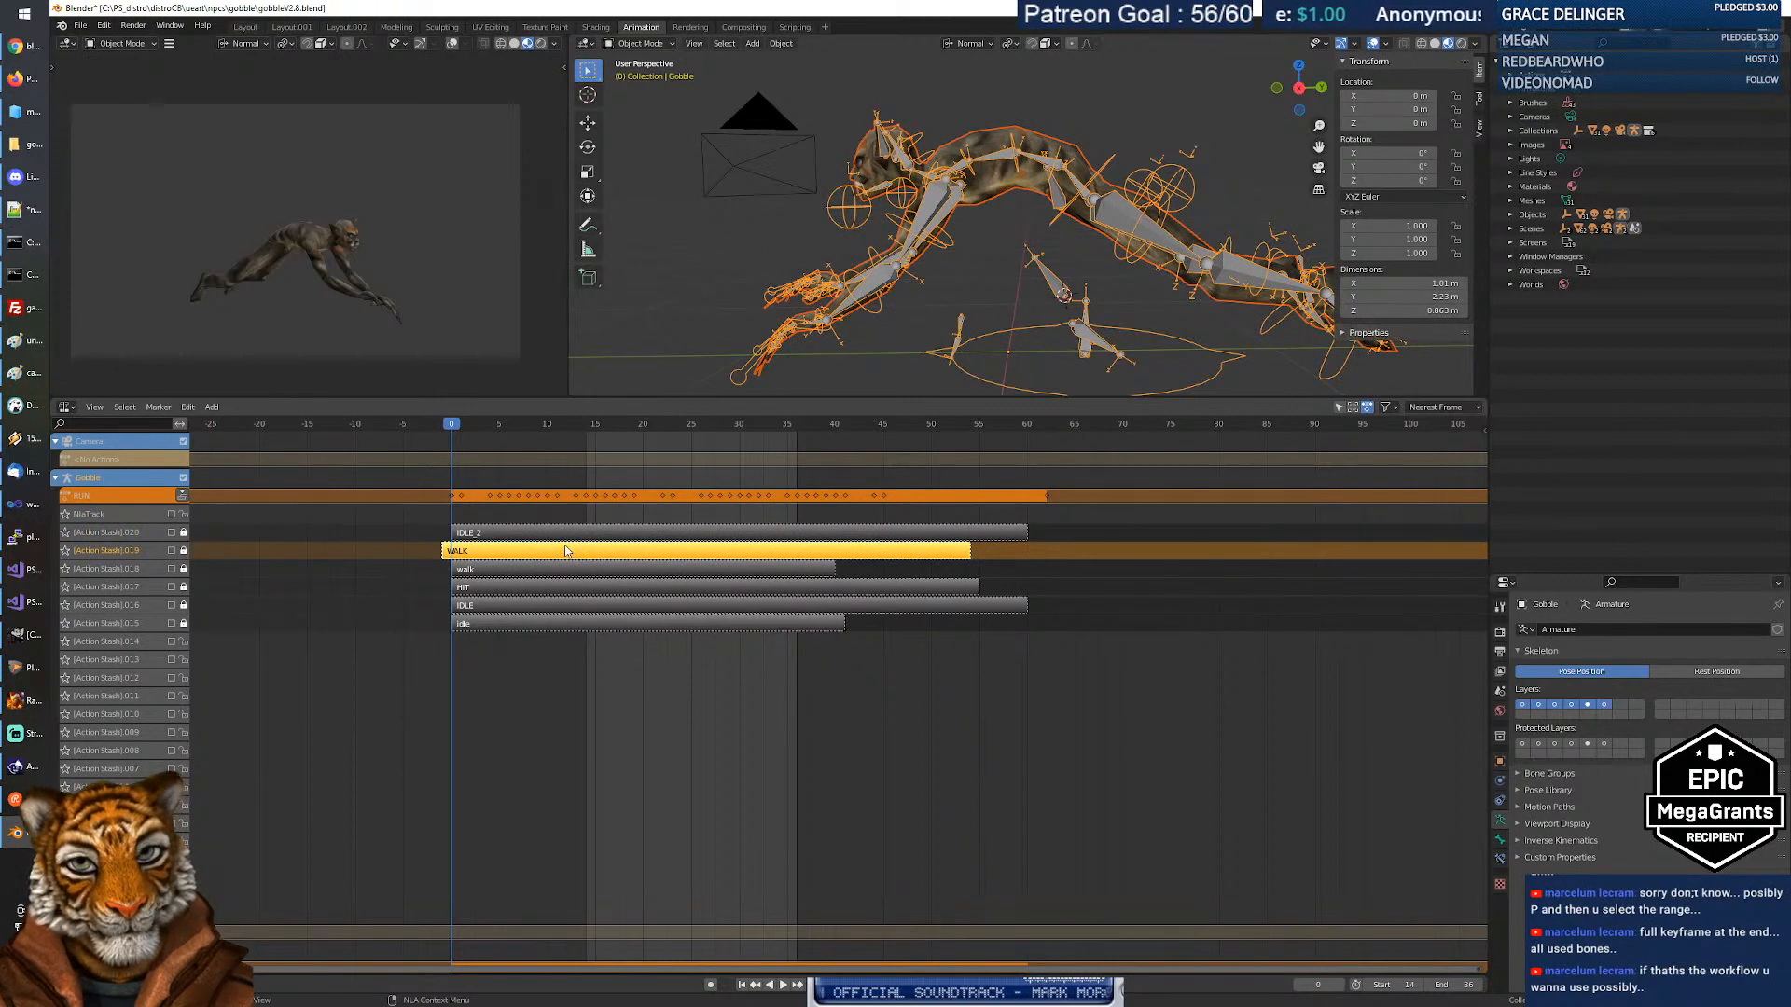
right_click(565, 550)
key("Escape")
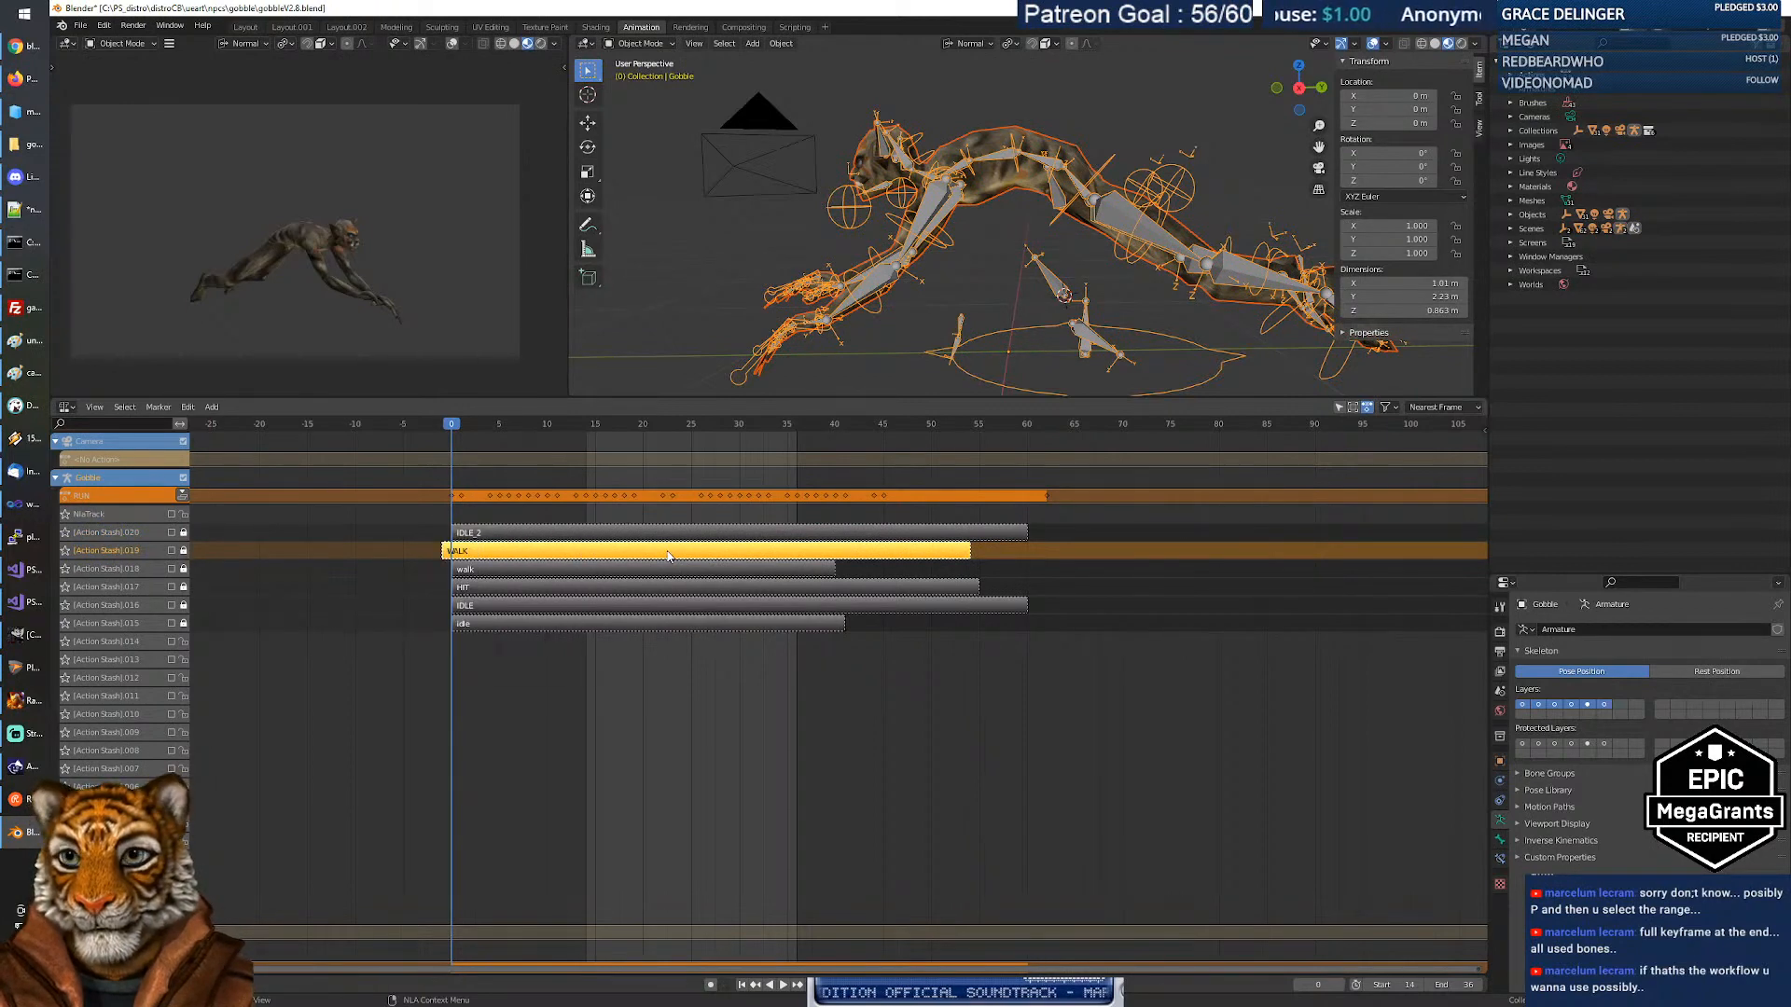
double_click(110, 550)
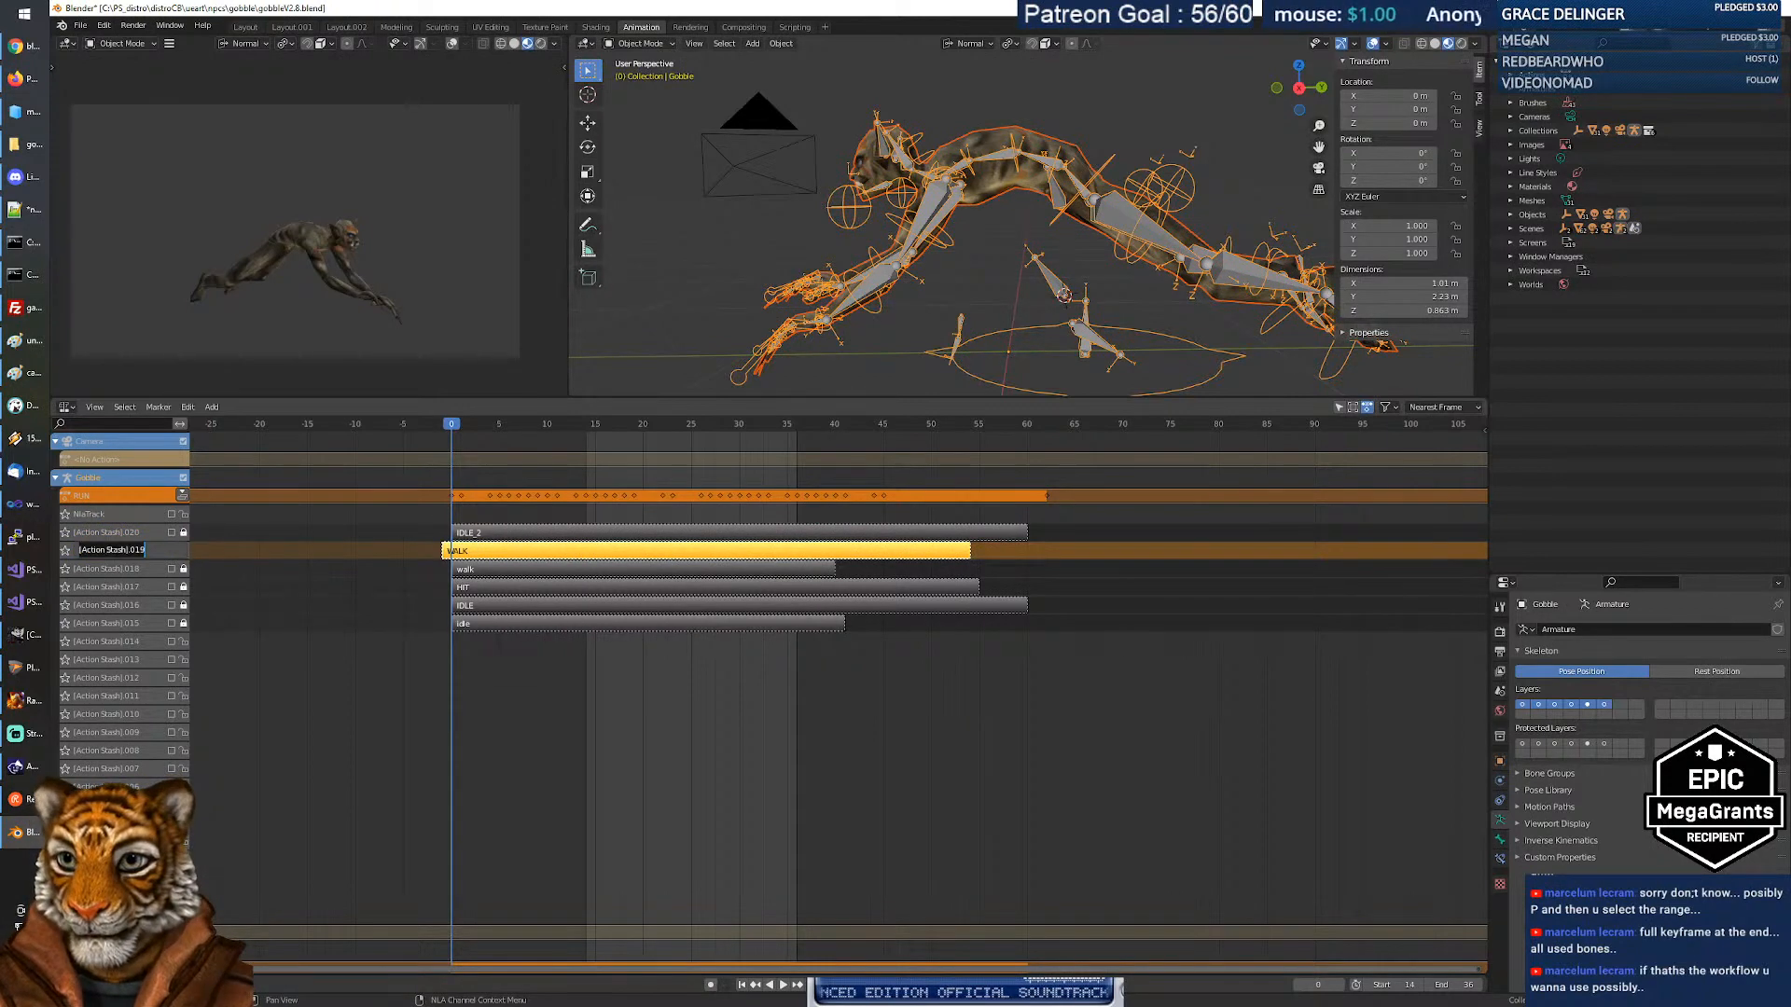
key("Return")
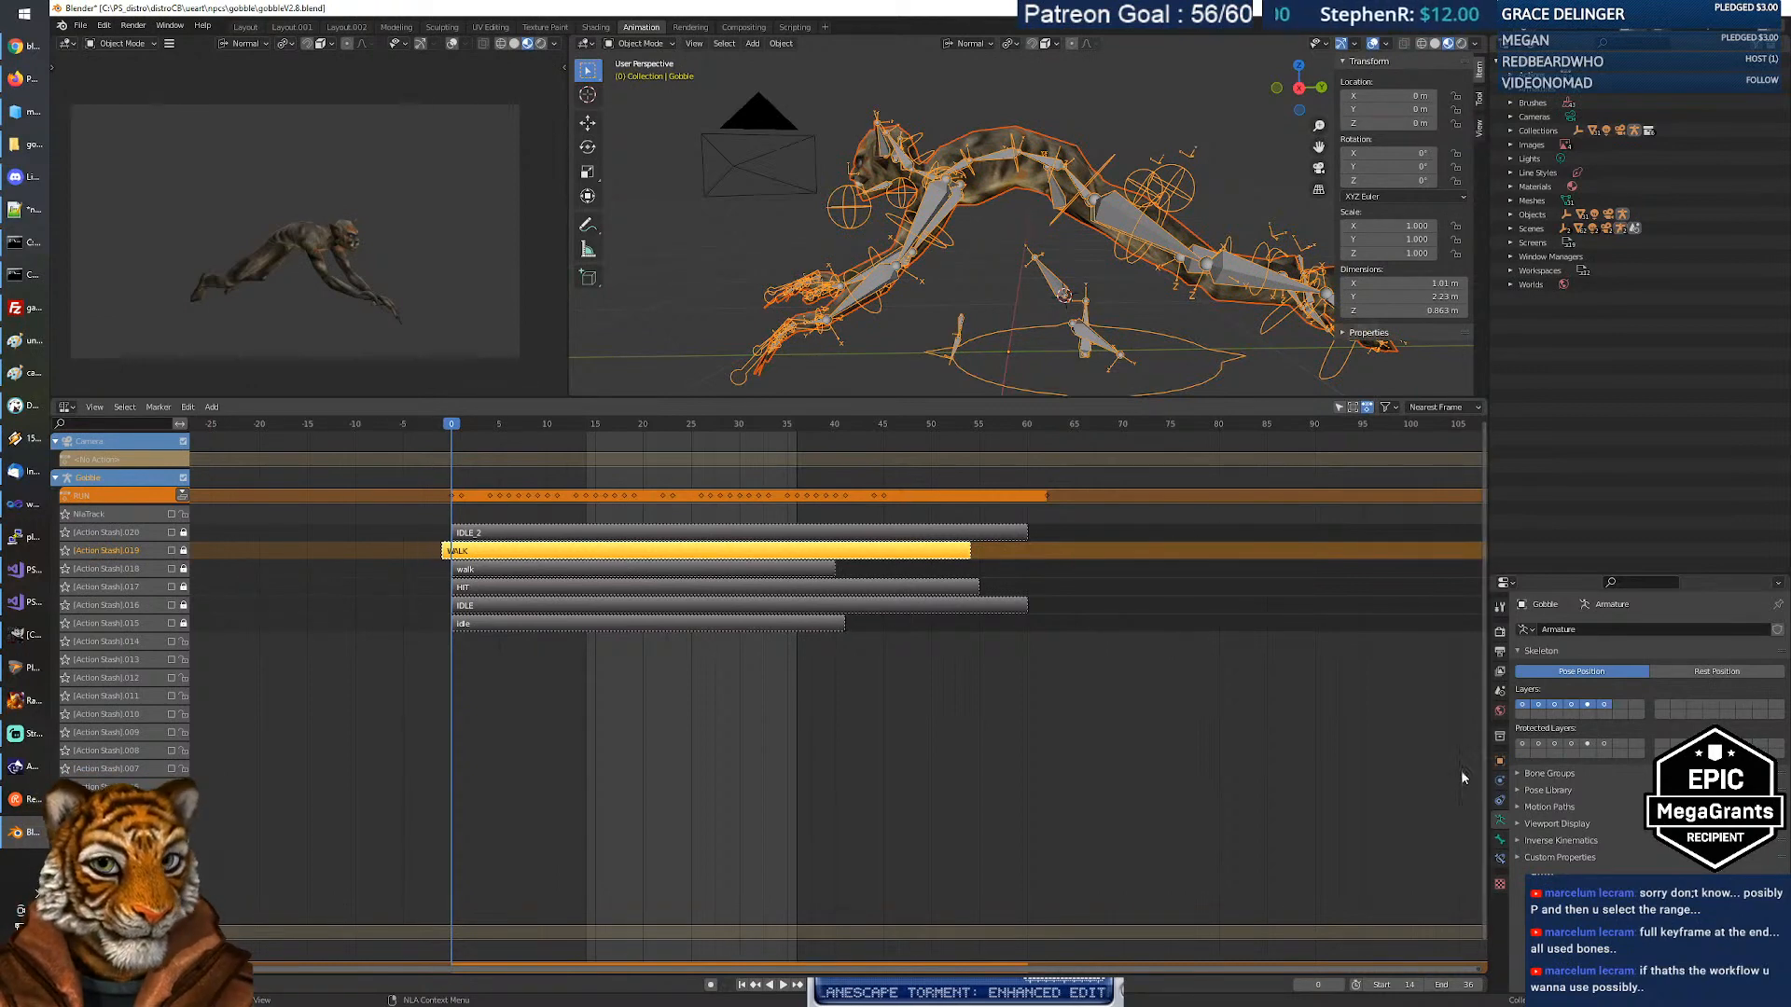
Unlock the WALK strip's track and shift the strip about one frame earlier.
left_click(799, 571)
left_click(808, 552)
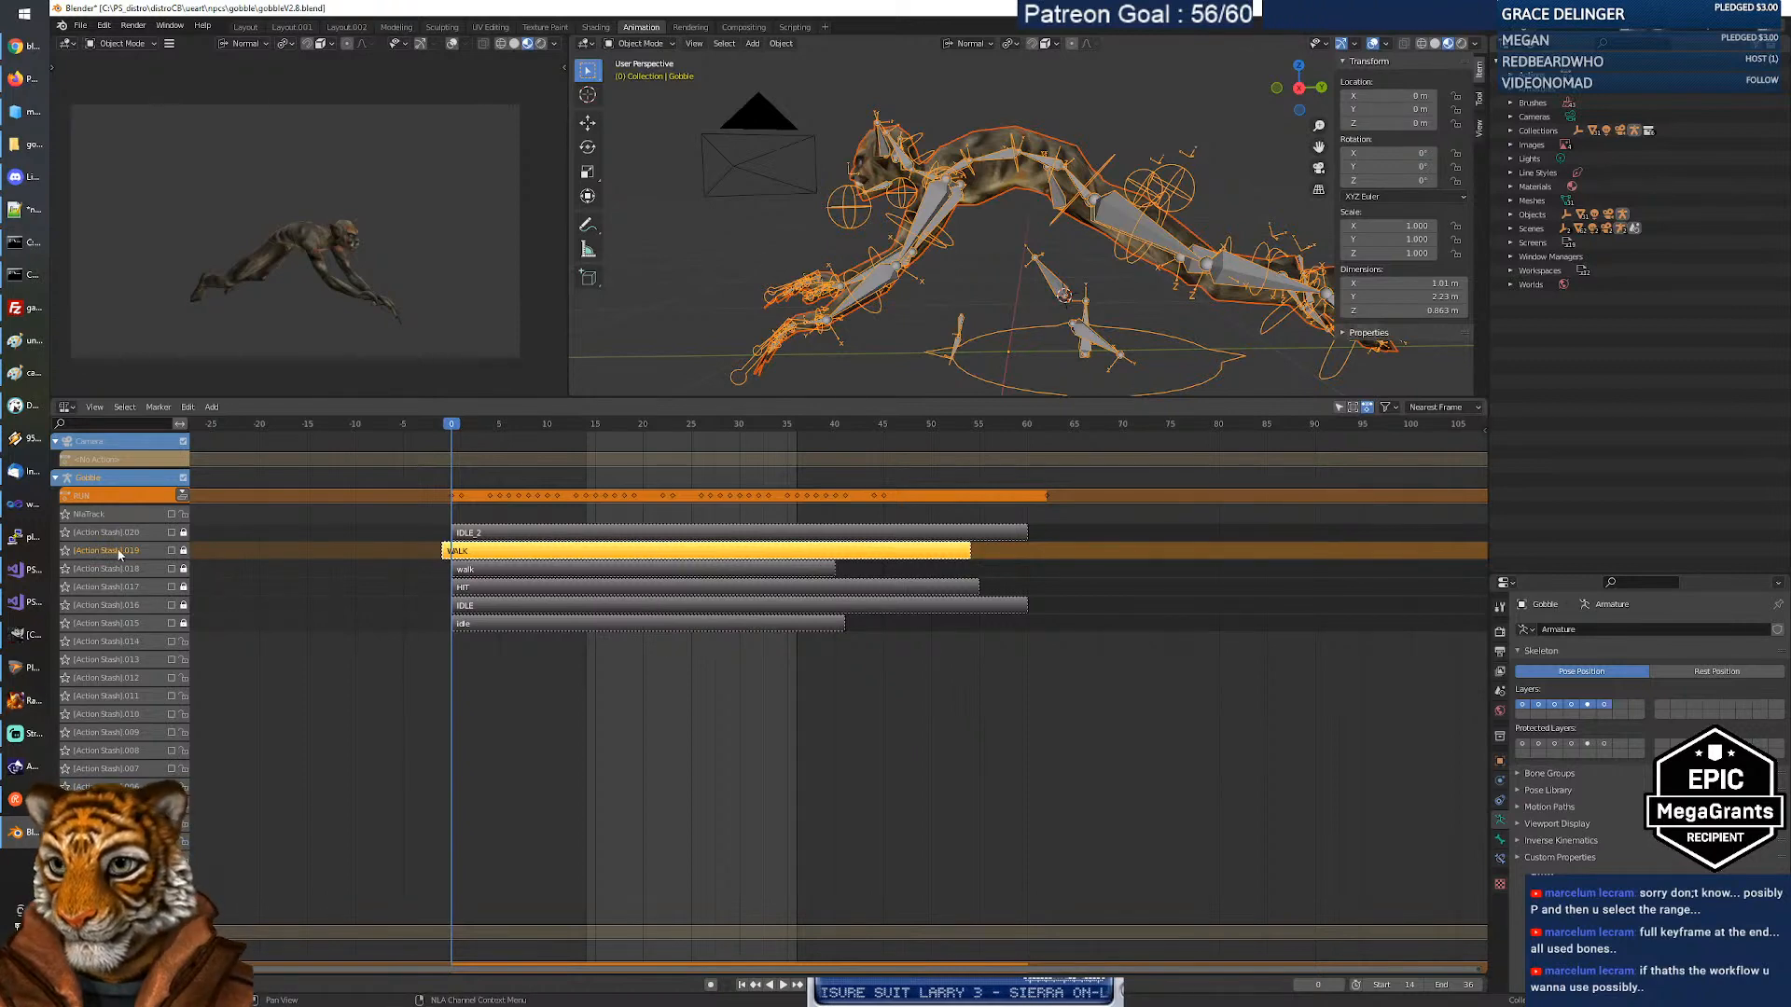
left_click(183, 551)
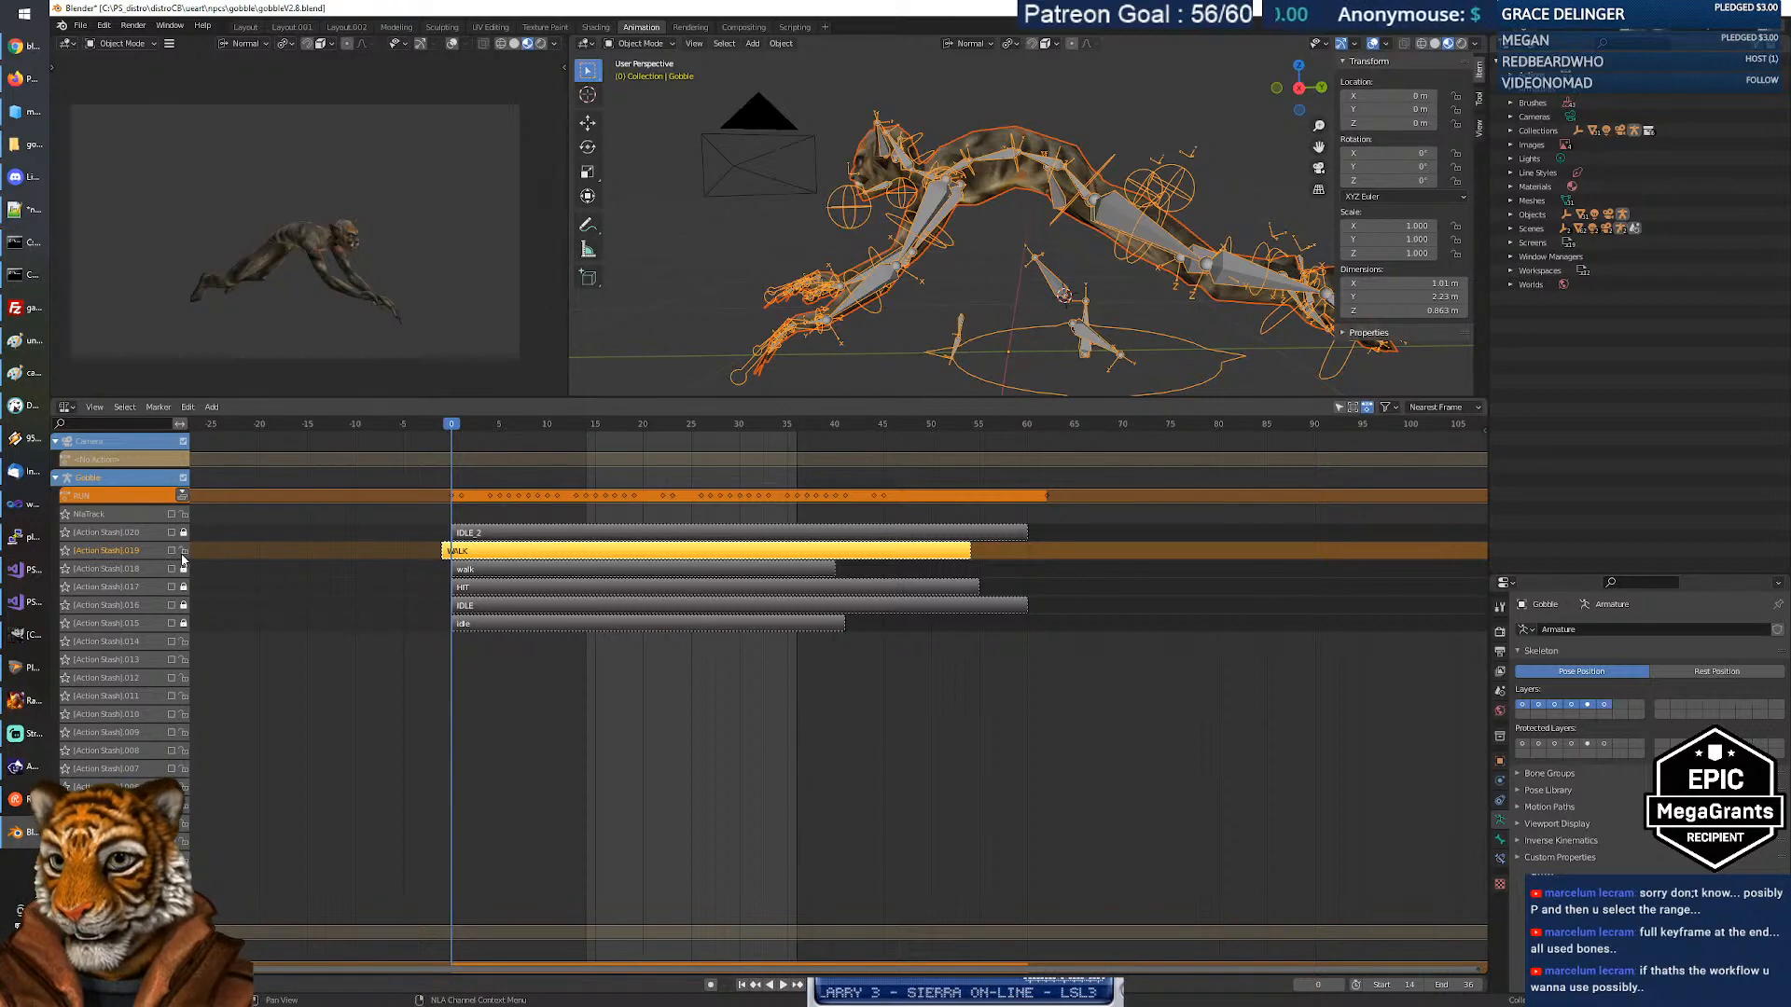
mouse_move(543, 551)
left_mouse_down()
mouse_move(602, 546)
mouse_move(531, 557)
left_mouse_up()
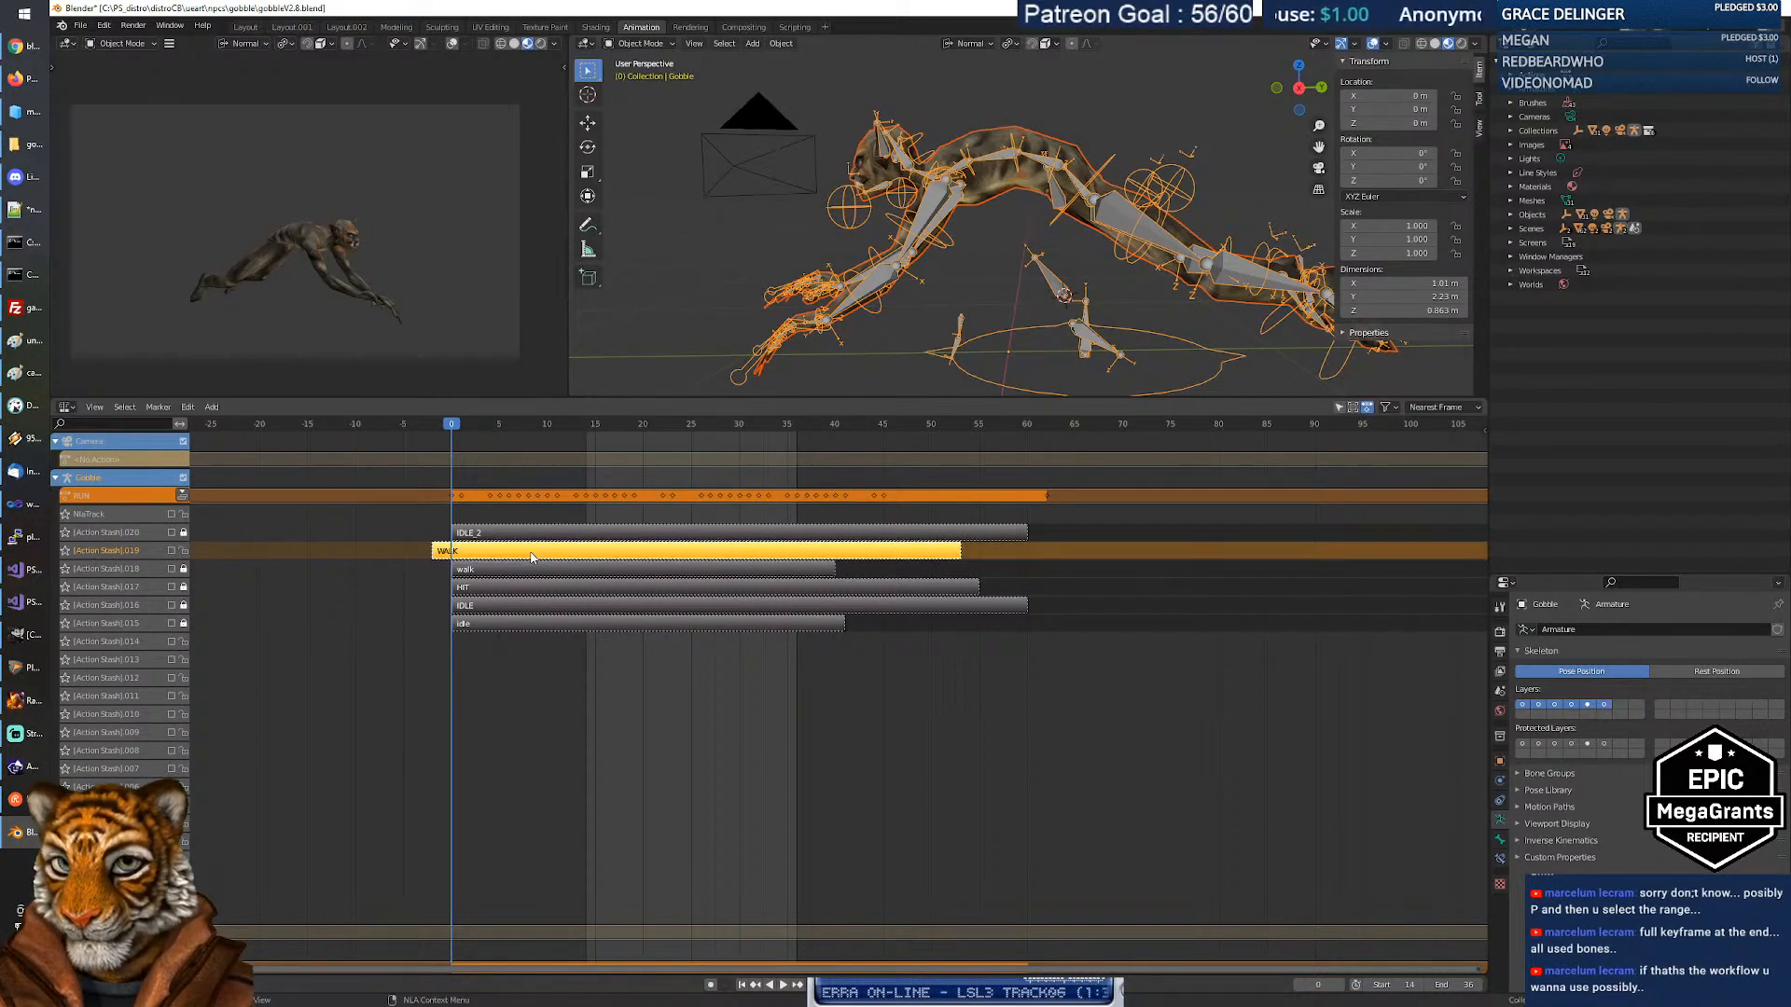
Start tweaking the WALK strip's action to view its pose and keyframes, and leave tweak mode.
right_click(937, 557)
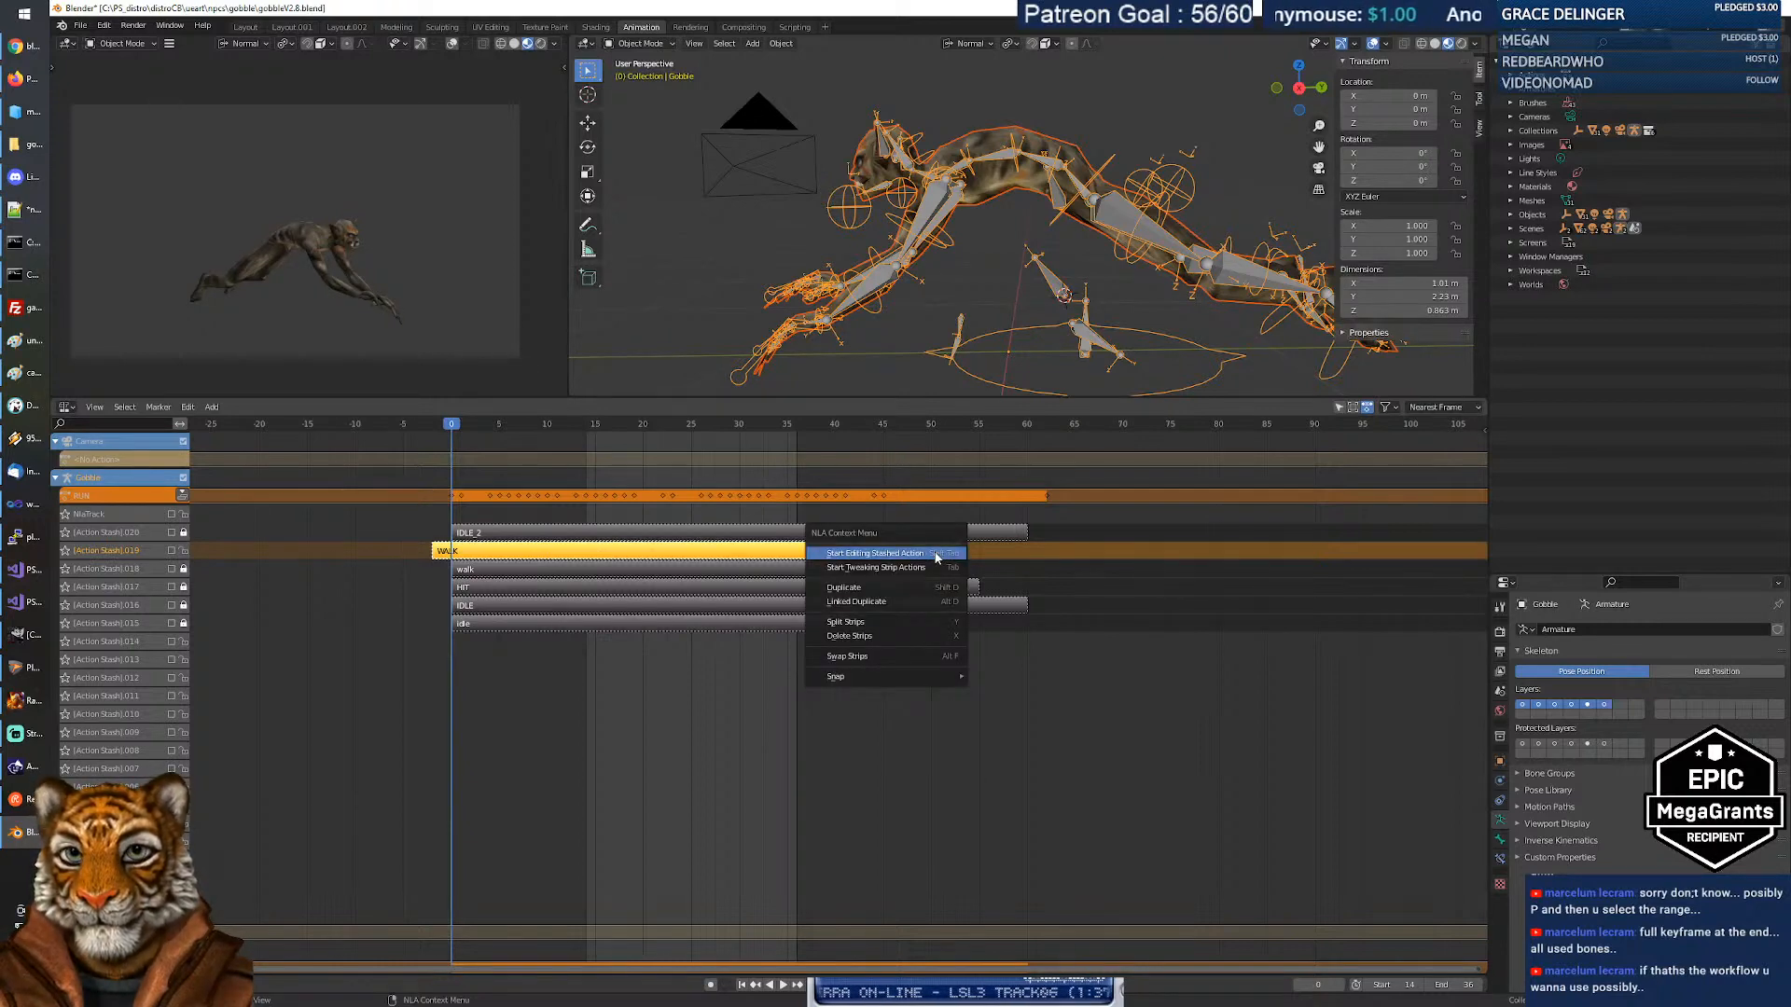
left_click(886, 569)
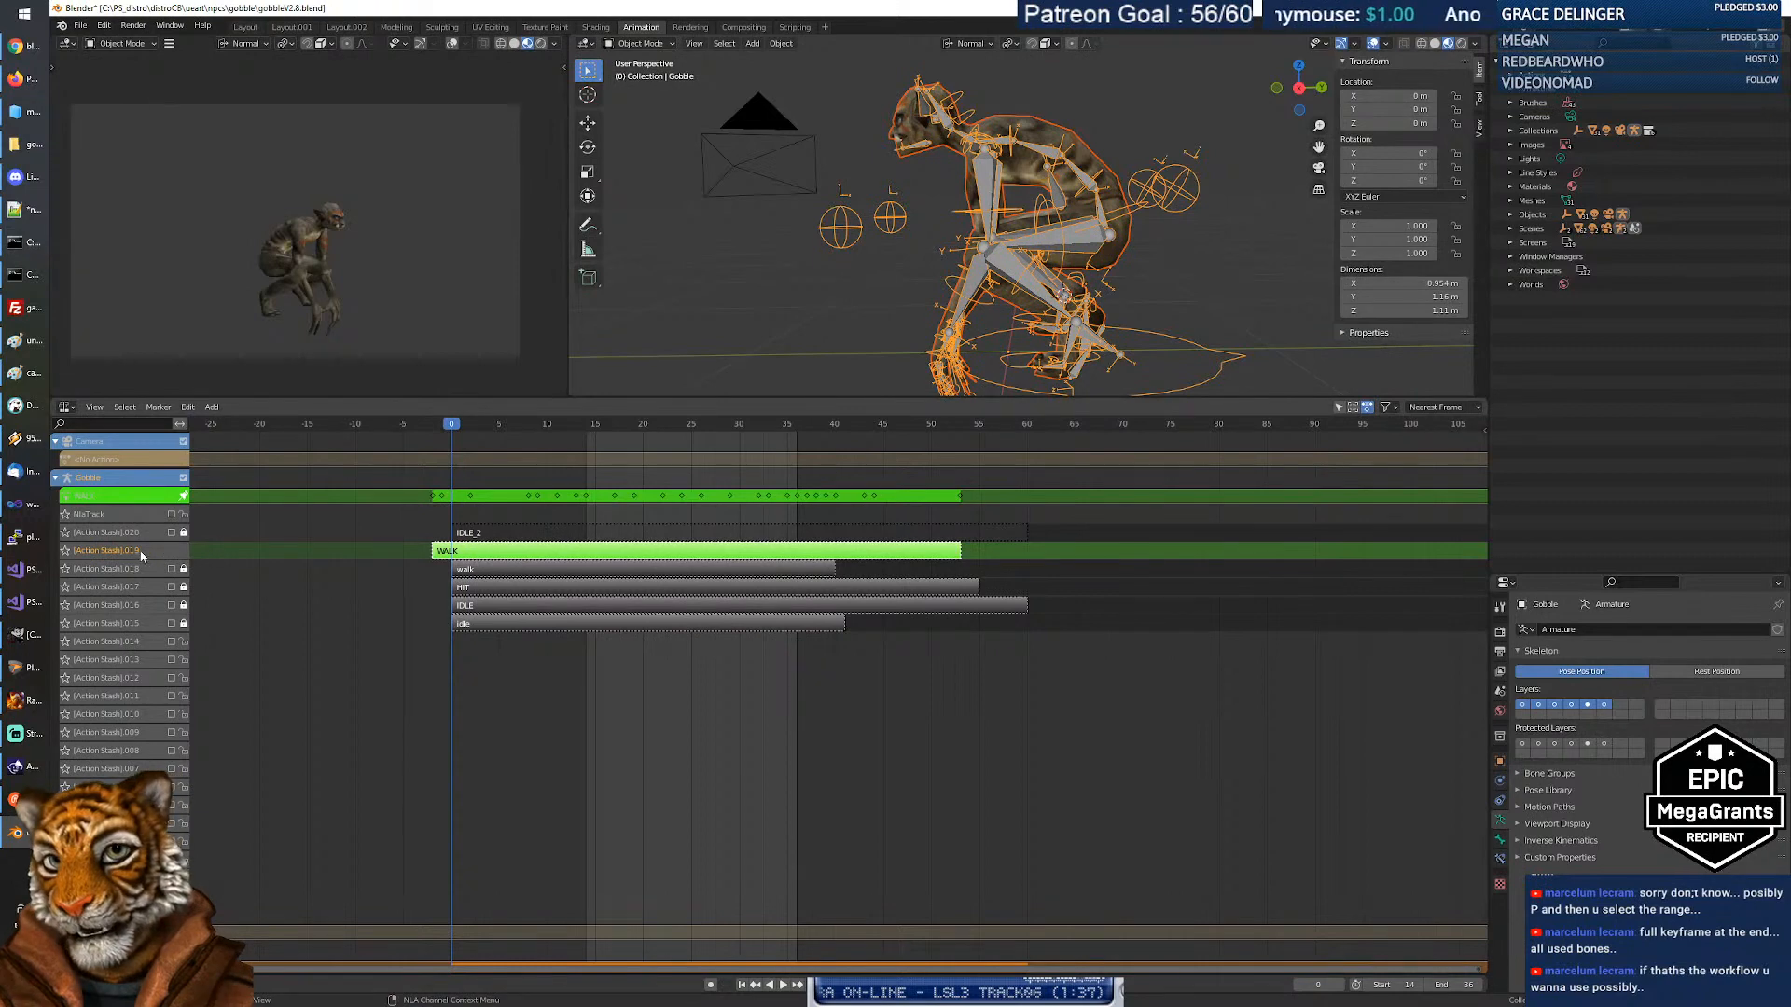
right_click(547, 556)
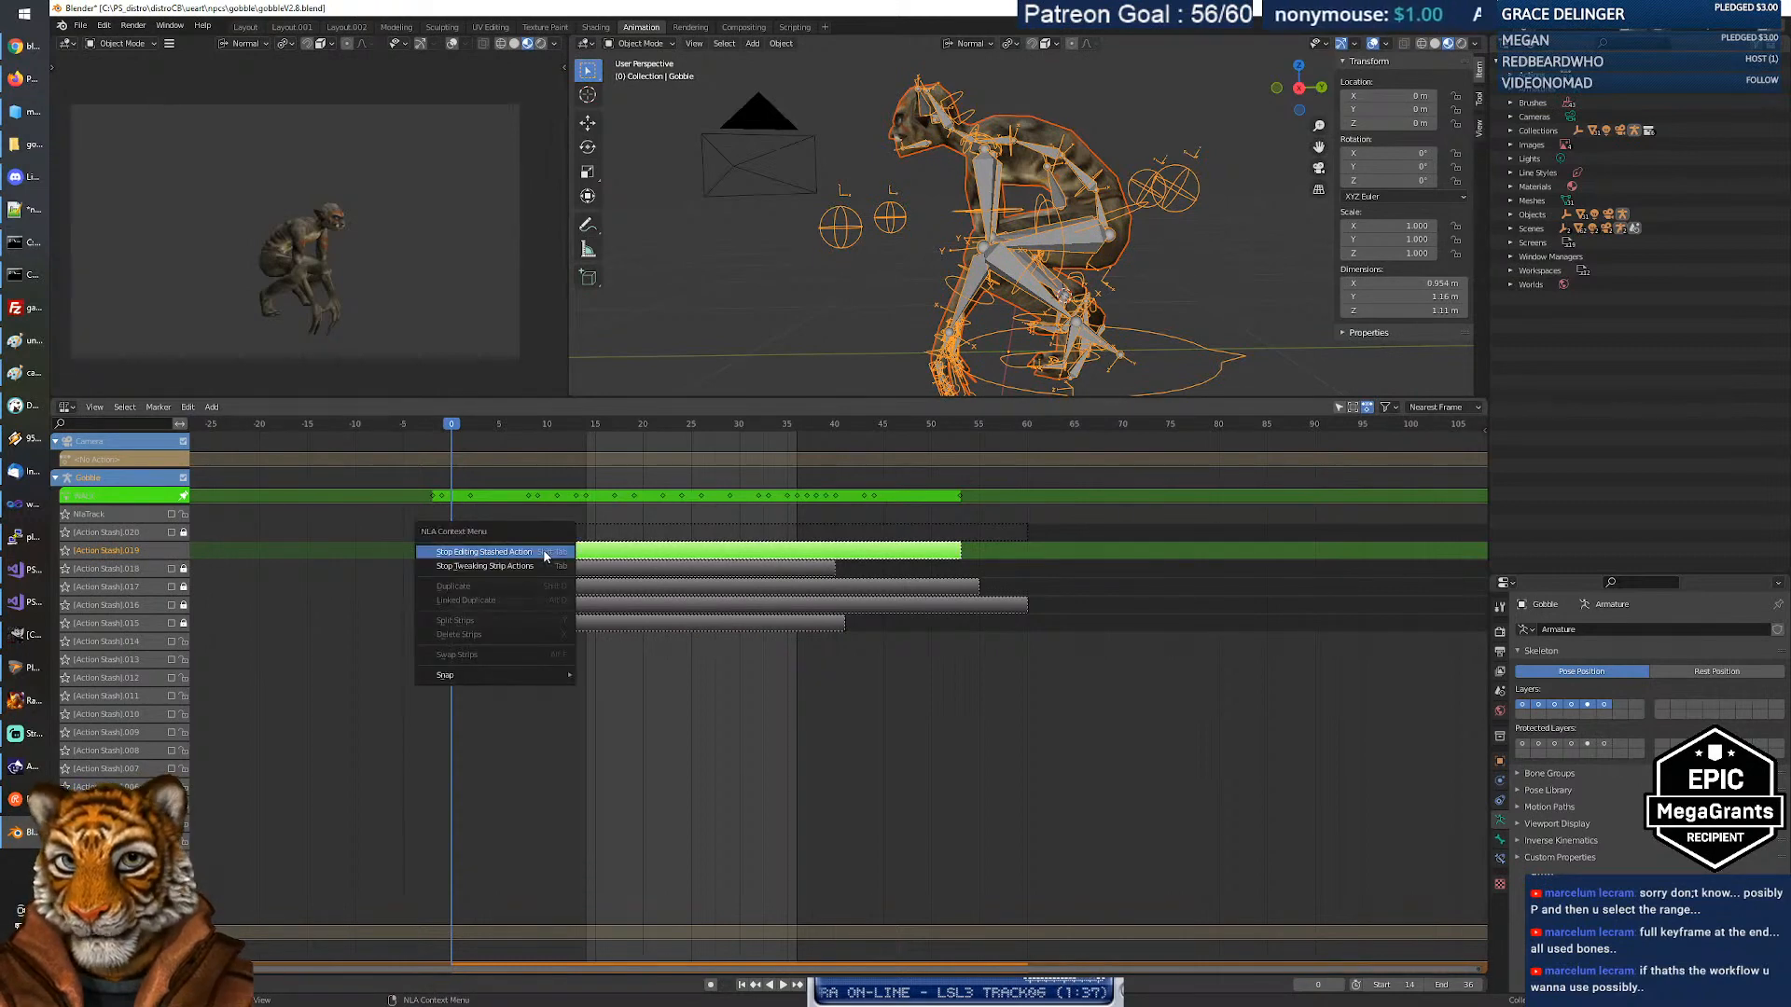
left_click(547, 552)
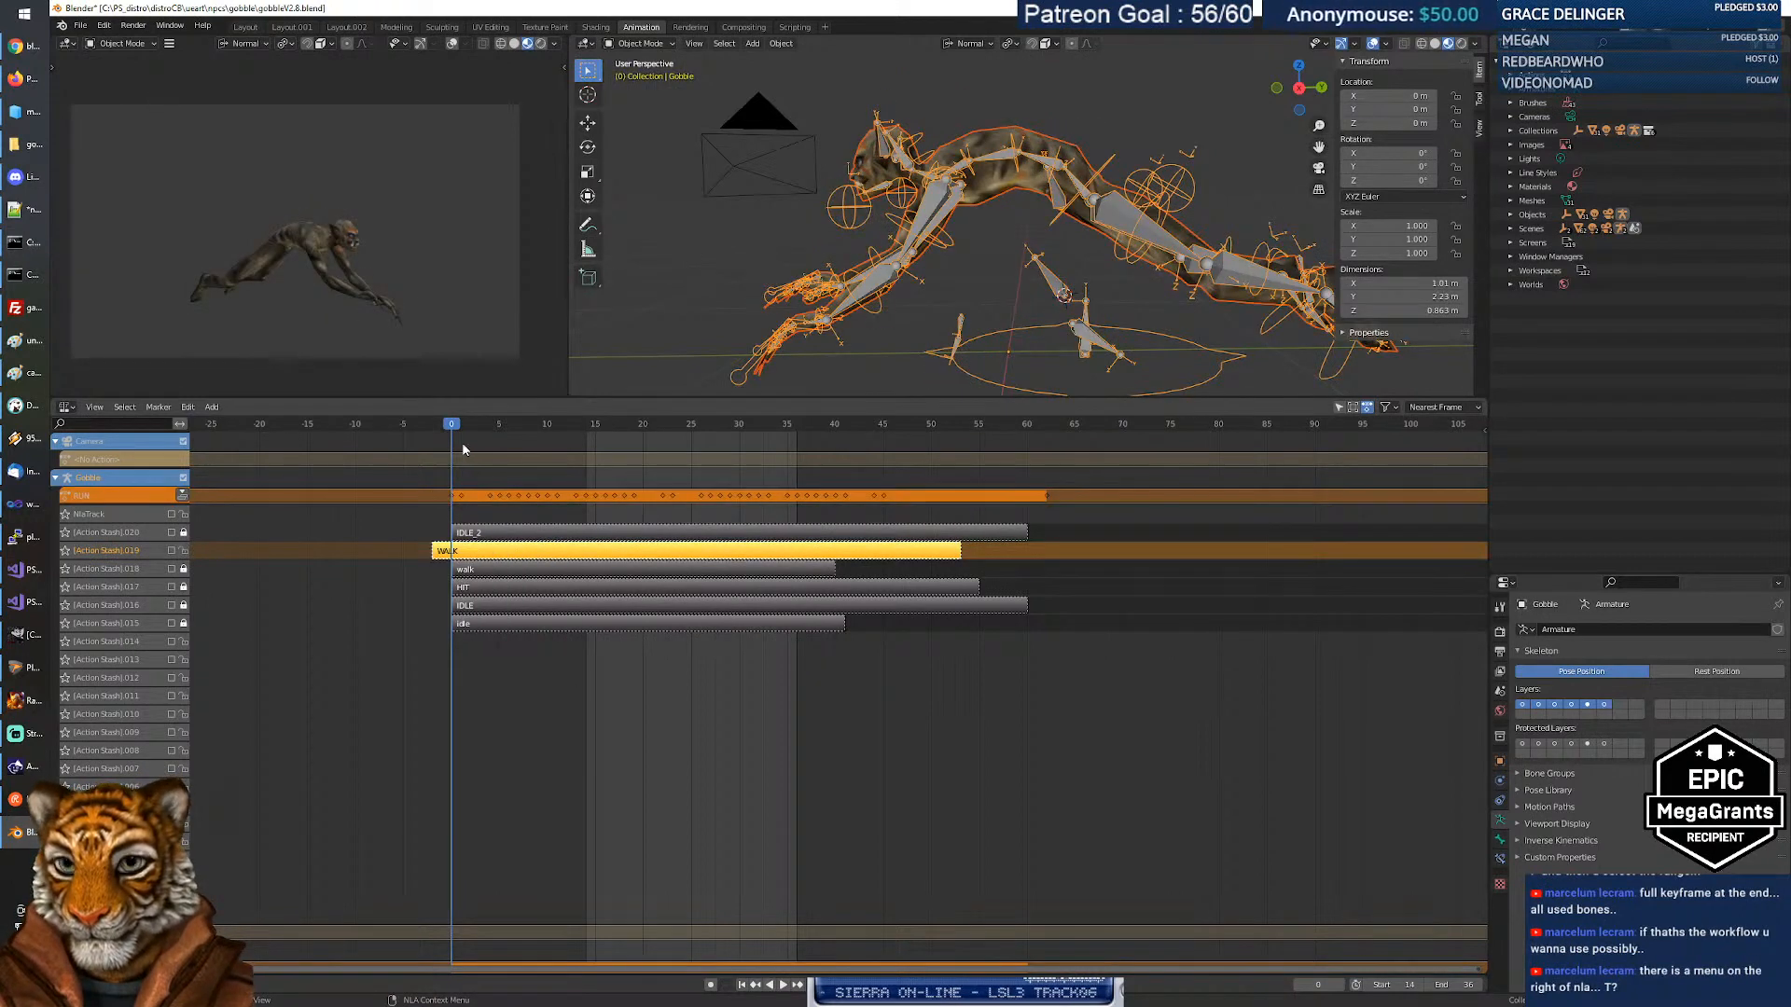
key("space")
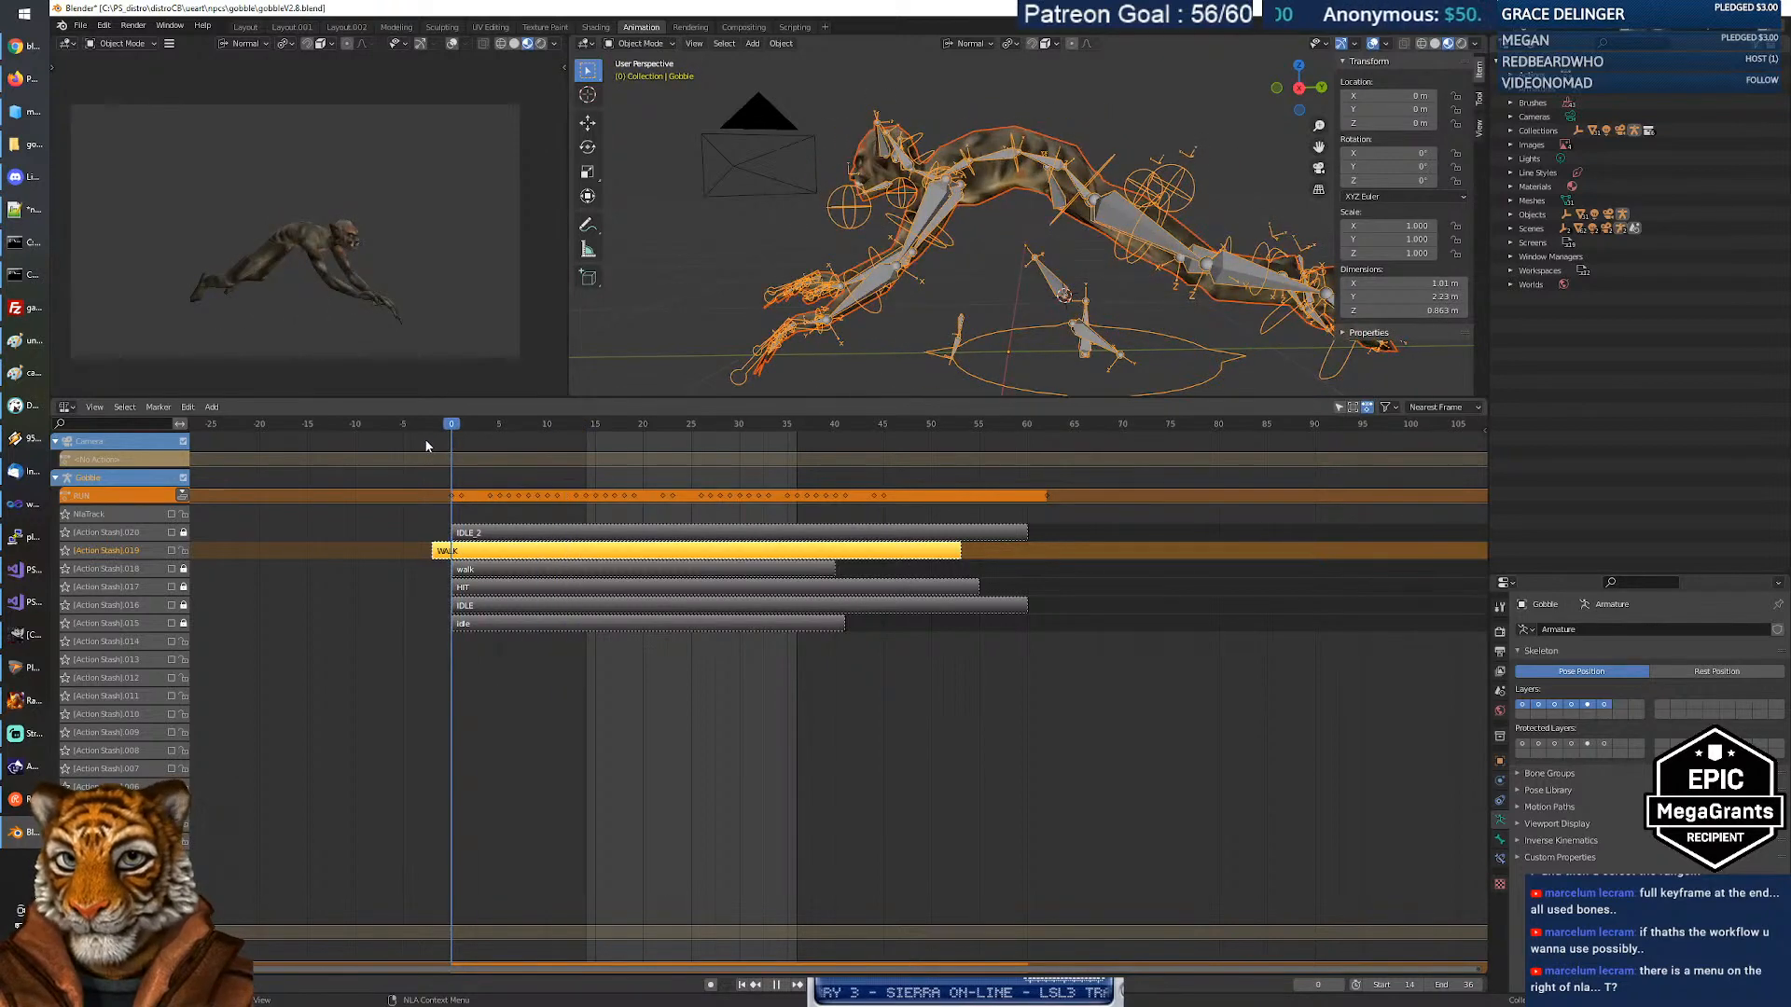
Select the empty [Action Stash].014 track and enable it.
left_click(480, 571)
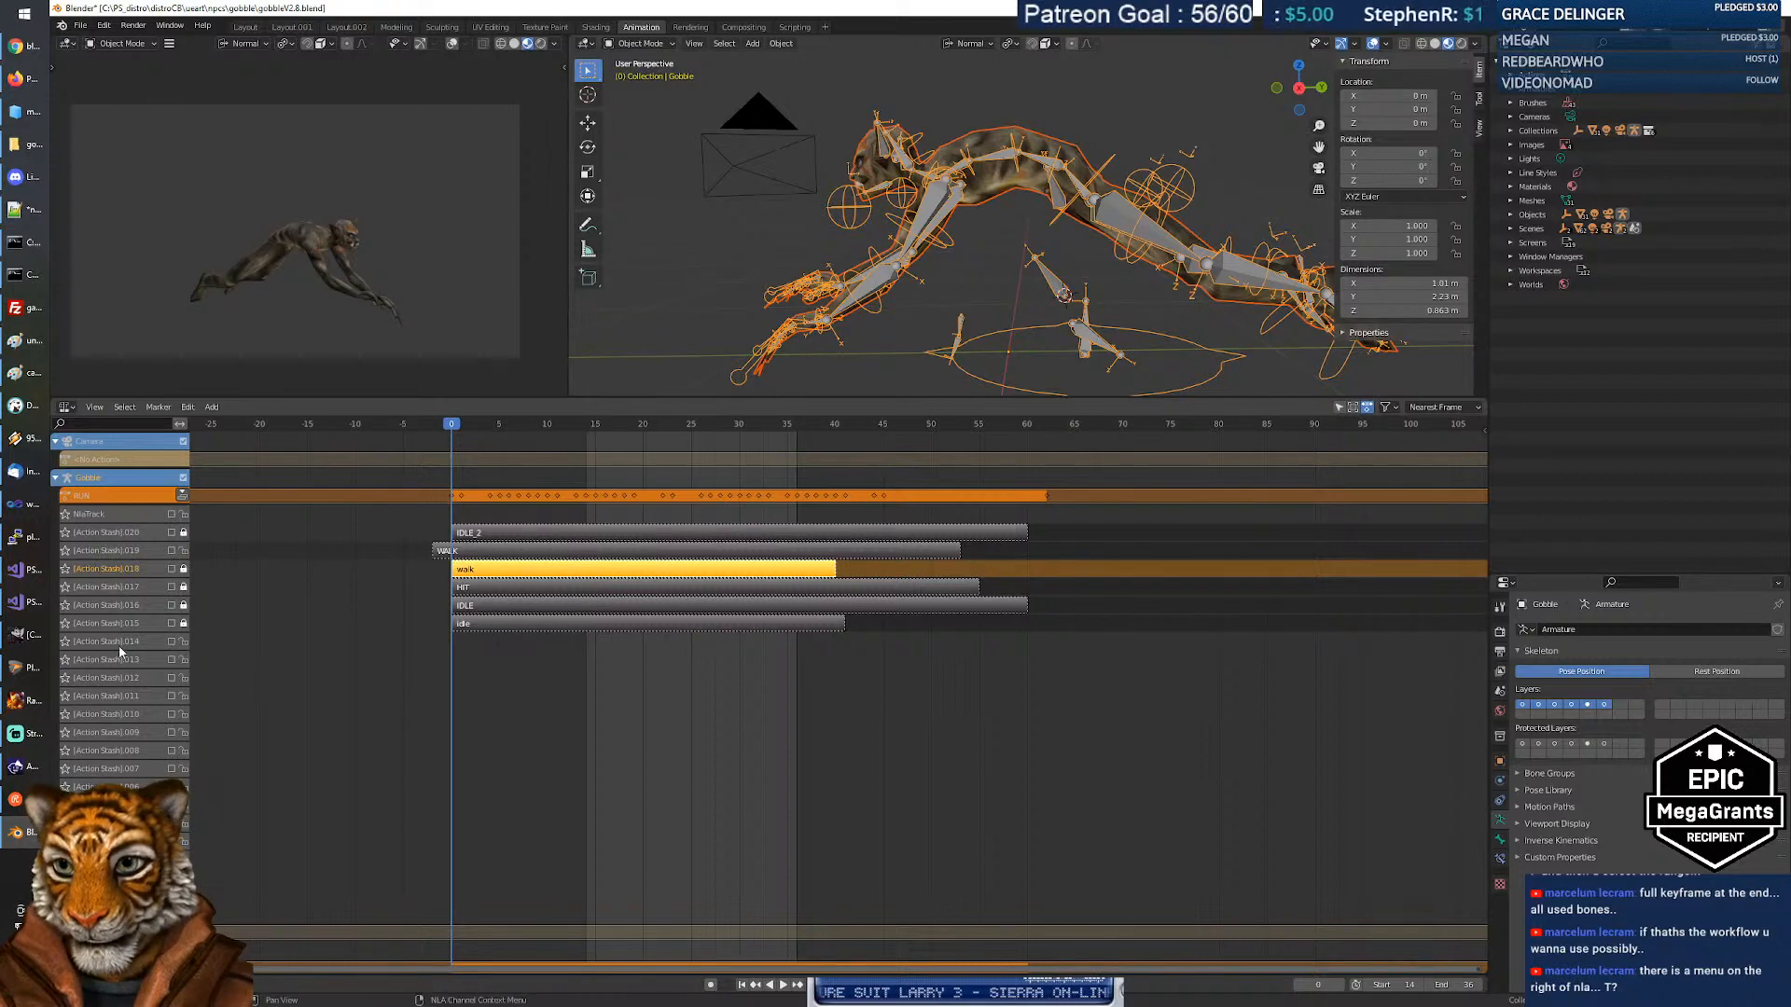
left_click(511, 651)
right_click(473, 644)
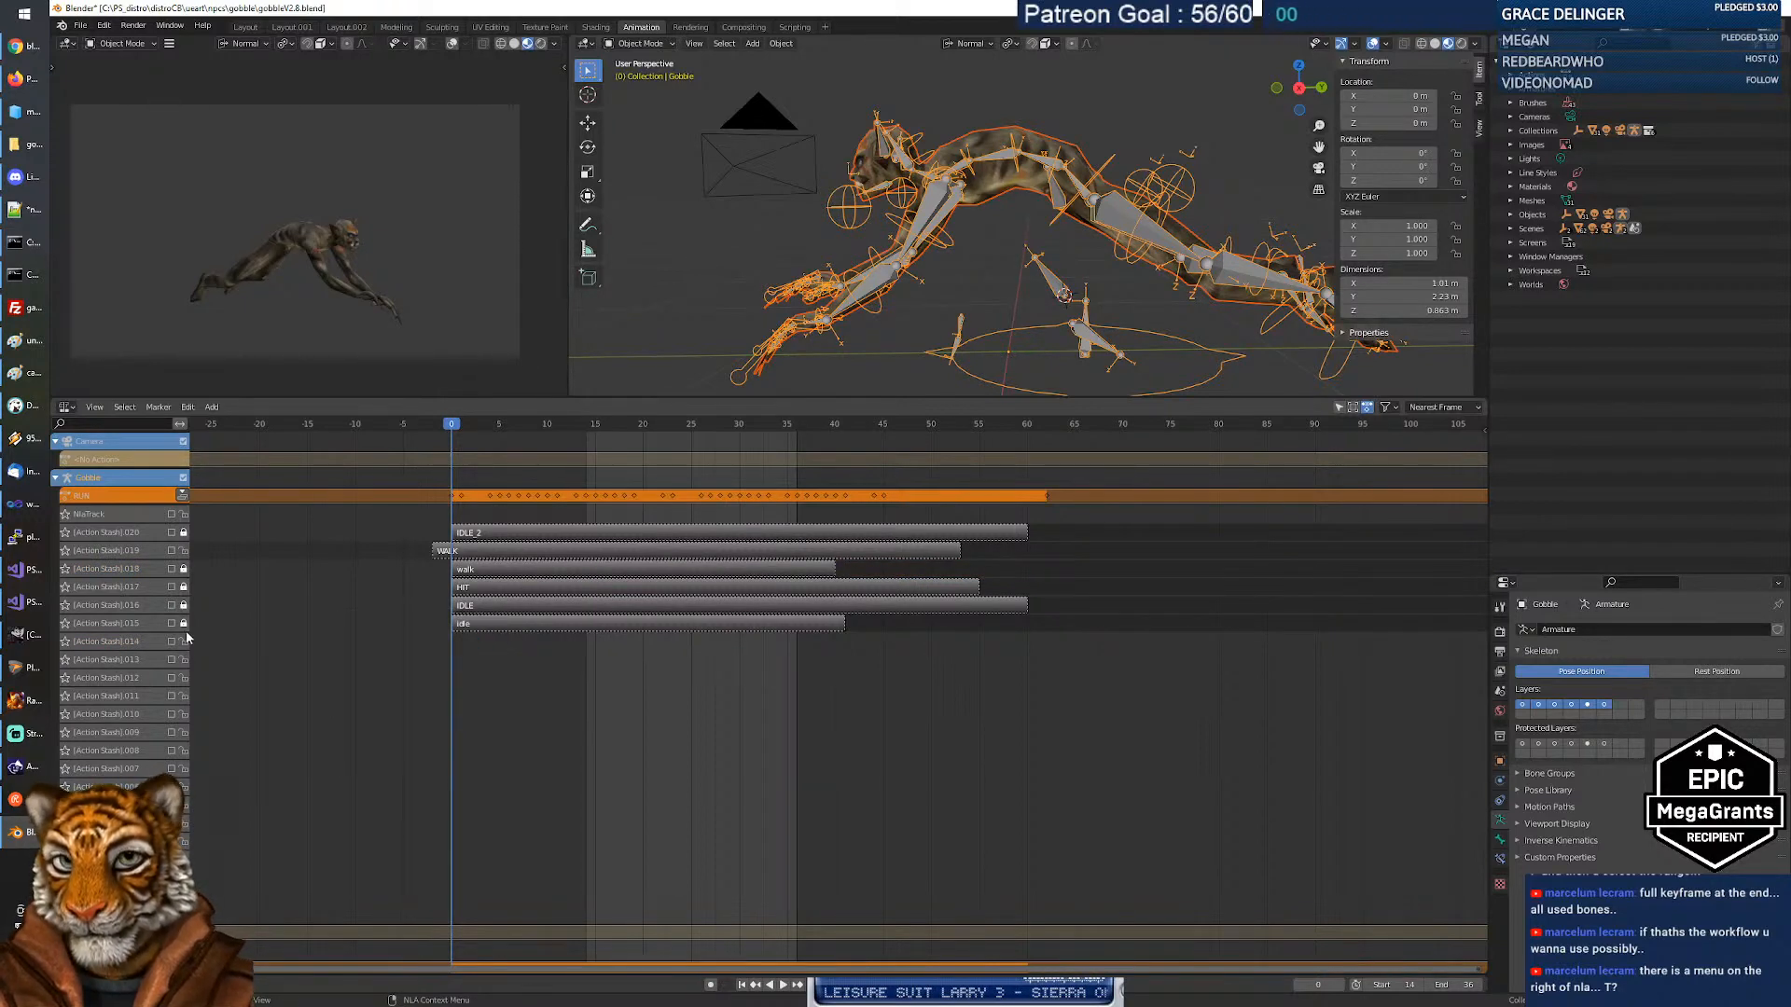
right_click(142, 641)
mouse_move(144, 644)
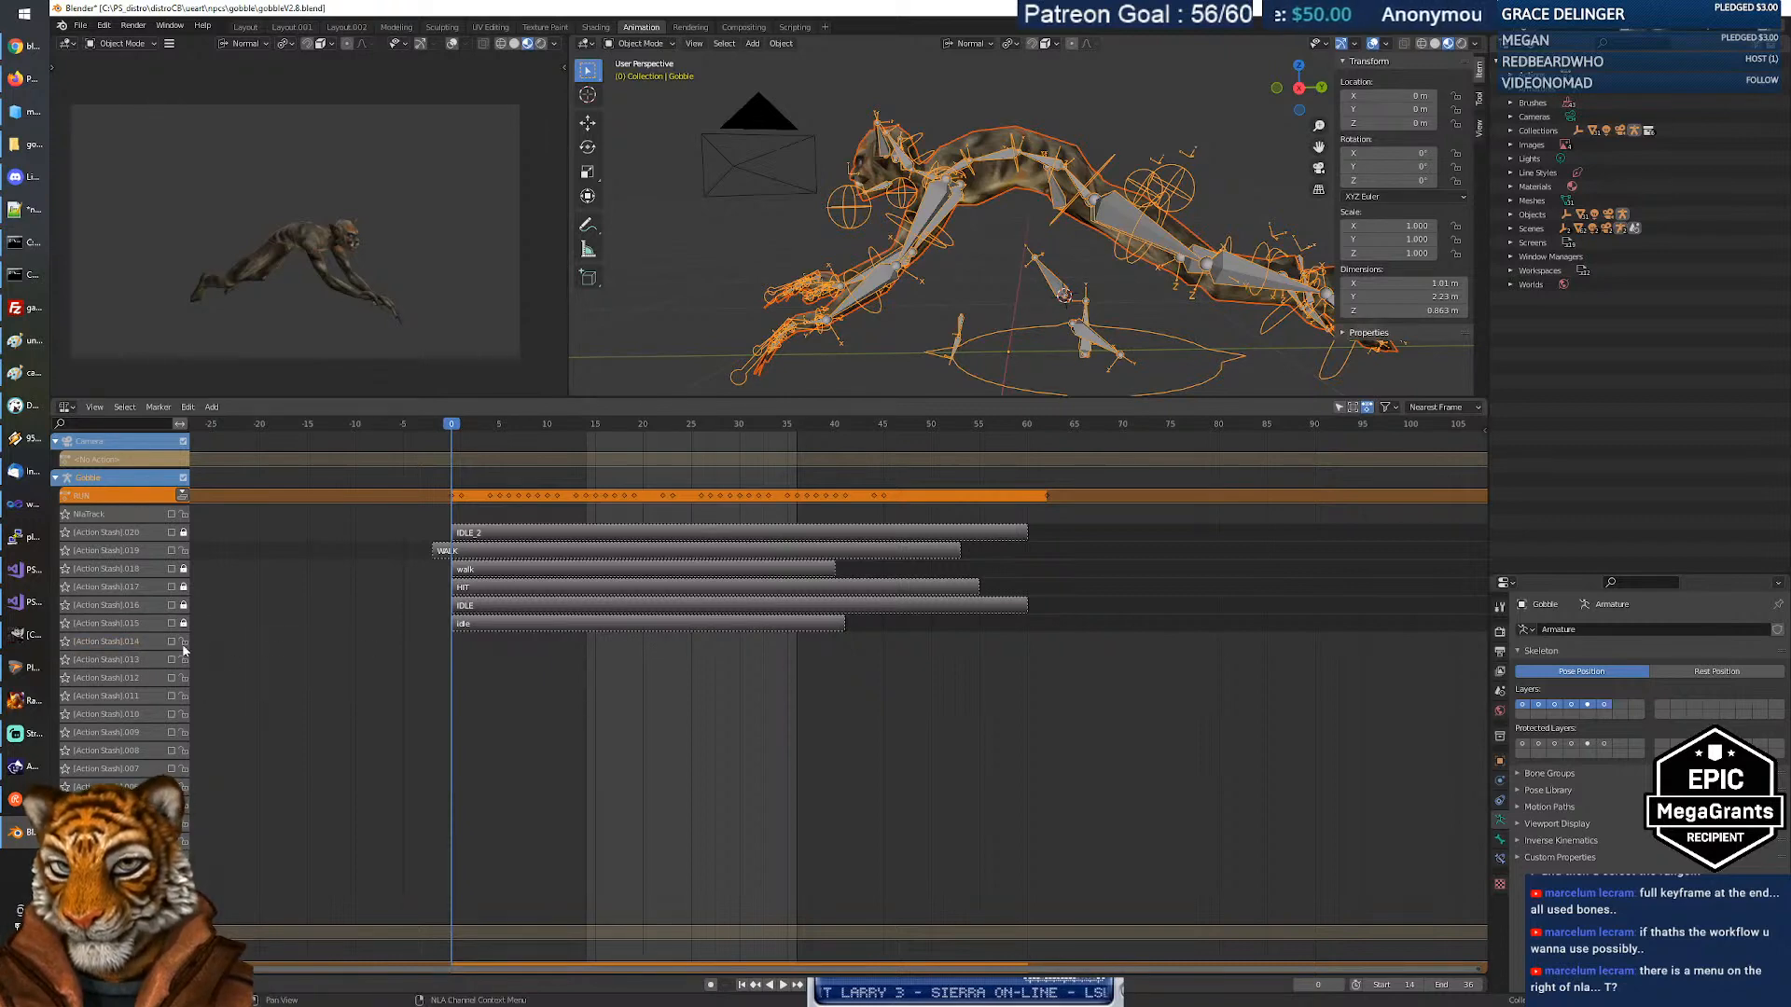
left_click(172, 642)
left_click(145, 641)
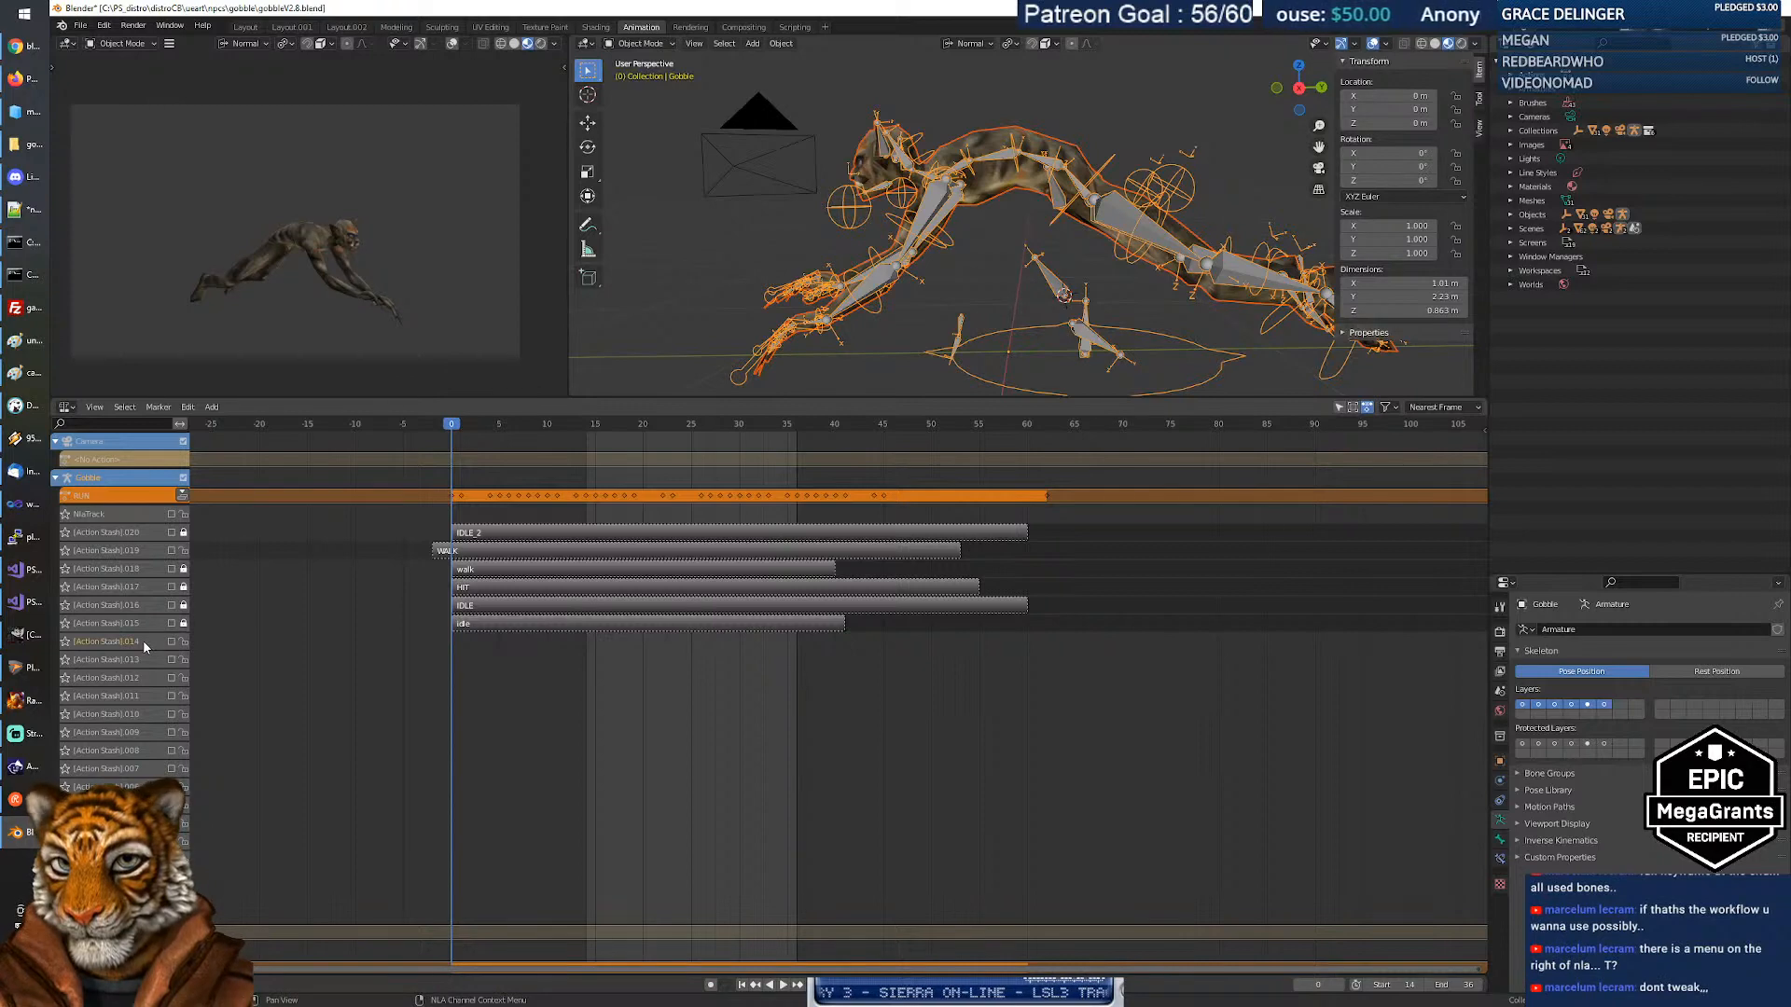
right_click(171, 642)
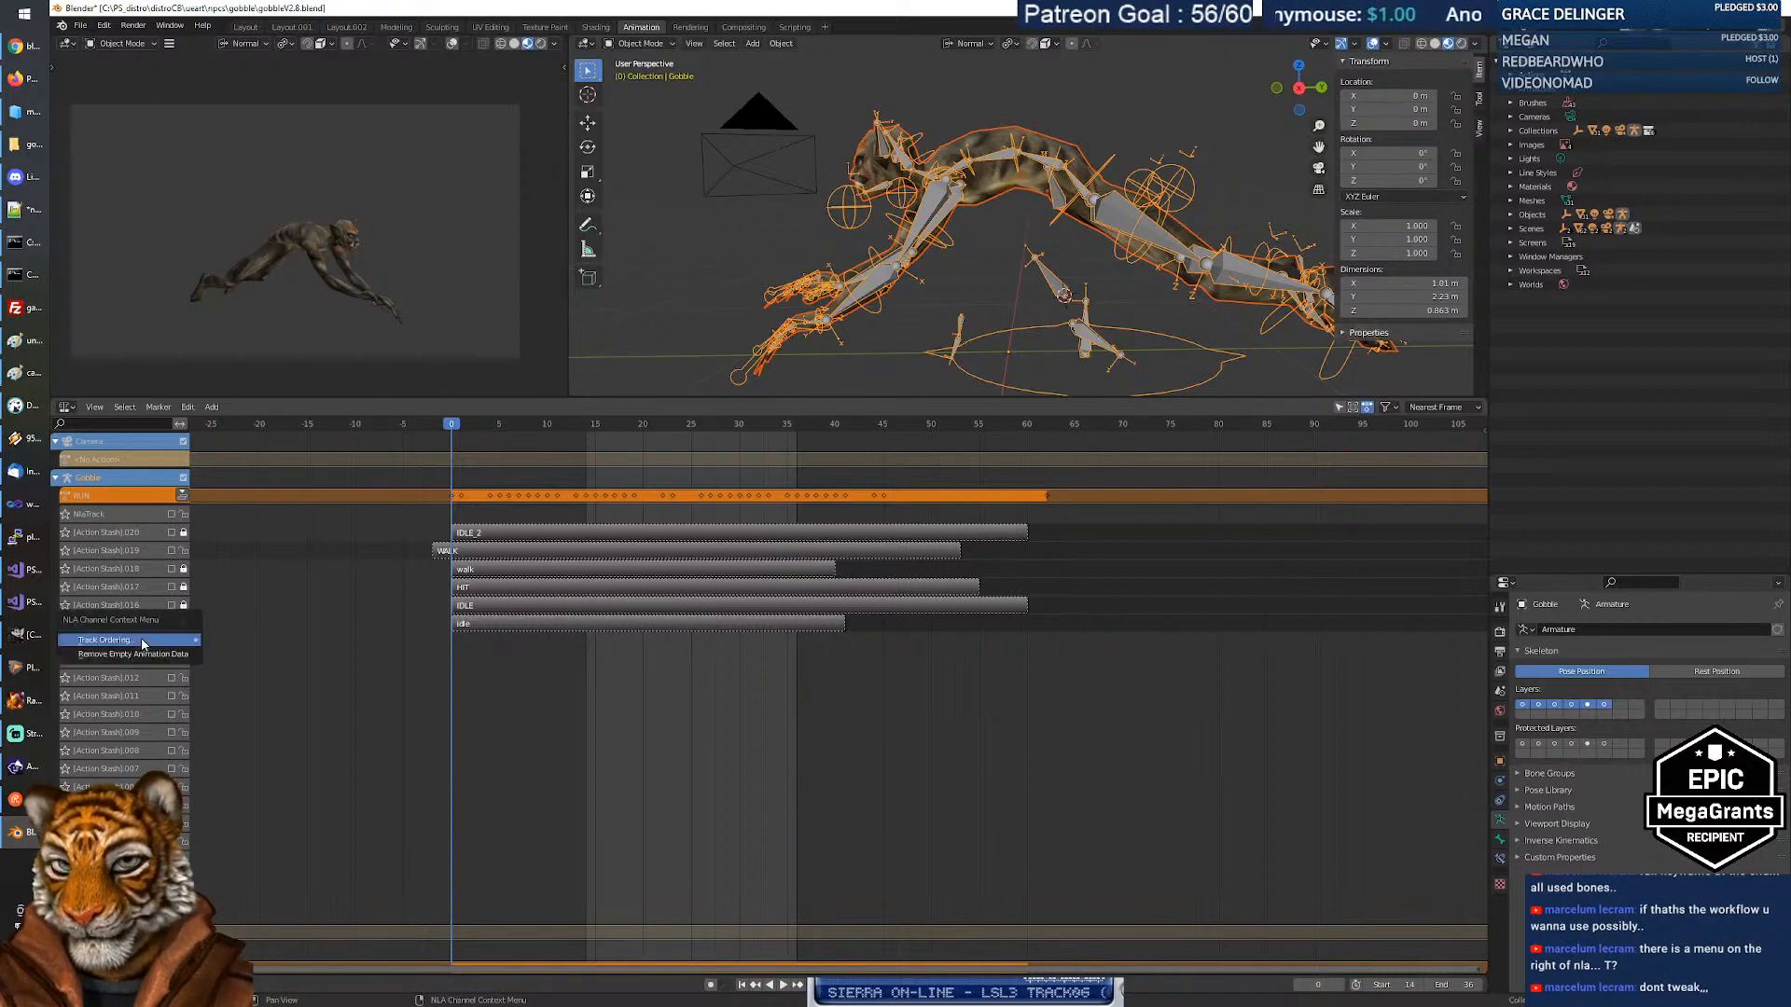
mouse_move(187, 640)
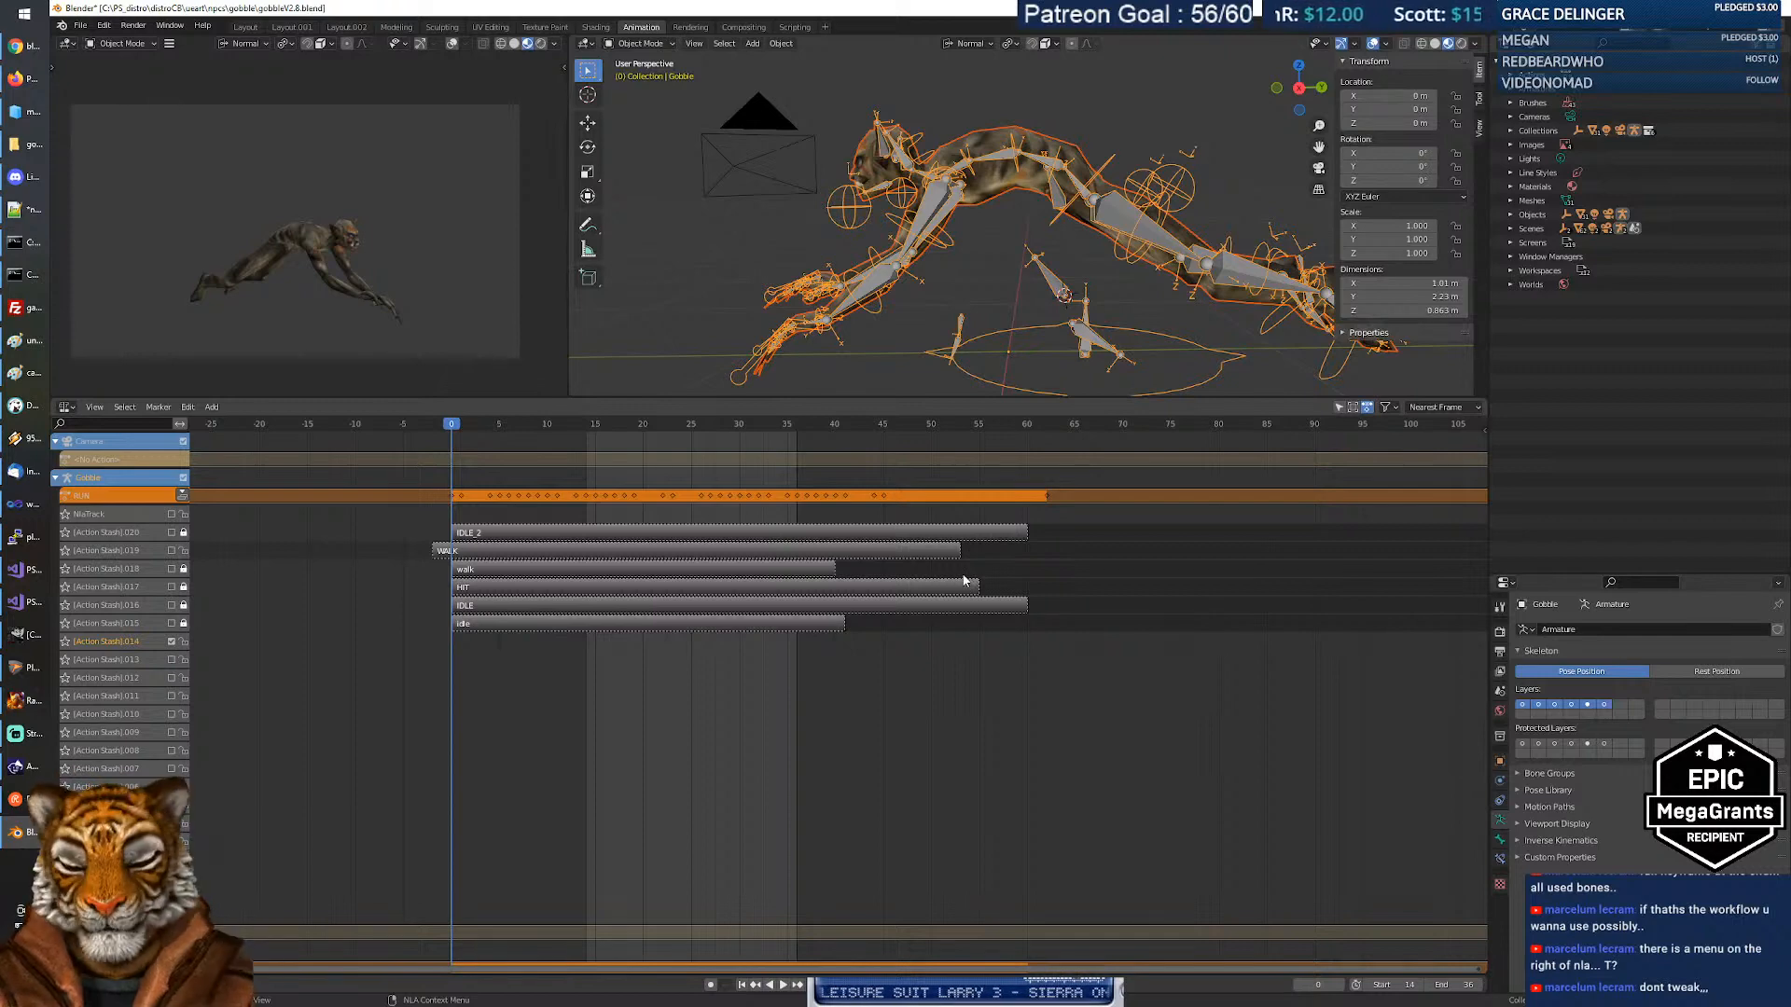
Add the DIE action as a strip starting at frame 0 on the [Action Stash].014 track.
scroll(733, 674, "down", 2)
scroll(726, 666, "up", 4)
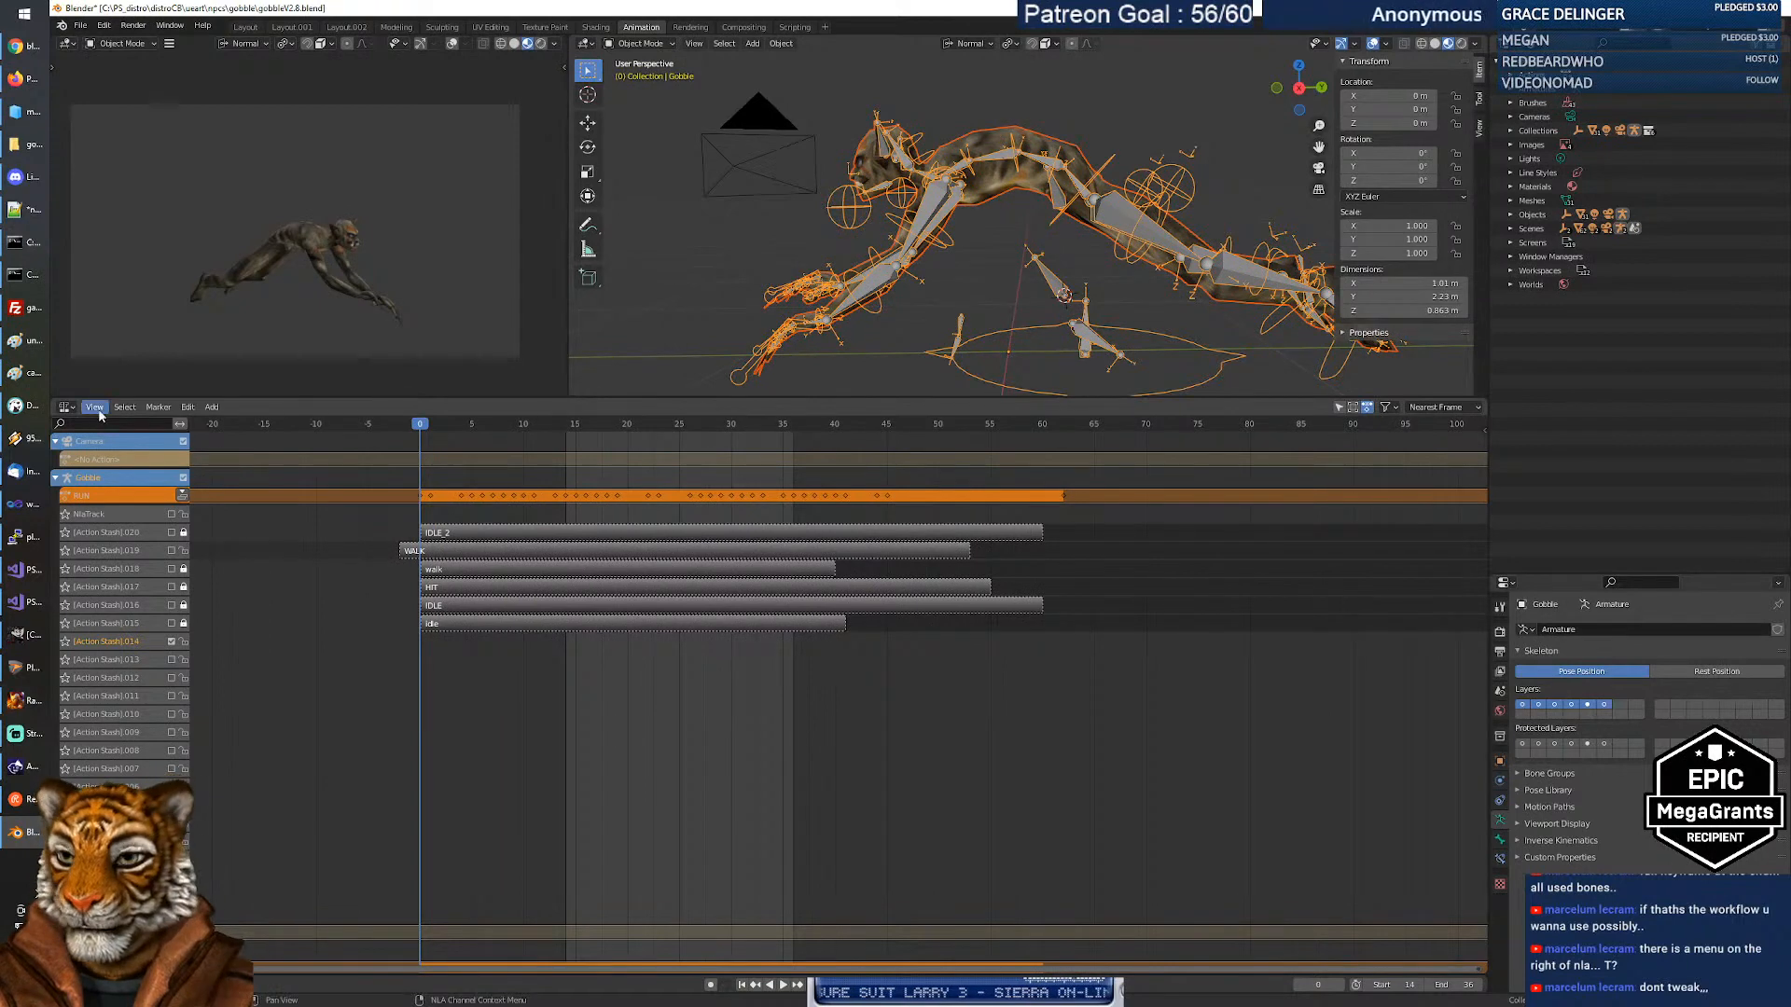
left_click(158, 408)
mouse_move(107, 413)
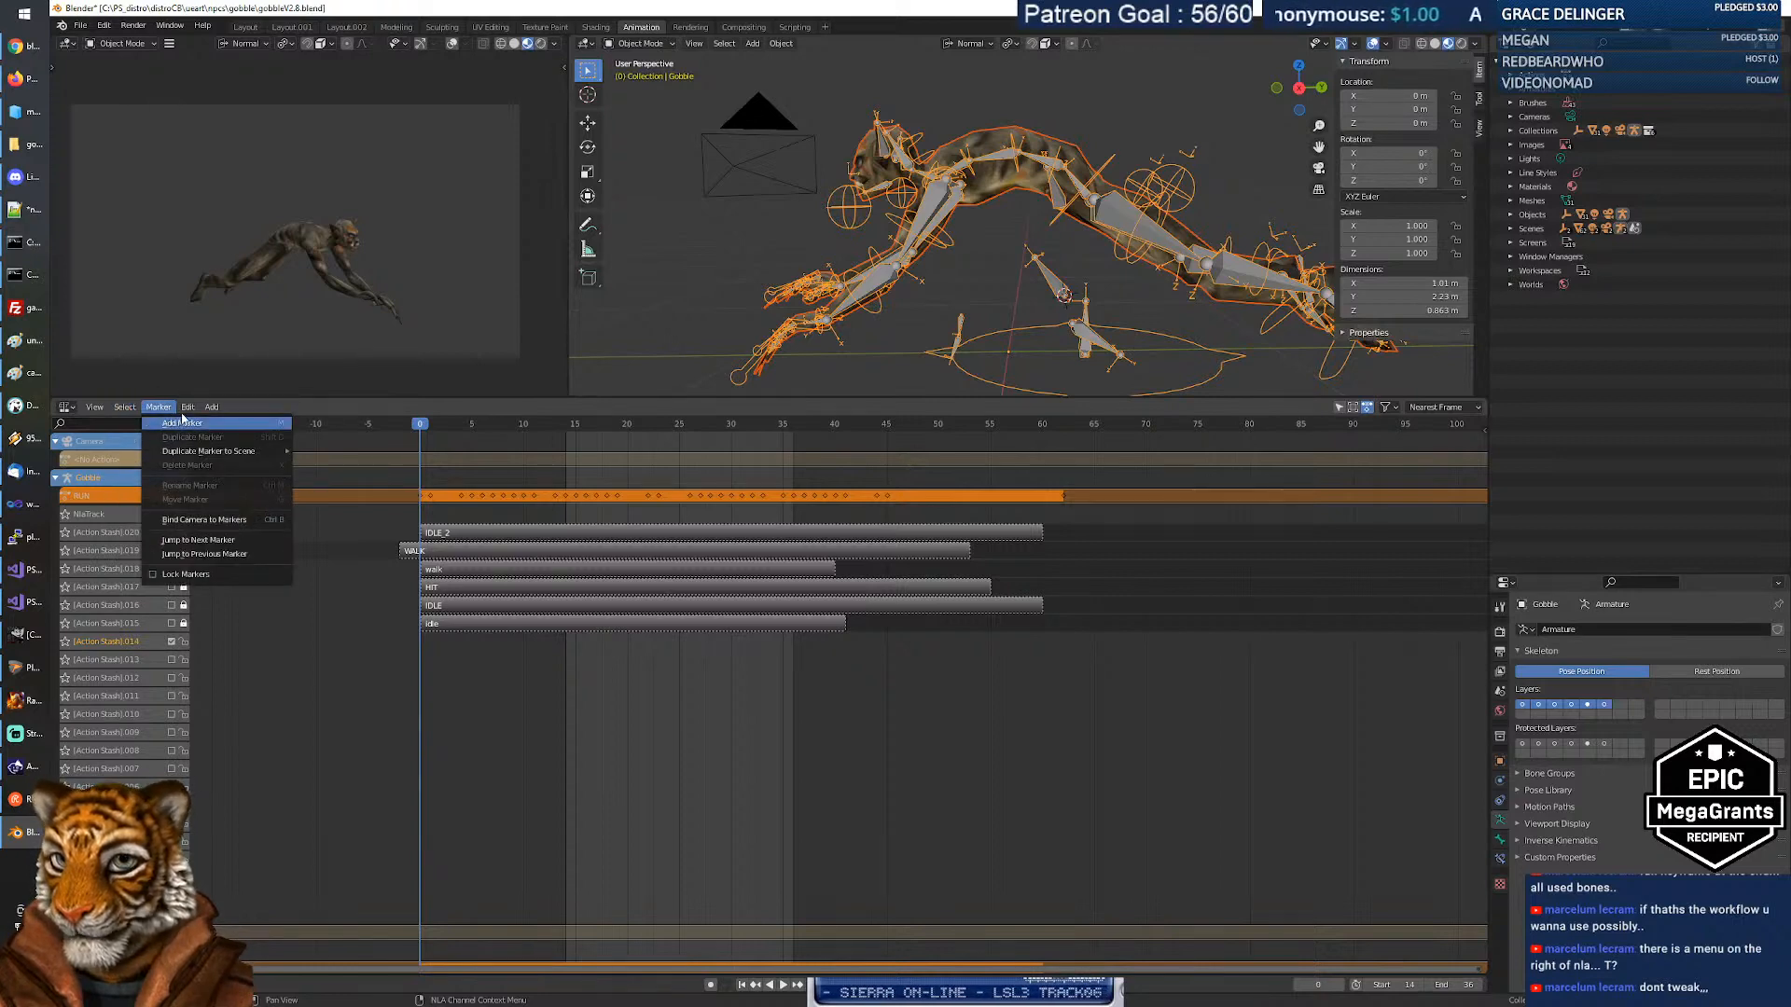
left_click(191, 411)
left_click(191, 413)
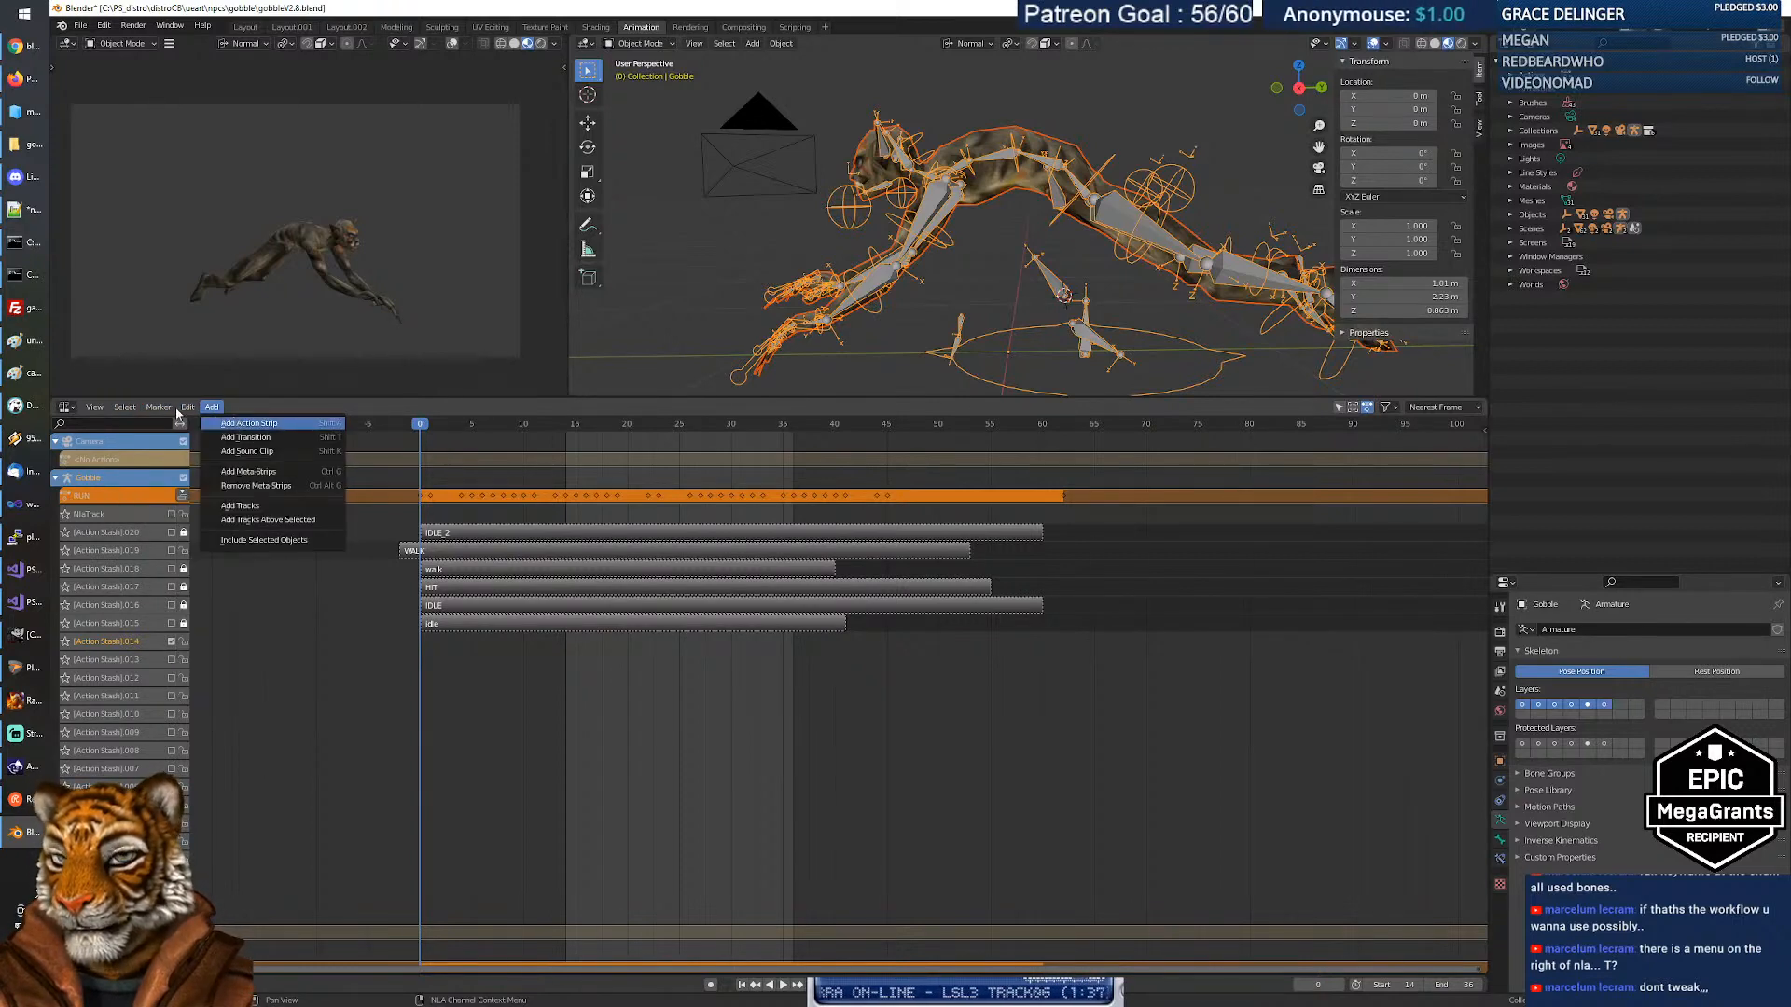
left_click(187, 411)
left_click(189, 411)
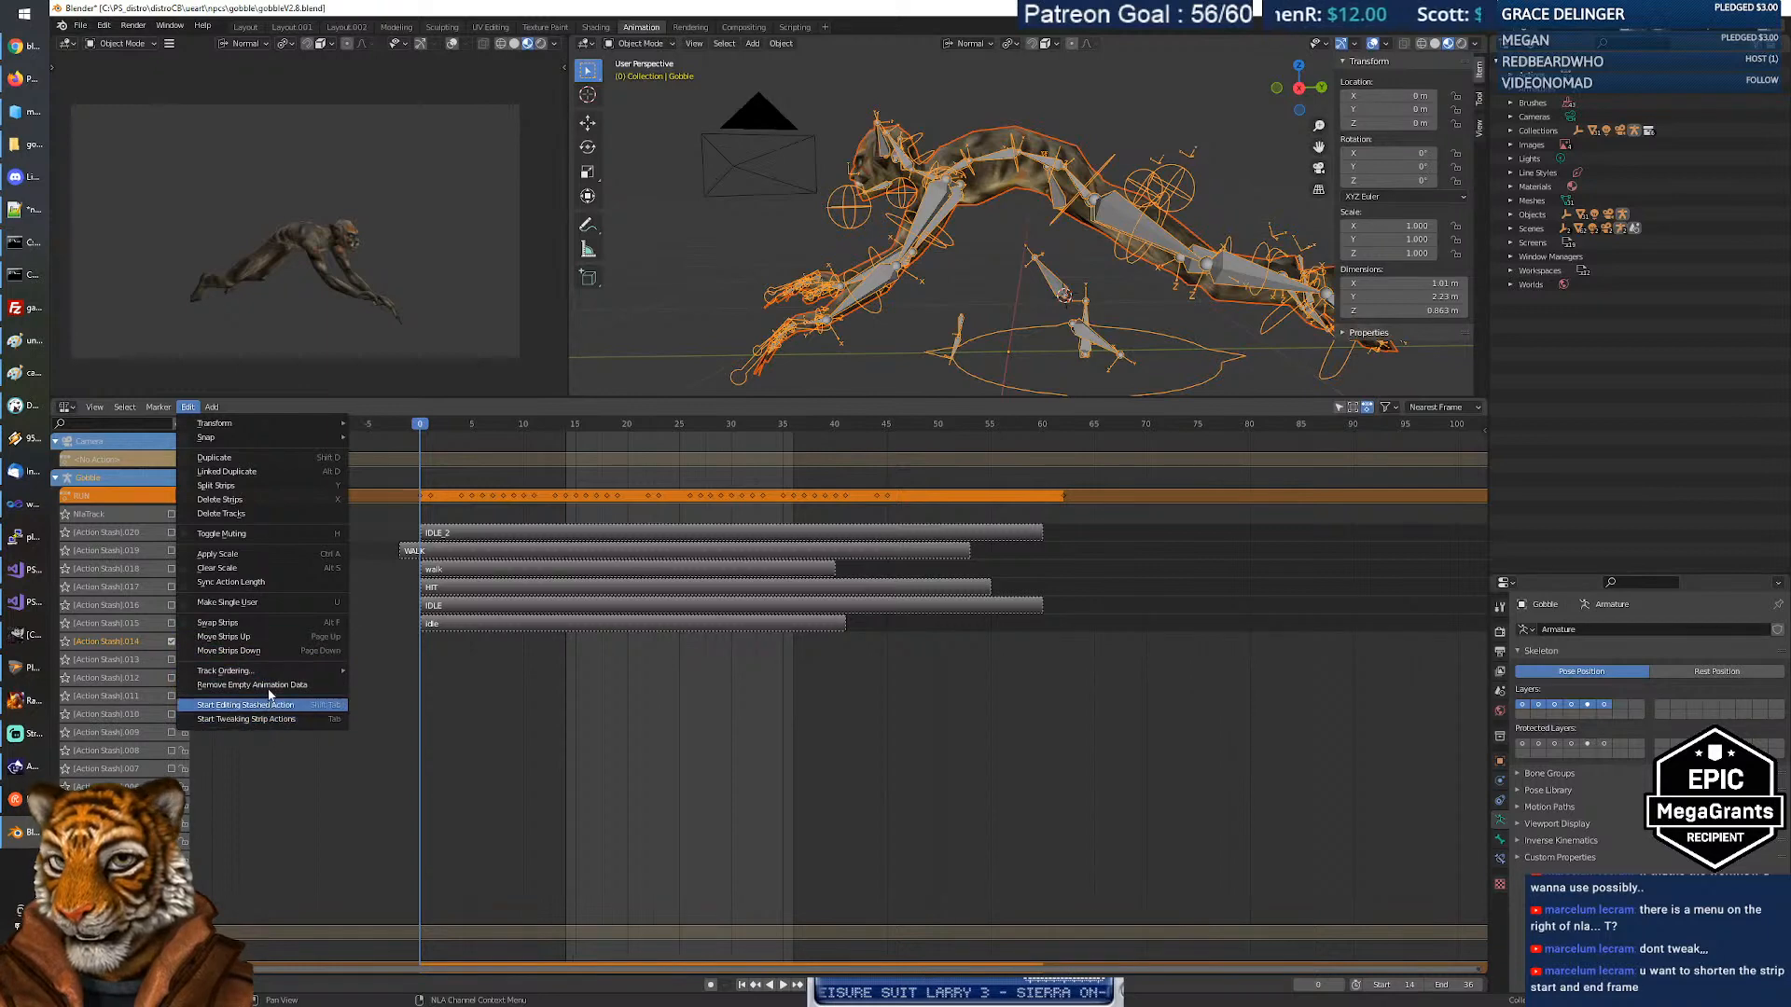
mouse_move(269, 672)
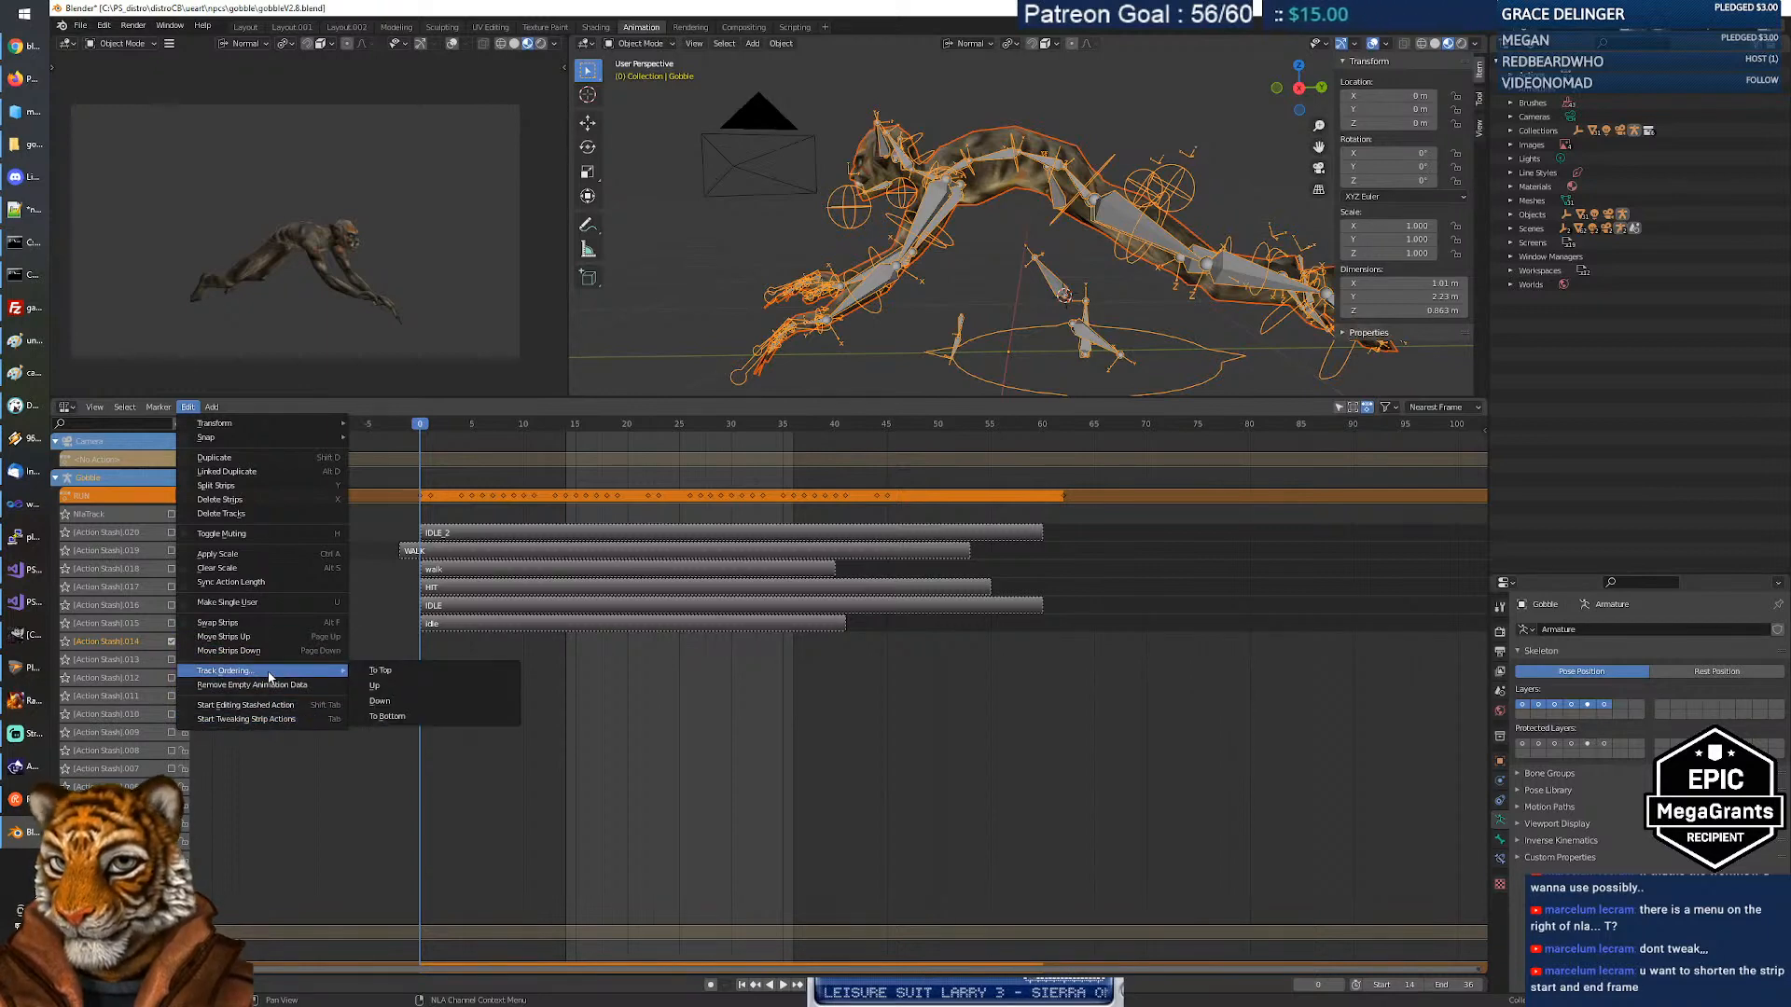
mouse_move(216, 410)
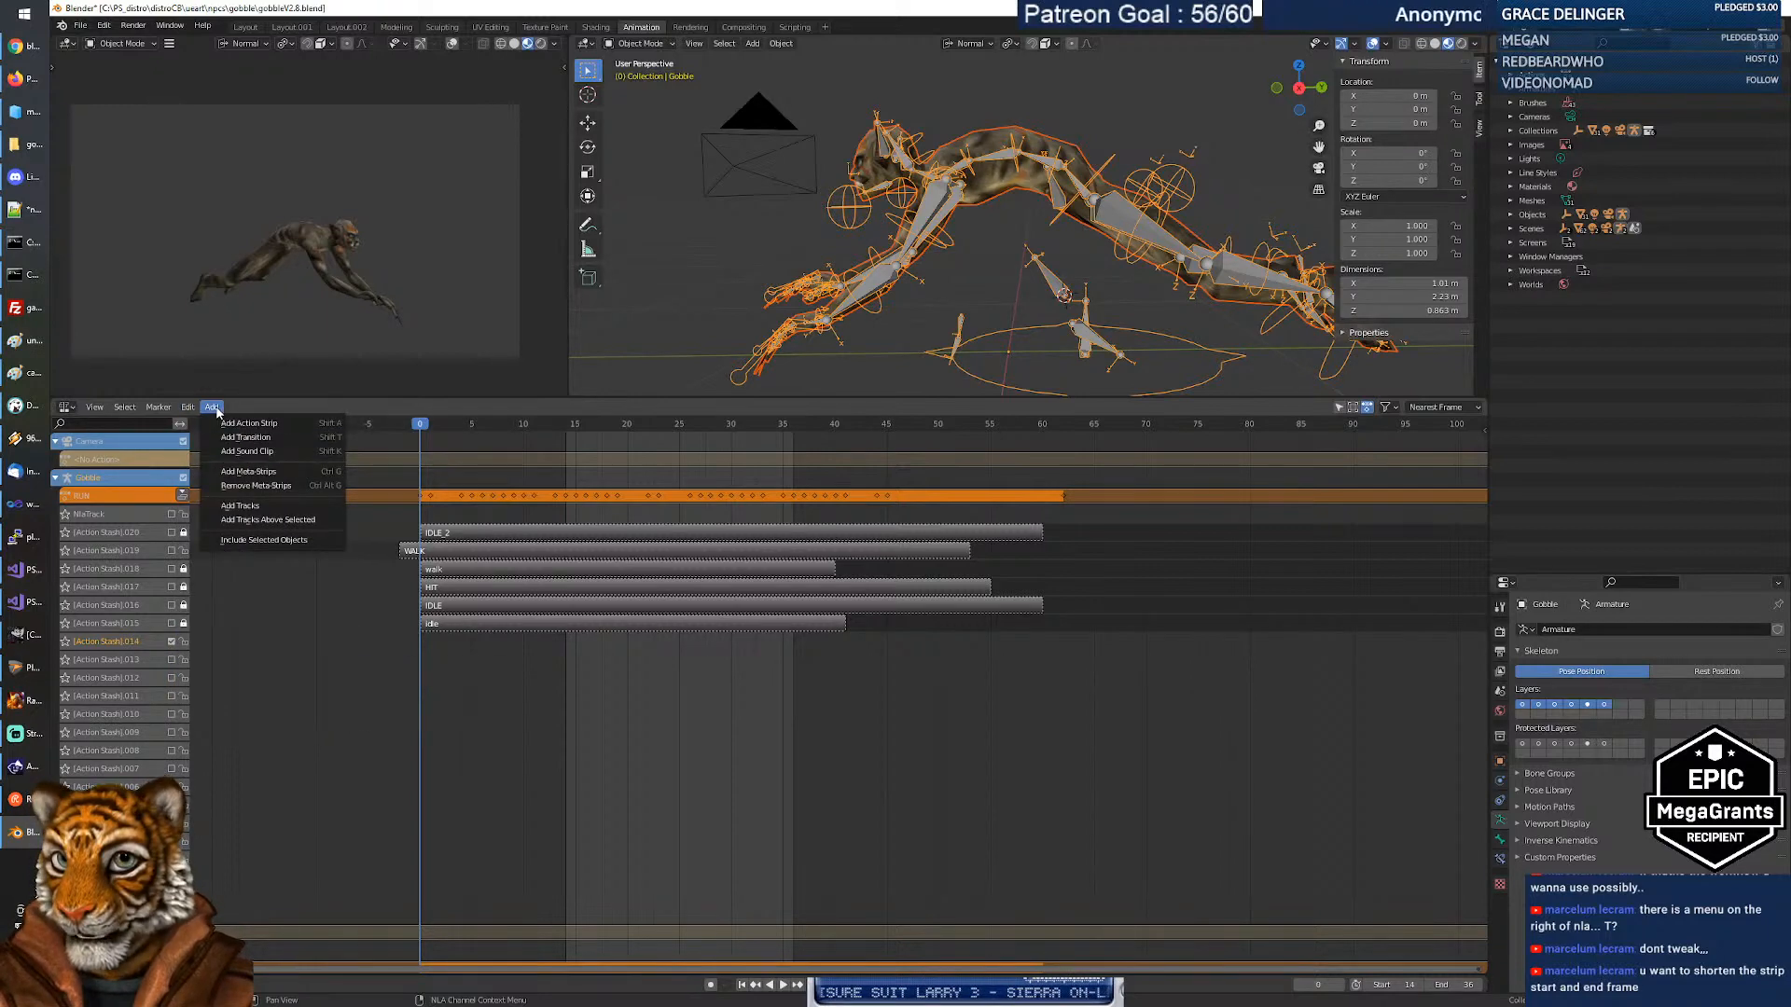
left_click(268, 429)
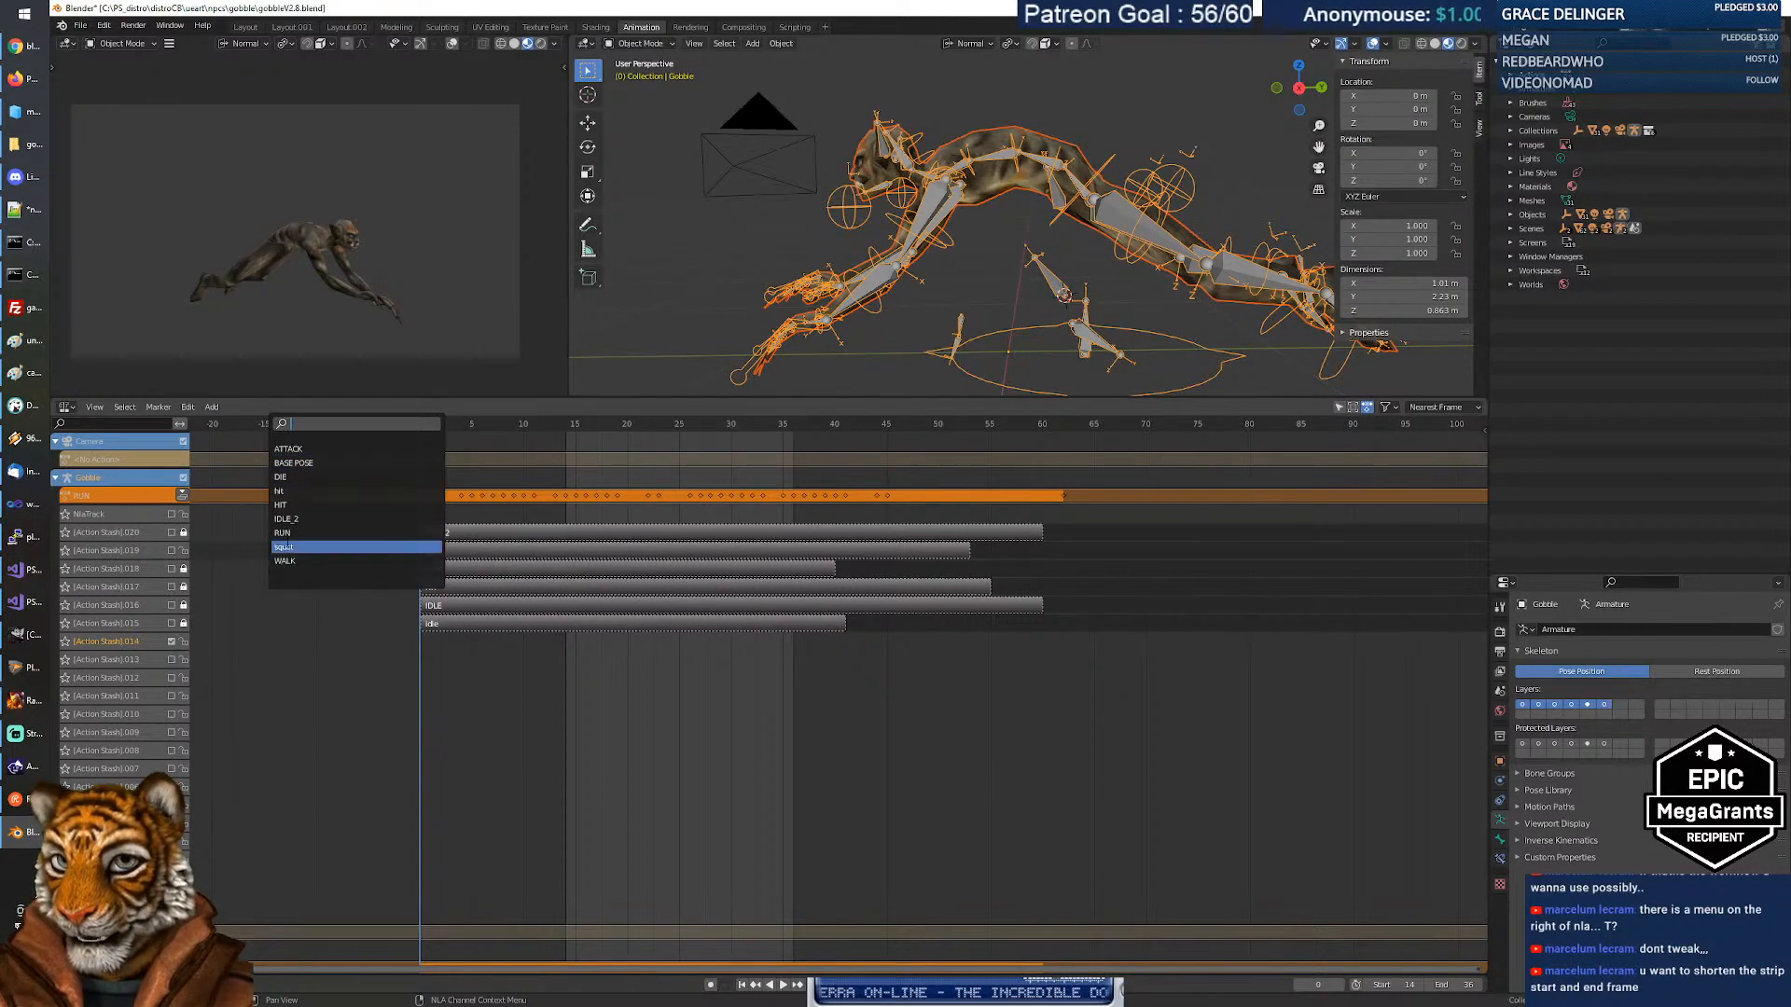
left_click(294, 476)
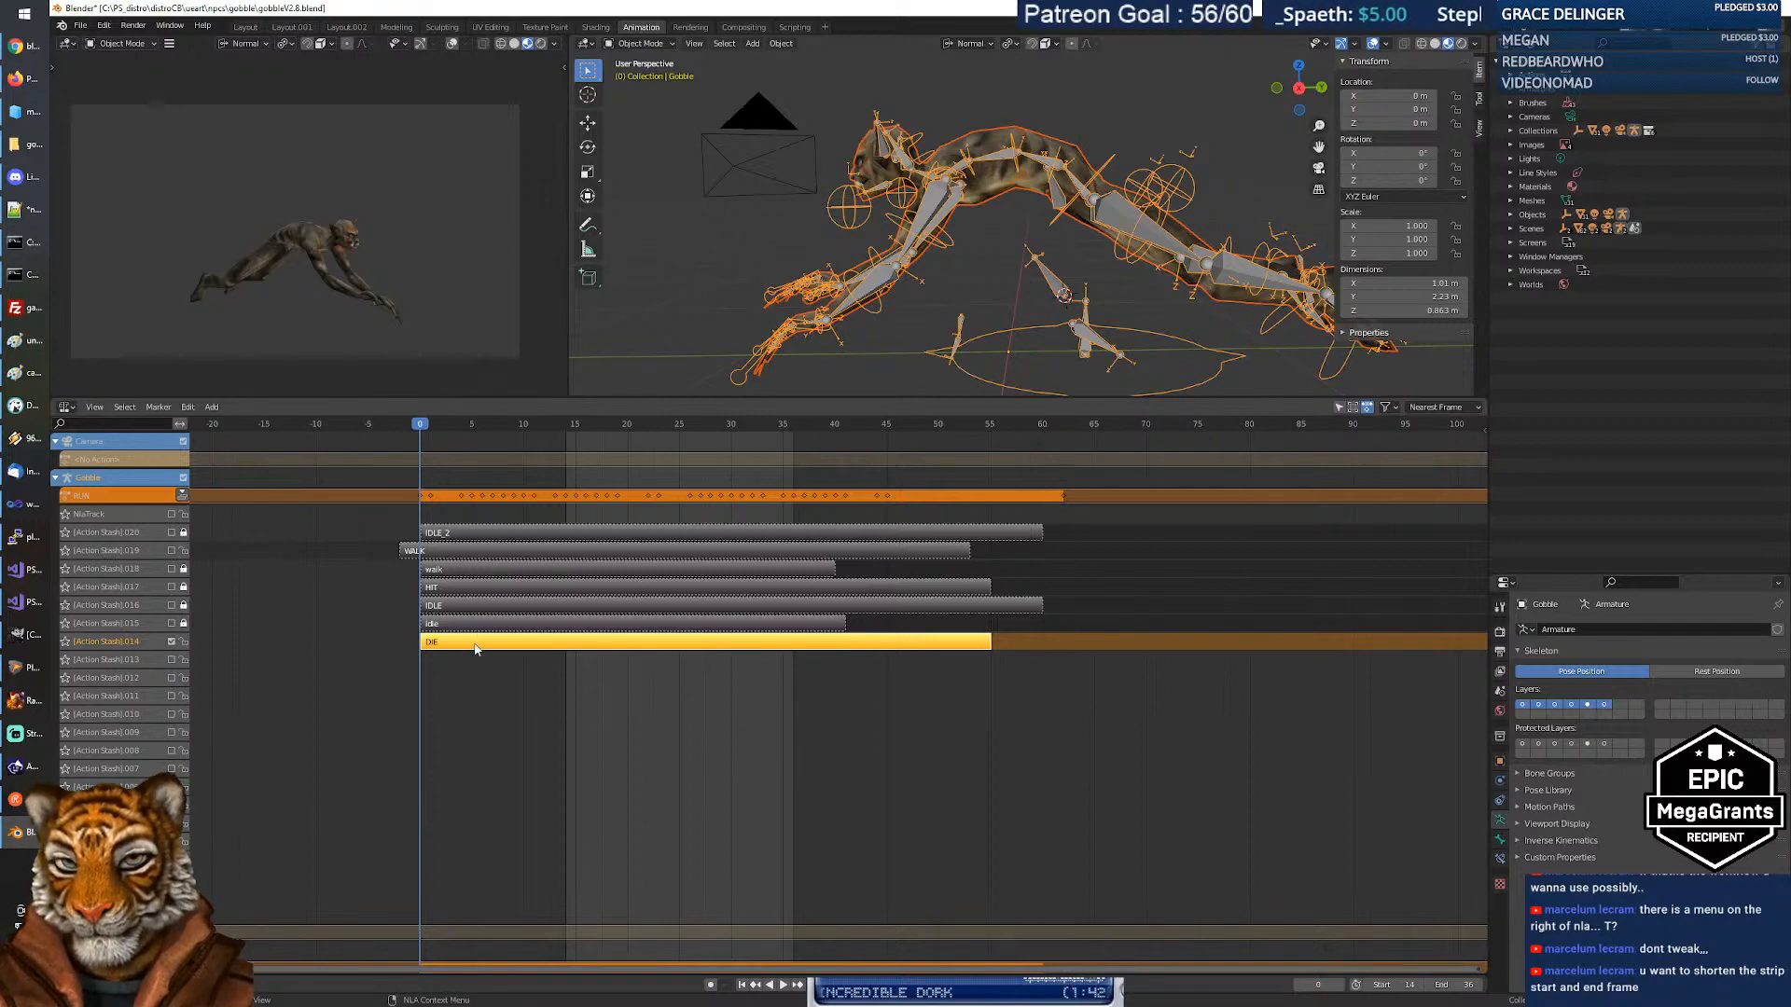
Push the goblin's active RUN action down into a strip on the NlaTrack track.
left_click_drag(420, 429, 419, 466)
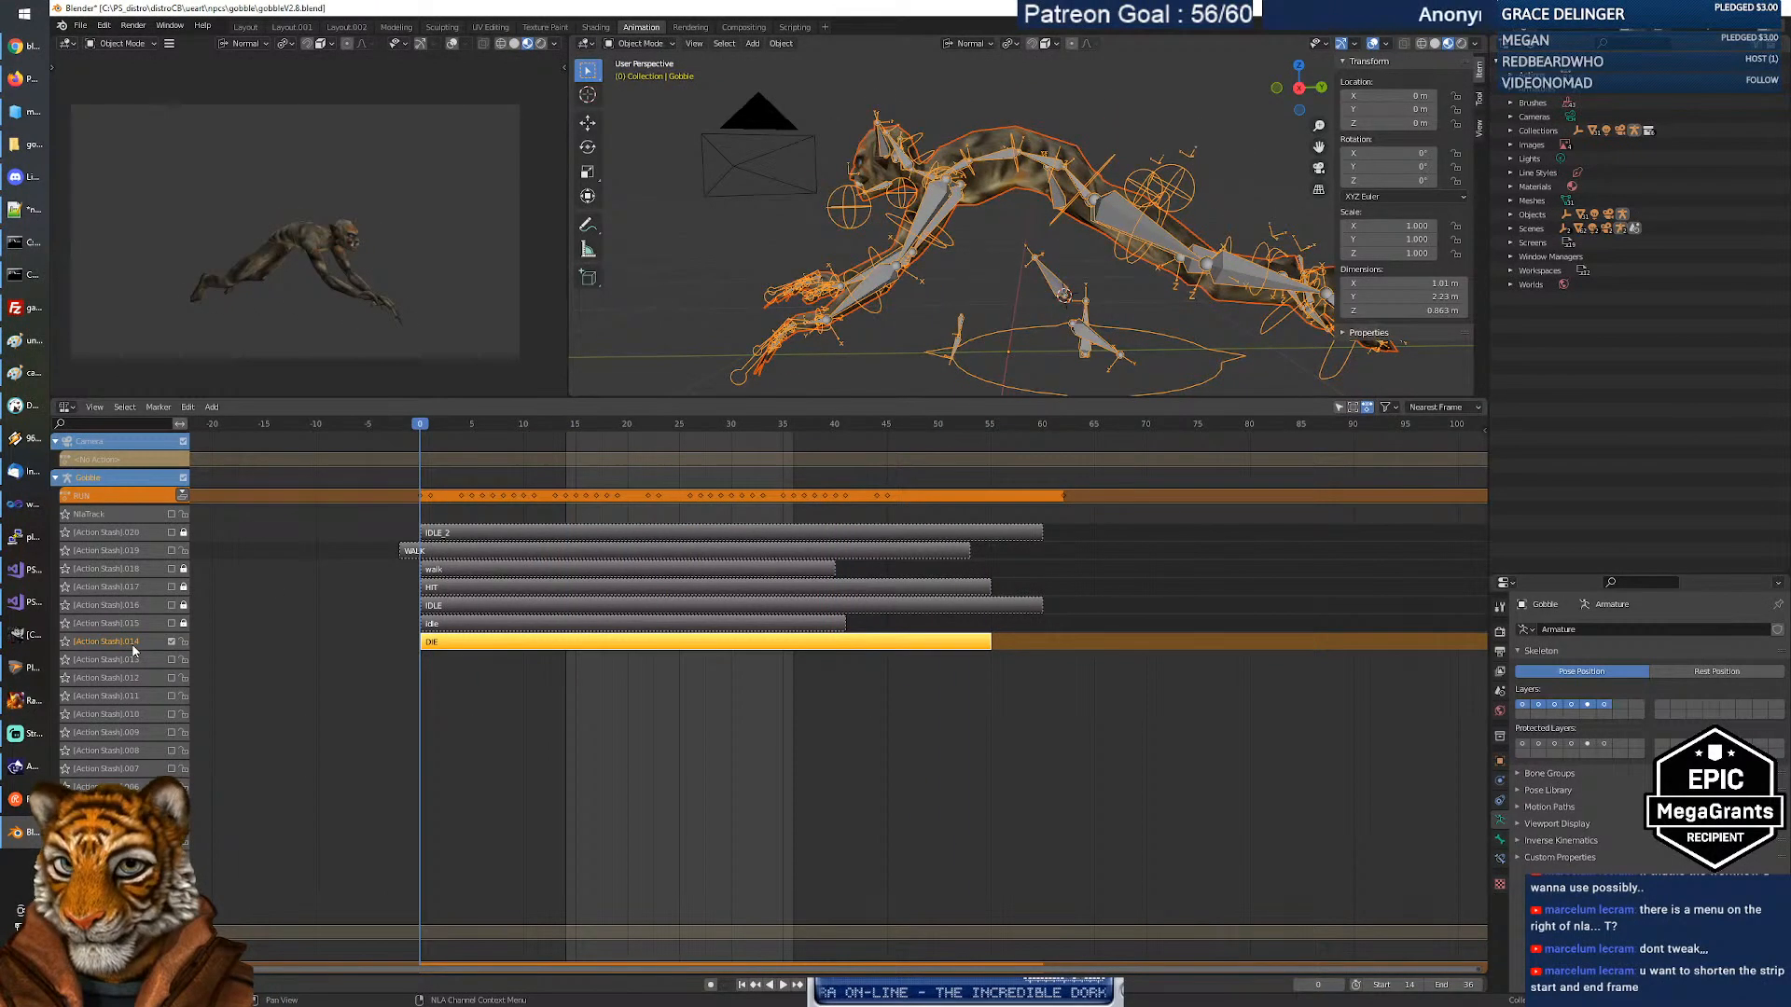
left_click(182, 495)
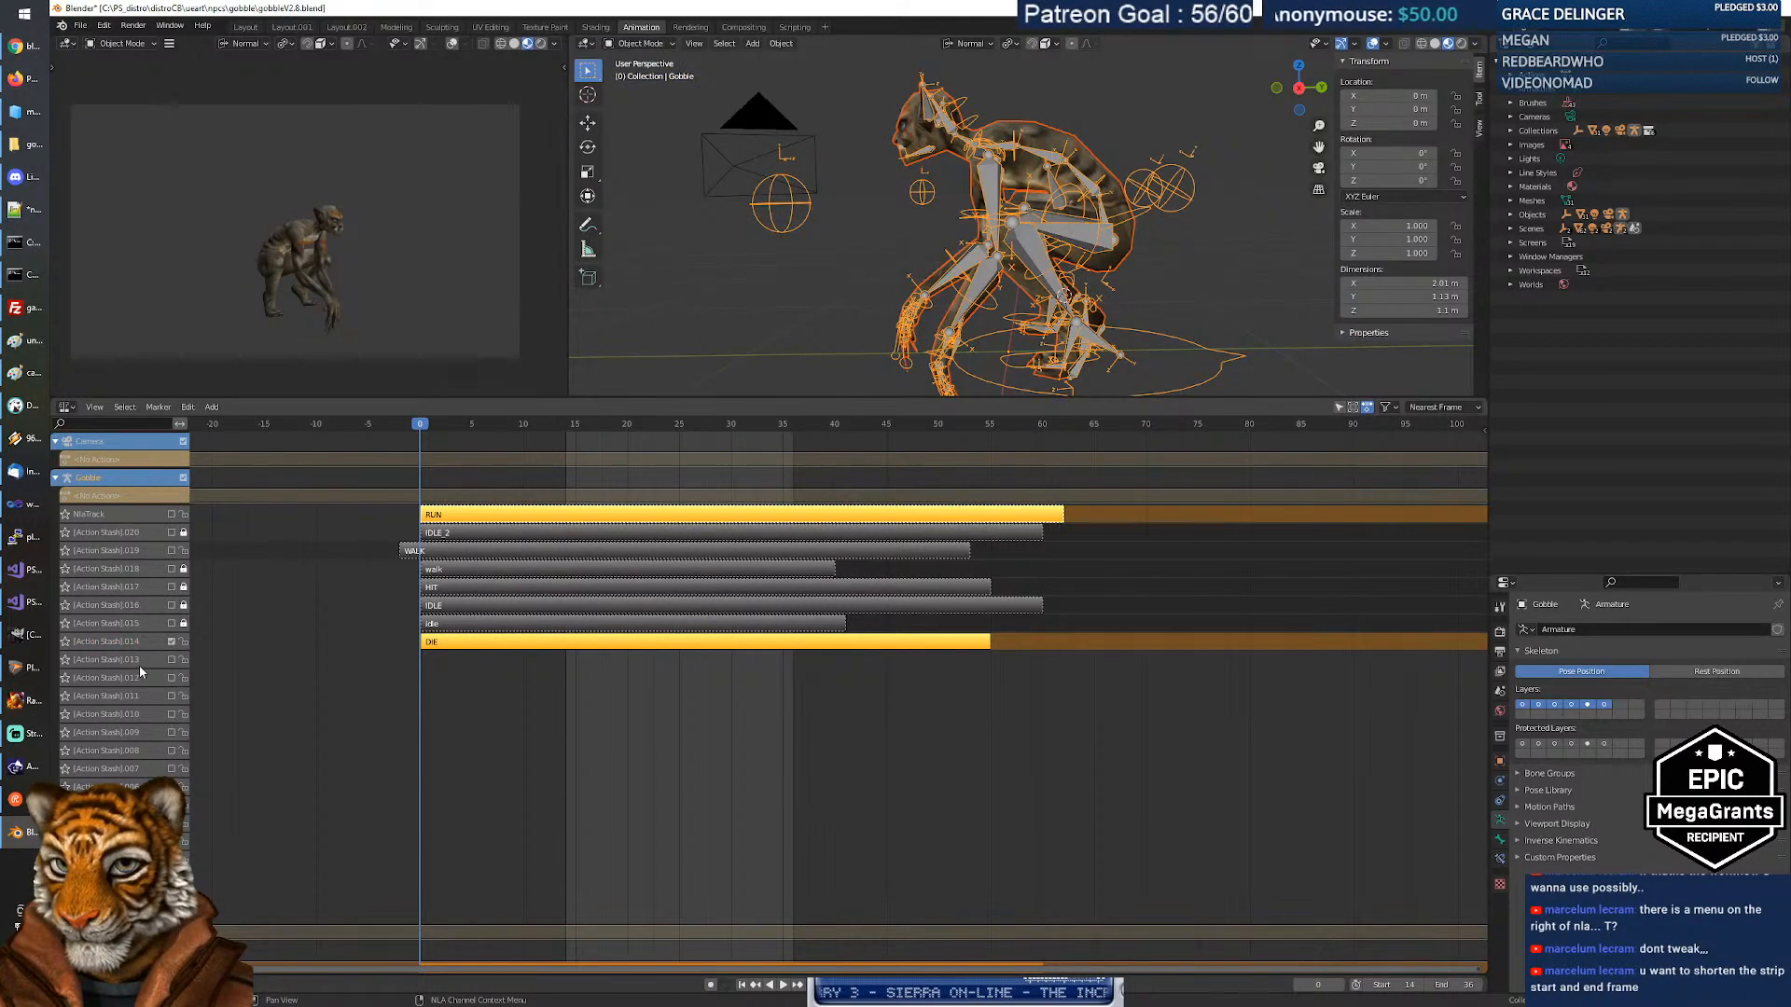
Move the DIE strip's track to the top of the goblin's track stack and lock it.
left_click(131, 640)
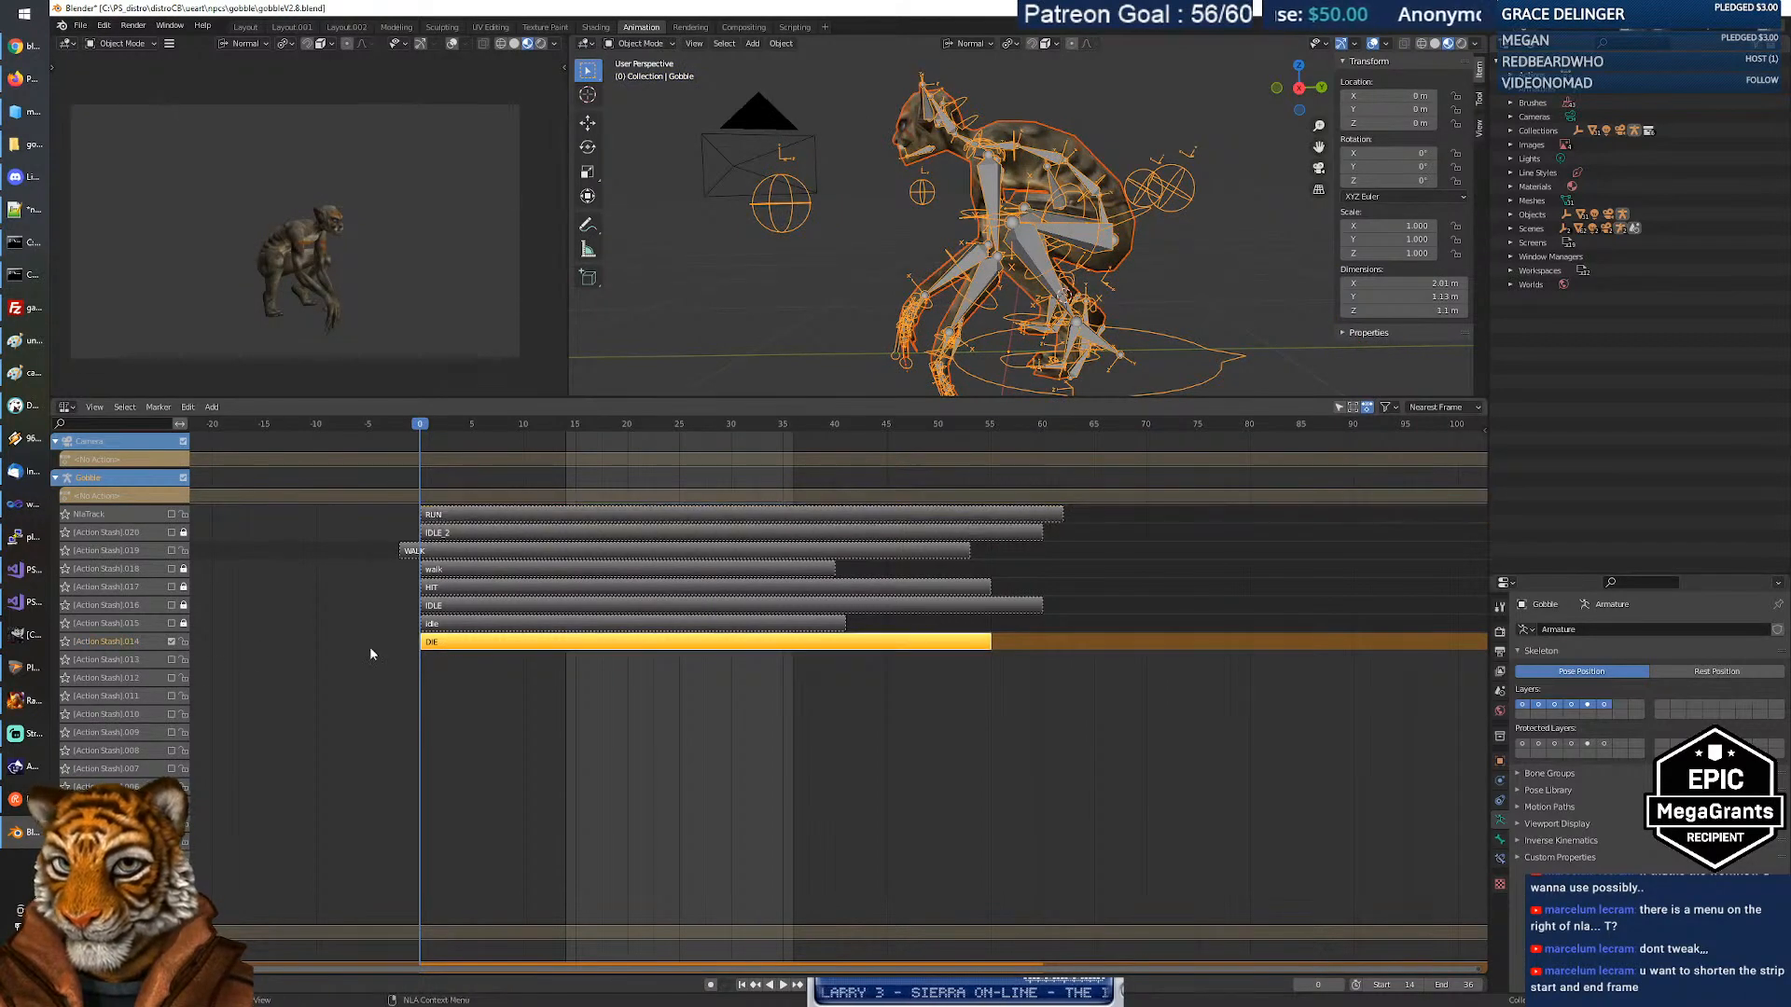
right_click(130, 640)
left_click(225, 649)
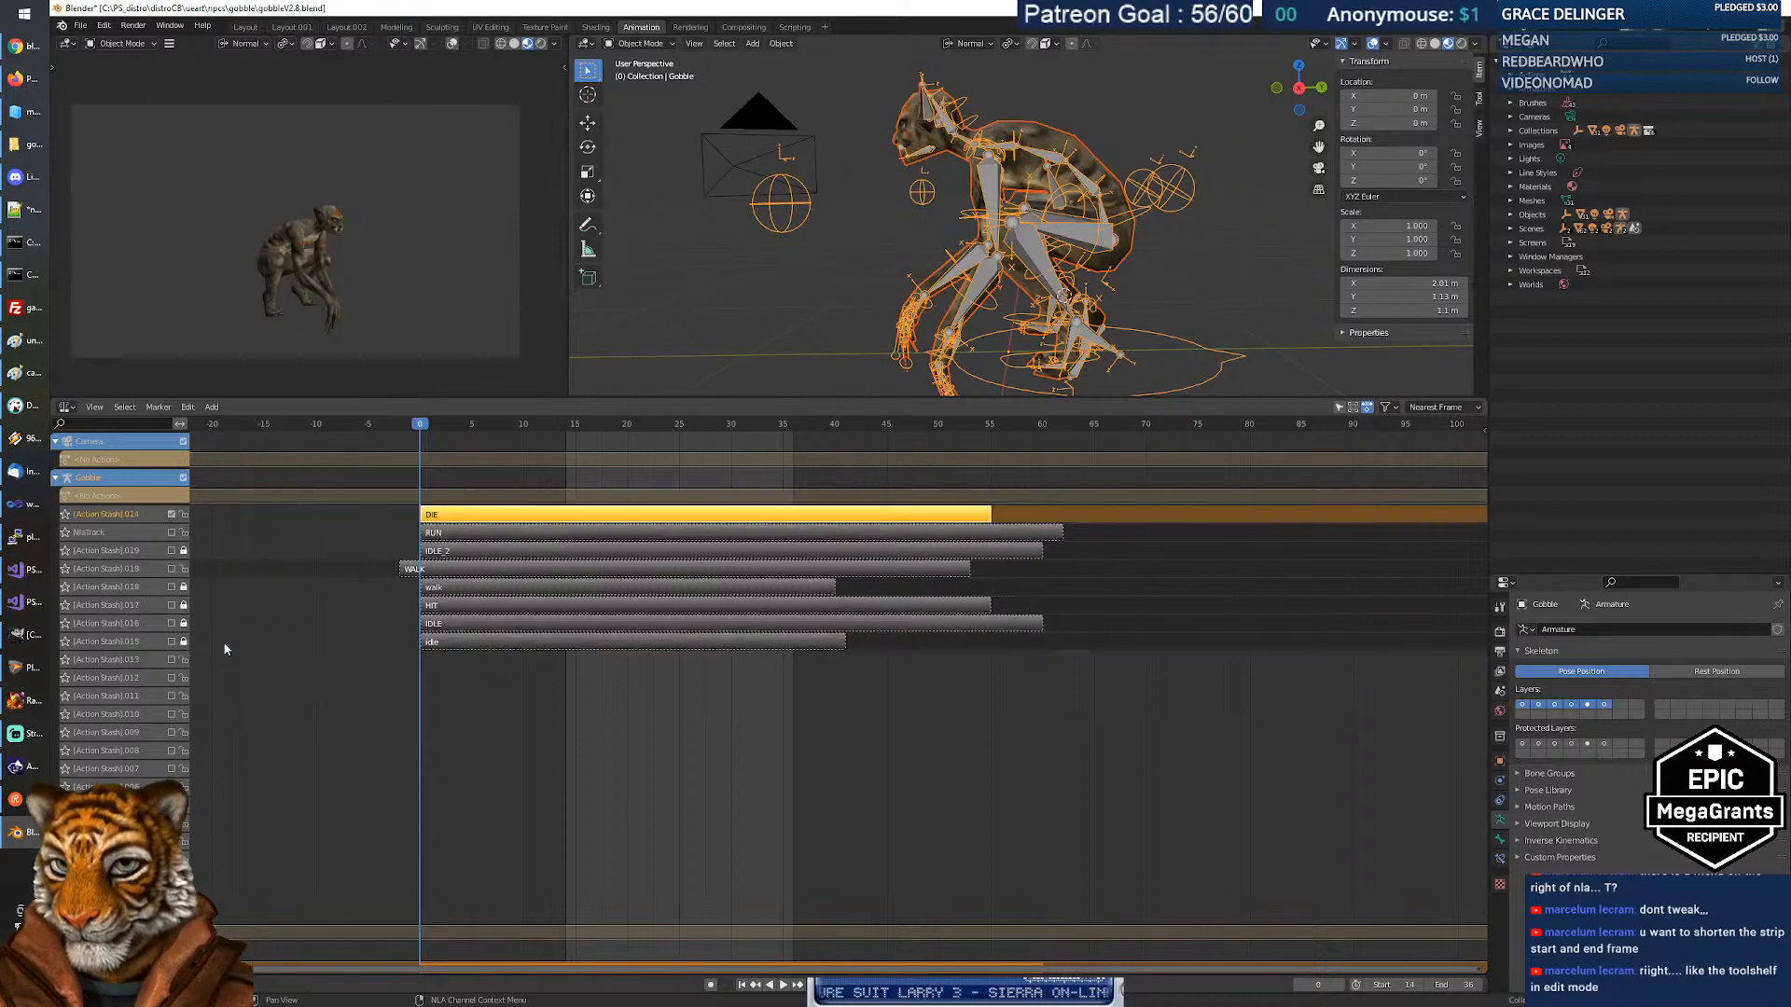
left_click(184, 517)
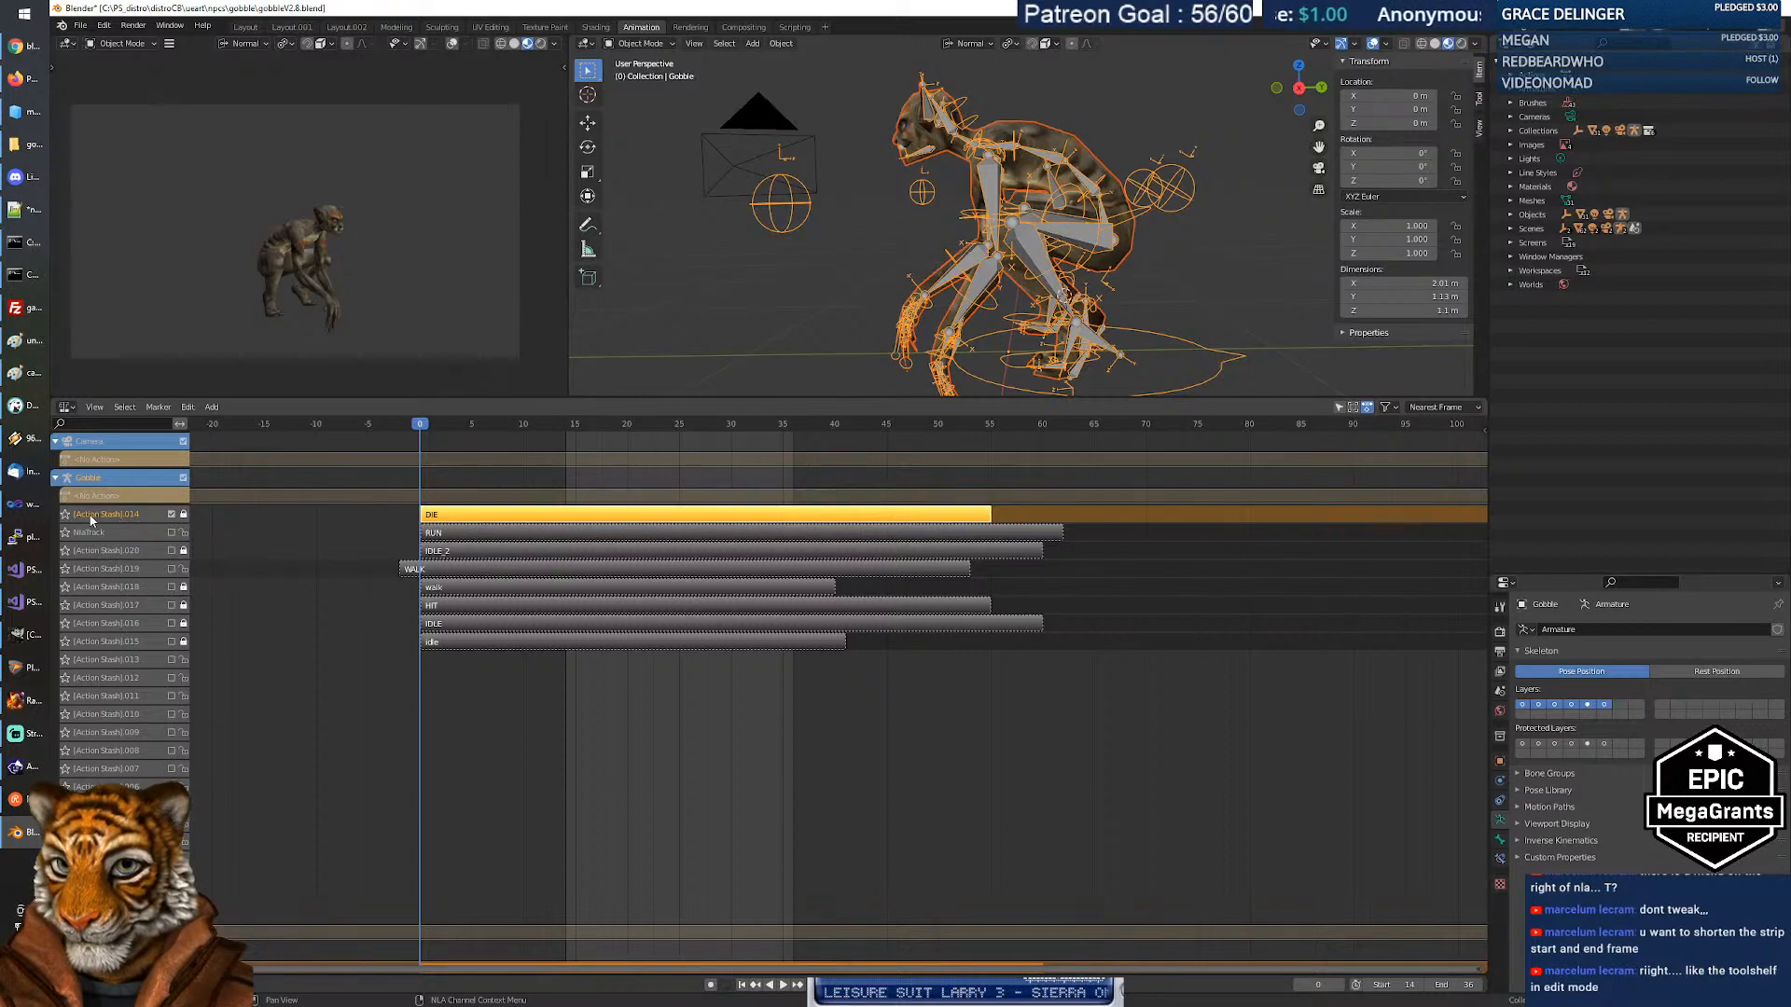
Play back and scrub through the DIE strip's animation to review the death motion, returning to frame 0.
double_click(118, 512)
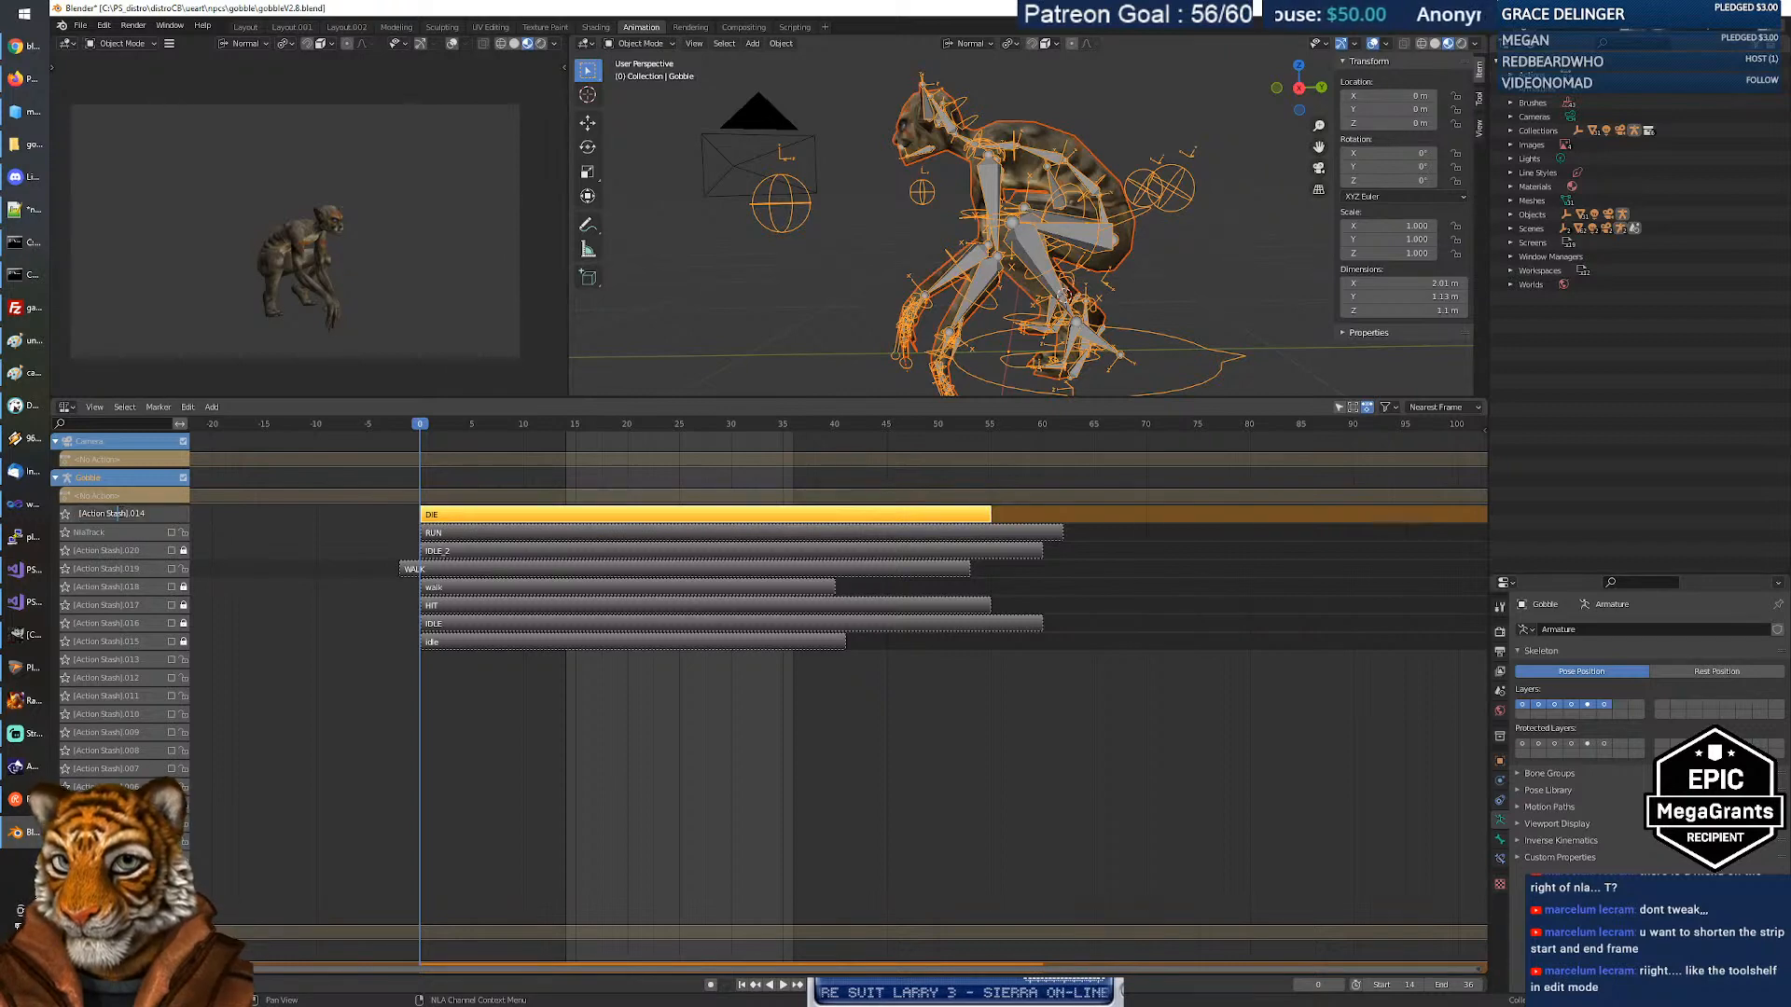
right_click(520, 520)
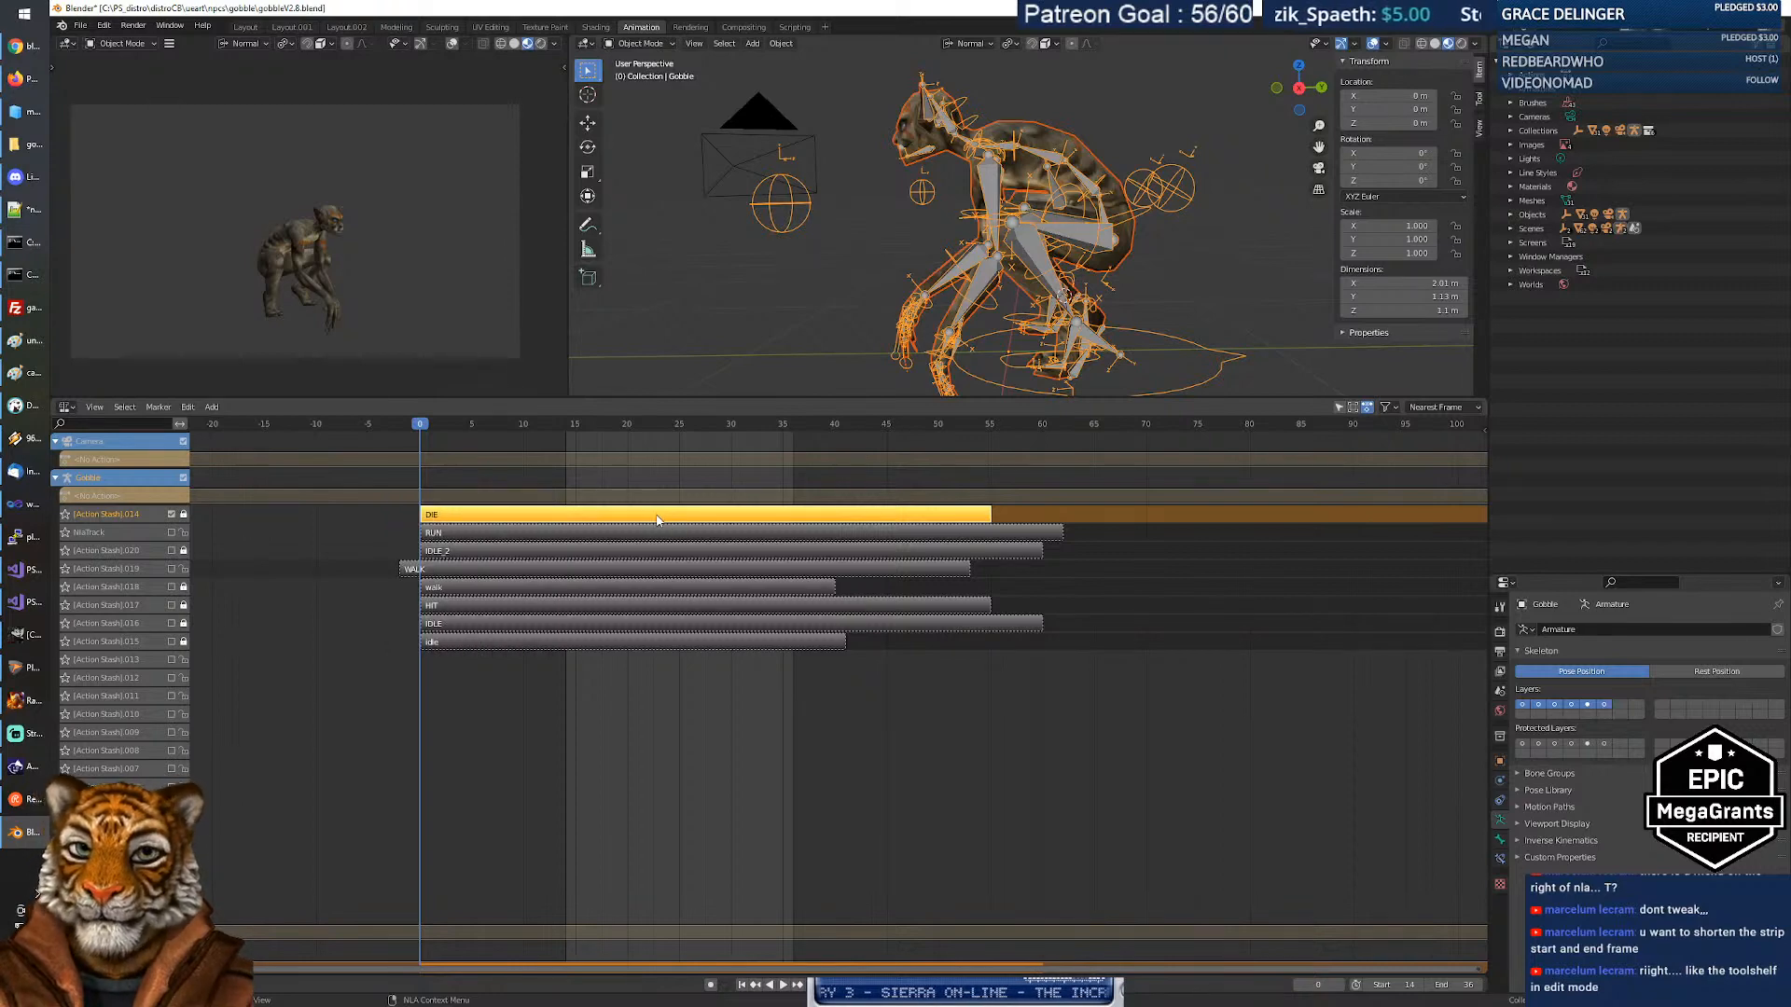
left_click(673, 680)
left_click(780, 985)
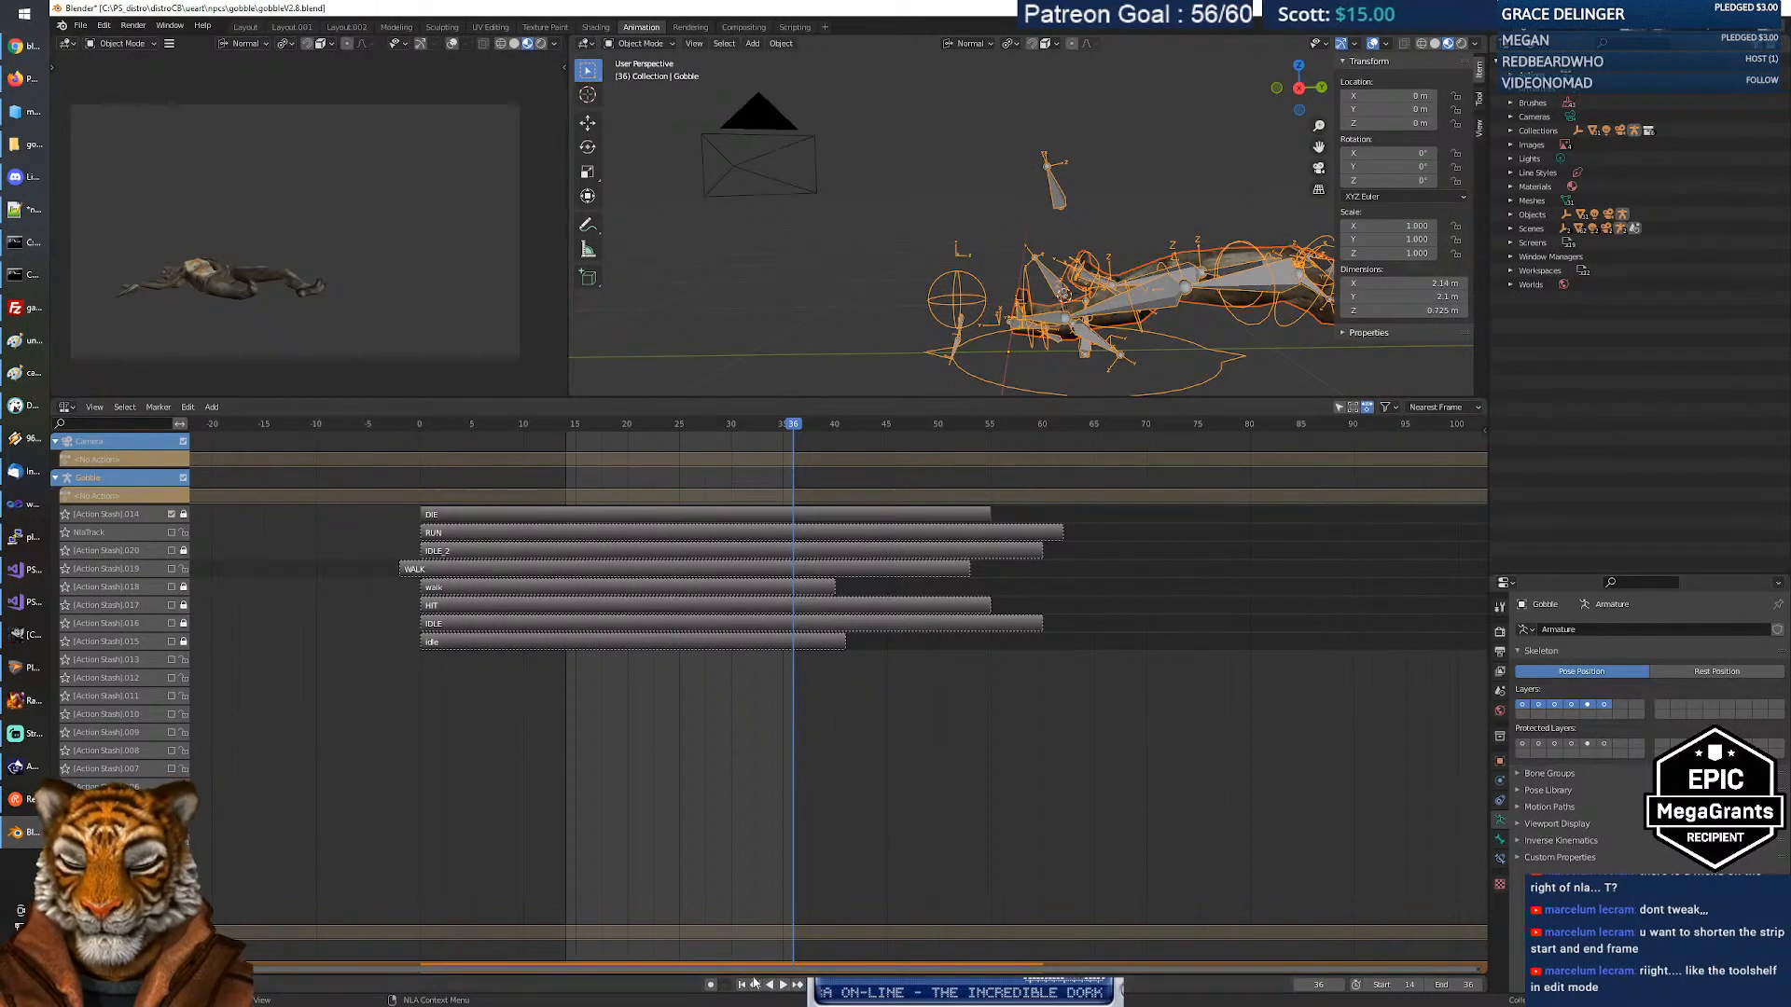
left_click(743, 984)
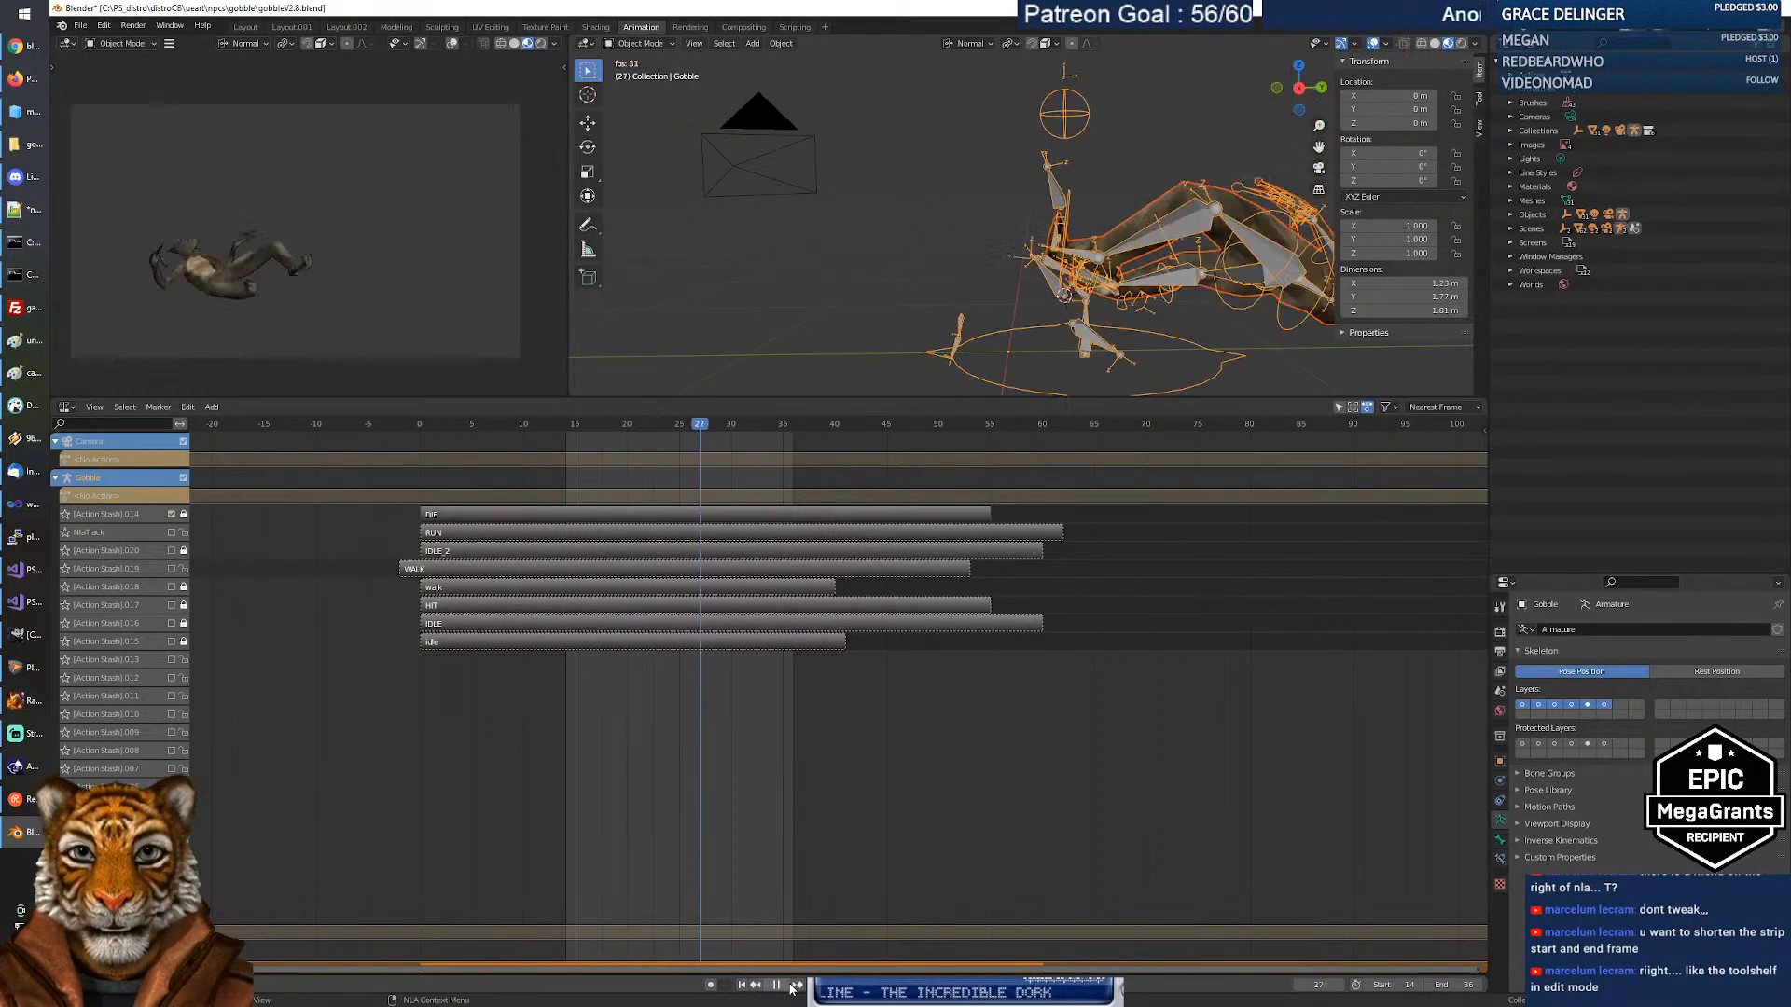
left_click(789, 985)
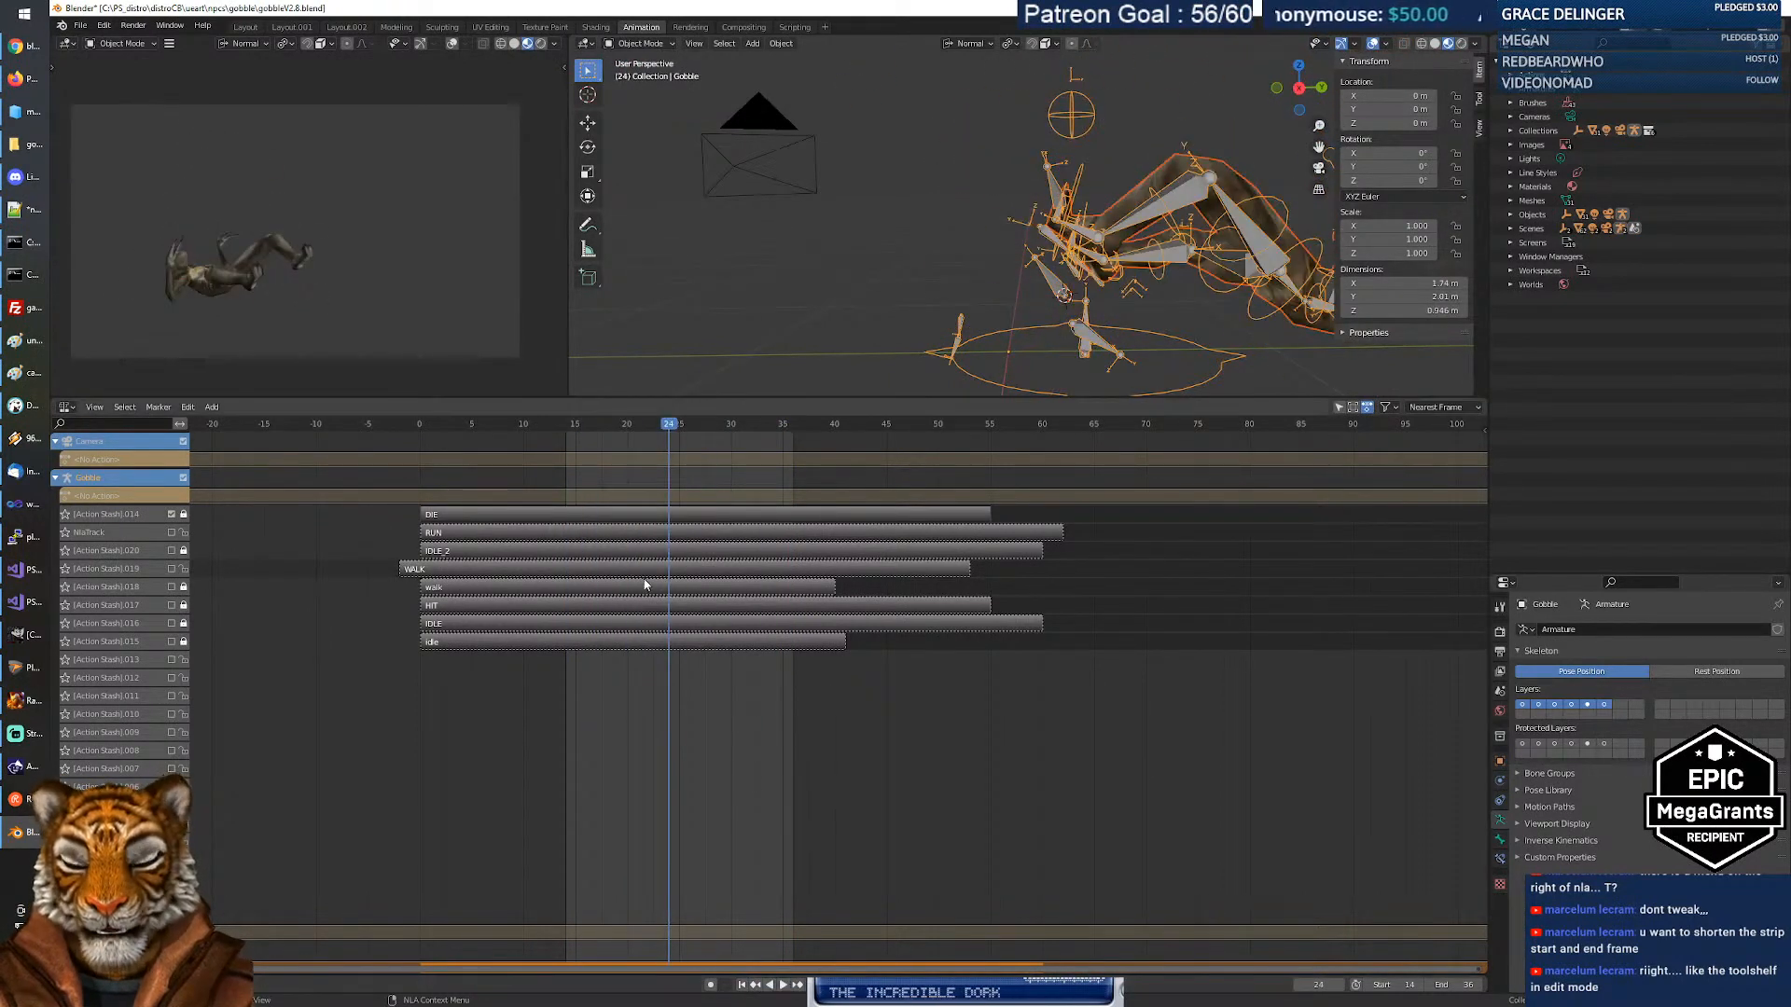
left_click_drag(673, 432, 420, 457)
left_click(497, 520)
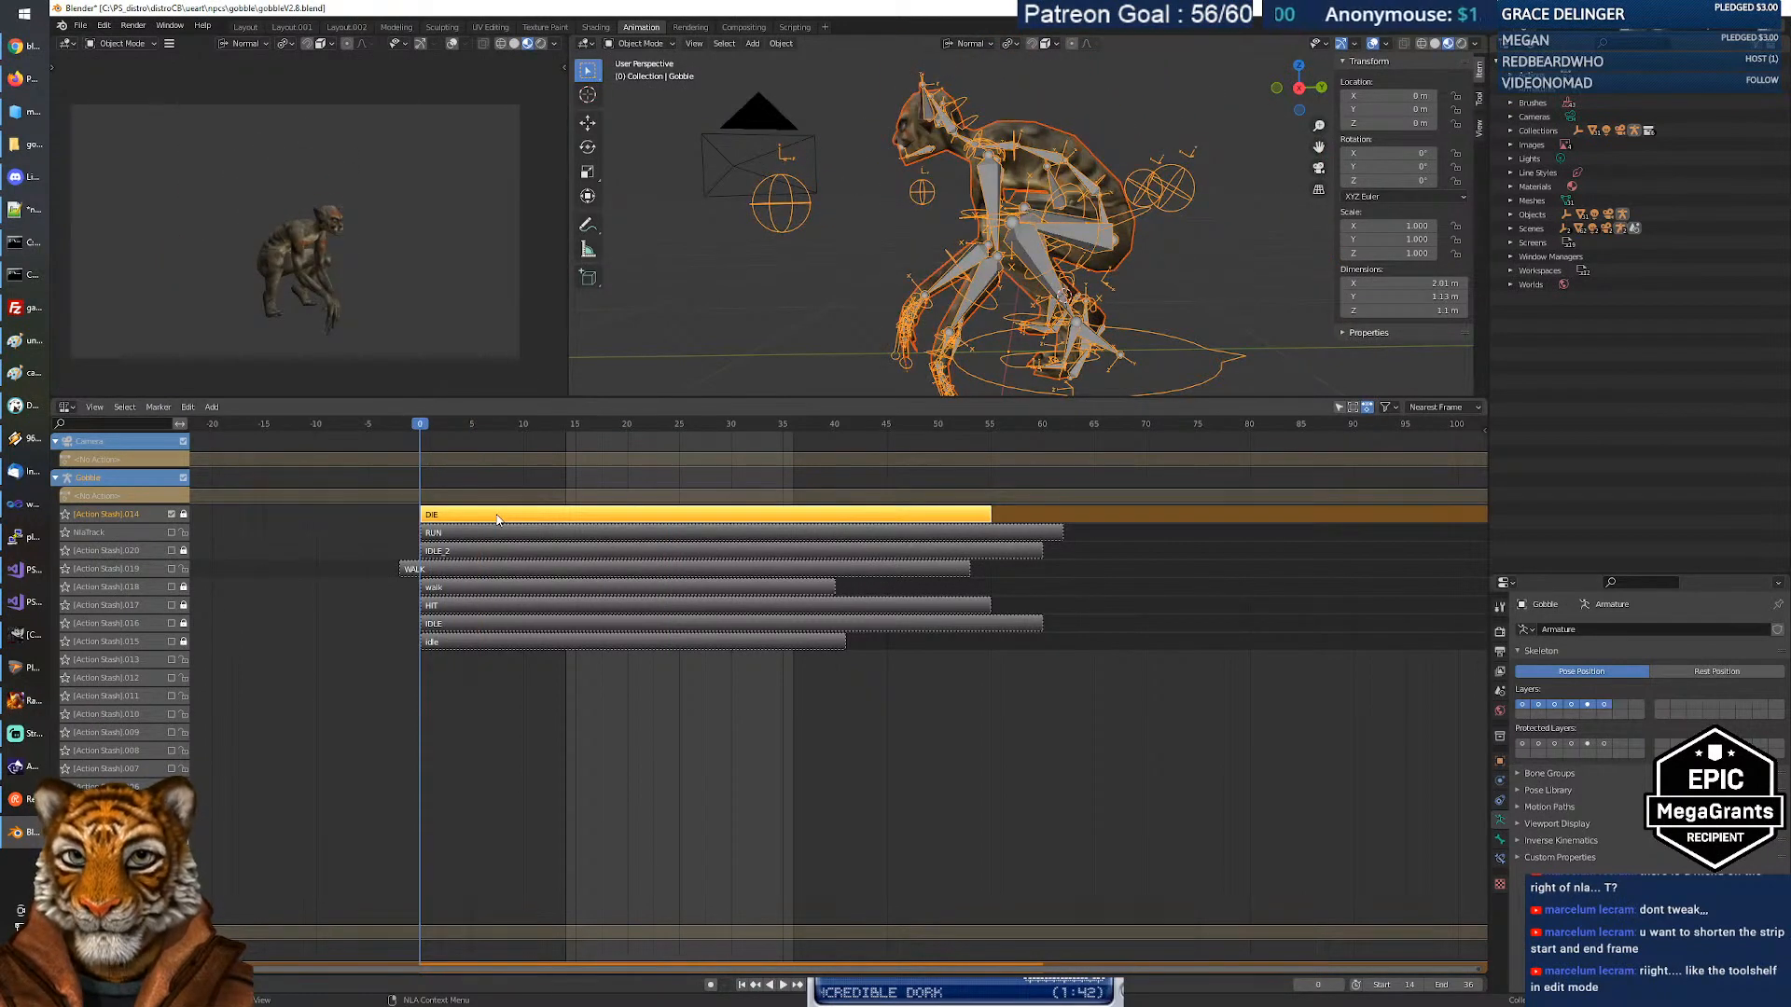
key("space")
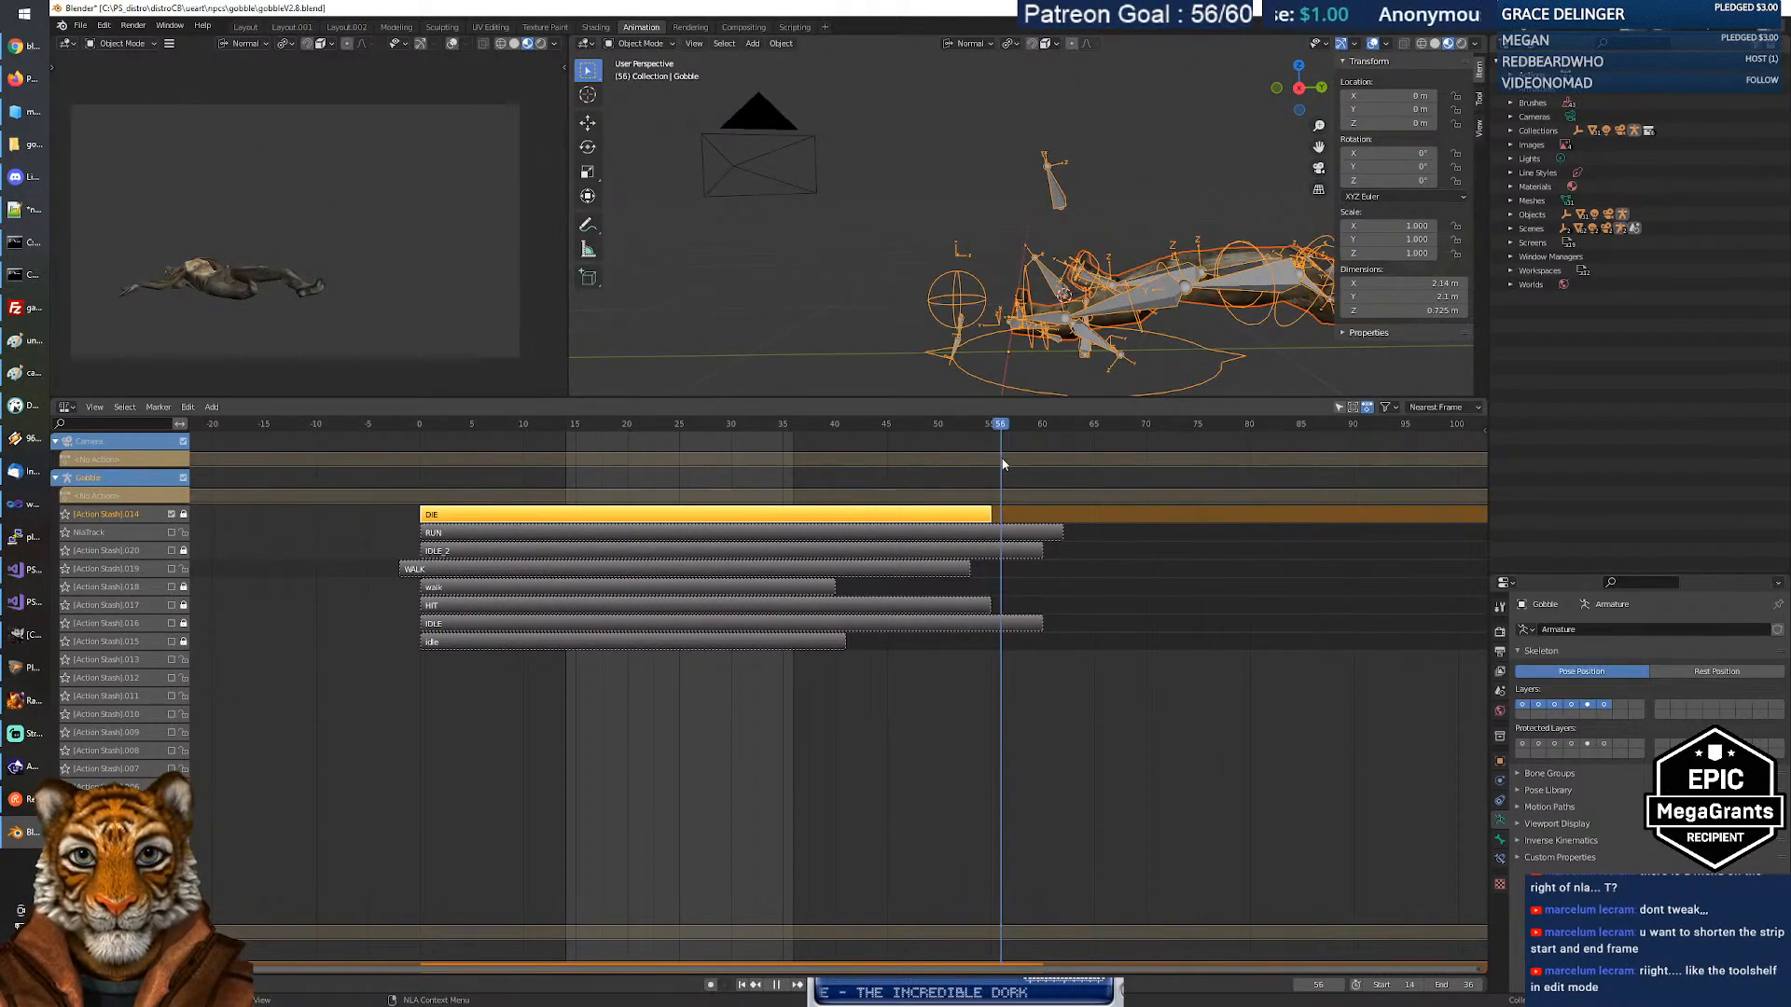
left_click_drag(990, 457, 425, 482)
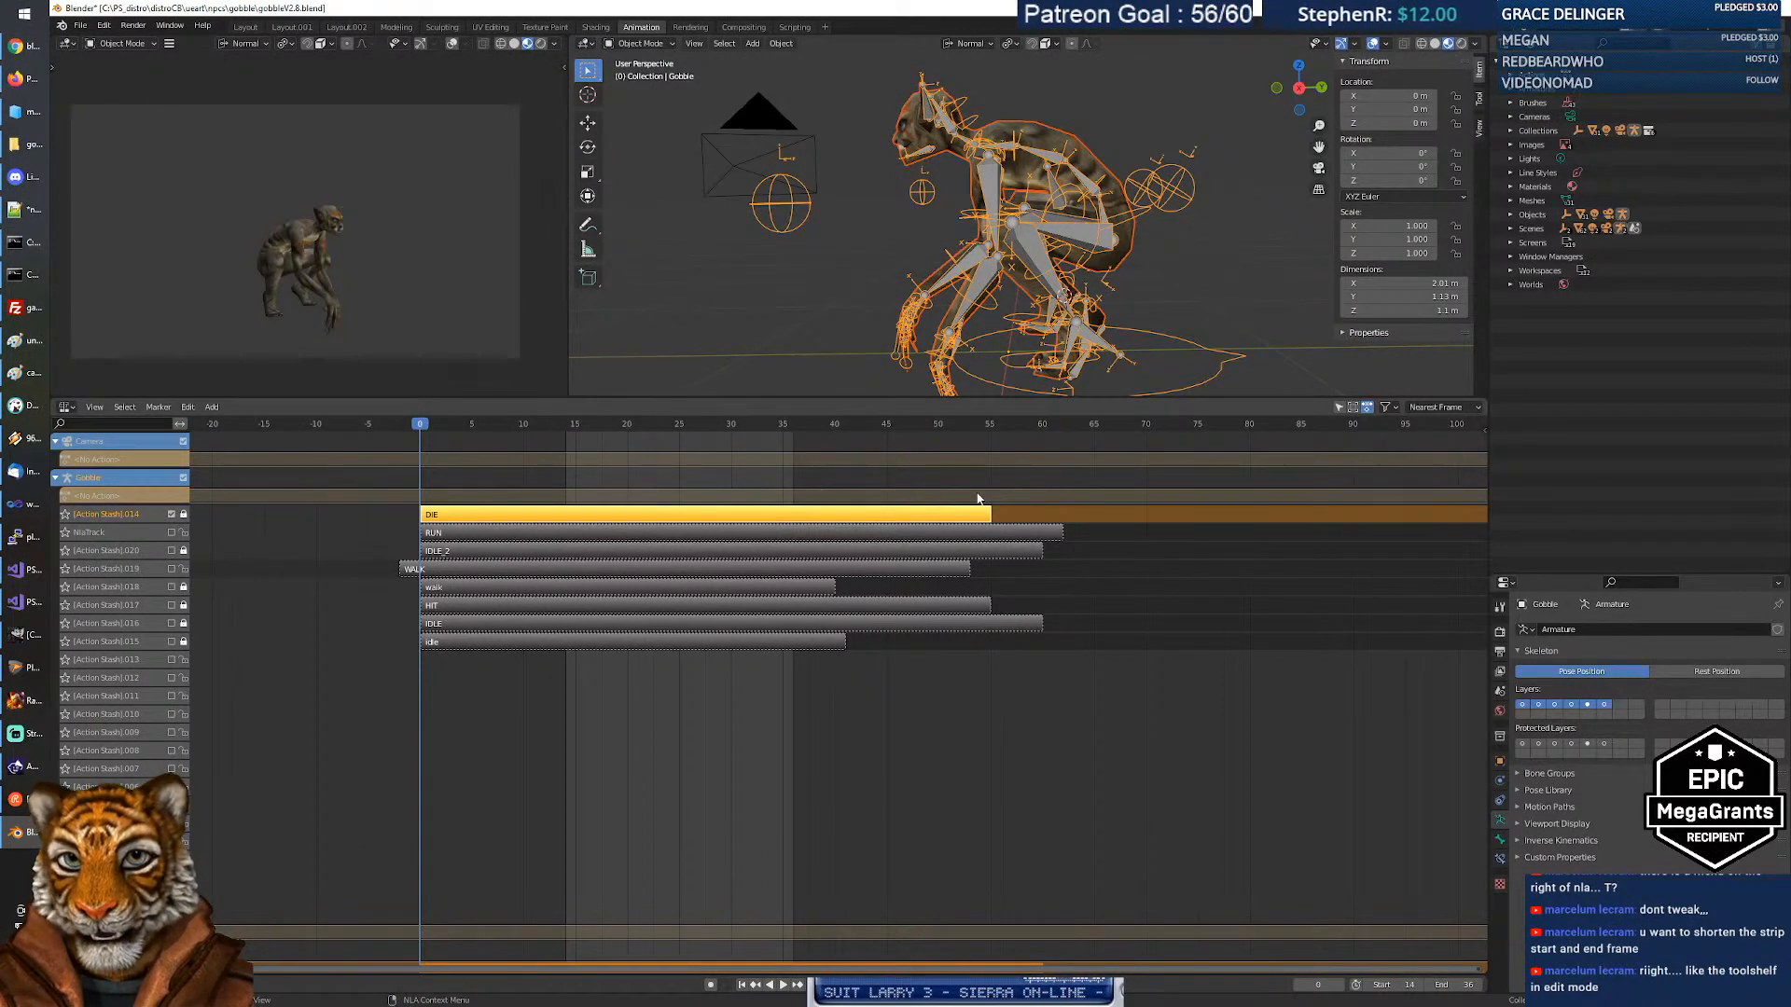
Set the scene's playback range to start at frame 0 and end at frame 55.
left_click(1404, 985)
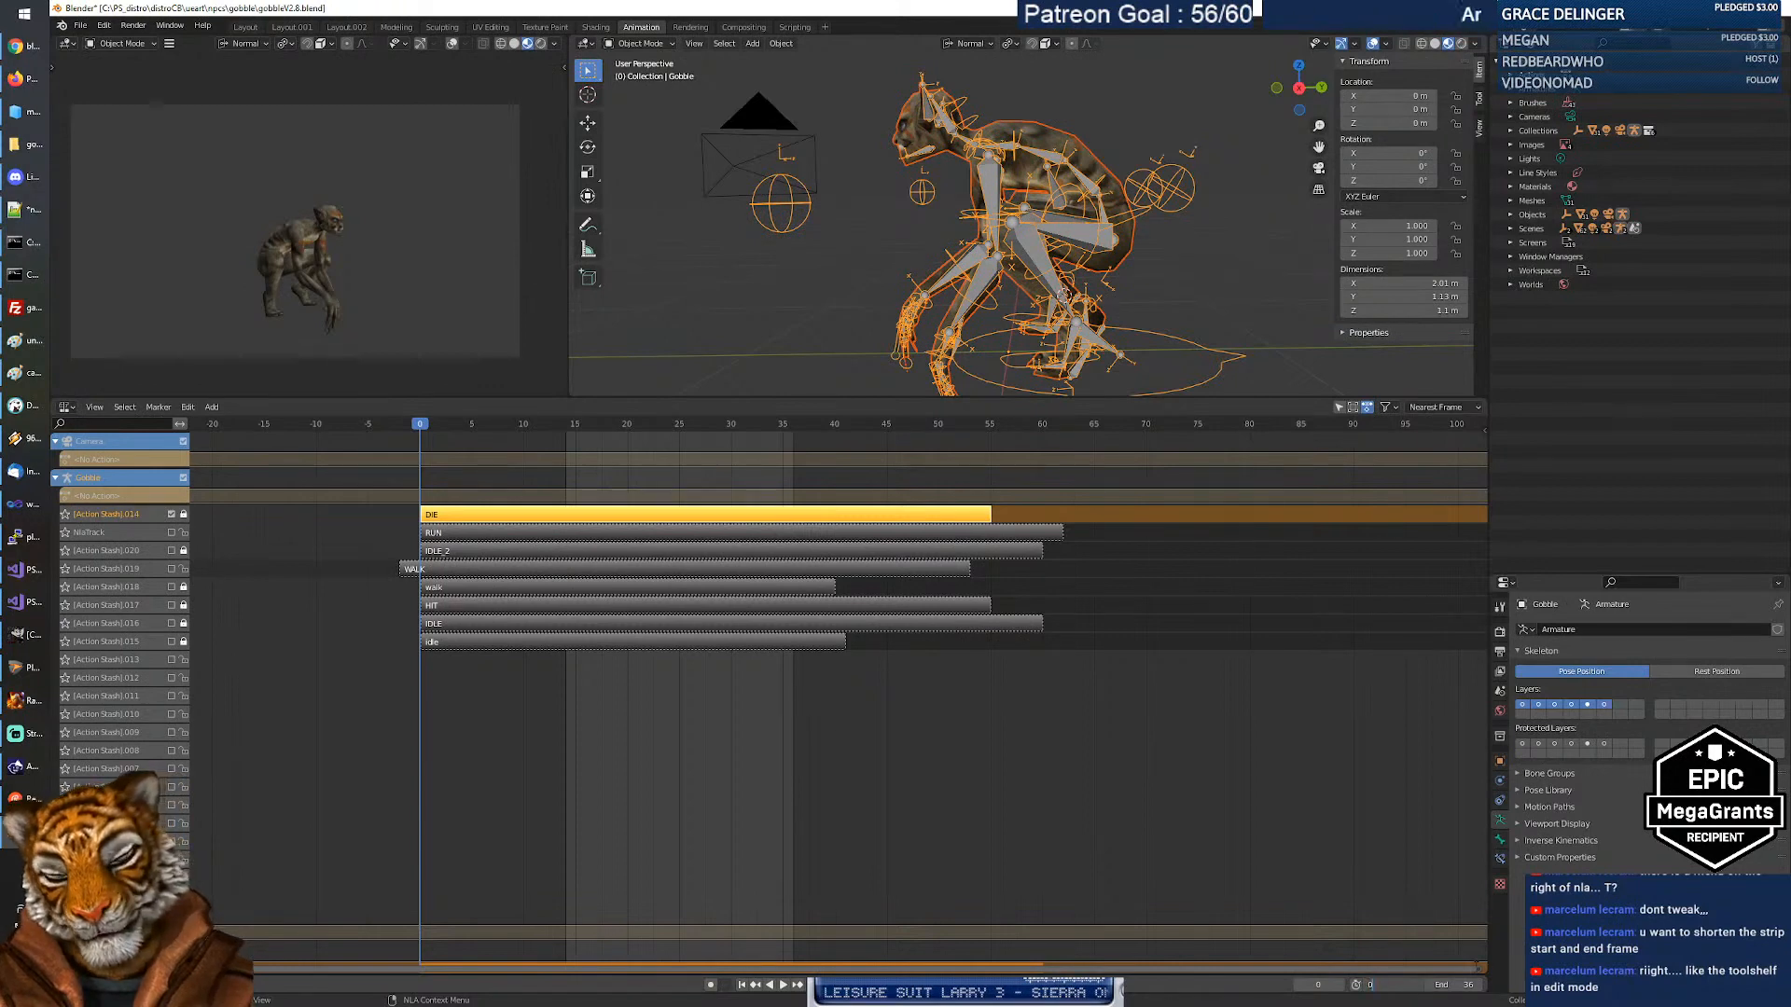
key("Tab")
type("55")
key("Tab")
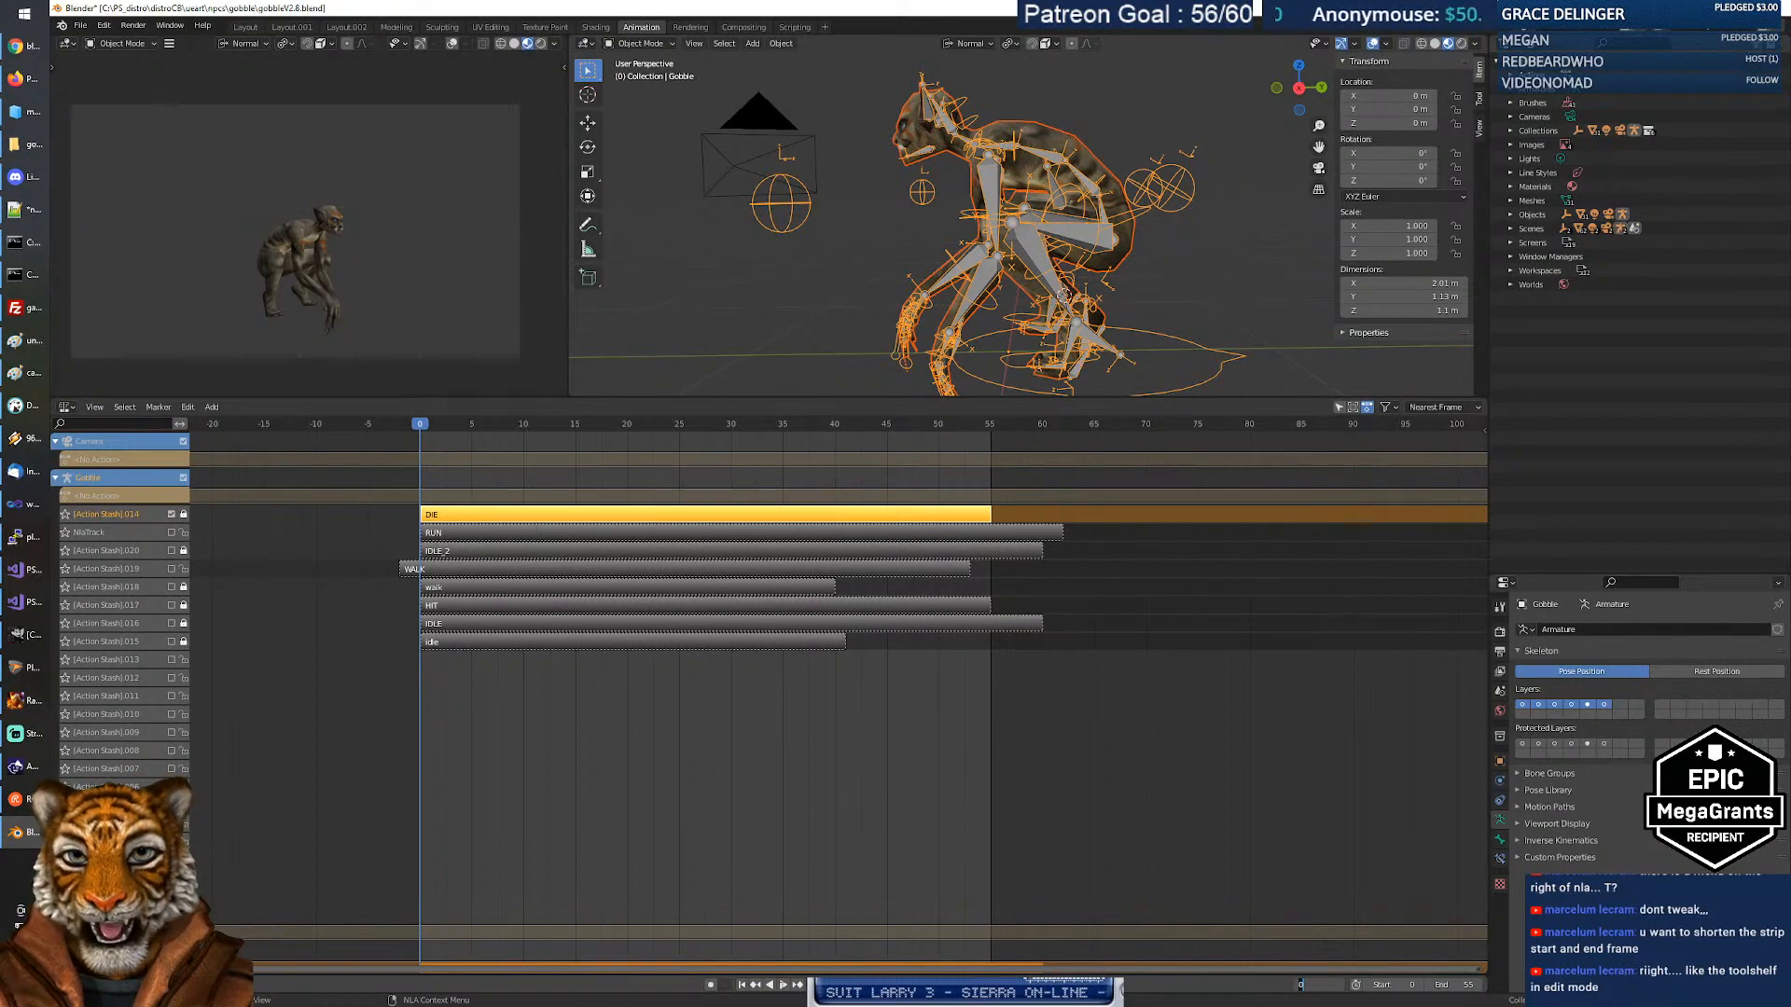
Play the DIE animation over the full playback range and return the playhead to frame 0.
left_click(783, 990)
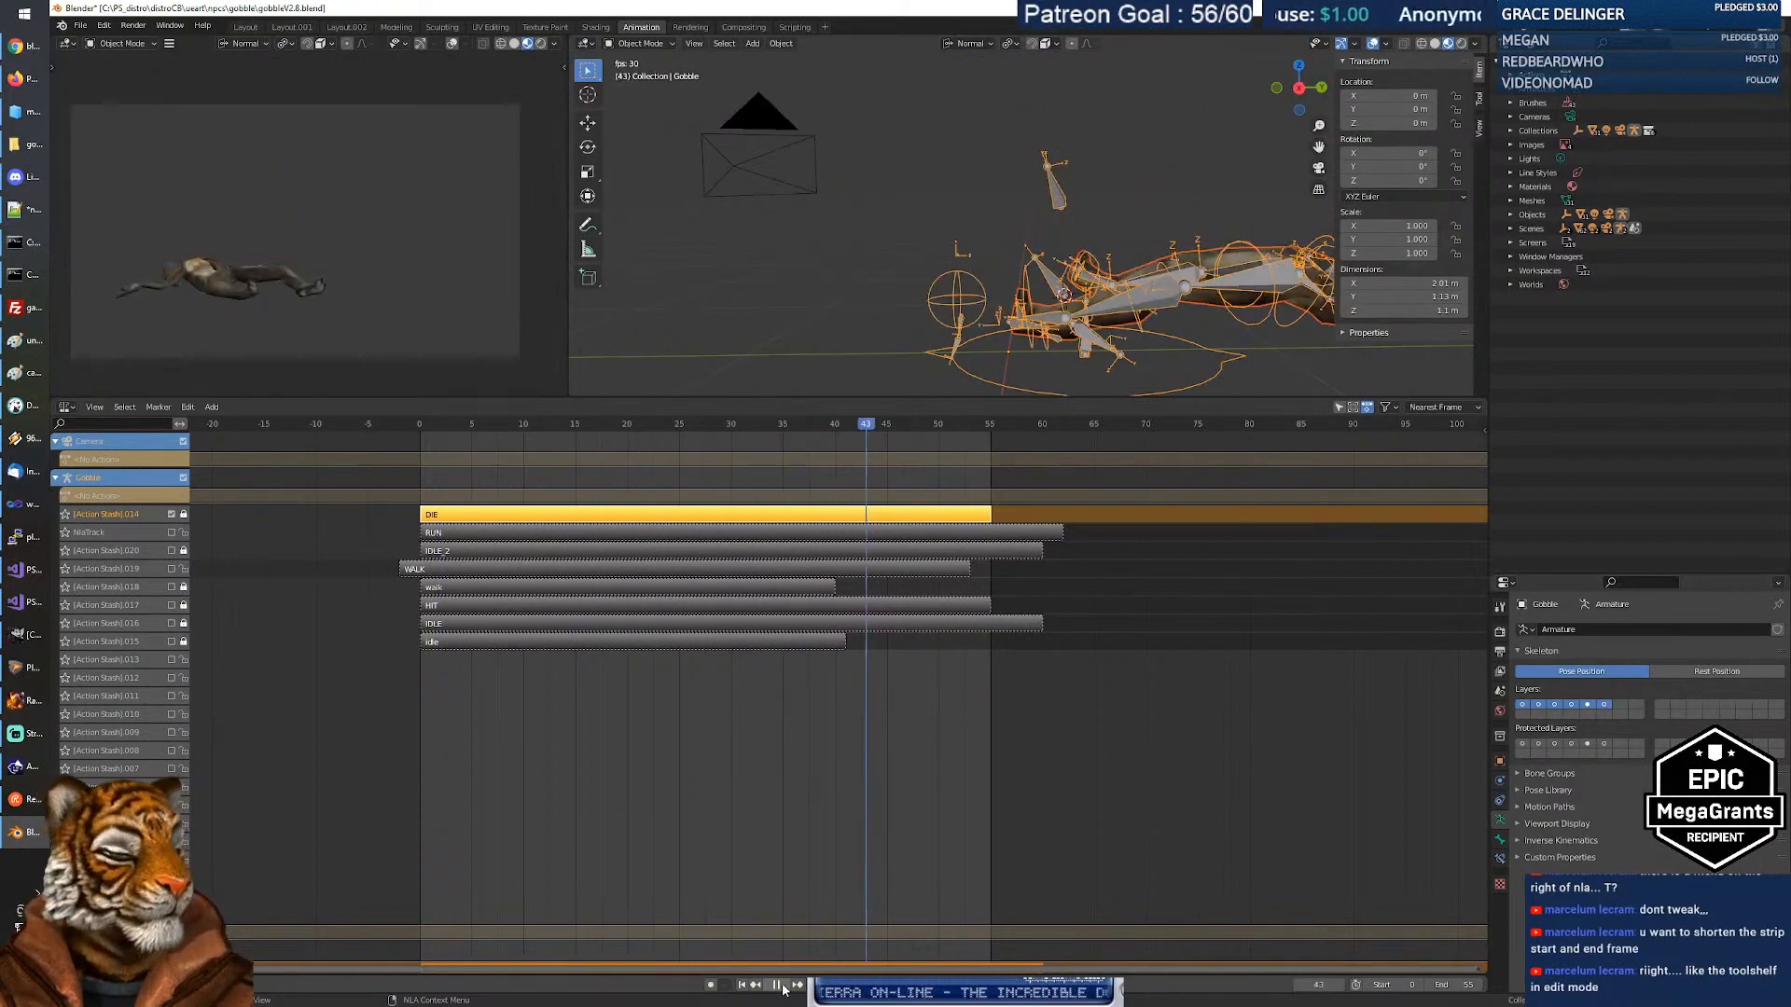
left_click(783, 988)
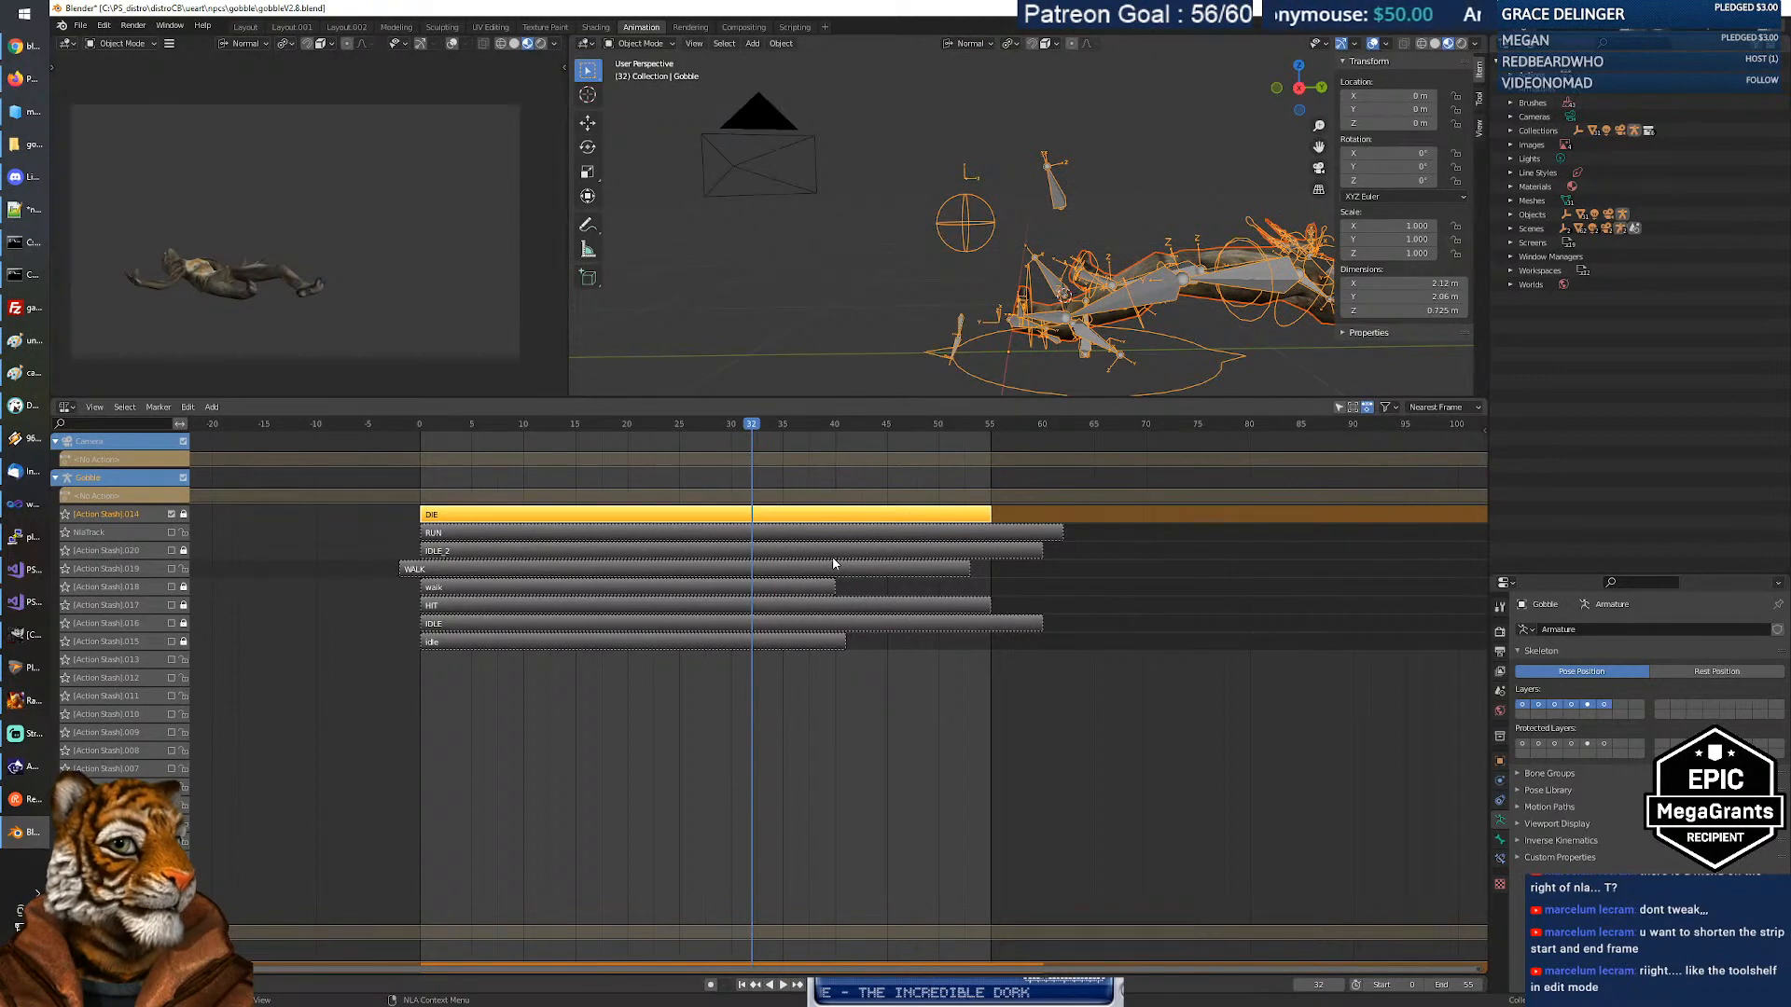
left_click_drag(756, 426, 421, 452)
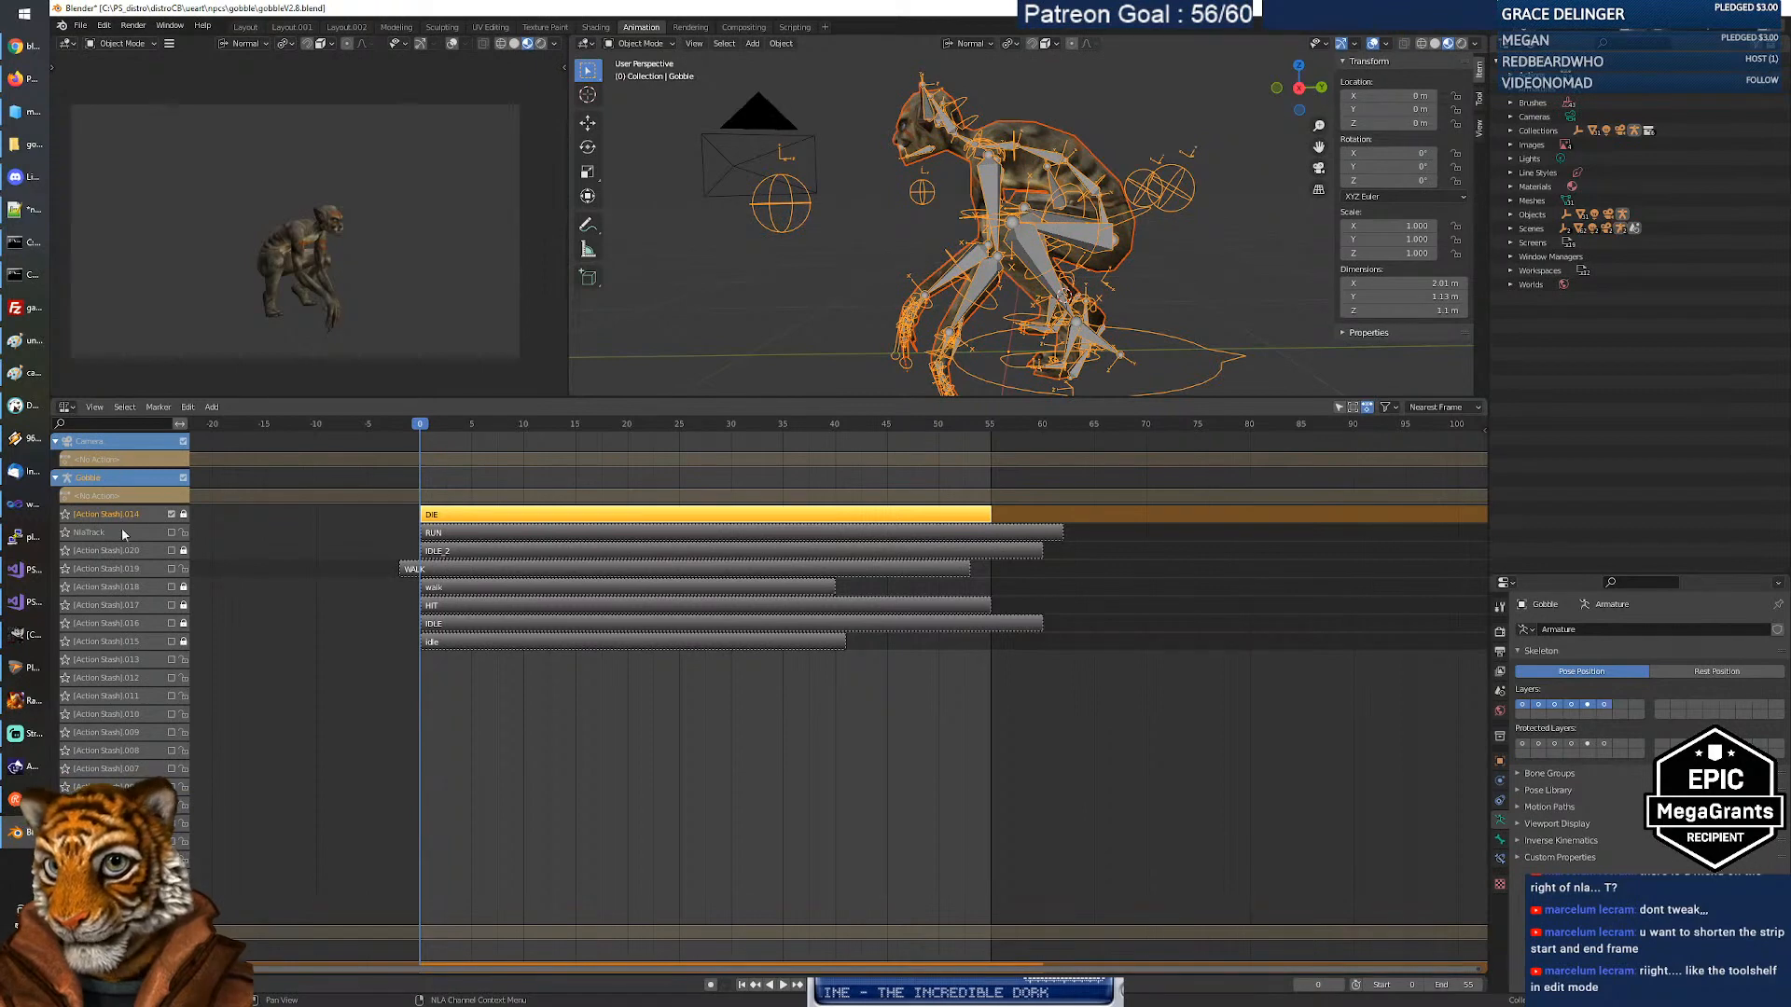
Collapse the goblin armature's tracks to inspect the goblin mesh's track, and expand them again.
scroll(89, 447, "down", 1)
scroll(93, 447, "up", 1)
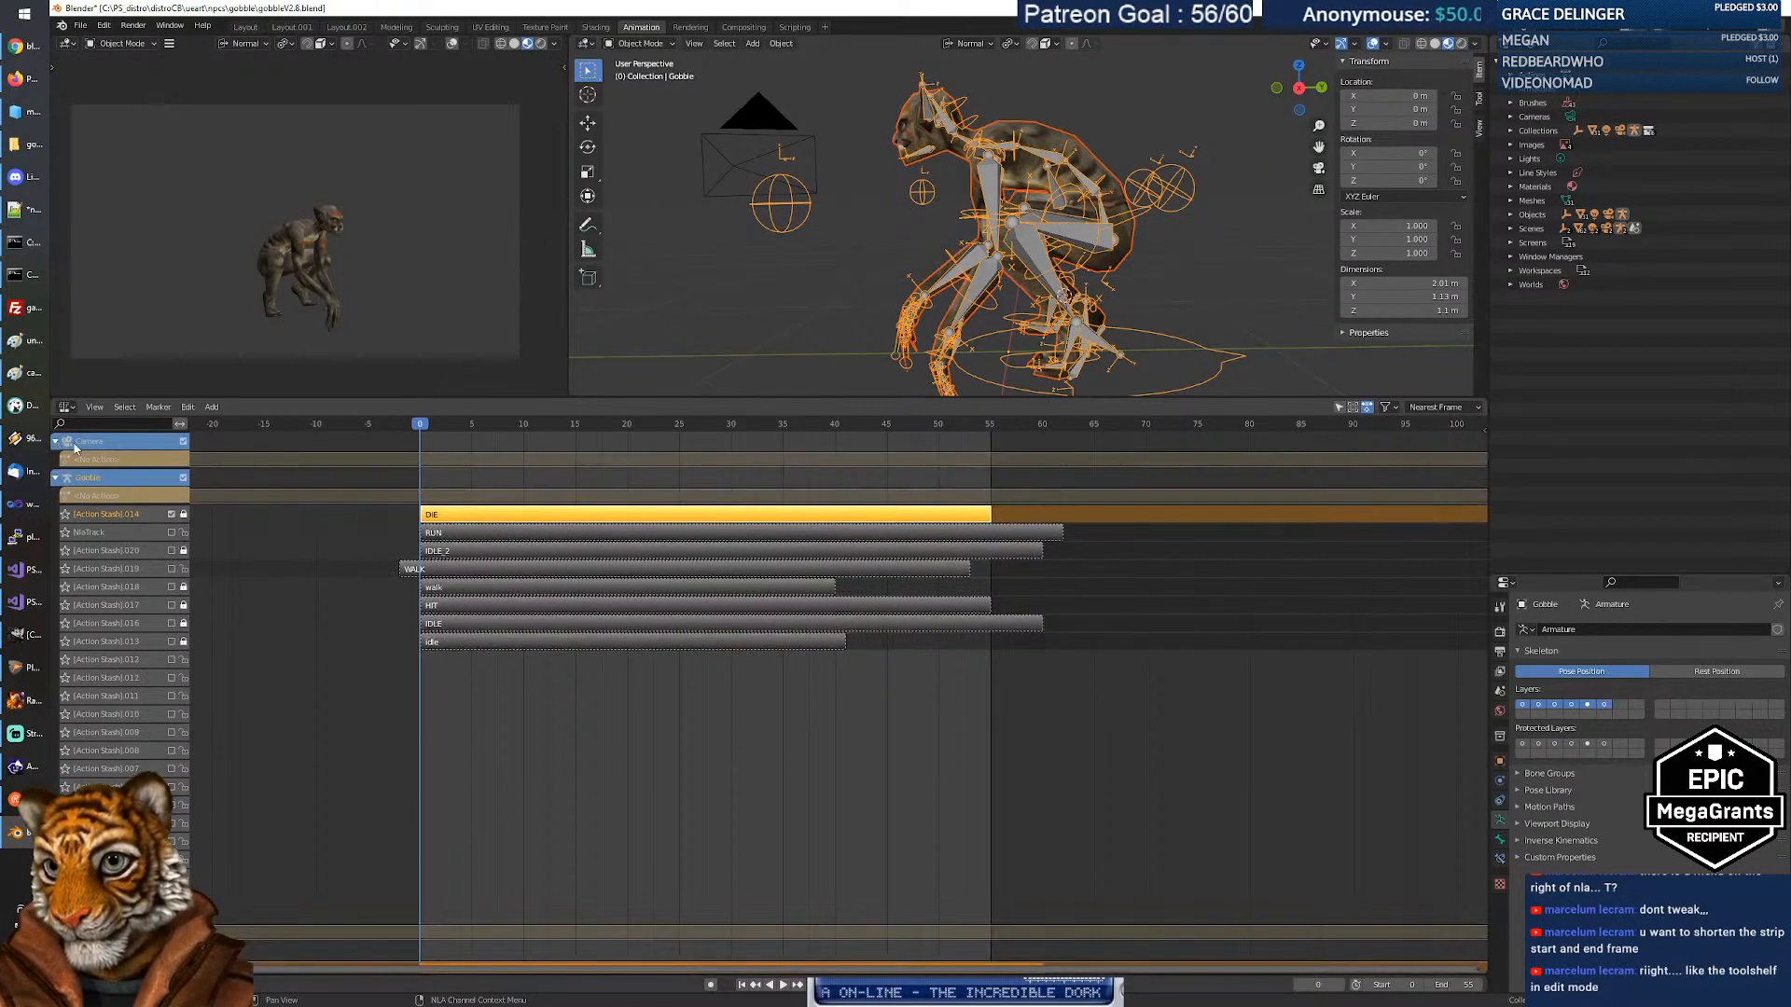
left_click(56, 477)
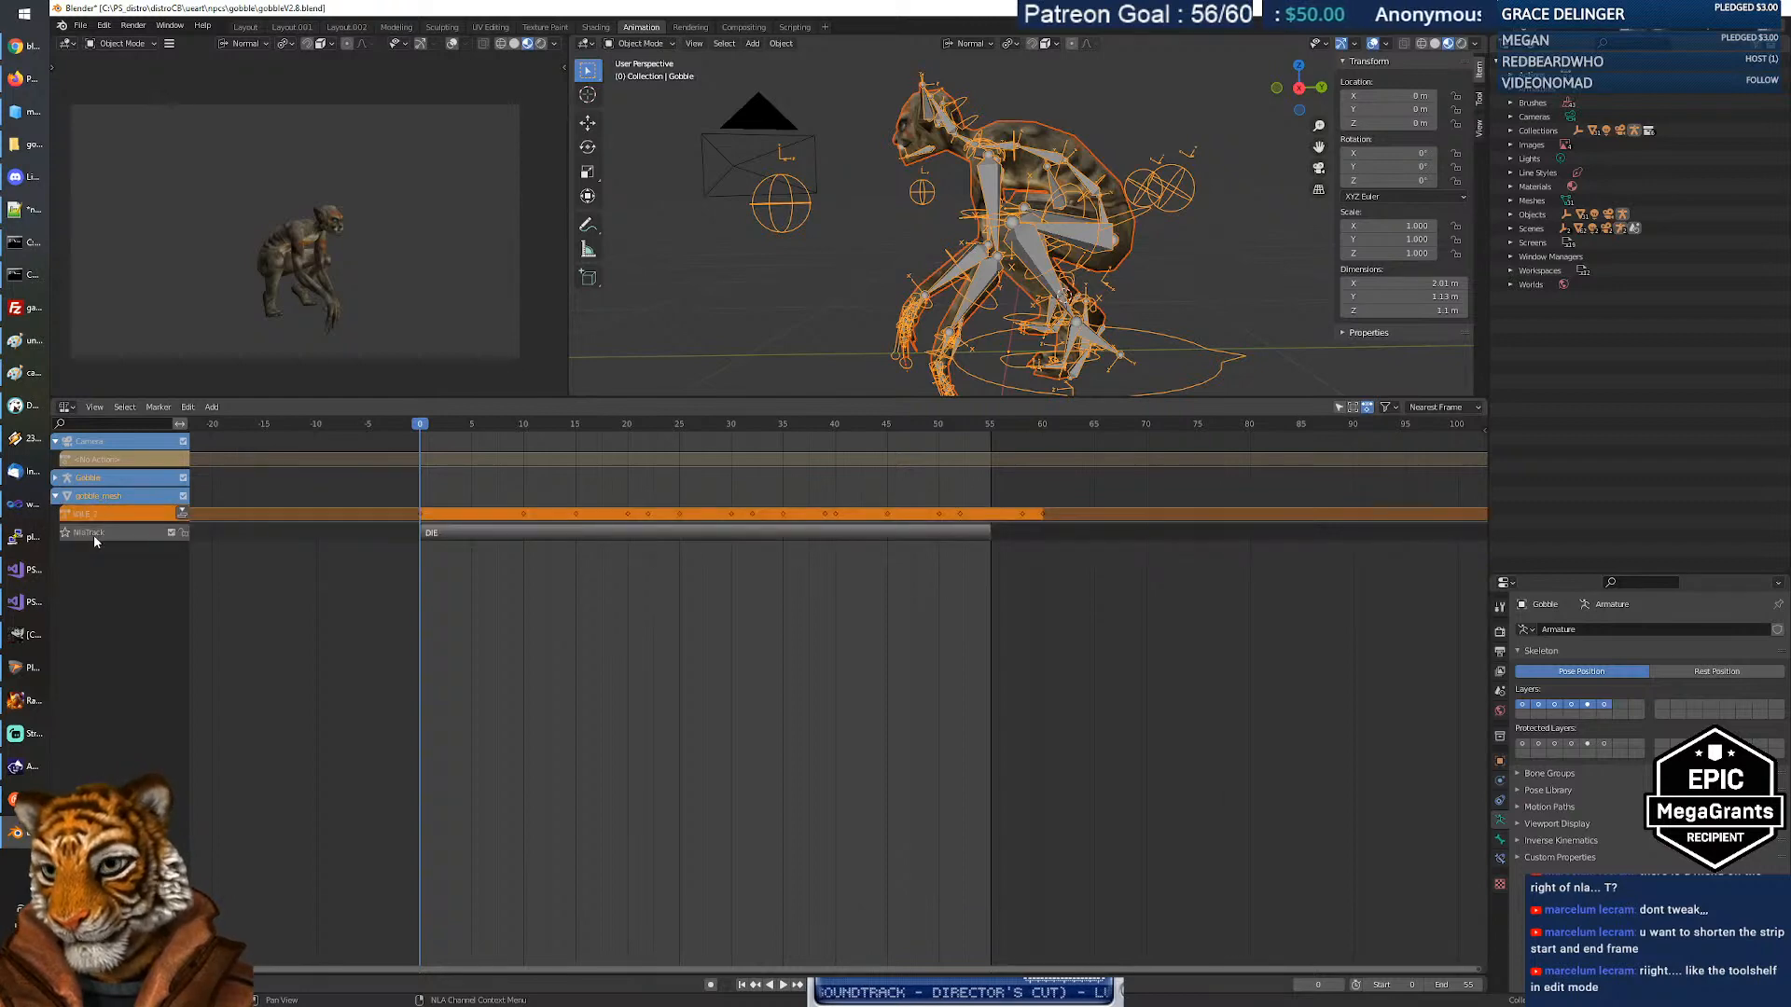
left_click(57, 479)
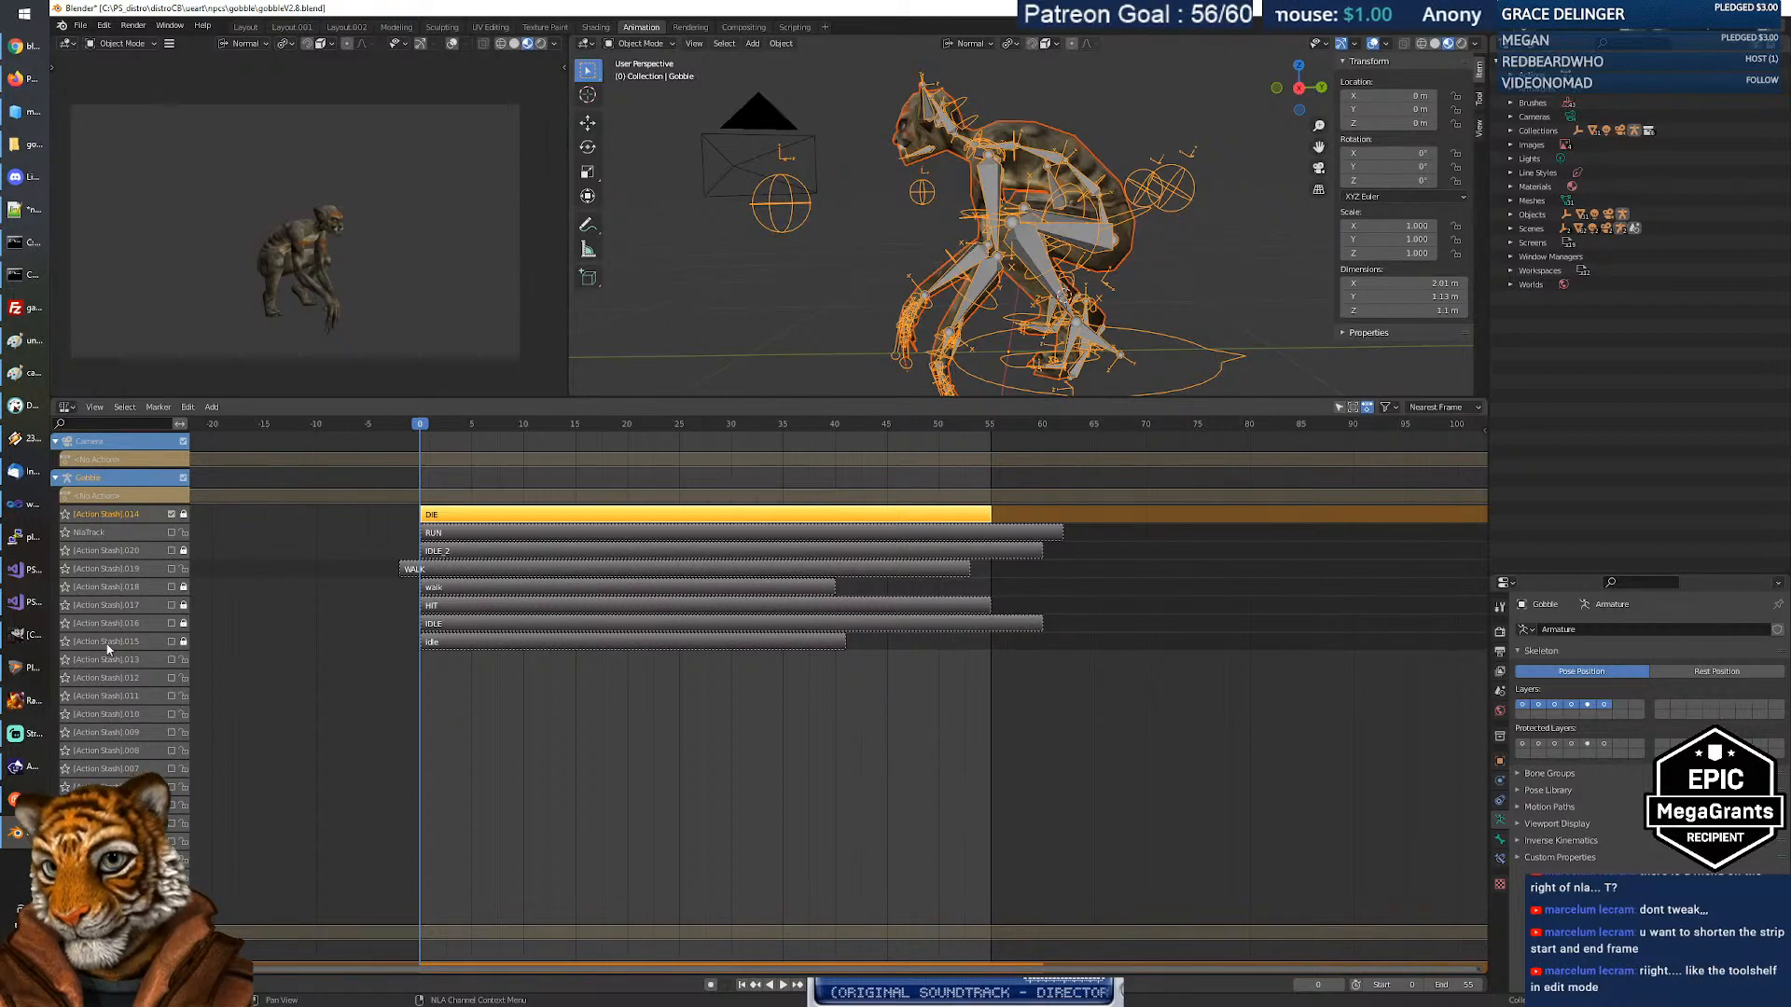
Move the RUN strip's track to the top of the goblin's track stack and try previewing its motion.
left_click(95, 534)
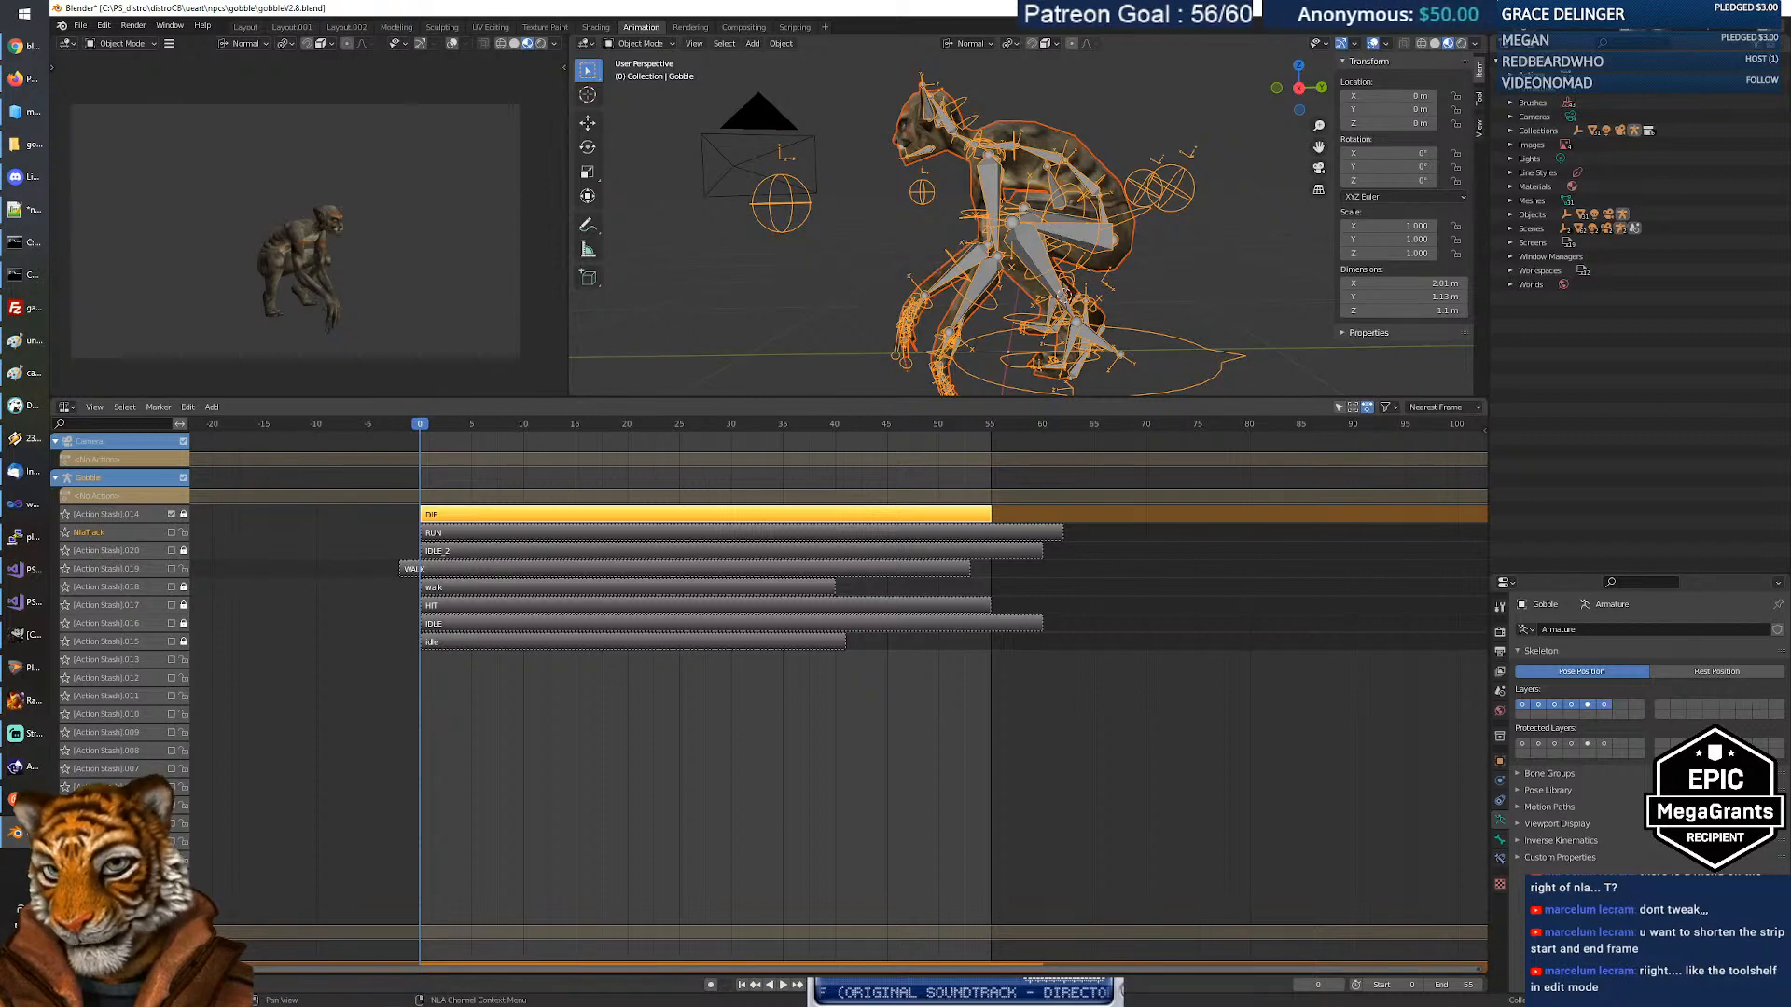
left_click_drag(430, 543, 471, 533)
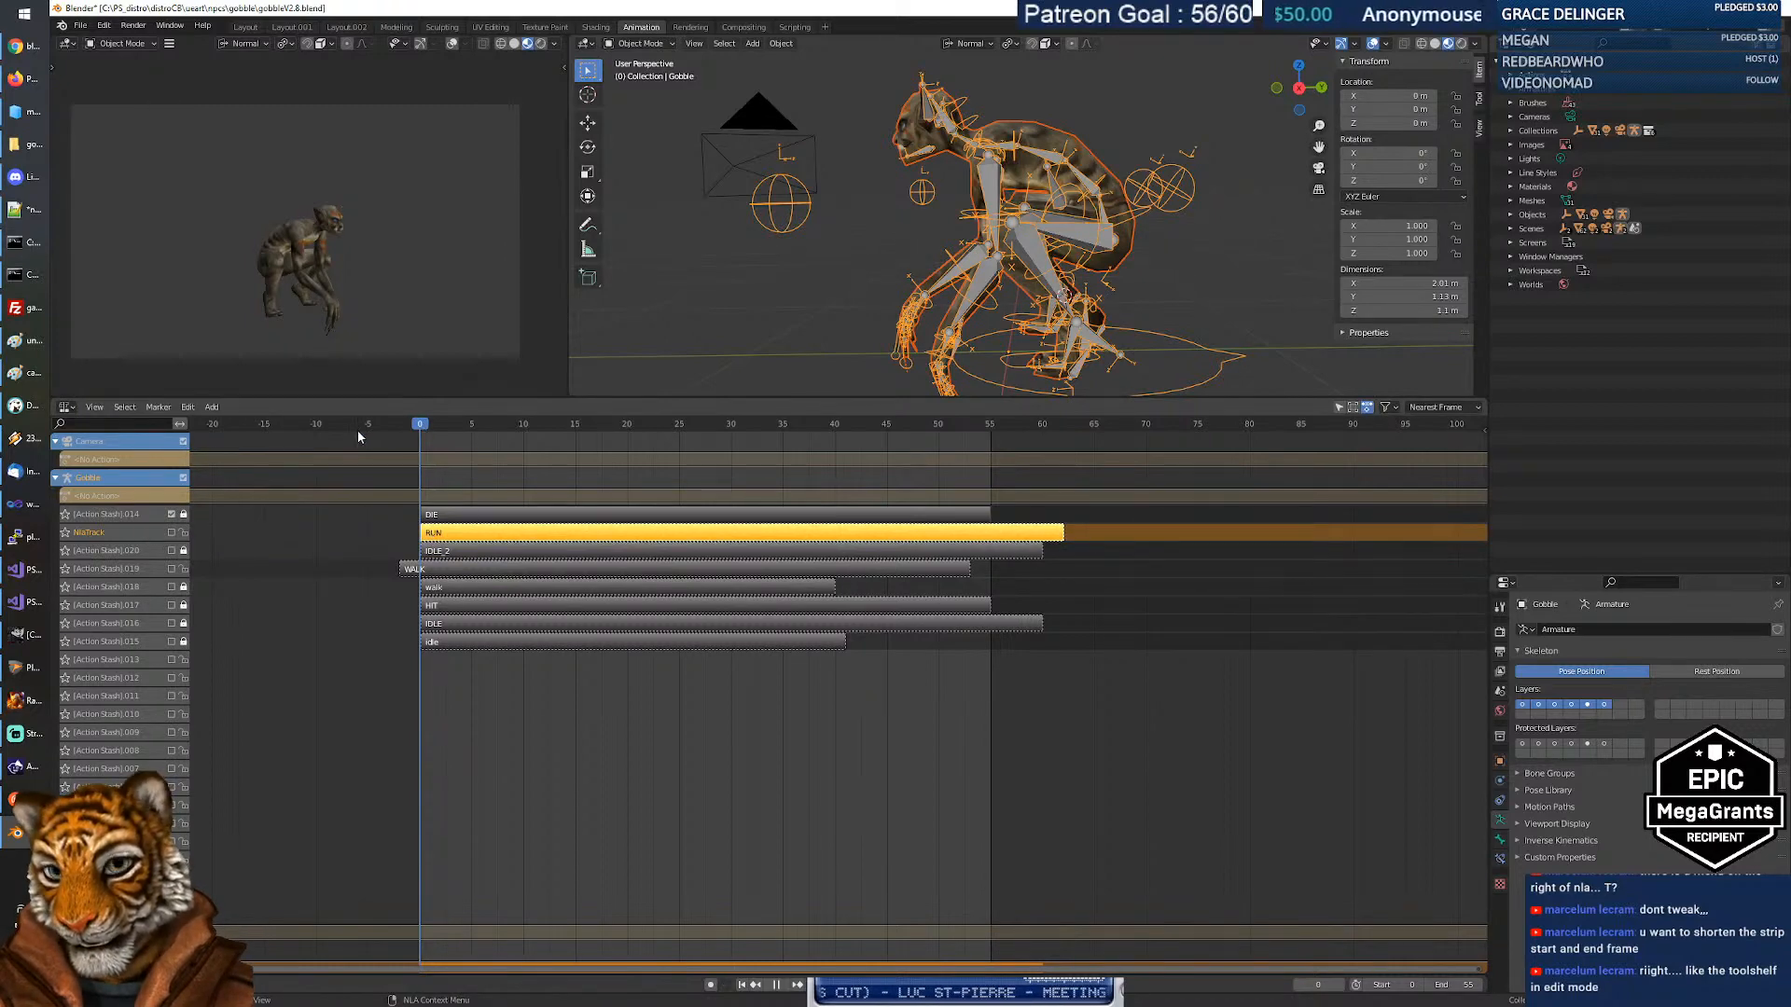
left_click_drag(410, 424, 365, 469)
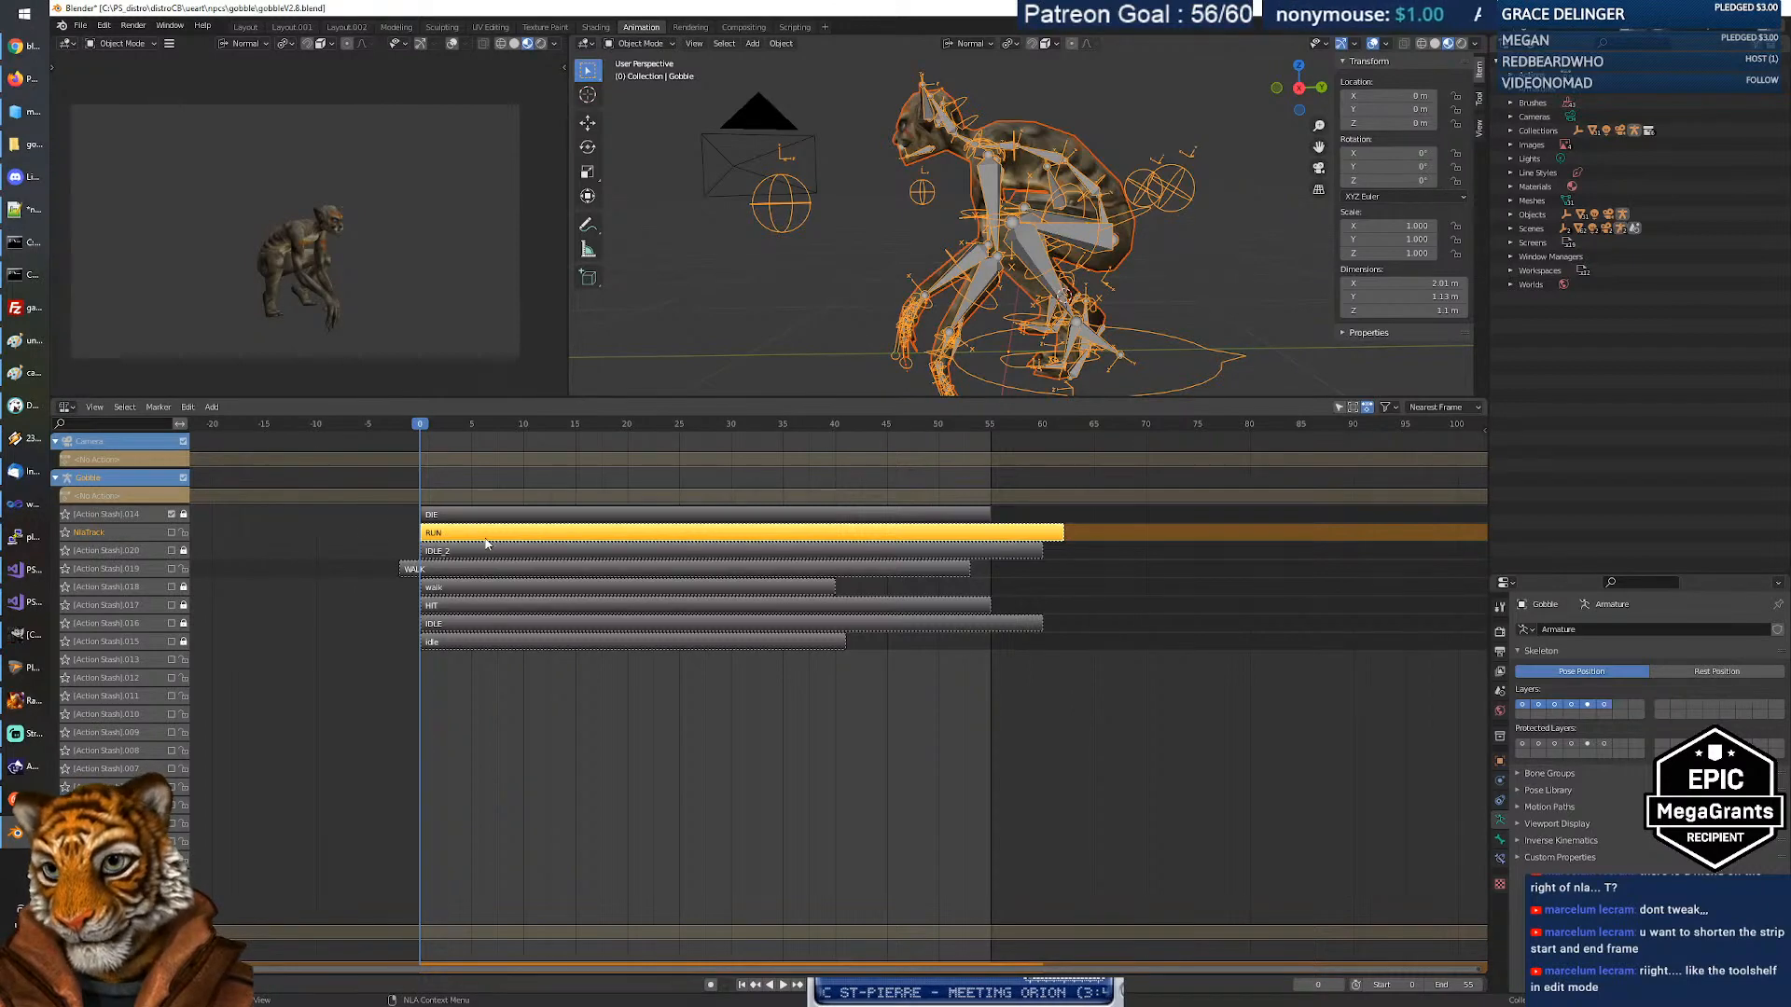
right_click(140, 532)
left_click(243, 534)
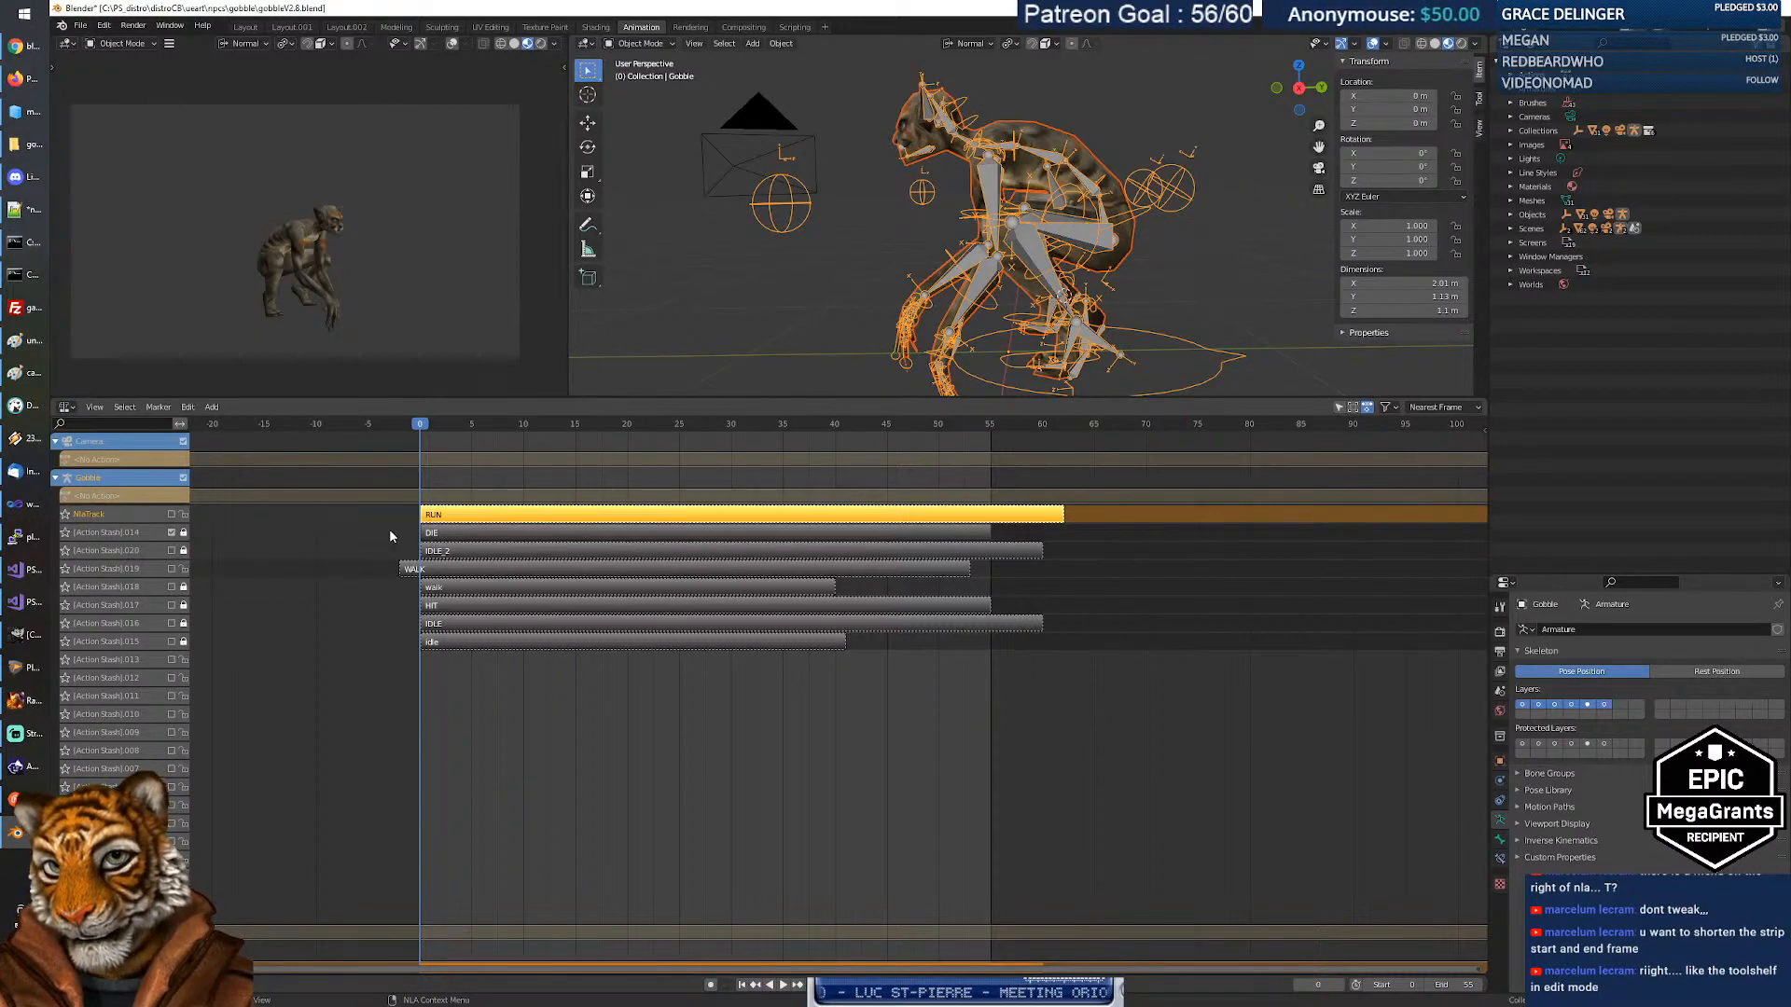
left_click_drag(536, 431, 358, 452)
key("space")
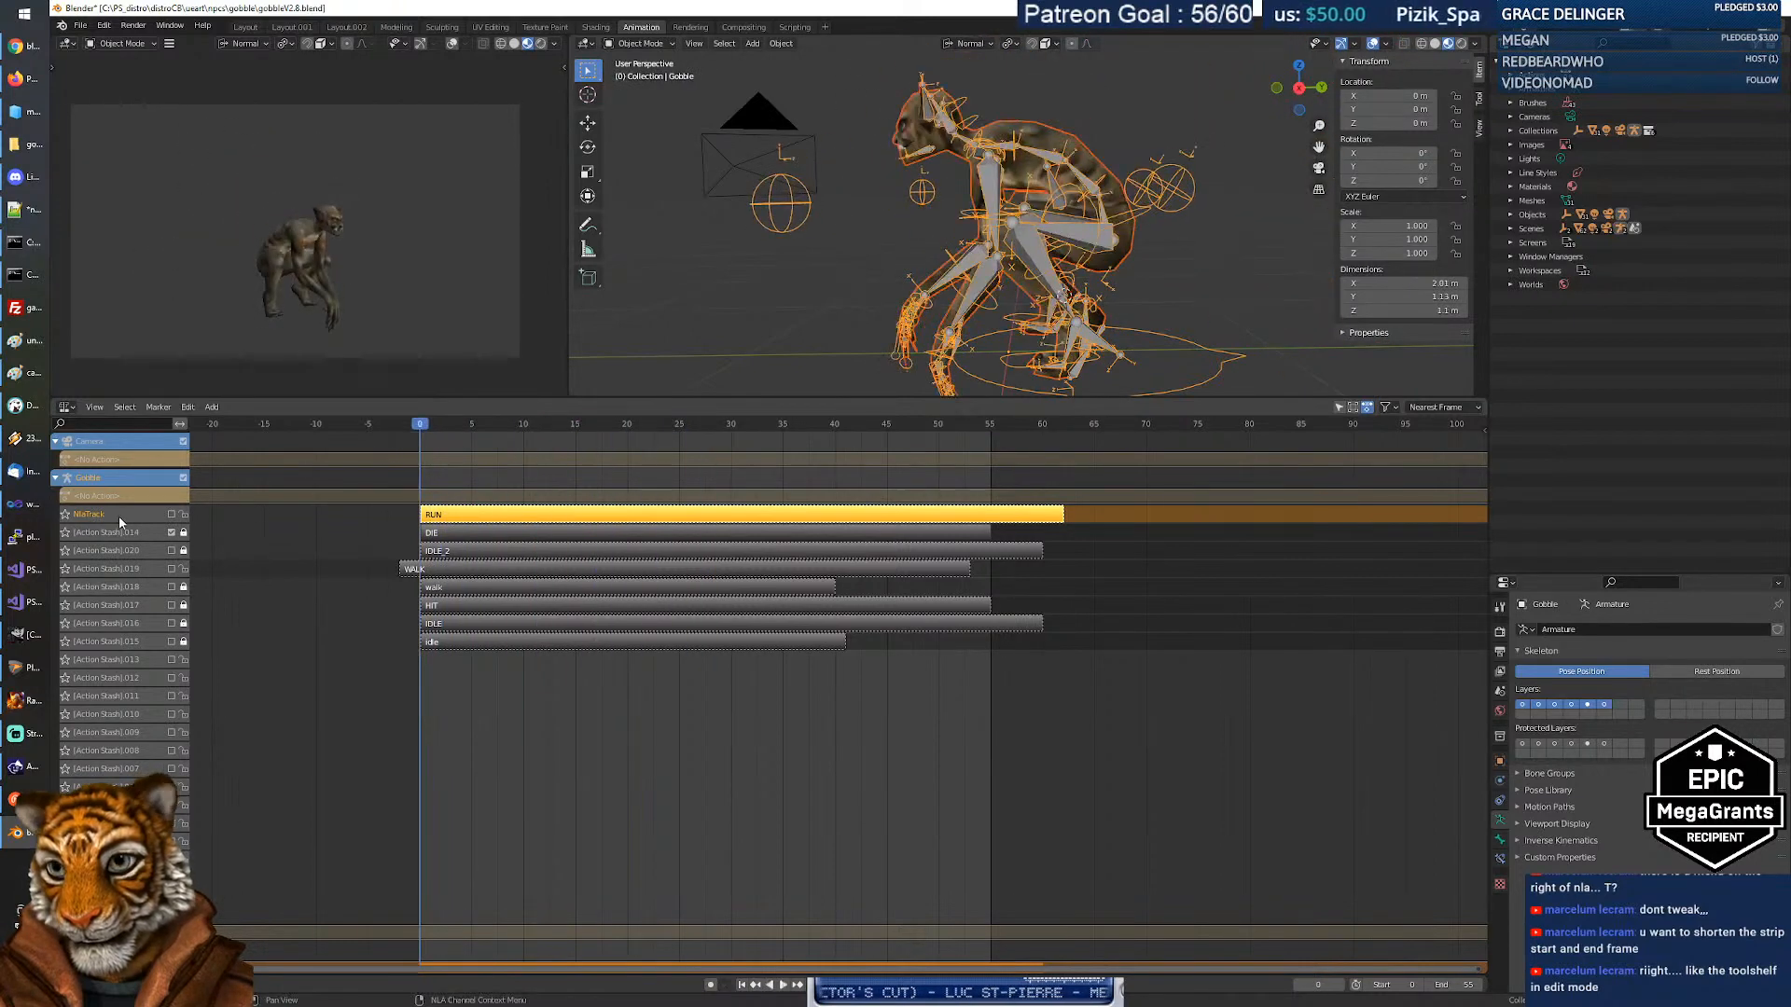
Move the WALK strip's track to the top of the goblin's track stack and try scrubbing through the strip.
right_click(138, 568)
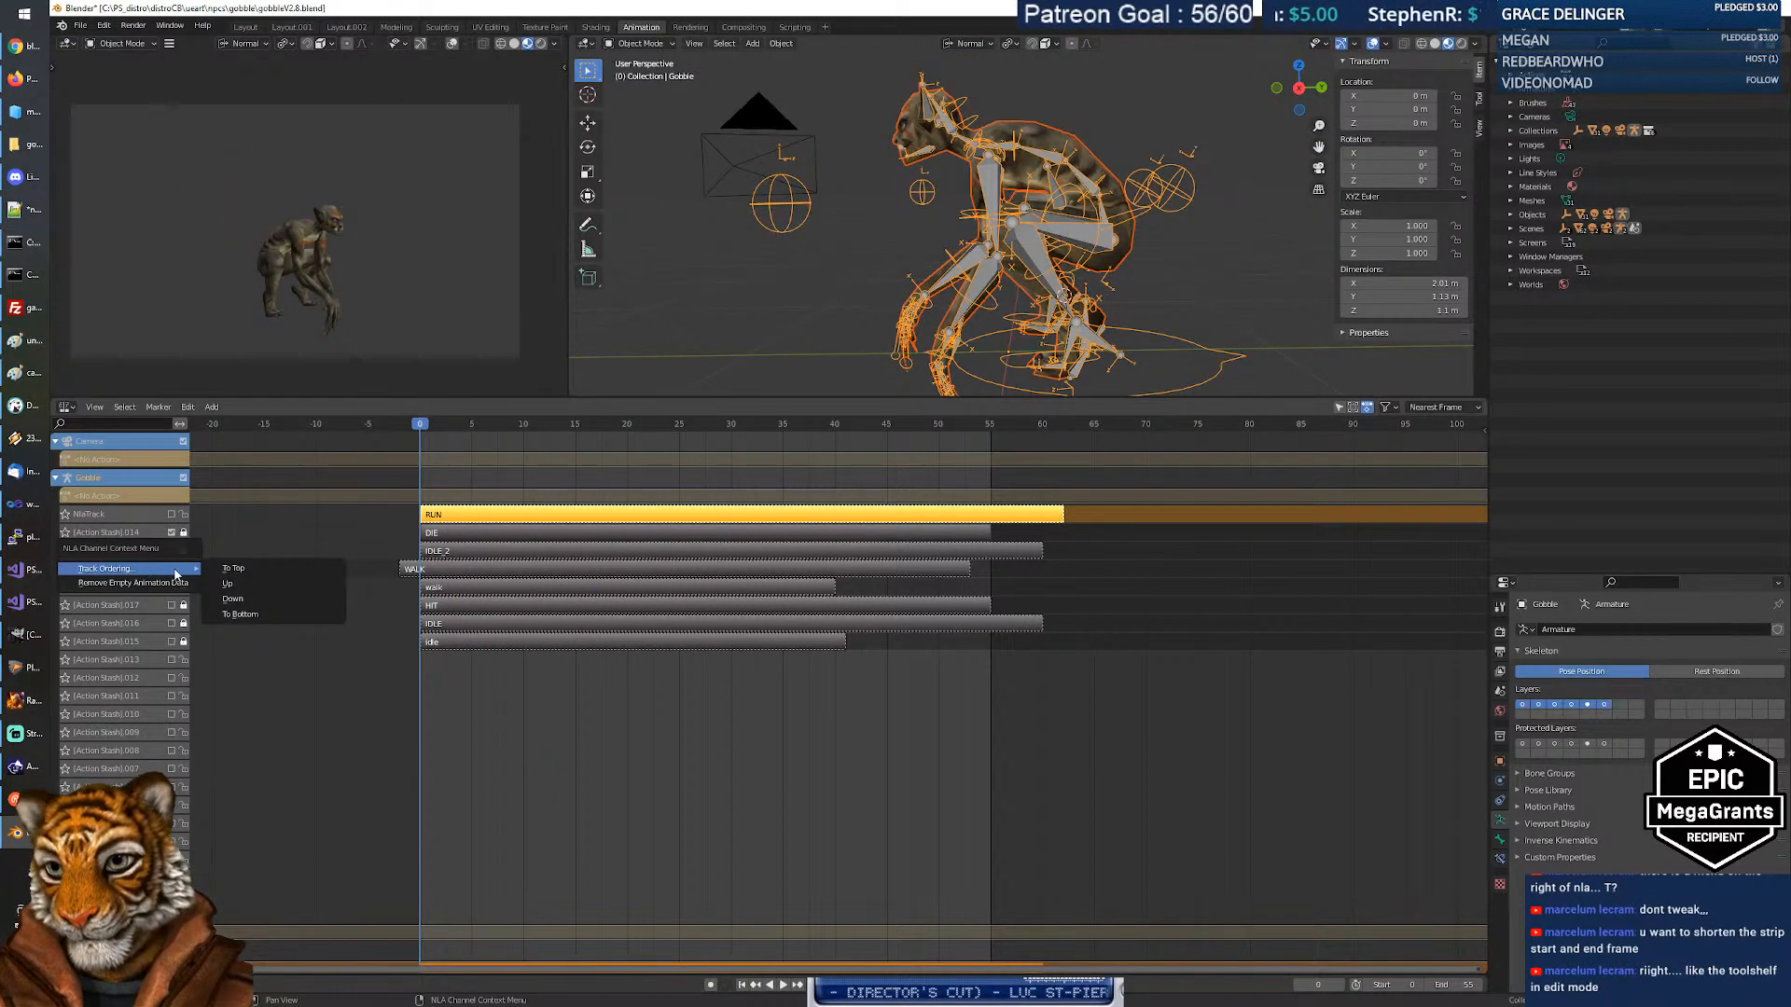
left_click(233, 568)
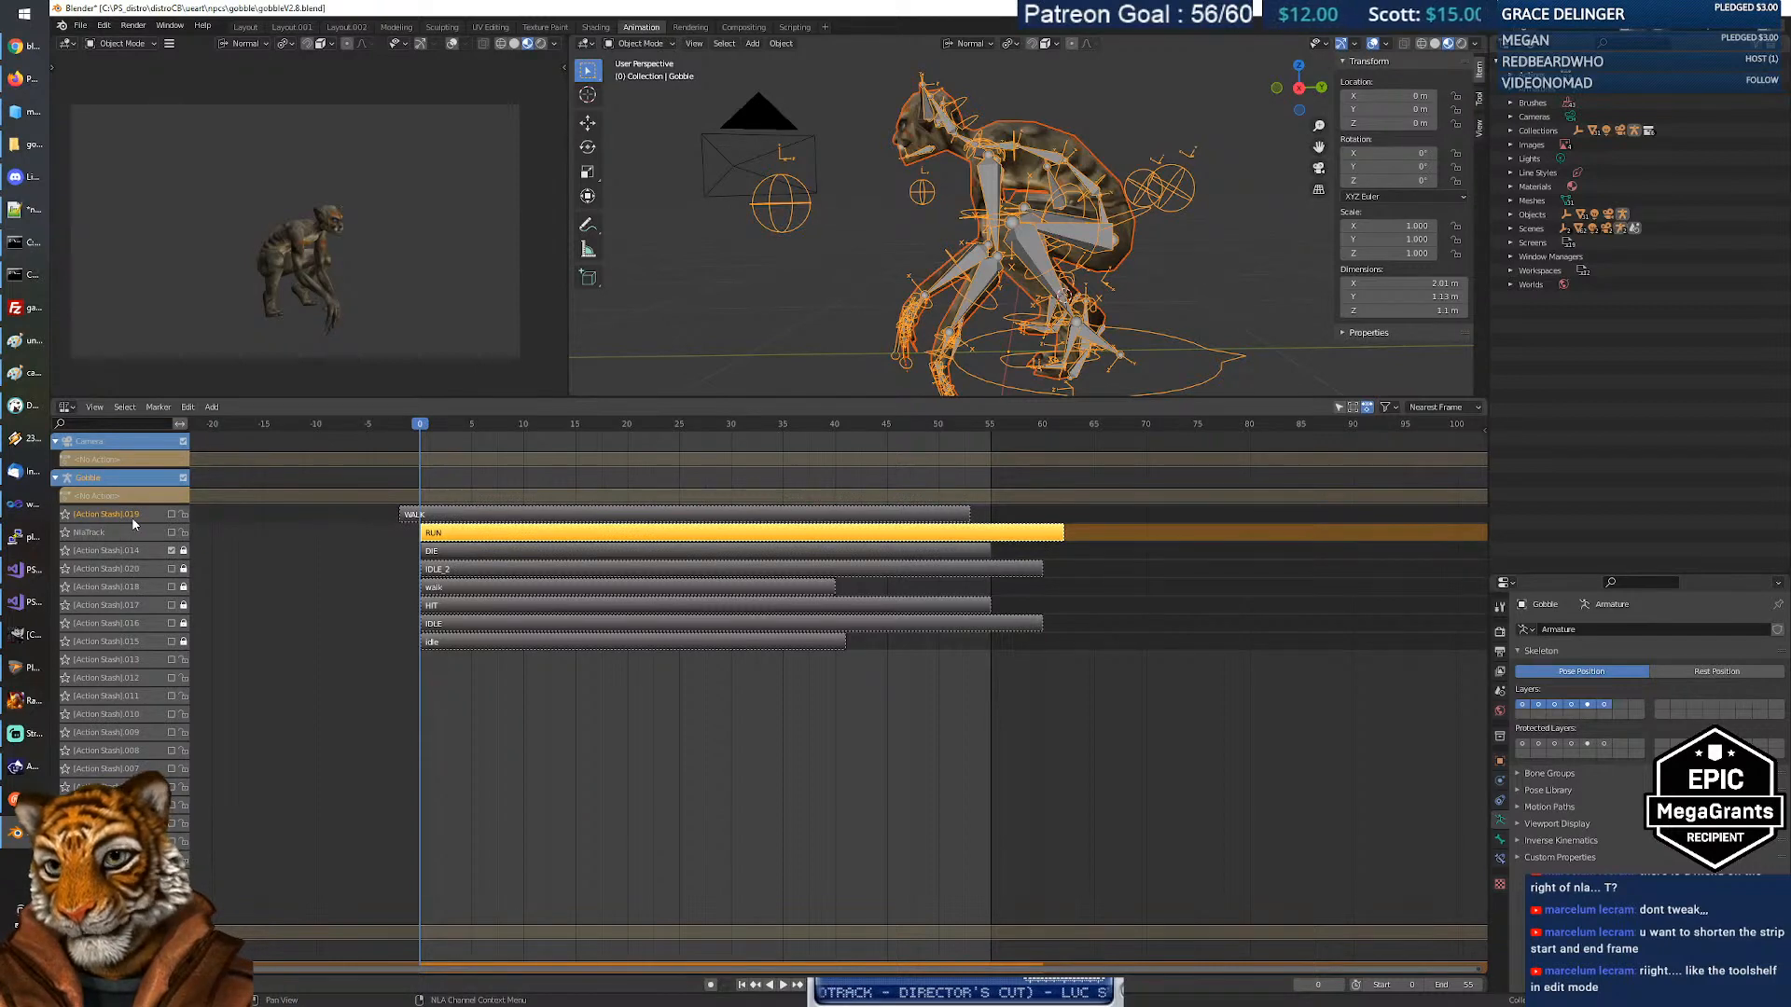
left_click(501, 515)
left_click_drag(410, 429, 345, 455)
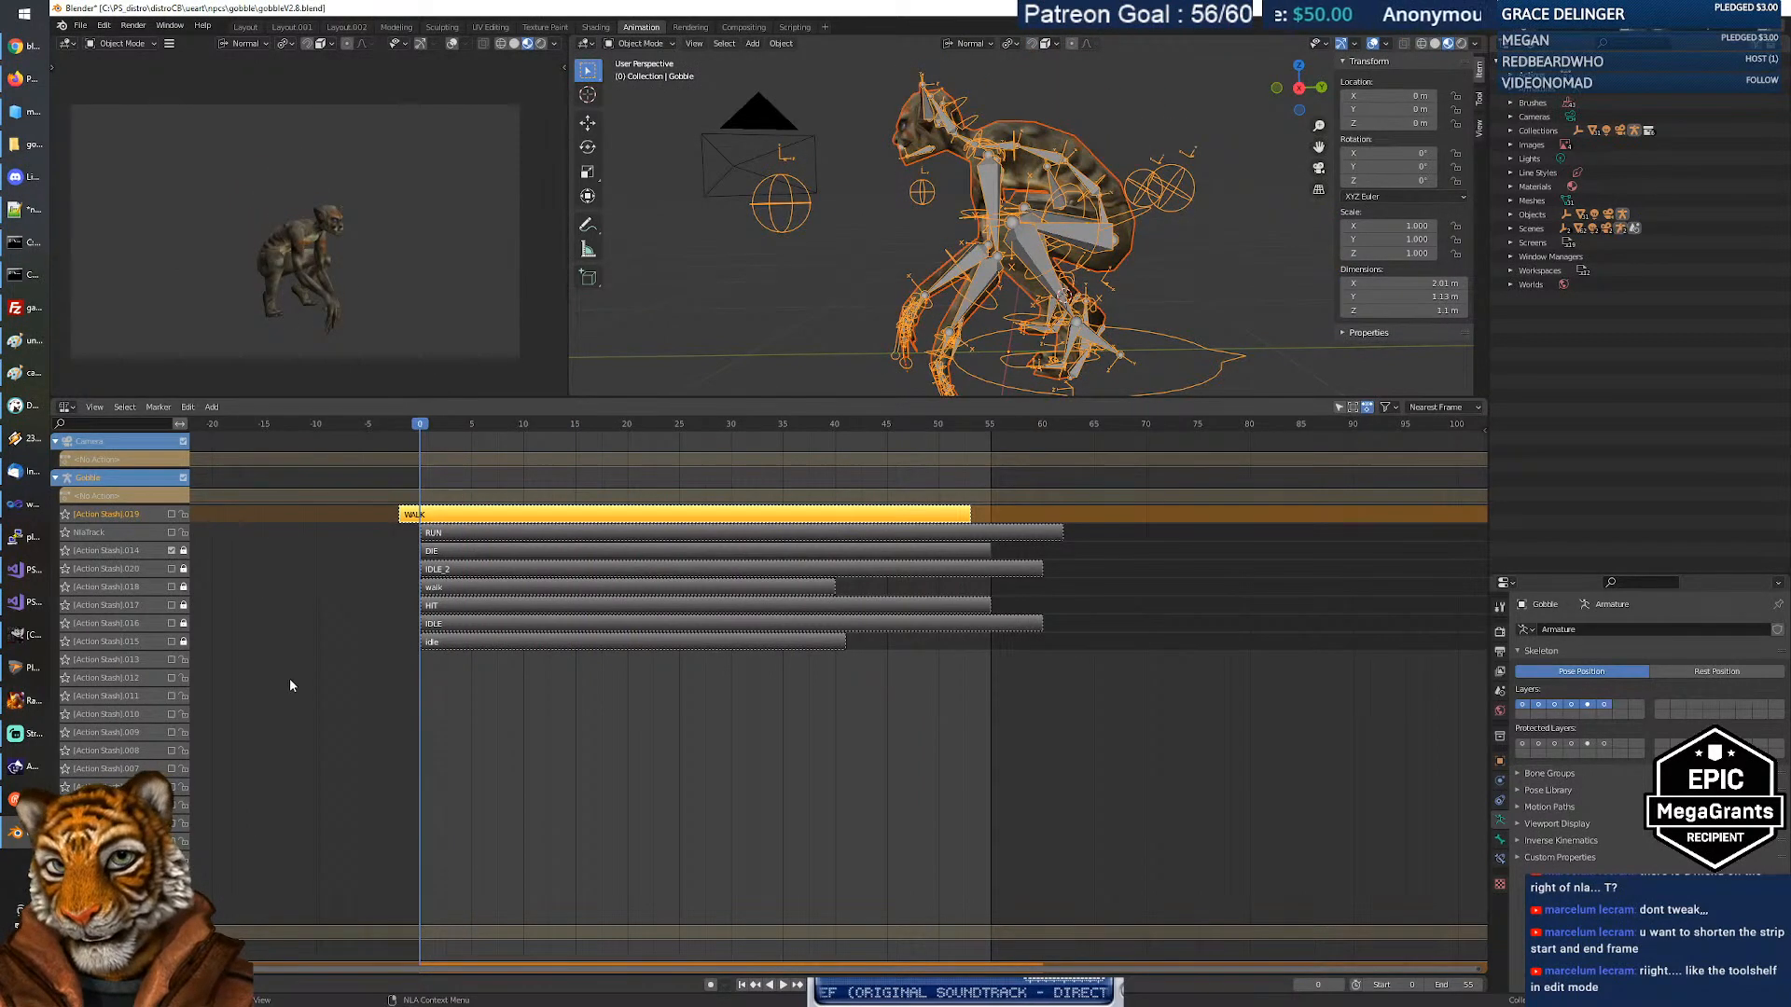
left_click(459, 624)
left_click(466, 589)
left_click(474, 552)
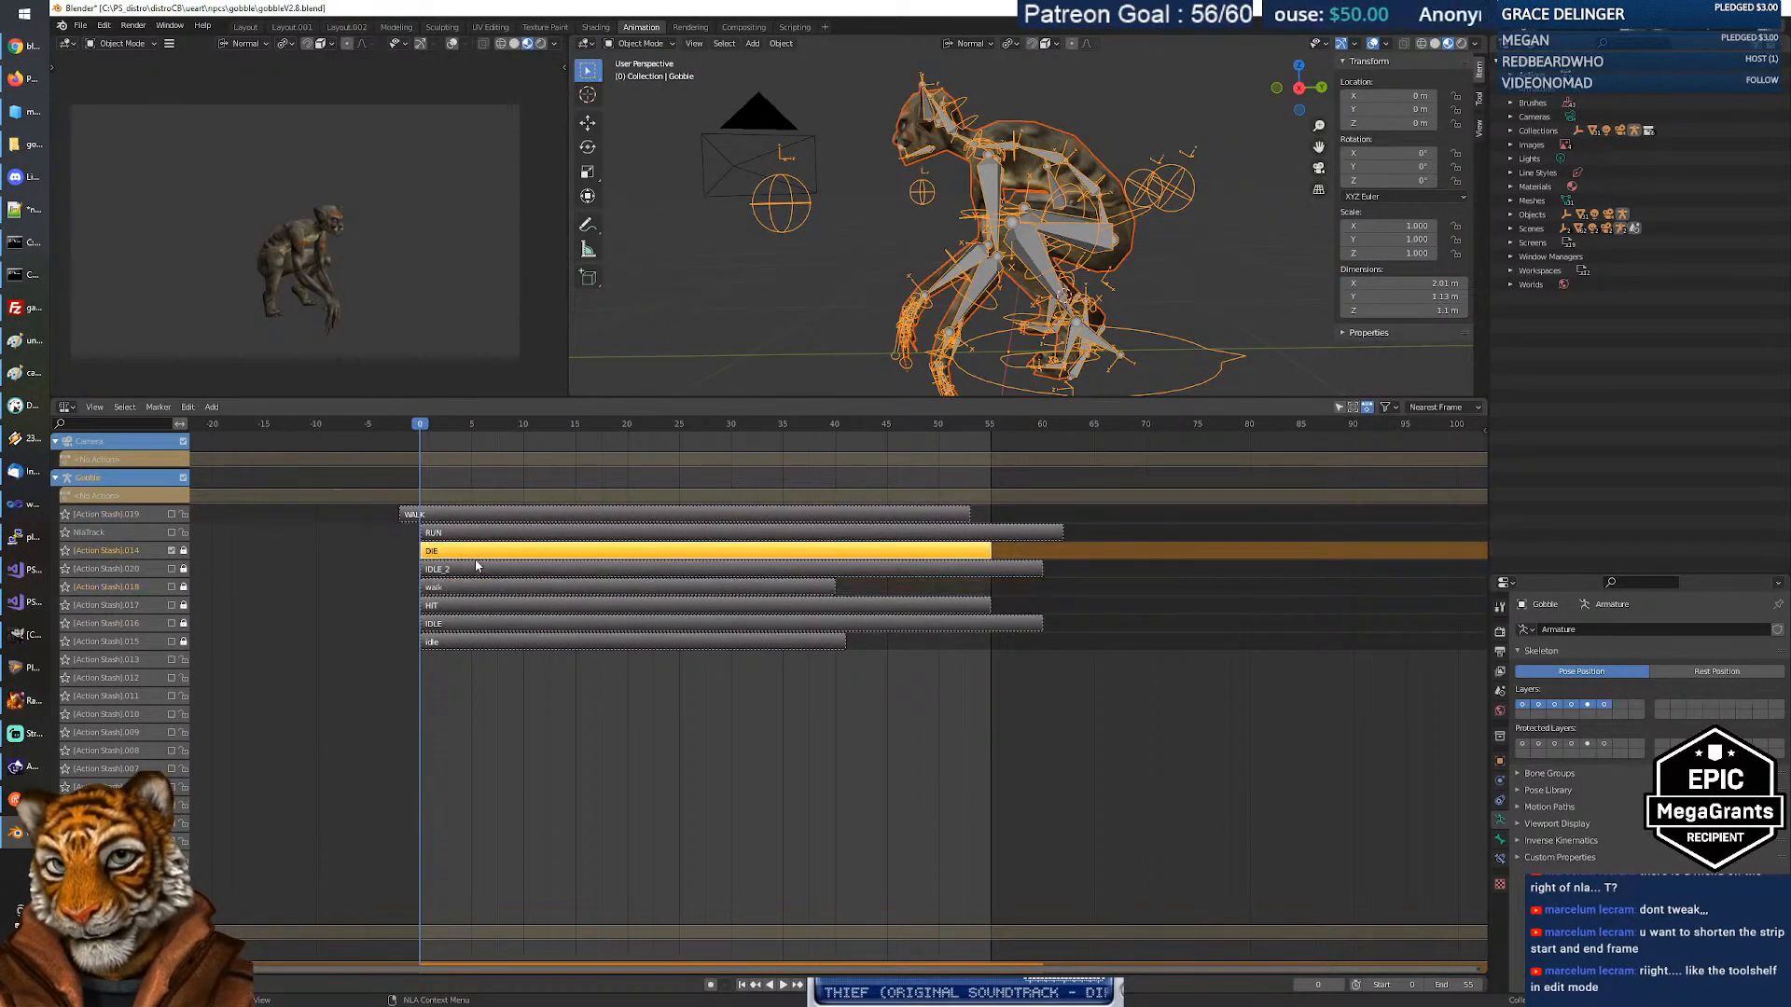
right_click(476, 557)
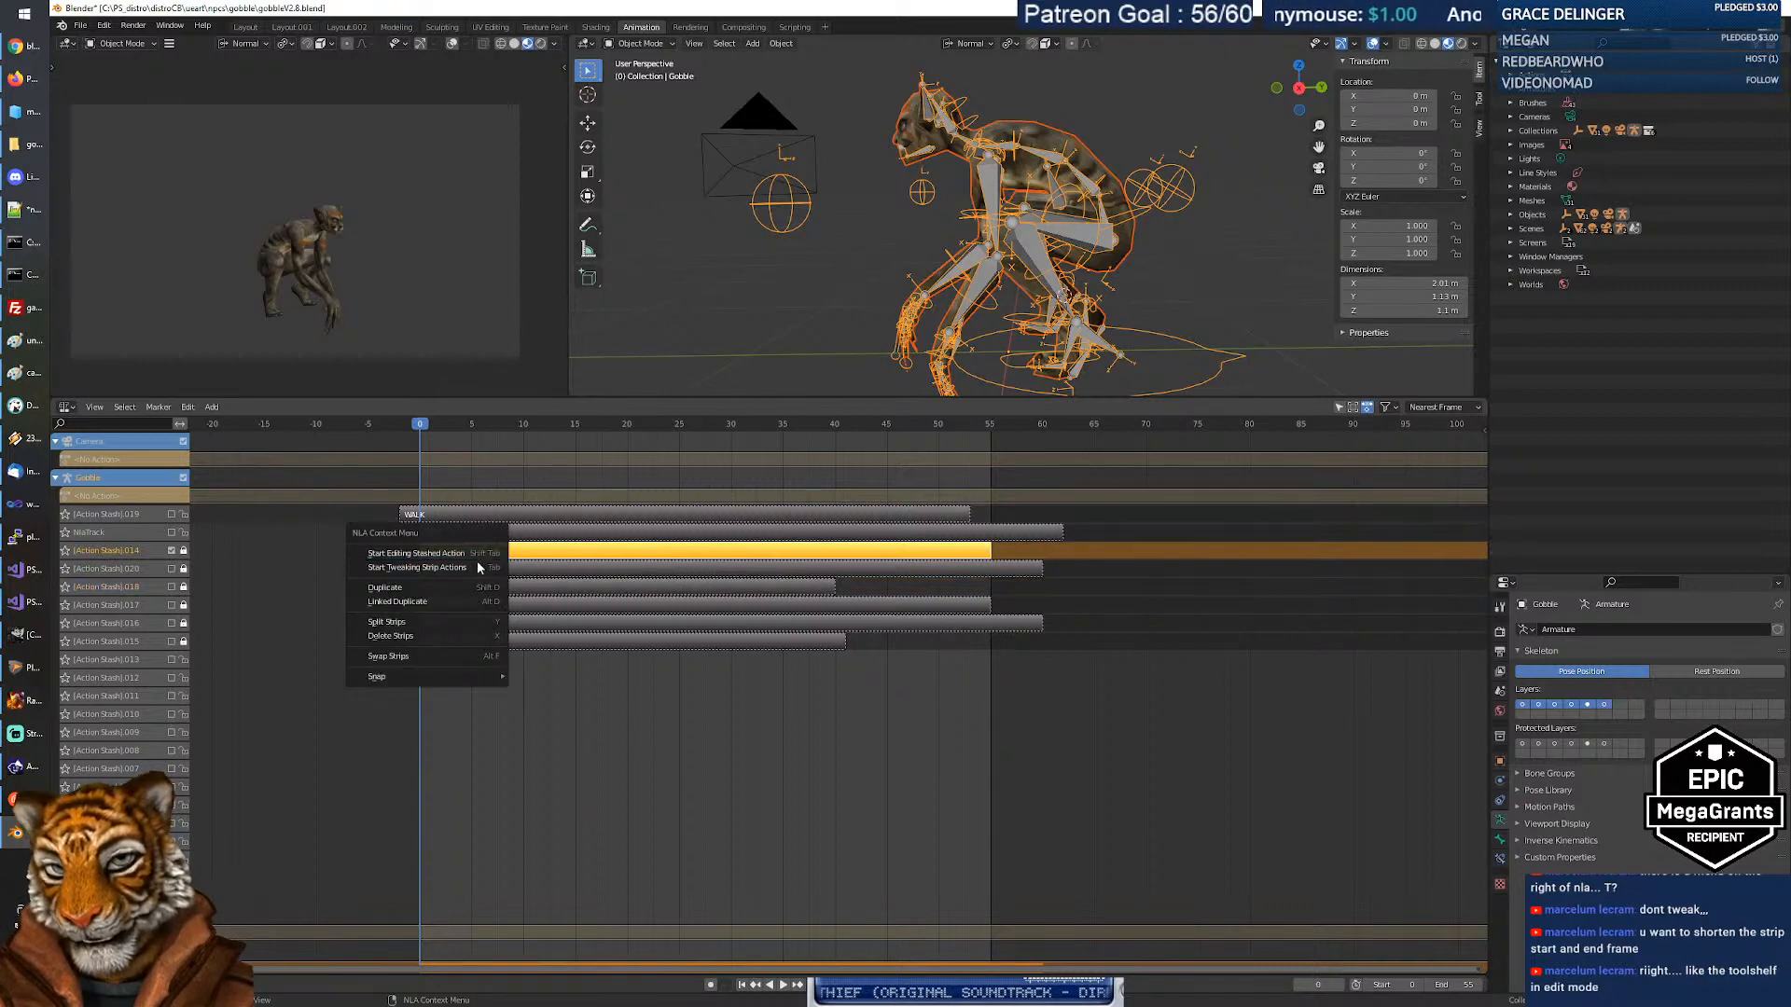
mouse_move(434, 685)
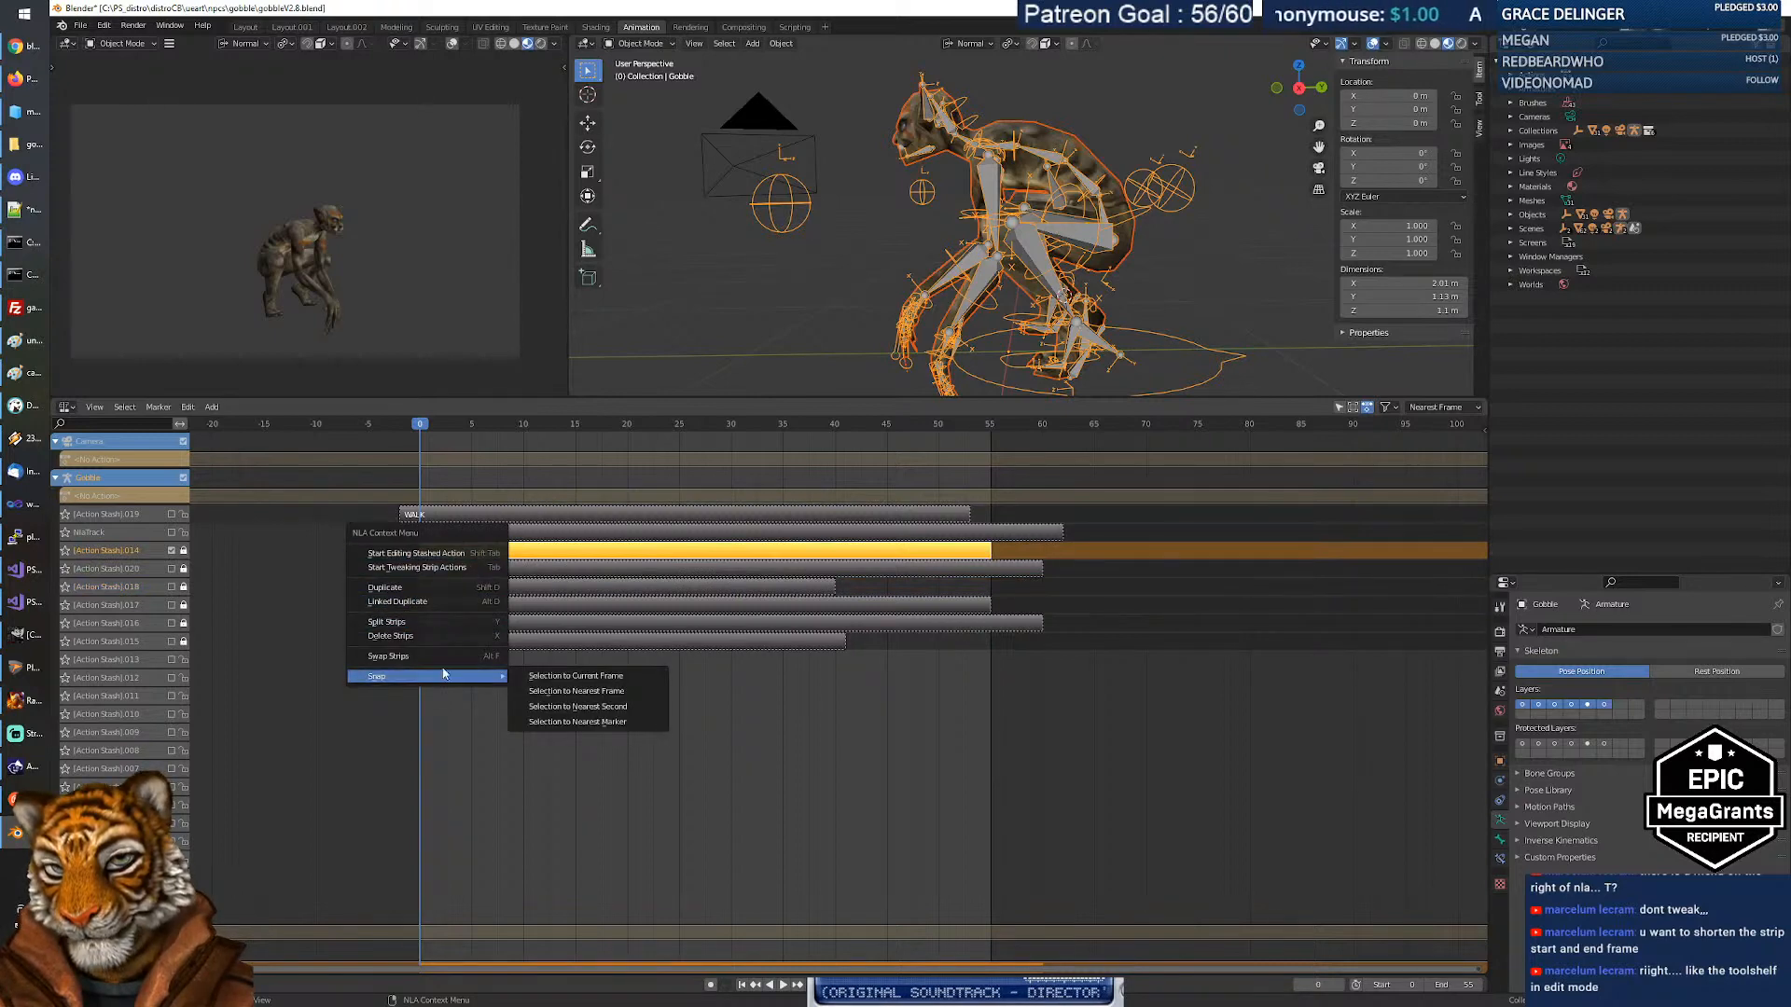
left_click(441, 657)
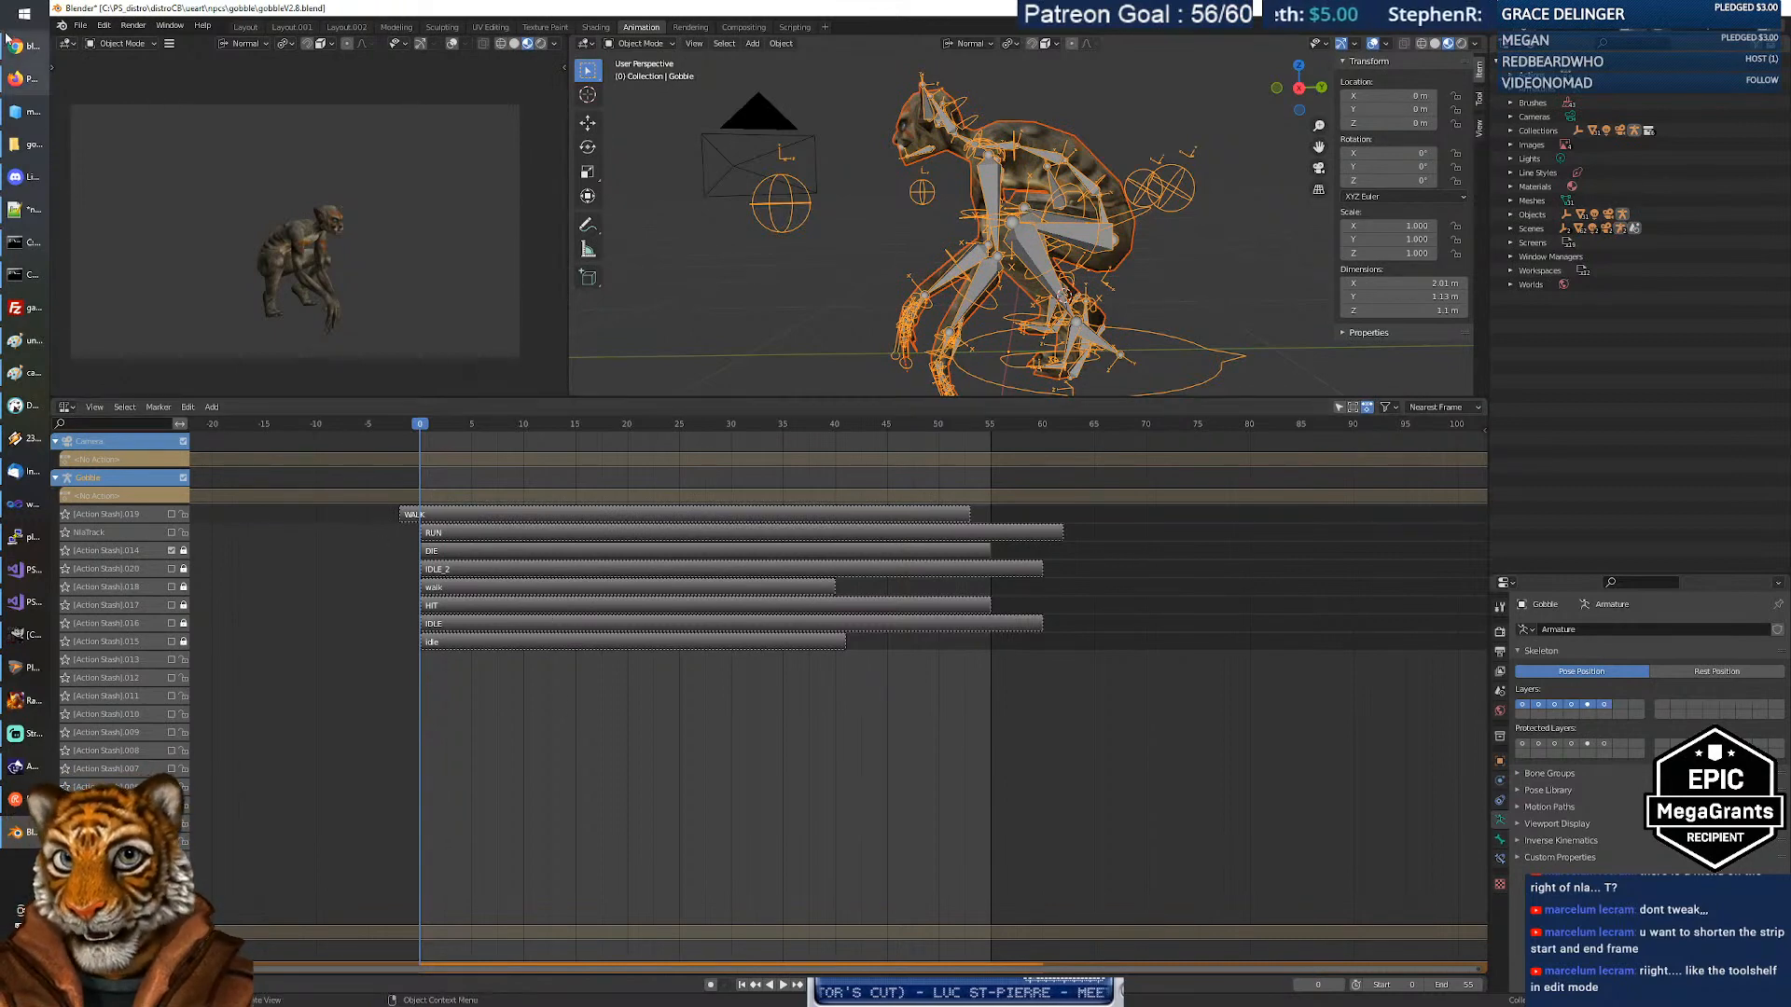
left_click(67, 408)
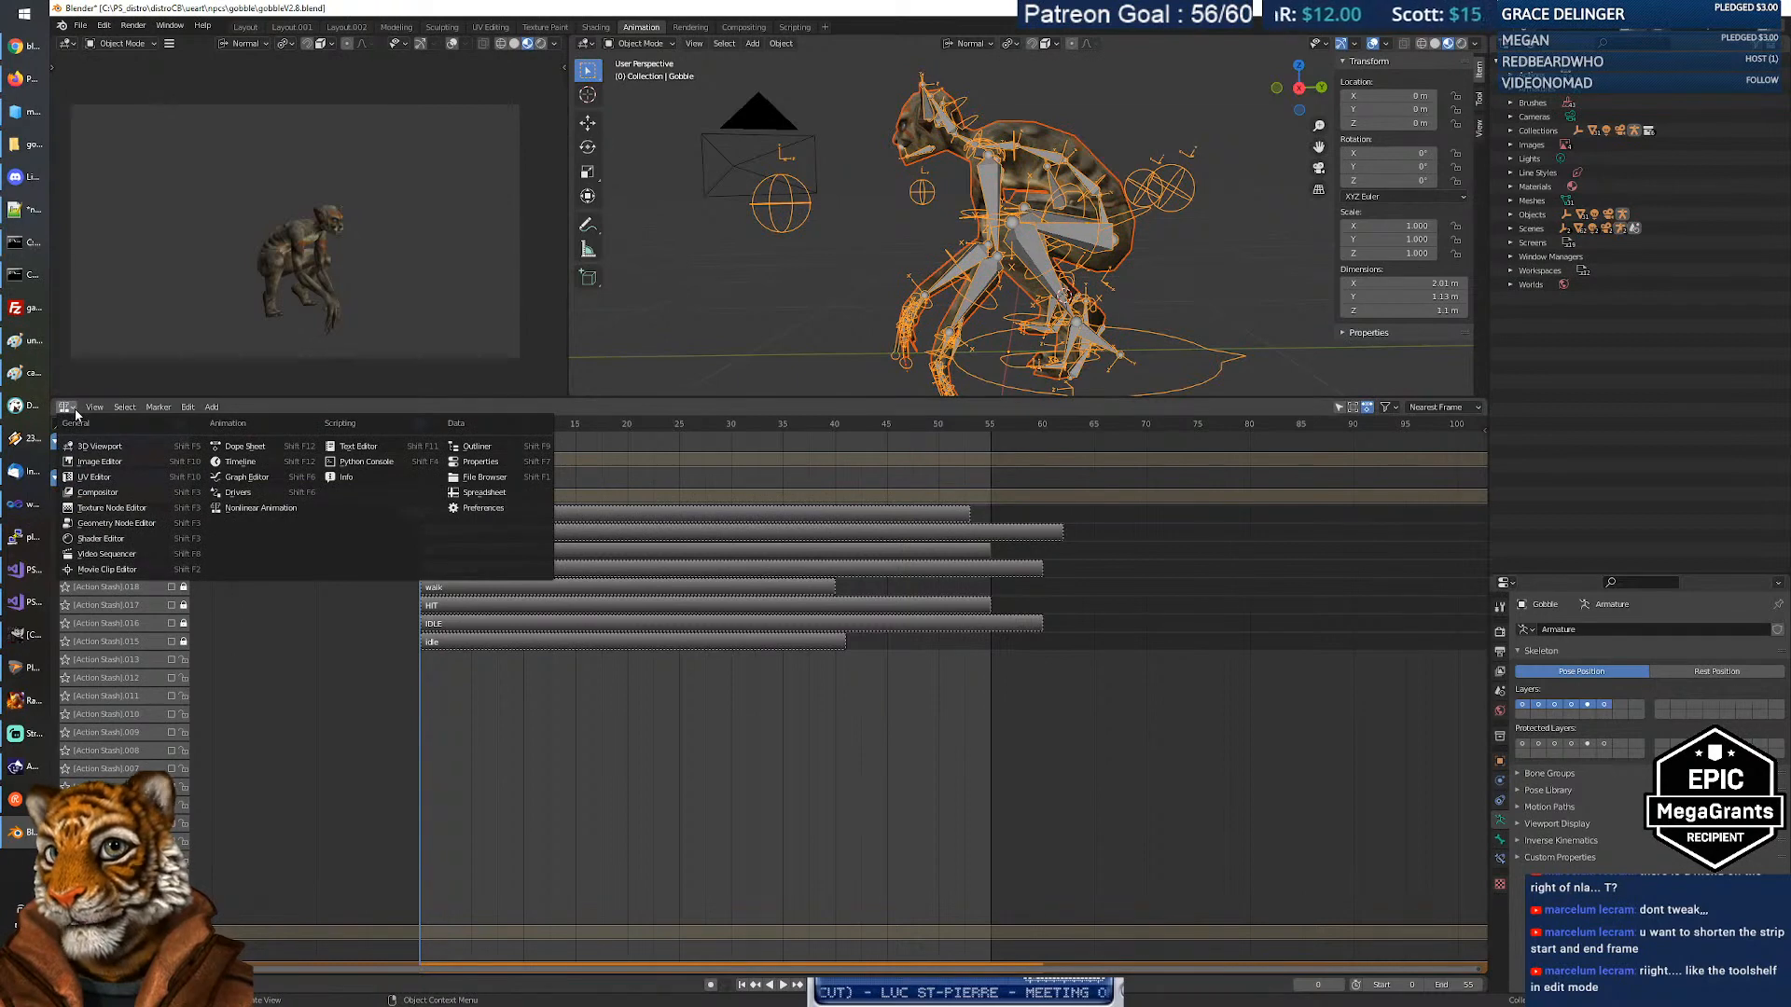
Switch to the web browser, search Google for "blender what is nla" and open the Blender Manual's Introduction page.
left_click(15, 45)
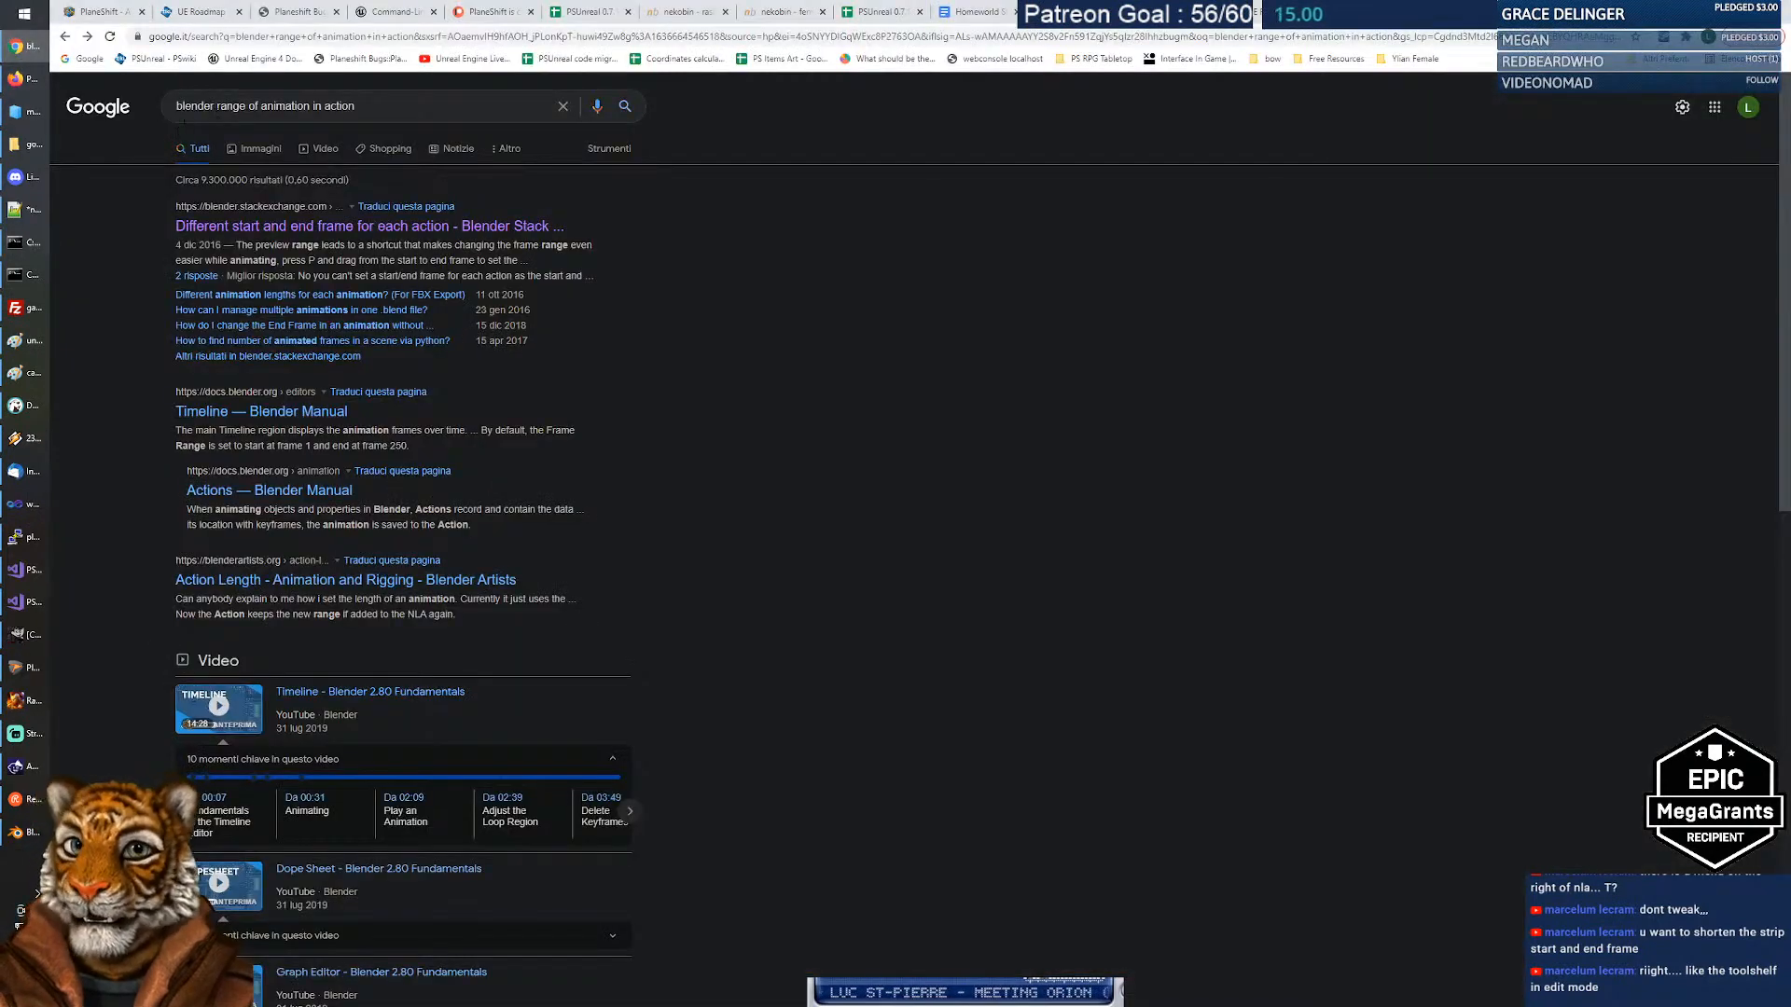
left_click_drag(217, 105, 544, 109)
type("what is ")
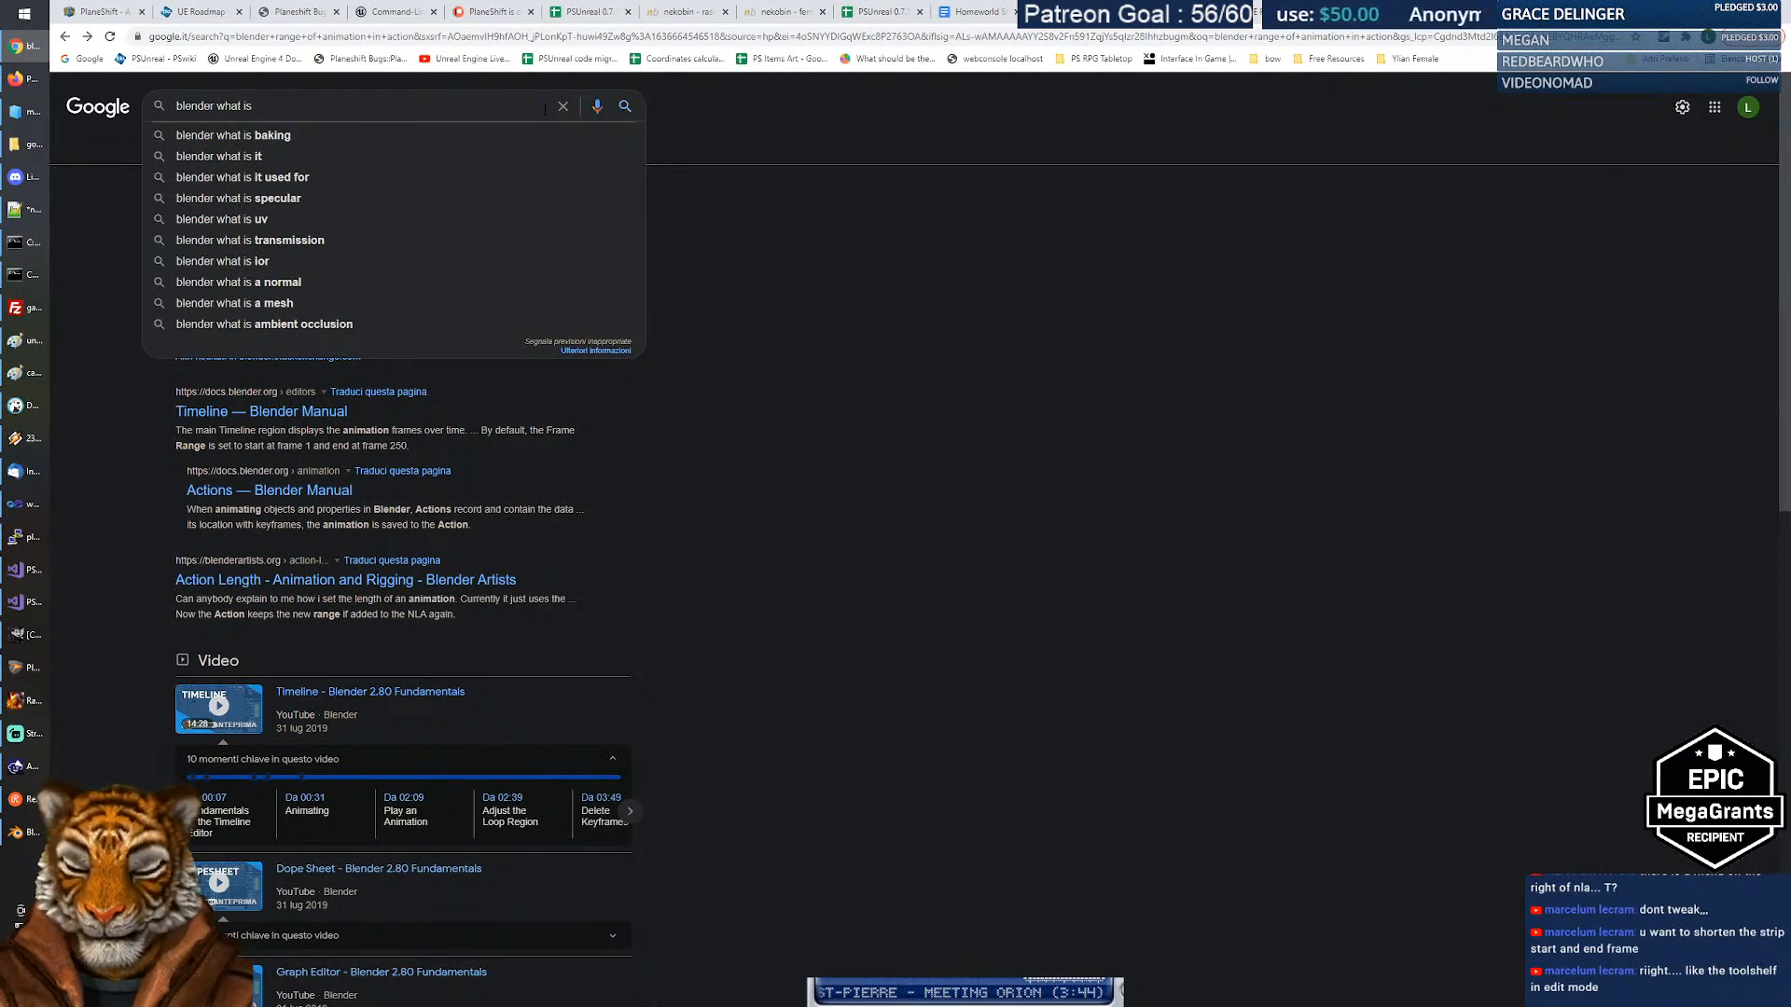
type("nla")
key("Return")
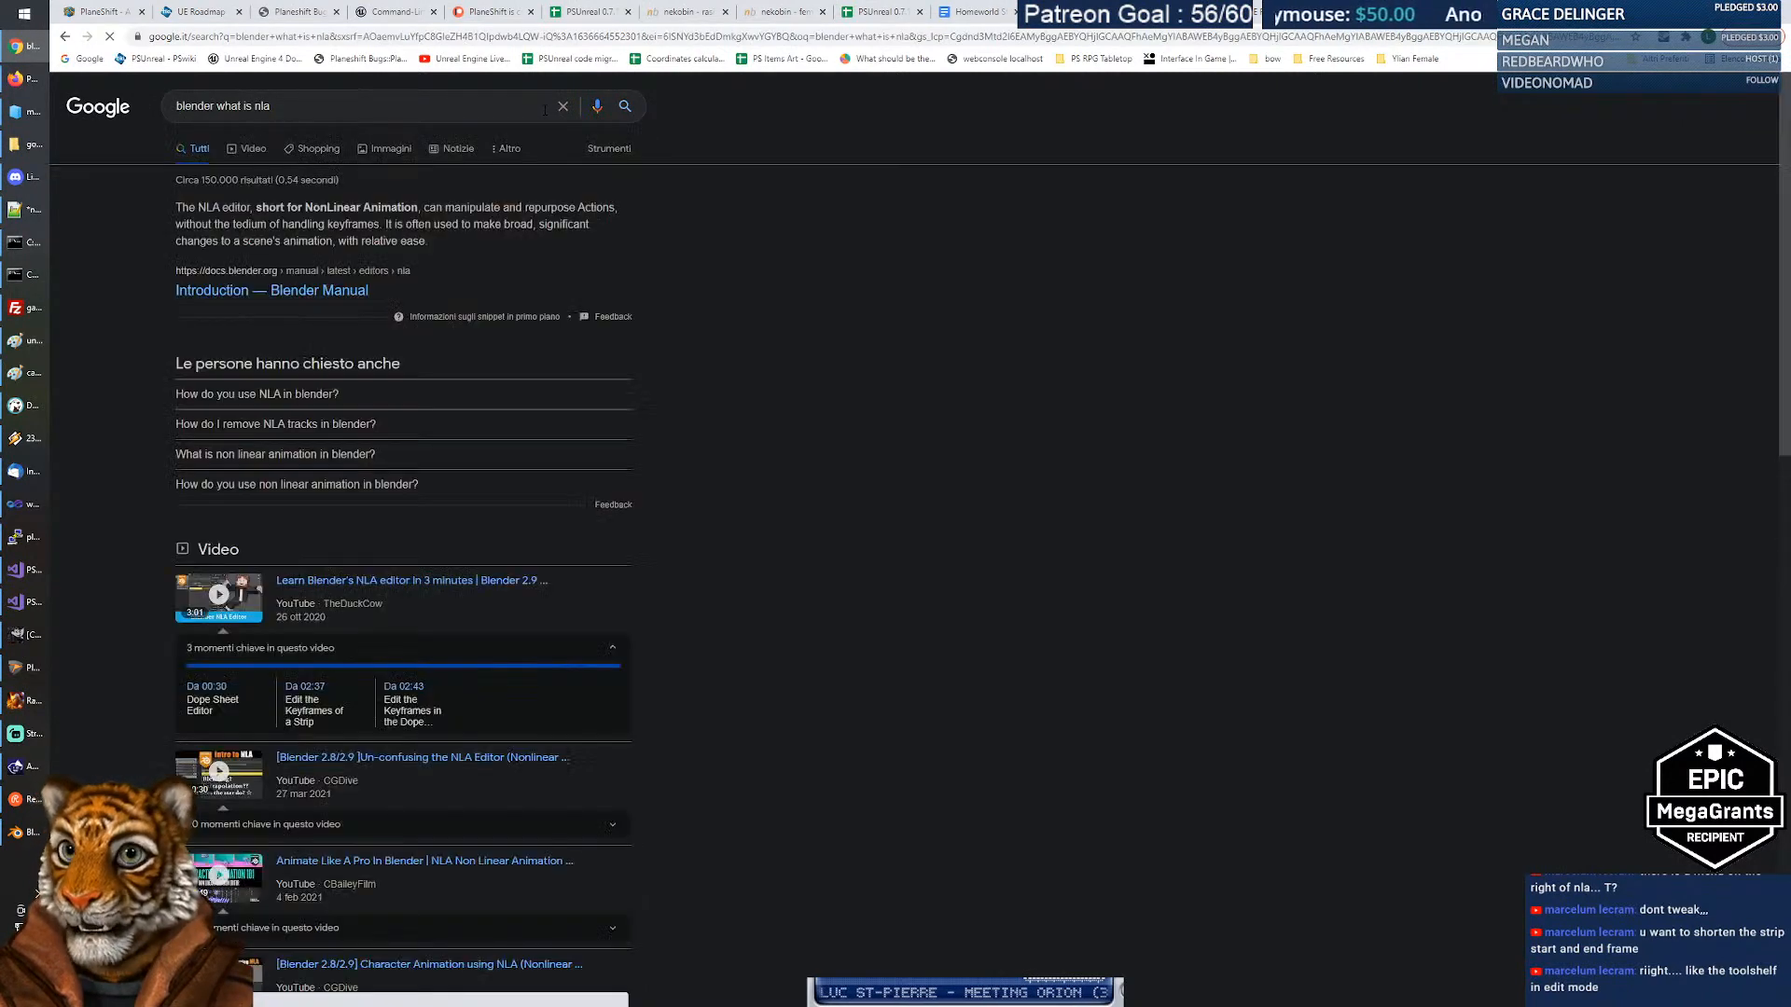
left_click(285, 290)
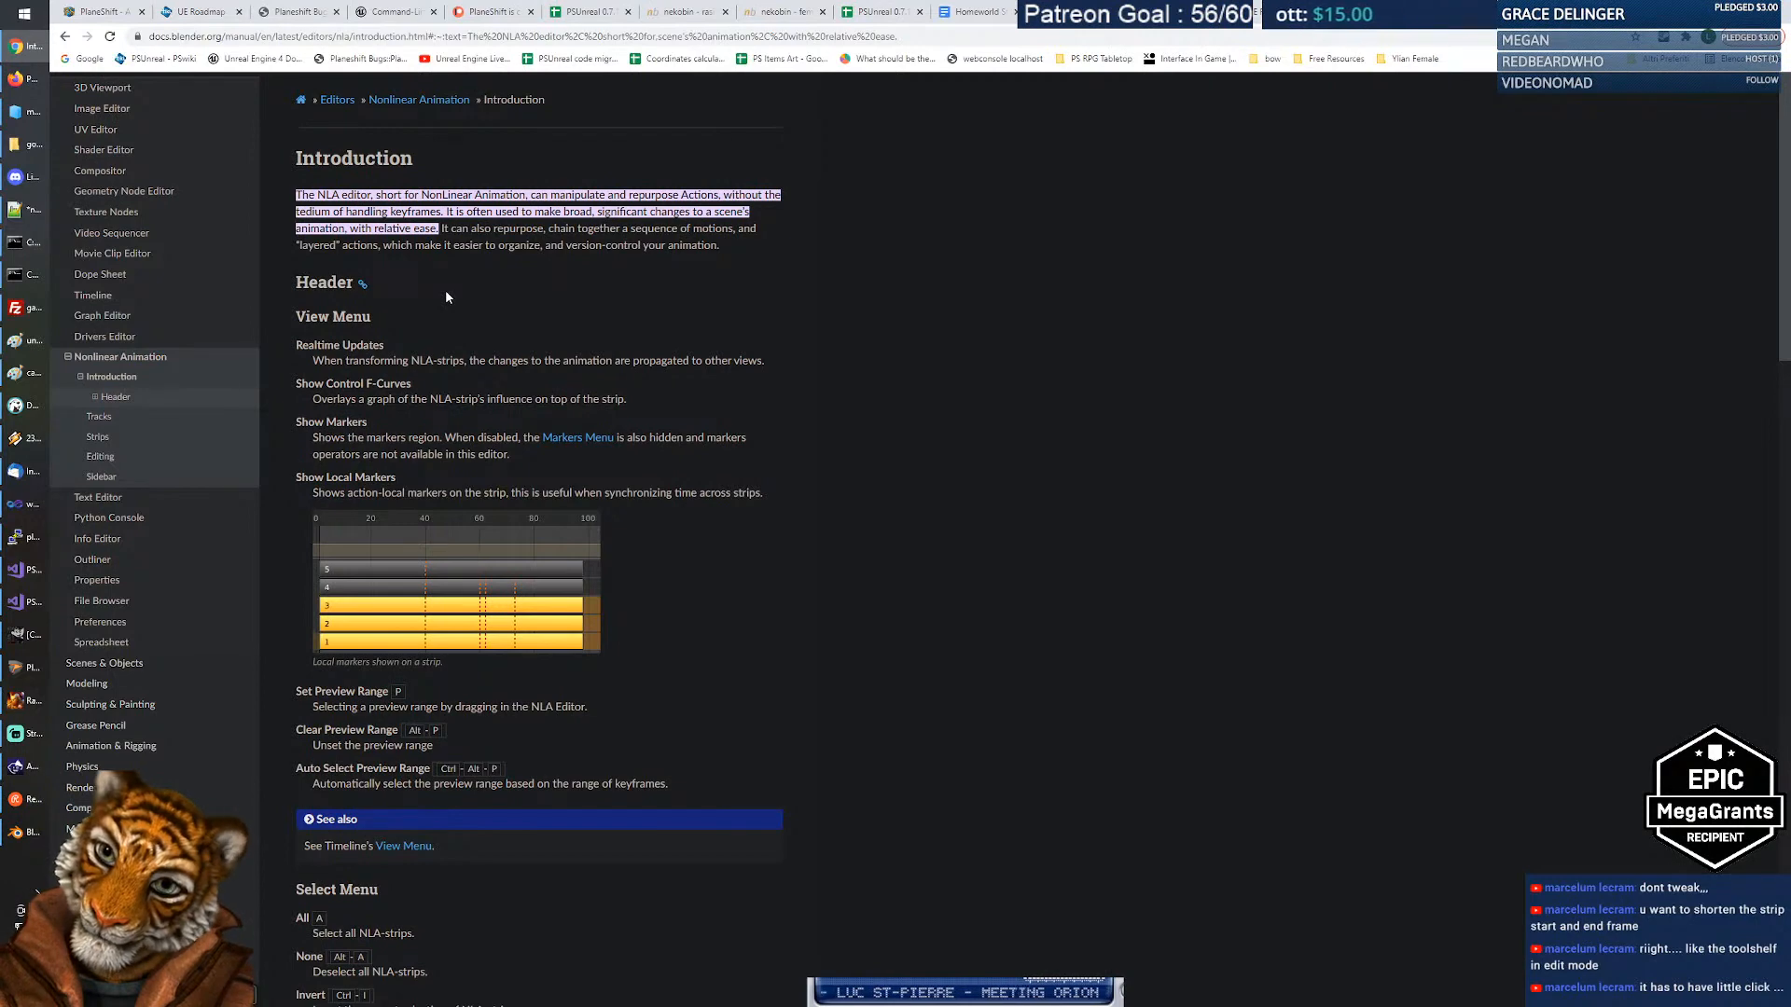
Return to the Google home page and search for "blender export fbx animation within given range".
left_click(64, 36)
left_click(65, 37)
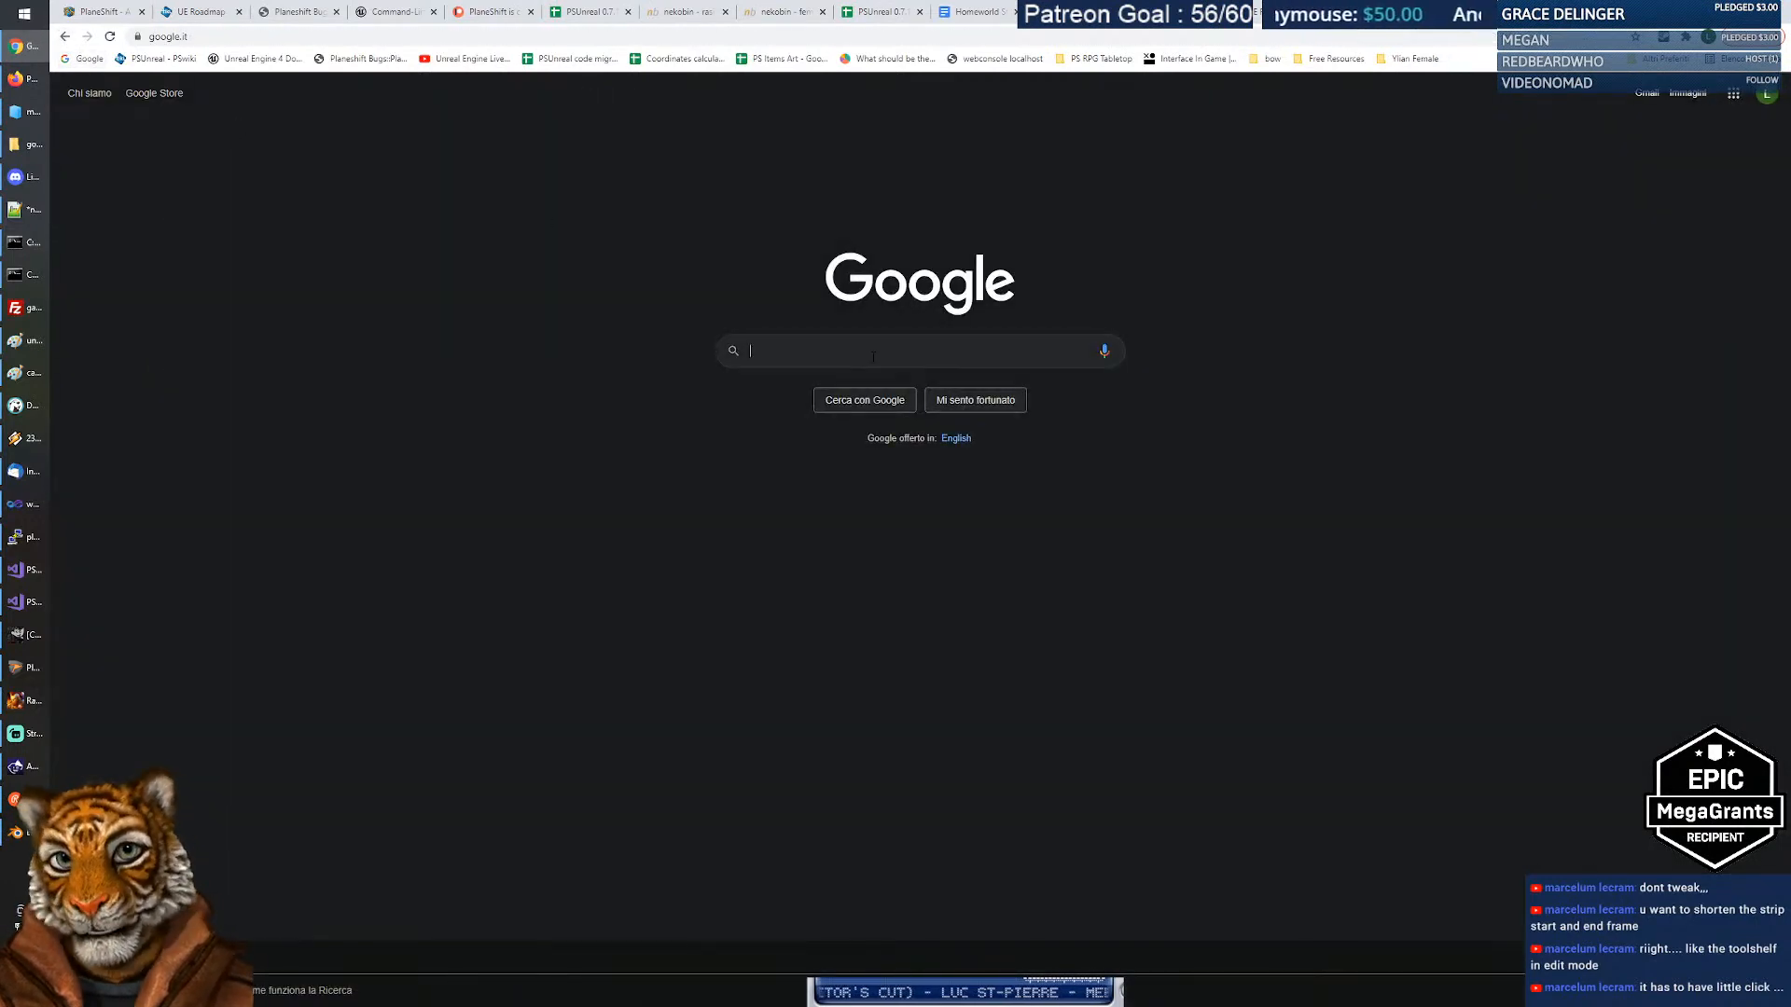
type("bled")
key("BackSpace")
type("nder ")
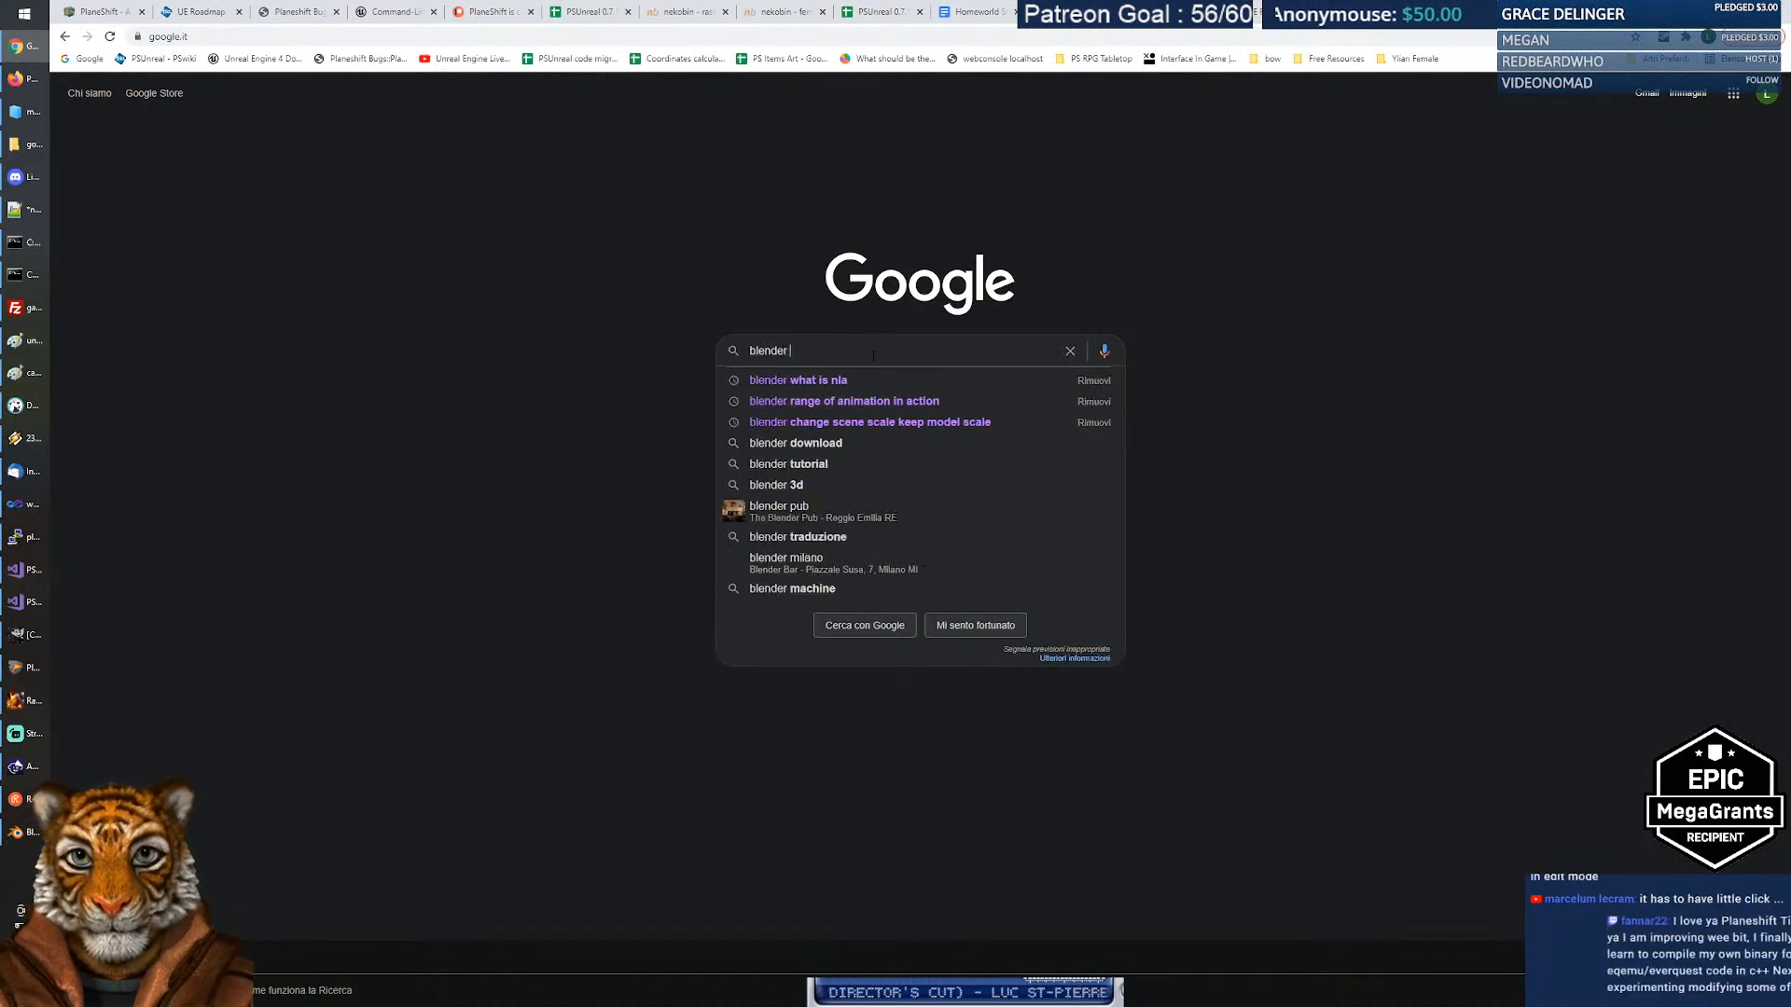
type("export fbx ")
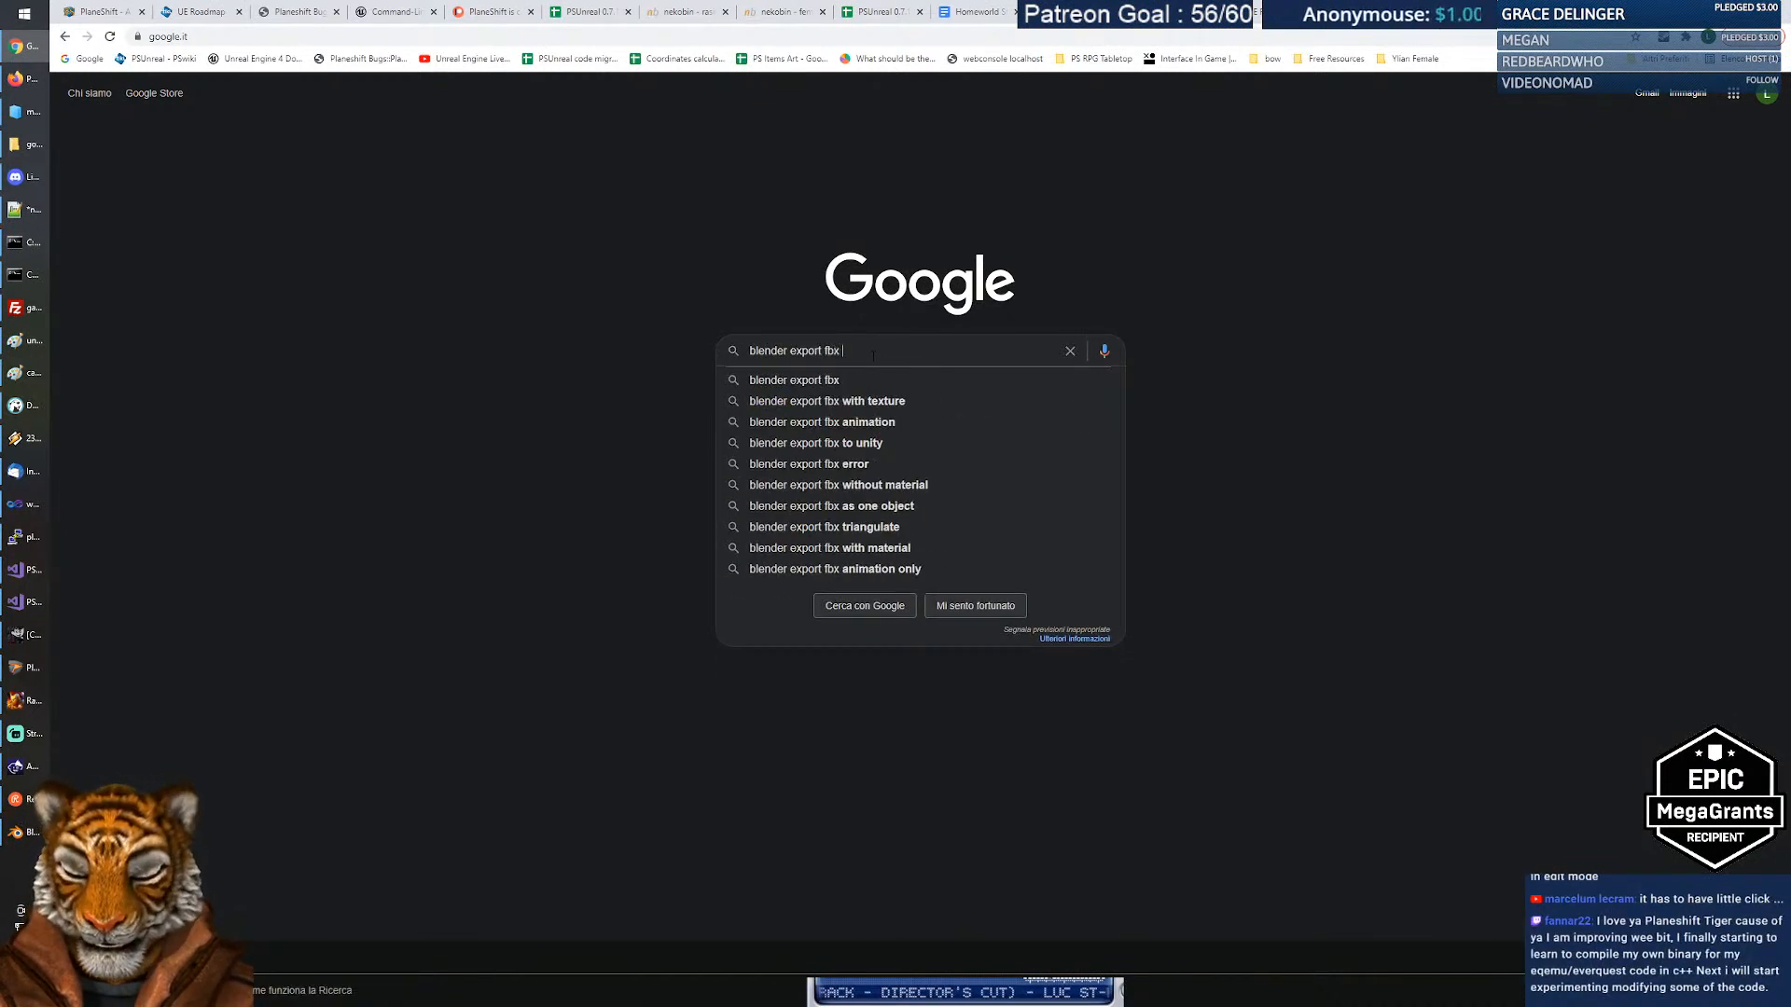
type("animation withi")
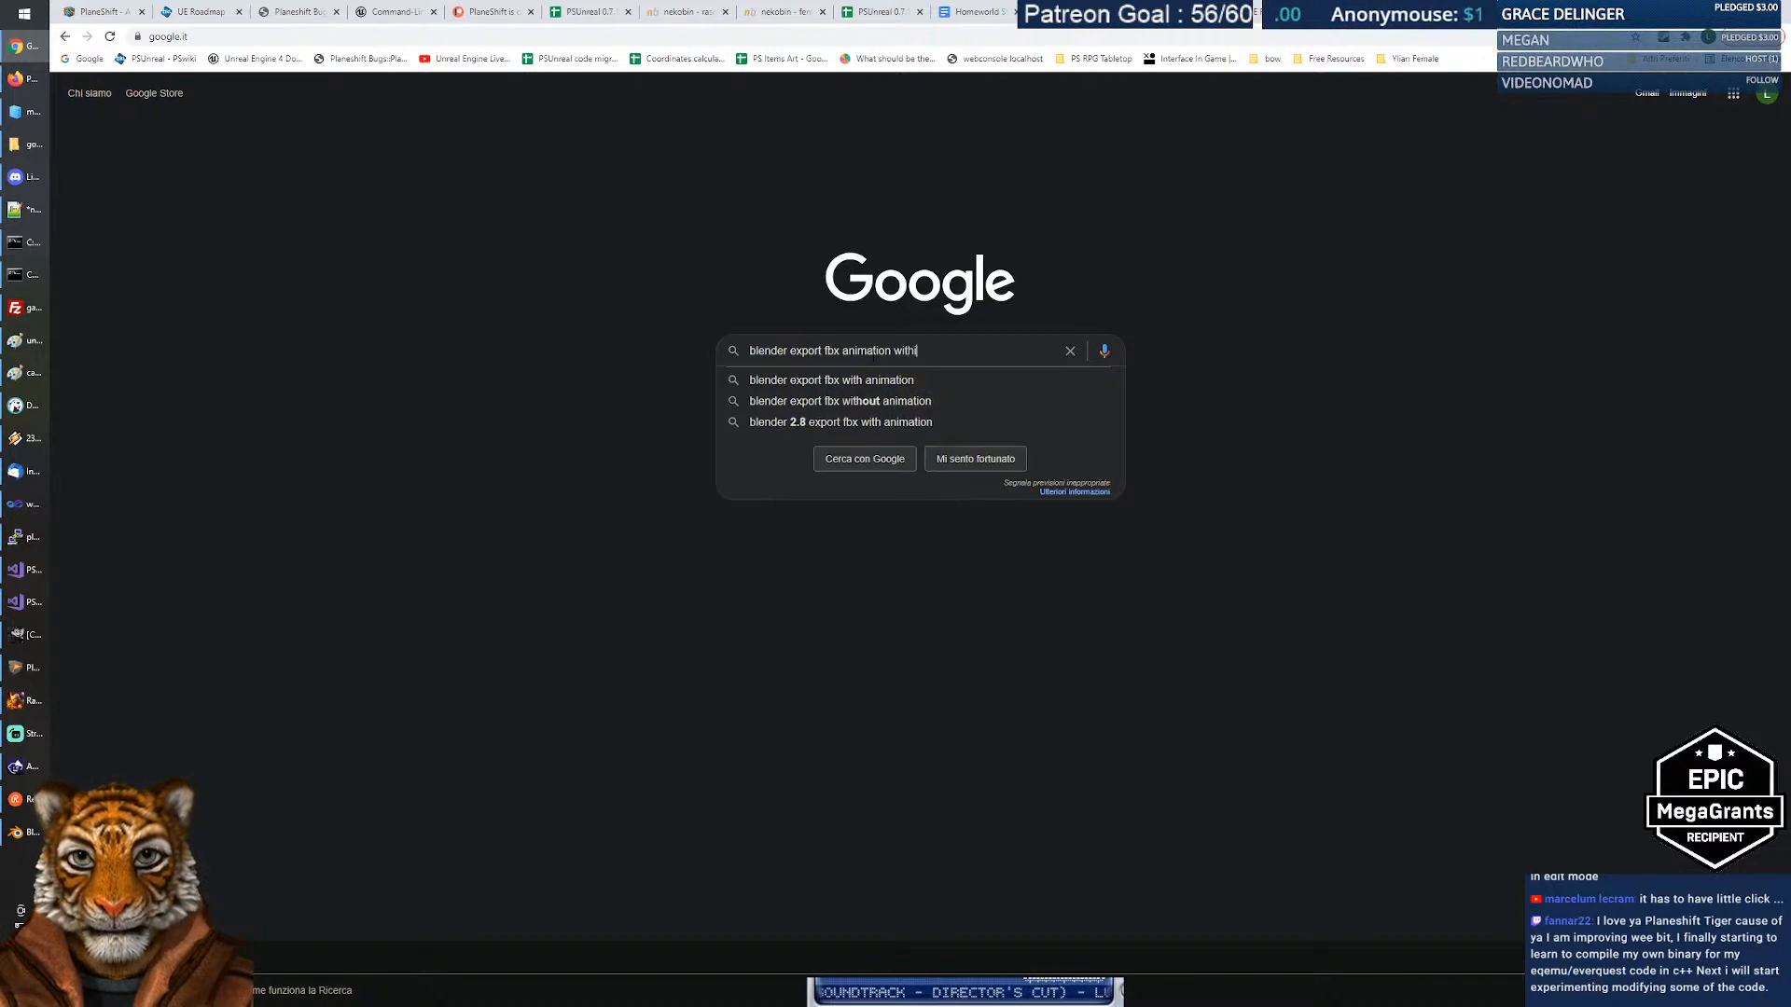
type("n given range")
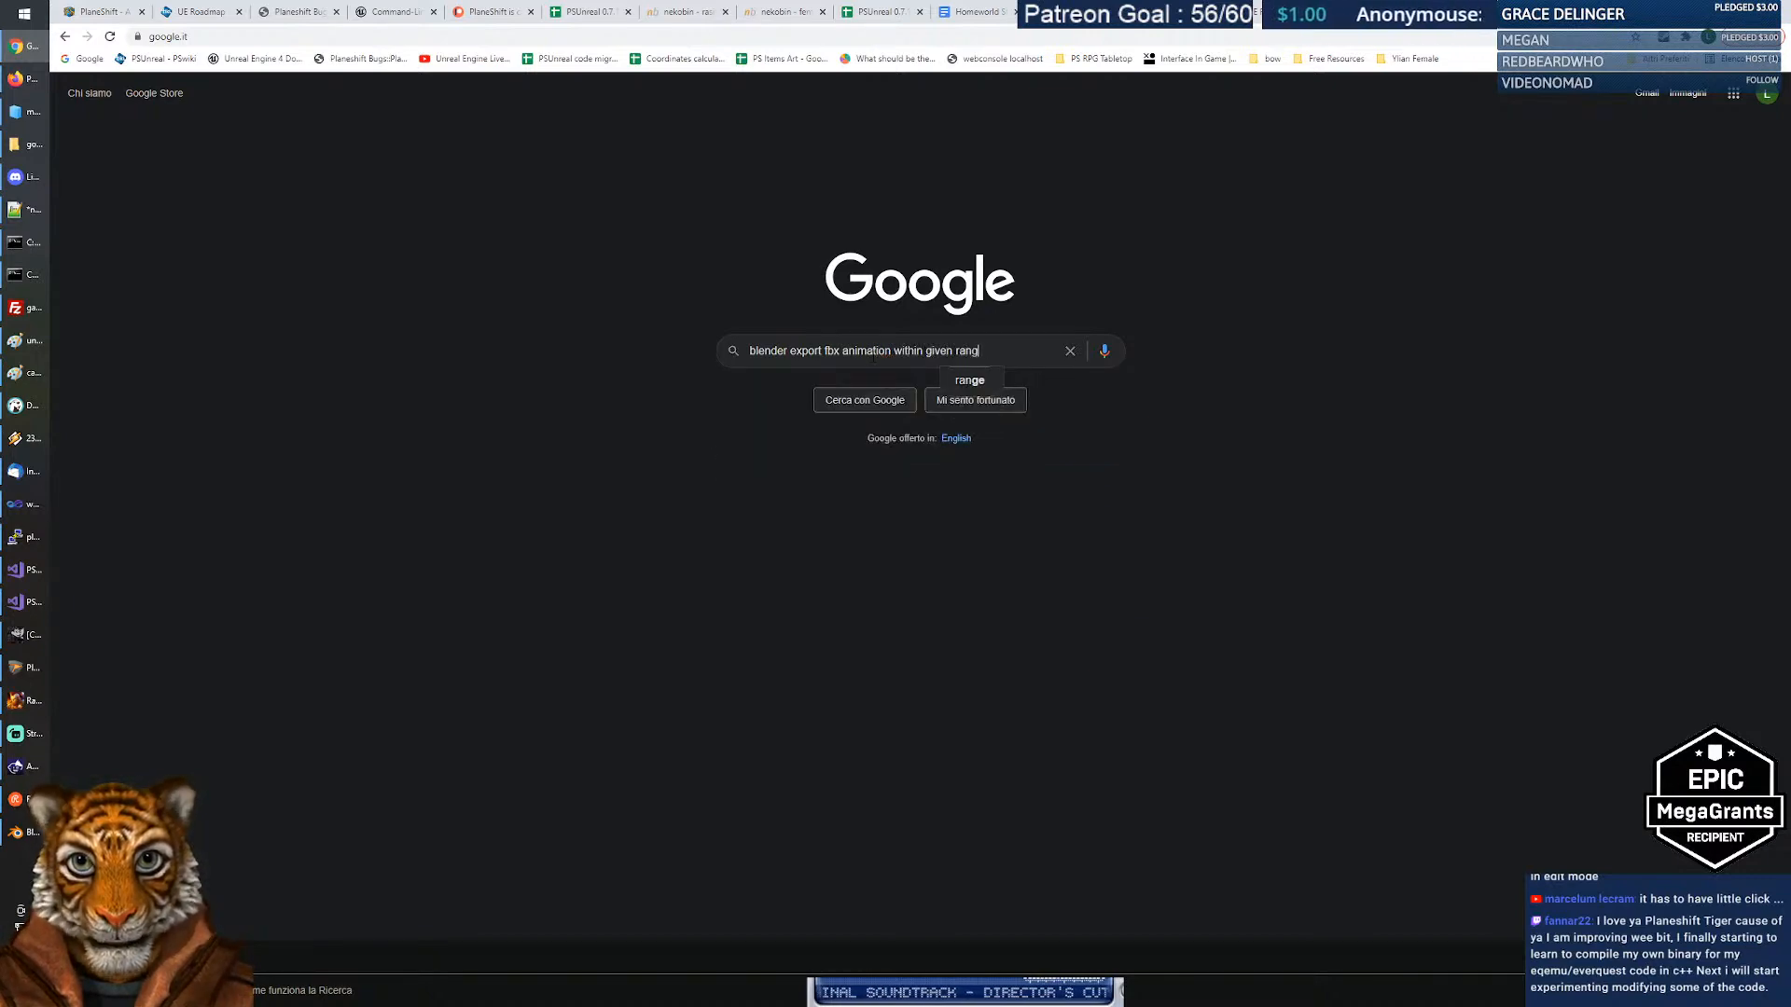
key("Return")
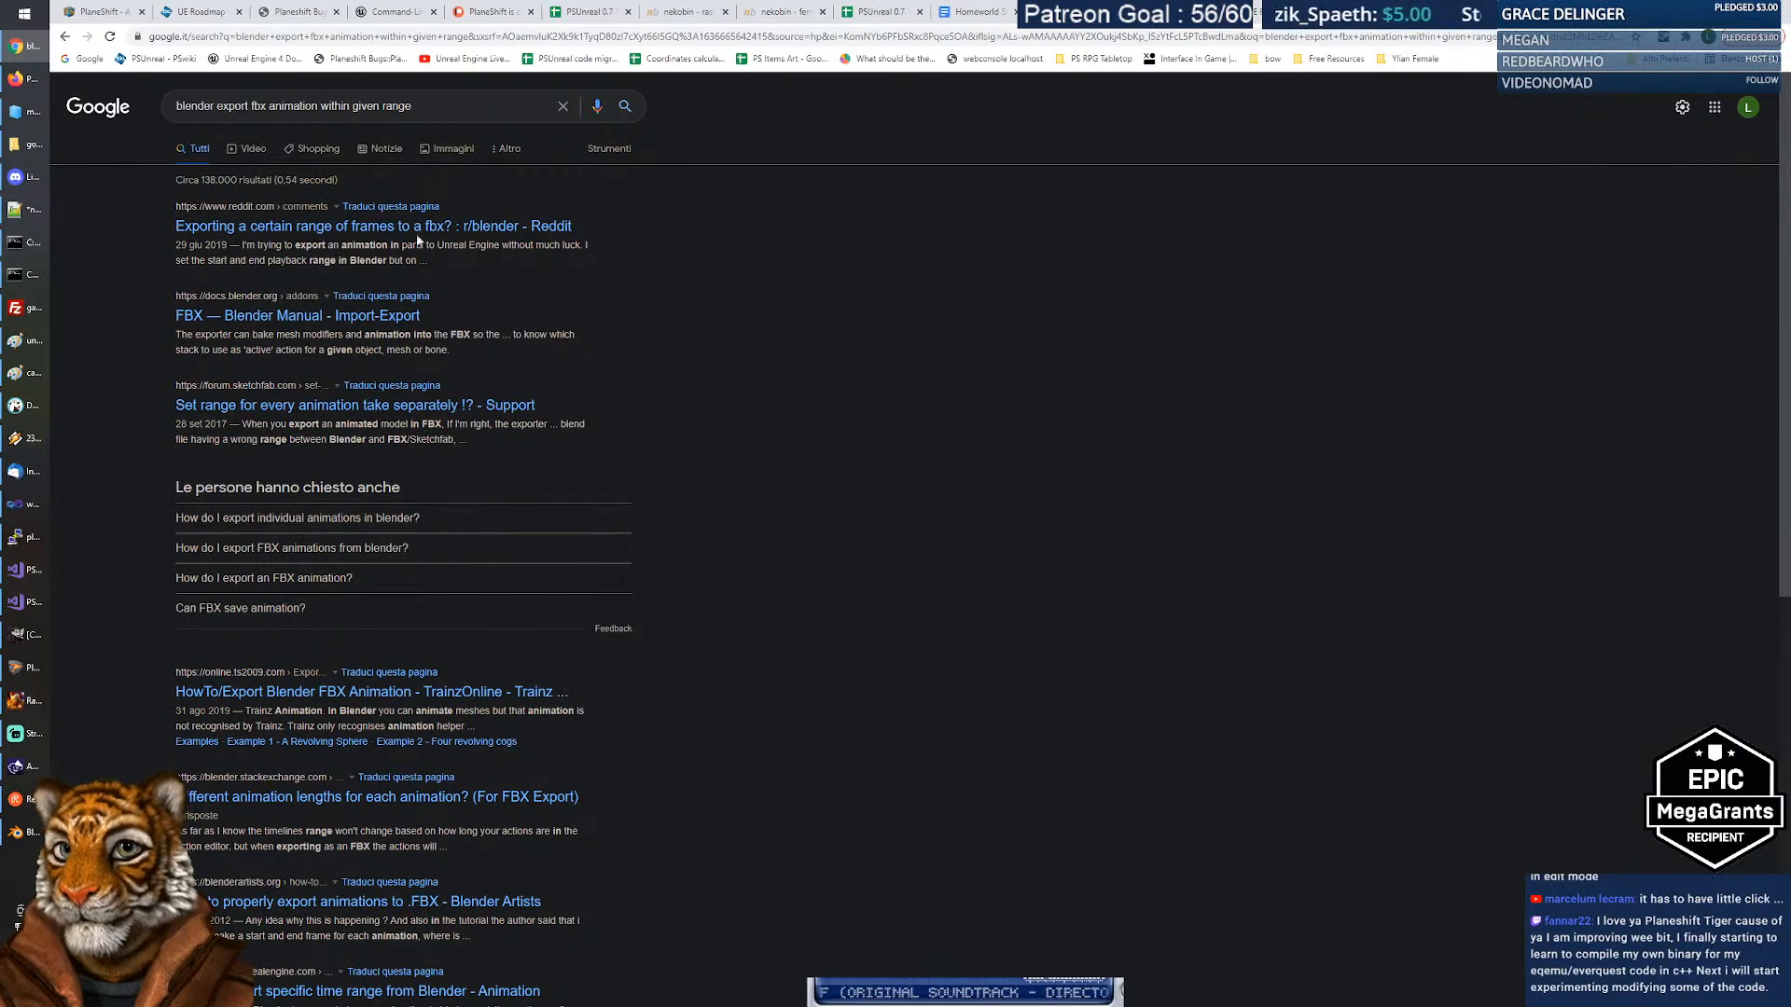
Read the Reddit thread "Exporting a certain range of frames to a fbx?" with its replies and return to the search results.
left_click(391, 231)
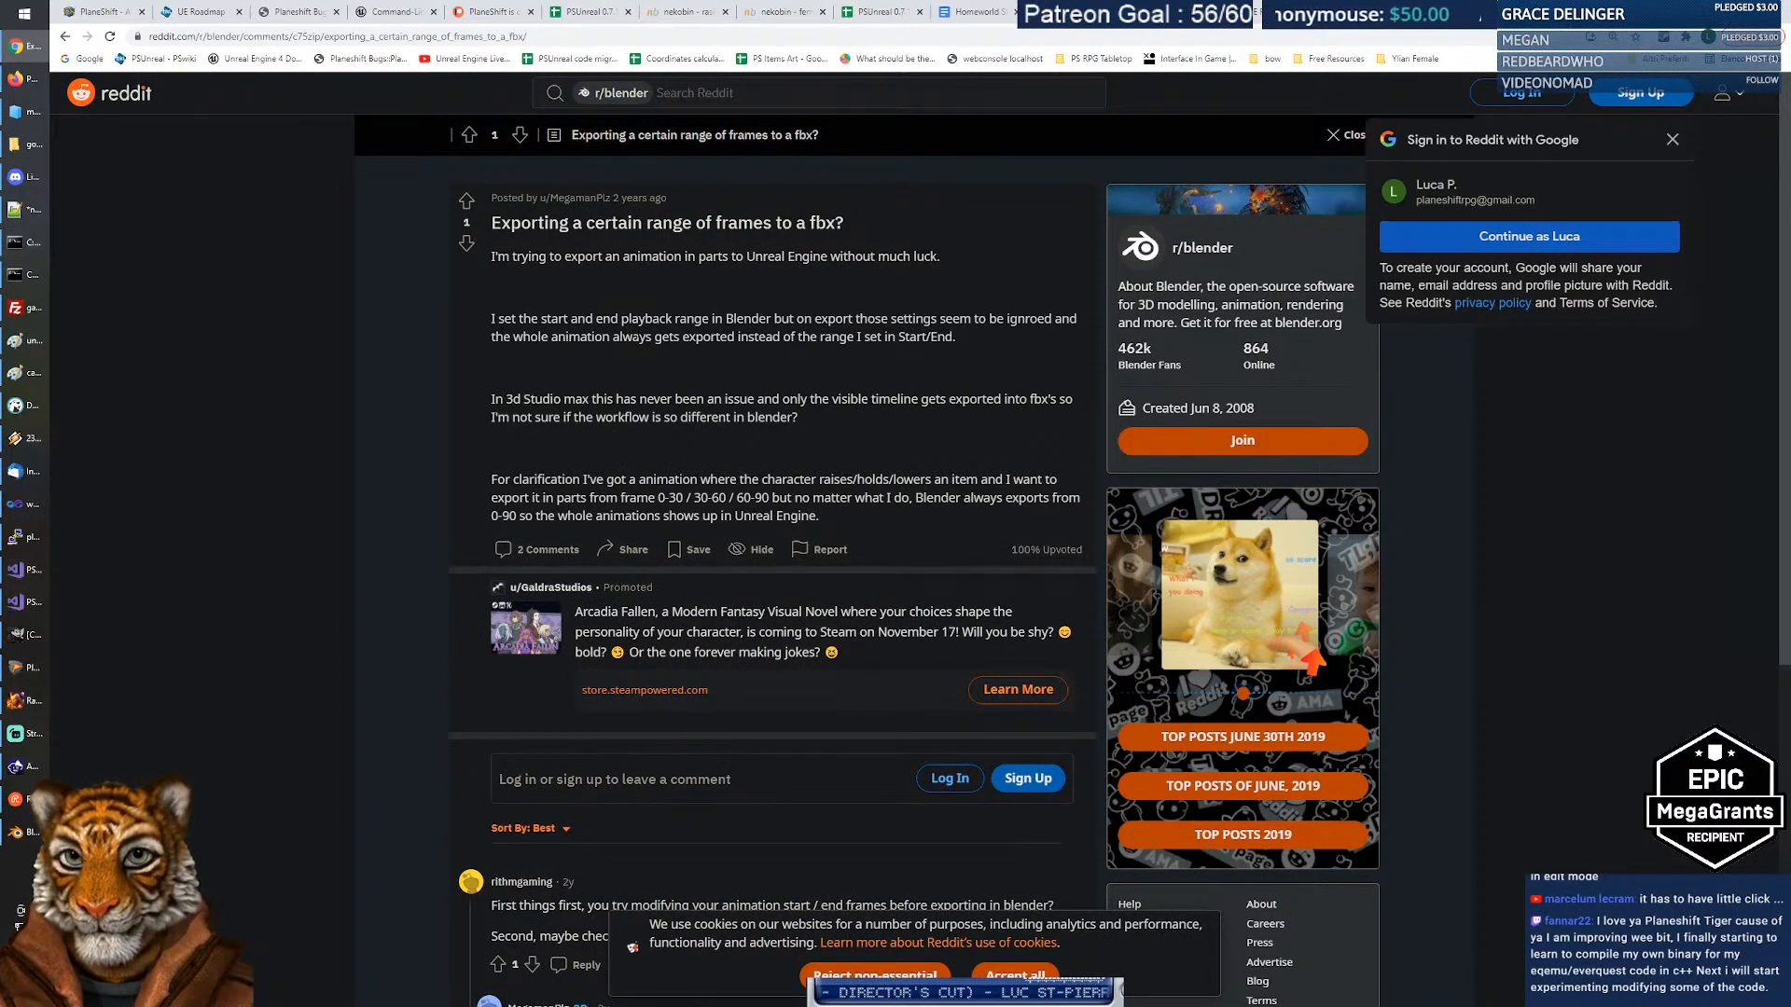
scroll(653, 348, "down", 4)
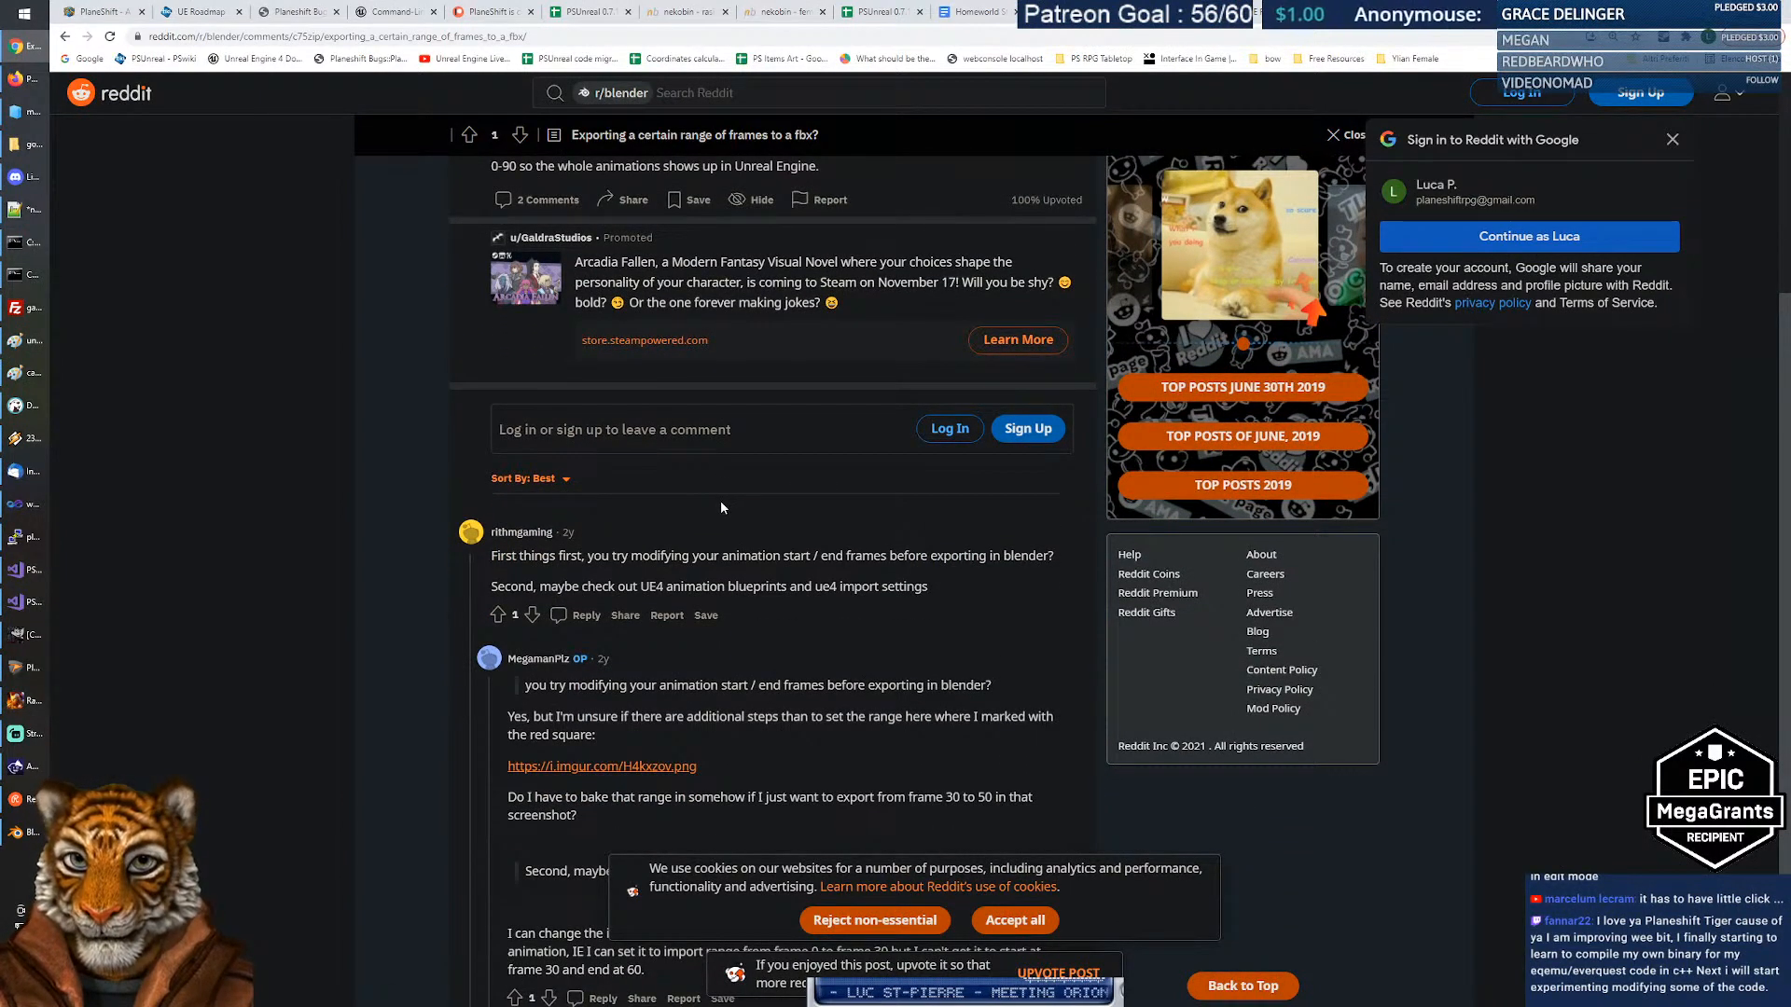
scroll(768, 508, "down", 2)
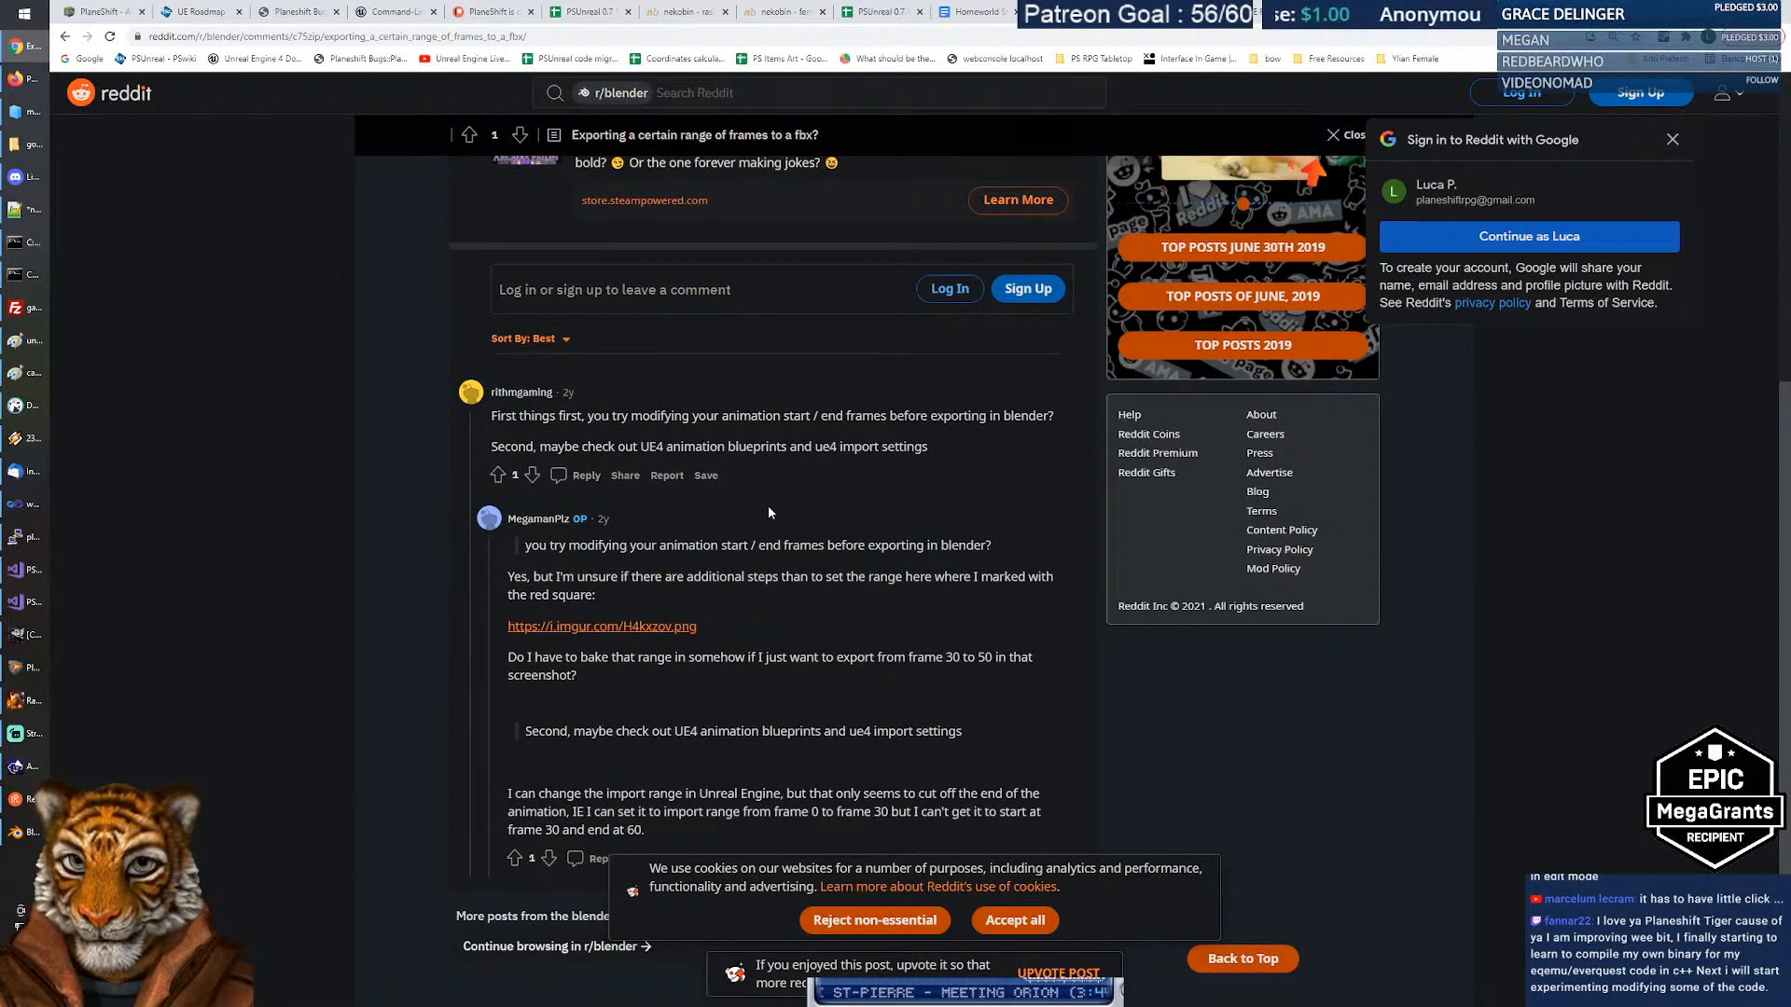
scroll(769, 509, "down", 1)
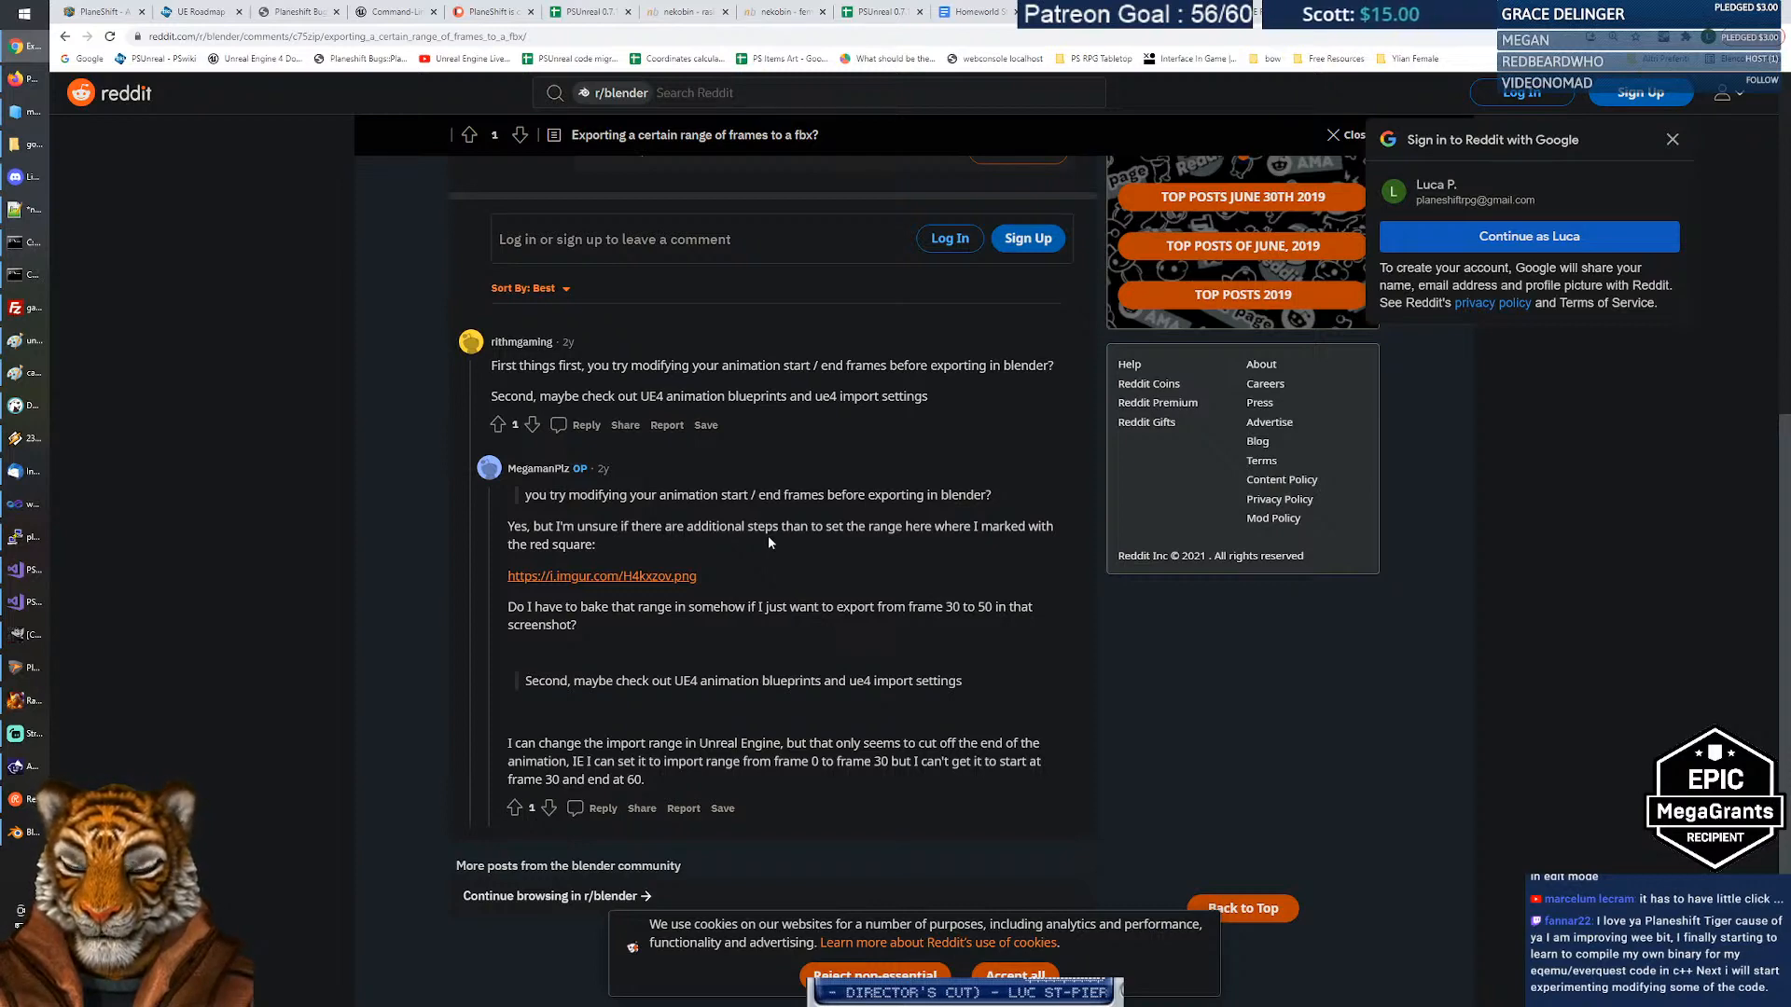
scroll(768, 536, "up", 6)
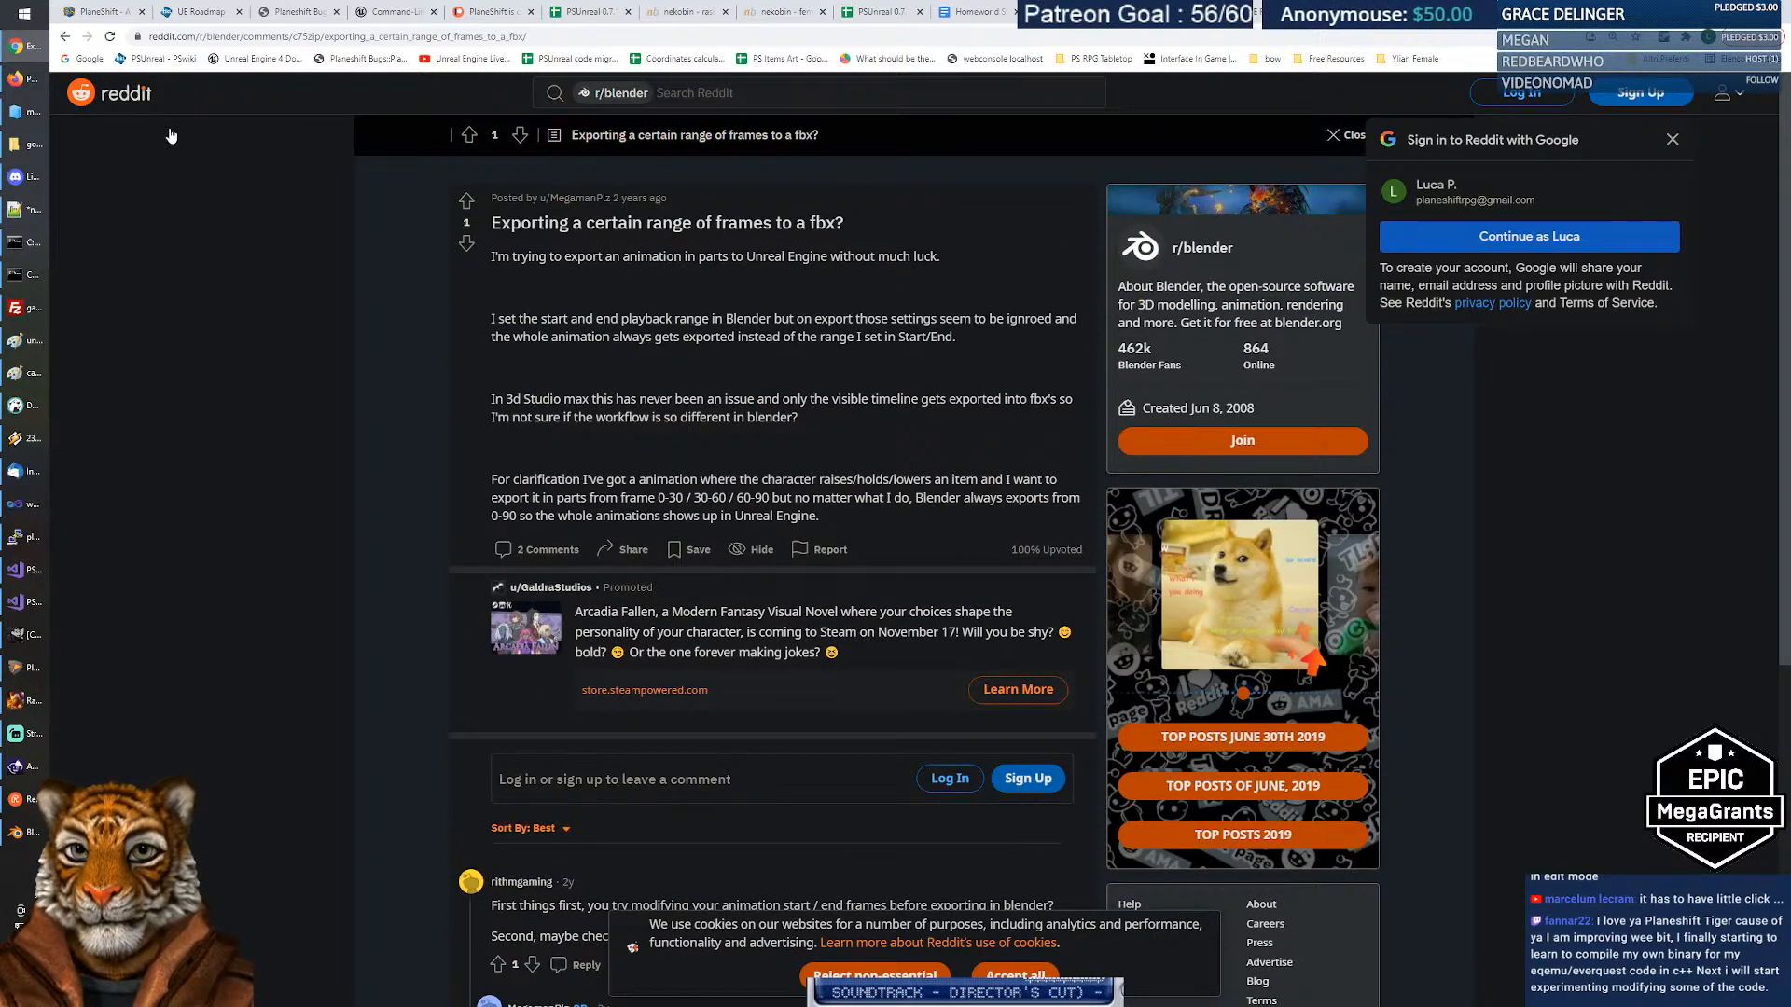
left_click(65, 38)
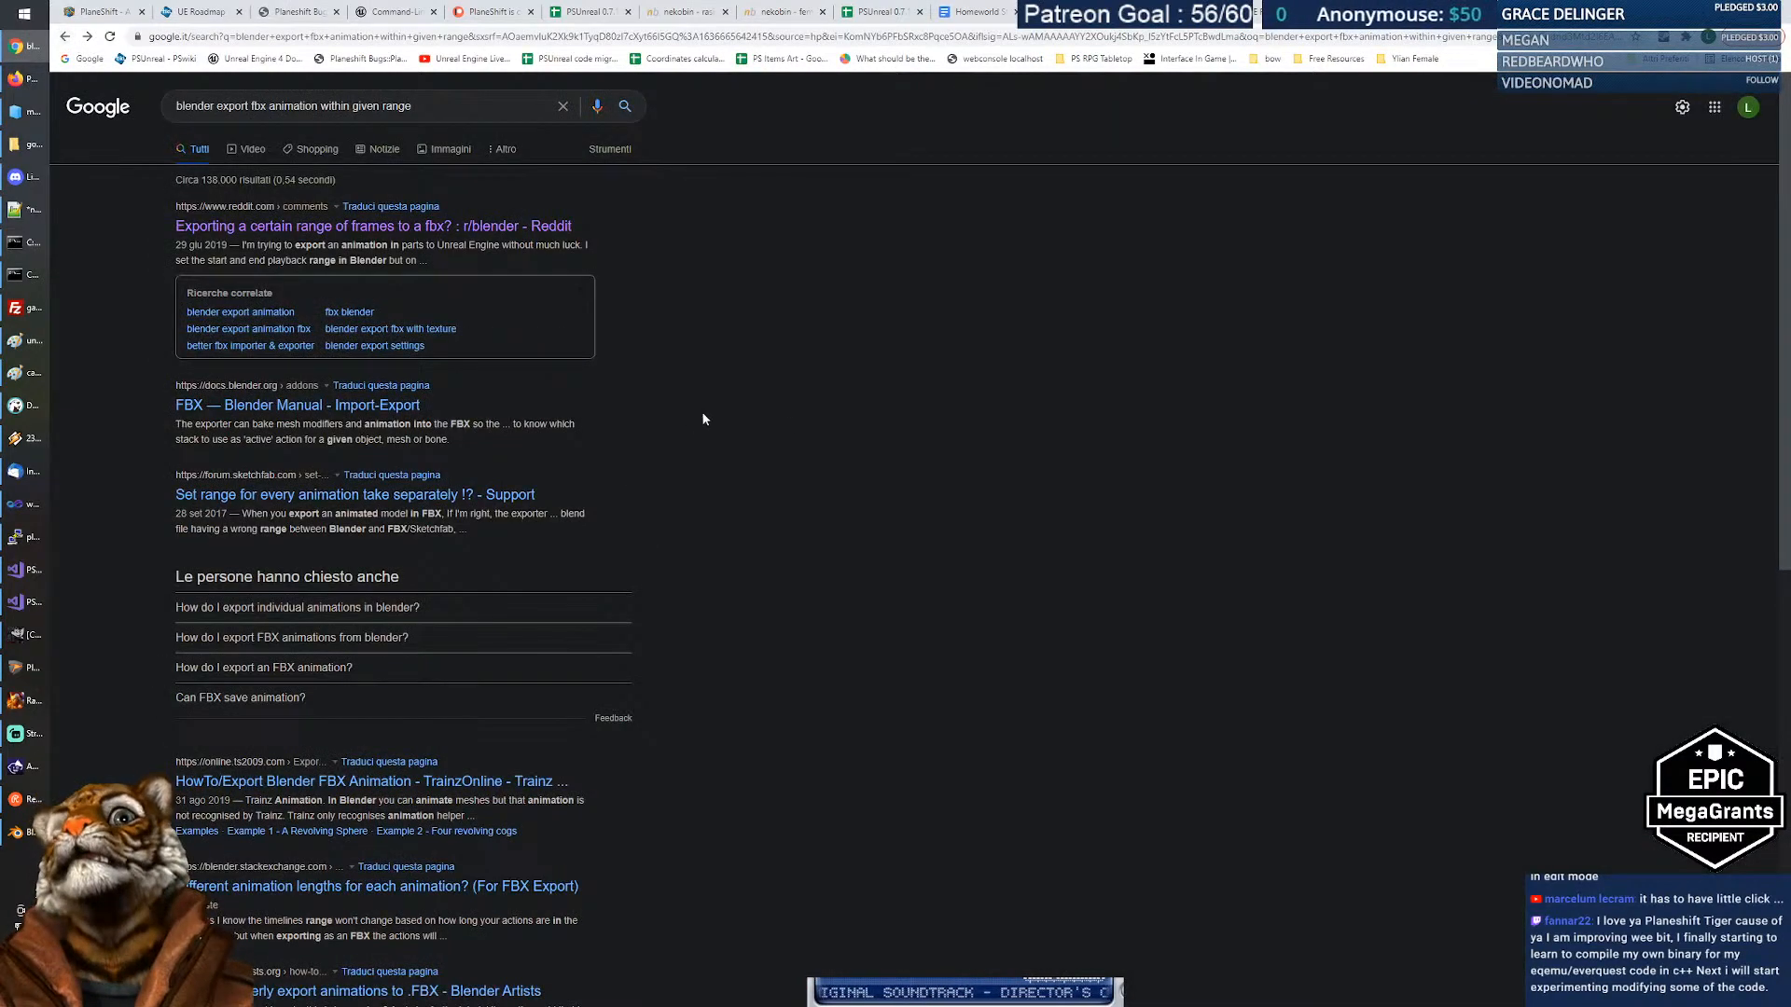
Open the Sketchfab forum topic "Set range for every animation take separately !?" and highlight the passage about the action's frame_range property.
left_click(402, 500)
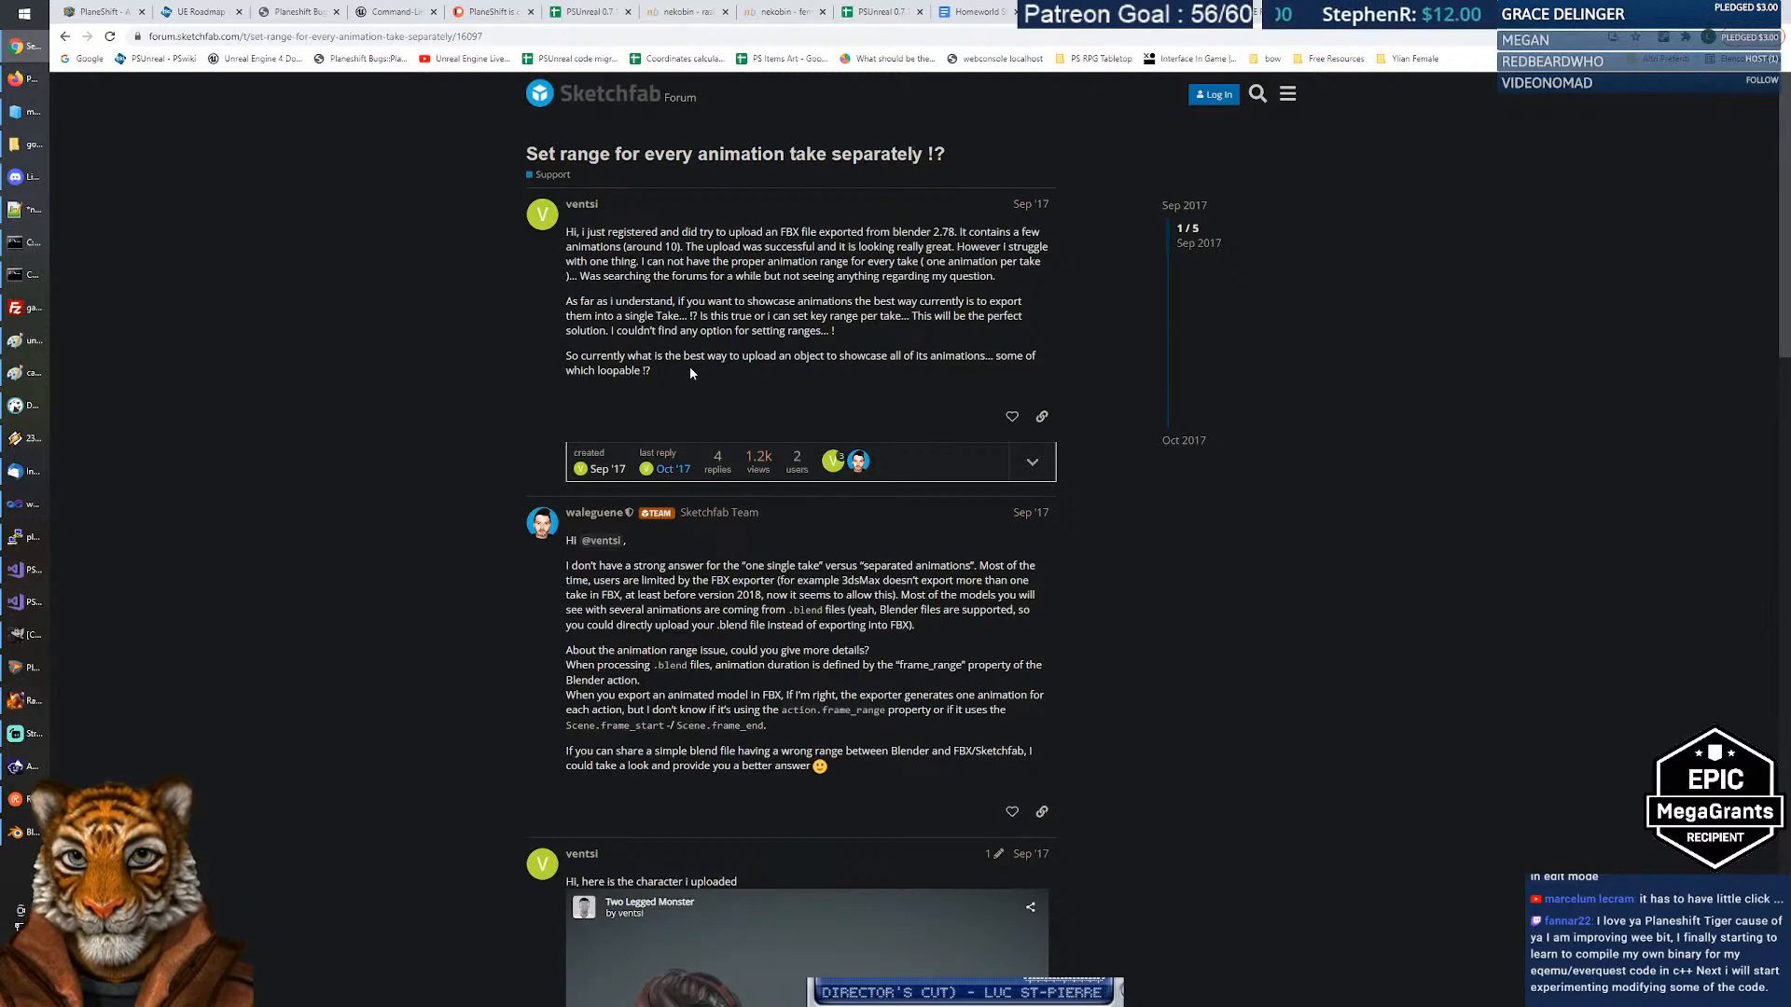
scroll(726, 367, "down", 2)
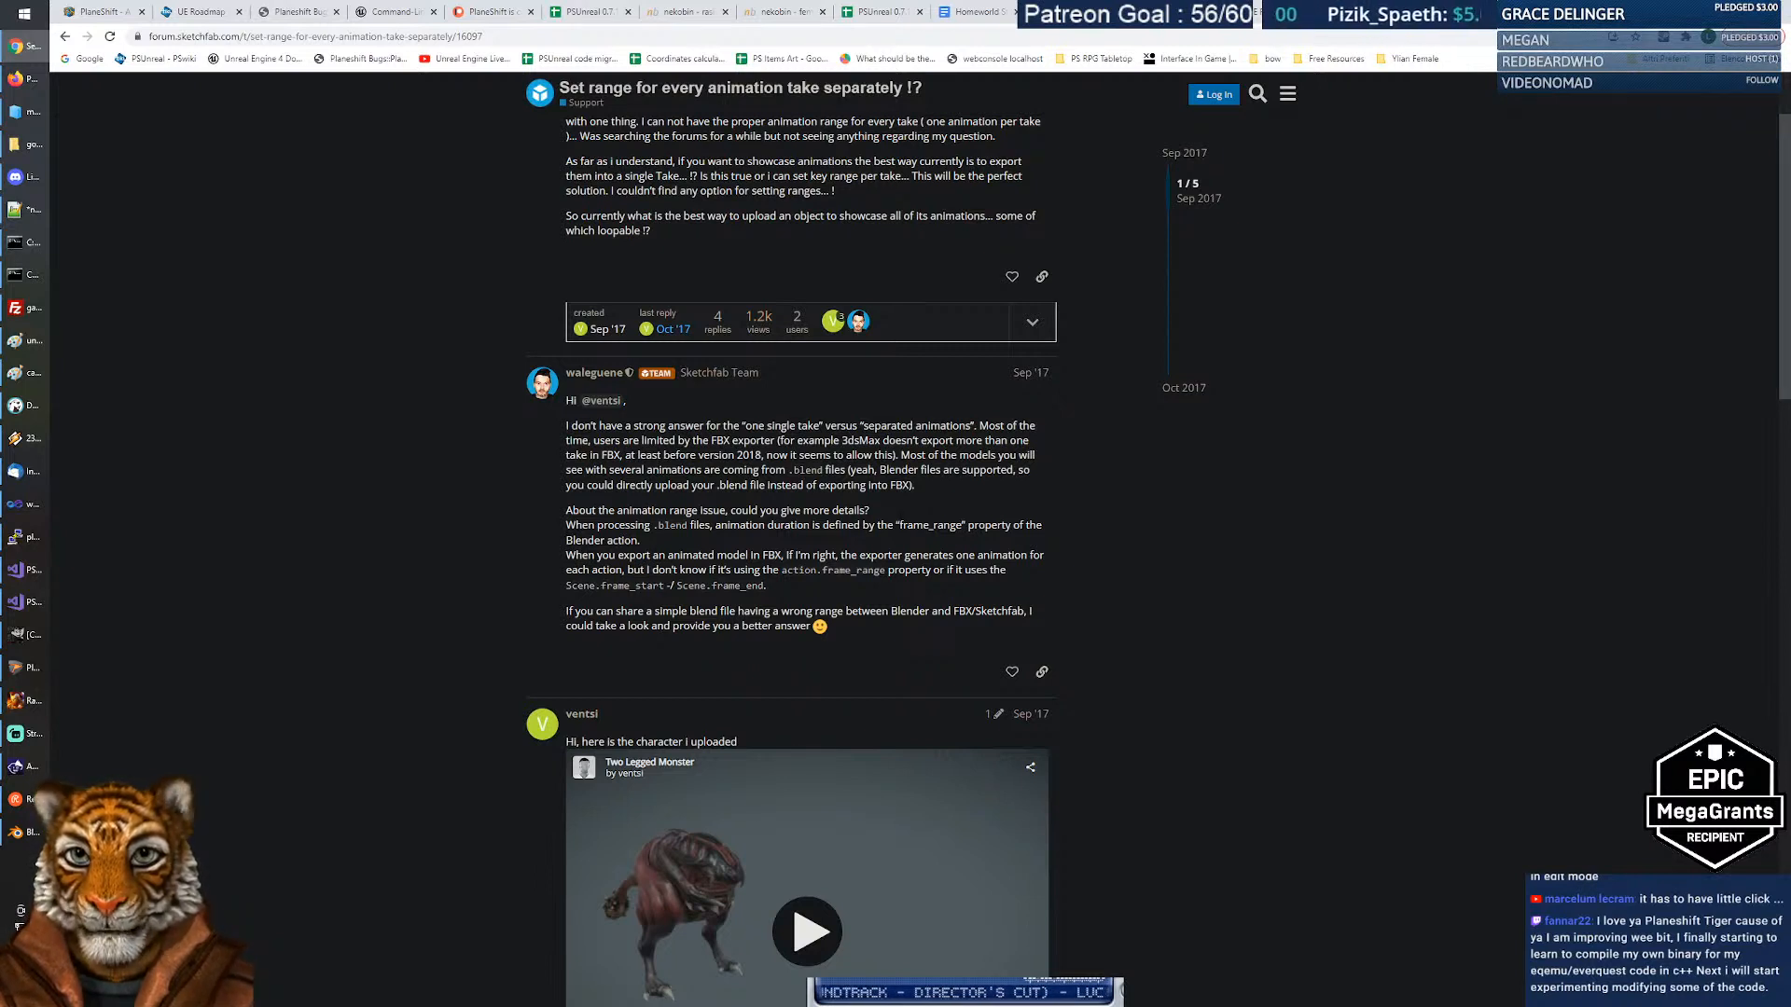
mouse_move(898, 525)
left_mouse_down()
mouse_move(971, 526)
mouse_move(779, 547)
left_mouse_up()
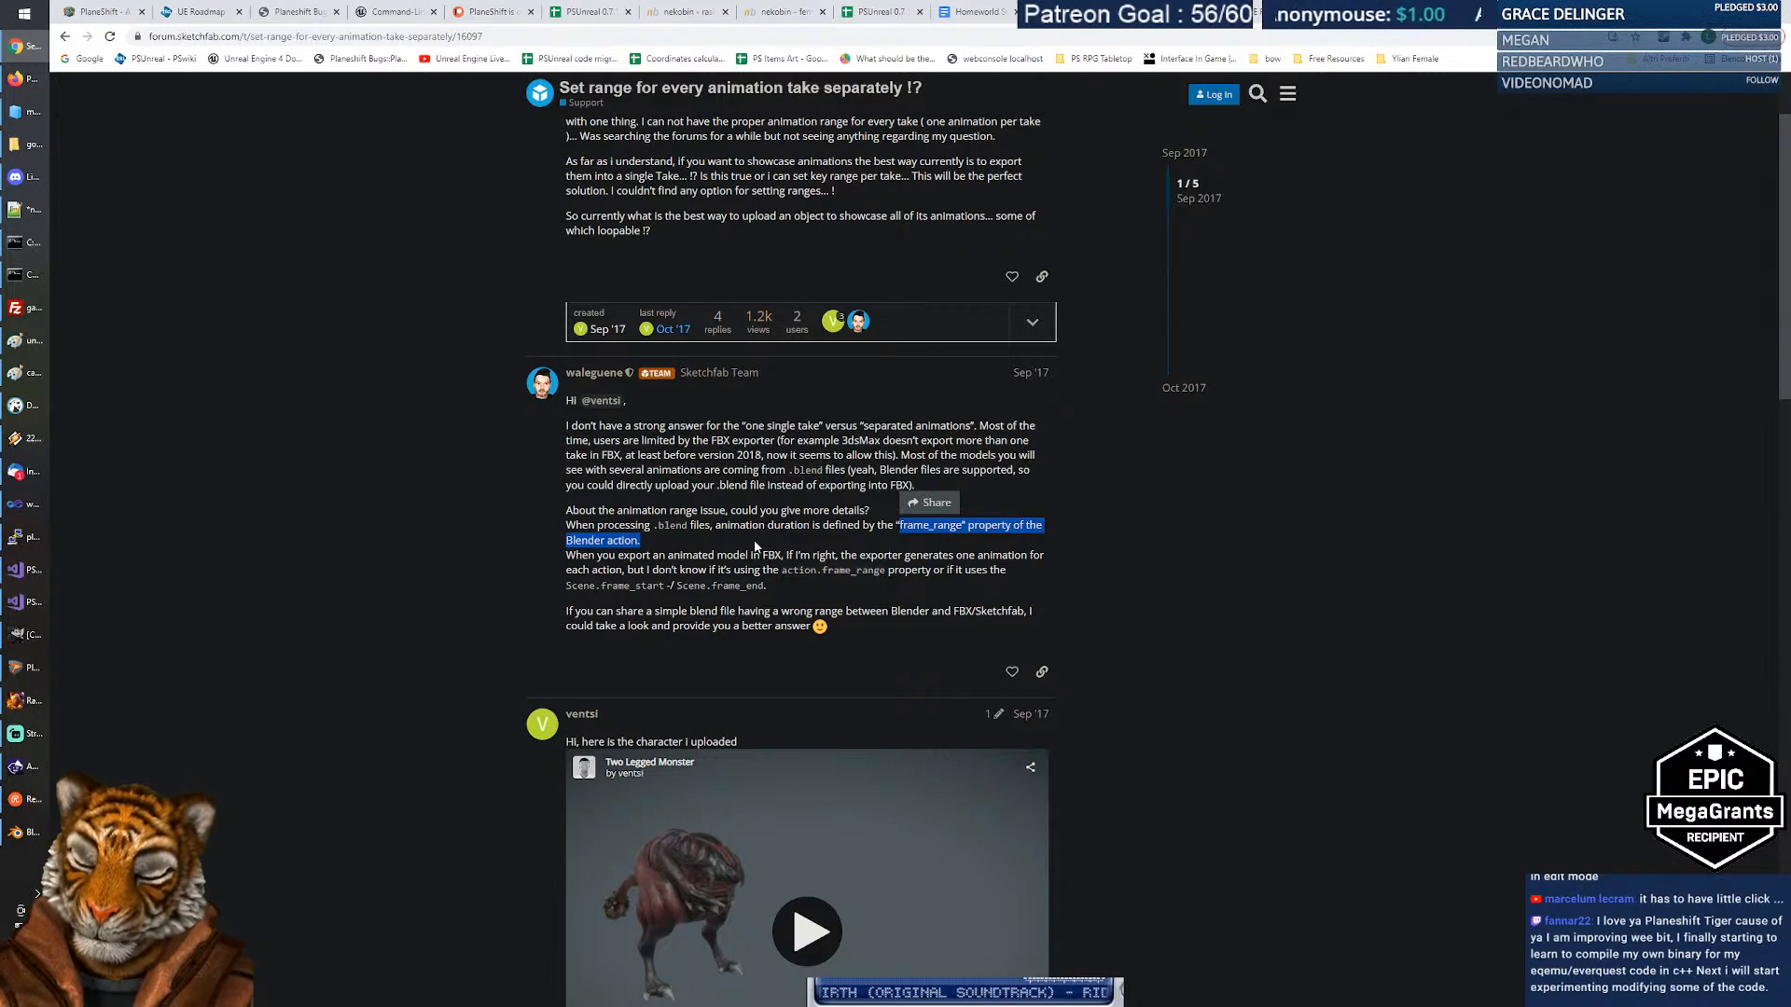
Switch to Blender and change the Nonlinear Animation editor to the Dope Sheet.
key("alt+Tab")
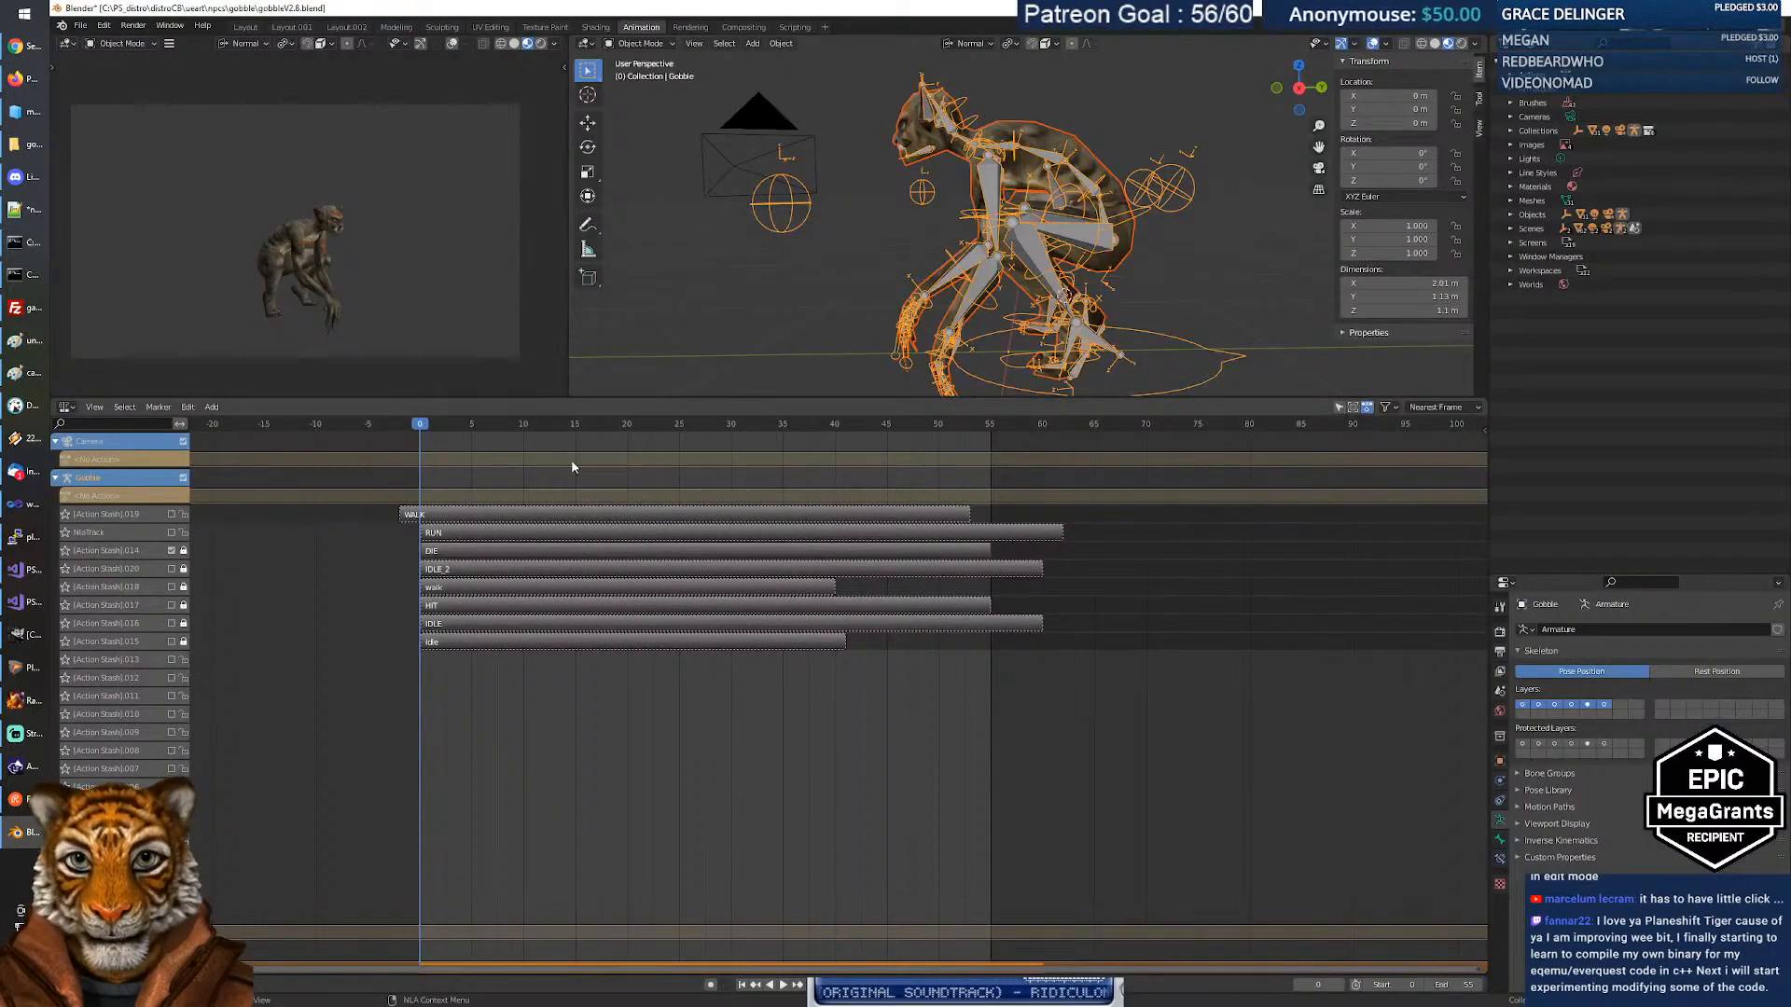
left_click(65, 406)
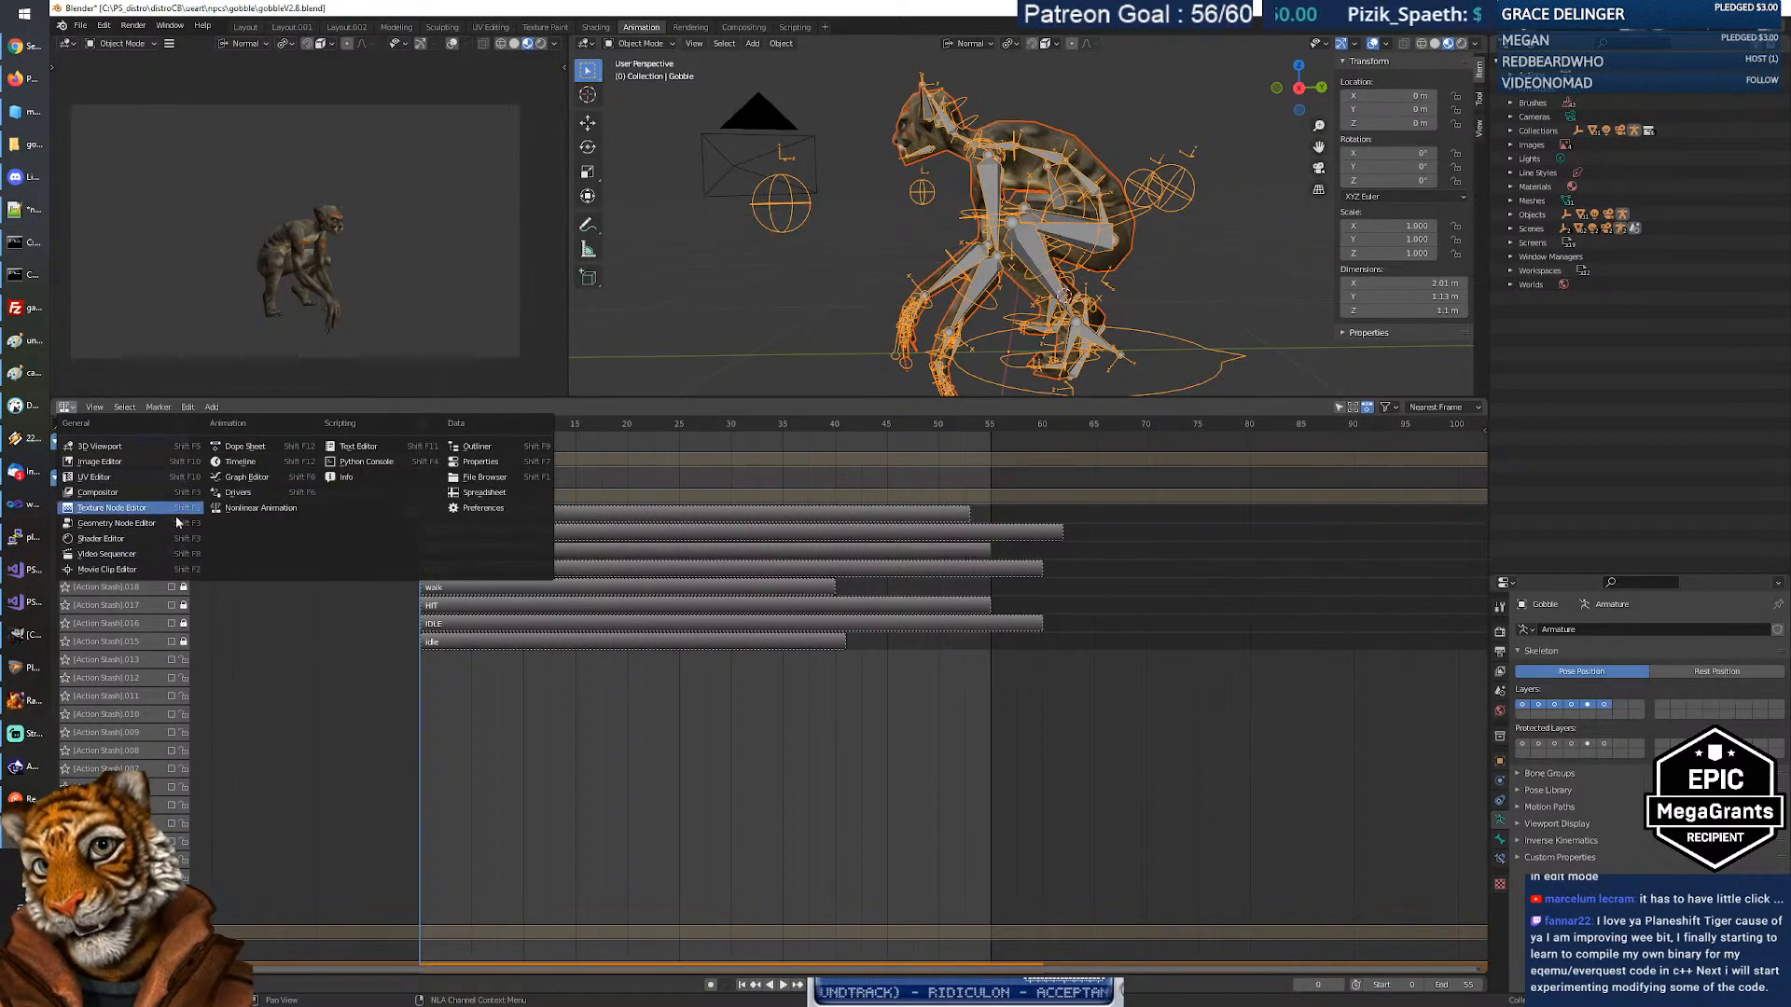
left_click(252, 446)
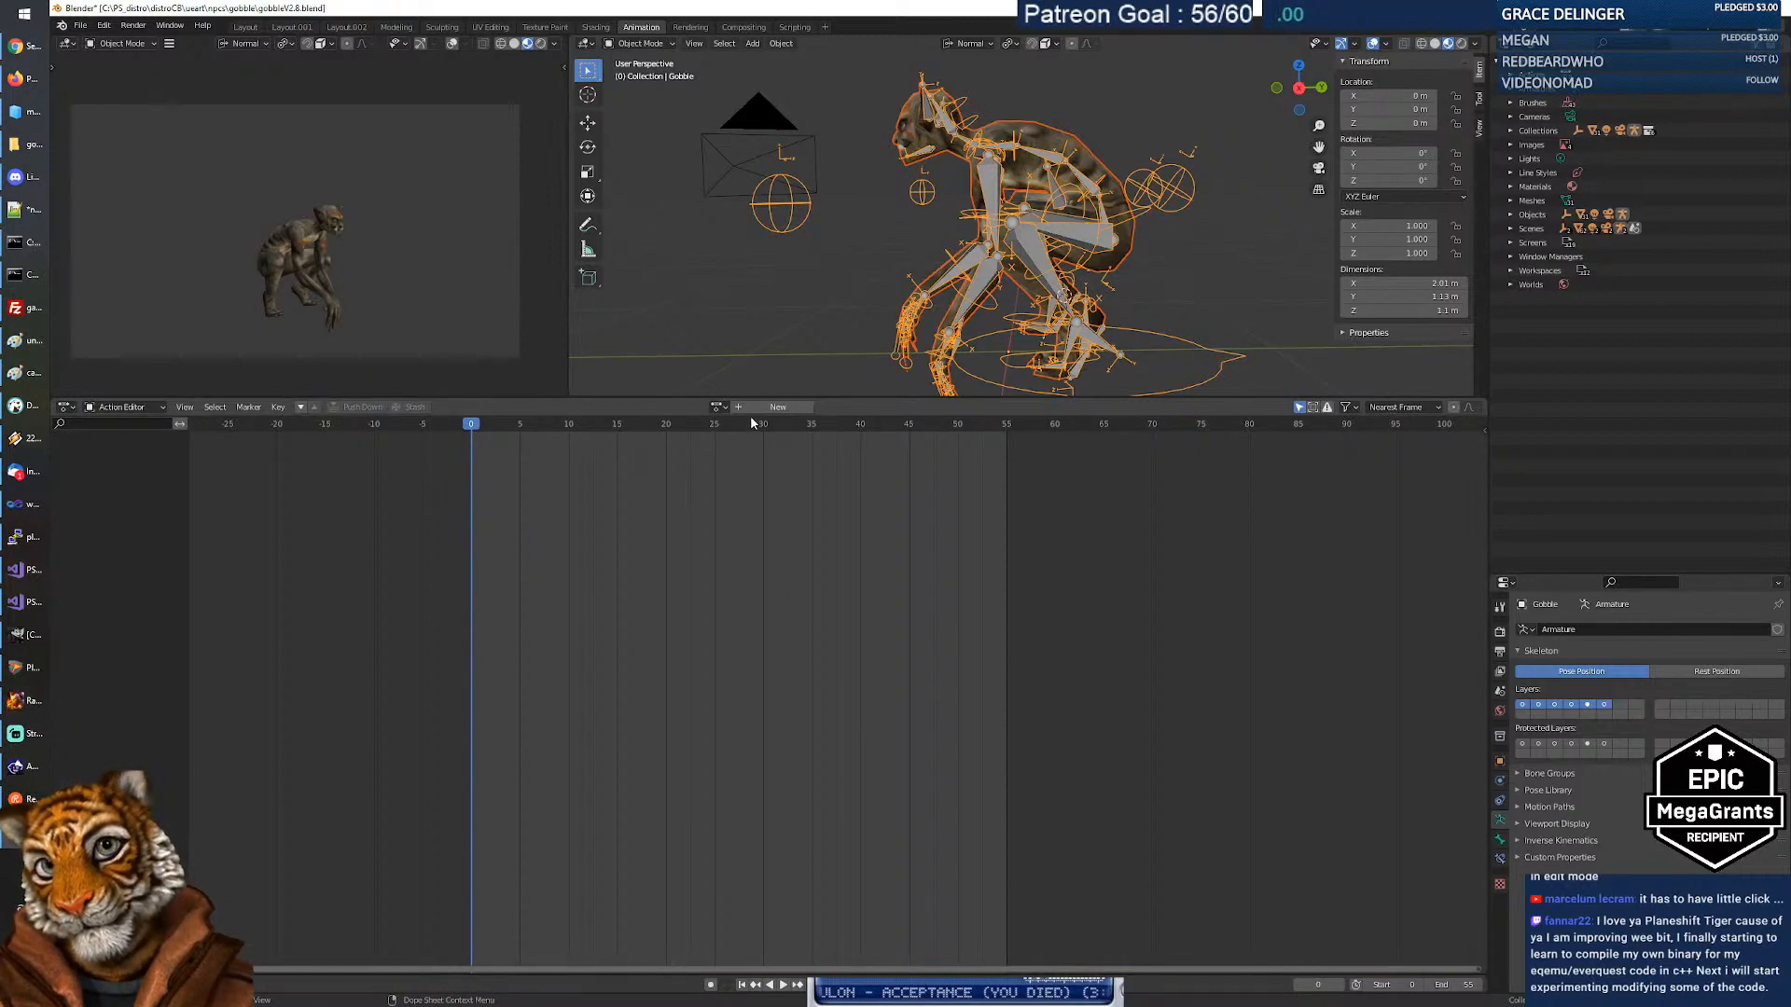
Reselect all scene objects and assign the DIE action to the goblin armature in the Action Editor.
left_click(839, 336)
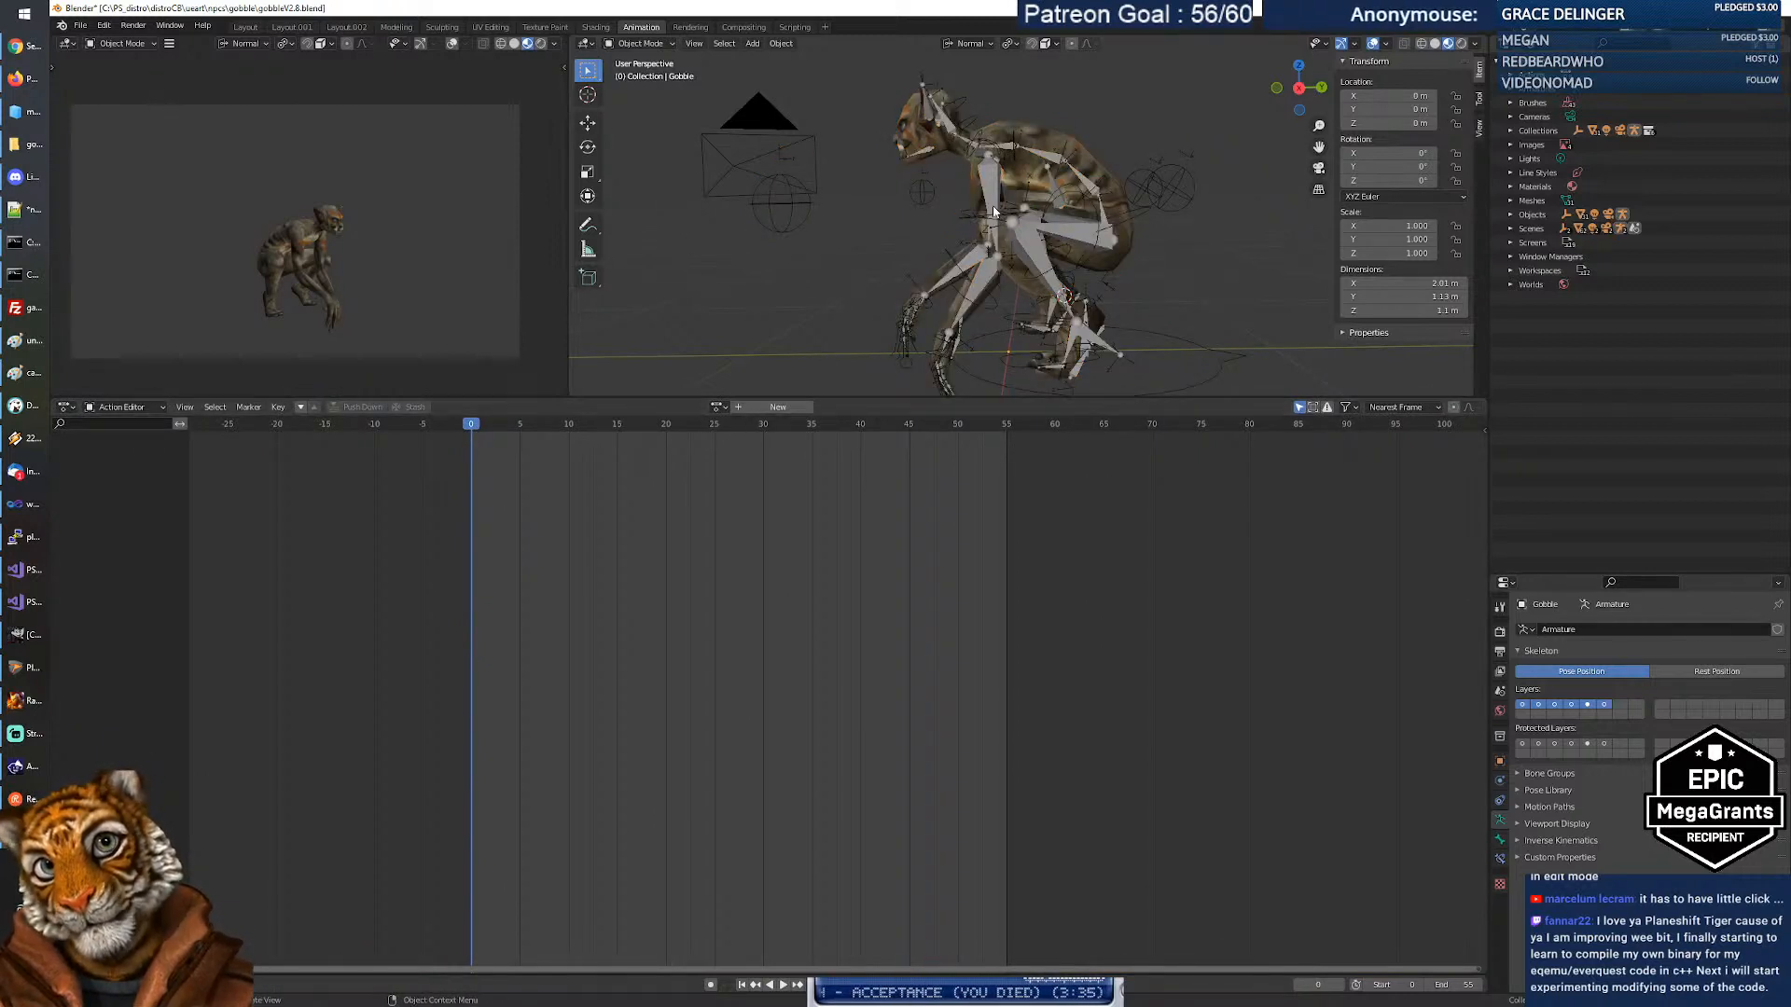
key("a")
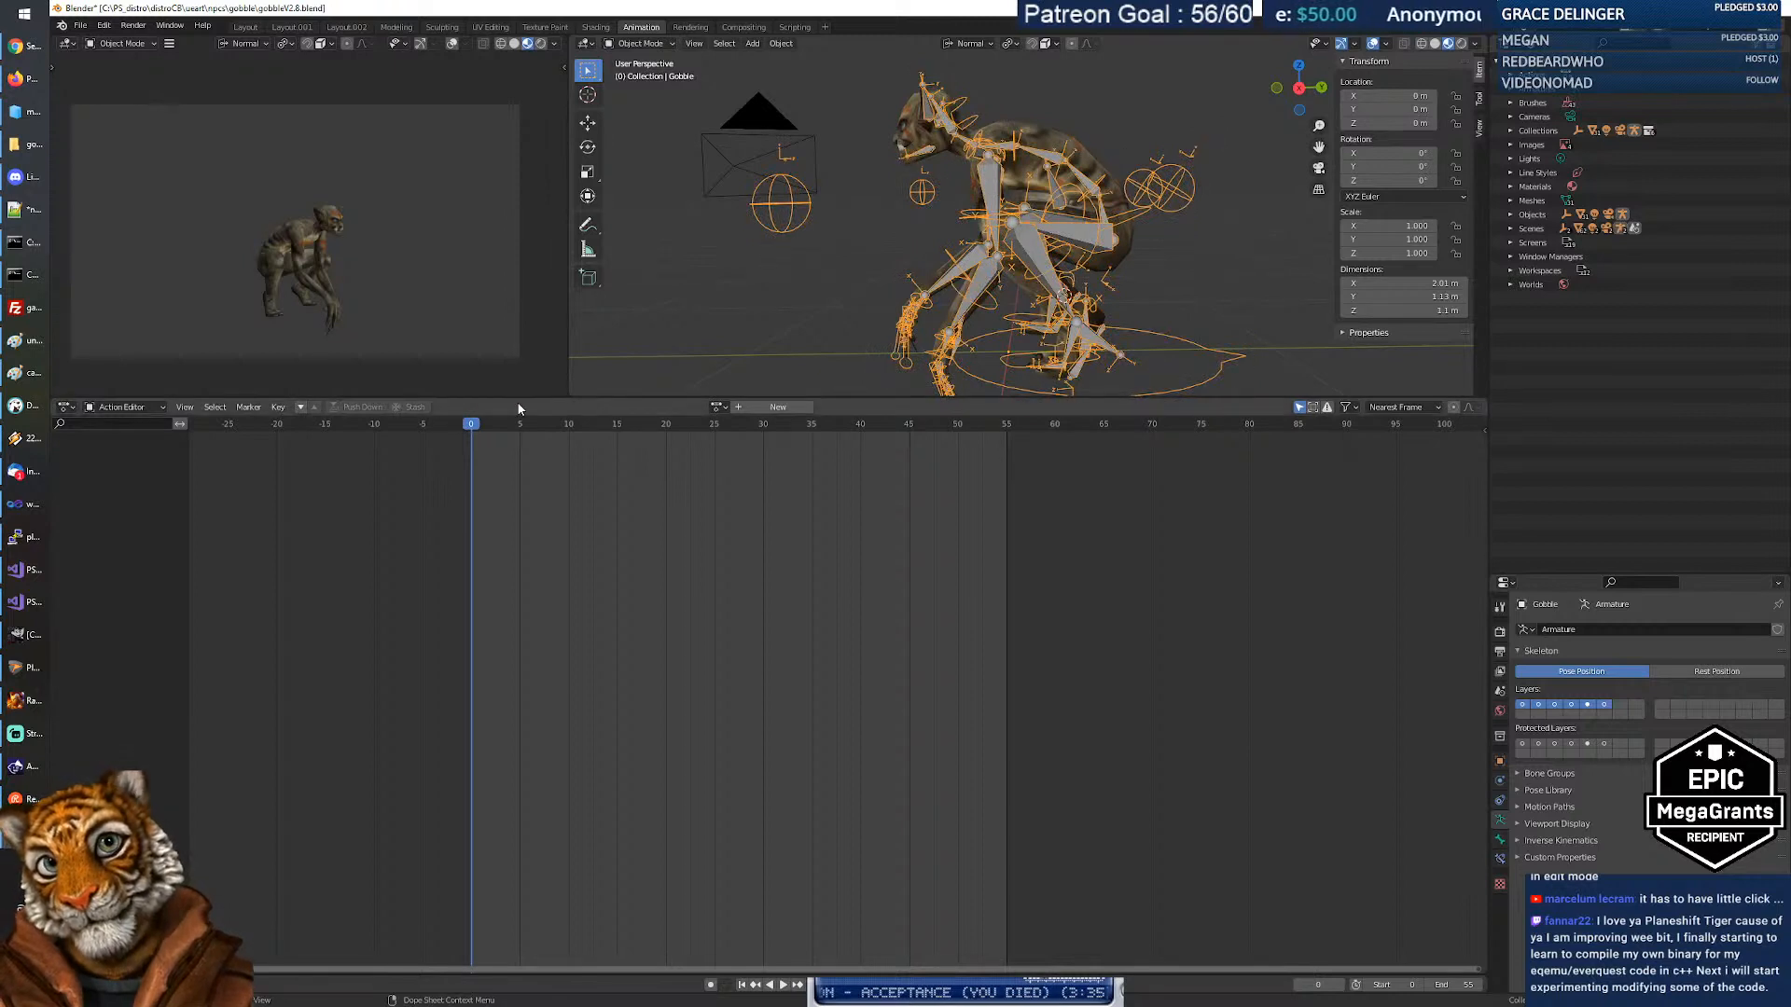
left_click(717, 406)
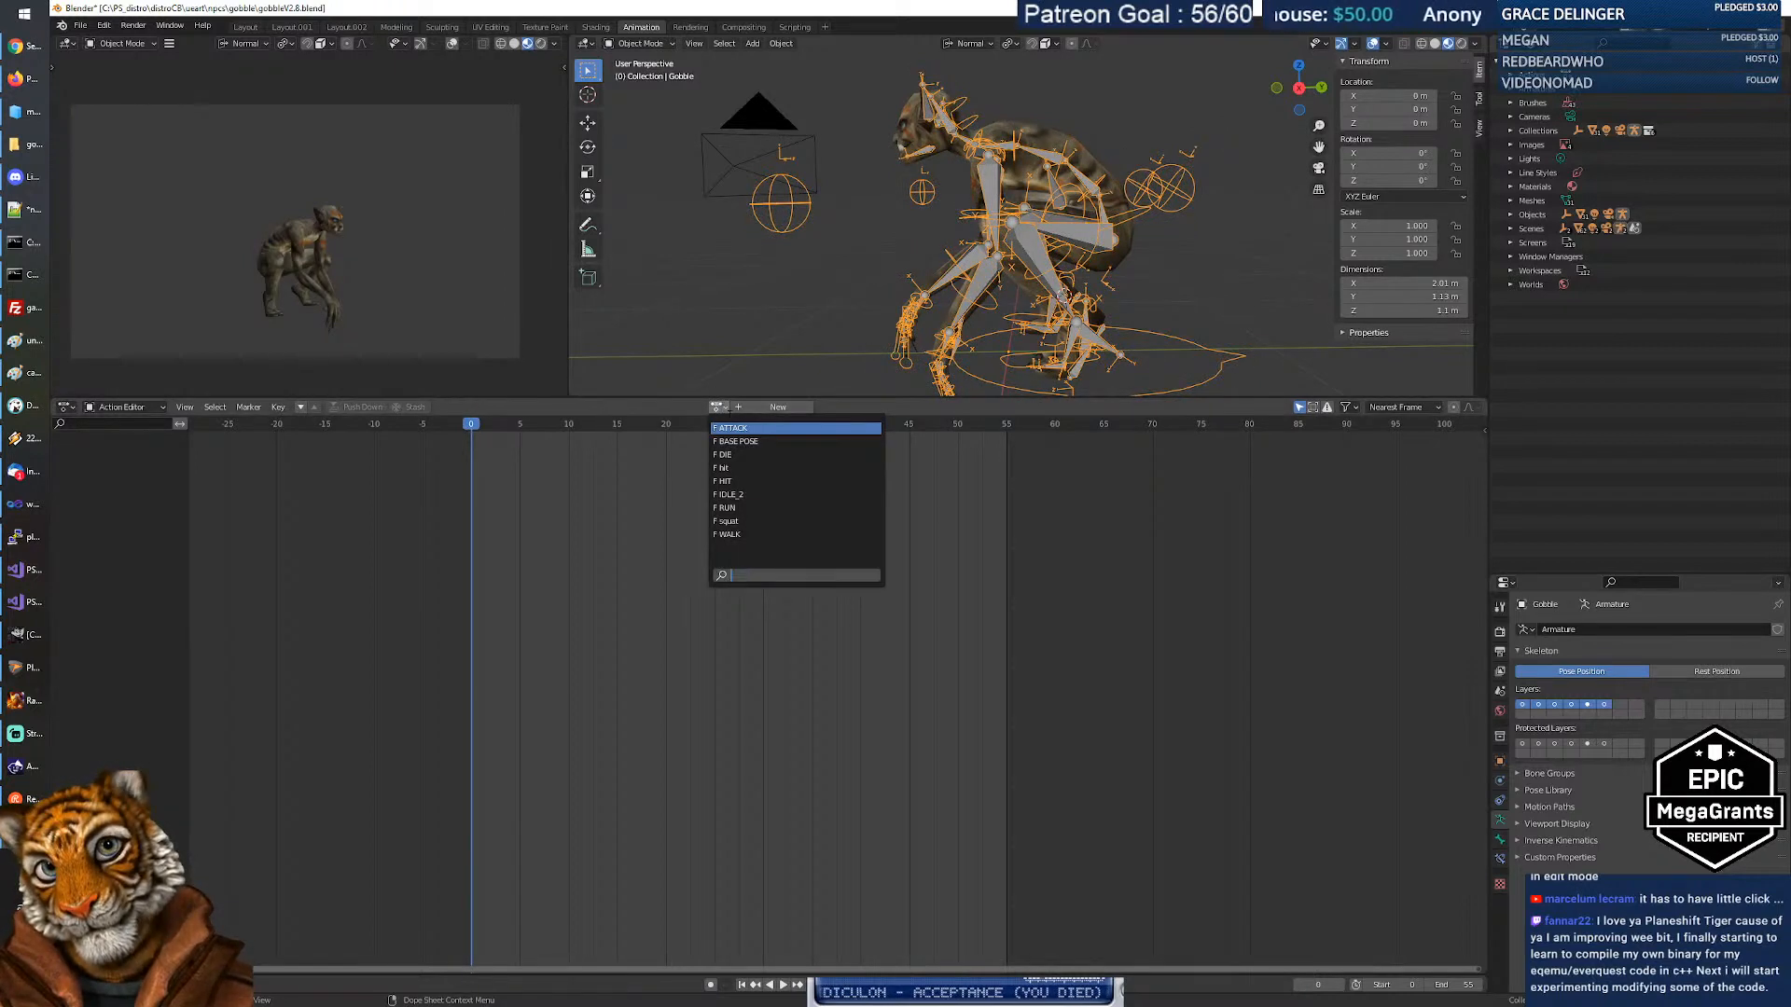
left_click(737, 454)
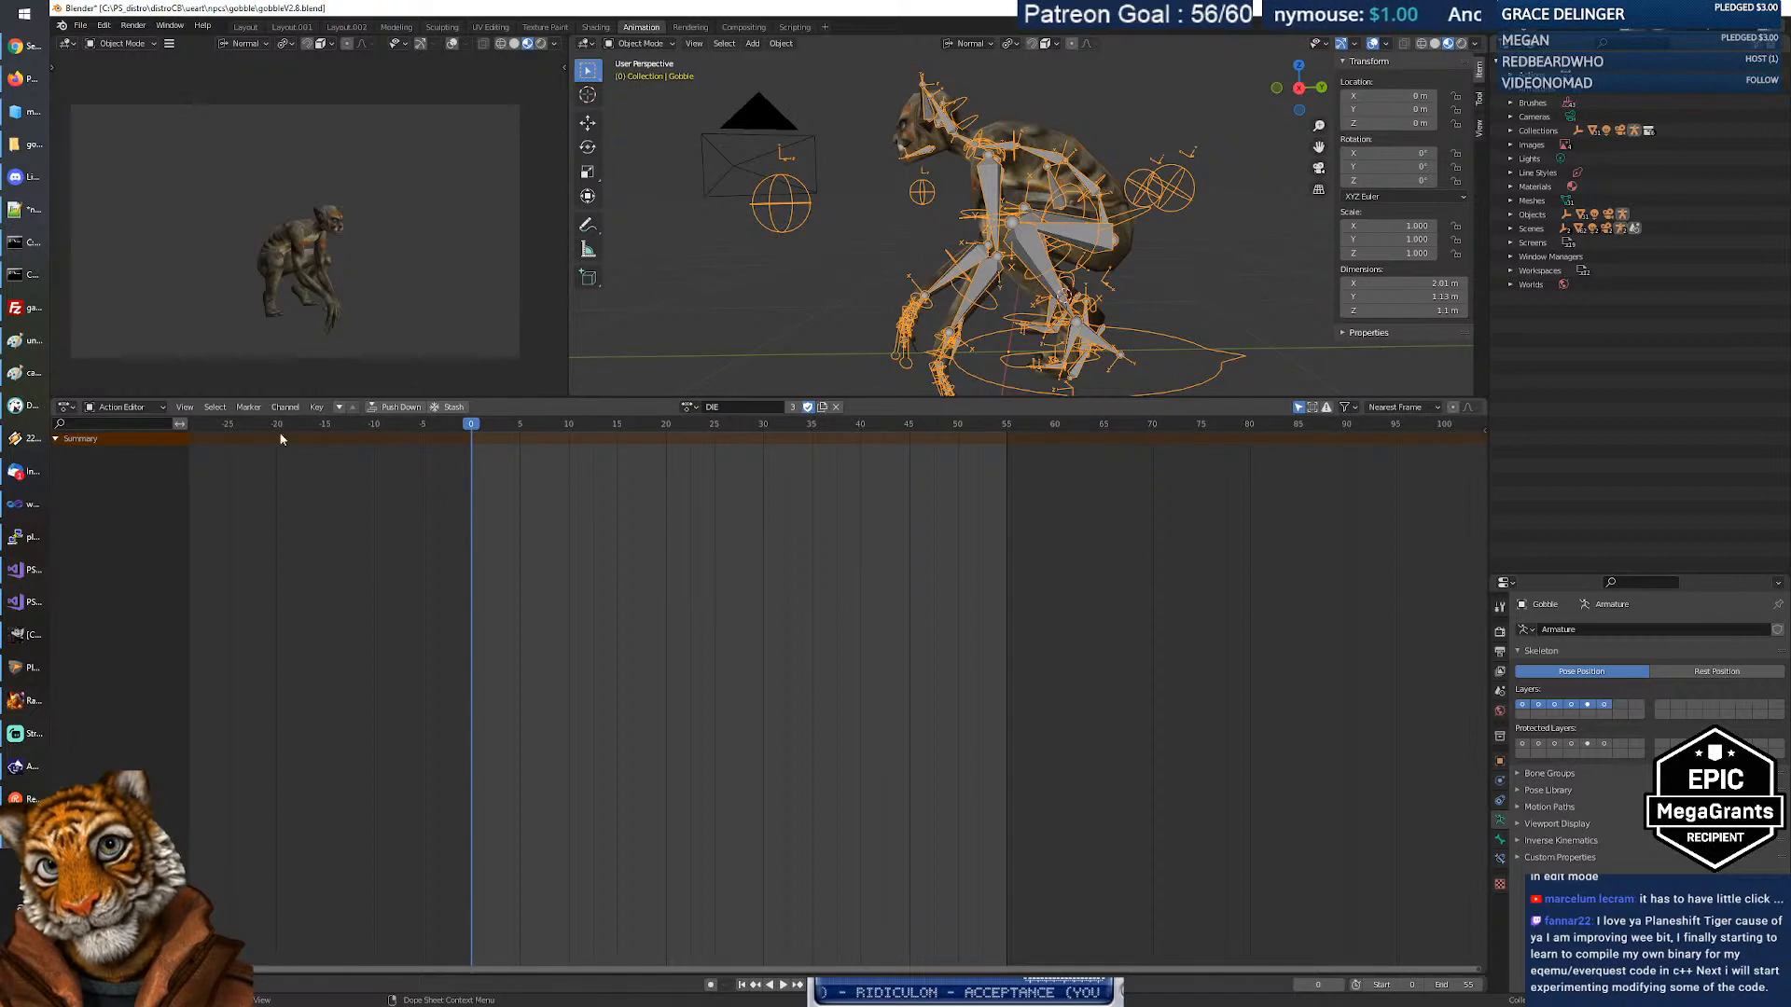
left_click(808, 406)
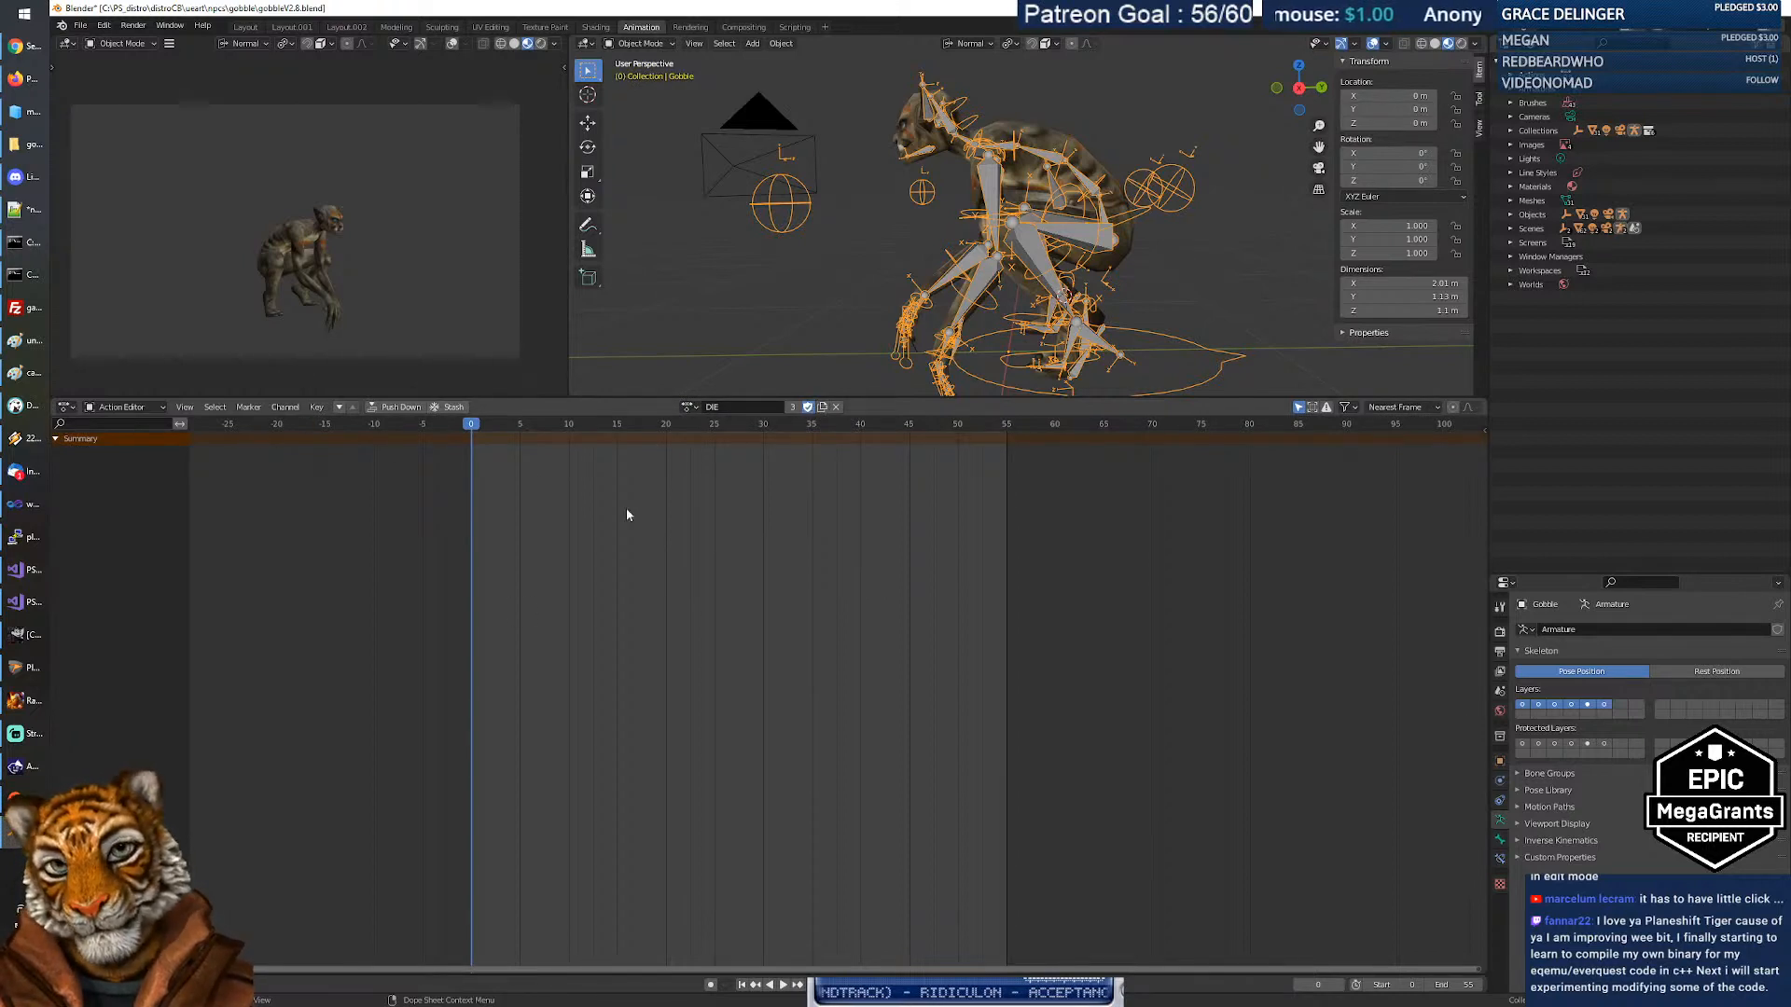
Look through the Action Editor's commands for range options, center on the current frame, and frame all of the DIE action.
left_click(214, 407)
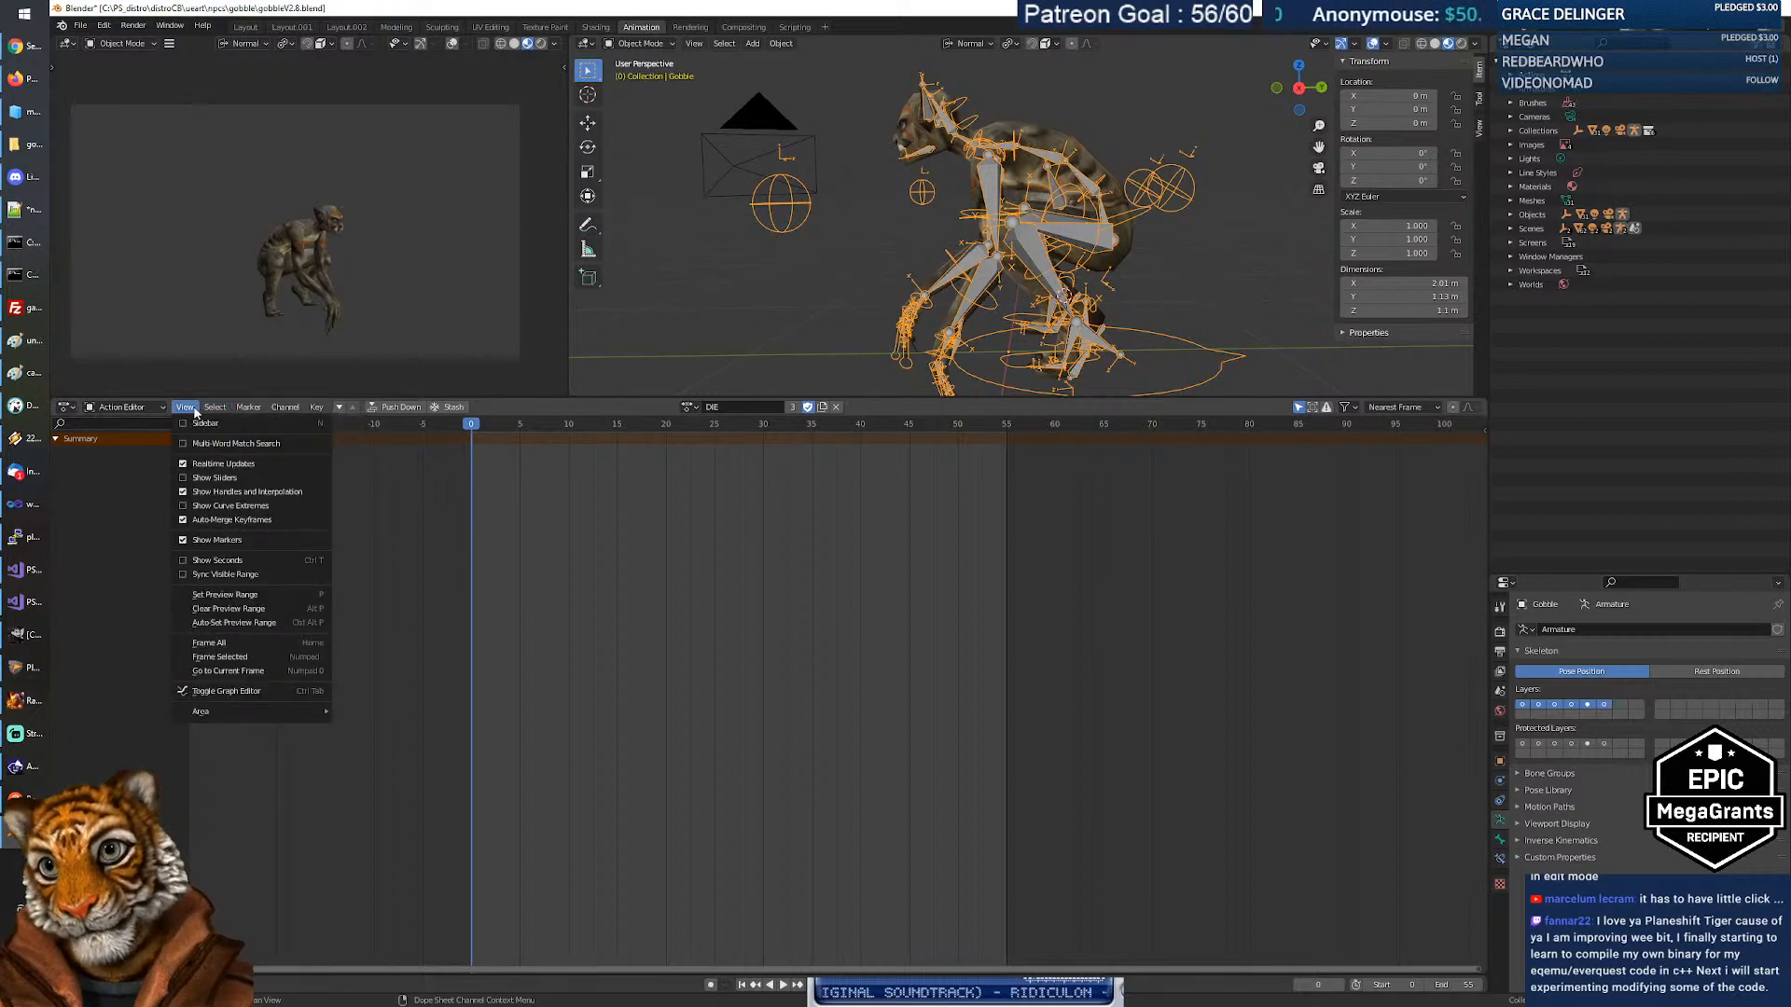
mouse_move(303, 413)
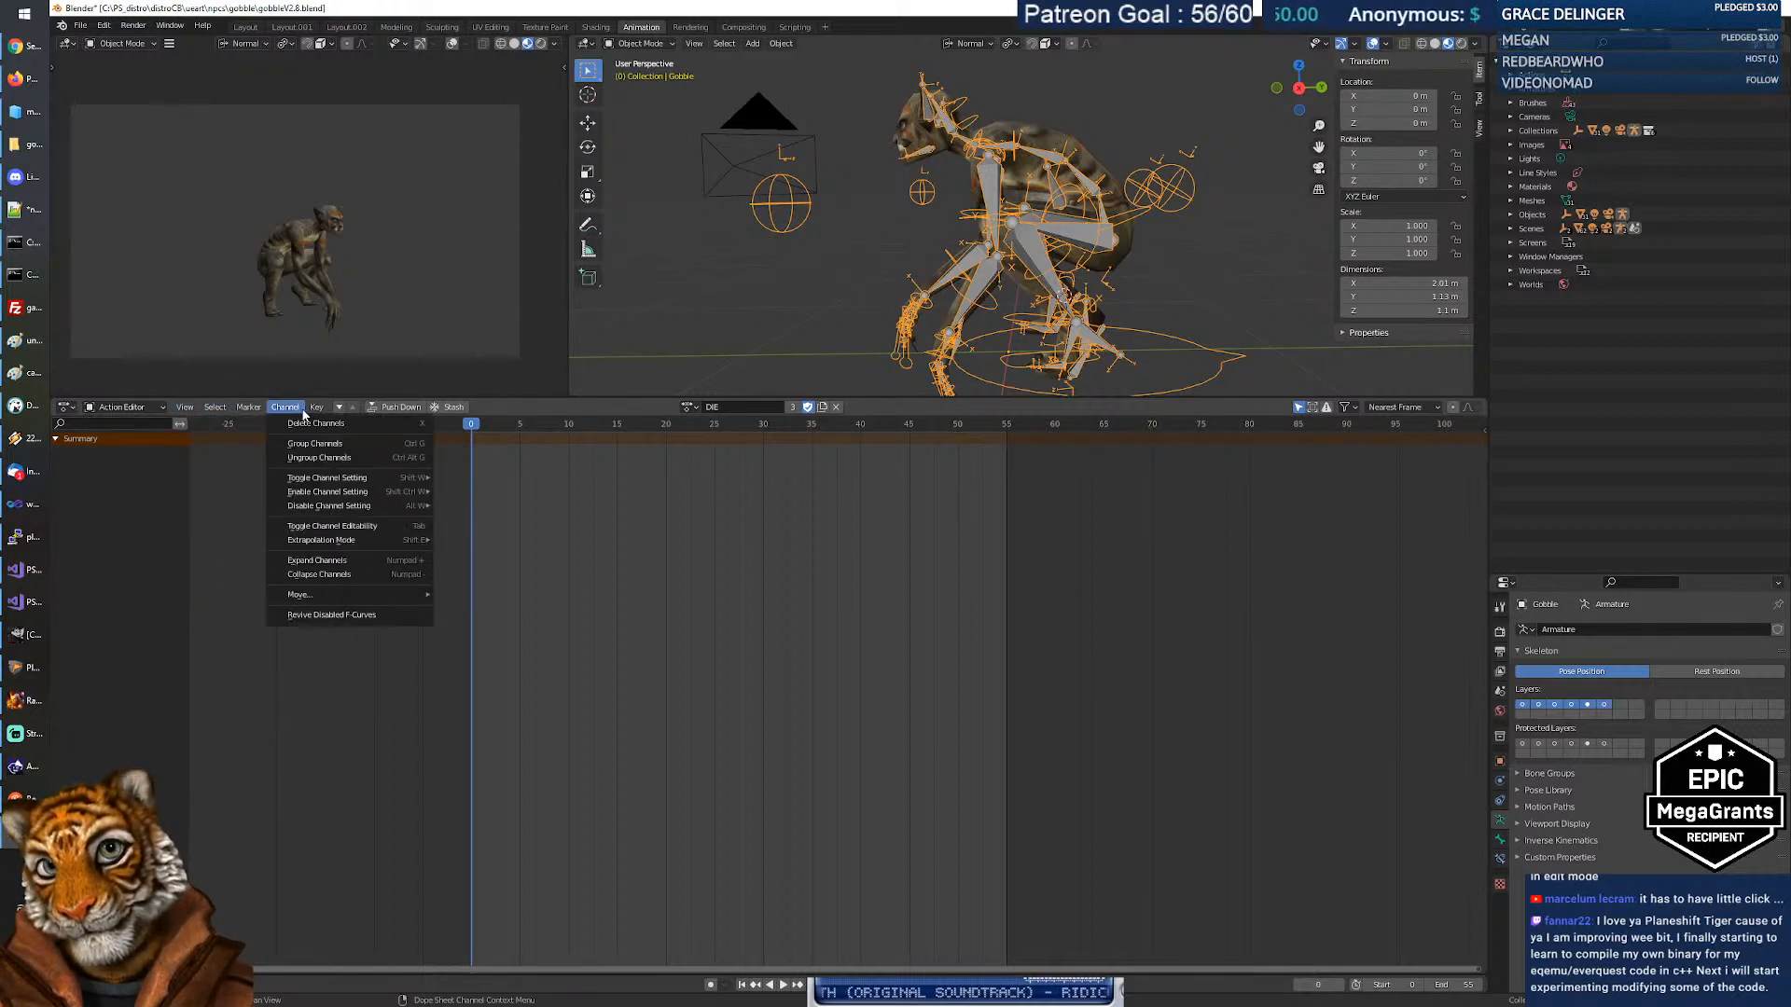
mouse_move(211, 411)
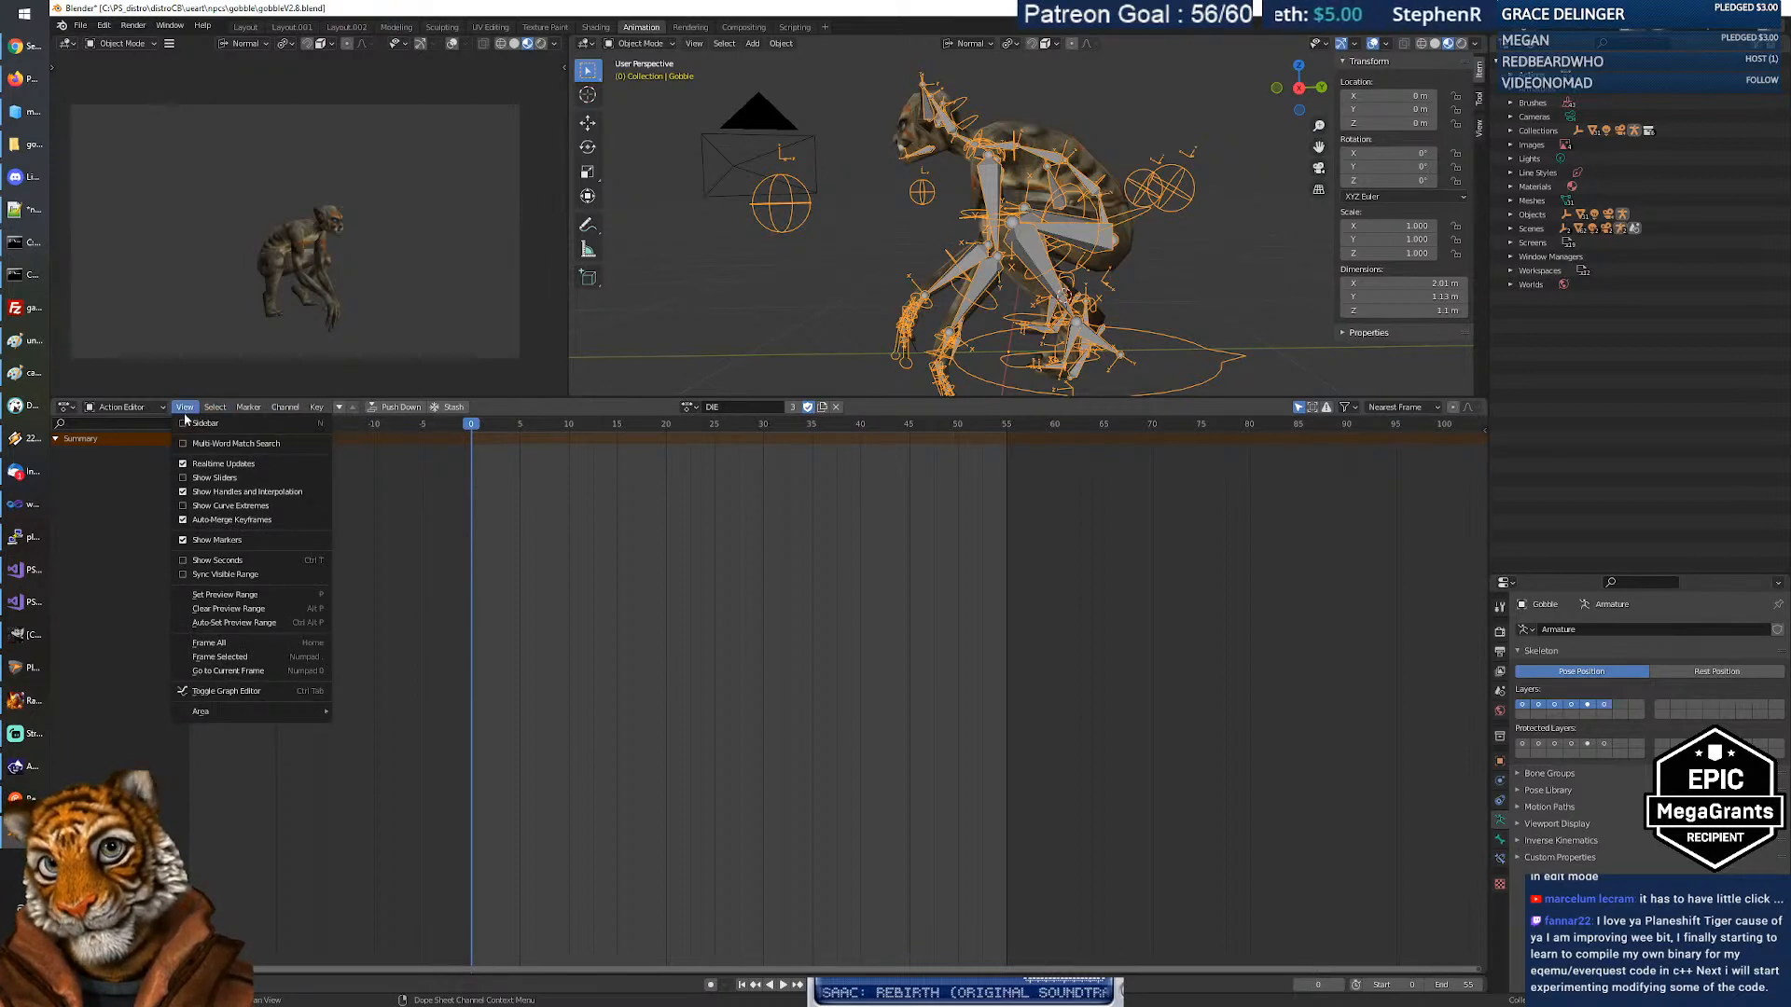
left_click(264, 672)
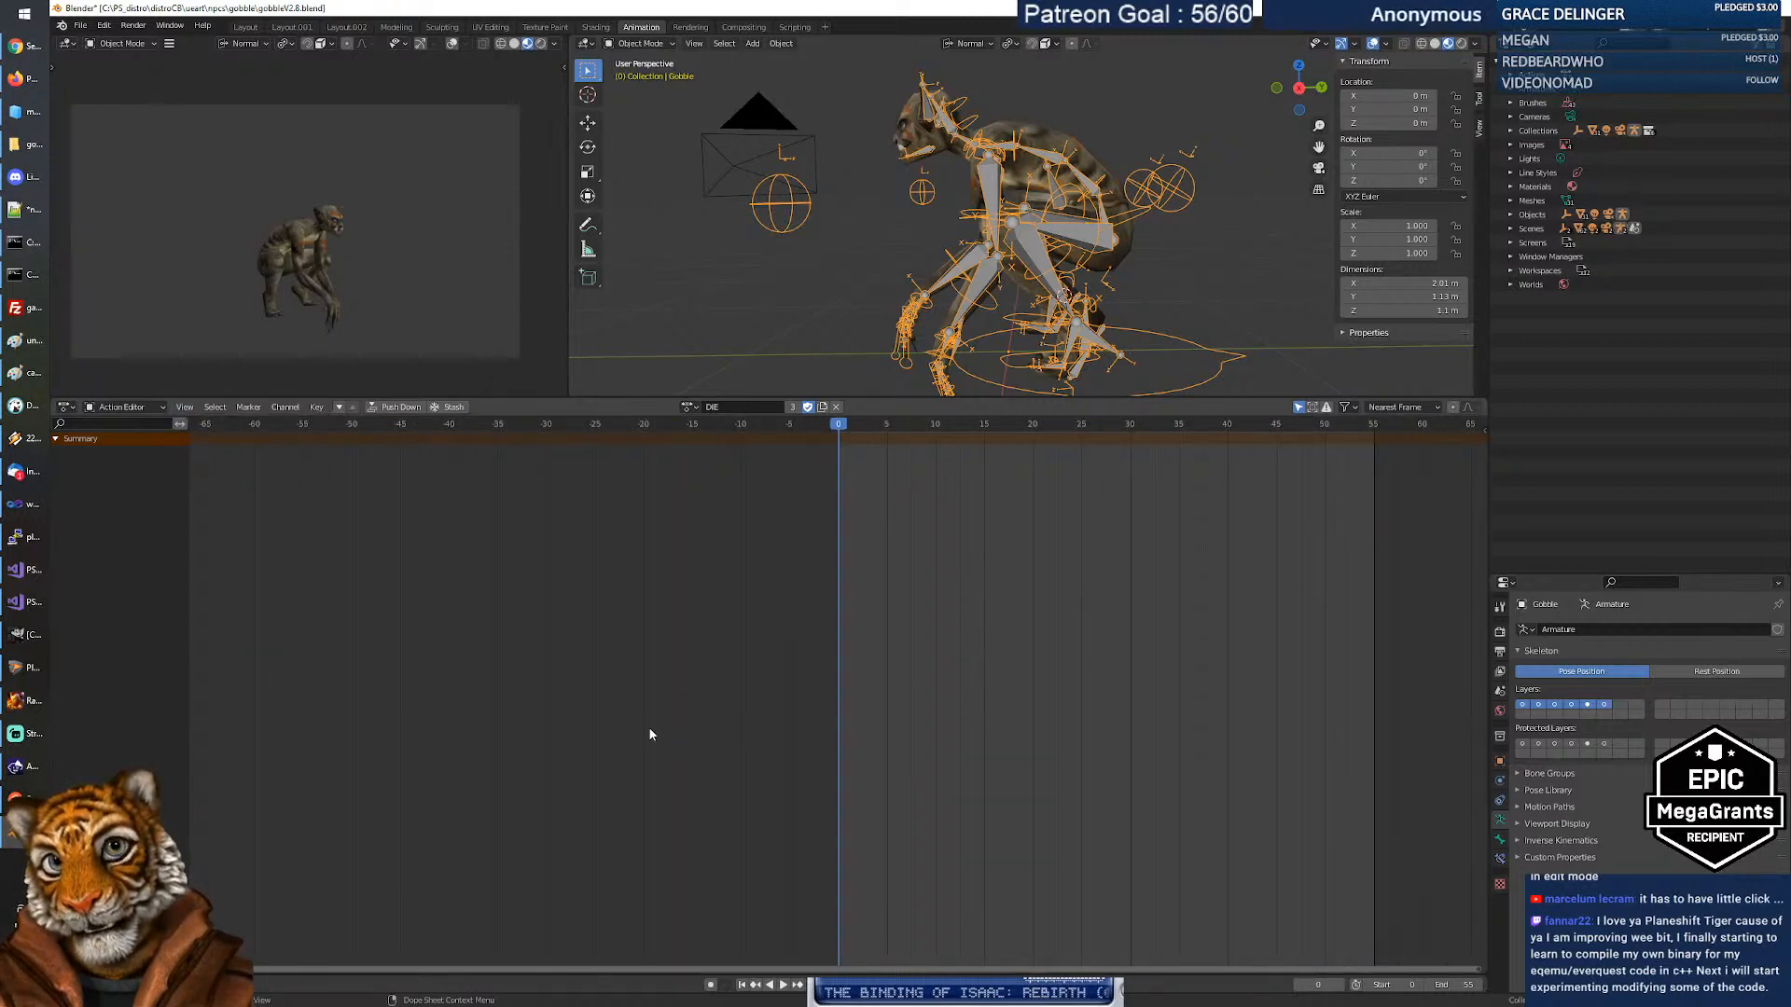
left_click(226, 411)
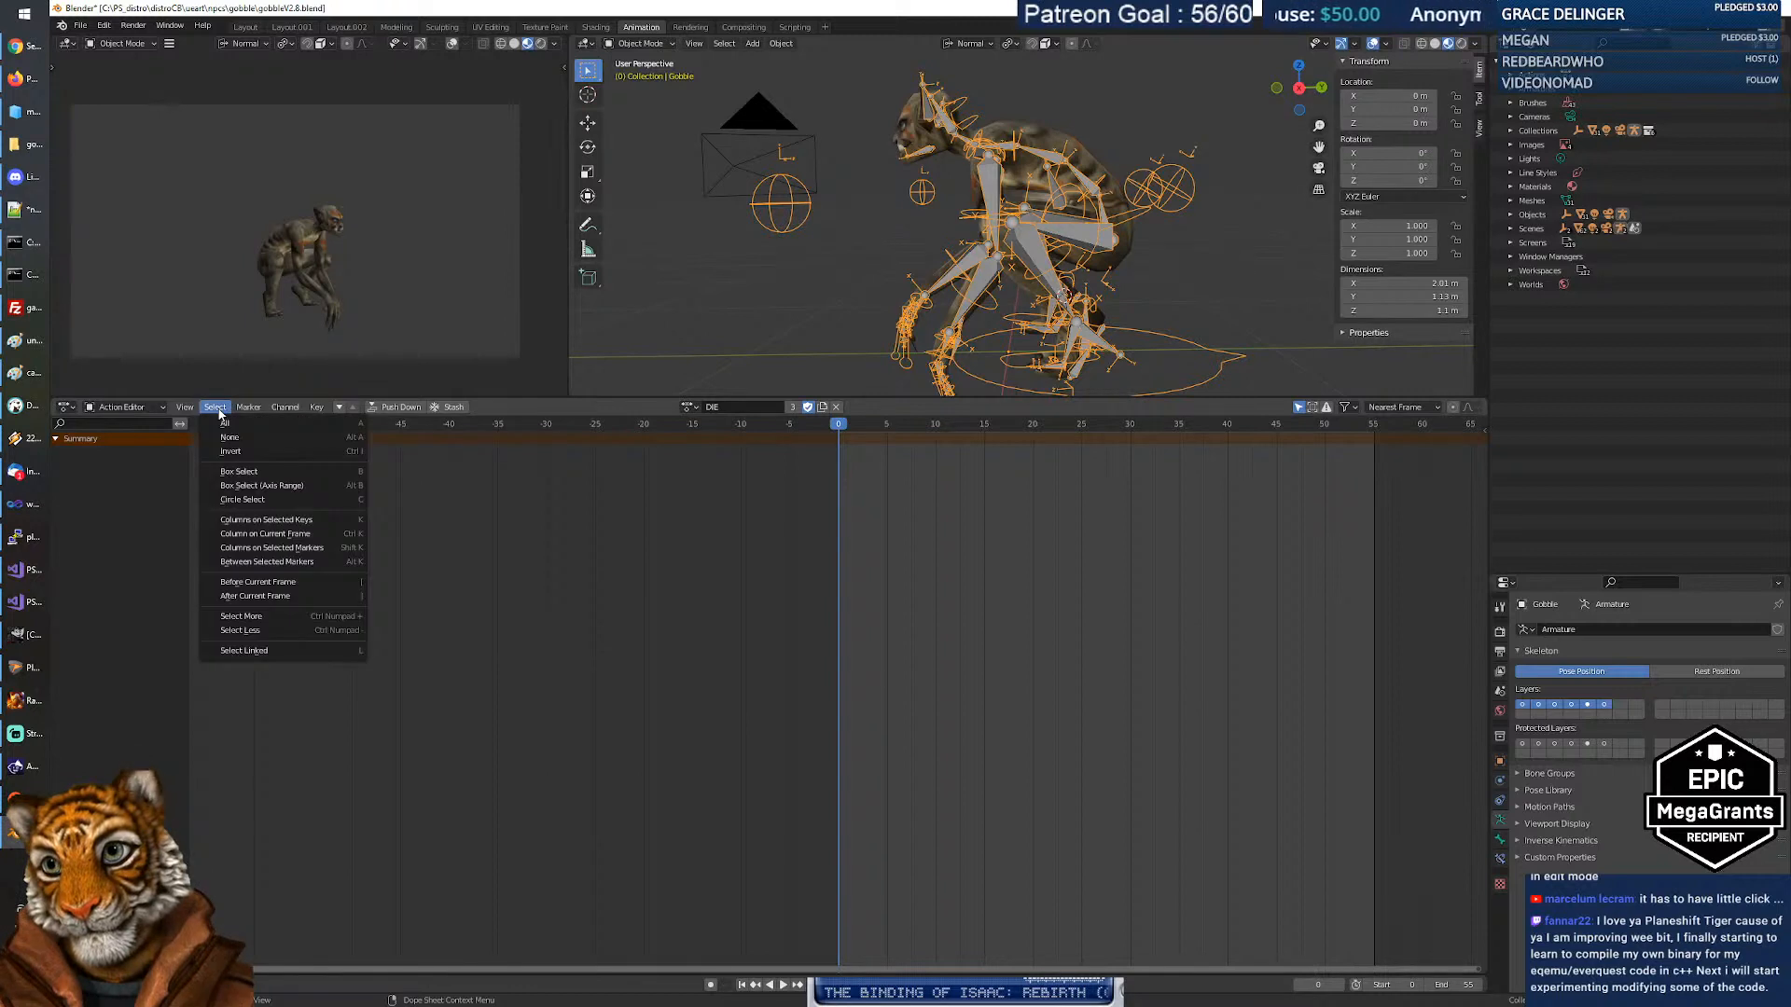
mouse_move(188, 414)
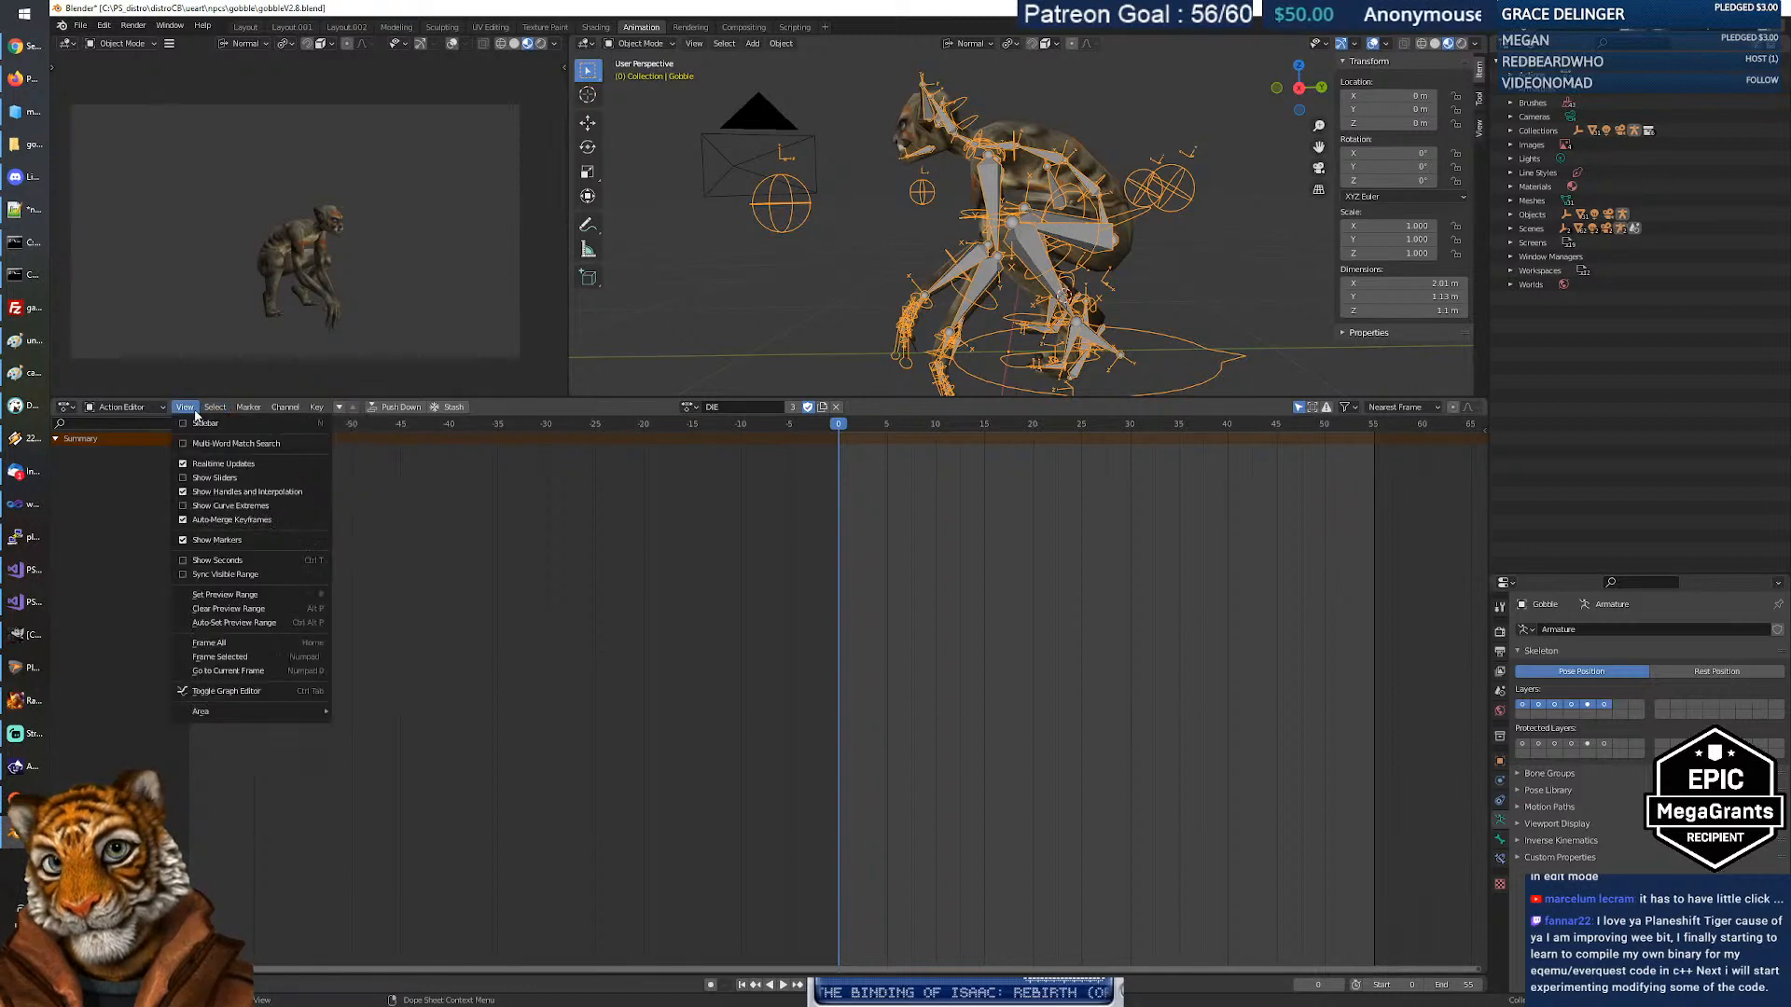
left_click(249, 648)
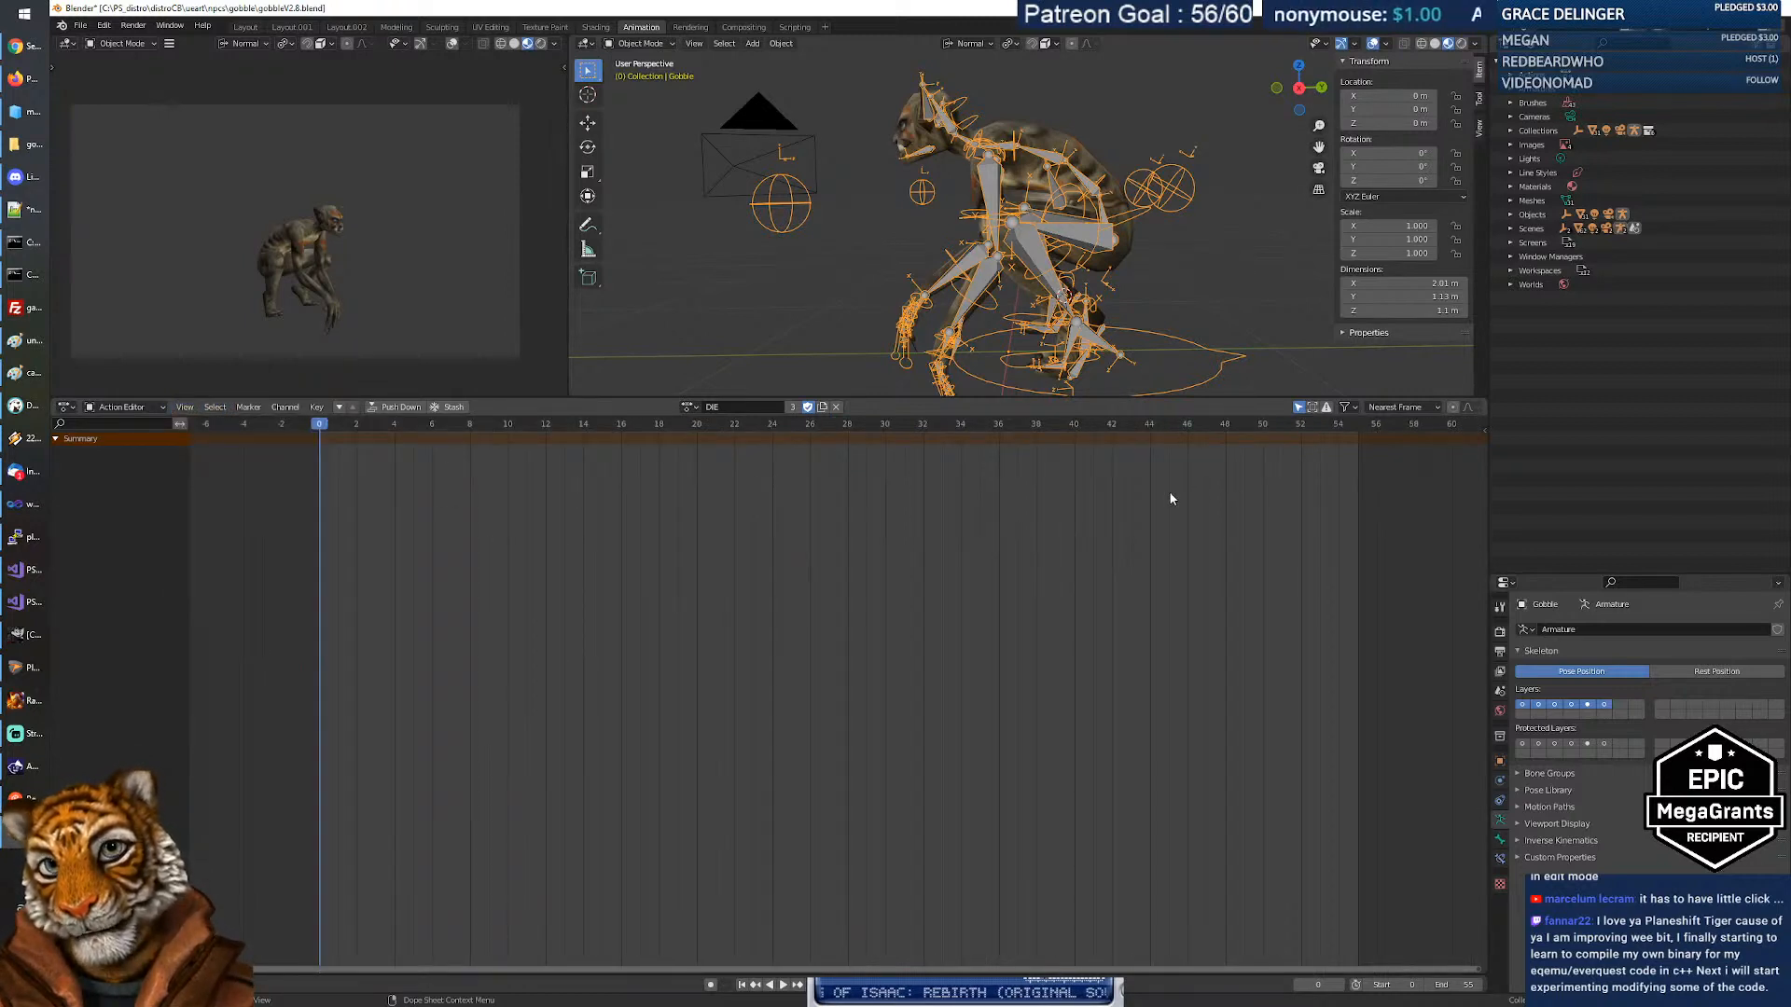
Select the goblin mesh, show the Action Editor's sidebar for its IDLE_2 action, and select the CS_spine_01 channel.
left_click(1068, 237)
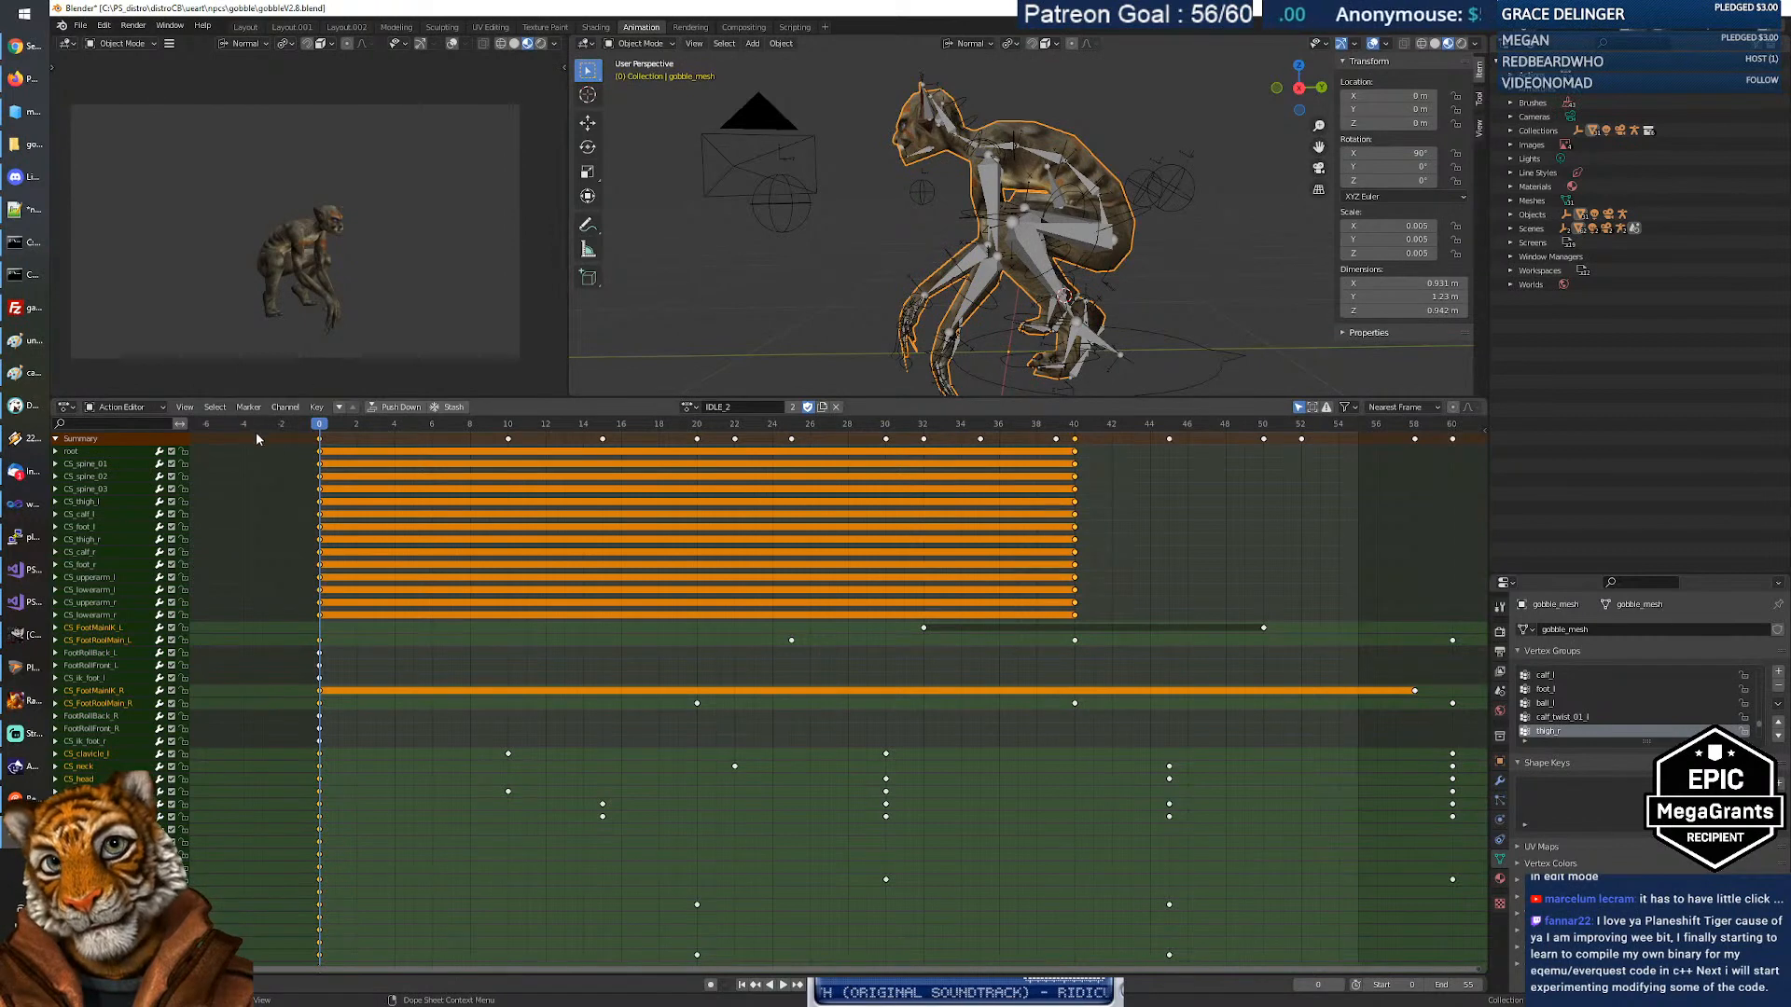
left_click(217, 408)
mouse_move(246, 412)
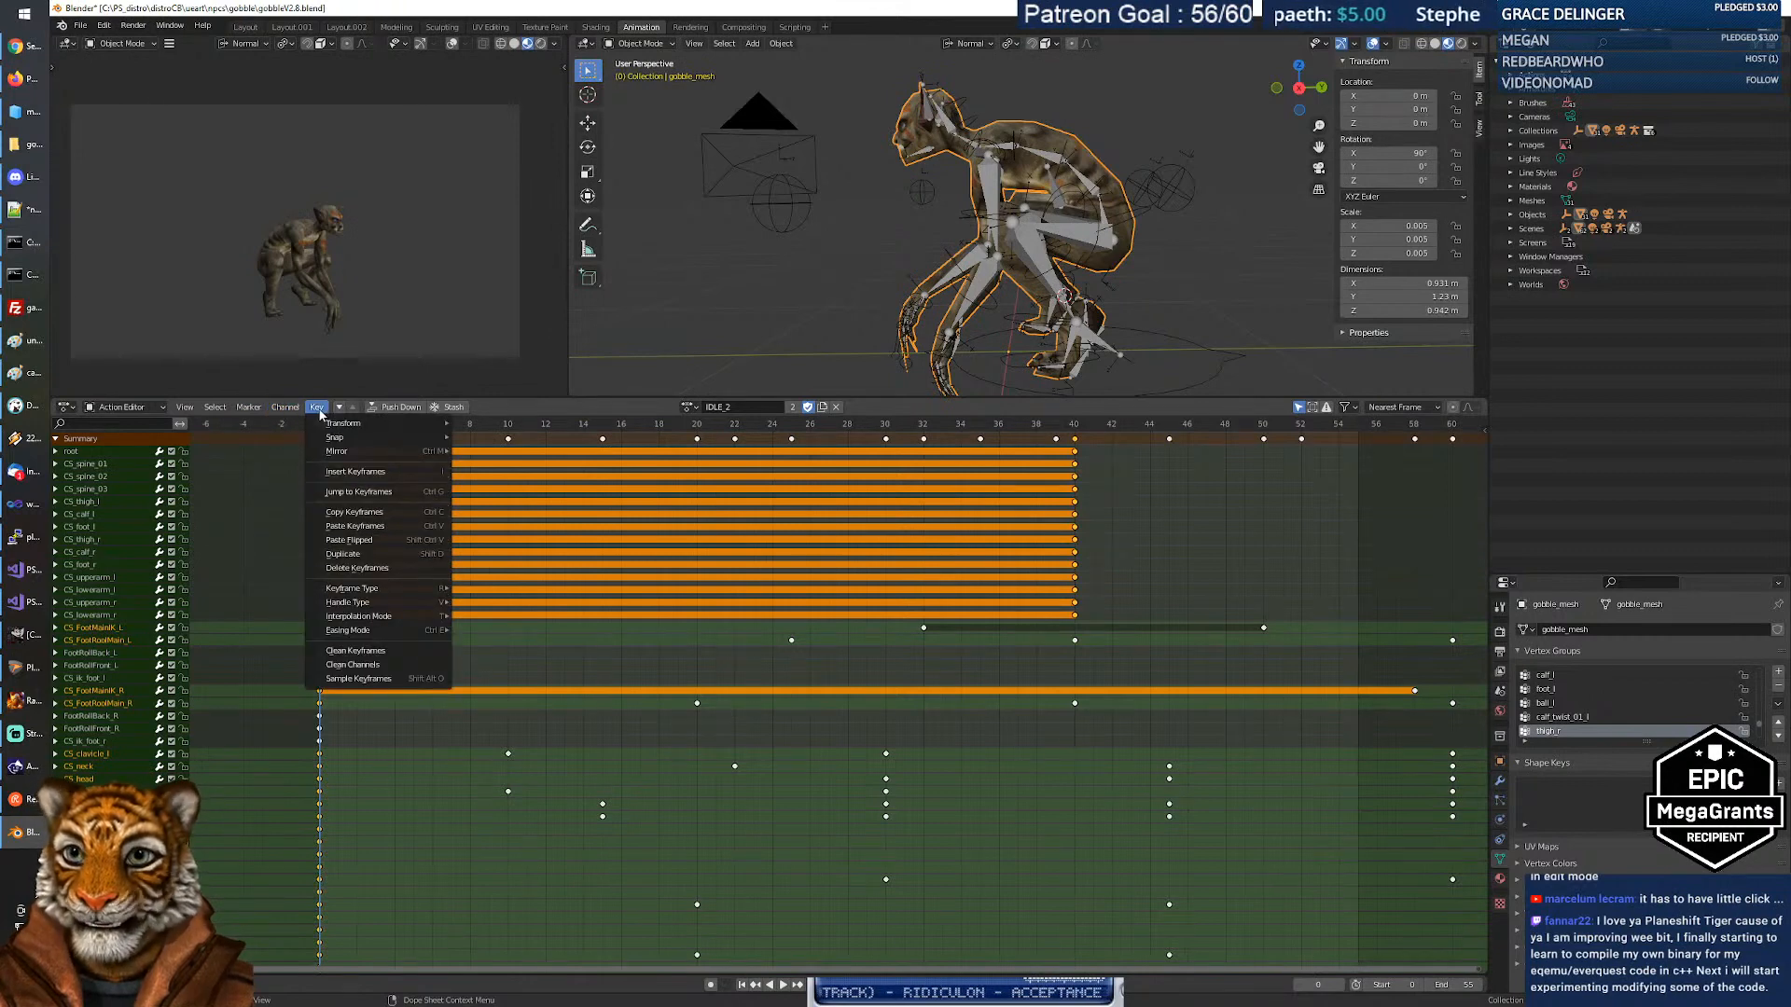
mouse_move(176, 408)
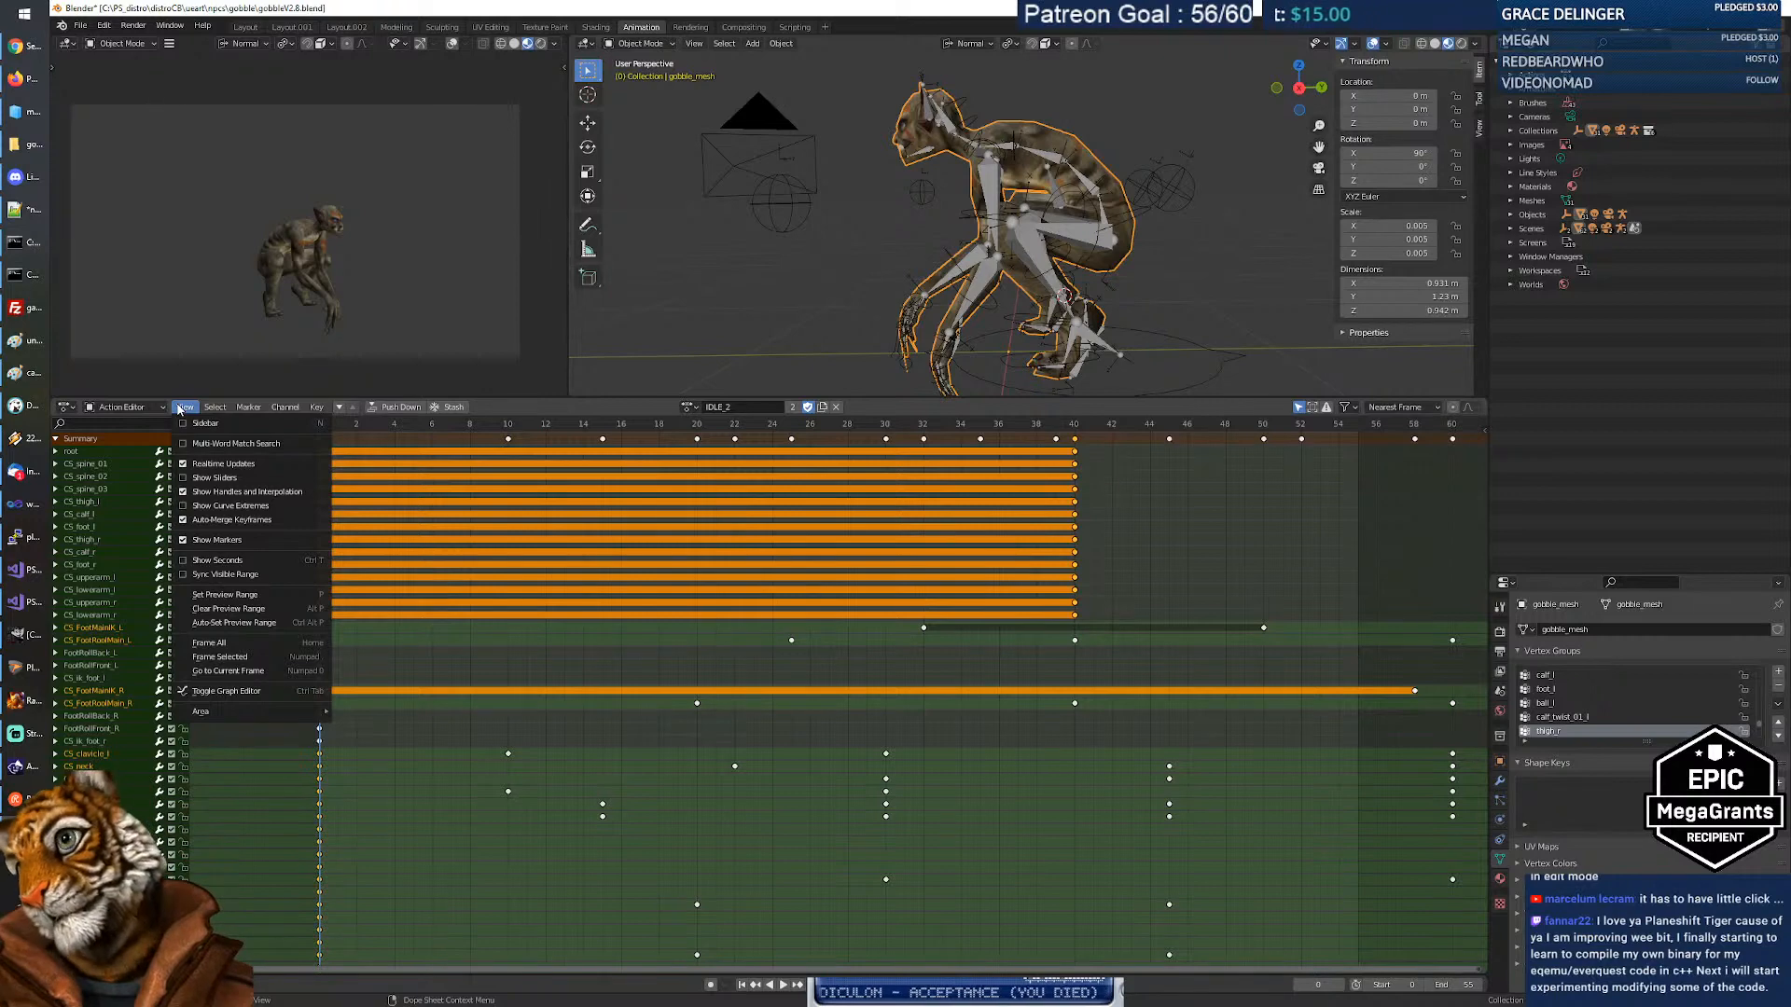
left_click(184, 425)
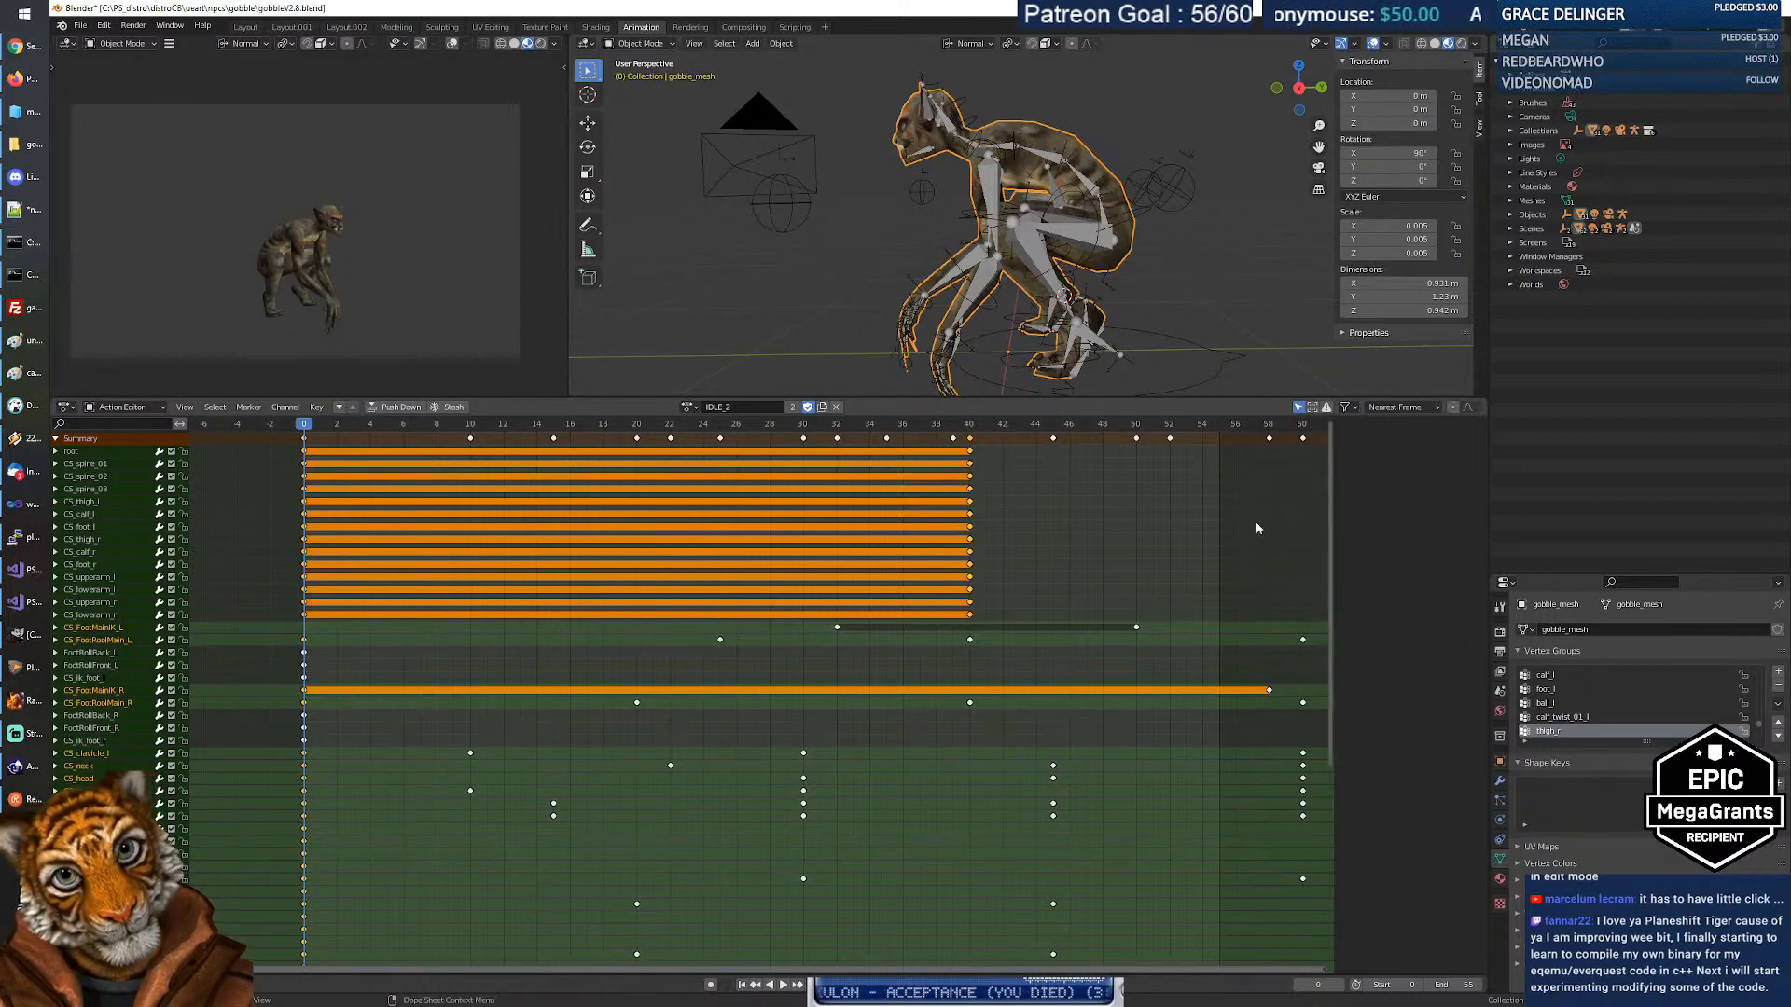
left_click(874, 466)
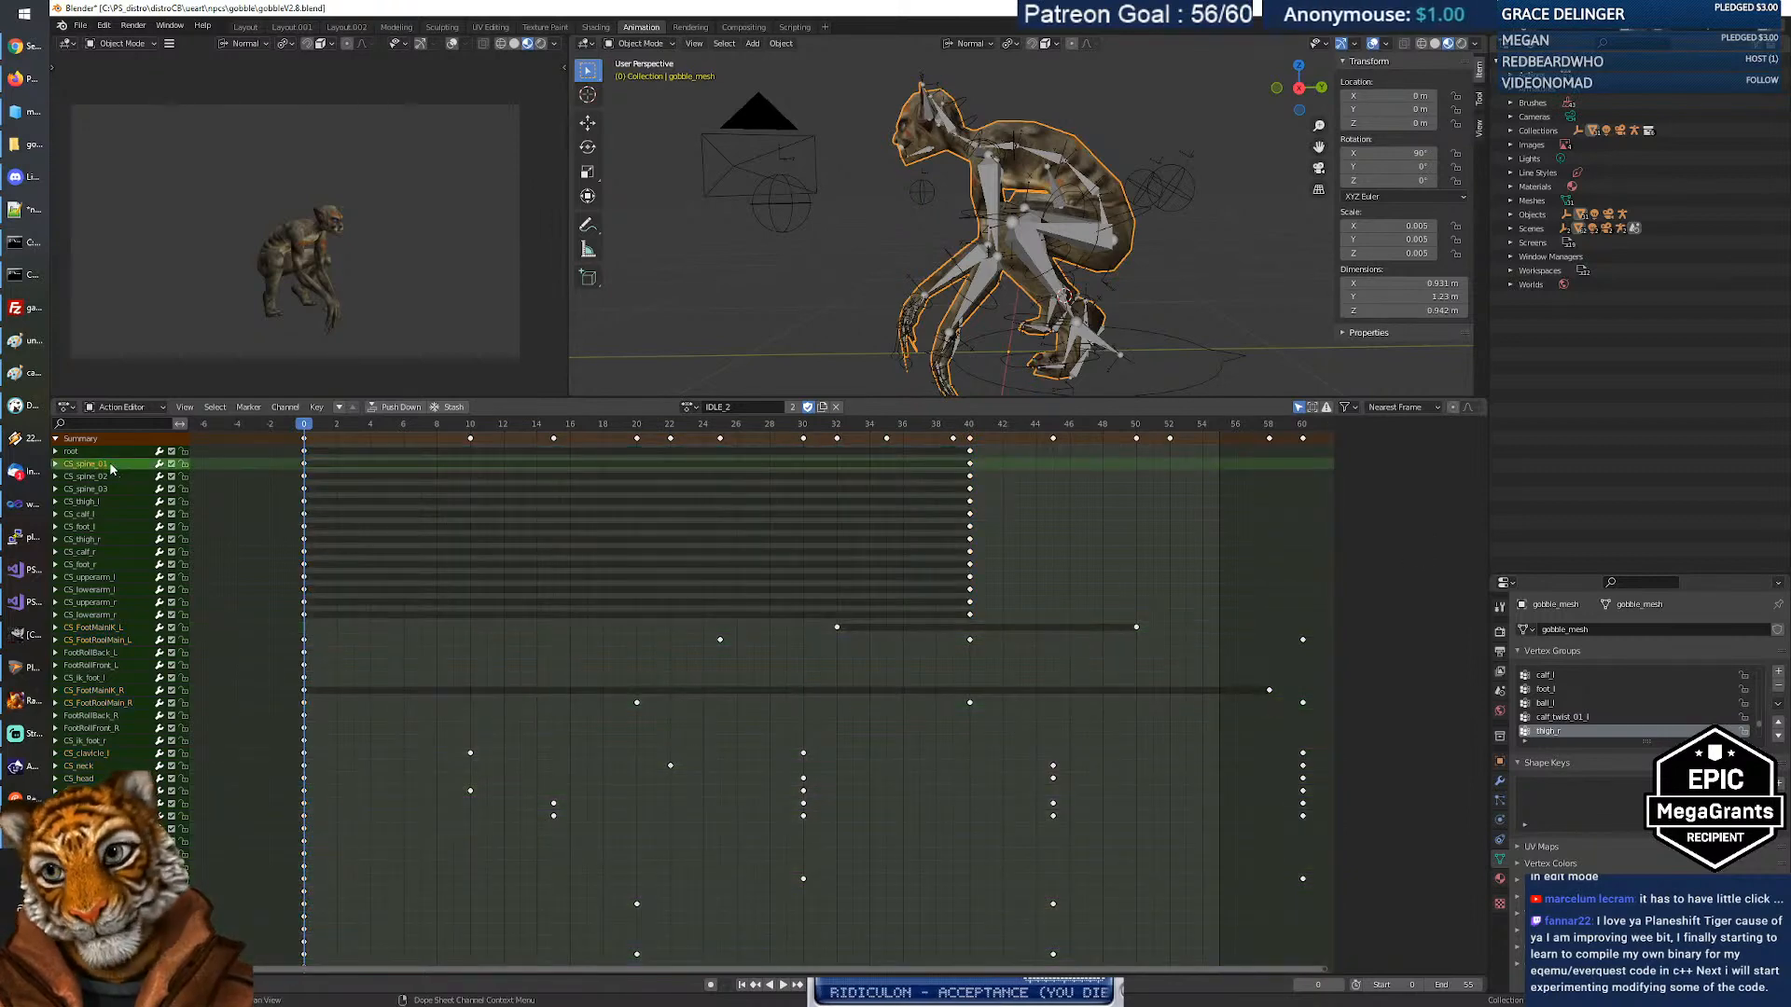
Toggle the Action Editor's sidebar off and on to check it for action options, leaving it hidden.
left_click(185, 408)
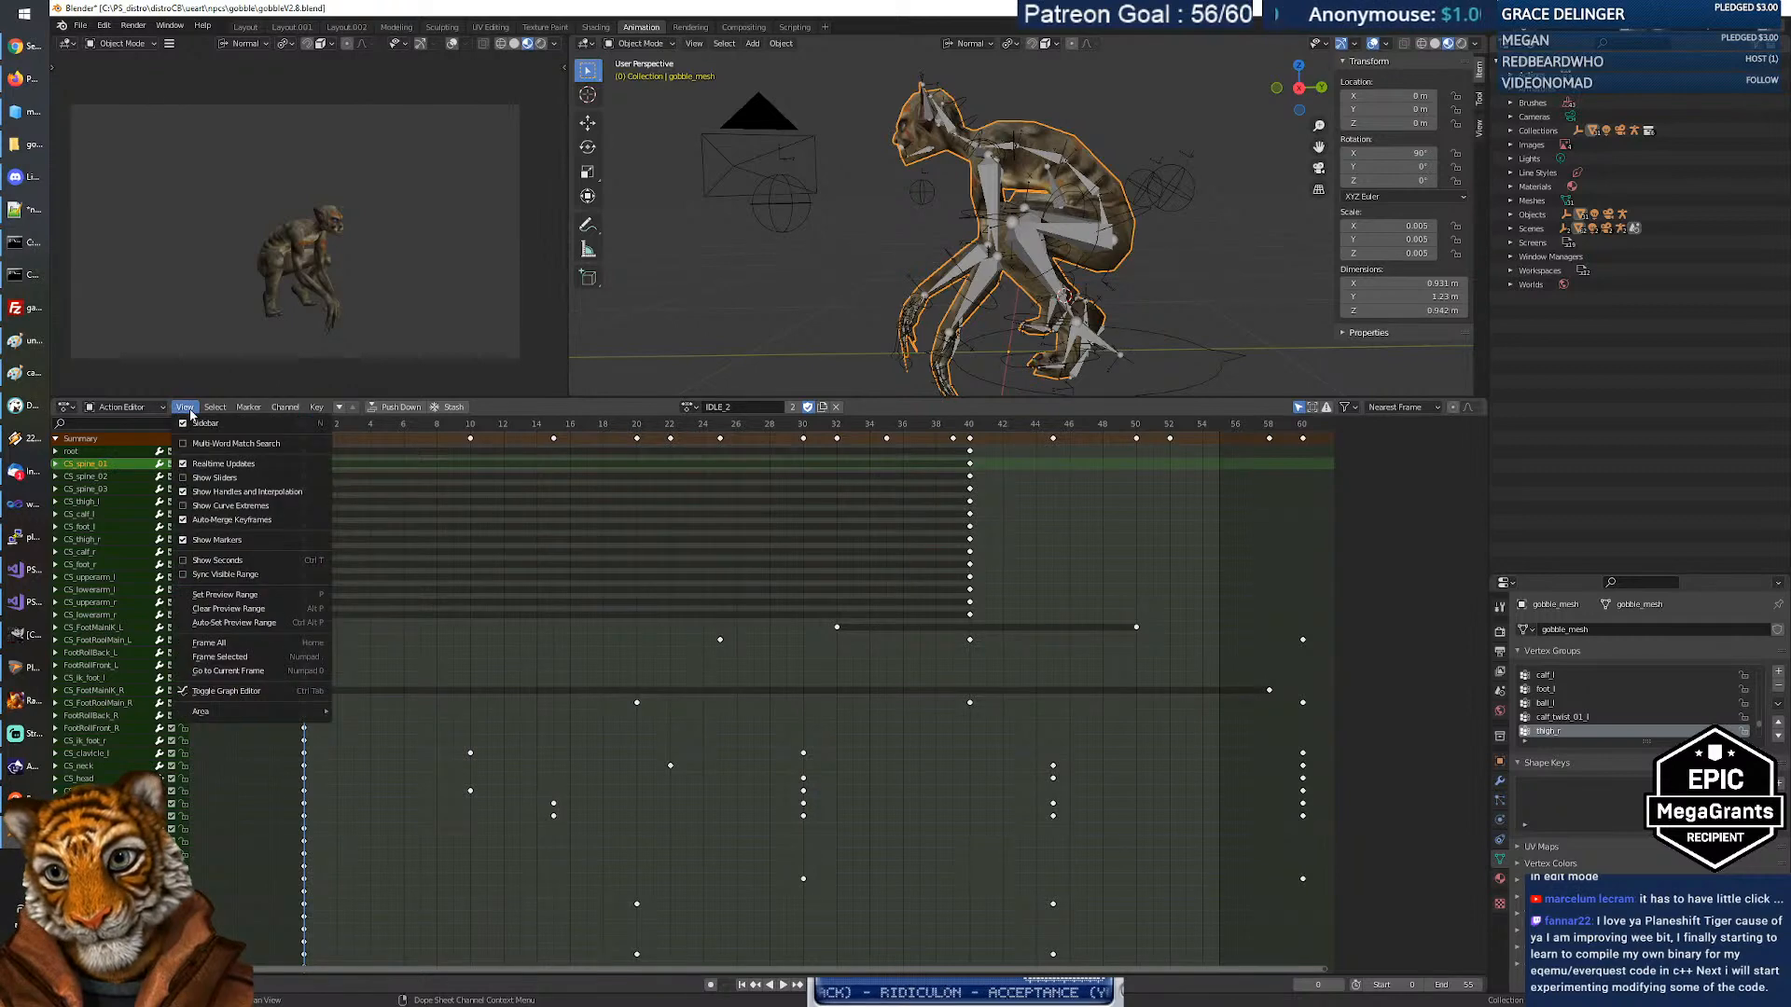
left_click(182, 425)
left_click(190, 414)
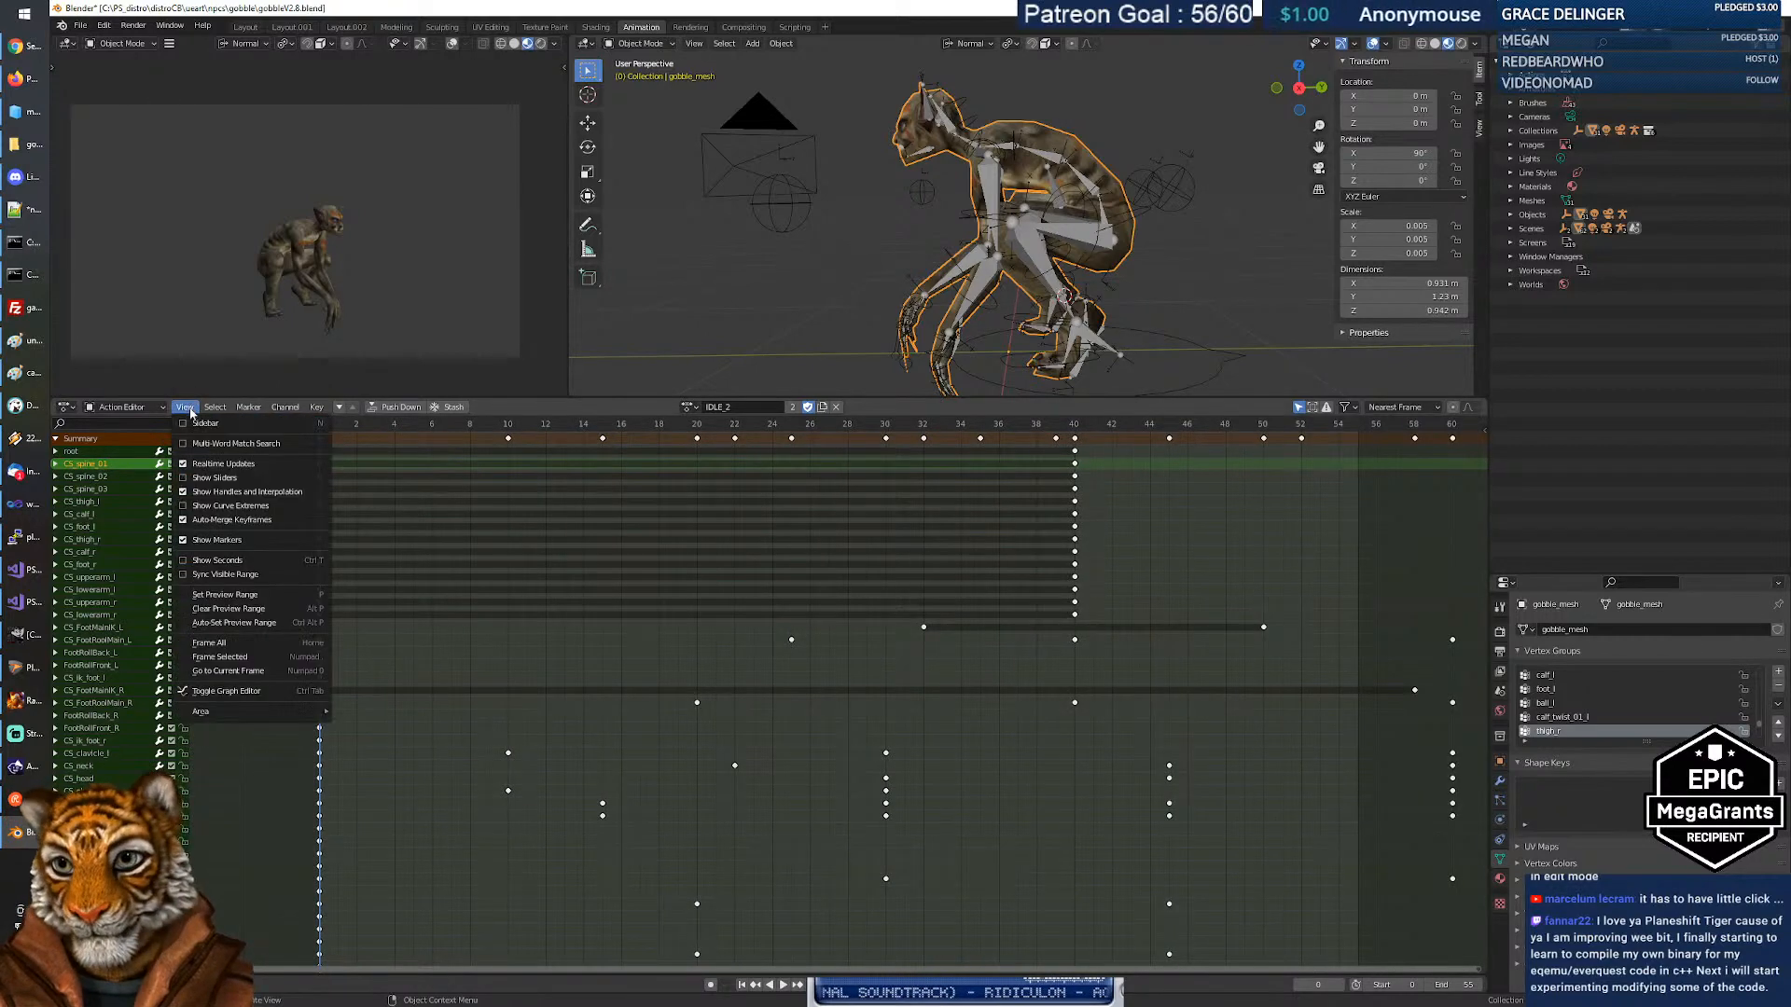
left_click(204, 423)
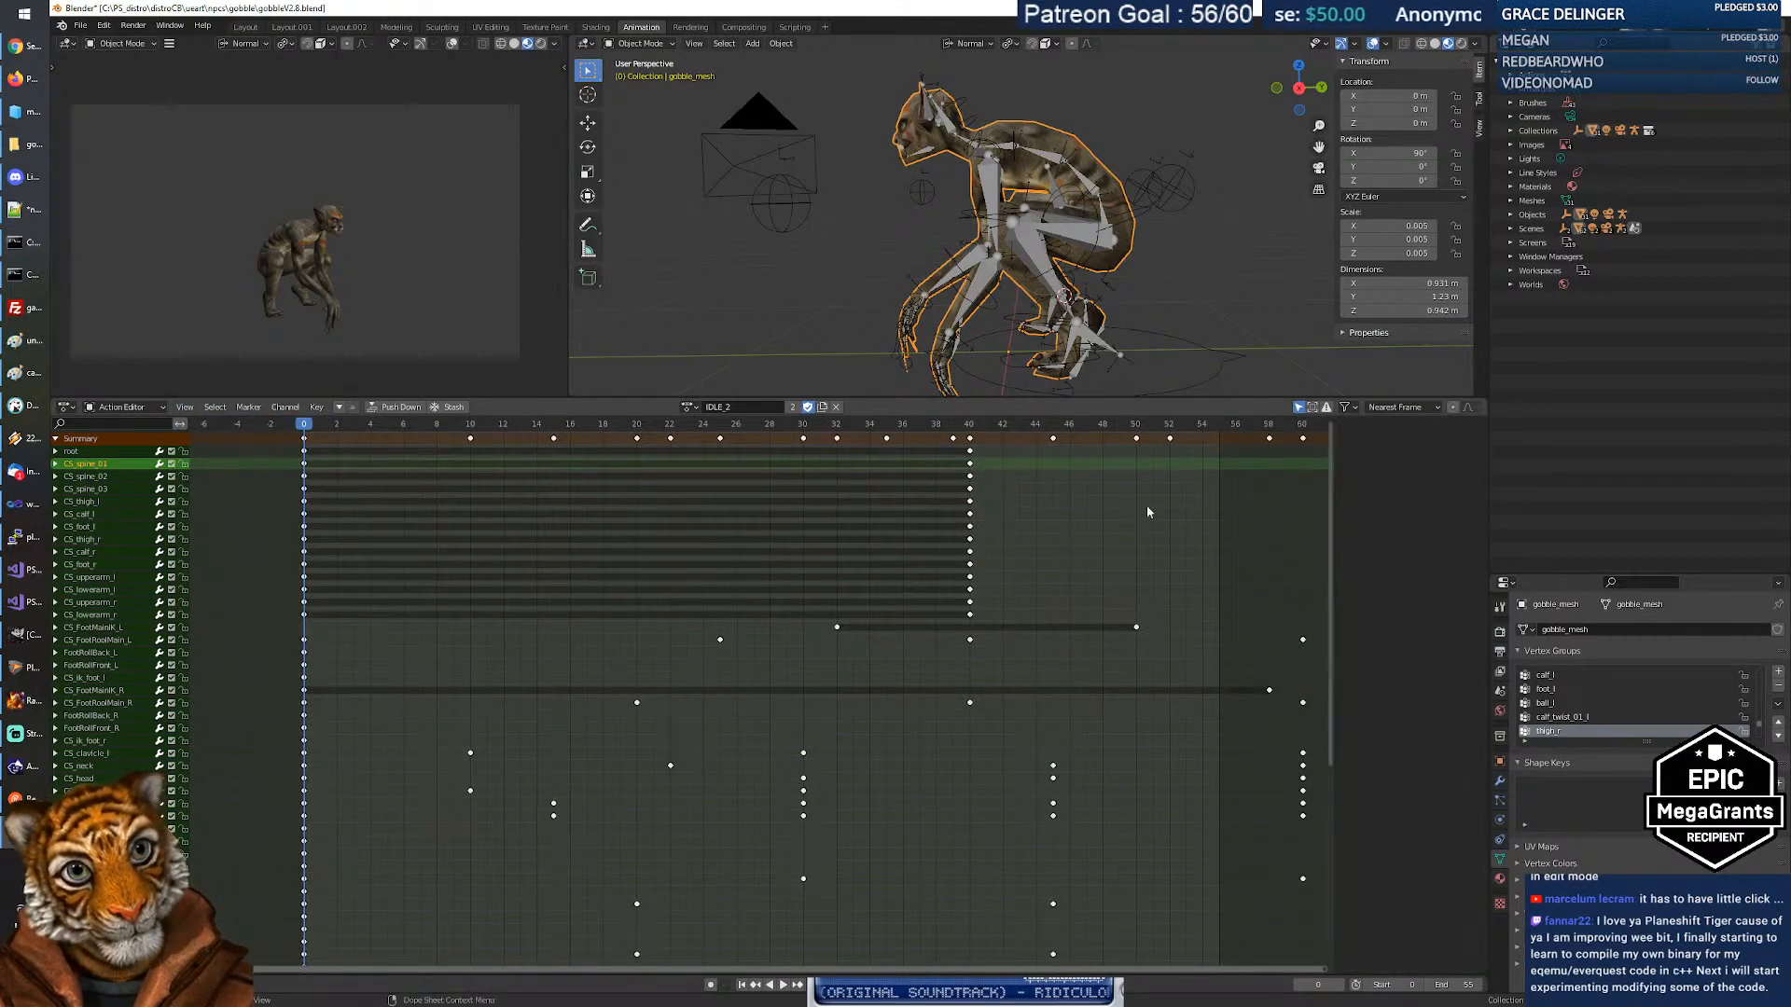
left_click(193, 411)
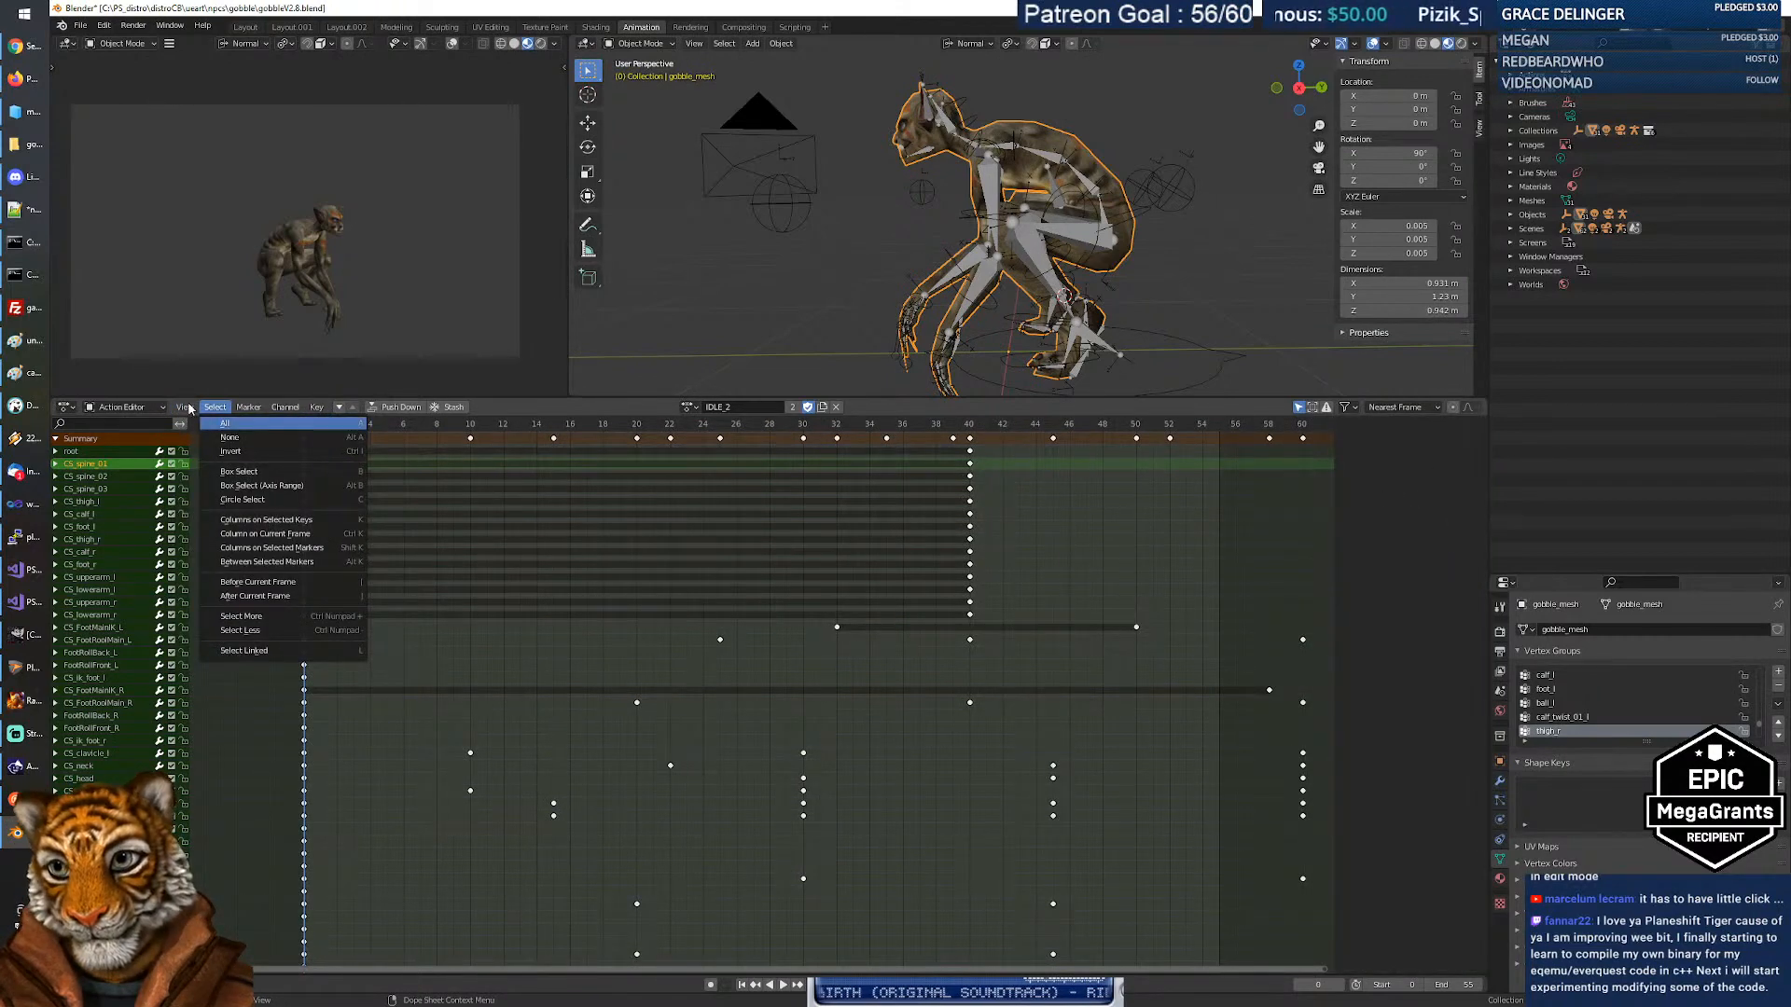
mouse_move(186, 407)
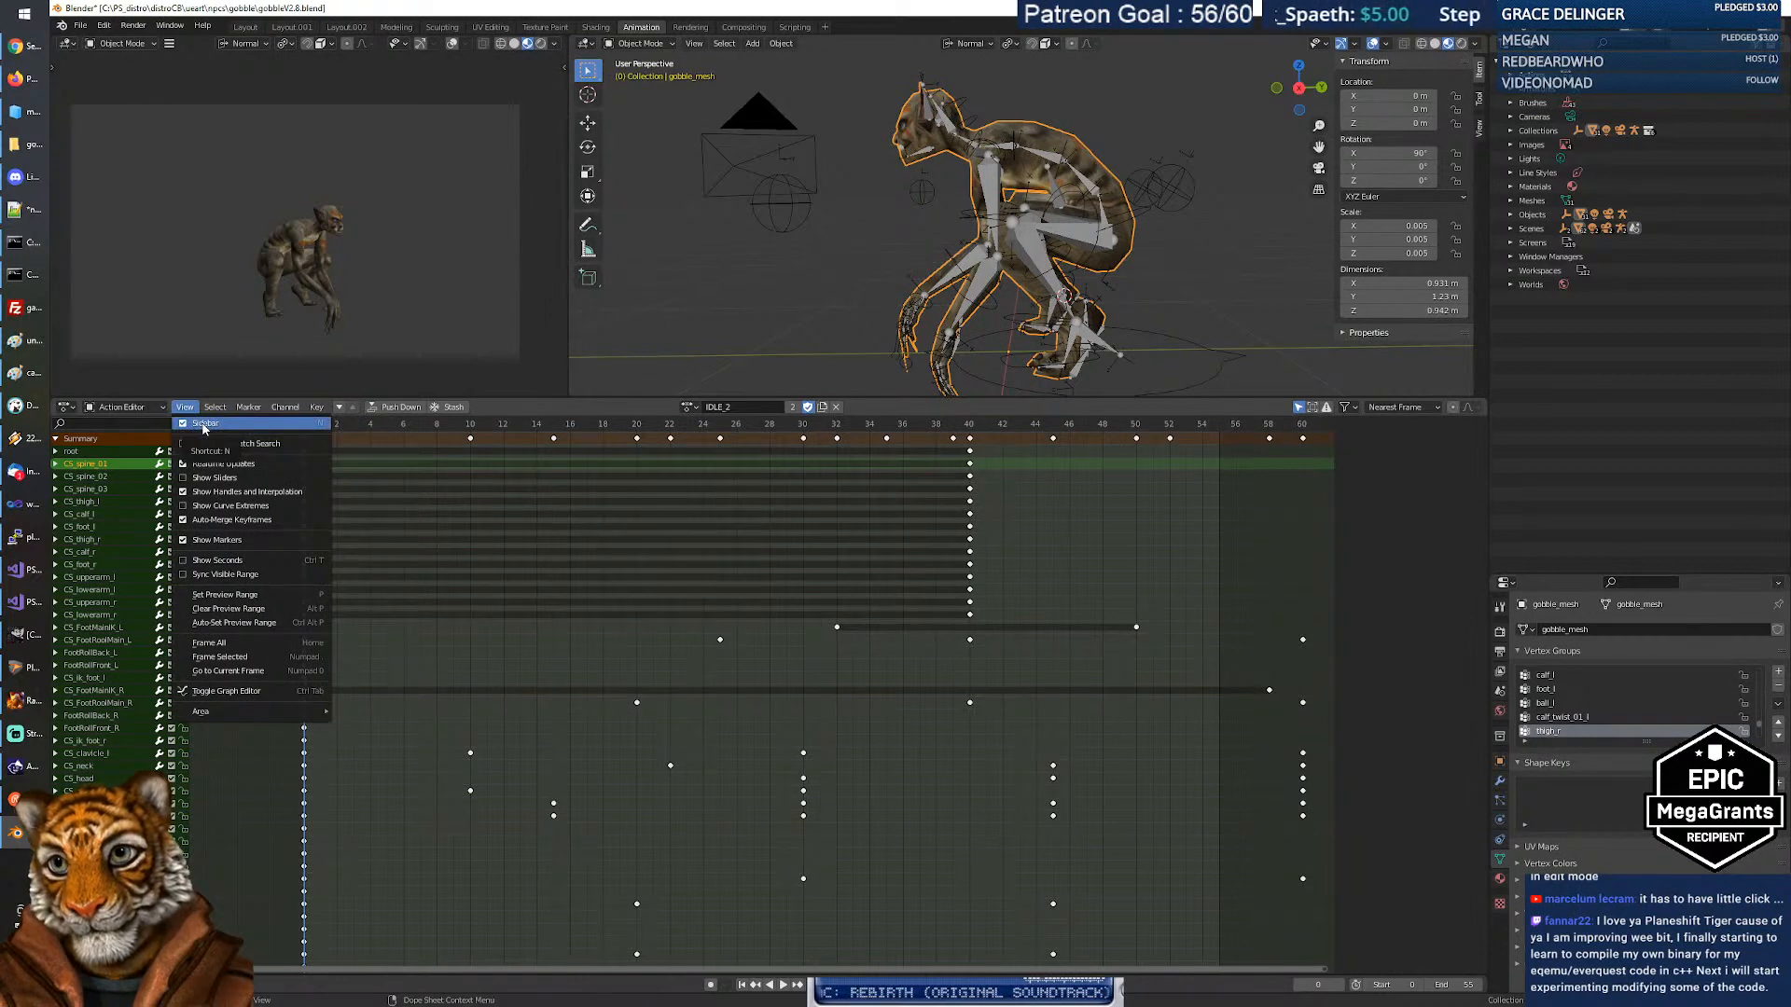
left_click(204, 425)
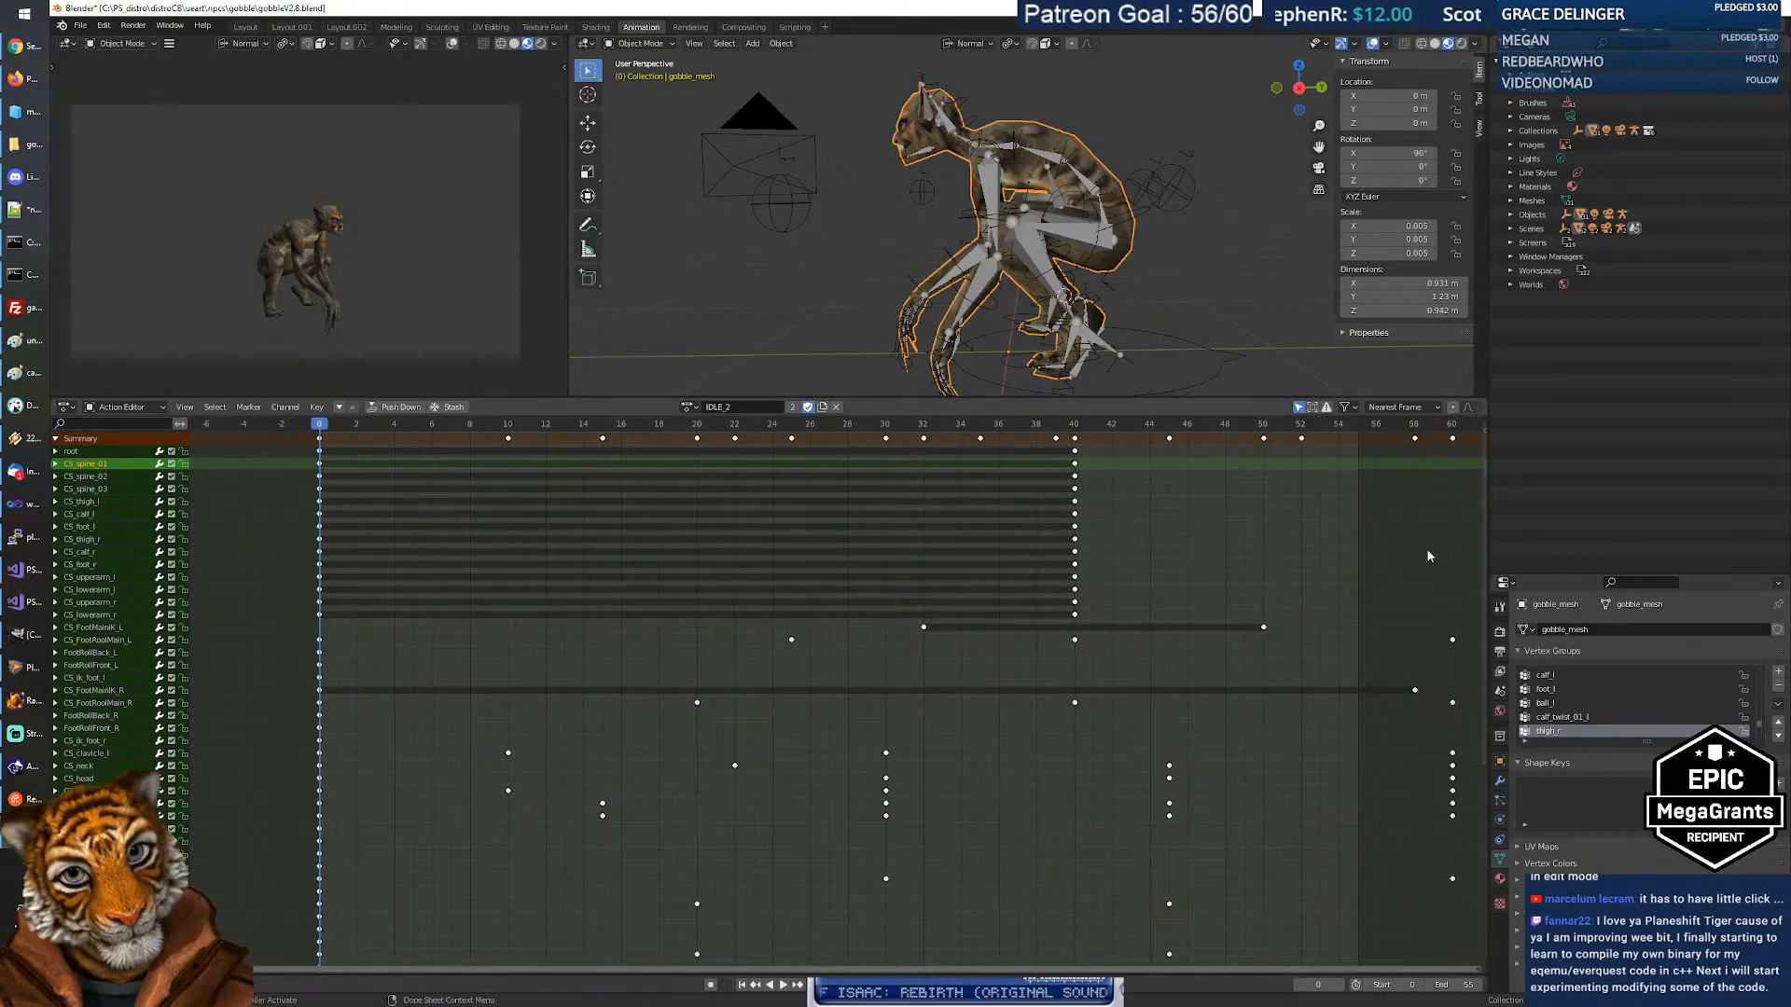
Check the root and CS_spine_01 channels and look through the available animation editor modes and editor types.
left_click(94, 453)
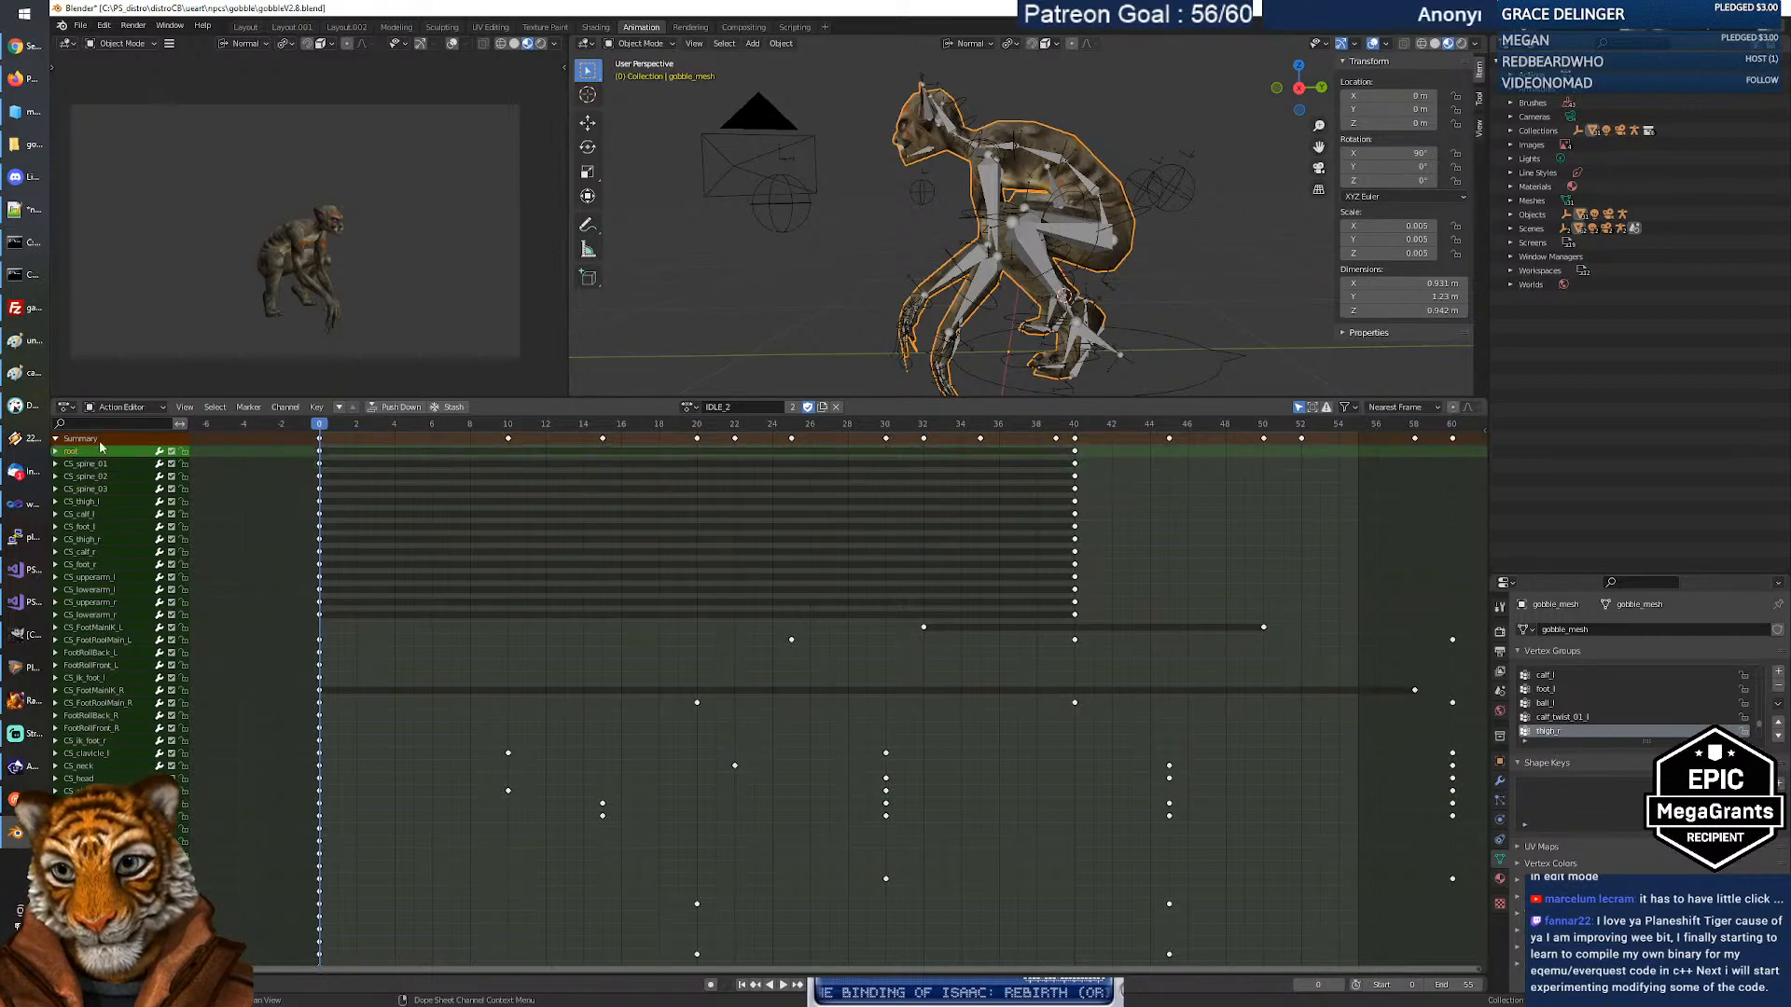
left_click(99, 465)
left_click(161, 408)
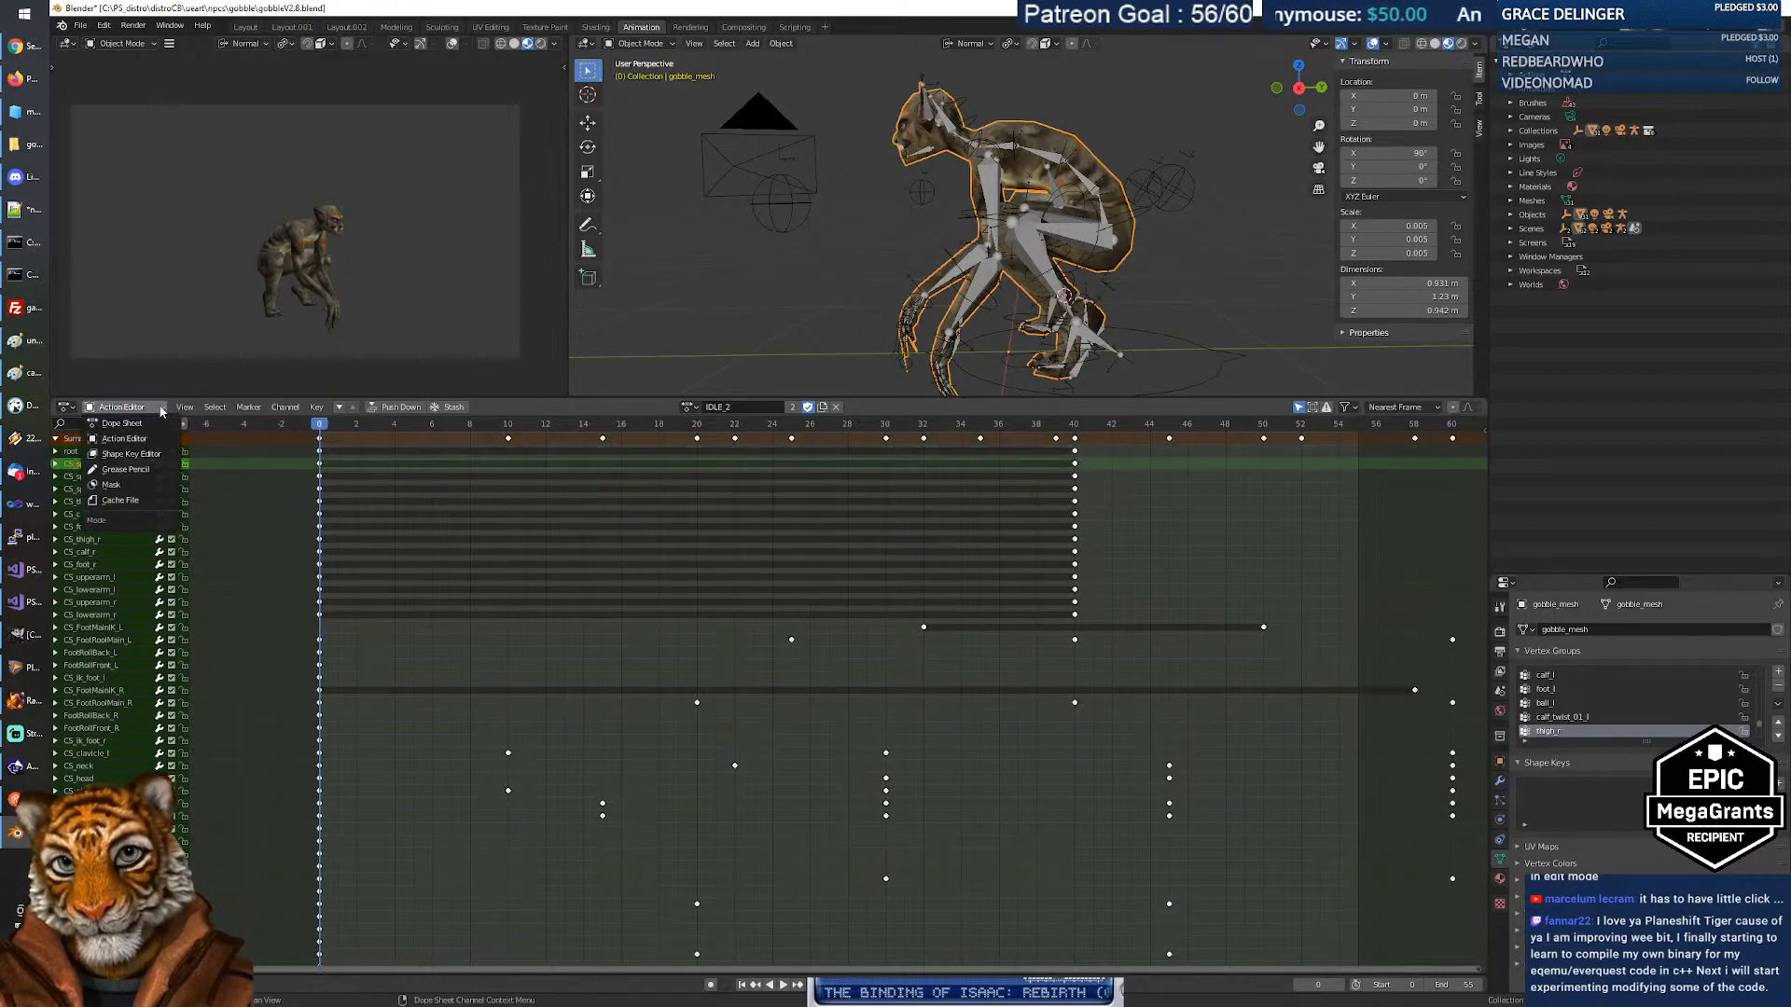
left_click(163, 410)
left_click(69, 408)
left_click(73, 411)
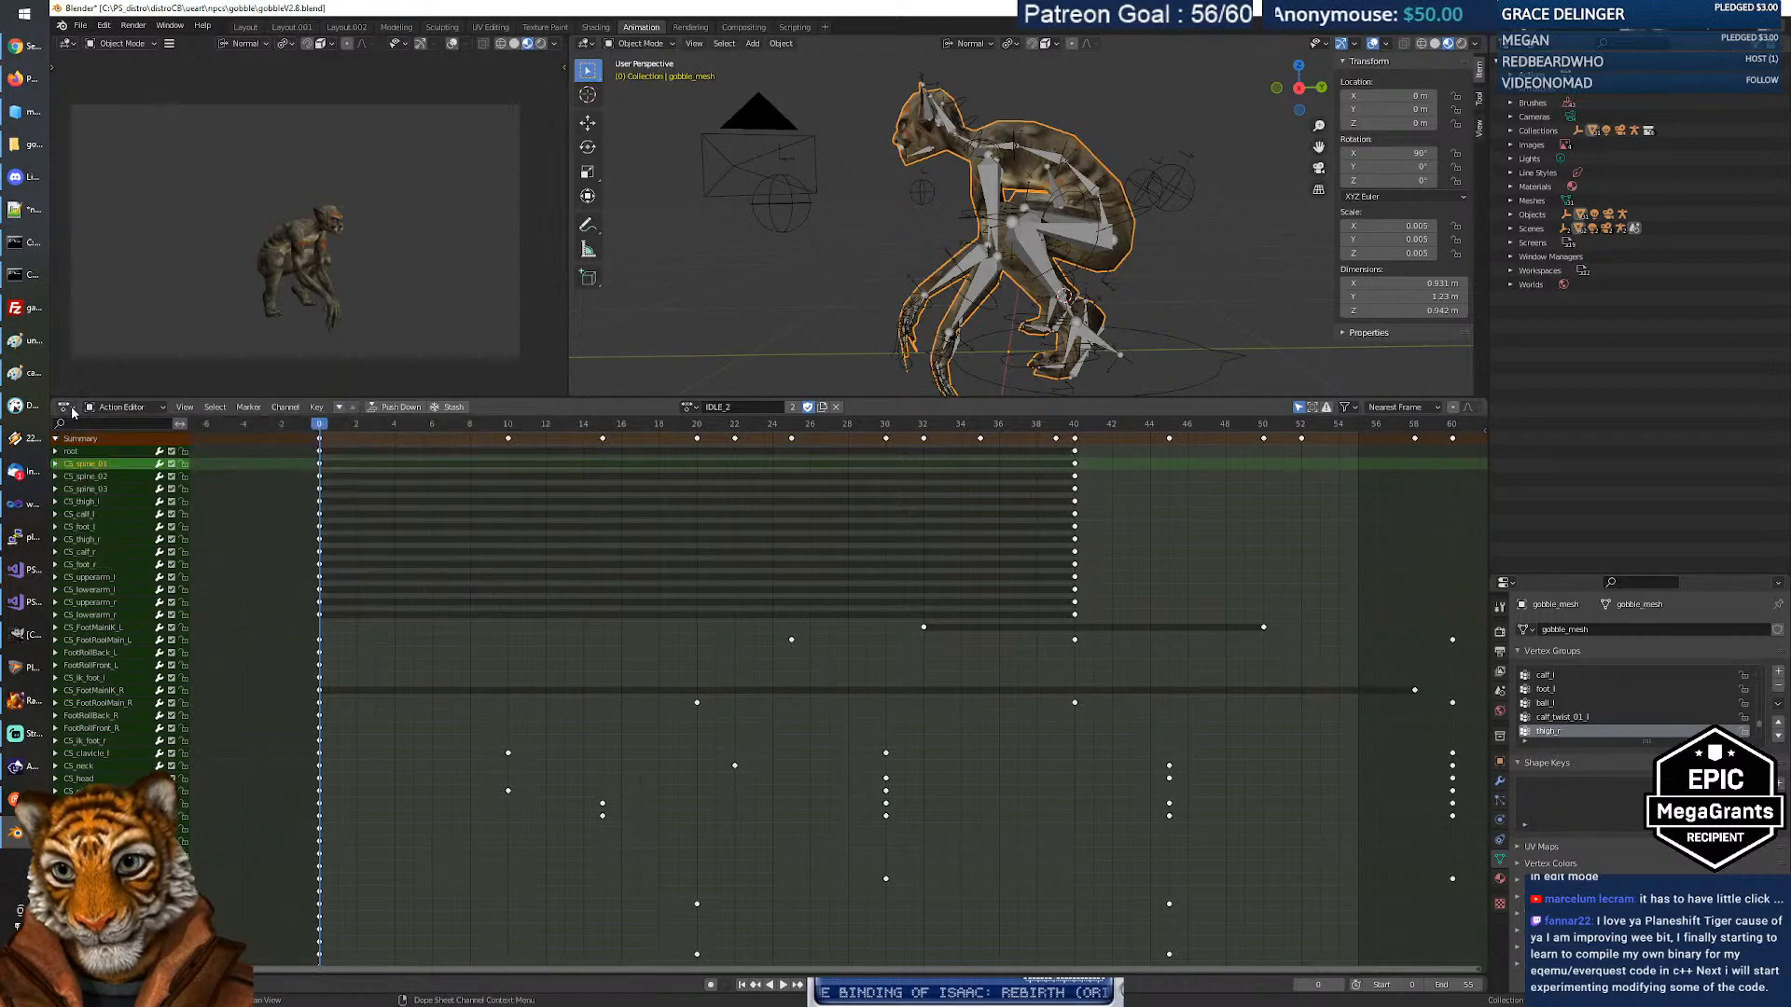
left_click(77, 411)
left_click(78, 414)
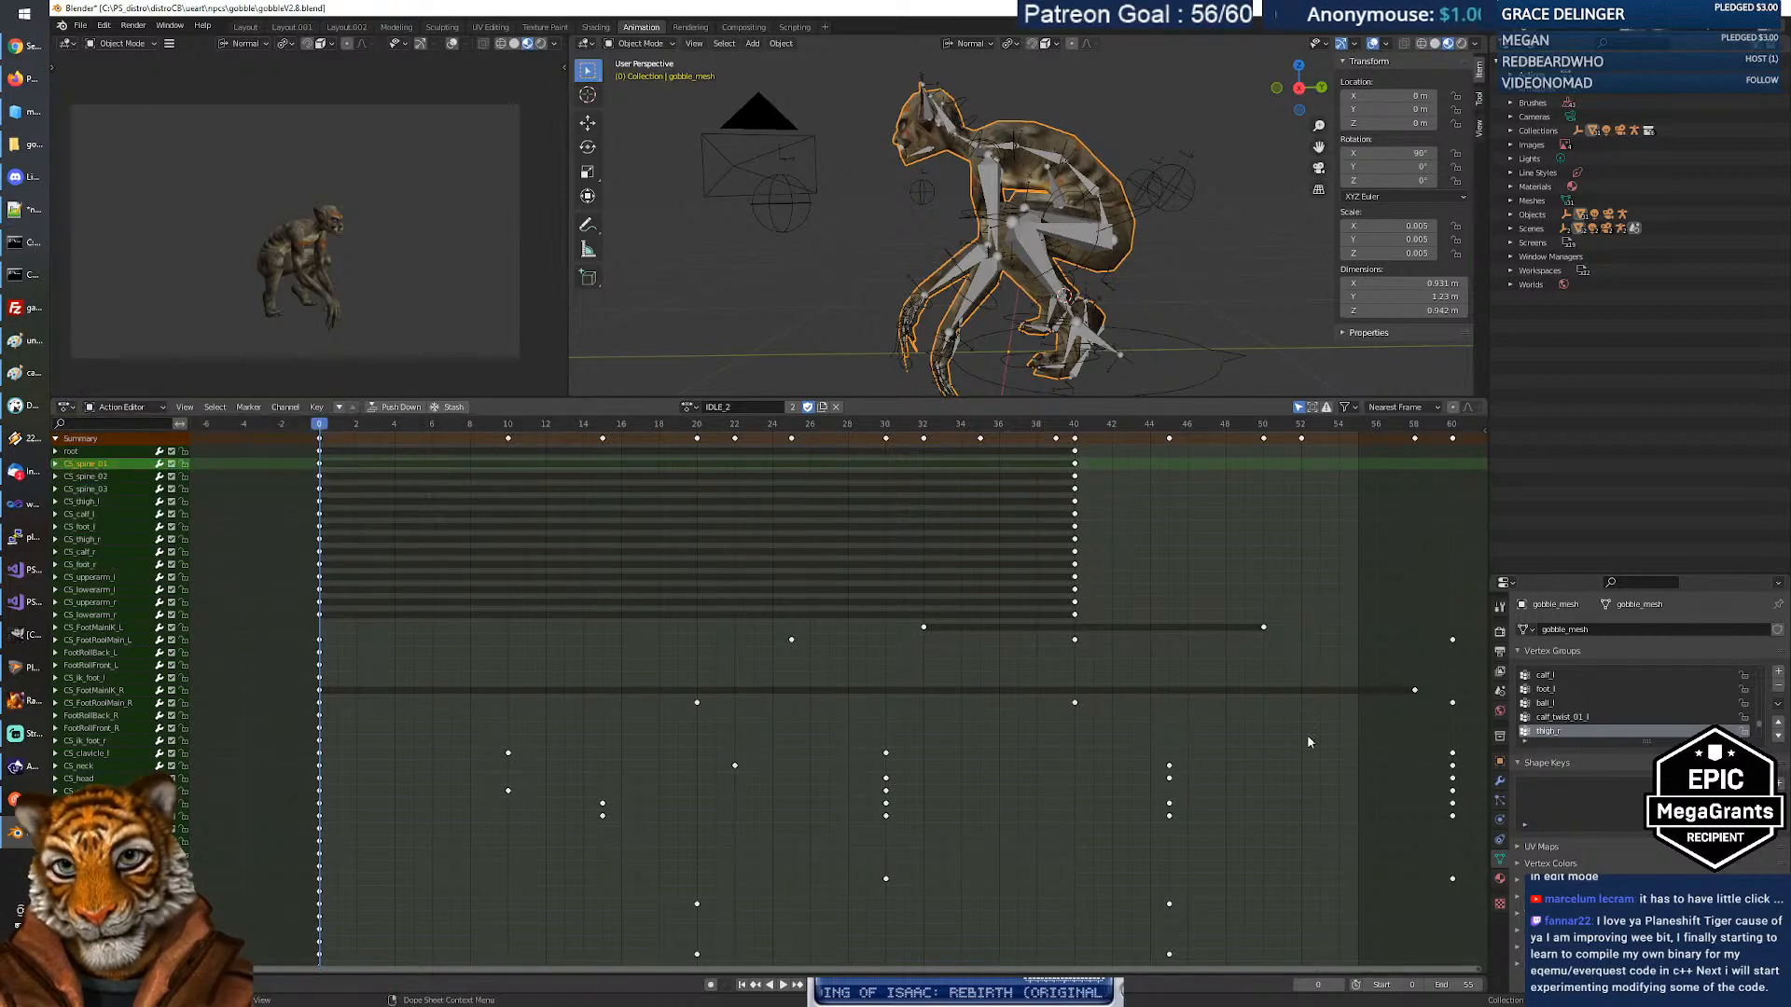
Look through the goblin mesh's constraint, modifier and object properties and the collection and world properties for range settings.
left_click(1499, 840)
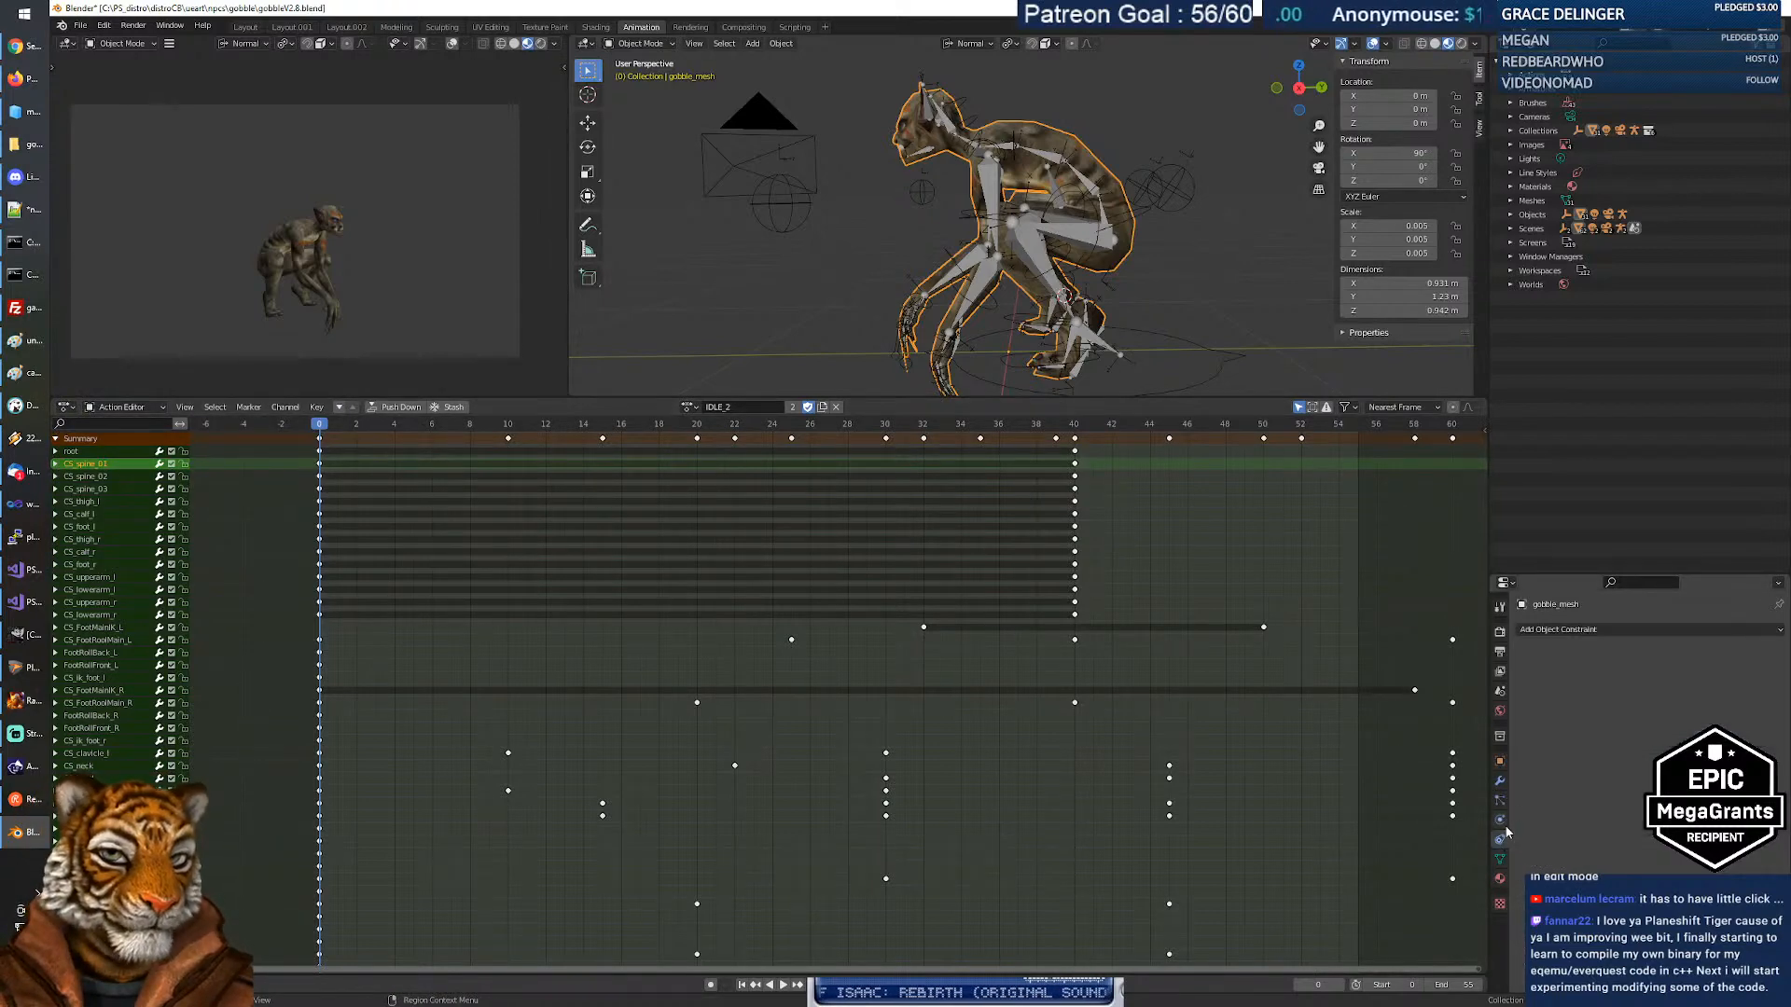
left_click(1500, 779)
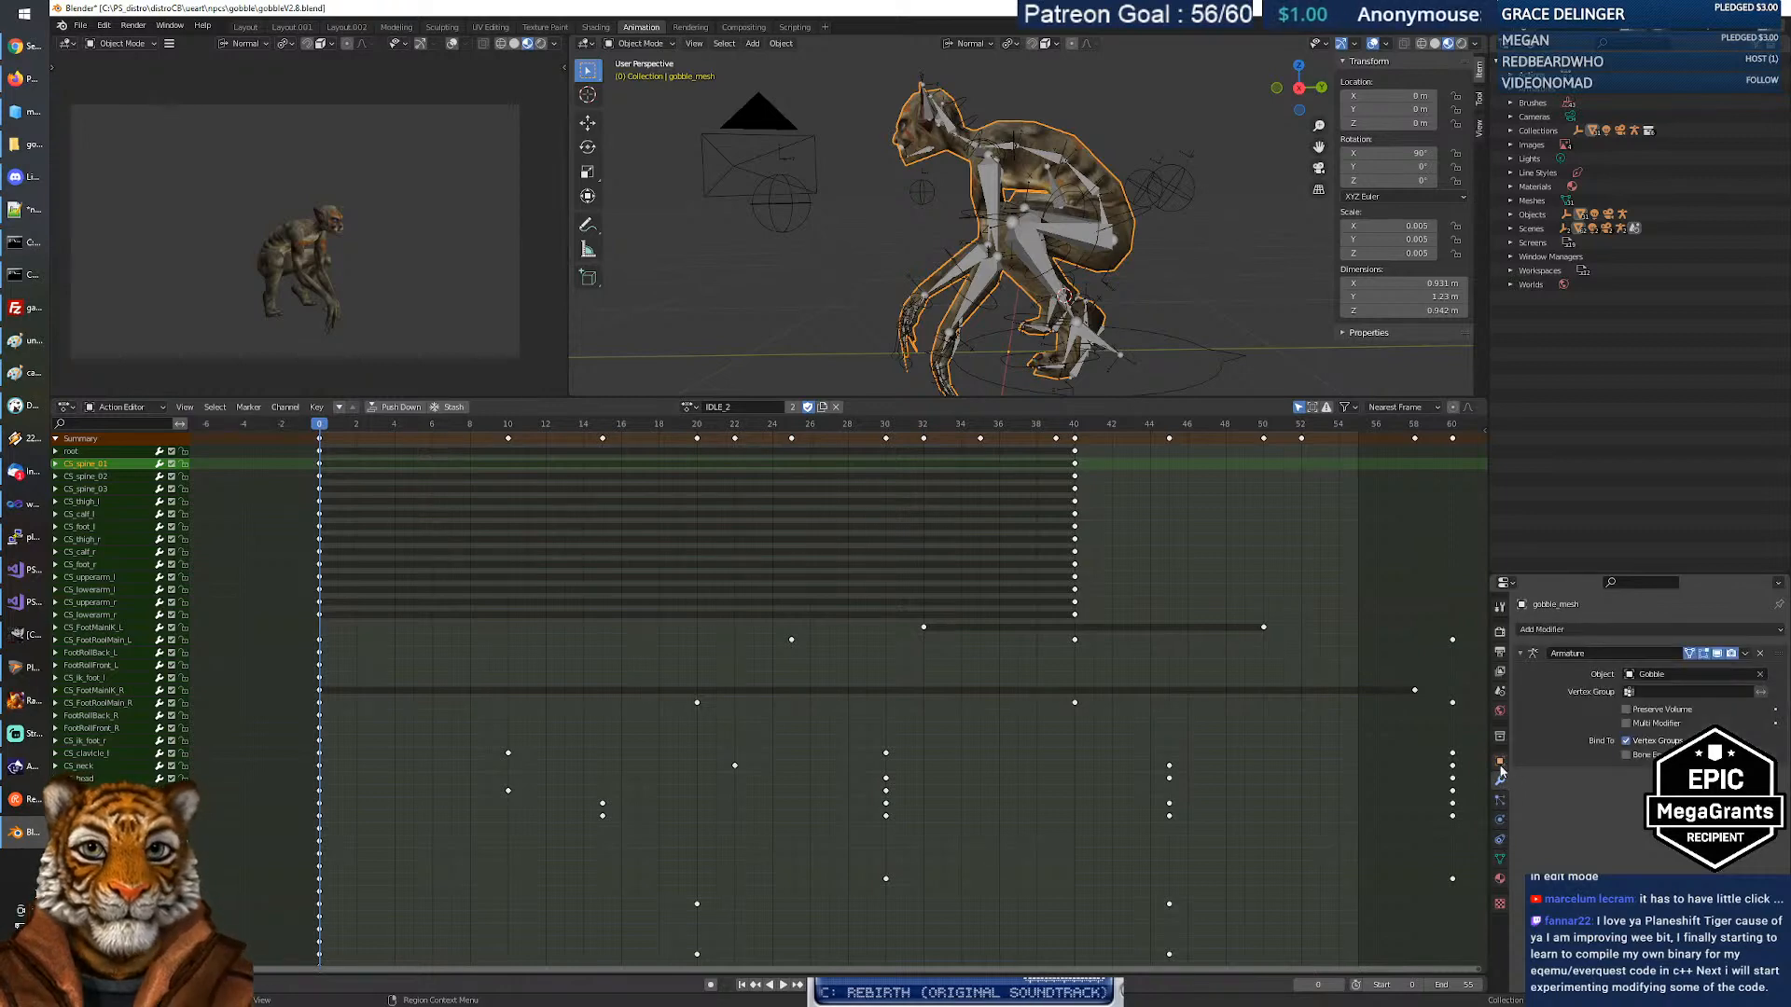
left_click(1500, 762)
left_click(1501, 738)
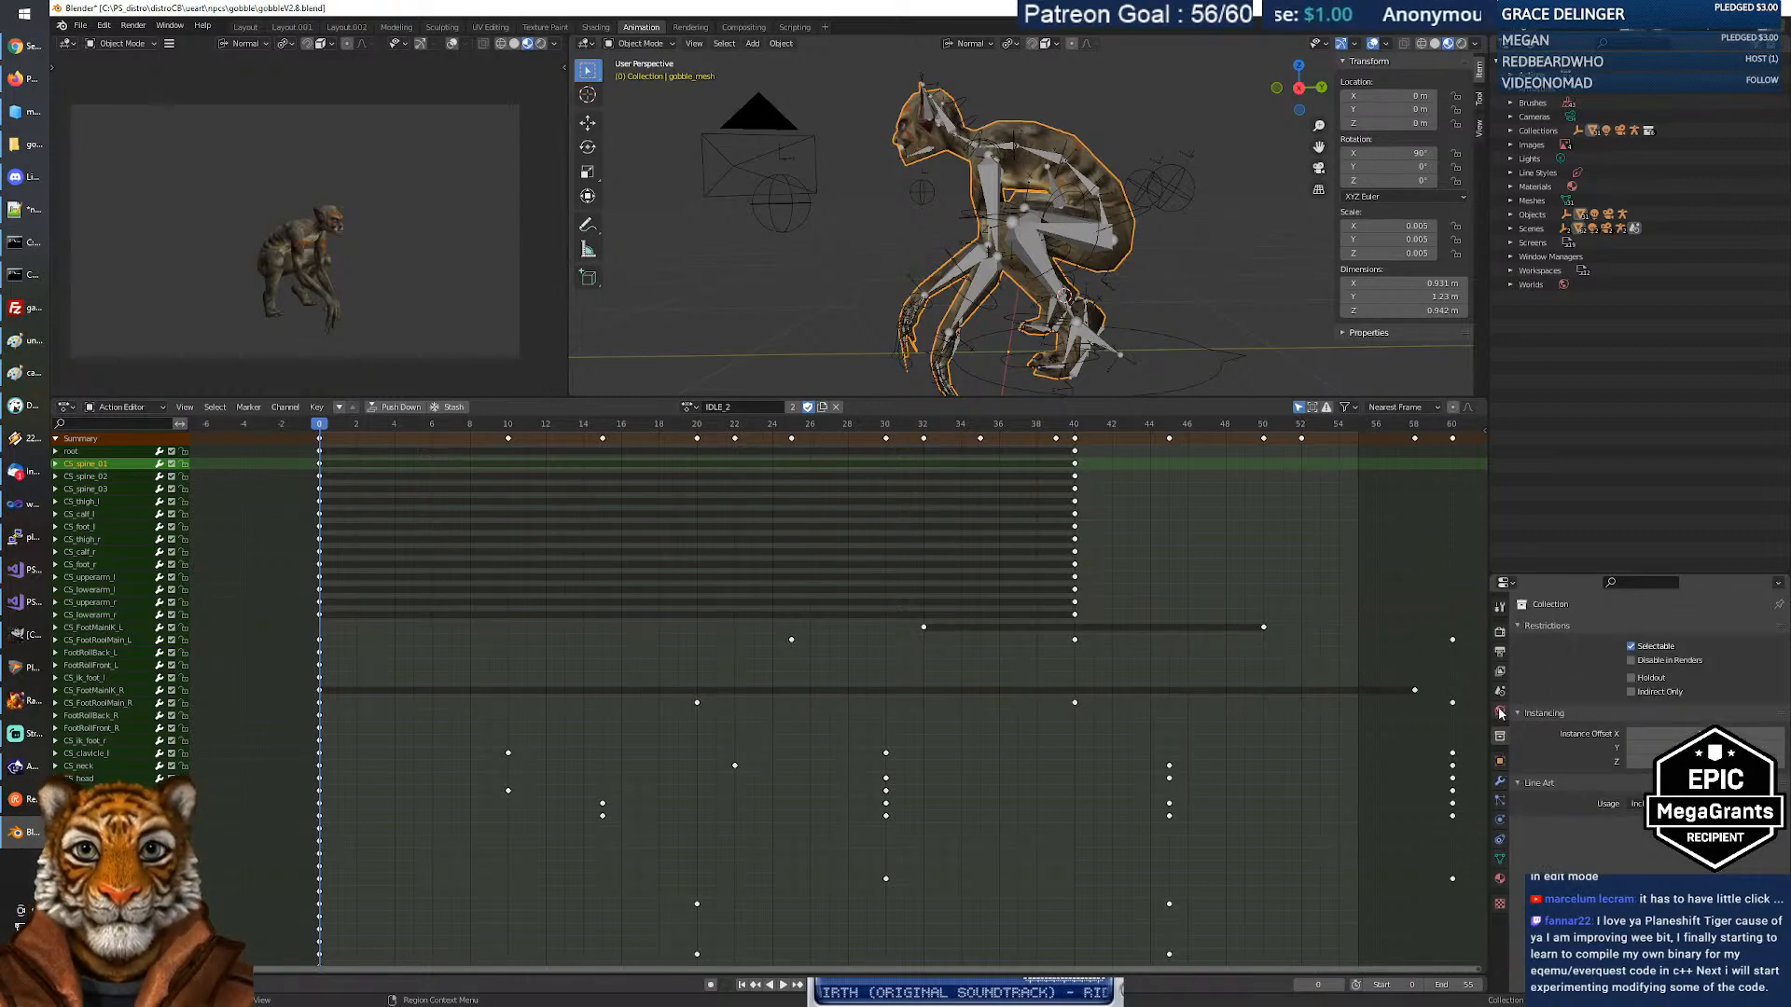
left_click(1501, 713)
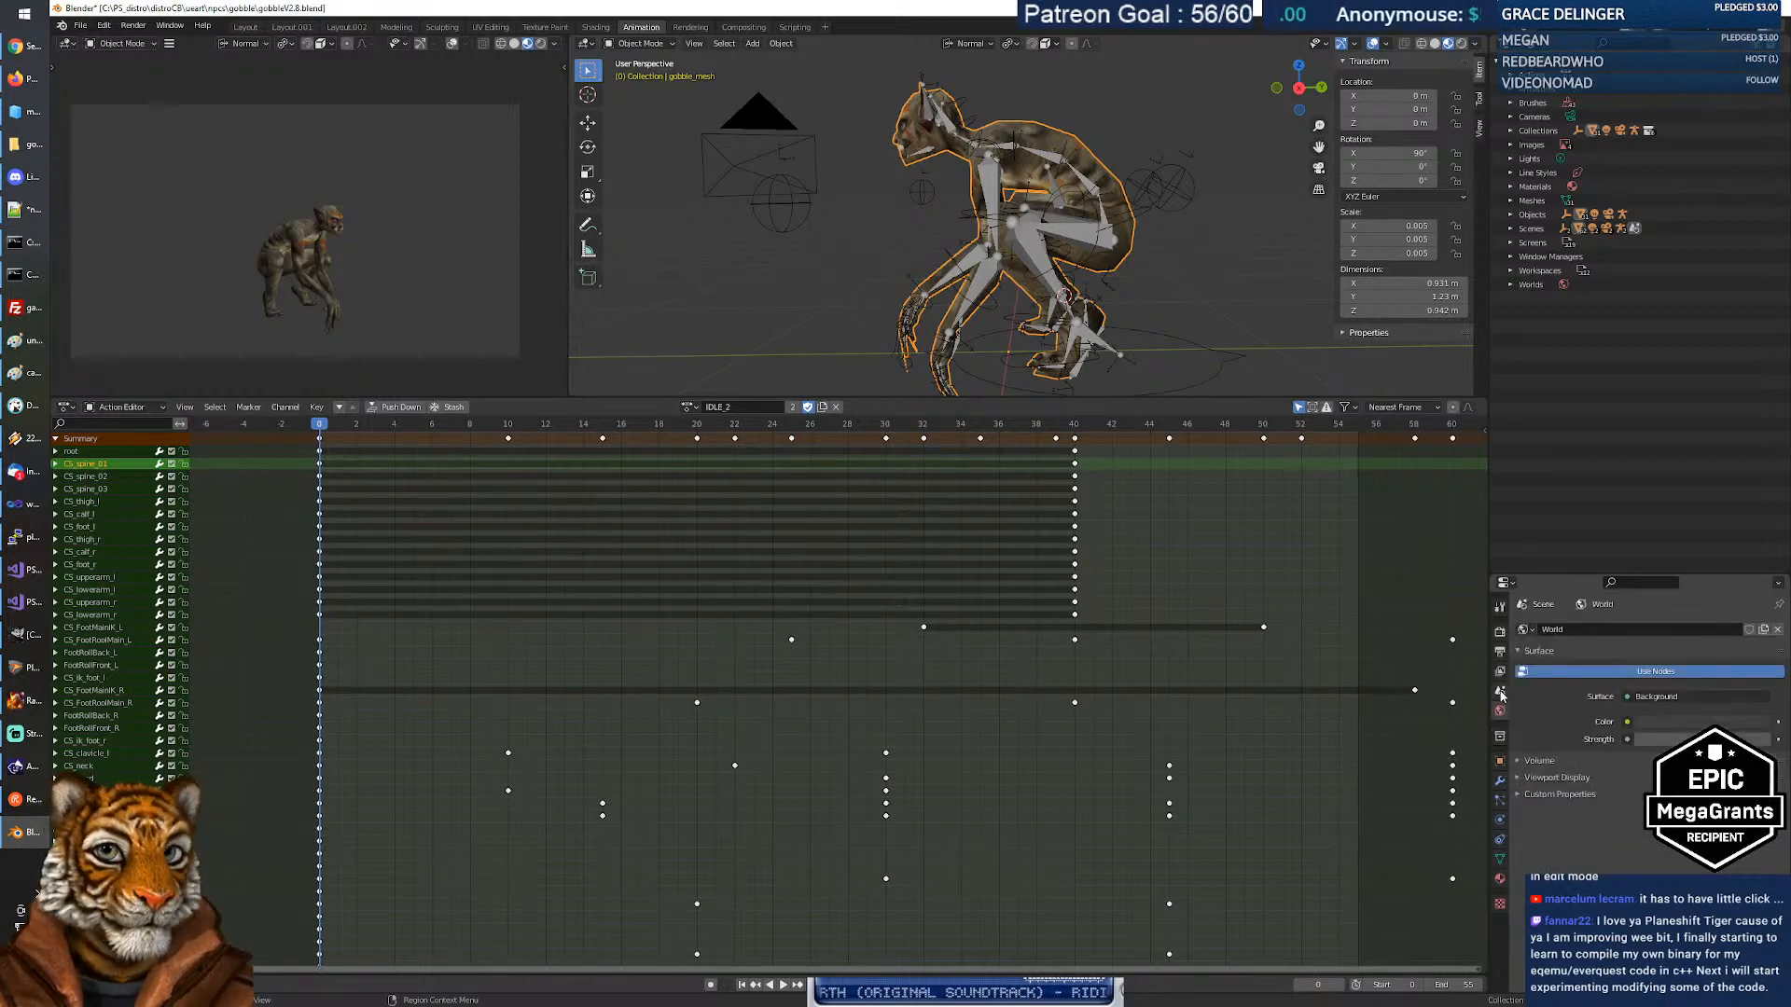
left_click(1499, 841)
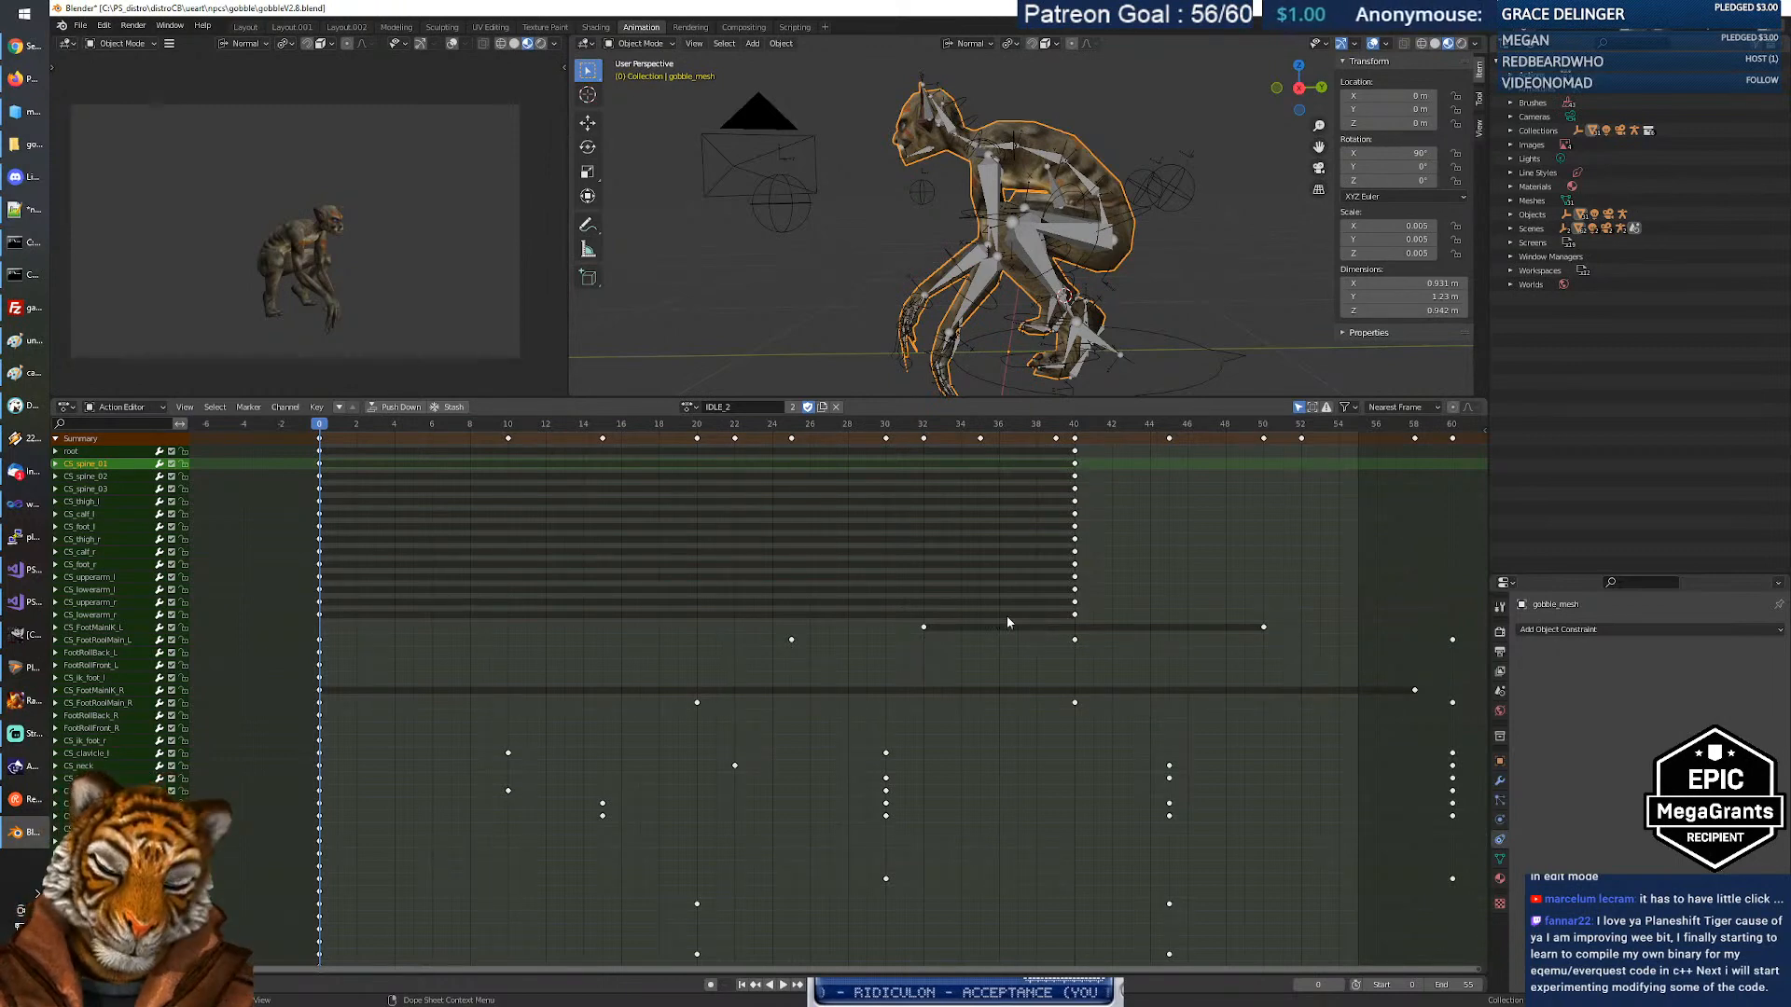
Enlarge the 3D viewport above the Action Editor and orbit around the goblin.
right_click(886, 548)
middle_click_drag(854, 582, 918, 616)
middle_click_drag(914, 554, 910, 559)
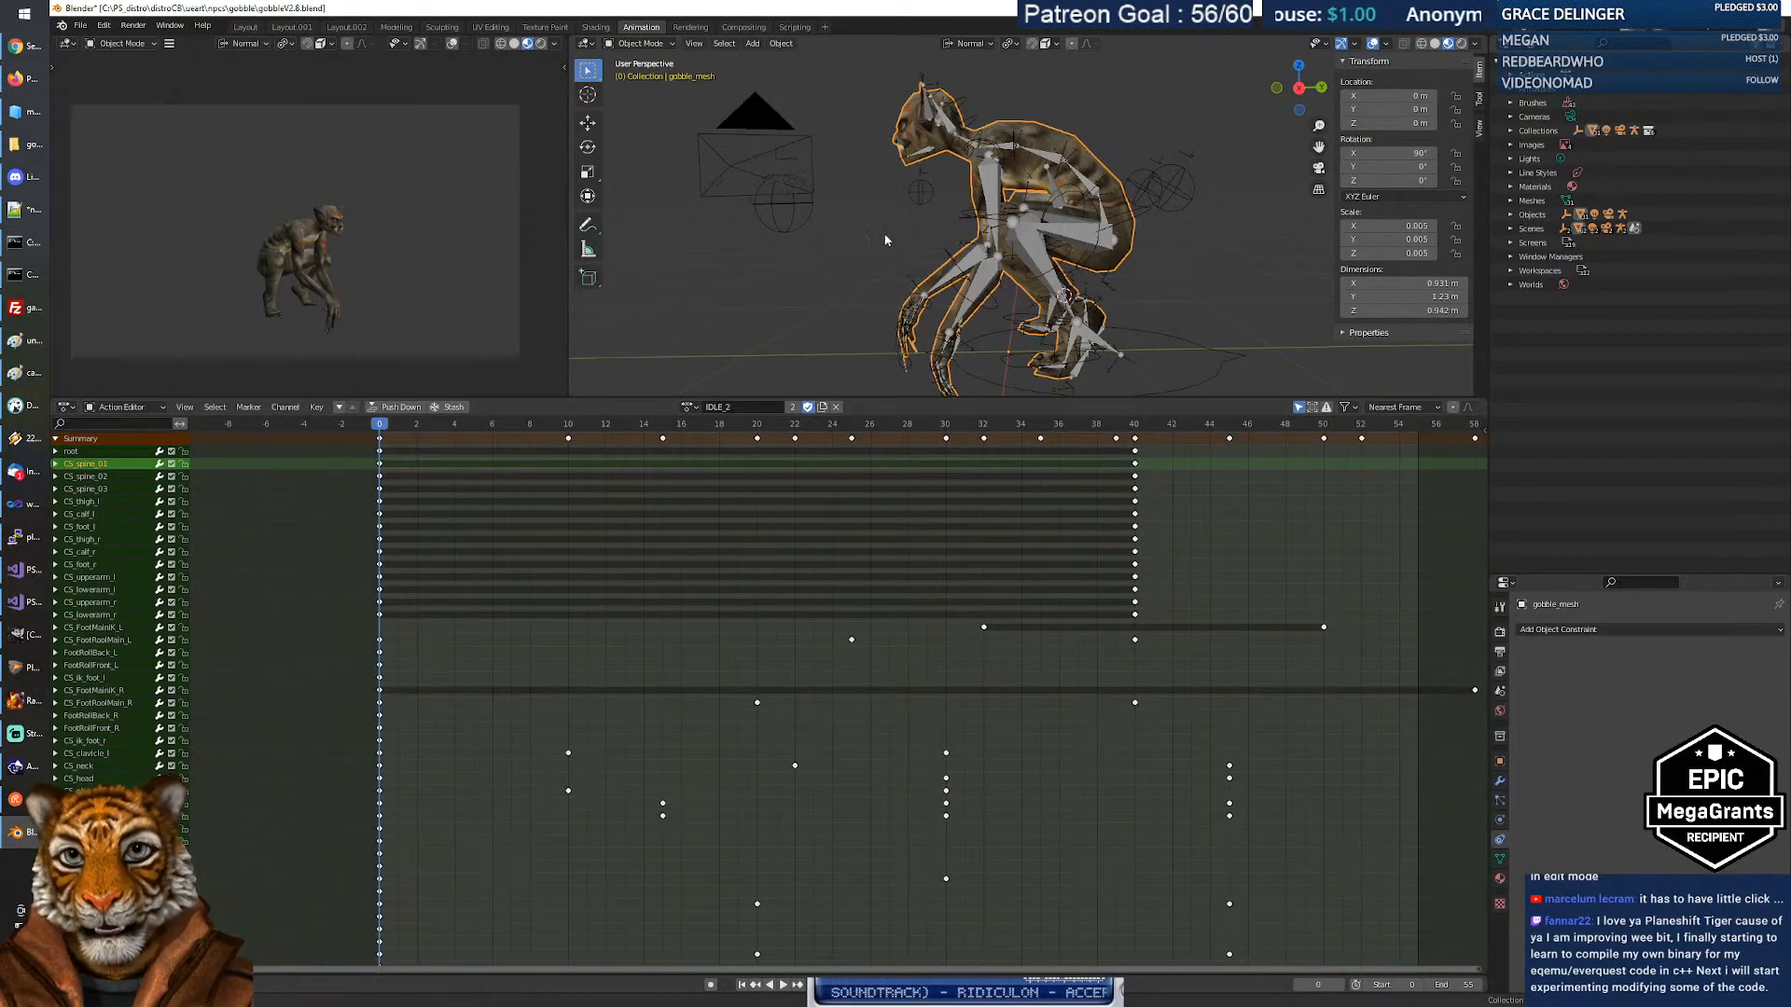
middle_click_drag(887, 239, 903, 252)
left_click_drag(875, 398, 875, 597)
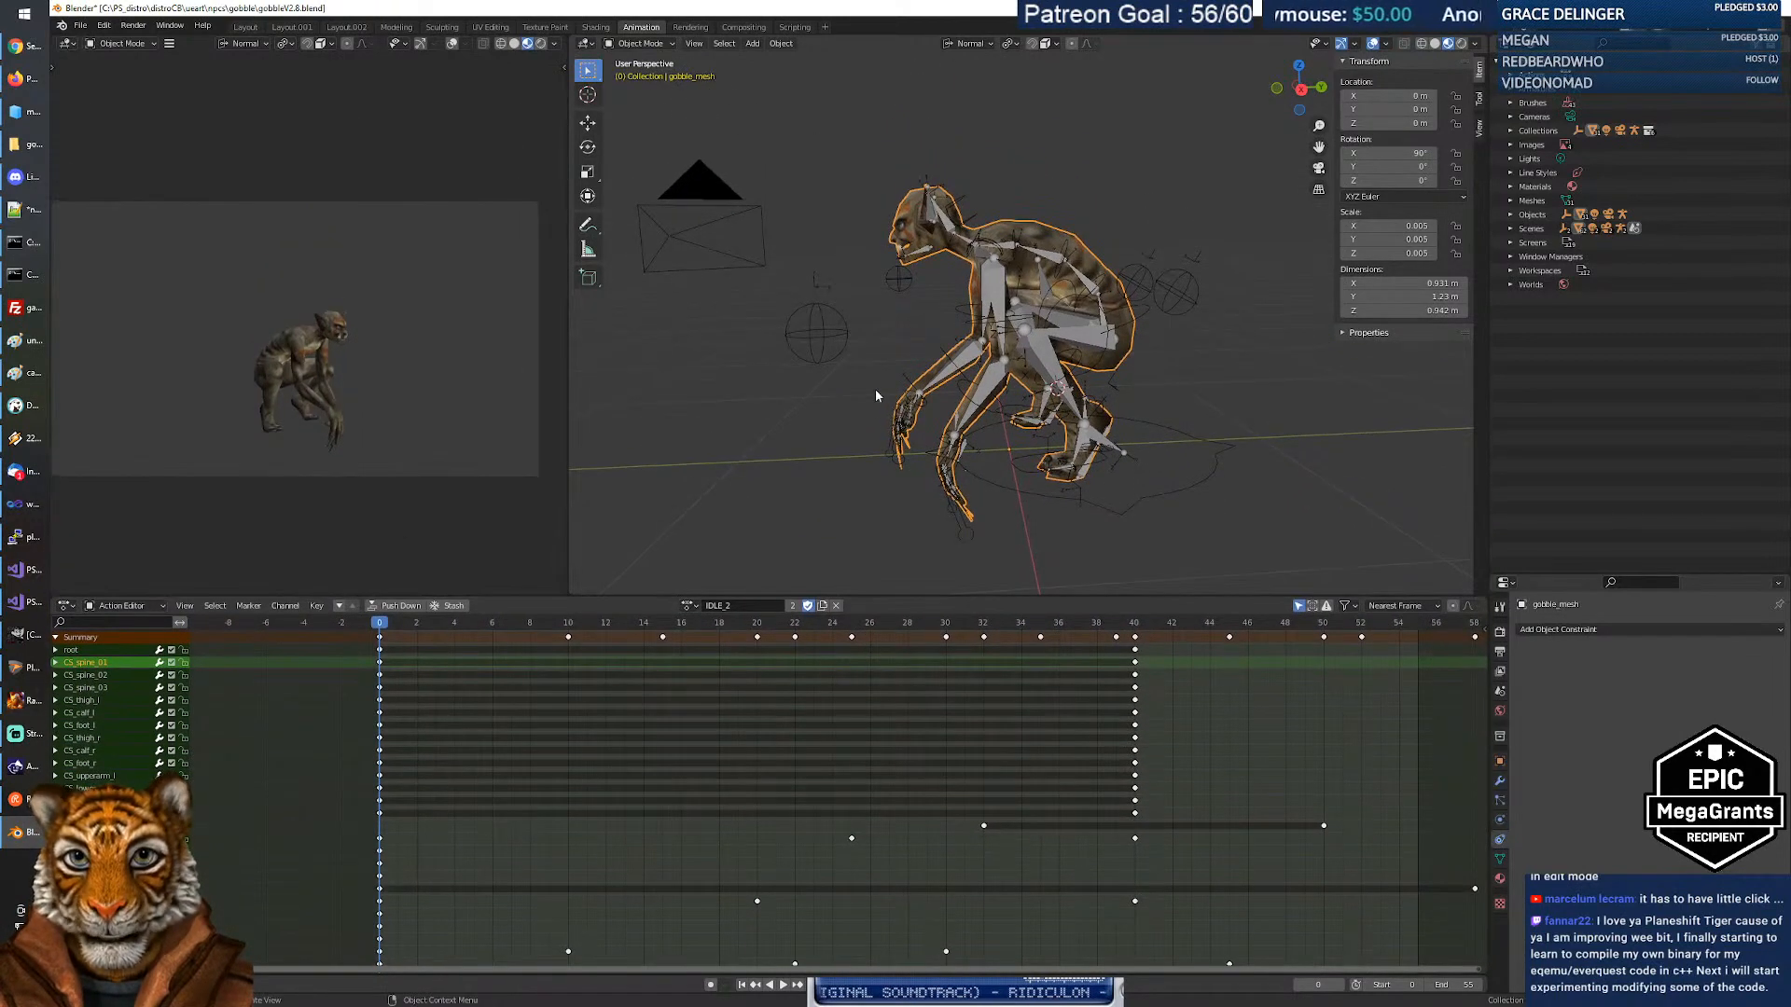
mouse_move(879, 394)
middle_mouse_down()
mouse_move(1100, 354)
mouse_move(896, 378)
middle_mouse_up()
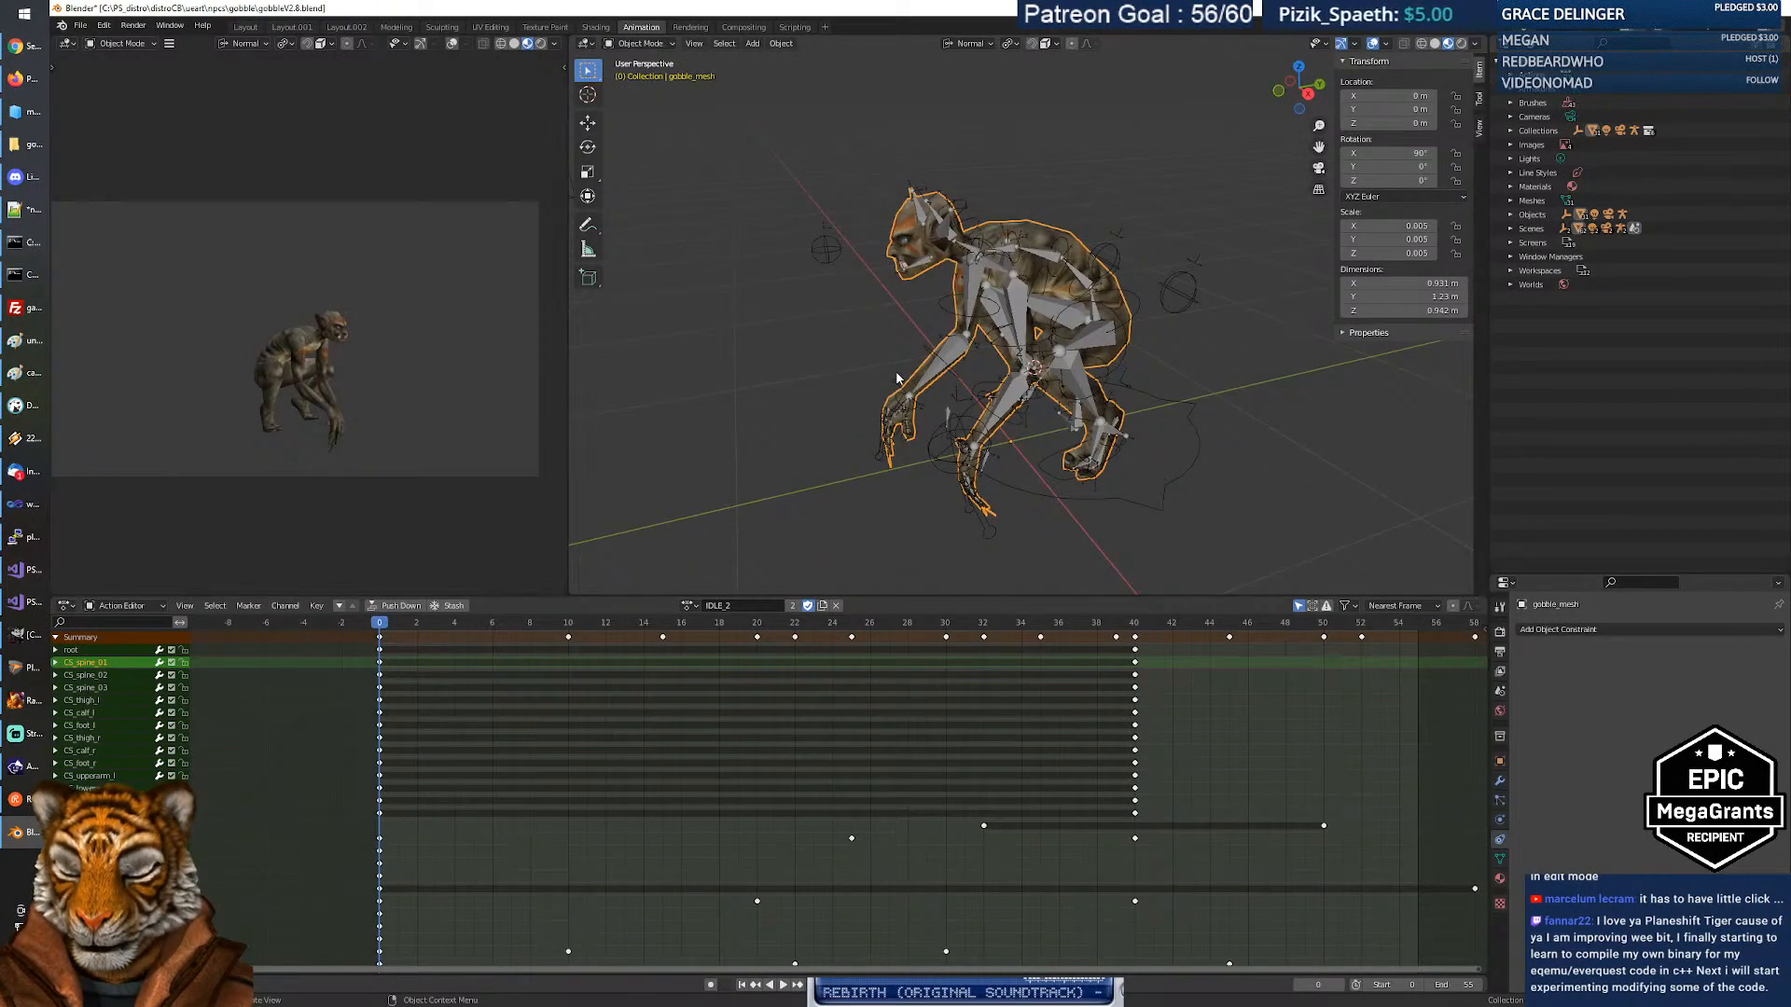
Assign the DIE action in the Action Editor and play the animation until the goblin lies on the ground.
left_click(689, 605)
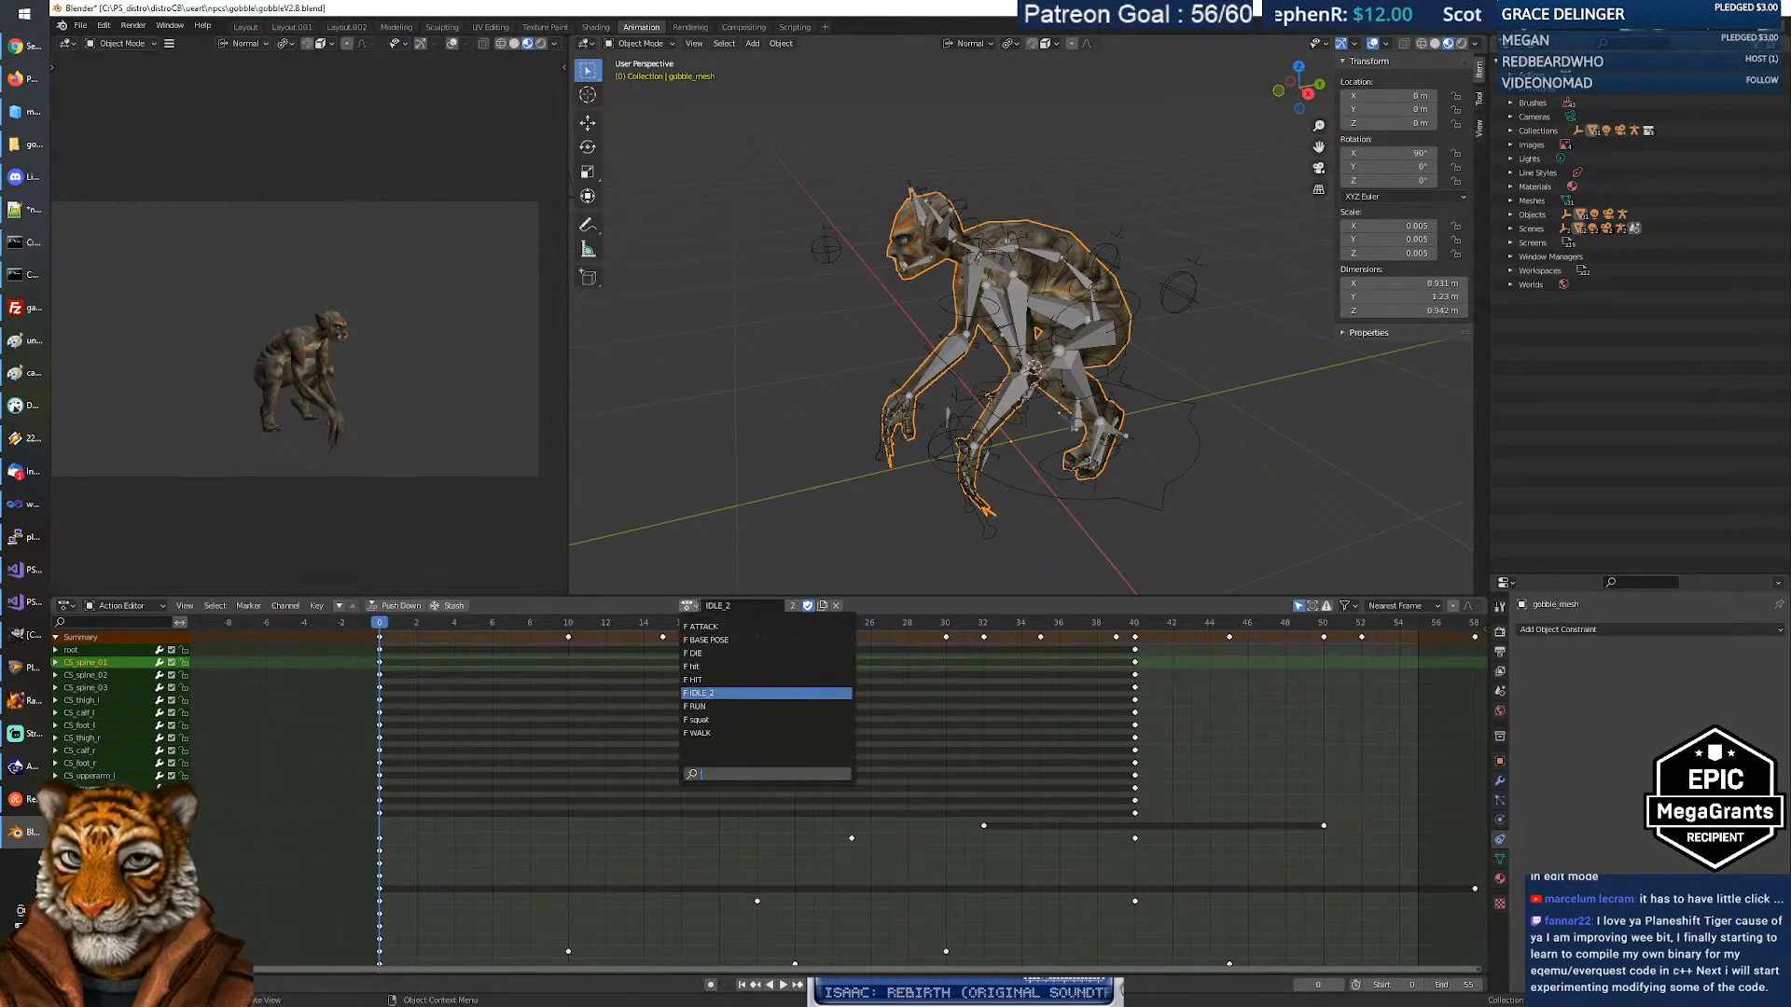
left_click(723, 654)
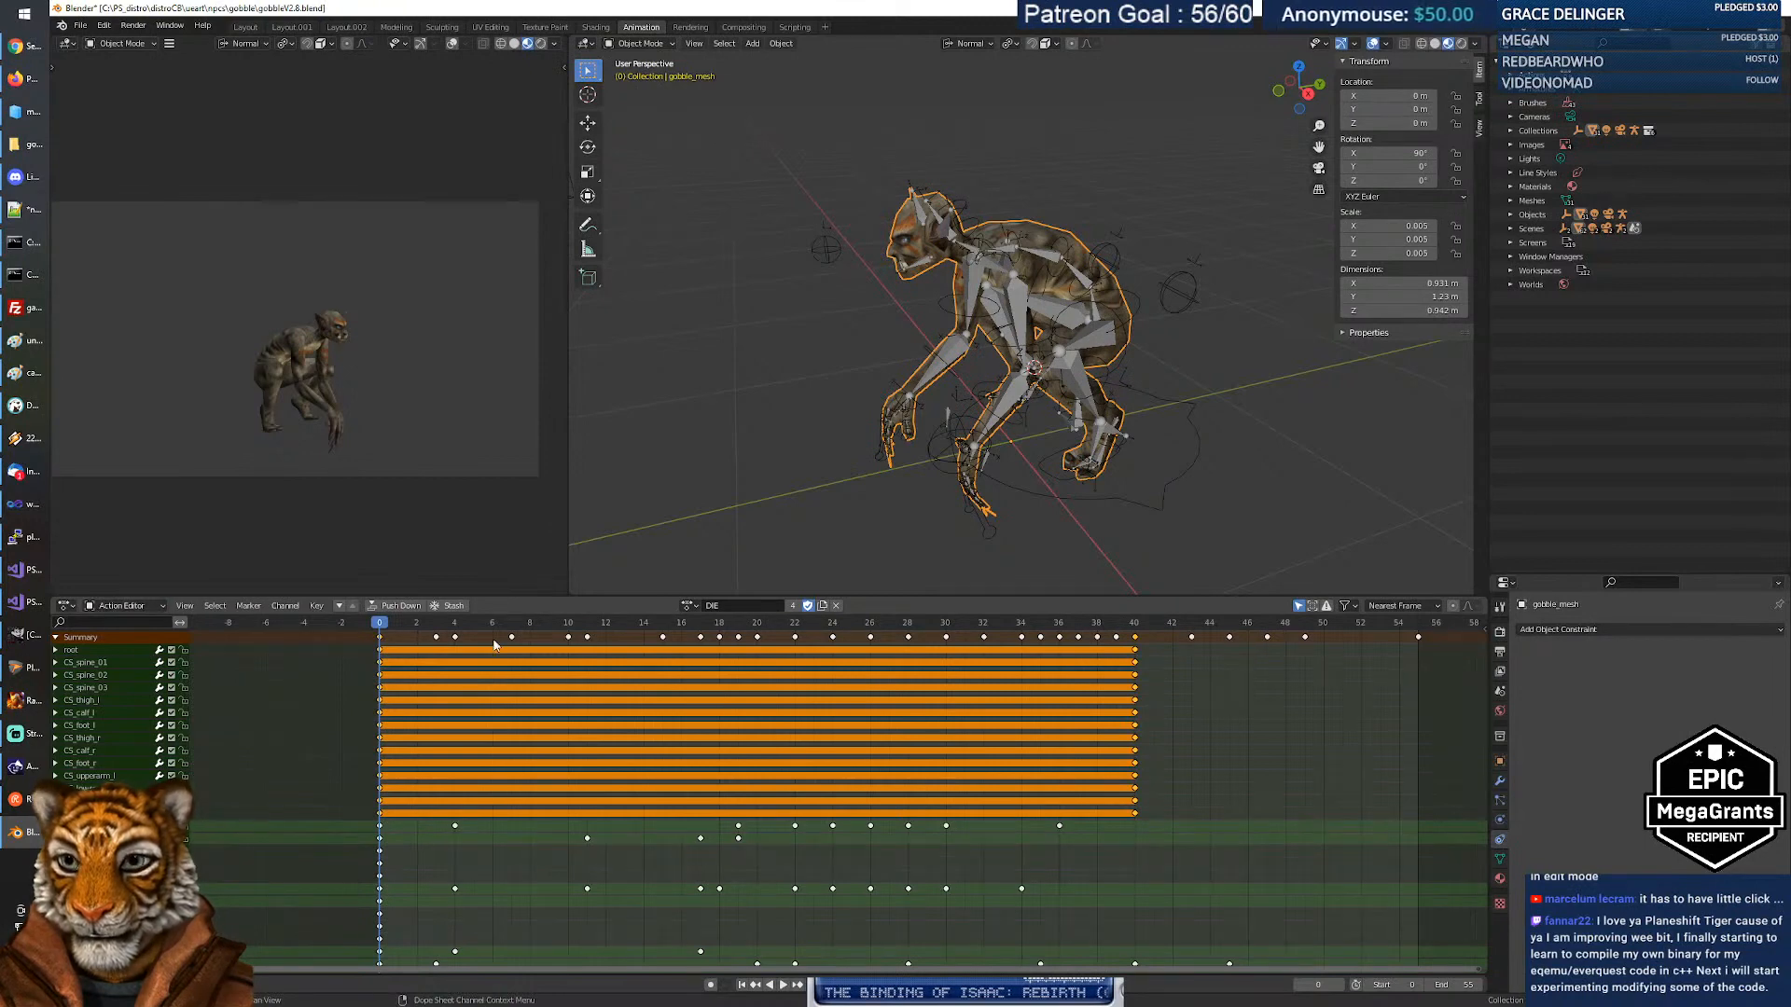
left_click(781, 986)
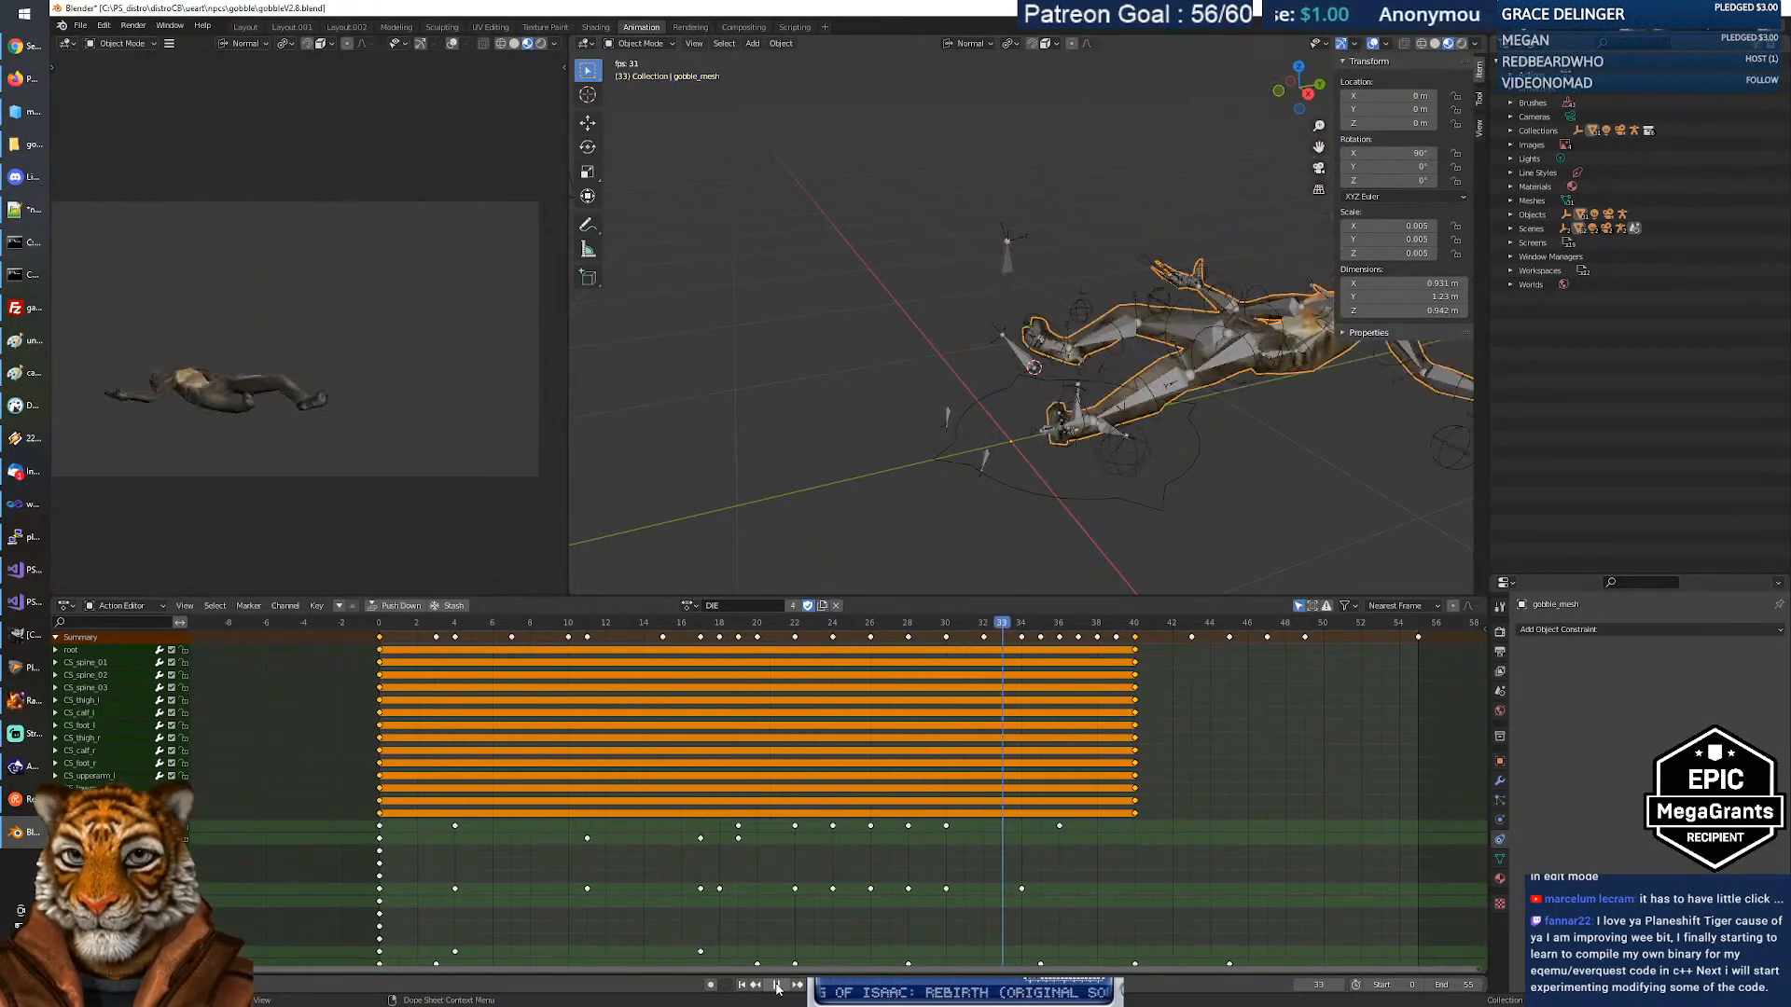
left_click(778, 986)
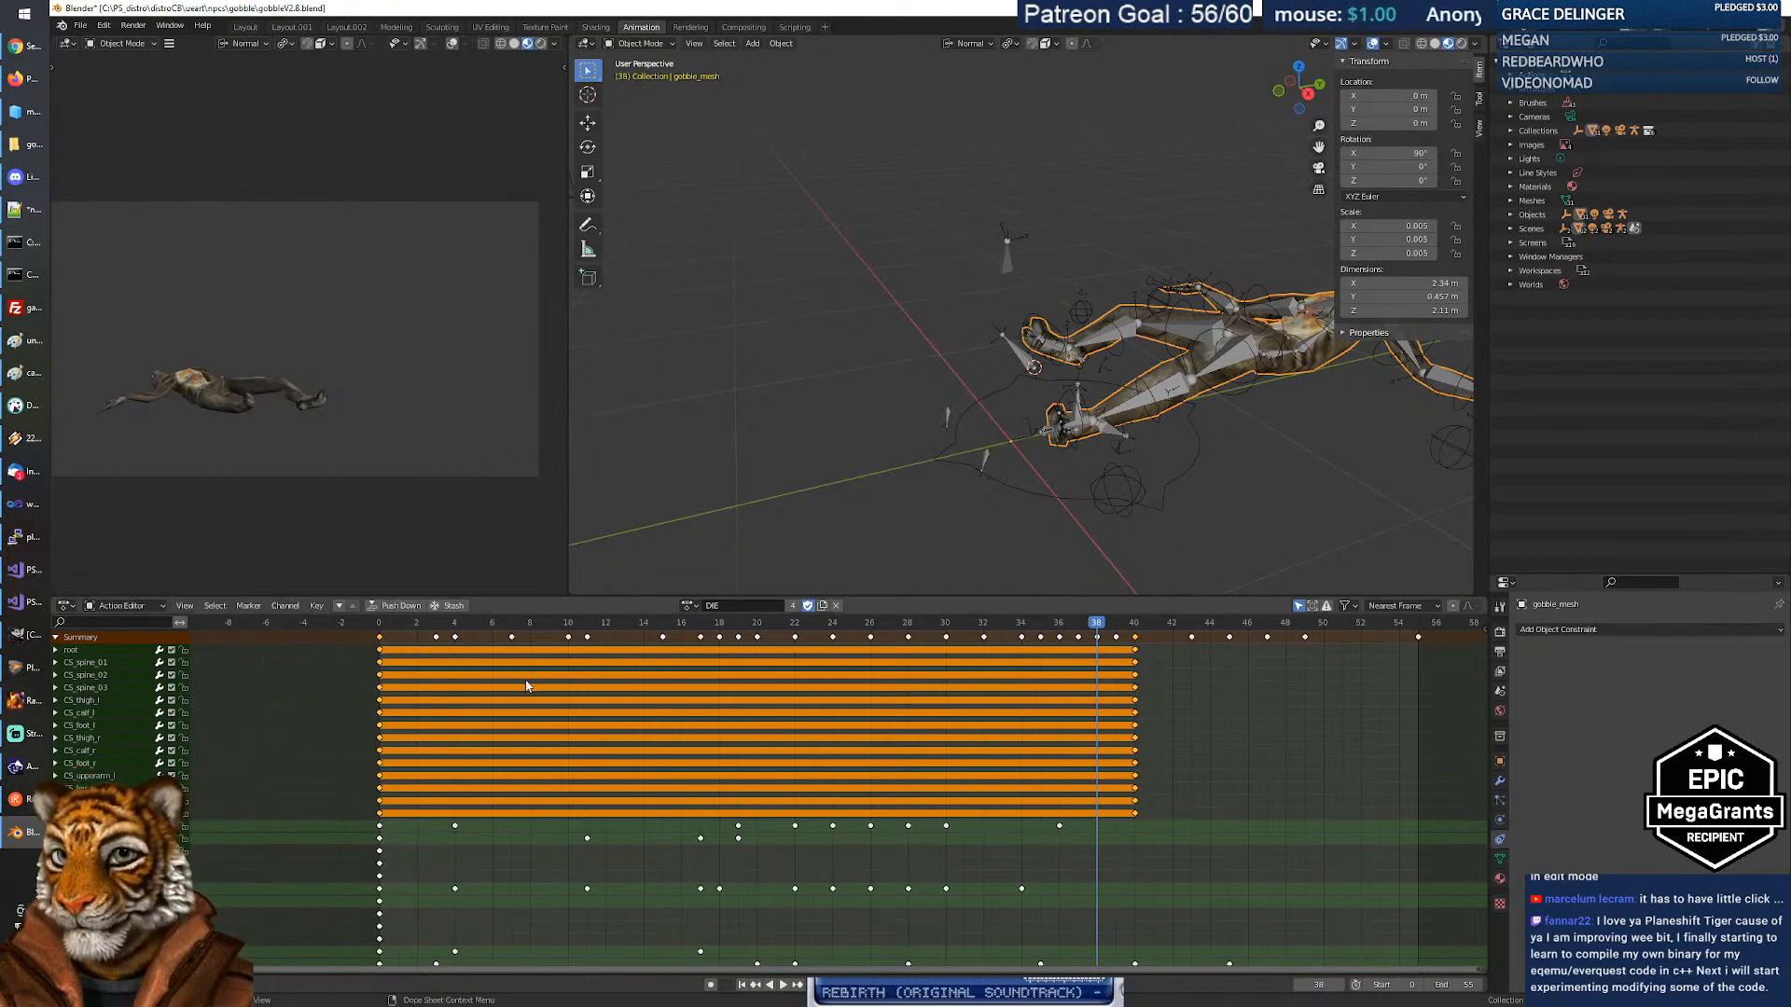
Assign the RUN action in the Action Editor and scrub back to frame 14.
left_click(688, 605)
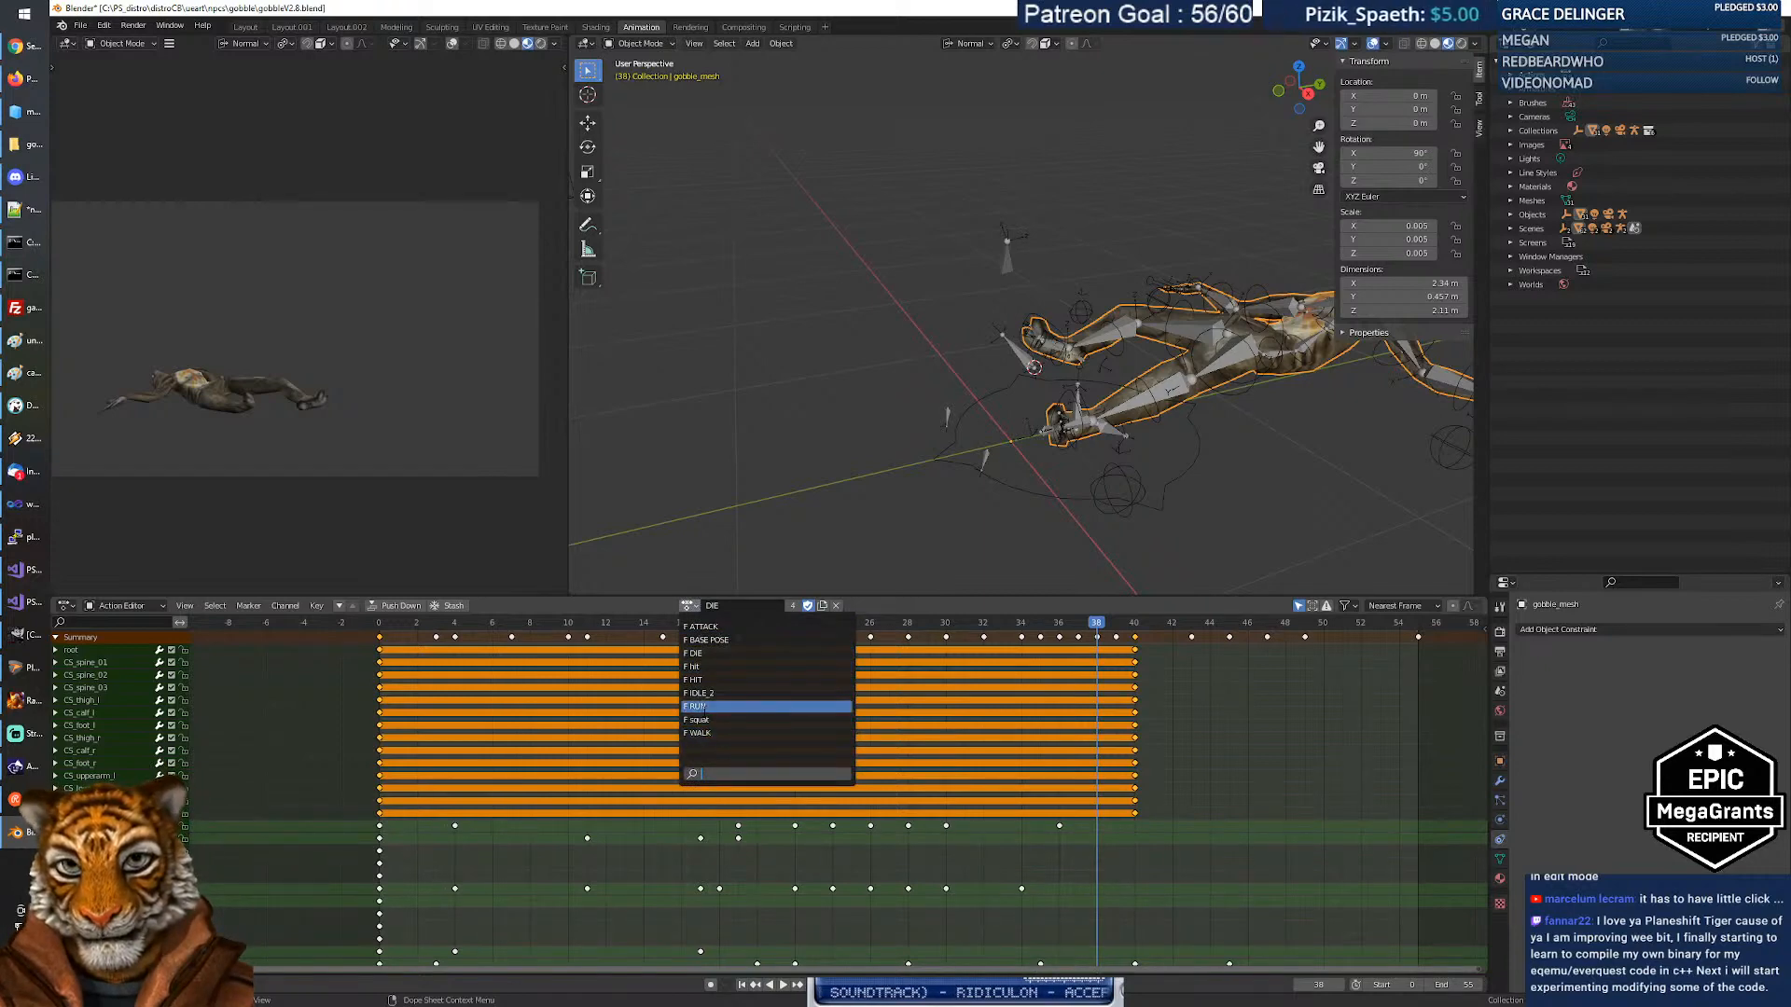
left_click(699, 707)
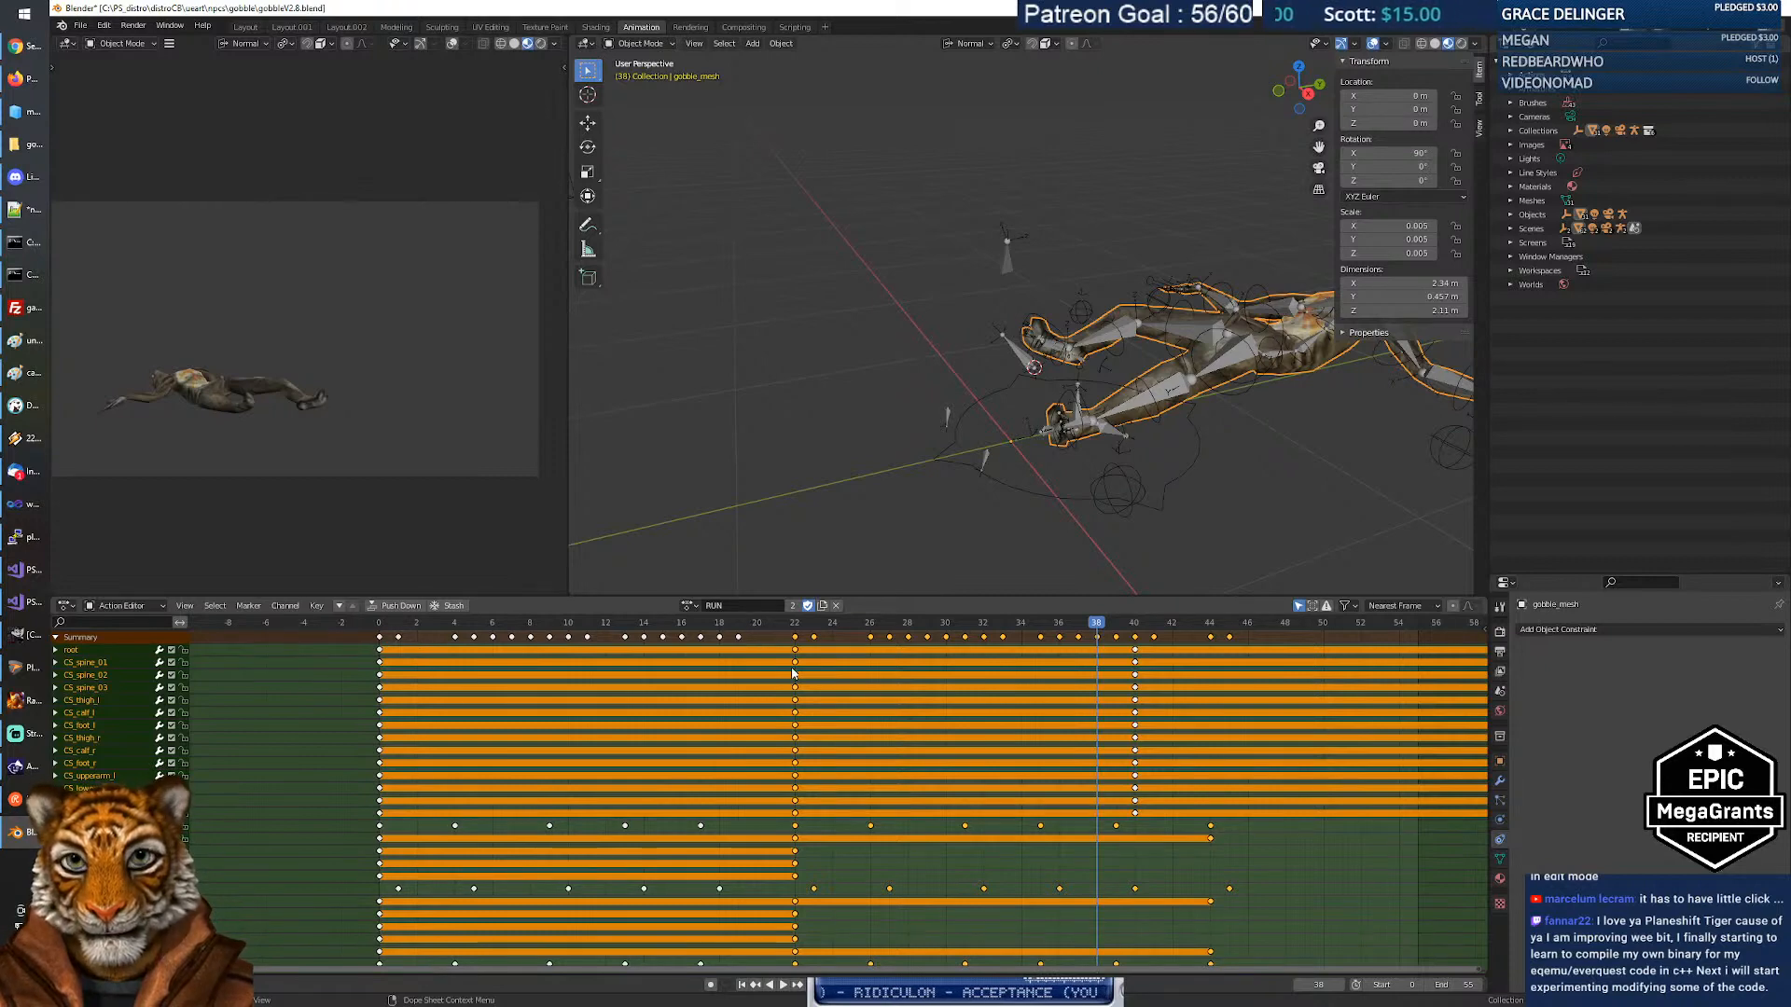
scroll(641, 737, "down", 3)
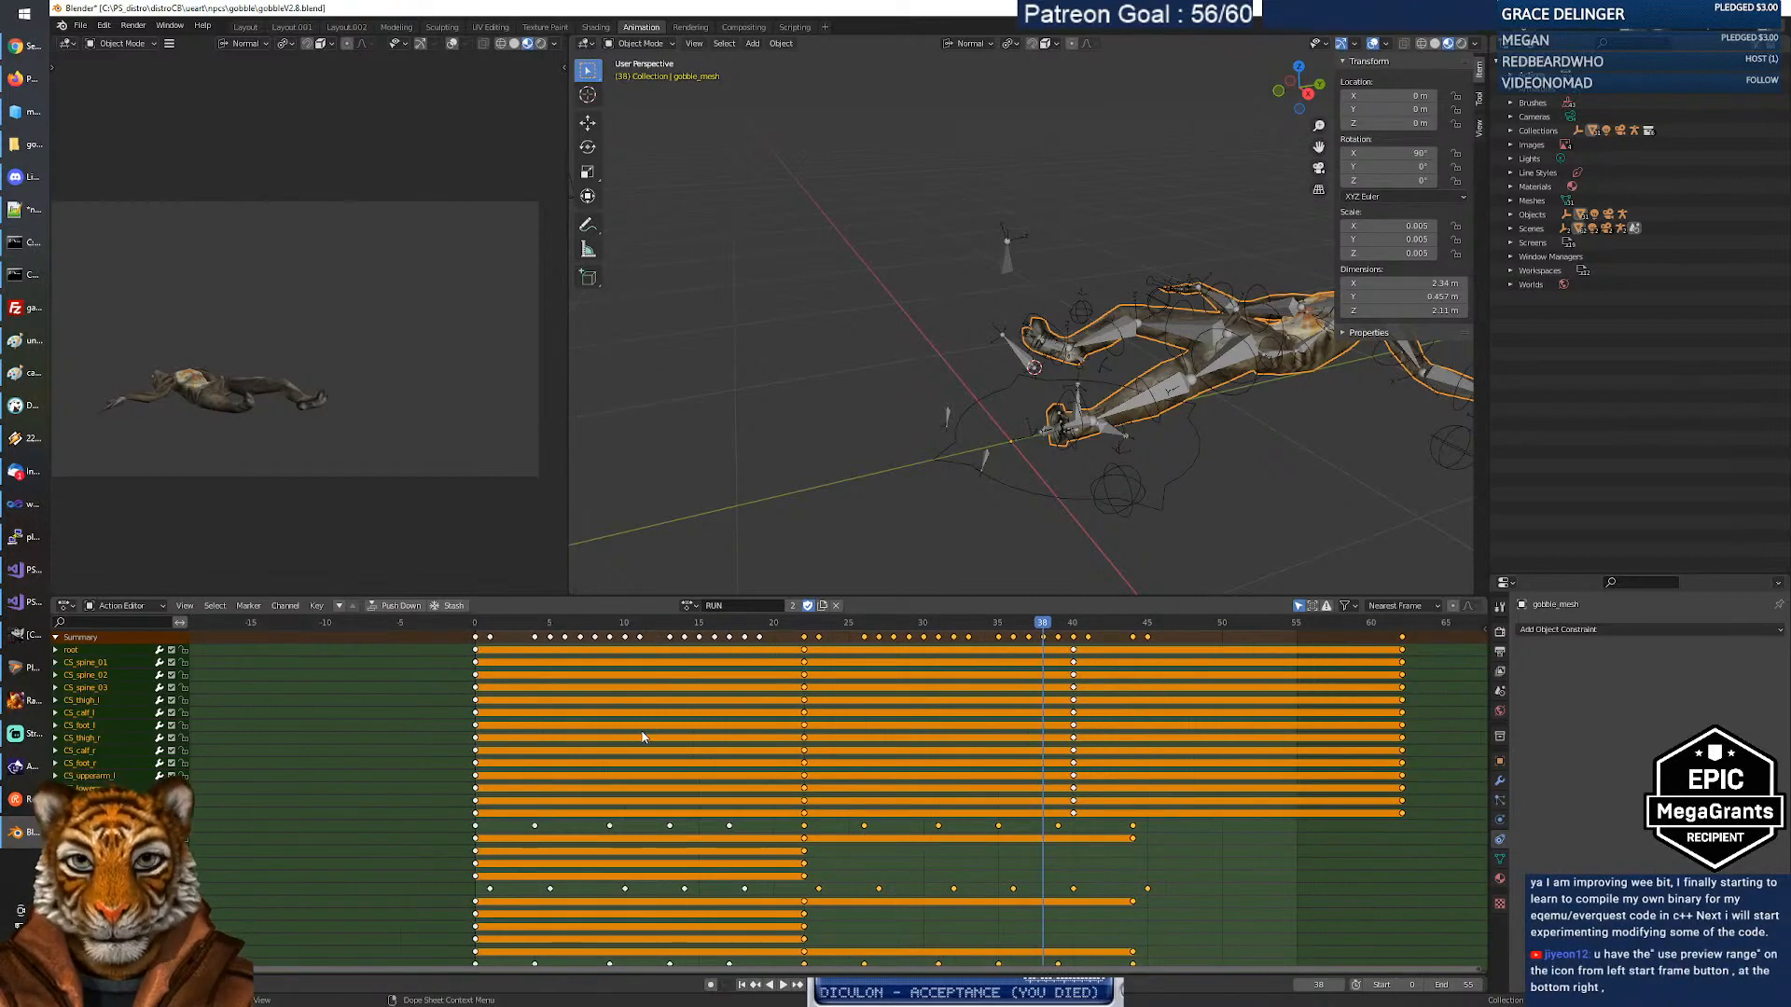
scroll(643, 736, "down", 1)
left_click_drag(1028, 624, 700, 637)
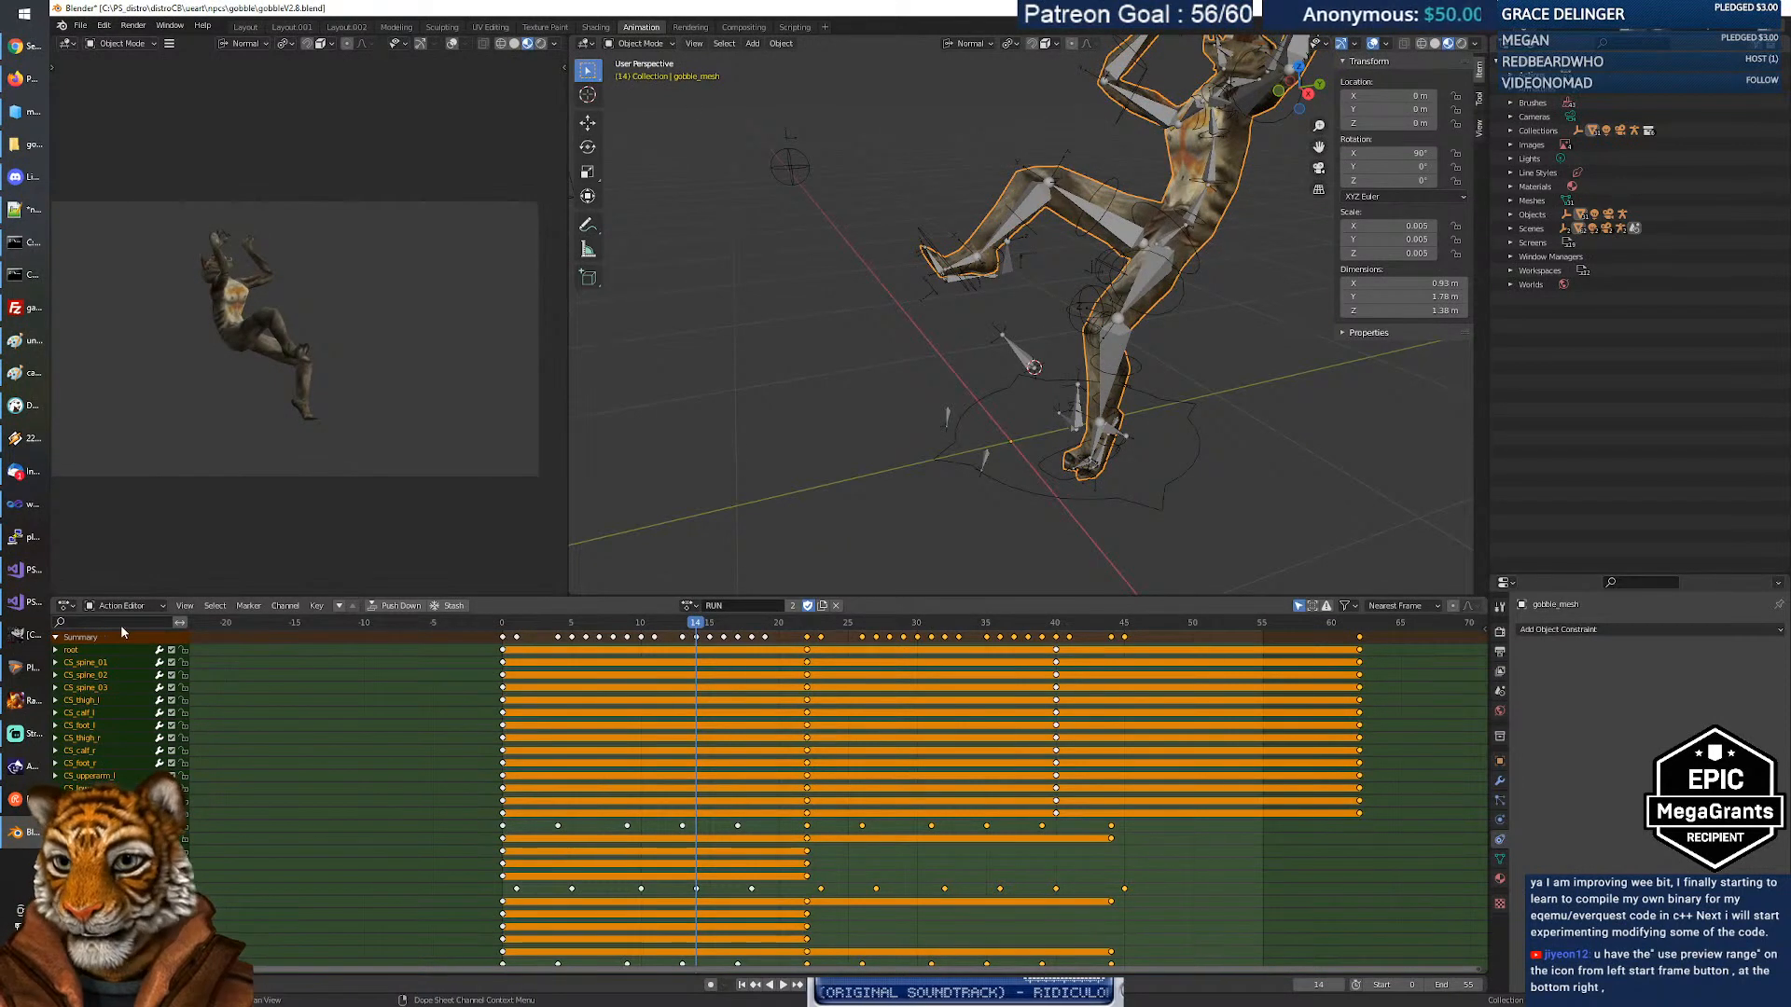
Select the root channel, switch to the DIE action and back to RUN, and play the animation from the start.
left_click(103, 650)
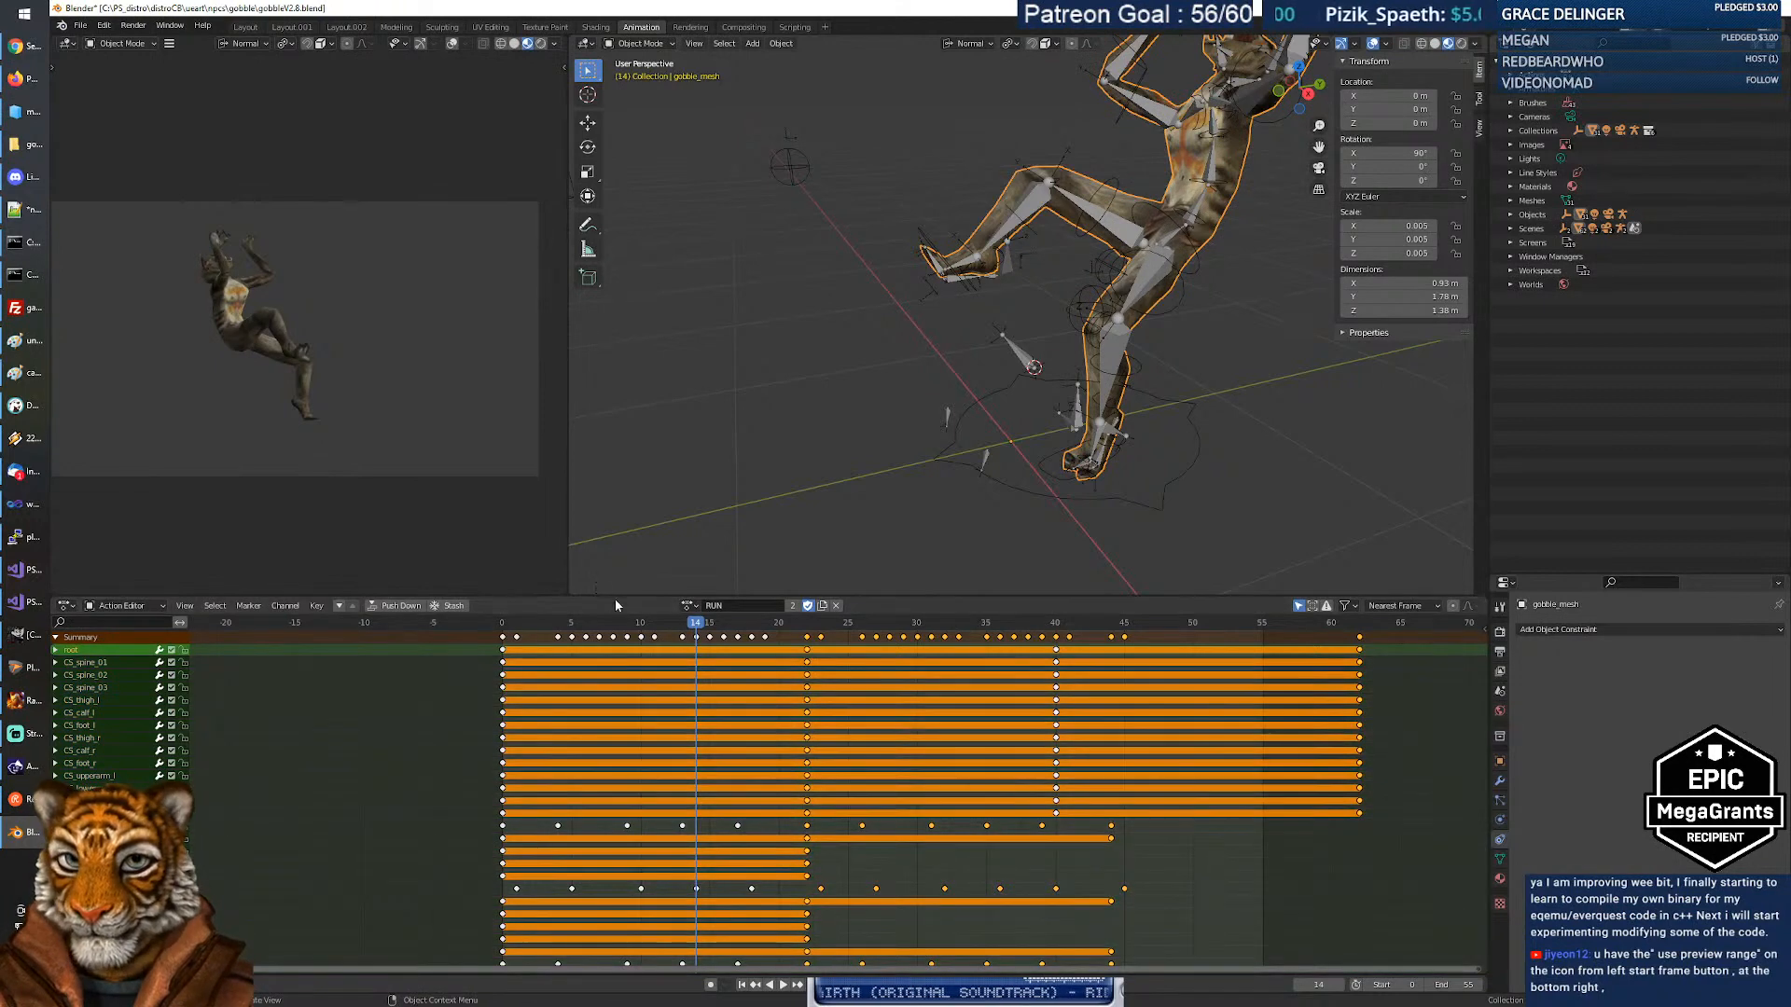
left_click(687, 606)
left_click(707, 648)
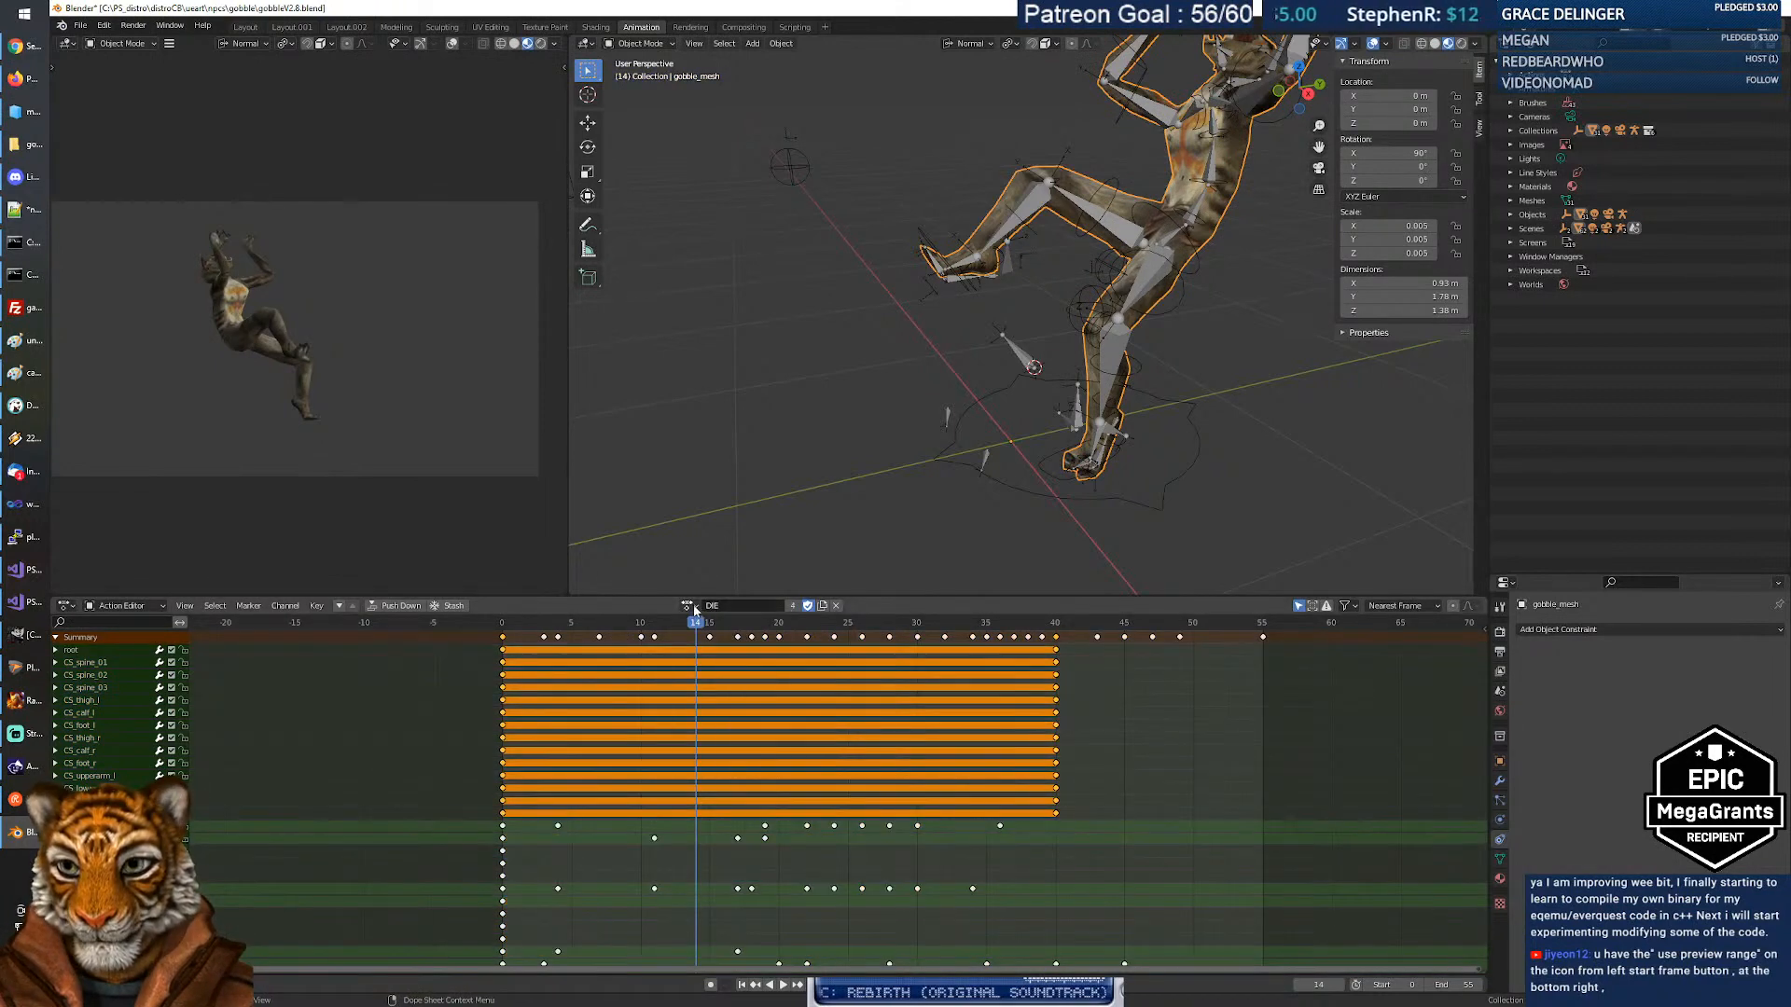
left_click(687, 606)
left_click(723, 707)
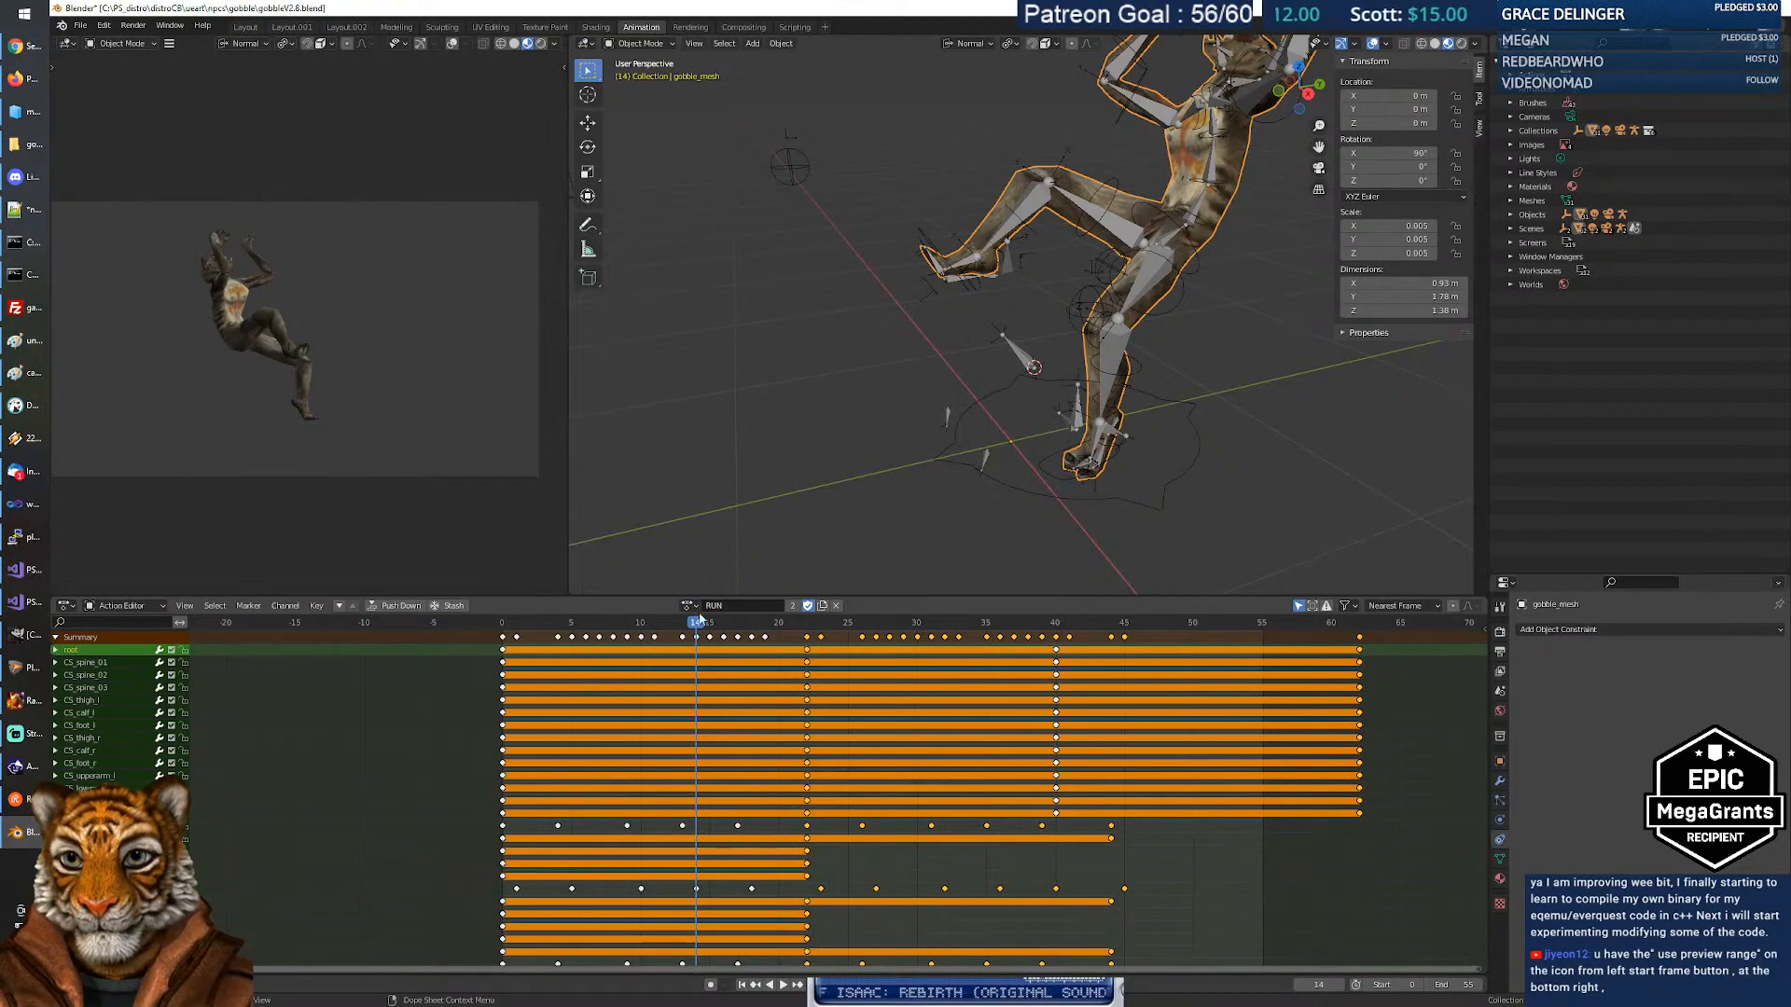
left_click_drag(696, 622, 478, 620)
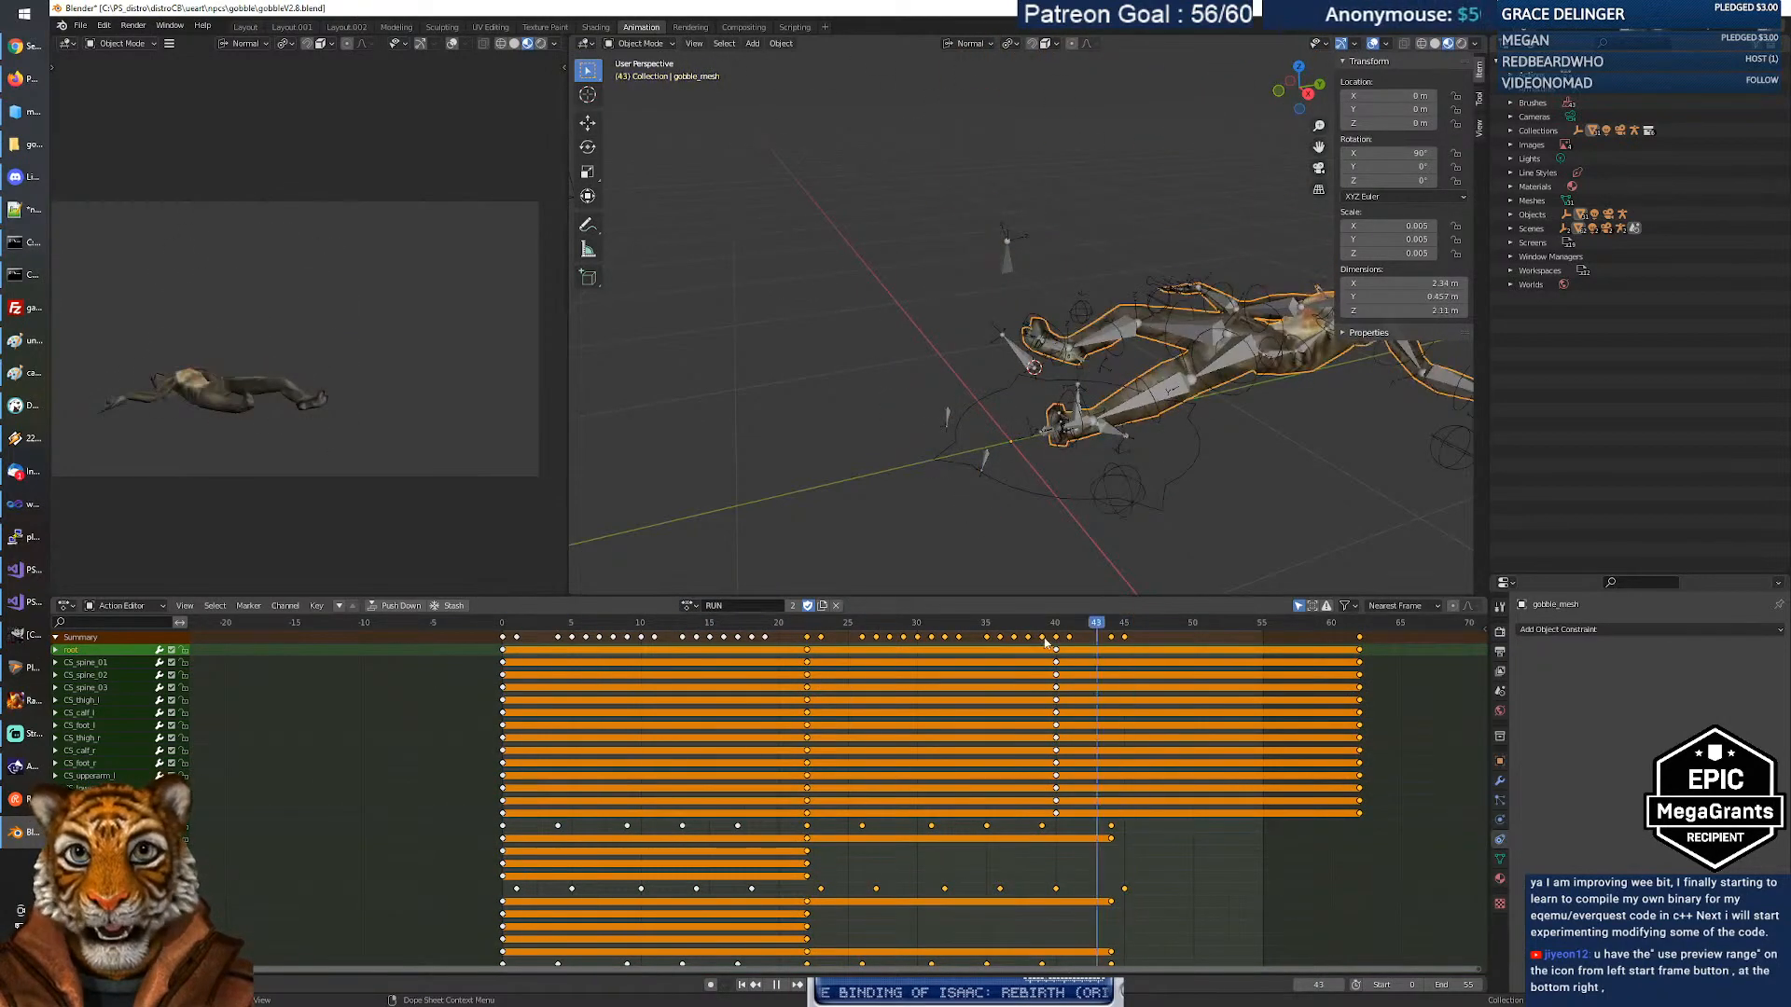
key("space")
Close Blender without saving and reopen gobbleV2.8.blend from the gobble folder.
left_click(1786, 8)
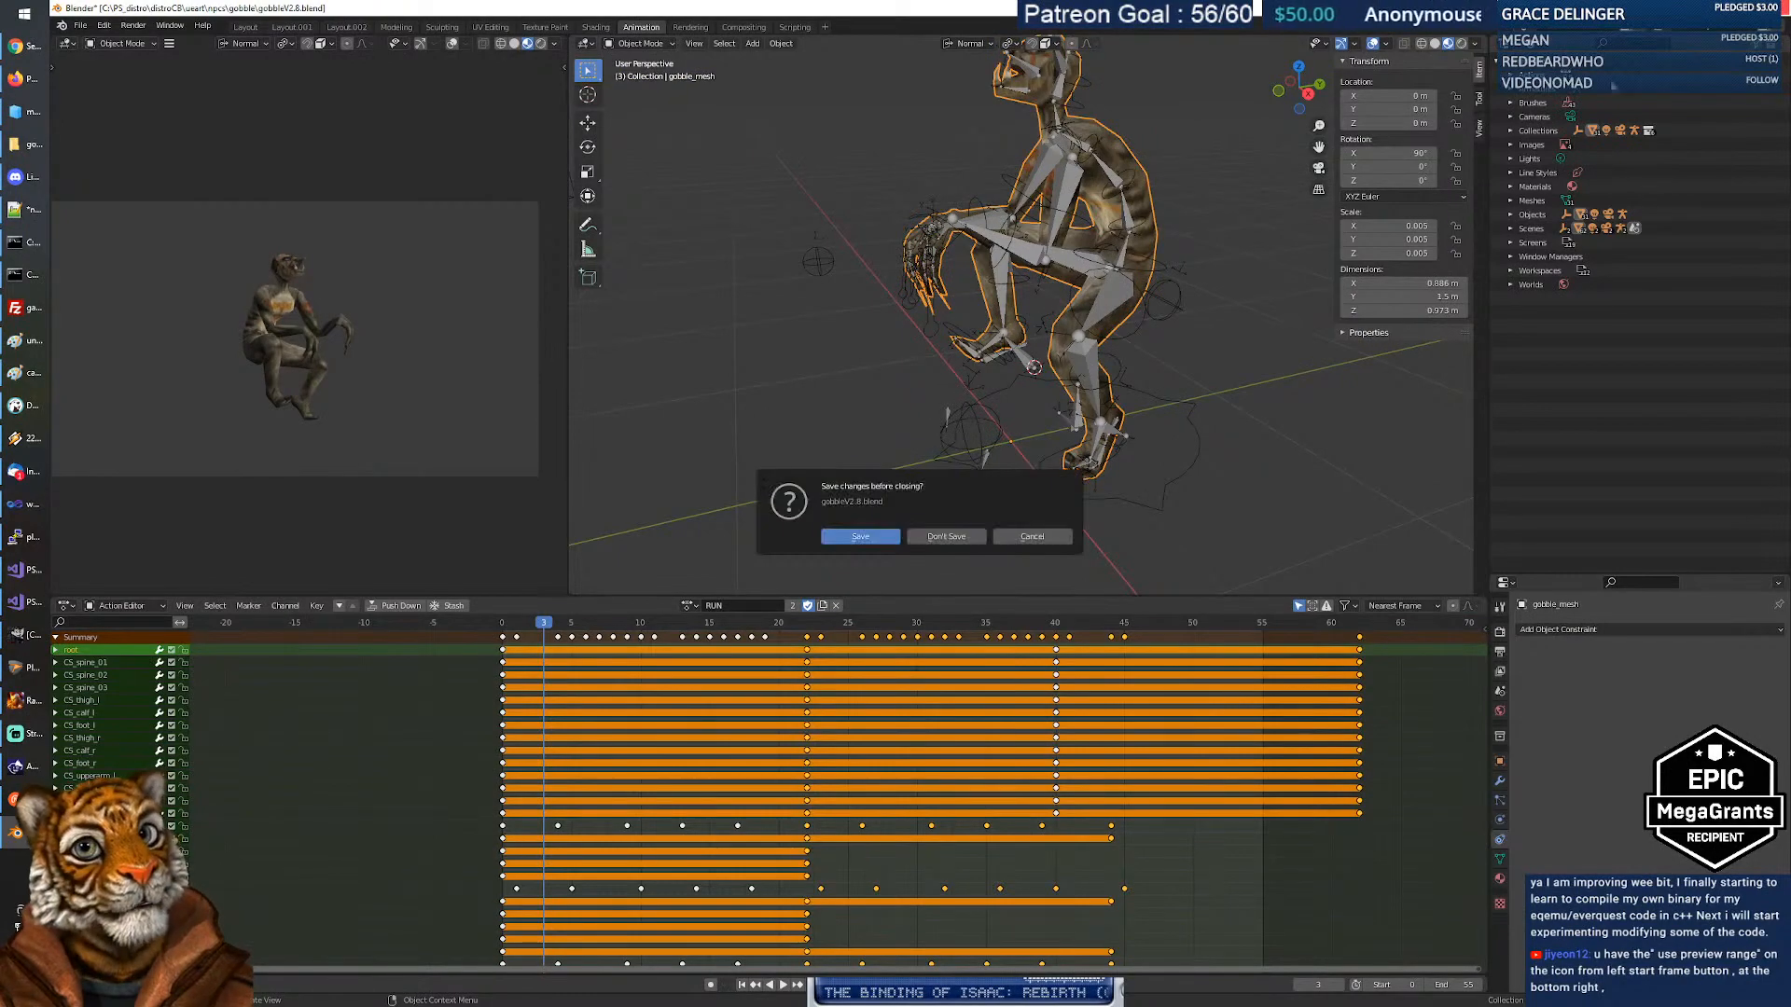
left_click(950, 532)
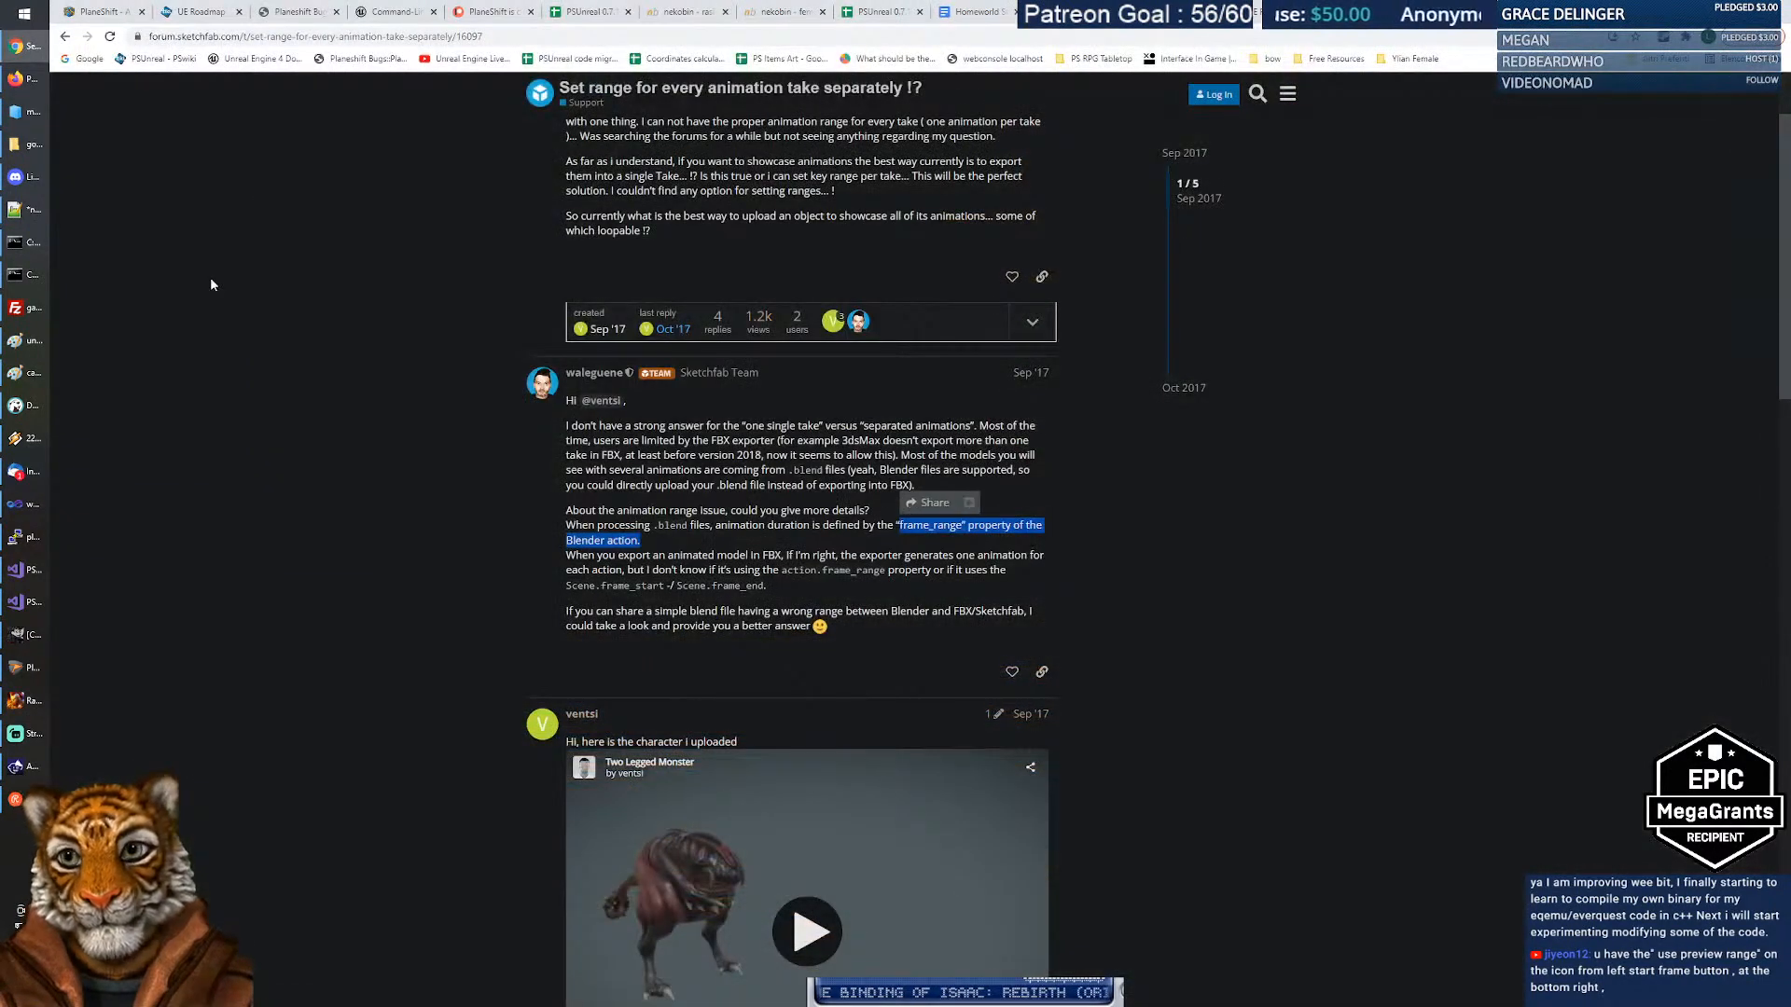
left_click(26, 143)
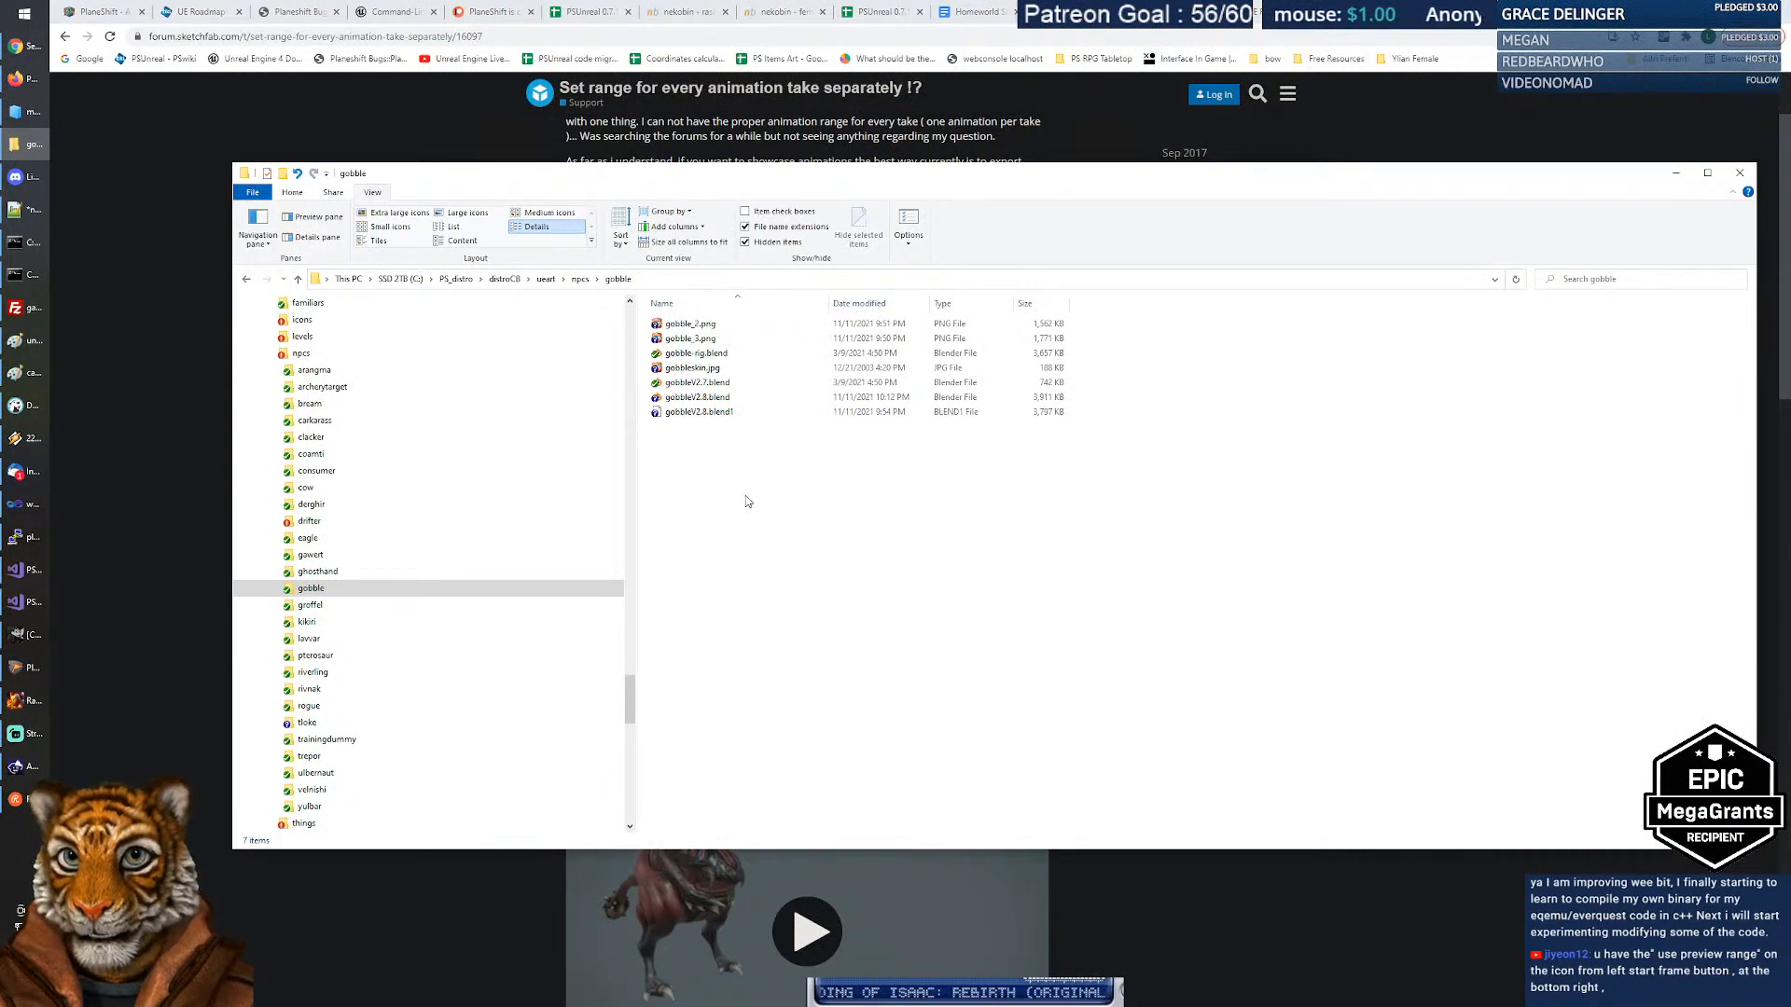
double_click(712, 398)
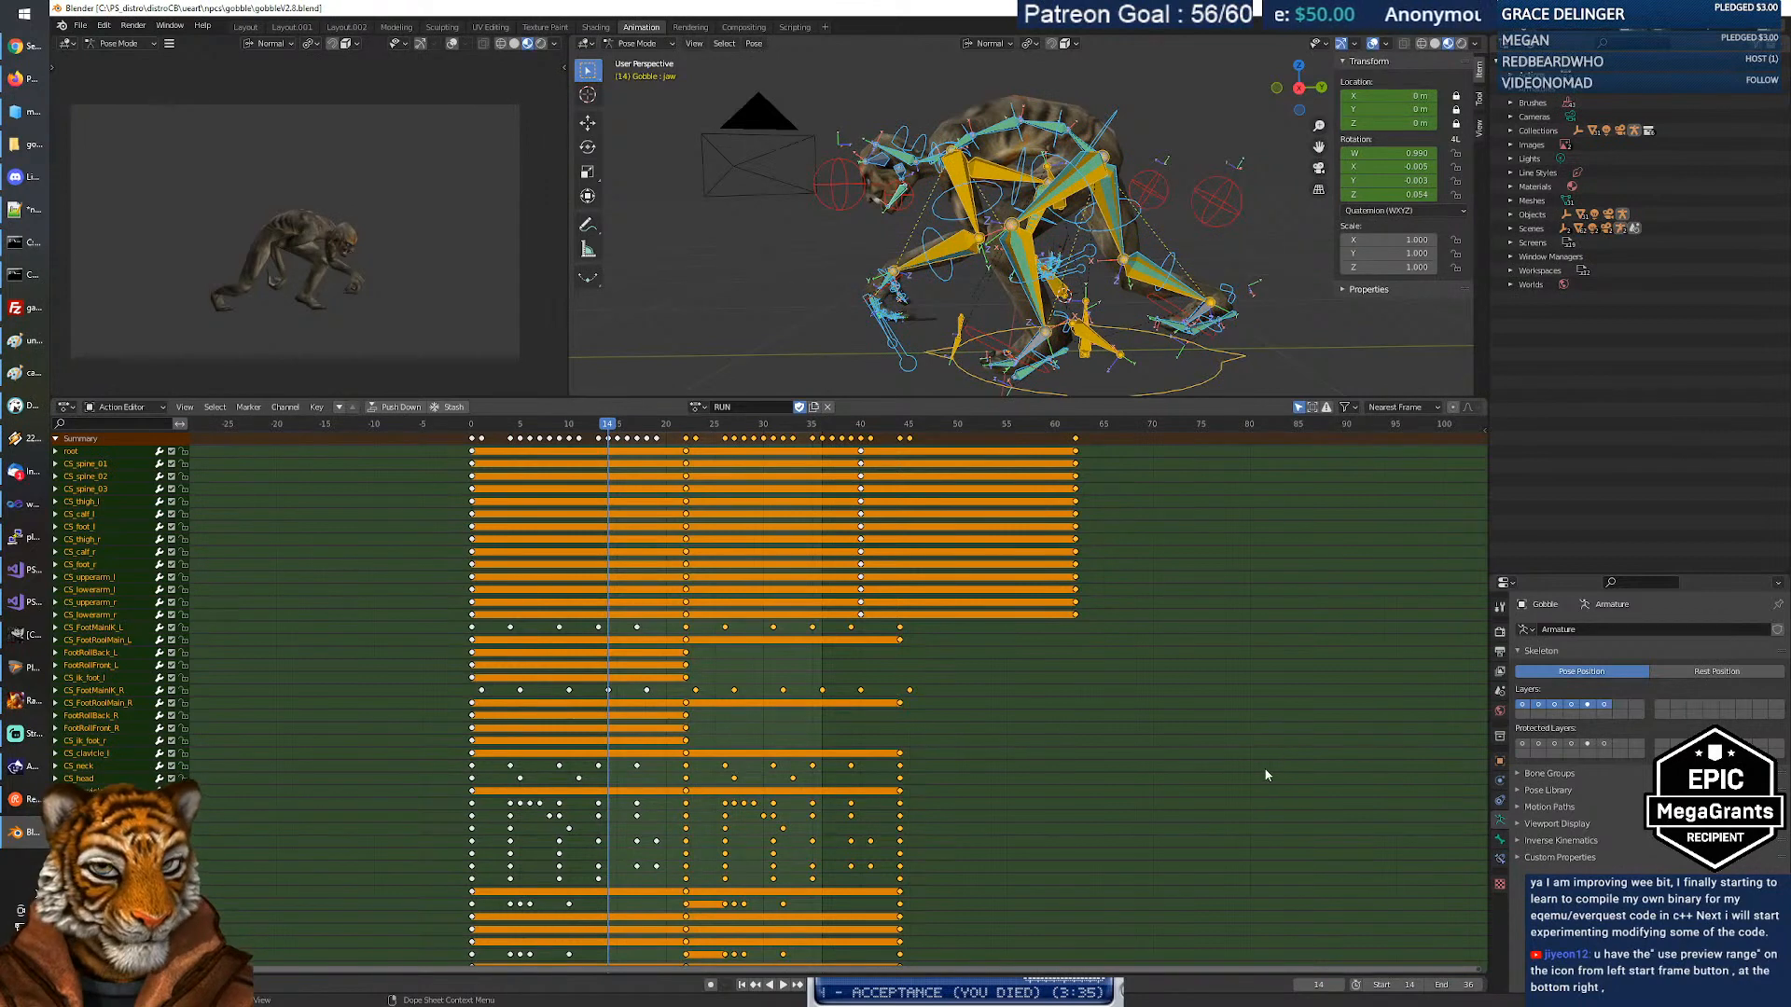
Turn on the preview range for the goblin armature's RUN action.
left_click(1356, 985)
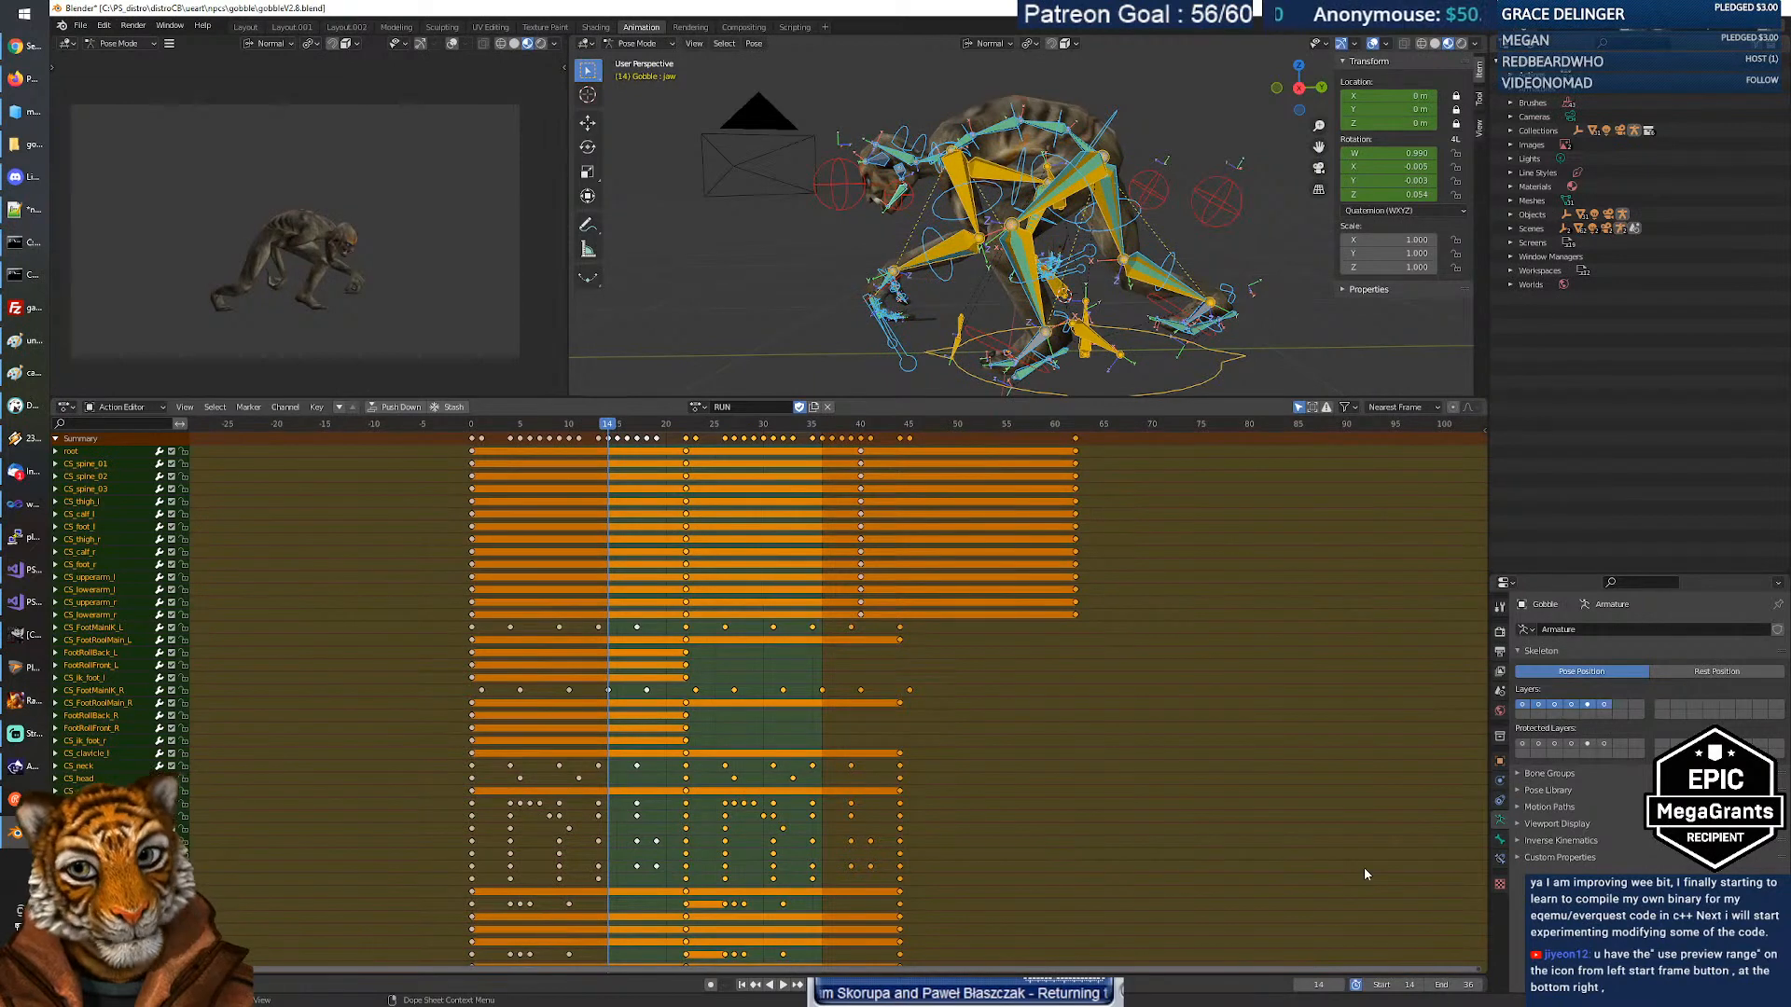
Assign the DIE action and switch to the lowercase hit action, play it, and scrub back to frame 0.
left_click(697, 406)
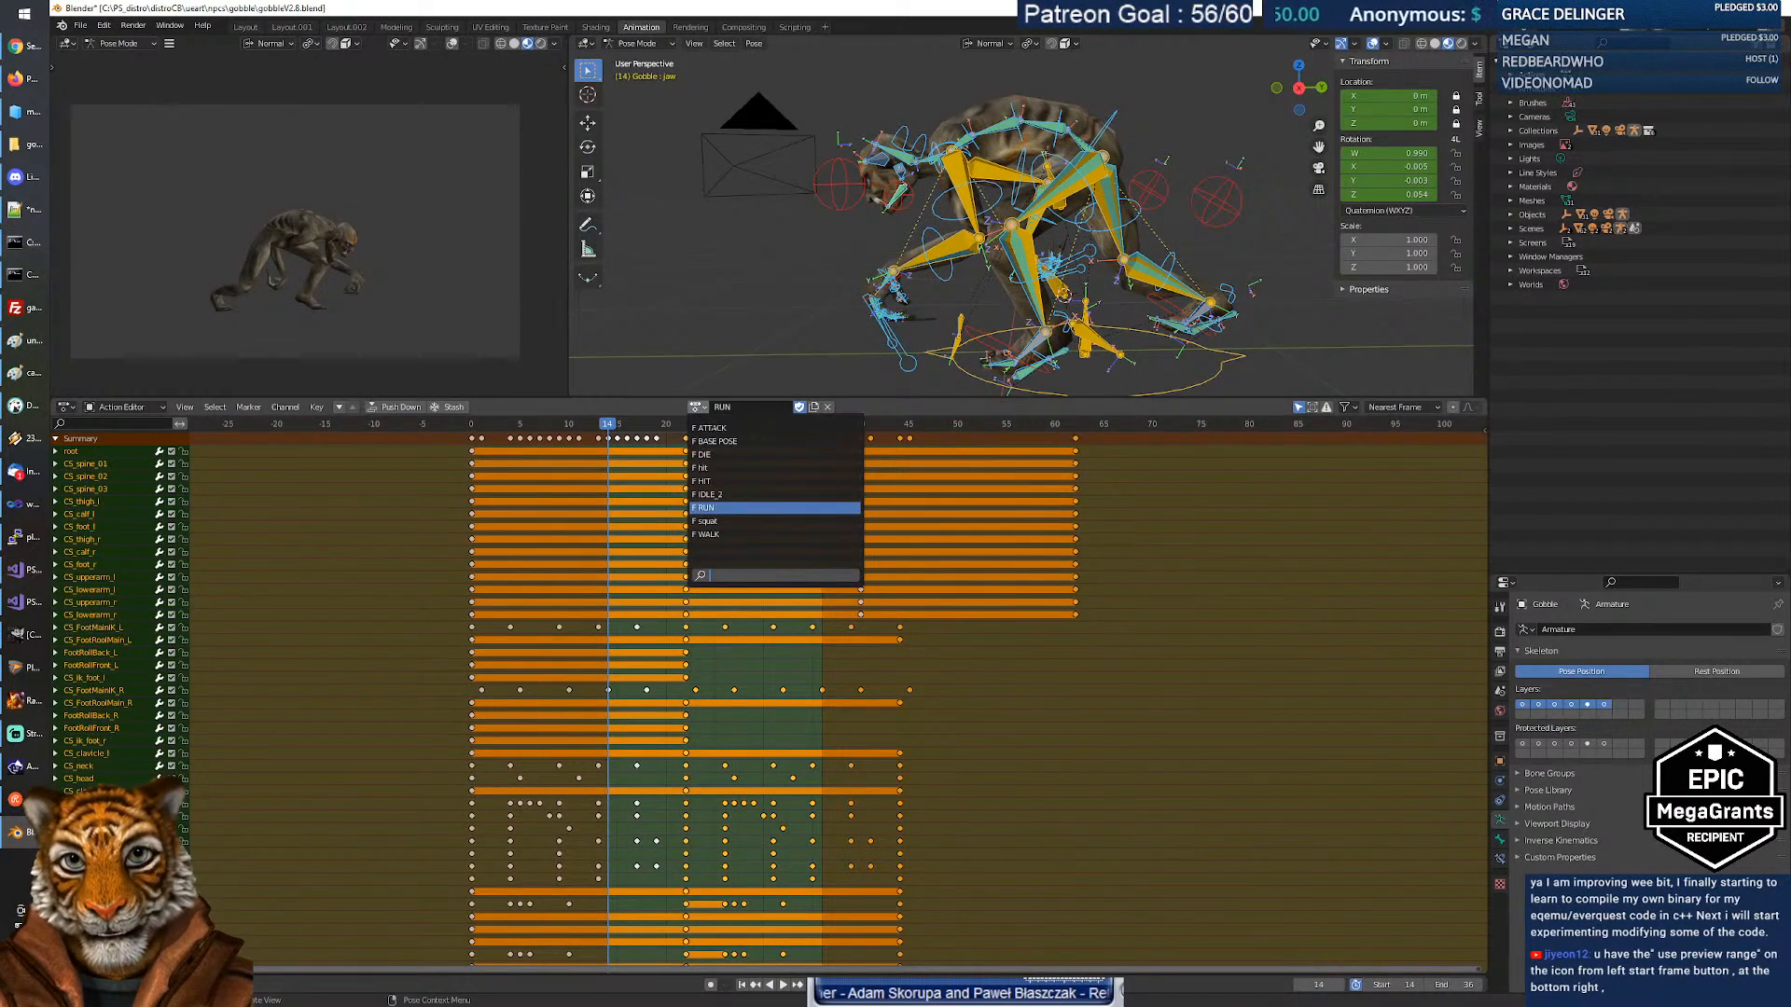
left_click(715, 456)
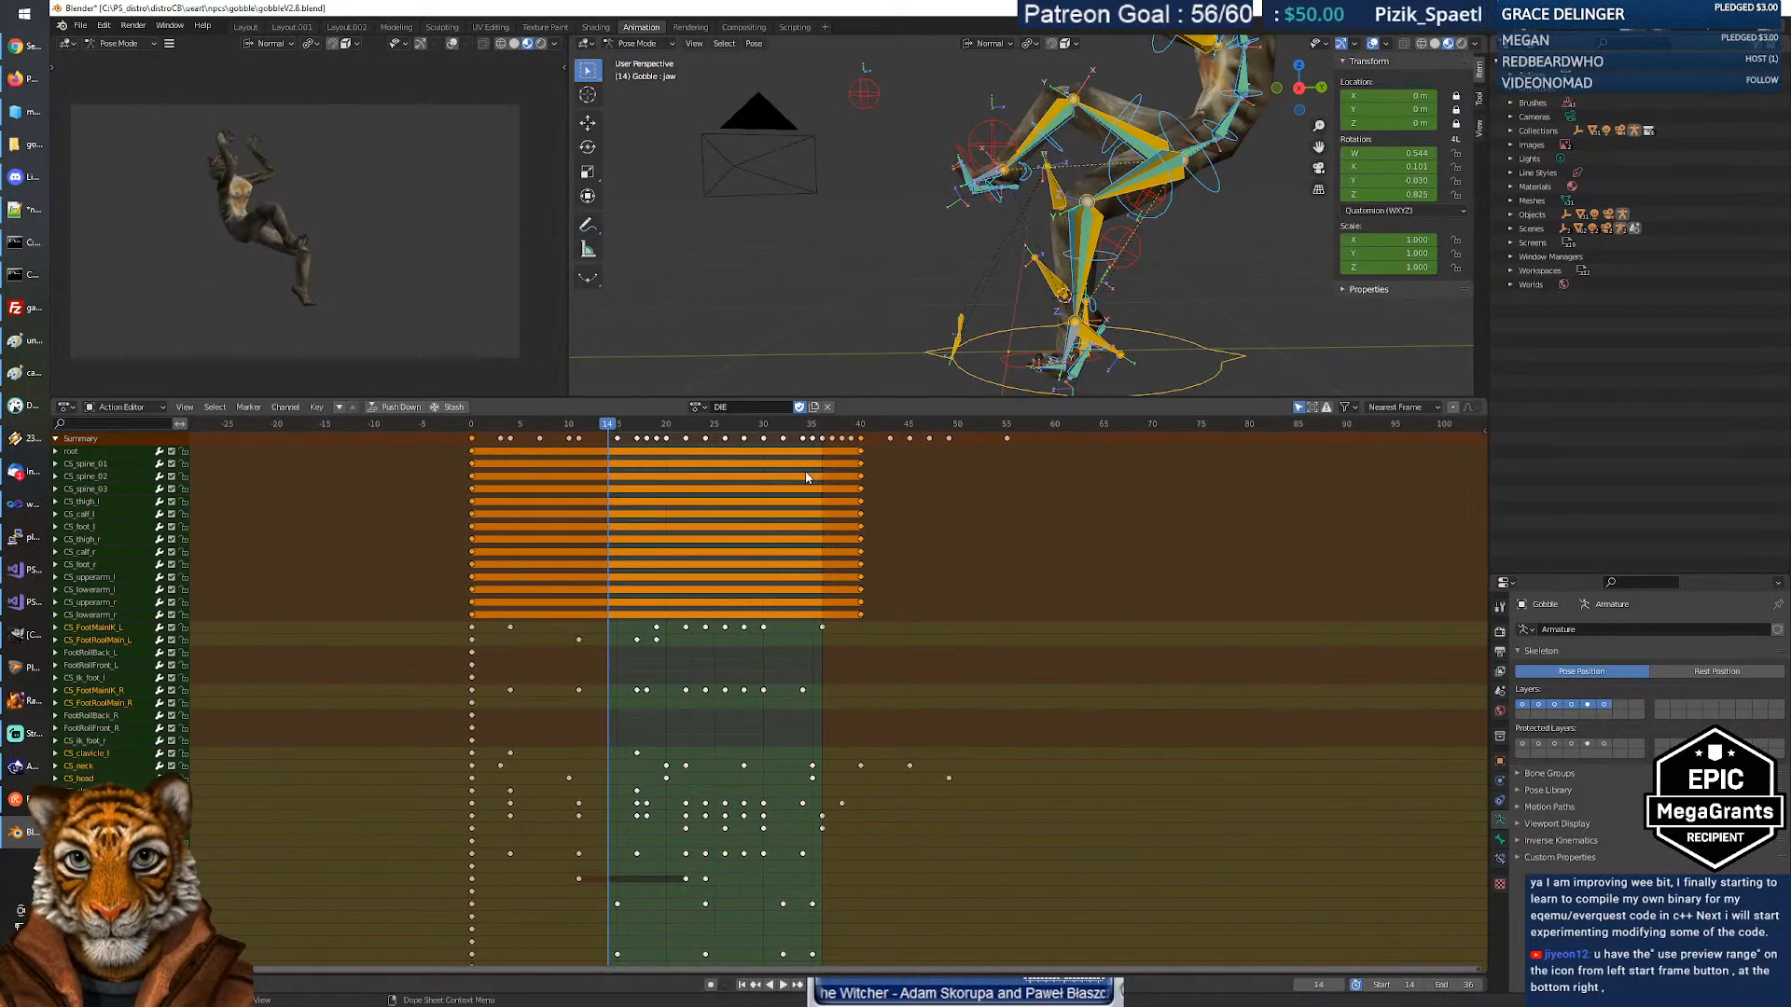
left_click(697, 407)
left_click(706, 470)
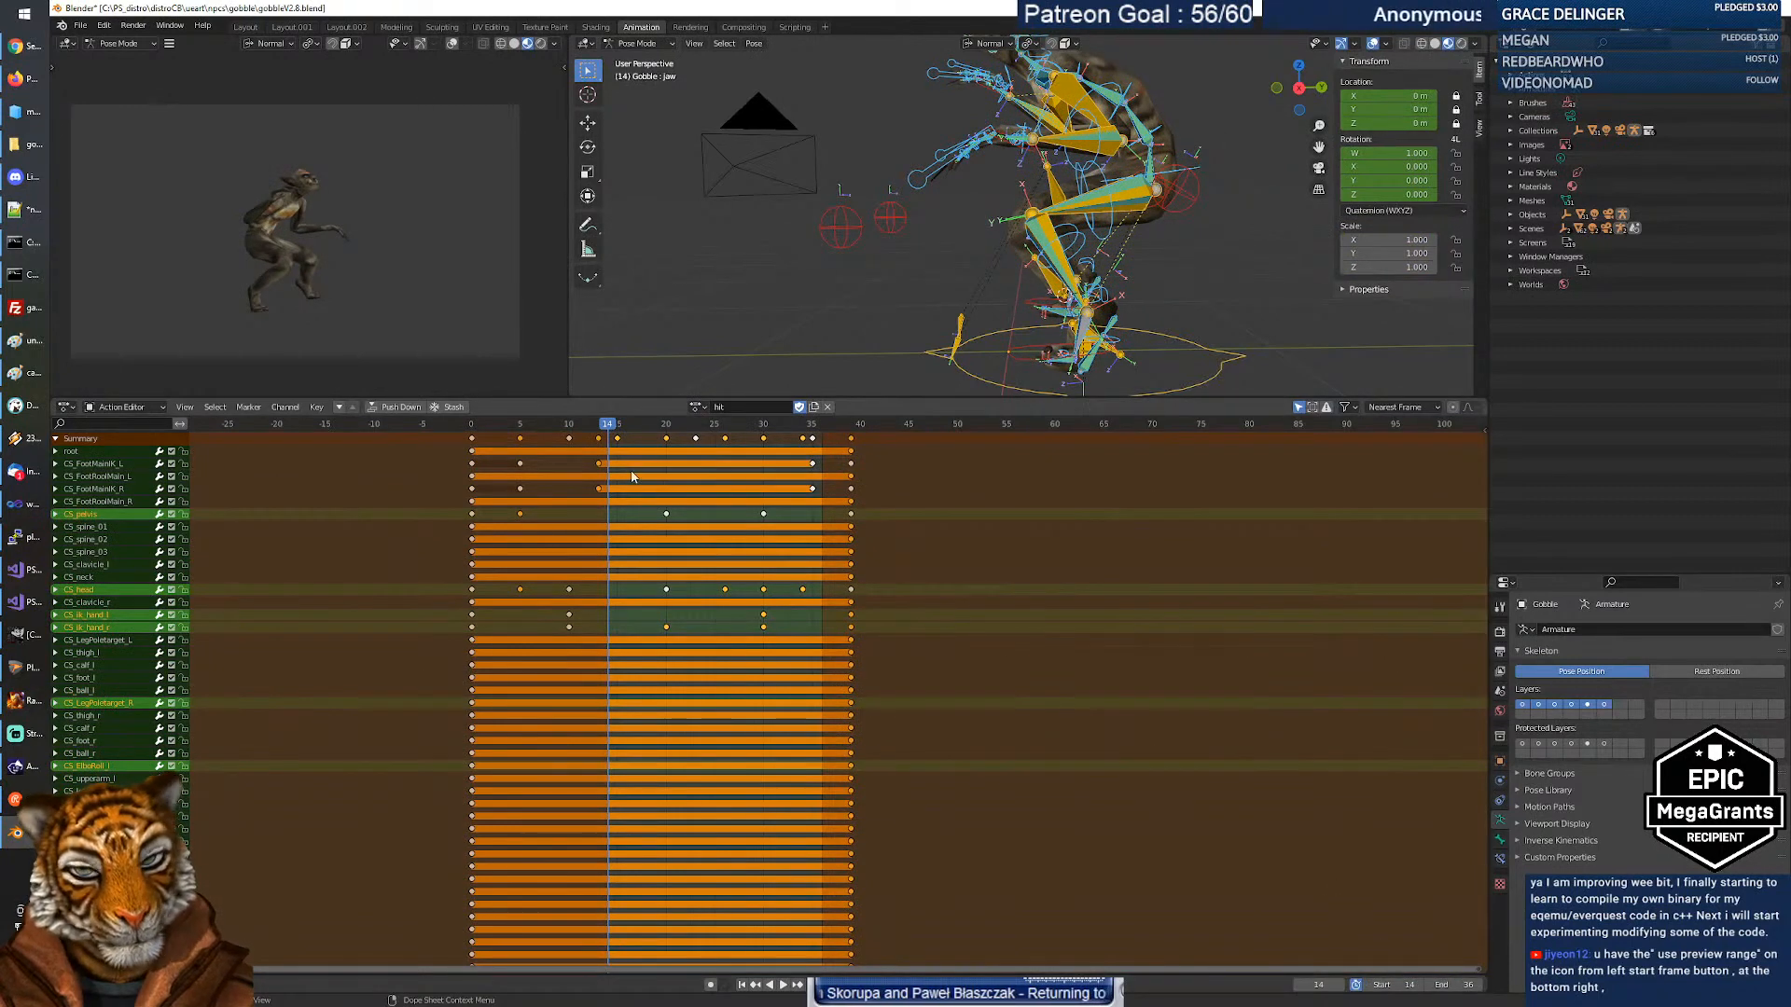
key("space")
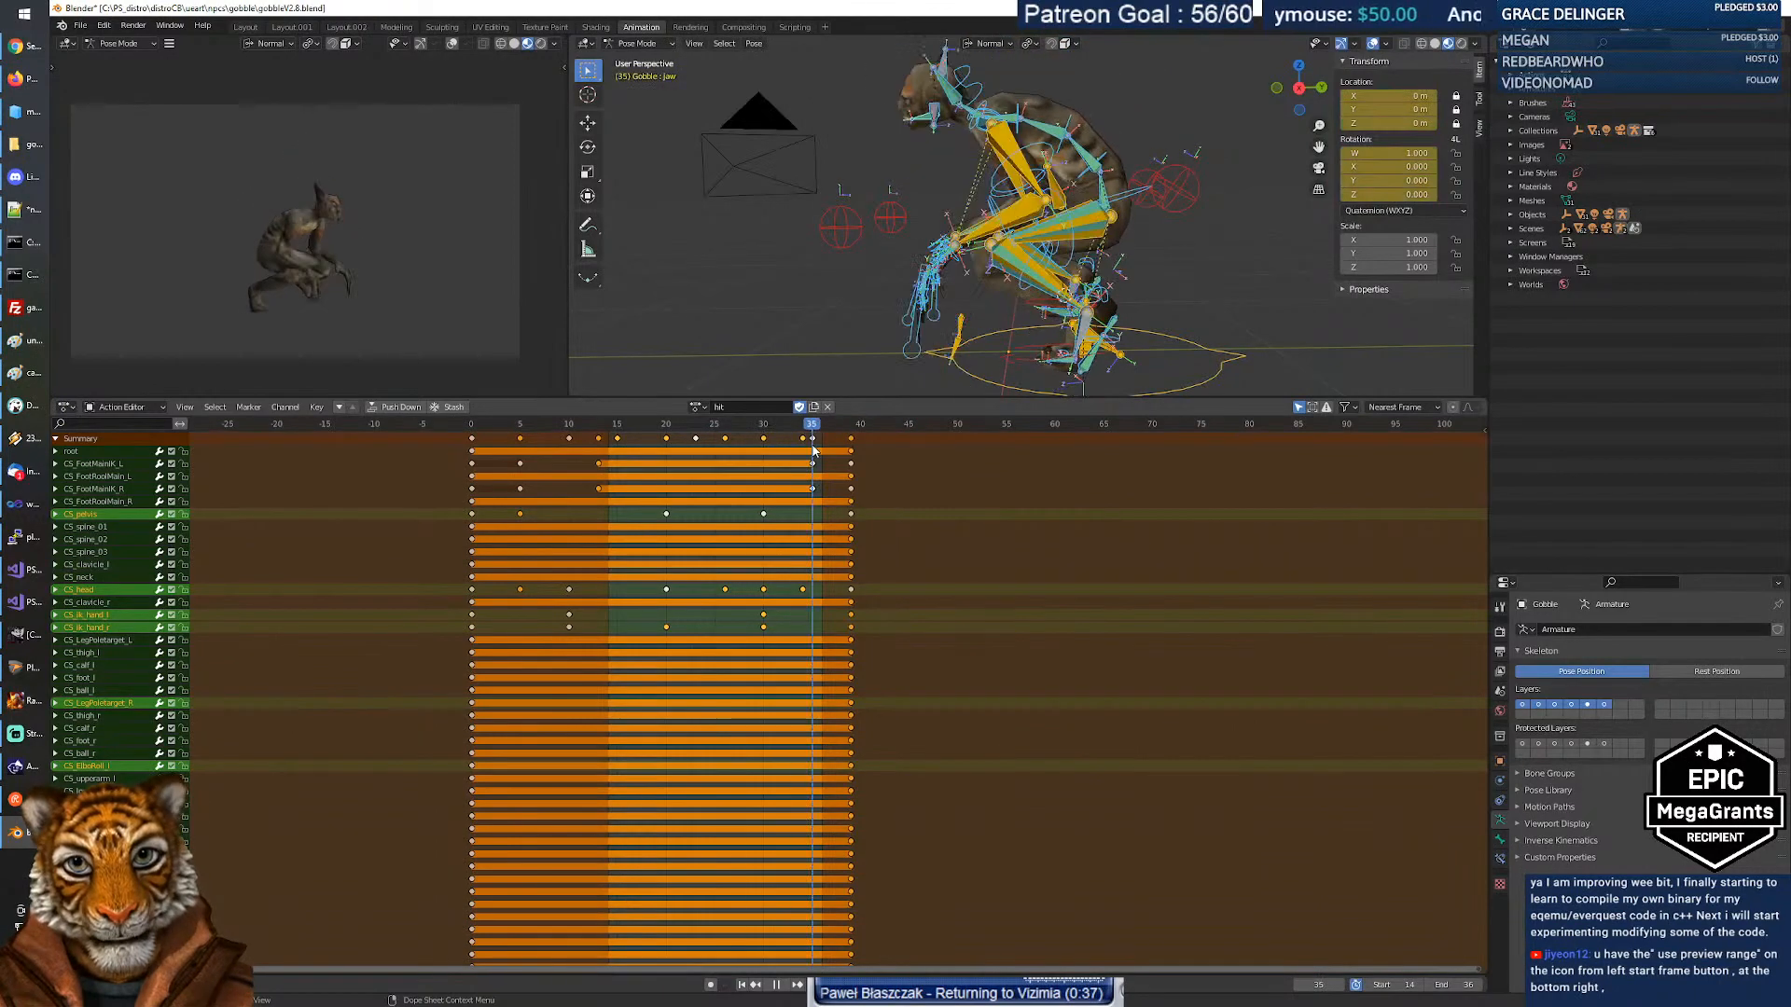
left_click_drag(666, 443, 471, 440)
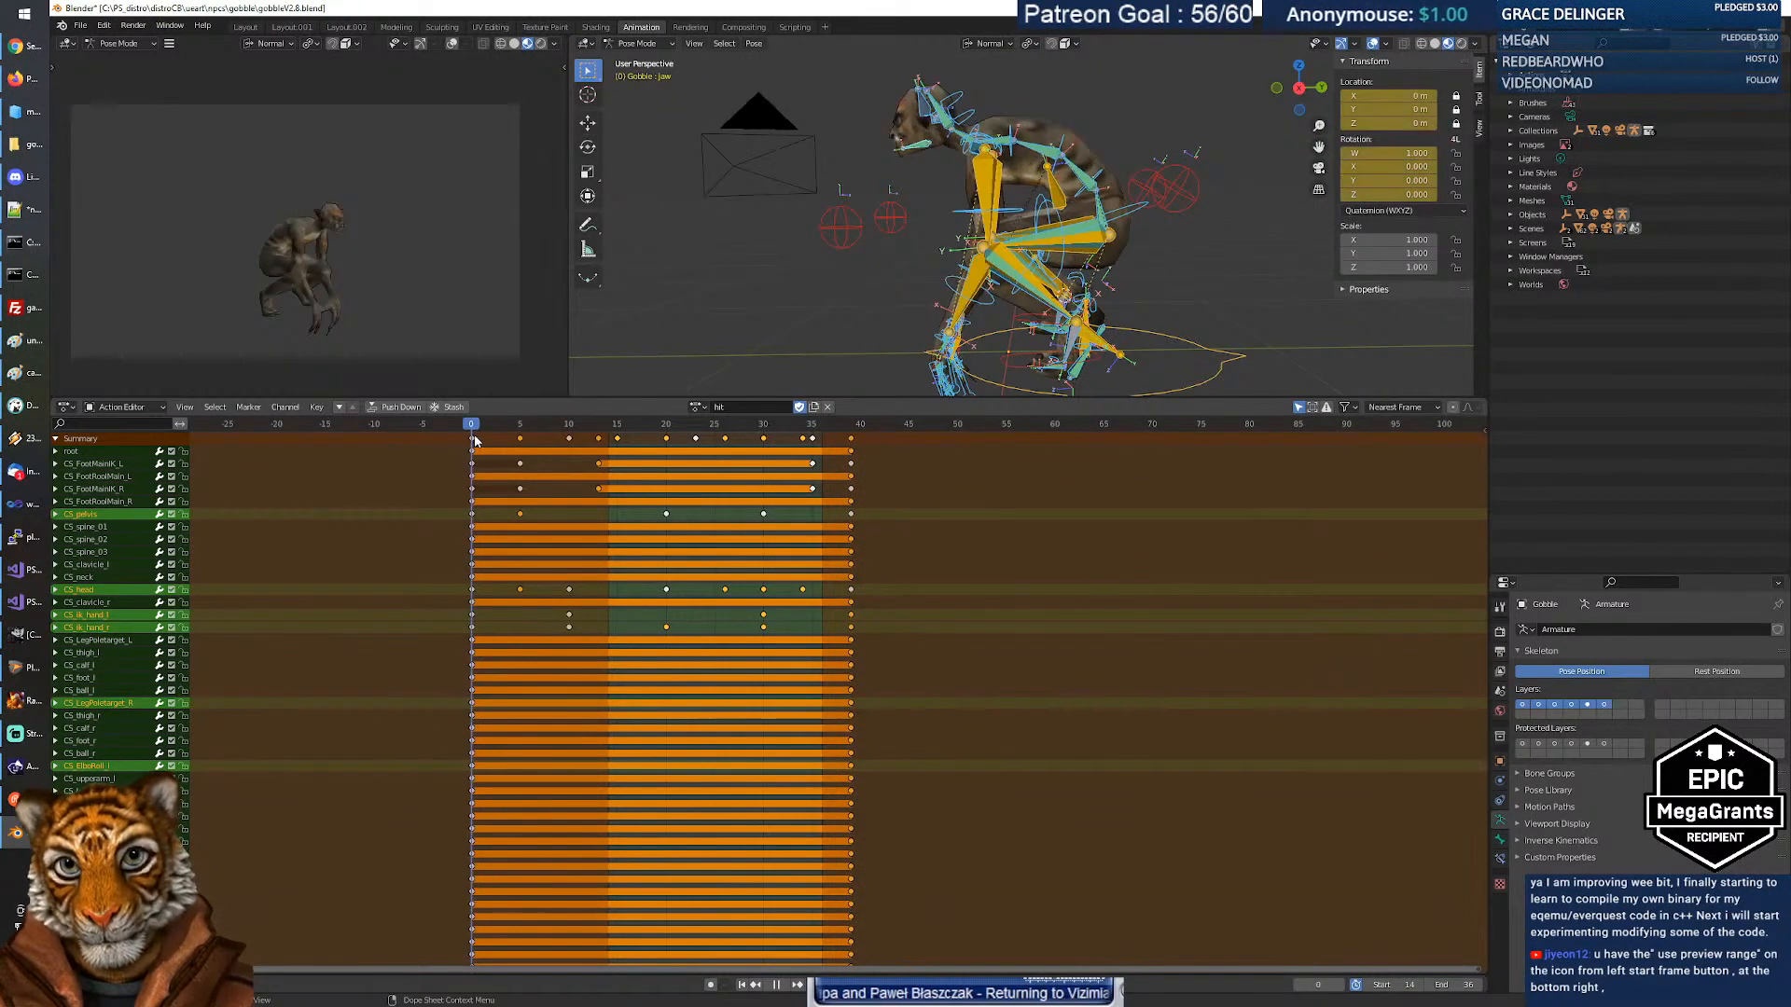
Set the preview range for the hit action to start at frame 0 and end at frame 40, and briefly play it.
left_click(1413, 984)
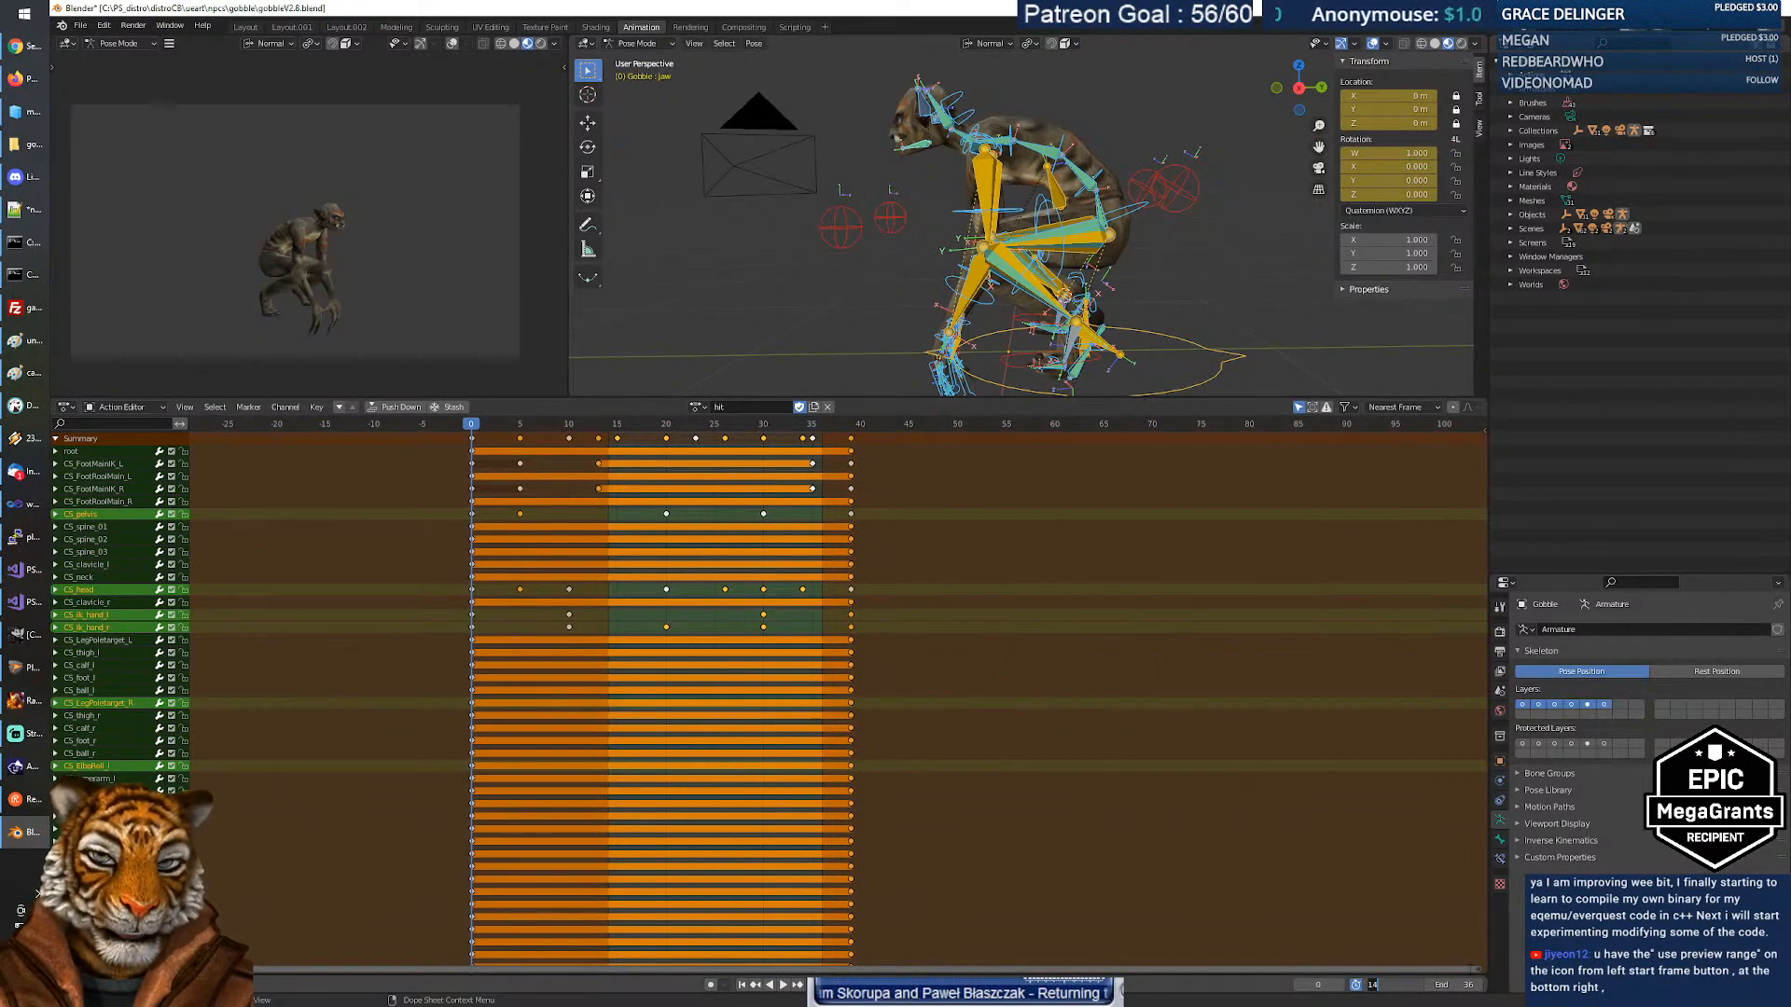
type("0")
key("Tab")
type("4")
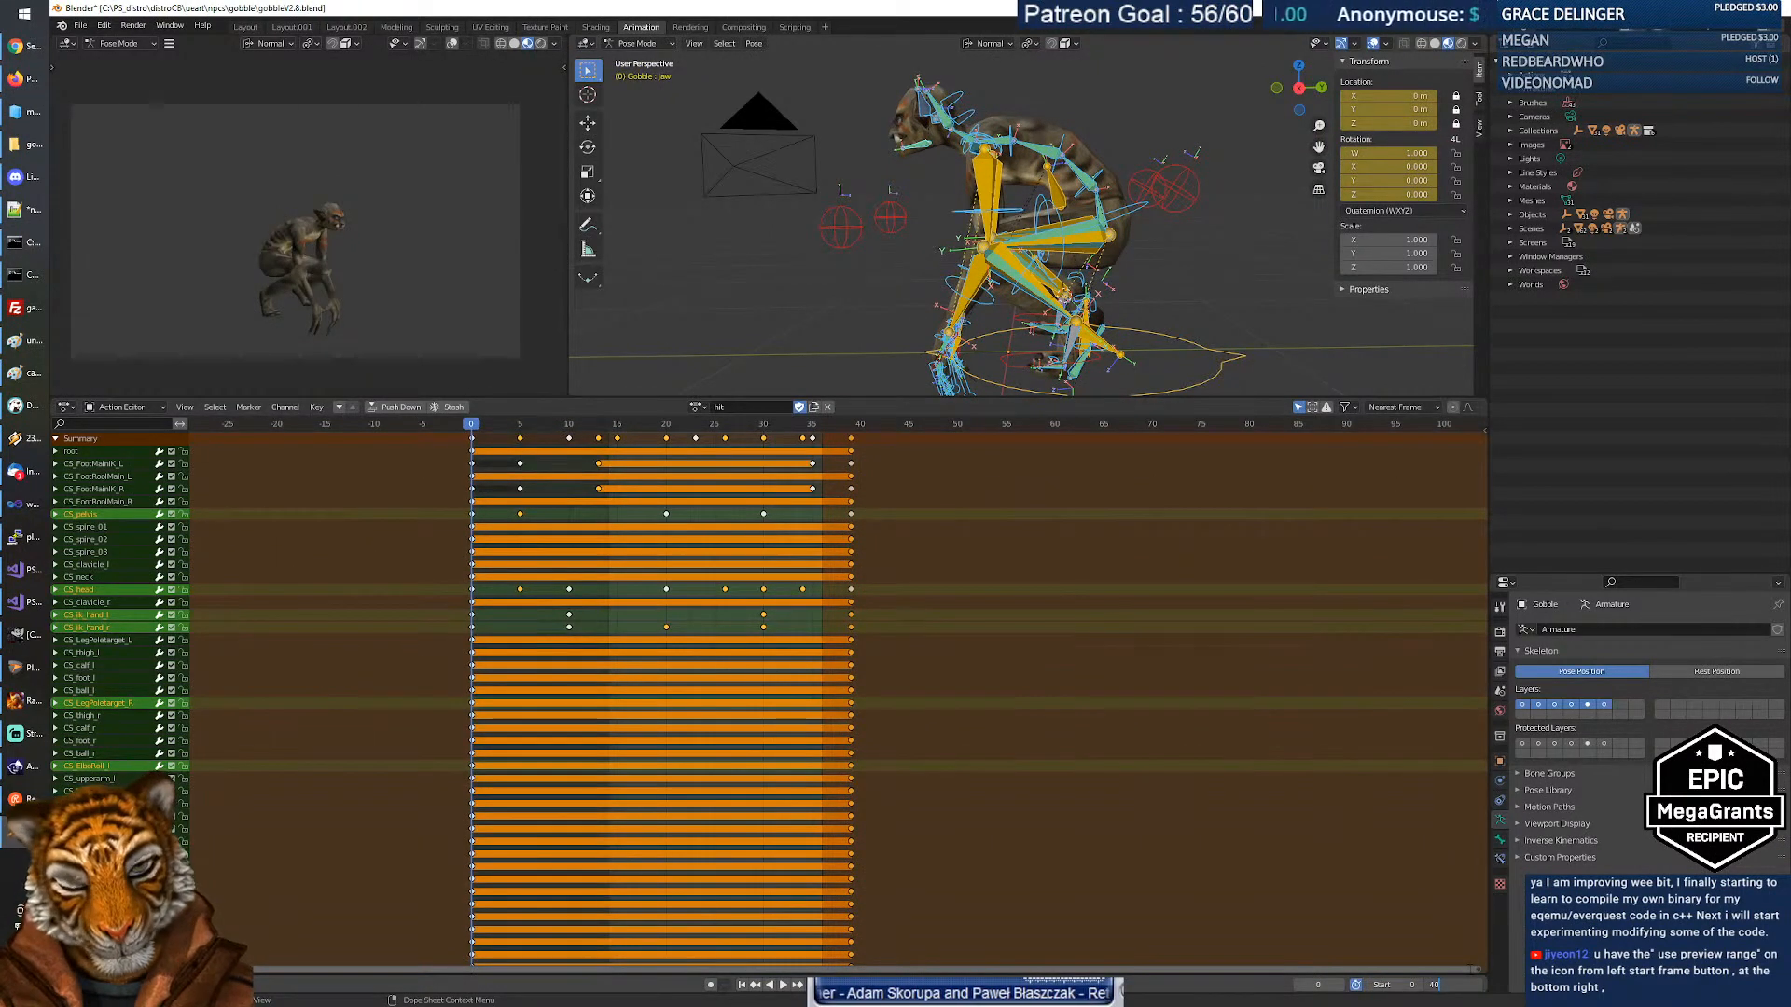
key("Tab")
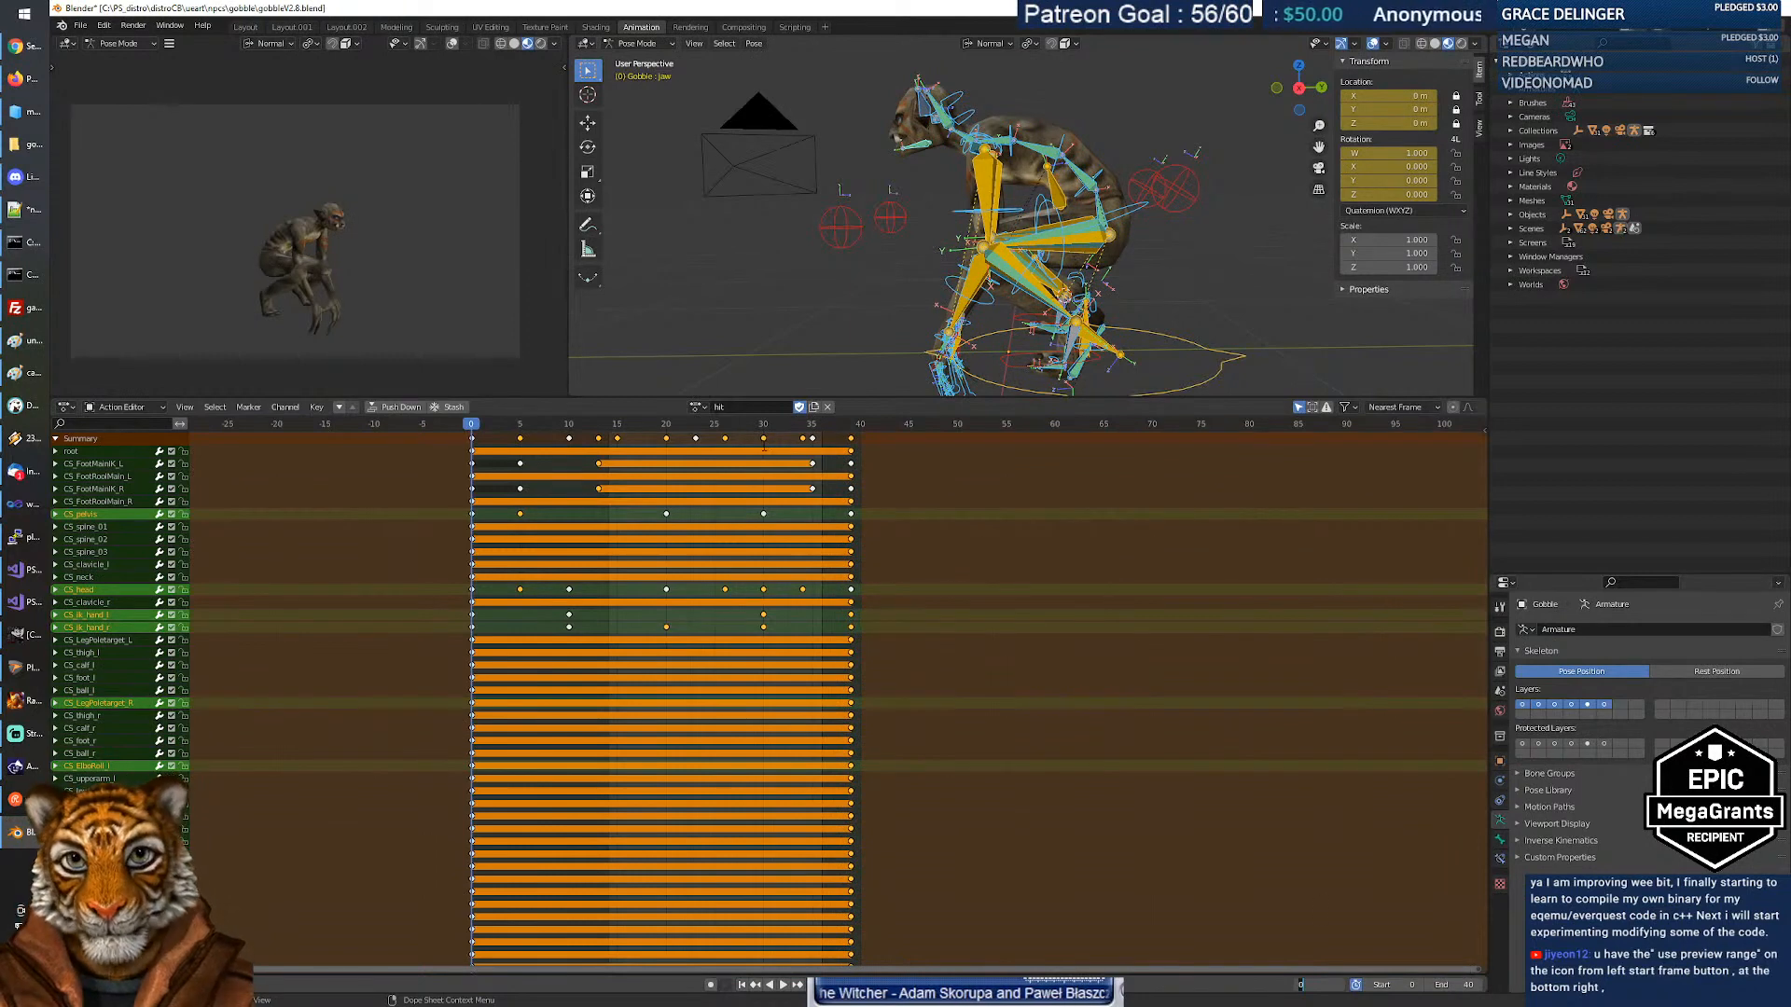
key("Return")
key("space")
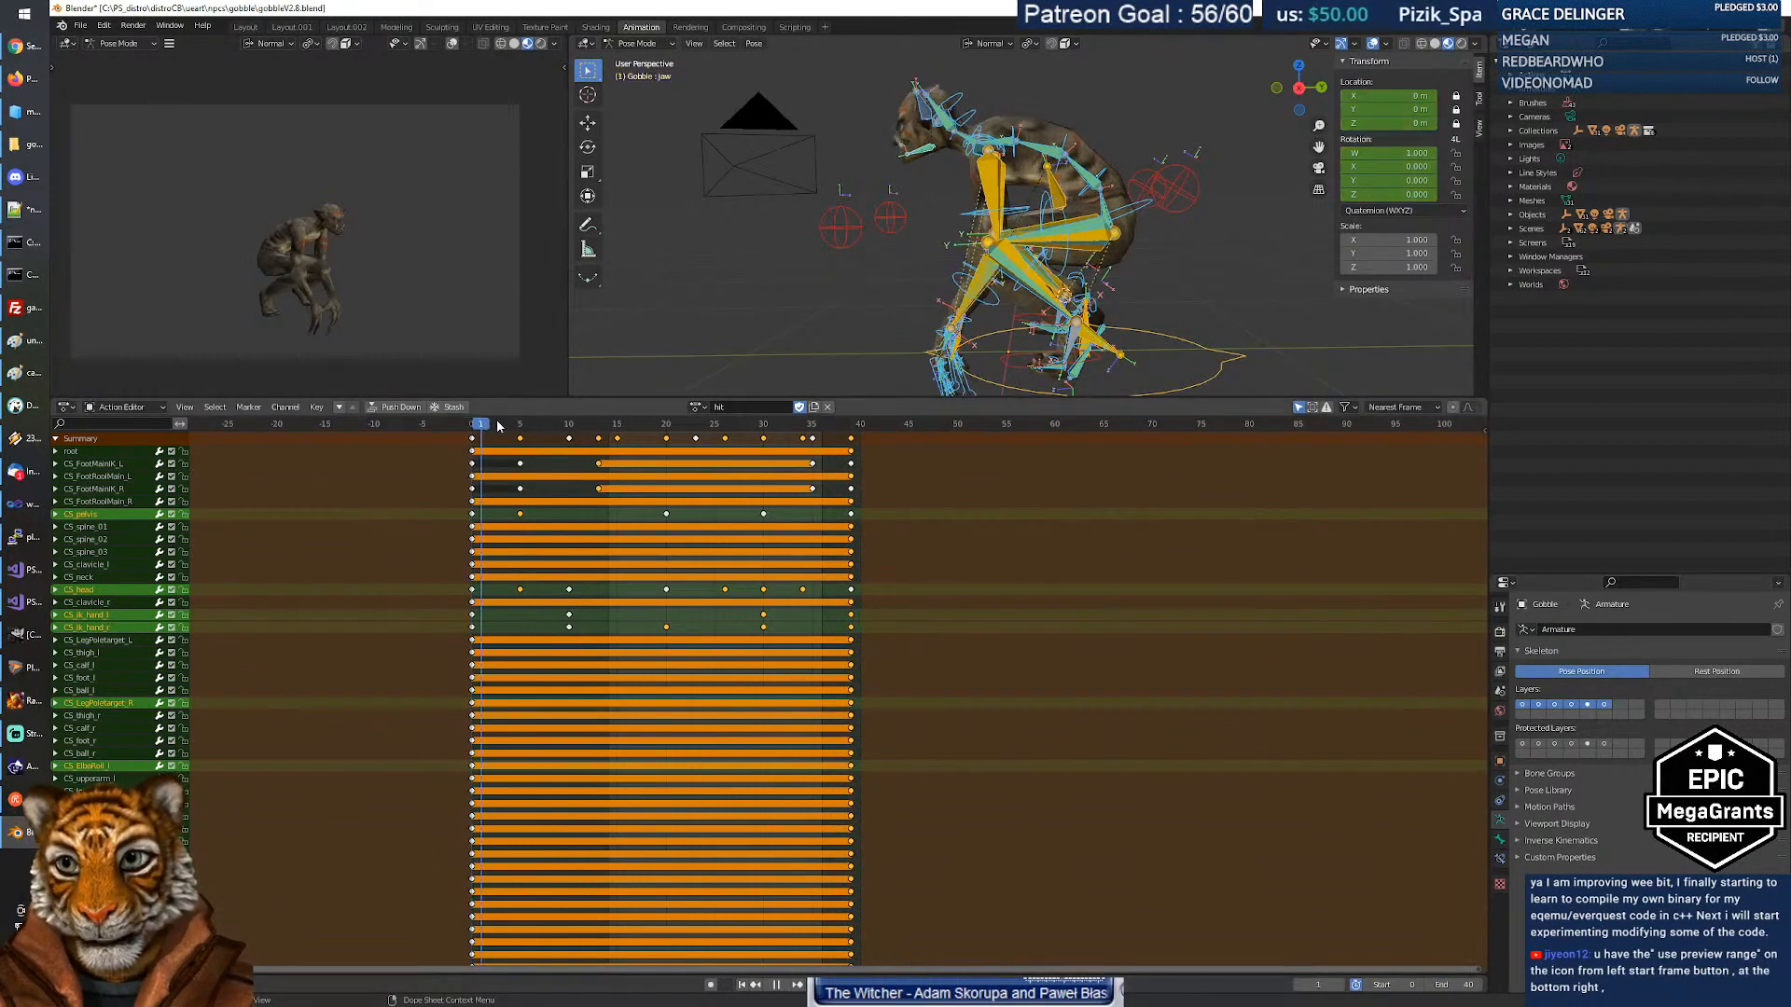
key("Escape")
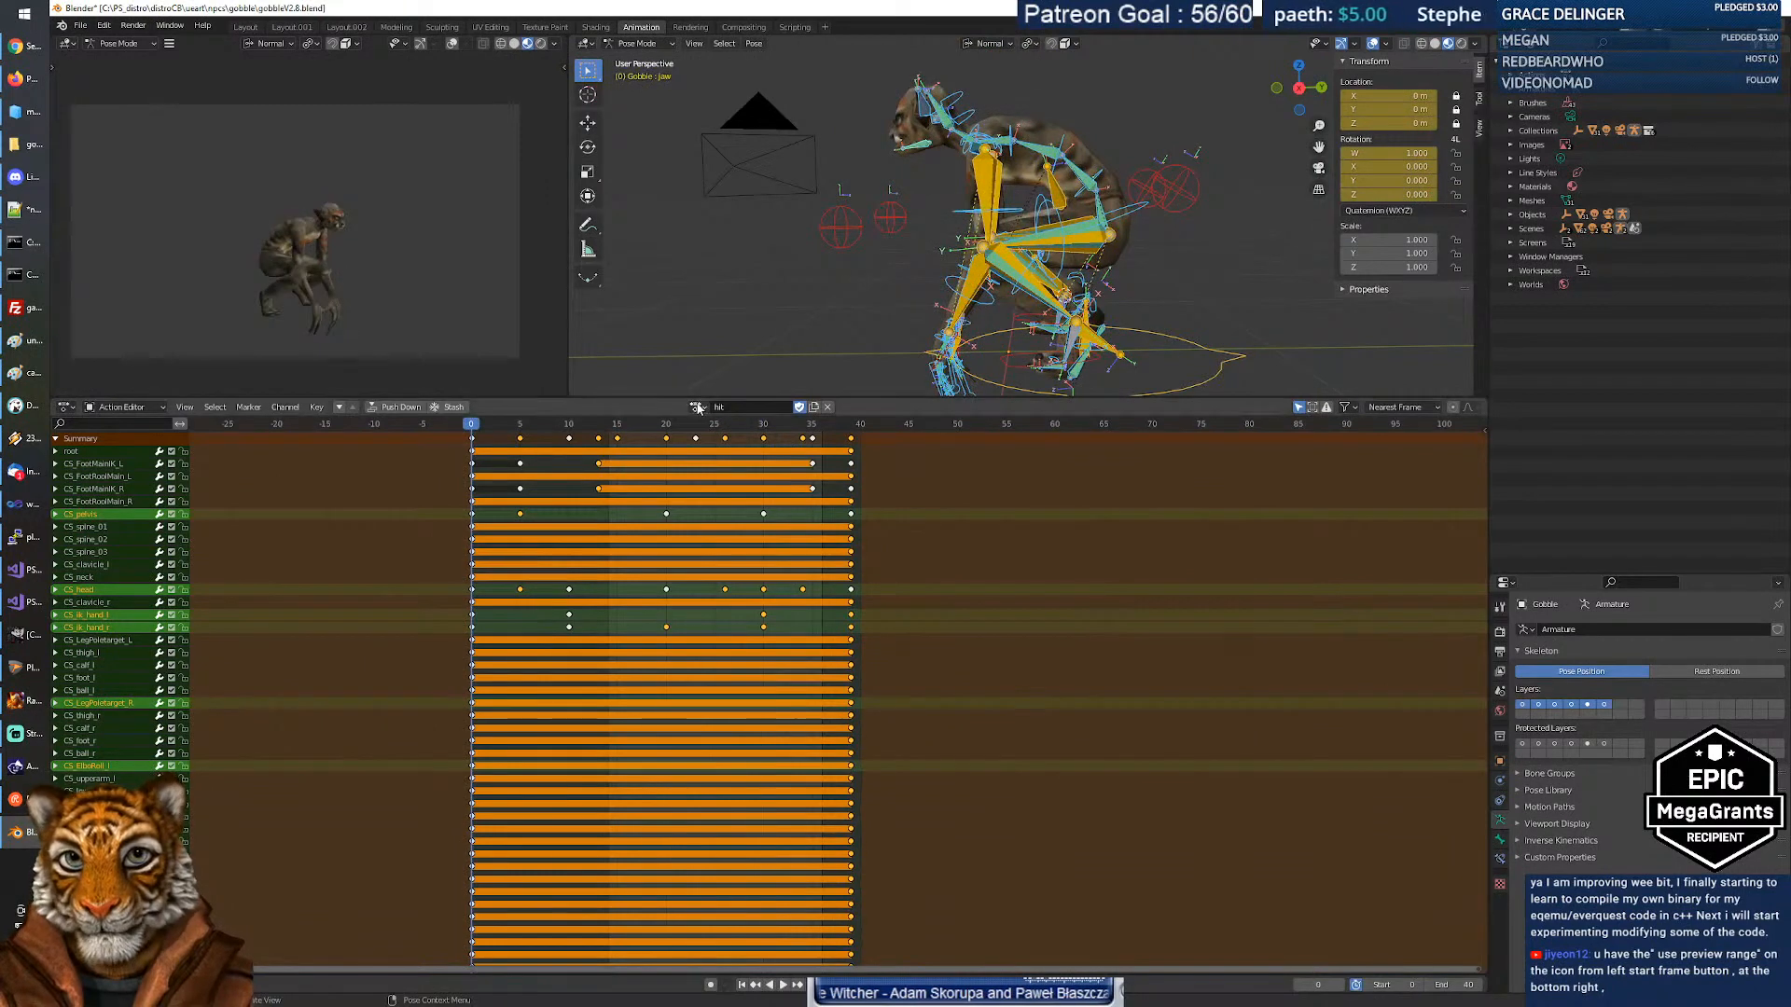
Switch to the DIE action and back to RUN, play RUN, and scrub to frame 14.
left_click(695, 406)
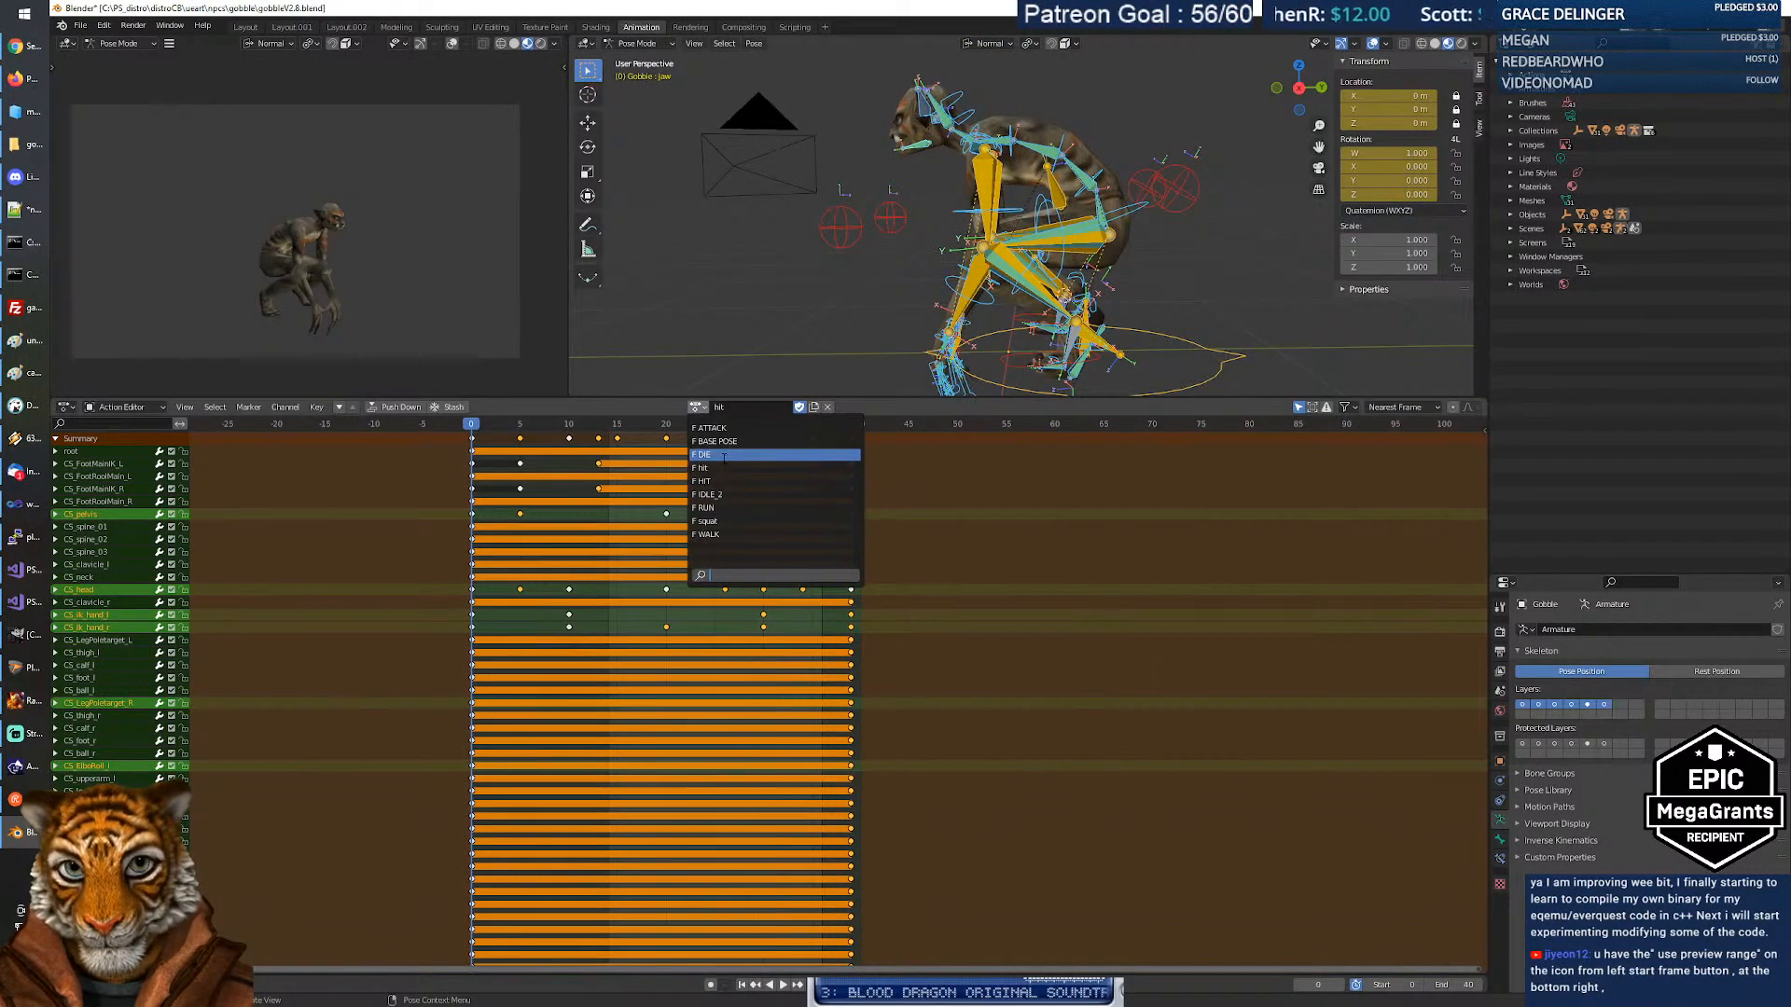
left_click(724, 455)
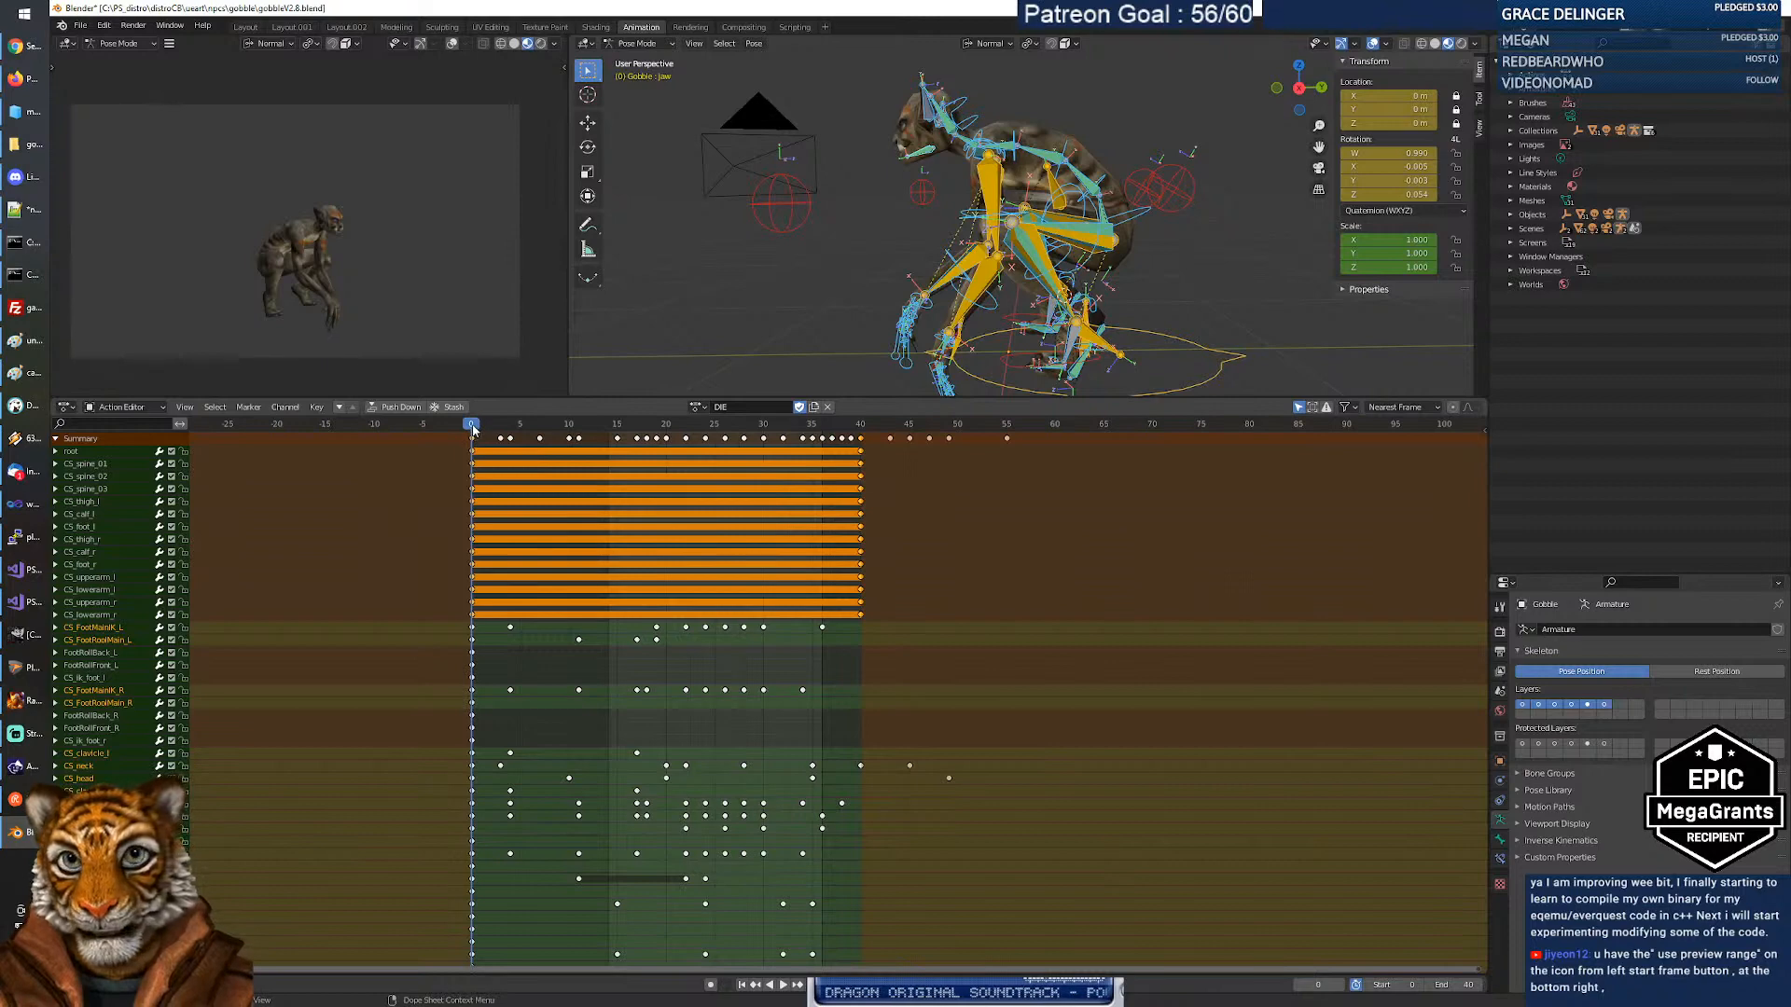
left_click(695, 407)
left_click(717, 509)
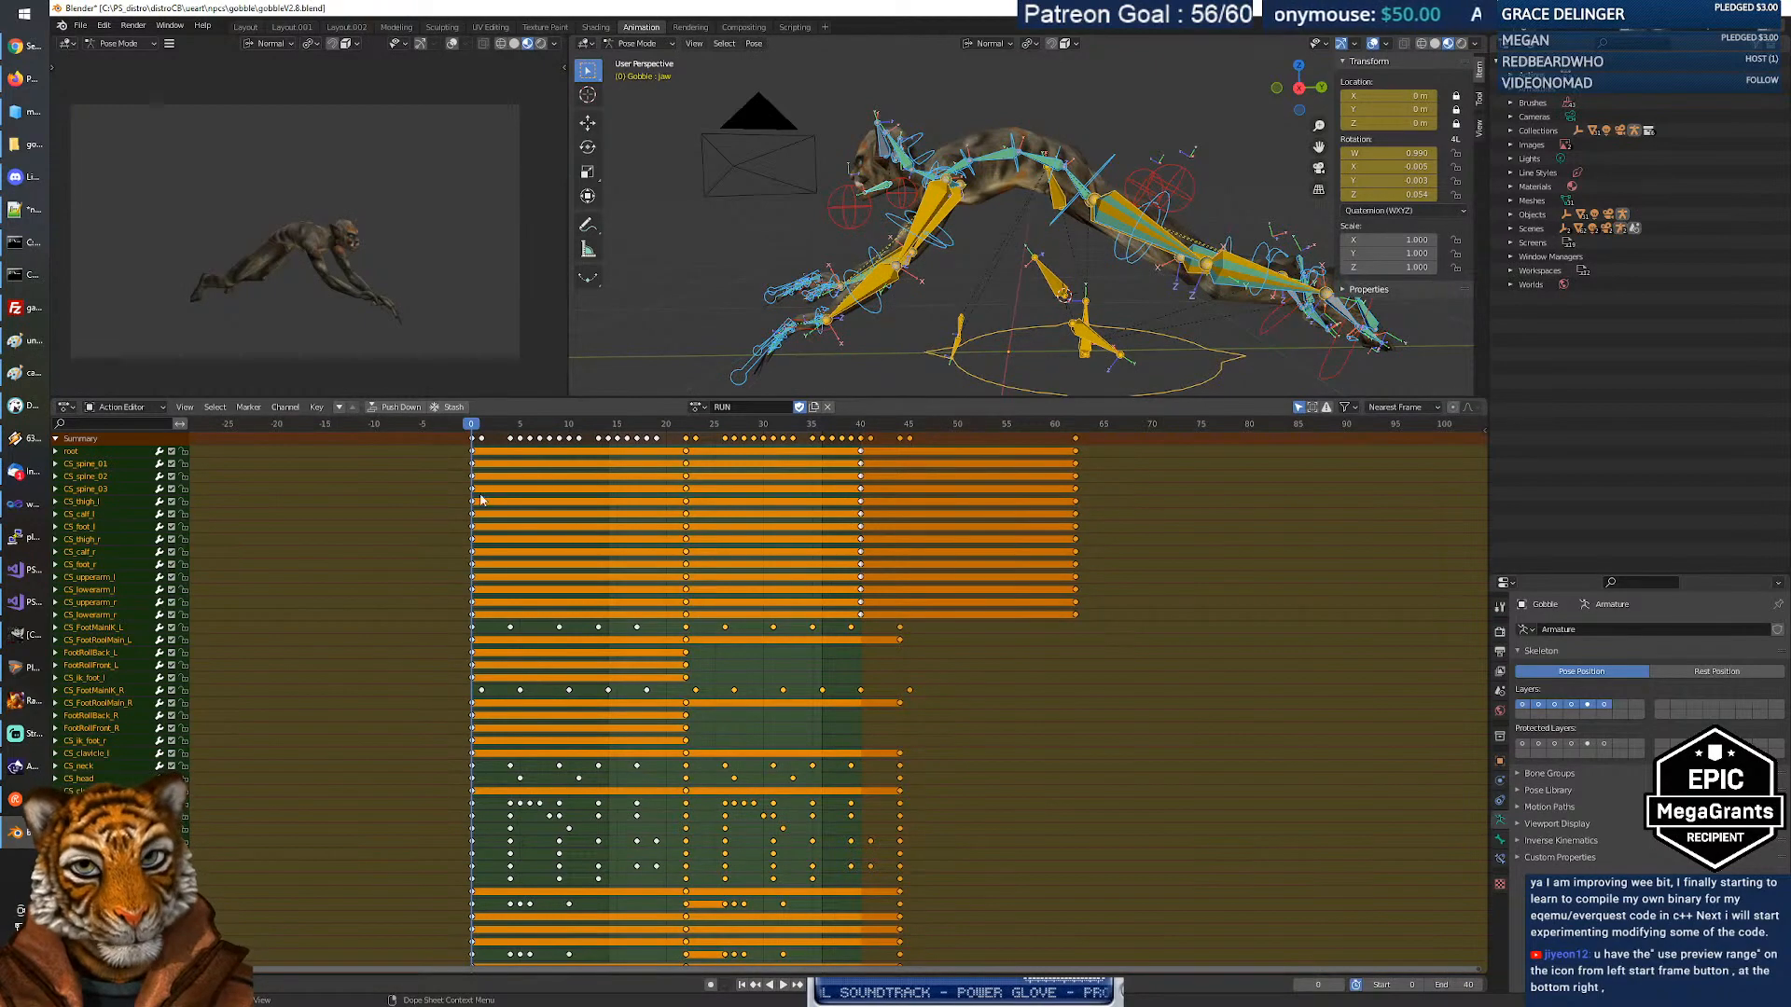
key("space")
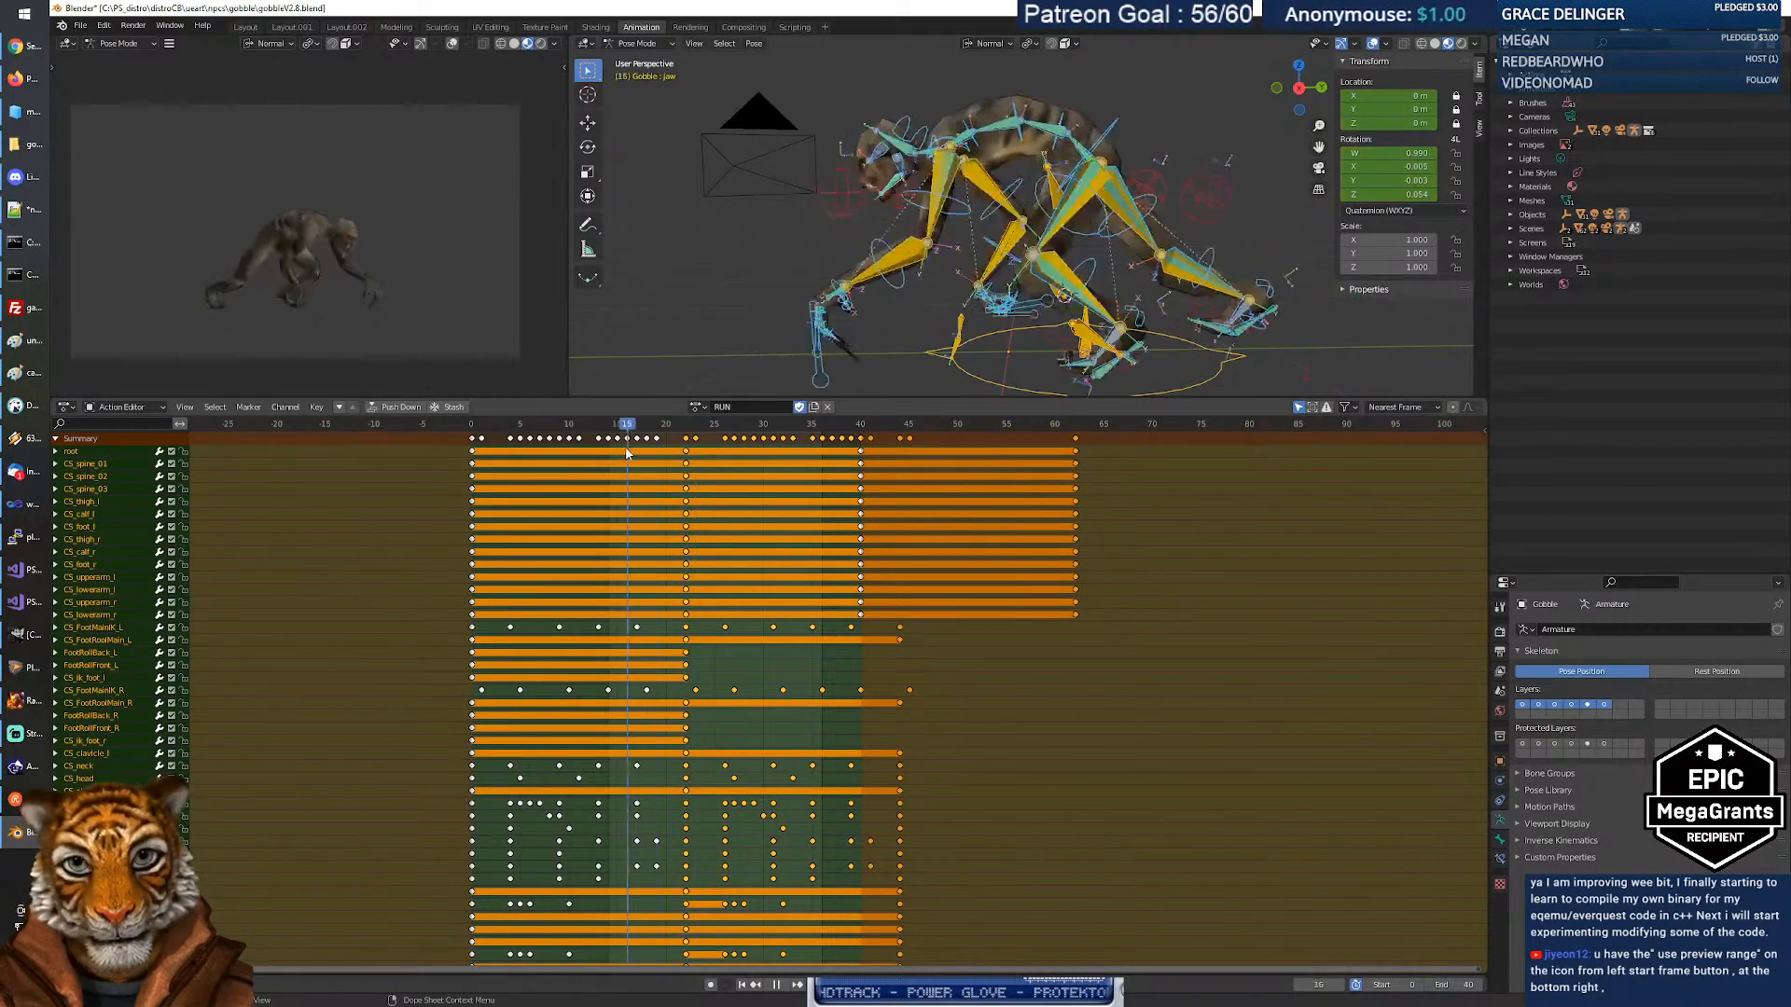
left_click_drag(626, 449, 612, 452)
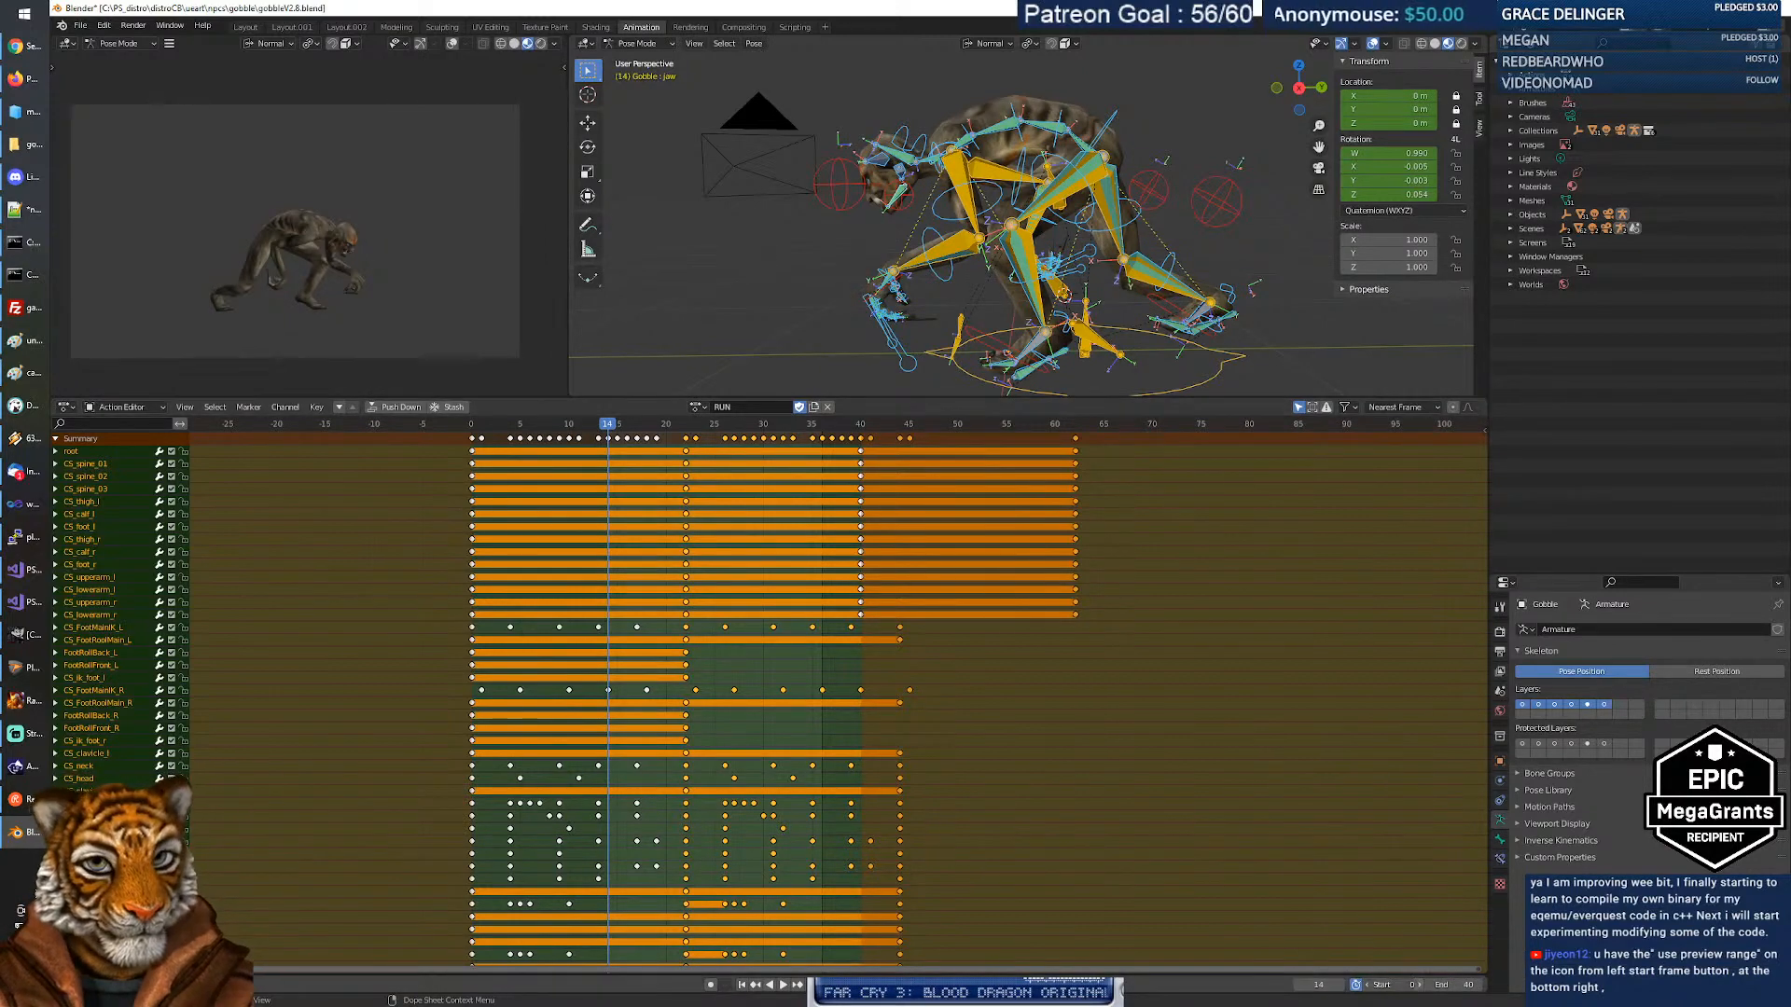
Set the RUN action's preview range to start at frame 14 and end at frame 36.
left_click_drag(1401, 985, 1409, 985)
left_click(1394, 985)
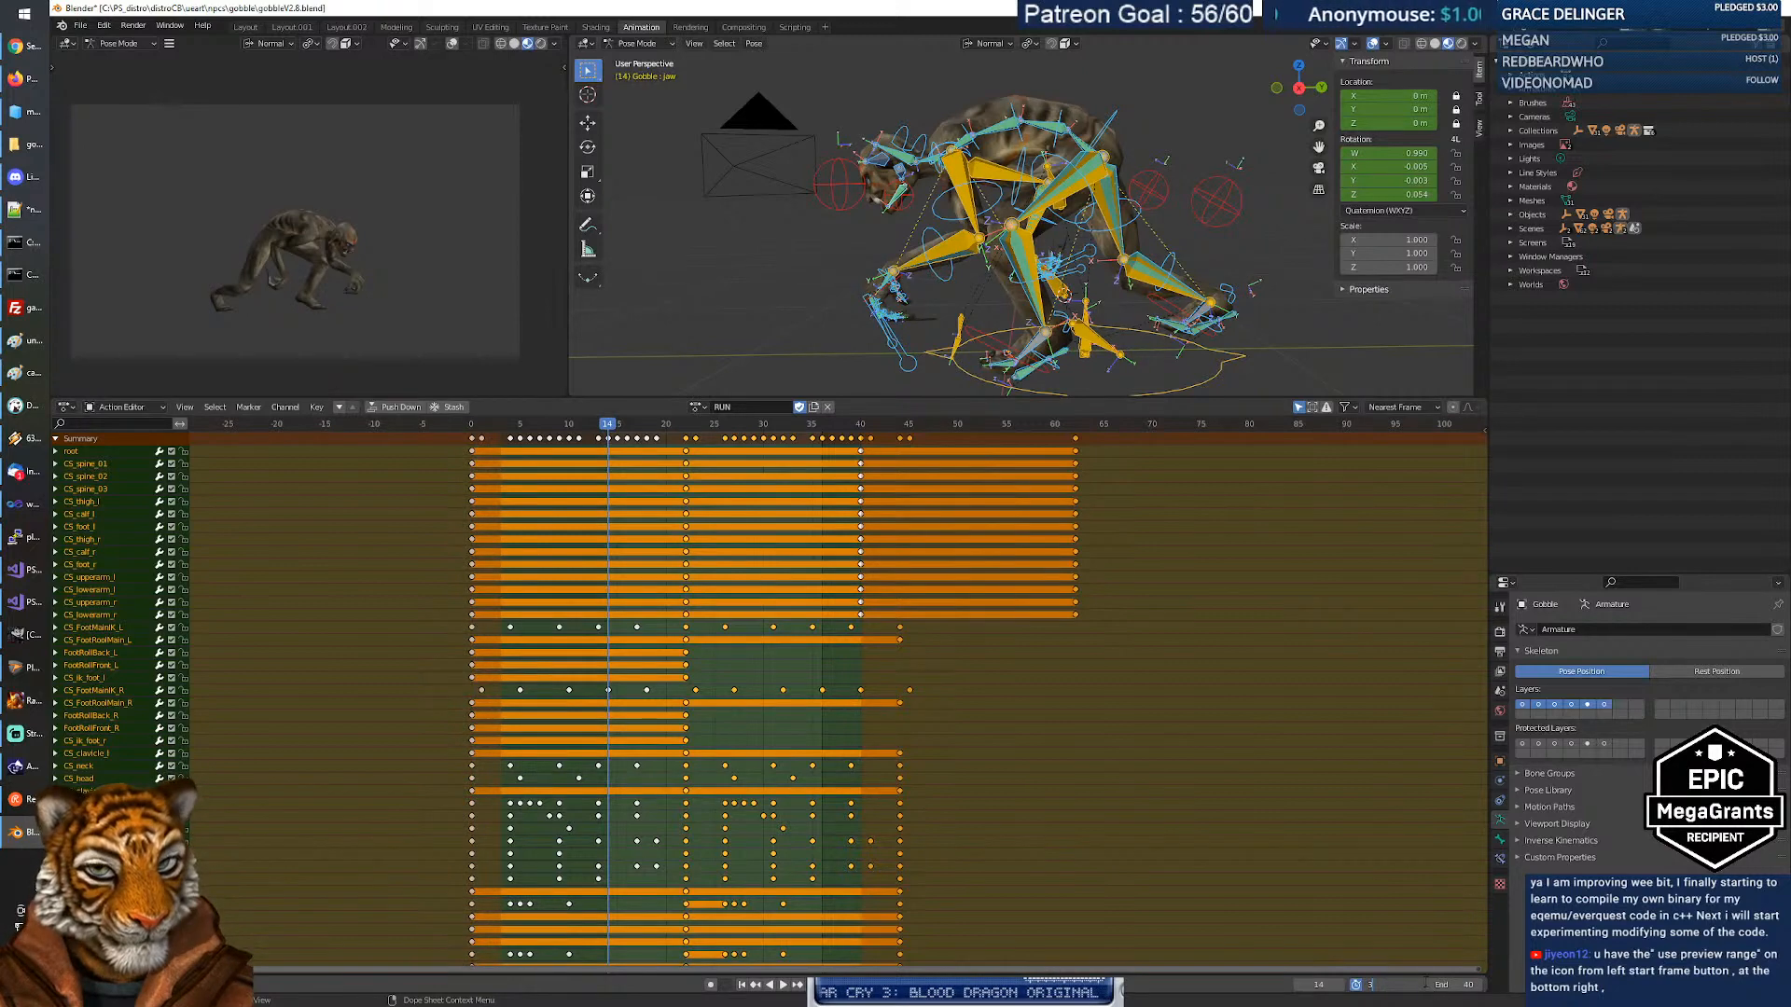
type("14")
key("Tab")
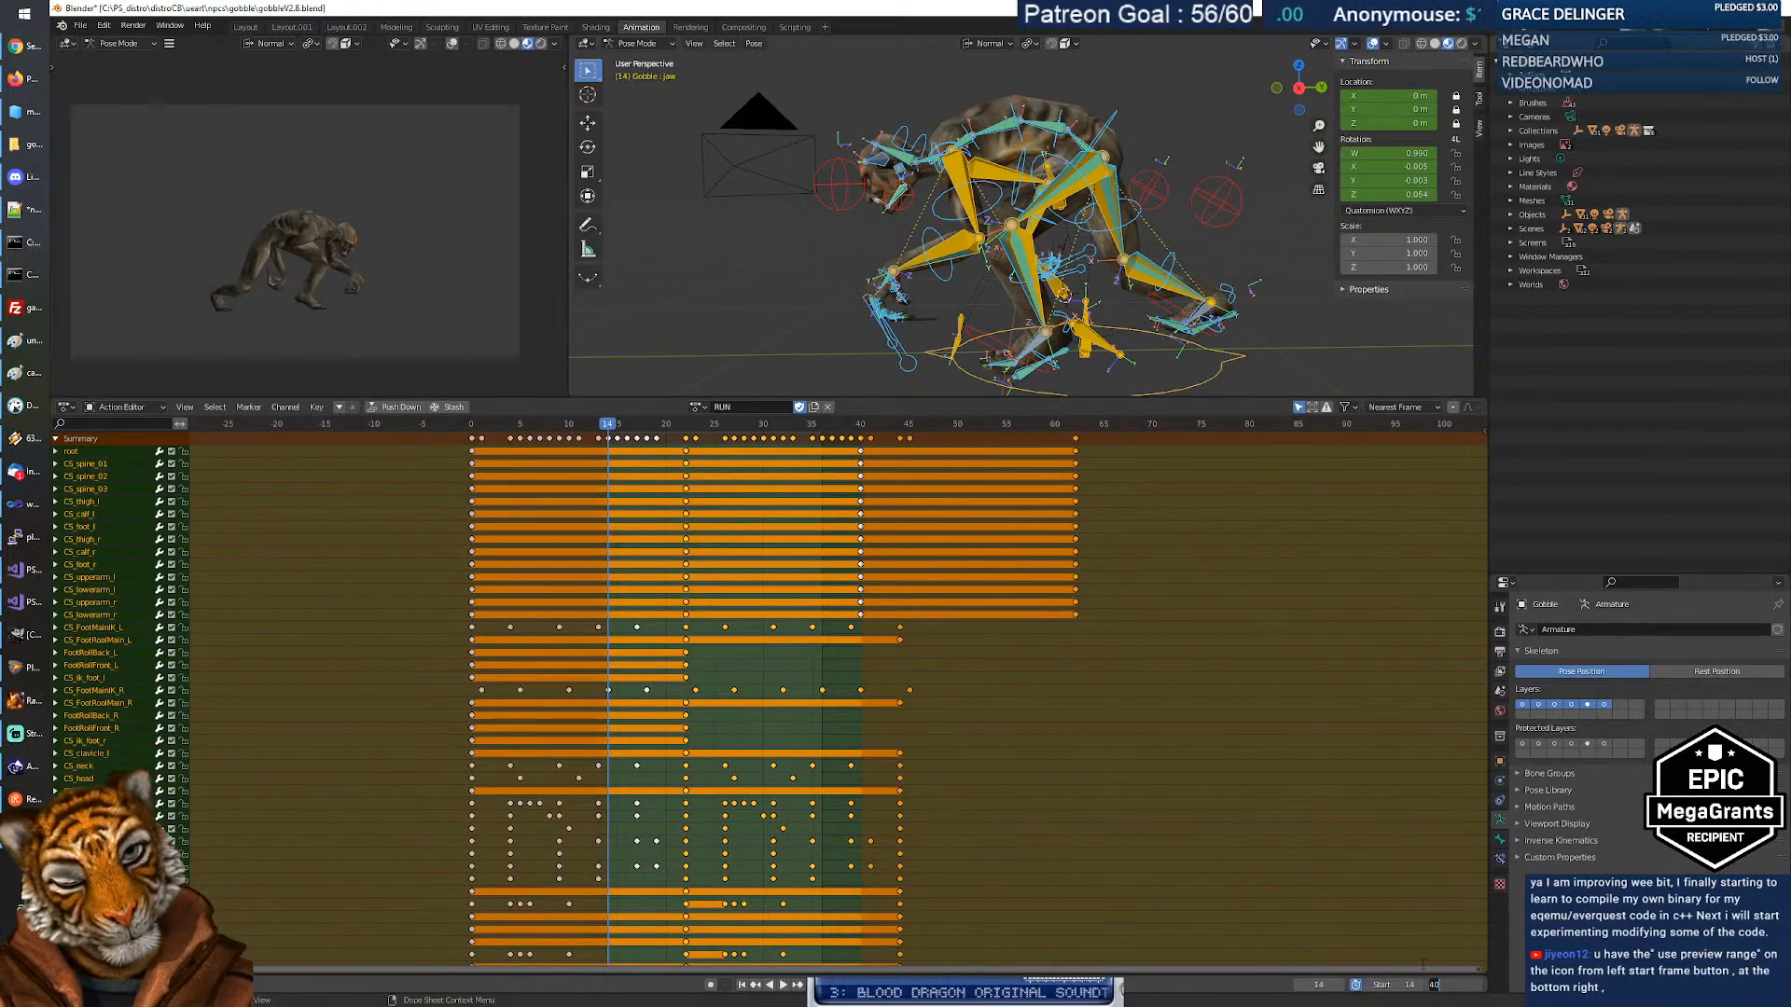
type("36")
key("Return")
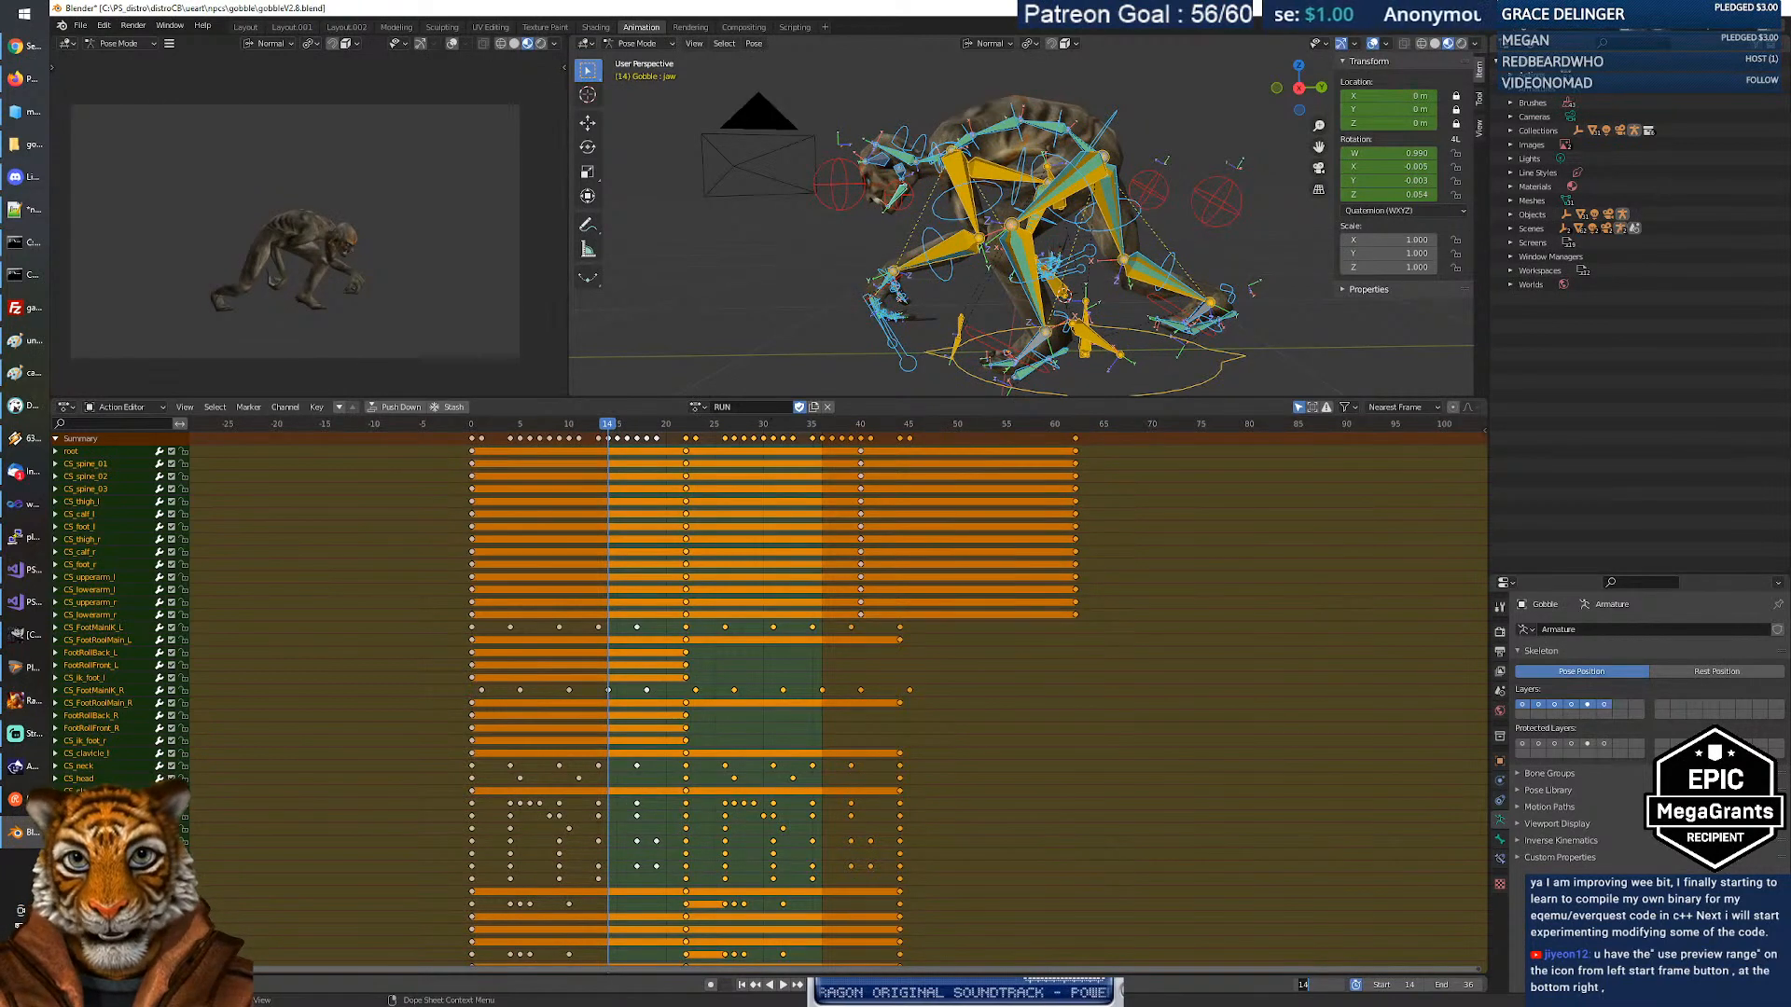
Assign the DIE action, play it to check which preview range it uses, and scrub back to frame 0.
left_click(697, 406)
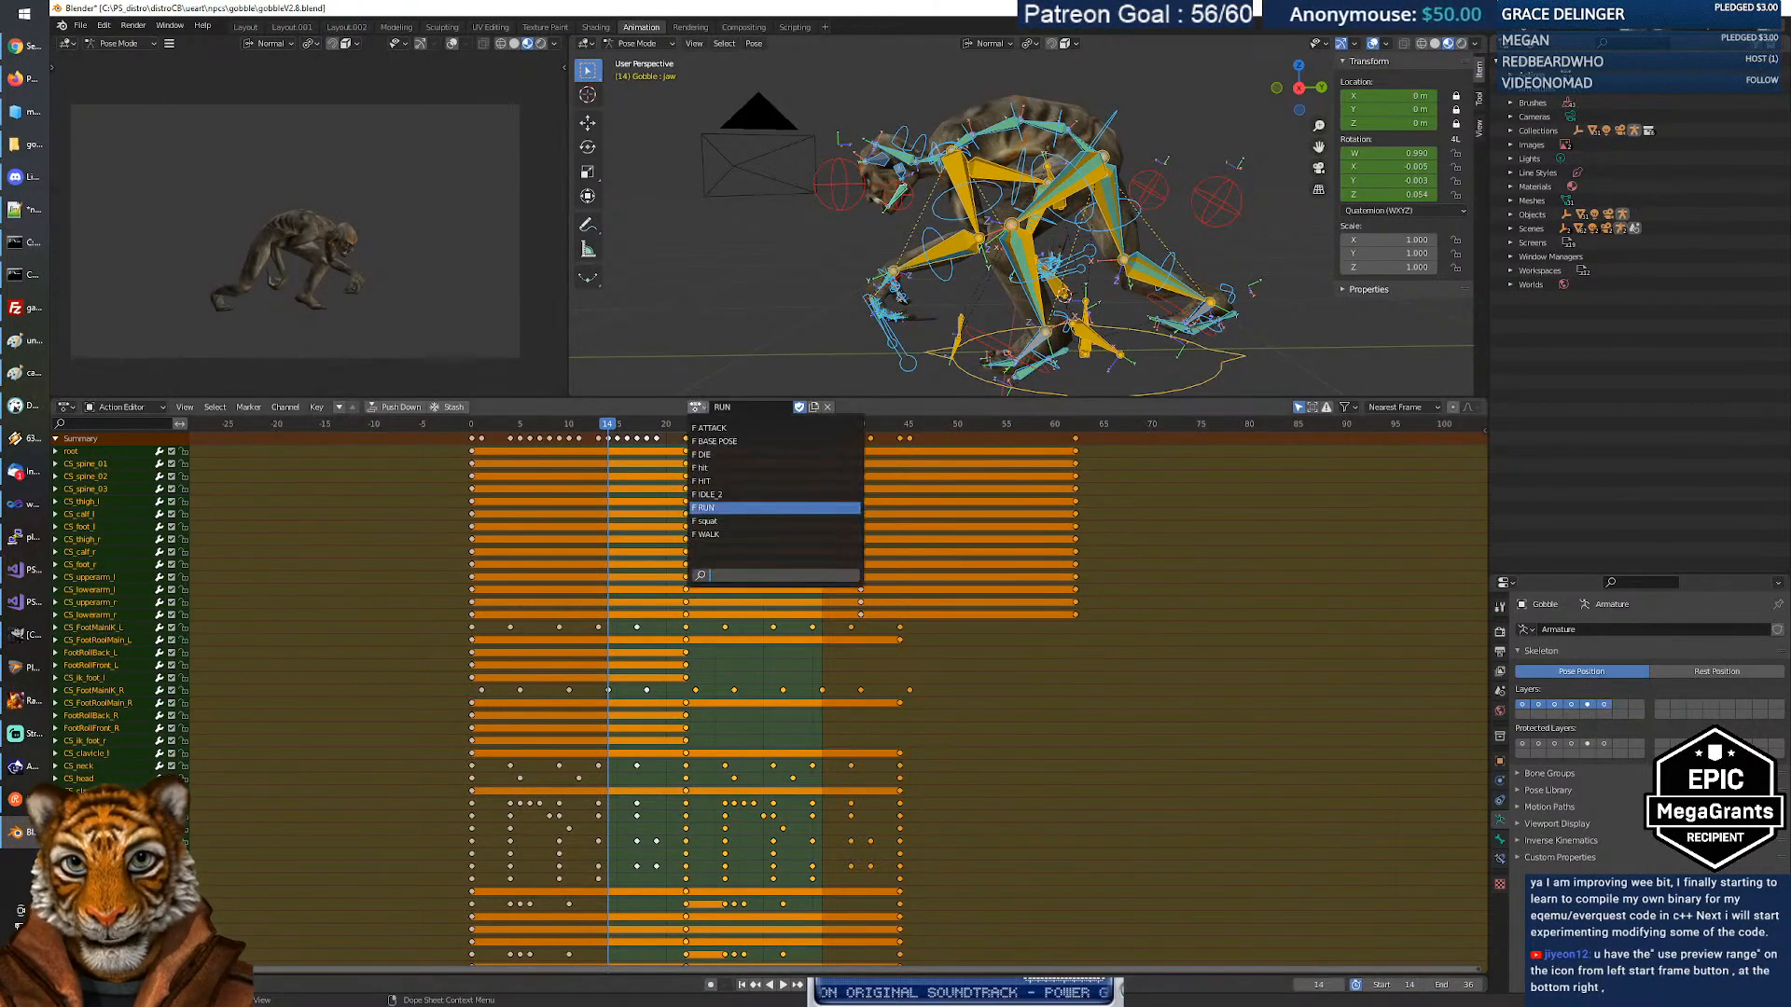
left_click(719, 457)
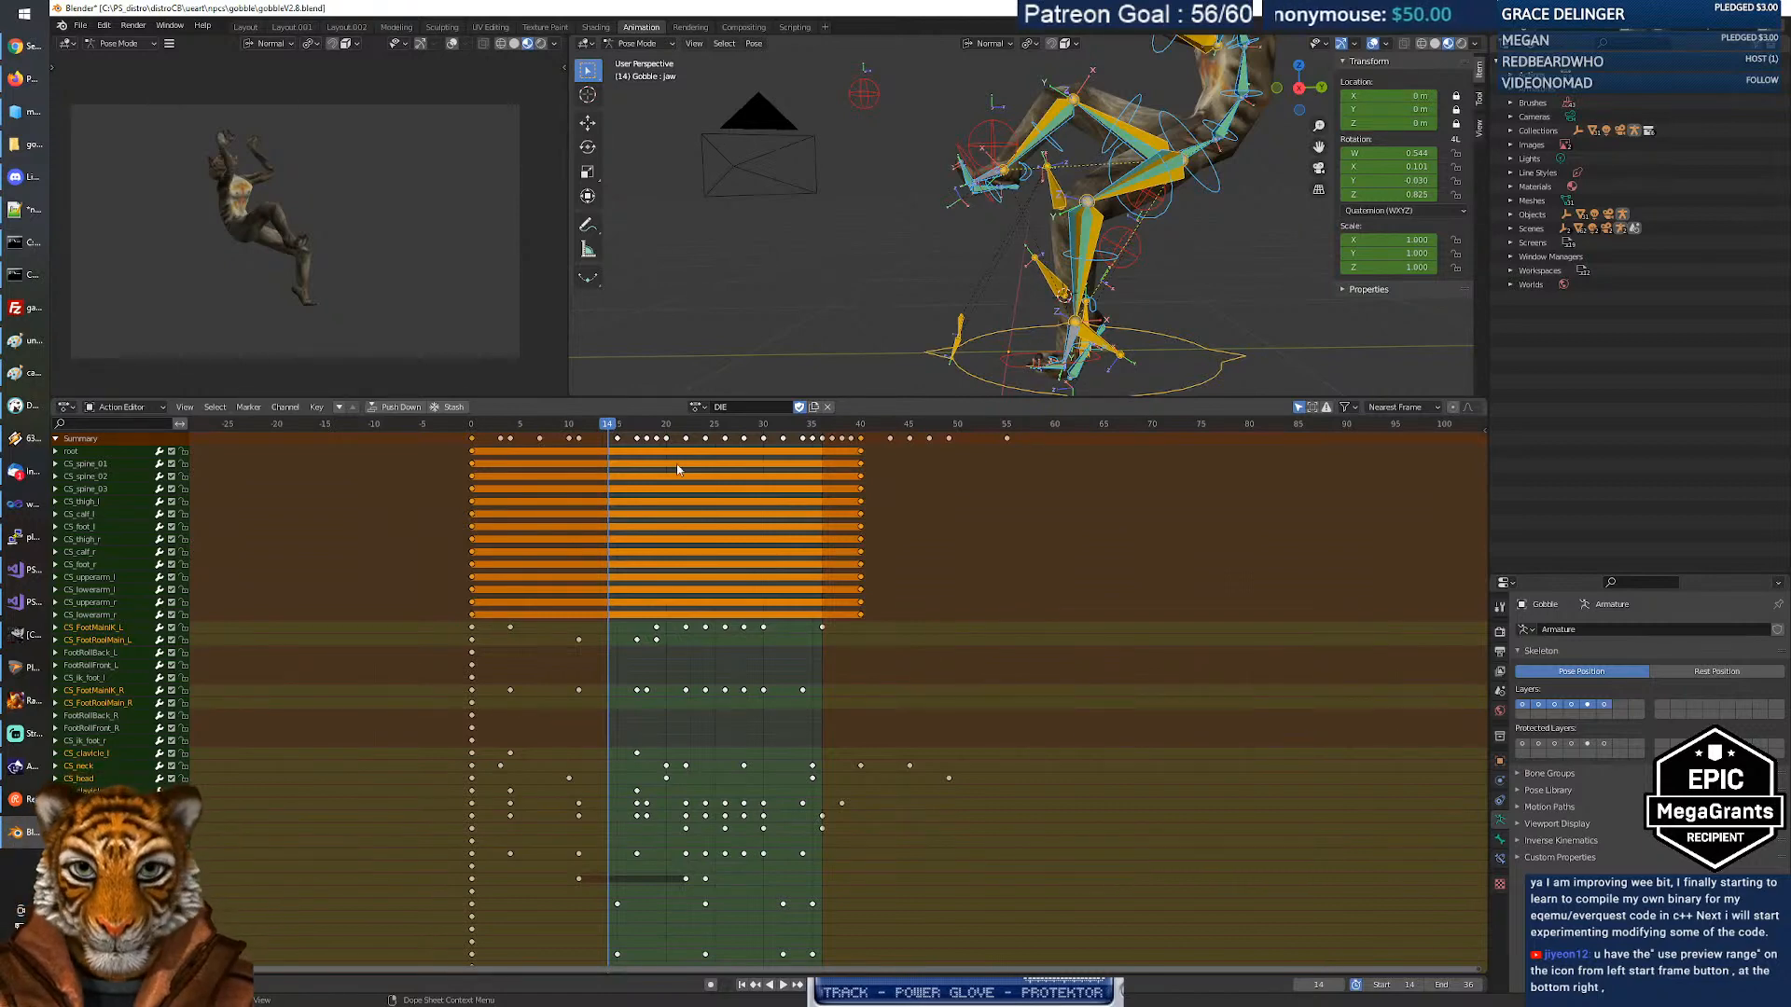
key("space")
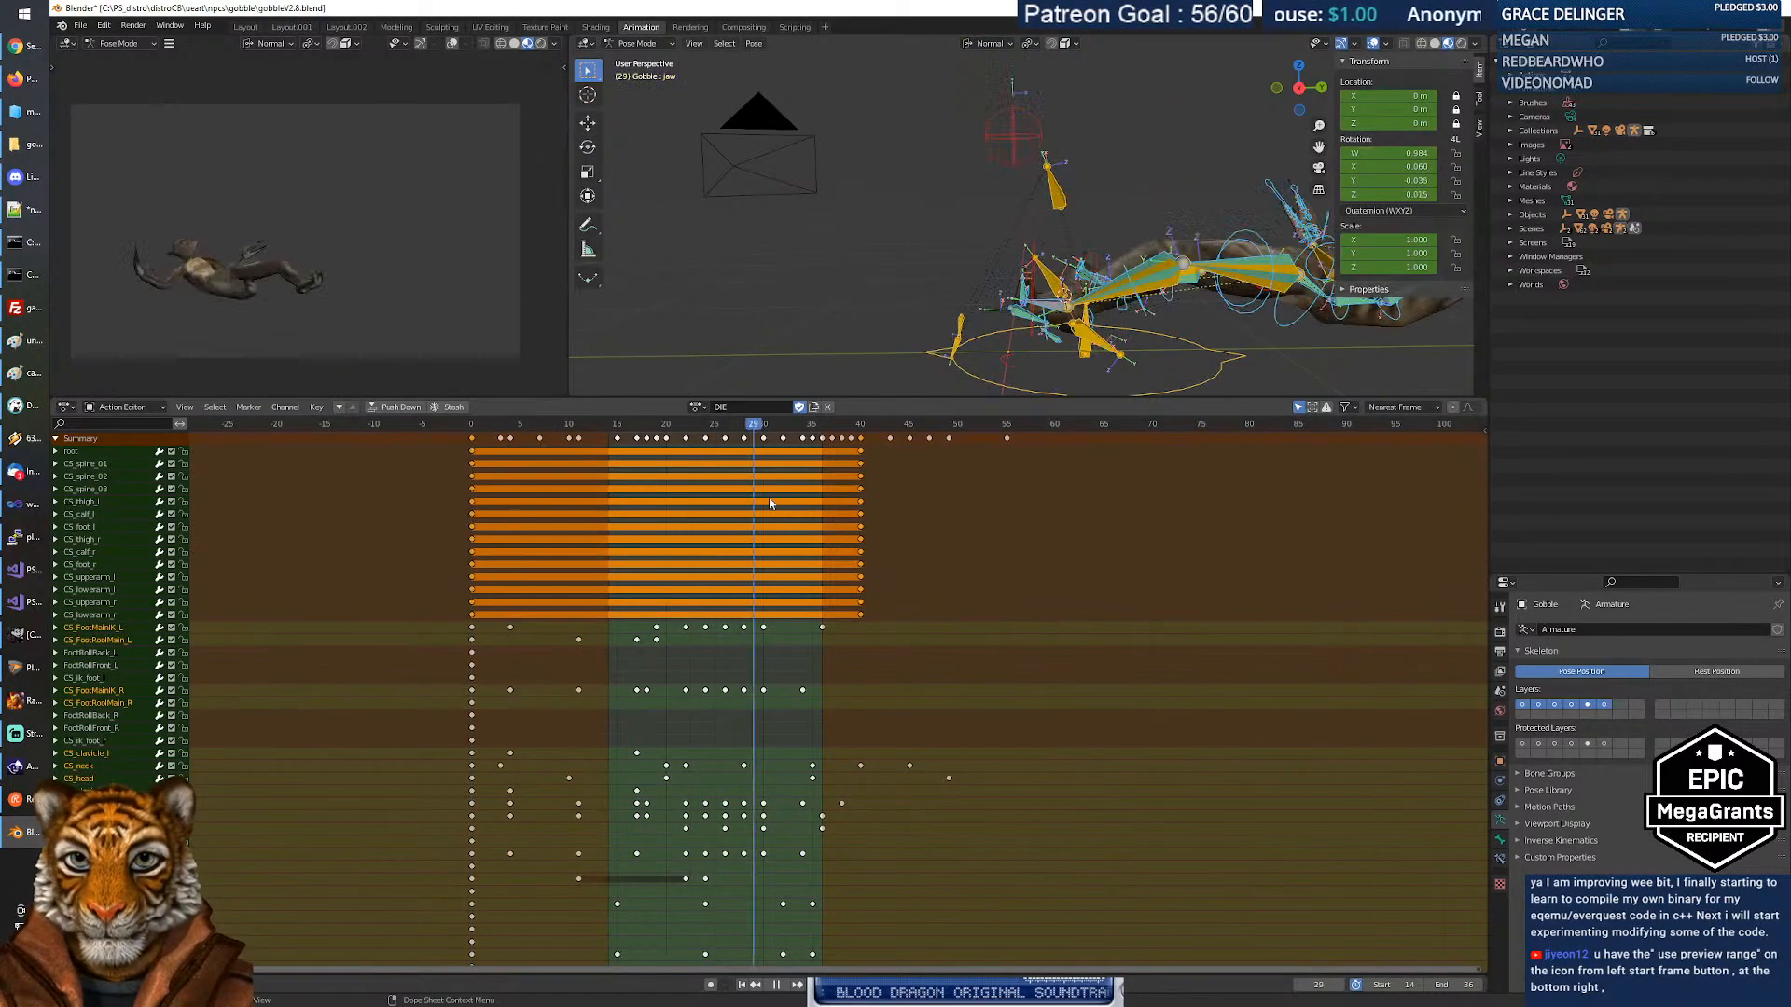
left_click_drag(482, 508, 475, 507)
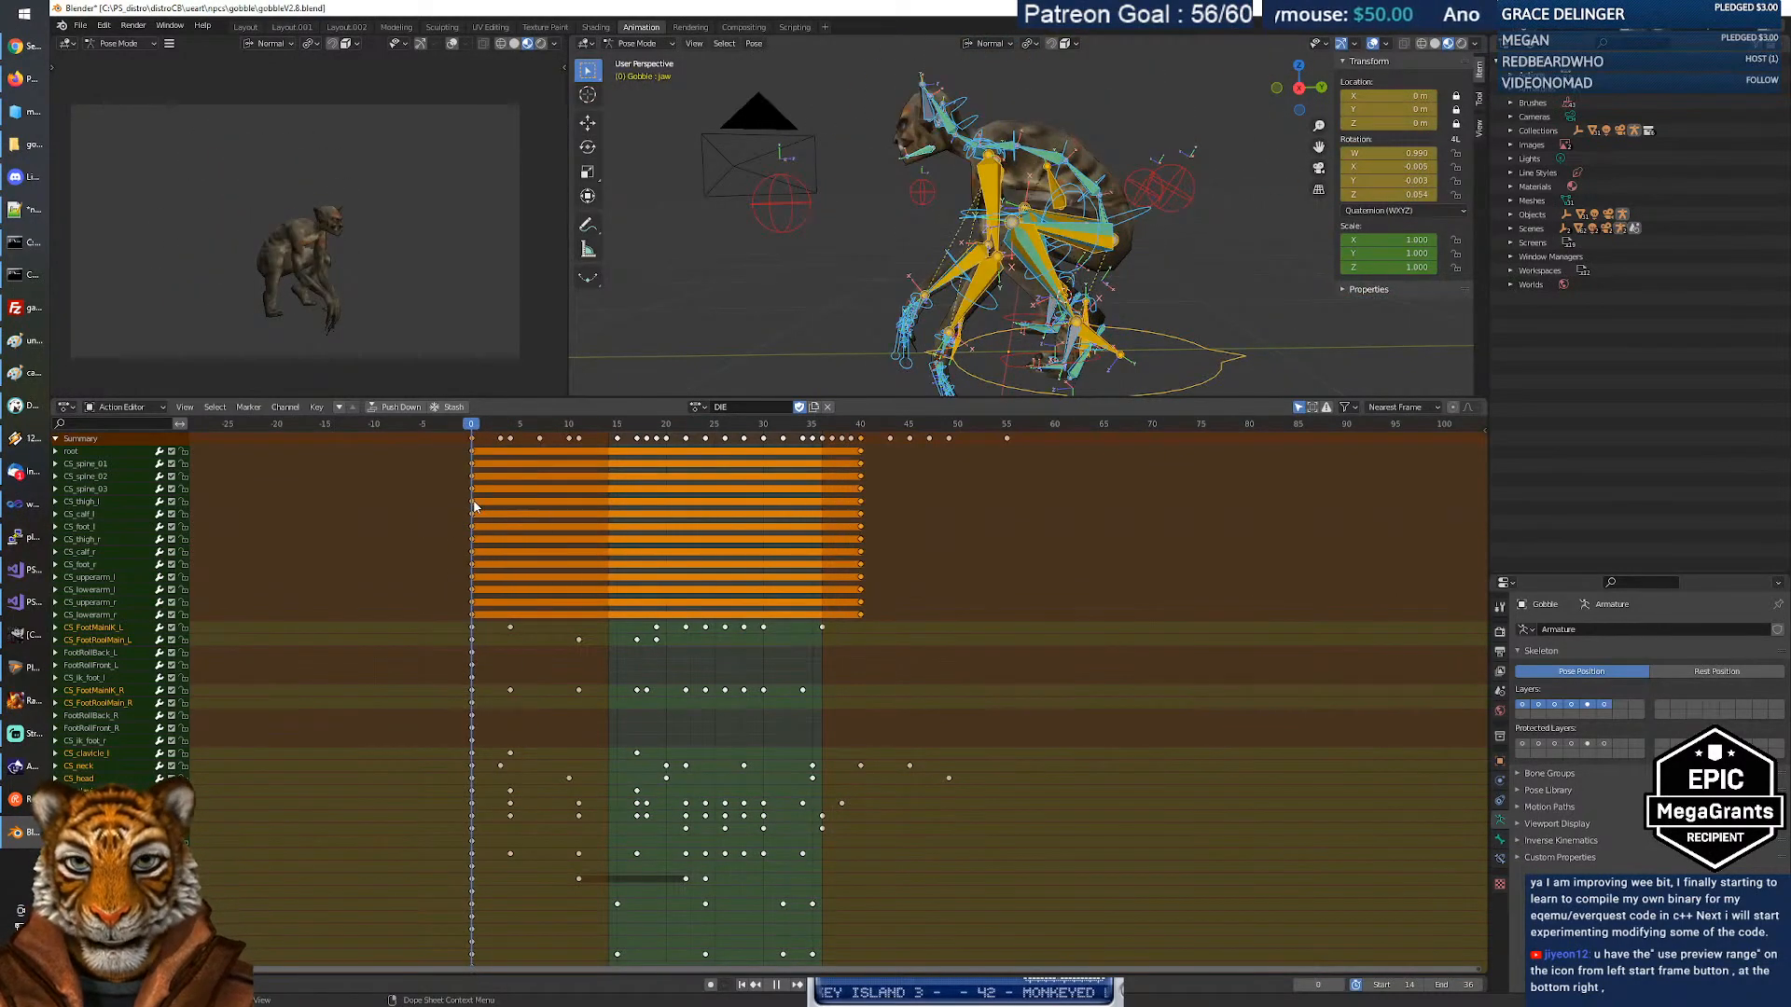
key("Escape")
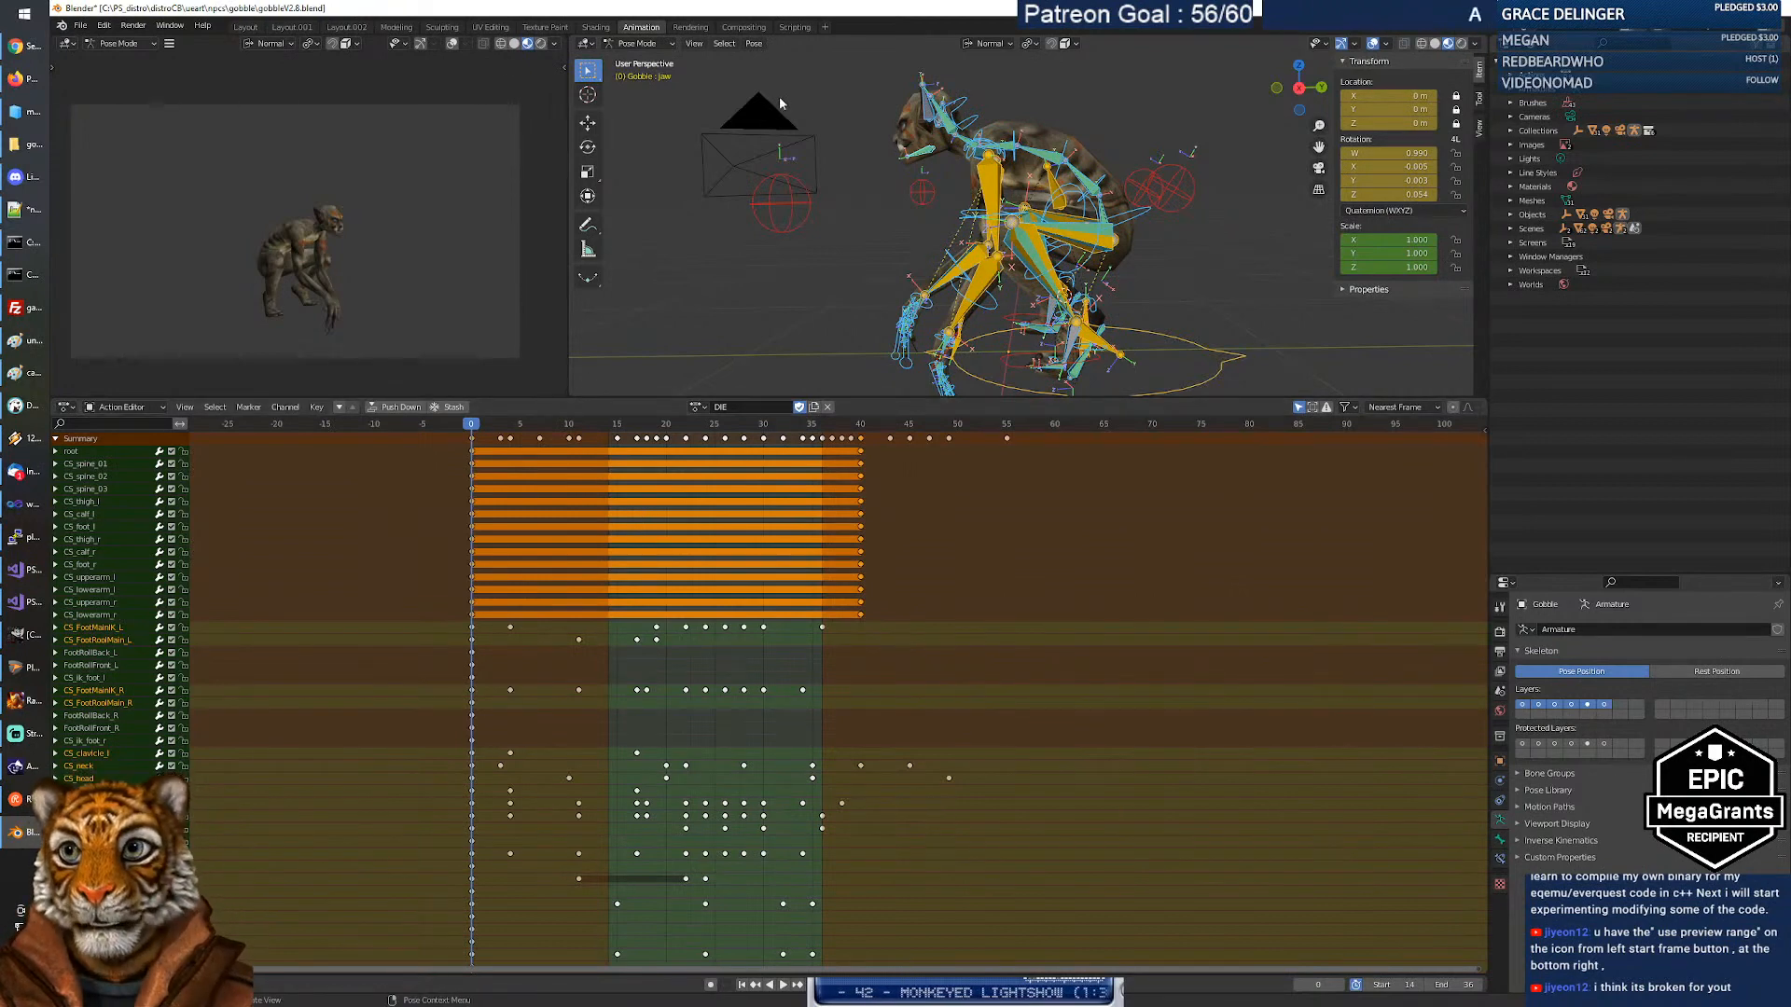
Check the program's version in its About information, and replay the DIE action before scrubbing back to frame 0.
left_click(202, 26)
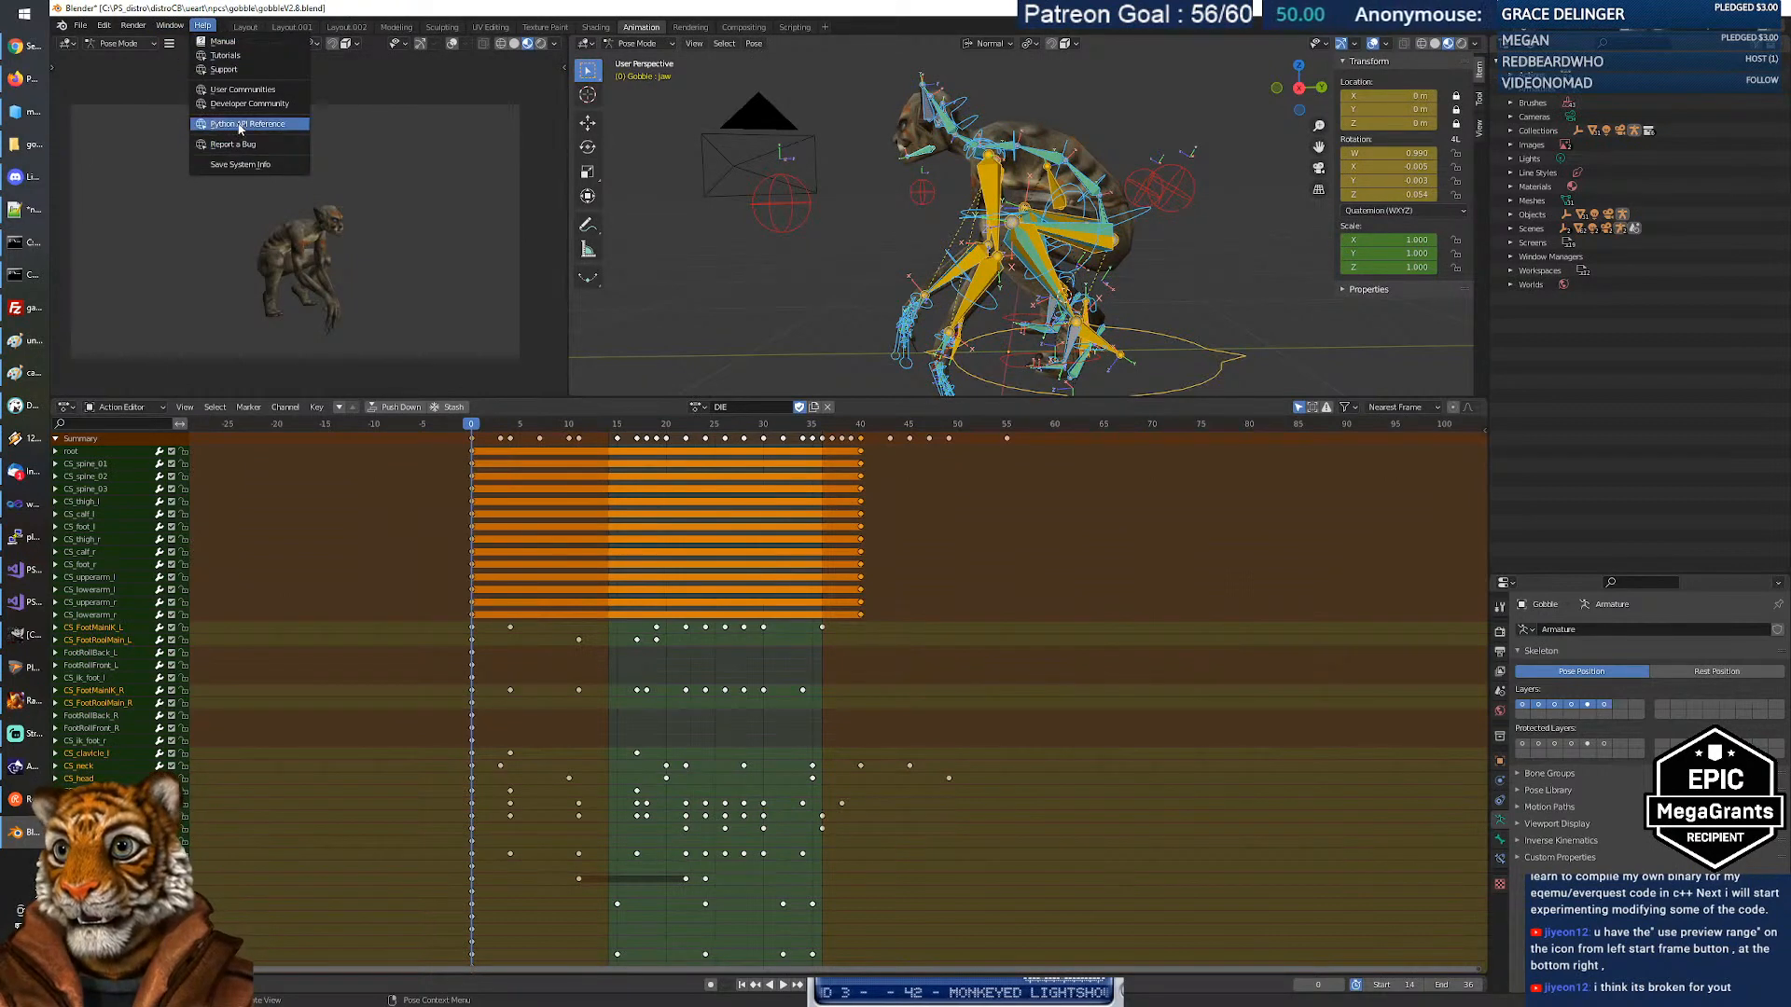
mouse_move(168, 27)
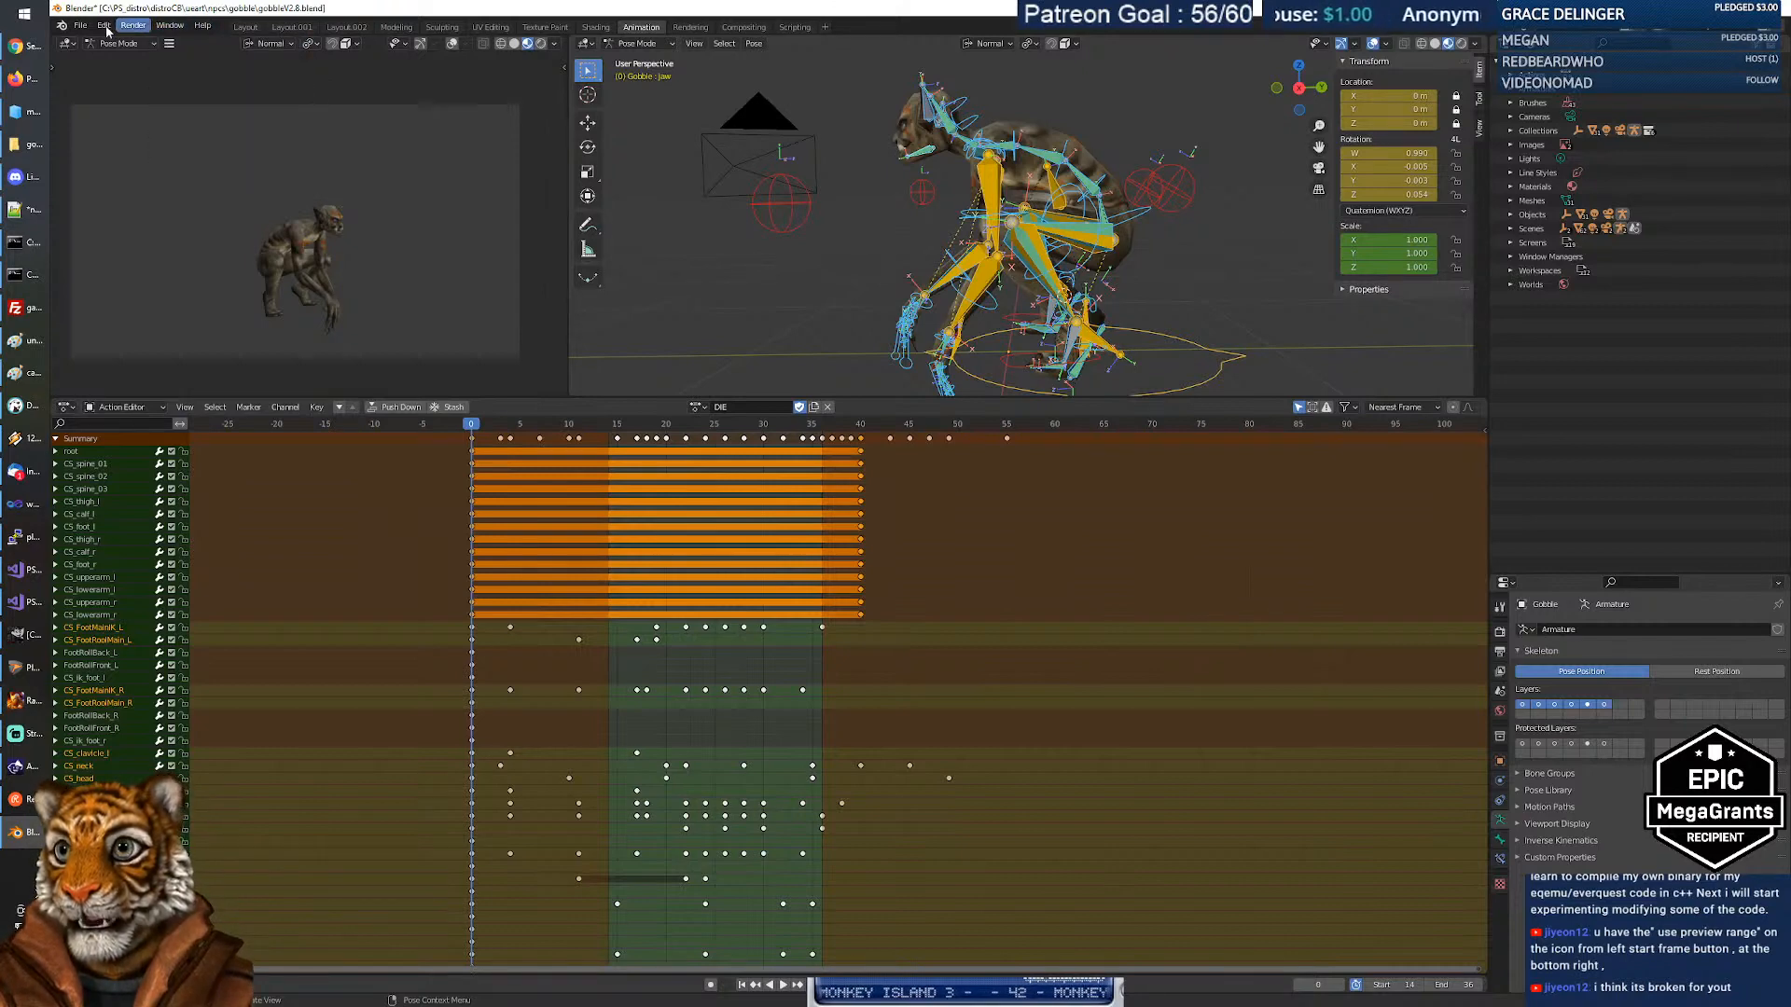
left_click(62, 25)
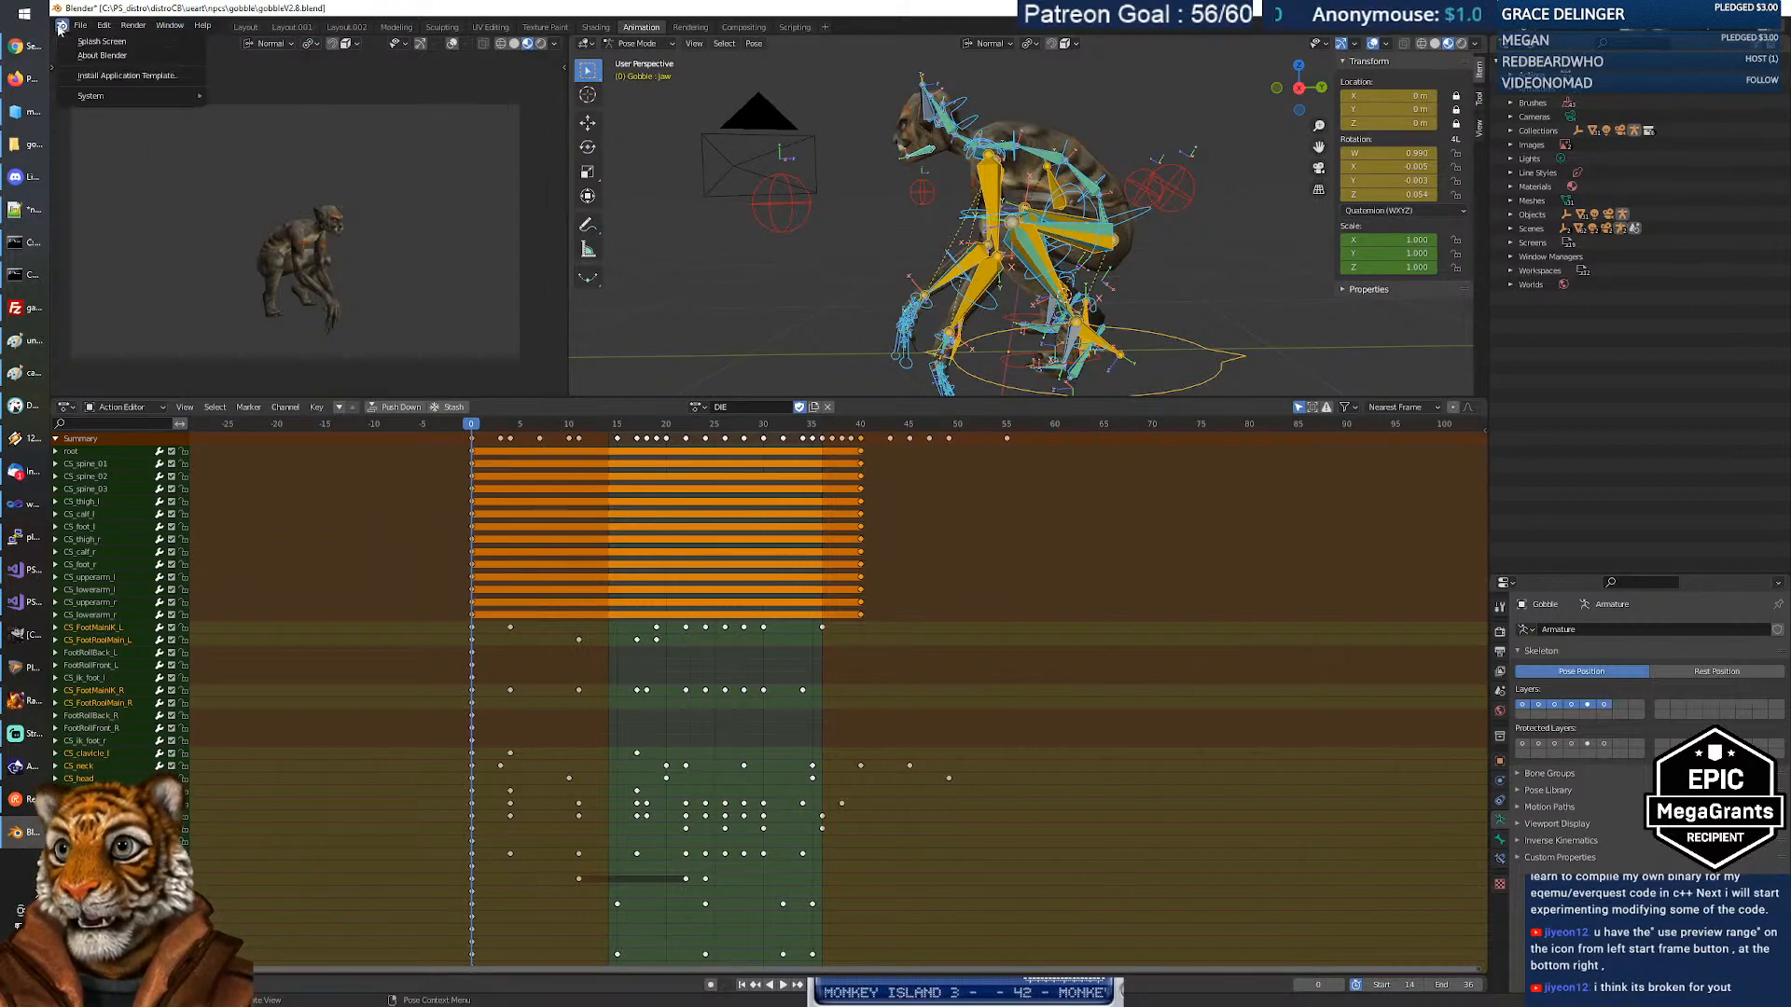
left_click(102, 55)
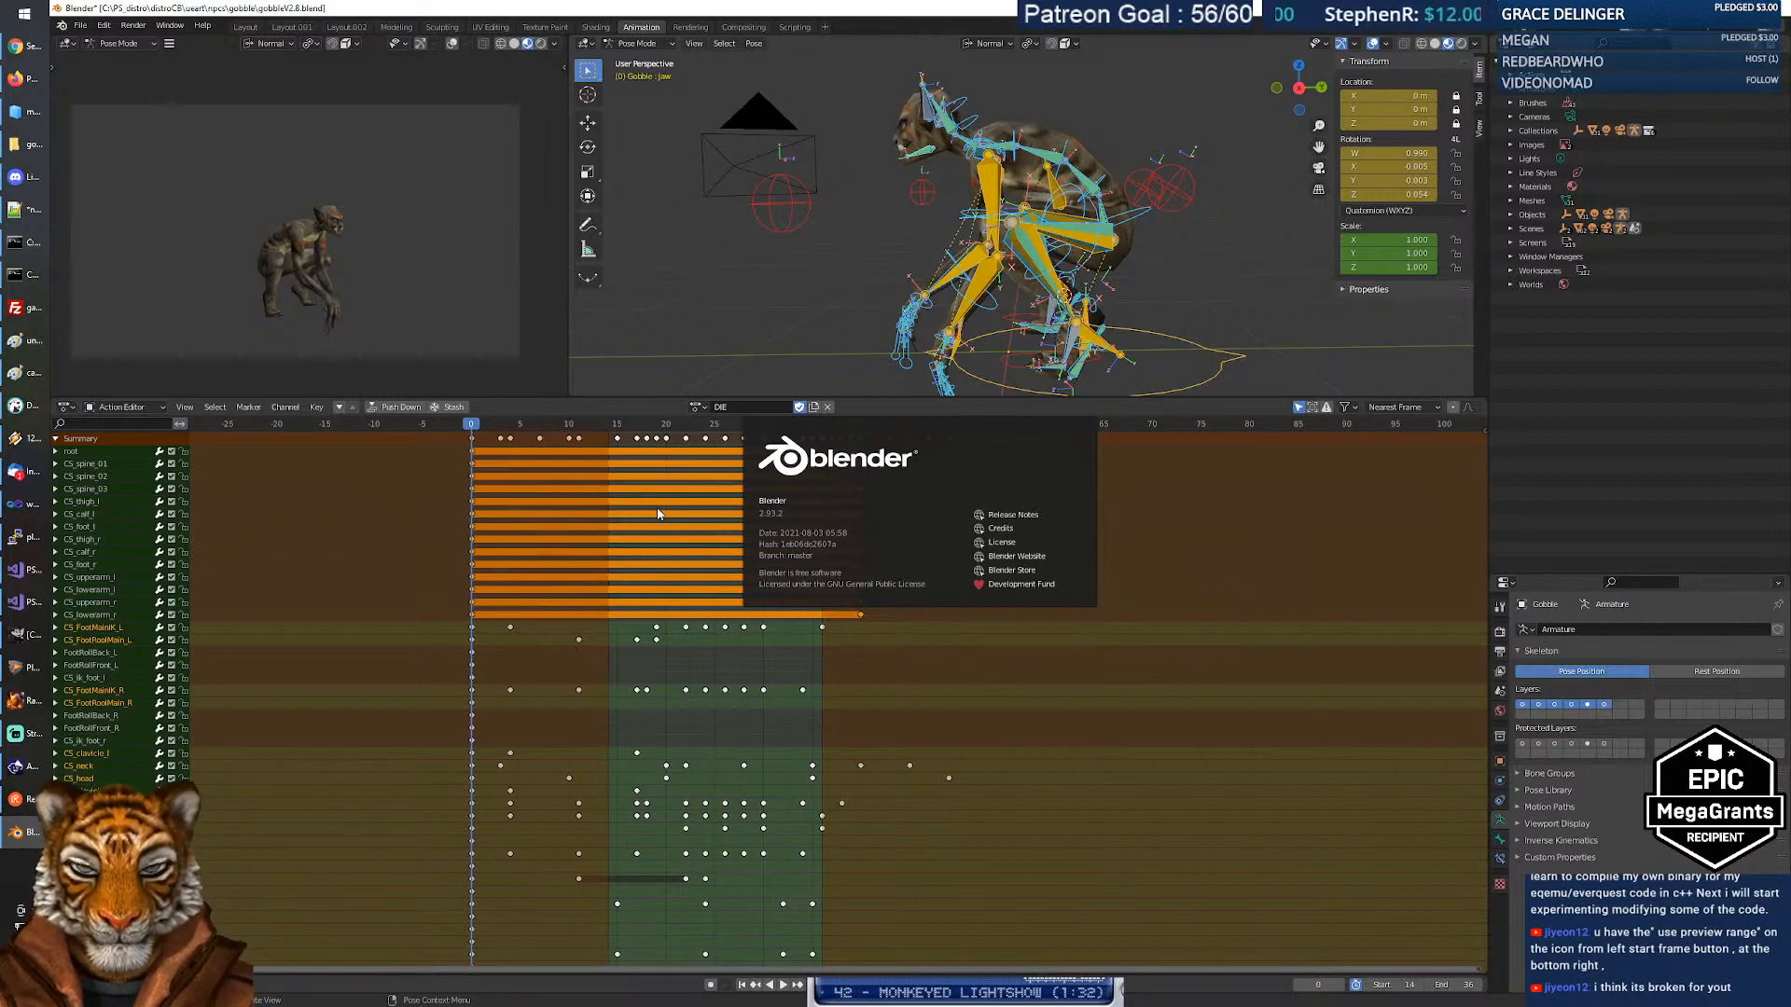
key("space")
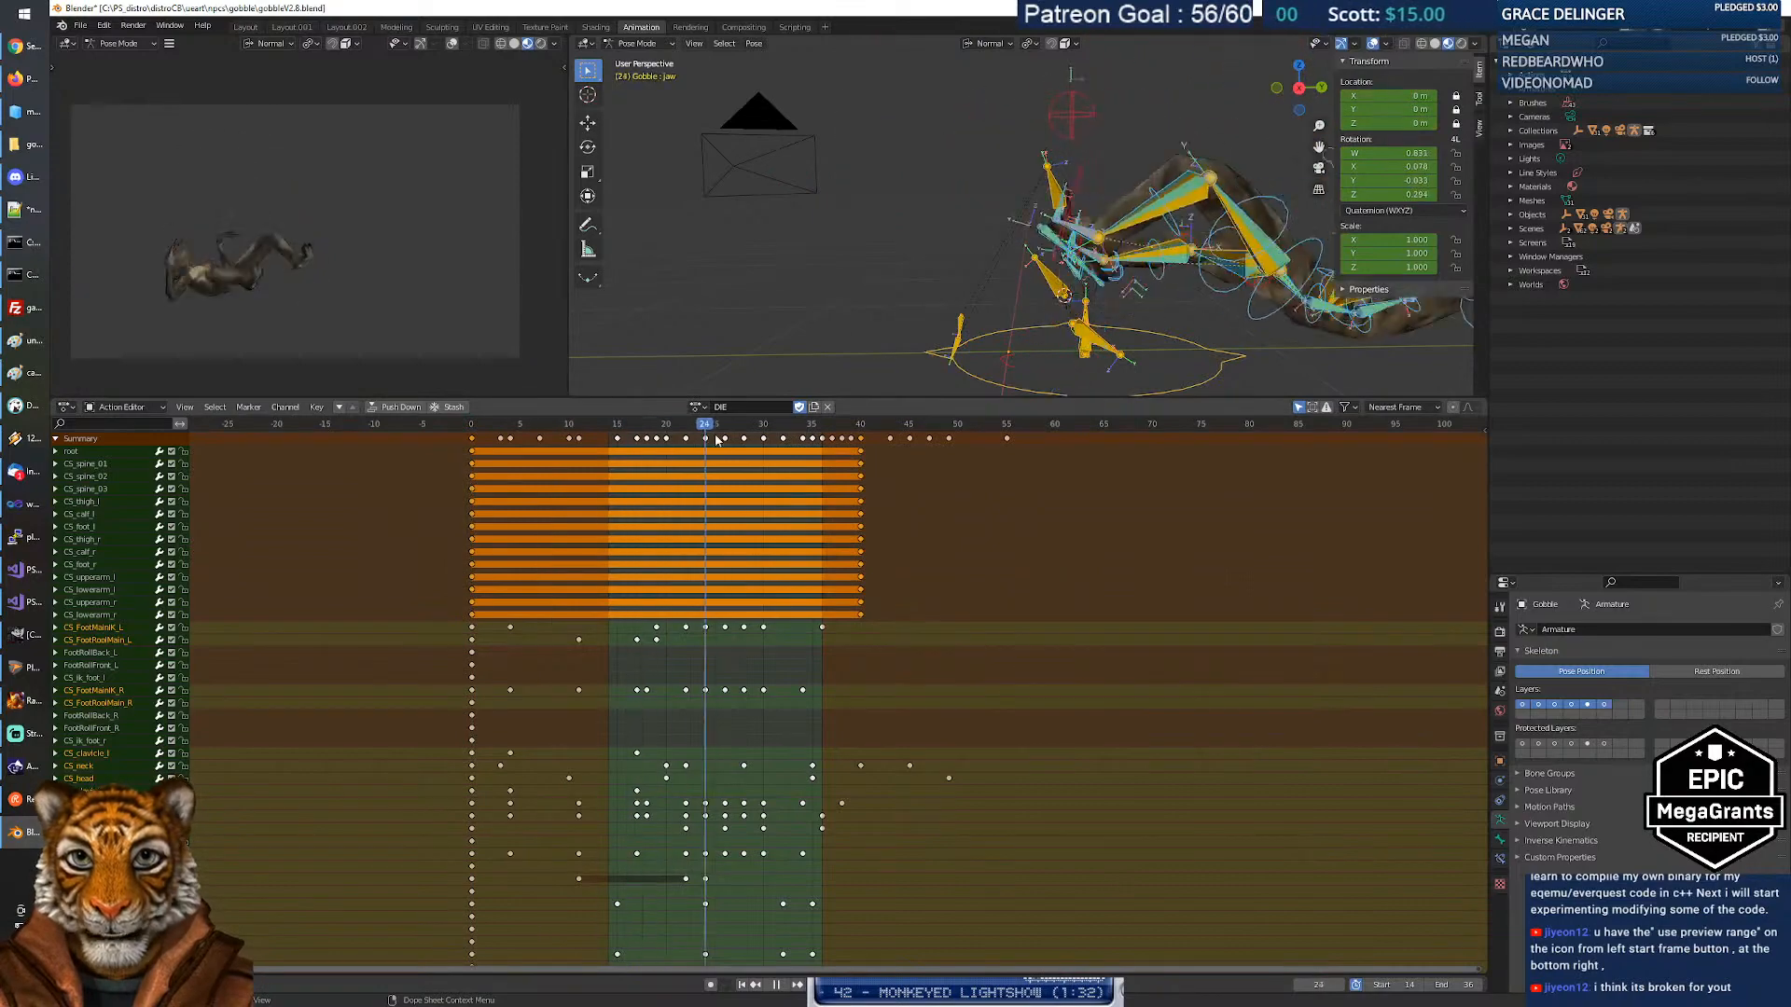
left_click_drag(717, 441, 474, 455)
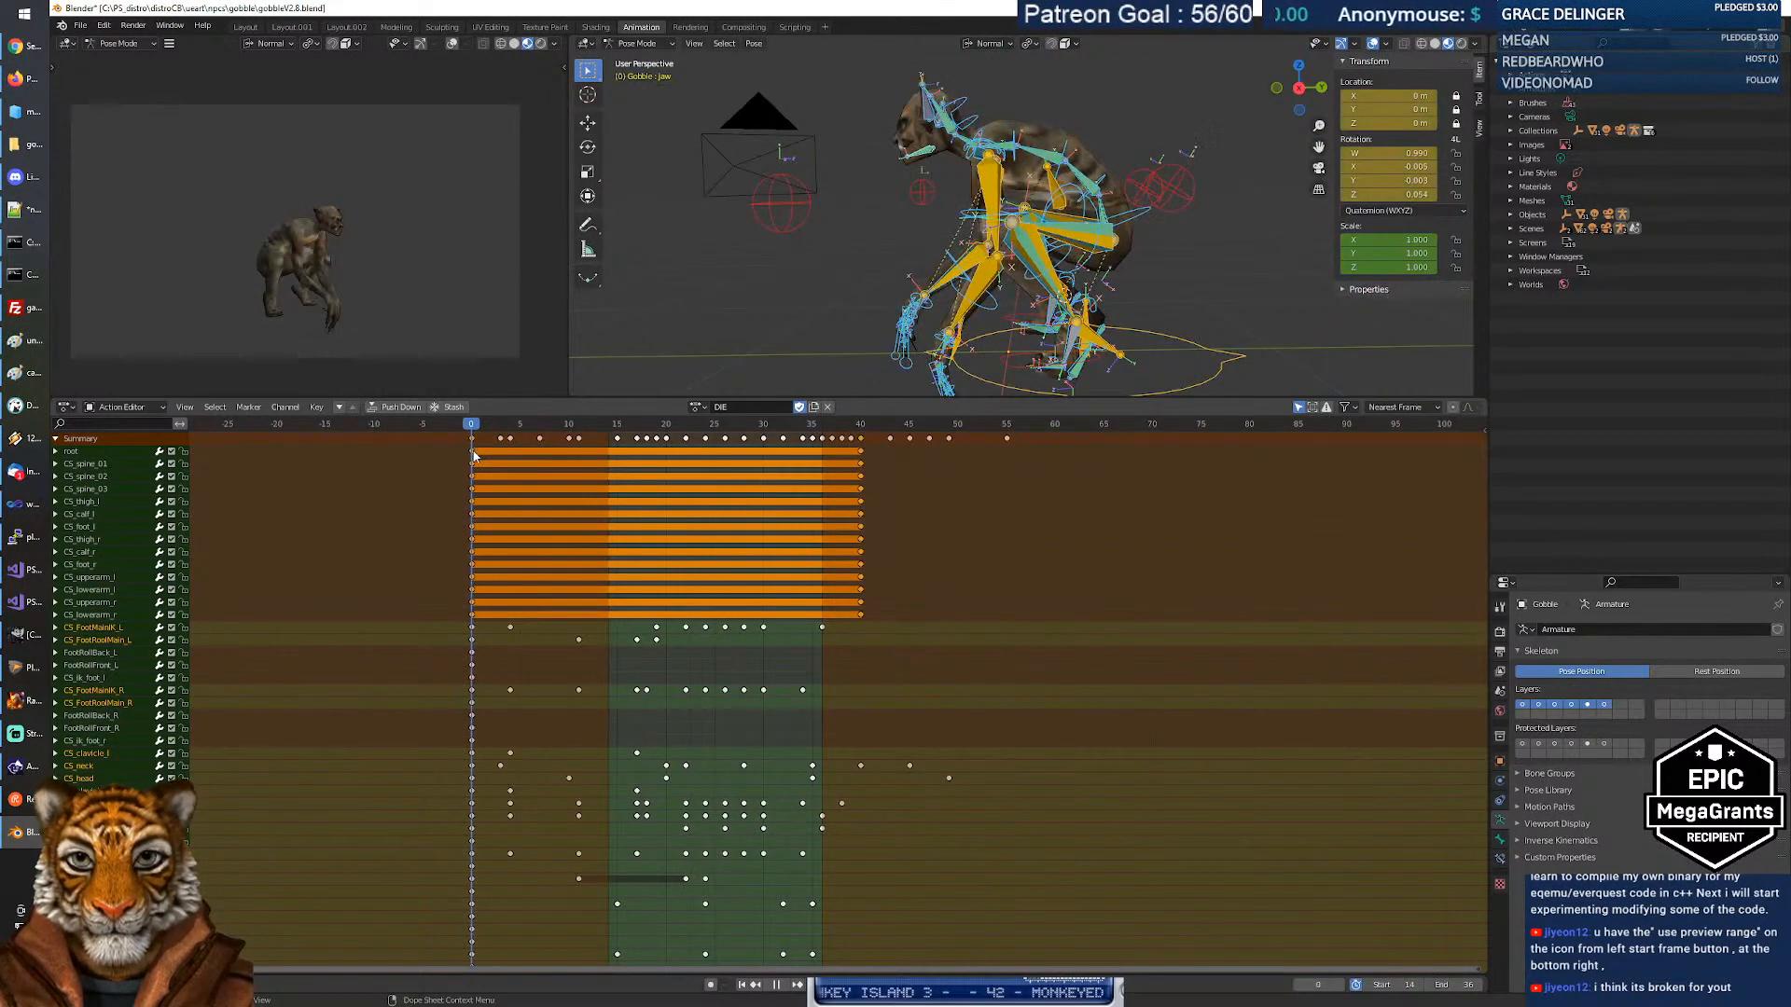
Switch to File Explorer, collapse the npcs and planeshift folders, and go up the folder tree to grafica3D.
left_click(25, 143)
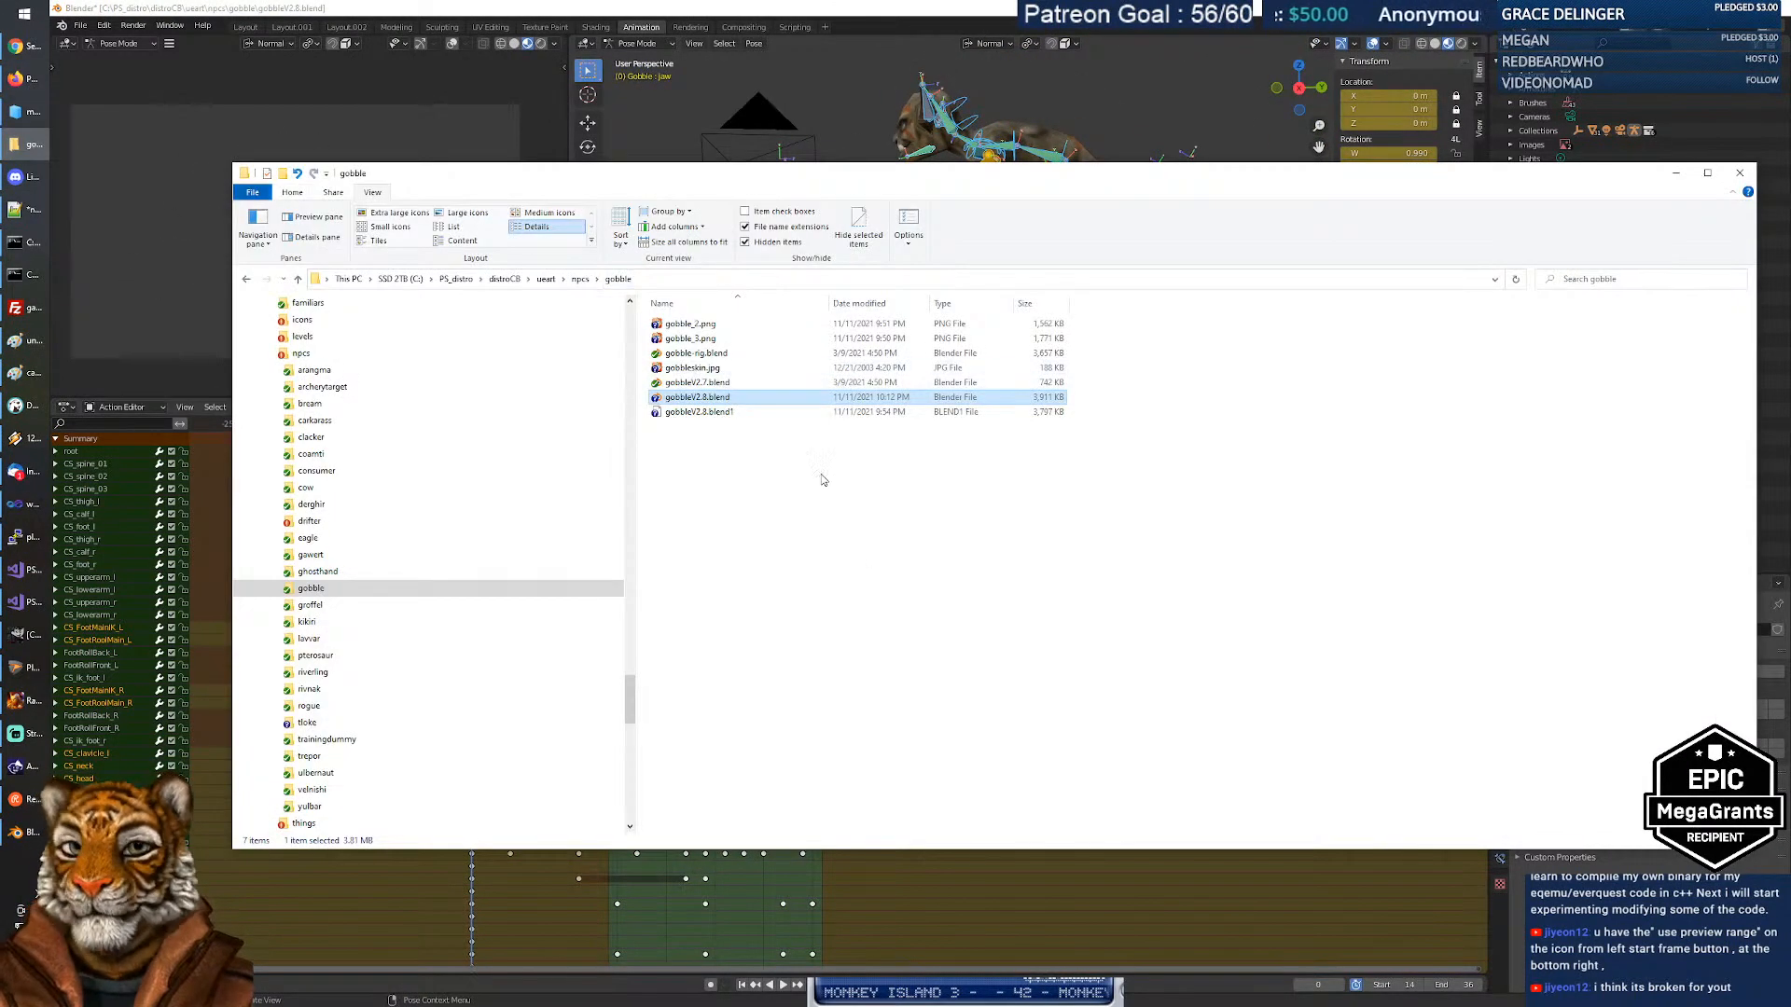
left_click(839, 532)
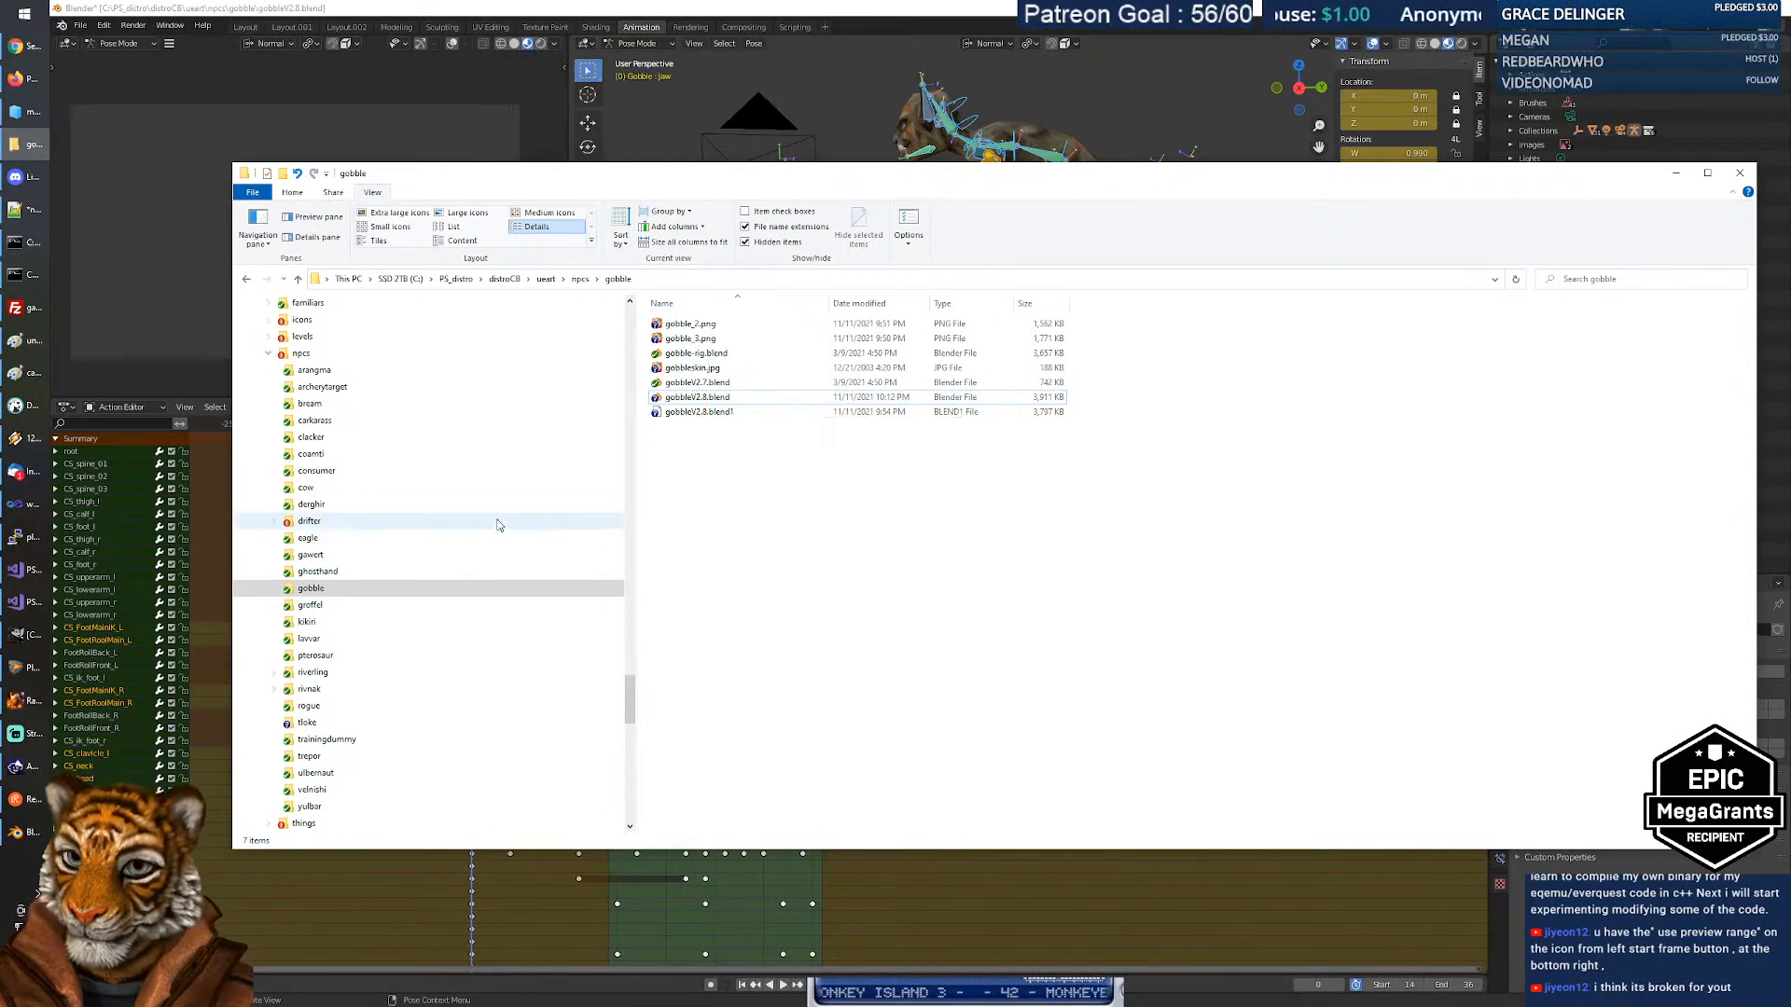
left_click(268, 353)
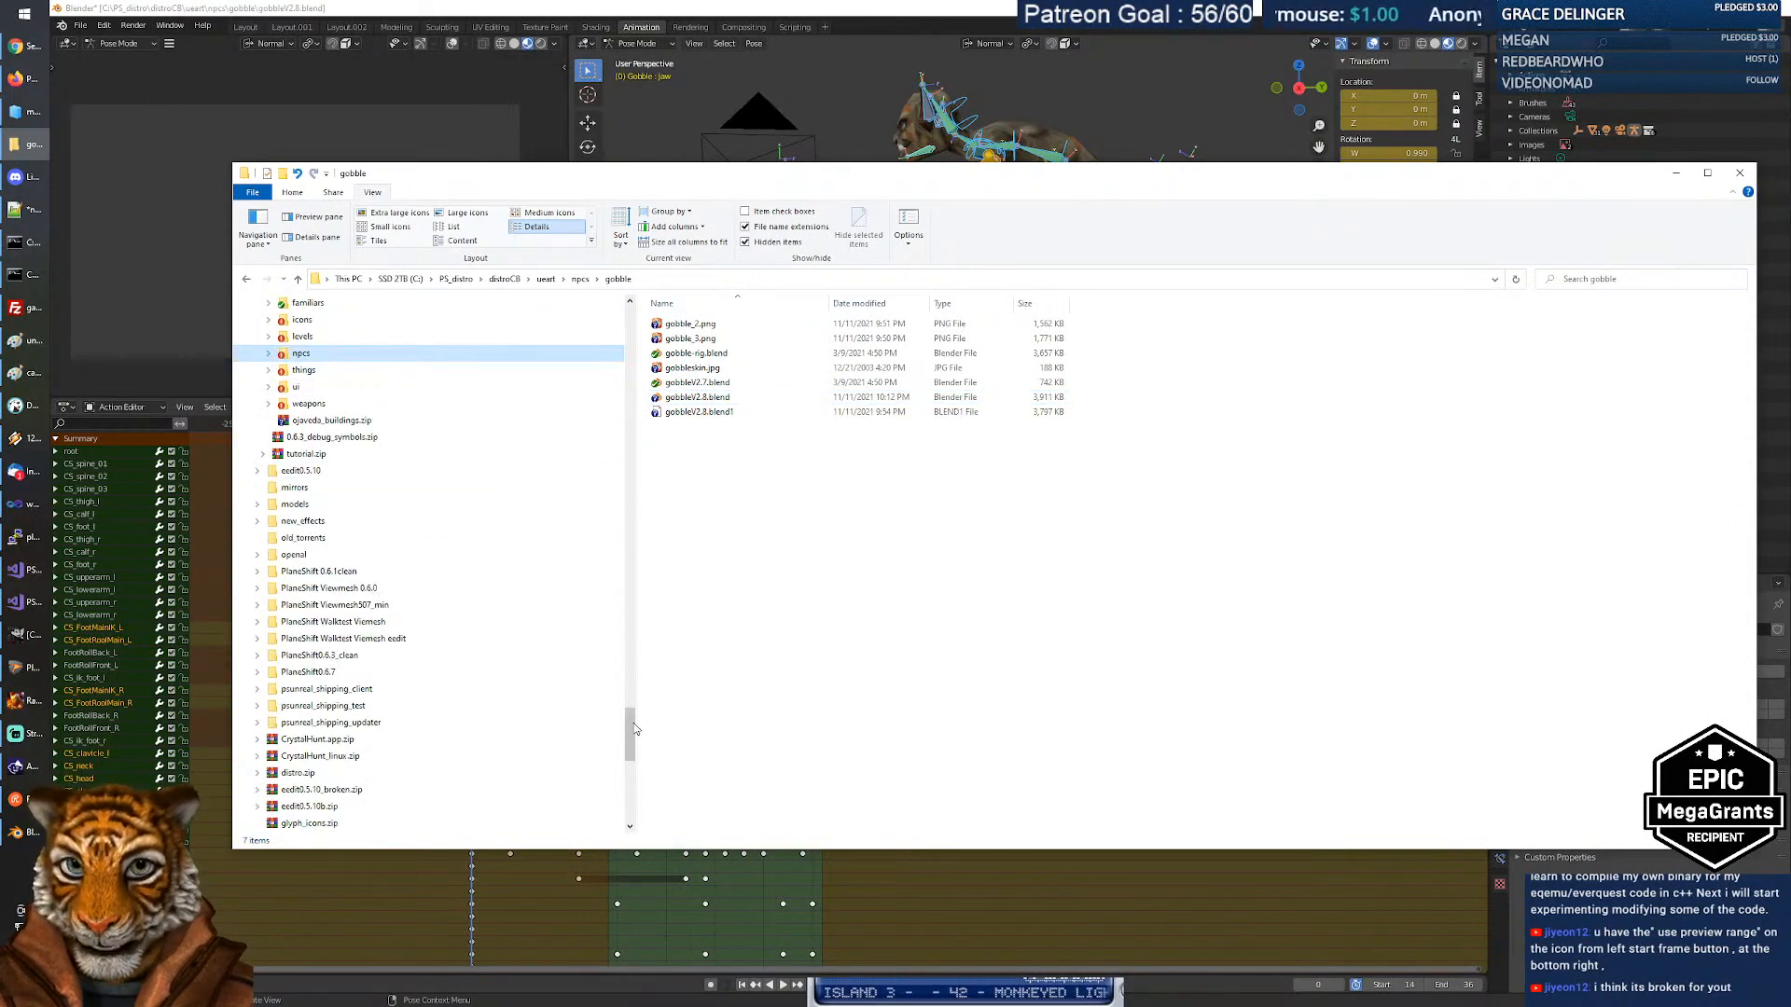
left_click_drag(633, 727, 632, 625)
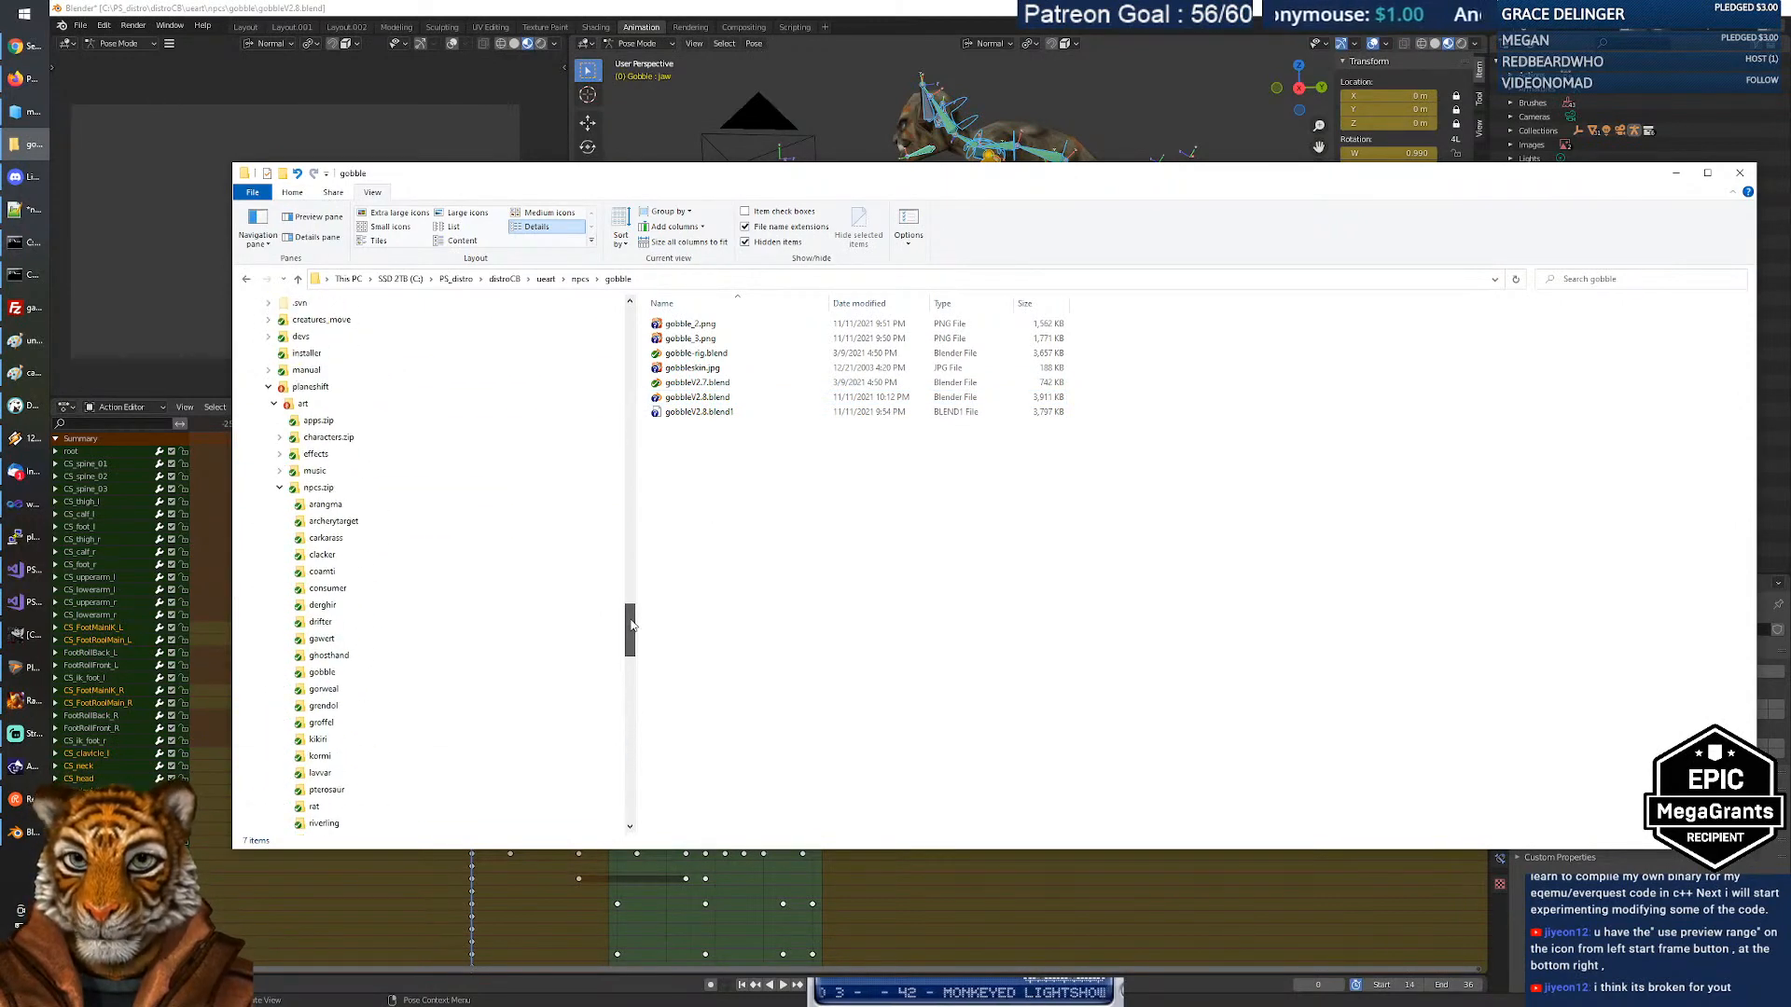
left_click(310, 386)
left_click(269, 386)
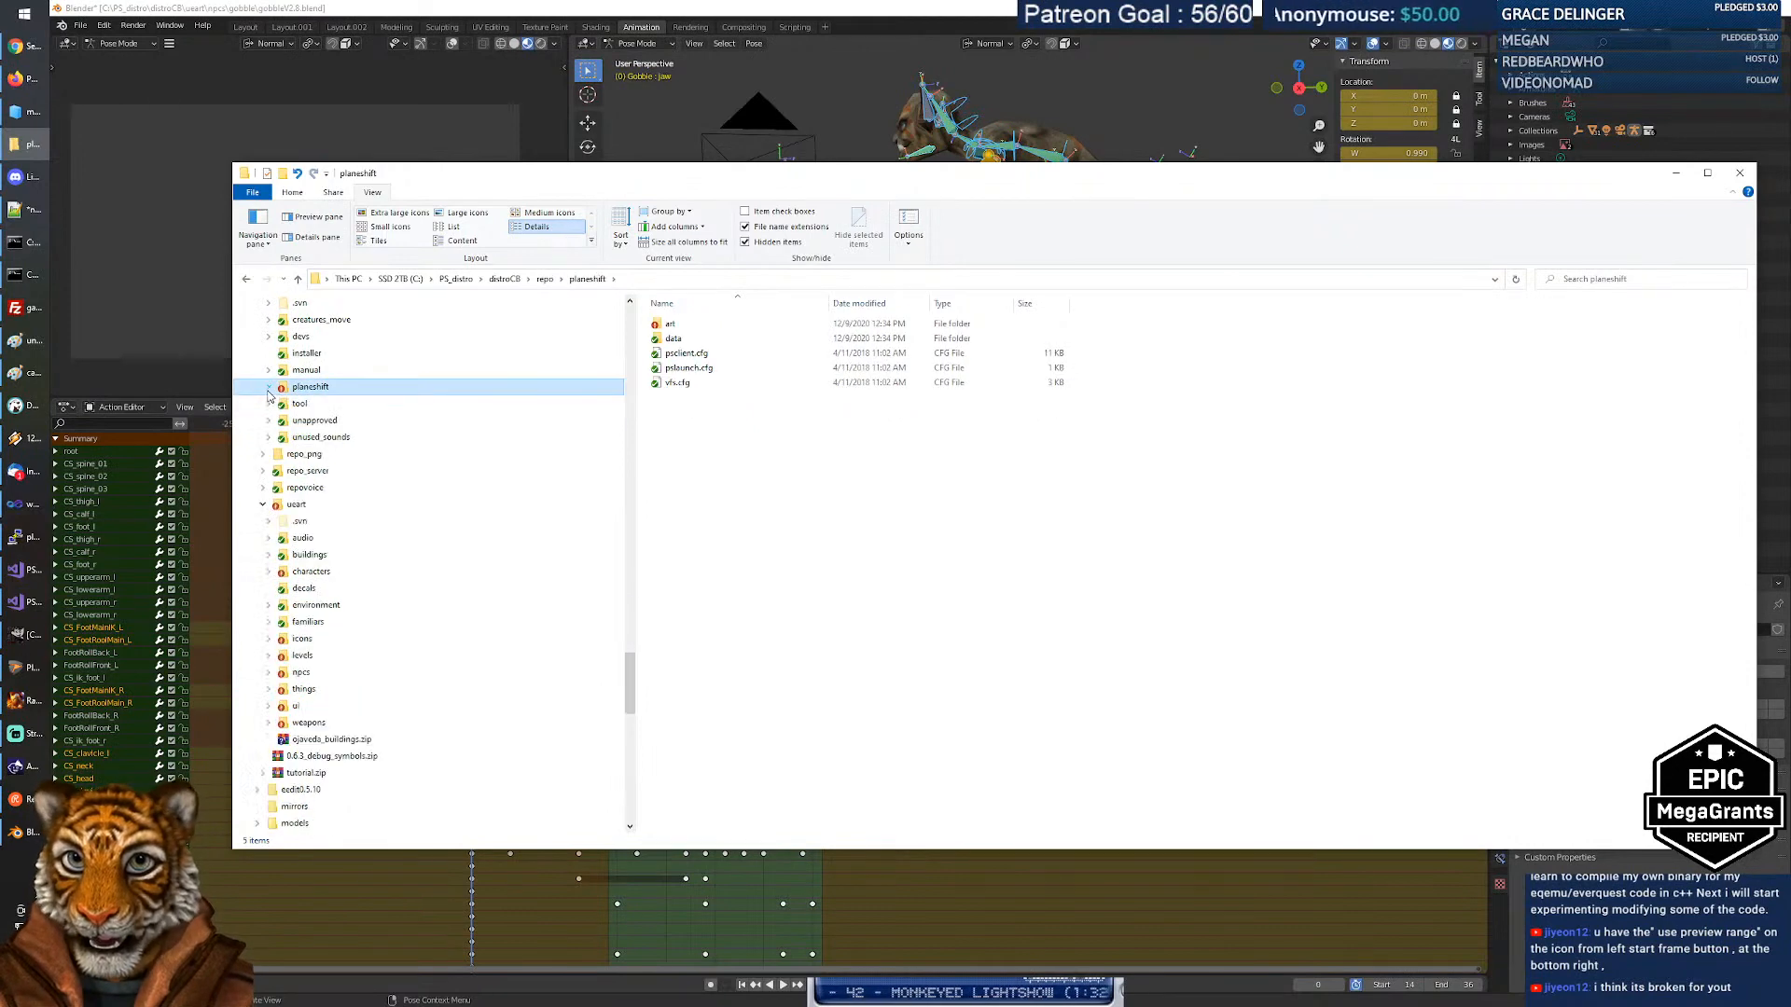
left_click_drag(629, 678, 608, 413)
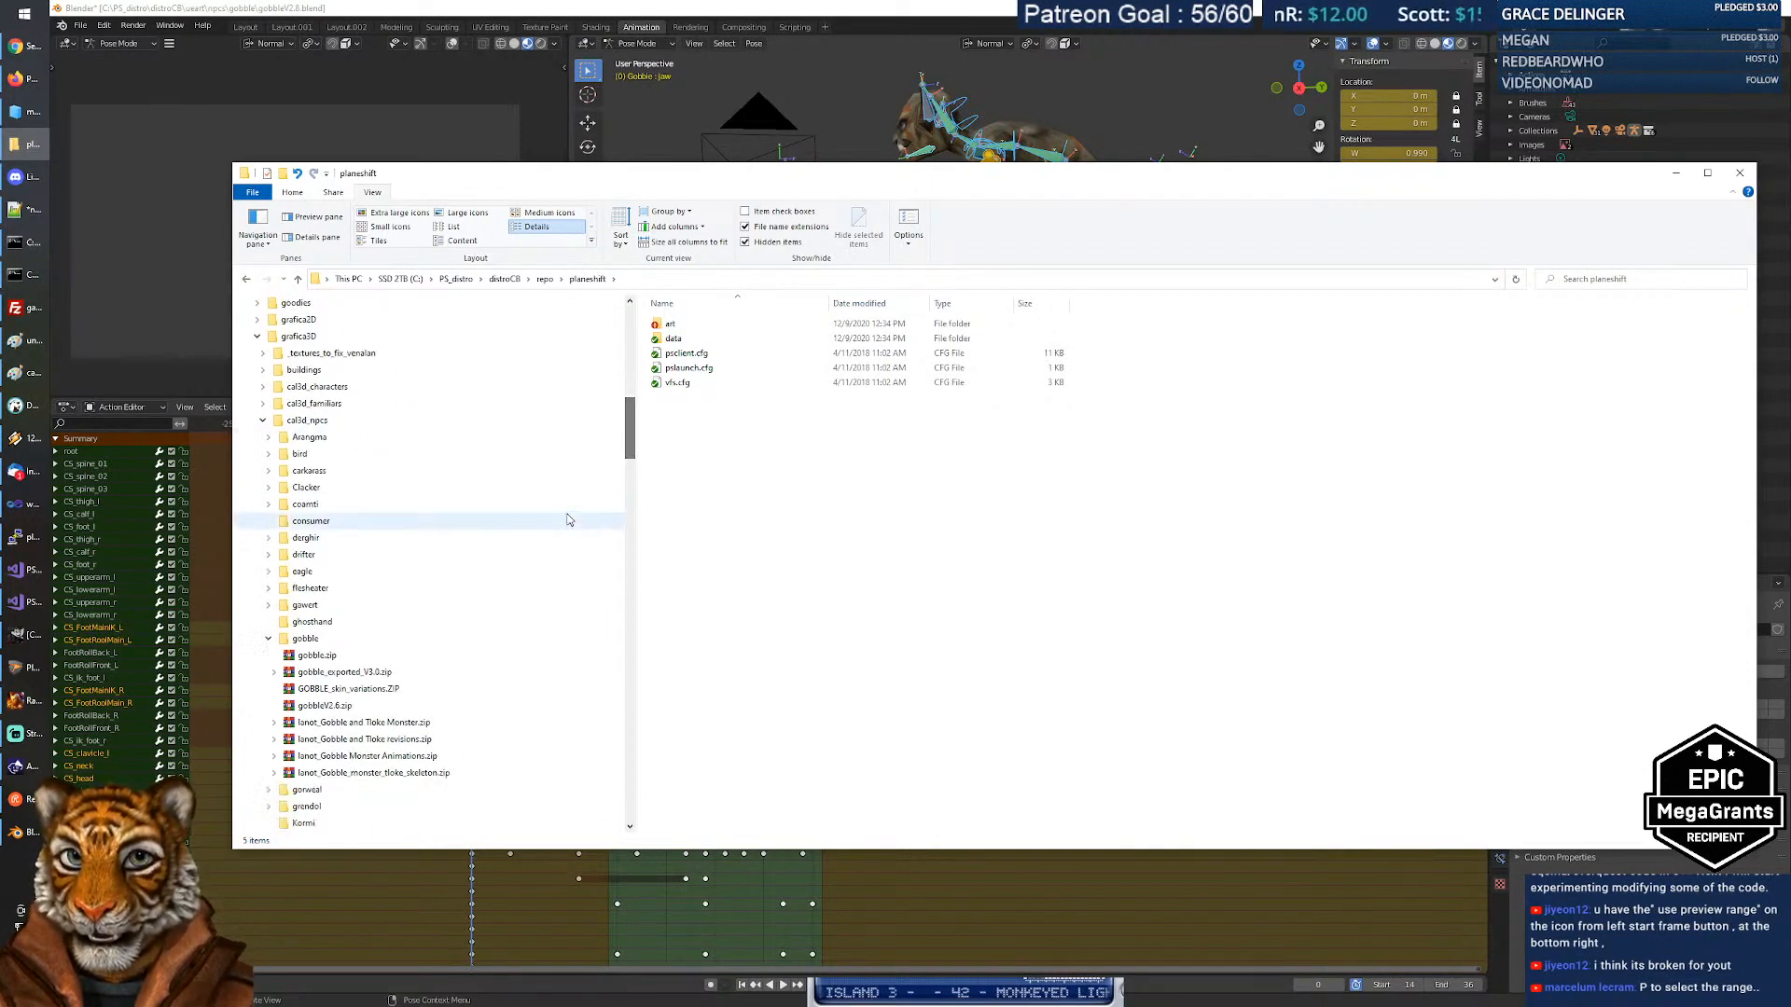
Collapse the cal3d_npcs, grafica3D, PS and PS_distro folders in the folder tree.
left_click(301, 422)
left_click(264, 421)
left_click(303, 338)
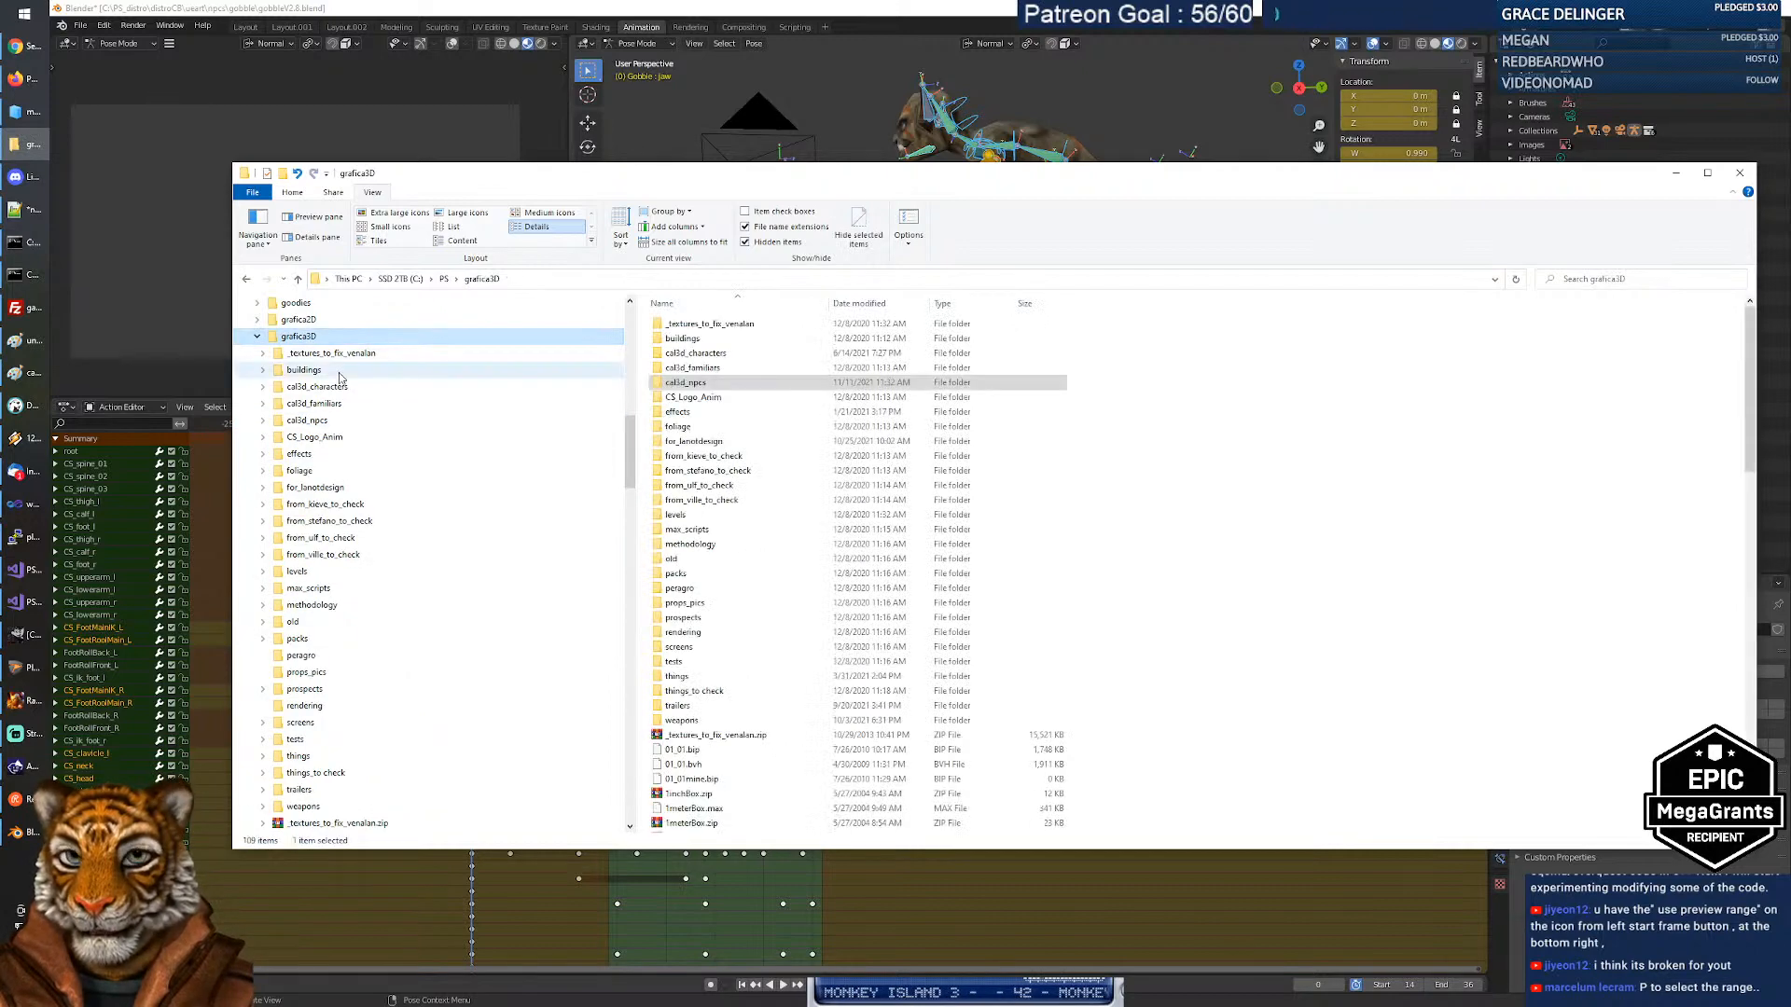
left_click(258, 337)
scroll(443, 578, "up", 4)
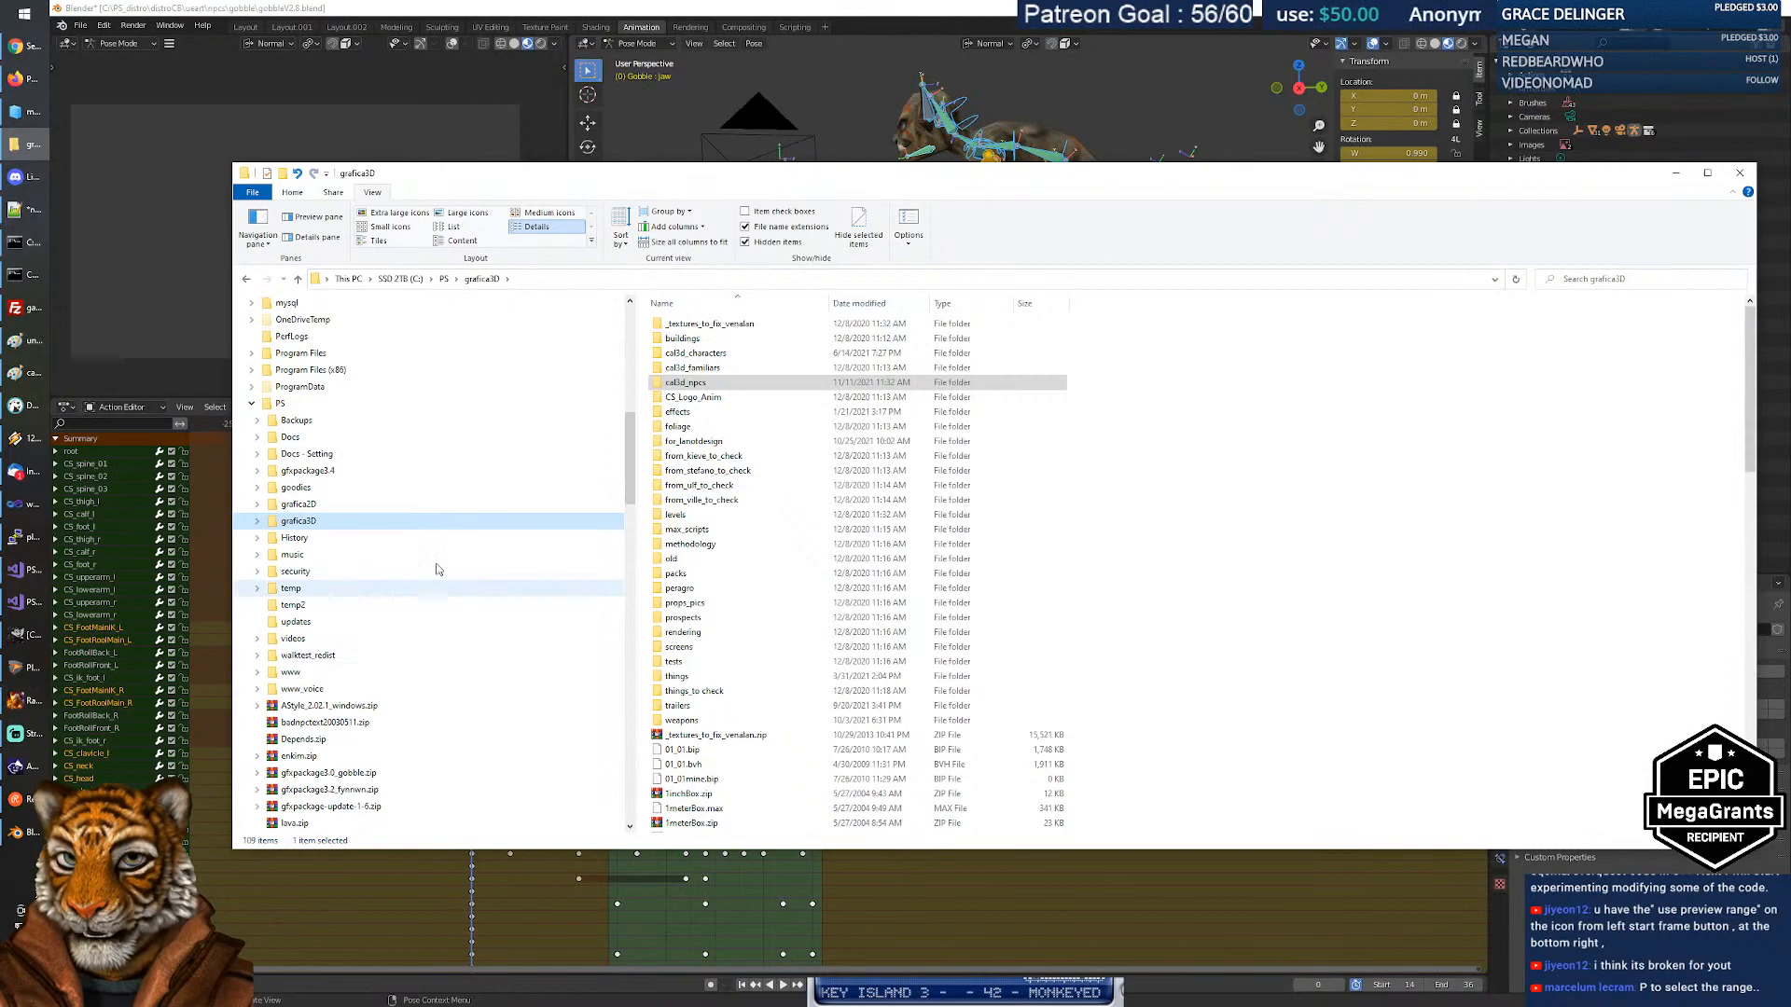
left_click(251, 404)
left_click(252, 421)
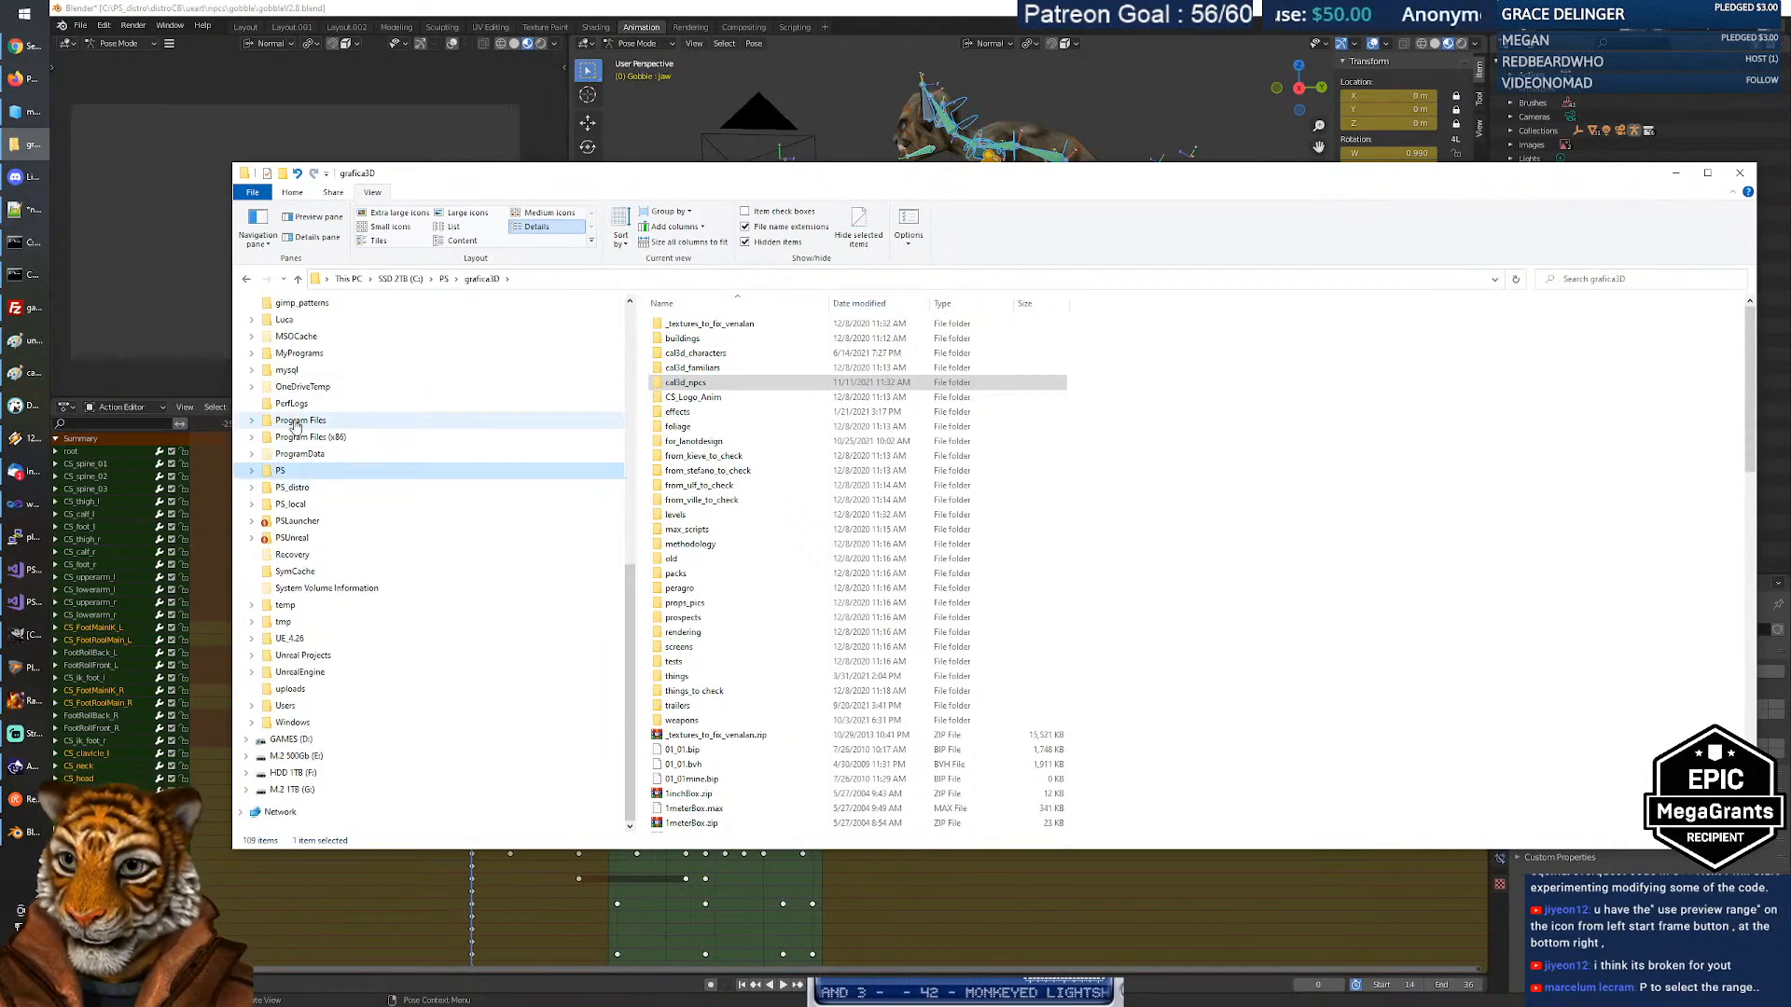
Run editor.bat from the PSUnreal Scripts folder to launch the Unreal project, and return to Blender.
left_click(261, 539)
left_click(252, 539)
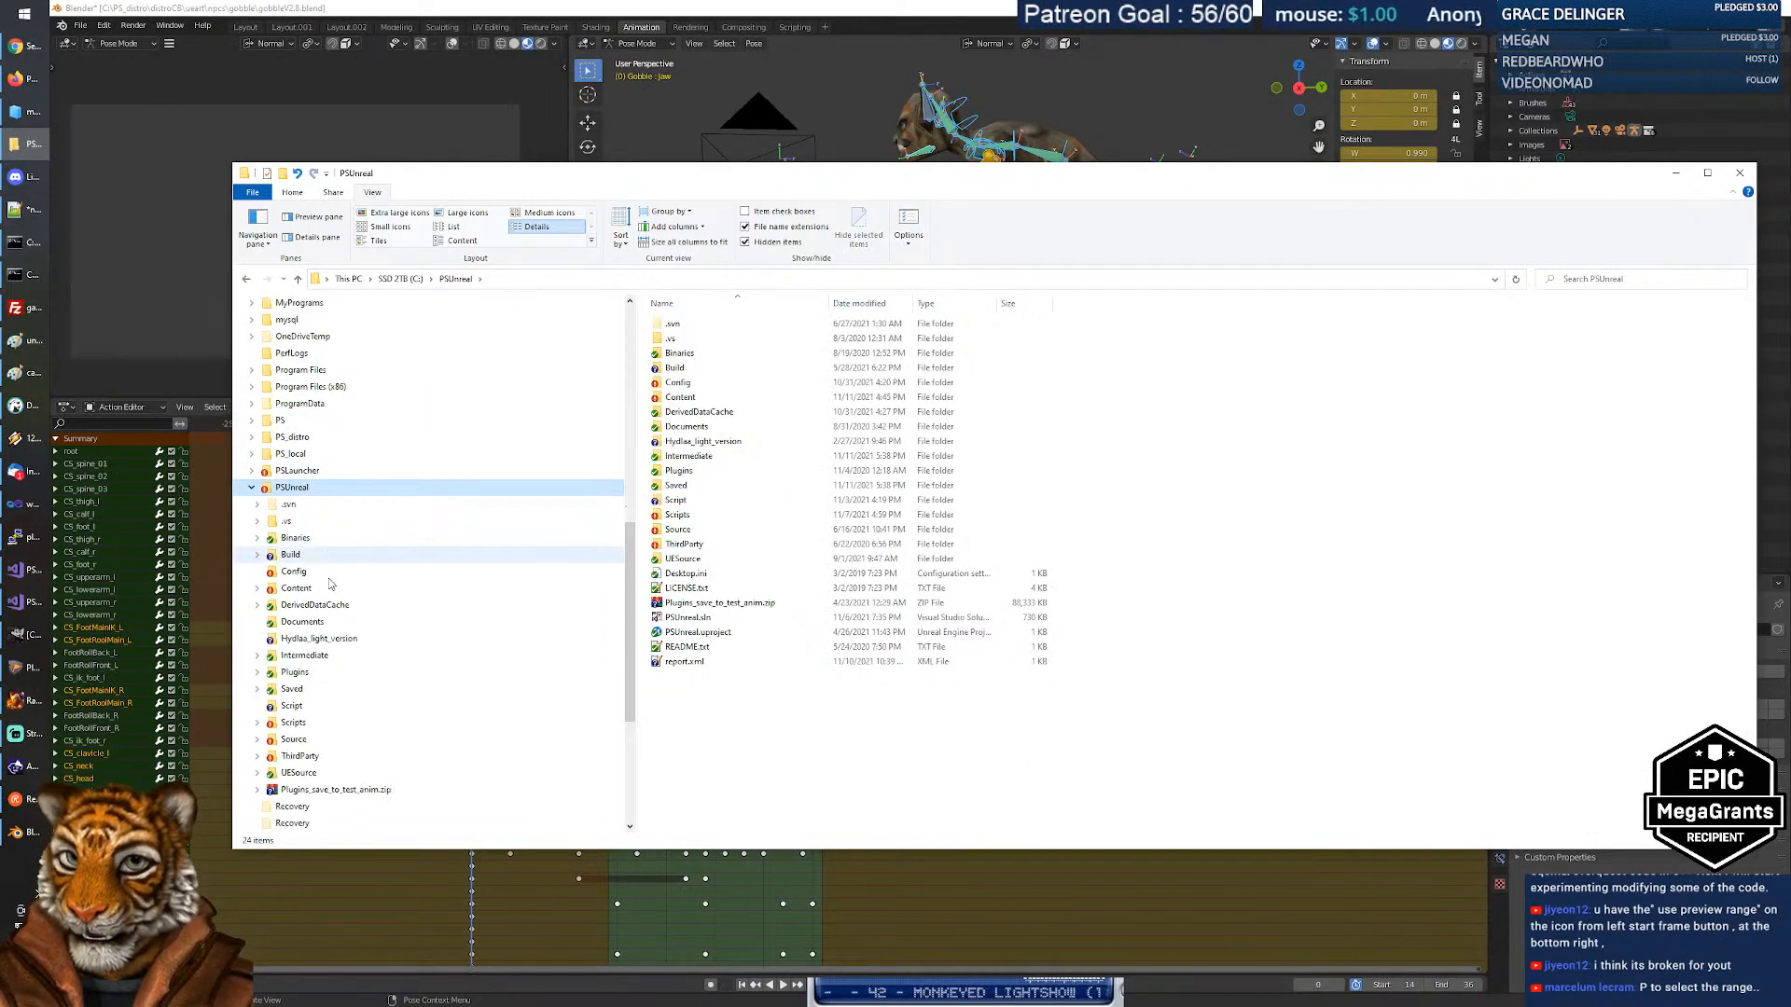
left_click(295, 672)
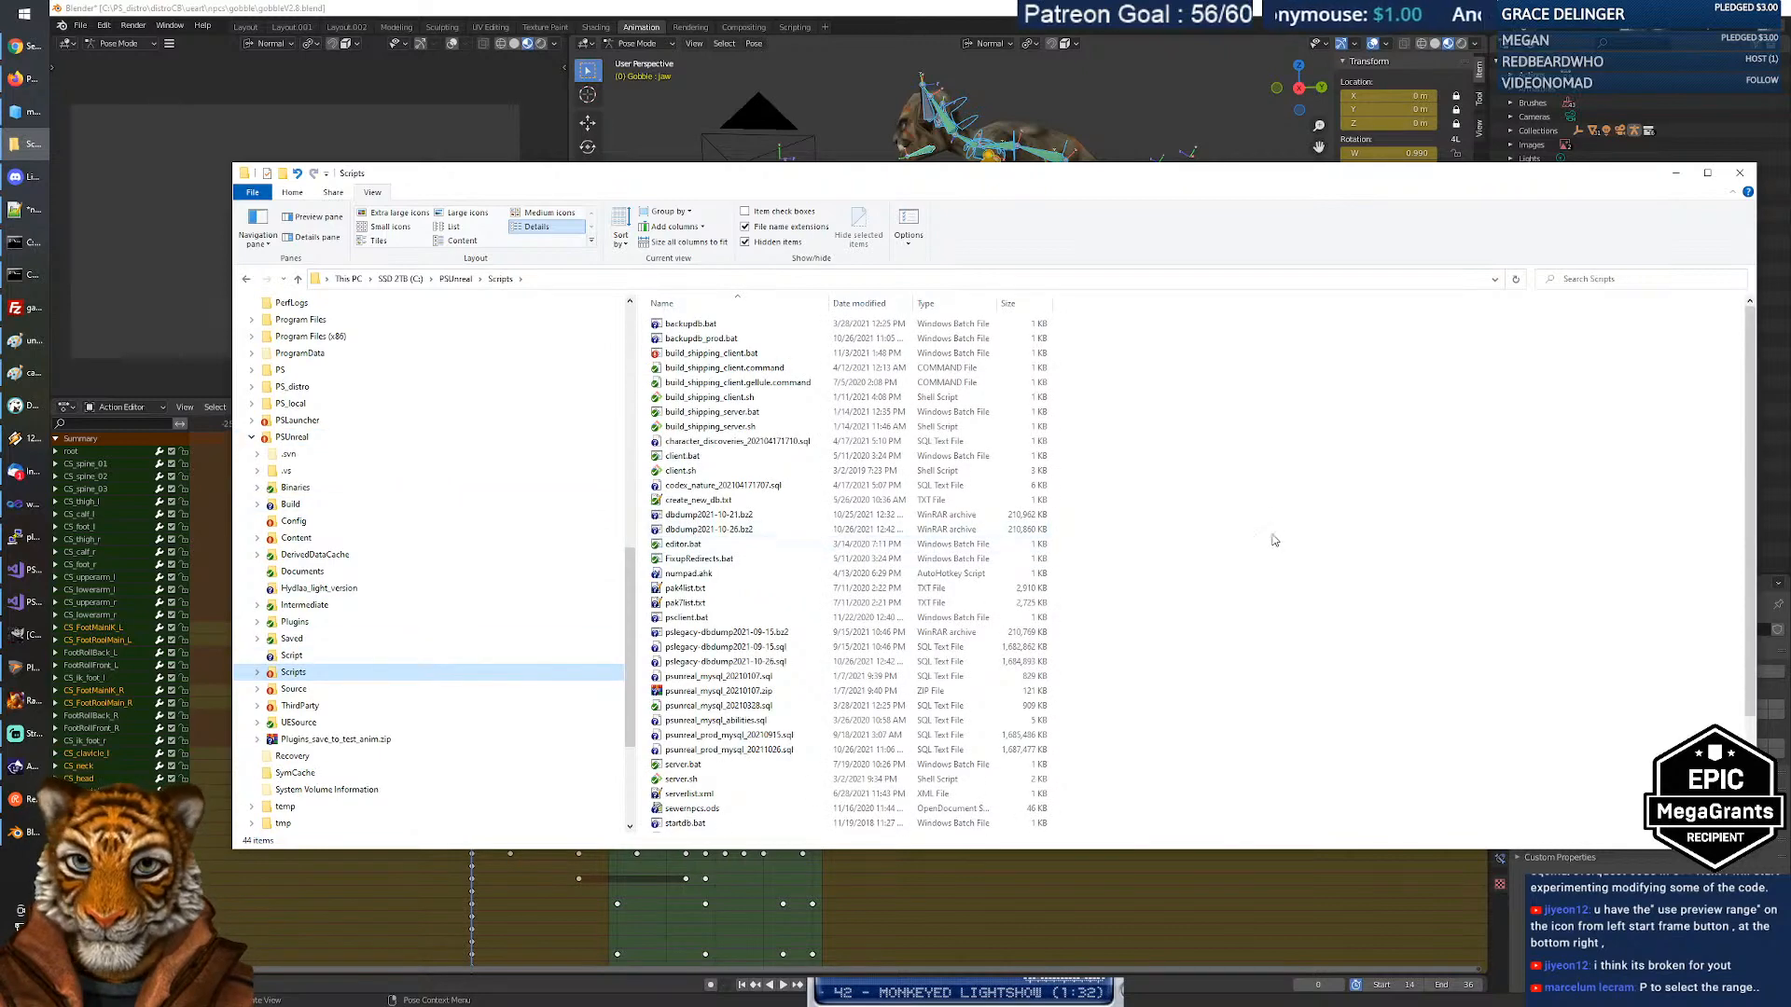
left_click(701, 548)
double_click(702, 547)
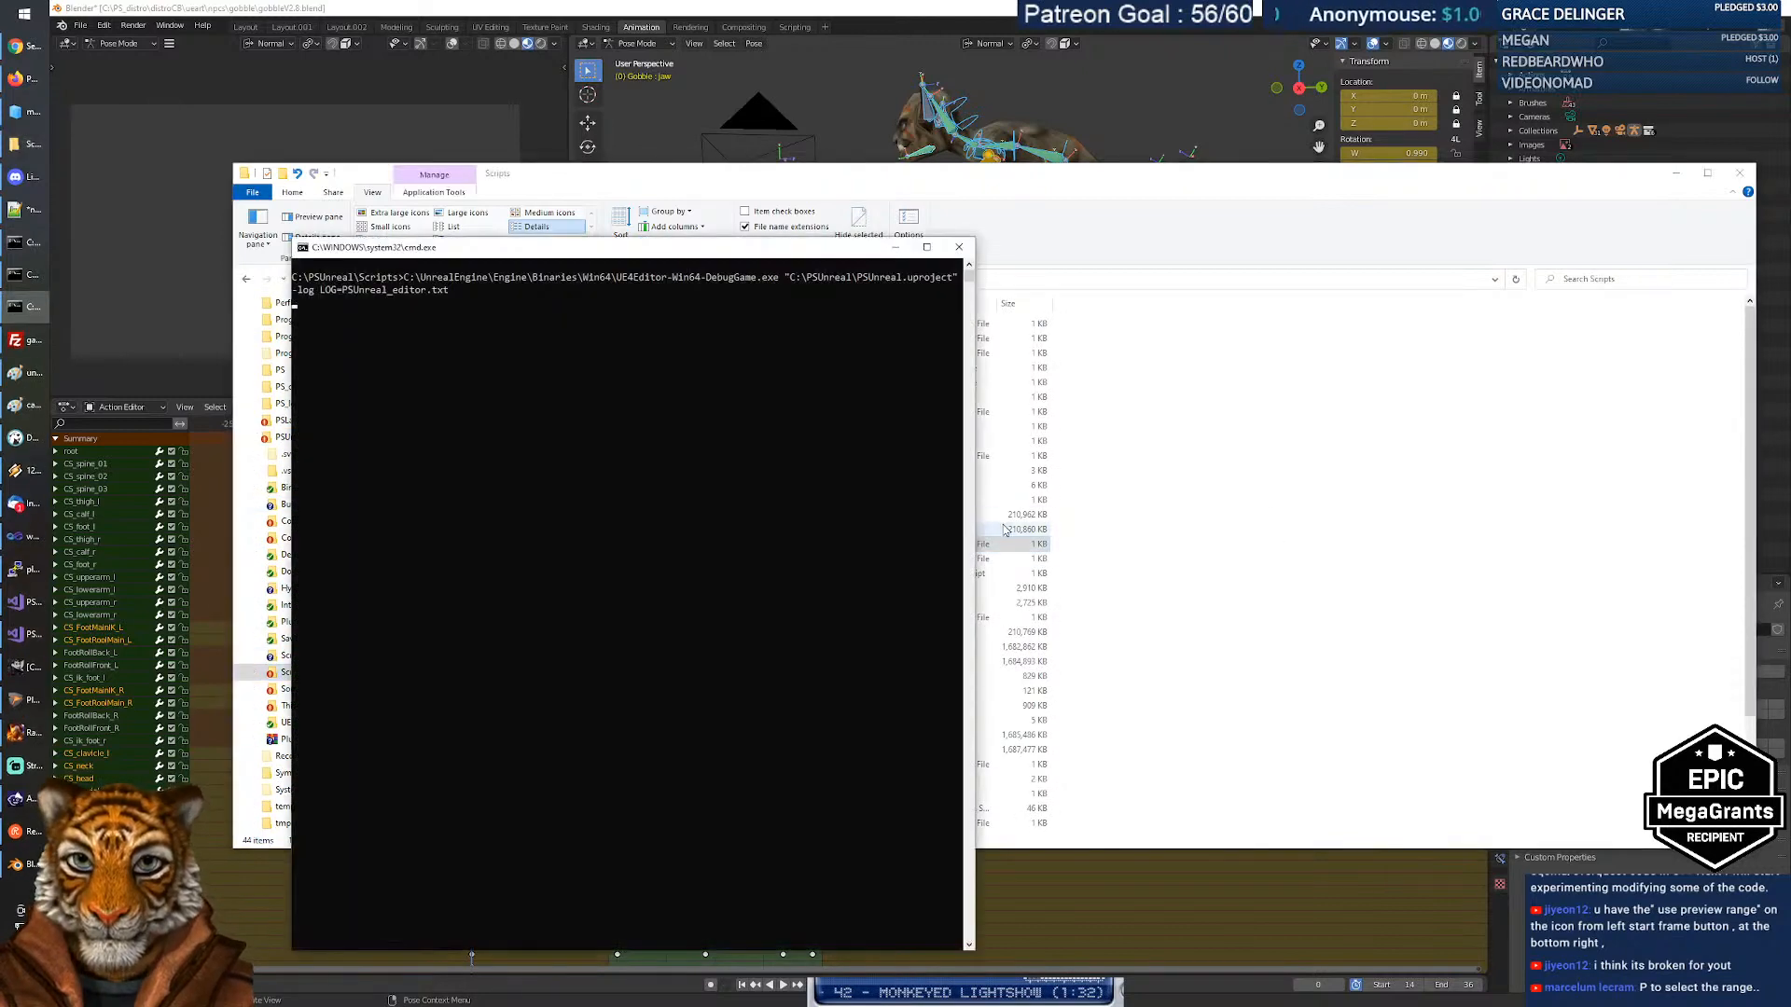
left_click(1015, 10)
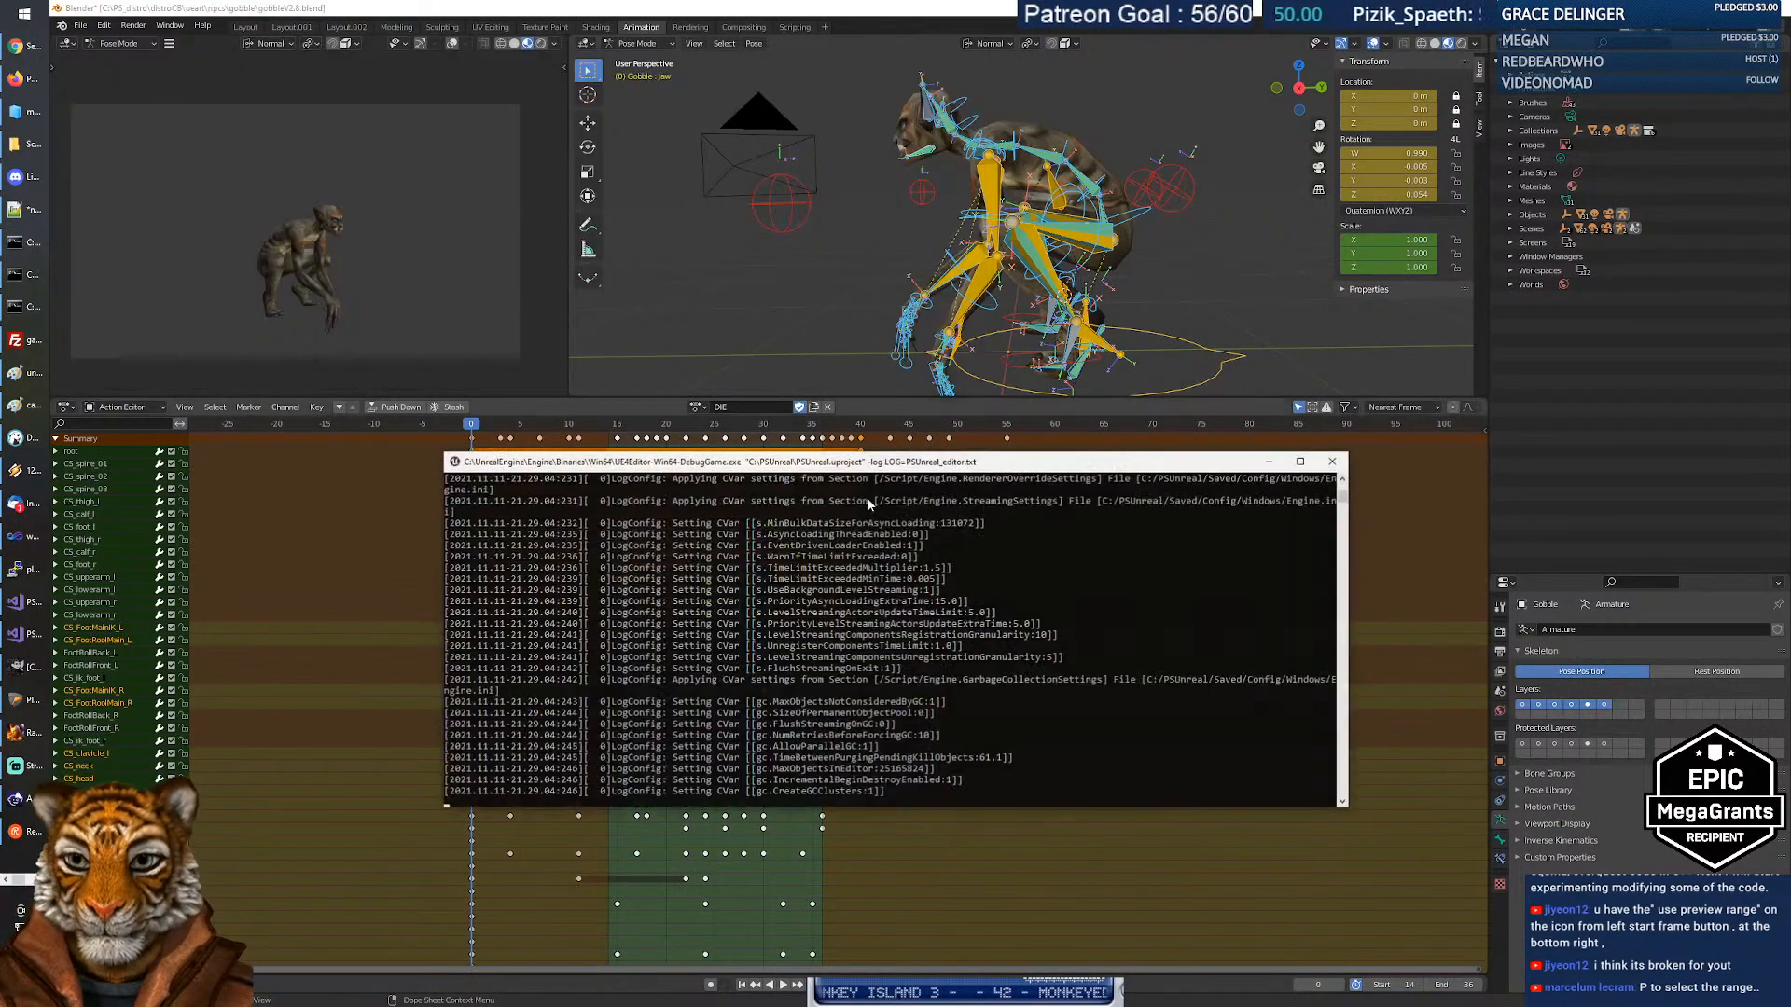
left_click_drag(921, 463, 944, 560)
Deselect the DIE action's keyframes and set the preview range to start at frame 0 and end at frame 40.
left_click(952, 491)
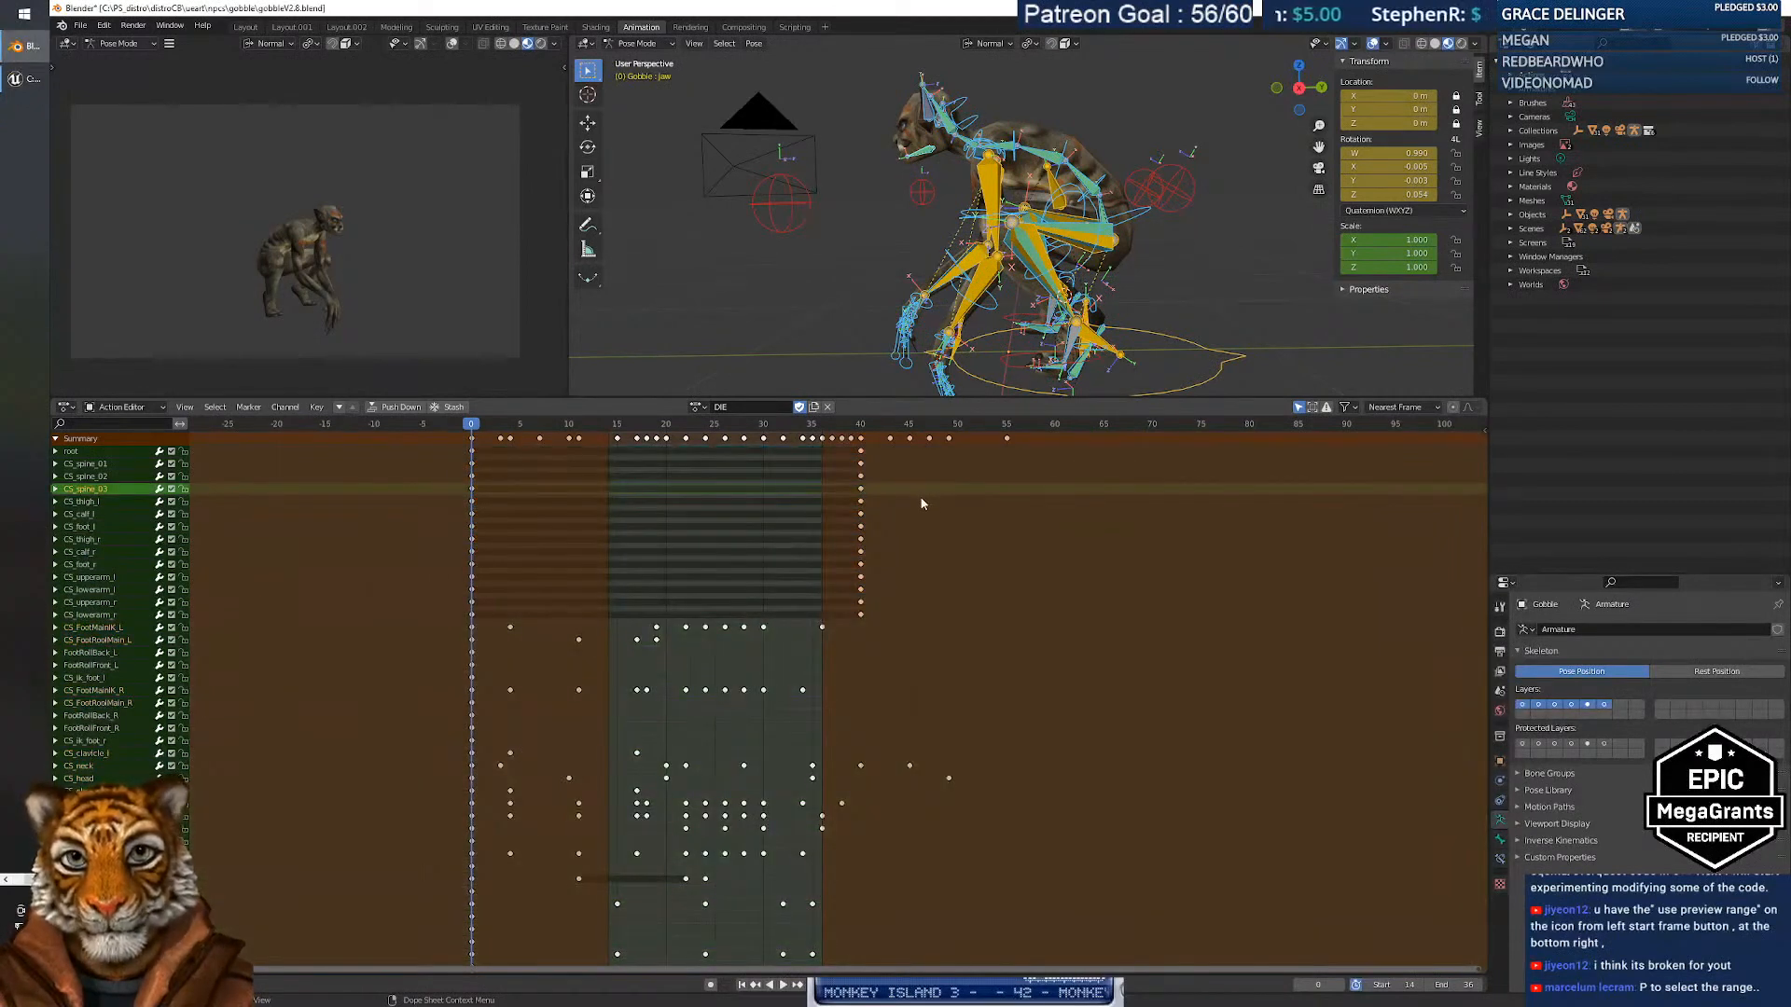
key("p")
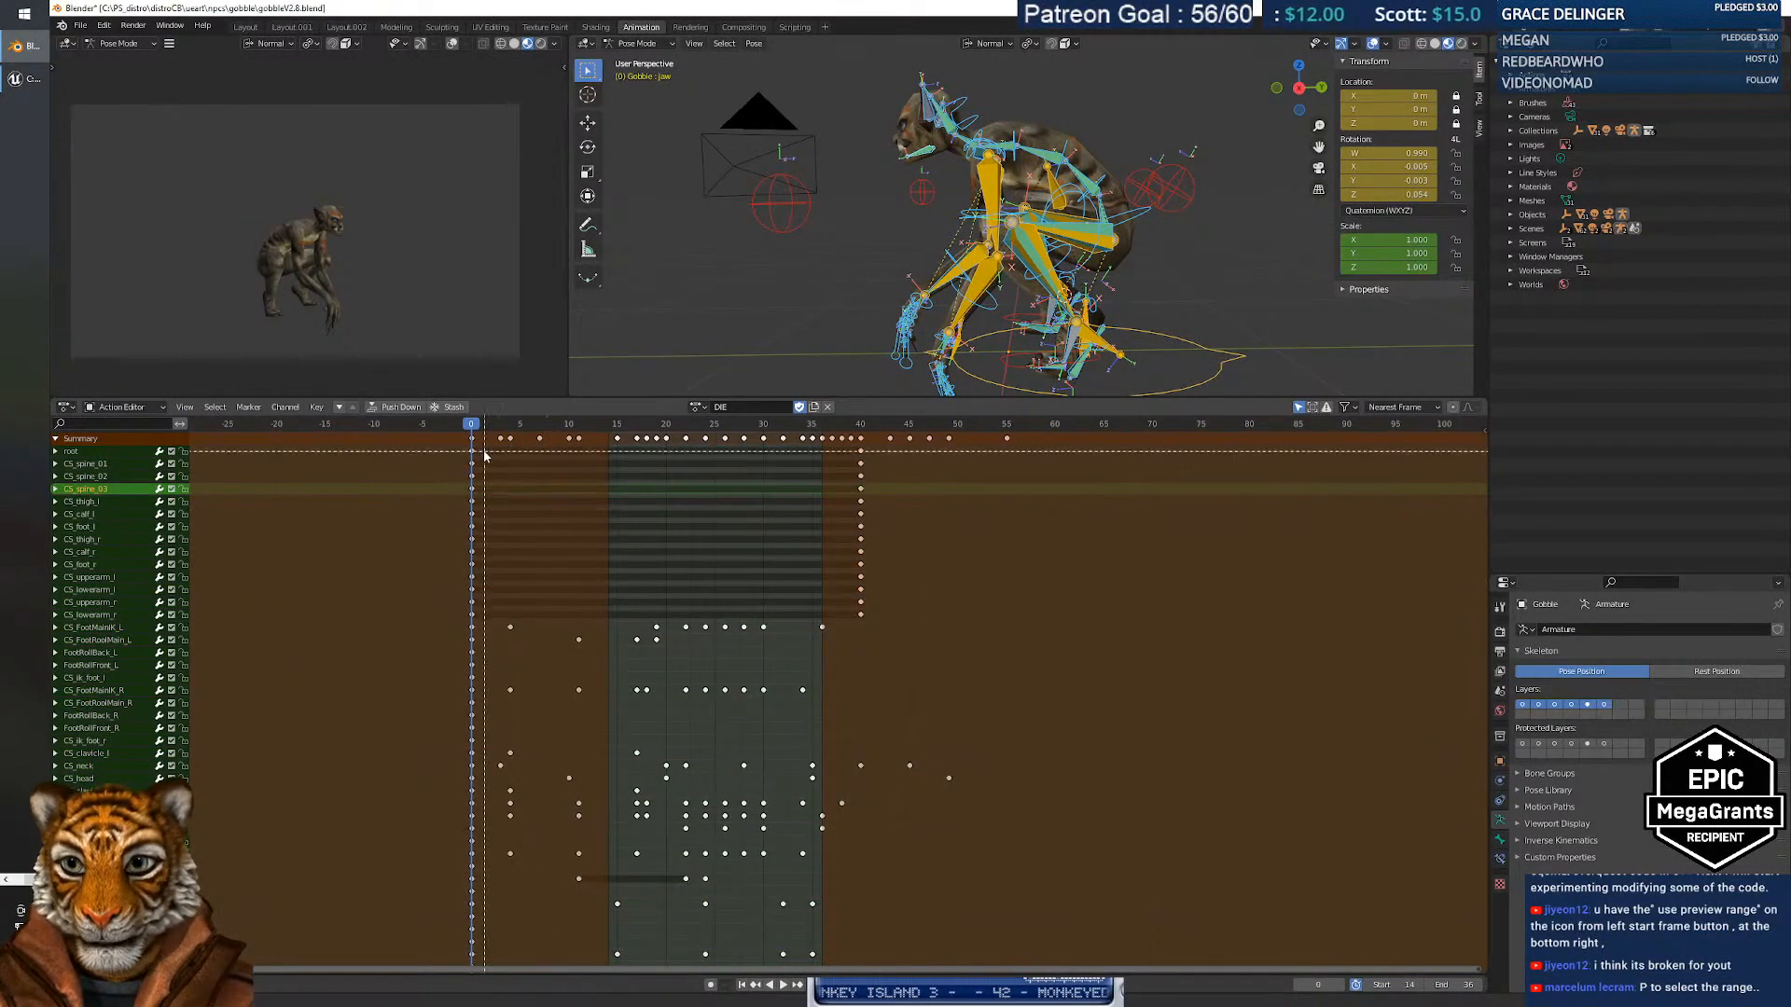
left_click_drag(476, 445, 860, 621)
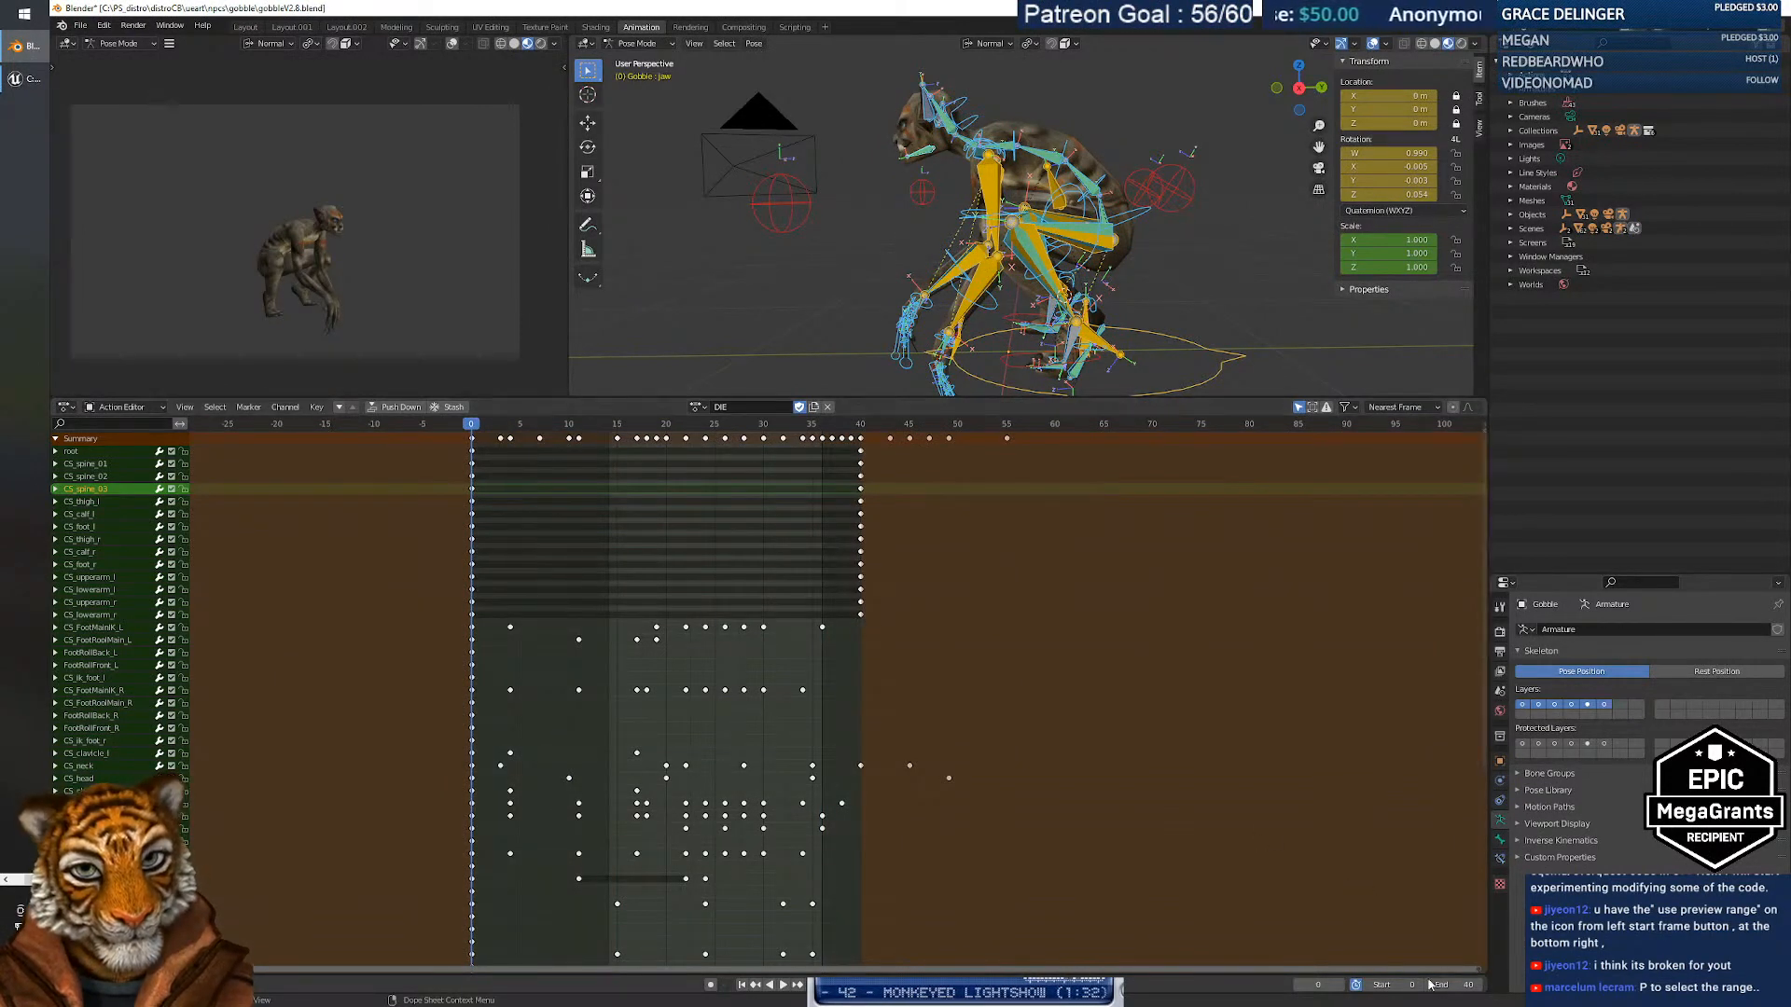
Assign the RUN action and set its preview range to start at frame 0 and end at frame 22.
left_click(697, 409)
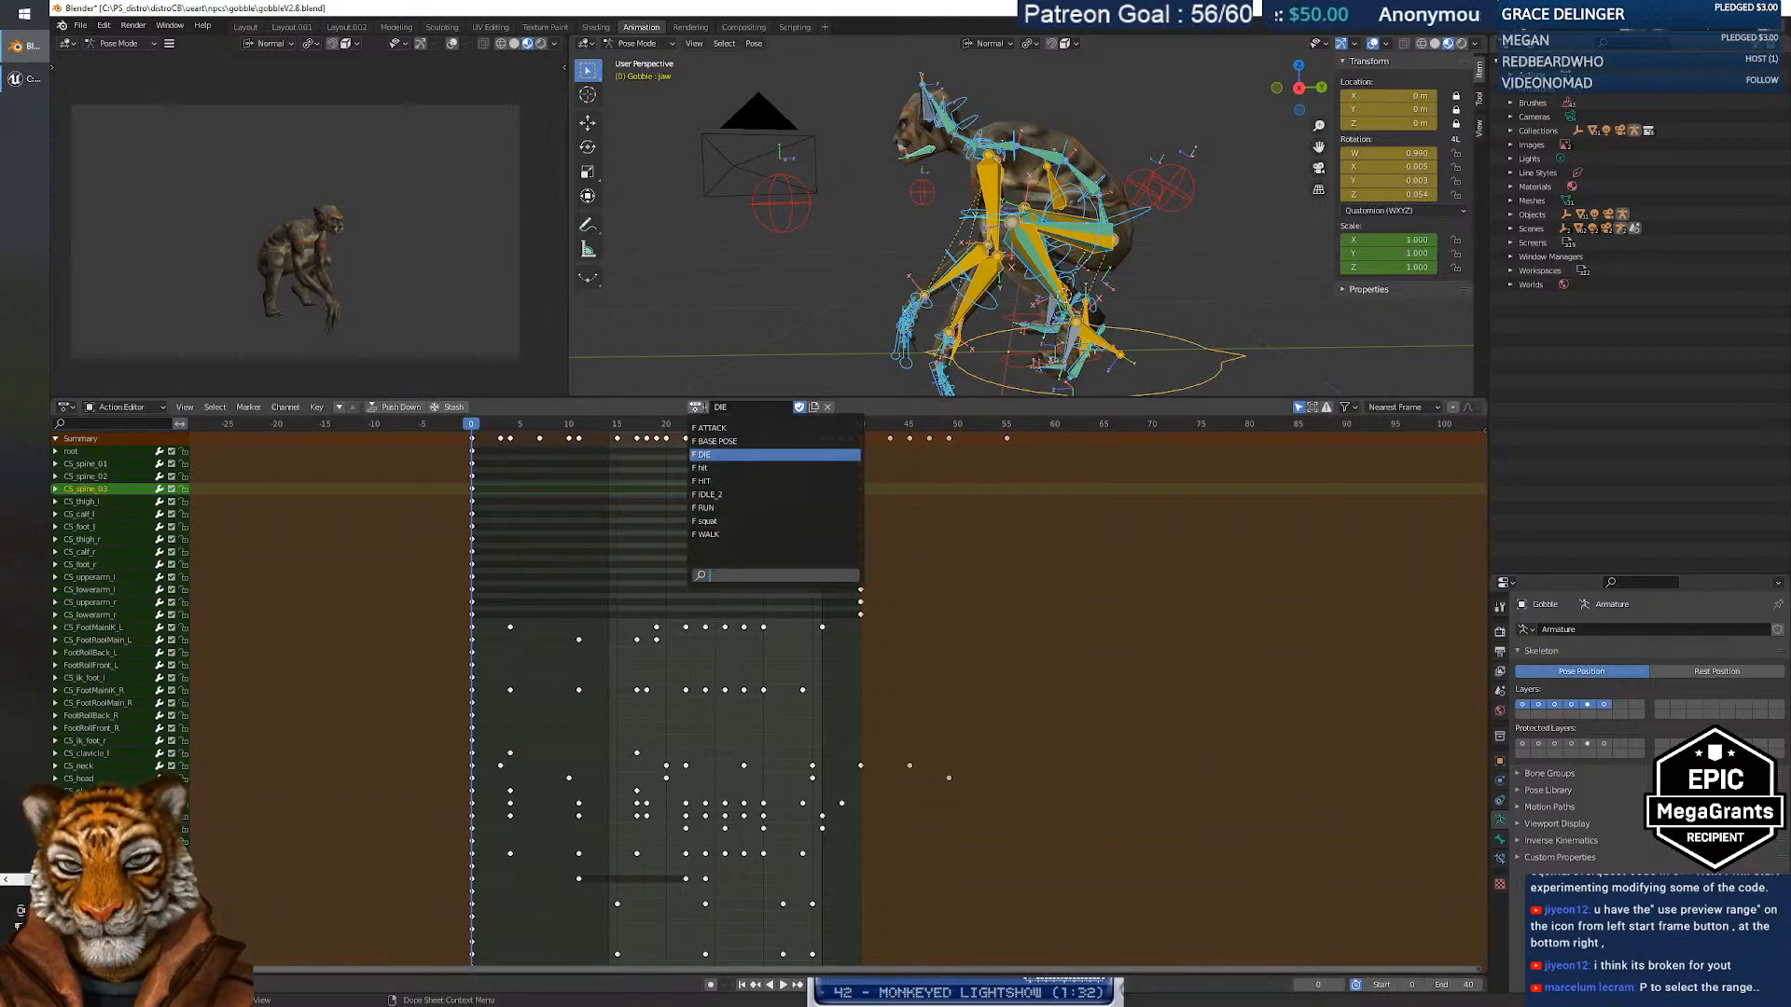
left_click(734, 508)
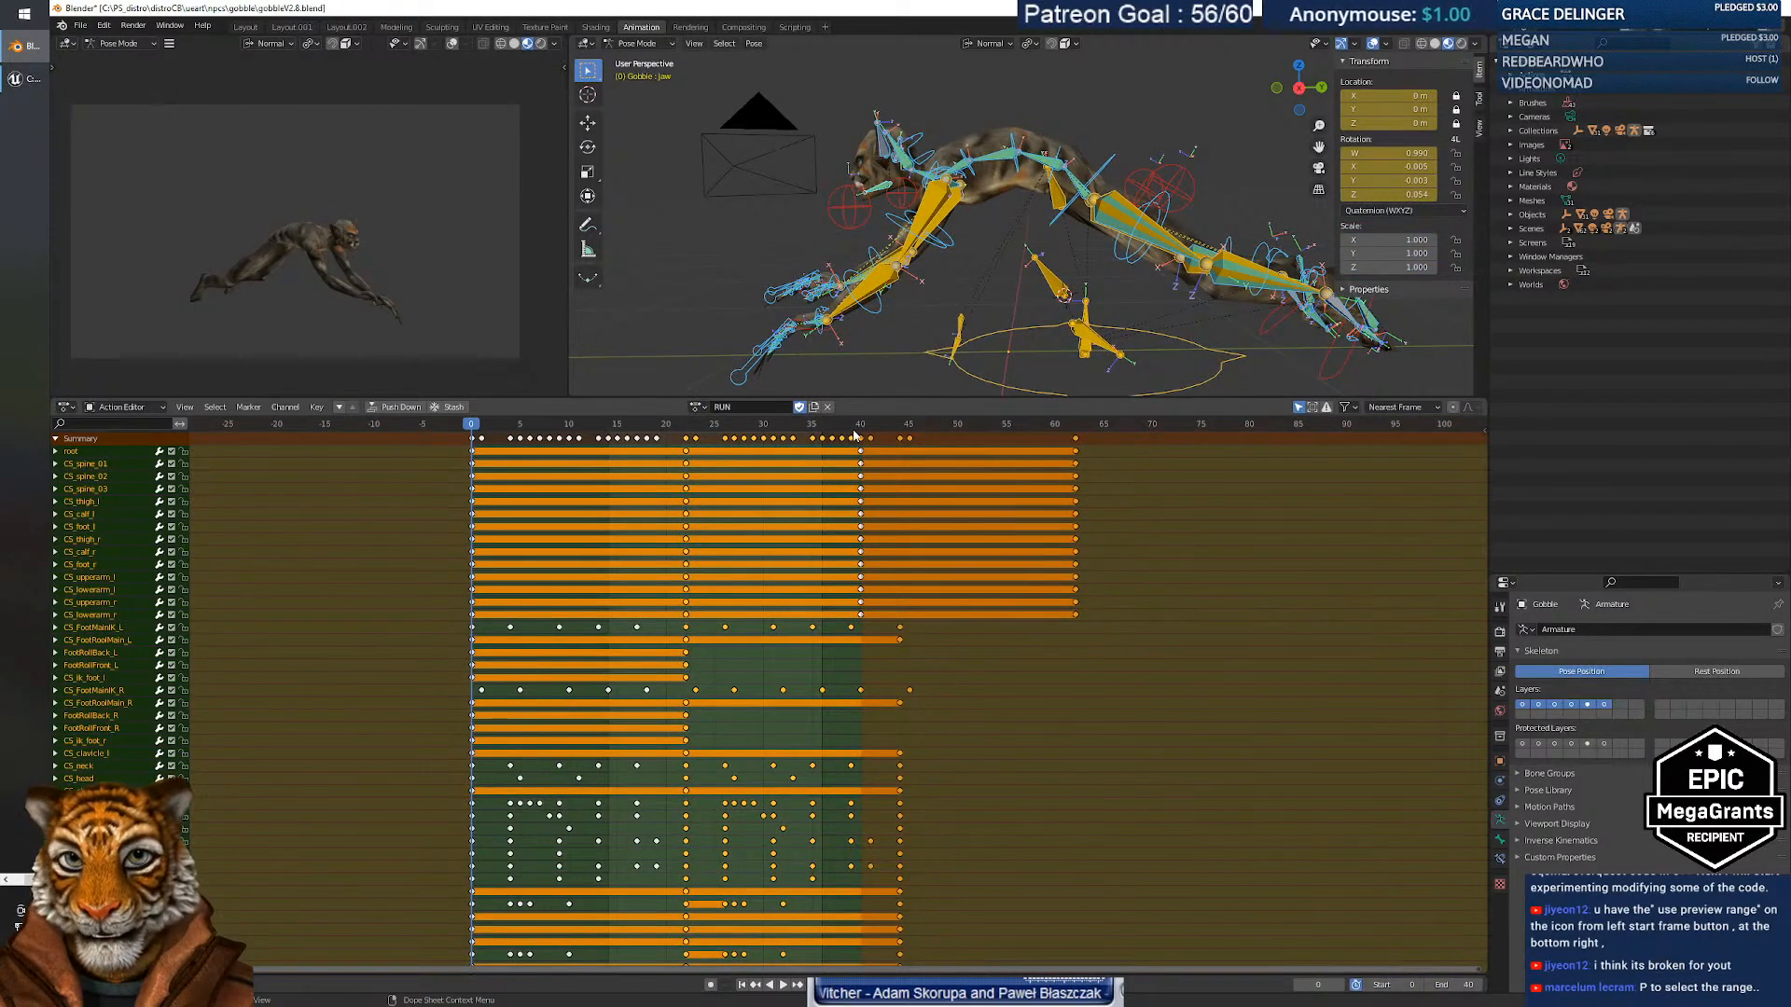
key("p")
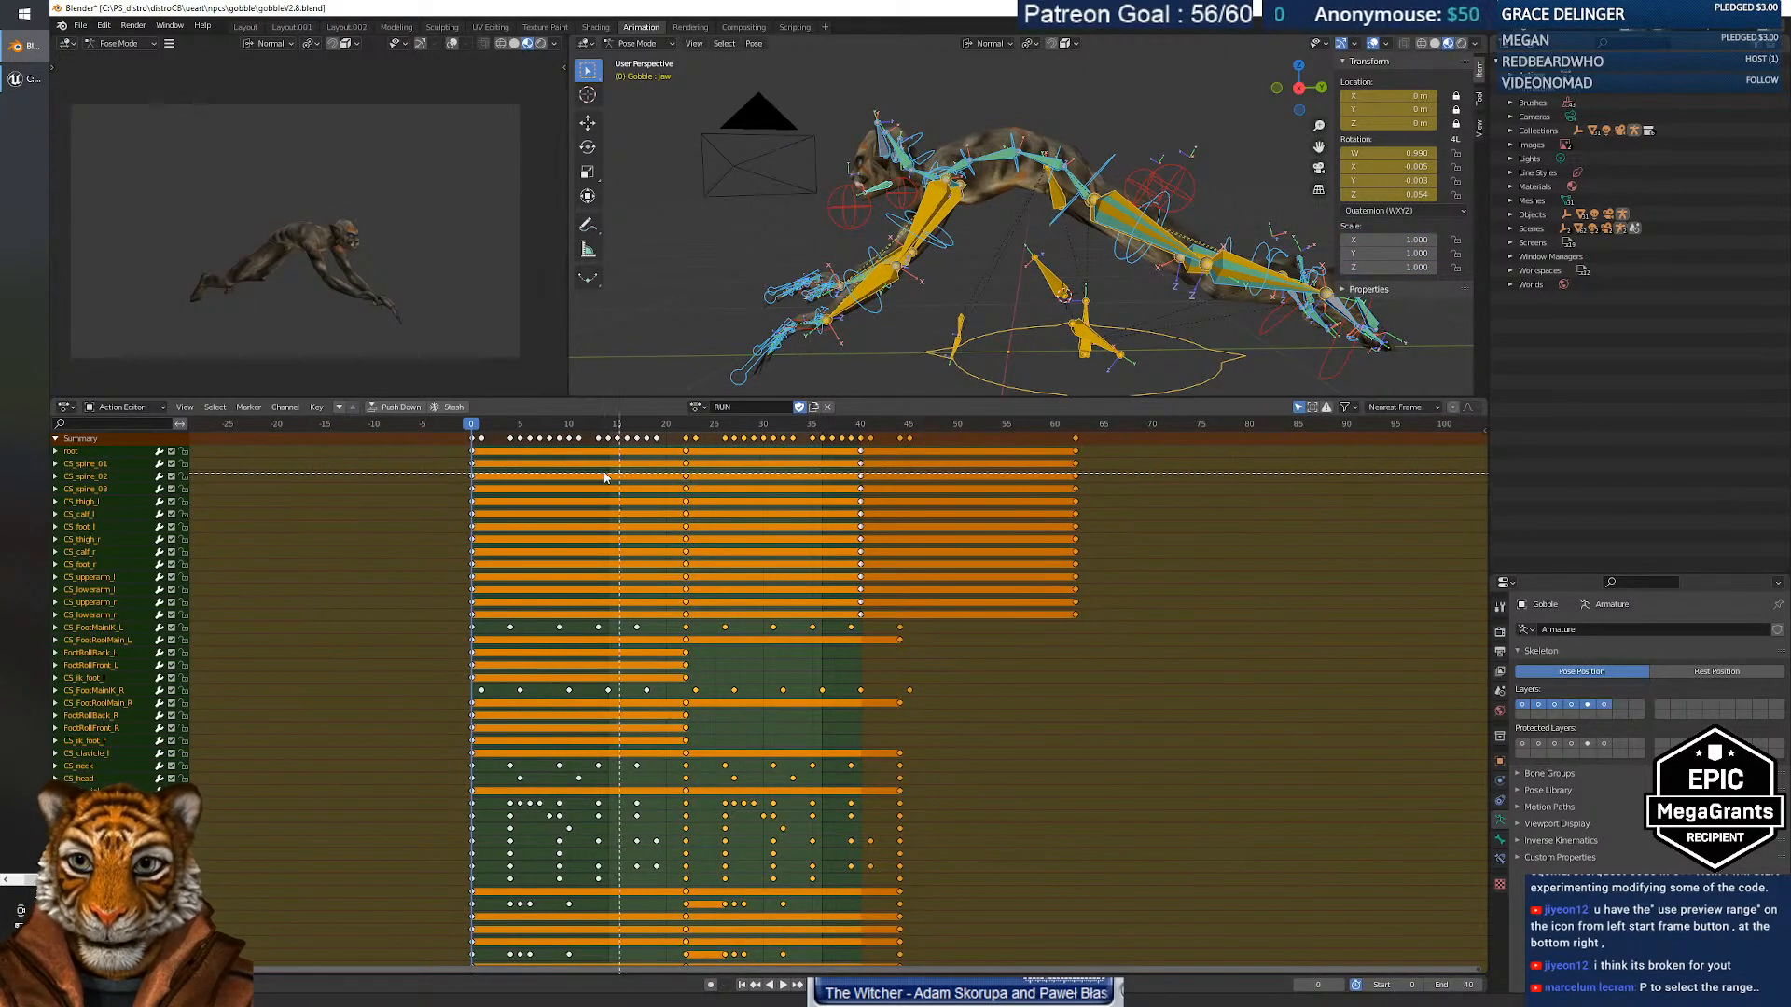
left_click_drag(473, 428, 687, 747)
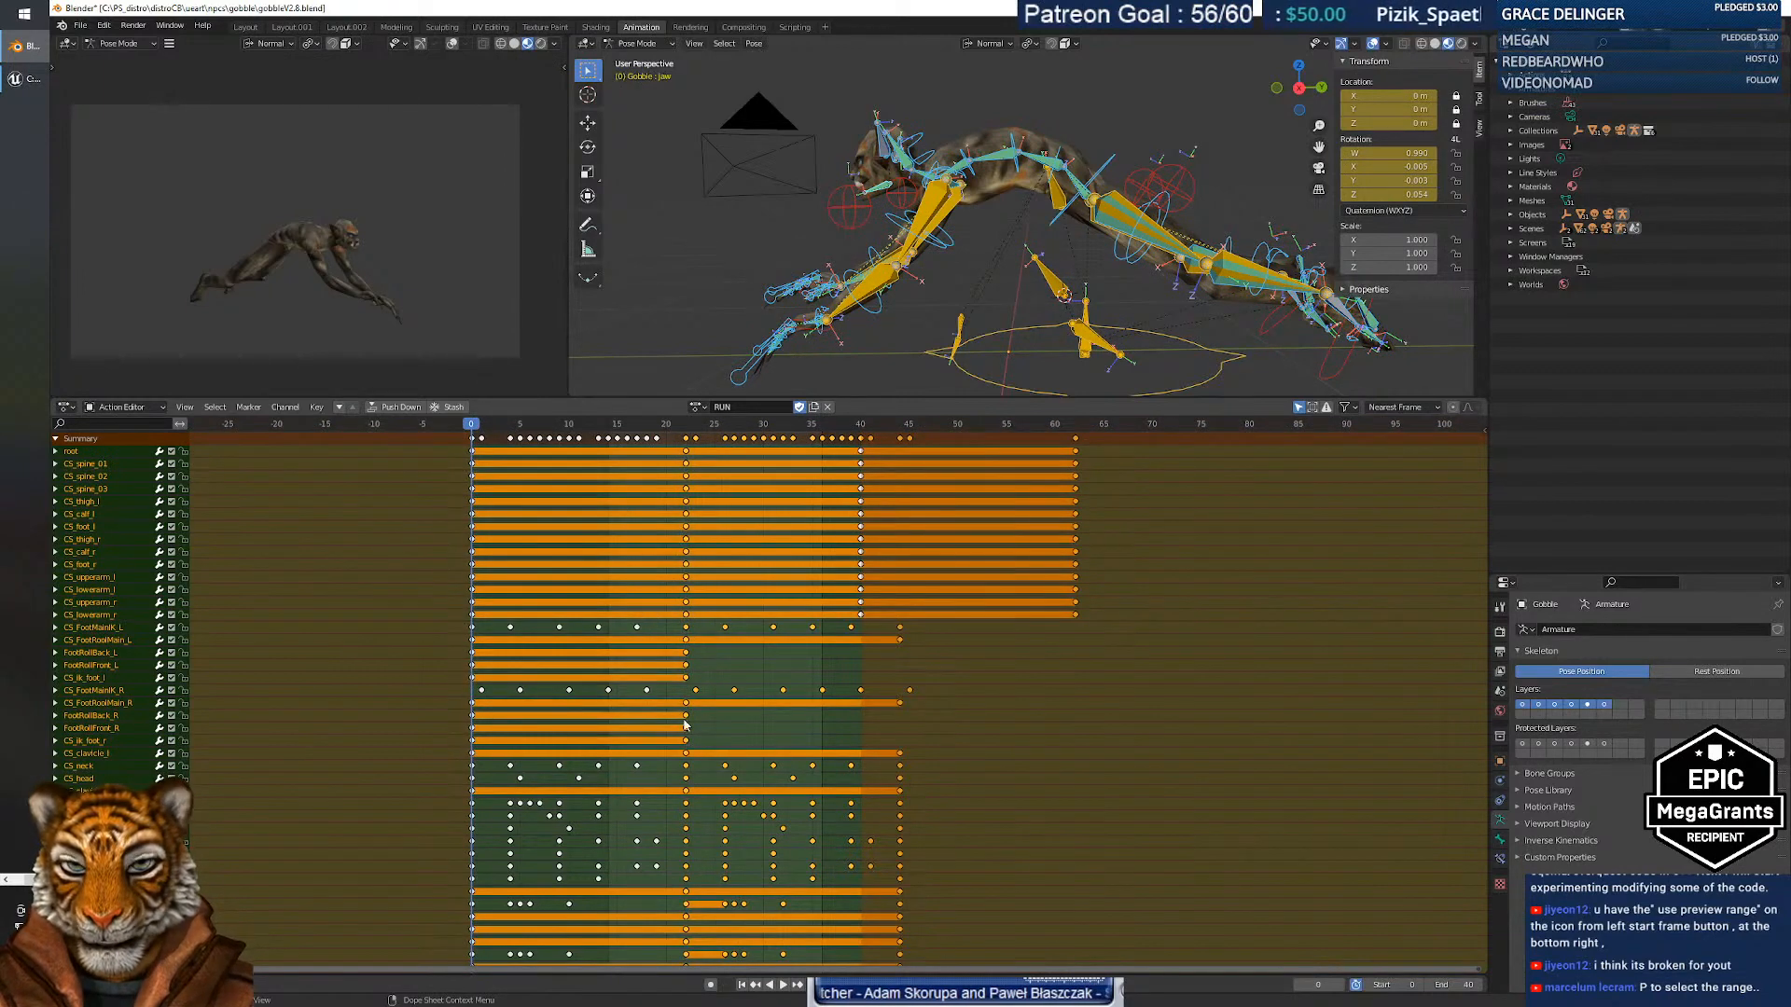
key("p")
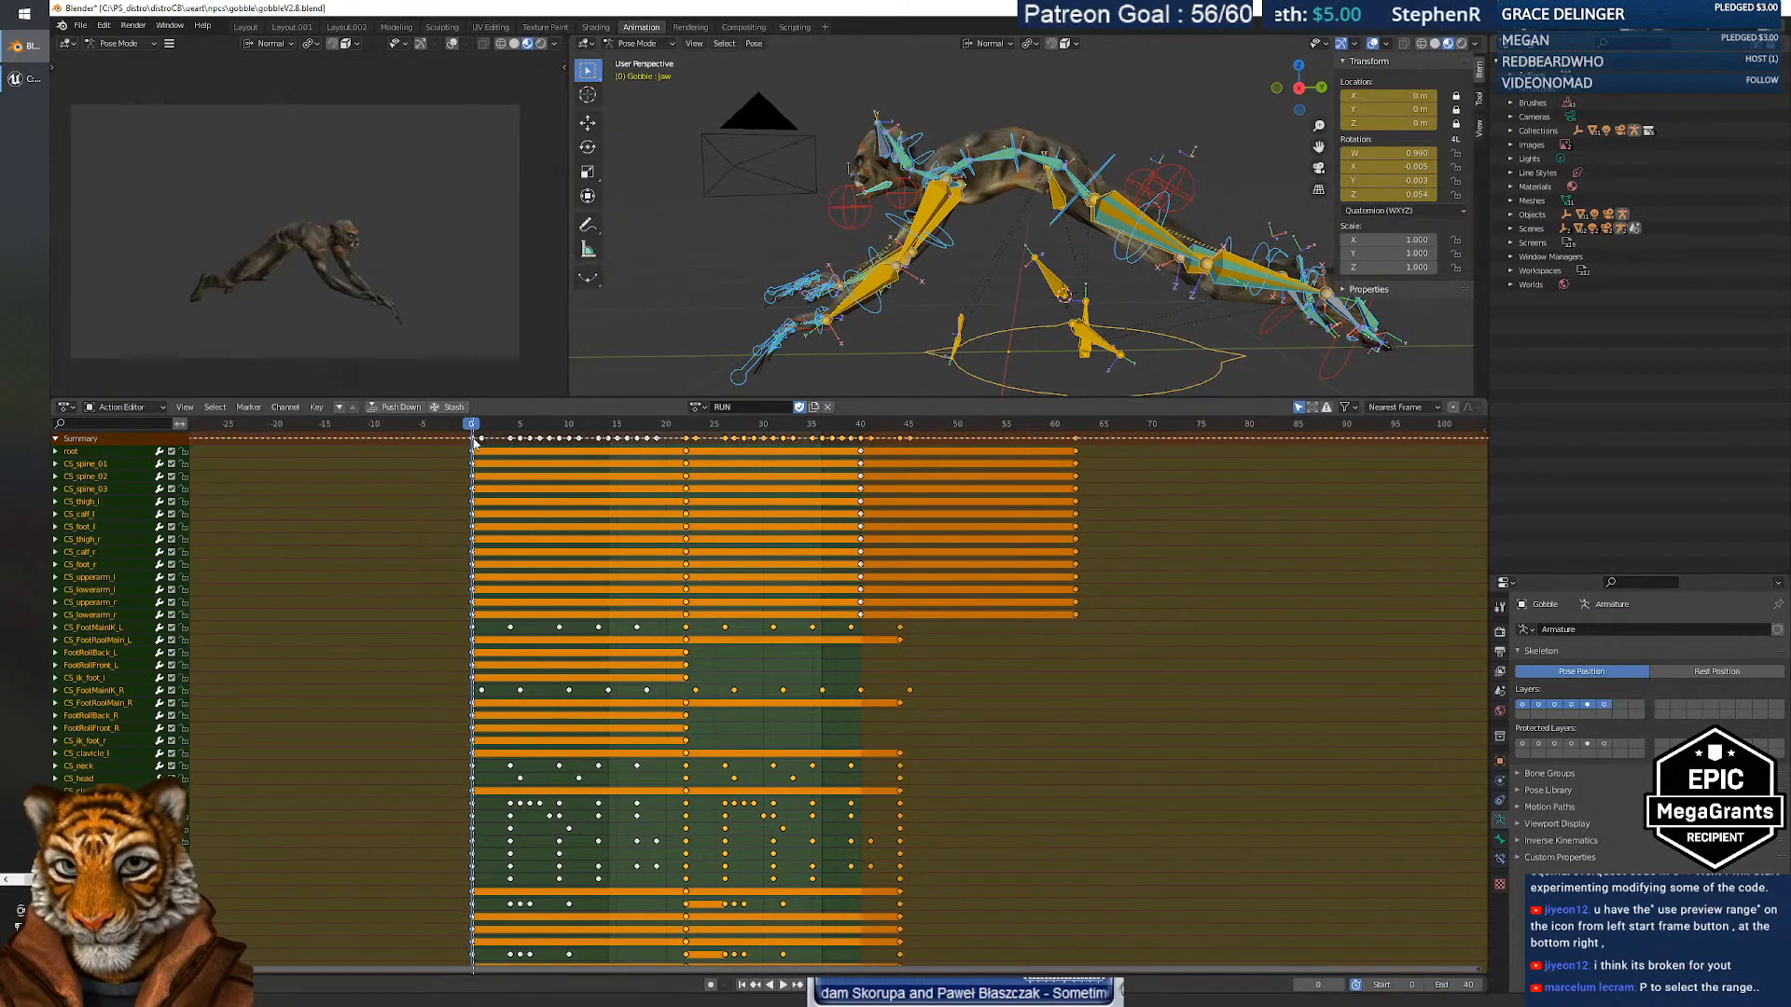
left_click_drag(472, 437, 689, 650)
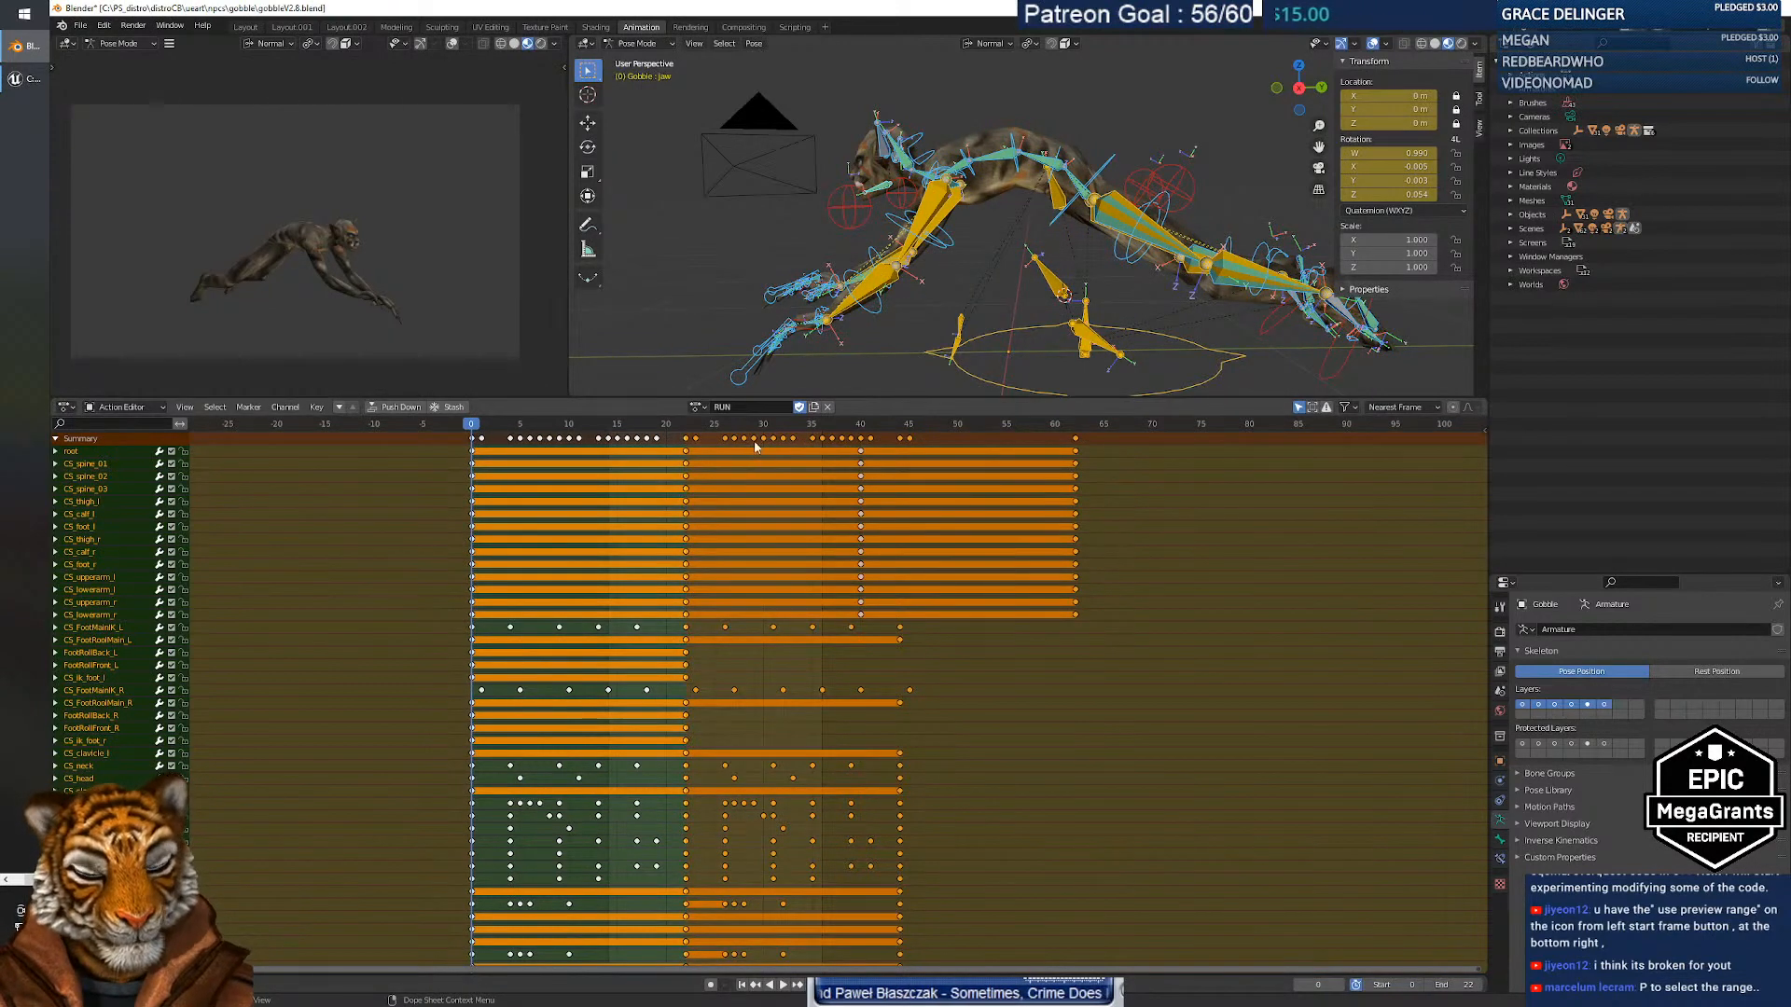
Assign the DIE action and toggle the preview range off and on repeatedly to compare it with the scene frame range.
left_click(698, 407)
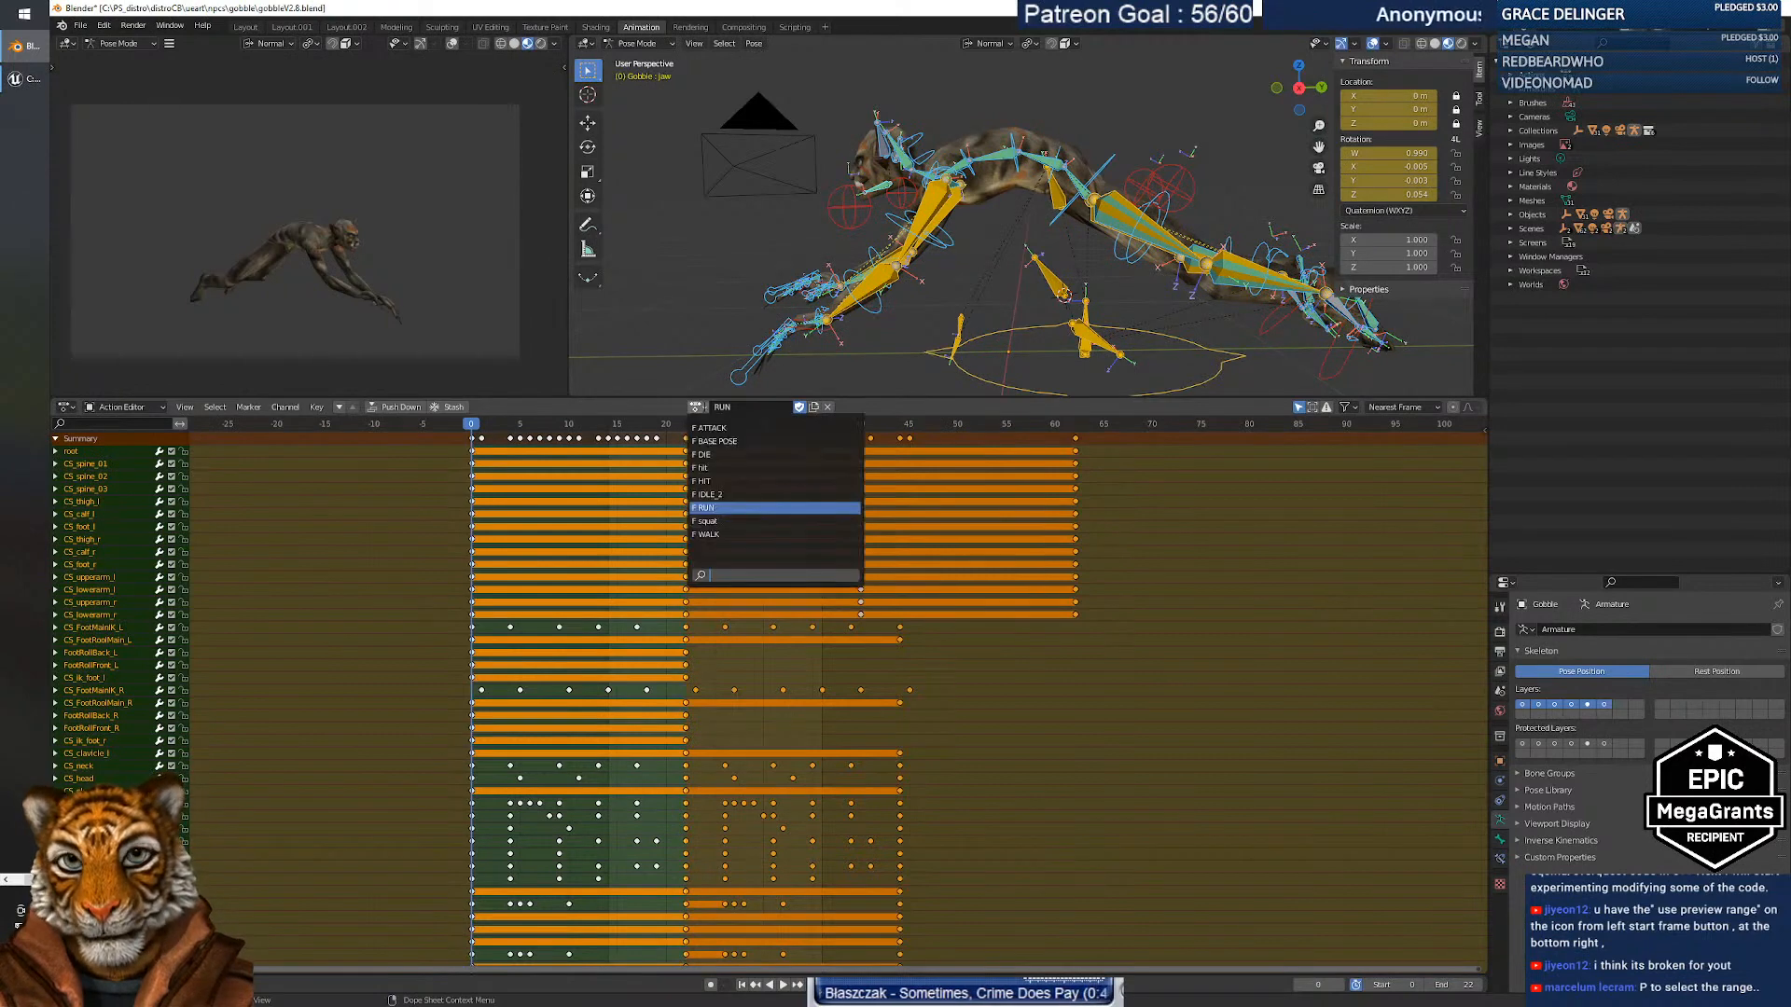
left_click(721, 455)
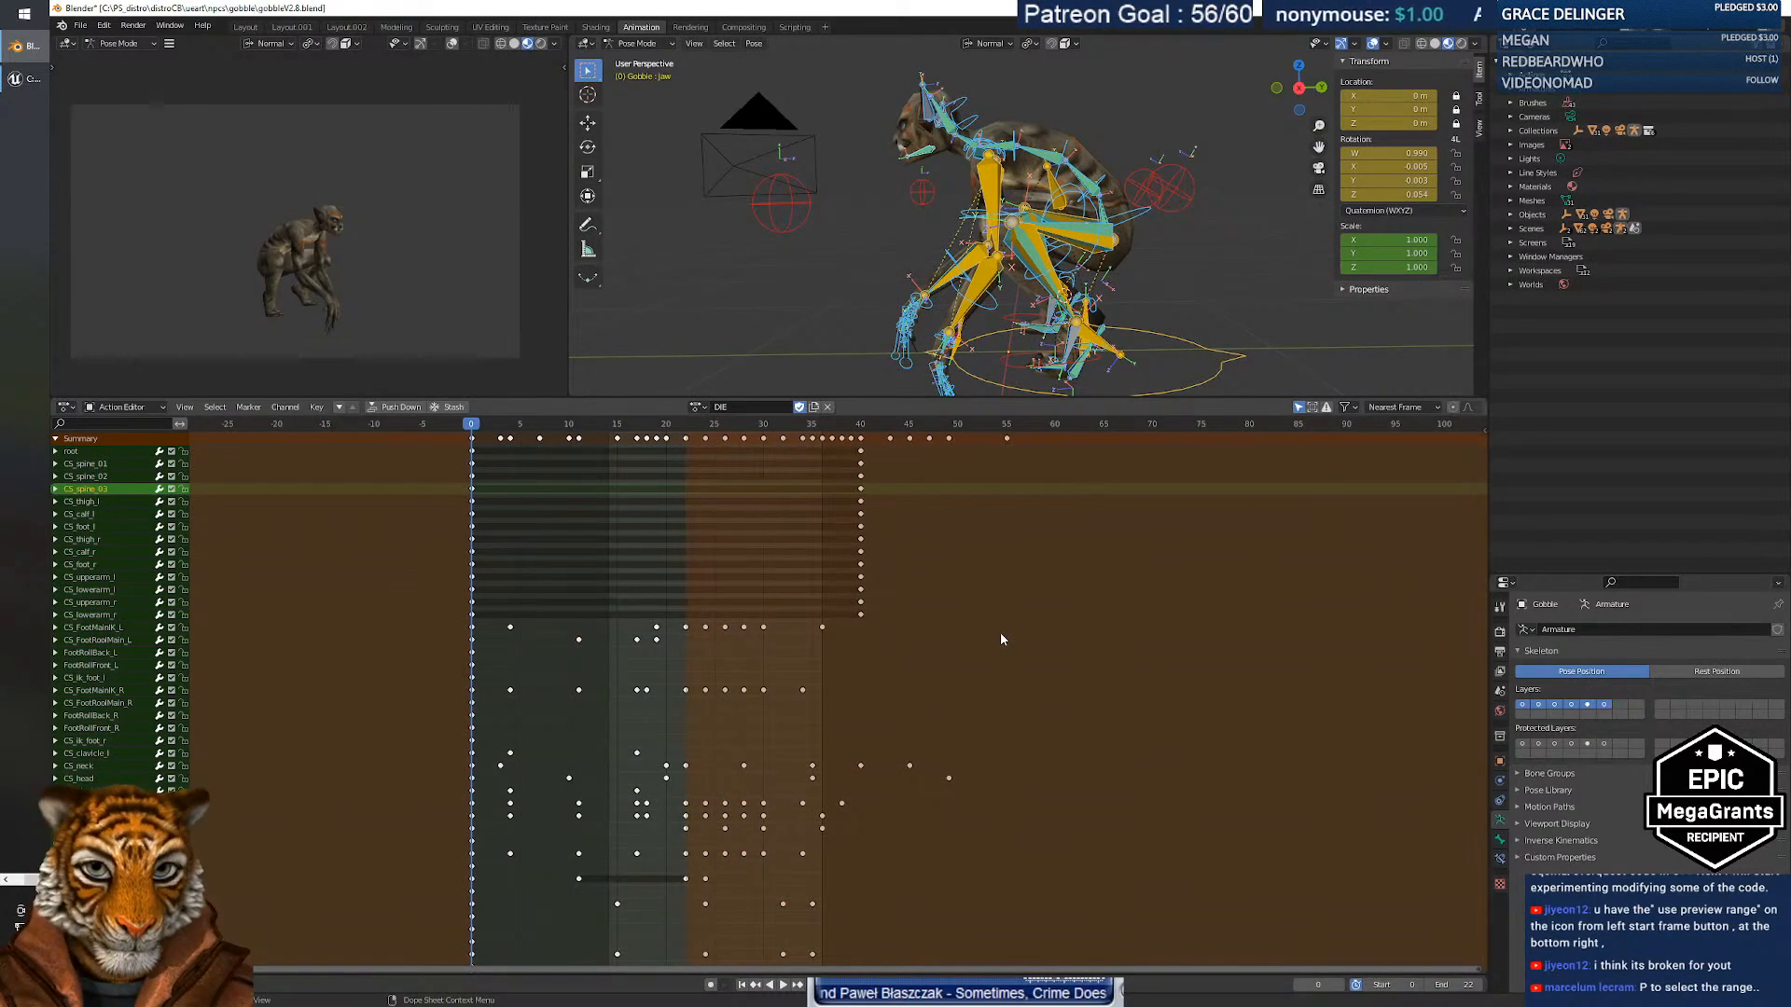
left_click(1355, 985)
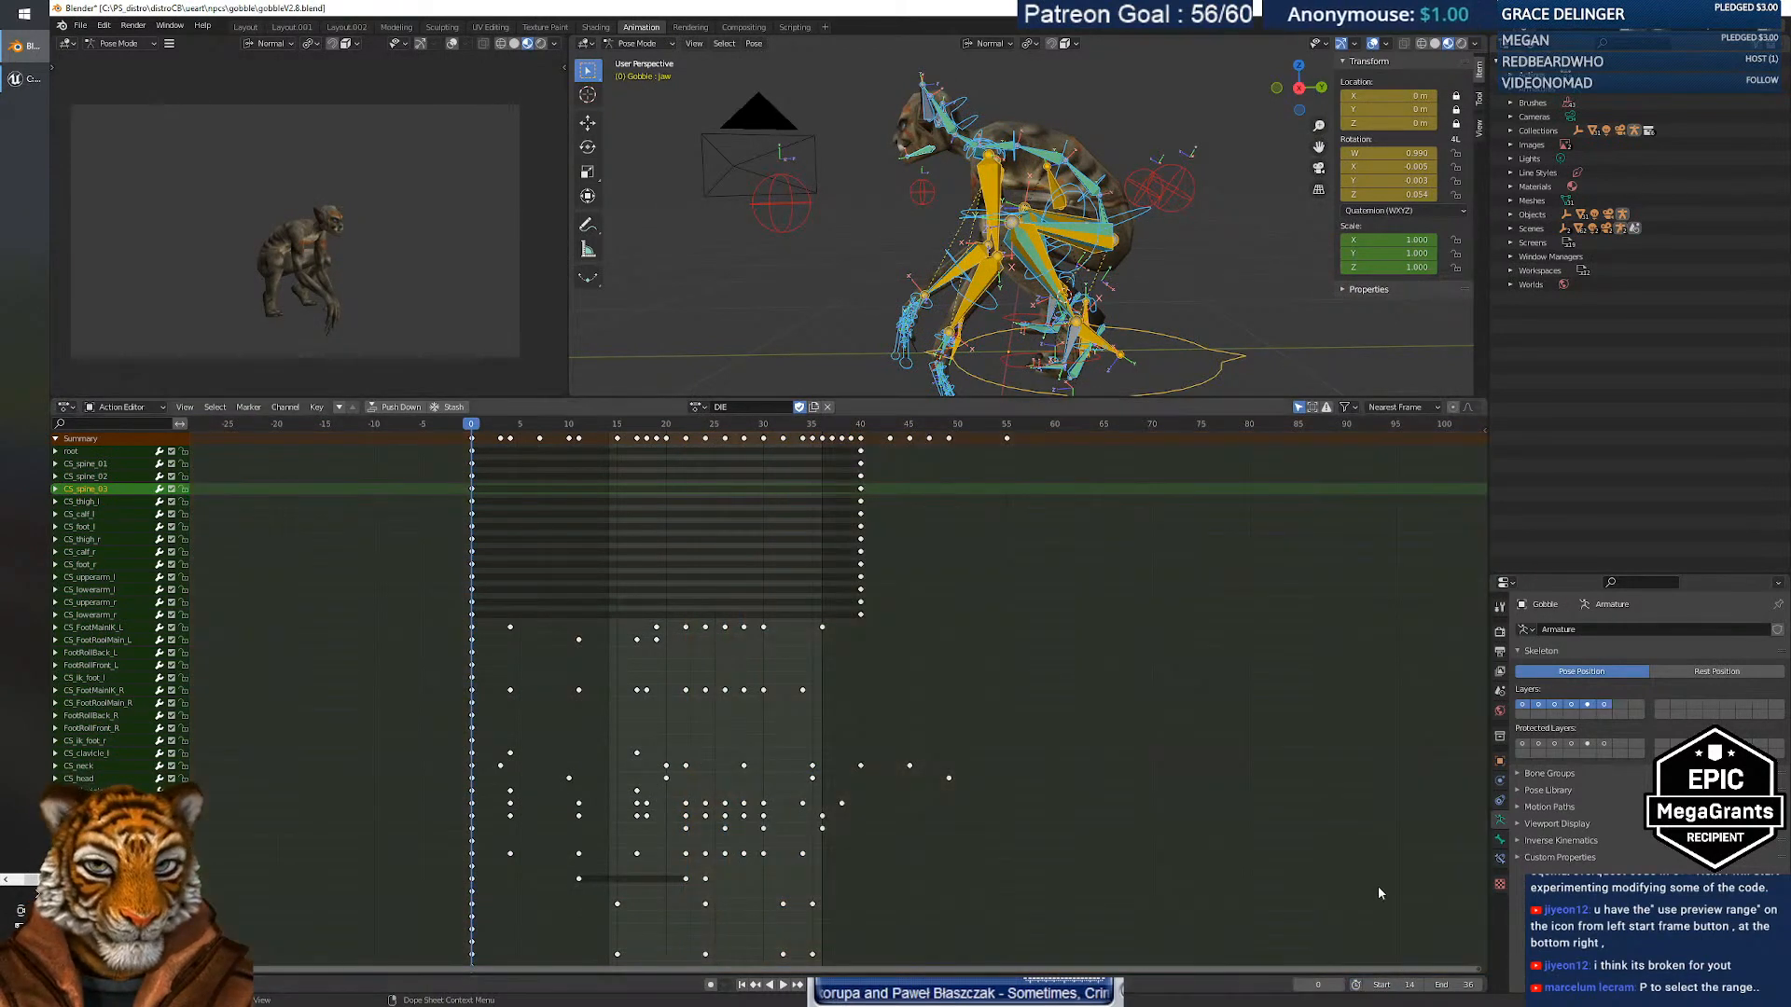
left_click(1355, 985)
left_click(1355, 985)
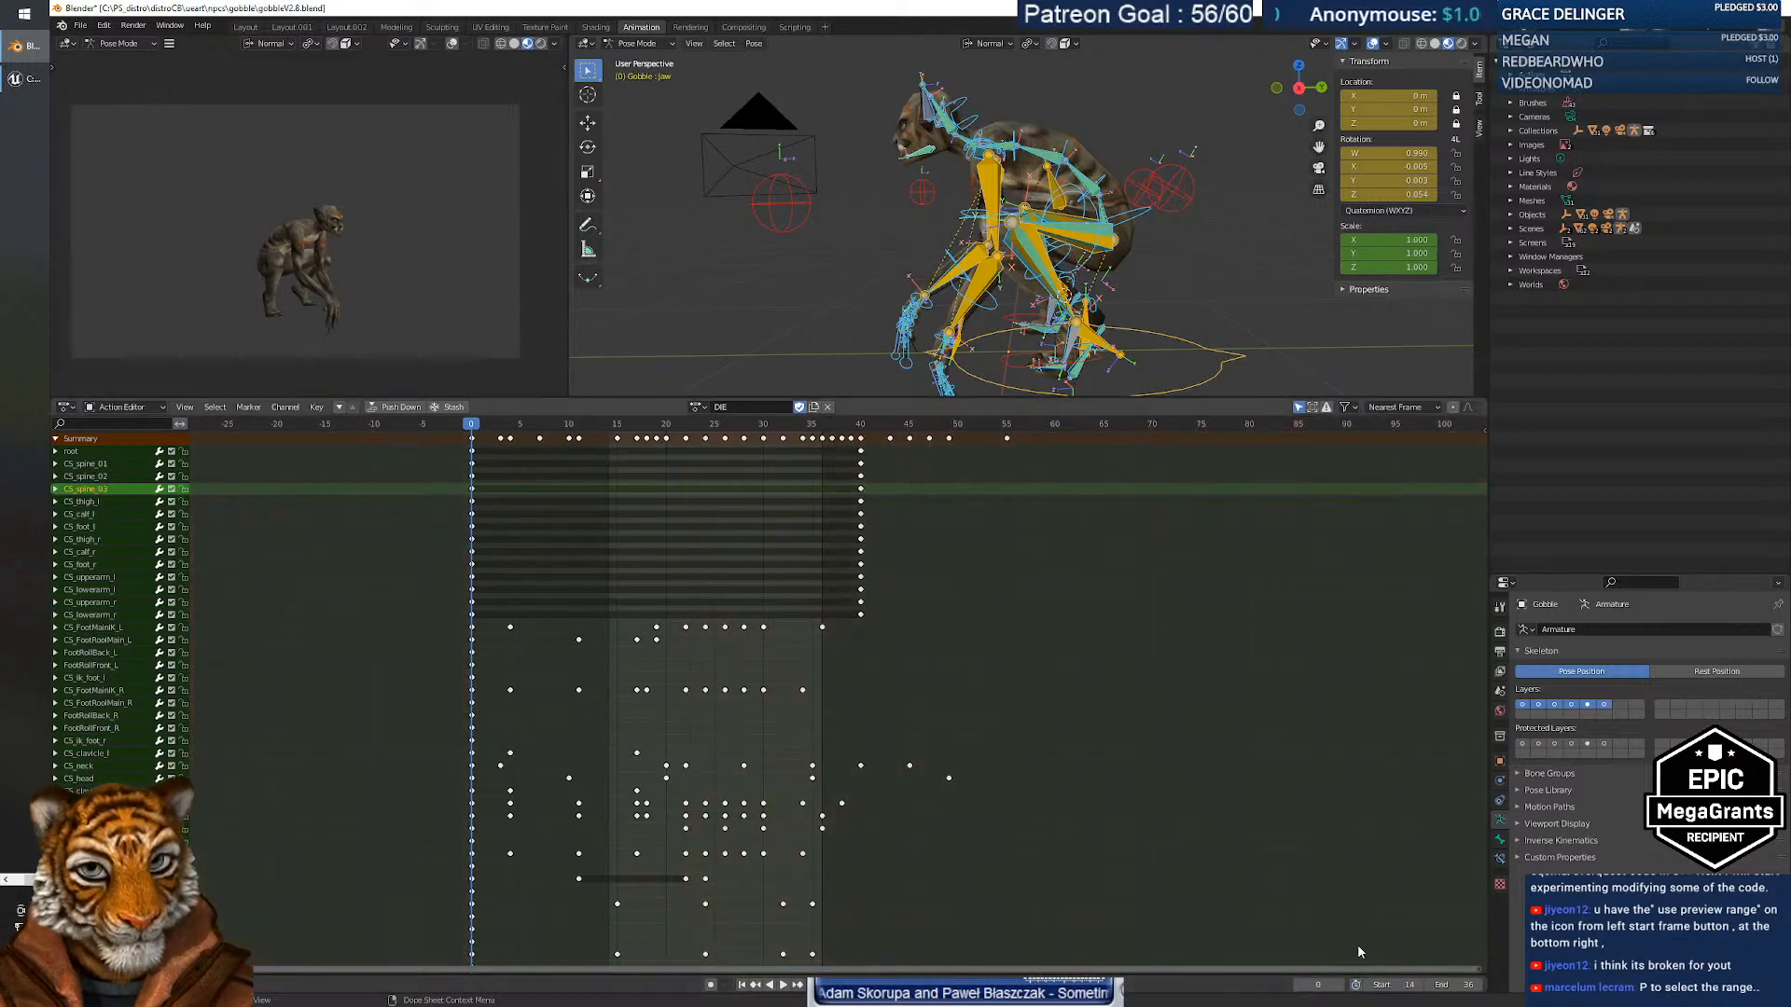
left_click(1356, 985)
left_click(1355, 985)
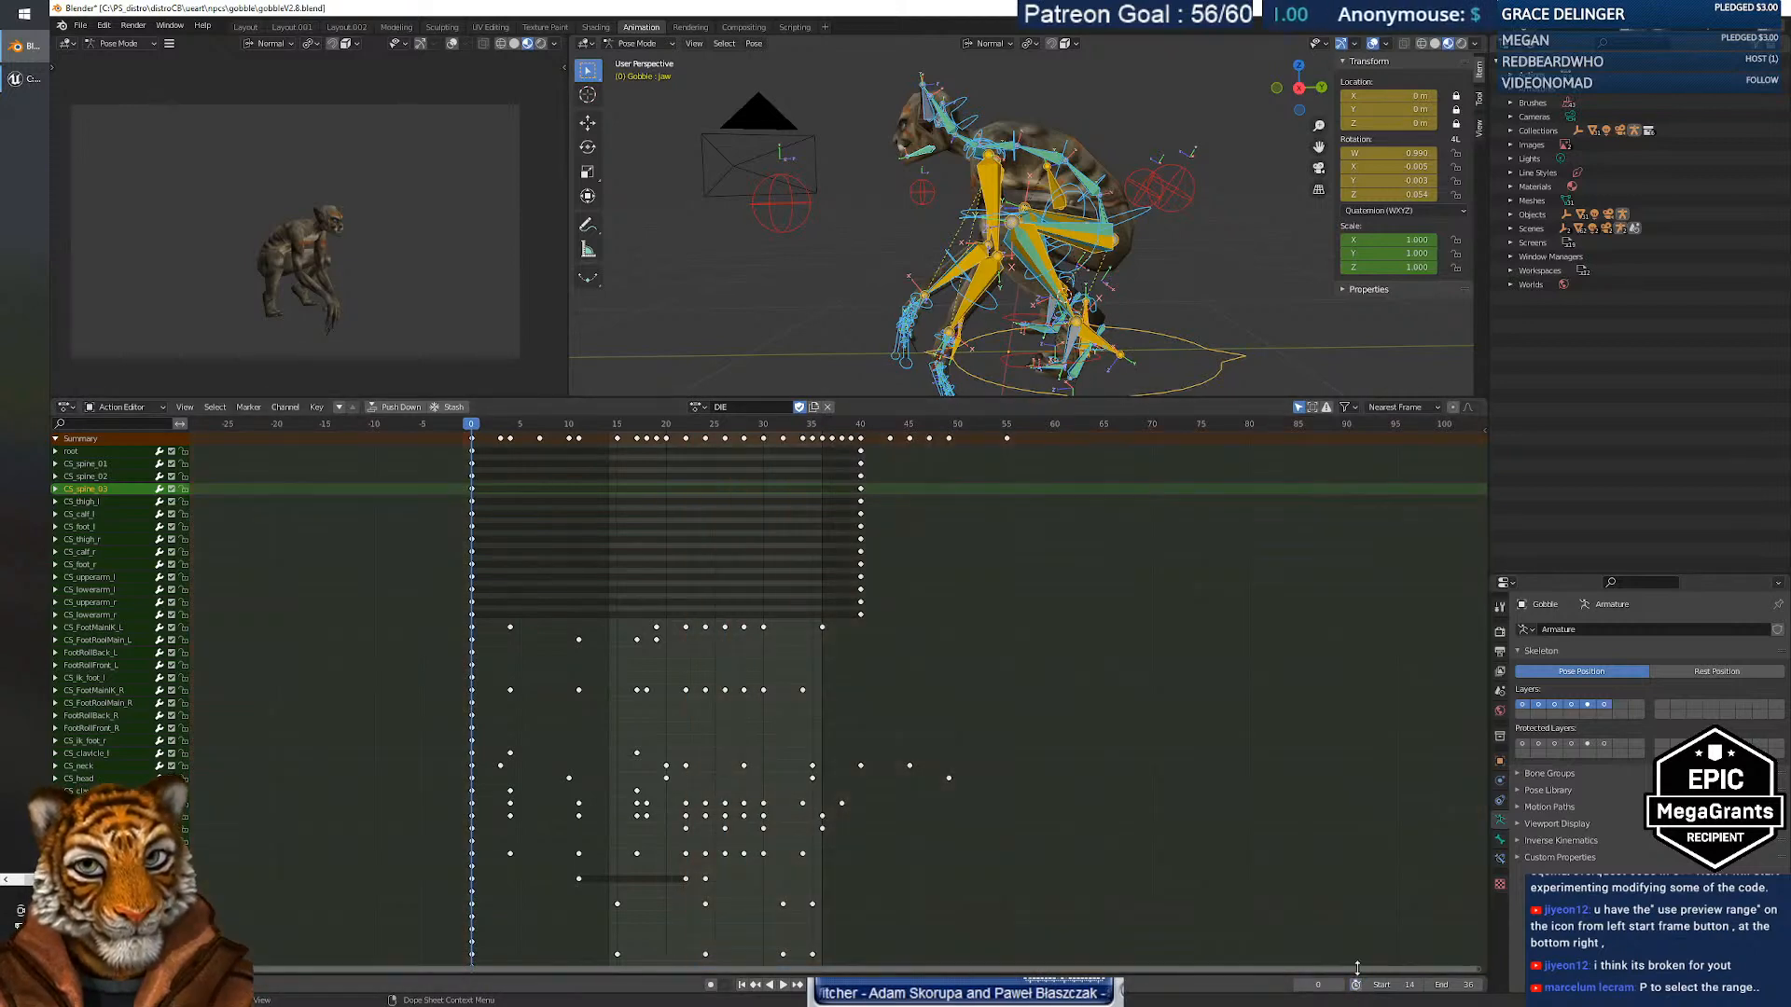
left_click(1355, 985)
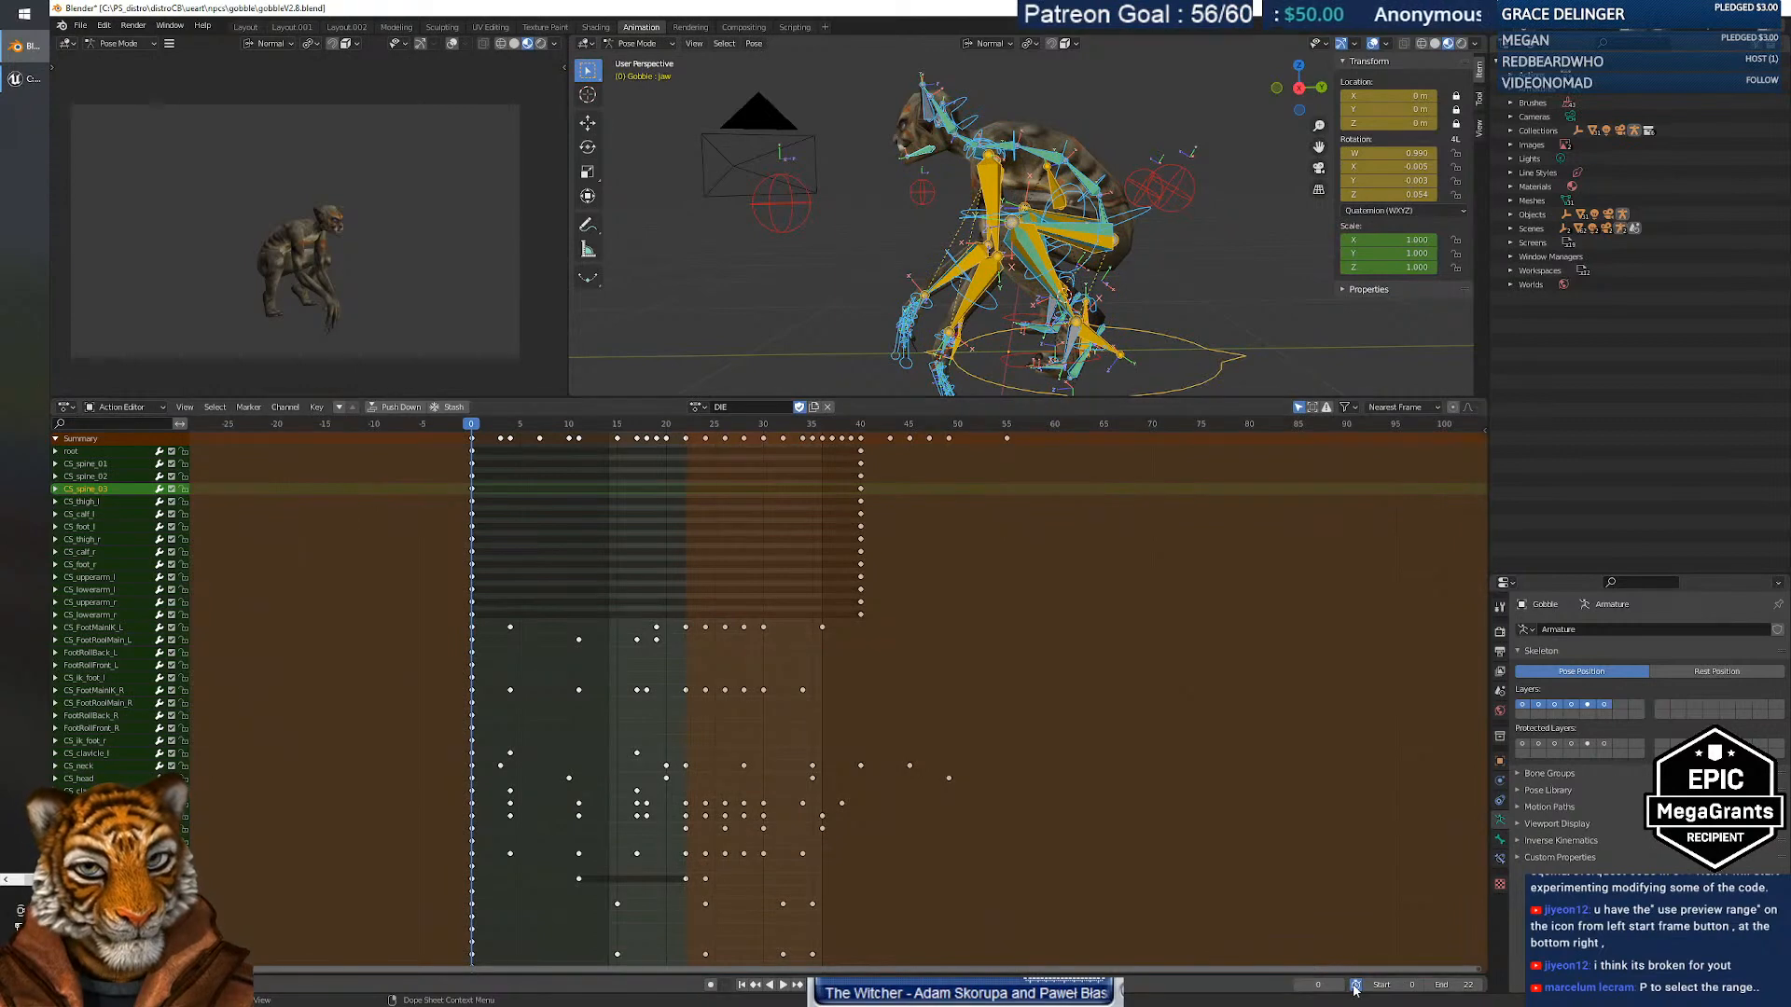
left_click(1356, 985)
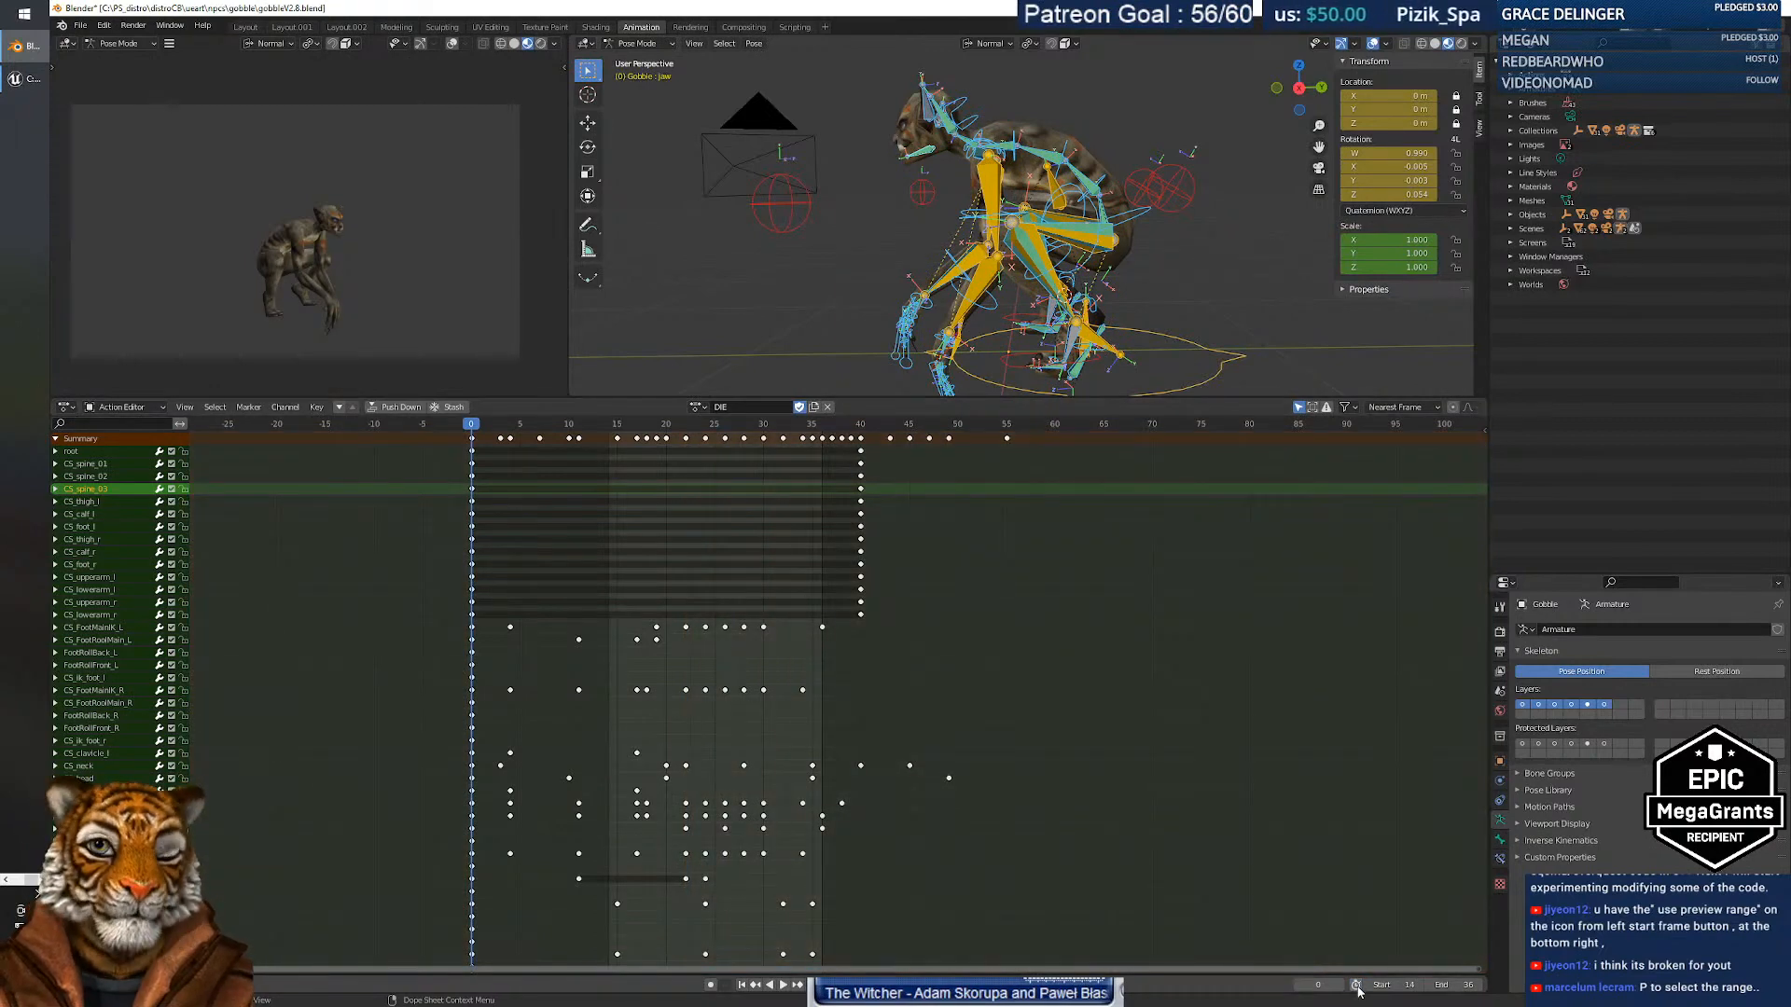
left_click(1355, 985)
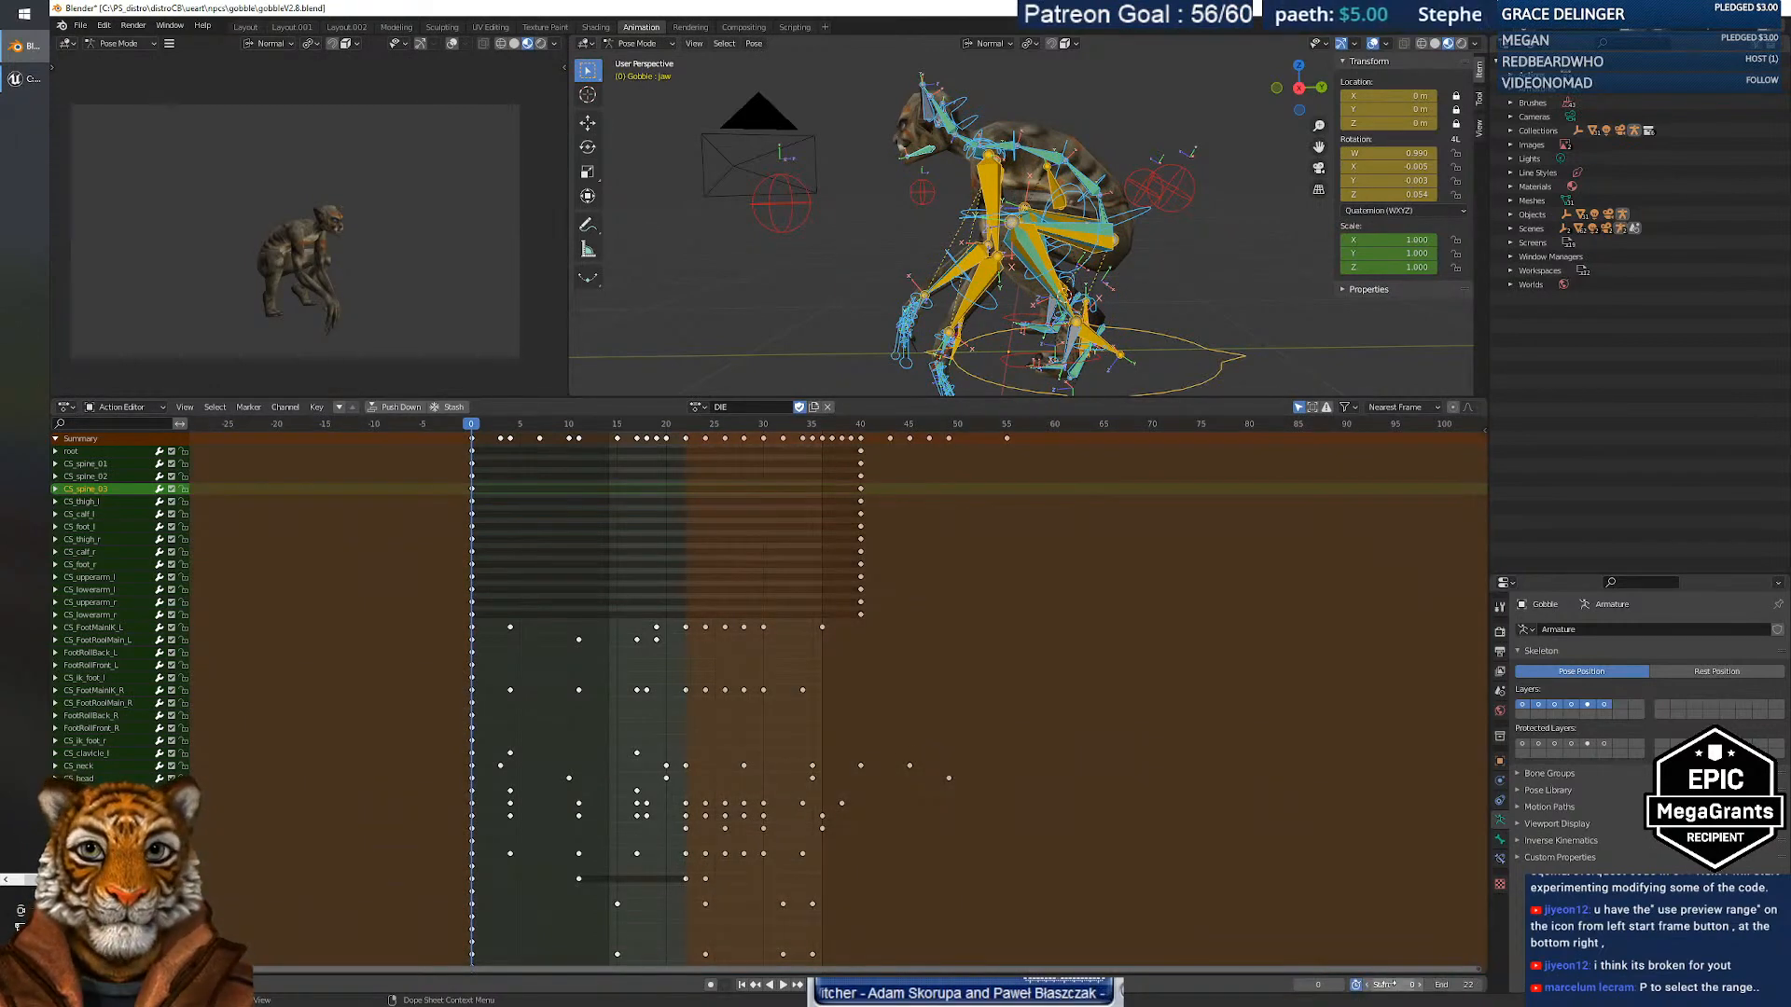
left_click(1357, 985)
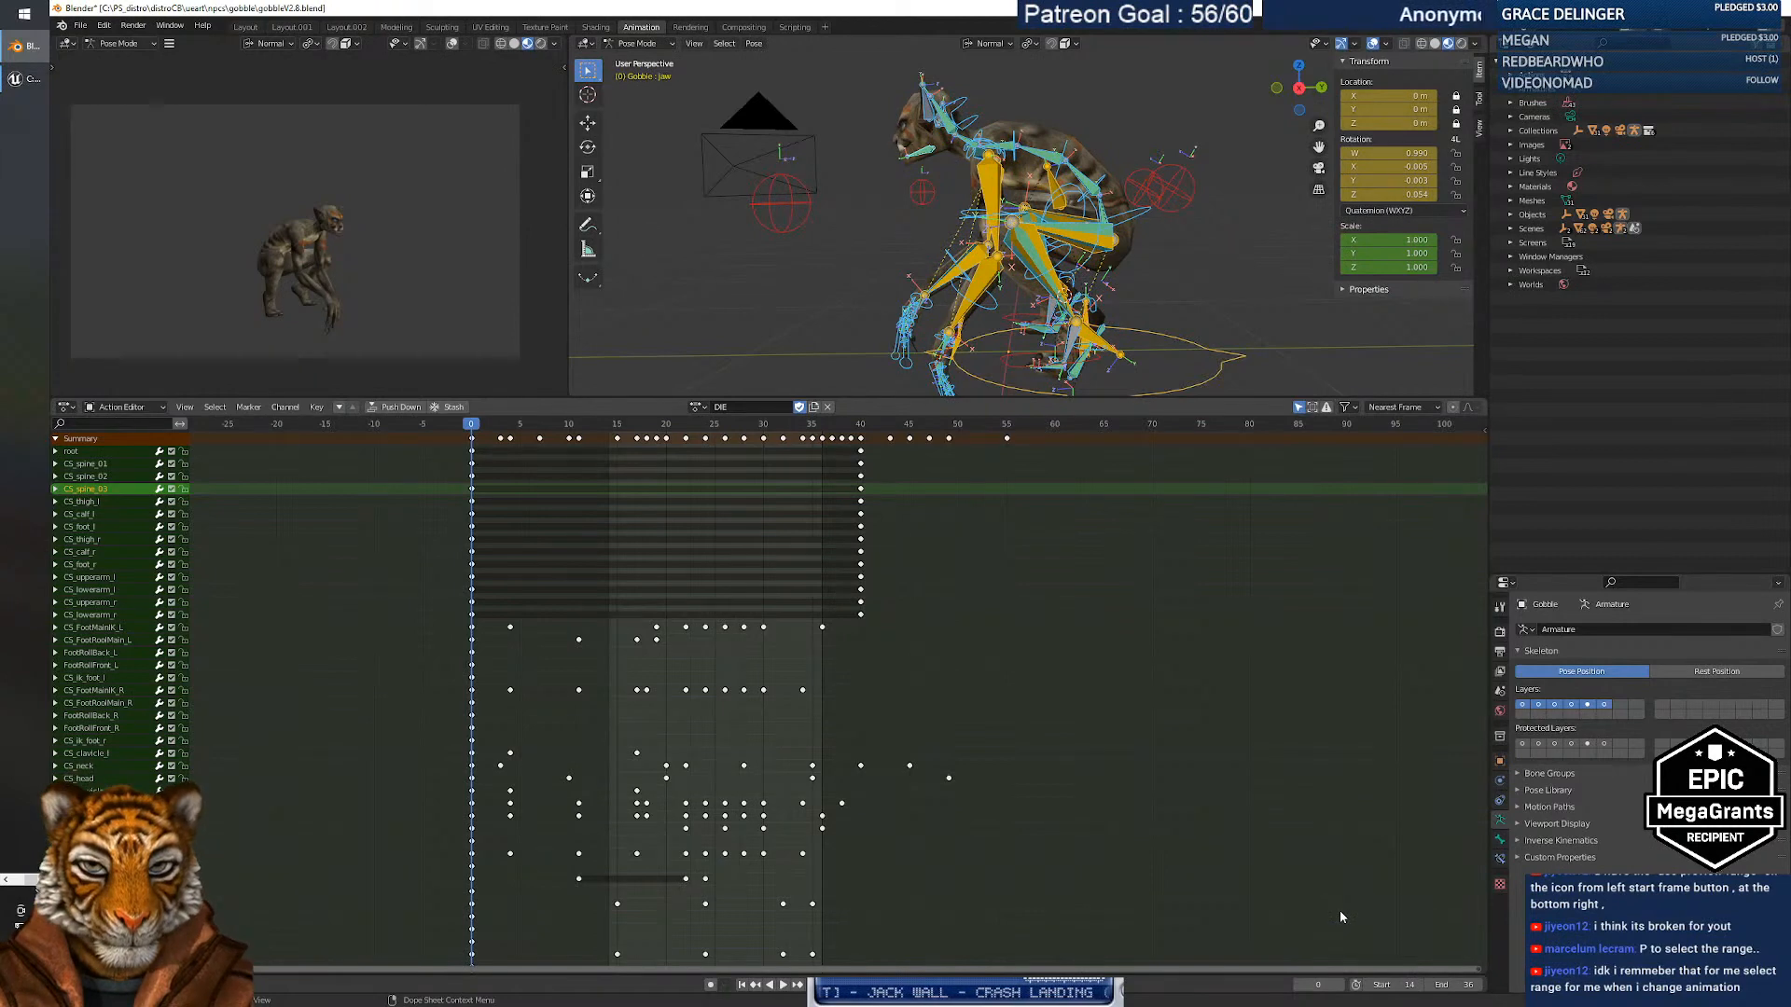
left_click(1356, 986)
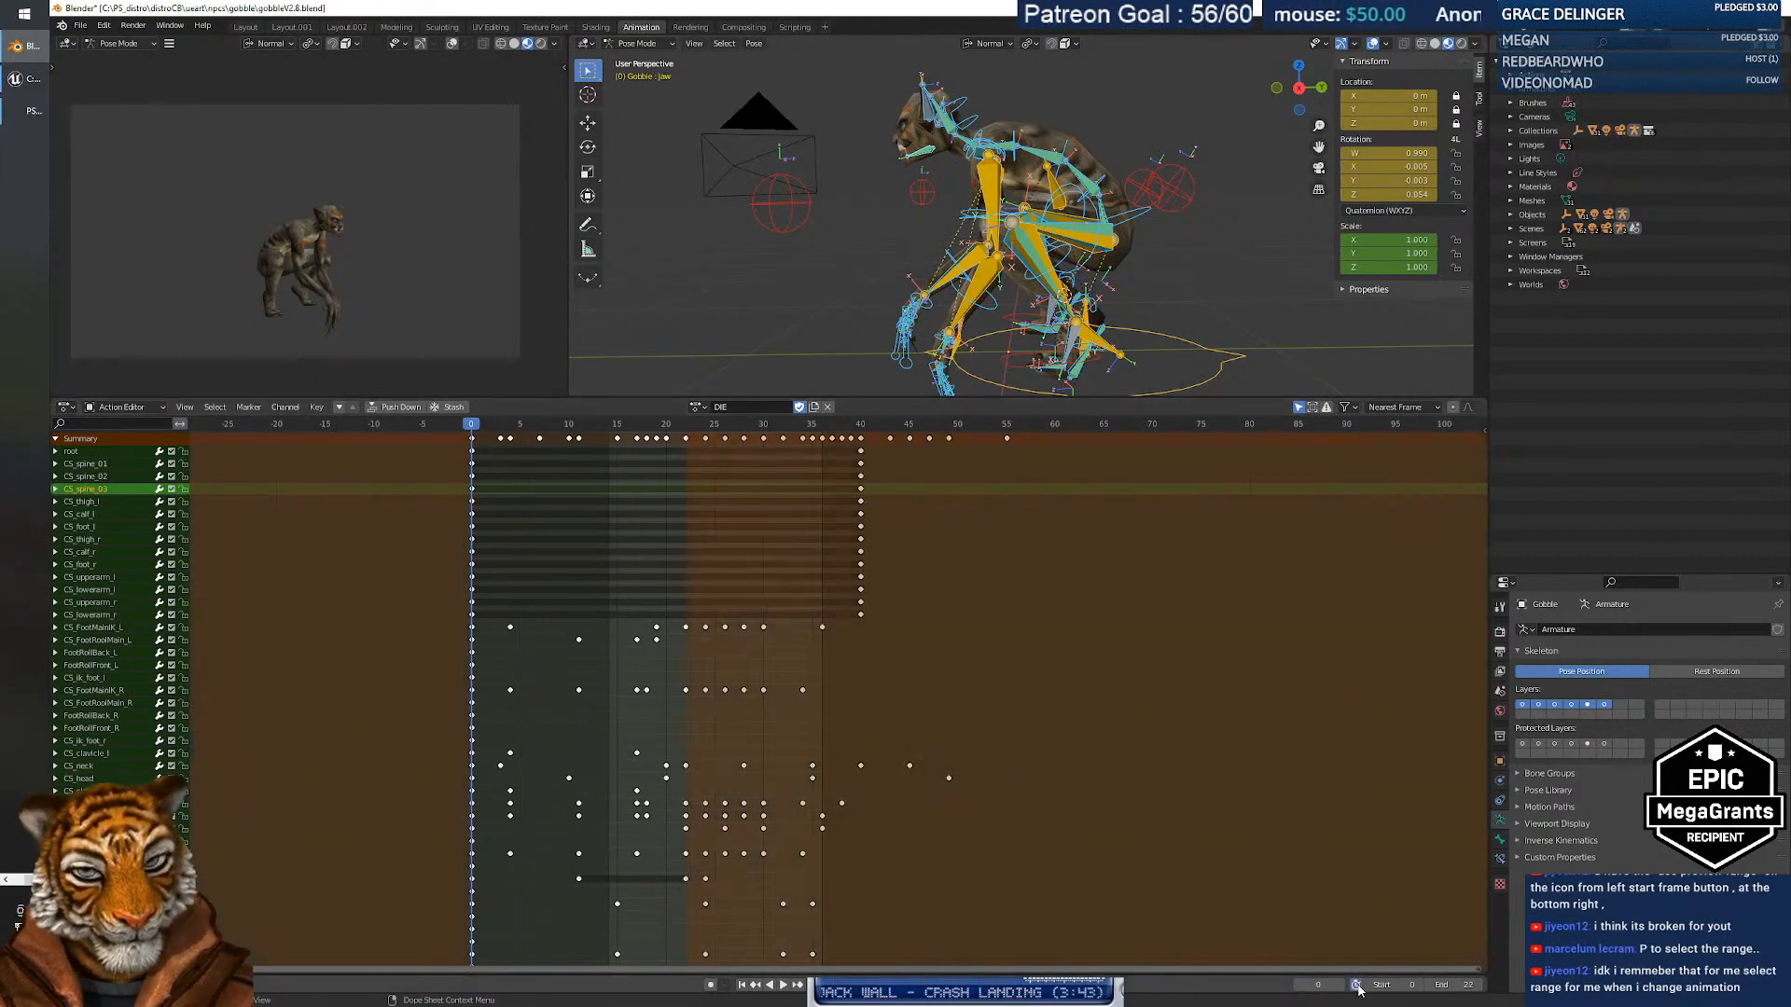
left_click(1357, 986)
left_click(1356, 986)
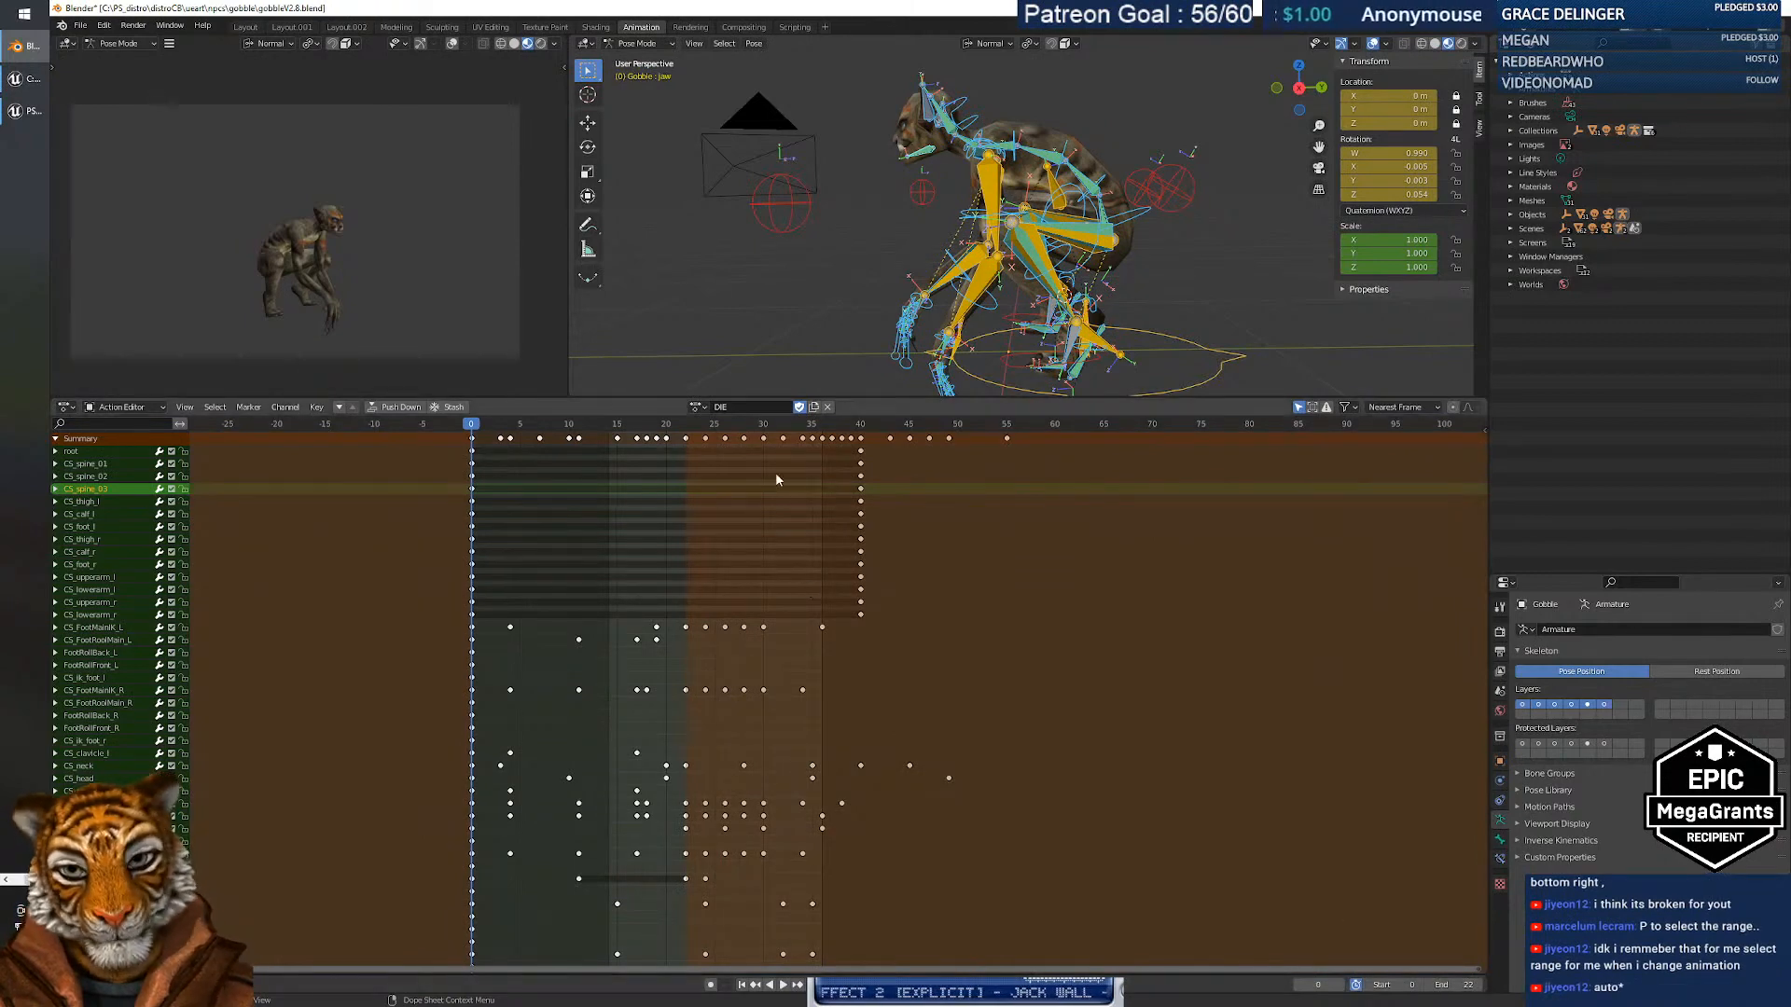
Assign the RUN action again to check which preview range it uses.
left_click(700, 408)
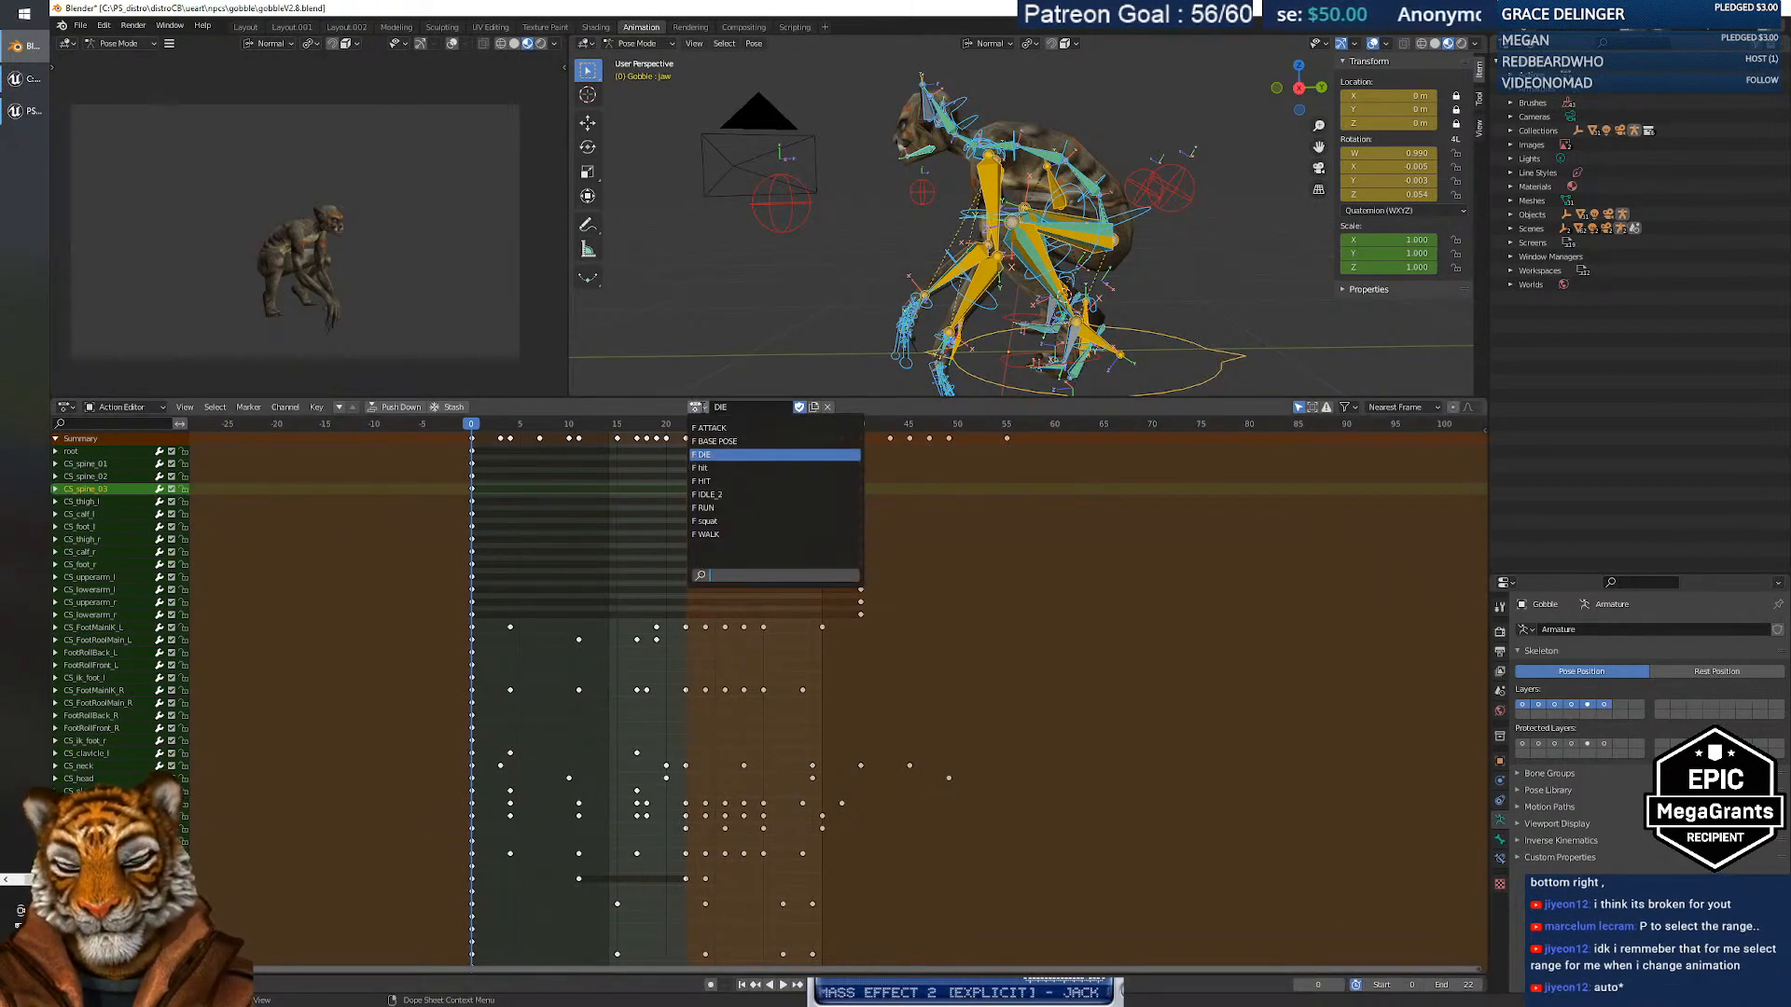
left_click(712, 508)
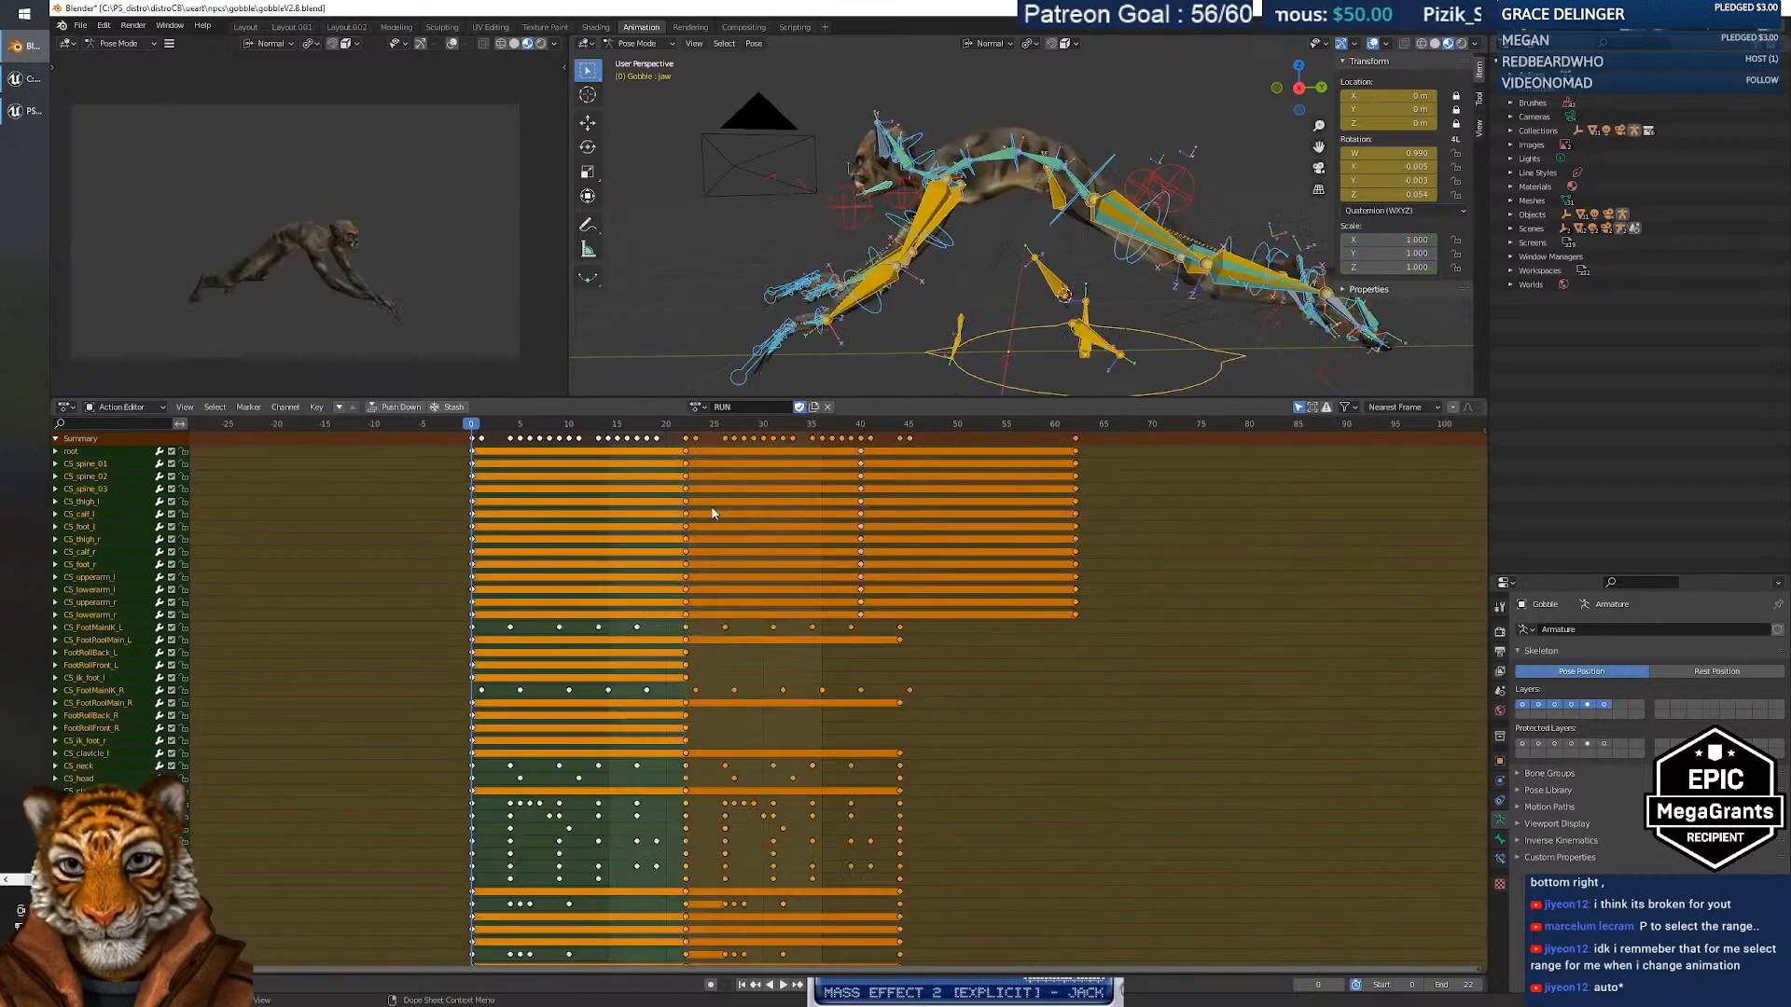
Turn off the preview range and switch the action to DIE and back to RUN to compare the scene frame range.
left_click(1355, 985)
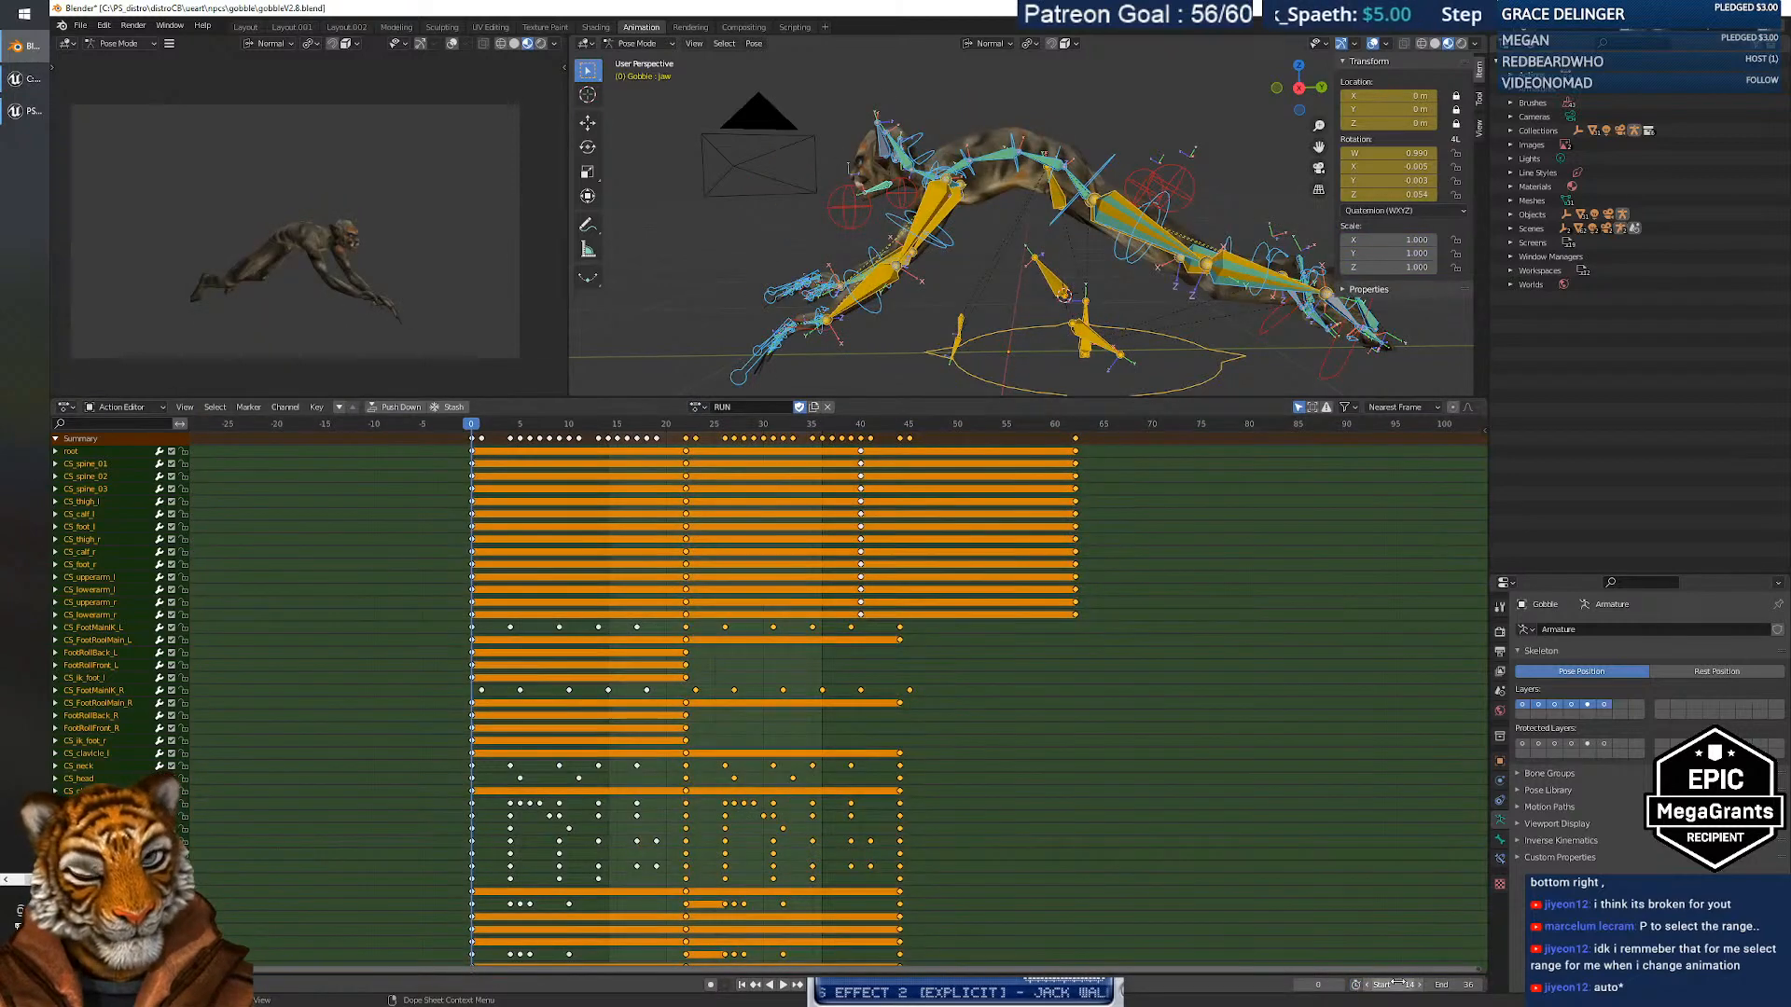
left_click(698, 408)
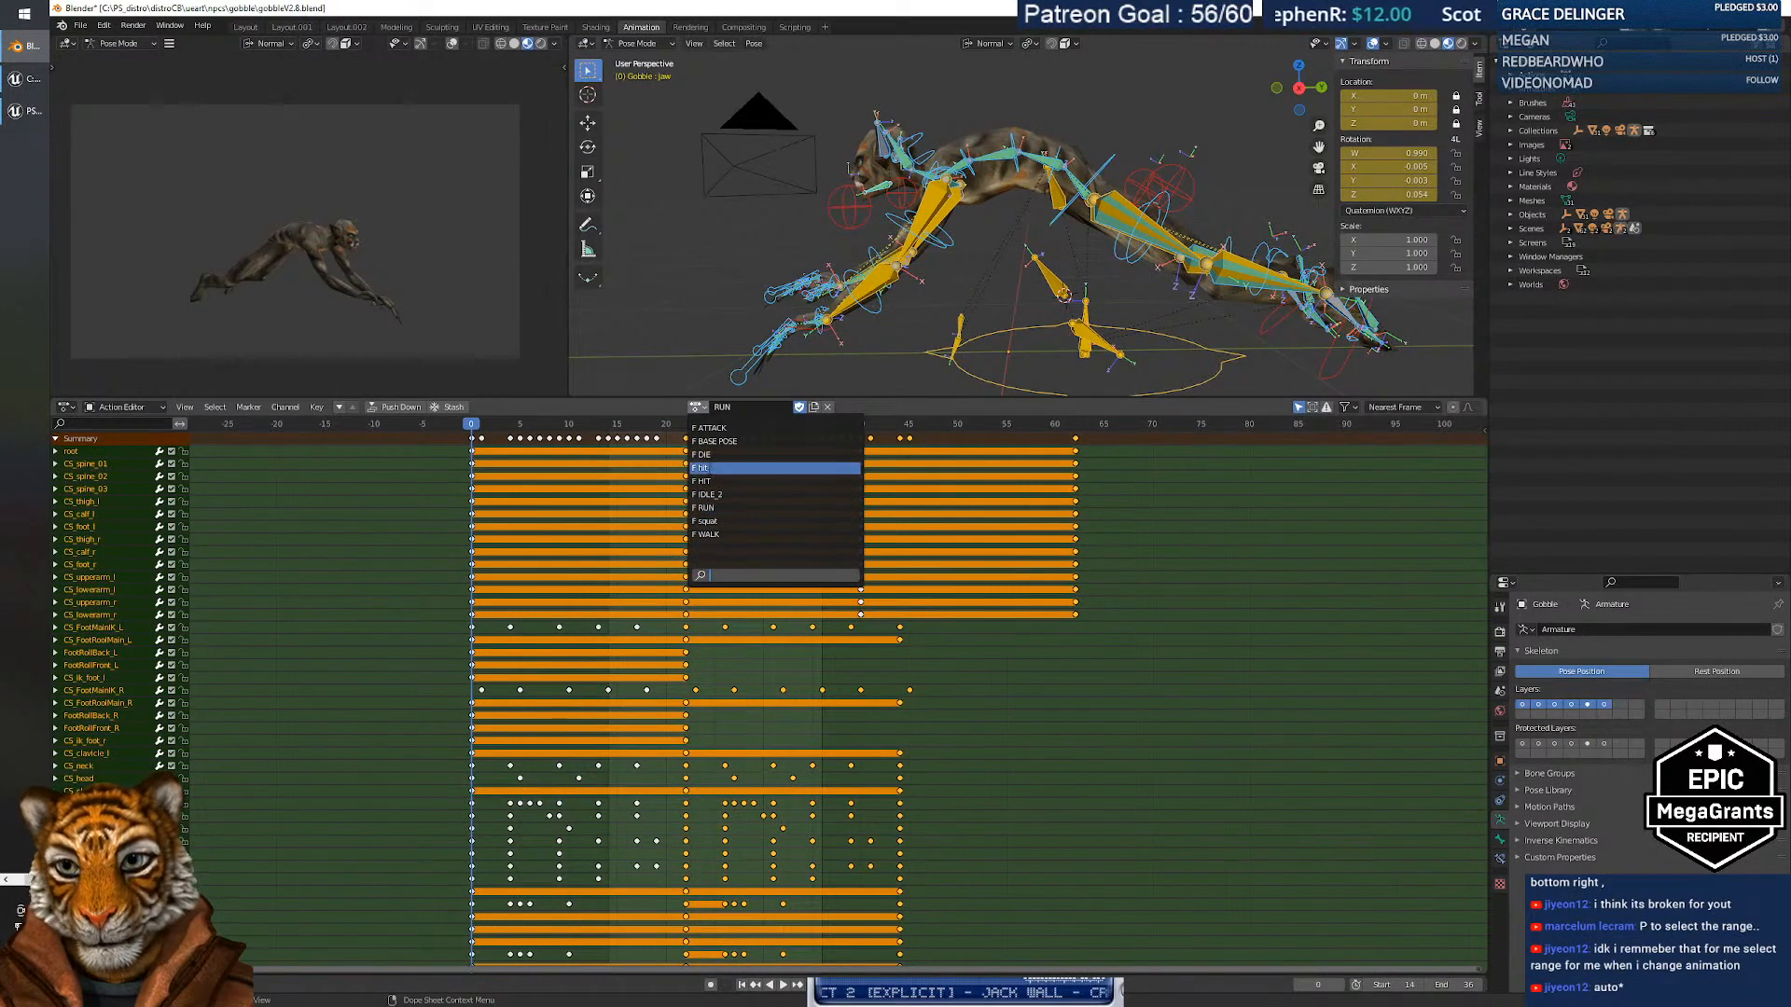
left_click(702, 453)
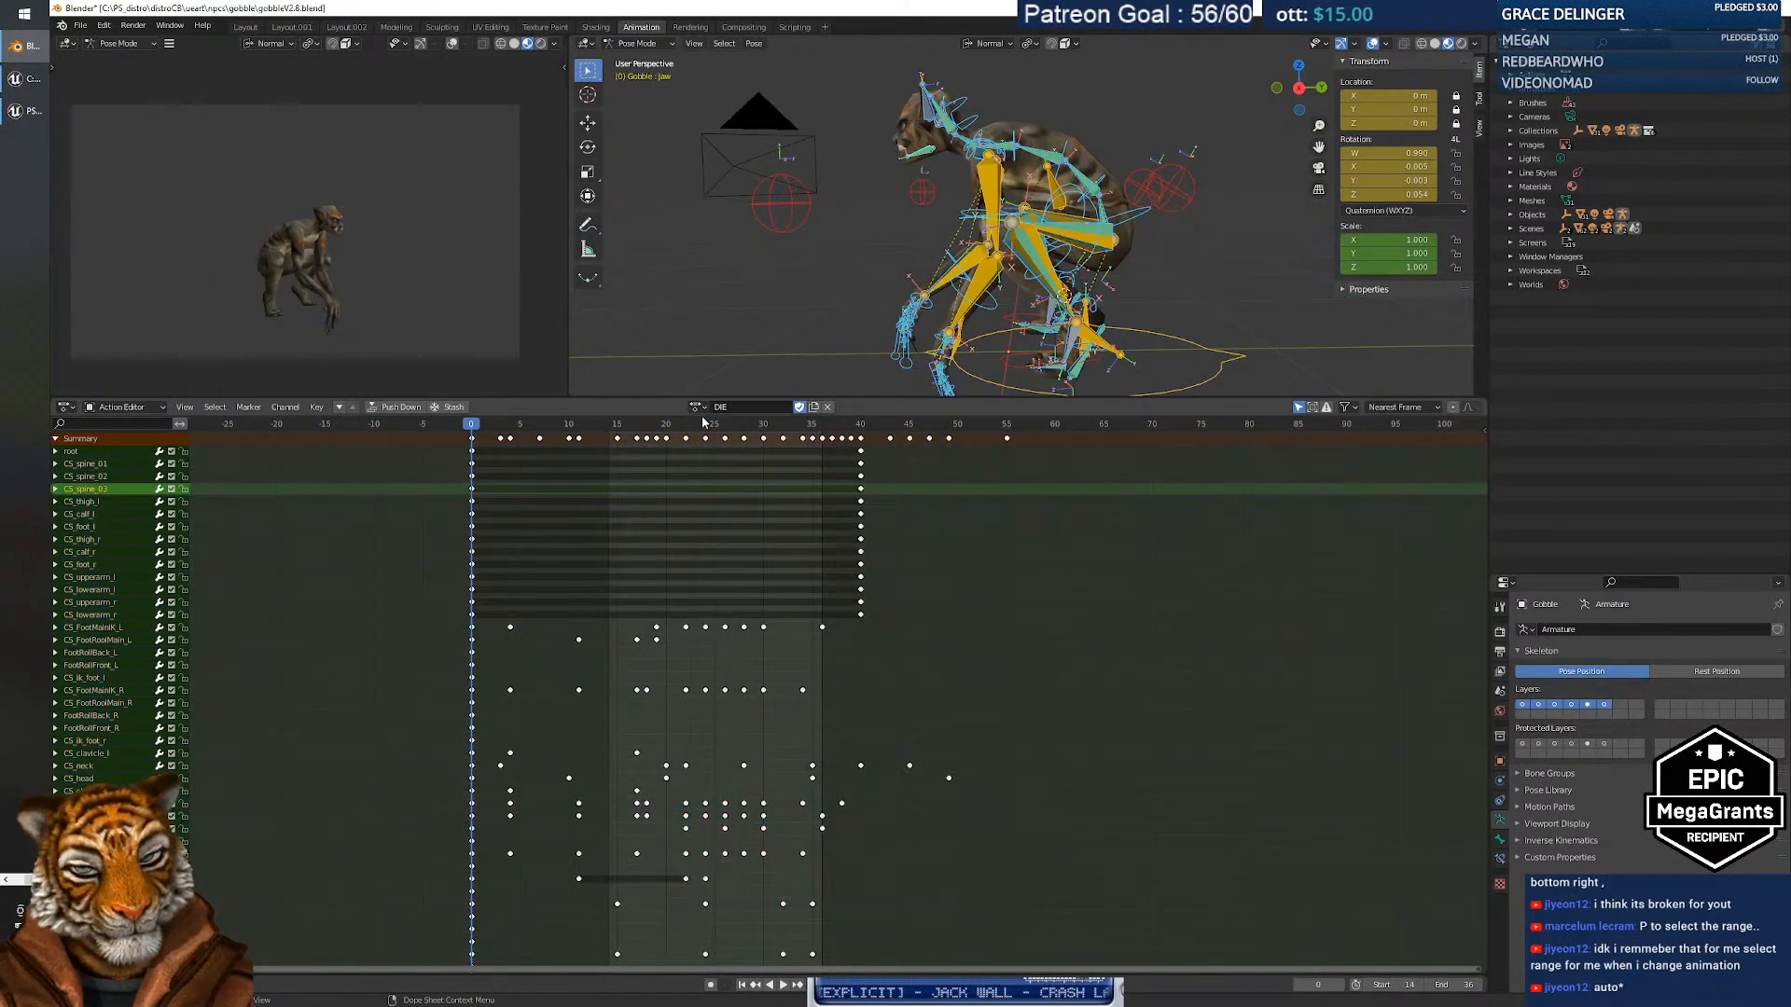
left_click(698, 408)
left_click(721, 508)
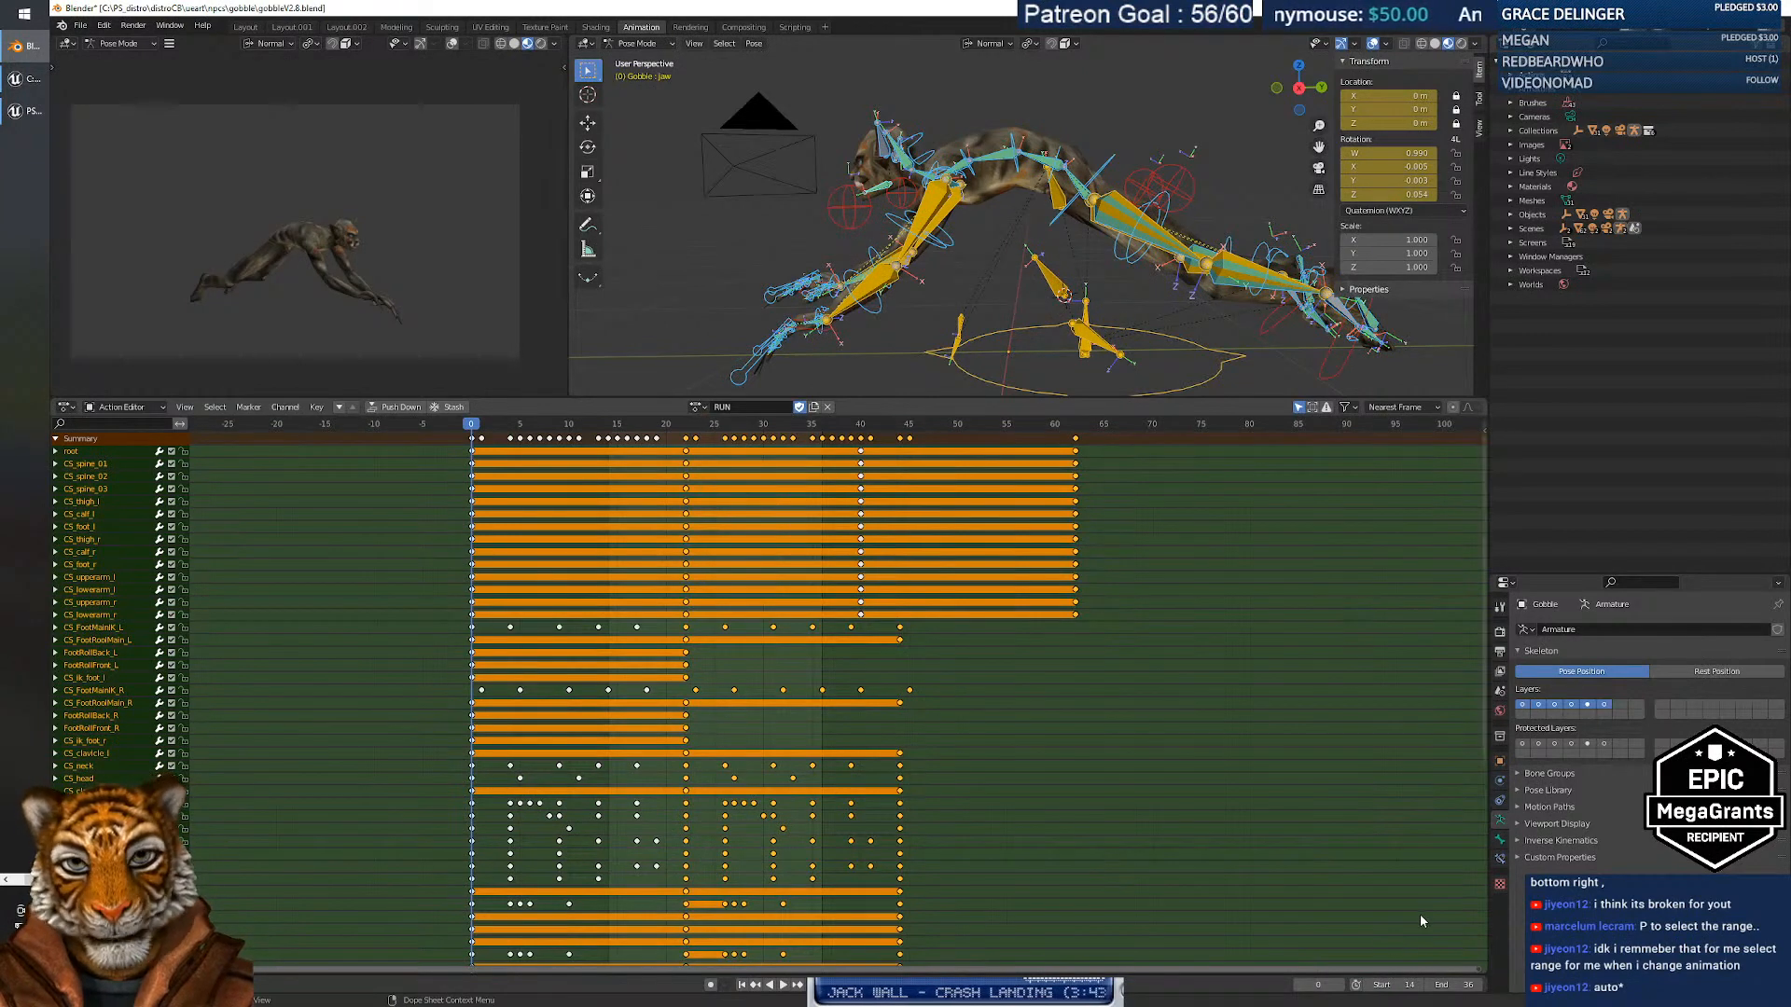
Re-enable the preview range for the RUN action, then step one frame forward and back to frame 0.
left_click(1356, 986)
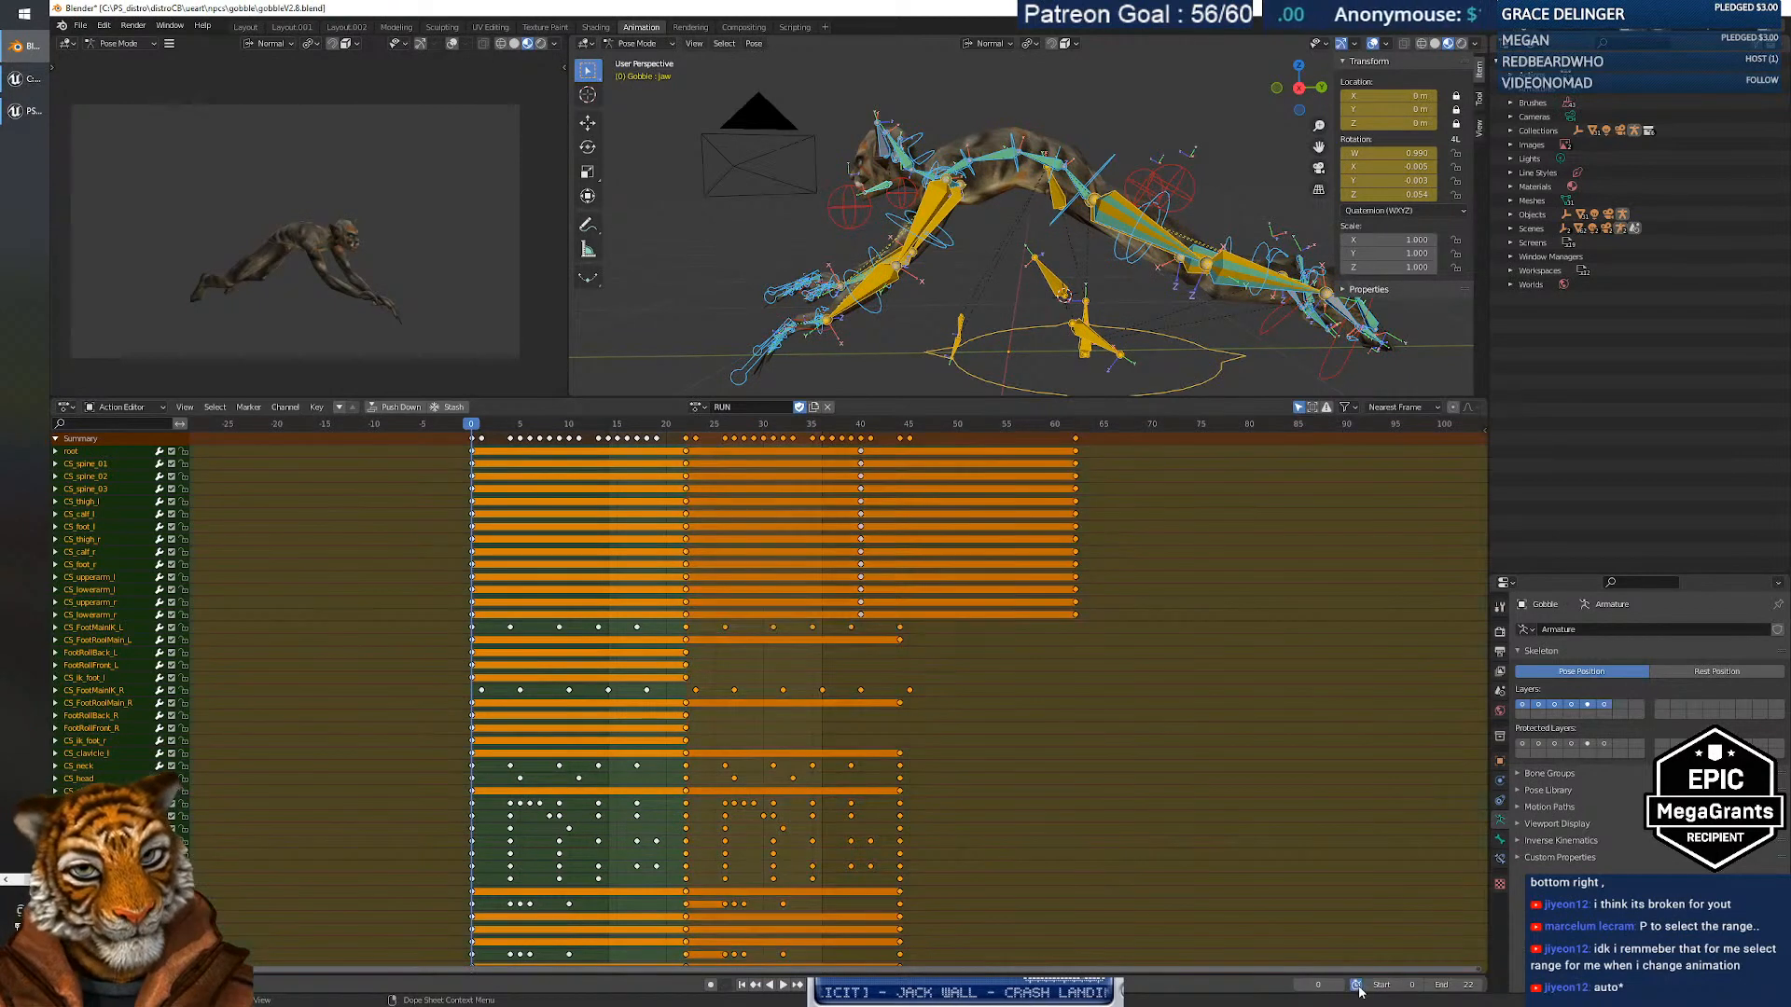
left_click(1340, 986)
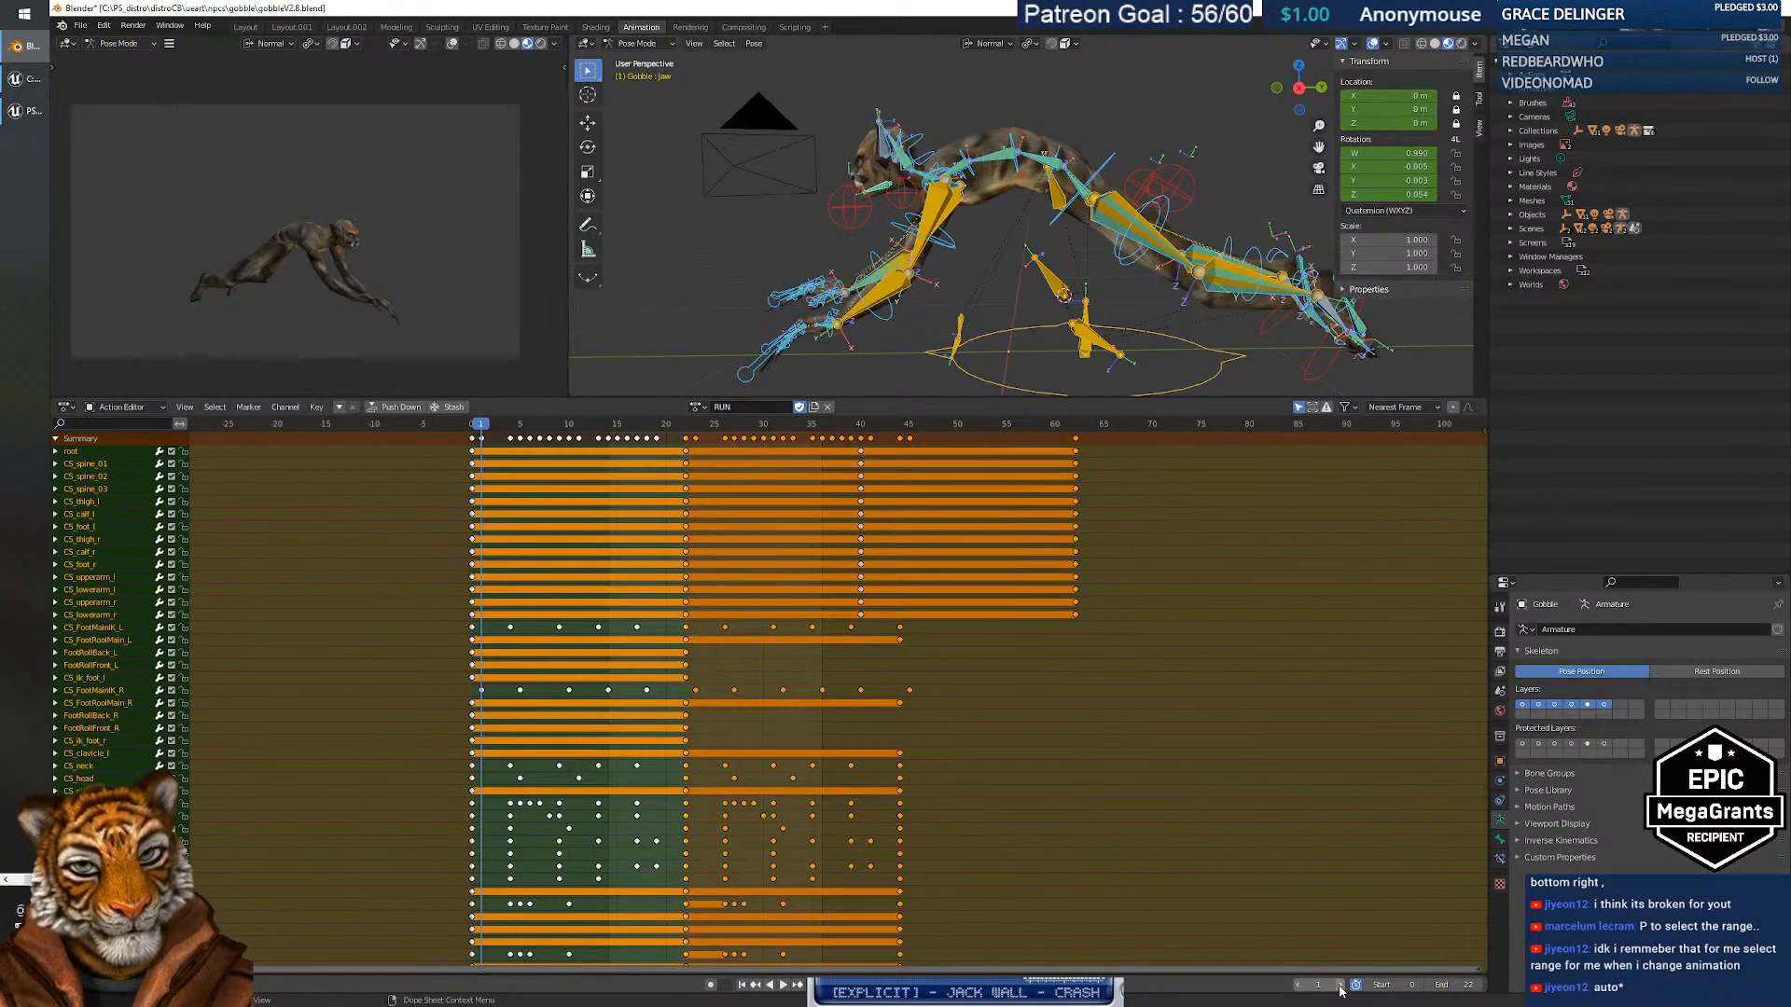
left_click(1299, 986)
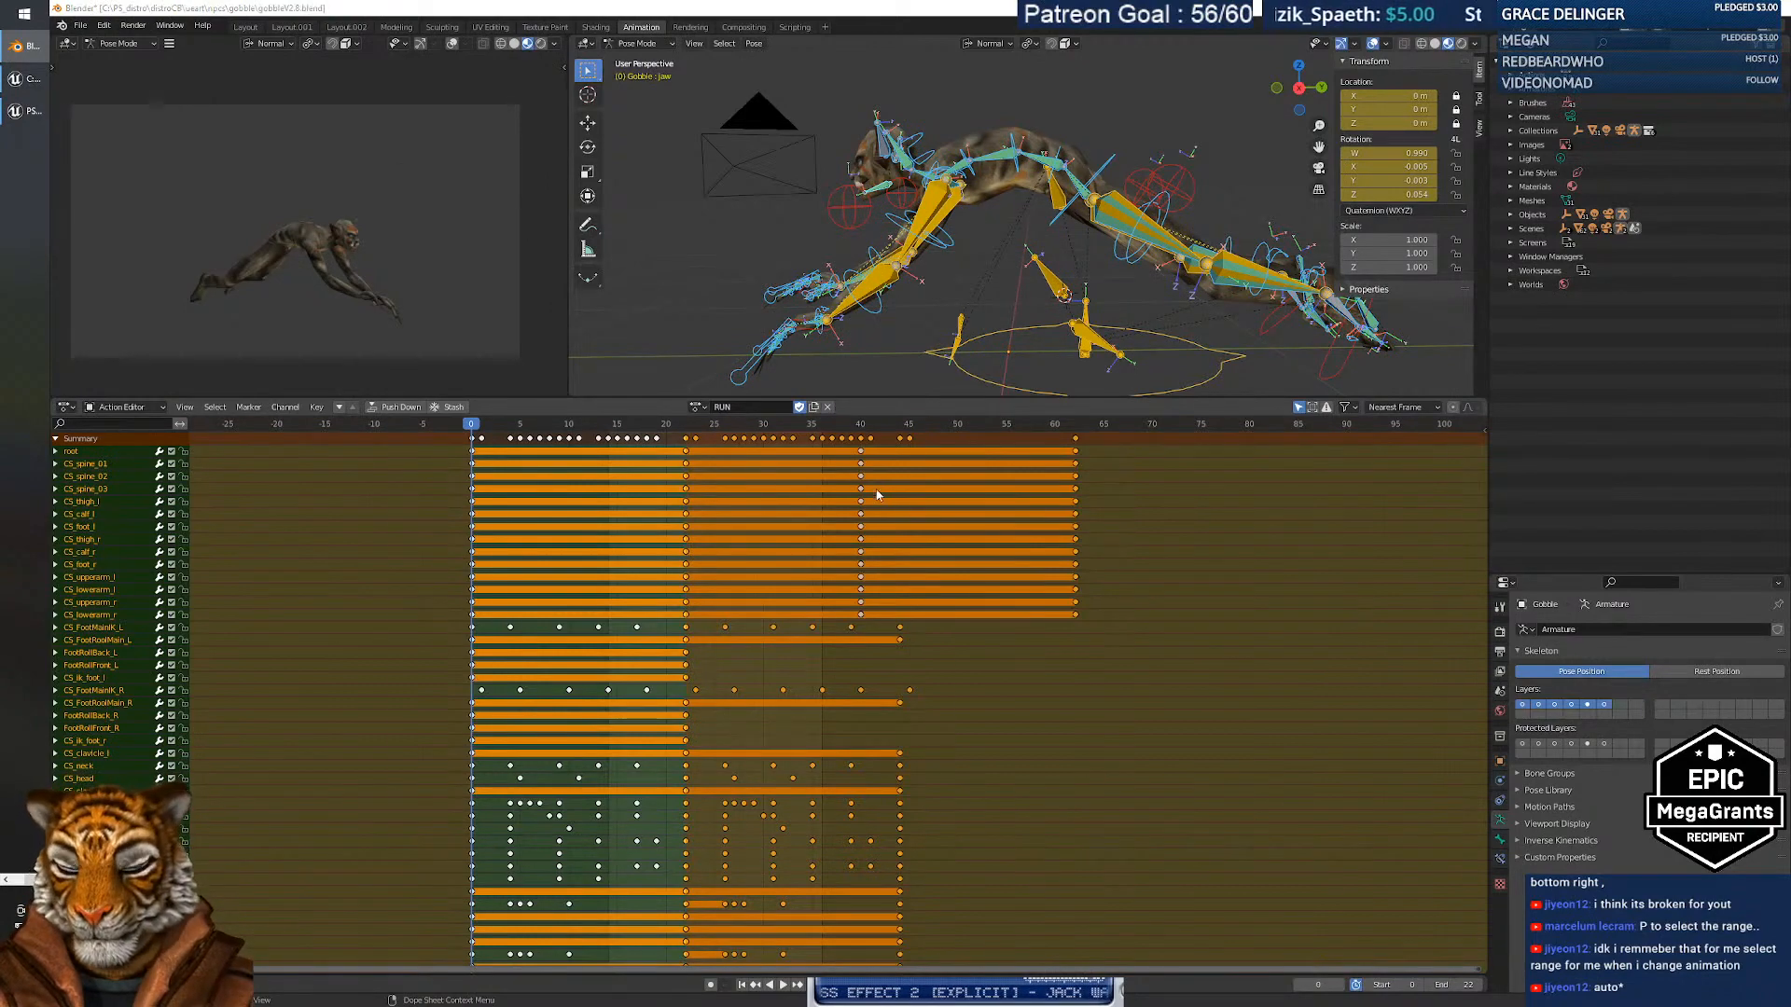
Switch to the Unreal Editor and open the gobble folder under Content/Npcs in the project's content.
key("alt+Tab")
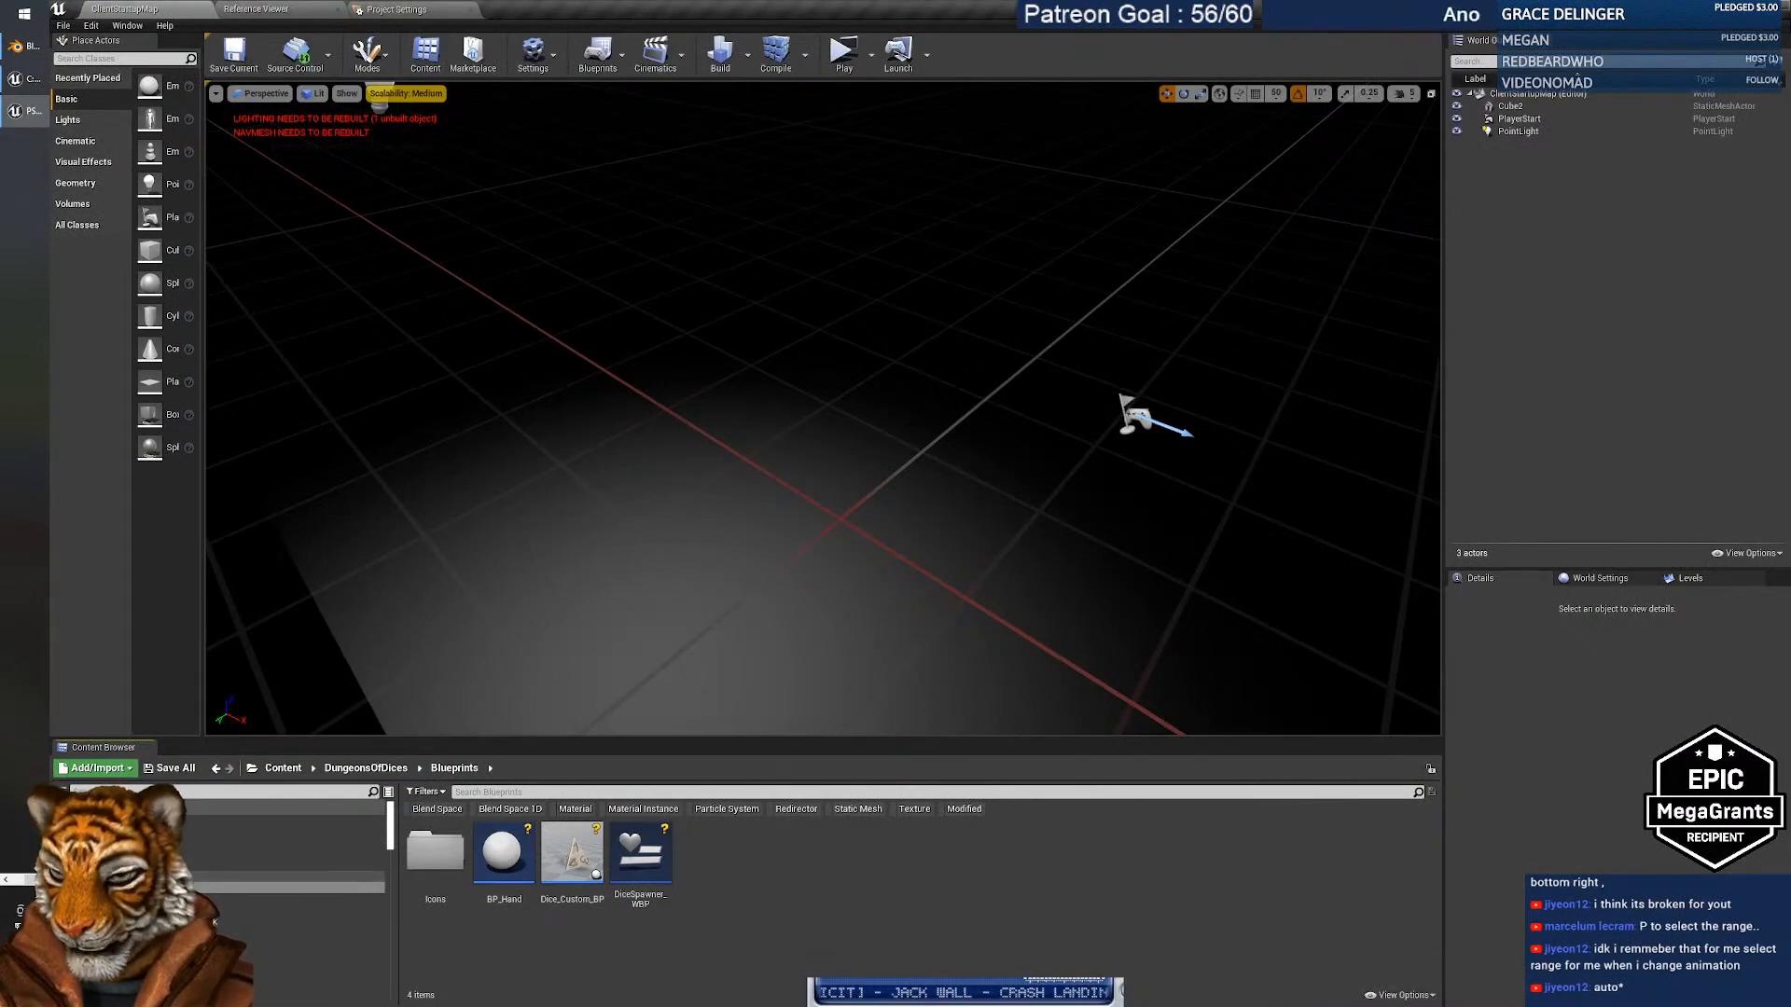
left_click(187, 875)
scroll(187, 868, "down", 2)
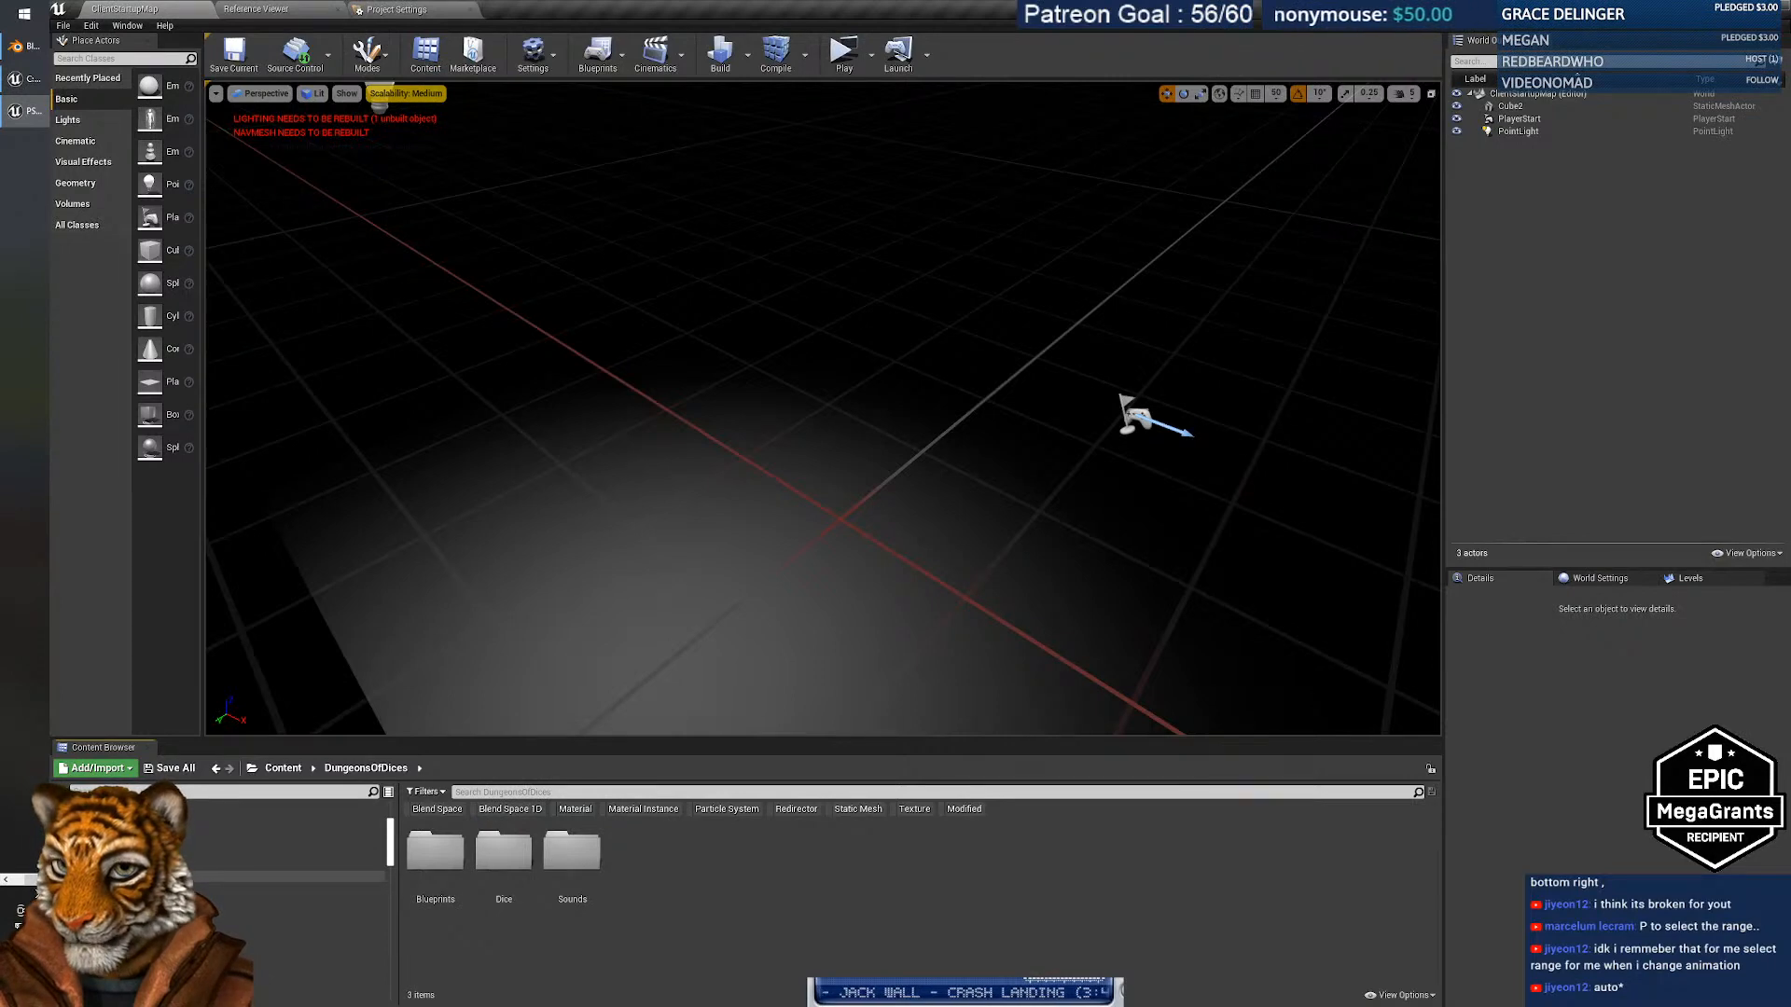
scroll(187, 874, "up", 2)
left_click(186, 906)
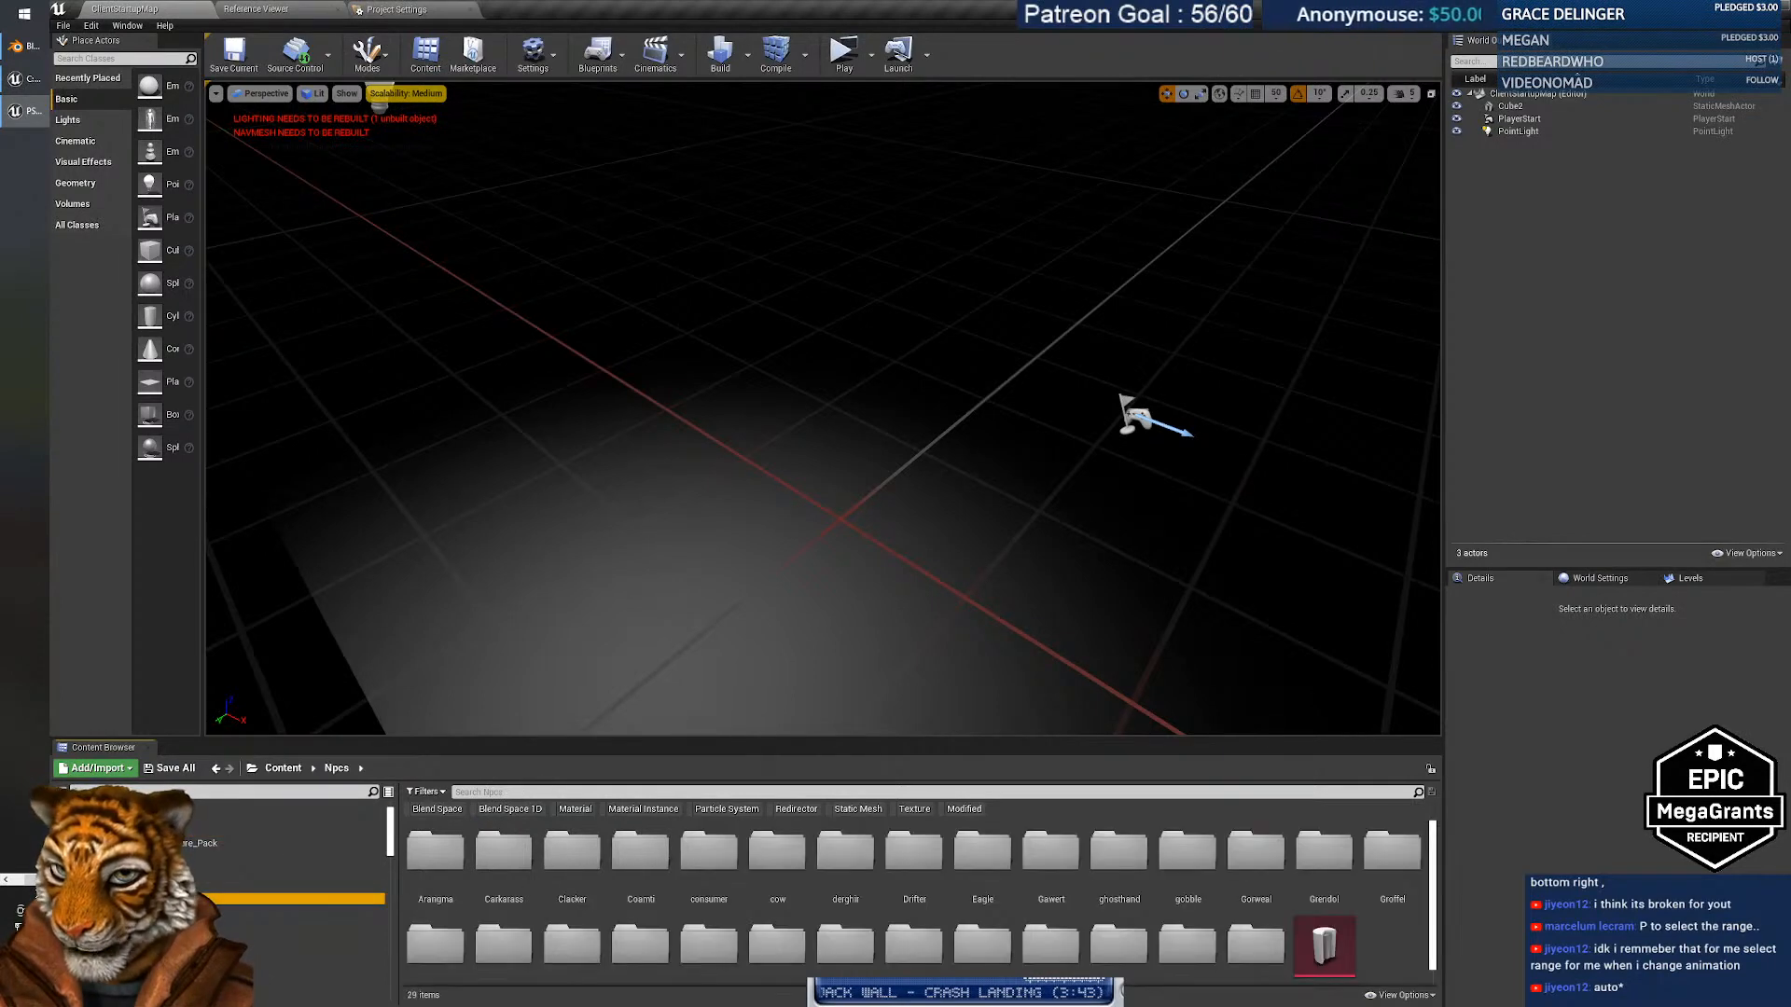
scroll(187, 909, "down", 3)
scroll(186, 908, "down", 2)
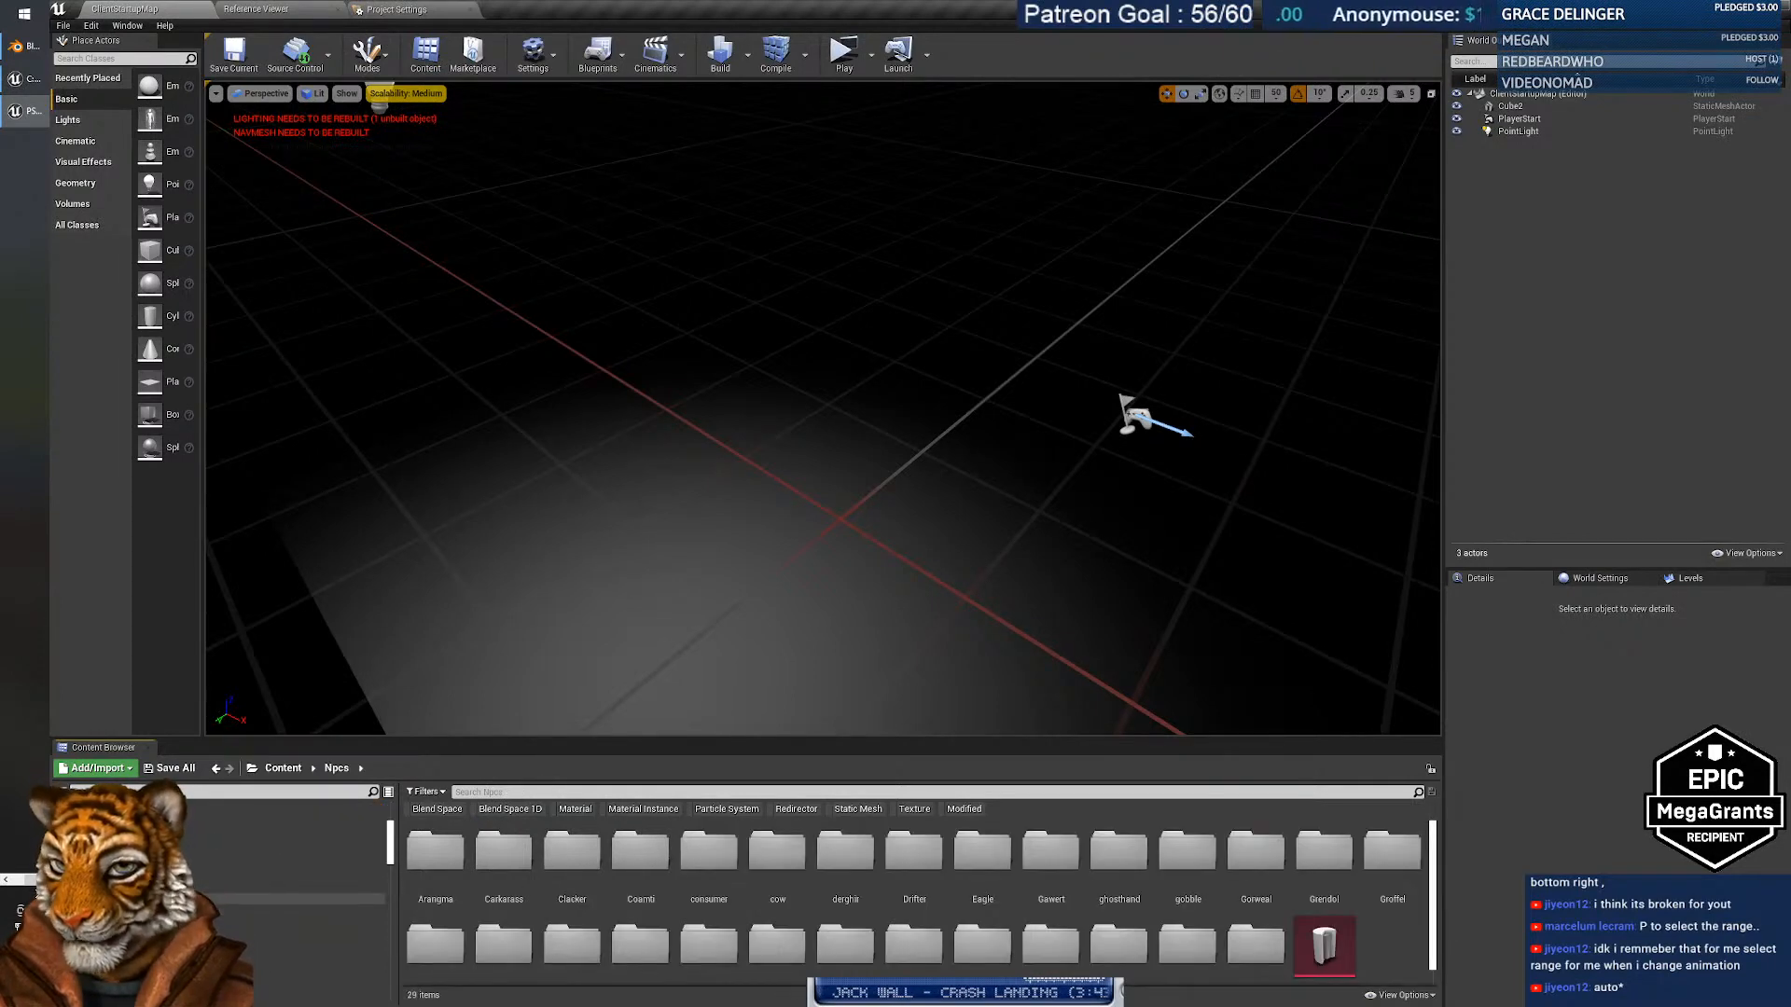
left_click(187, 899)
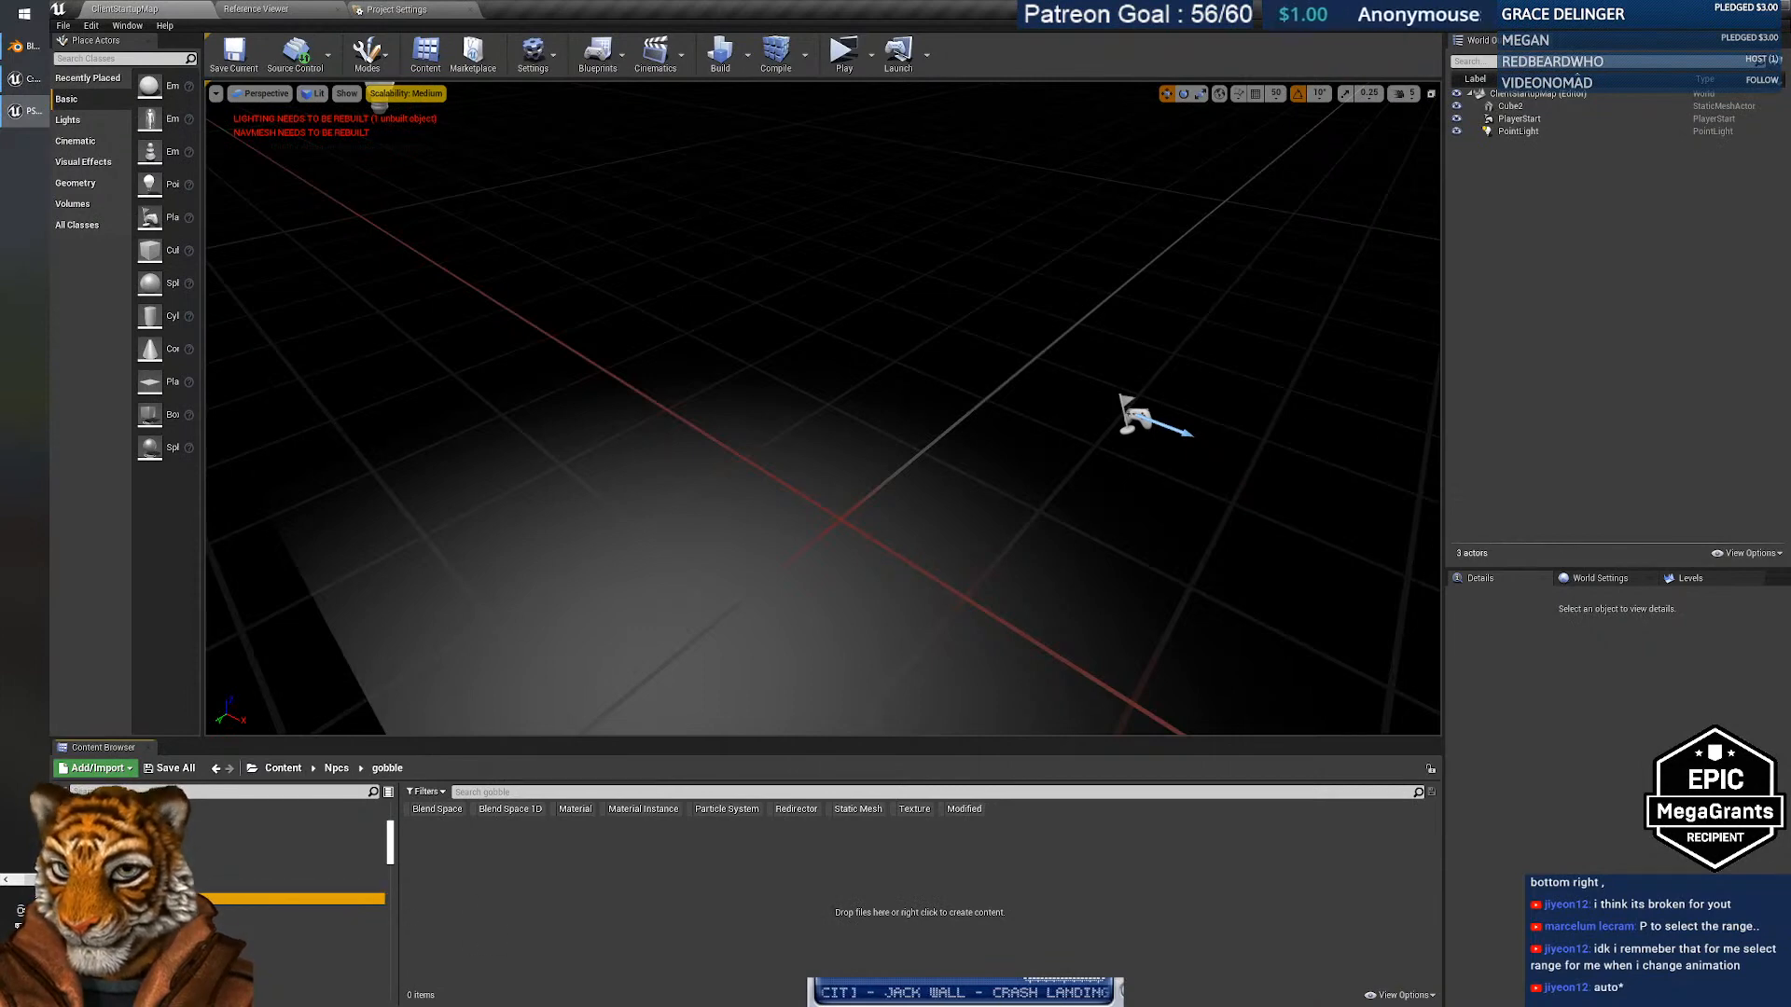
left_click(187, 877)
left_click(261, 901)
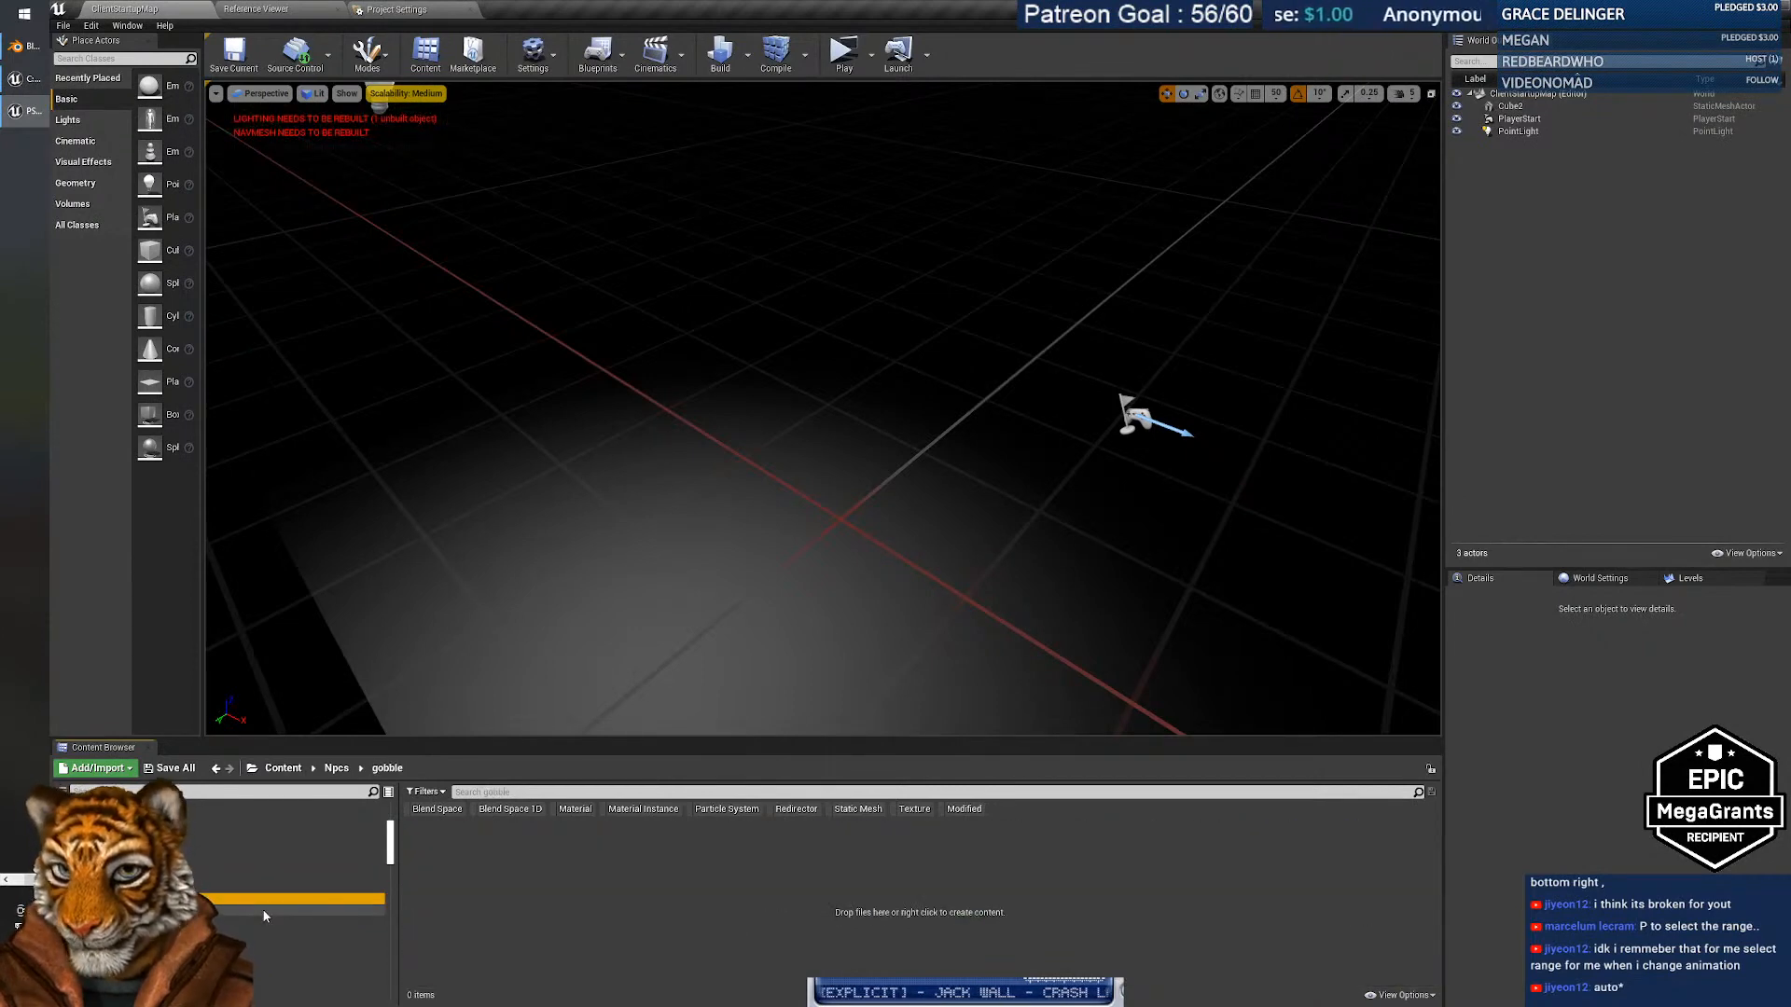
left_click(539, 914)
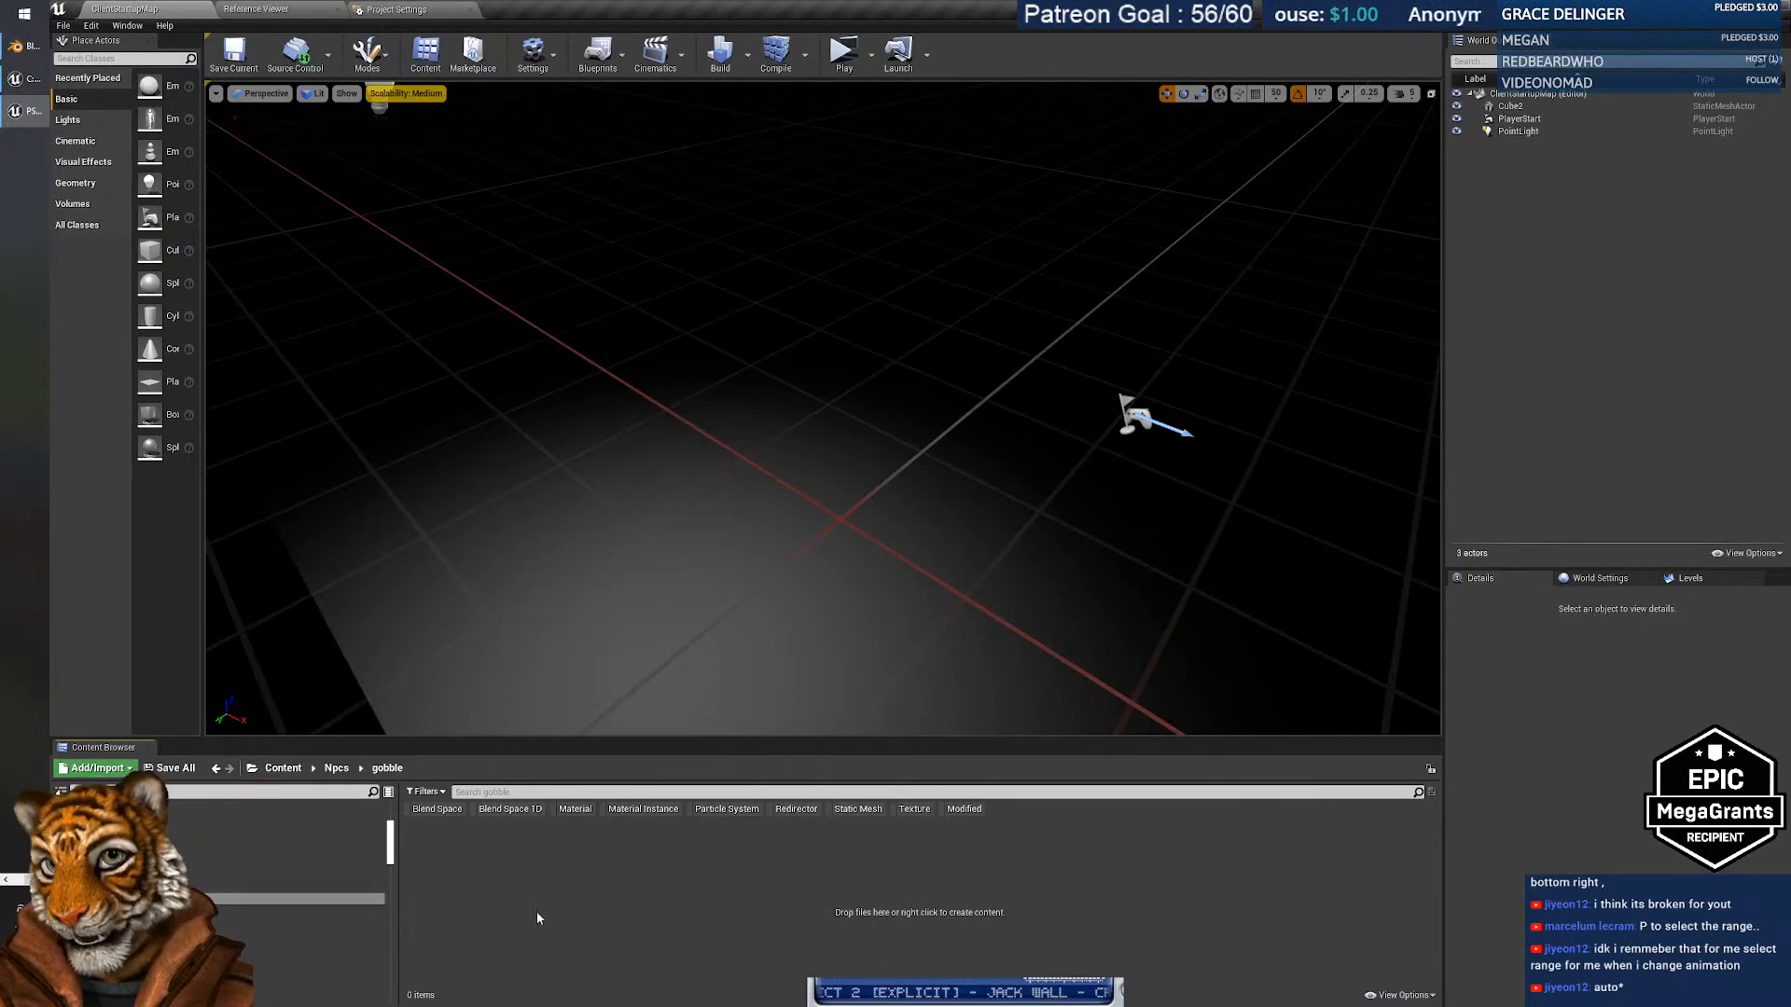
Switch back to Blender, change to Object Mode and select the goblin mesh together with its armature.
key("alt+Tab")
key("alt+Tab")
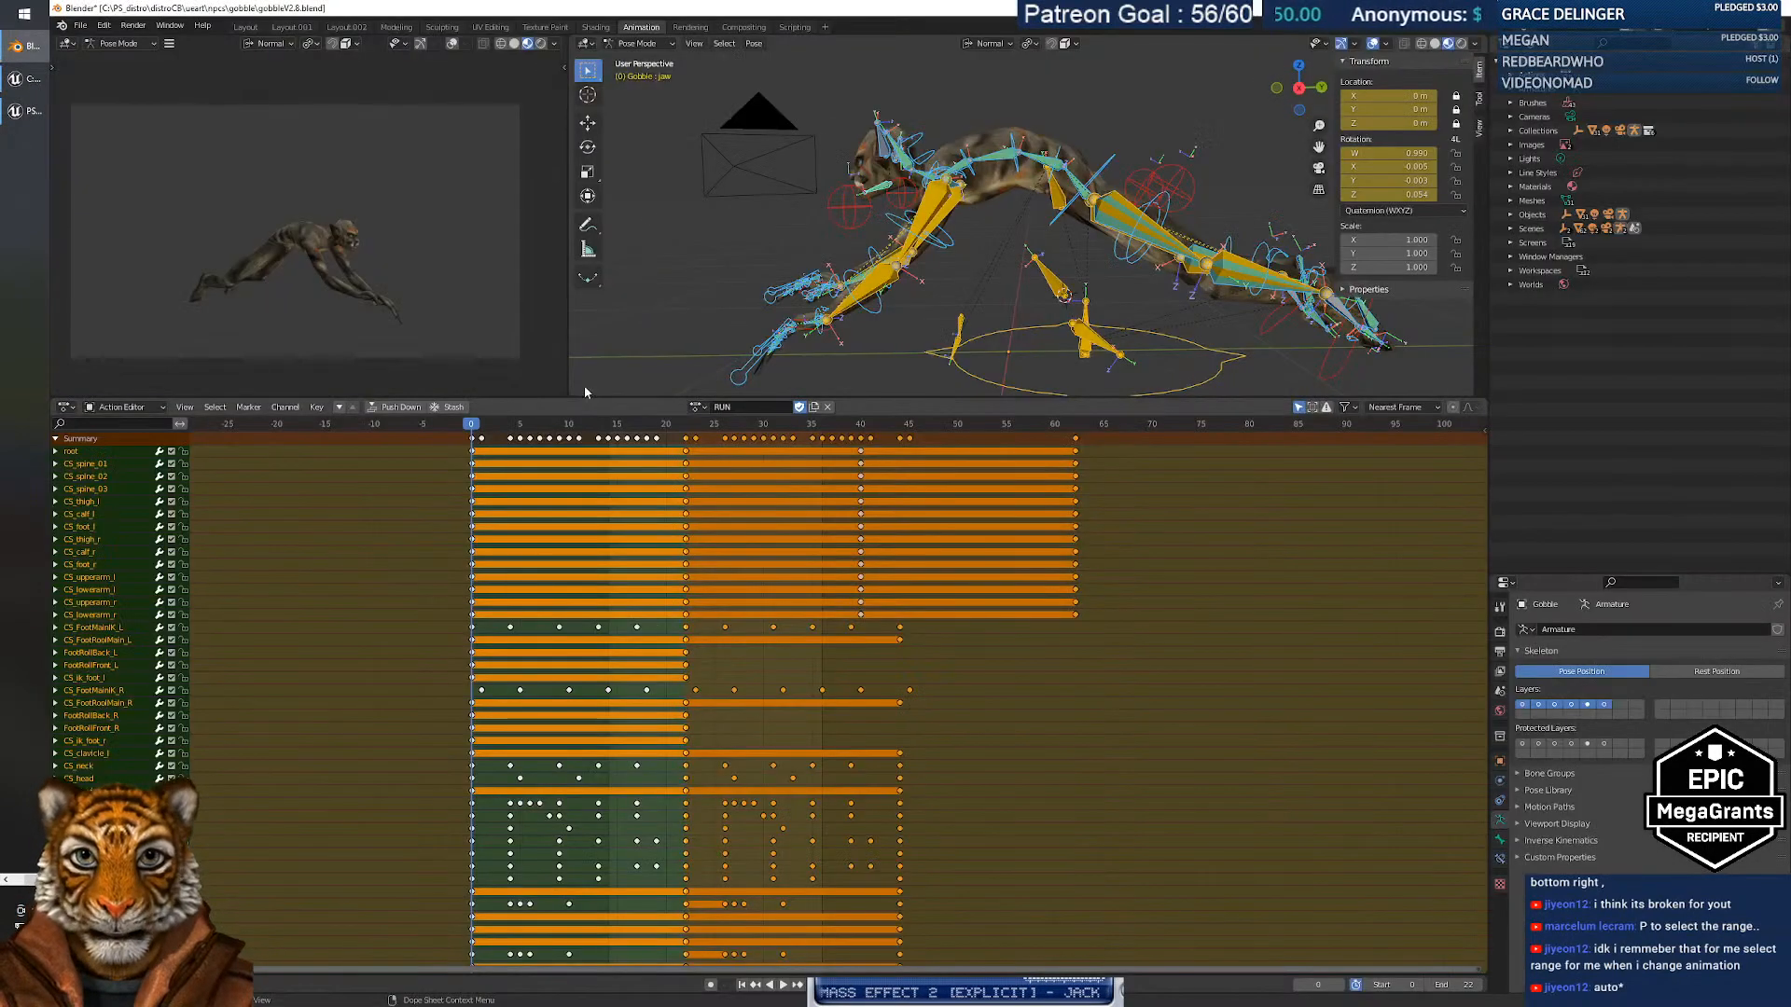
left_click(80, 25)
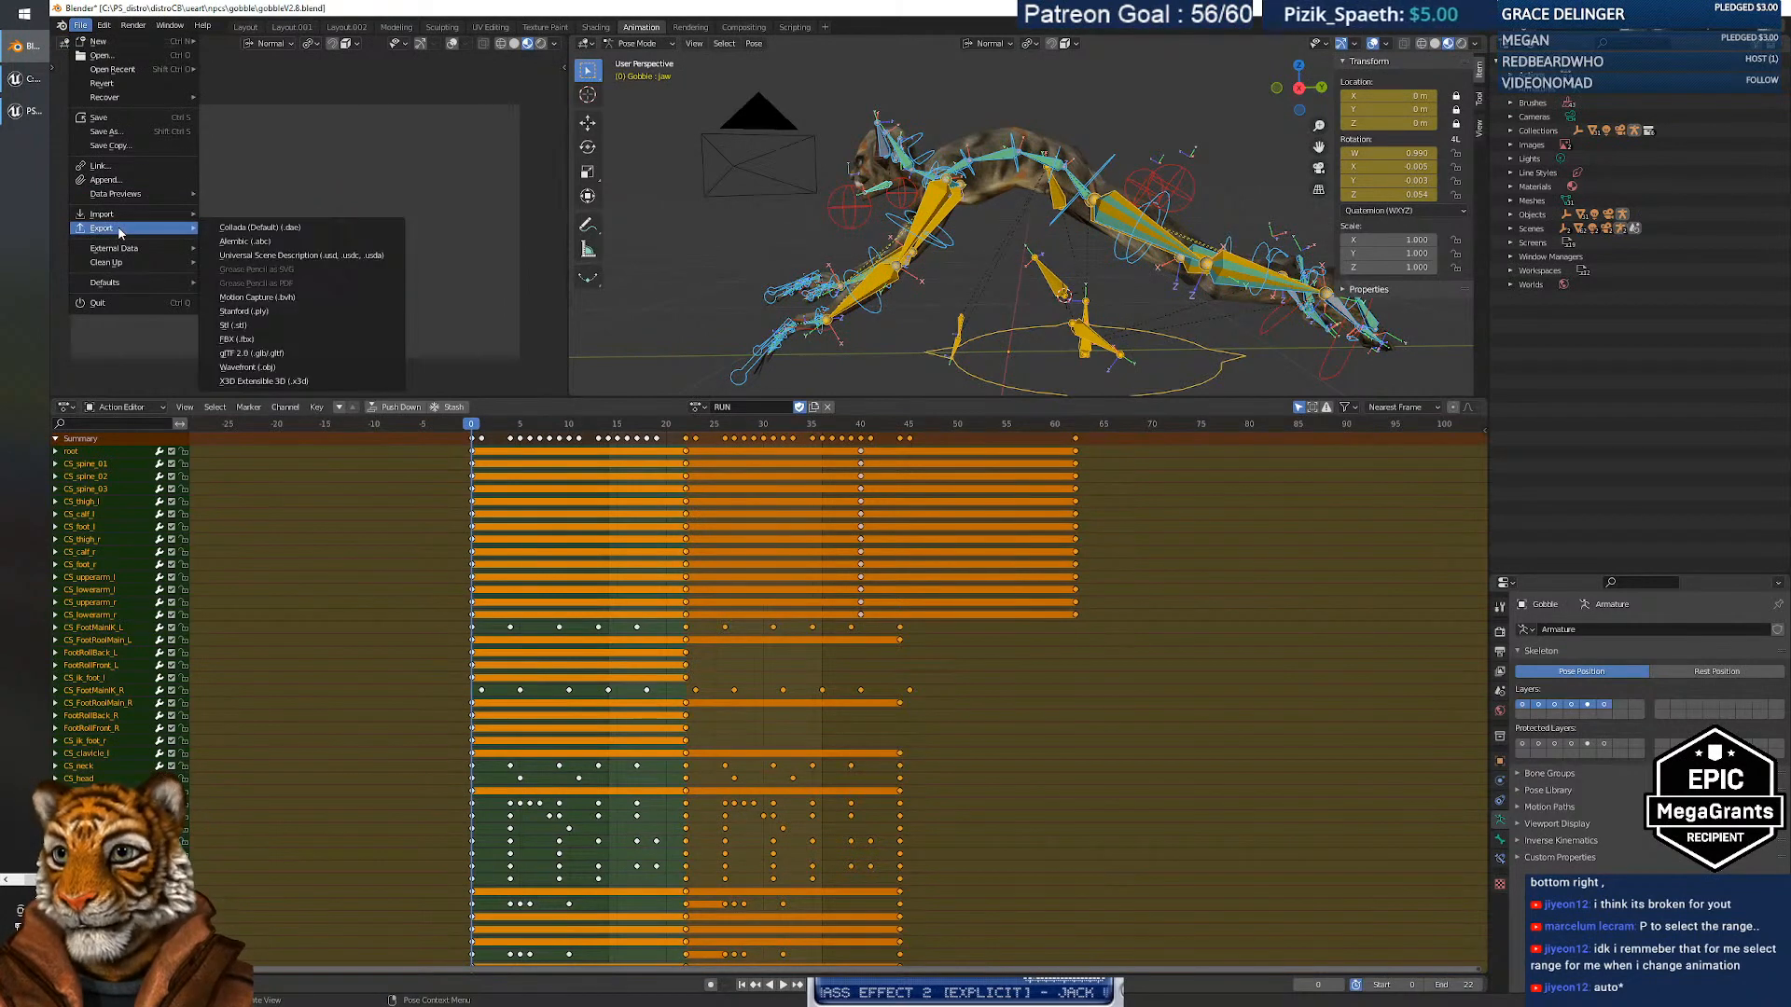
left_click(957, 152)
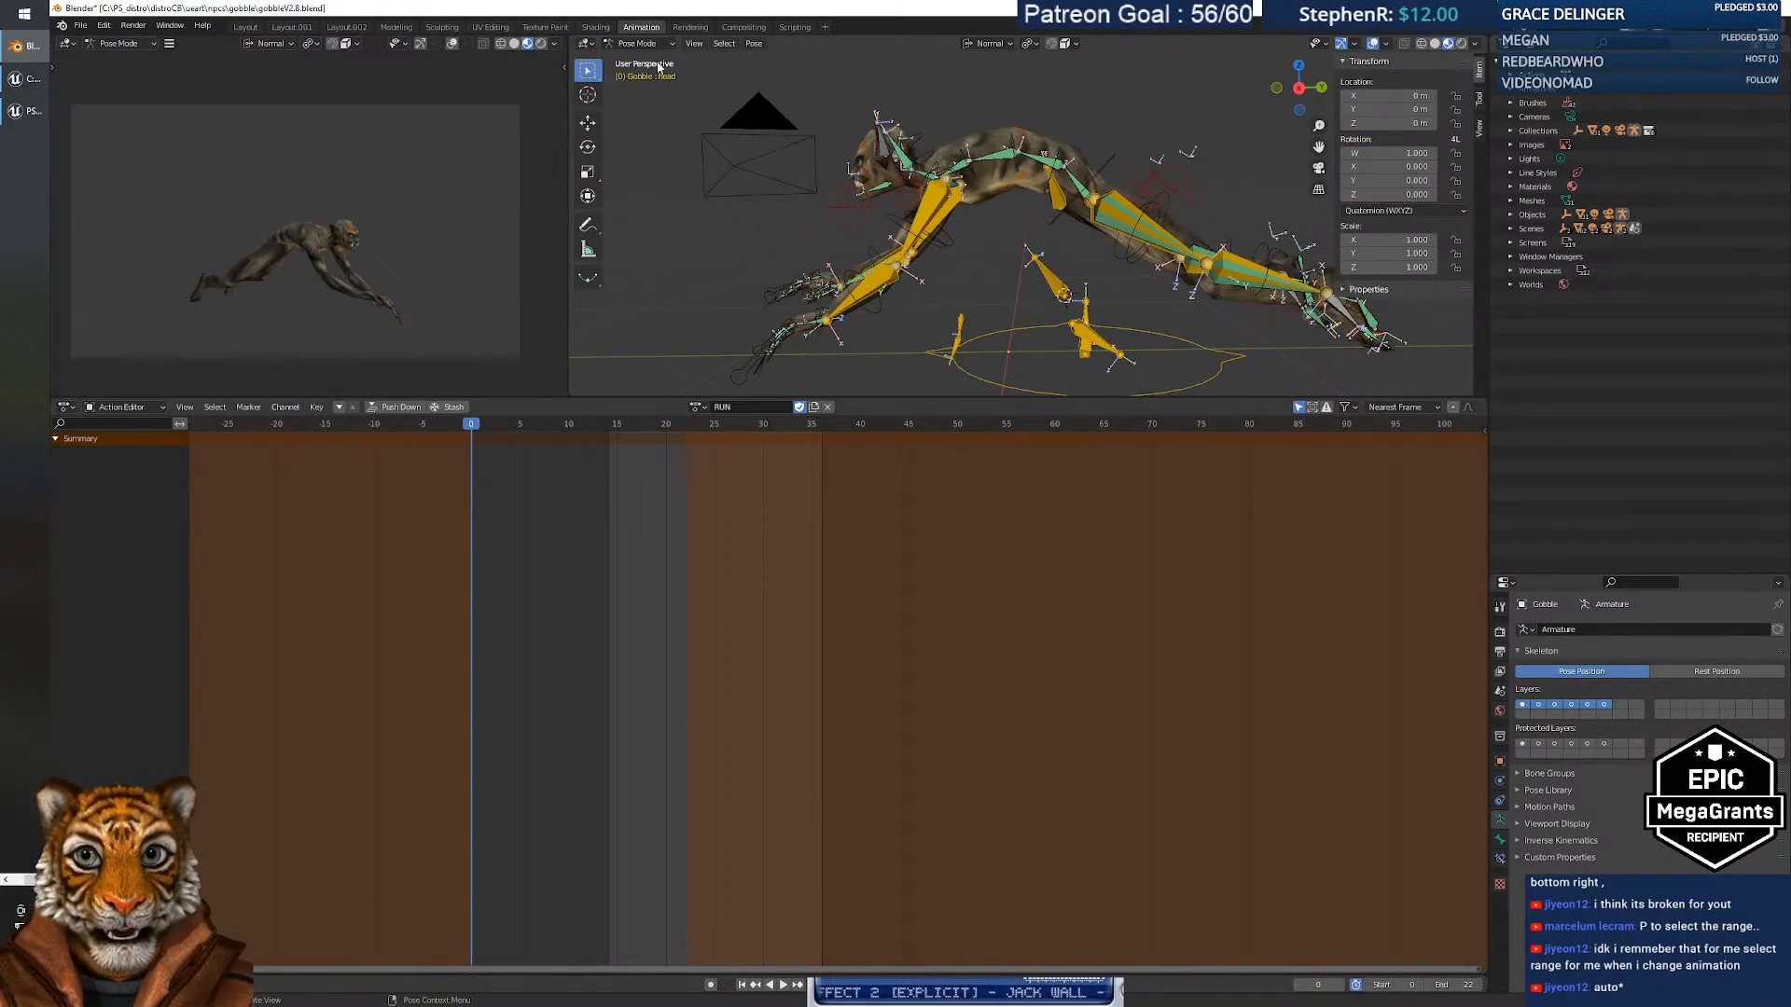
left_click(637, 43)
left_click(634, 65)
left_click(1055, 142)
left_click(1054, 162, "shift")
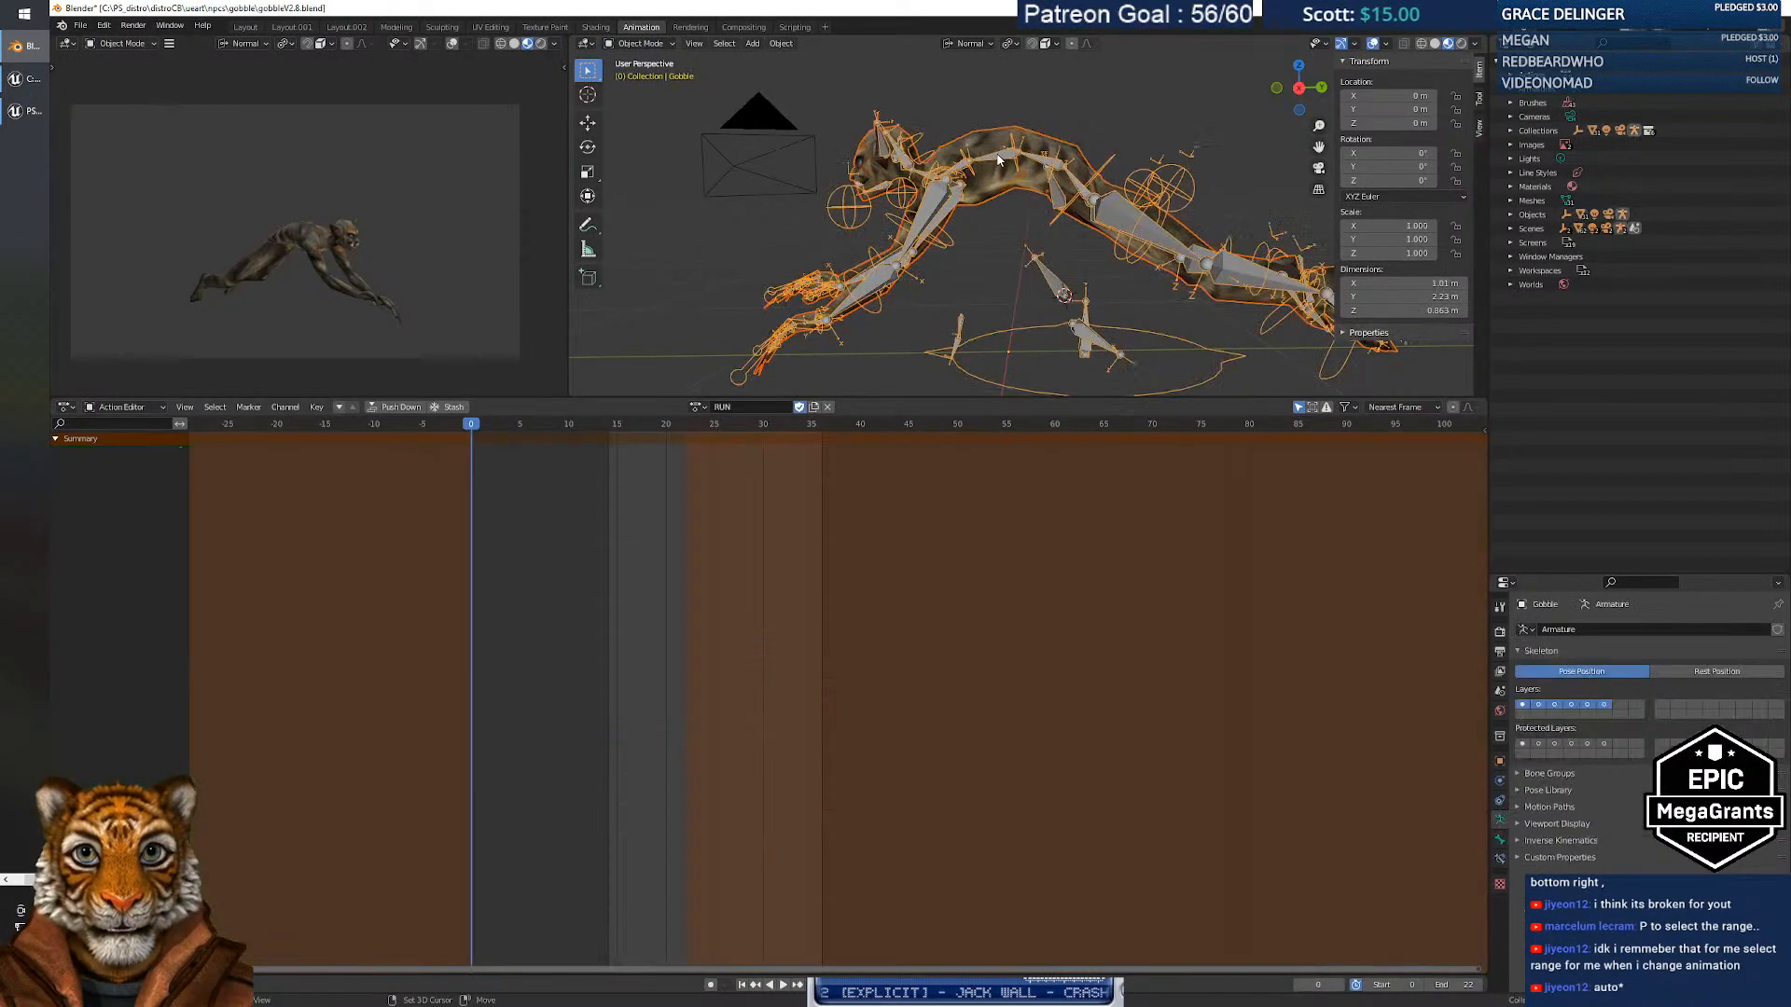
Export the goblin as gobbleV2.8.fbx, limited to selected objects and with smoothing set to Edge.
left_click(80, 25)
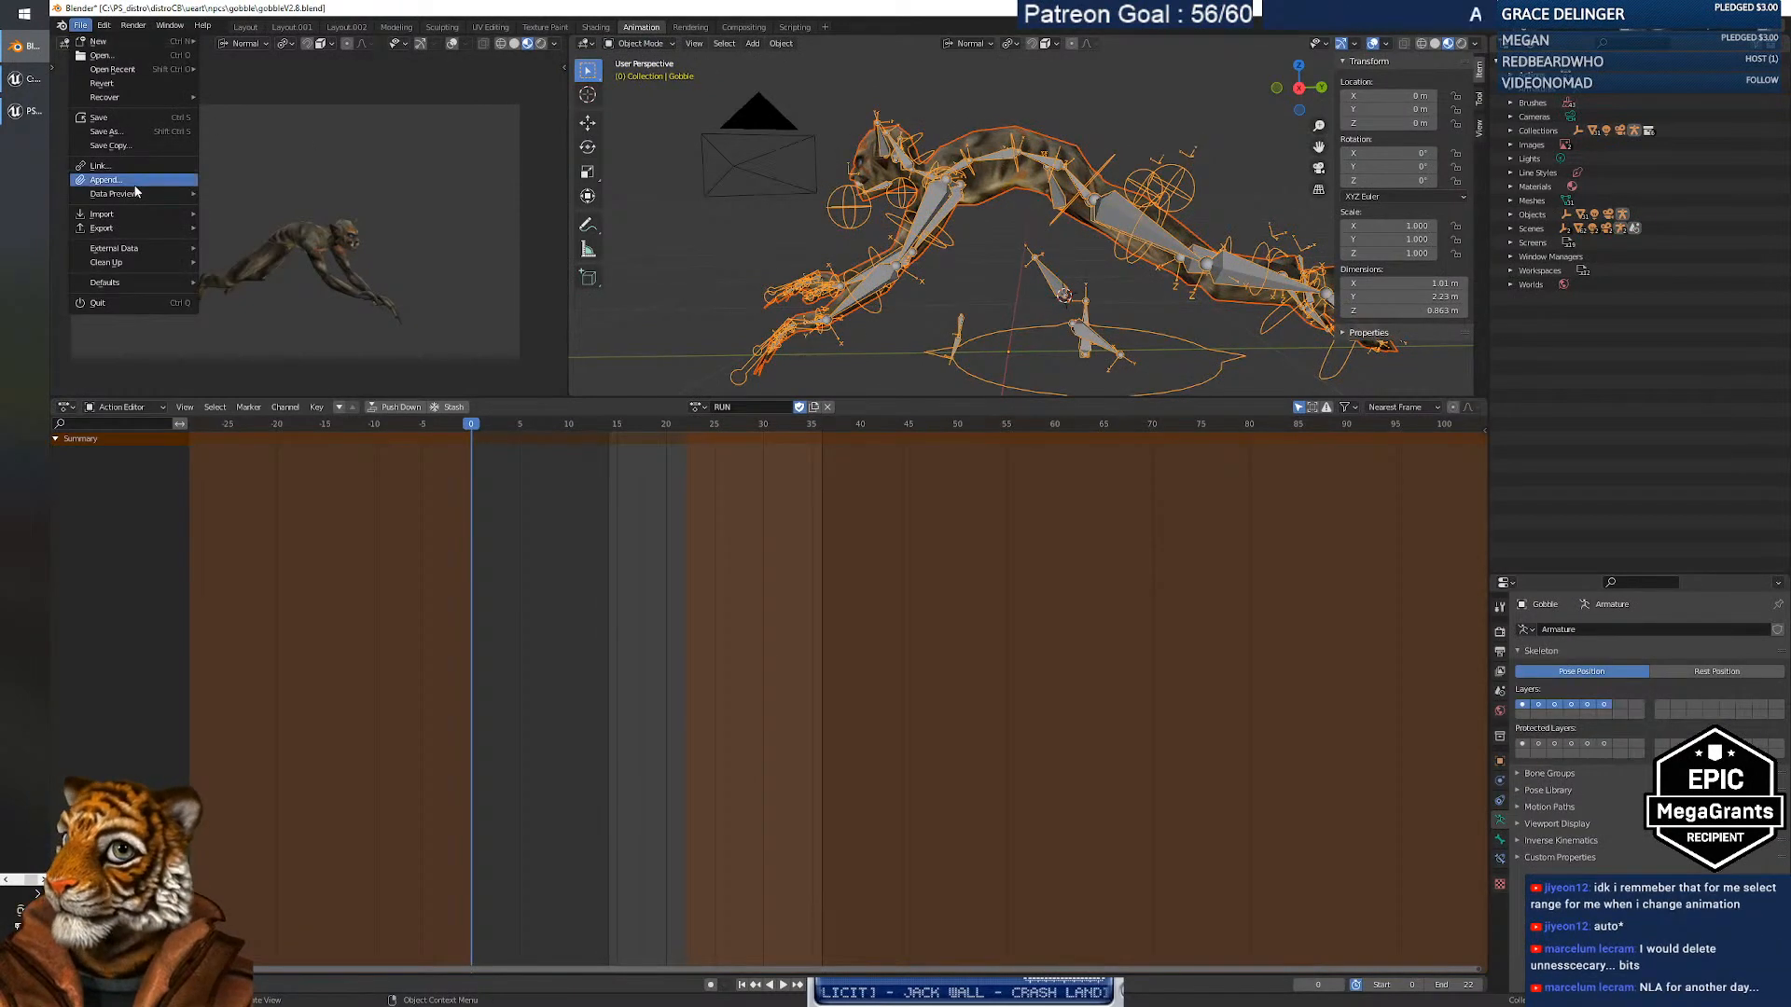
mouse_move(130, 226)
left_click(241, 339)
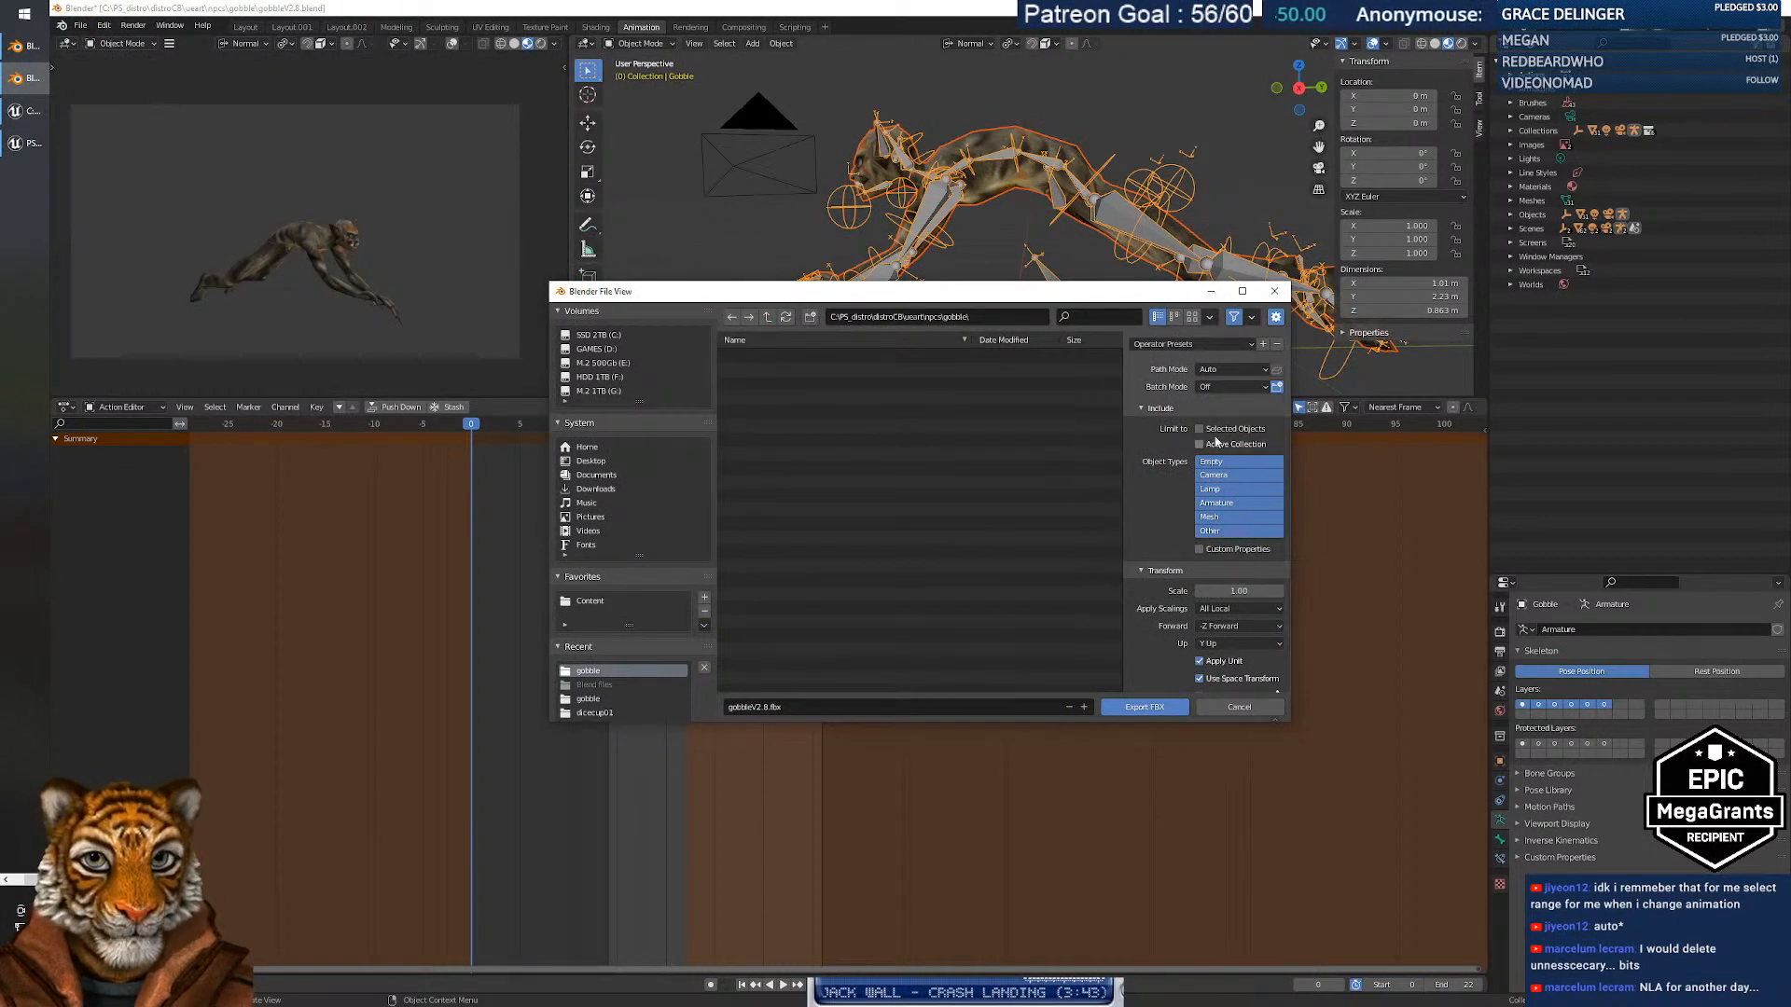
scroll(1159, 520, "down", 3)
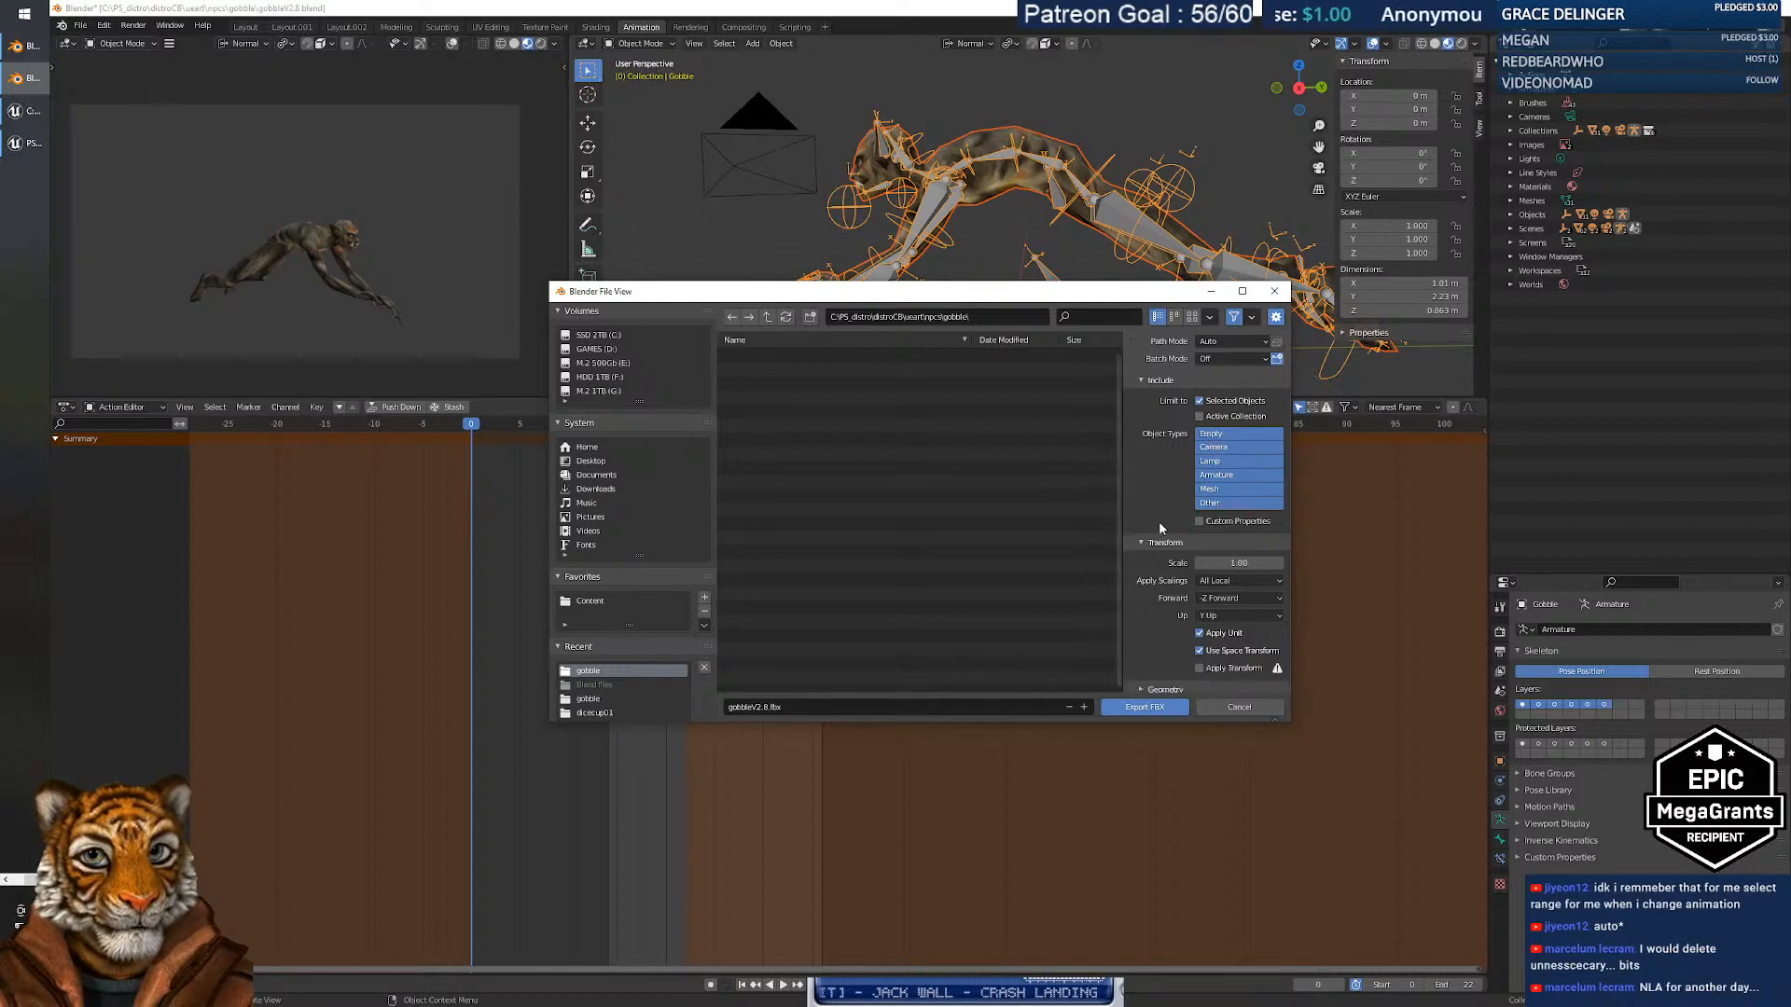
left_click(1212, 651)
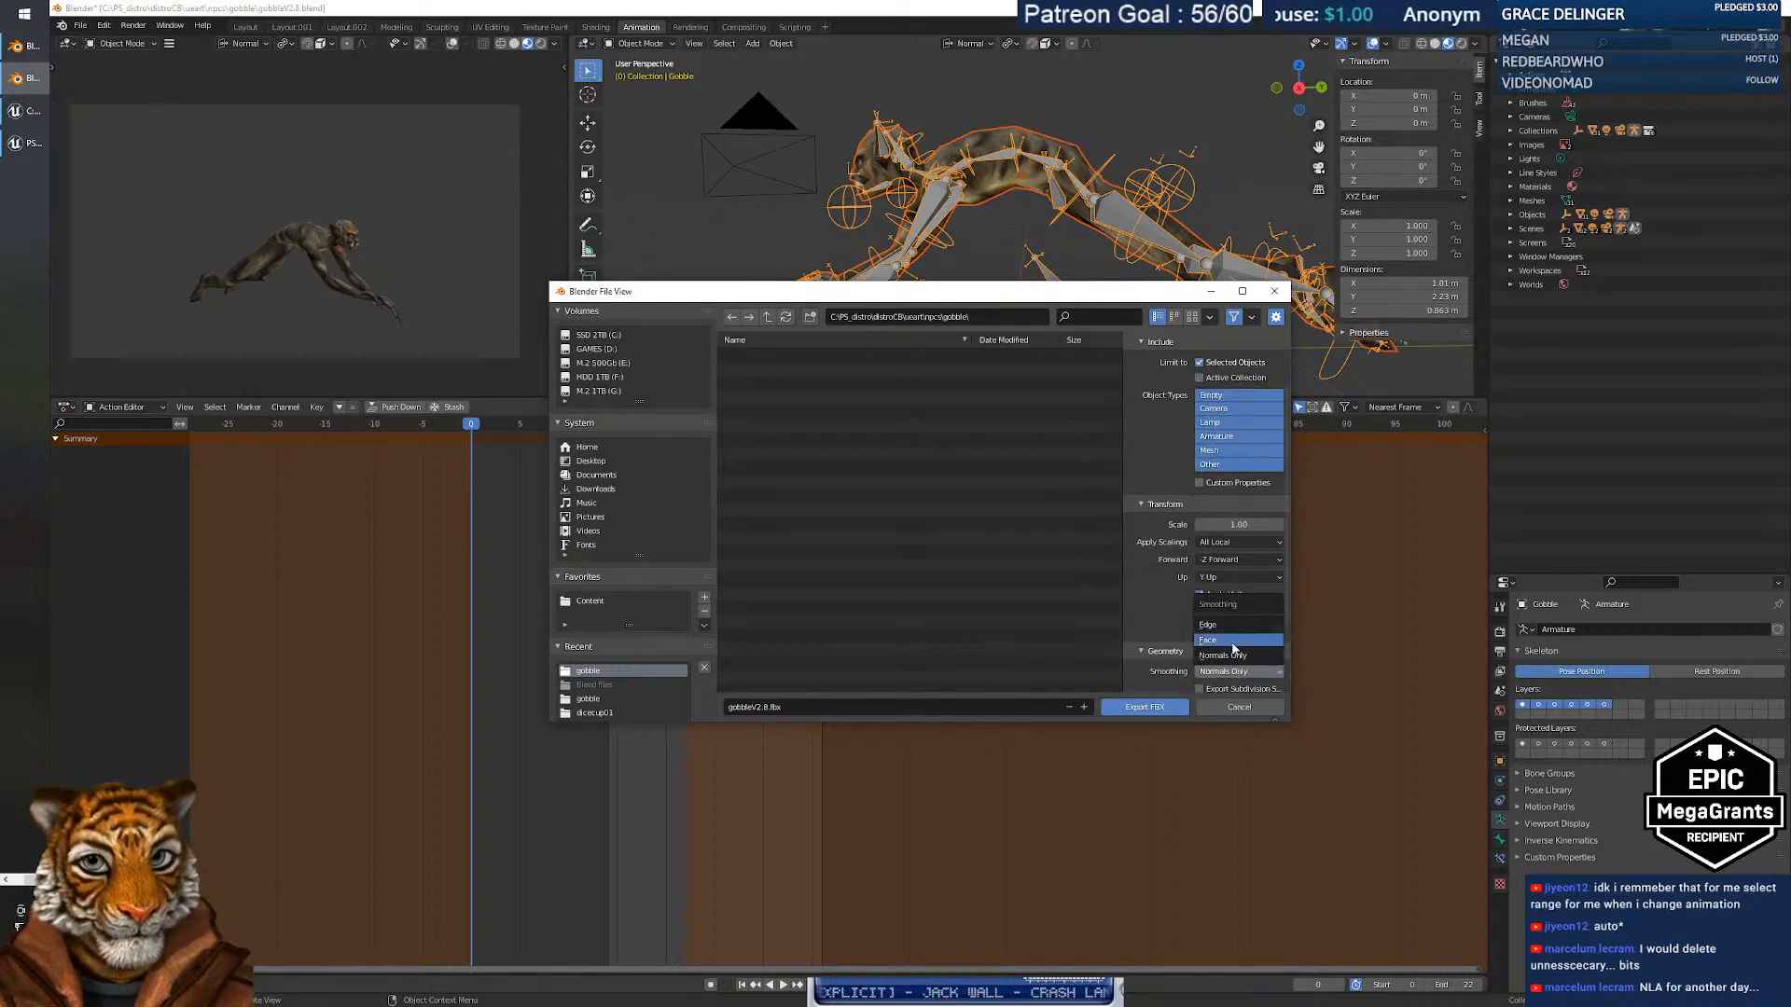
scroll(1129, 588, "down", 5)
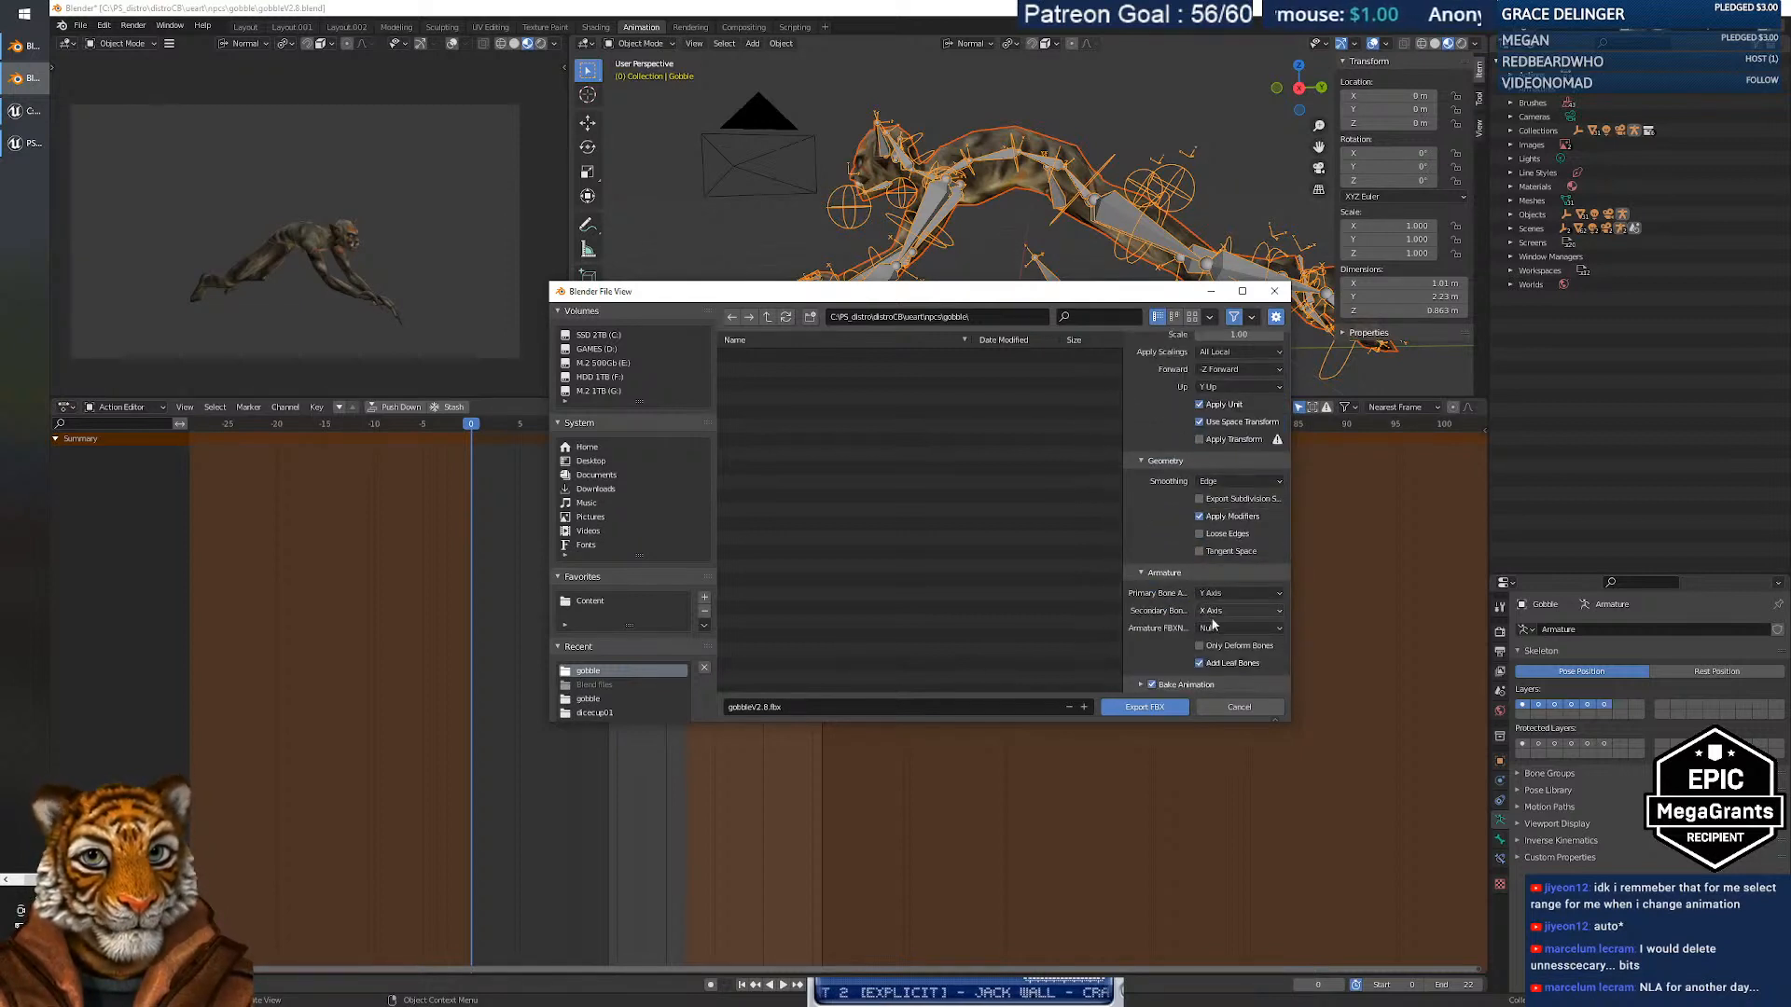
left_click(1153, 708)
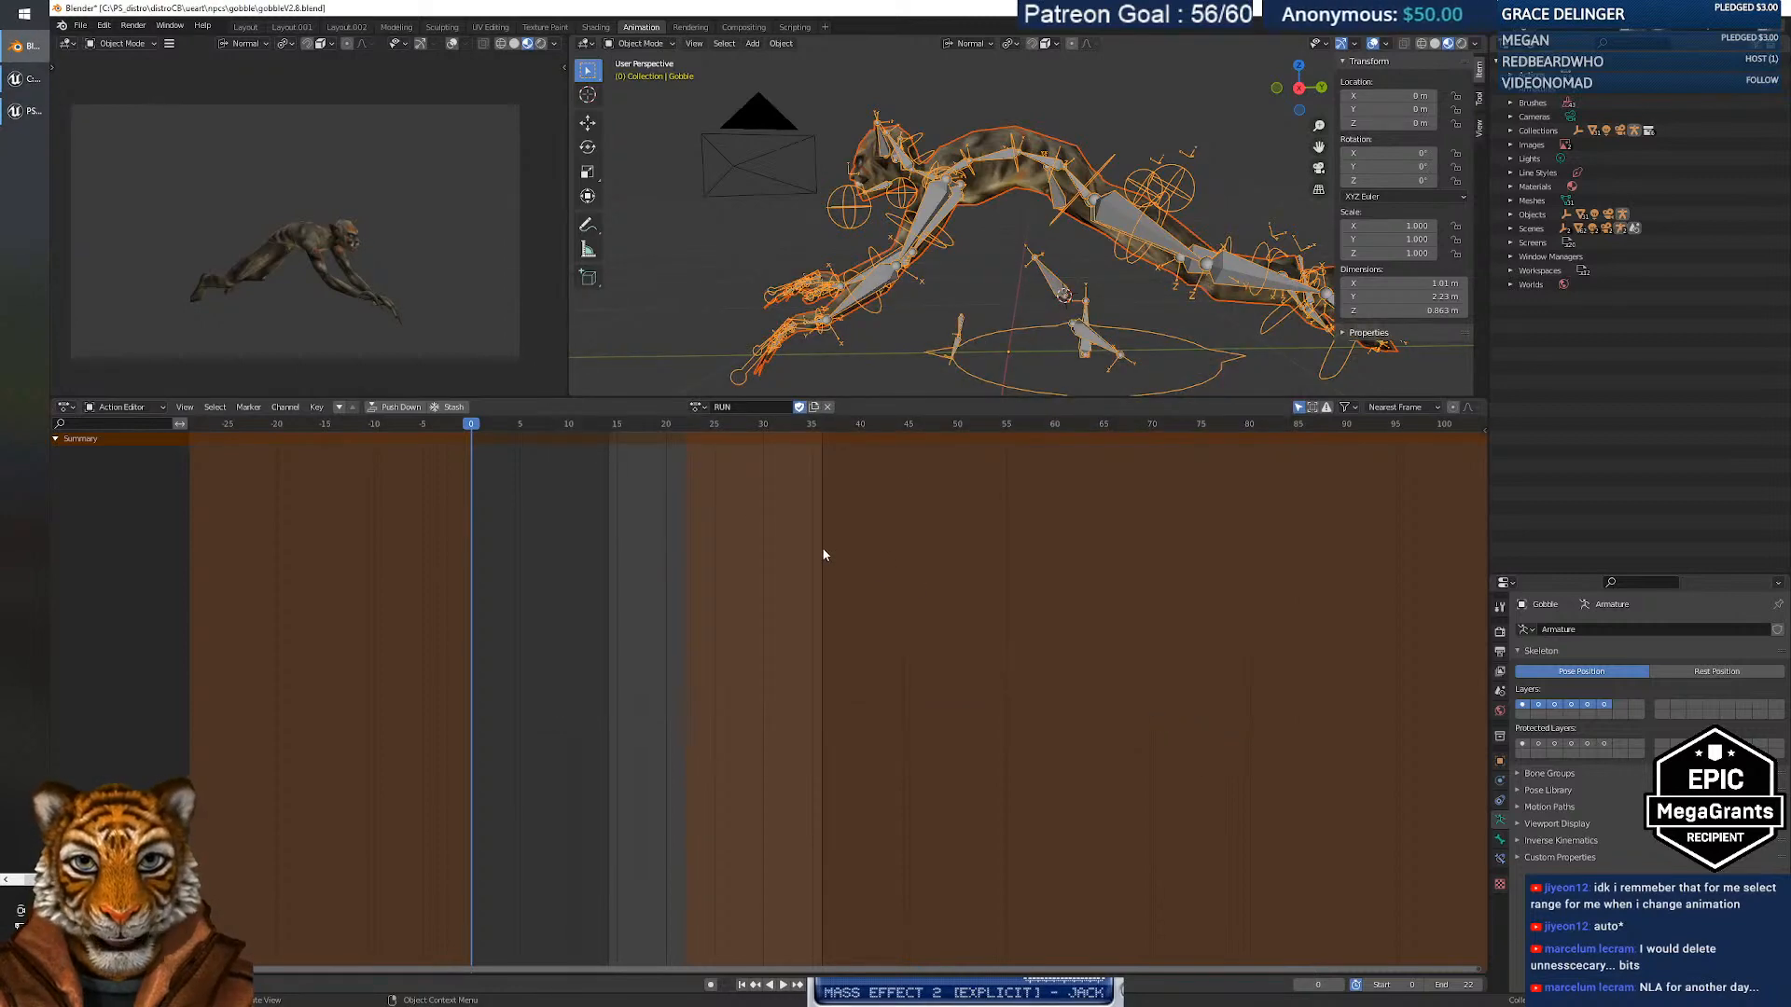
Return to the Unreal Editor and start an asset import into the Npcs/gobble folder.
key("alt+Tab")
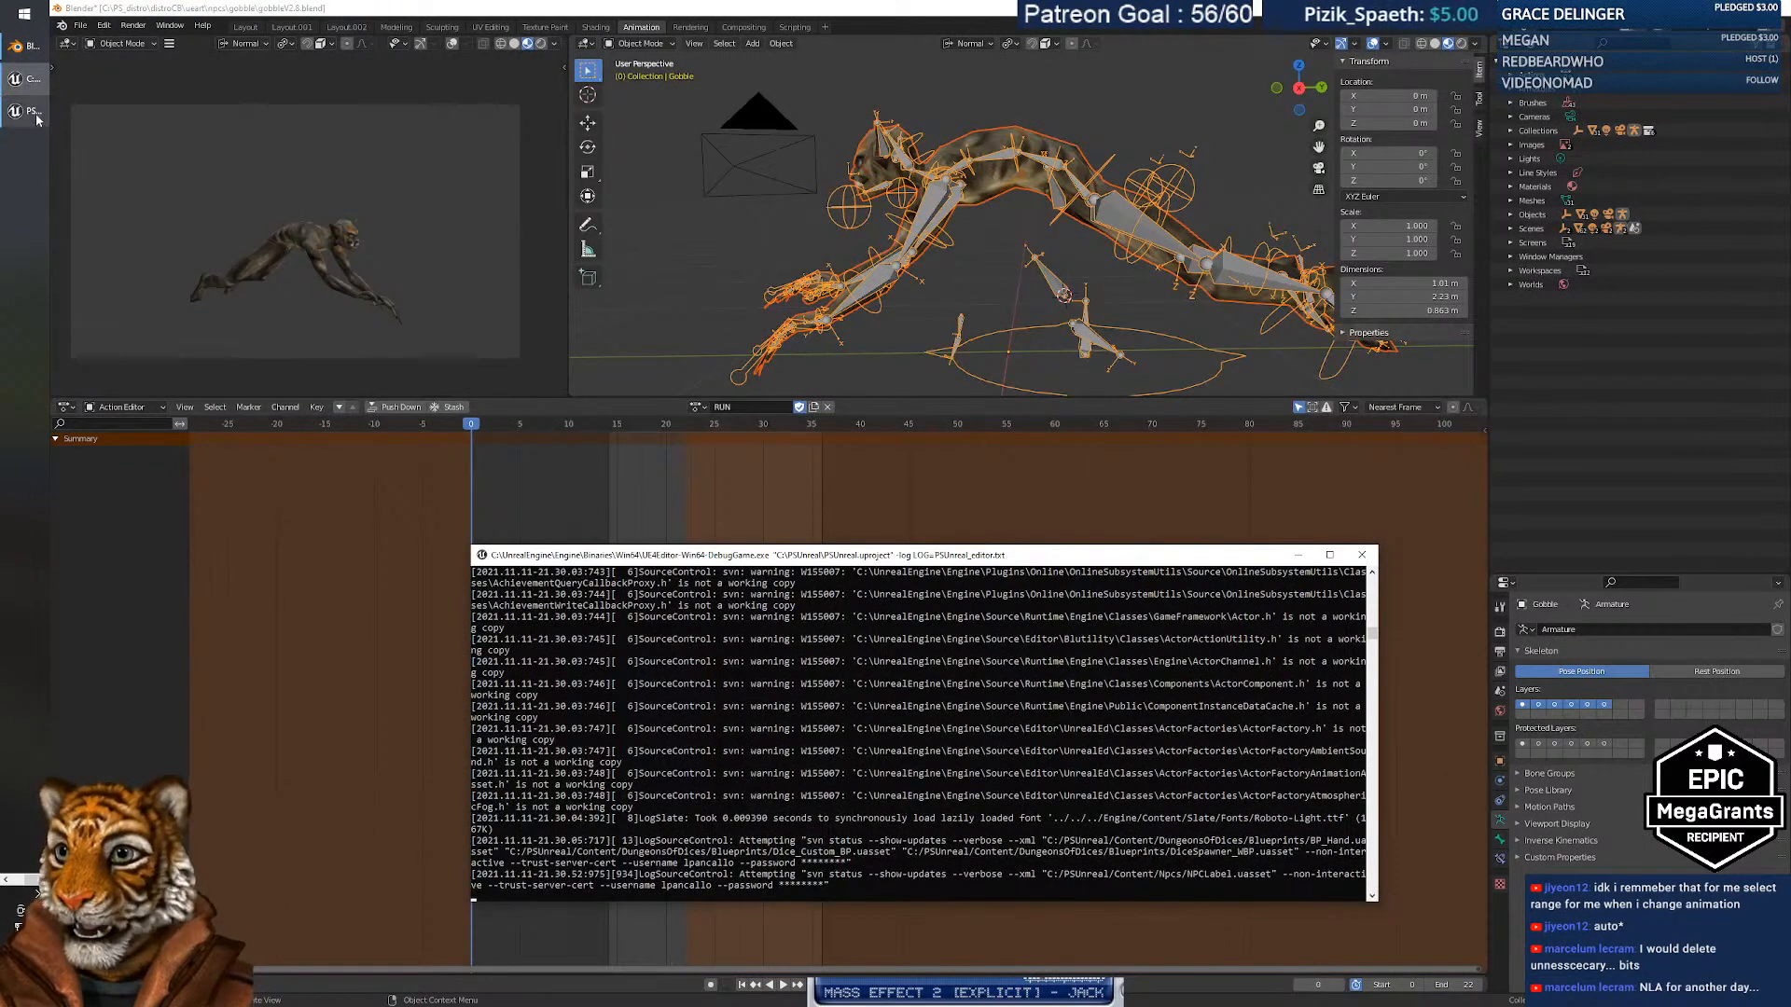
left_click(37, 120)
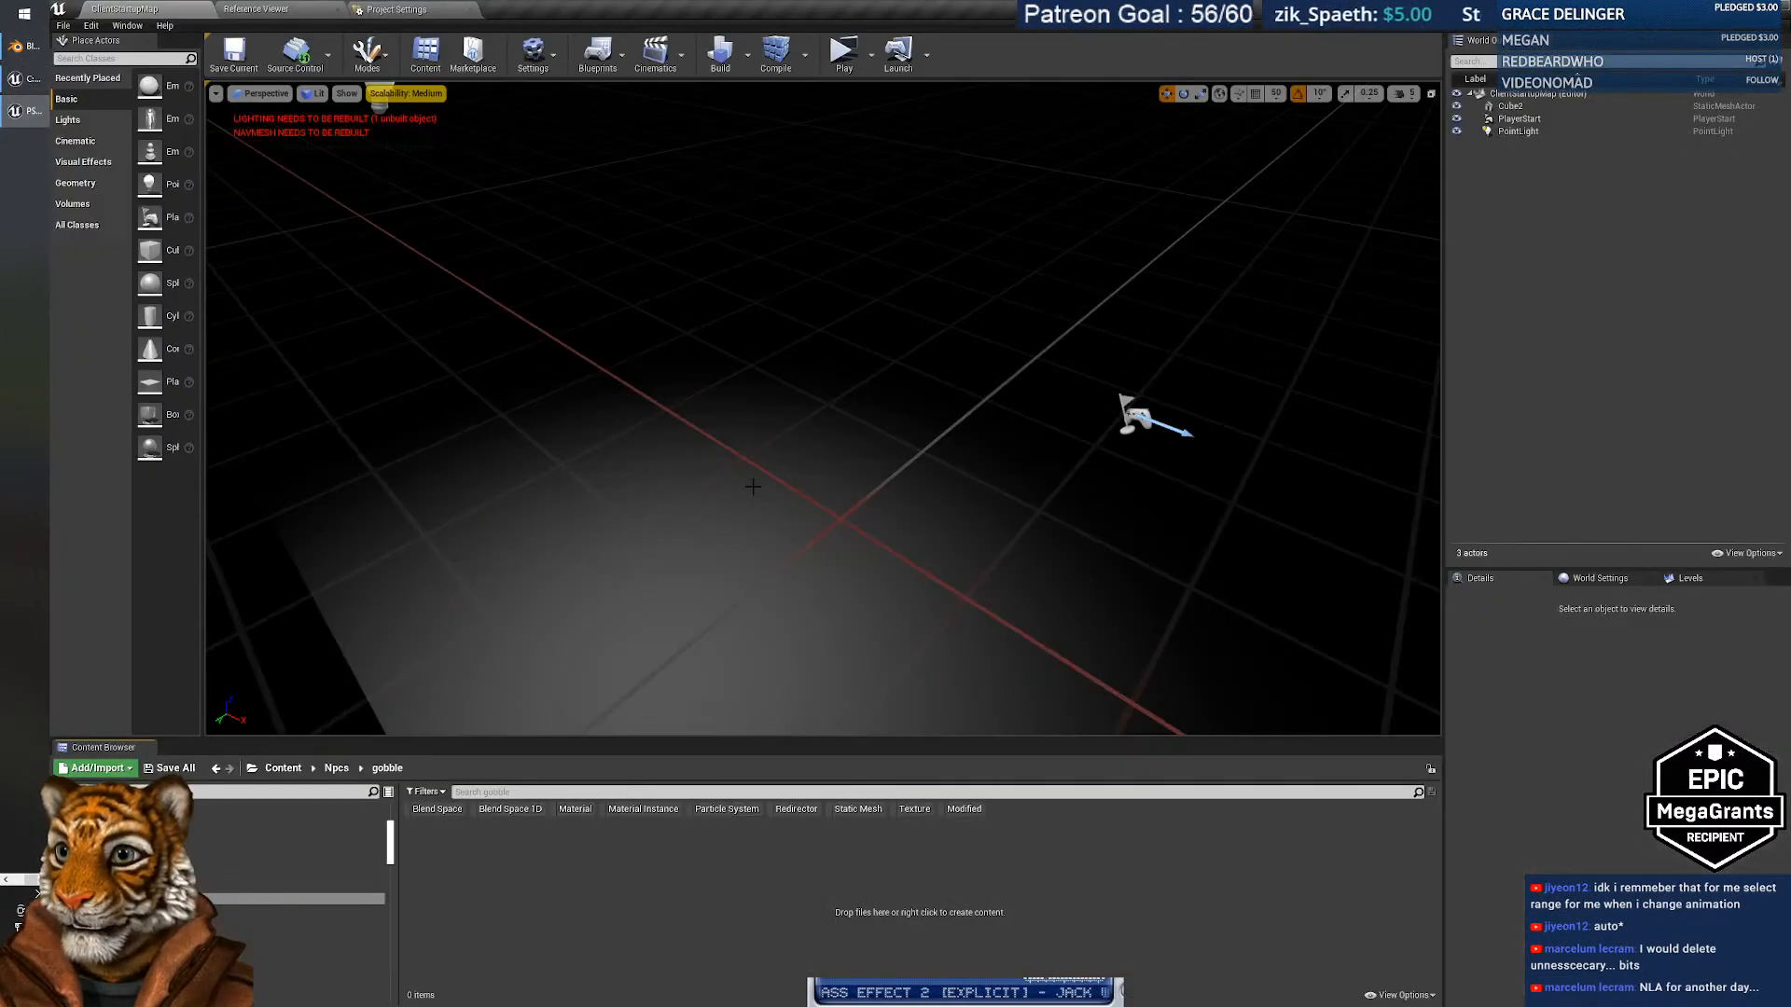
left_click(112, 769)
left_click(163, 381)
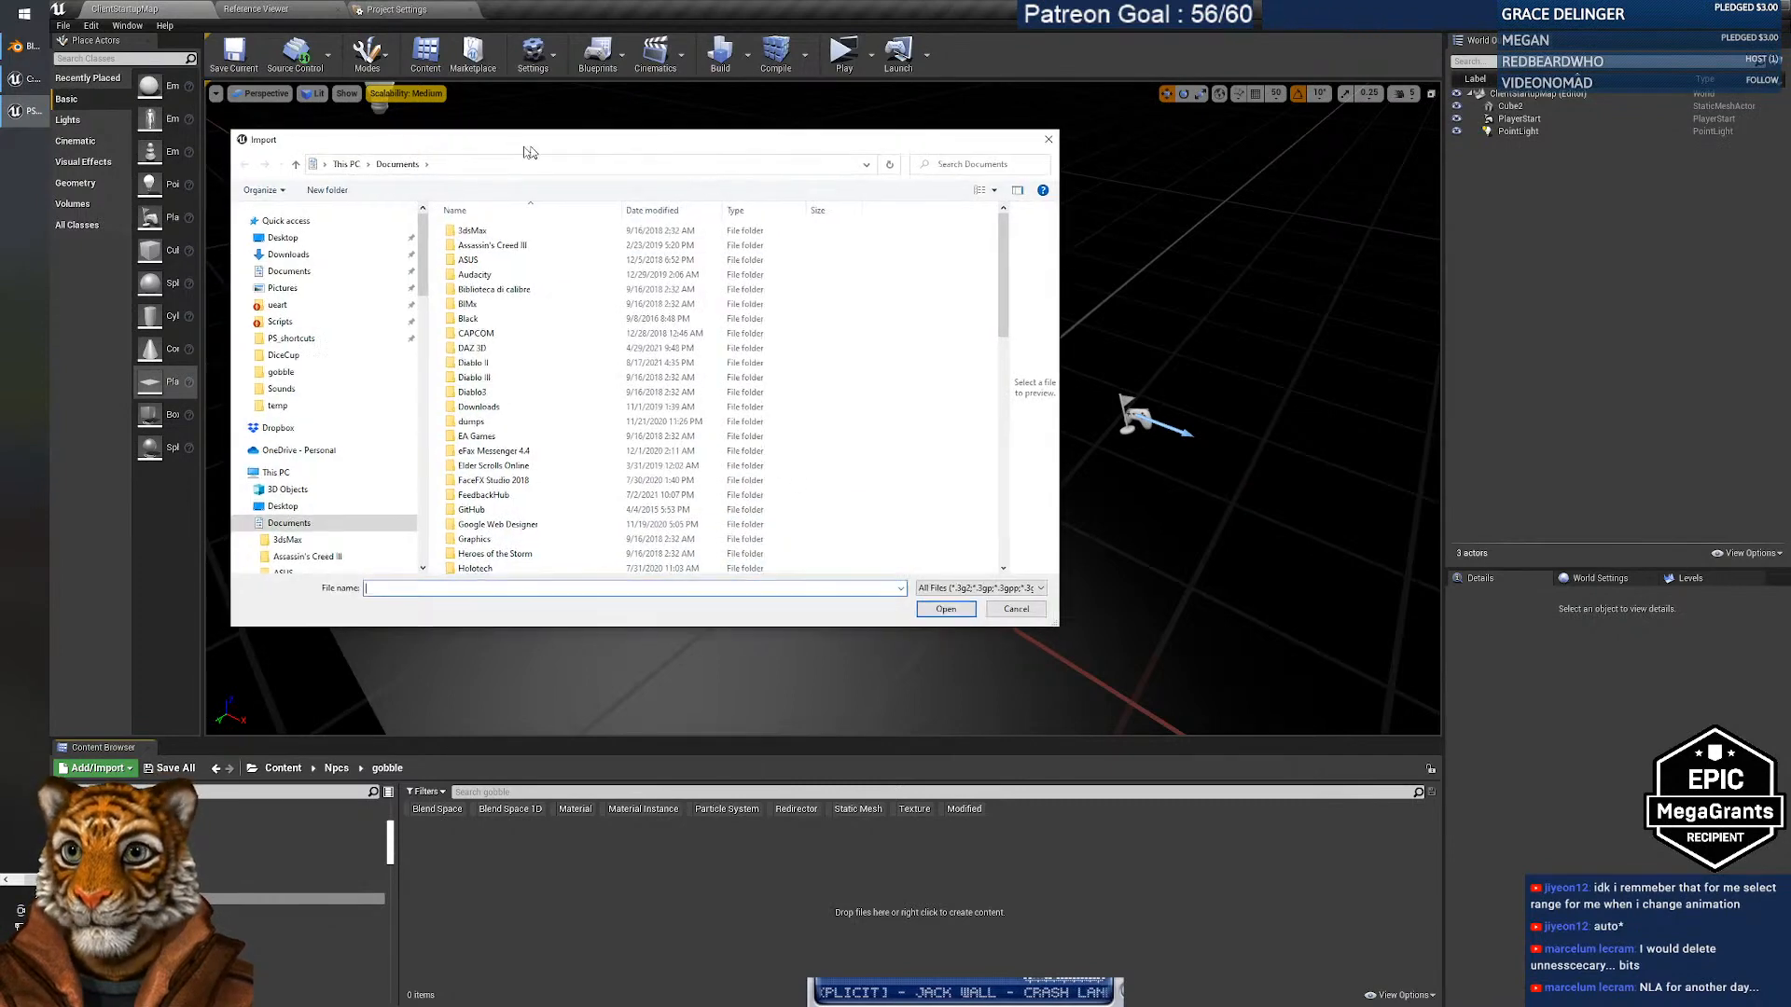
Choose gobbleV2.8.fbx for import from the npcs/gobble art folder under PS_distro/distroCB on the C: drive.
left_click_drag(580, 291, 580, 554)
left_click(447, 479)
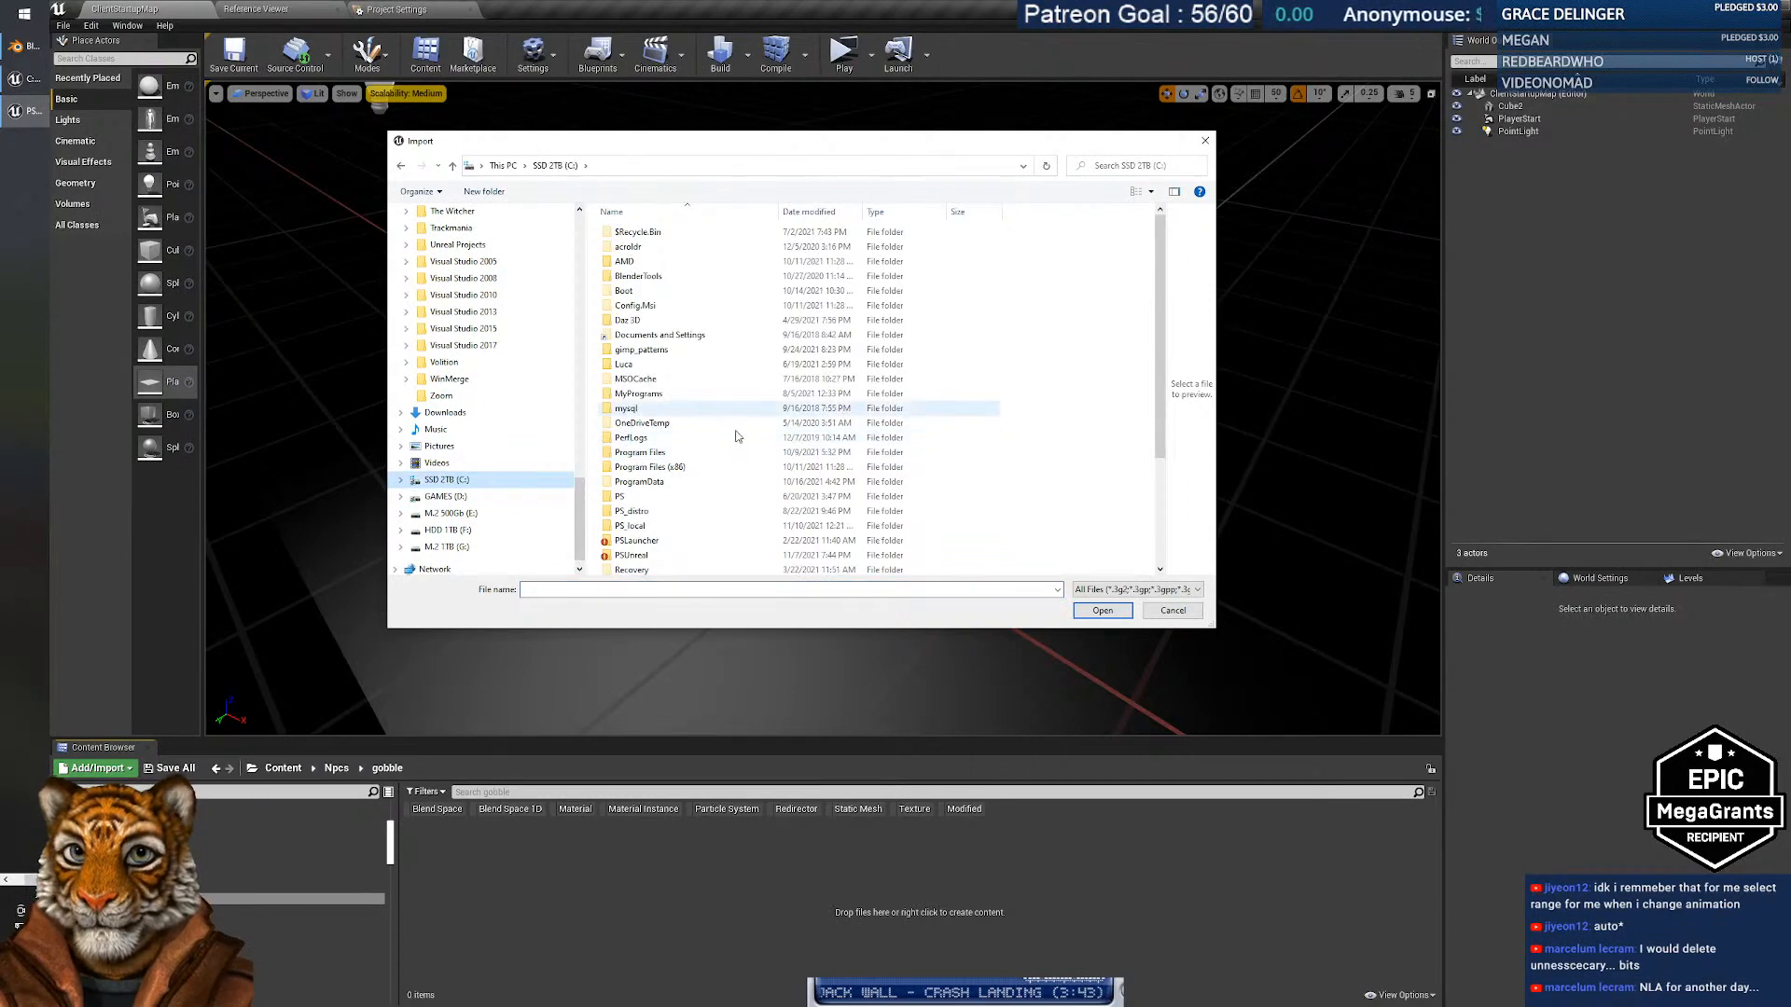
scroll(751, 430, "down", 4)
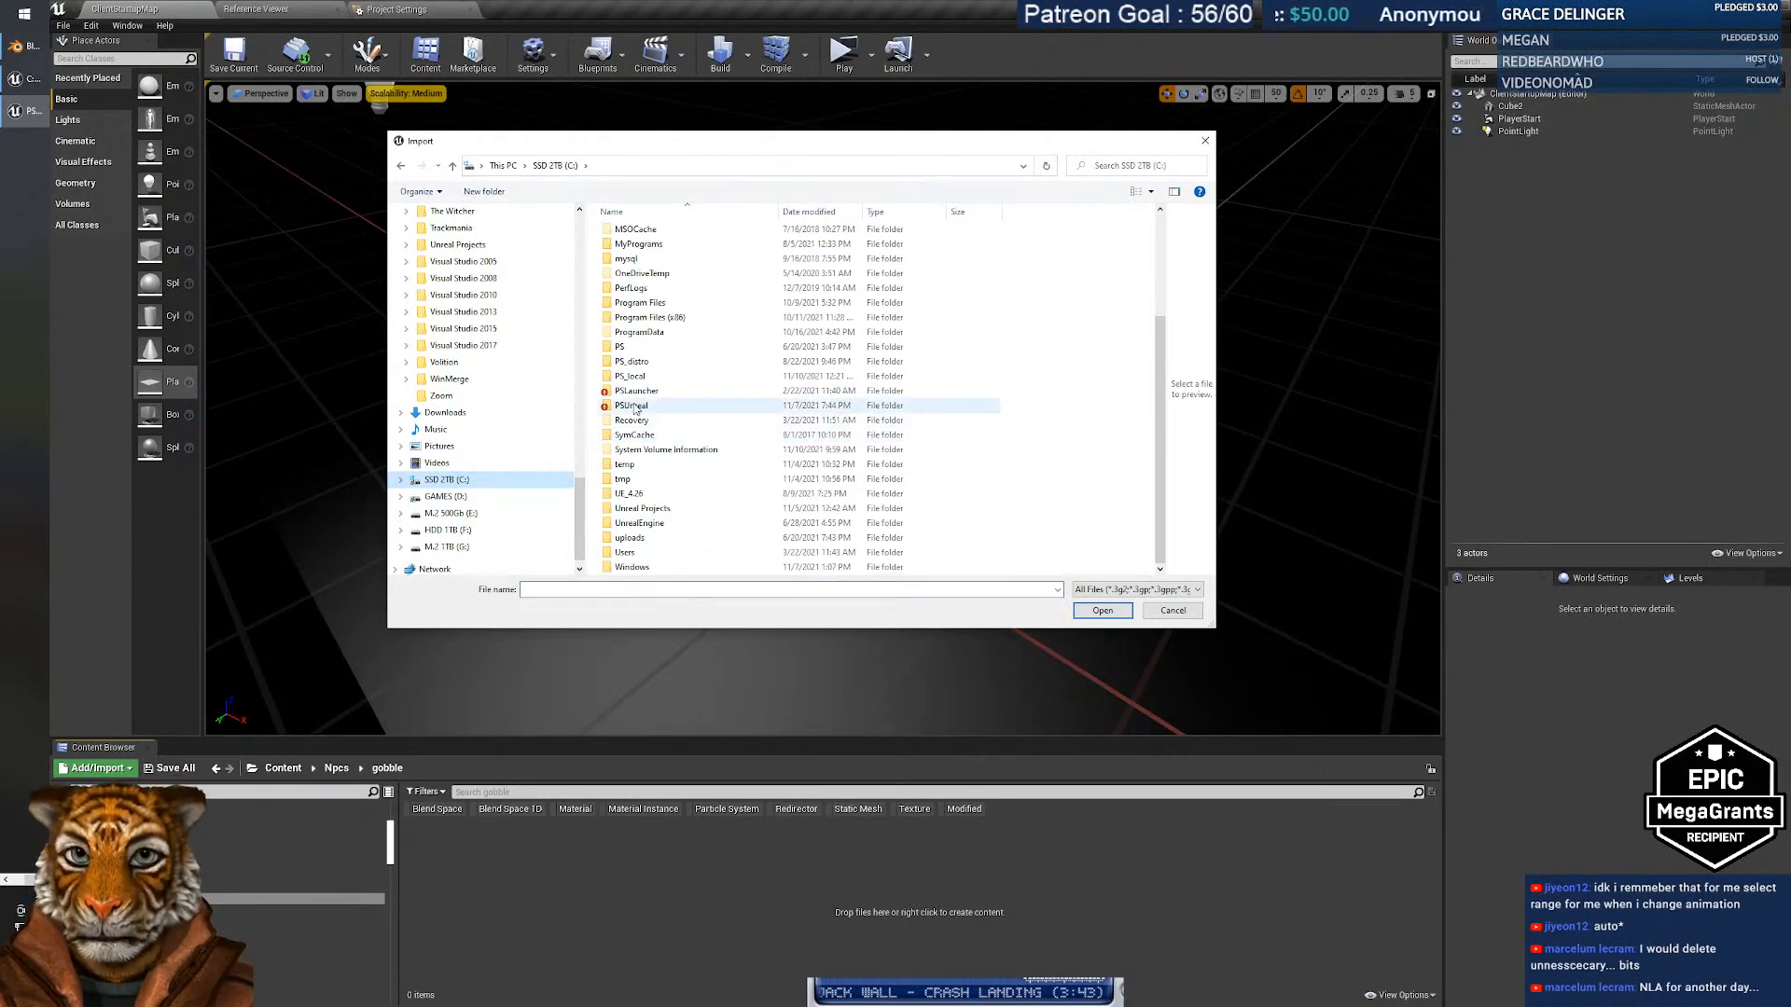
double_click(631, 361)
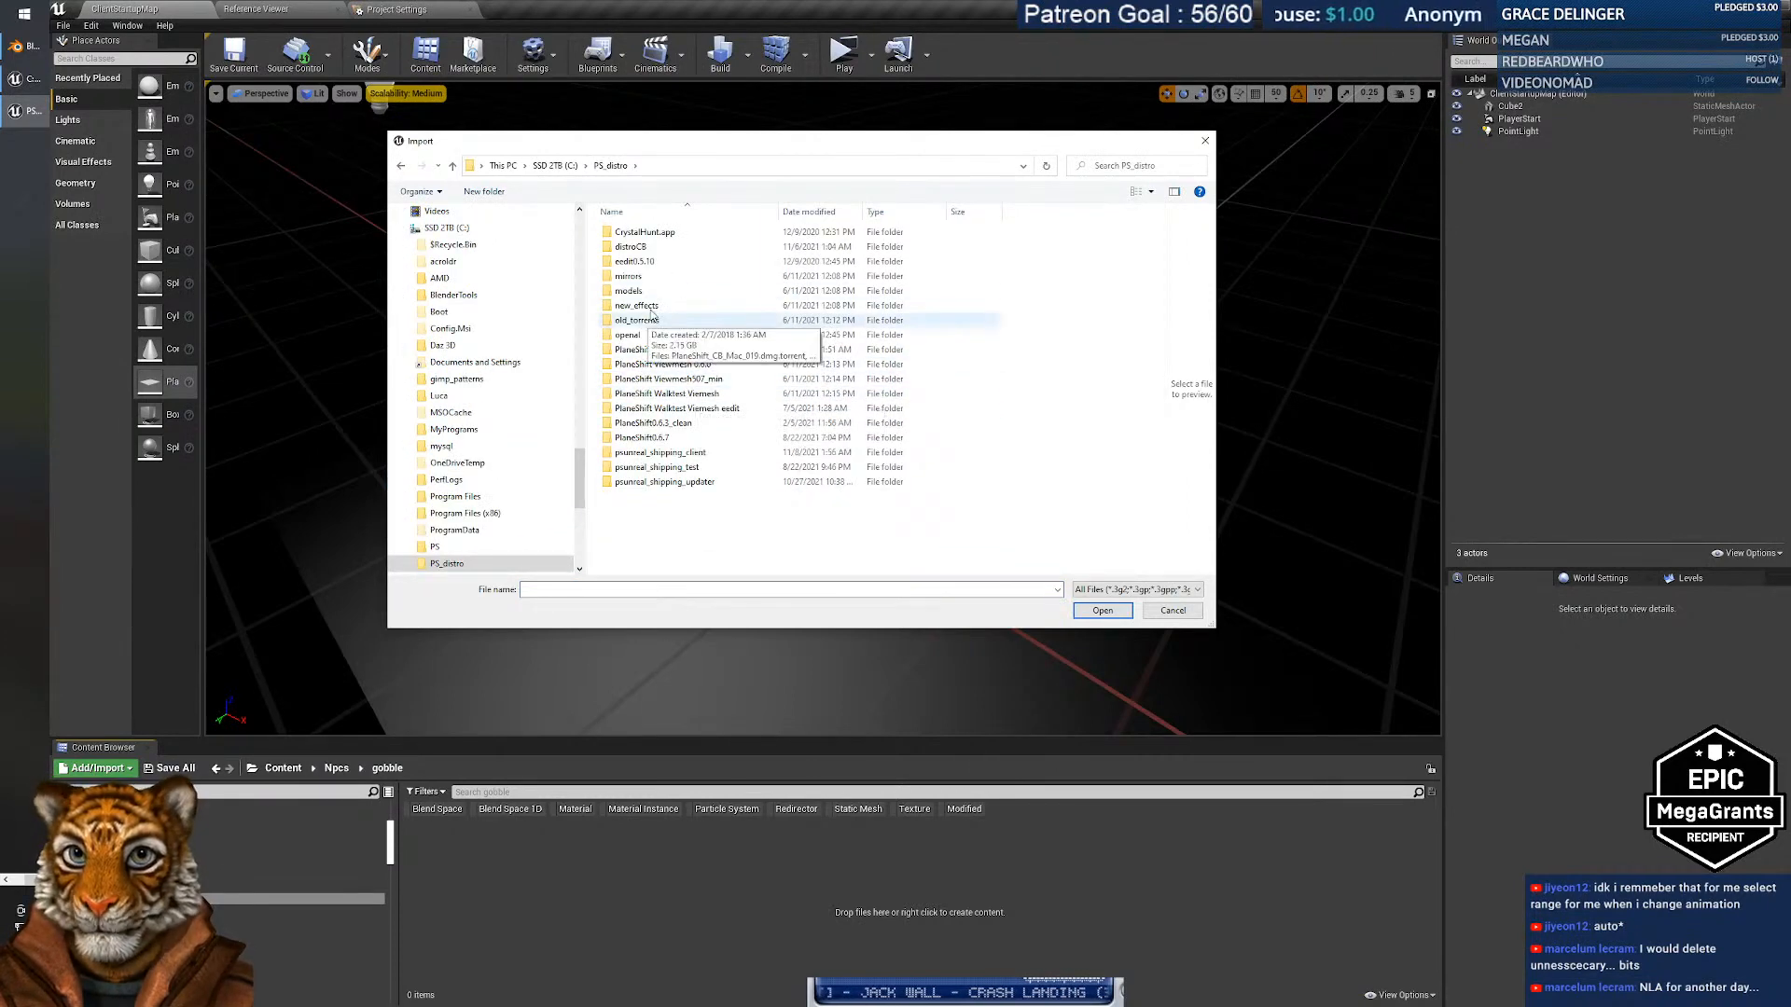
double_click(631, 246)
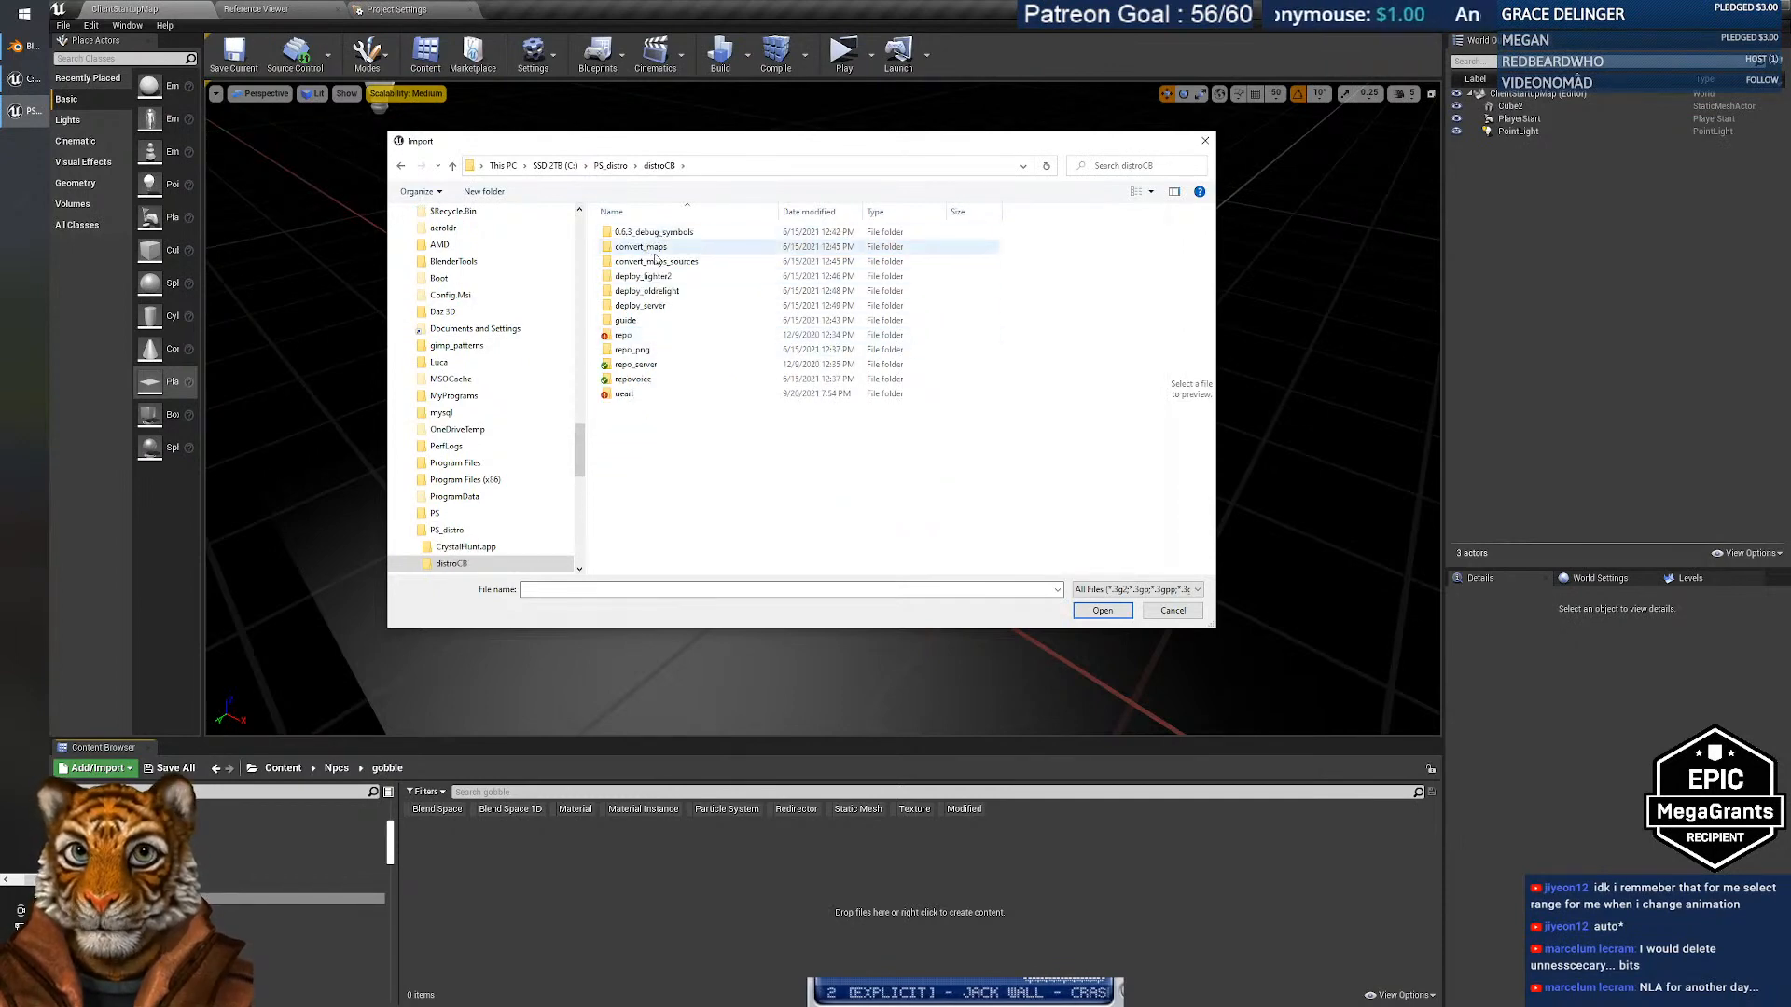
double_click(638, 396)
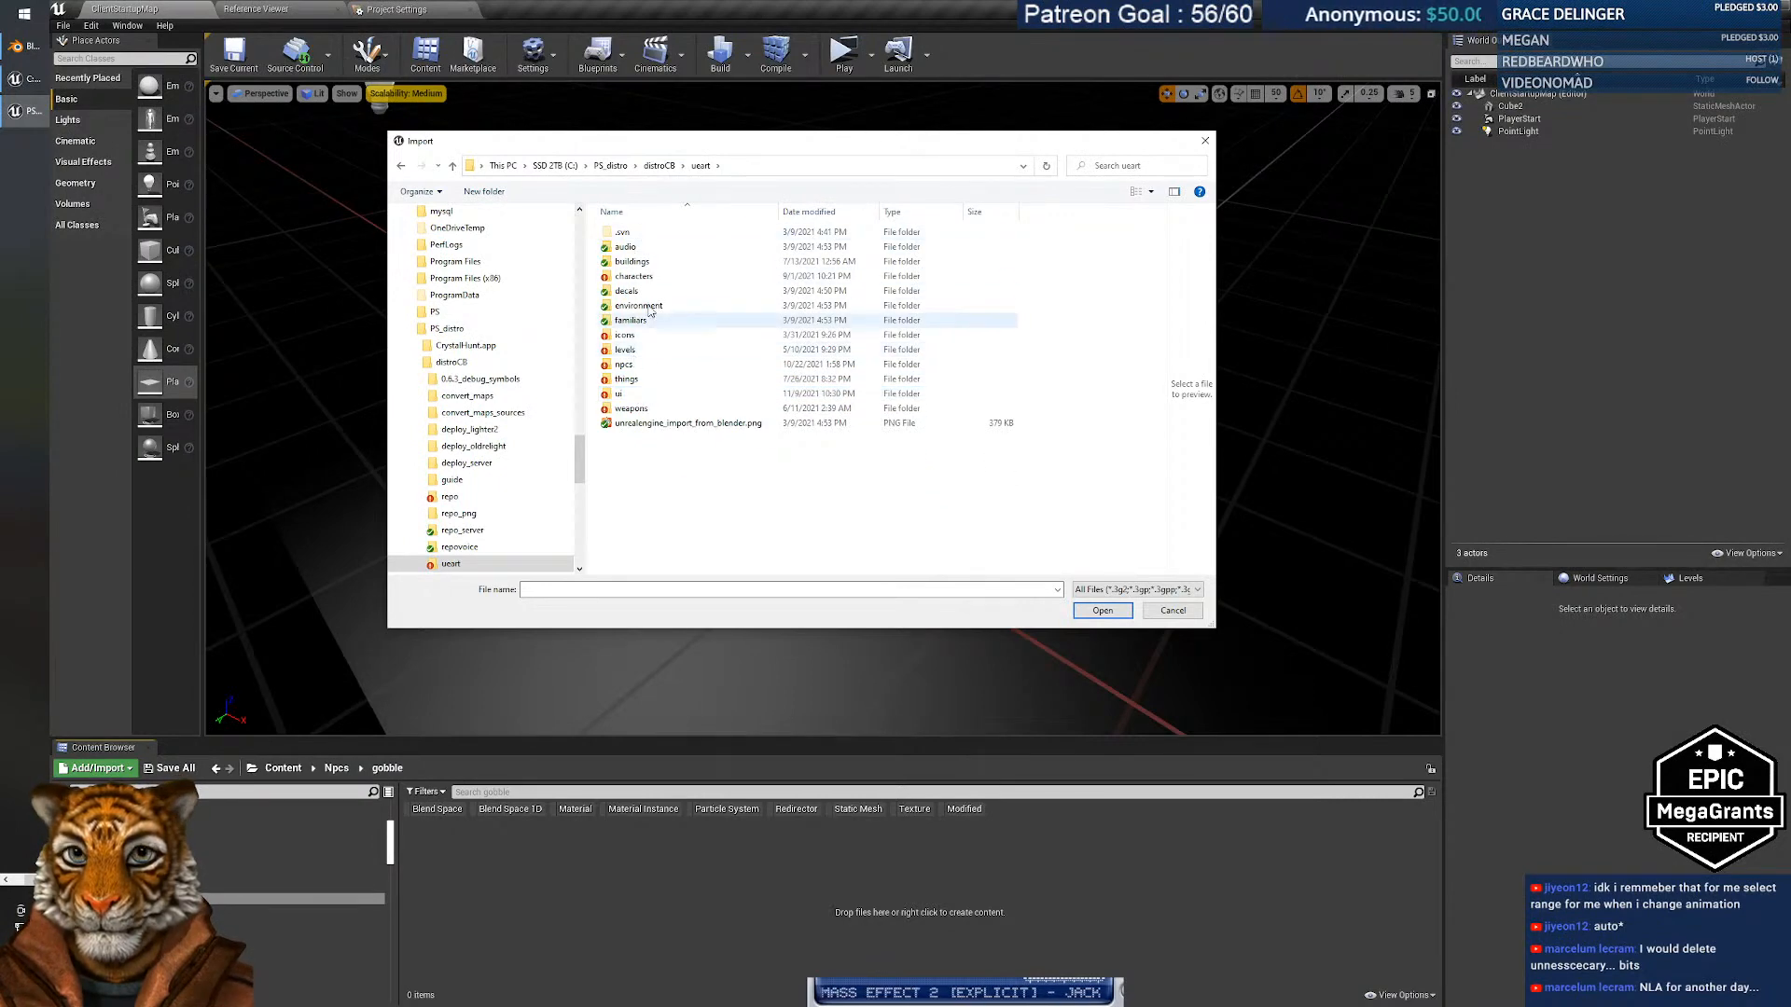
double_click(623, 364)
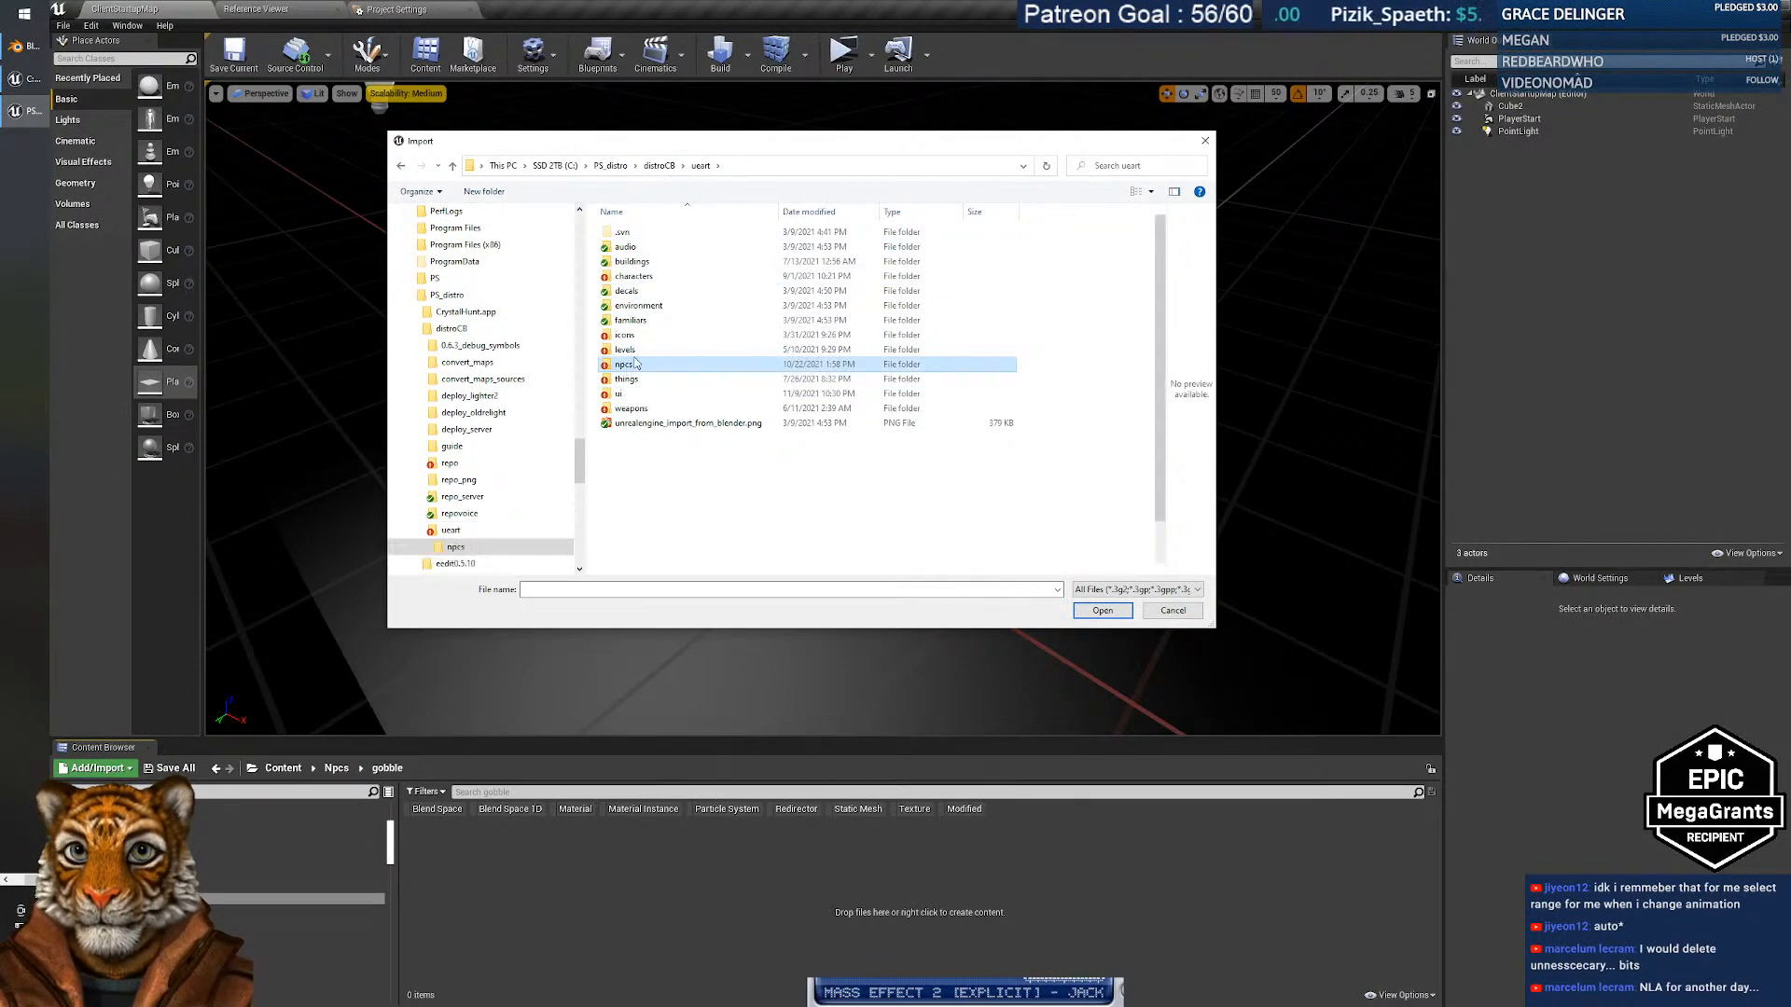
double_click(627, 422)
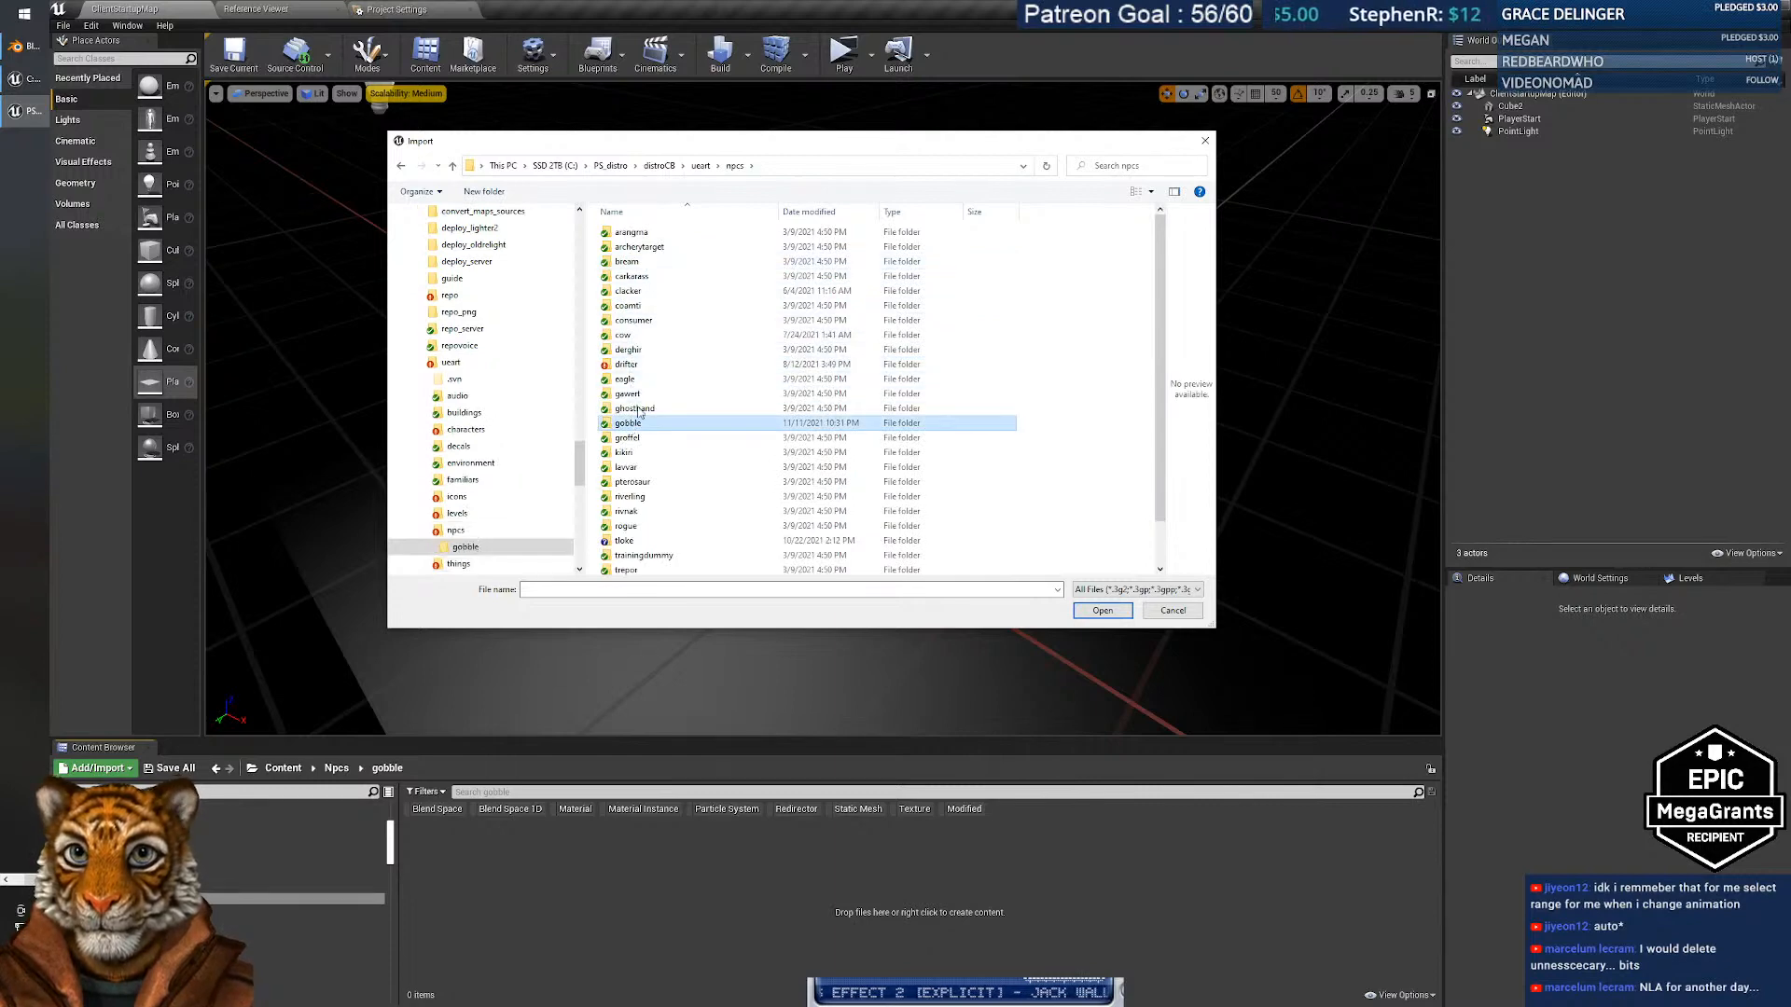
left_click(876, 244)
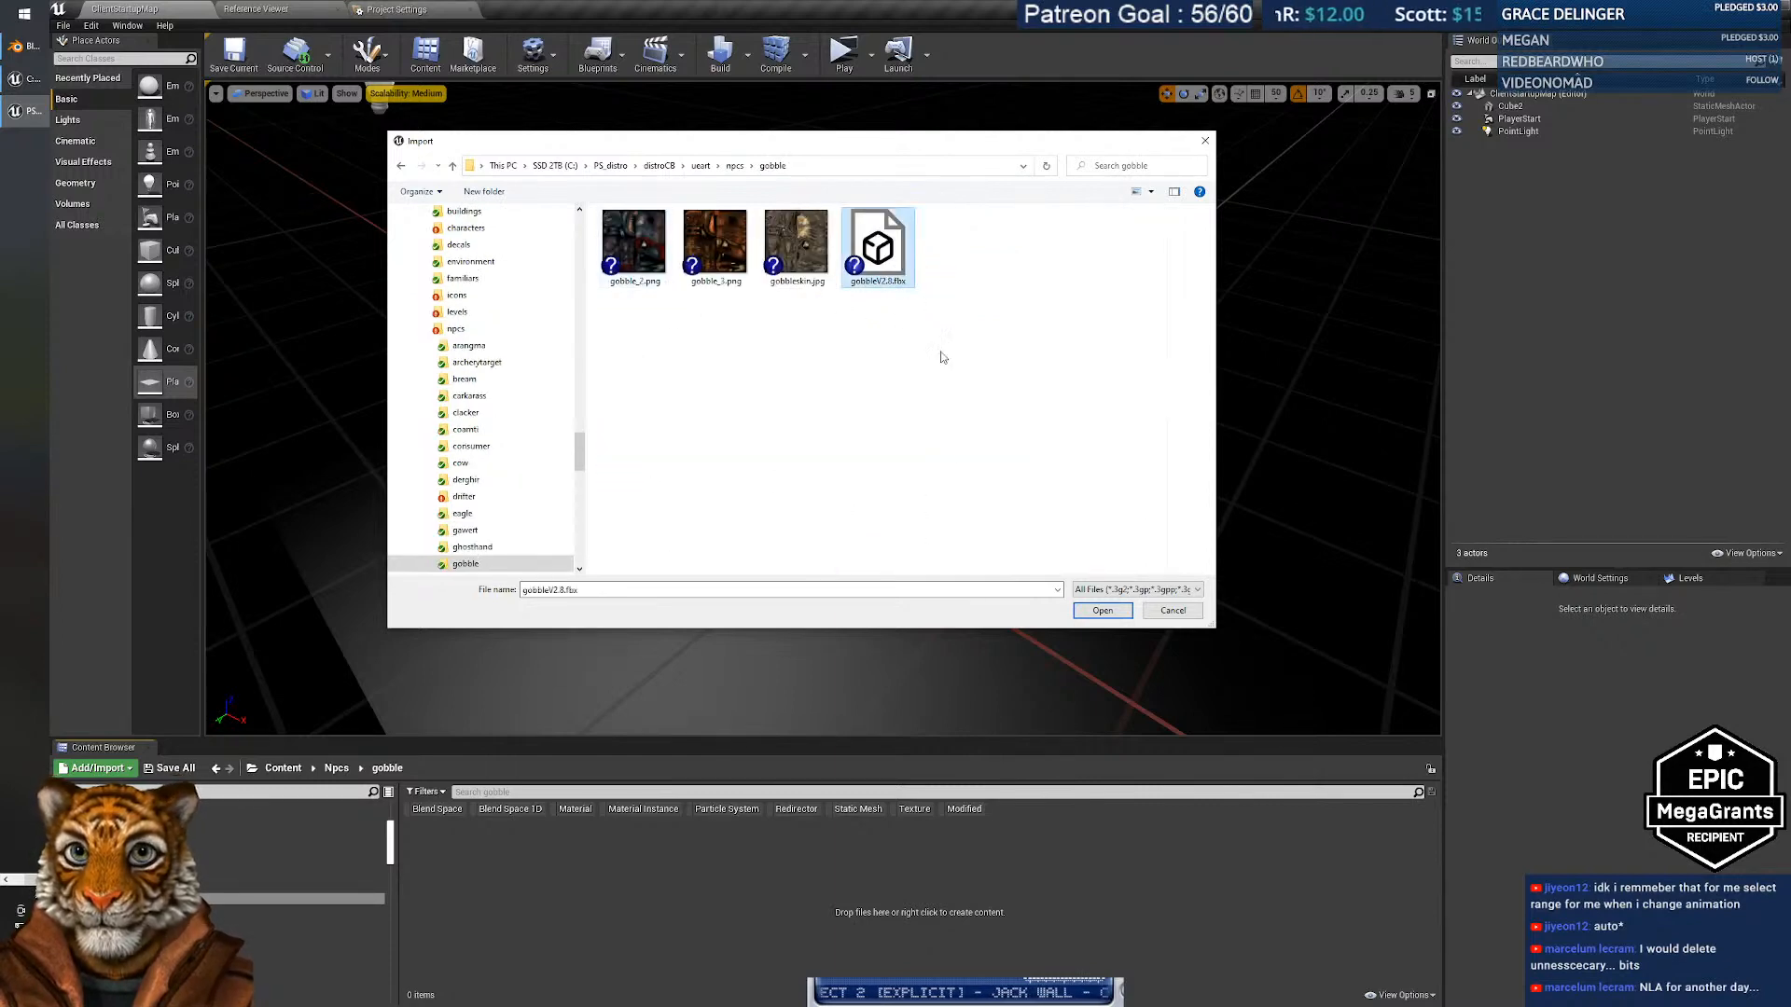
left_click(1100, 610)
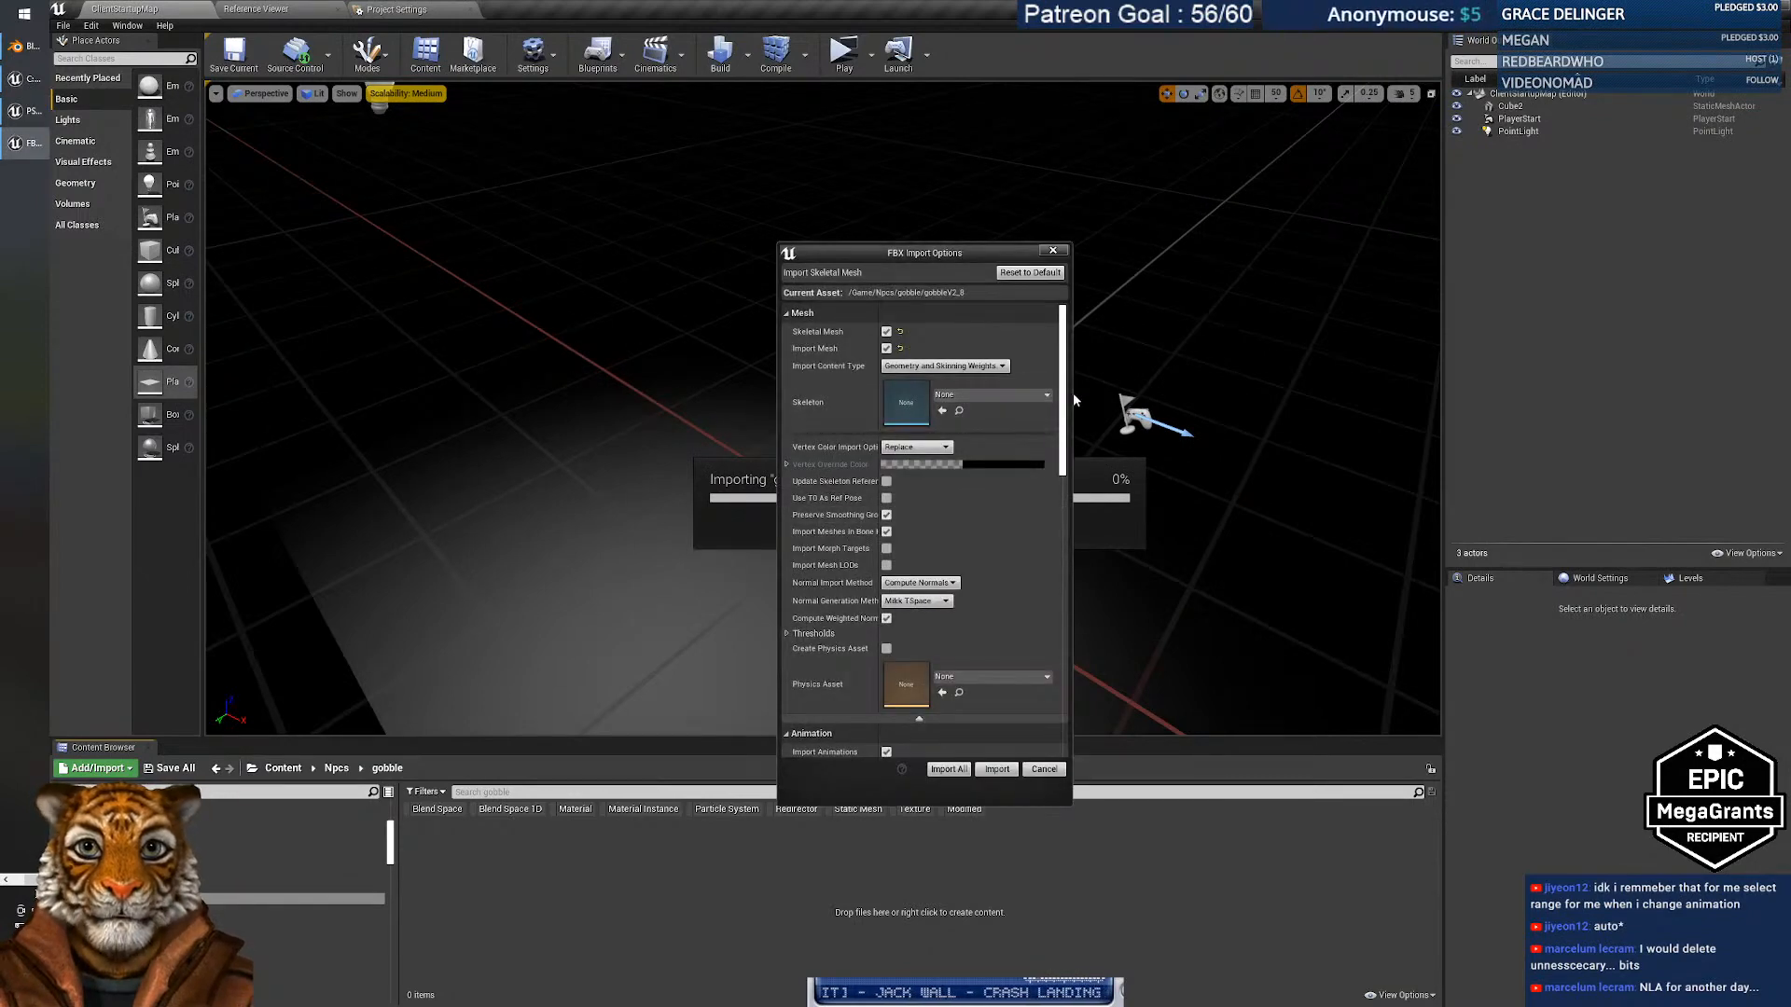
Review the FBX mesh and animation options, then import all of the goblin's assets with Import Animations enabled and Exported Time length.
left_click_drag(1066, 400, 1062, 495)
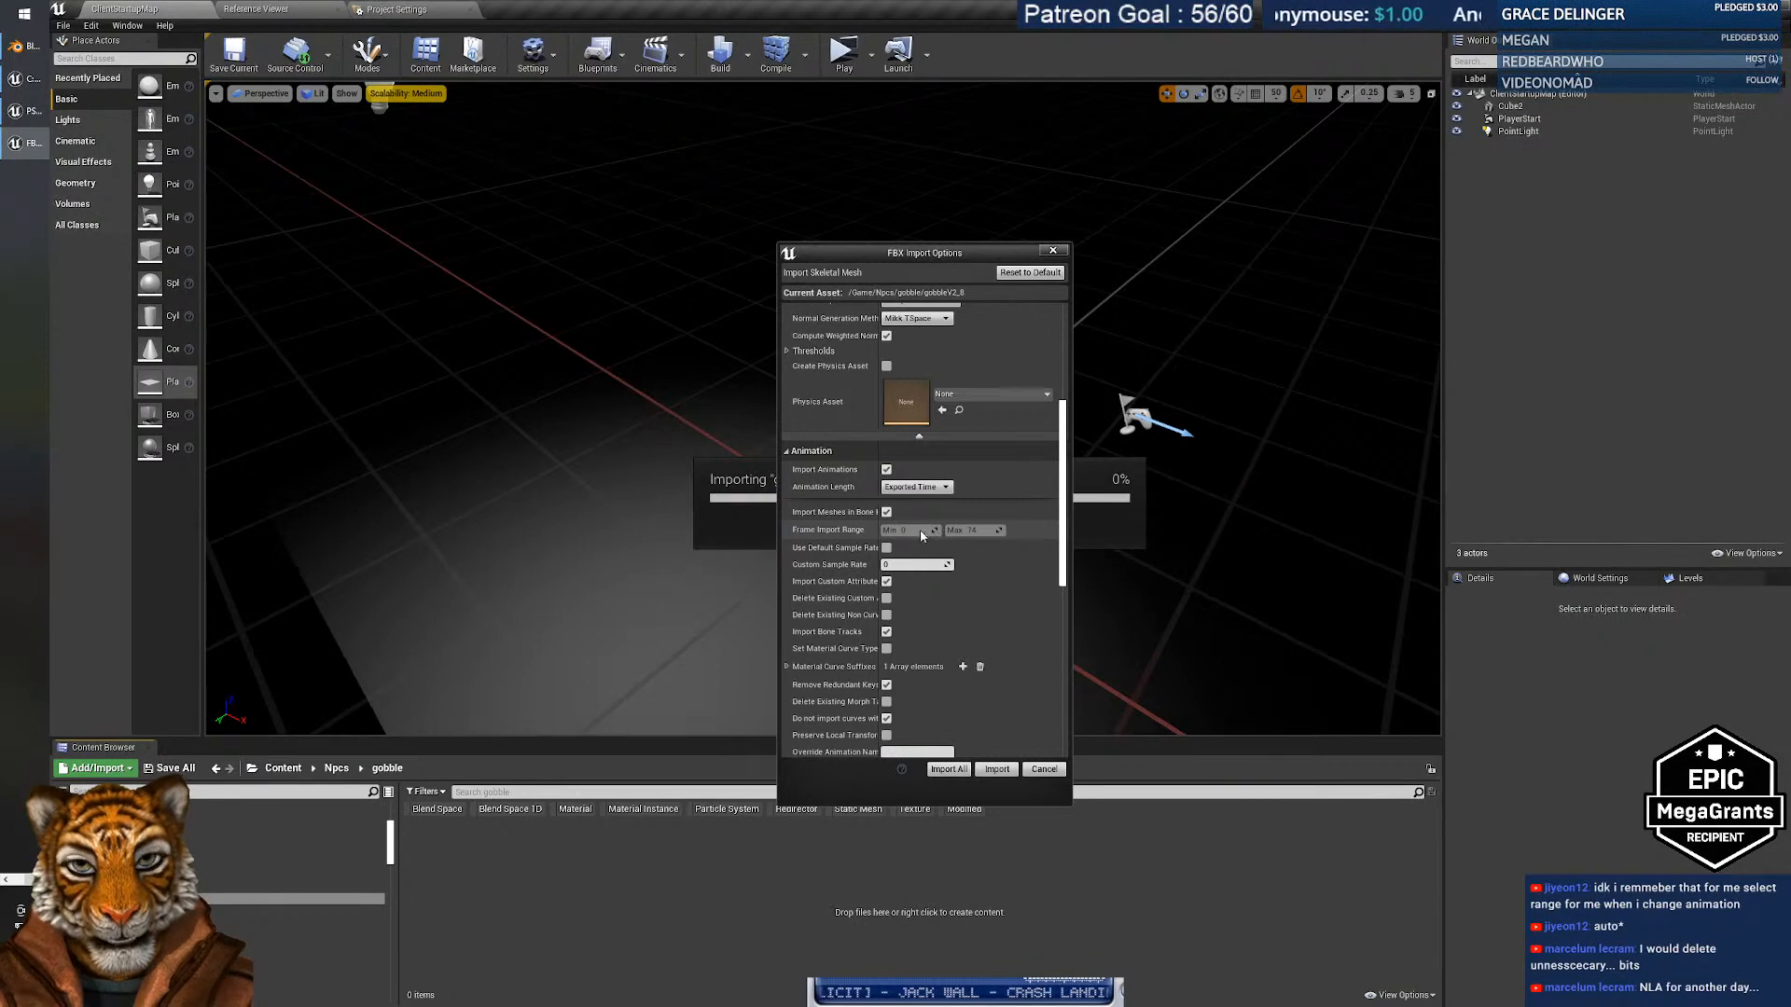
scroll(1067, 406, "up", 5)
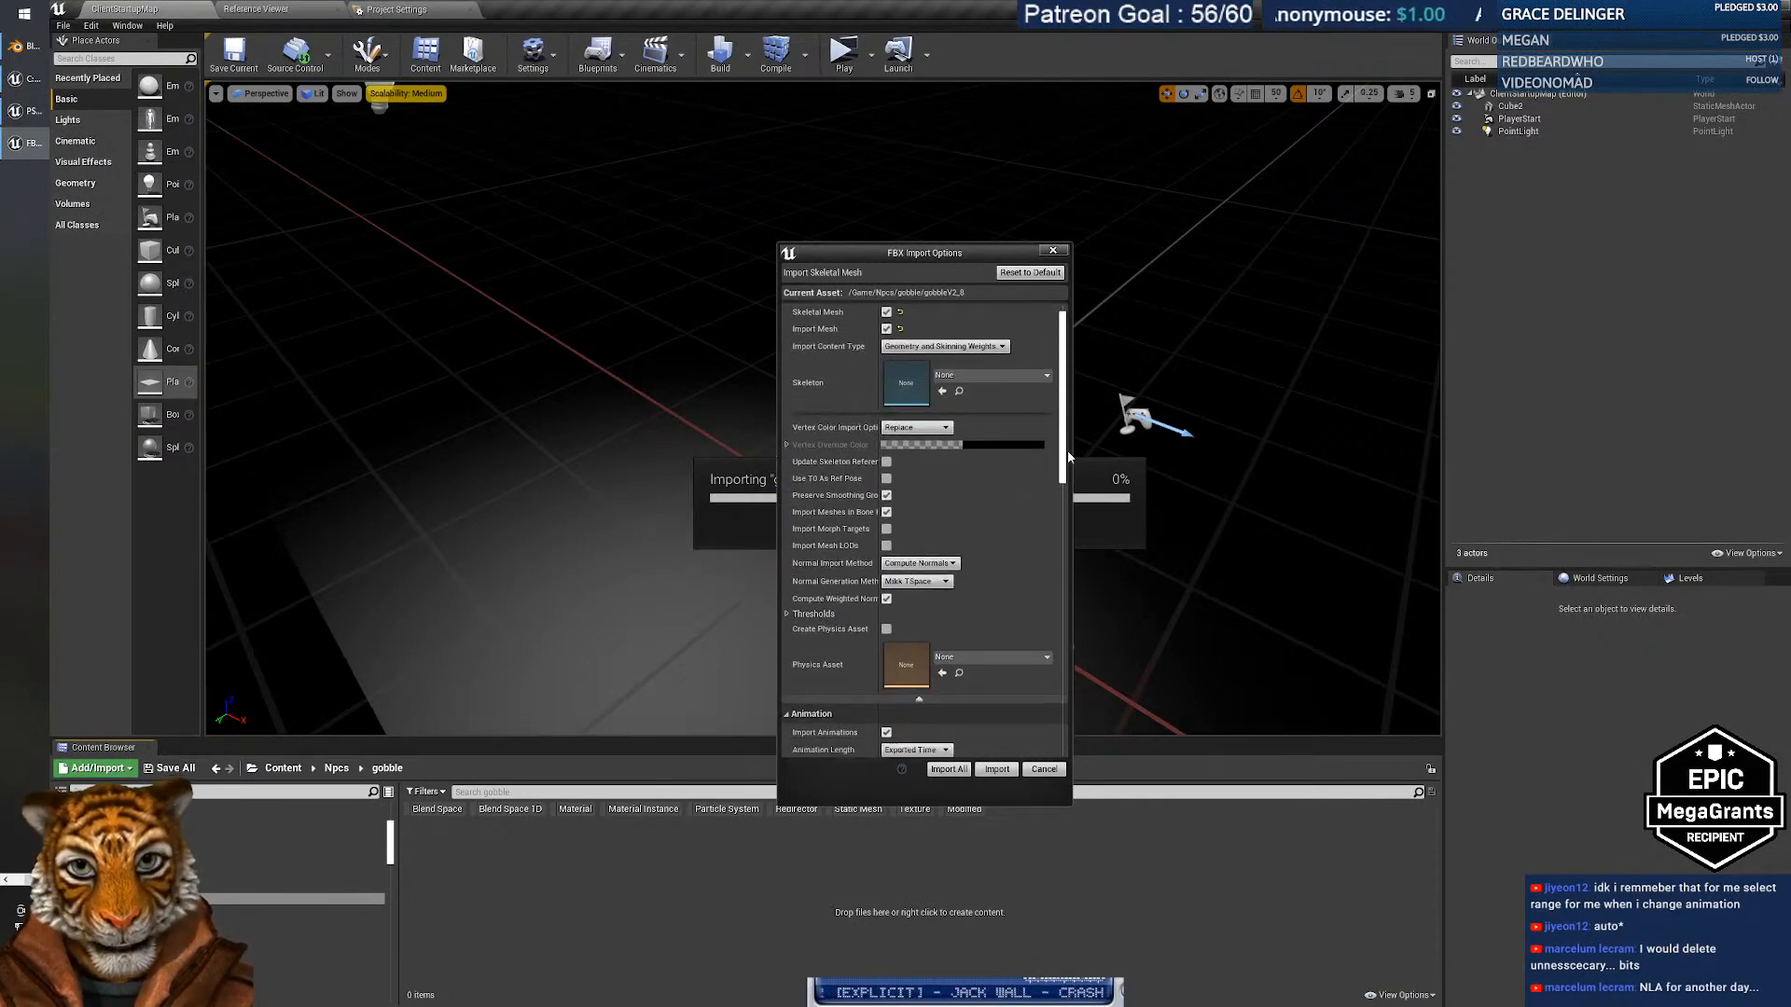
scroll(1068, 456, "down", 5)
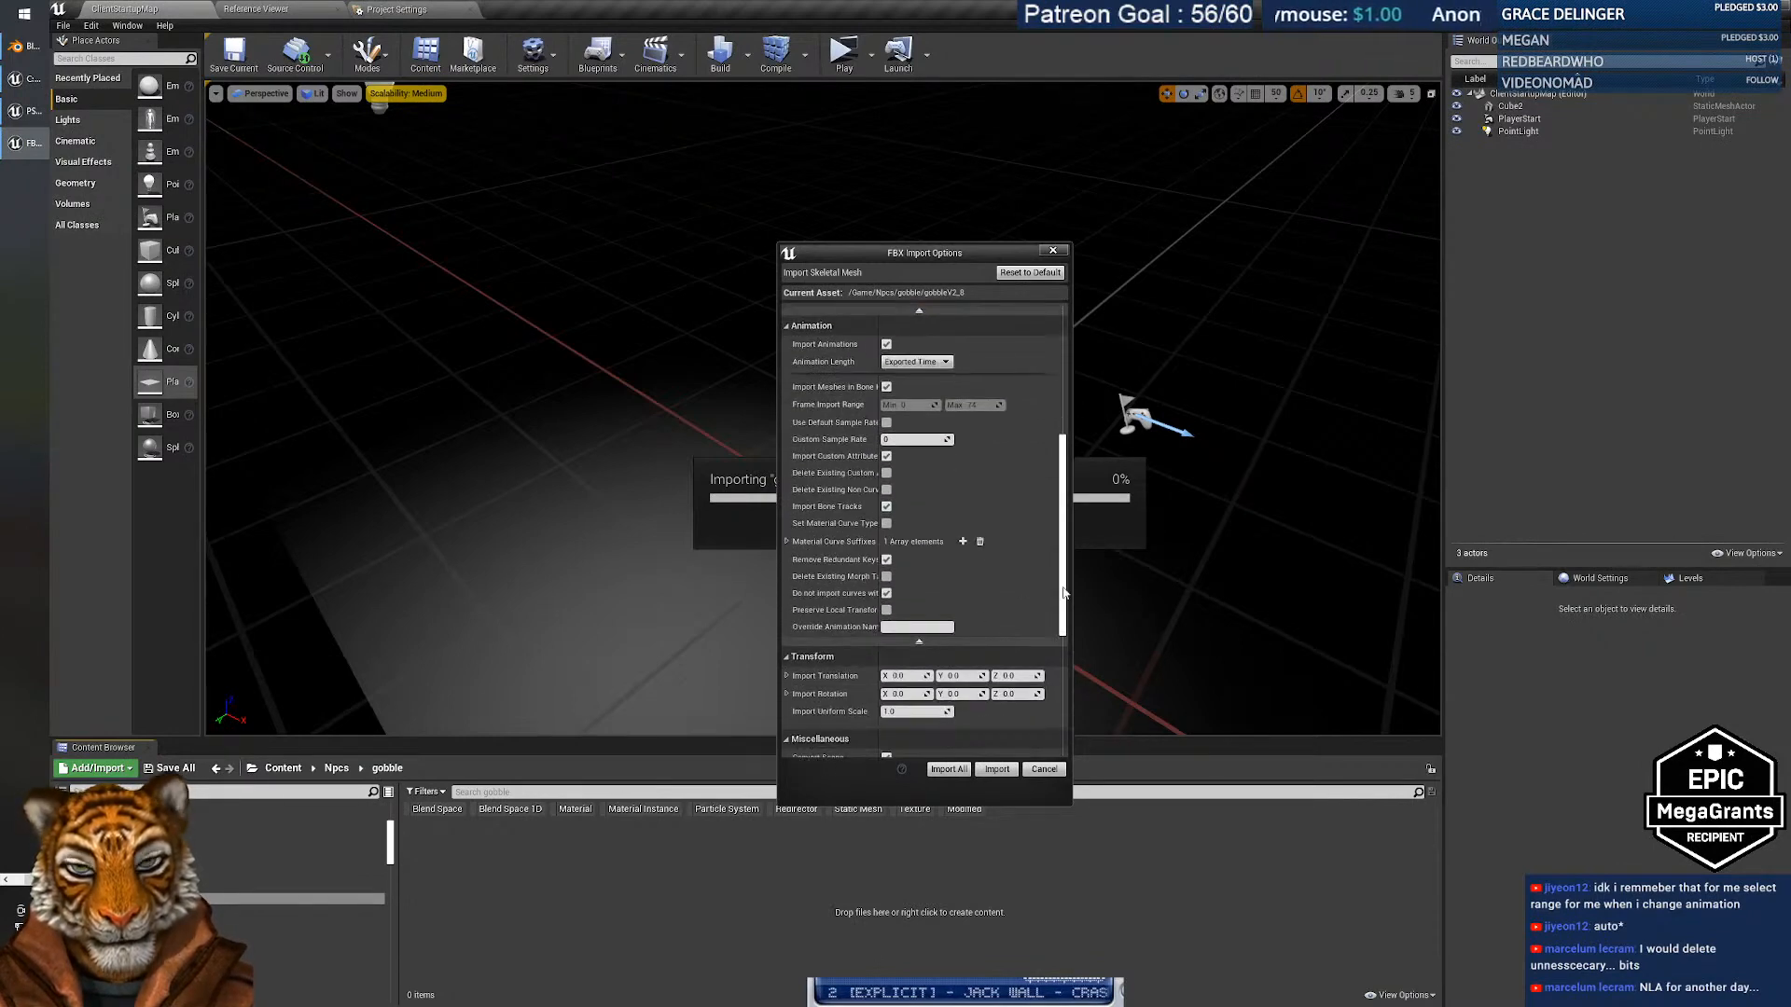
left_click(946, 770)
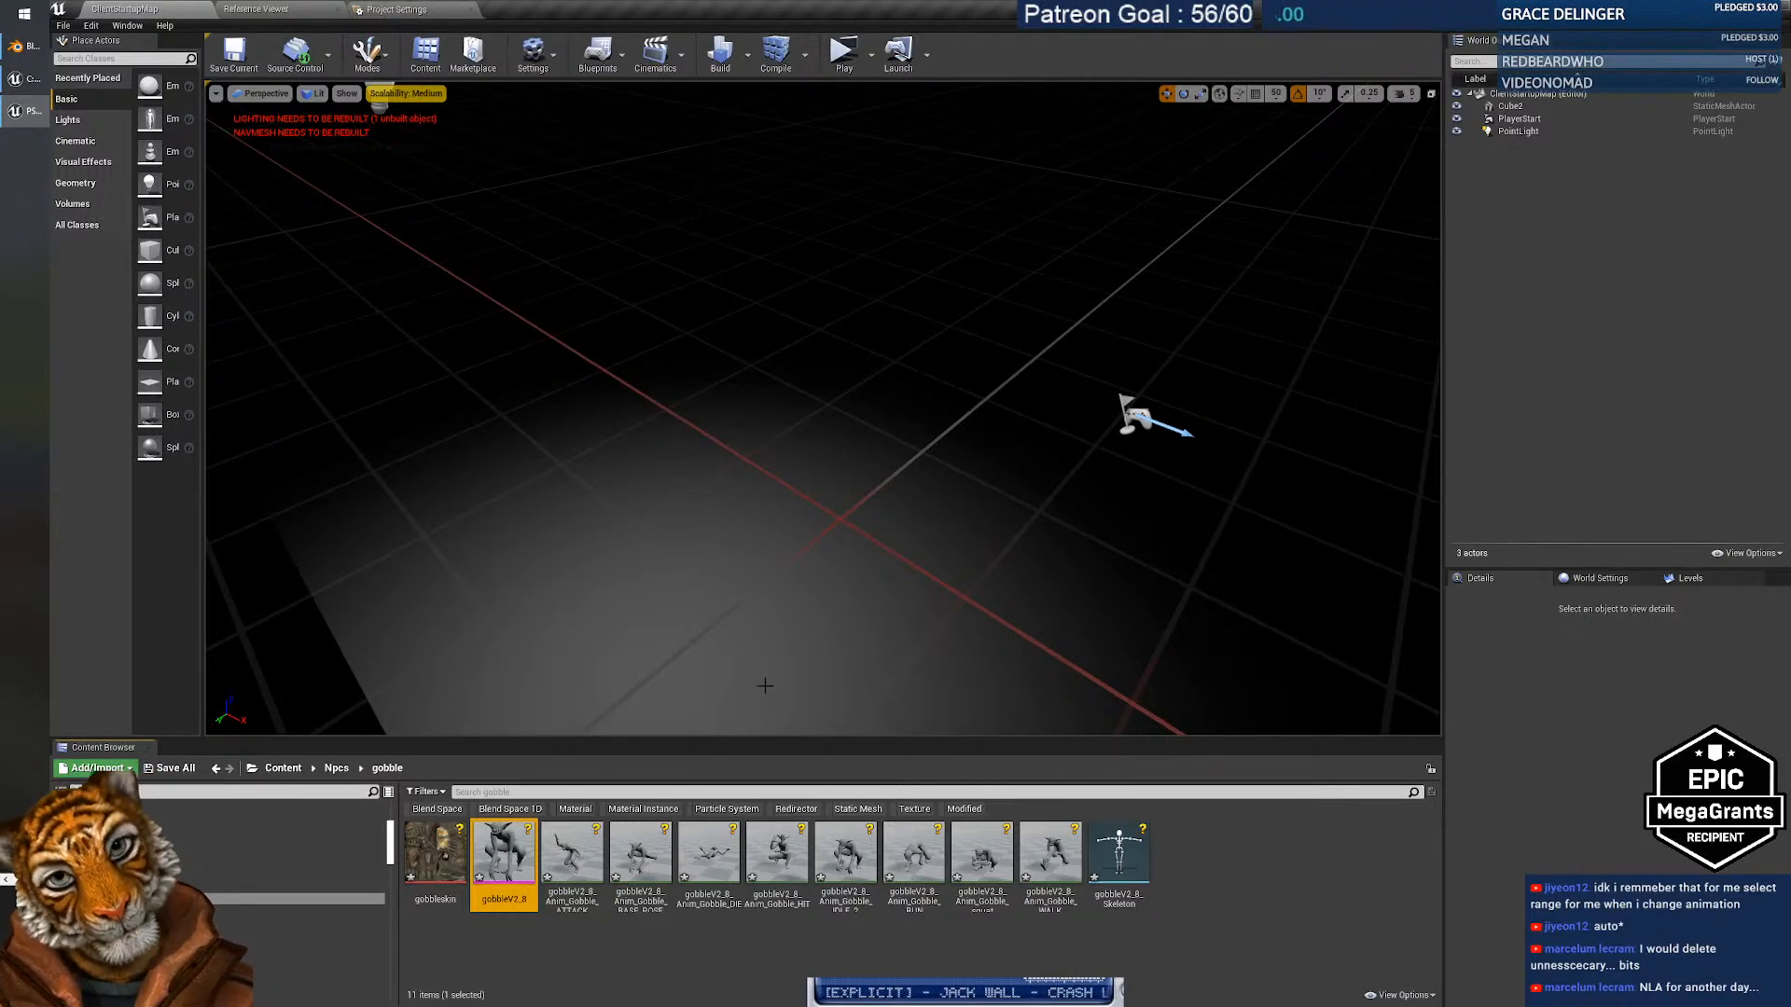
Delete the imported BASE_POSE animation sequence from the gobble folder.
left_click(799, 952)
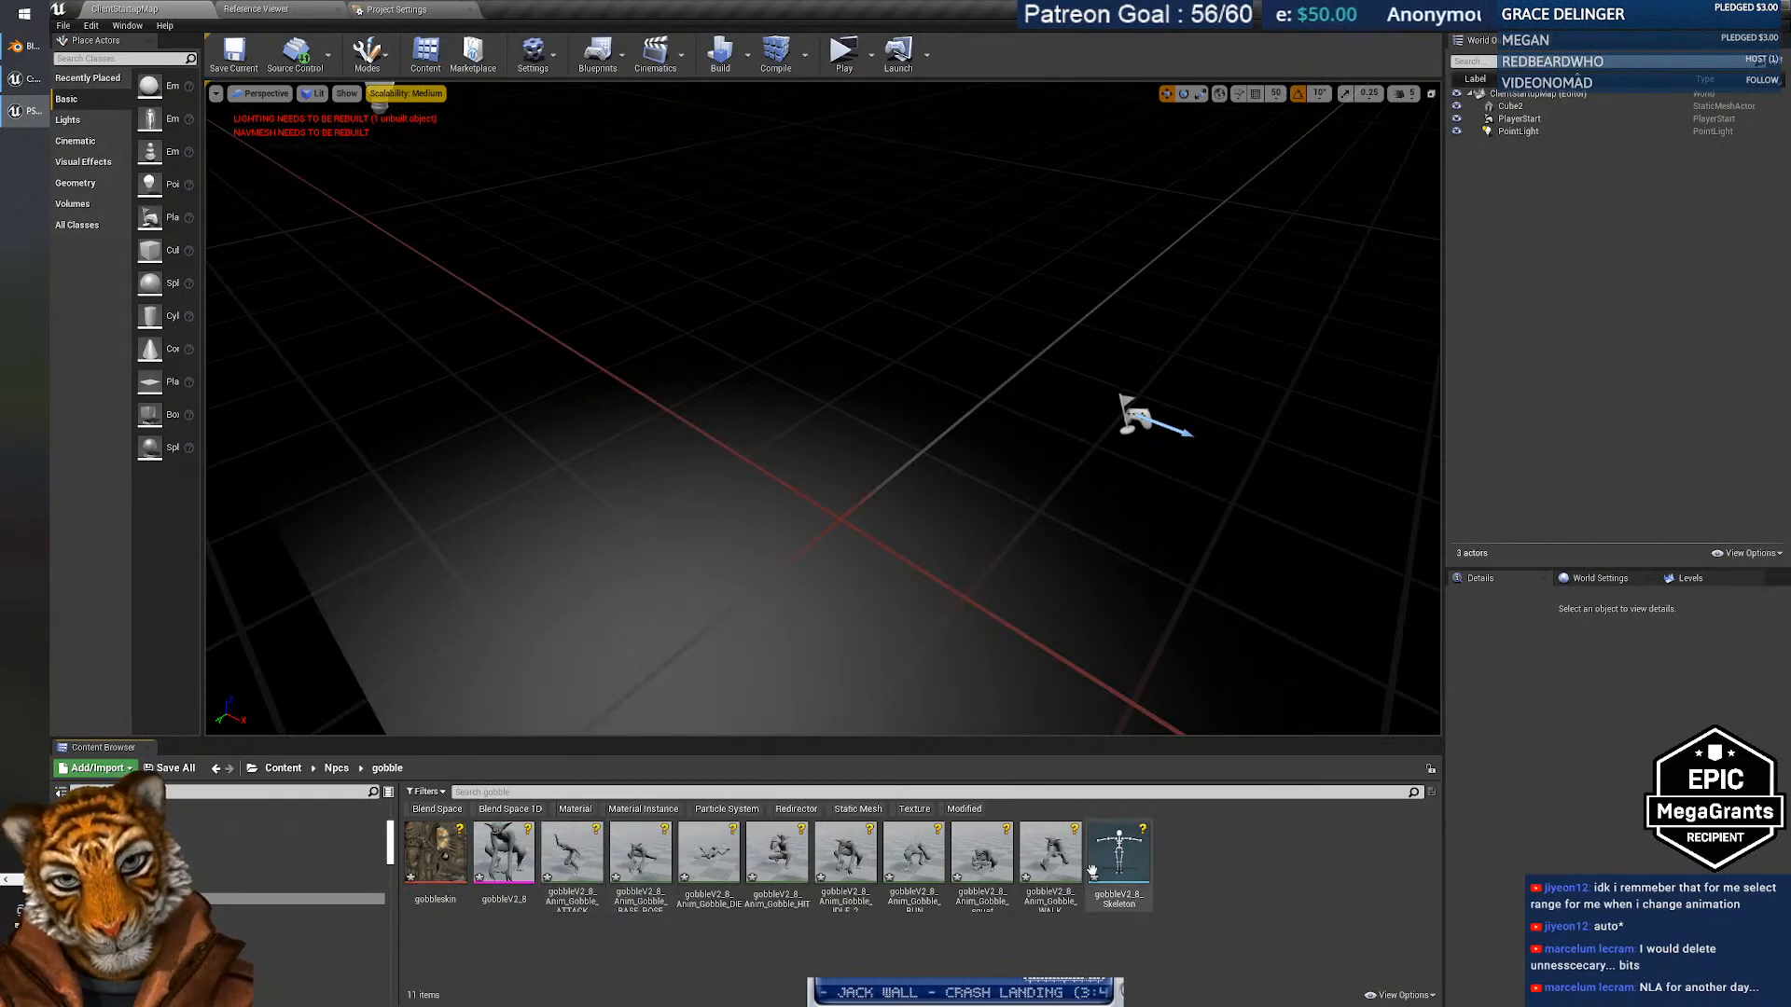
left_click(586, 899)
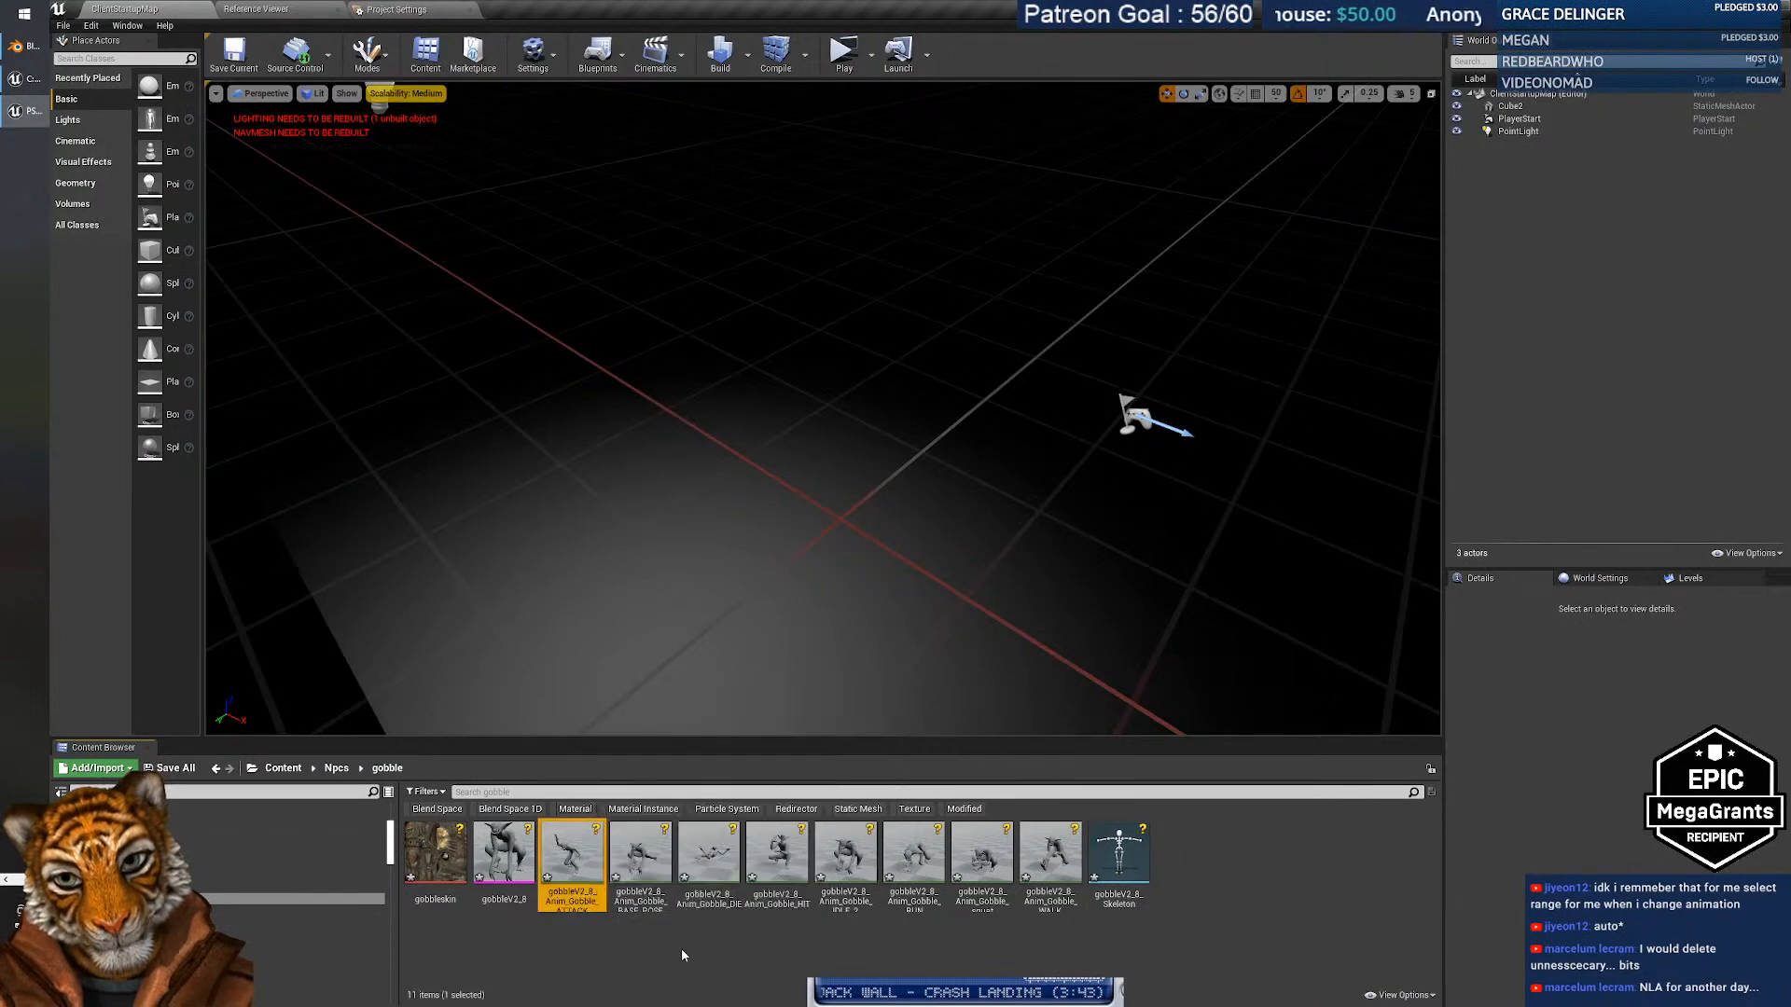
left_click(660, 899)
key("Delete")
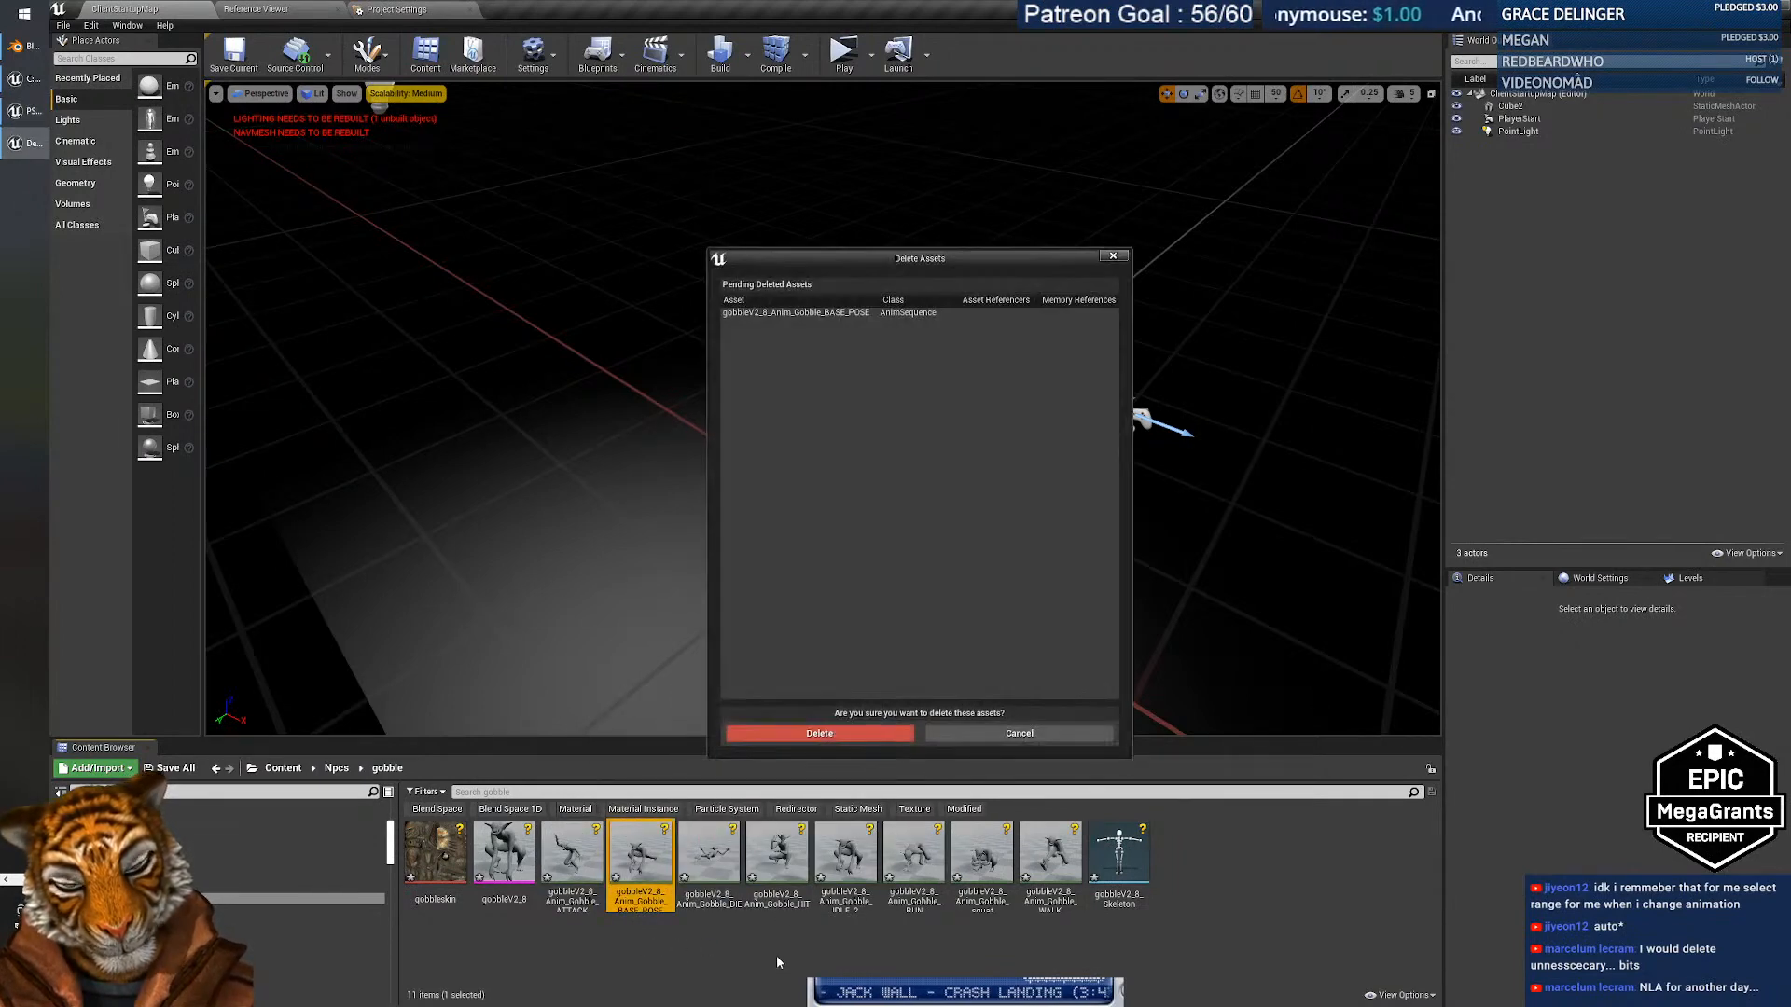
left_click(863, 732)
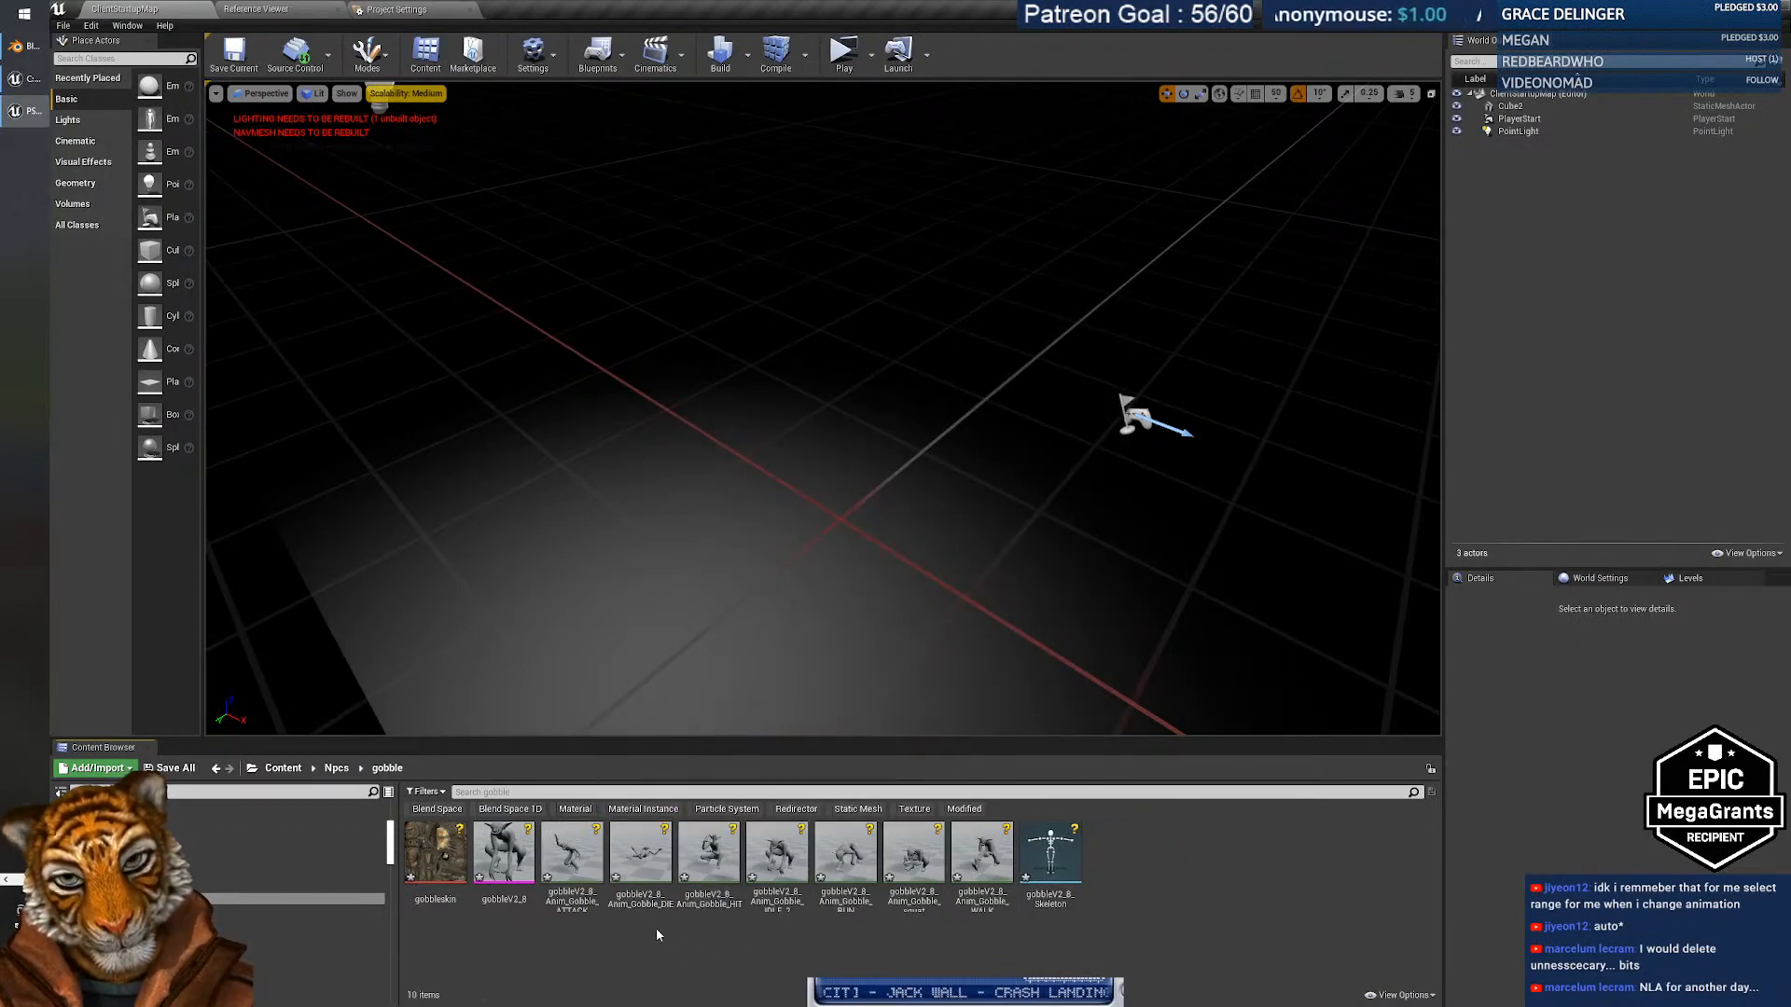
Check the remaining imported goblin animations, preview the IDLE_2 sequence in the animation editor and close it.
left_click(649, 895)
key("Right")
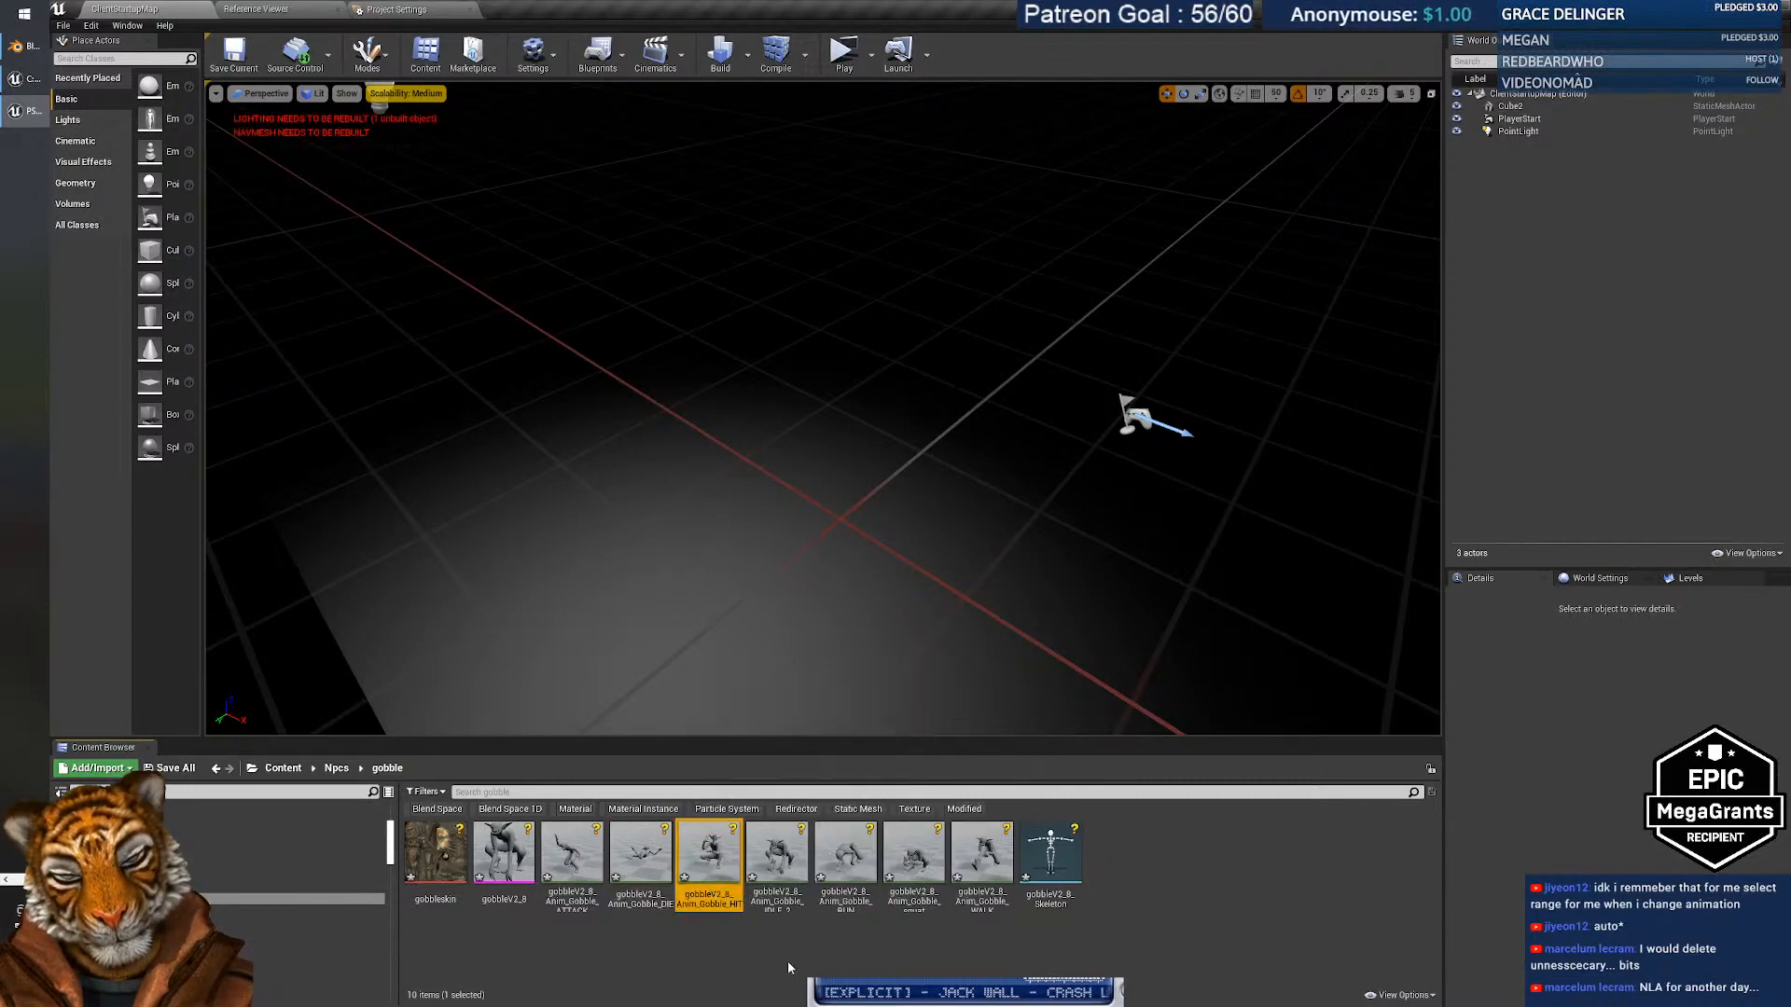
key("Right")
key("Right")
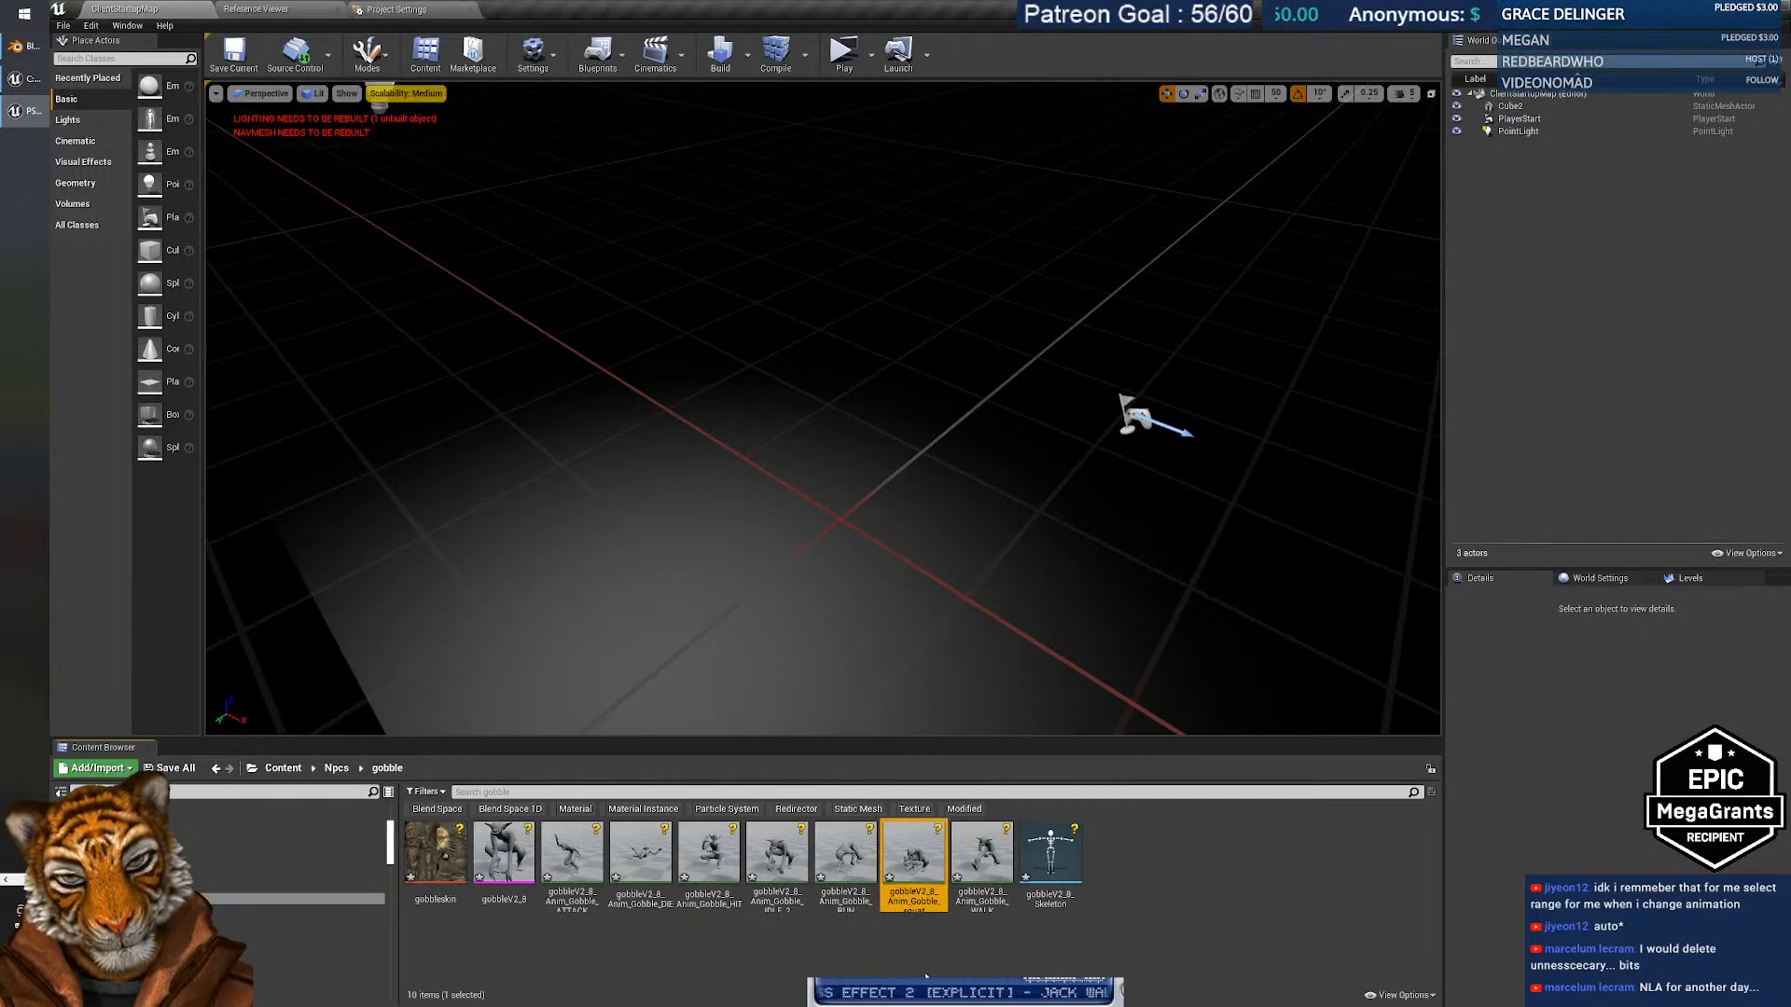
left_click(984, 891)
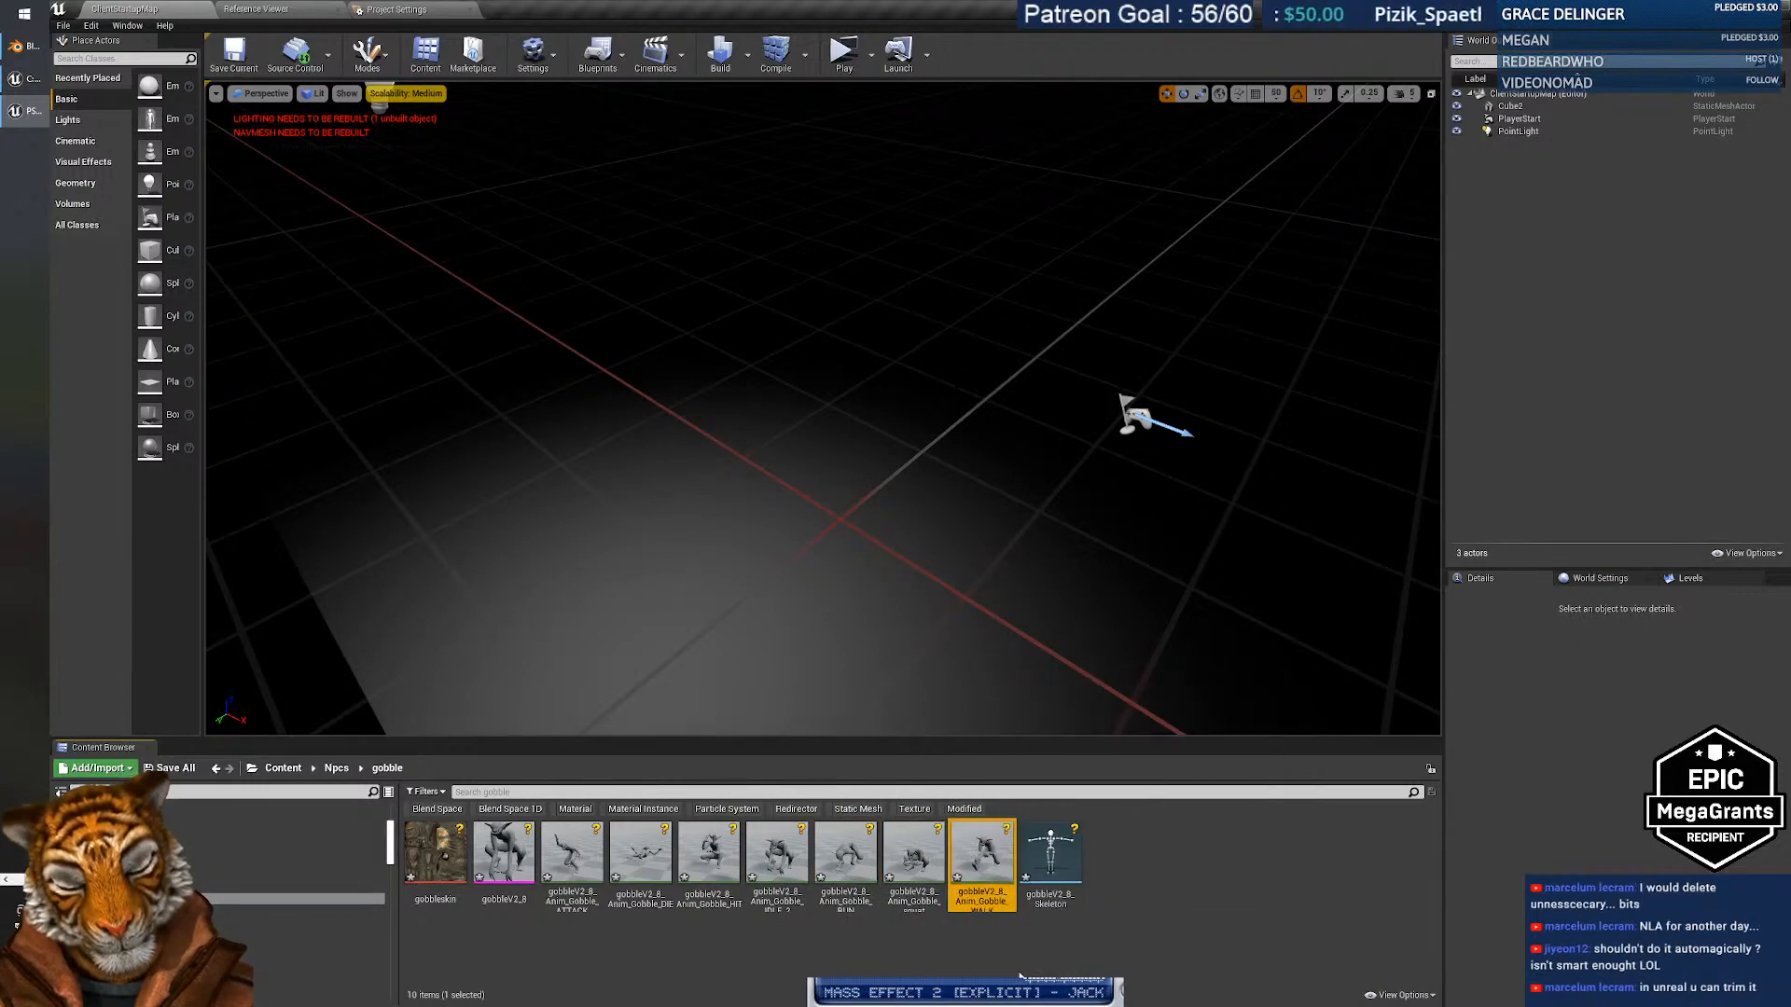
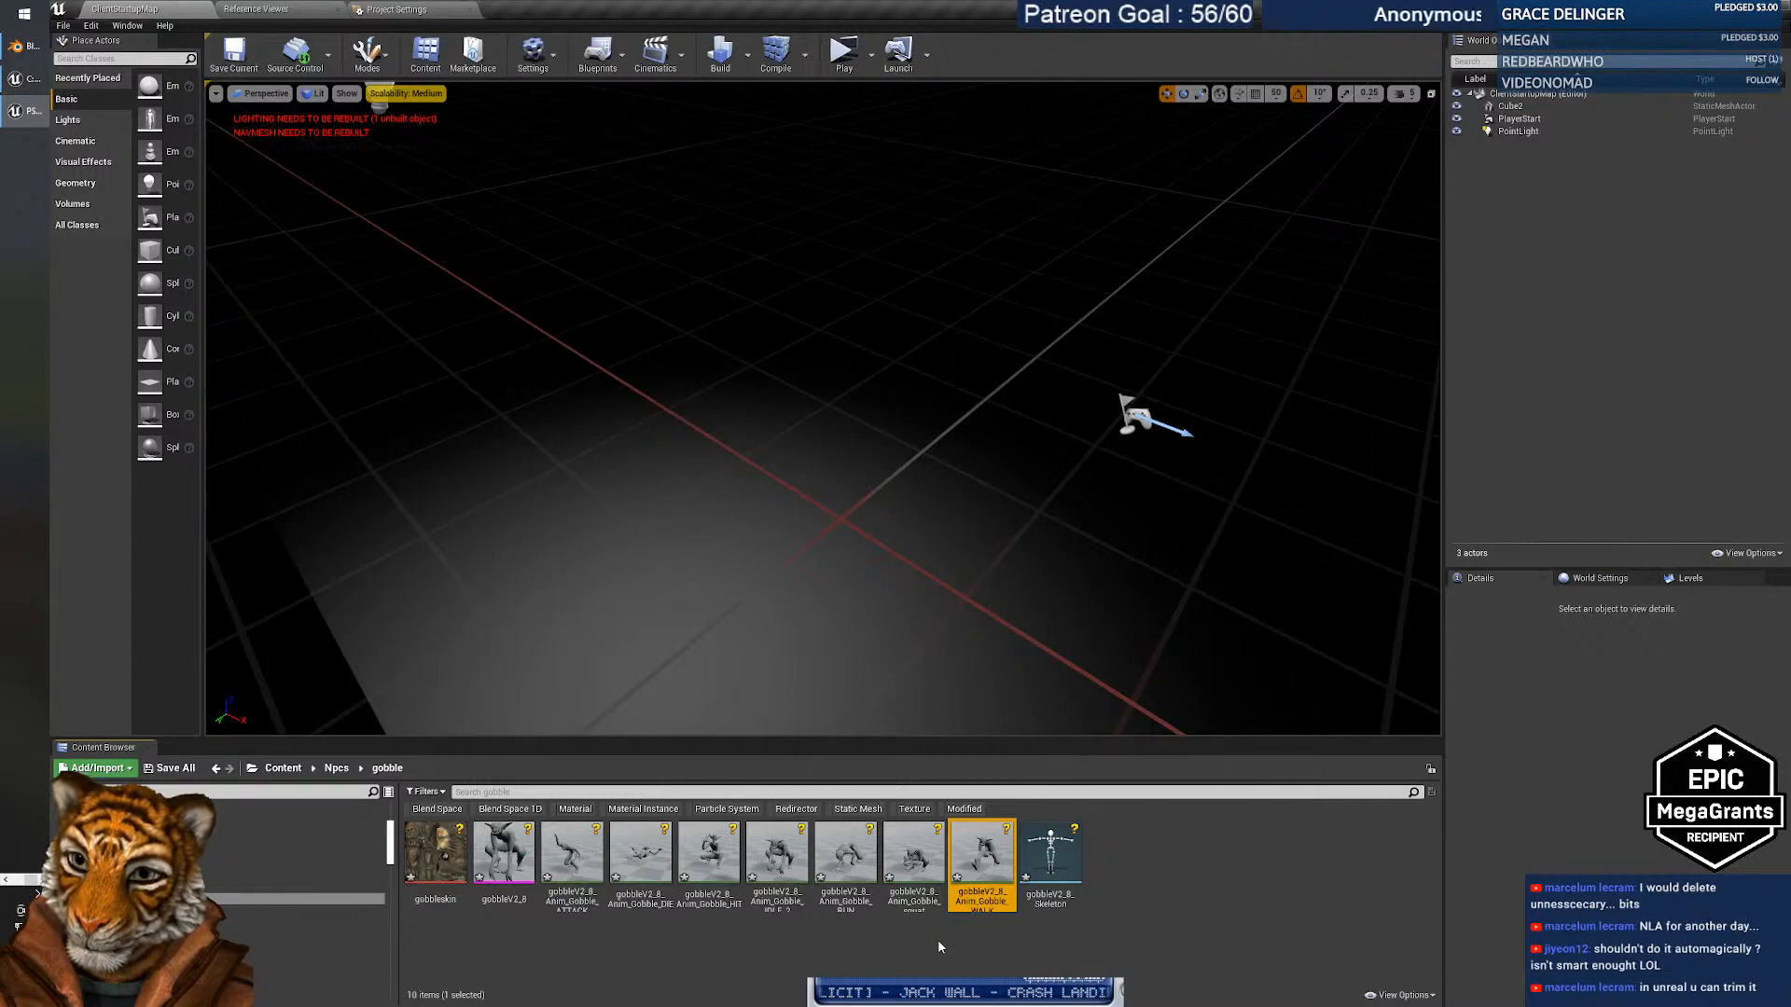
double_click(770, 872)
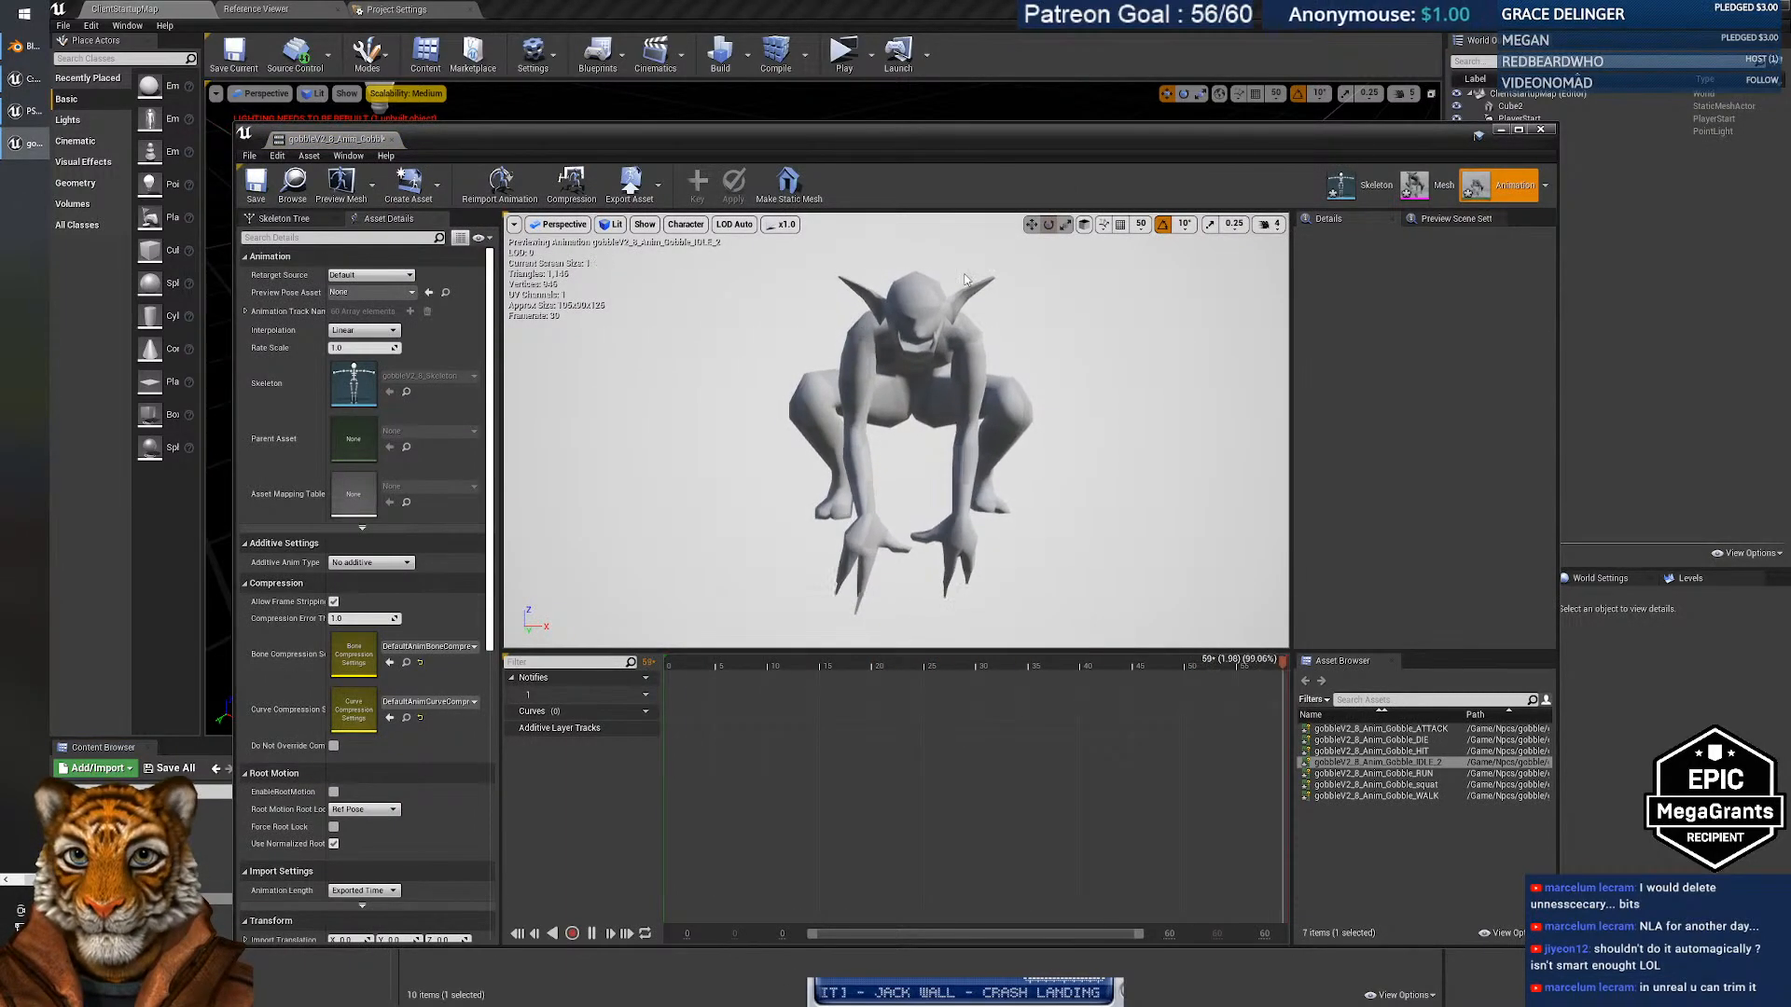
left_click(1540, 129)
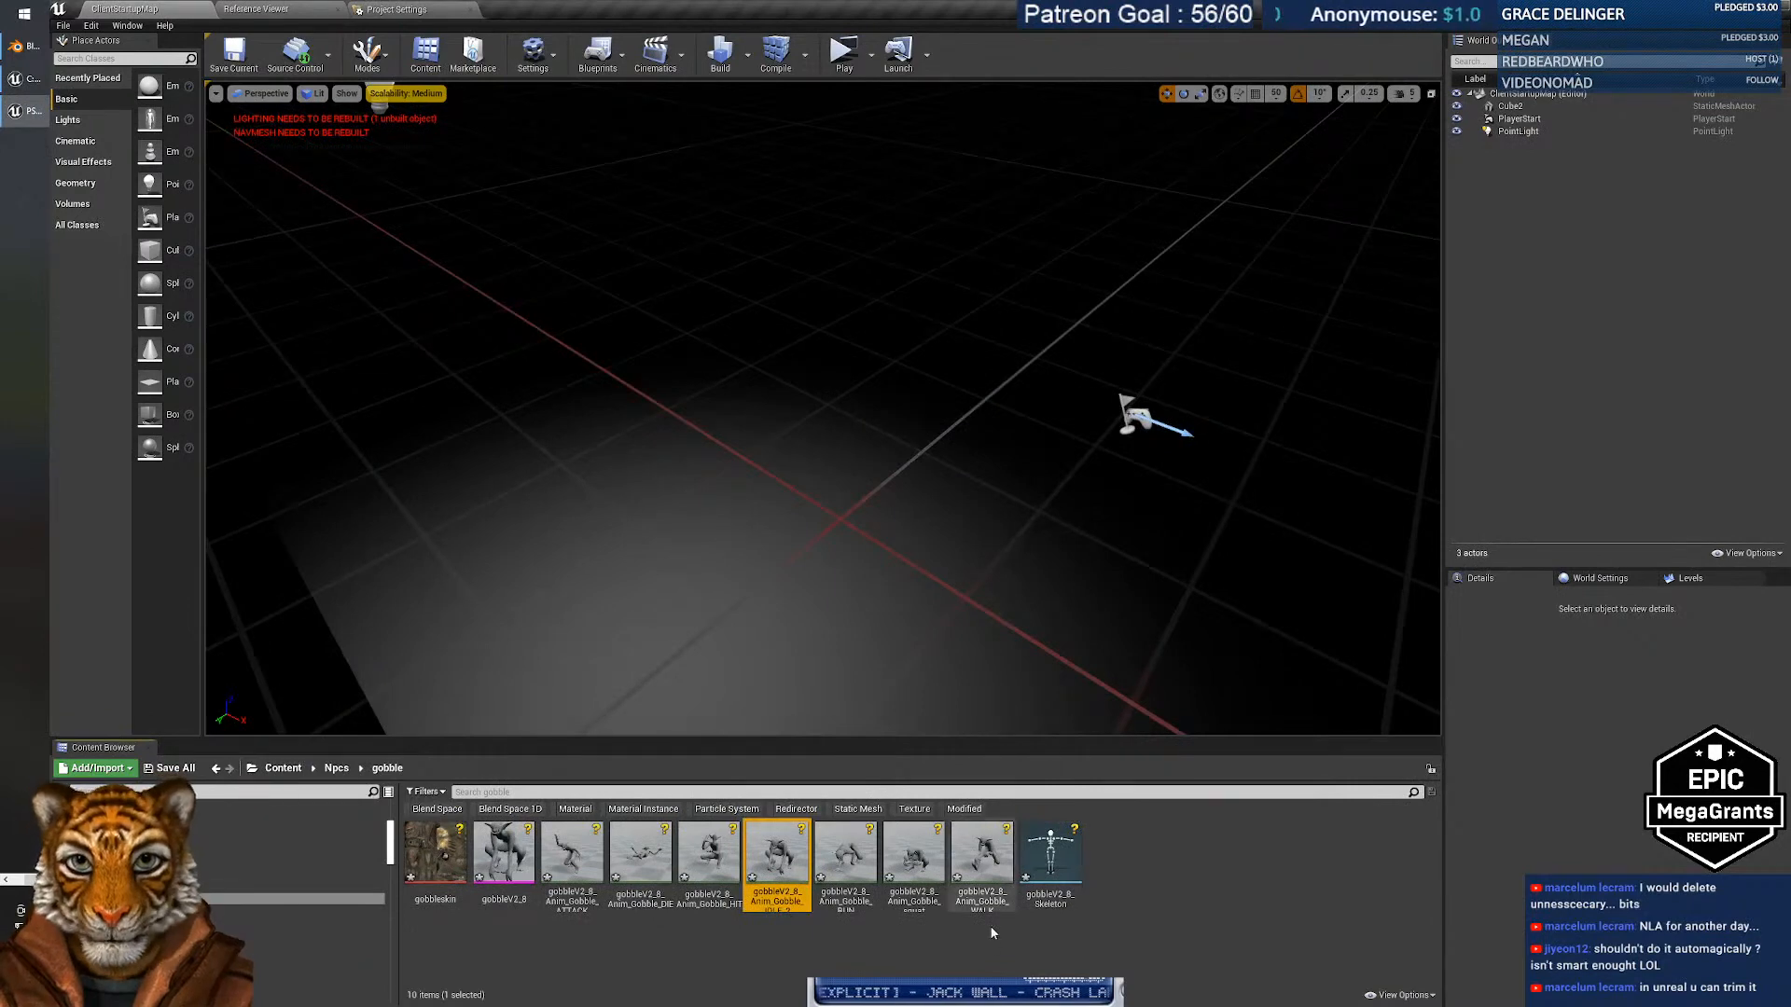
Open the Gobble WALK animation, inspect its motion from the side, and close its editor.
double_click(984, 868)
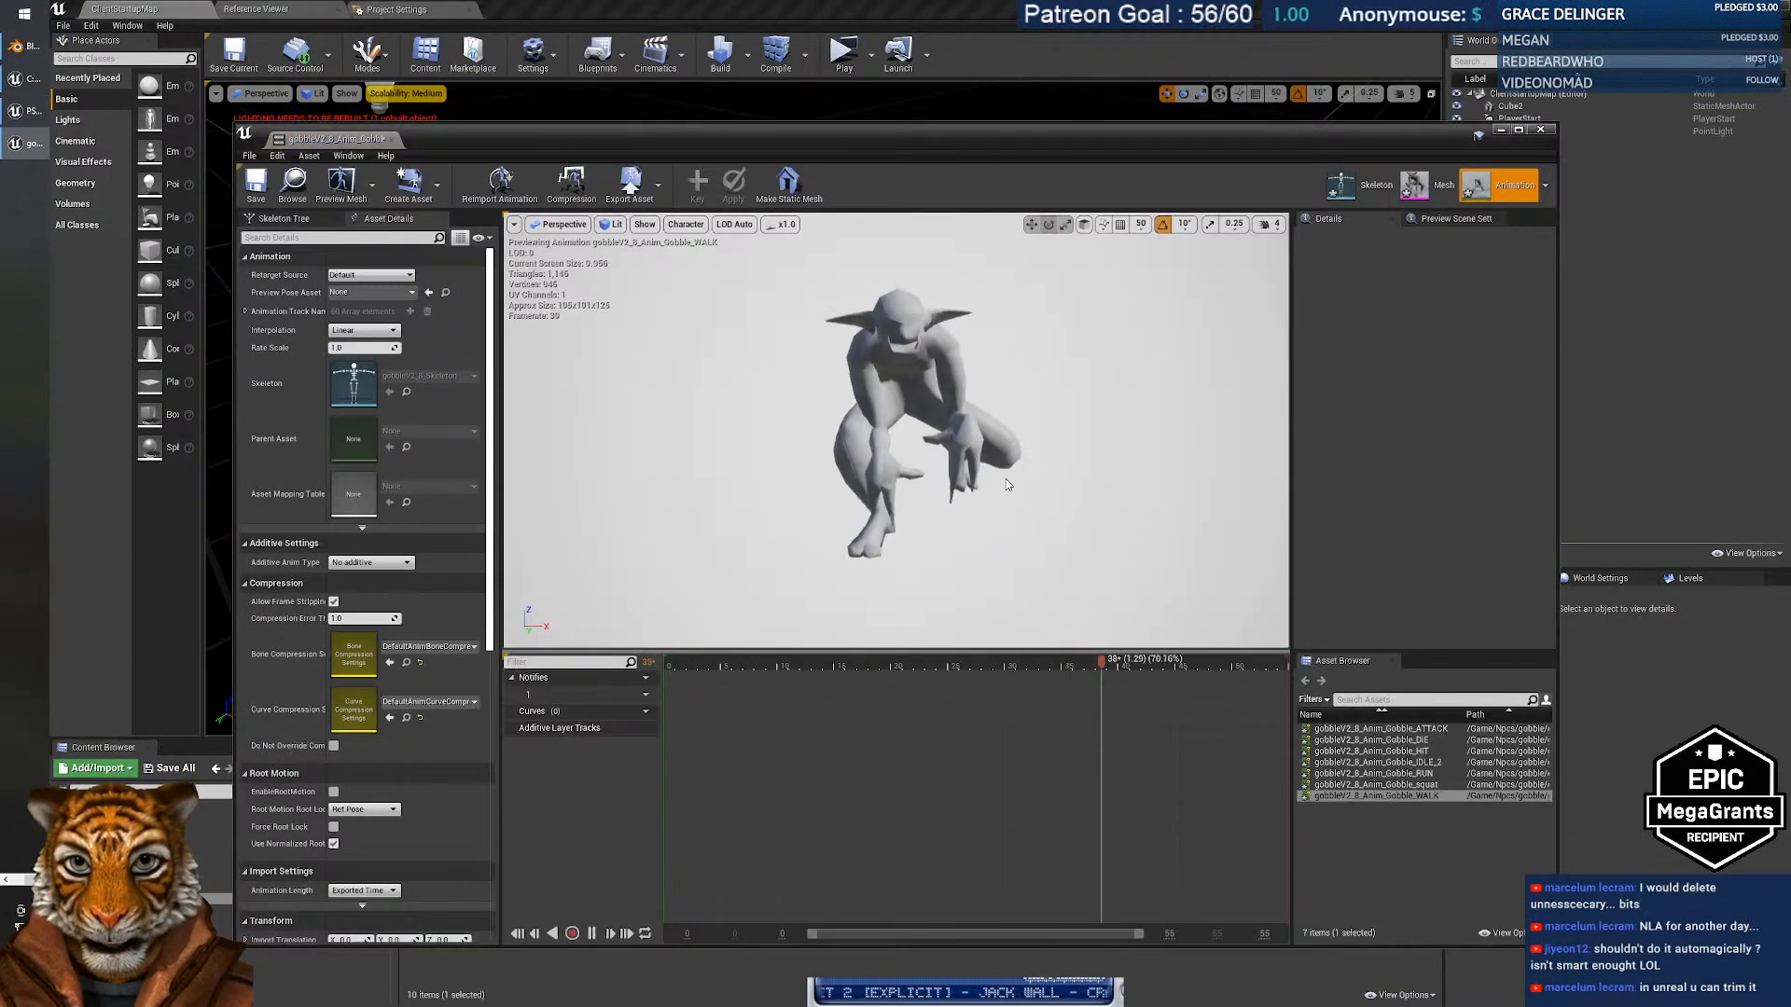
right_click_drag(1008, 485, 690, 480)
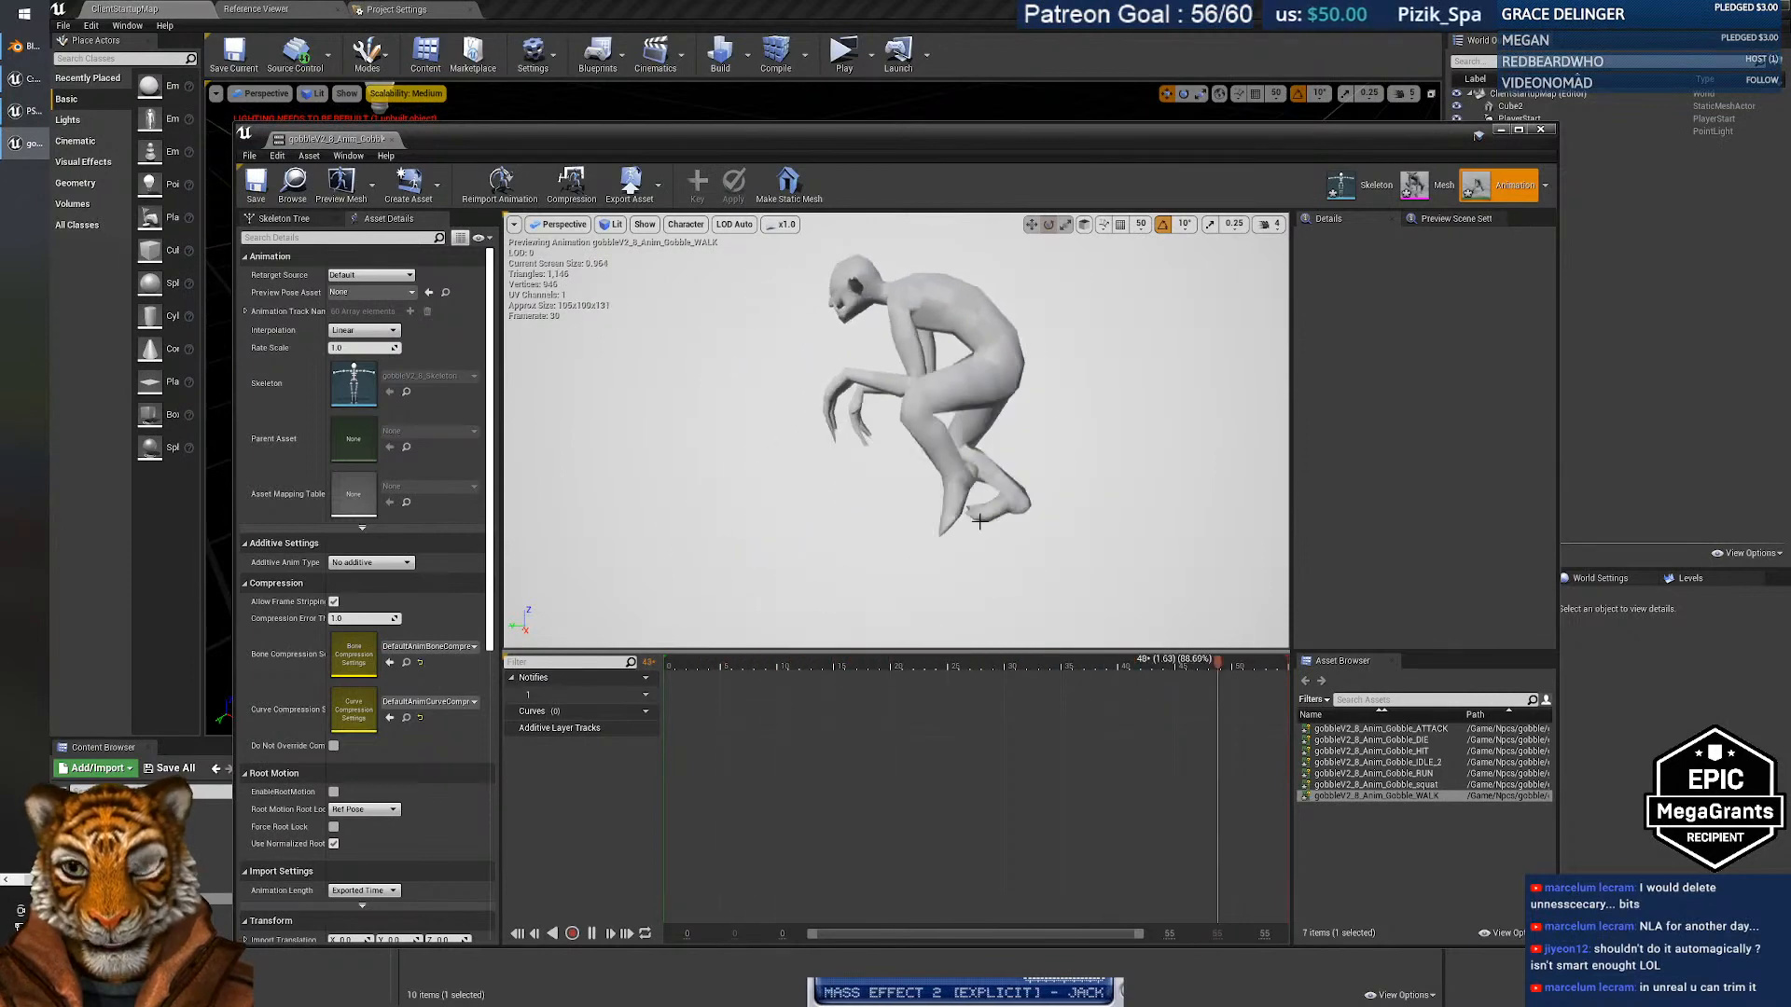
left_click(1539, 131)
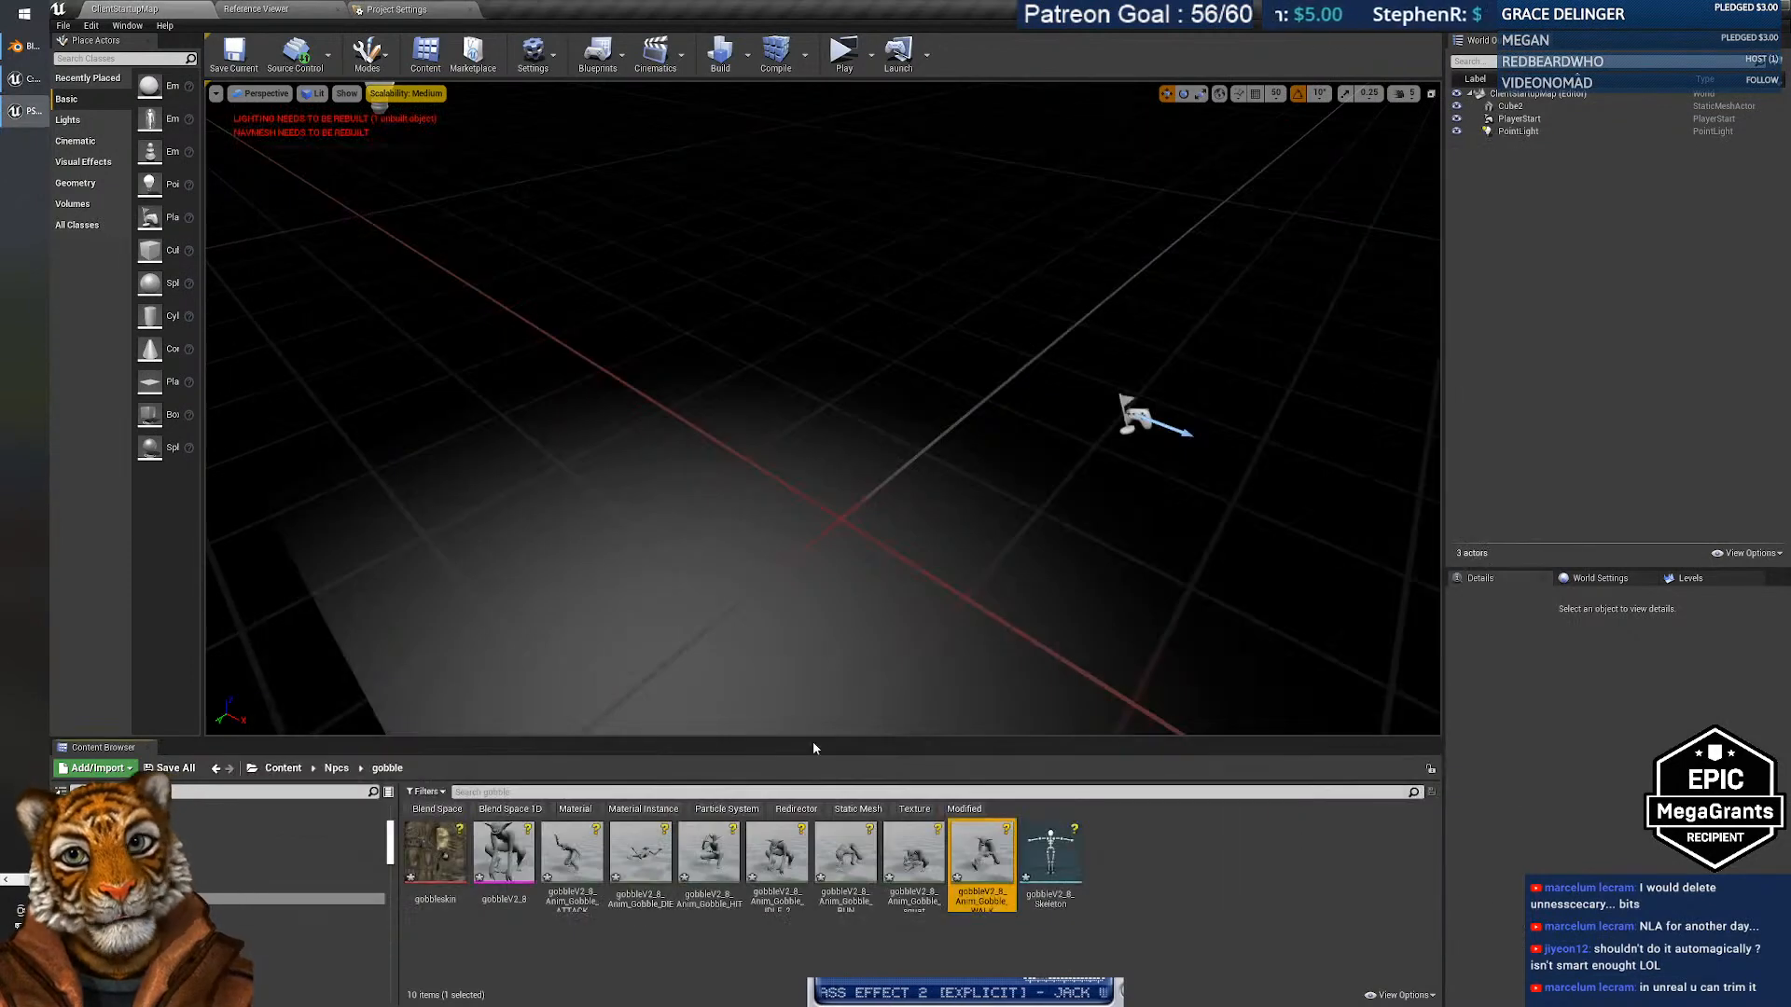
Open the Gobble RUN animation, pause its playback, and scrub to frame 14.
double_click(845, 853)
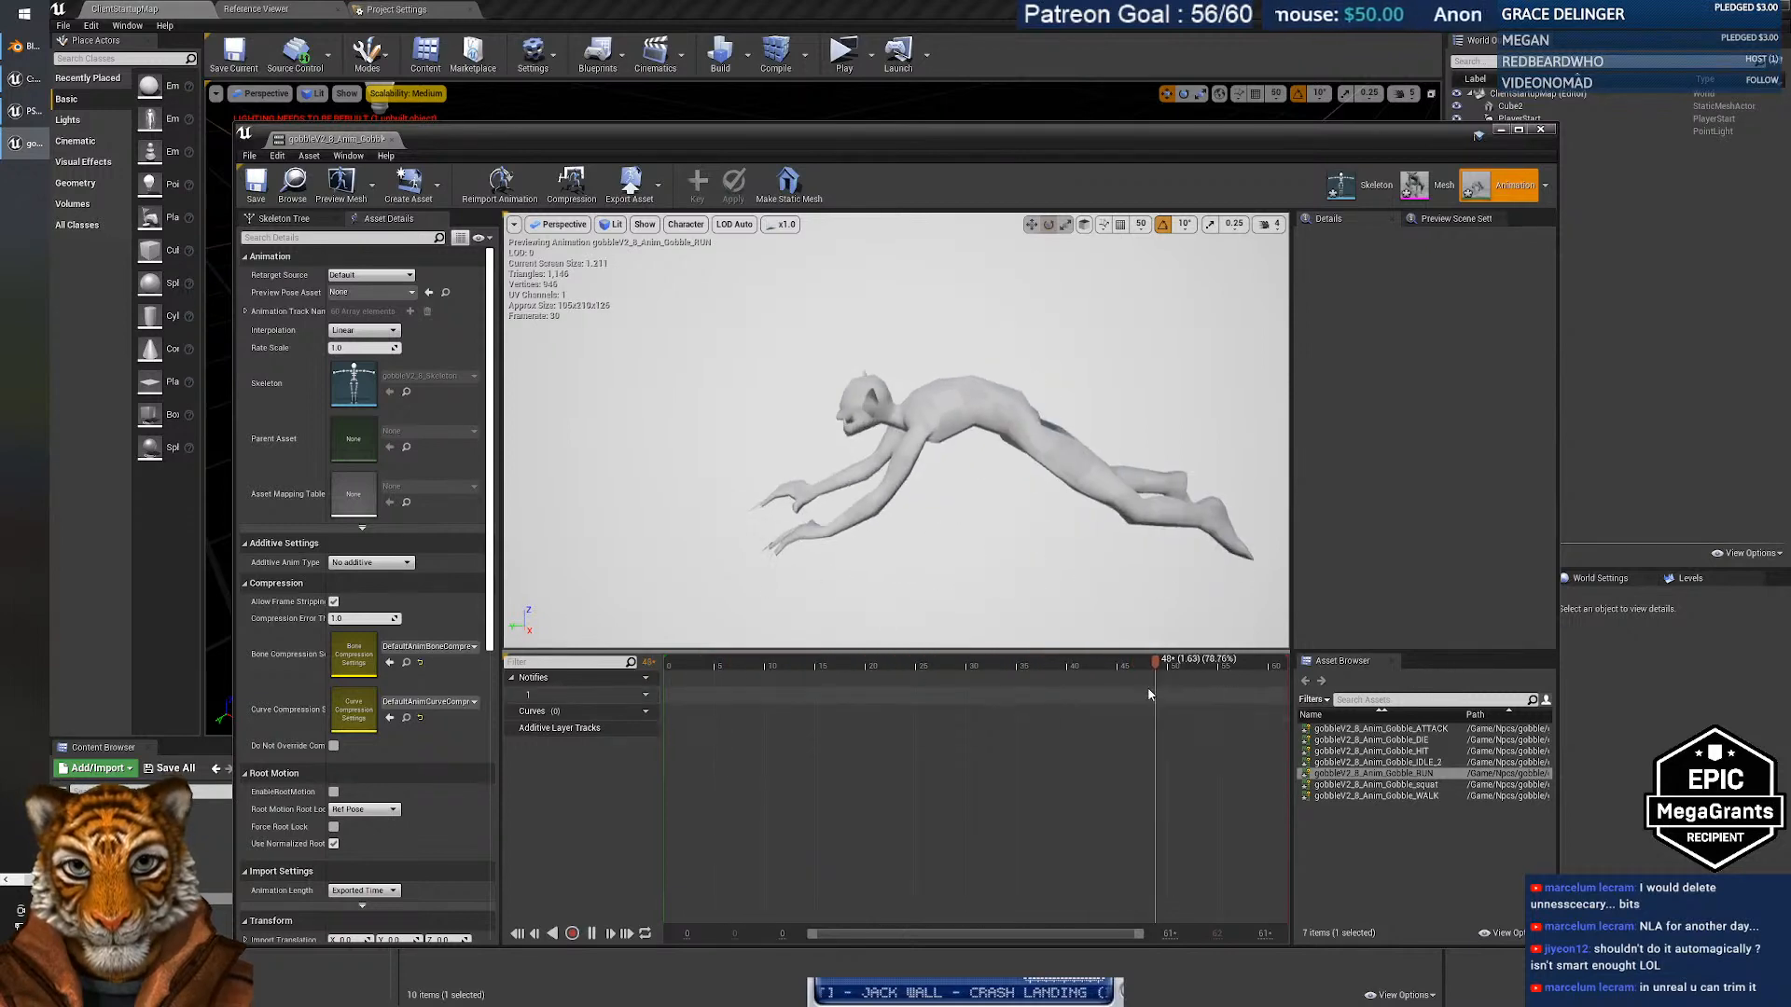
left_click(591, 935)
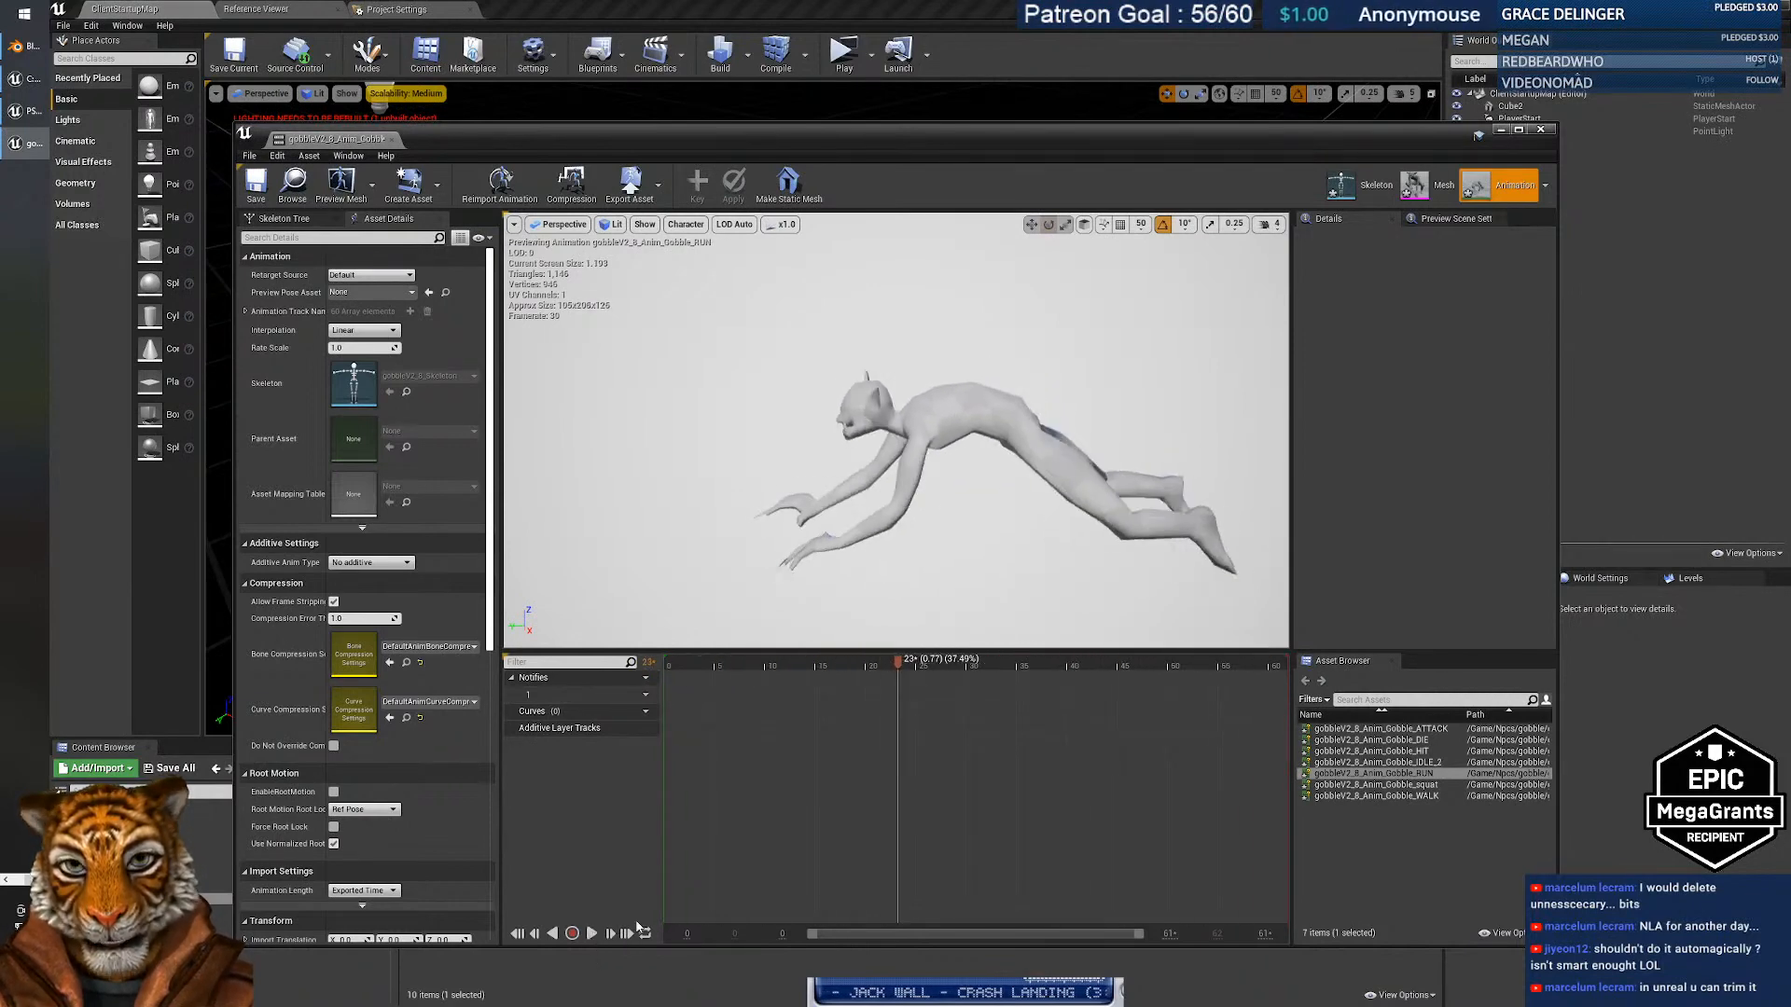
left_click(872, 668)
left_click_drag(872, 668, 808, 668)
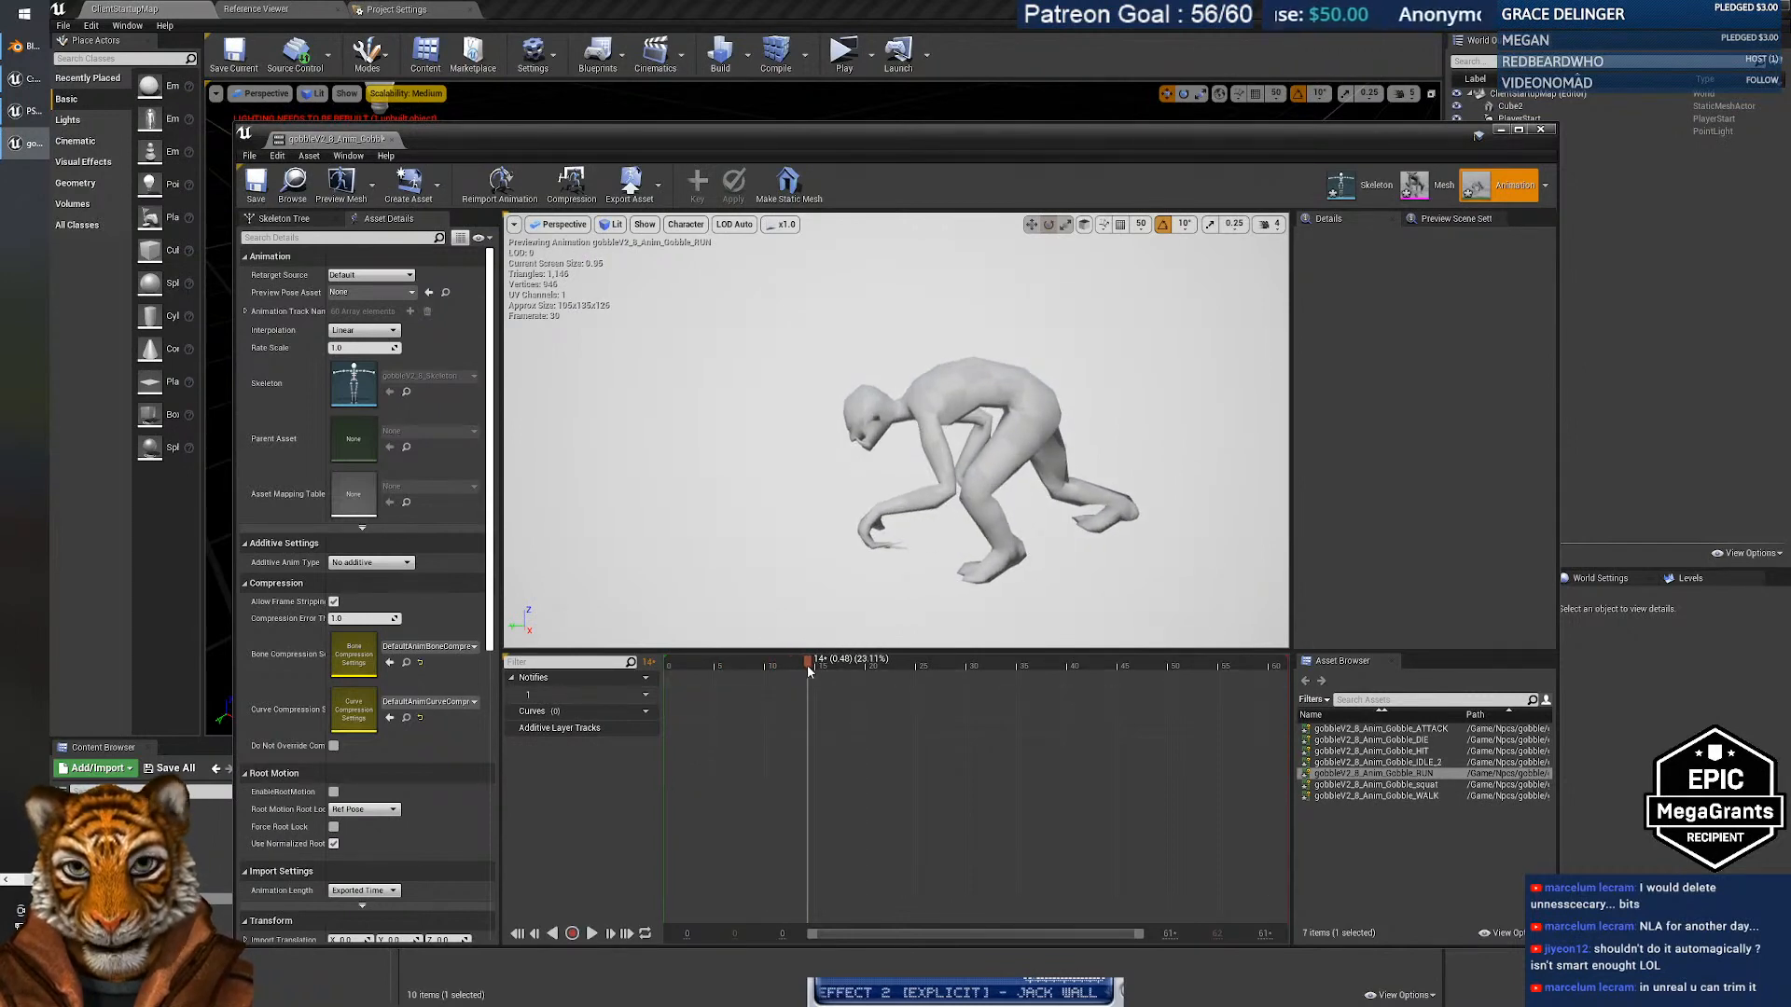
Remove the opening frames of the run animation up to about frame 13.
right_click(808, 667)
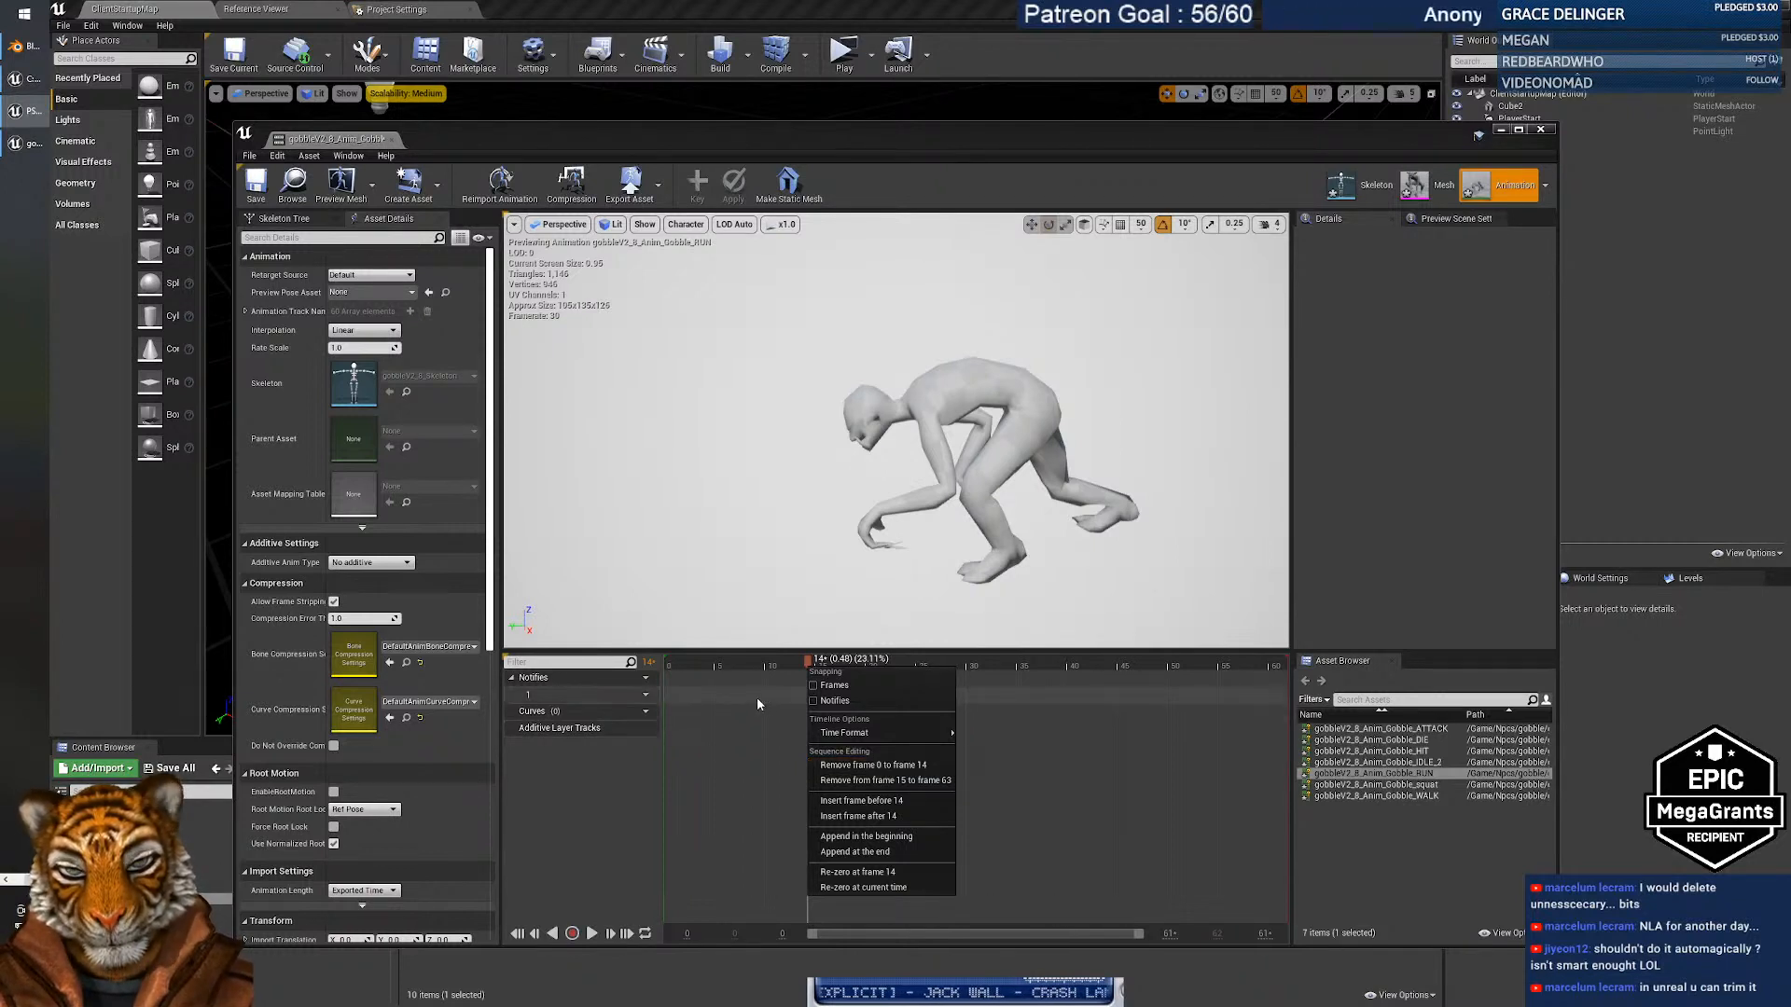
left_click(787, 685)
left_click(798, 666)
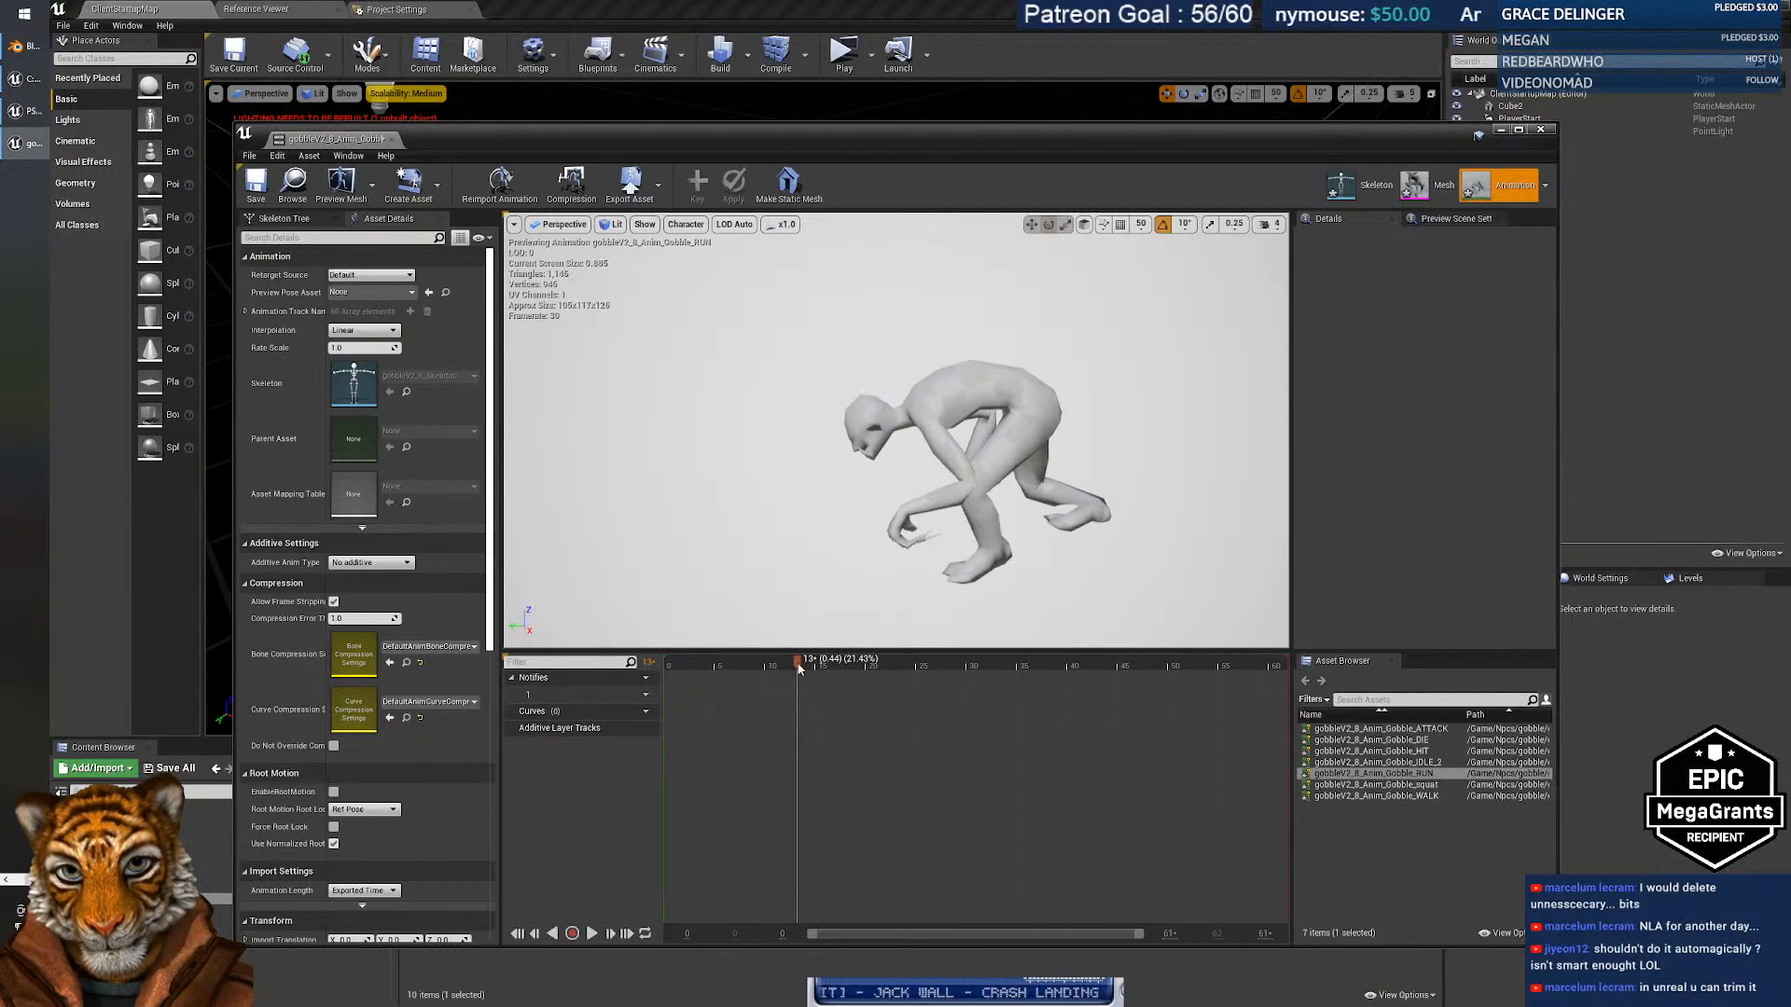
right_click(799, 664)
left_click(864, 758)
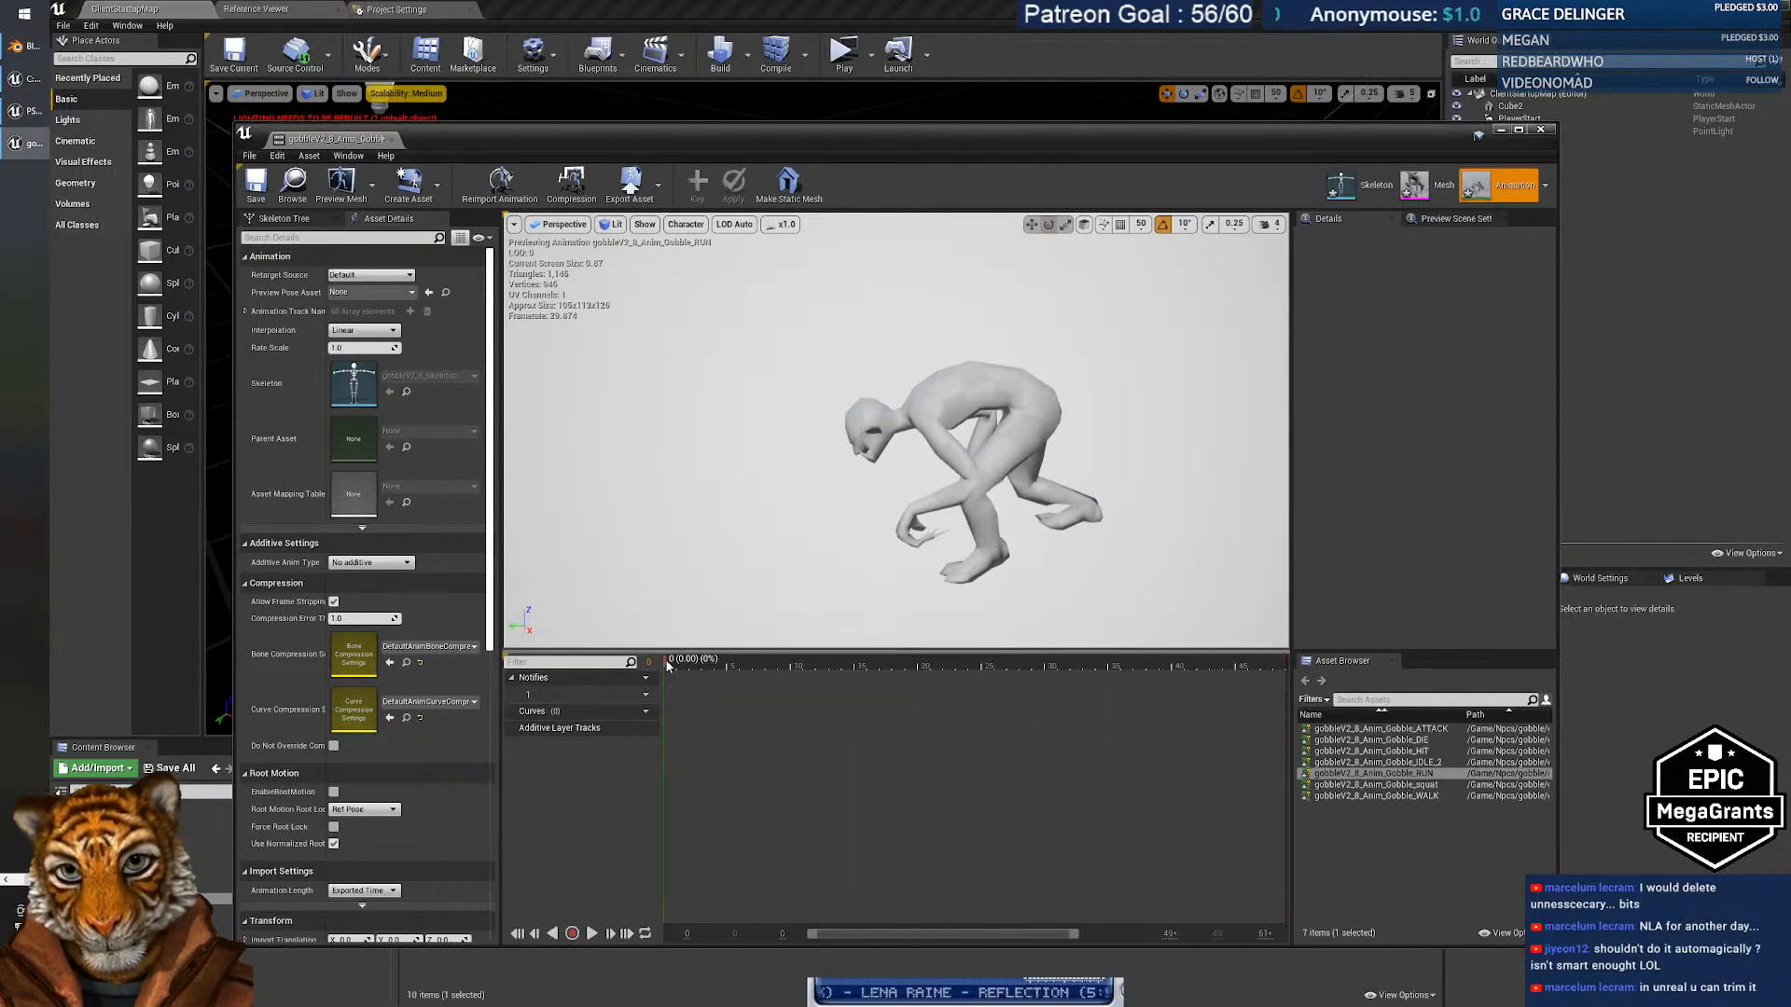
Trim the end of the run animation by removing frames 34 to 50.
left_click_drag(670, 665, 1079, 682)
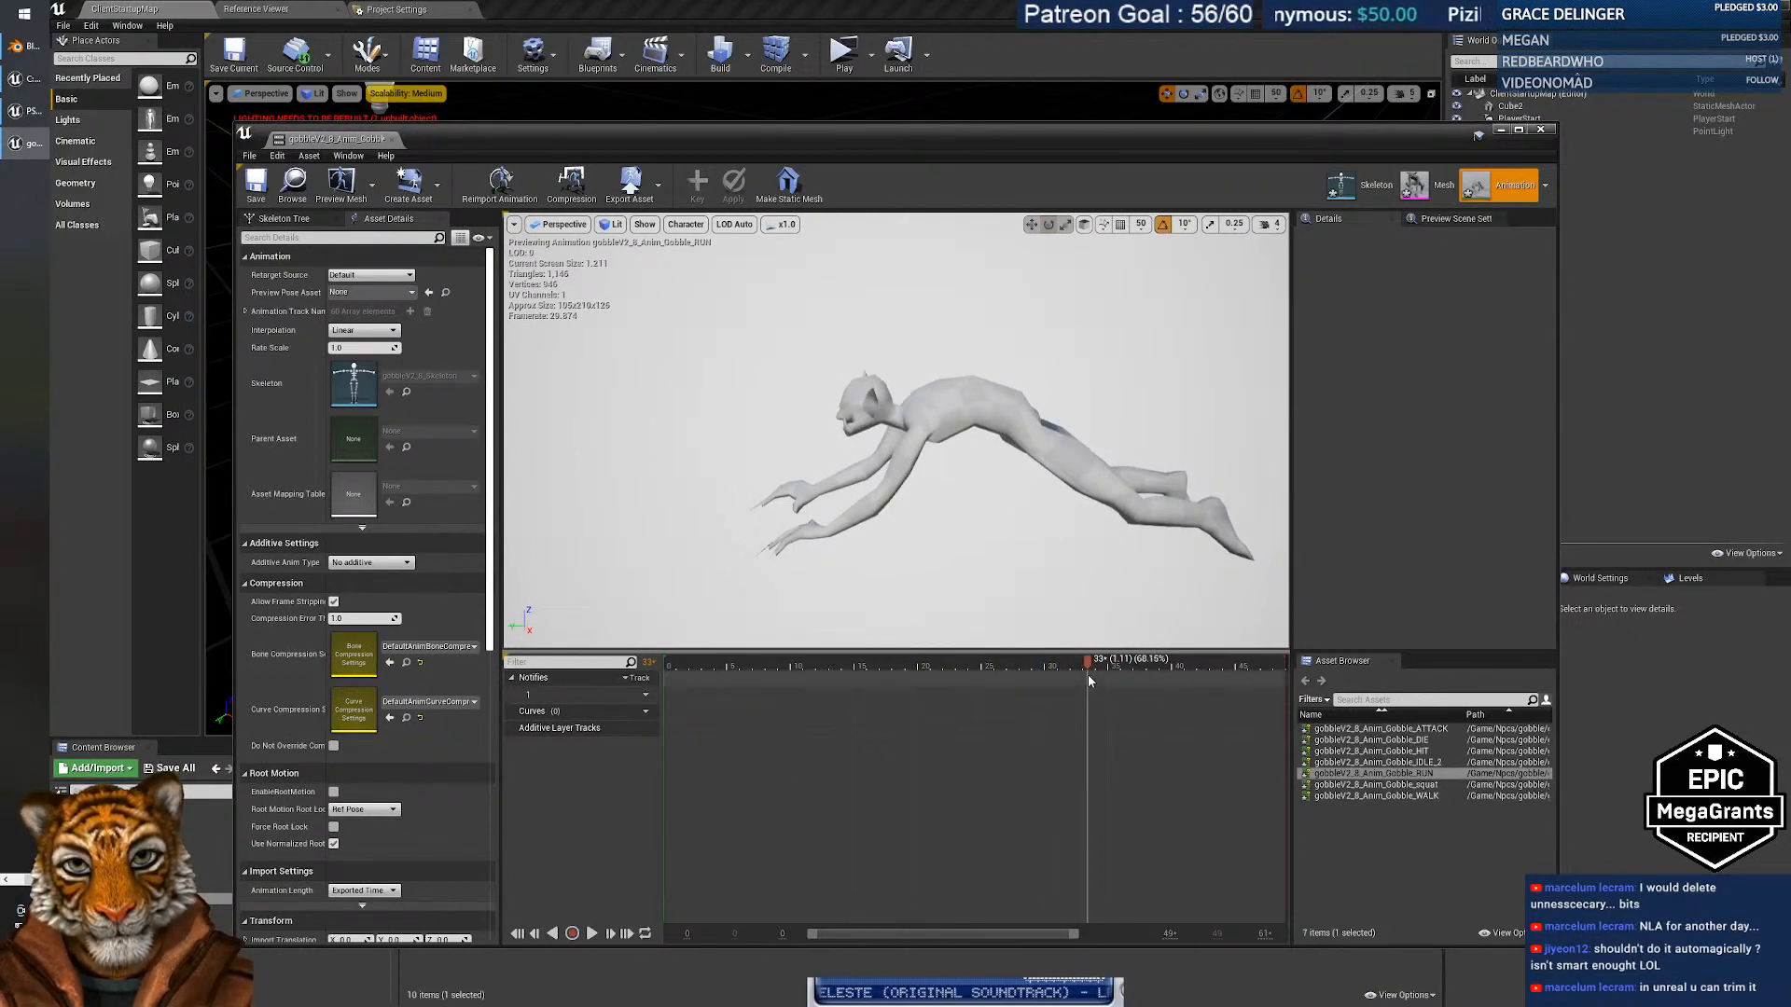
right_click(1087, 662)
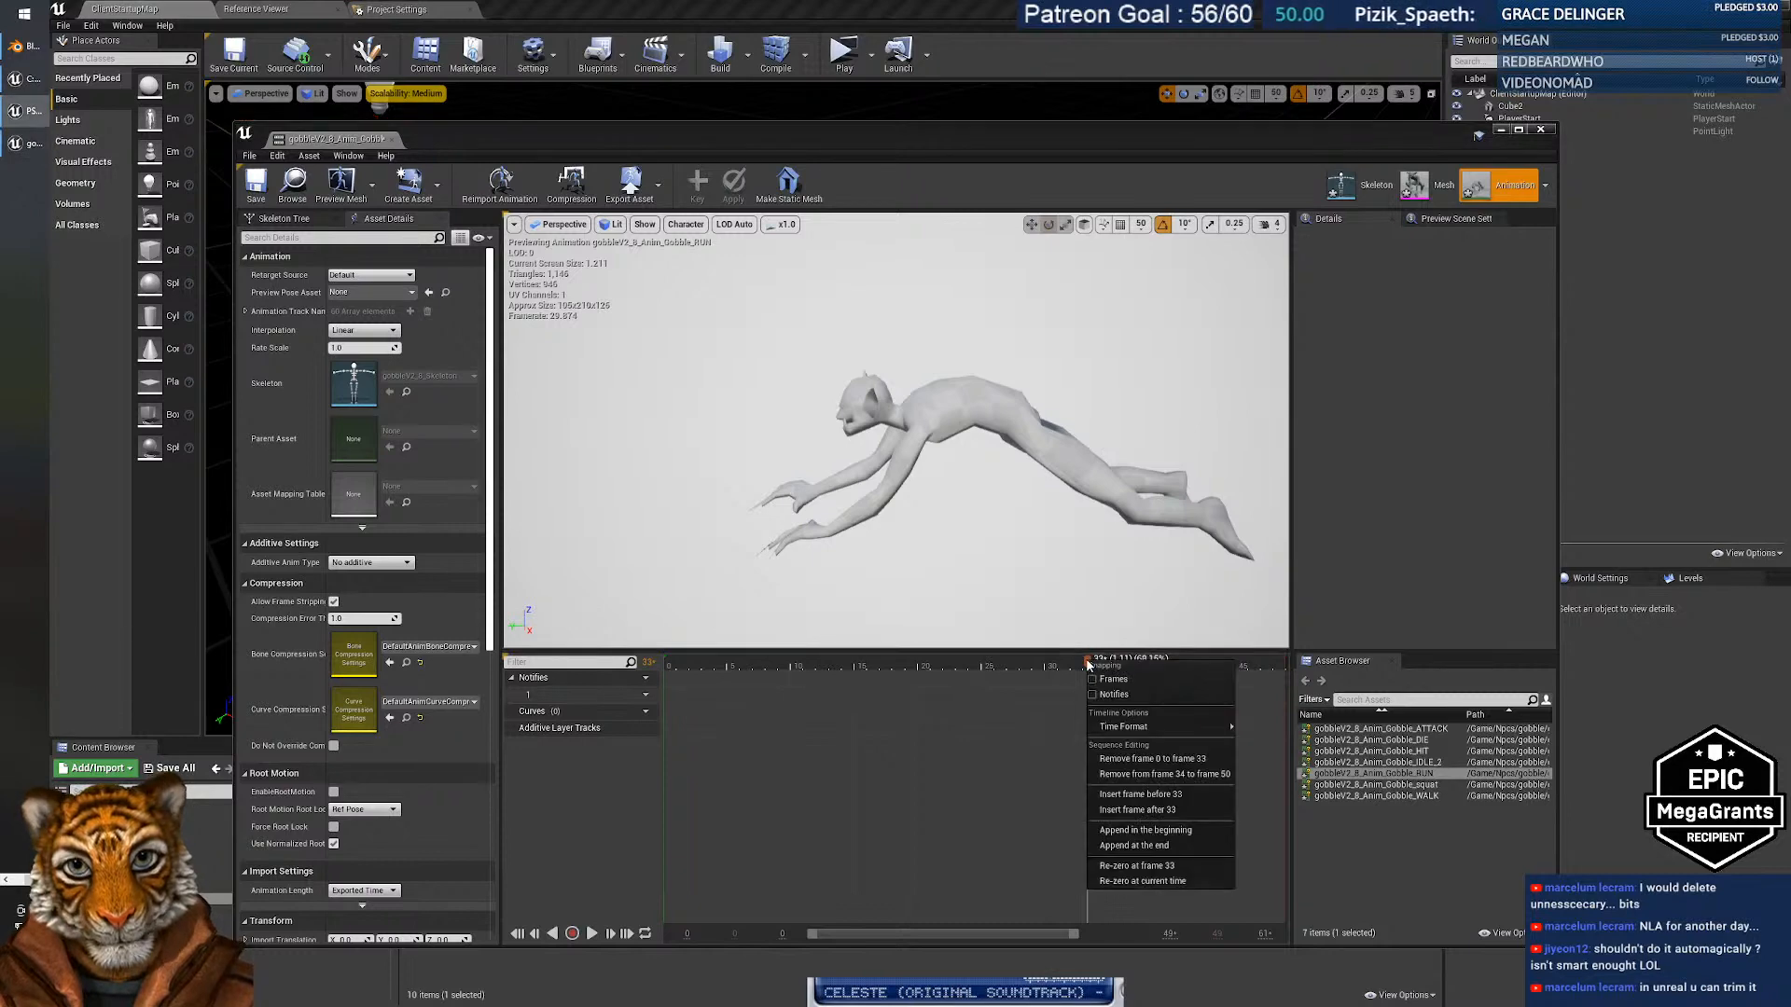
left_click(1162, 774)
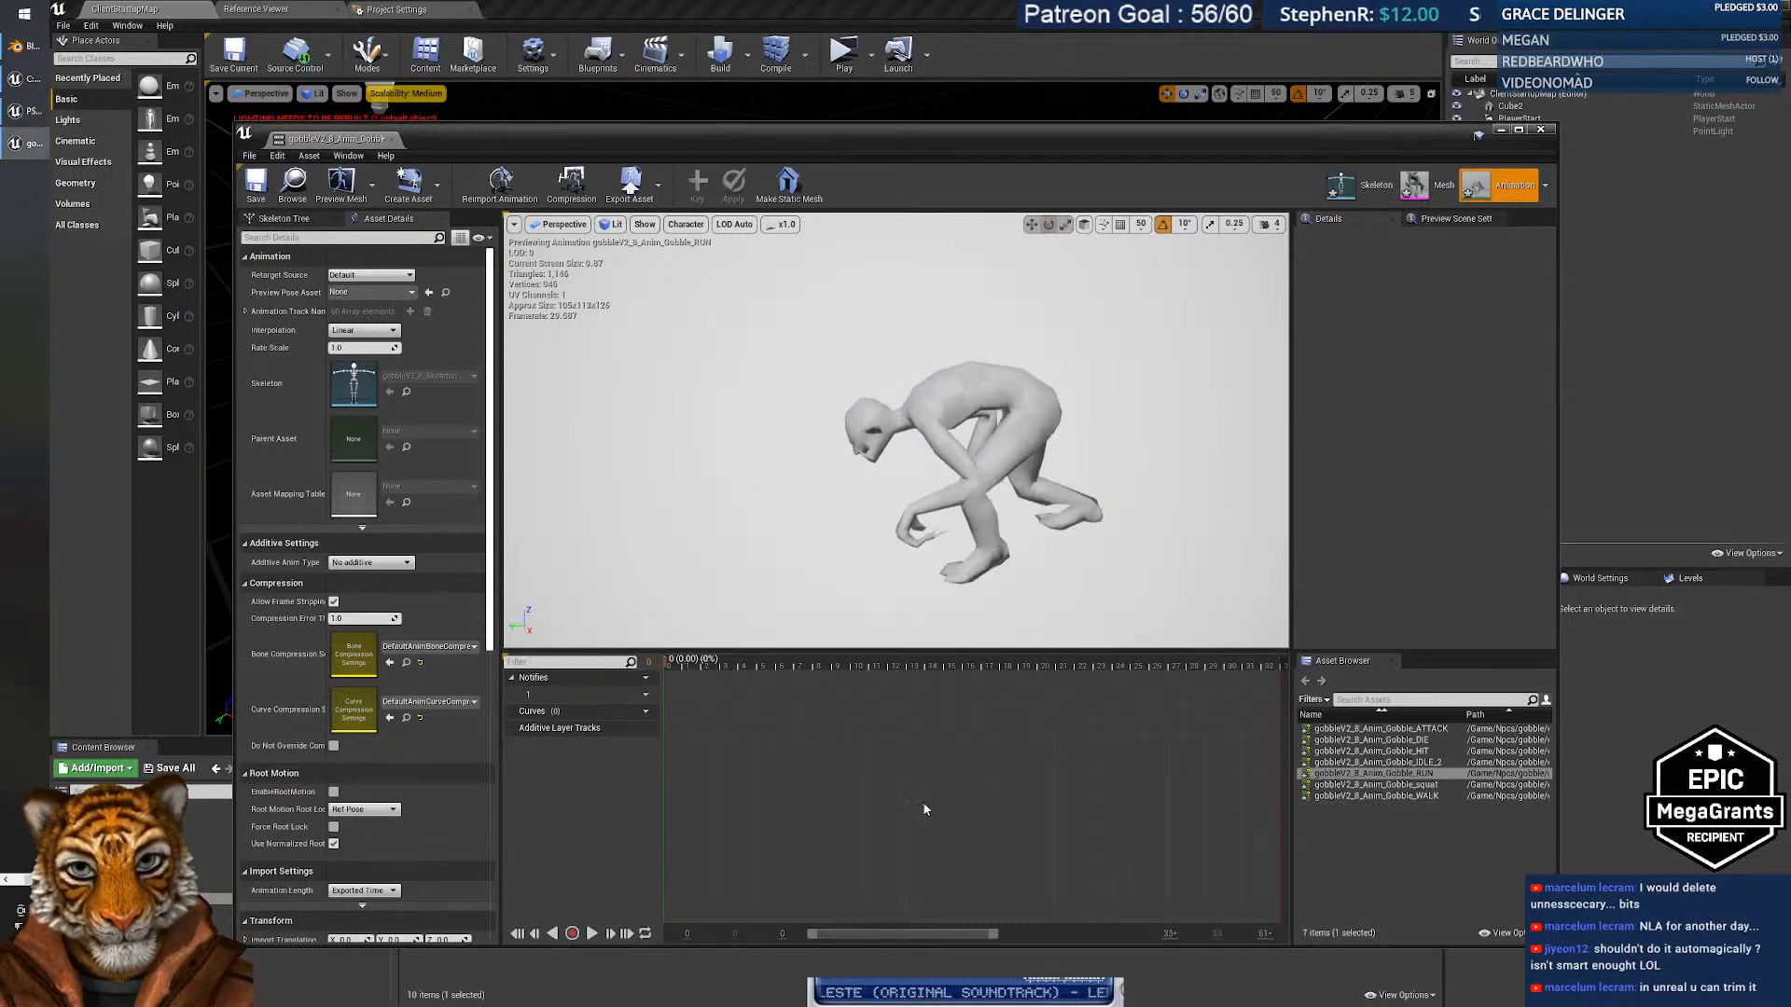
Preview the trimmed run animation, and undo both frame removals.
left_click(592, 934)
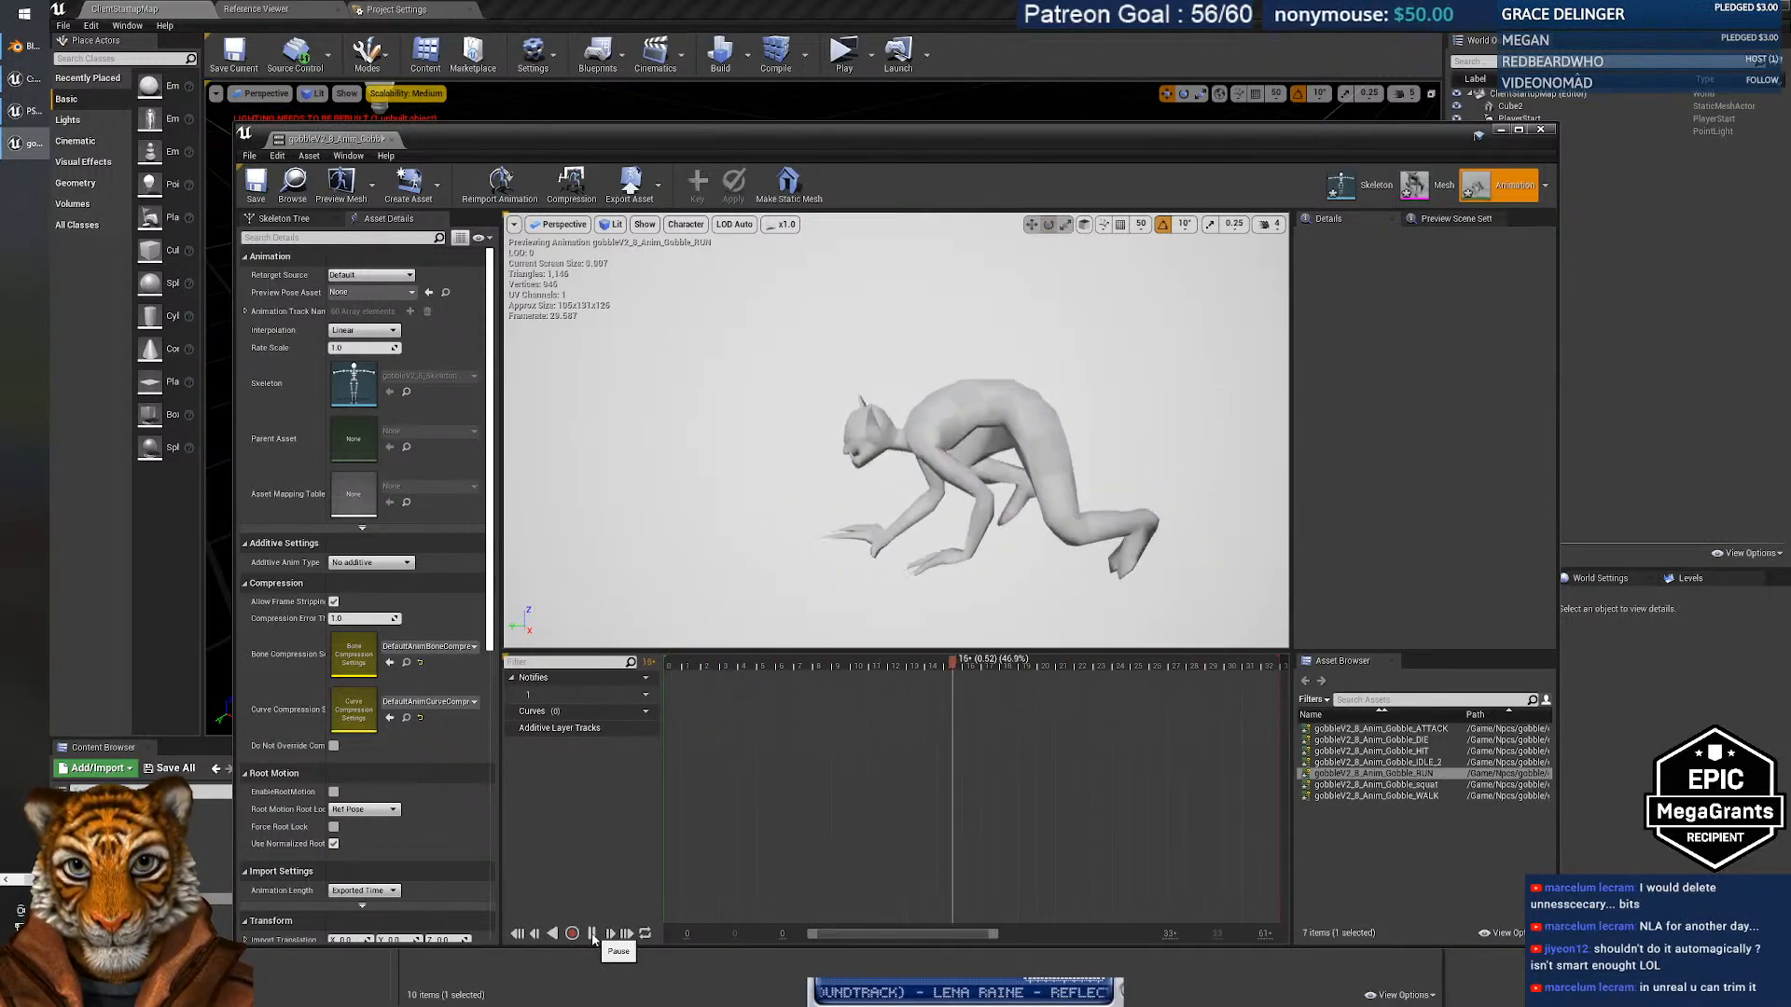
left_click(595, 934)
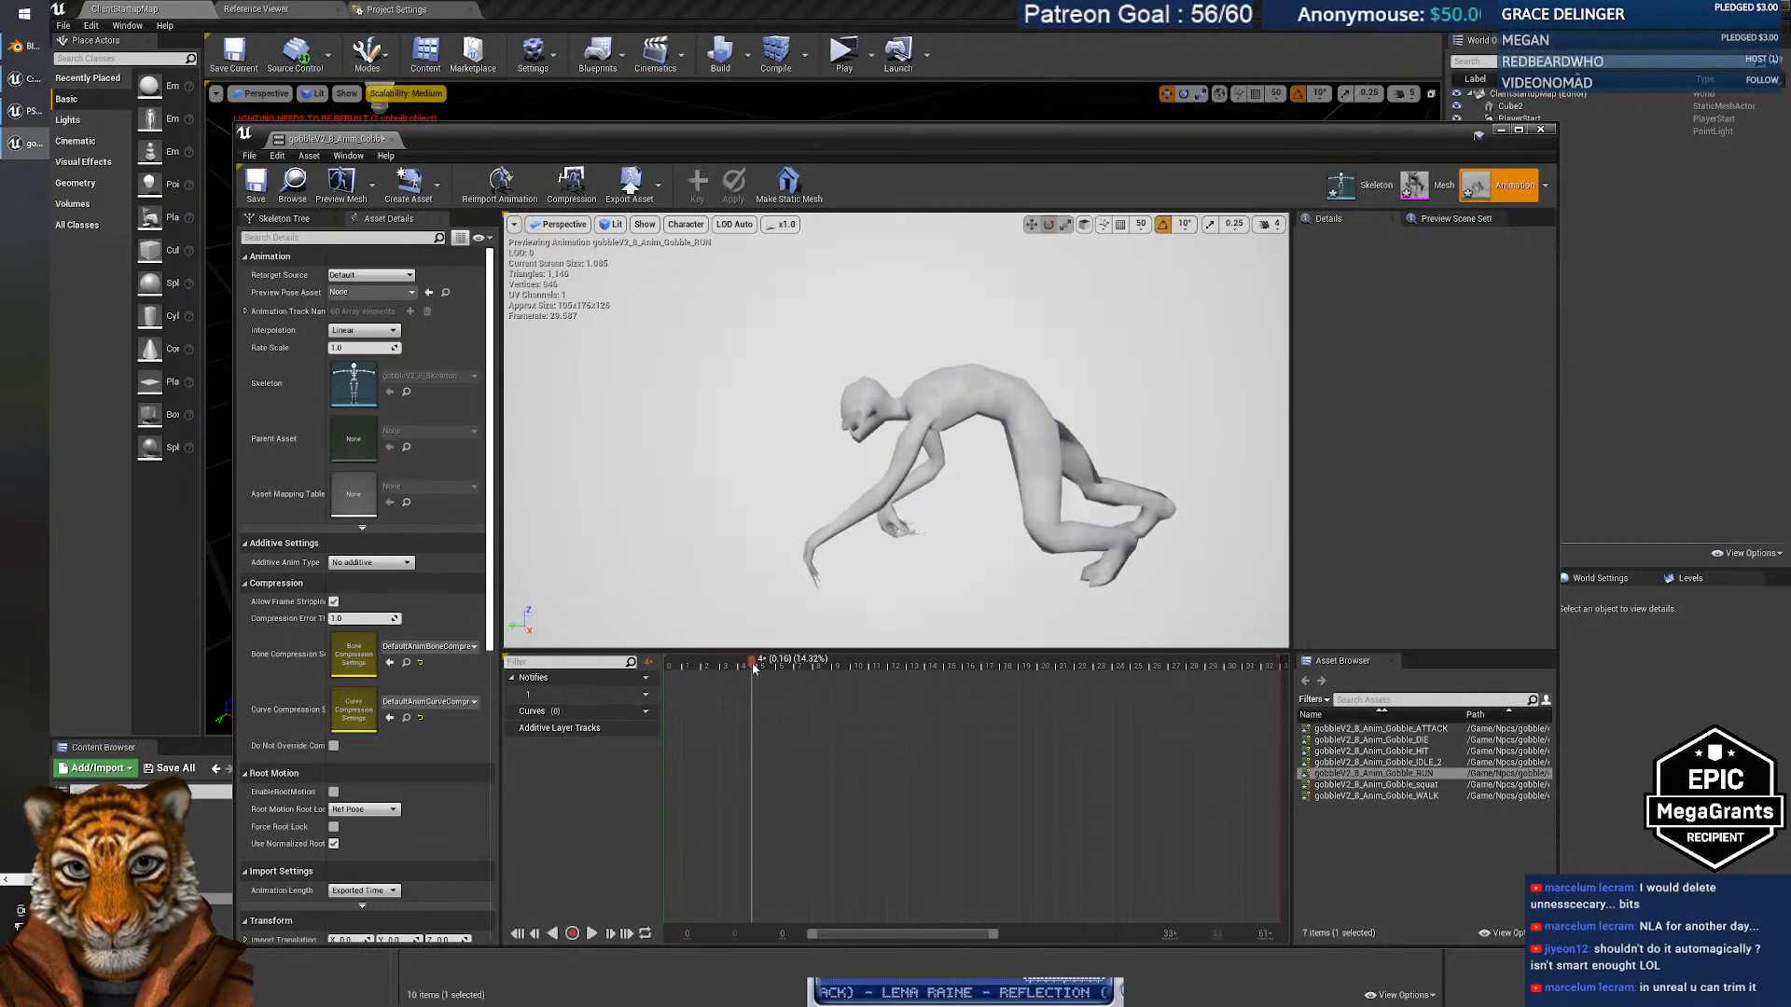
left_click_drag(753, 668, 1055, 701)
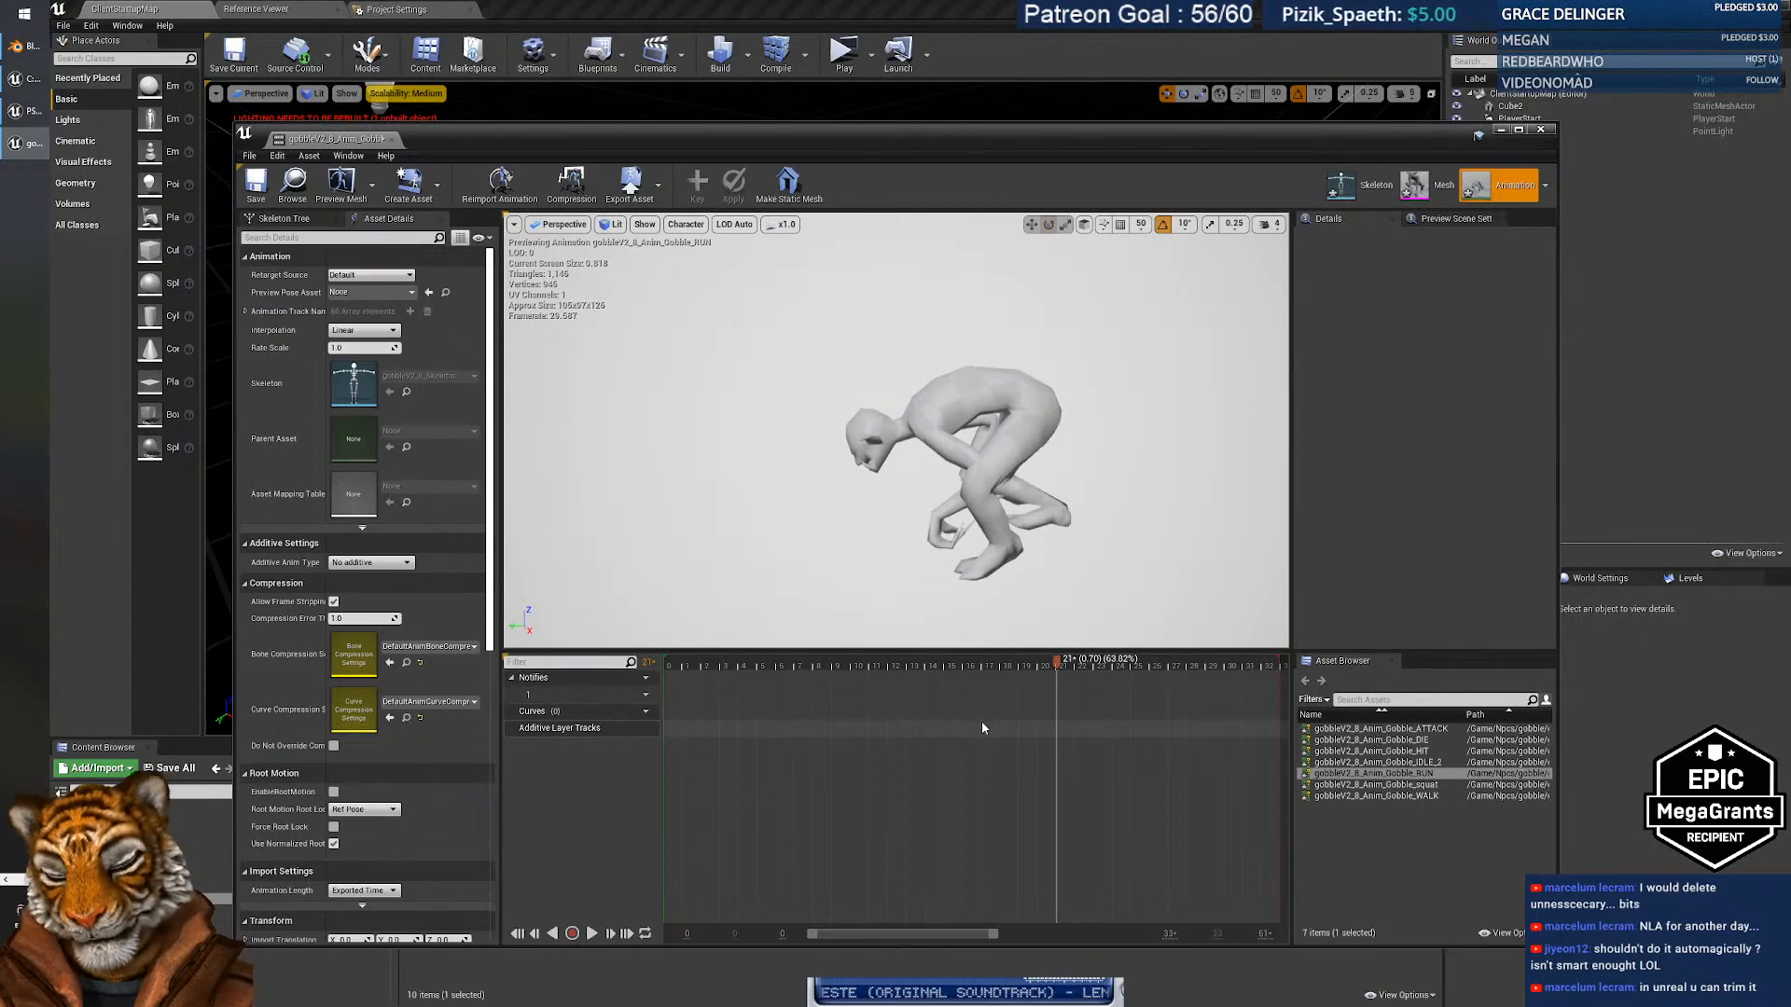
key("ctrl+z")
key("ctrl+z")
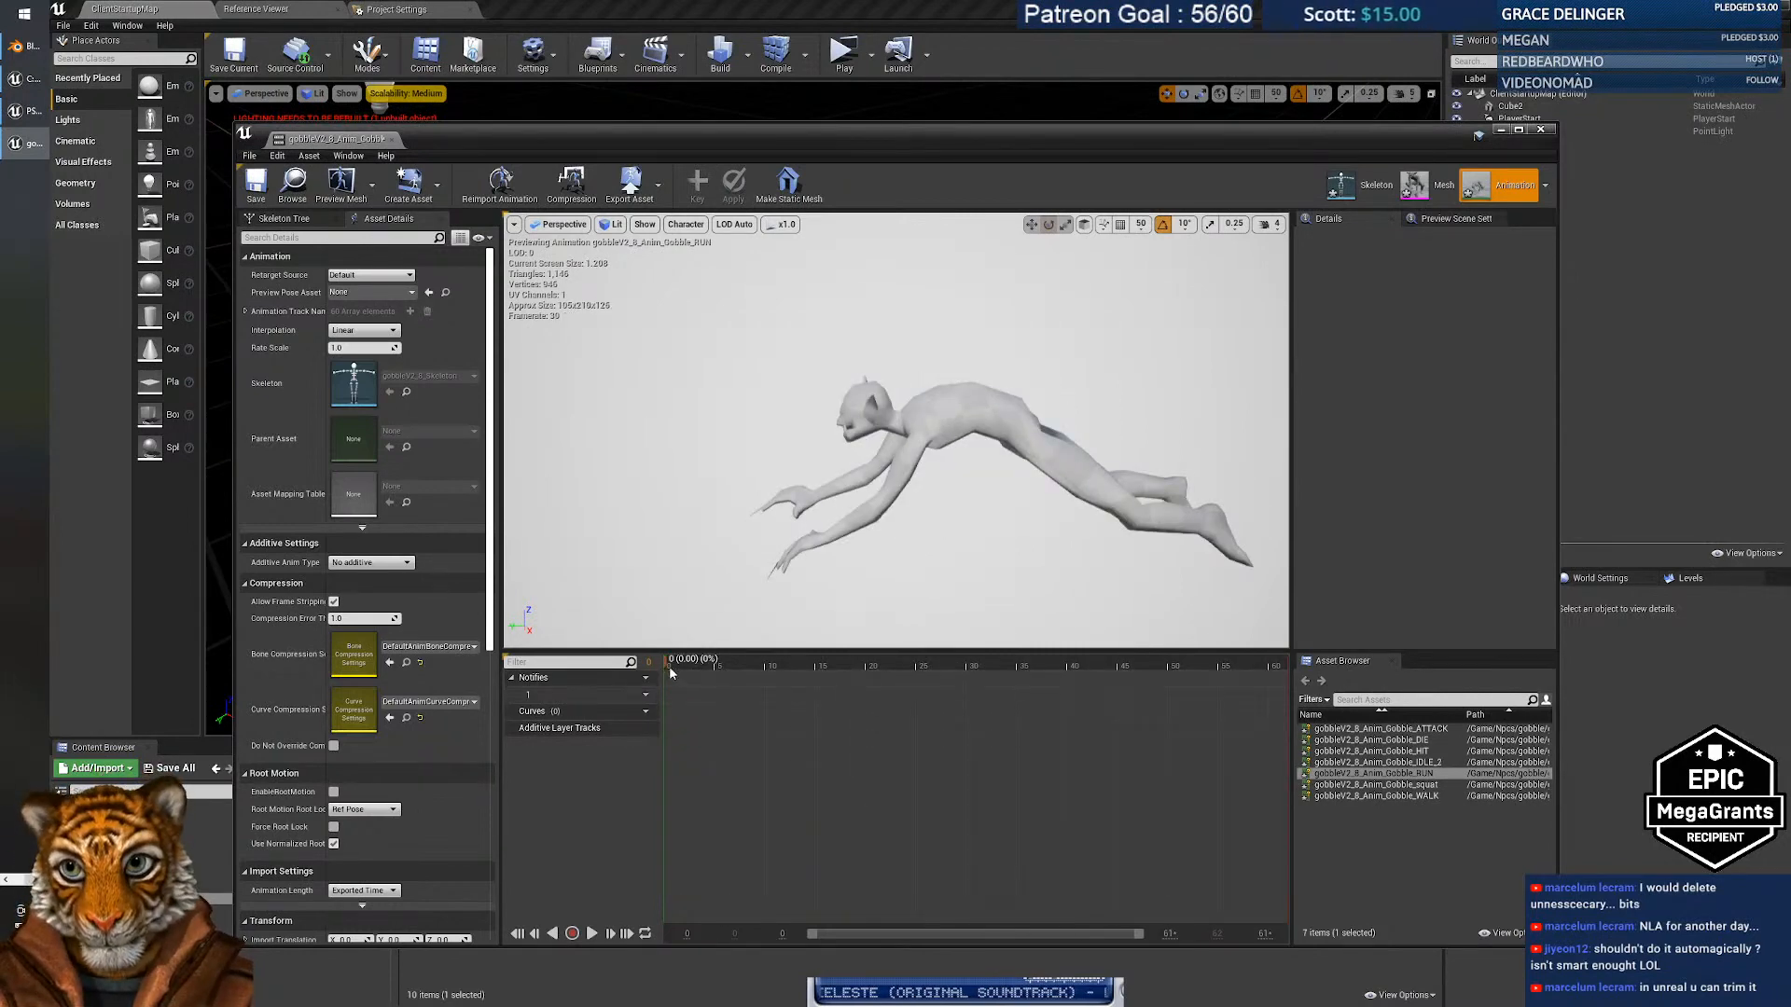
Scrub to the crouched pose near frame 34 and remove frames 35 to 63 from the run animation.
left_click_drag(666, 668, 999, 680)
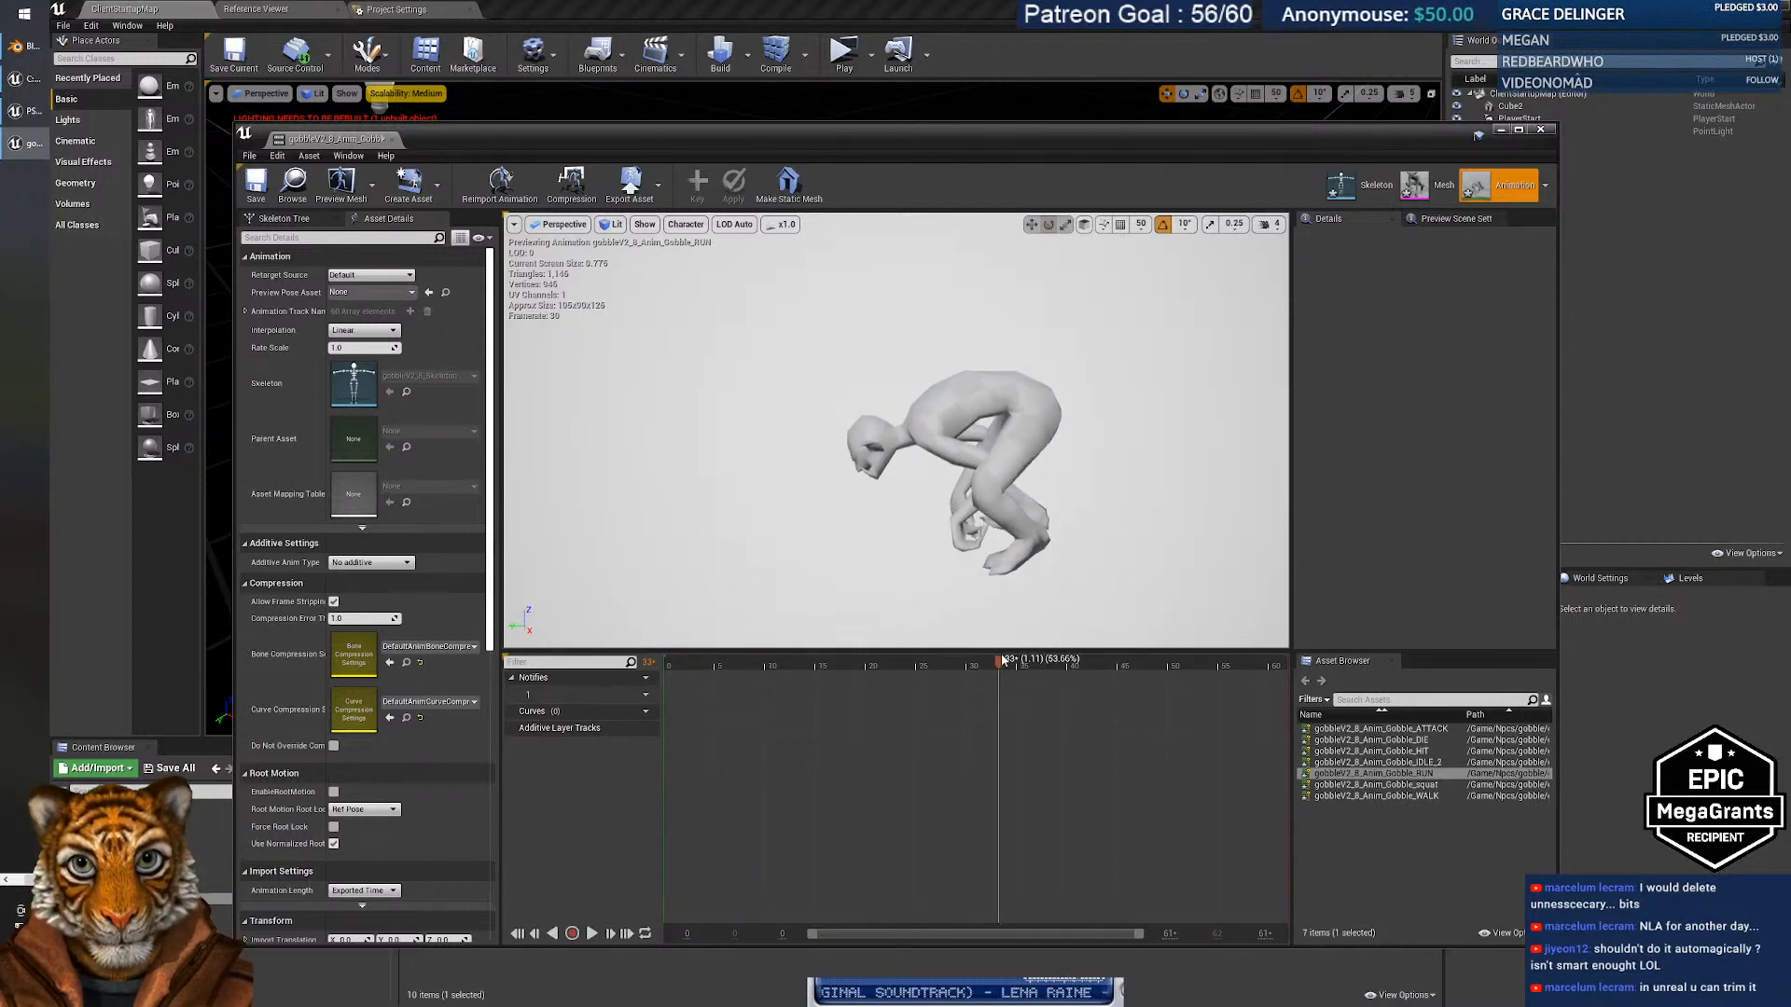
right_click(1002, 663)
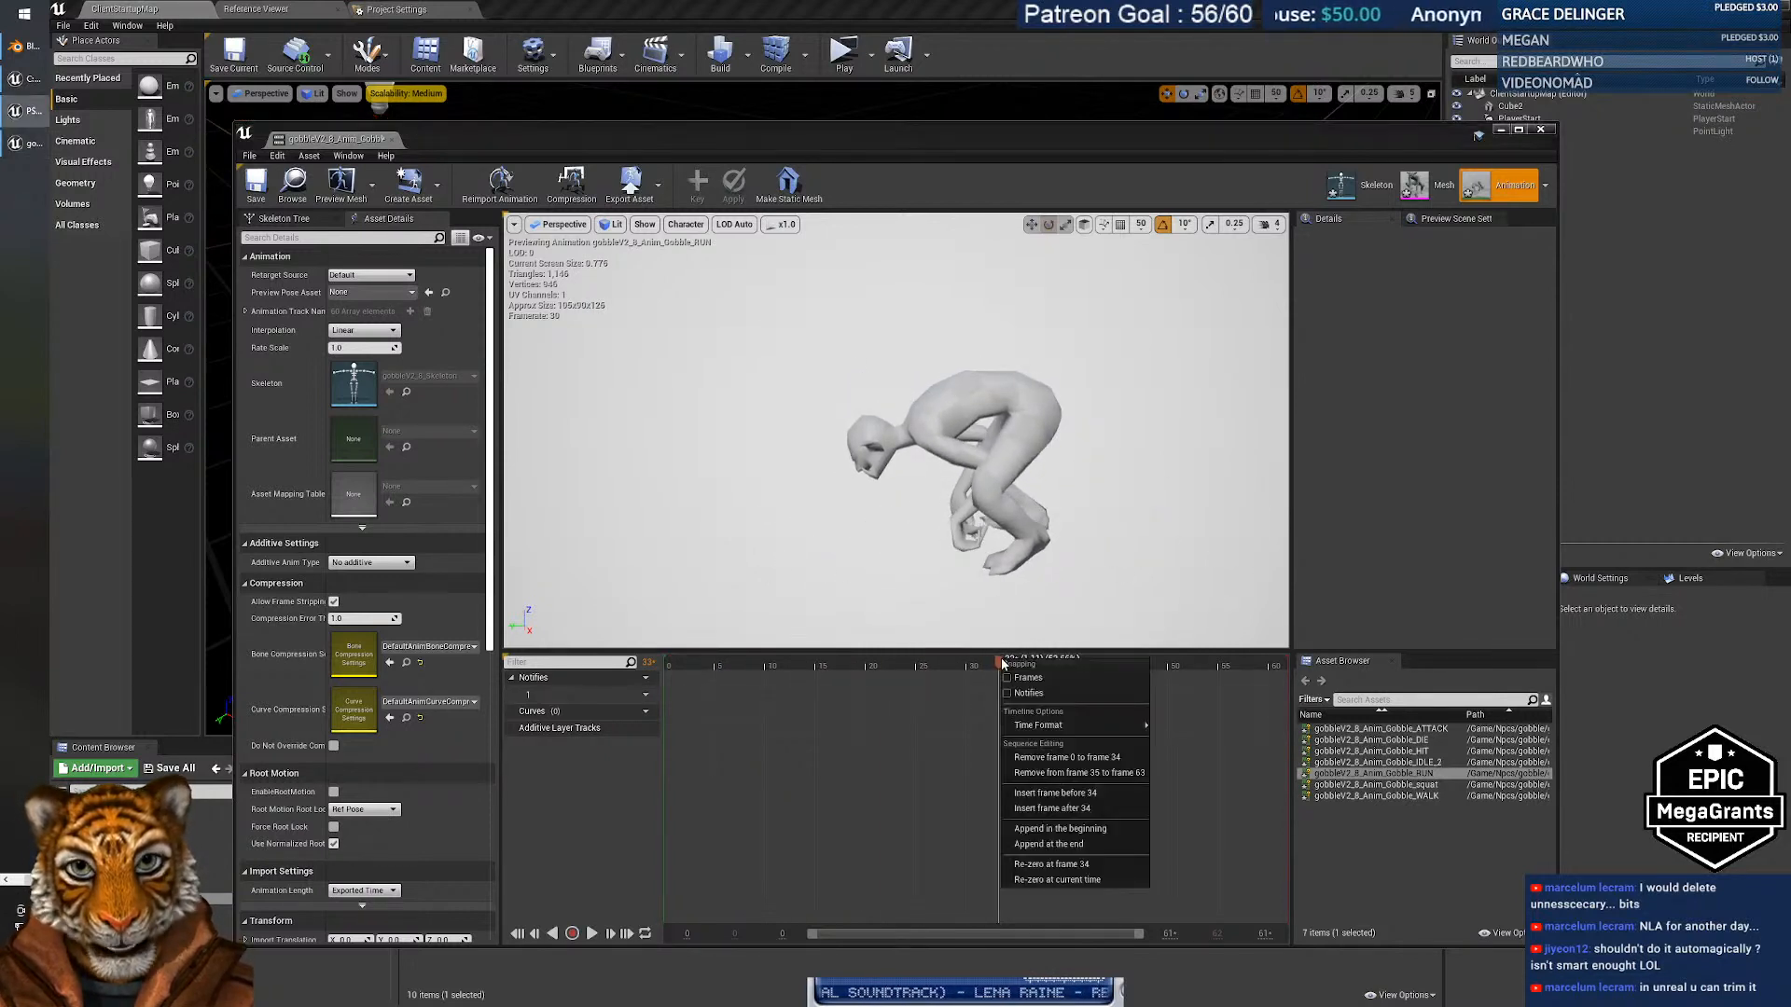
left_click(1076, 774)
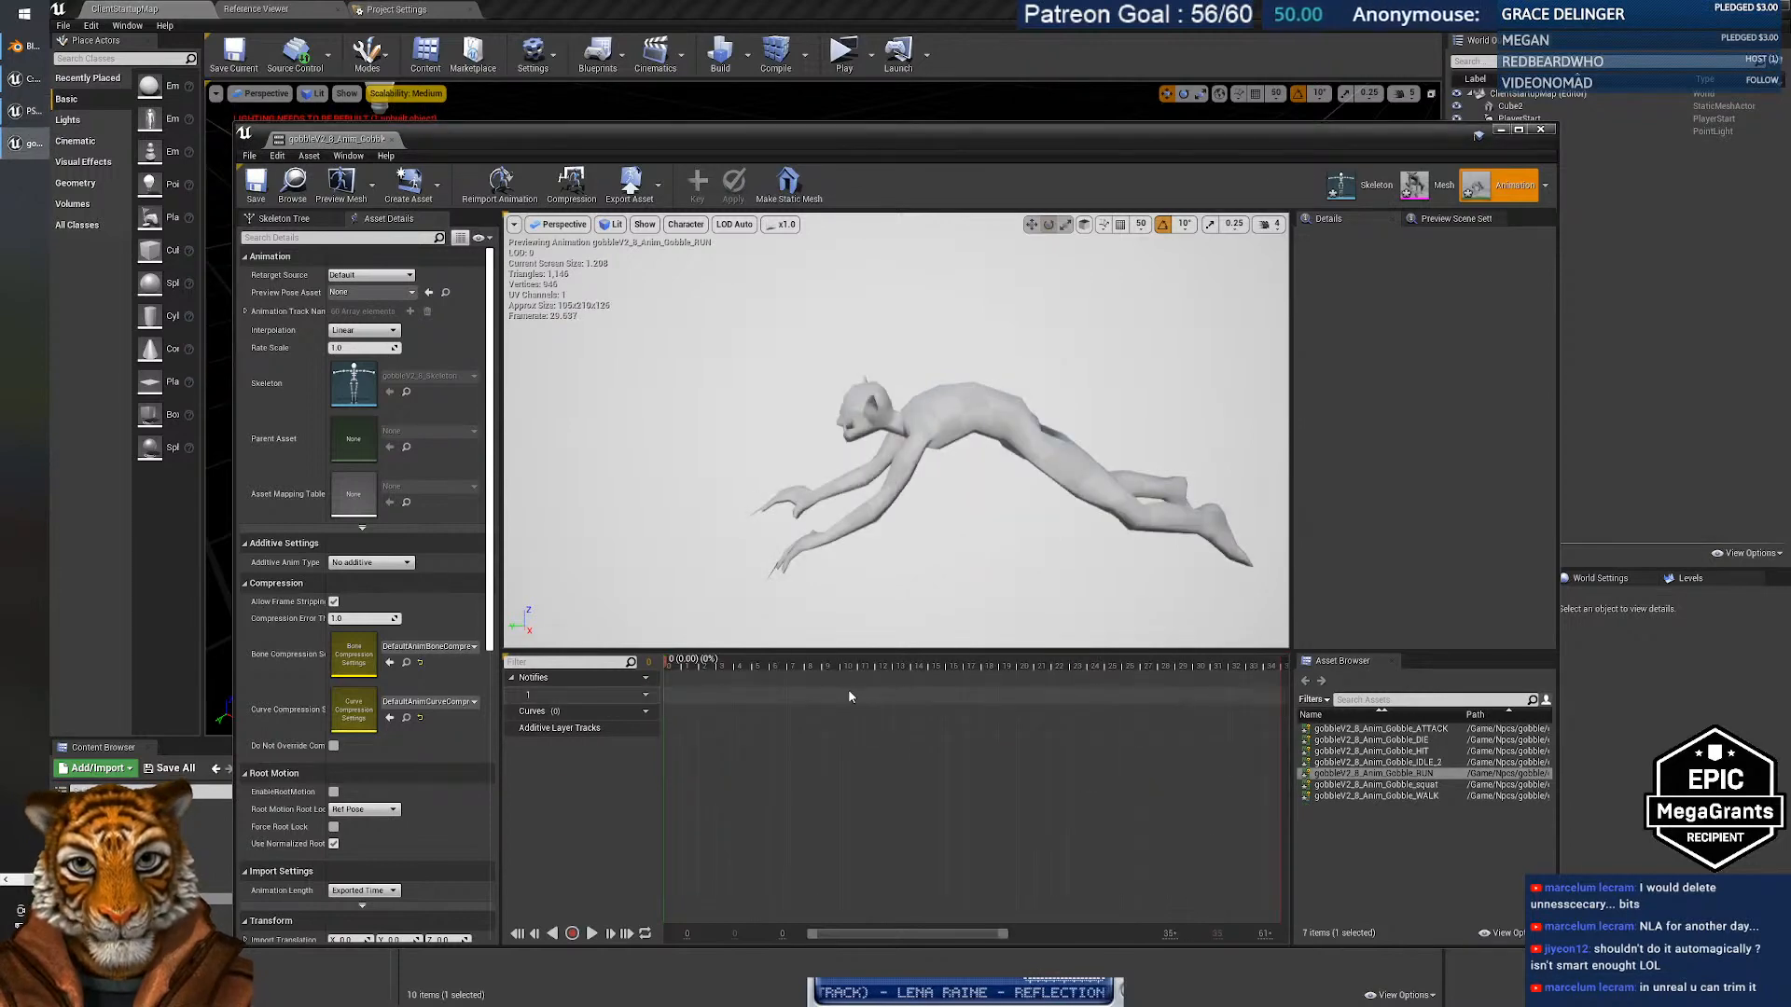
Remove frames 0 to 13 from the start of the run animation.
left_click_drag(667, 666, 907, 669)
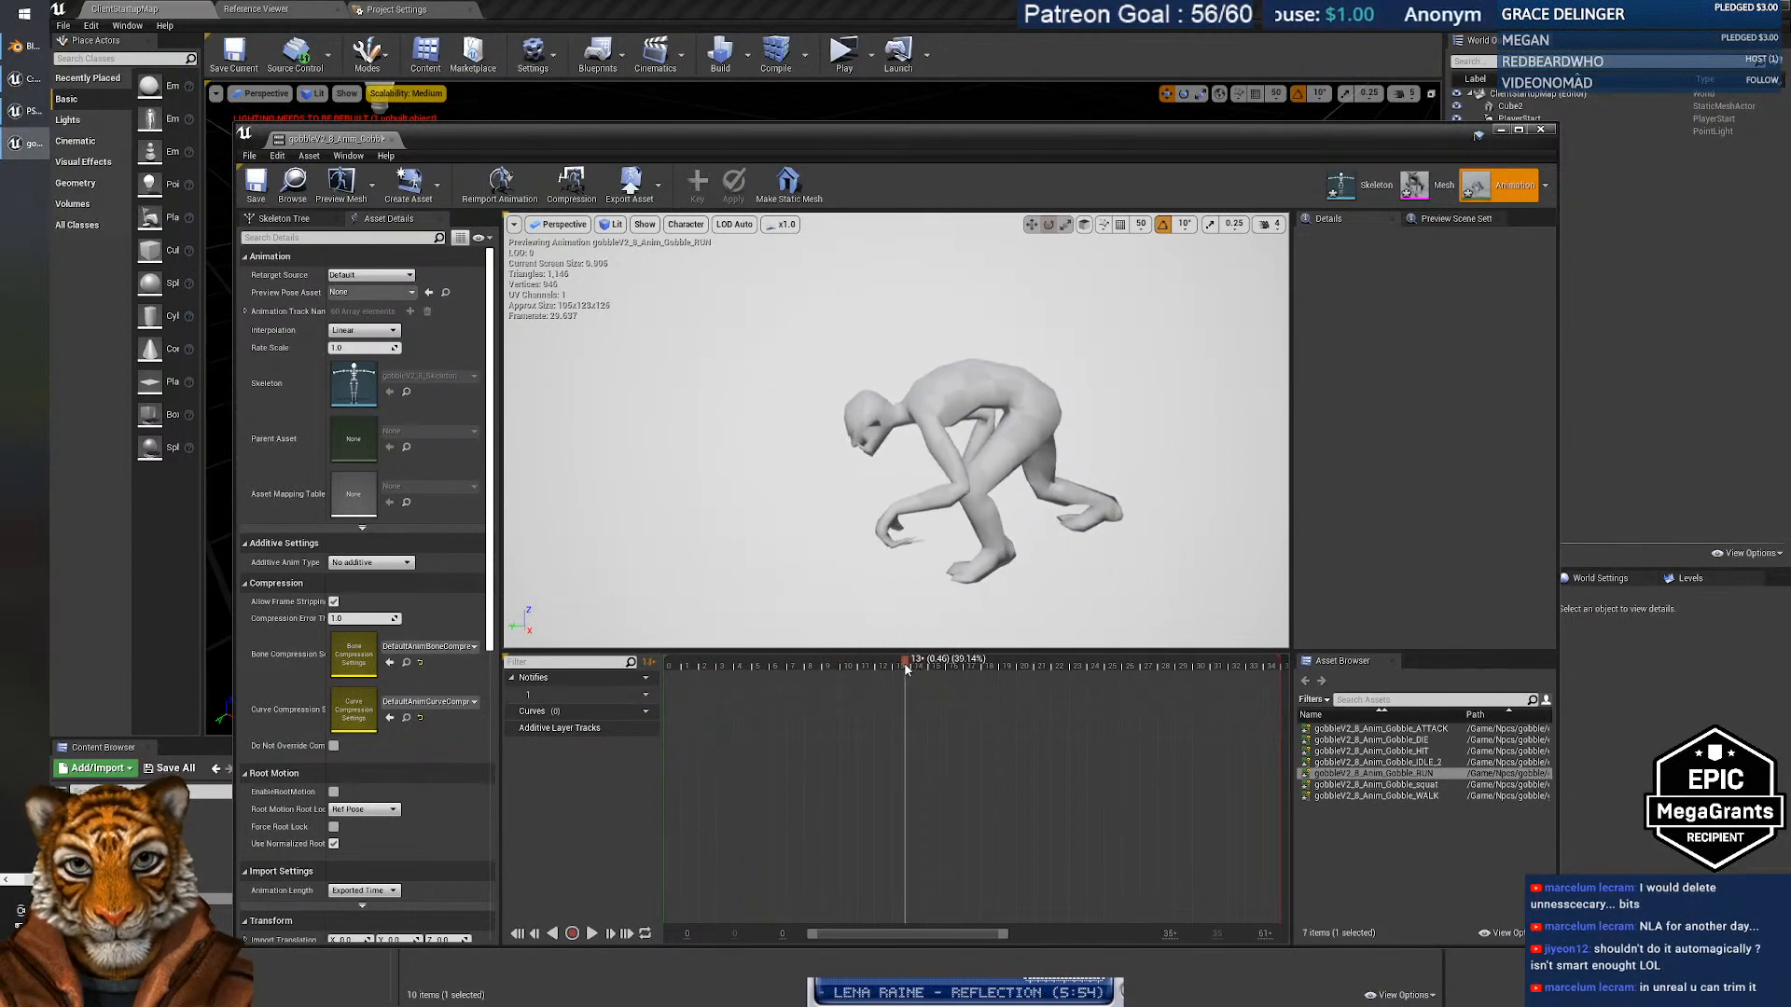
right_click(906, 669)
mouse_move(970, 731)
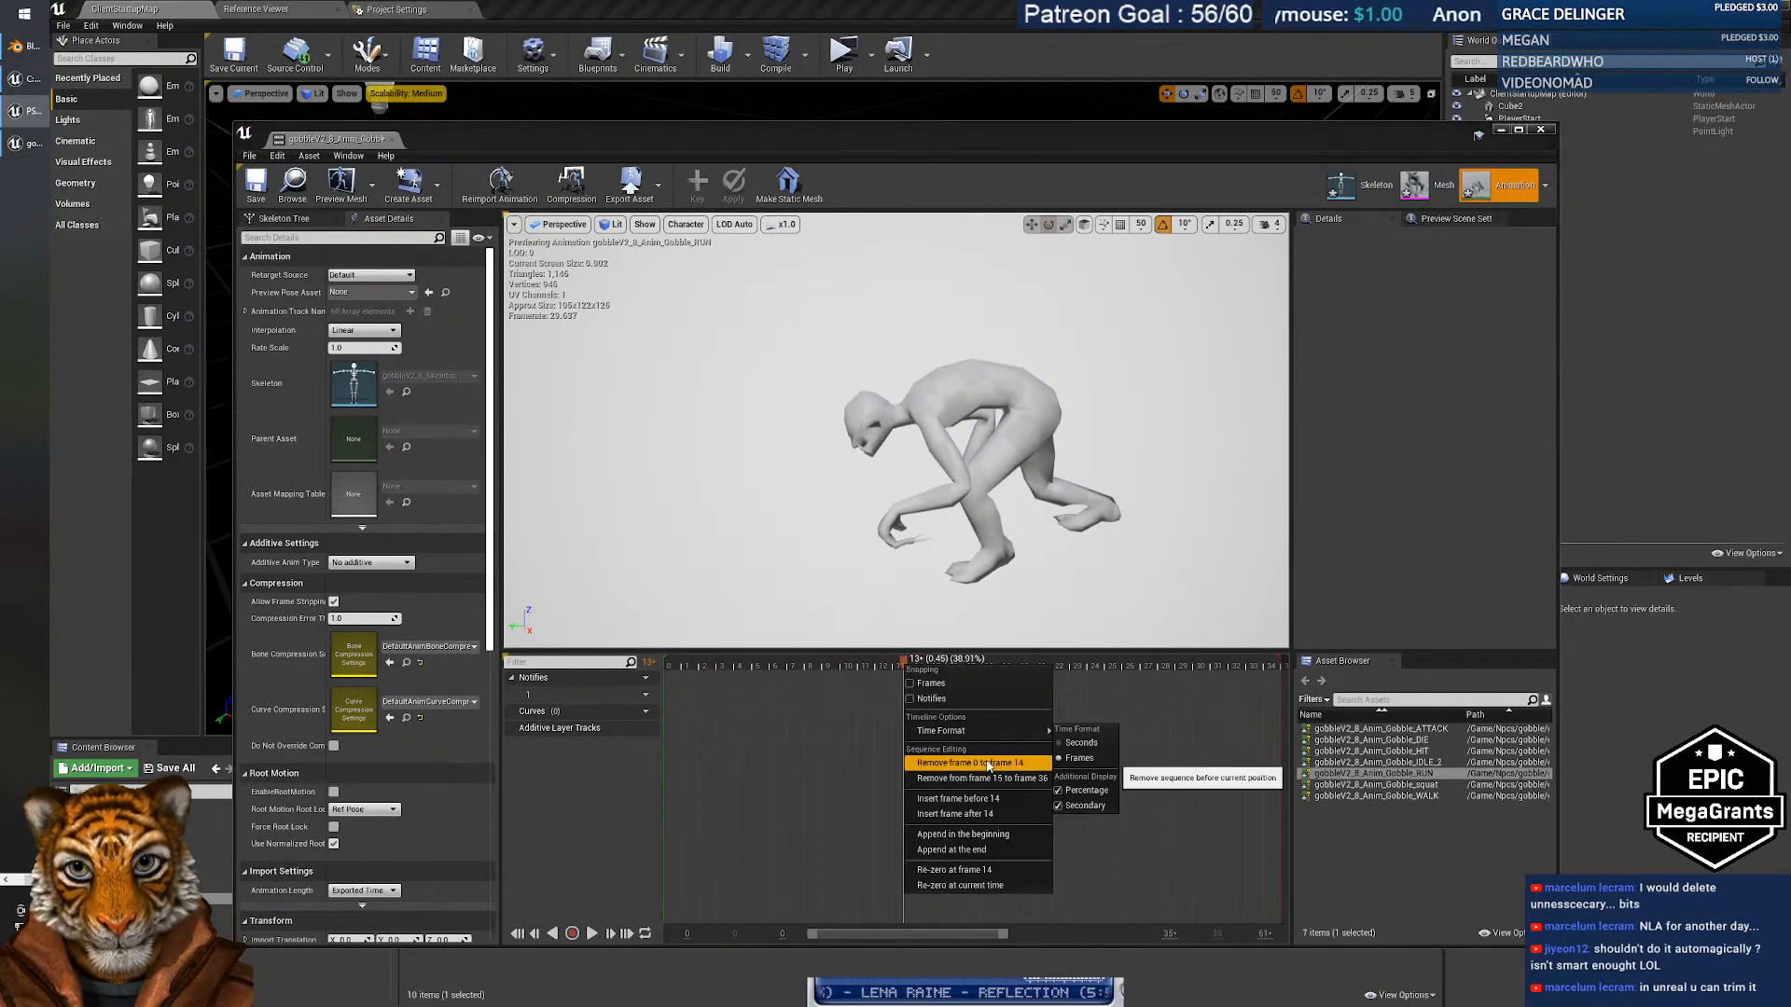
left_click_drag(905, 663, 893, 660)
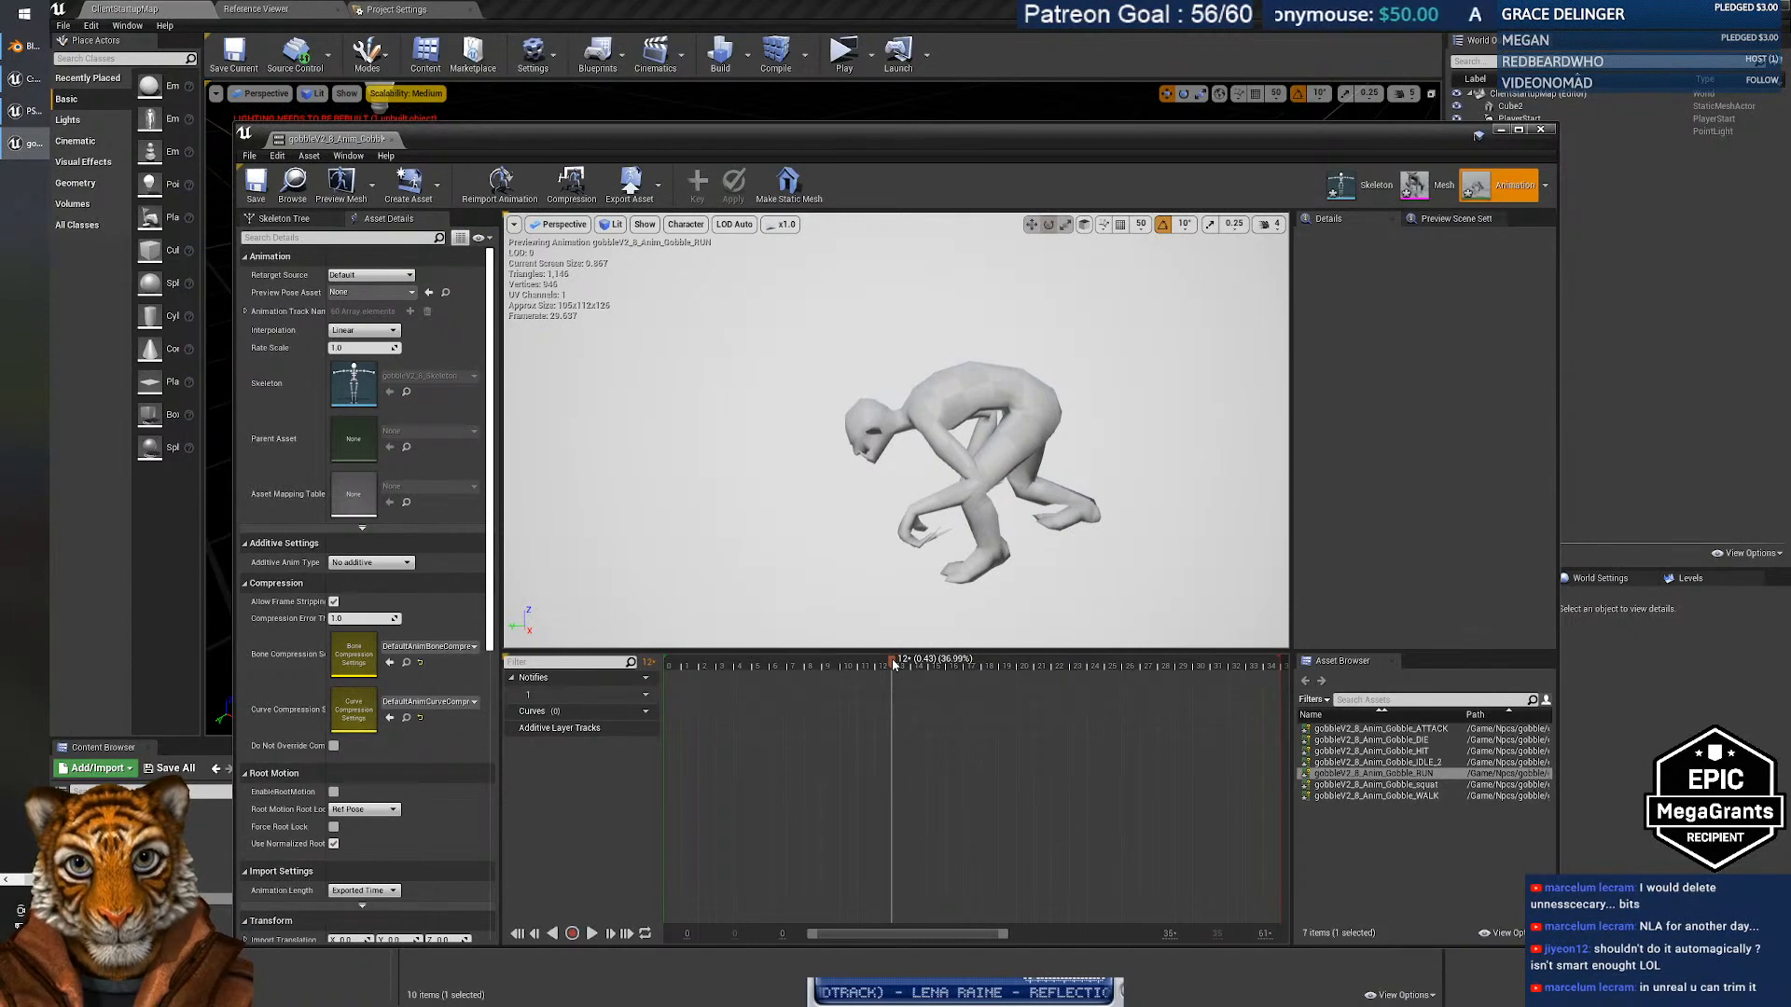
right_click(901, 664)
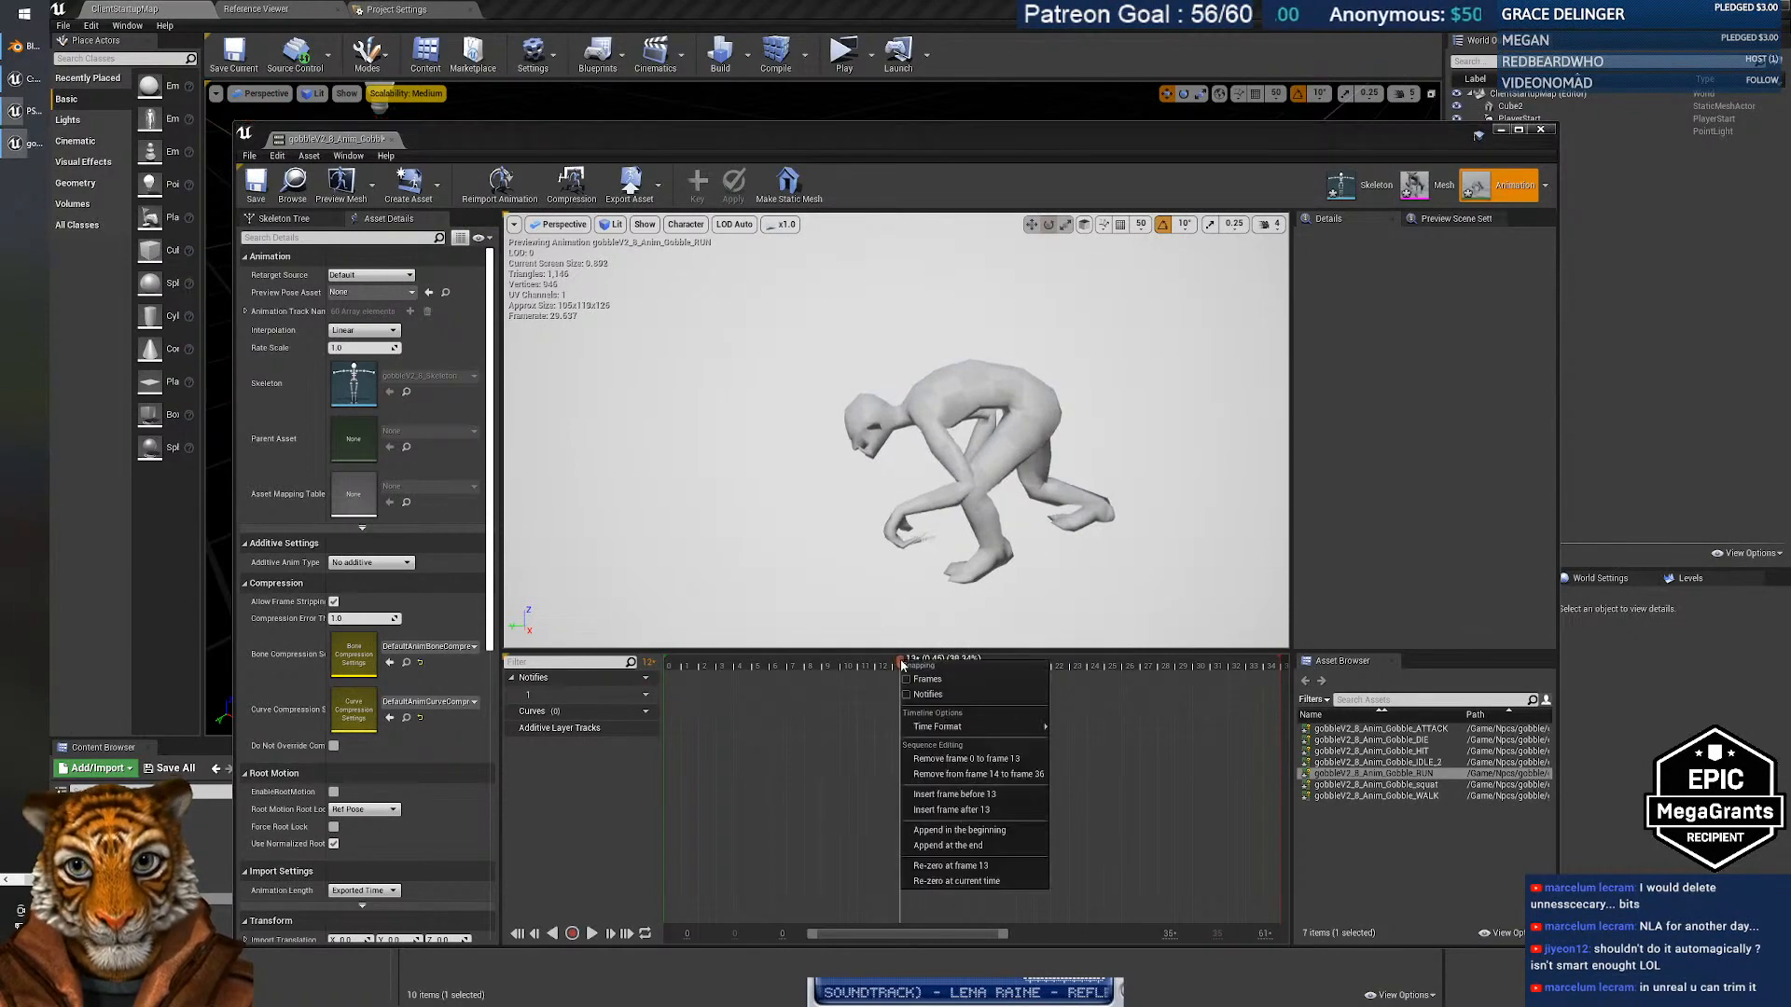
left_click(993, 754)
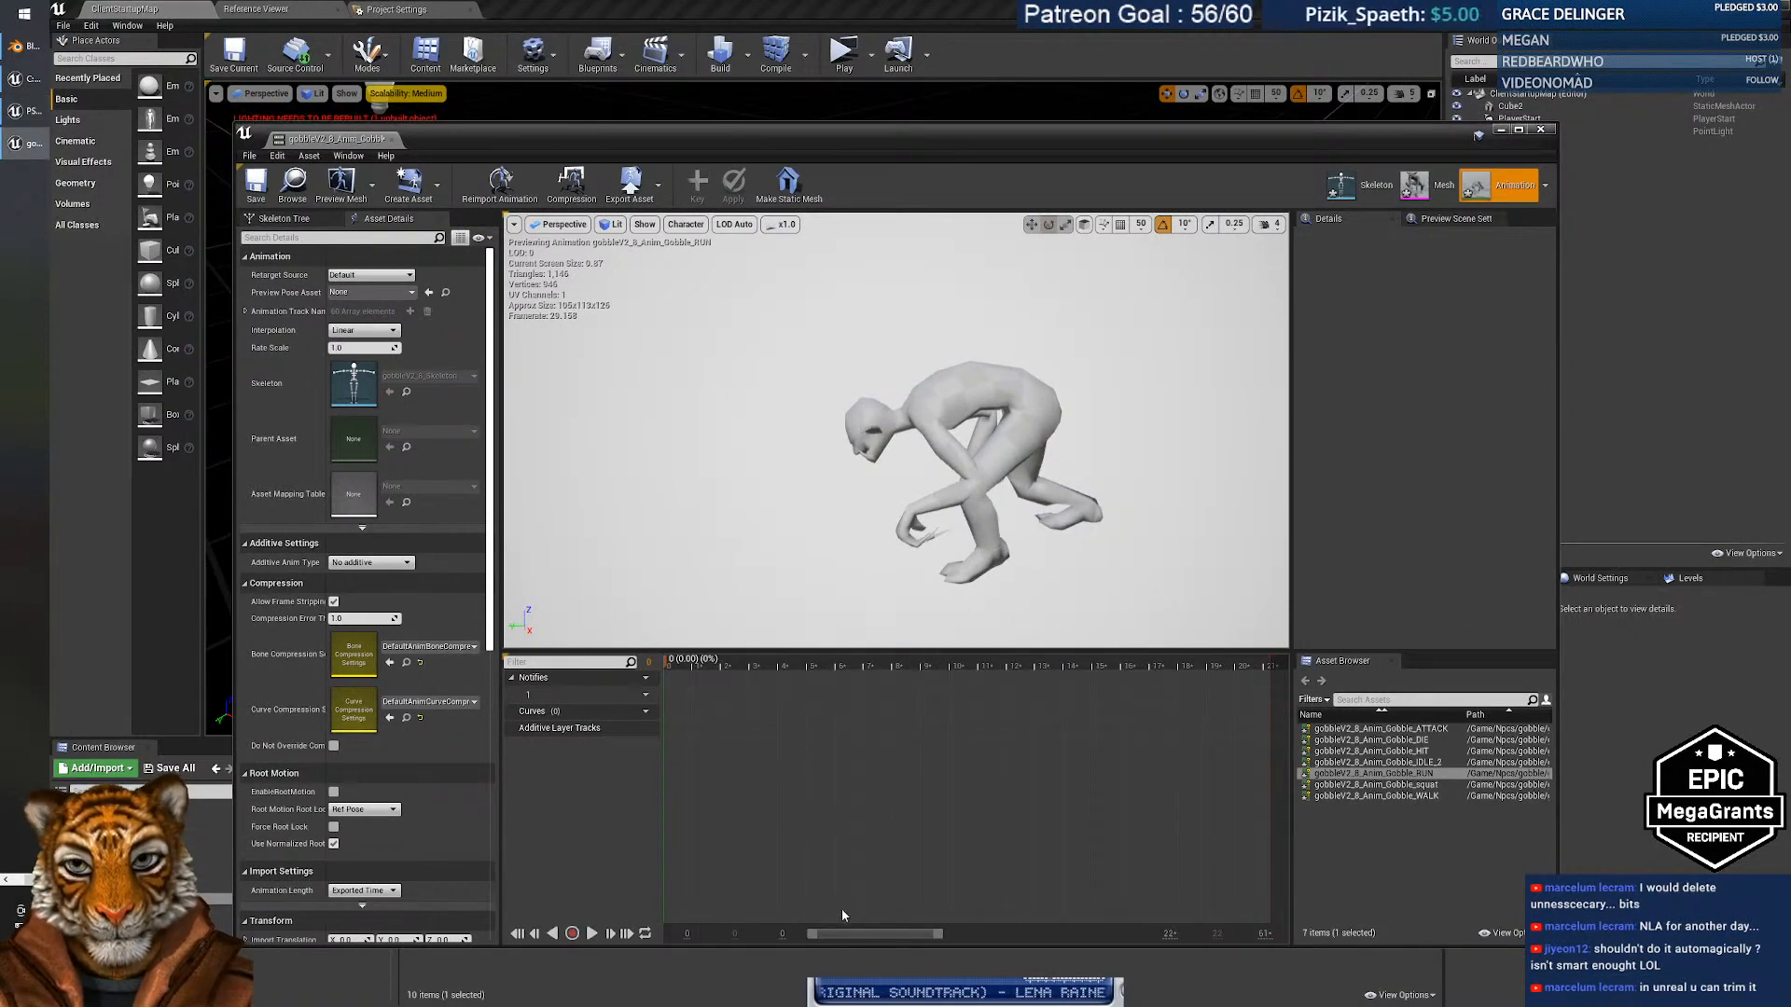
Play back the trimmed run animation and inspect the goblin from its other side.
left_click(593, 935)
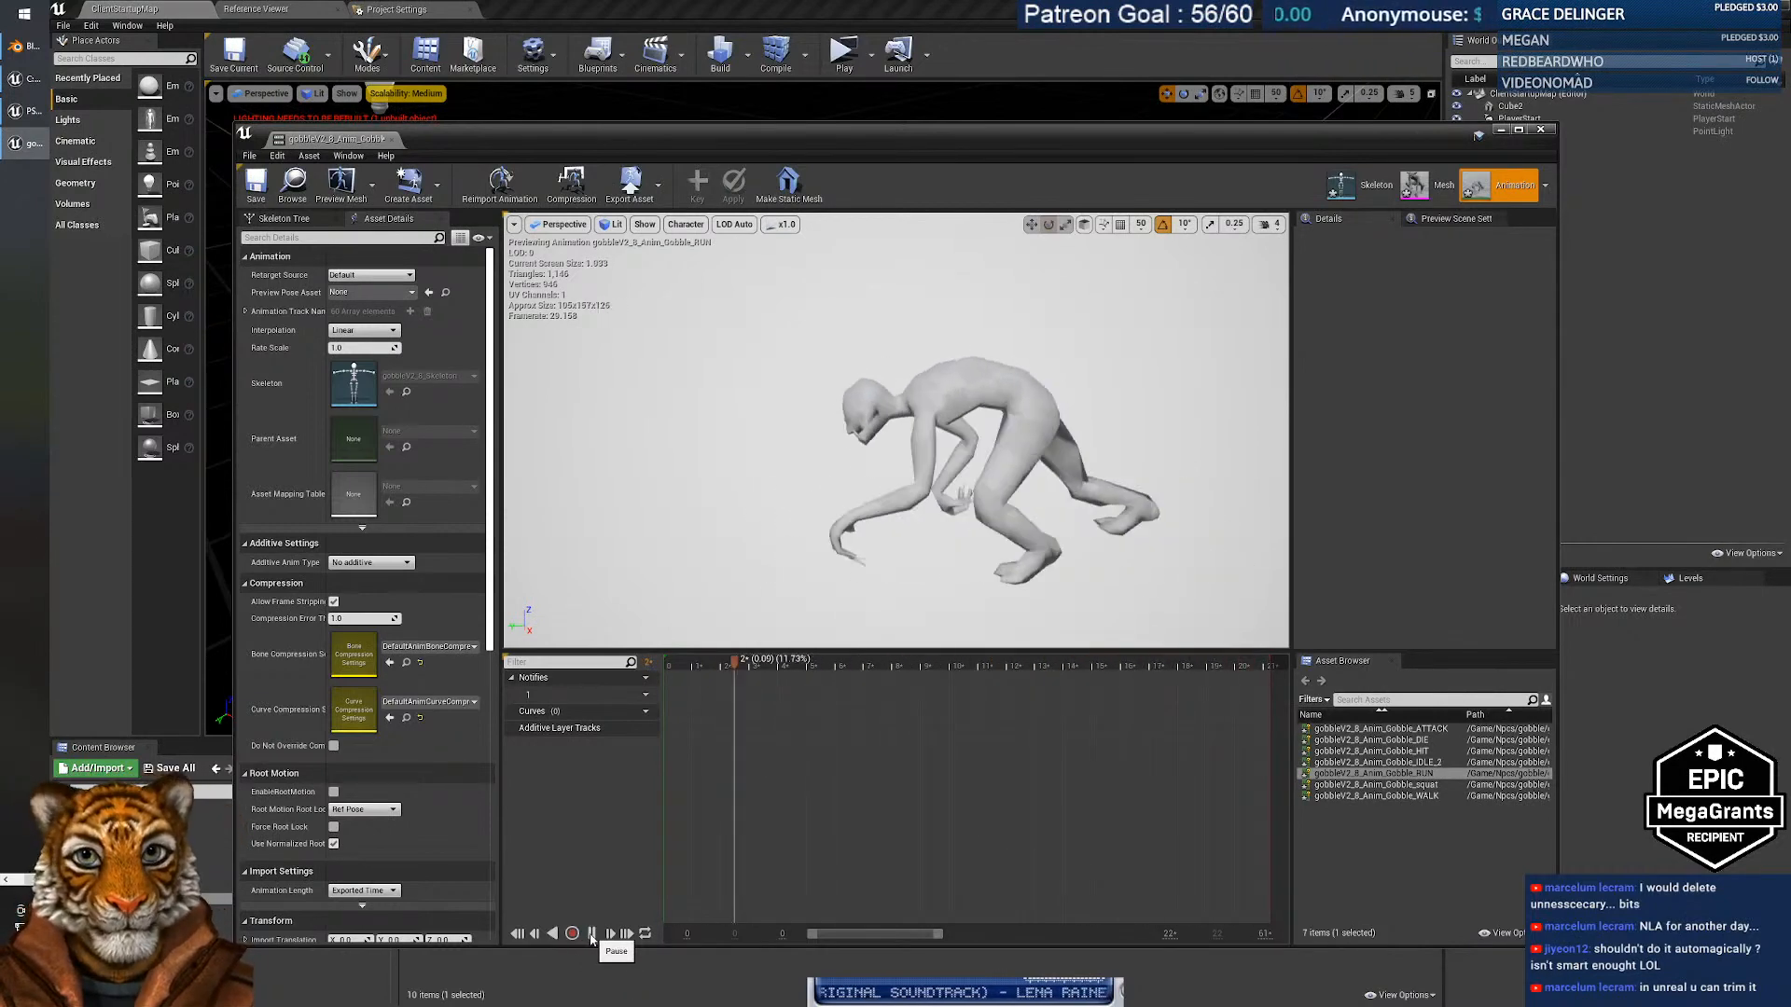
left_click(591, 934)
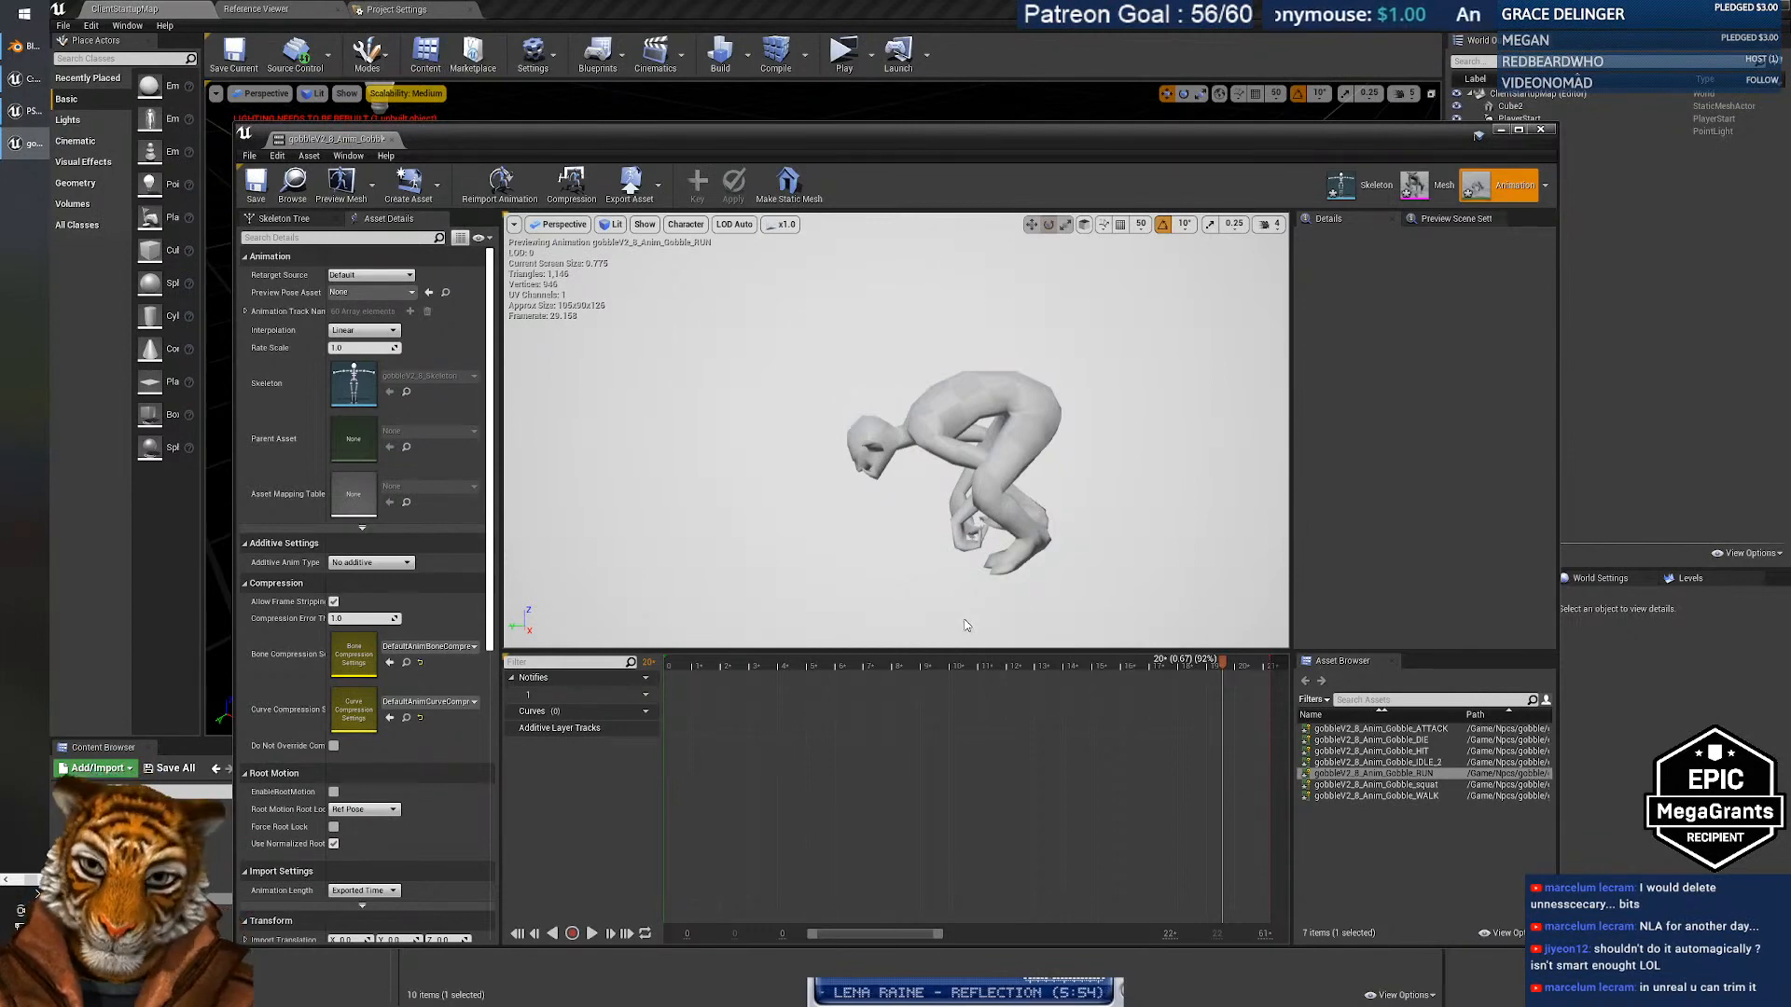
middle_click_drag(962, 589, 1023, 543)
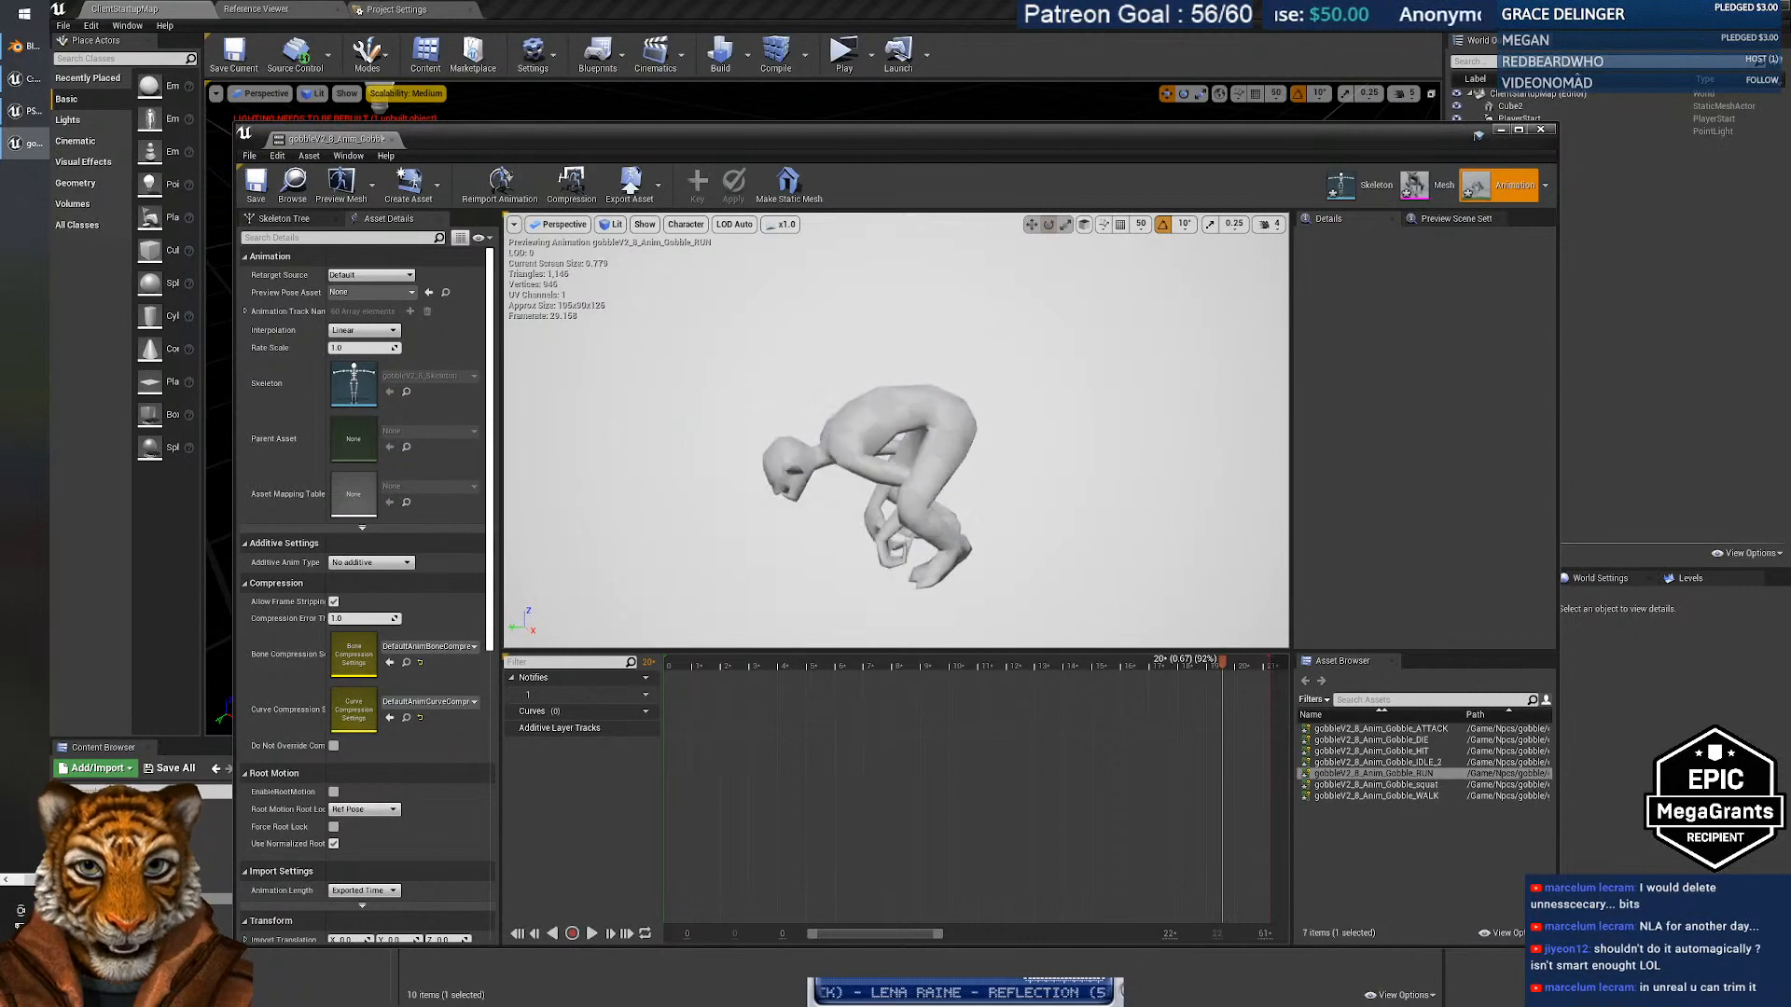
left_click_drag(1023, 543, 1259, 541, "alt")
right_click_drag(989, 541, 841, 477)
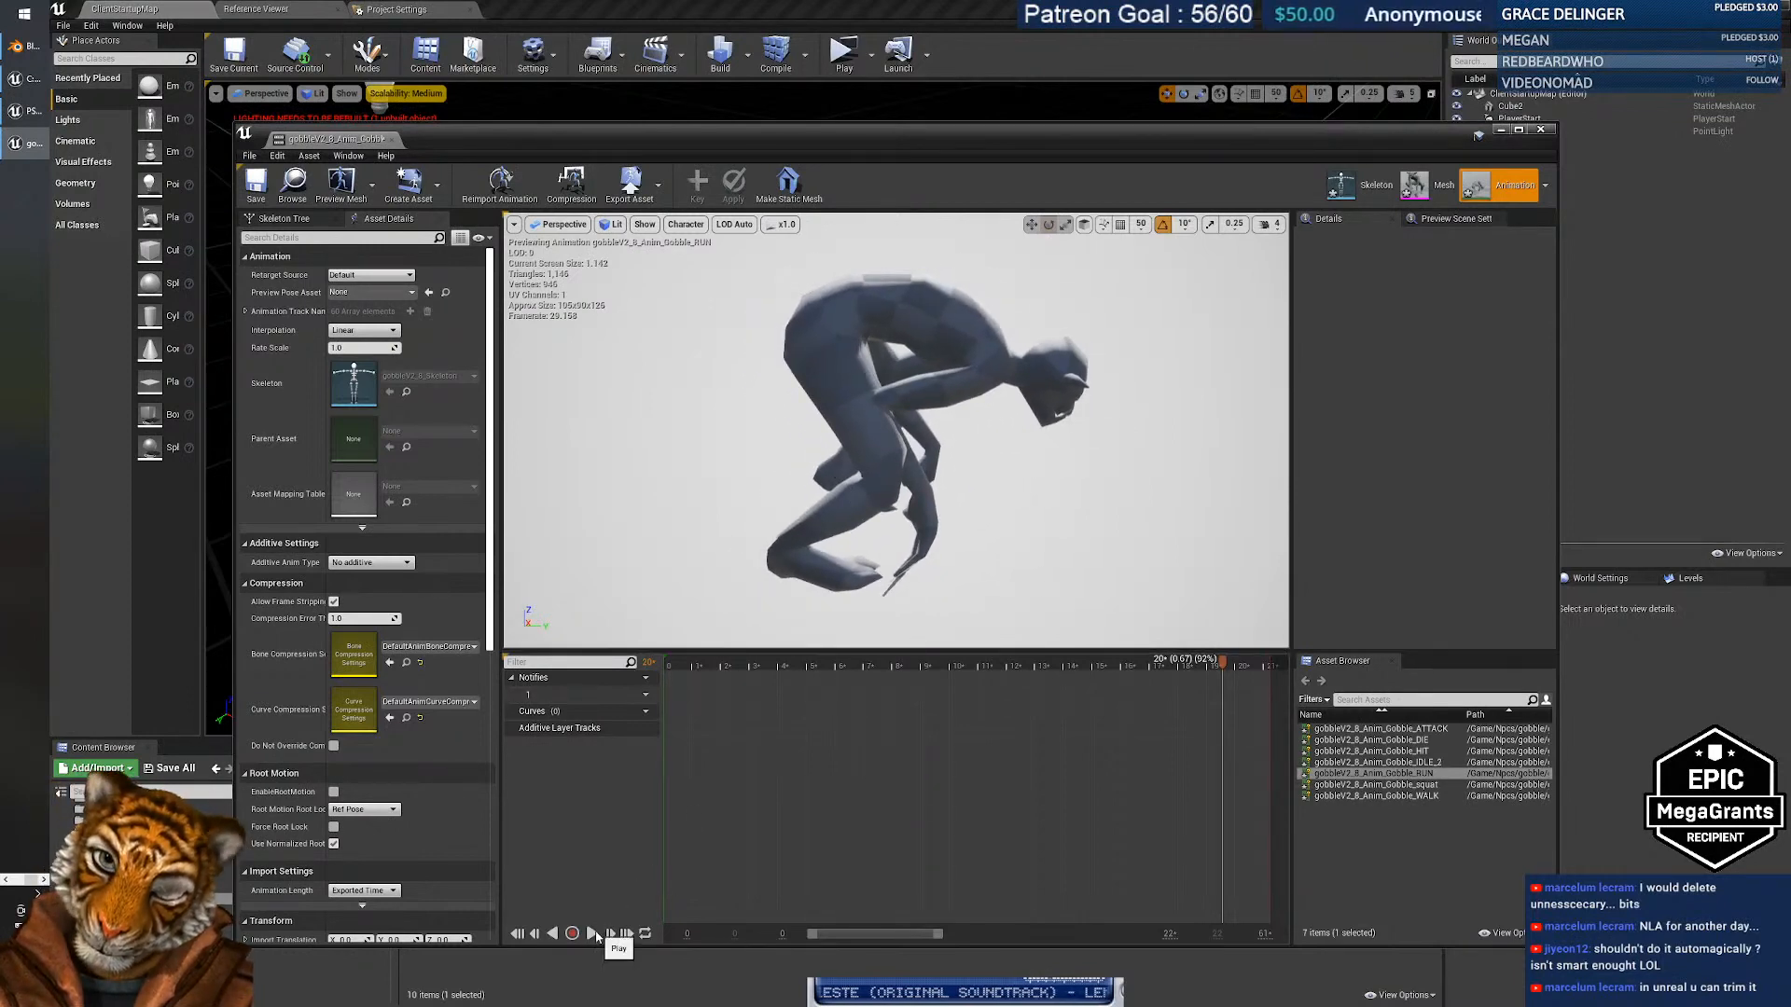
left_click(595, 934)
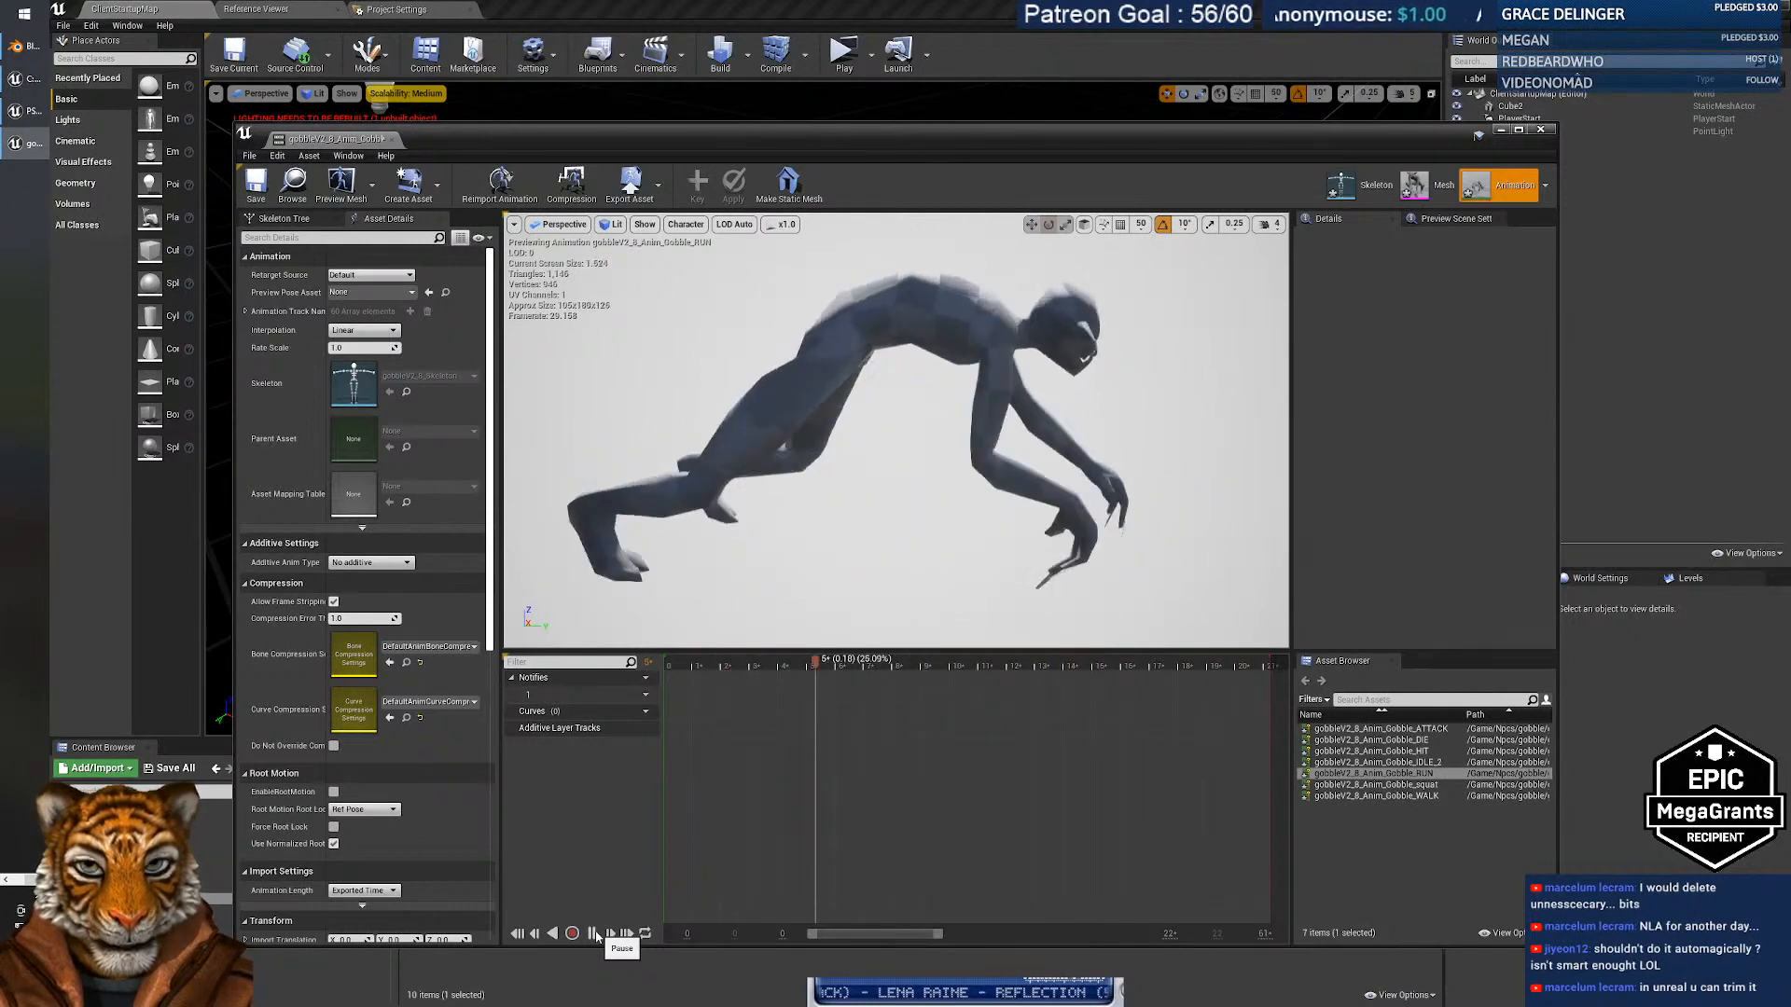
left_click(594, 935)
Examine the run poses from farther away, scrubbing the animation back to frame 0.
right_click_drag(883, 420, 1035, 396)
key("w")
mouse_move(802, 411)
right_mouse_down()
mouse_move(760, 415)
mouse_move(802, 411)
mouse_move(807, 431)
mouse_move(757, 419)
mouse_move(776, 419)
right_mouse_up()
key("s")
key("s")
key("d")
key("s")
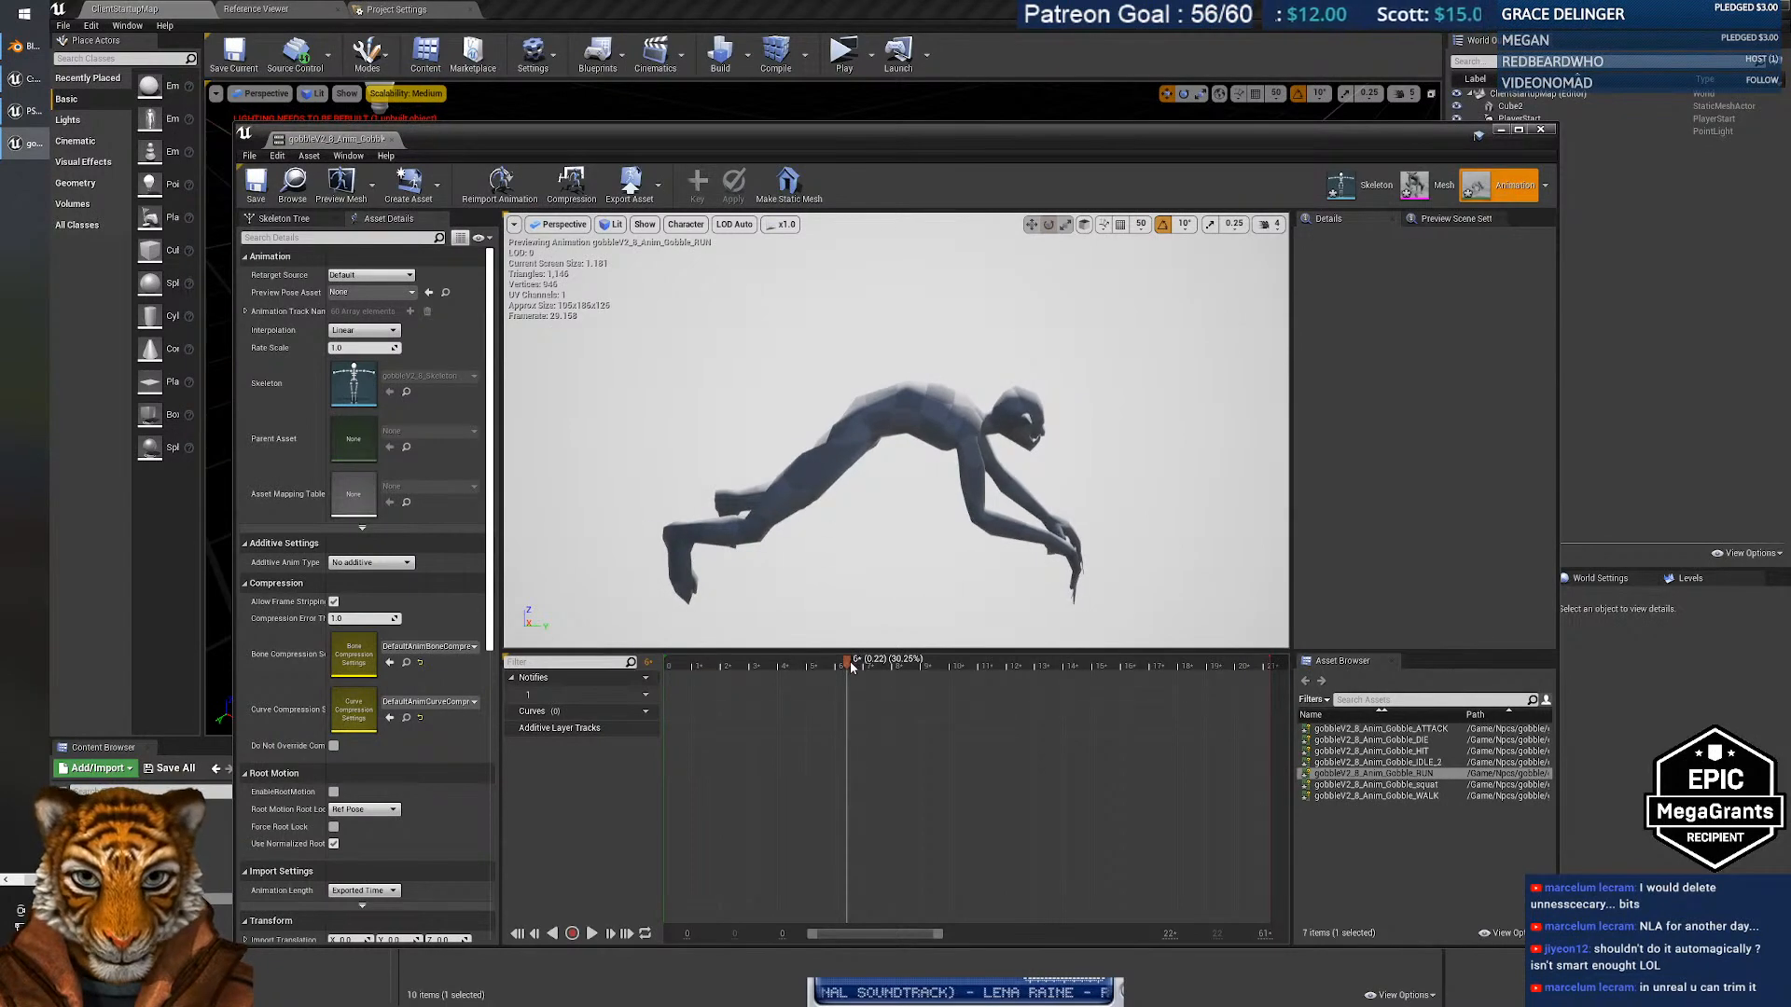
left_click_drag(846, 660, 667, 662)
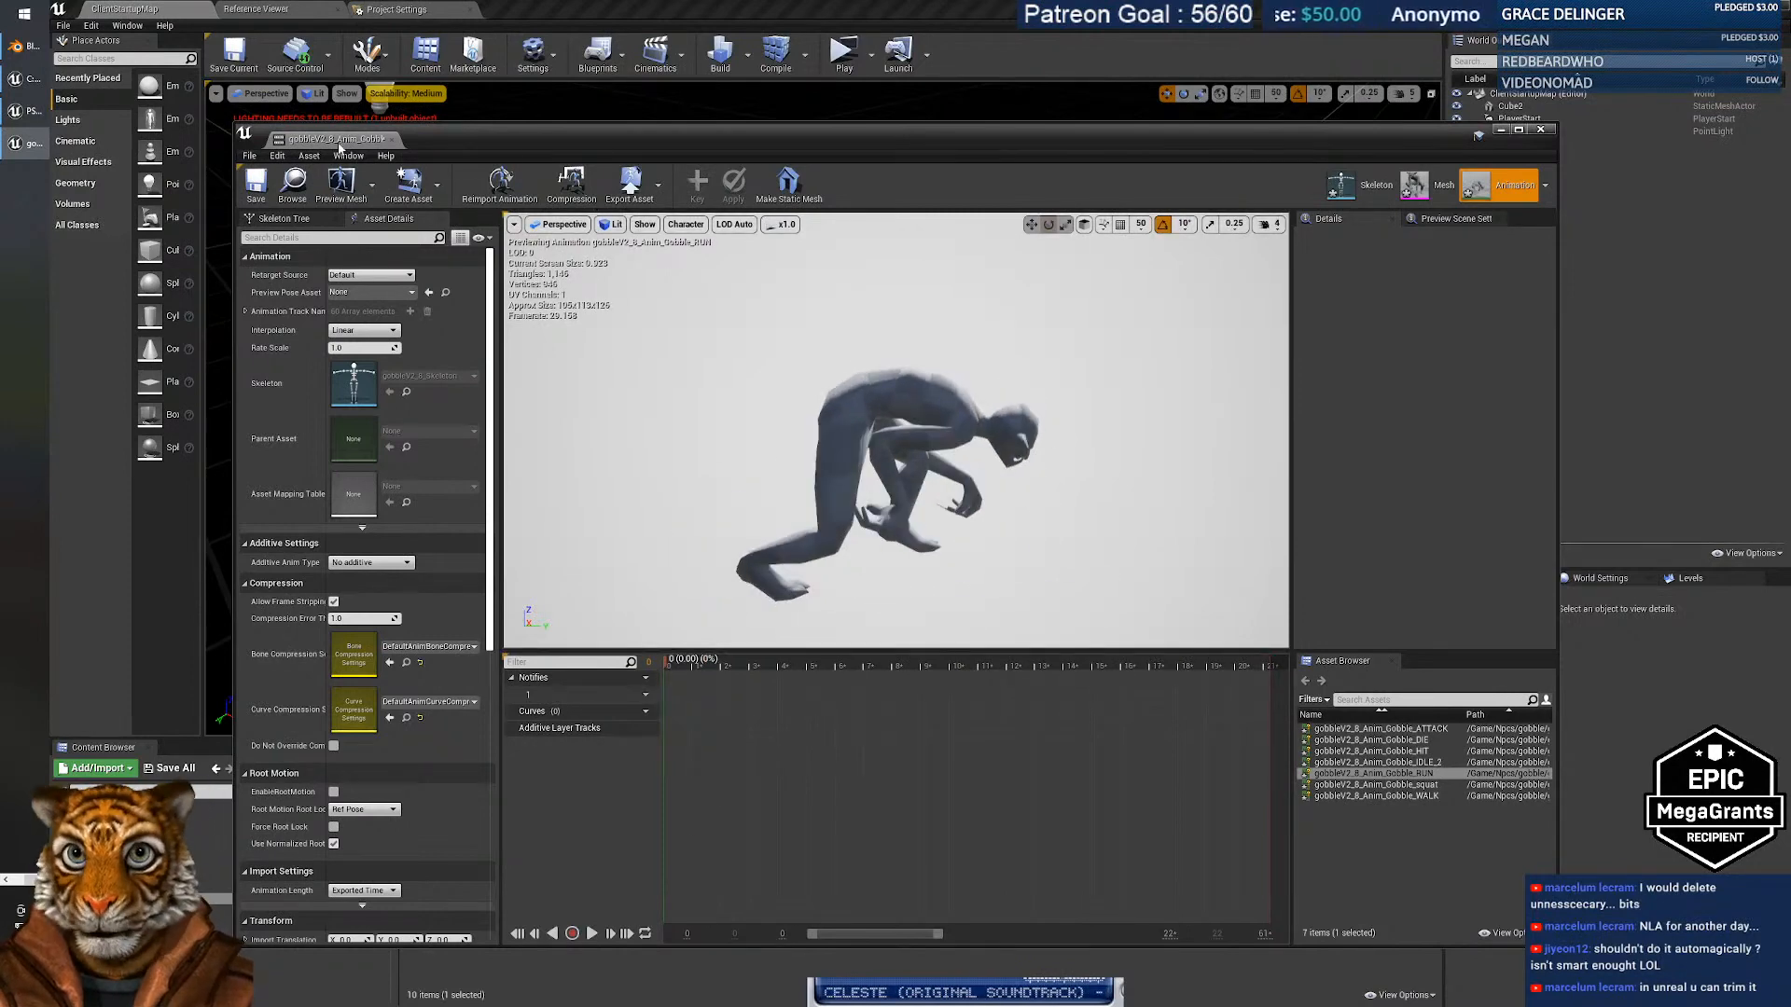
Dock the run animation editor beside the main window's other tabs and return to the level editor.
left_click_drag(341, 140, 556, 8)
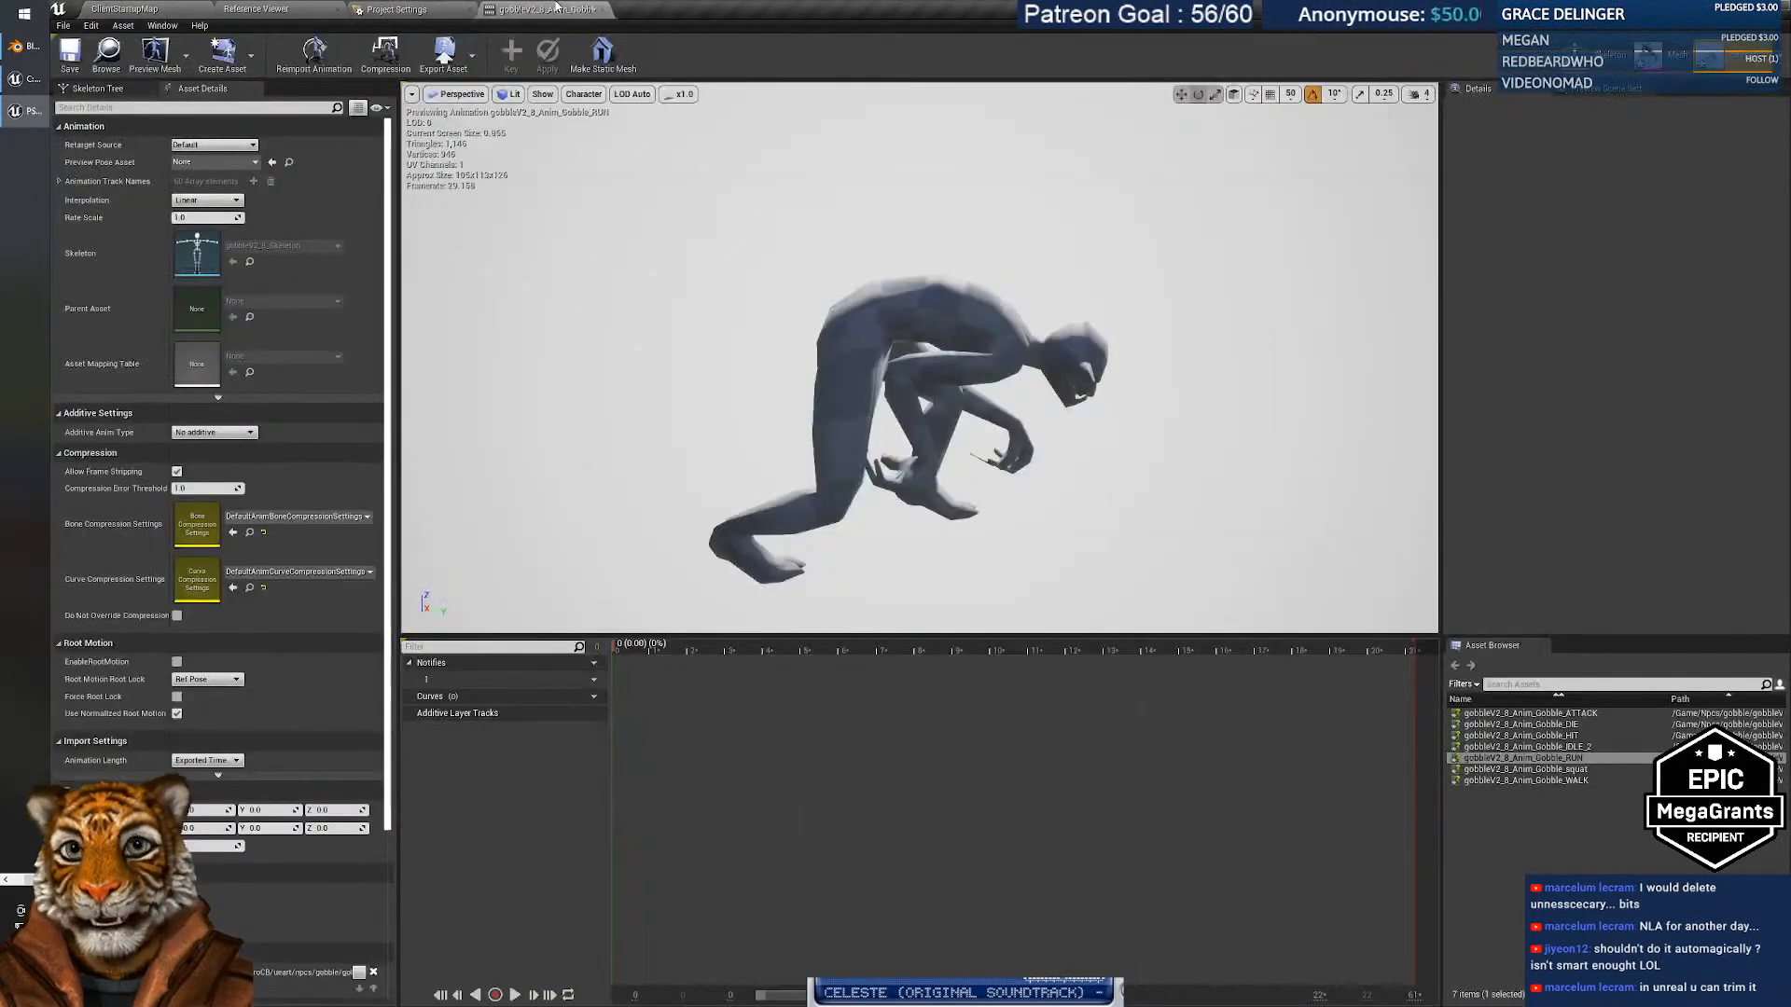
left_click(159, 8)
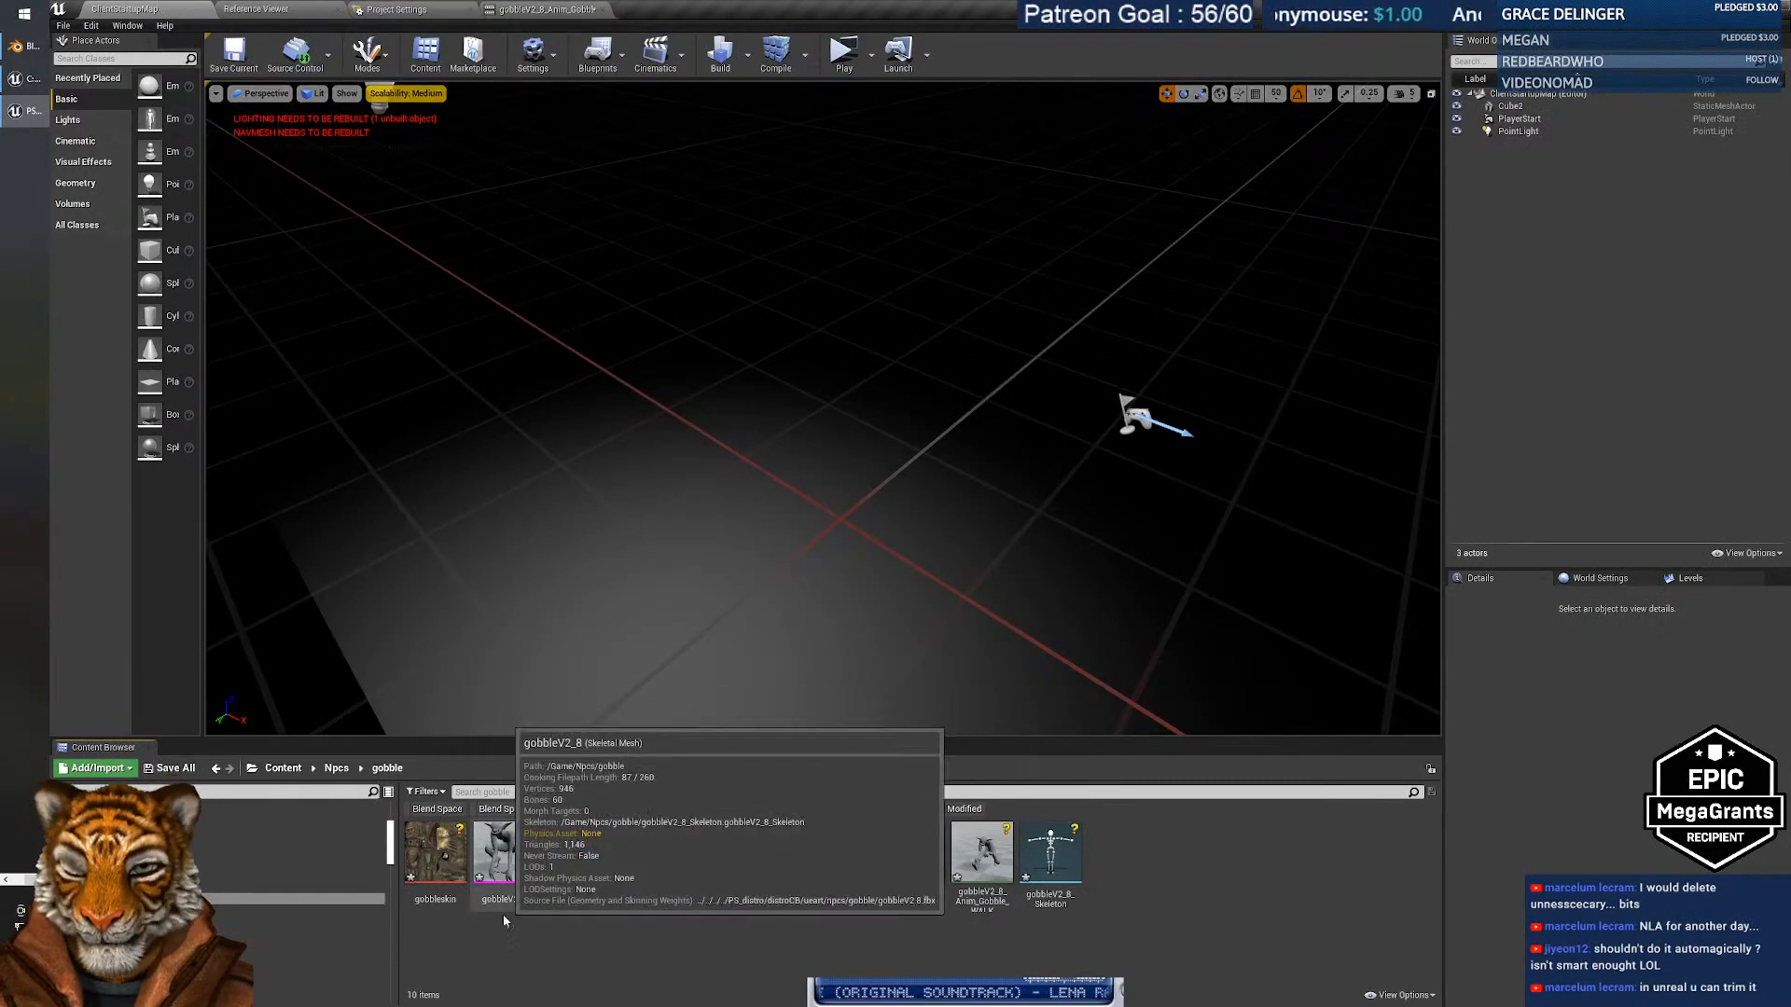
left_click(434, 863)
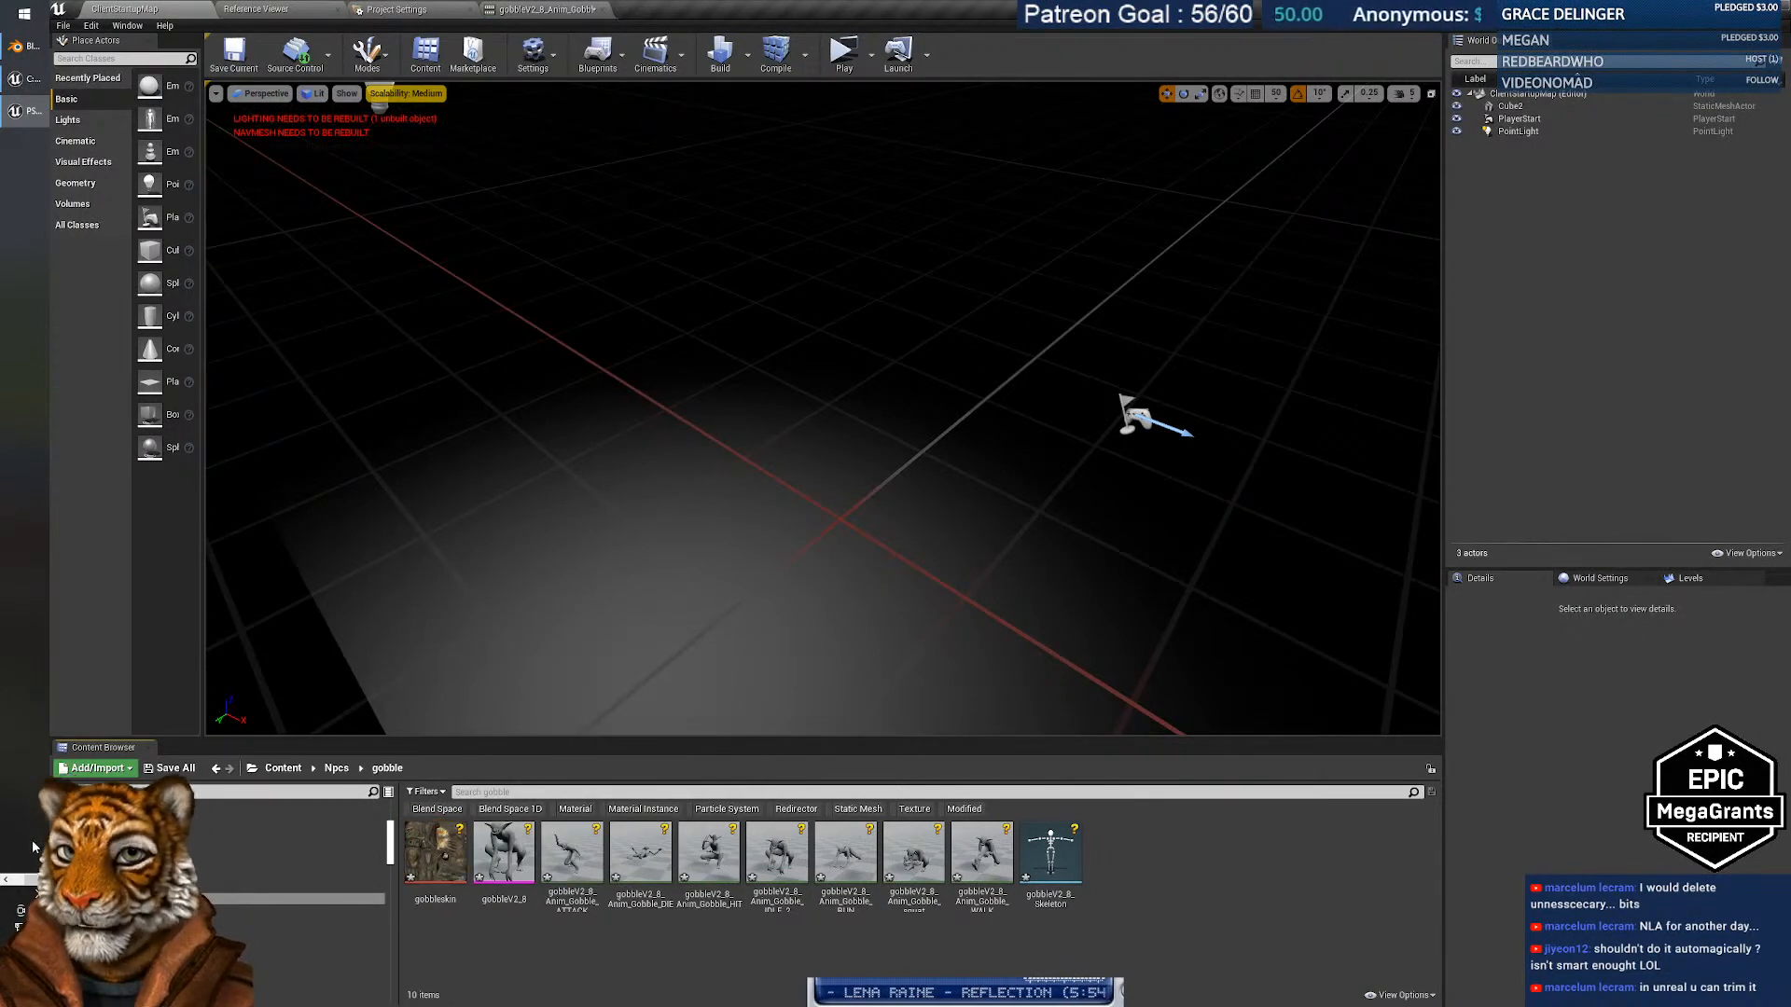
Switch to File Explorer and browse PS_distro, distroCB, repo, planeshift, art, npcs.zip to the gobble folder to examine its original texture files.
left_click(11, 884)
left_click(38, 140)
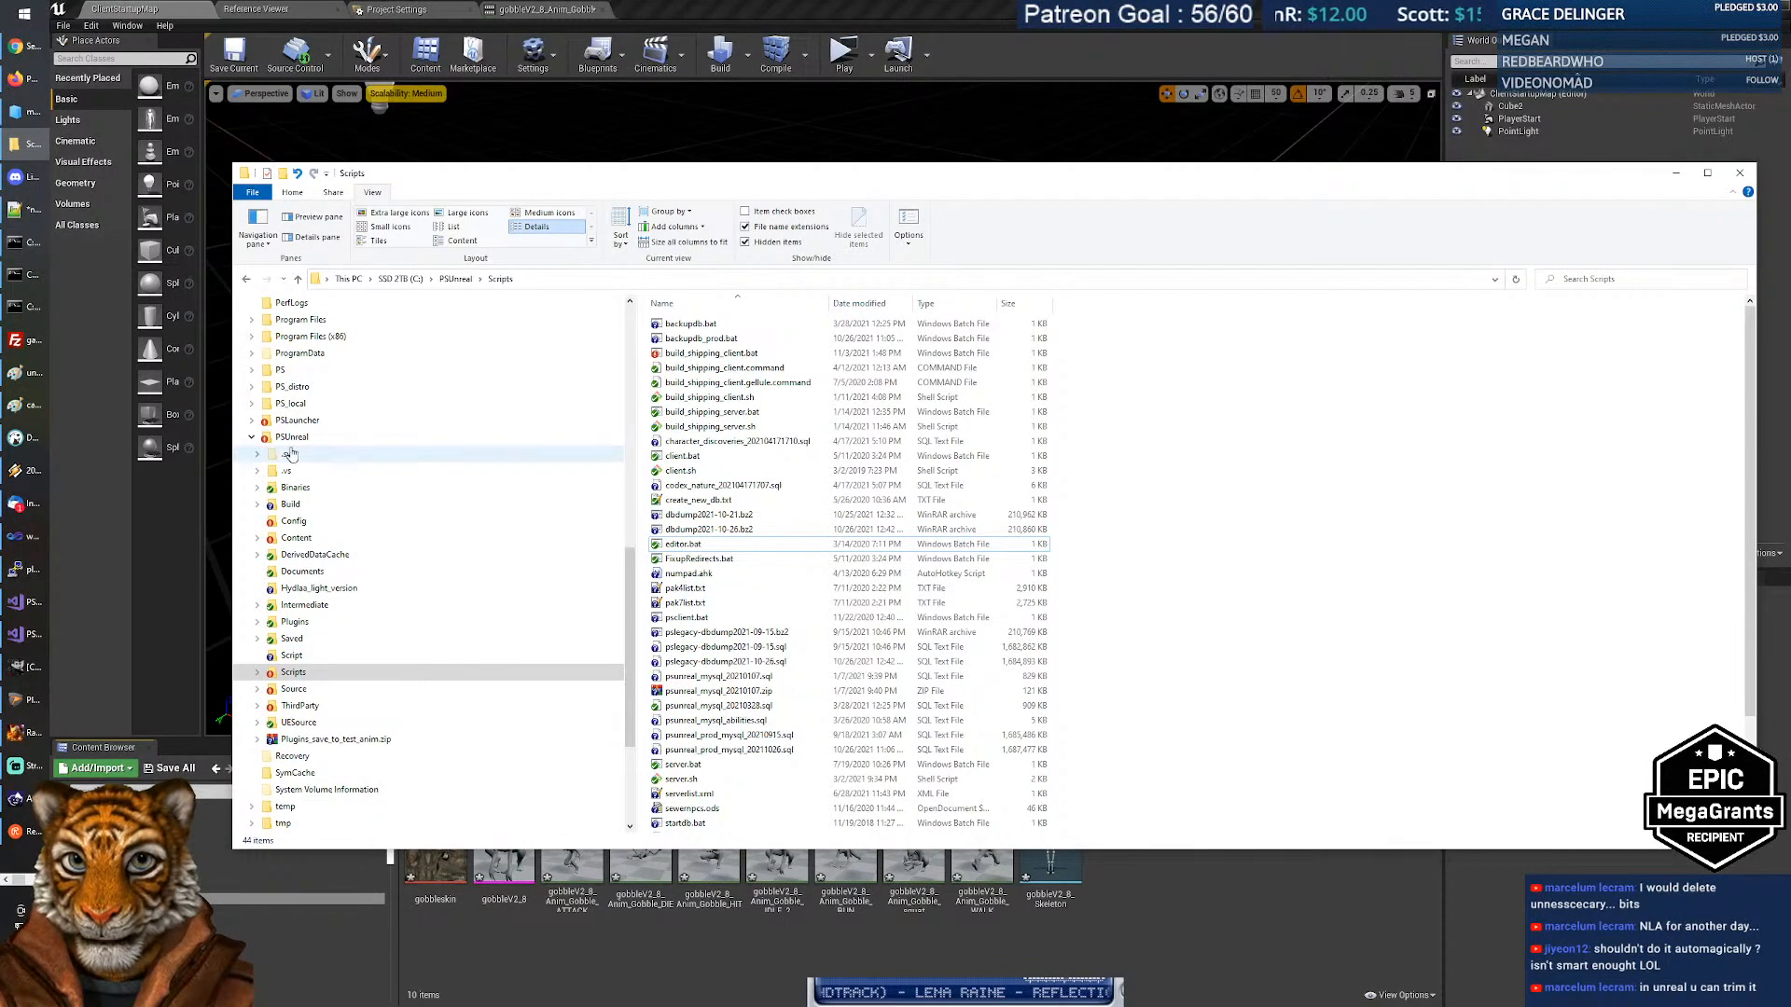
left_click(259, 388)
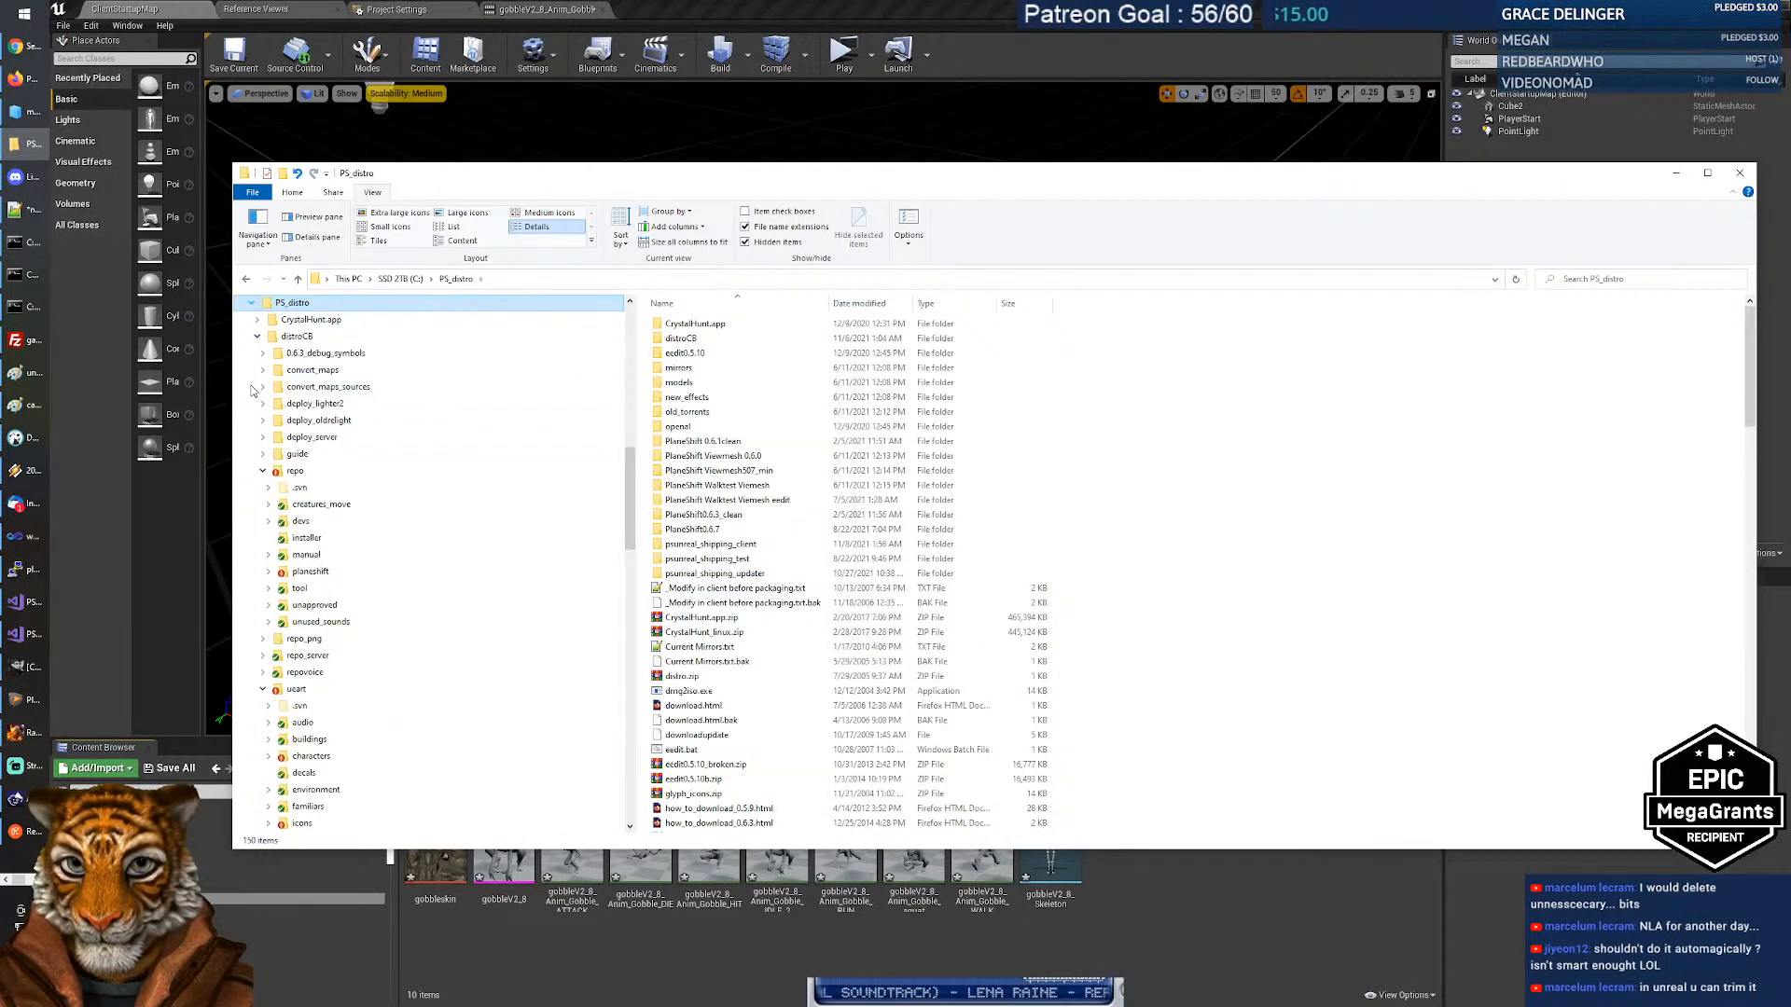
left_click(287, 473)
left_click(283, 573)
left_click(269, 573)
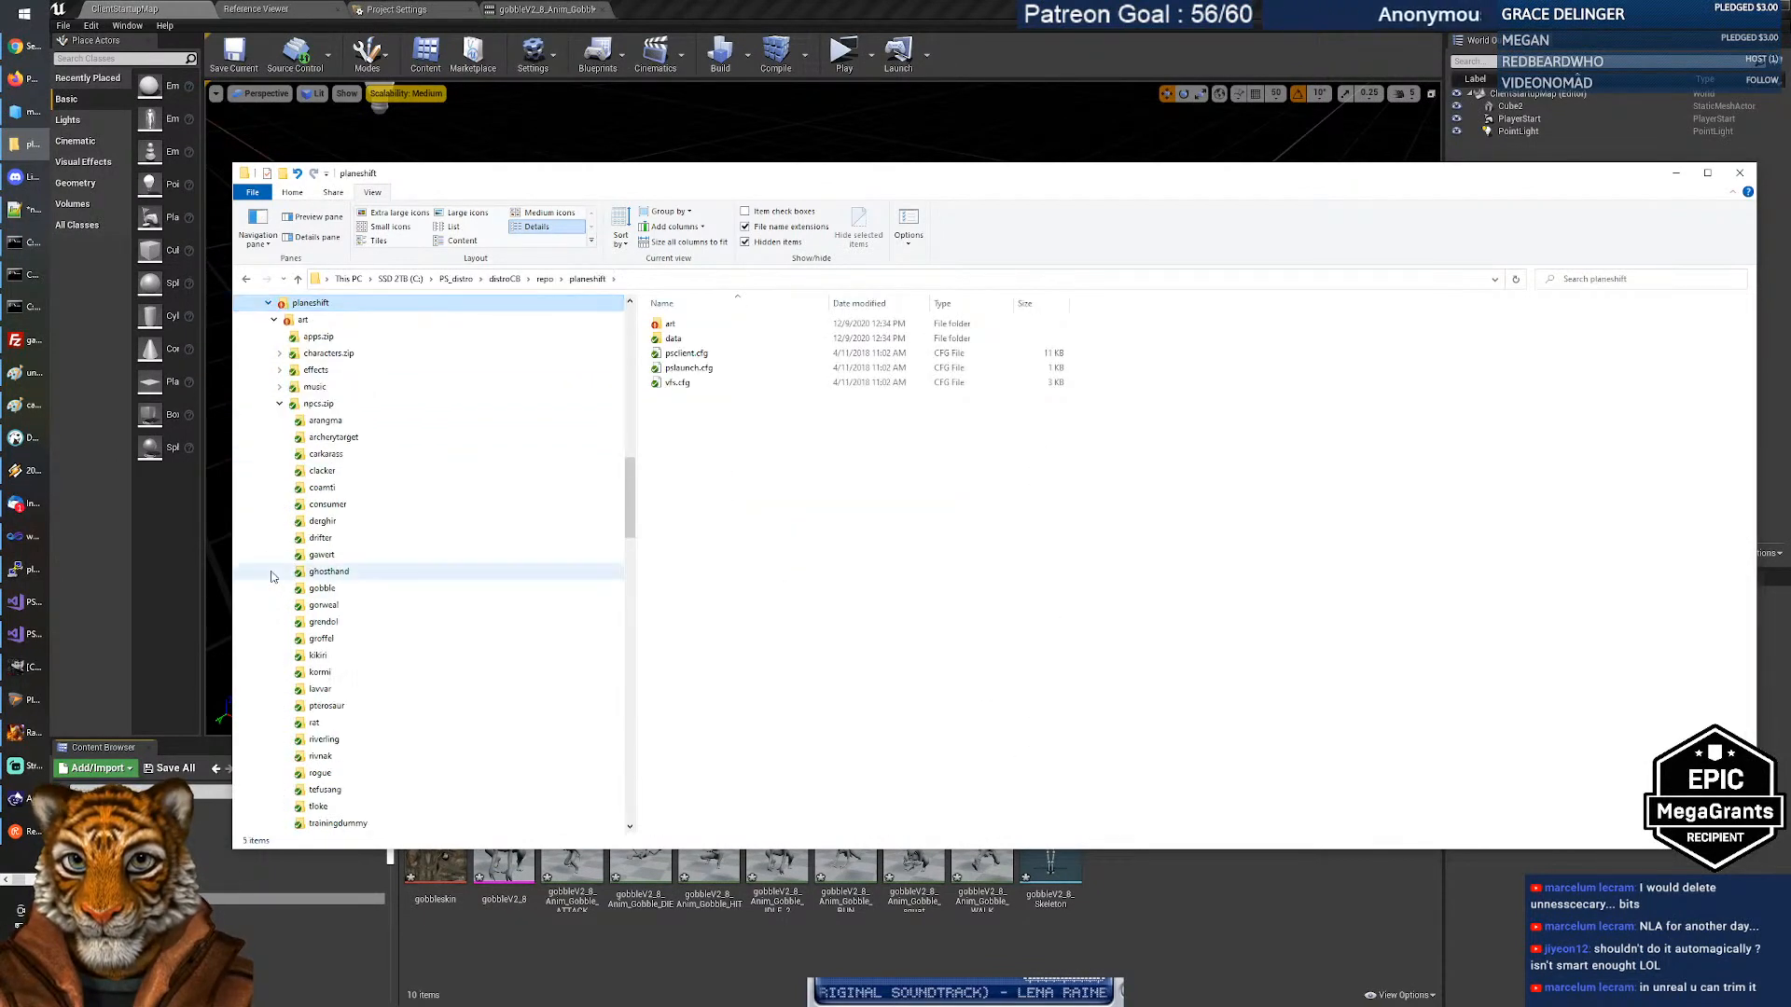
scroll(413, 538, "down", 2)
scroll(412, 541, "up", 2)
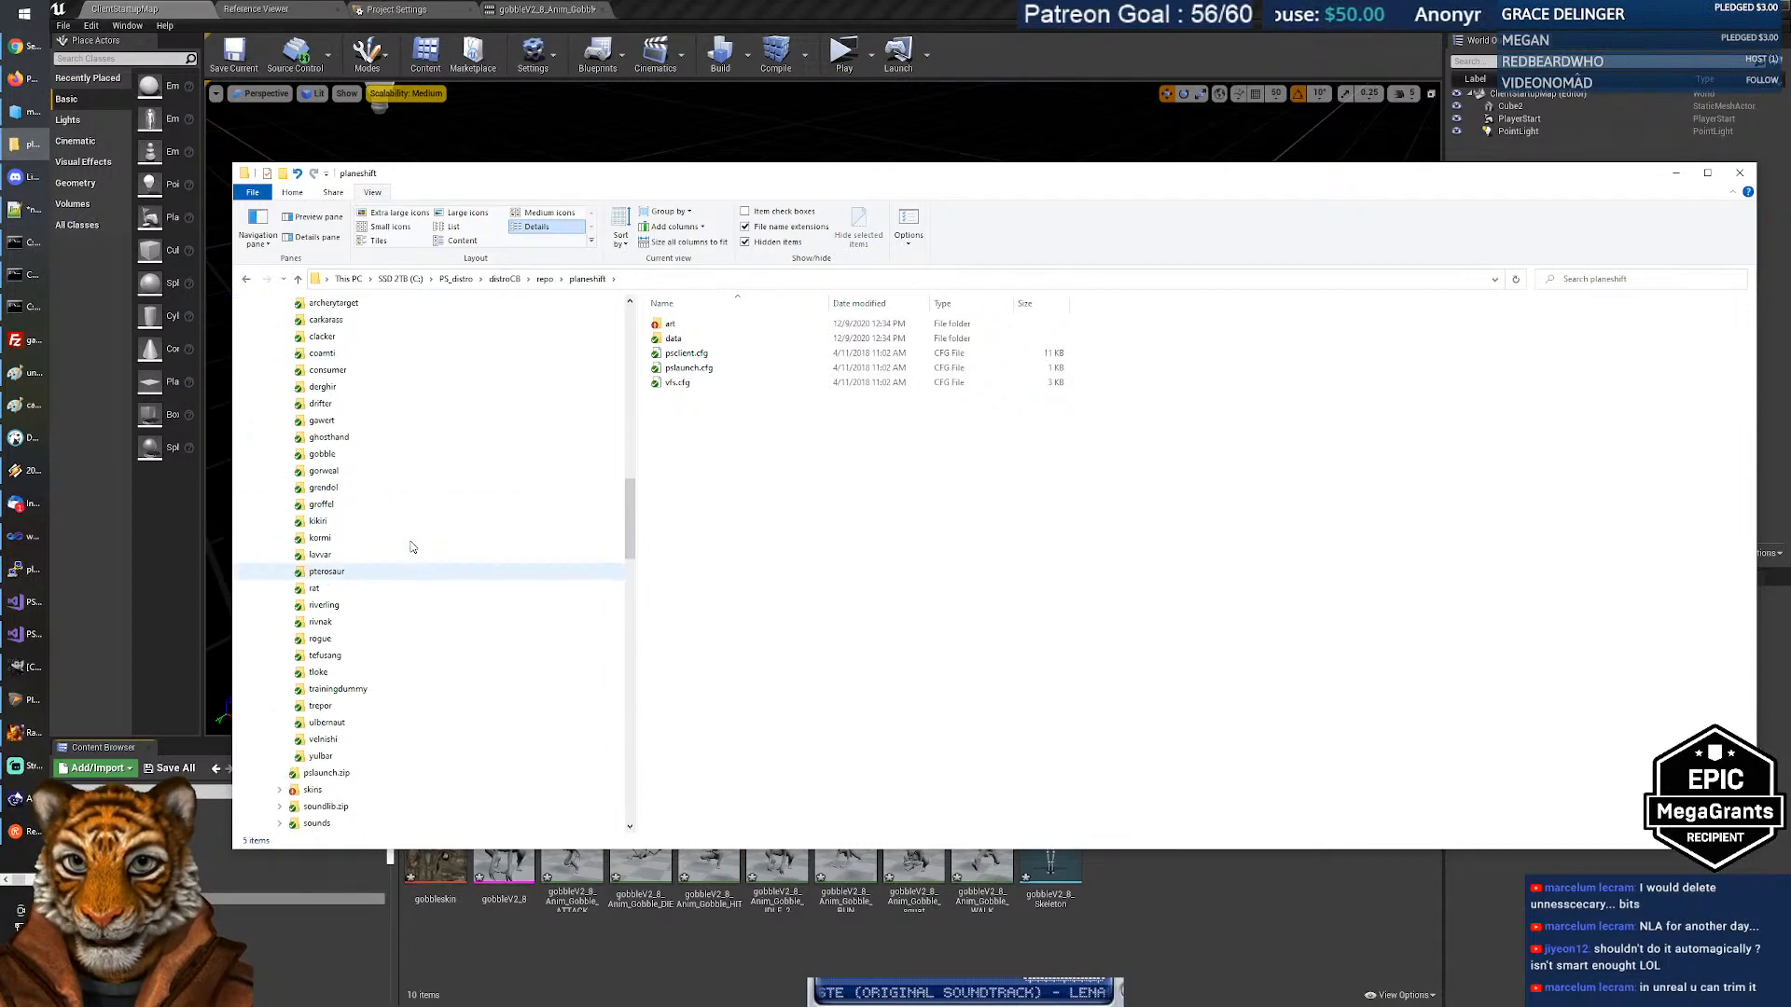
left_click(448, 504)
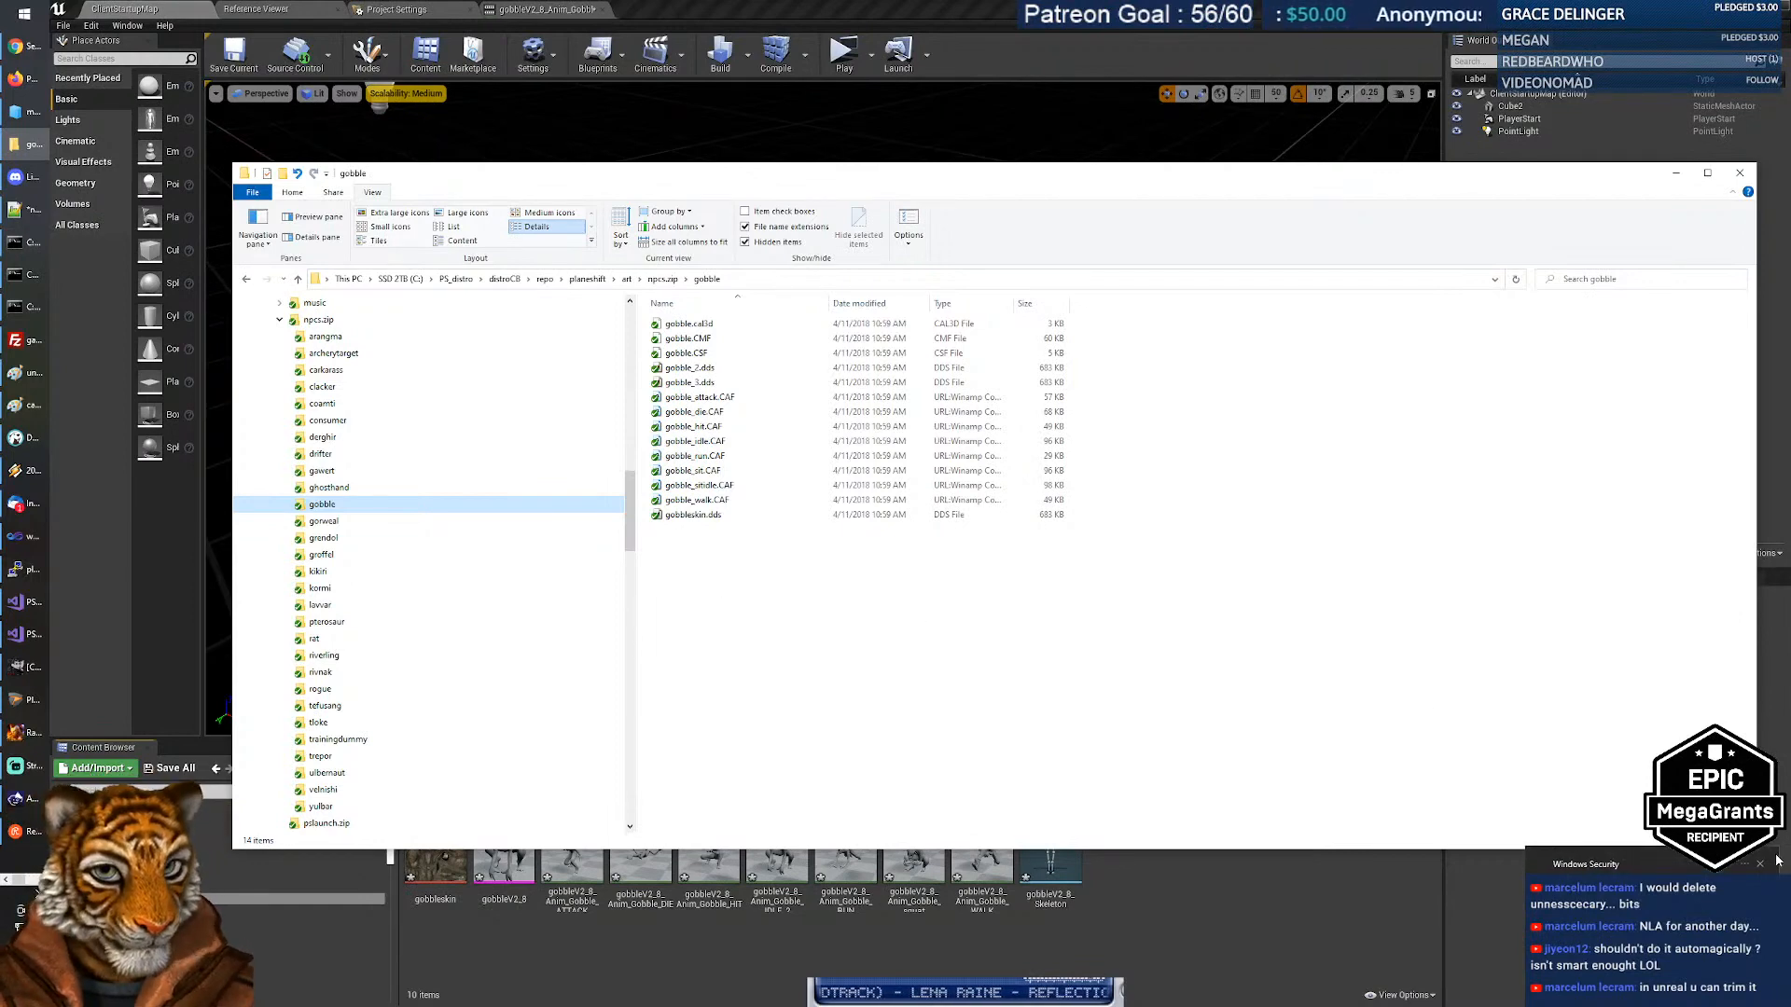
left_click(1762, 869)
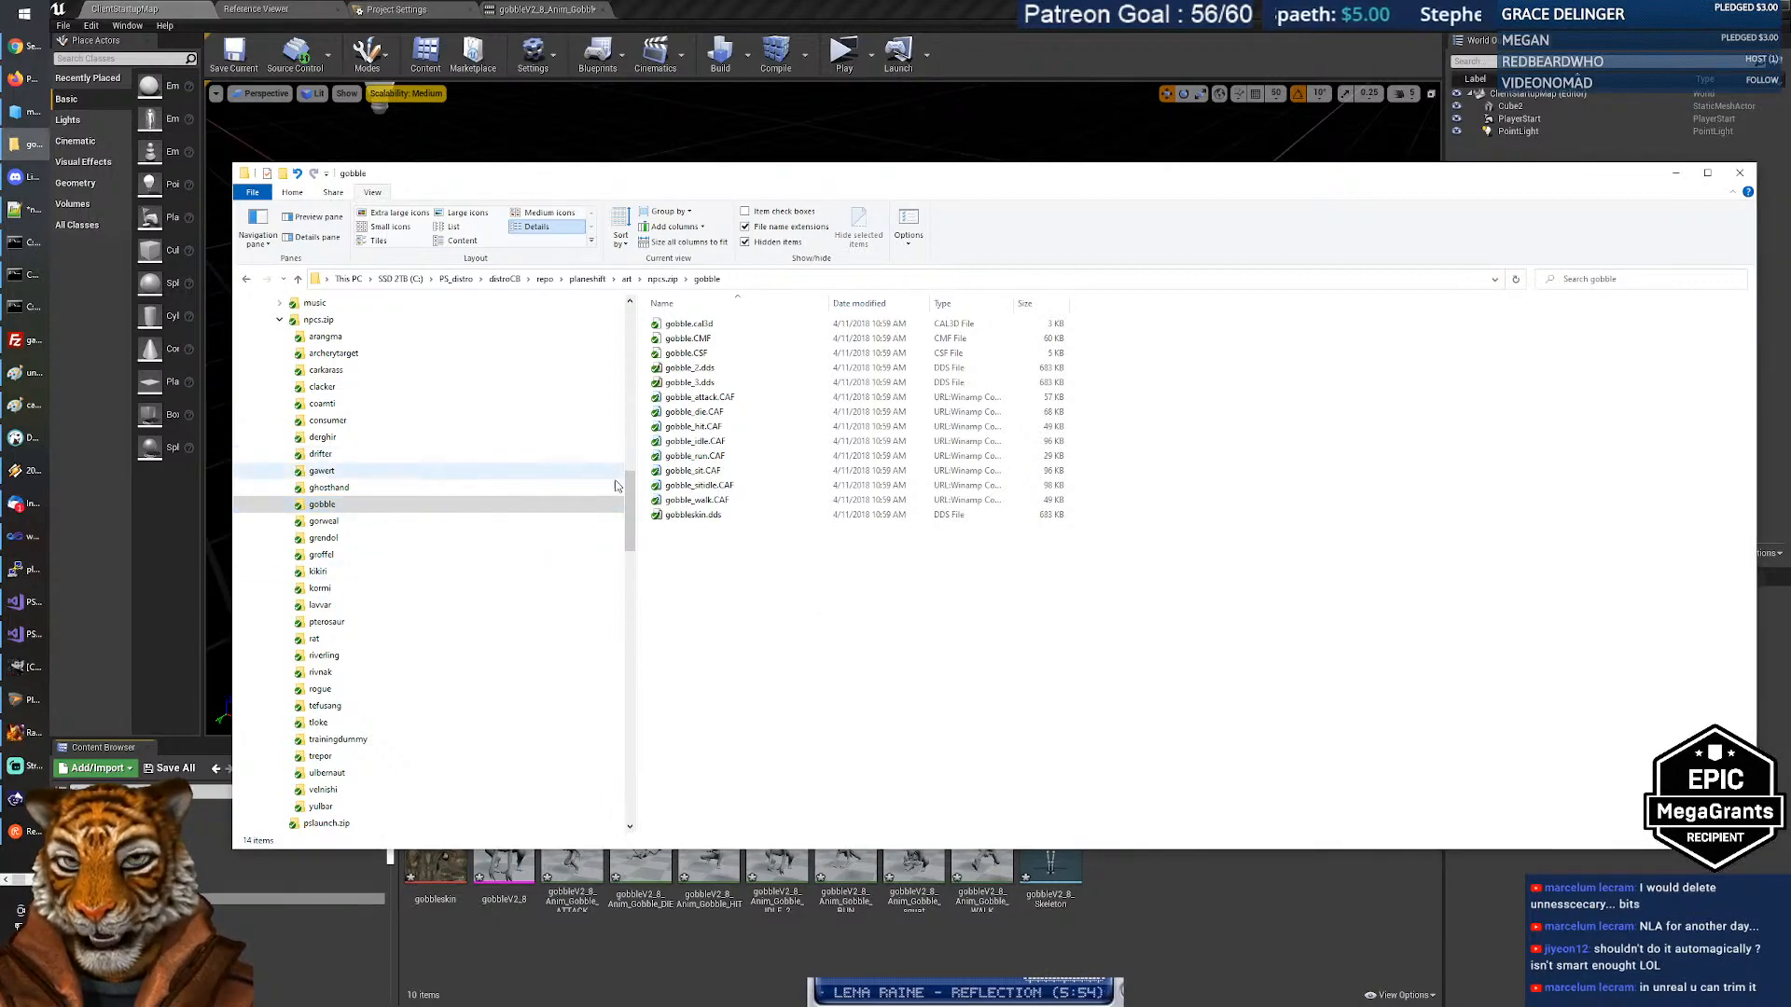
Open the gobble folder under ueart, npcs and import gobble_2.png and gobble_3.png into Unreal Engine's Npcs/gobble folder.
left_click_drag(631, 492, 653, 584)
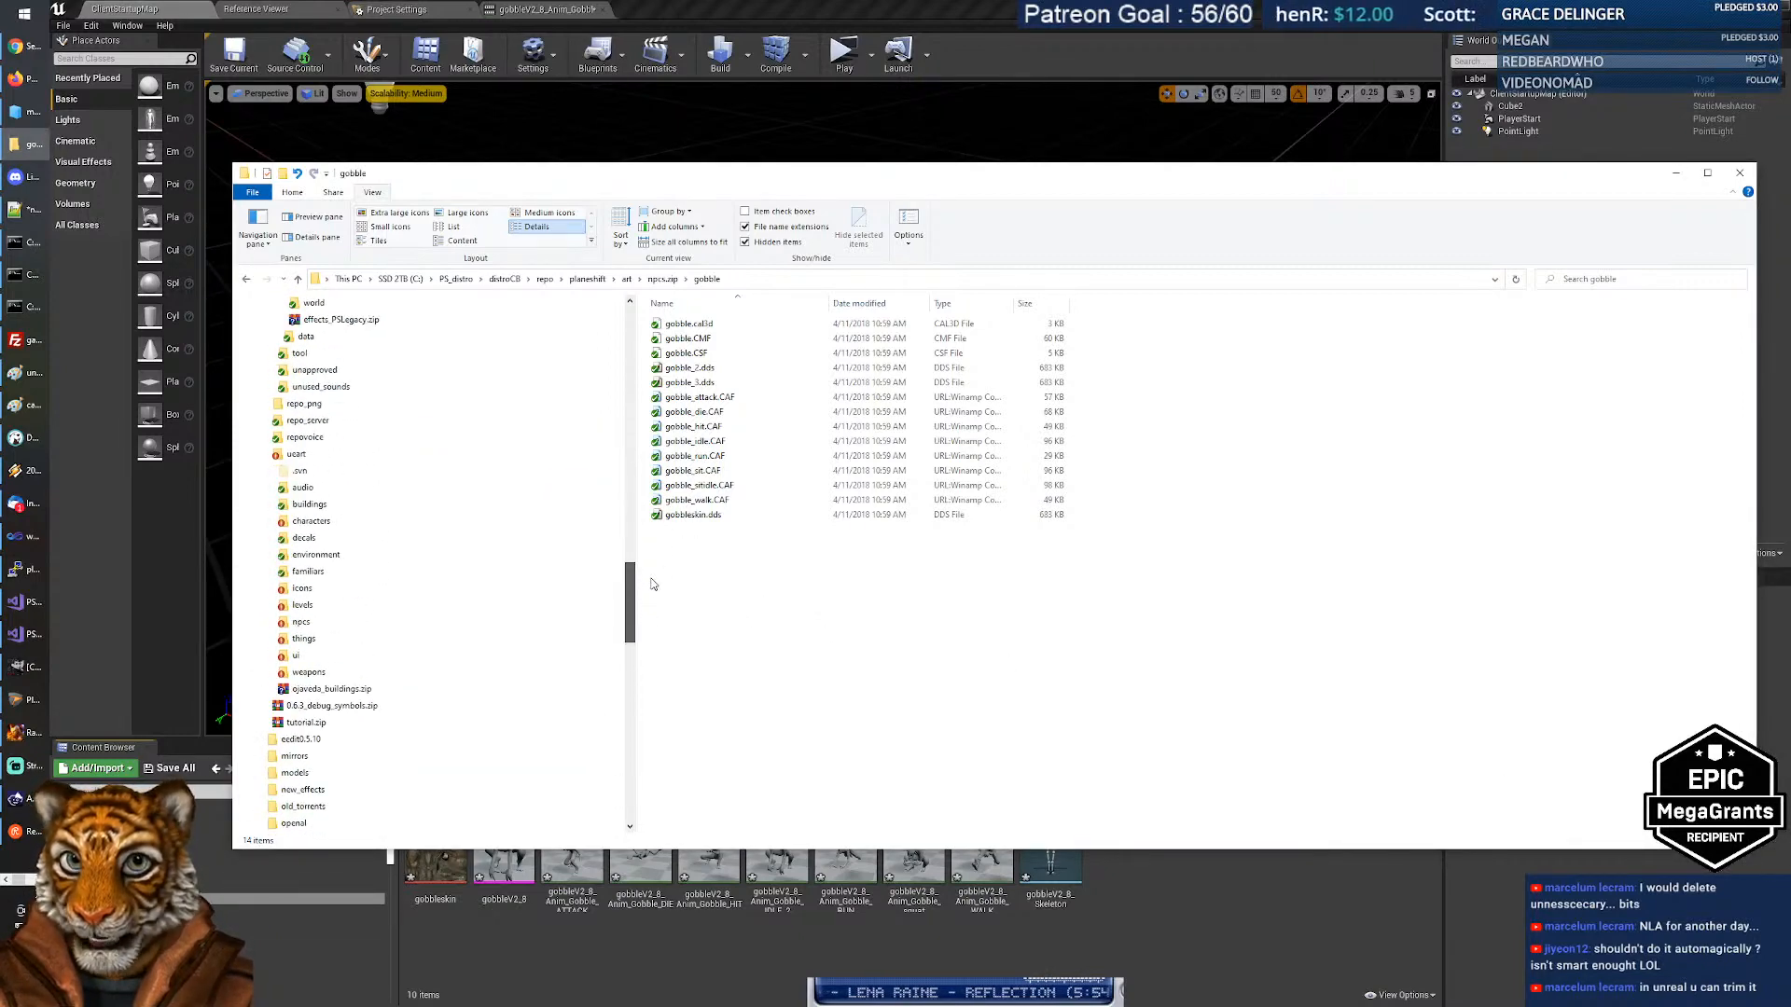
left_click(276, 523)
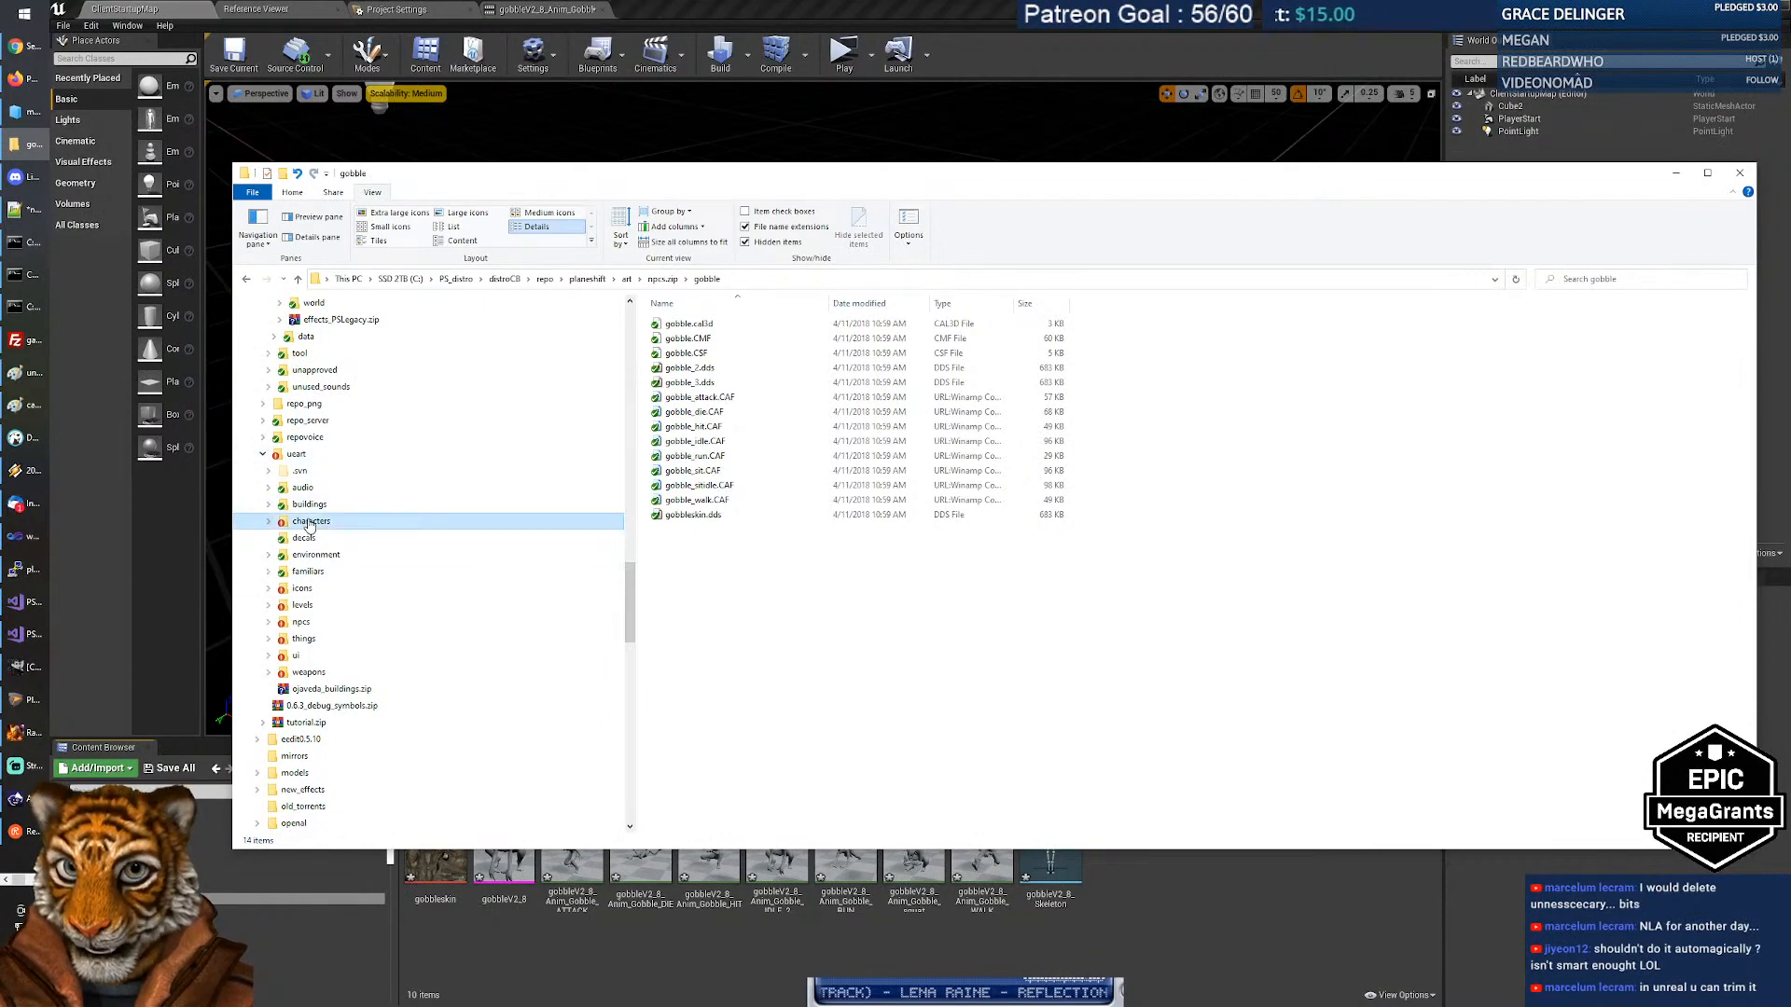
scroll(299, 522, "down", 2)
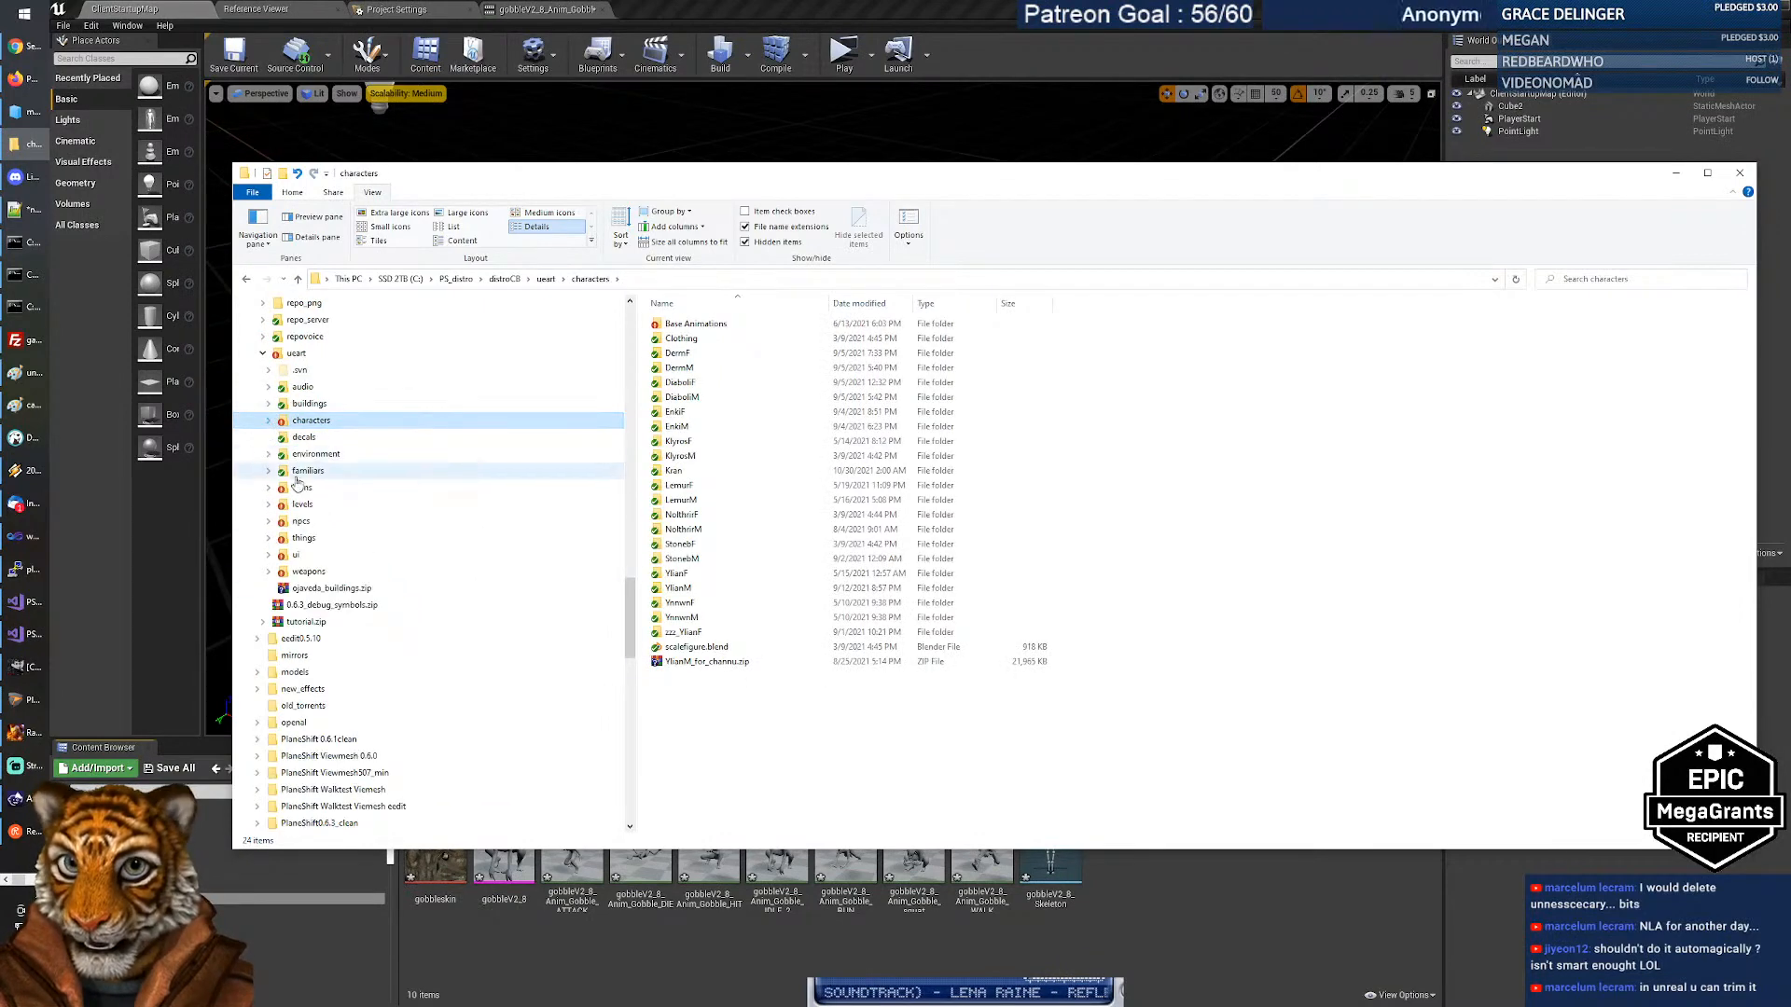
double_click(304, 521)
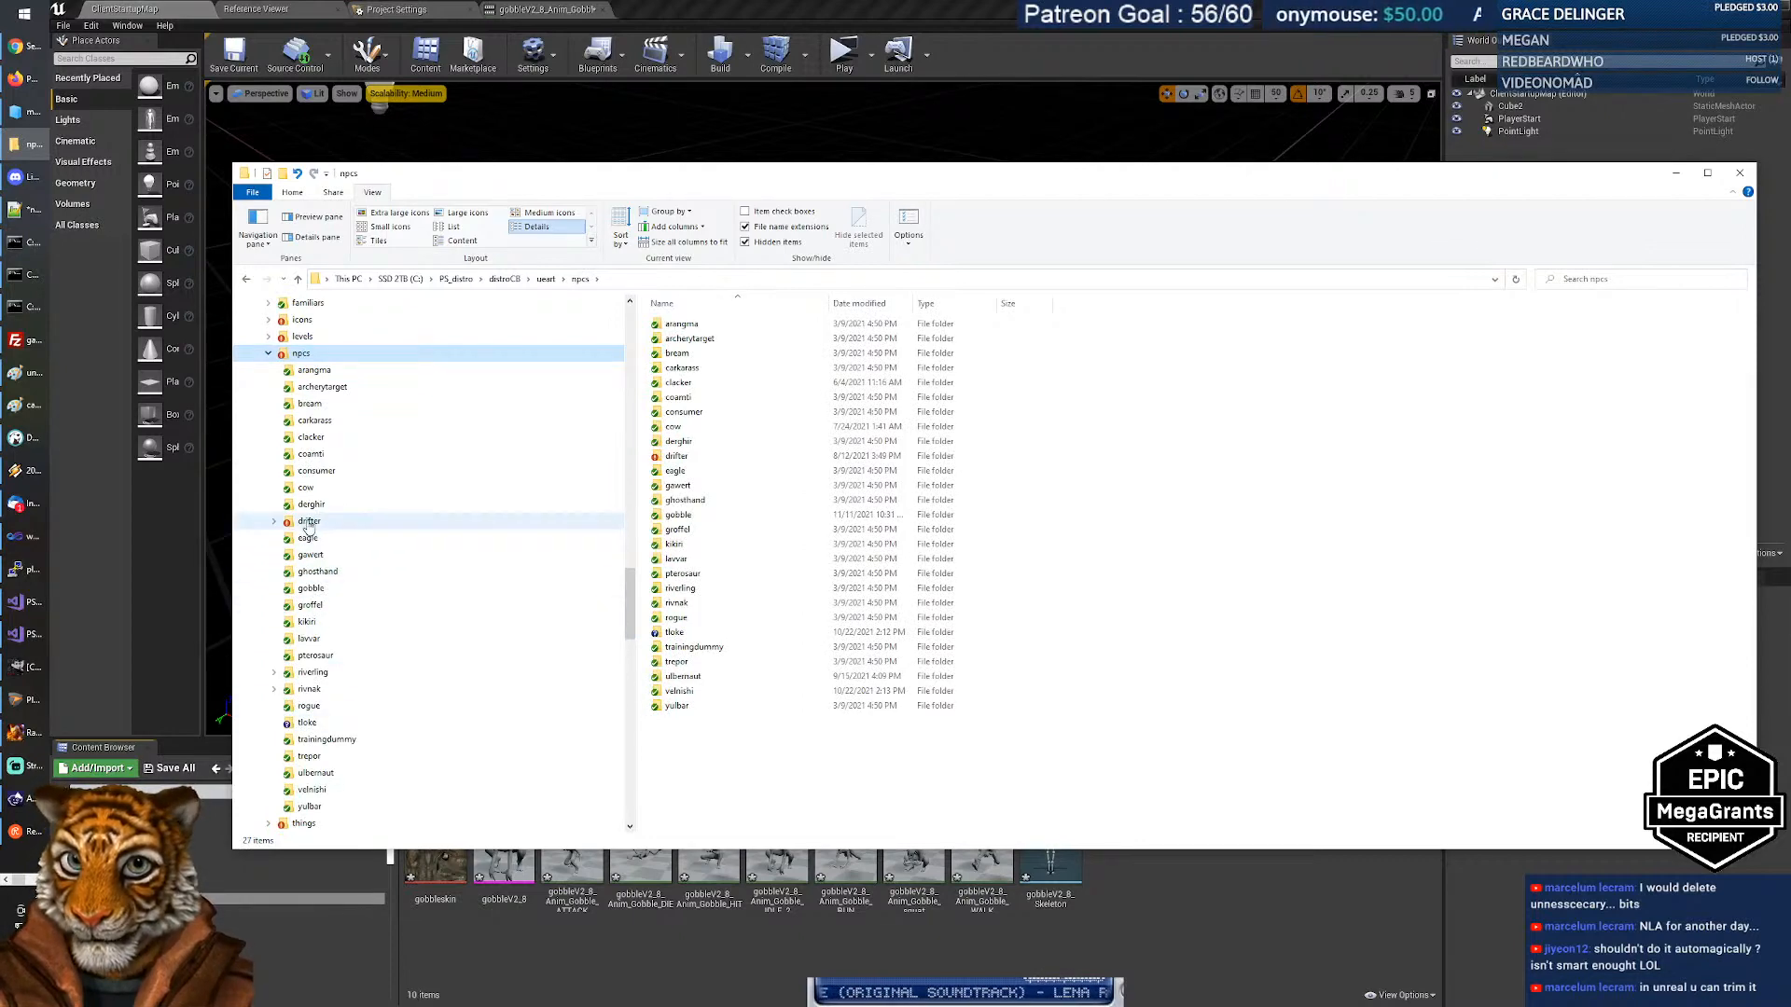
left_click(311, 588)
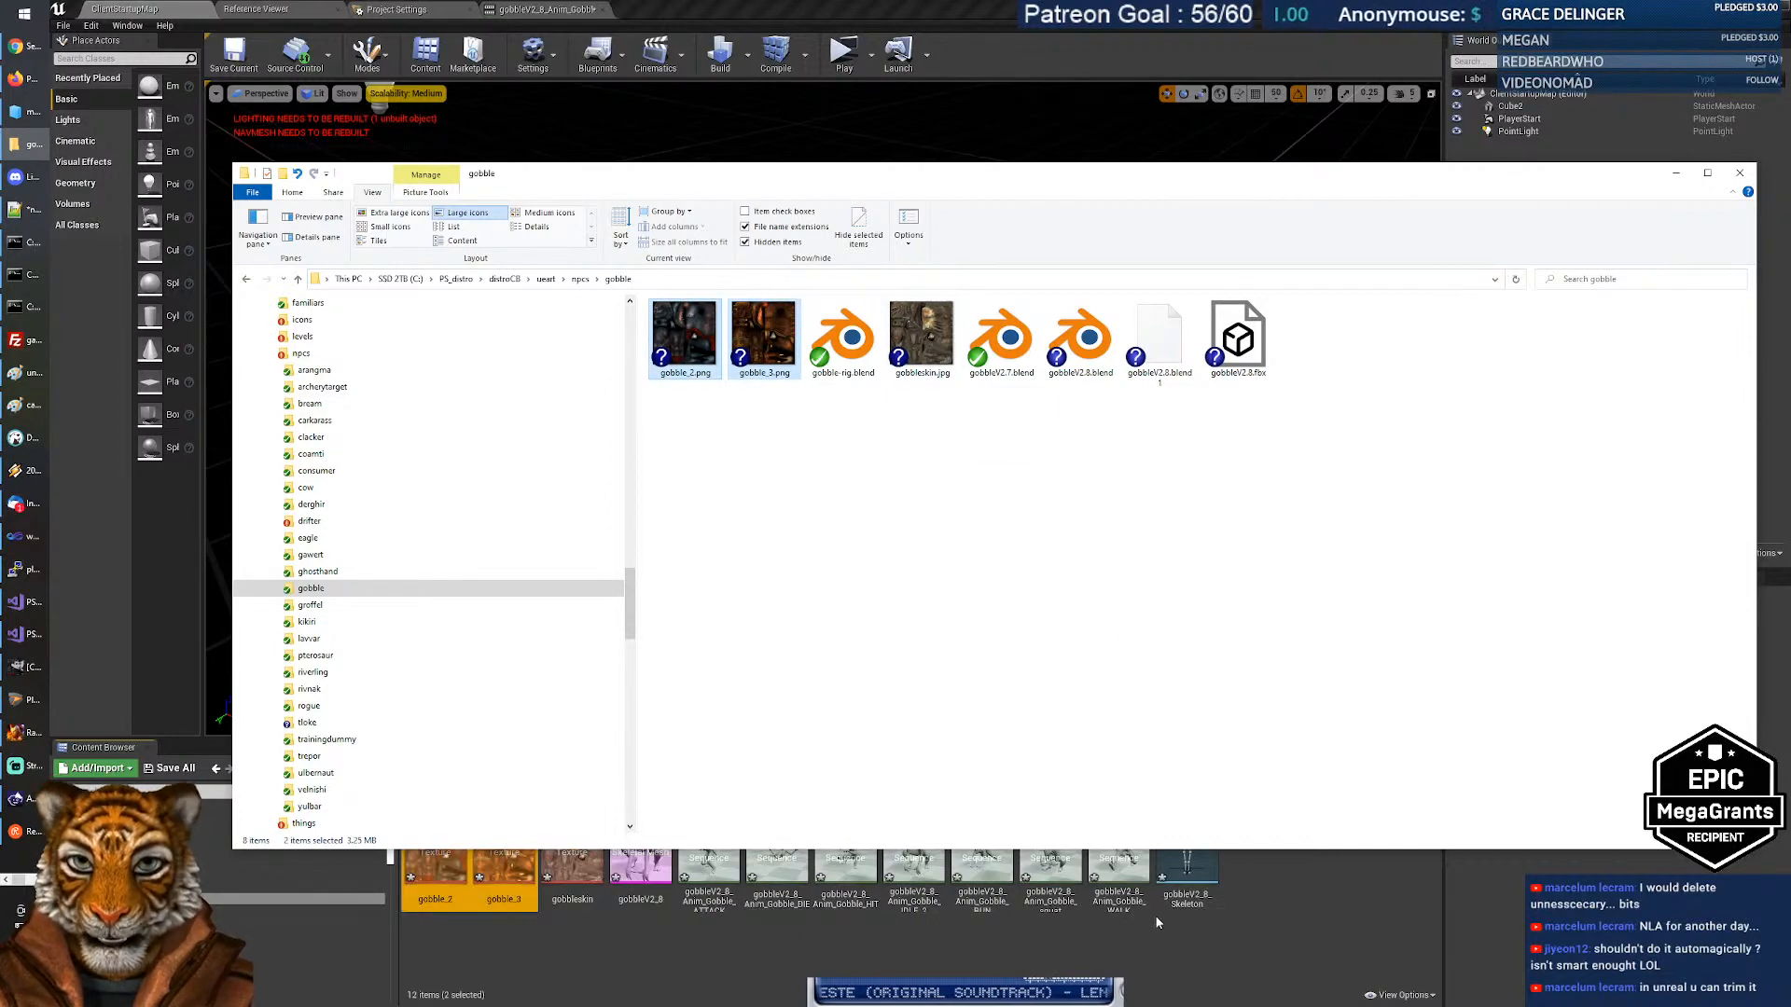
left_click(787, 954)
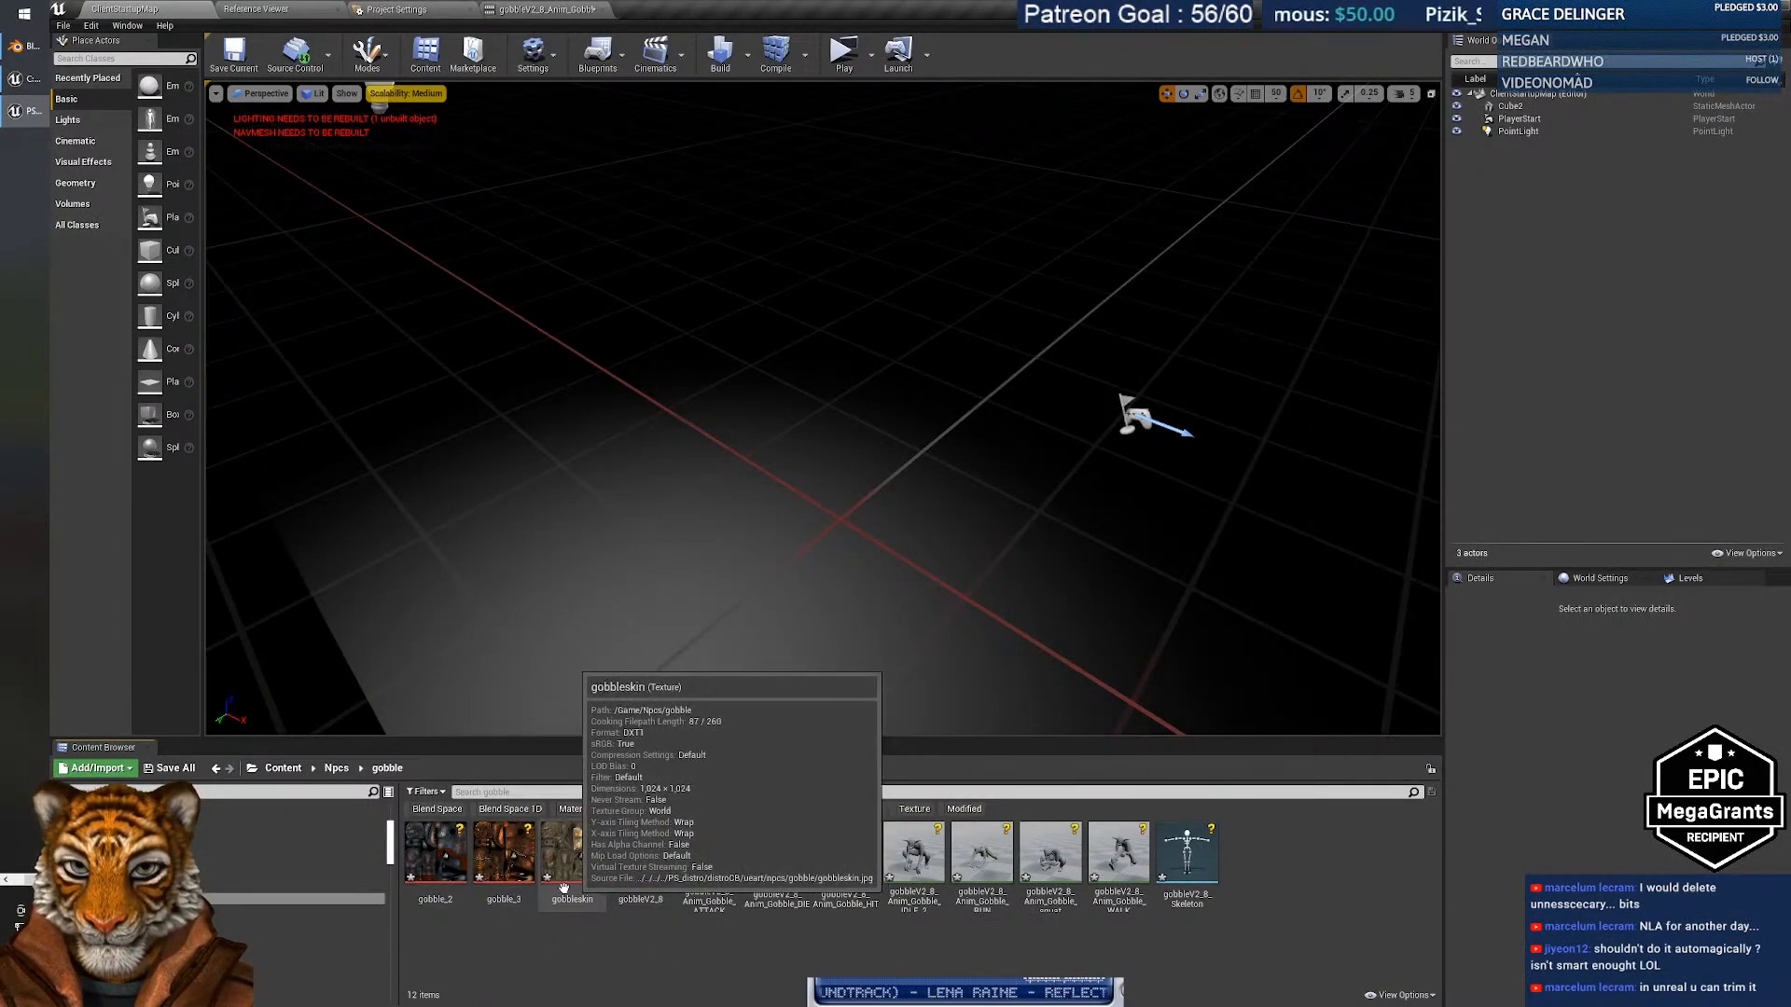
Create materials from the gobble_2, gobble_3 and gobbleskin textures in the Npcs/gobble folder.
left_click(177, 911)
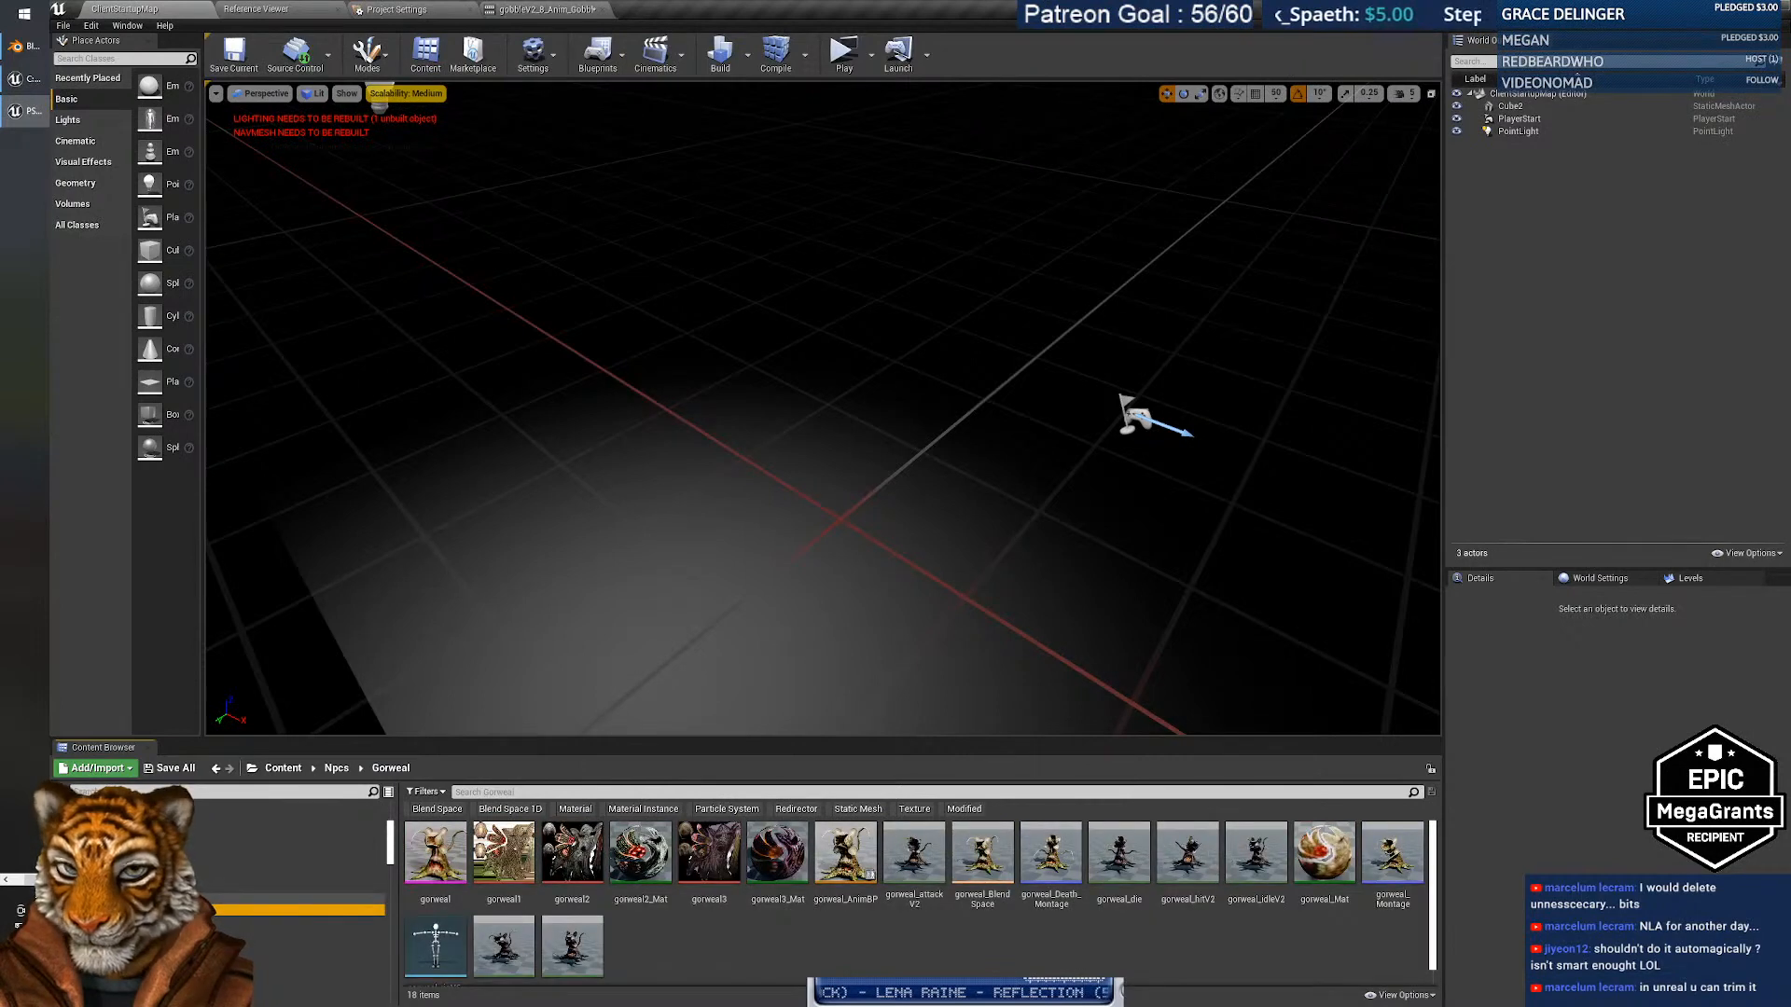
left_click(177, 899)
left_click(574, 888)
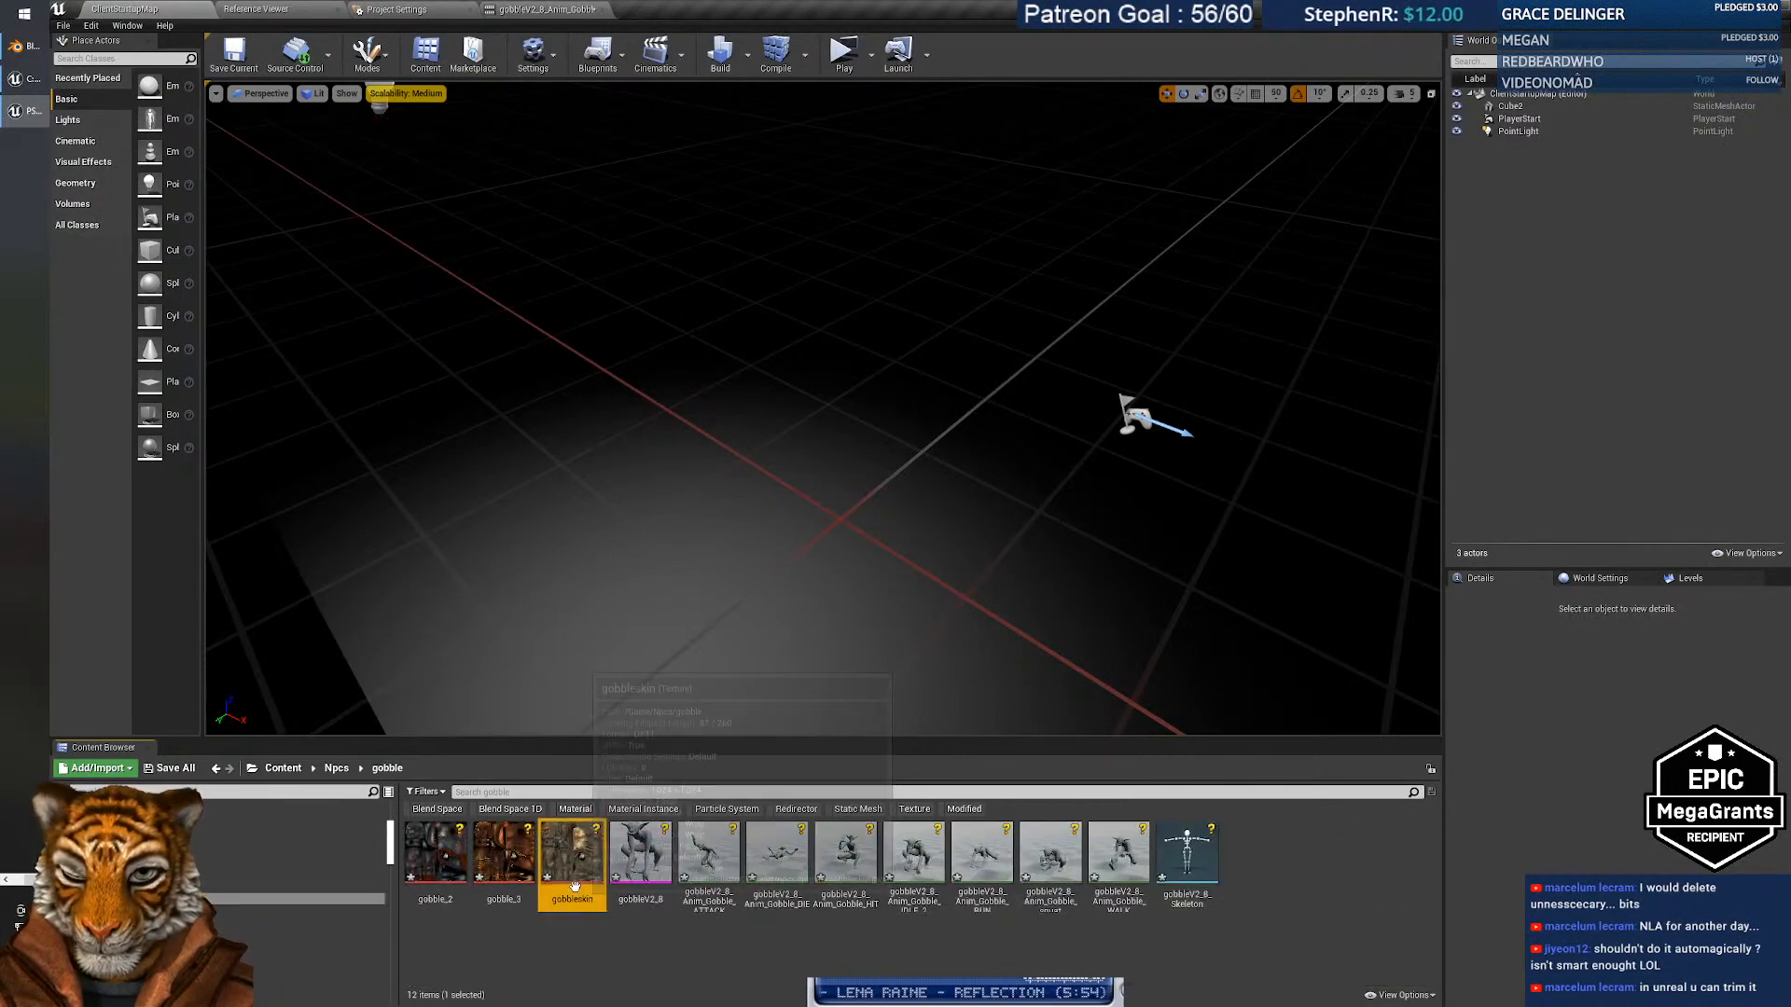
left_click(453, 895, "shift")
right_click(454, 895)
mouse_move(562, 681)
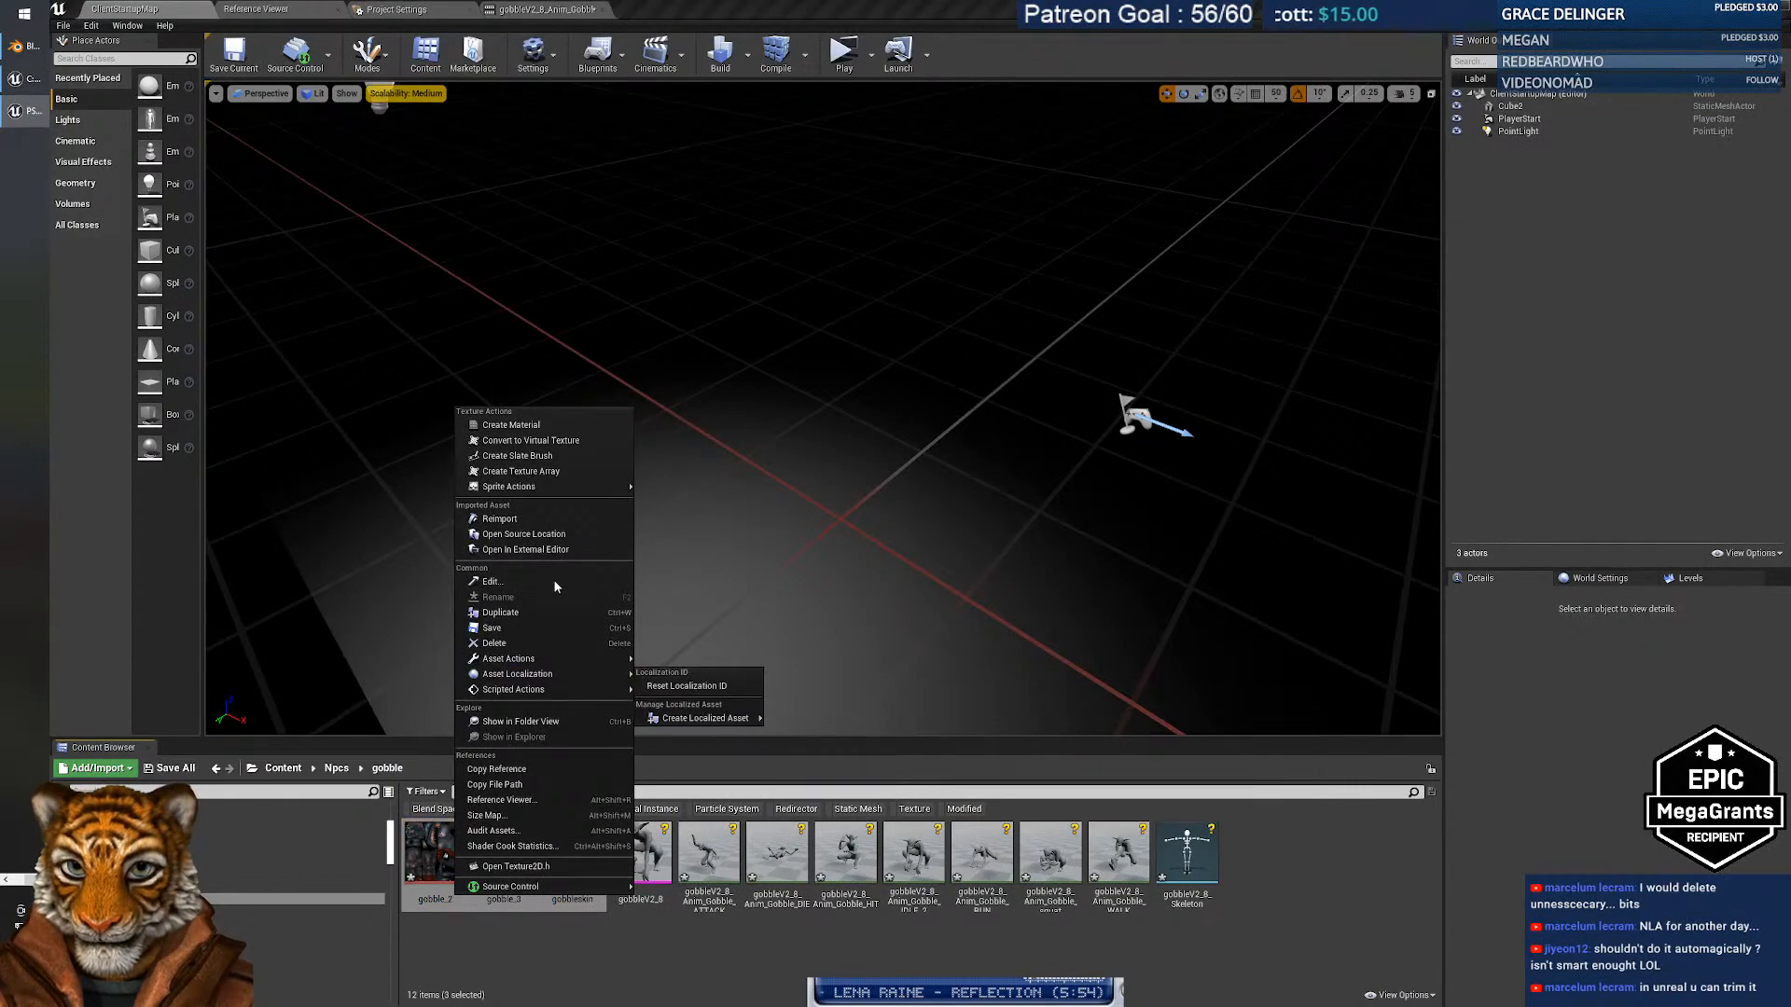
left_click(560, 426)
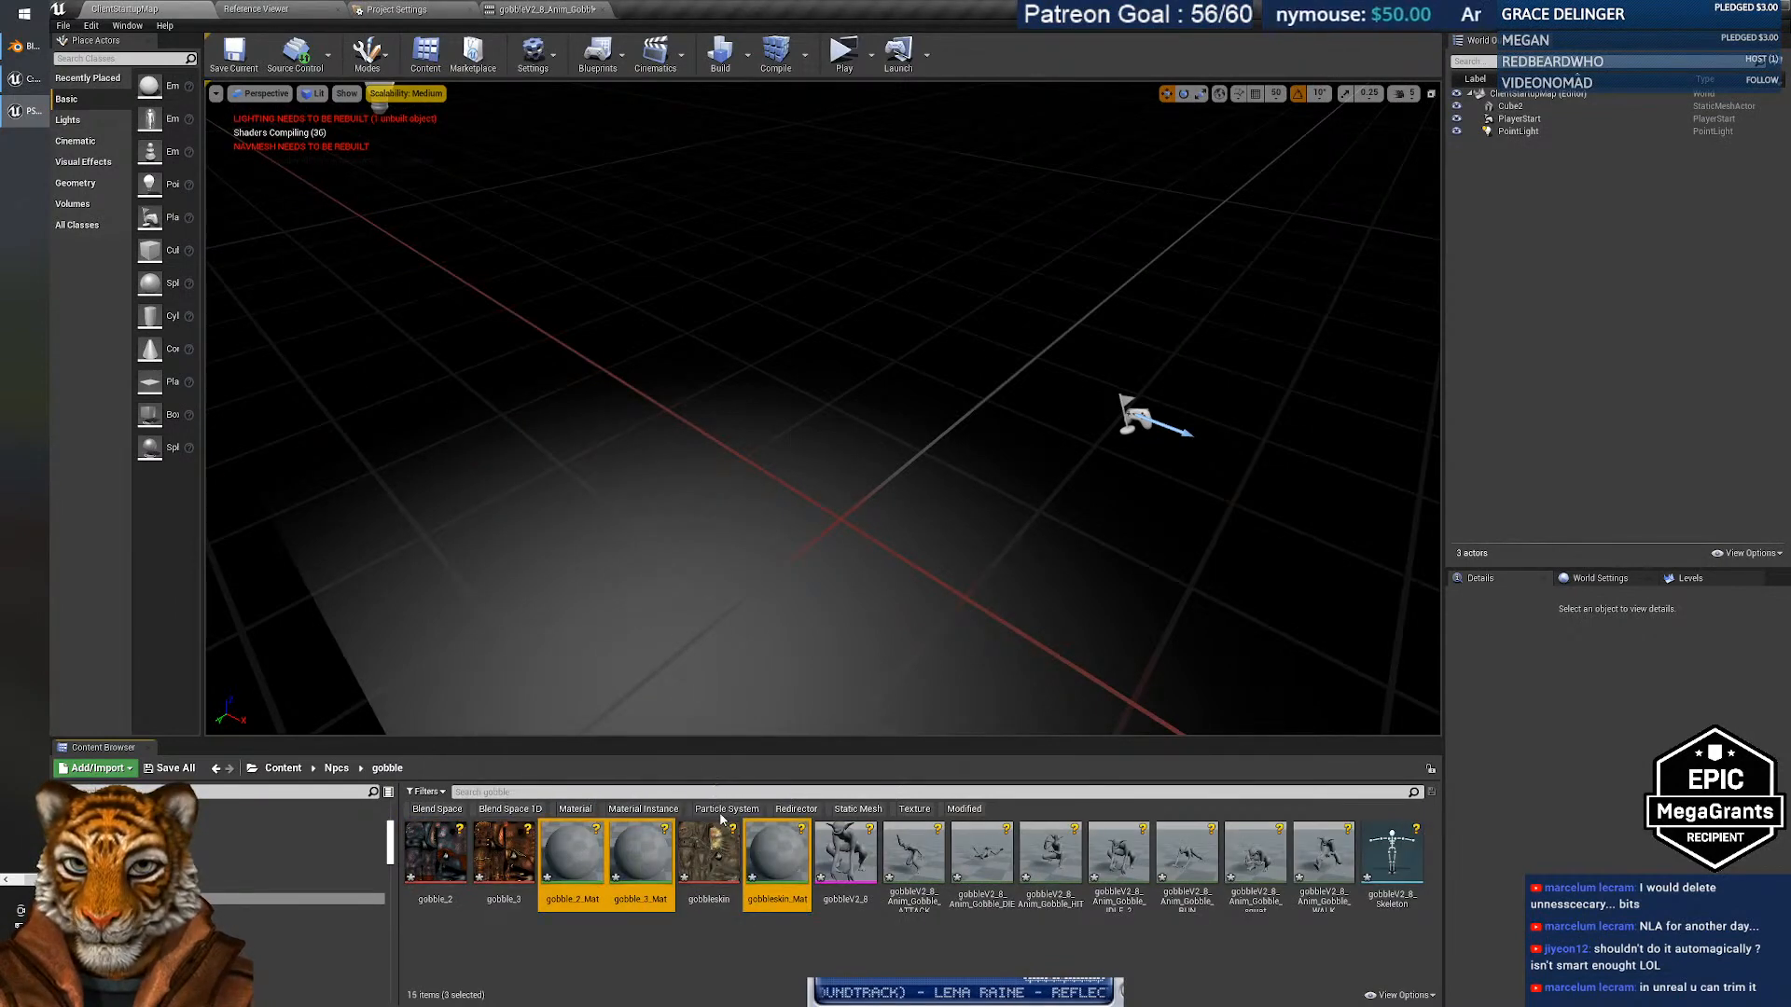
Check the ghosthand, Gawert and Eagle folders for the parent material that the other creatures' material instances use.
left_click(377, 887)
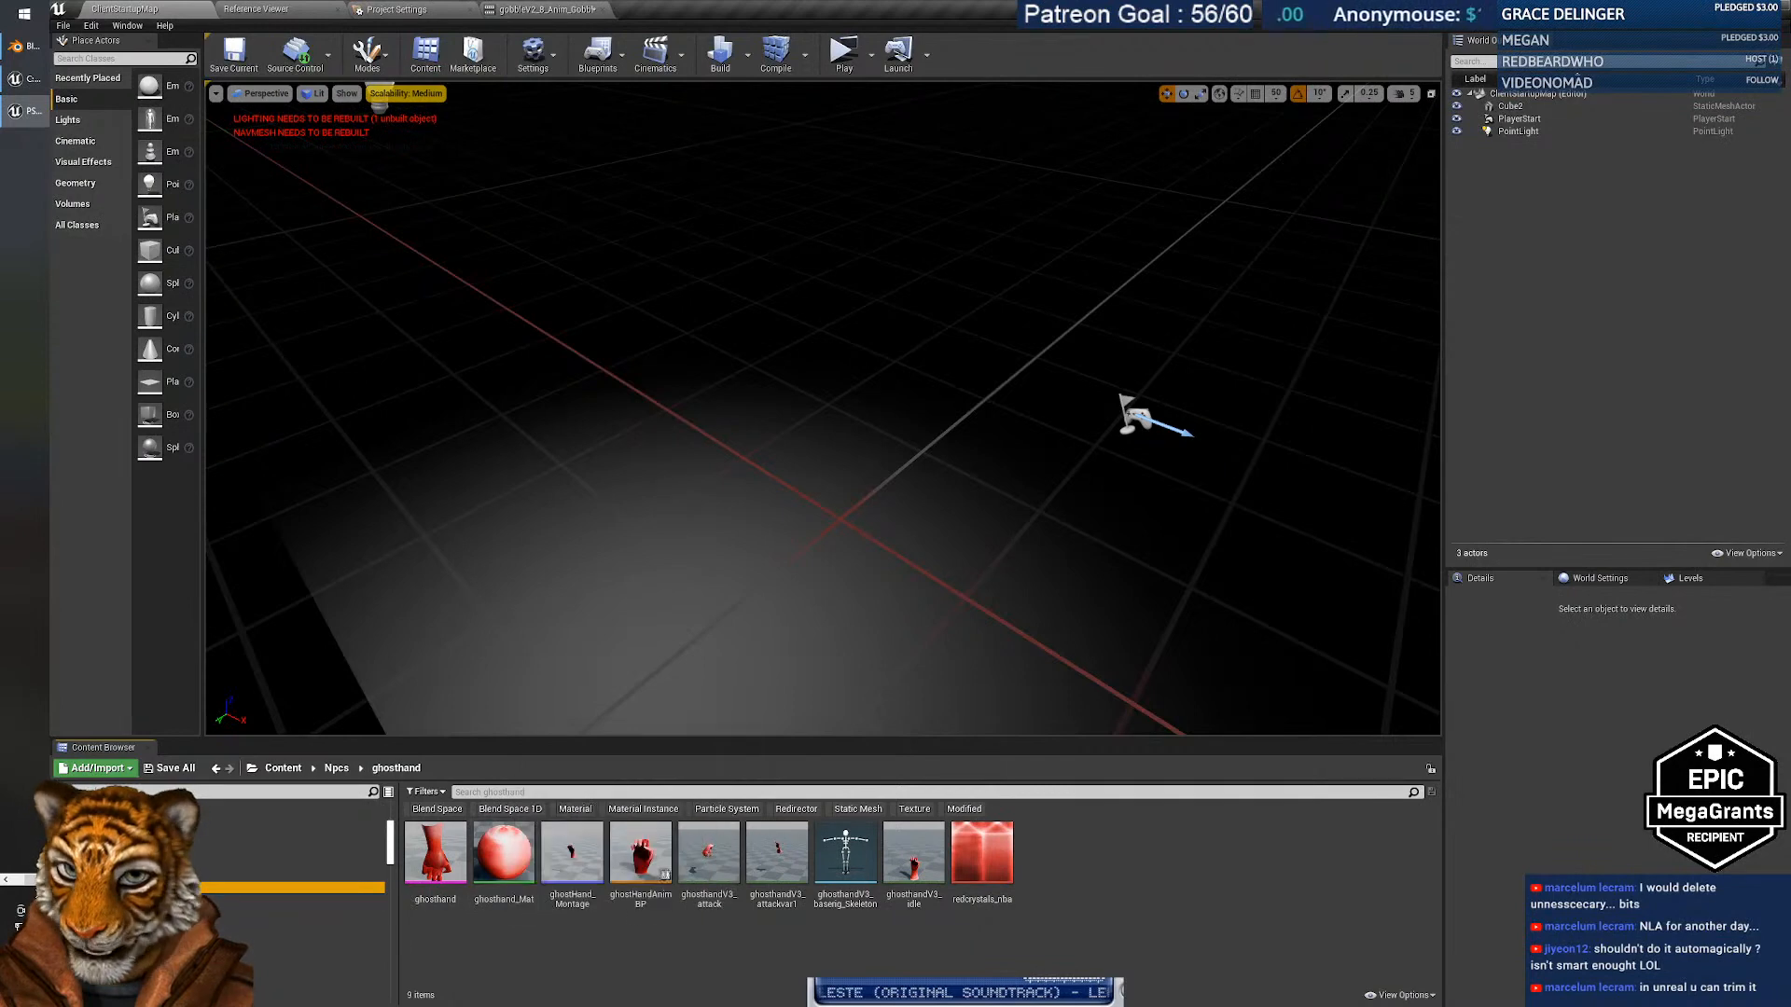
left_click(308, 876)
scroll(887, 949, "down", 1)
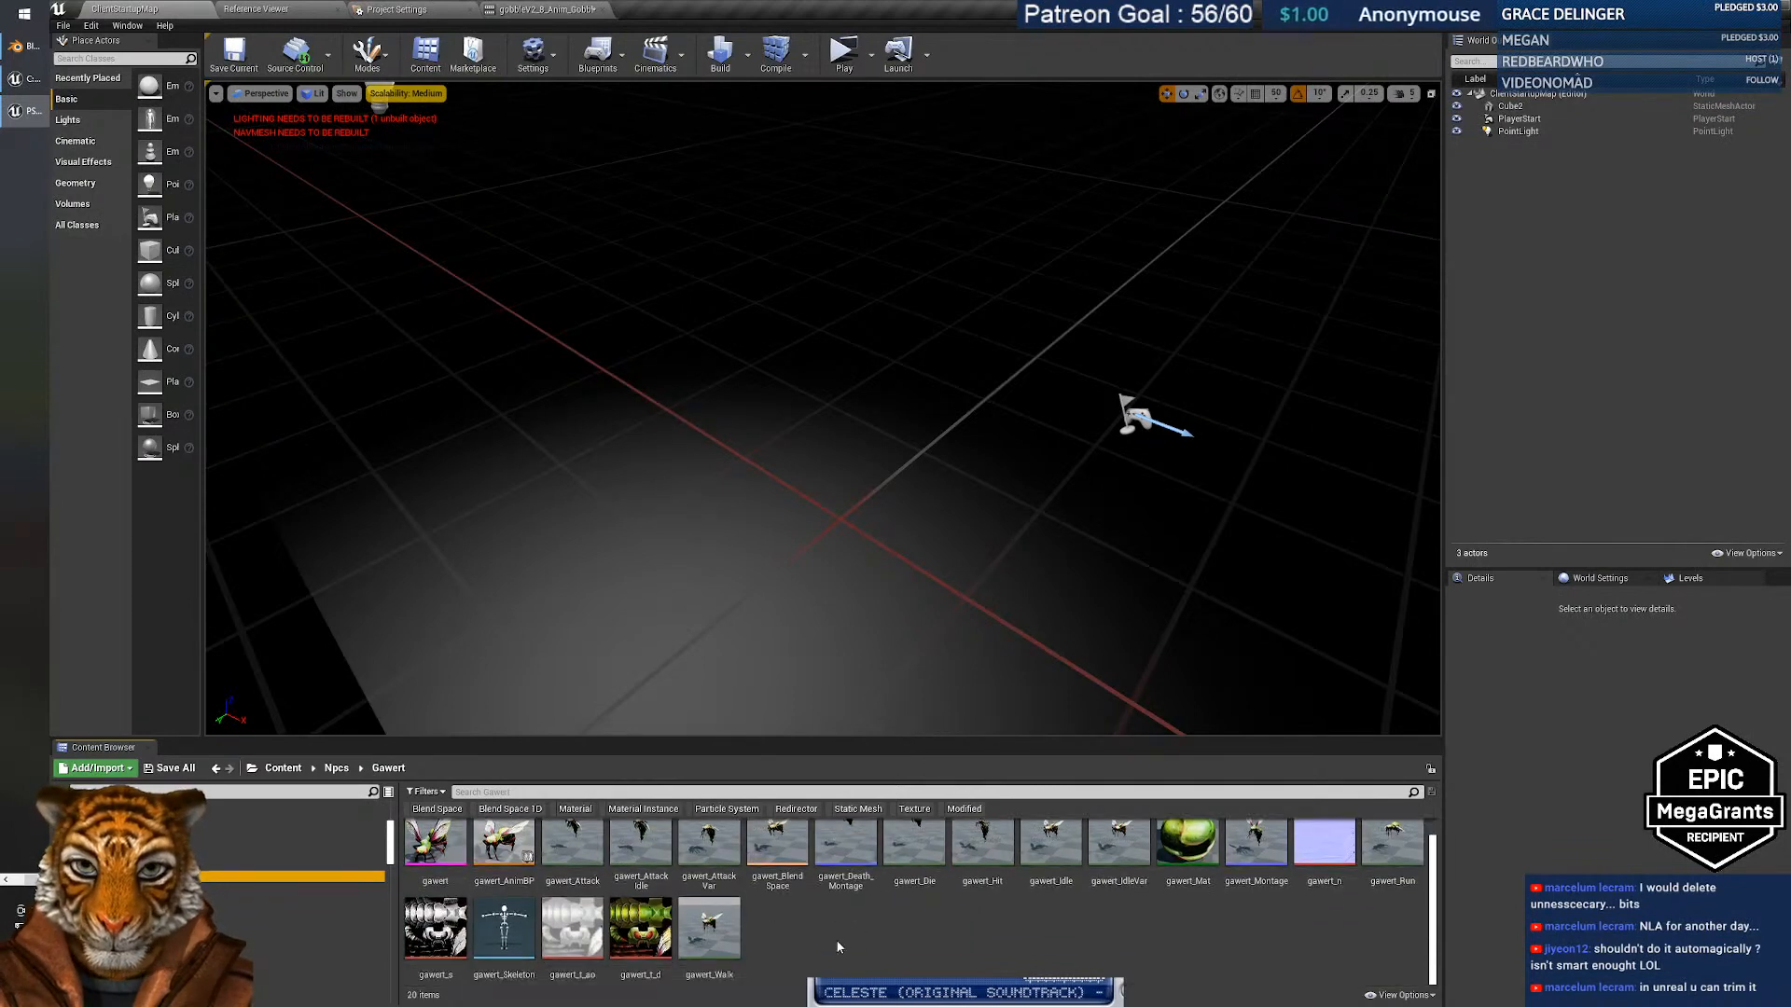
scroll(837, 949, "up", 1)
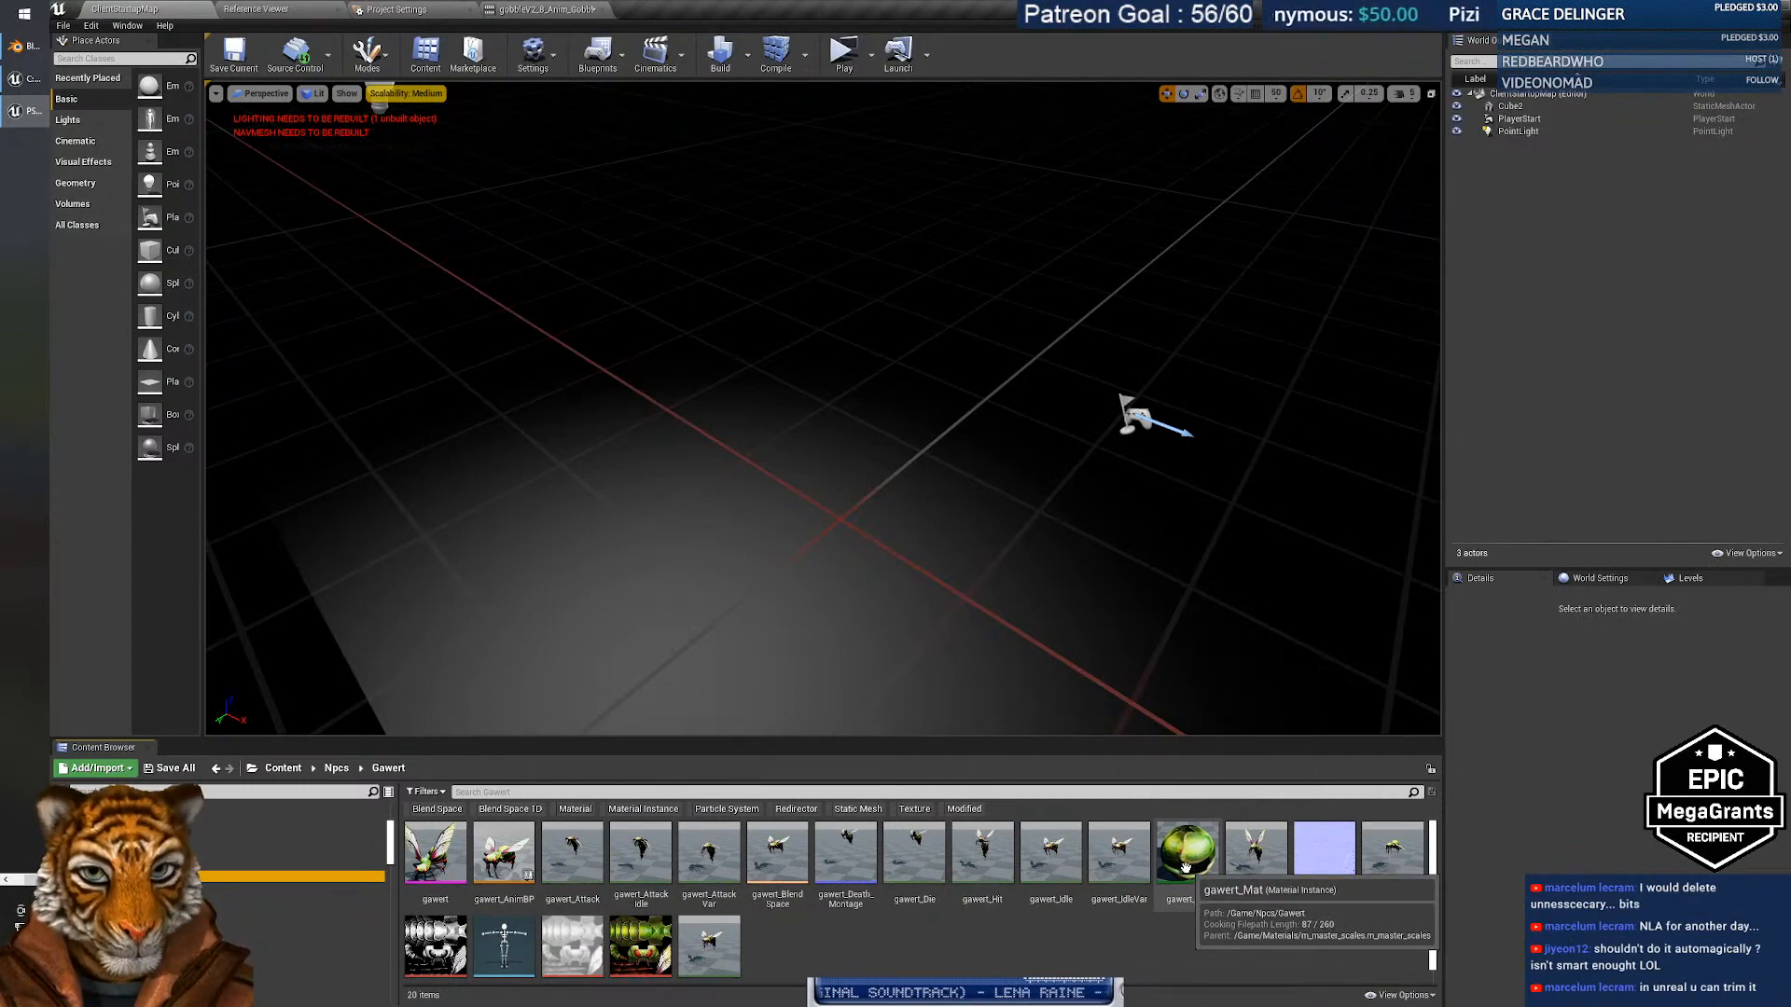
left_click(289, 865)
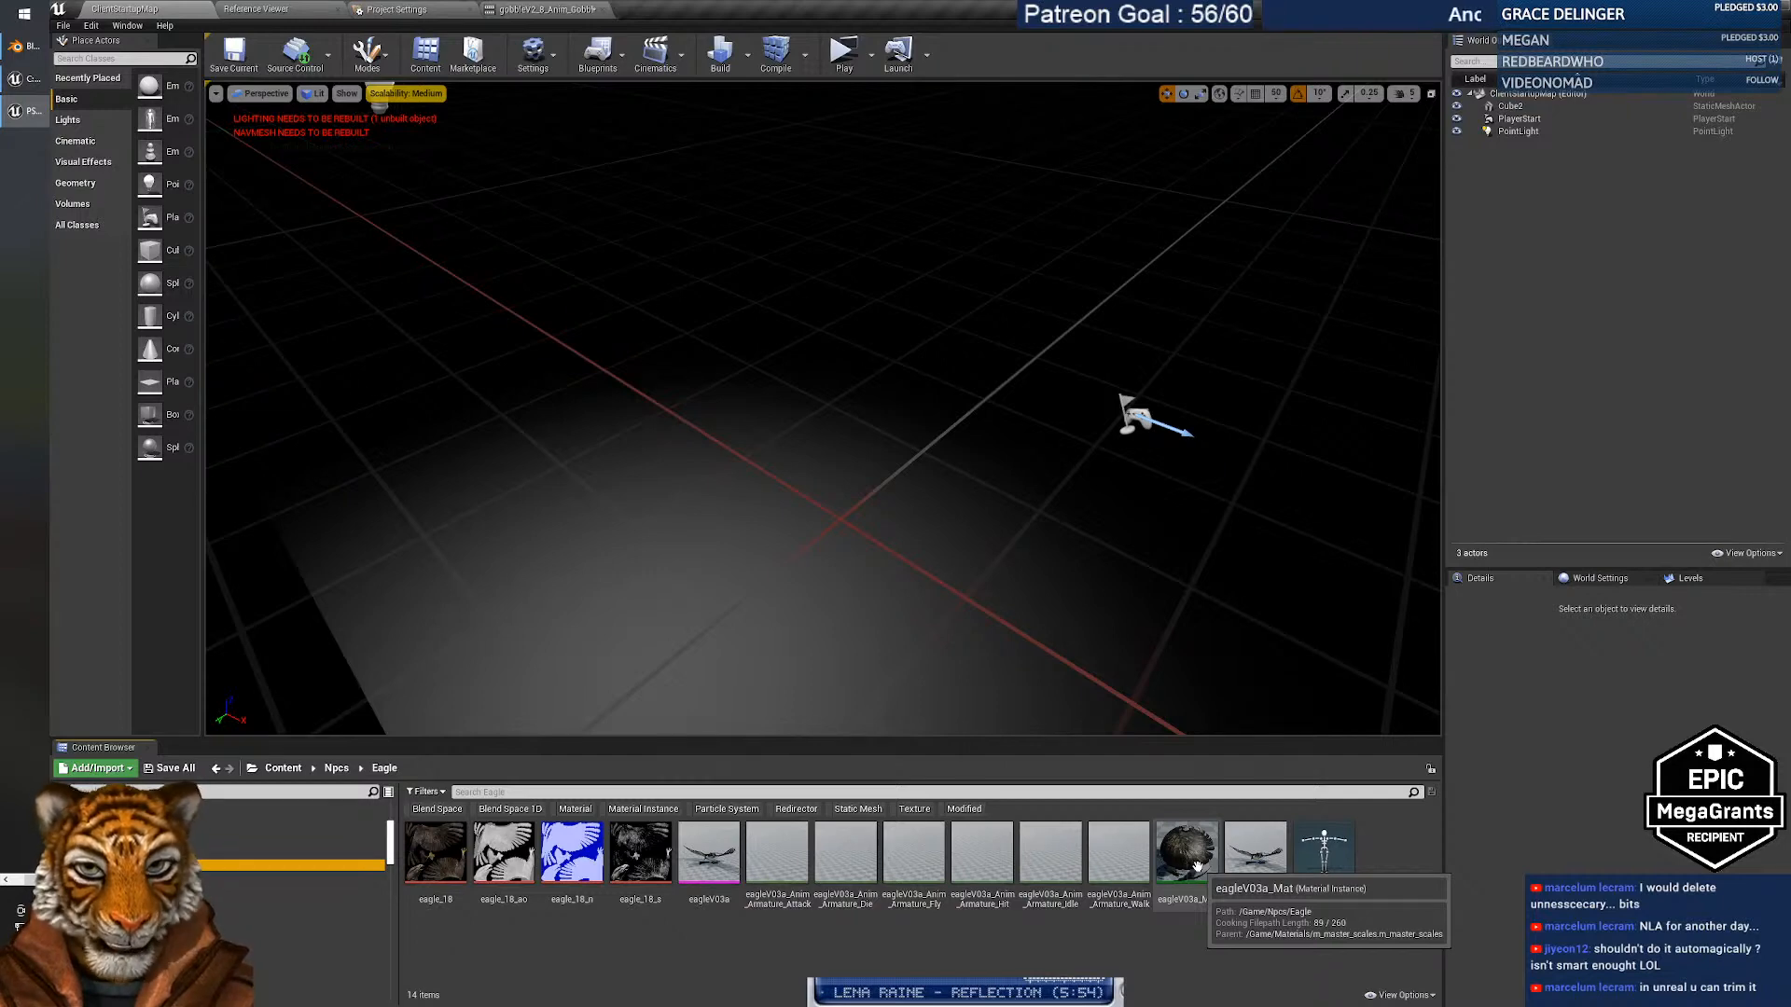
scroll(298, 889, "up", 2)
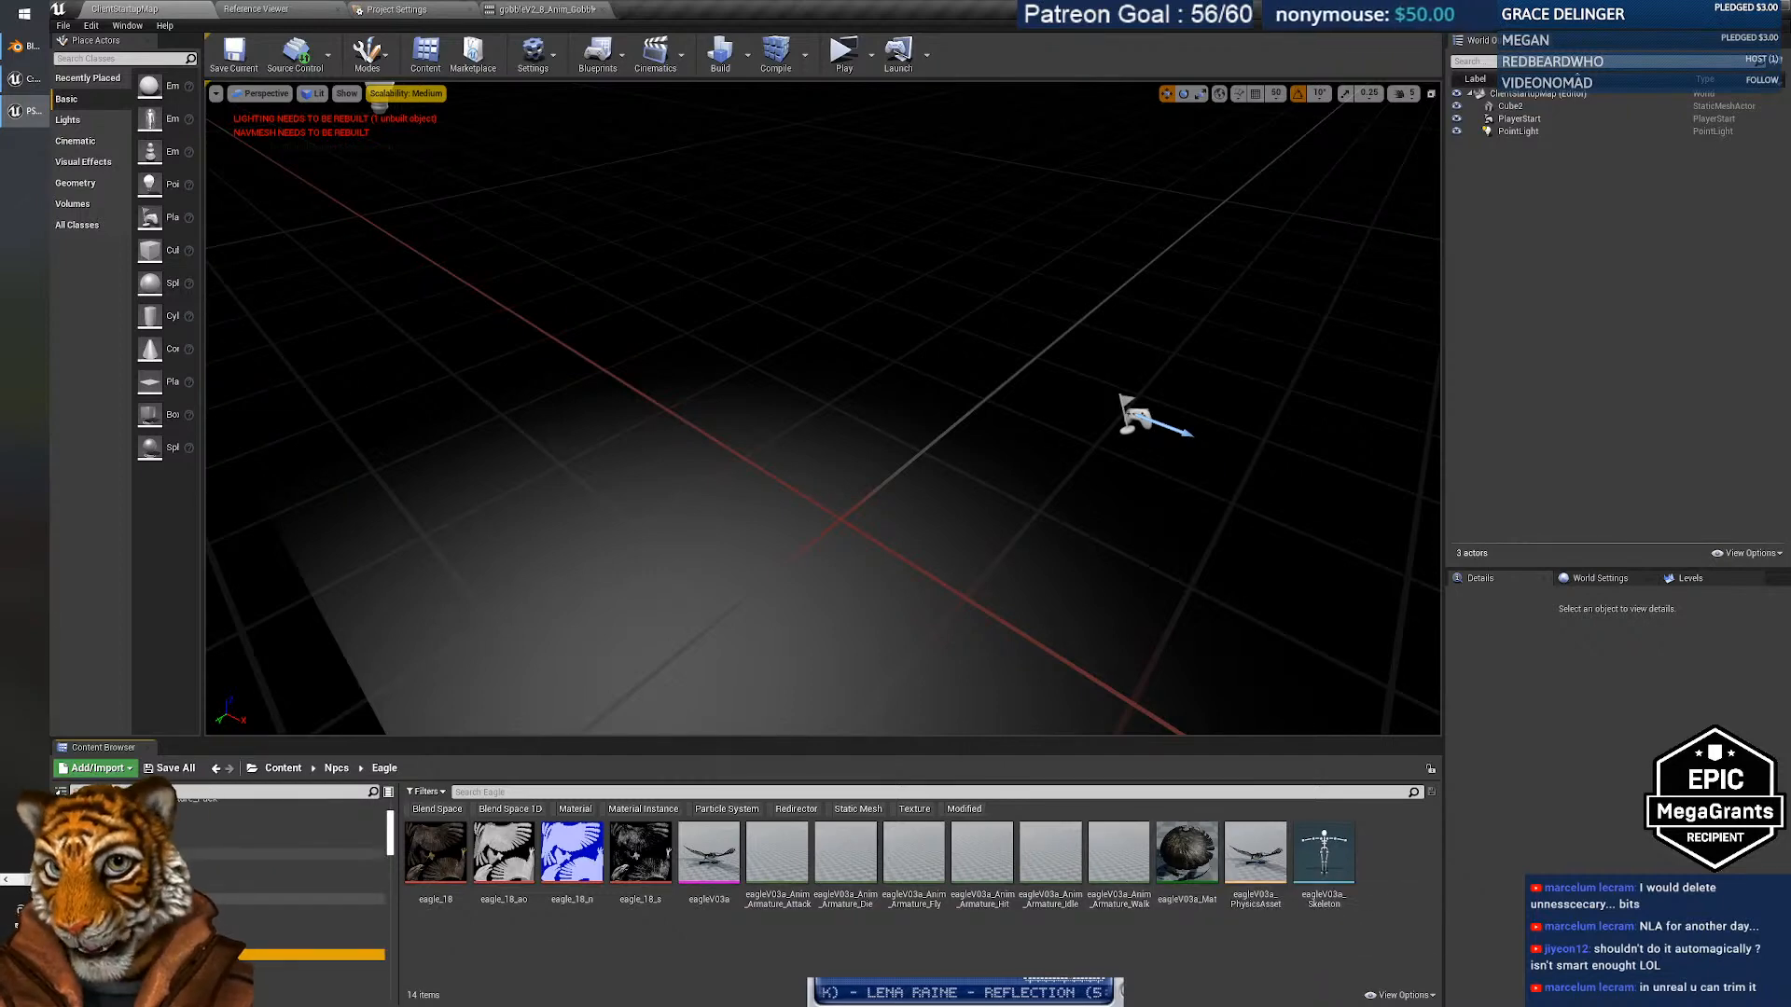
Filter the Materials folder by "master" and compare the master materials, from carapace and the character ones through creature and creature_diffuse.
left_click(298, 842)
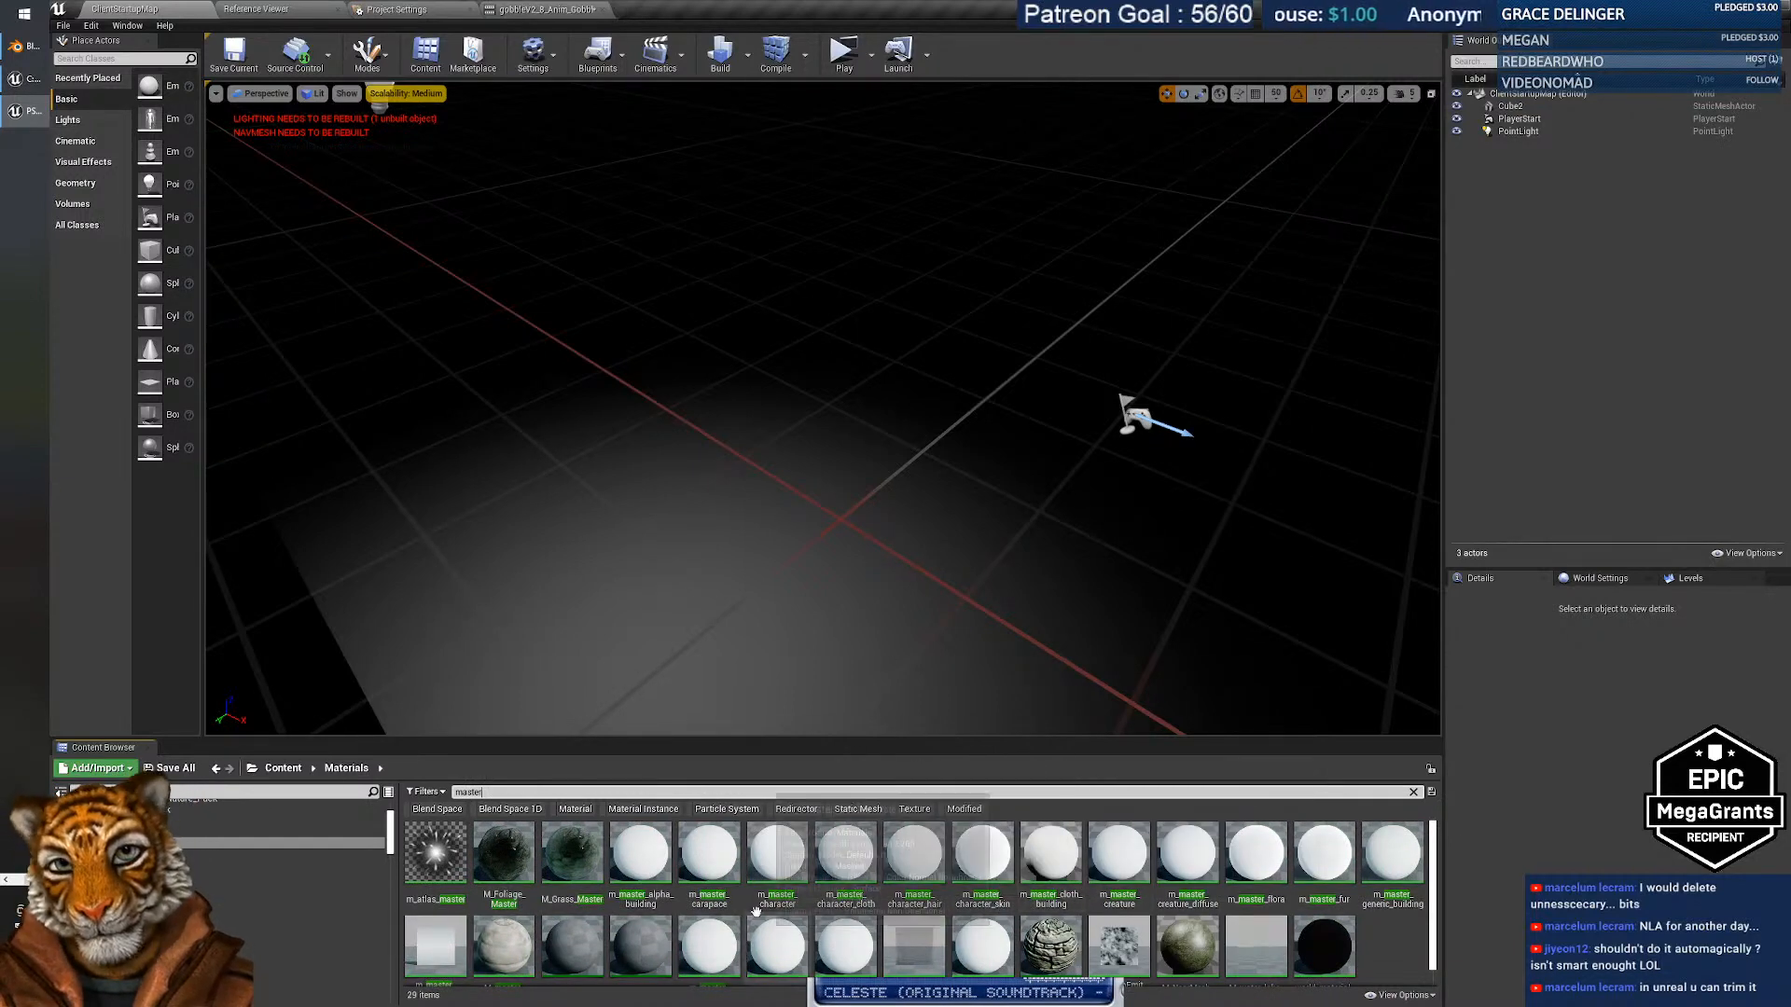
left_click(709, 872)
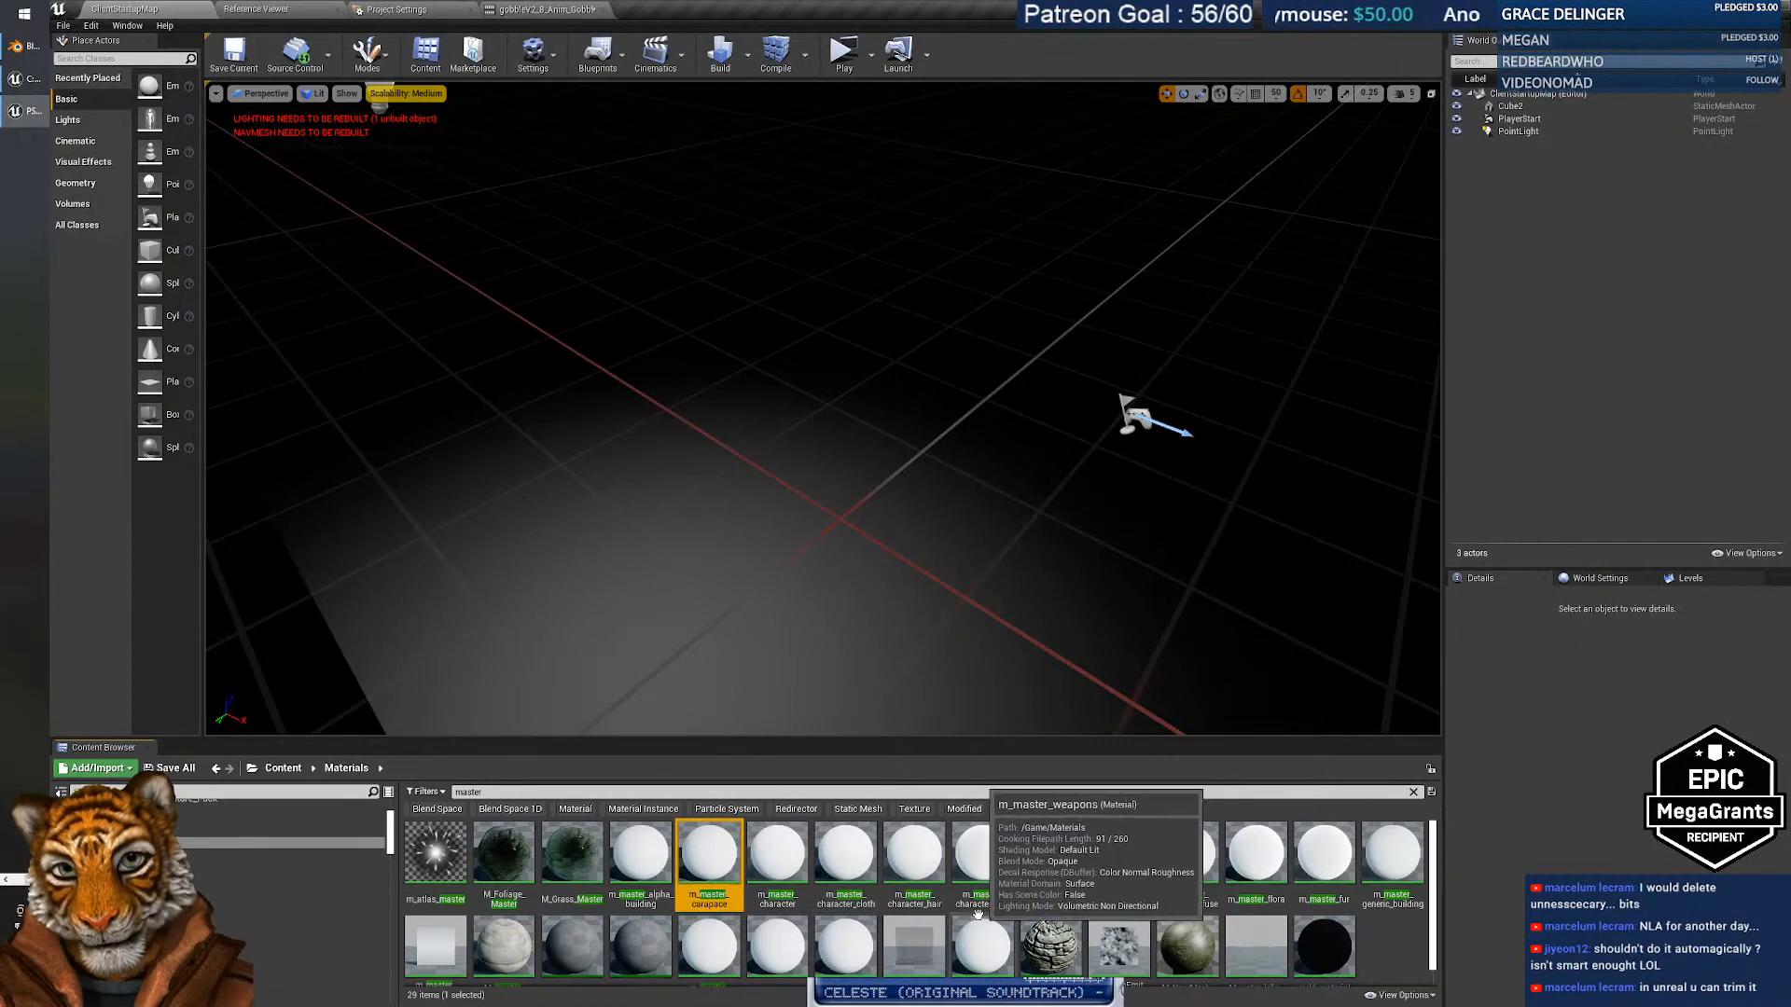
key("Right")
key("Right")
key("Right")
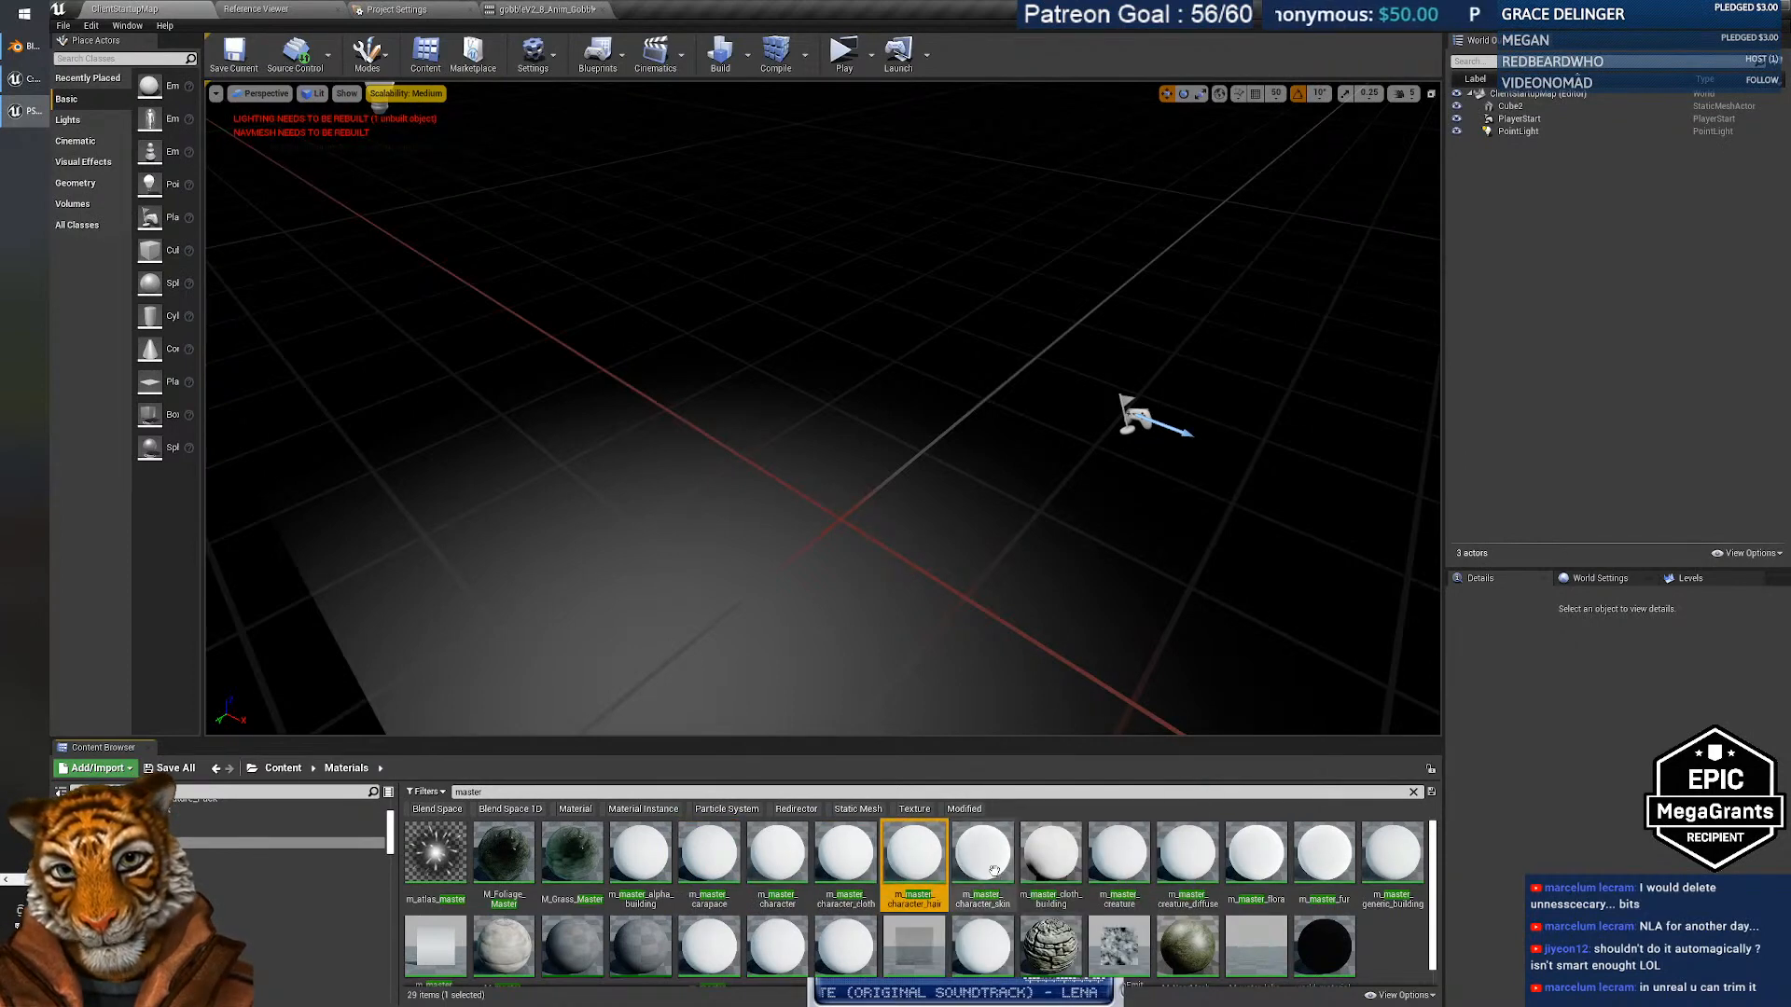
key("Right")
key("Right")
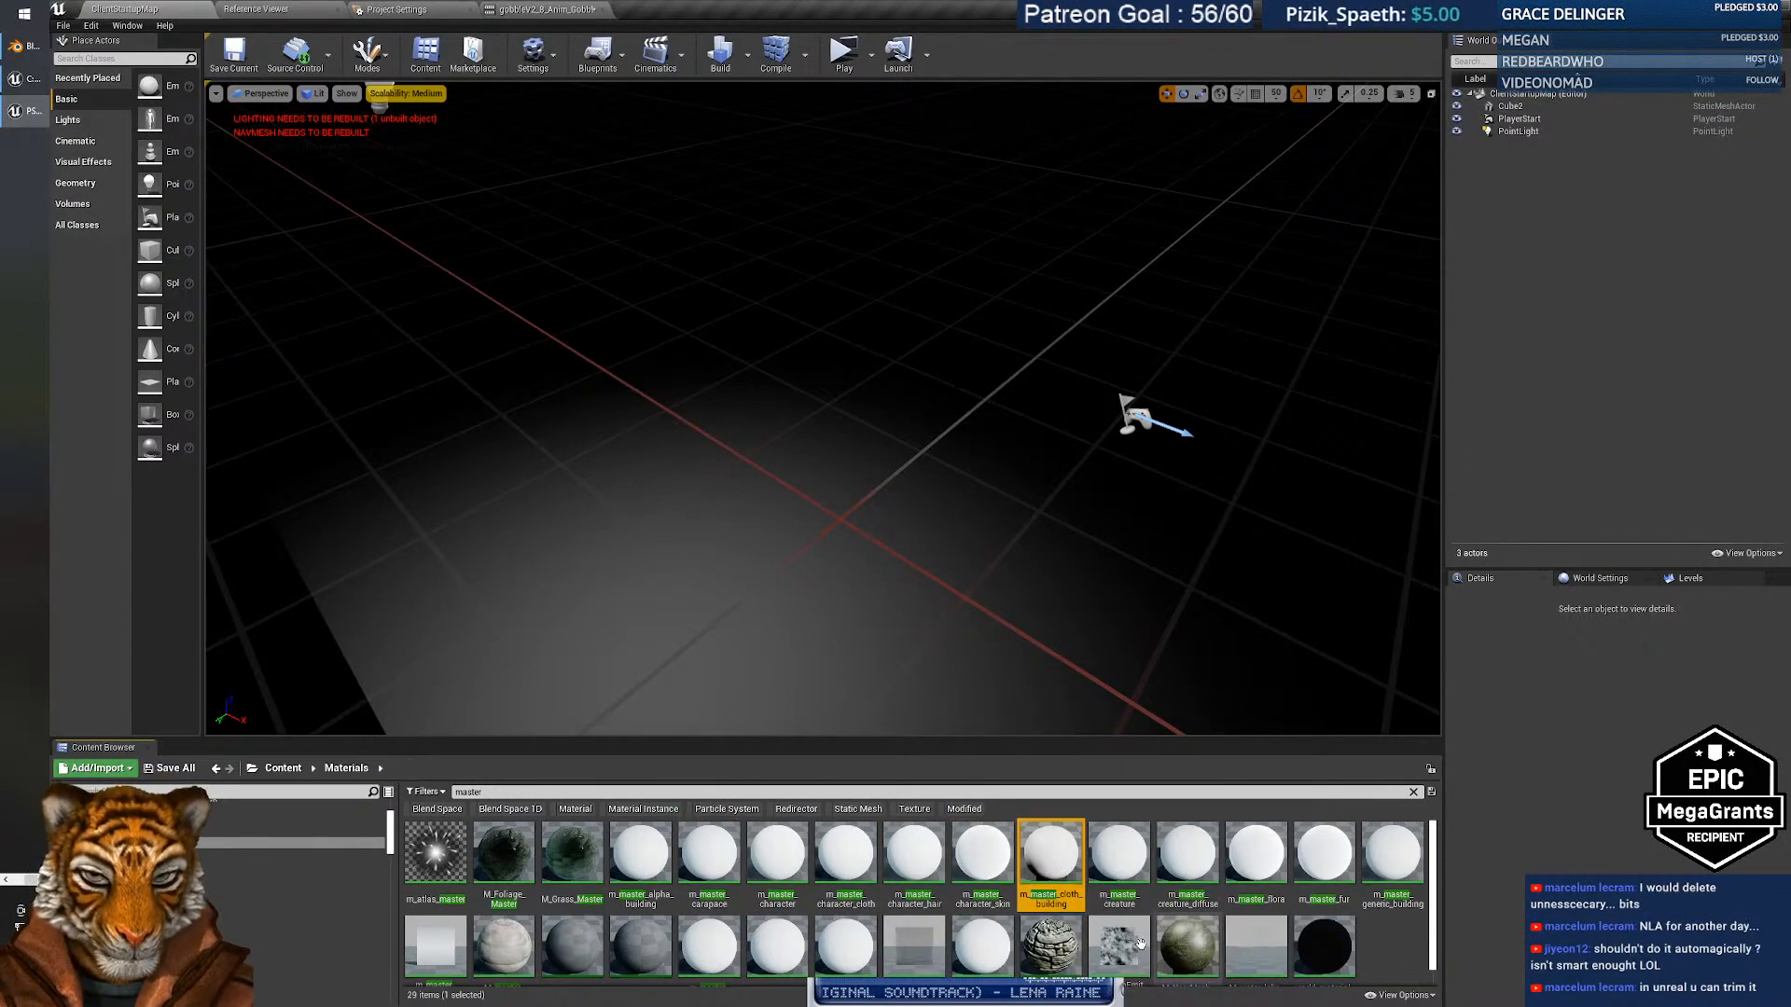
key("Right")
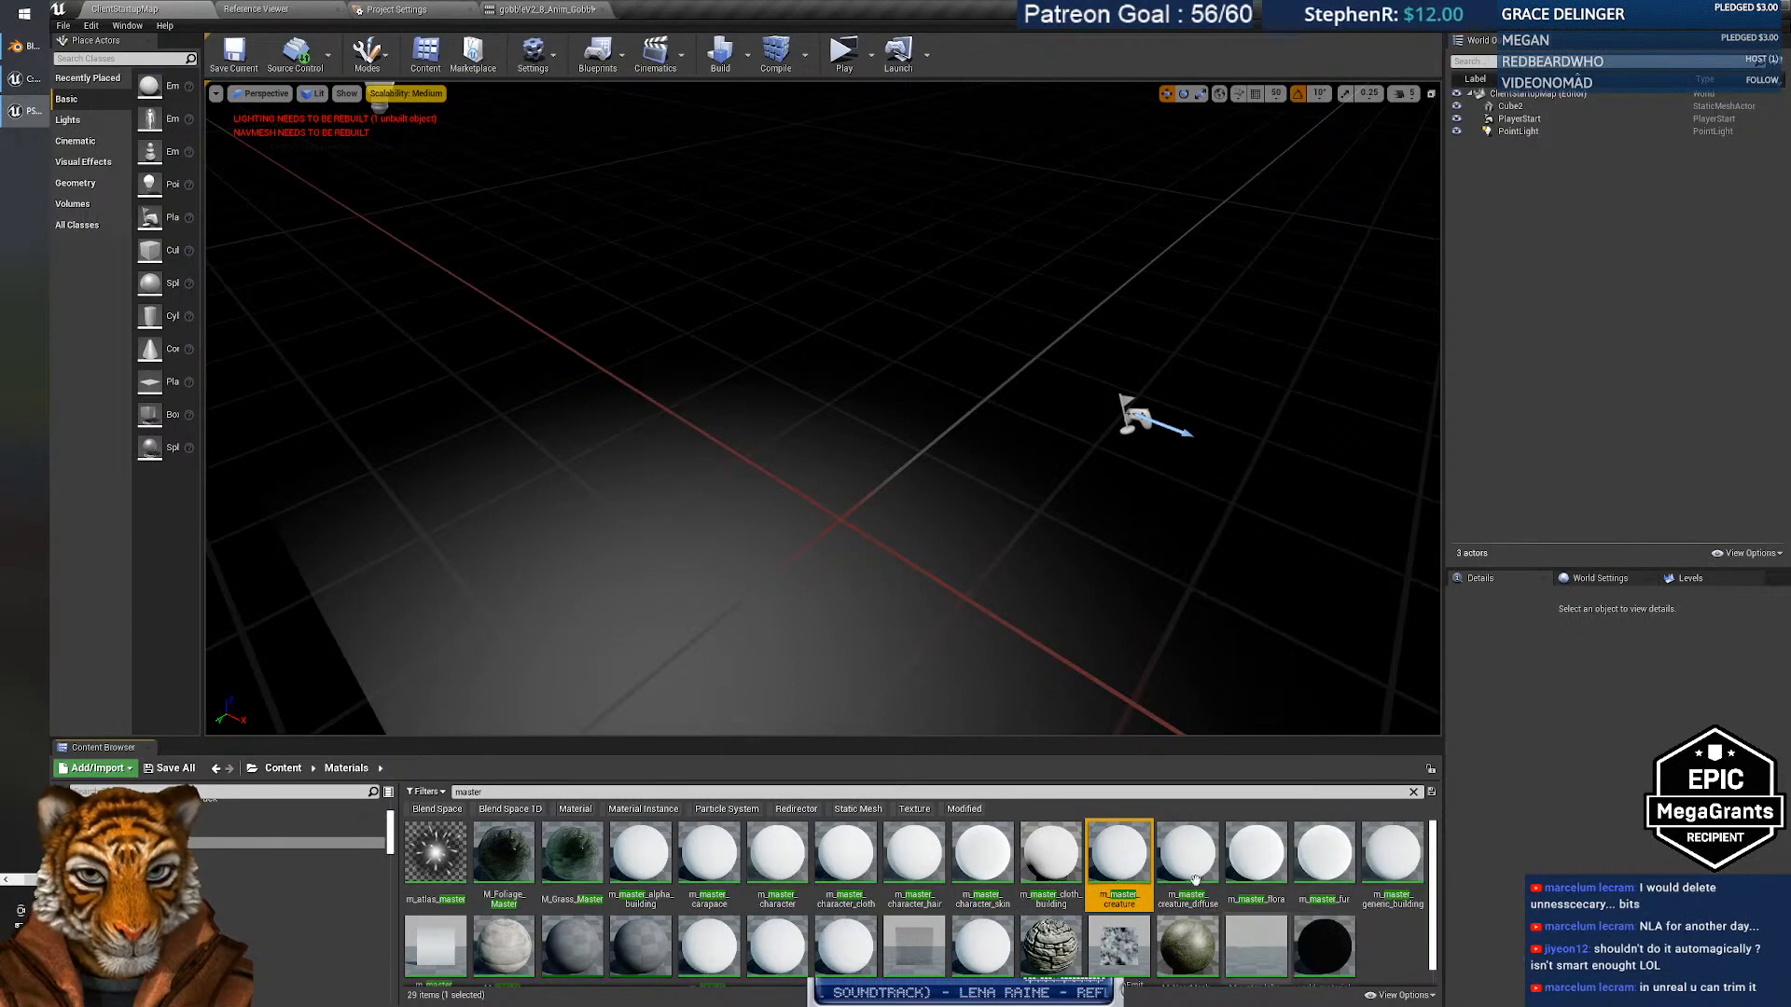
key("Right")
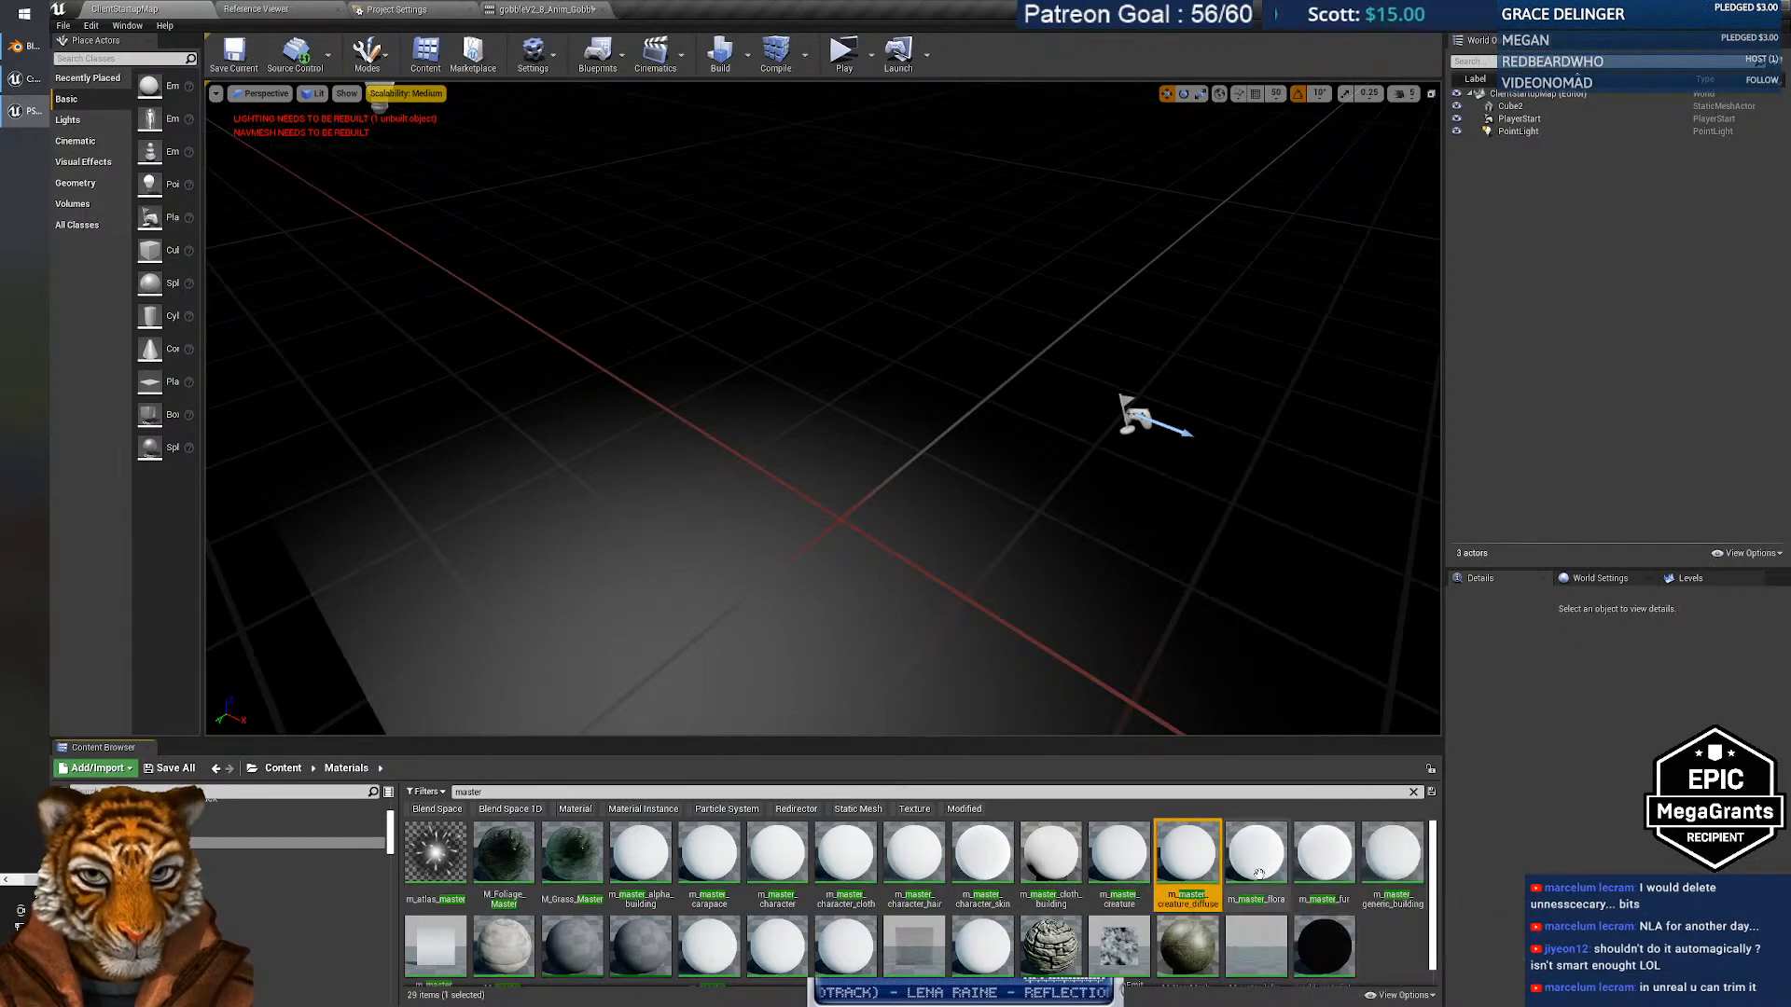
key("Left")
key("Left")
key("Left")
key("Left")
key("Left")
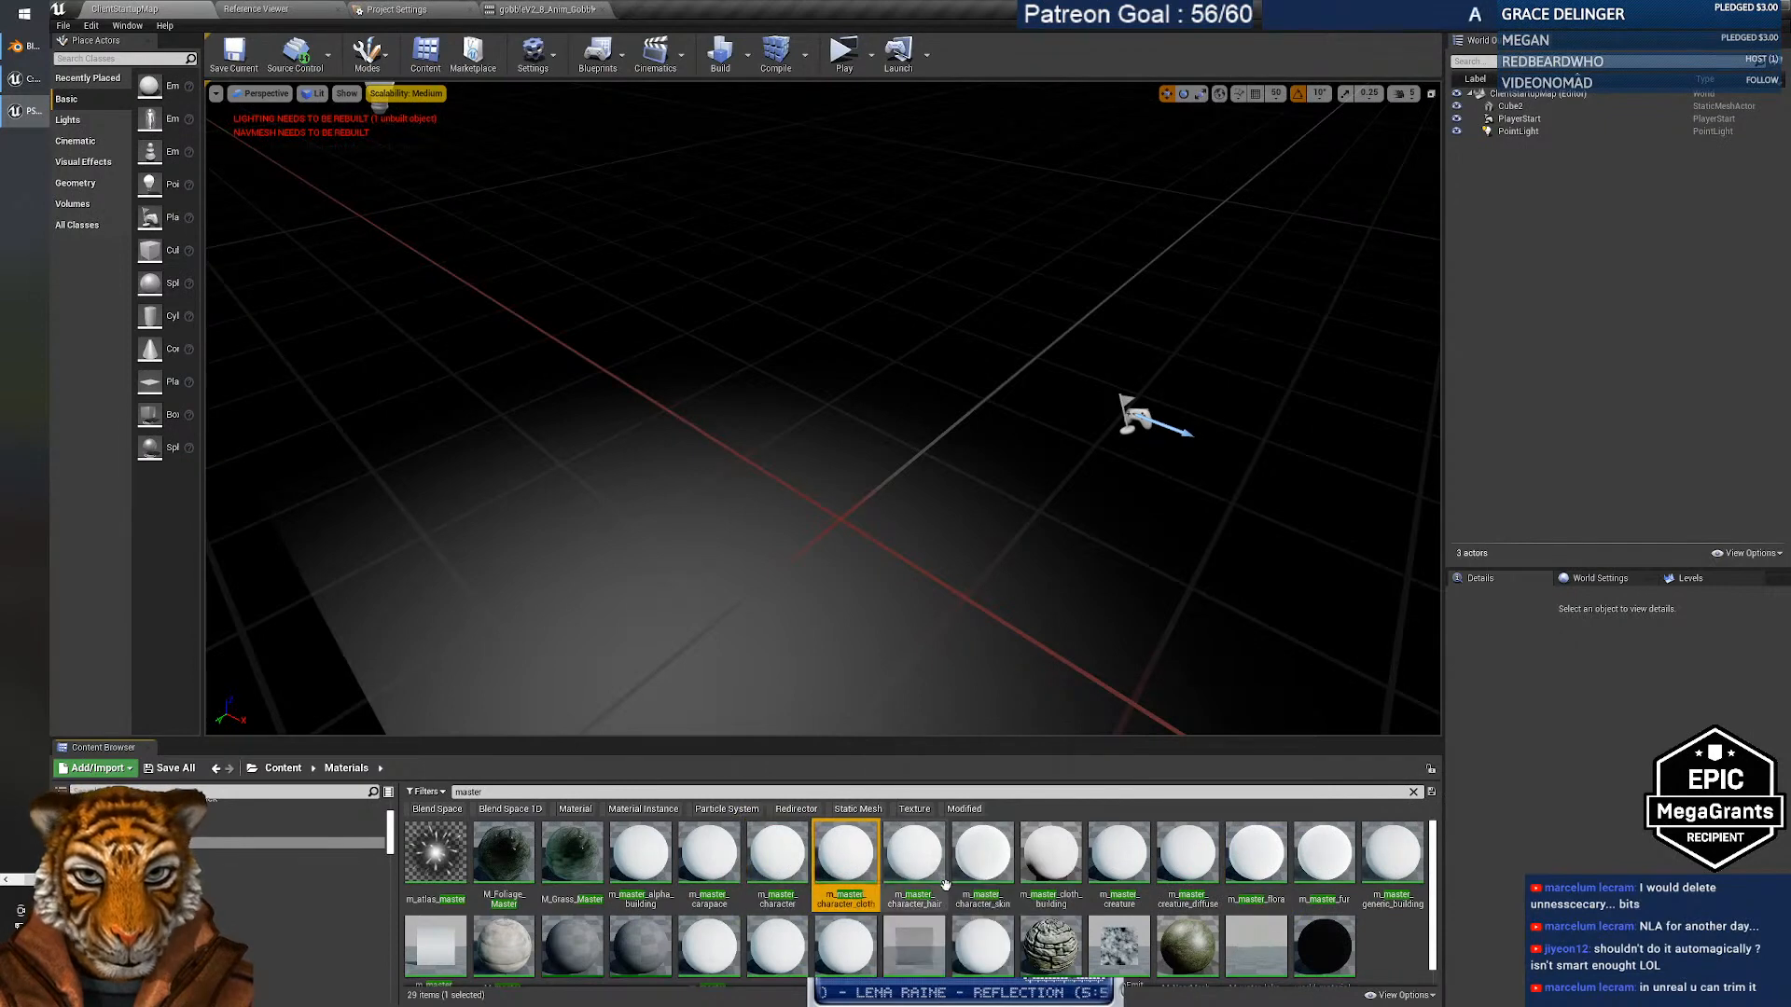
scroll(945, 885, "down", 1)
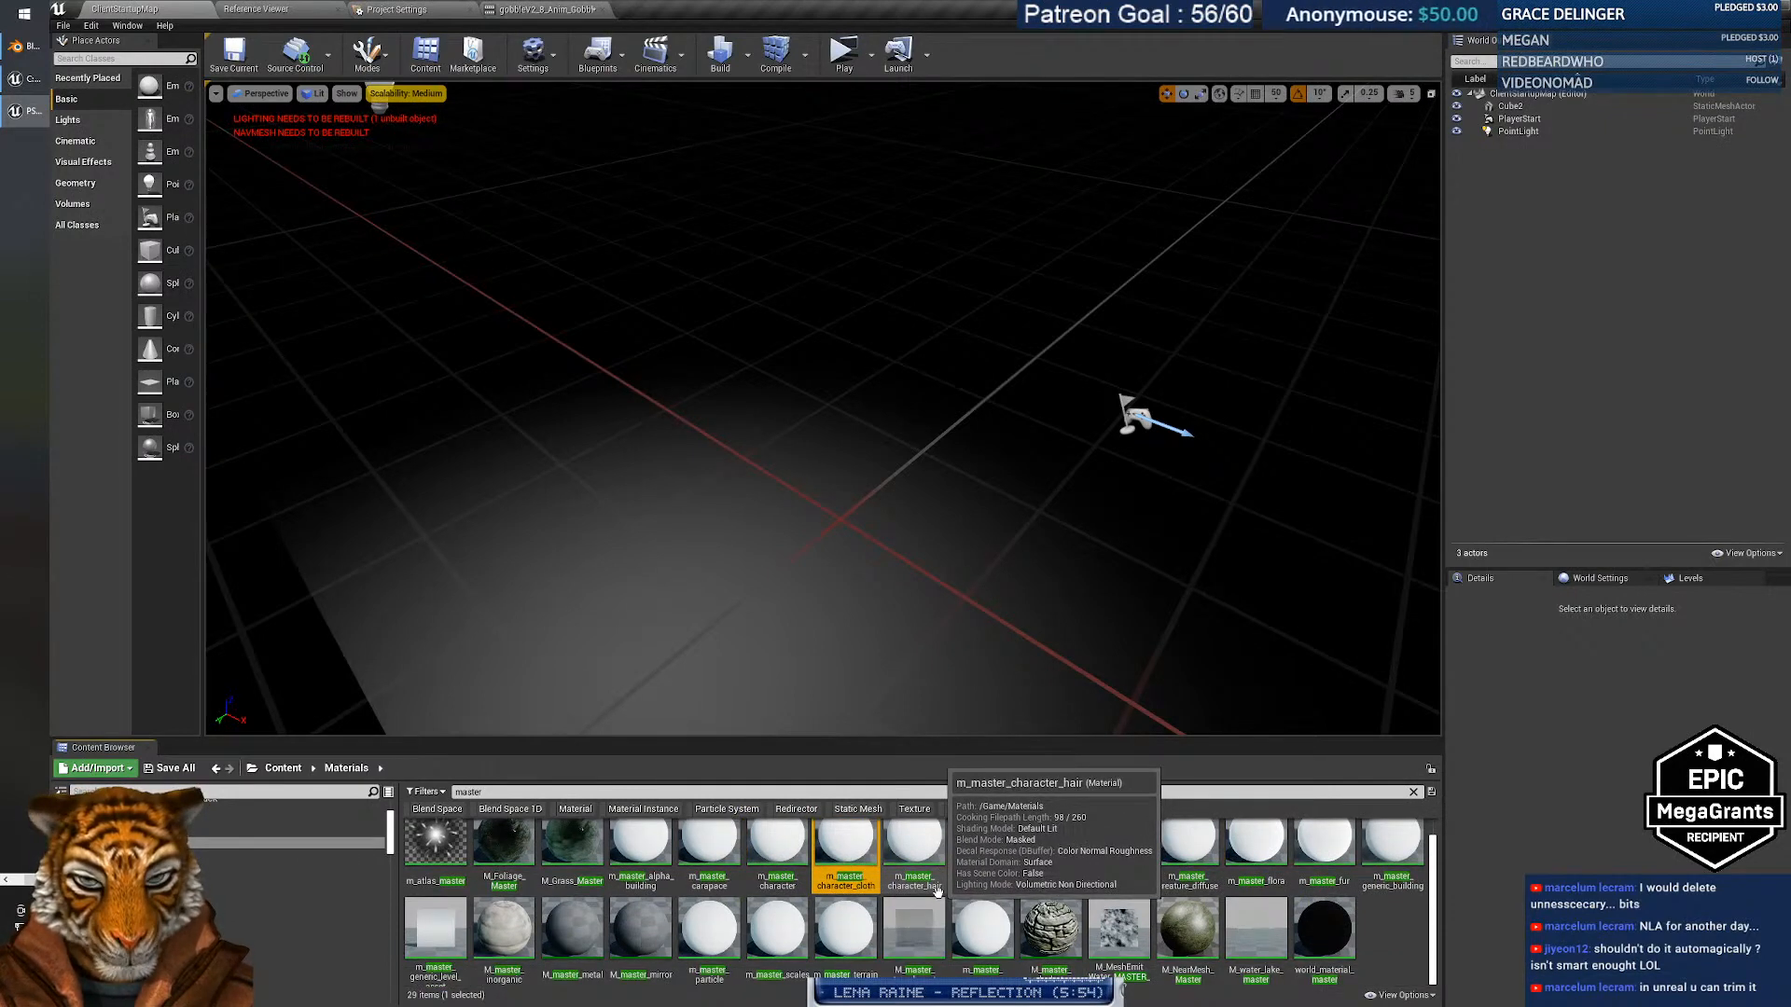
scroll(938, 892, "up", 1)
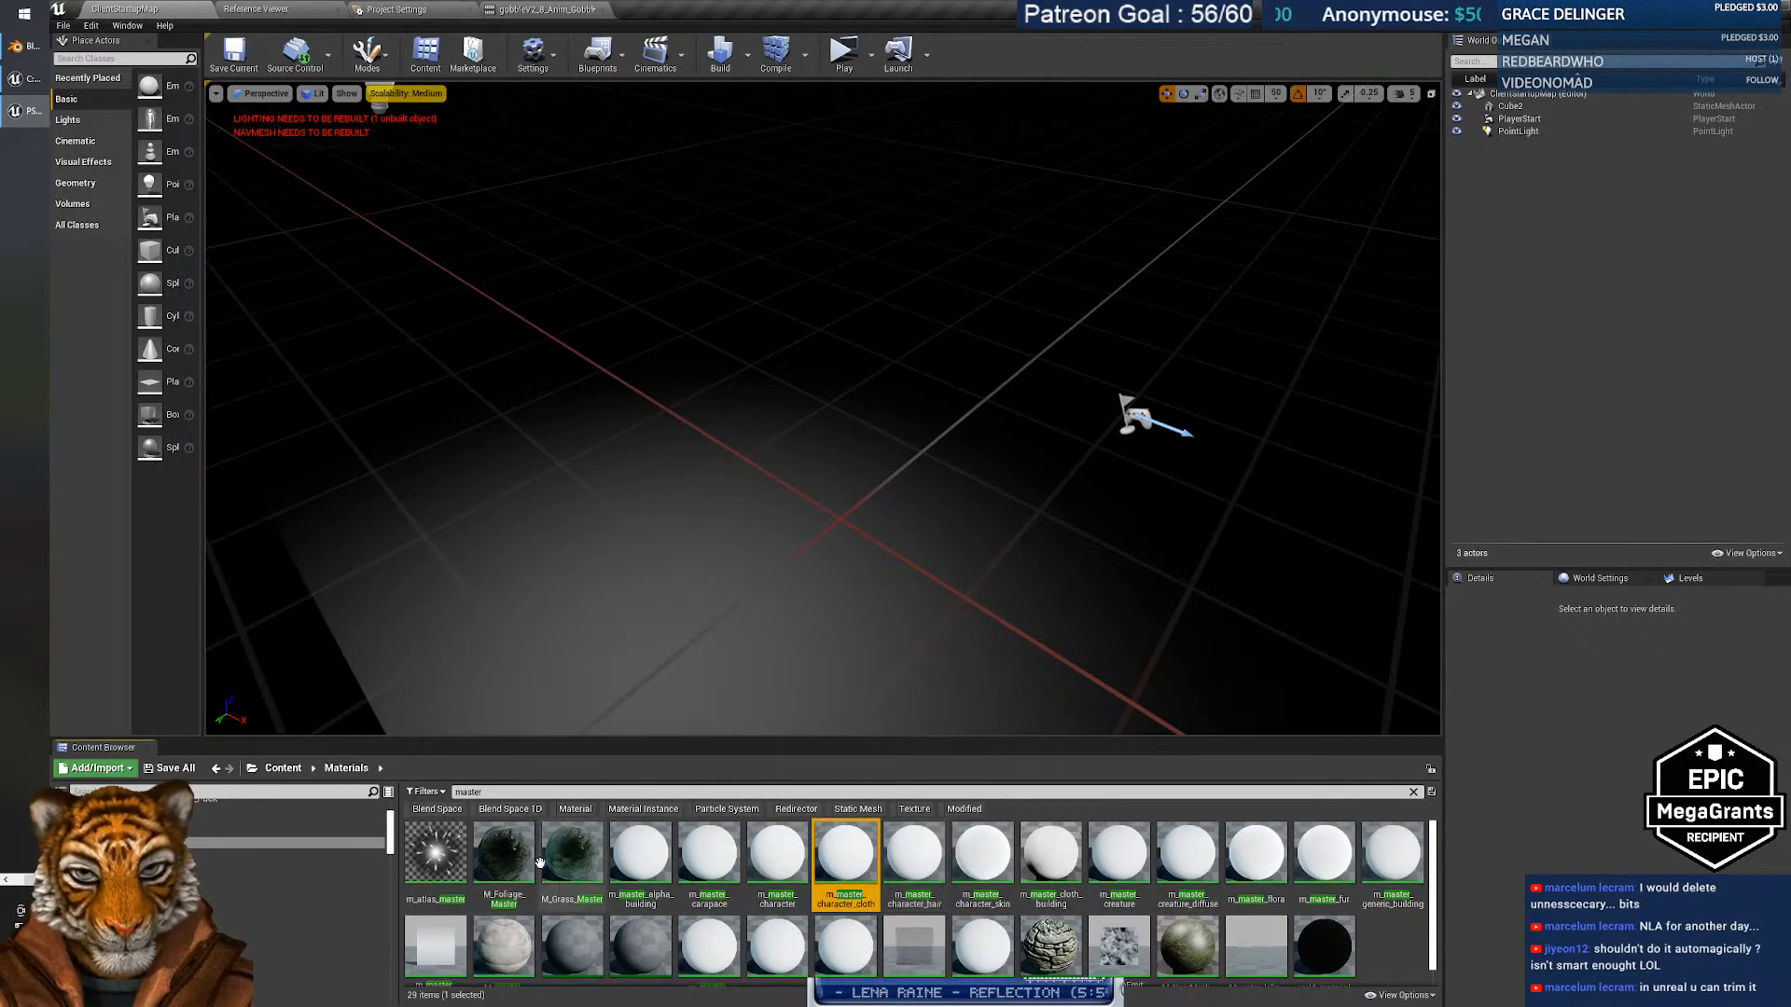
Return to the Npcs/gobble folder, clear the "master" filter and open the gobbleV2_8 skeletal mesh for editing.
left_click(149, 843)
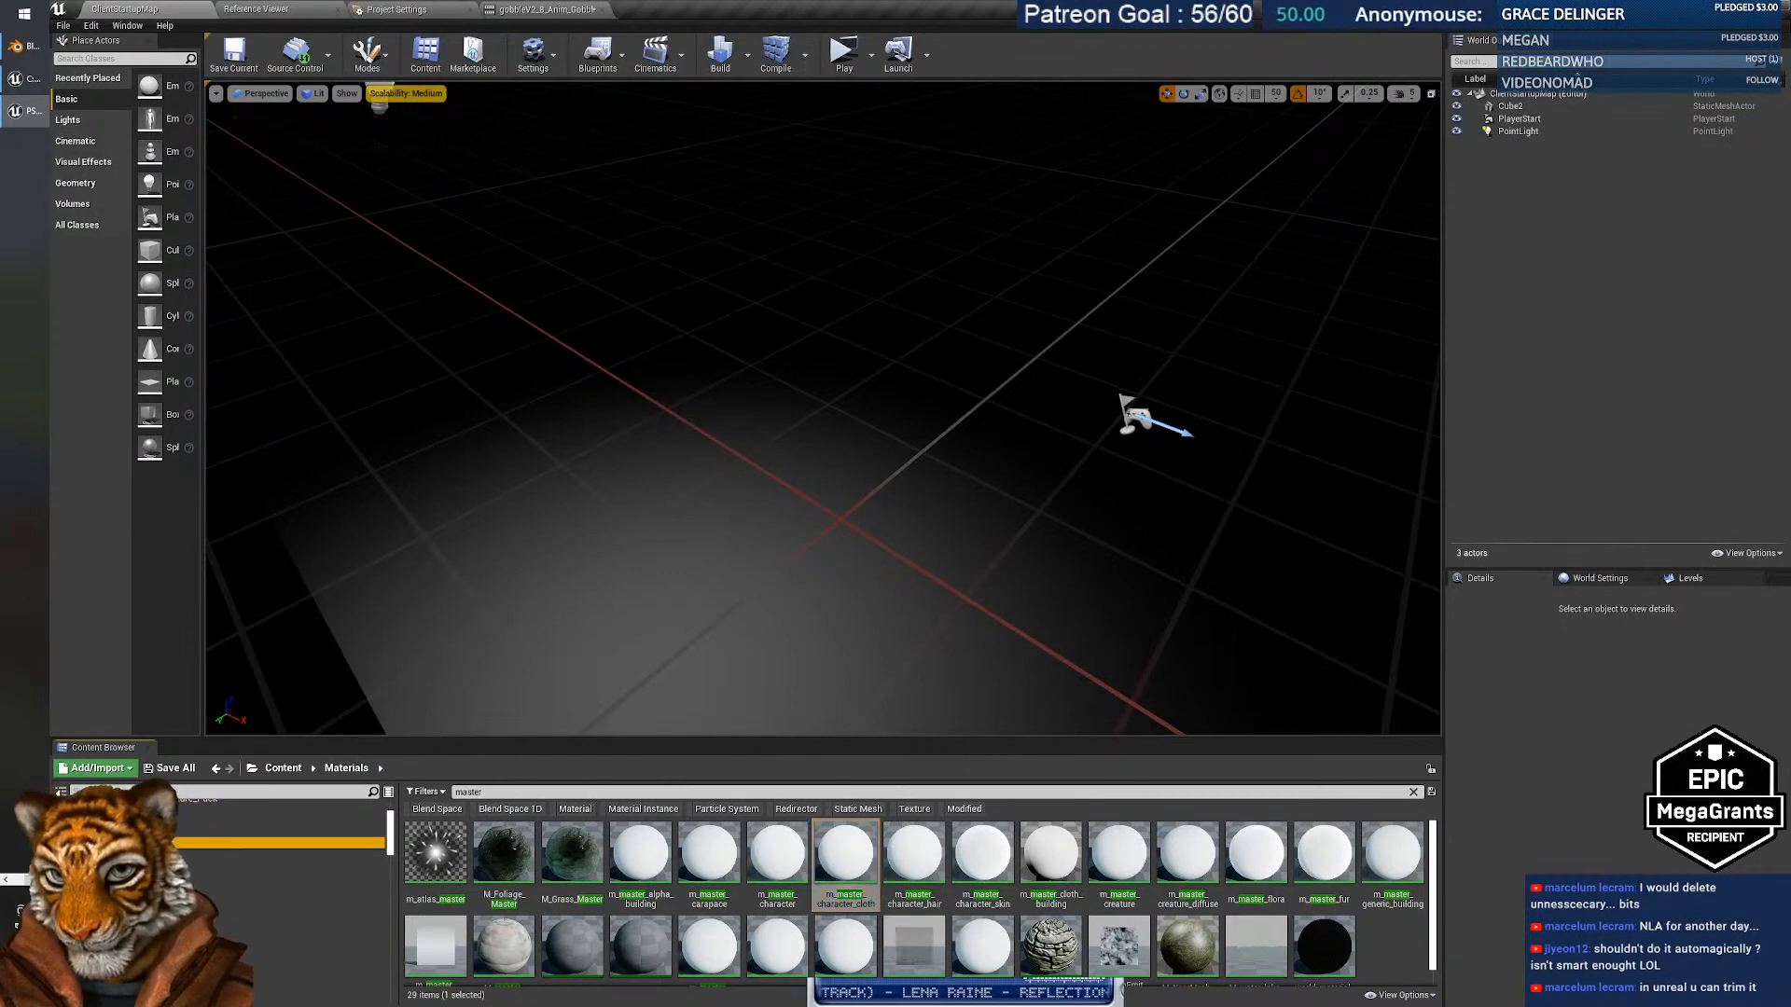
left_click(252, 854)
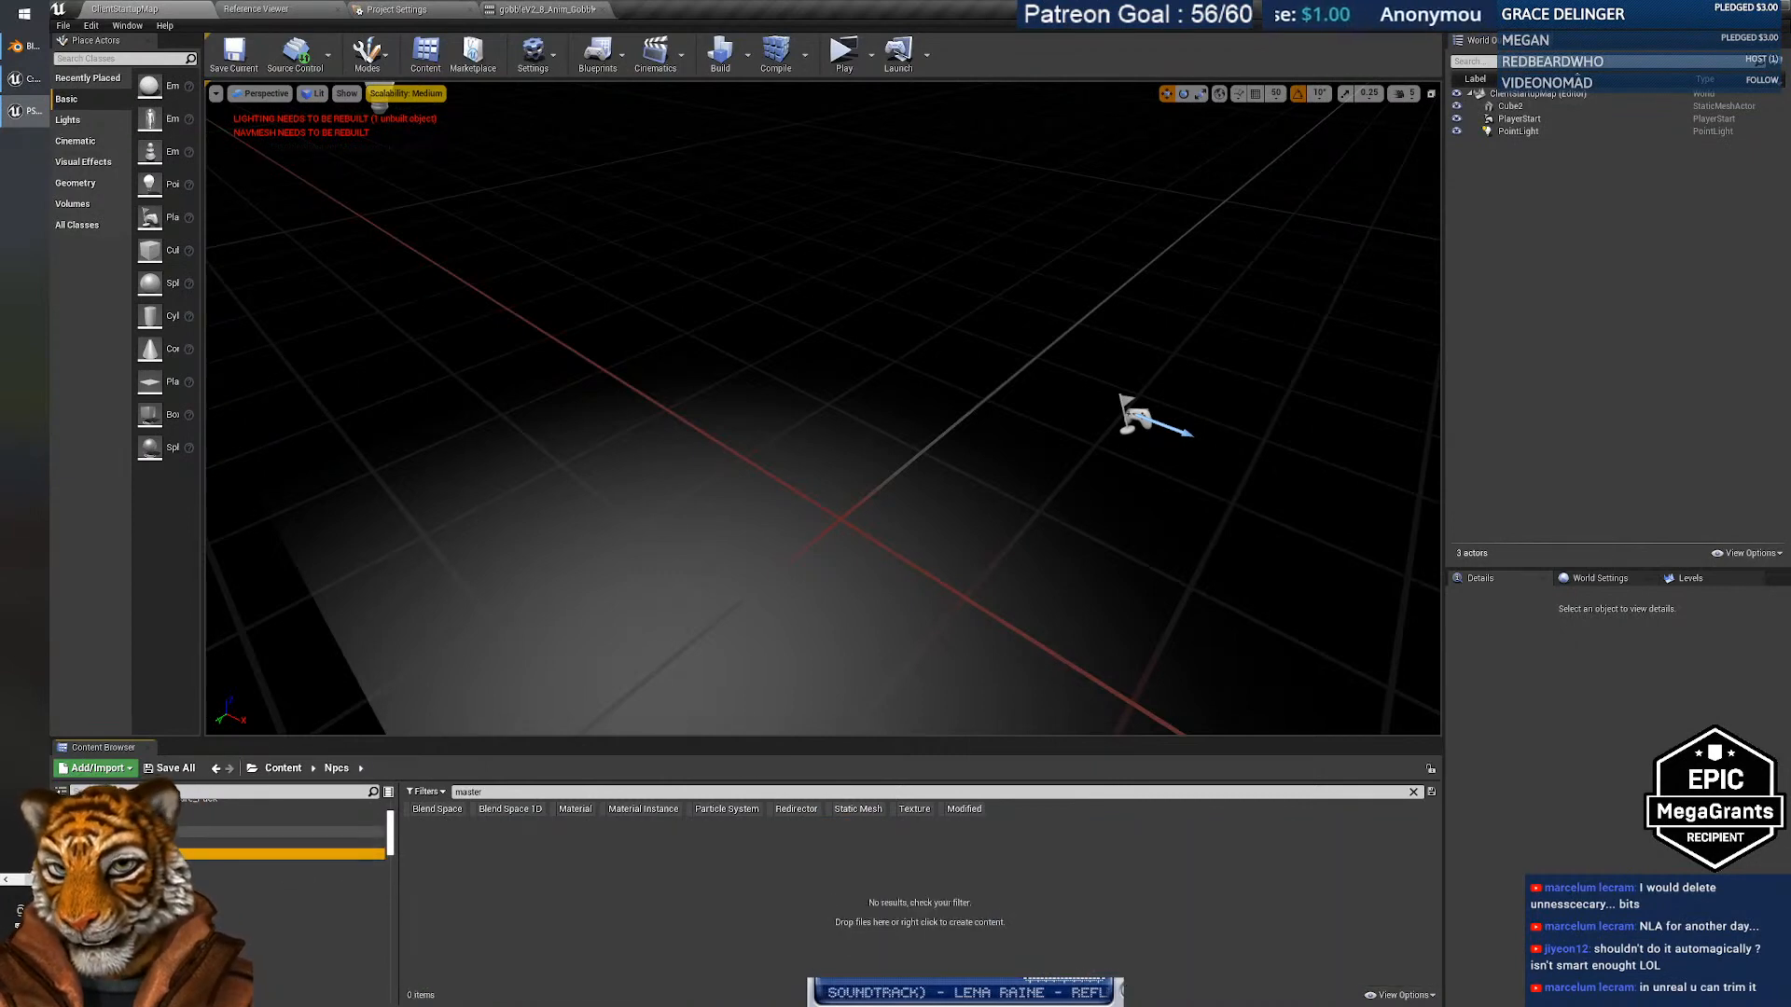
left_click(252, 832)
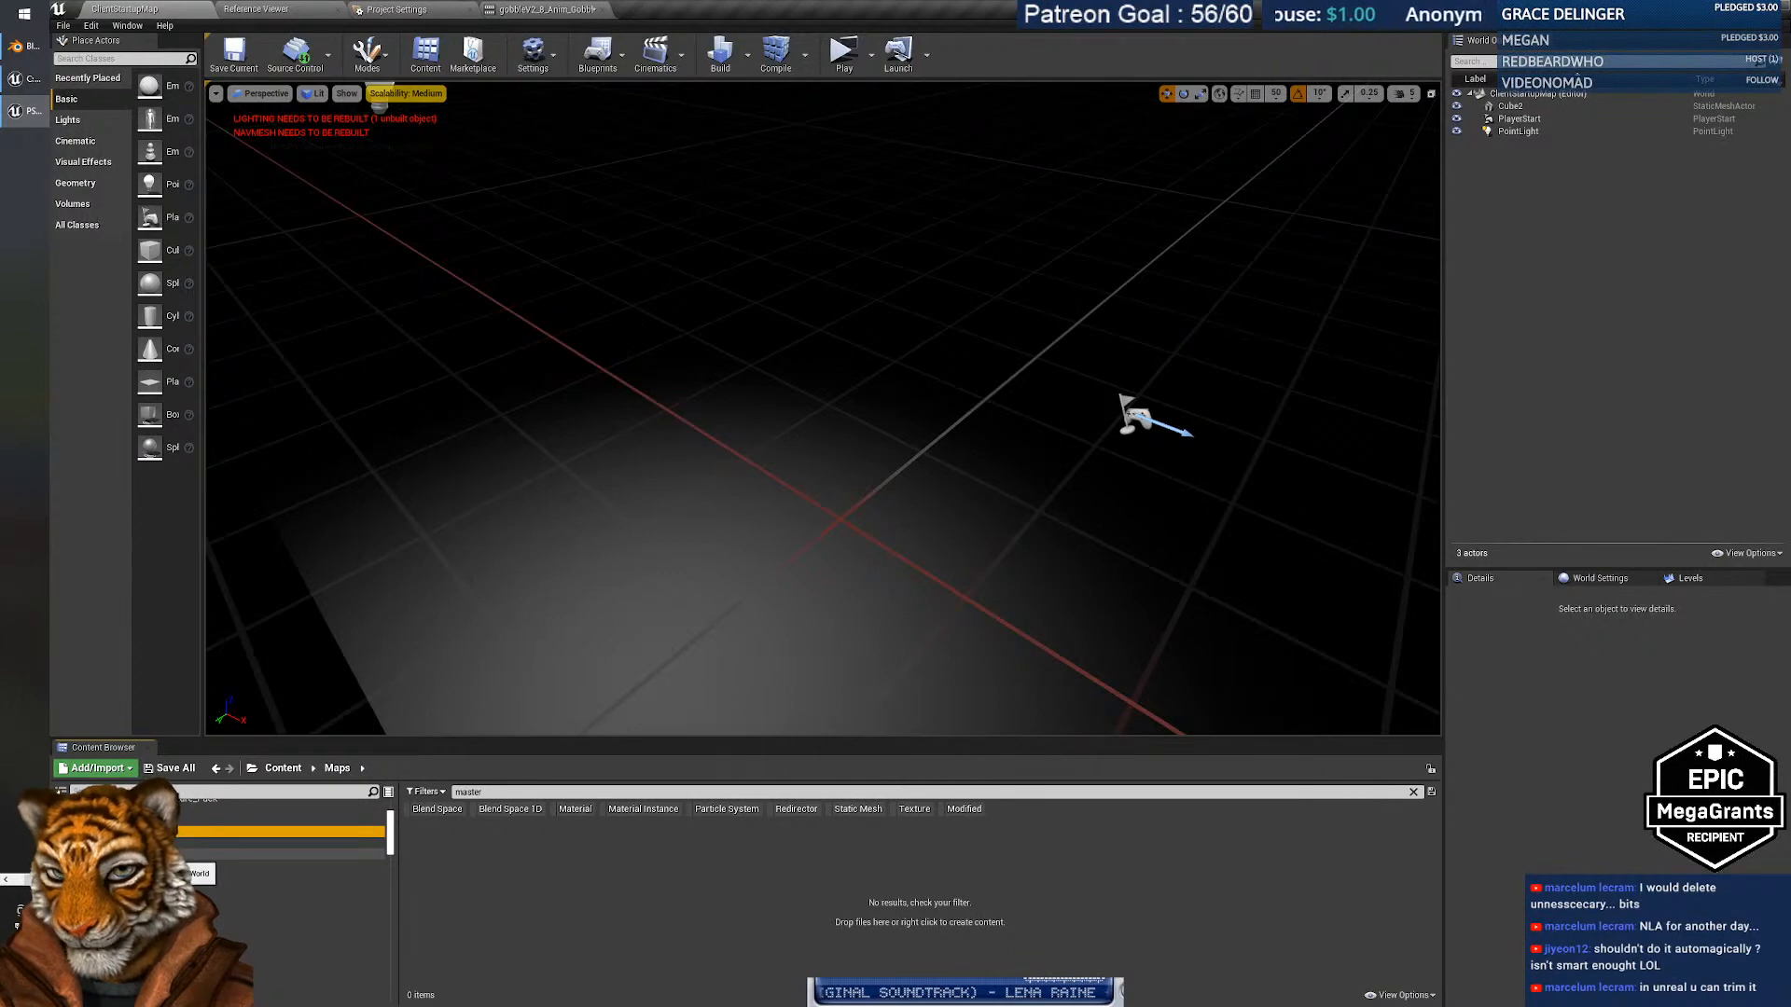
left_click(140, 854)
left_click(140, 843)
left_click(154, 832)
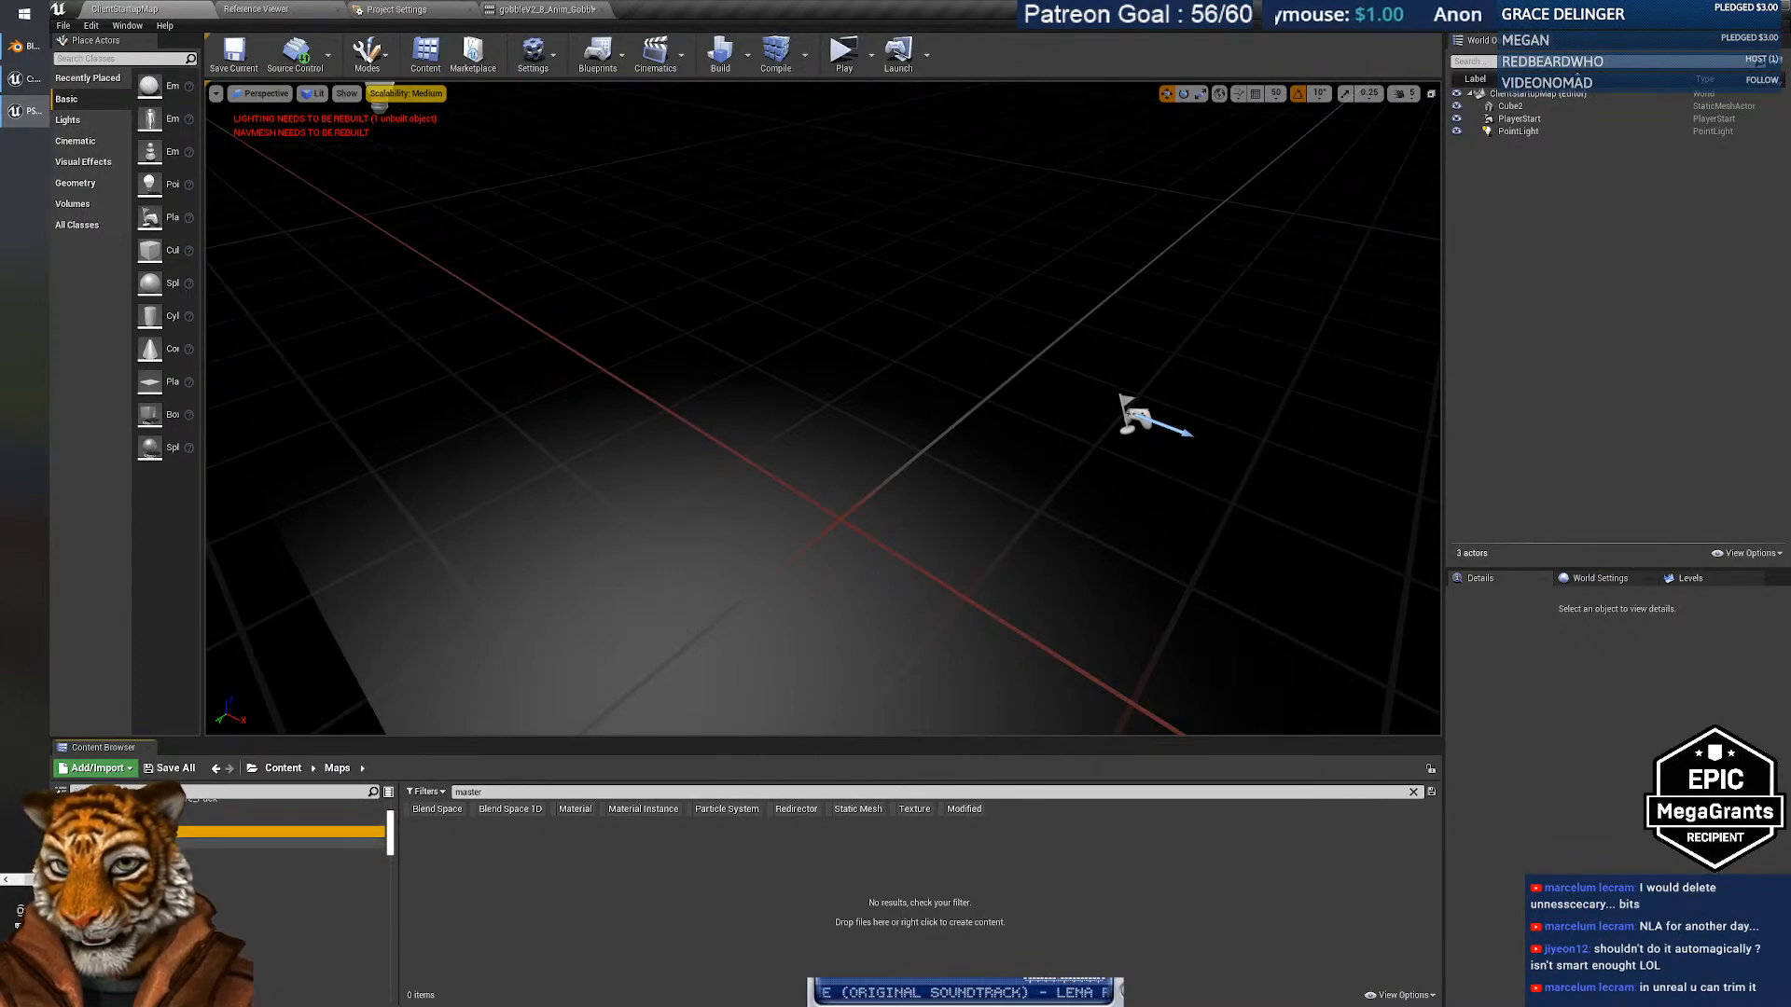
left_click_drag(390, 844, 390, 855)
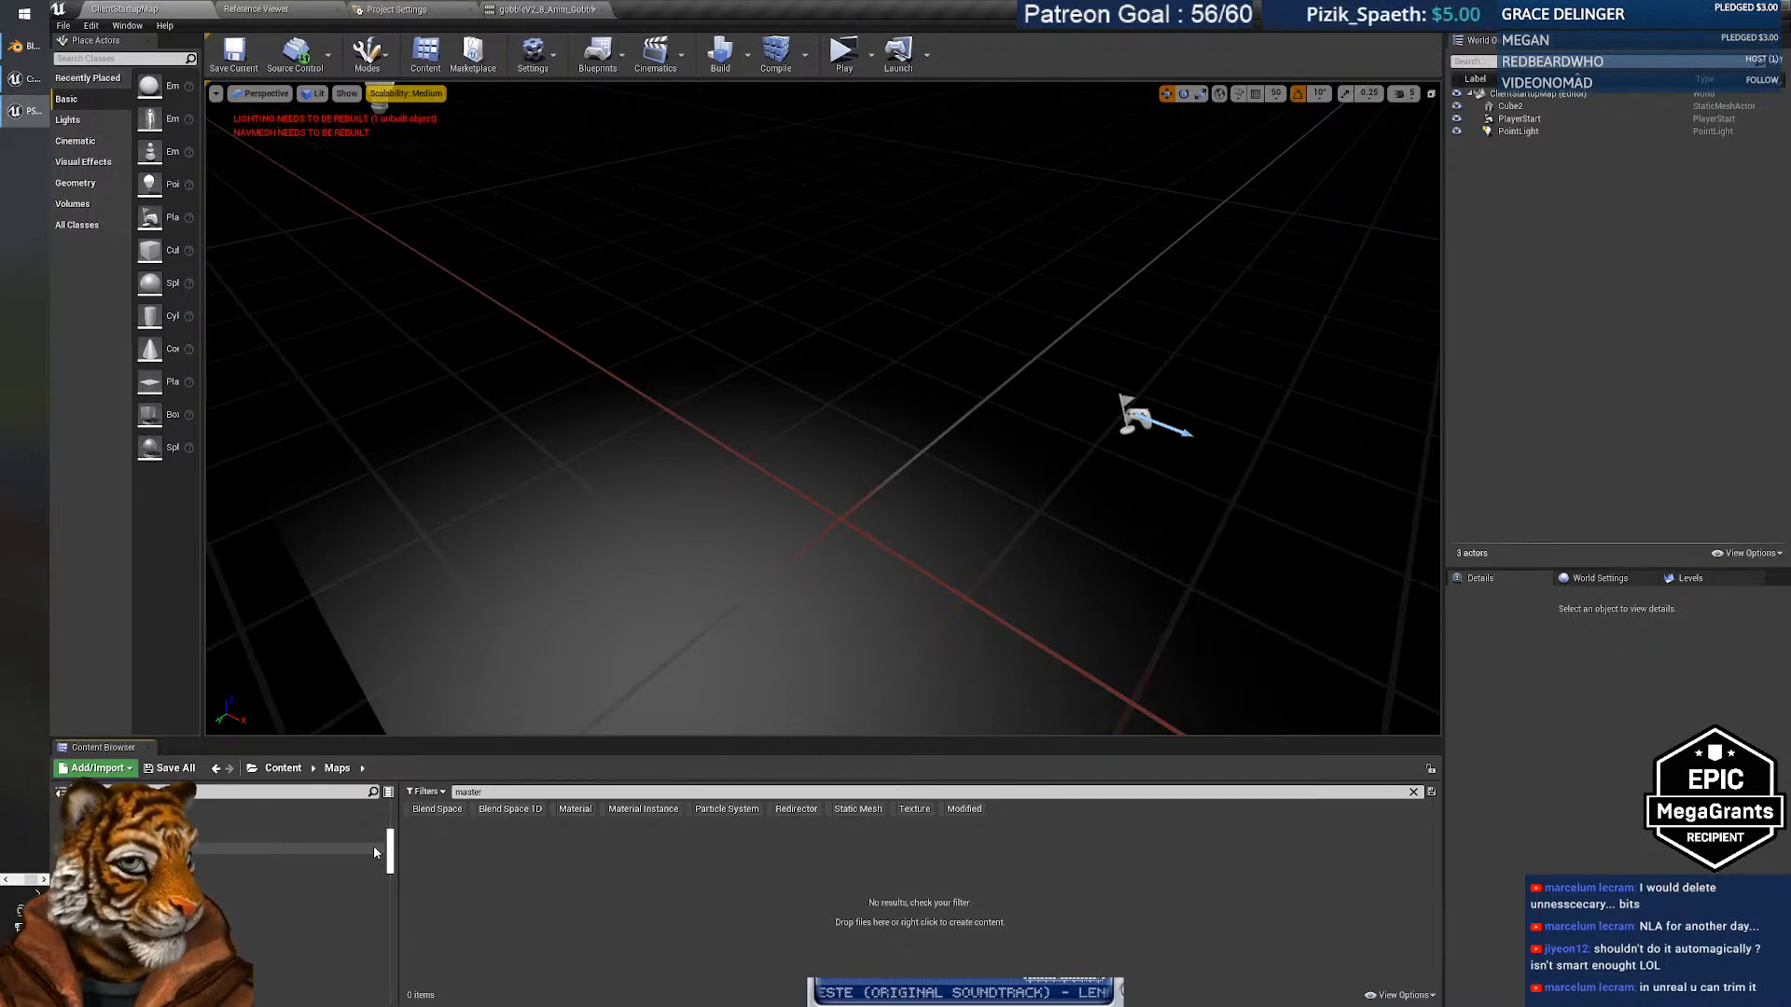
scroll(319, 864, "up", 2)
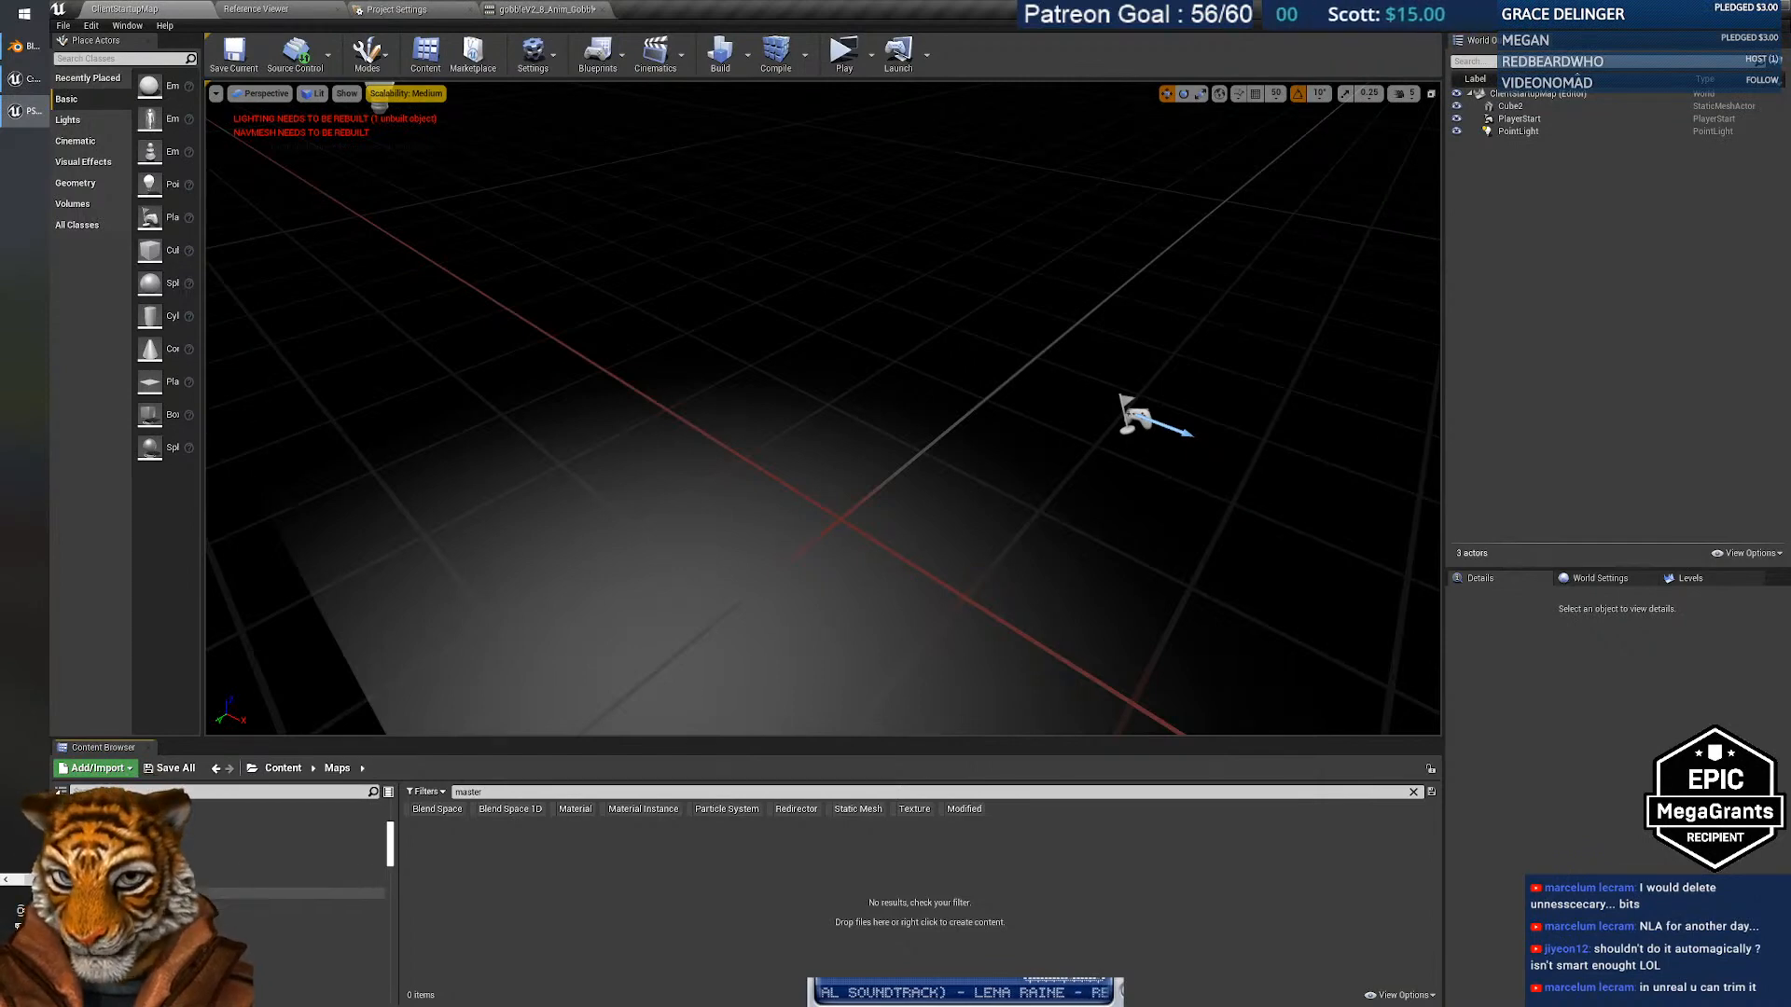
left_click(373, 882)
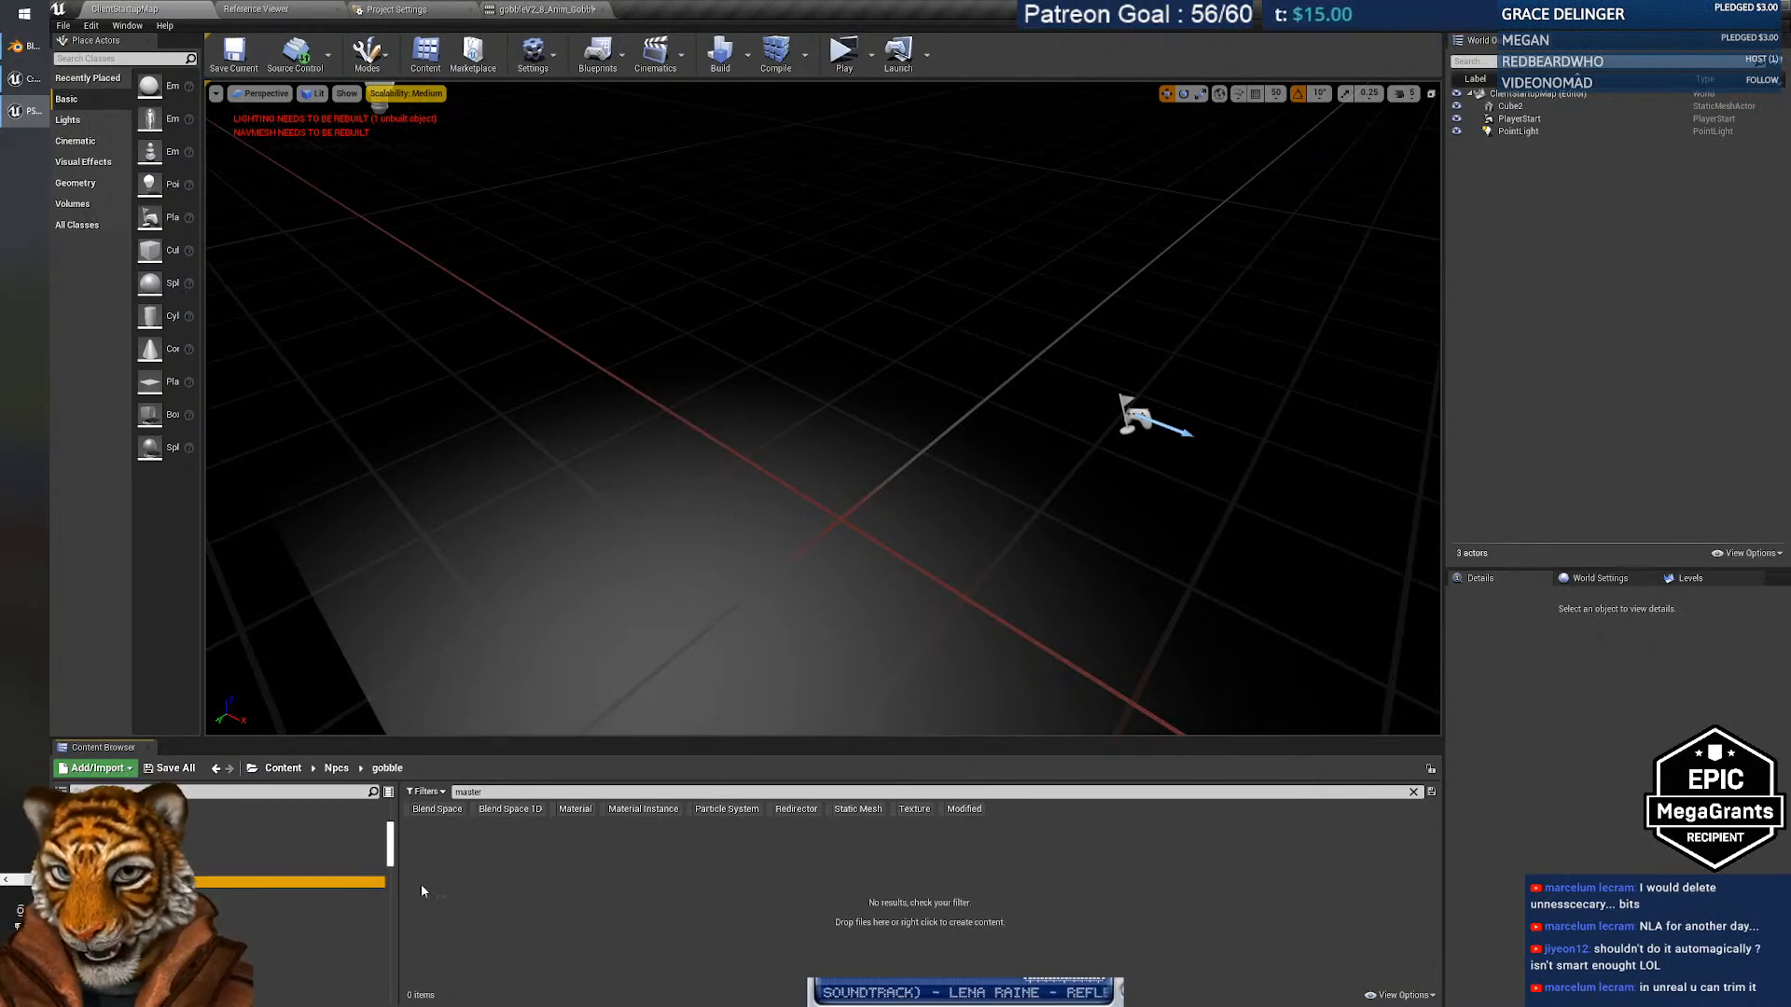
left_click(1413, 792)
double_click(845, 854)
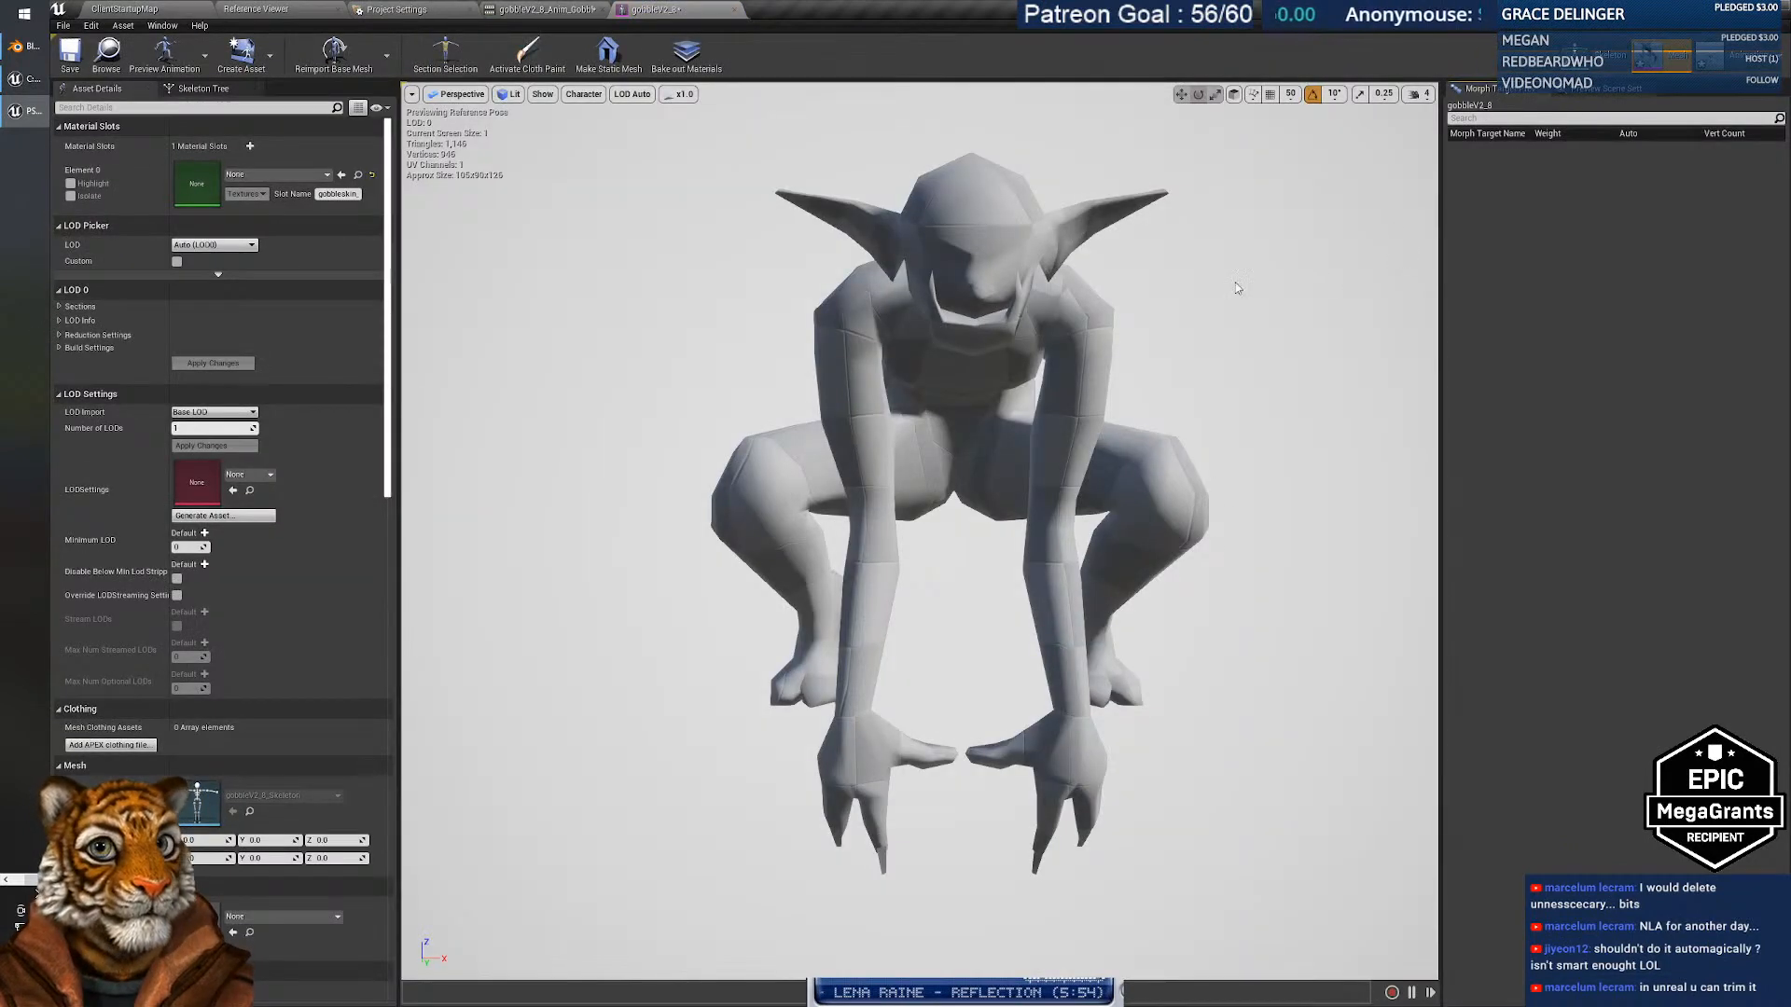
Assign the gobbleskin_Mat material to the Element 0 material slot of the skeletal mesh.
left_click(1604, 93)
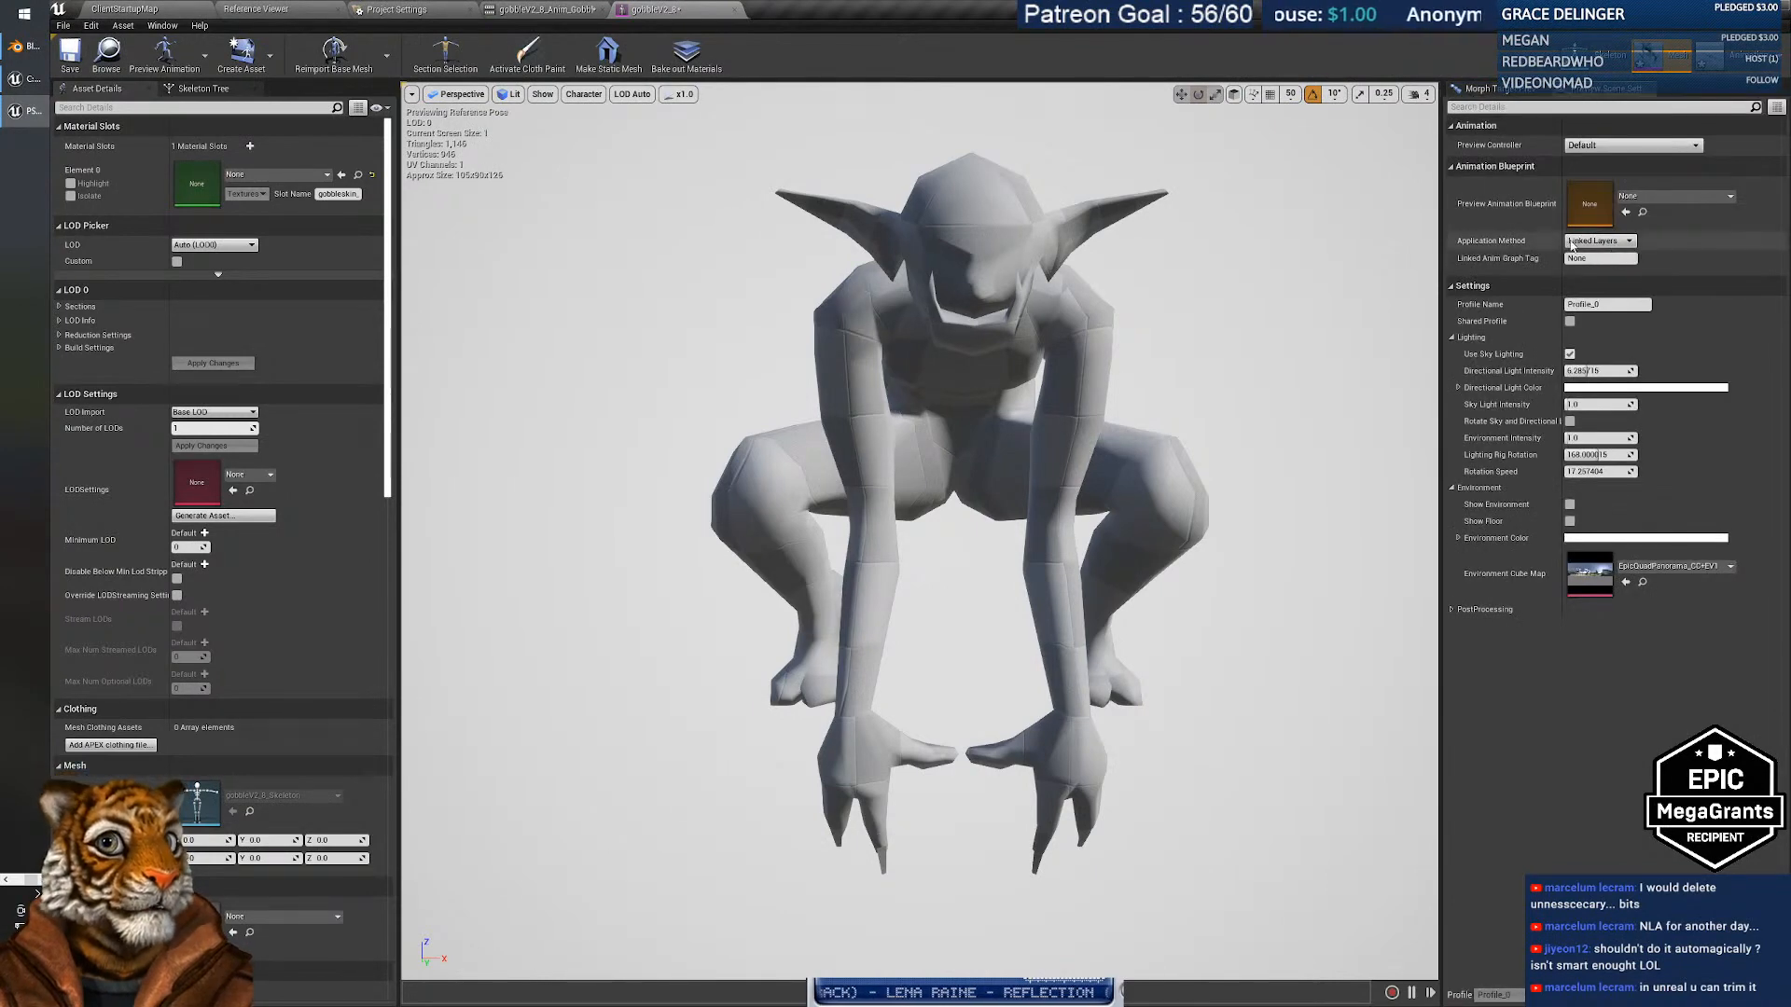
left_click(1515, 91)
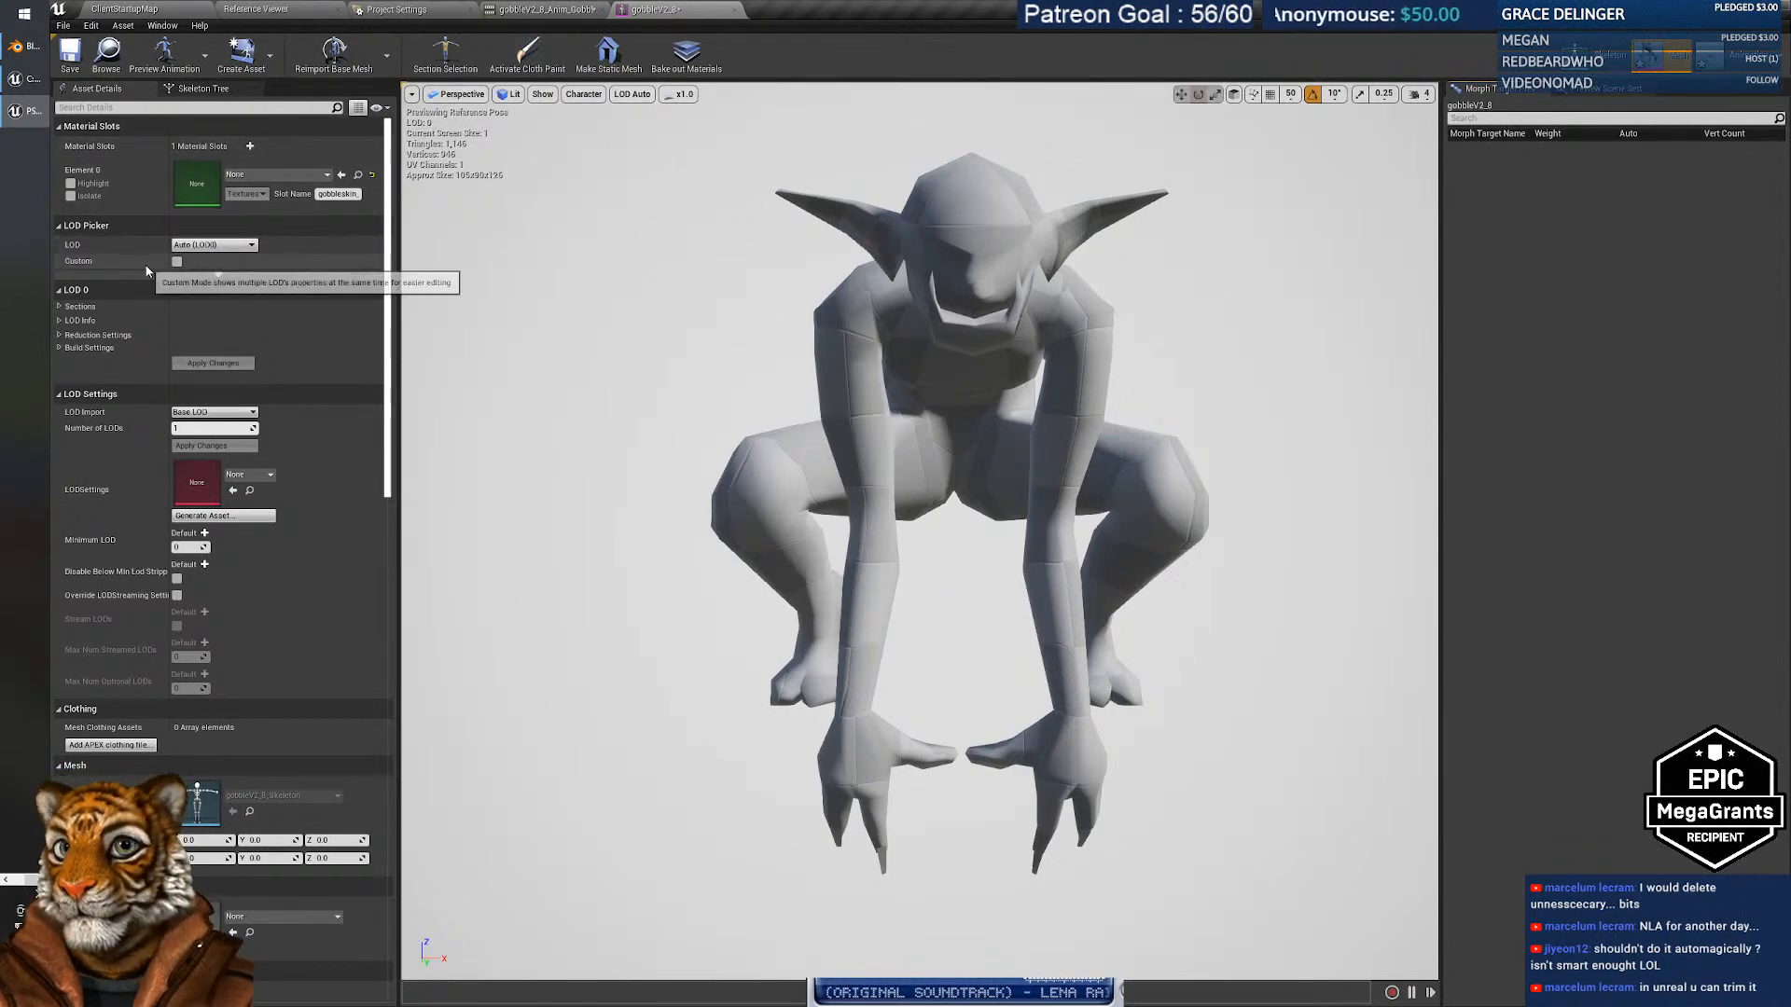
left_click(260, 175)
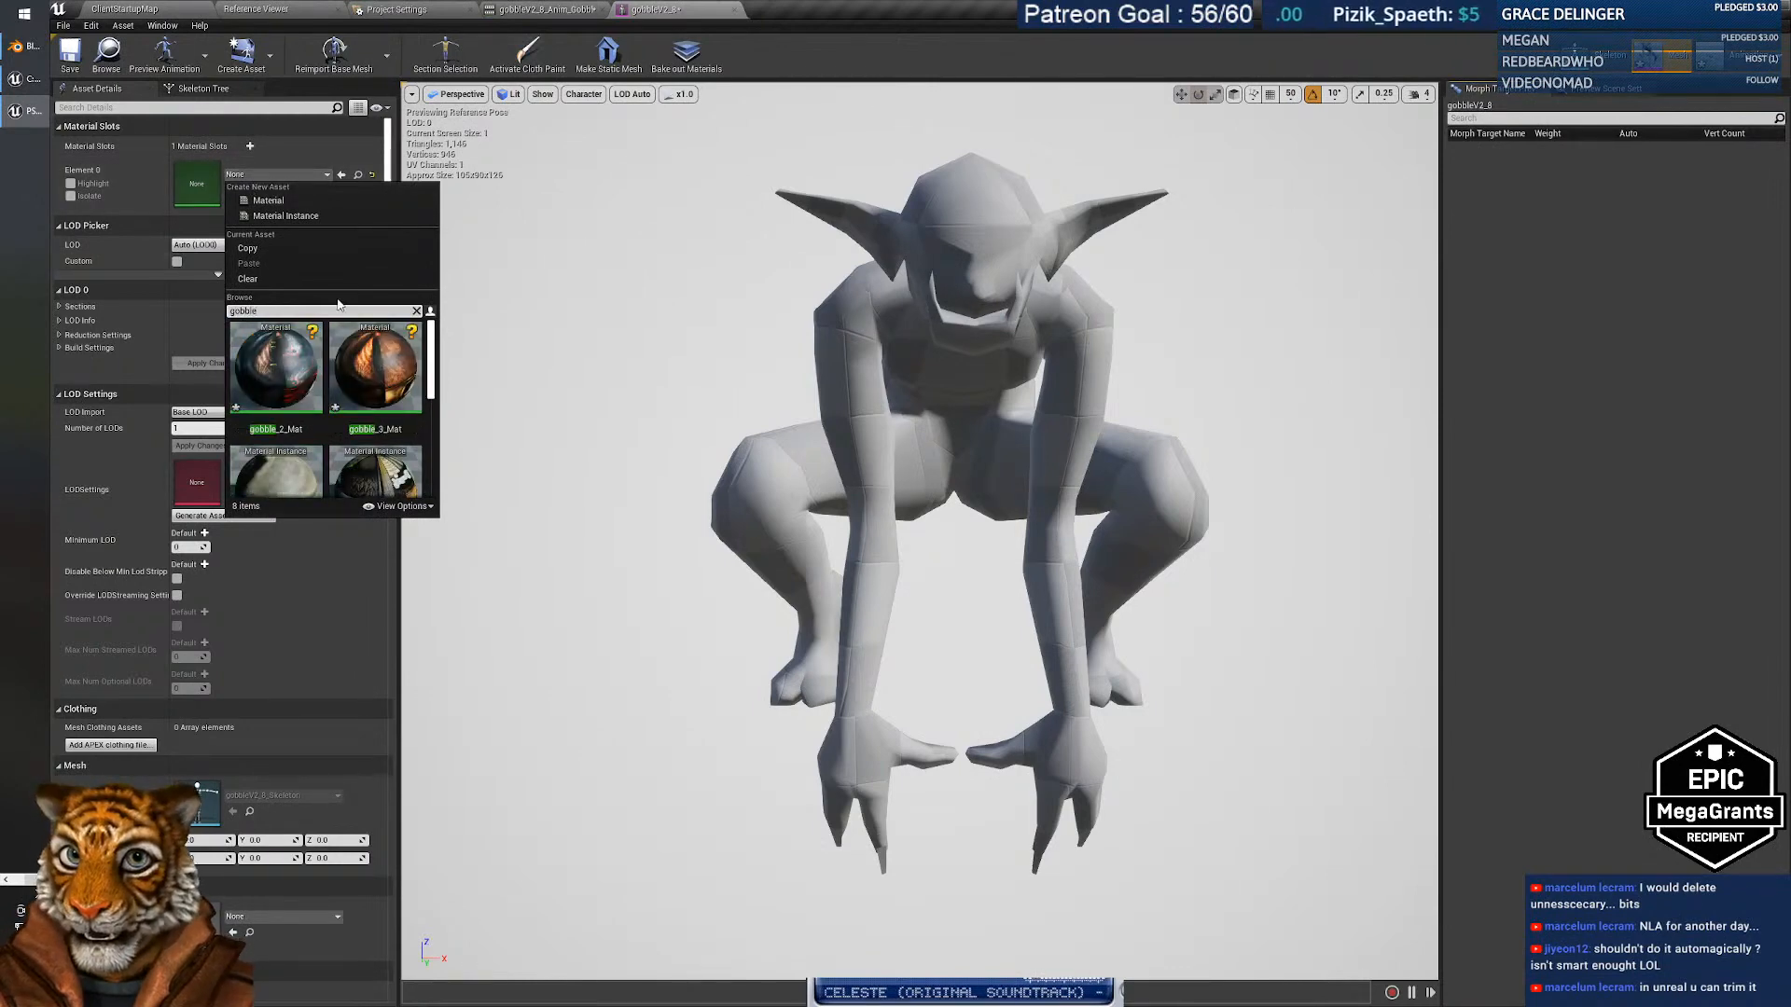
scroll(378, 377, "down", 2)
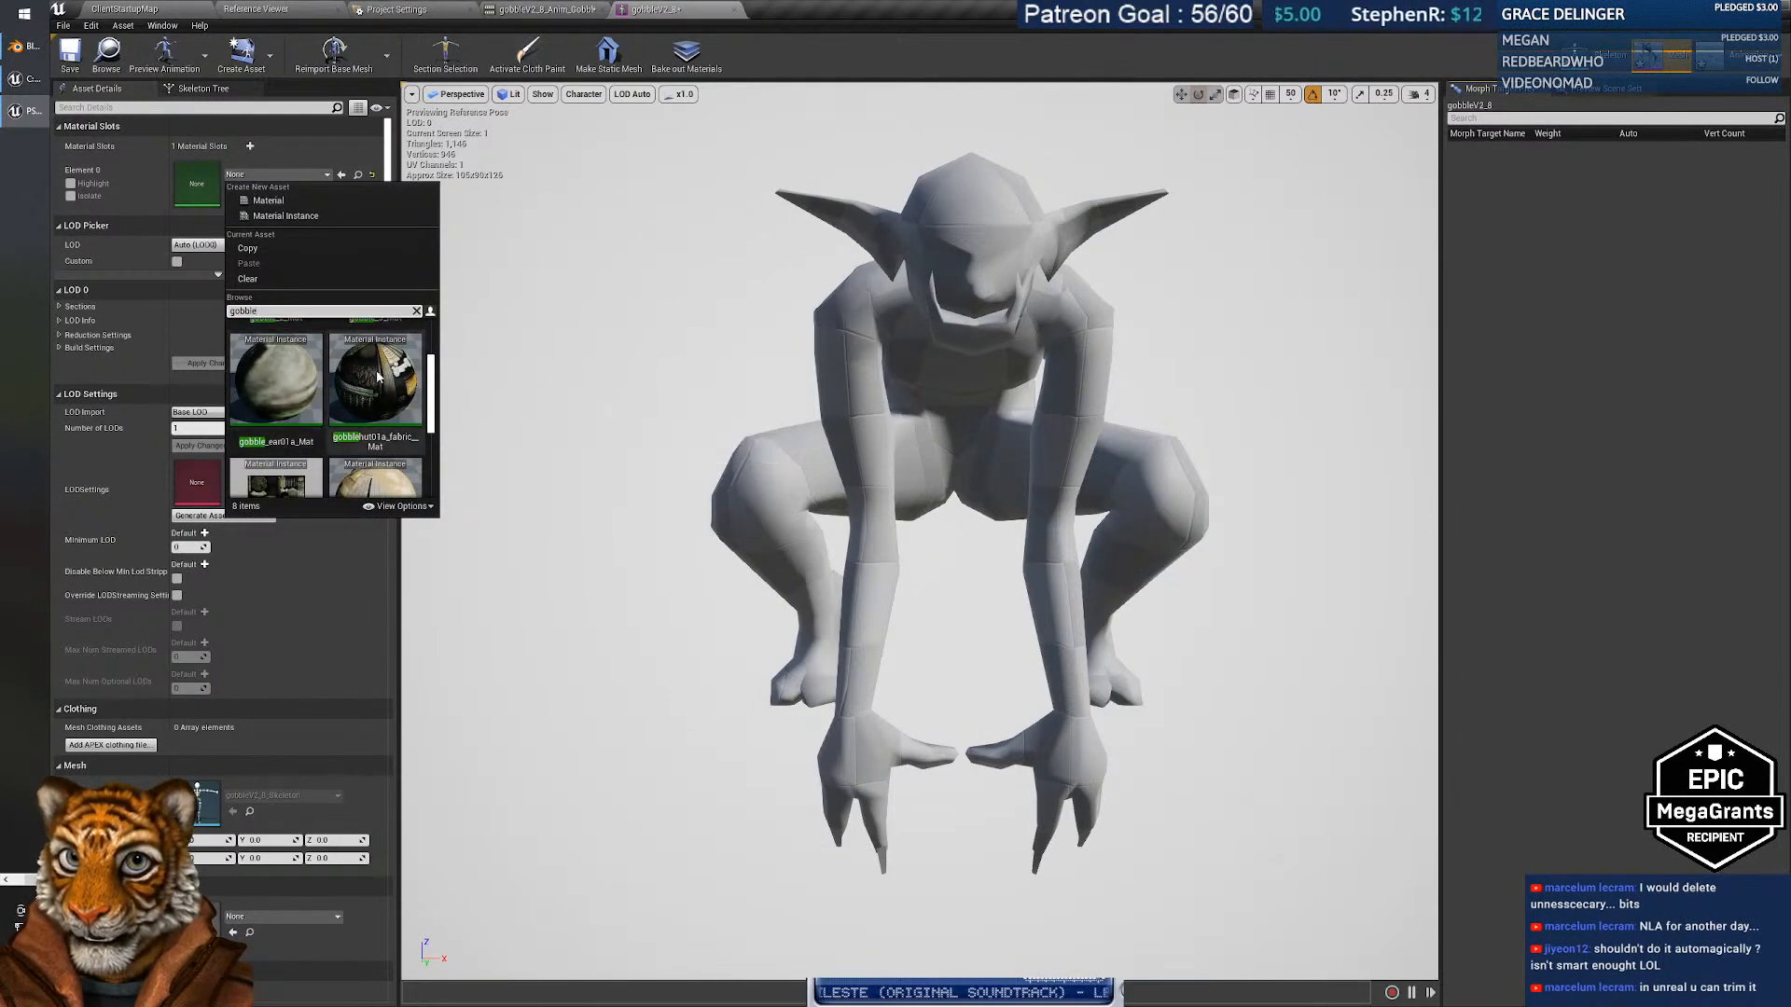
scroll(378, 377, "down", 3)
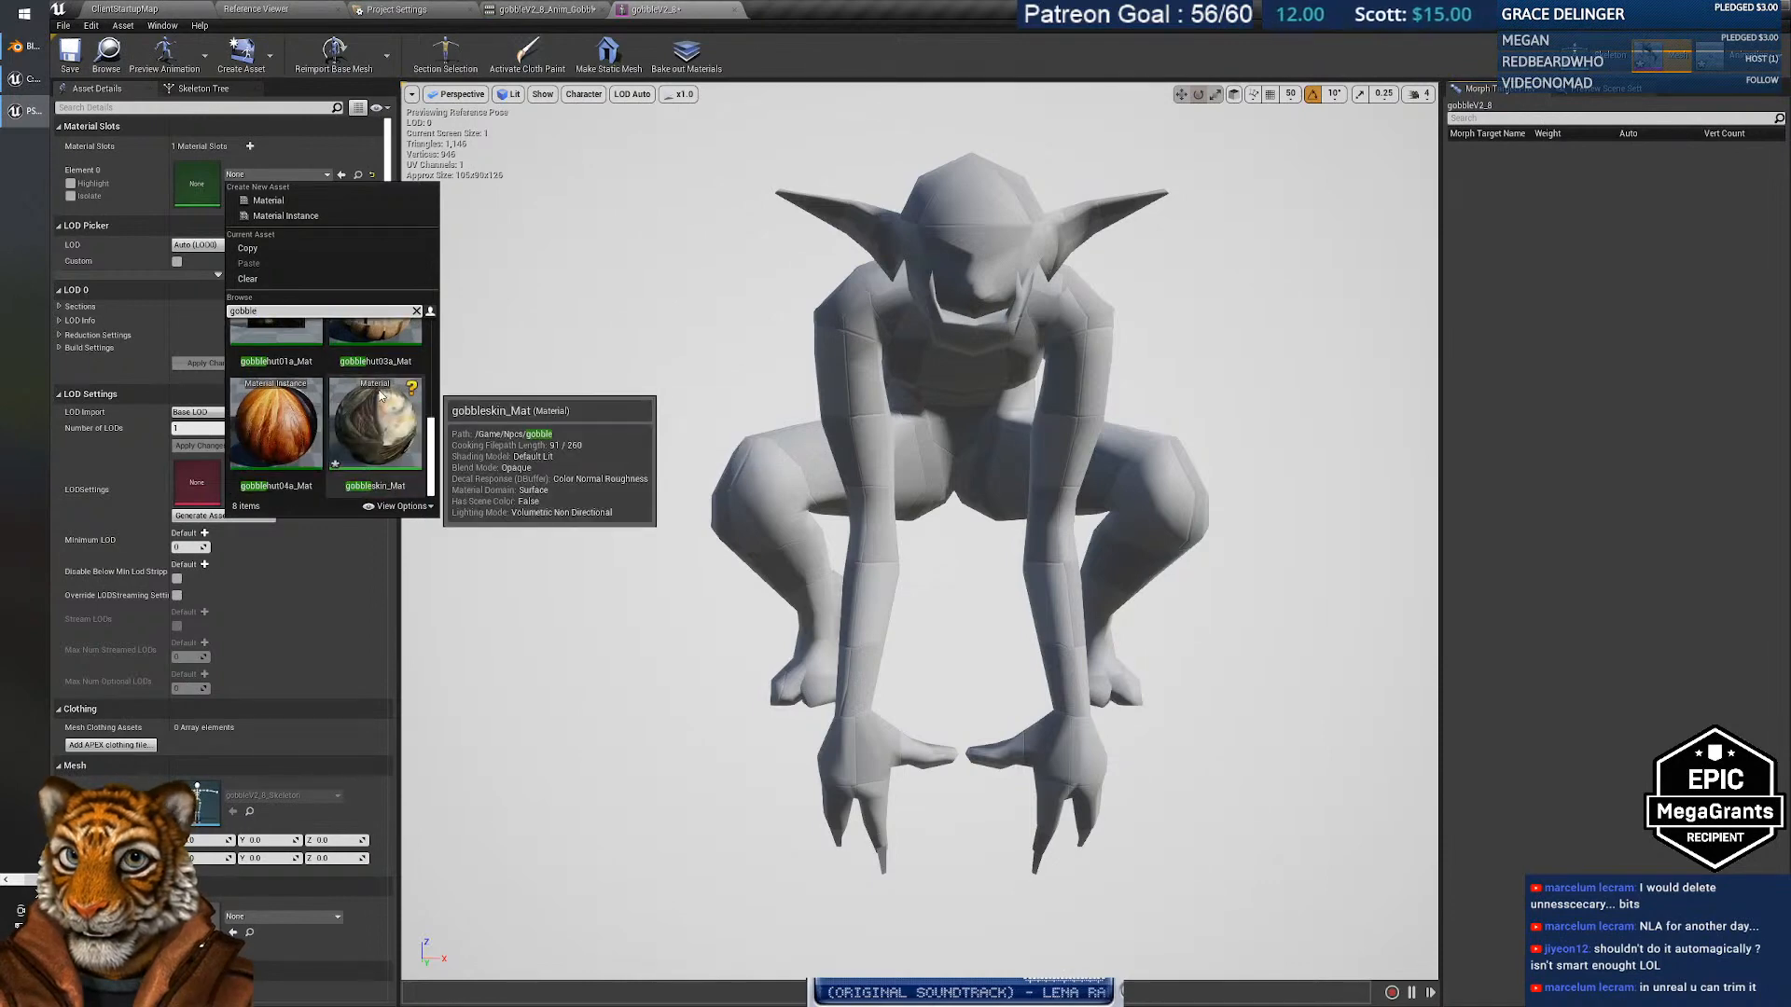
left_click(378, 399)
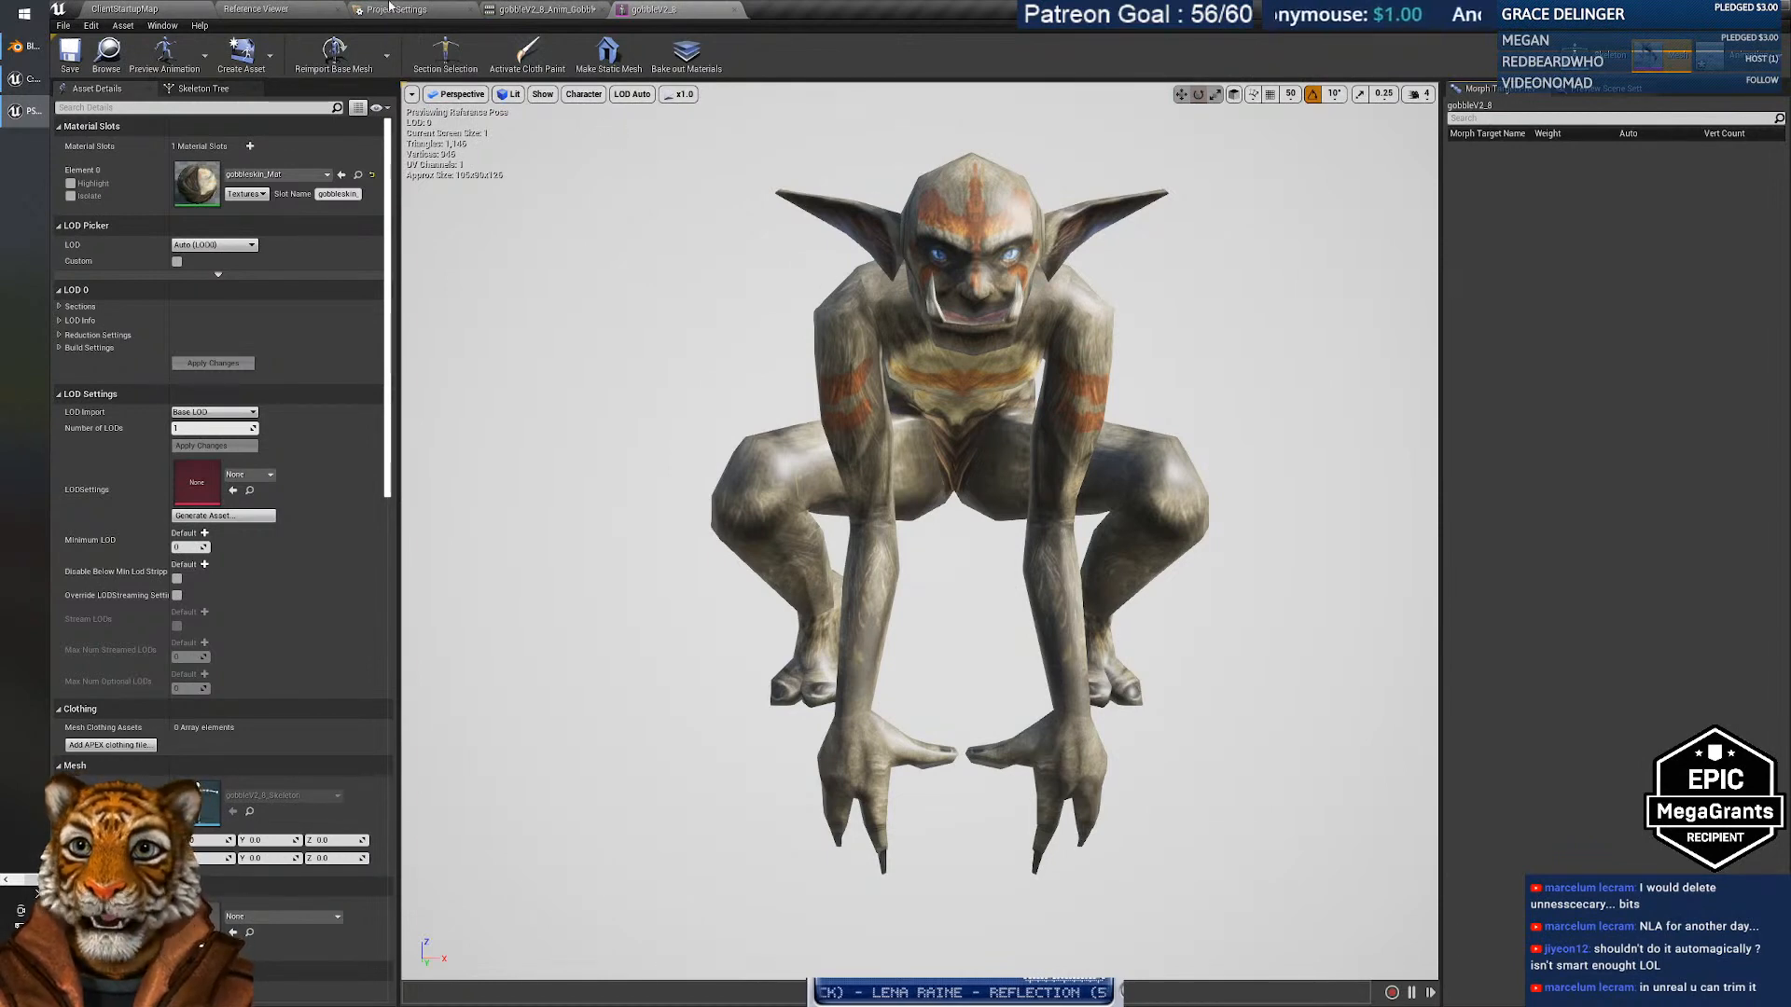
Save the Gobble animation sequences from ATTACK through WALK and the gobbleV2_8_Skeleton asset in the Npcs/gobble folder.
left_click(177, 7)
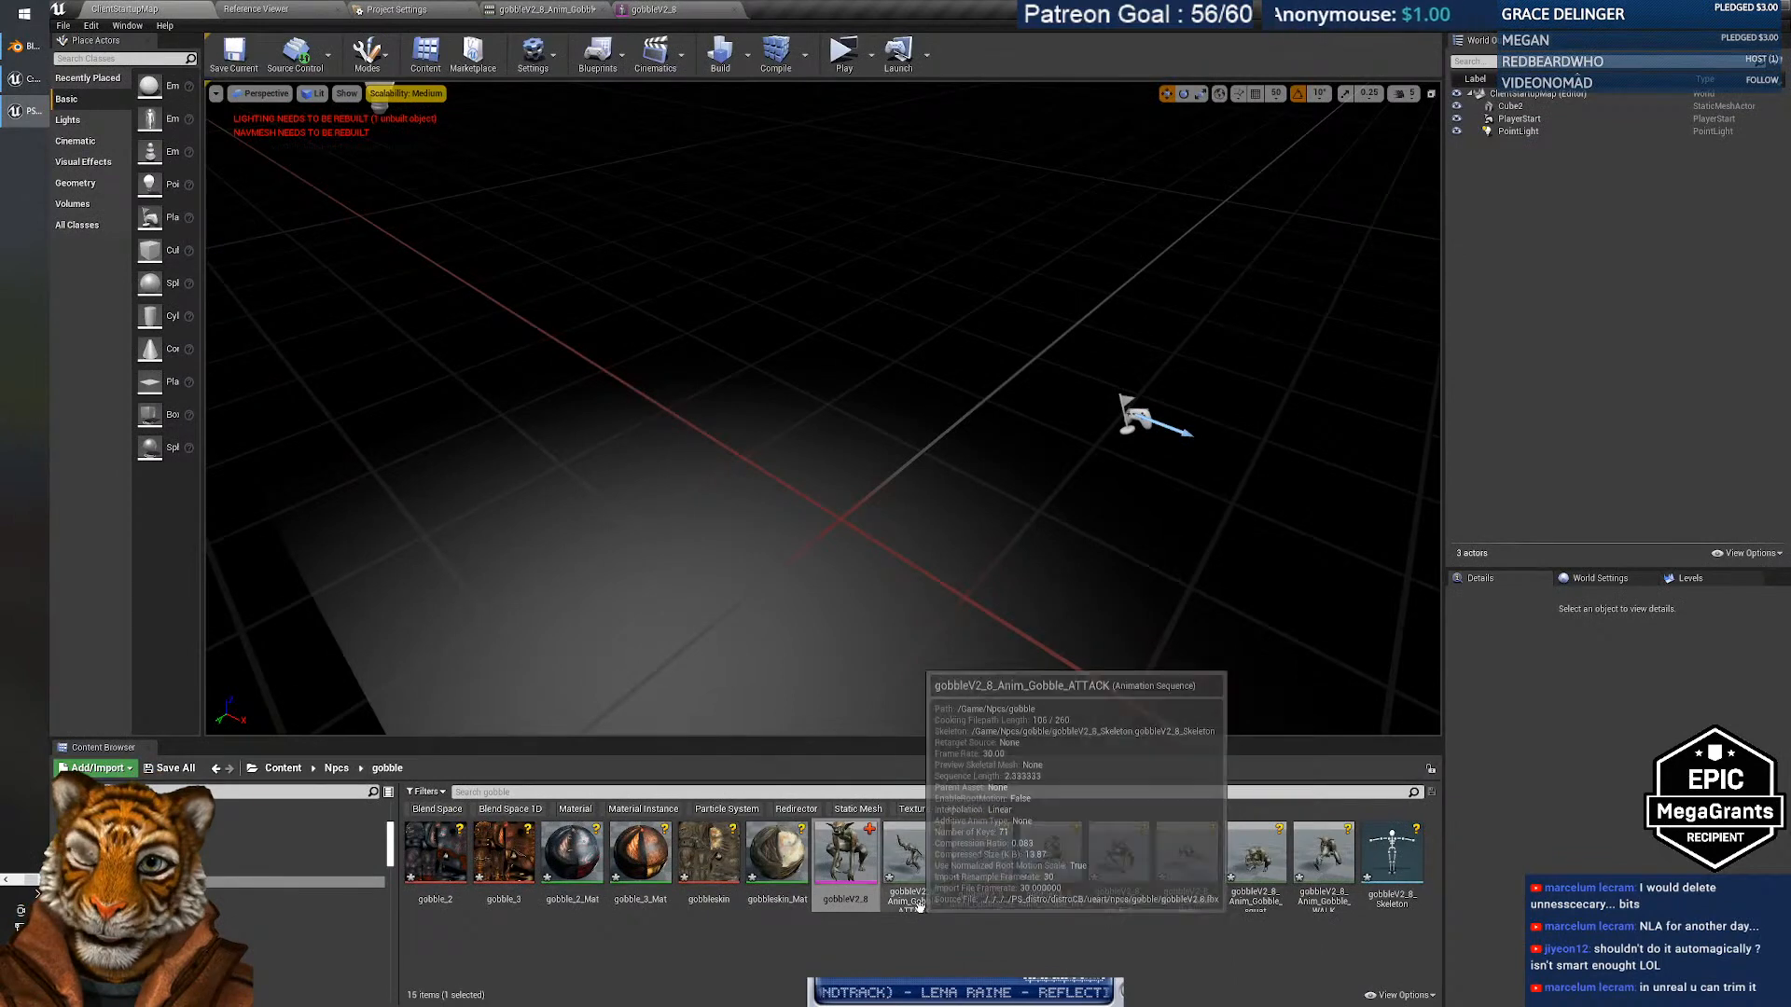
left_click(905, 931)
left_click(906, 891)
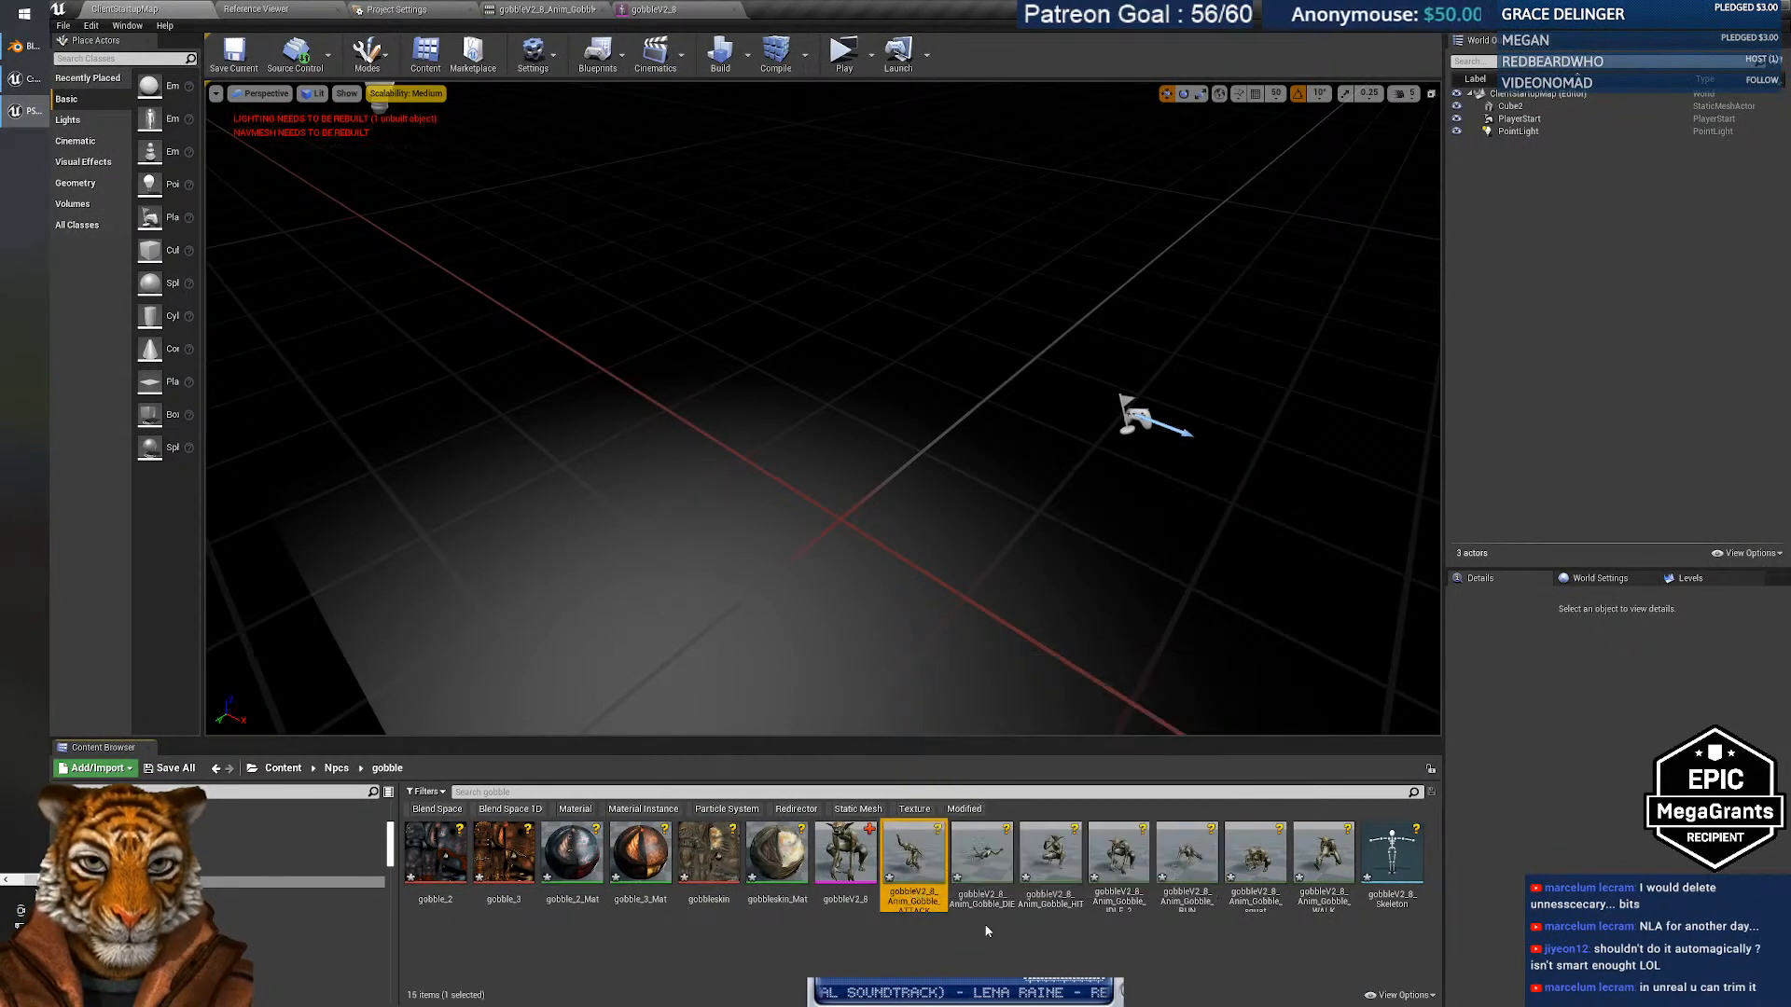
left_click(1324, 863, "shift")
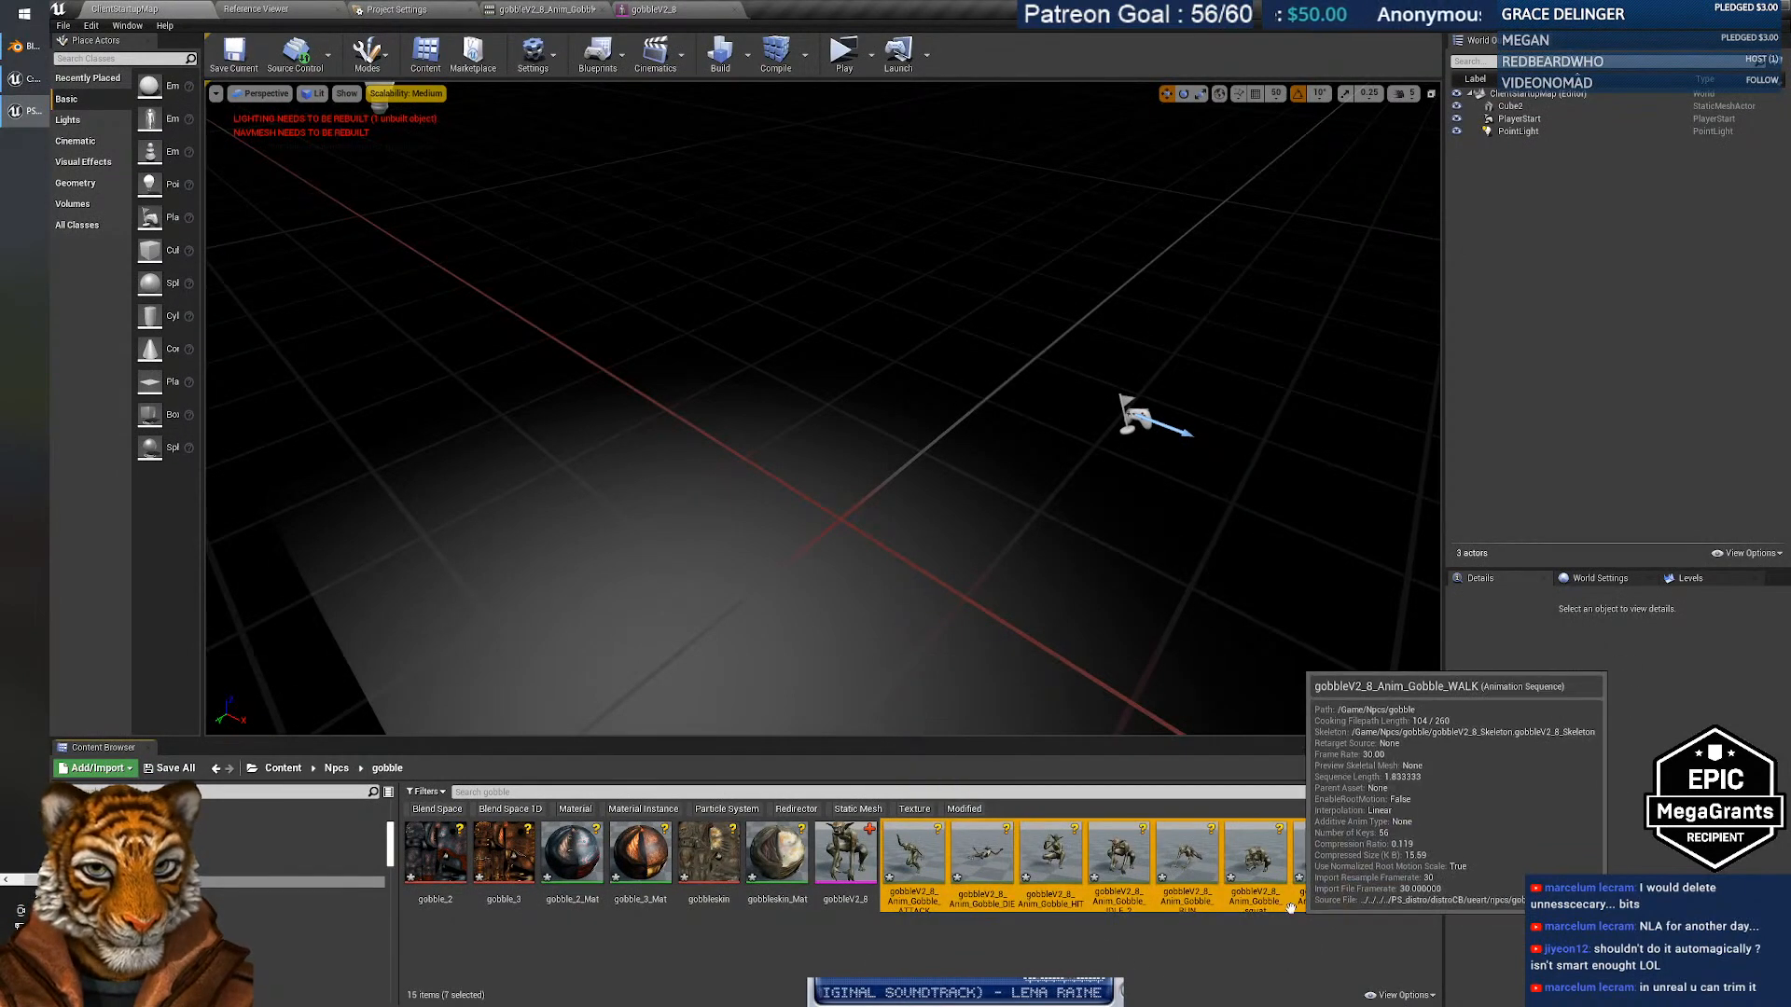
right_click(1180, 903)
left_click(1233, 642)
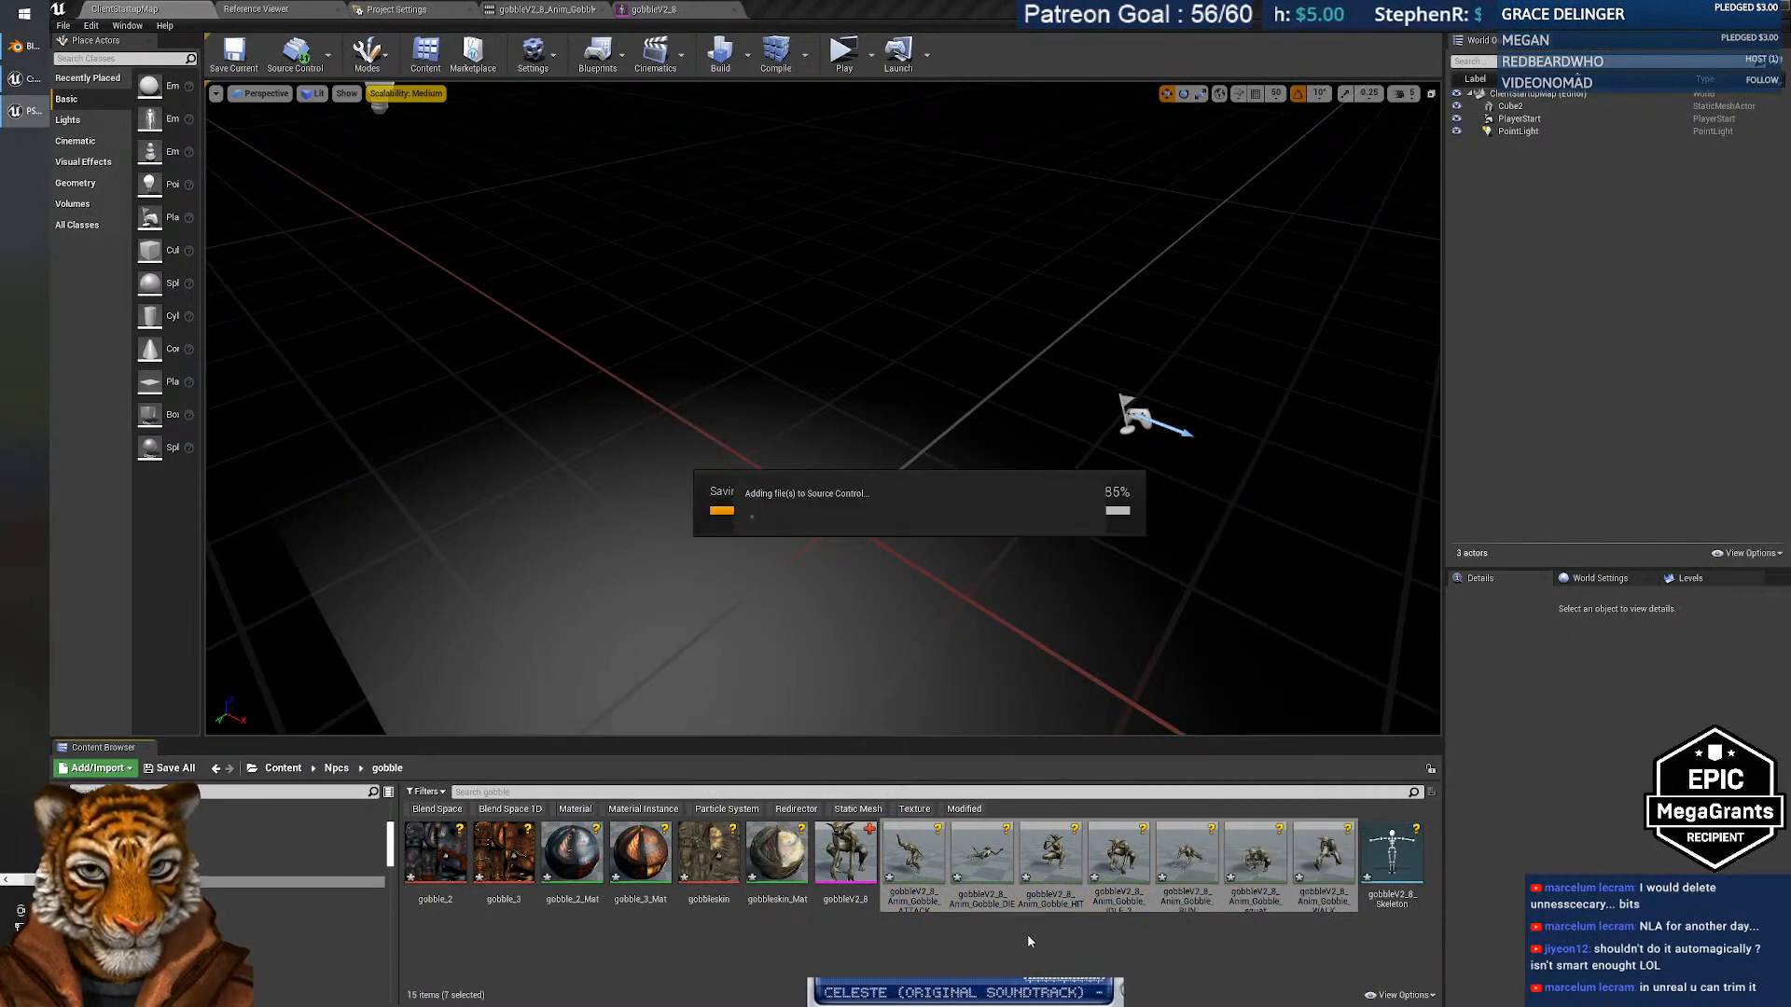
left_click(1386, 906)
right_click(1386, 906)
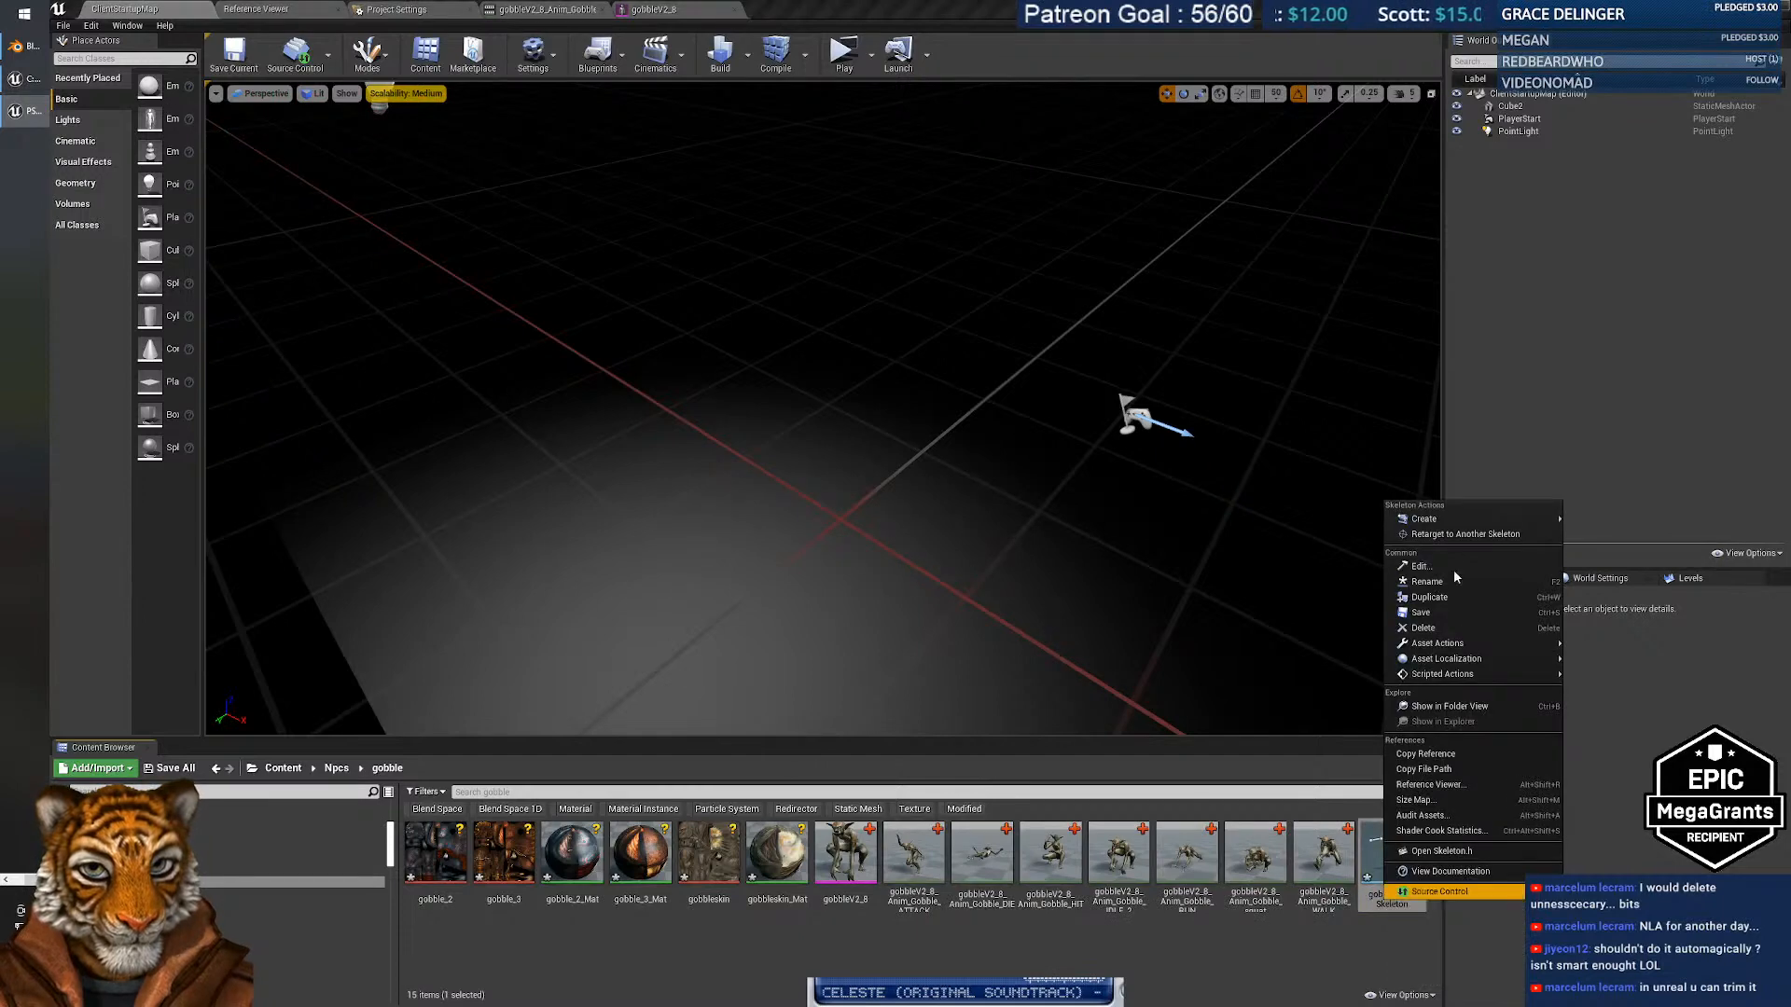
left_click(1427, 603)
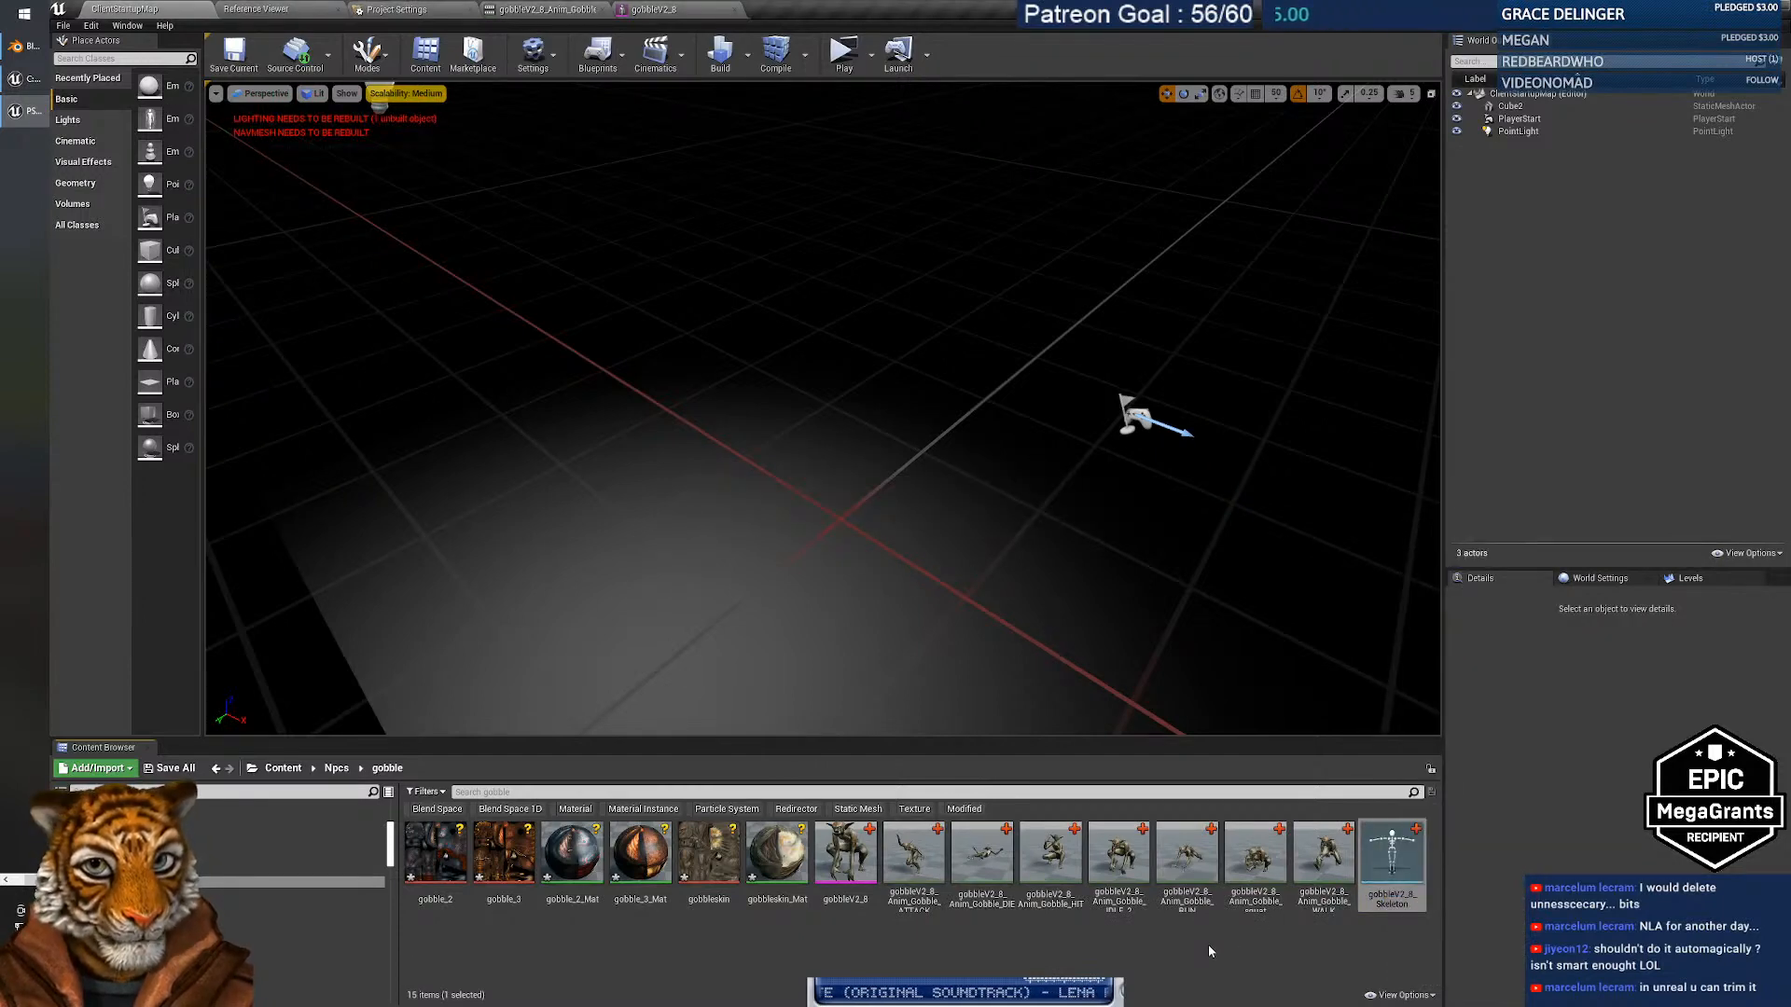
Save the gobble_2, gobble_3 and gobbleskin textures together with their three materials.
left_click(779, 887)
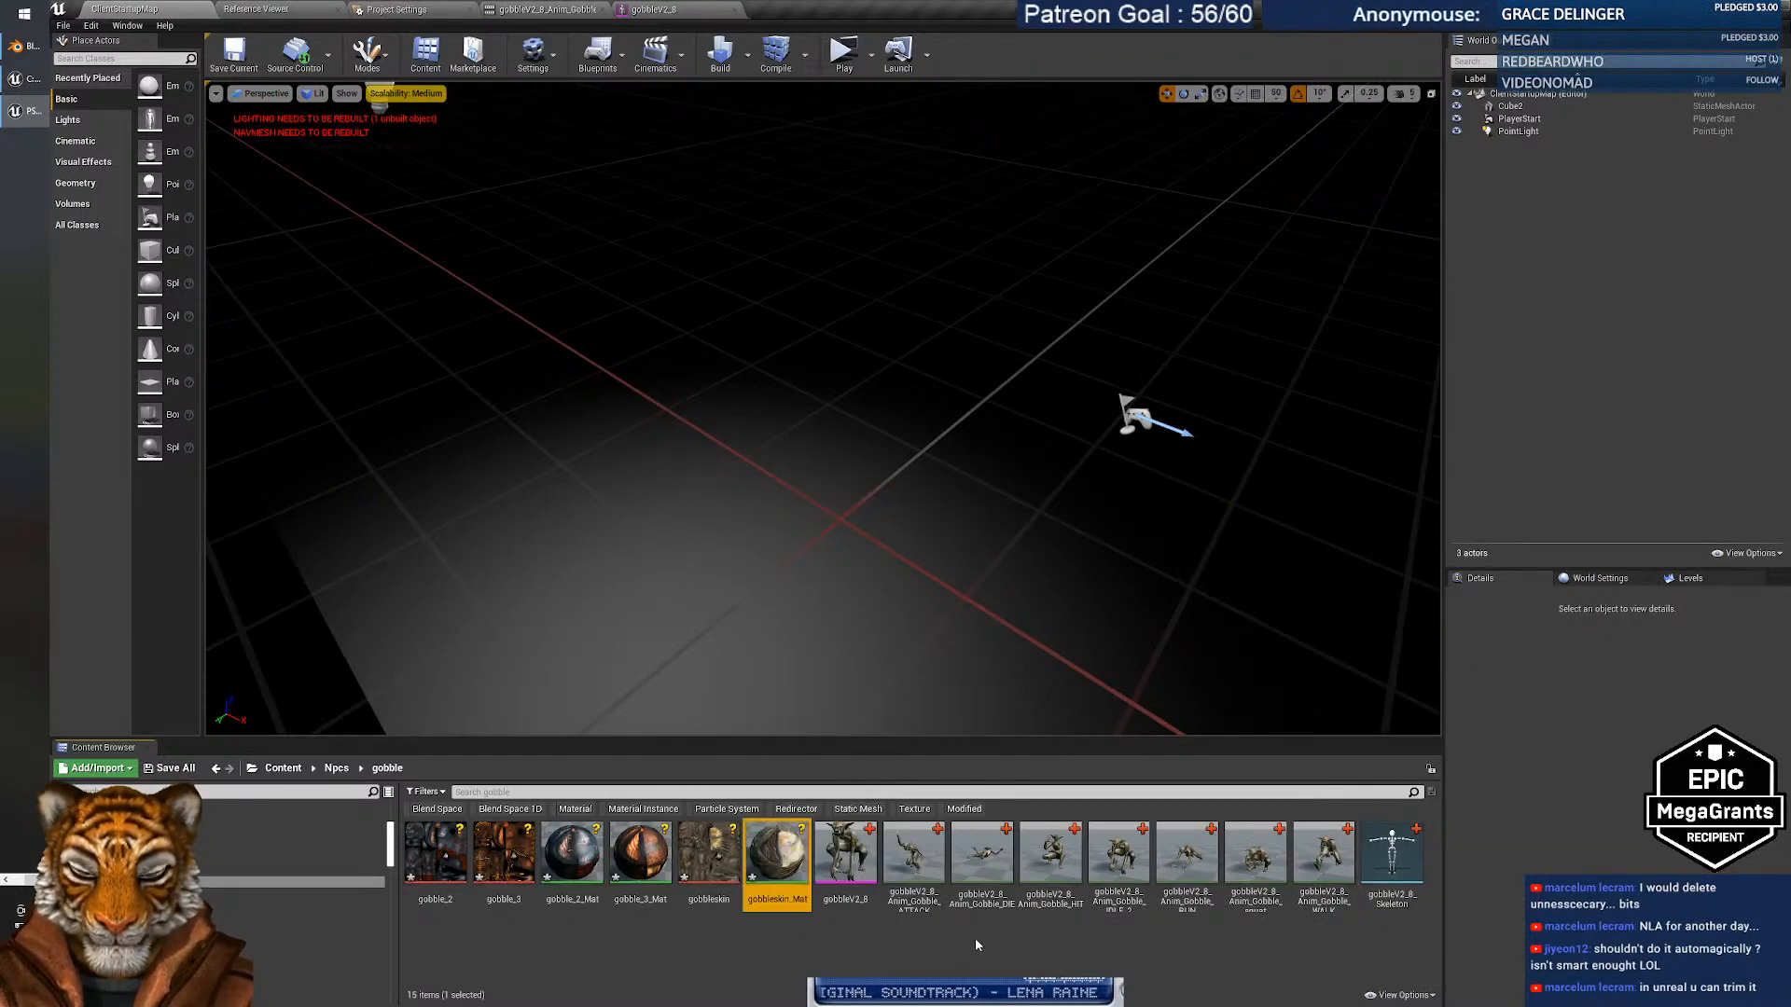
left_click(460, 896, "shift")
right_click(460, 896)
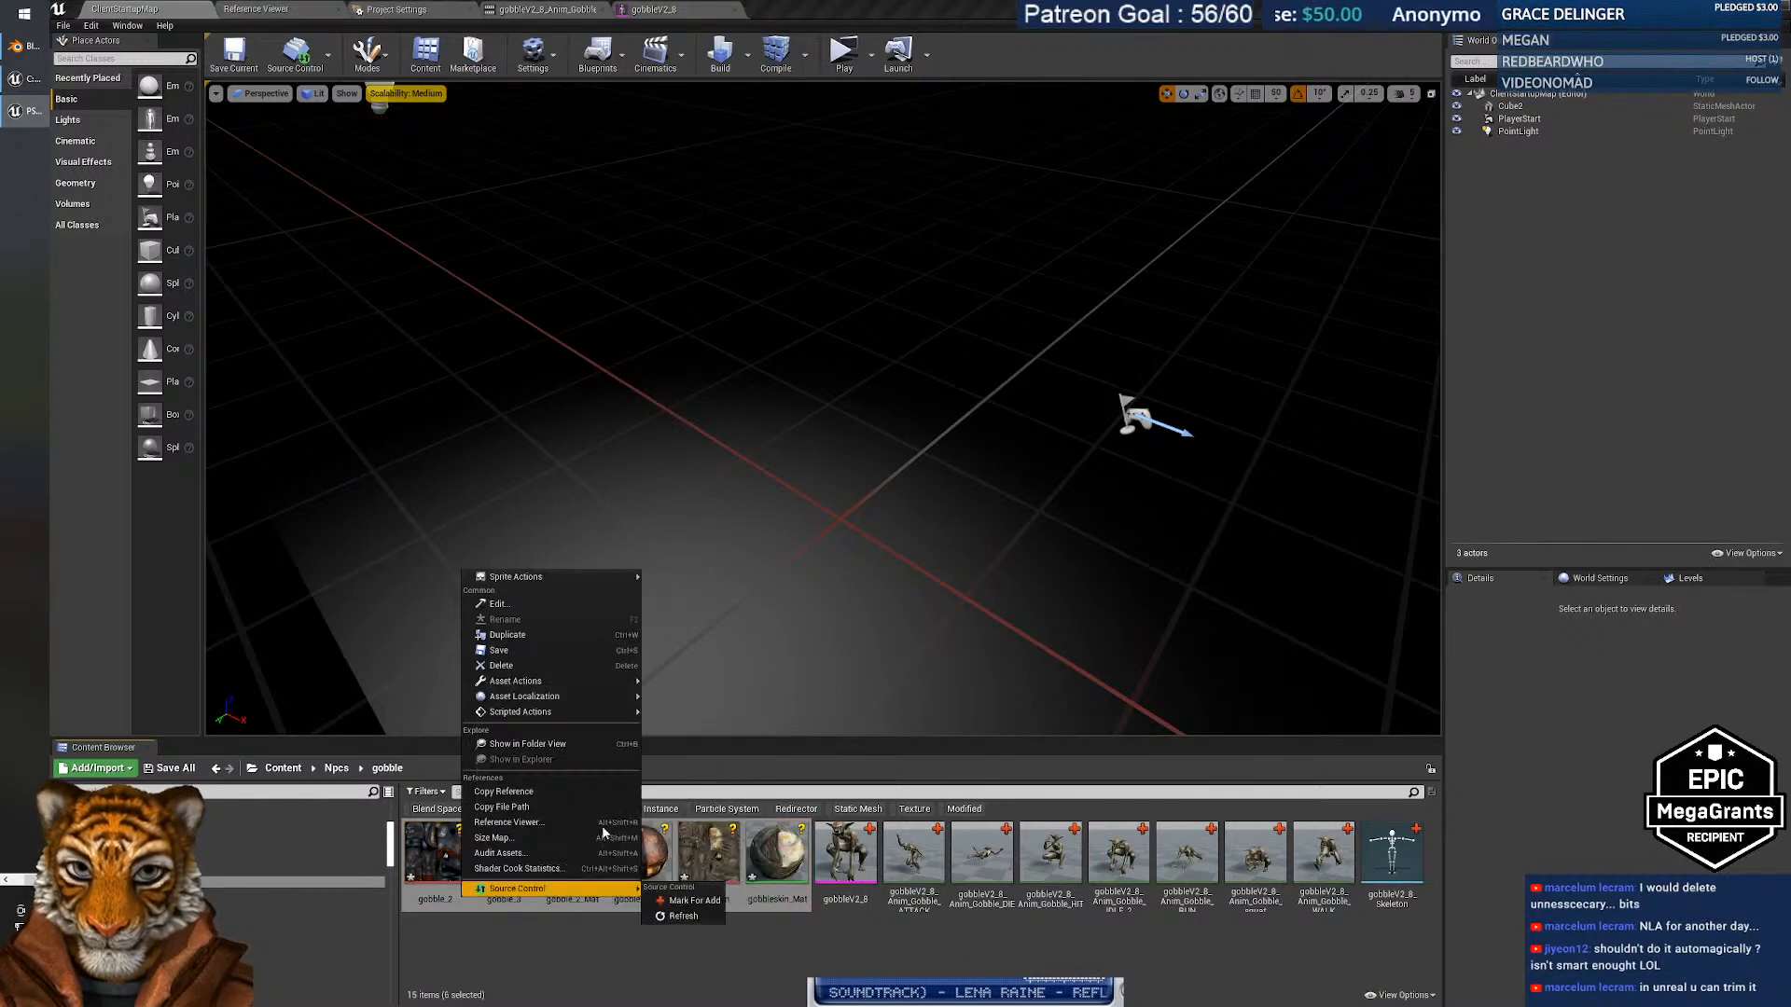
left_click(551, 659)
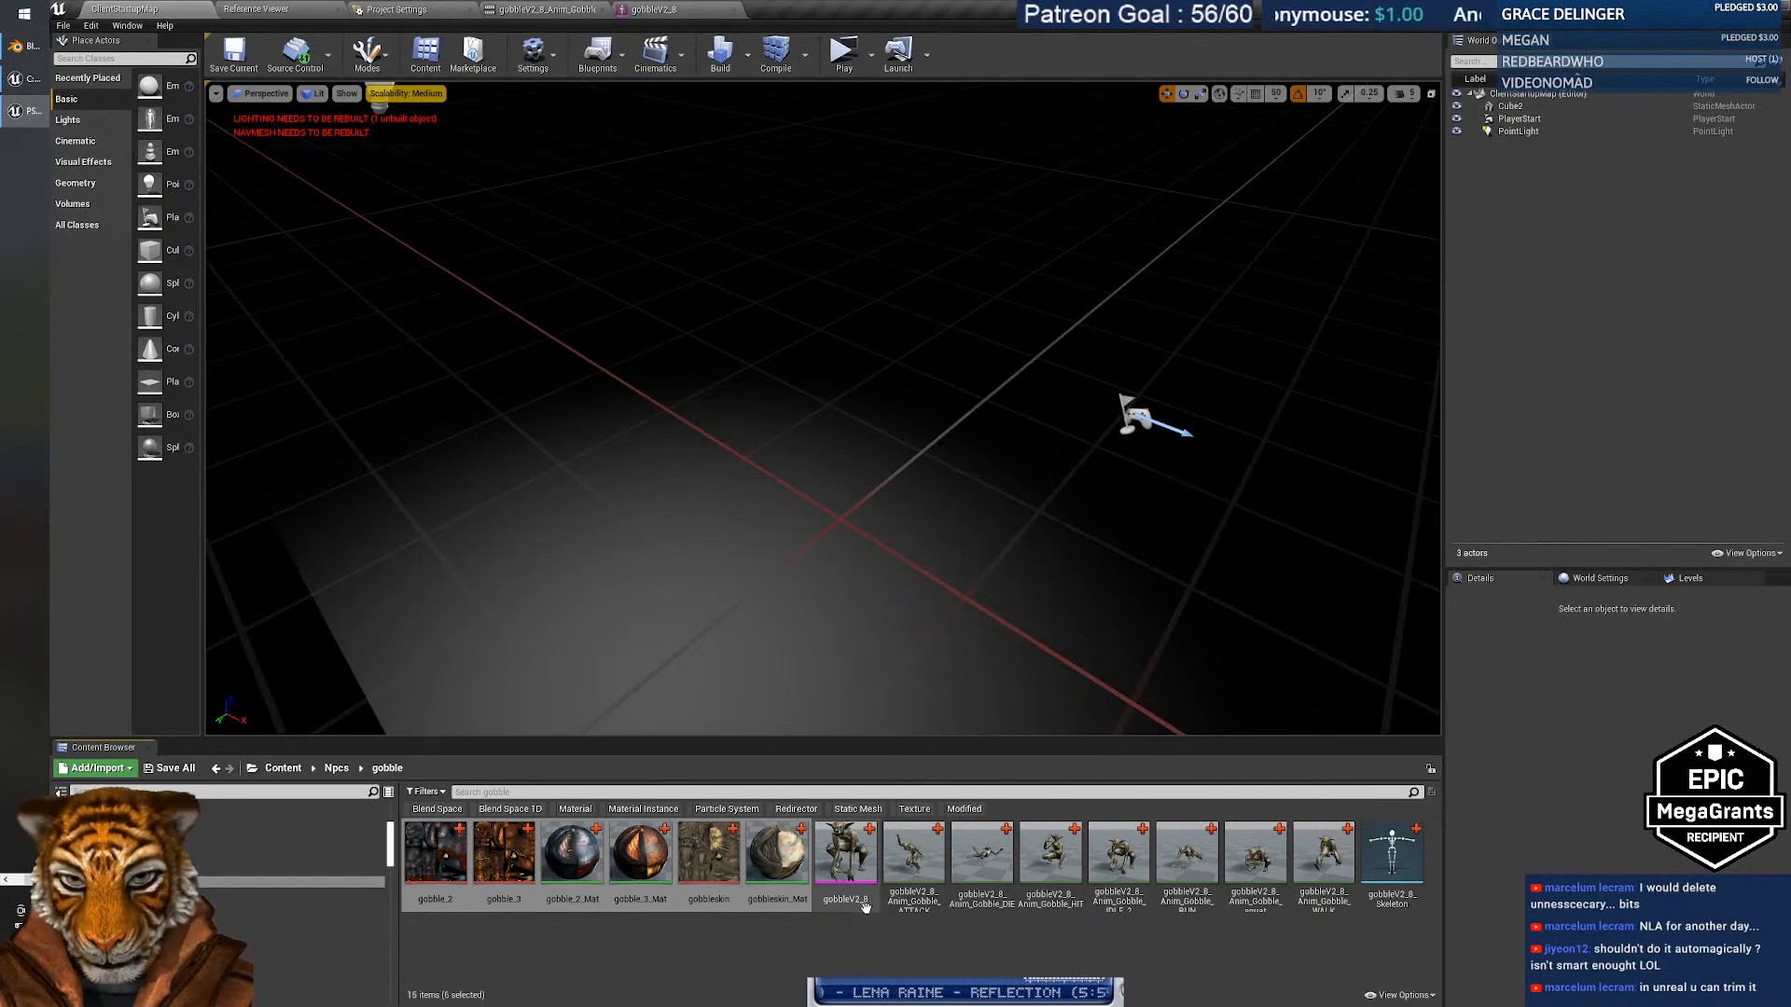
left_click(780, 897)
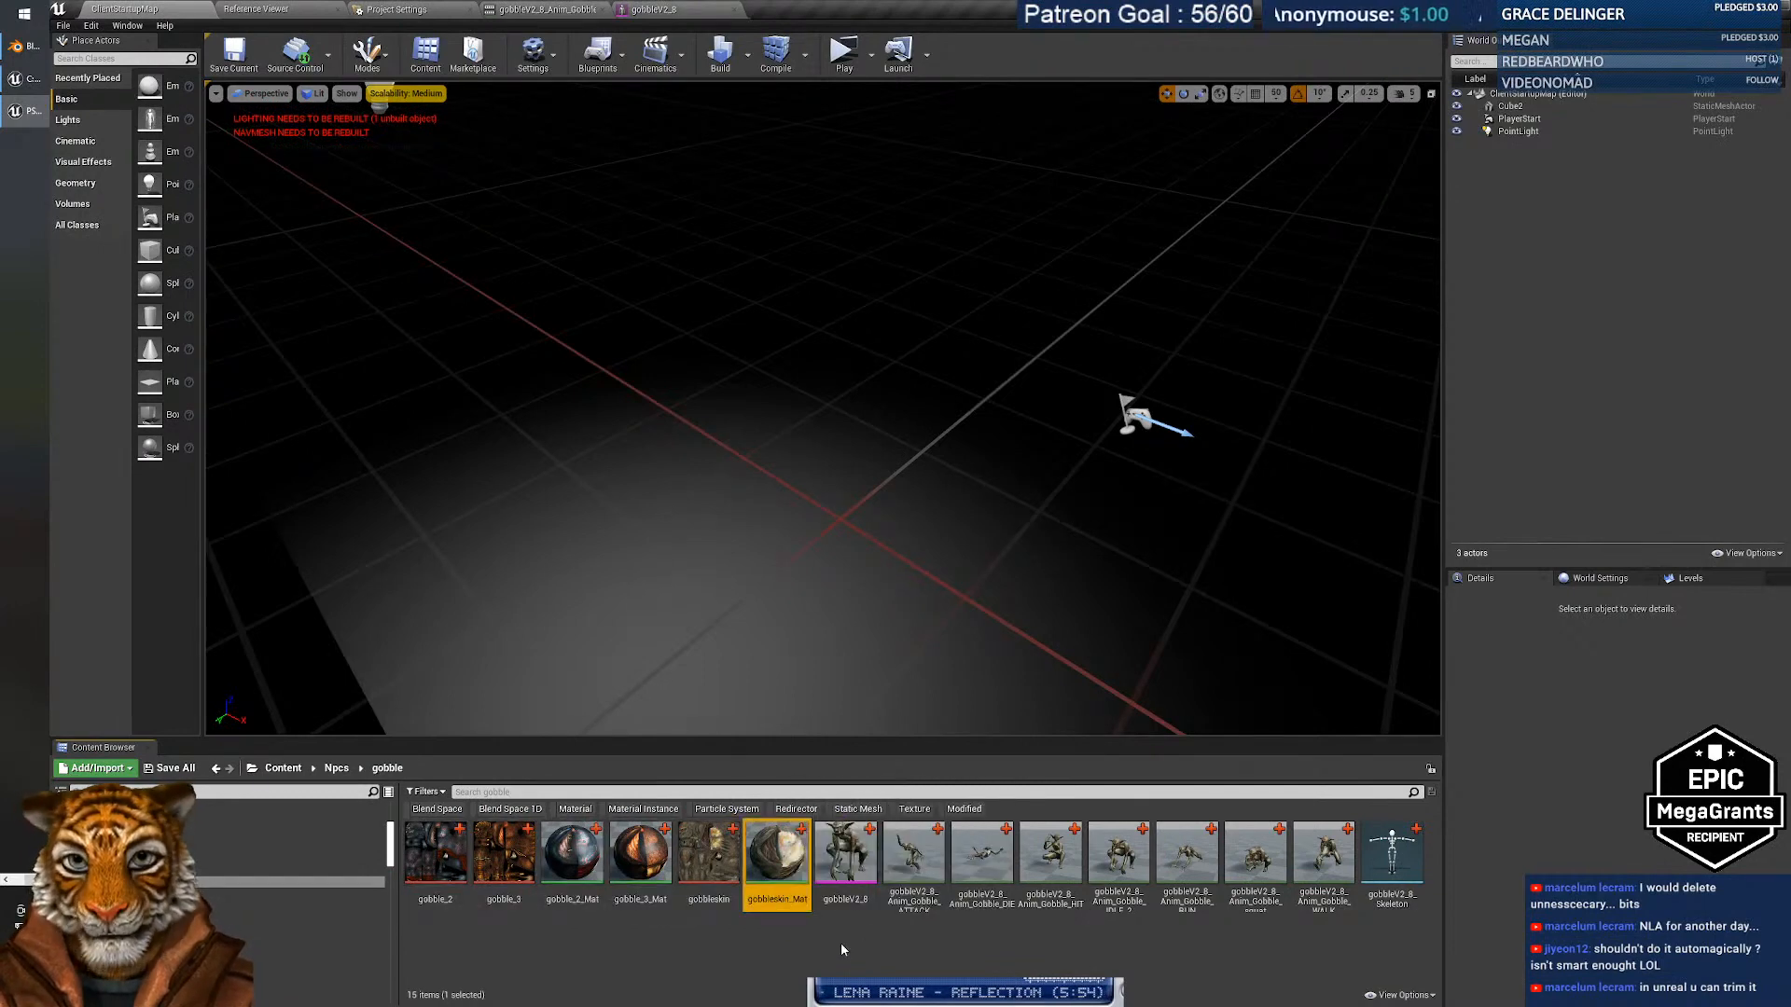
Check the mesh naming in the Gorweal folder and rename the gobbleV2_8 skeletal mesh to gobble.
left_click(213, 894)
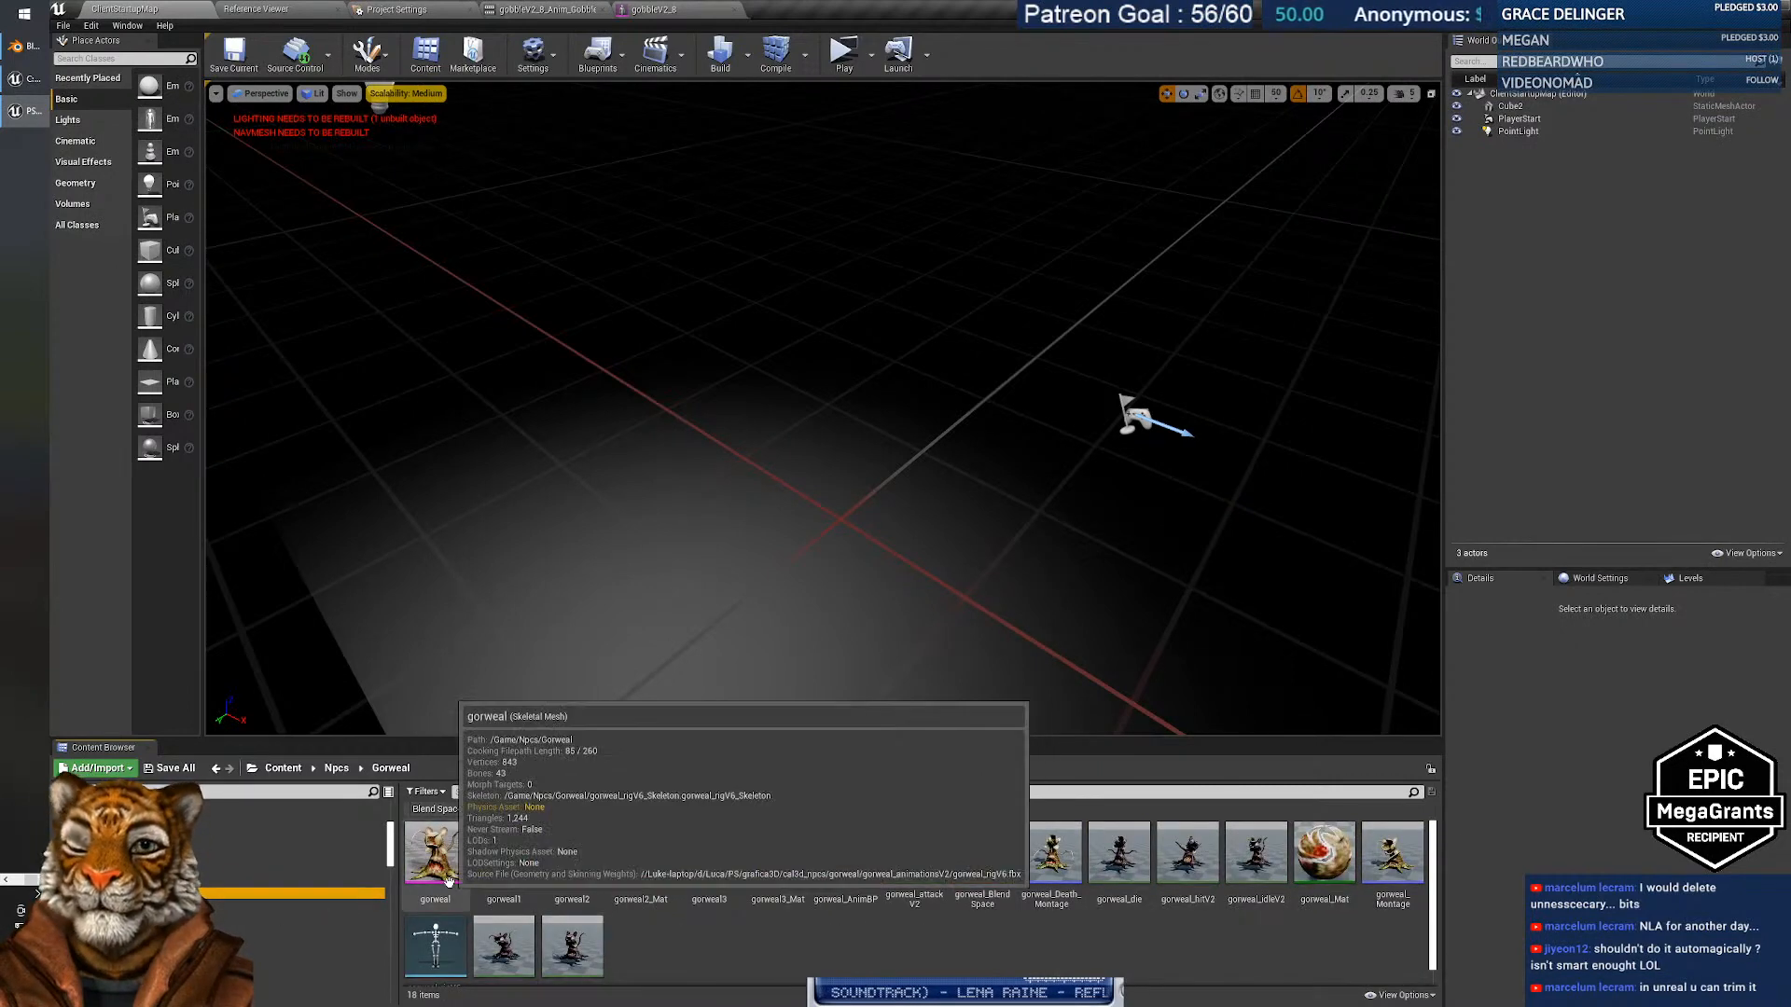
left_click(271, 883)
left_click(837, 867)
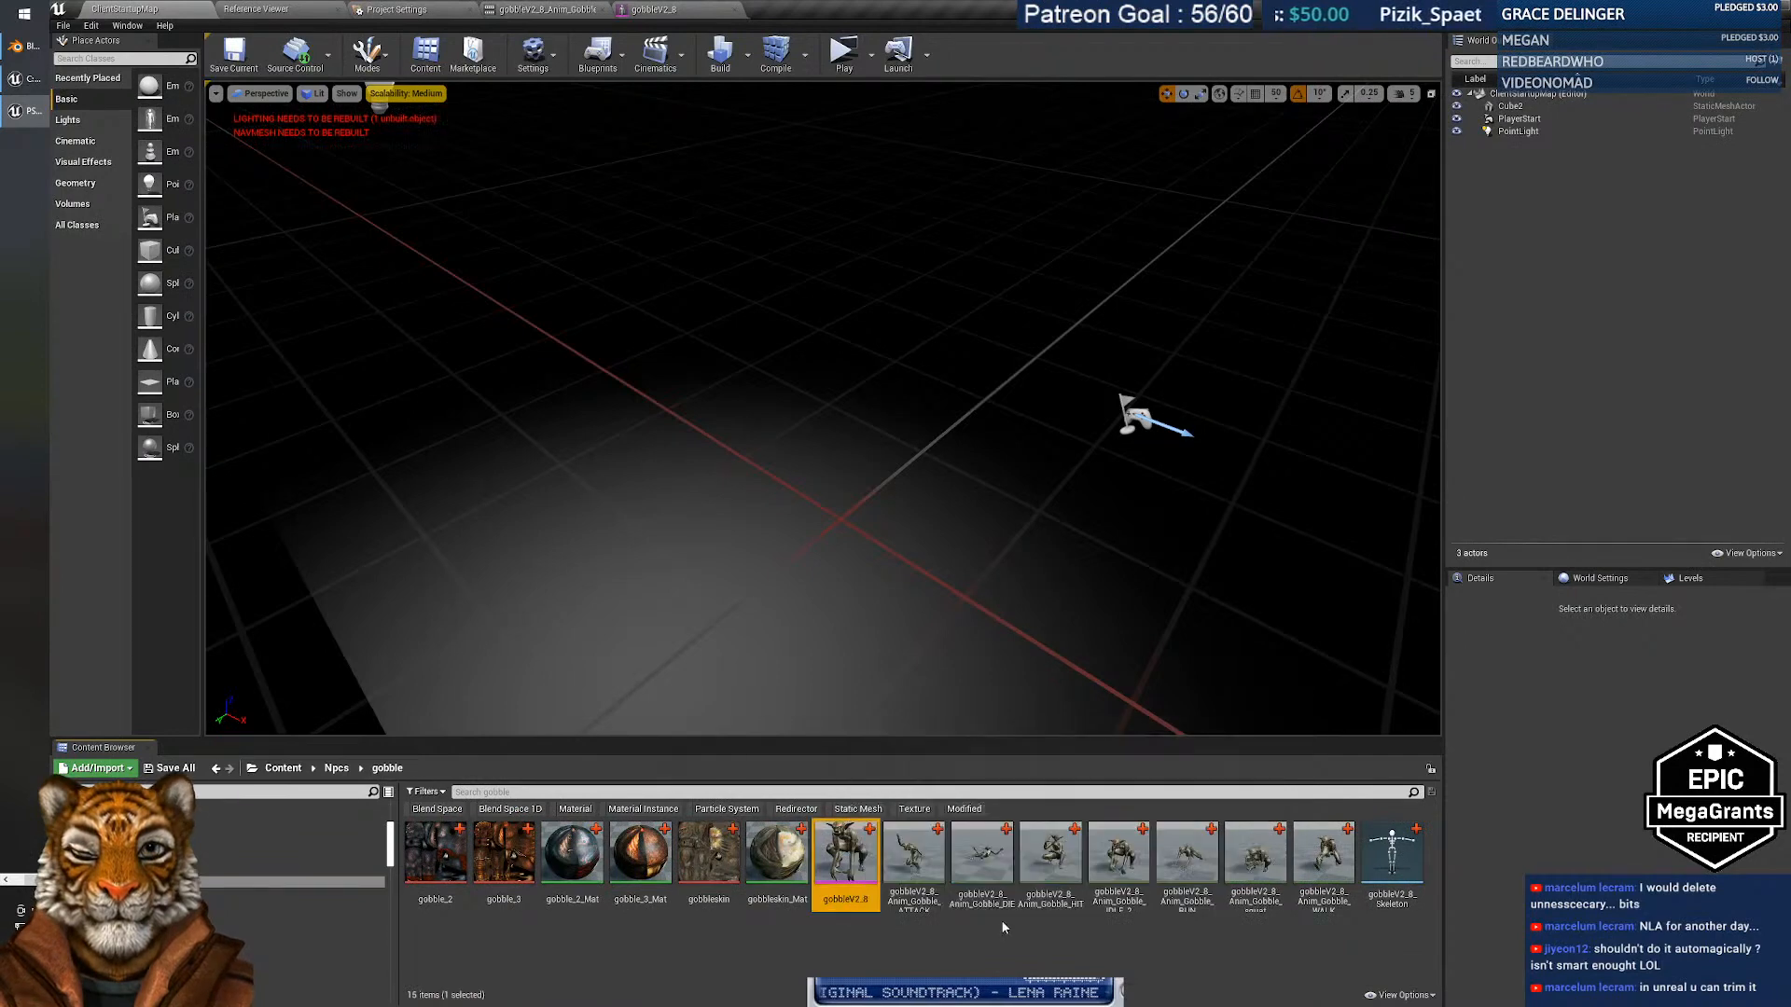
key("F2")
type("gobble")
key("Return")
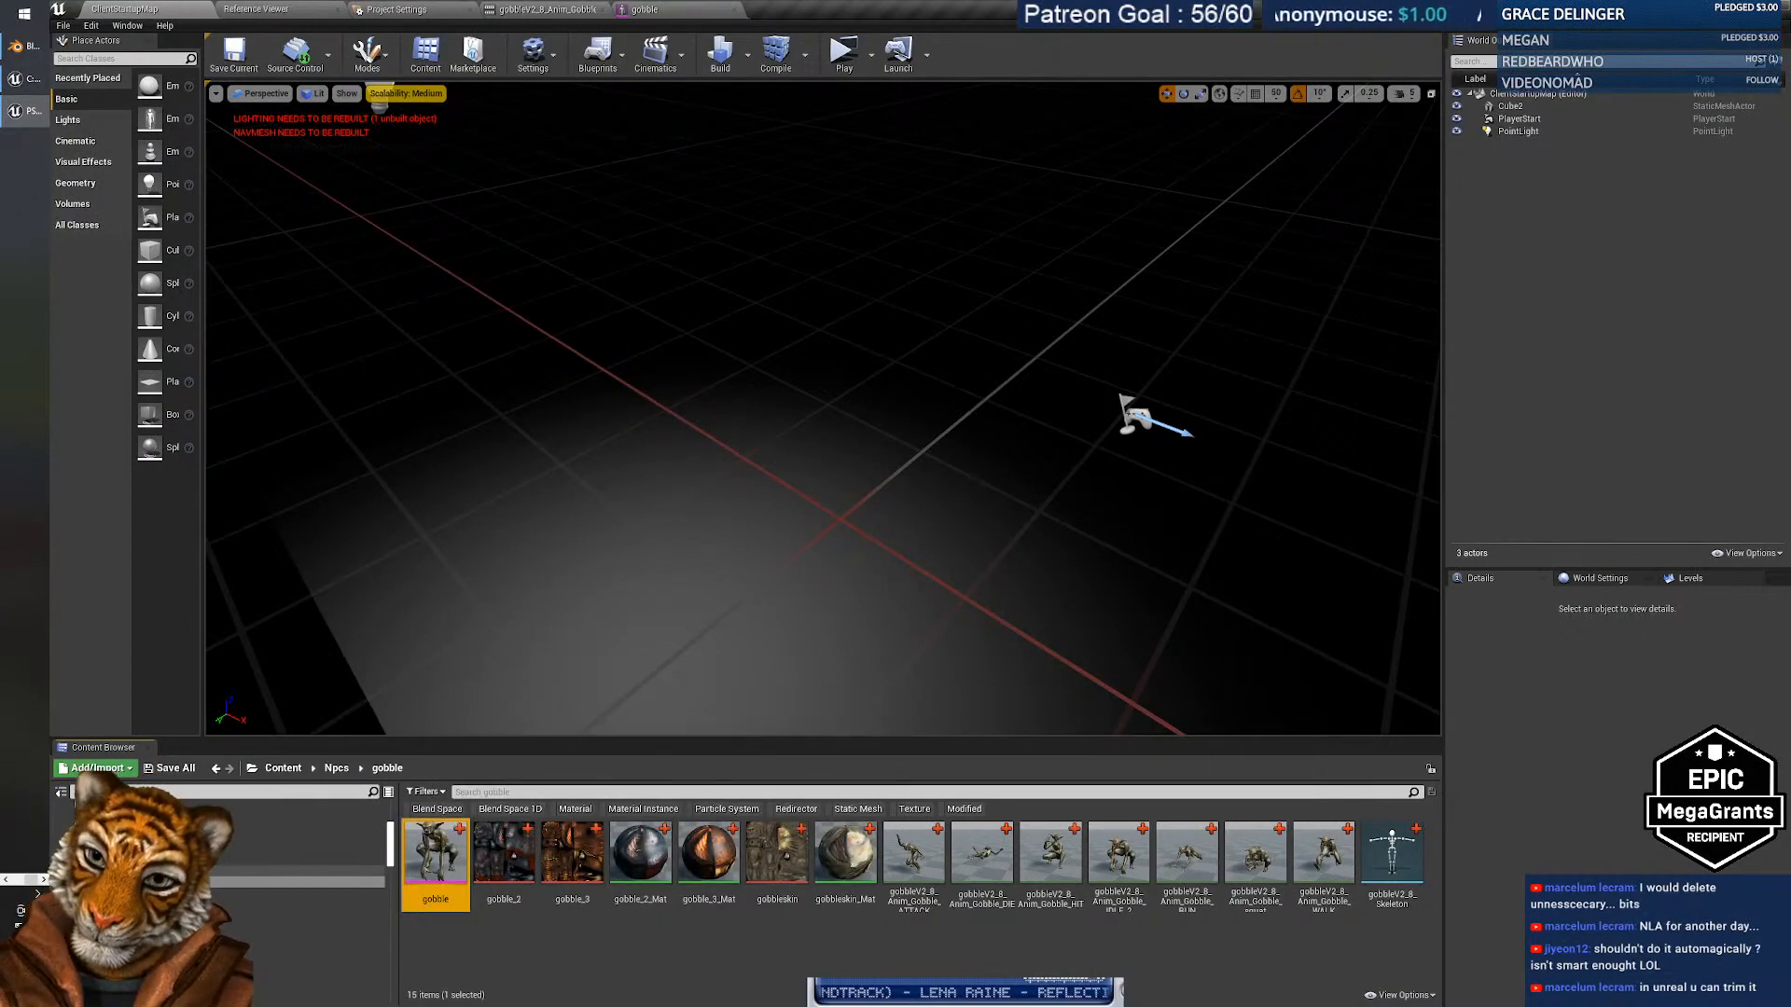
Open the npcs folder under Blueprints and look over the existing creature character blueprints.
scroll(308, 877, "up", 2)
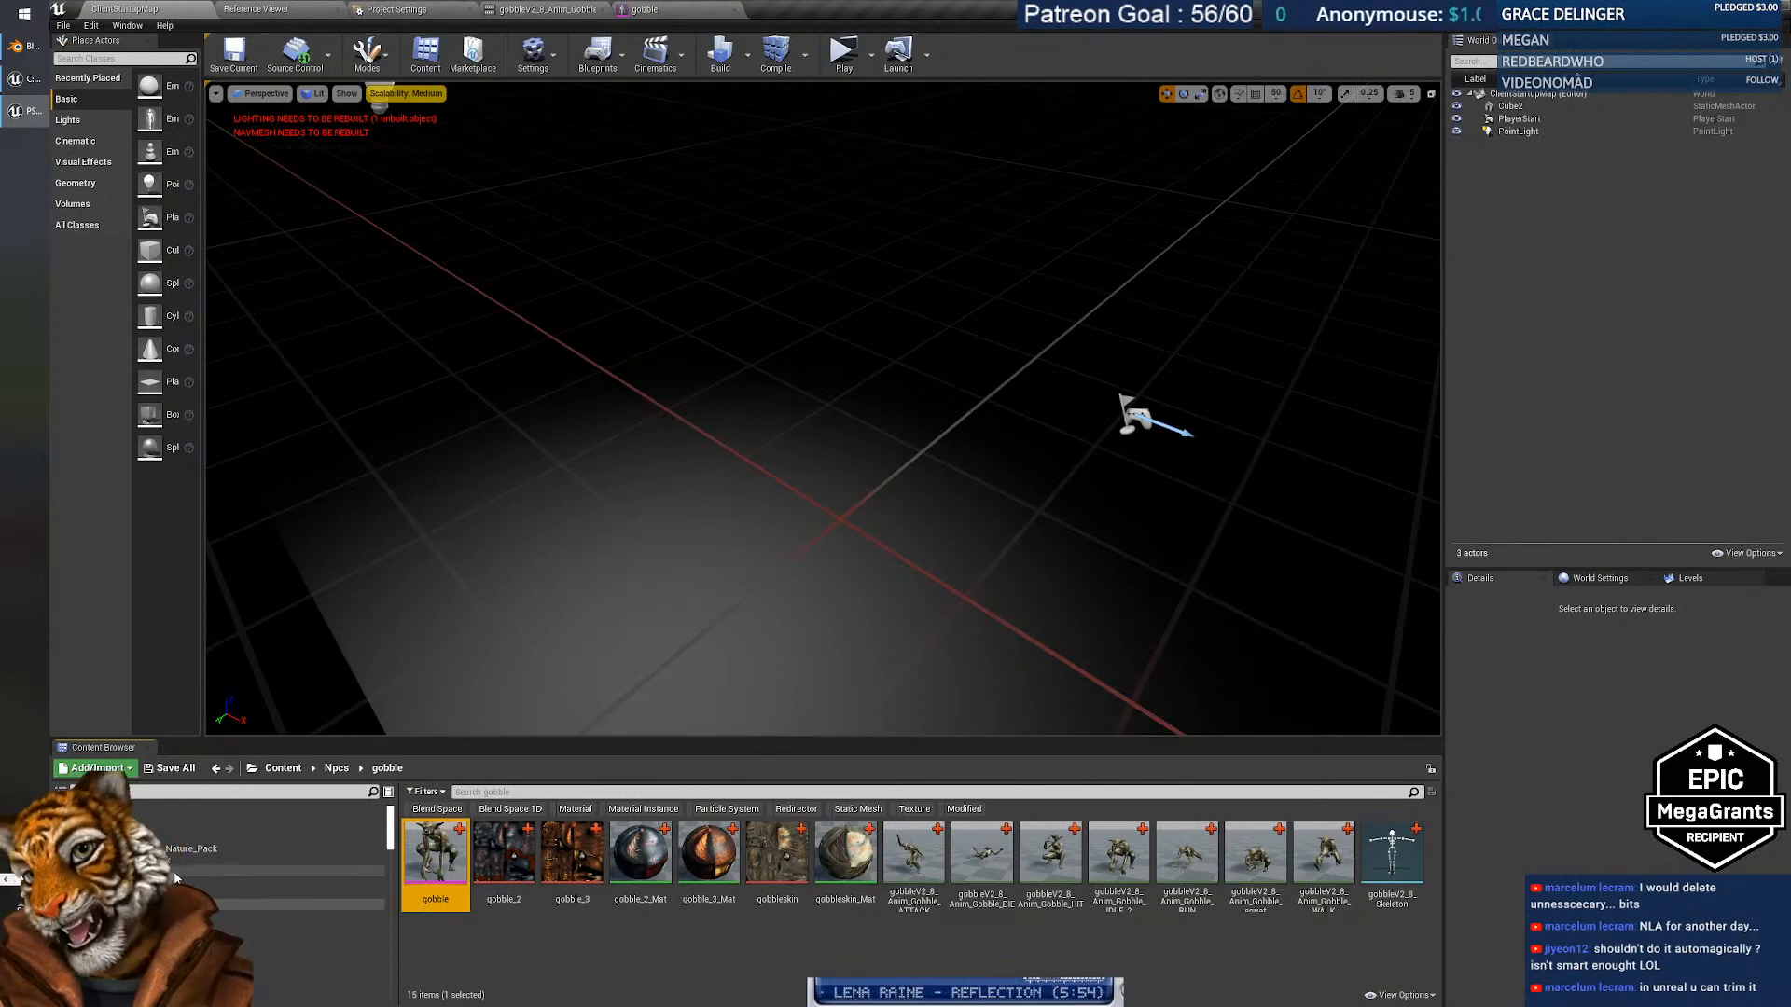
scroll(176, 877, "up", 1)
left_click(182, 842)
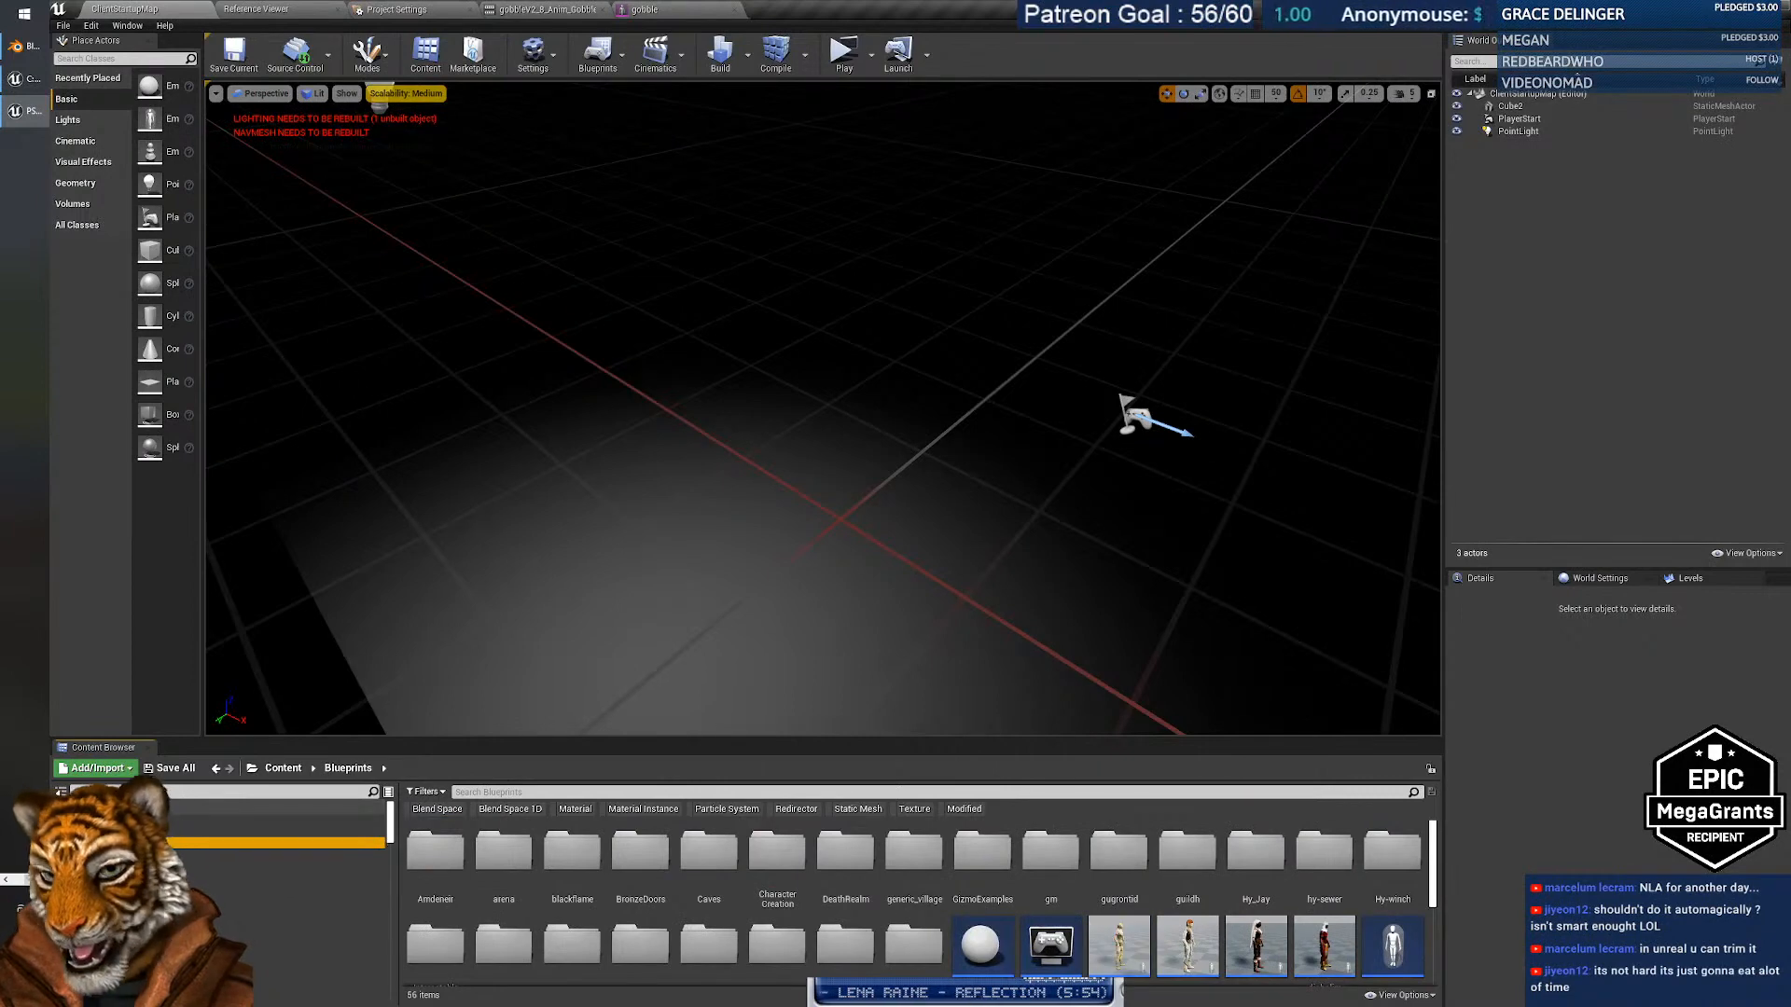
scroll(175, 854, "down", 1)
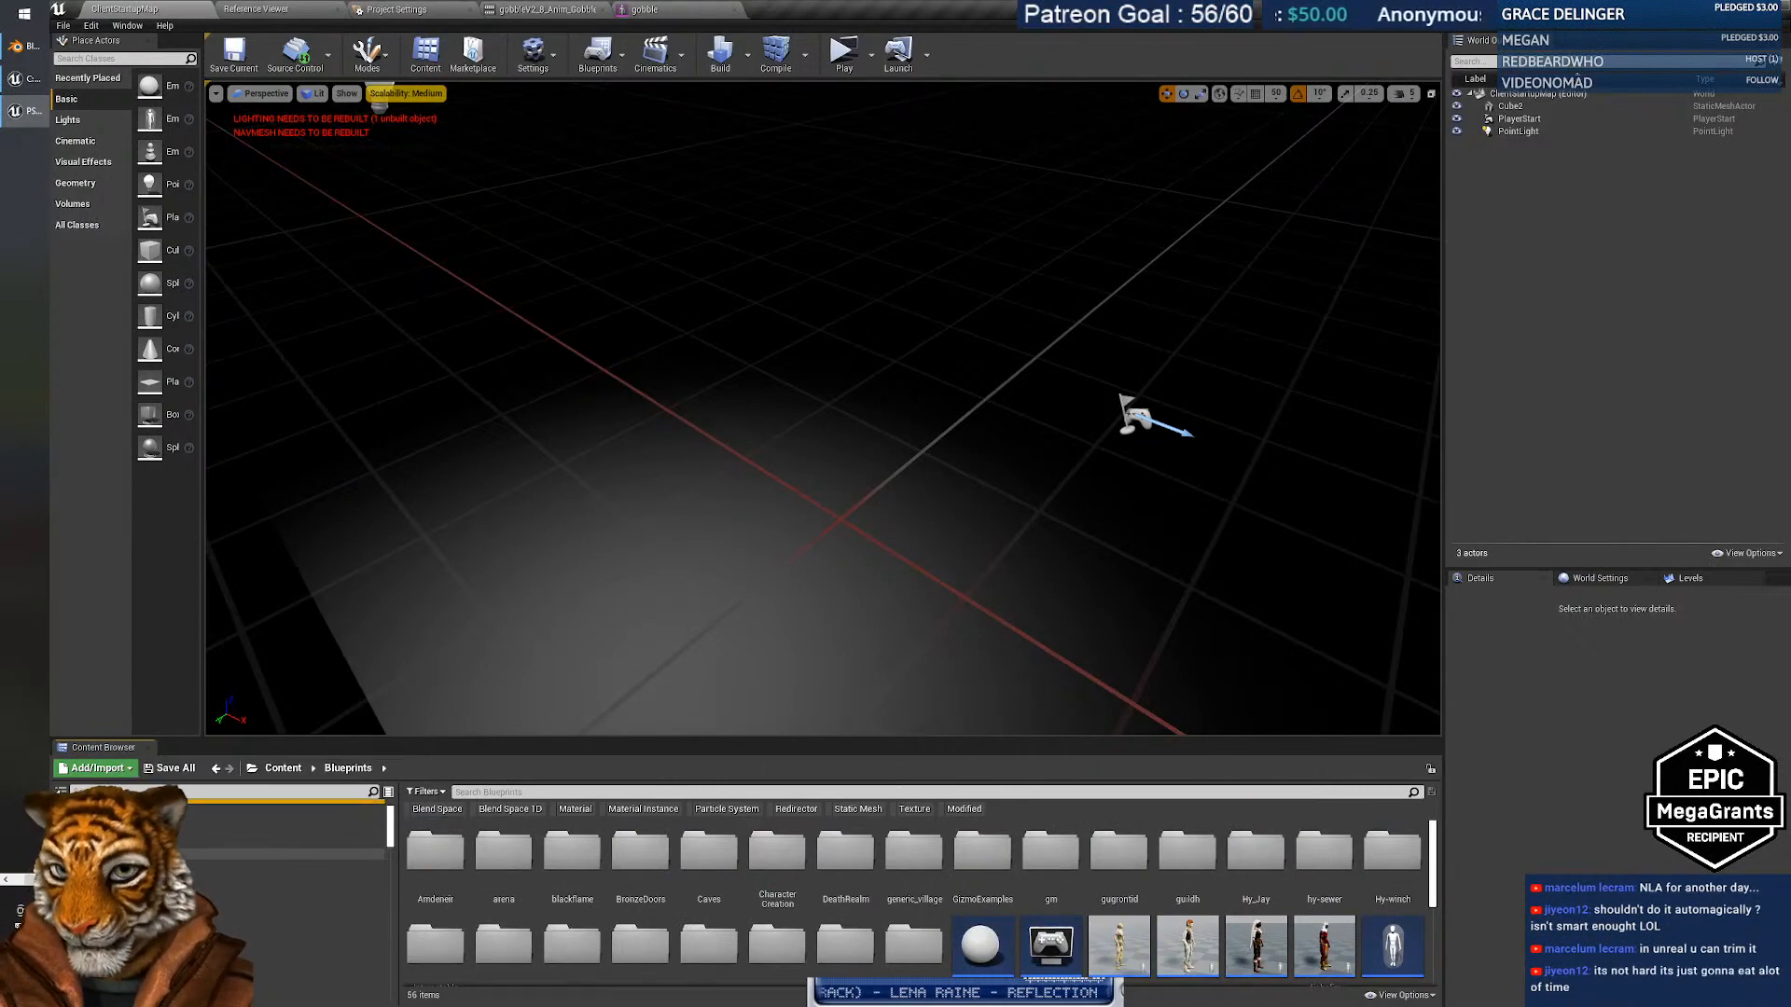
scroll(184, 860, "down", 1)
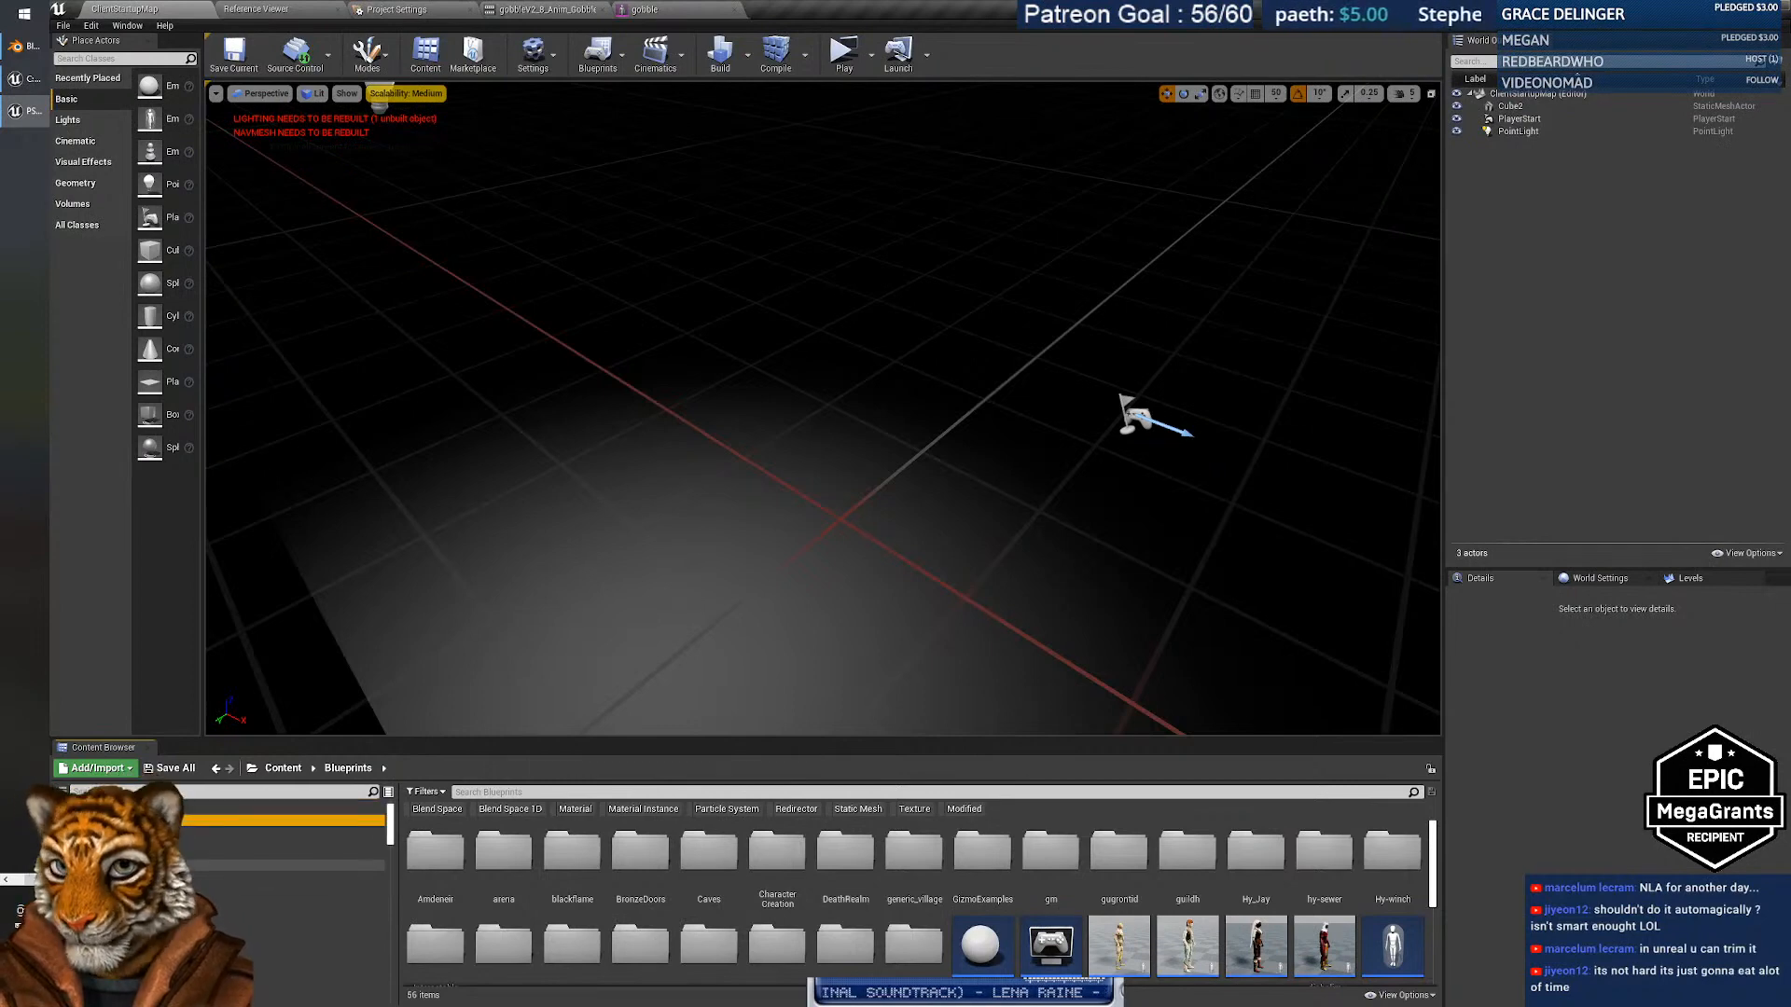
scroll(200, 876, "down", 1)
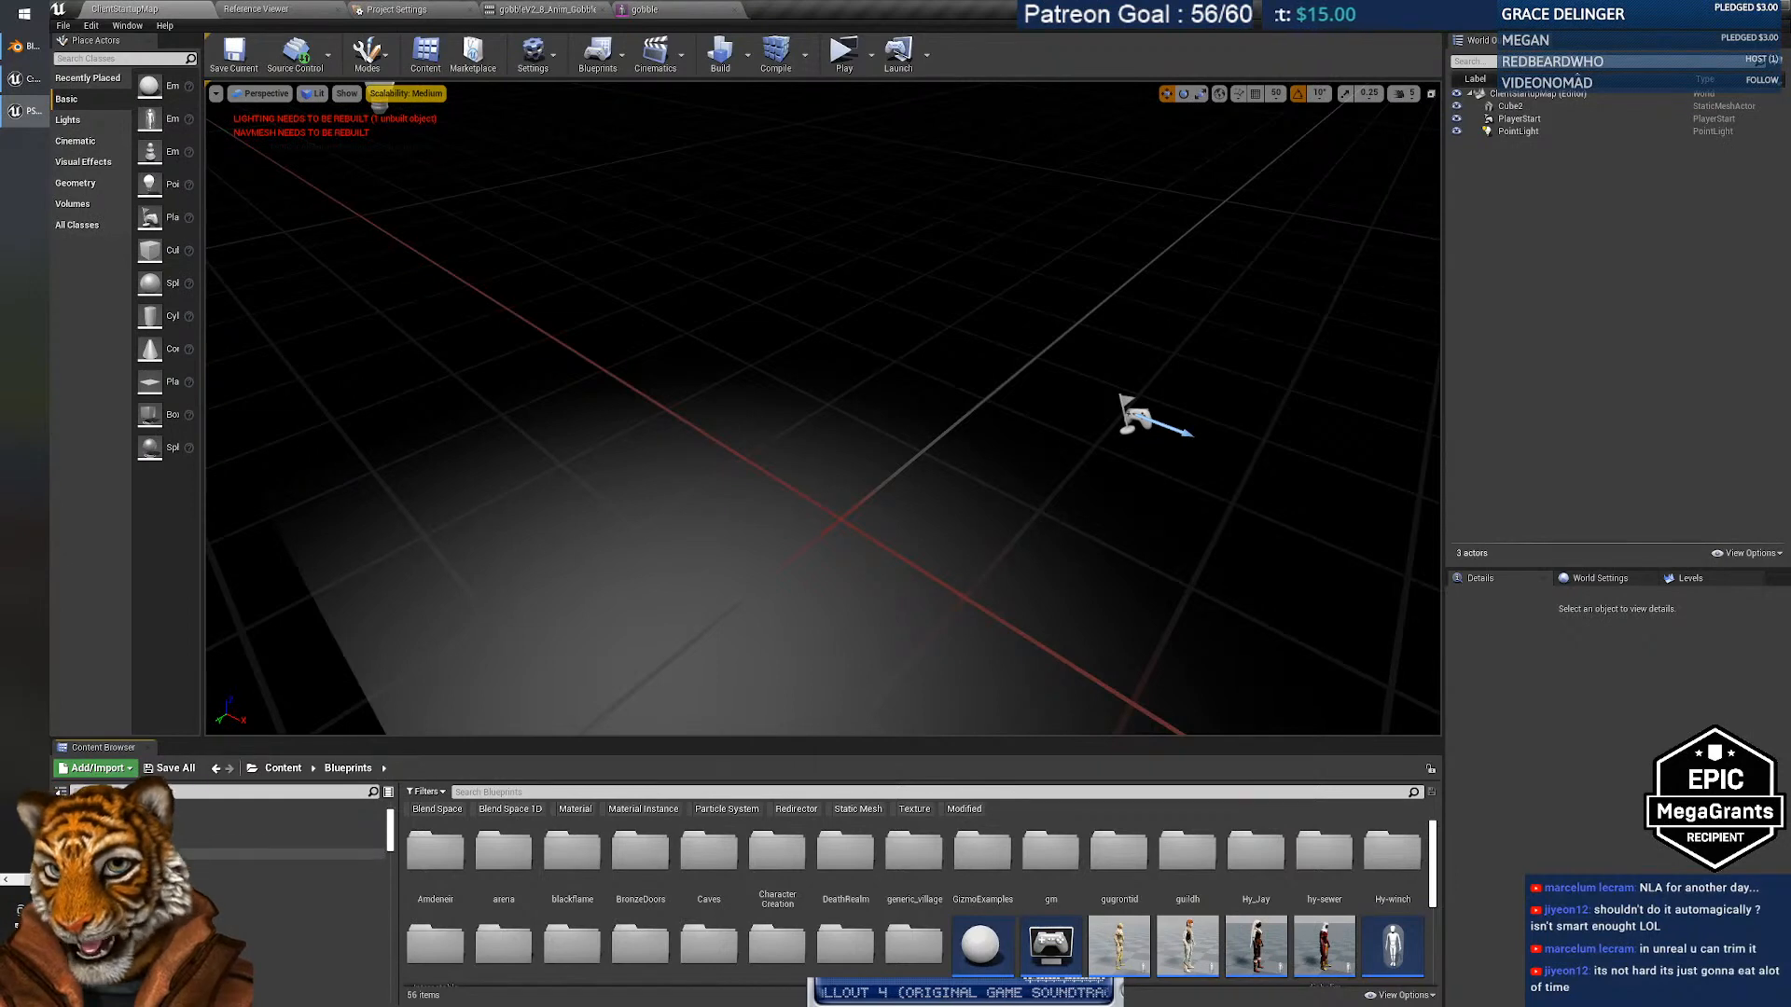
left_click(279, 944)
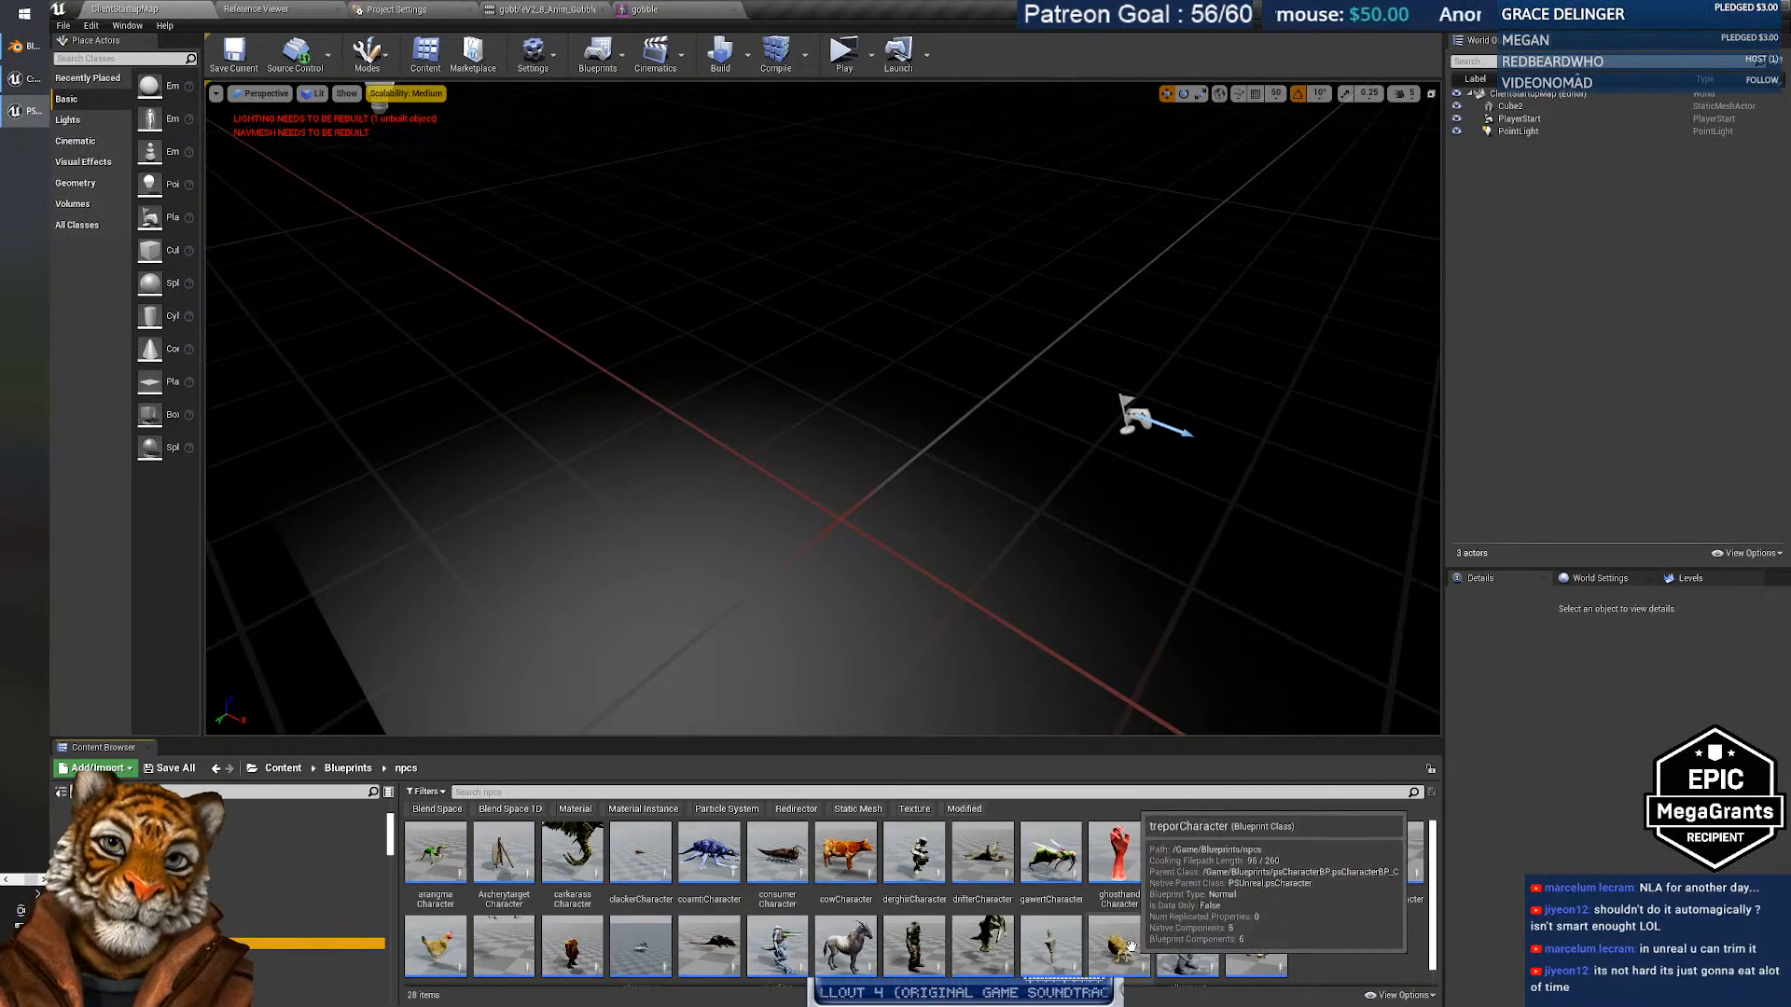
left_click(1343, 950)
scroll(1341, 944, "down", 1)
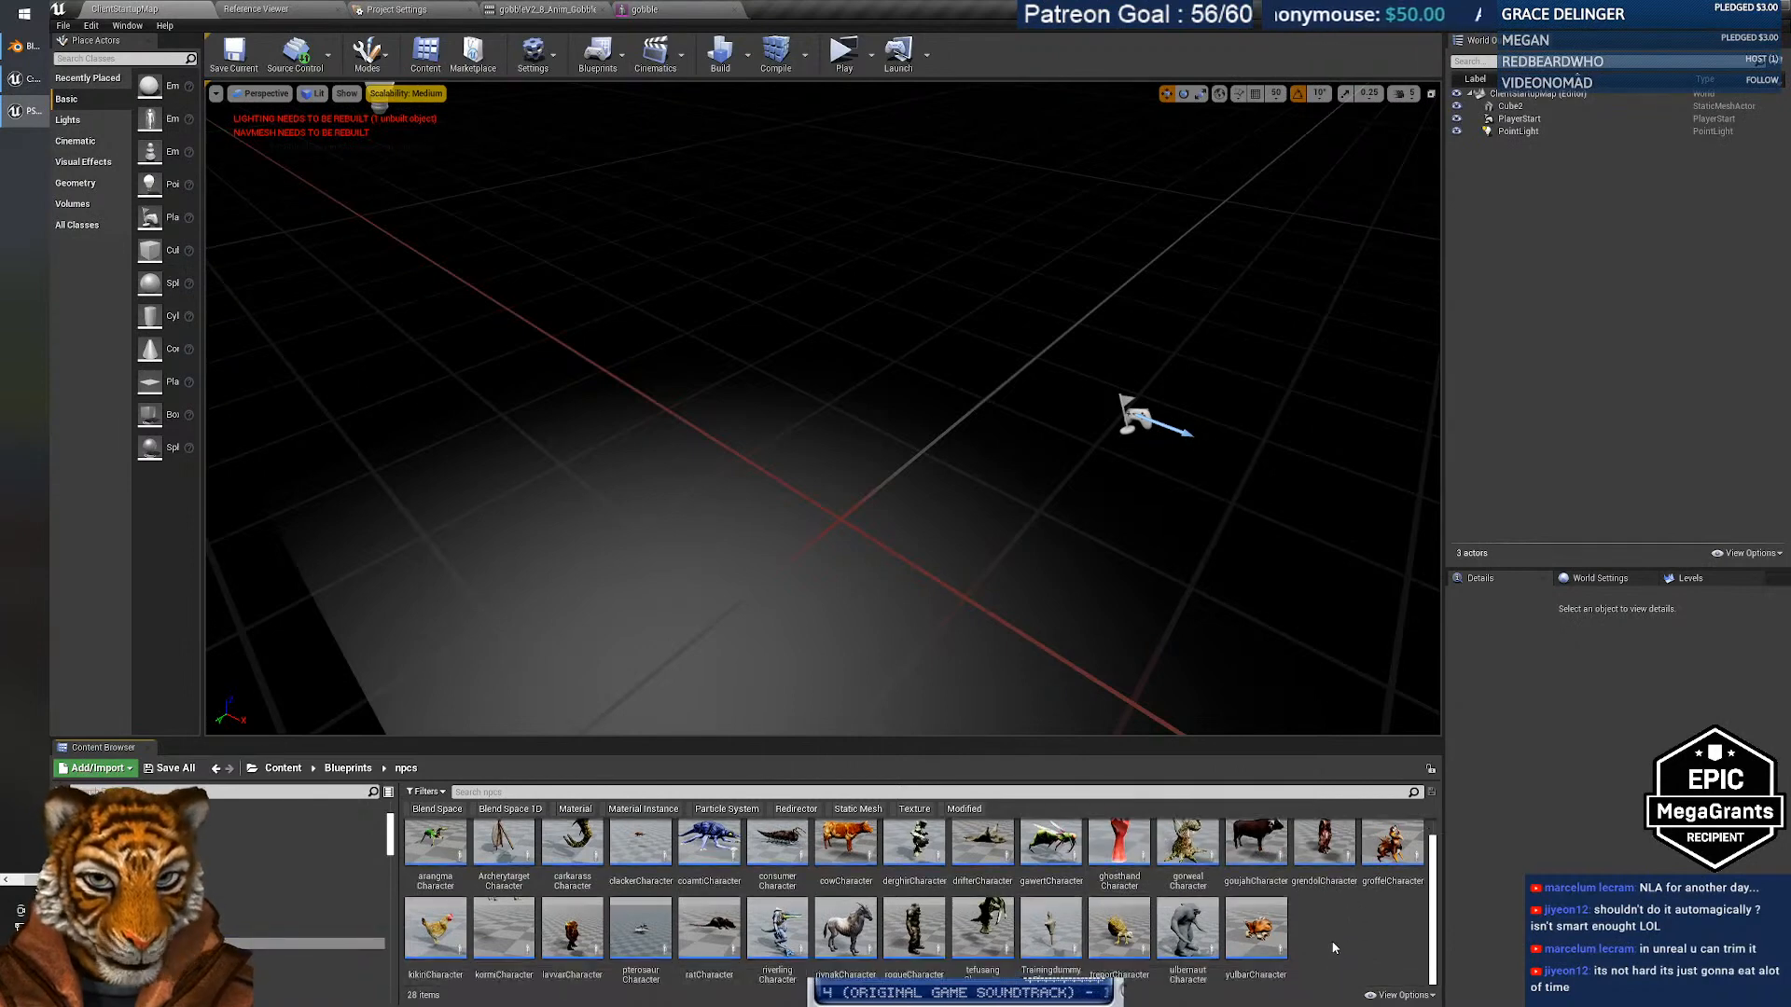
left_click(1189, 923)
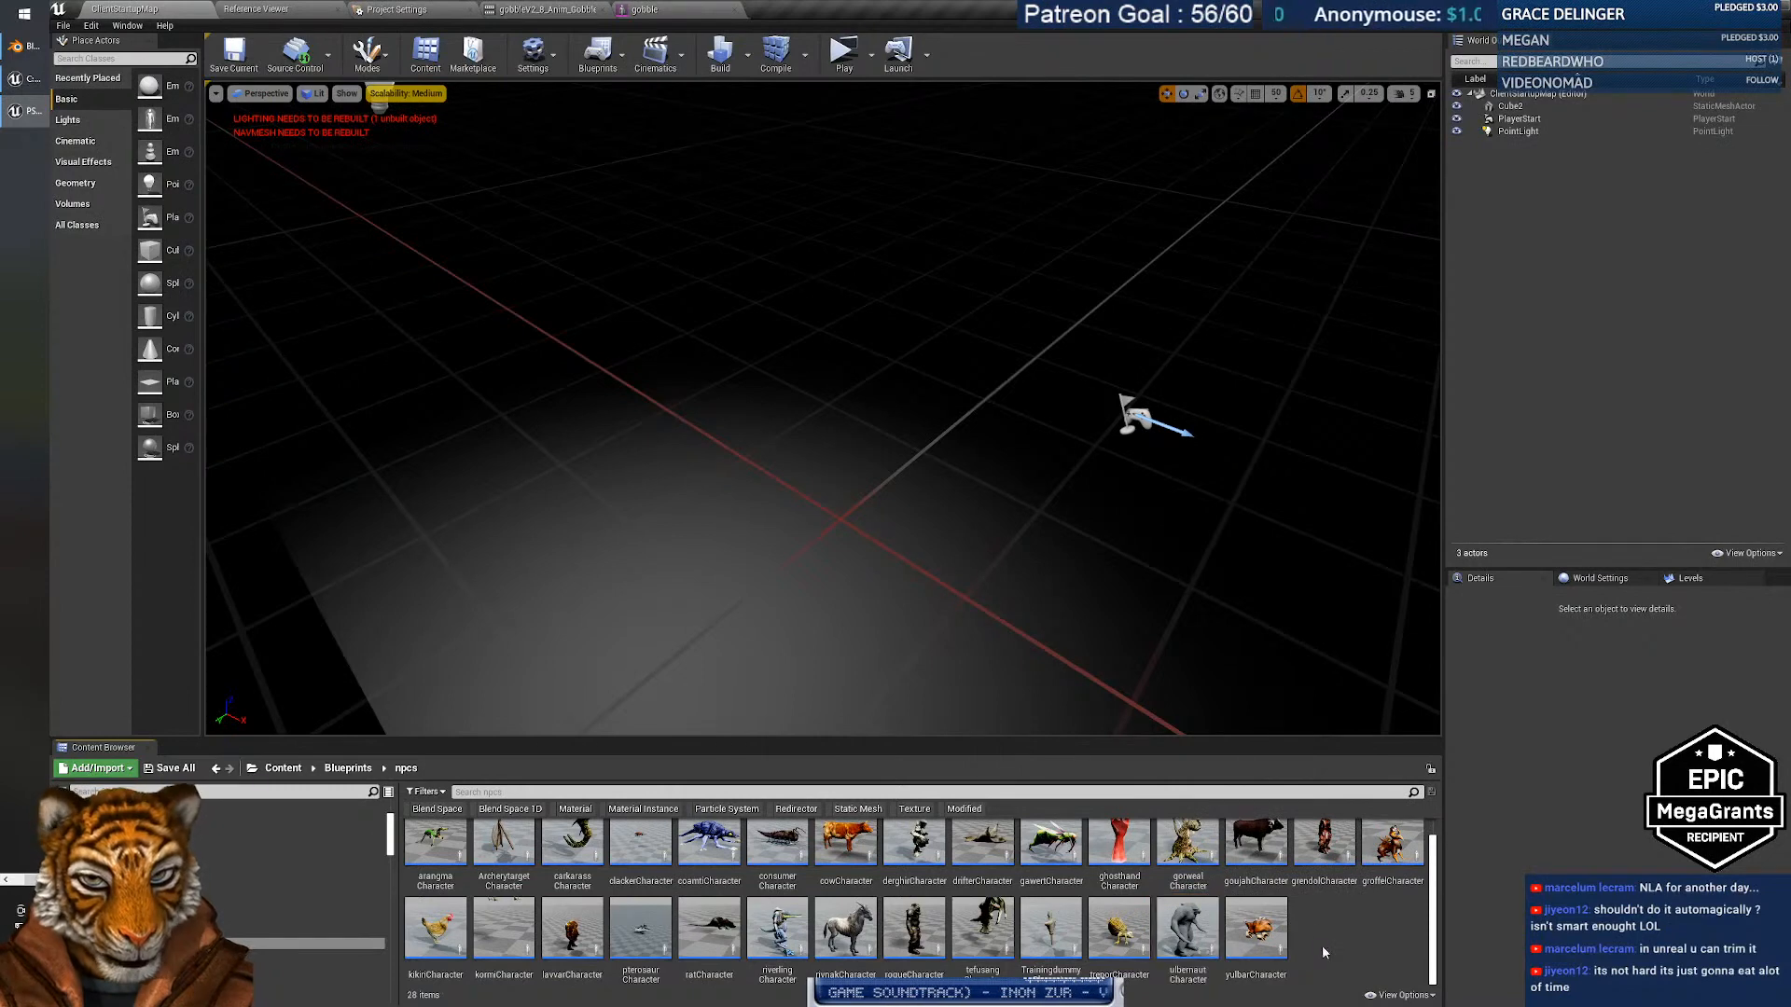
Open the ulbernautCharacter blueprint and examine its mesh preview and the animation montage nodes in its event graph.
double_click(1197, 933)
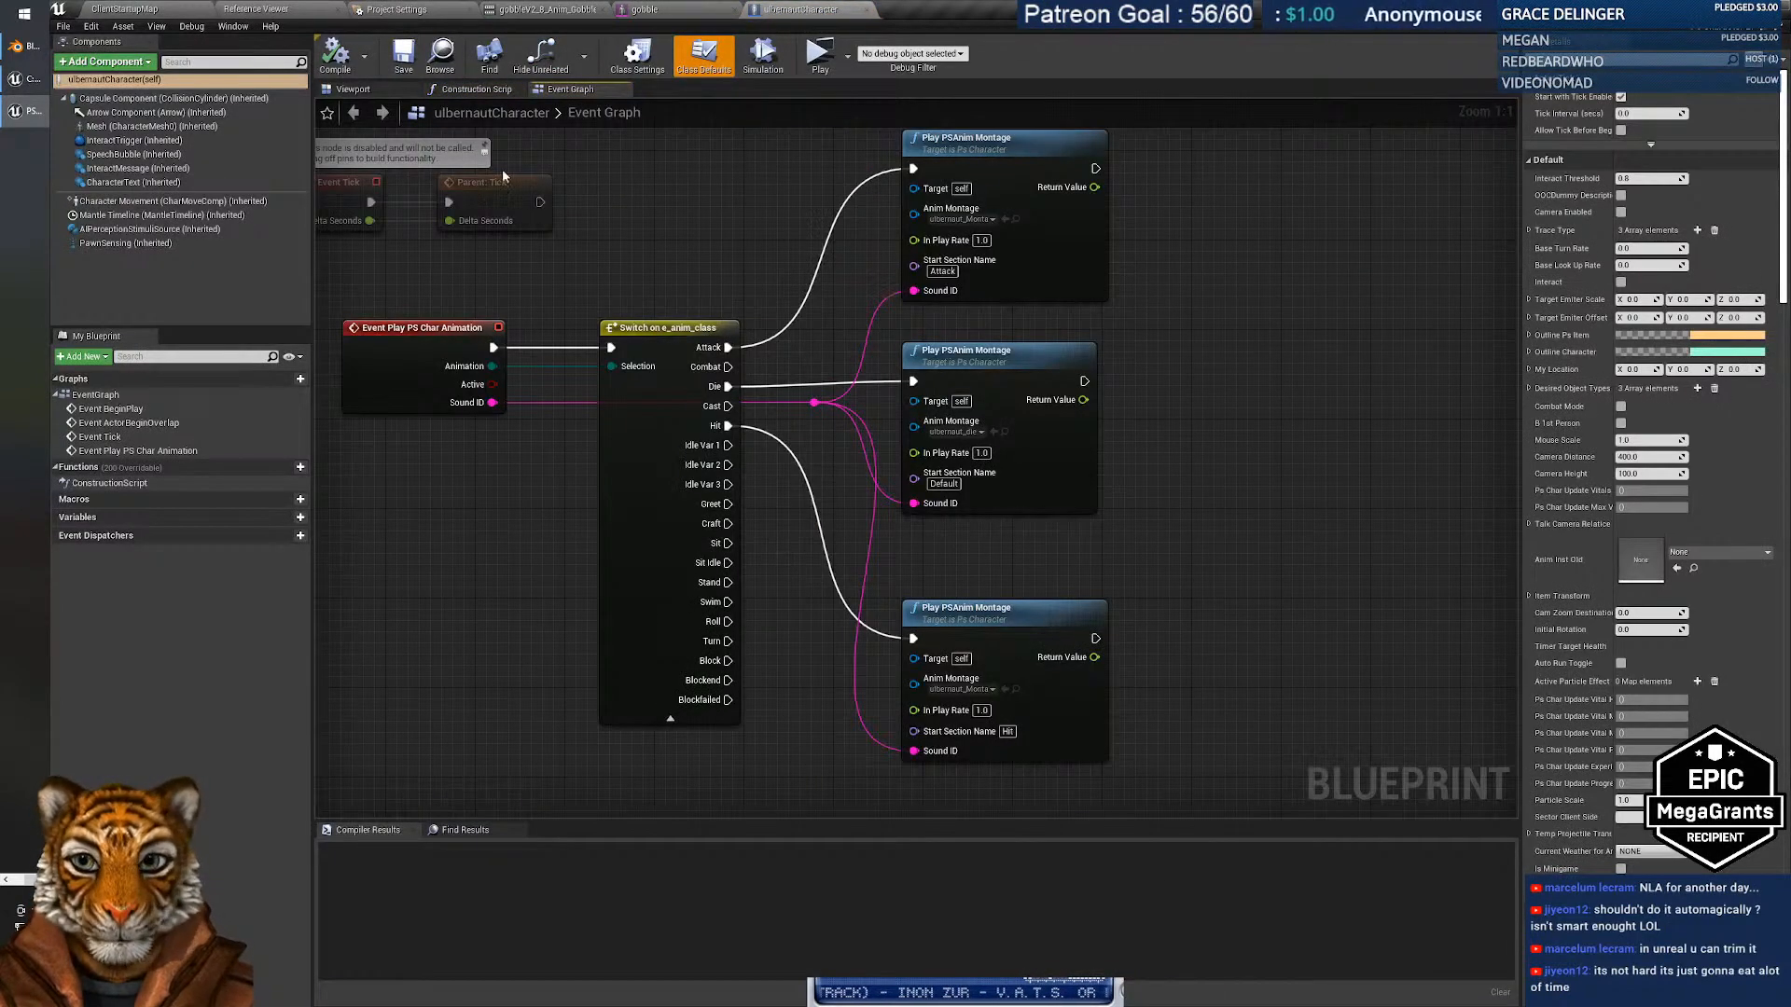
left_click(354, 90)
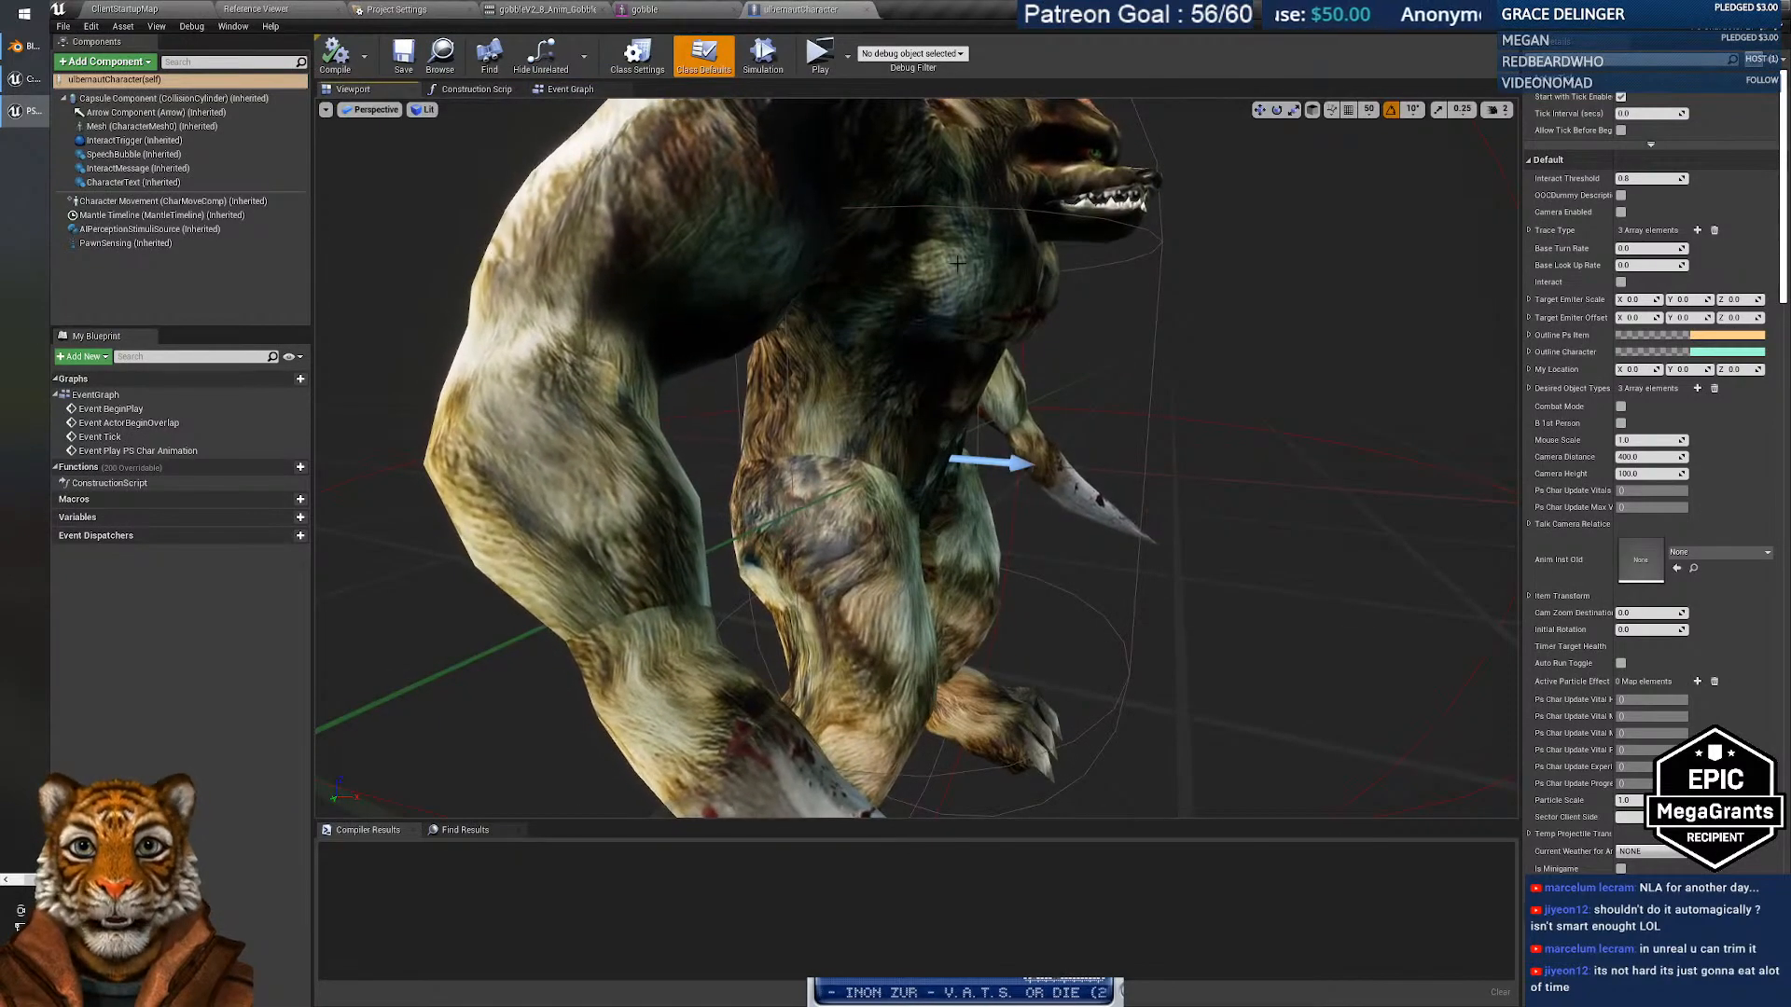
left_click(127, 9)
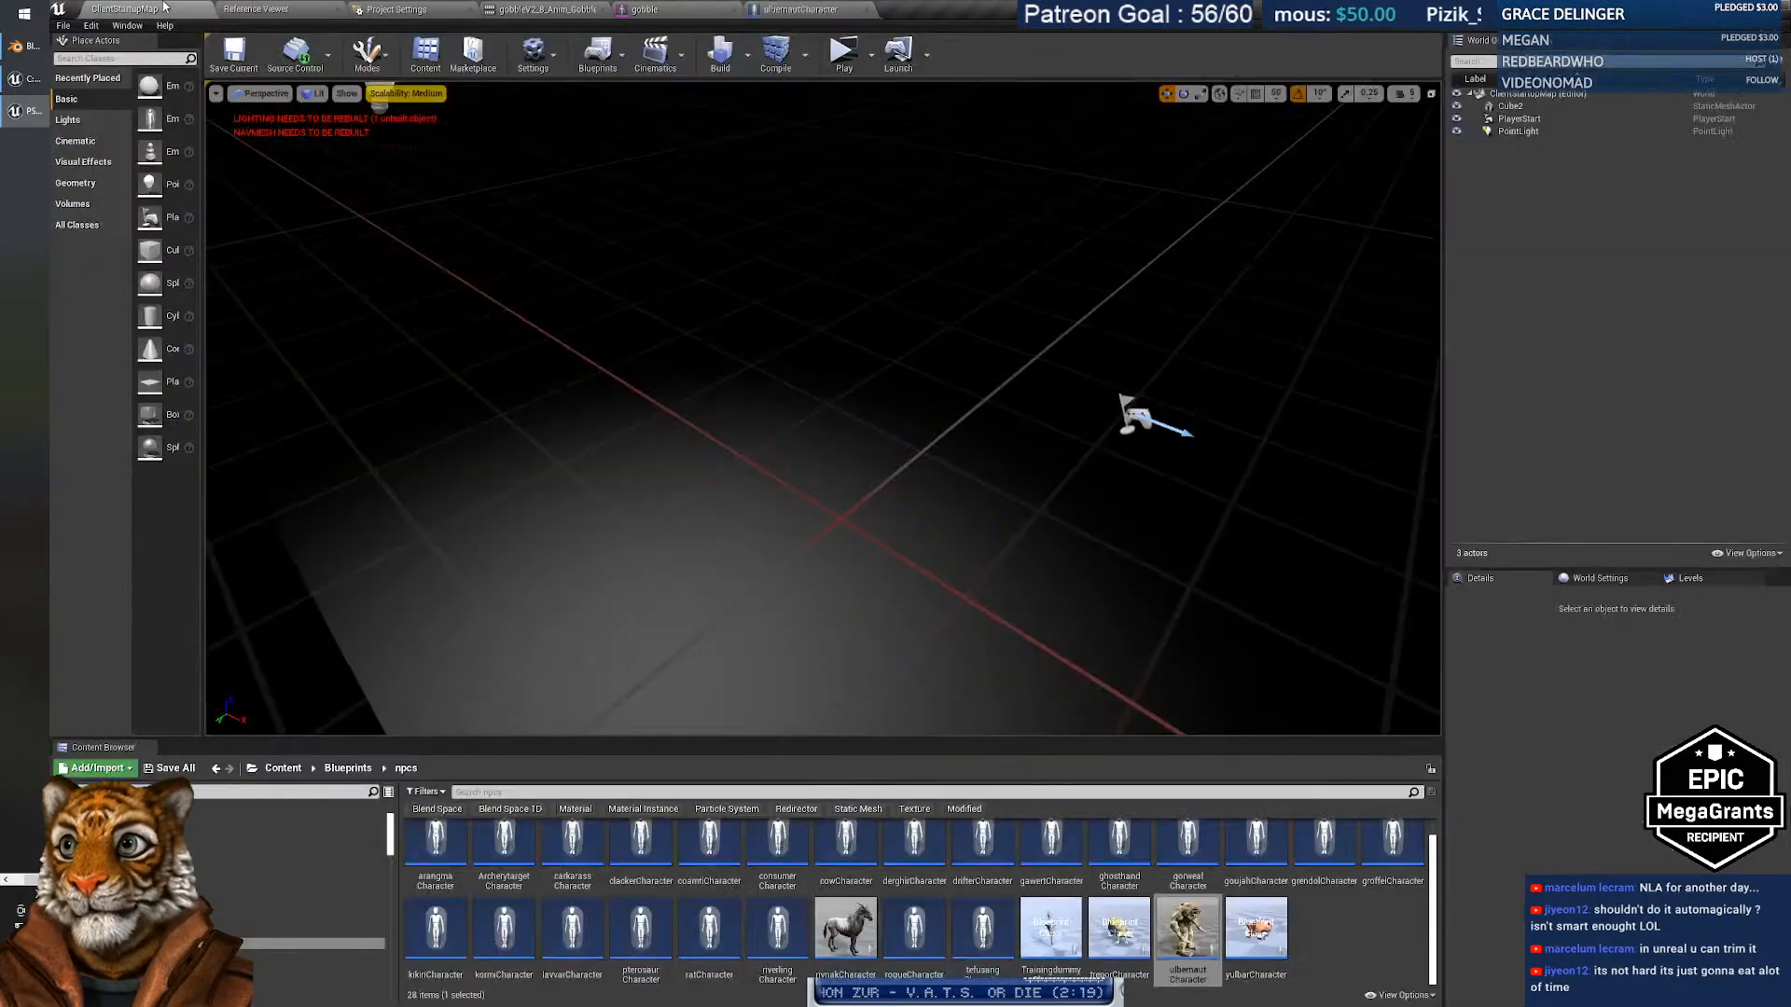
left_click(1305, 942)
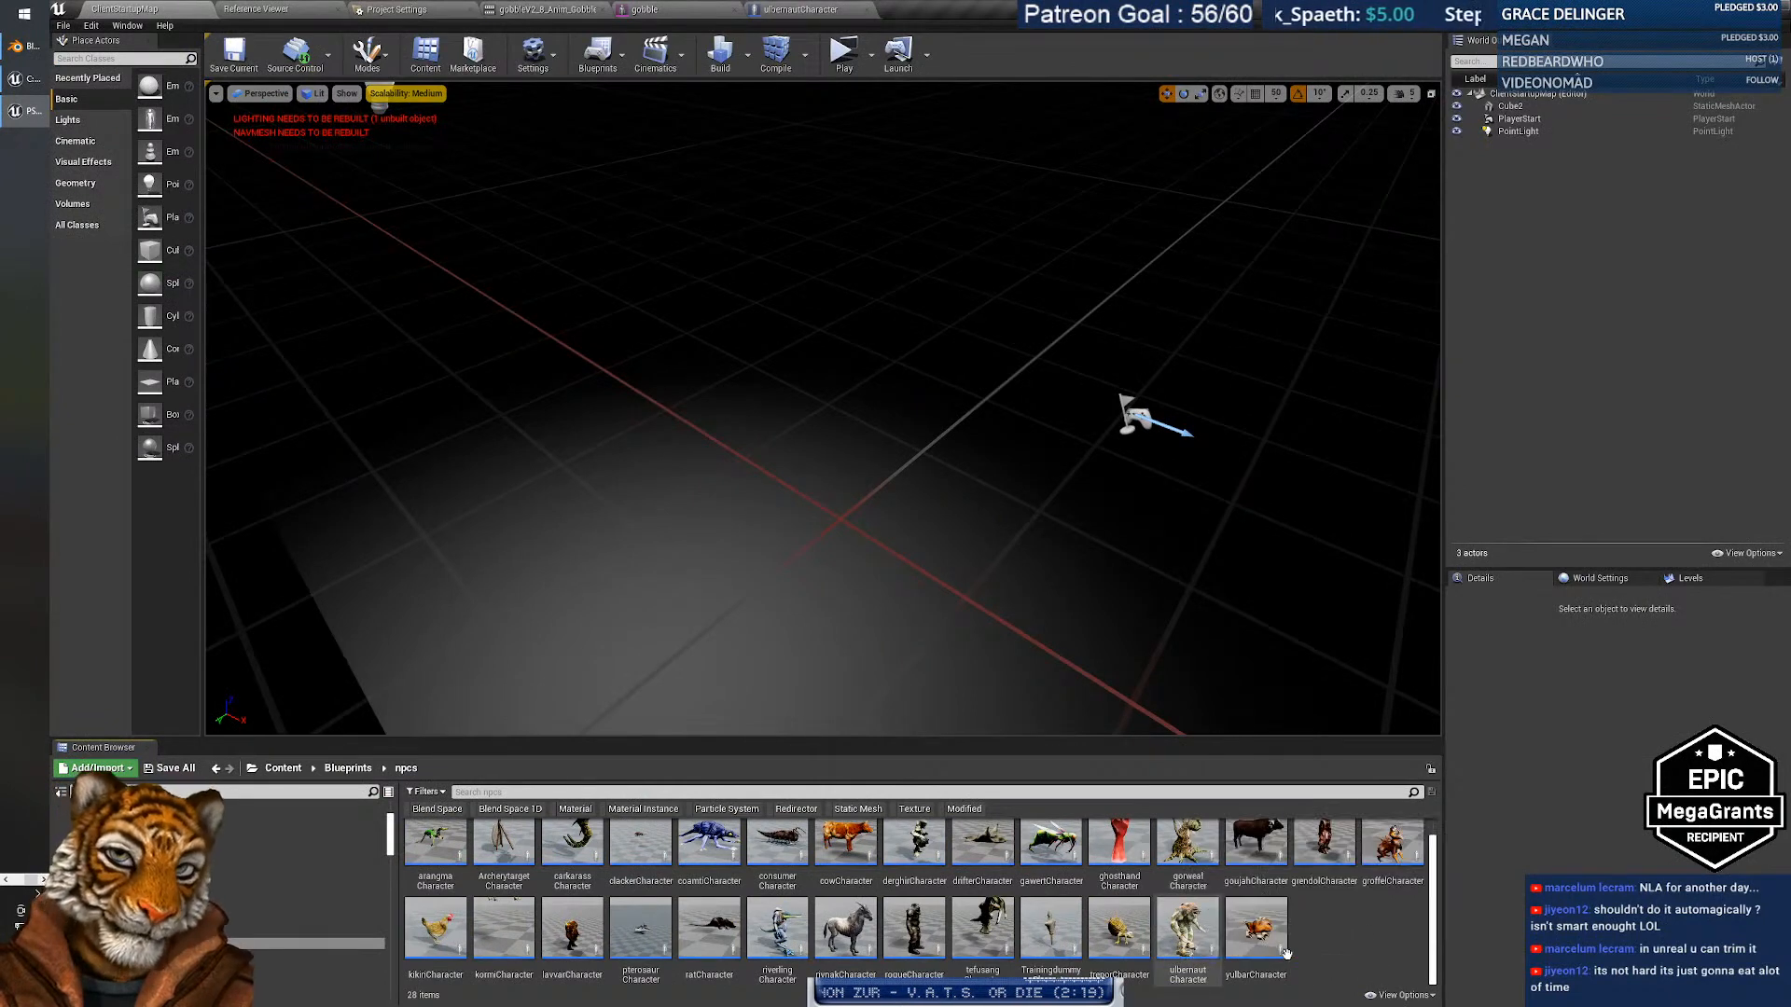
double_click(1187, 928)
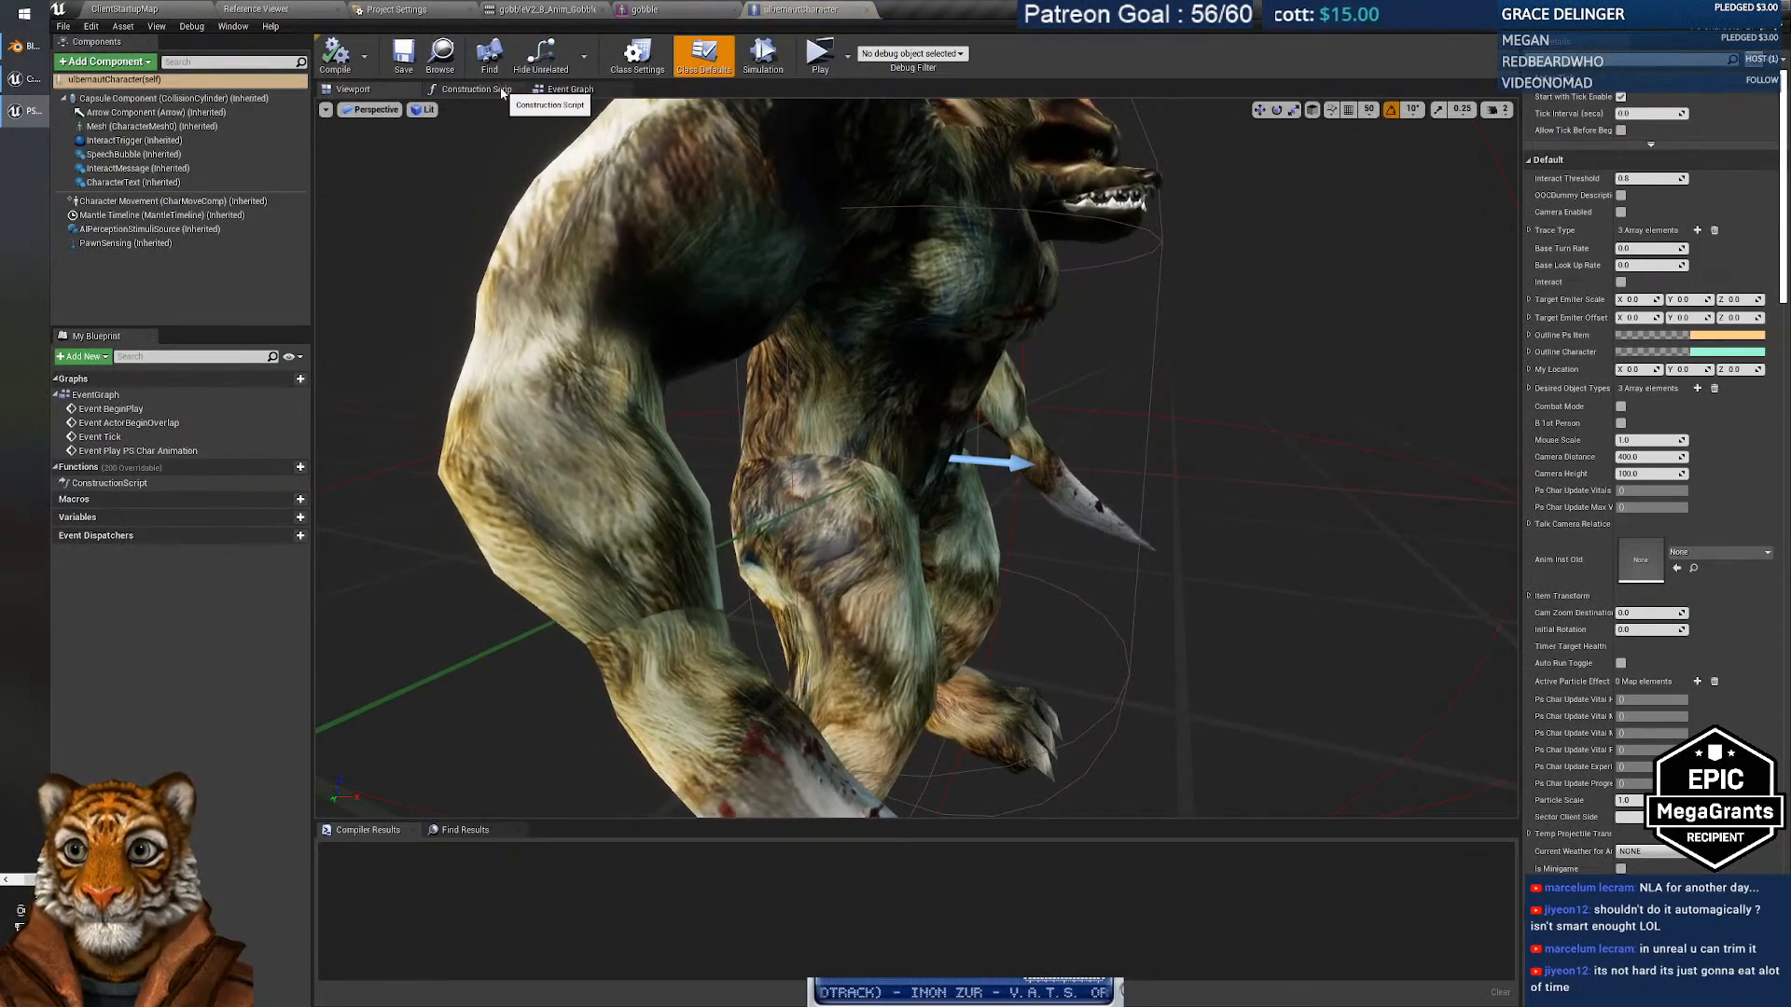
right_click_drag(914, 457, 914, 373)
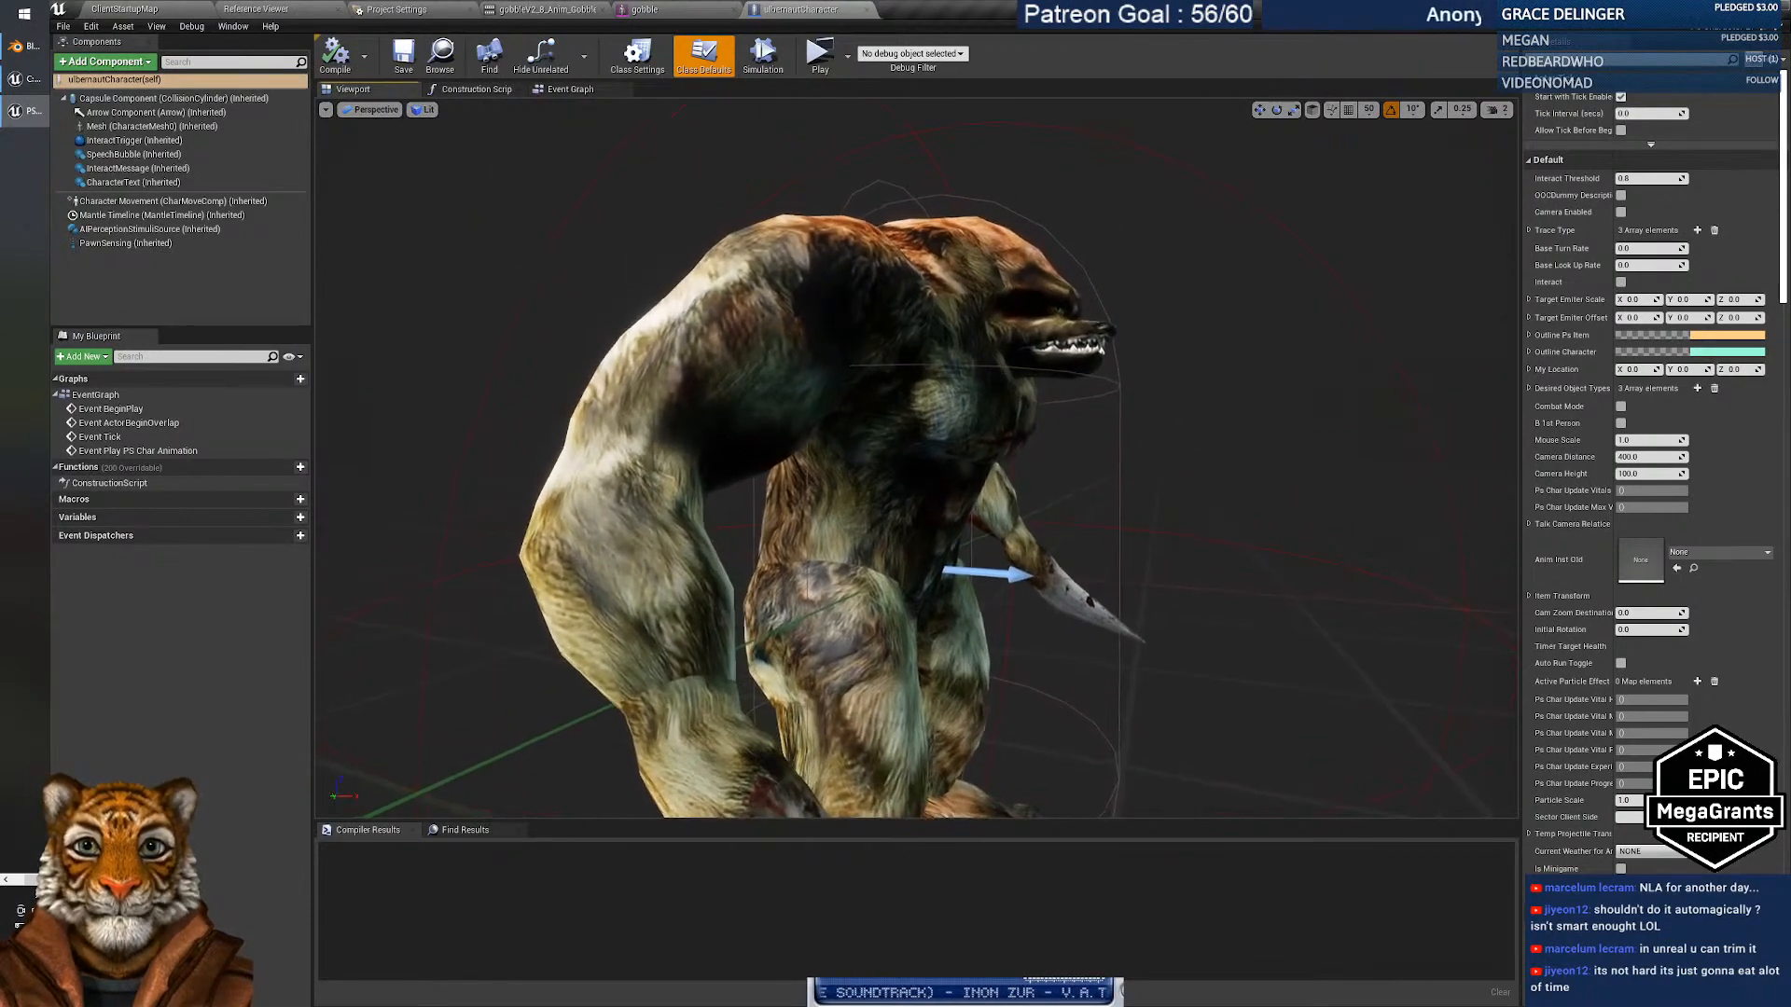
left_click(570, 89)
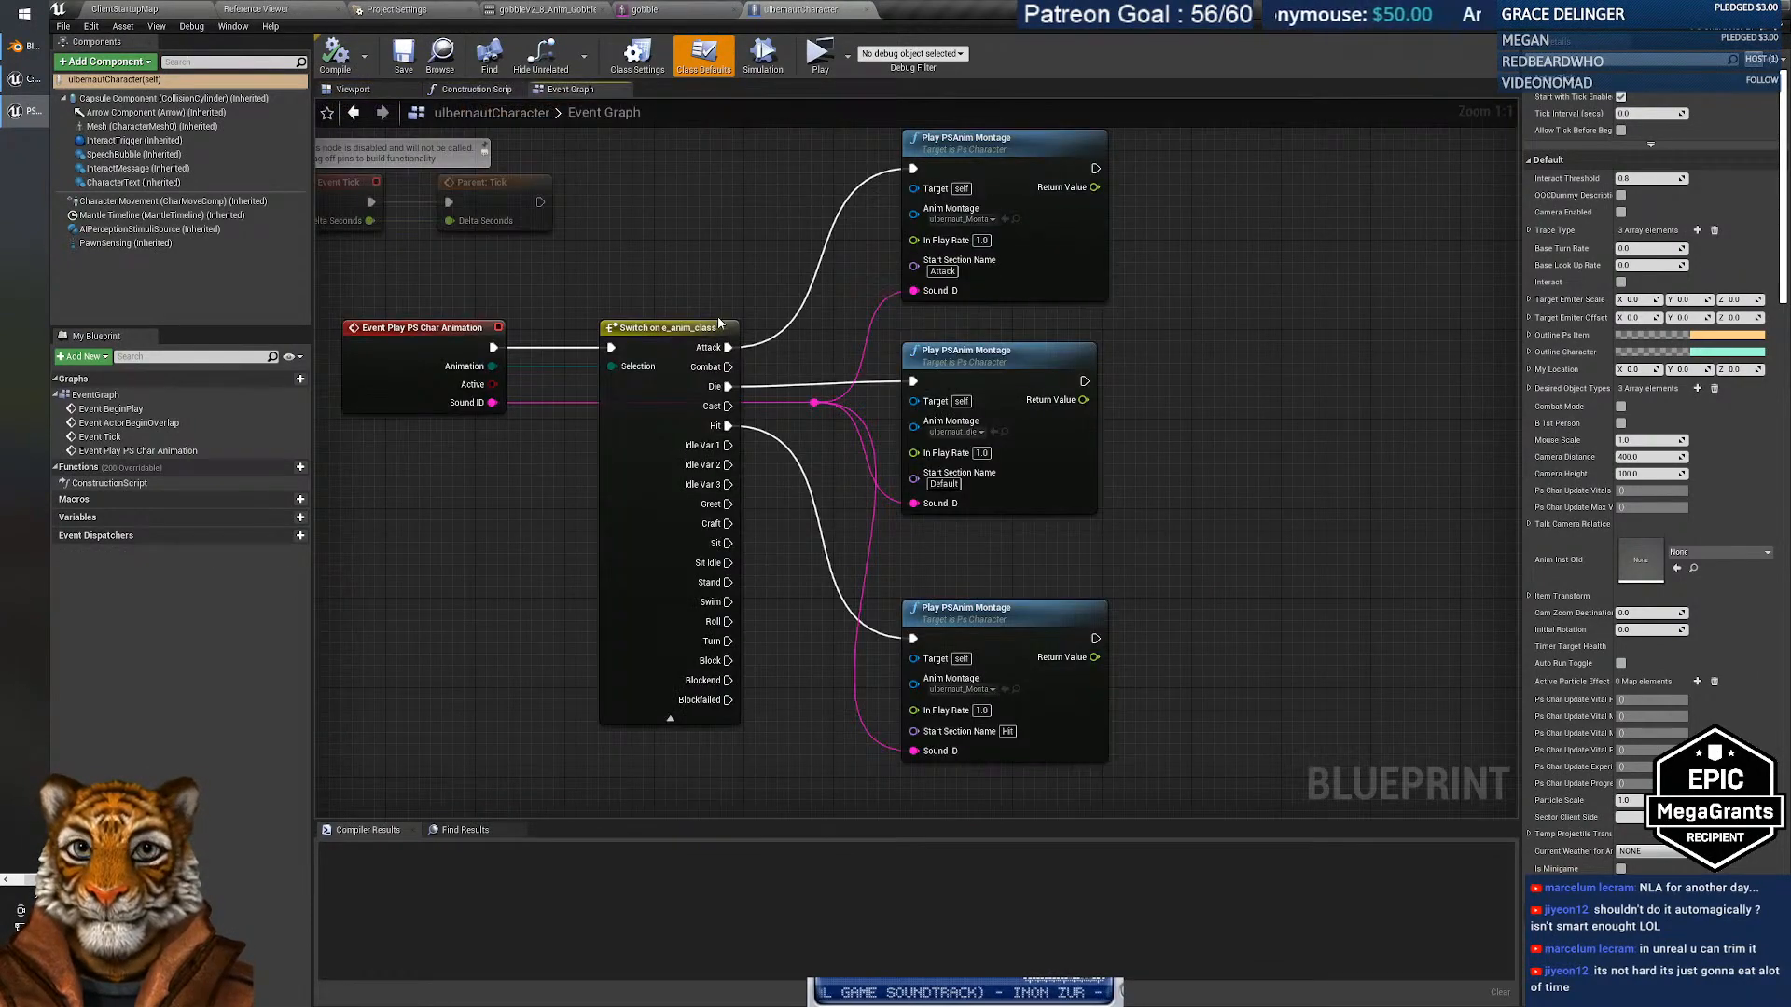
right_click_drag(728, 313, 1006, 585)
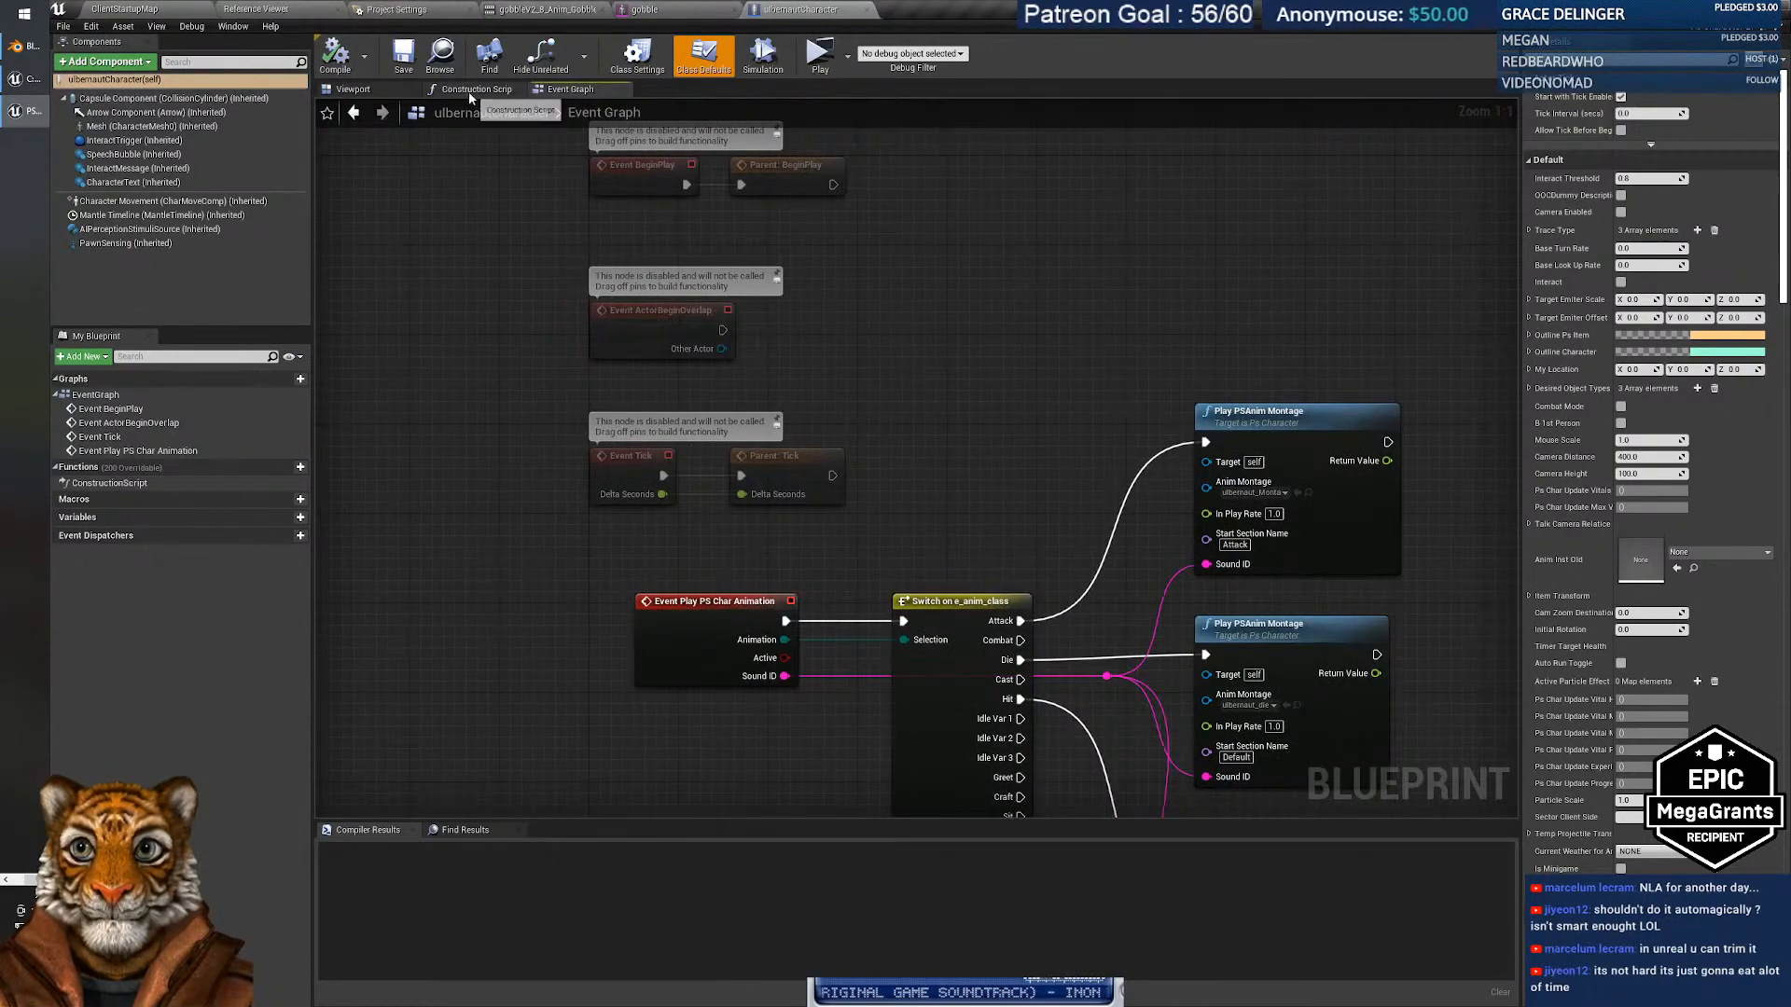
left_click(373, 89)
left_click(569, 89)
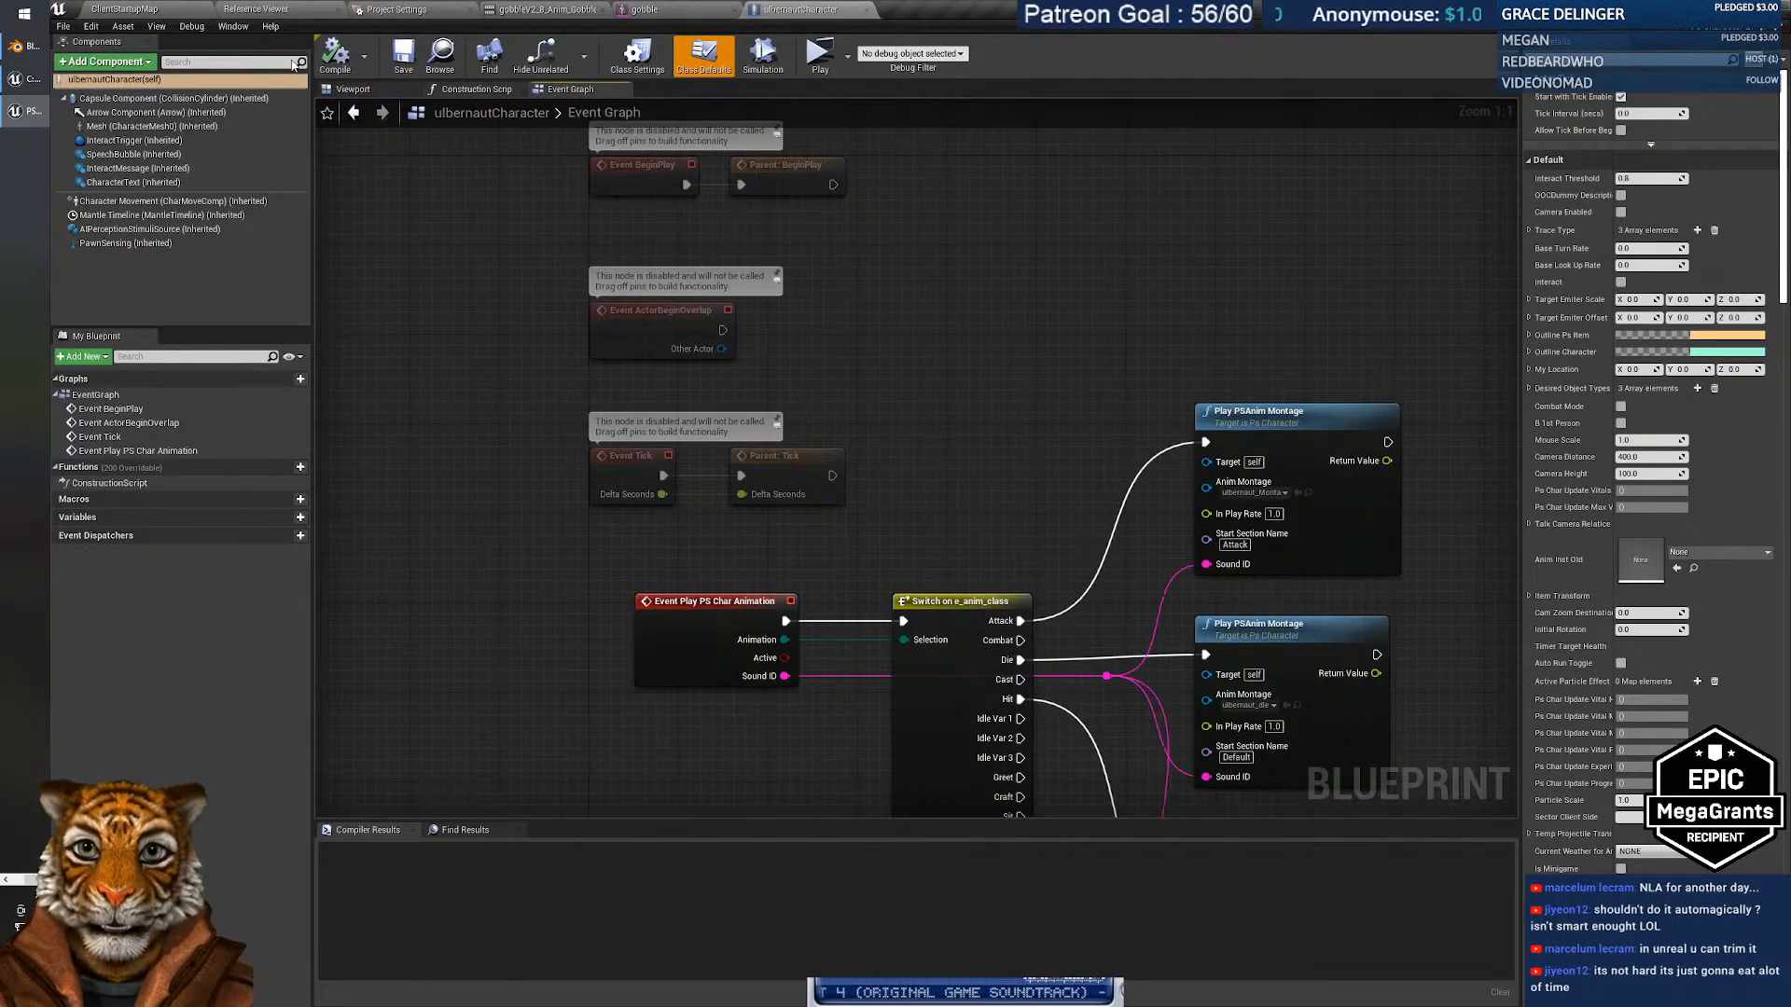
left_click(161, 11)
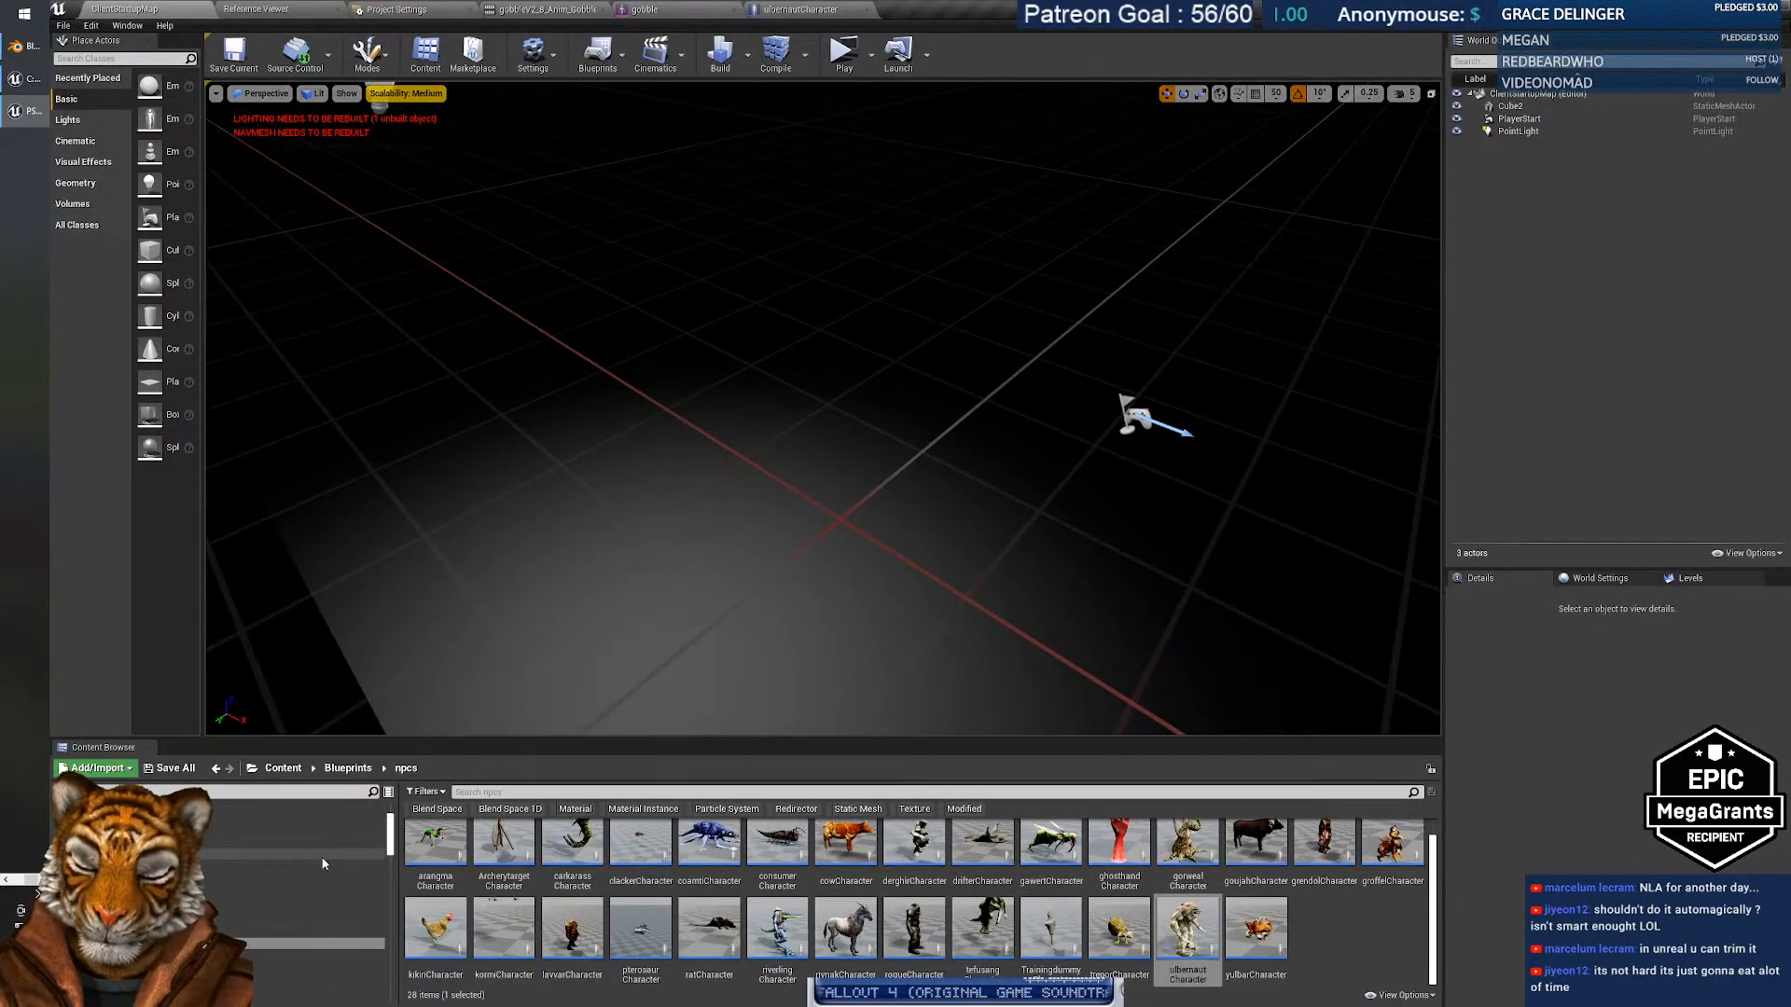
In the Npcs/gobble folder, create a 1D blend space from the gobbleV2_8_Skeleton asset.
scroll(272, 899, "down", 3)
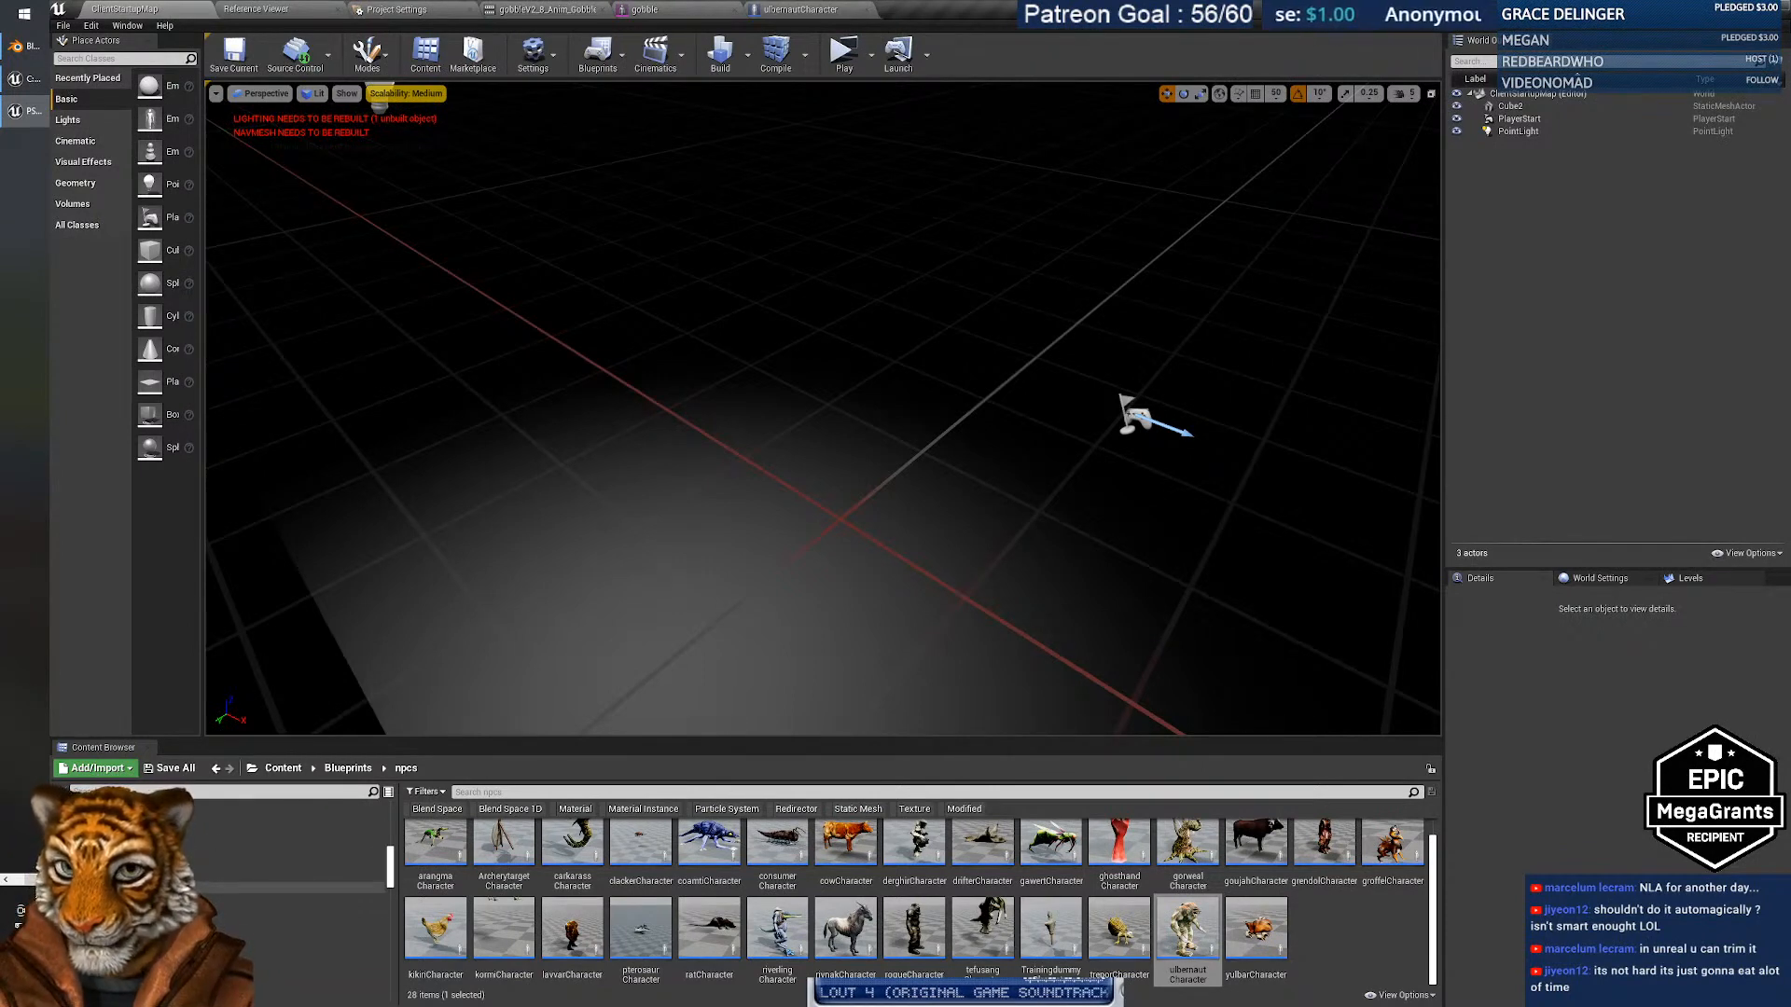
left_click(223, 865)
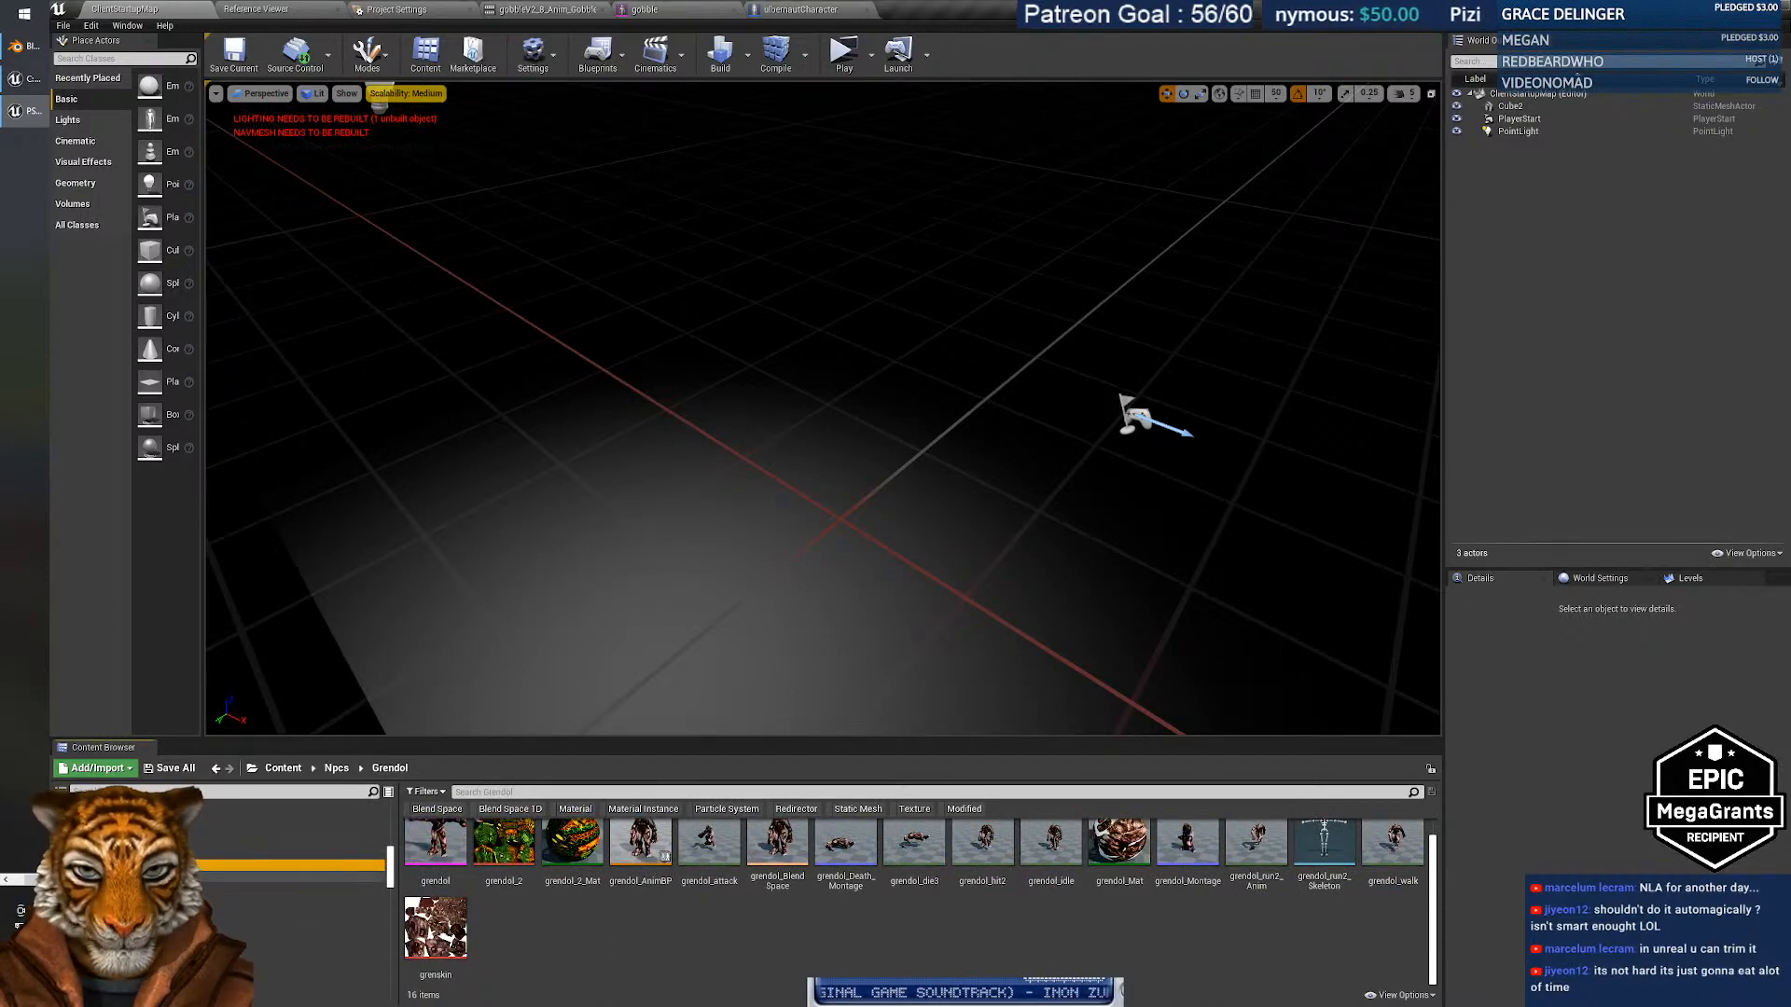
left_click(177, 877)
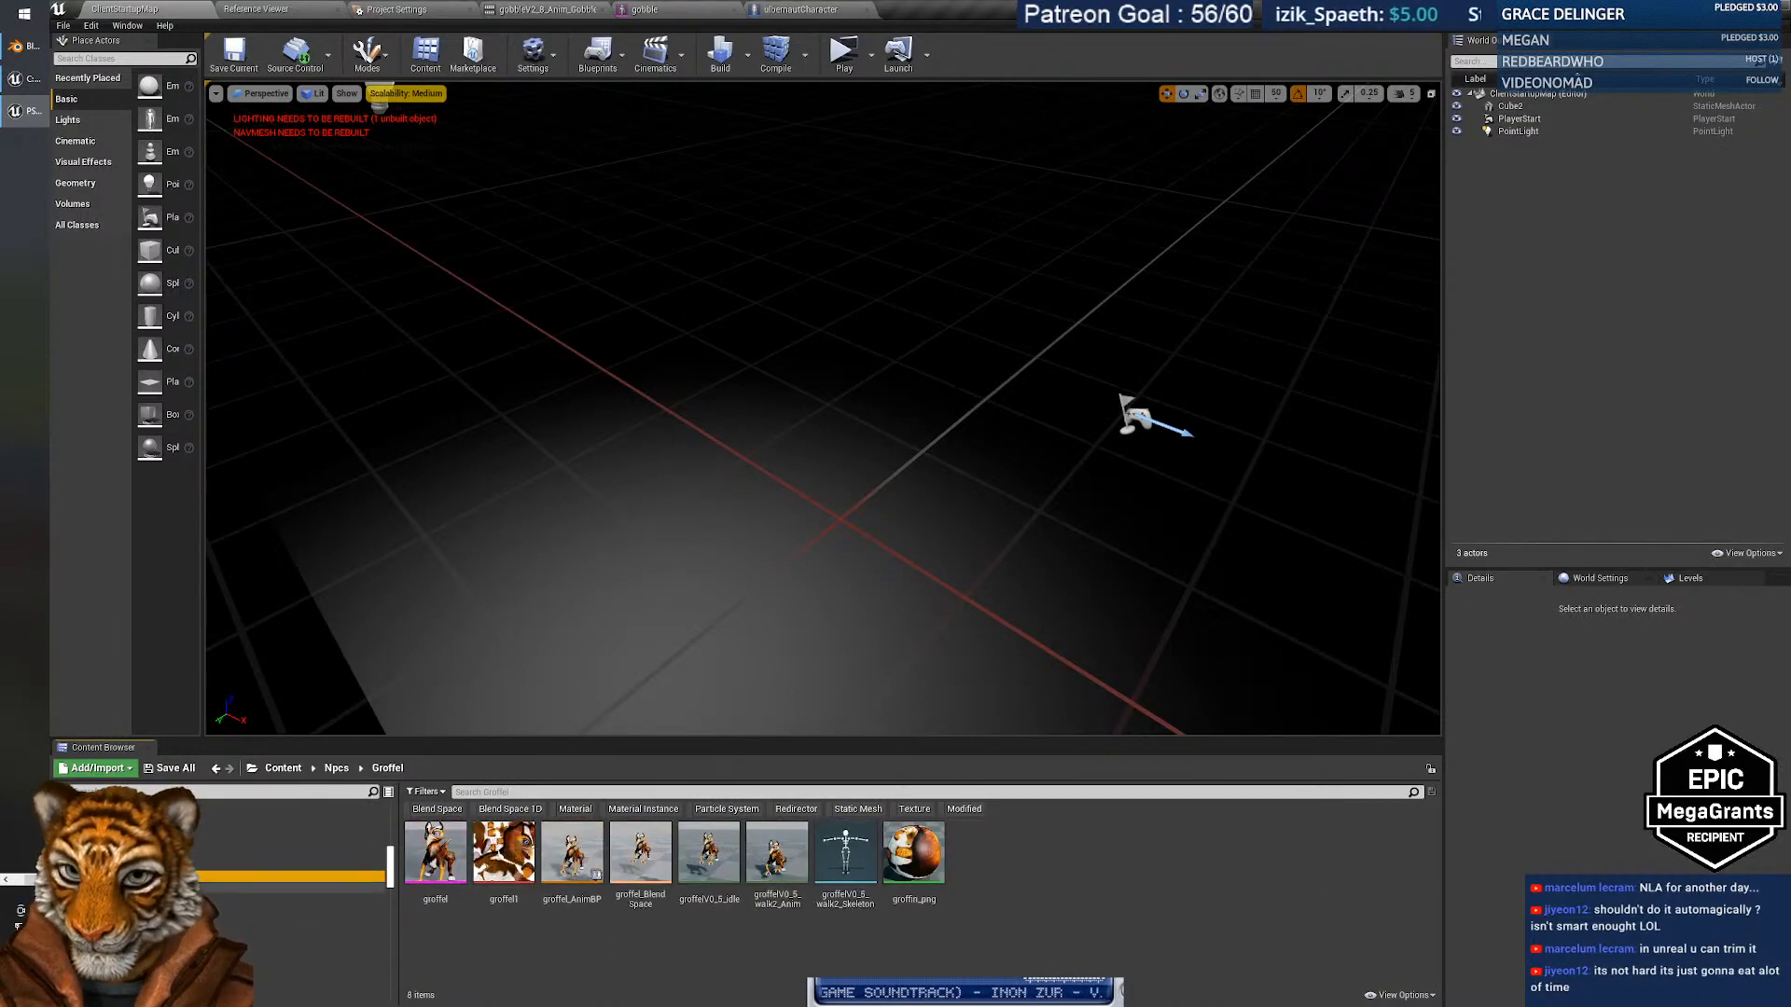
left_click(177, 844)
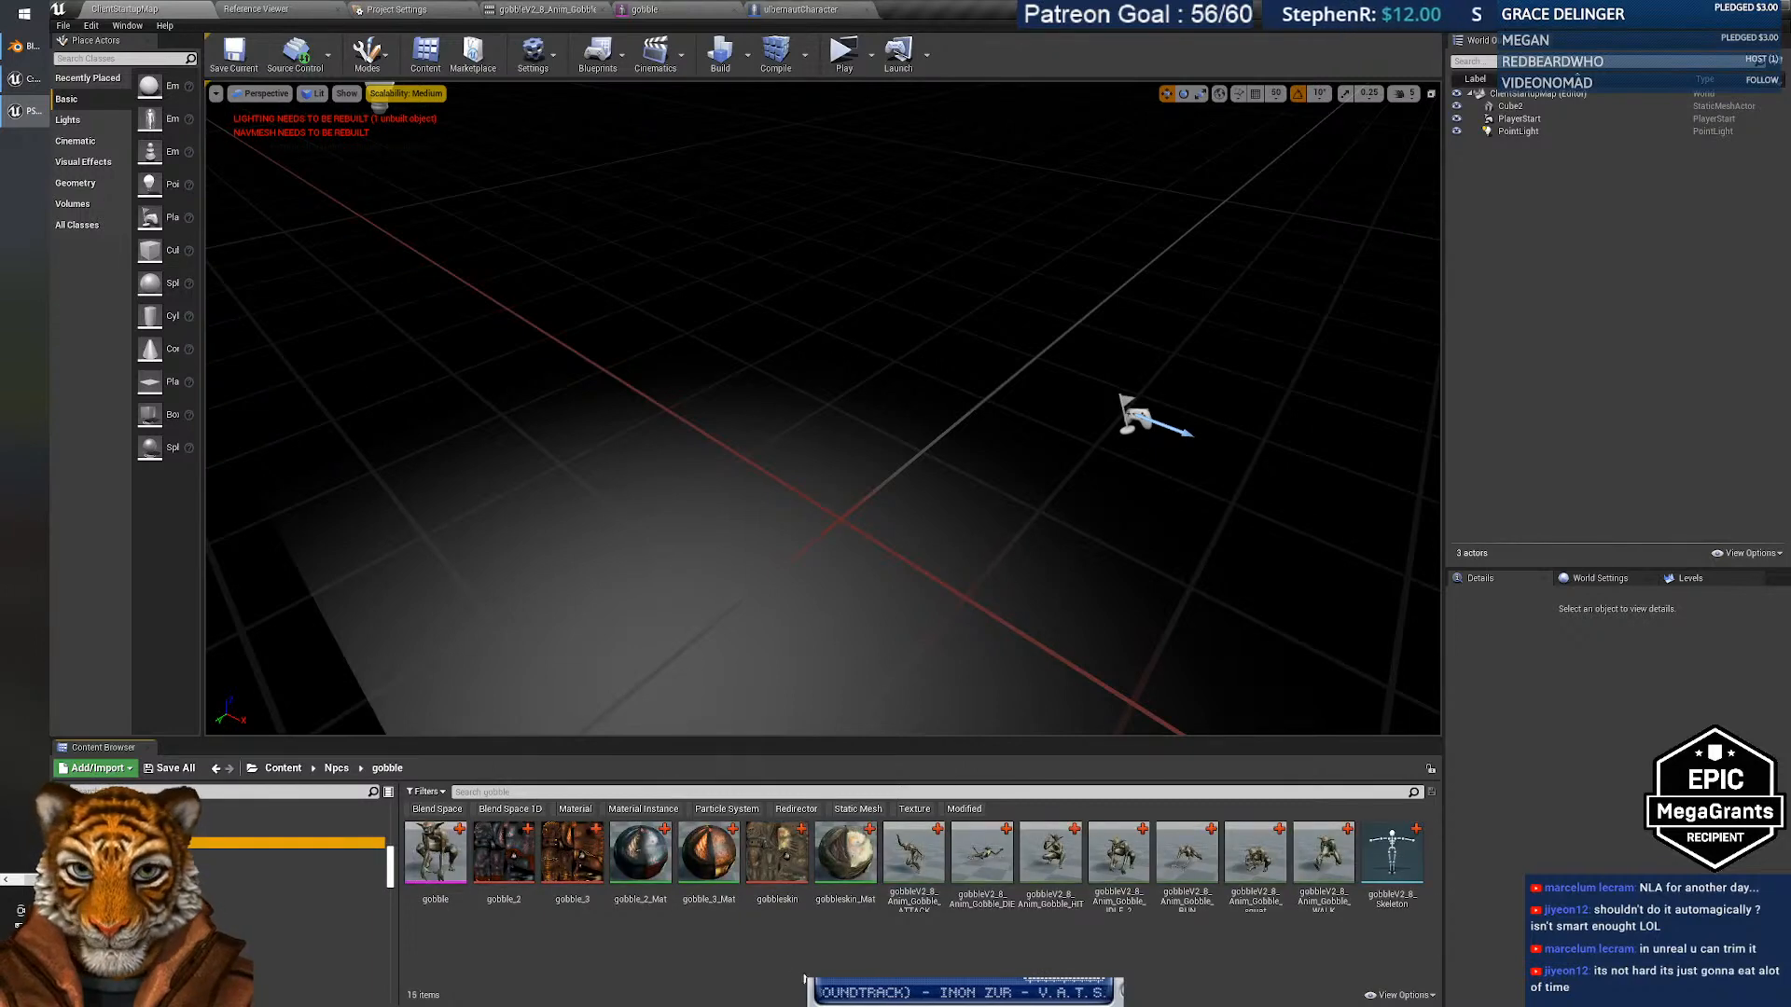
right_click(1392, 863)
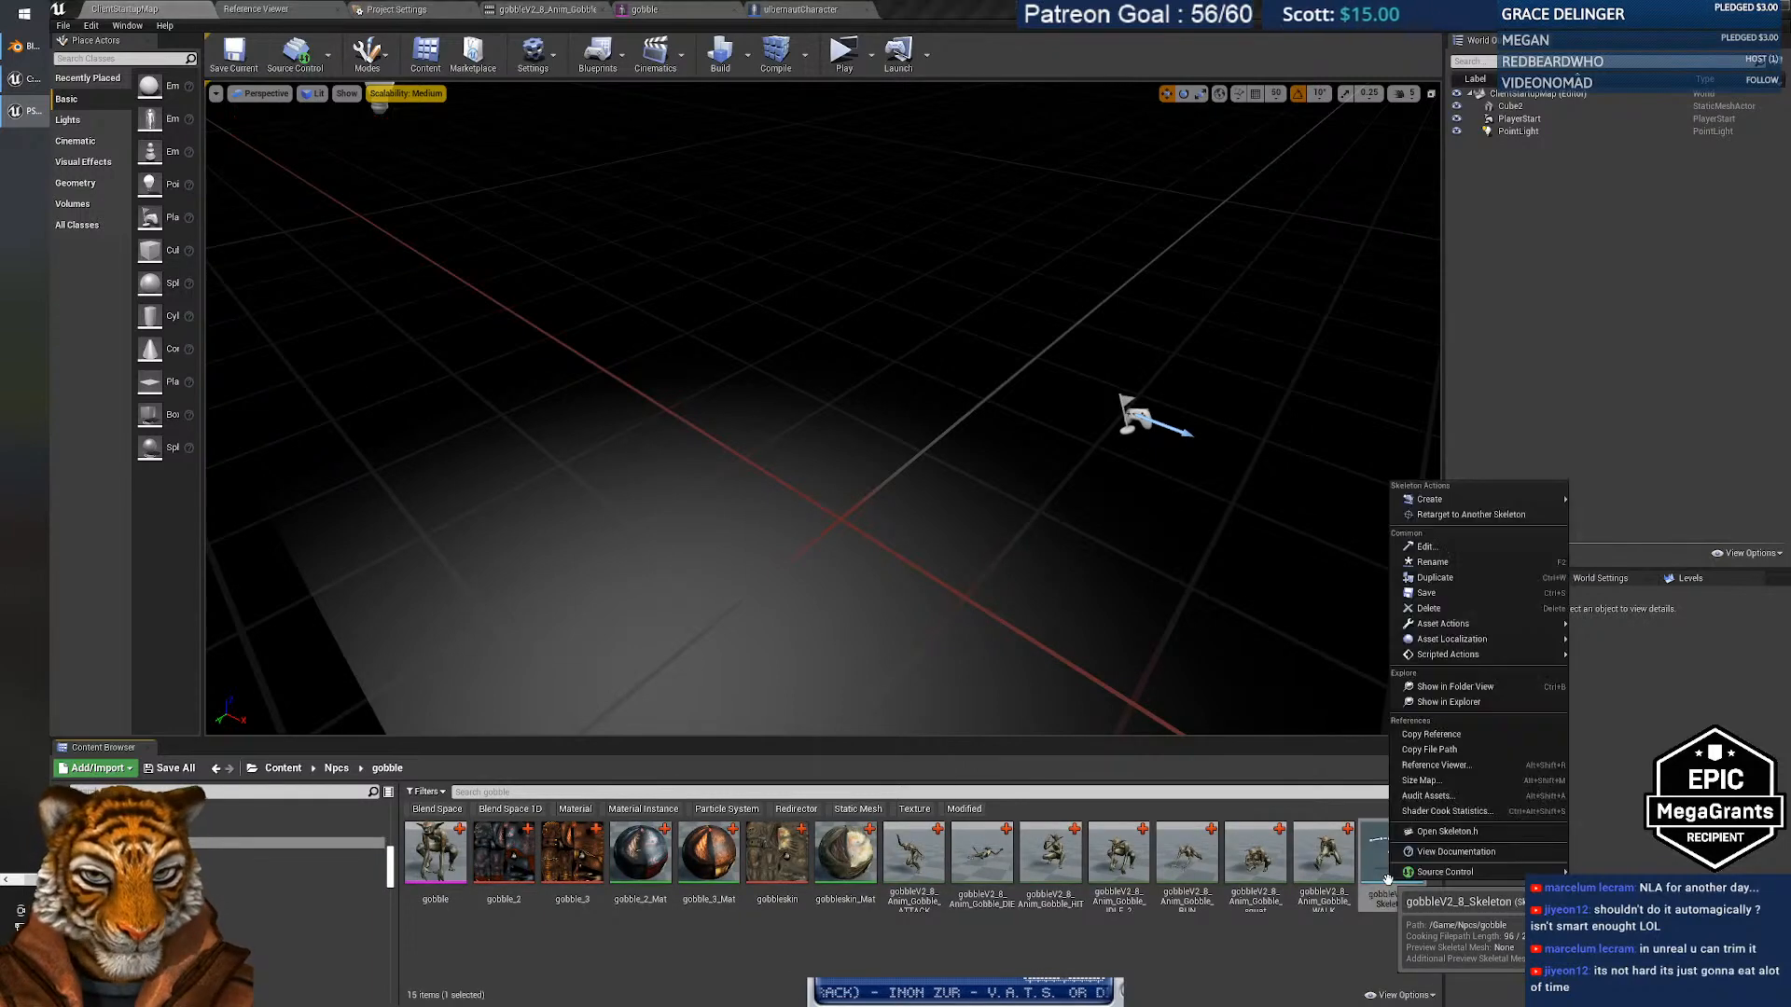
mouse_move(1455, 500)
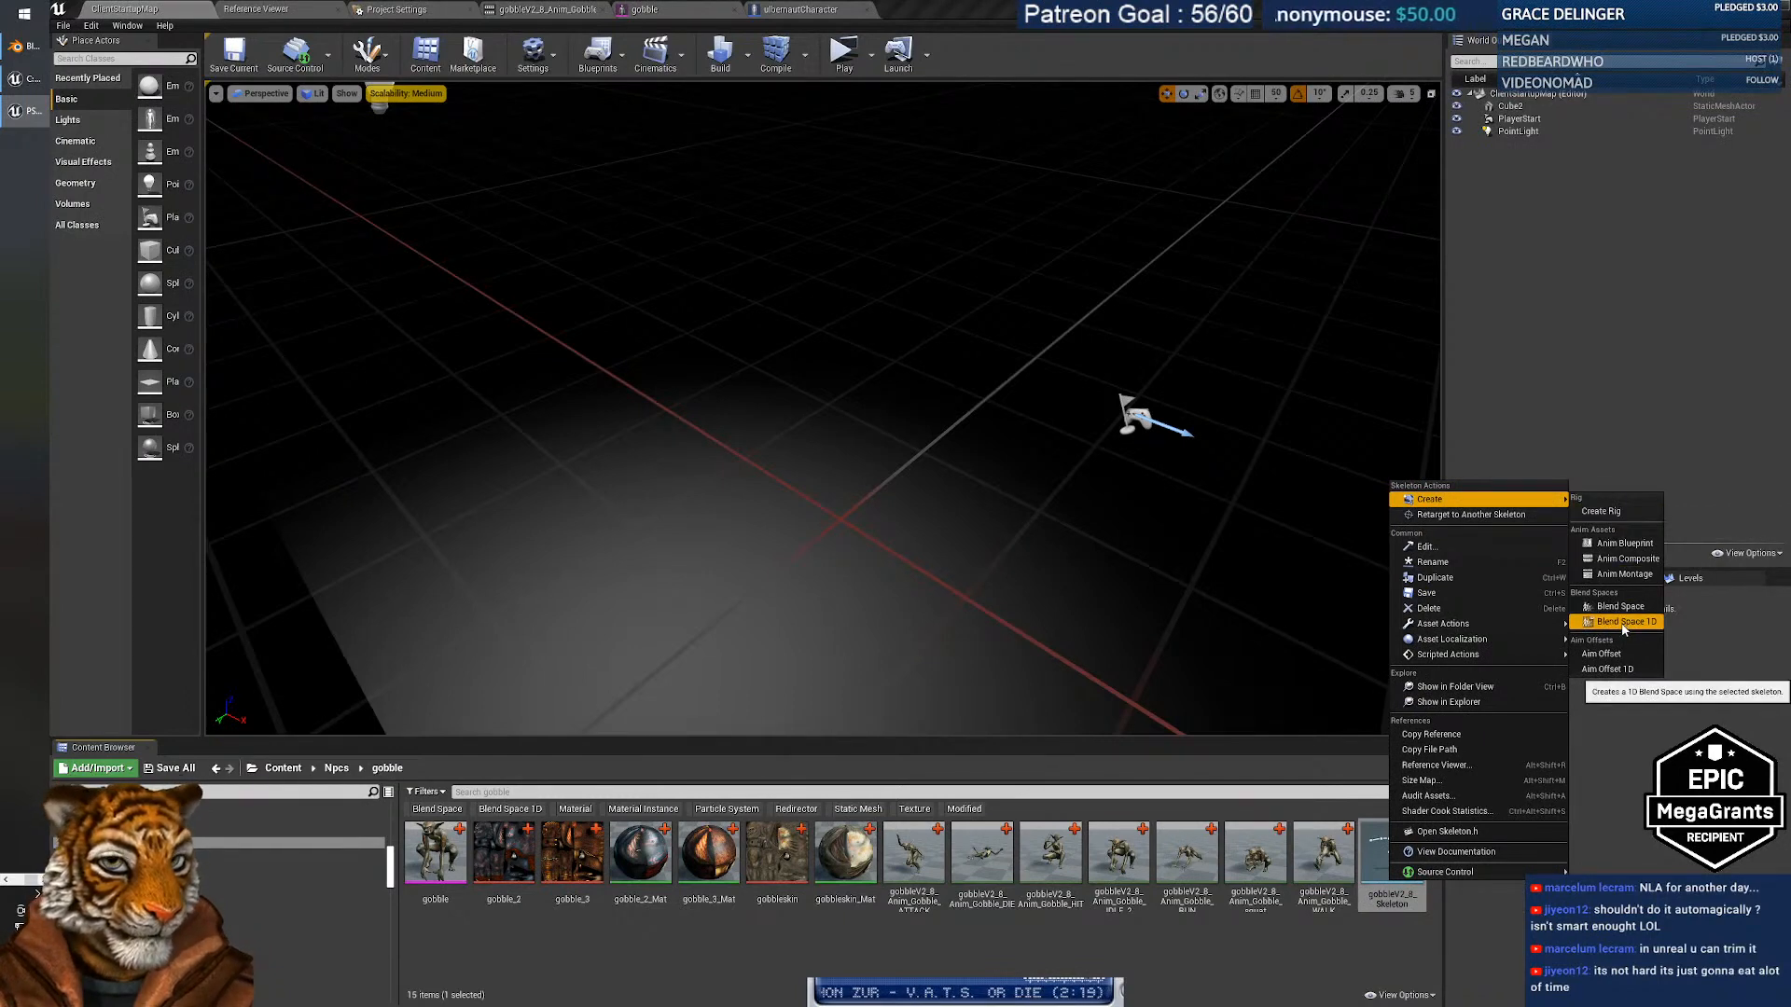
left_click(1619, 622)
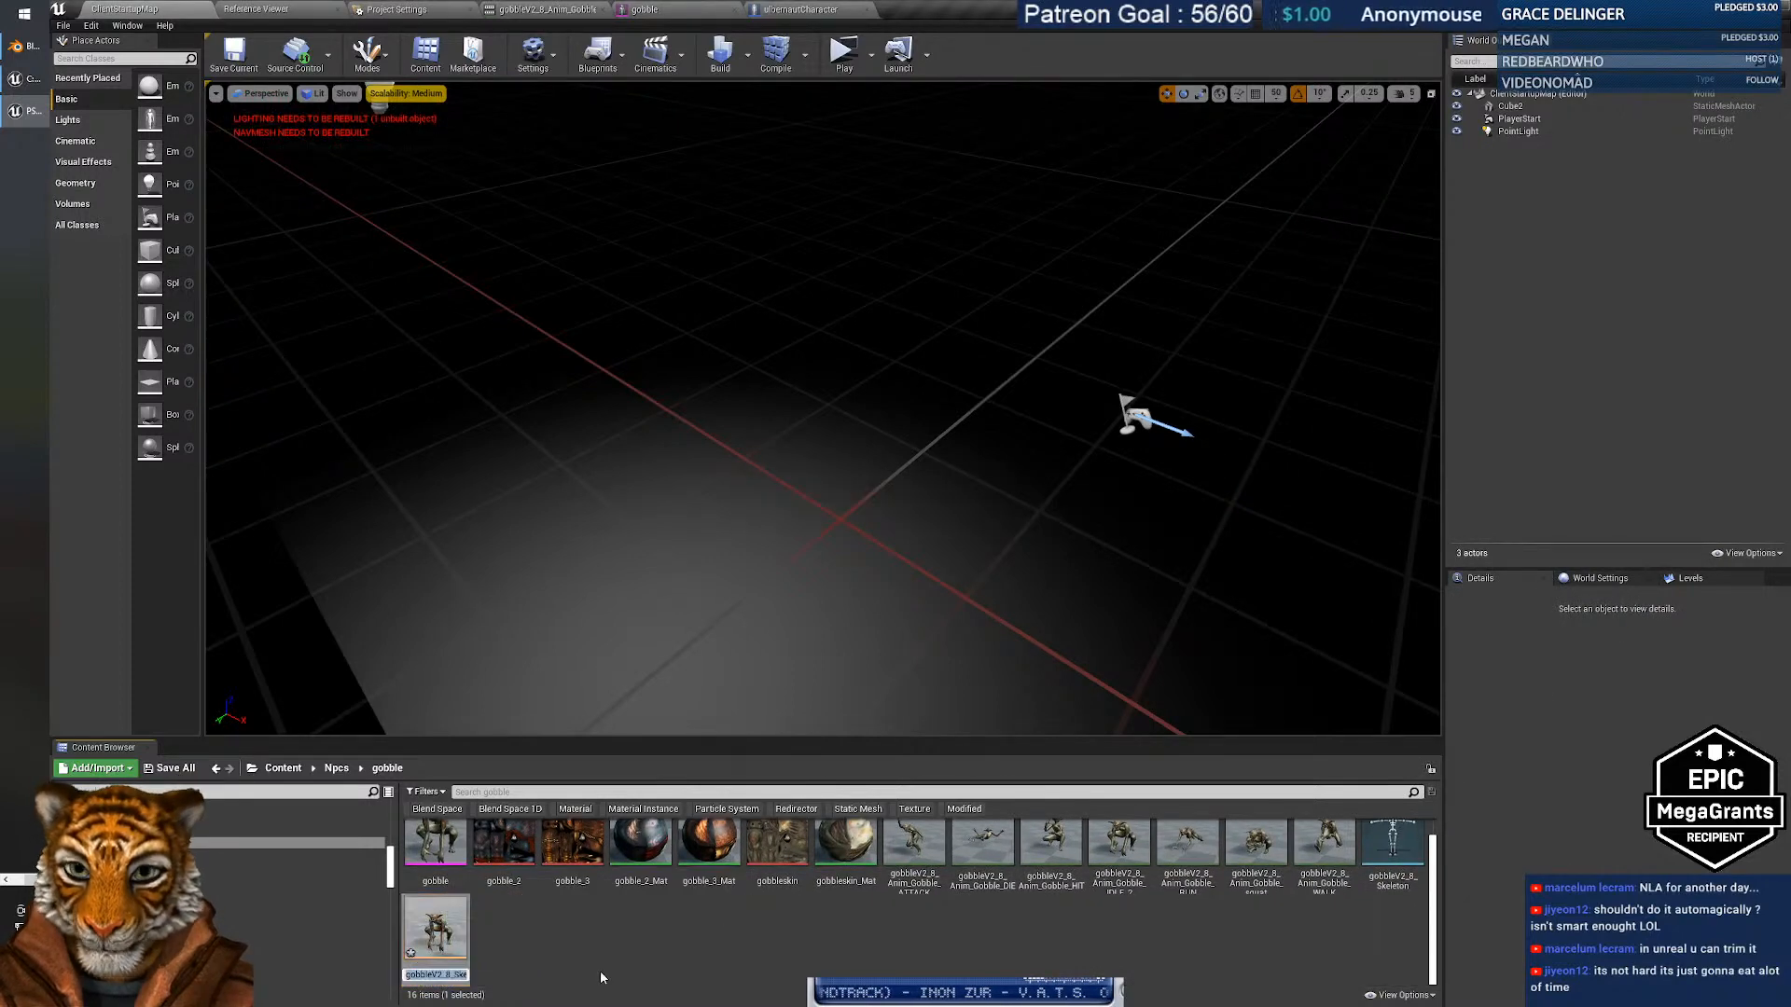
Name the new blend space gobble_BlendSpace1D.
key("Home")
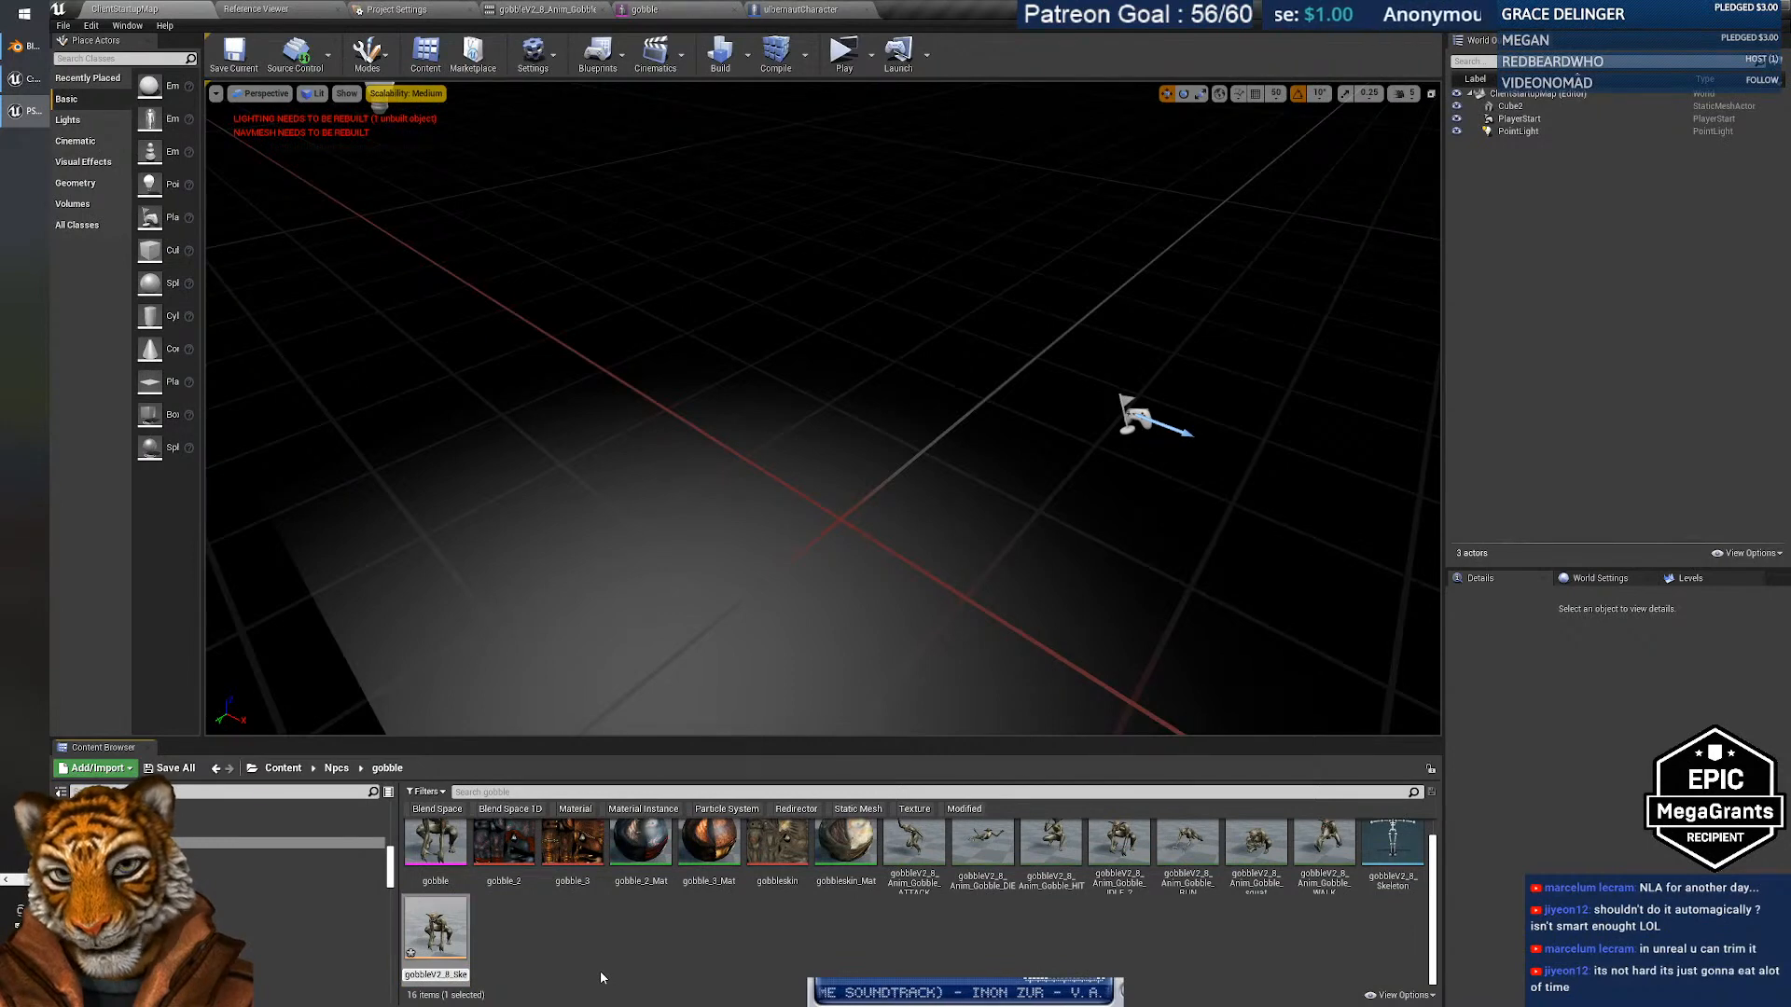
key("shift+End")
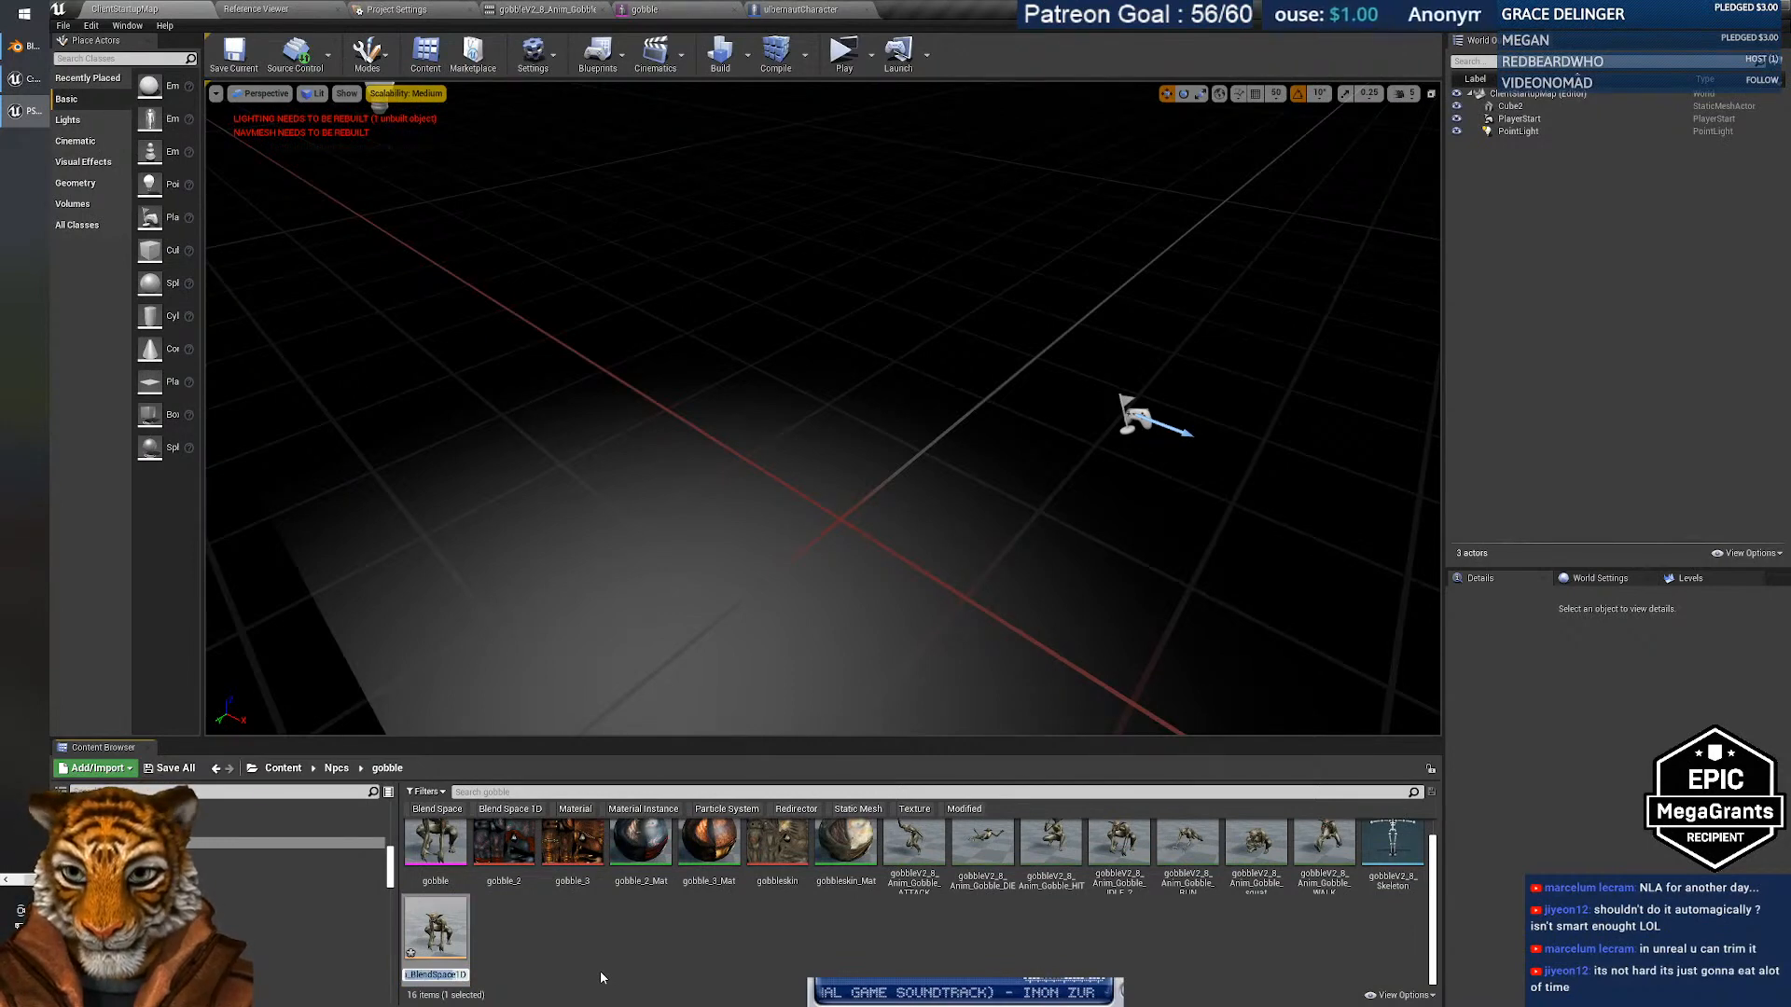
key("shift+Left")
key("shift+Left")
key("shift+Left")
key("shift+Left")
key("shift+Left")
key("shift+Left")
key("shift+Left")
key("shift+Left")
key("shift+Left")
key("shift+Left")
key("shift+Left")
key("BackSpace")
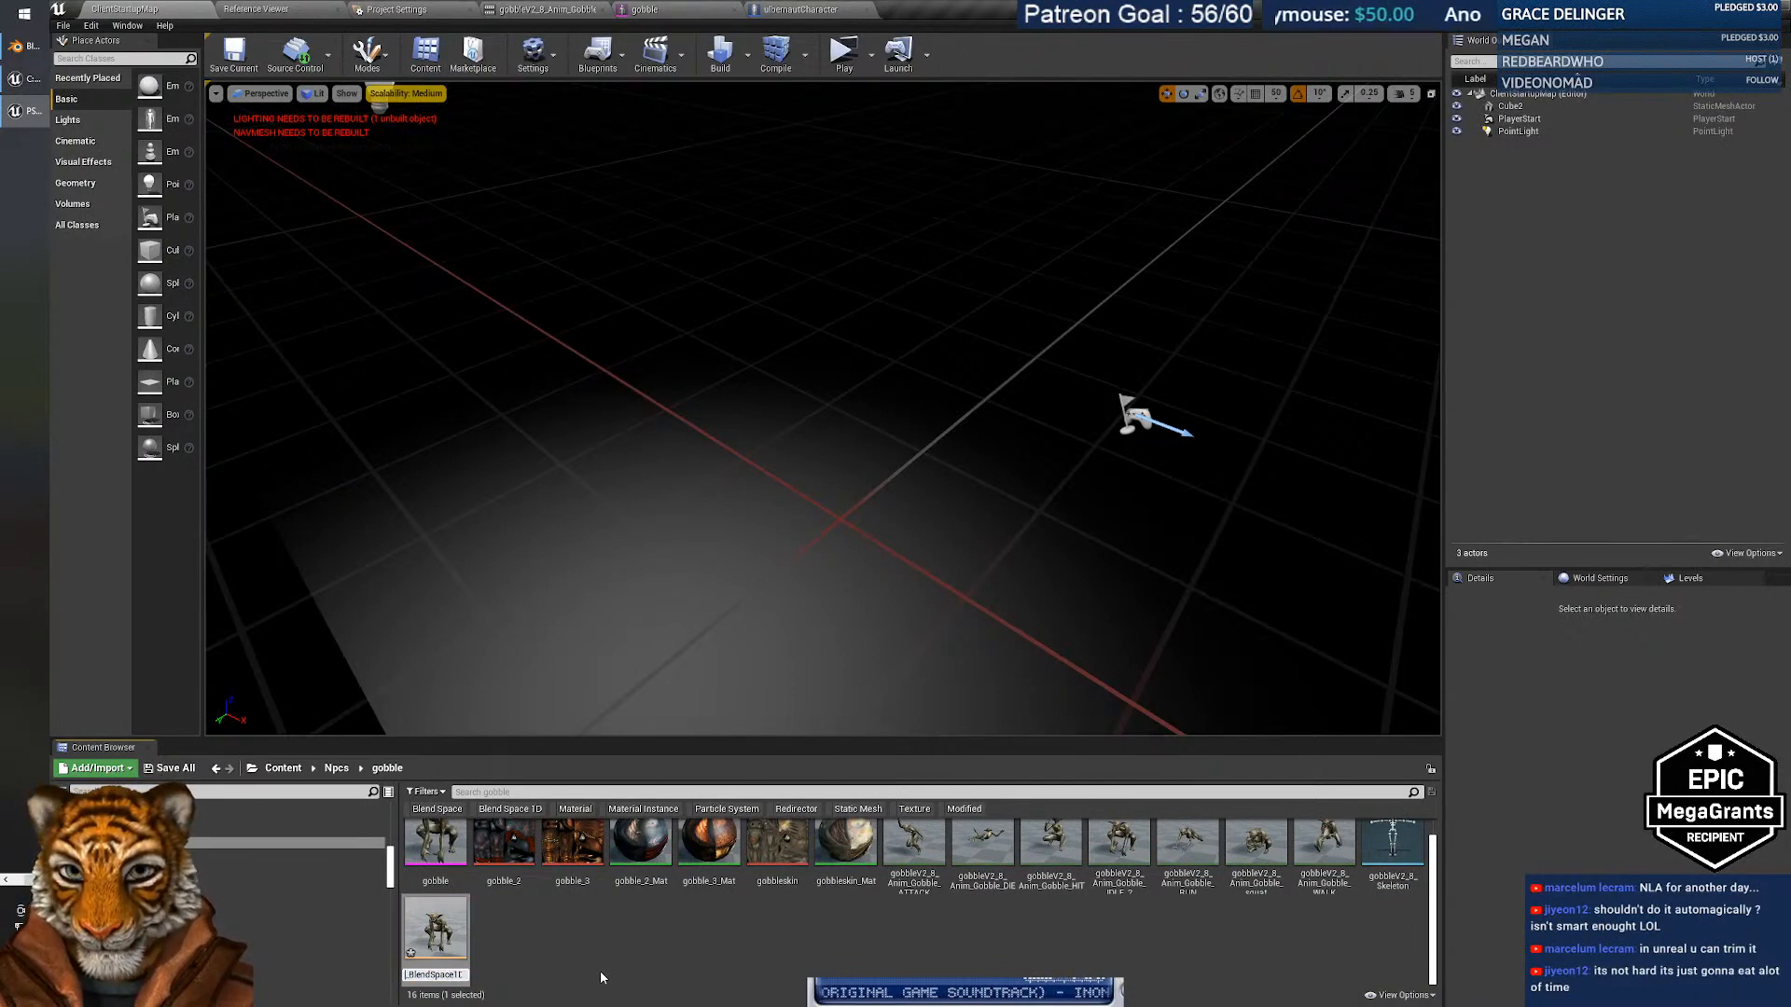
type("gobble_")
key("Return")
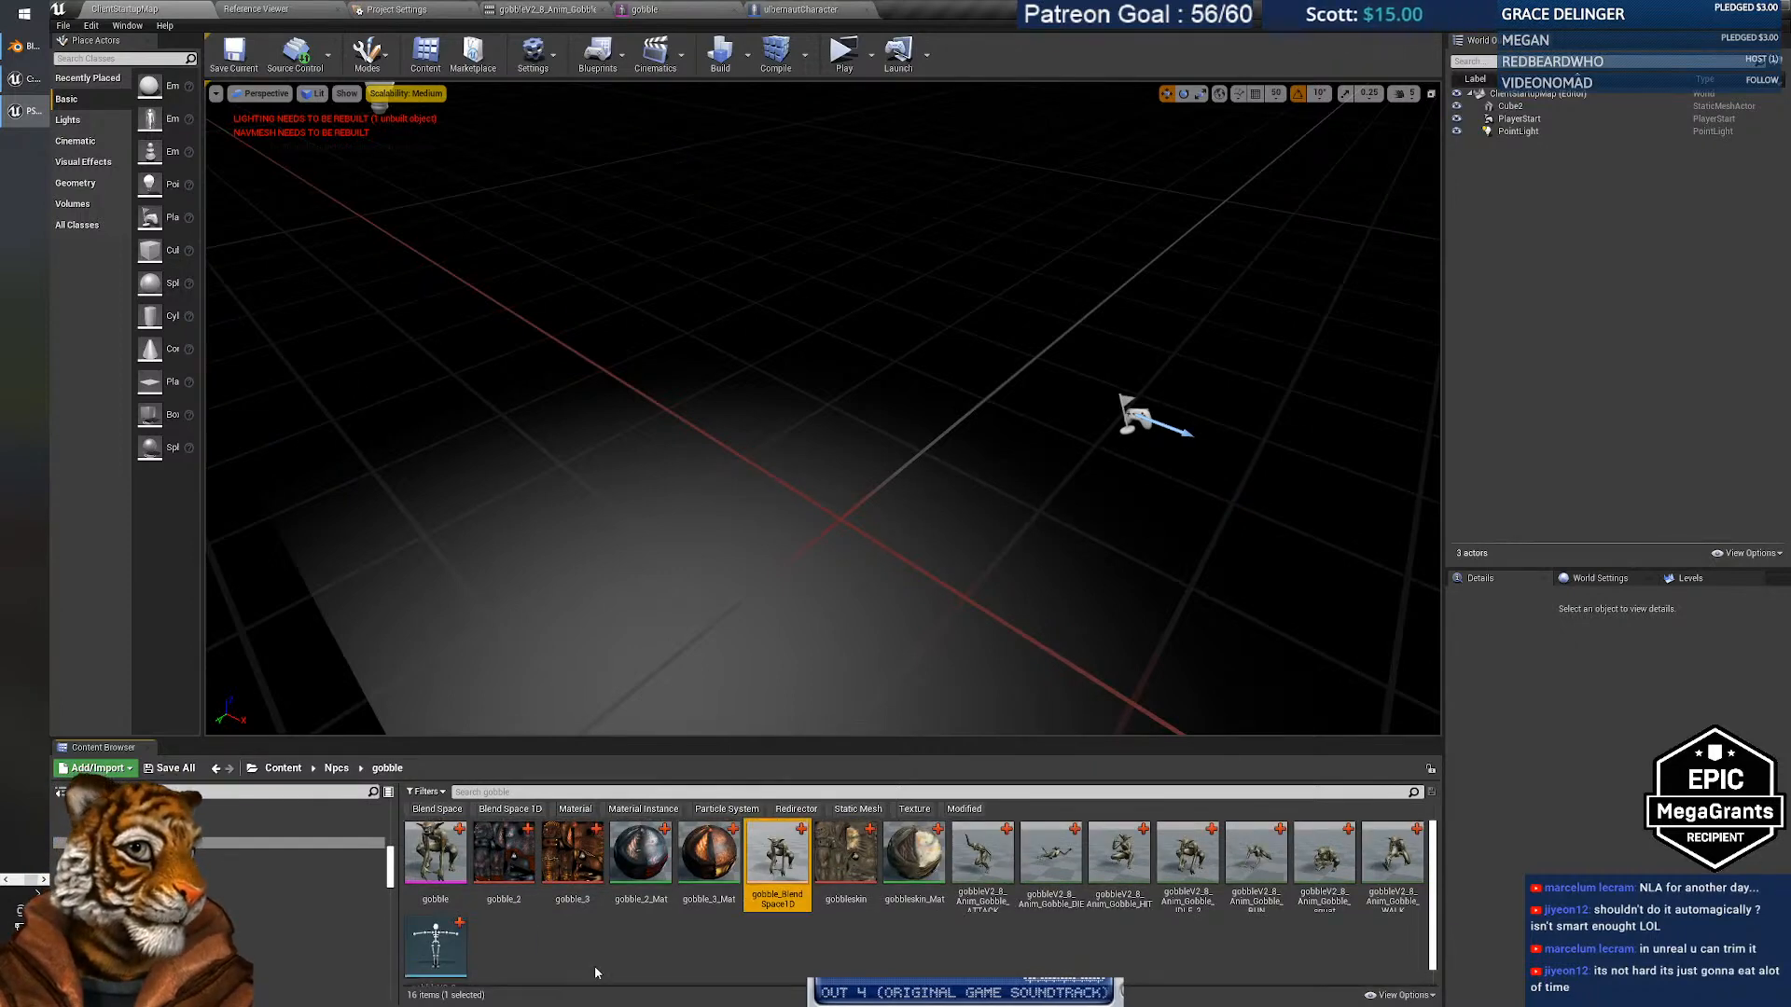
Open gobble_BlendSpace1D and place the gobbleV2_8_Anim_Gobble_IDLE_2 animation as a sample at 0 on the horizontal axis.
left_click(695, 959)
double_click(798, 896)
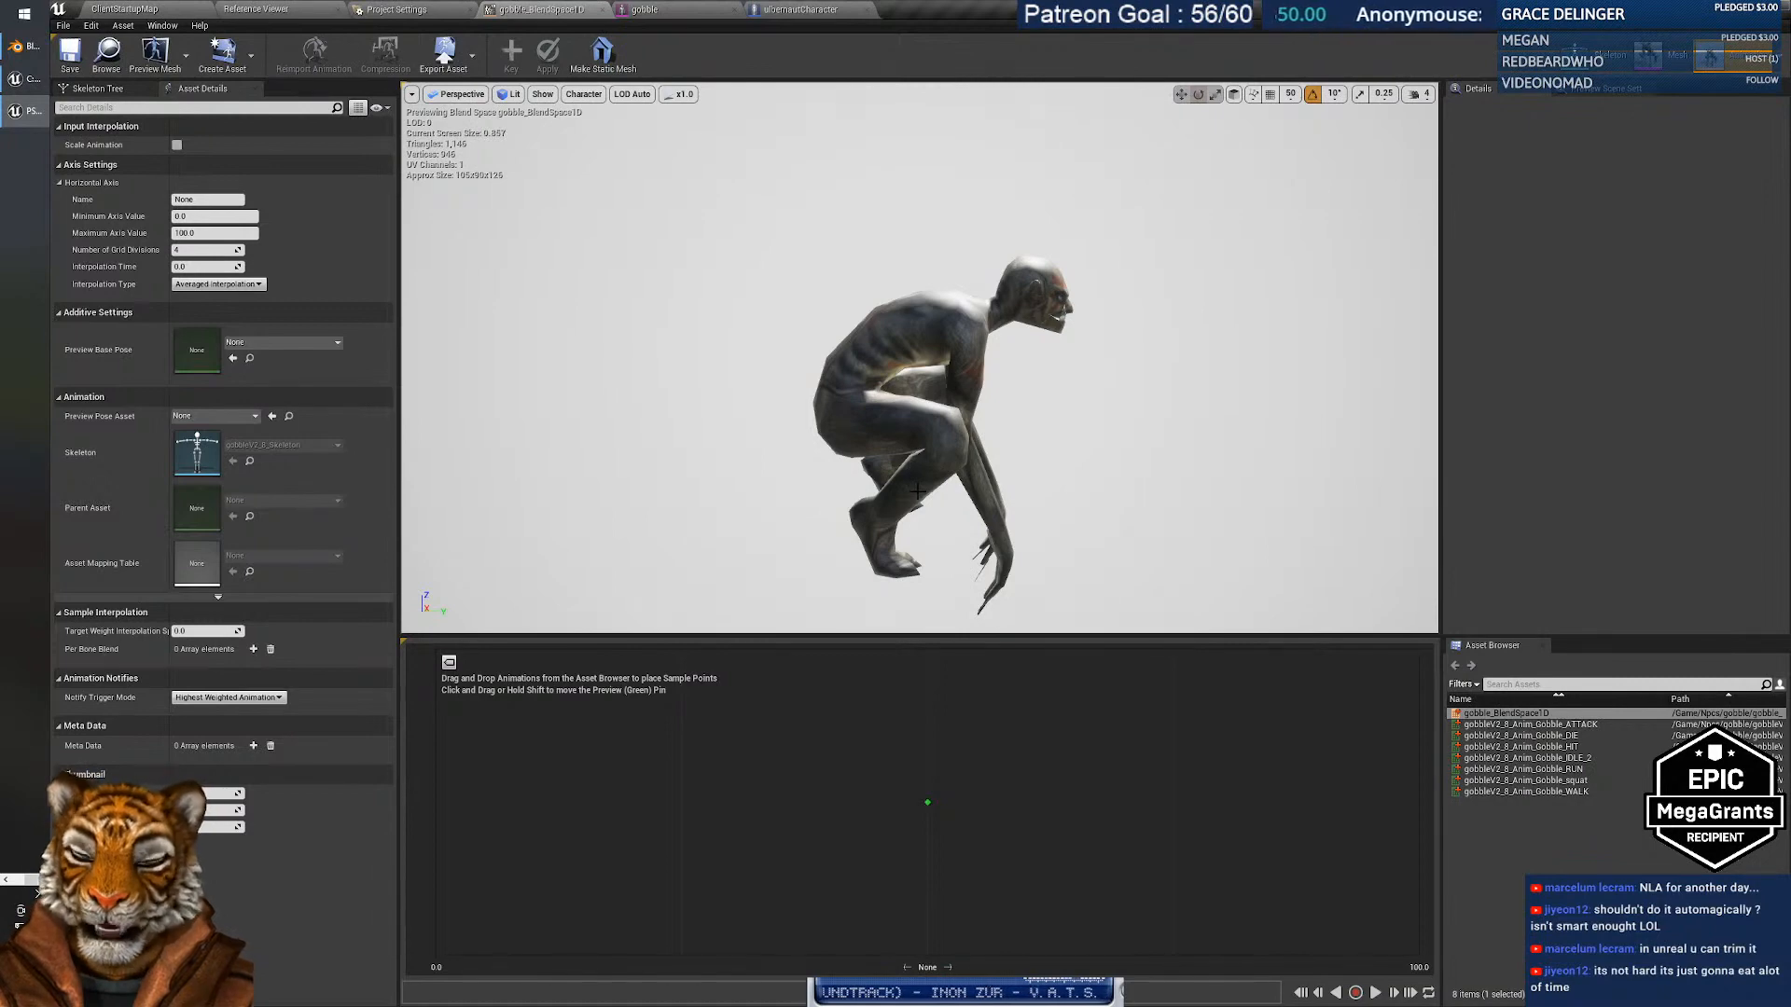
middle_click_drag(927, 378, 998, 386)
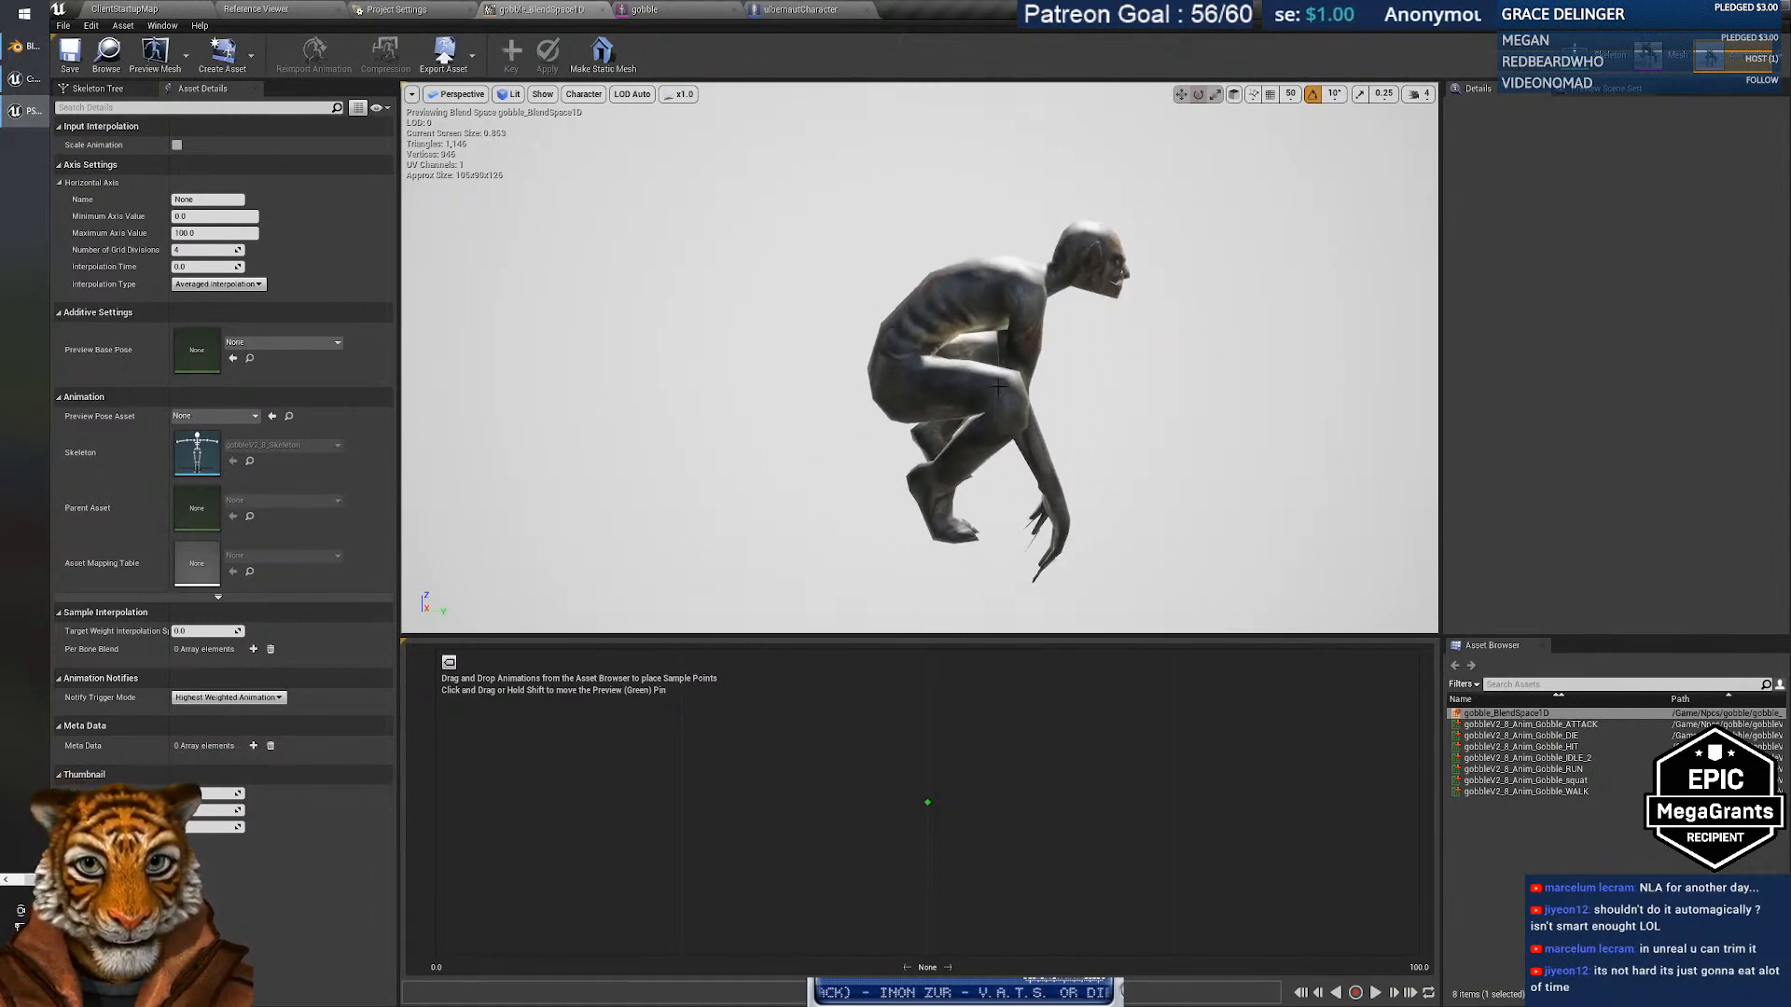
left_click_drag(1066, 387, 960, 385, "alt")
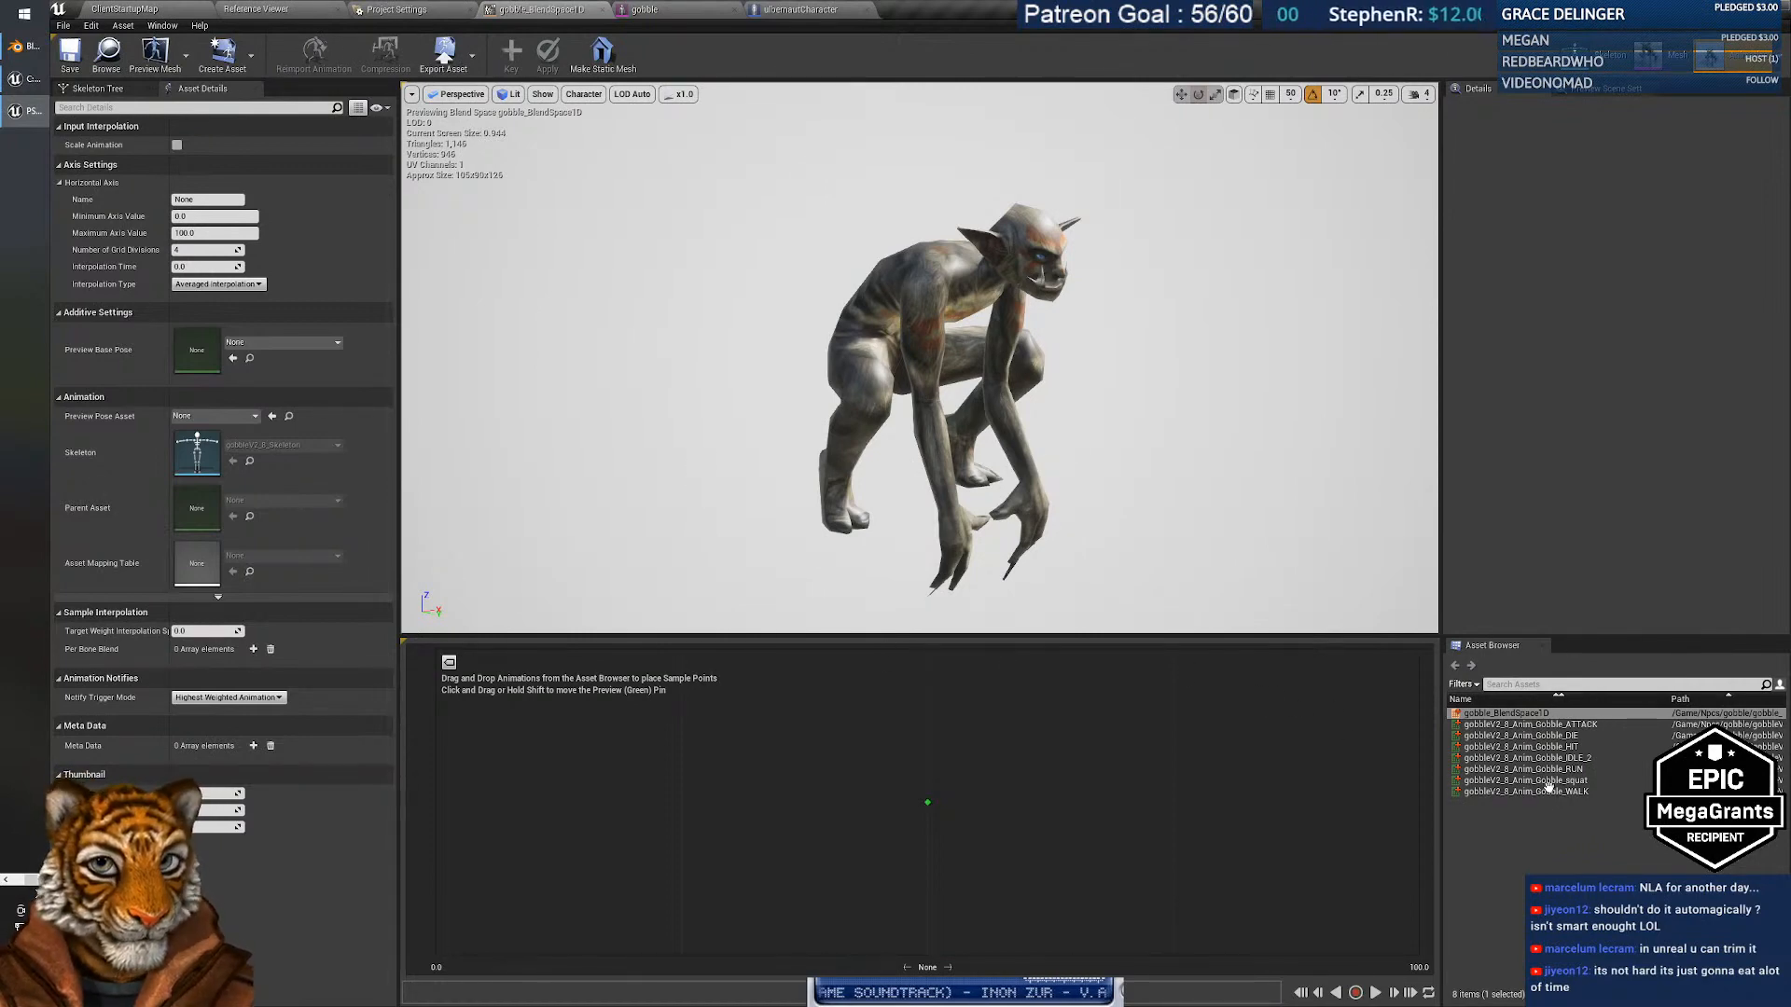
left_click_drag(1530, 757, 545, 793)
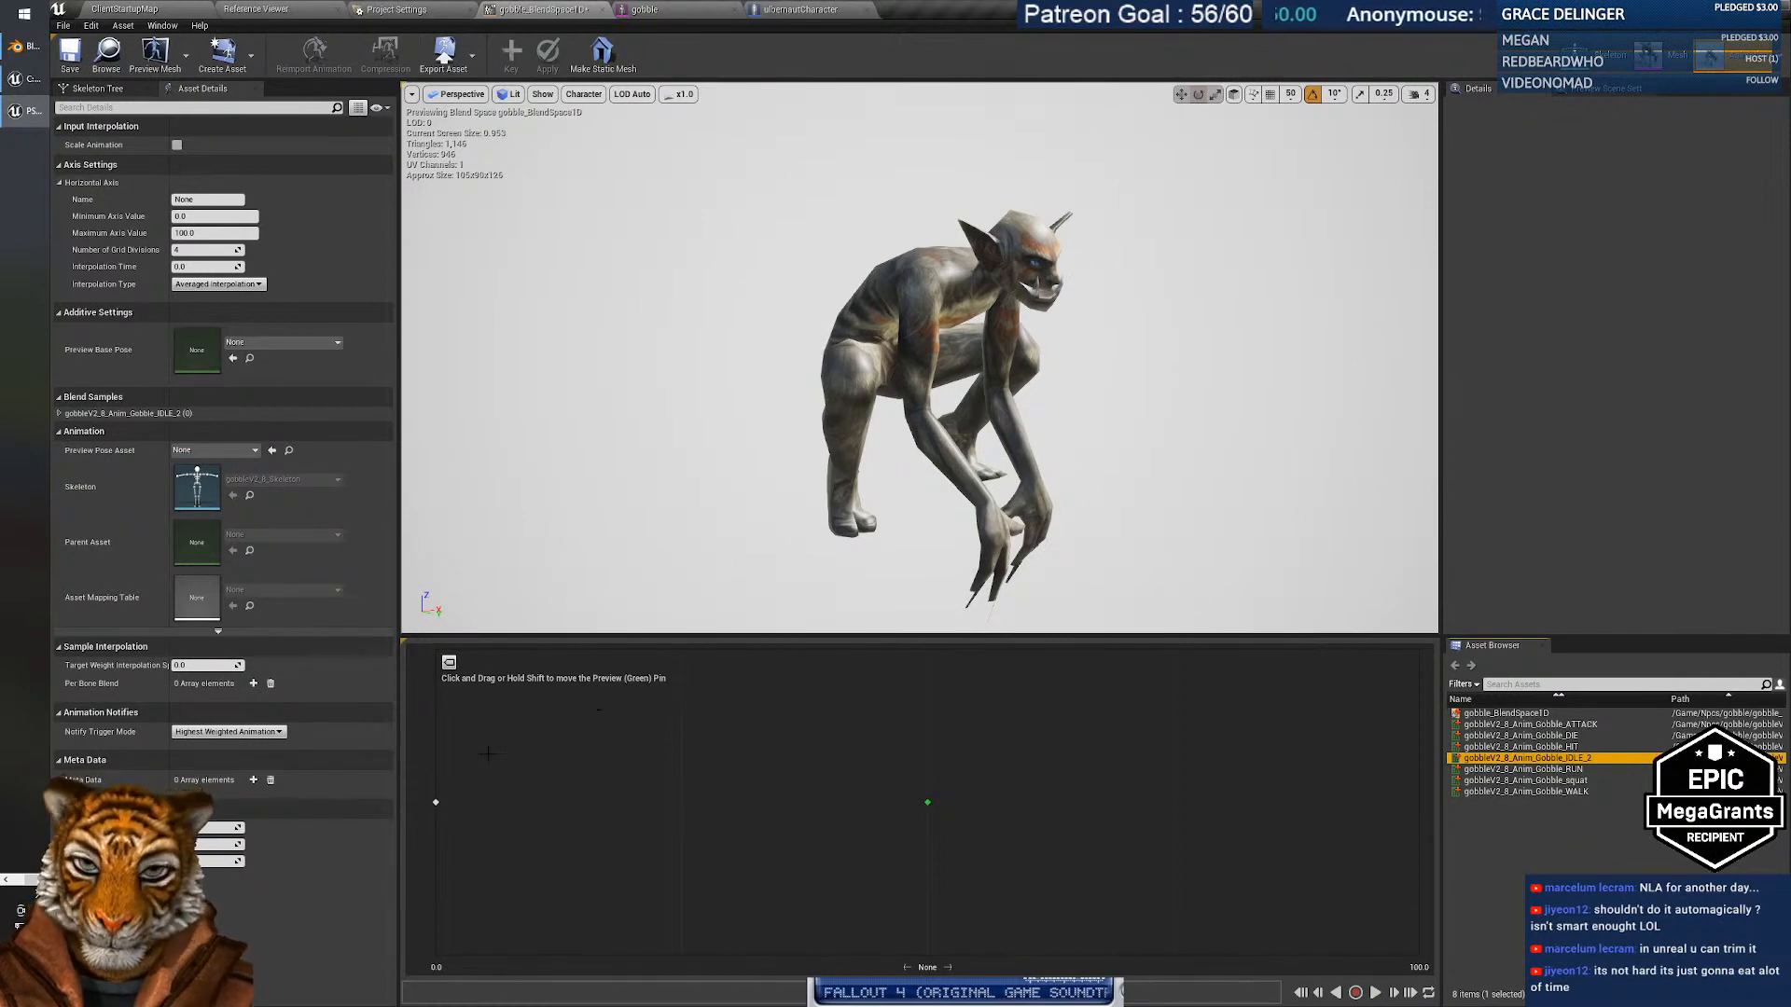
Move the blend space preview point to 0 and check the idle animation's playback.
left_click_drag(952, 806, 475, 798)
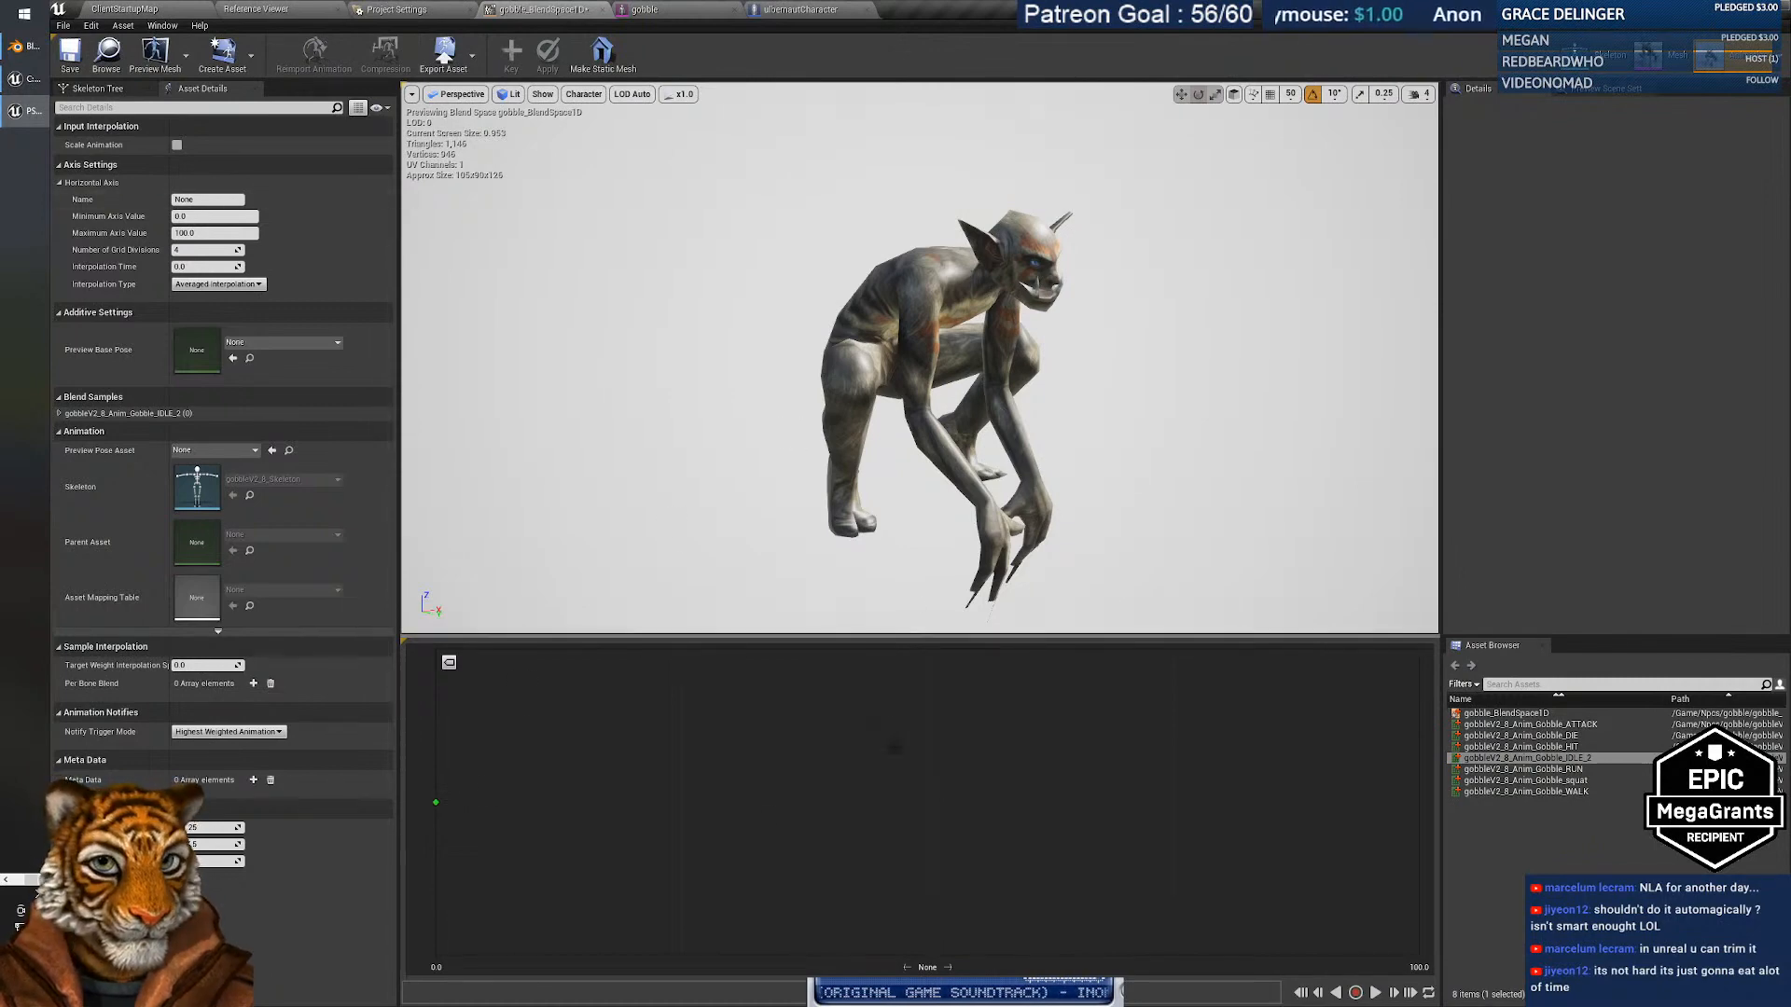
left_click(1374, 994)
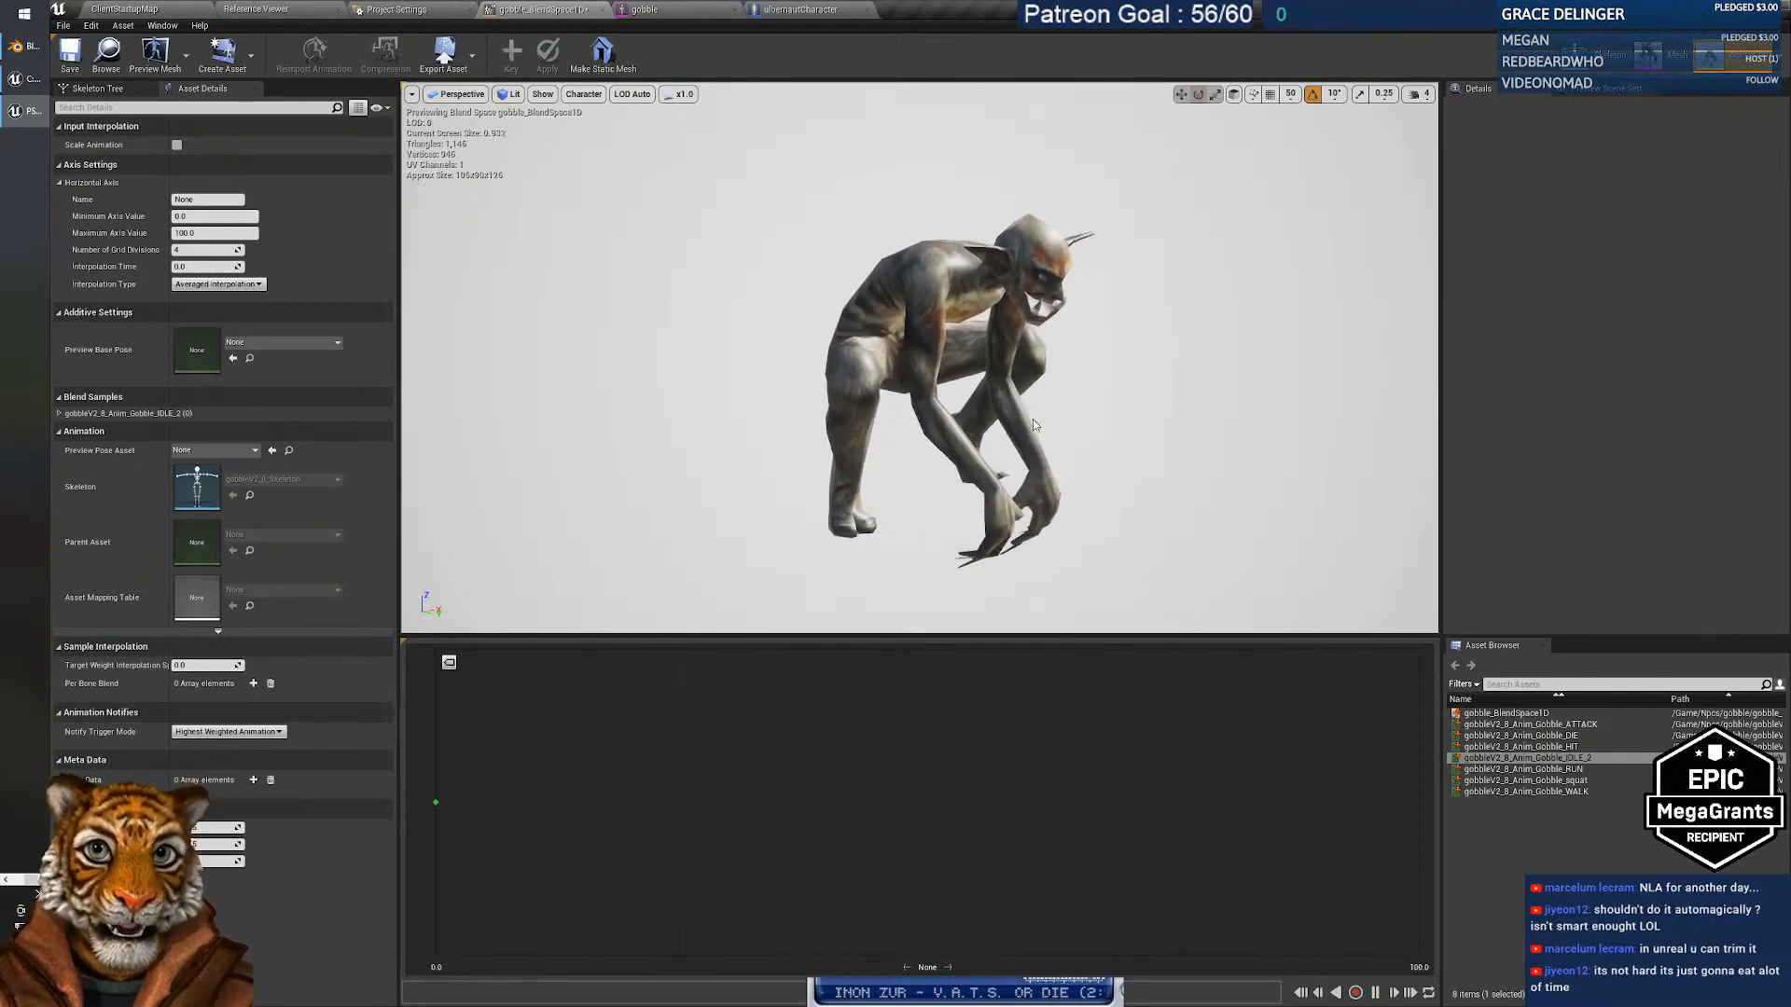
left_click(1374, 992)
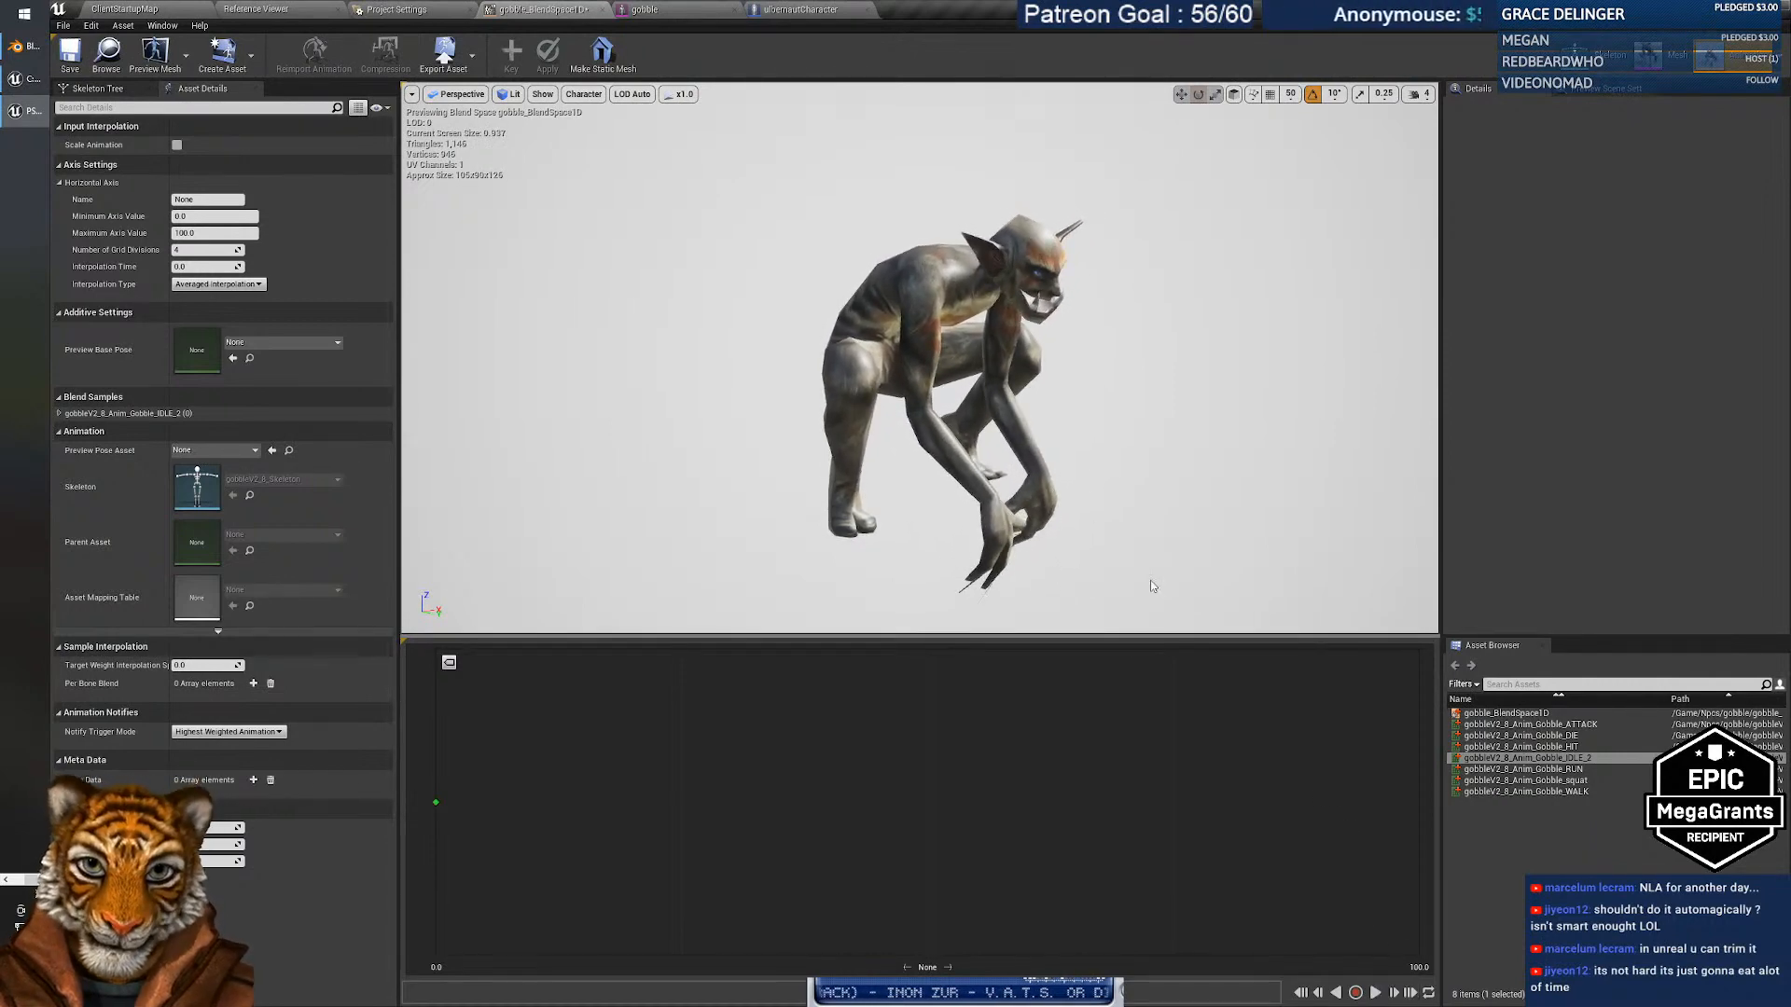
Switch to Blender, enlarge the 3D viewport area and assign the IDLE_2 action to the Gobble armature.
key("alt+Tab")
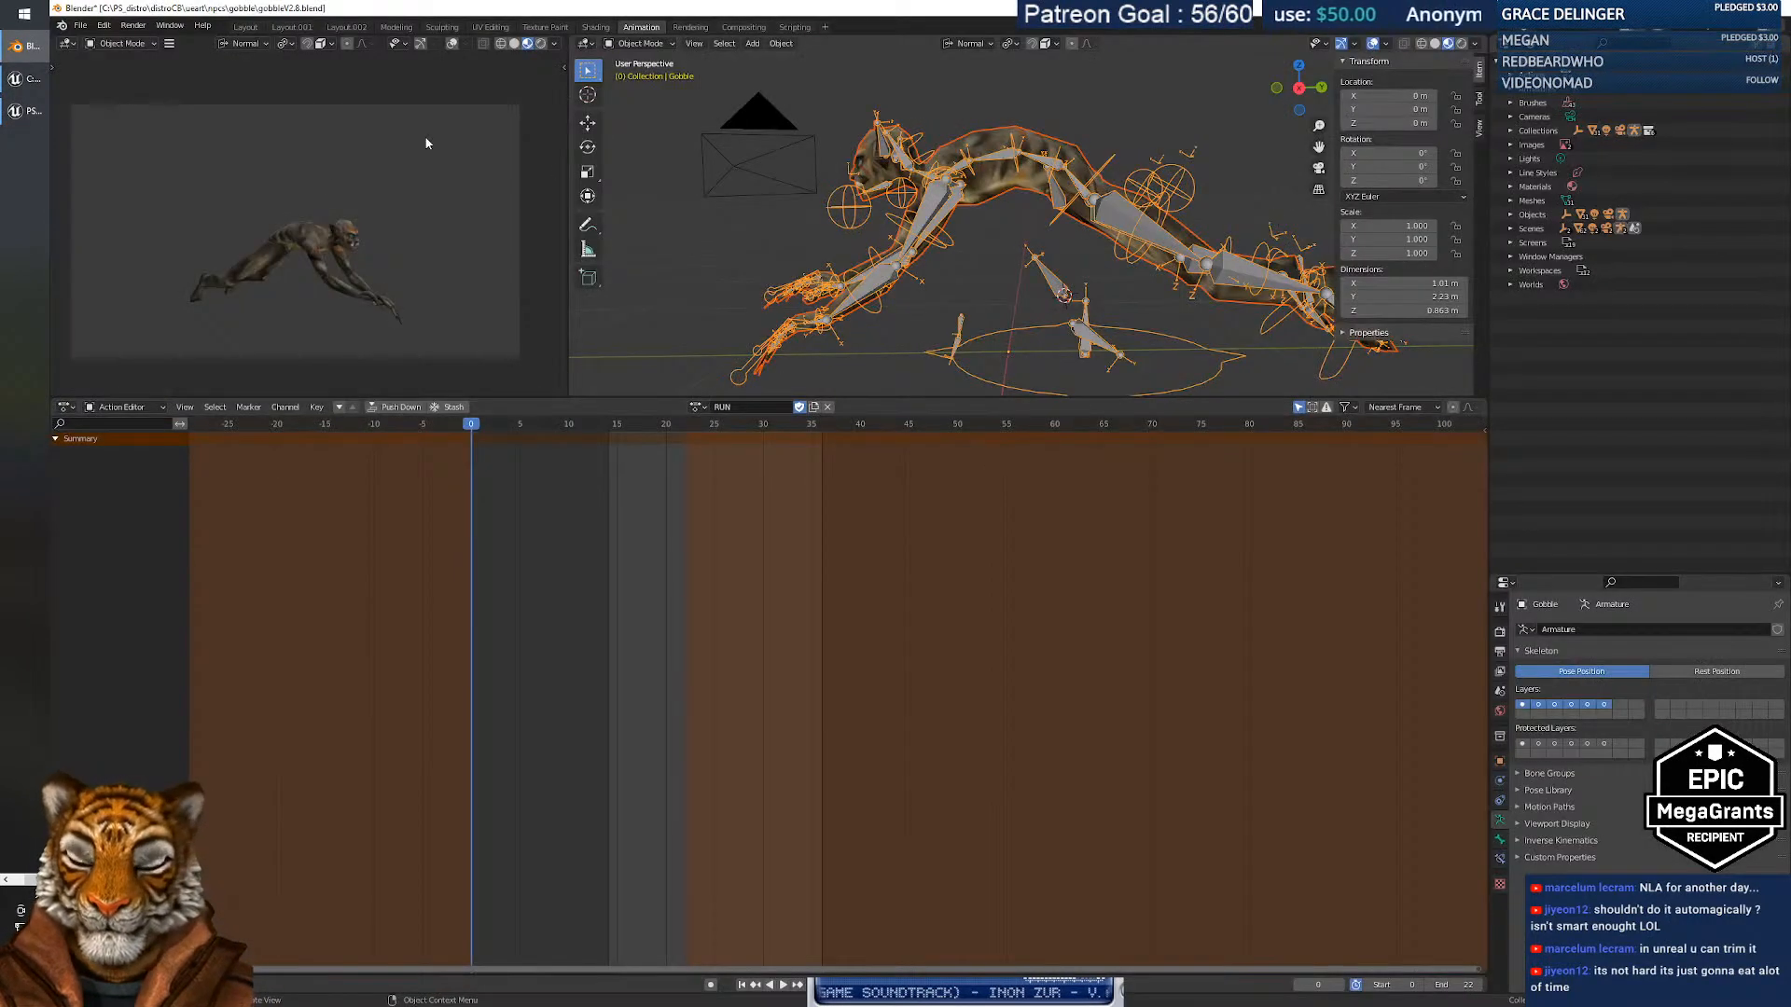
left_click_drag(642, 396, 672, 664)
left_click(696, 672)
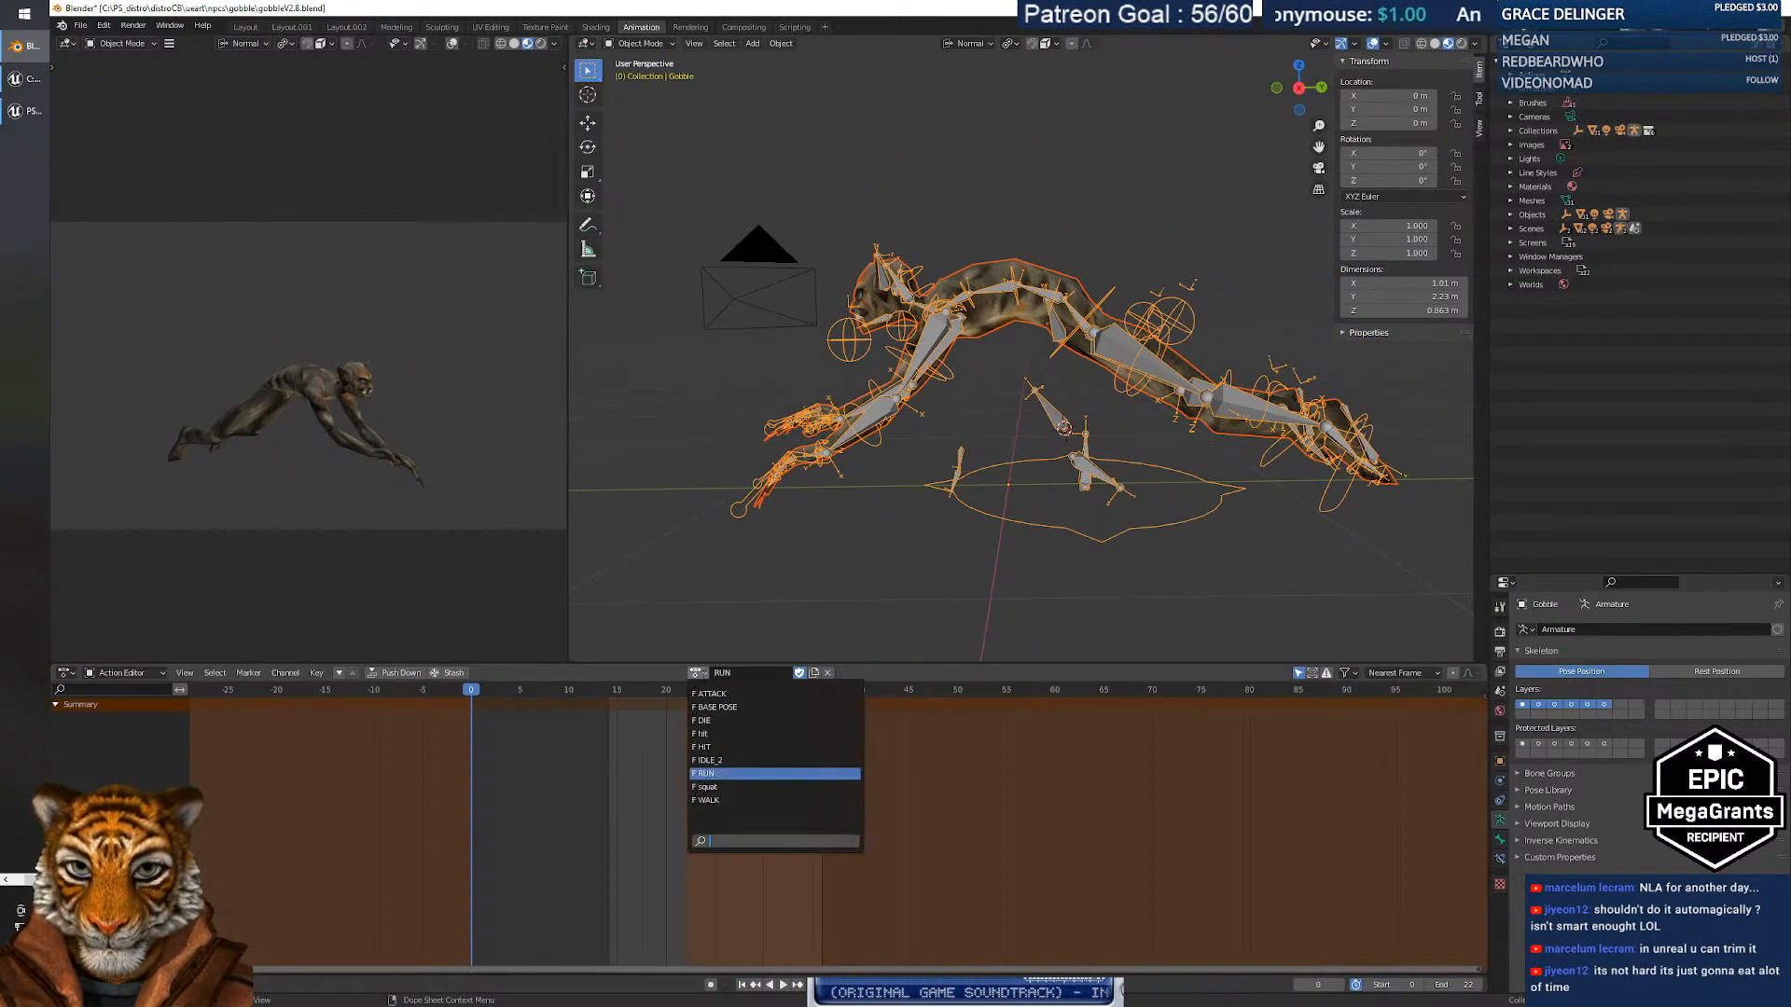
left_click(714, 762)
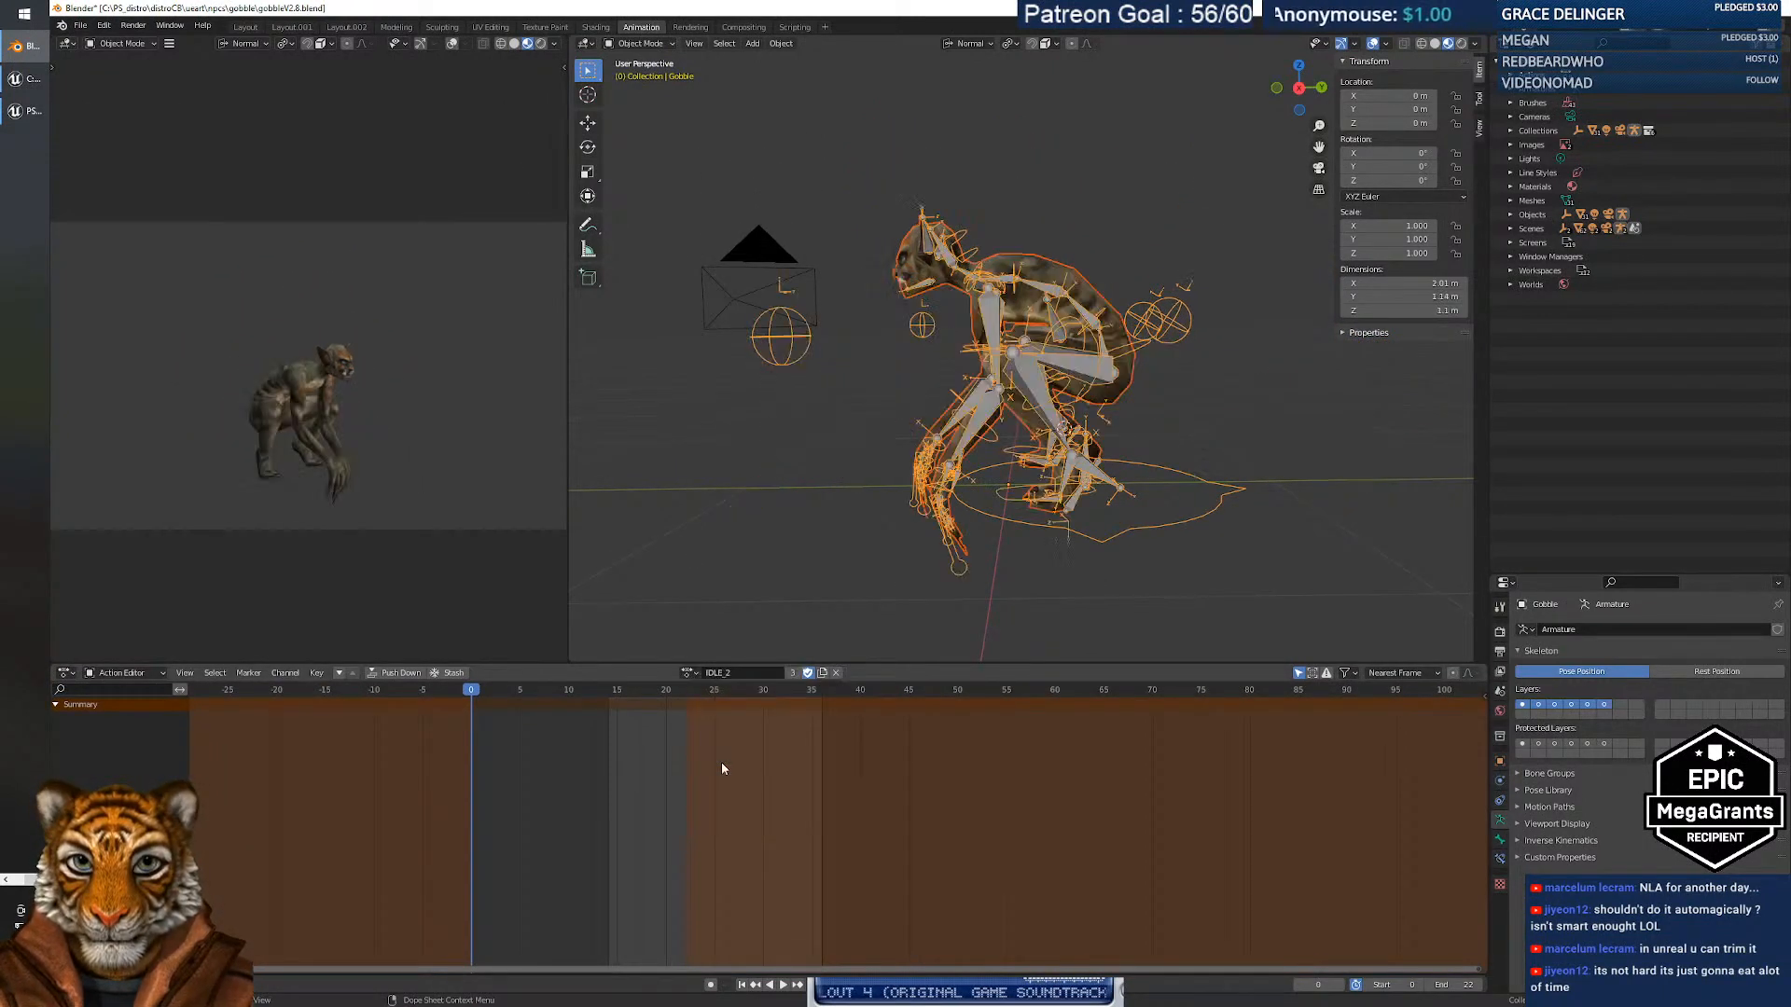
Play back the IDLE_2 action, examine the creature's motion, and select gobble_mesh to show the action's keyframes.
key("space")
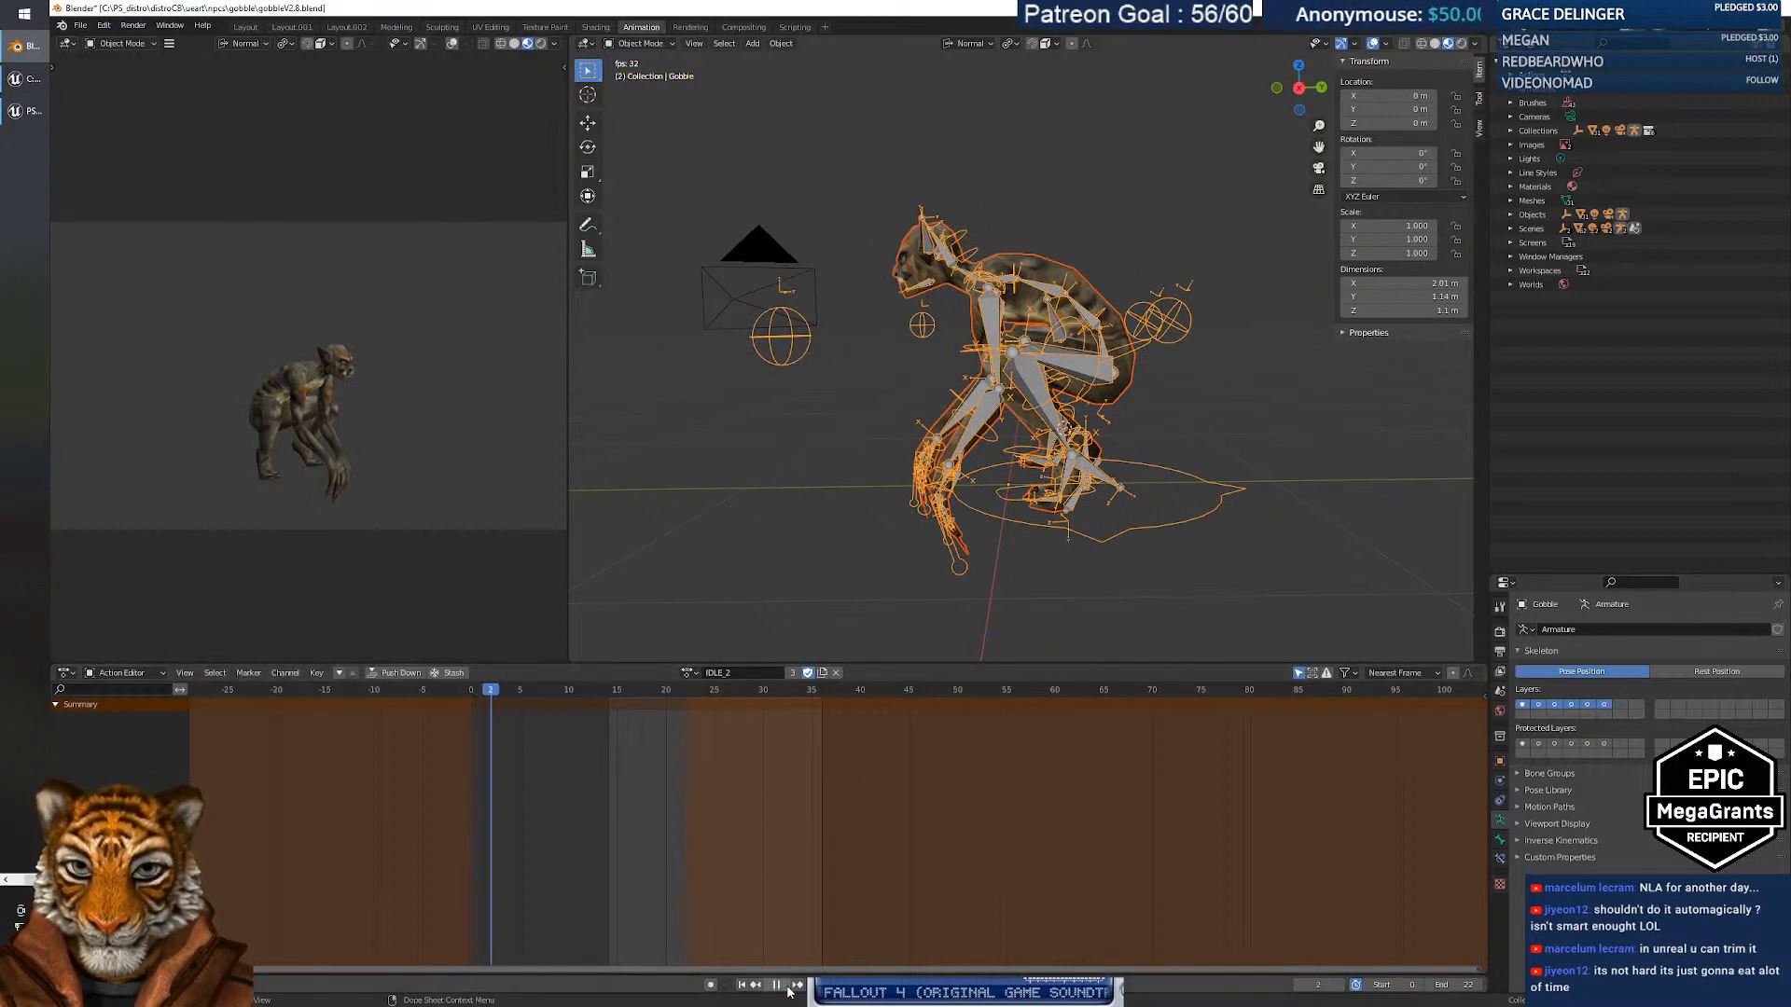
middle_click_drag(903, 466, 967, 499)
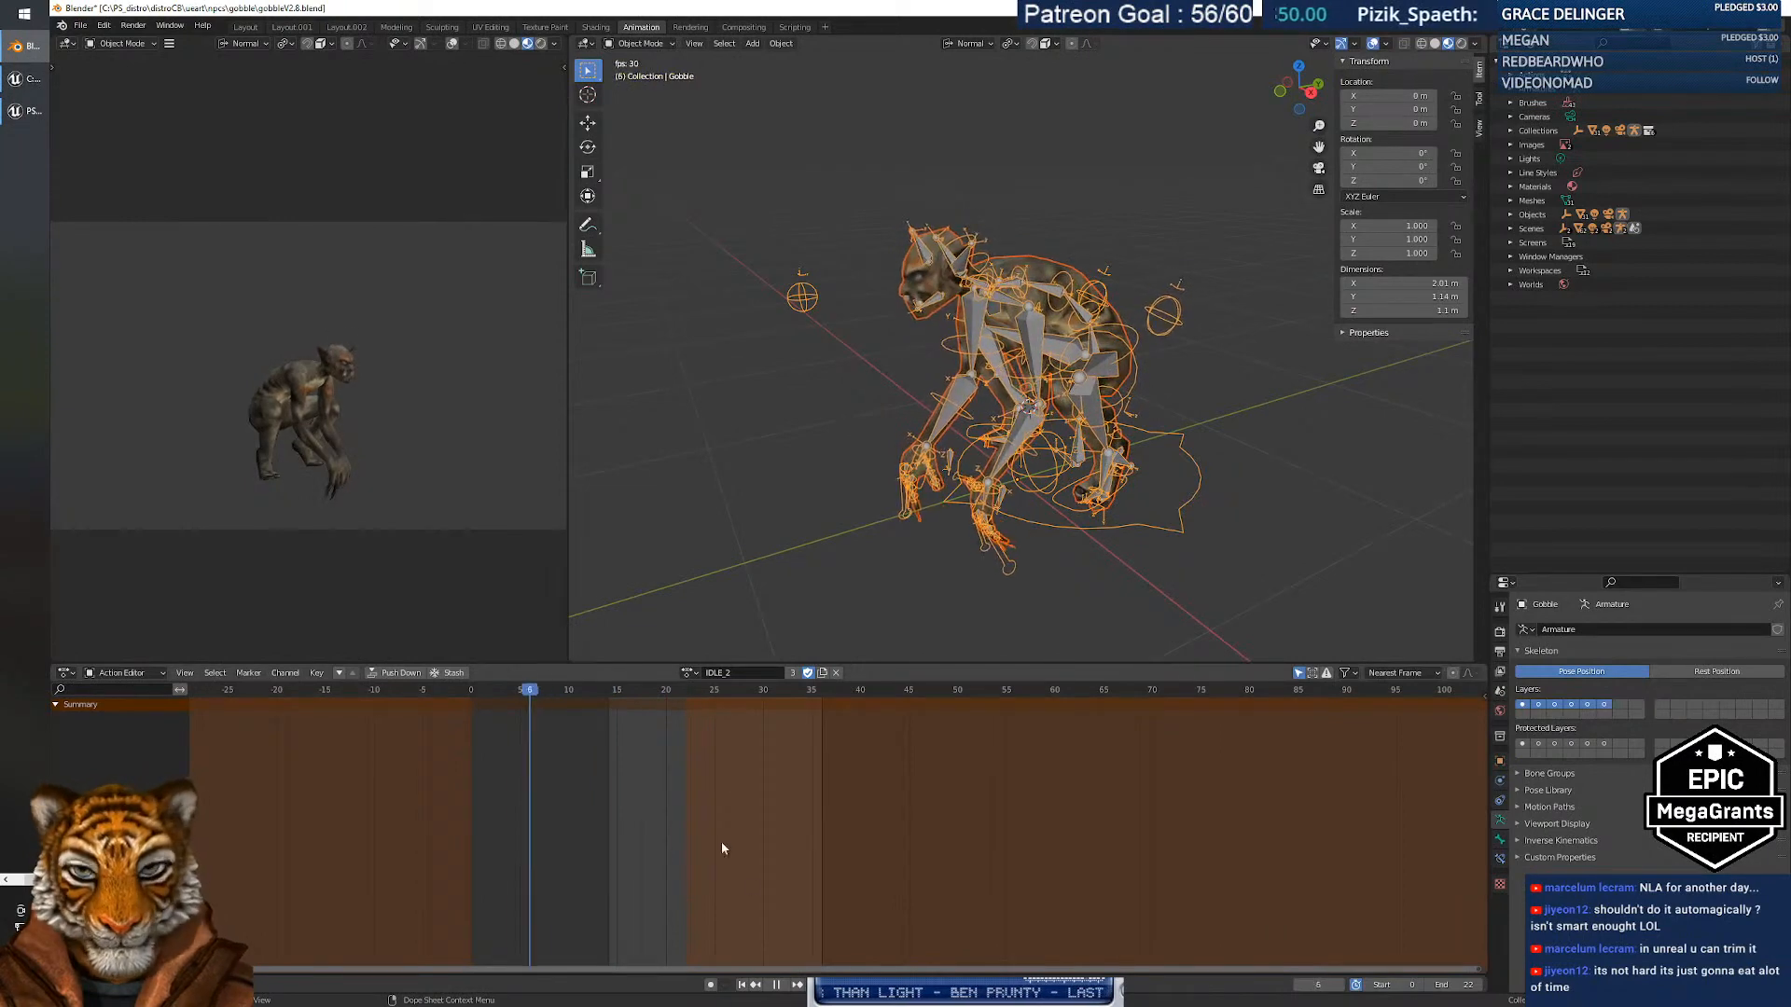
left_click(778, 986)
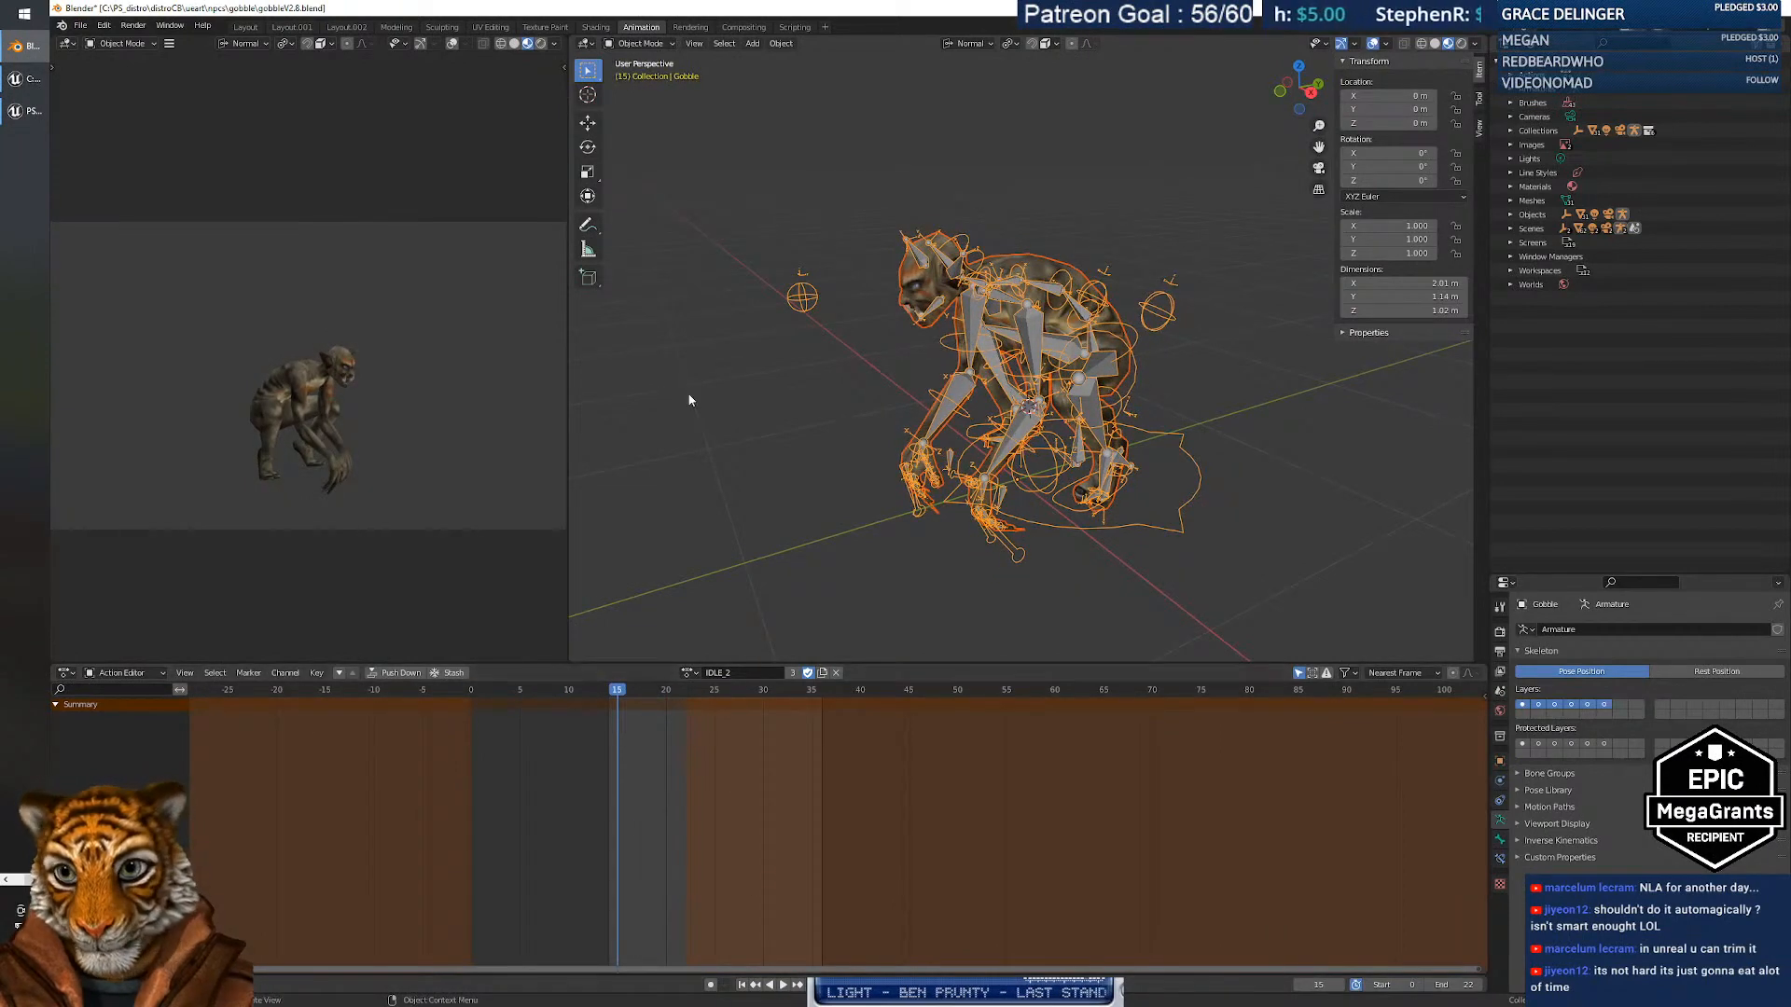
left_click(1010, 264)
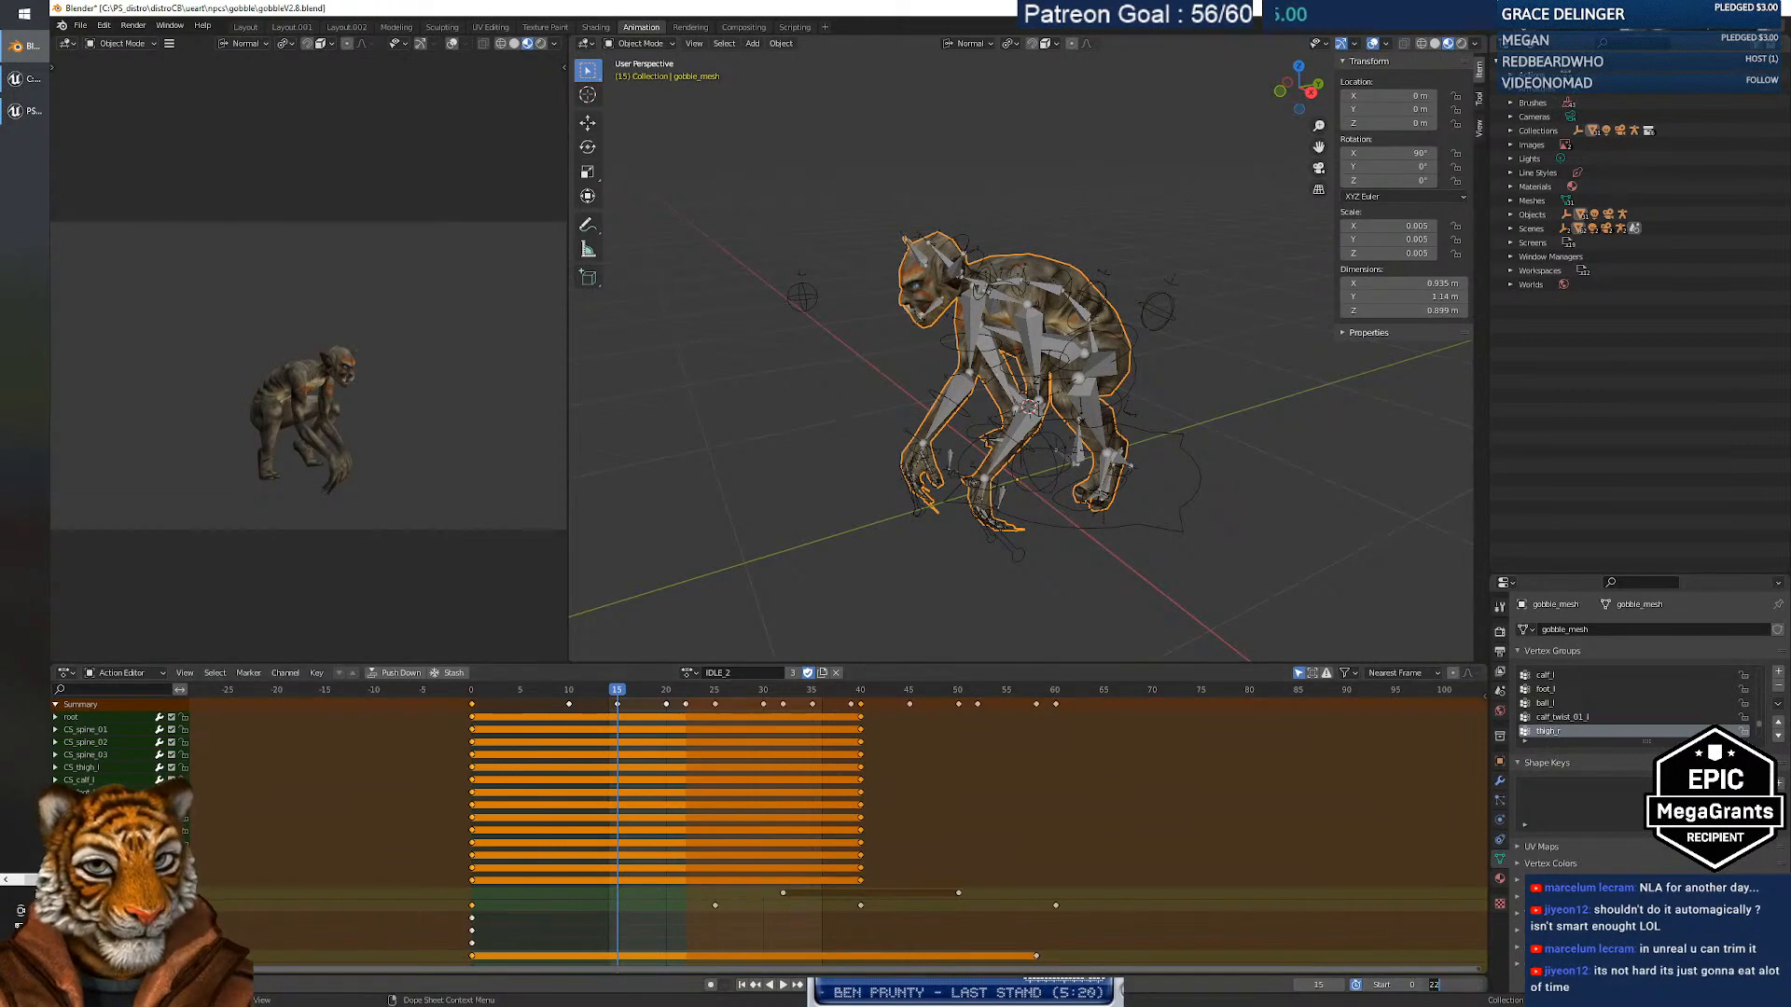
Set the scene's end frame to 40, then play and scrub the IDLE_2 action to check its motion.
type("40")
key("Return")
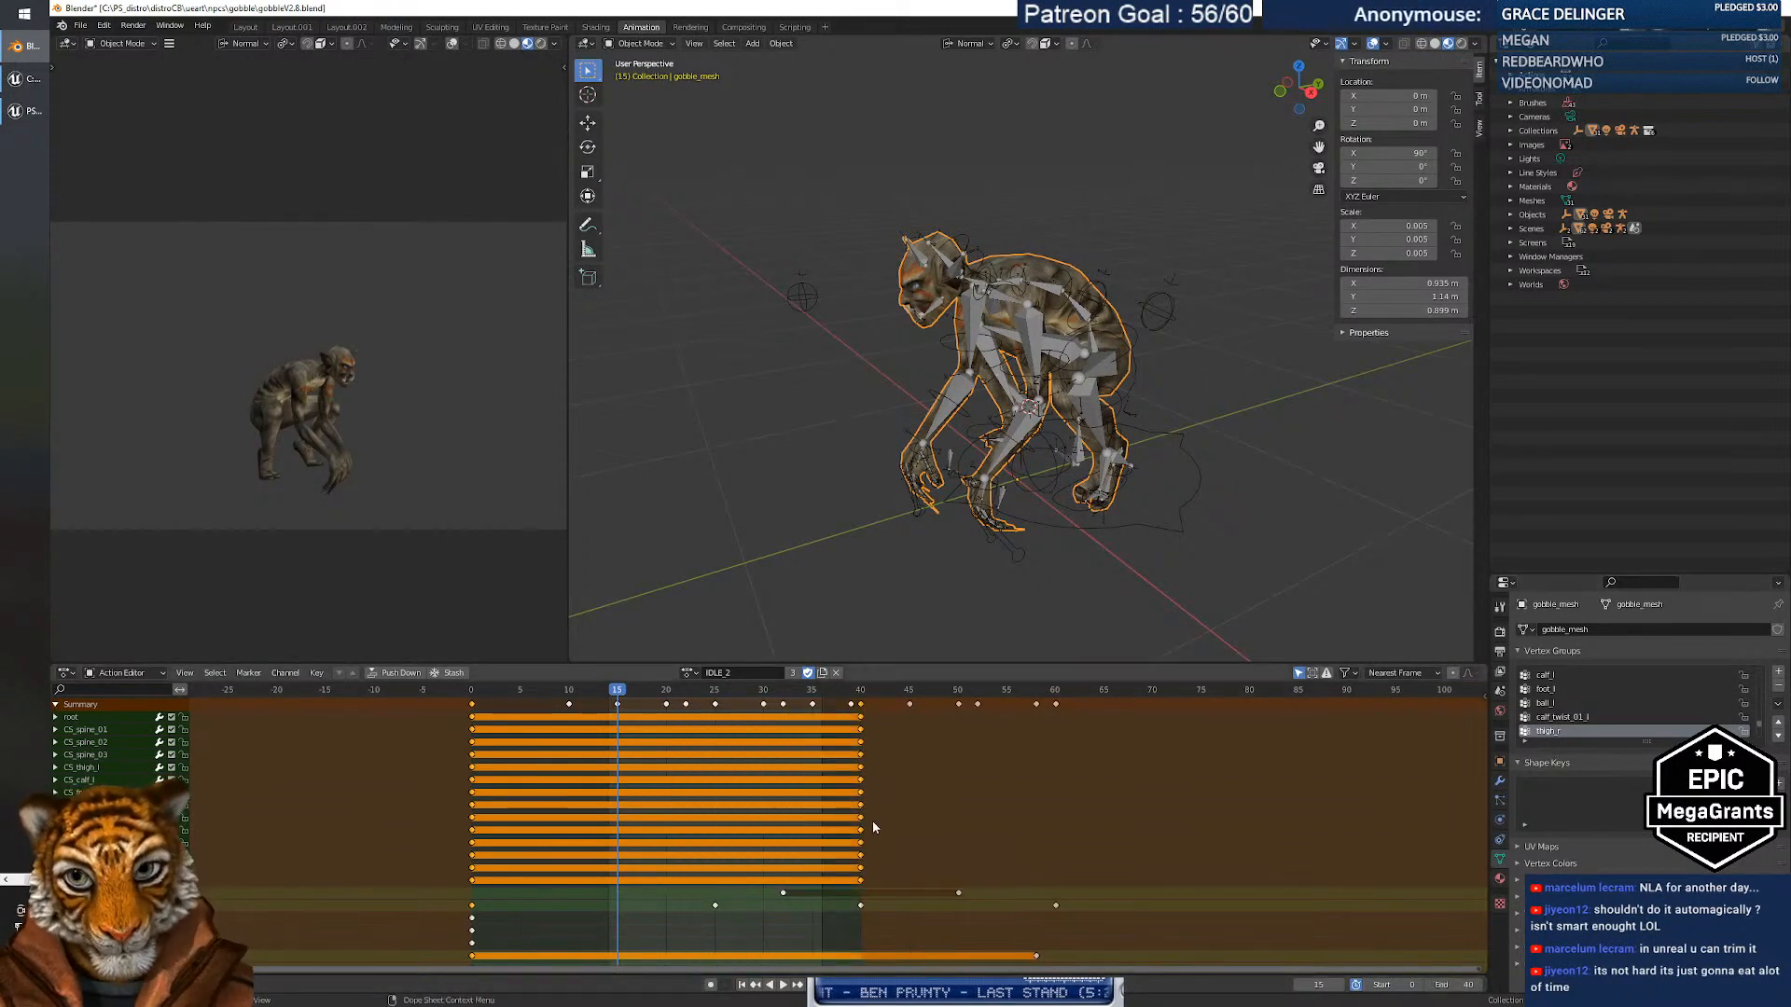
left_click(782, 984)
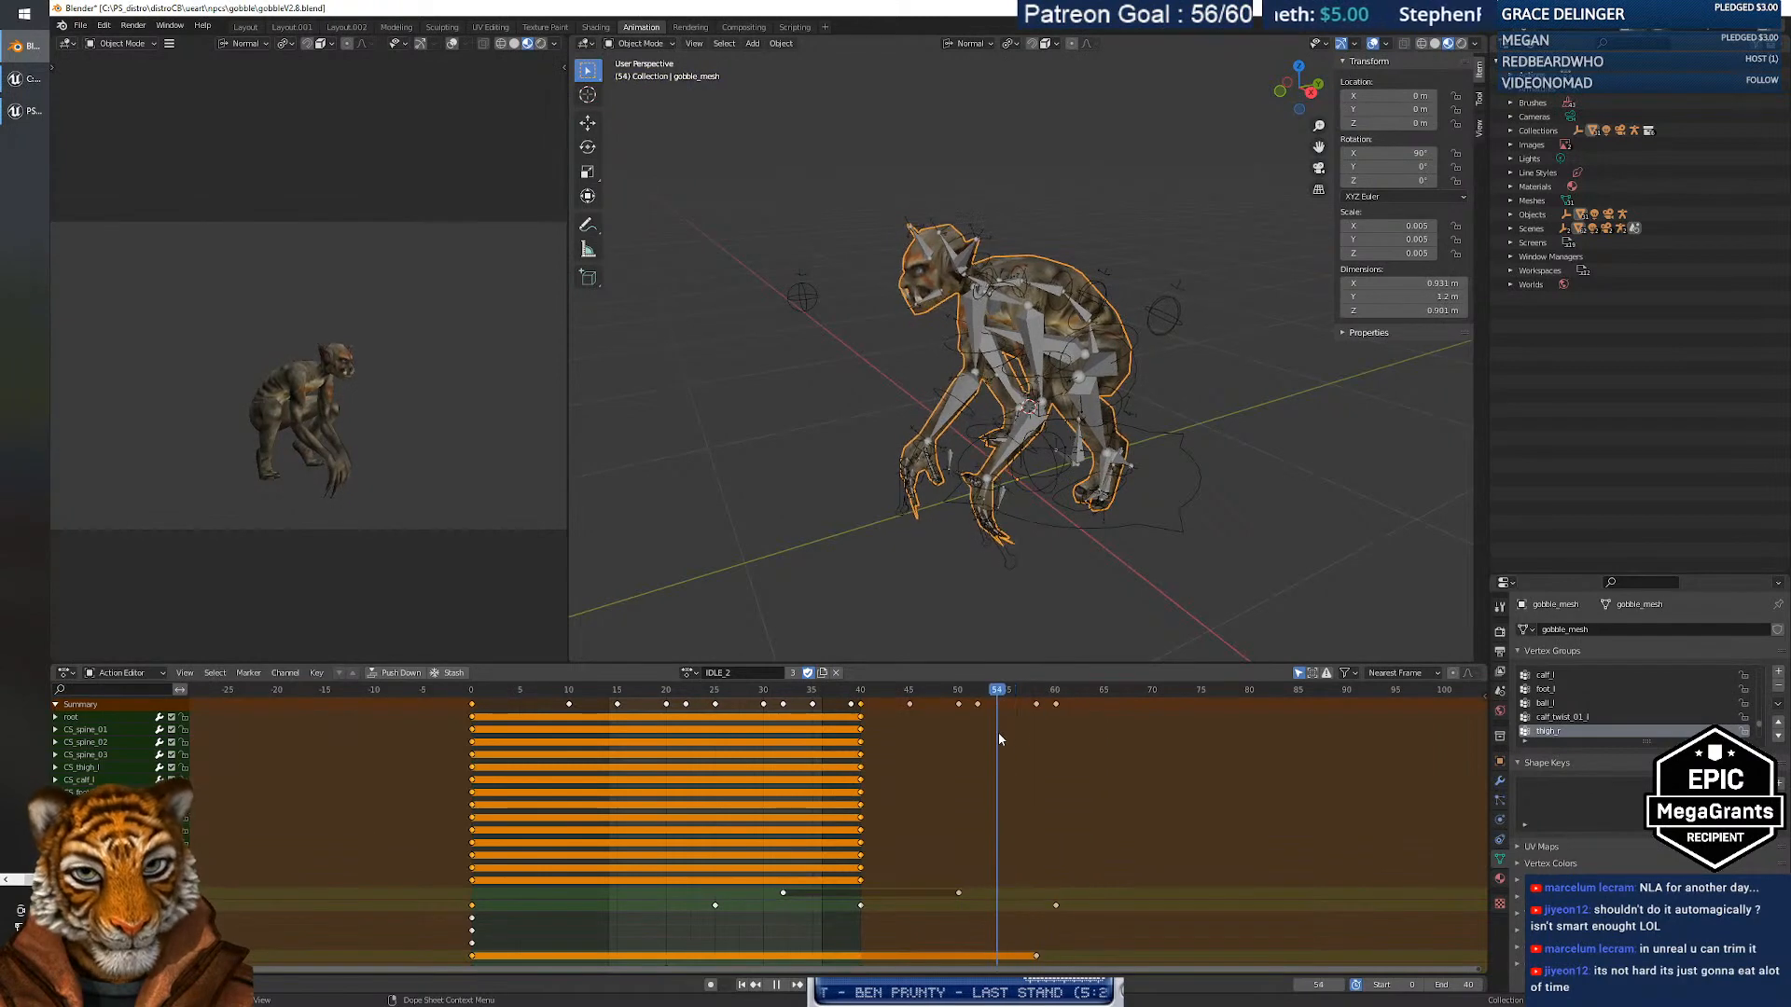
left_click_drag(999, 738, 856, 738)
left_click_drag(497, 729, 832, 742)
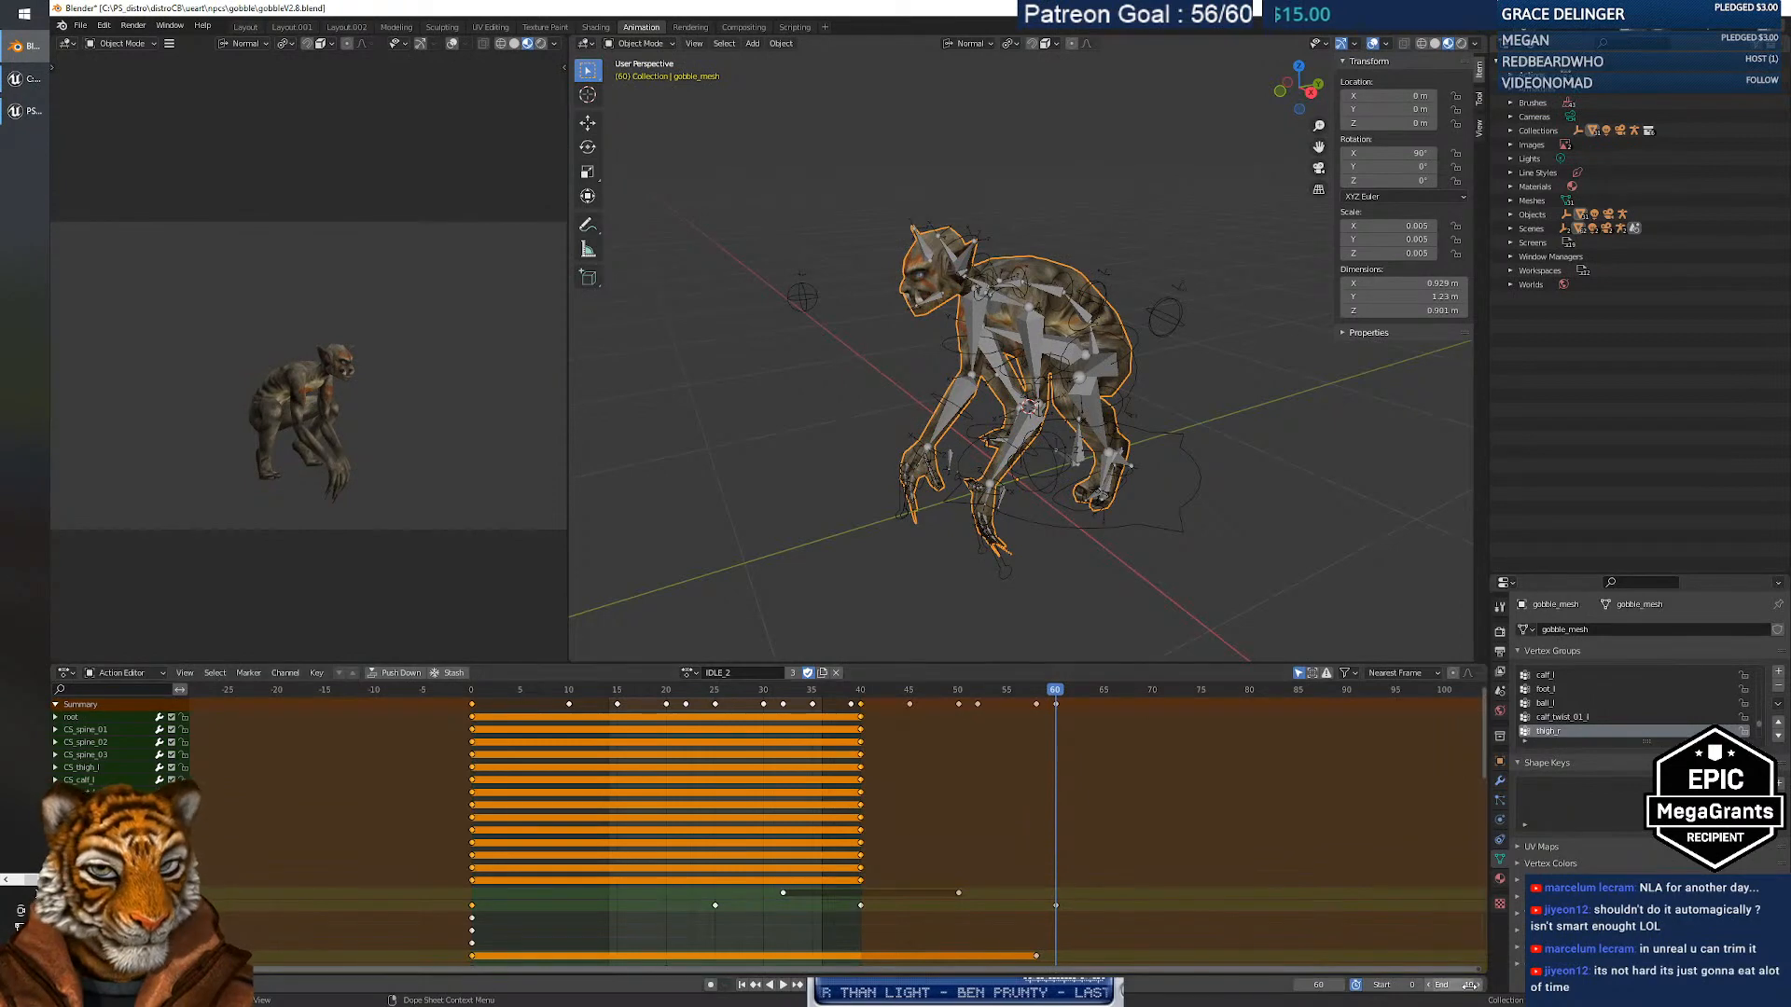
Set the end frame to 60, then play IDLE_2 over the full range and inspect the pose at frame 40.
key("Return")
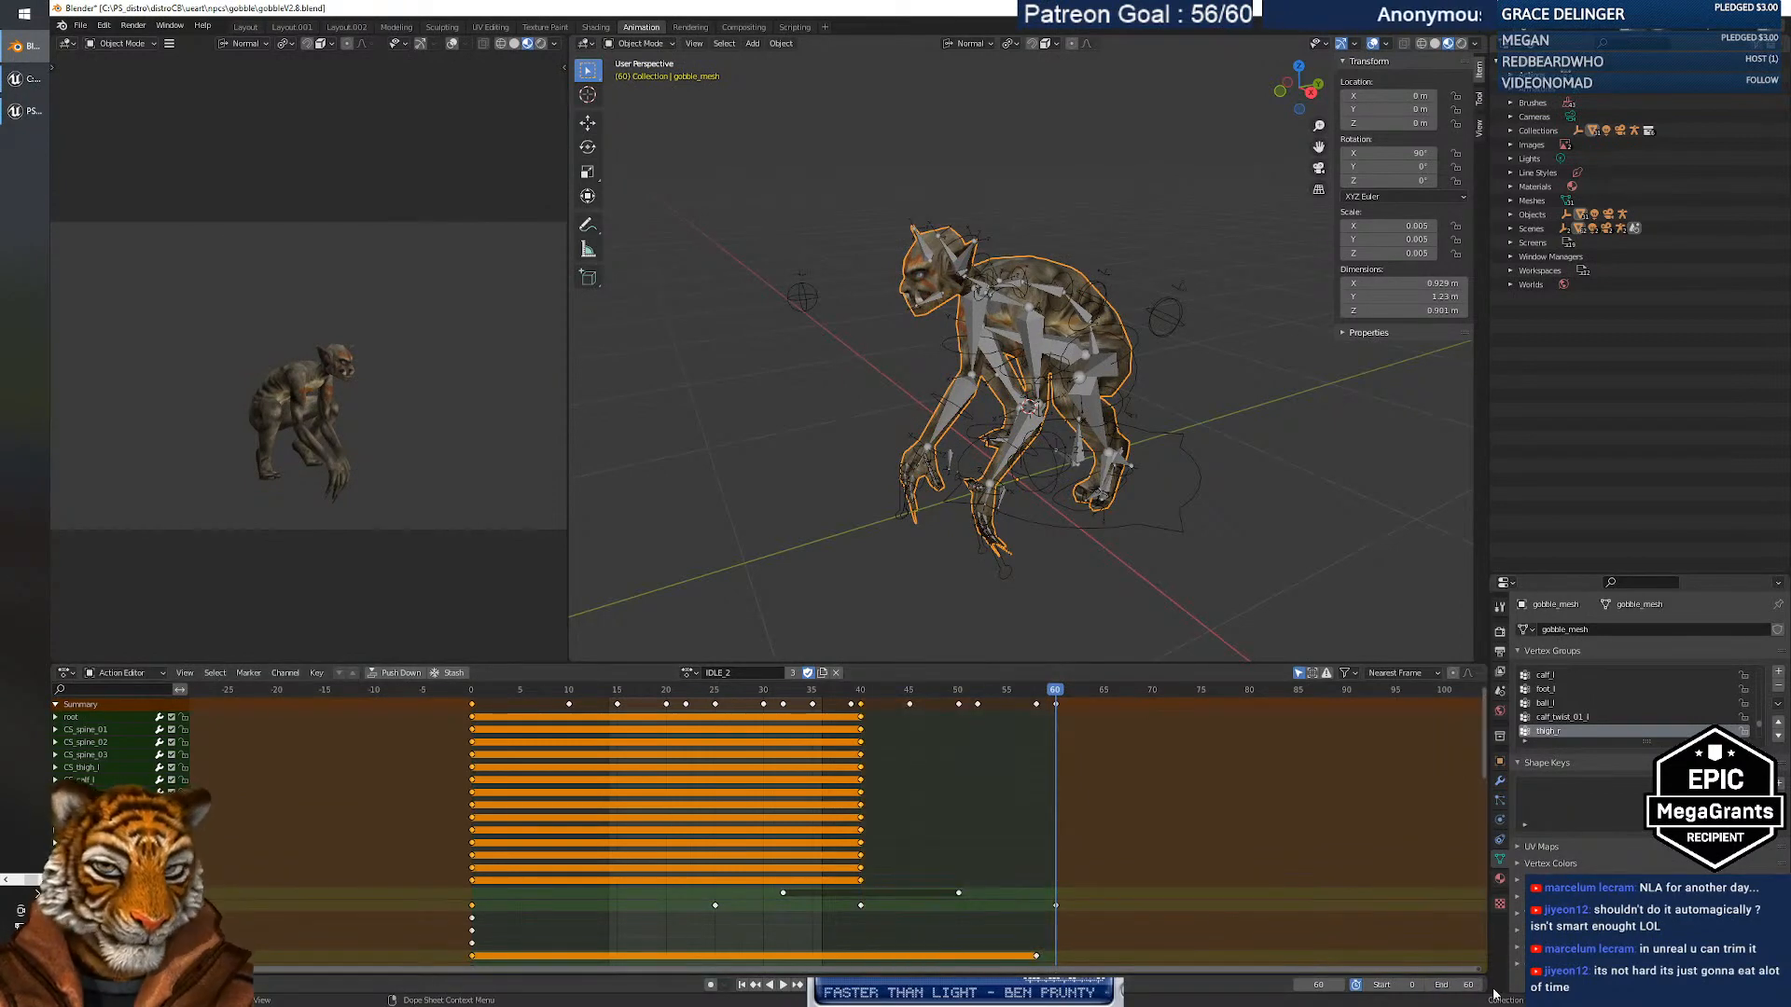
key("space")
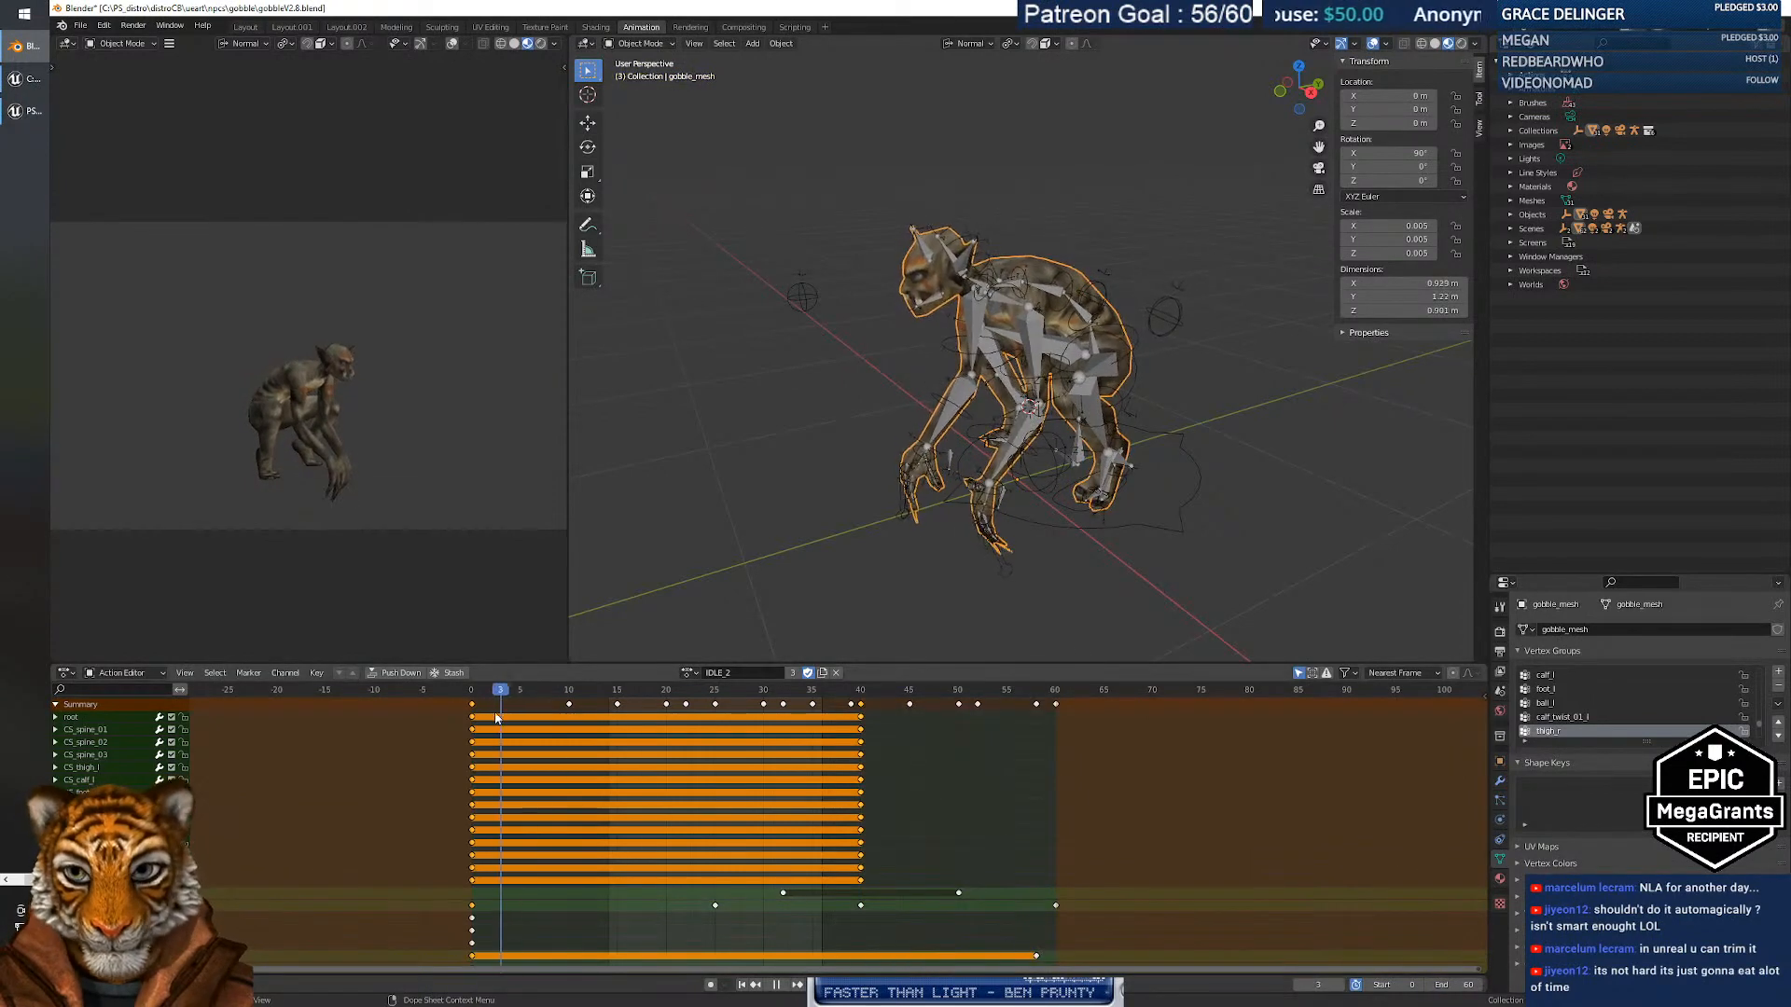
left_click(781, 985)
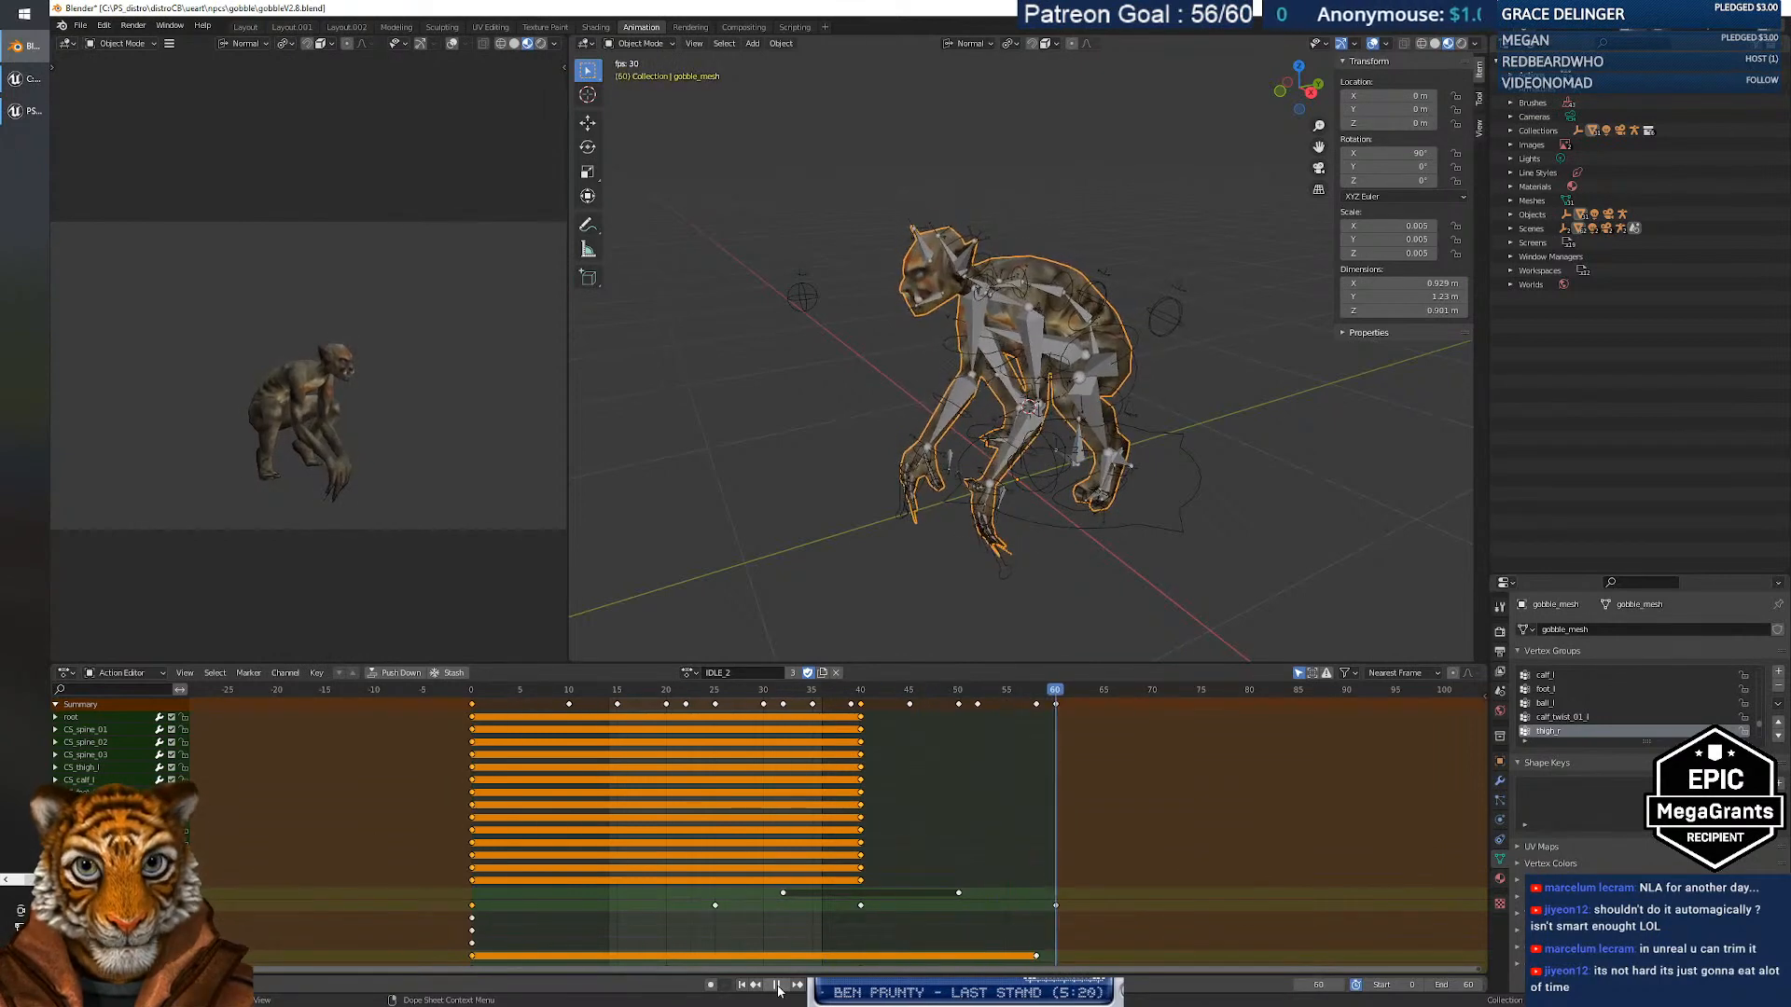
left_click(777, 986)
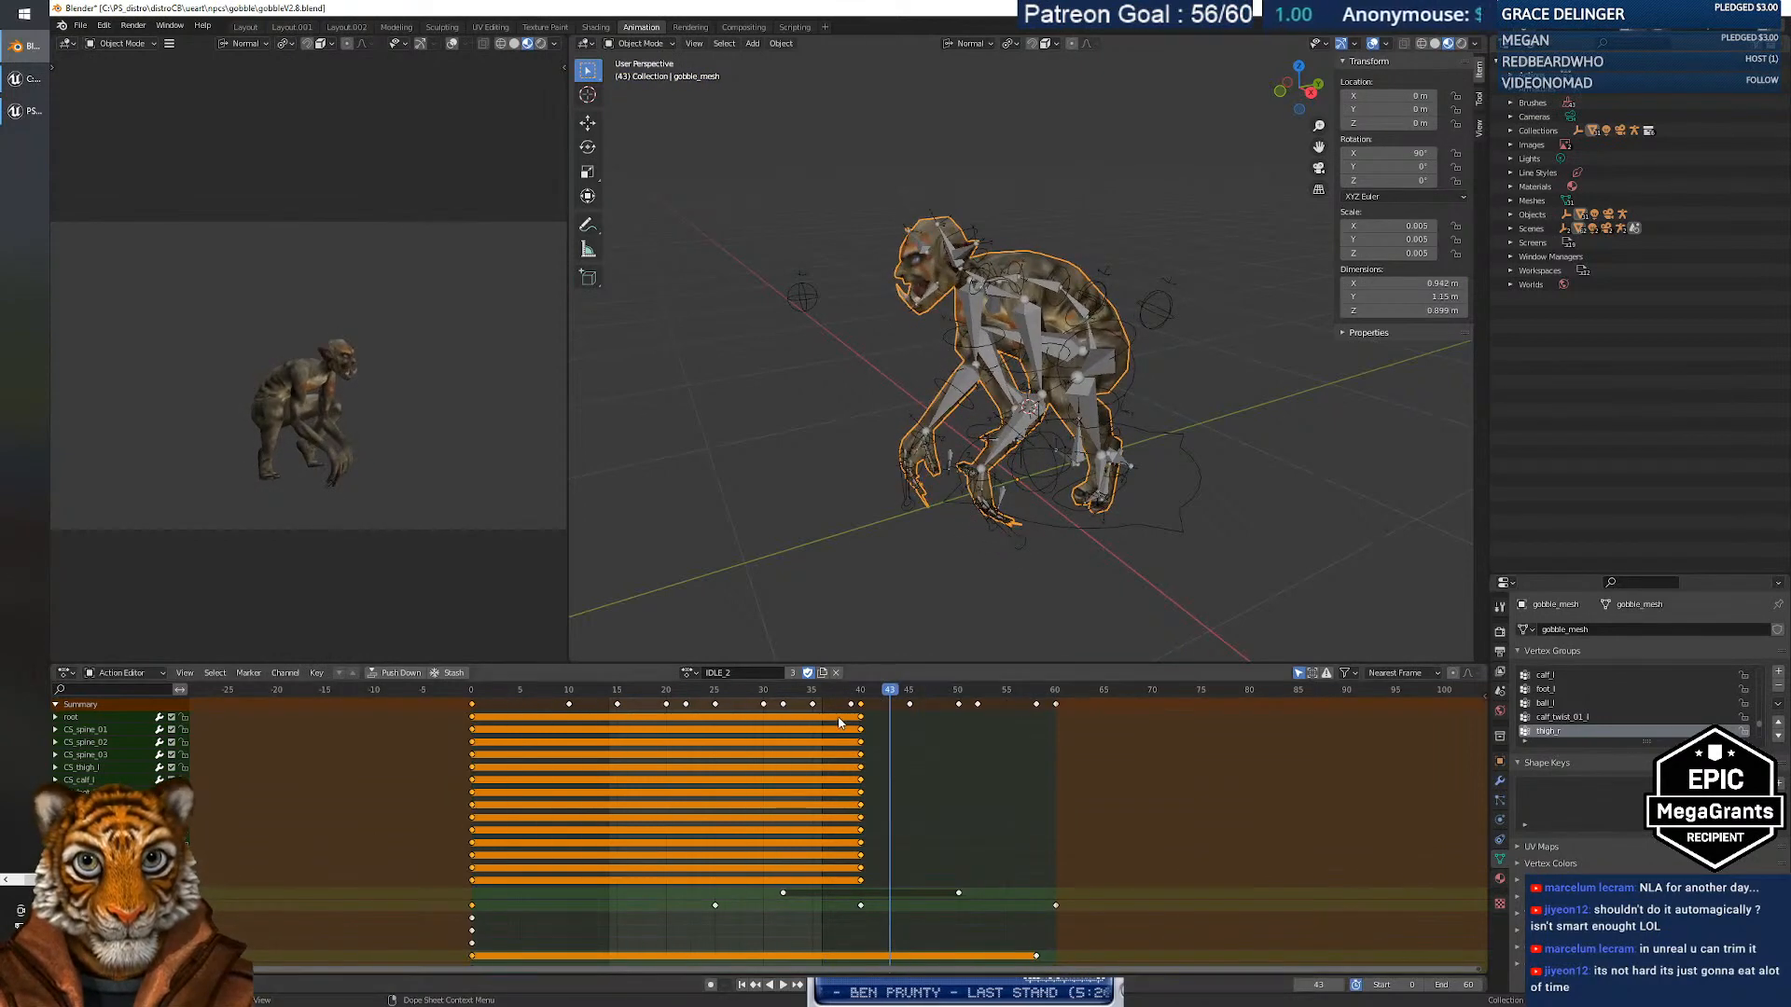
left_click_drag(890, 692, 860, 744)
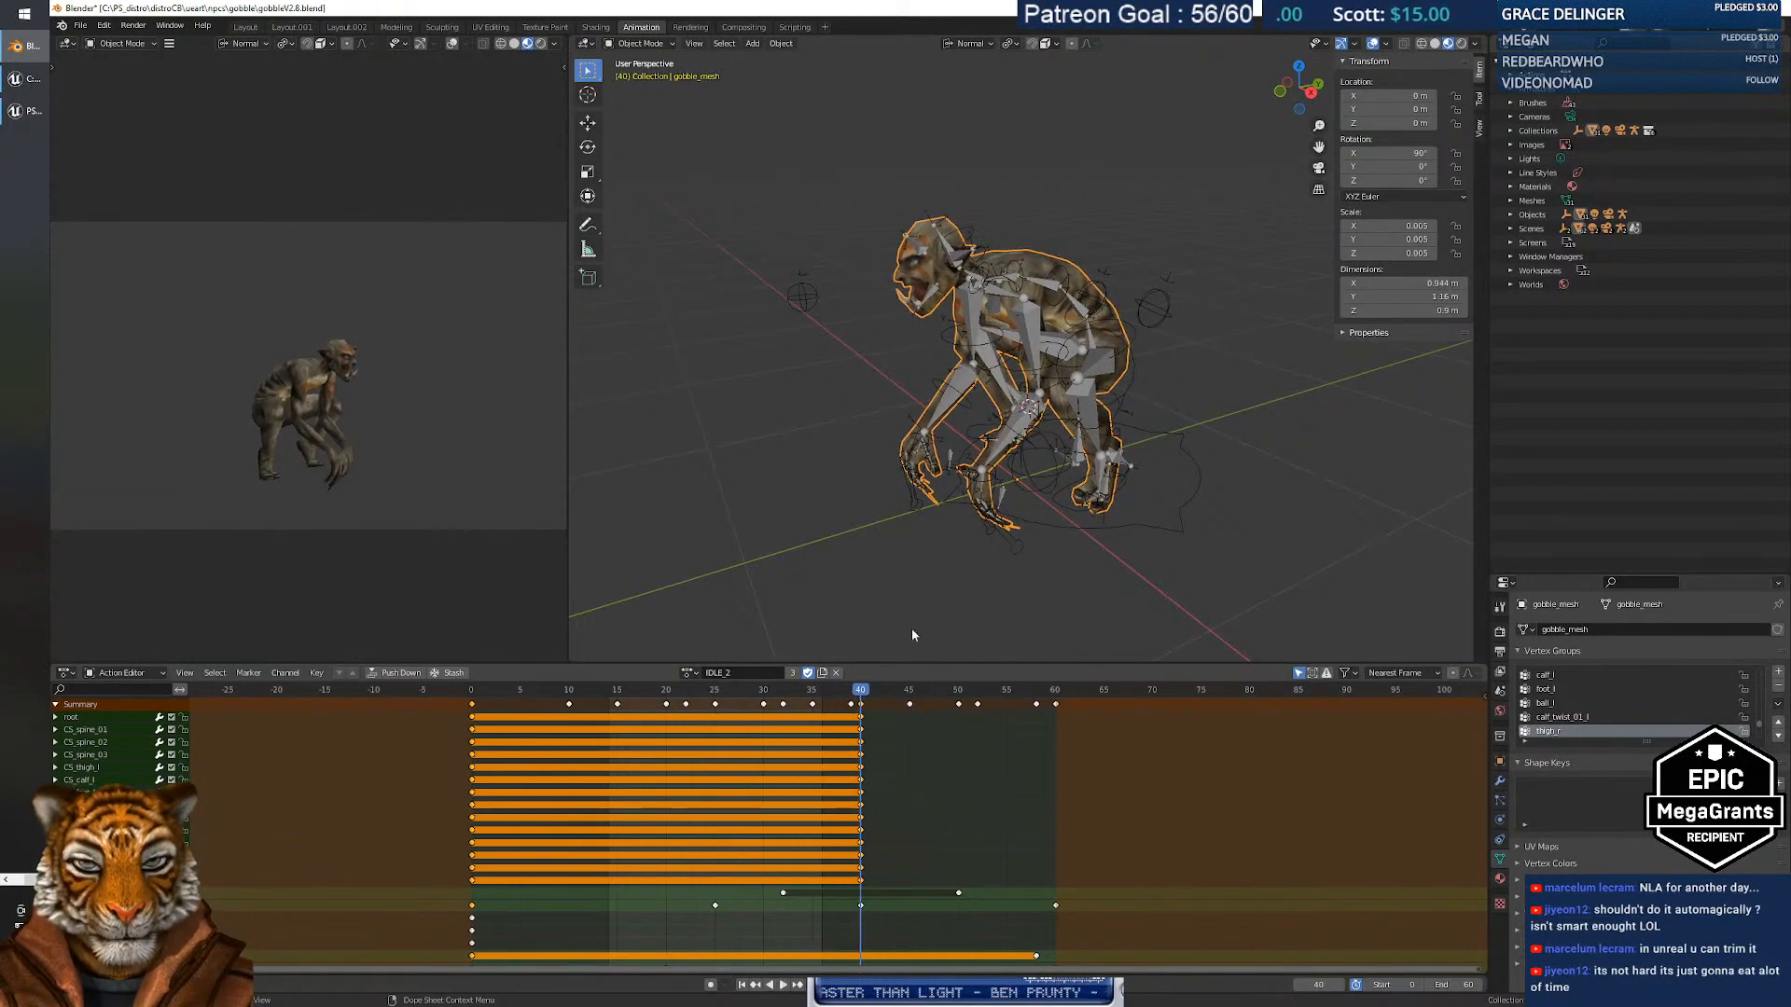
Put the Gobble armature in Pose Mode and select the CS_head control bone.
left_click(972, 237)
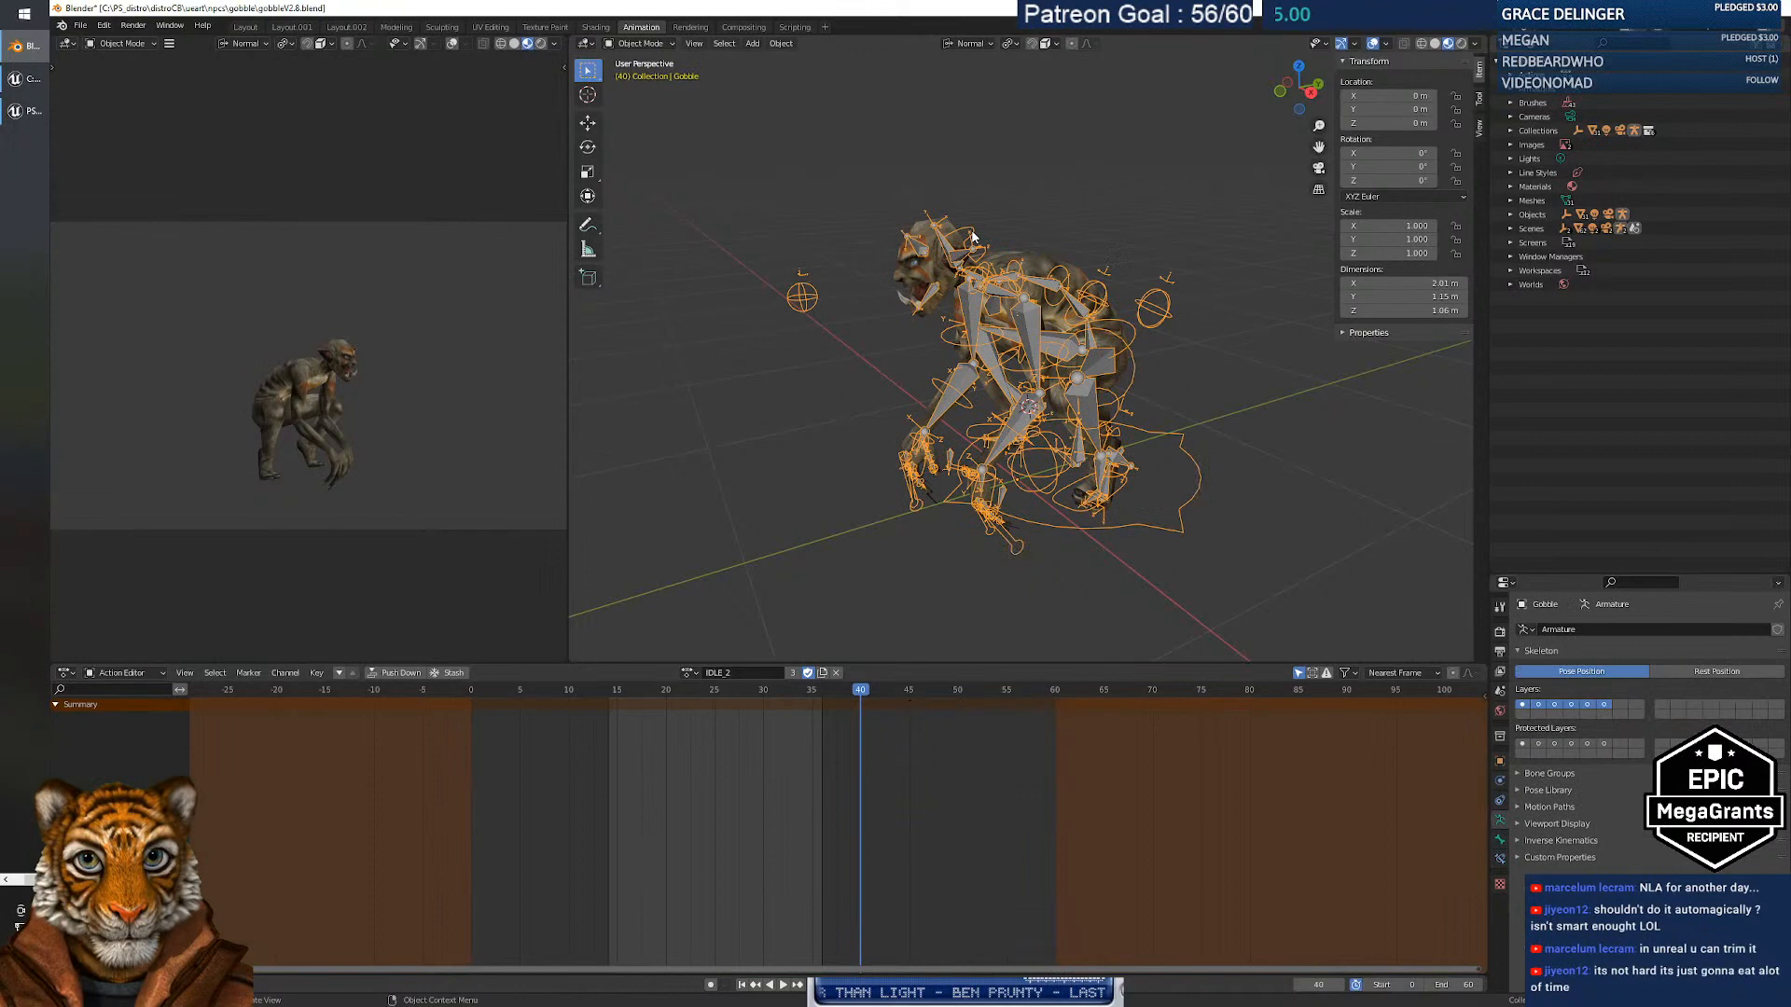
left_click(639, 43)
left_click(643, 89)
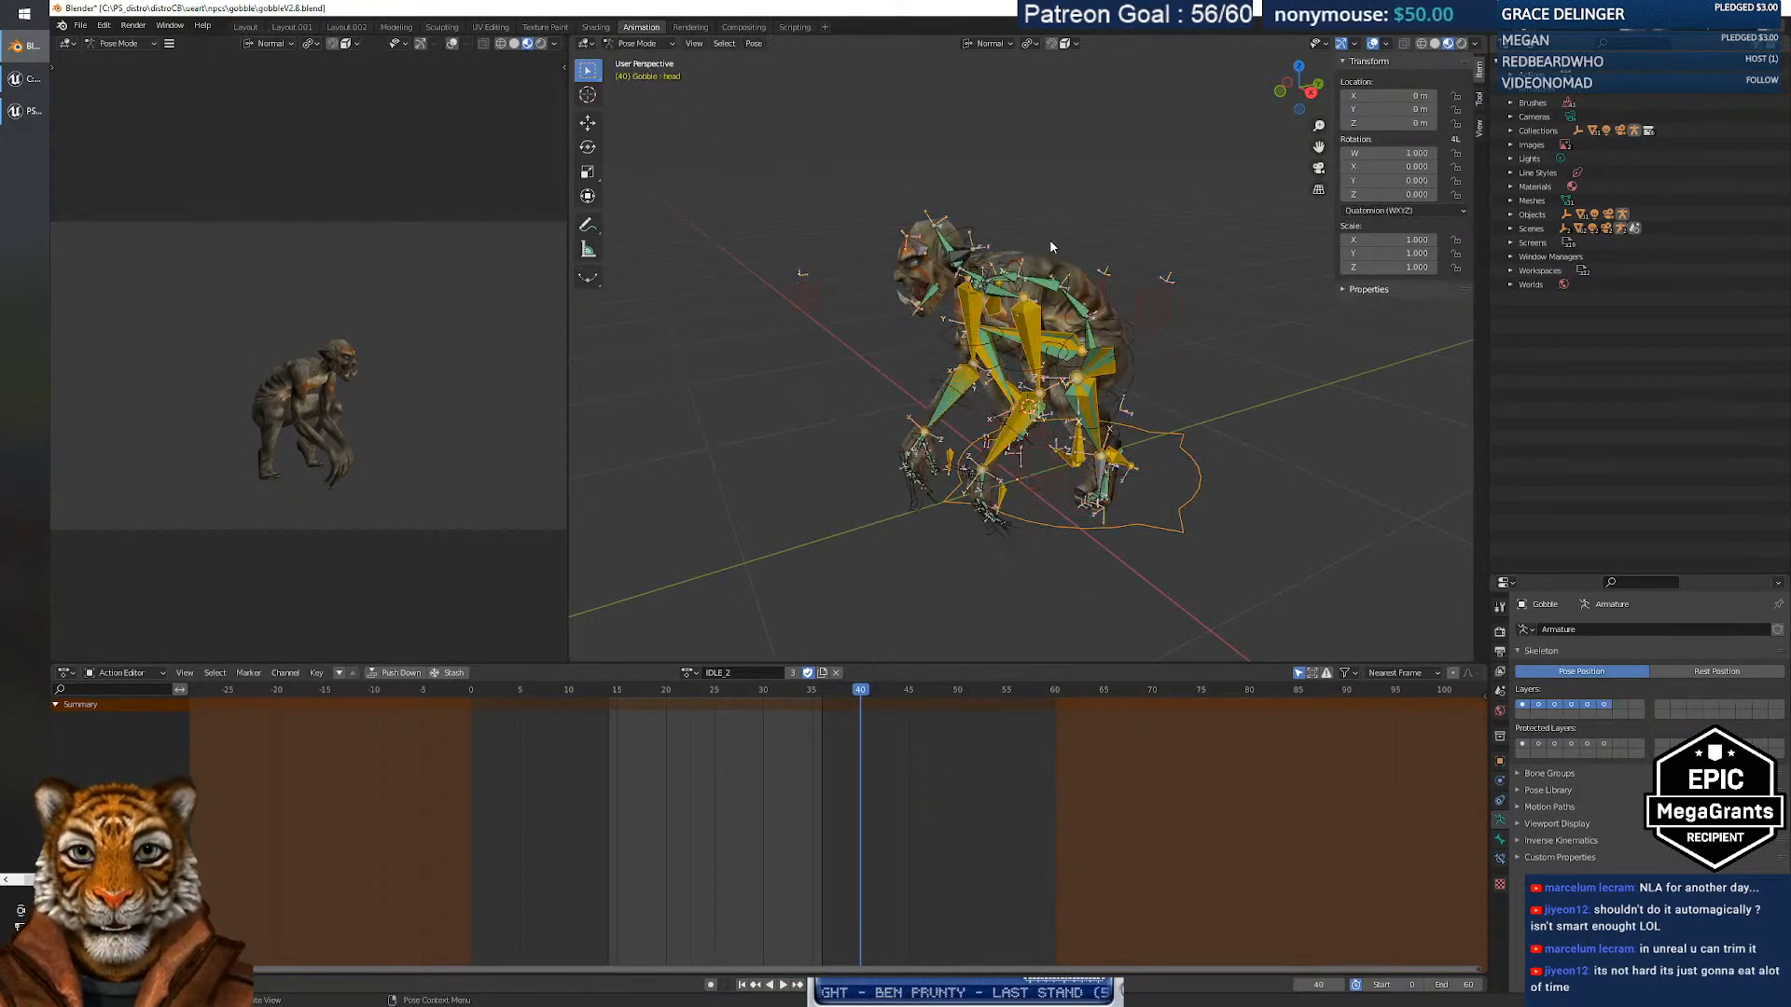
left_click(972, 239)
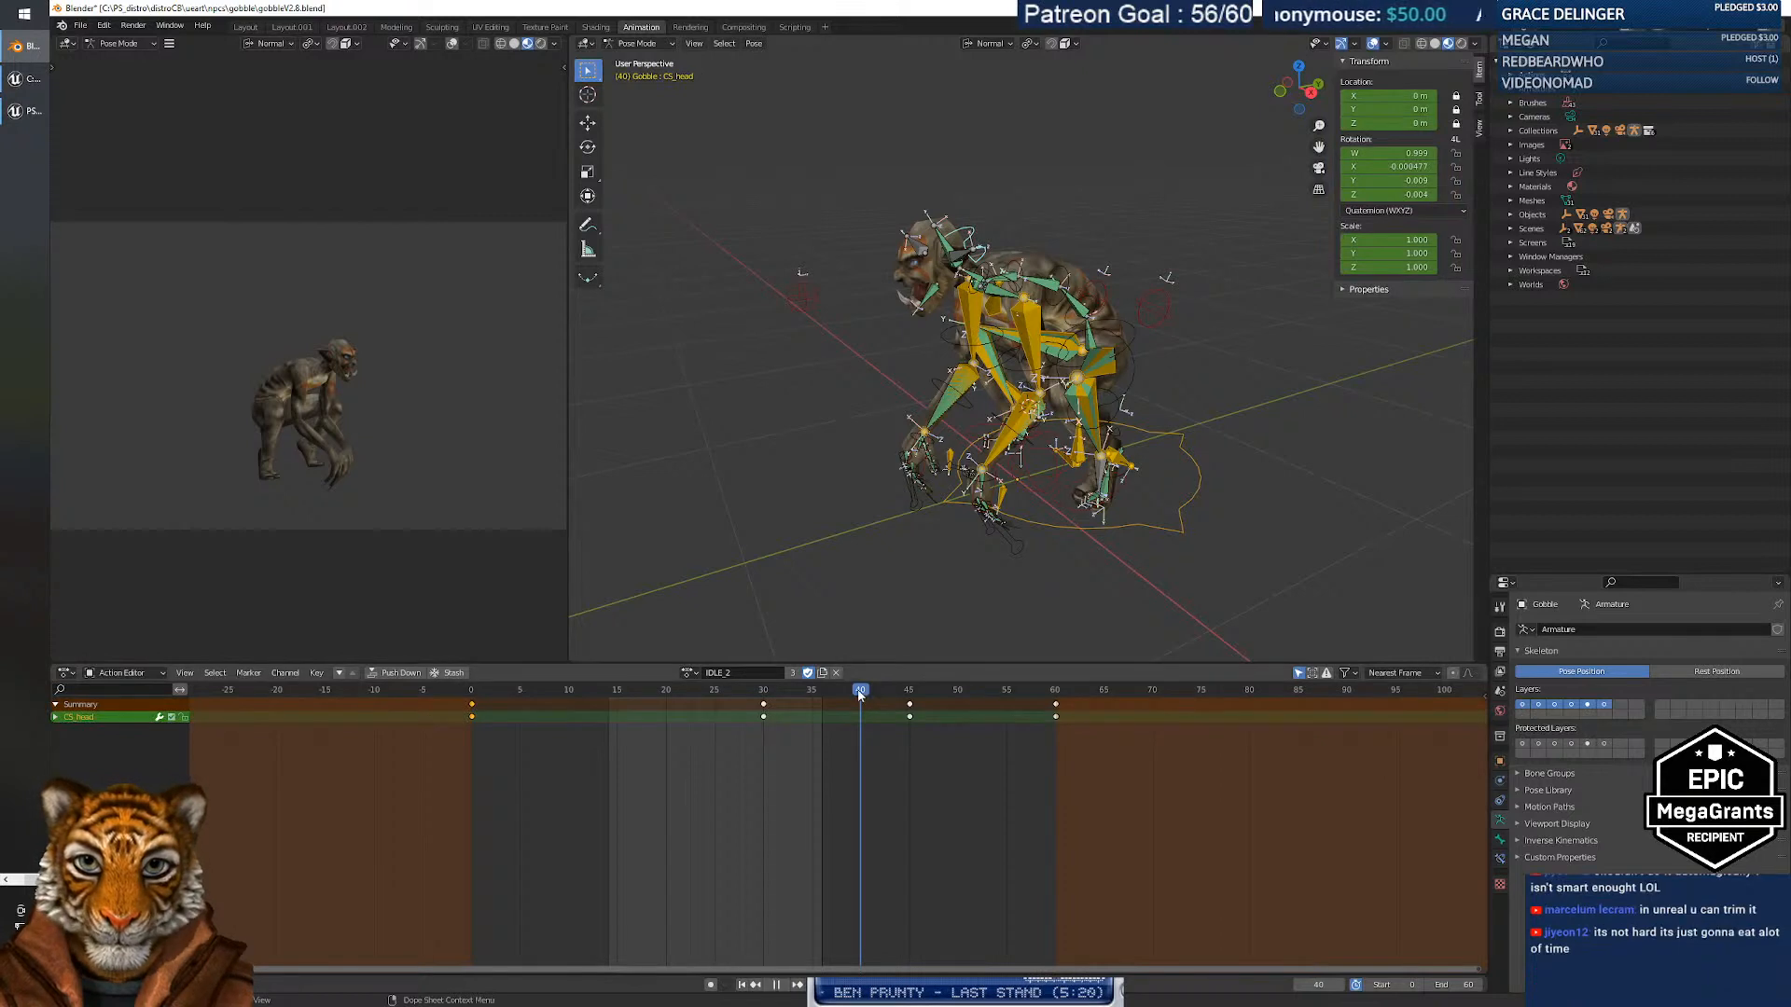
Expand the CS_head channels and scrub between its keyframes at frames 45 and 30 to examine the head motion.
key("shift+ctrl+space")
left_click_drag(745, 697, 909, 714)
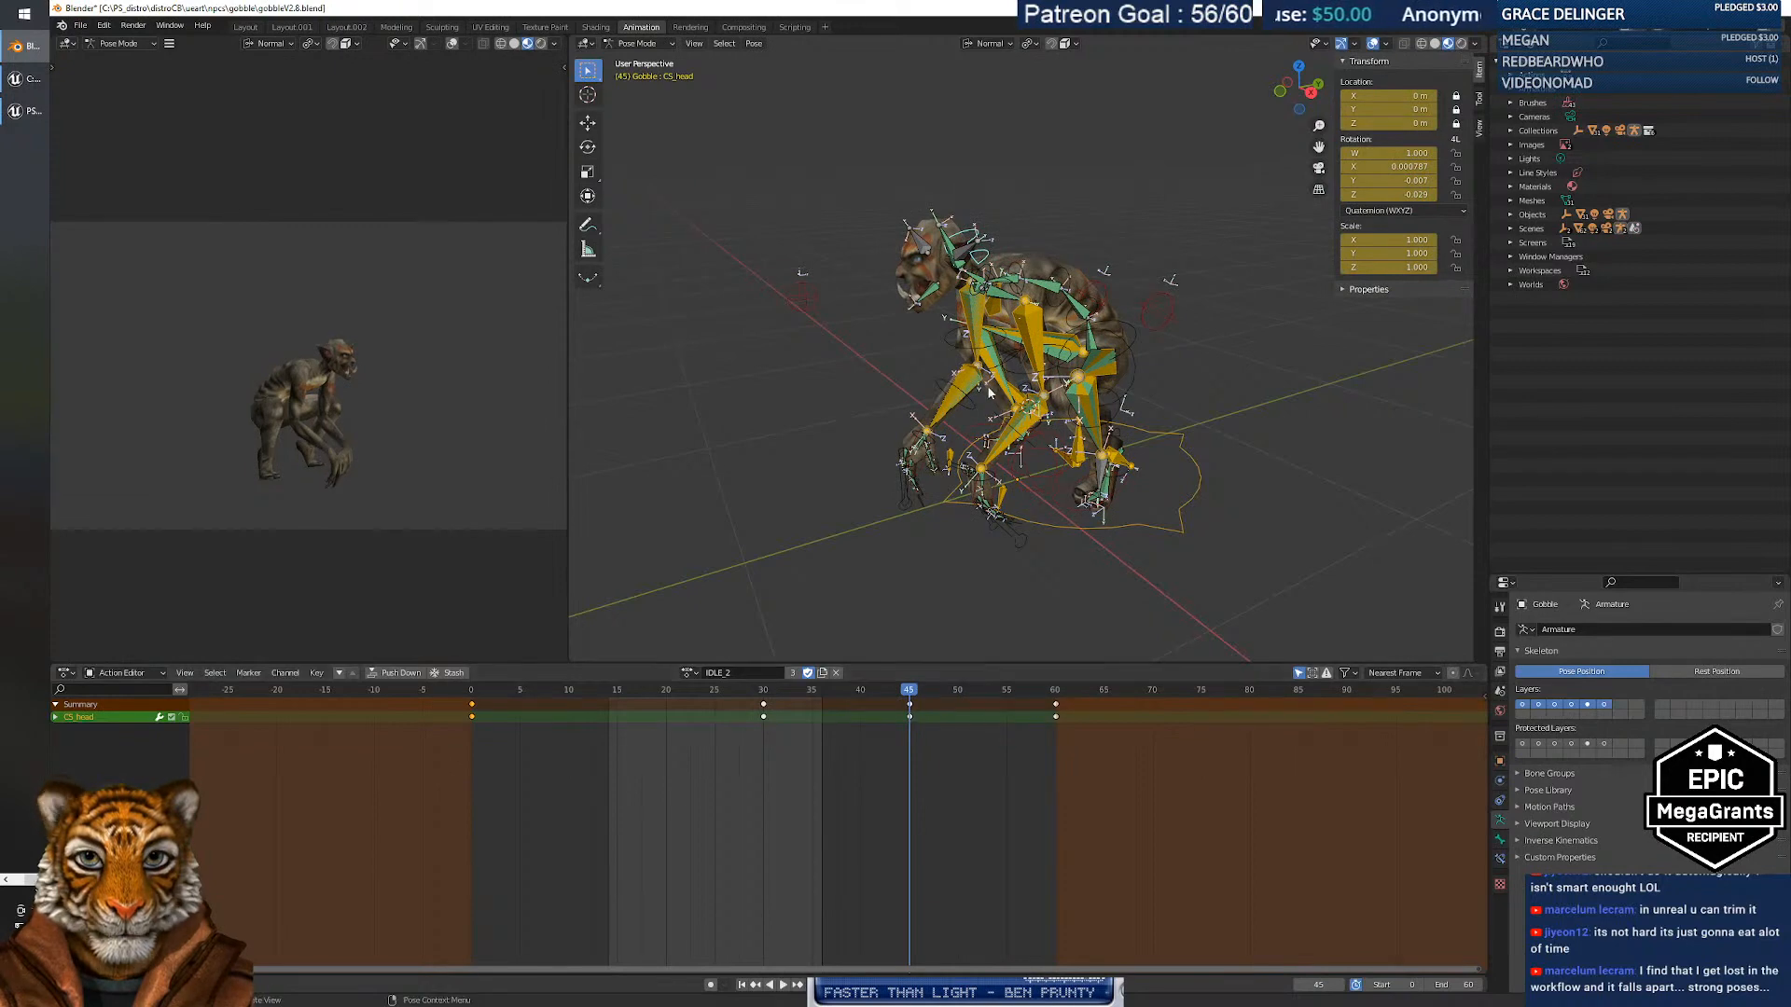
left_click(56, 717)
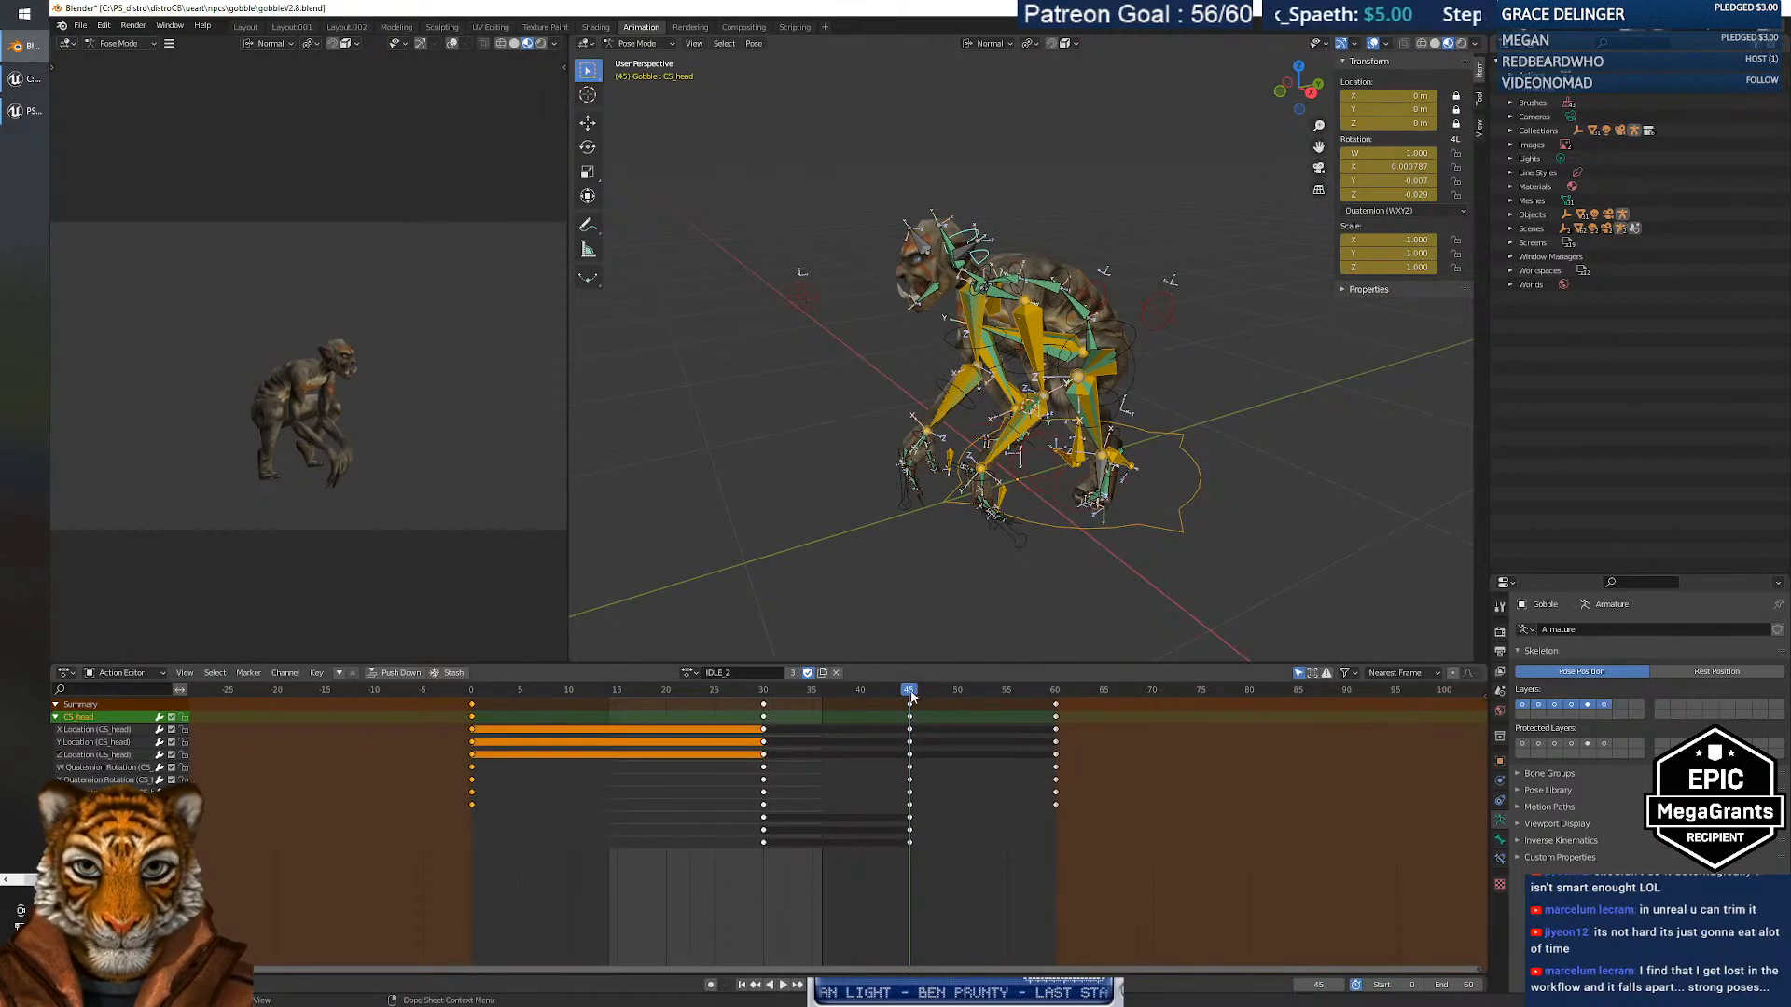
key("space")
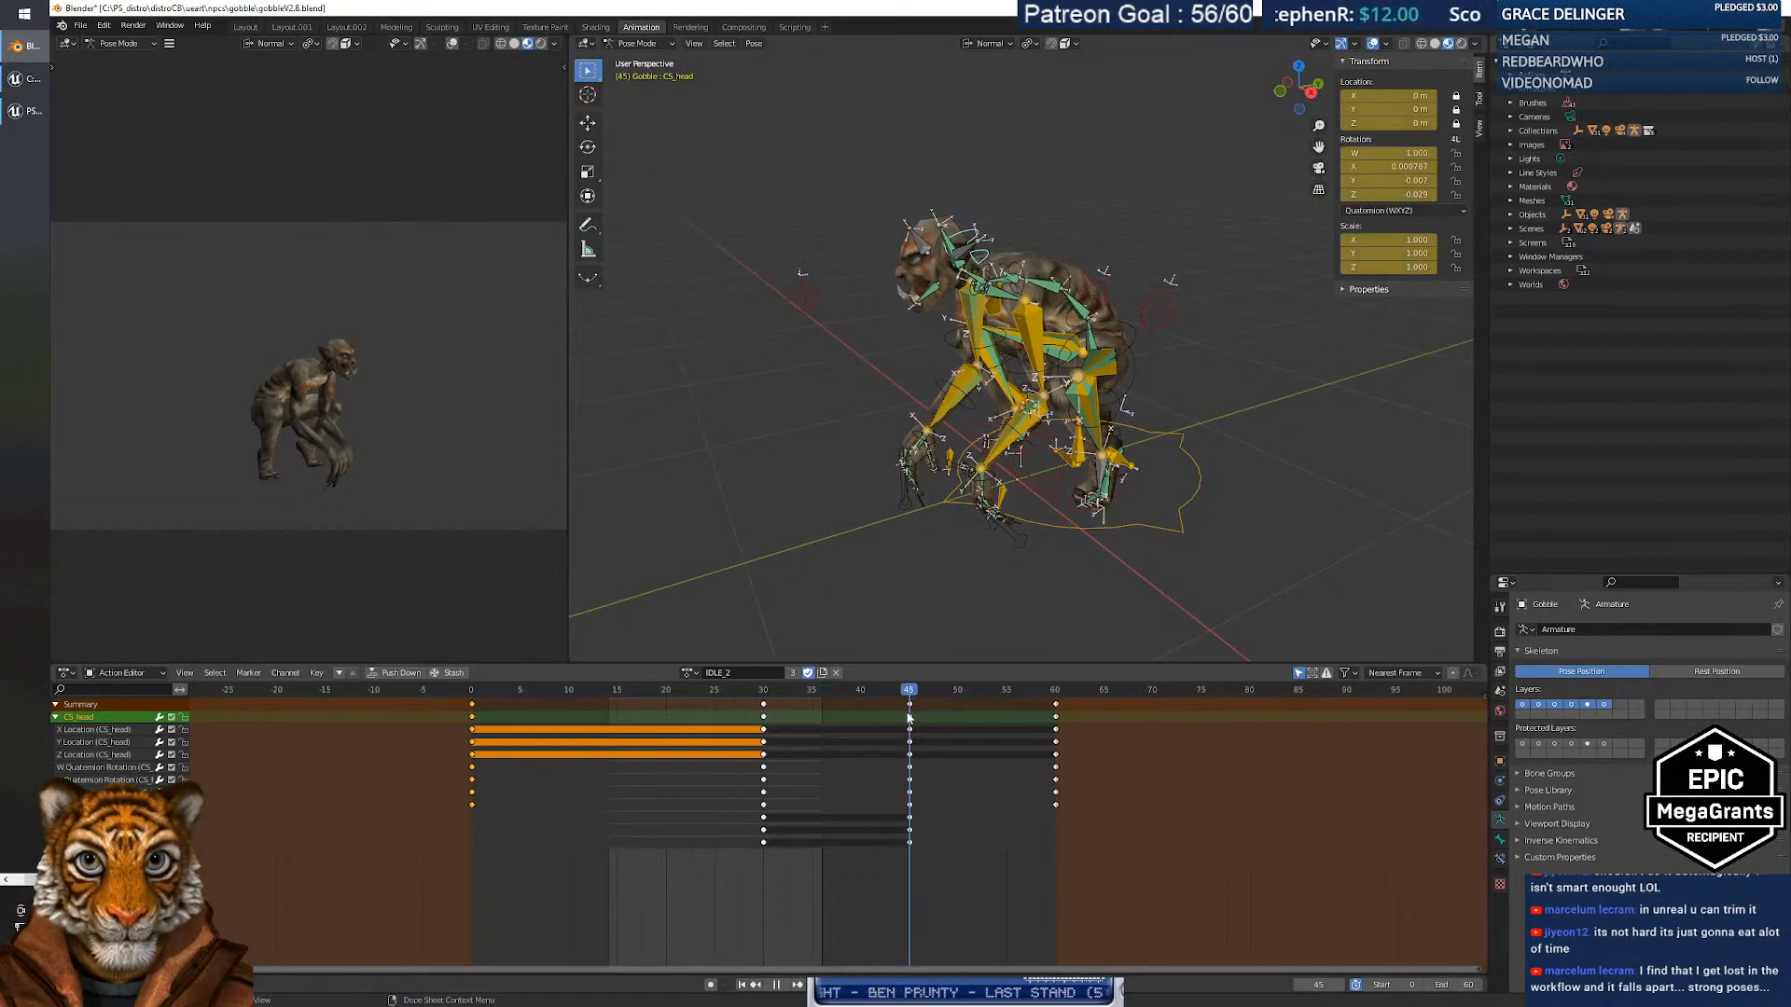
left_click_drag(910, 718, 763, 776)
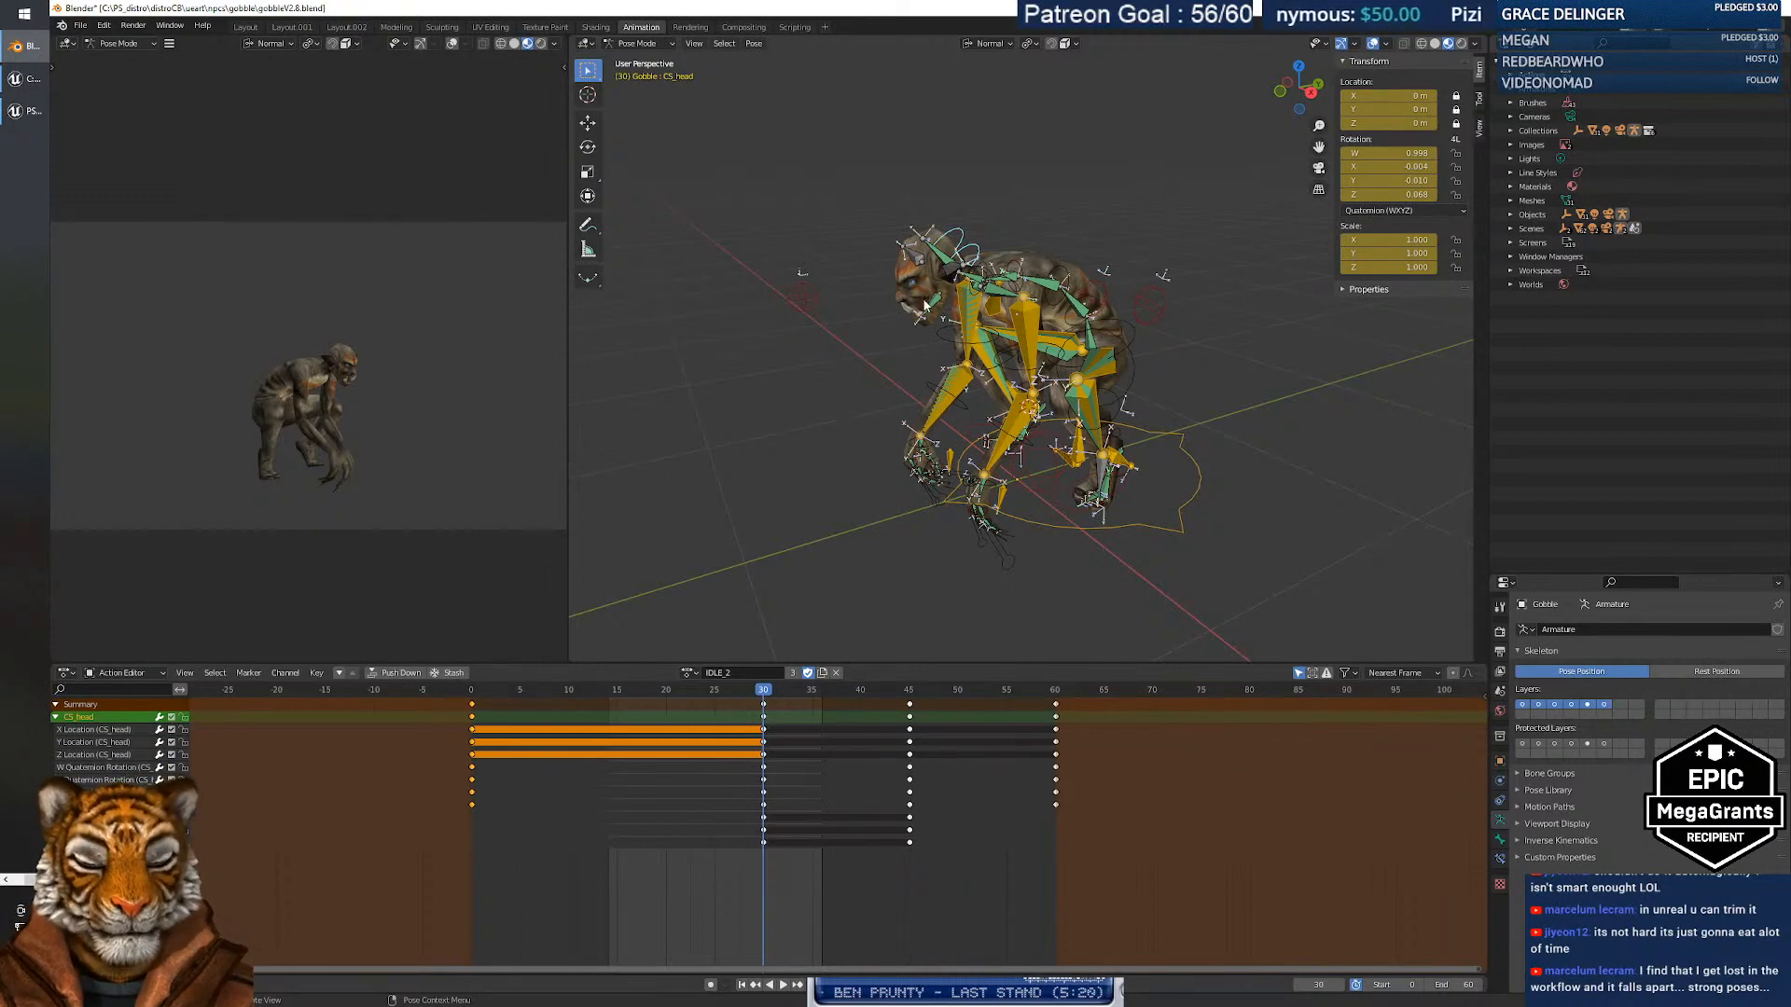
left_click(688, 672)
left_click(691, 674)
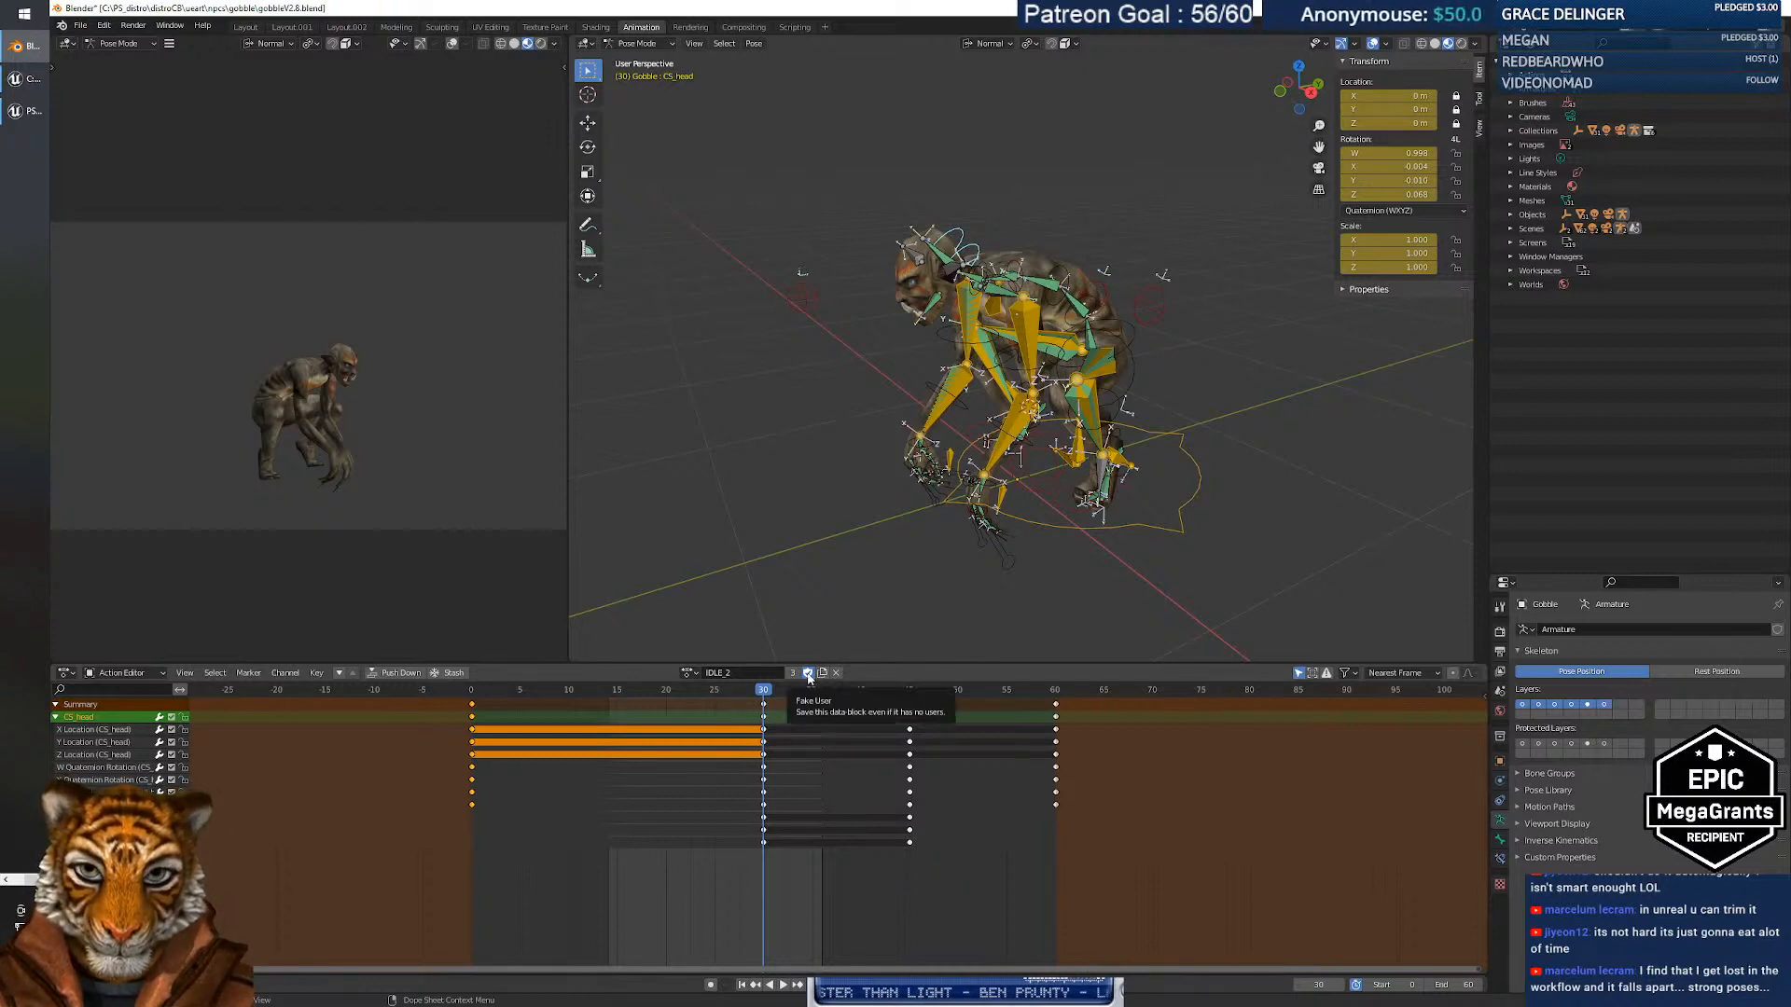
left_click(688, 673)
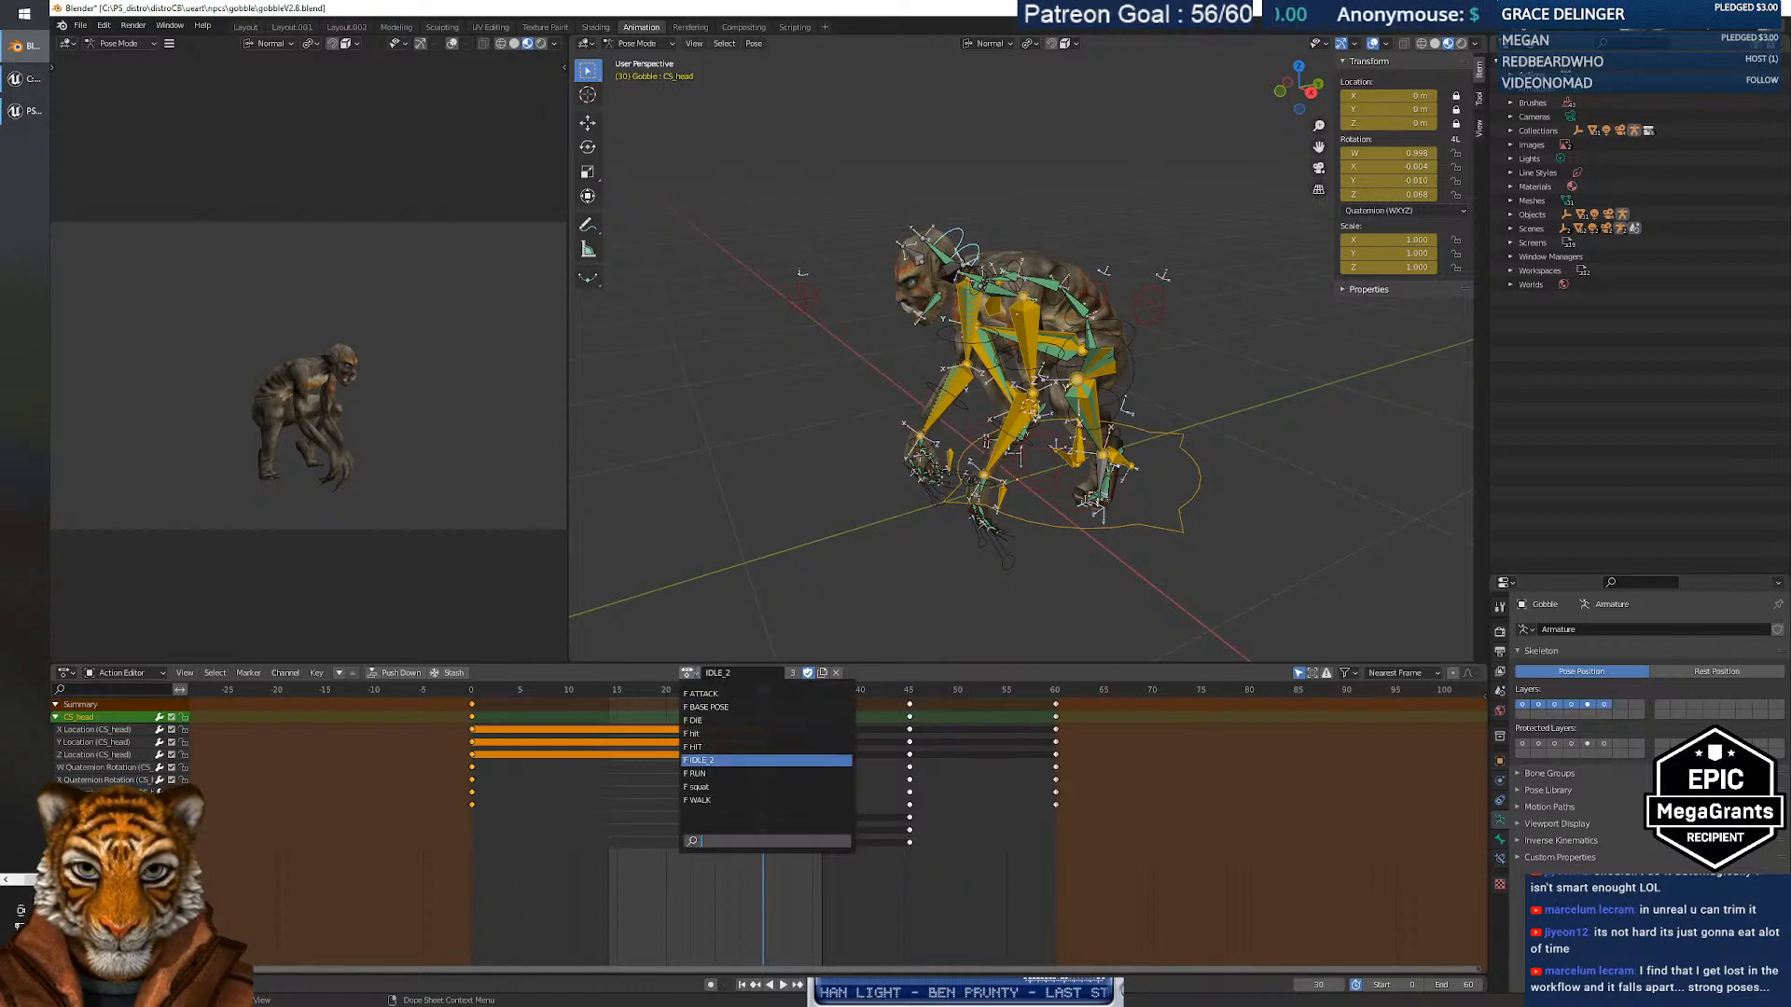
left_click(688, 674)
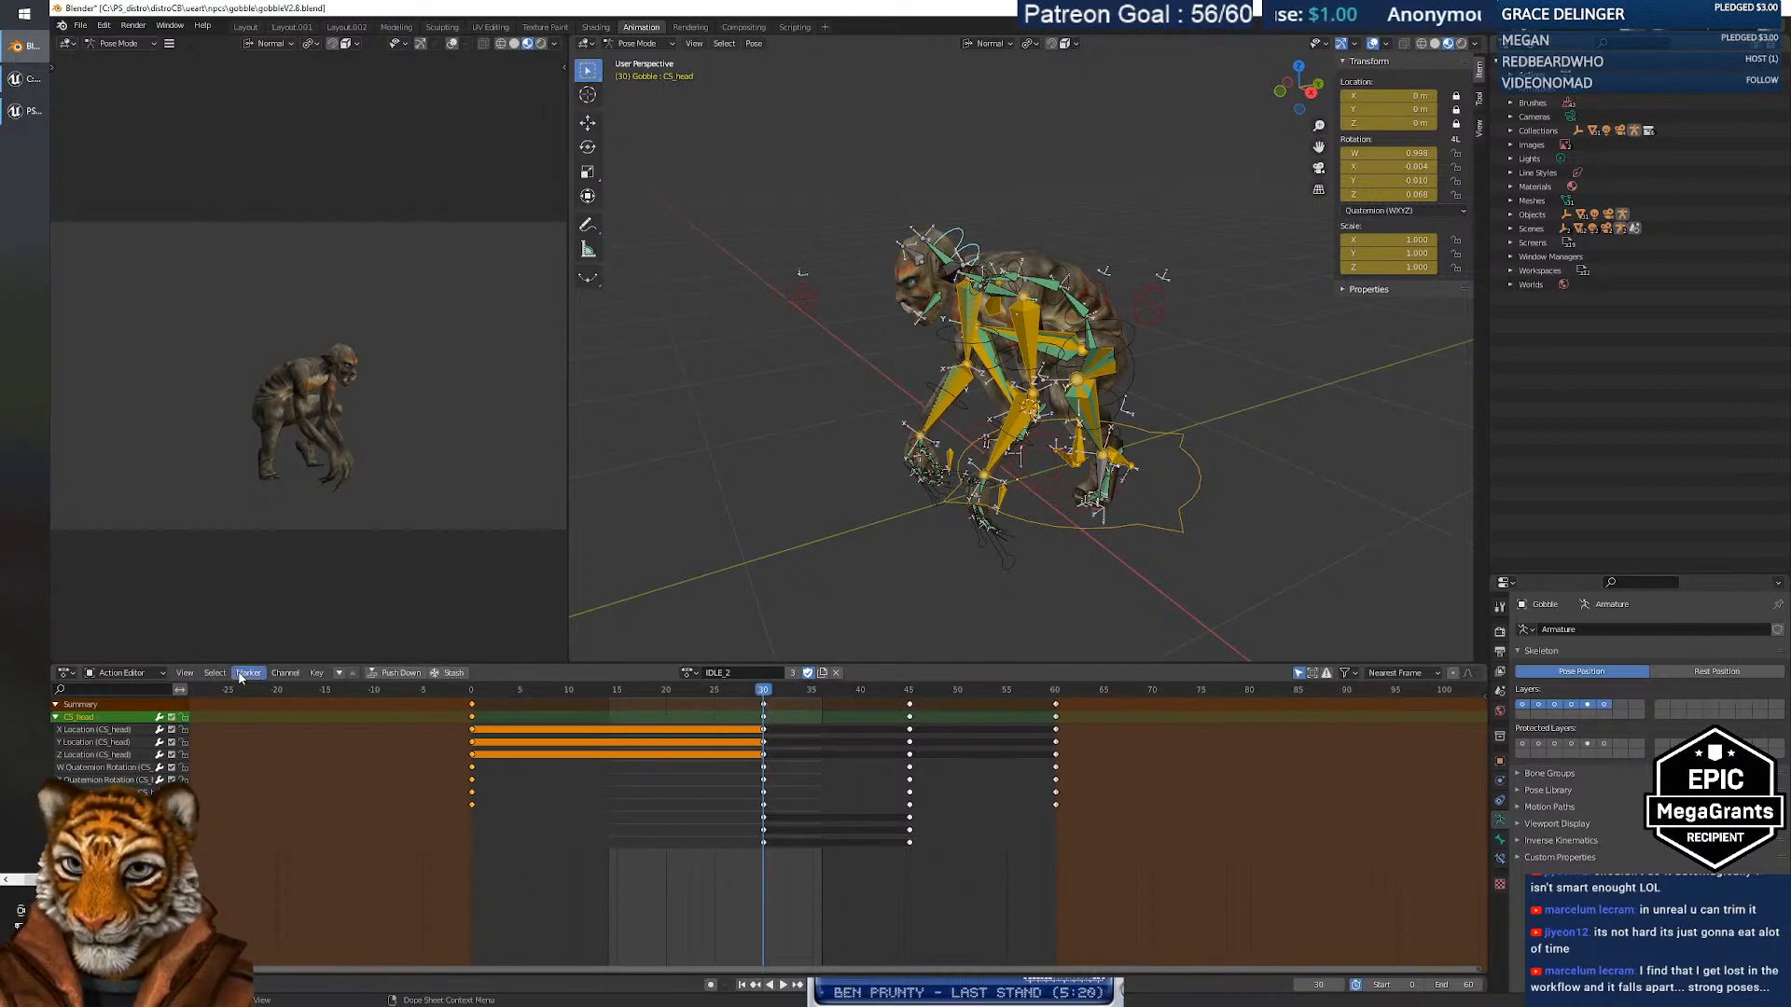
left_click(186, 675)
mouse_move(216, 678)
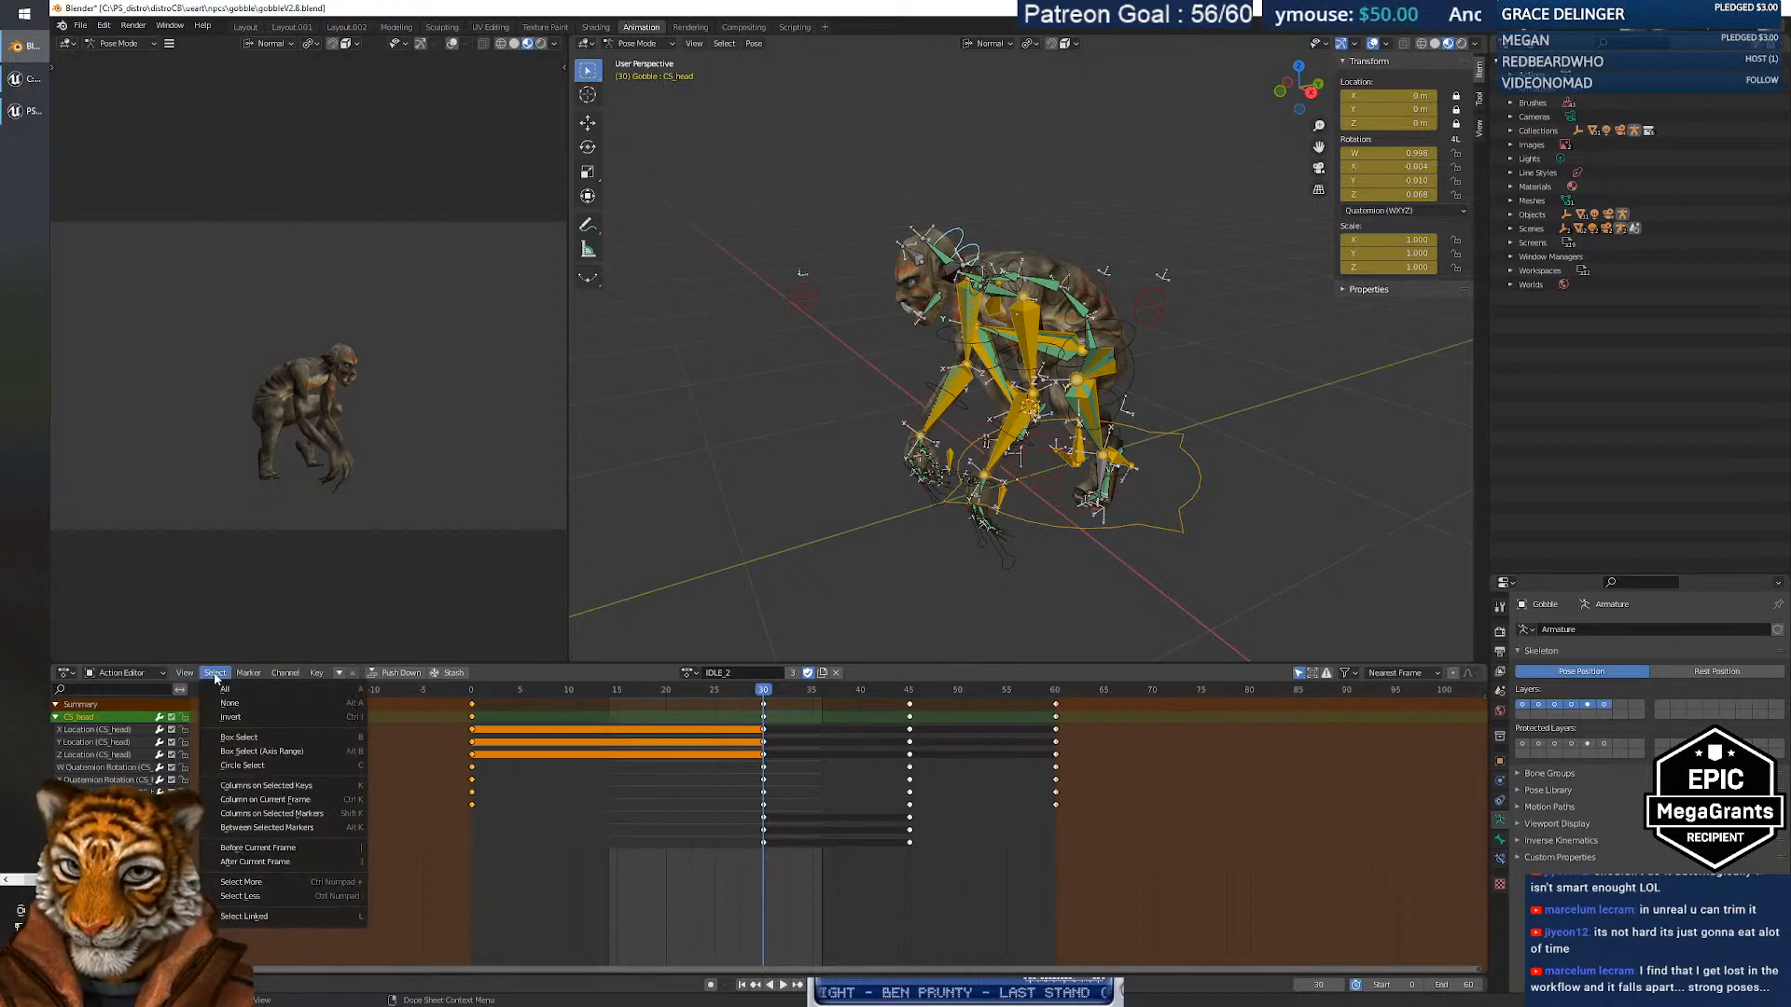
left_click(286, 675)
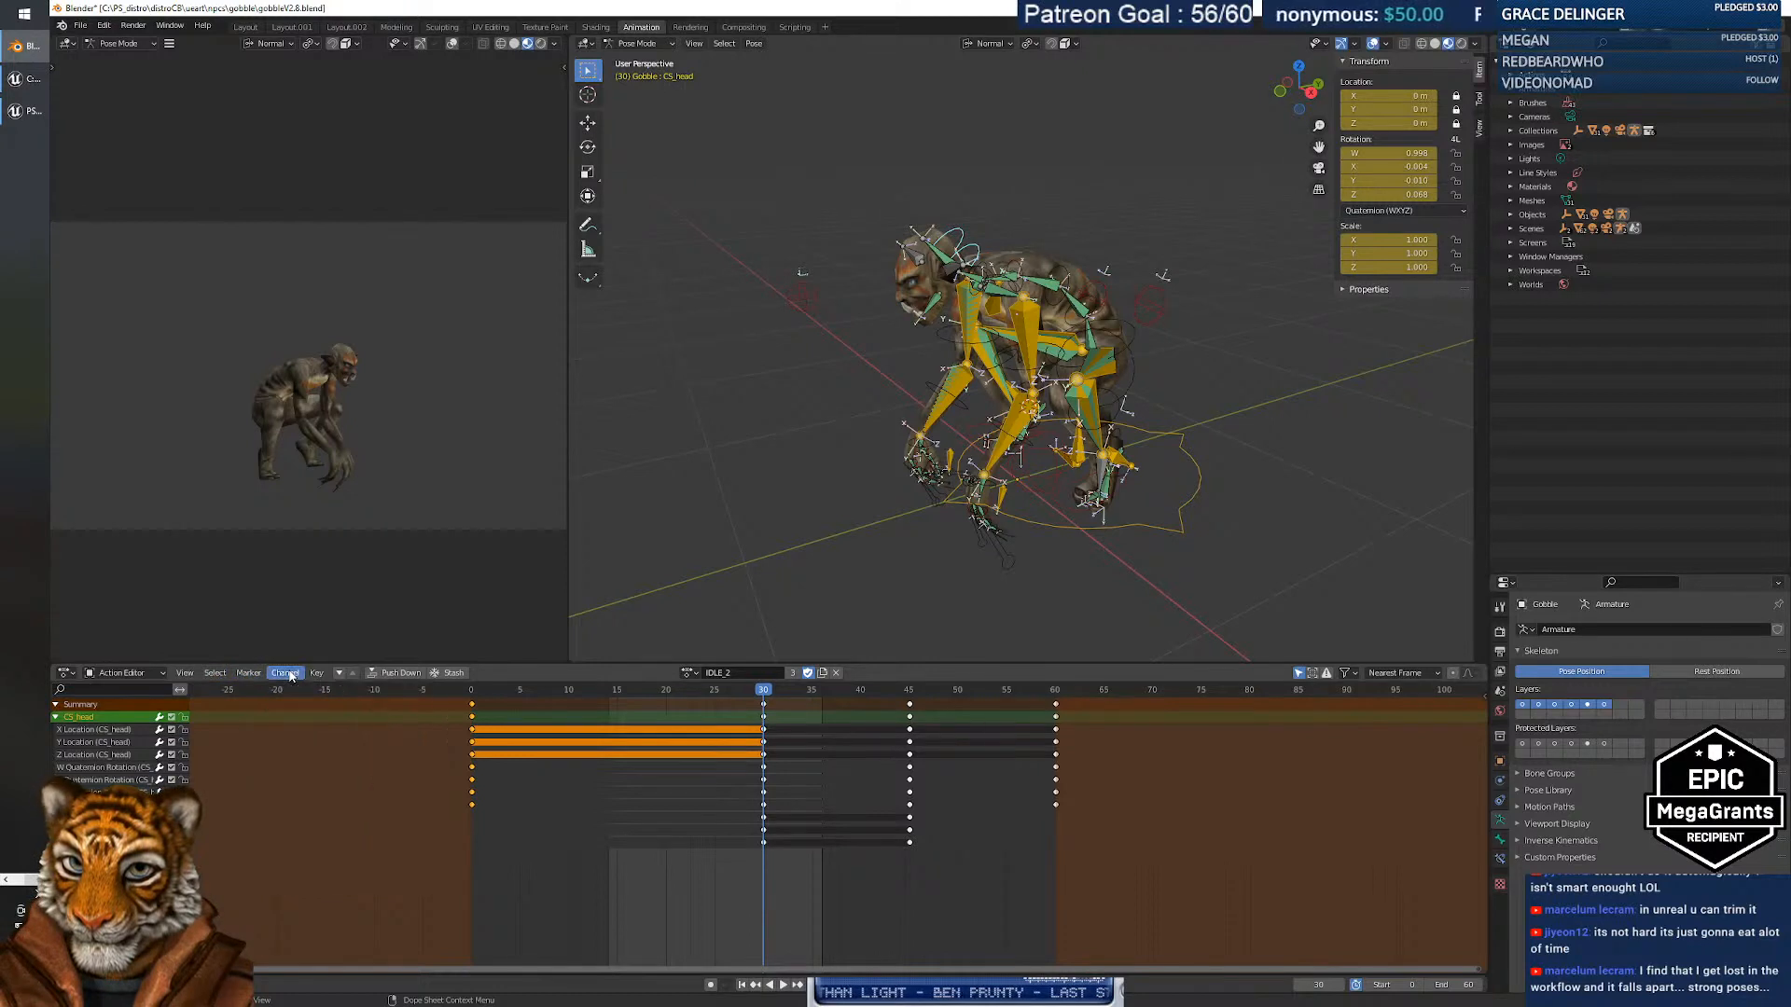
left_click(312, 674)
left_click(310, 675)
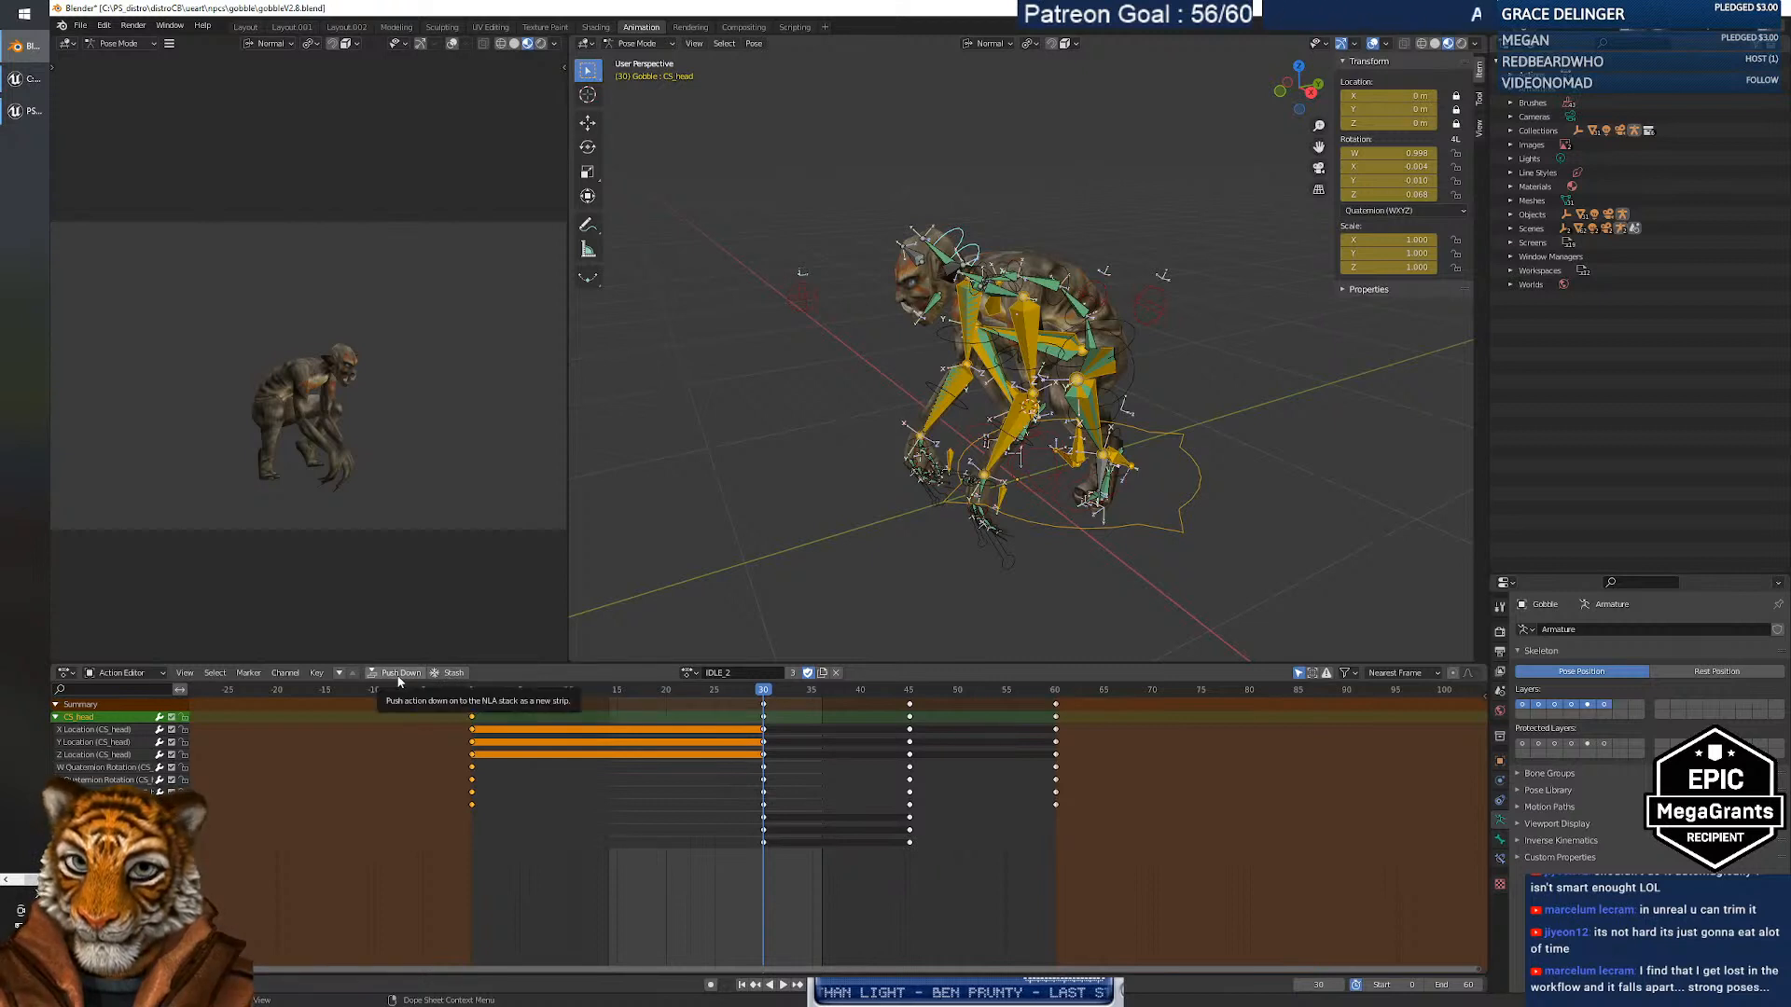
left_click(688, 673)
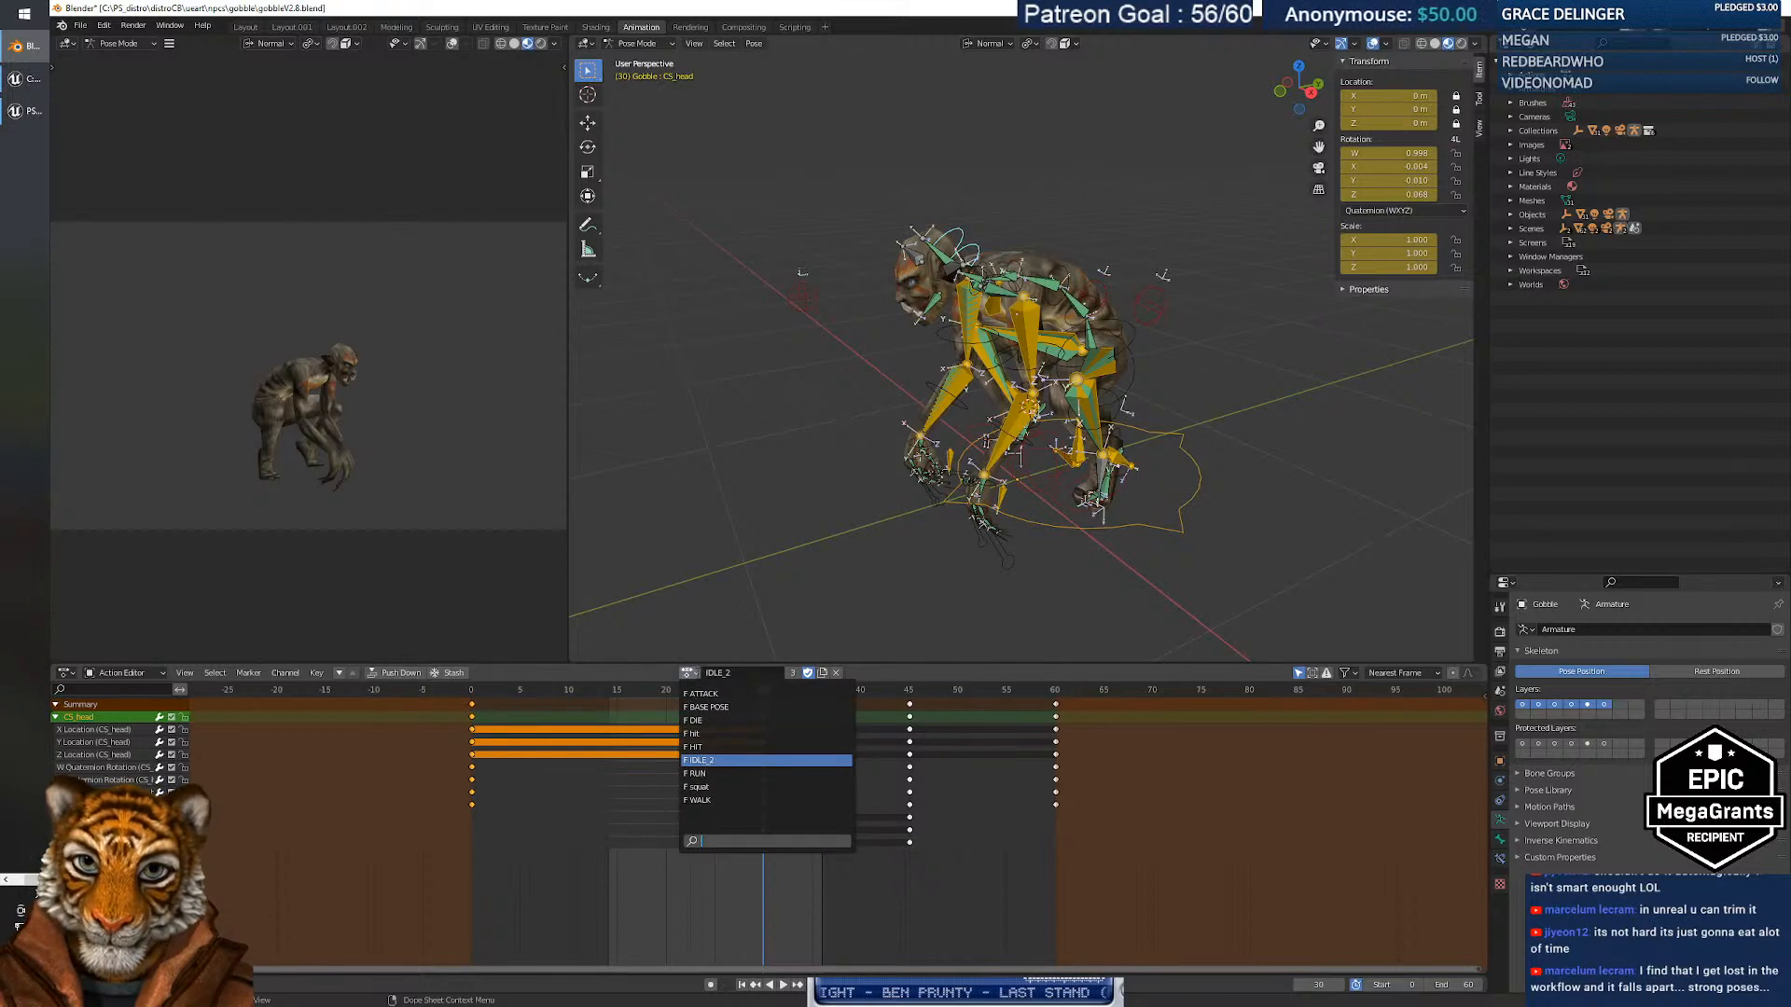
left_click(692, 673)
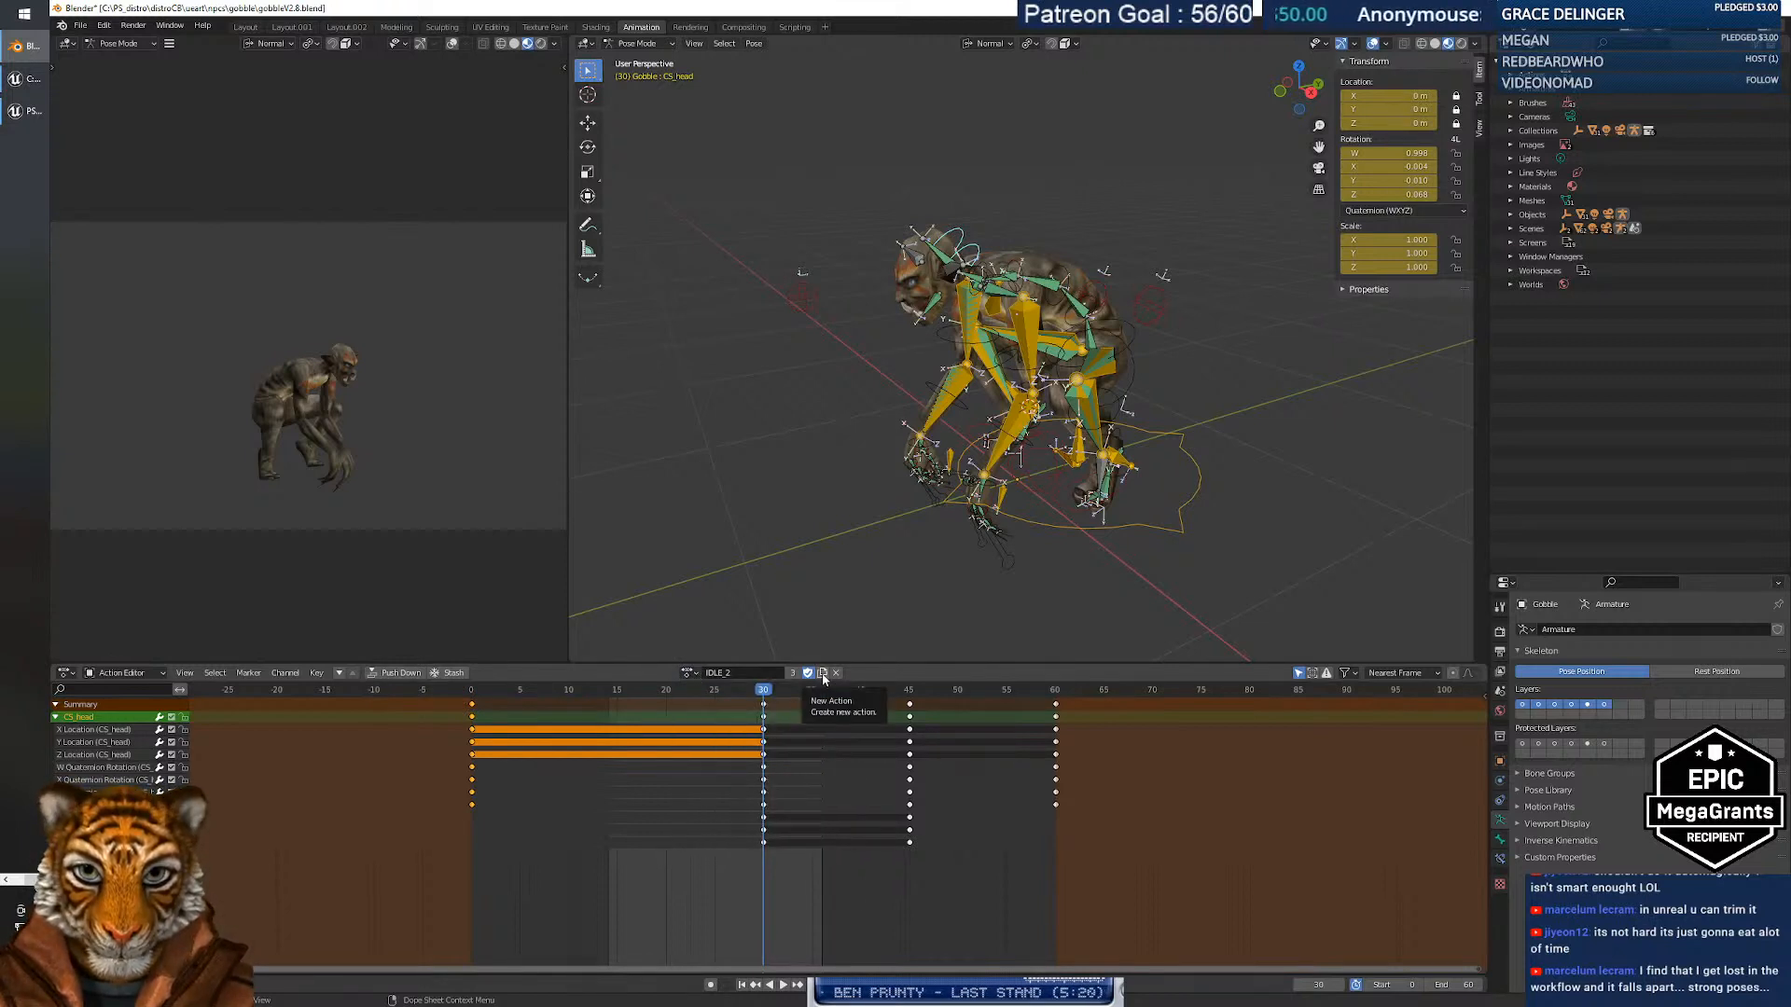
Create a new action as a copy of IDLE_2 and name it IDLE.
left_click(823, 674)
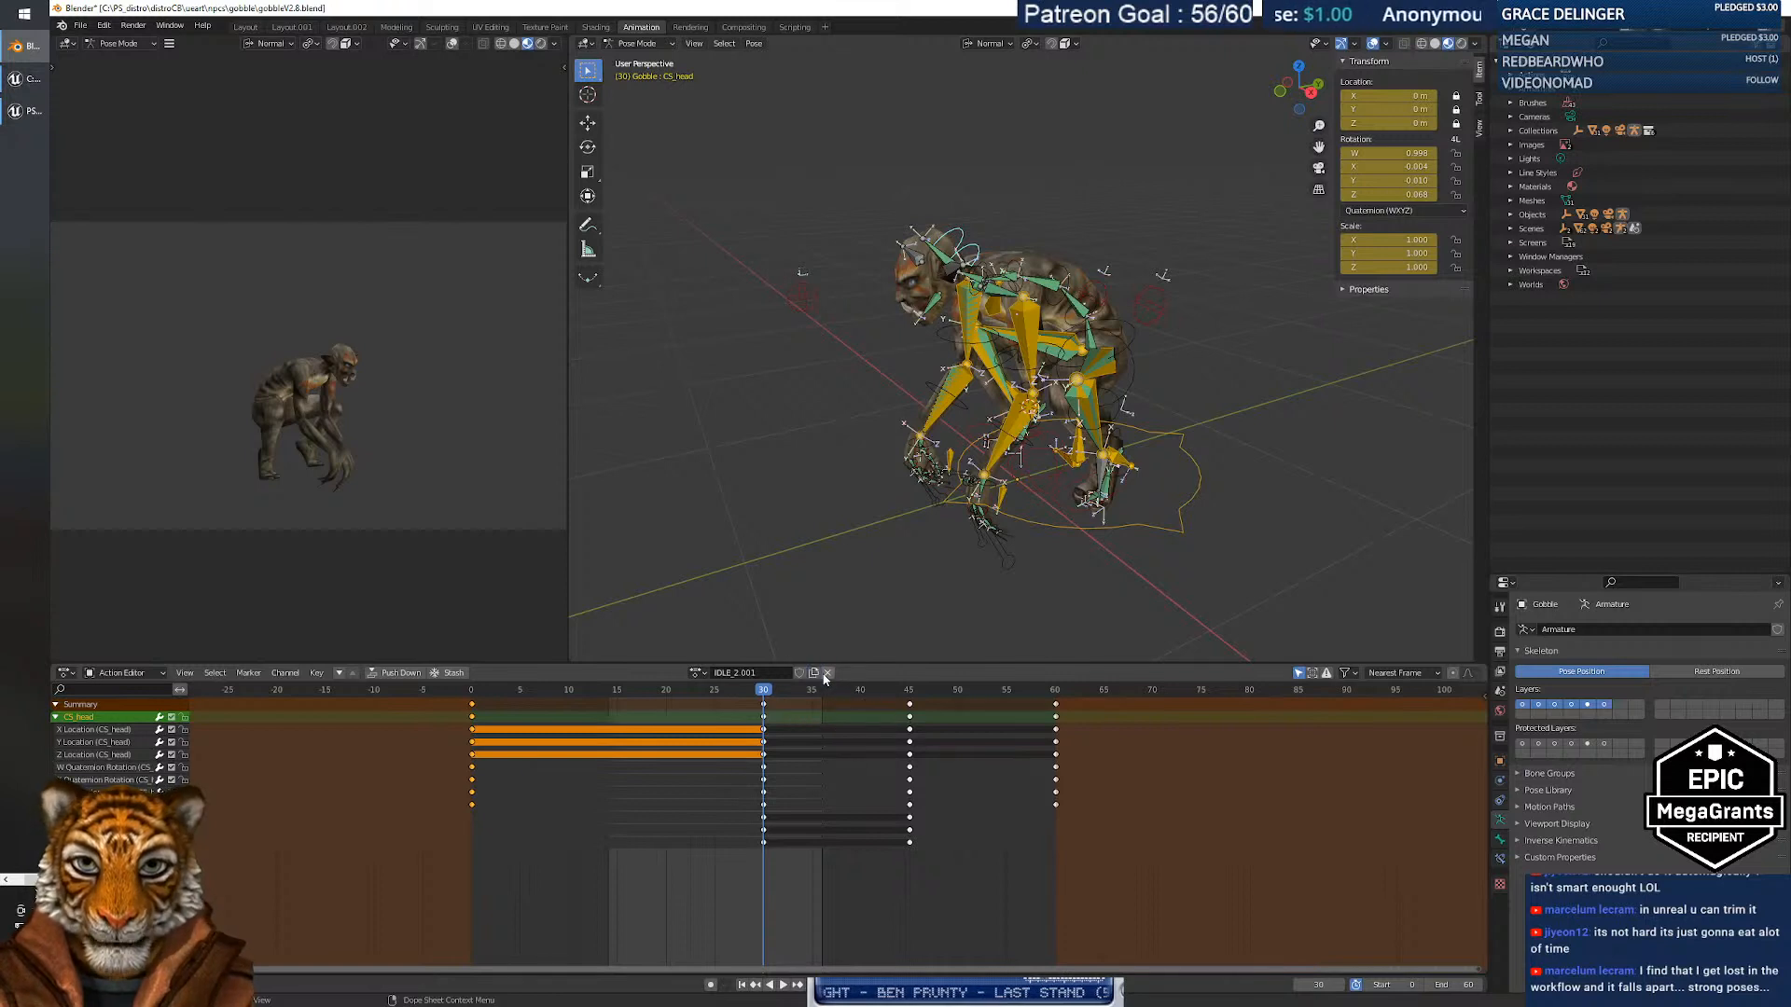
left_click(737, 673)
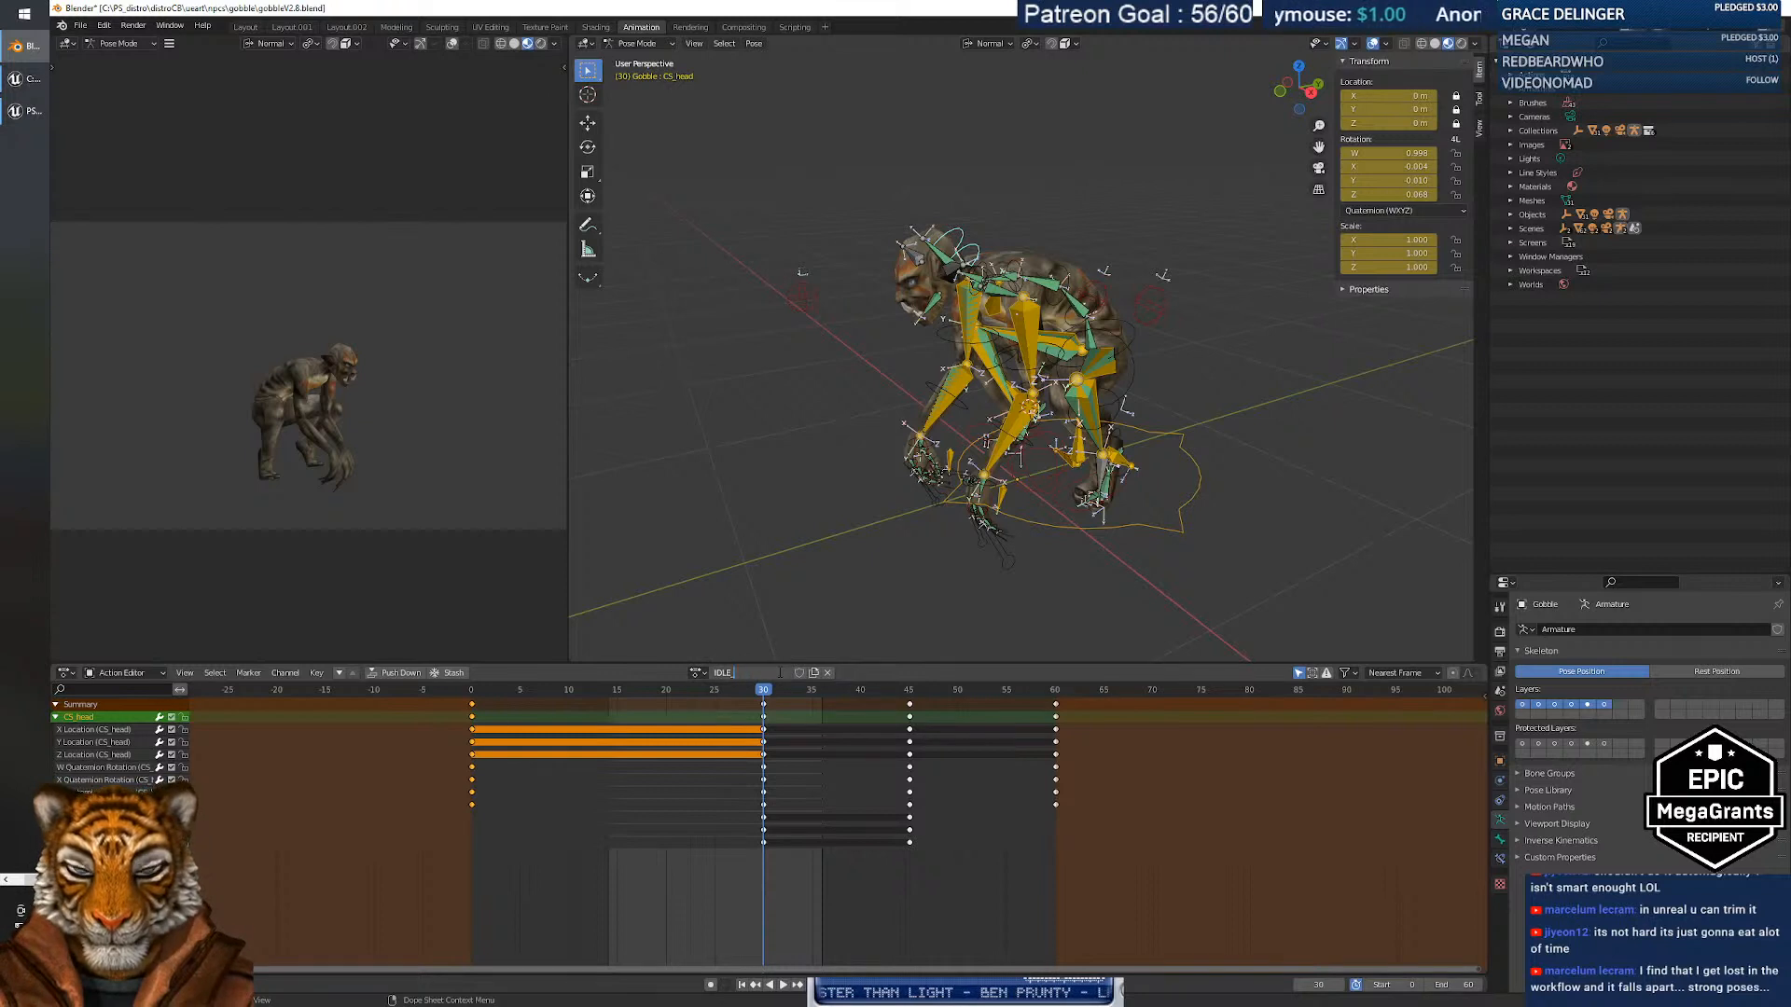
key("Return")
Compare IDLE_2 with the IDLE copy, keep IDLE active, and scrub it to frame 30 and back to frame 18.
left_click(697, 672)
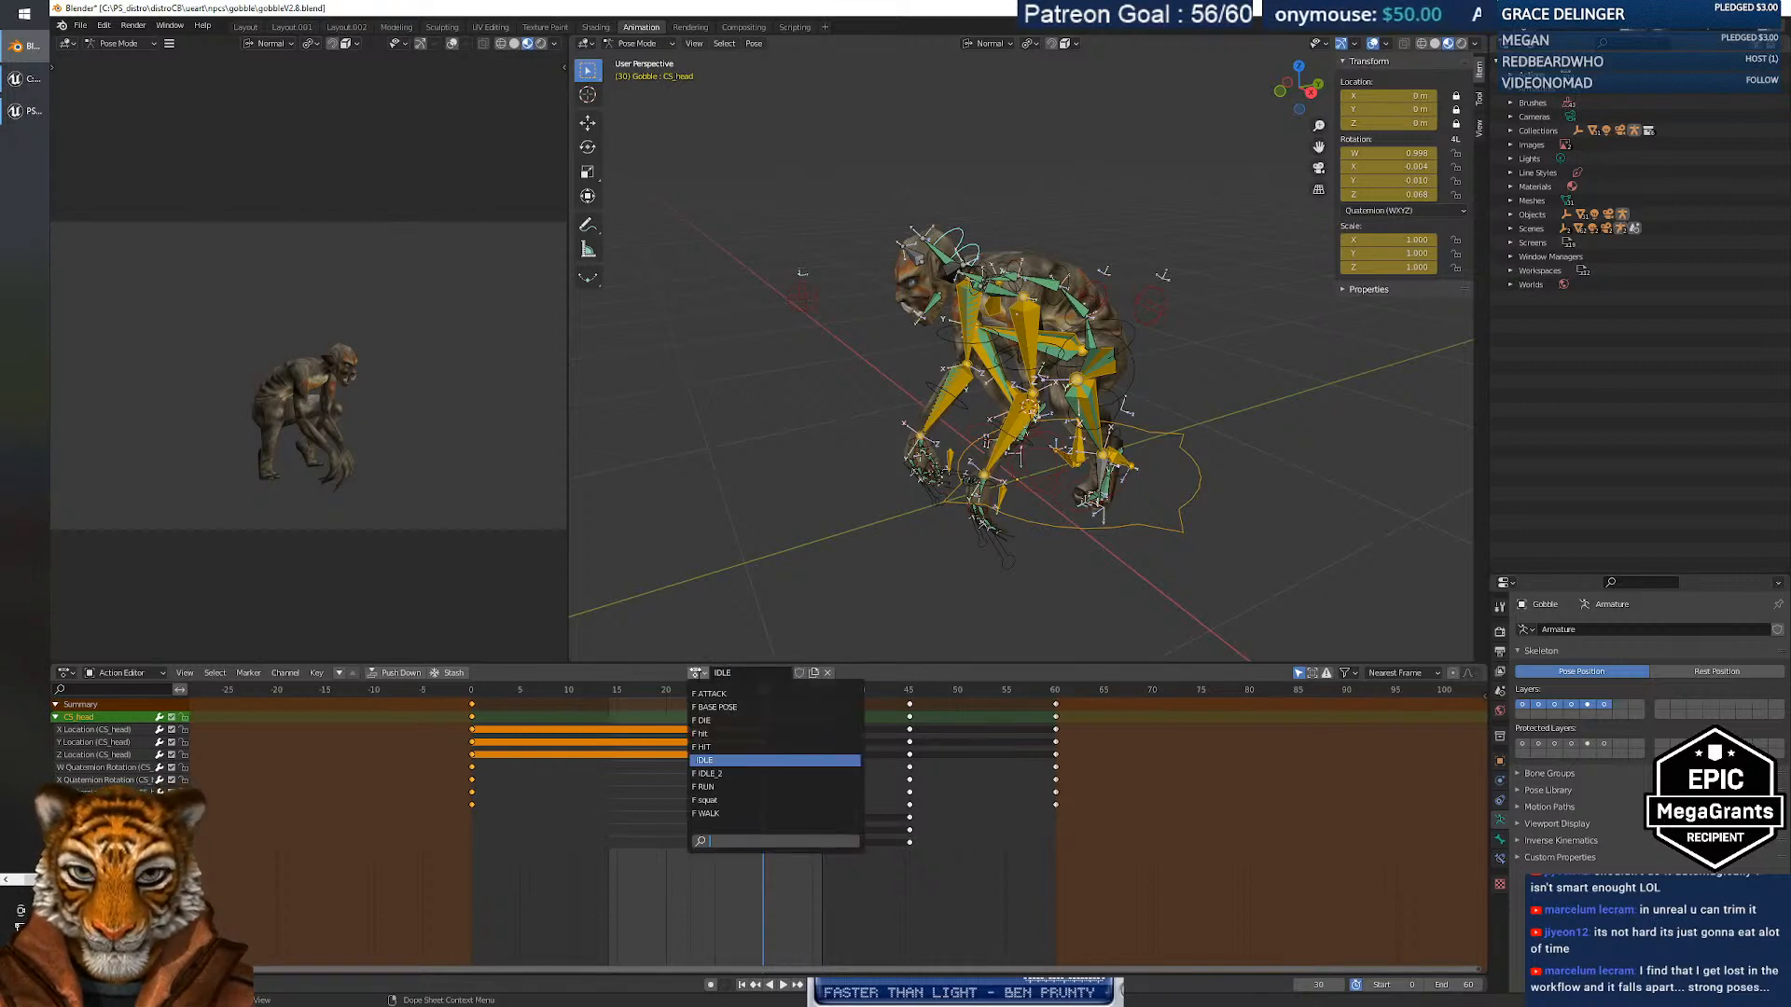
left_click(725, 774)
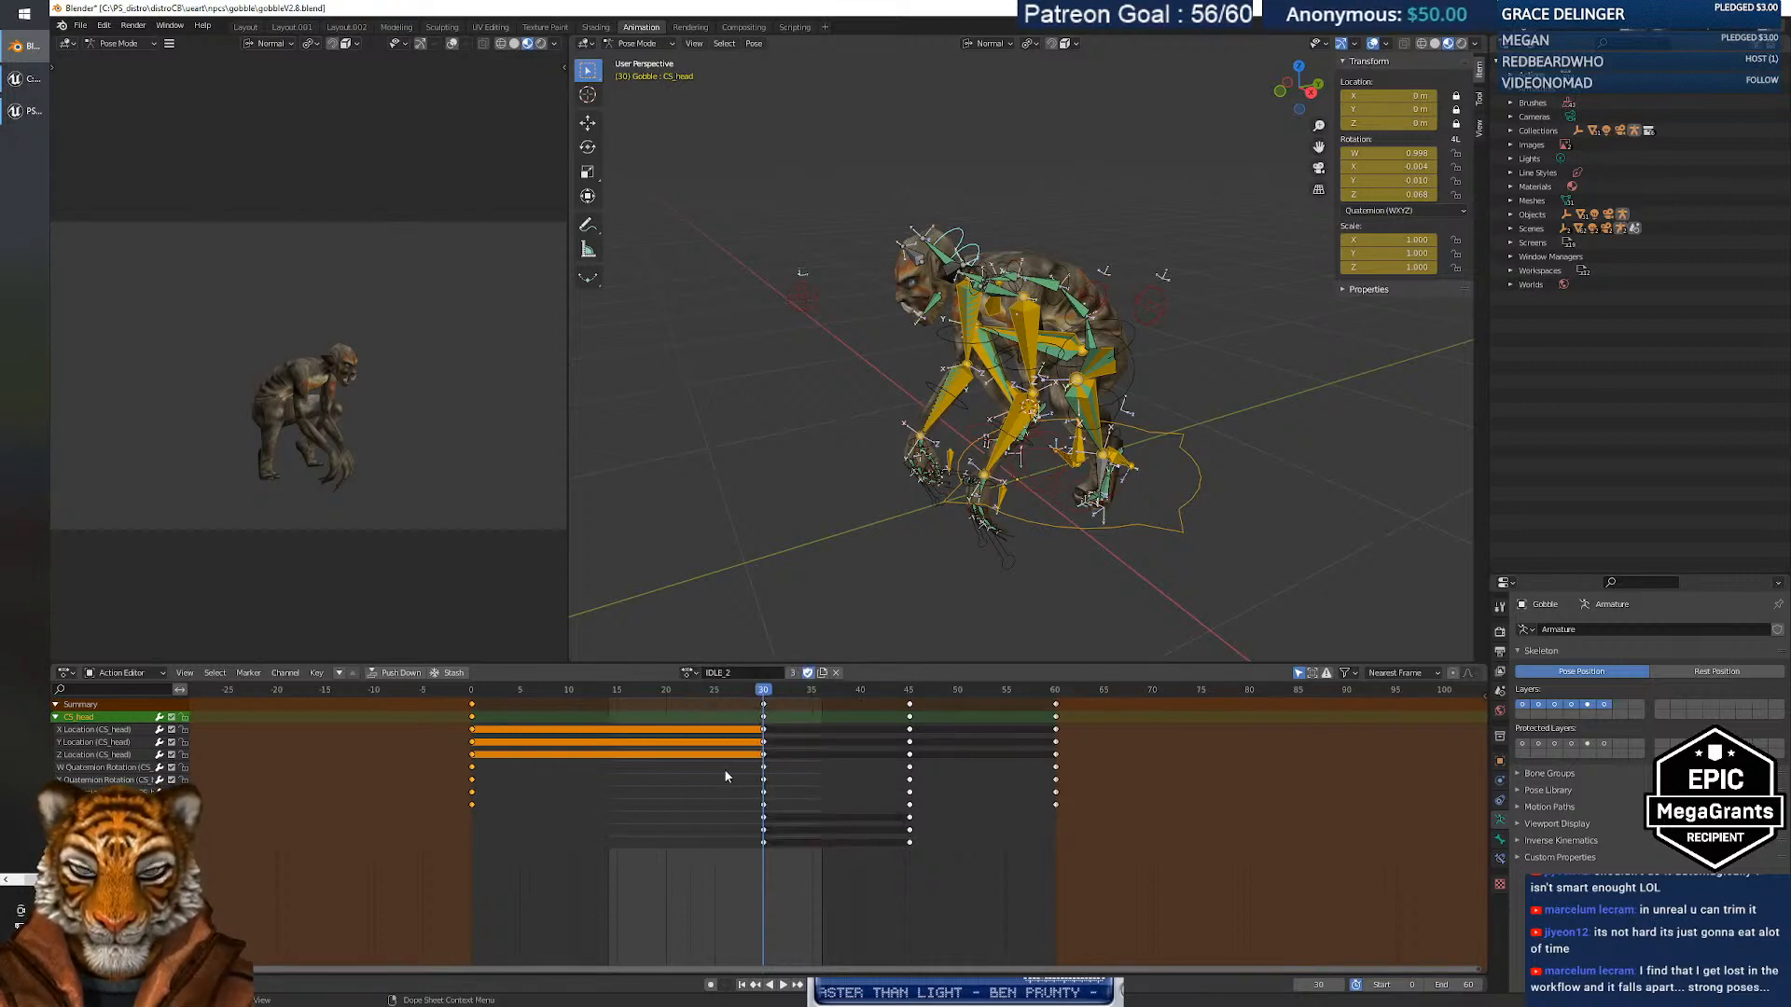
left_click(693, 673)
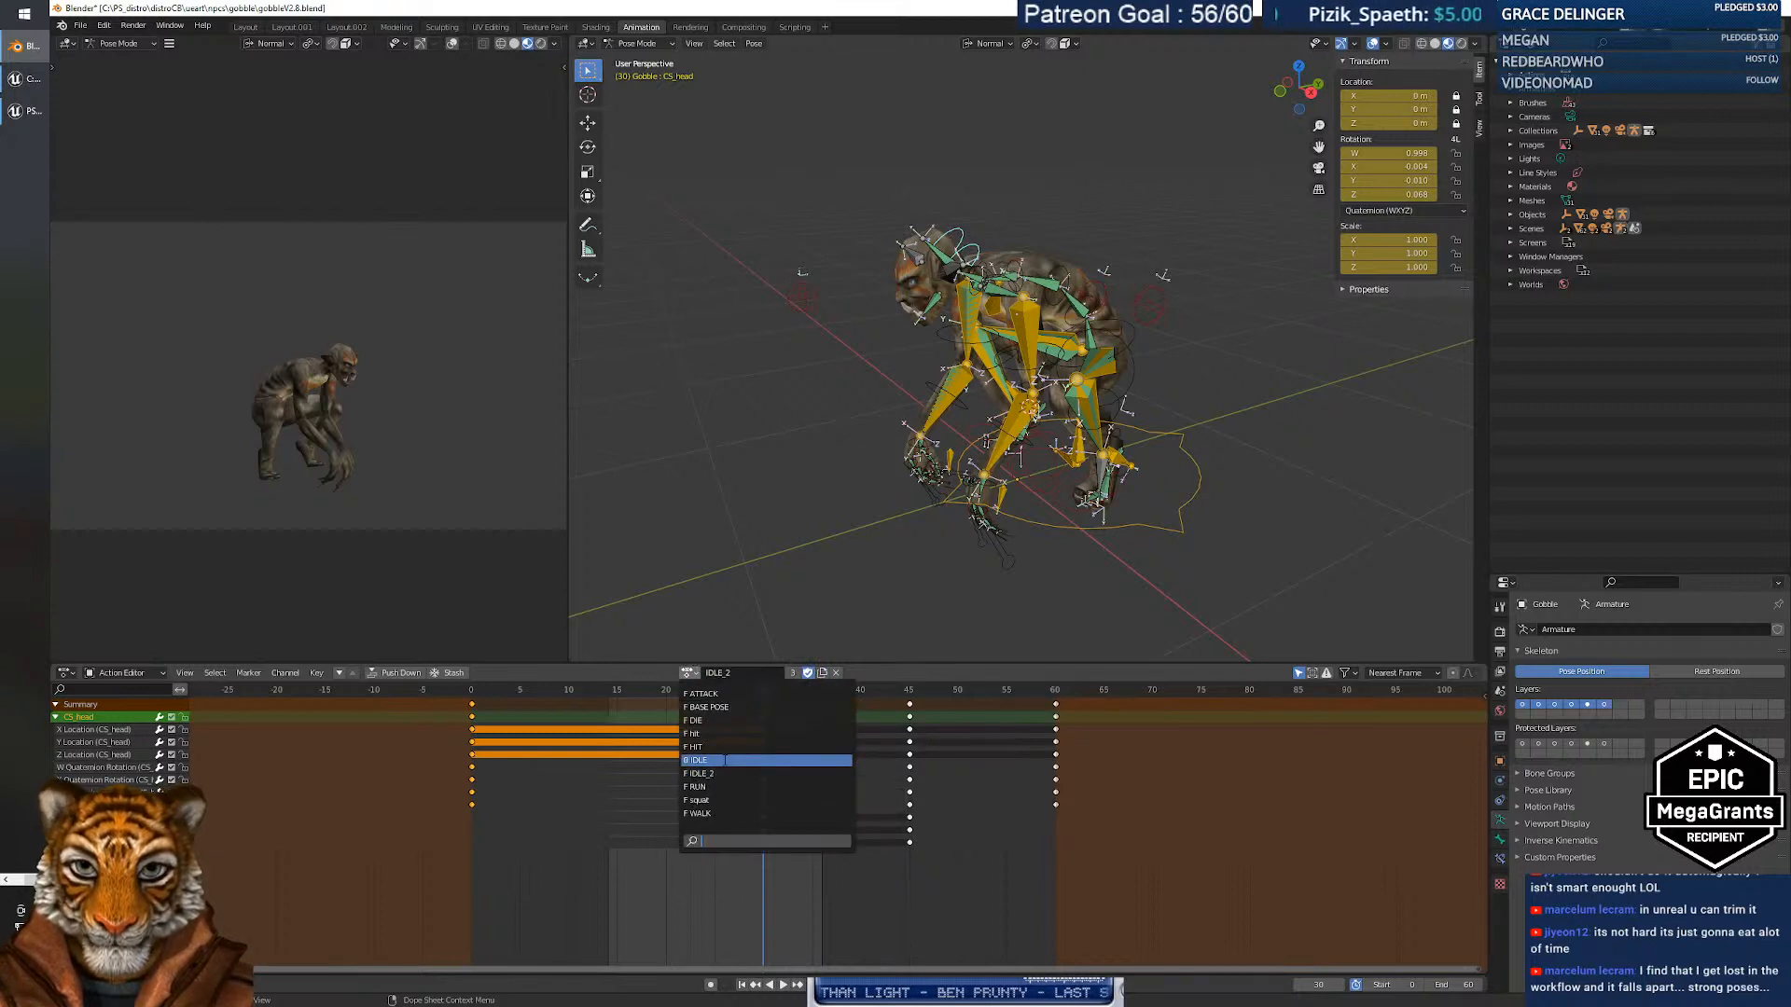
left_click(724, 760)
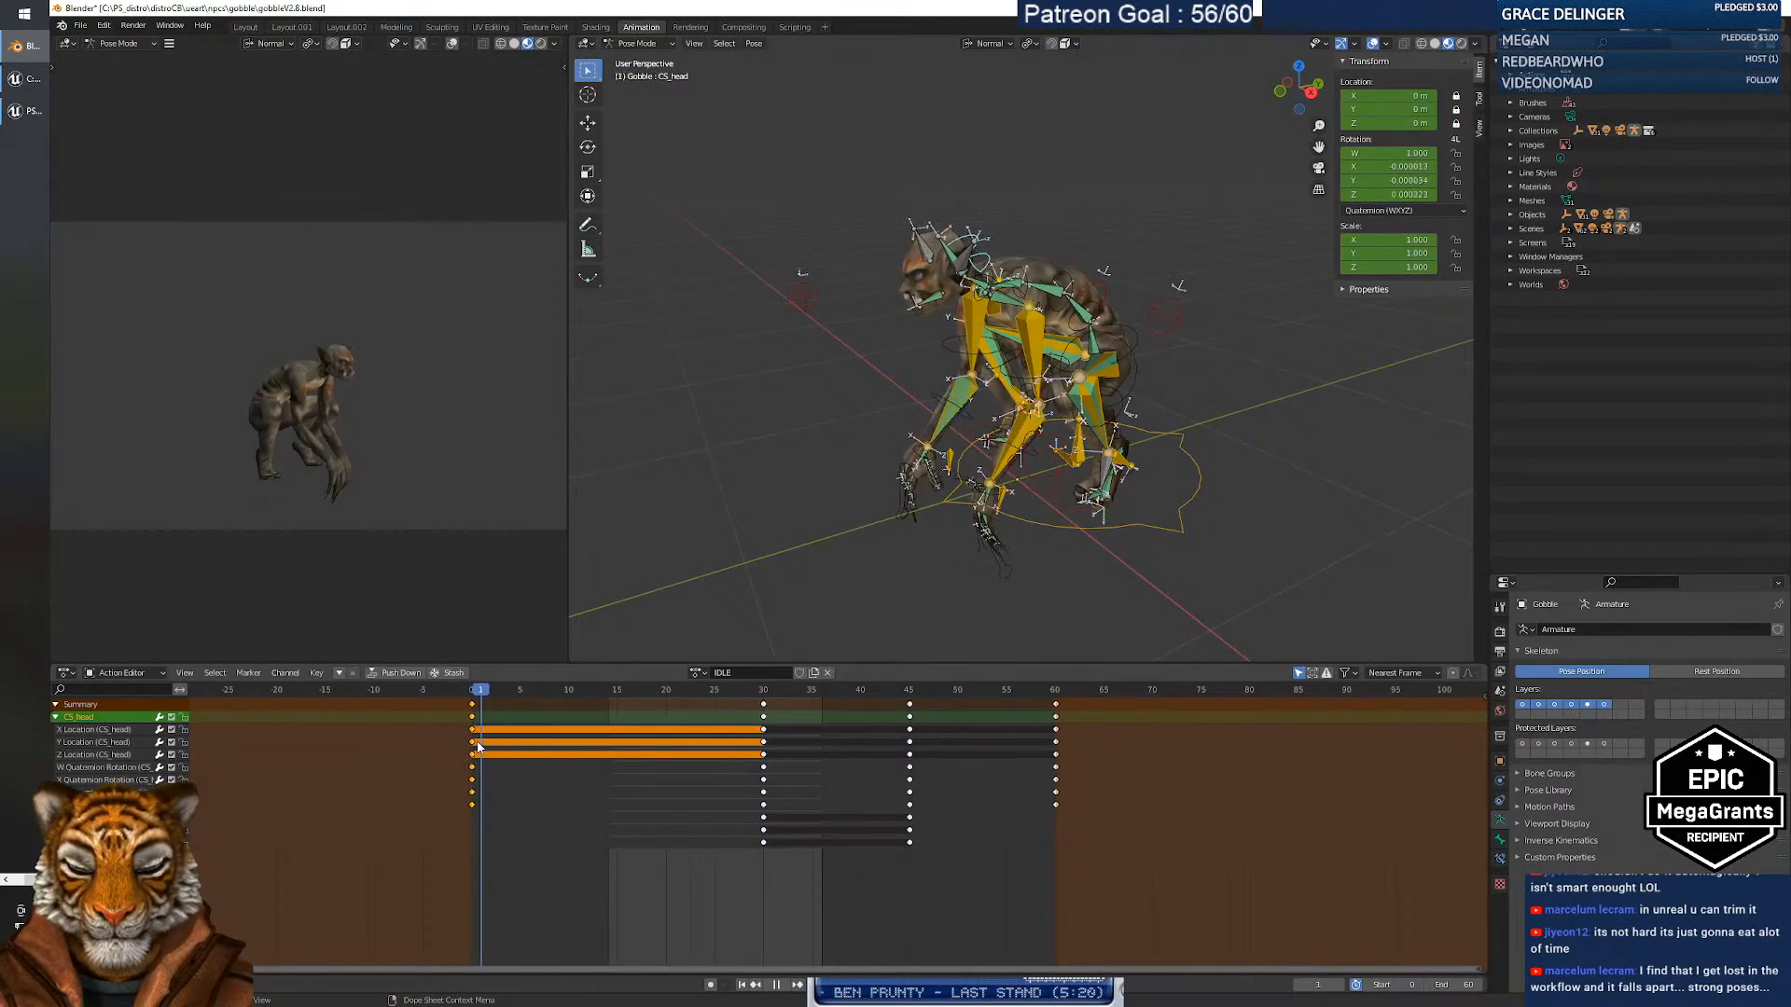
left_click_drag(680, 757, 763, 760)
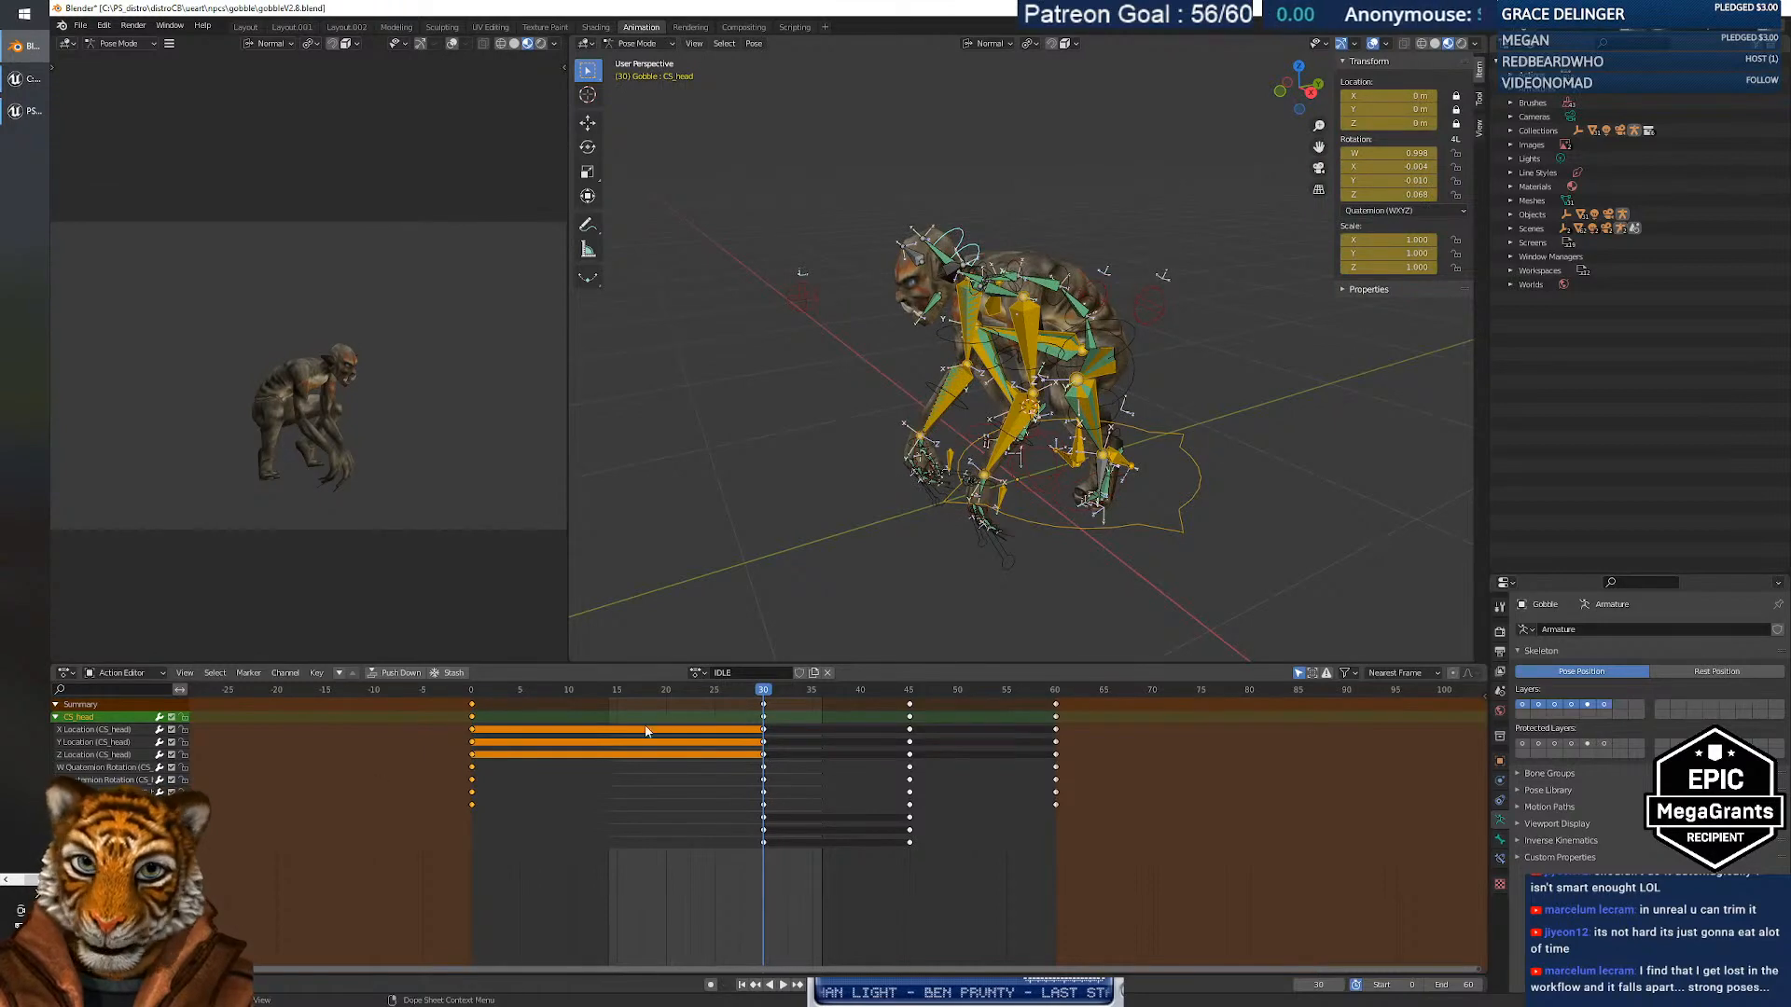
left_click_drag(763, 695, 647, 742)
key("space")
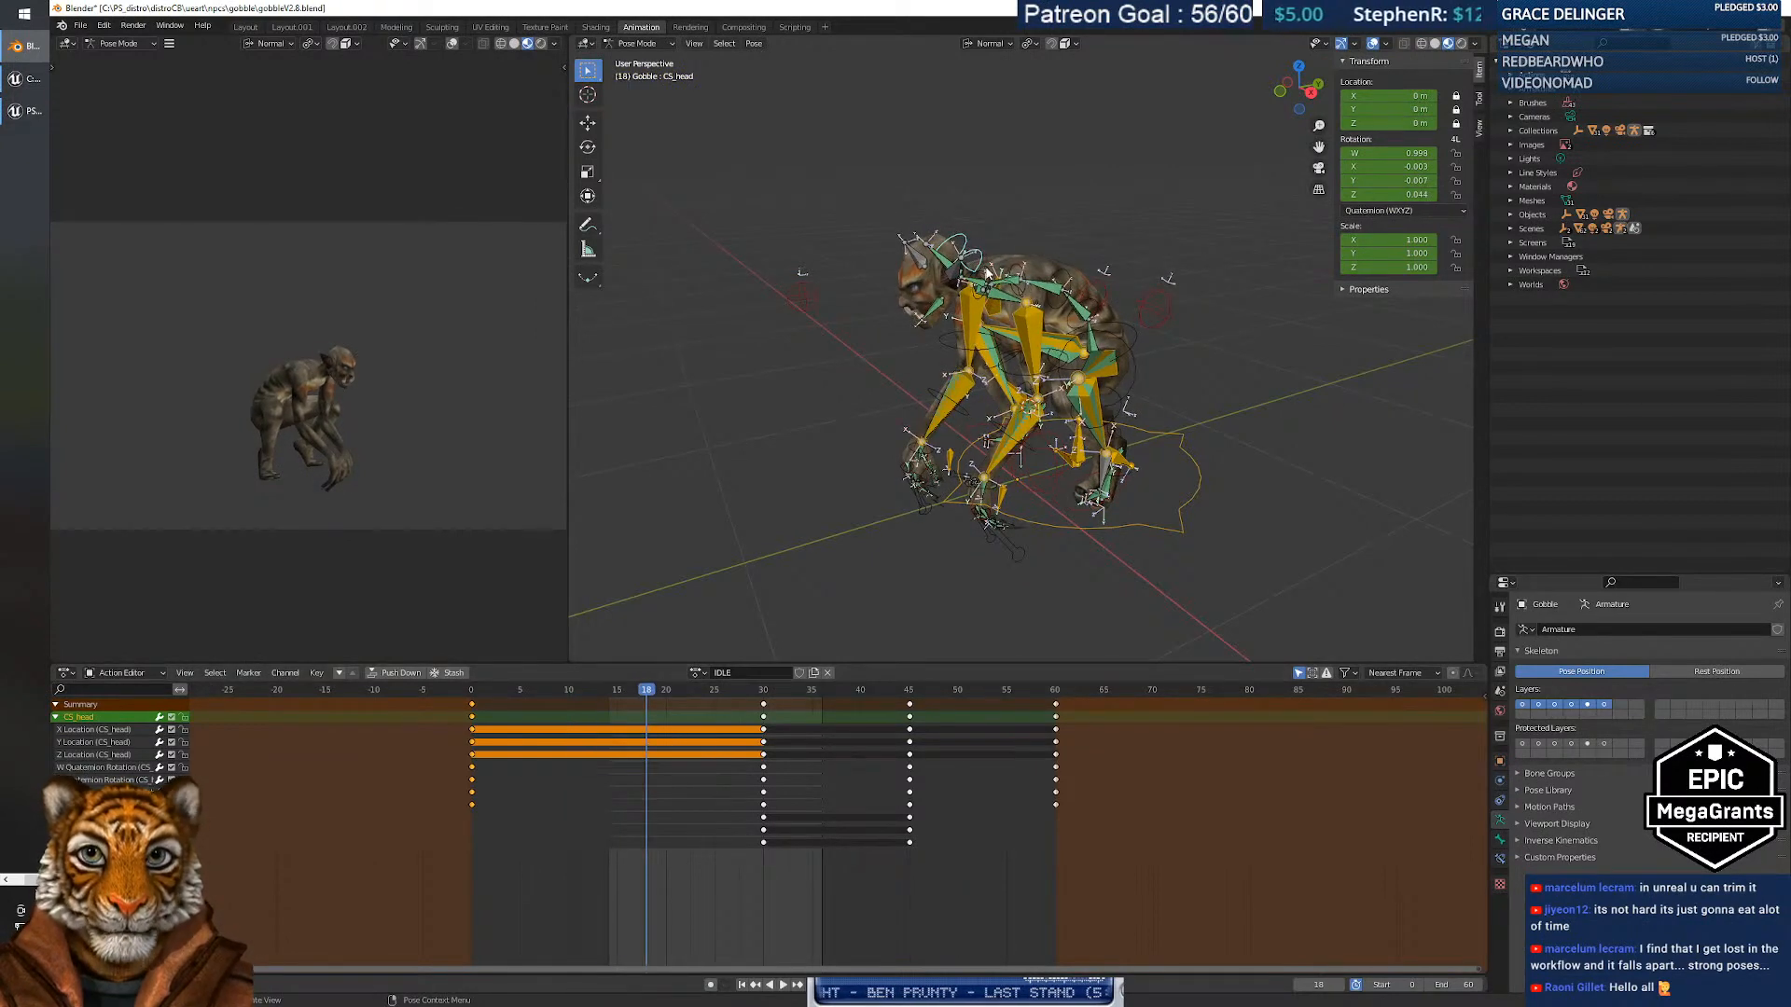
Select the CS_neck control bone in the IDLE action and get a close view of the creature's head and neck.
left_click(986, 273)
right_click(1054, 323)
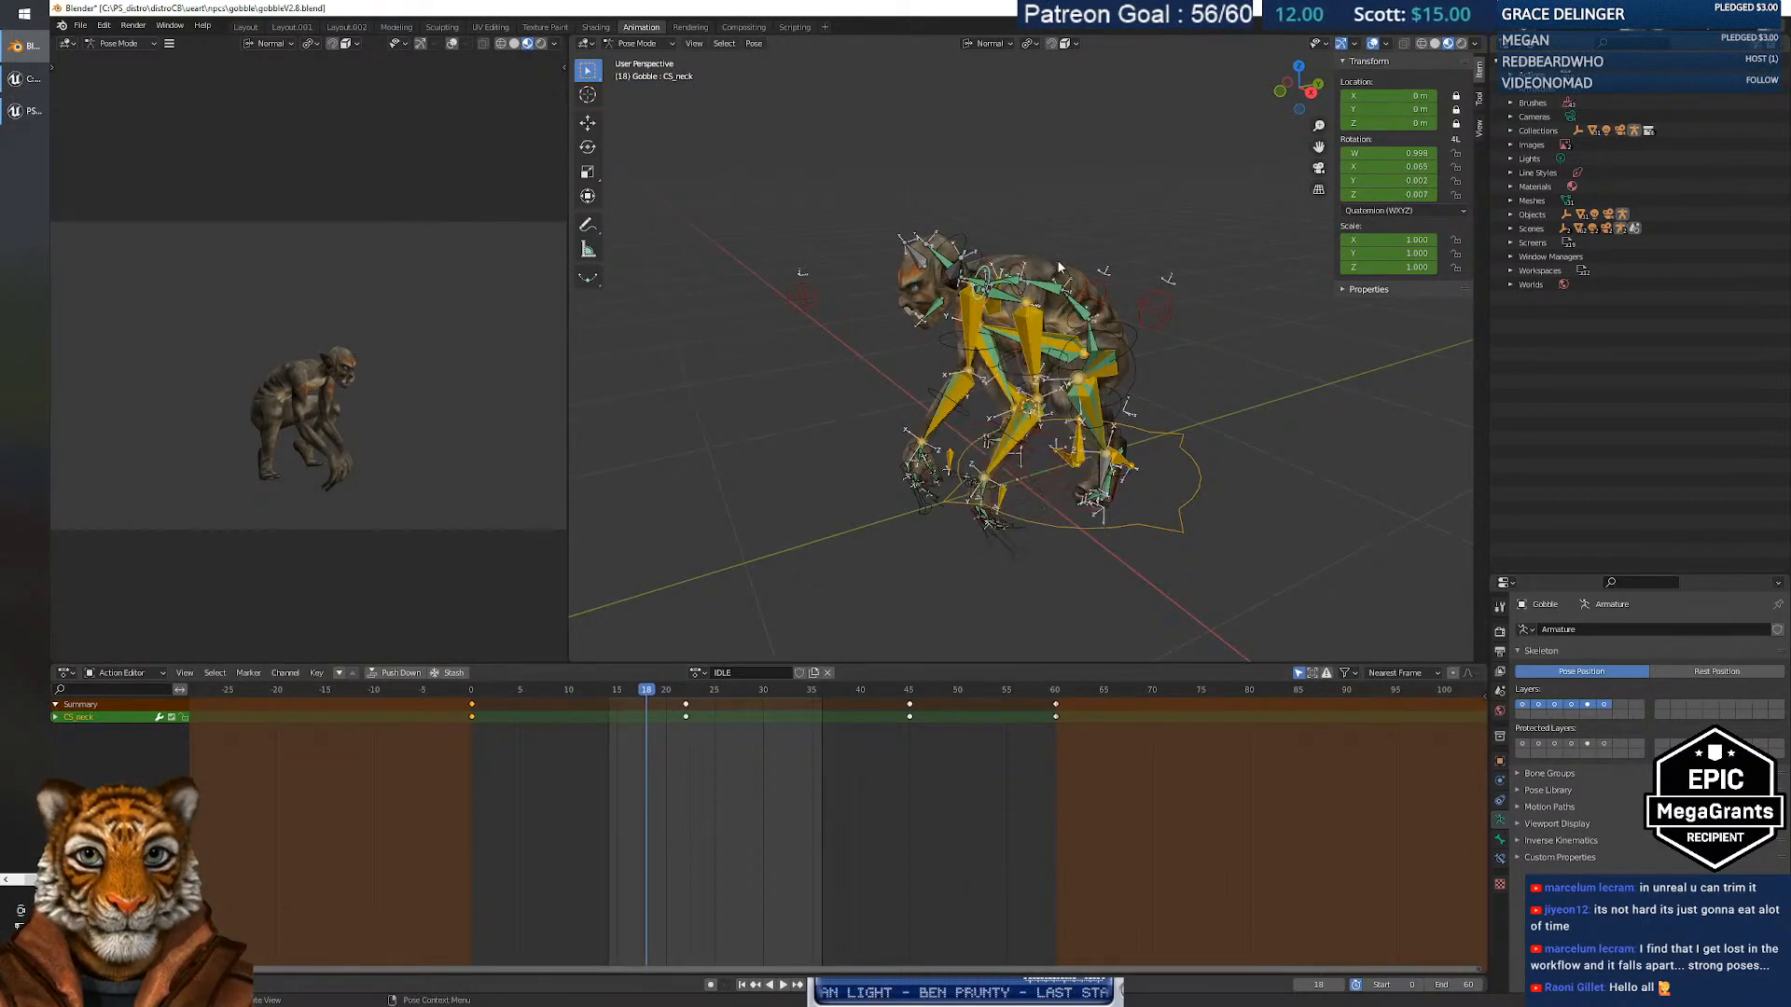
key("shift+grave")
key("w")
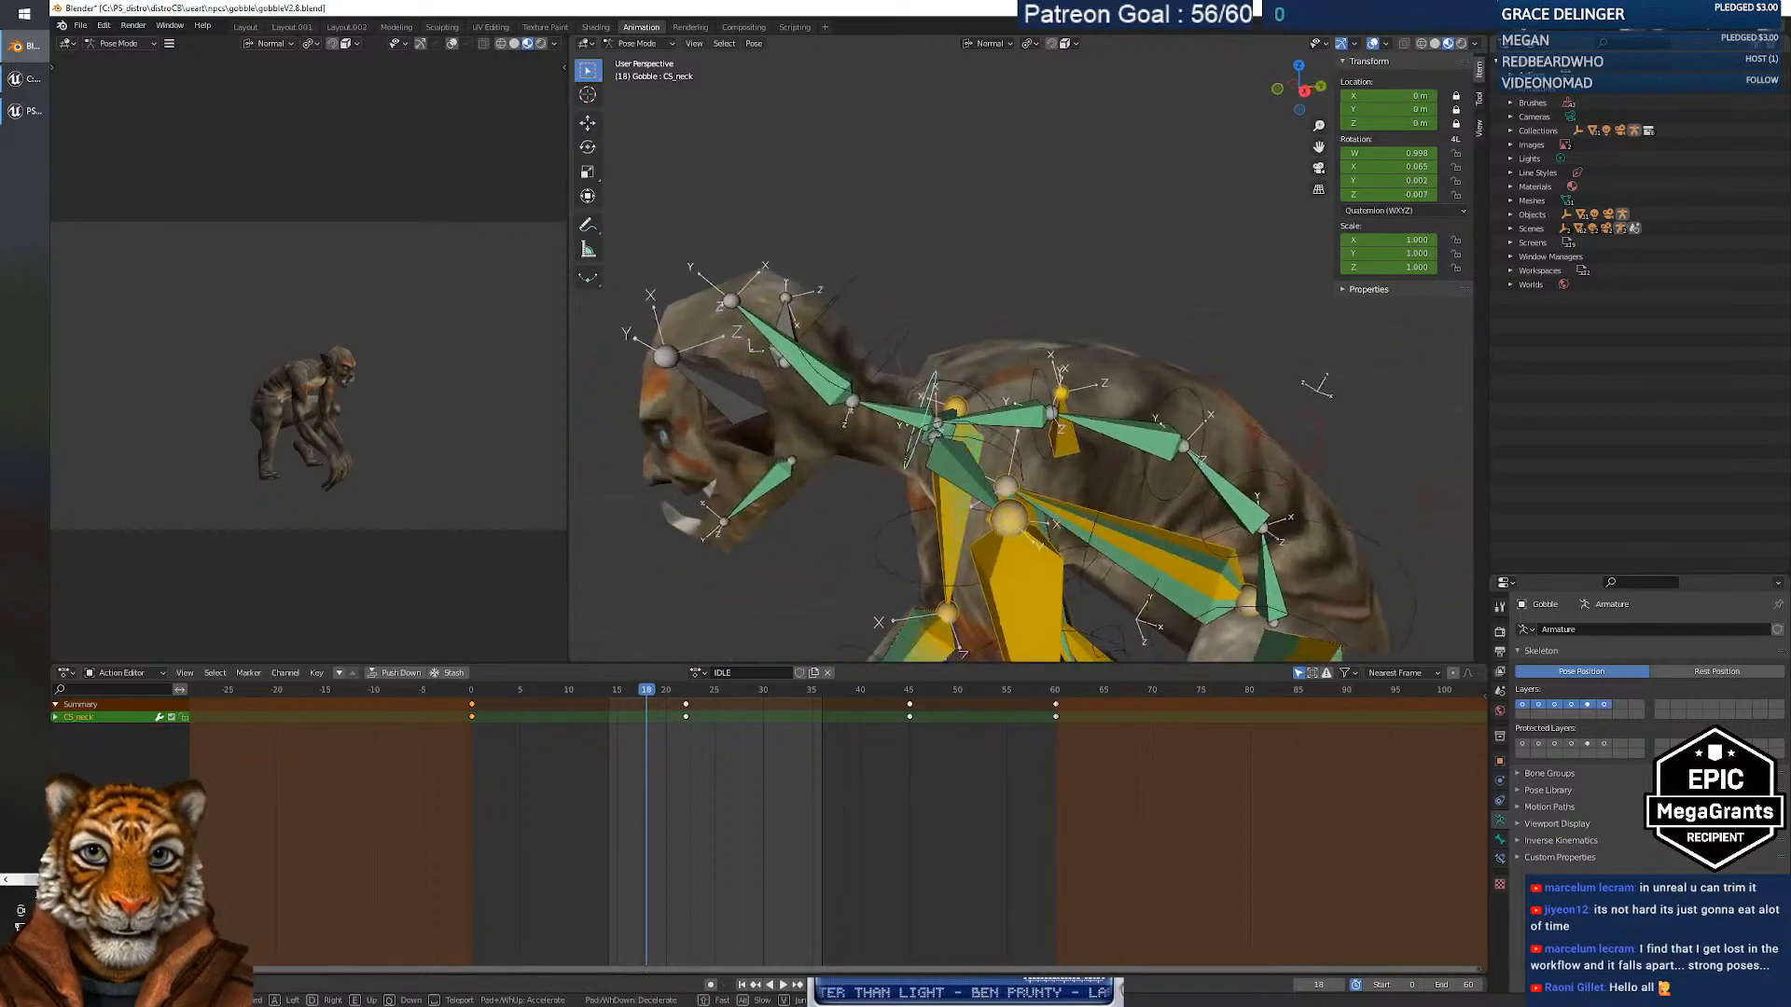
key("s")
key("w")
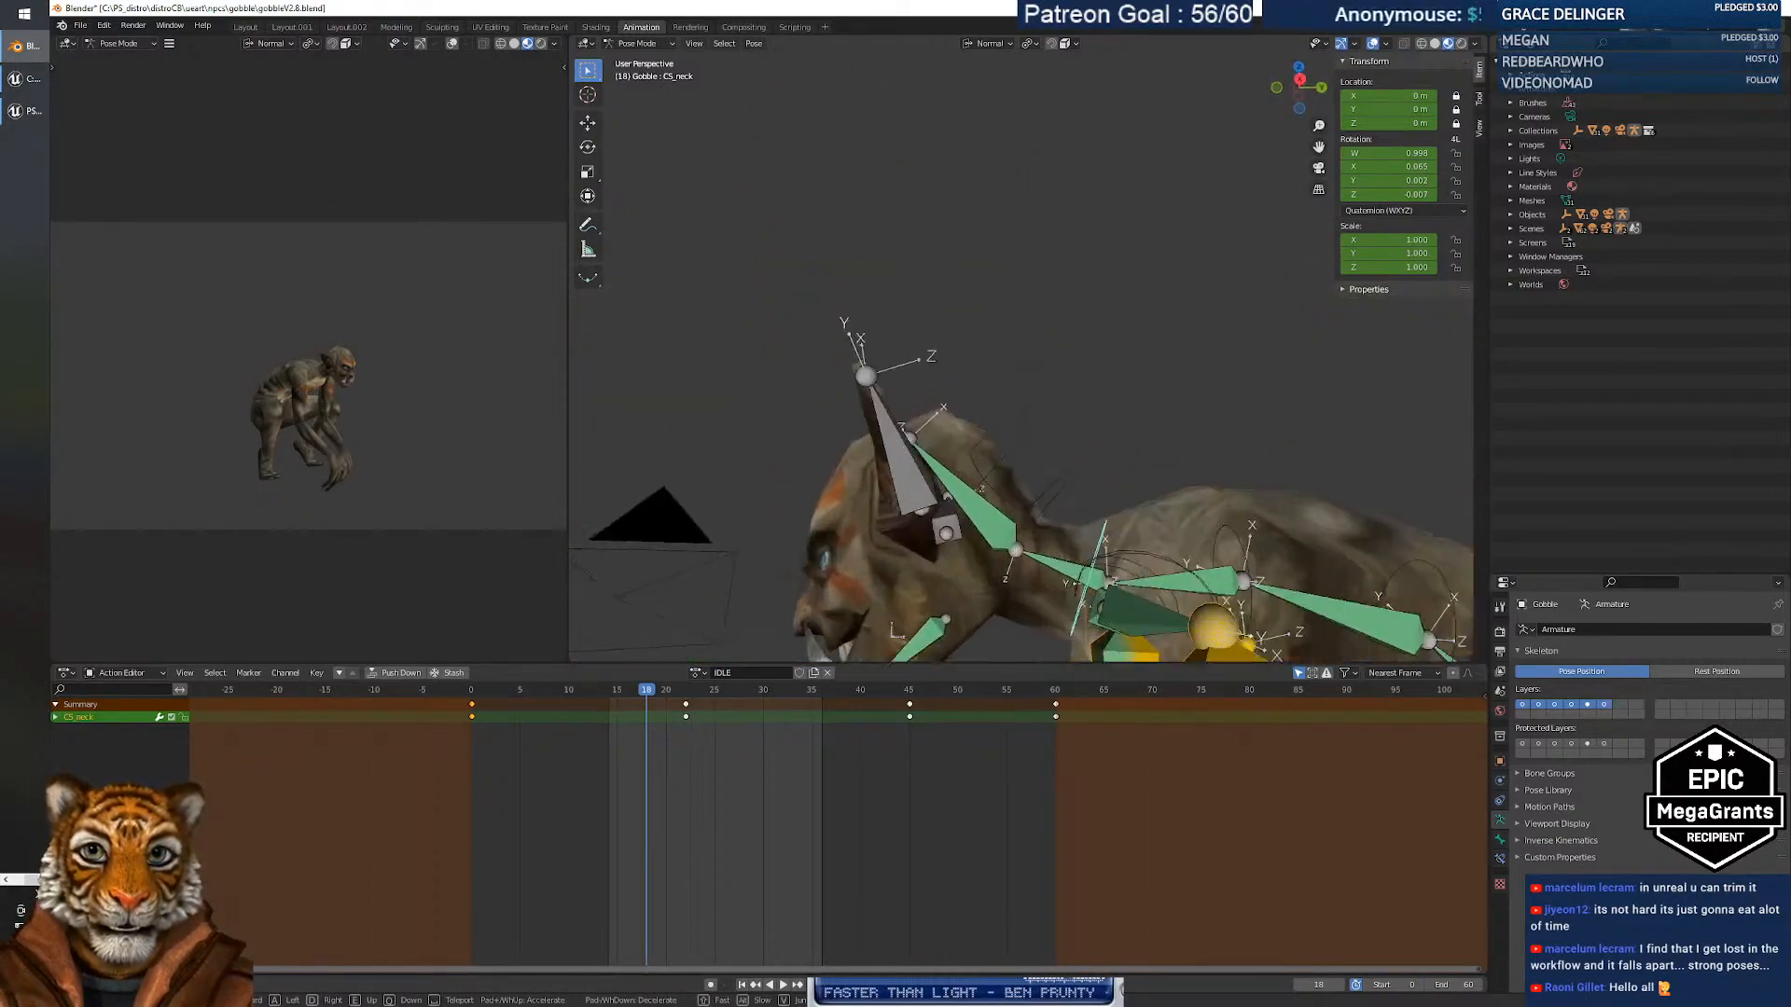
key("s")
left_click(1030, 354)
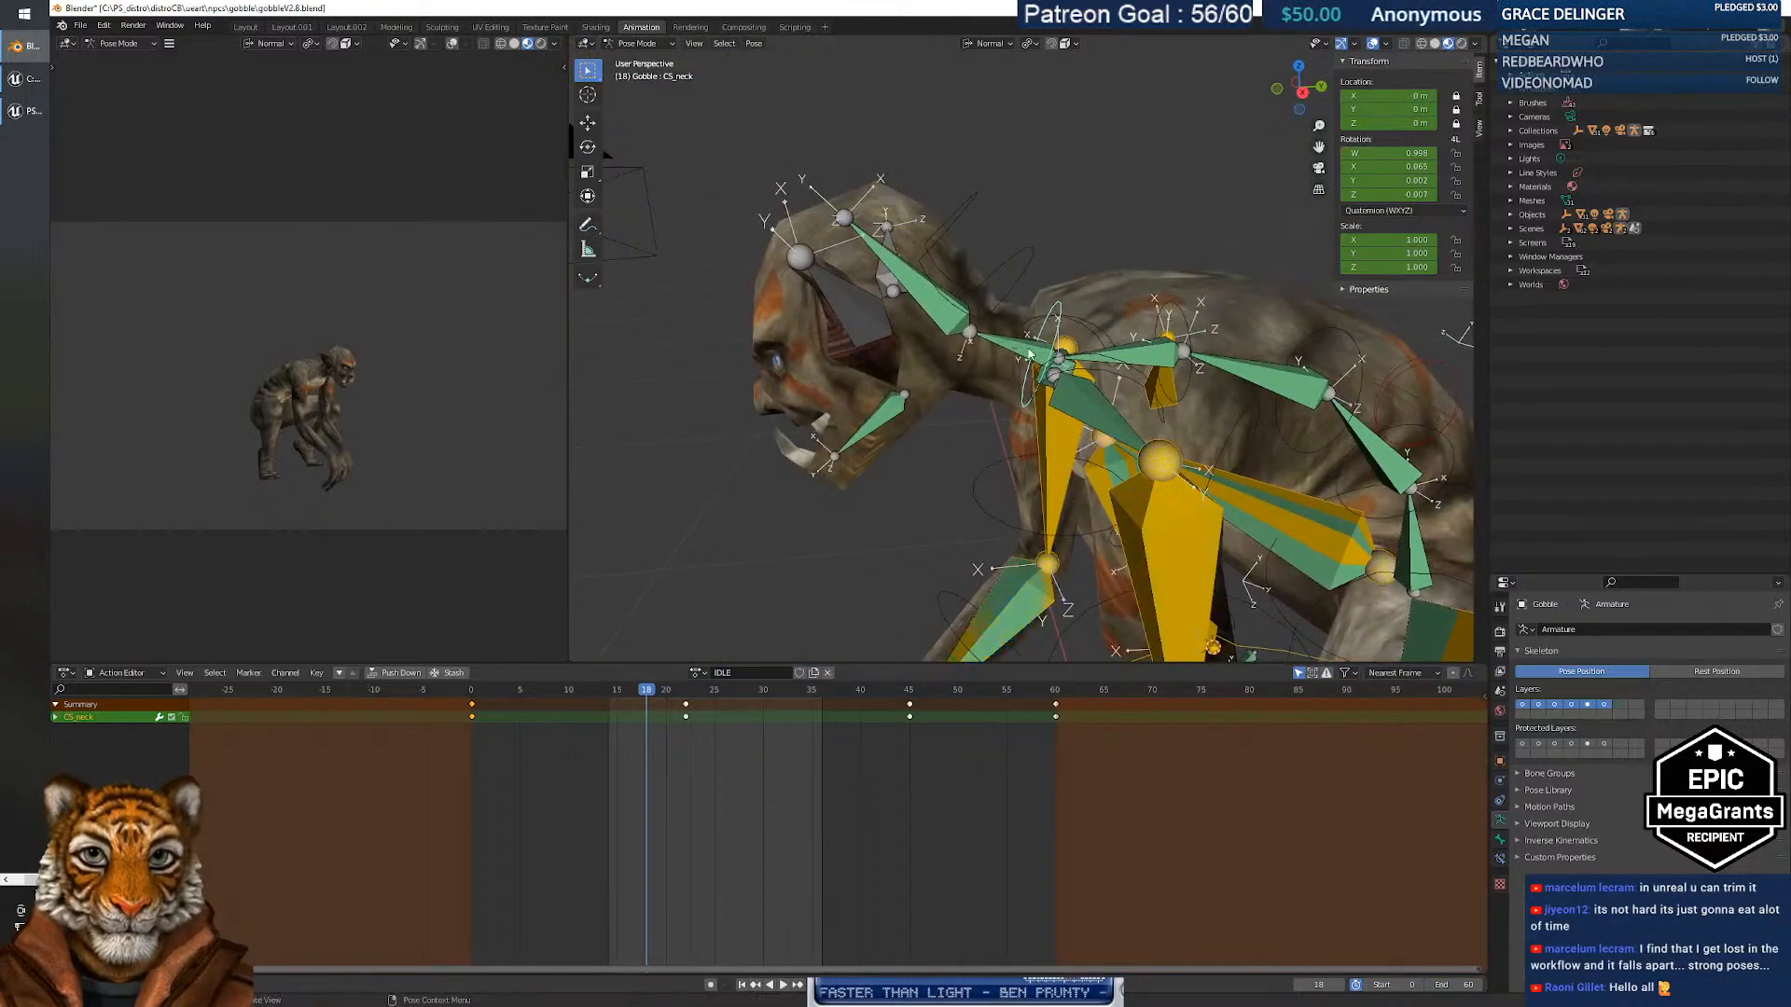
Try to rotate the CS_neck control about its local Z and X axes at frame 22, and undo the rotation.
left_click_drag(645, 693, 685, 713)
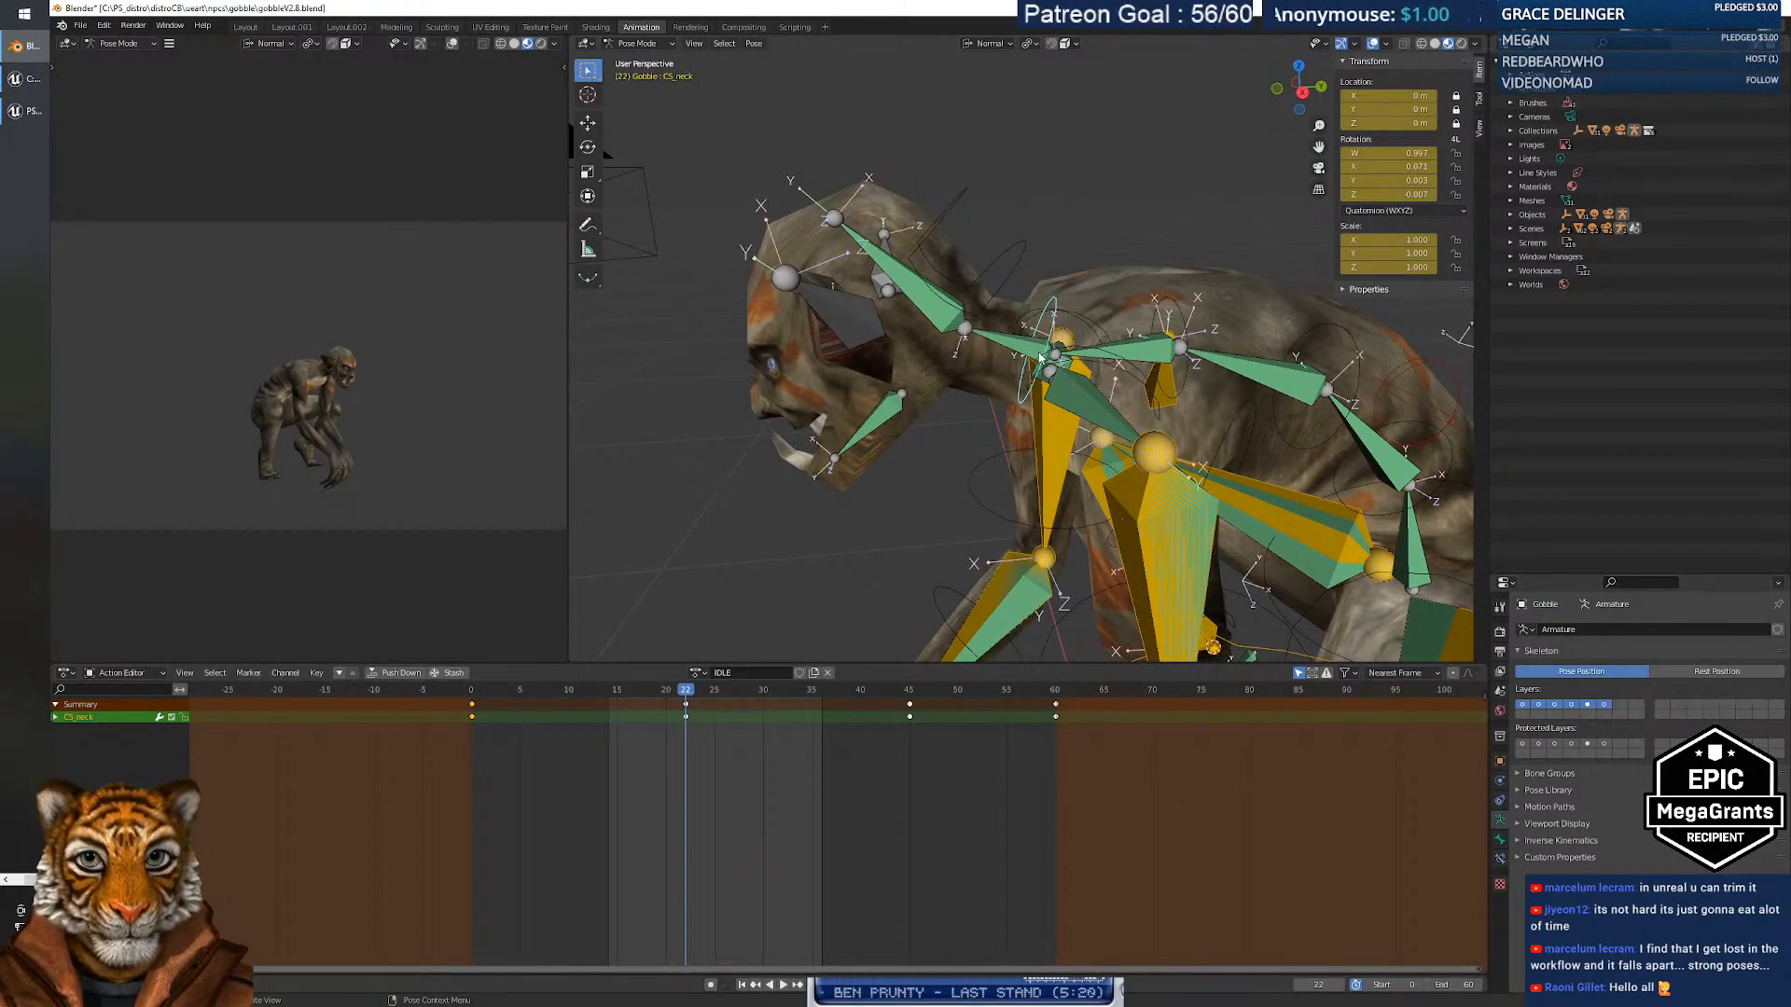
key("r")
key("z")
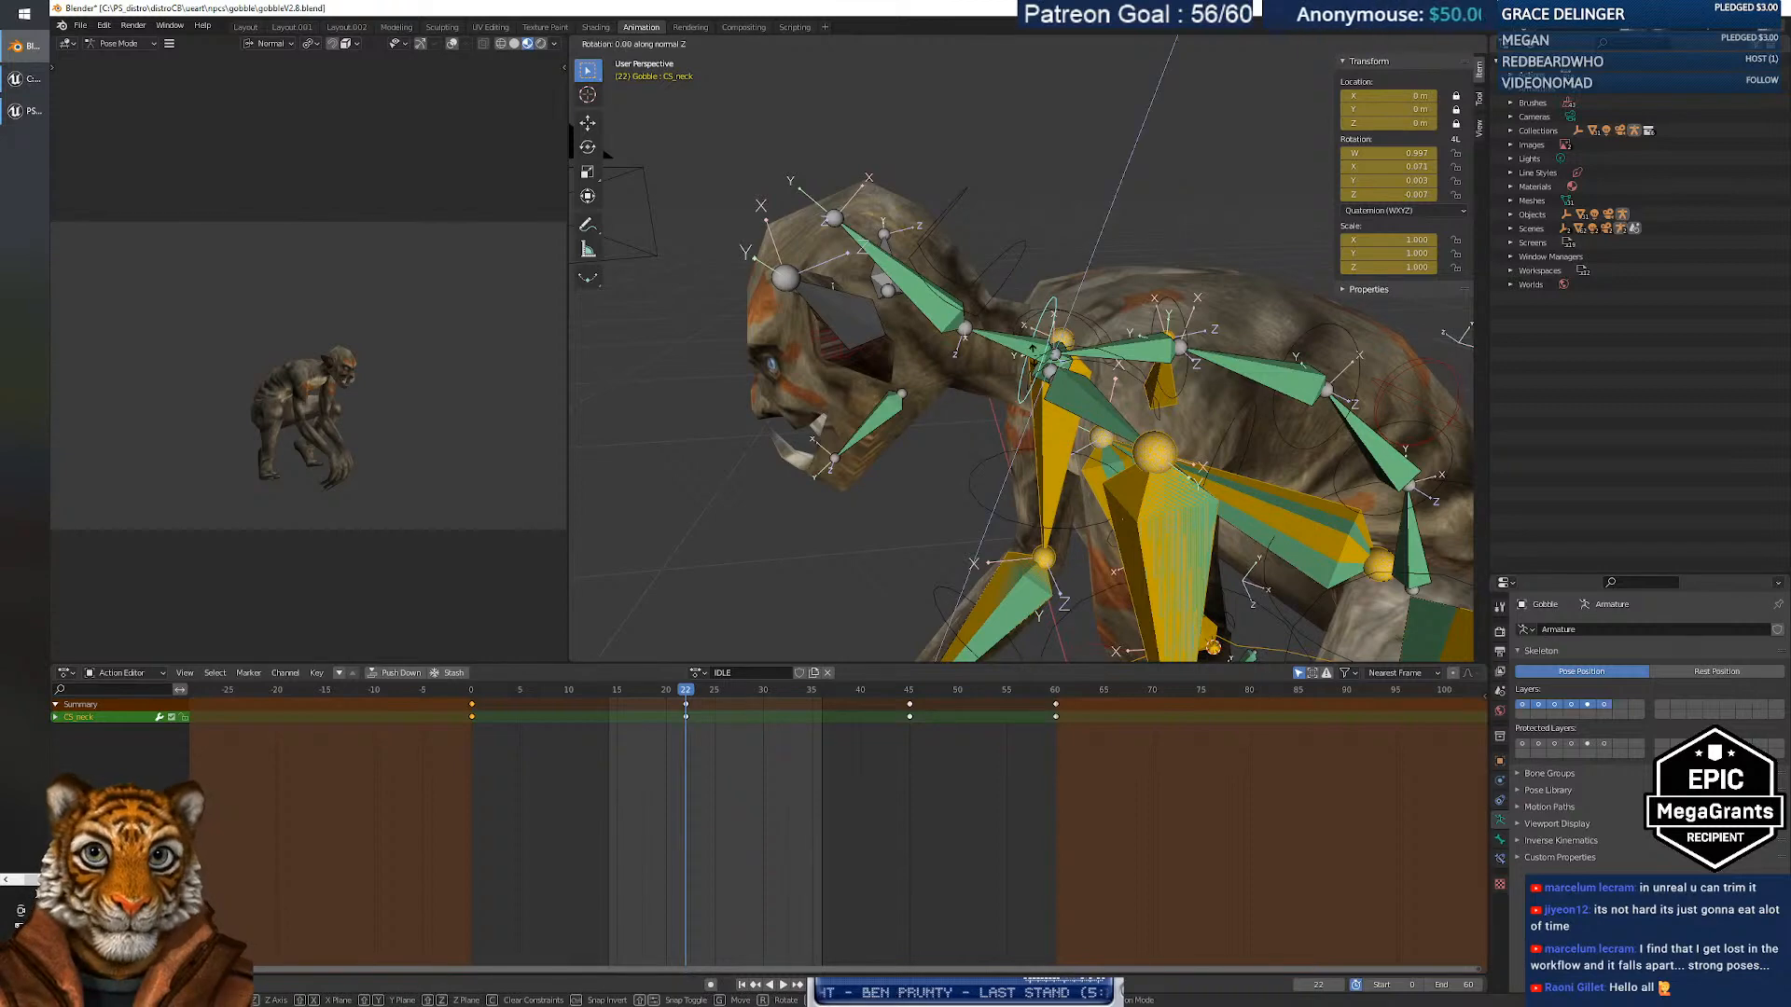
key("Escape")
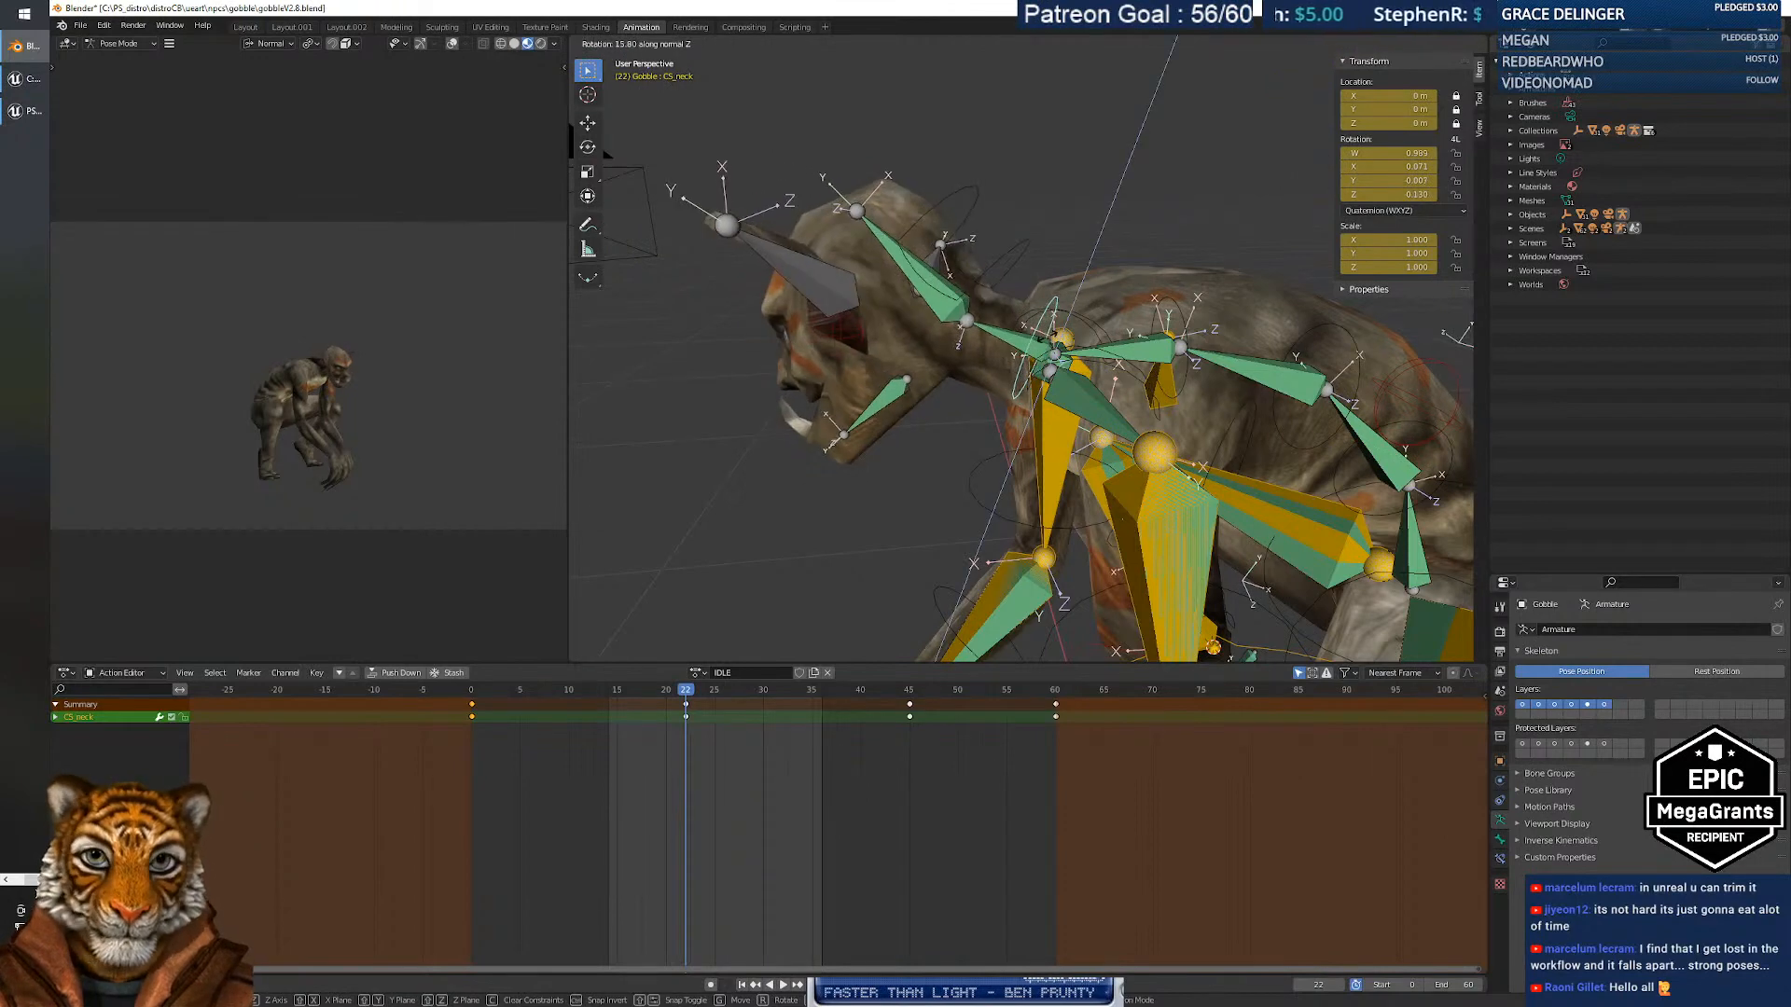
key("r")
key("x")
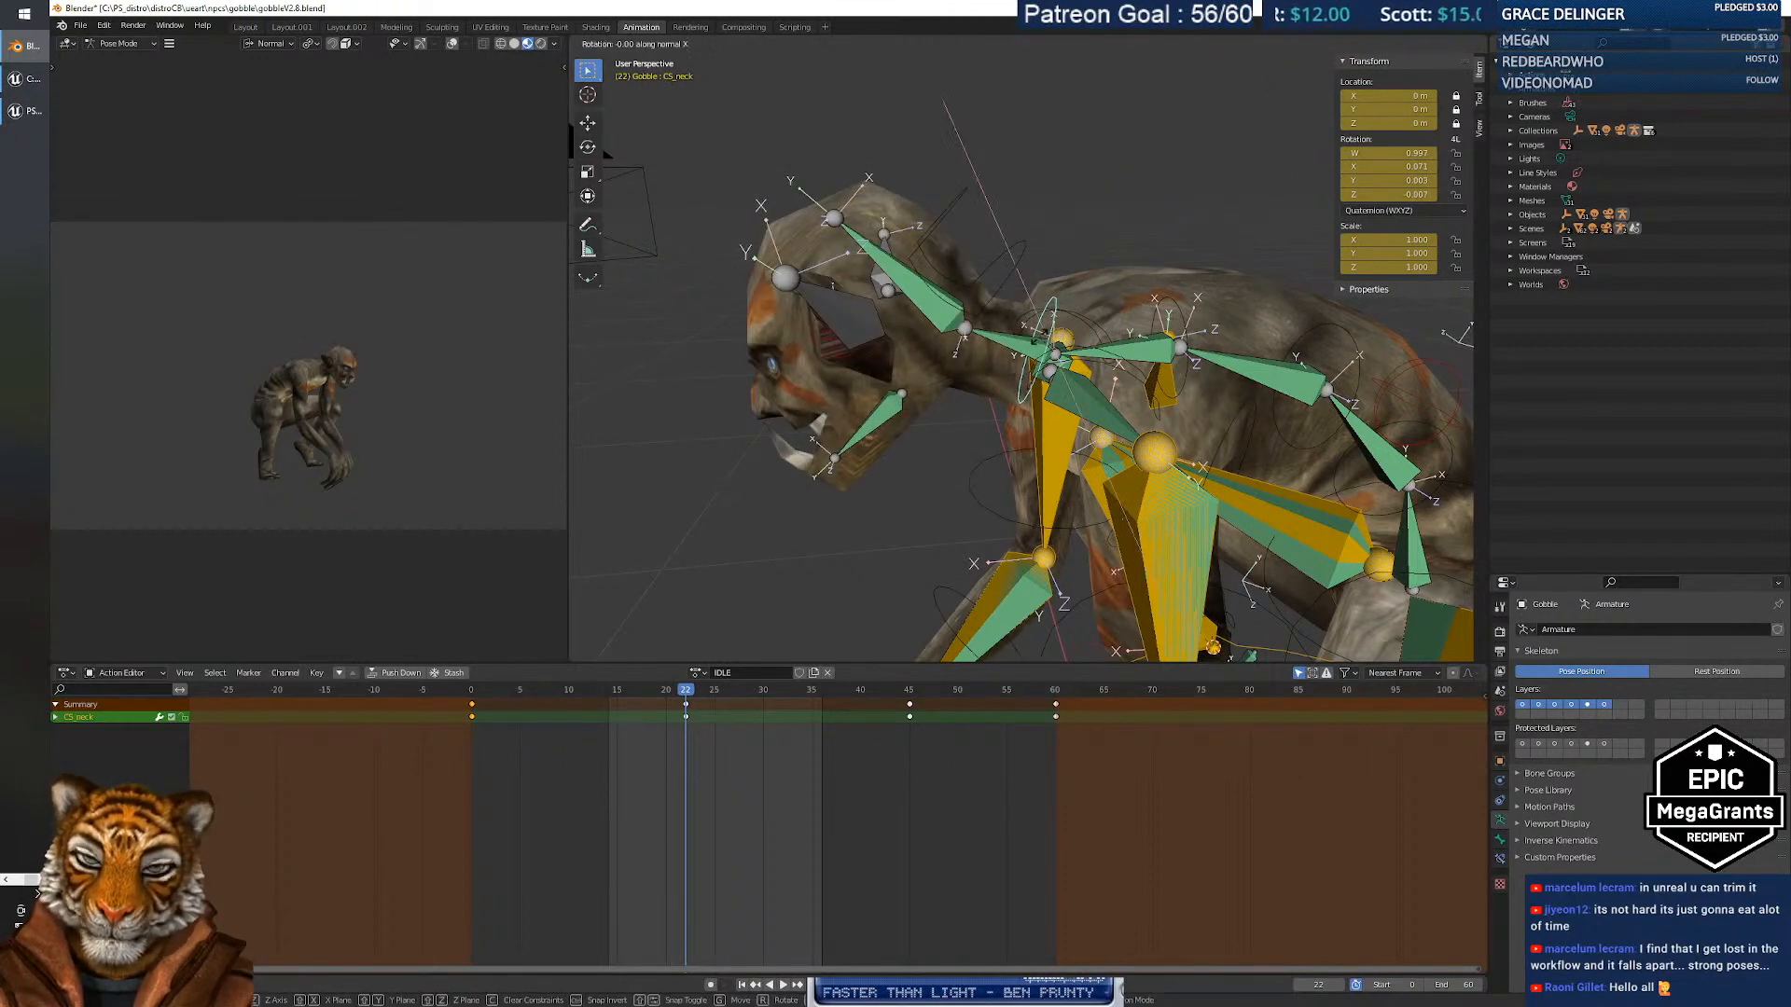
left_click(1044, 343)
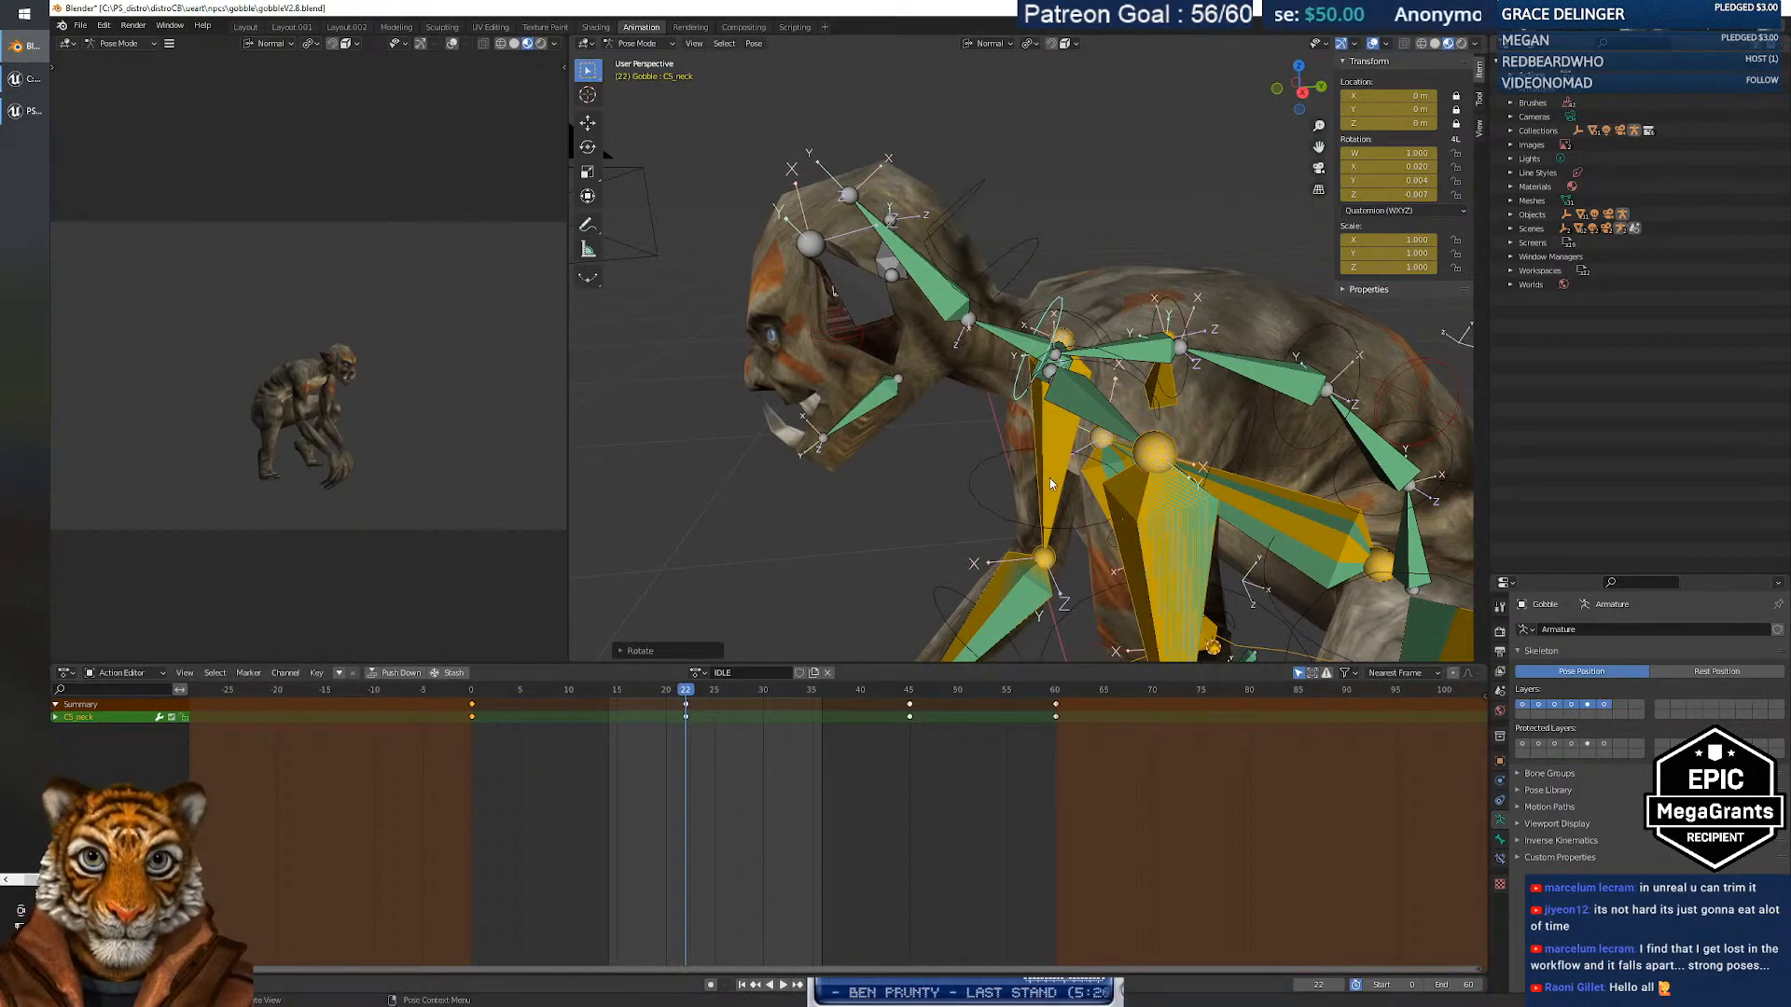
key("ctrl+z")
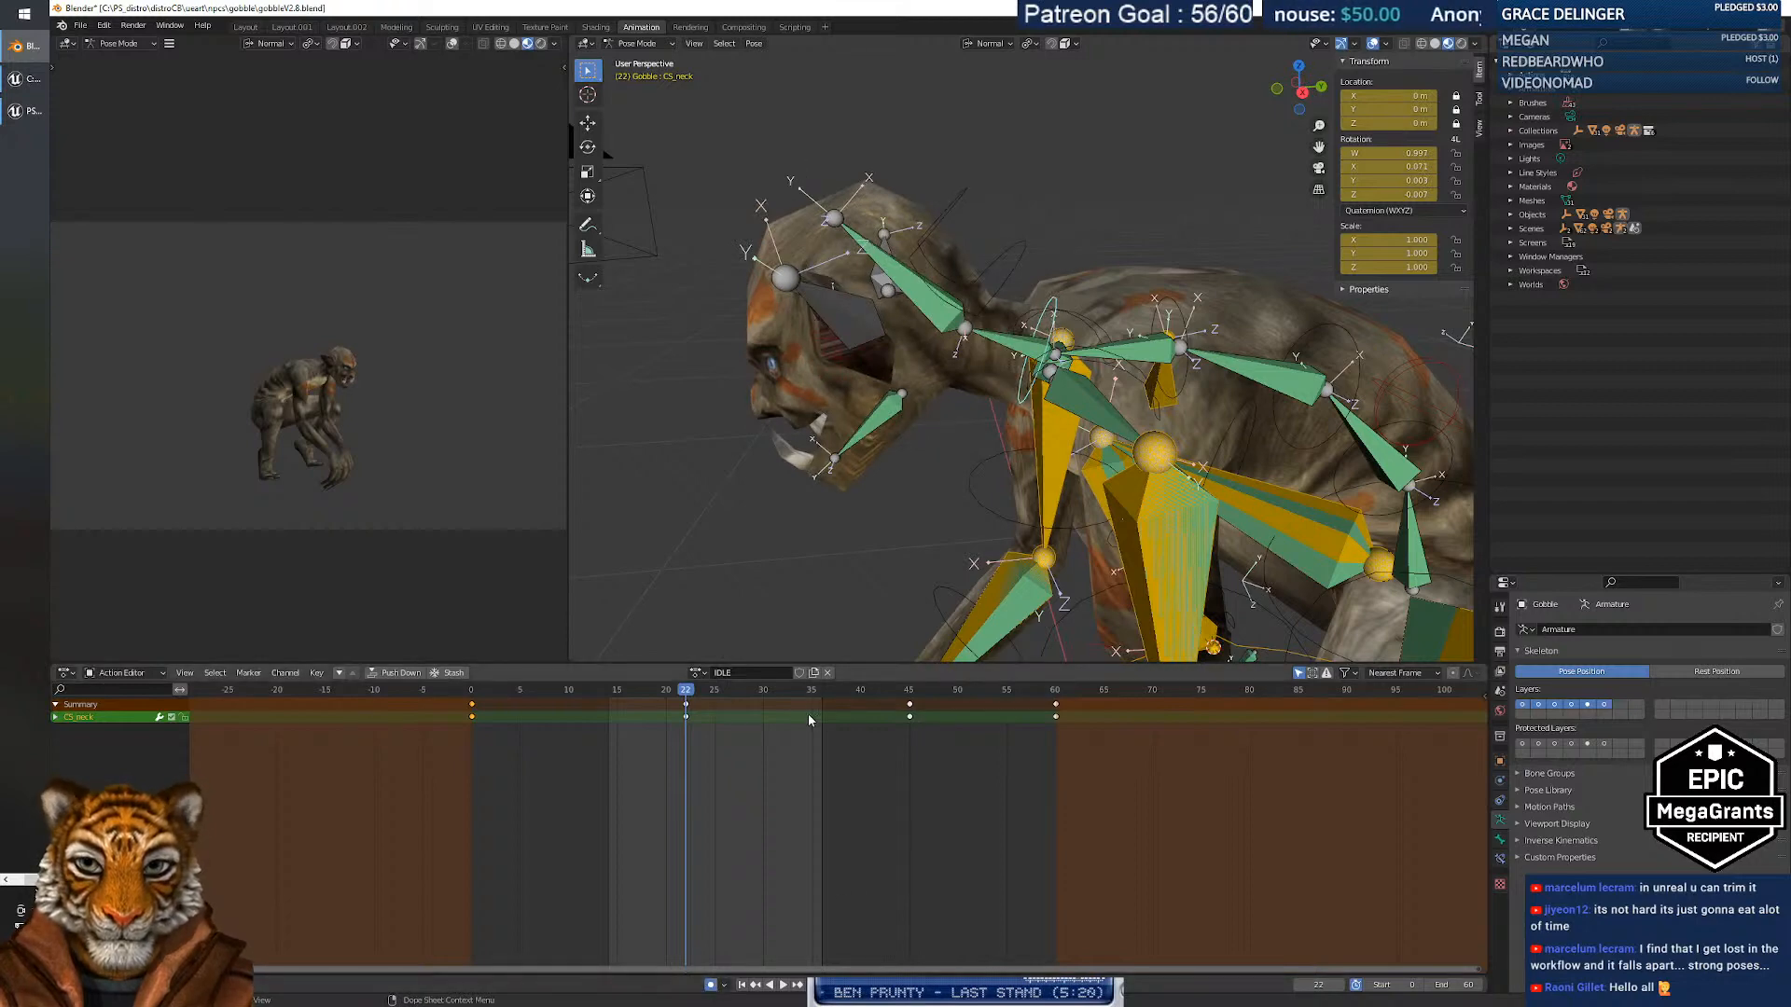
With auto keying on, rotate the CS_neck control about its local X axis at frame 22 to lift the head slightly.
mouse_move(688, 695)
left_mouse_down()
mouse_move(456, 704)
mouse_move(686, 694)
left_mouse_up()
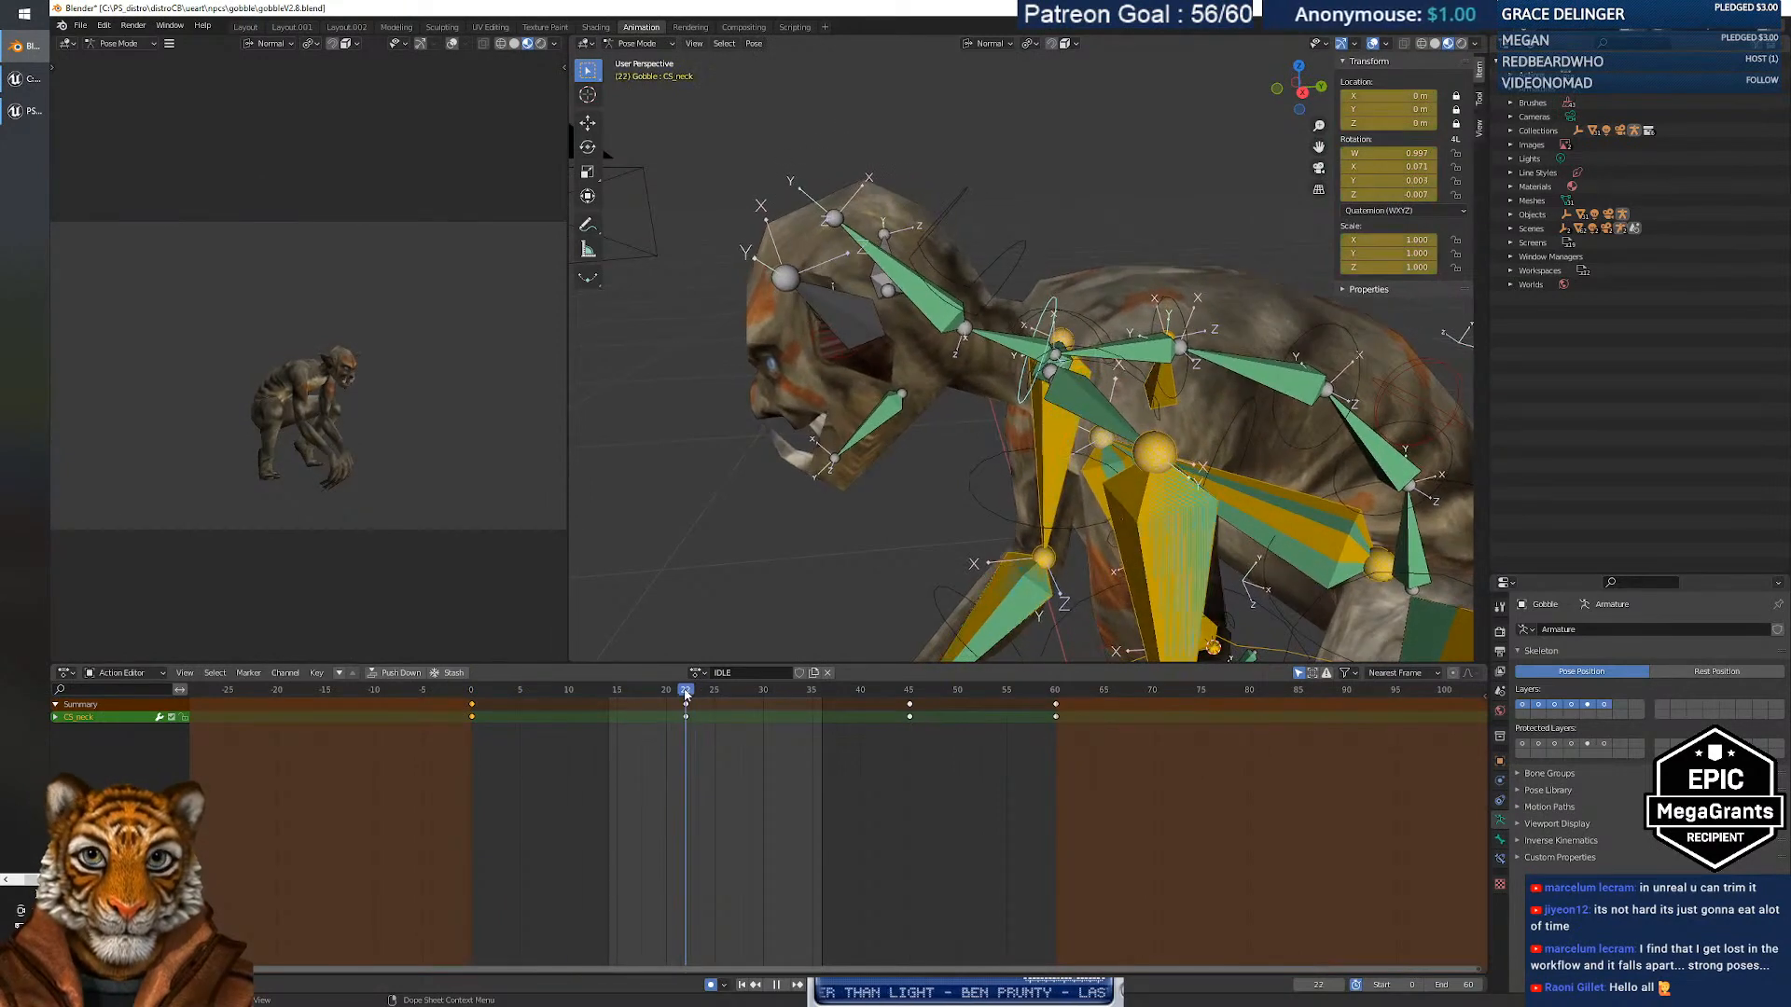
key("r")
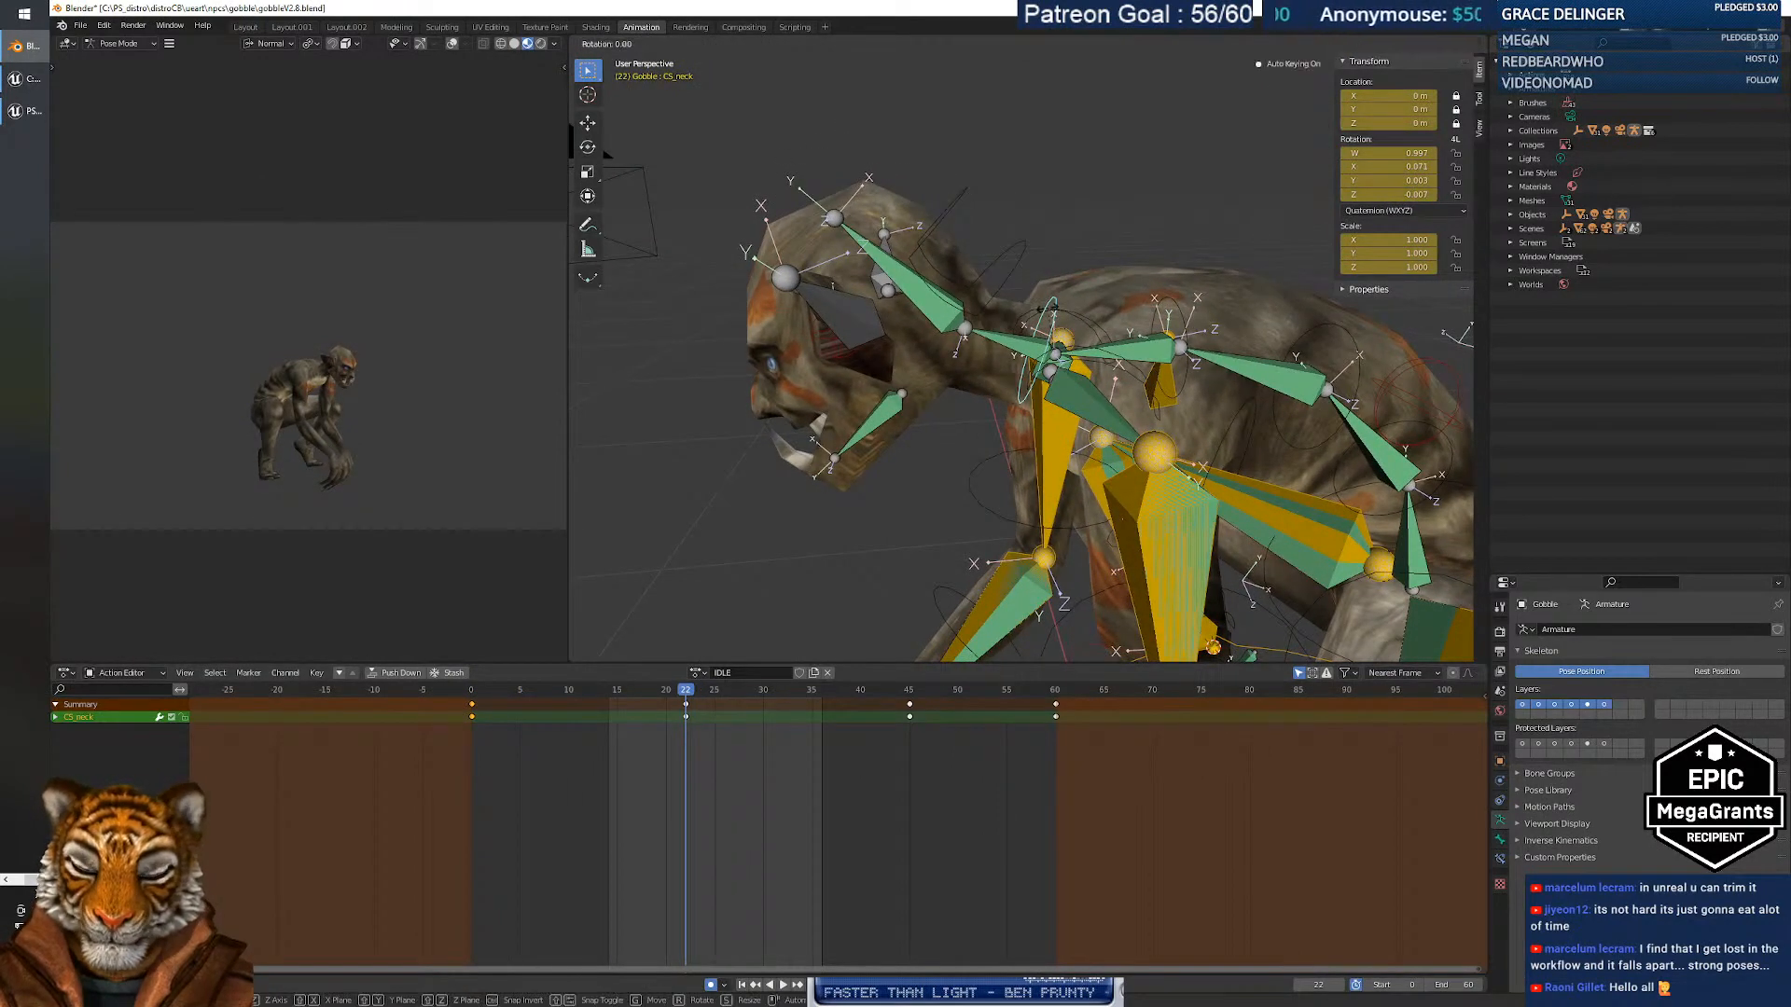
left_click(1050, 310)
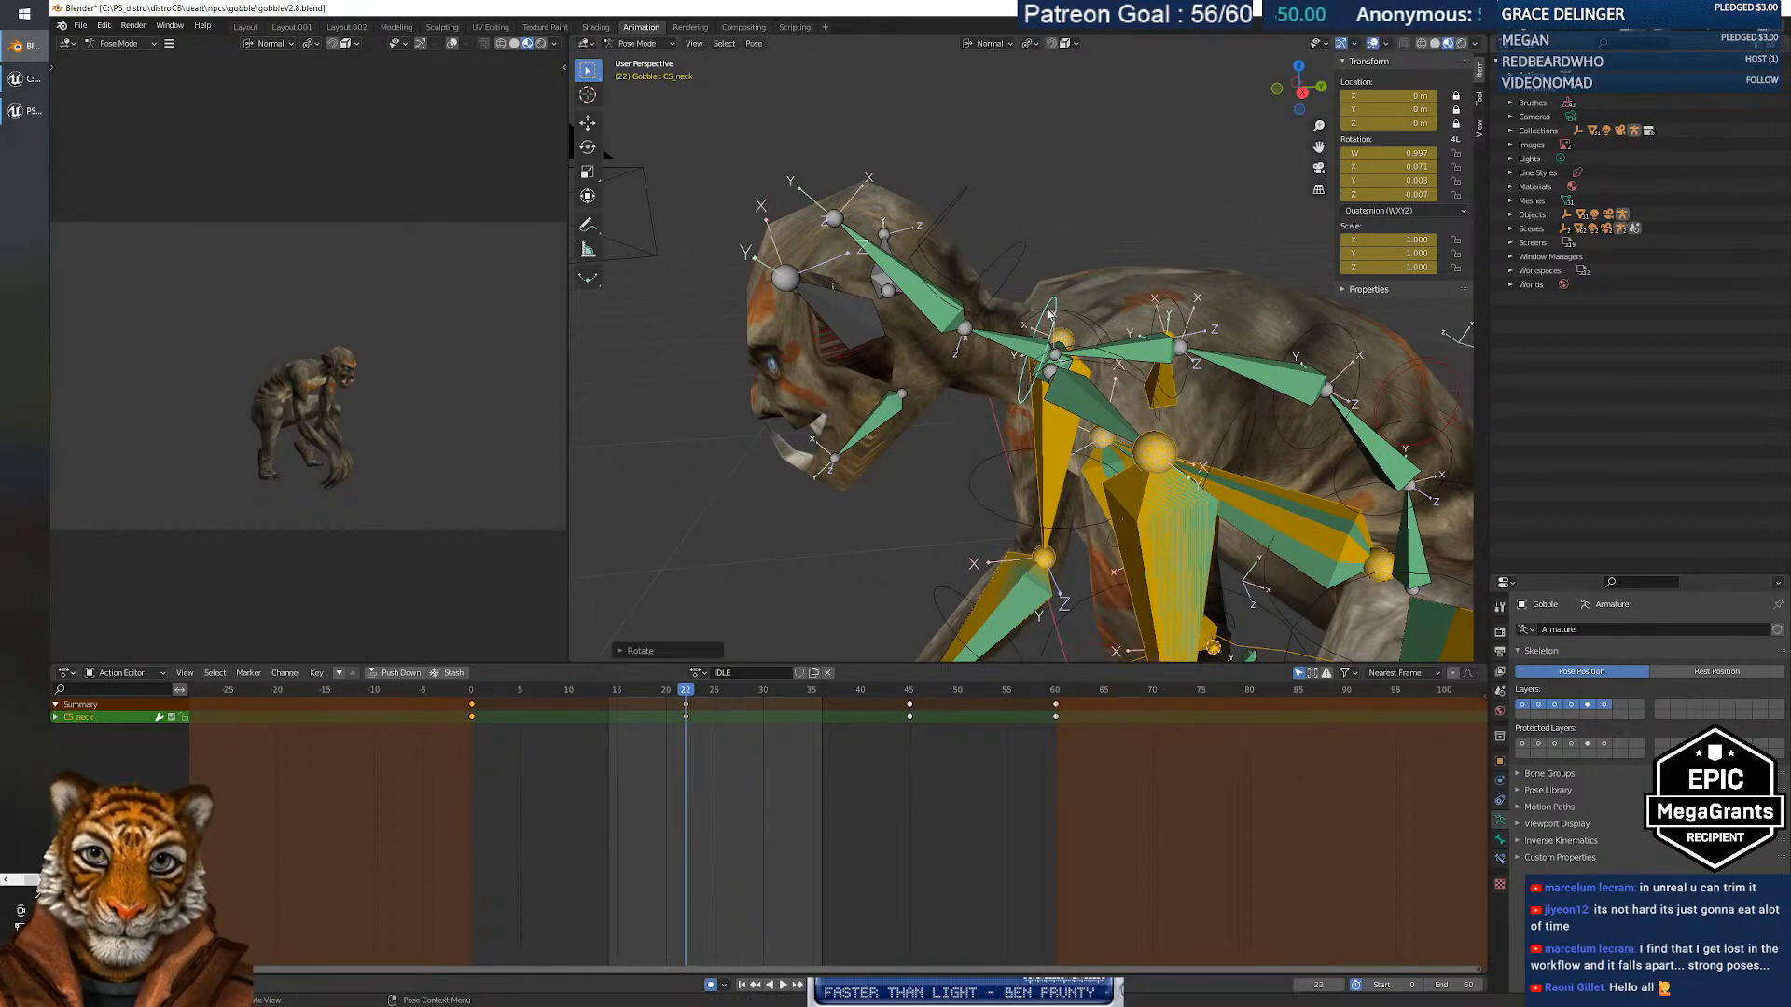
key("r")
key("x")
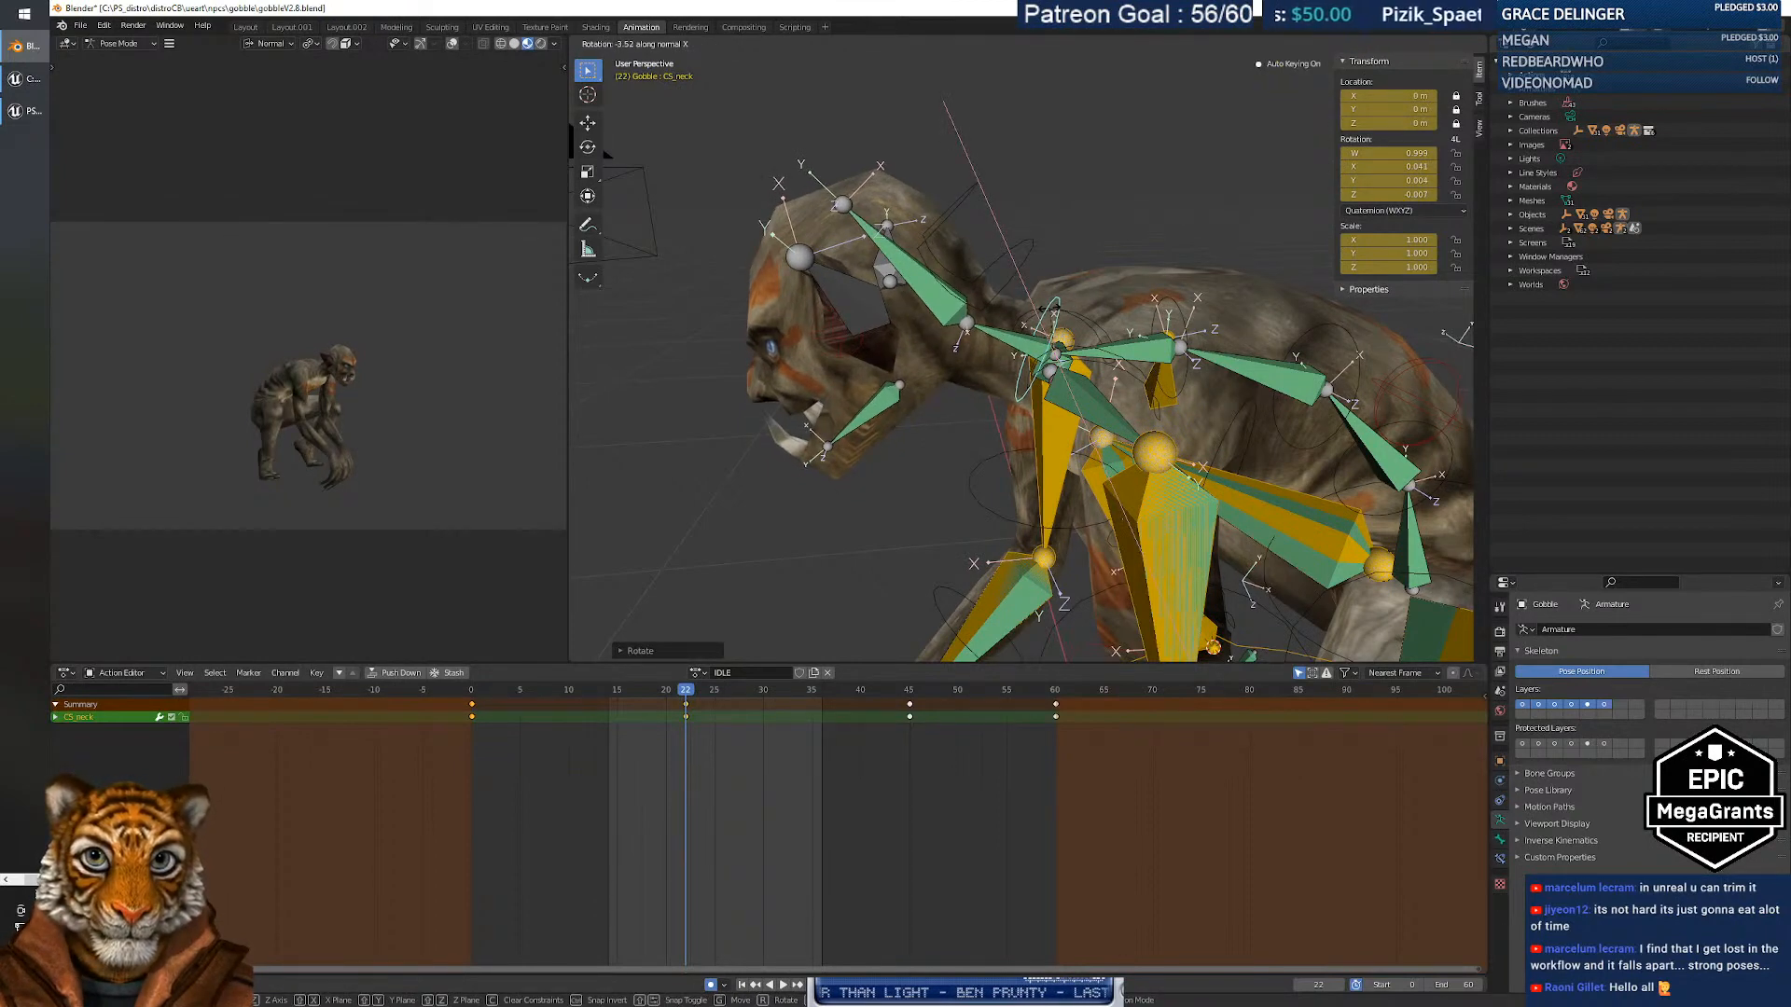
left_click(1052, 314)
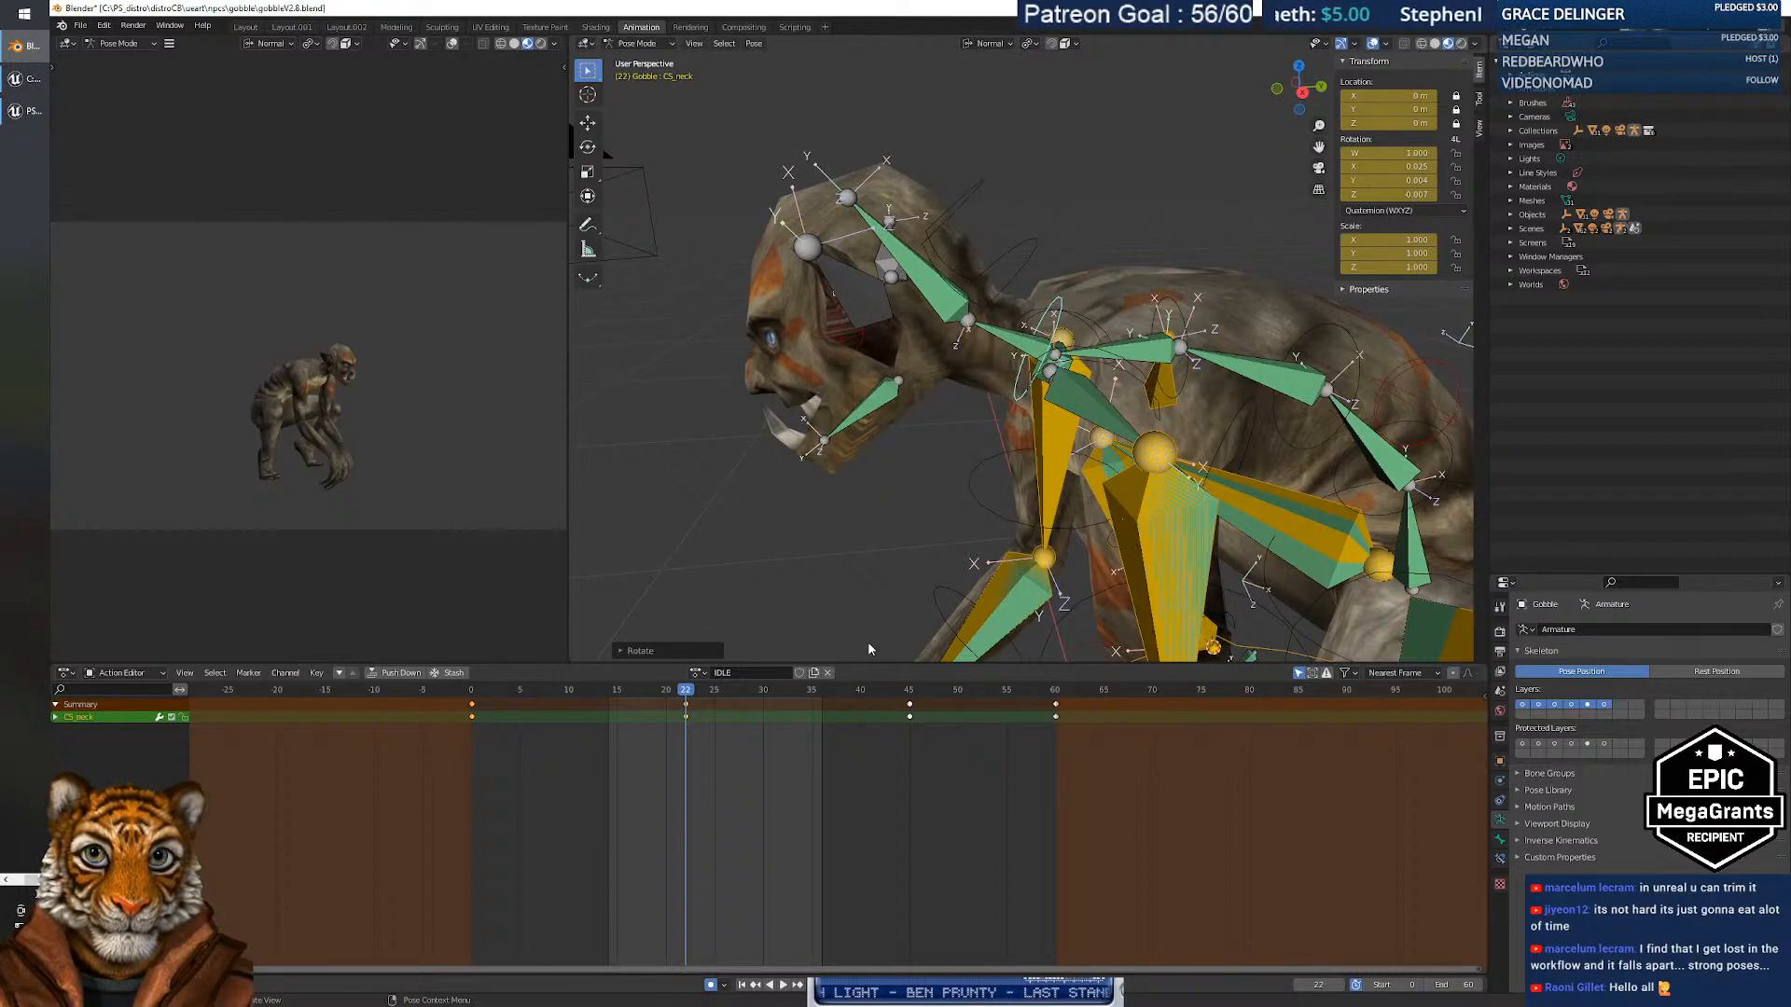
Expand the CS_neck channels and scrub between frames 38 and 16 to examine the neck motion.
left_click_drag(685, 694, 838, 713)
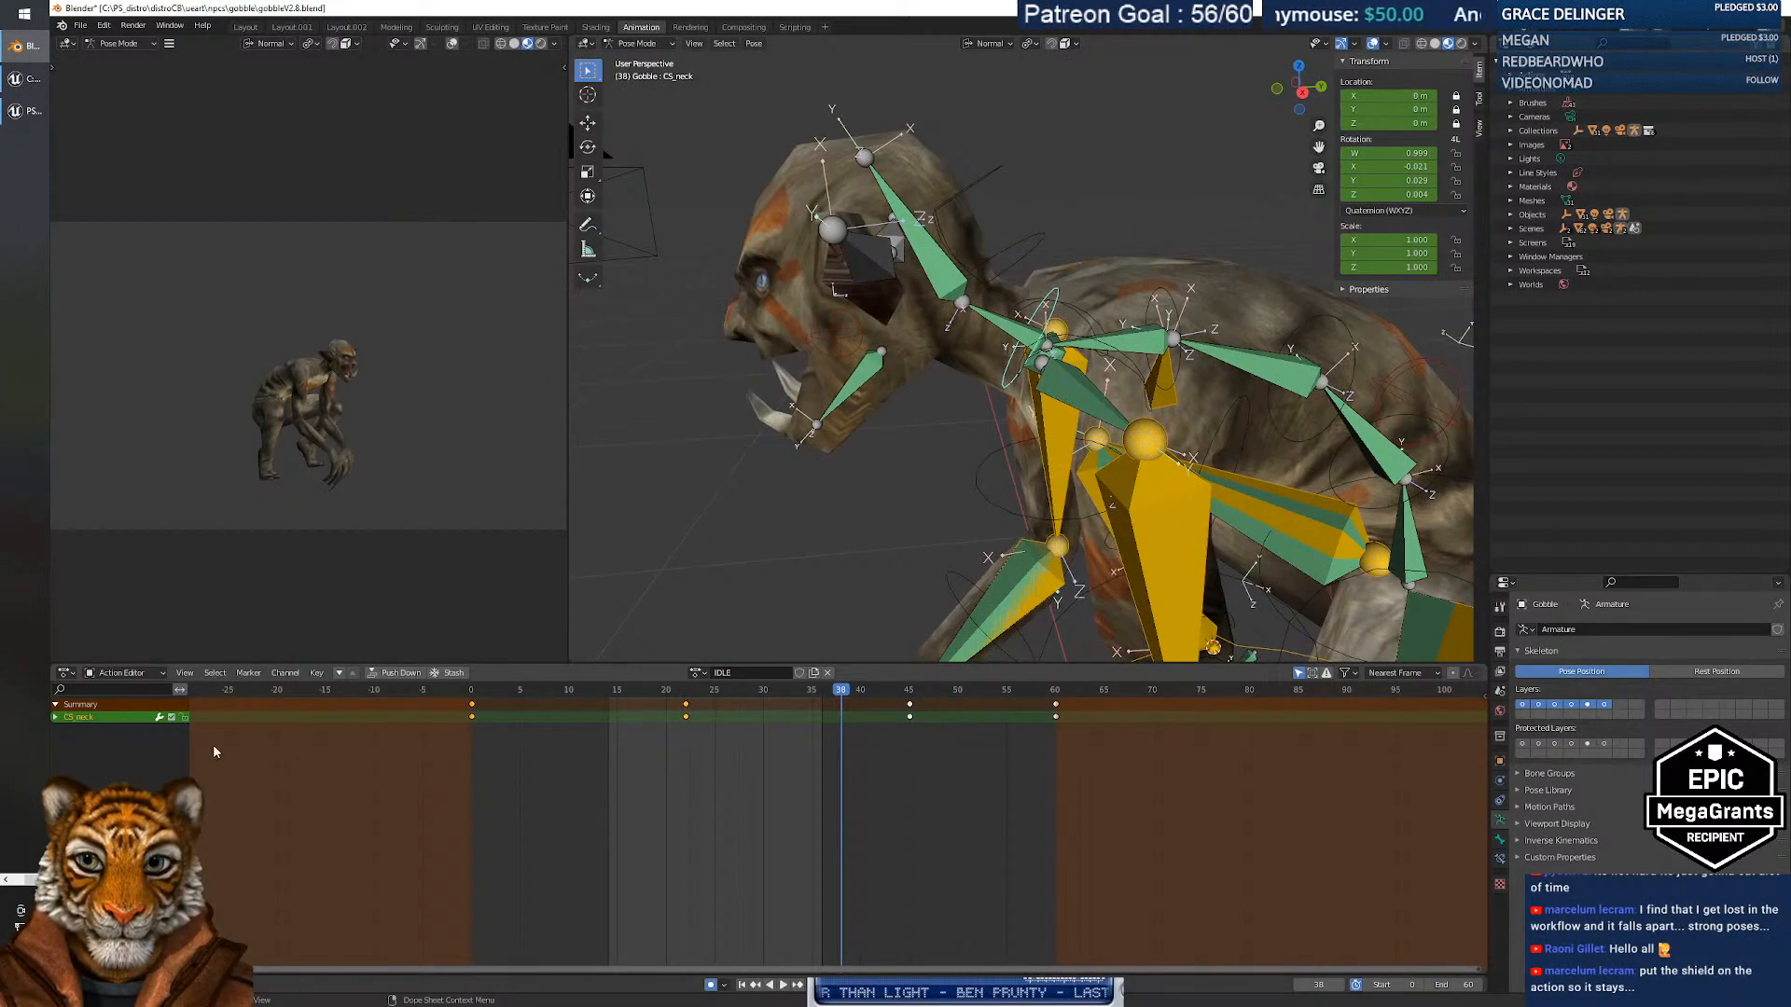
left_click(57, 717)
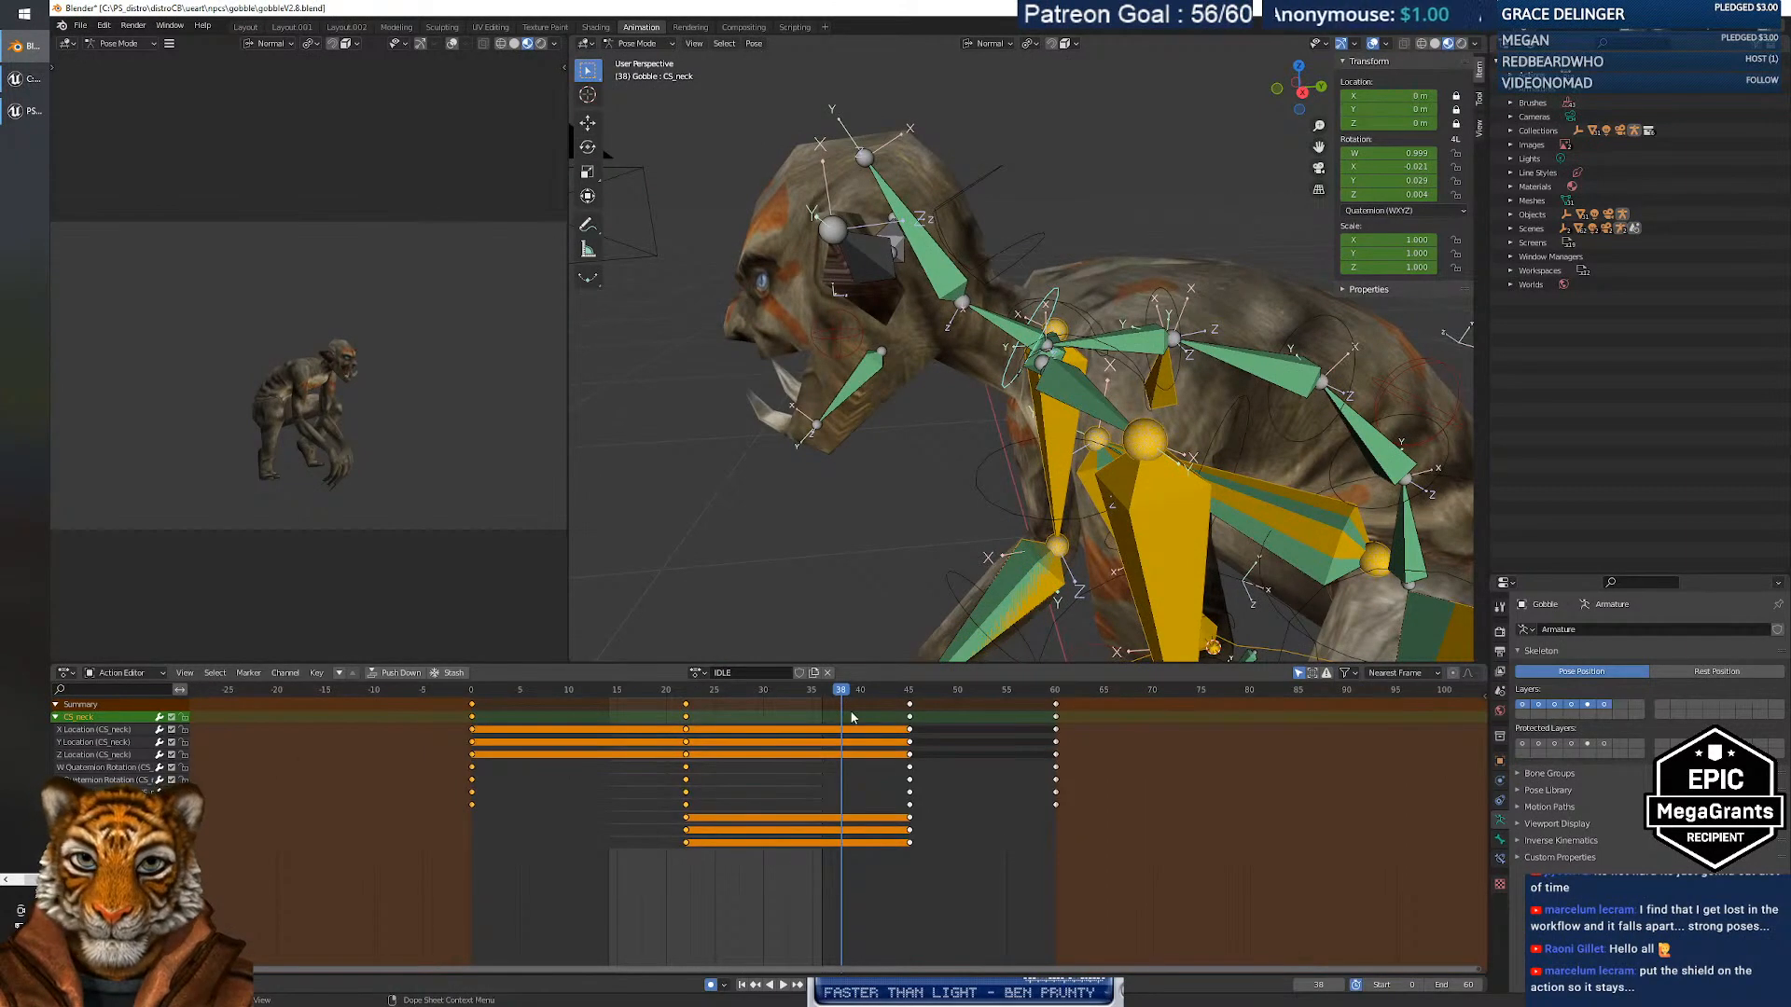
left_click_drag(844, 700, 767, 738)
key("Escape")
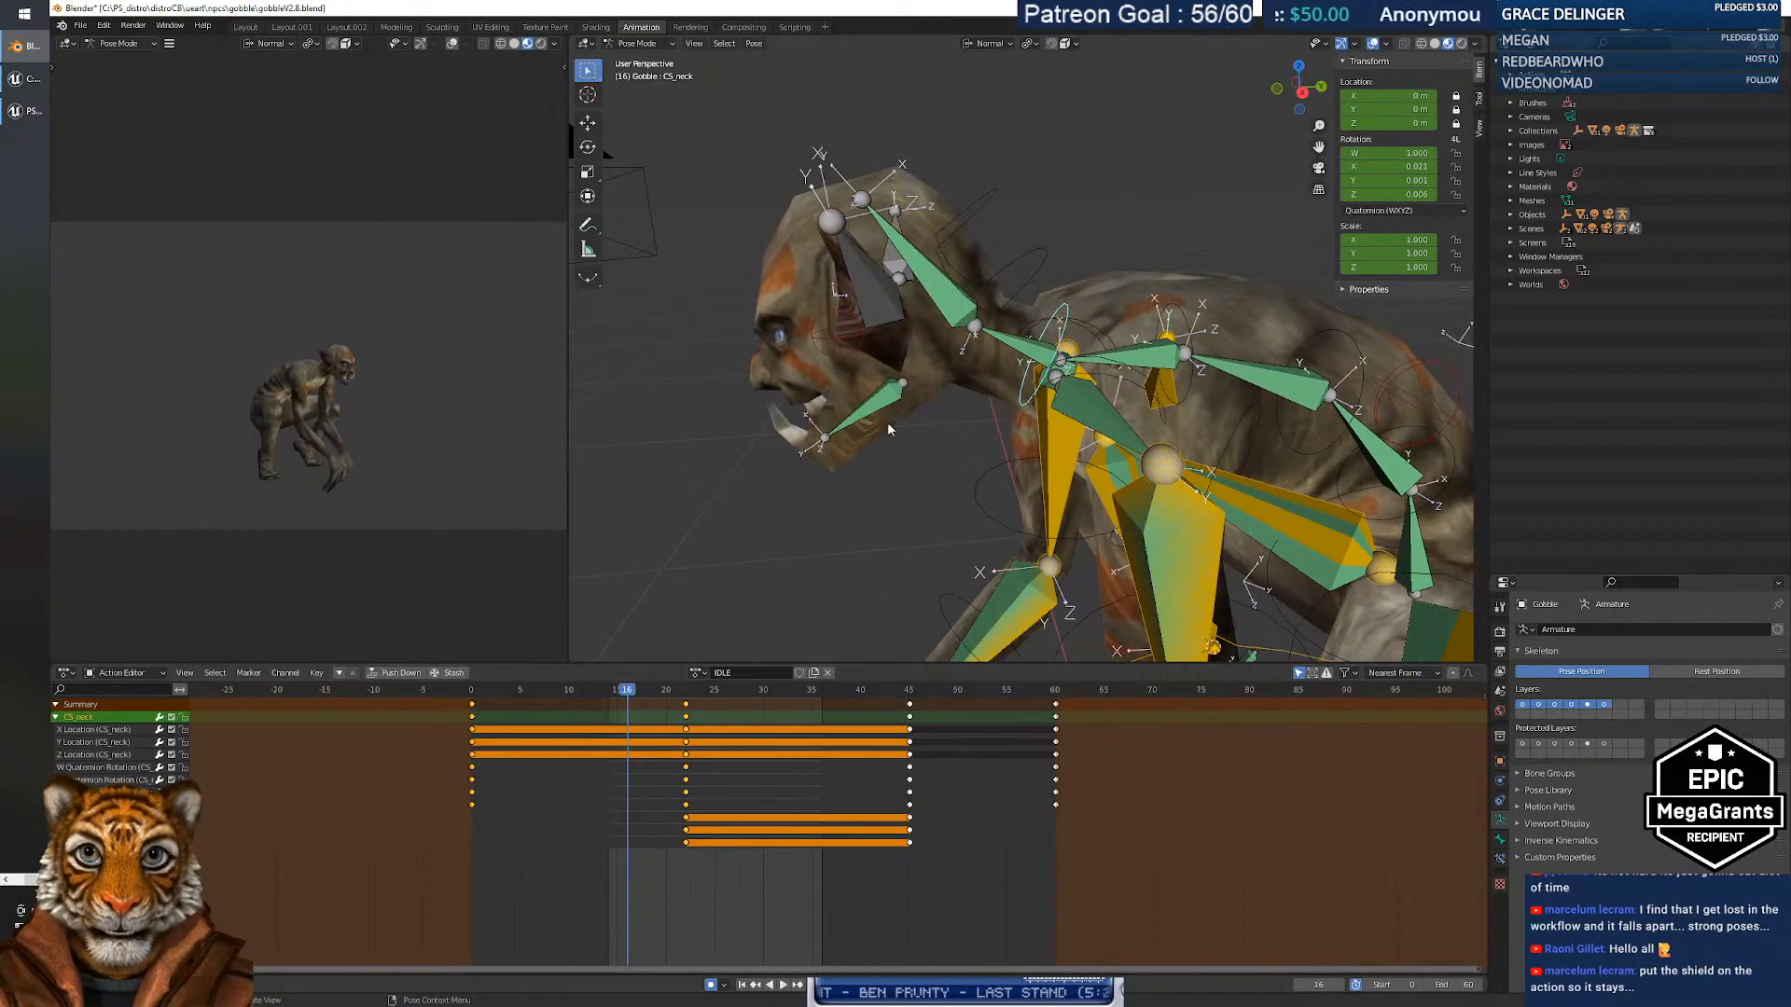
Select the jaw bone, delete its keyframe at frame 39, and bring the playhead to frame 20.
left_click(883, 403)
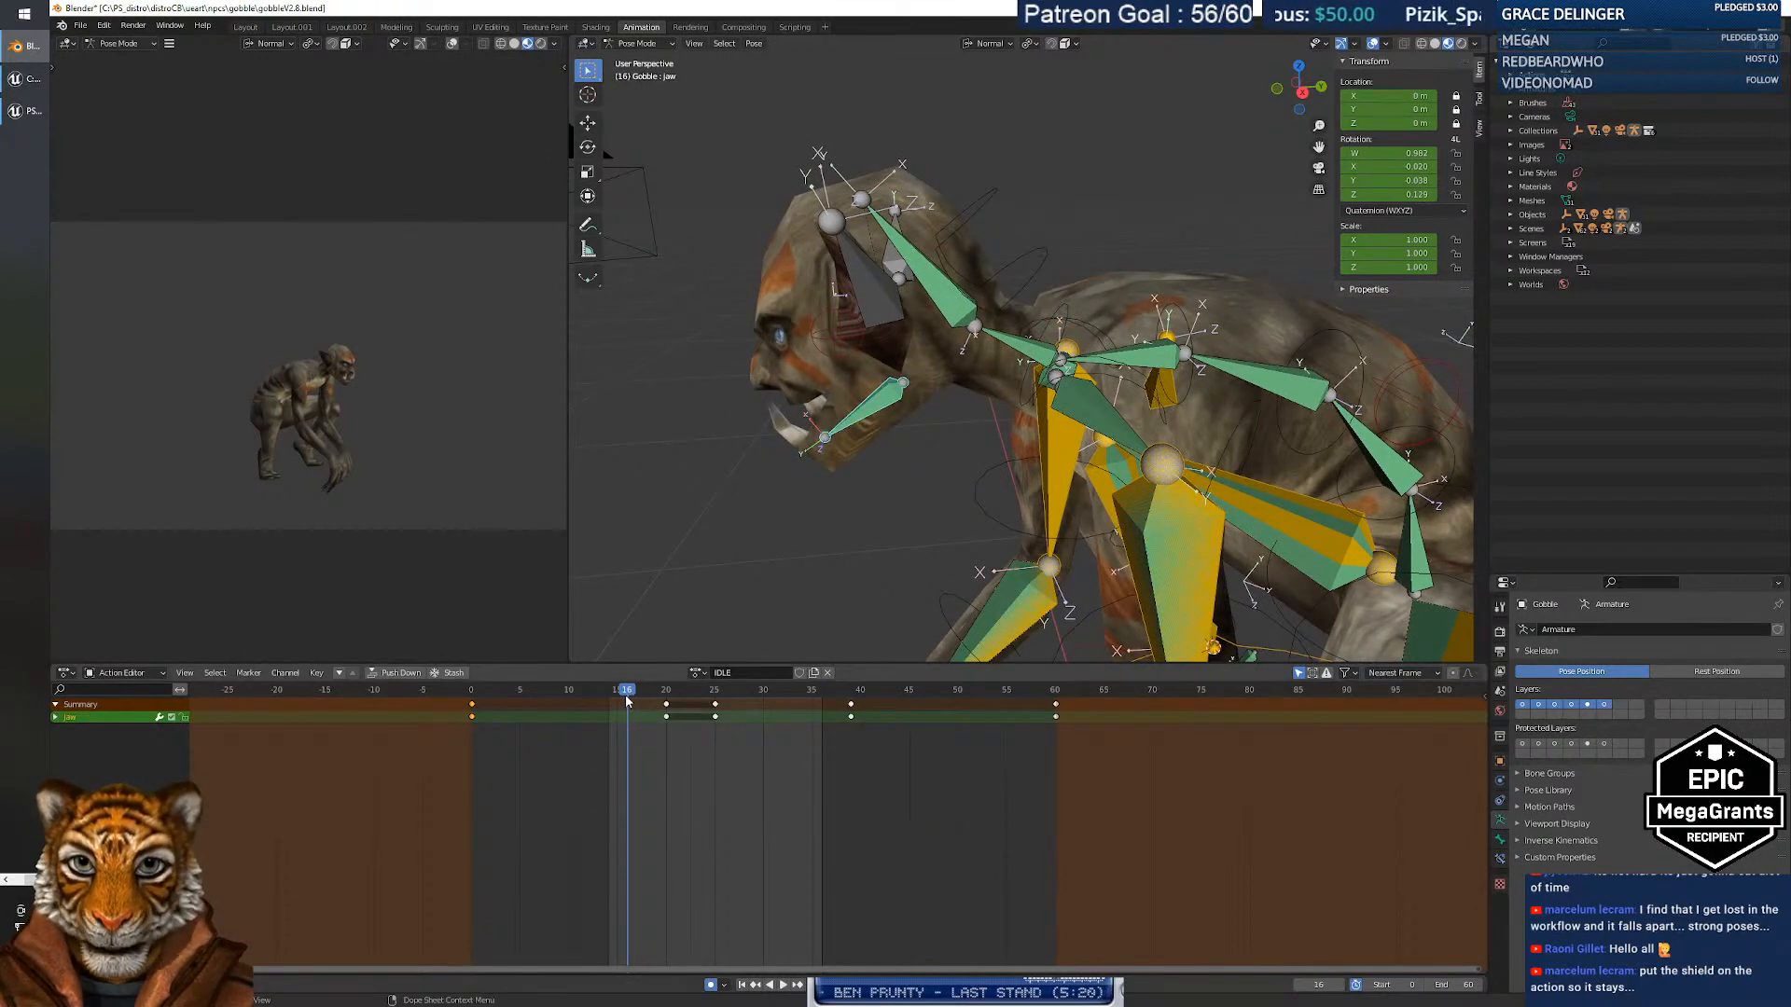
left_click_drag(627, 702, 504, 706)
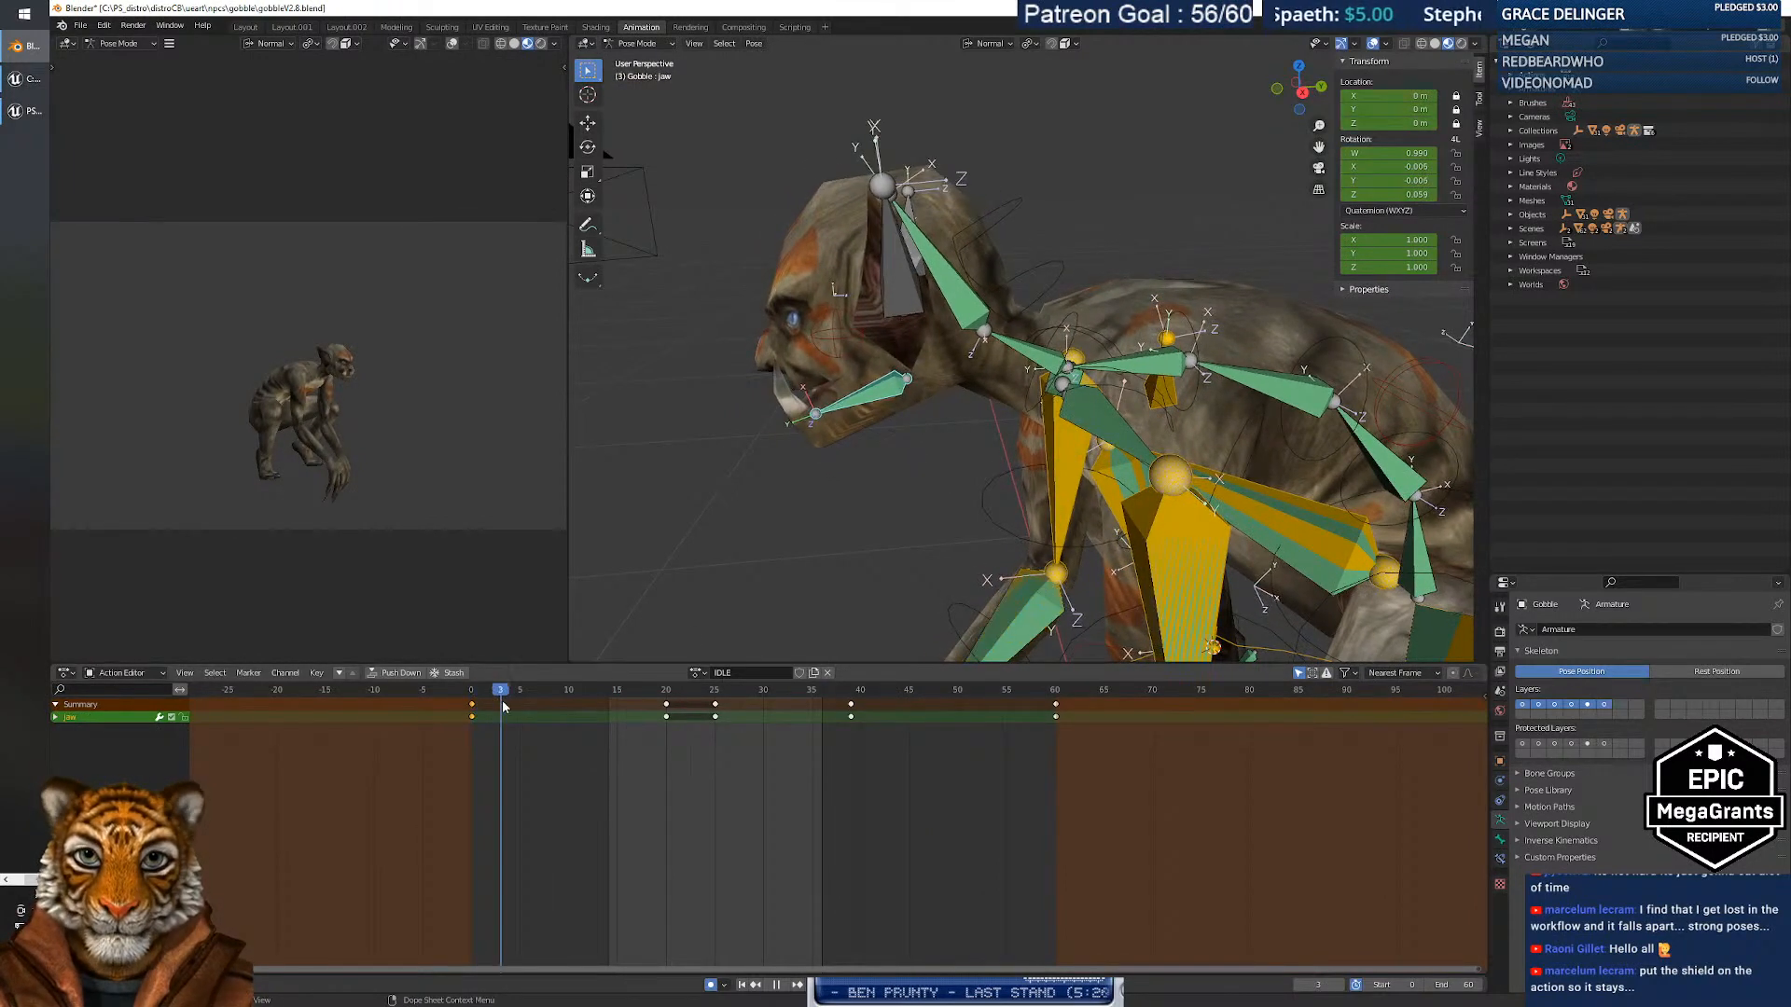
mouse_move(662, 714)
left_mouse_down()
mouse_move(1057, 719)
mouse_move(668, 735)
mouse_move(685, 733)
left_mouse_up()
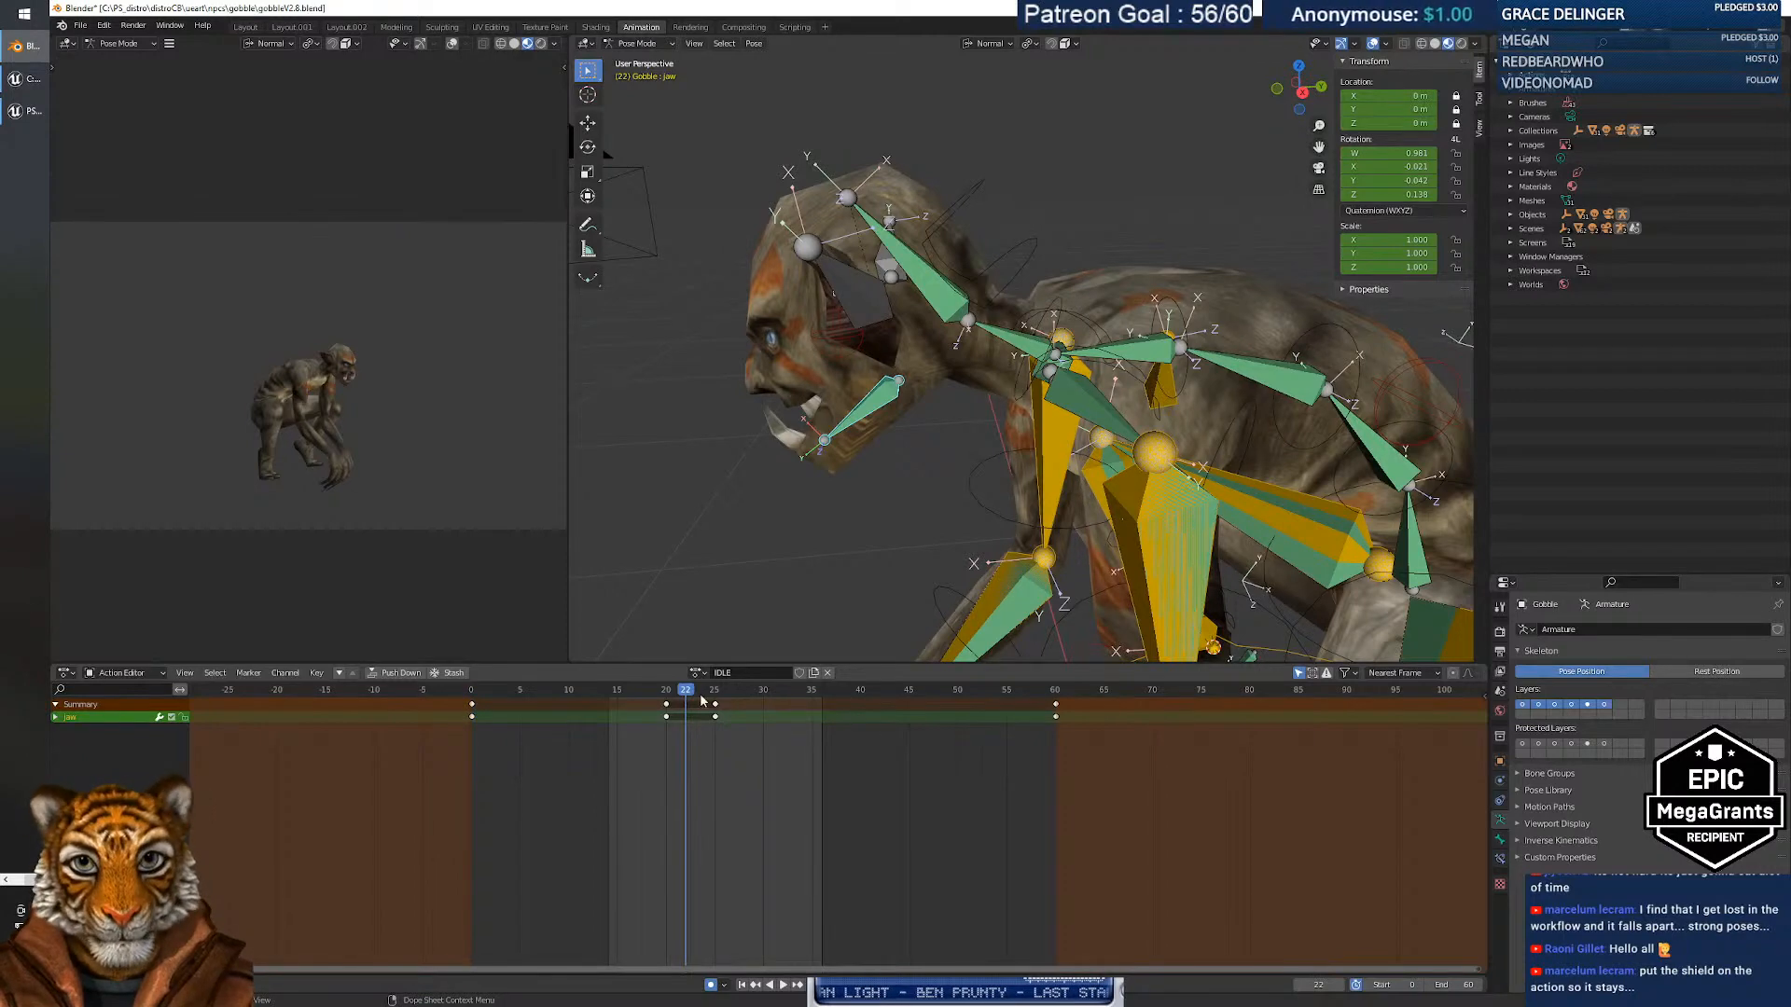
key("space")
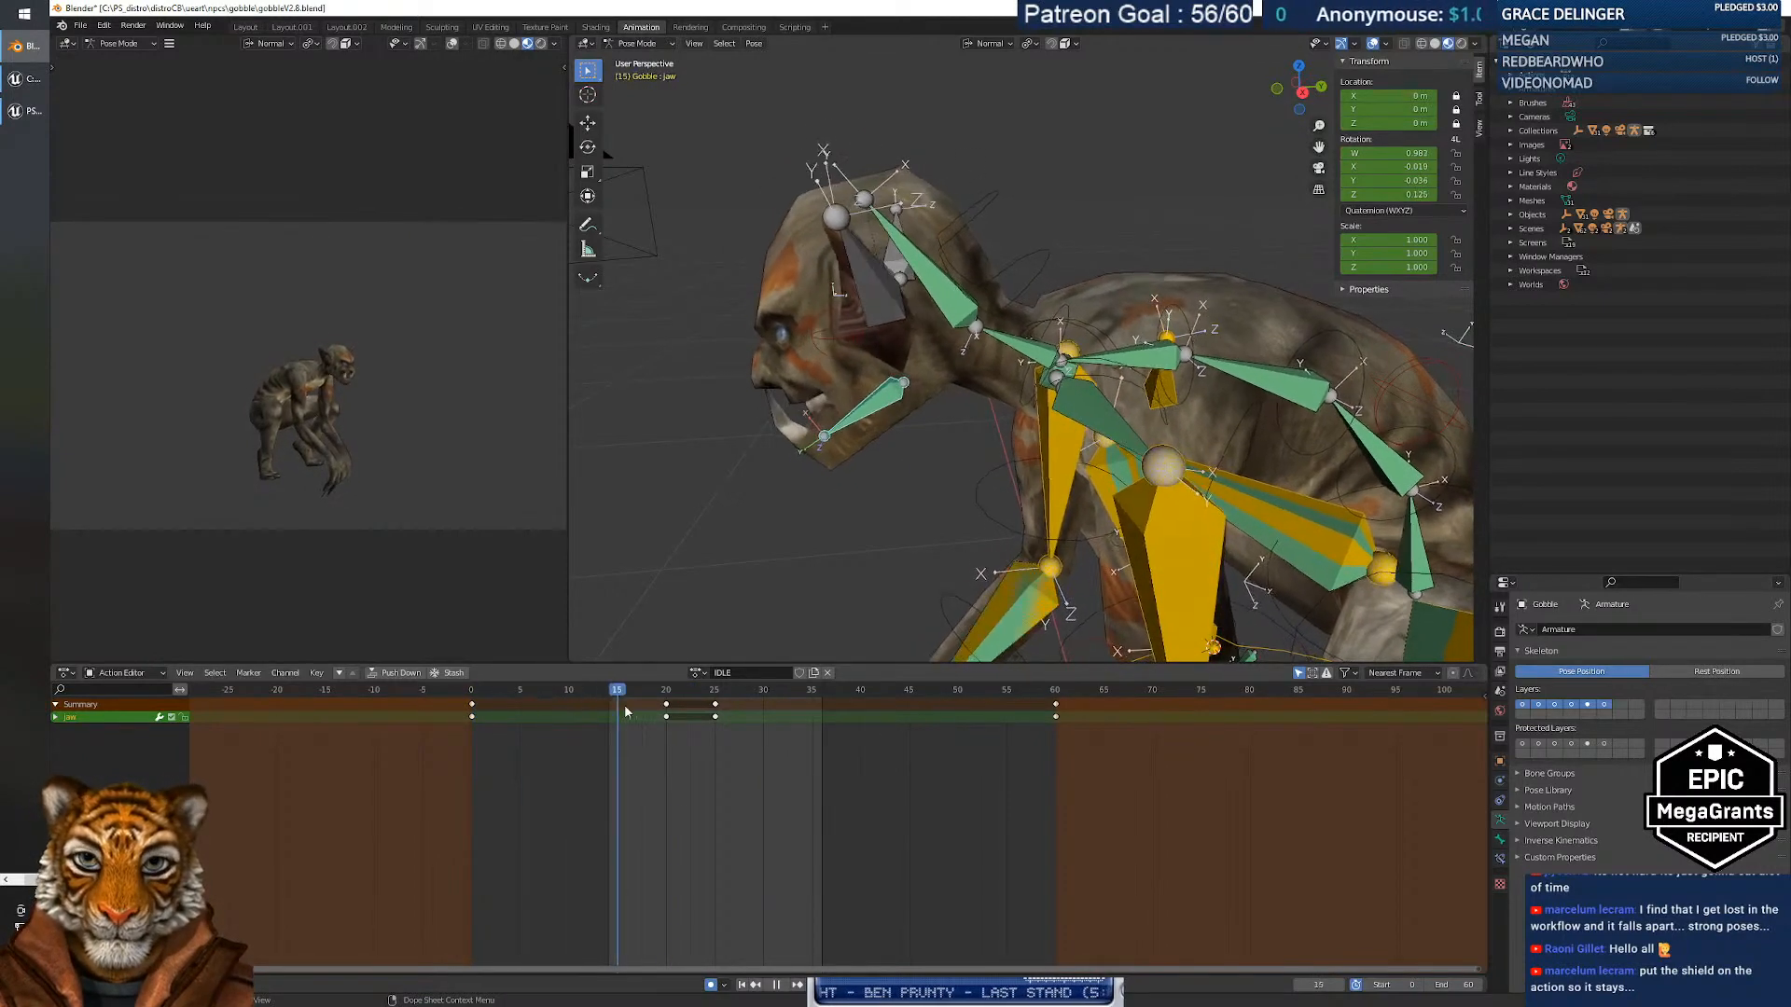
left_click_drag(788, 714, 668, 752)
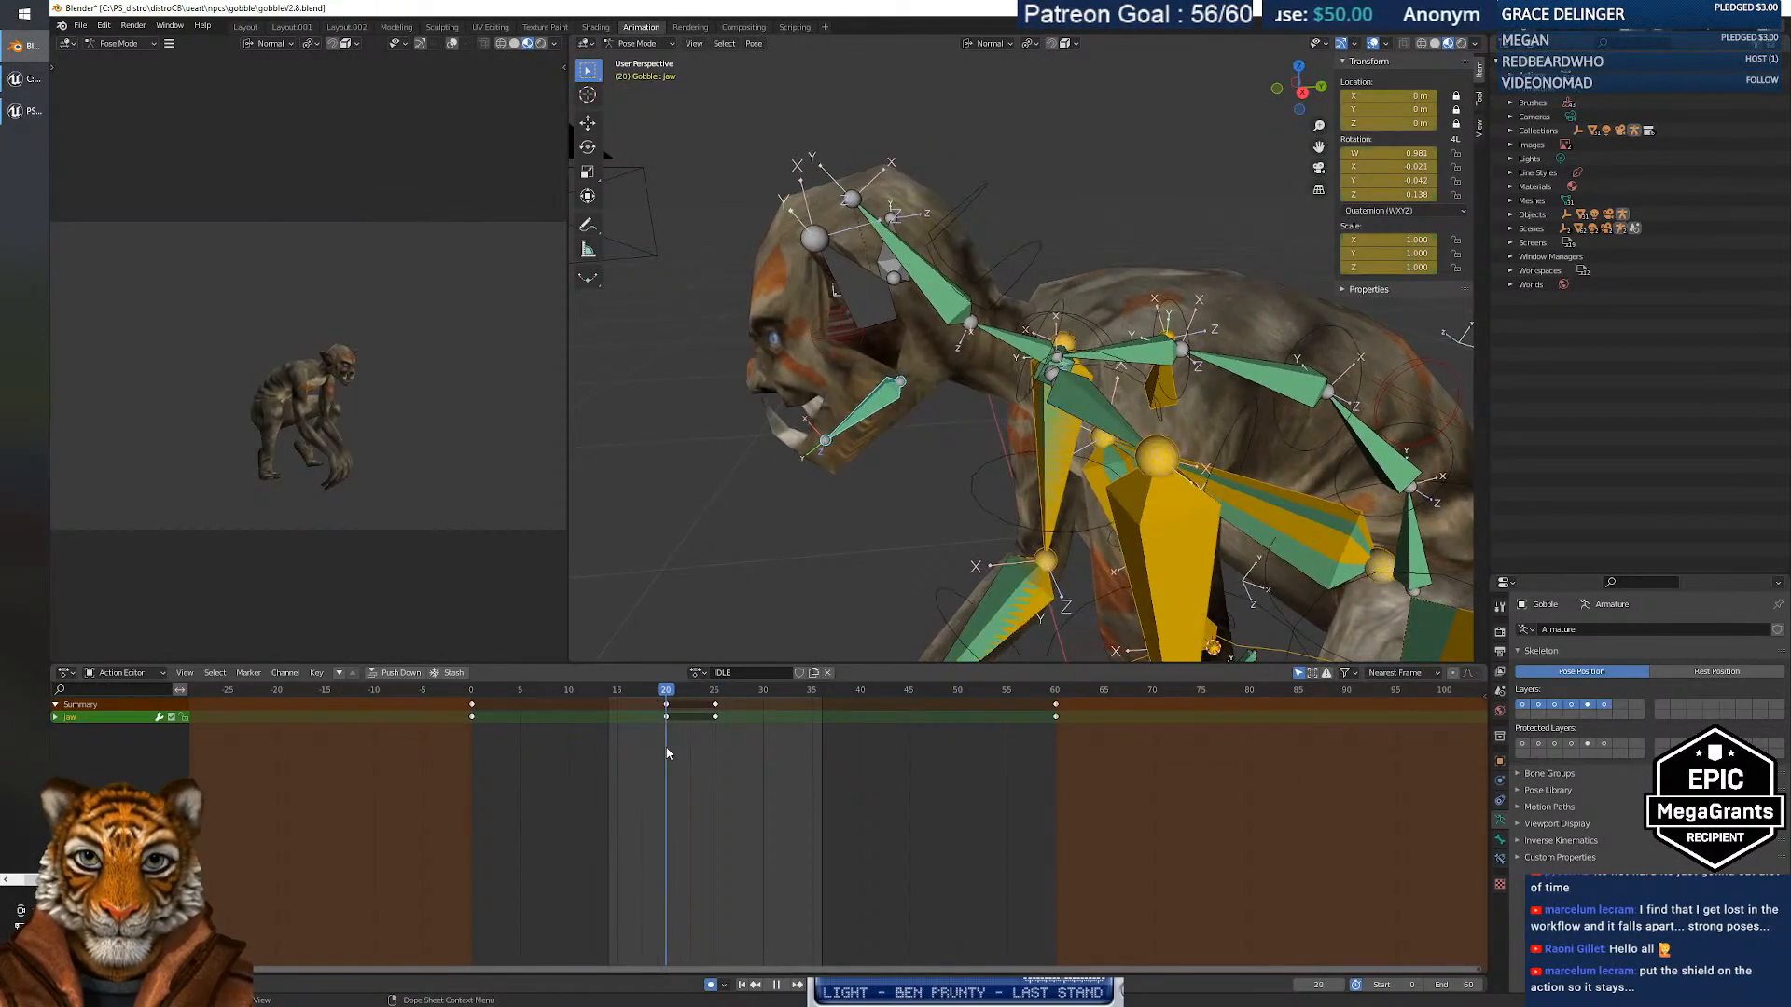
Rotate the jaw bone about its local X axis at frame 20 and delete its keyframe at frame 25.
left_click(872, 414)
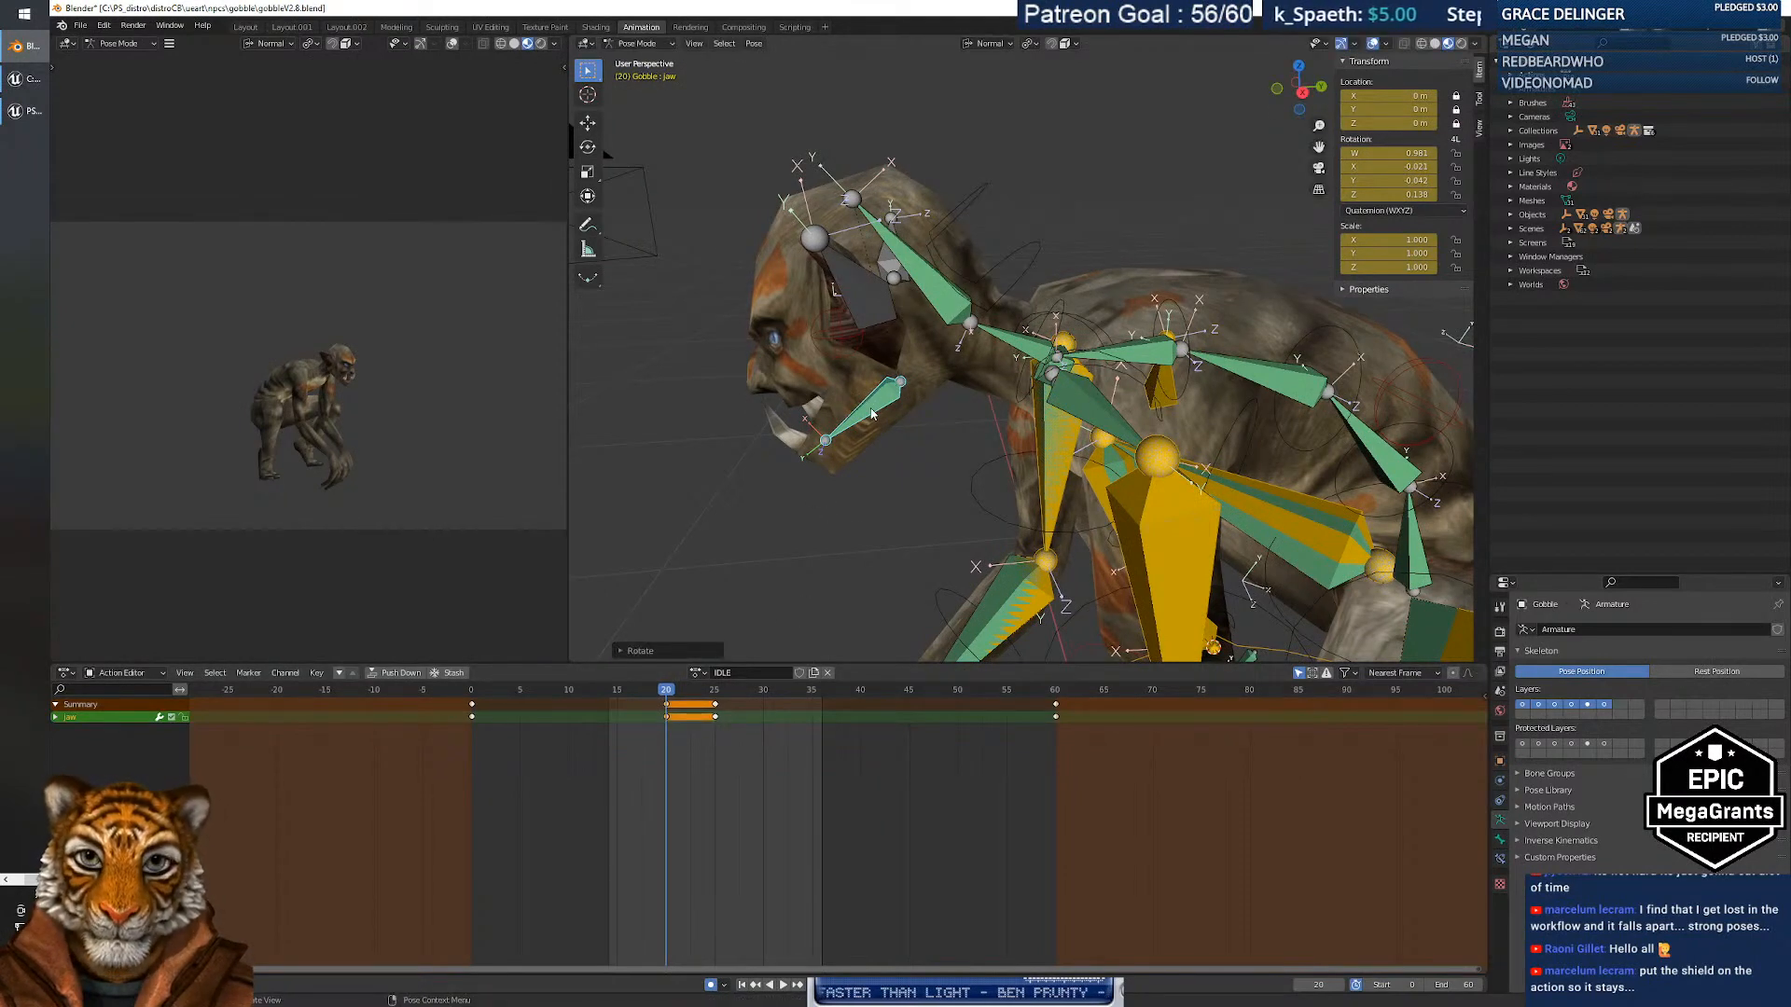
key("r")
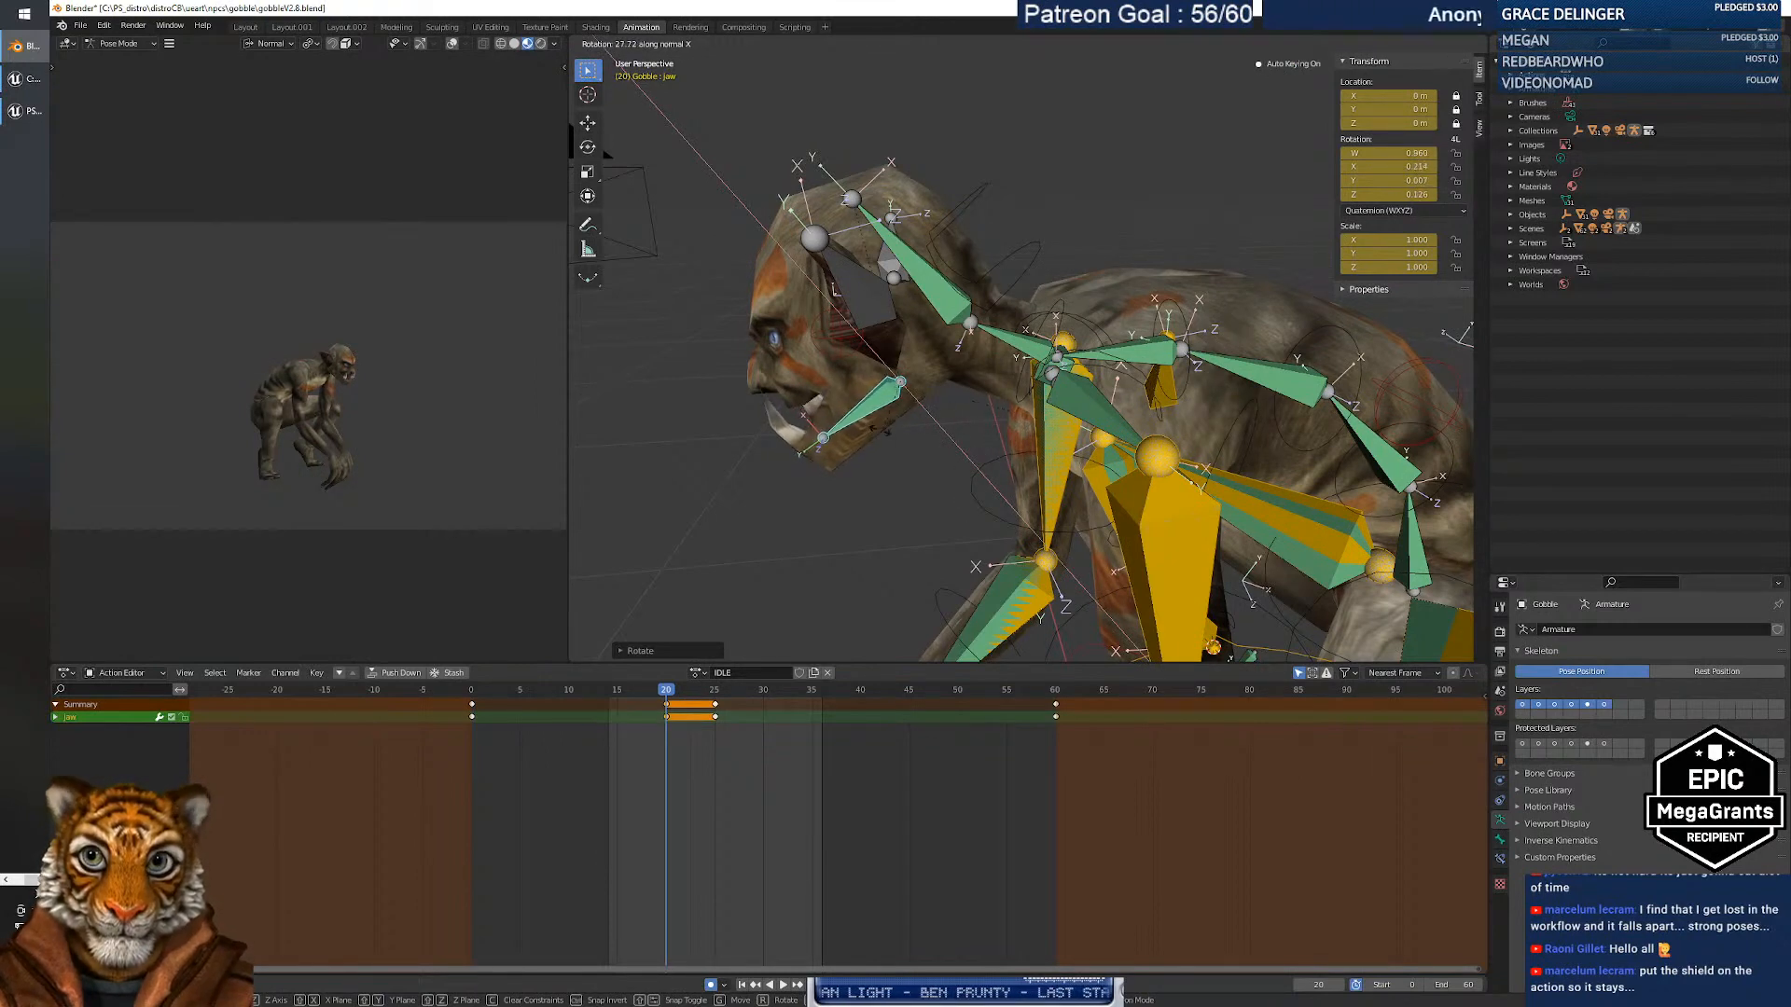
left_click(882, 431)
key("r")
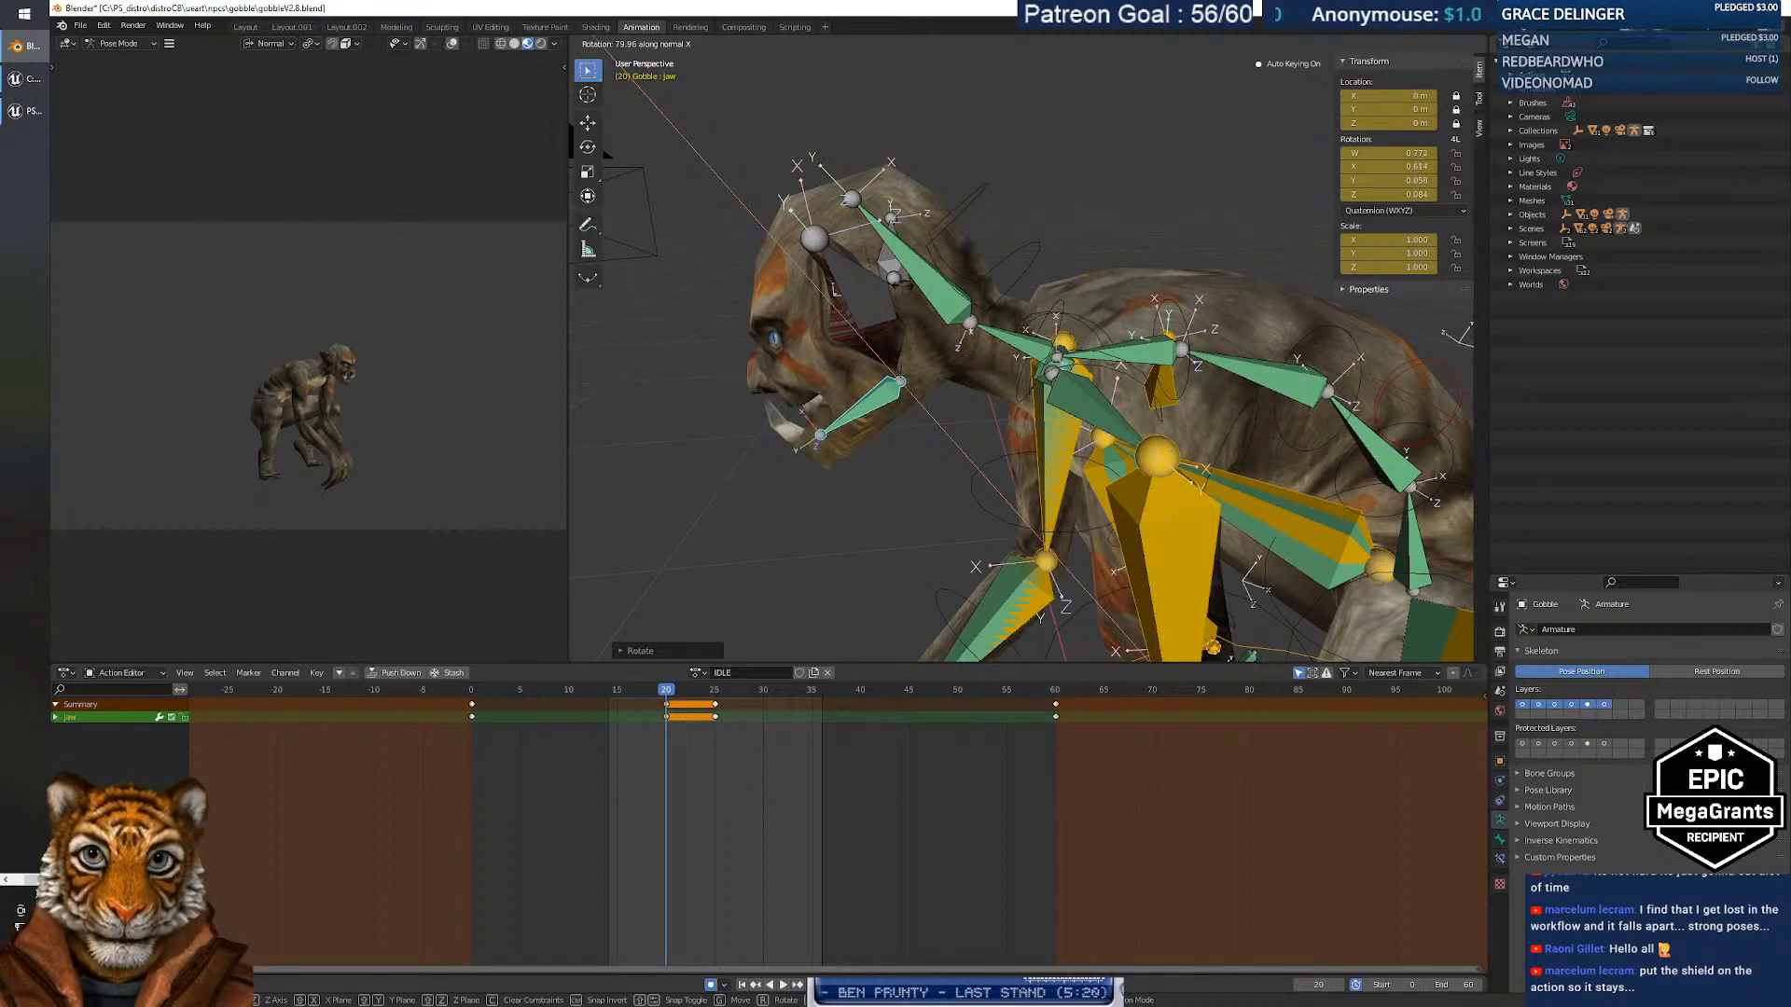
left_click(930, 288)
mouse_move(665, 691)
left_mouse_down()
mouse_move(491, 702)
mouse_move(737, 702)
mouse_move(666, 706)
left_mouse_up()
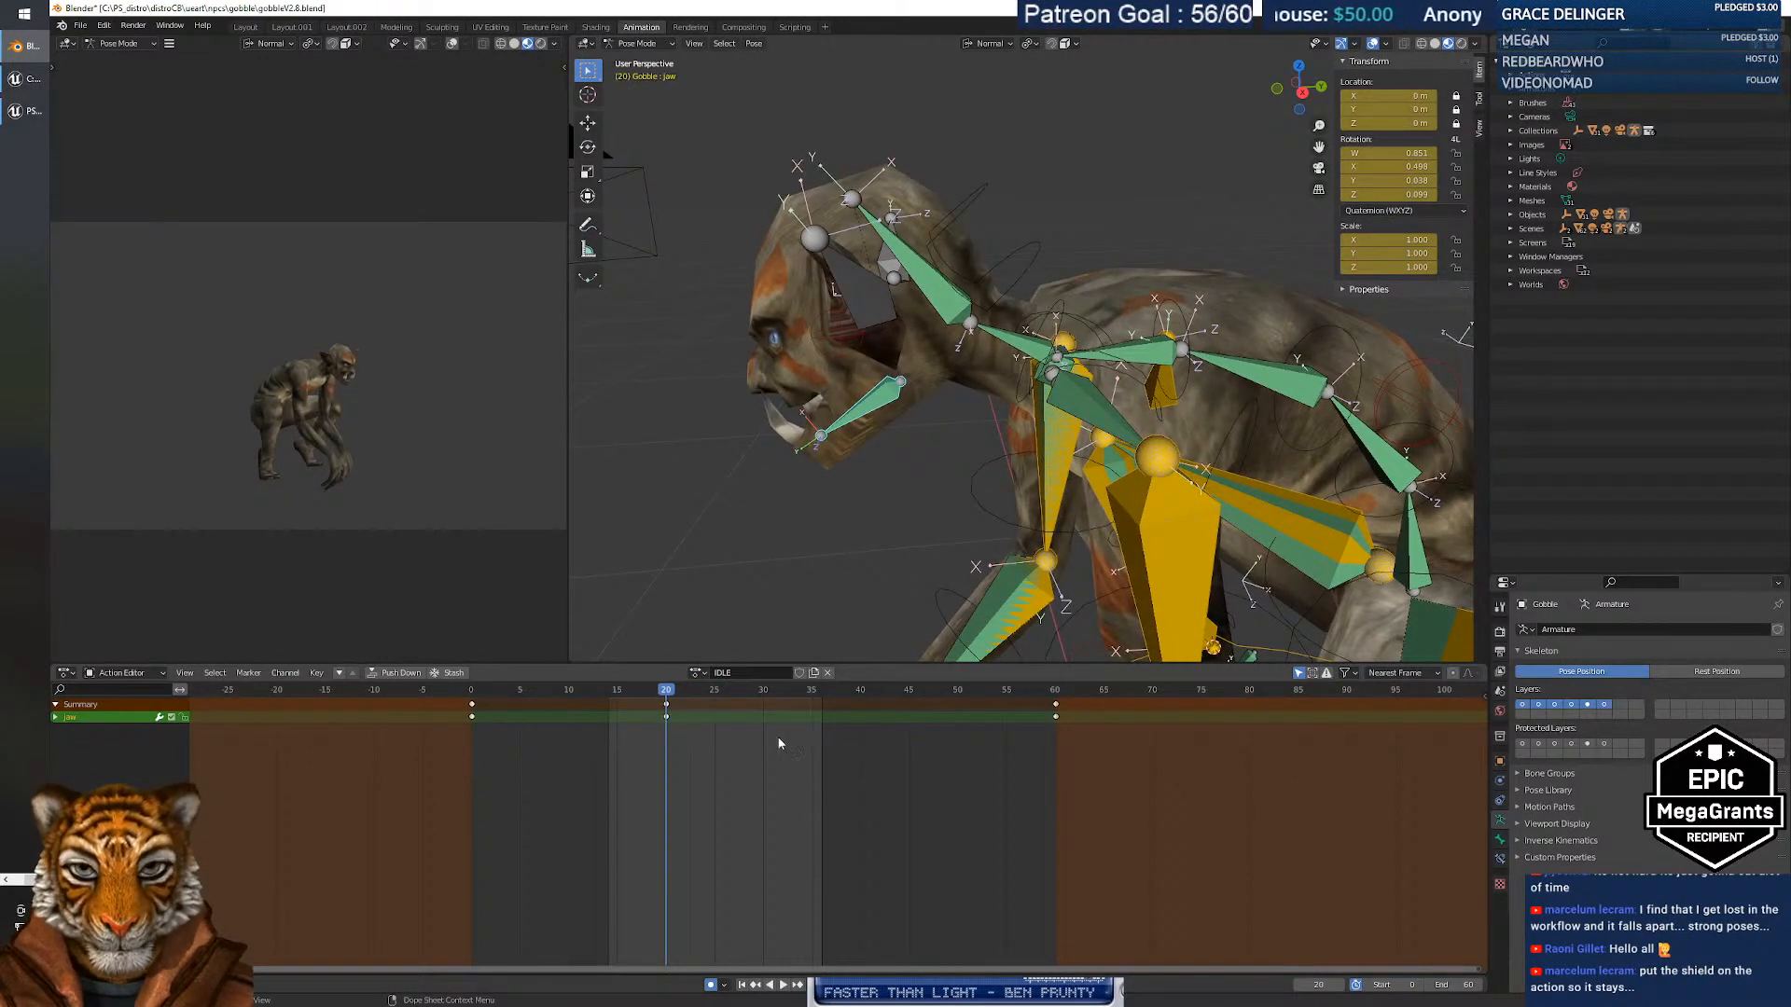
mouse_move(669, 699)
left_mouse_down()
mouse_move(464, 697)
mouse_move(668, 692)
left_mouse_up()
key("space")
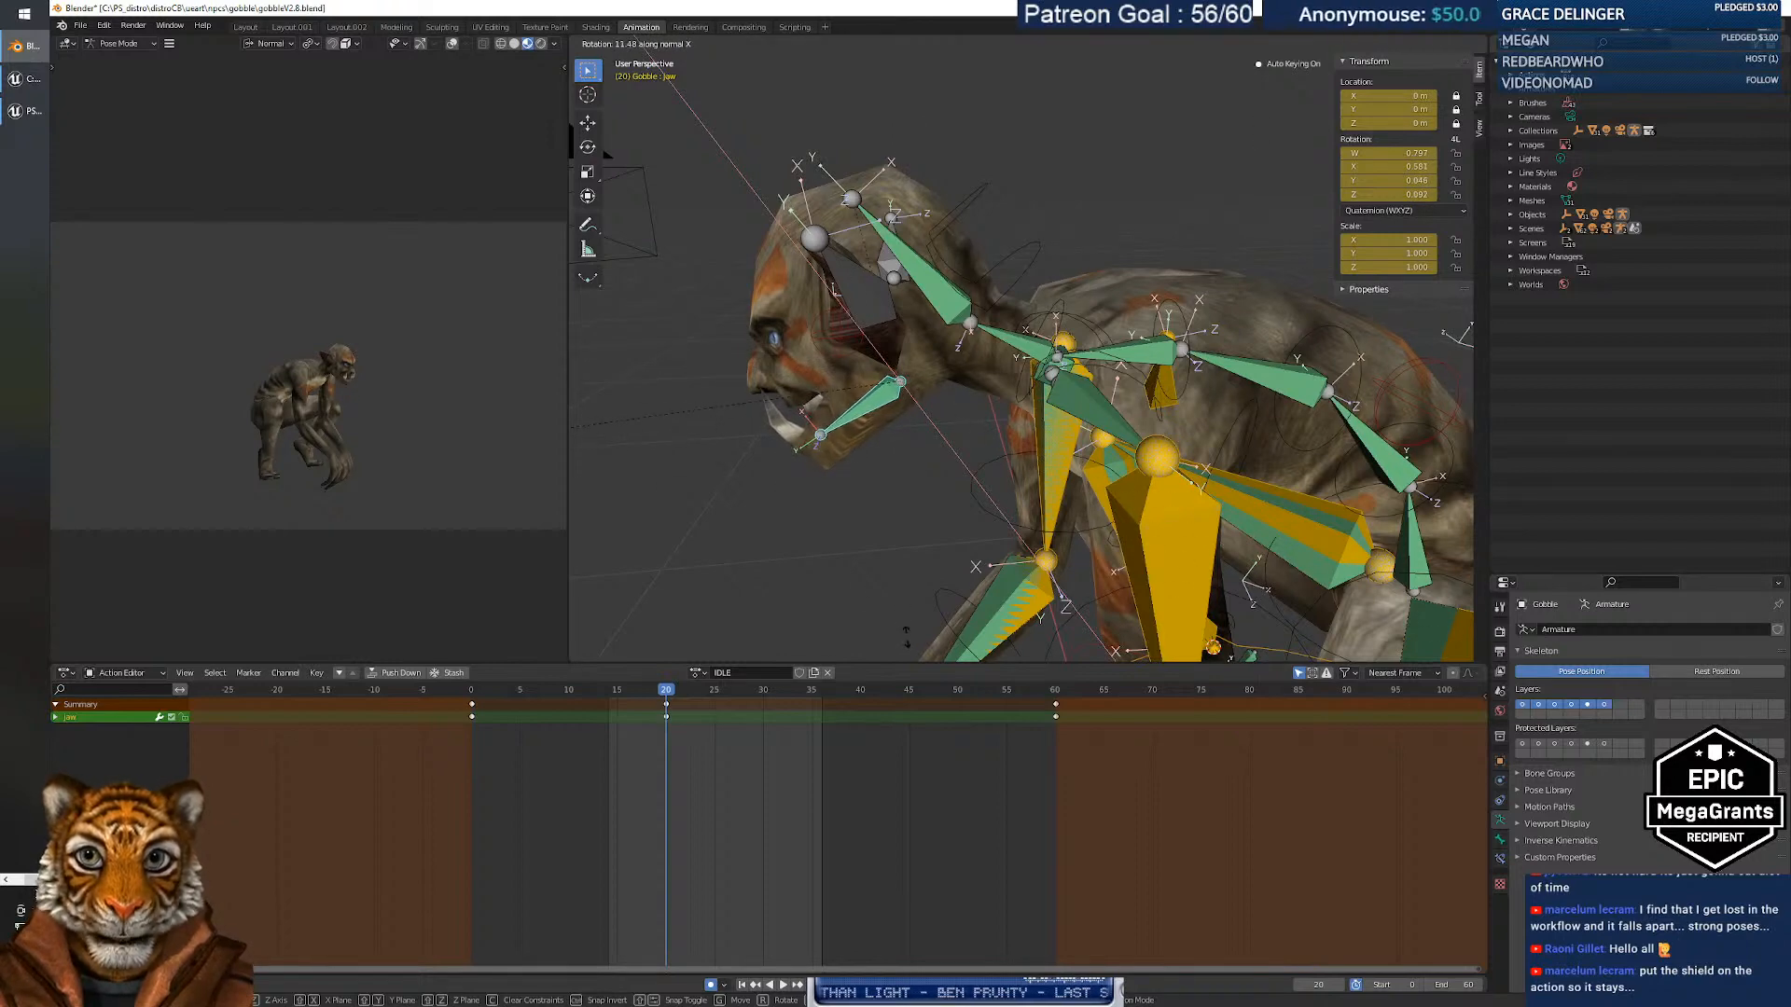
left_click(639, 5)
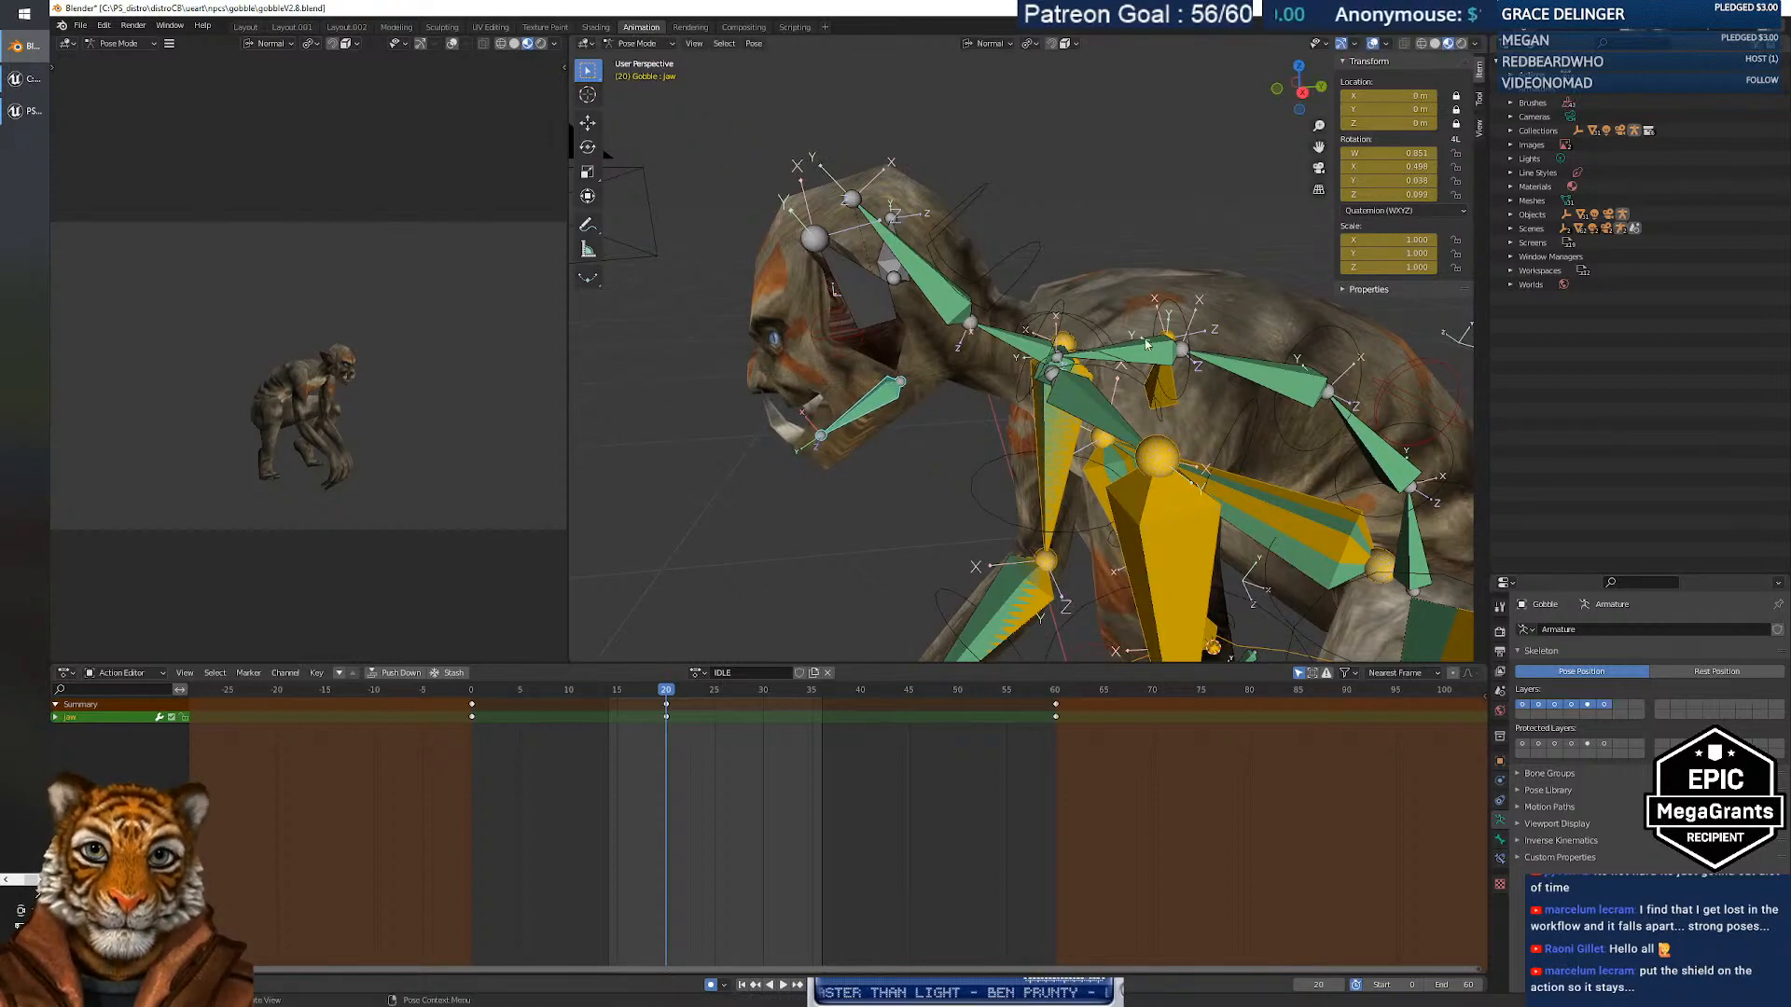
Adjust the jaw bone's pose at frame 20 with a slight free rotation of about -0.7 degrees.
middle_click_drag(1146, 344, 895, 393)
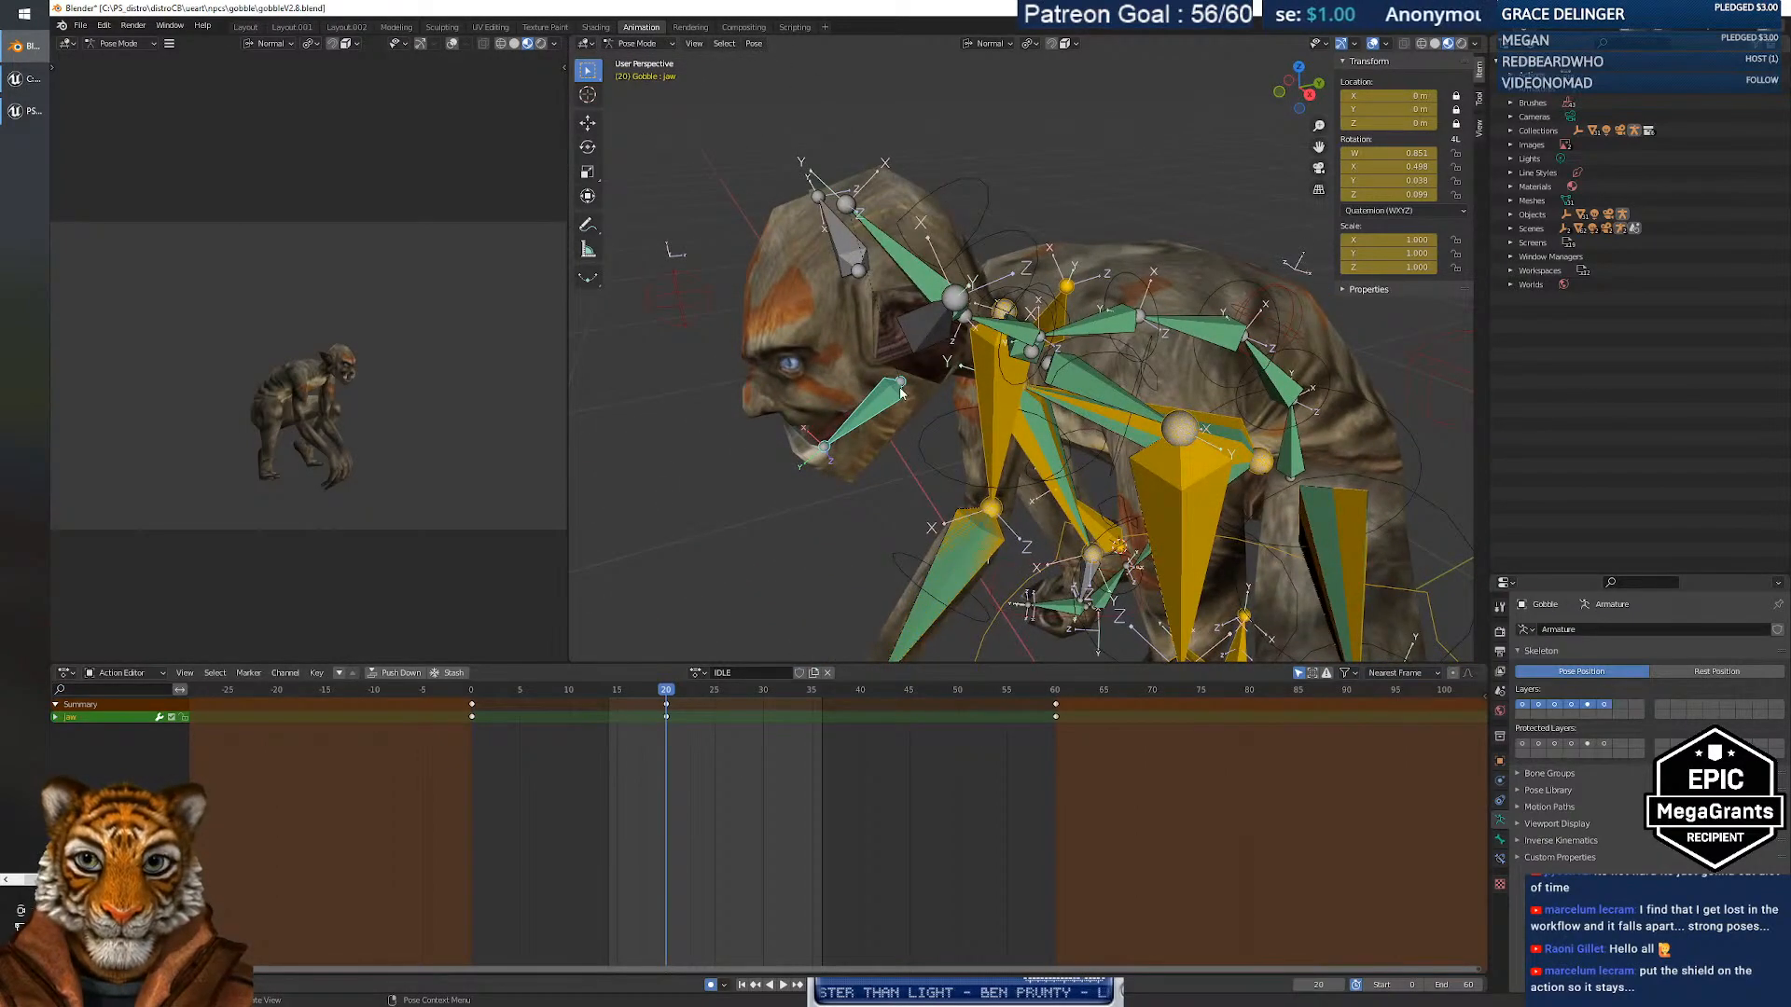
key("r")
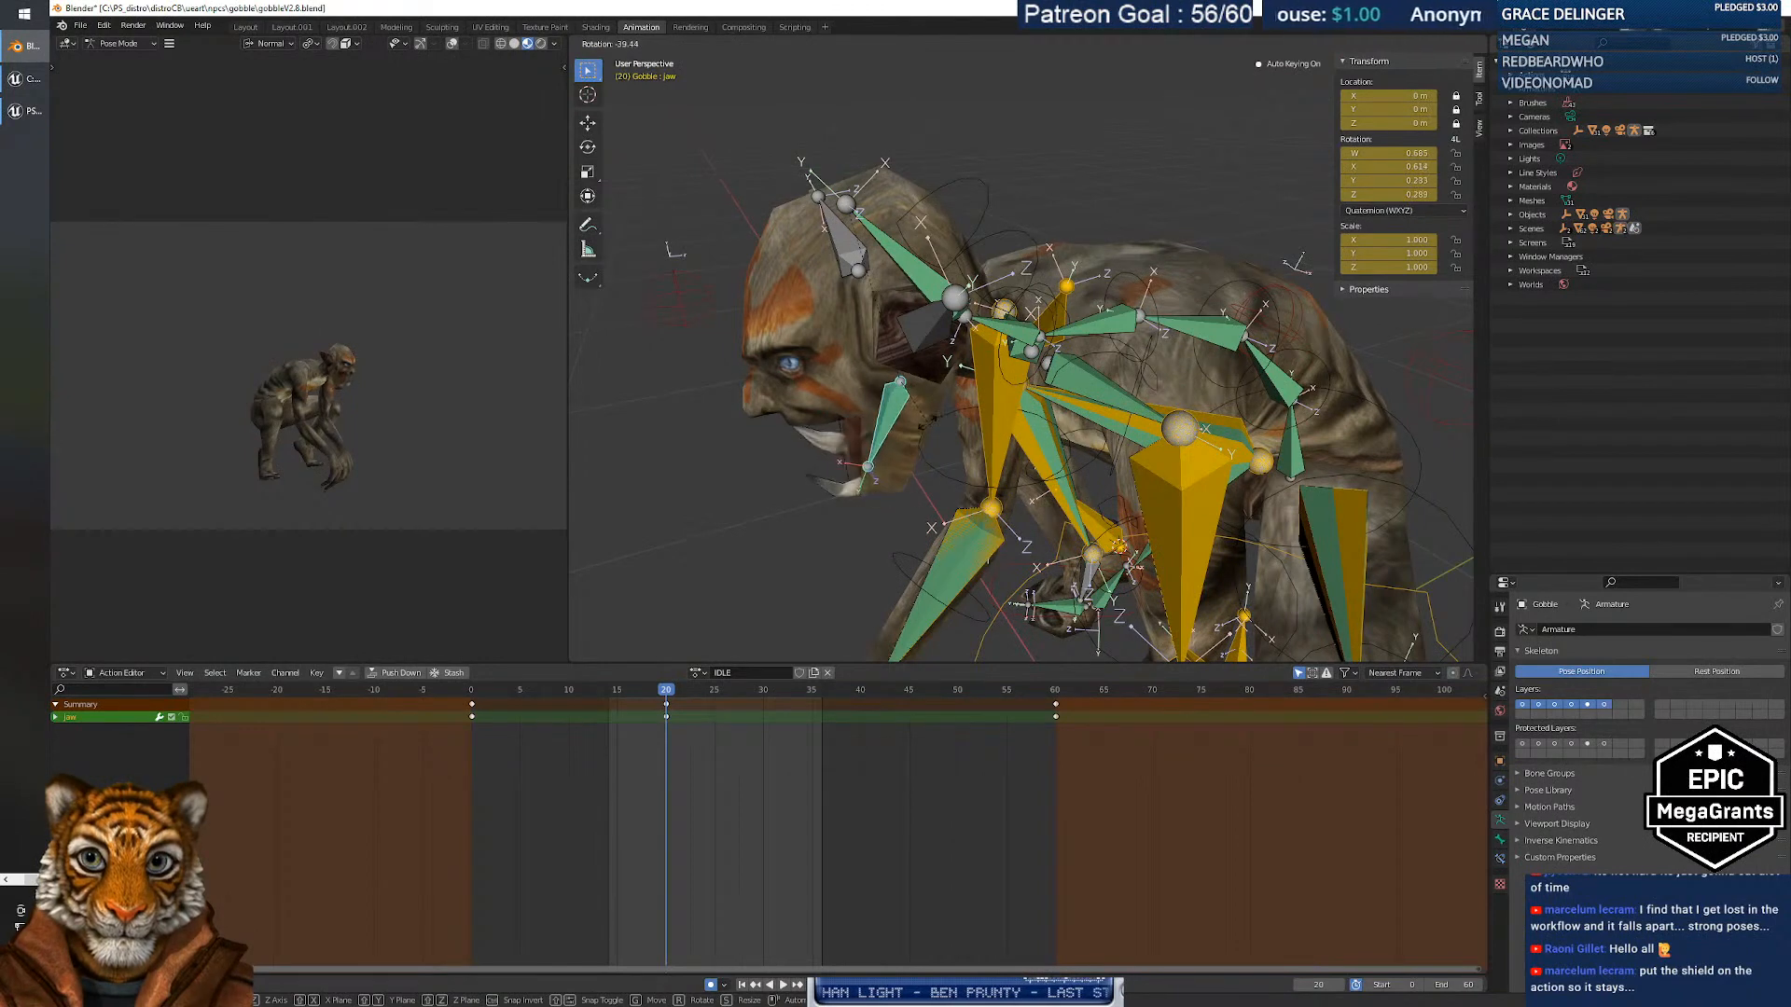
left_click(976, 436)
key("r")
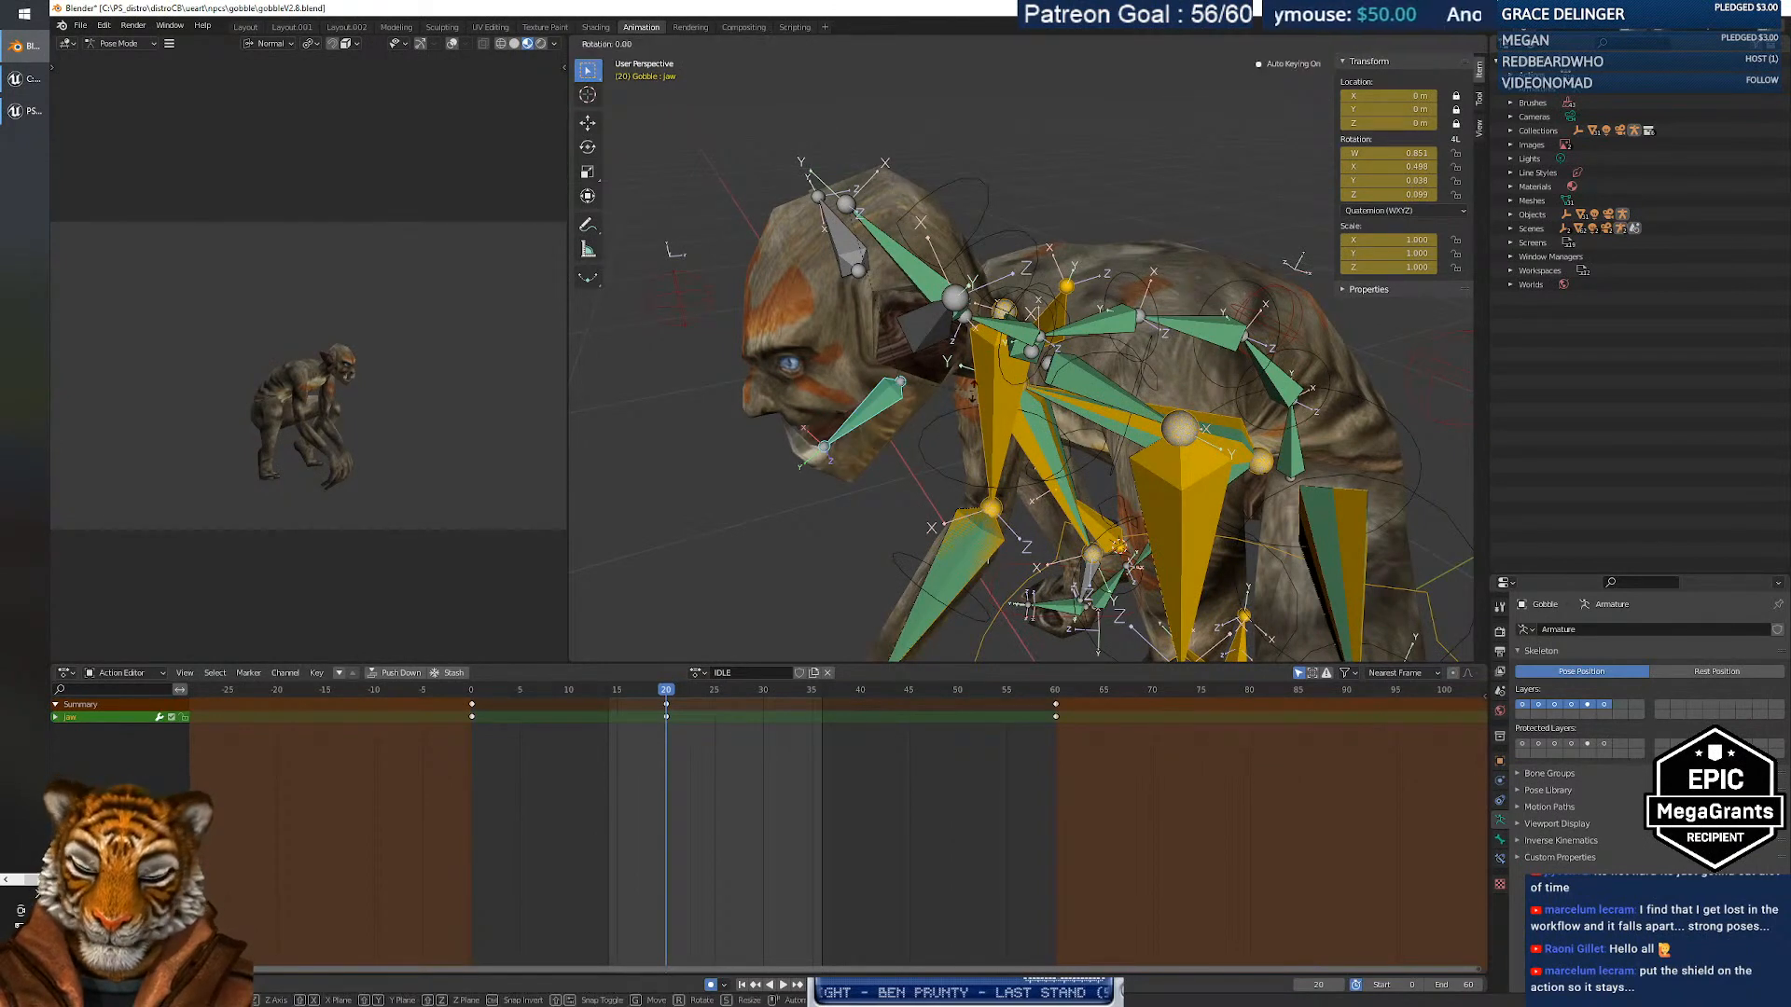
key("x")
key("x")
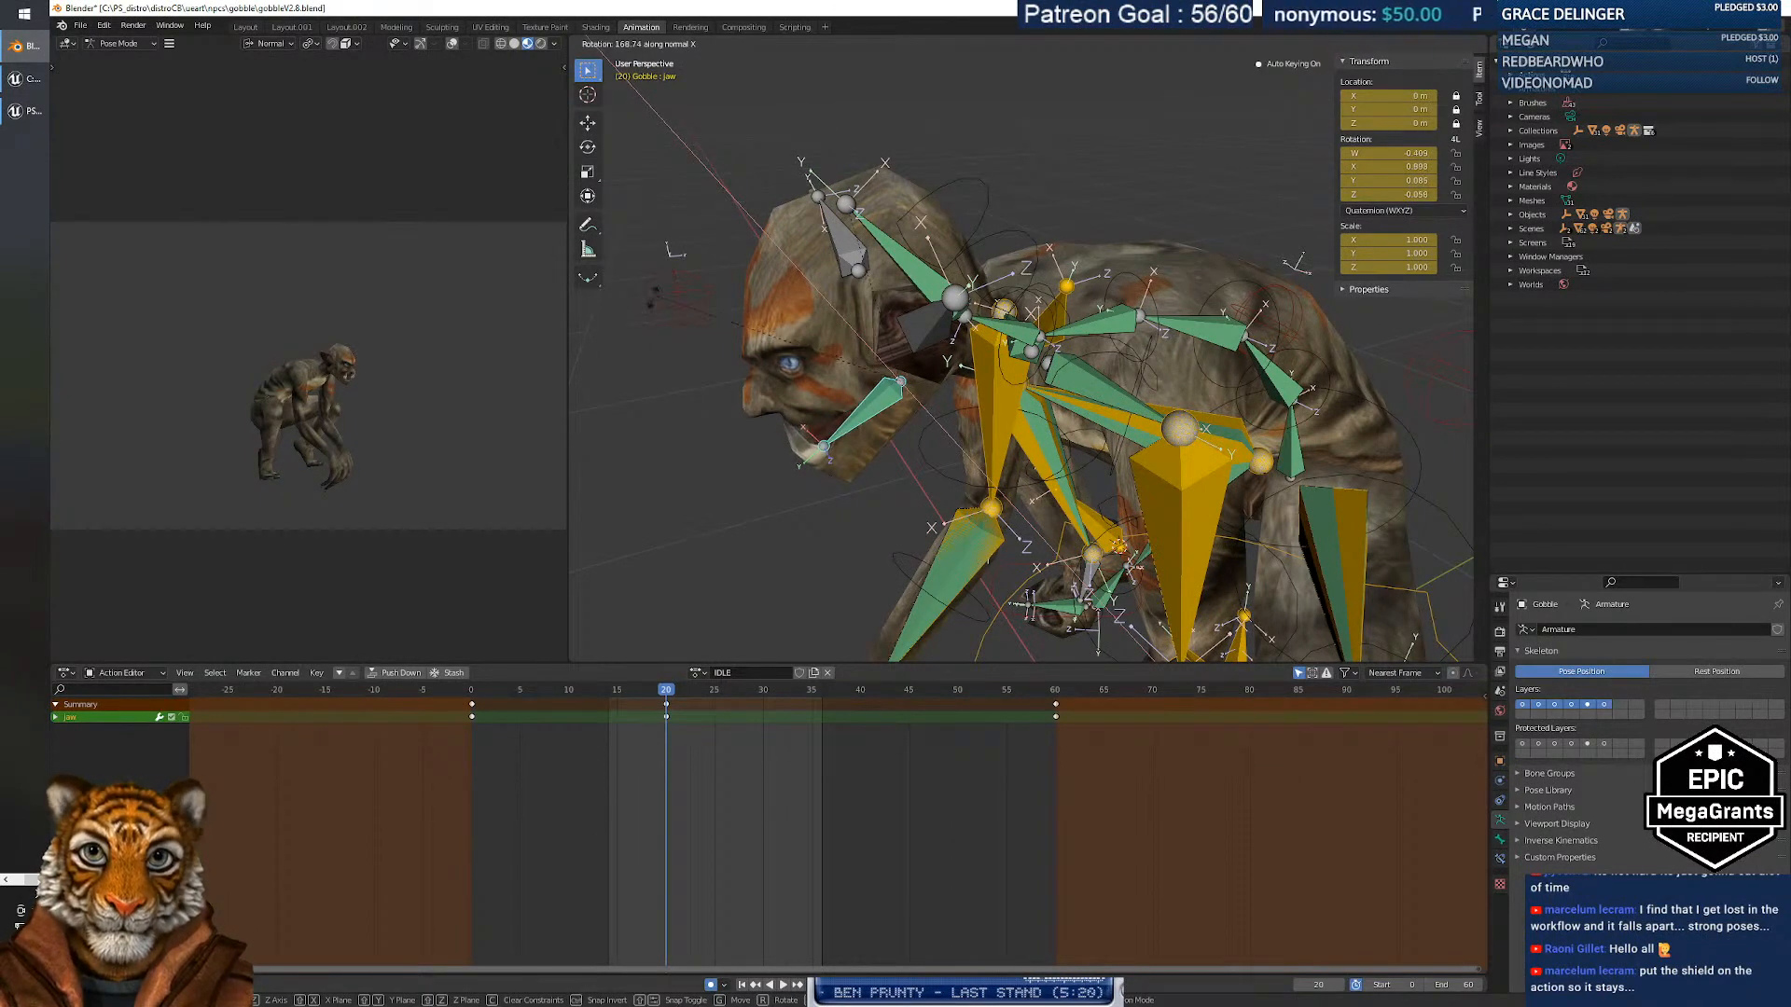
key("x")
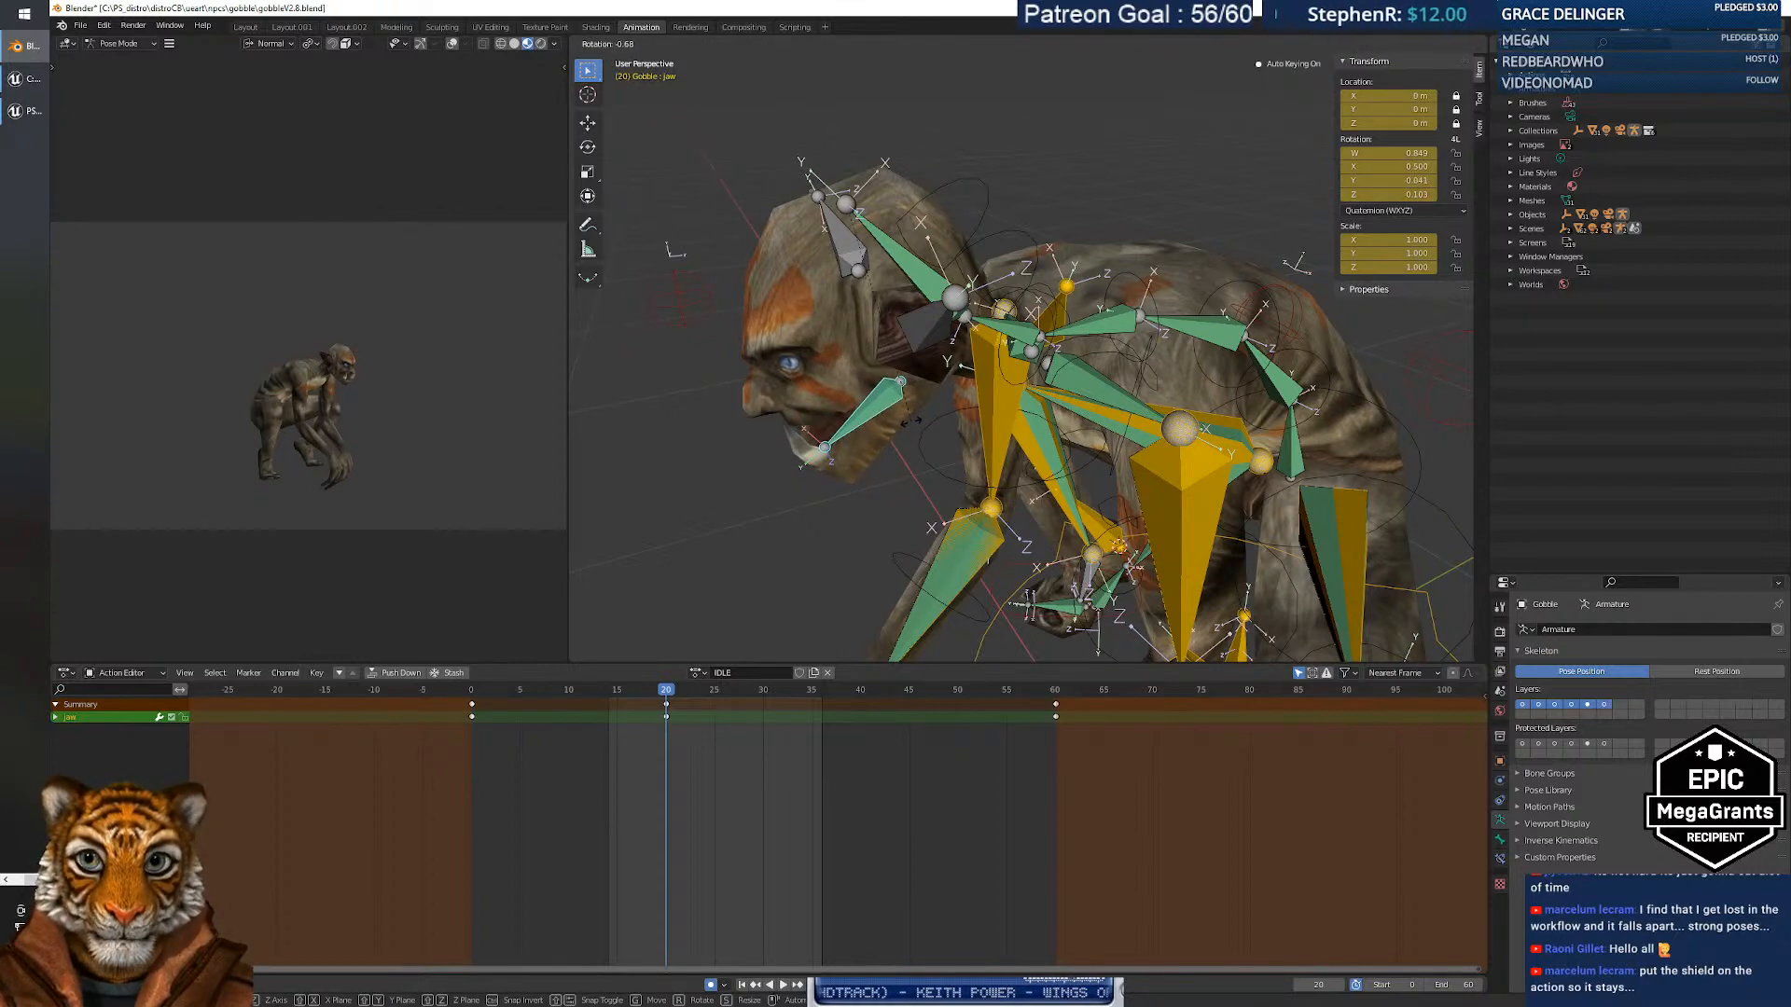
left_click(909, 422)
Play and scrub the IDLE action from frame 0 to review the jaw motion, stopping at frame 35.
middle_click_drag(828, 355, 796, 327)
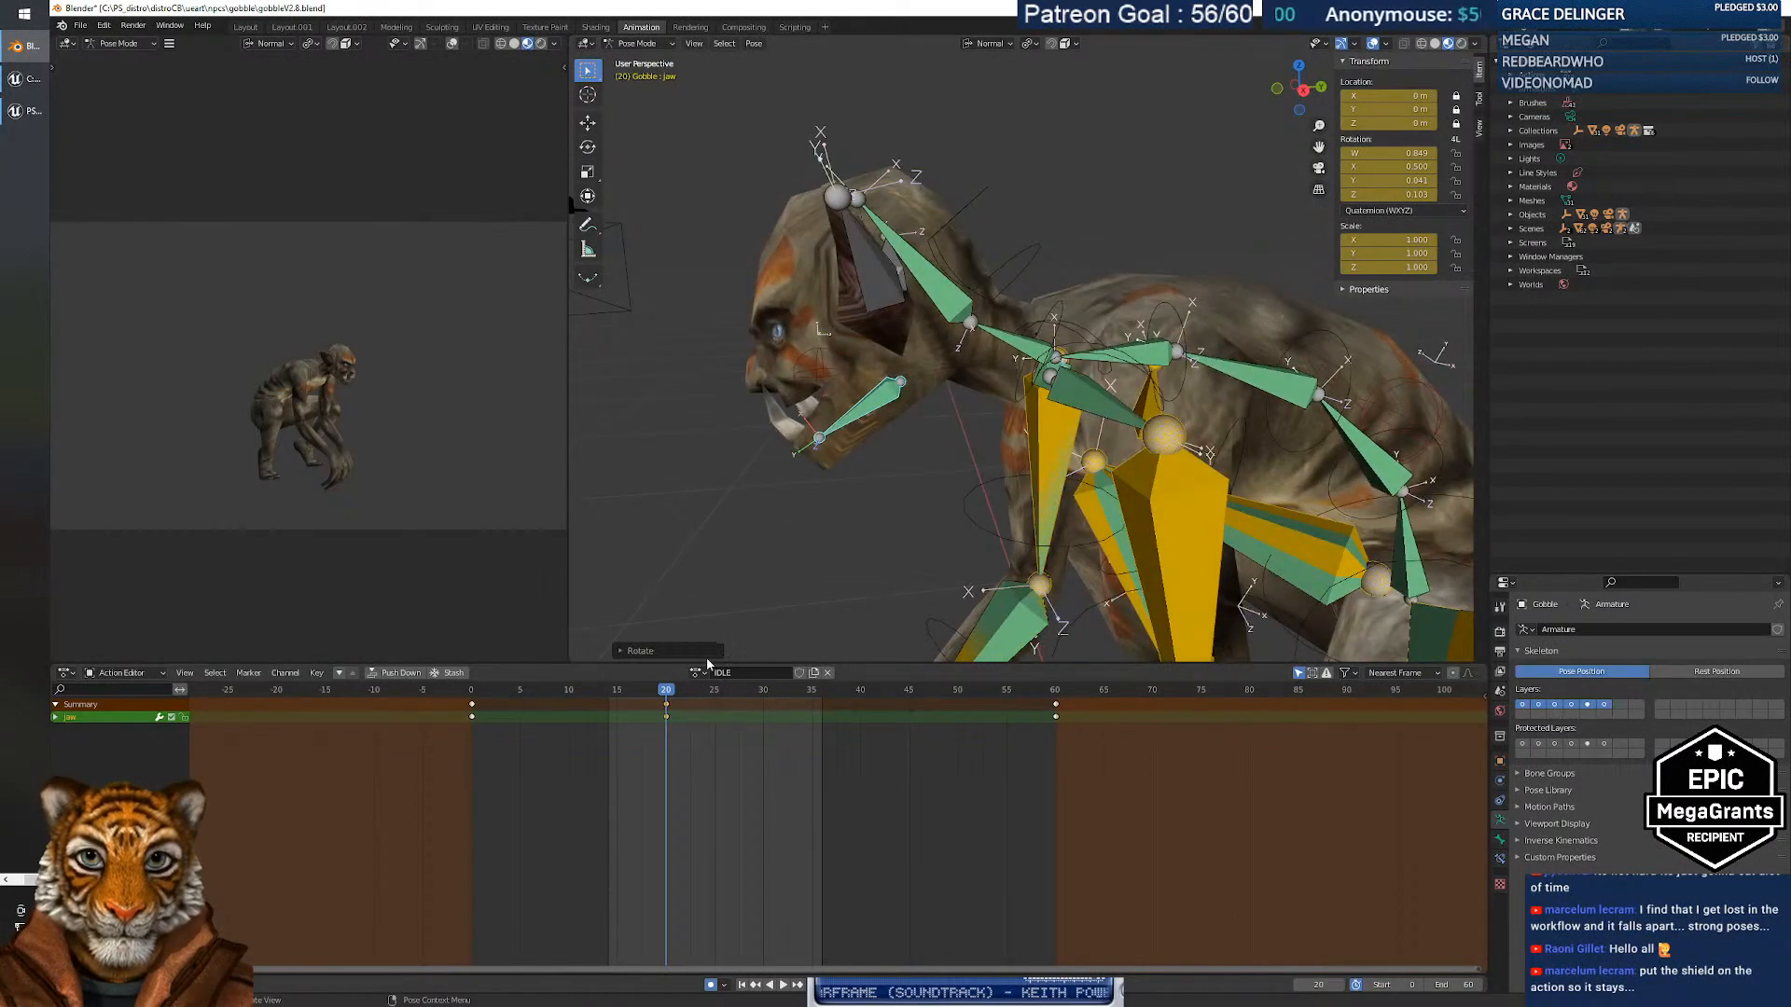
left_click_drag(666, 692, 471, 693)
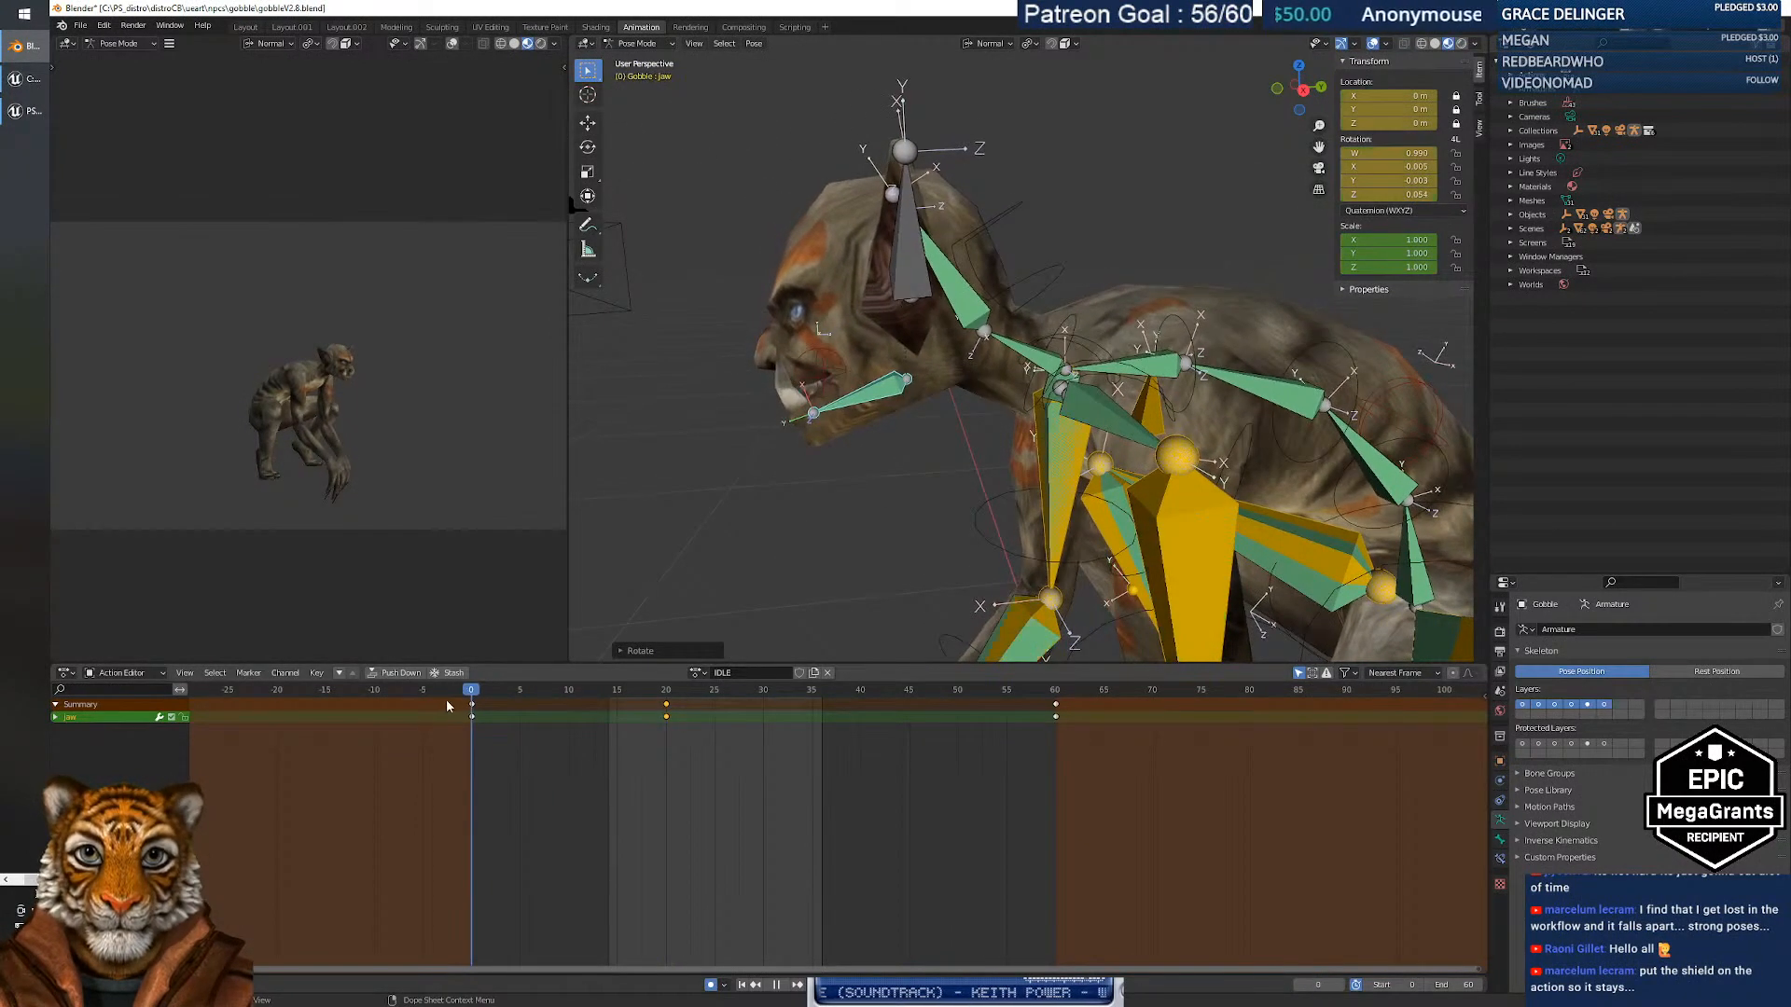
key("space")
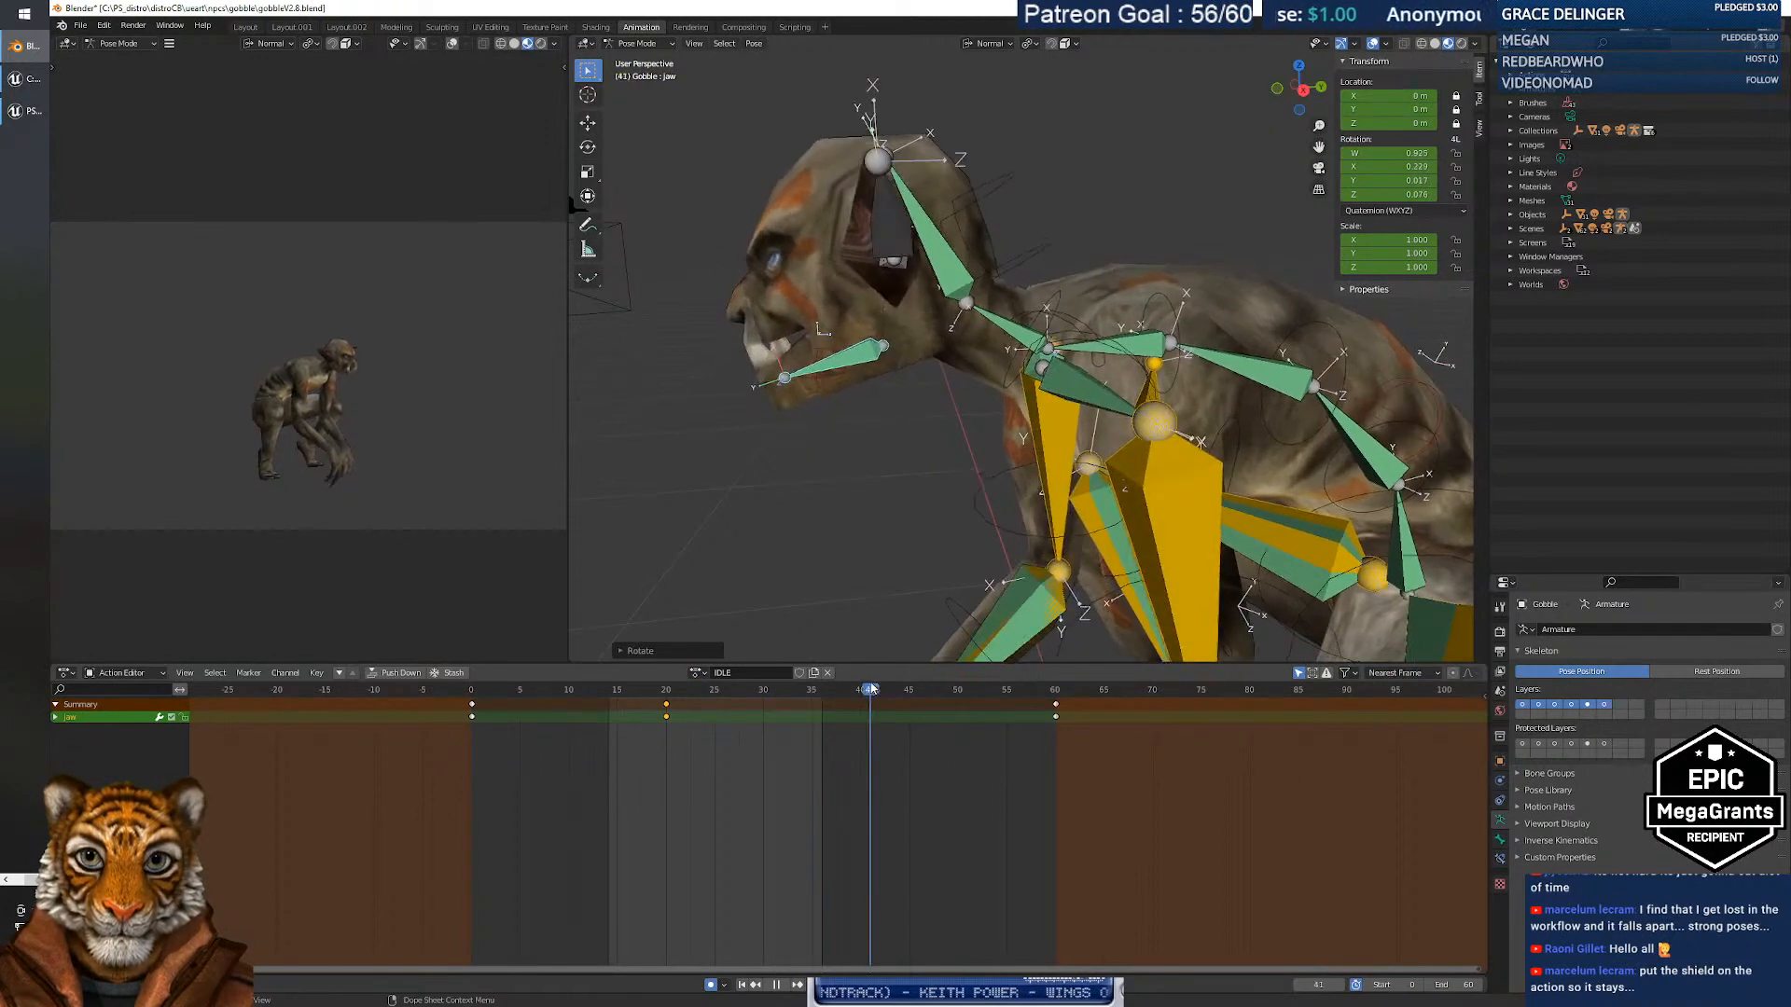
left_click_drag(941, 684, 812, 746)
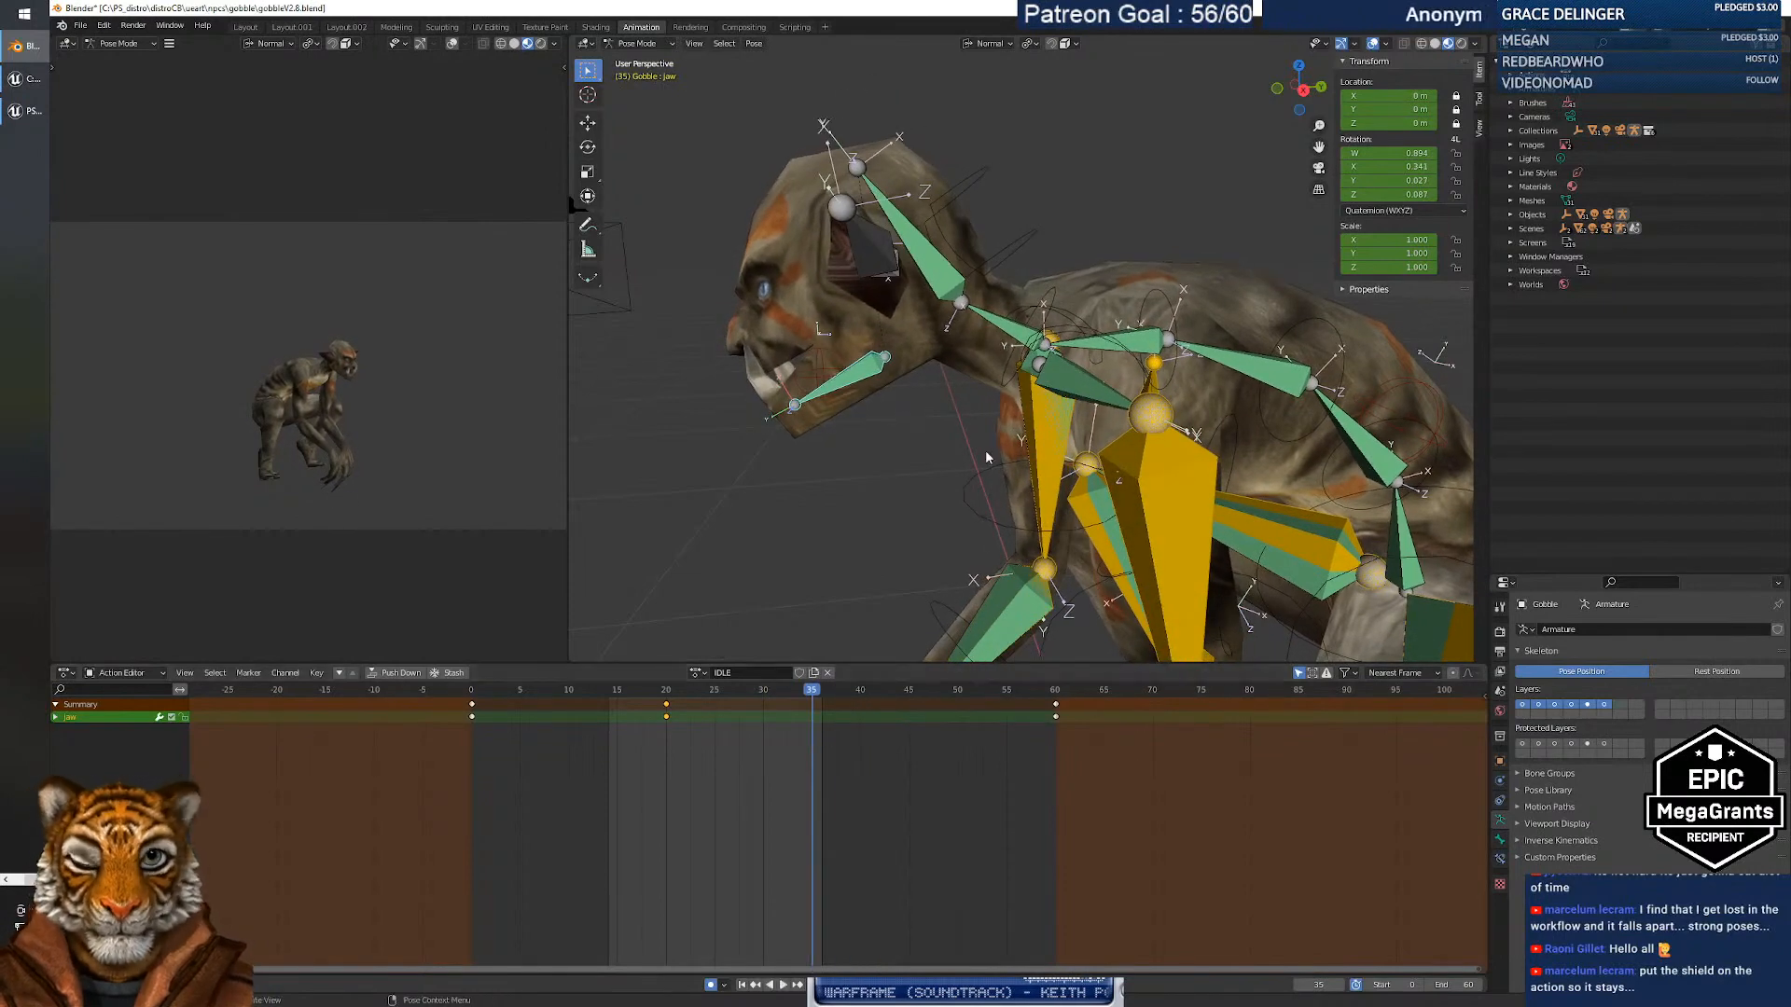
Select the head control bone (CS_head), scrub through its motion, and delete its keyframes at frame 45.
left_click(953, 284)
left_click(1007, 246)
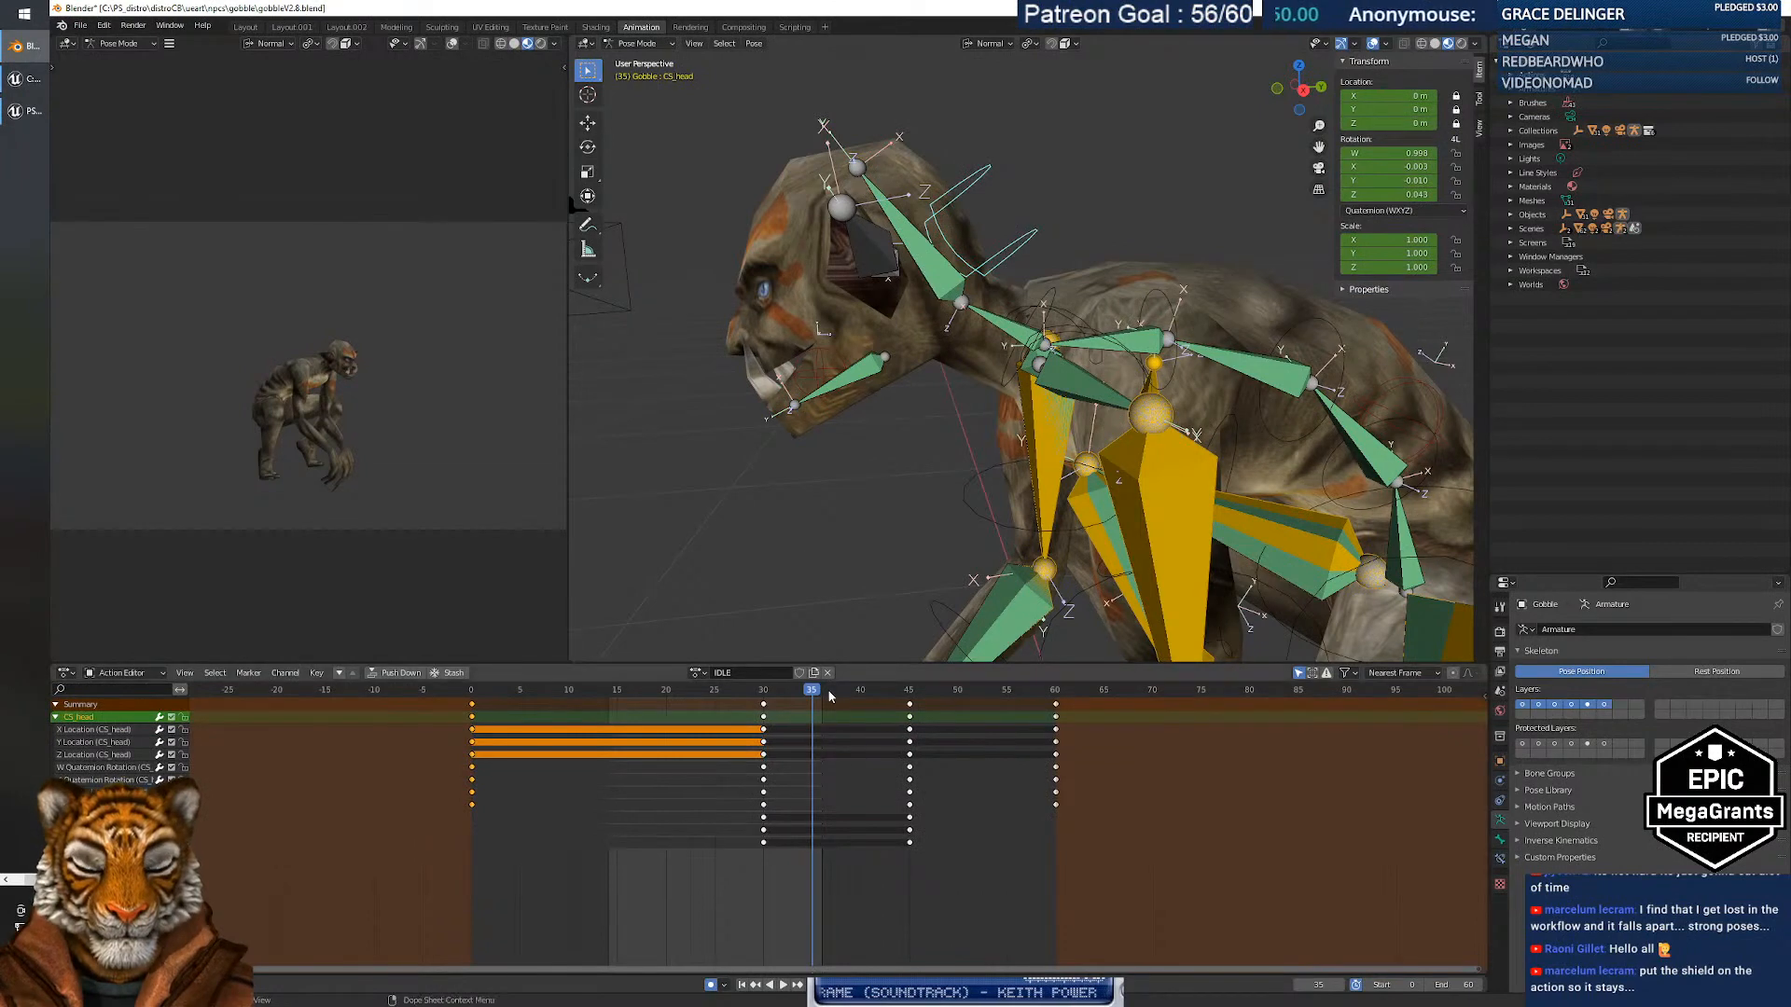
left_click_drag(814, 696, 883, 711)
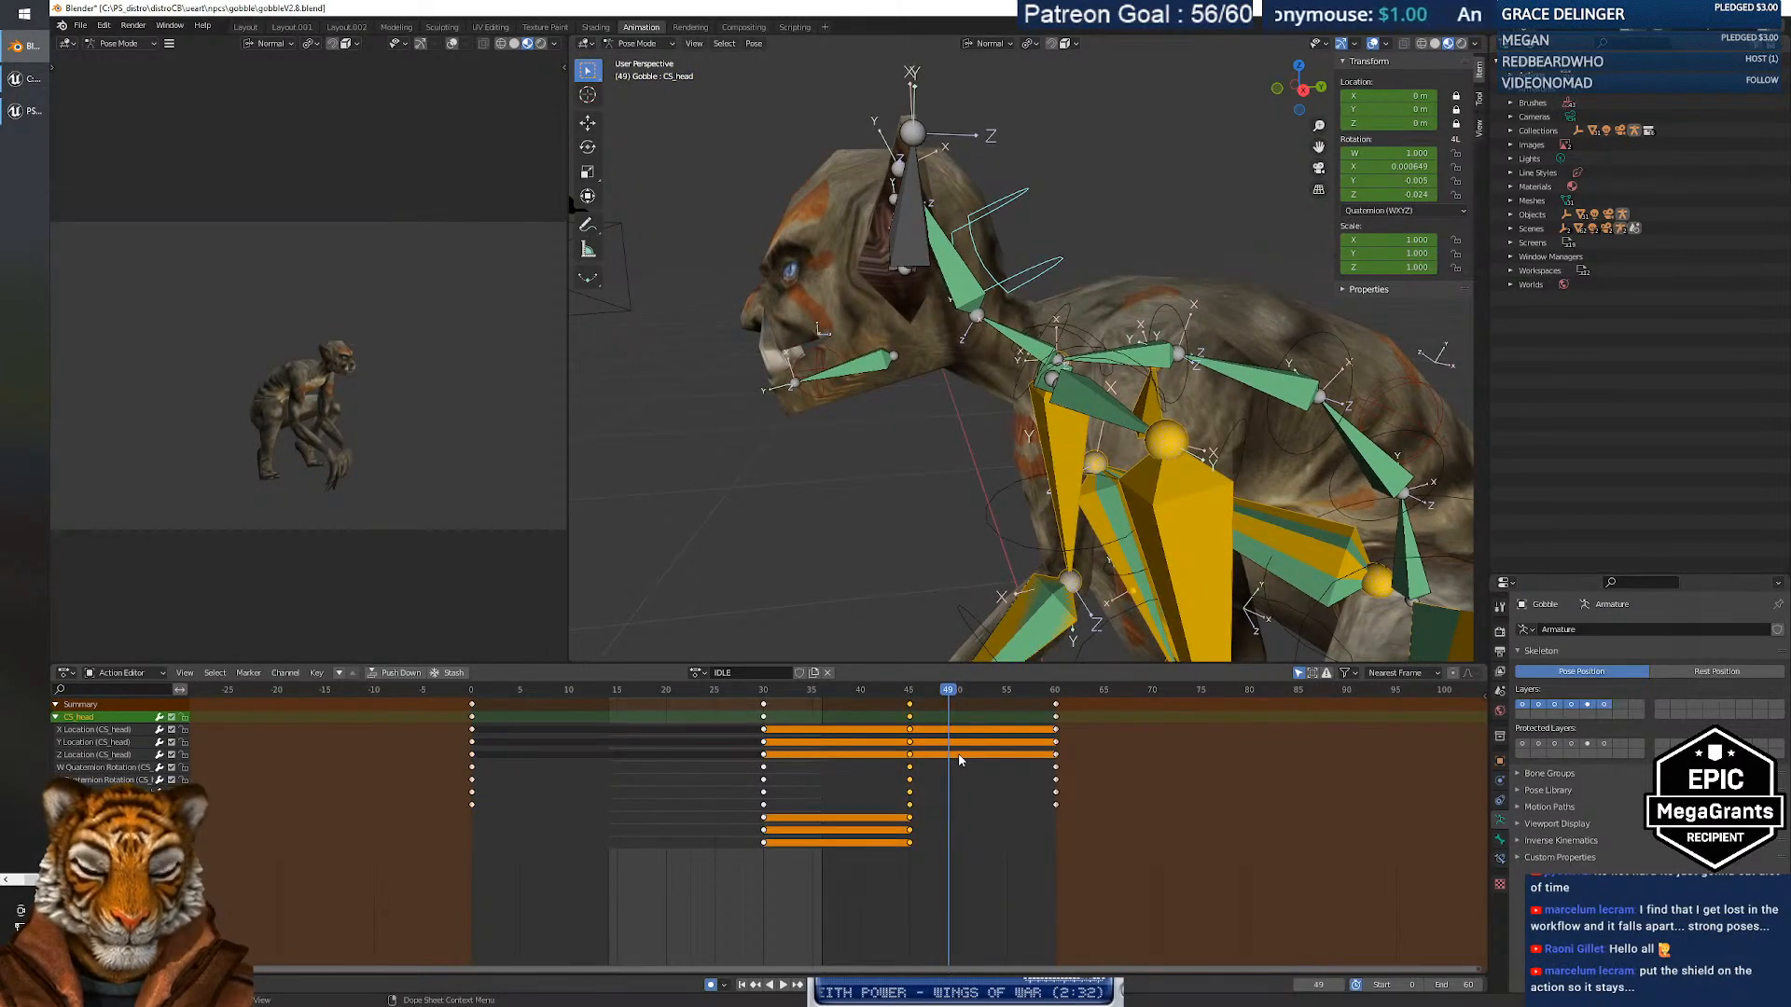
key("Delete")
key("space")
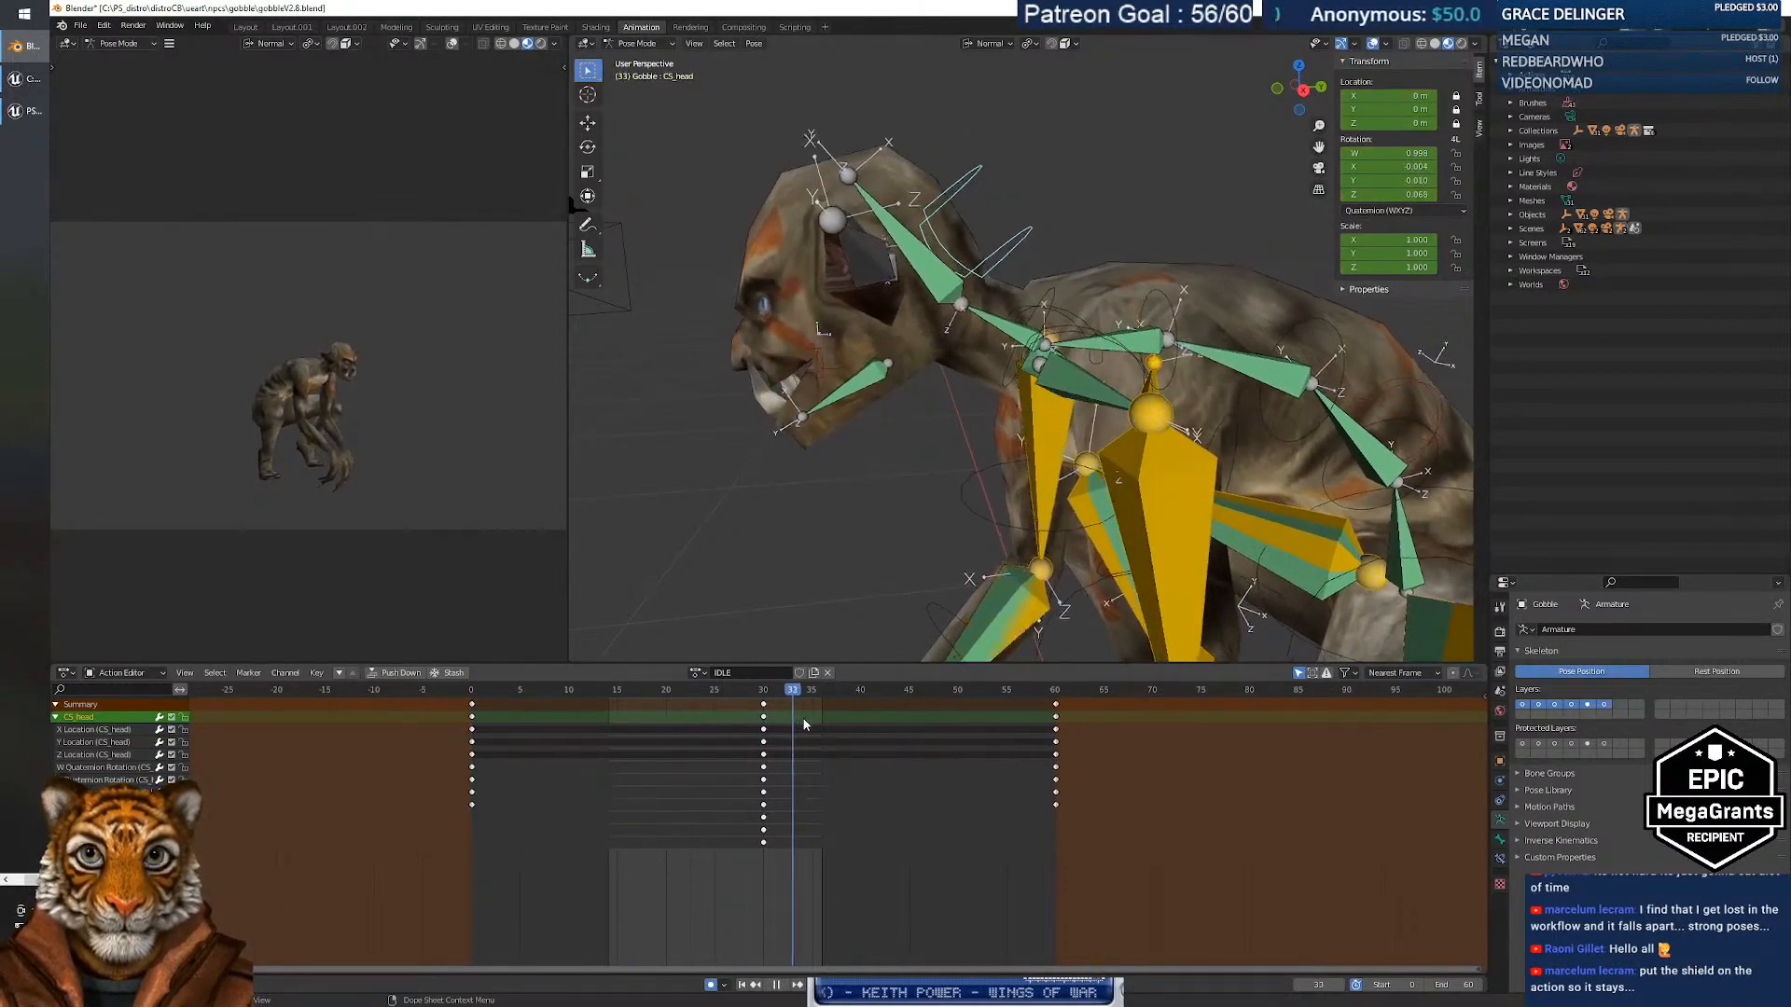
Delete the head control bone's keyframes at frame 30 and play back the action to check the head motion.
left_click_drag(804, 723, 666, 718)
key("Delete")
key("space")
middle_click_drag(907, 504, 1014, 492)
key("space")
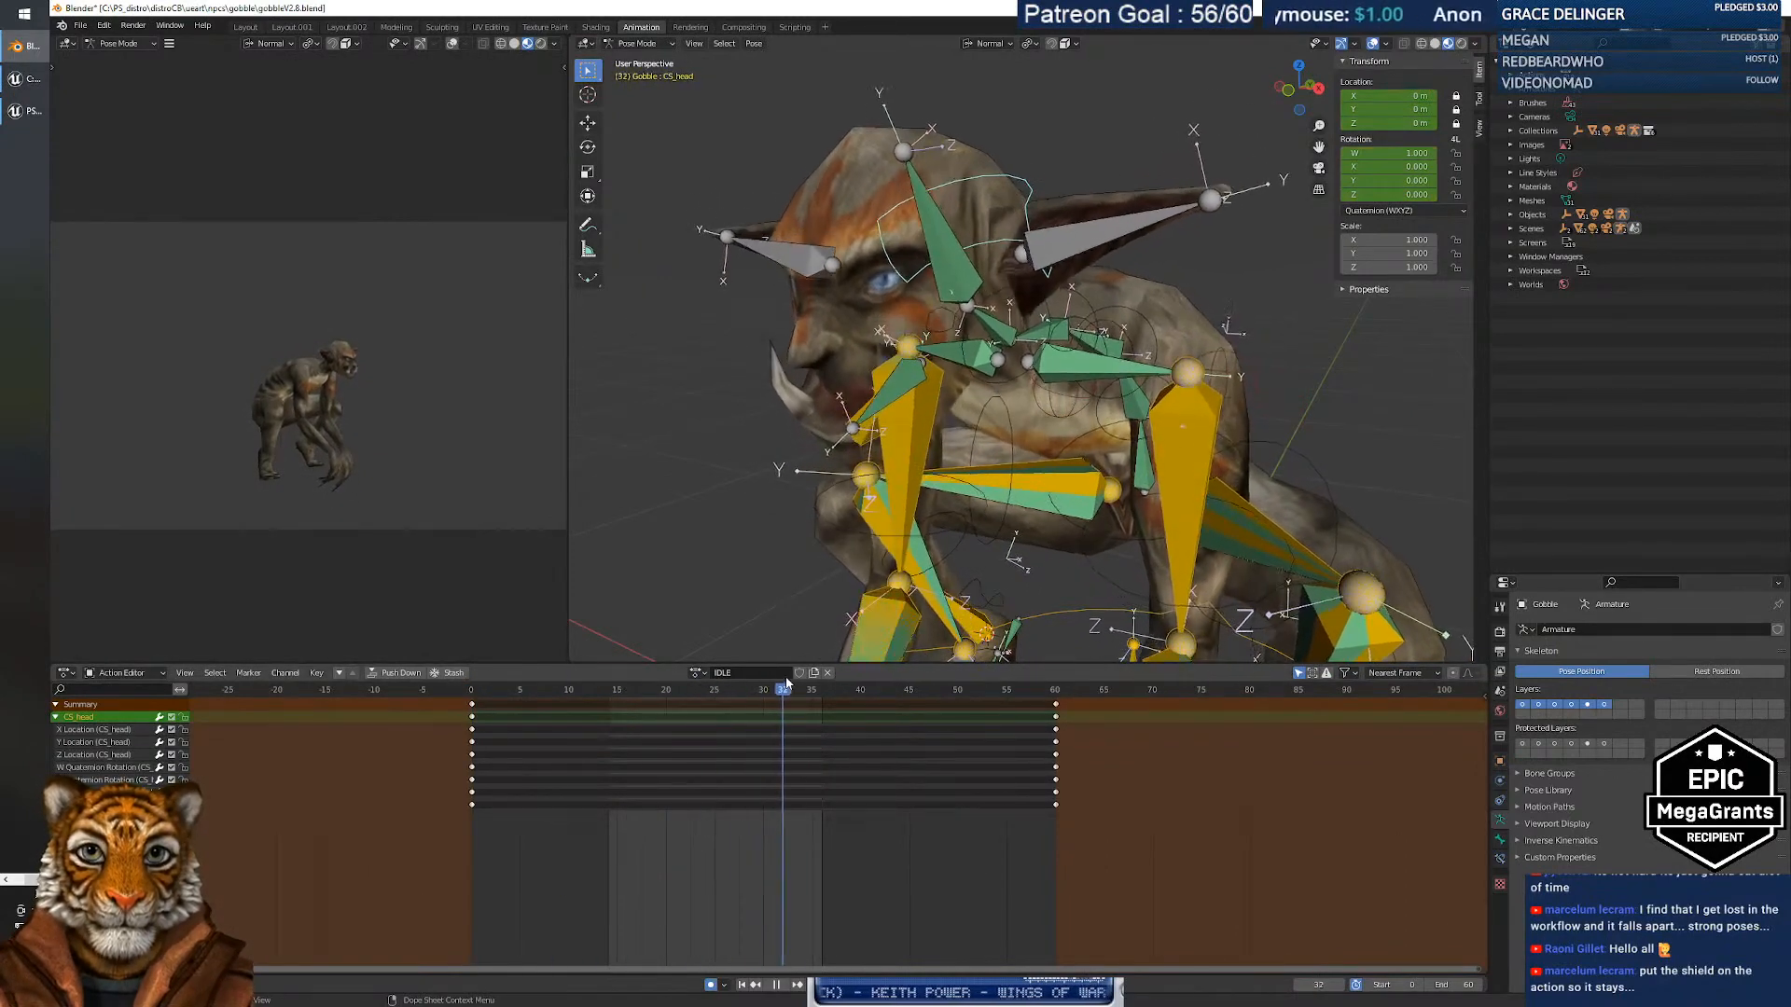
left_click_drag(1016, 684, 792, 696)
middle_click_drag(897, 457, 925, 464)
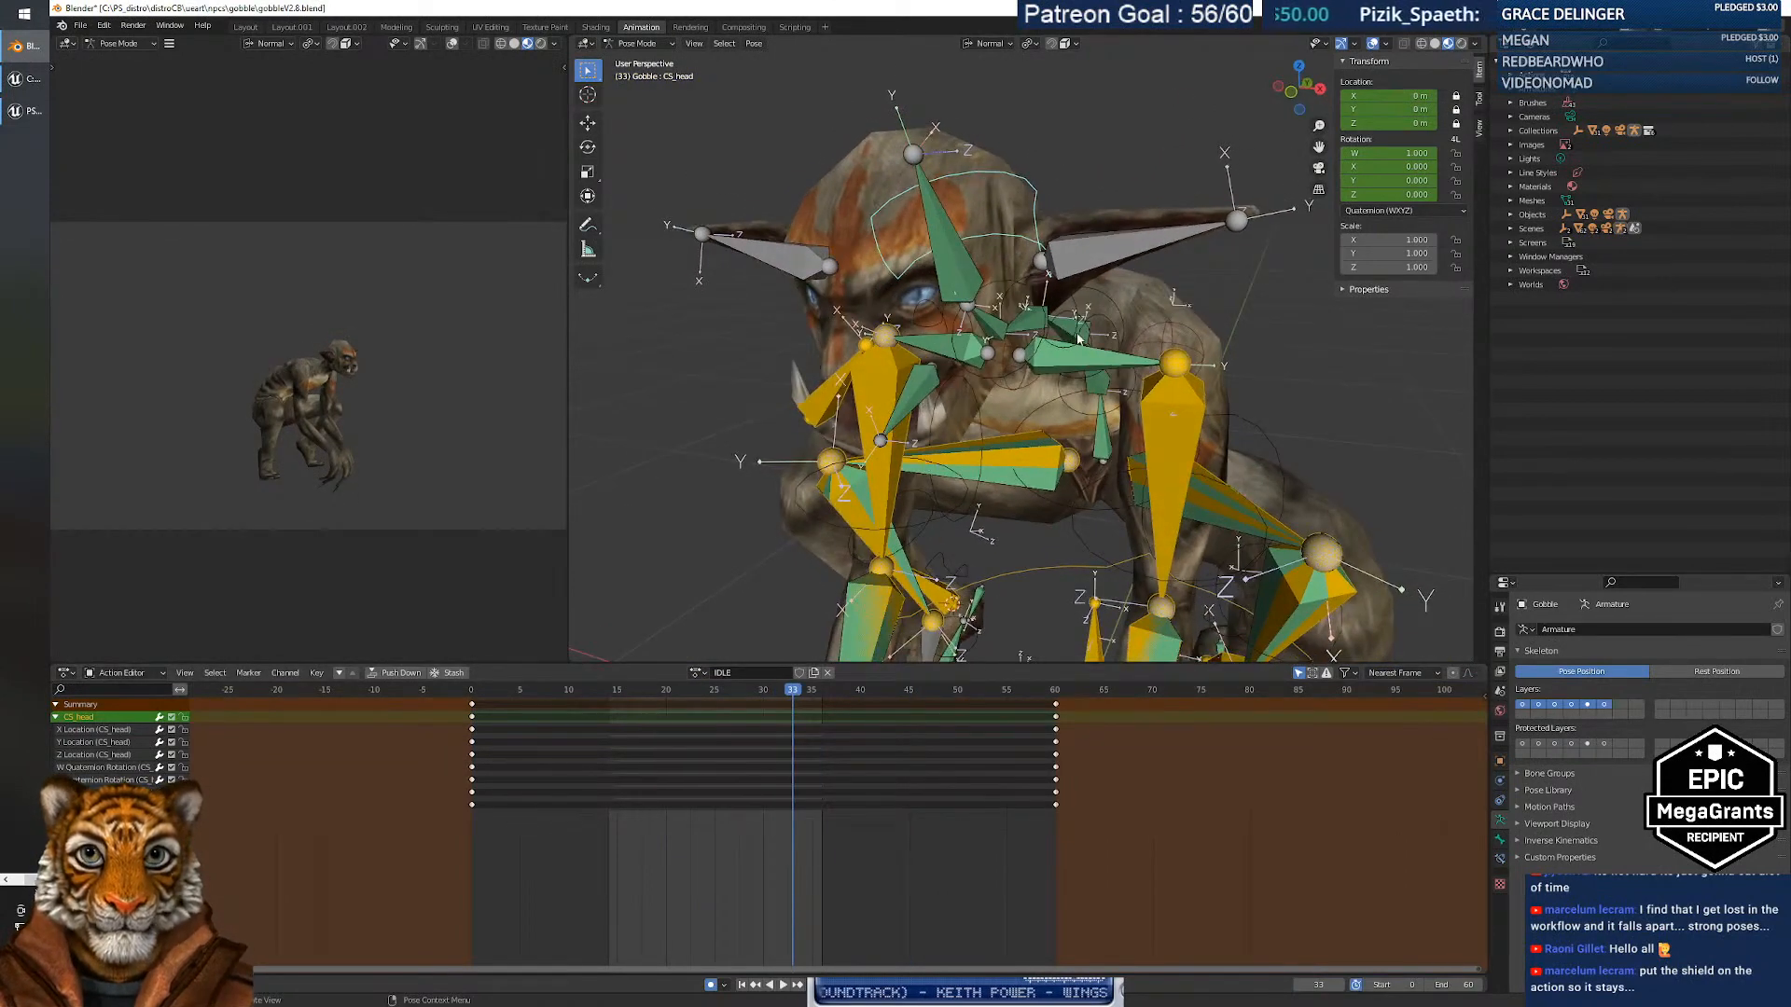
Select both ear bones and play the IDLE action to review the ear motion.
left_click(1077, 255)
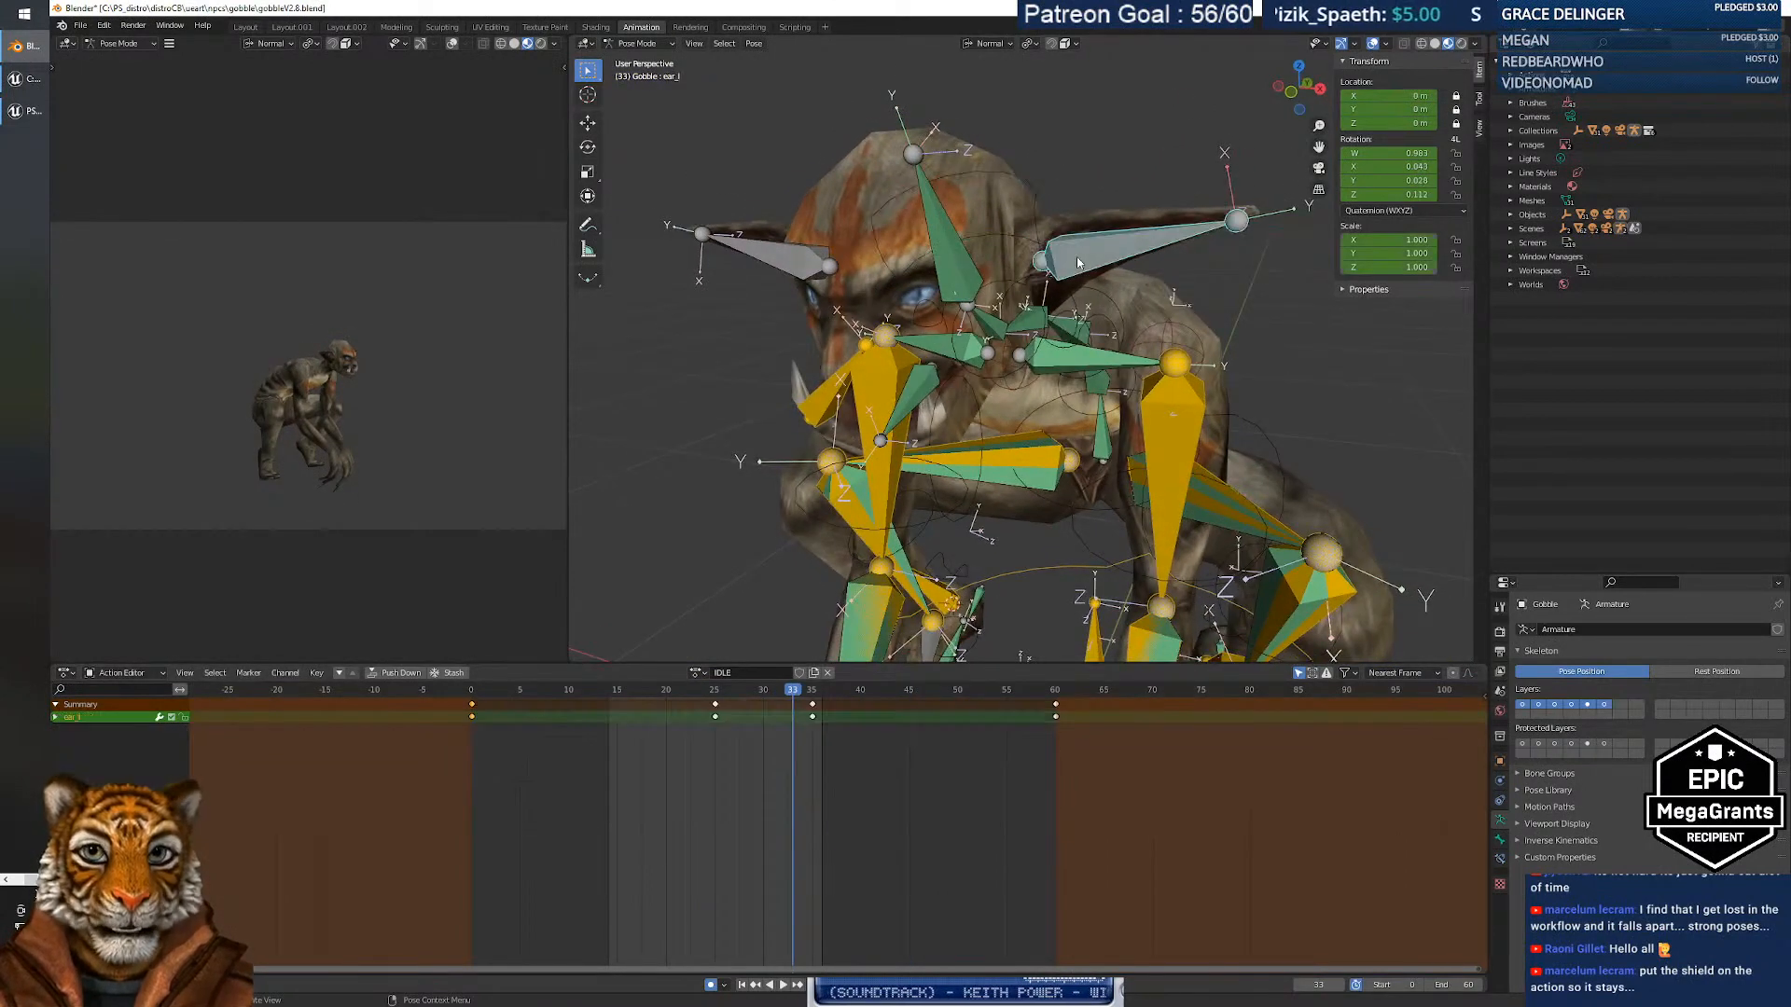
left_click(764, 254, "shift")
left_click(821, 278)
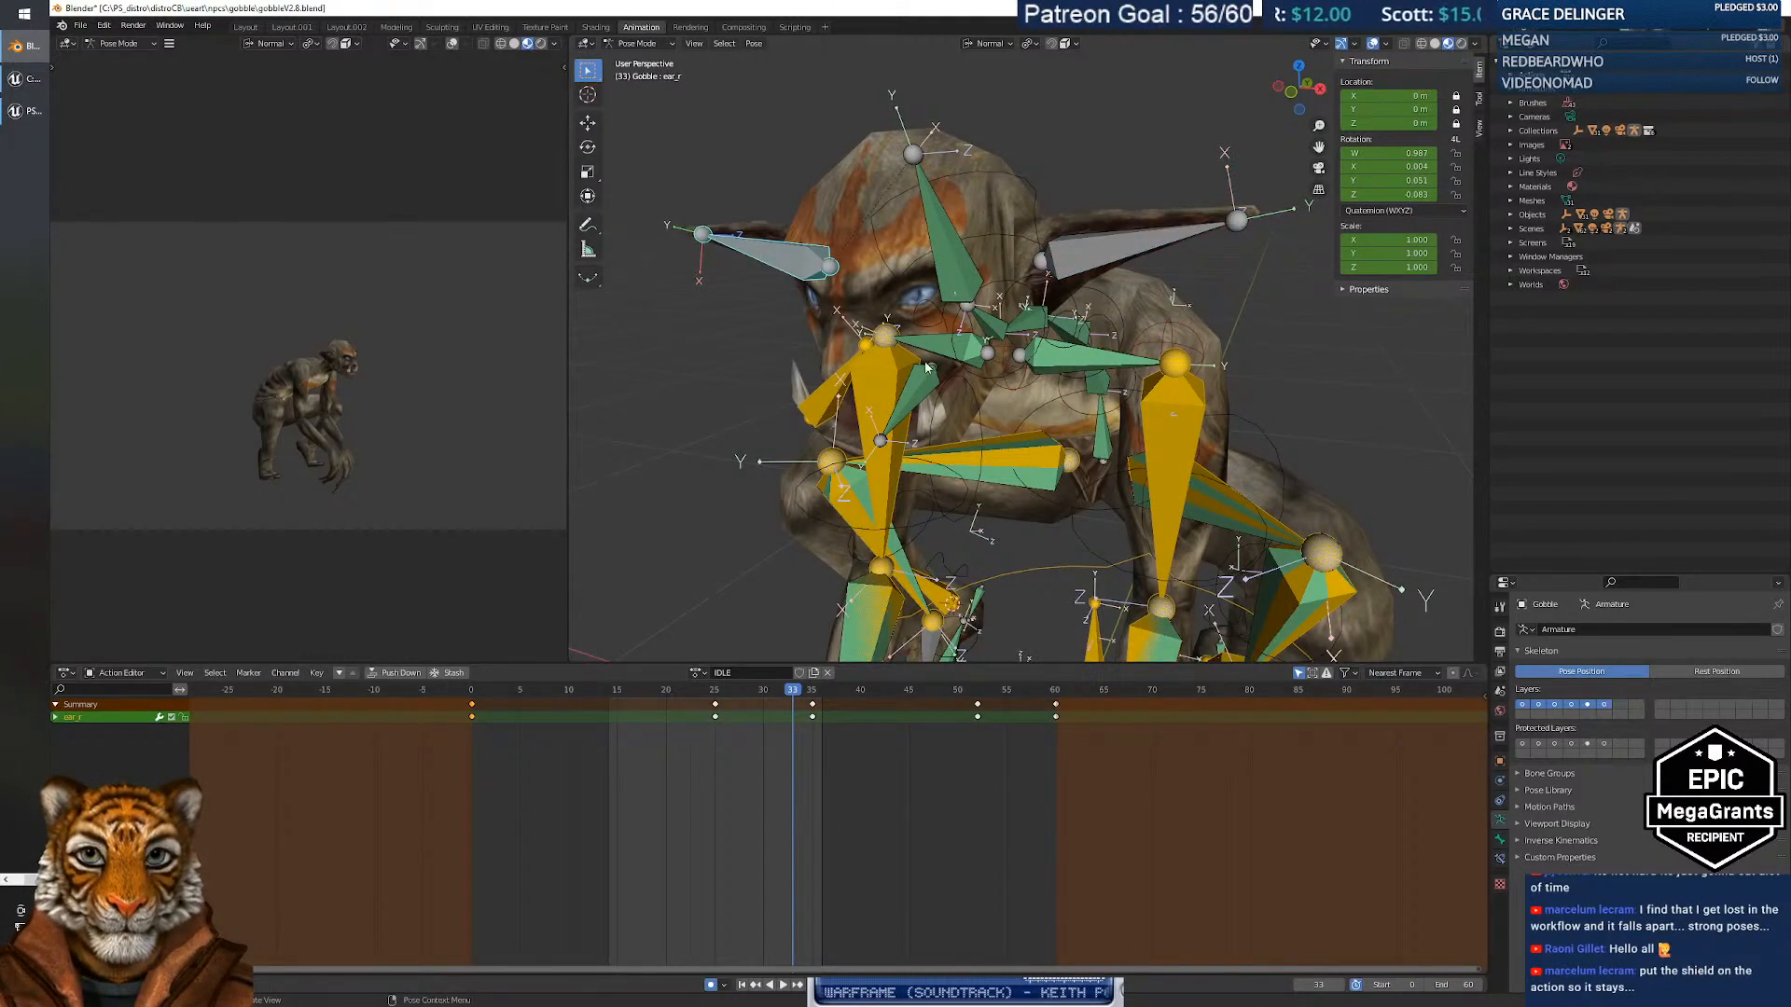
left_click(1110, 259, "shift")
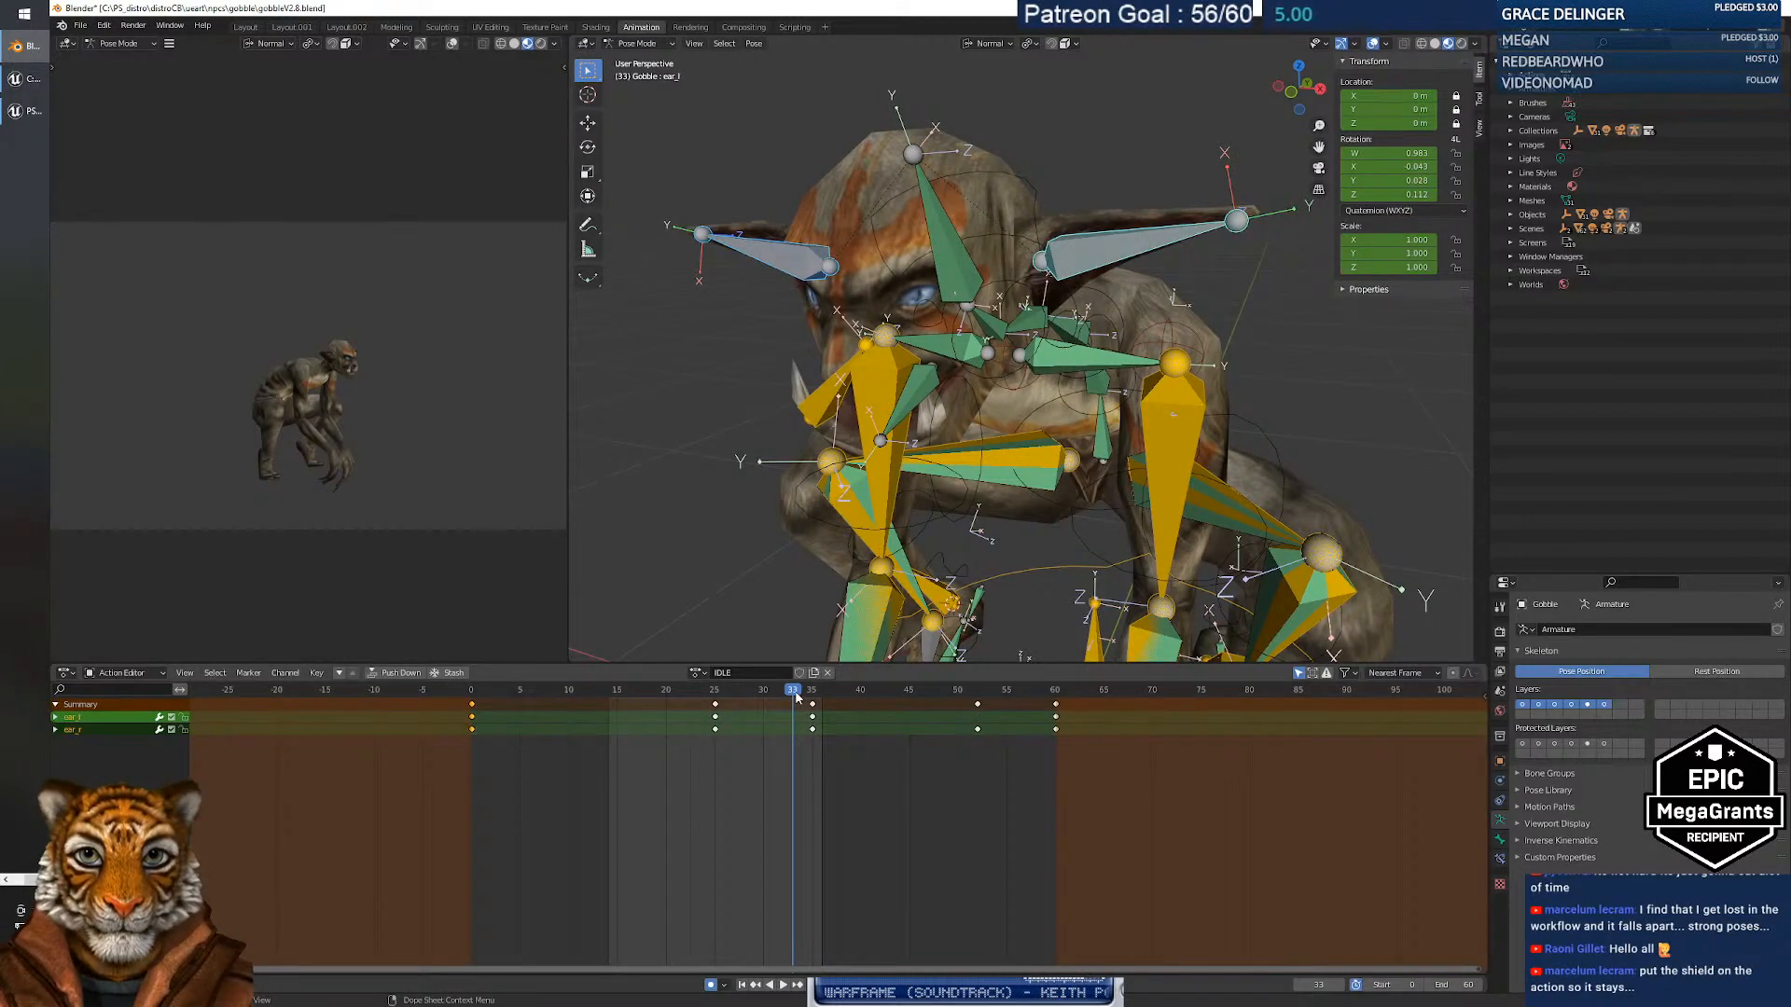
key("space")
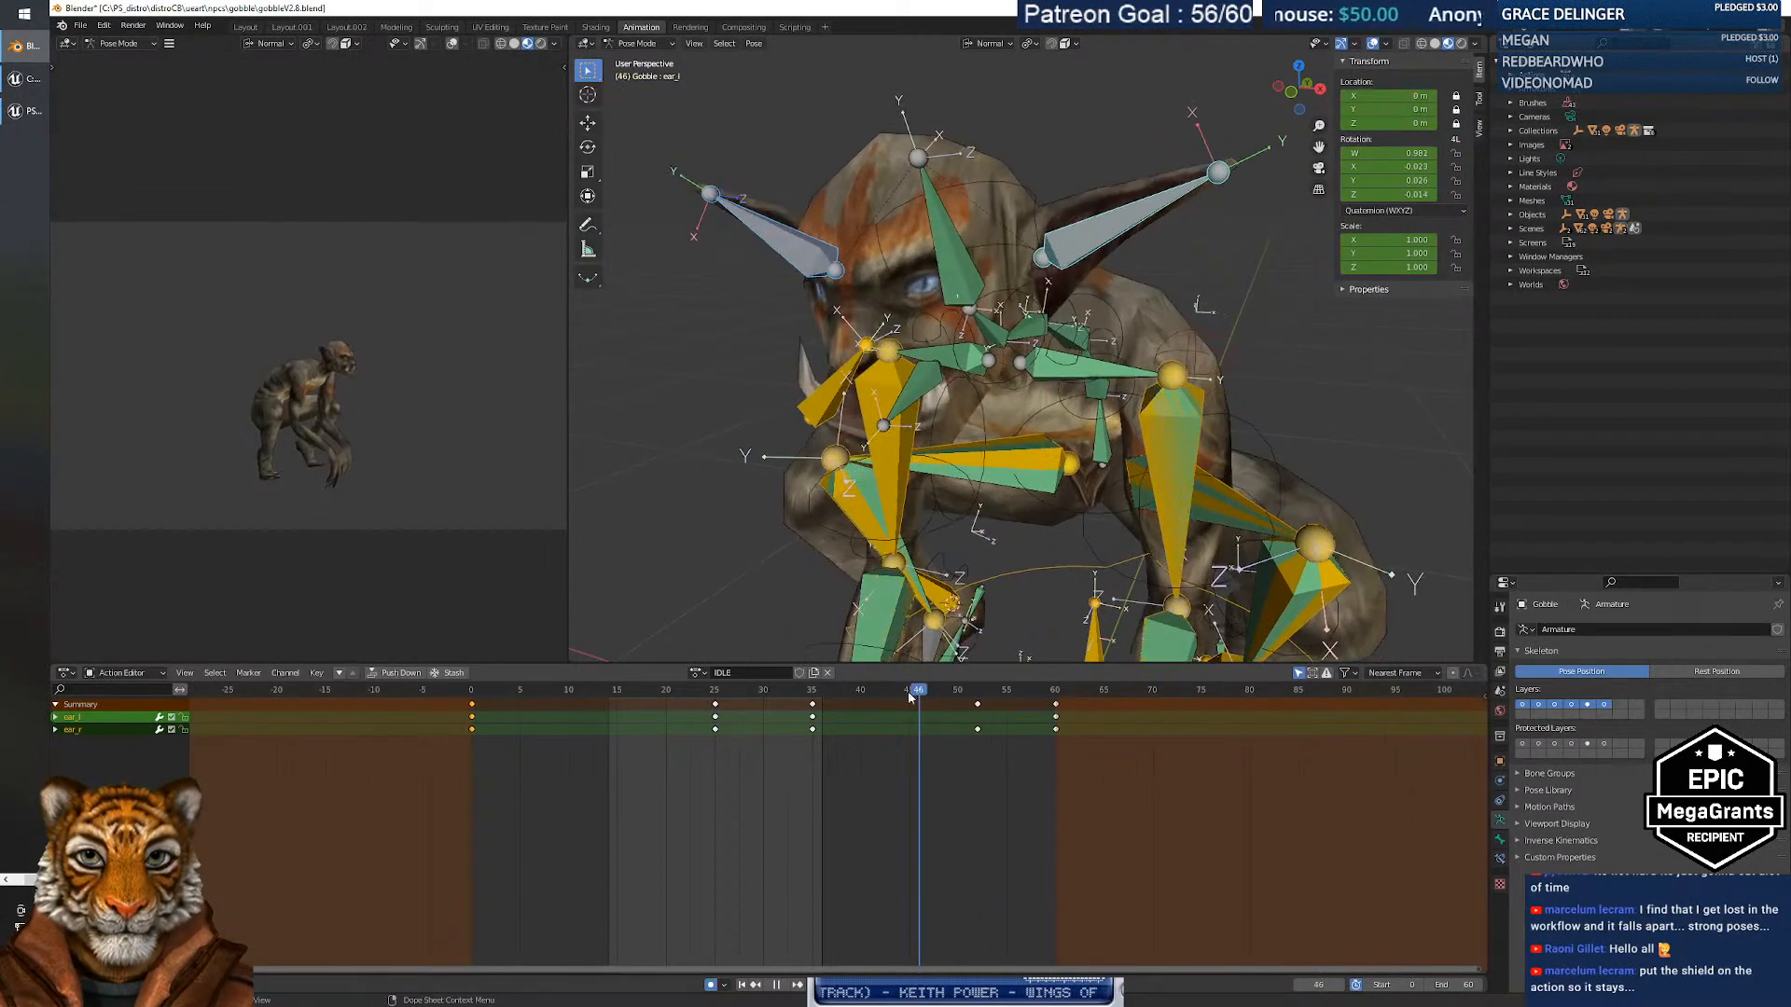
key("space")
Try deleting both ear bones' keyframes at frames 25 and 35, play back the action, and undo the deletion.
left_click_drag(832, 754, 706, 715)
key("Delete")
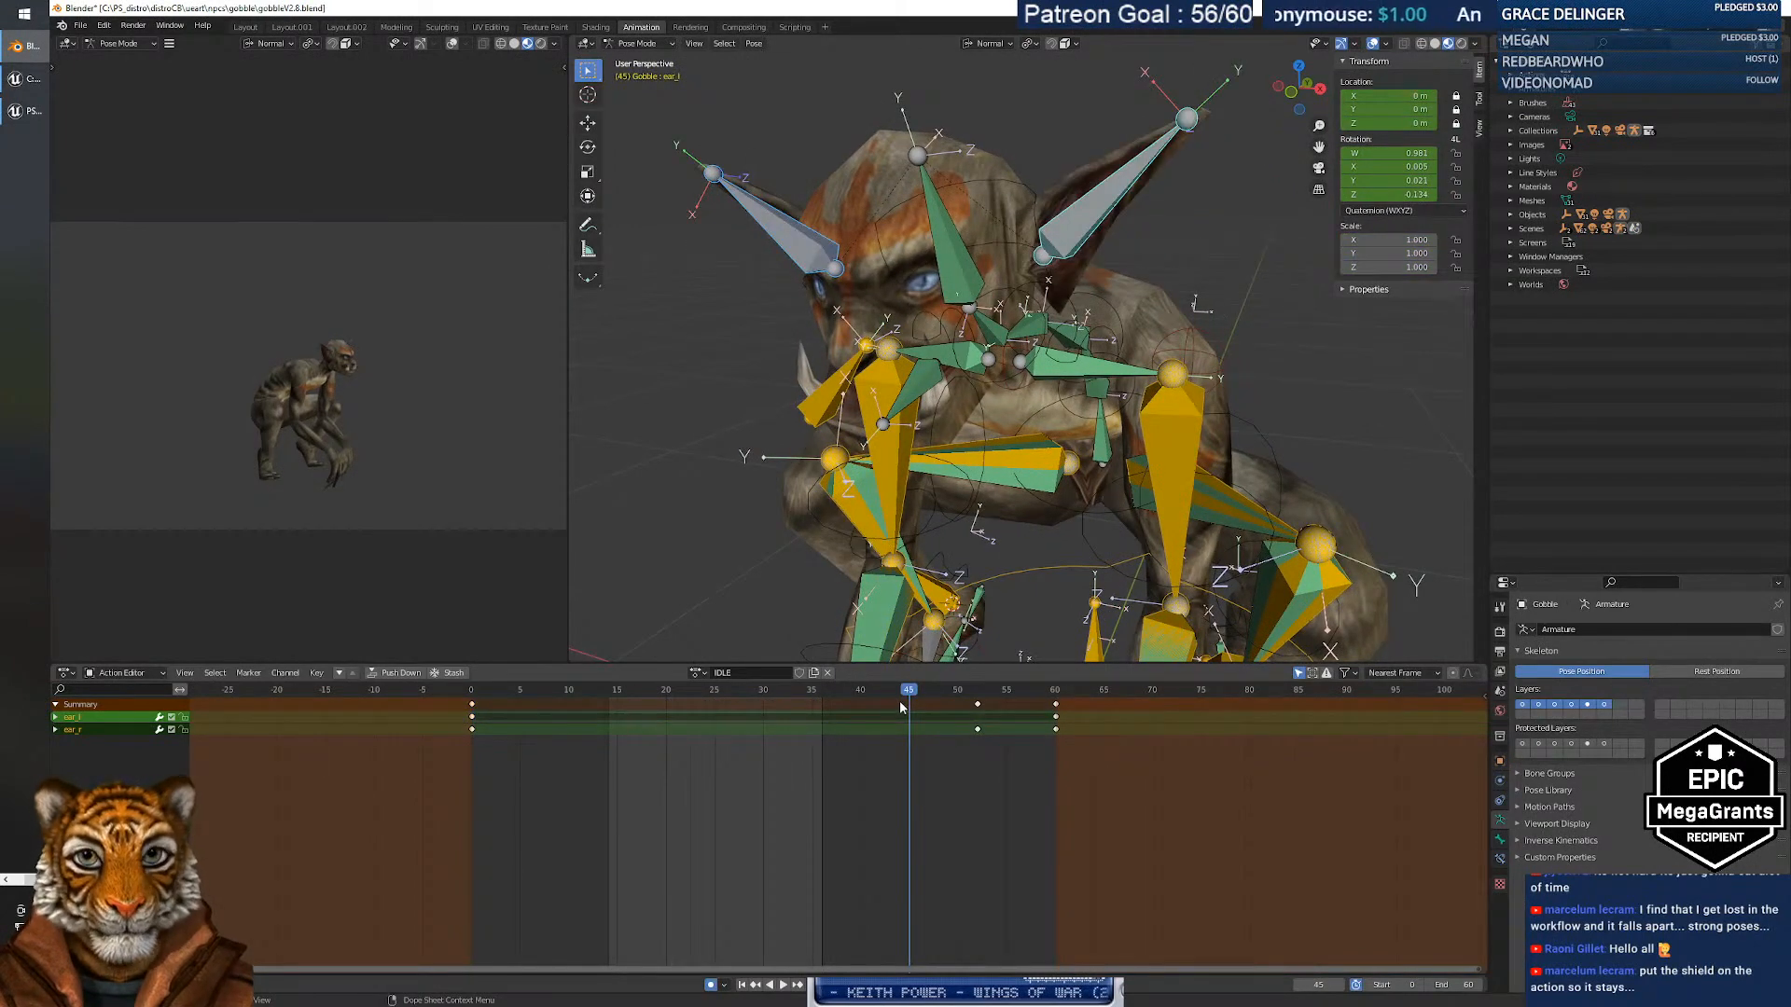
key("space")
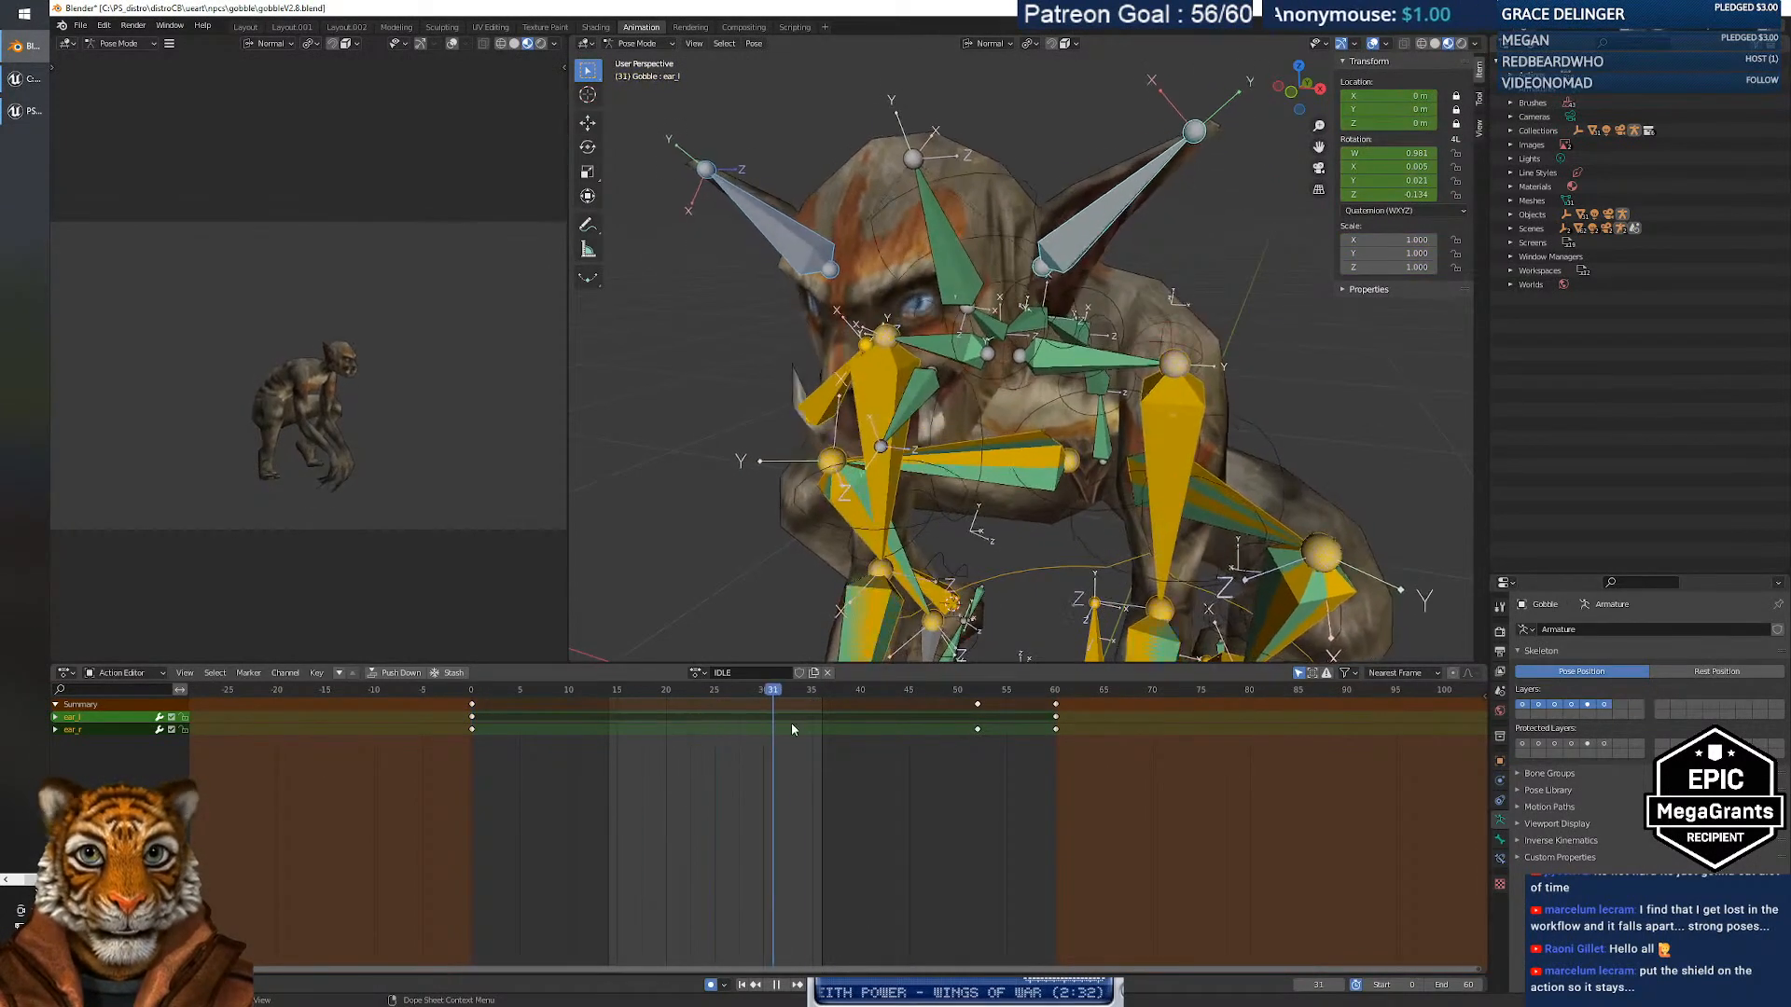
left_click_drag(1033, 724, 715, 711)
key("ctrl+z")
key("ctrl+z")
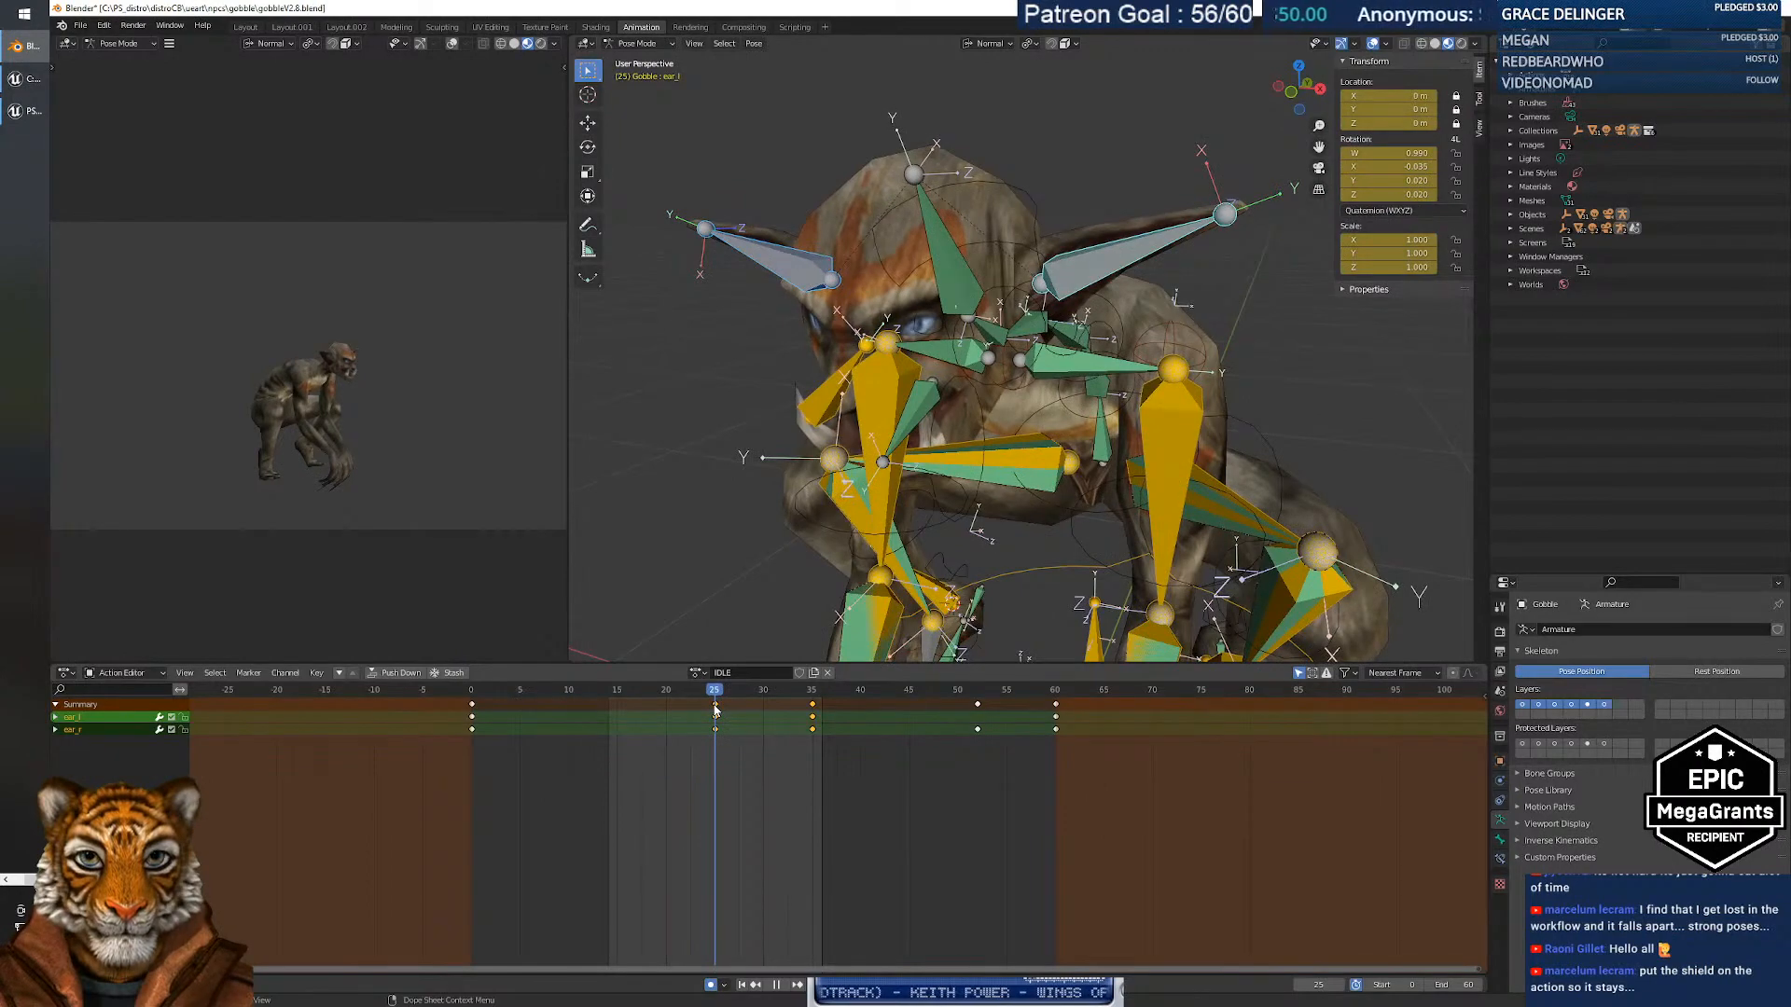
Select only the right ear bone (ear_r) and rotate it upward about its local Z axis at frame 25.
left_click(800, 278)
middle_click_drag(801, 278, 881, 247)
key("r")
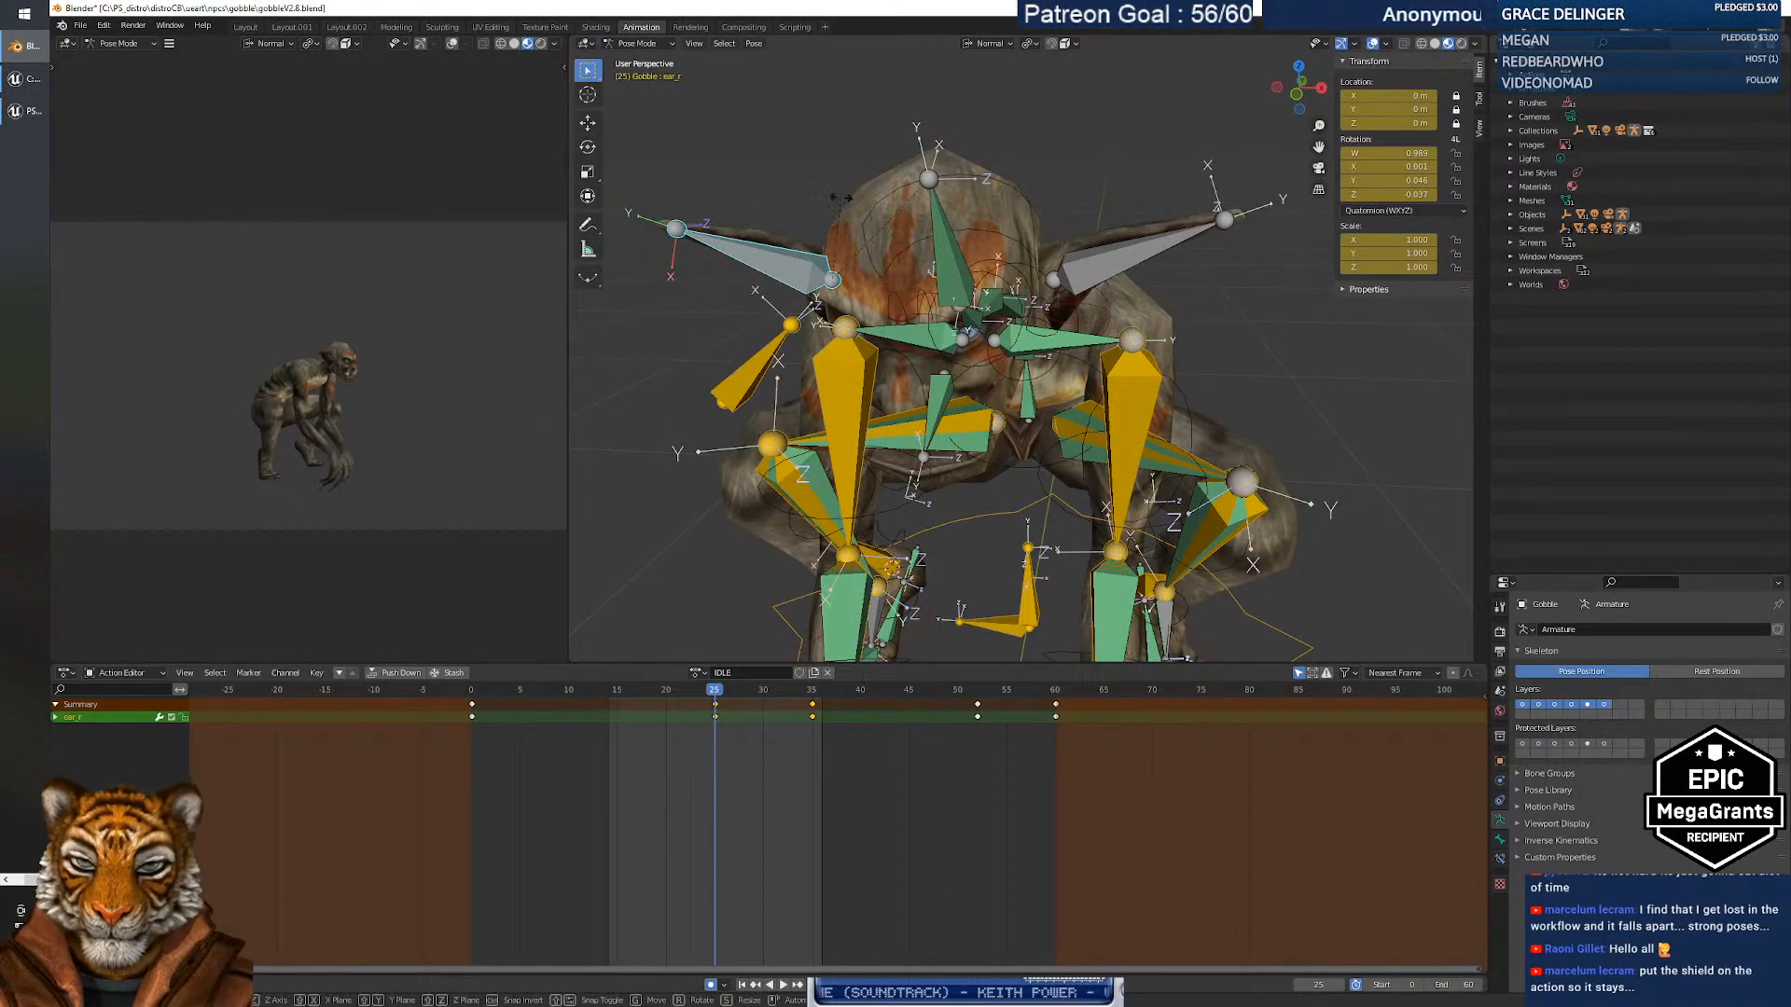
key("y")
right_click(858, 187)
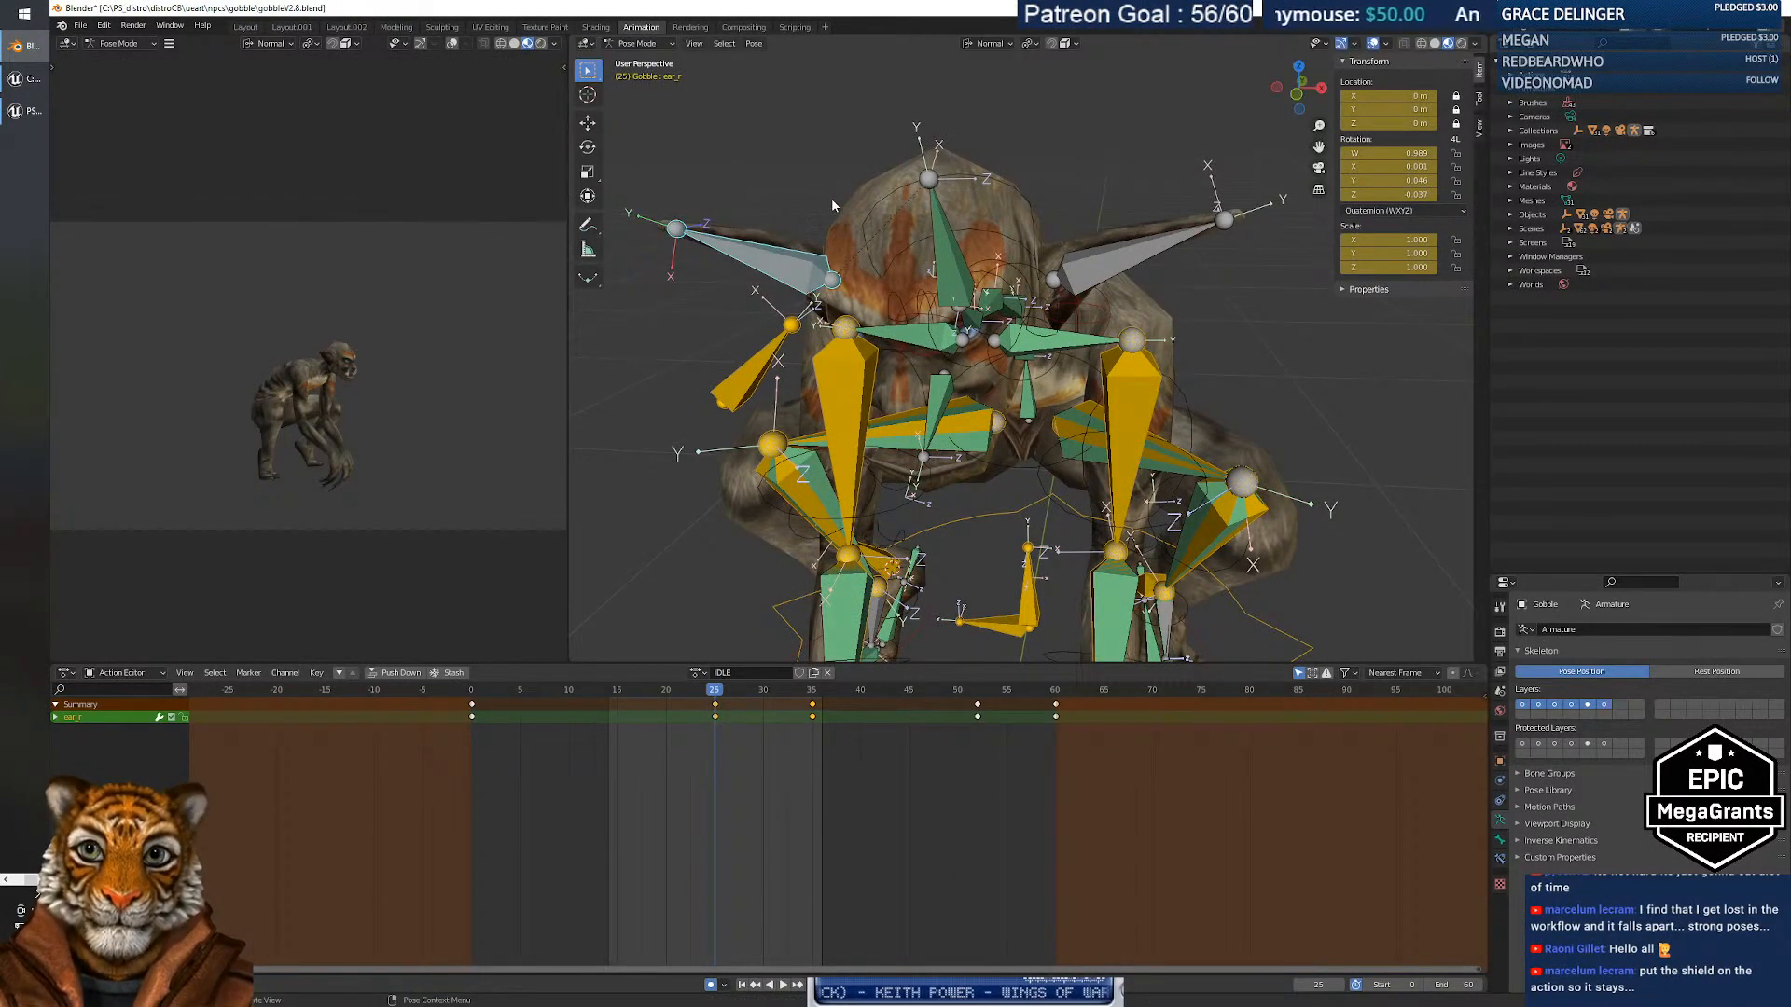
key("r")
key("z")
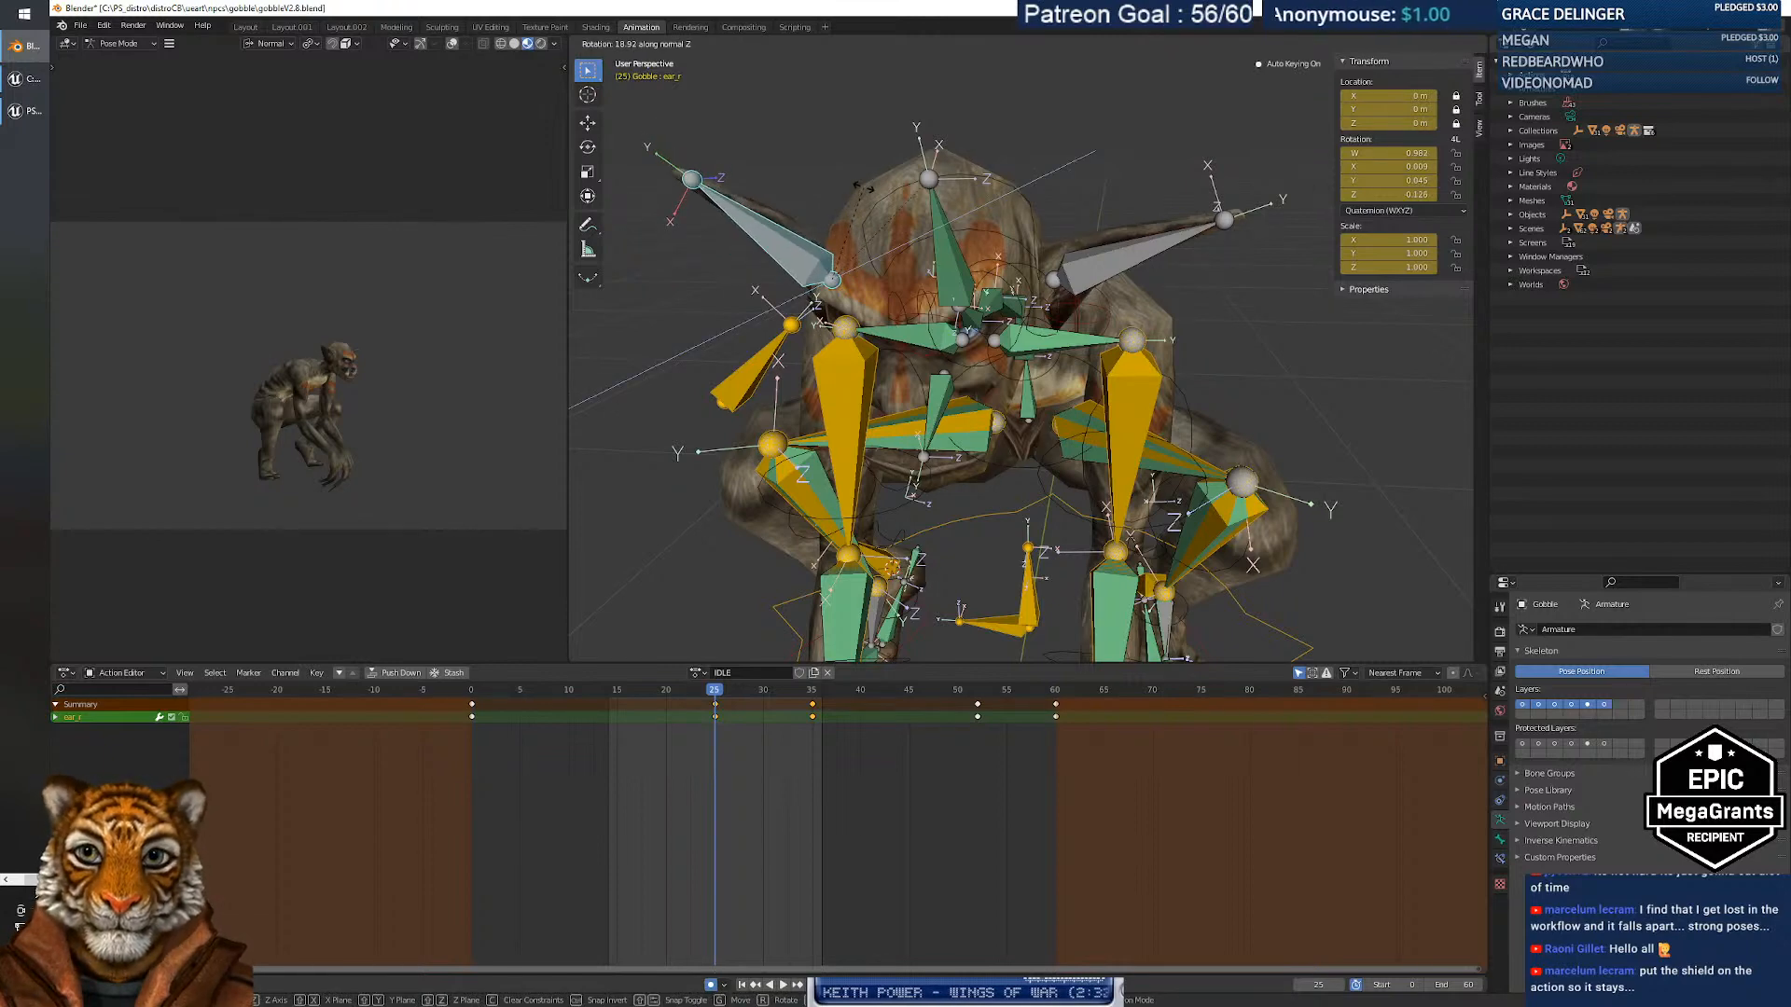
left_click(862, 193)
mouse_move(720, 693)
left_mouse_down()
mouse_move(471, 705)
mouse_move(714, 696)
left_mouse_up()
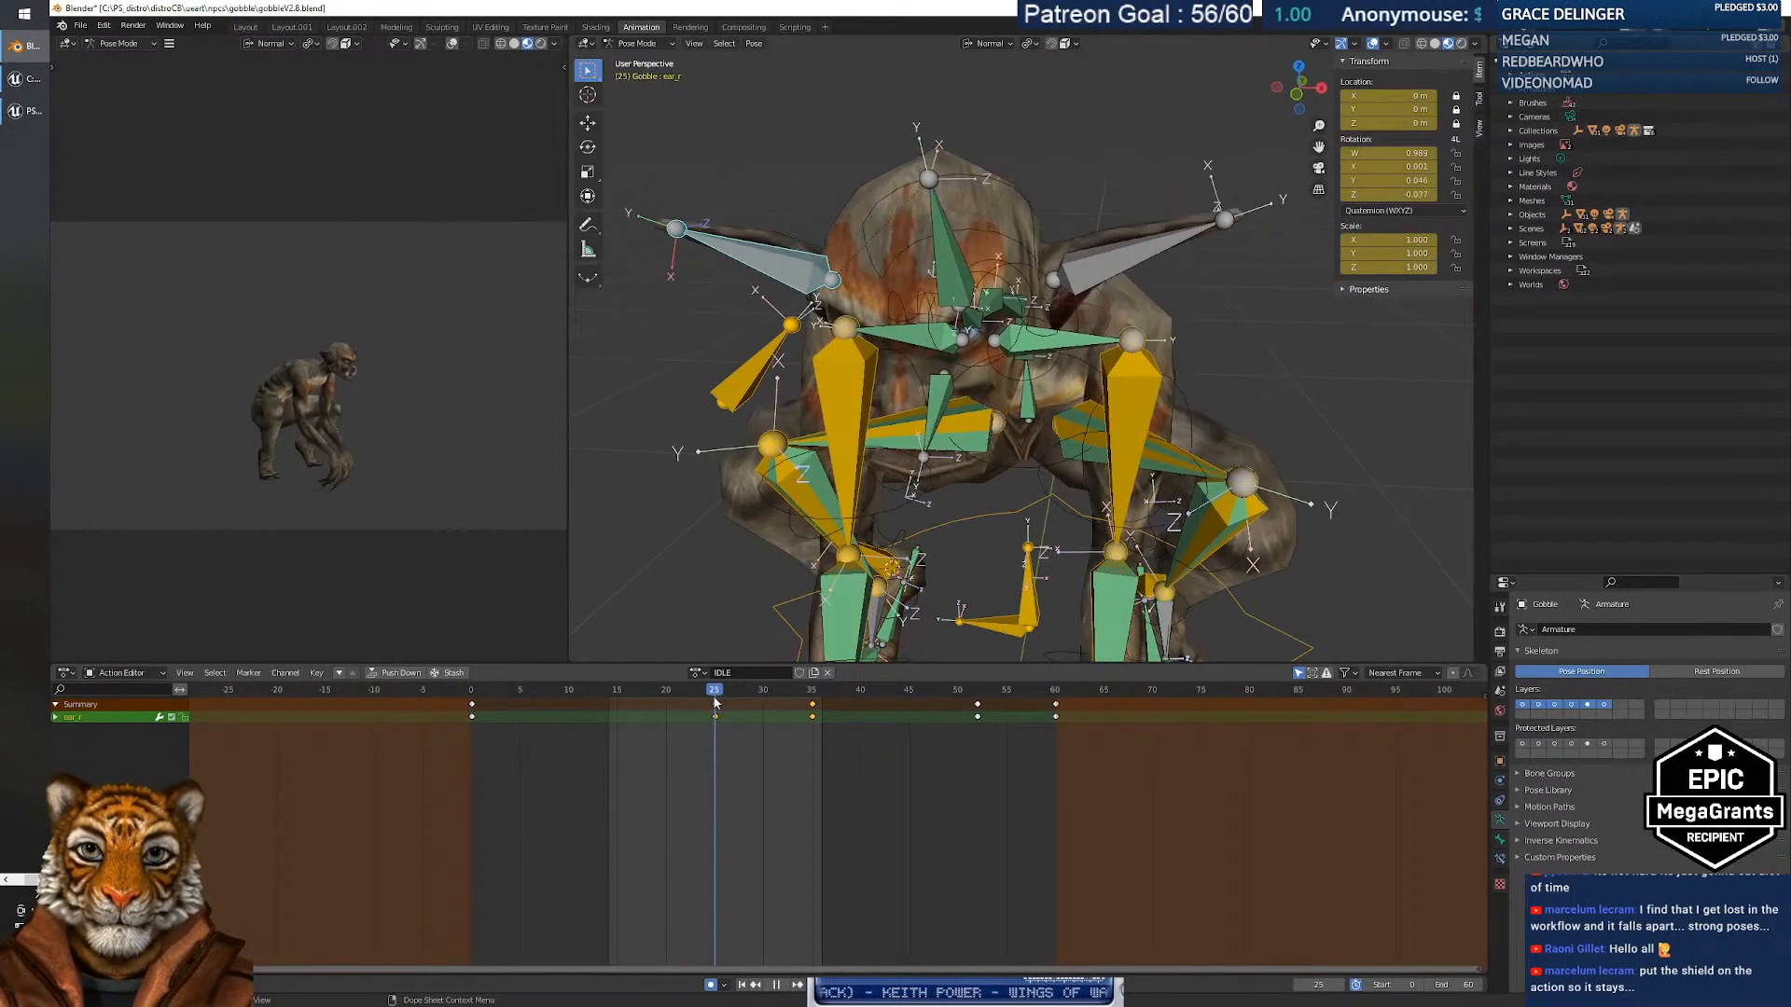
key("r")
key("z")
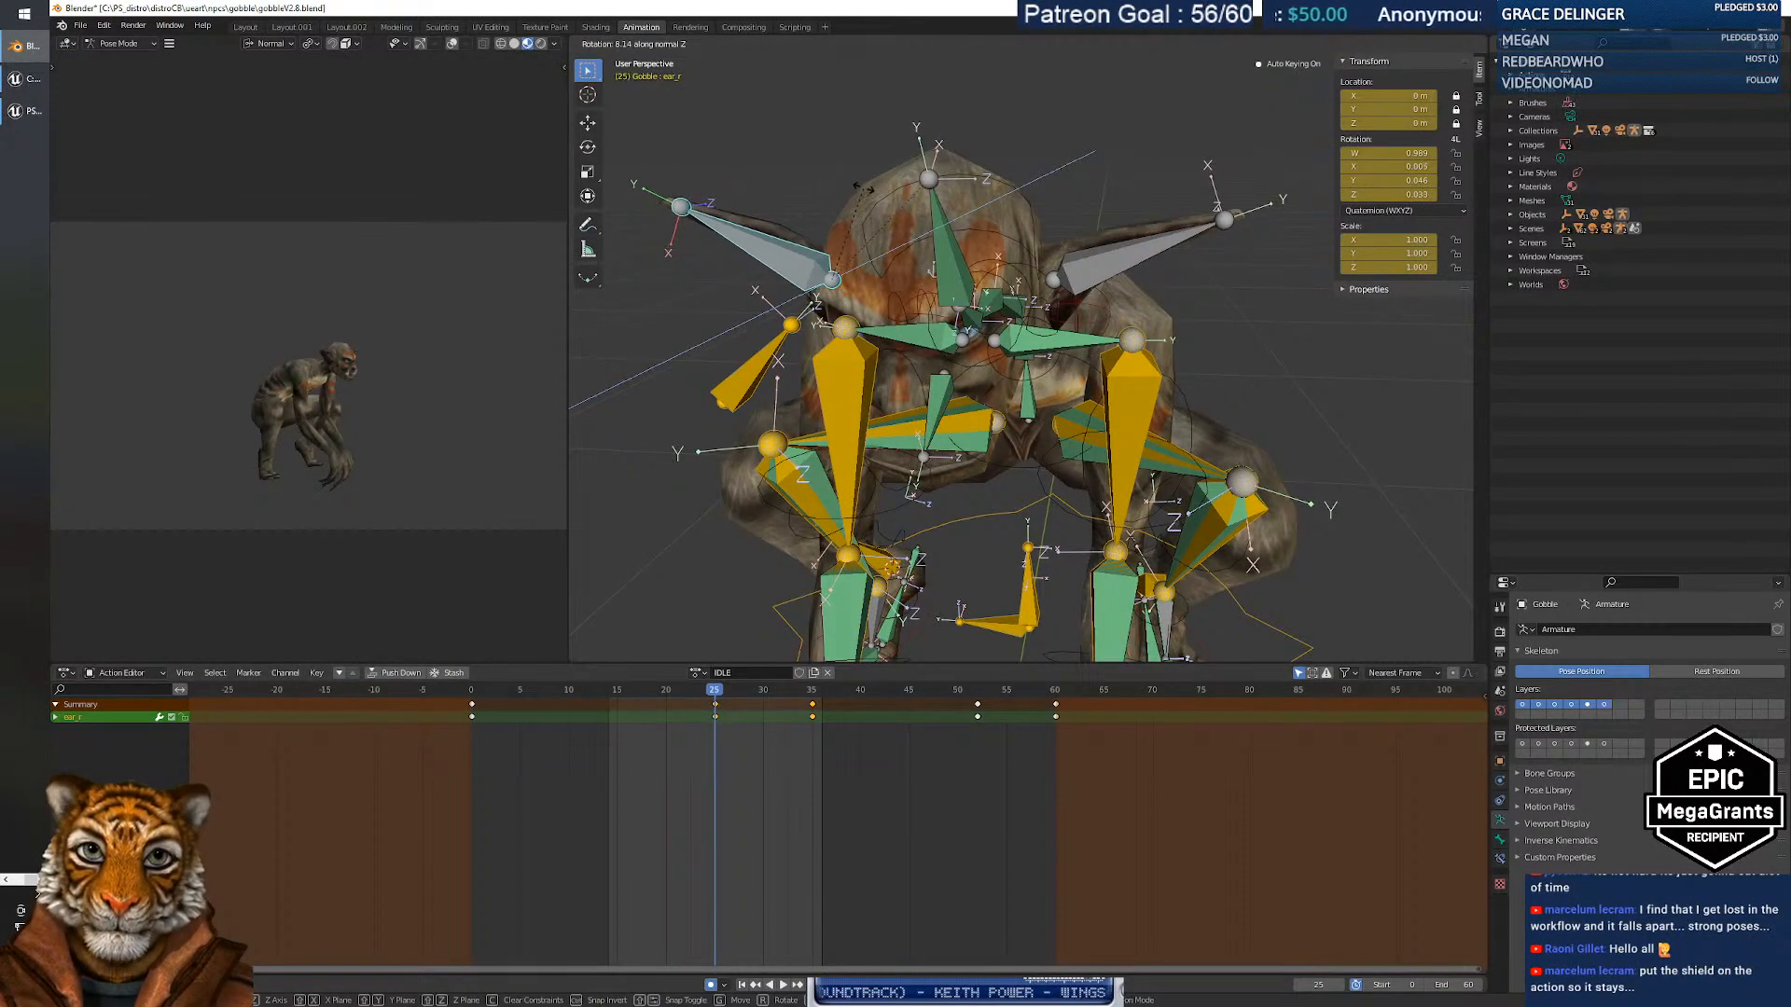
left_click(877, 186)
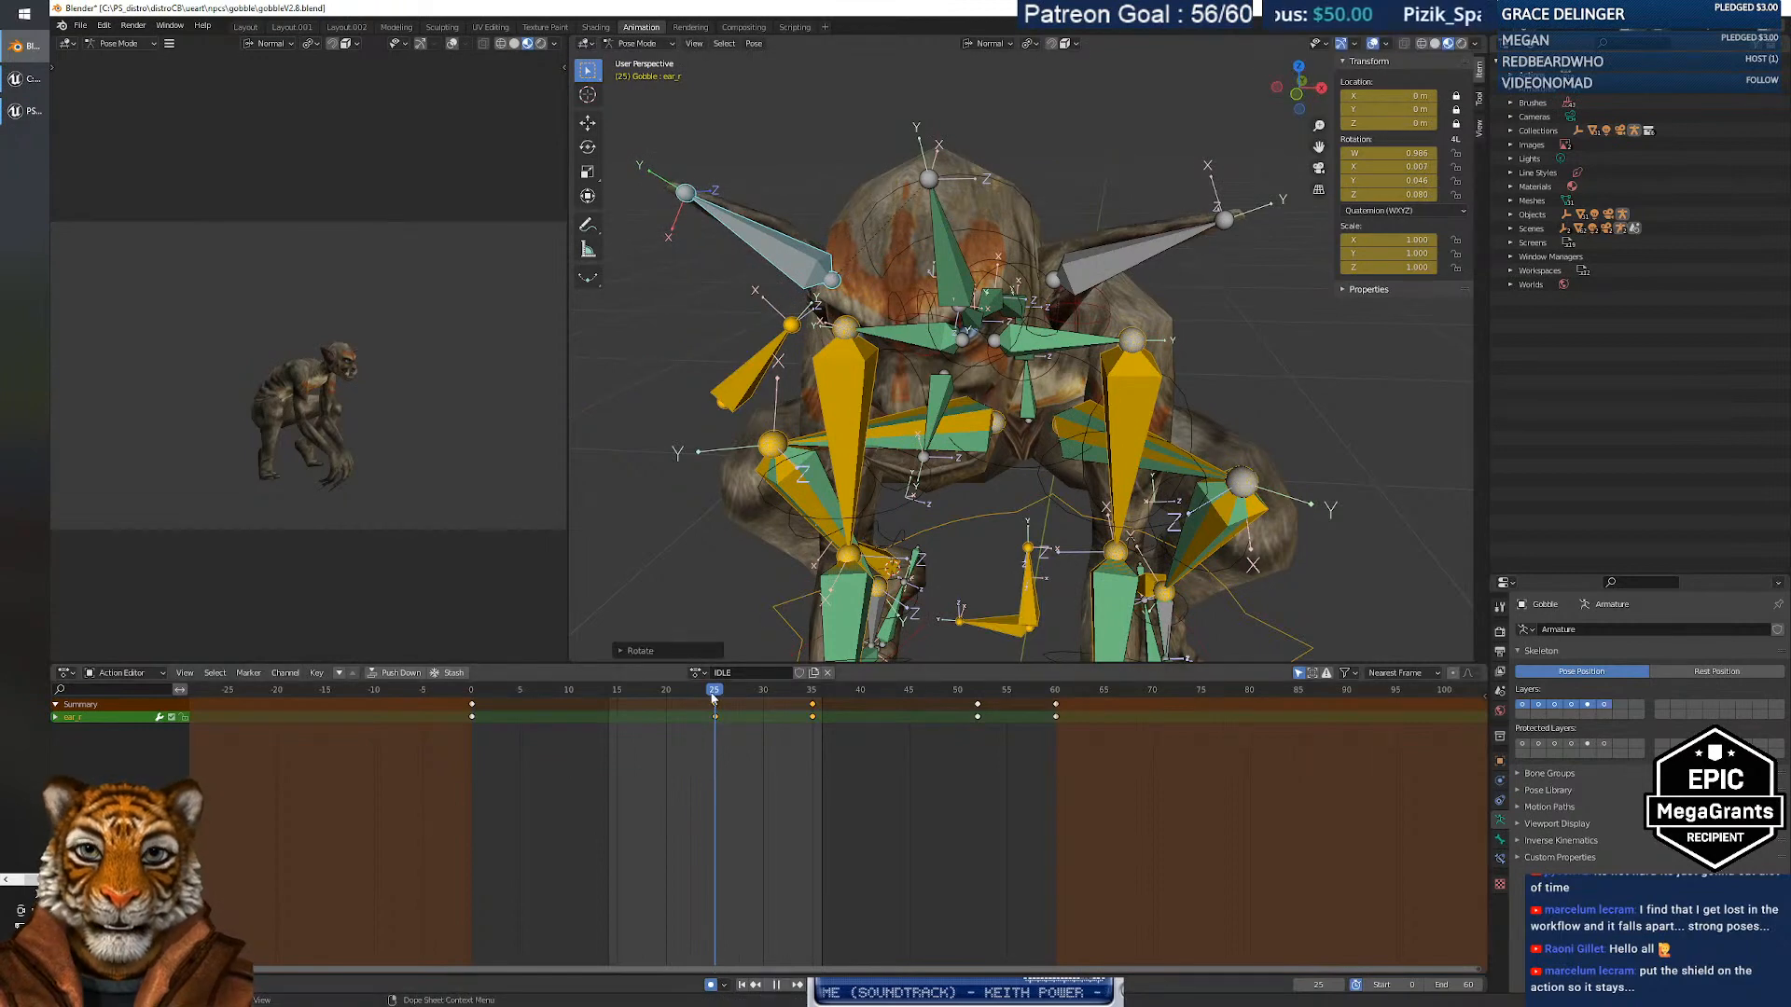
Delete the right ear bone's keyframe at frame 35 and play back the action to check the ear.
key("space")
left_click_drag(623, 716, 804, 701)
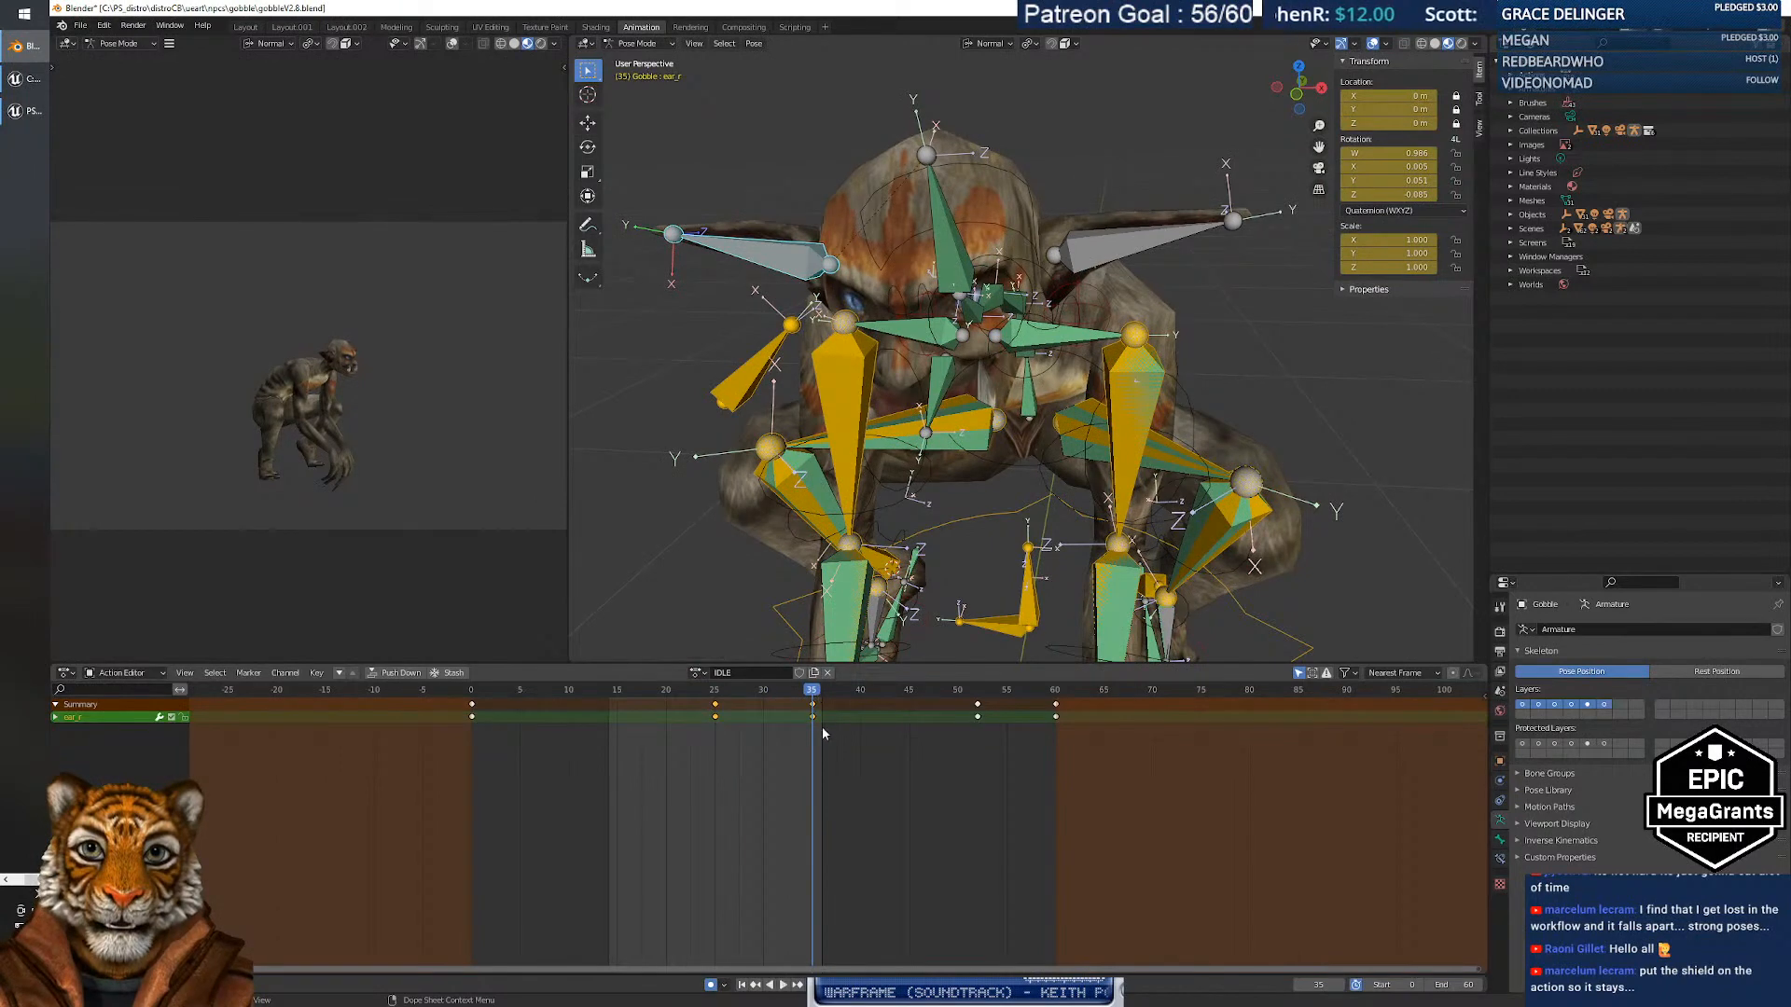
left_click_drag(848, 730, 791, 693)
key("Delete")
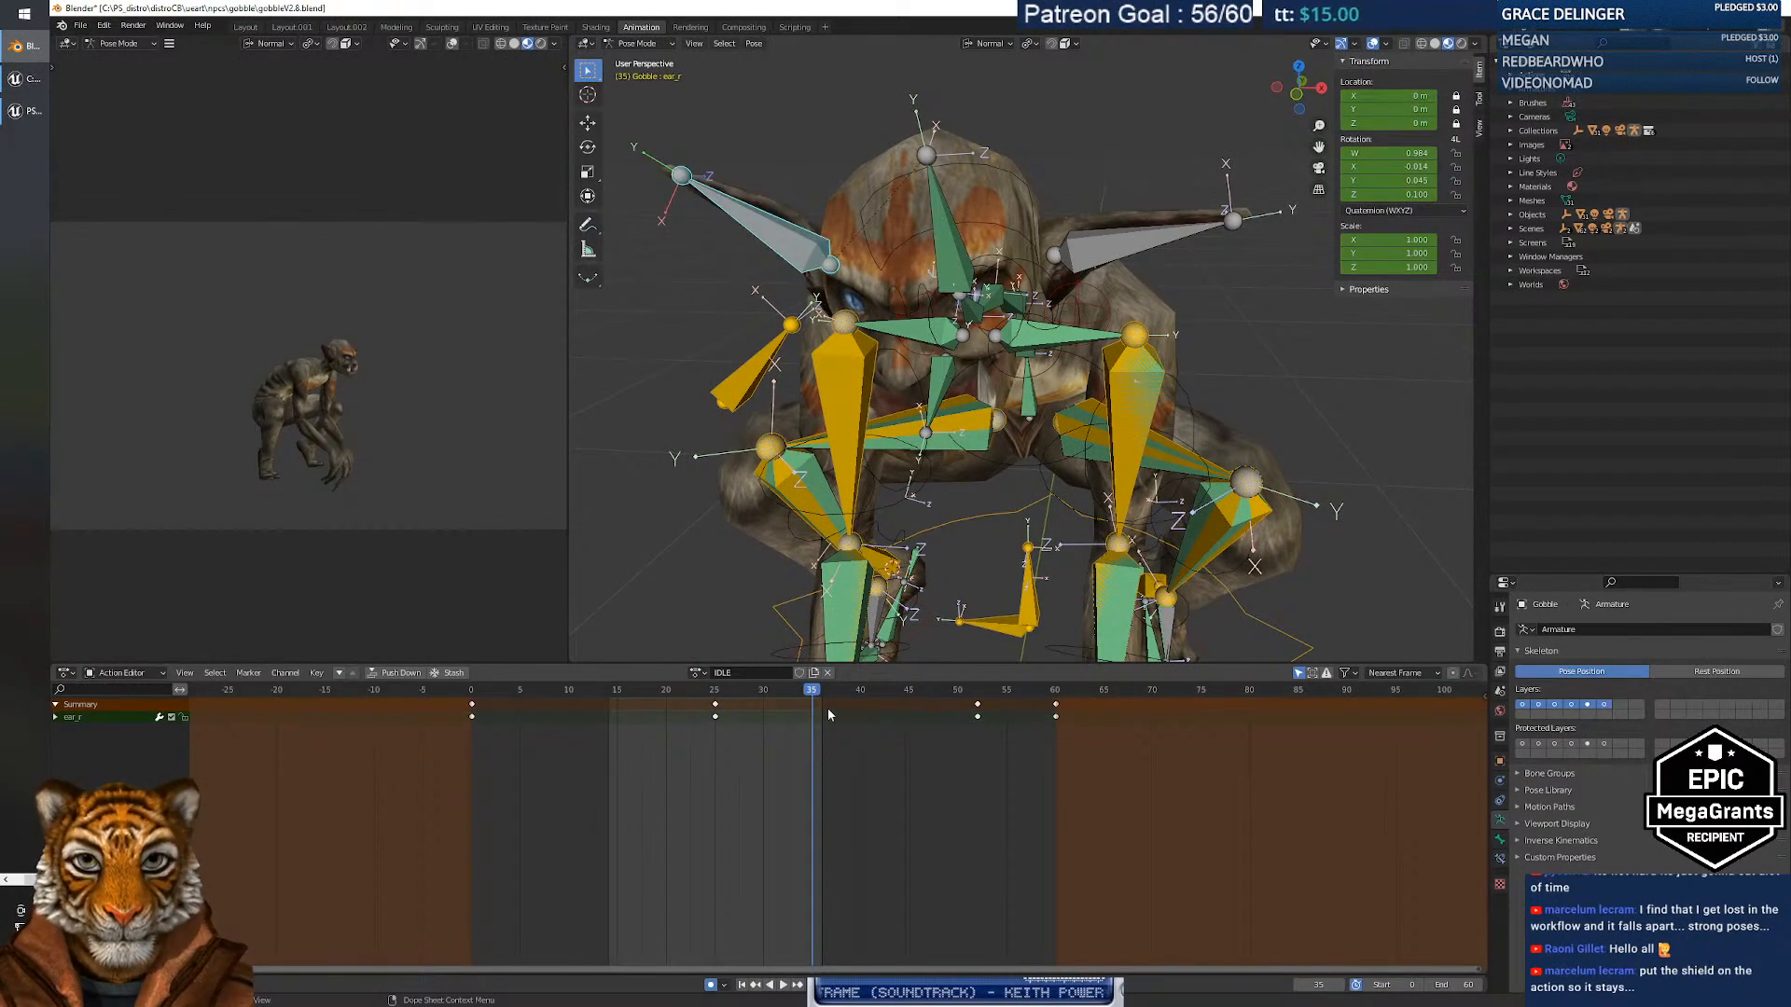
key("space")
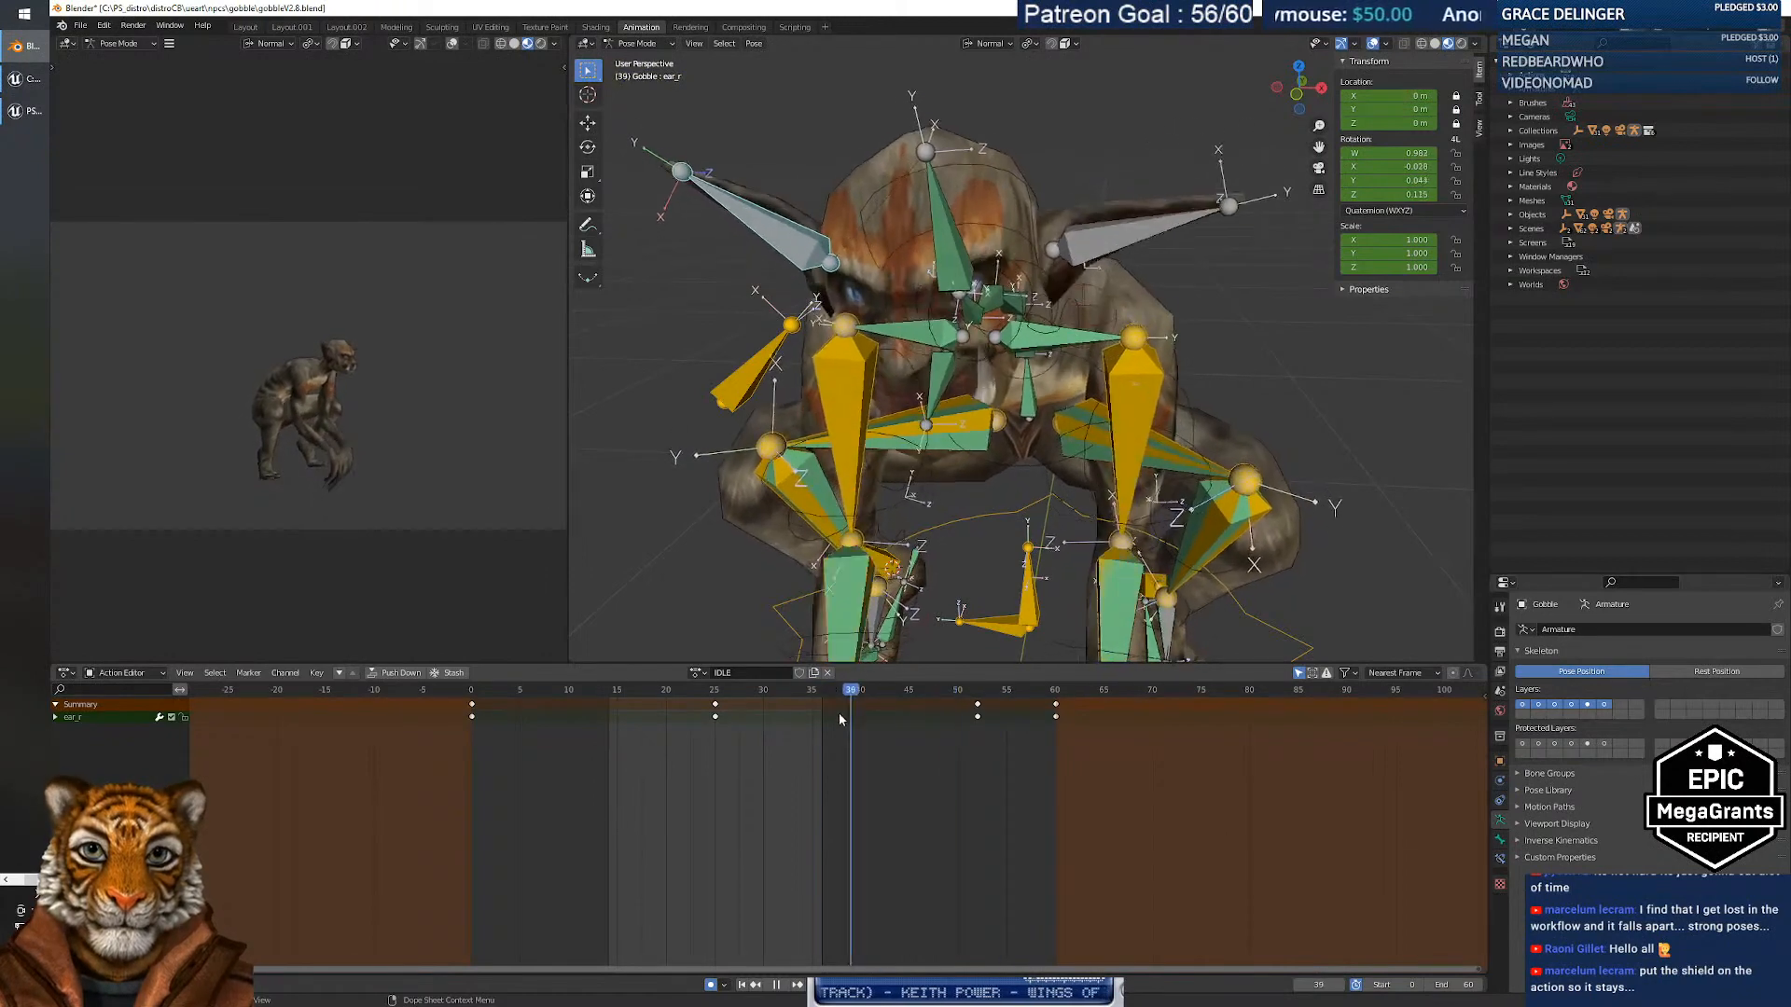
key("Escape")
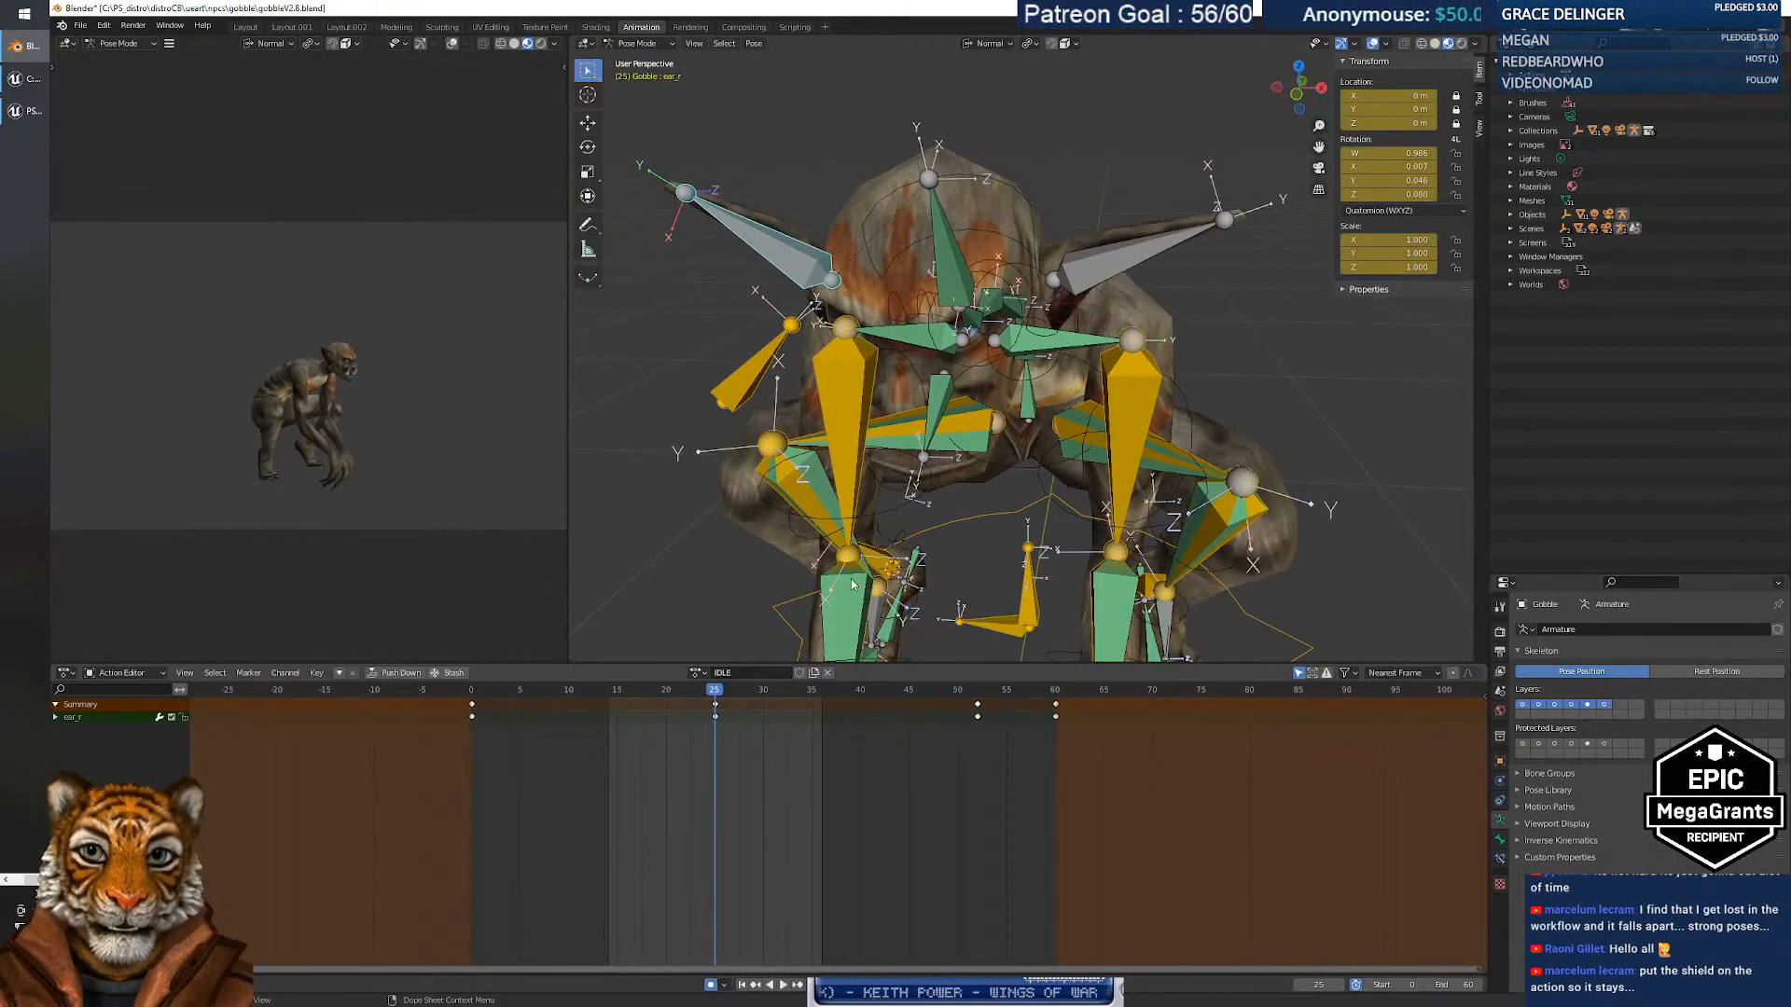
Select the left ear bone, delete its keyframe at frame 35, and rotate it upward by about 13 degrees at frame 25.
left_click(1105, 268)
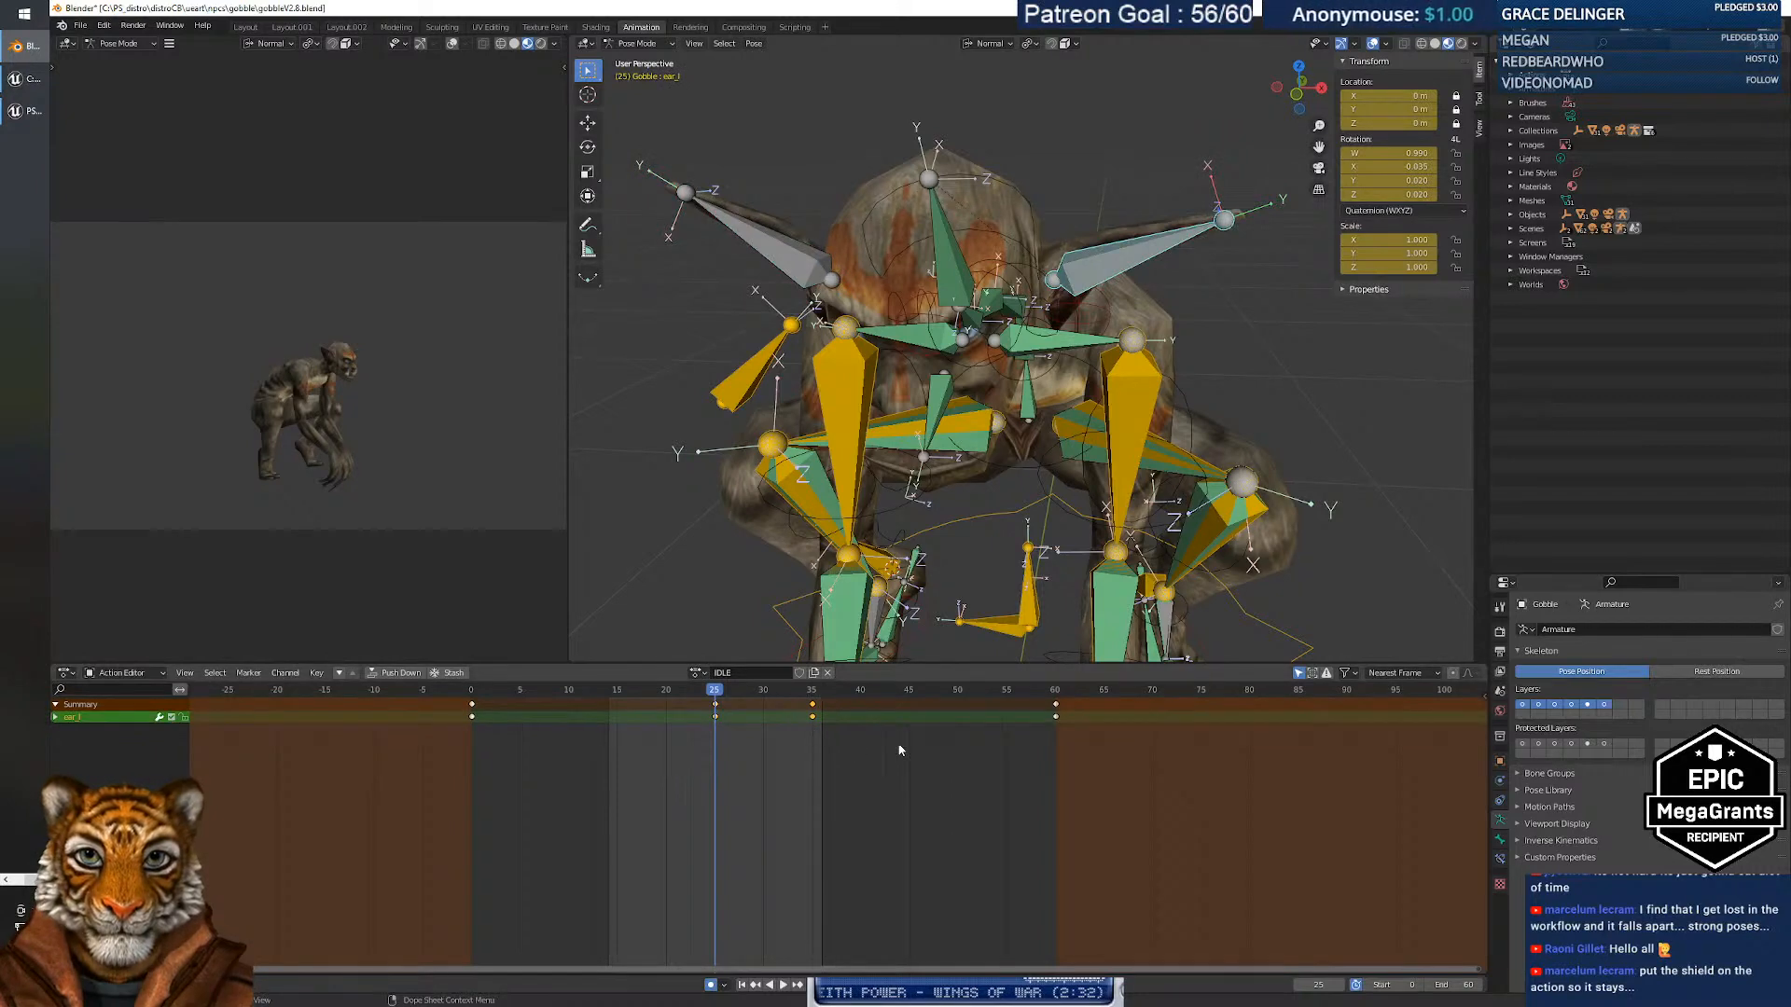
mouse_move(714, 692)
left_mouse_down()
mouse_move(466, 704)
mouse_move(714, 710)
left_mouse_up()
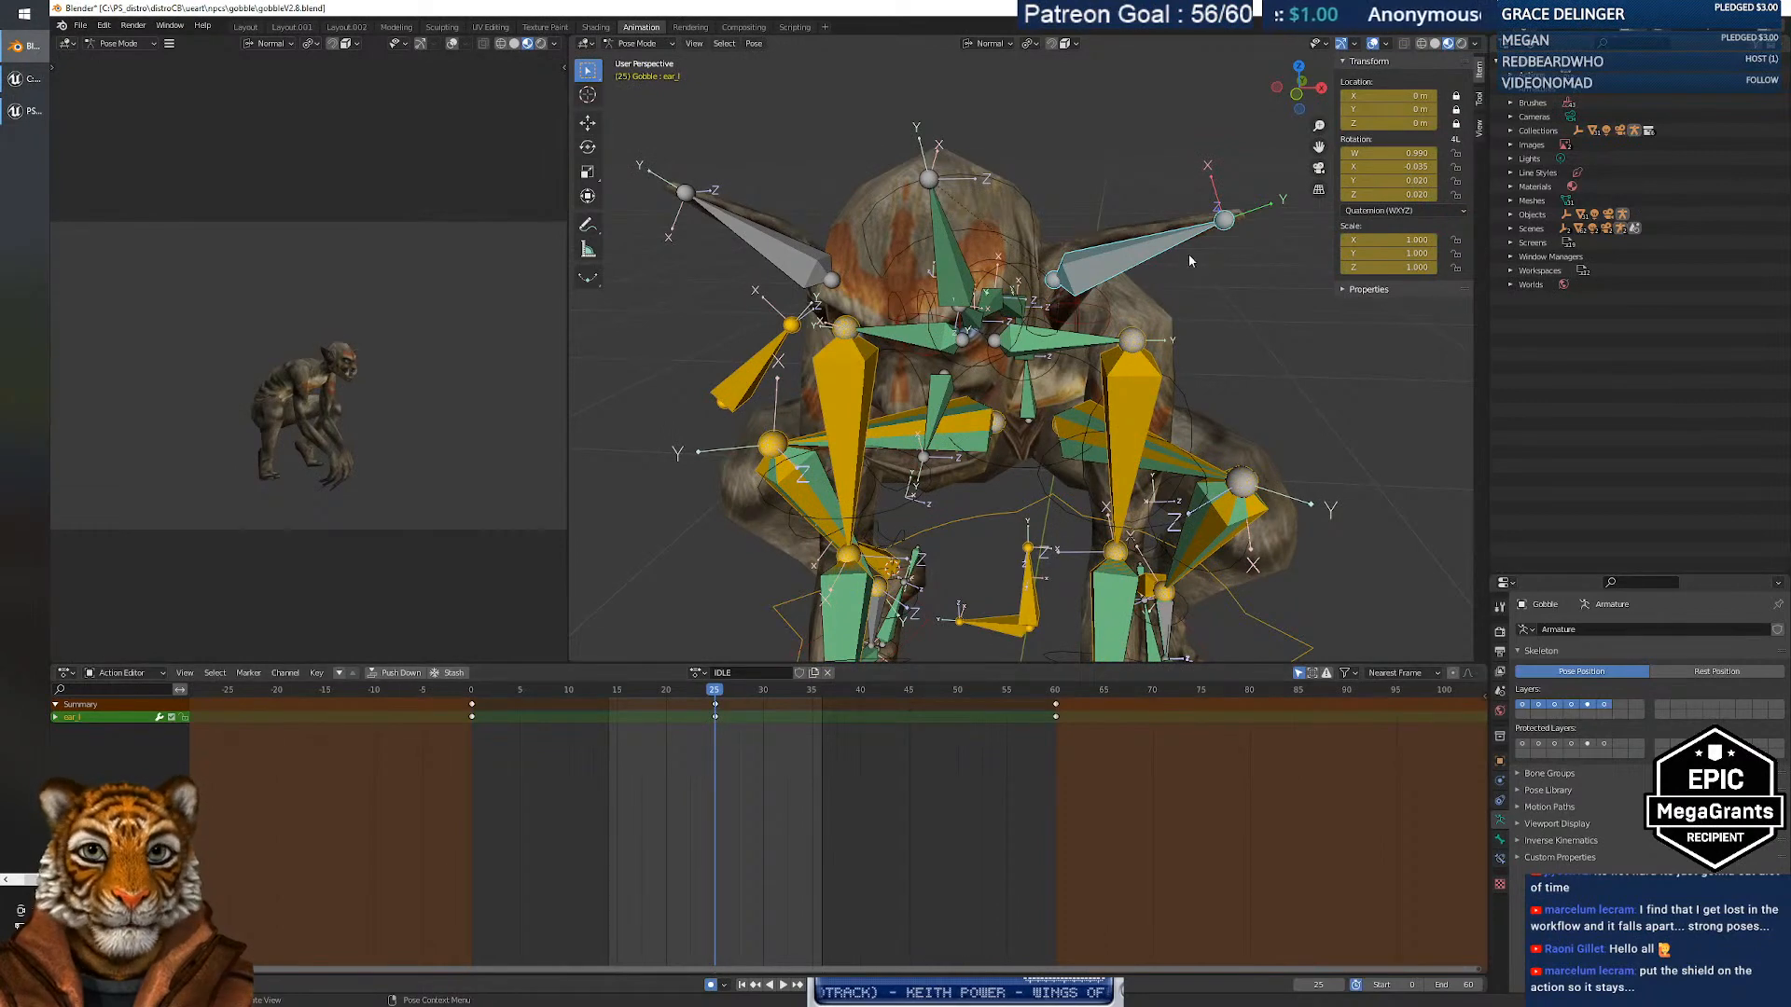
key("r")
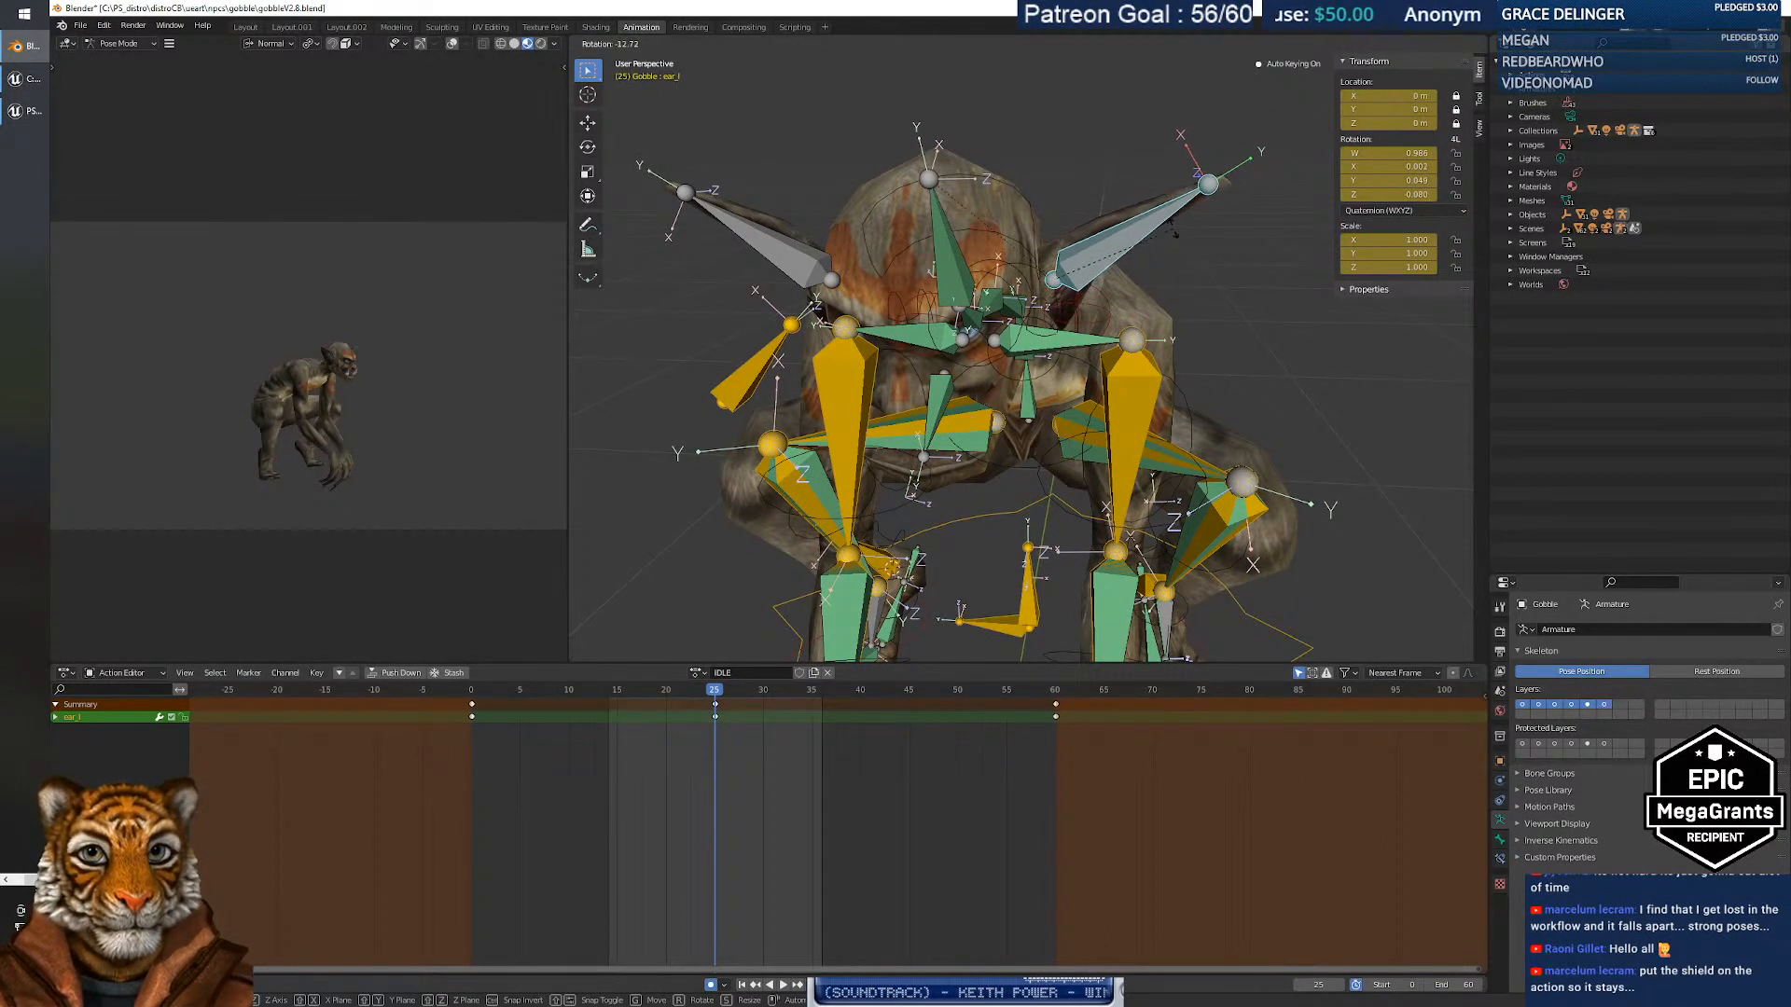
left_click(1171, 230)
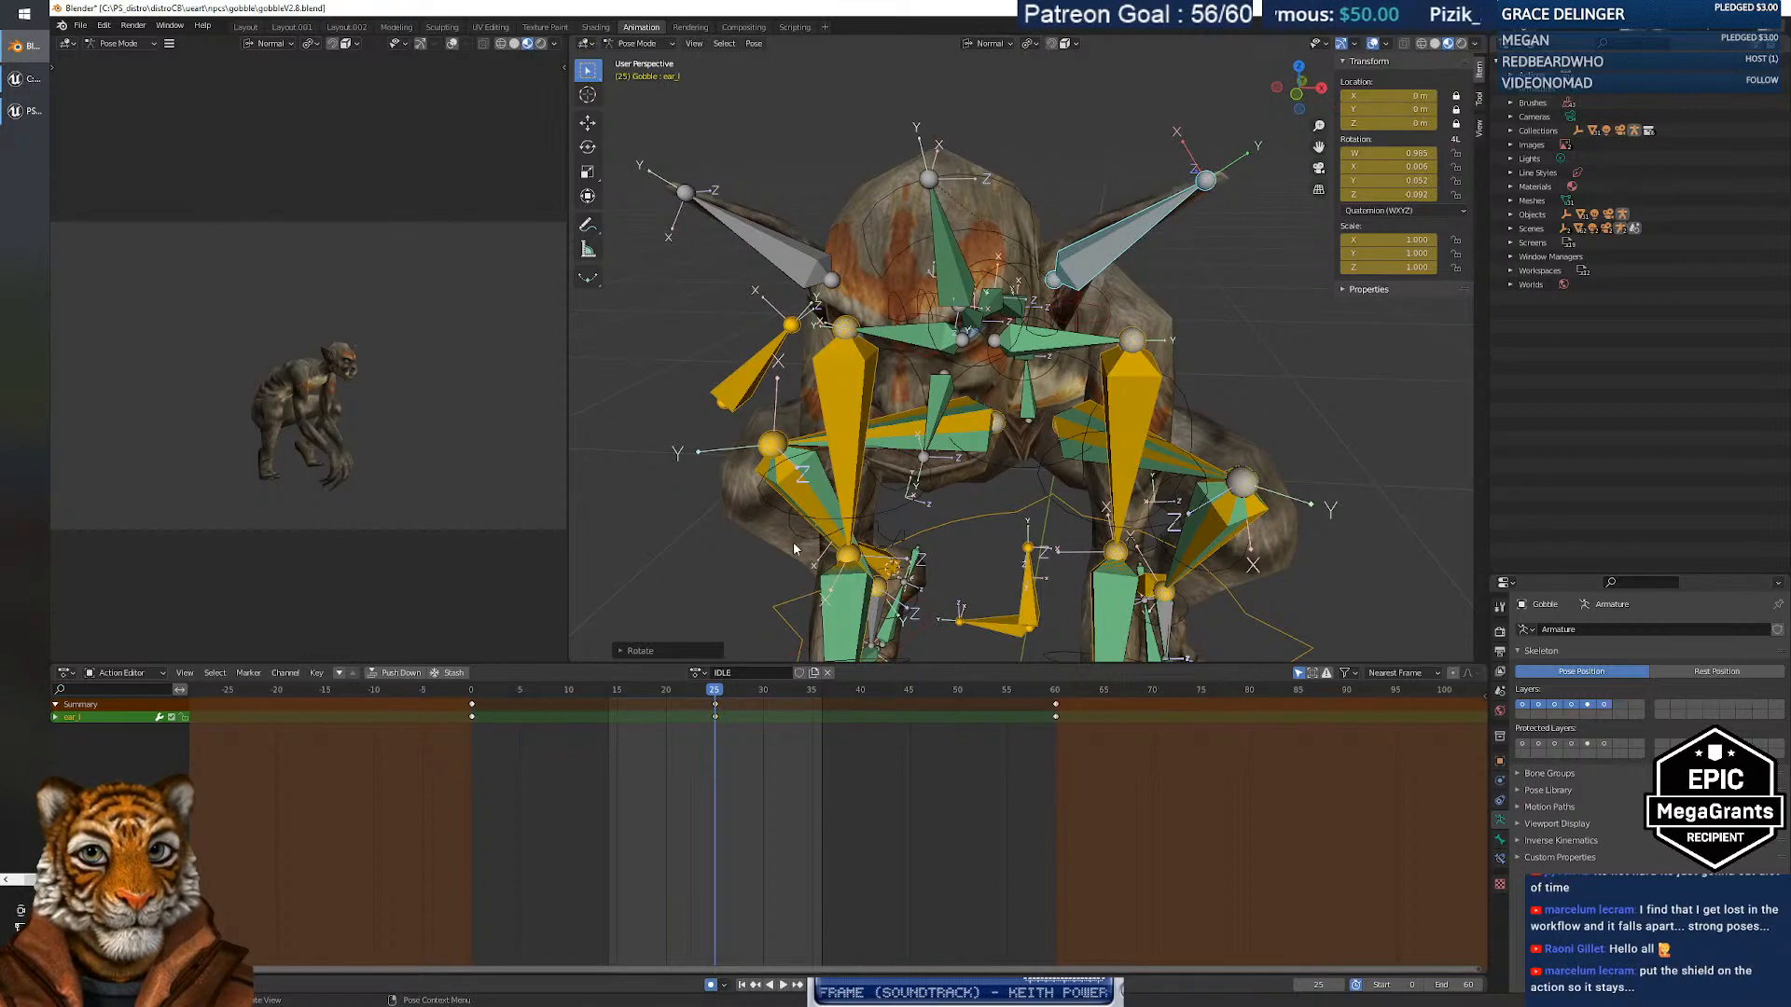
Play back the IDLE action to review the ear motion, and examine the whole creature from the side at frame 0.
key("shift+ctrl+space")
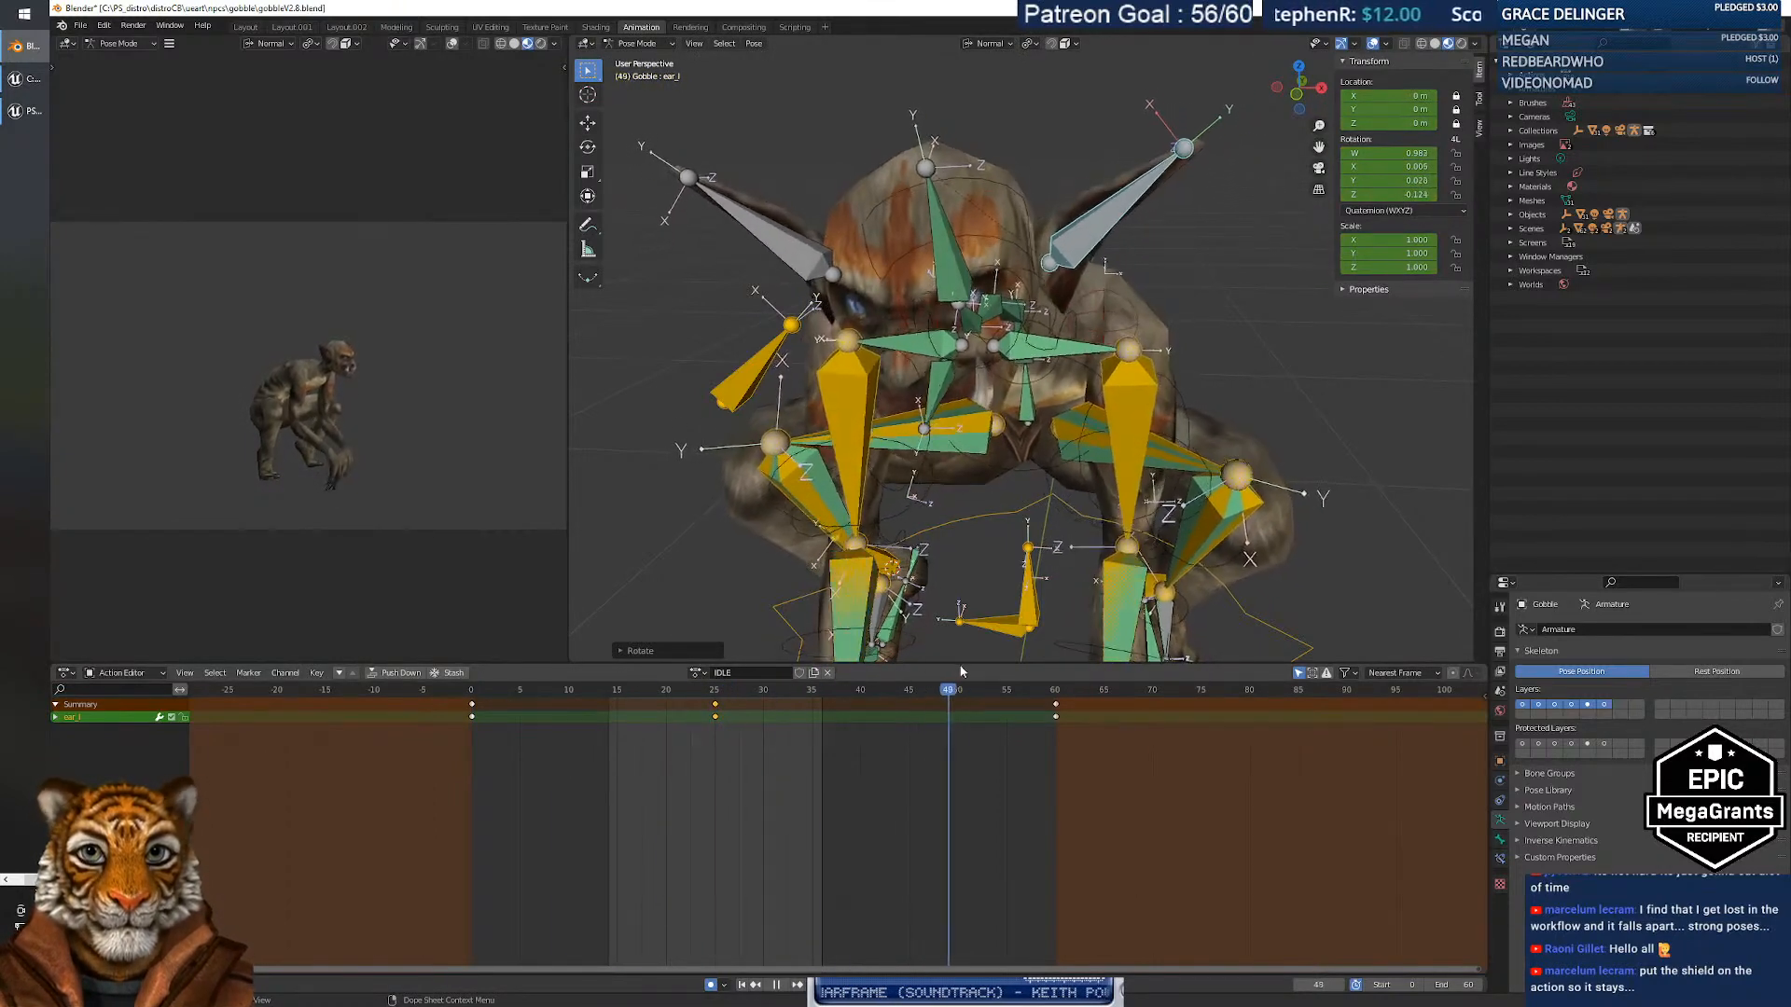
left_click(499, 695)
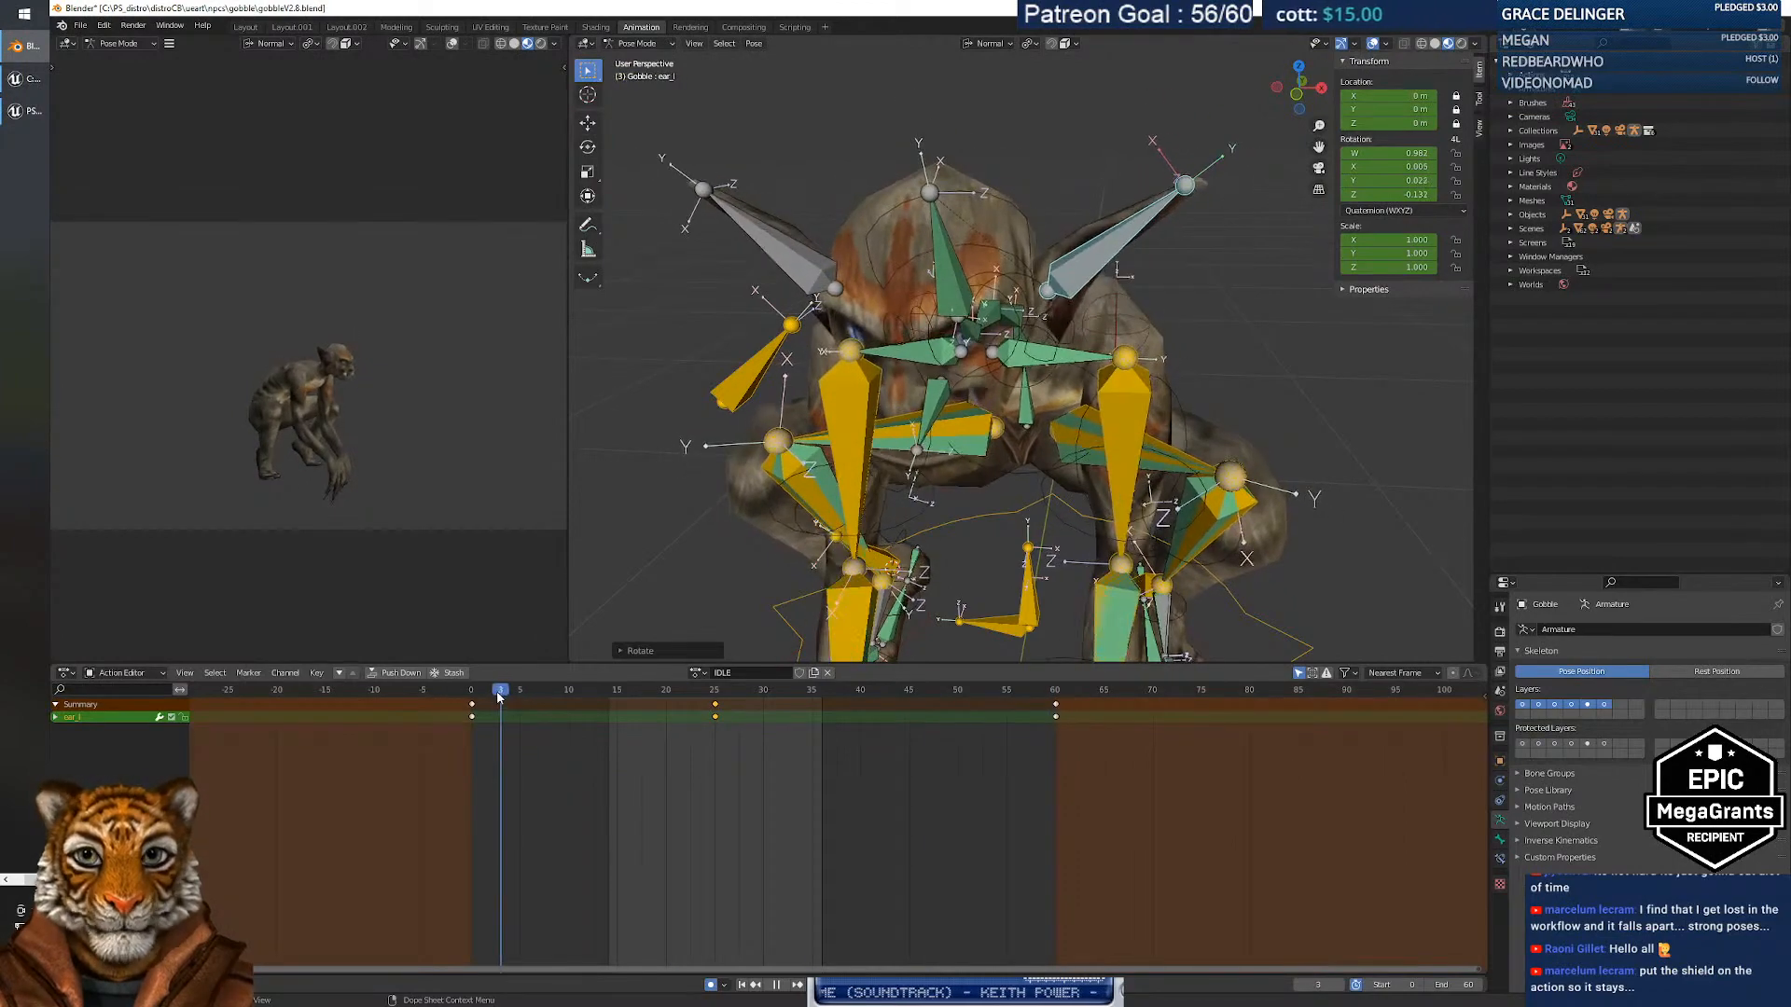
key("Escape")
middle_click_drag(895, 438, 972, 448)
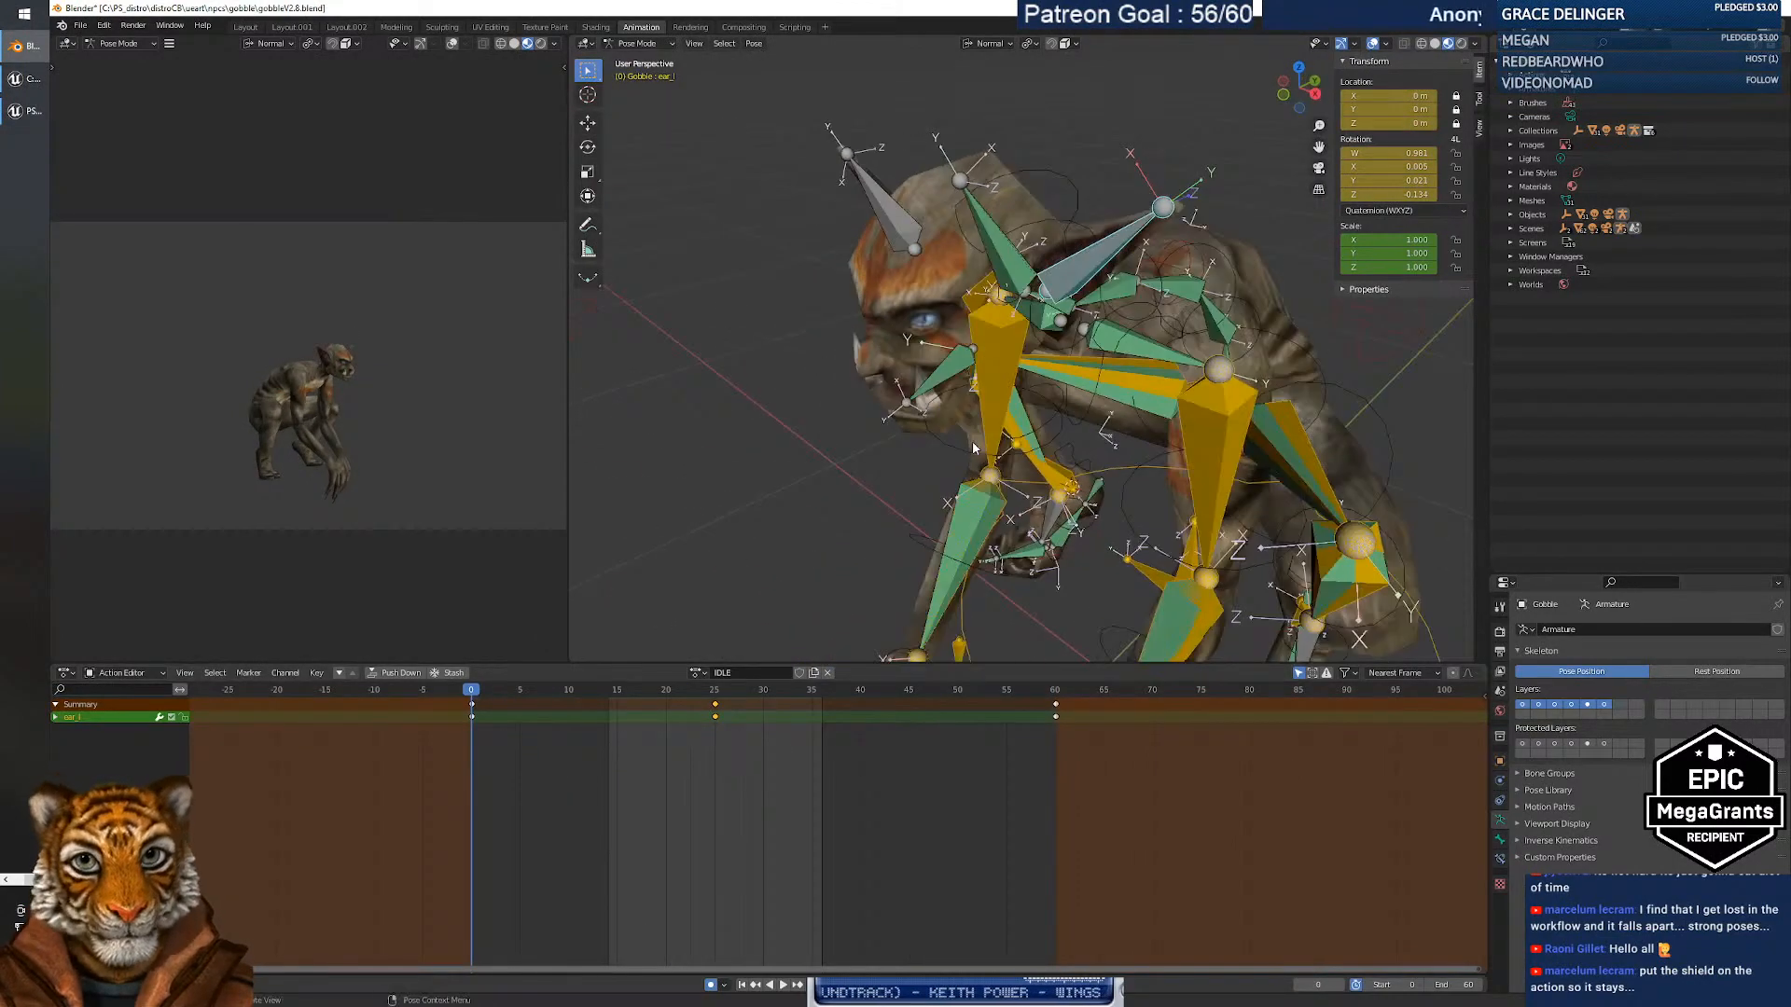
scroll(971, 448, "down", 5)
scroll(1017, 449, "up", 3)
mouse_move(1110, 453)
middle_mouse_down()
mouse_move(1045, 412)
mouse_move(1089, 449)
middle_mouse_up()
scroll(1044, 411, "down", 3)
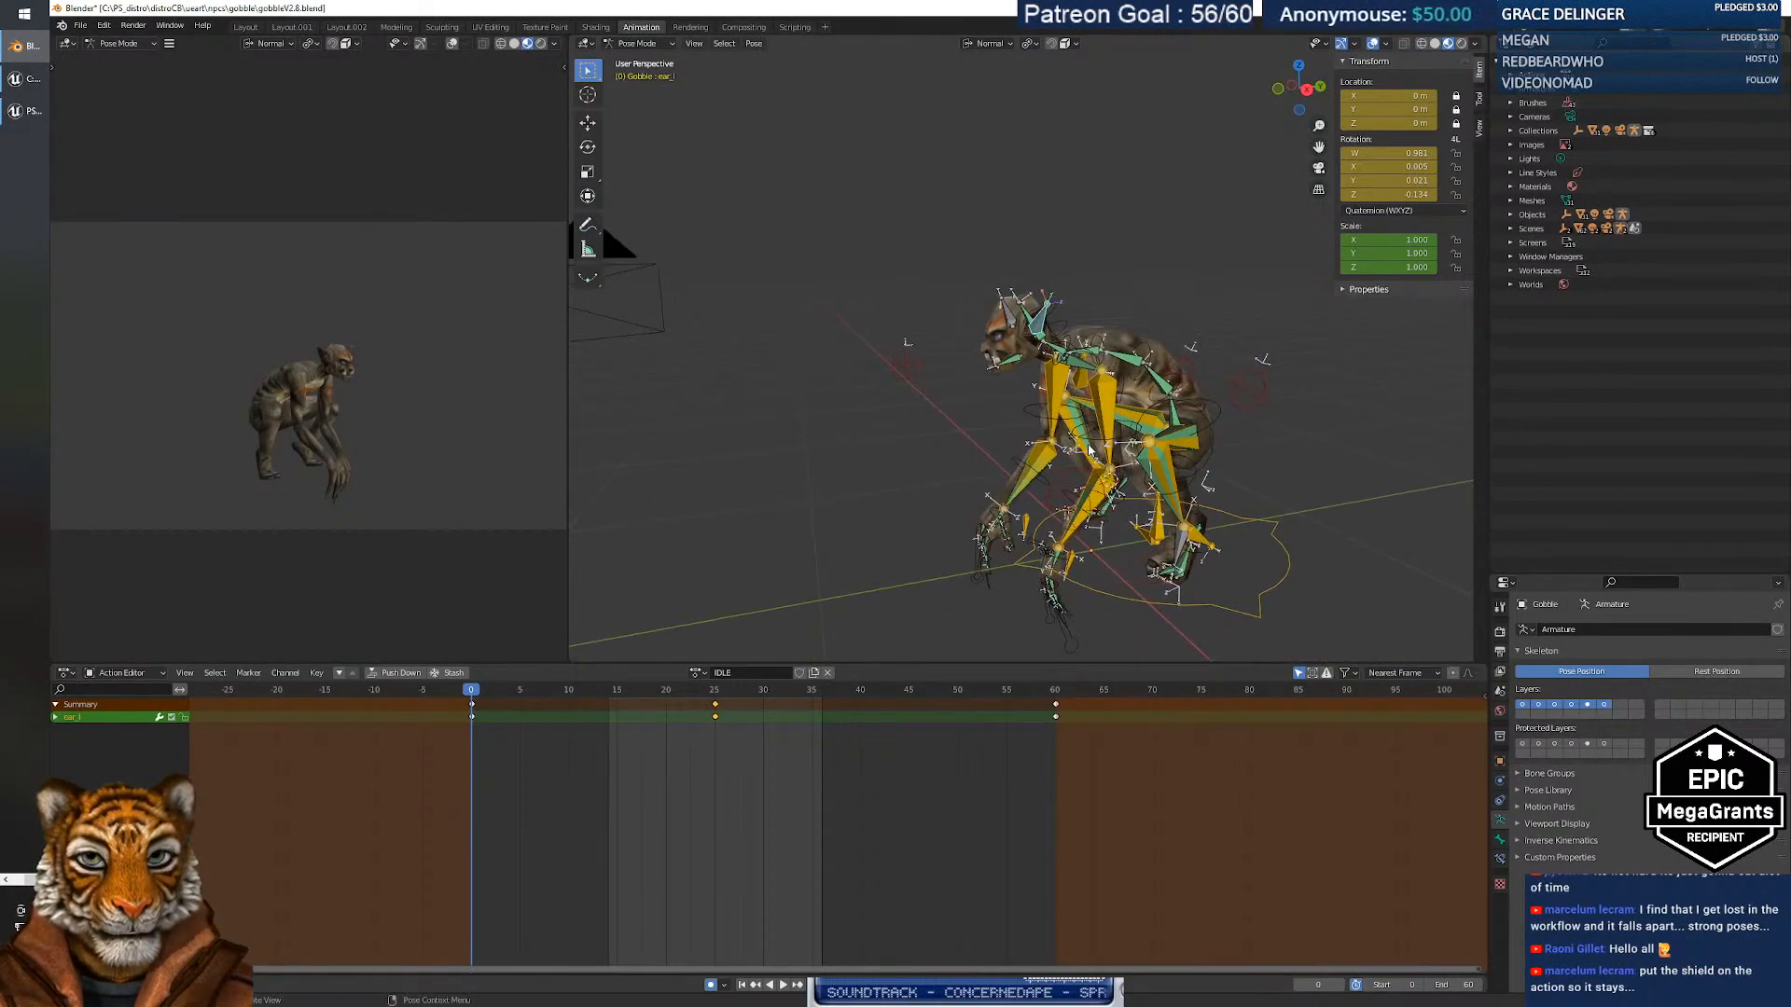
Play the IDLE_2 action, switch back to IDLE, and play it to compare the two animations.
left_click(698, 673)
left_click(706, 774)
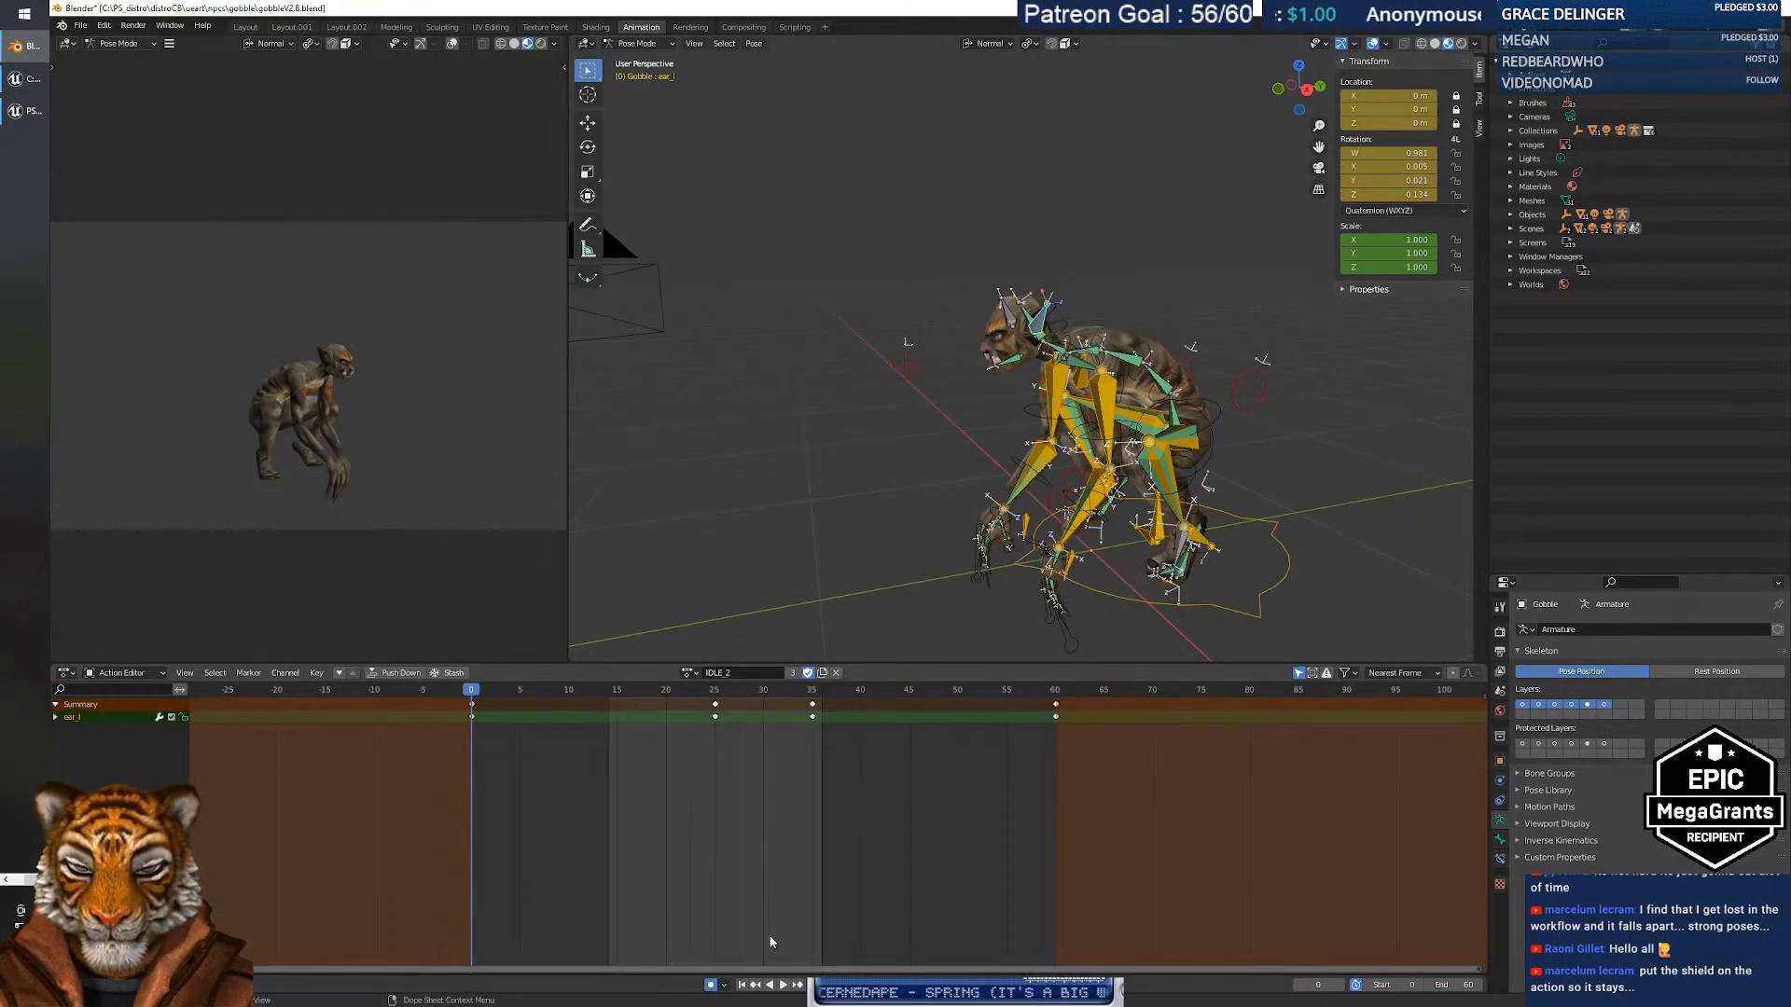
left_click(782, 985)
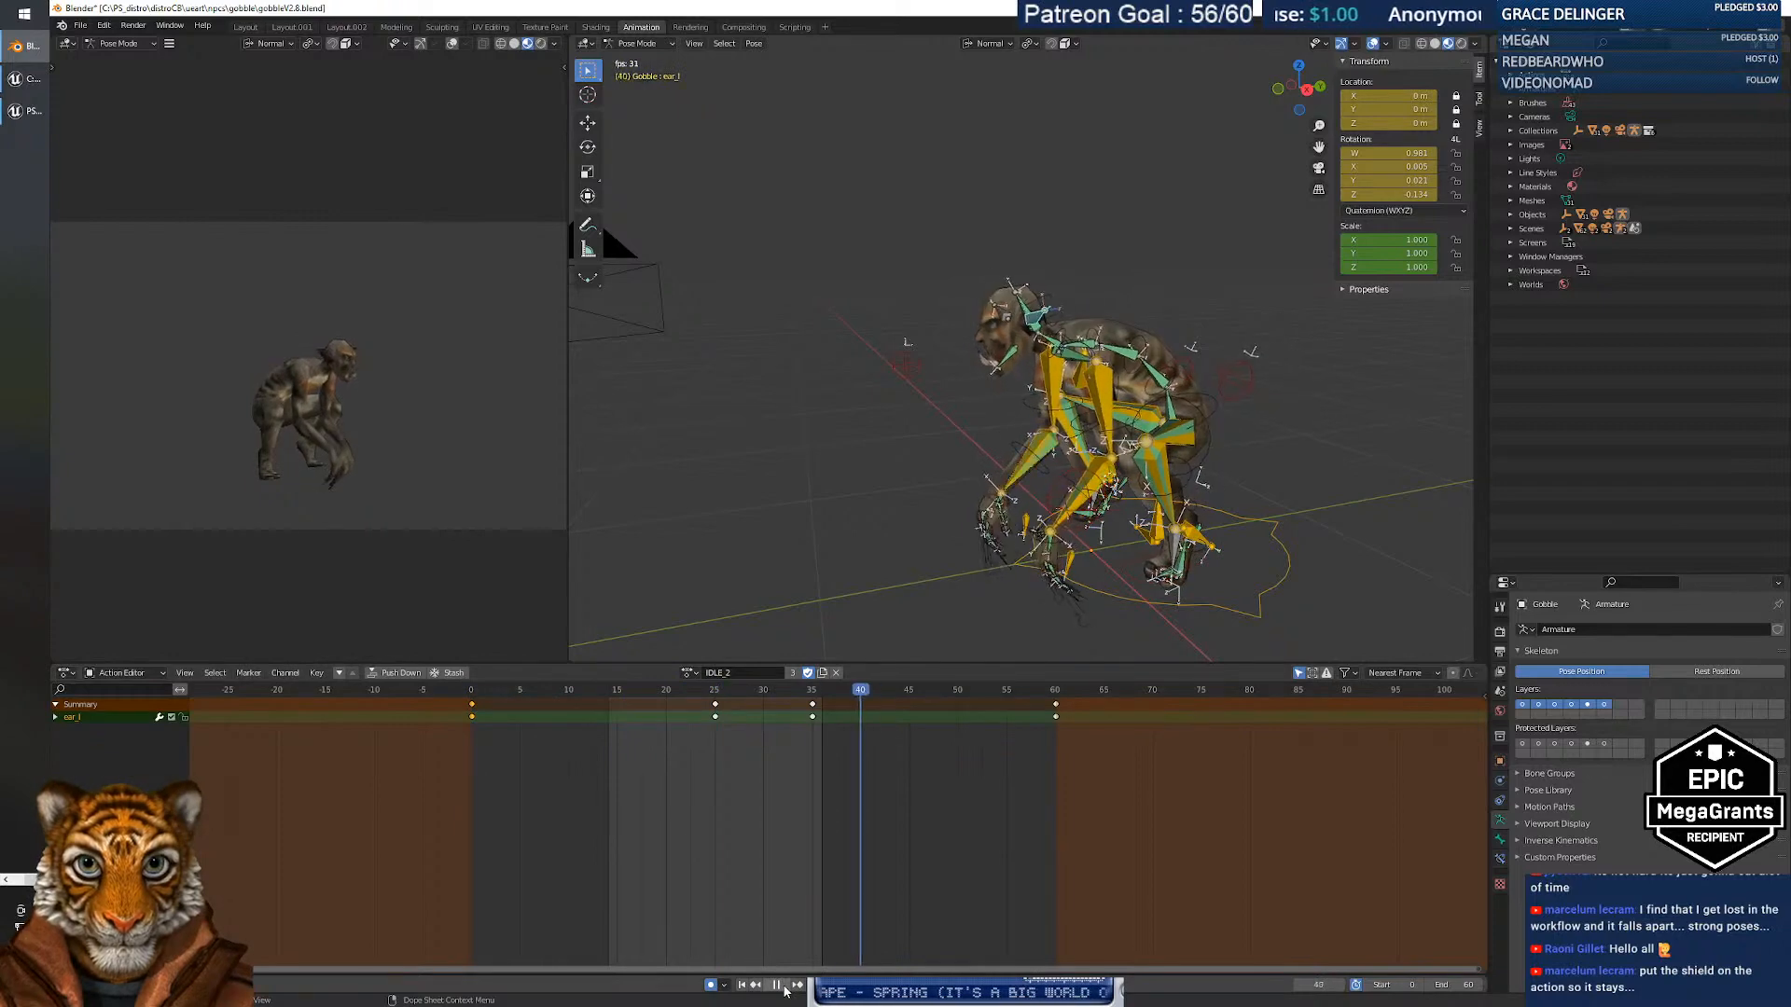
key("space")
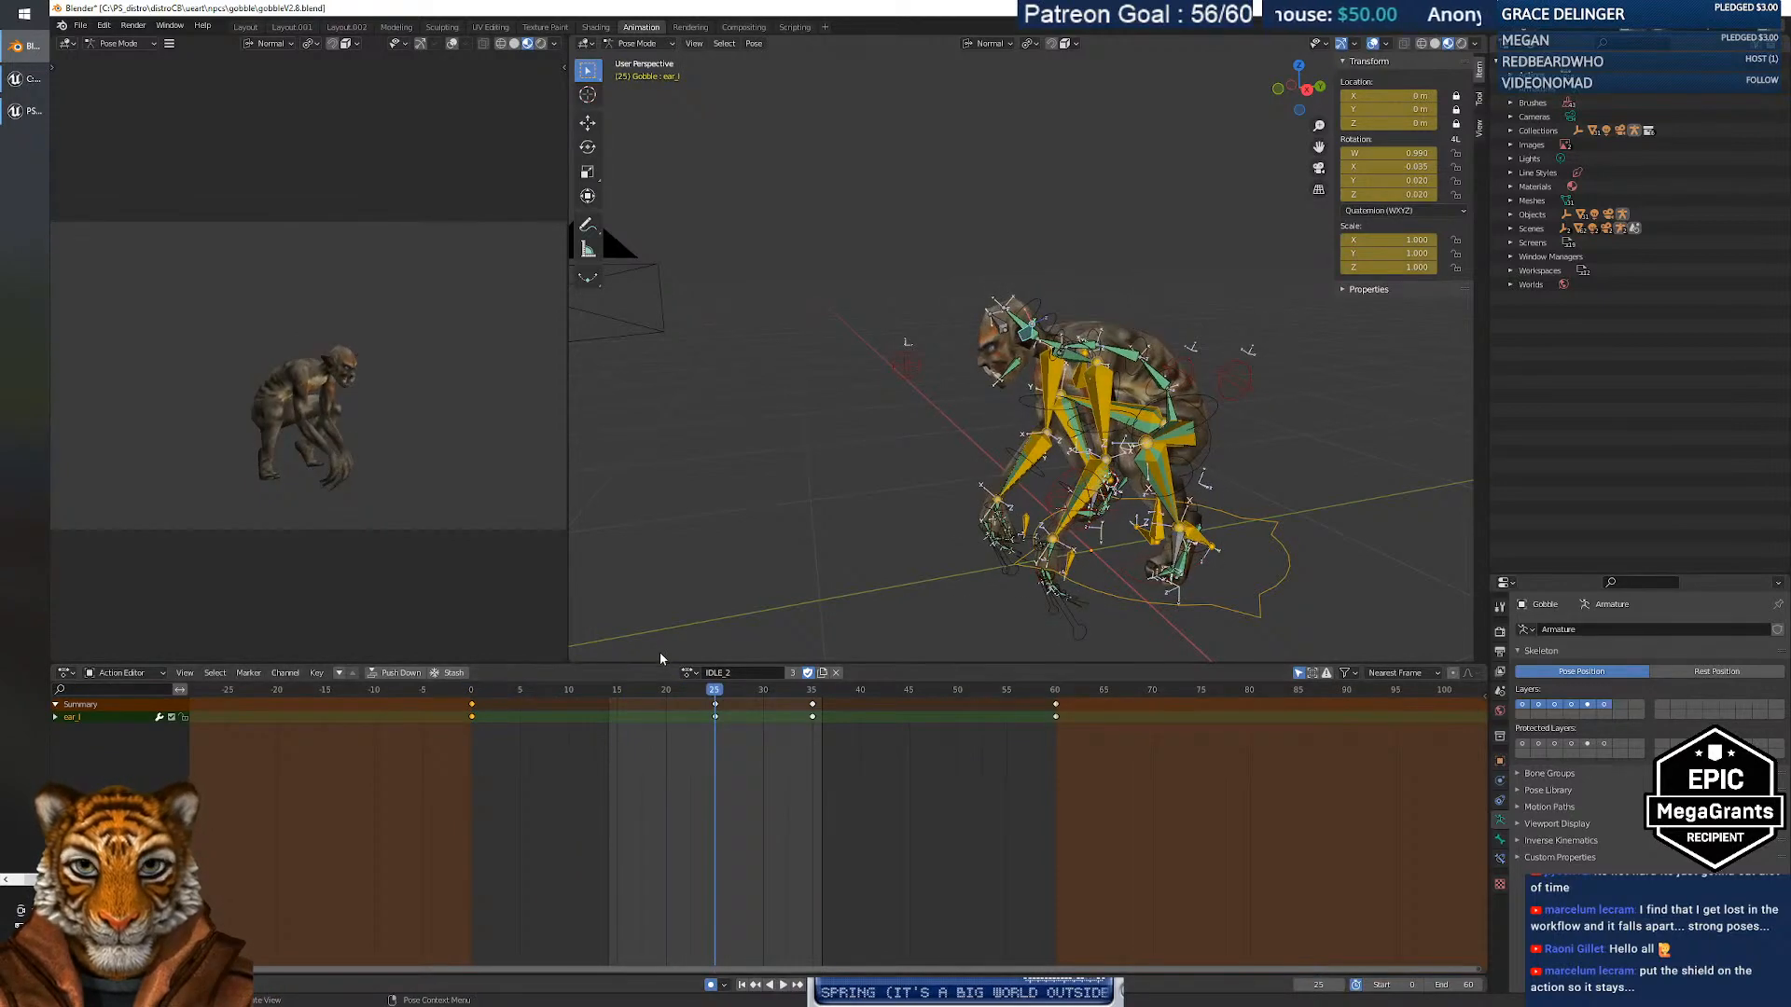
left_click(692, 673)
left_click(709, 761)
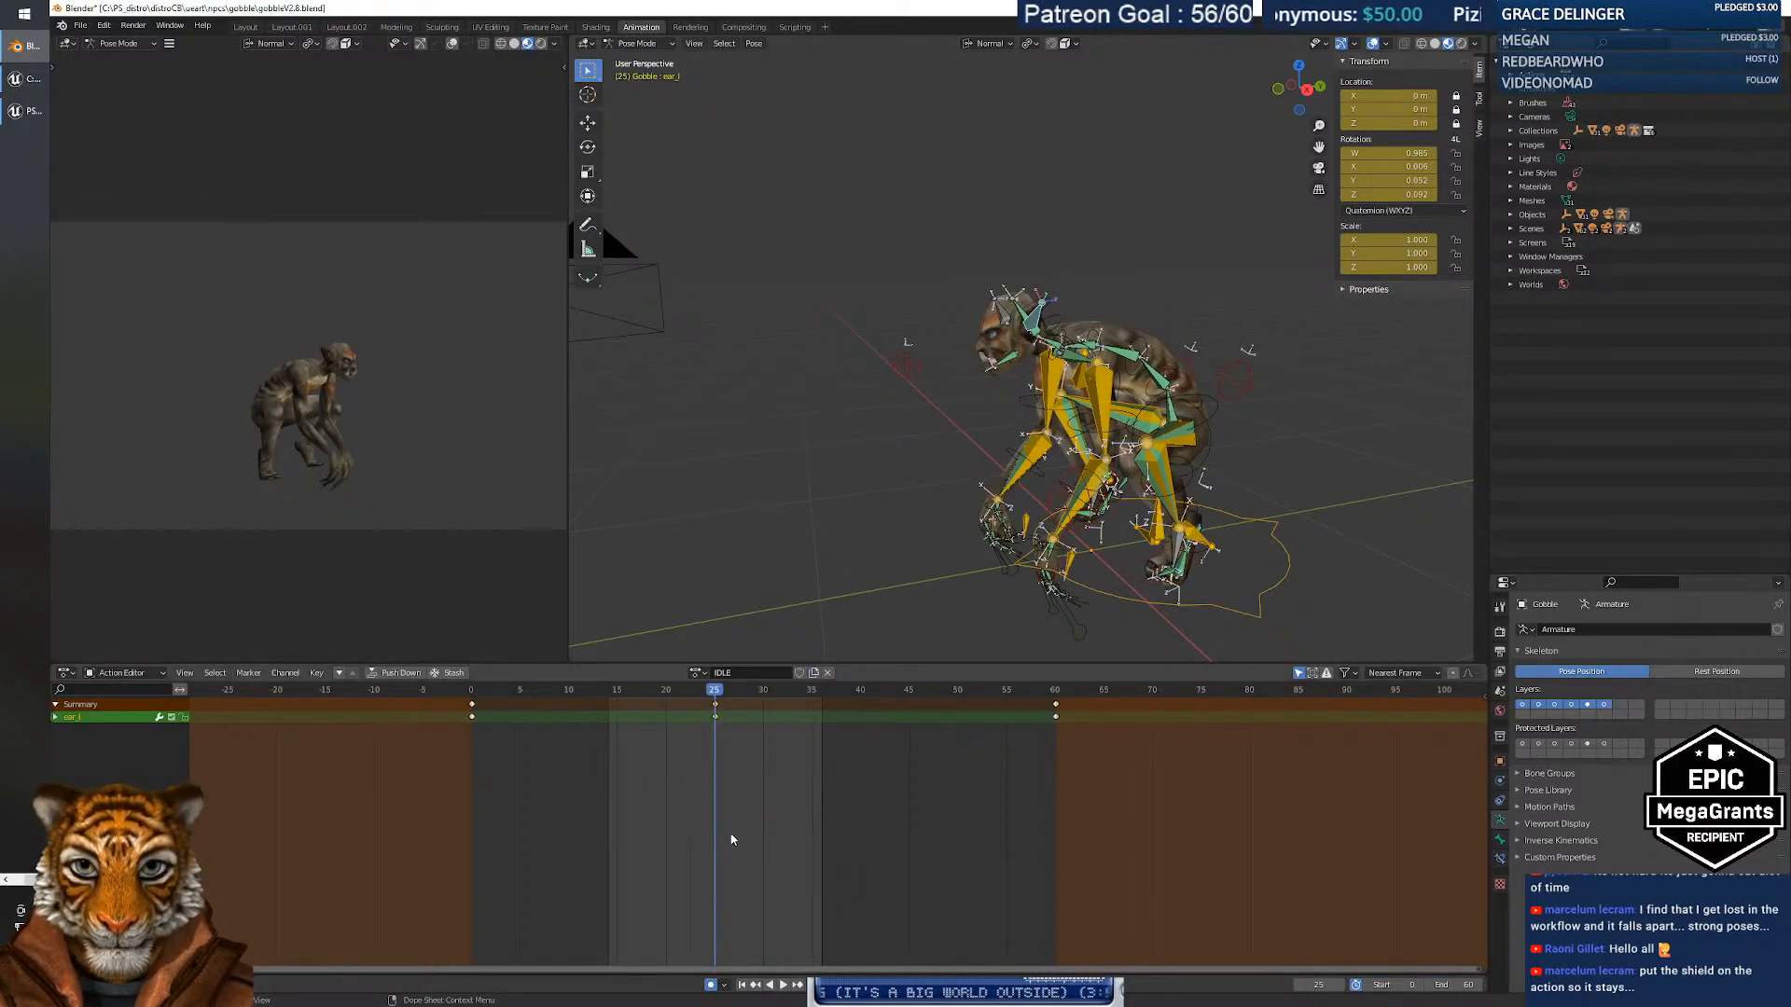
left_click(781, 985)
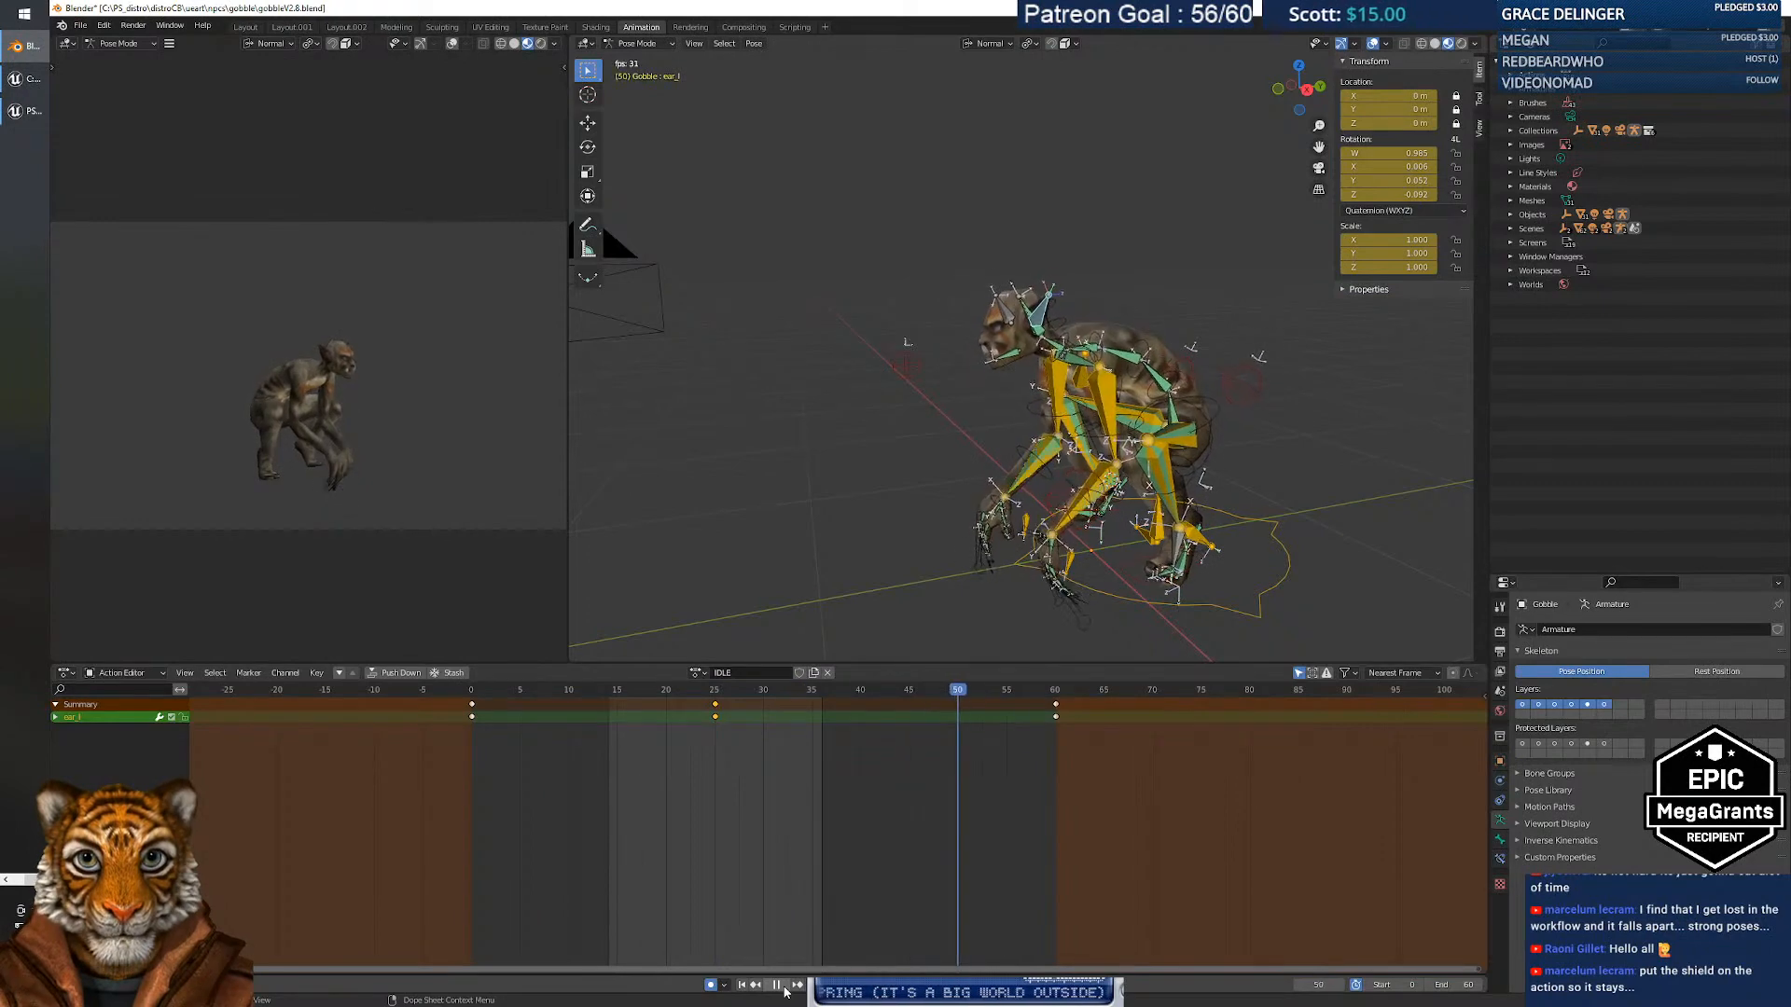
Stop the IDLE playback, scrub through to frame 49, and check the keyframes of the CS_spine_02 bone.
left_click(780, 985)
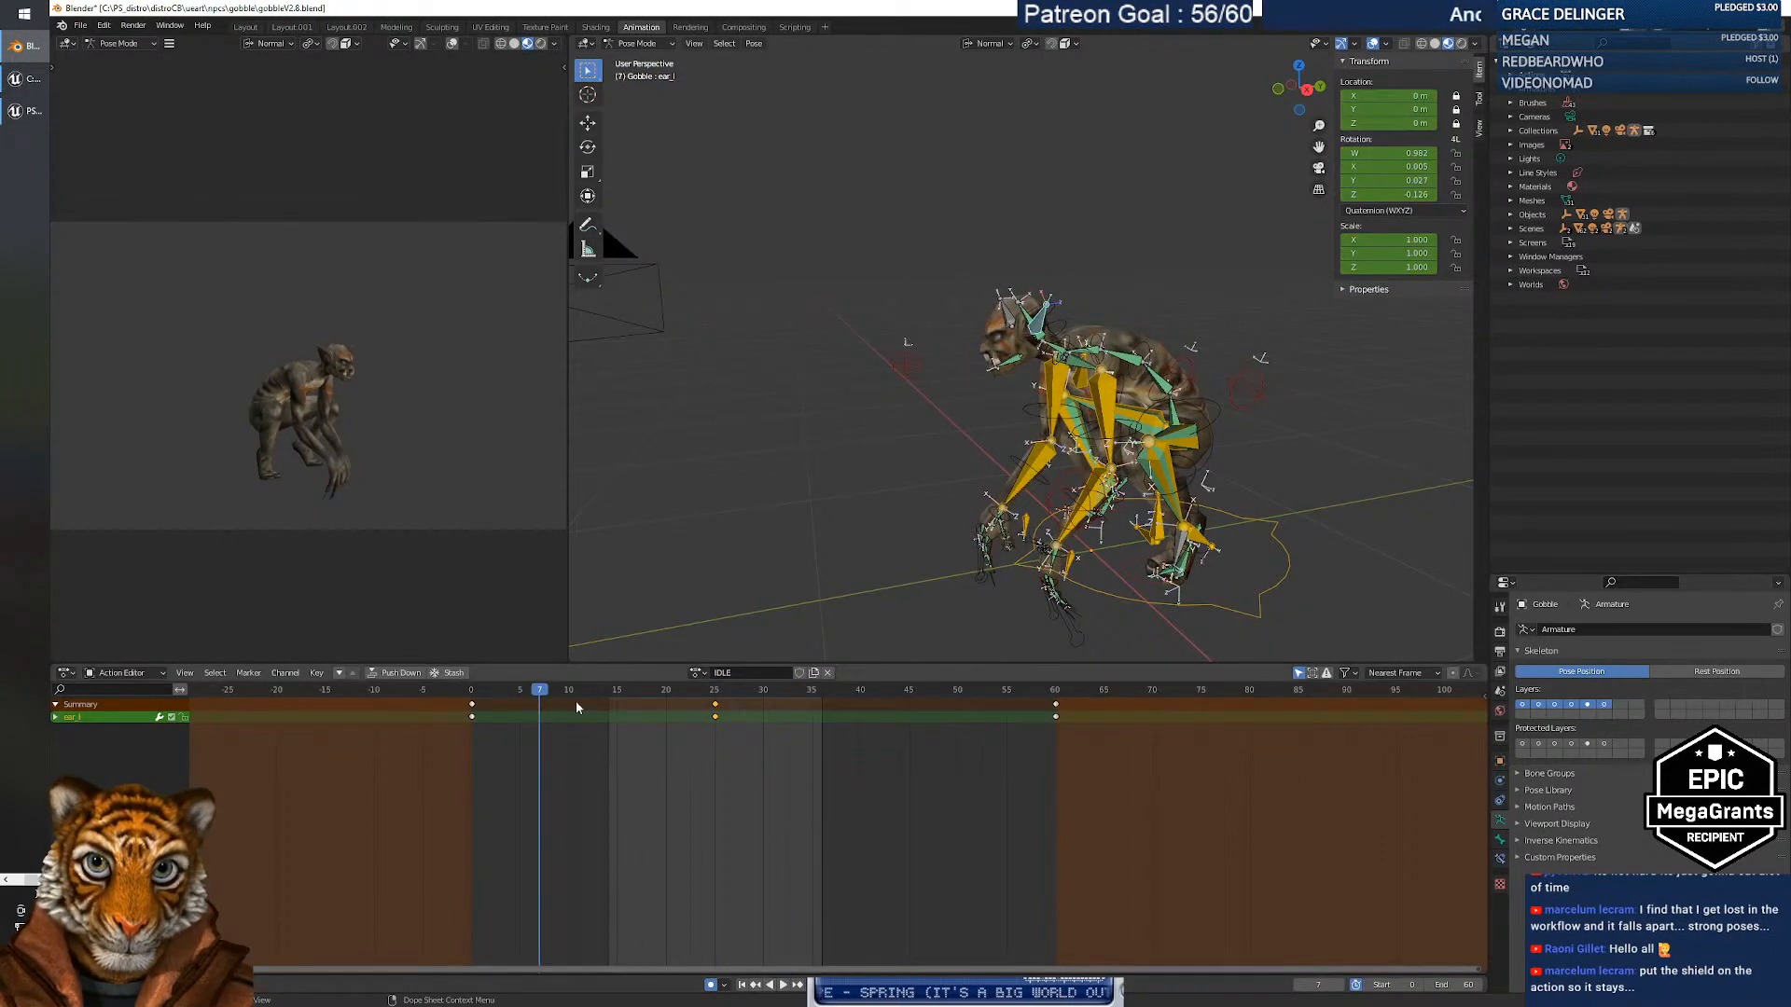
left_click_drag(539, 695, 948, 701)
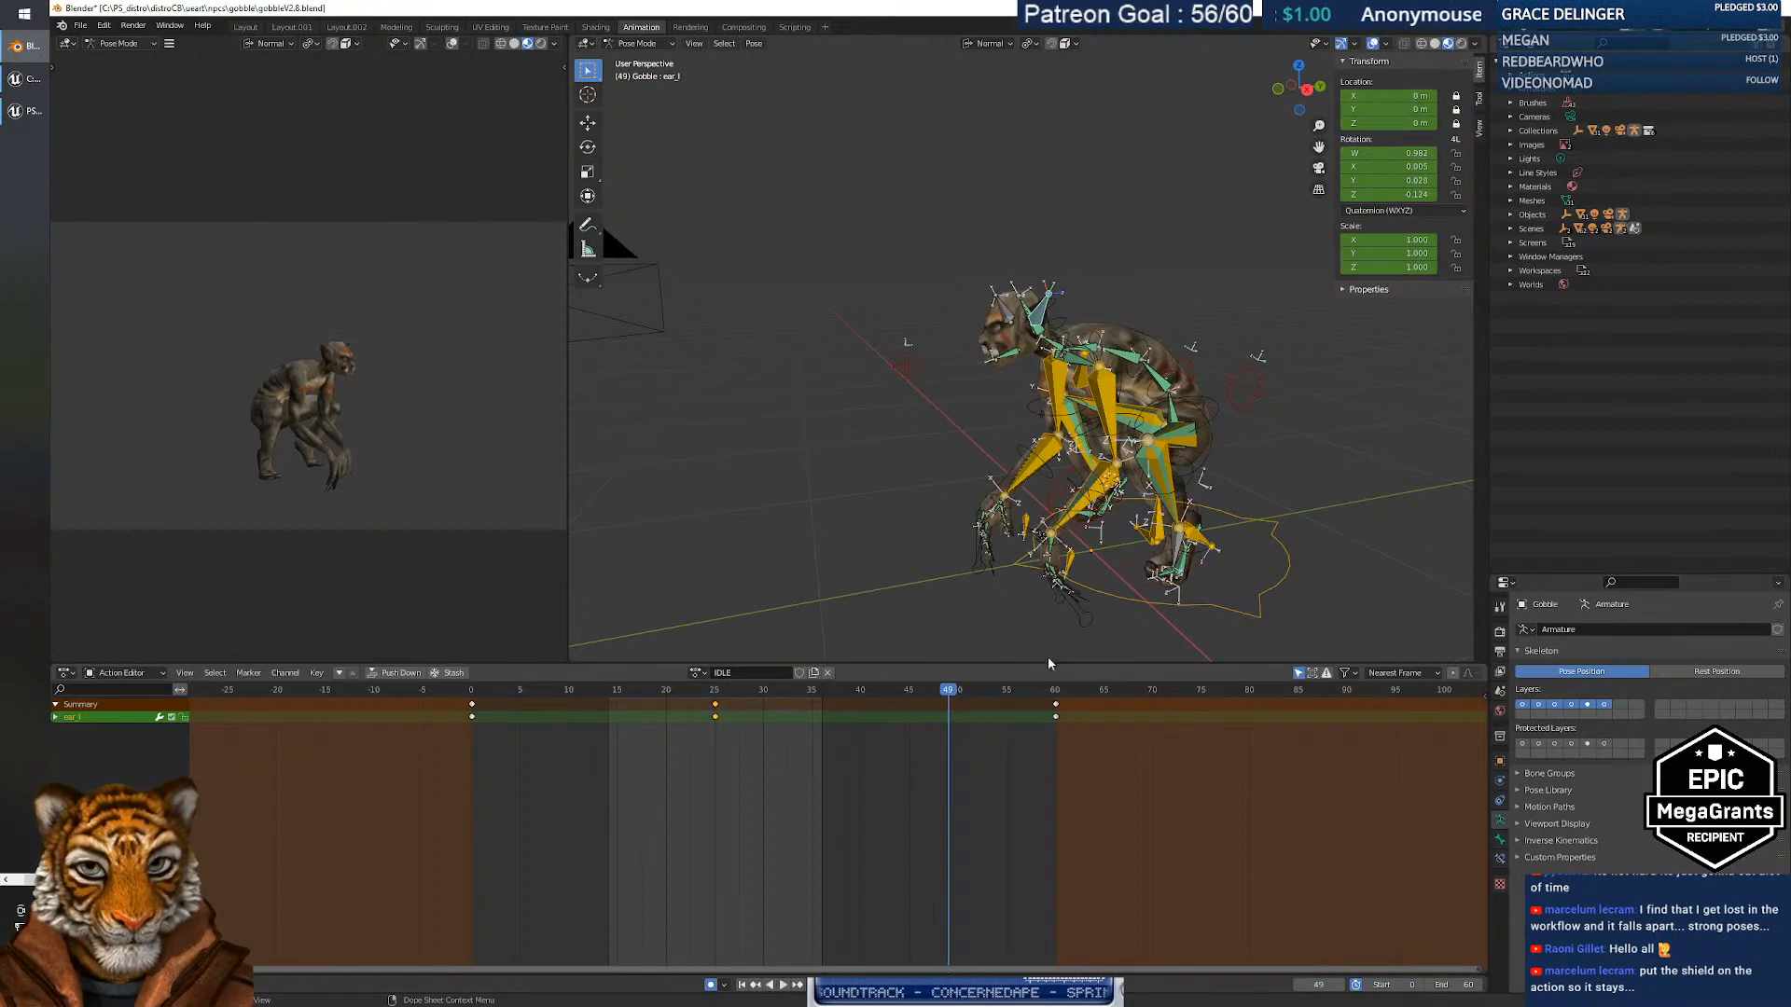
left_click(1131, 337)
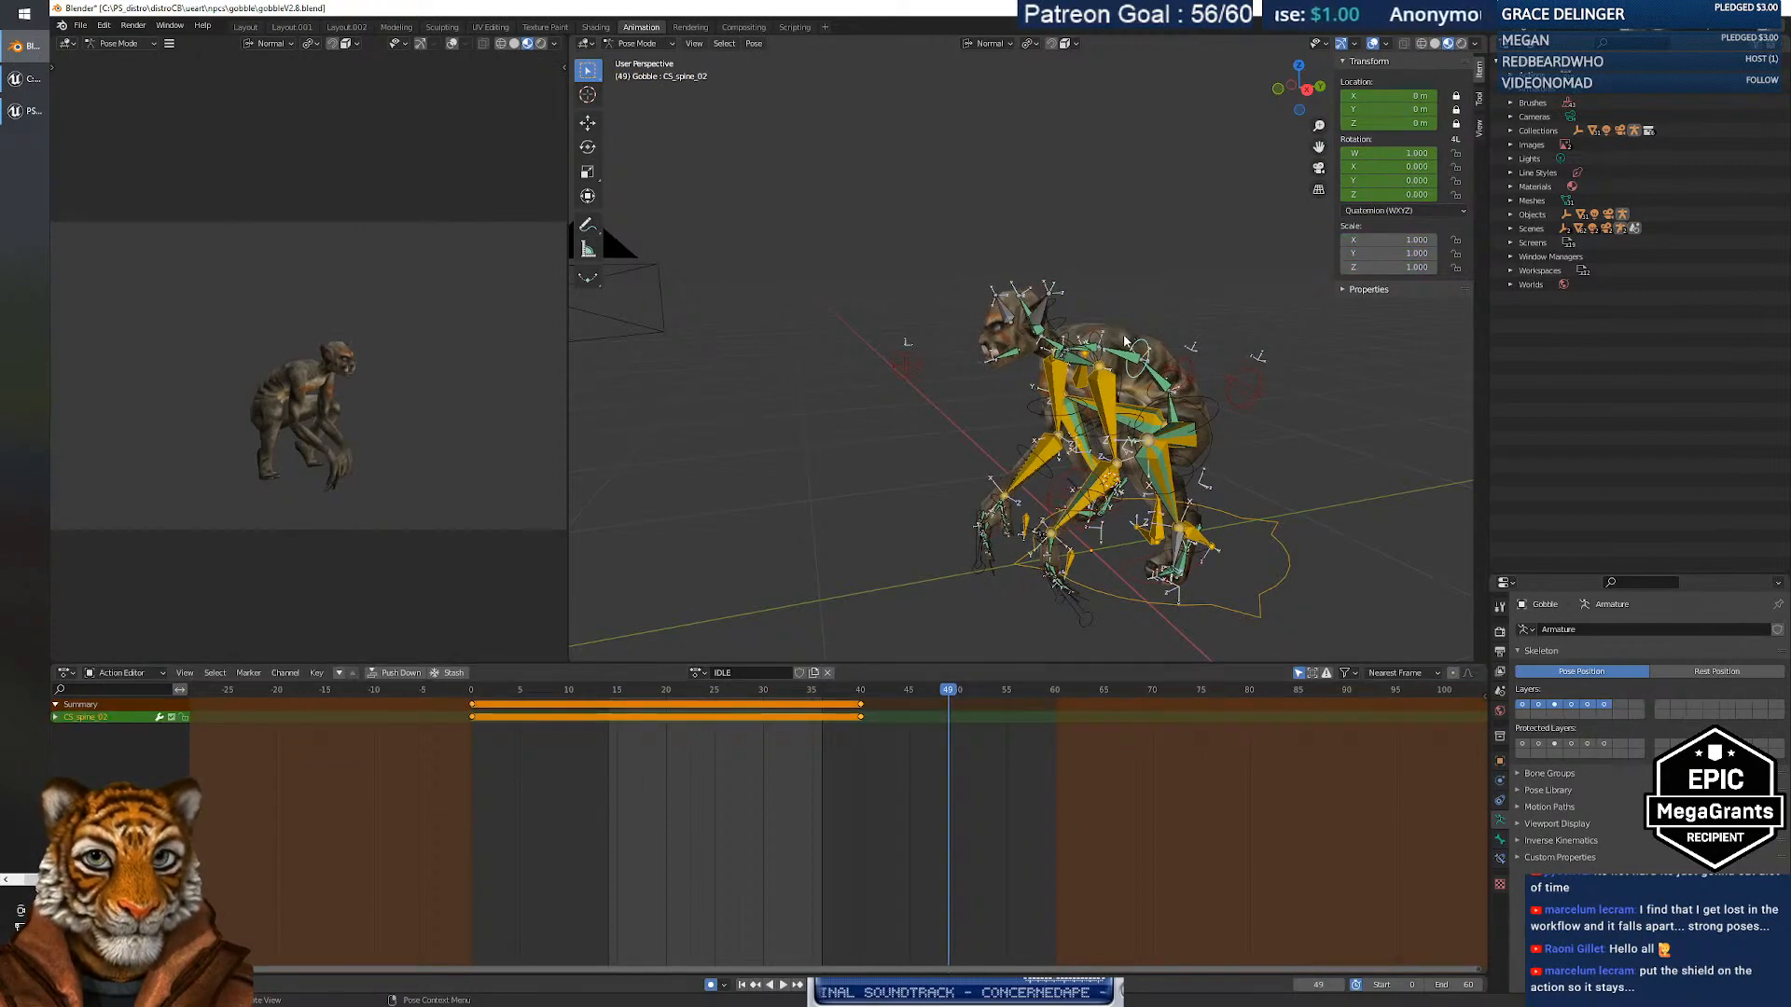
left_click(1033, 426)
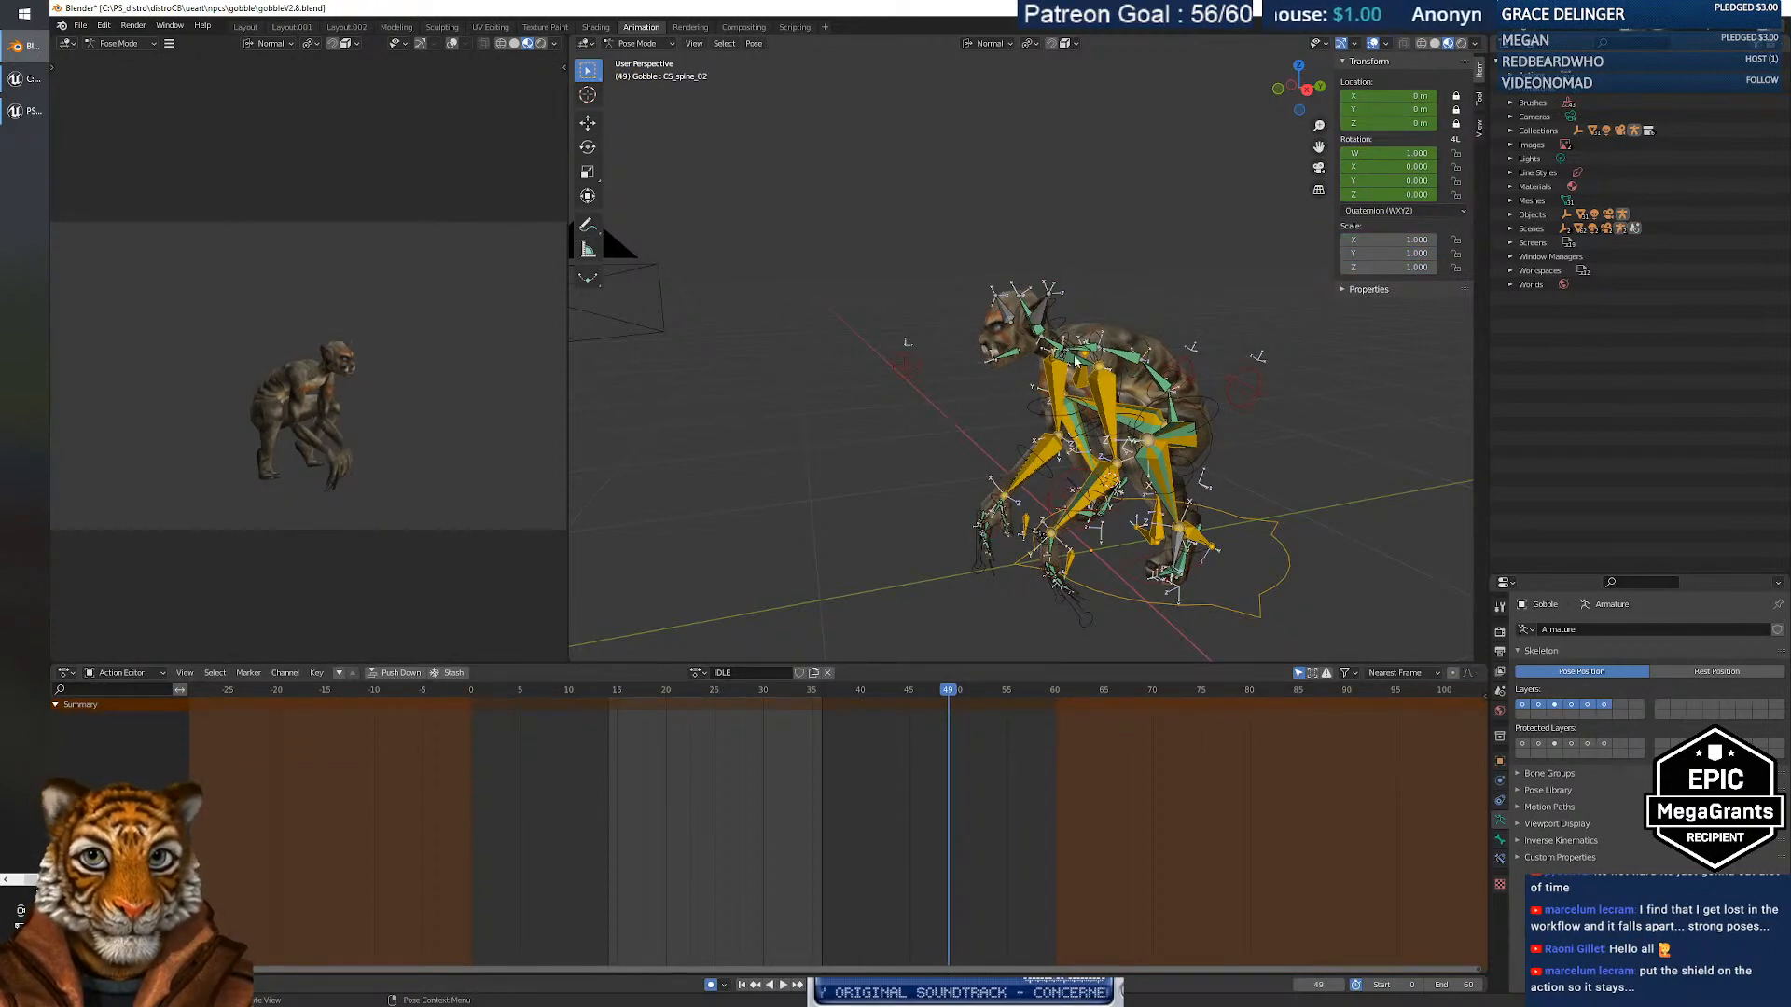
Switch to Object Mode, hide the Gobble armature, and inspect the creature mesh up close without its bones.
left_click(655, 44)
left_click(651, 60)
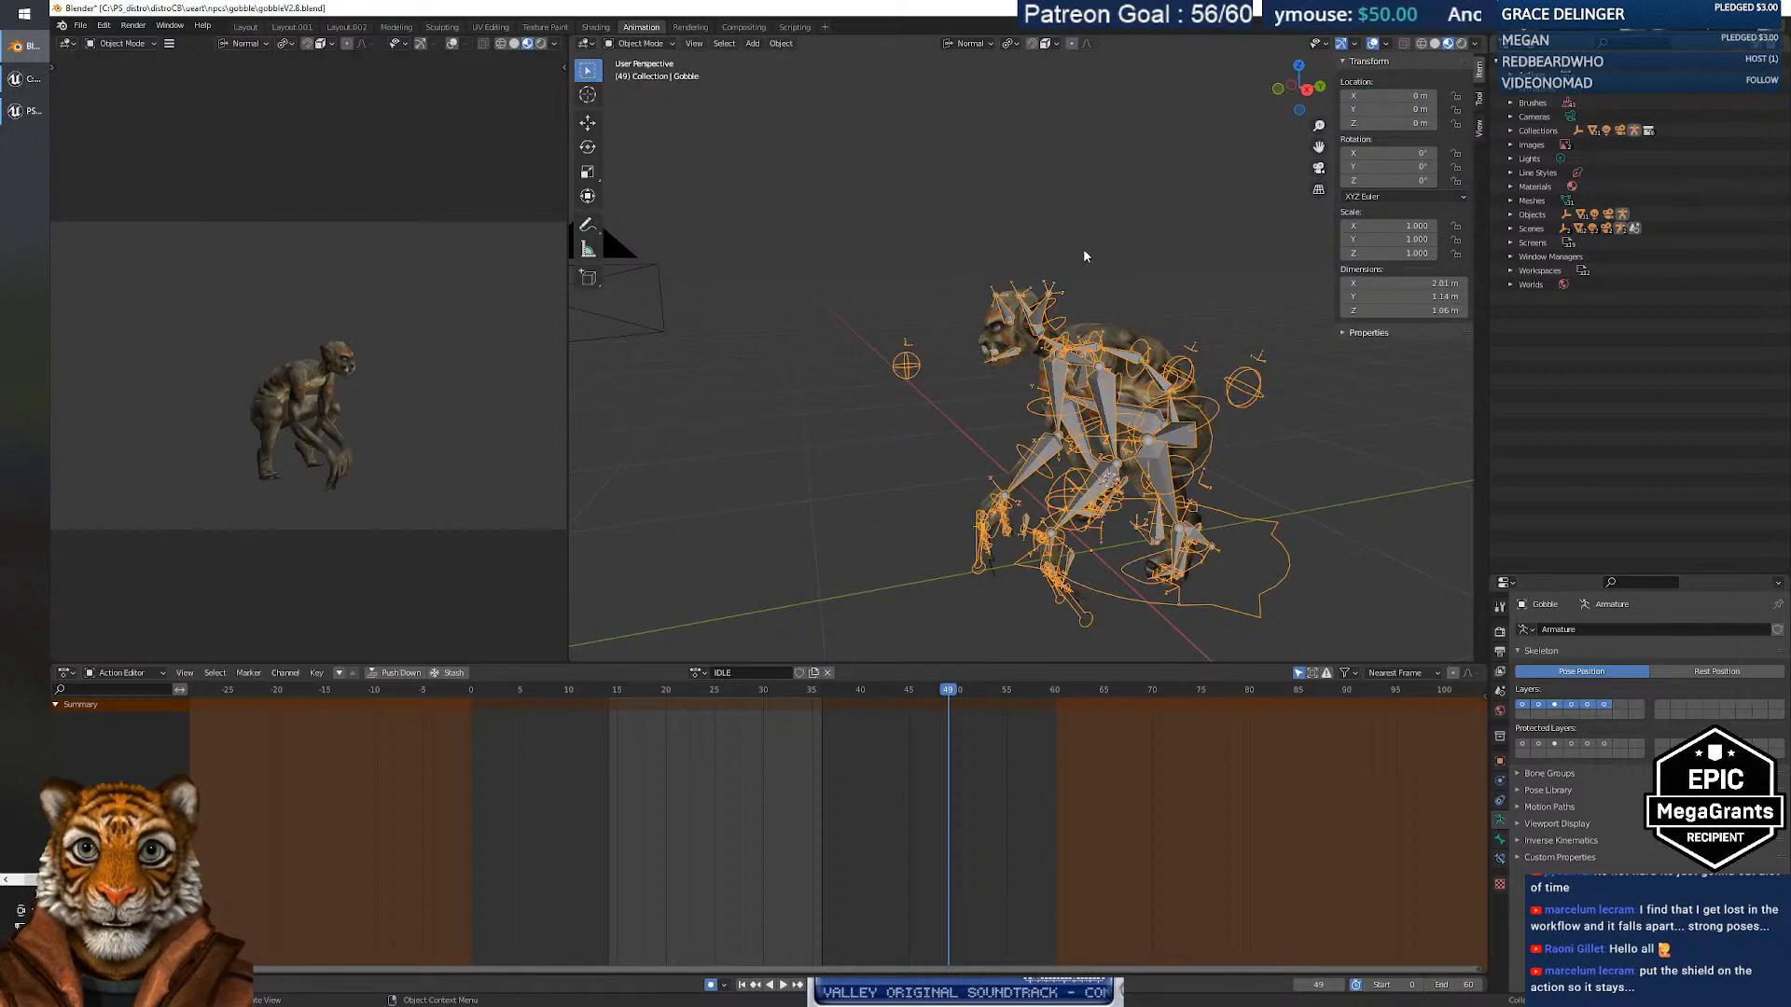
left_click(1112, 328)
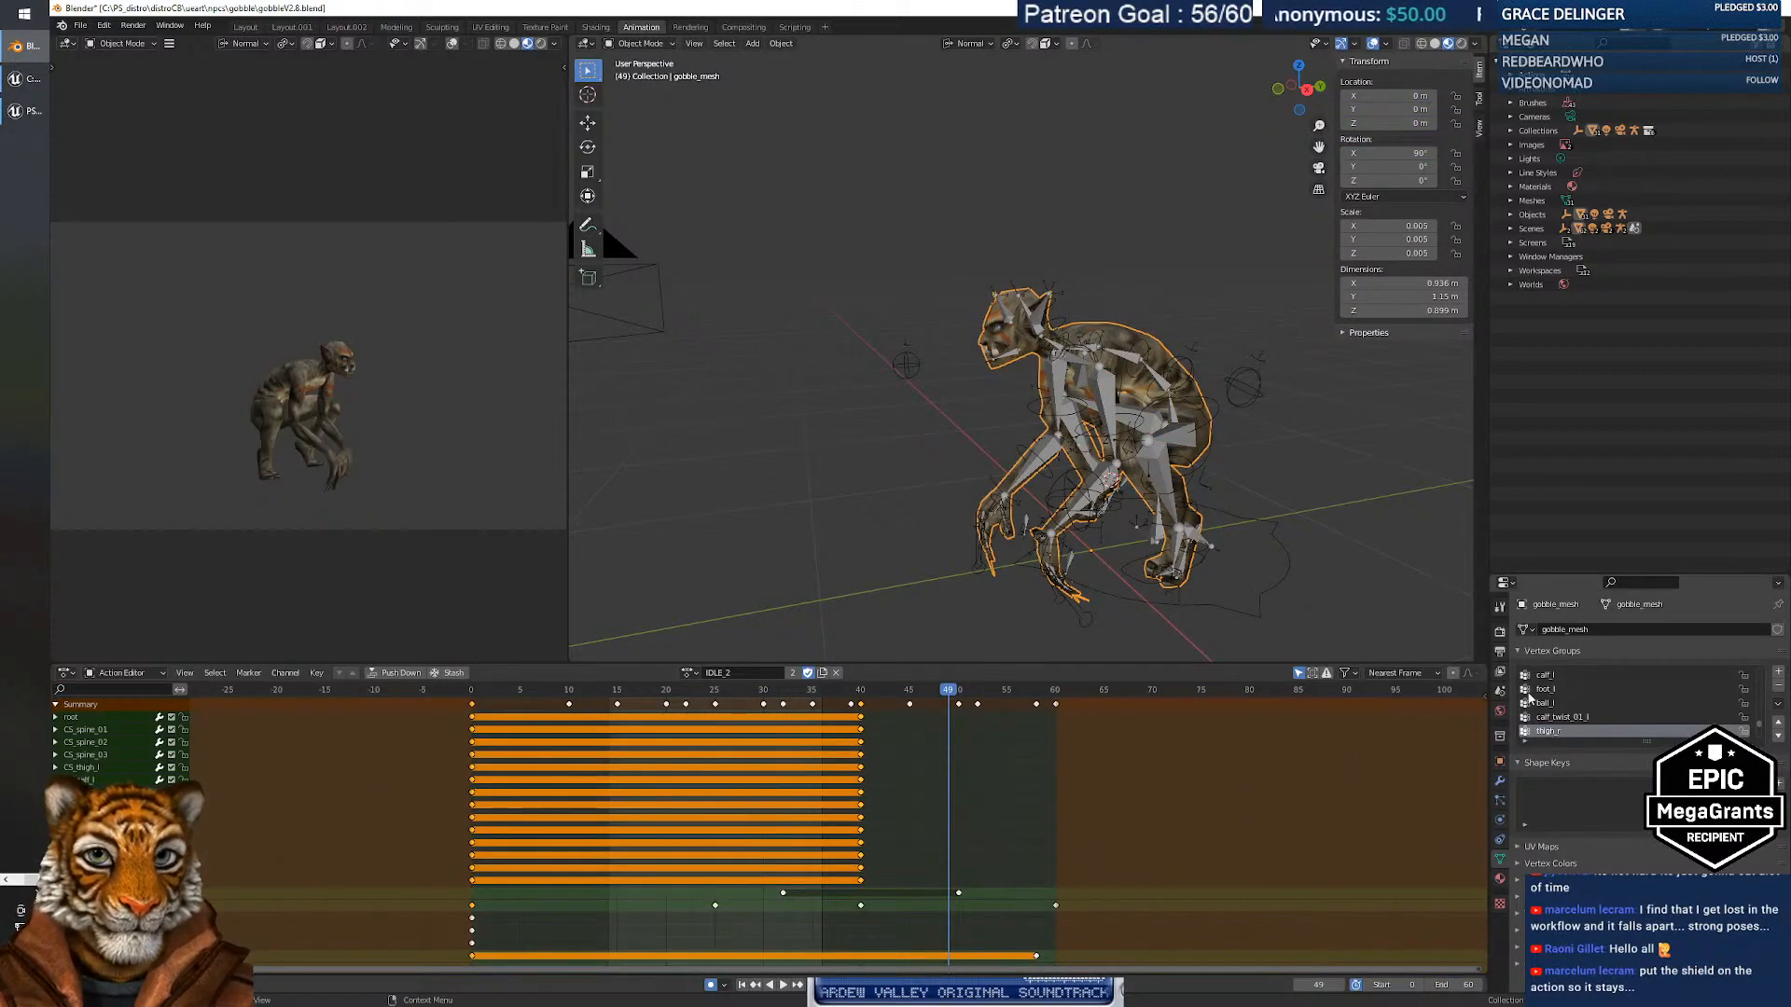
left_click(1182, 442)
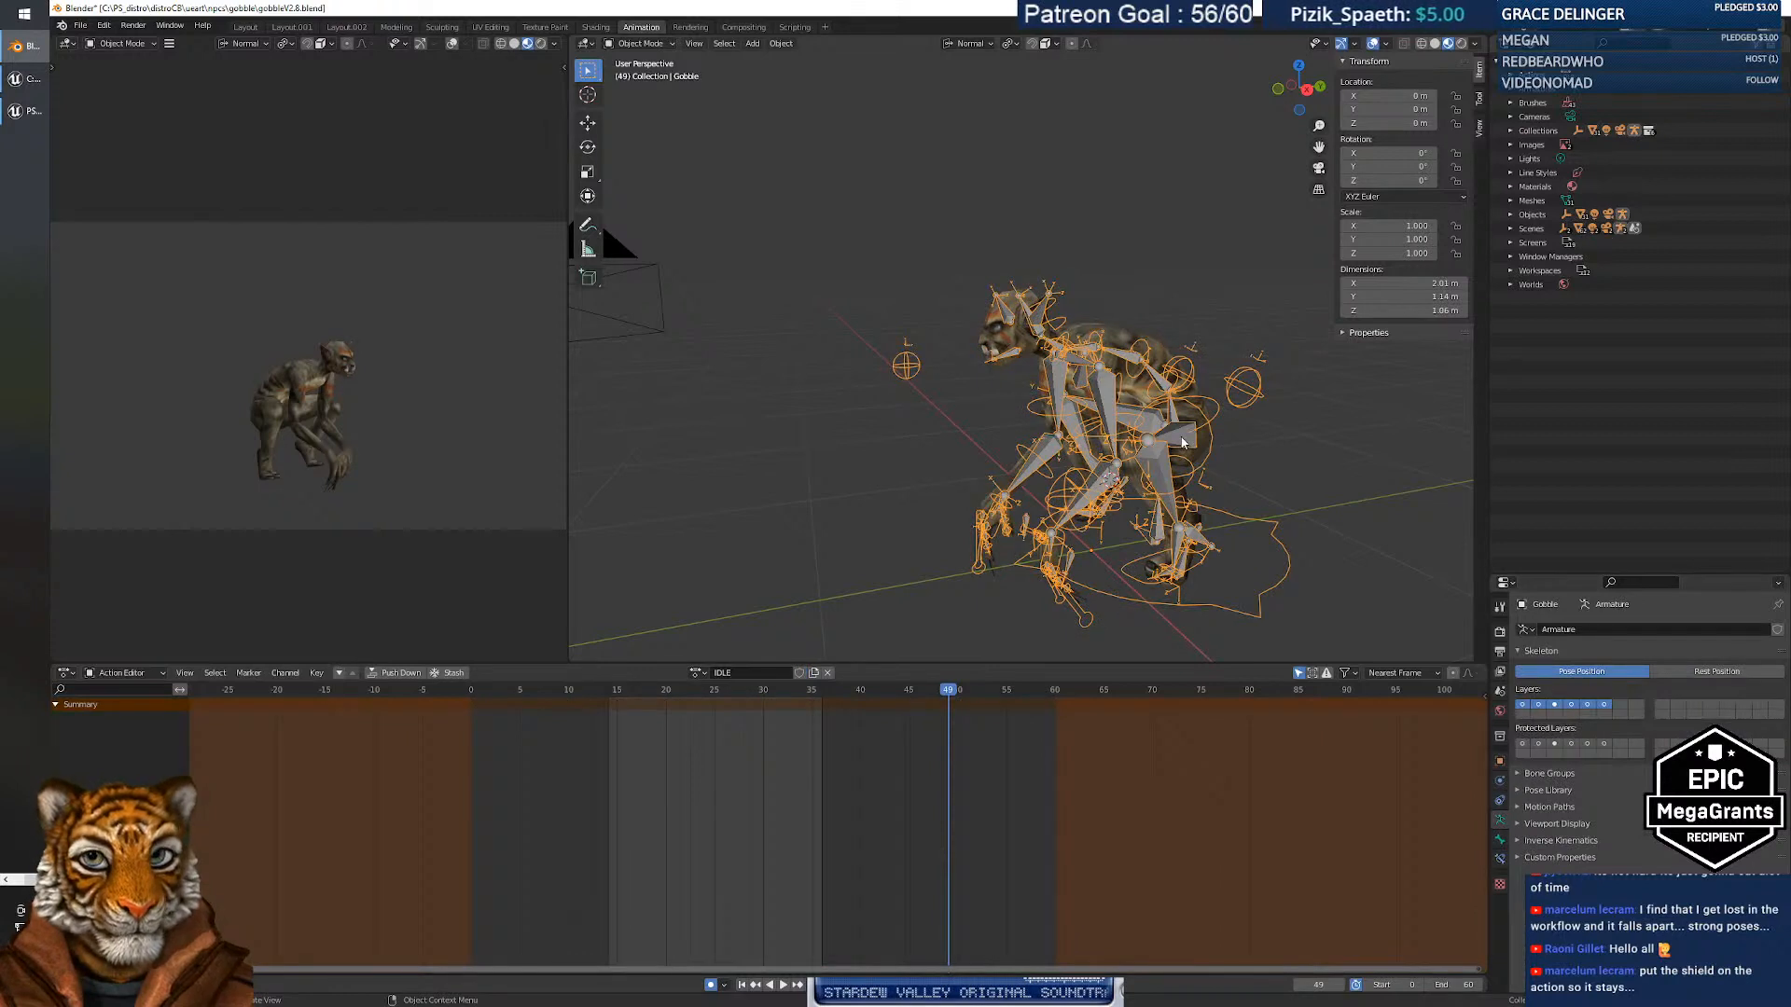
key("h")
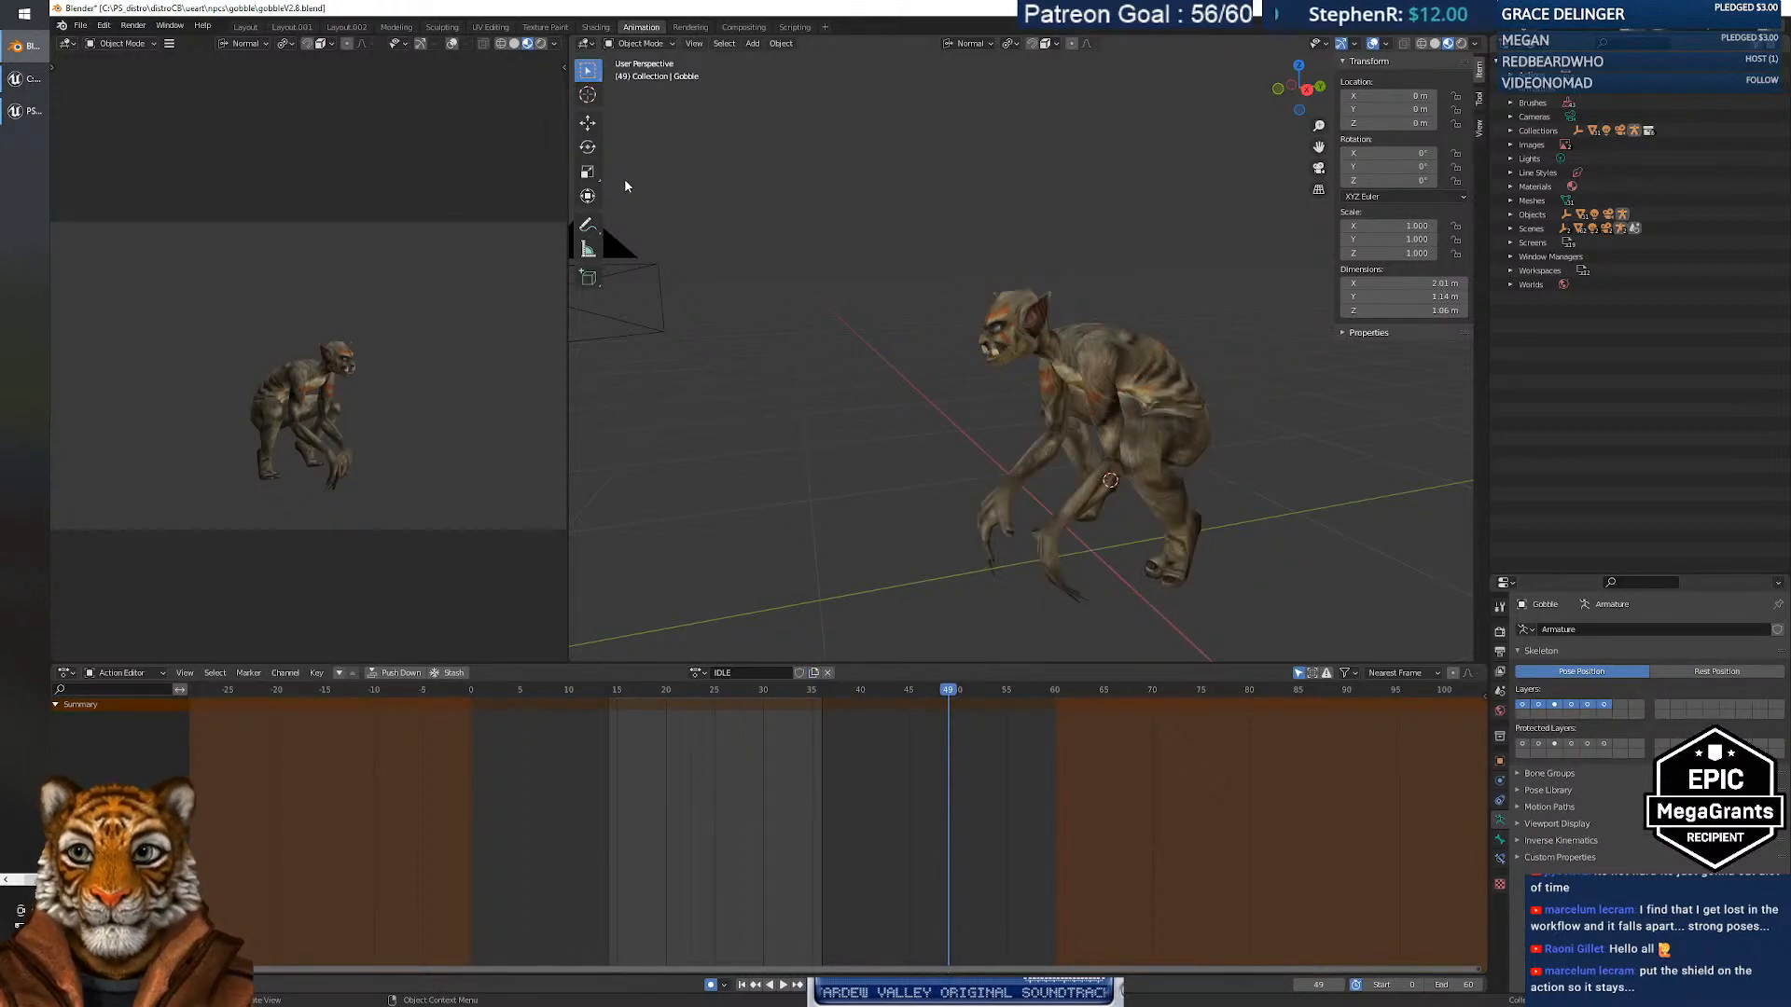
scroll(323, 415, "up", 6)
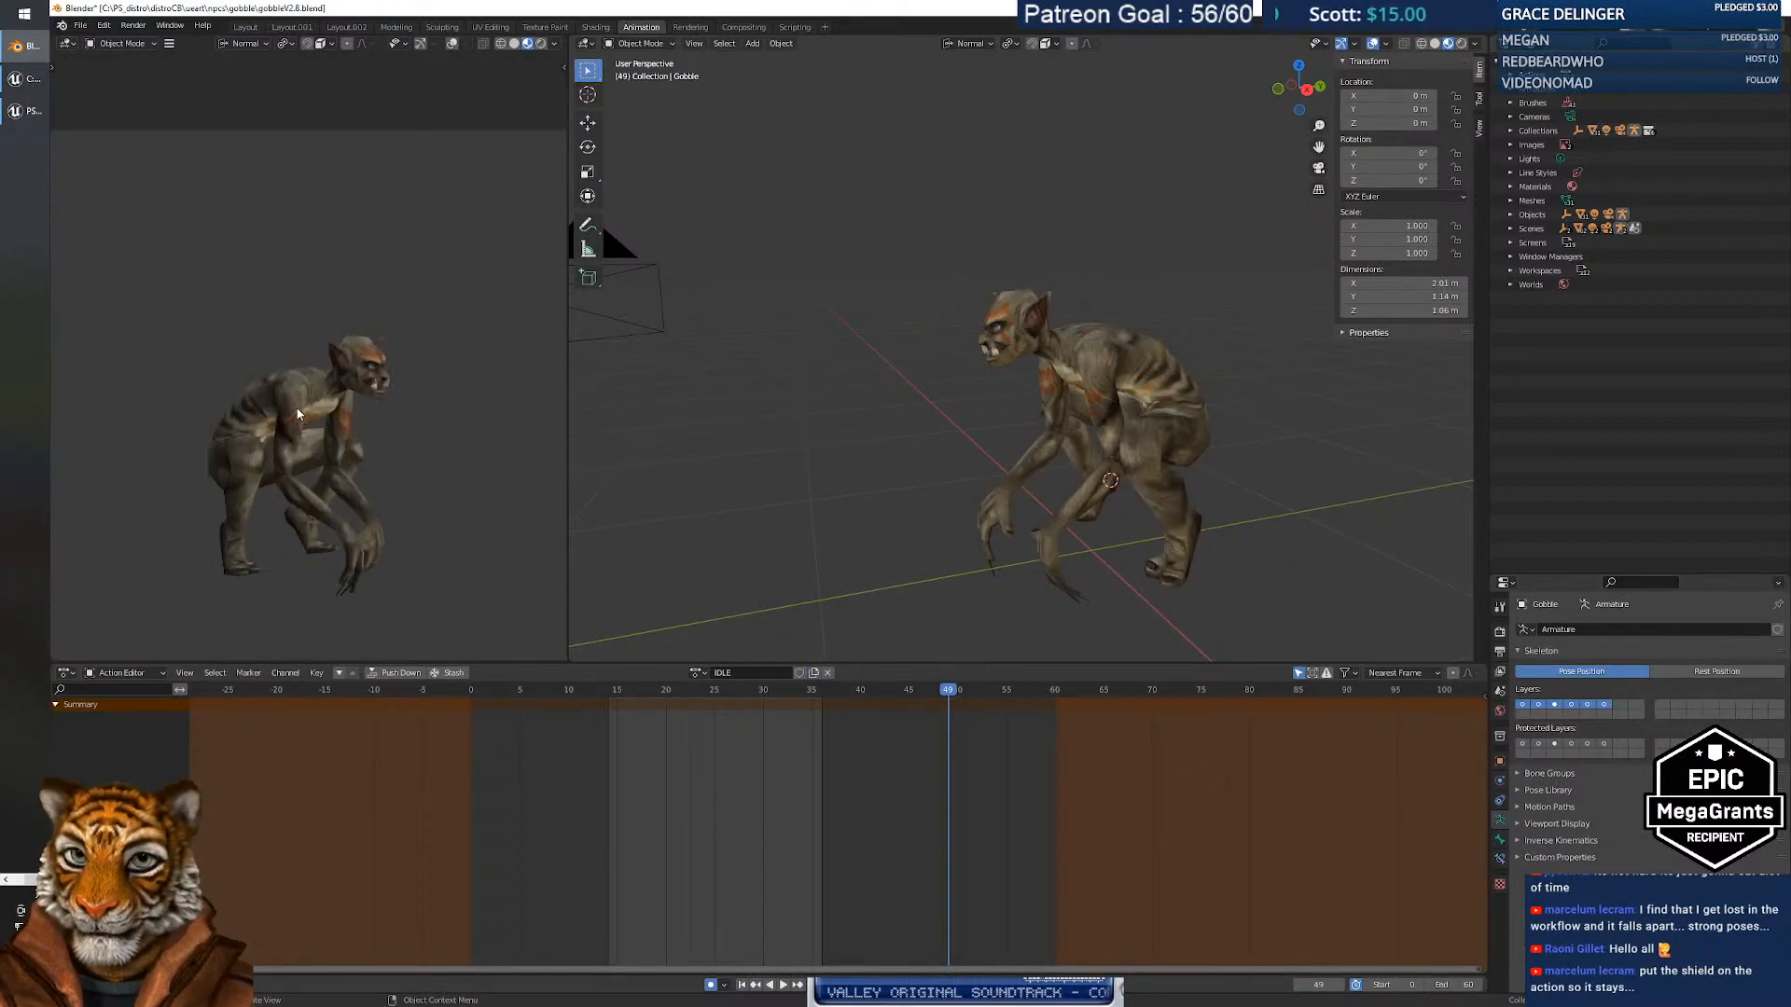
scroll(318, 454, "down", 7)
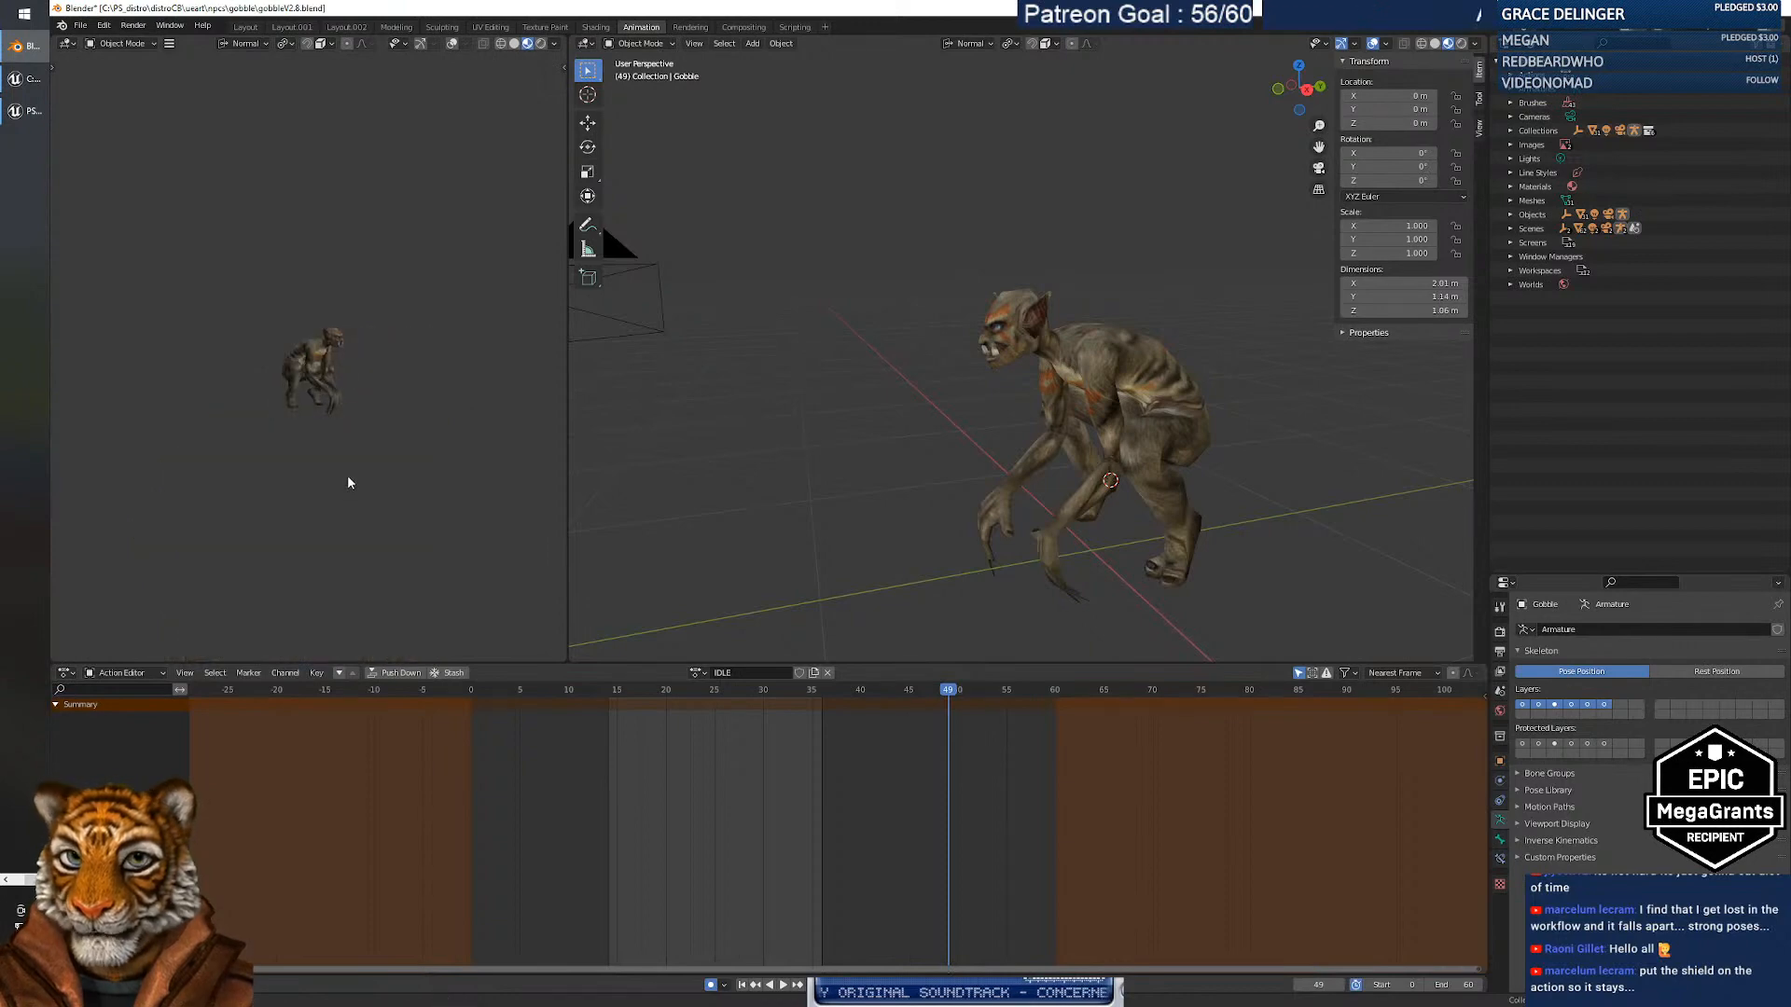
scroll(340, 455, "up", 8)
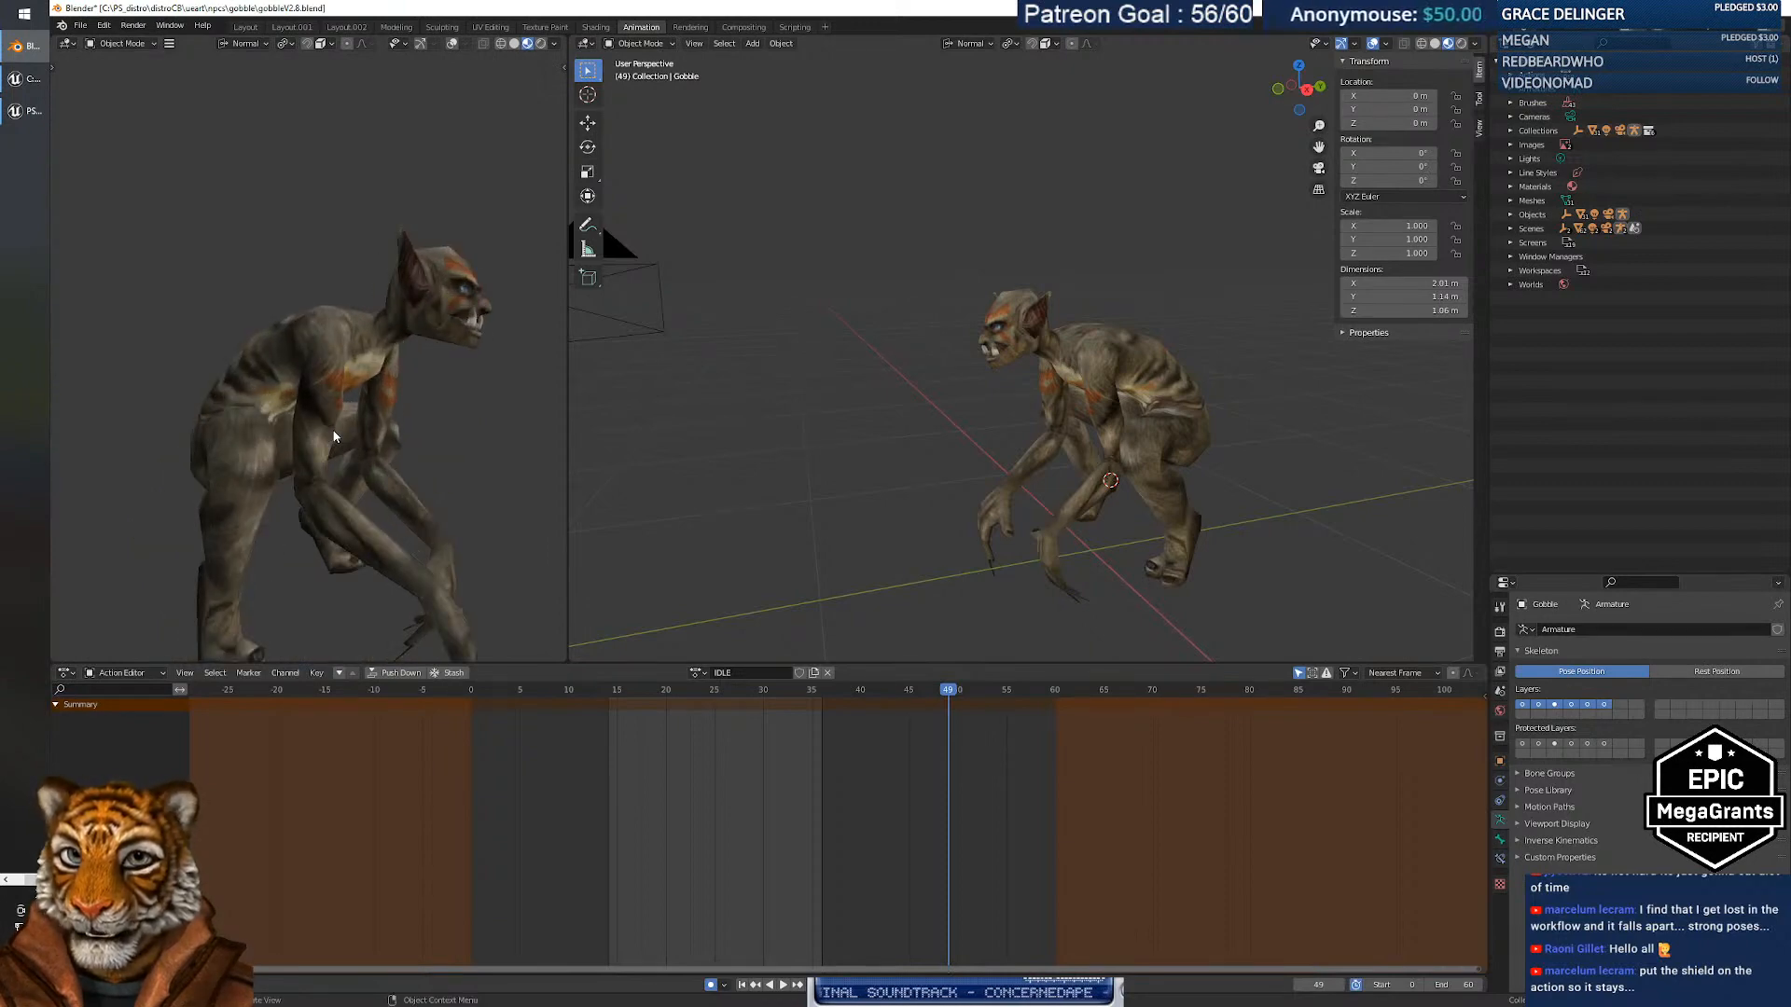
middle_click_drag(416, 464, 388, 485)
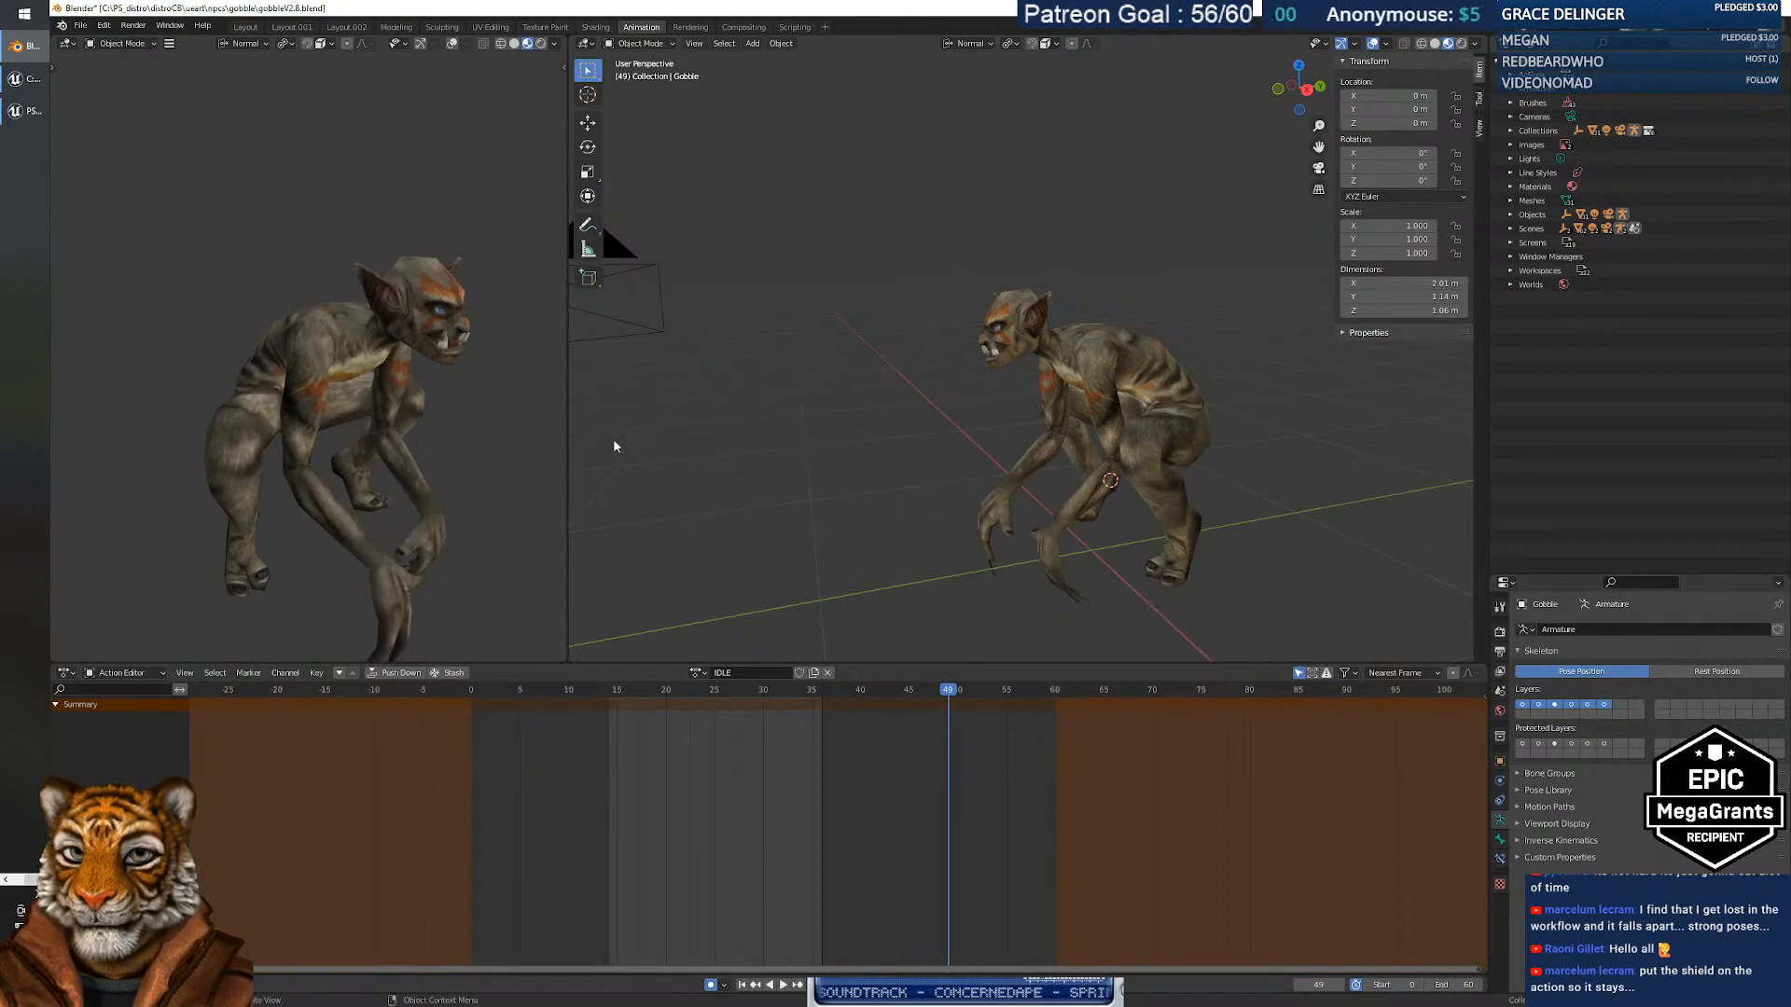
Make the creature mesh the active object, unhide the armature and all other hidden objects, and clear the selection.
left_click(1045, 392)
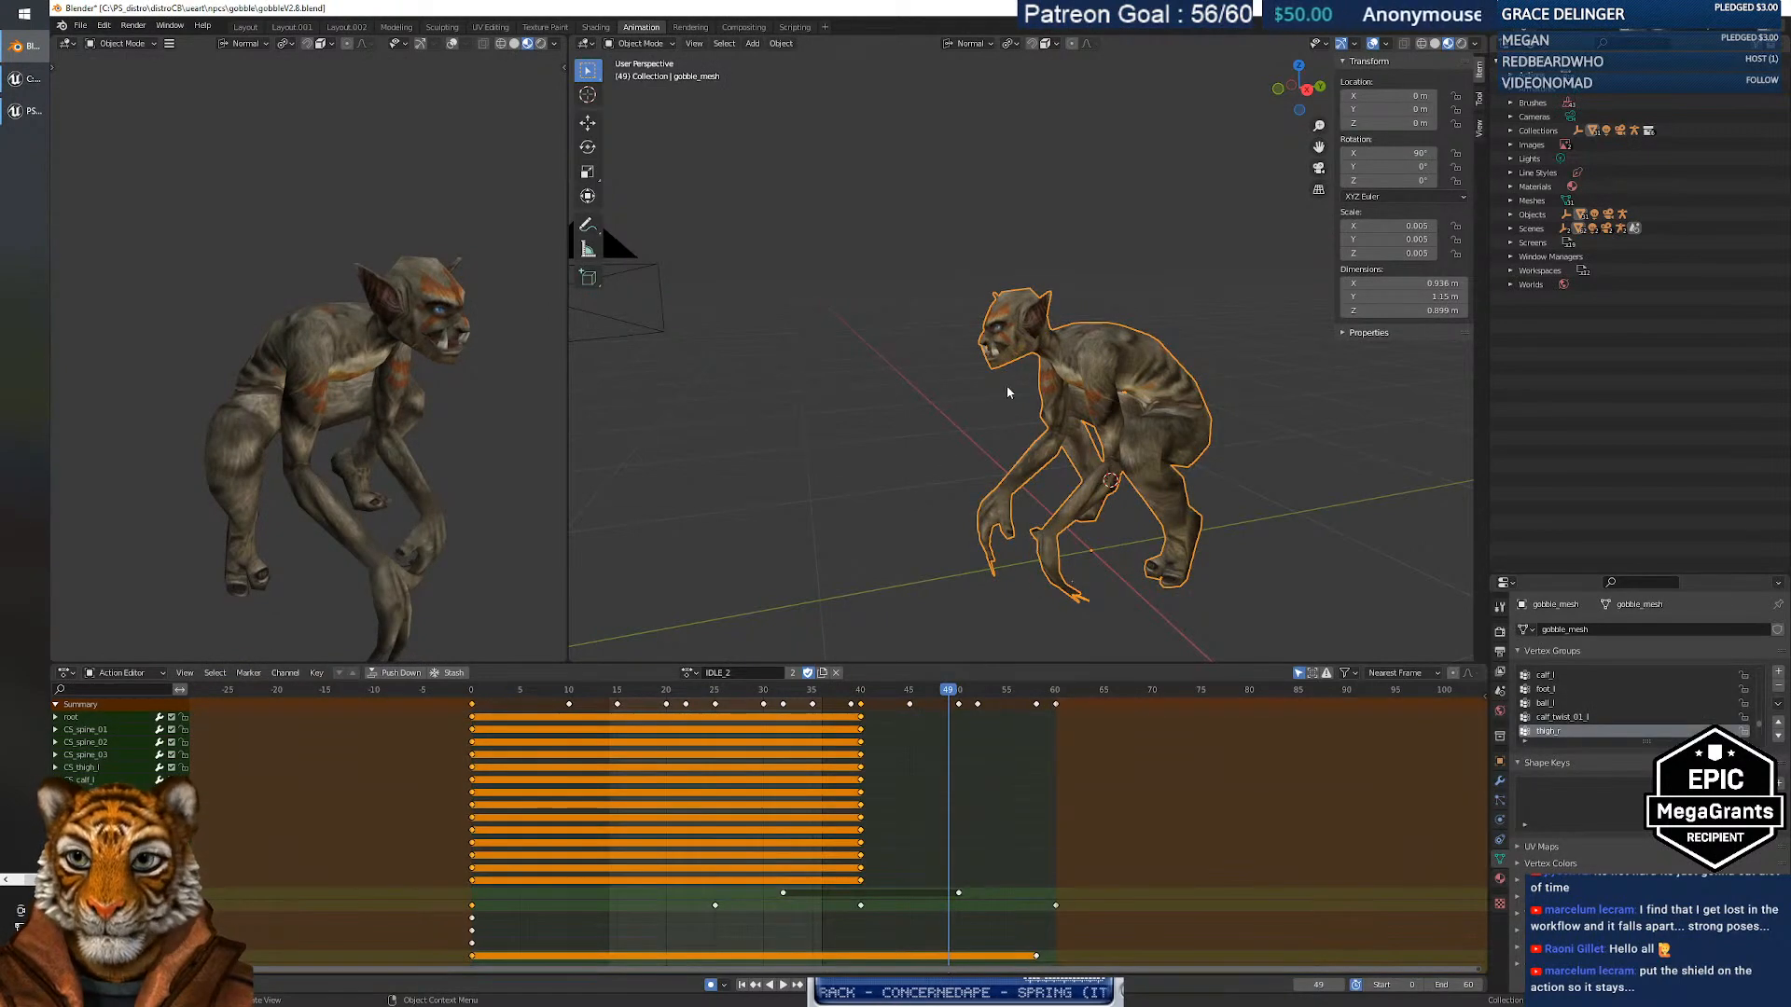
right_click(1120, 381)
key("Escape")
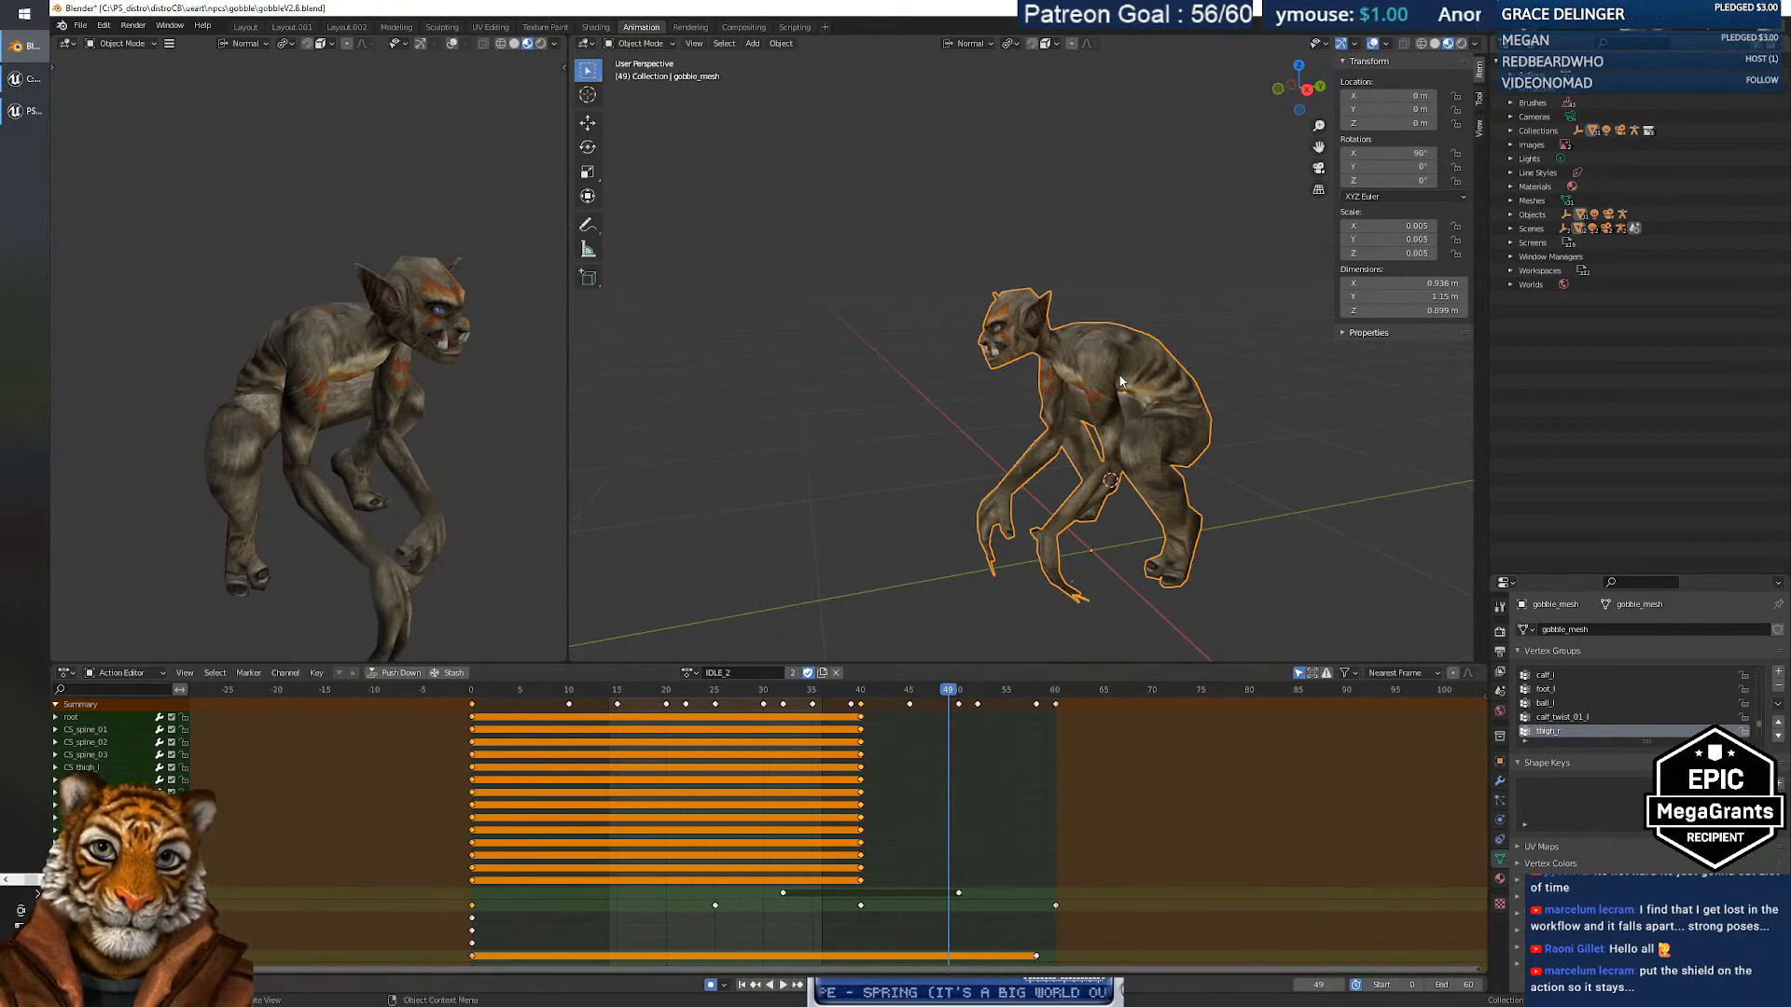
key("alt+h")
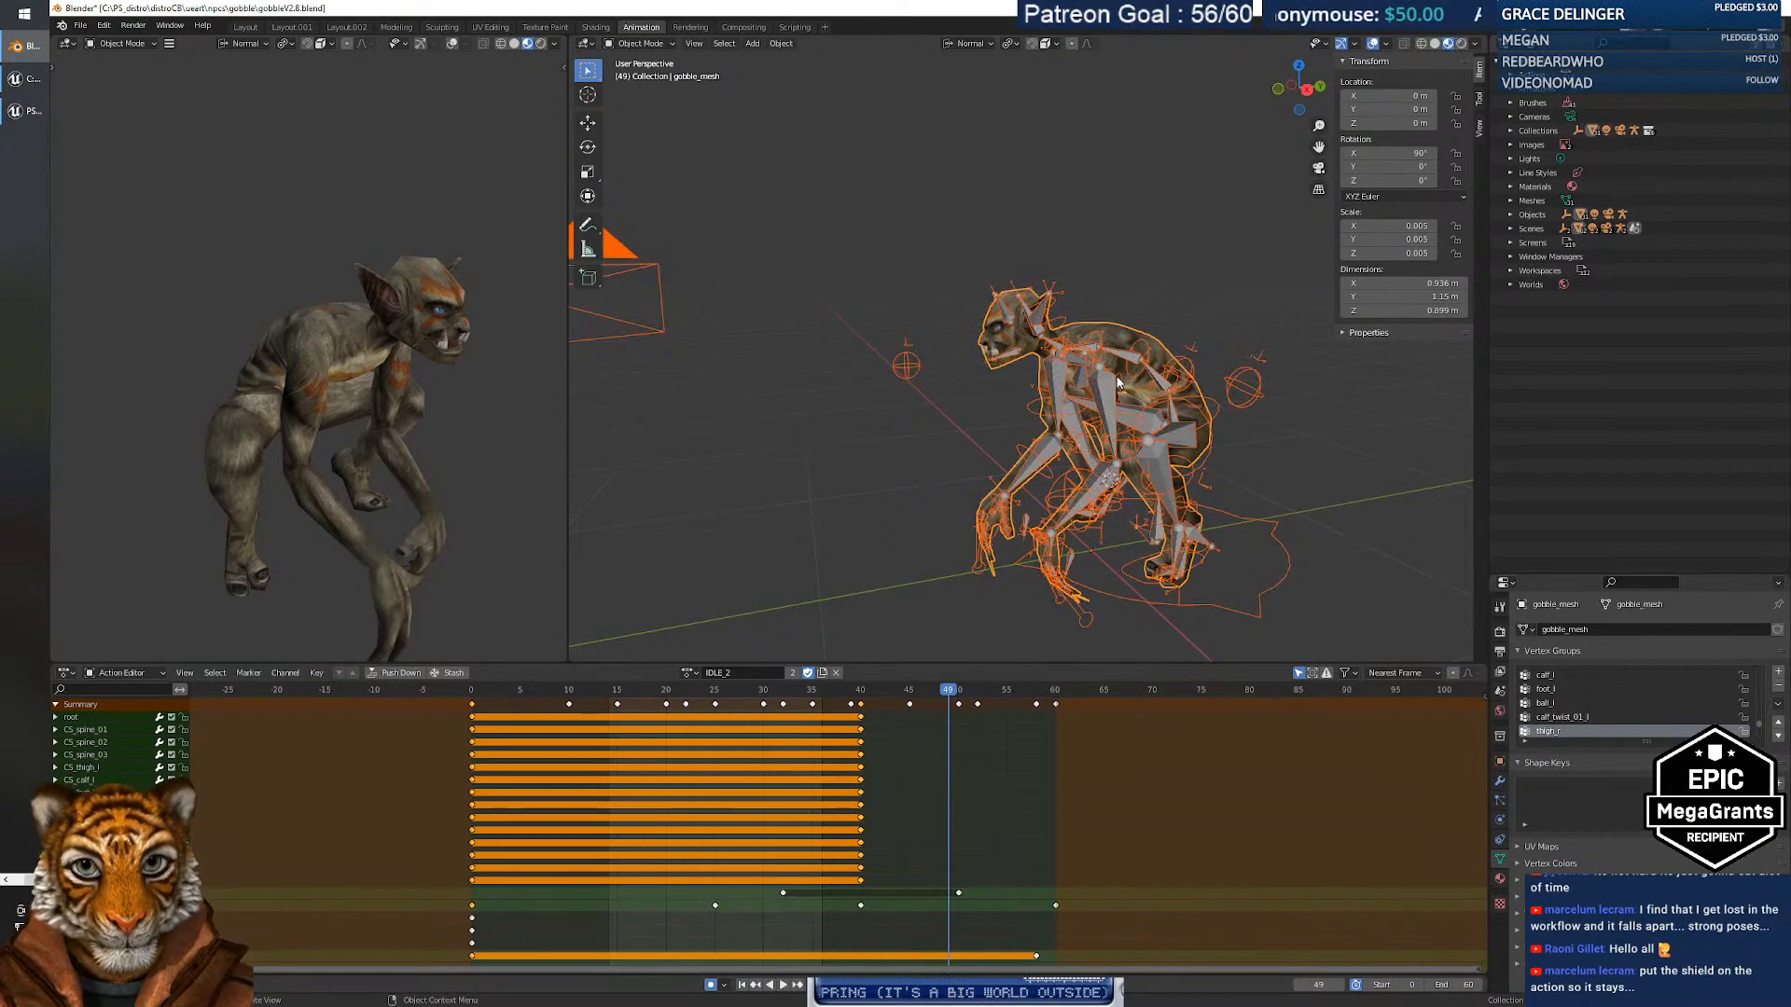
left_click(1104, 237)
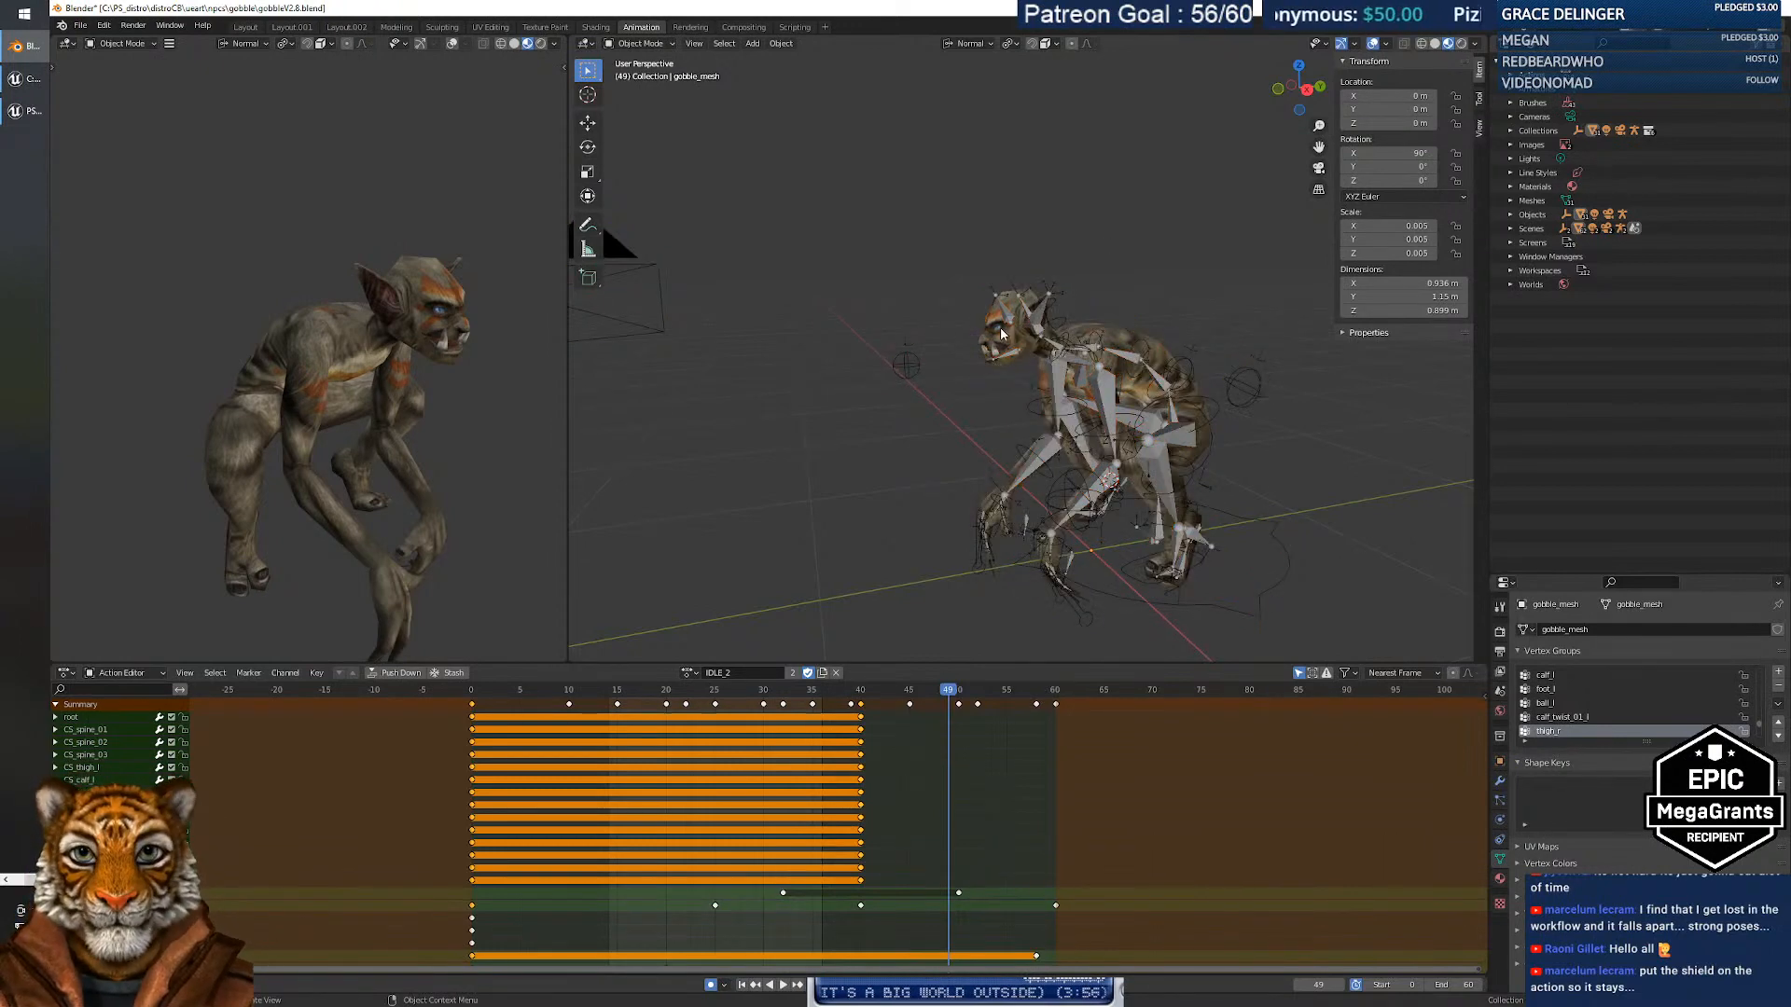
Play back the IDLE_2 action and scrub through its frames up to 60 to review the creature's motion.
left_click(781, 985)
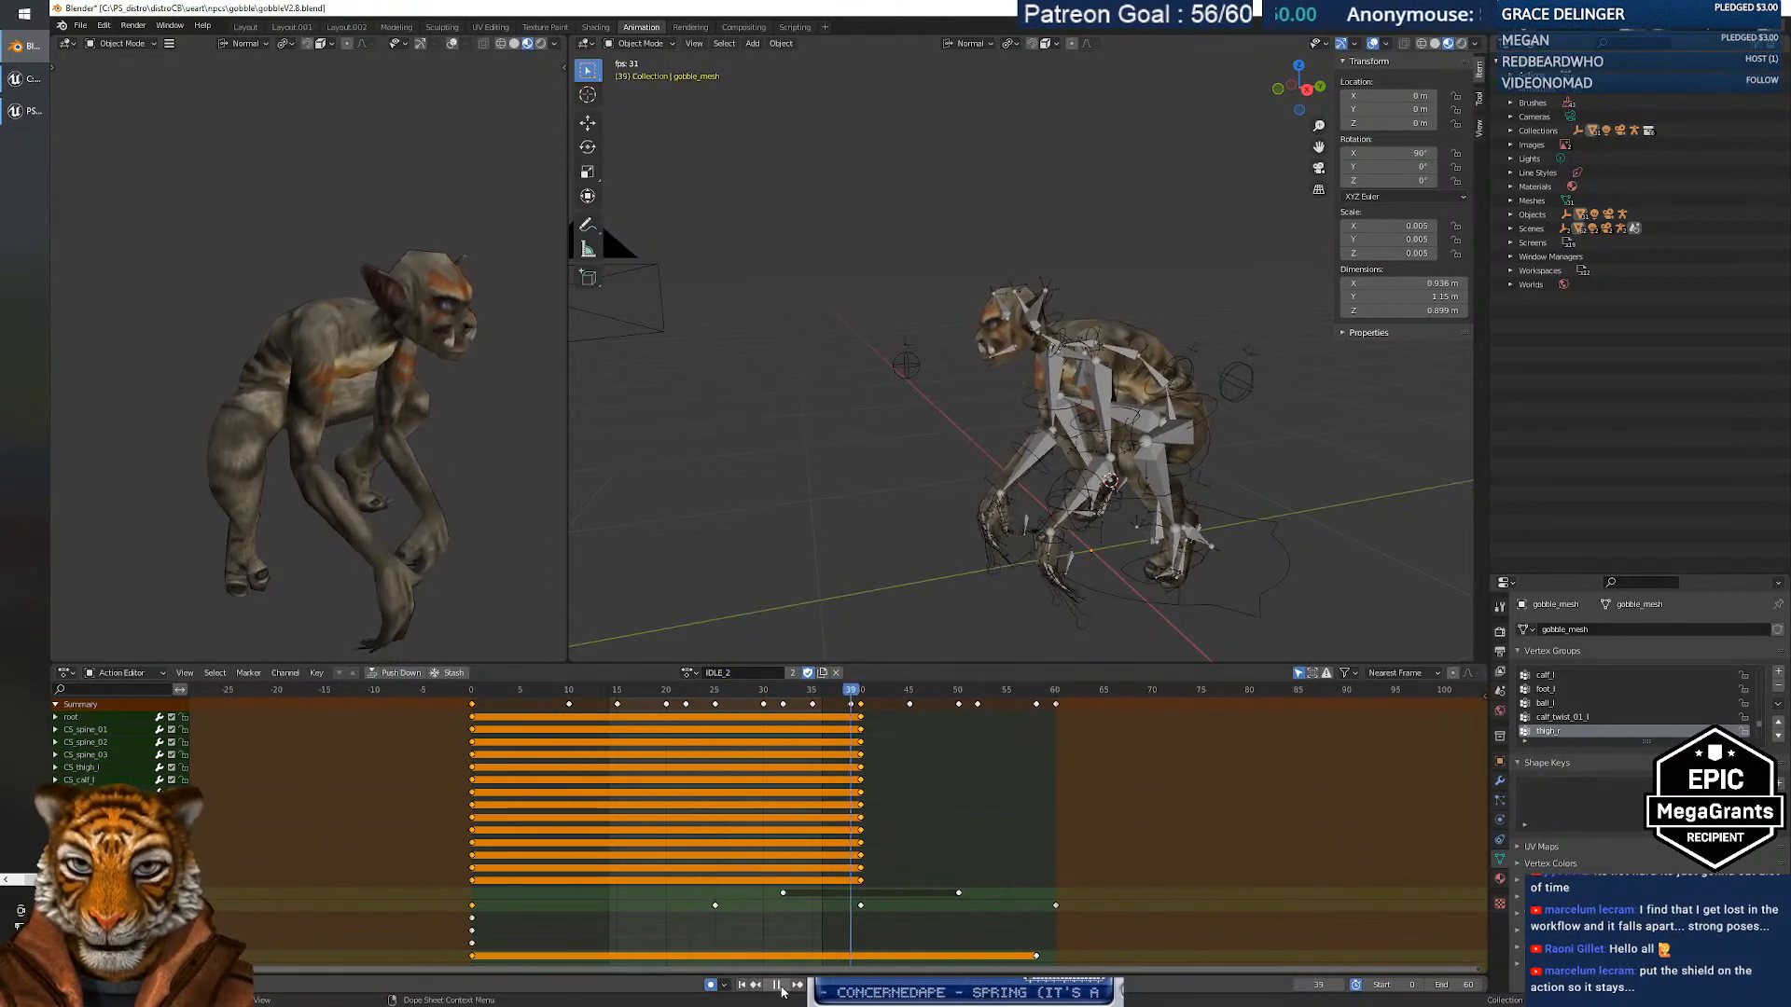
key("space")
middle_click_drag(1025, 792, 1067, 804)
key("space")
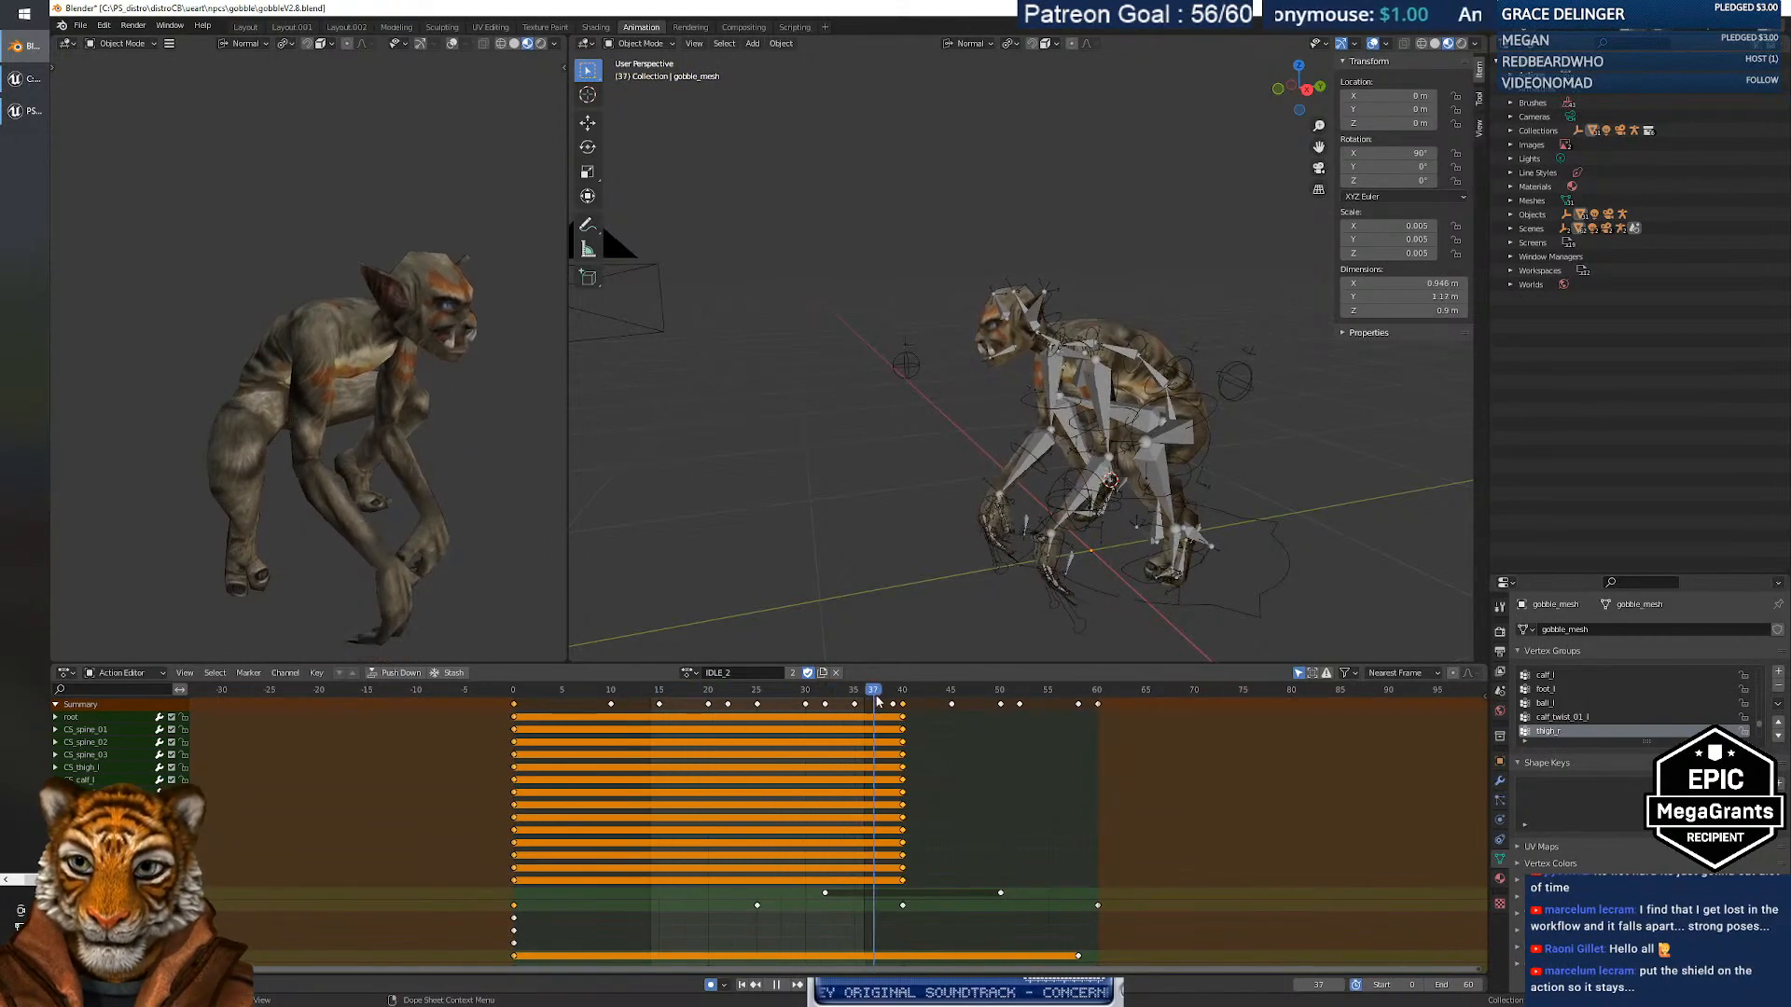
left_click_drag(876, 702, 652, 721)
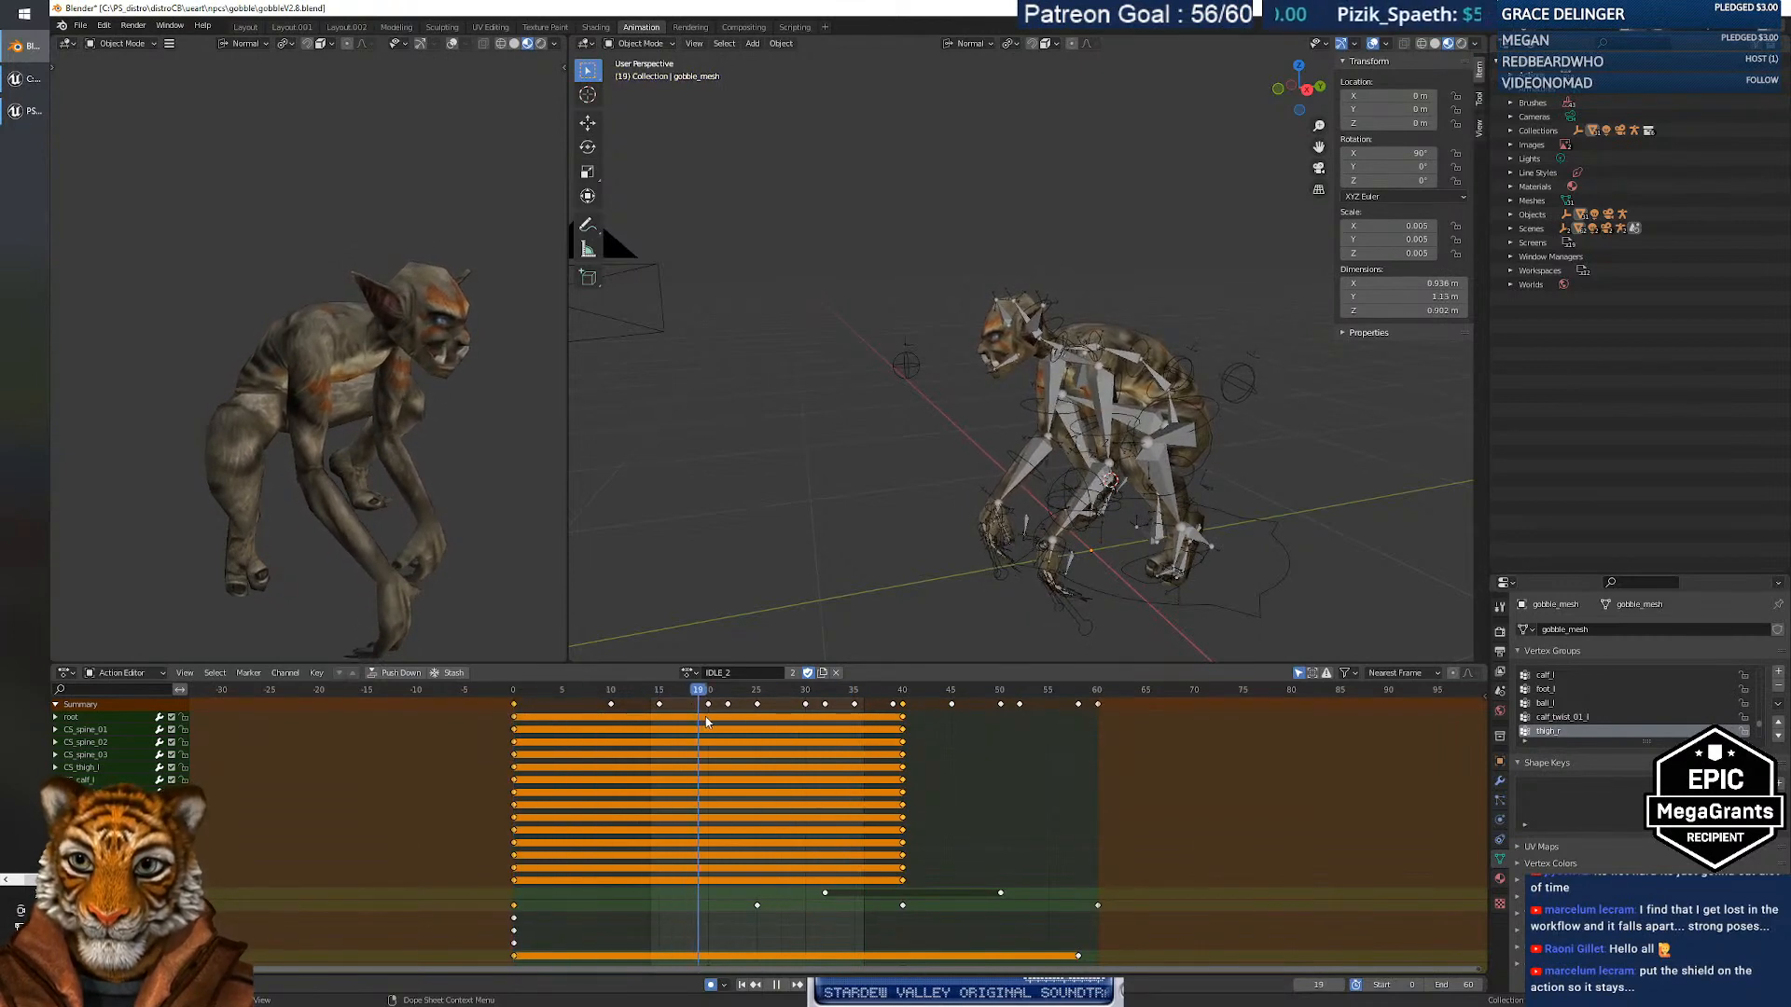
left_click_drag(760, 723, 1093, 719)
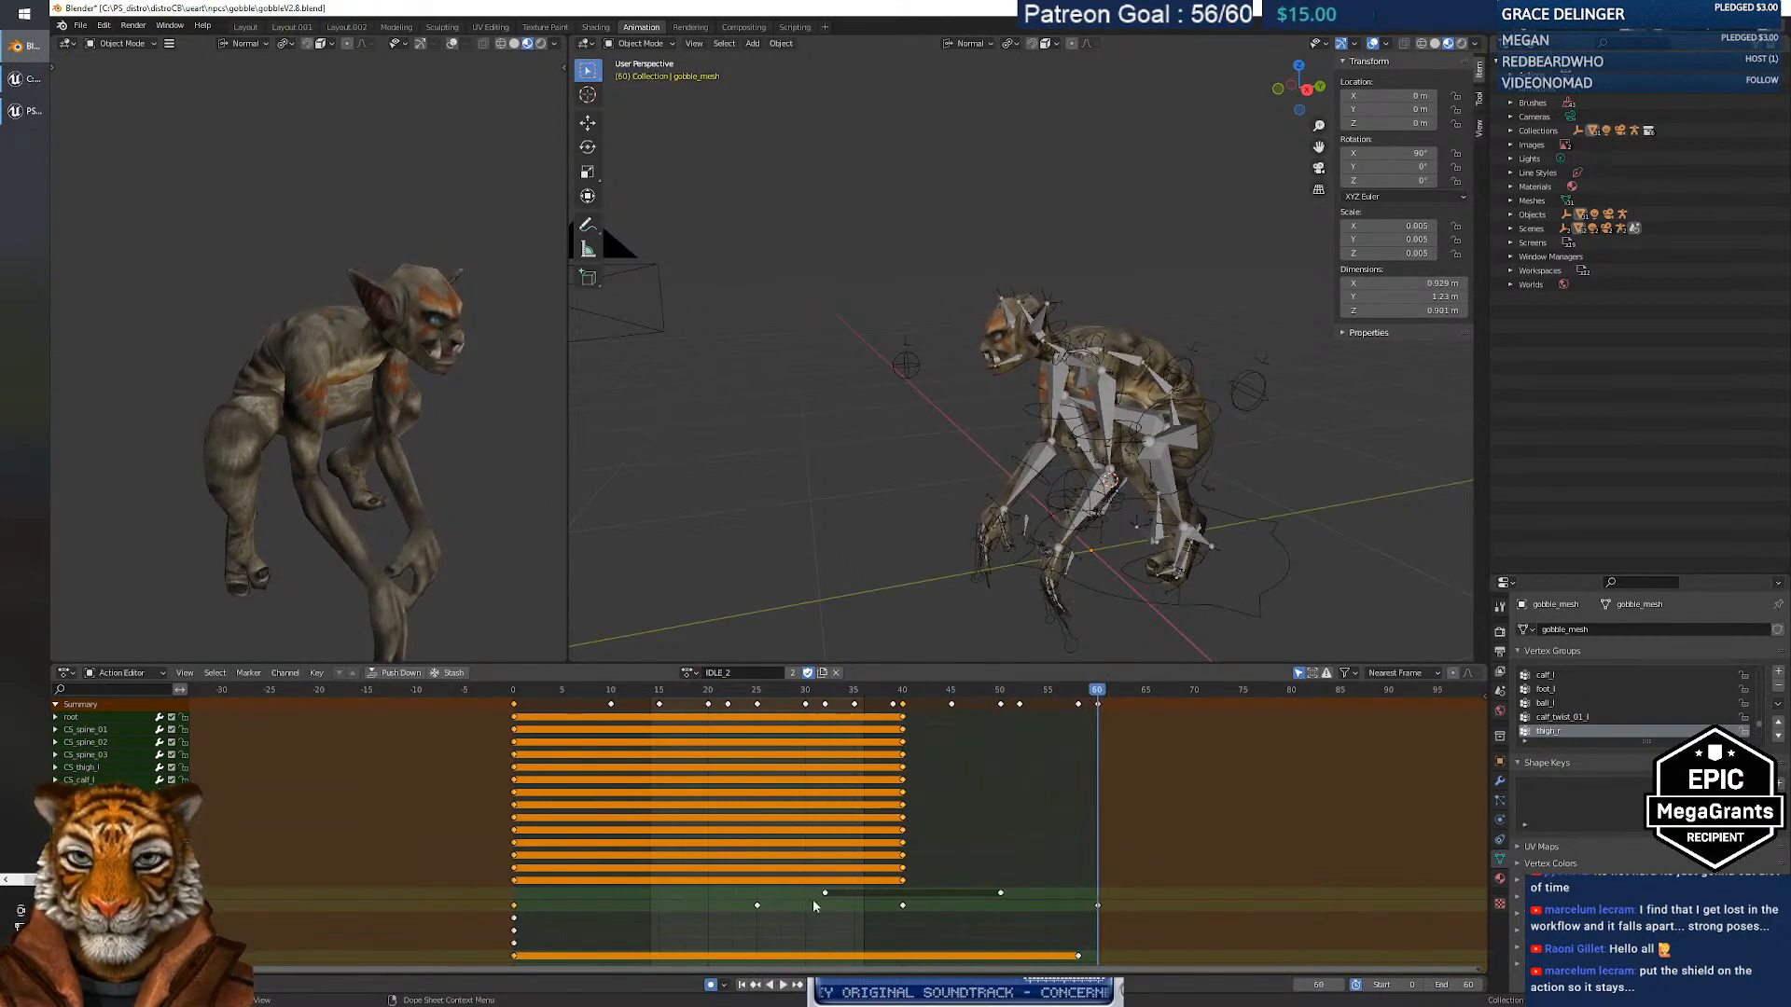
left_click(783, 987)
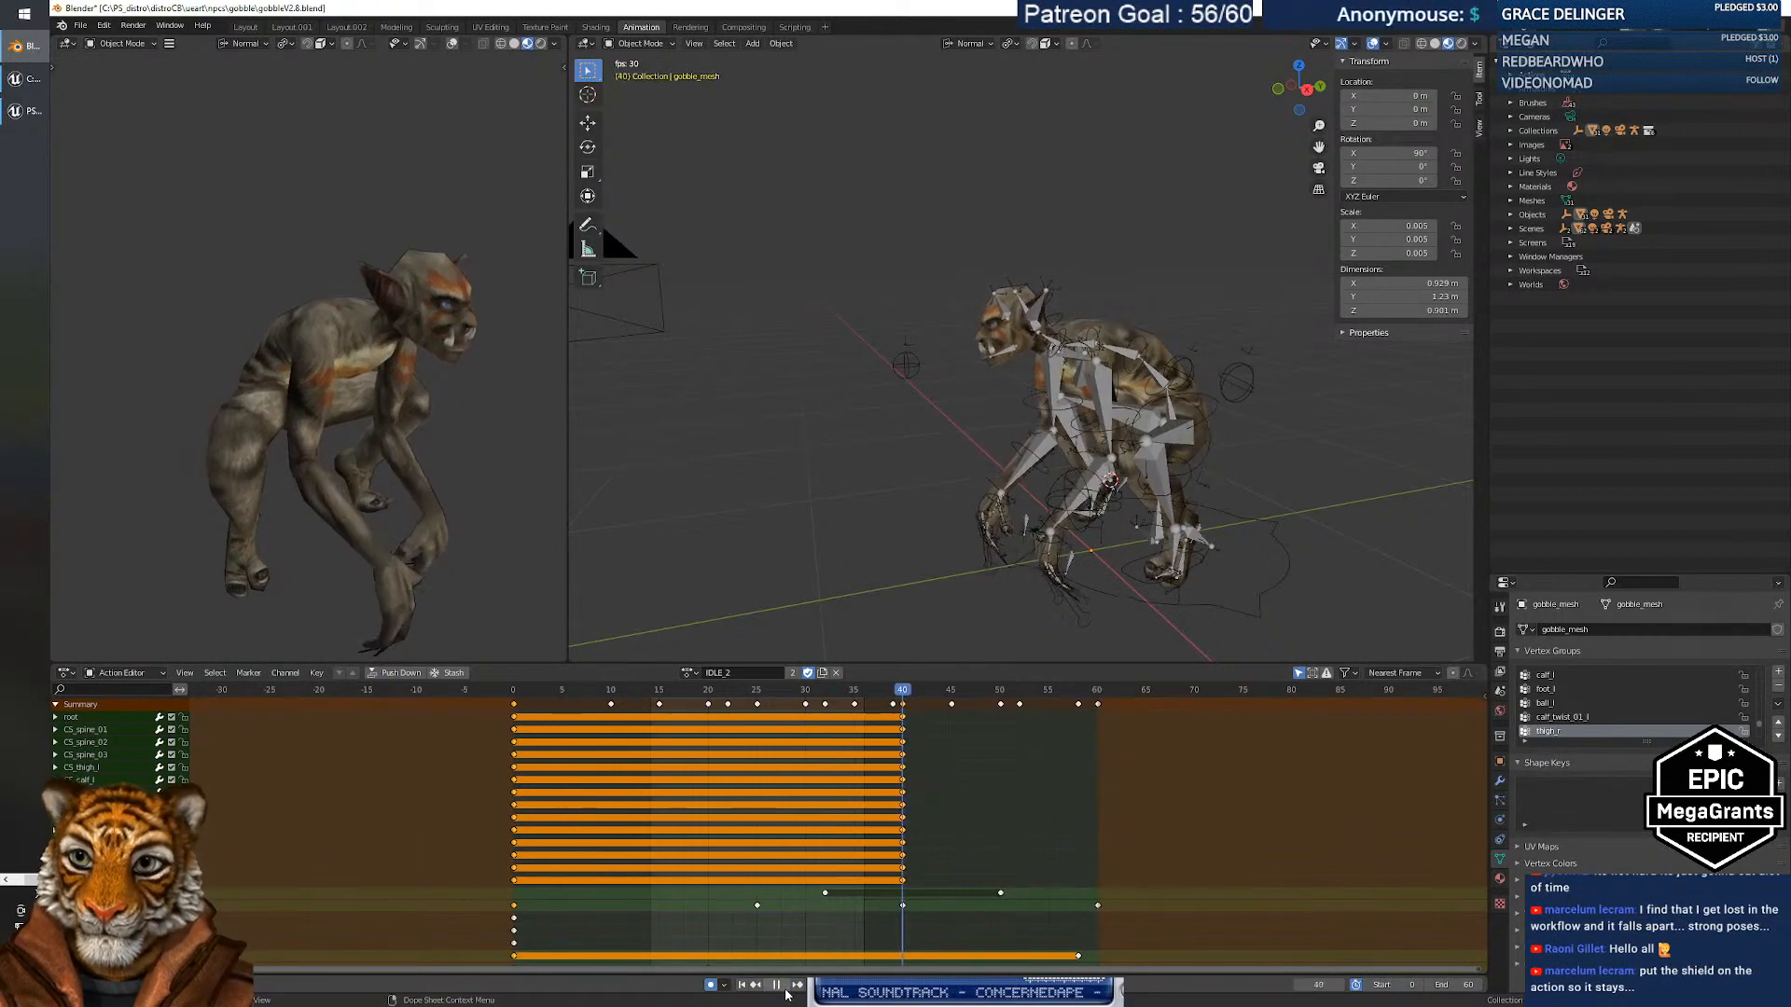
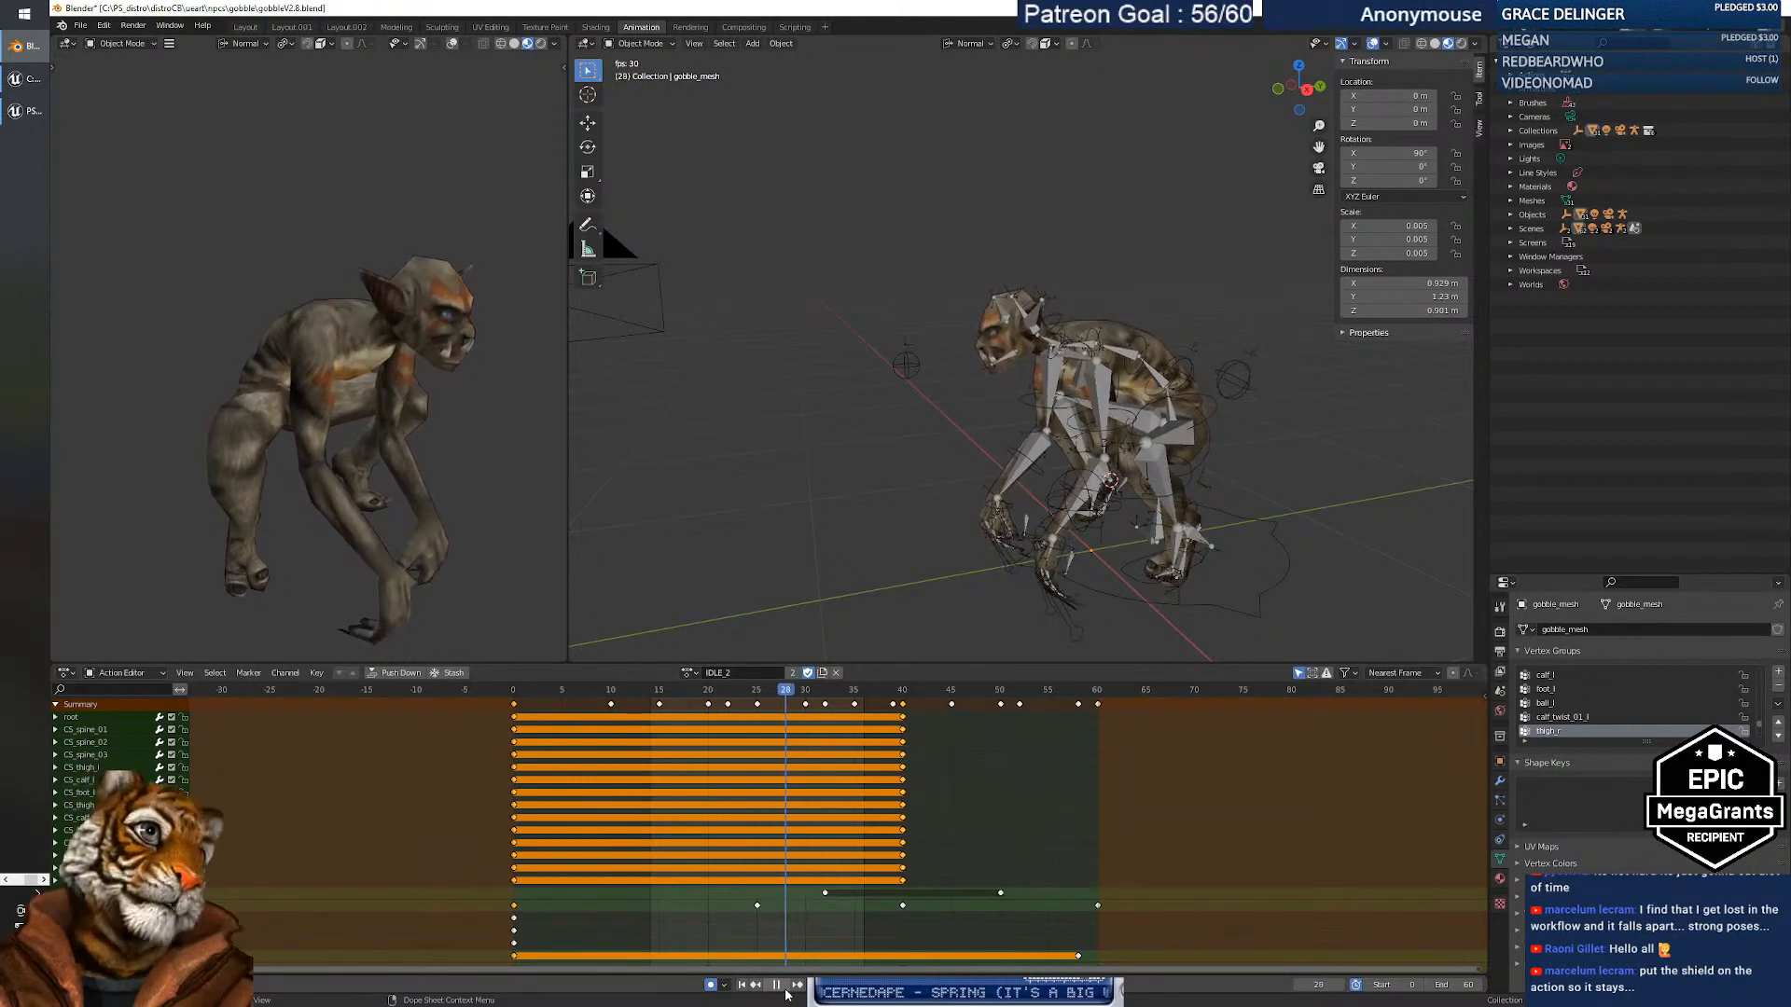
key("space")
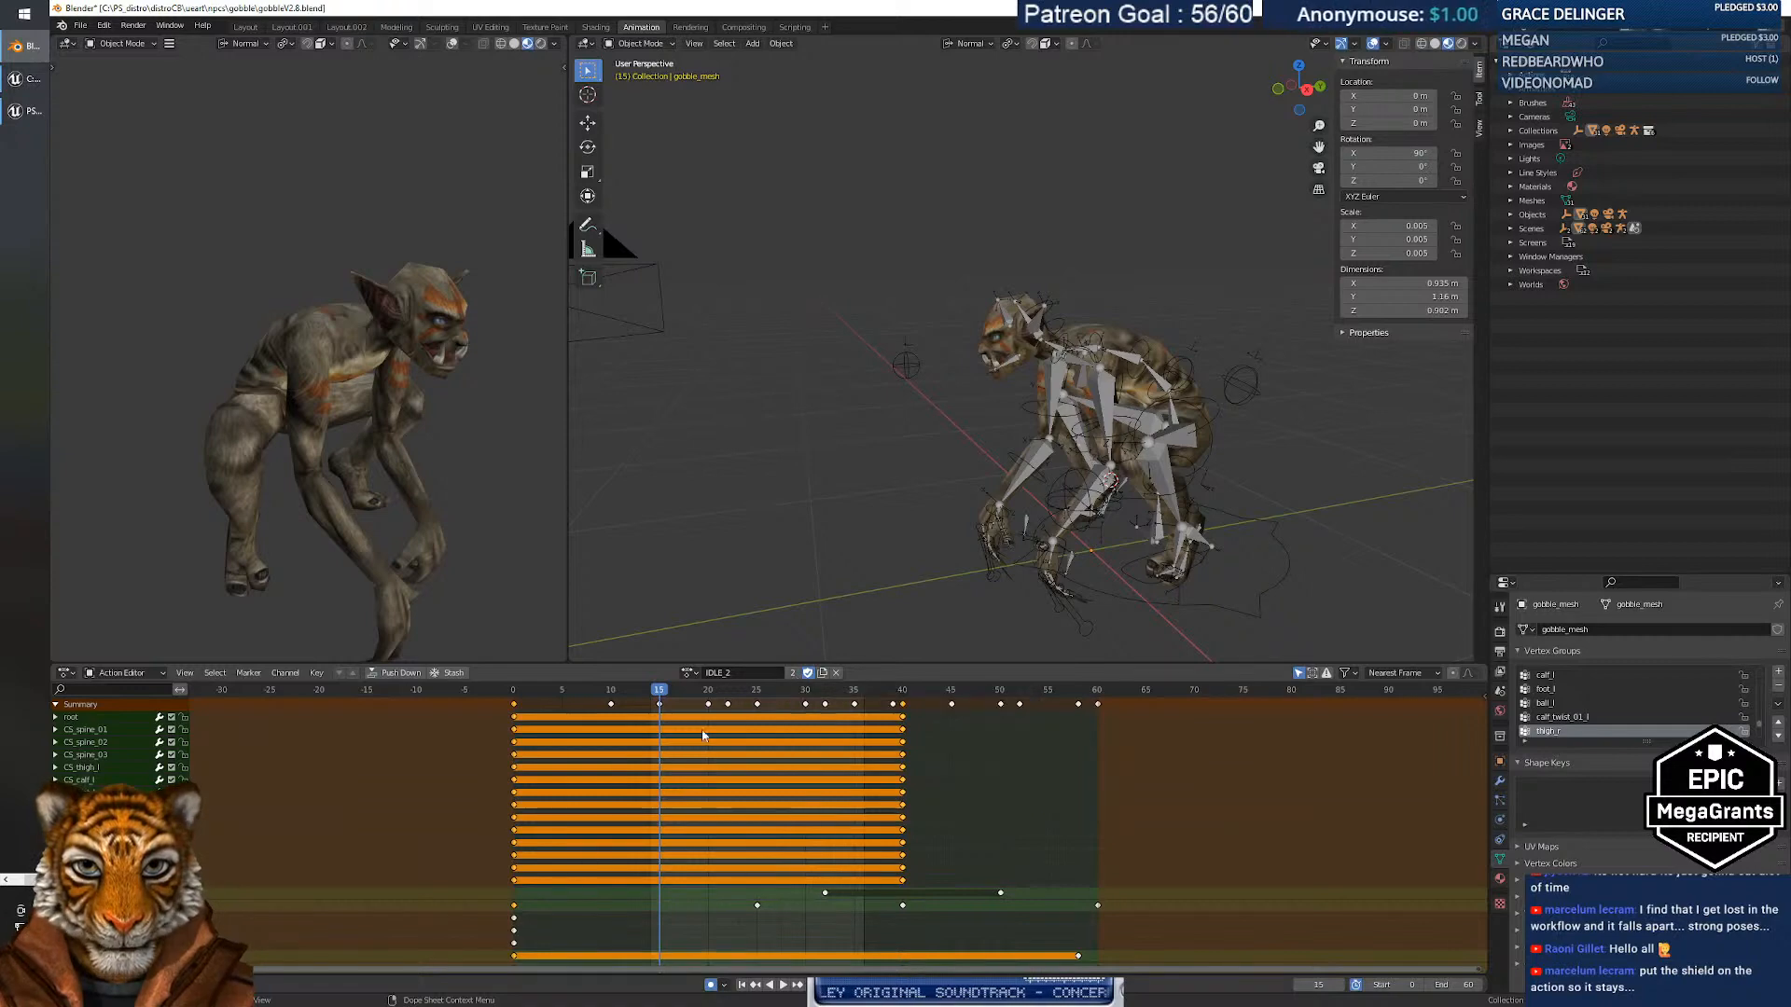
mouse_move(659, 691)
left_mouse_down()
mouse_move(522, 697)
mouse_move(658, 706)
left_mouse_up()
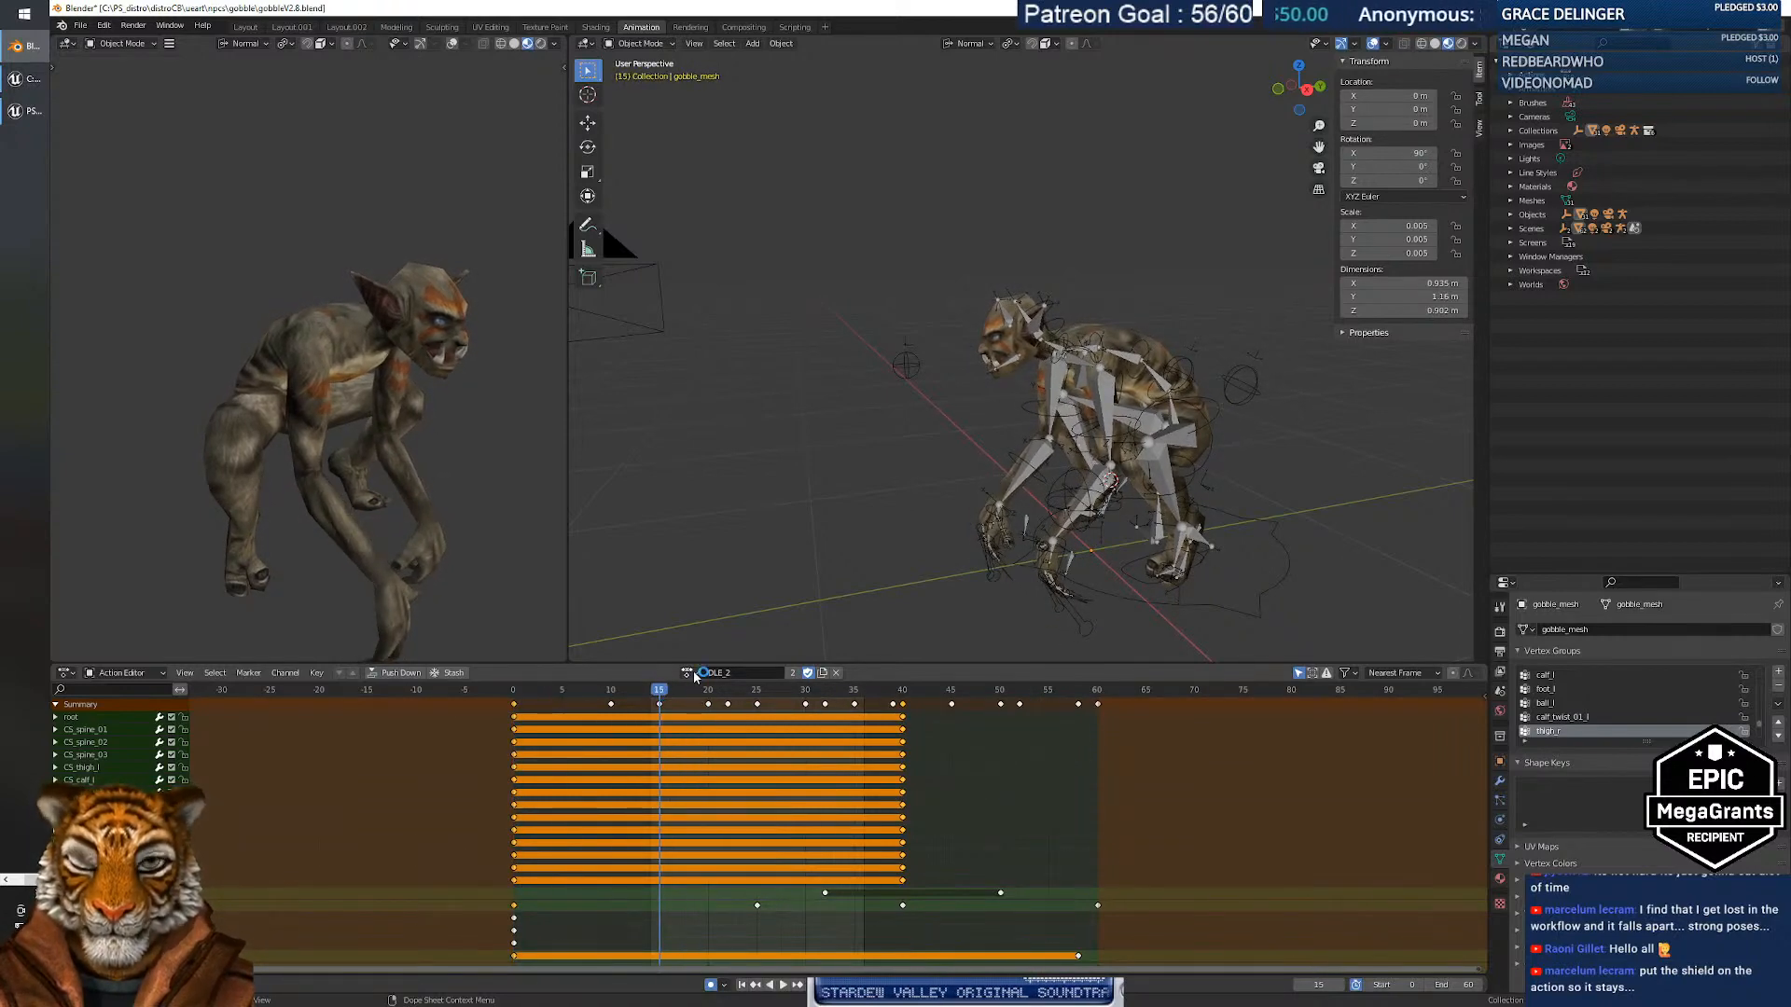
Switch the mesh's action to IDLE and play it from frame 0 to compare its motion.
left_click(689, 672)
left_click(706, 752)
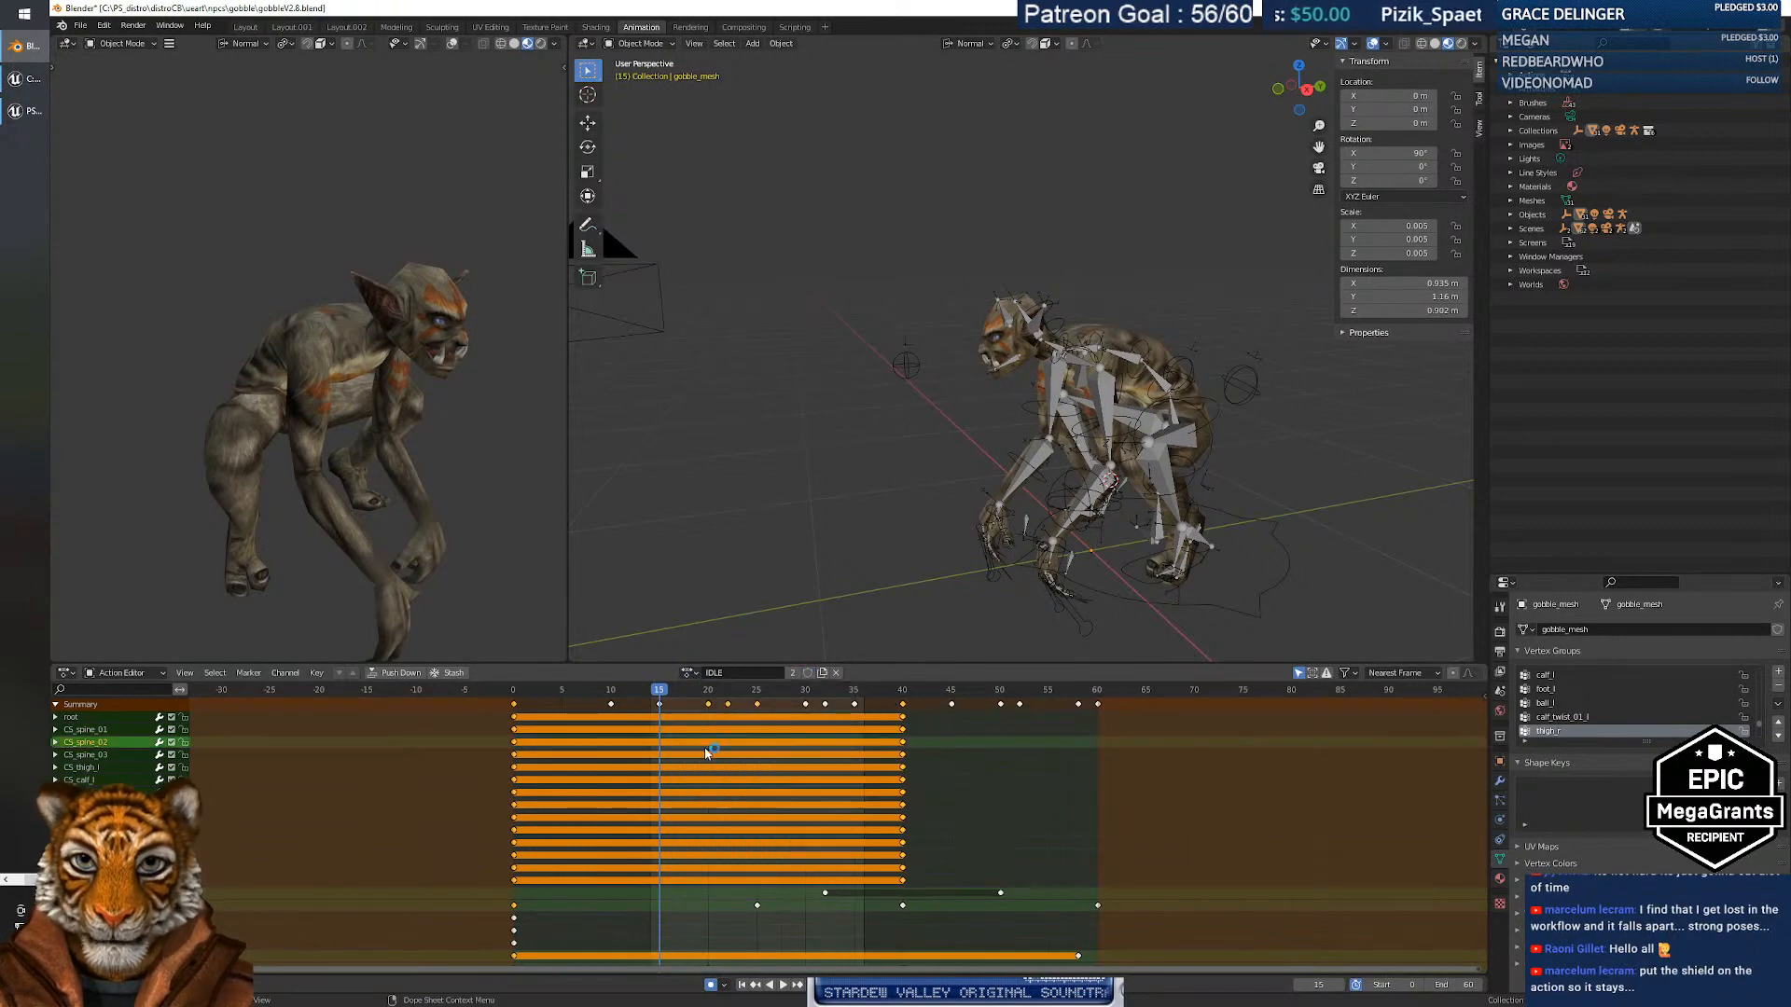
left_click_drag(658, 695, 520, 695)
key("space")
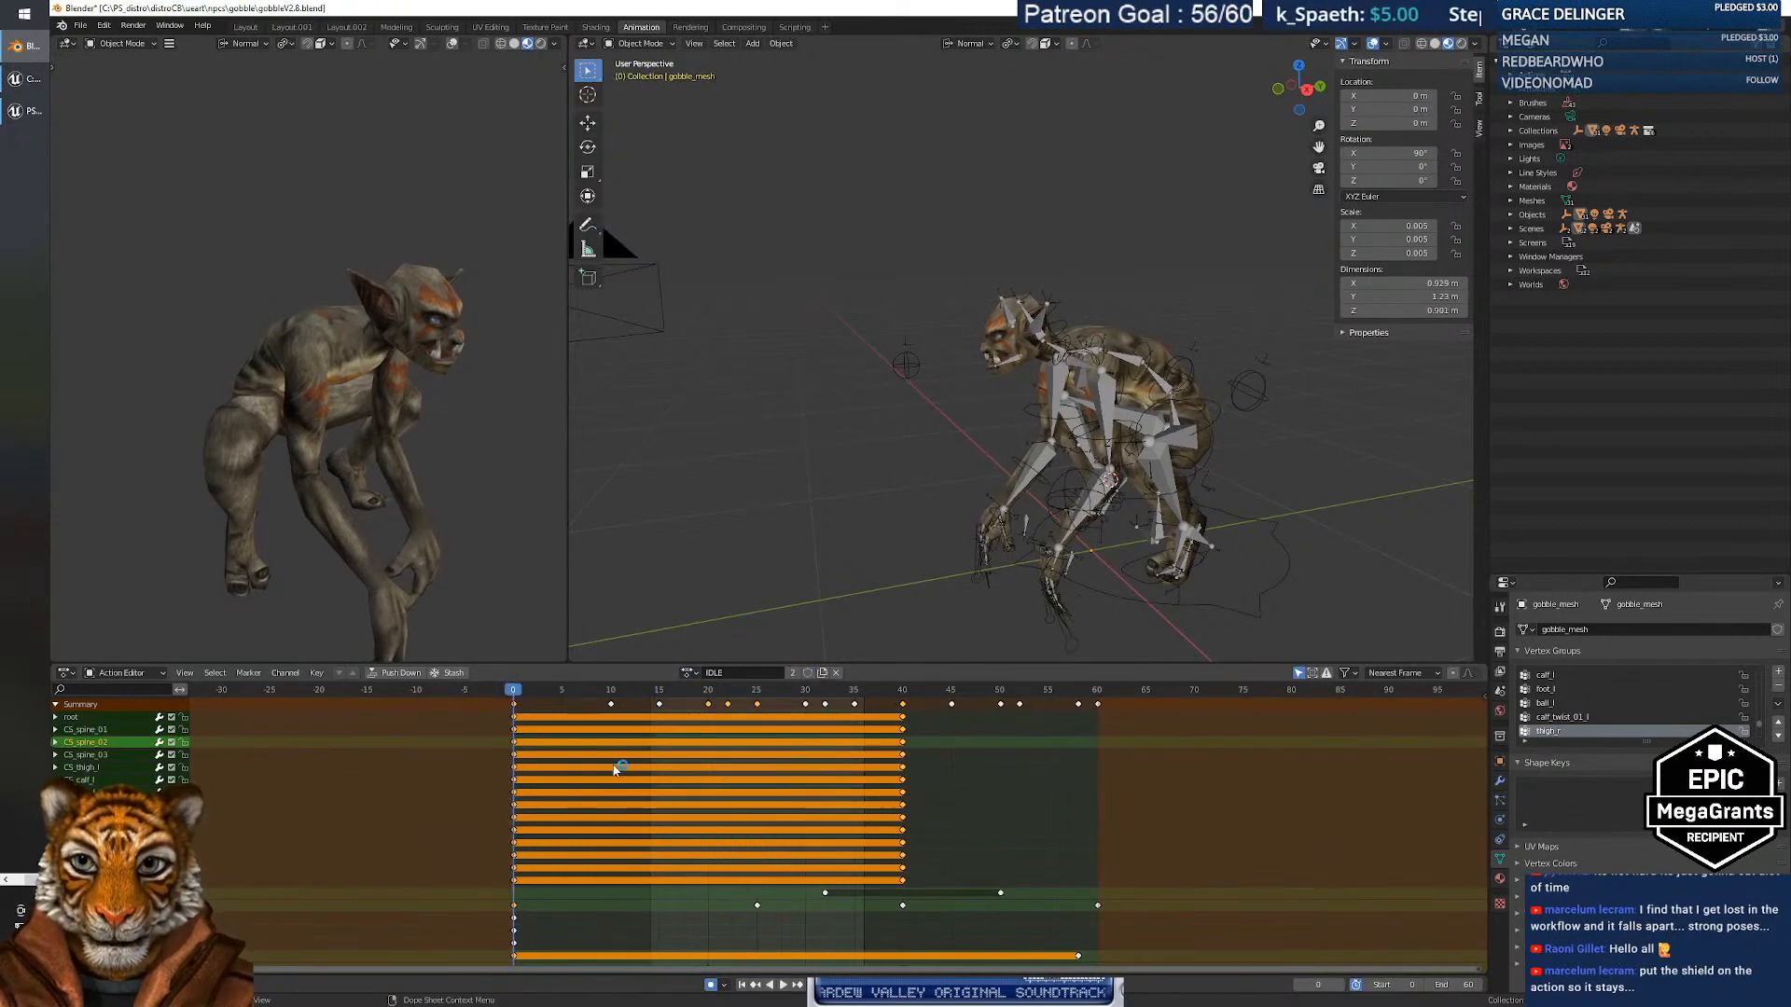
left_click(783, 984)
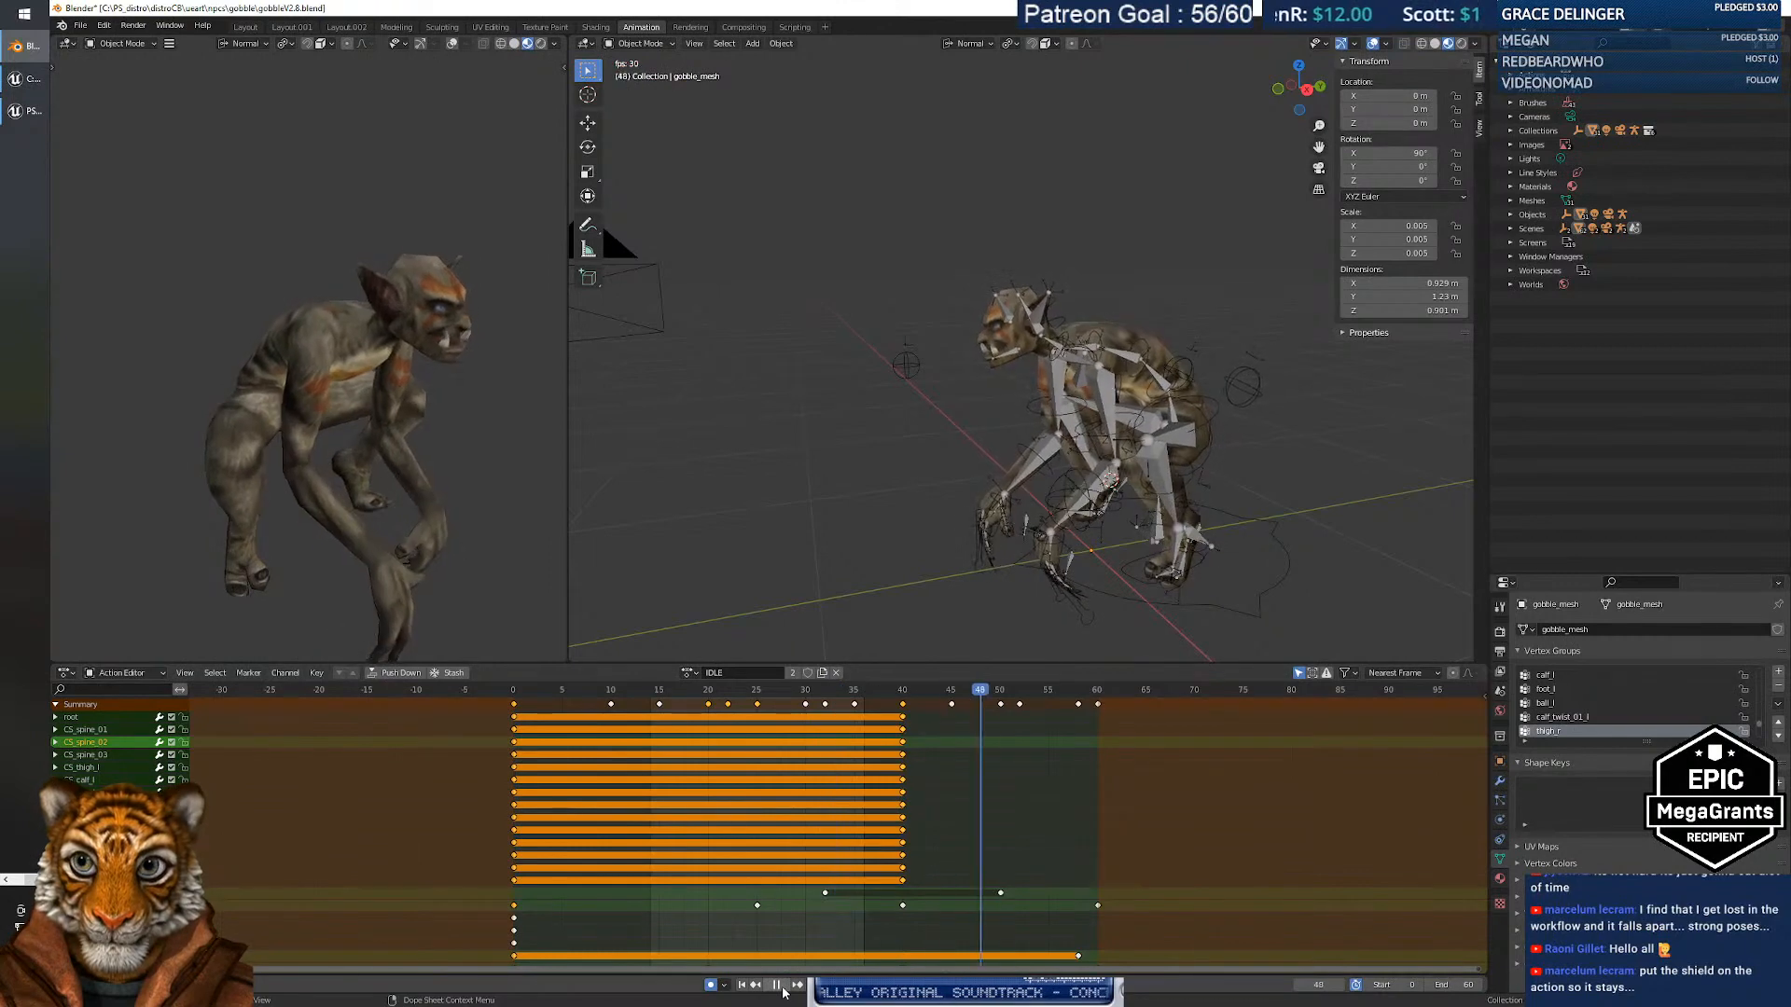
left_click(780, 987)
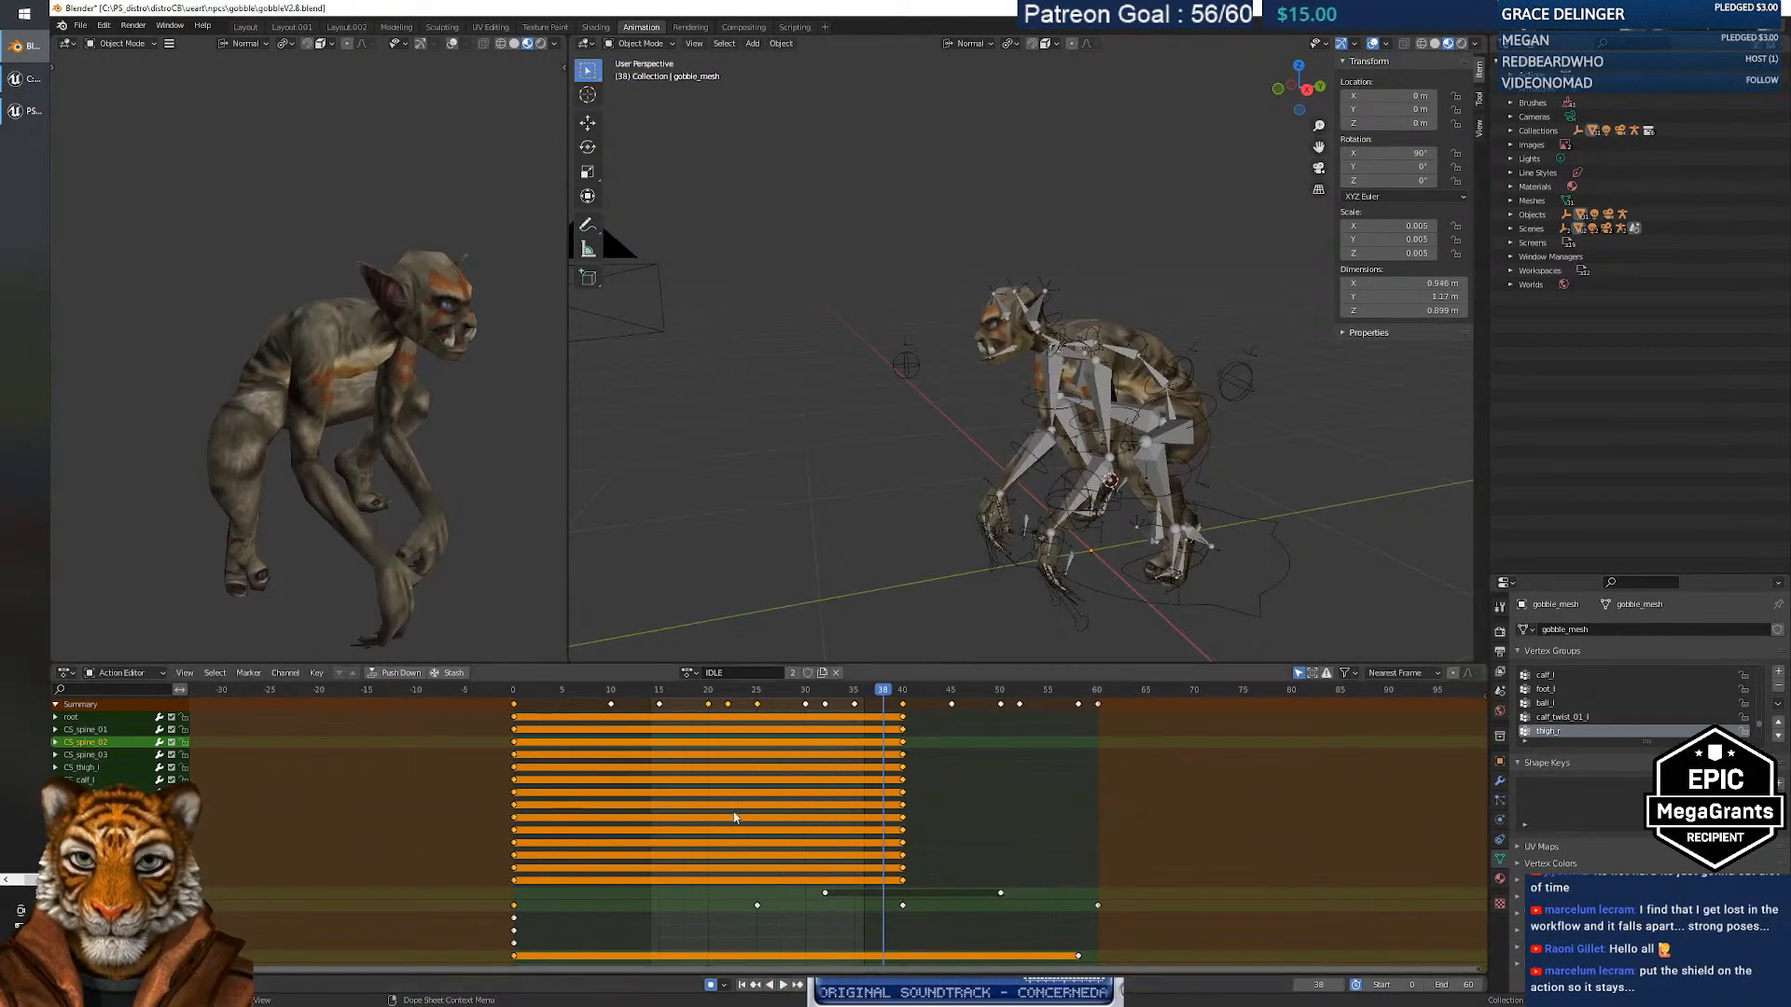
Switch the mesh's action back to IDLE_2 and play it for comparison with IDLE.
left_click(691, 676)
left_click(739, 771)
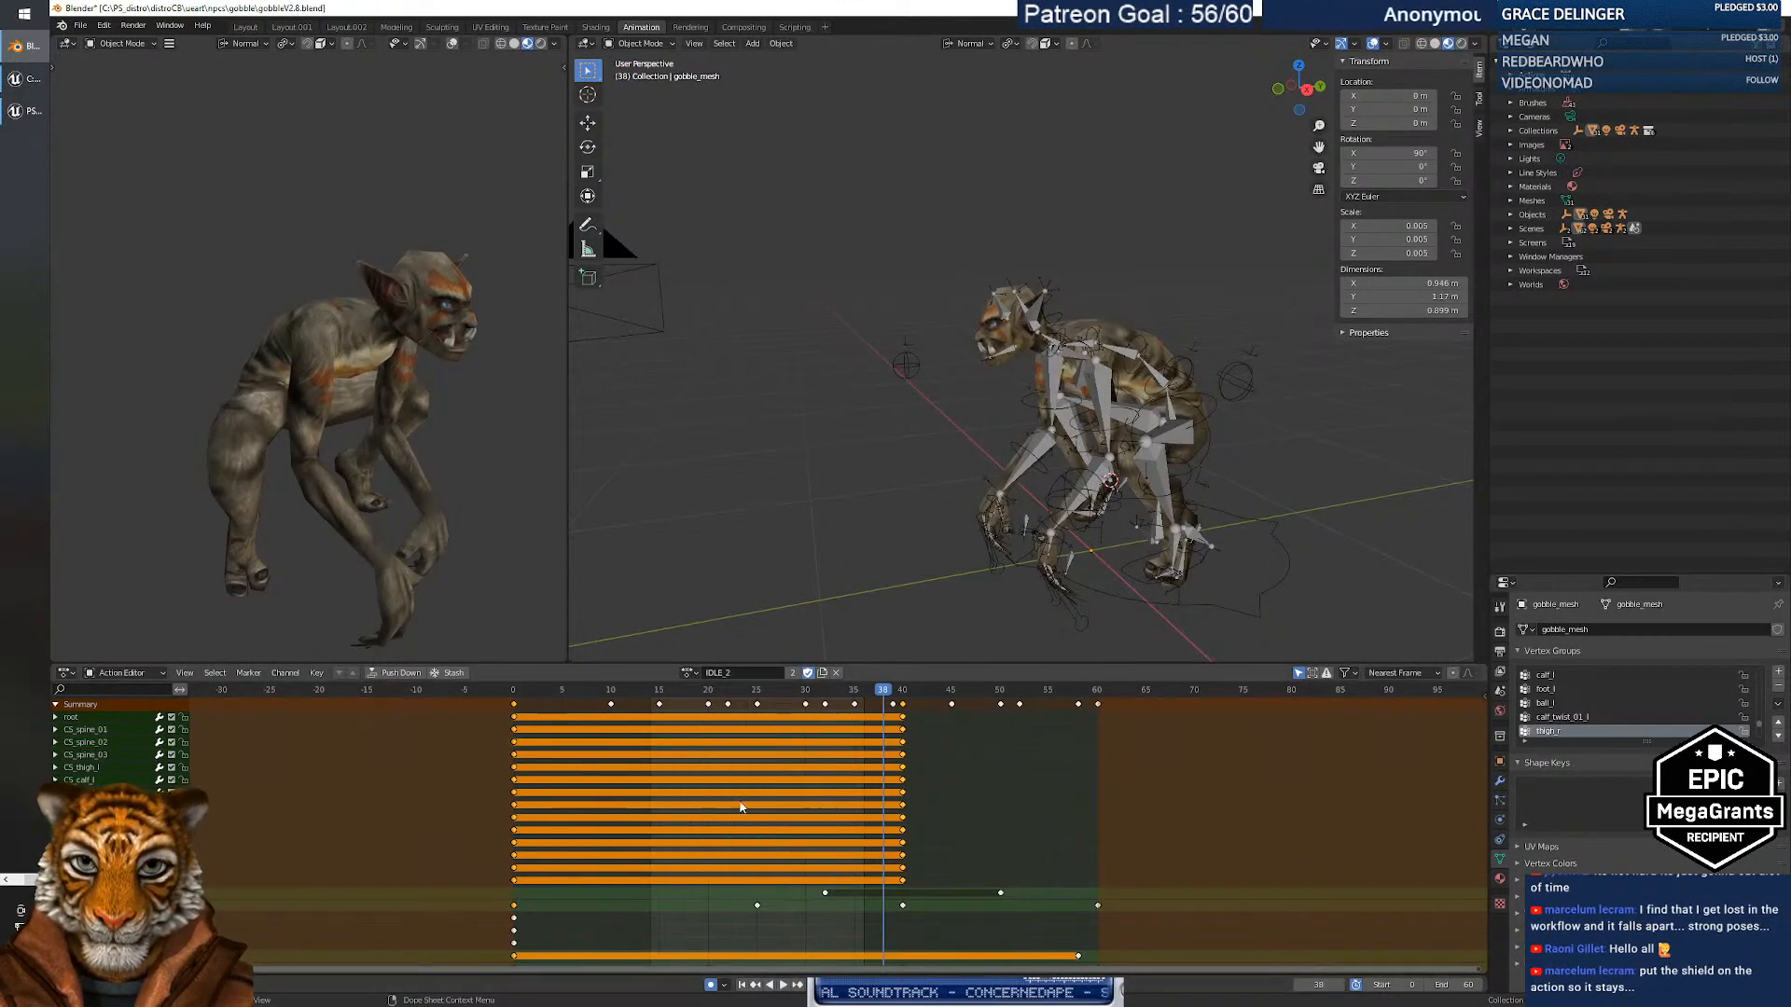
left_click(782, 984)
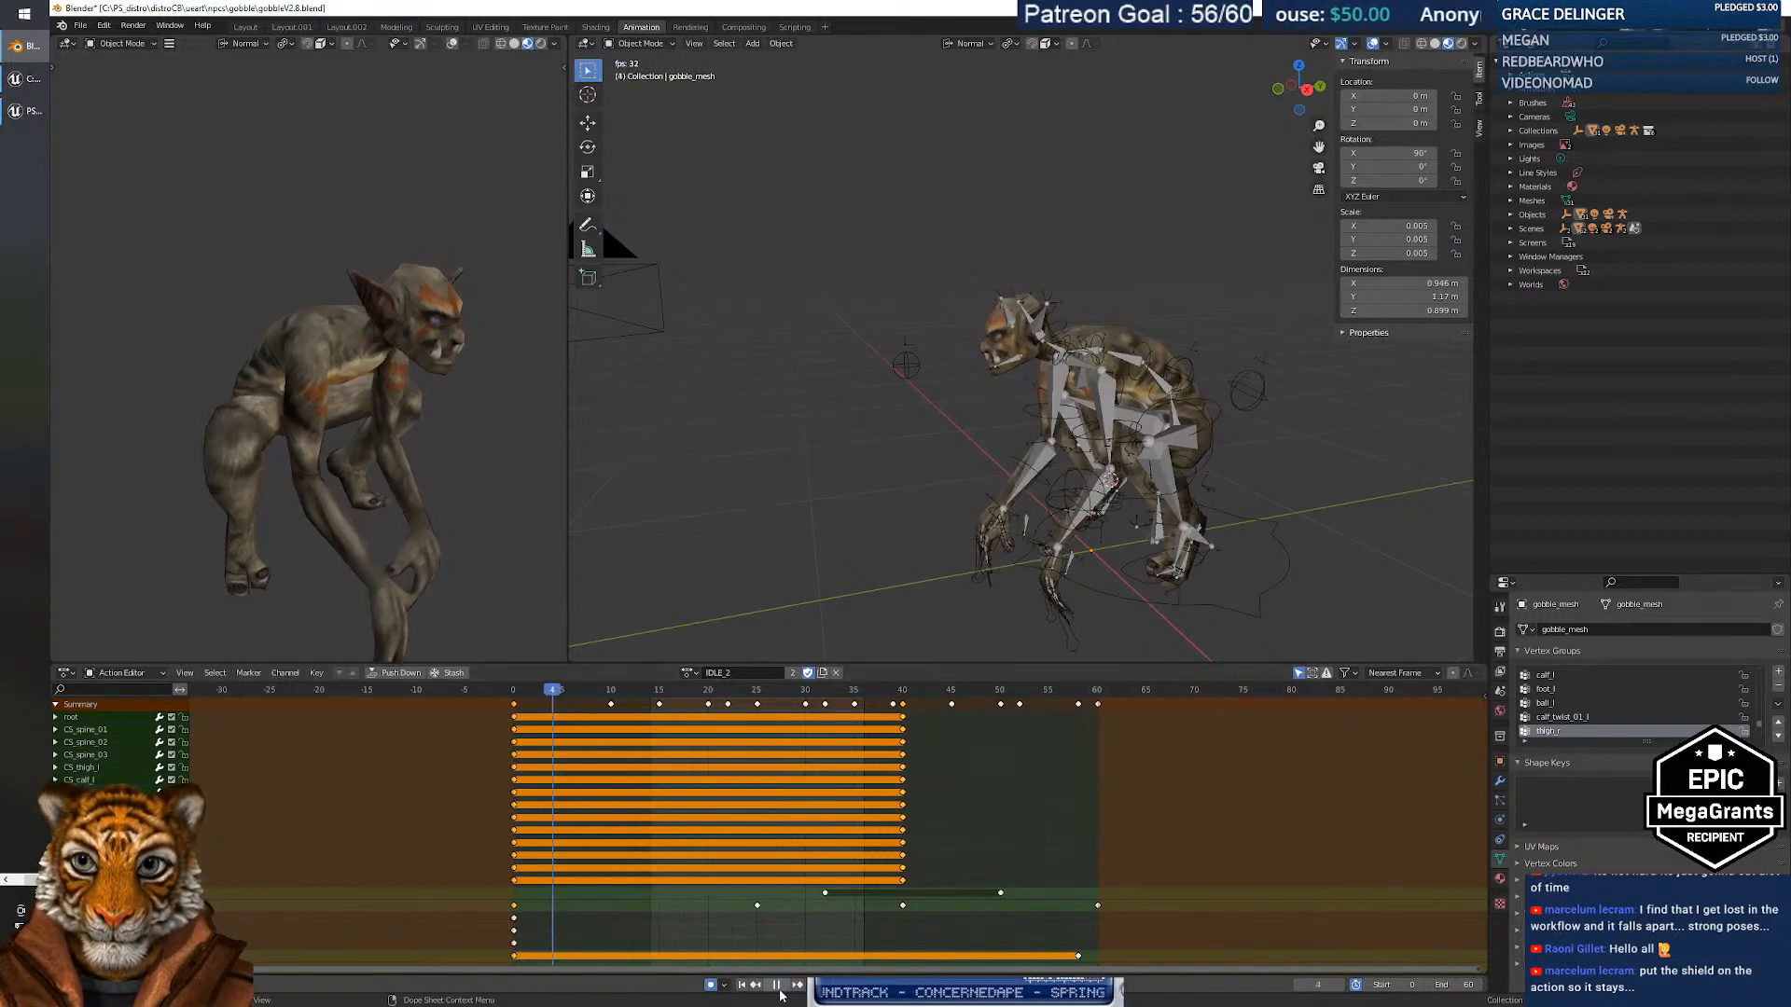
key("space")
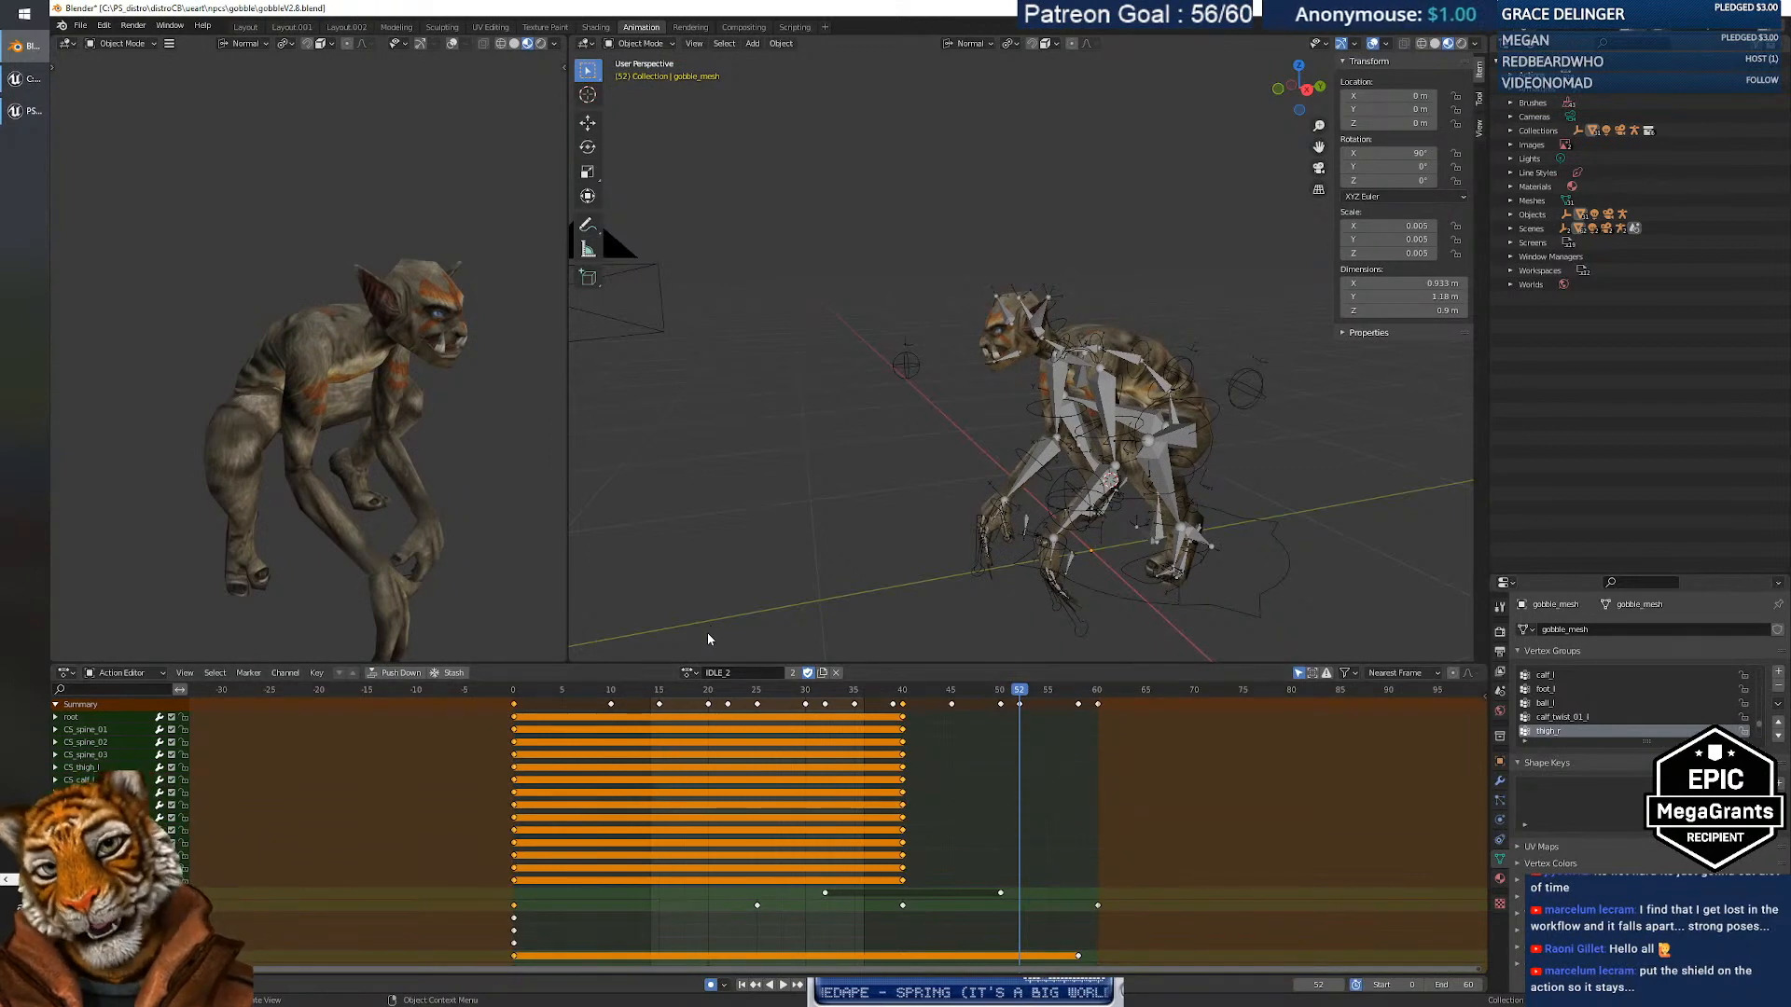
Set the mesh's action to IDLE and confirm that choice in the action list.
left_click(687, 673)
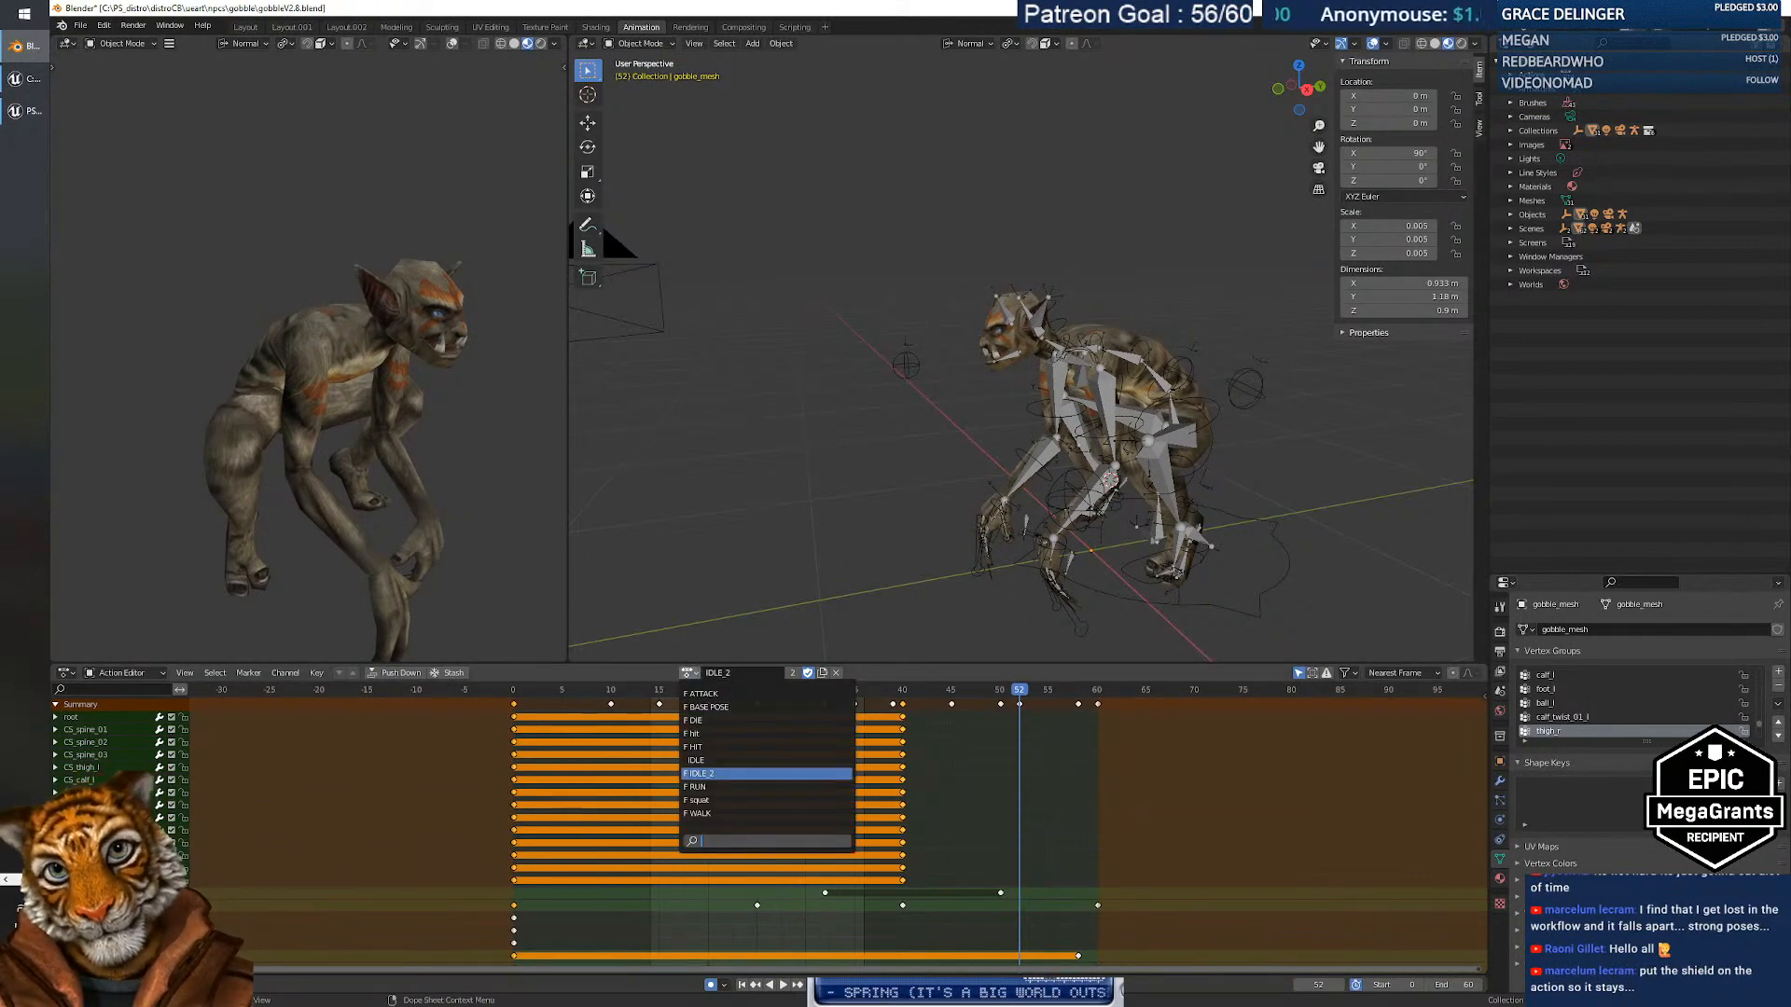
left_click(720, 760)
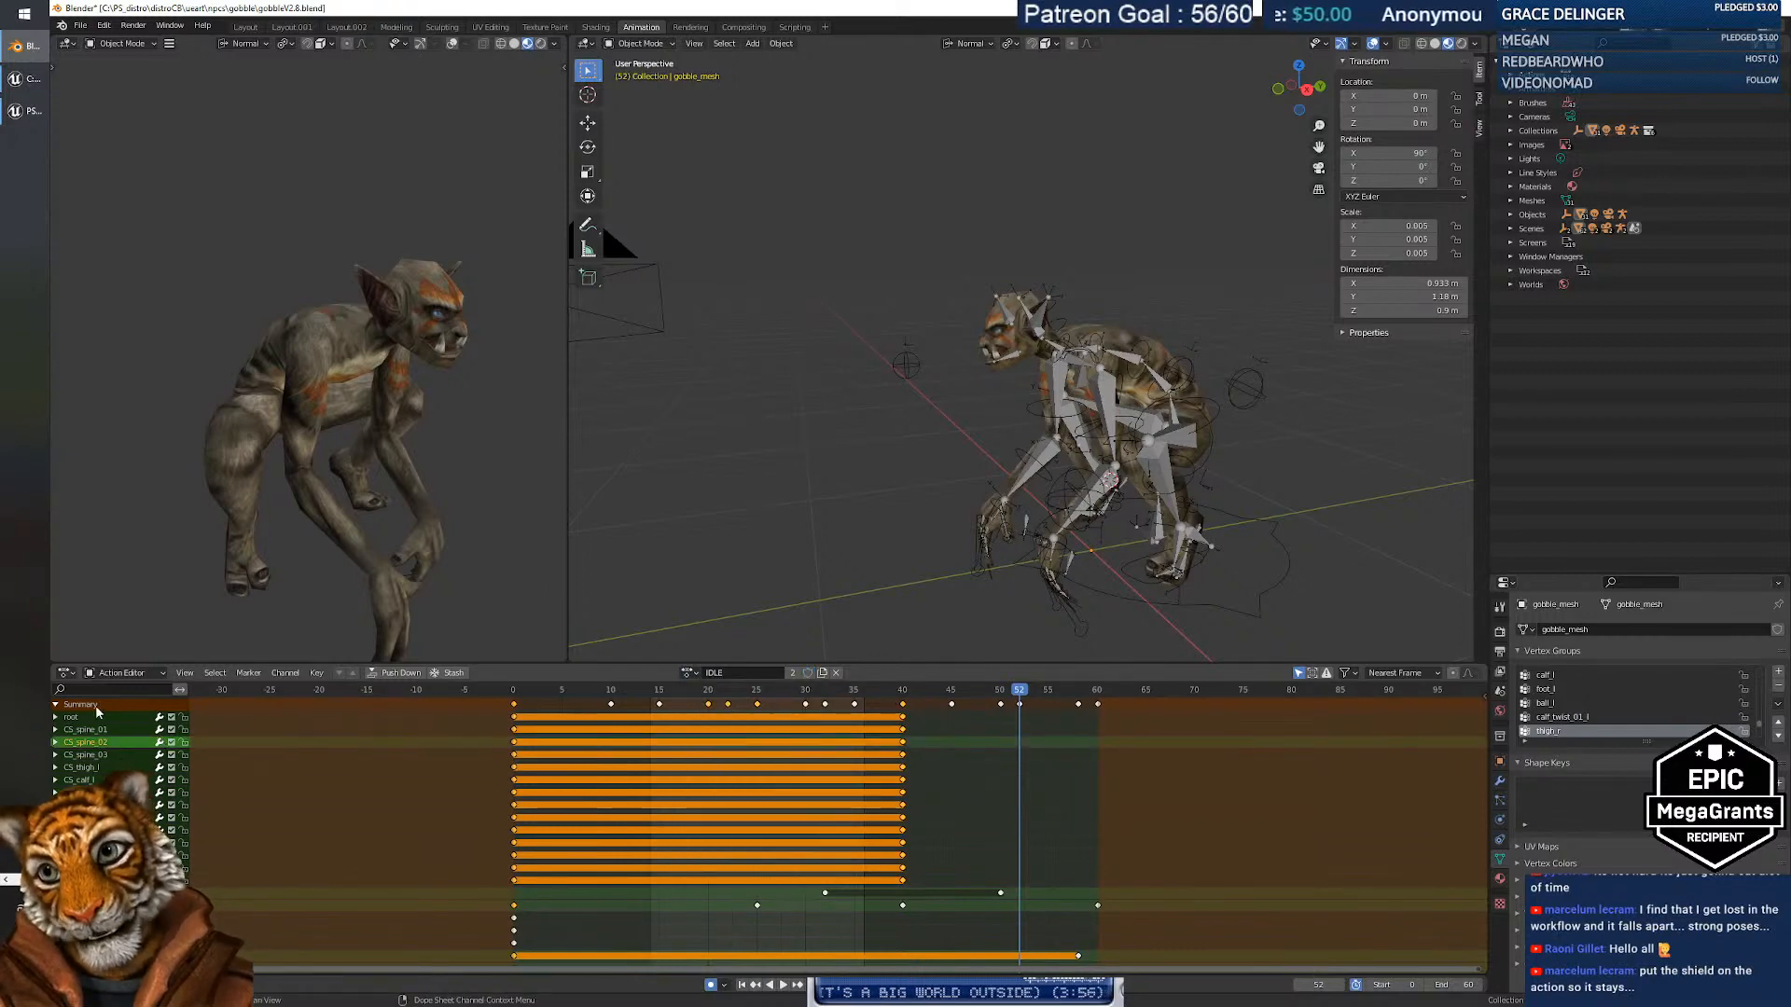
left_click(696, 676)
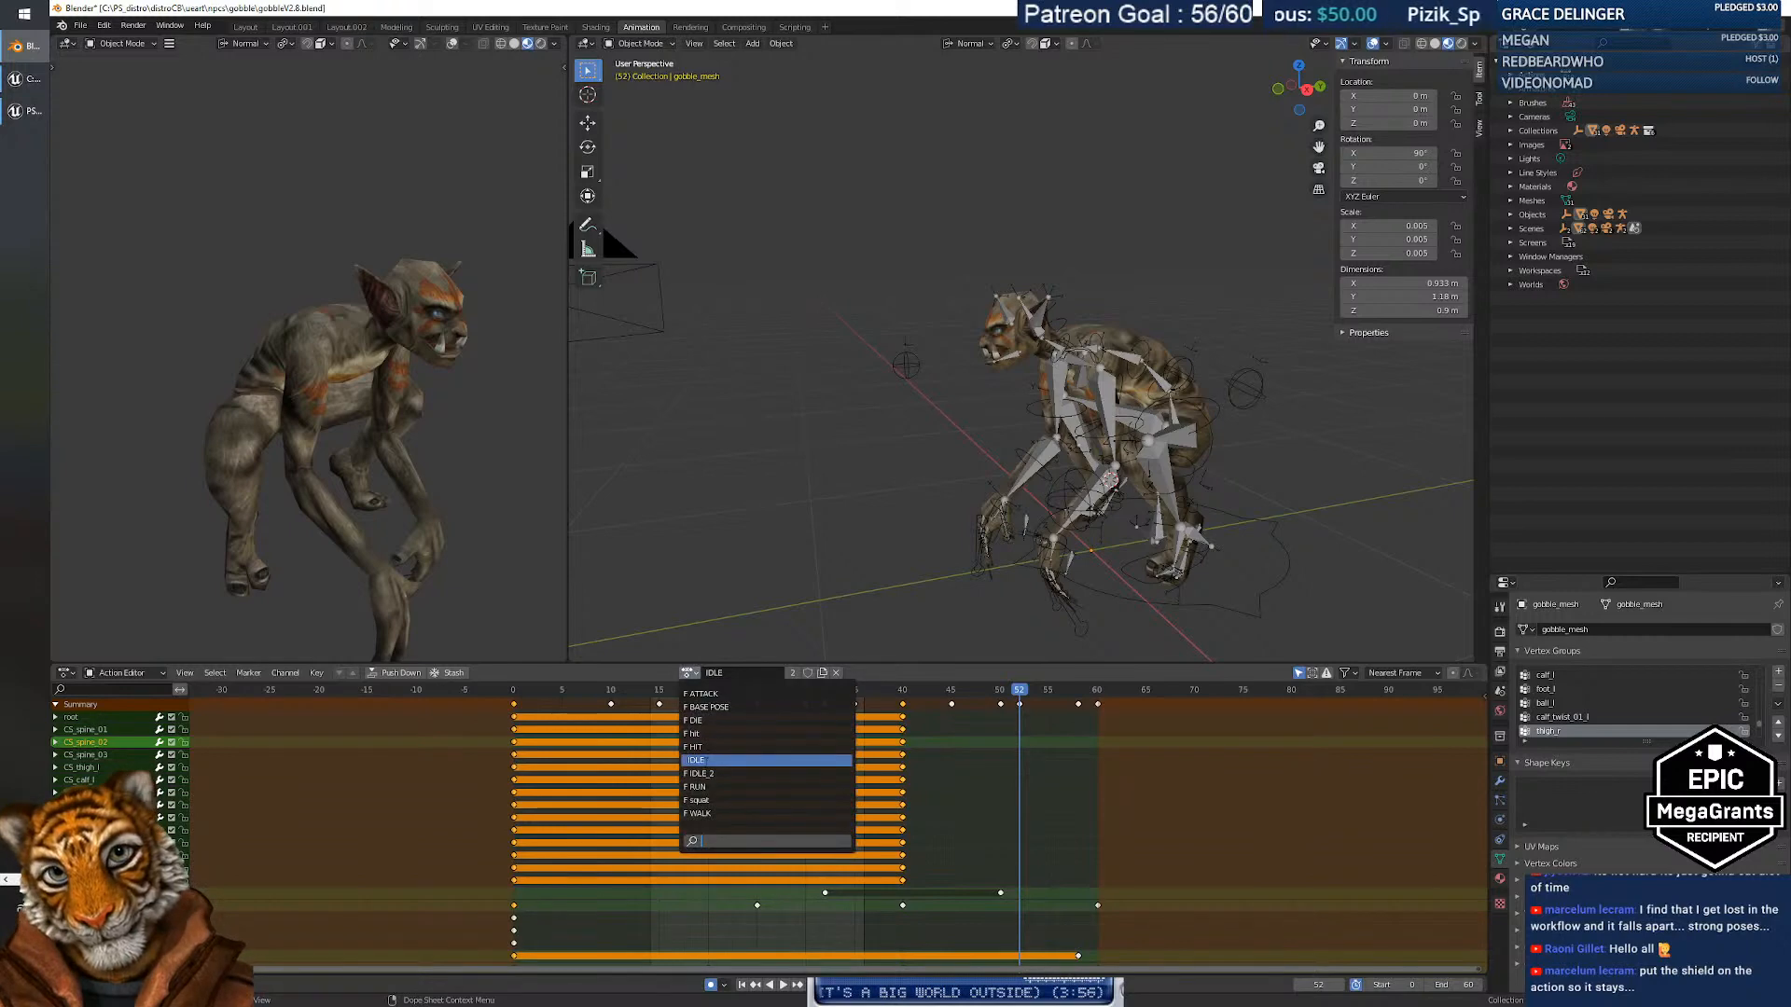
left_click(707, 761)
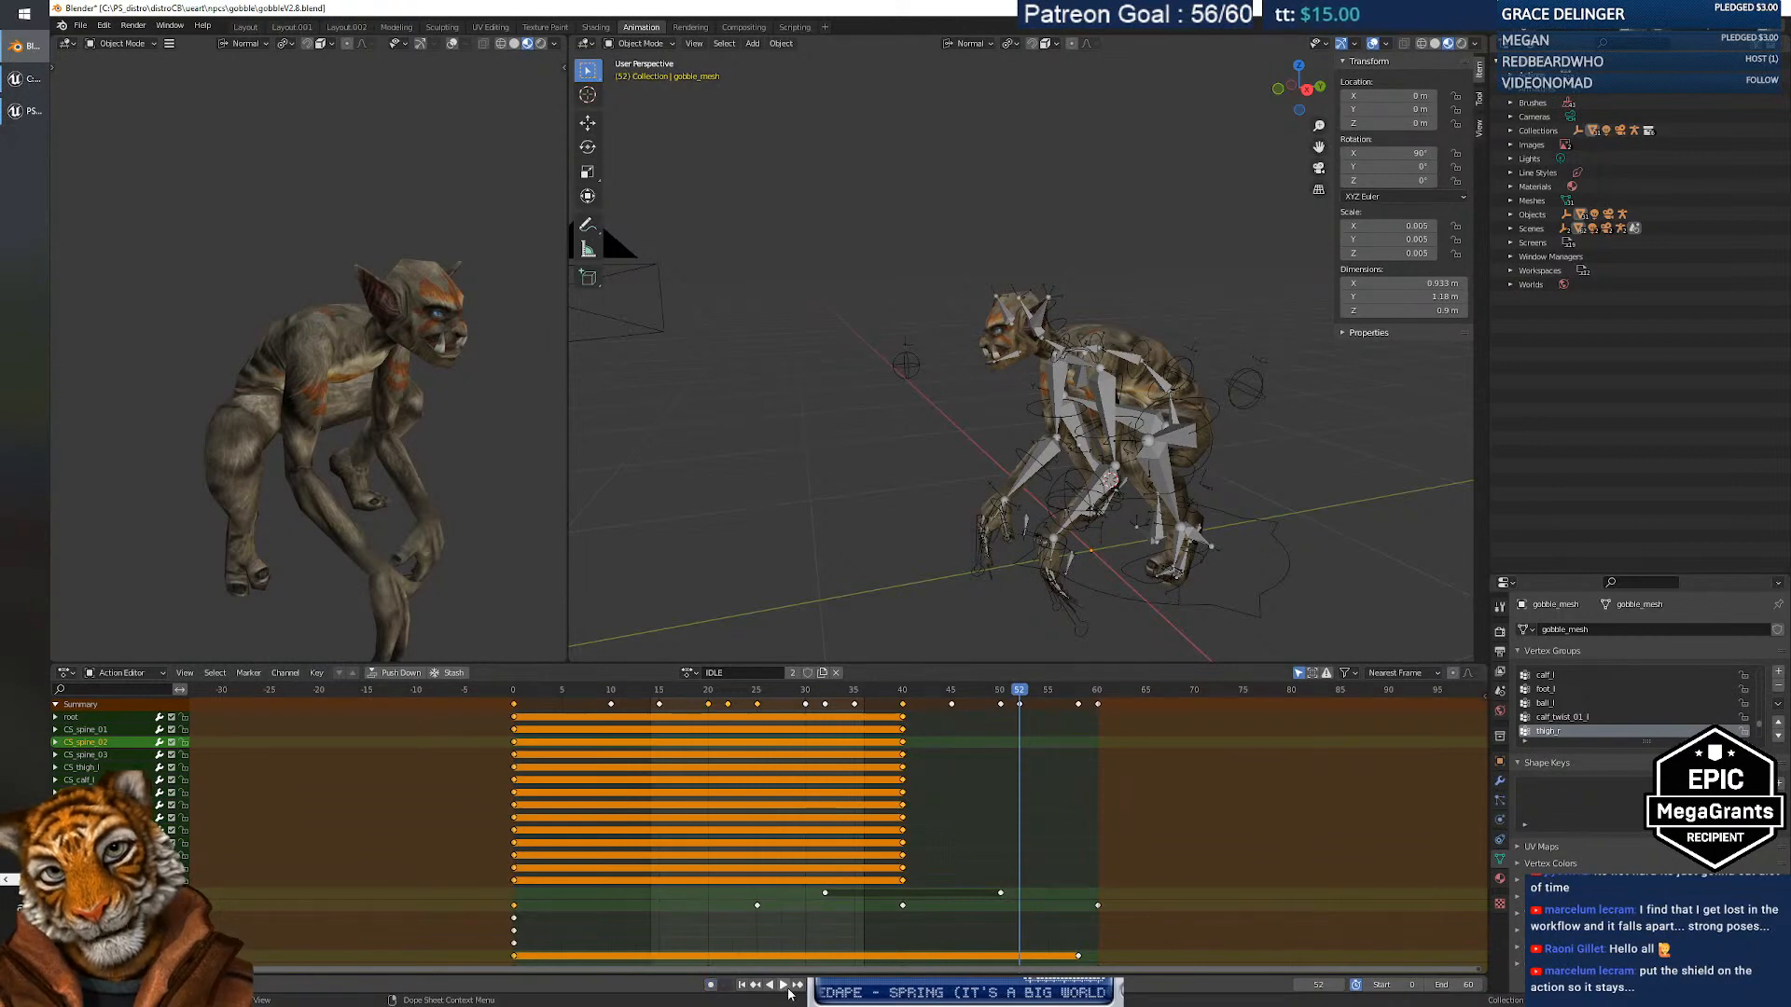
Play back the mesh's IDLE action, stop it and return the timeline to frame 0.
left_click(783, 986)
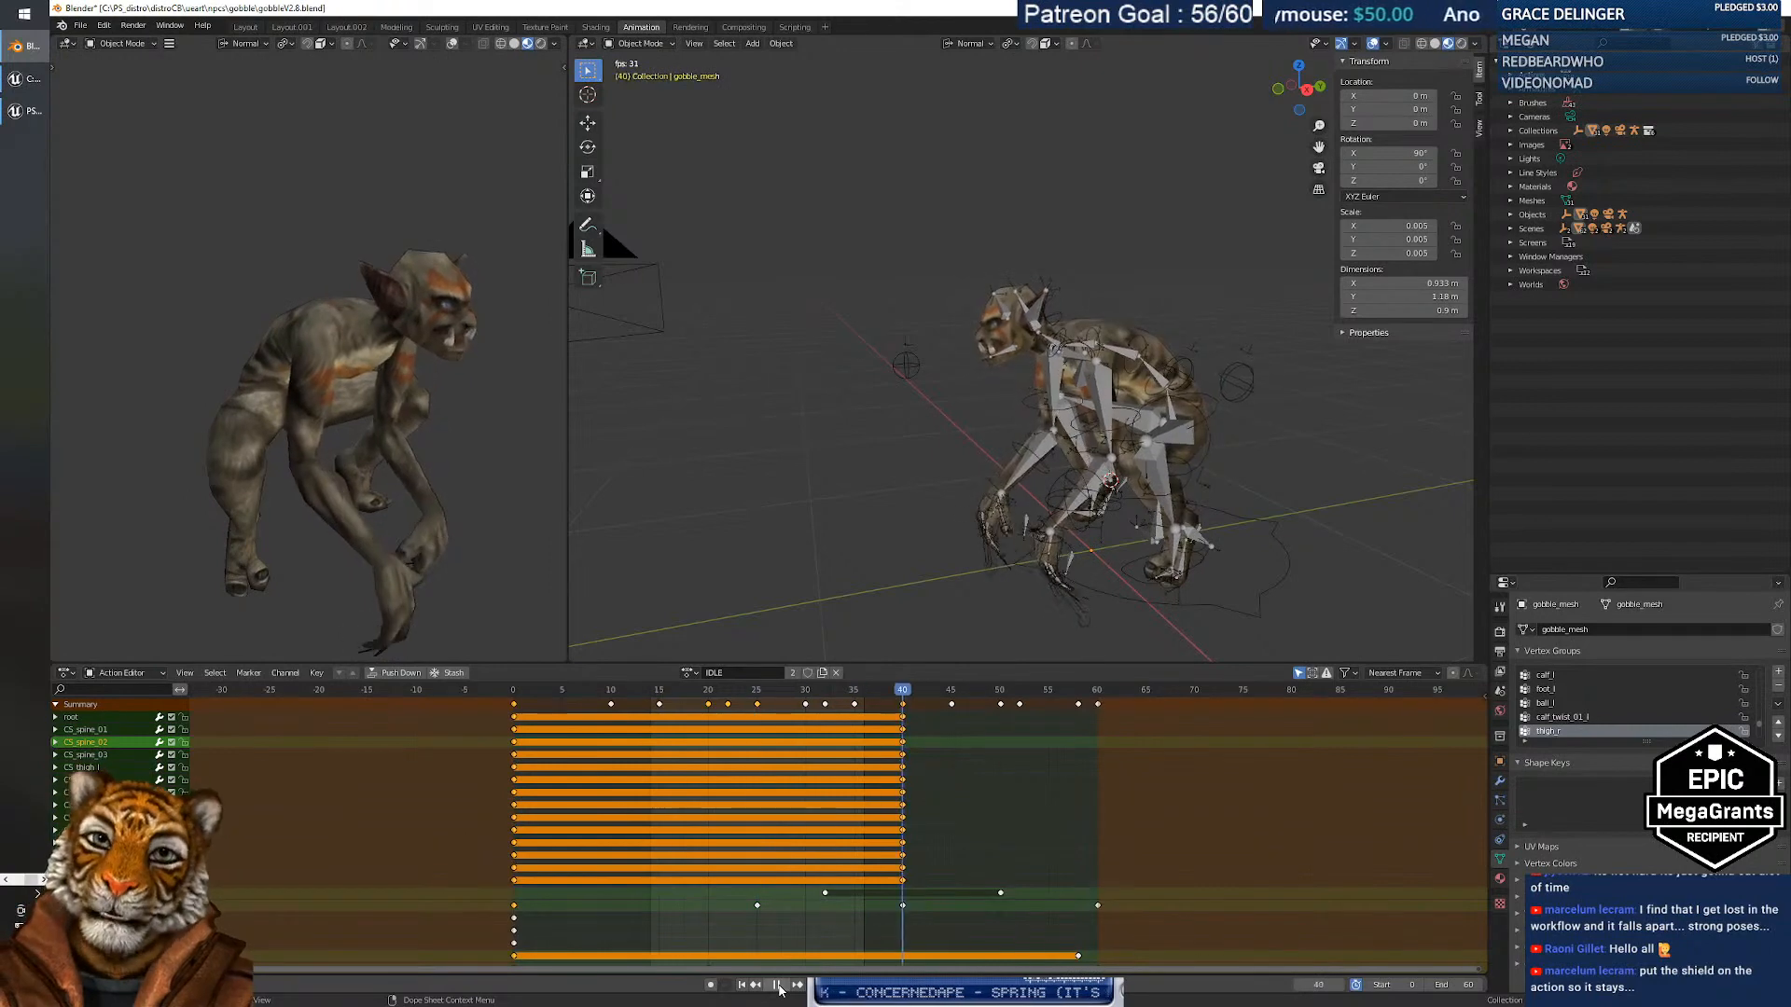
key("space")
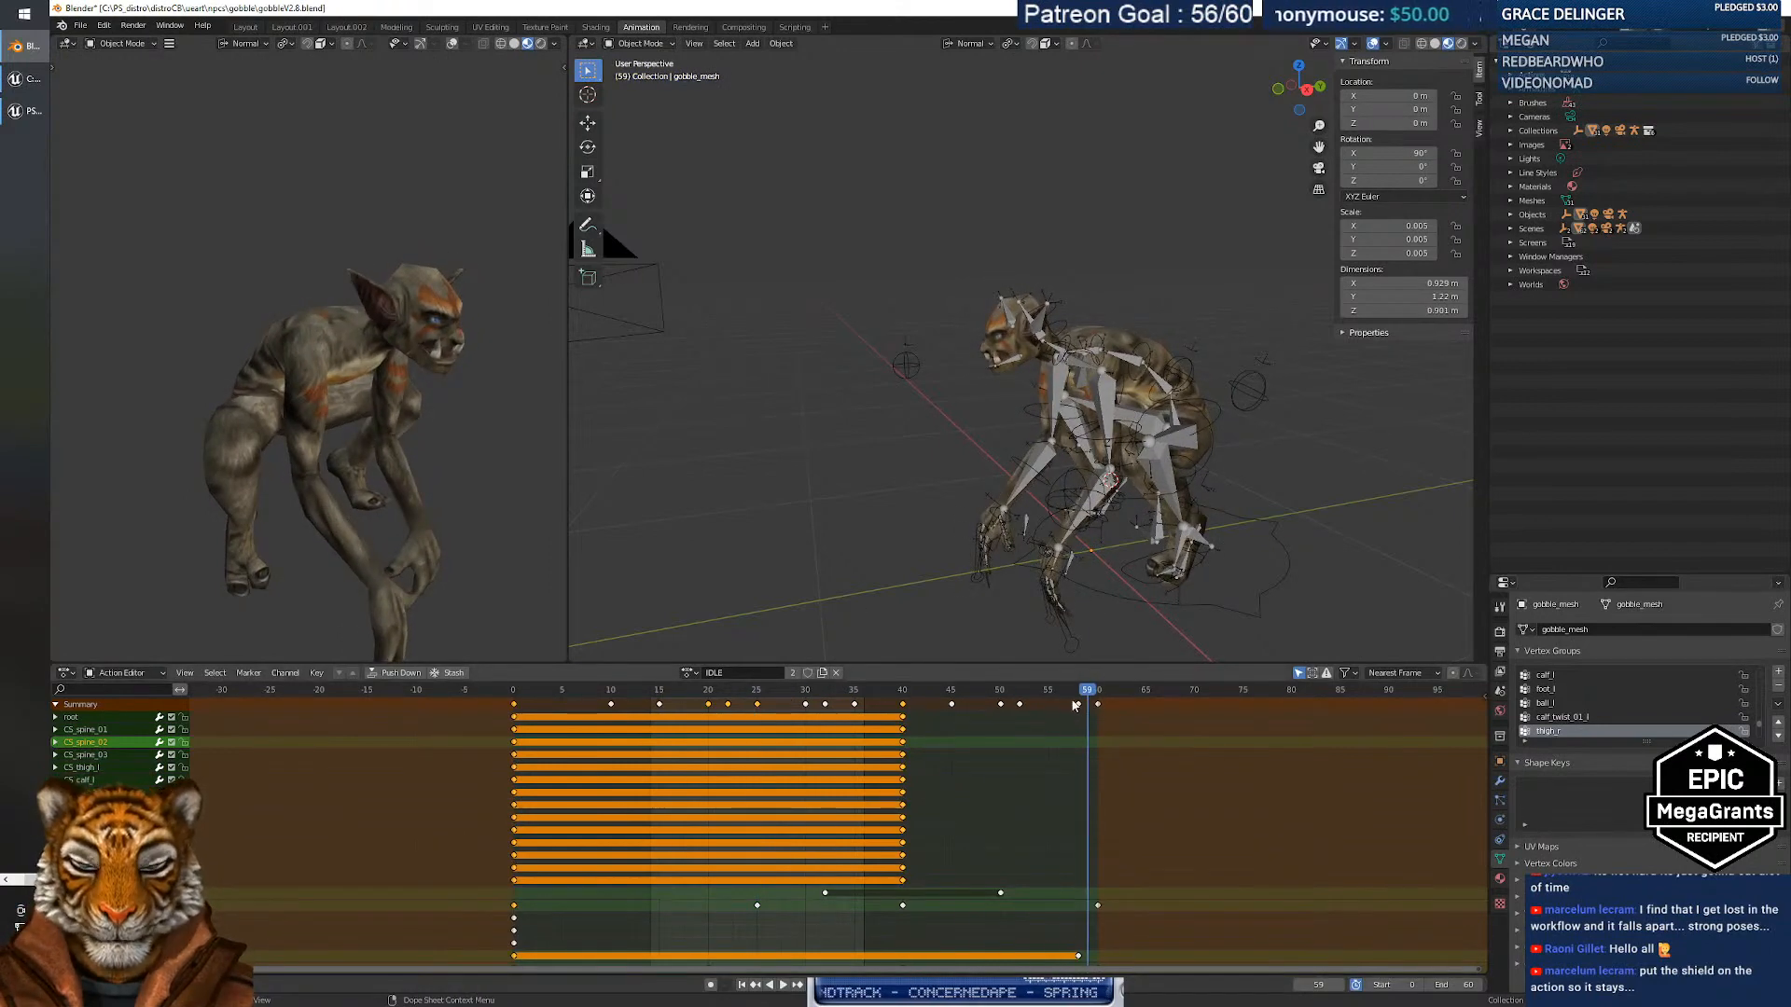
left_click_drag(1073, 698, 523, 697)
Switch the mesh's action to IDLE_2 and play it to compare its motion with IDLE.
left_click(690, 672)
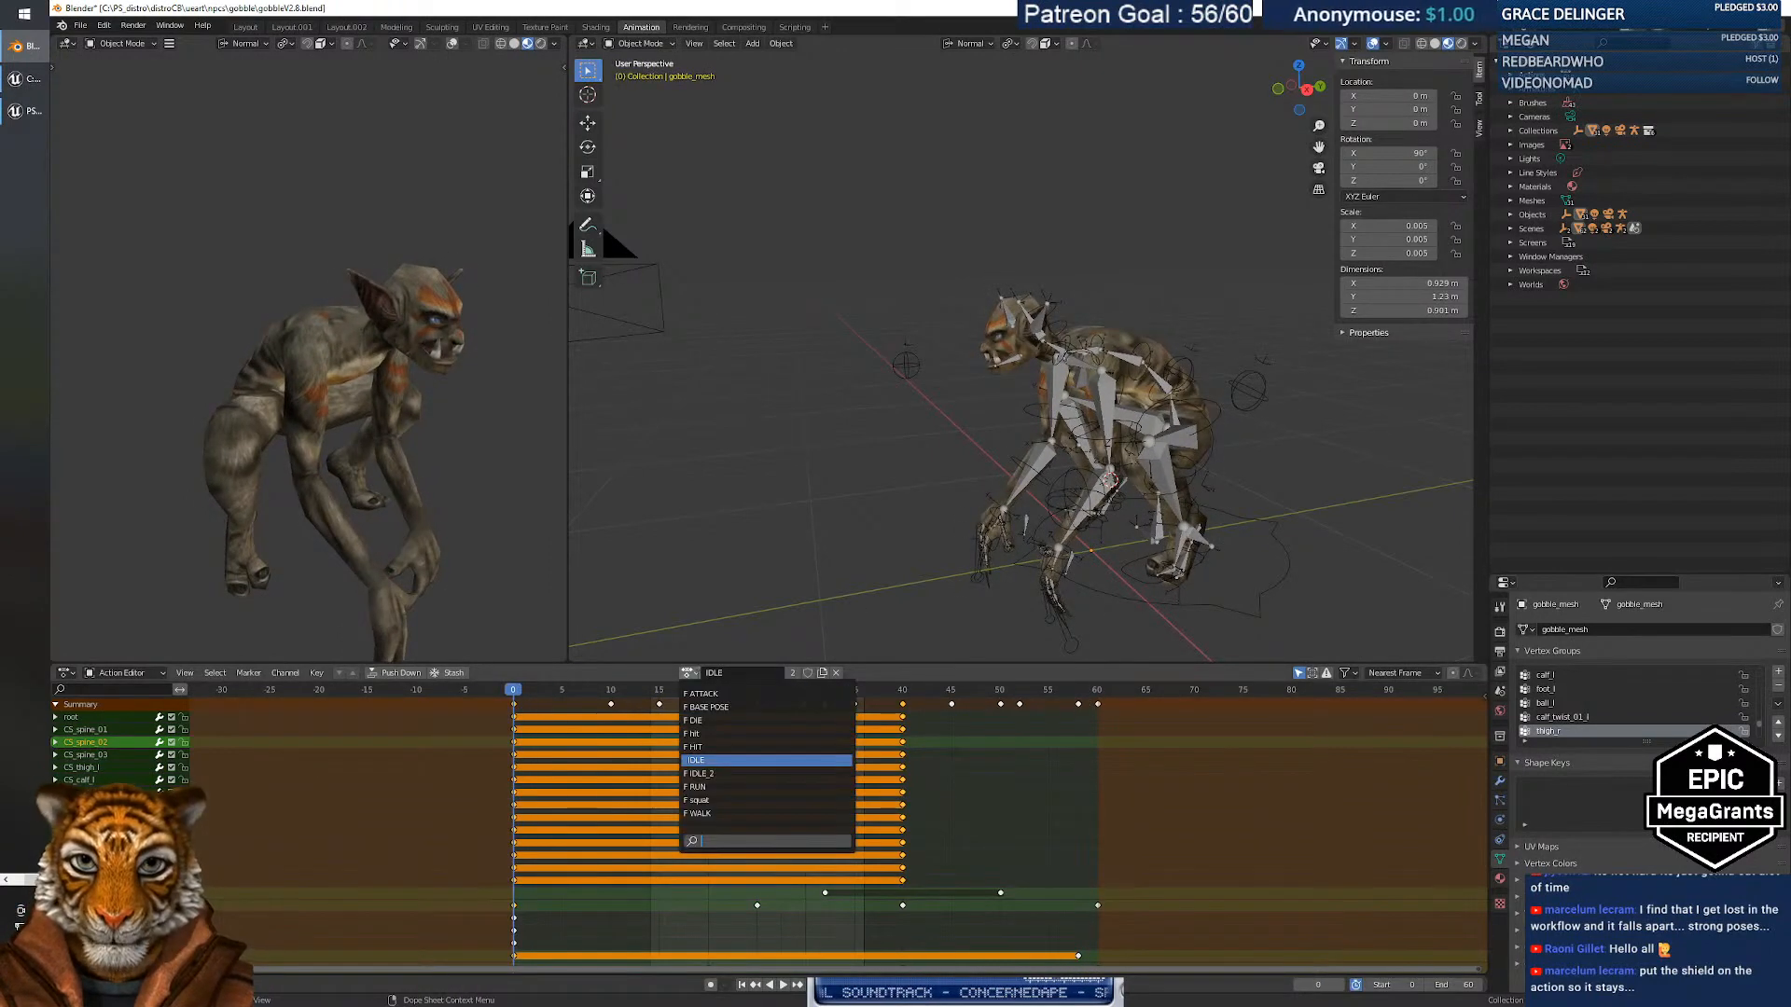
left_click(776, 773)
left_click(786, 984)
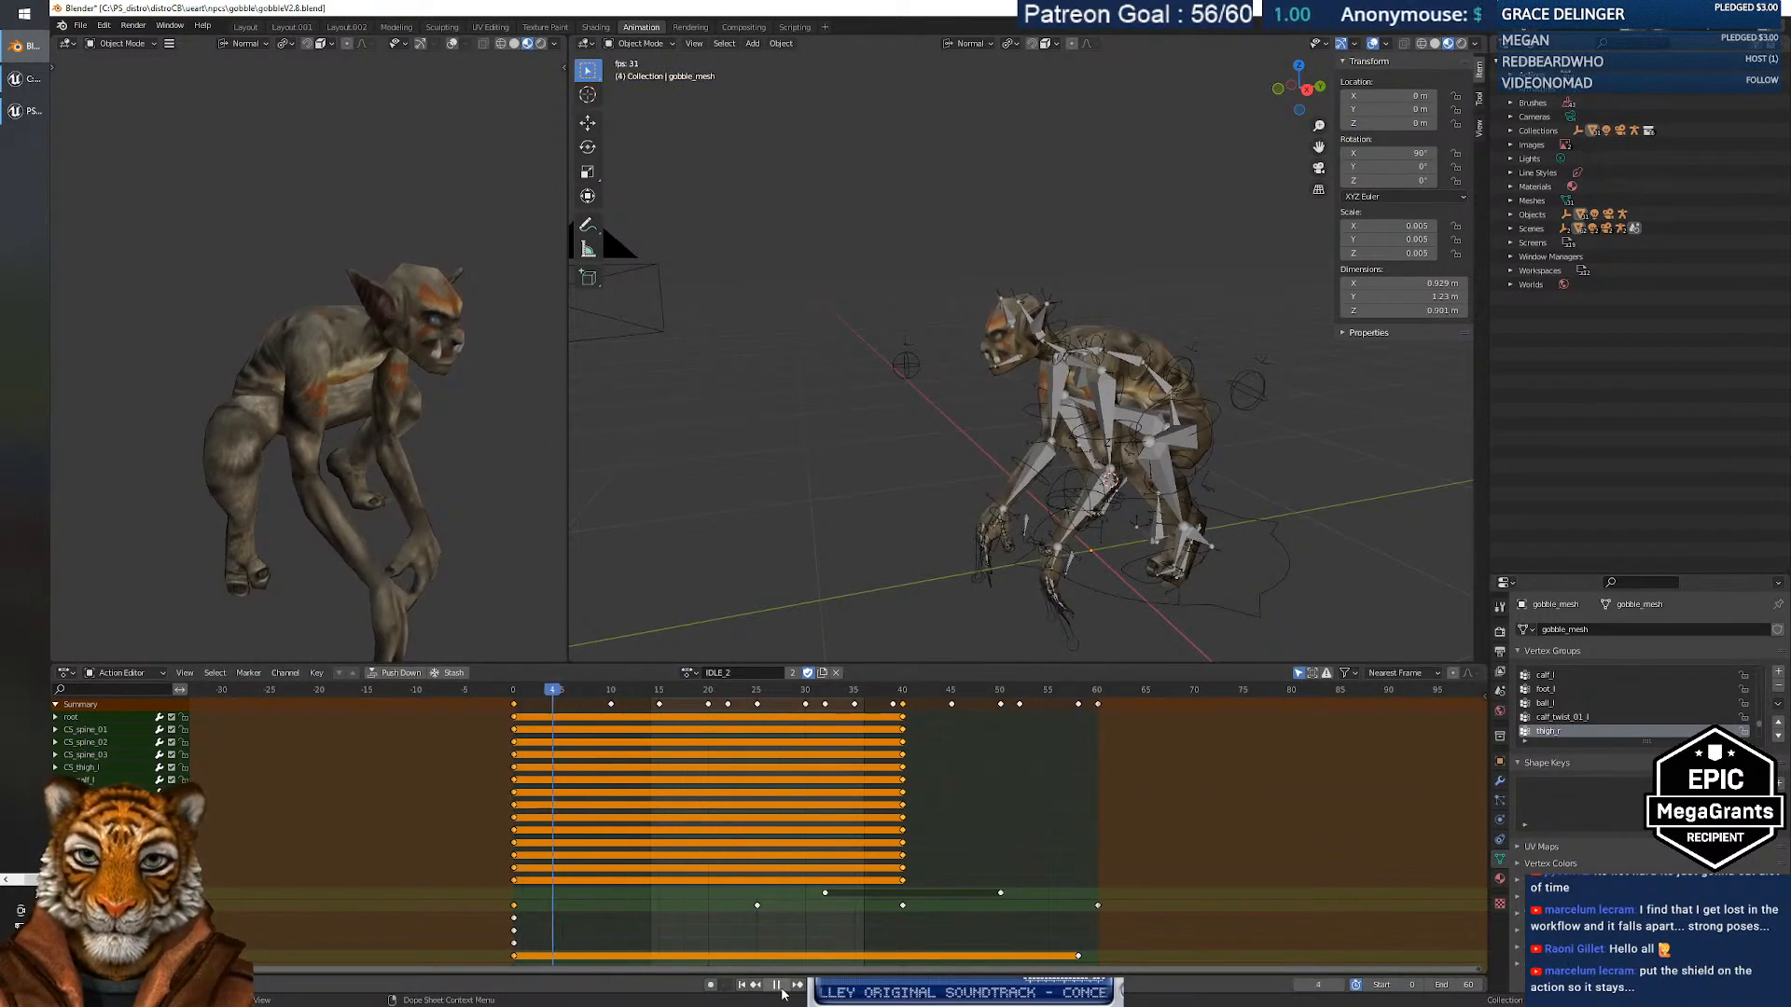
left_click(776, 984)
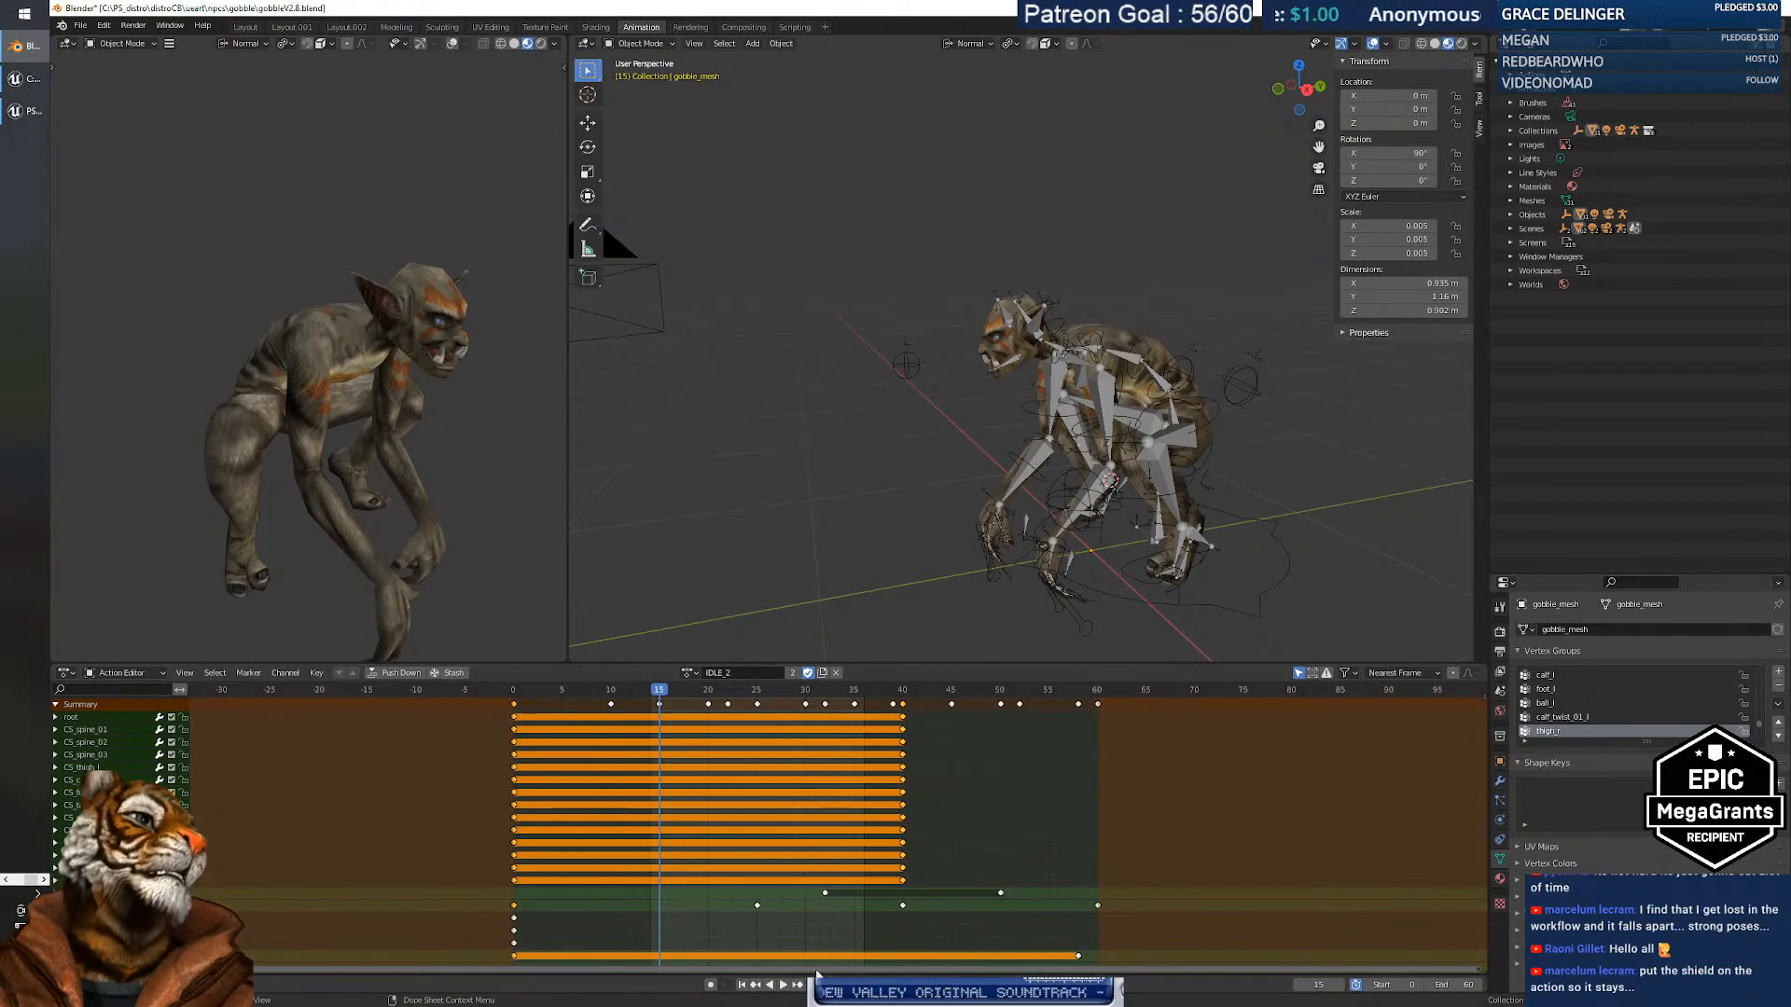
left_click(689, 673)
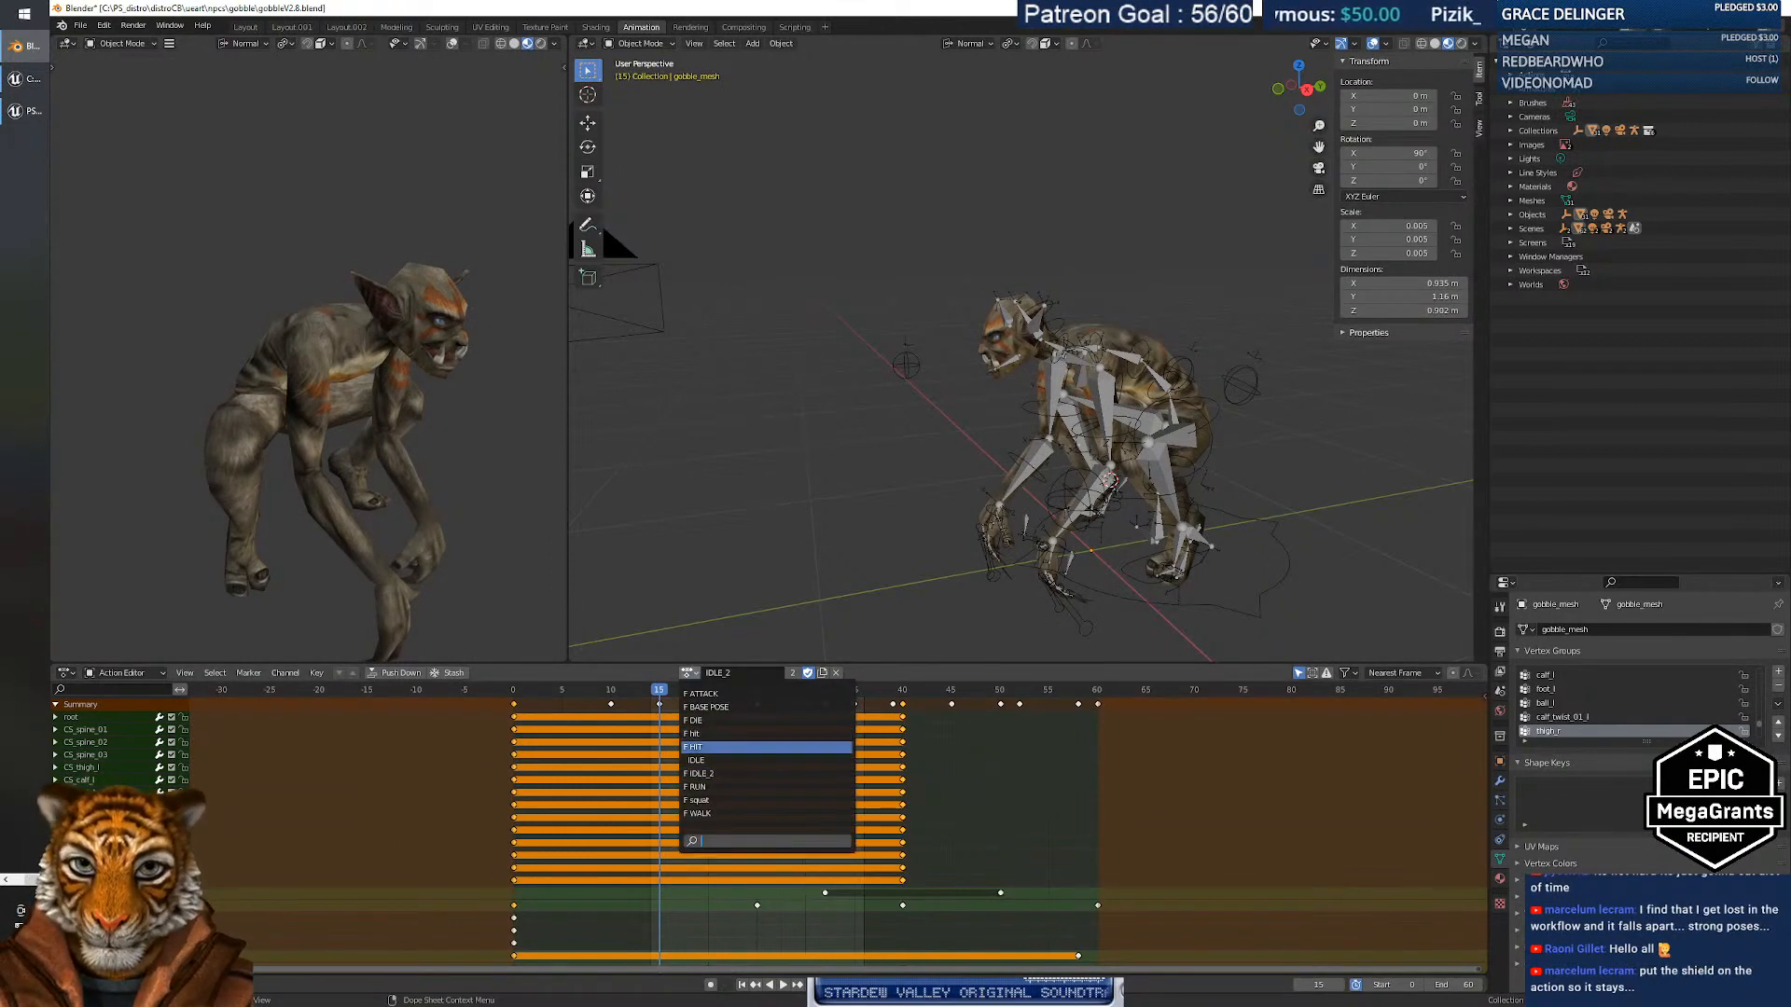
left_click(645, 716)
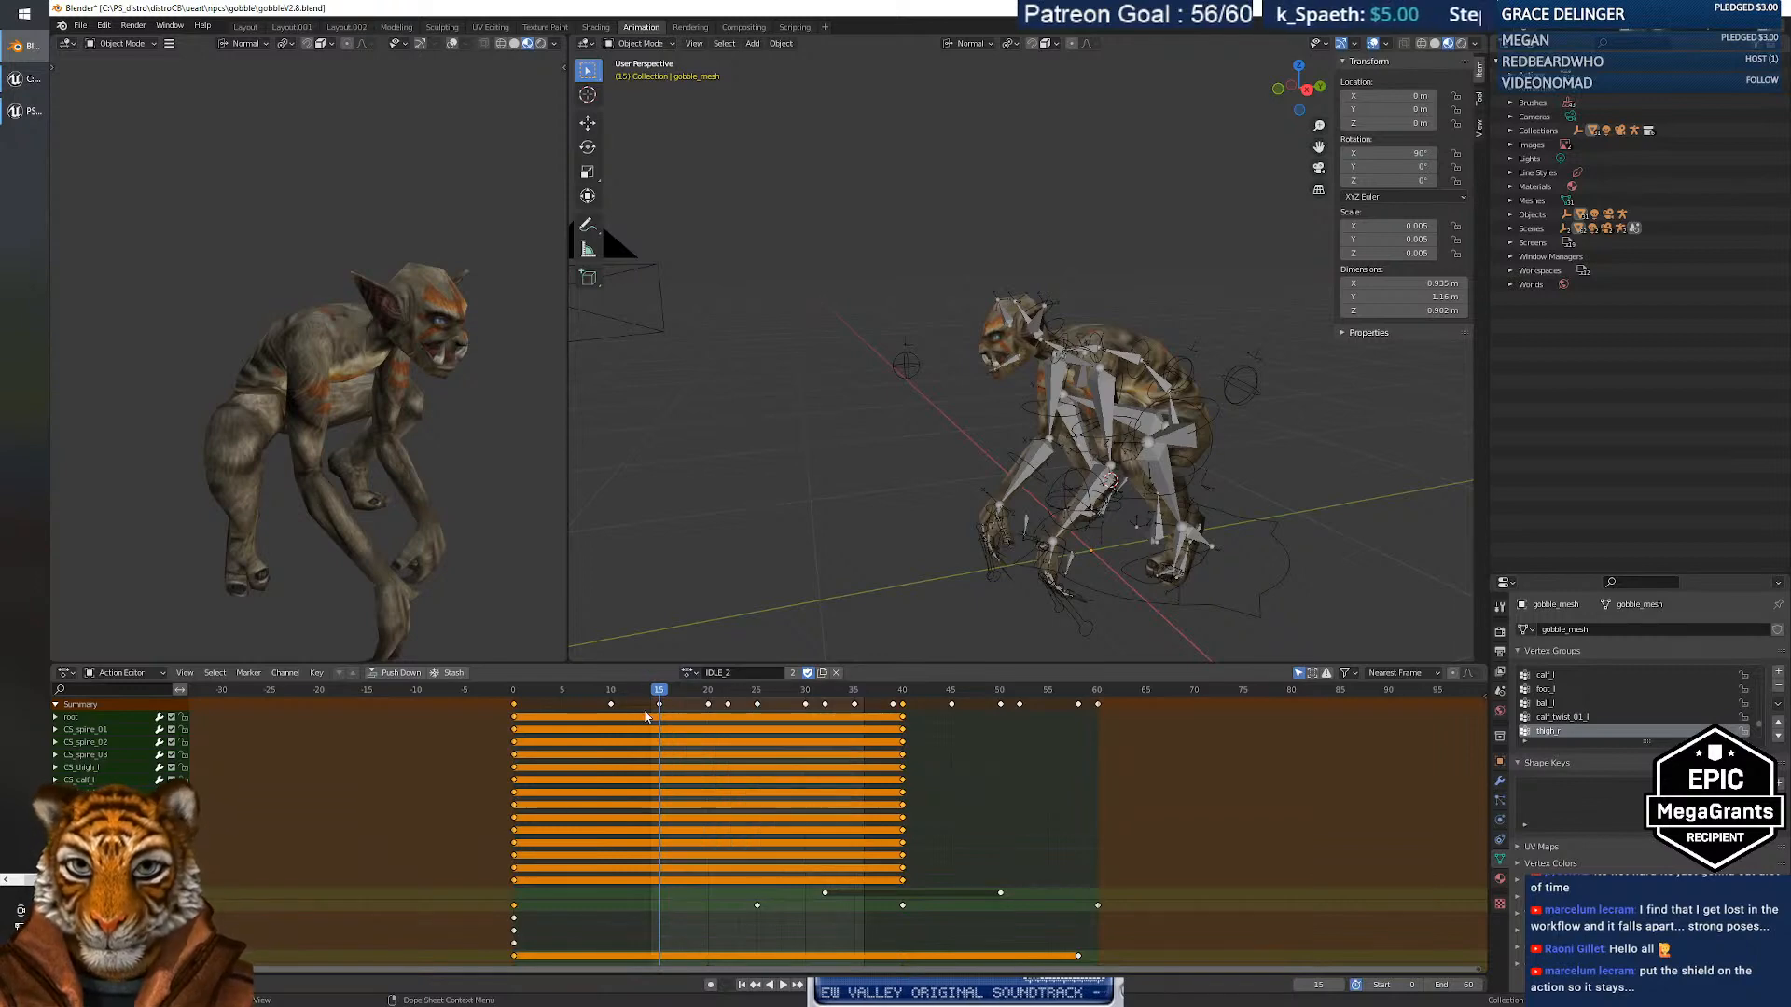
left_click(689, 674)
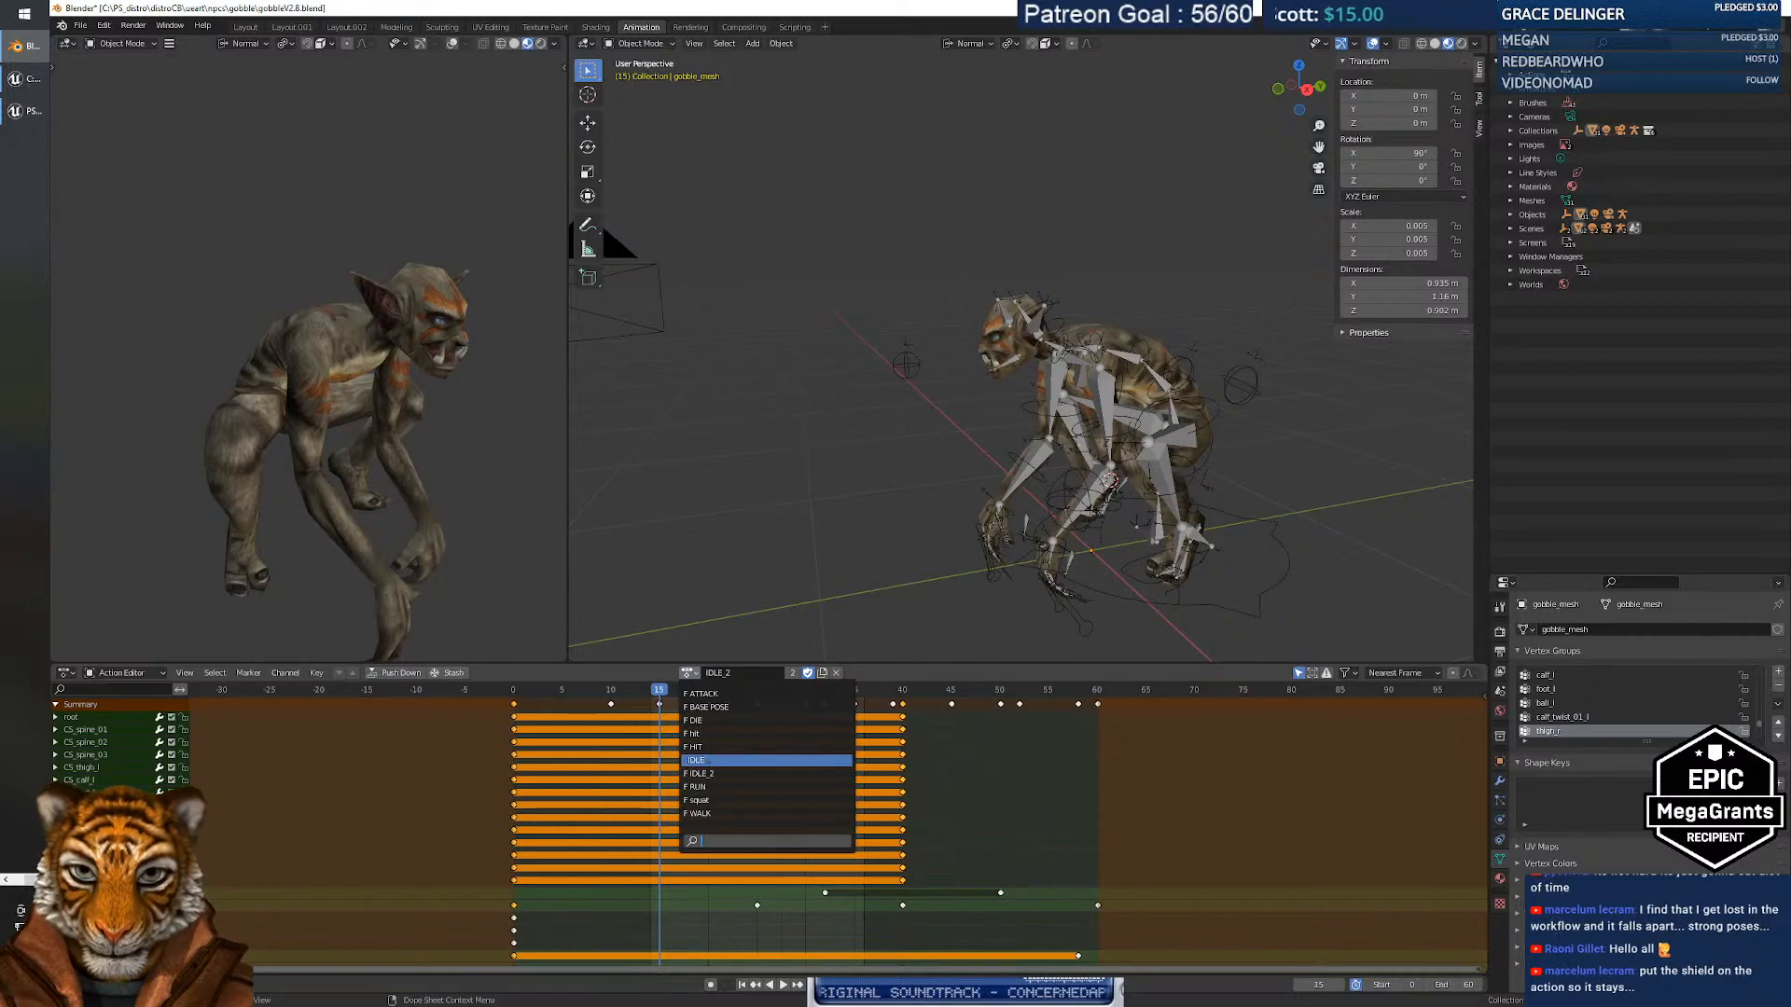
key("Escape")
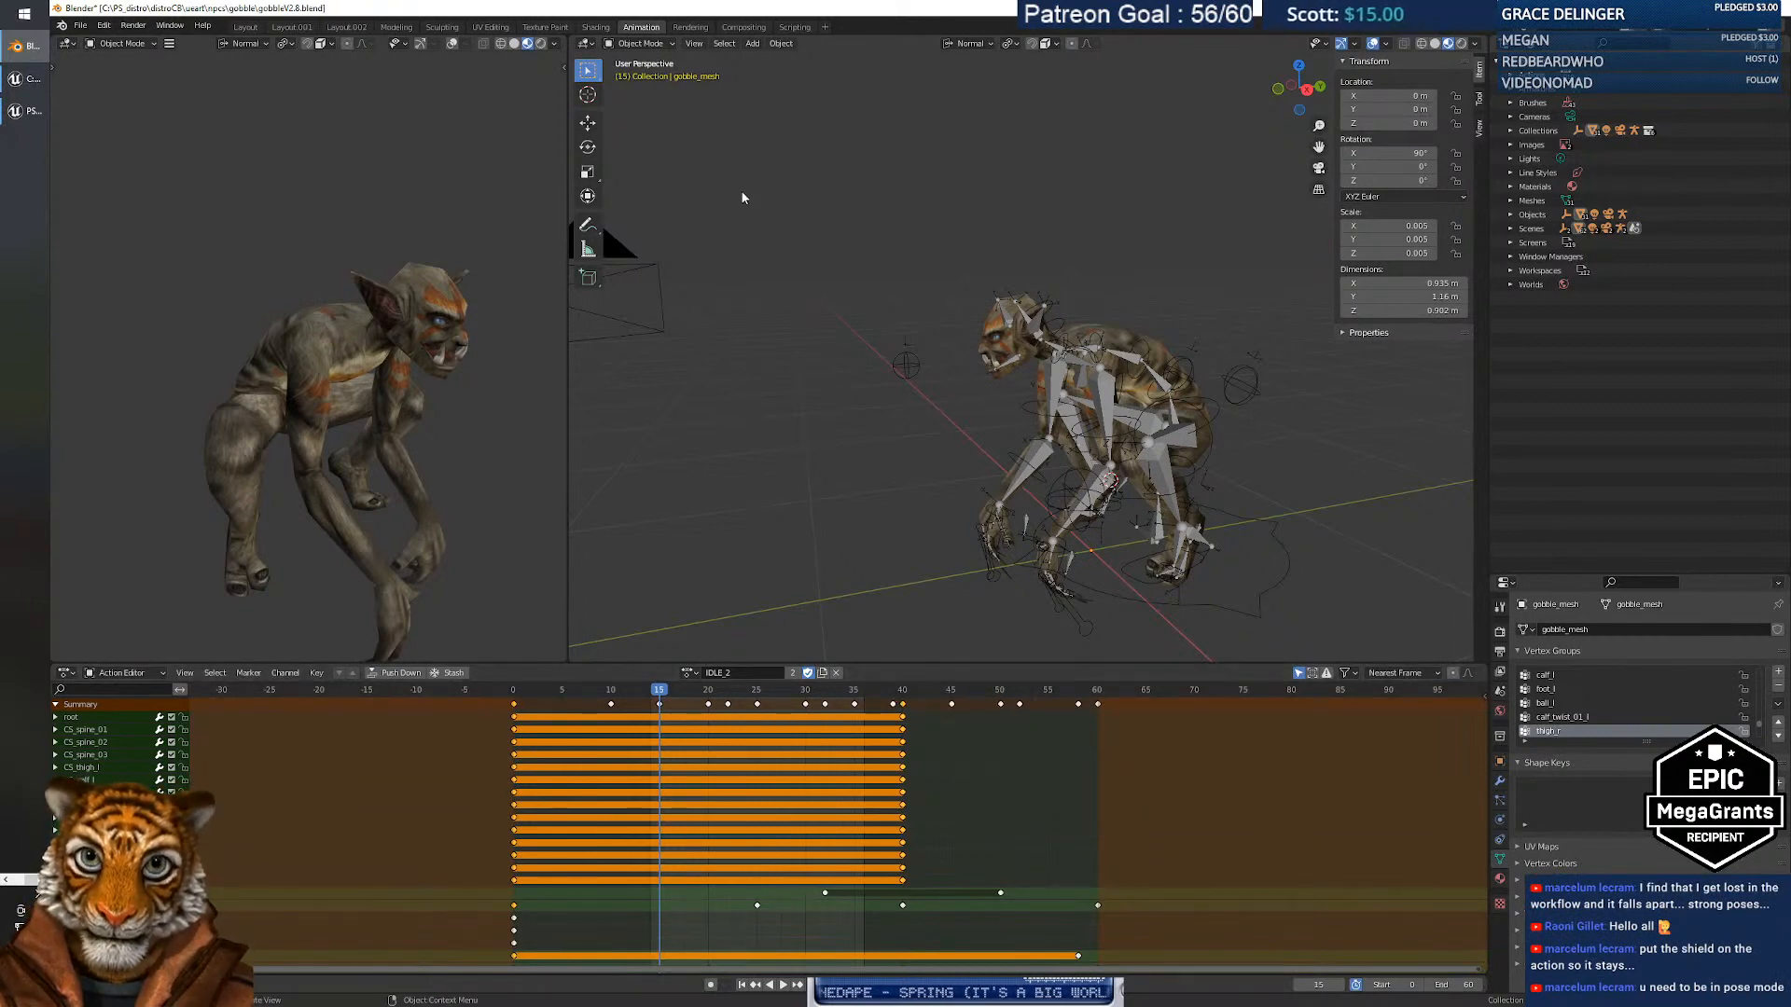
Select the Gobble armature in place of the mesh and put it in Pose Mode.
left_click(665, 44)
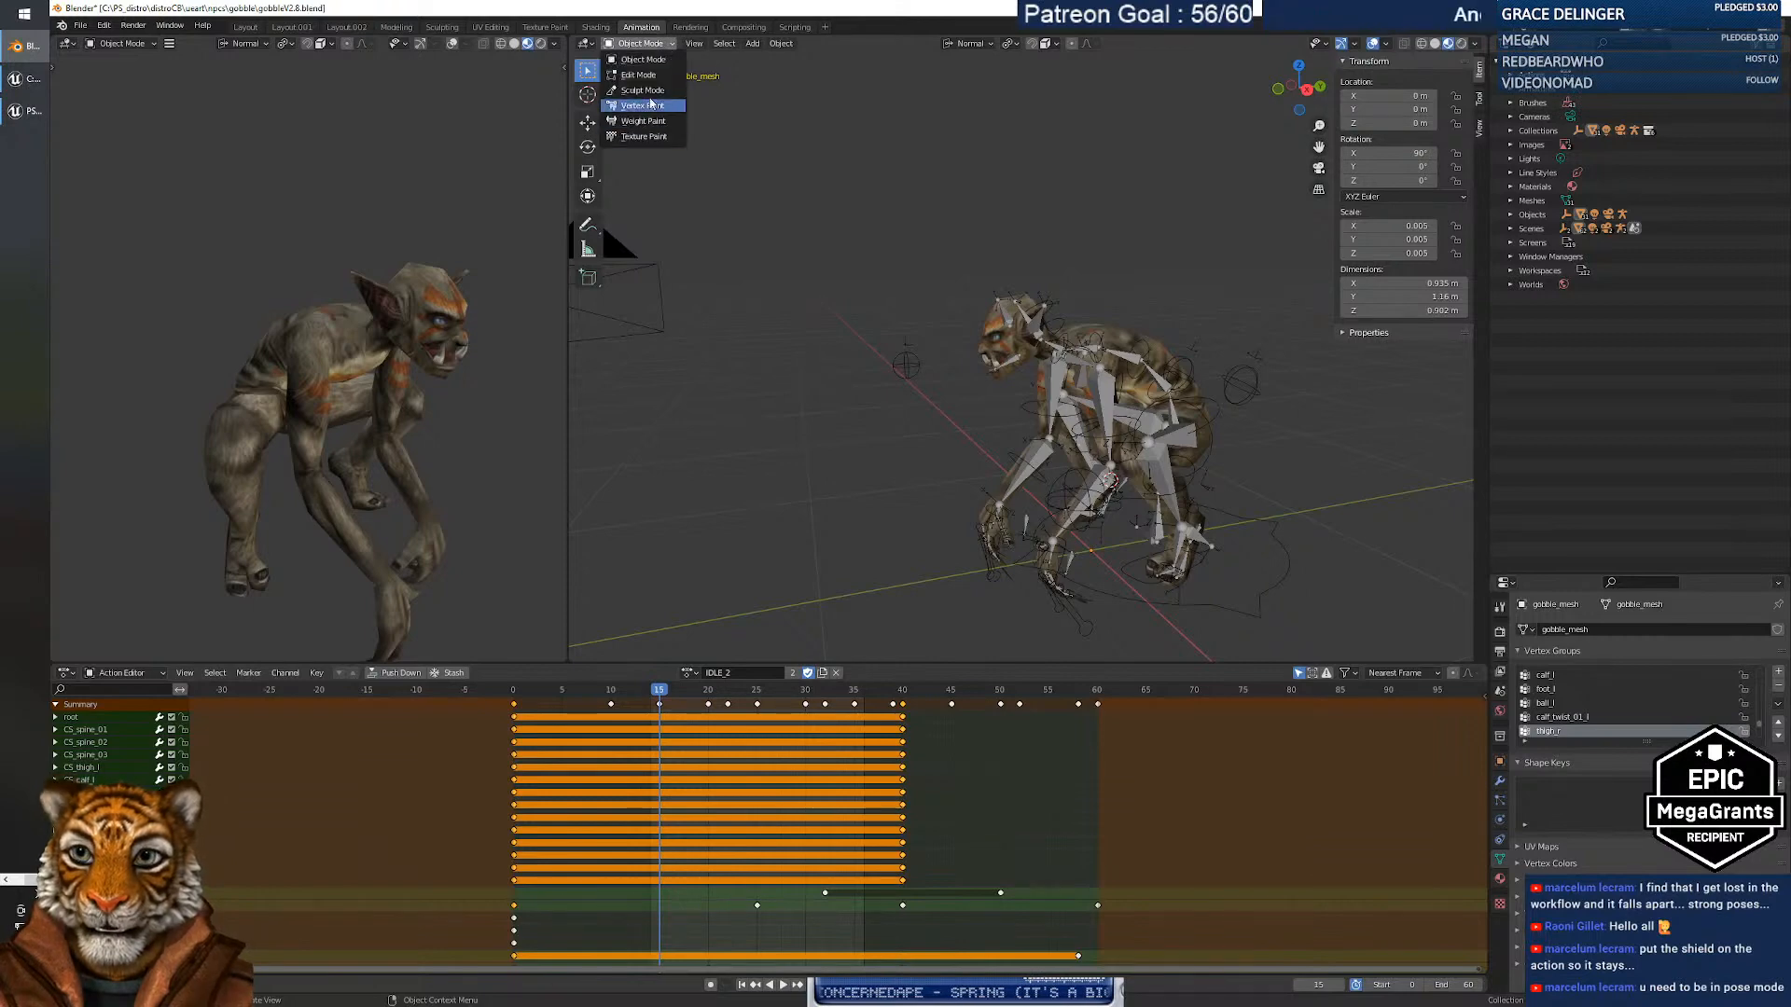
left_click(660, 60)
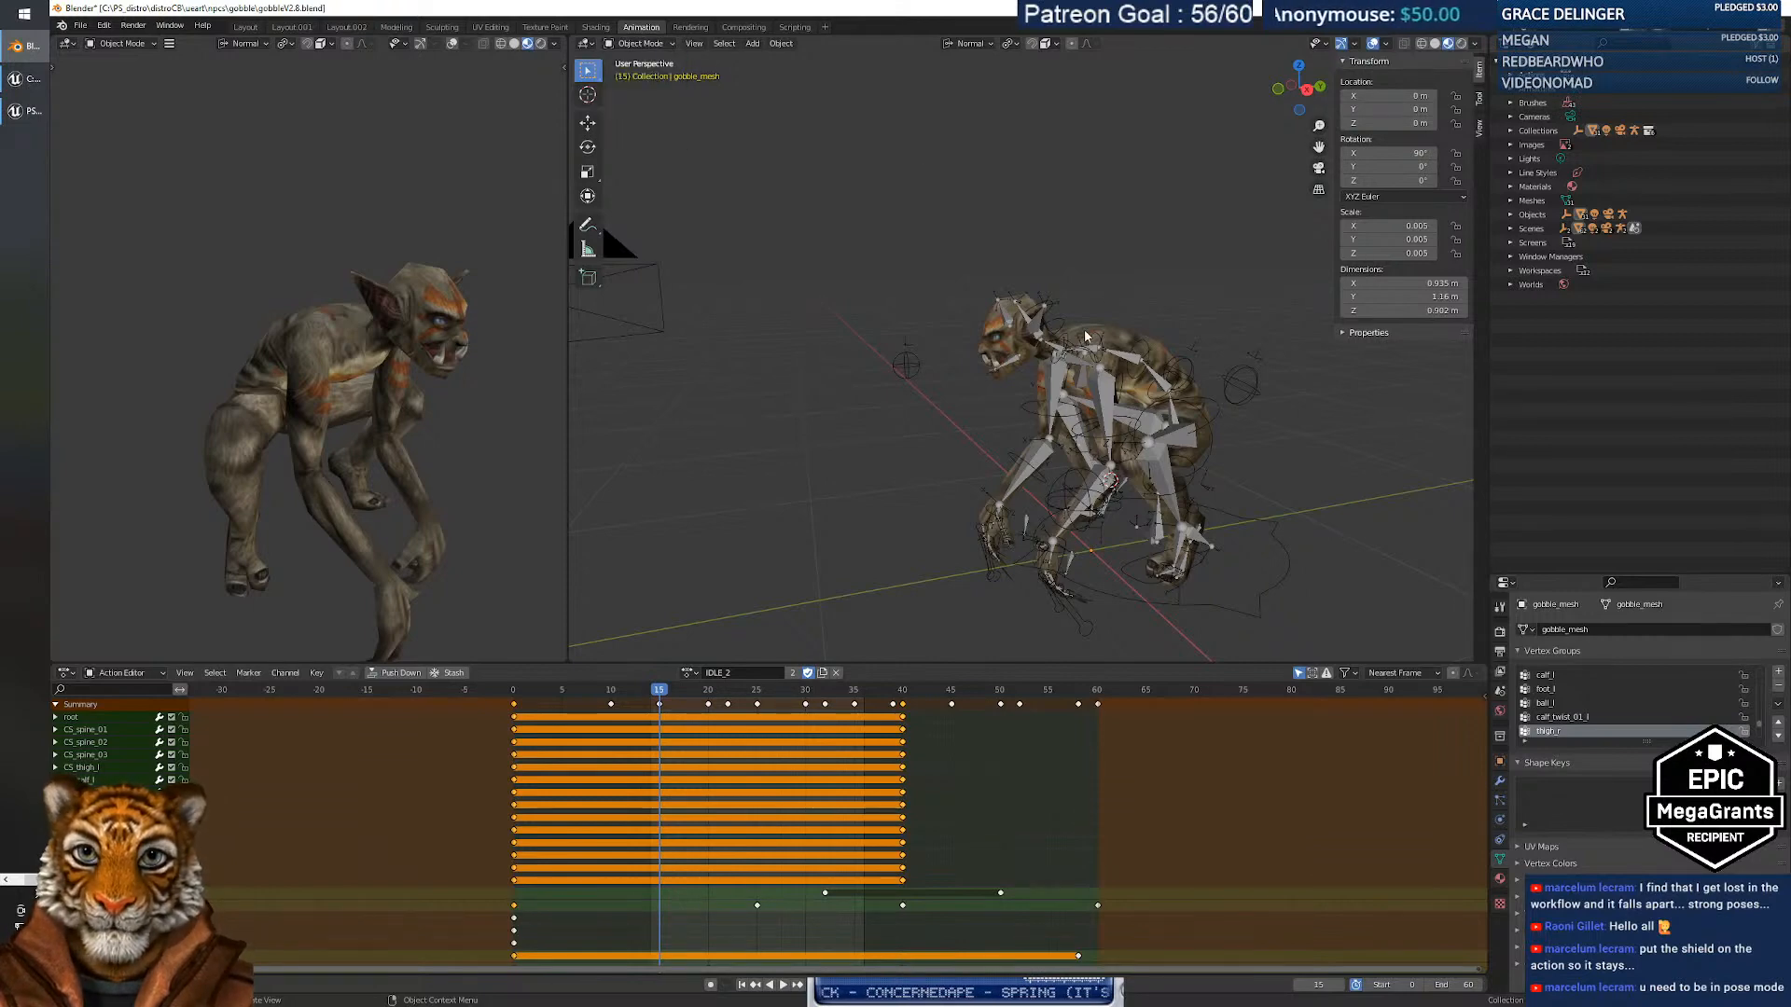
left_click(1057, 380)
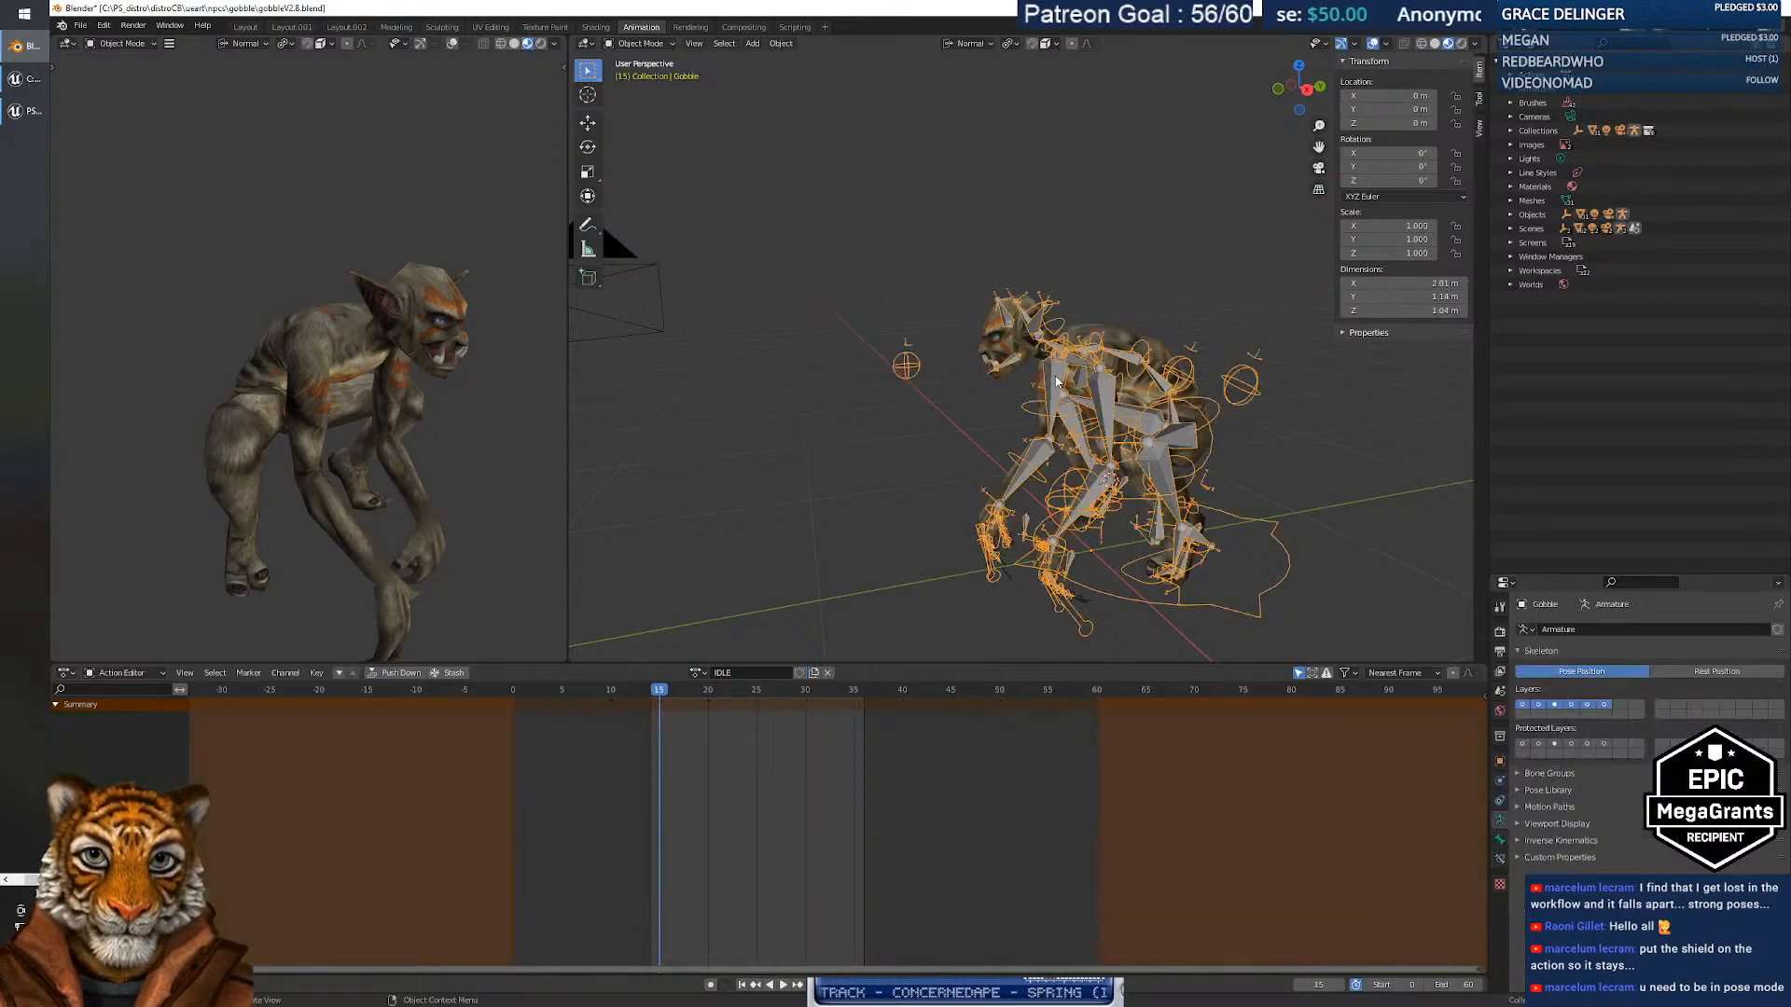
left_click(672, 42)
left_click(670, 91)
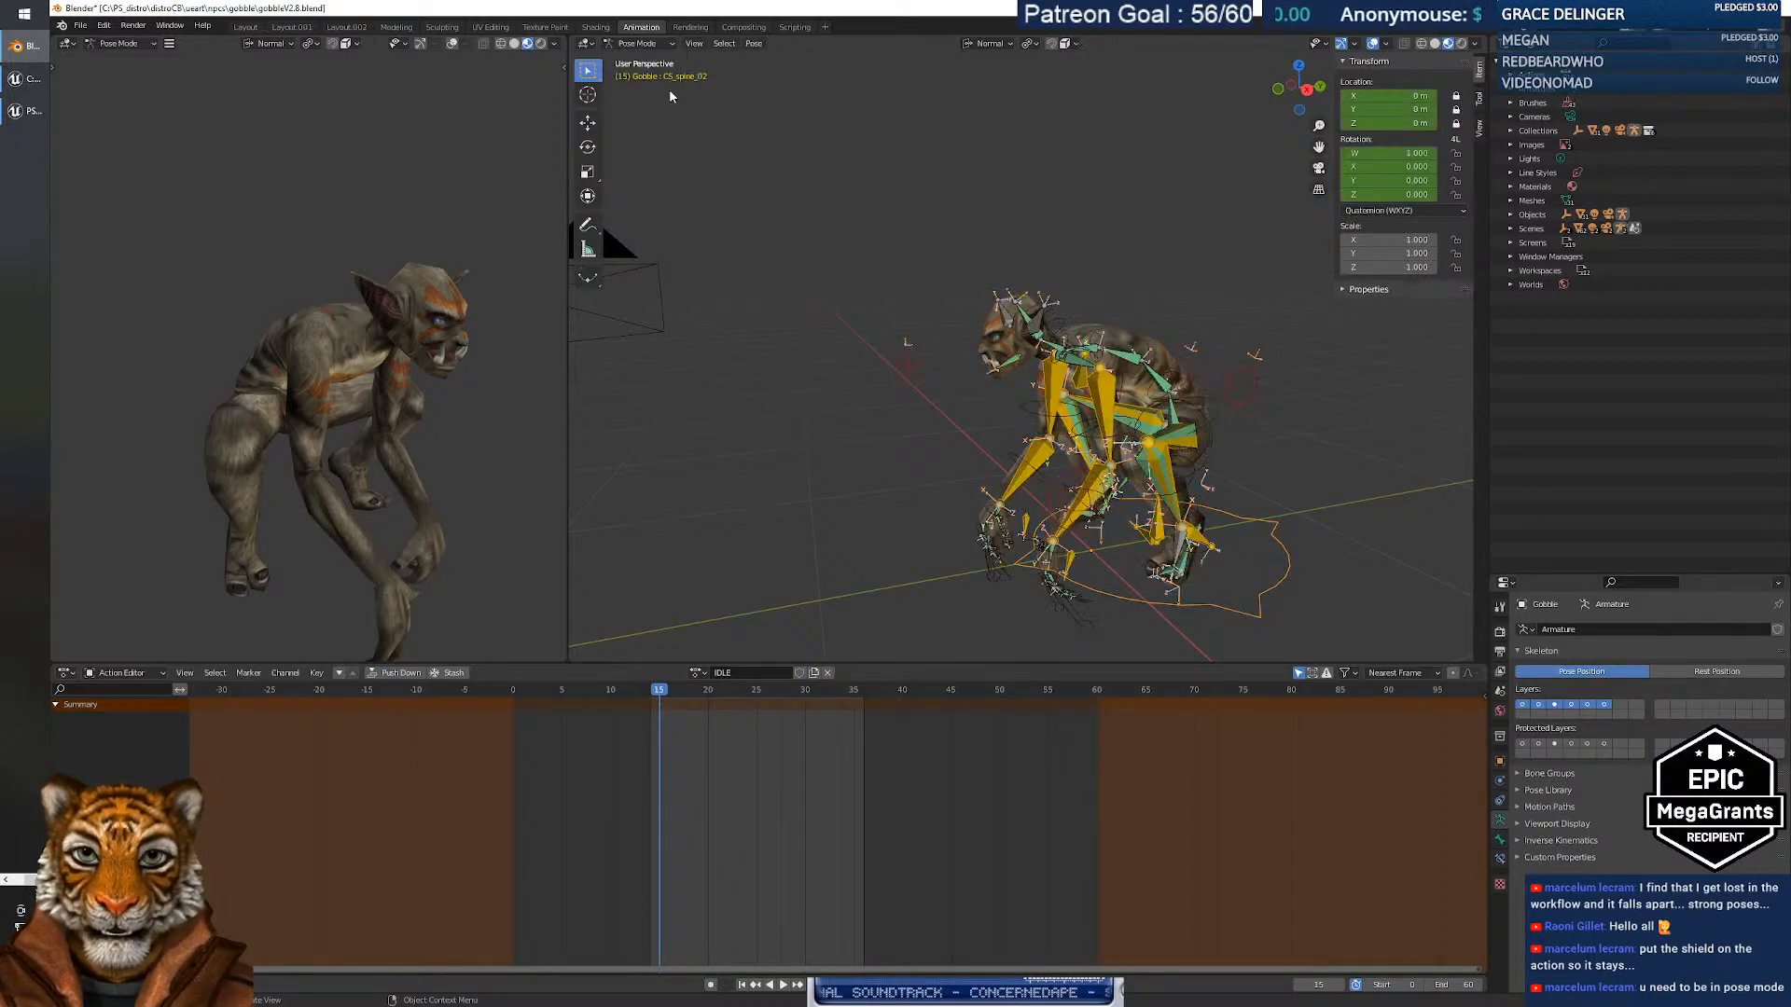
left_click(668, 45)
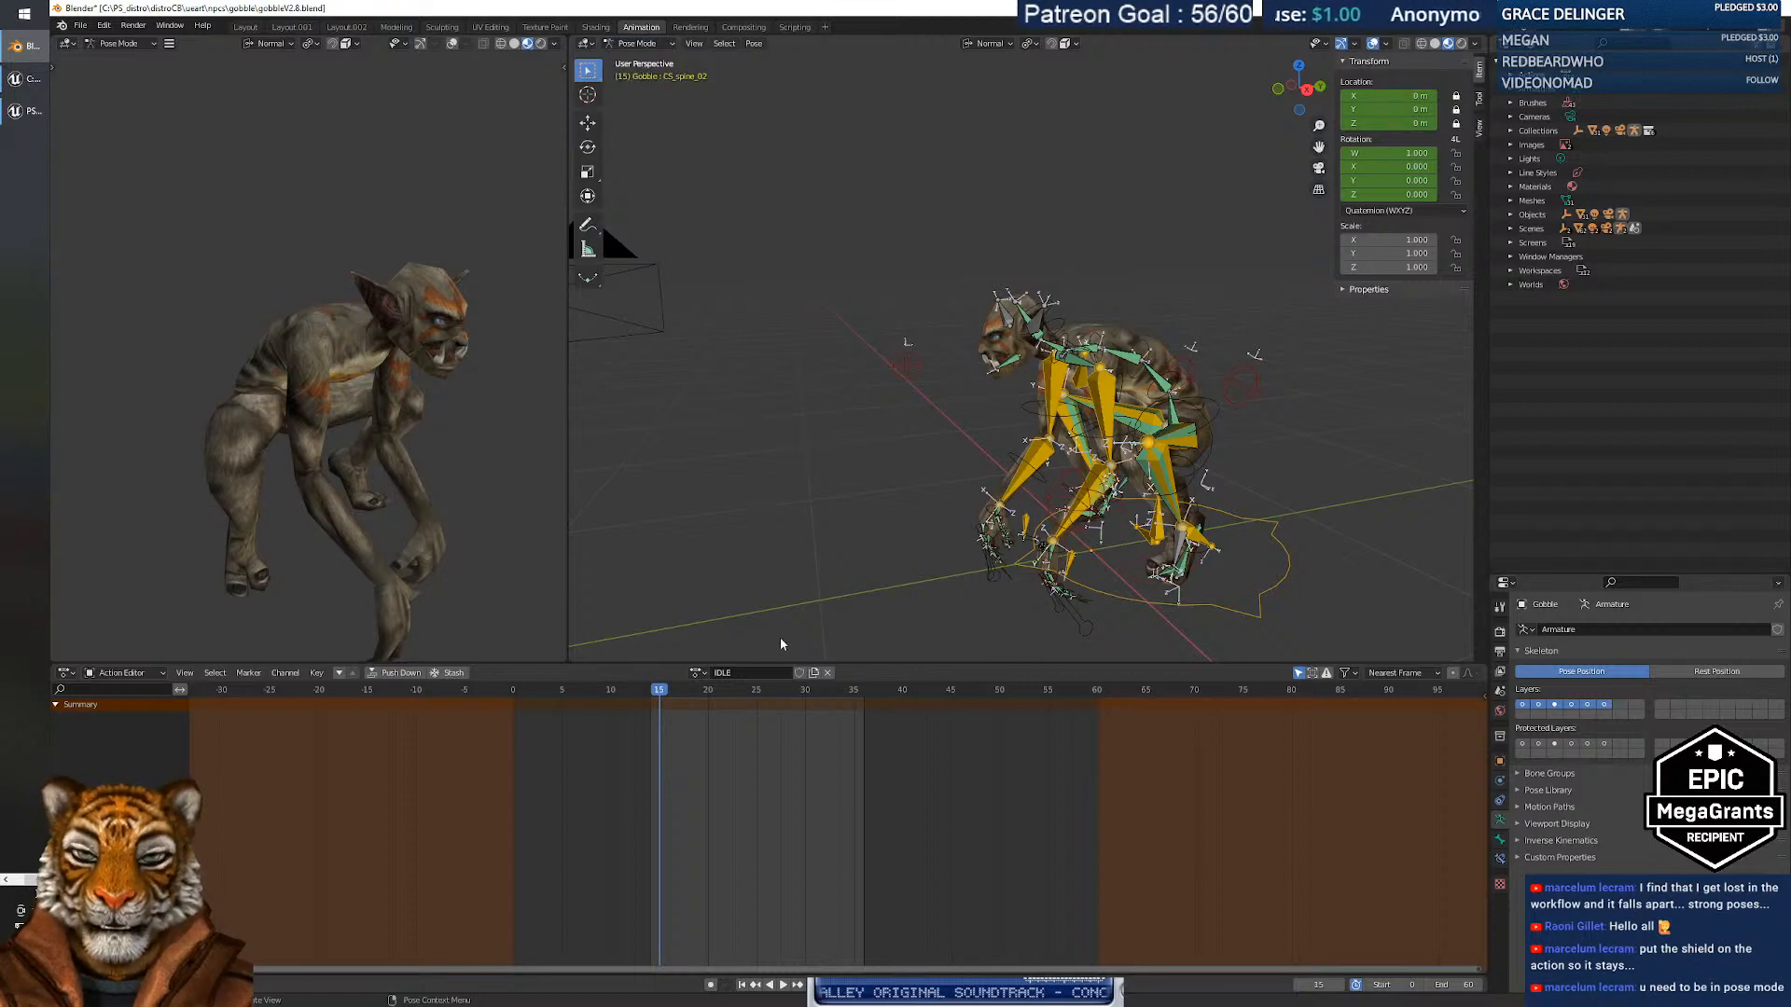
Play the armature's IDLE action, and assign IDLE_2 to it and play that for comparison.
left_click(782, 984)
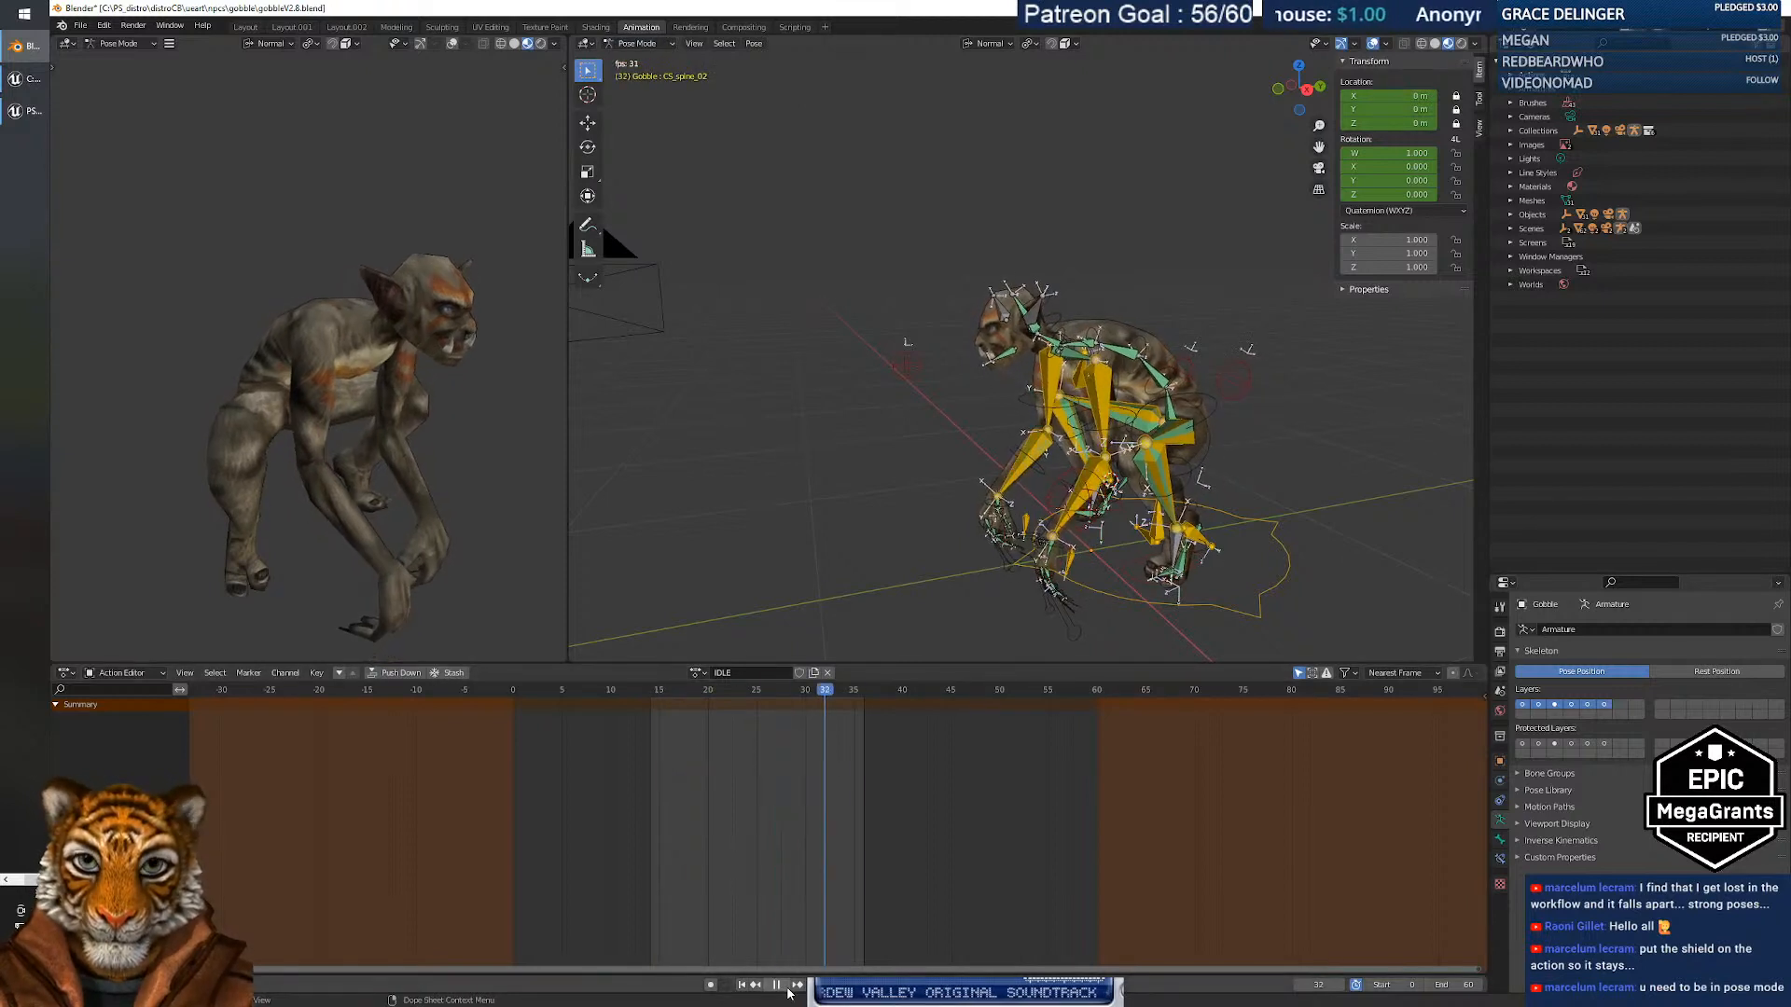
left_click(784, 987)
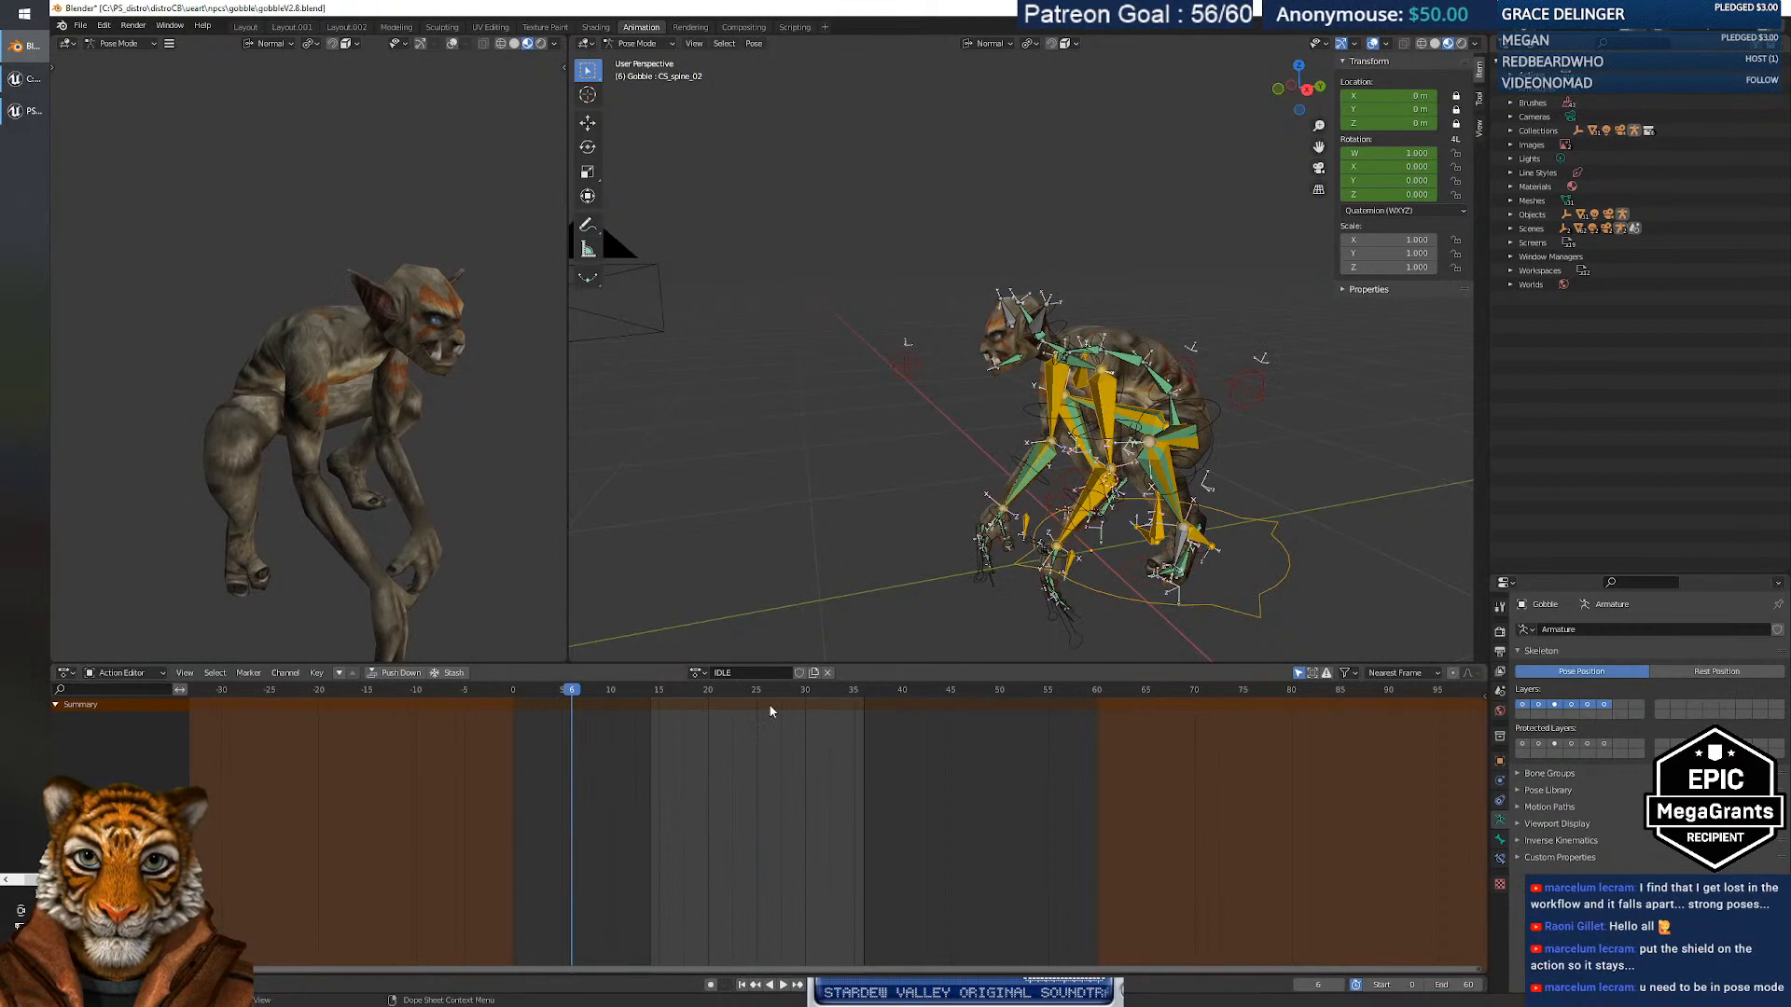
left_click(700, 675)
left_click(731, 780)
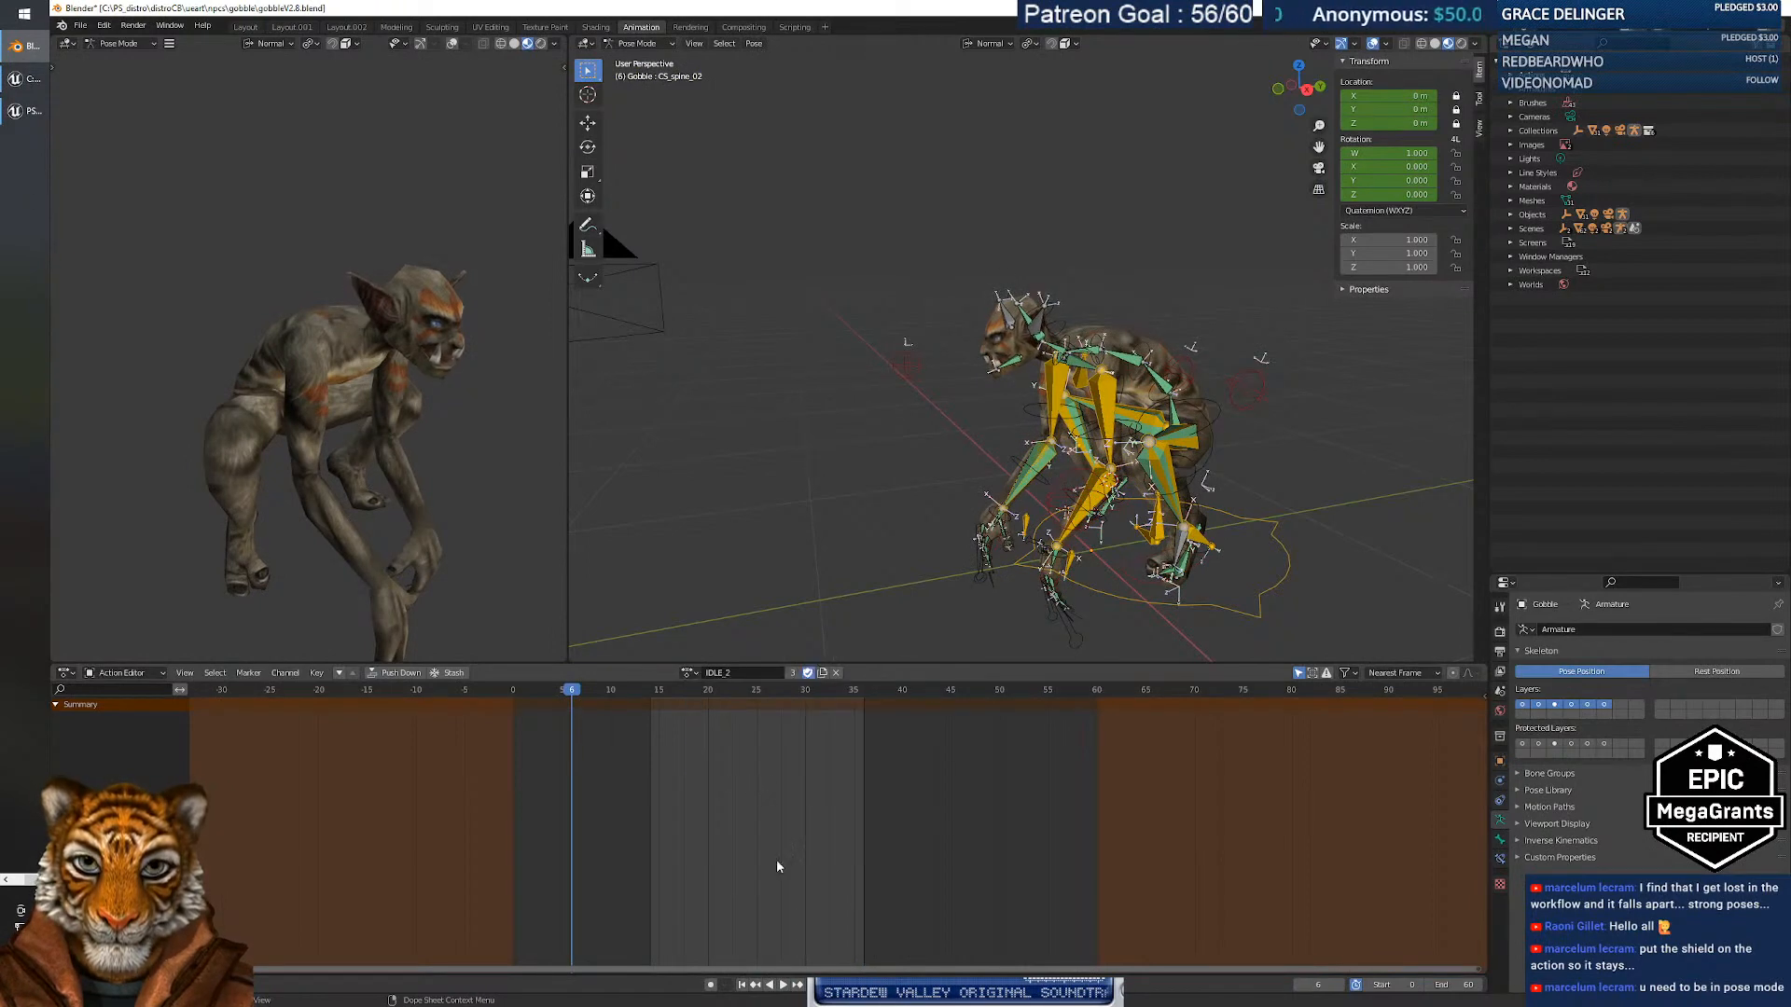
left_click(782, 986)
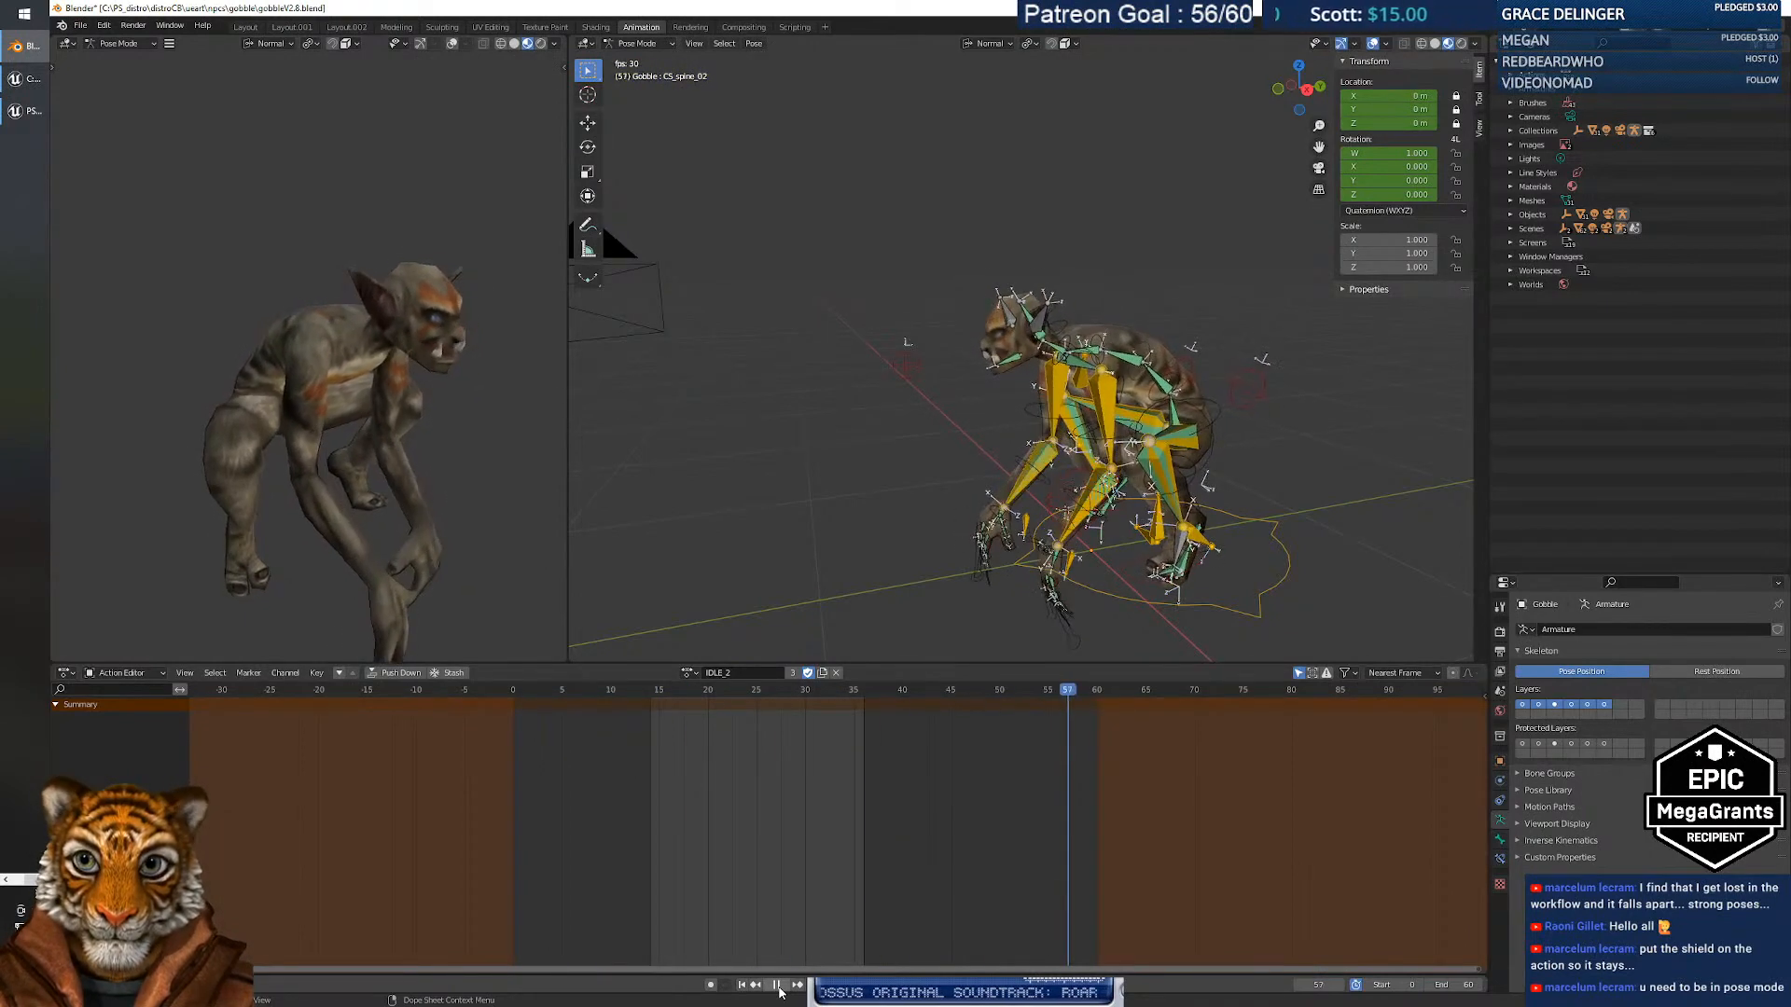
left_click(778, 987)
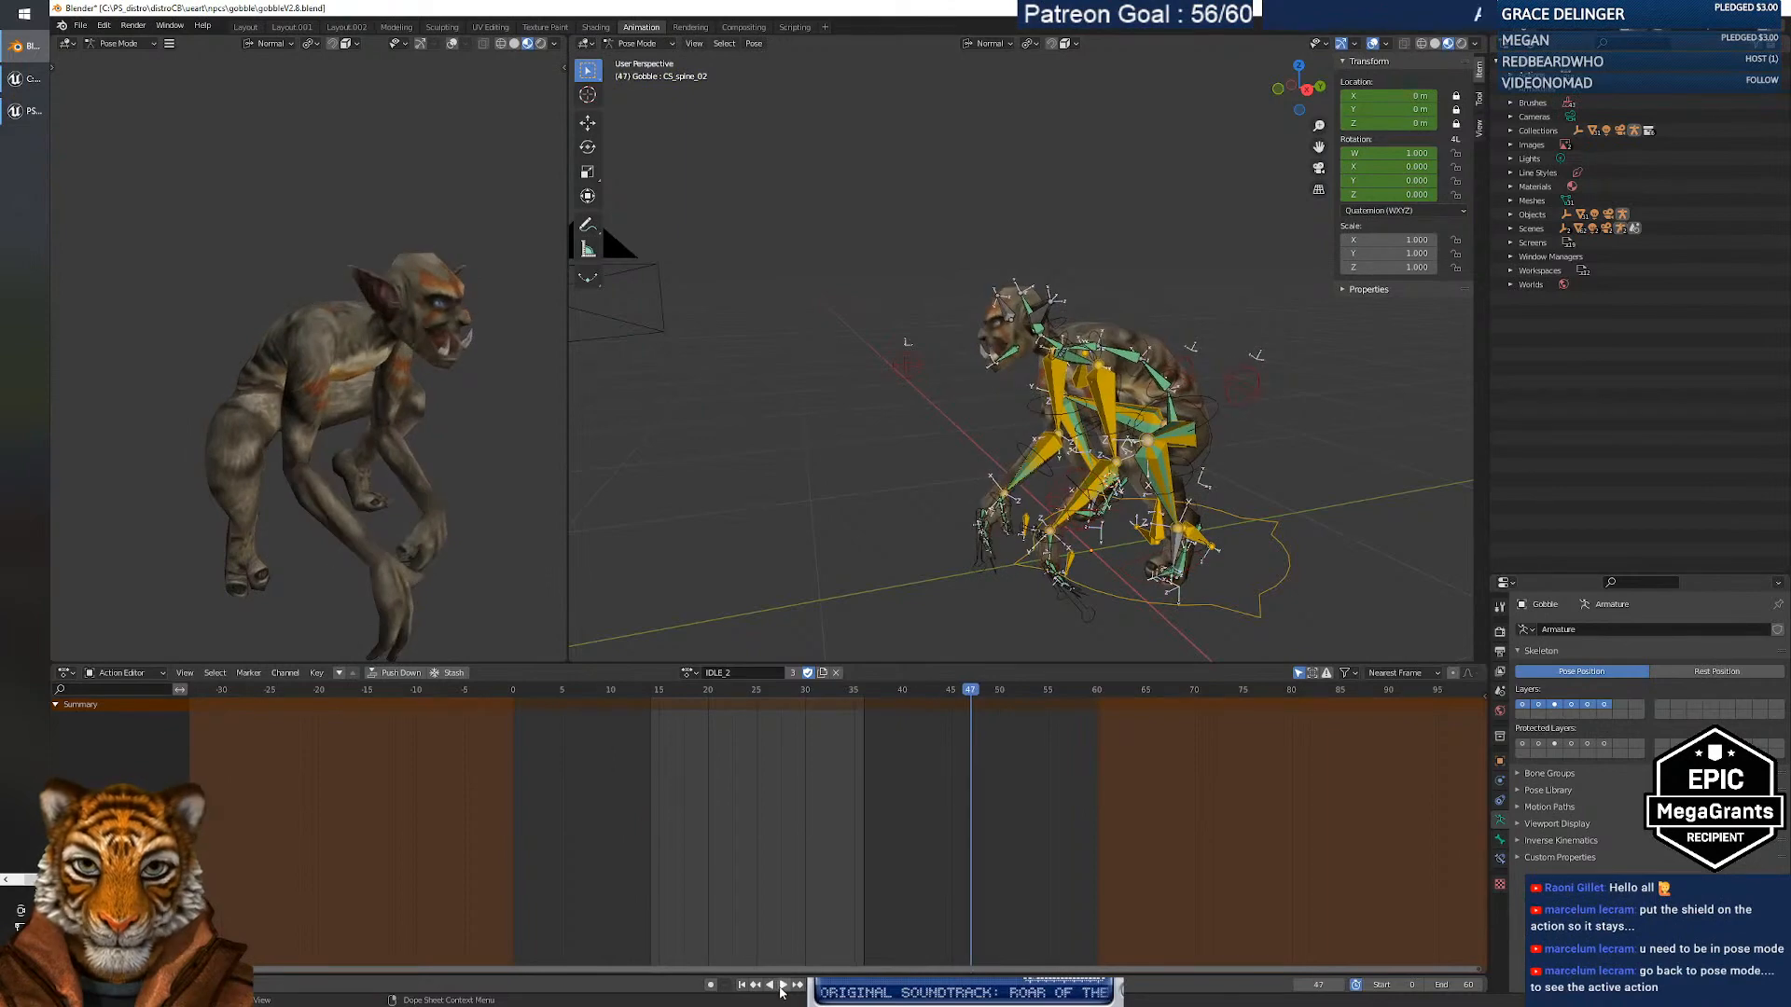
Return the armature to Object Mode and assign the RUN action to it for a test playback.
left_click(639, 44)
left_click(651, 60)
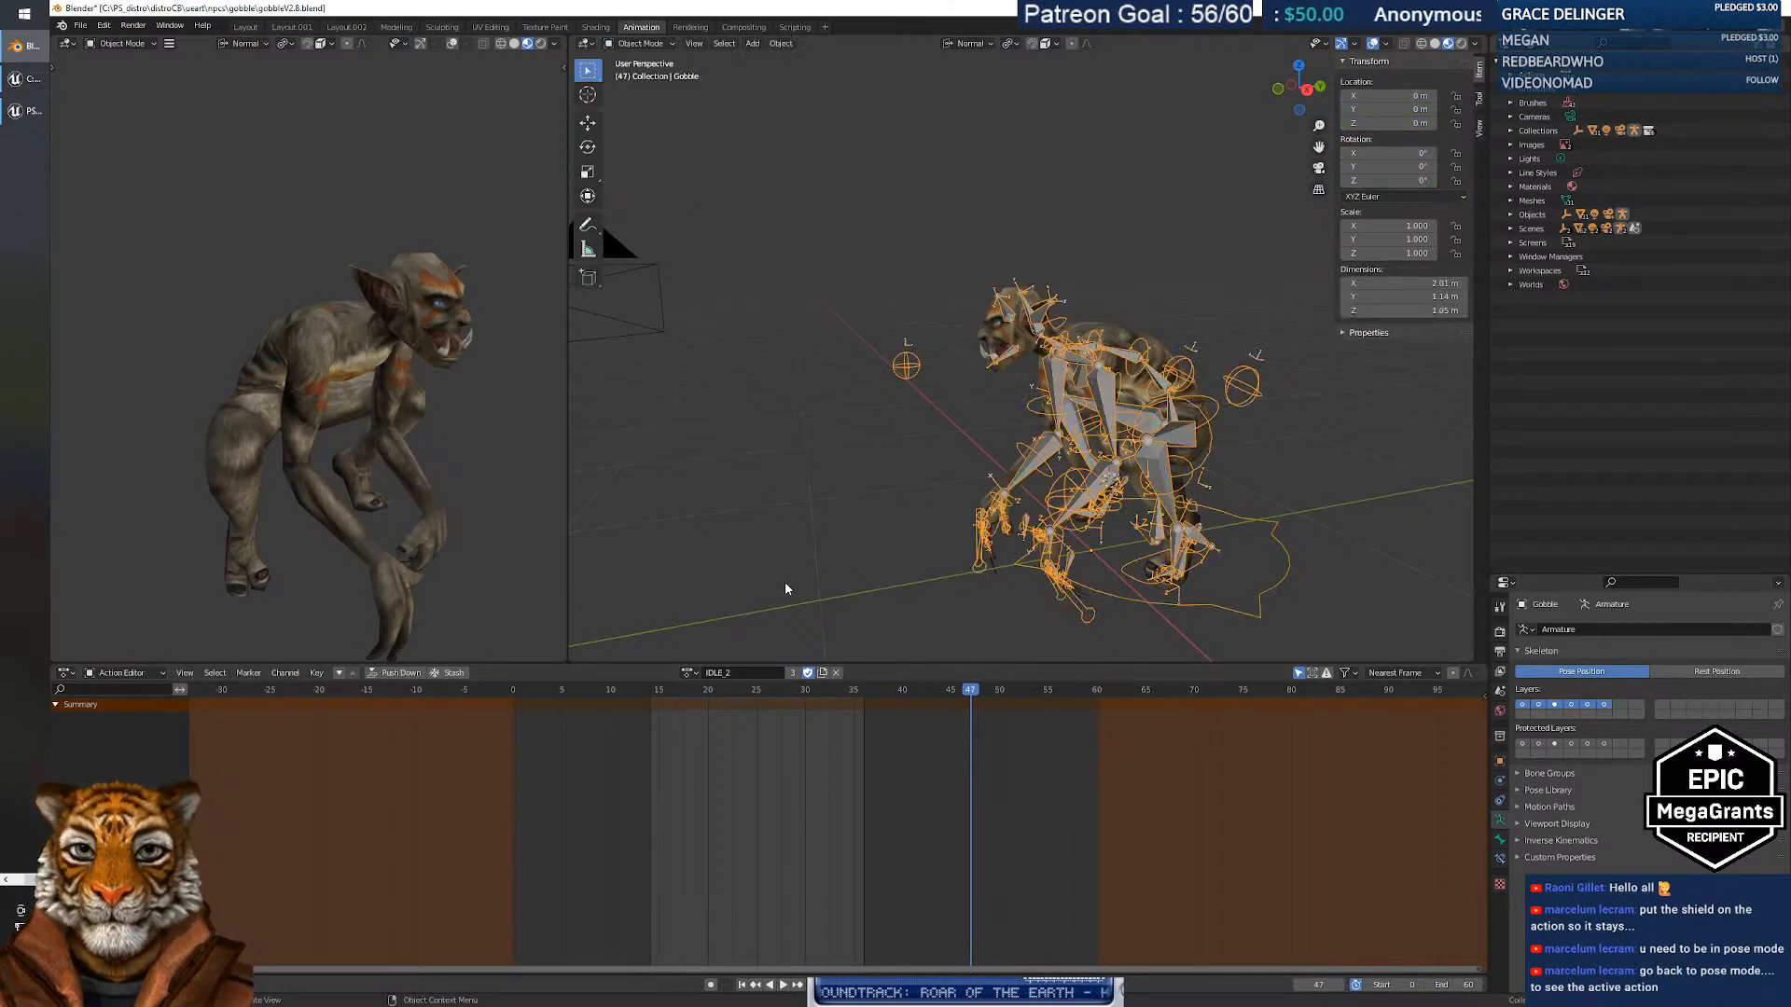
left_click(690, 673)
left_click(729, 789)
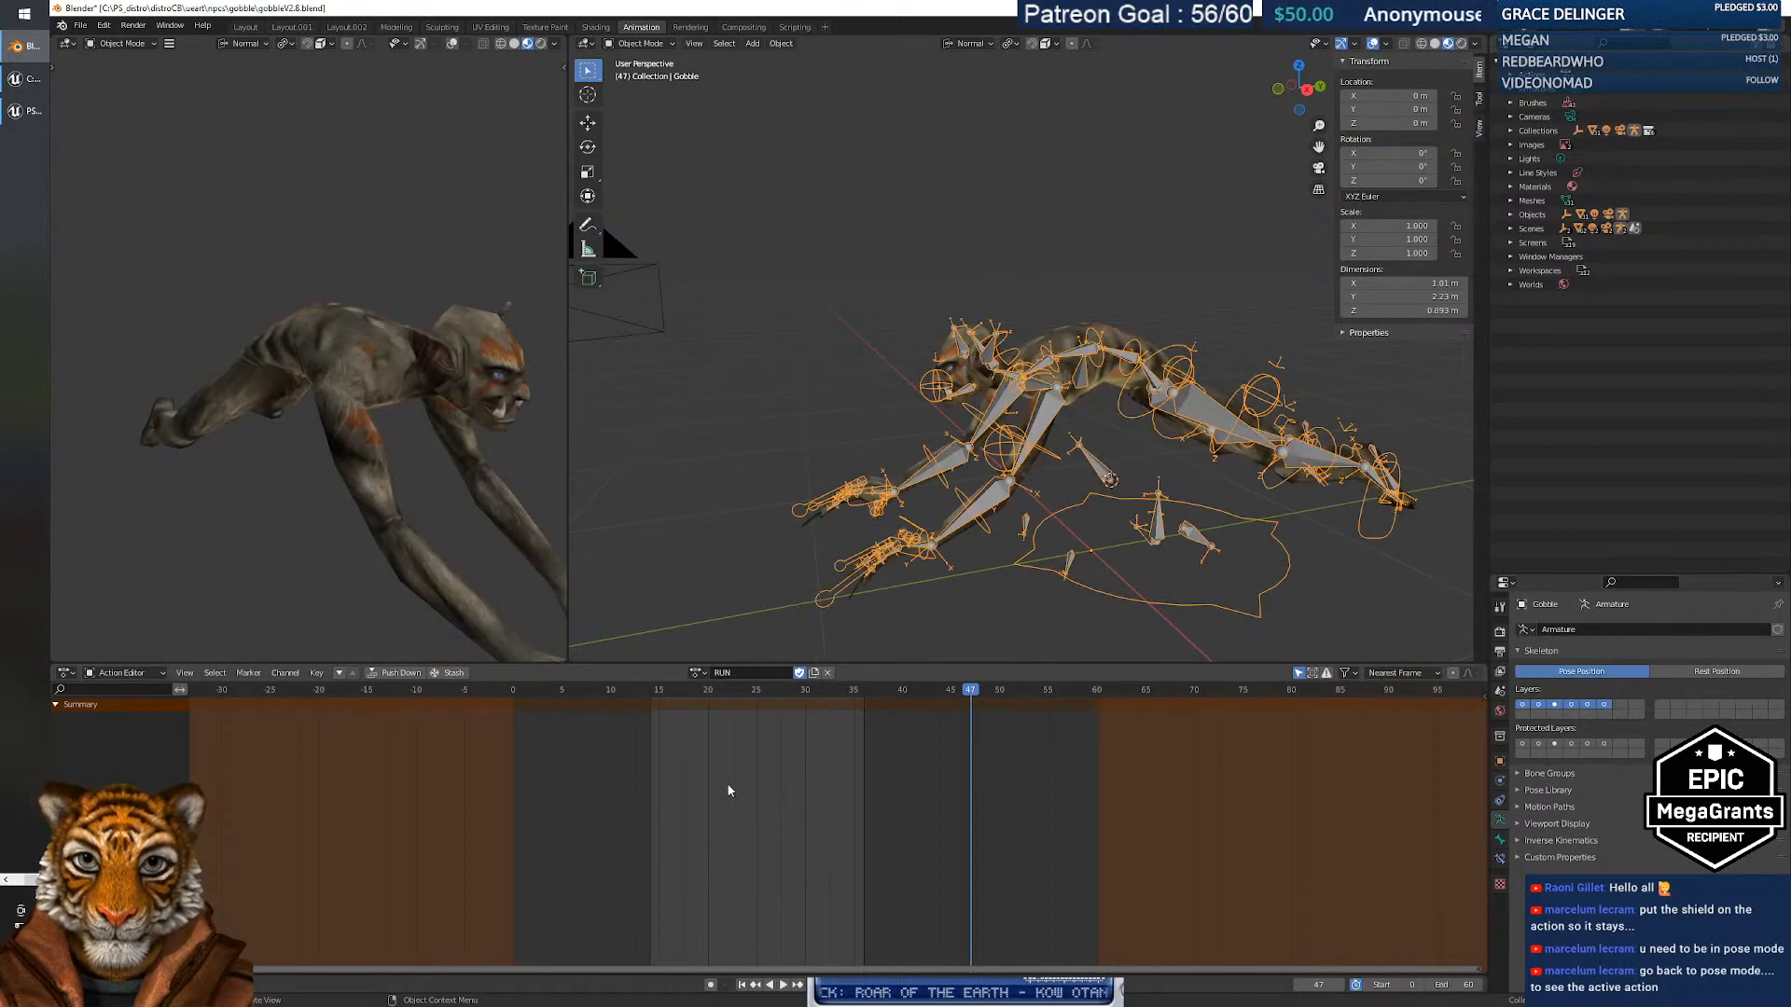
left_click(783, 986)
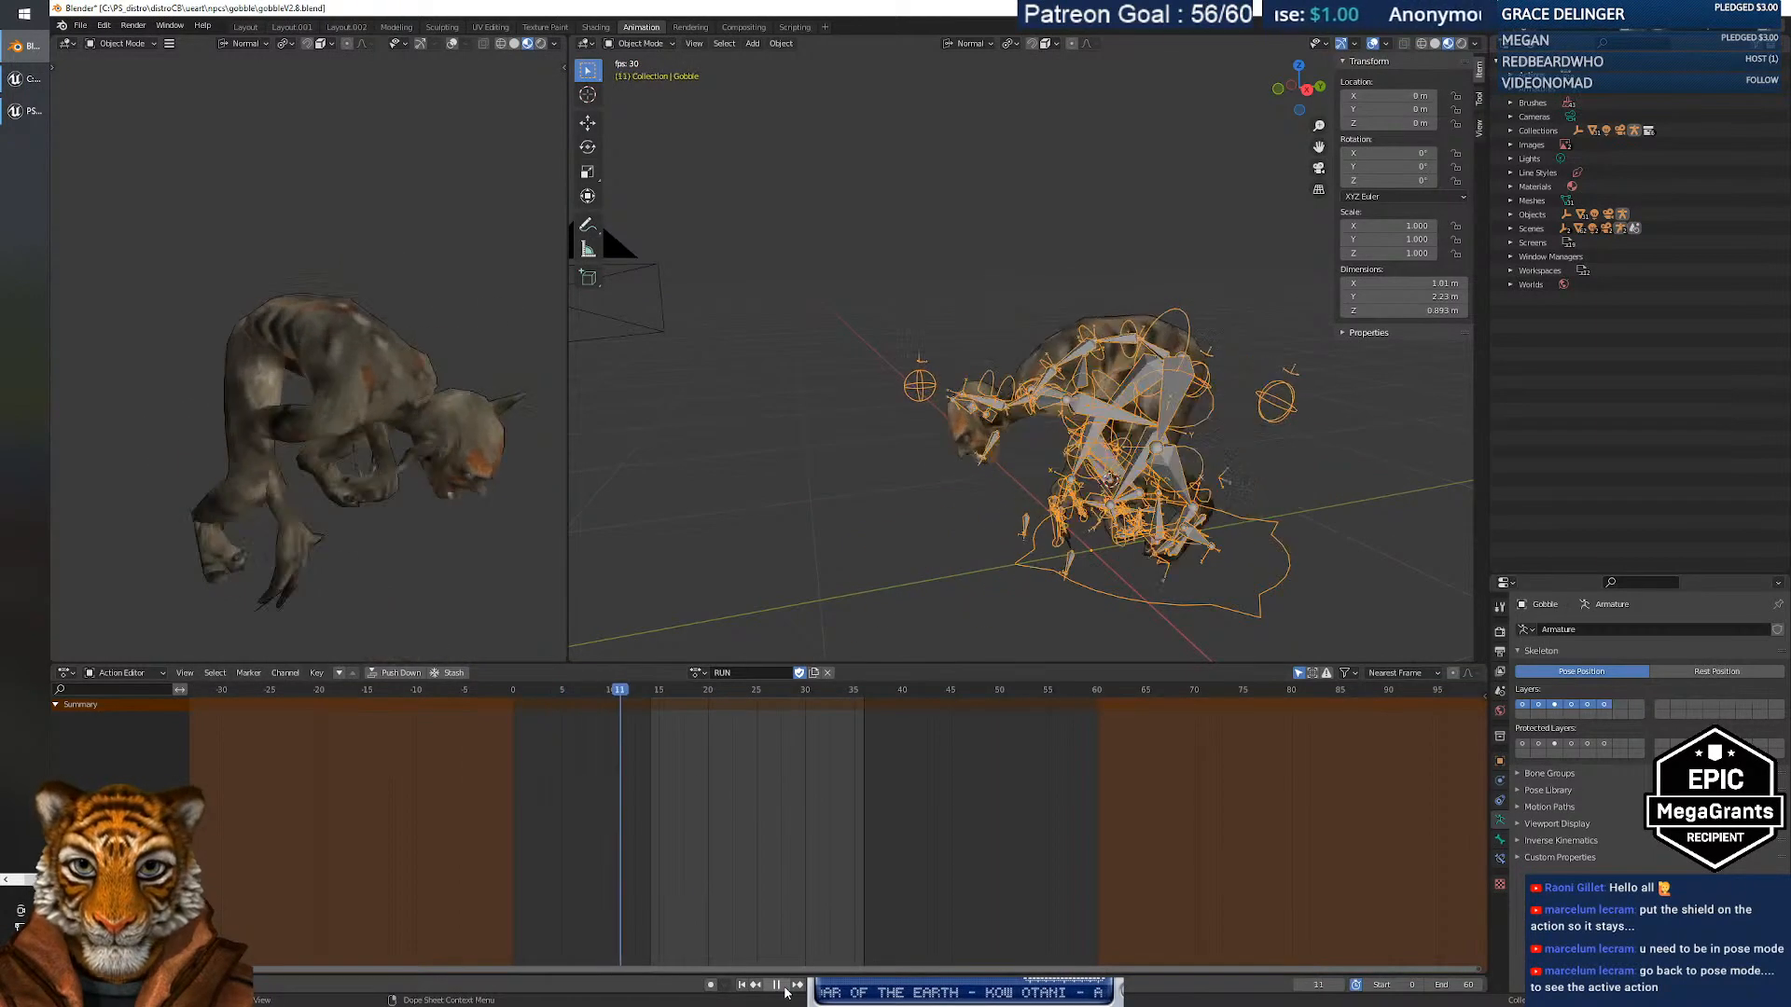
left_click(780, 987)
Compare the armature's idle motions by assigning and playing IDLE followed by IDLE_2.
left_click(698, 672)
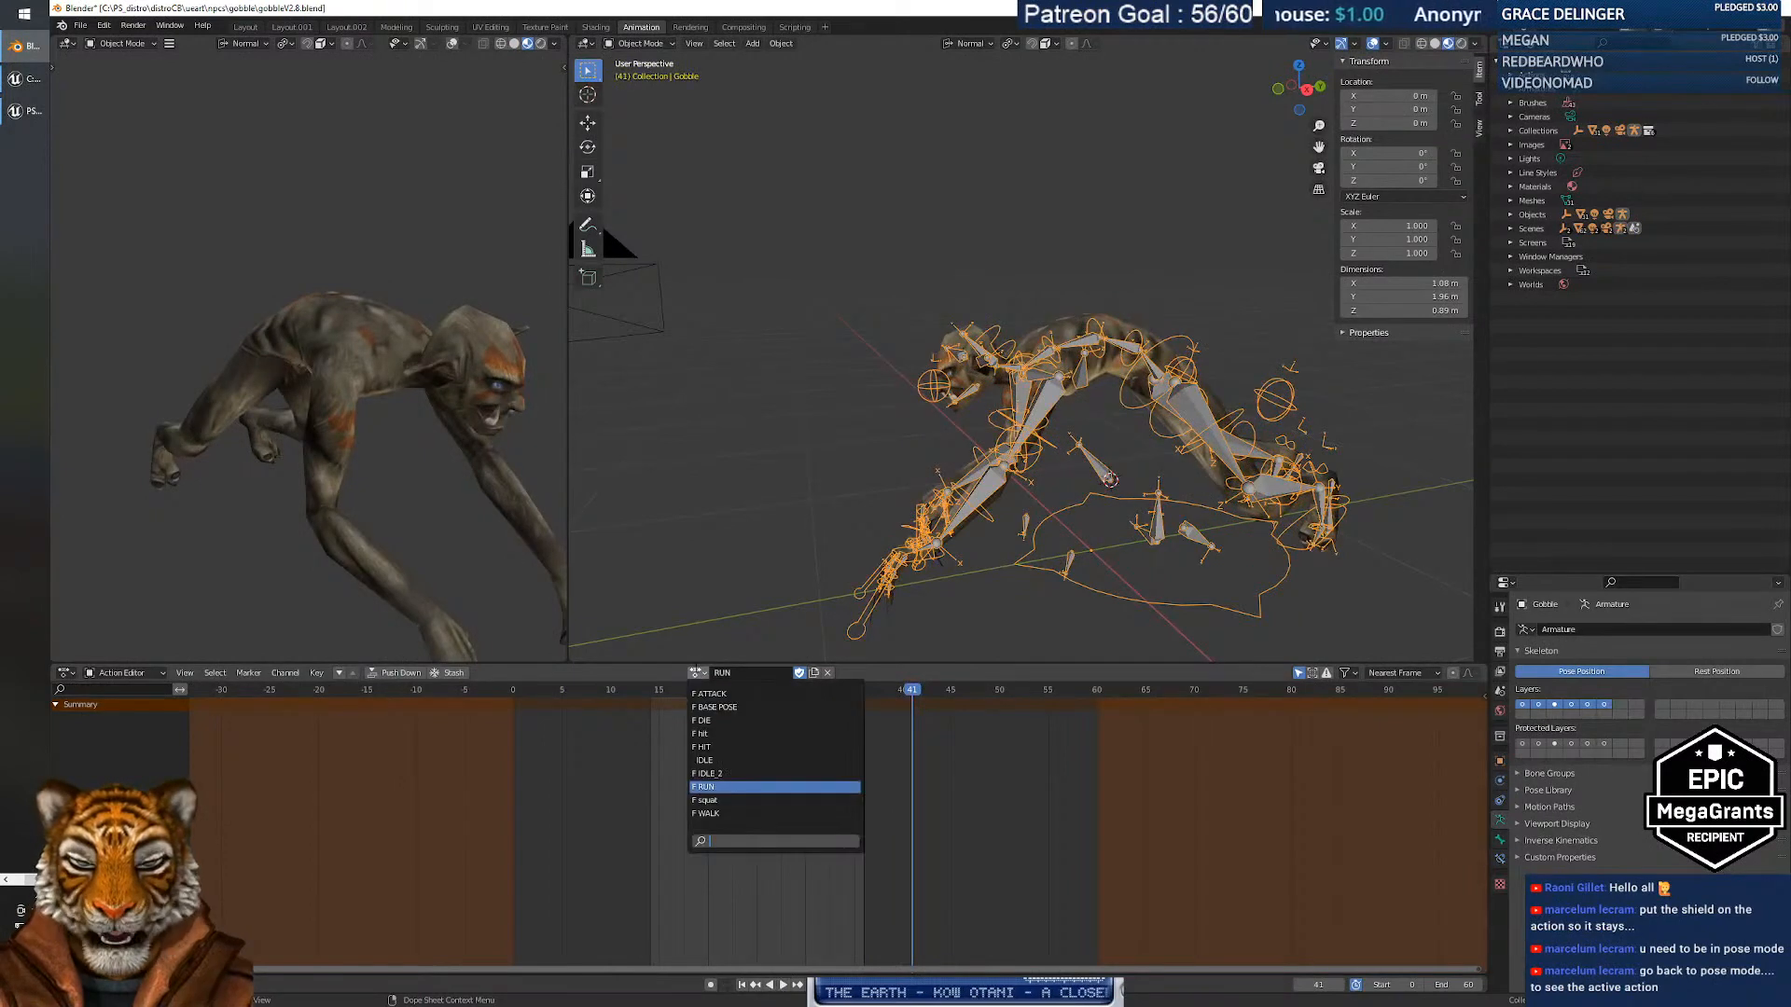
left_click(711, 760)
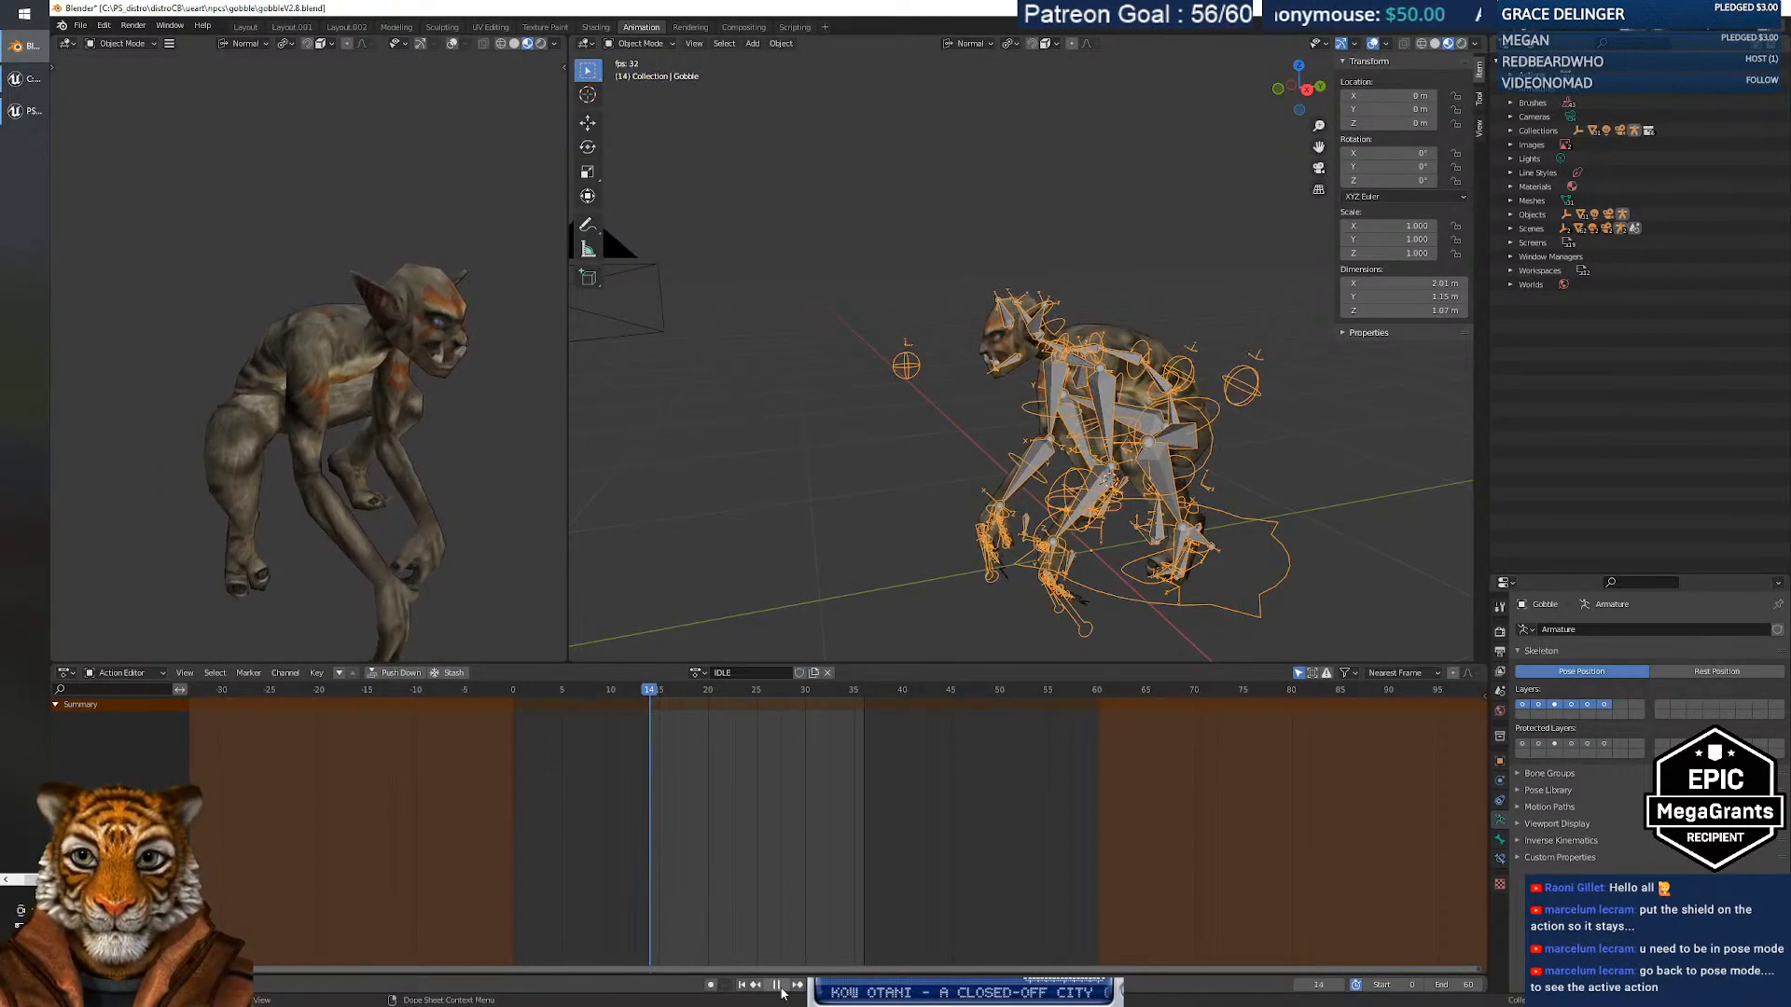
key("space")
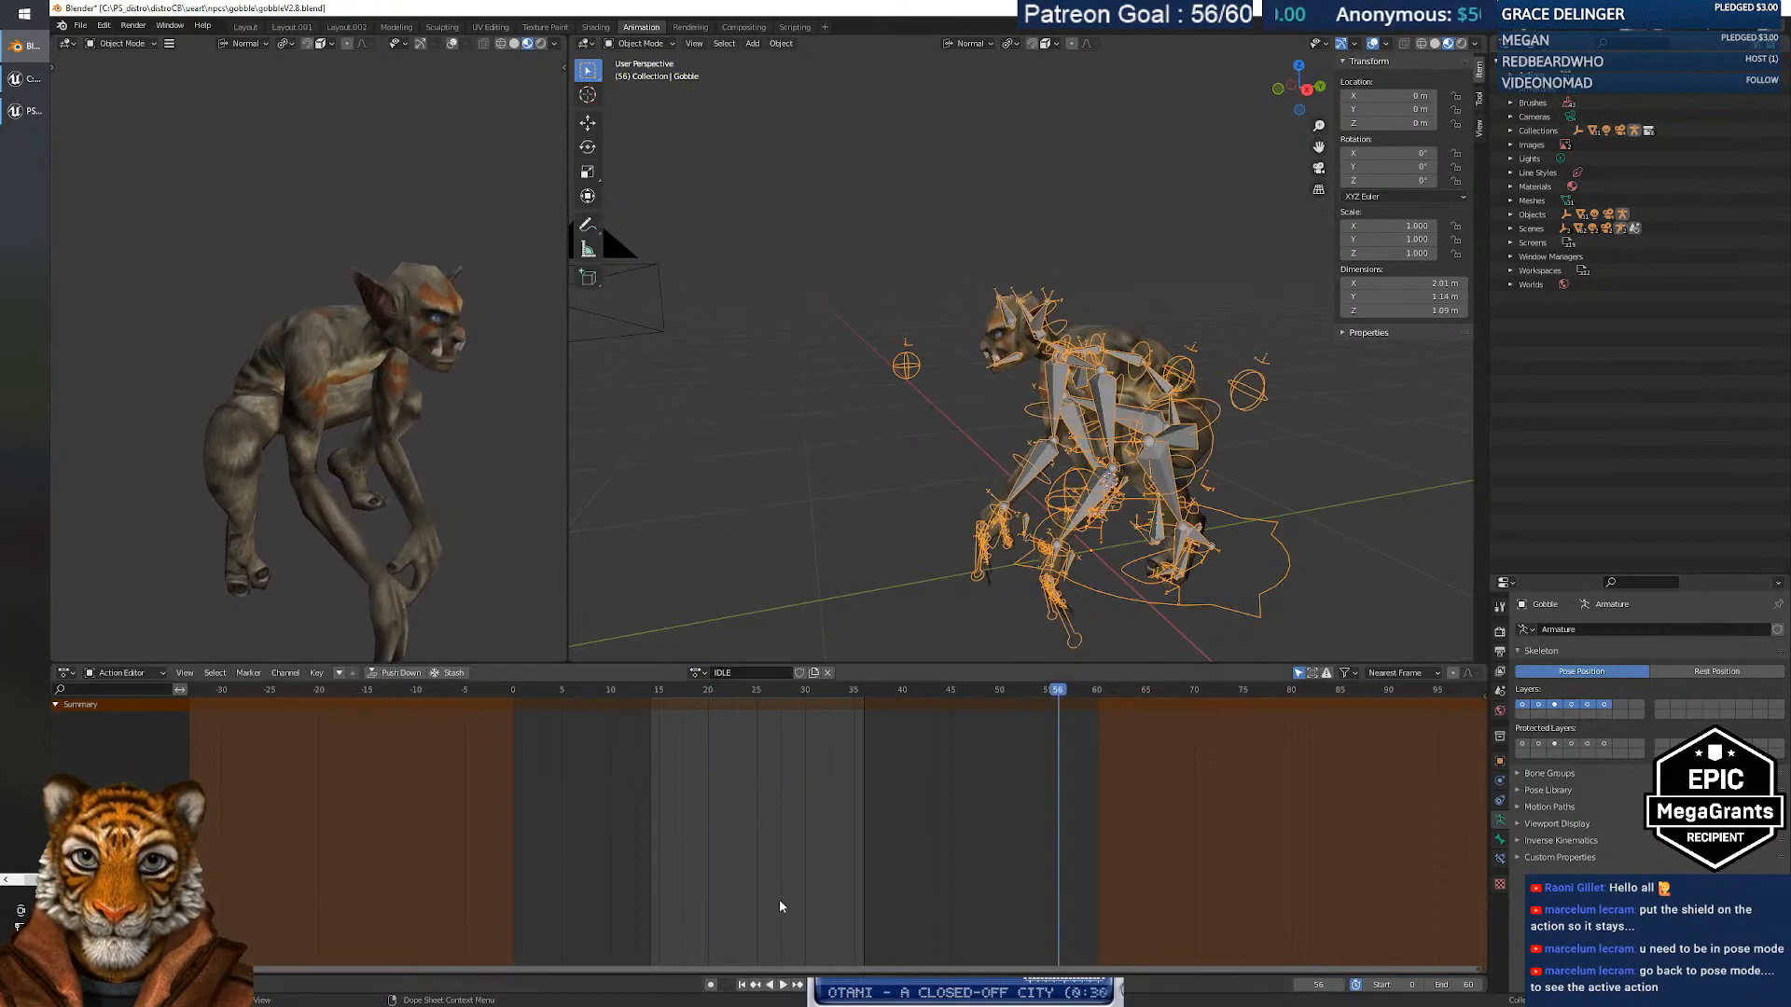
left_click(700, 674)
left_click(737, 772)
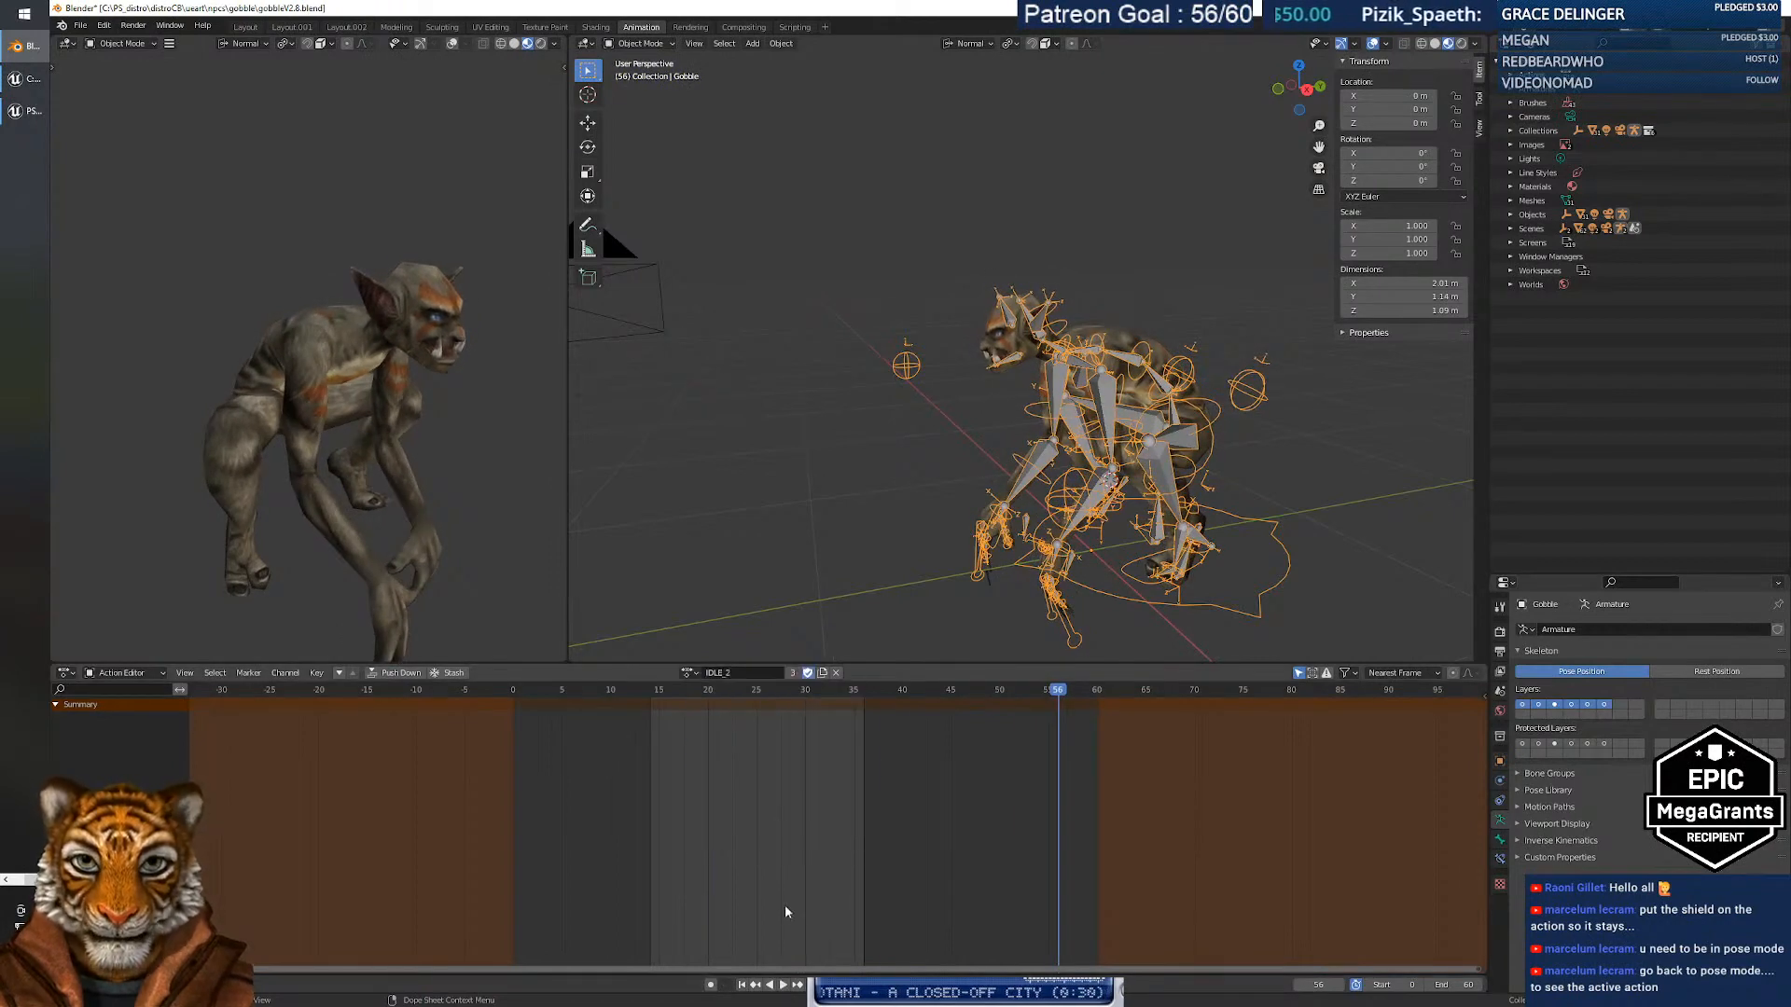
left_click(785, 987)
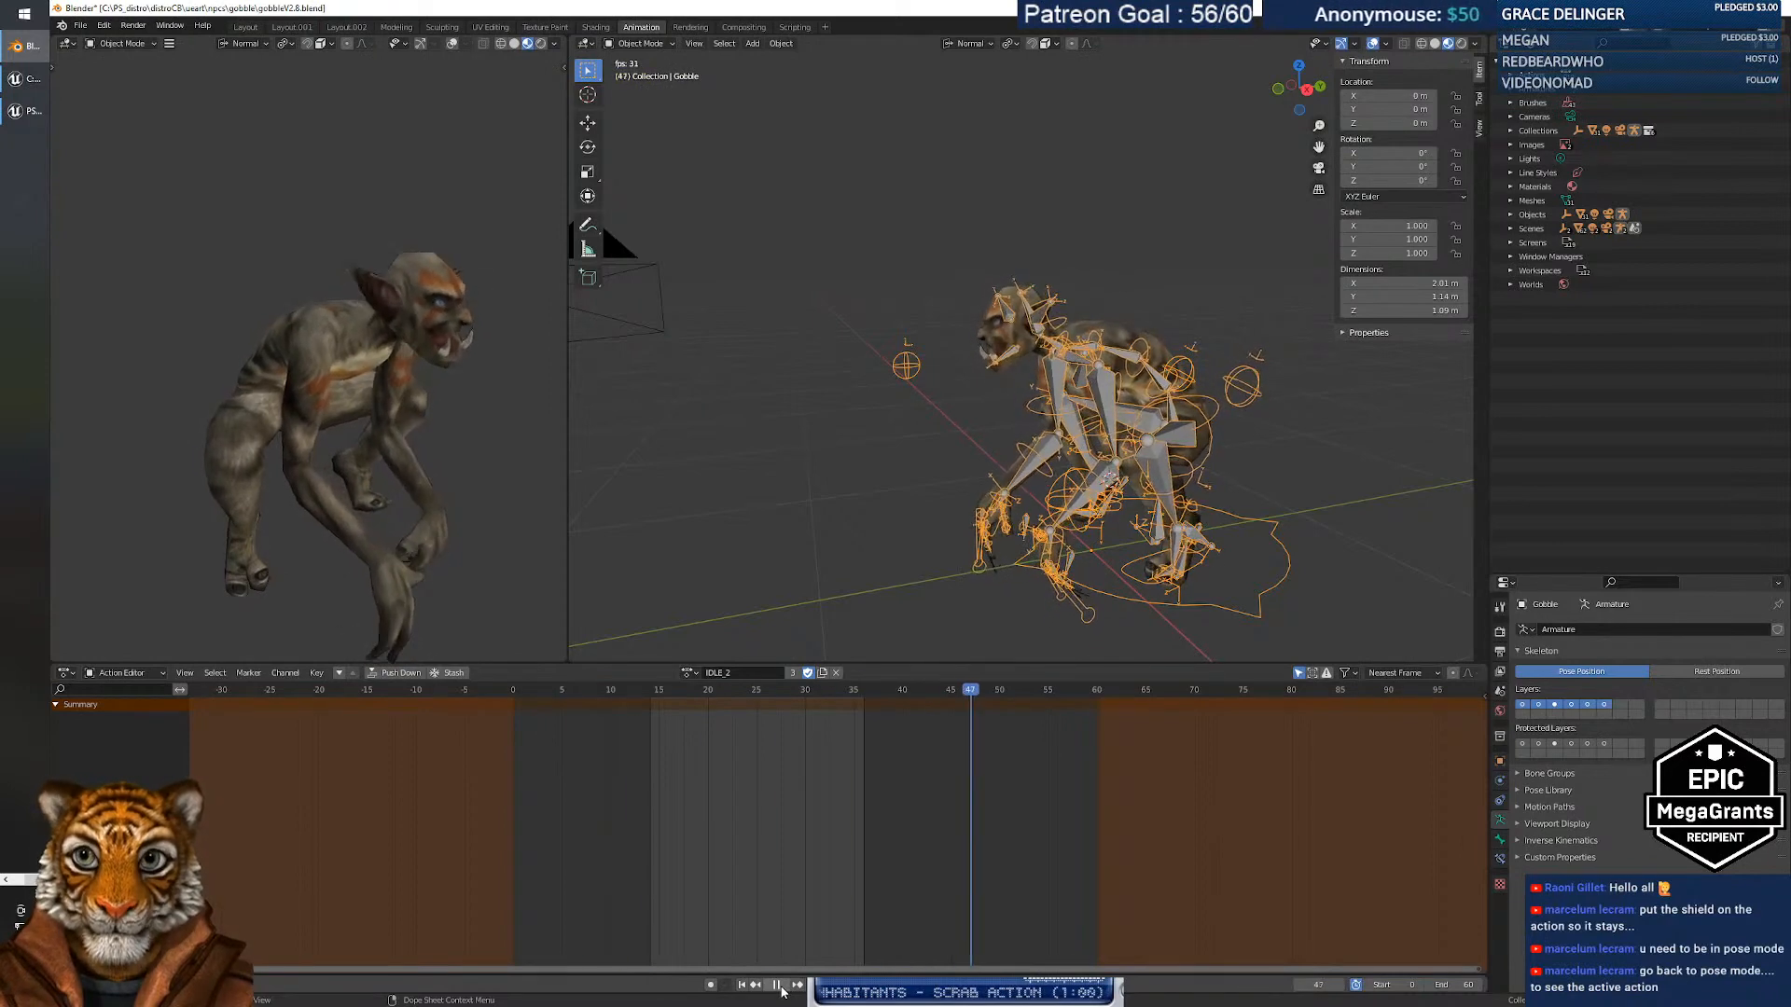
left_click(776, 985)
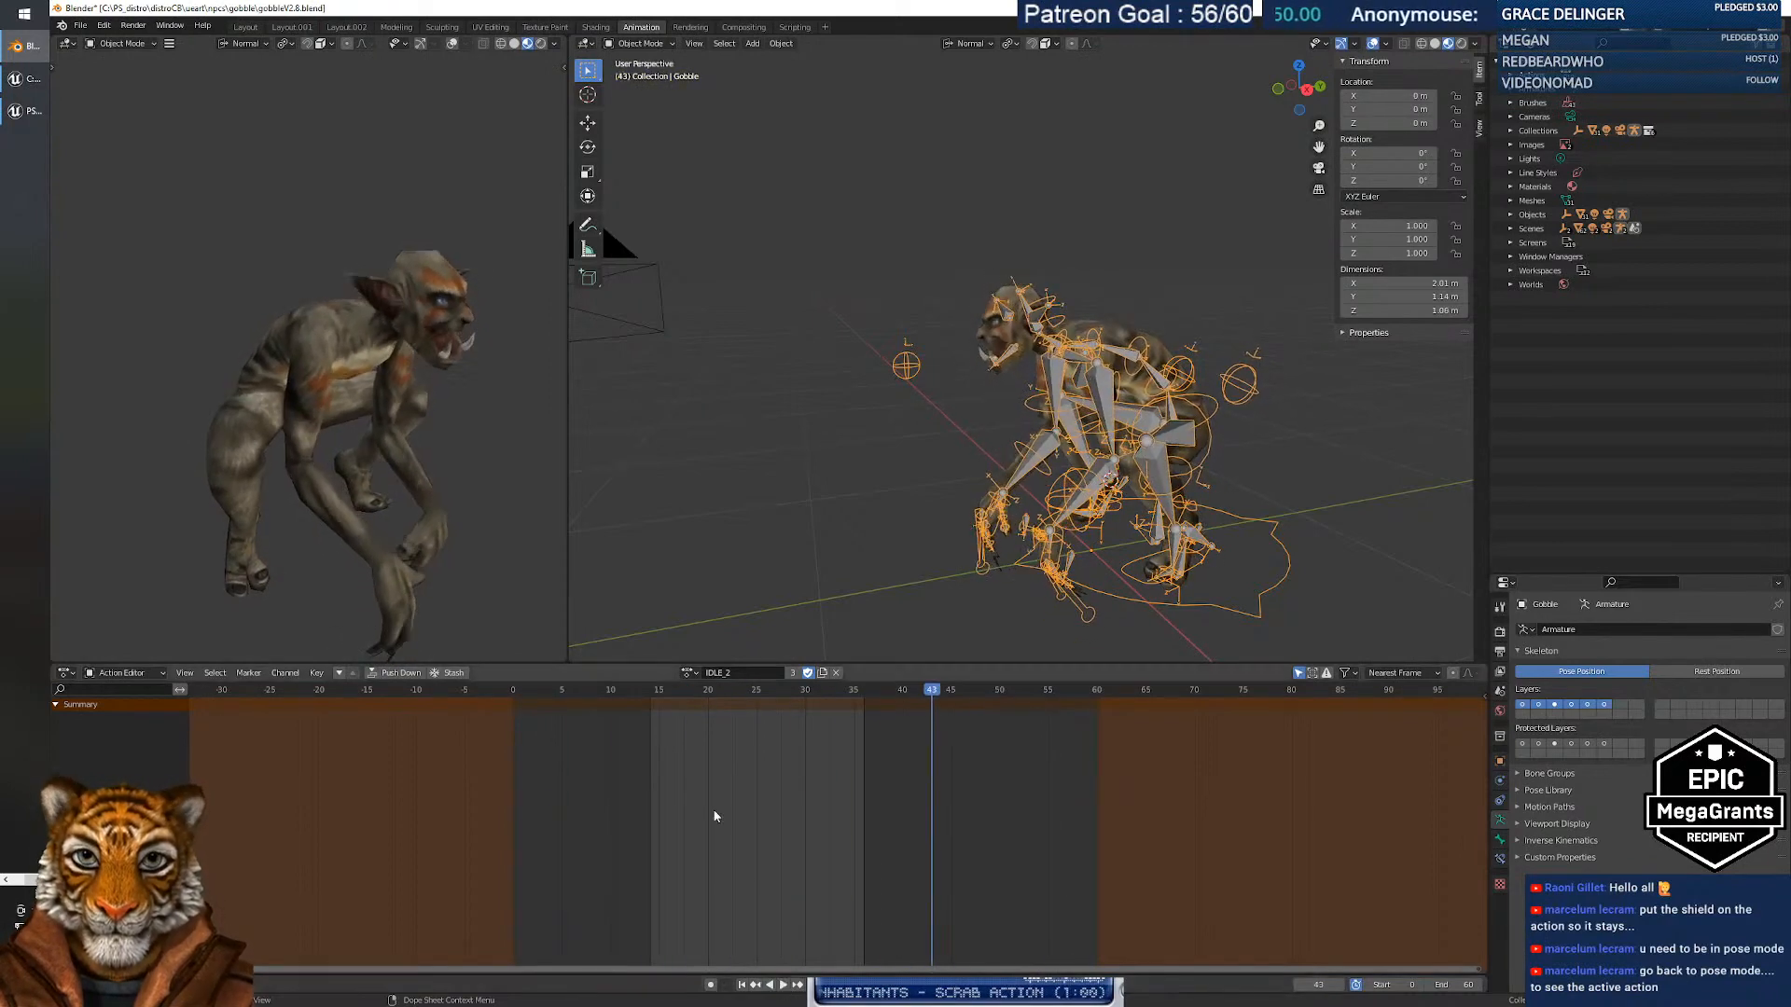
Assign the IDLE action to the armature and protect that action with a fake user.
left_click(686, 674)
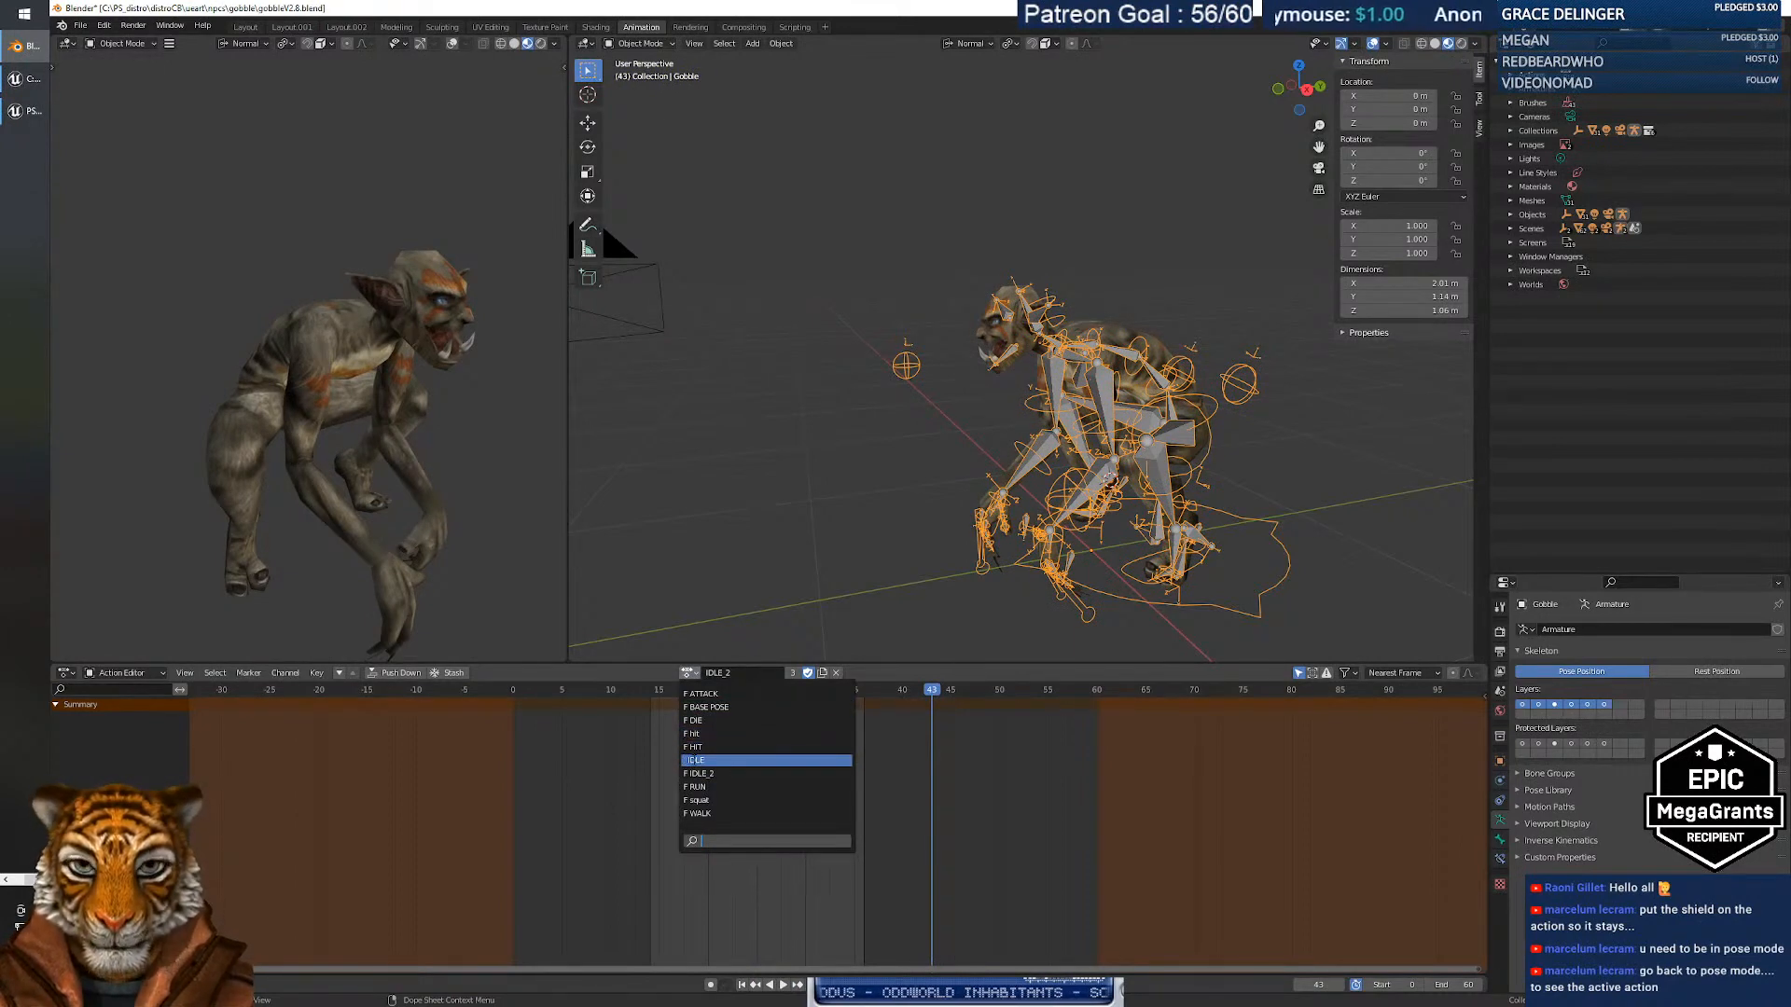
left_click(695, 760)
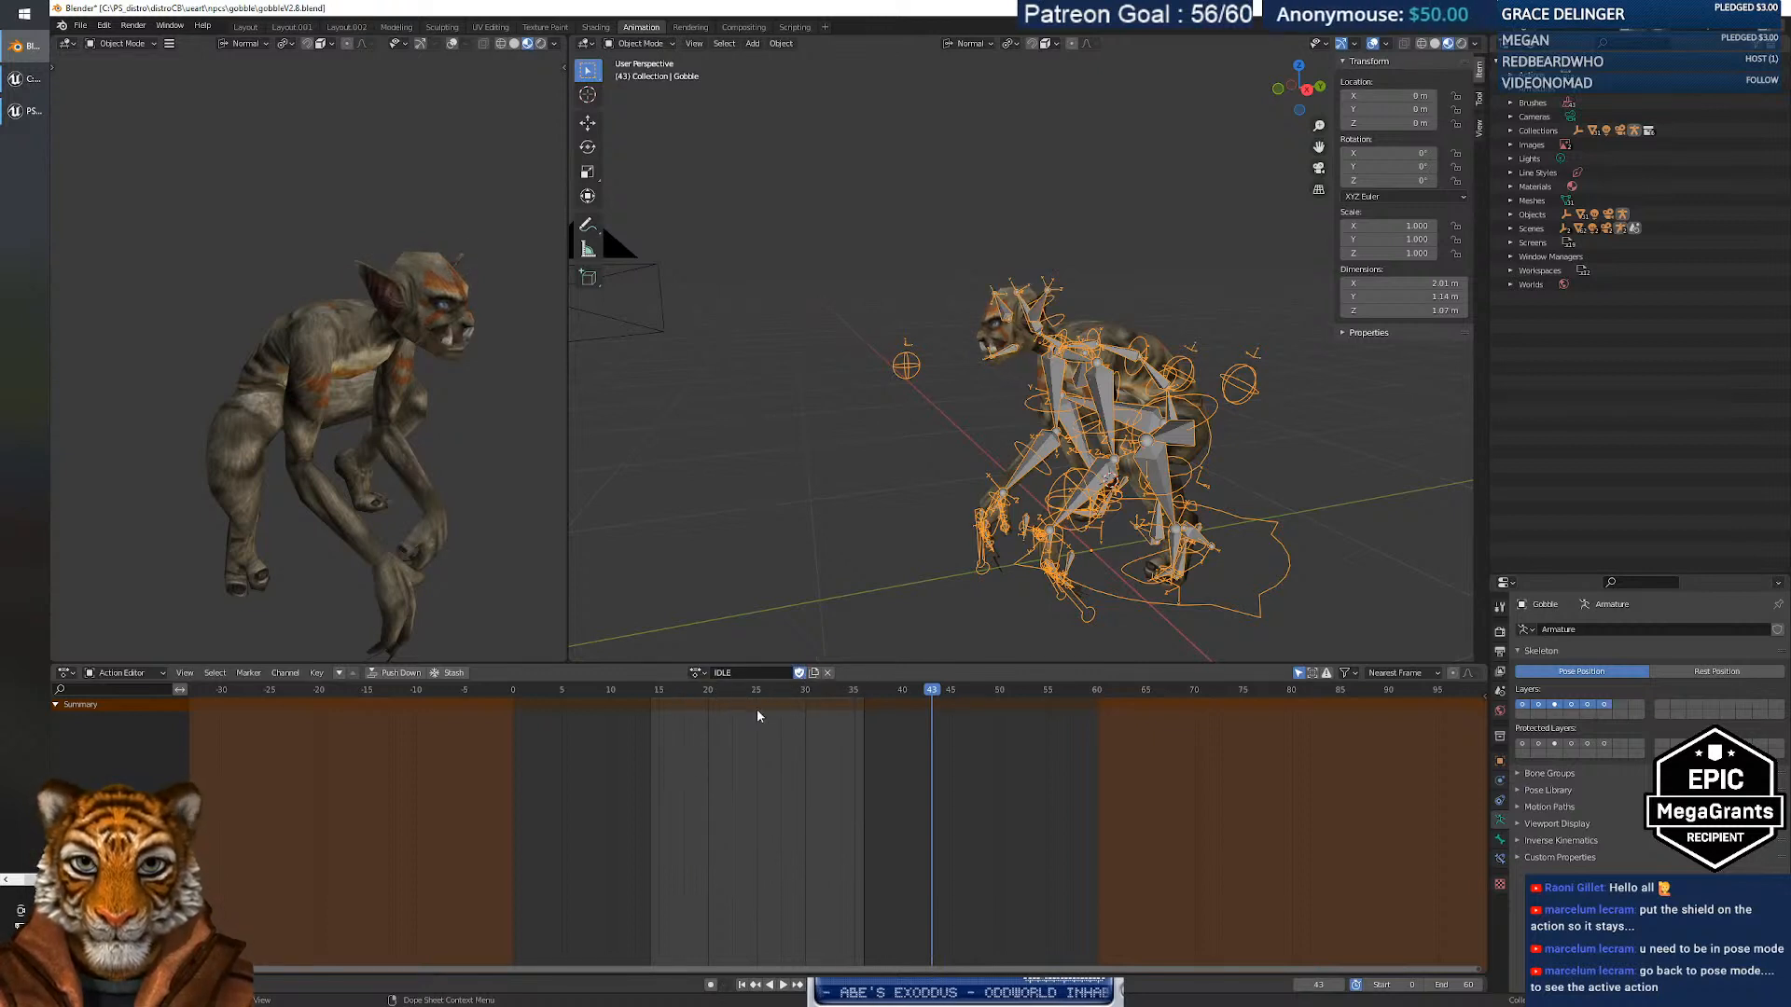
Switch the armature to the IDLE_2 action and play it through to check its motion.
left_click(696, 672)
left_click(714, 774)
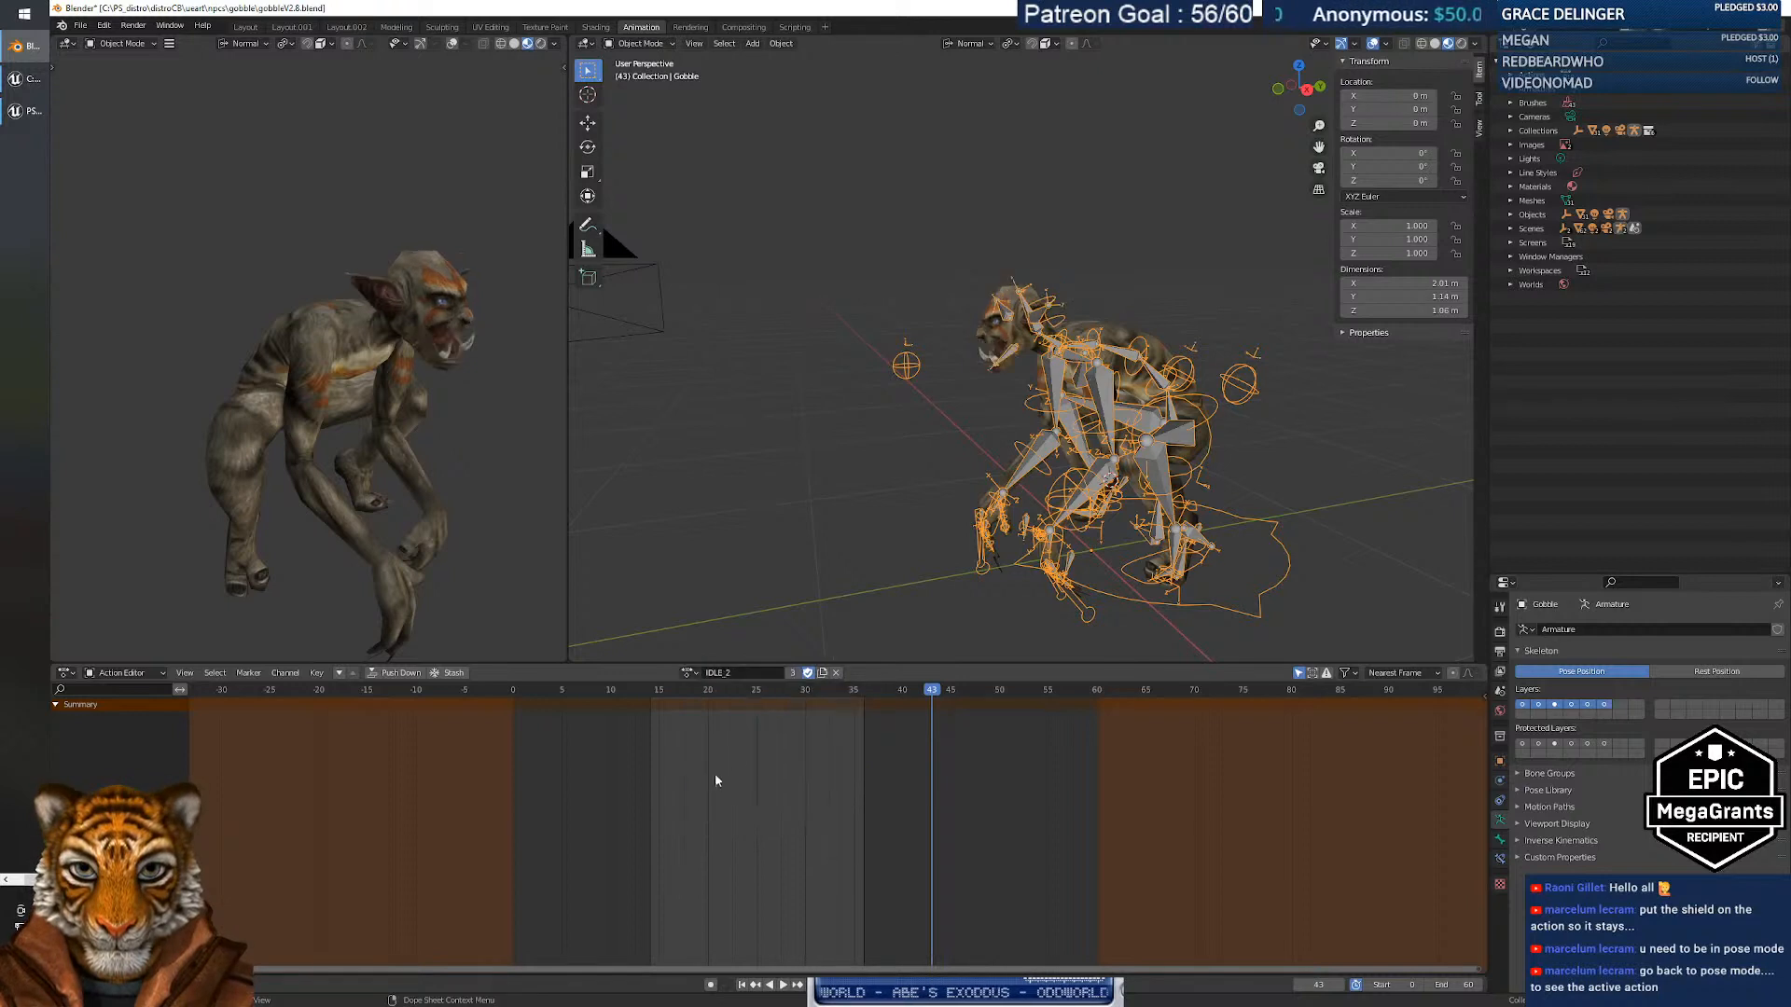
left_click(781, 985)
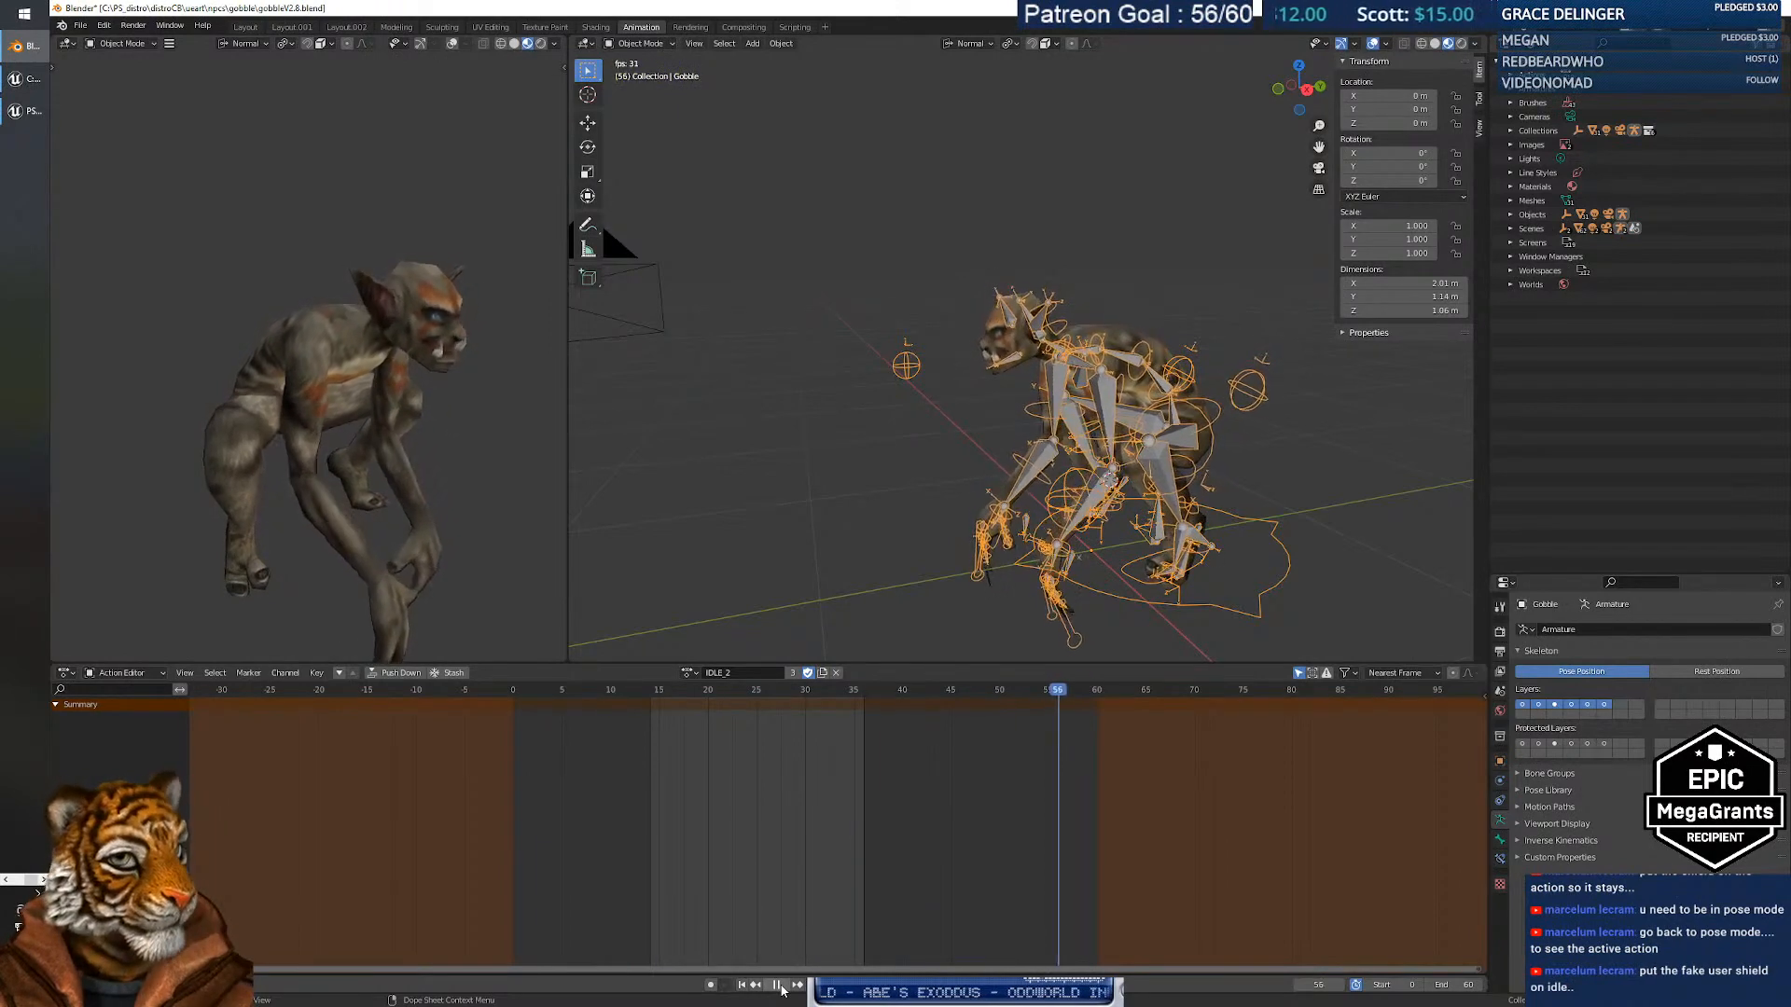
left_click(781, 985)
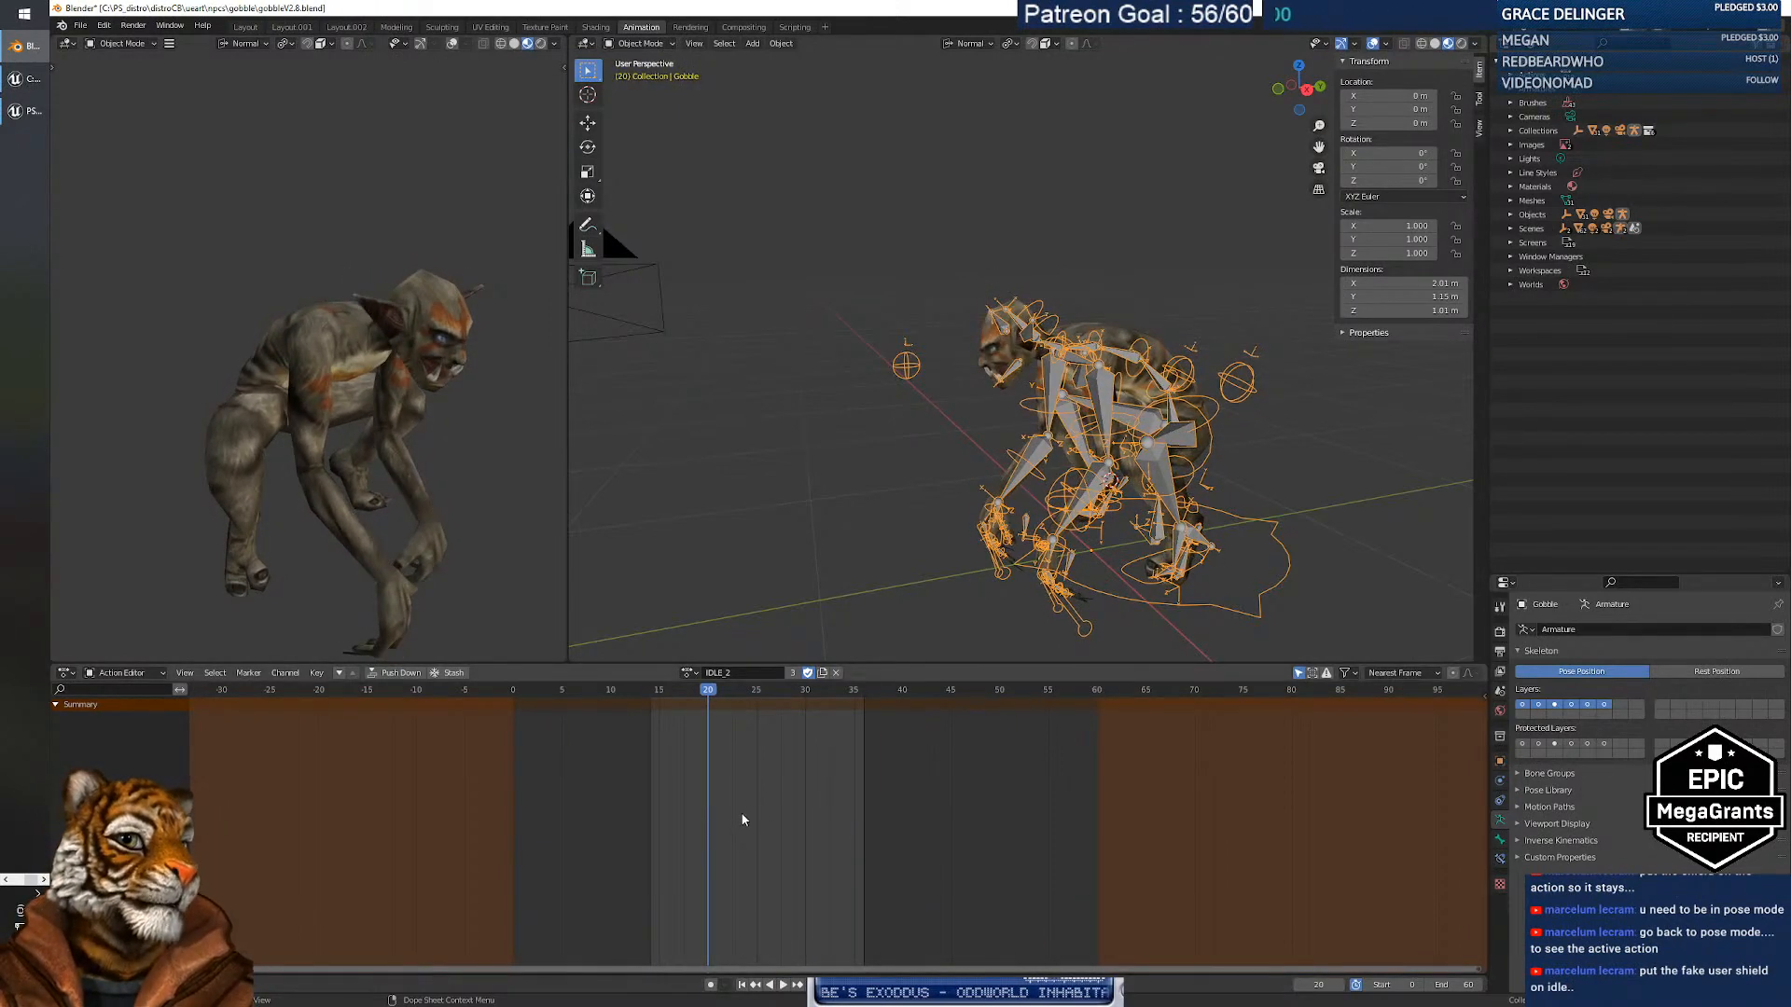
Switch the armature back to the IDLE action and play it.
left_click(692, 679)
left_click(746, 761)
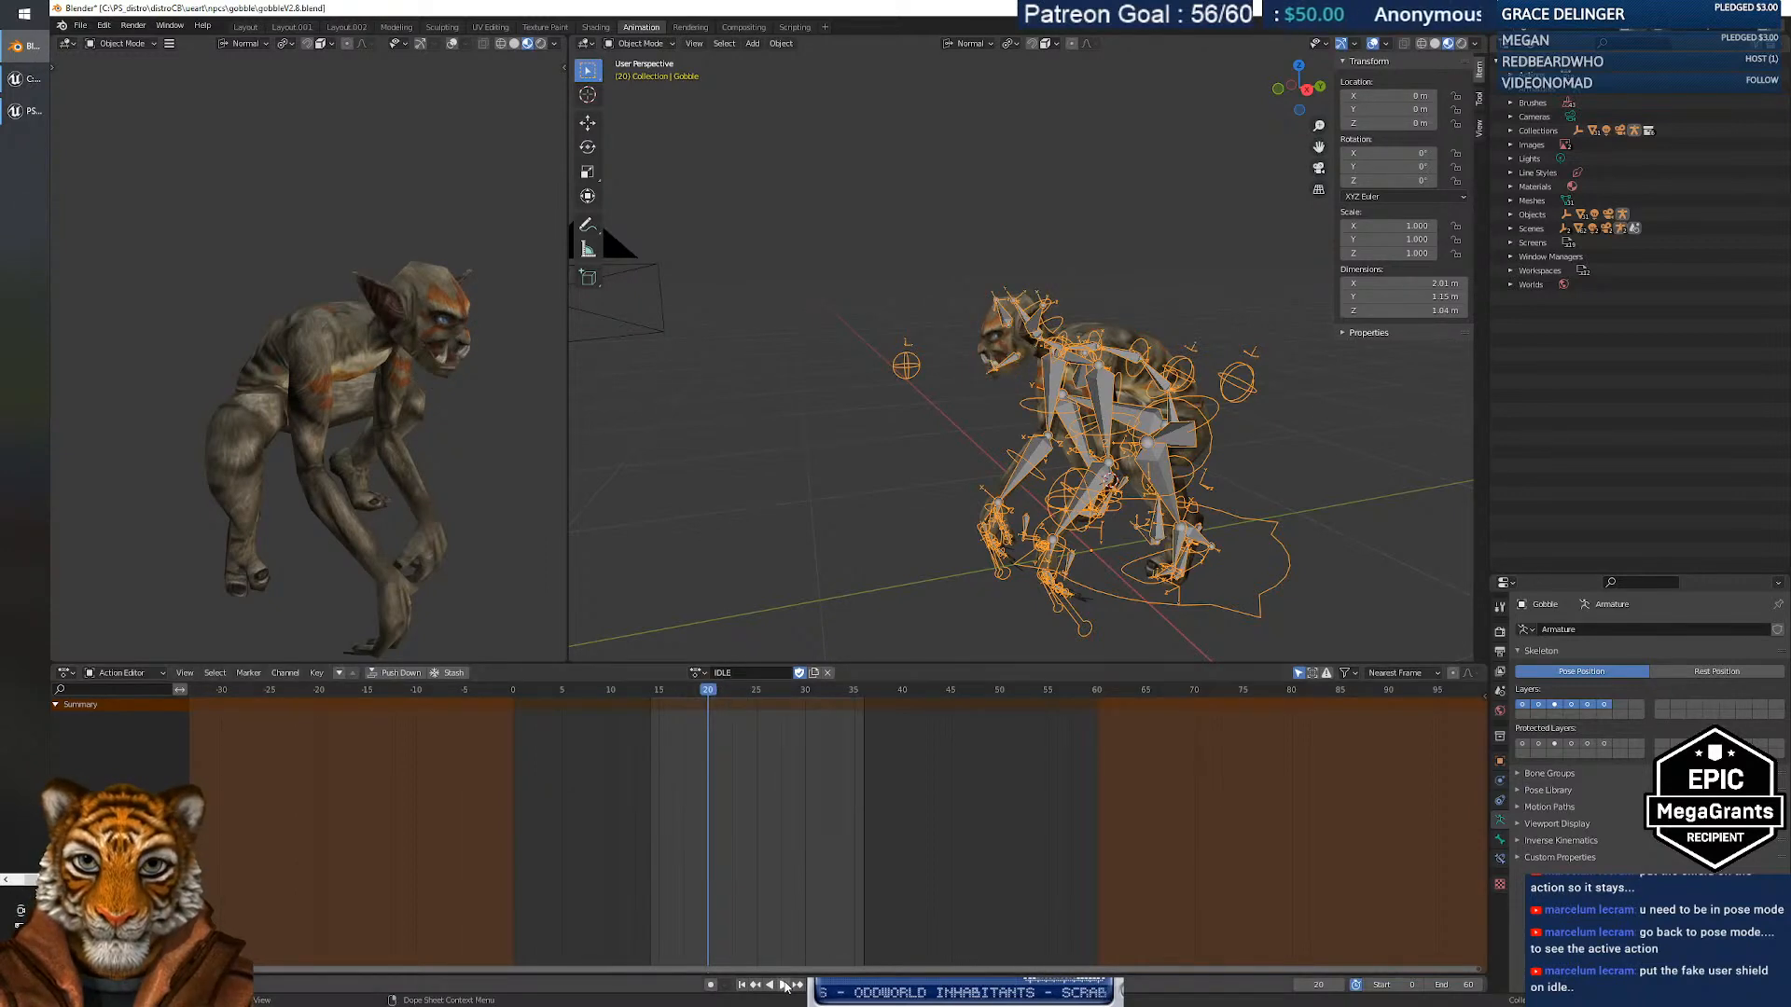
left_click(783, 985)
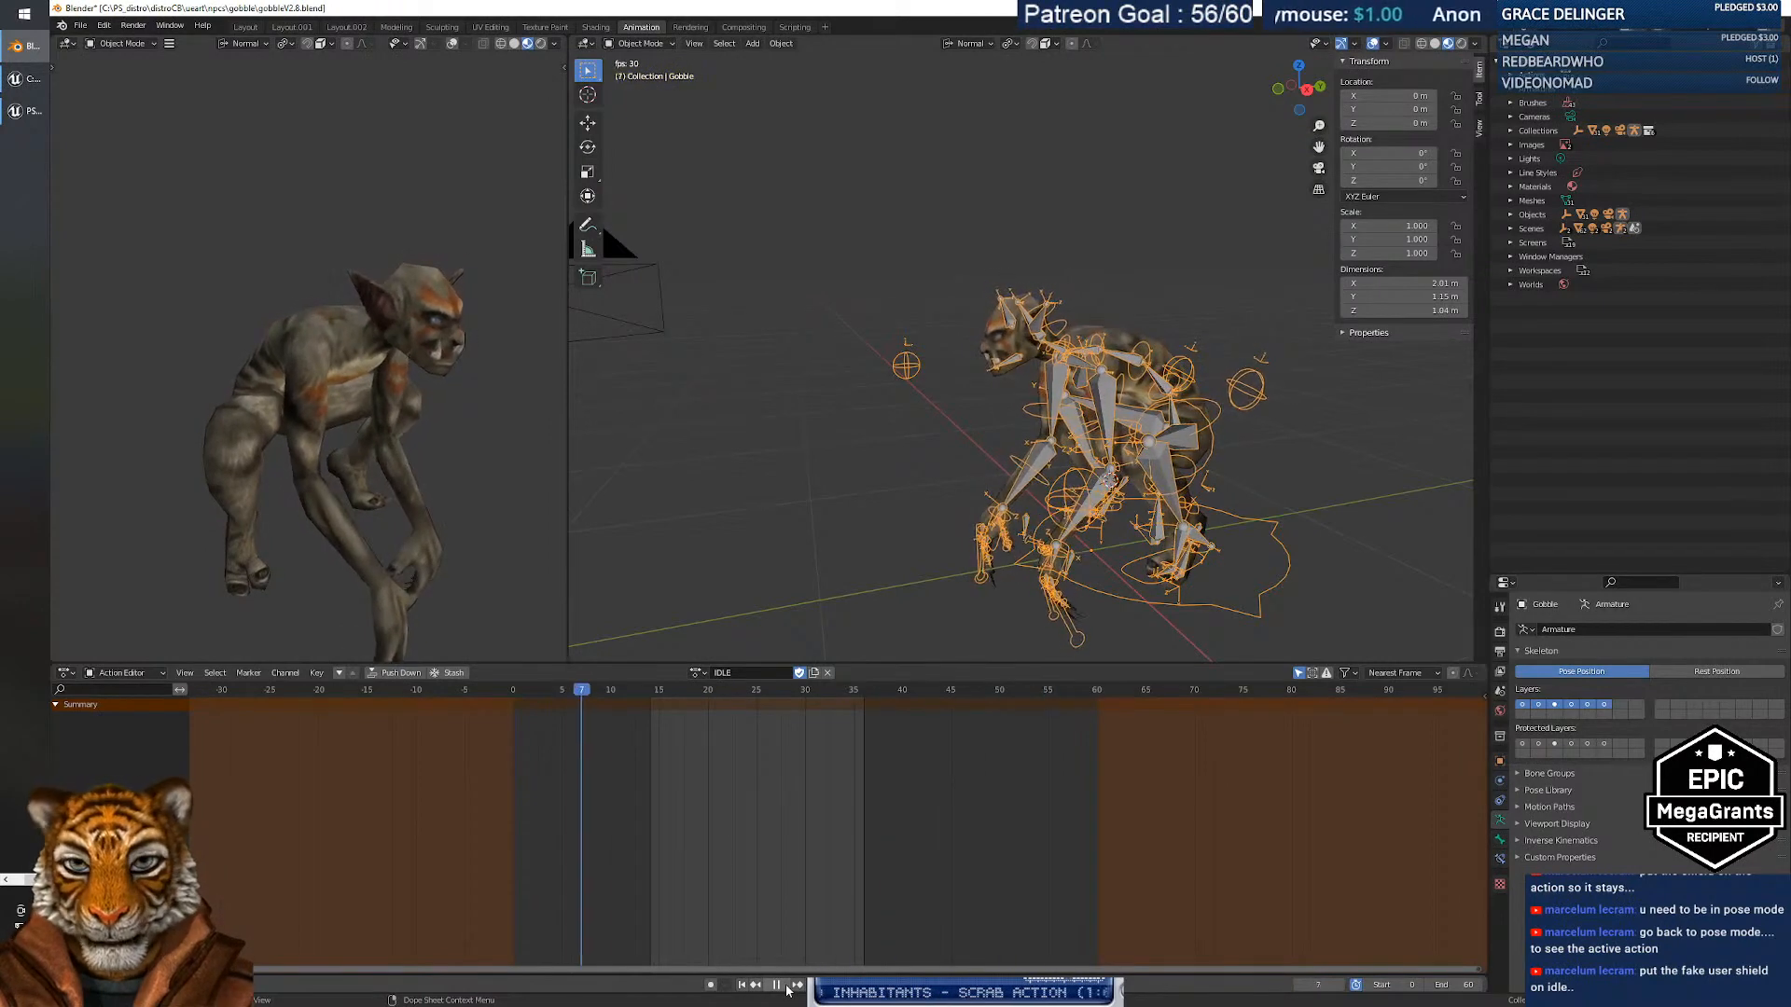
Switch the armature to IDLE_2 and back to the IDLE action, and play IDLE to check its loop.
key("space")
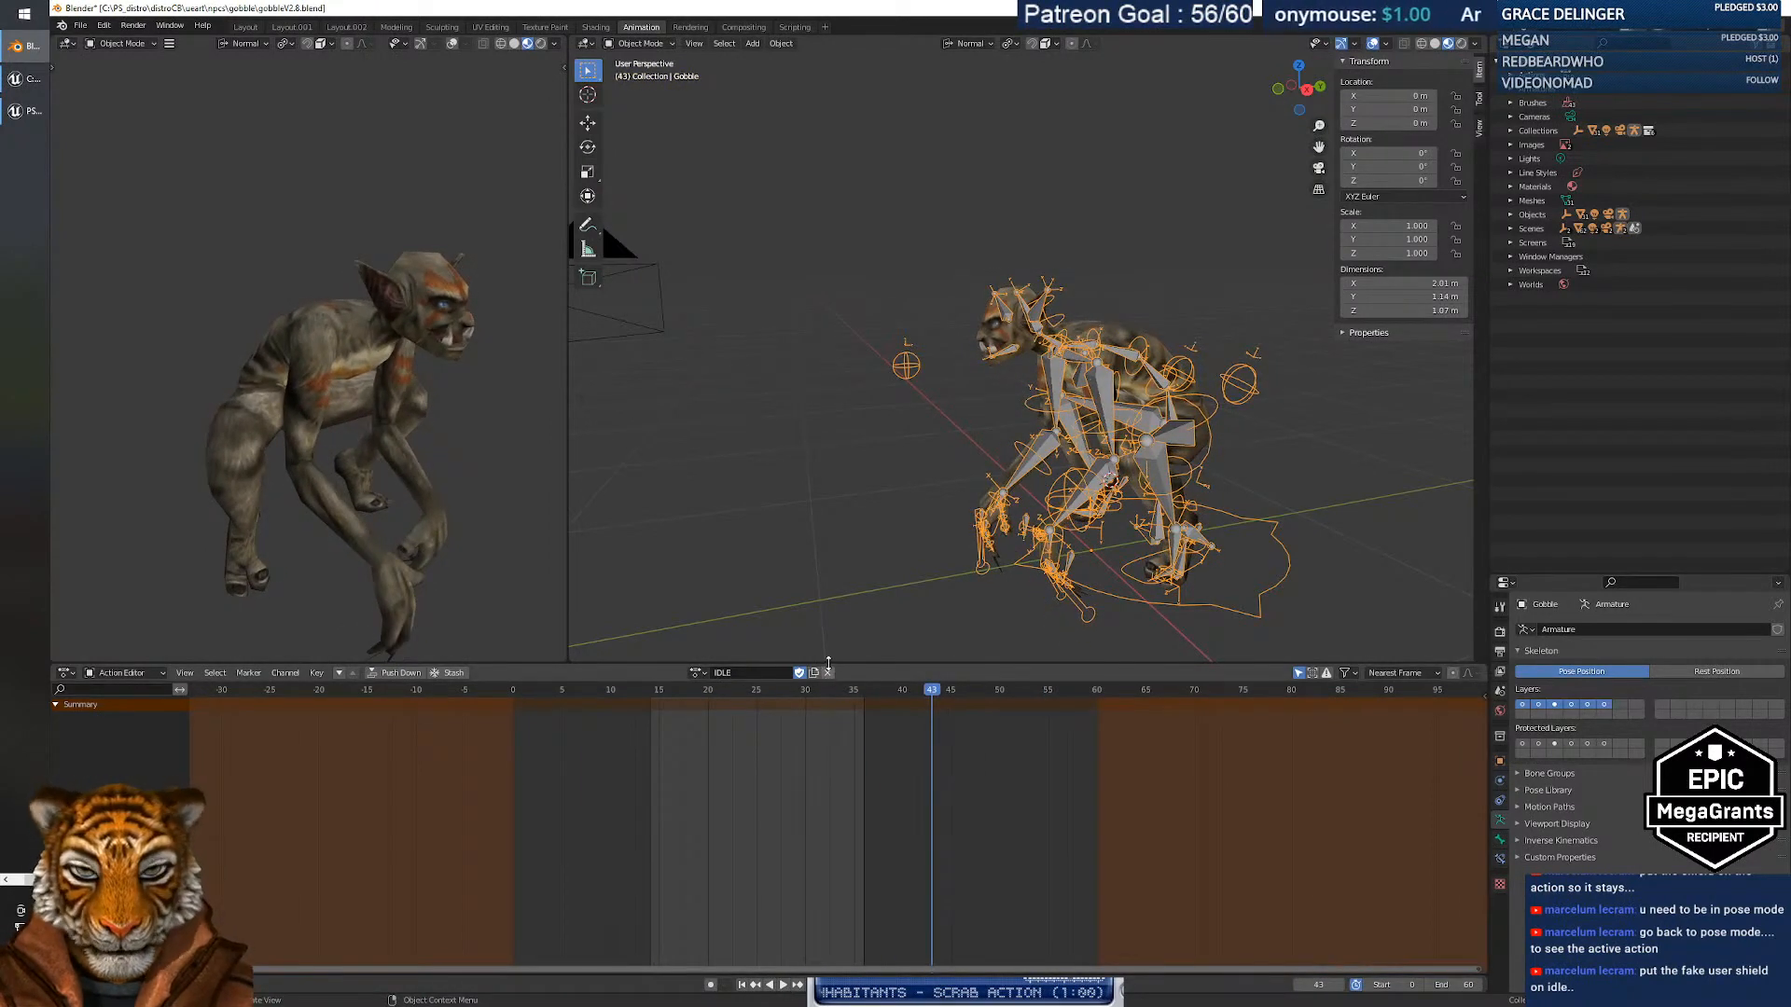
left_click(695, 673)
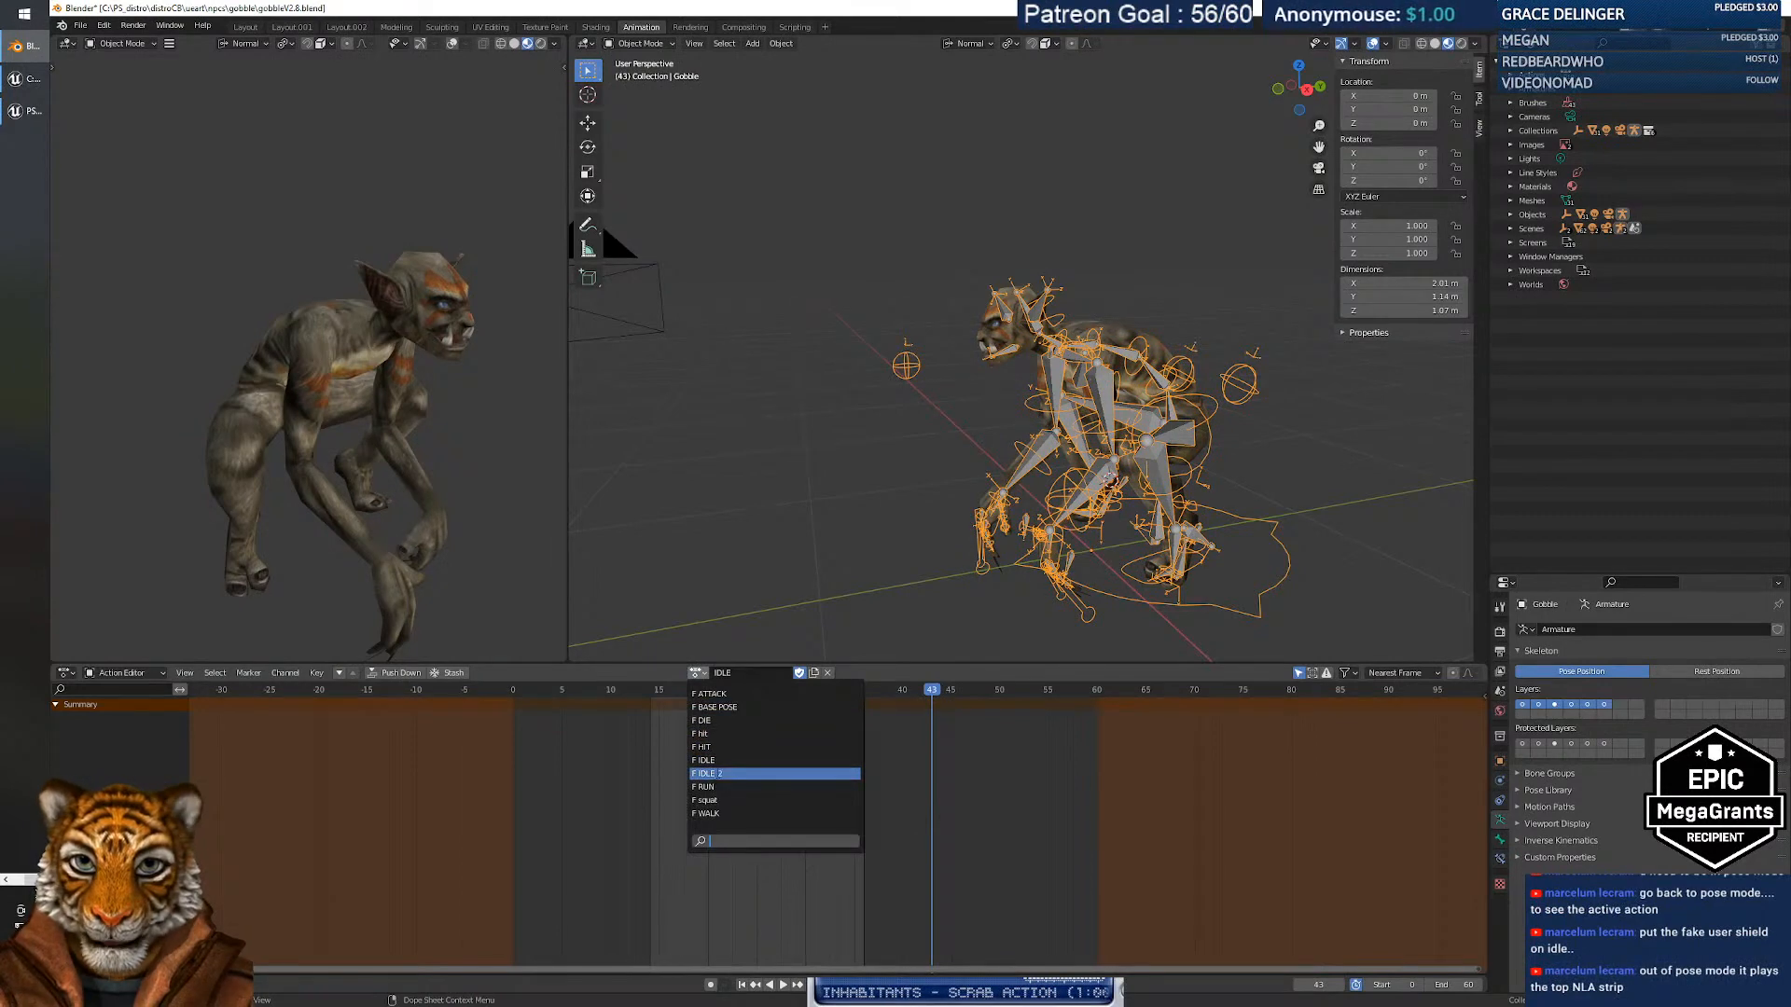
left_click(716, 771)
left_click(699, 673)
left_click(711, 762)
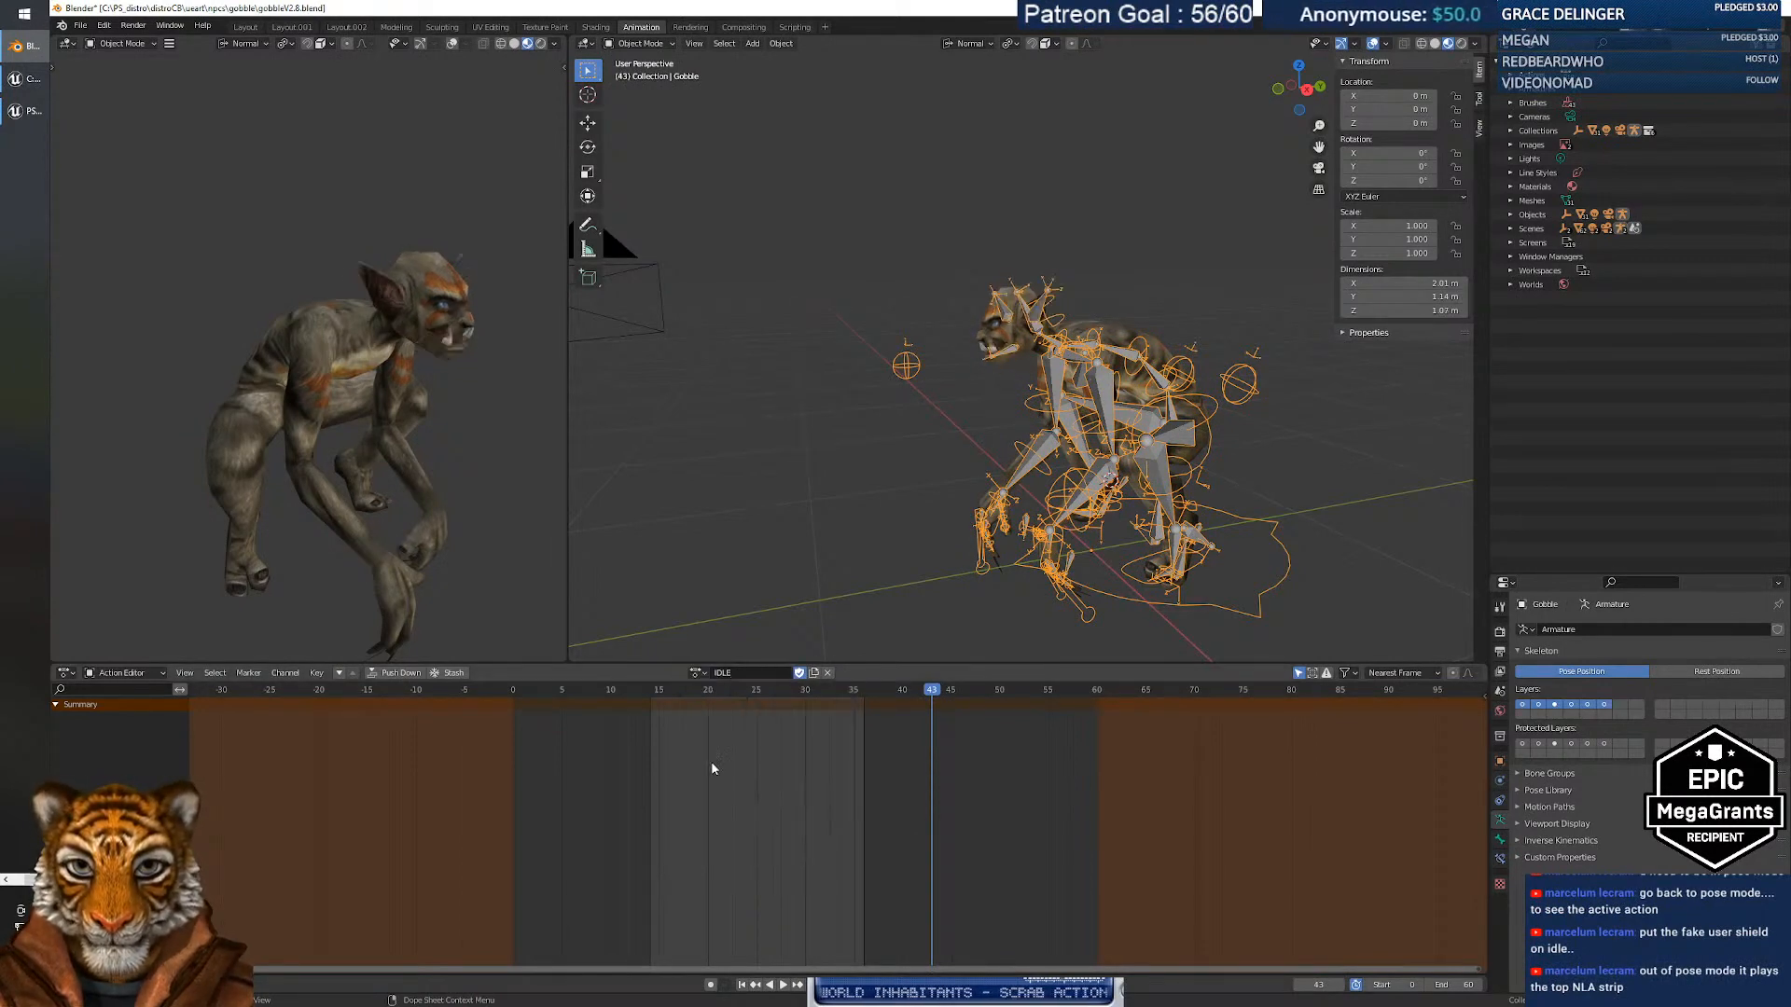
left_click(783, 985)
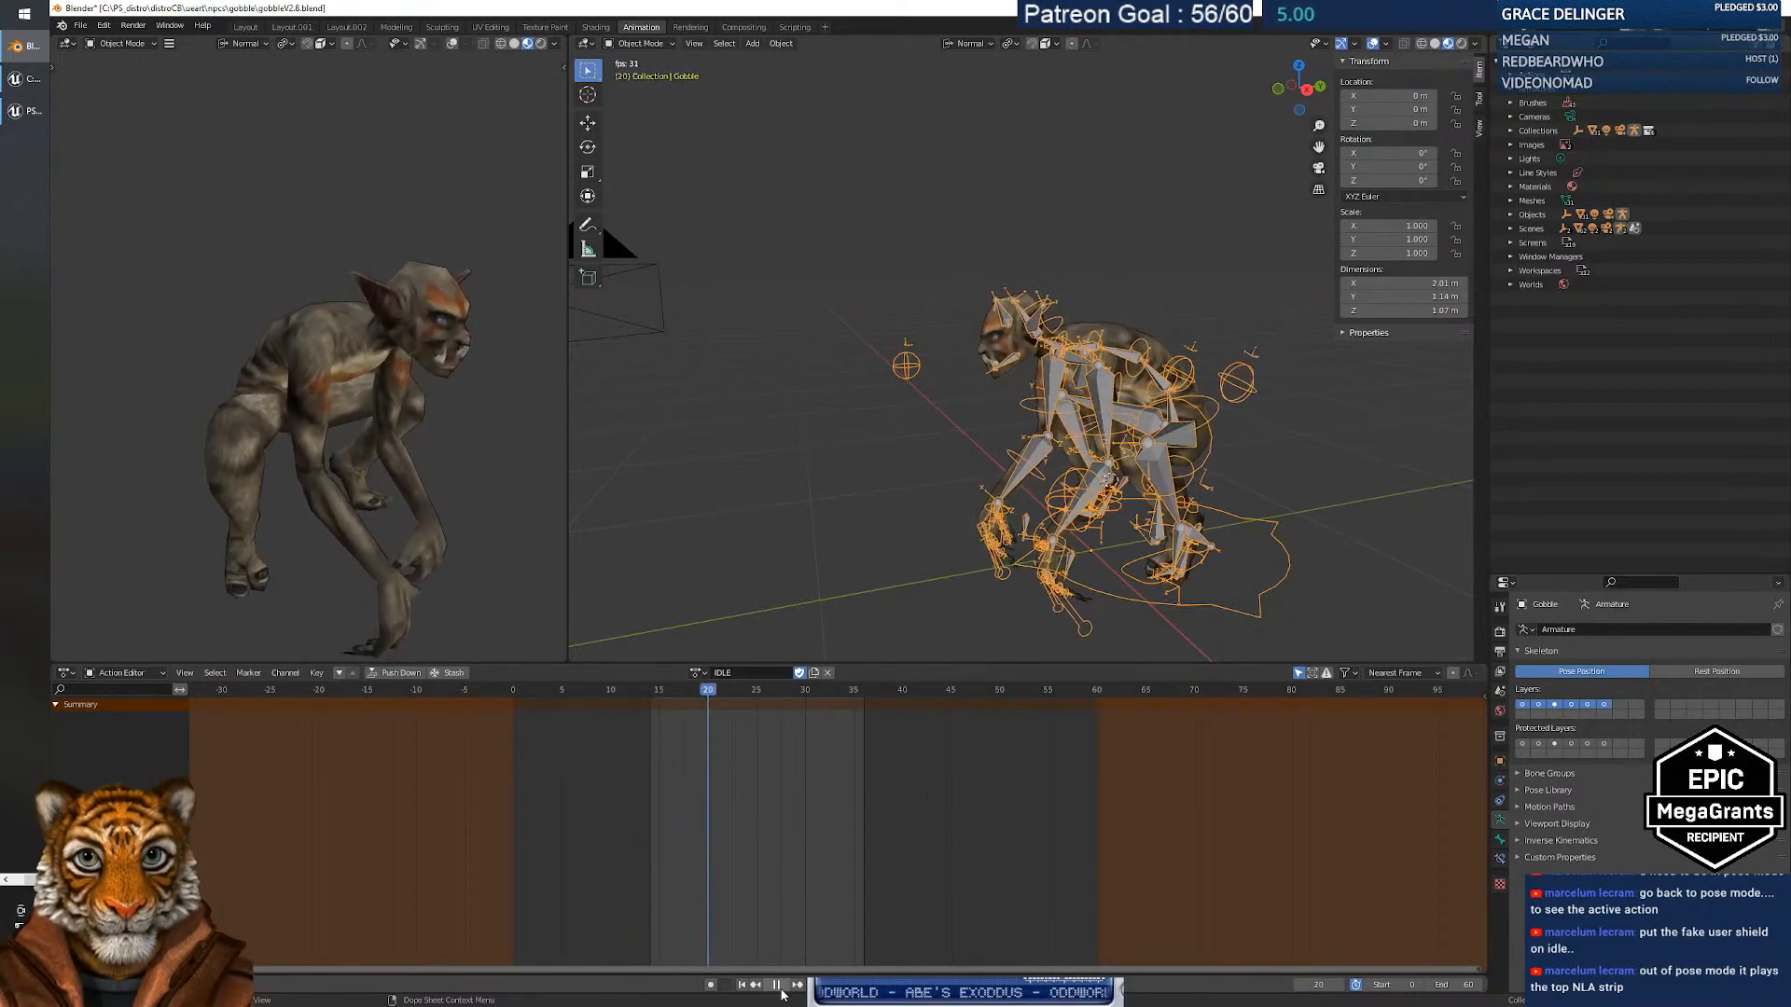
left_click(776, 985)
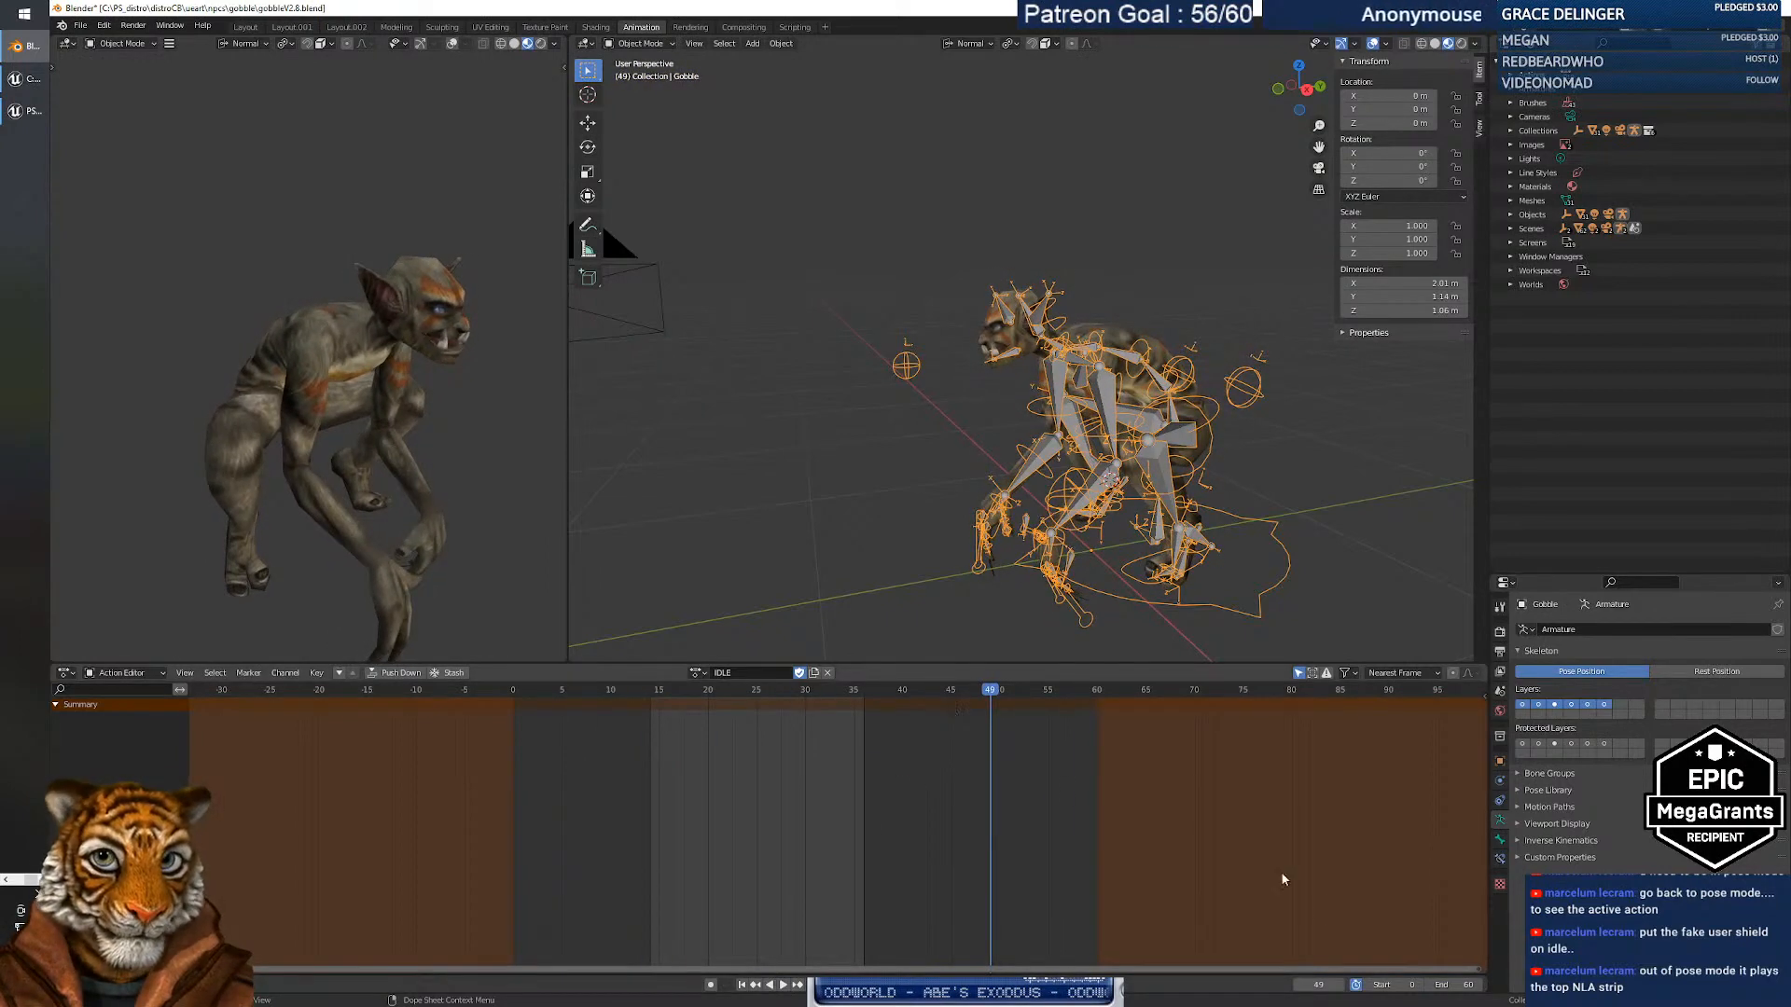
Try ending the playback range at frame 55 and play the IDLE action to check how it loops.
left_click(1455, 985)
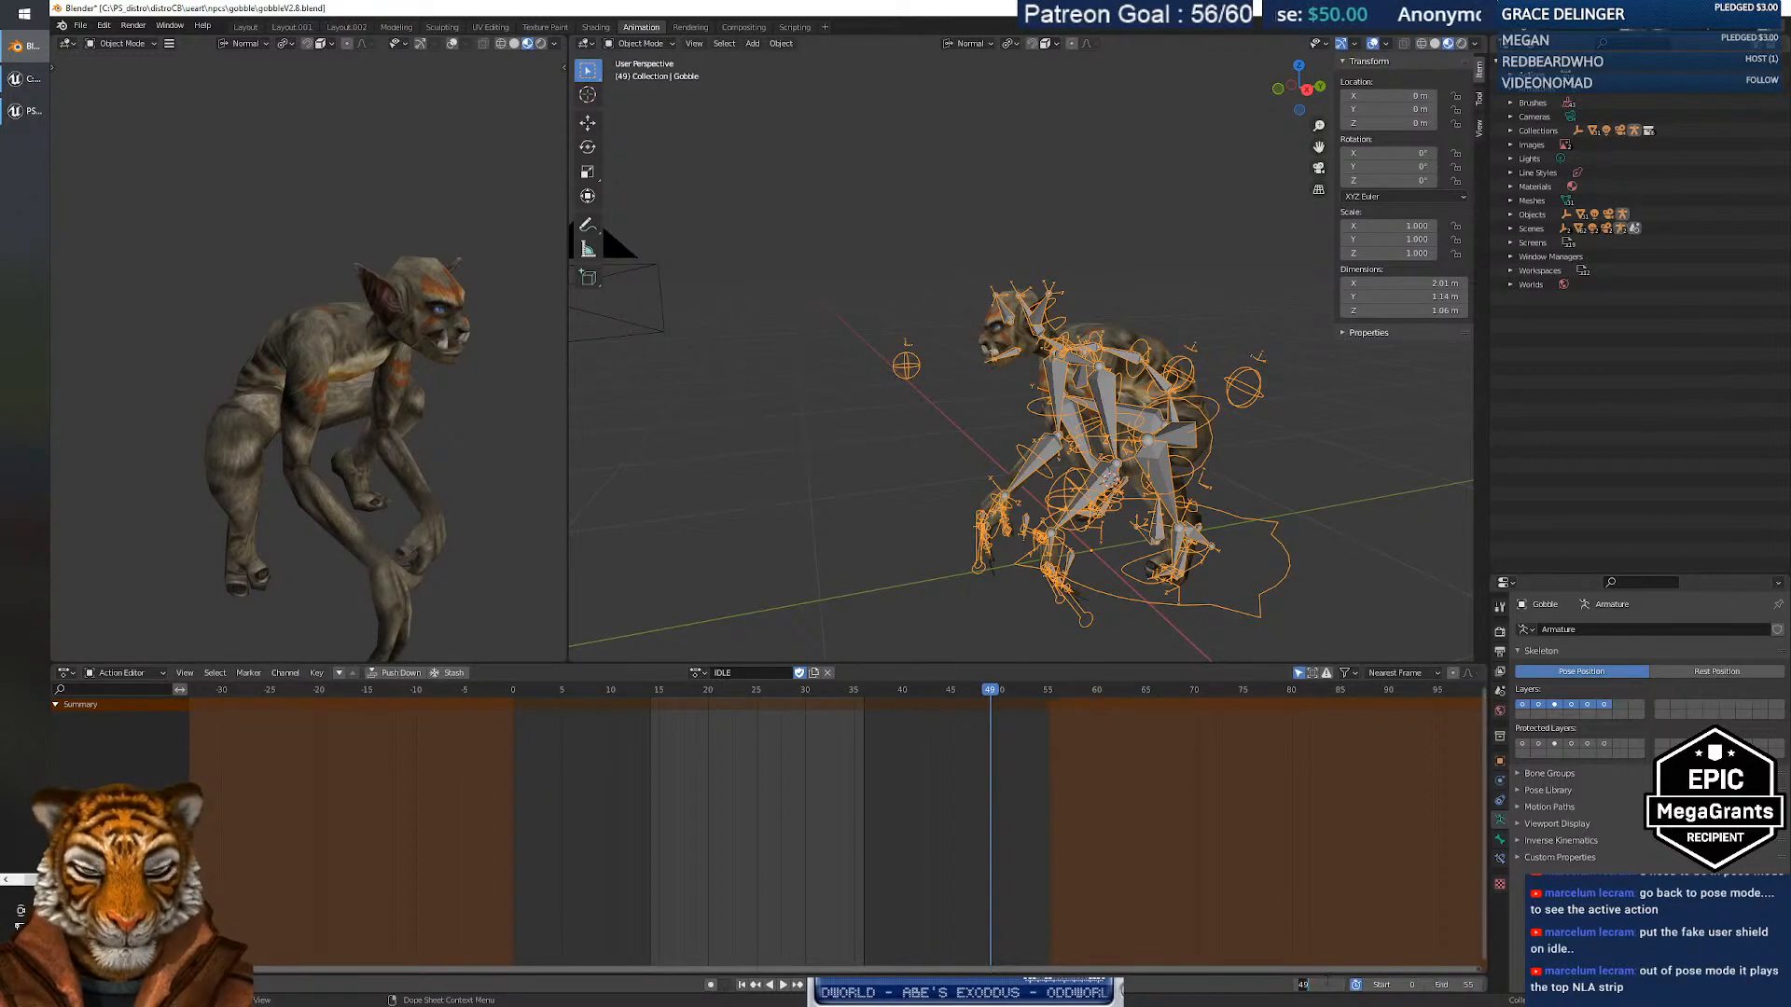
left_click(784, 986)
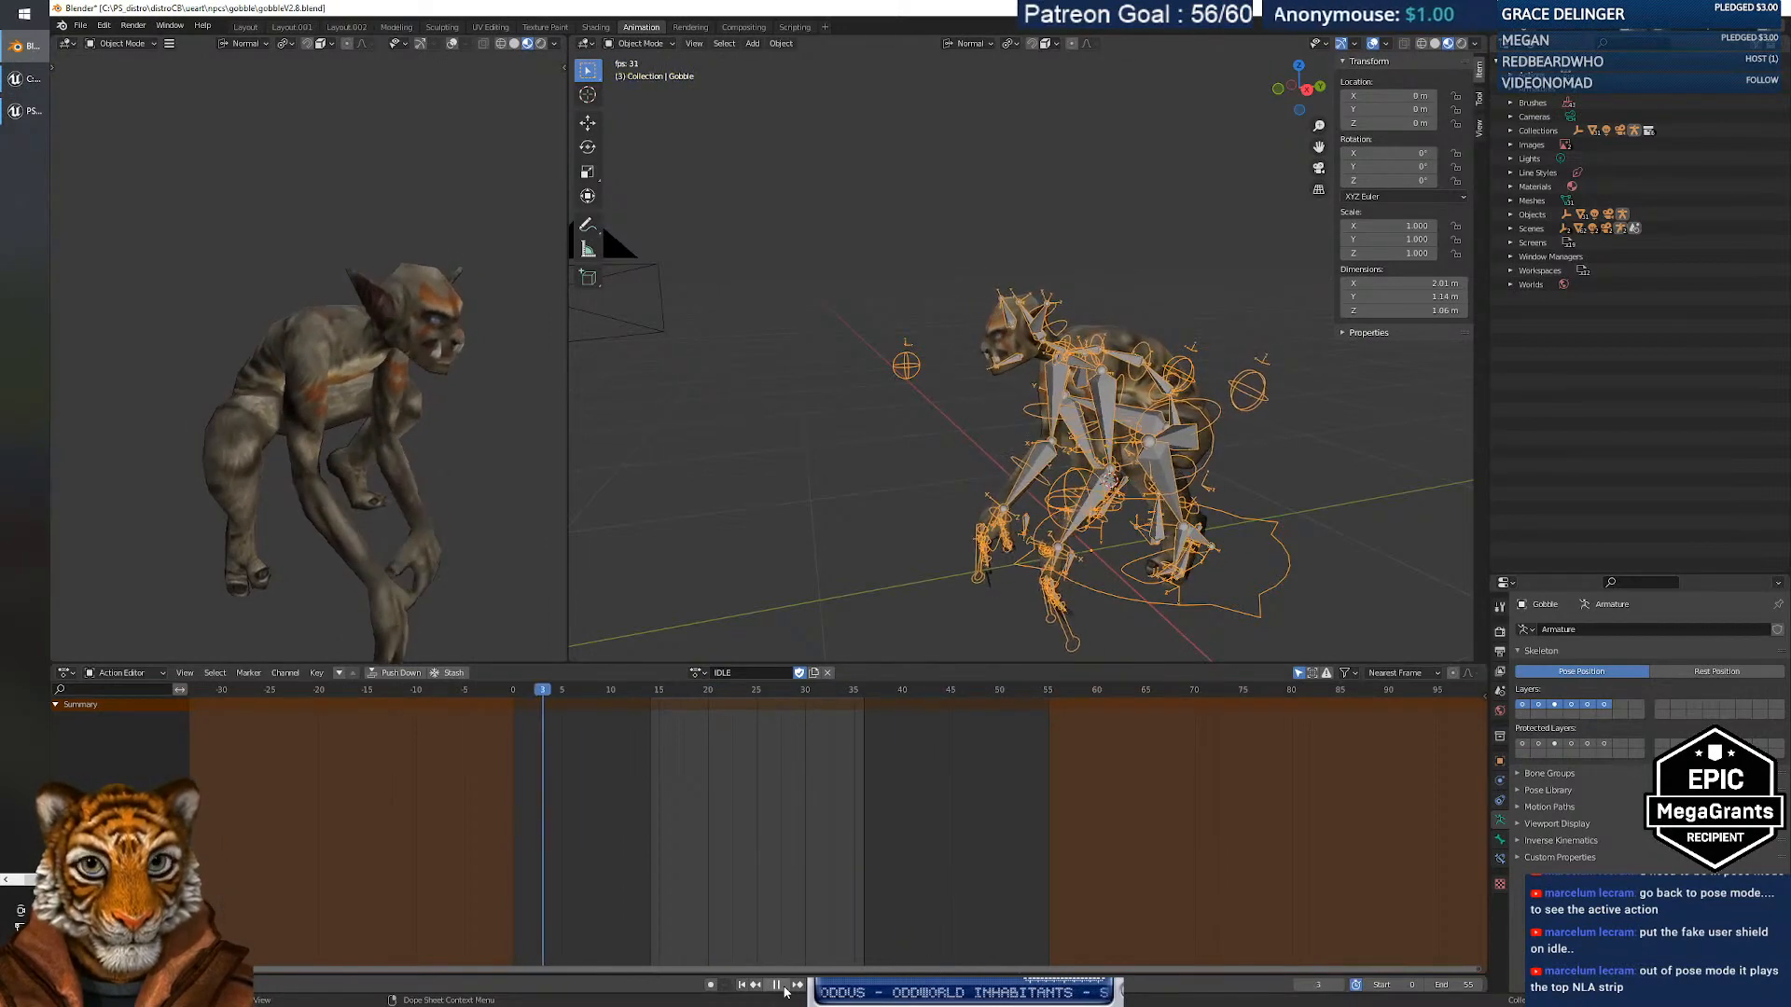
left_click(777, 986)
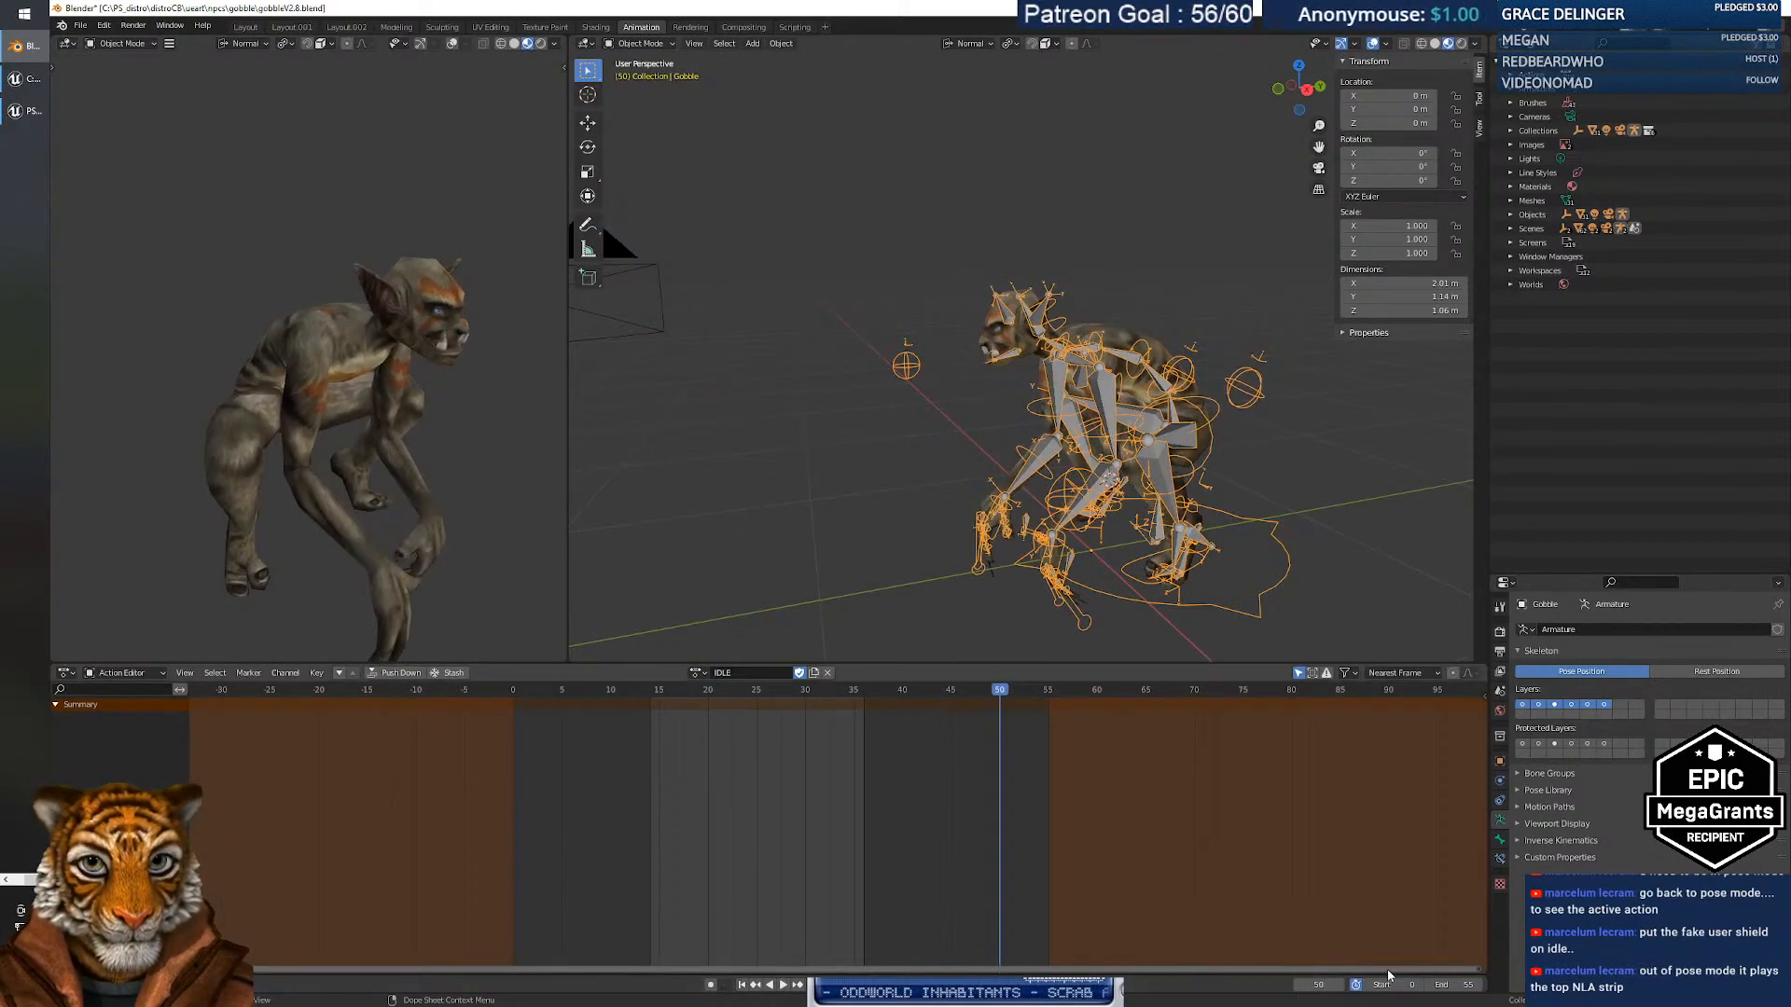
Set the playback end frame to 60 and play the IDLE loop with the creature seen from the side.
type("6")
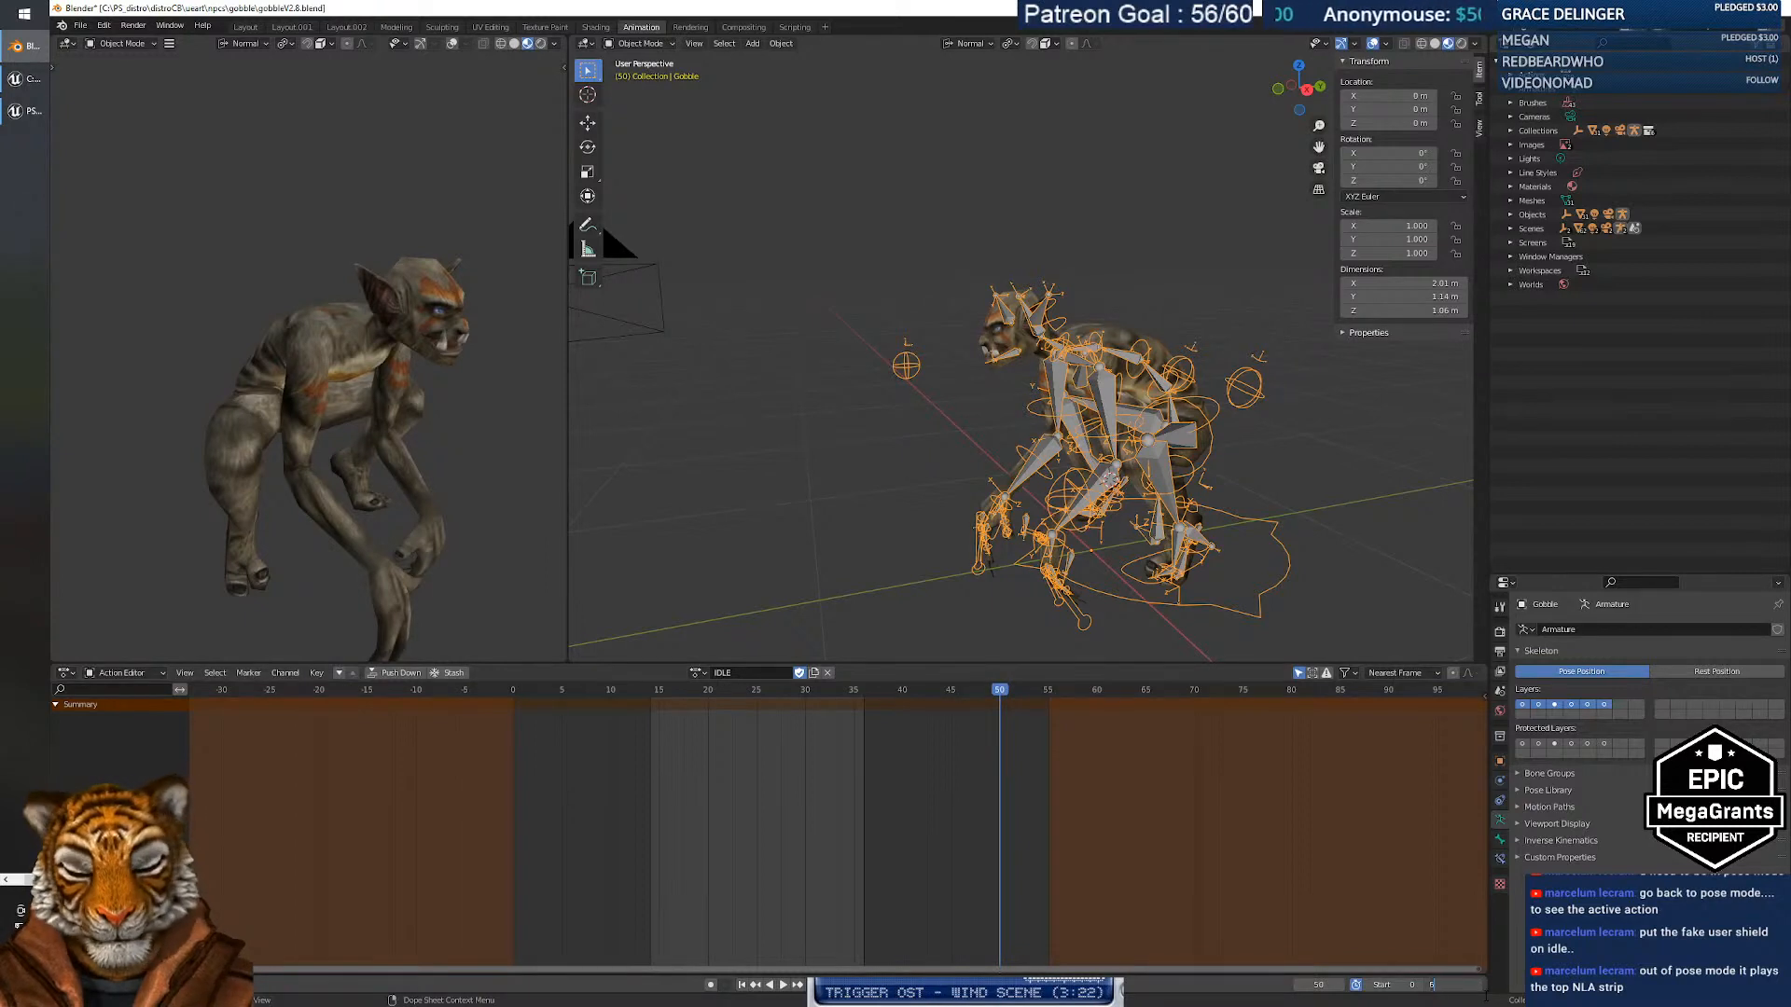
type("00")
key("Return")
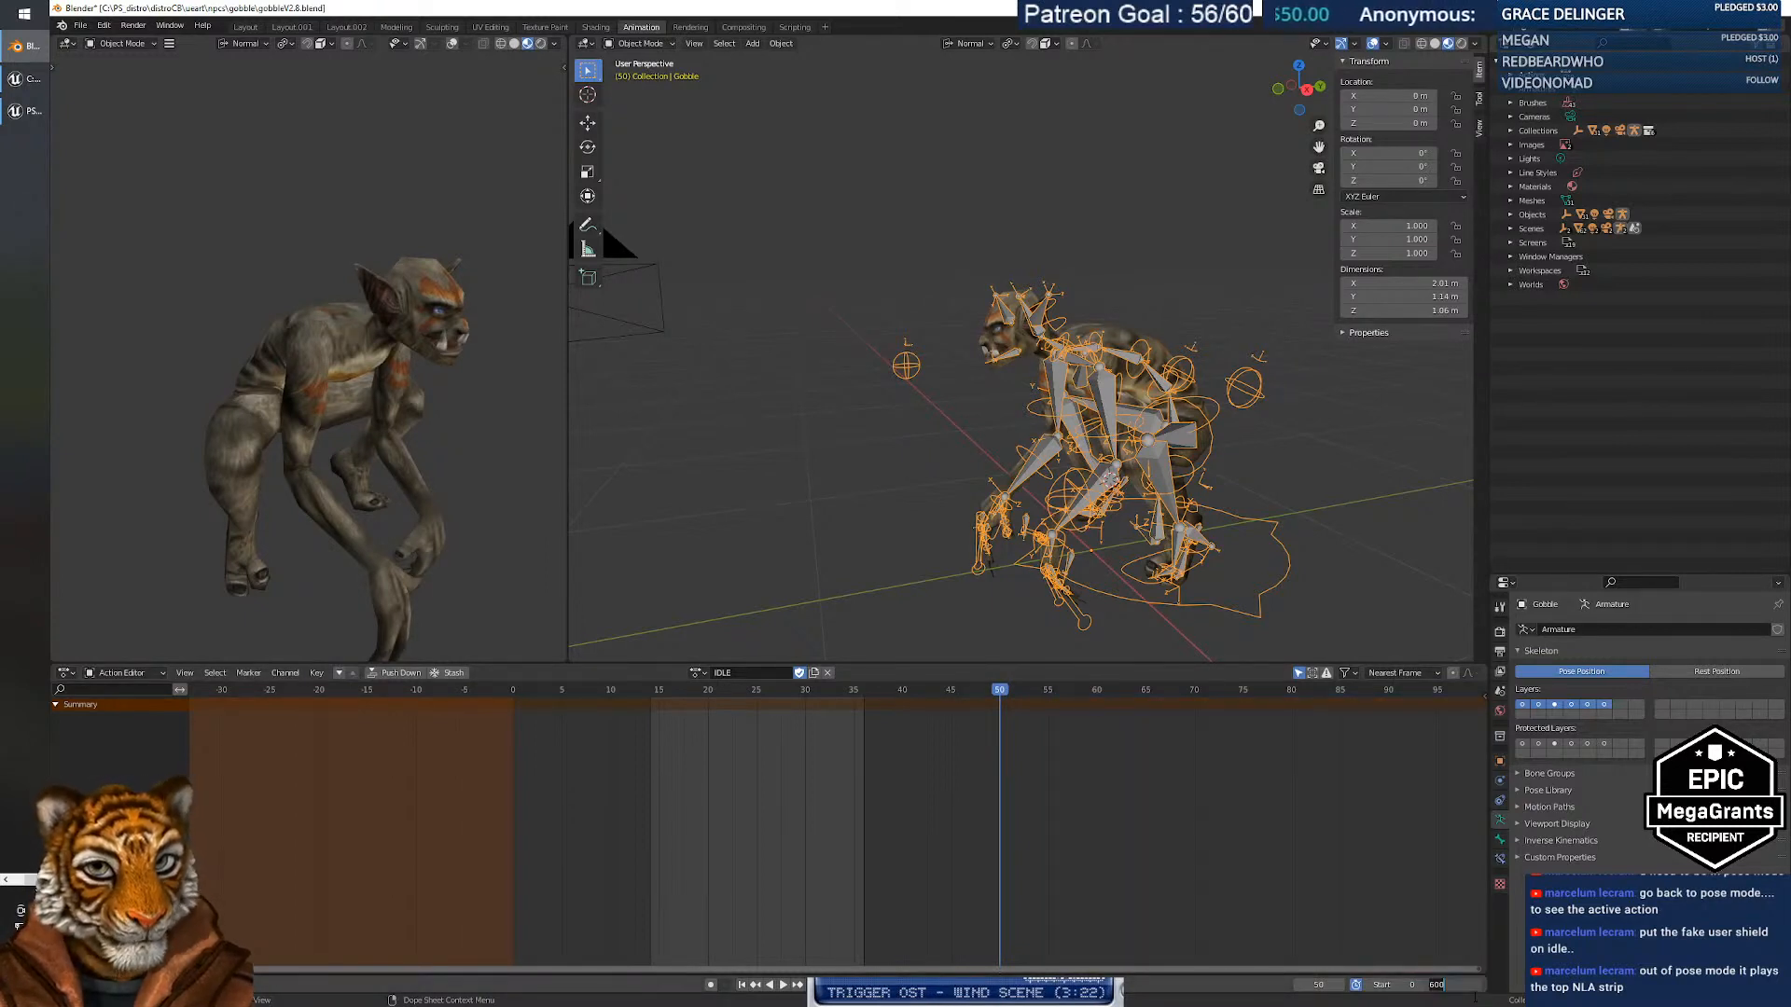
type("0")
key("Return")
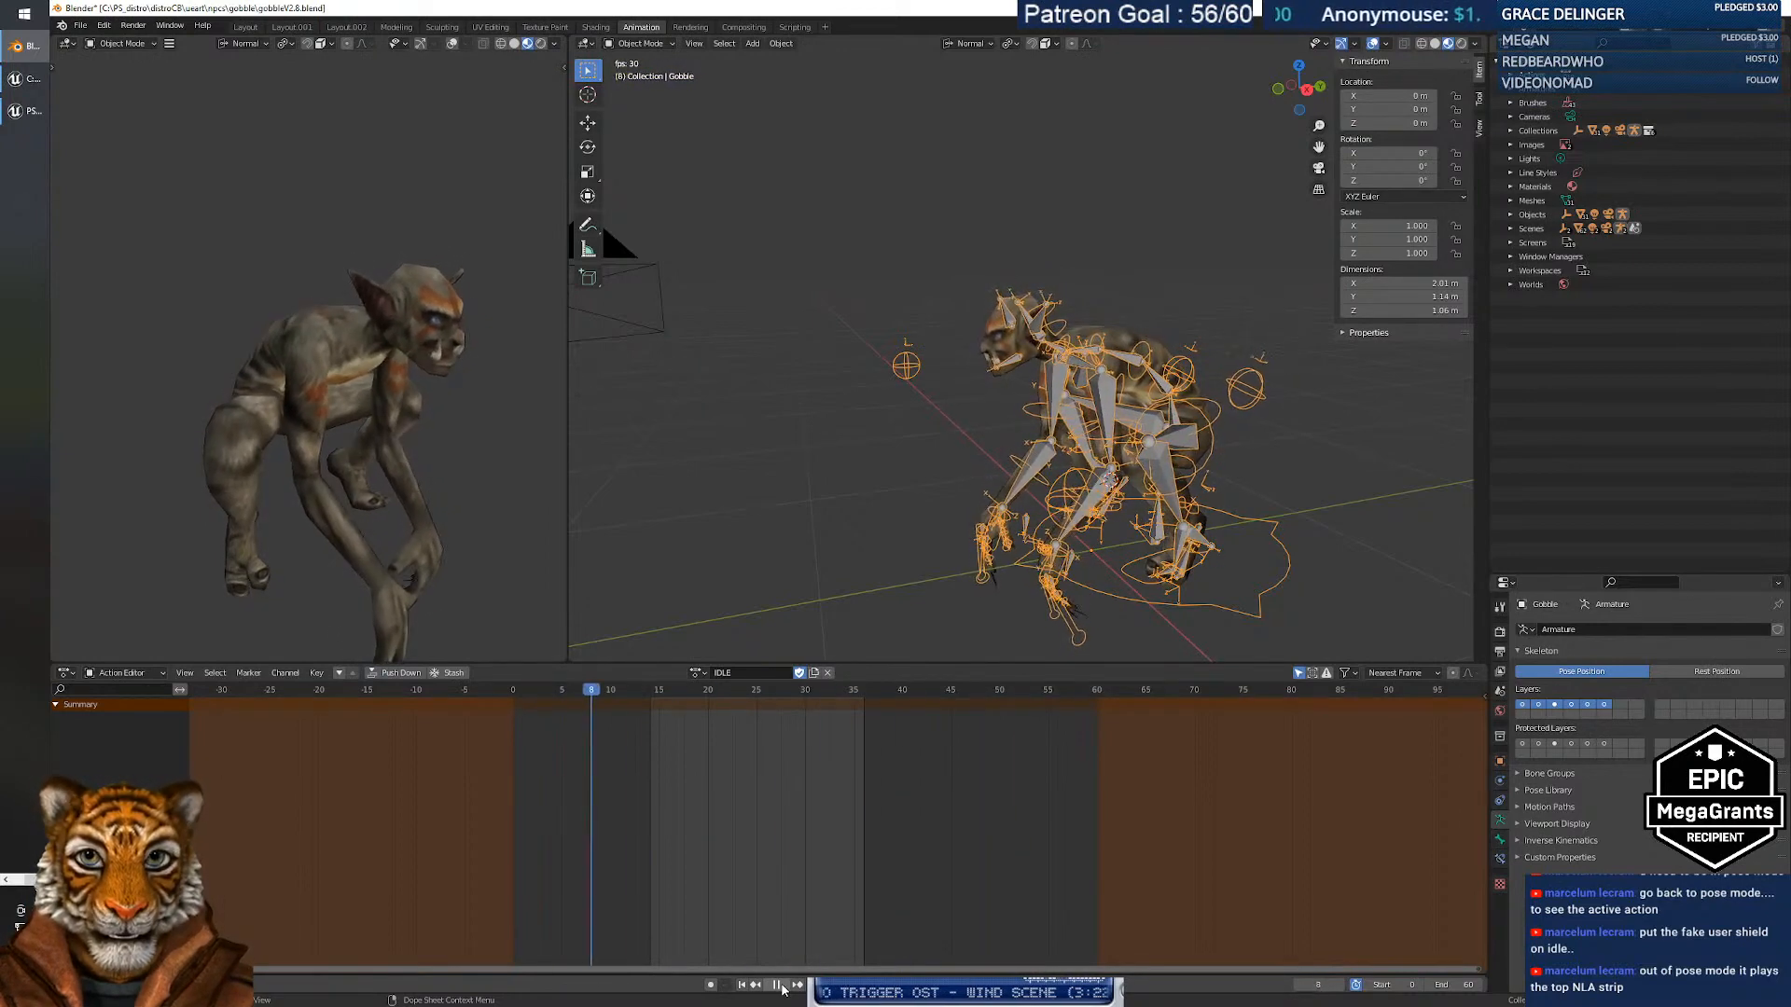
key("Escape")
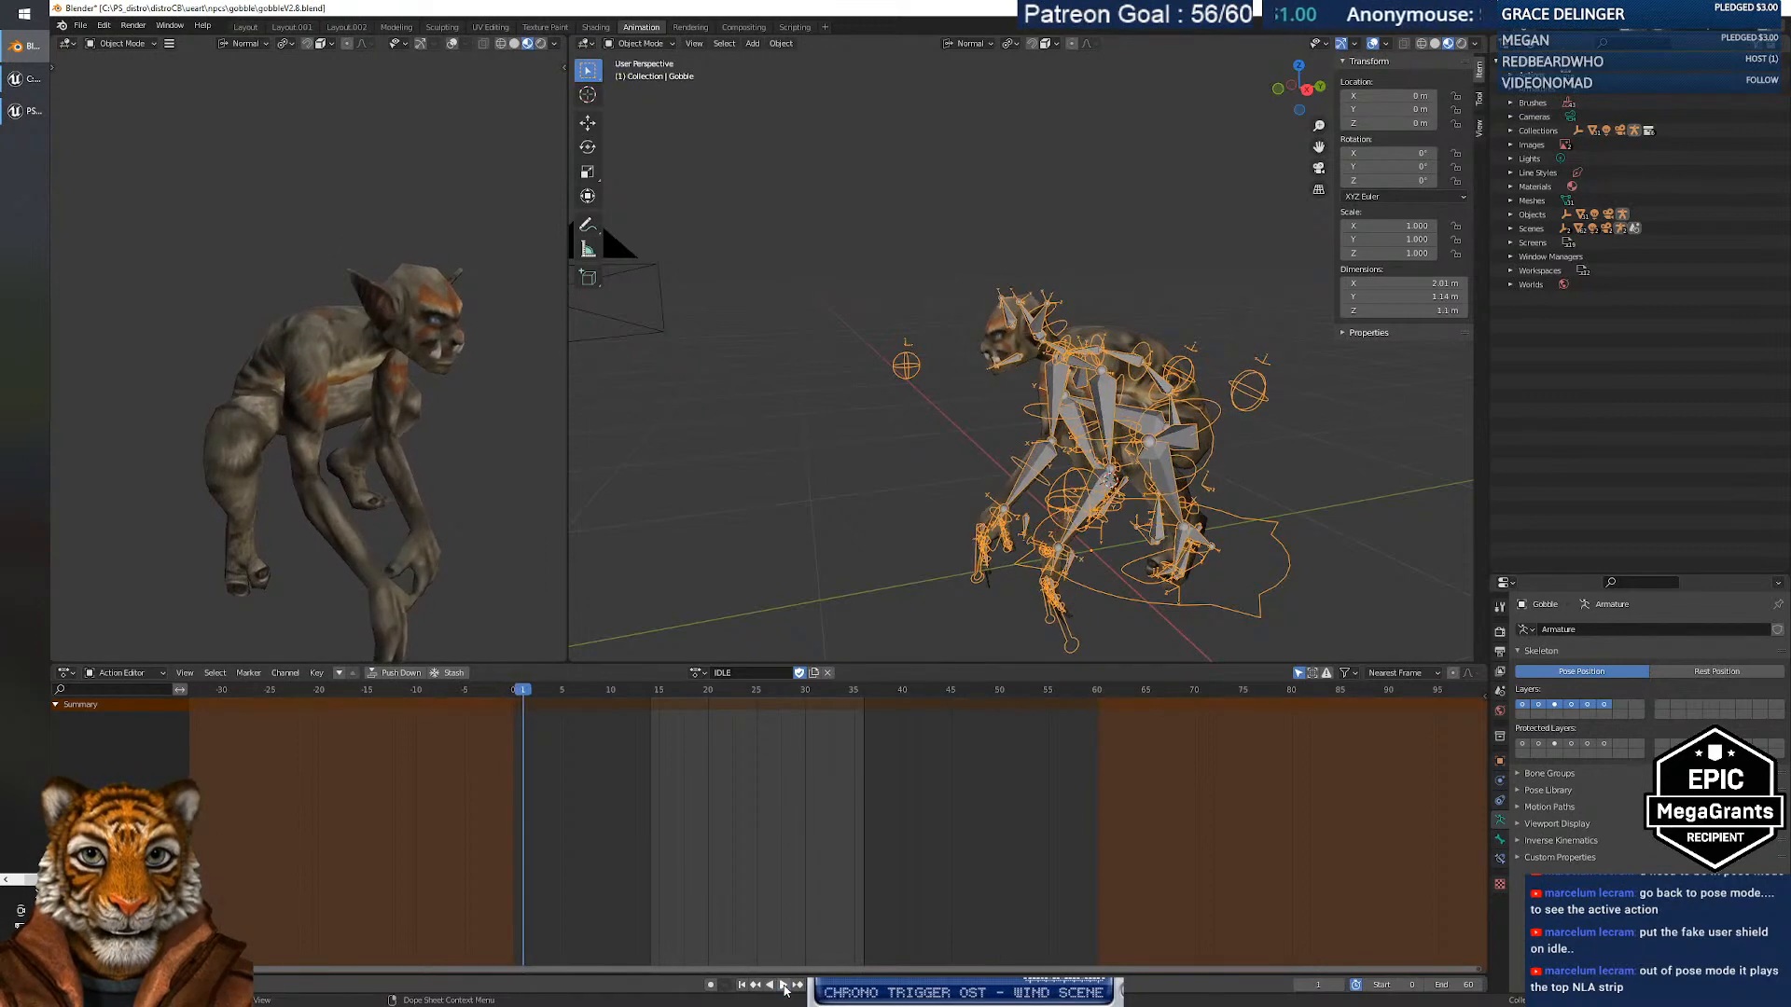
middle_click_drag(1128, 620, 1101, 483)
scroll(1166, 539, "up", 2)
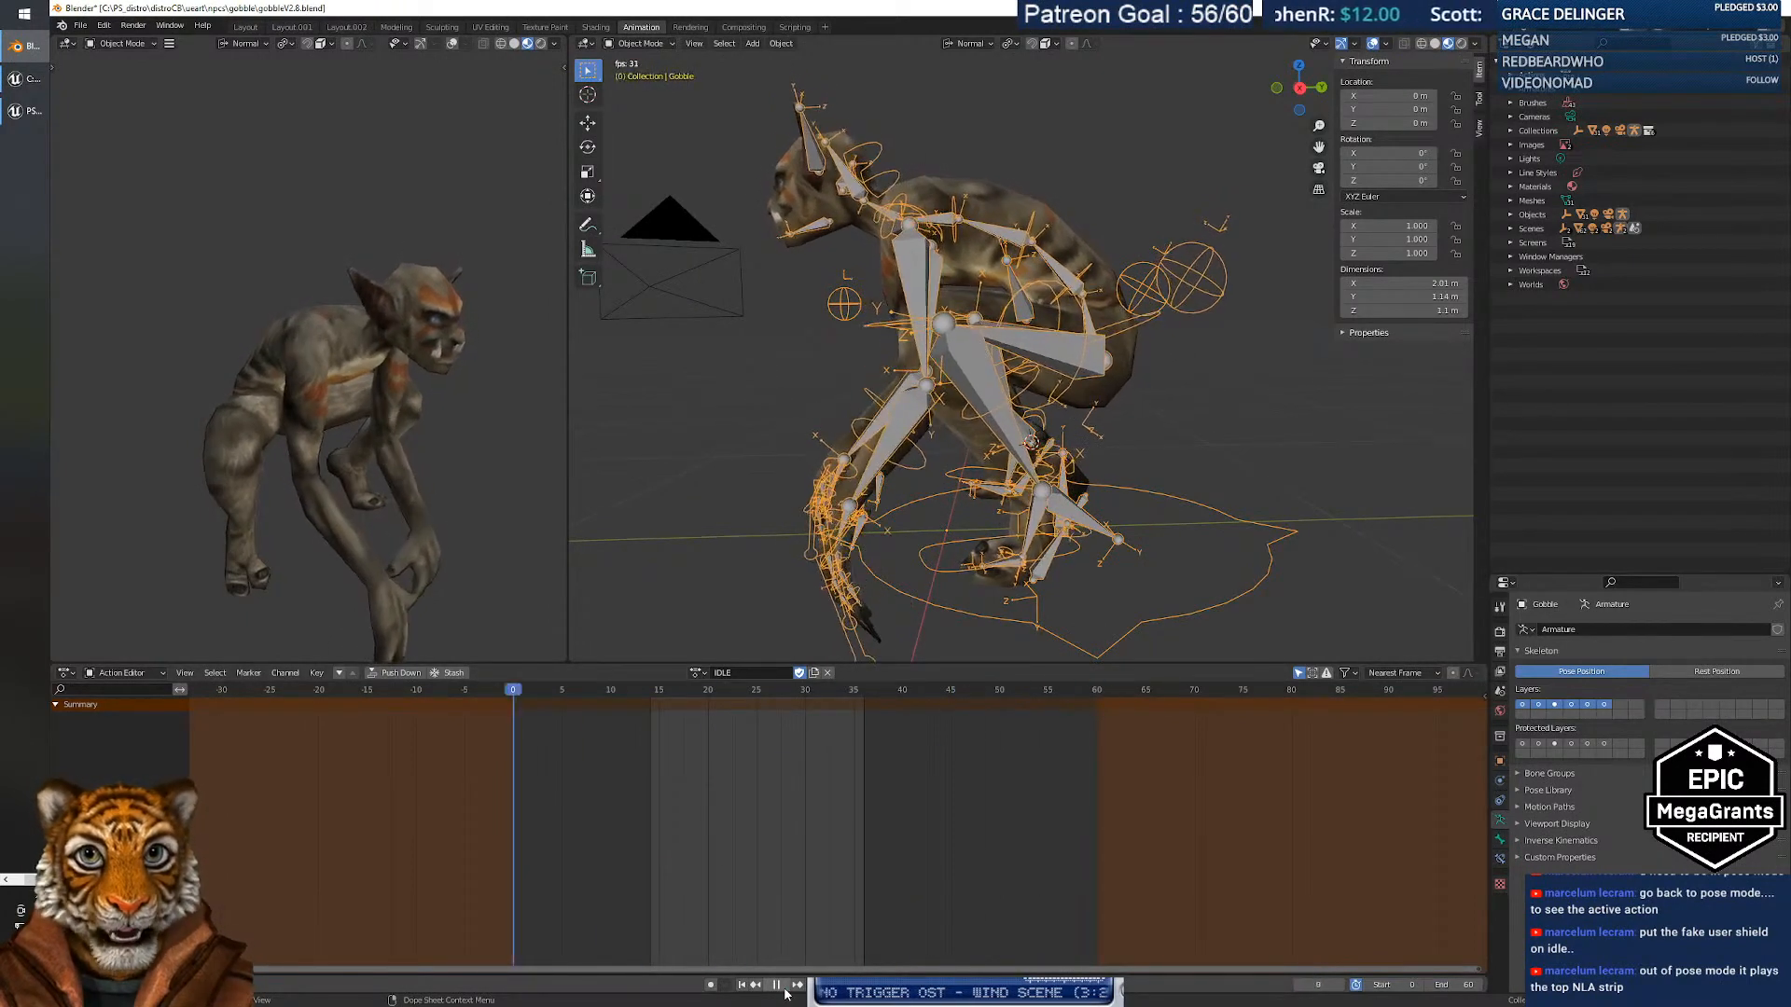
left_click(777, 985)
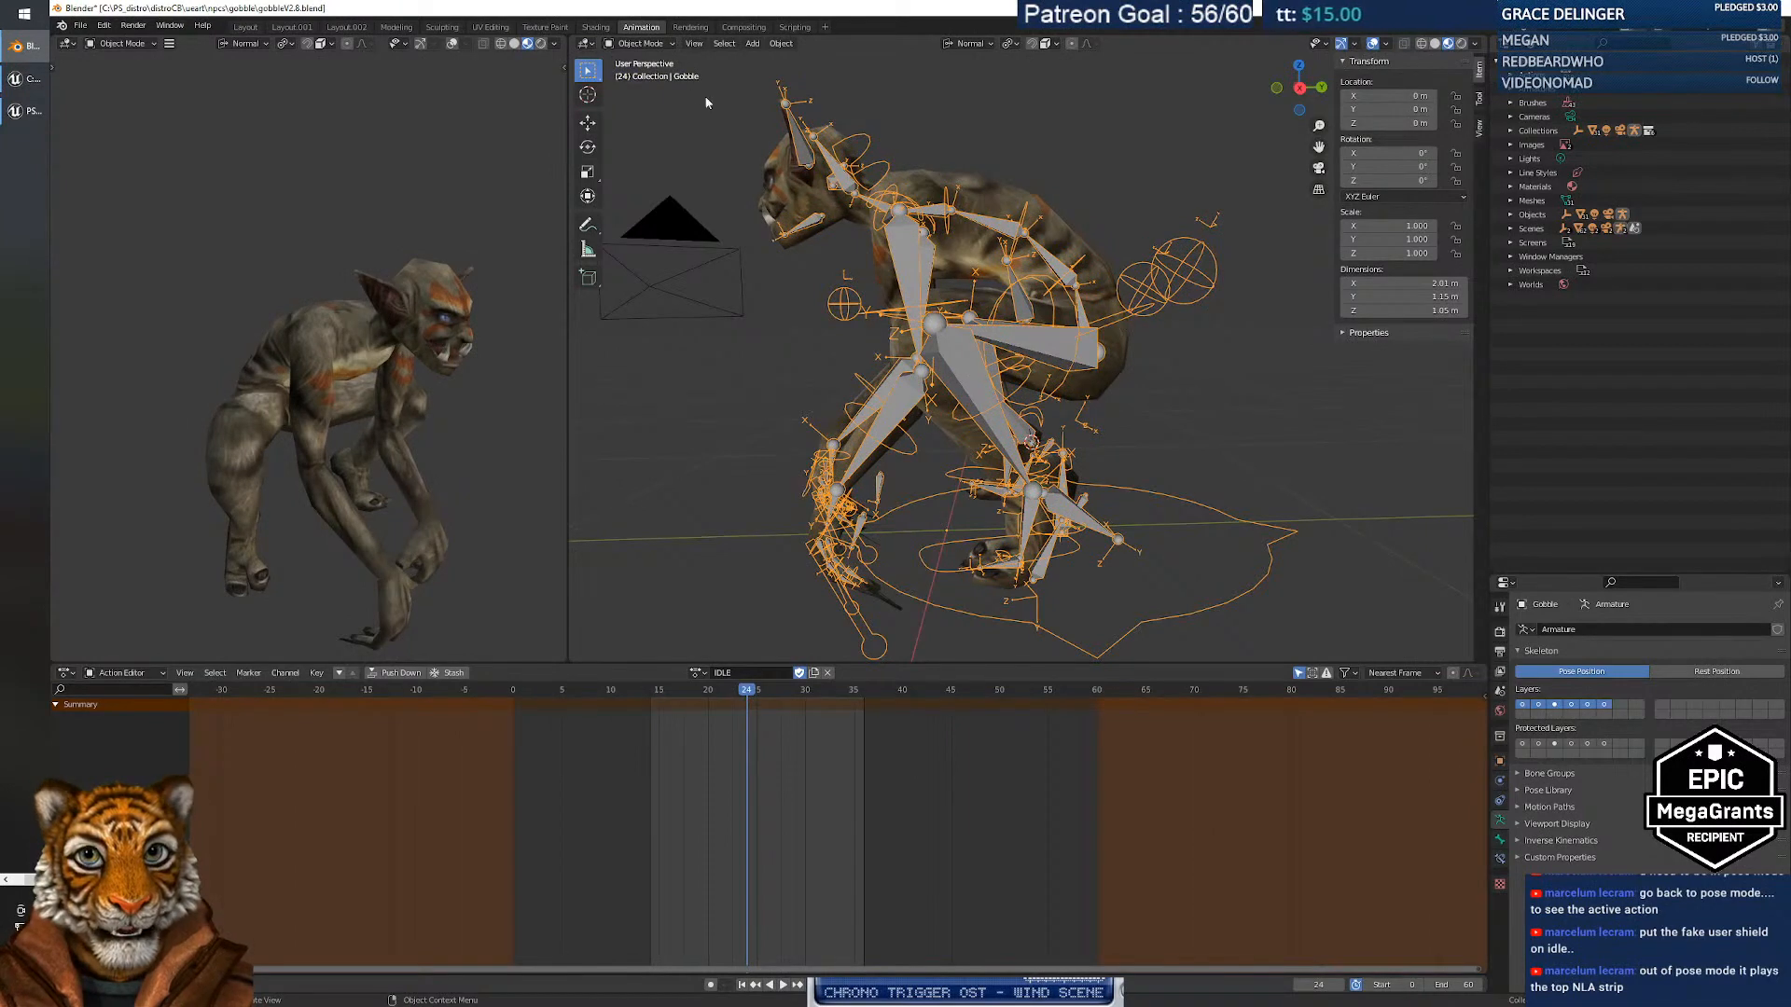
Put the armature in Pose Mode and remove the pelvis control's IDLE keyframe at frame 35.
left_click(639, 44)
left_click(643, 90)
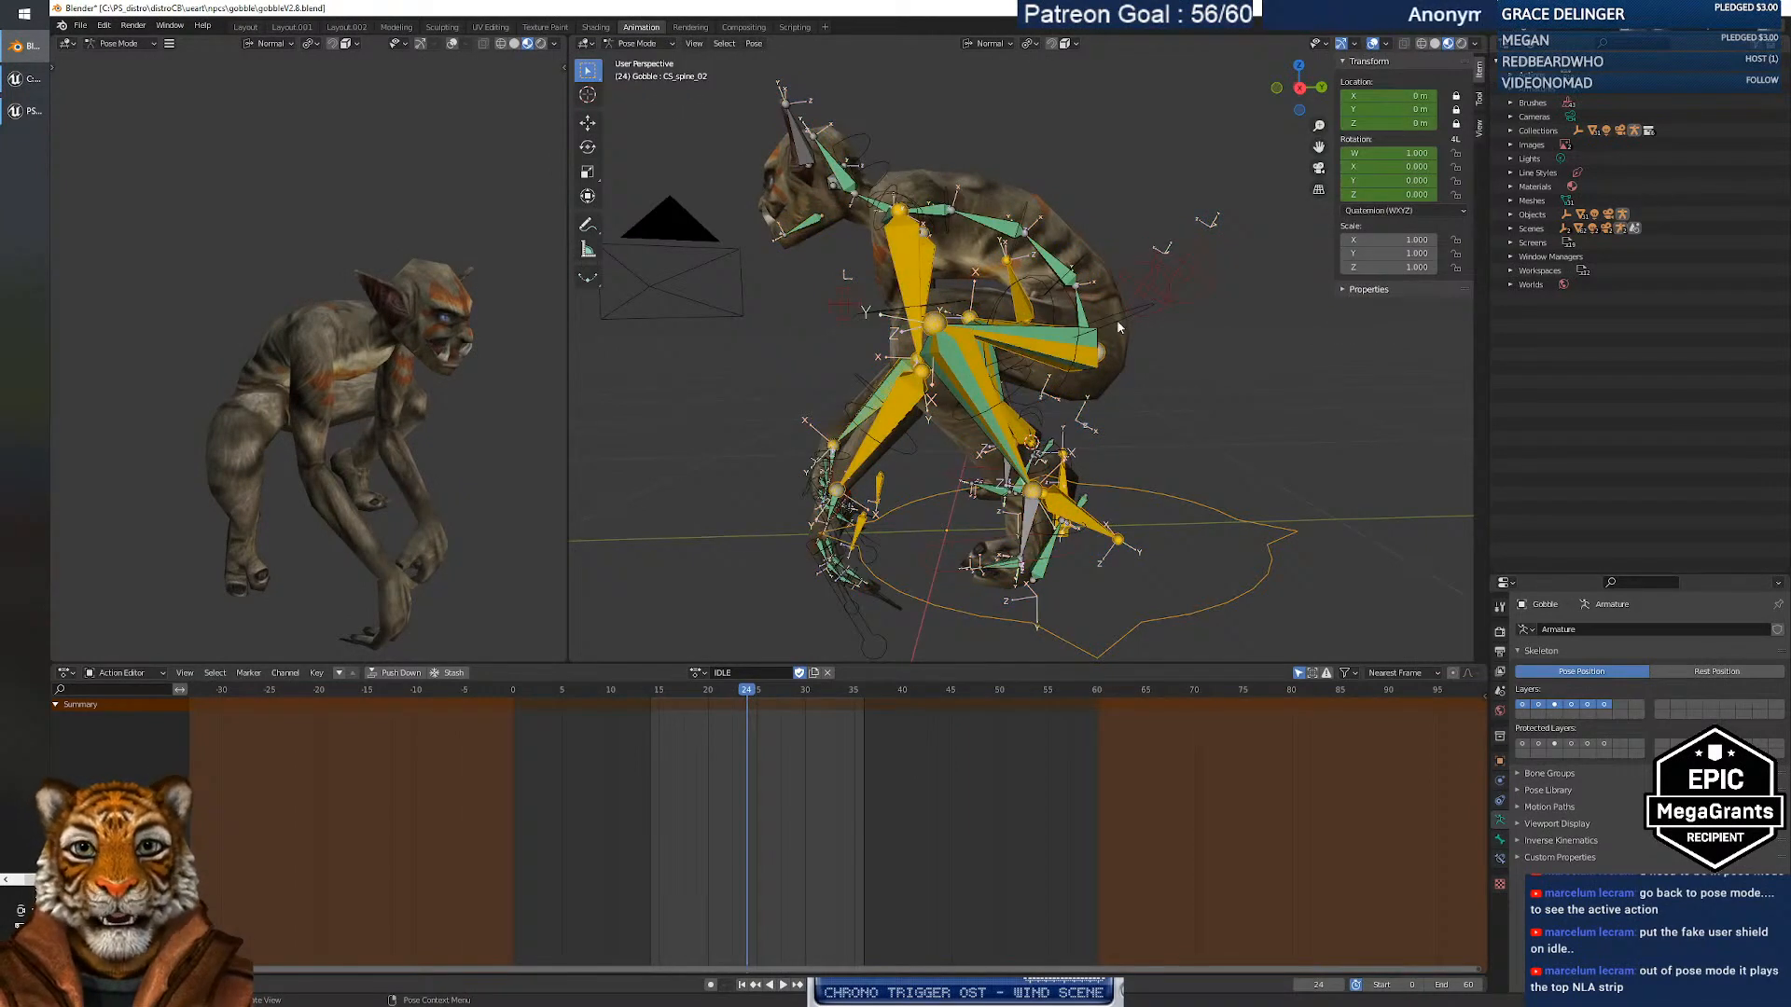
left_click(1128, 316)
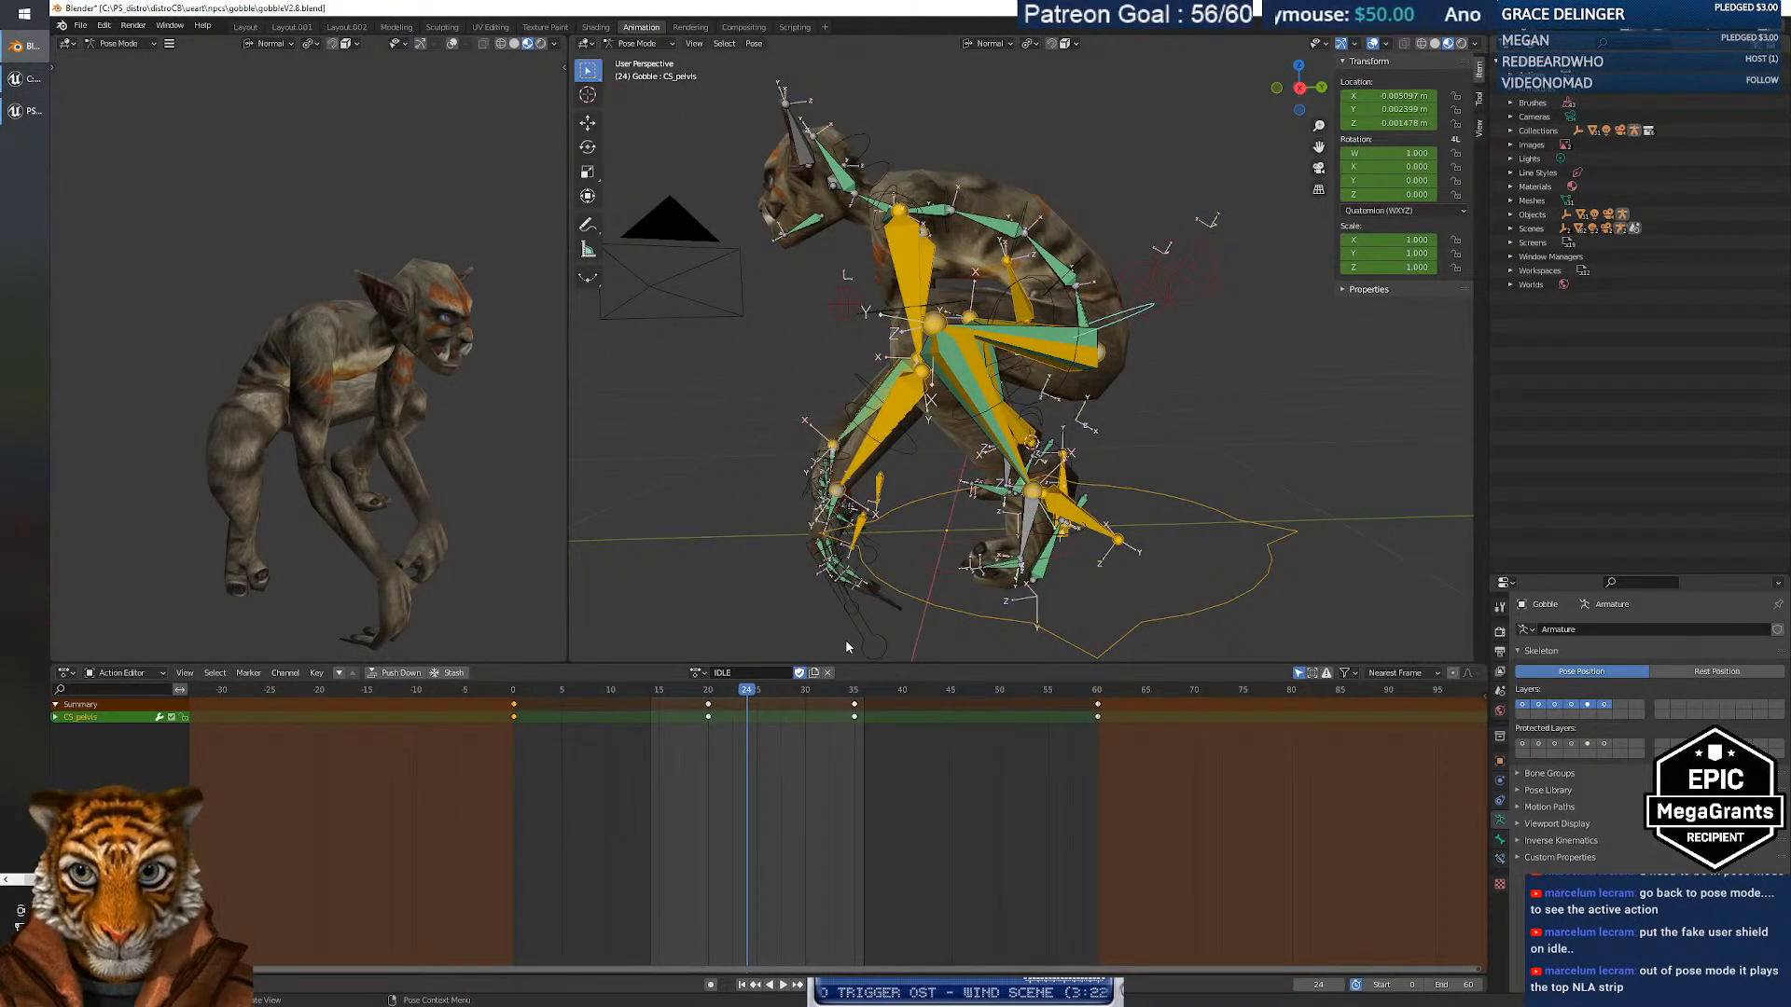
left_click_drag(746, 691, 1049, 719)
left_click_drag(840, 719, 710, 721)
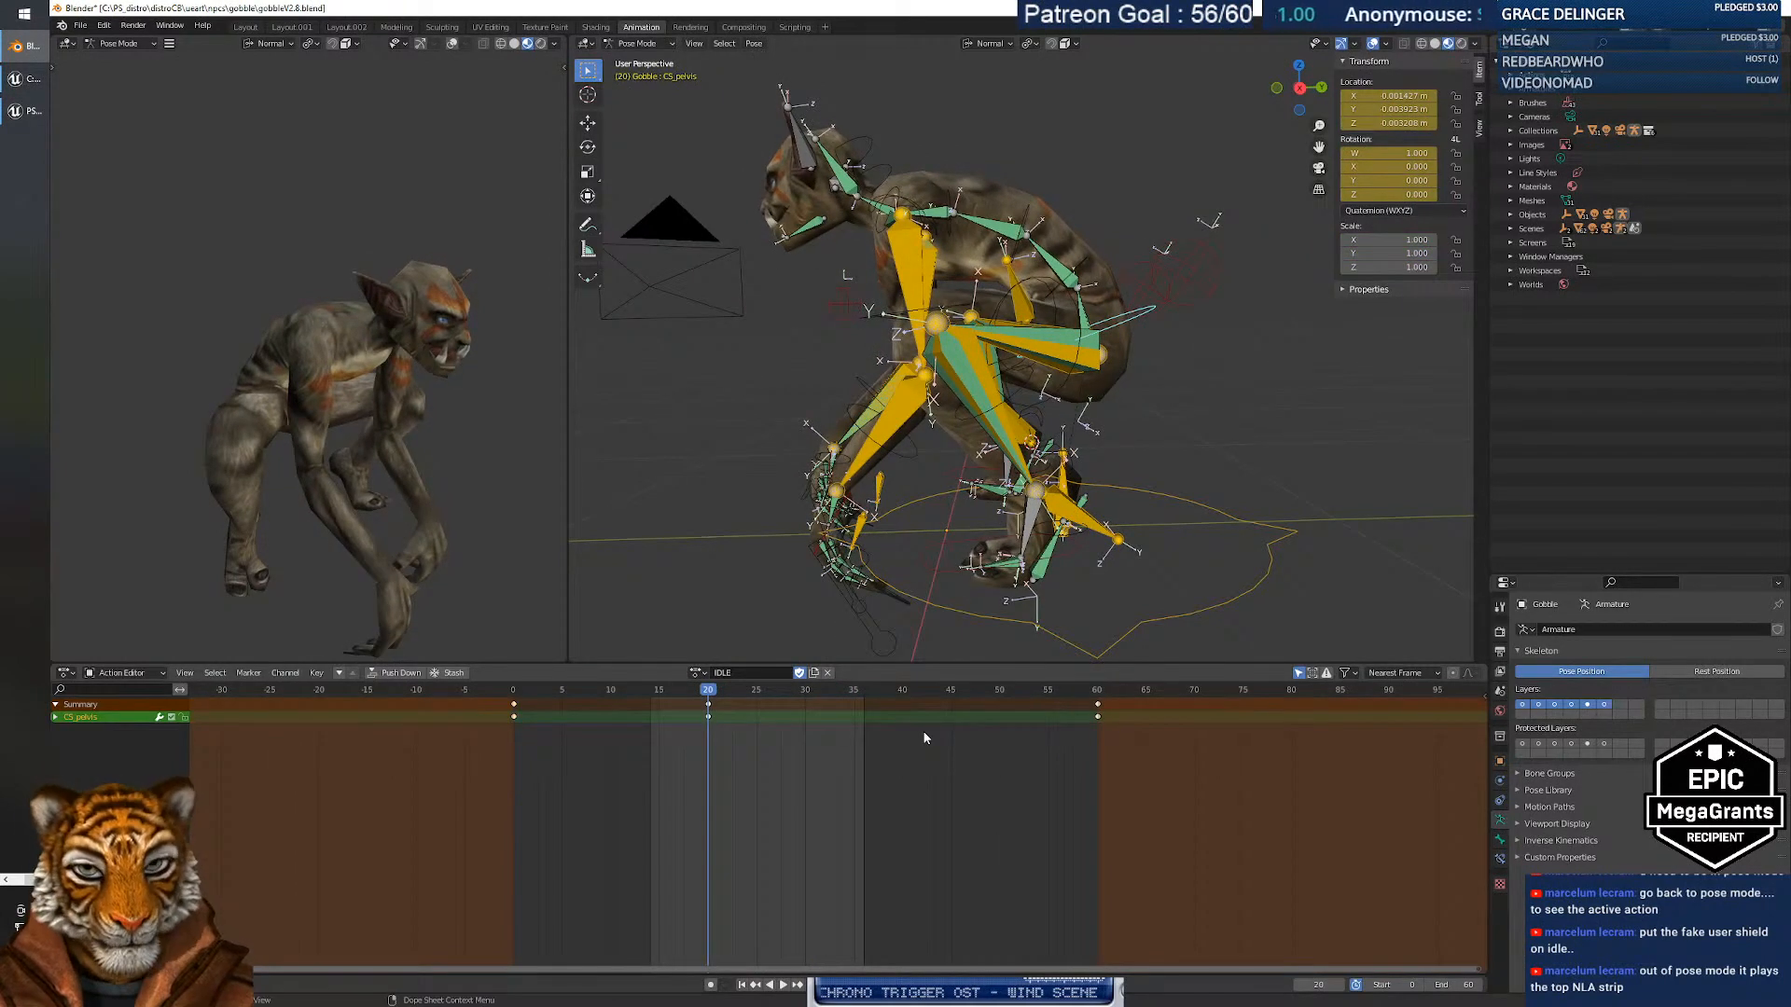
mouse_move(706, 695)
left_mouse_down()
mouse_move(494, 704)
mouse_move(1101, 701)
mouse_move(612, 697)
mouse_move(775, 705)
mouse_move(737, 711)
left_mouse_up()
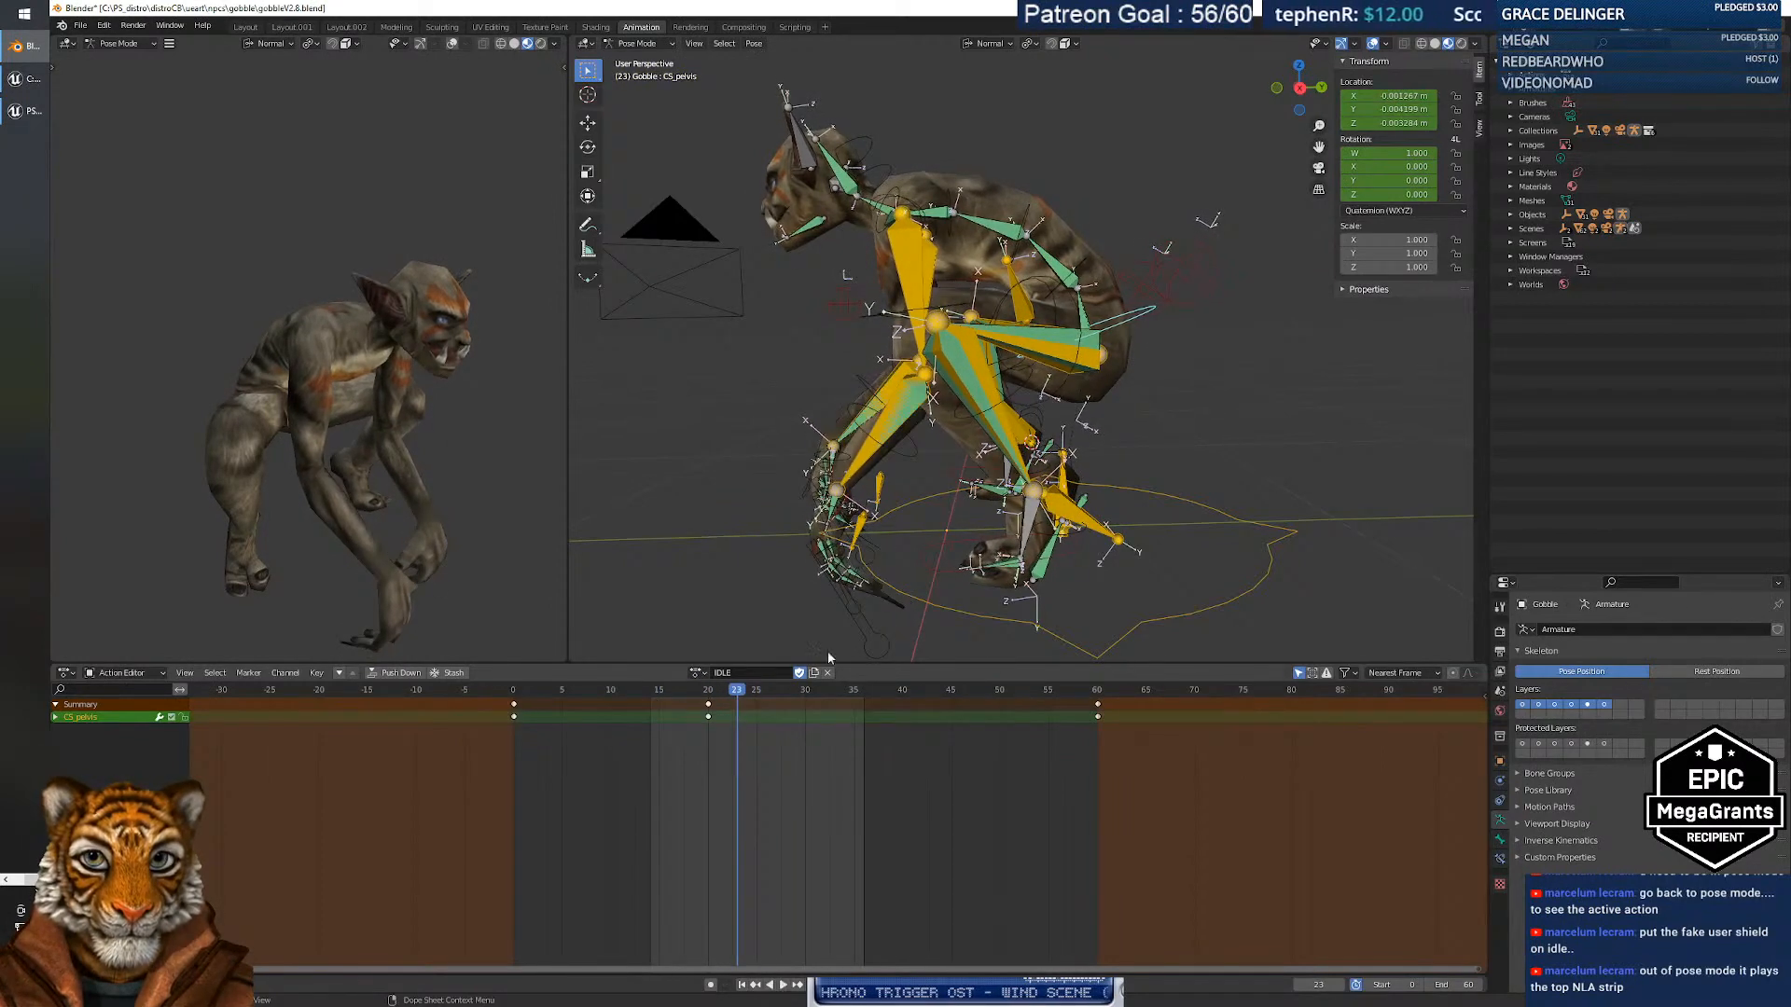
Remove the foot control's held keyframe at frame 40 from the IDLE action and scrub the surrounding frames.
left_click(1073, 530)
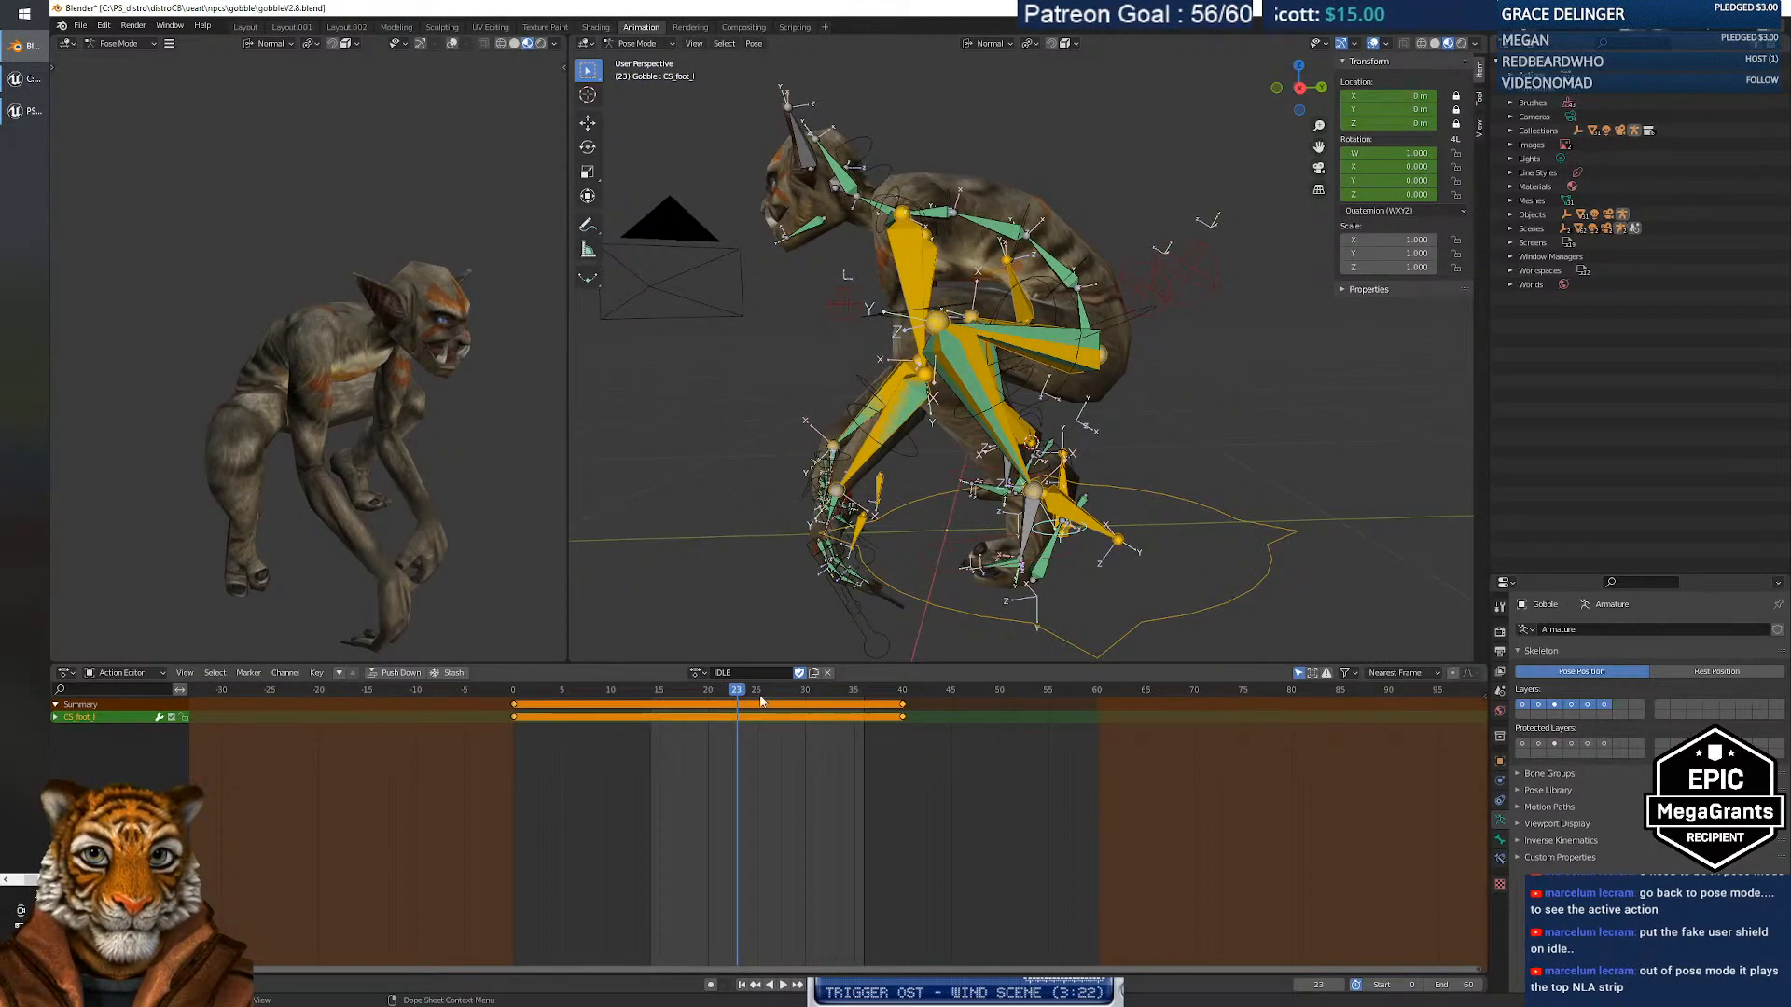
key("space")
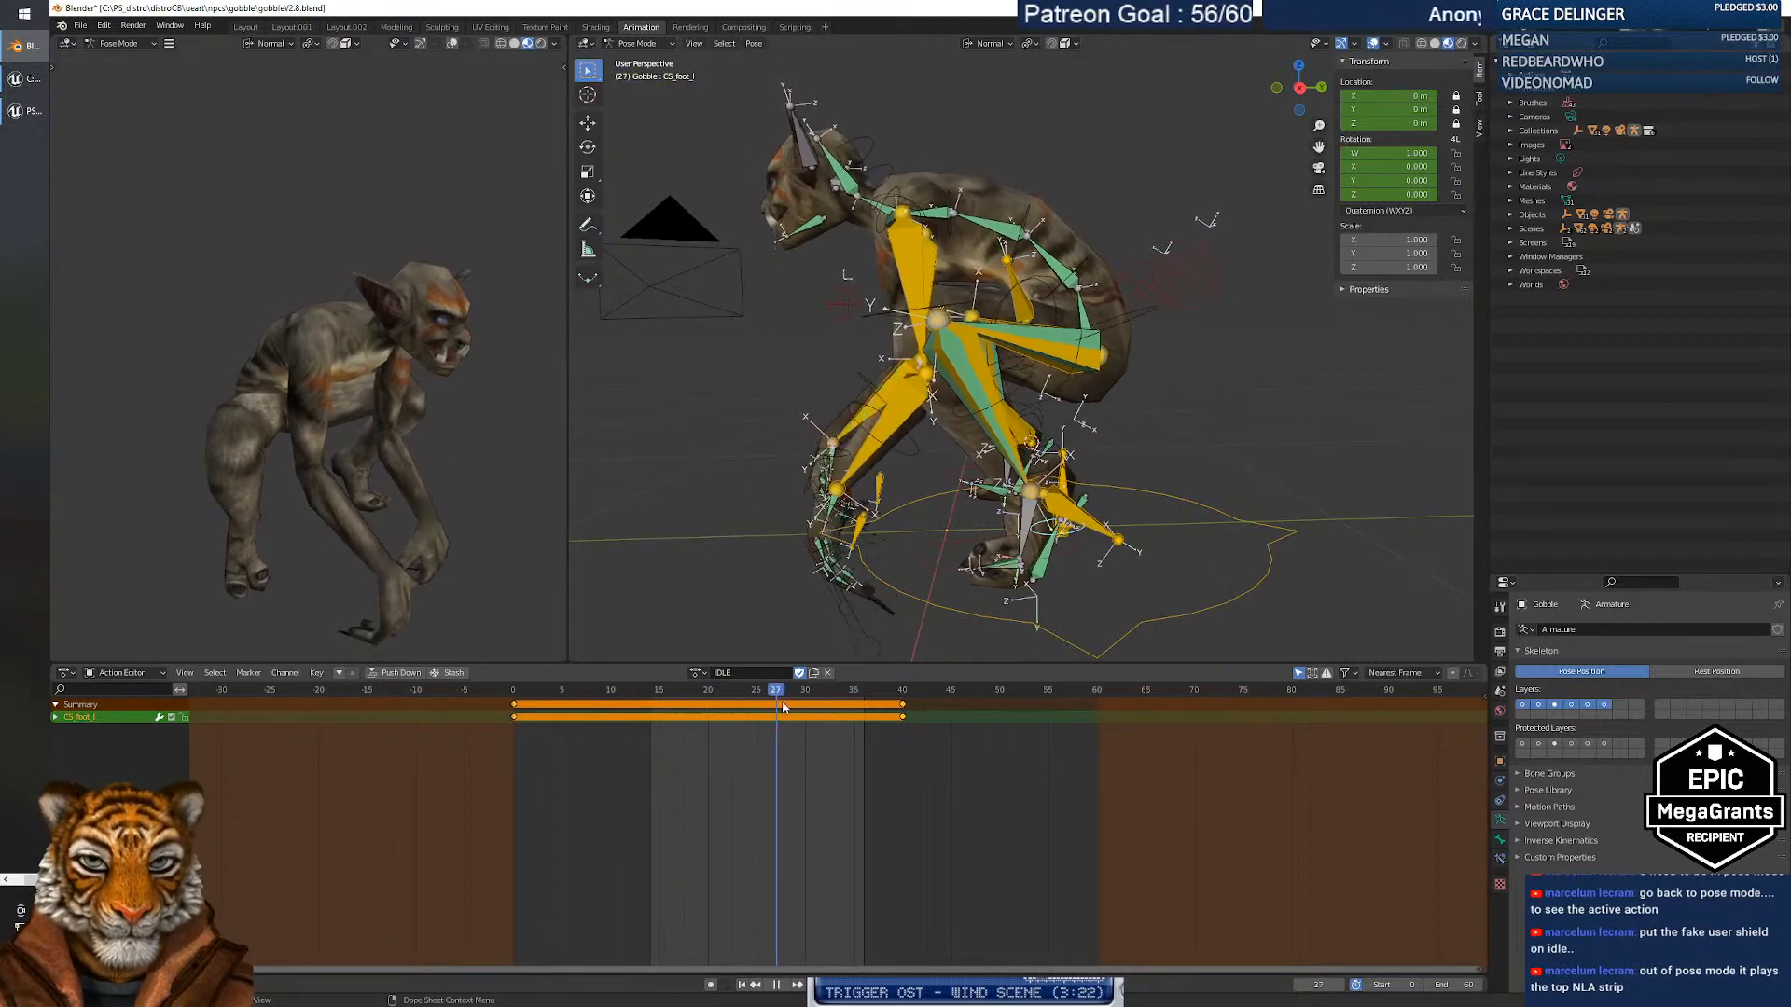
left_click_drag(895, 704, 826, 704)
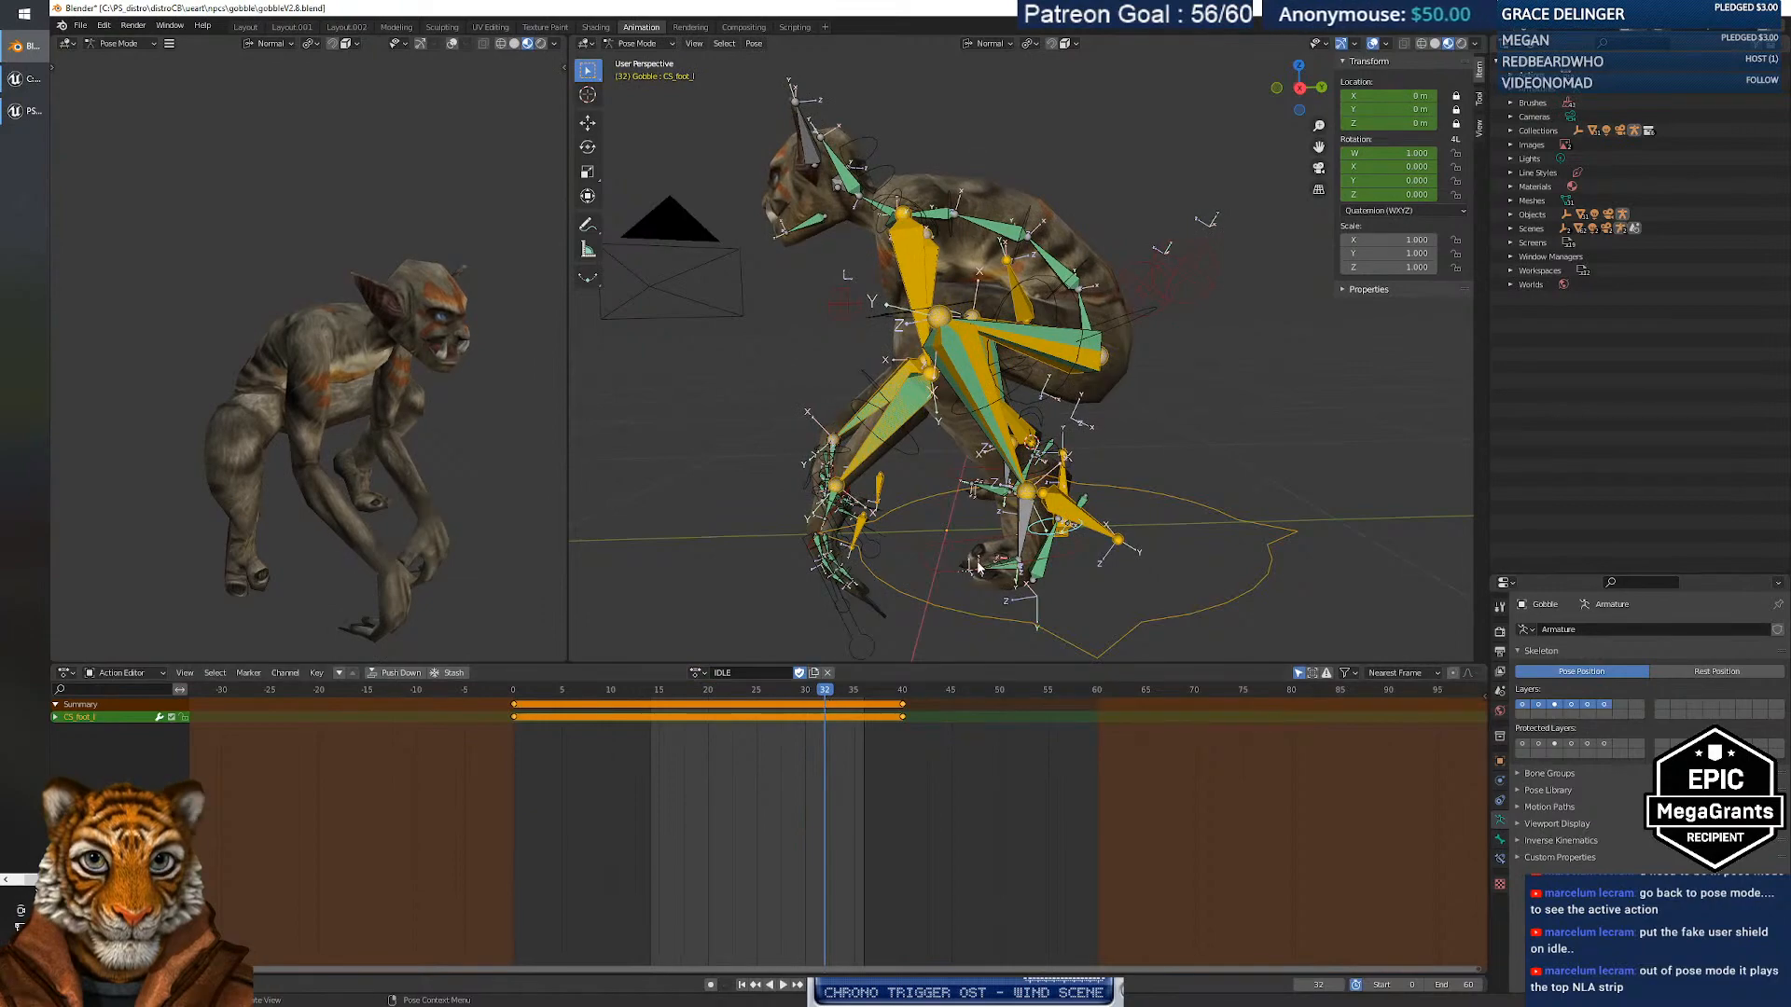
mouse_move(980, 569)
middle_mouse_down()
mouse_move(1059, 563)
mouse_move(972, 586)
middle_mouse_up()
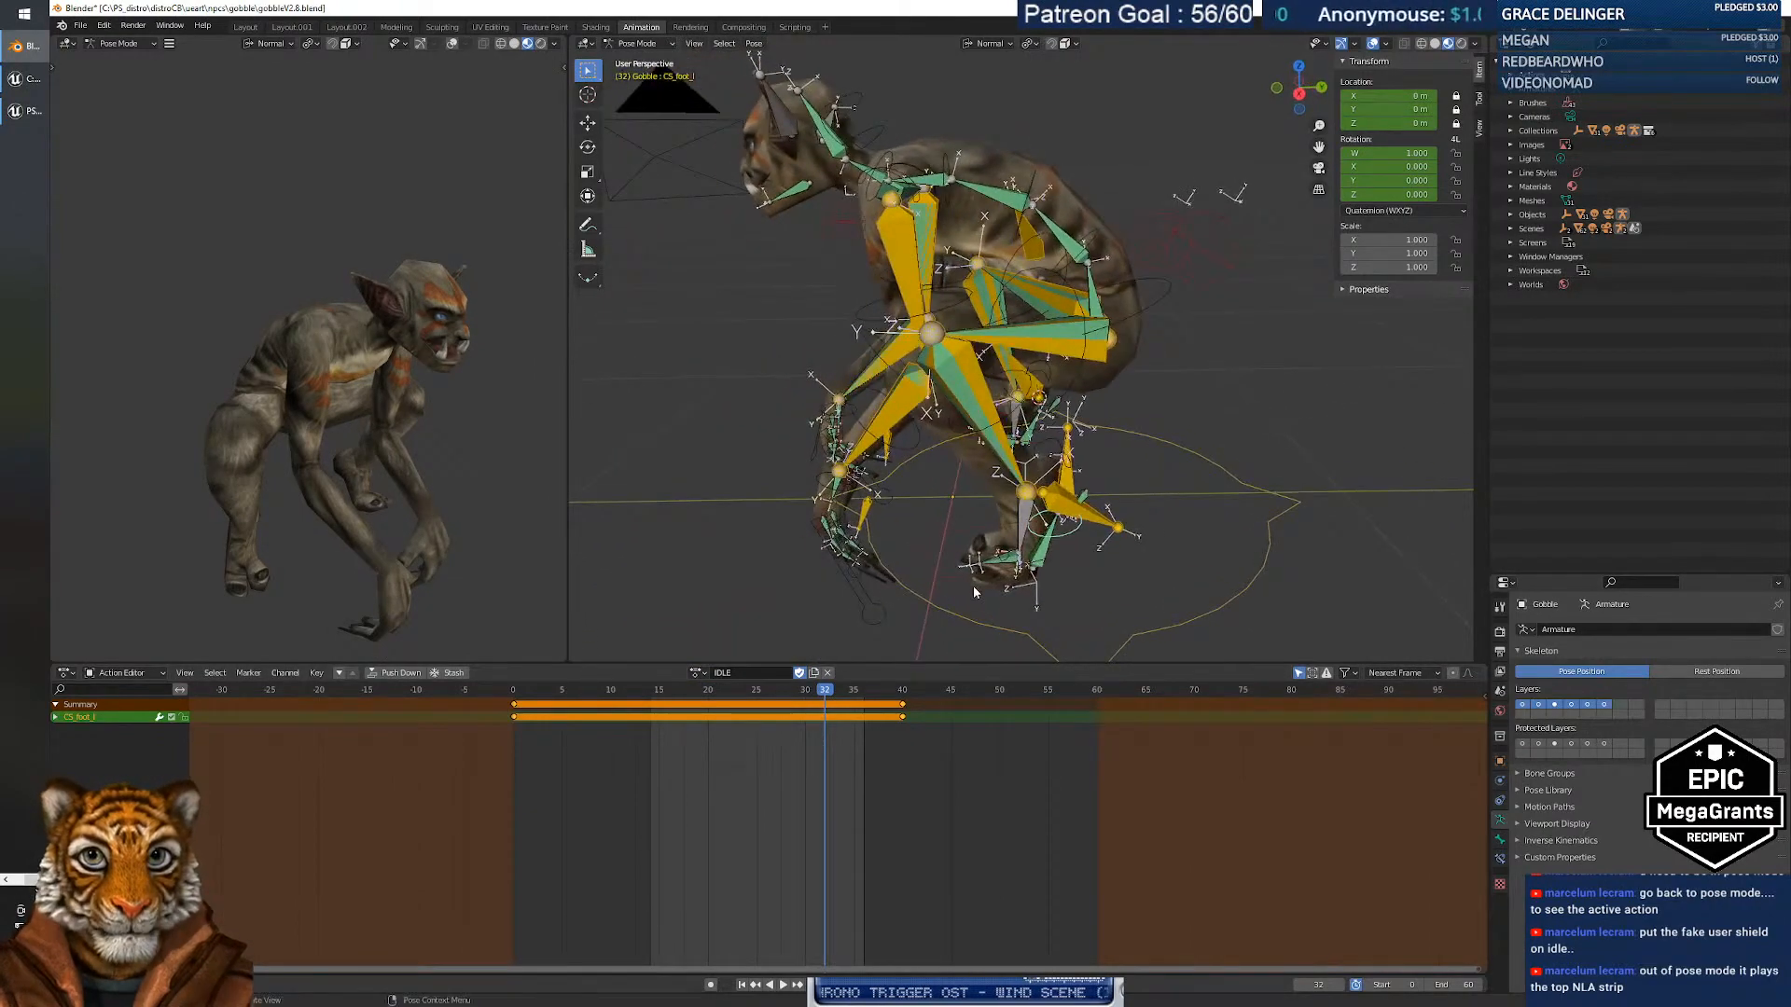
left_click(960, 735)
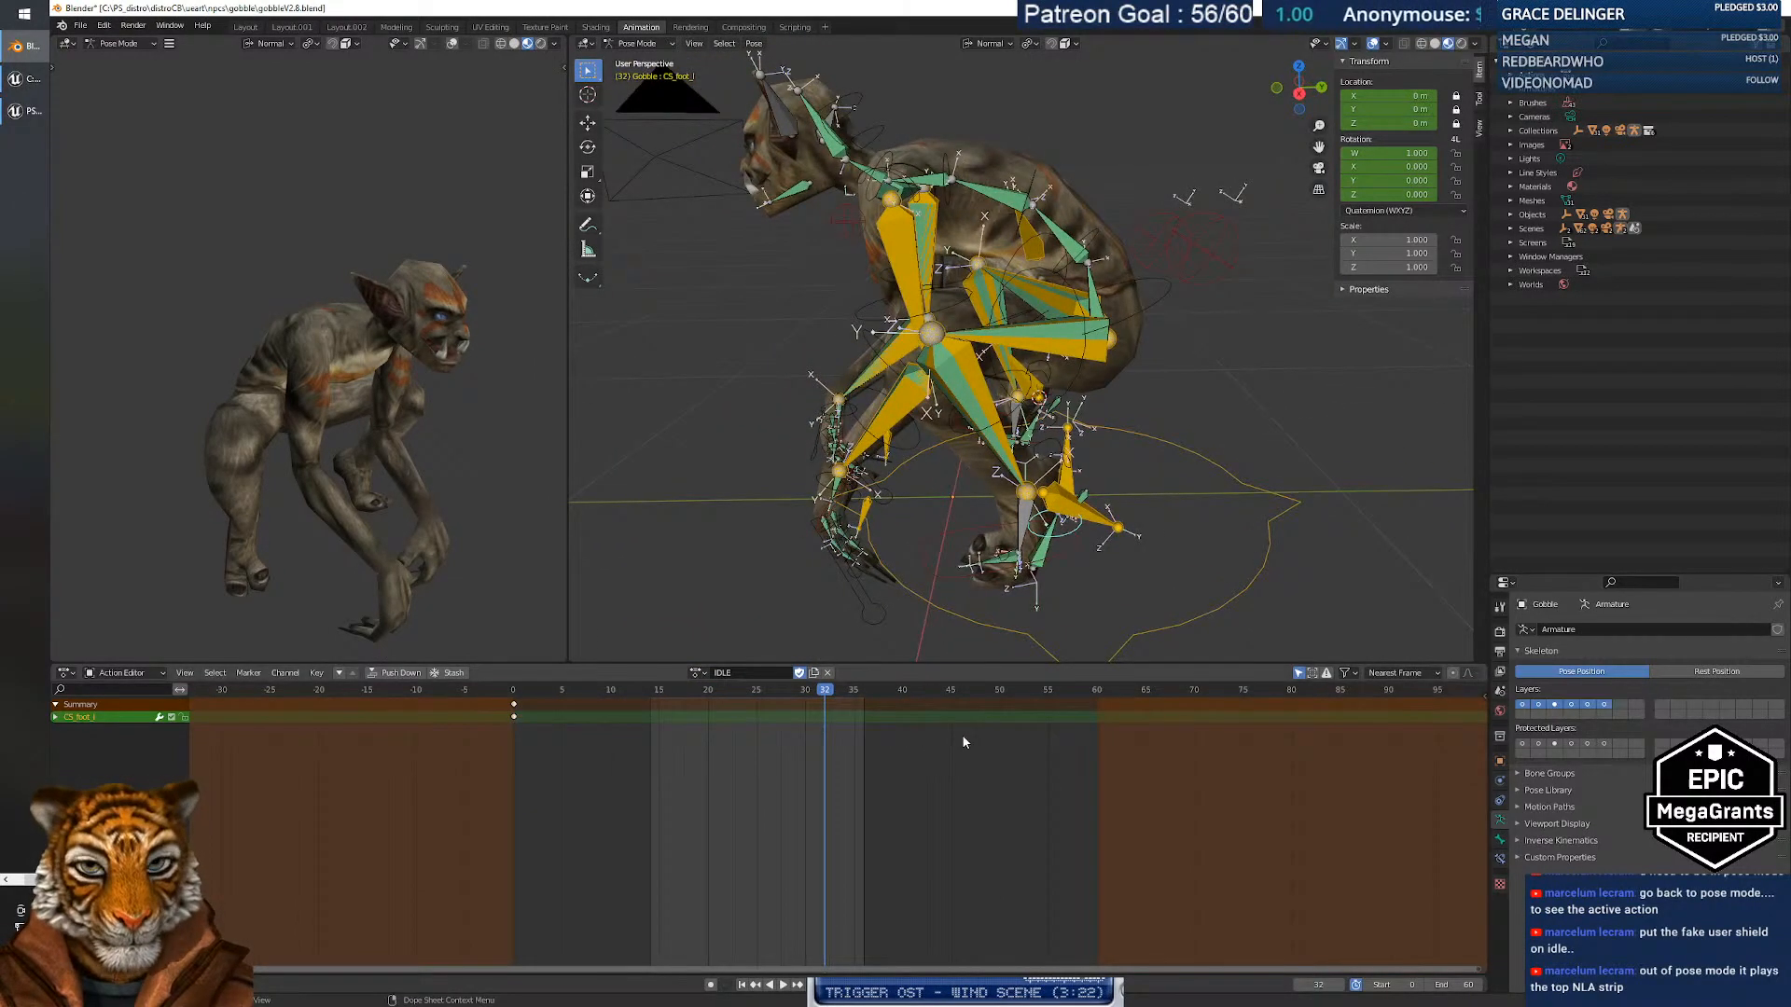
left_click(810, 698)
left_click_drag(810, 698, 767, 709)
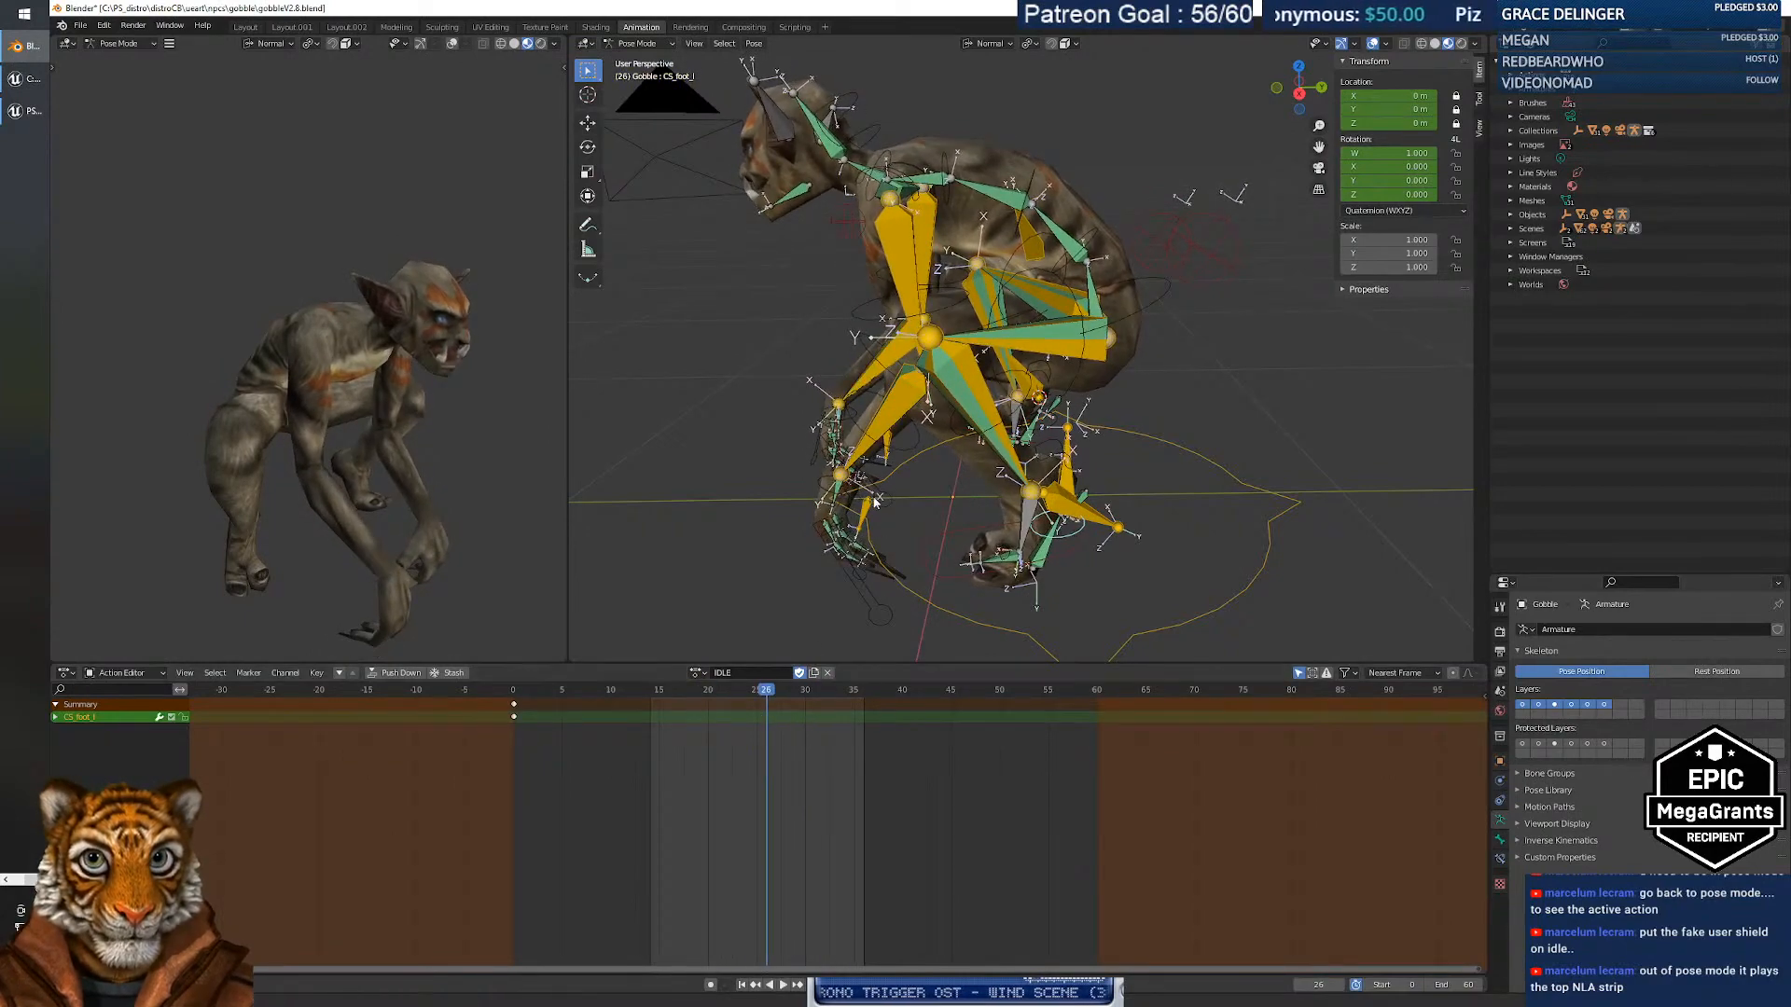
Scrub IDLE around frames 21 to 27 and examine the keyframes of the left foot root control for the jerky motion.
middle_click_drag(858, 448, 866, 487)
key("space")
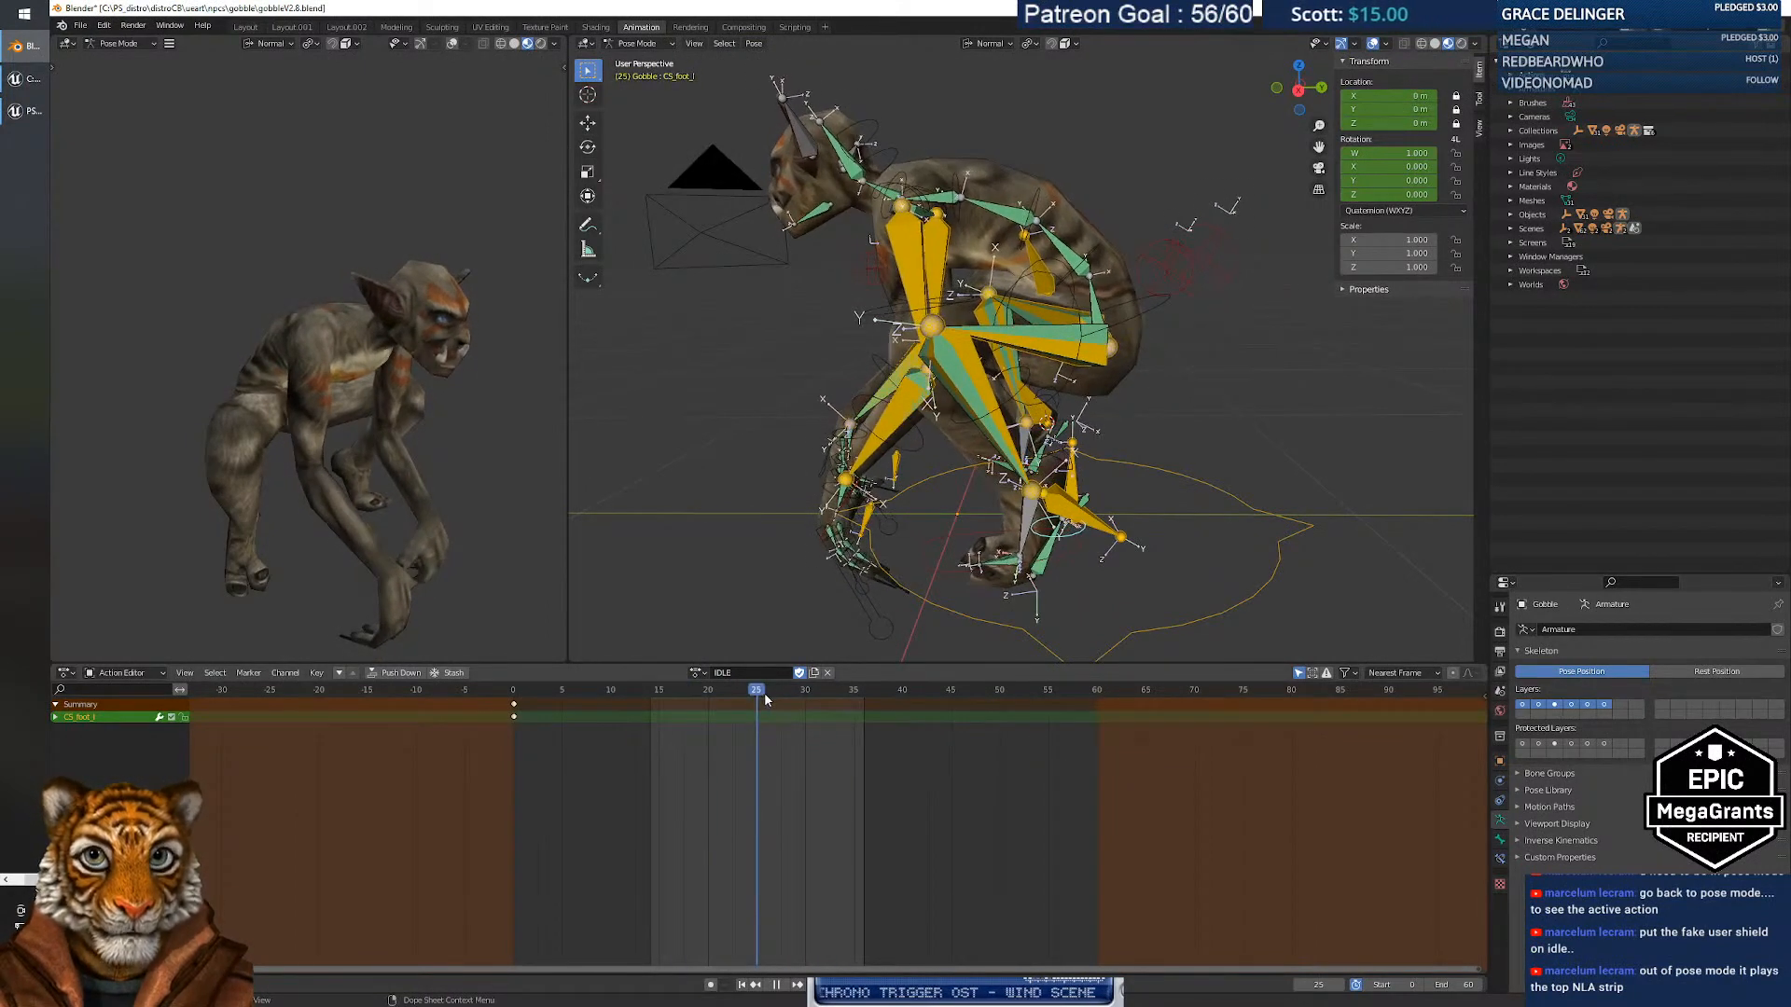
key("space")
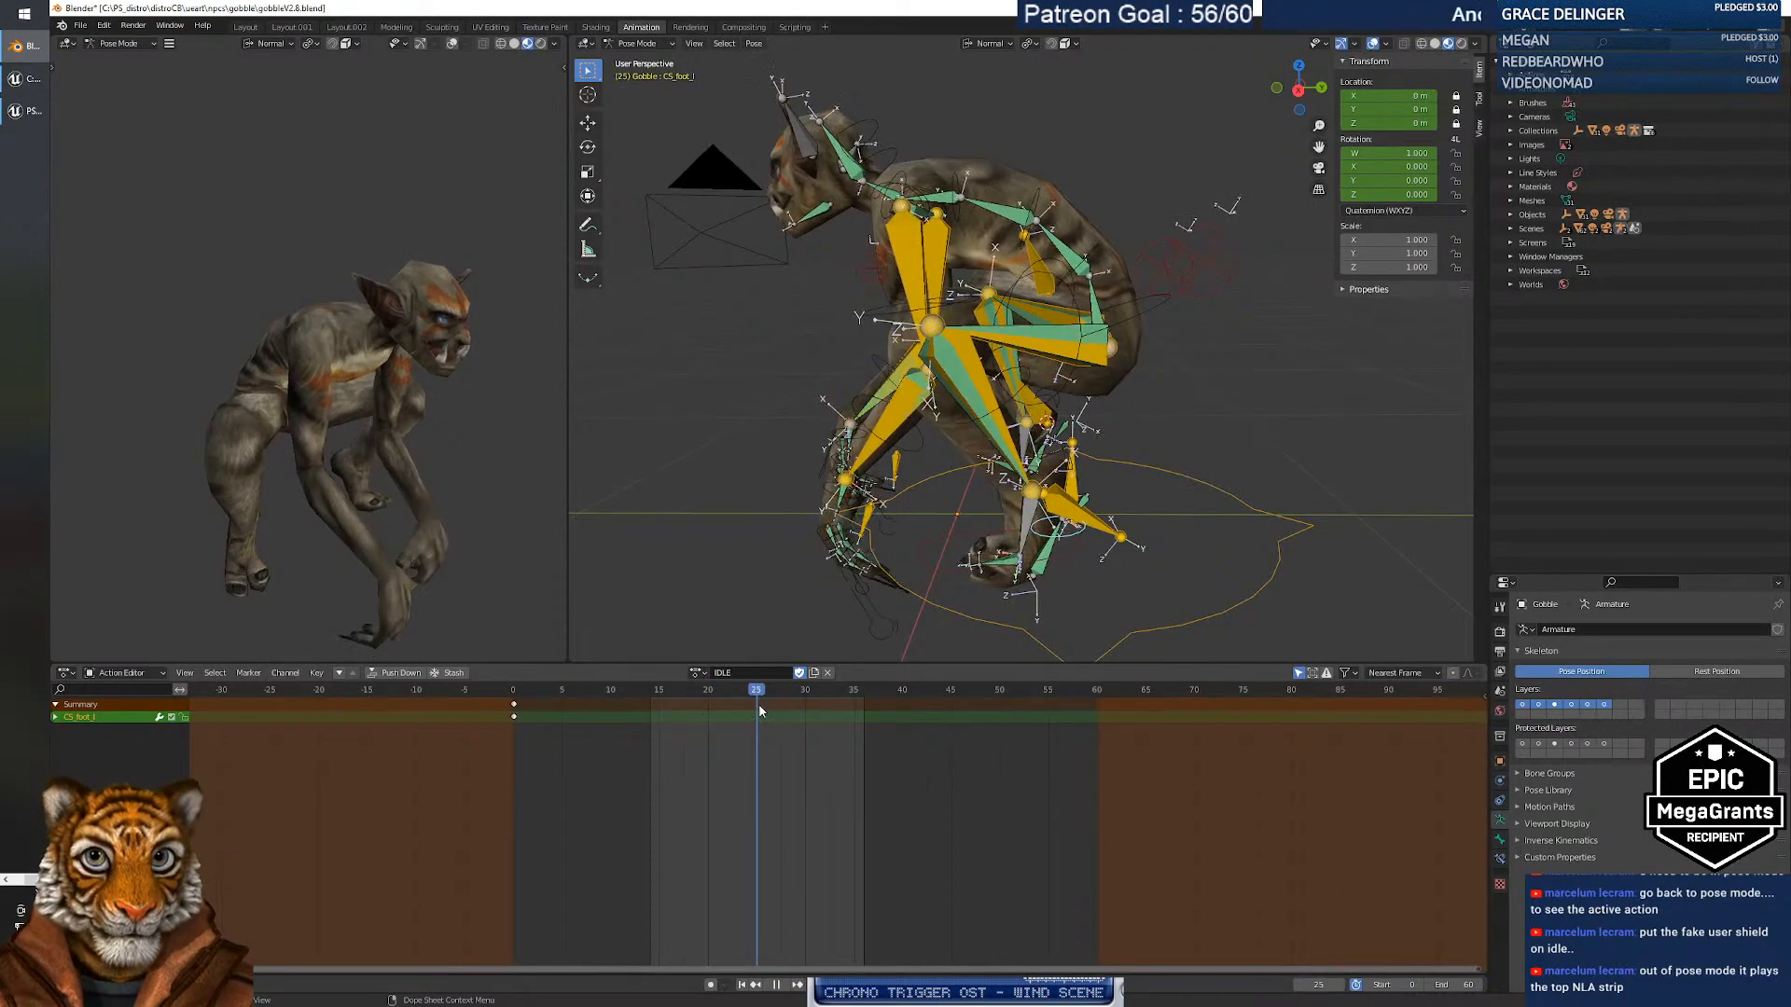
middle_click_drag(845, 551, 963, 564)
left_click(1060, 460)
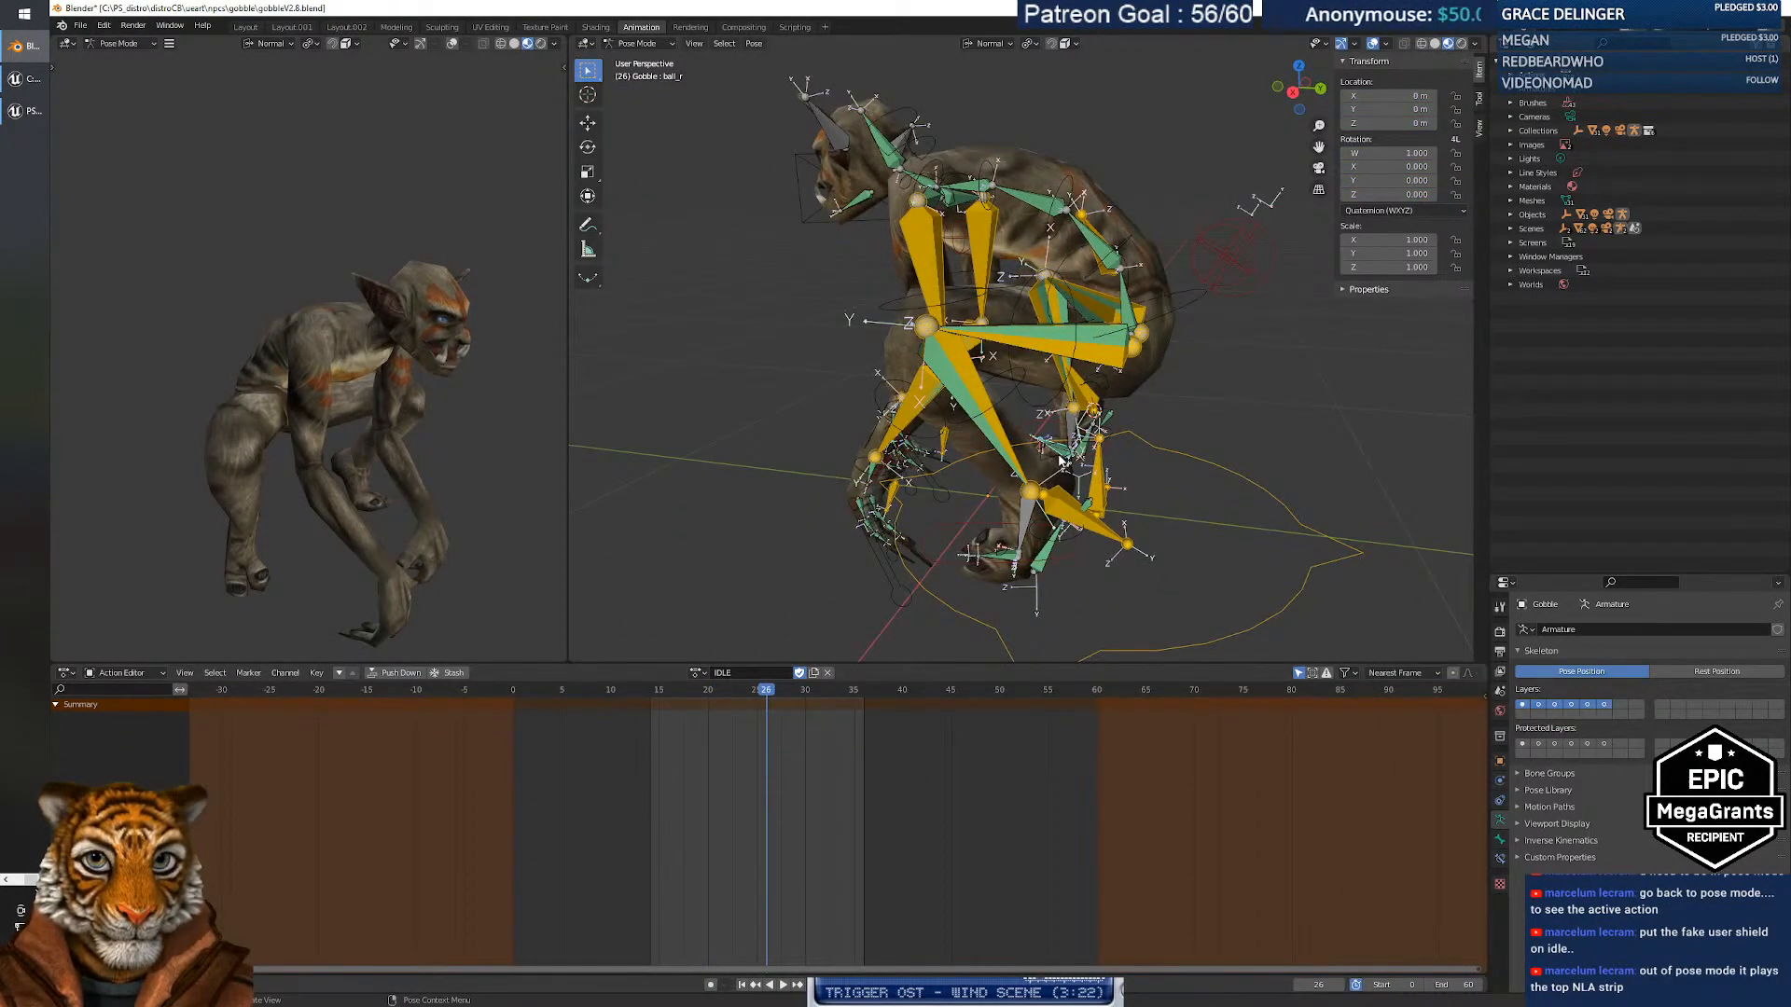
left_click(1052, 464)
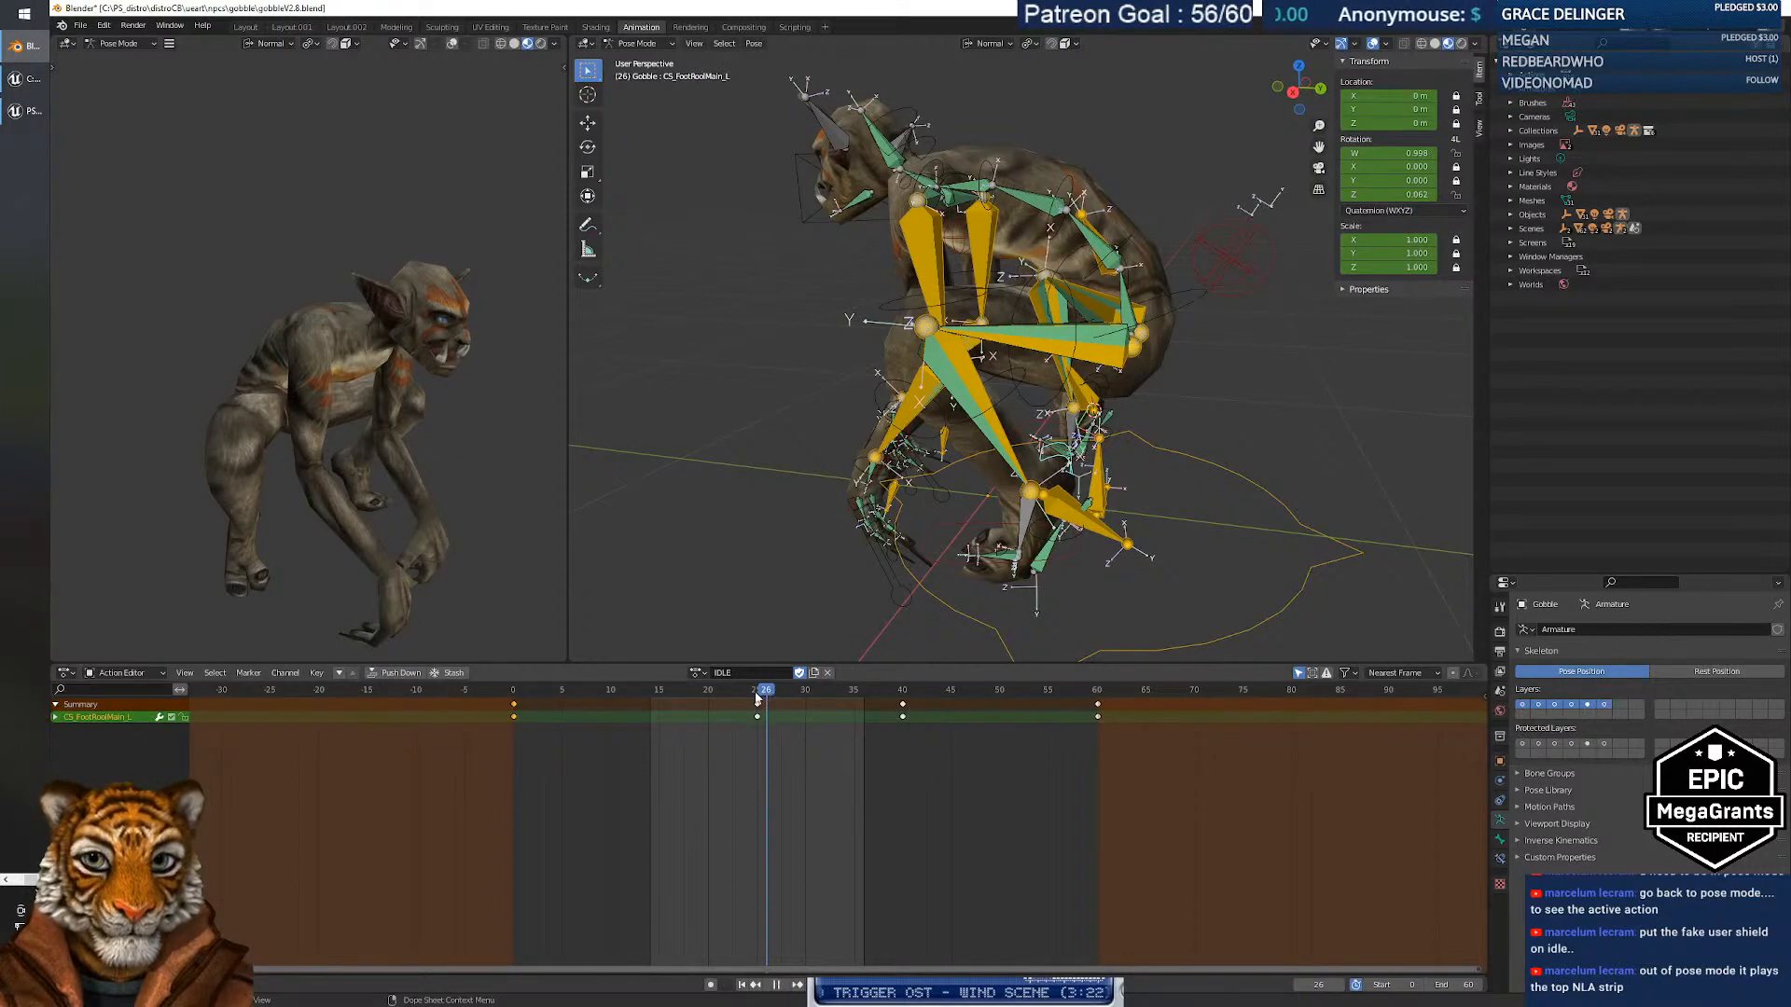
left_click_drag(758, 698, 863, 702)
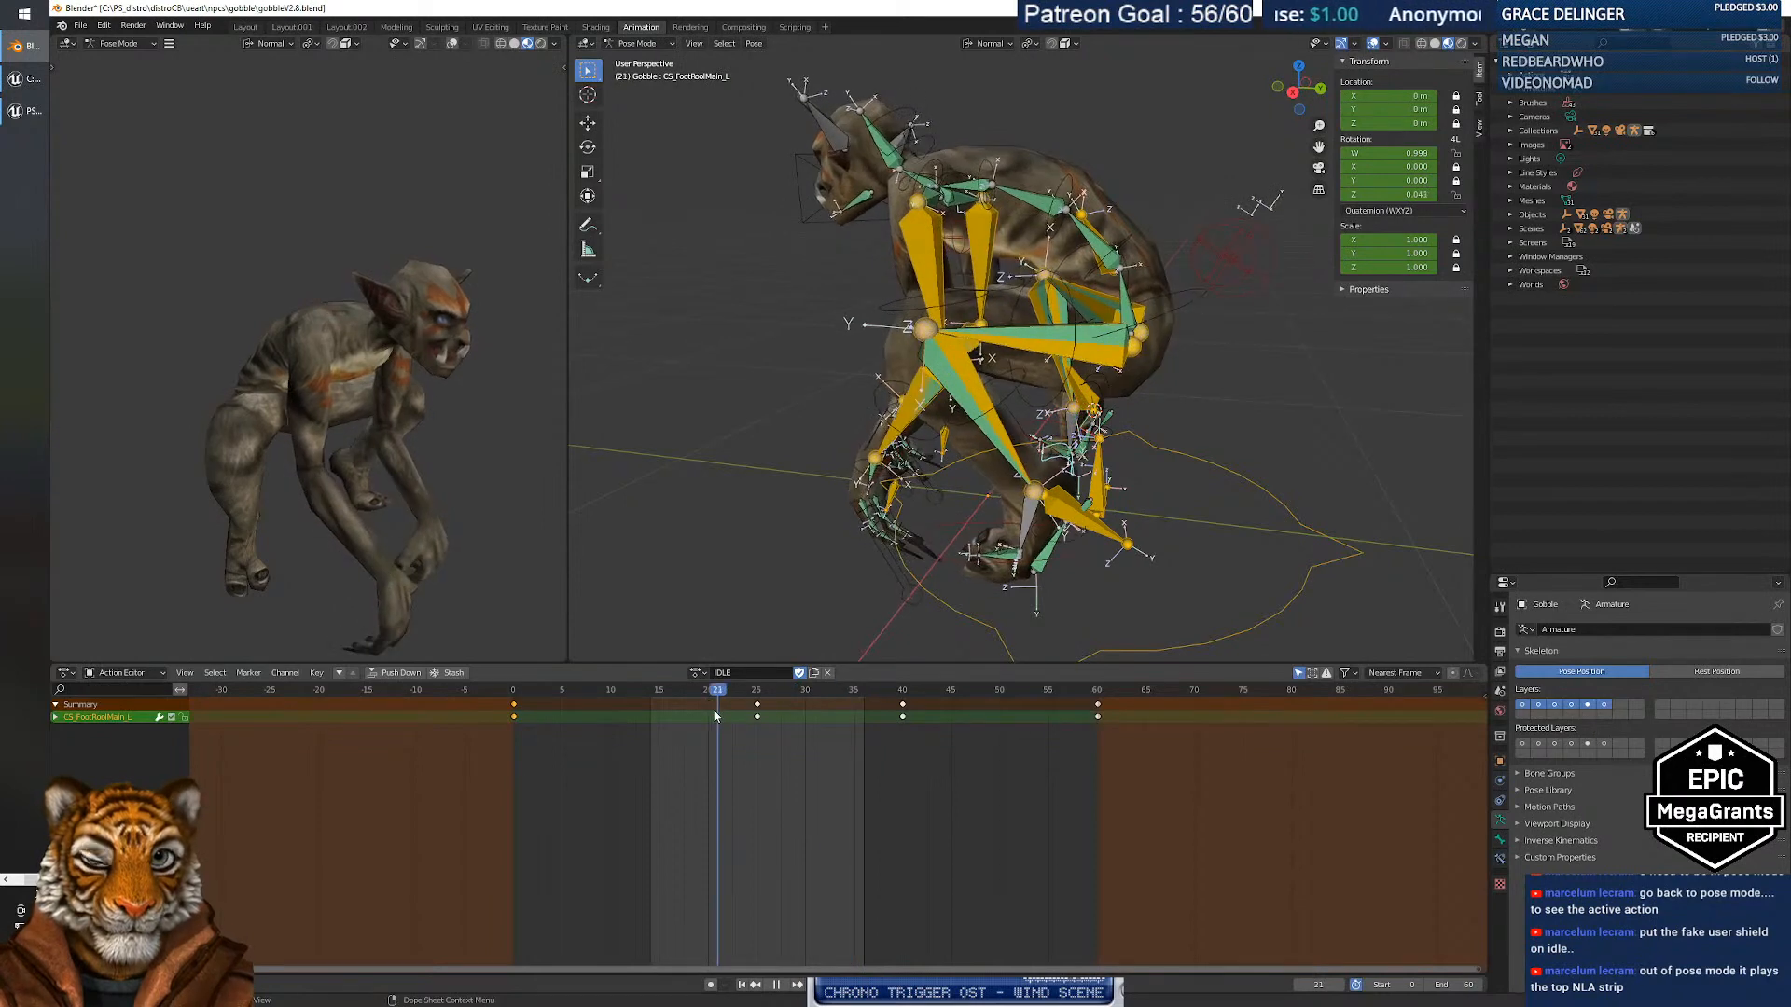
key("space")
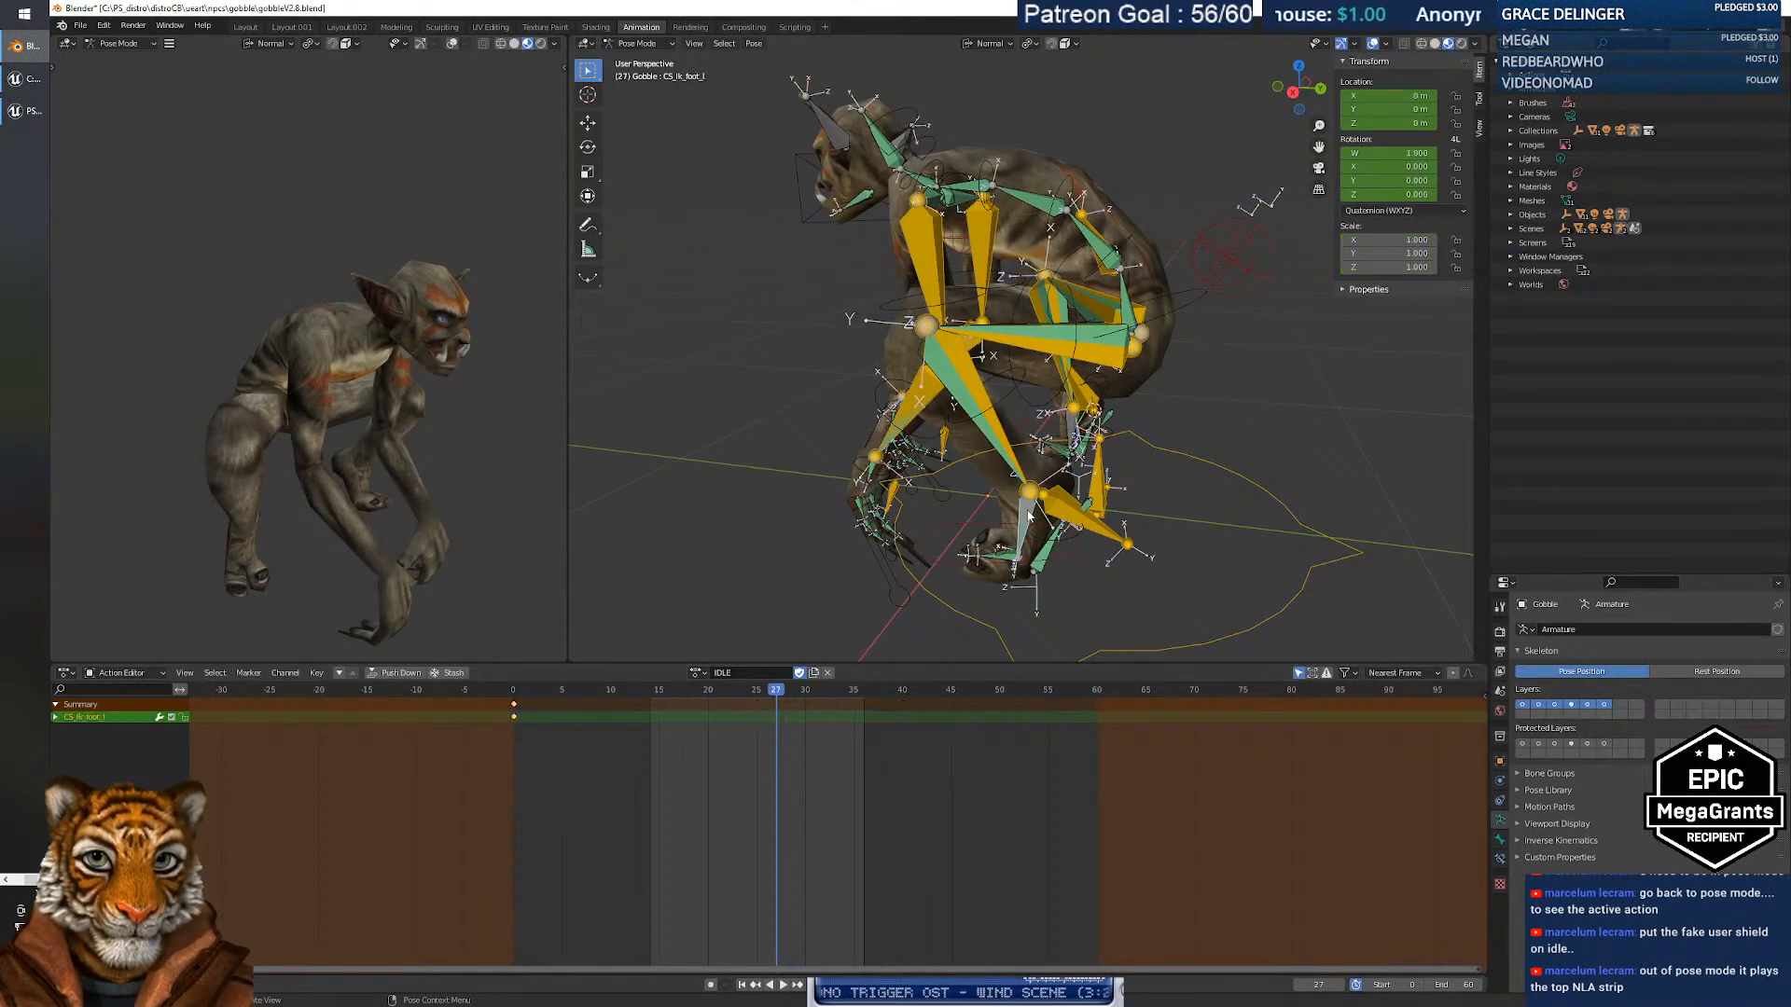
Scrub IDLE back to frame 20 and check the keyframes of the left foot and elbow controls.
left_click(1010, 560)
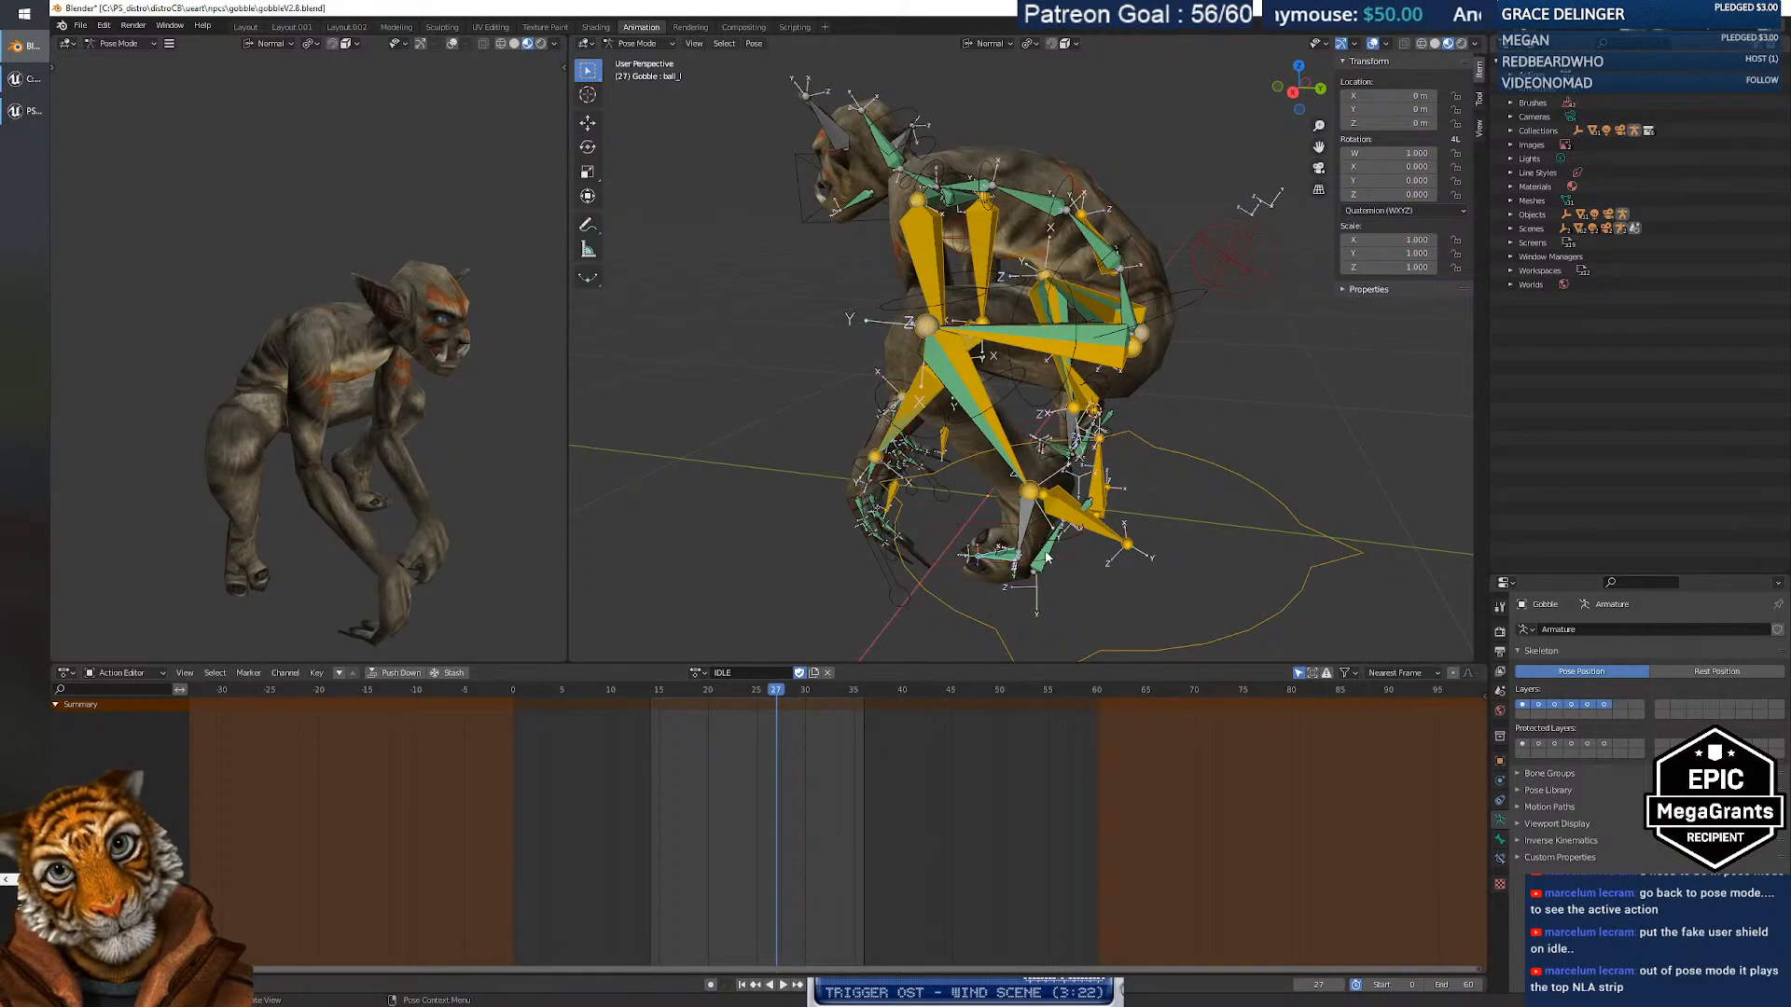
left_click(1065, 553)
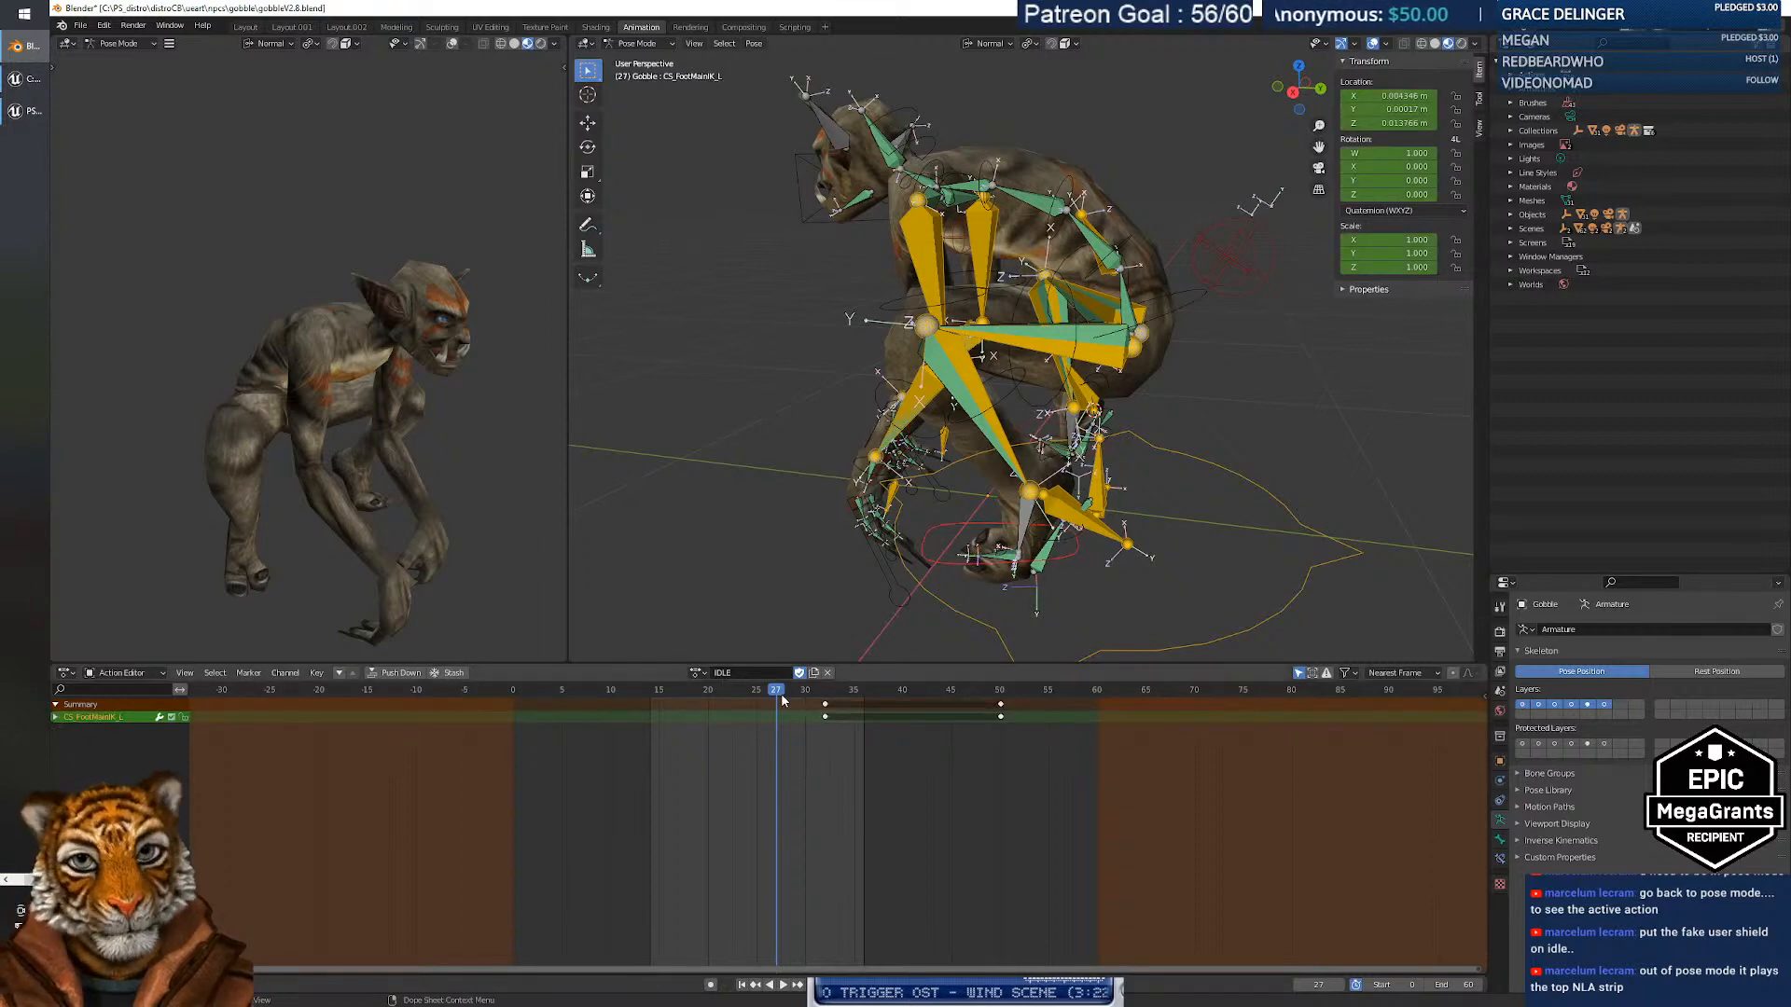
key("space")
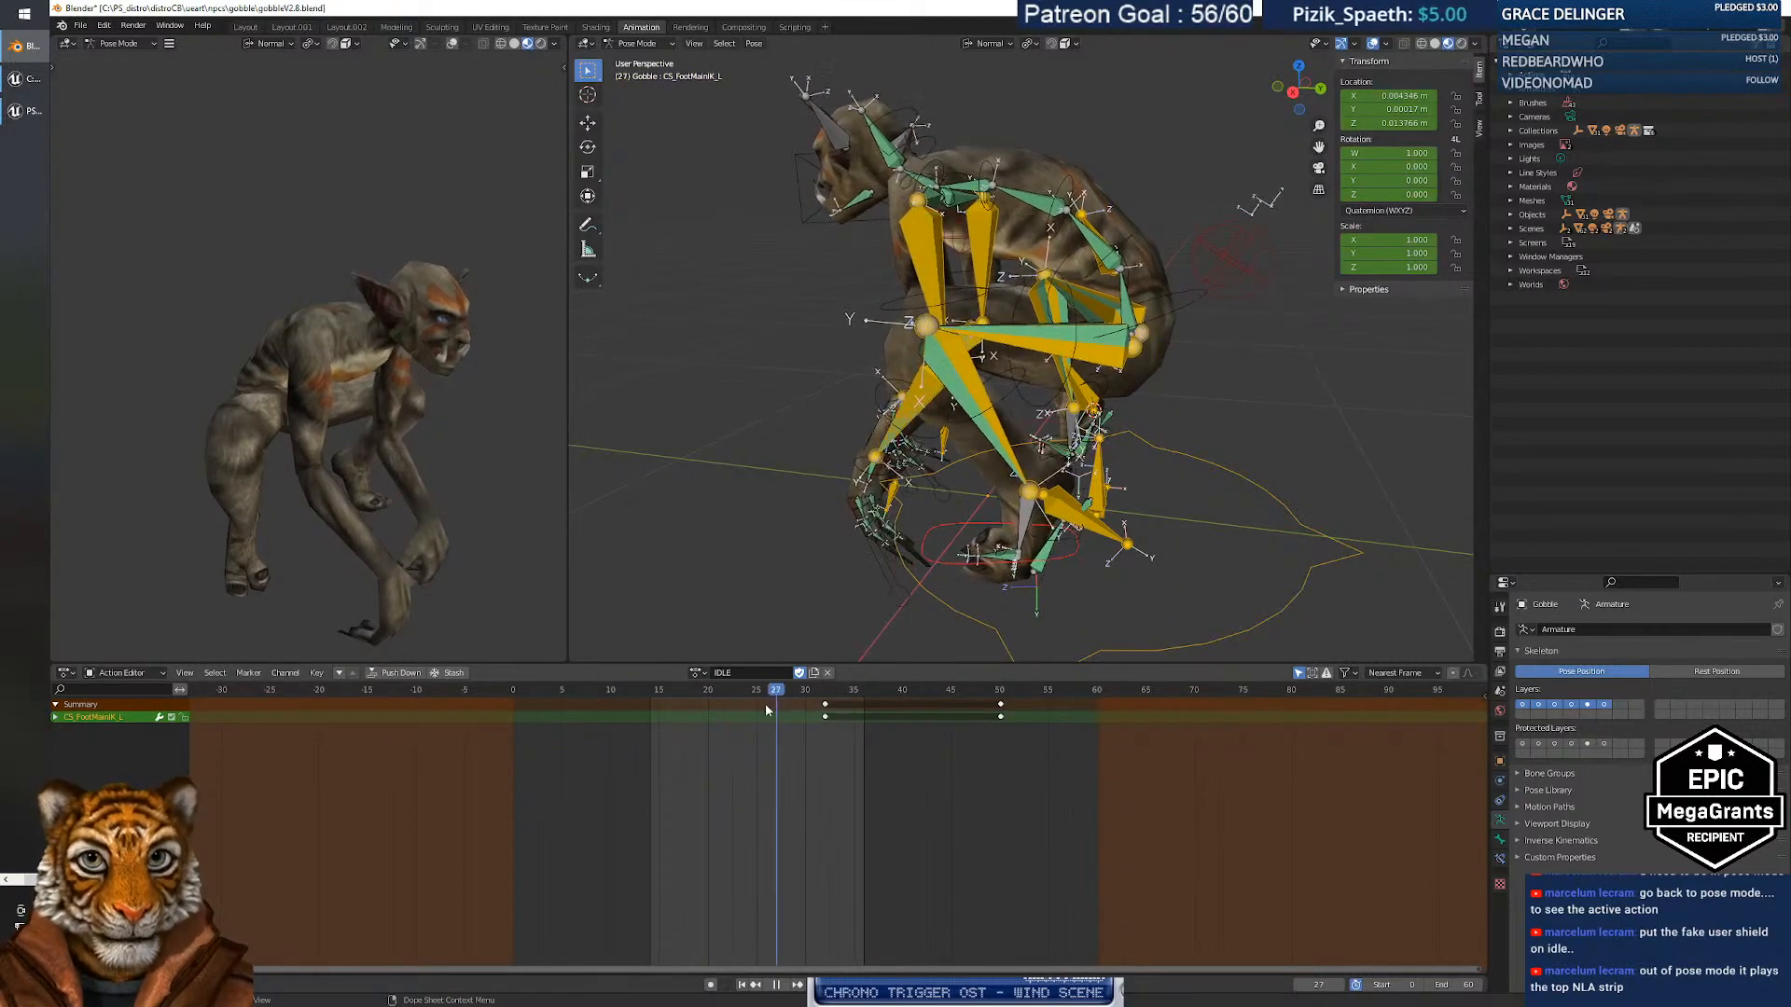
key("space")
left_click(1076, 316)
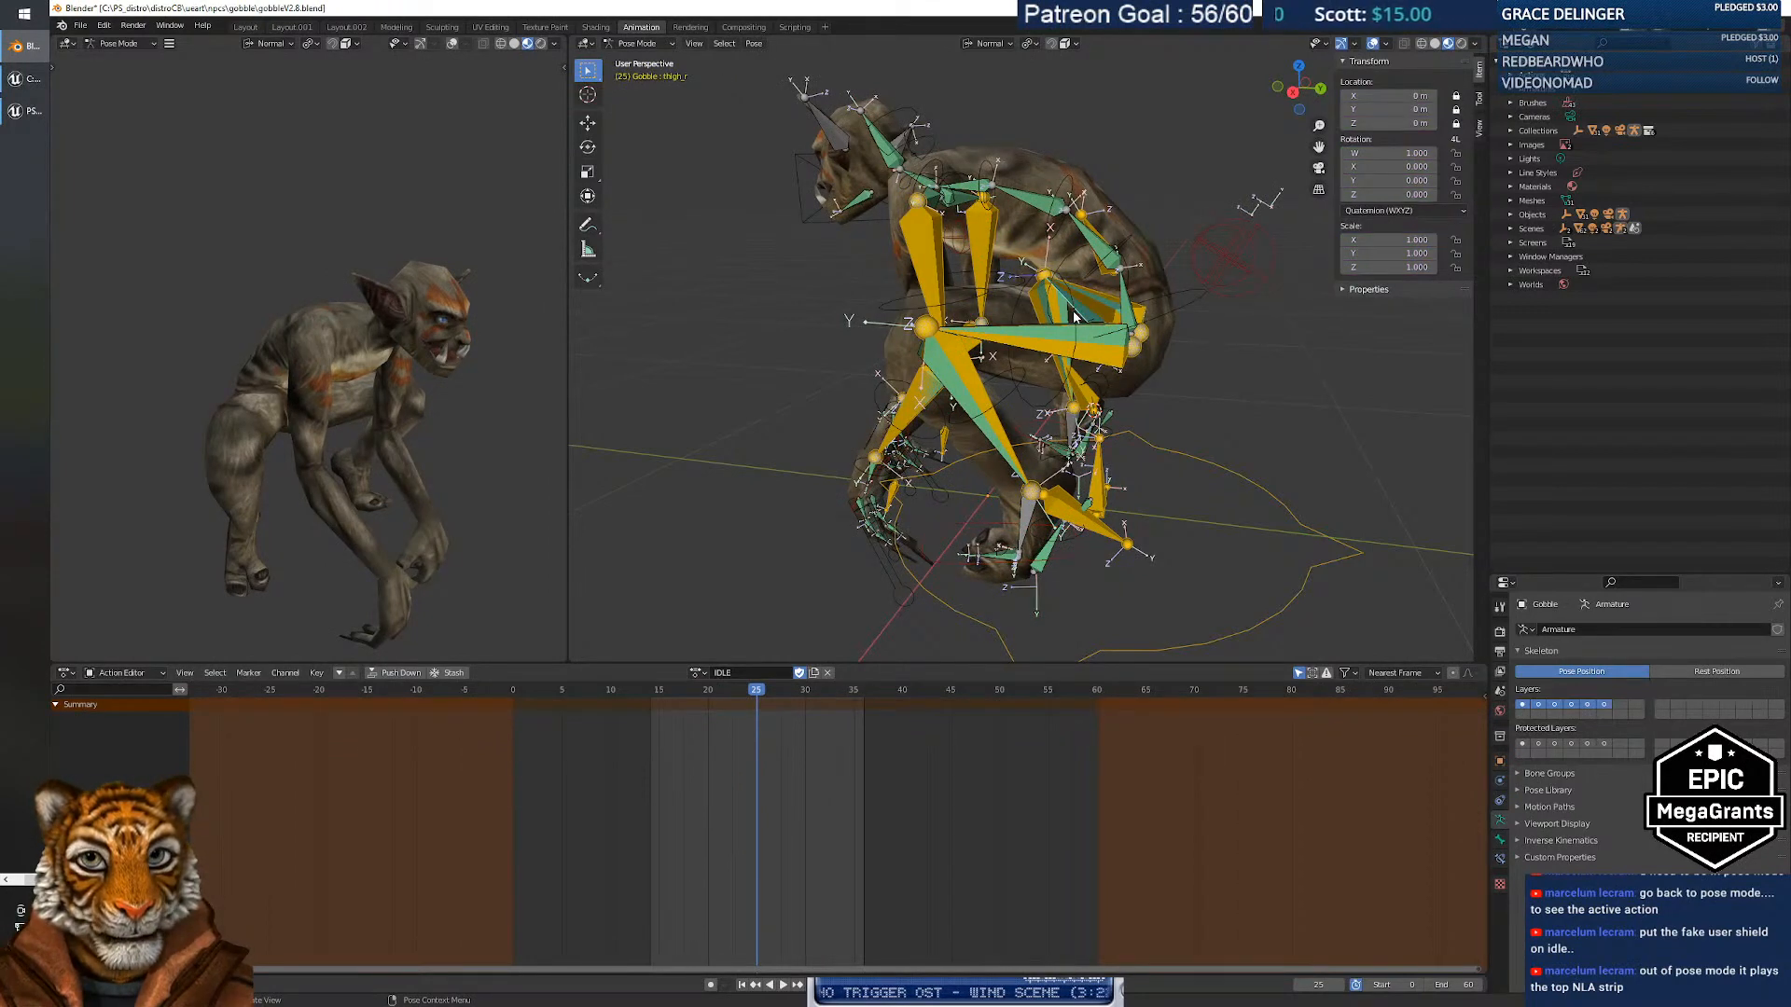
left_click(1223, 287)
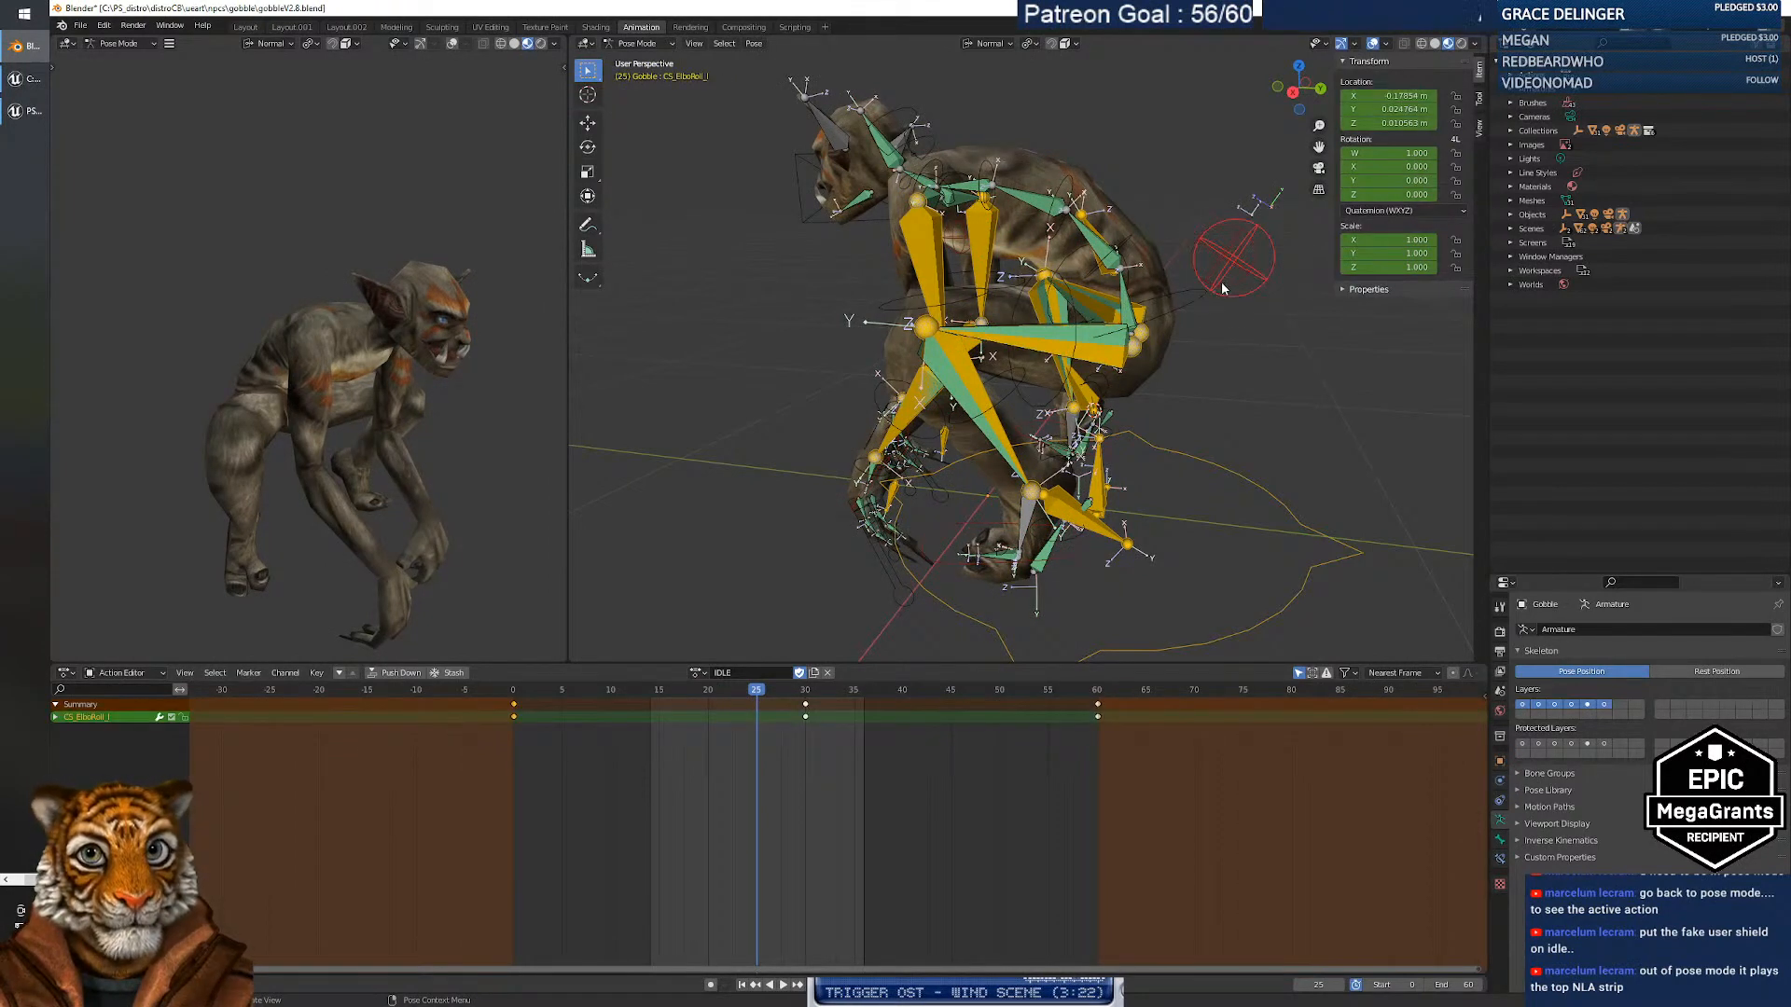
mouse_move(737, 691)
left_mouse_down()
mouse_move(544, 695)
mouse_move(839, 696)
mouse_move(515, 696)
mouse_move(709, 698)
left_mouse_up()
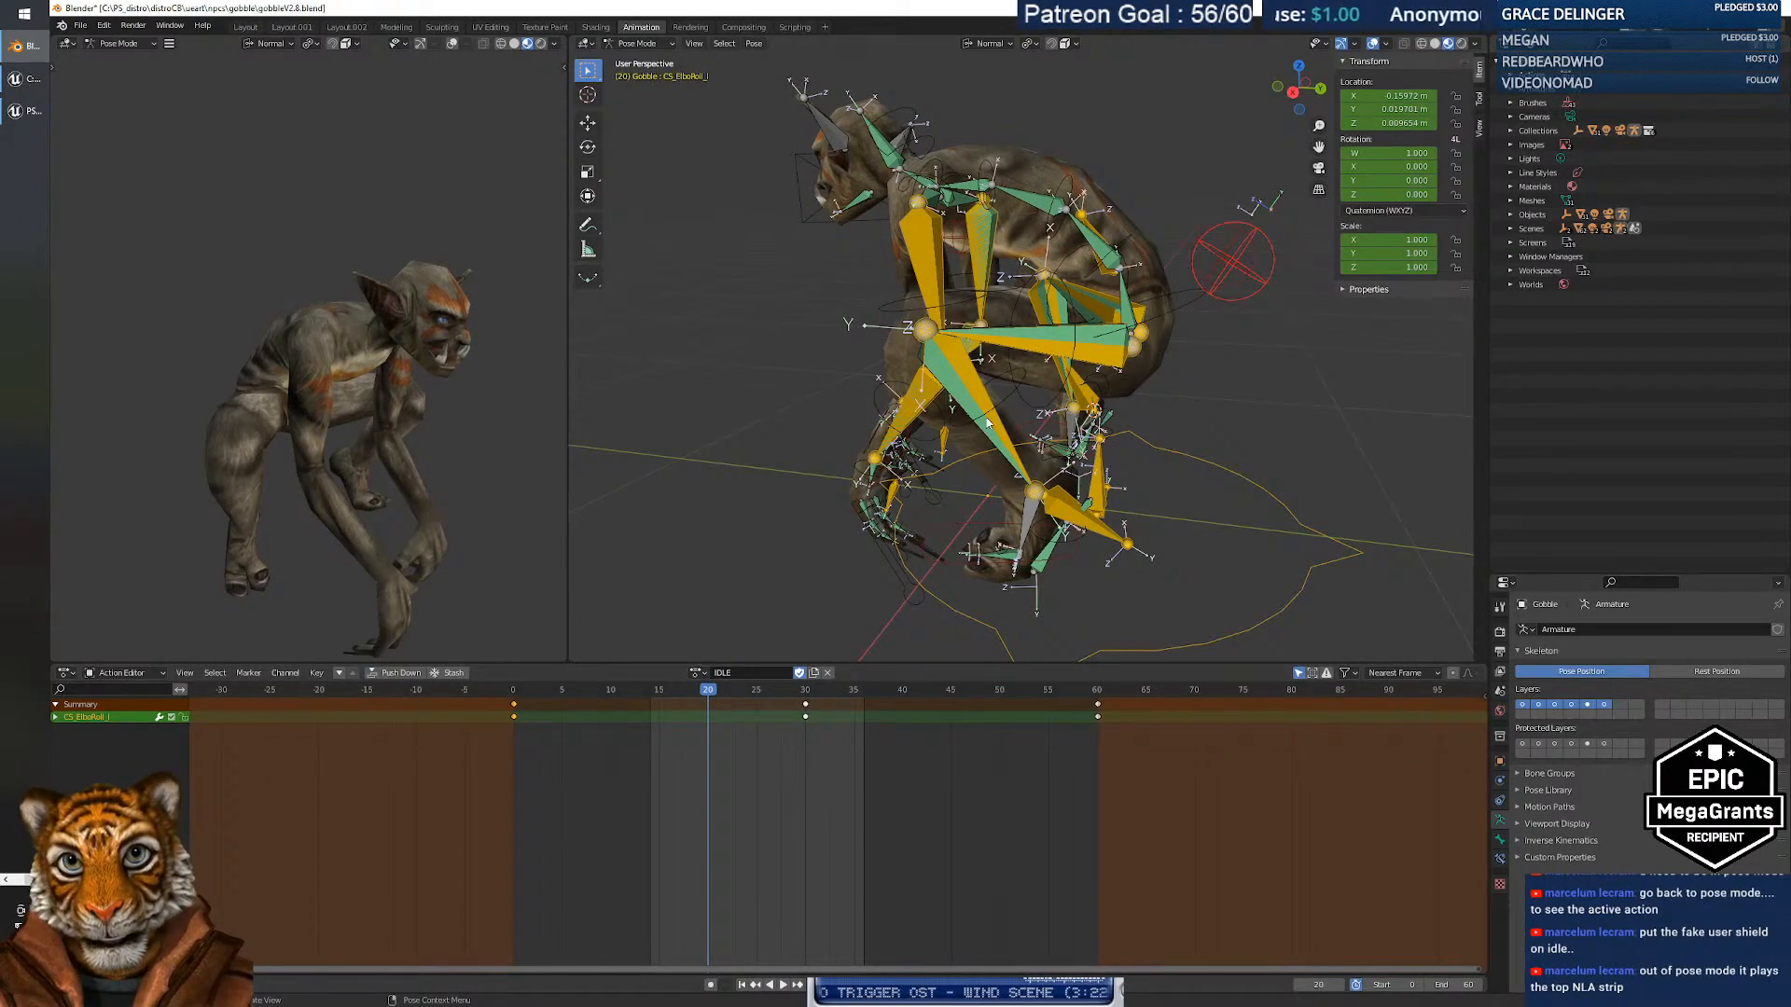
Examine the keyframes of the left leg pole target and left thigh control while playing and scrubbing IDLE up to frame 27.
middle_click_drag(987, 423, 902, 440)
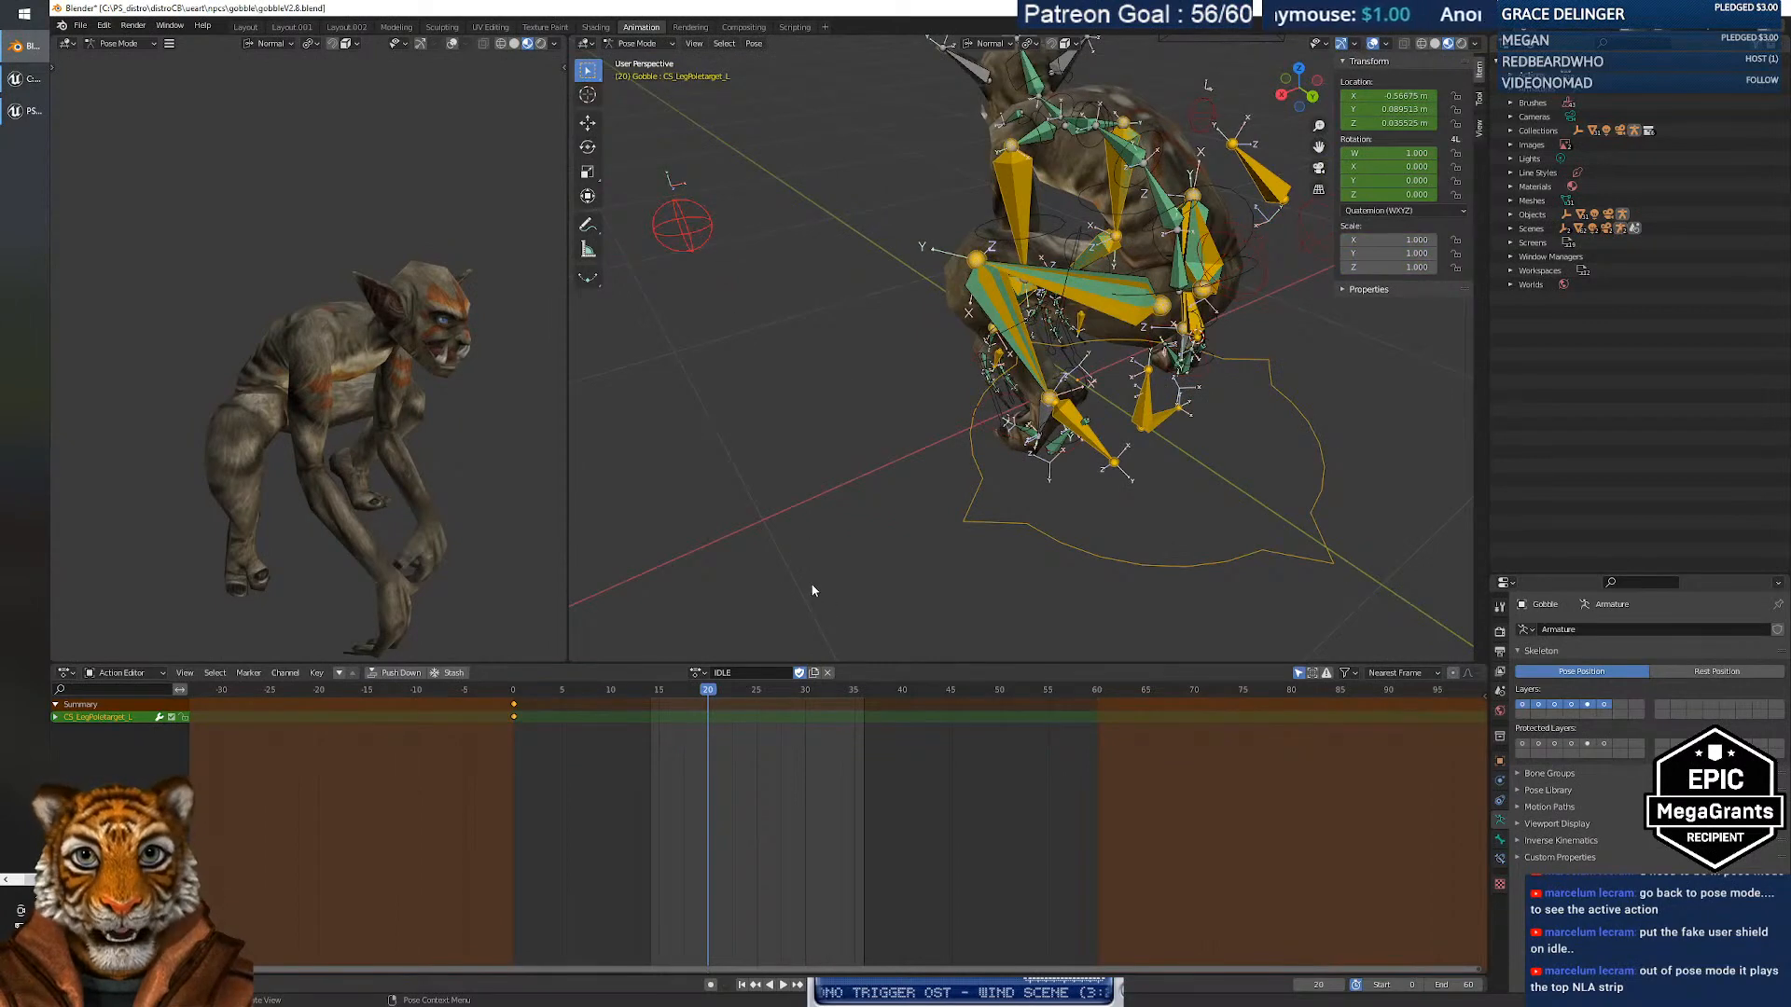
left_click_drag(707, 693, 747, 691)
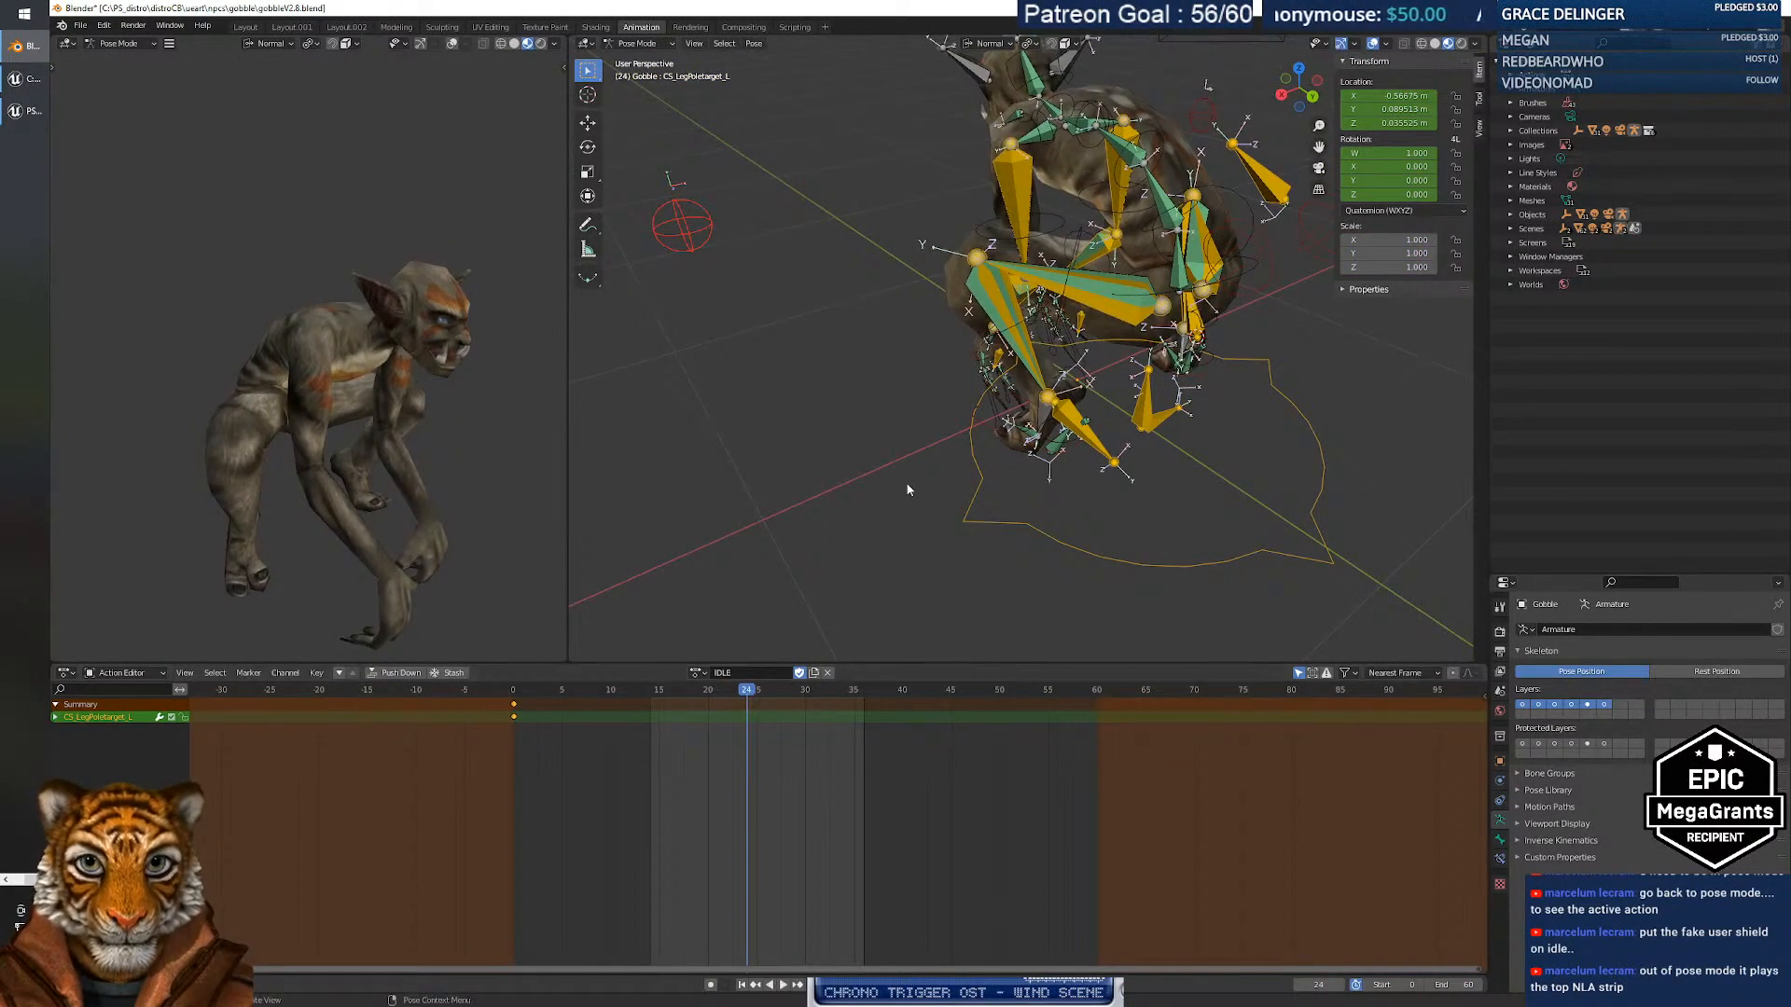
middle_click_drag(907, 490, 1025, 469)
scroll(977, 430, "up", 5)
scroll(1011, 446, "down", 1)
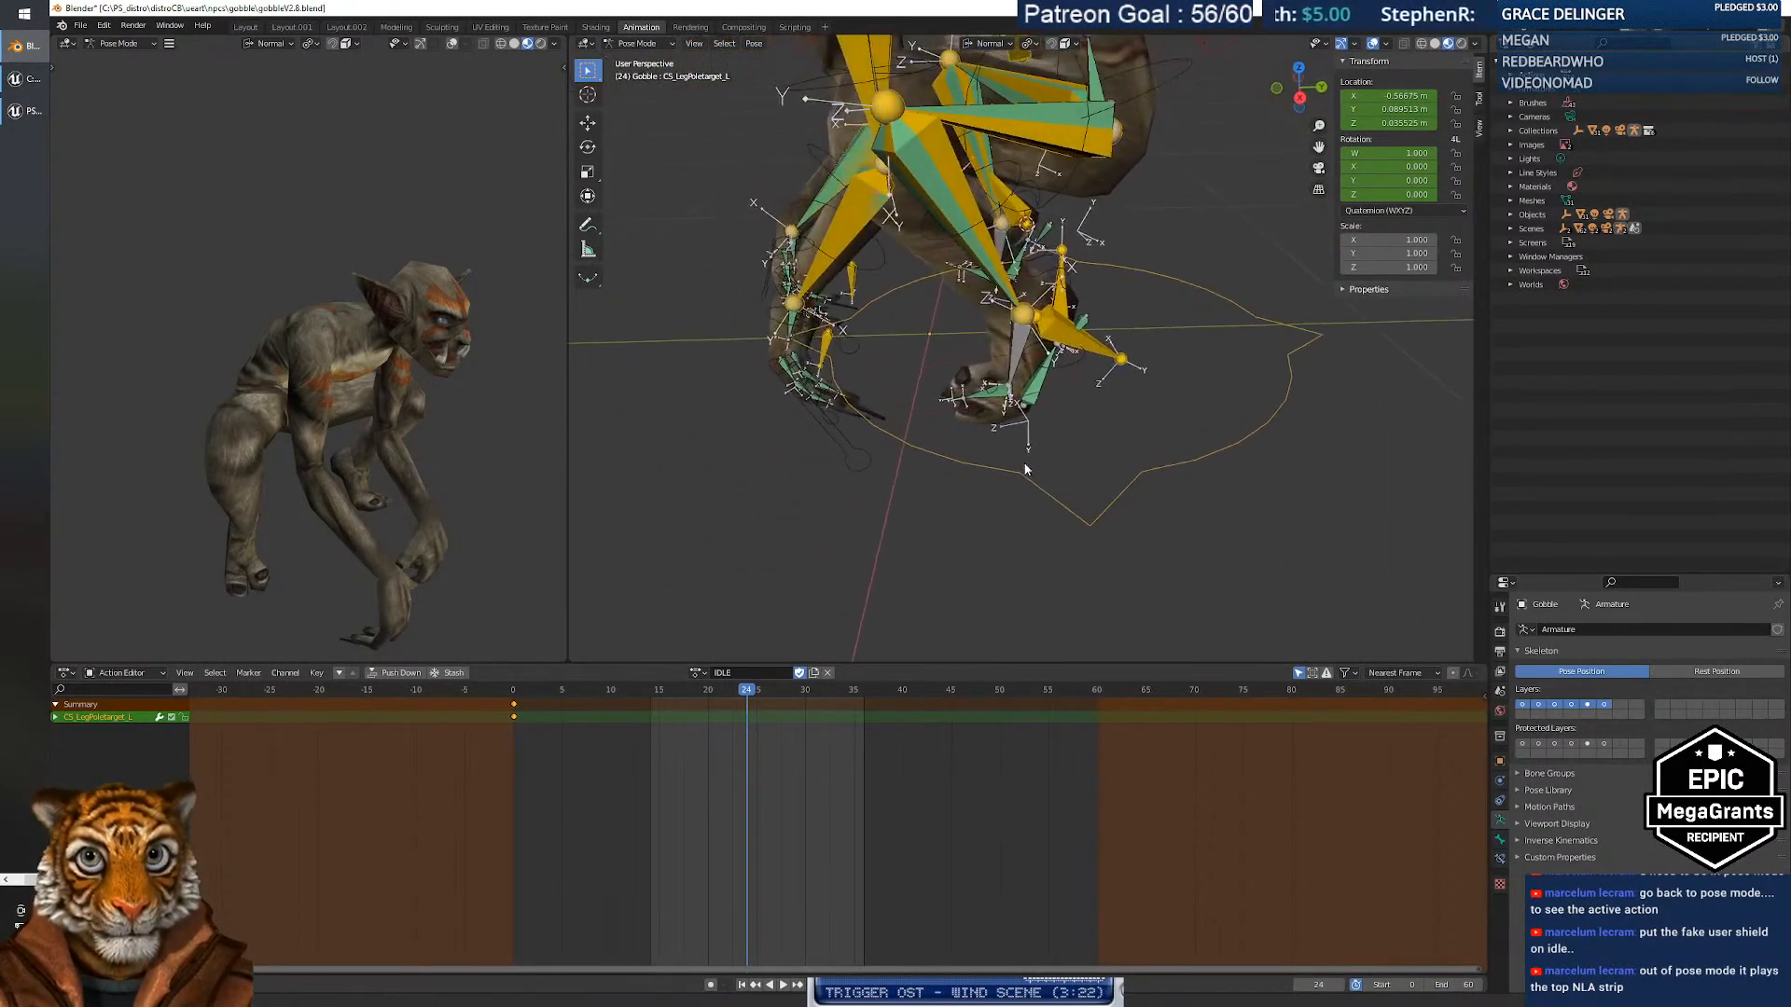
left_click(1051, 204)
left_click_drag(748, 692, 489, 686)
key("space")
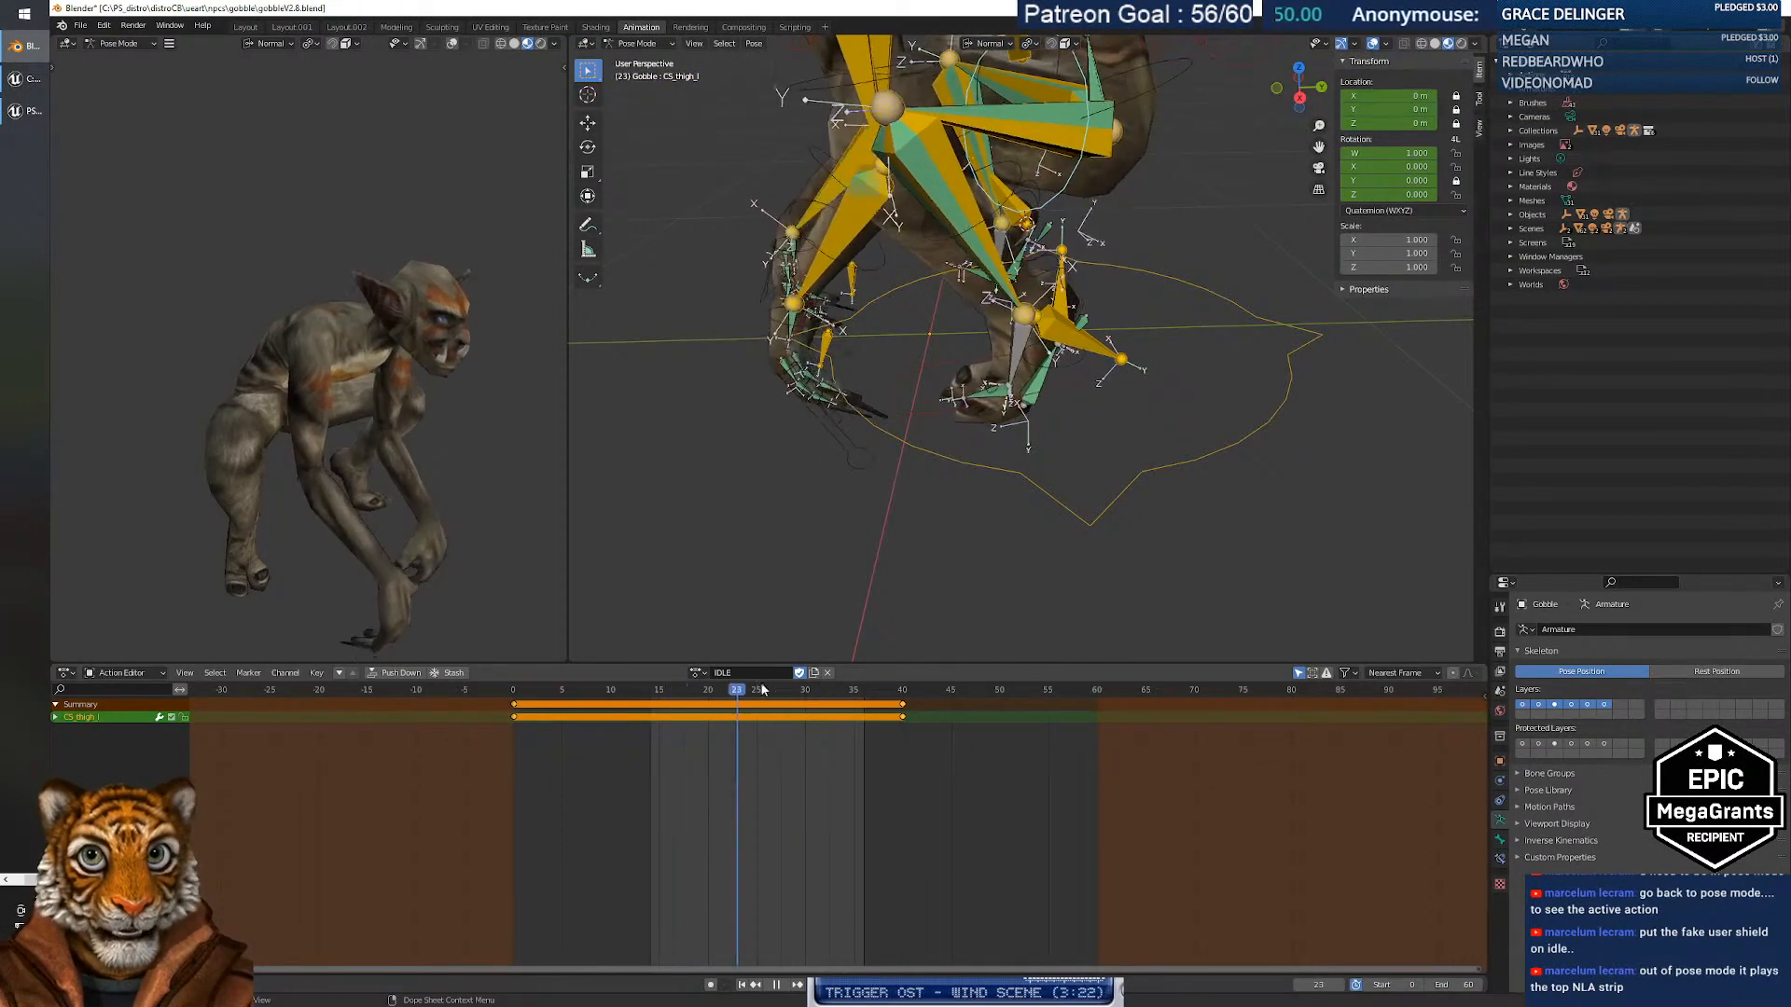
left_click_drag(829, 693, 775, 698)
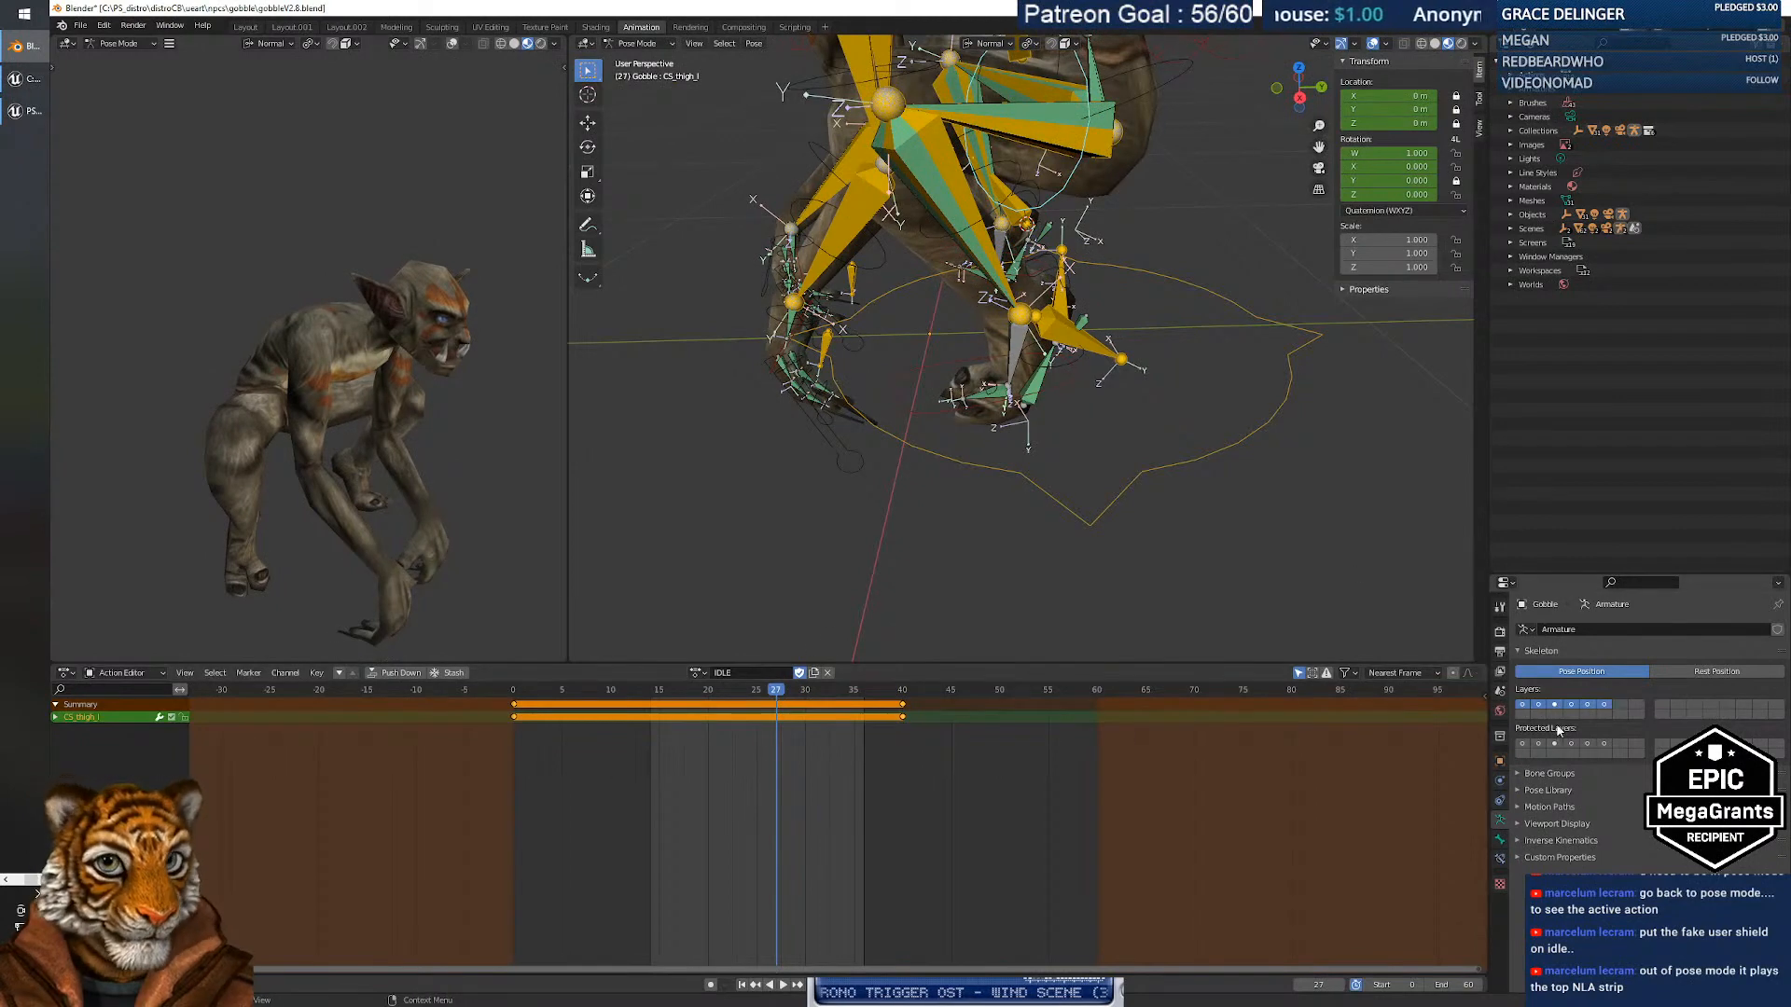
Isolate the first five armature bone layers one at a time and inspect the leg bones' keyframes, ending on the left foot root control.
left_click(1527, 713)
left_click(1538, 707)
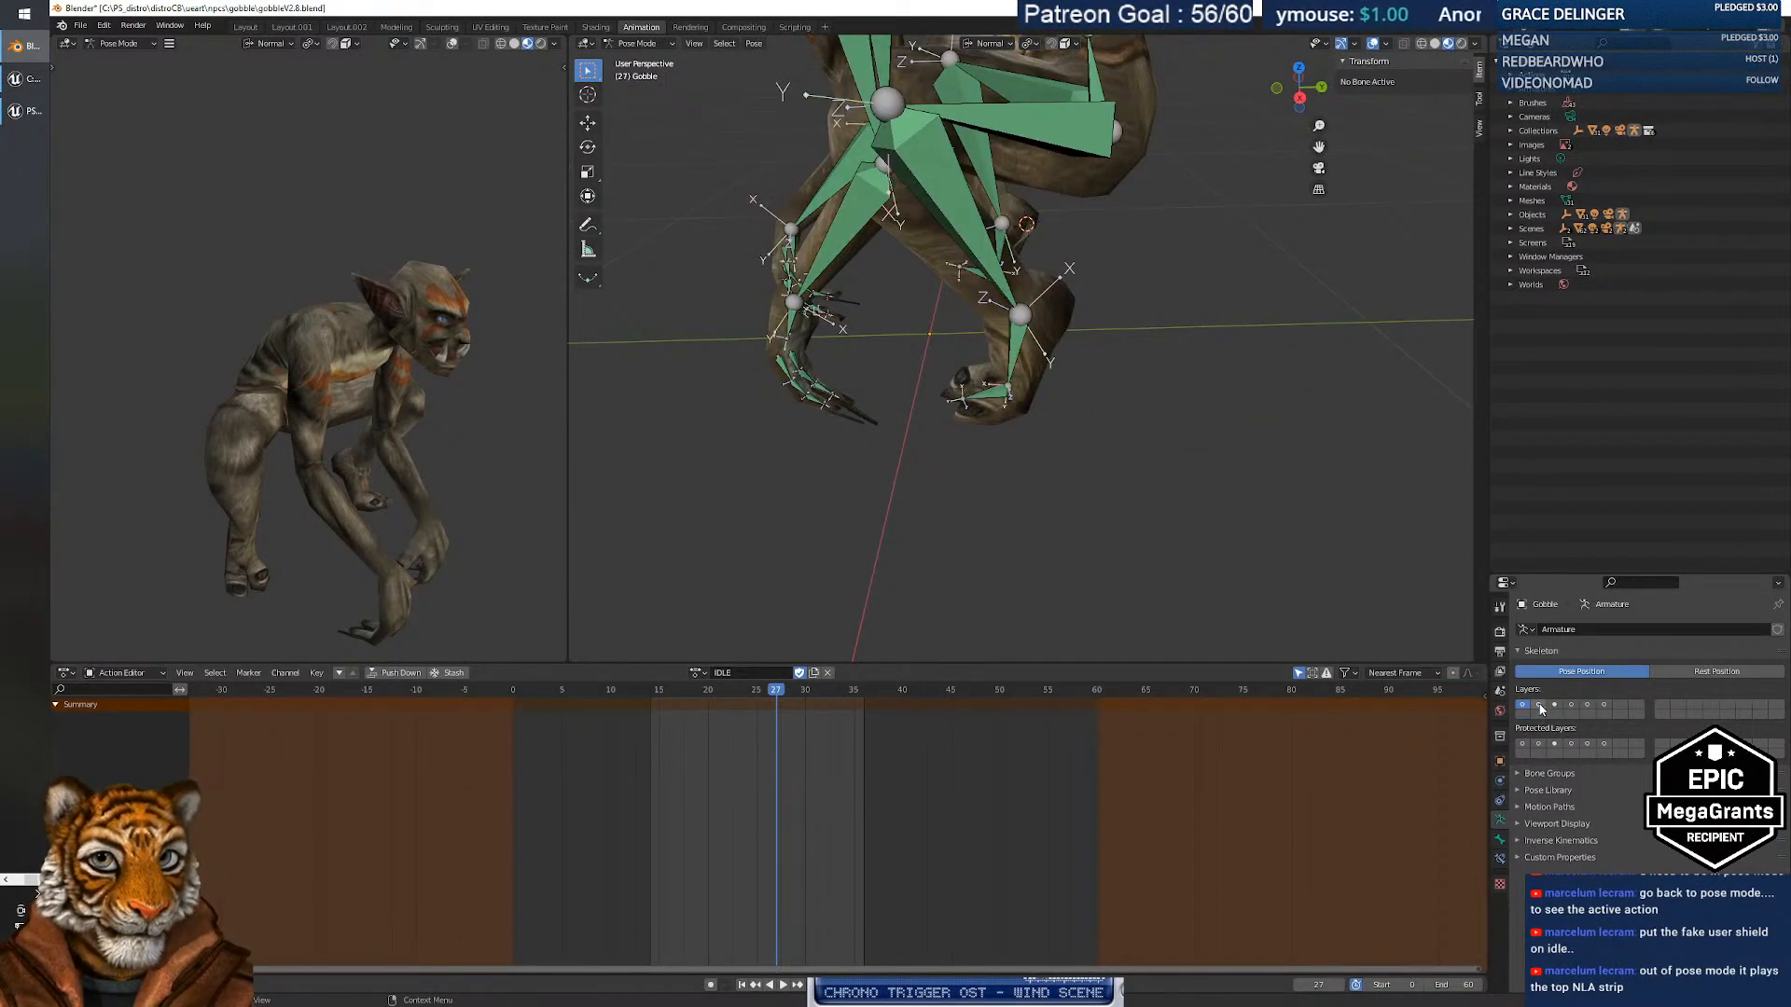
left_click(1022, 317)
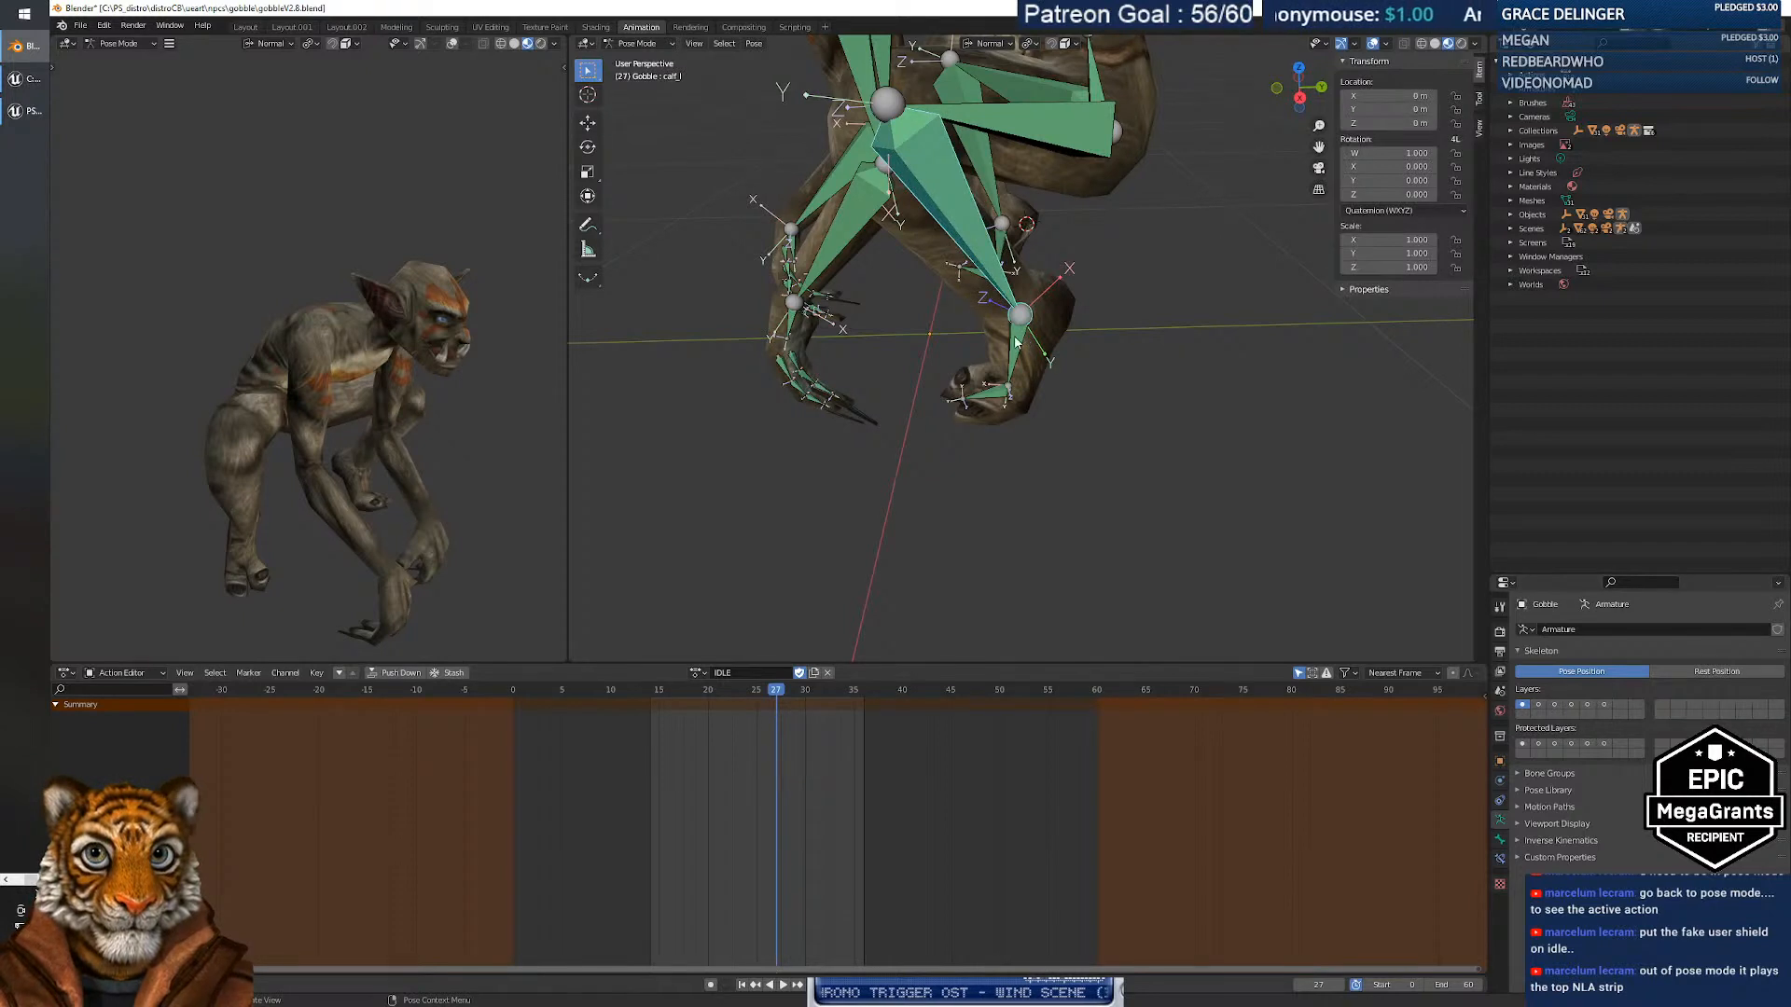
left_click(1017, 343)
left_click(1002, 286)
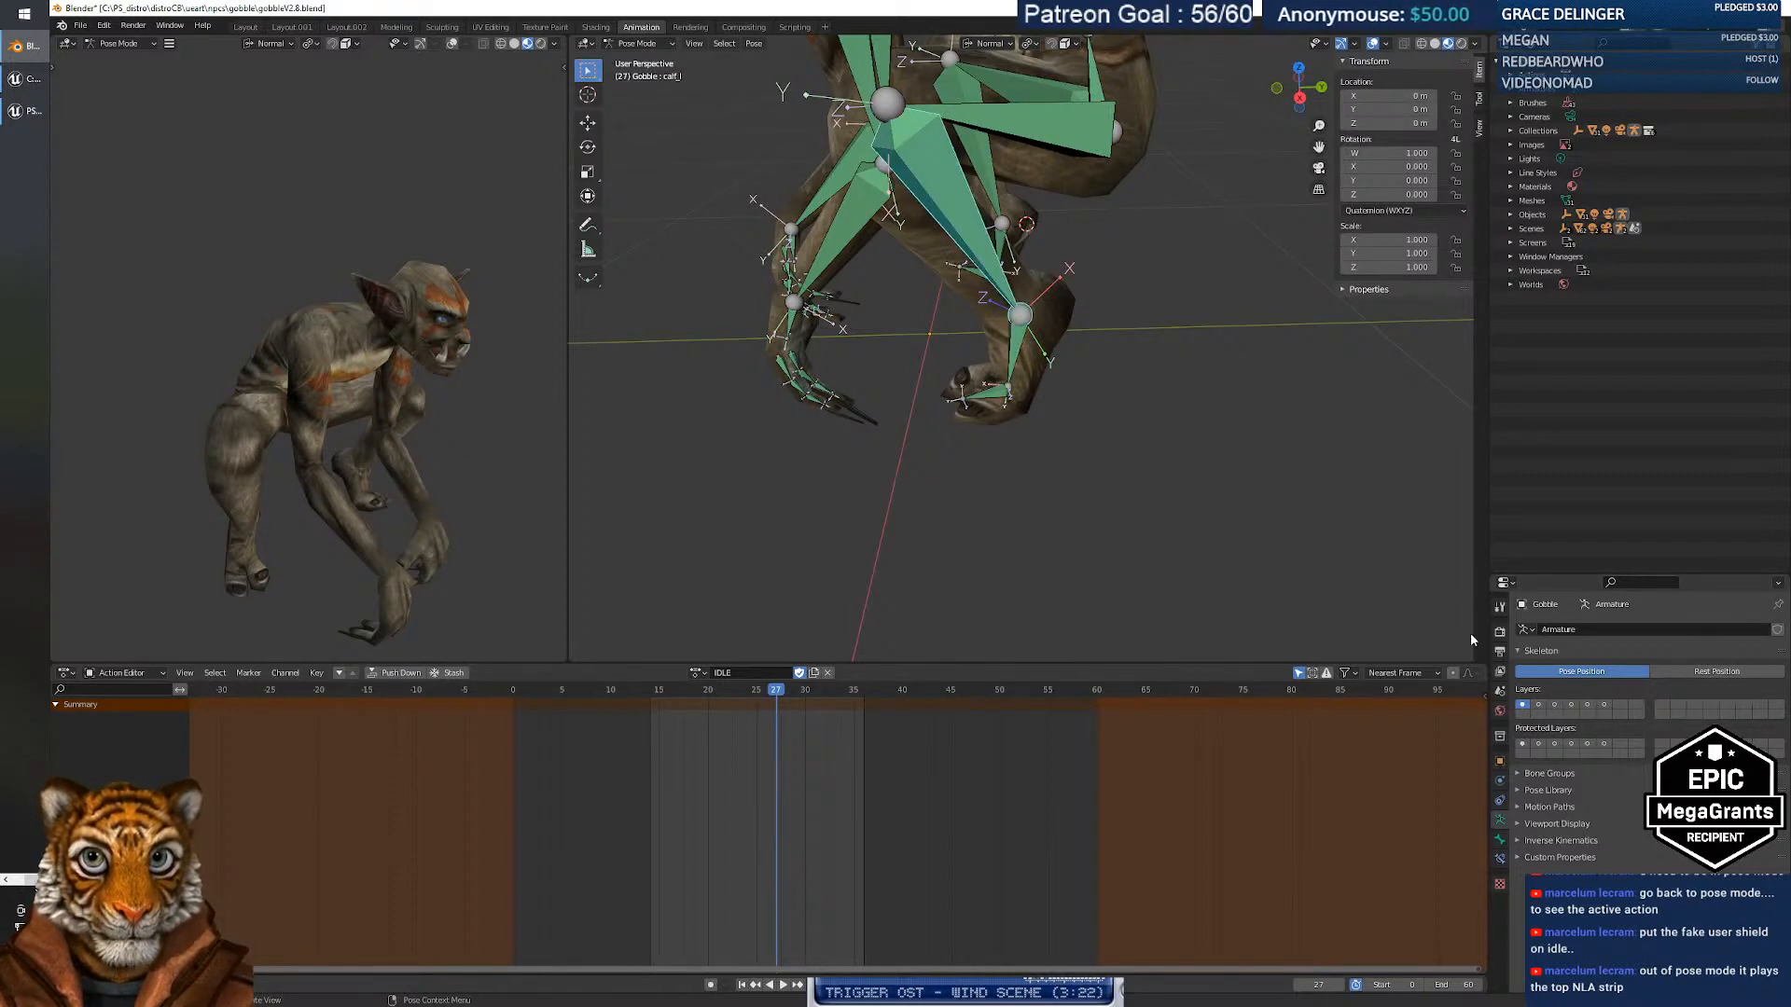
left_click(1541, 709, "shift")
left_click(1060, 326)
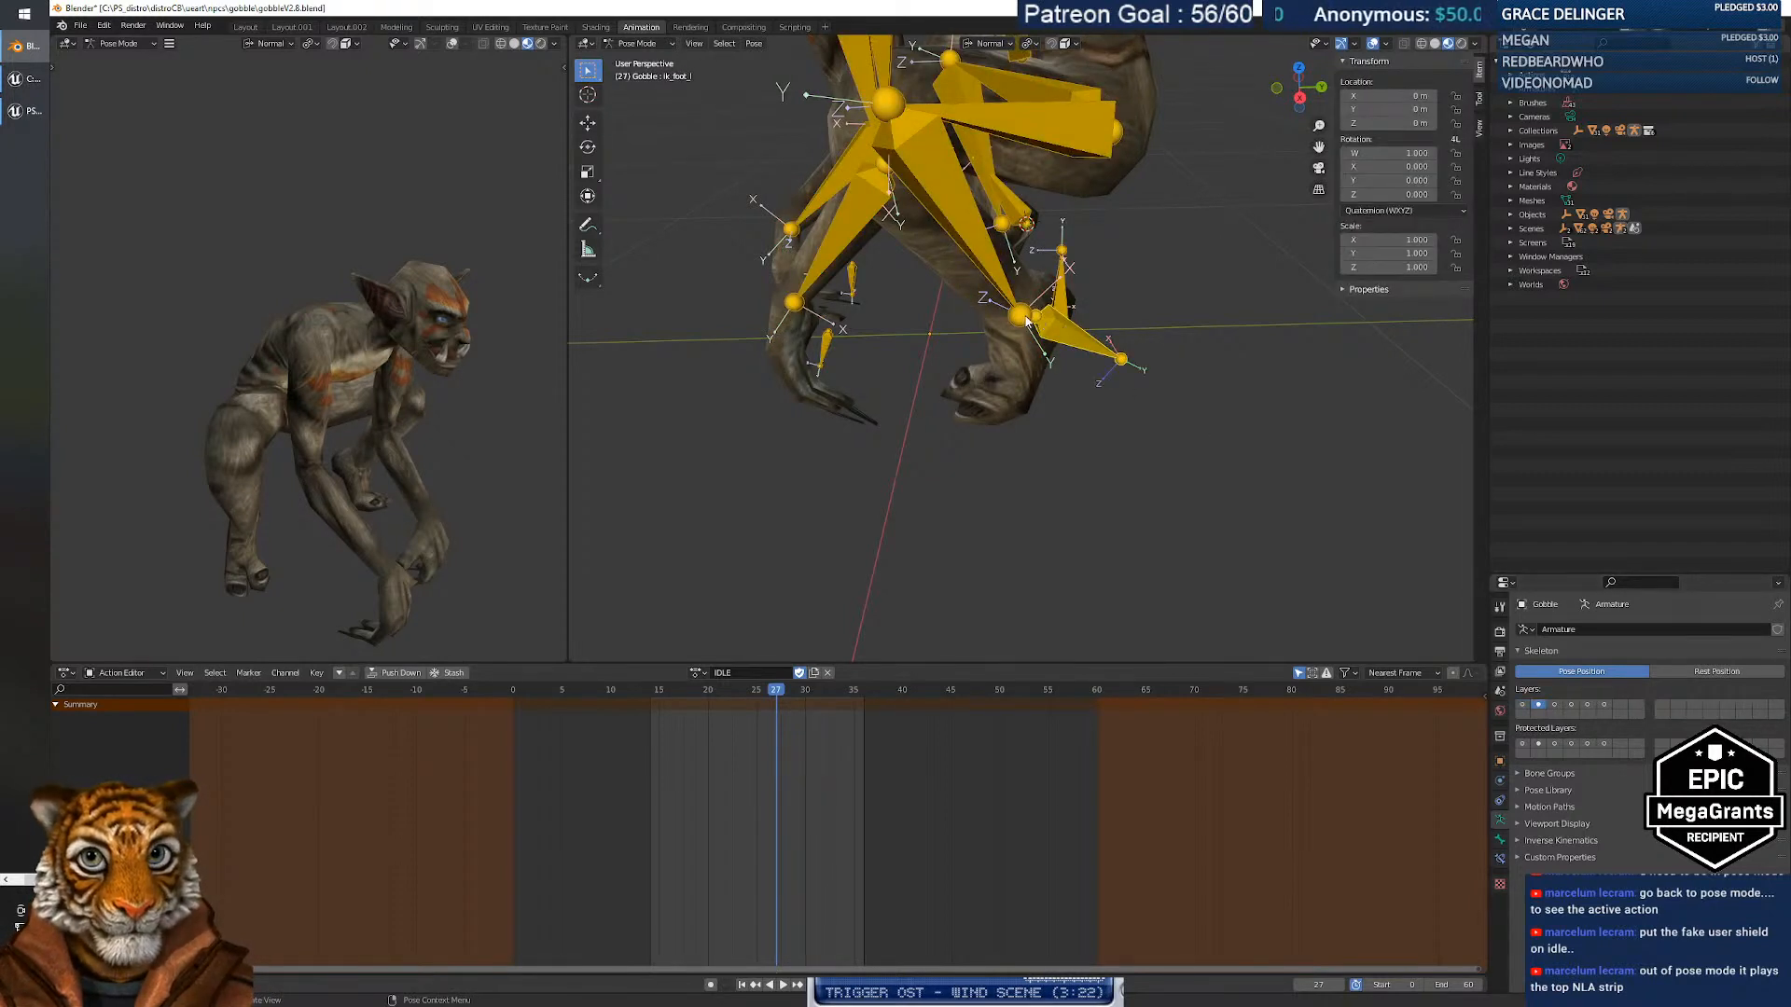
left_click(1552, 706)
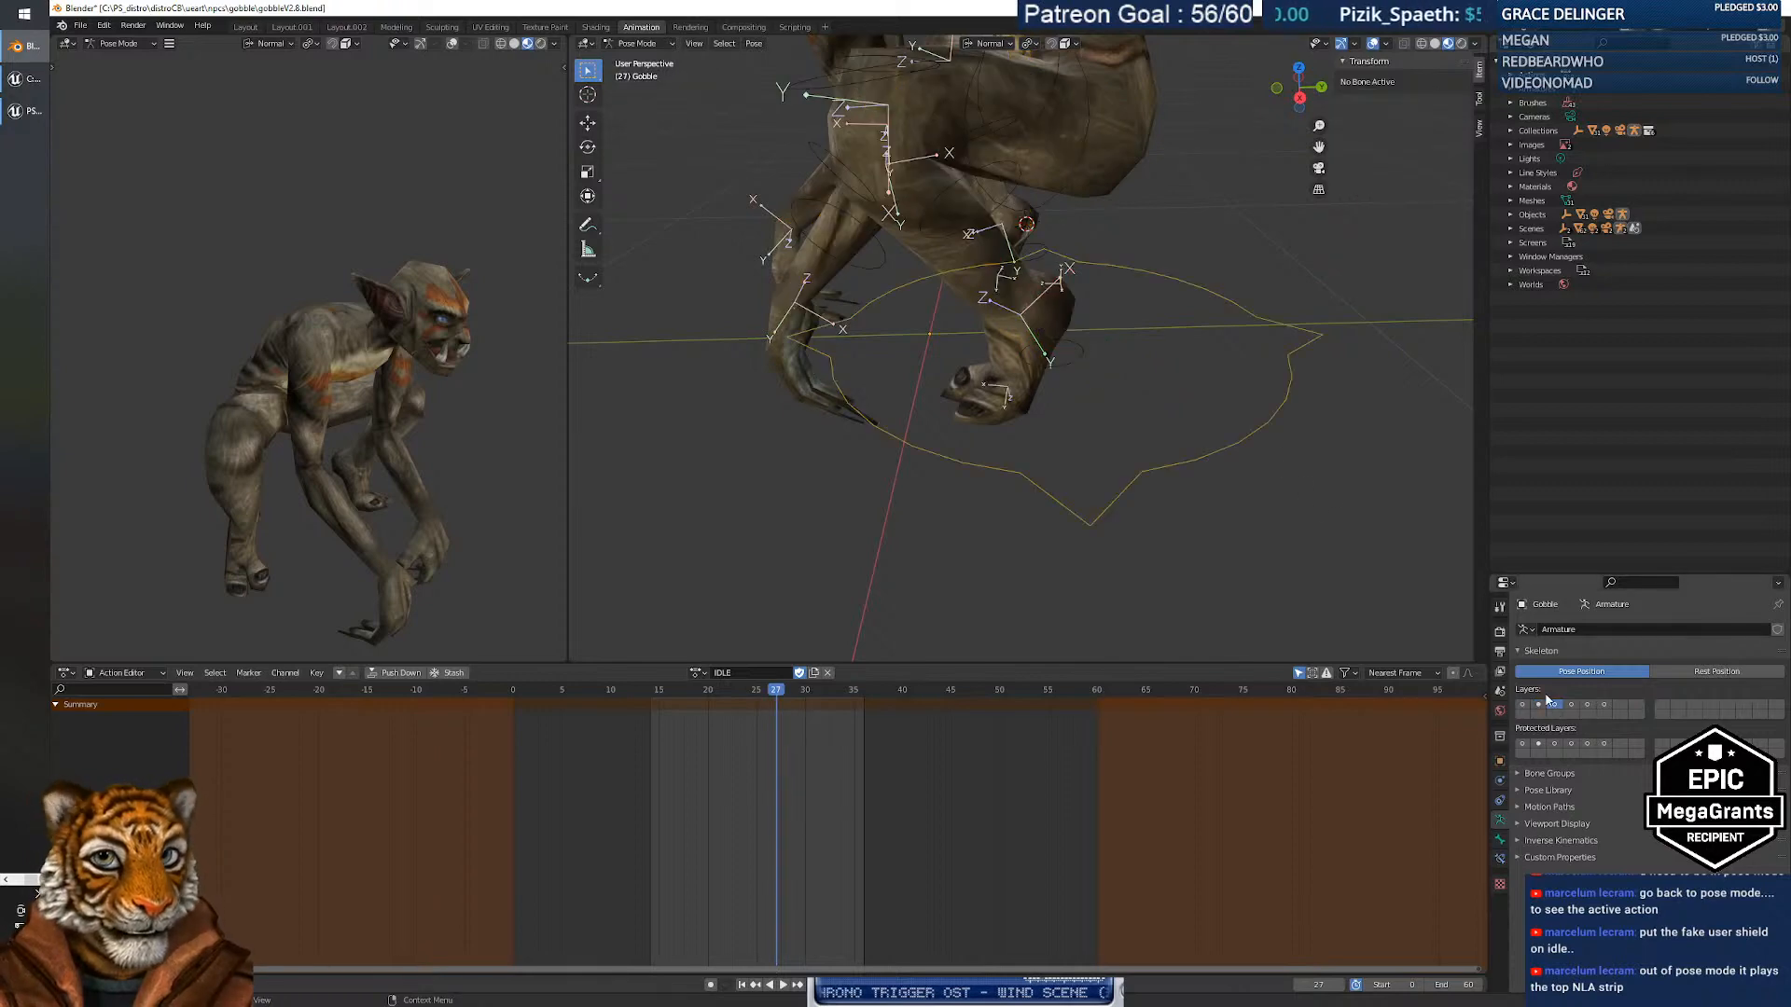
left_click(1075, 355)
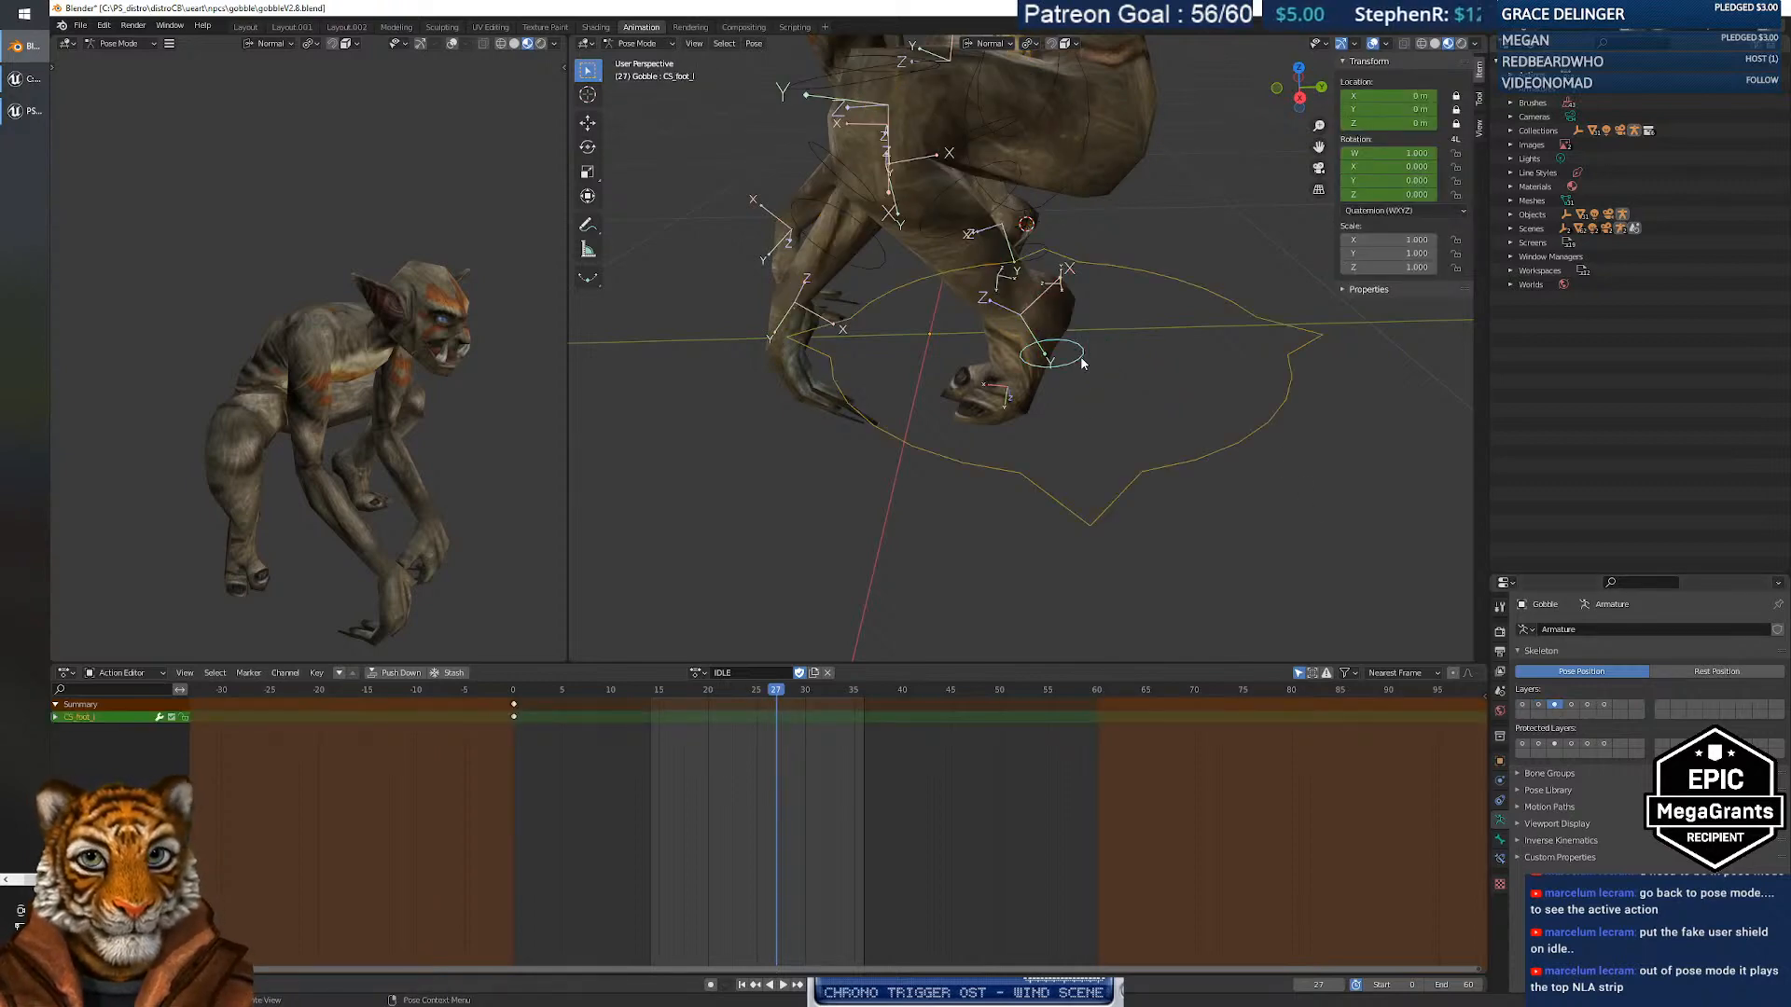
left_click(1571, 706)
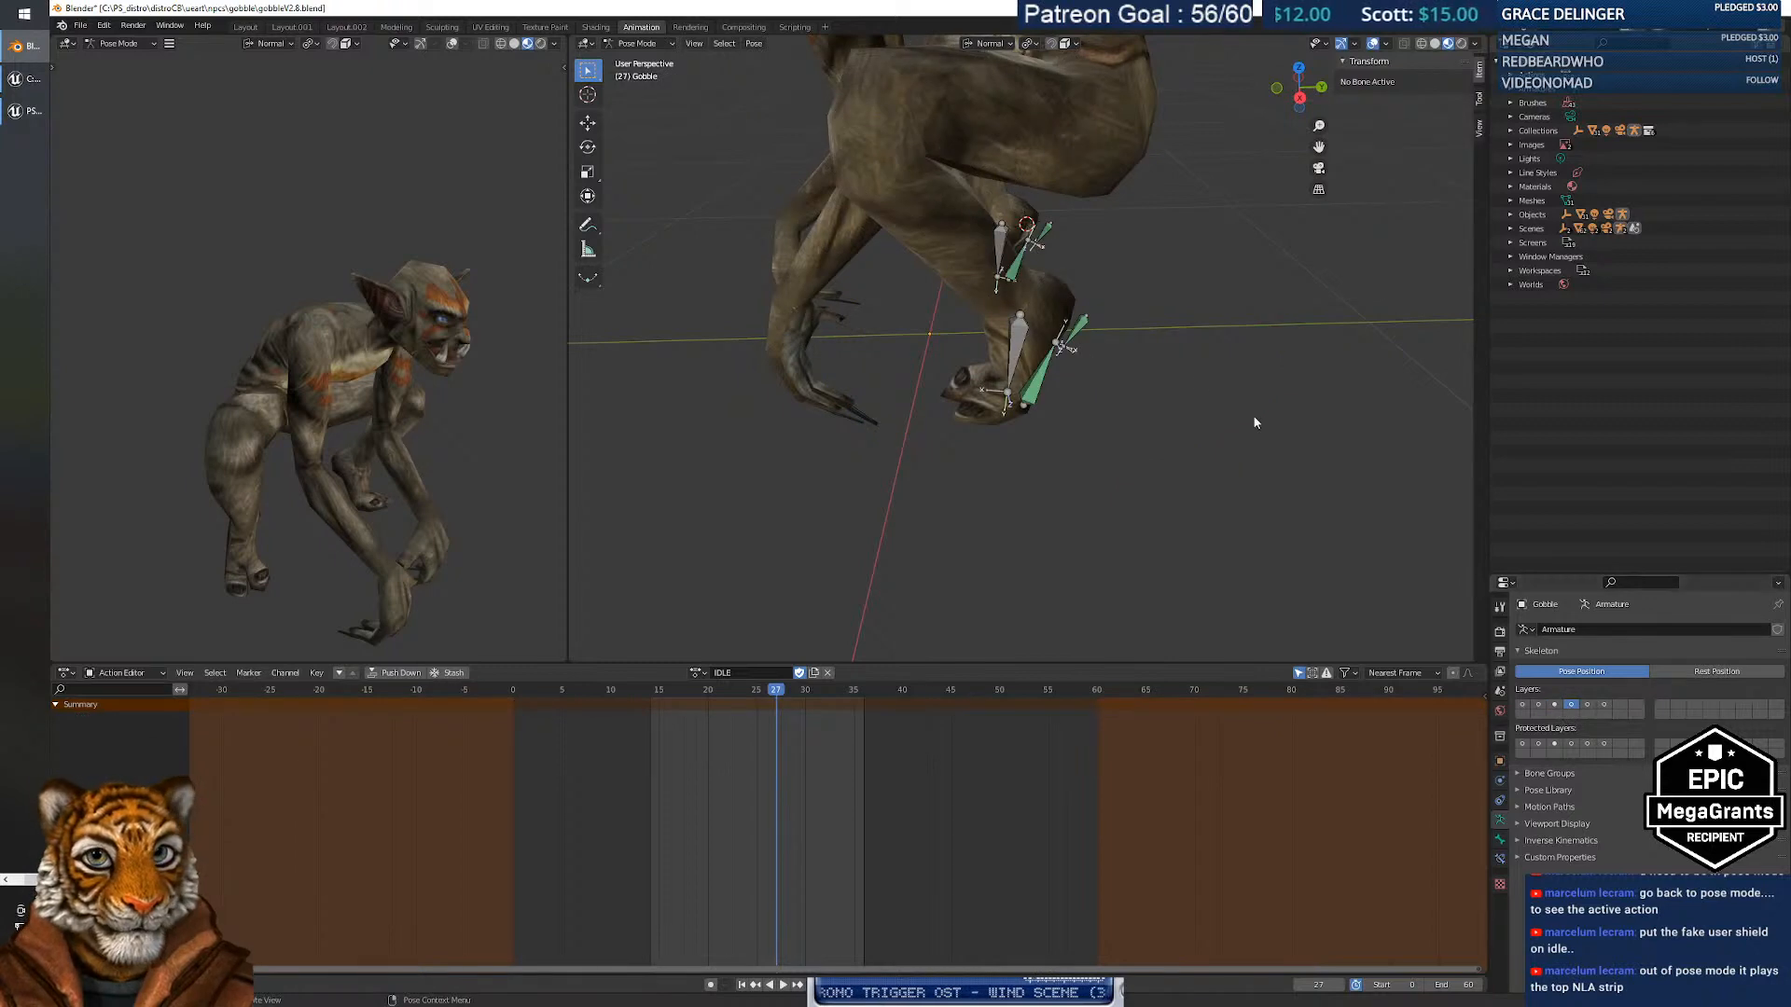
left_click(1019, 329)
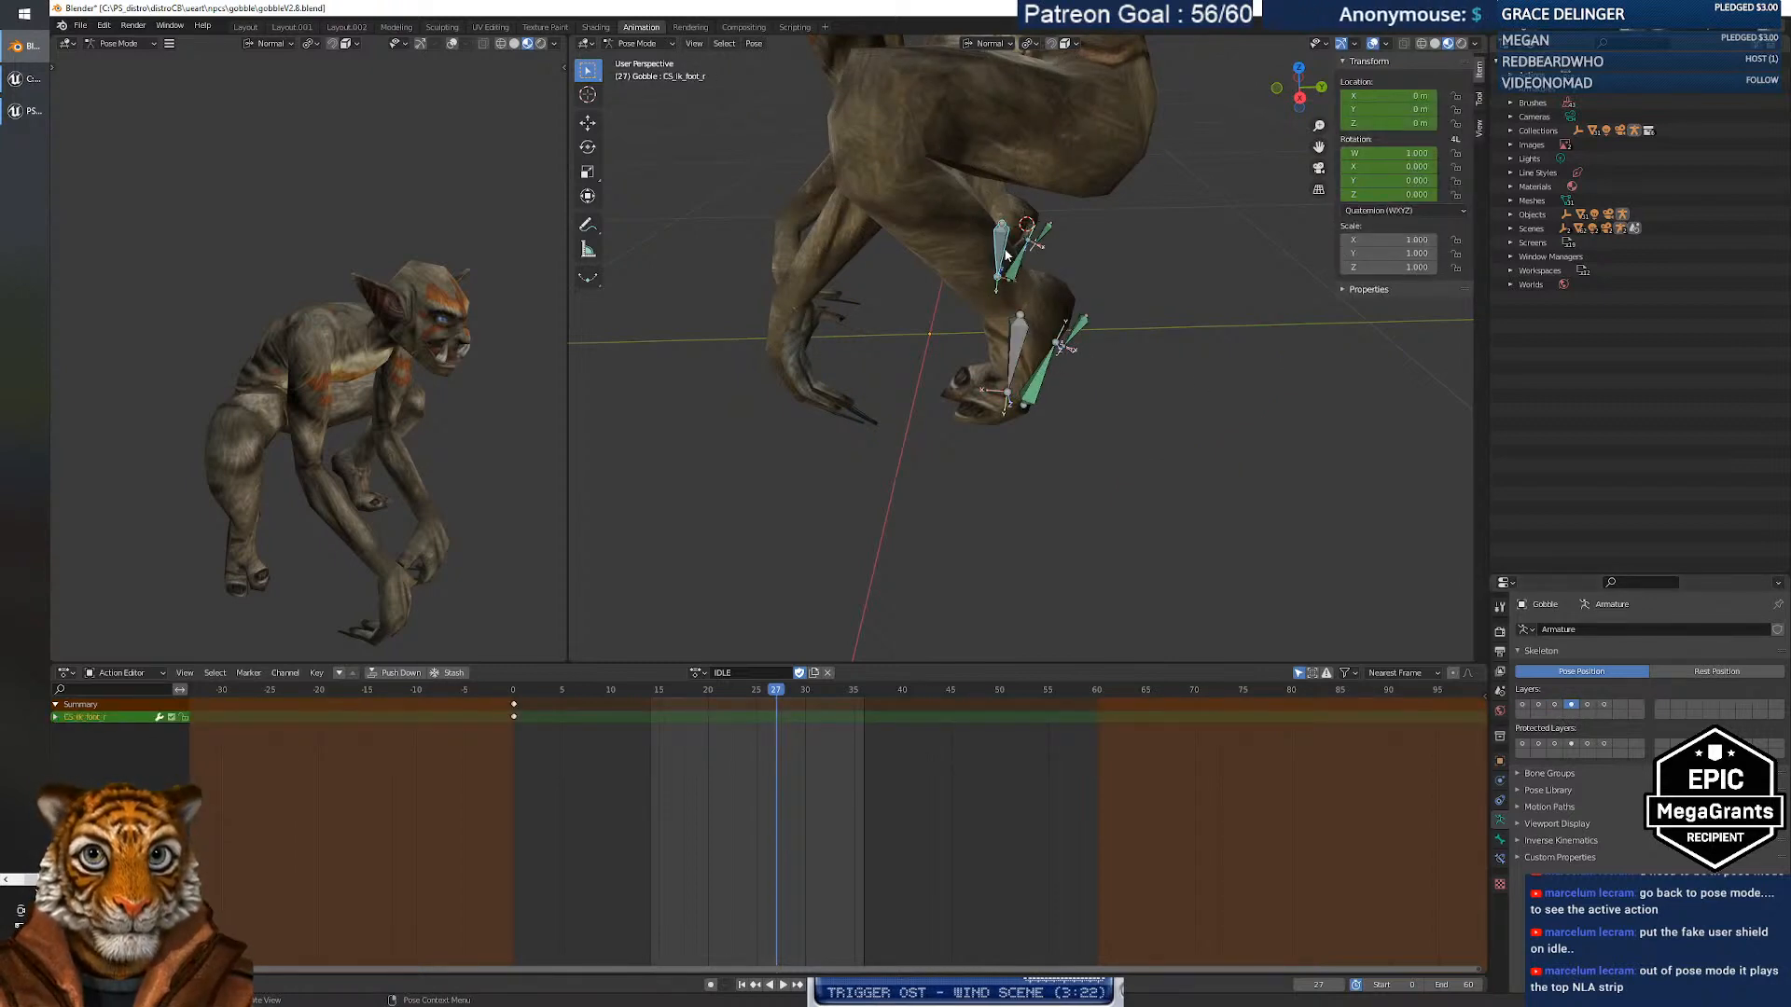
left_click(1587, 706)
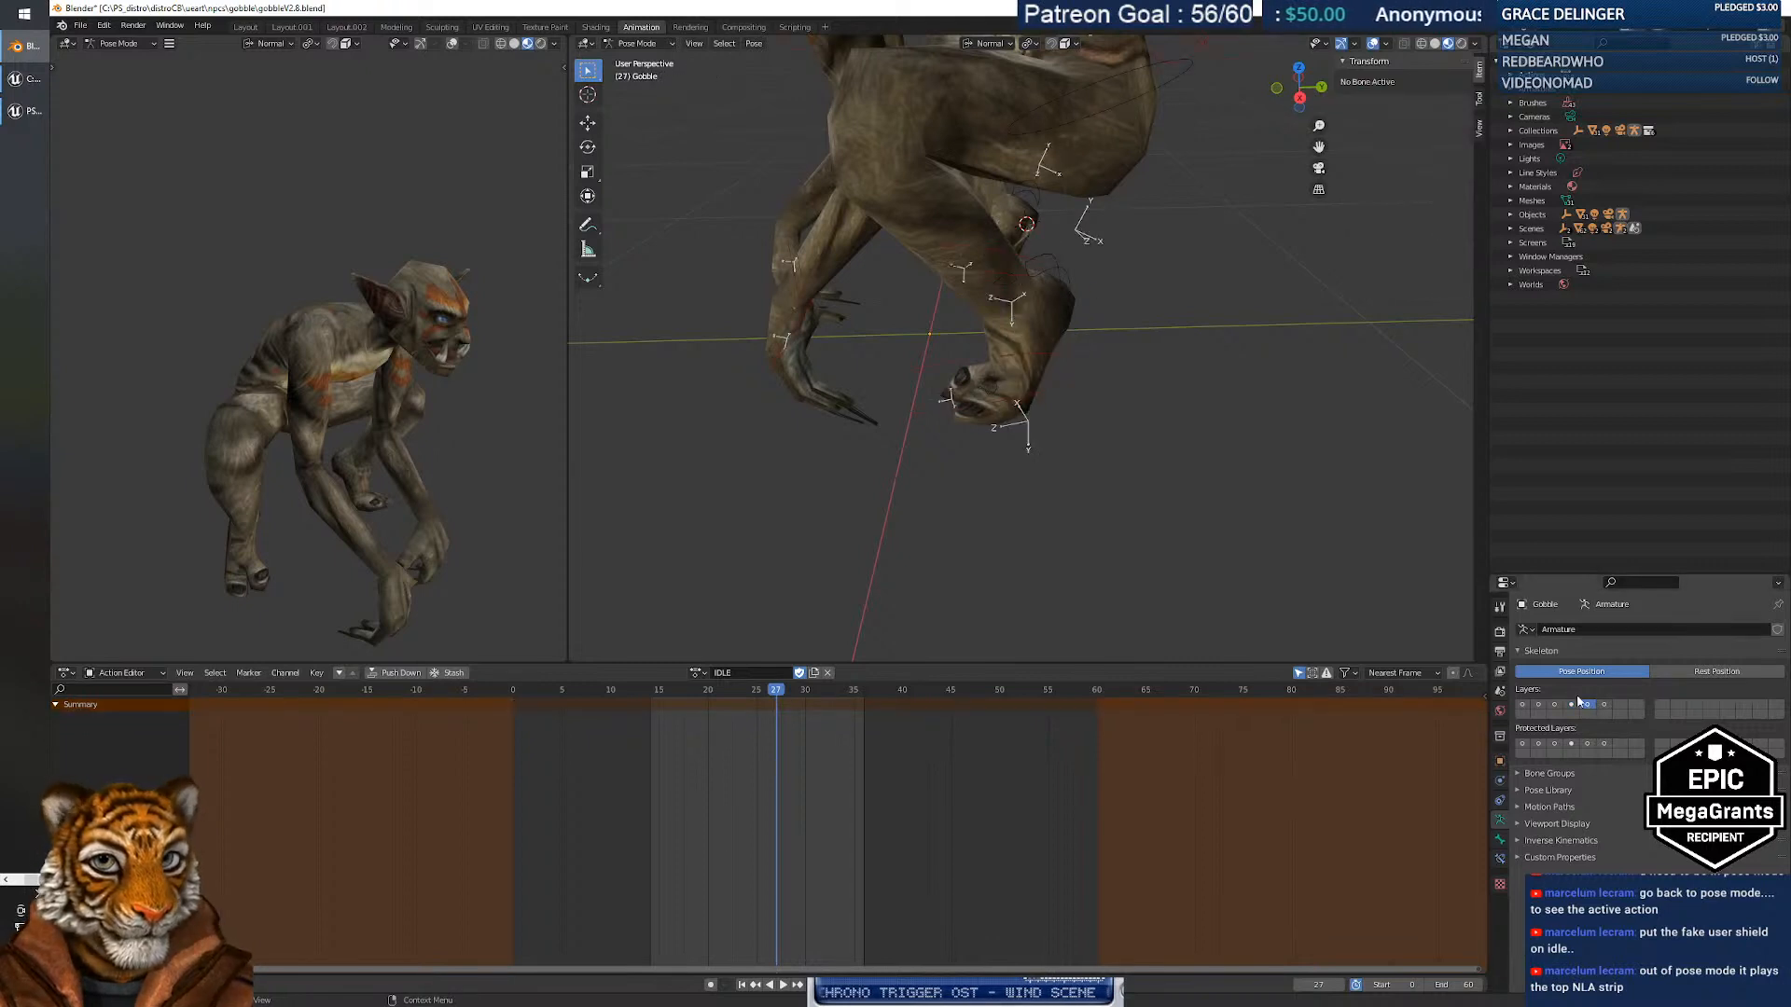
left_click(1070, 377)
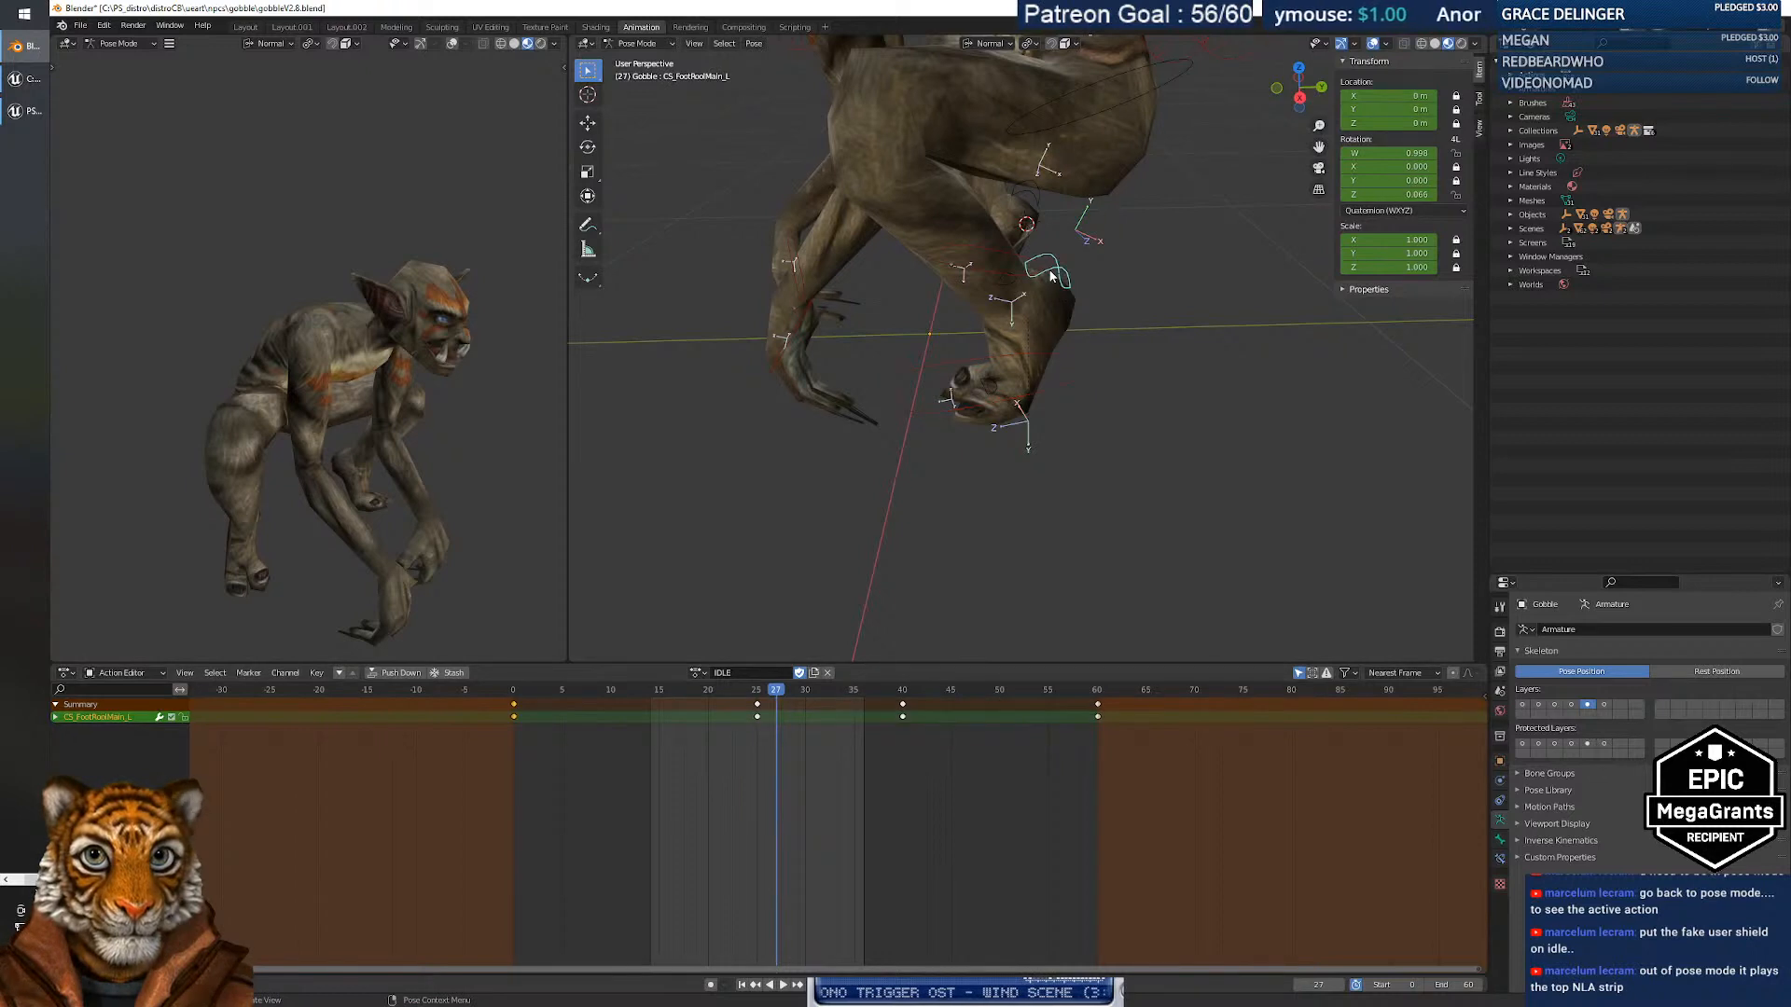
Try removing the left foot root control's IDLE keyframes at frames 25 and 40, then undo the deletion.
key("space")
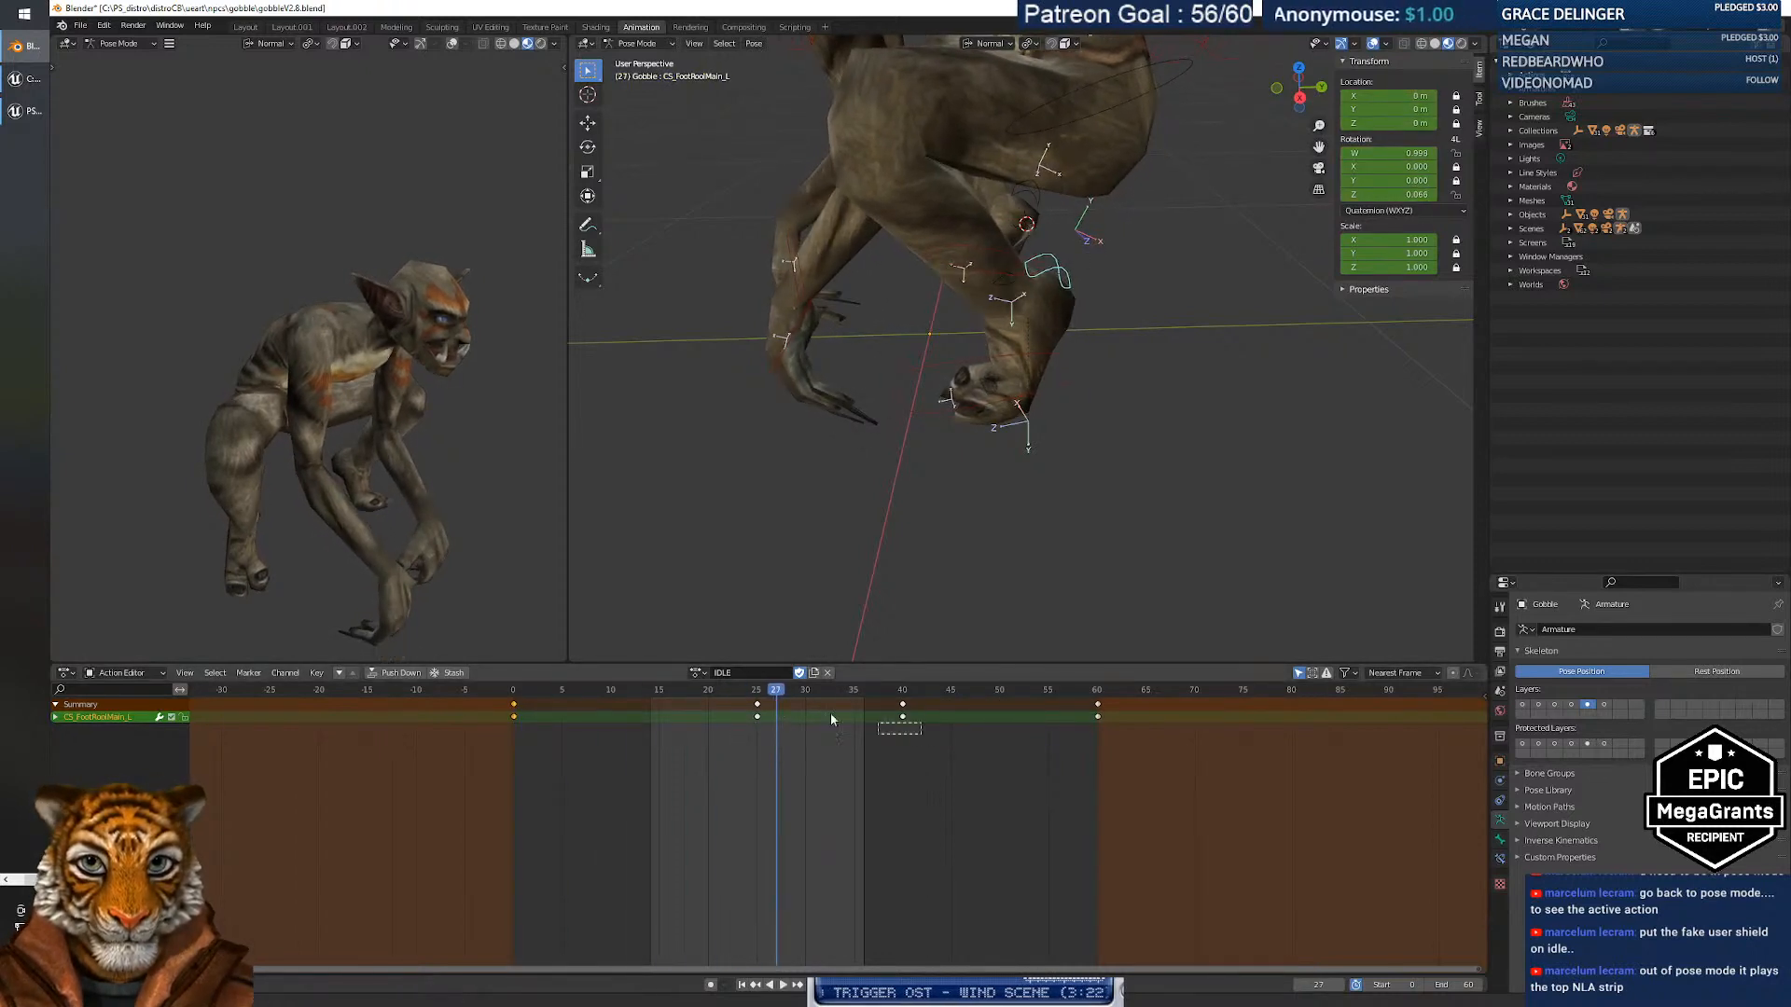
key("Delete")
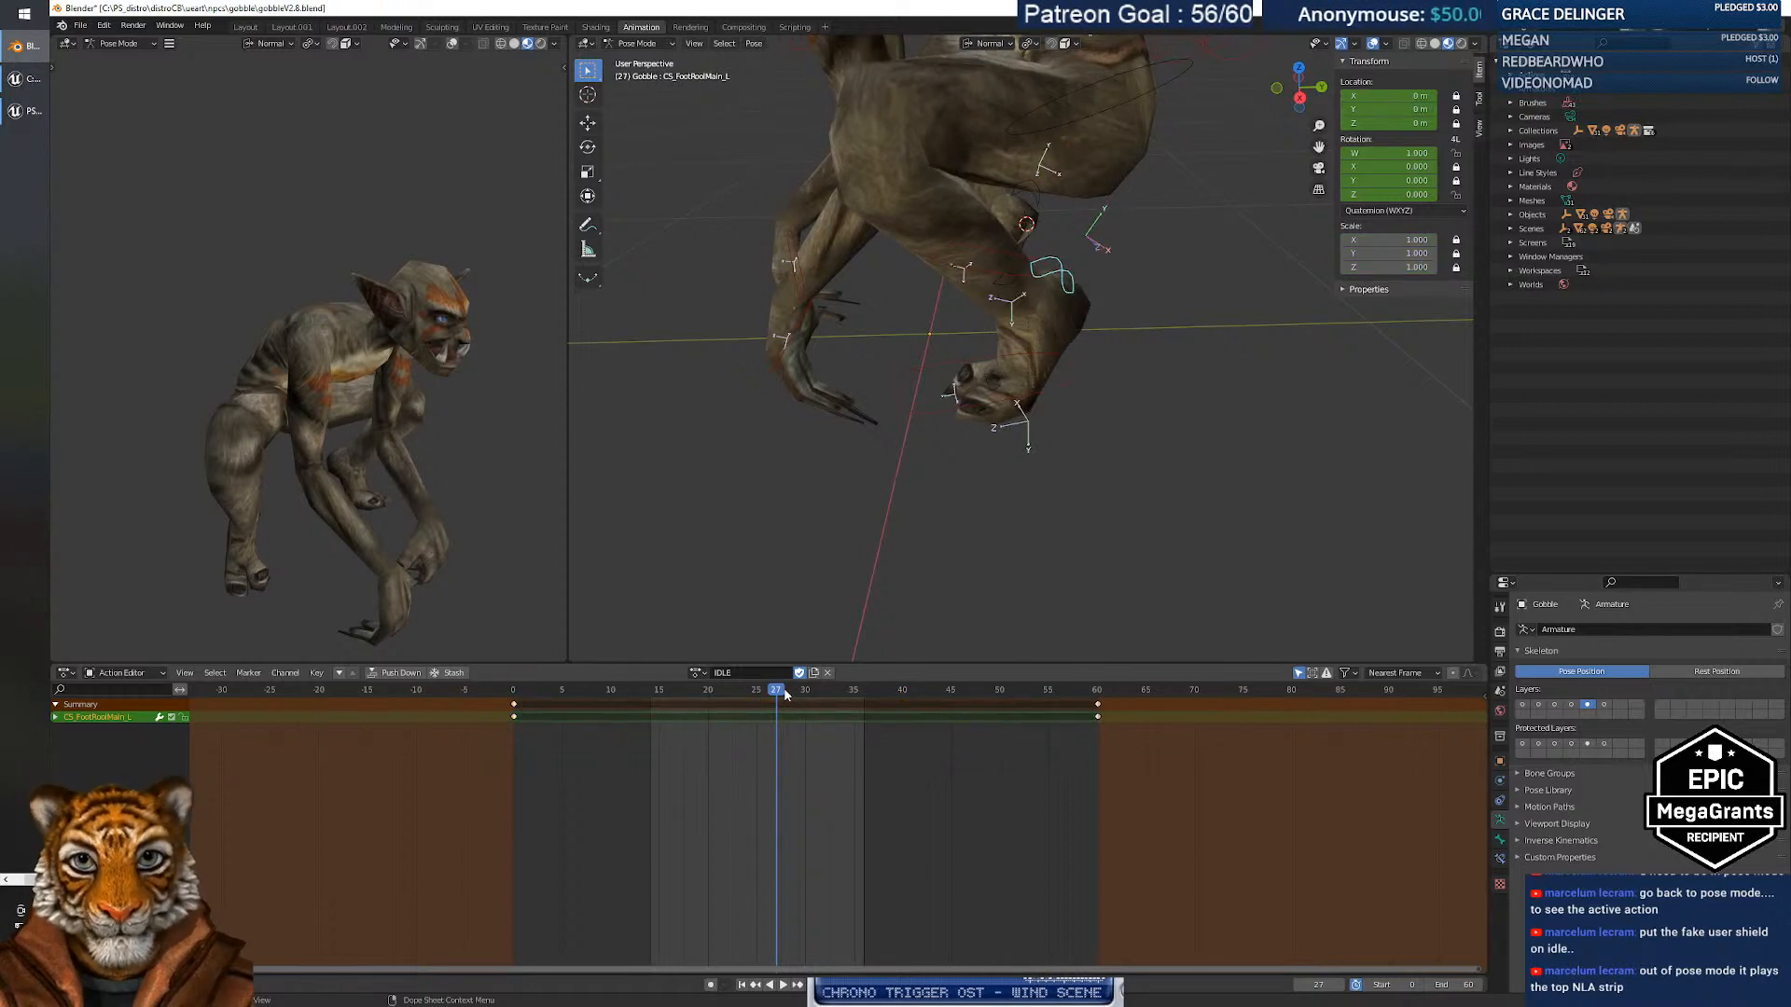
mouse_move(782, 690)
left_mouse_down()
mouse_move(512, 693)
mouse_move(896, 696)
mouse_move(772, 701)
left_mouse_up()
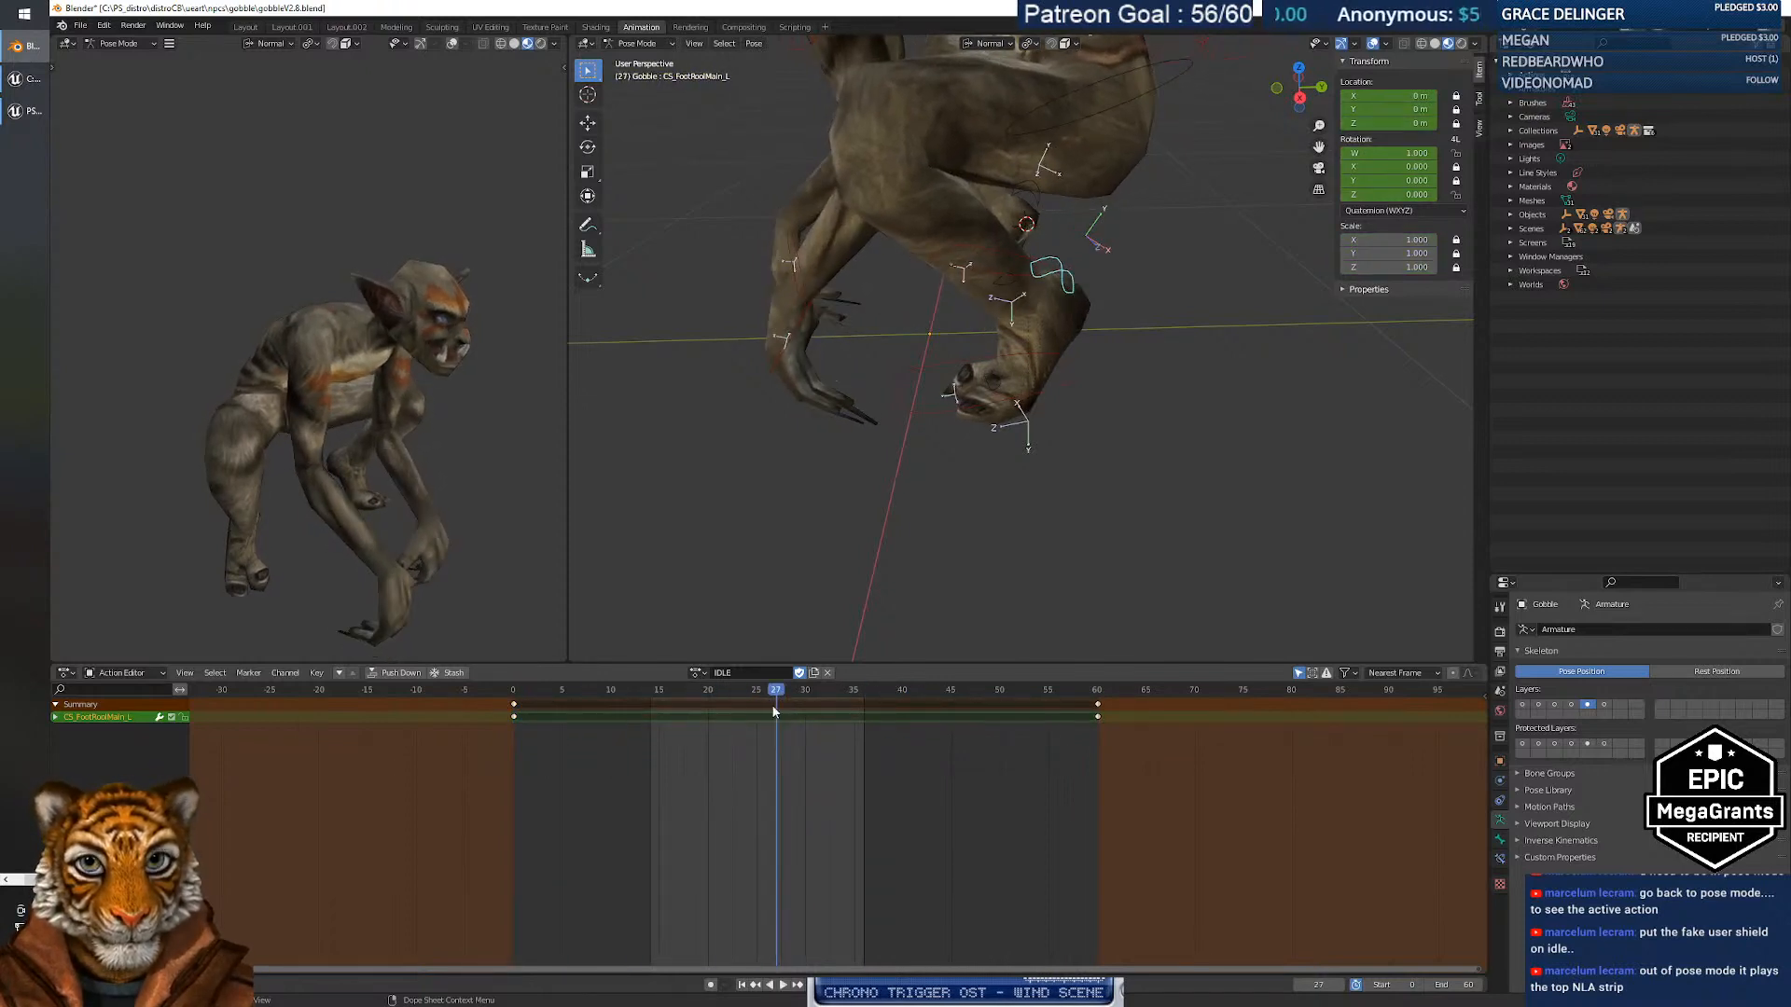
key("ctrl+z")
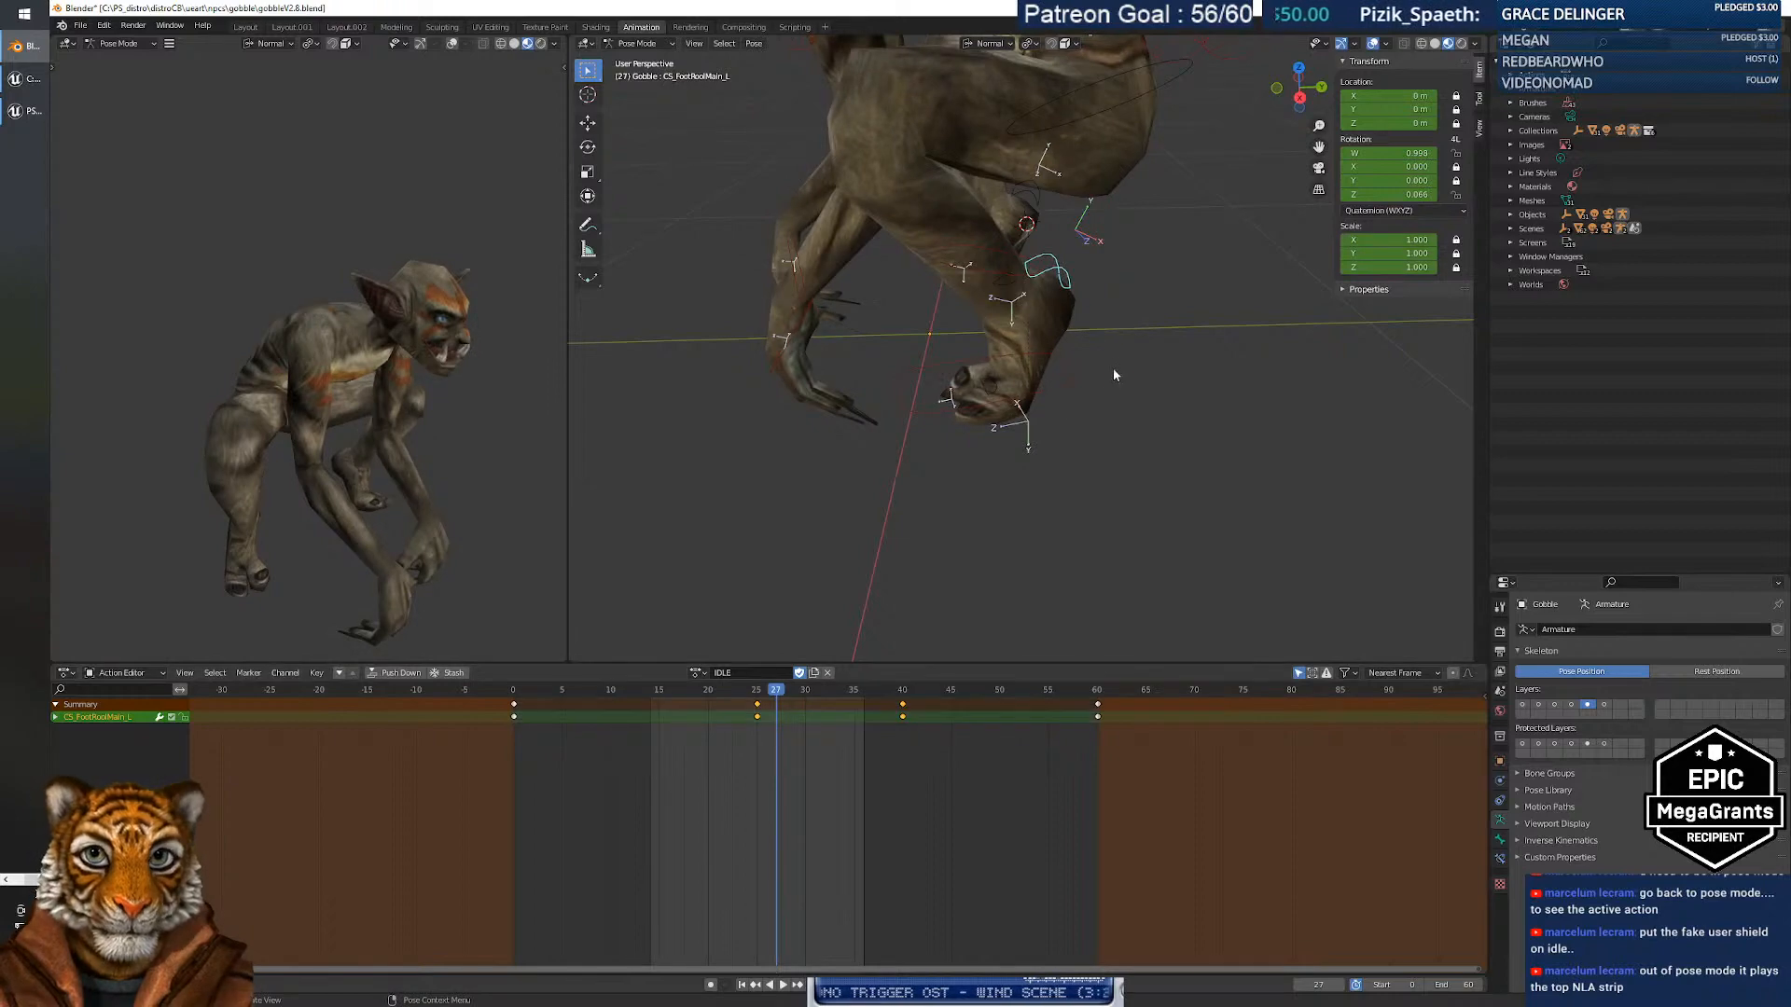
Delete only the frame 40 keyframe of the left foot root control and scrub IDLE back to frame 22.
left_click_drag(776, 692, 816, 716)
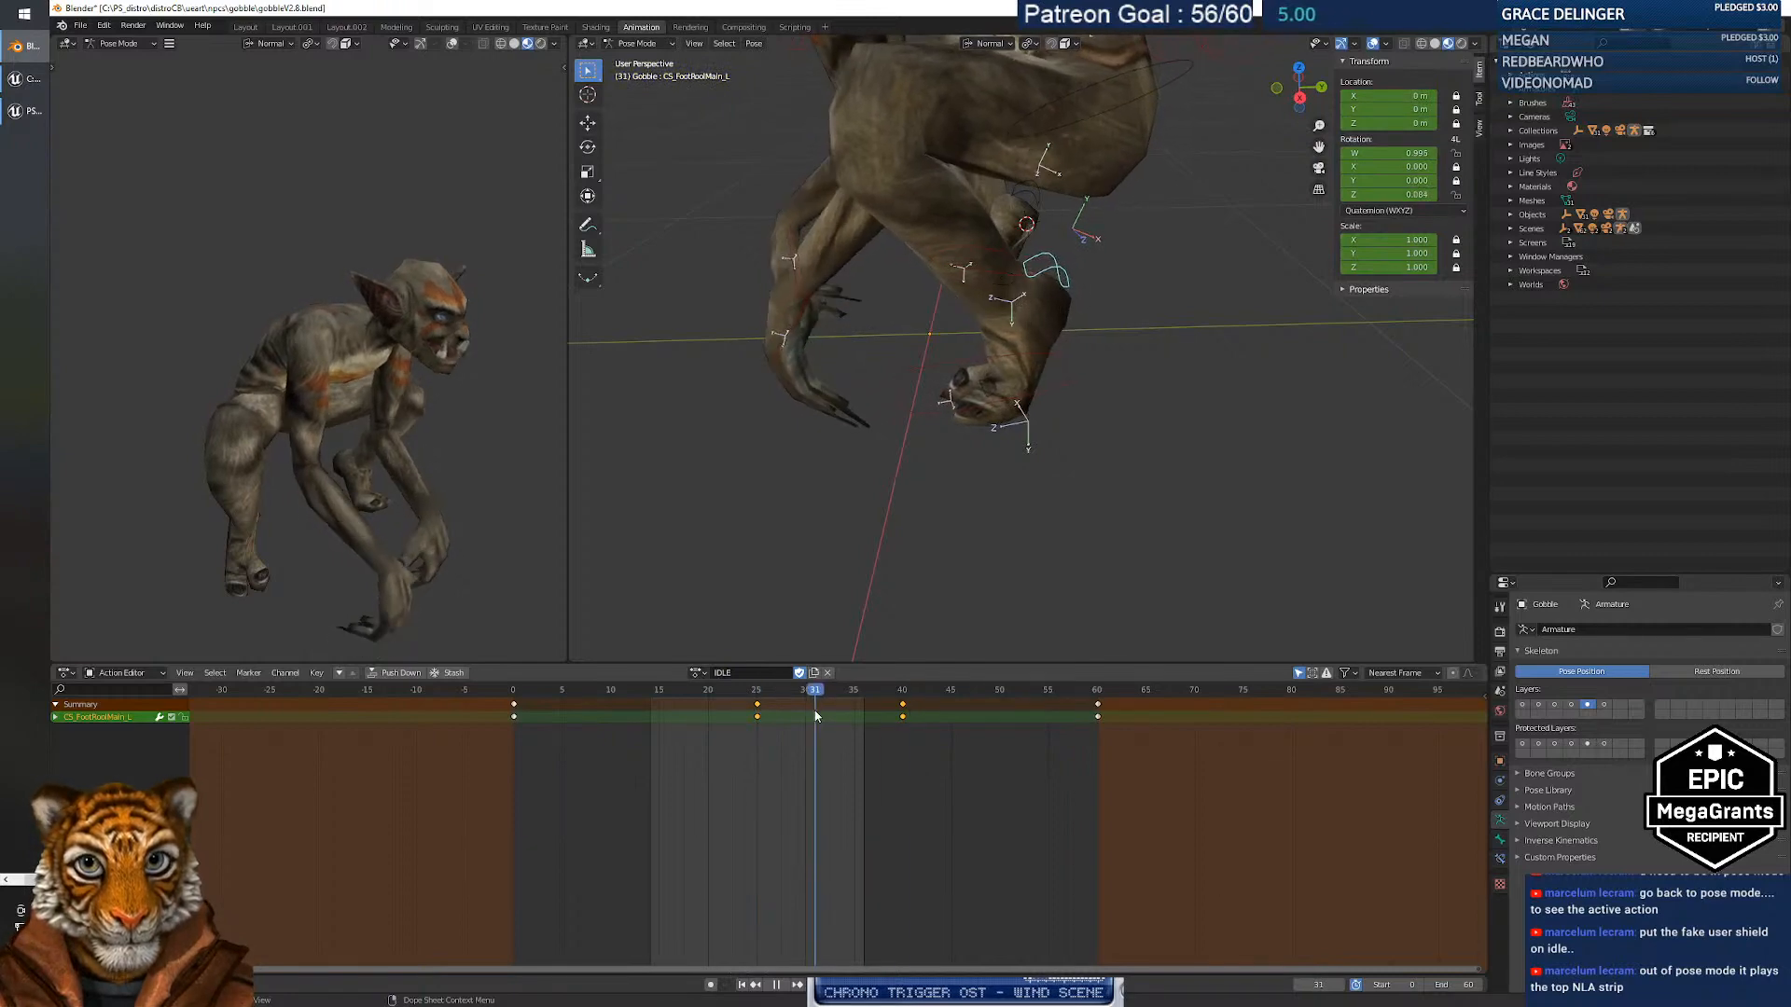
key("Delete")
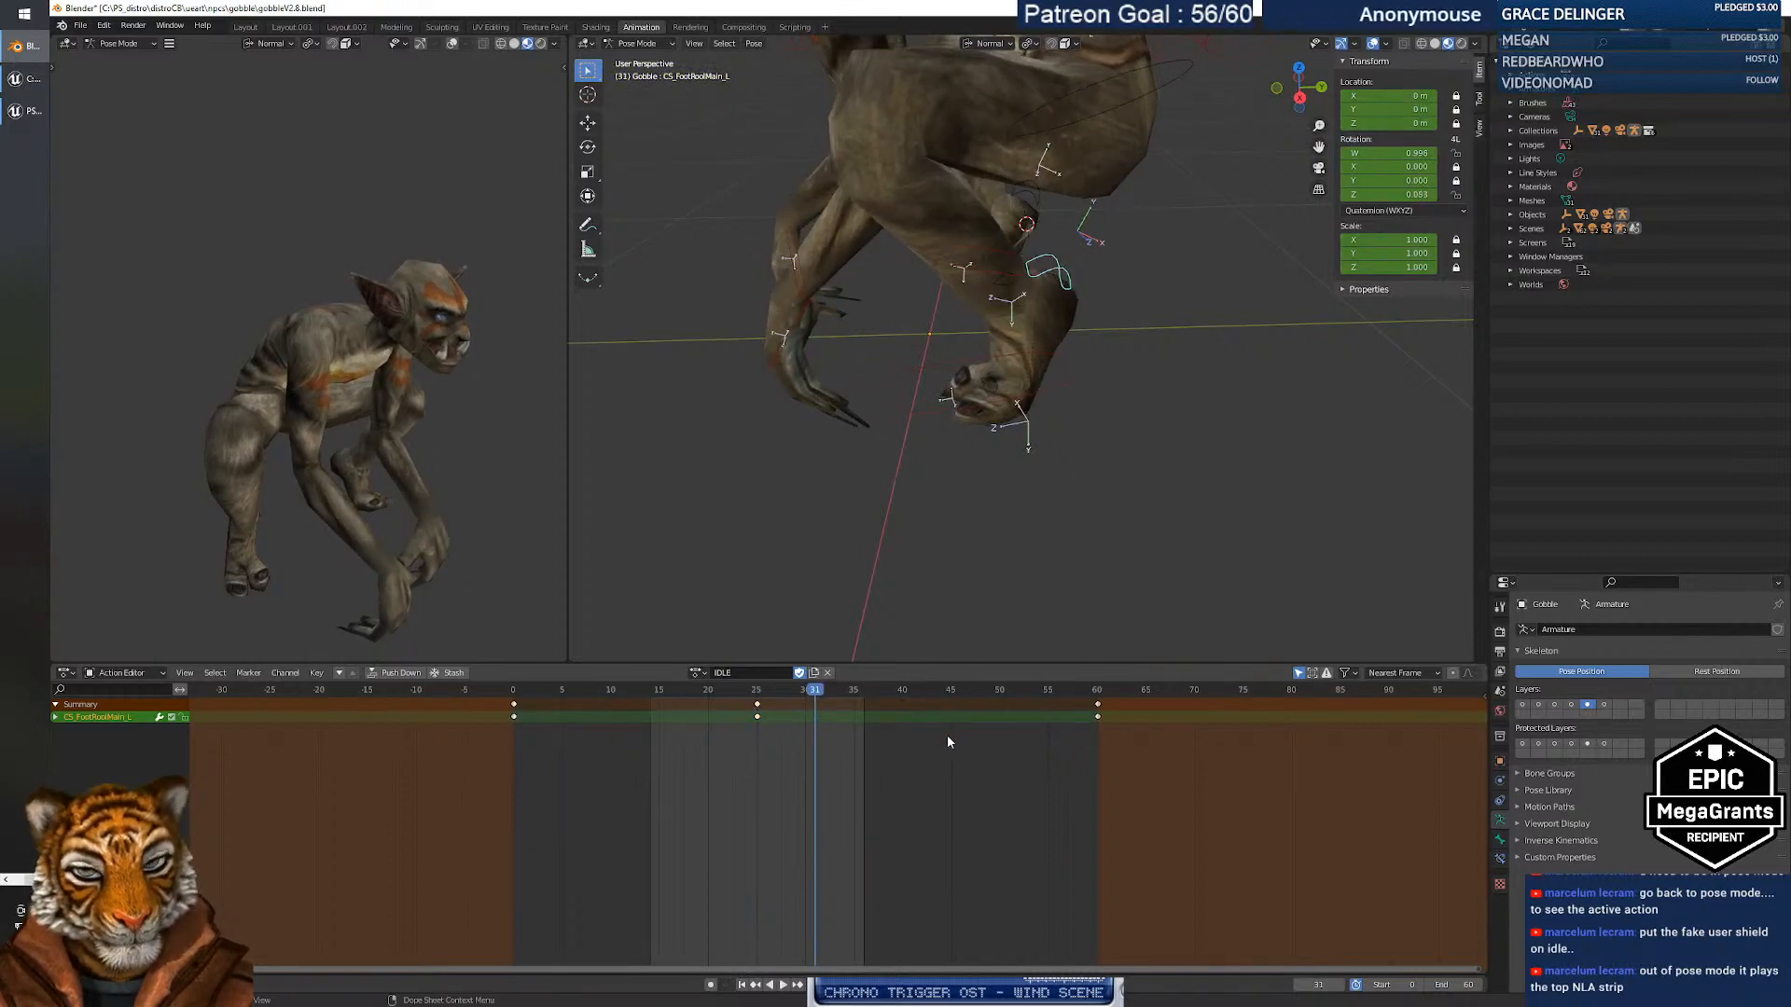
left_click_drag(815, 691, 728, 700)
Select the right foot root control's keyframe at frame 40 and scrub IDLE forward to frame 51.
middle_click_drag(1102, 508, 1246, 381)
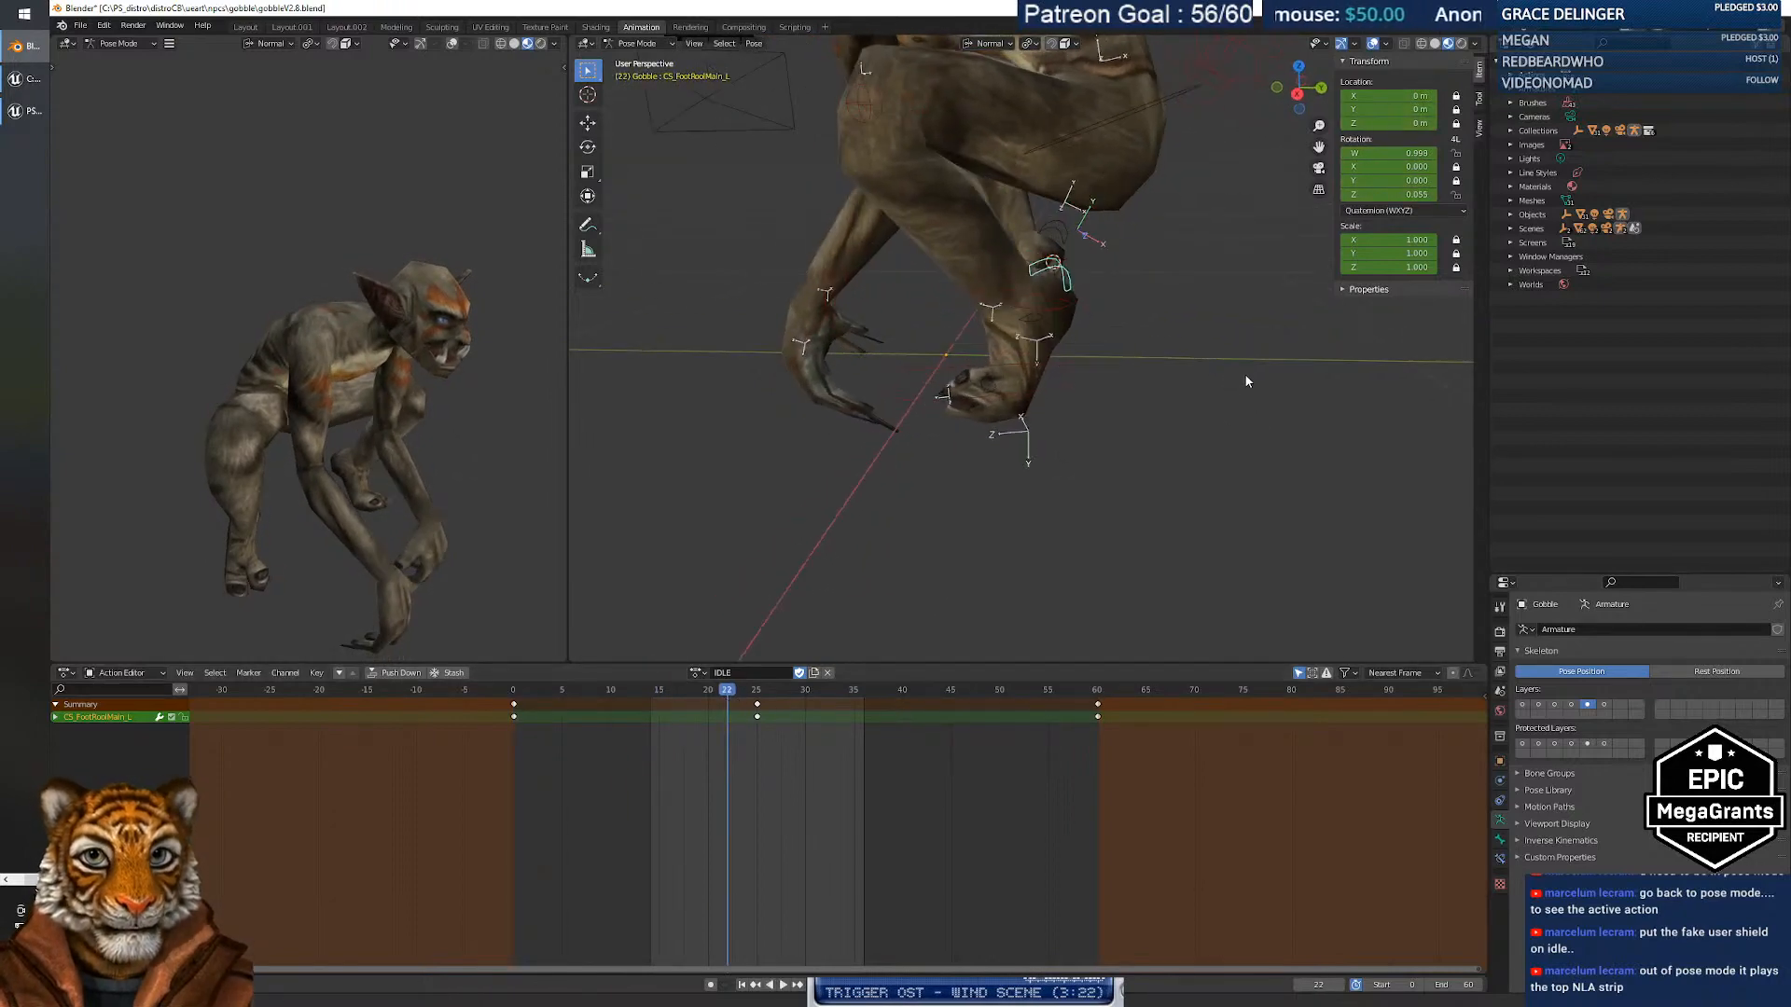
left_click_drag(930, 744, 875, 701)
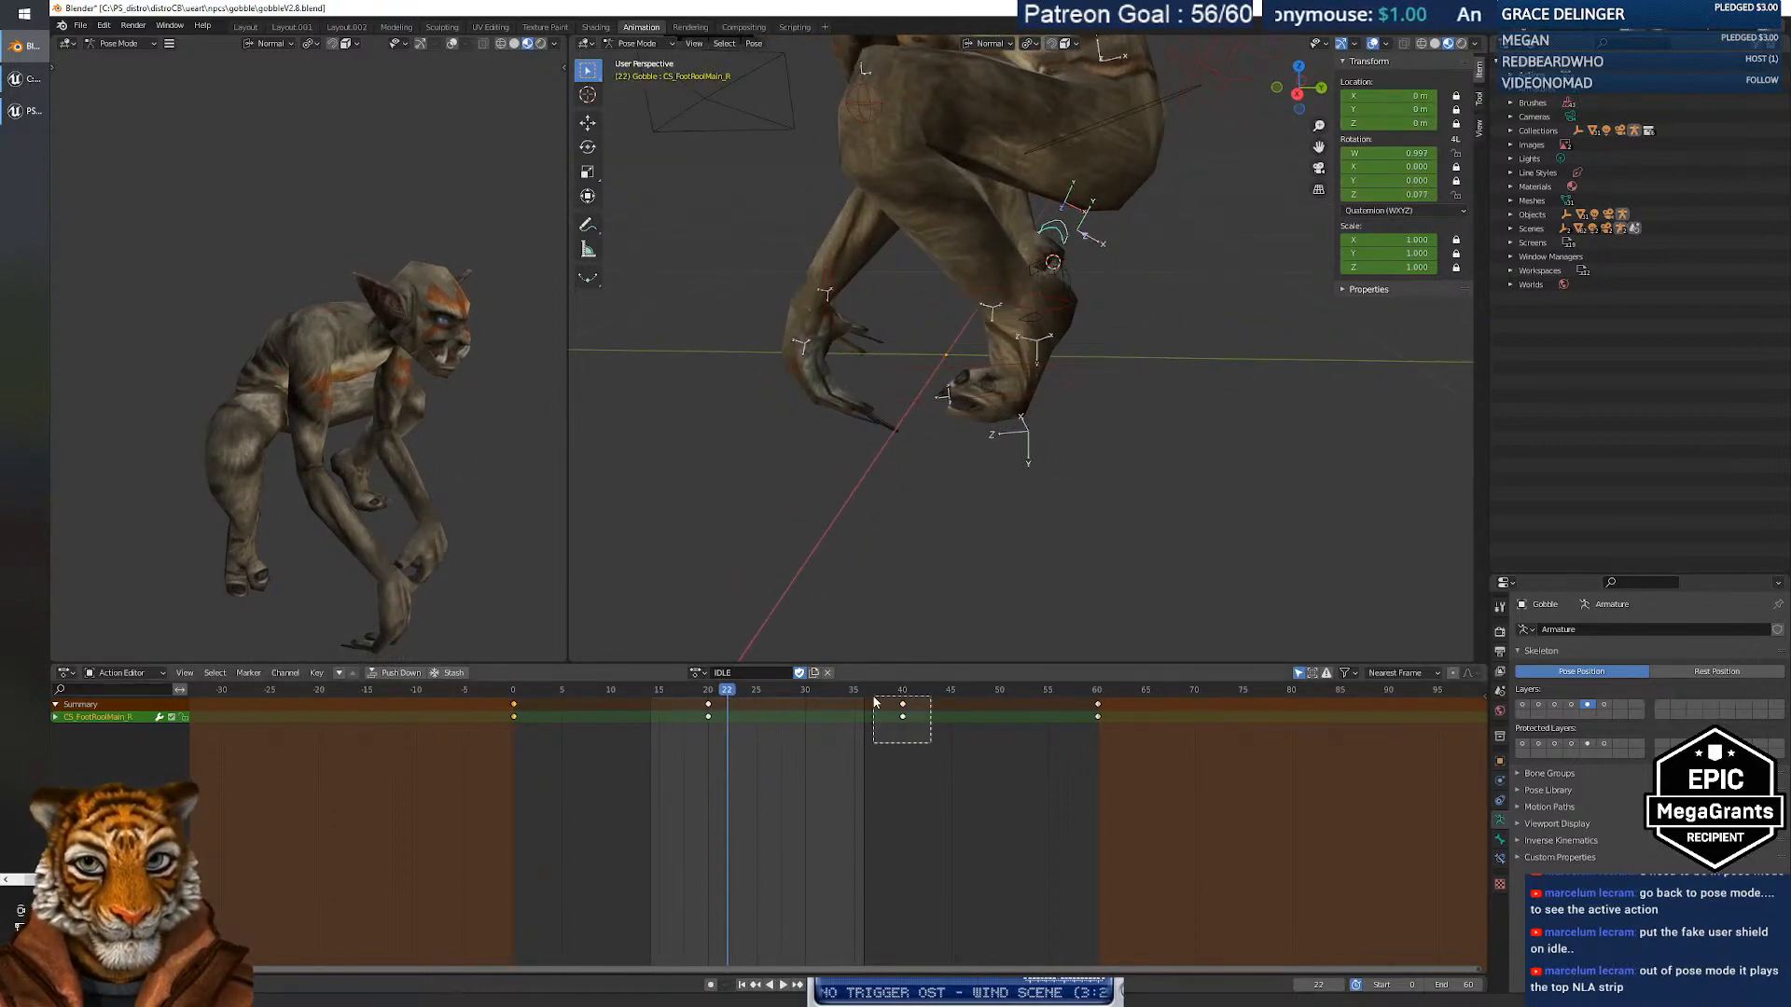
left_click_drag(717, 691, 1009, 700)
Delete both hand IK controls' keyframes at frames 30 and 45 and move their frame 15 keyframes to frame 31.
middle_click_drag(882, 462, 875, 379)
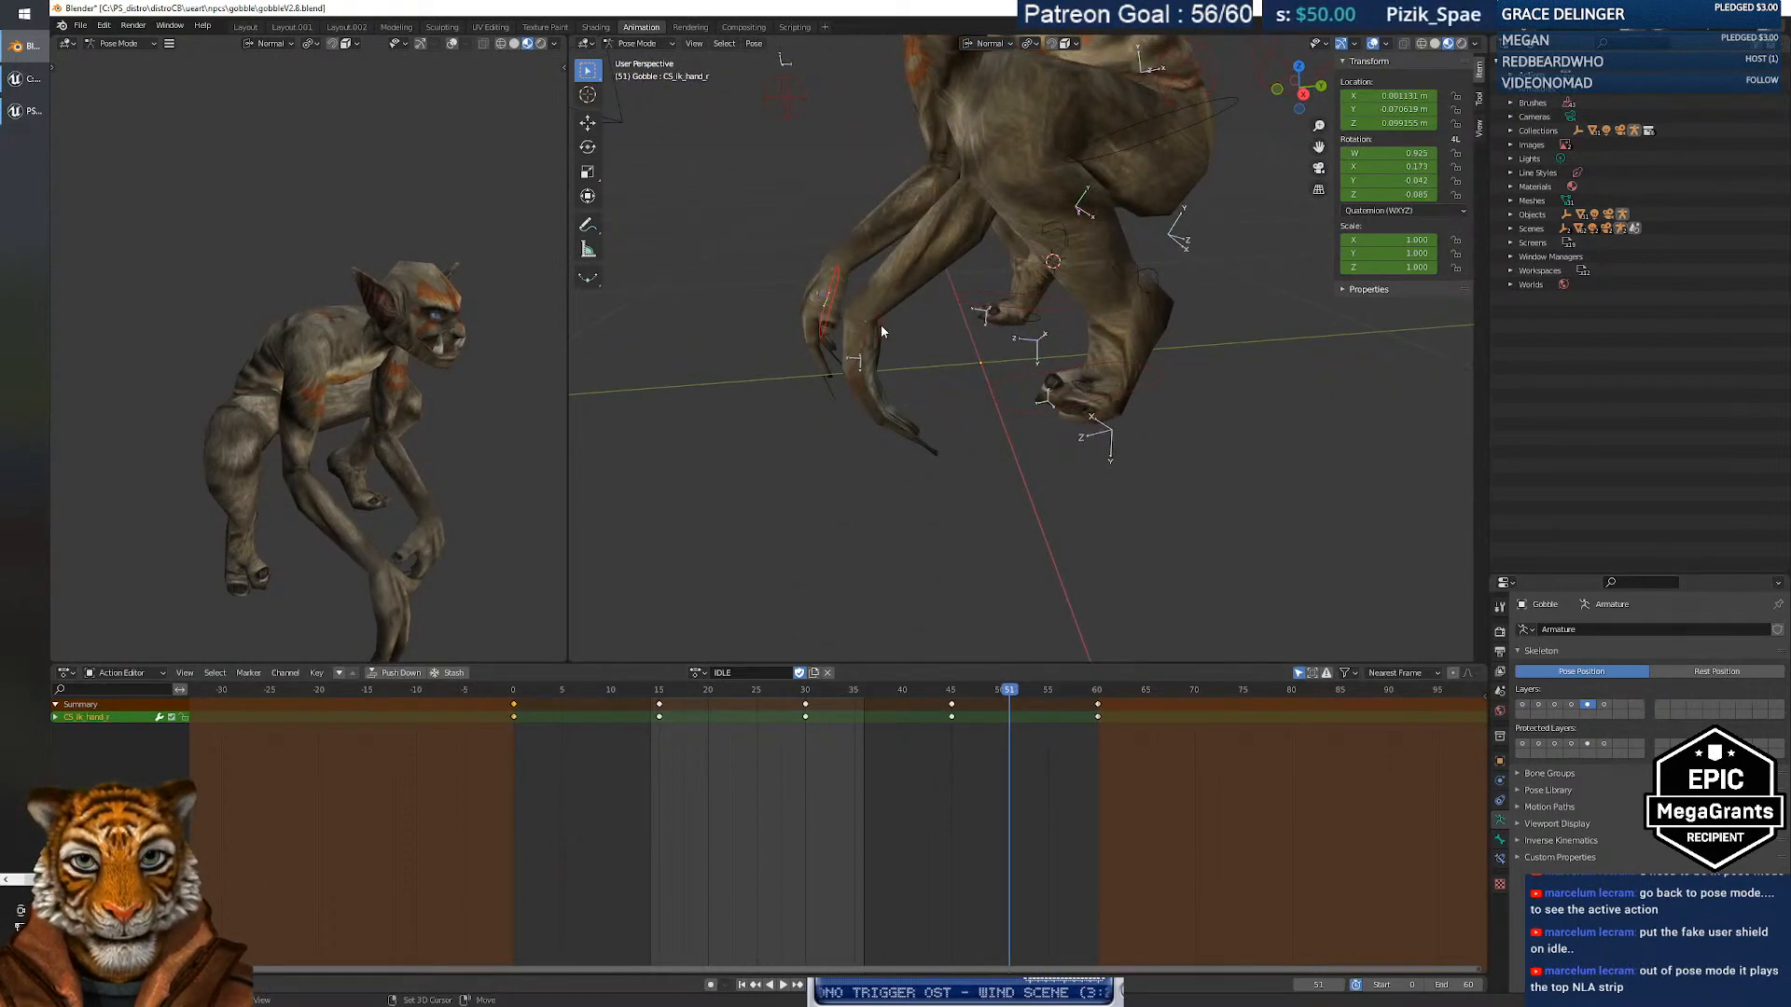
left_click(882, 332, "shift")
left_click_drag(1000, 698, 779, 717)
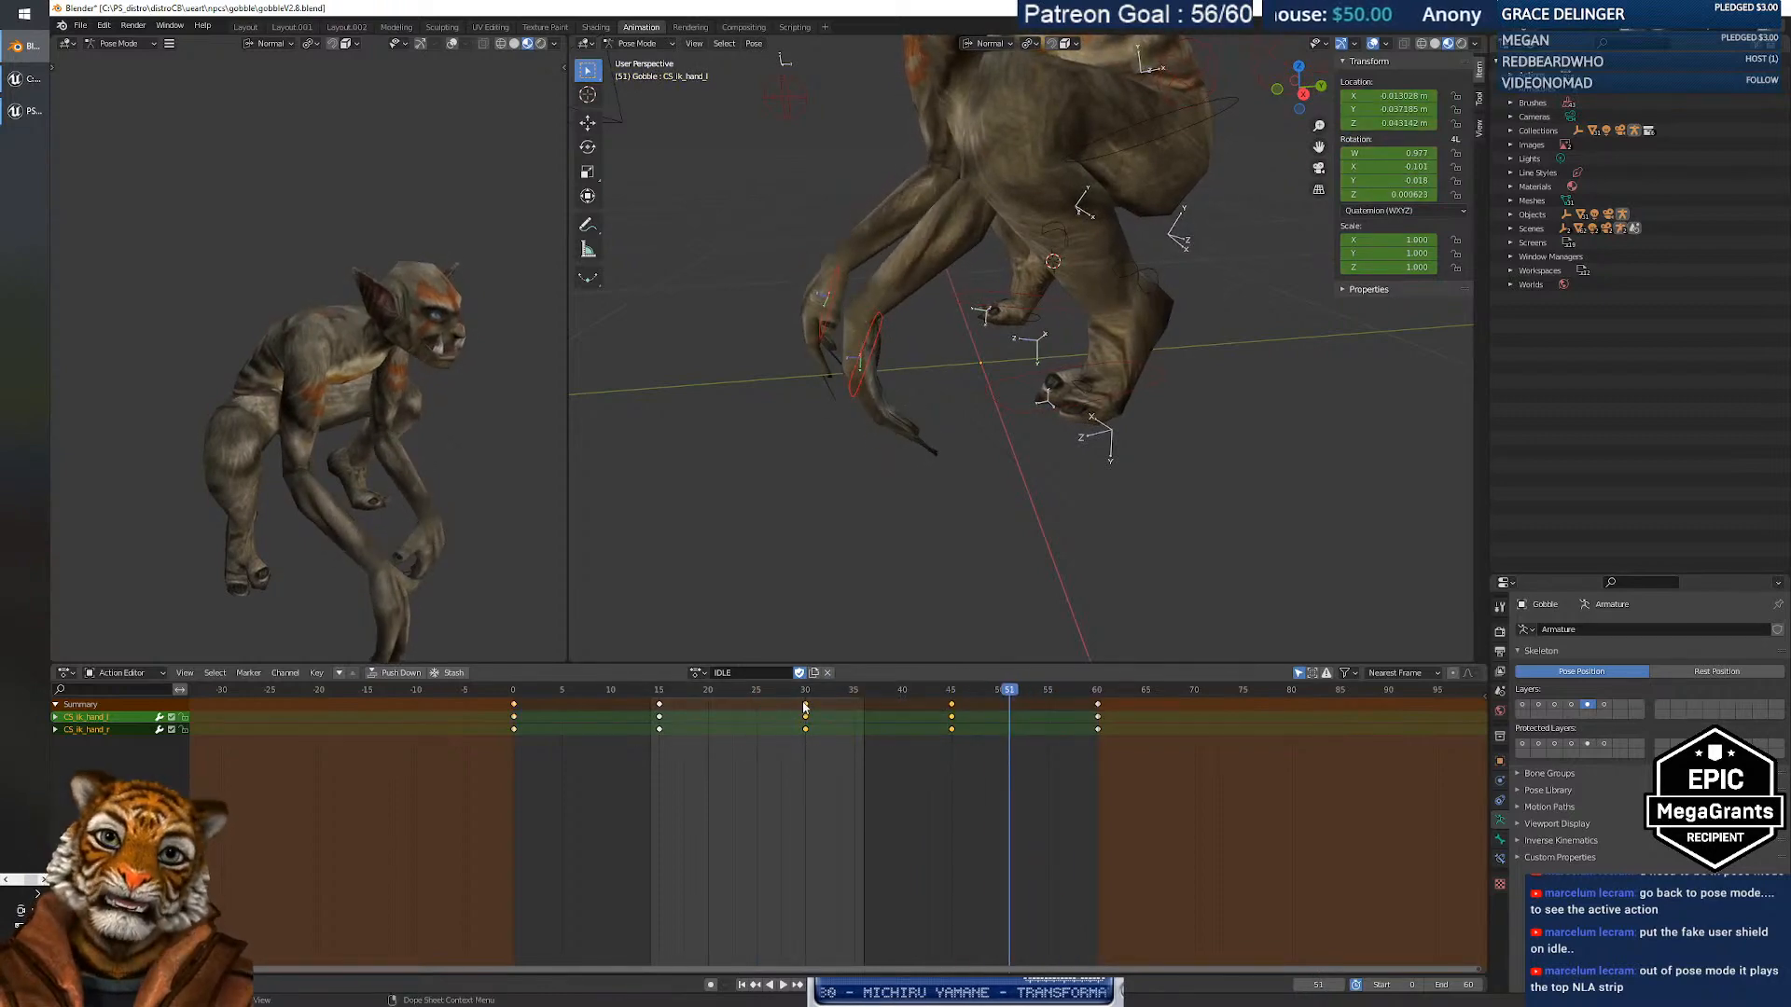
key("Delete")
key("space")
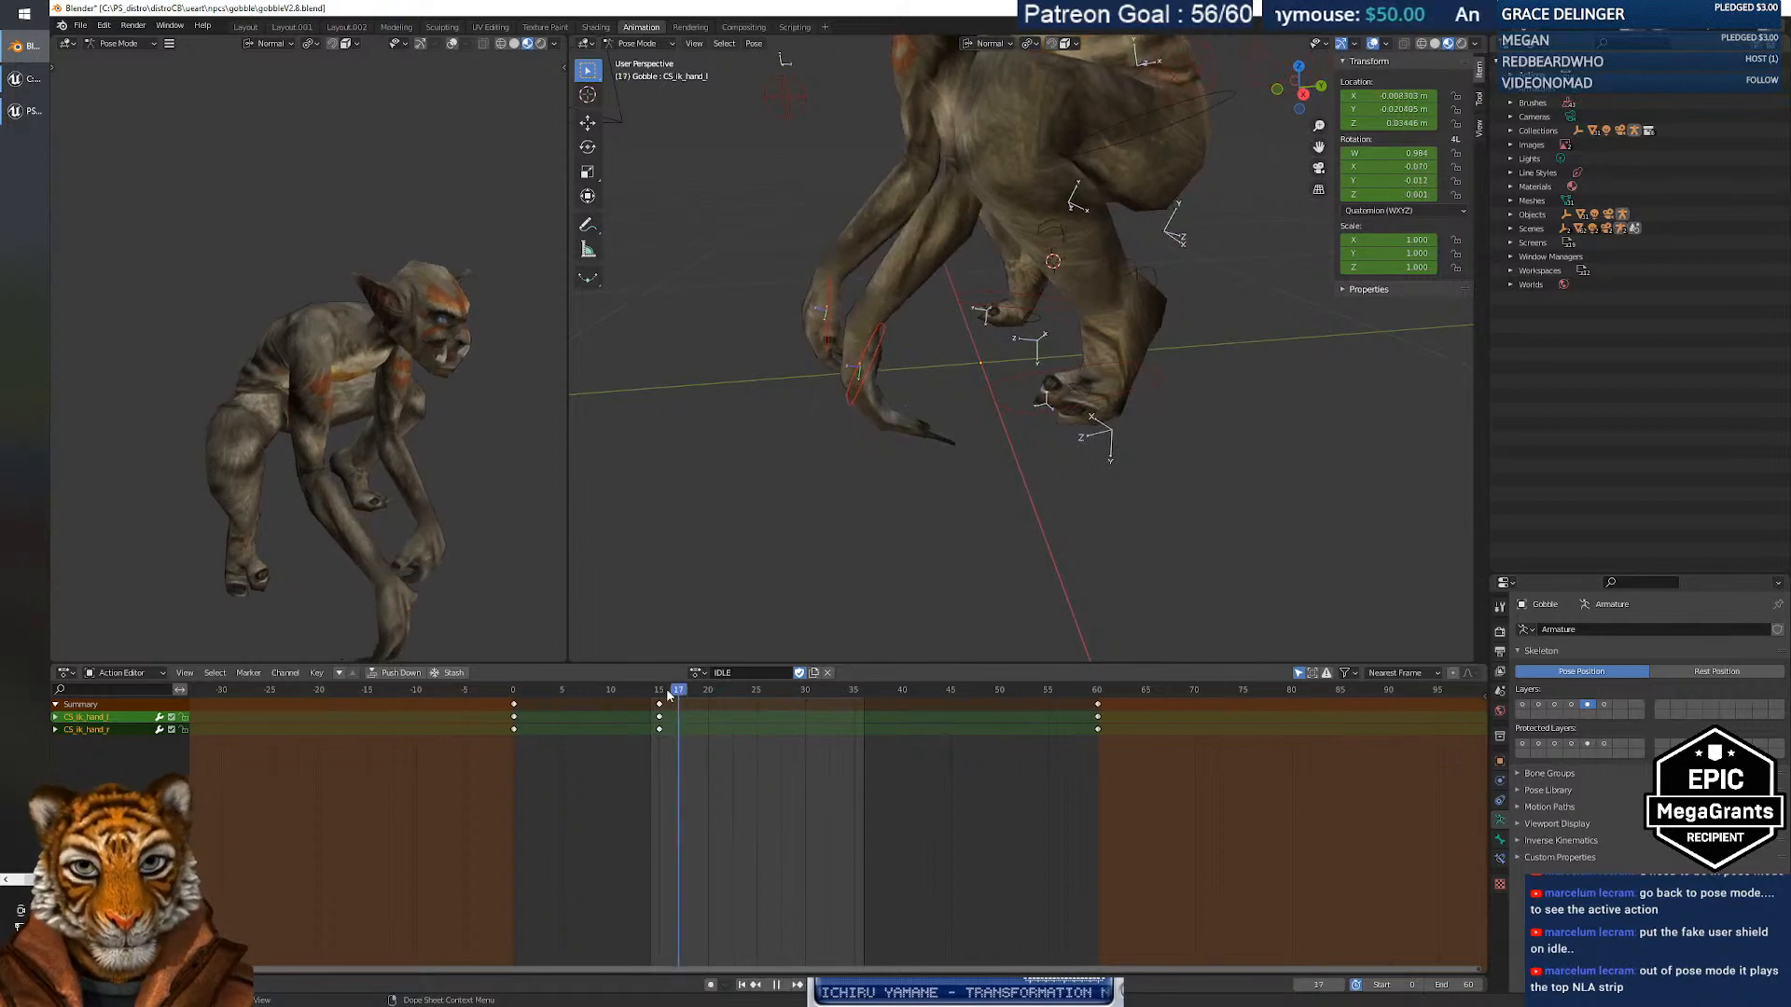
left_click_drag(666, 689, 815, 711)
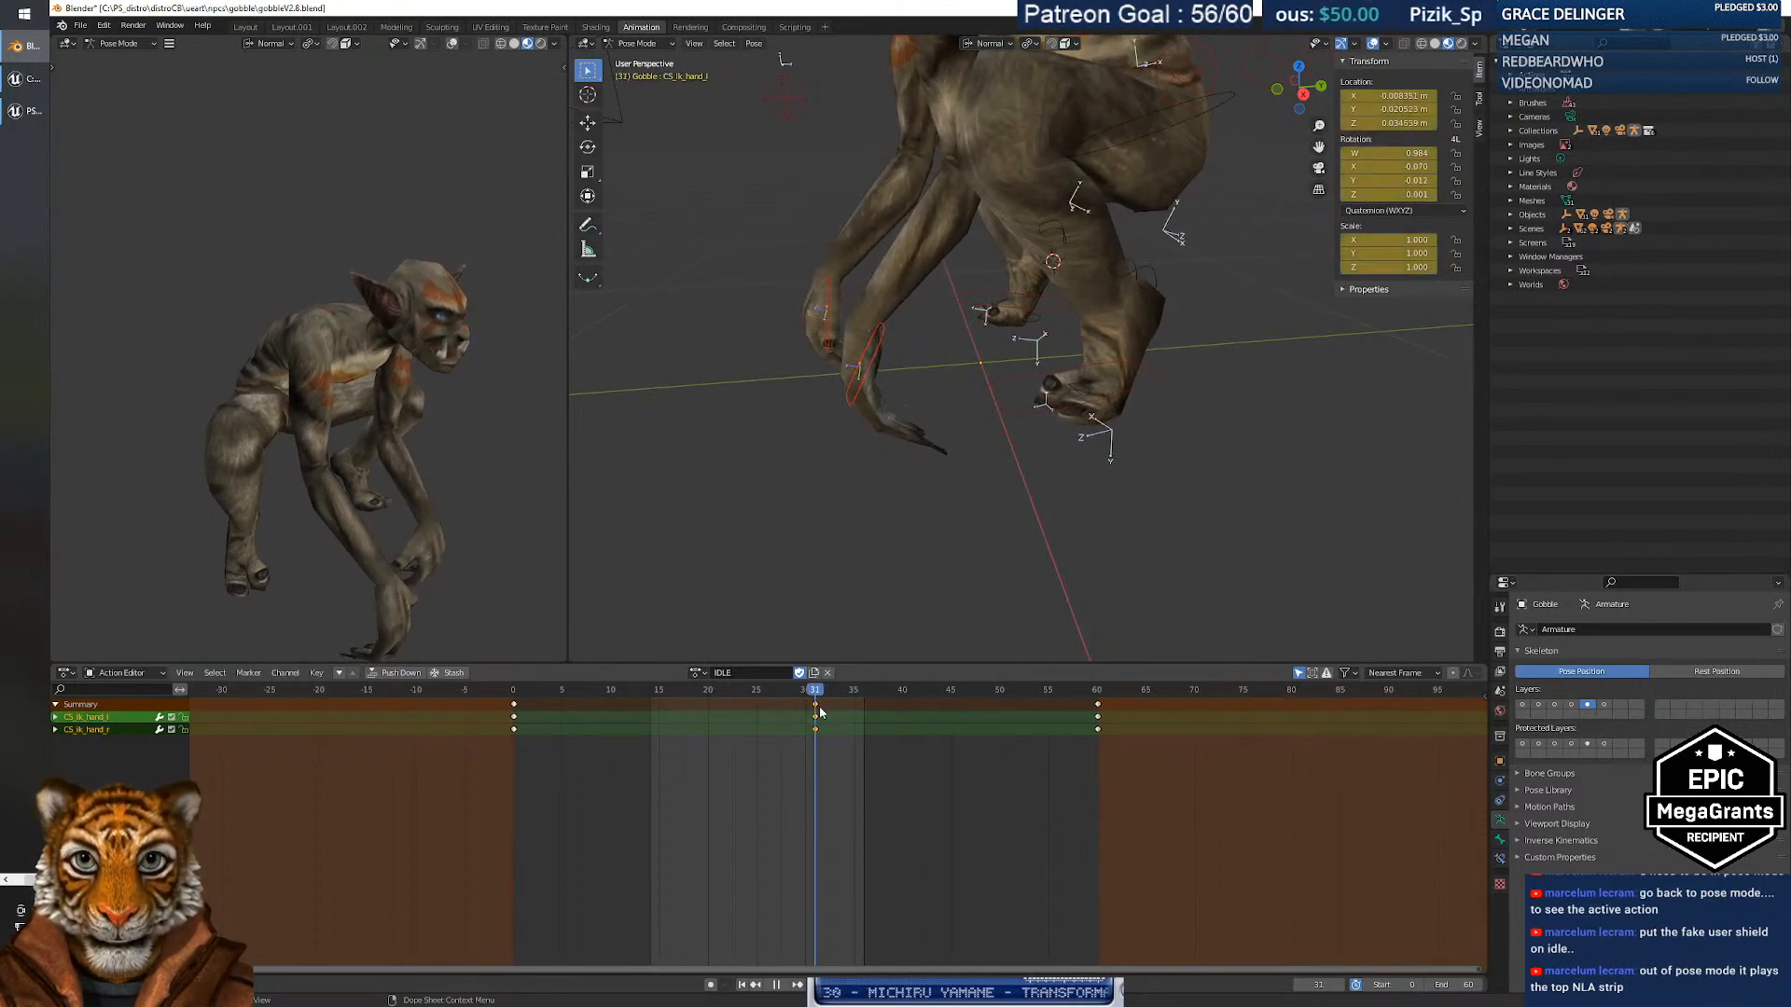
Isolate the sixth armature bone layer to show only the finger controls around the hands.
middle_click_drag(845, 632, 814, 490)
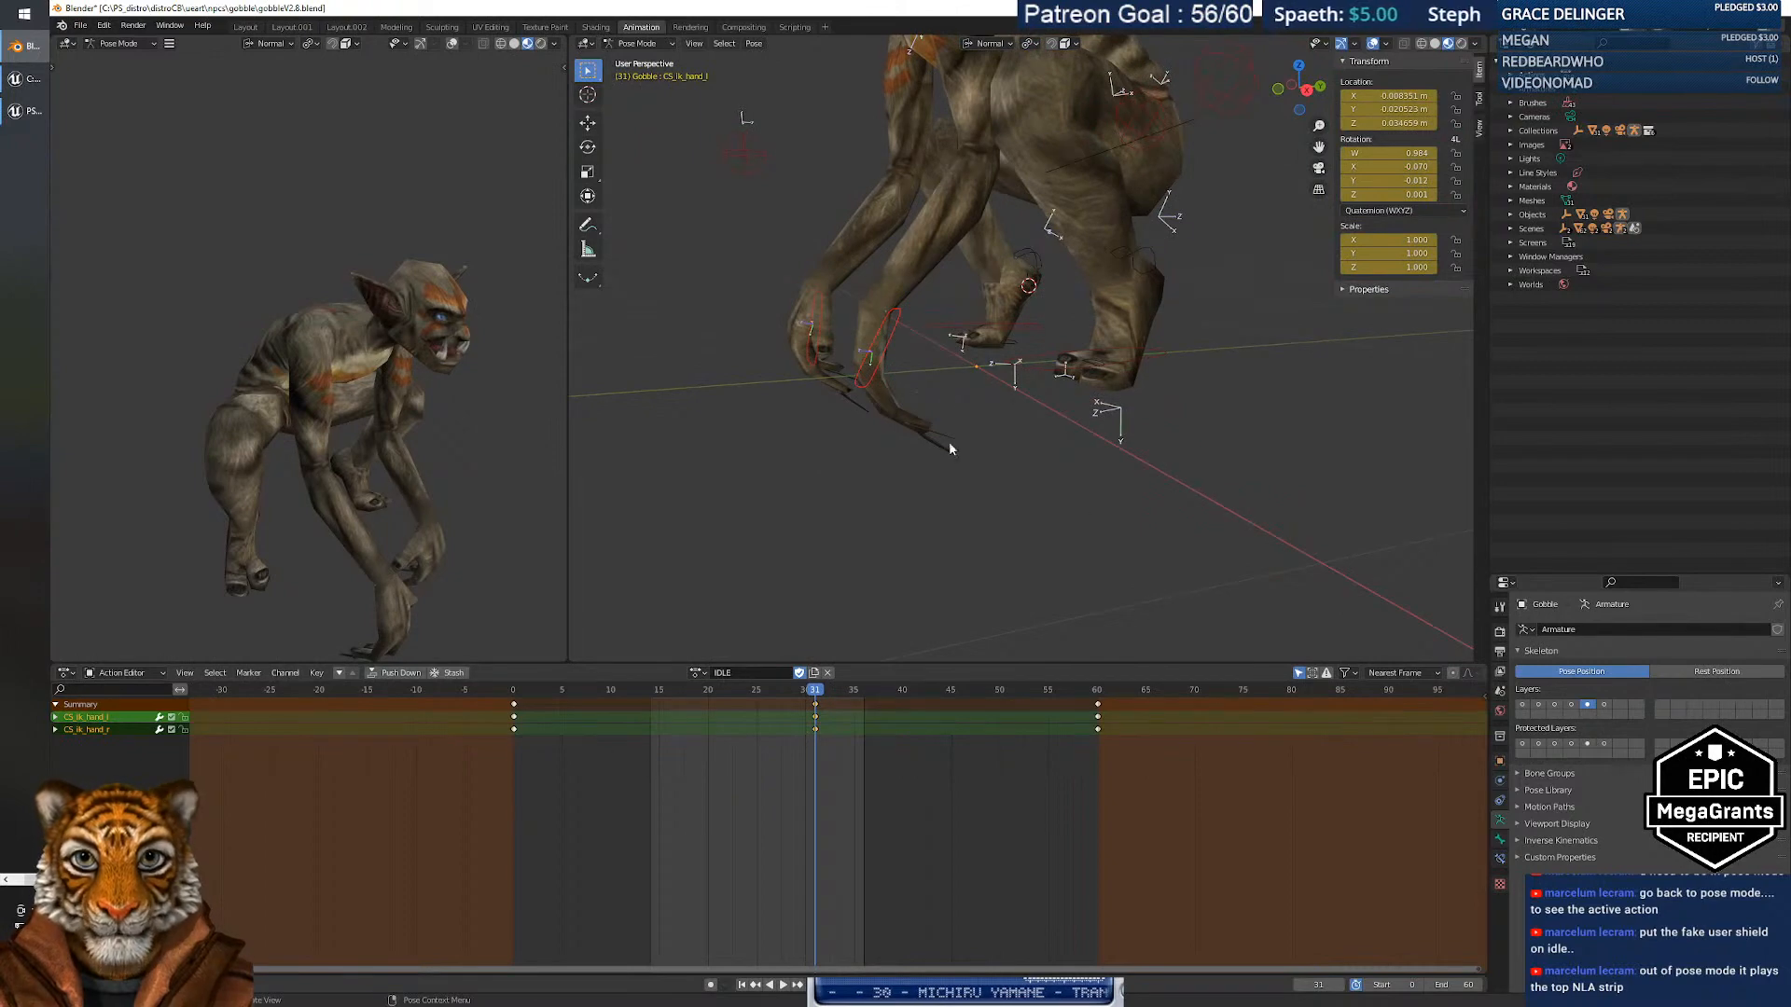
left_click(1604, 704)
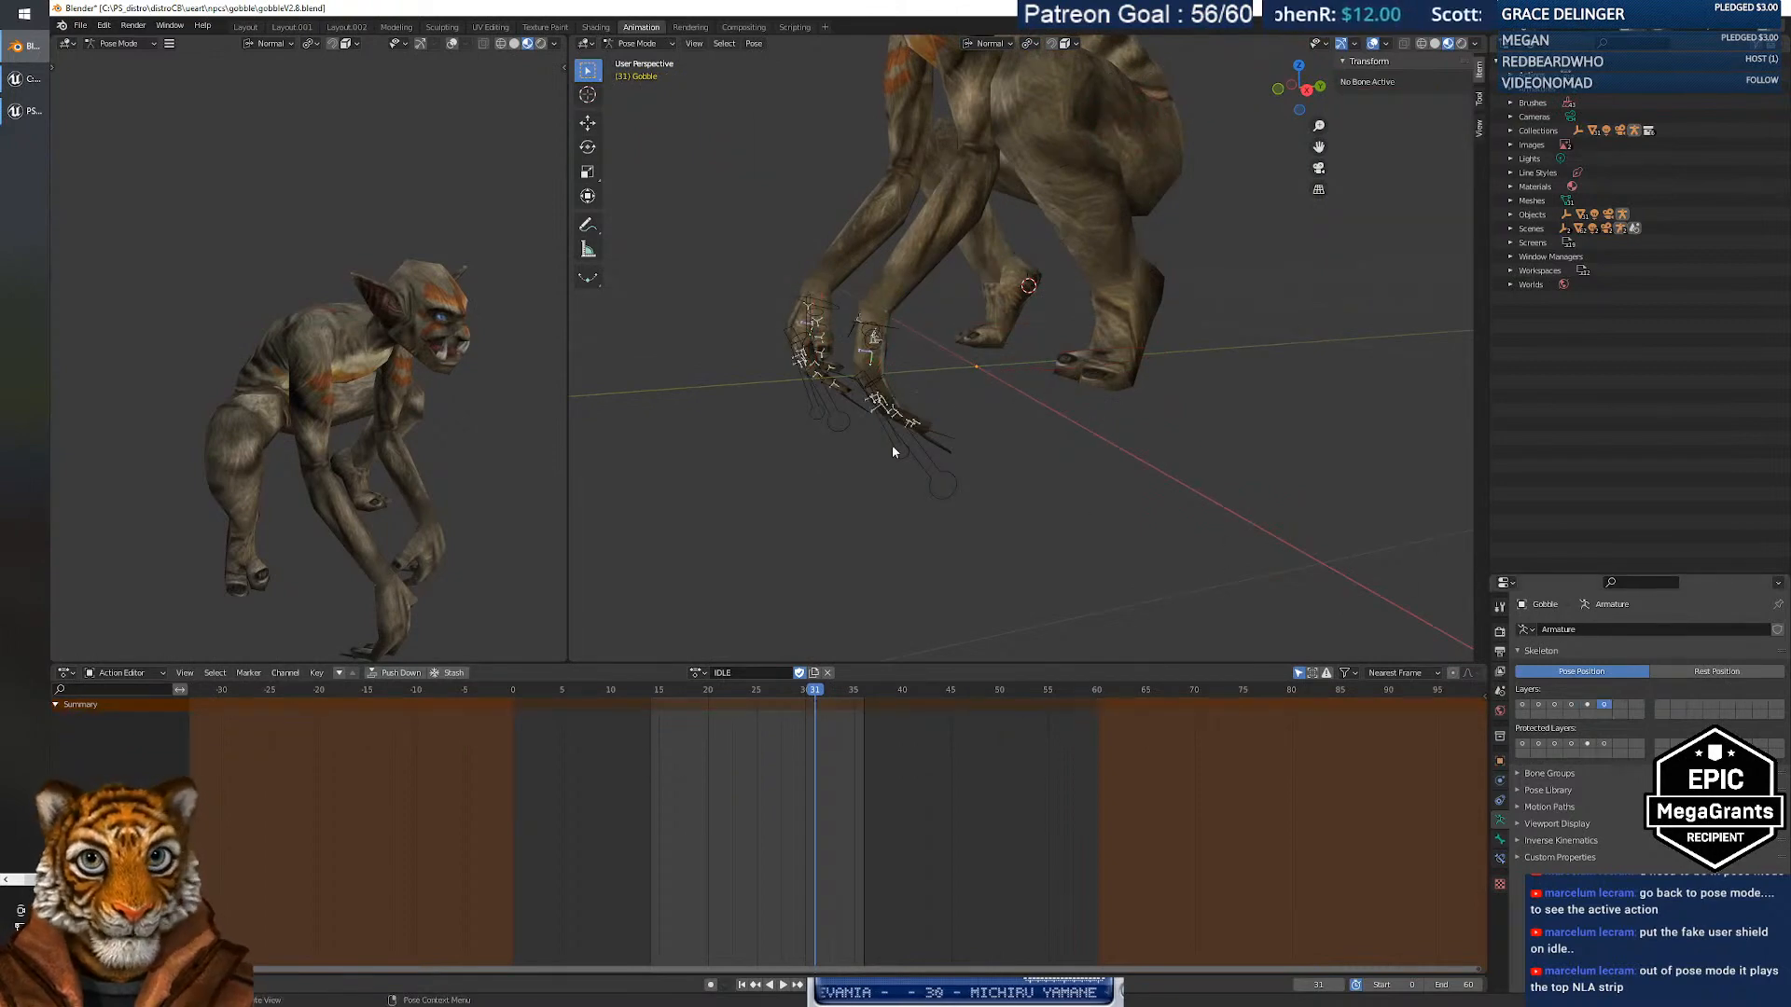
Select the index and middle finger controls of both hands together.
left_click(886, 432)
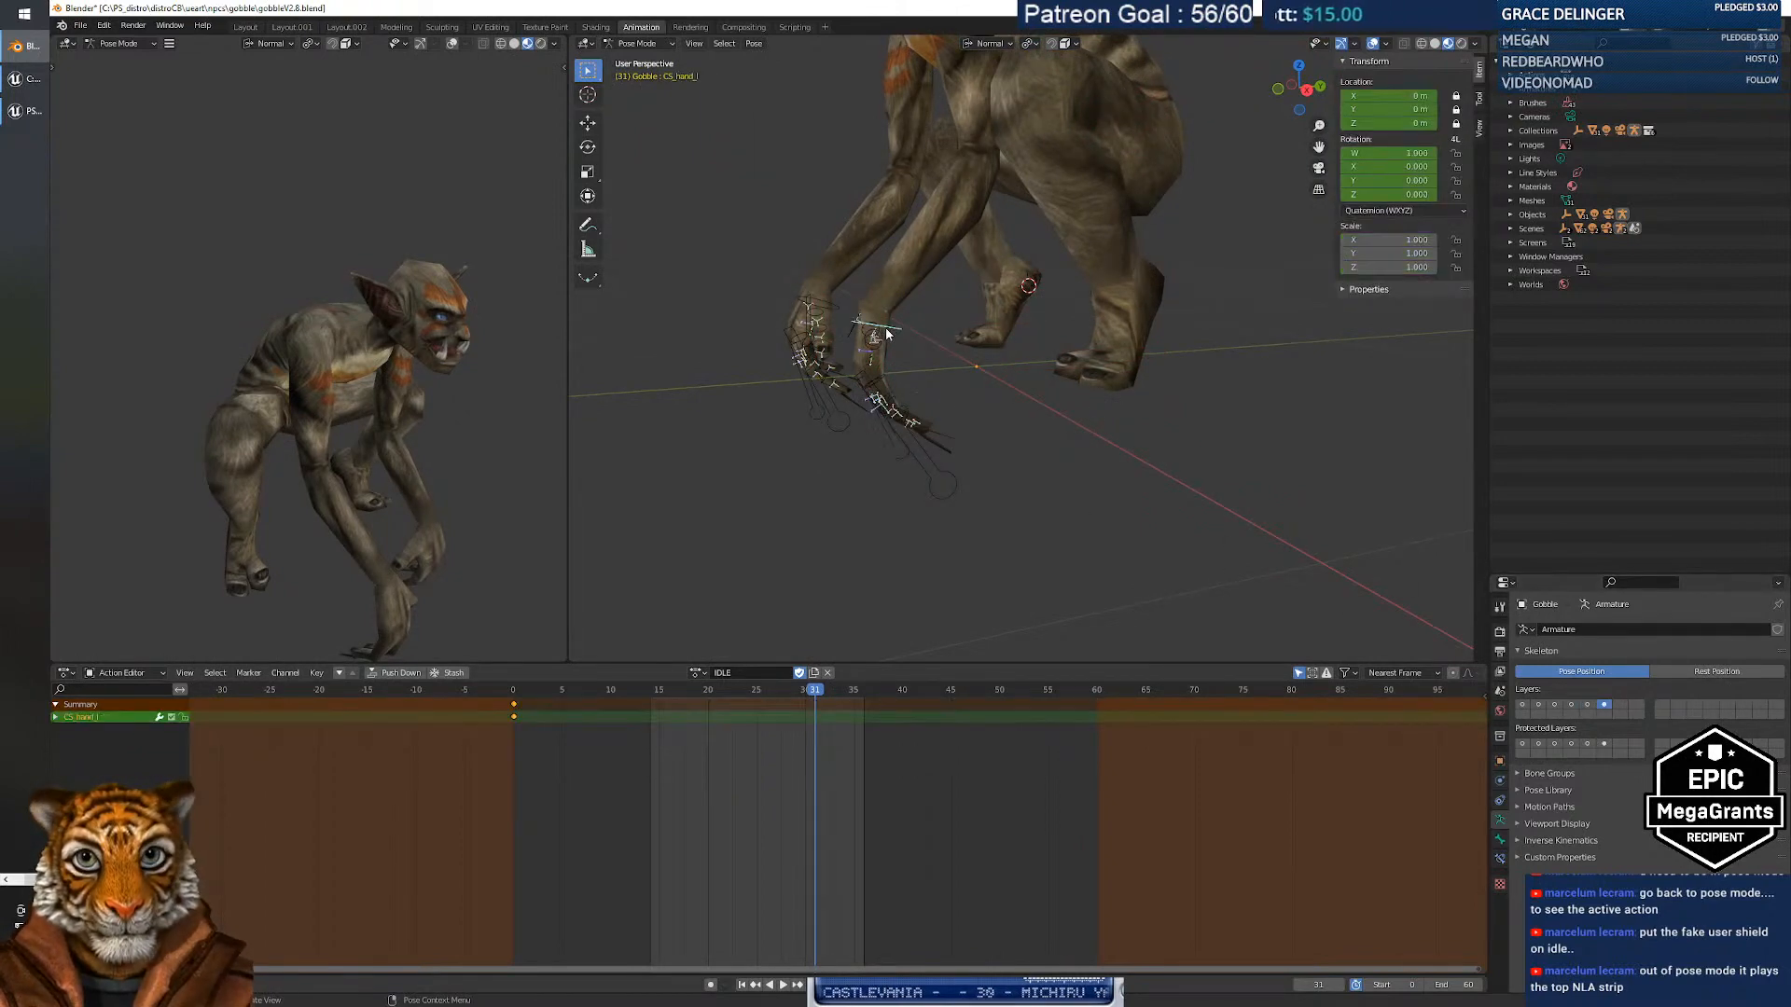
left_click(837, 309, "shift")
middle_click_drag(840, 397, 723, 386)
left_click(916, 421)
left_click(955, 435, "shift")
left_click(767, 406, "shift")
left_click(748, 399, "shift")
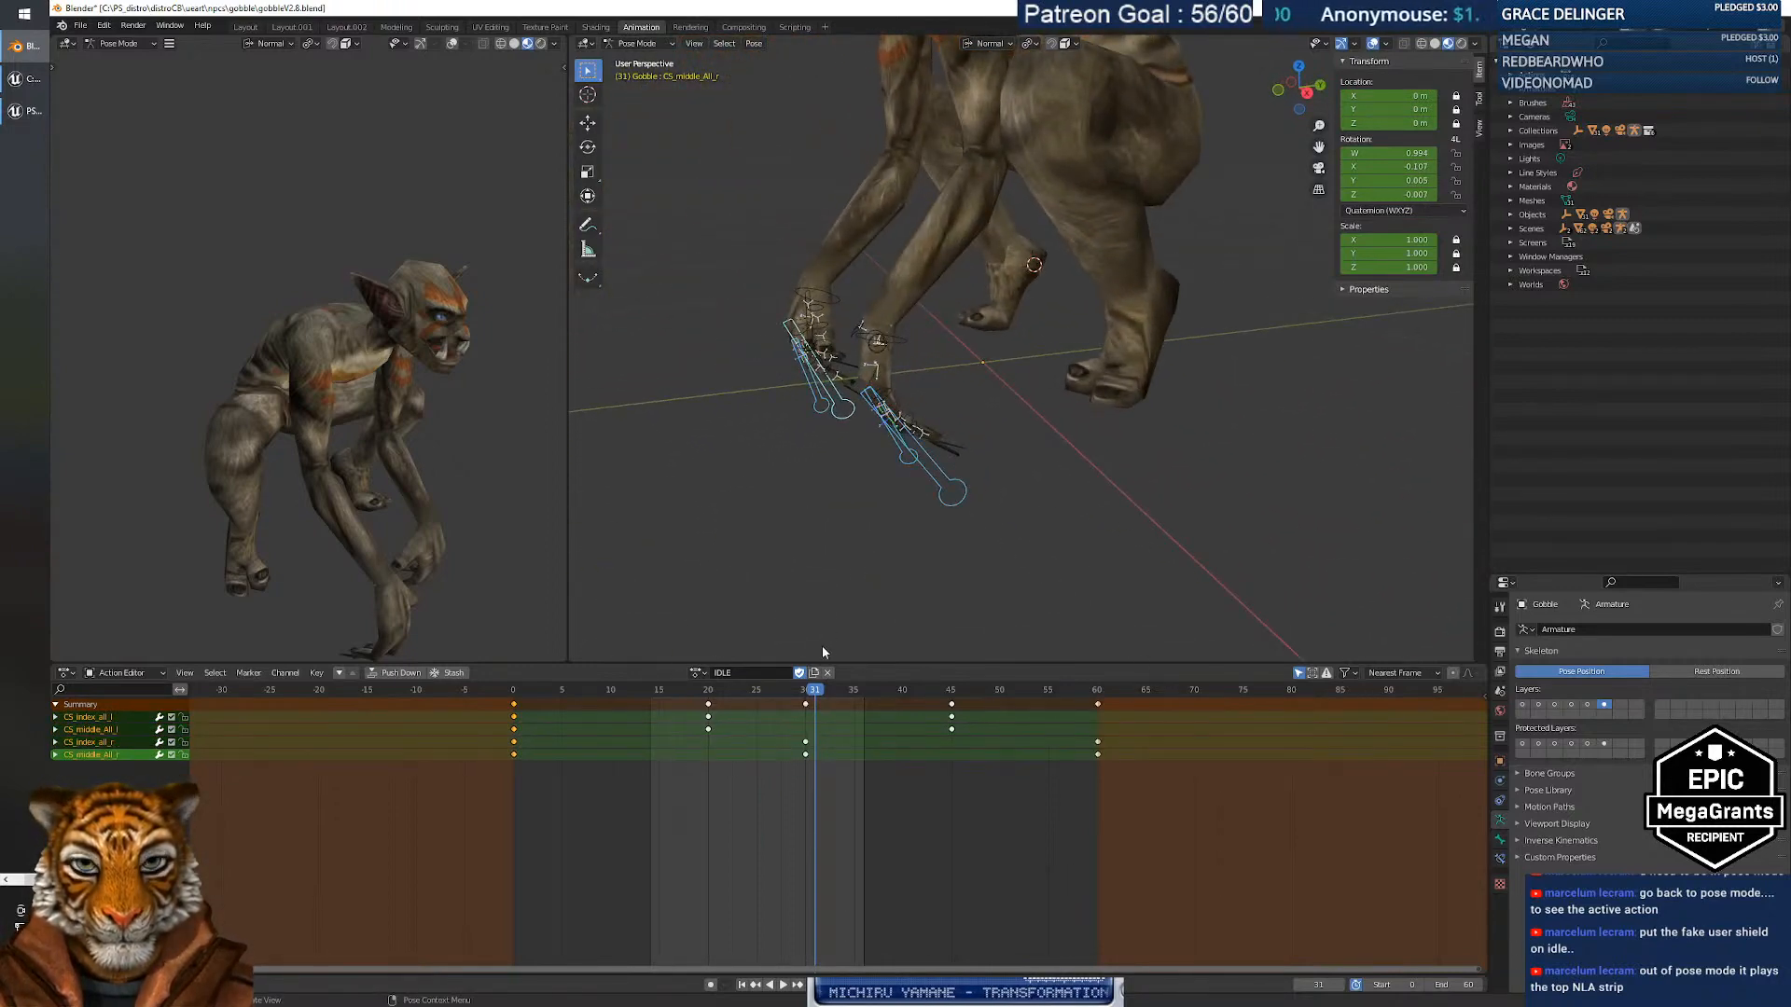
Delete the selected finger controls' keyframes at frames 20 and 30 and move the left fingers' frame 45 keyframes to frame 32.
left_click_drag(817, 692, 953, 716)
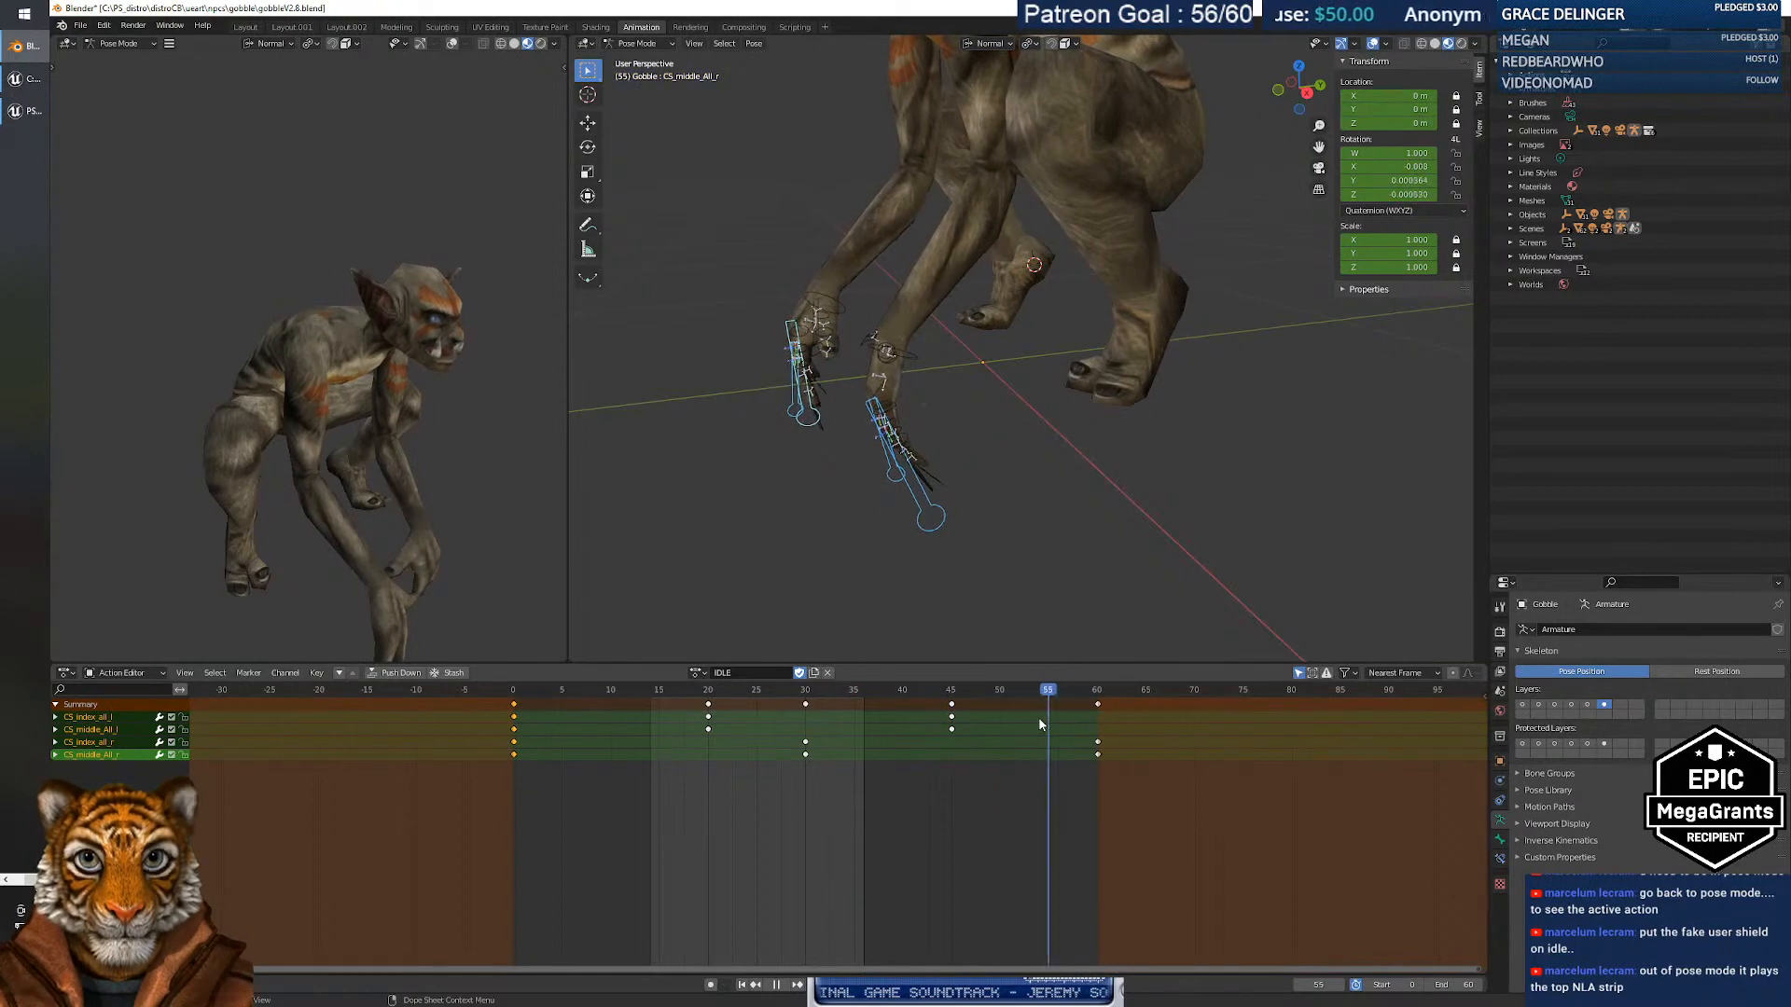
left_click(951, 725)
left_click_drag(948, 723, 954, 723)
left_click_drag(829, 774, 671, 686)
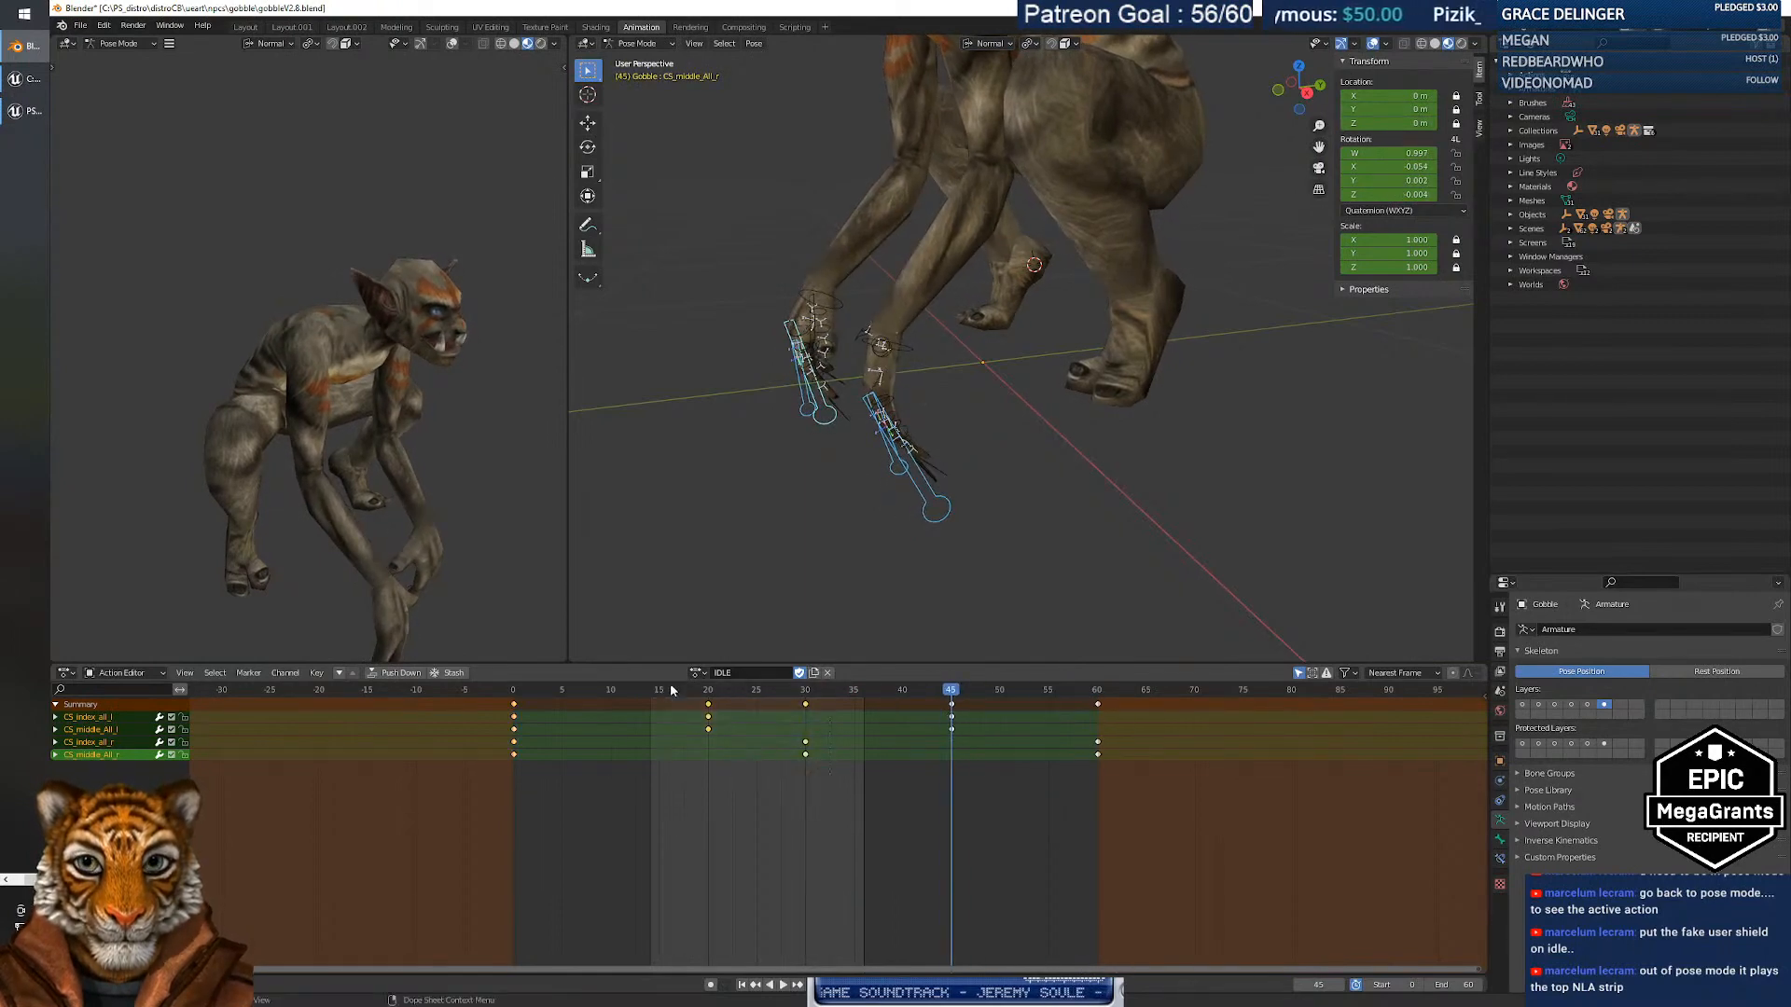
key("Delete")
left_click_drag(953, 694, 737, 703)
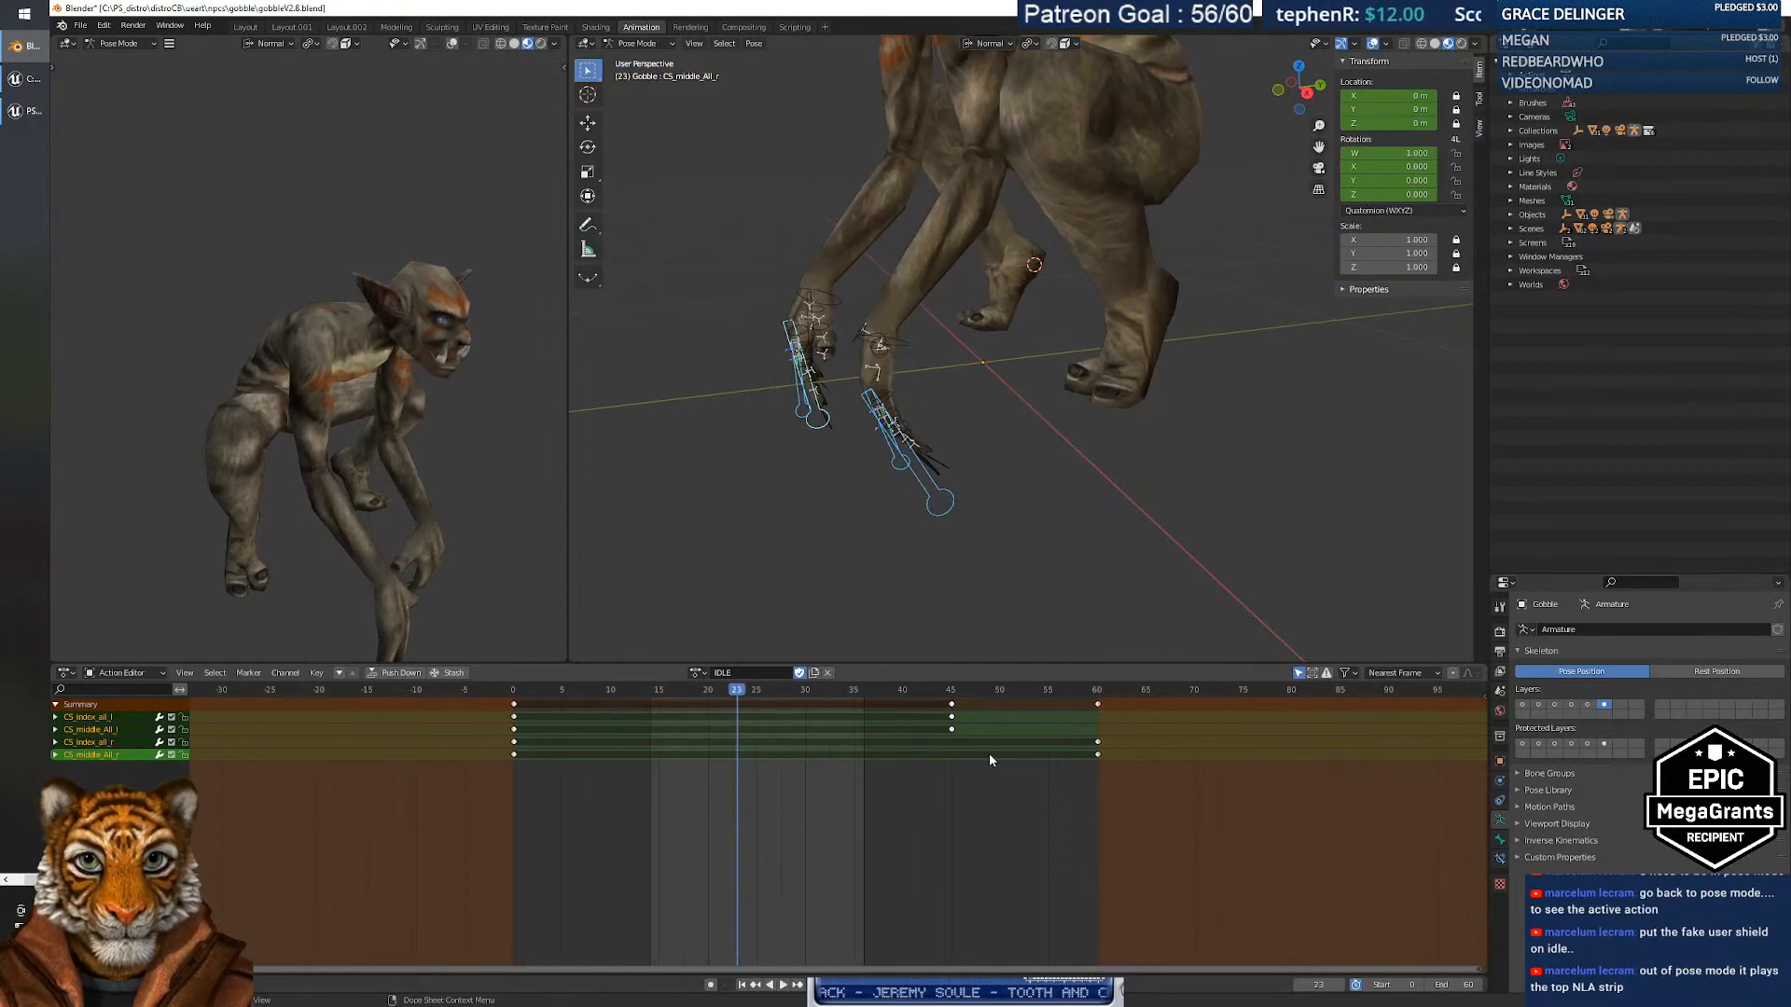
left_click_drag(929, 700, 708, 720)
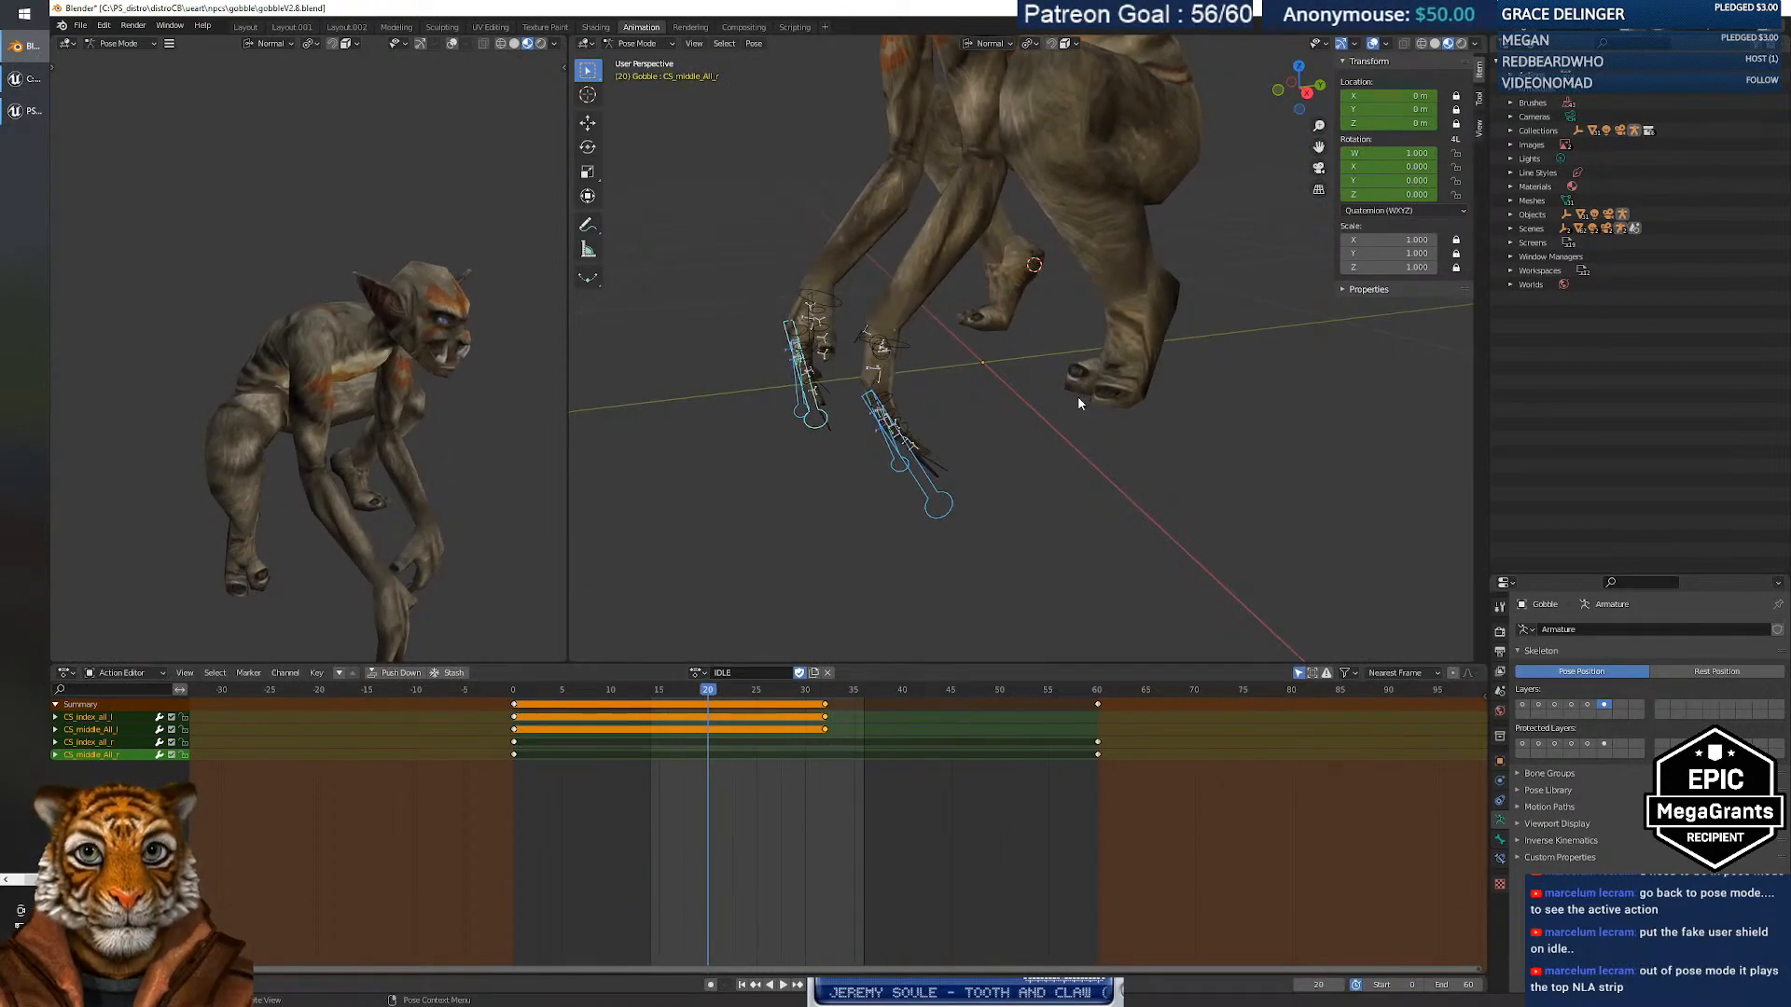
Play back the IDLE action with the whole creature in view and scrub it from the start to frame 60.
scroll(1072, 405, "down", 5)
middle_click_drag(1070, 407, 1039, 425)
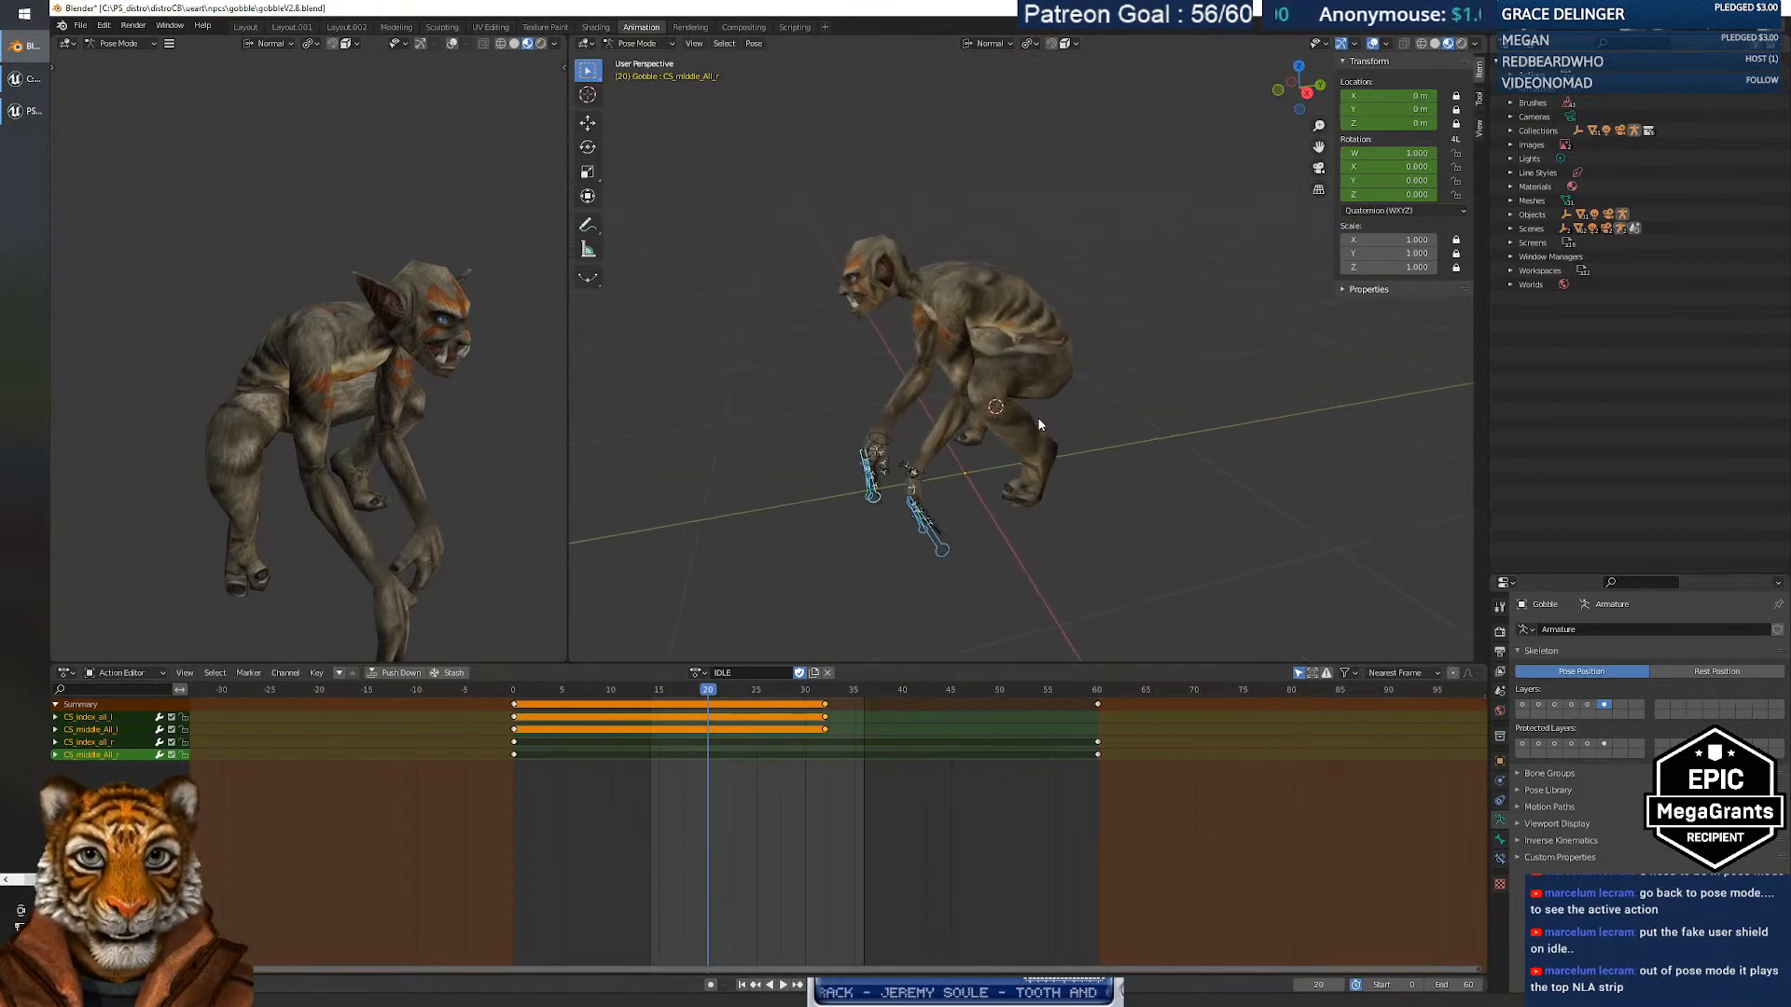
key("space")
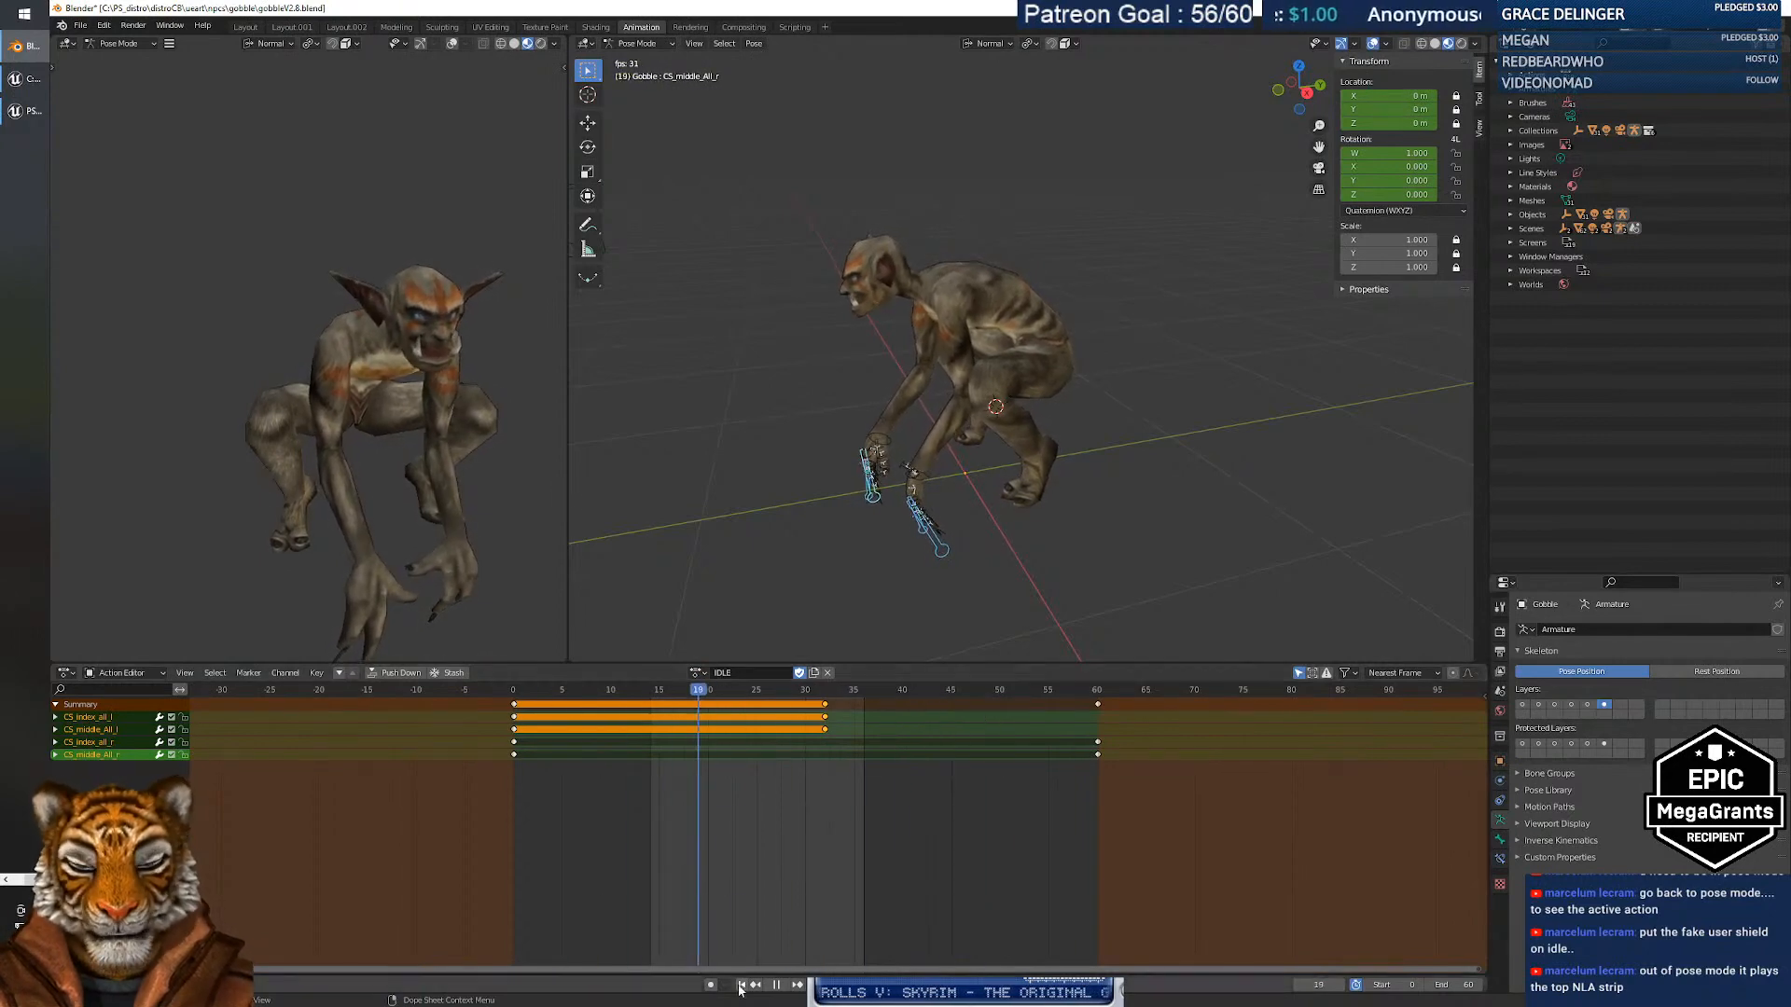
key("space")
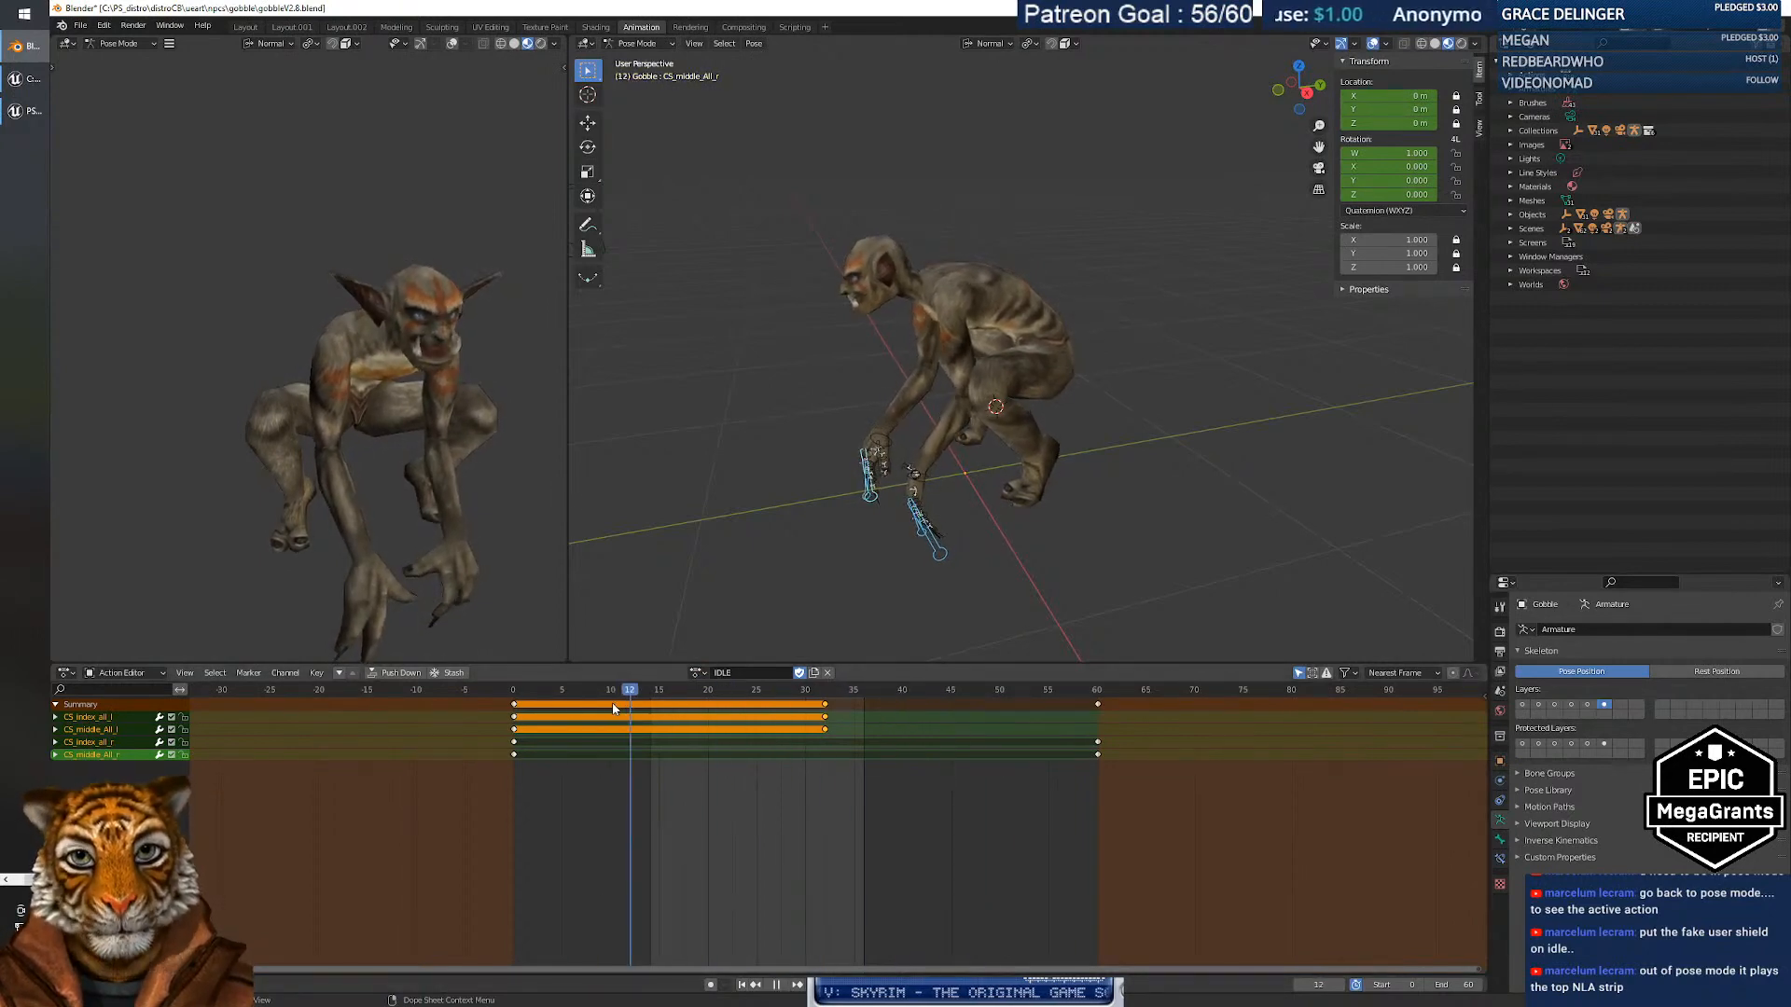
left_click(491, 692)
key("space")
left_click_drag(578, 698, 1101, 728)
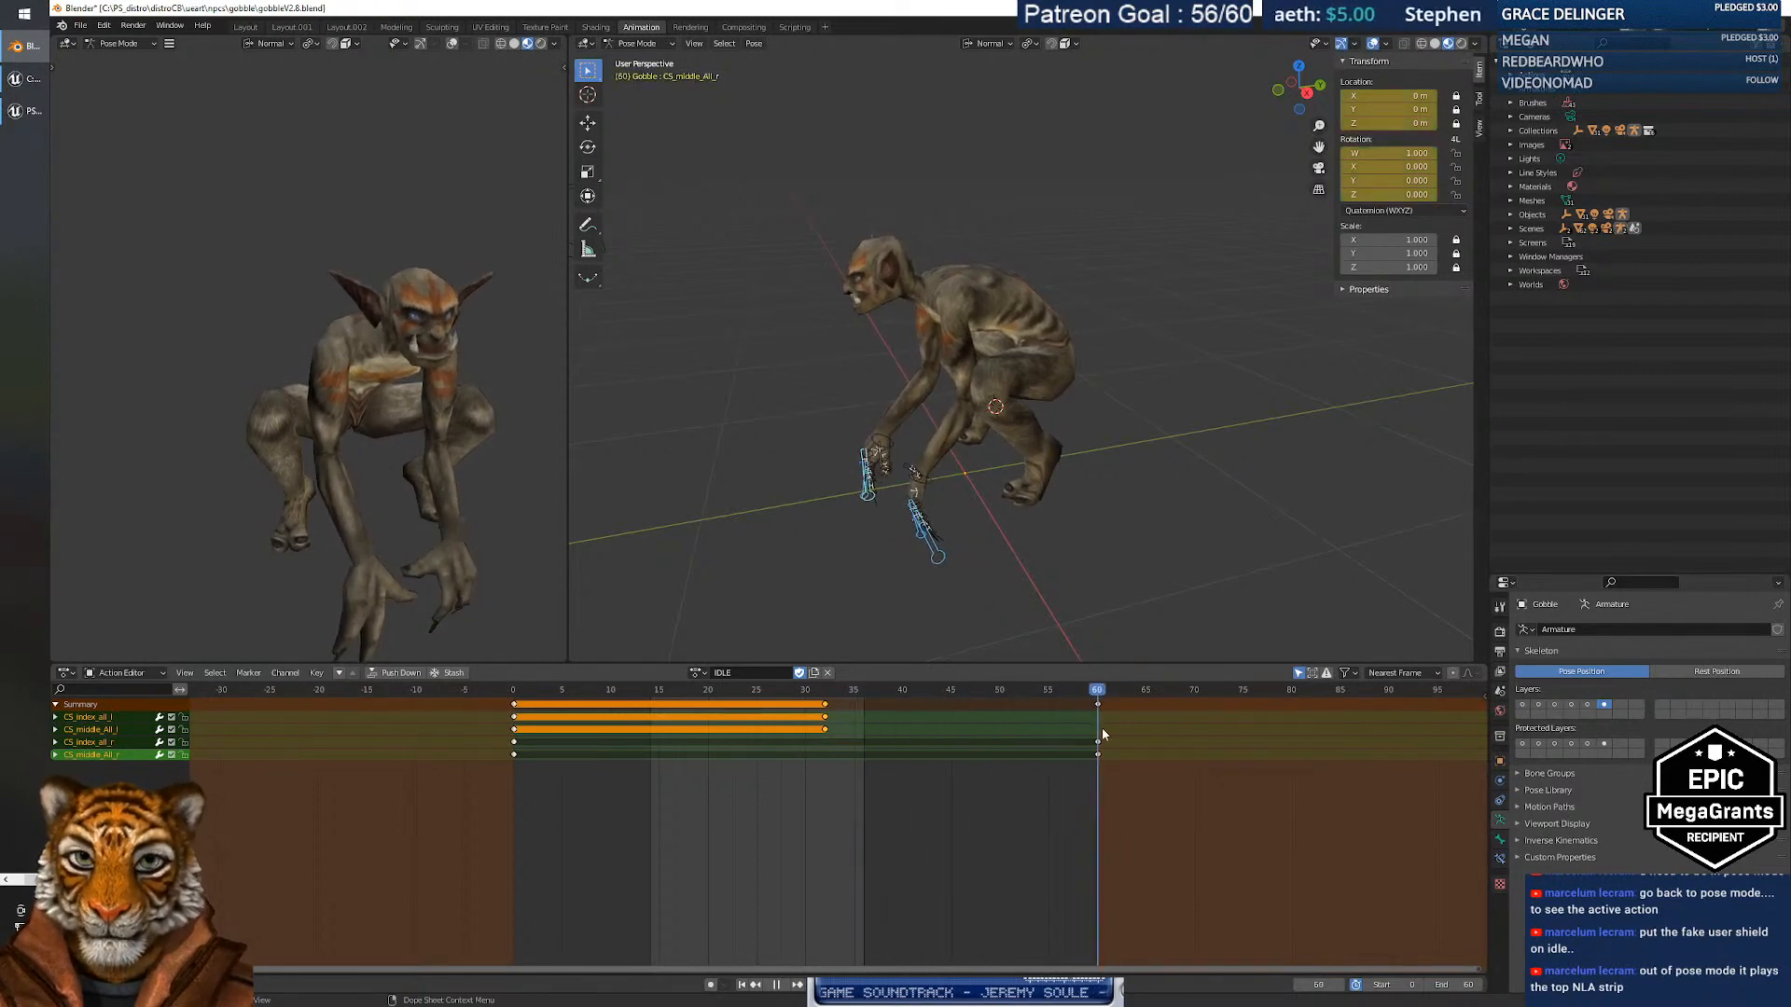
Show the first six armature bone layers and select all bones to list their keyframes.
left_click(1003, 298)
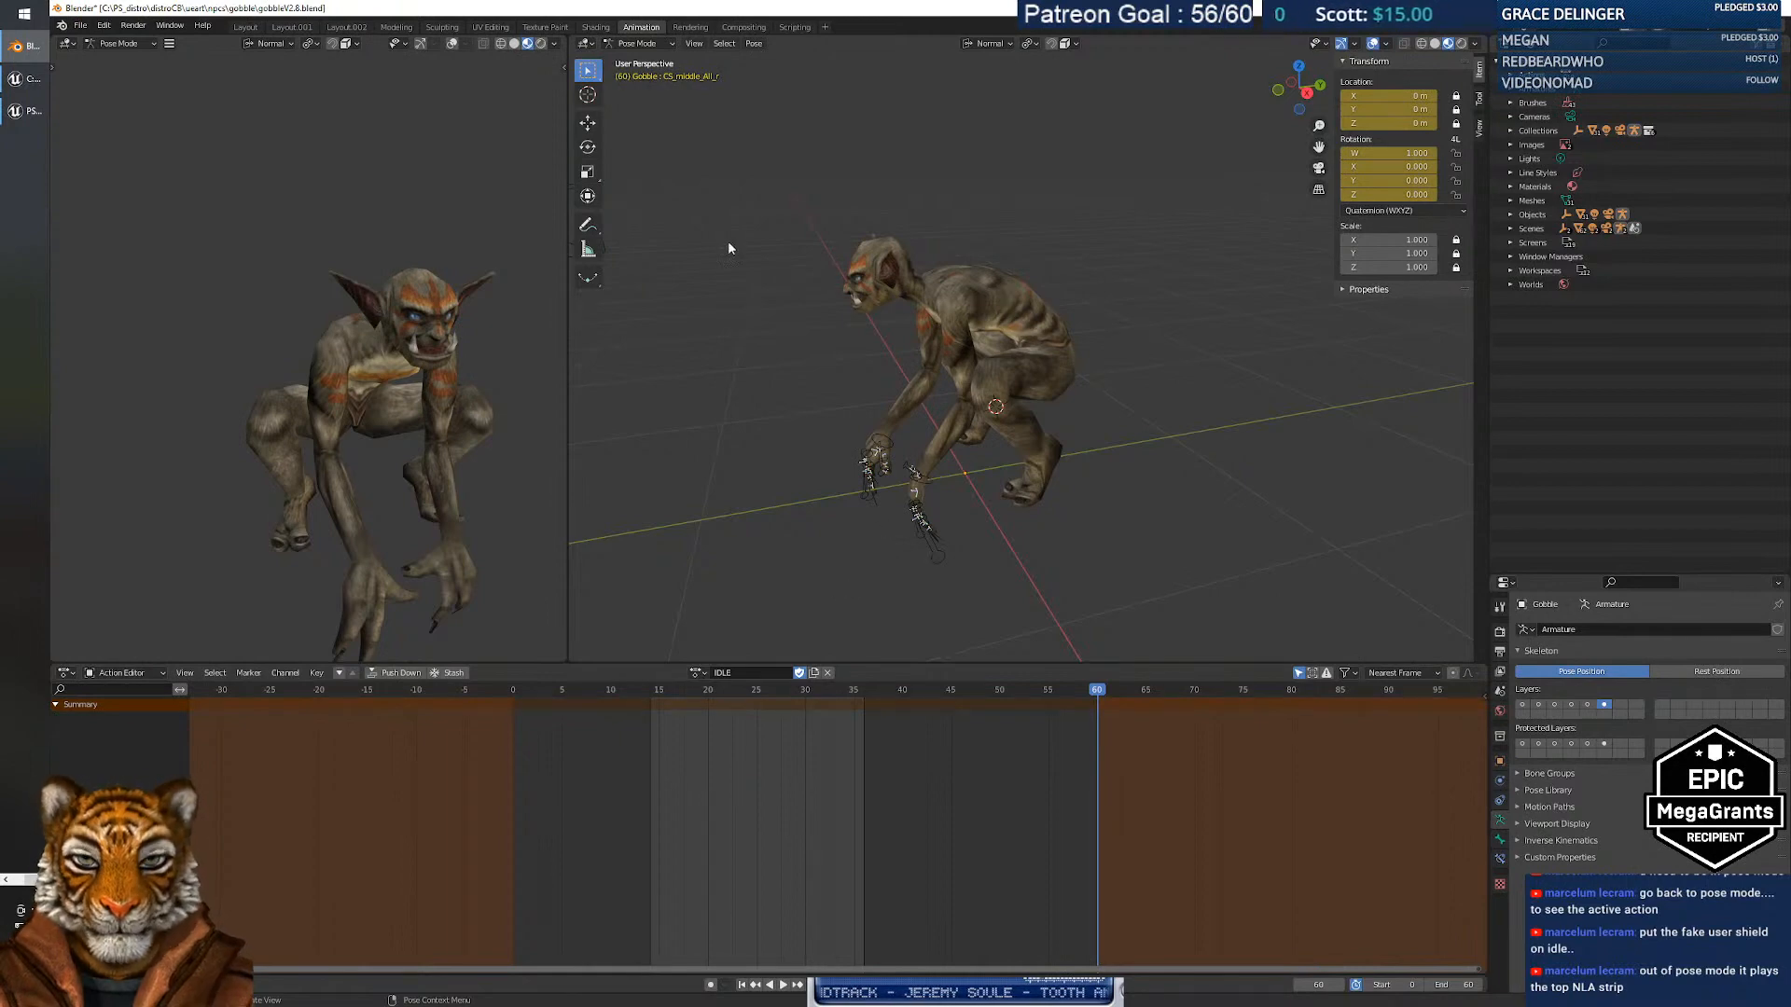
left_click(640, 43)
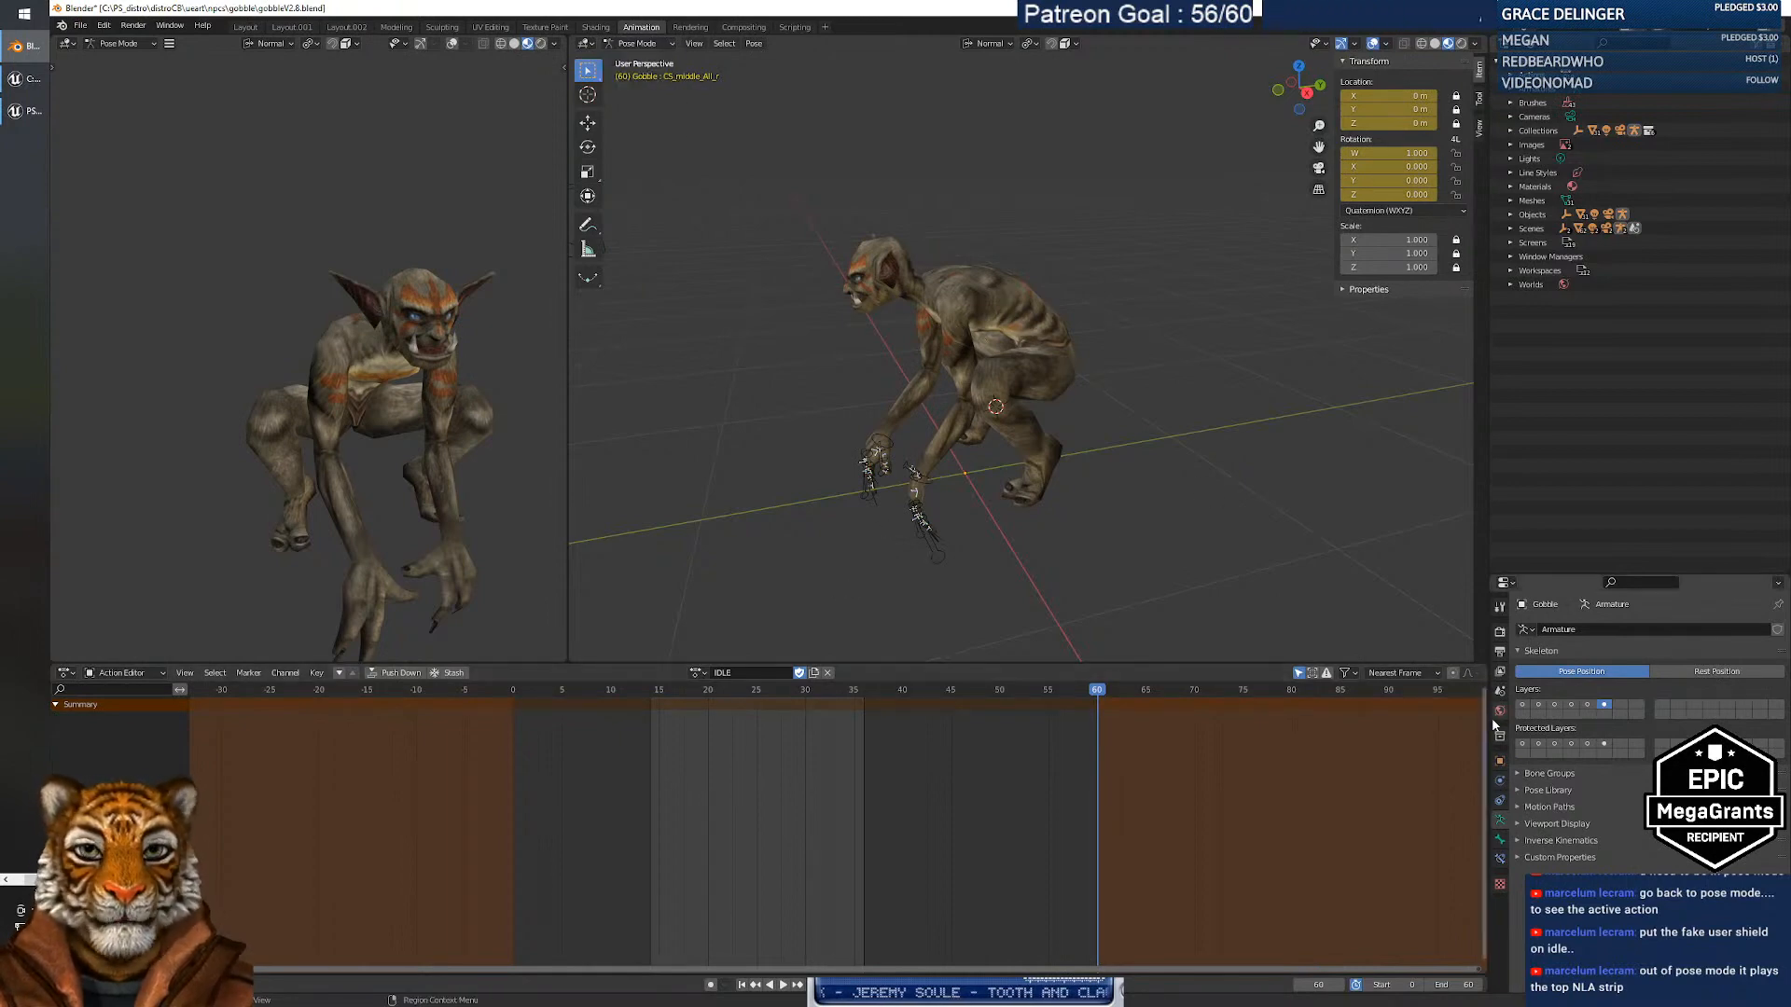
left_click(1534, 706, "shift")
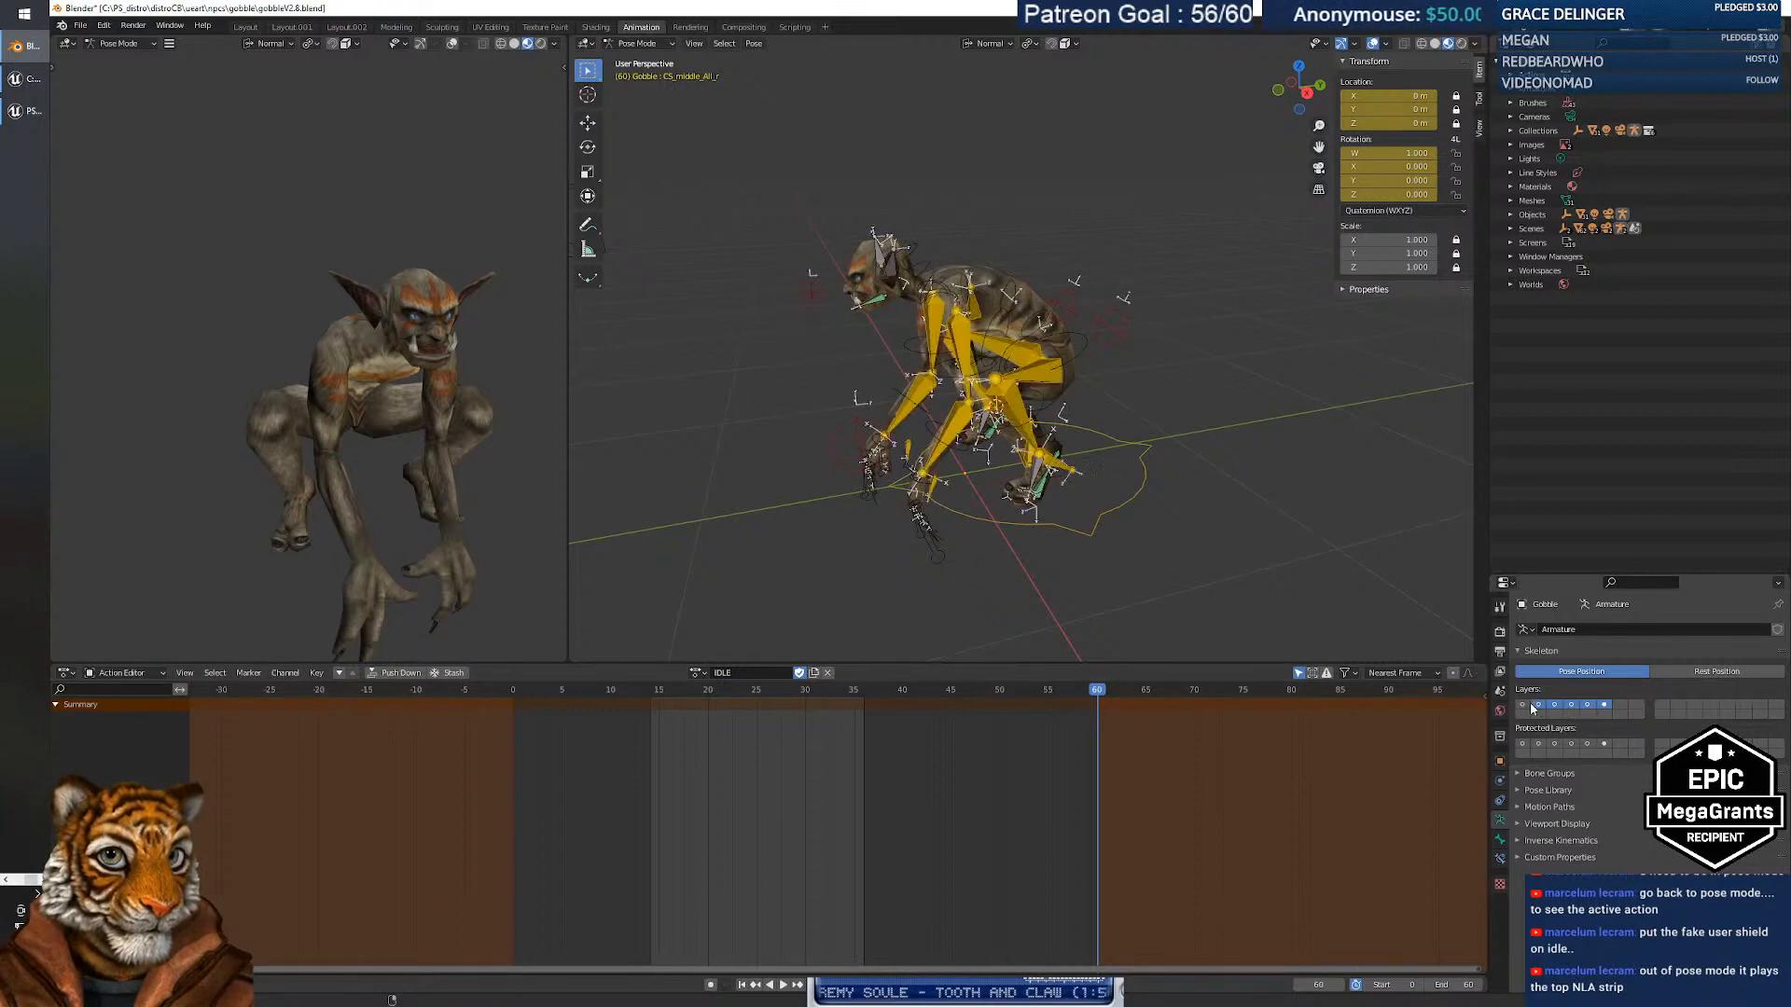
left_click(1078, 343)
key("a")
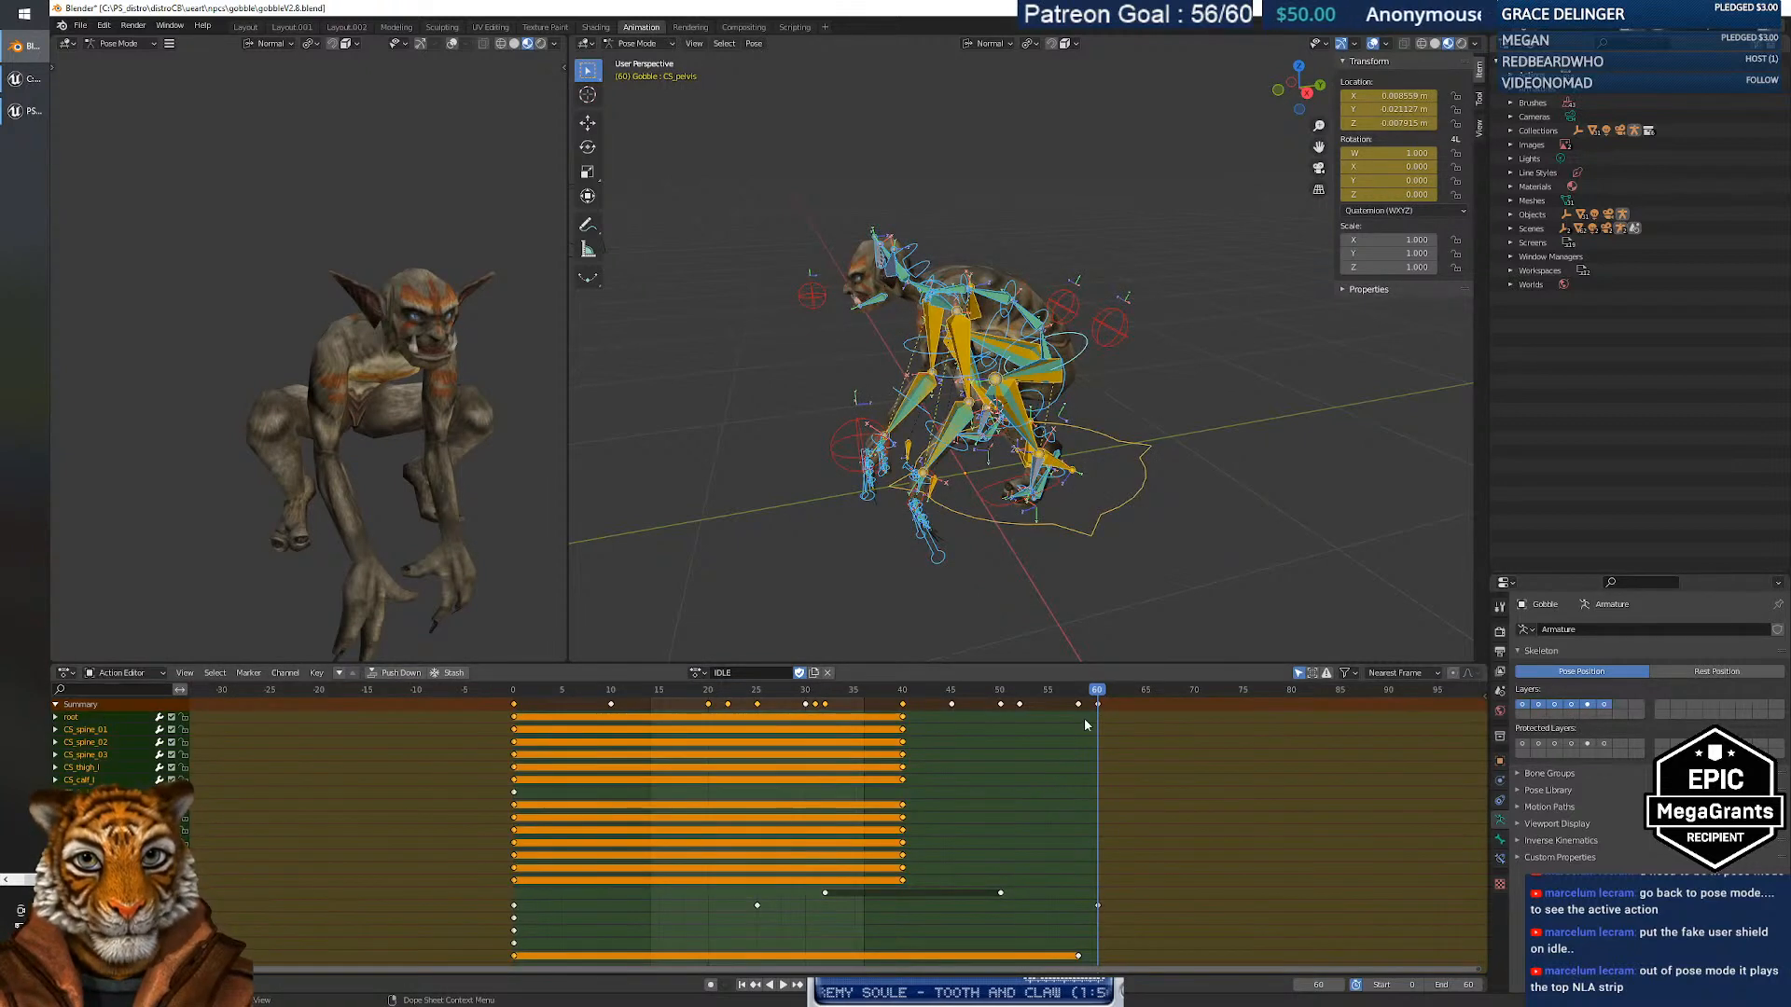
Play IDLE with all bones selected, scrub to frame 51 and open the context options for the keyframes.
key("space")
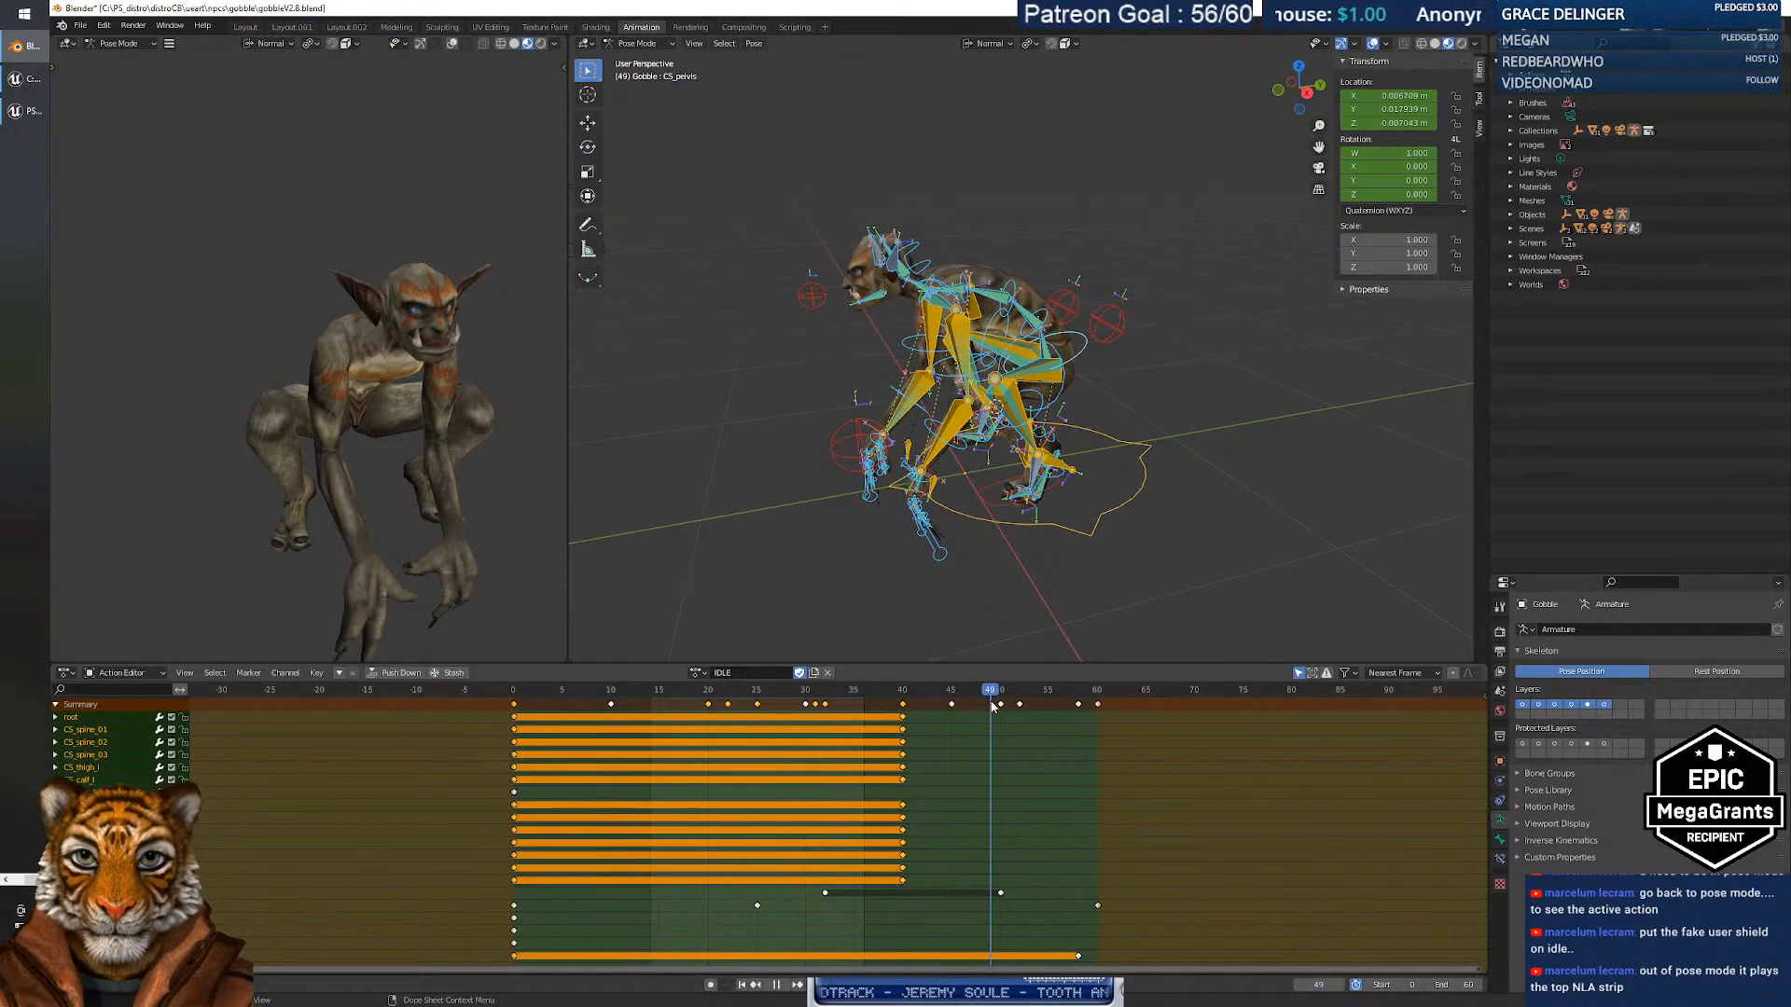
mouse_move(993, 707)
left_mouse_down()
mouse_move(1141, 716)
mouse_move(963, 714)
mouse_move(1142, 726)
mouse_move(982, 713)
mouse_move(1104, 729)
mouse_move(1011, 725)
left_mouse_up()
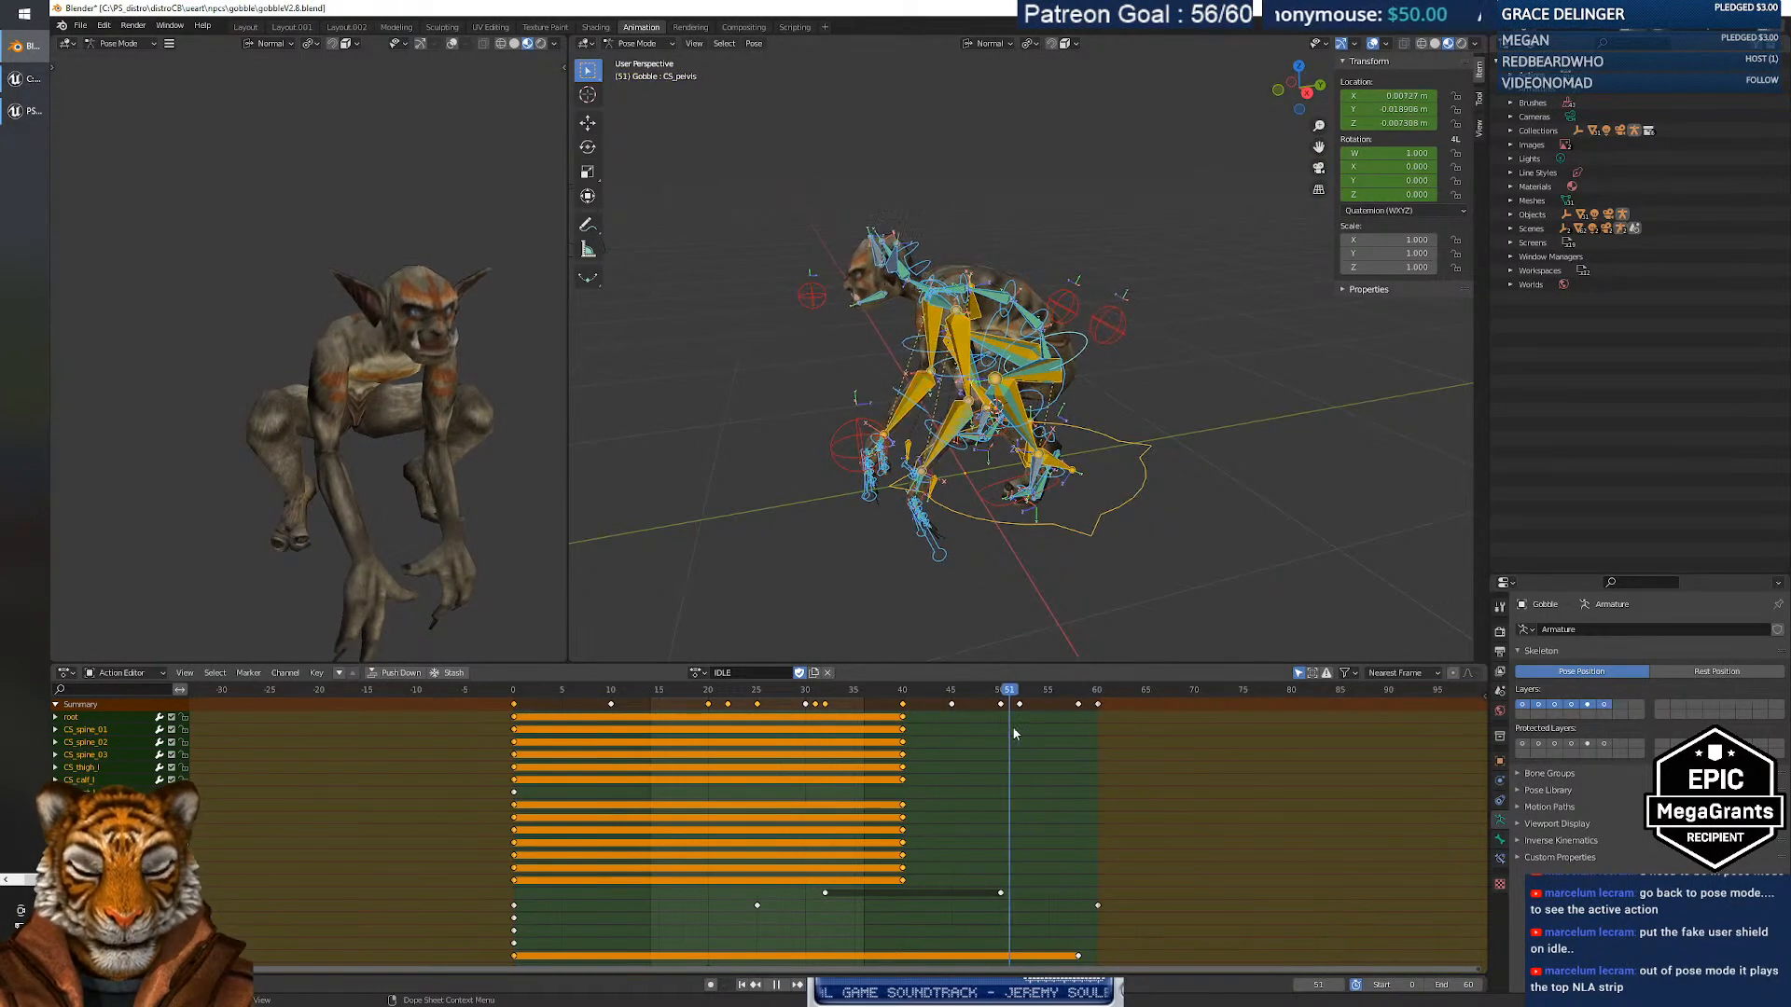
scroll(993, 795, "down", 2)
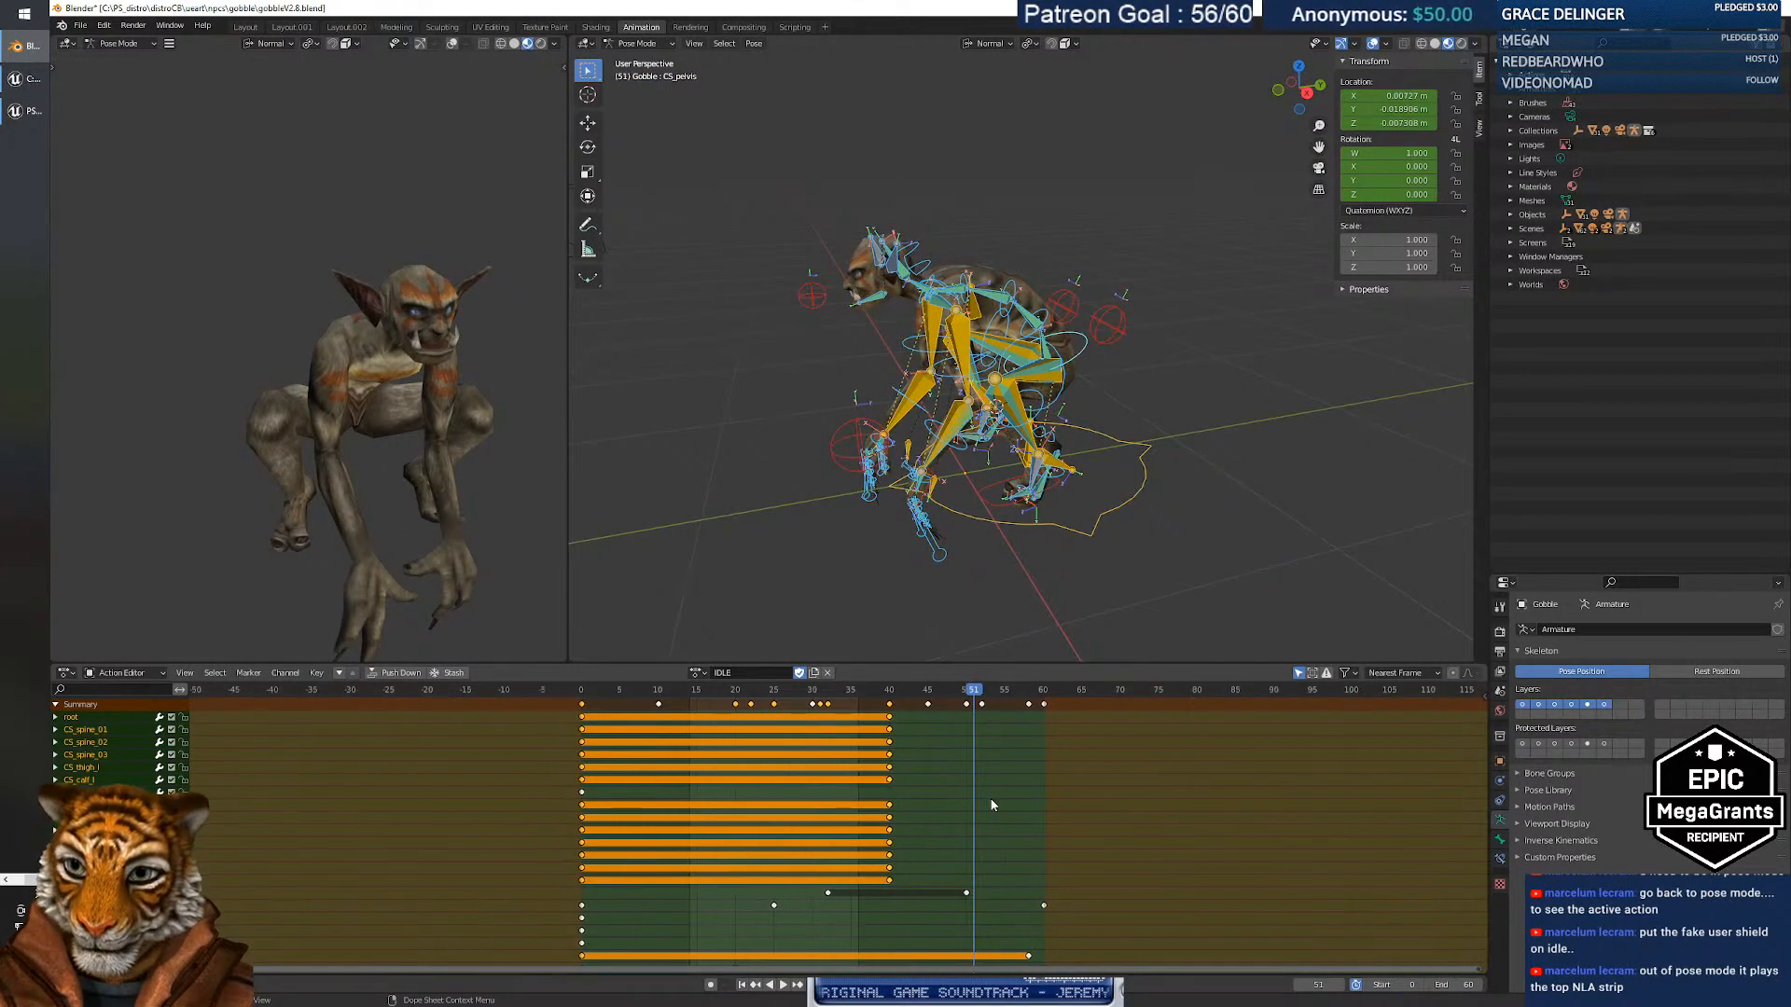
right_click(1008, 831)
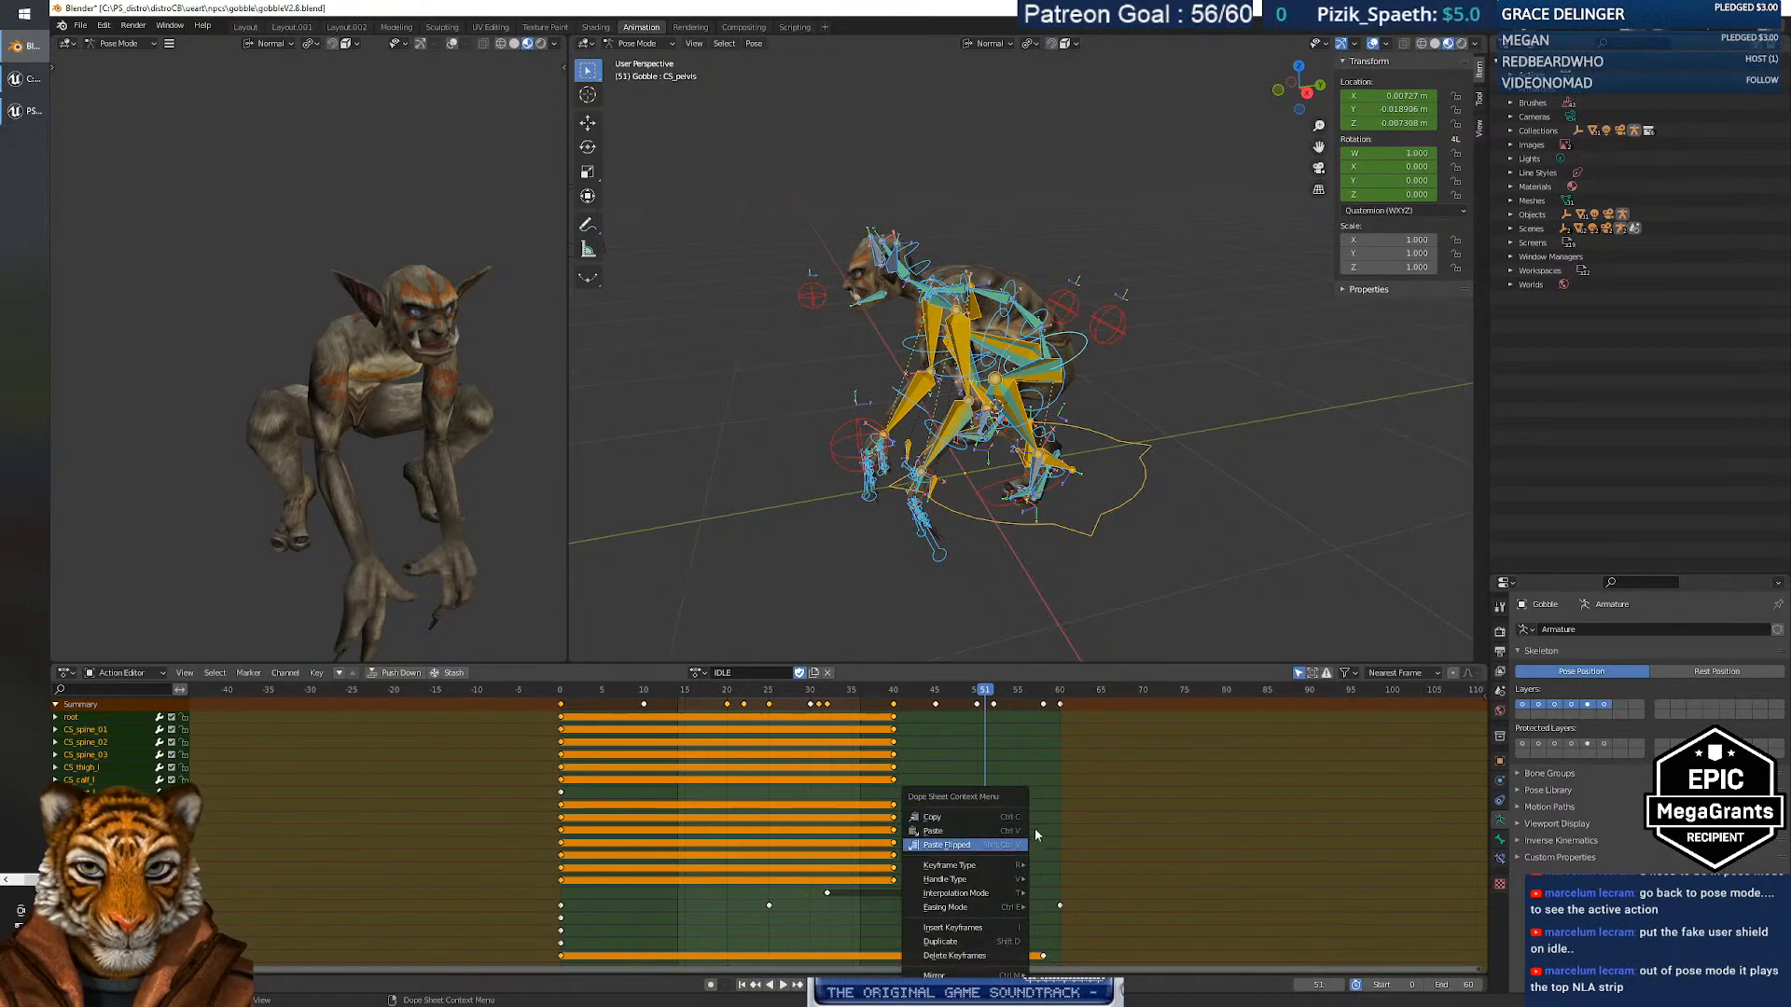
Examine the IDLE action's keyframes across all bone channels around frames 51 to 55.
middle_click_drag(1020, 944, 1021, 763)
mouse_move(997, 691)
left_mouse_down()
mouse_move(1046, 698)
mouse_move(963, 705)
mouse_move(1055, 692)
mouse_move(1001, 710)
left_mouse_up()
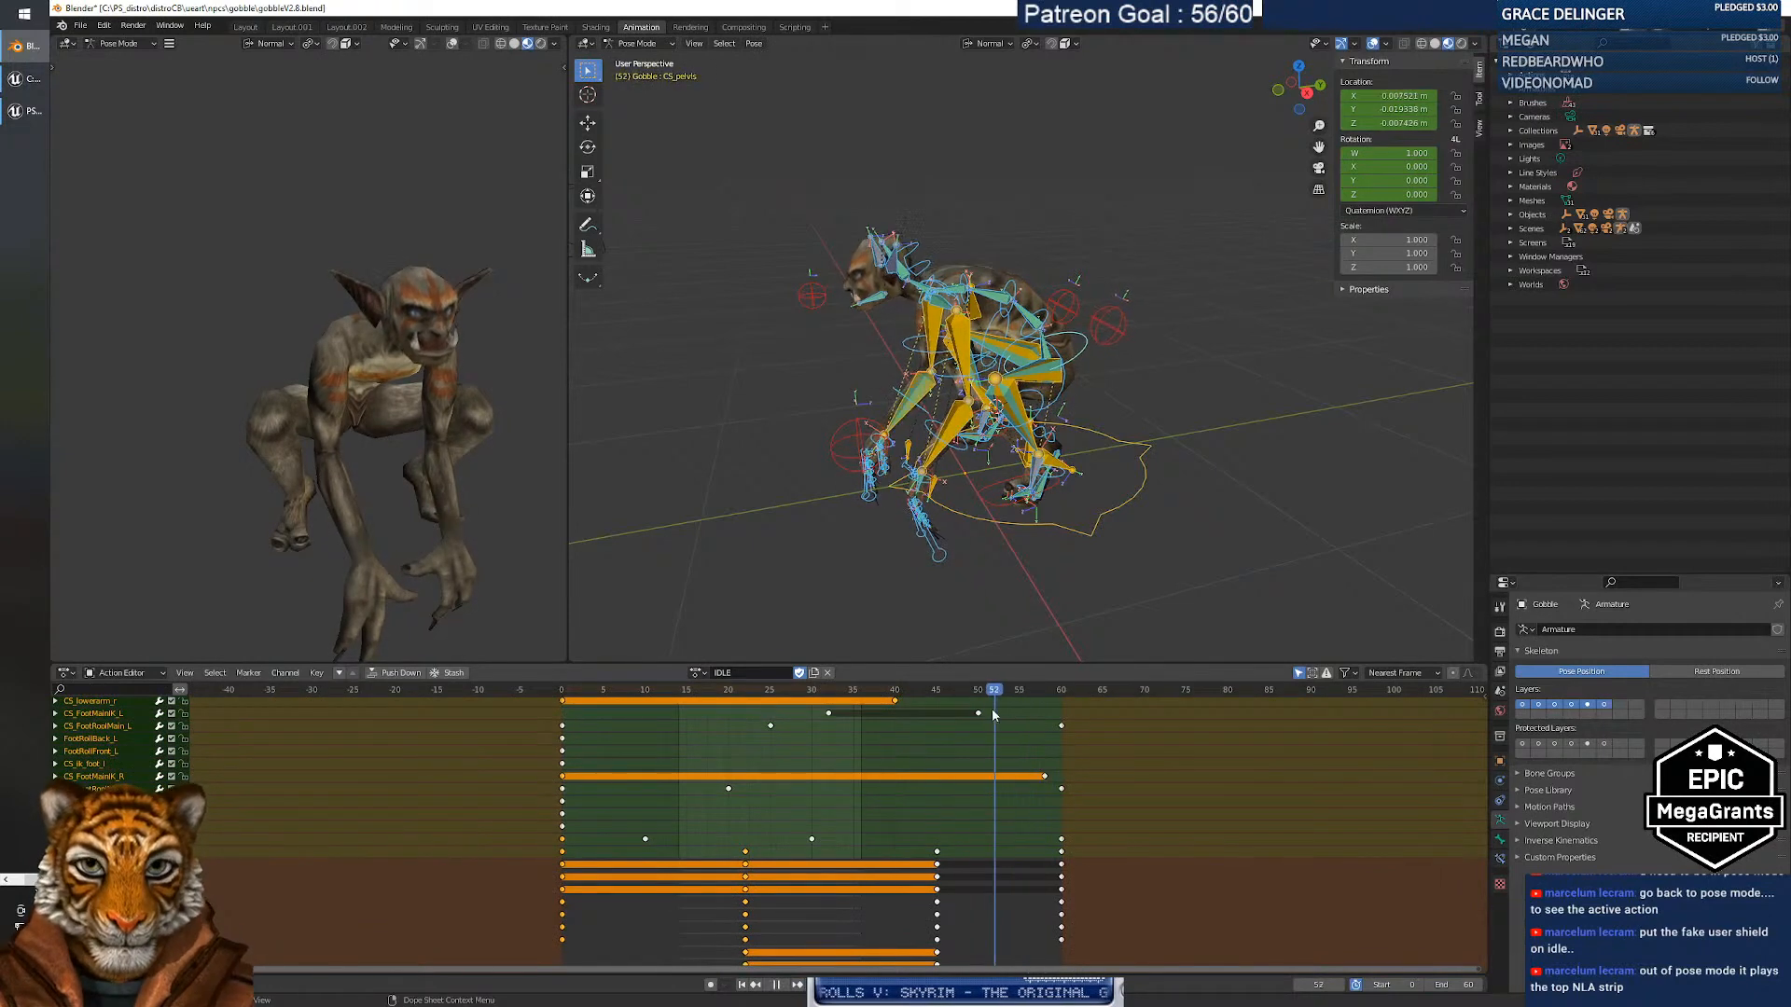
key("space")
middle_click_drag(1014, 858, 1006, 680)
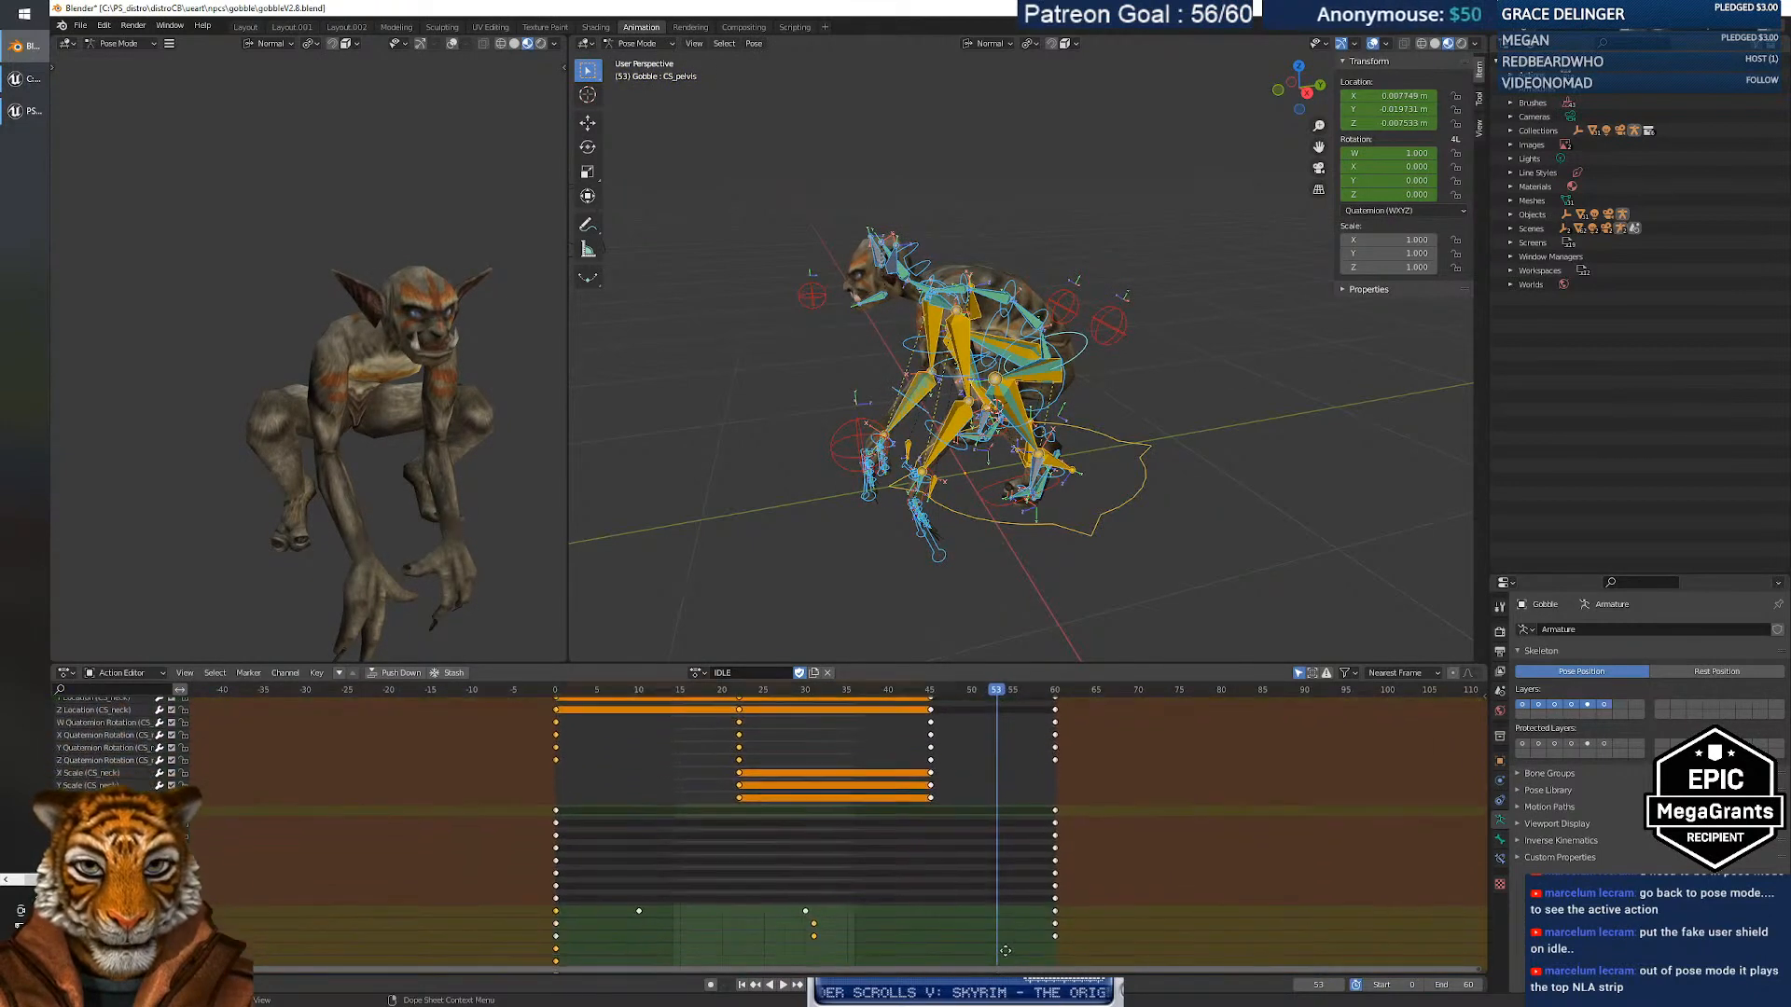
middle_click_drag(1006, 961, 1012, 769)
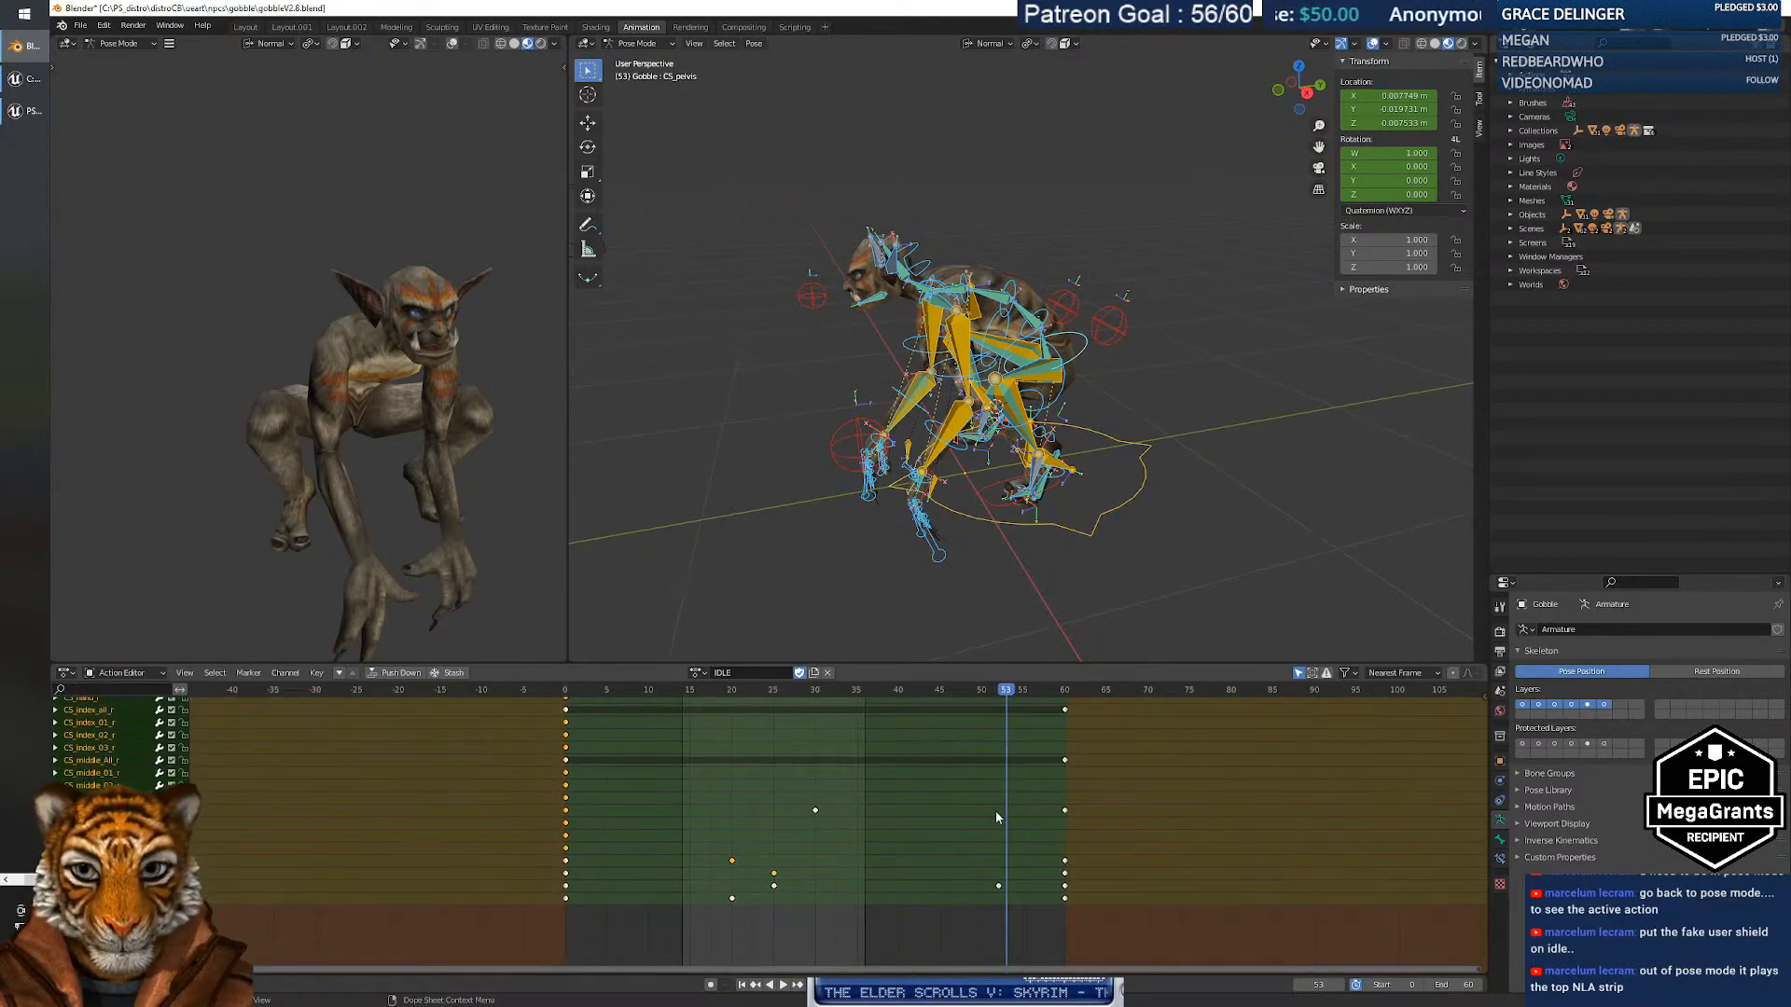
scroll(991, 830, "down", 2)
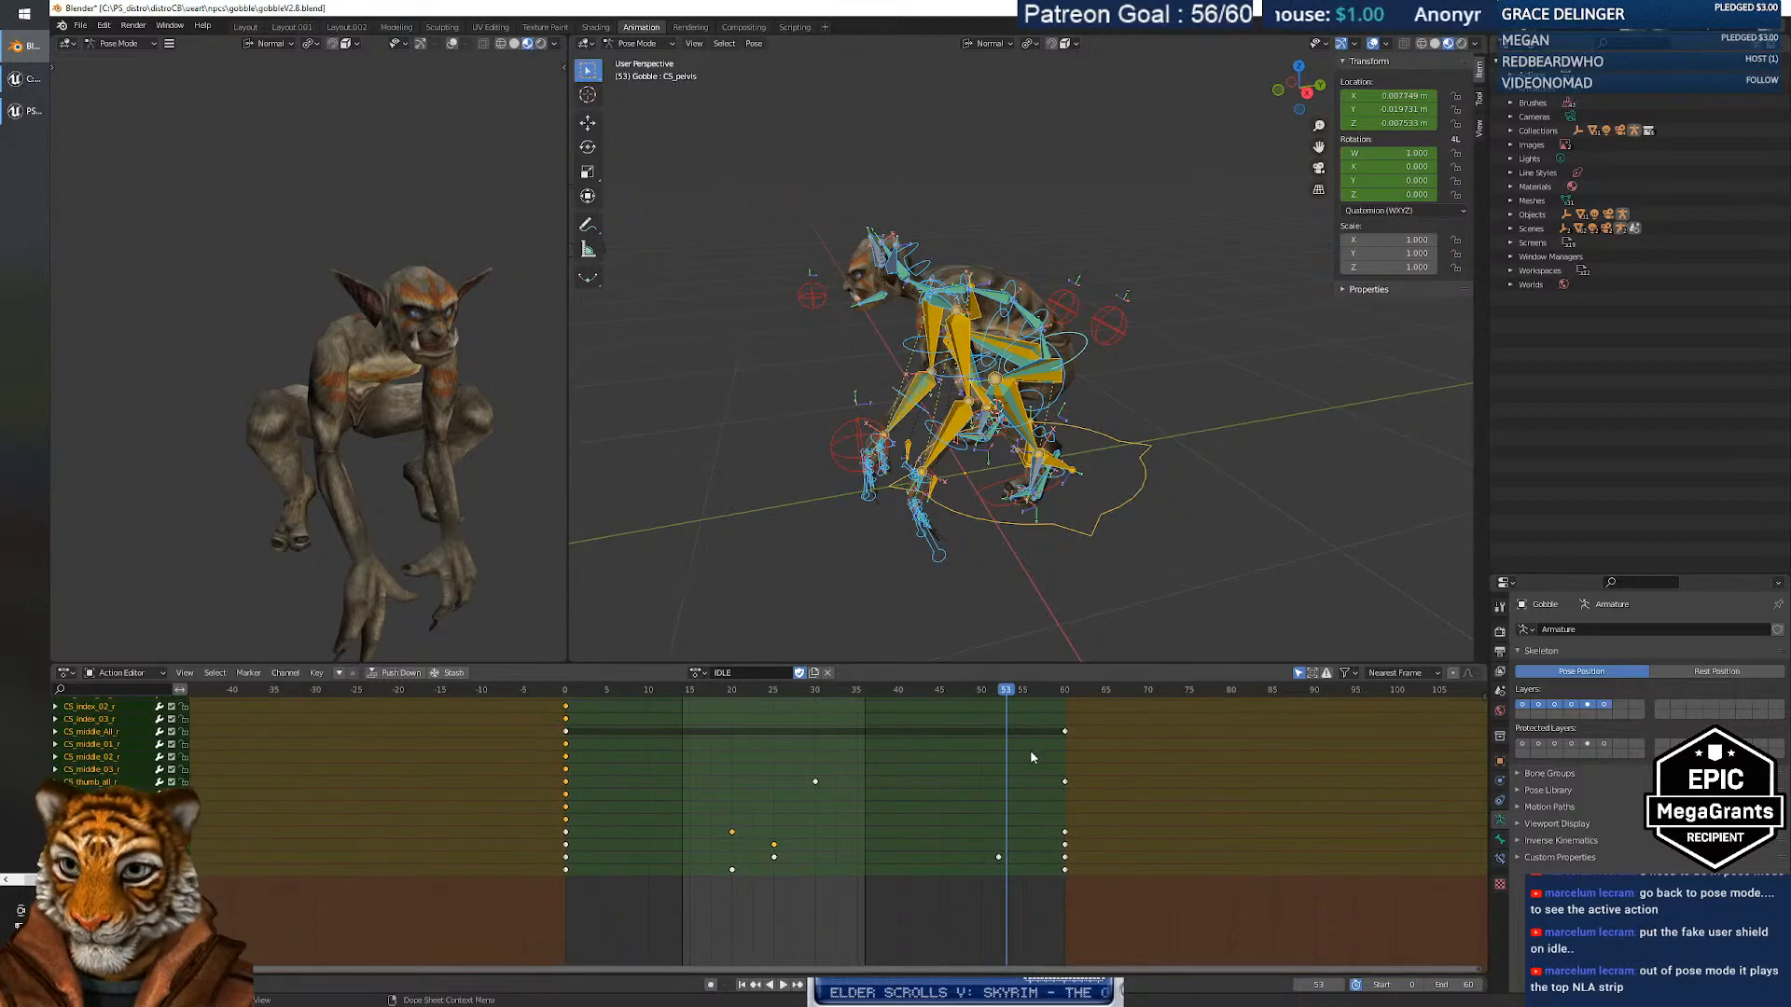
left_click_drag(1003, 692, 1024, 786)
mouse_move(977, 786)
middle_mouse_down()
mouse_move(975, 916)
mouse_move(1002, 786)
mouse_move(1014, 816)
middle_mouse_up()
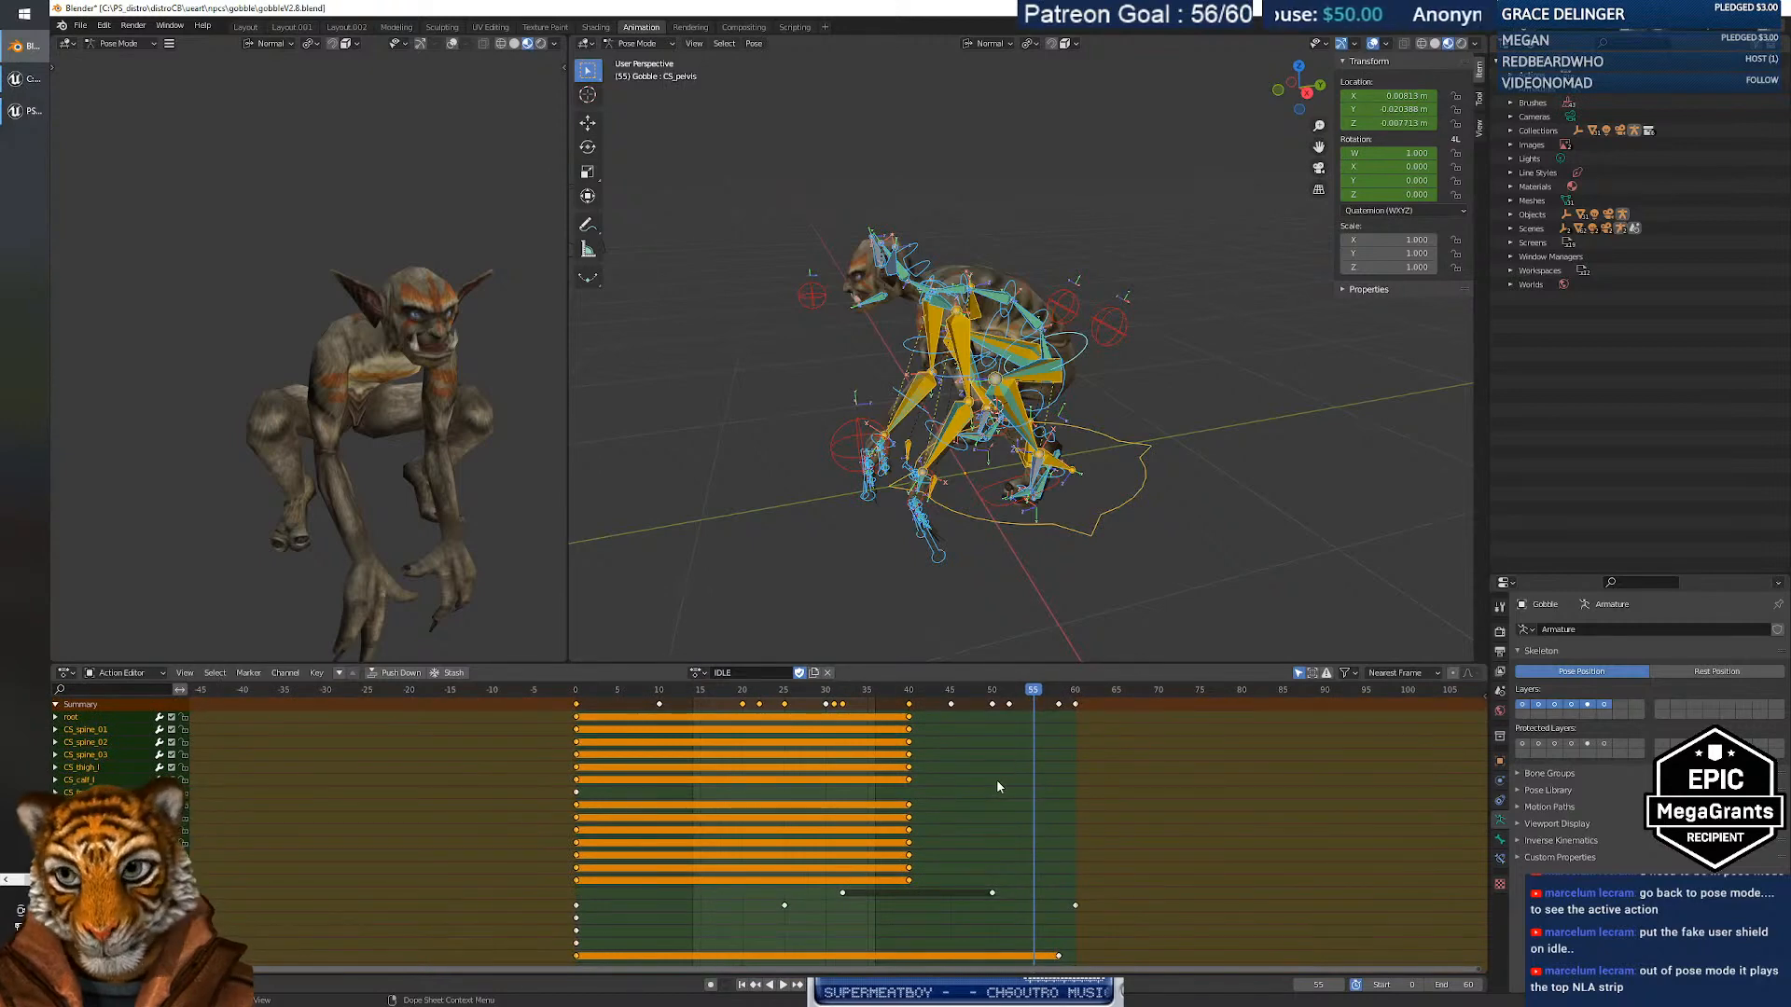
Scrub the IDLE animation back to frame 46, comparing the pose with the keyframes of the foot and neck channels.
left_click_drag(1035, 692, 992, 697)
key("space")
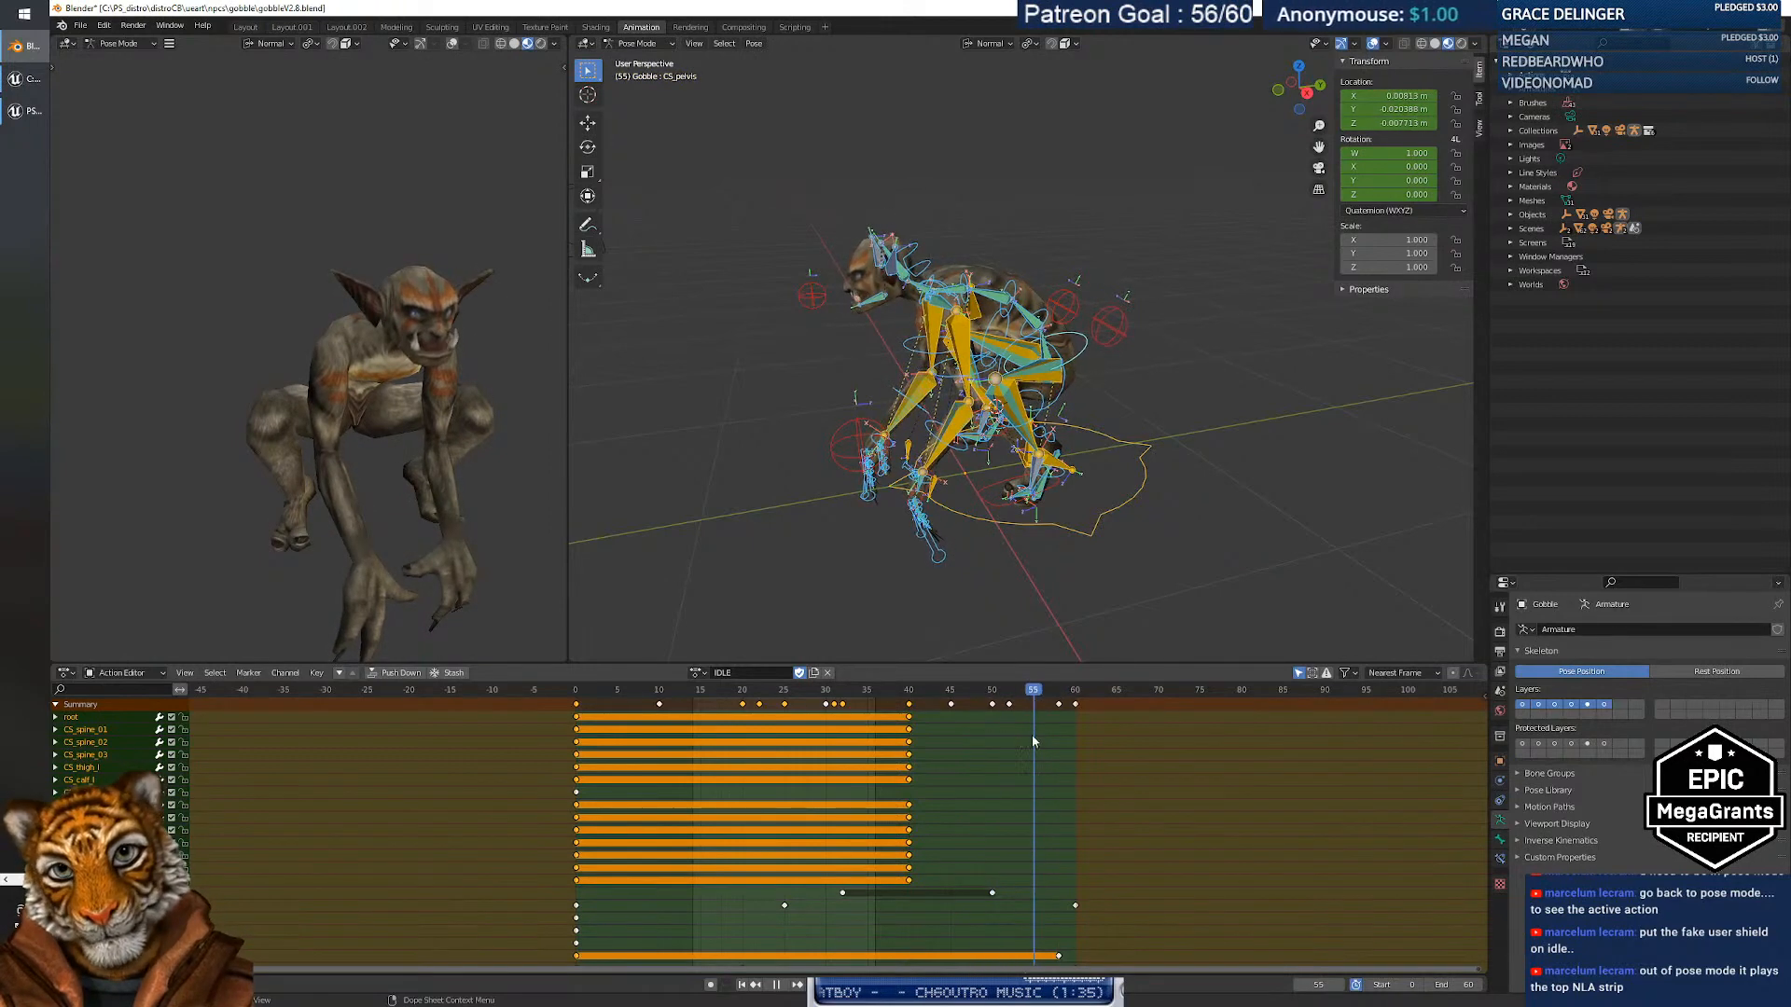
left_click_drag(1032, 736, 1002, 763)
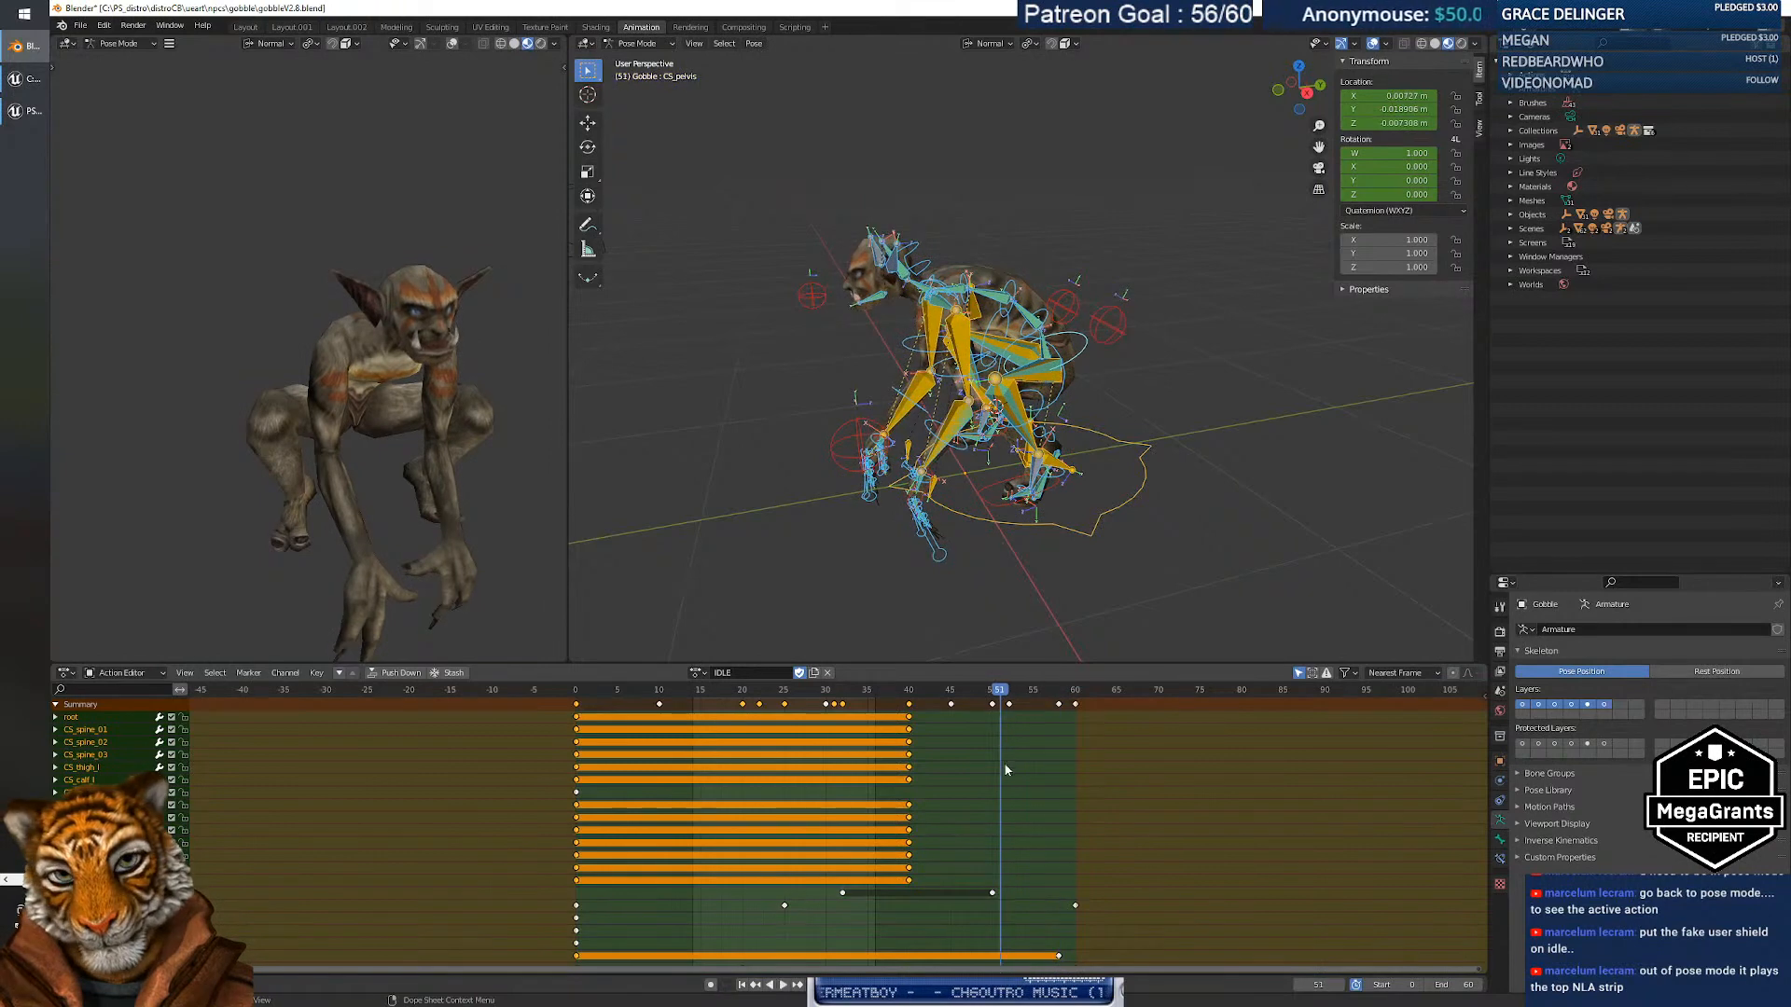
scroll(1006, 770, "down", 3)
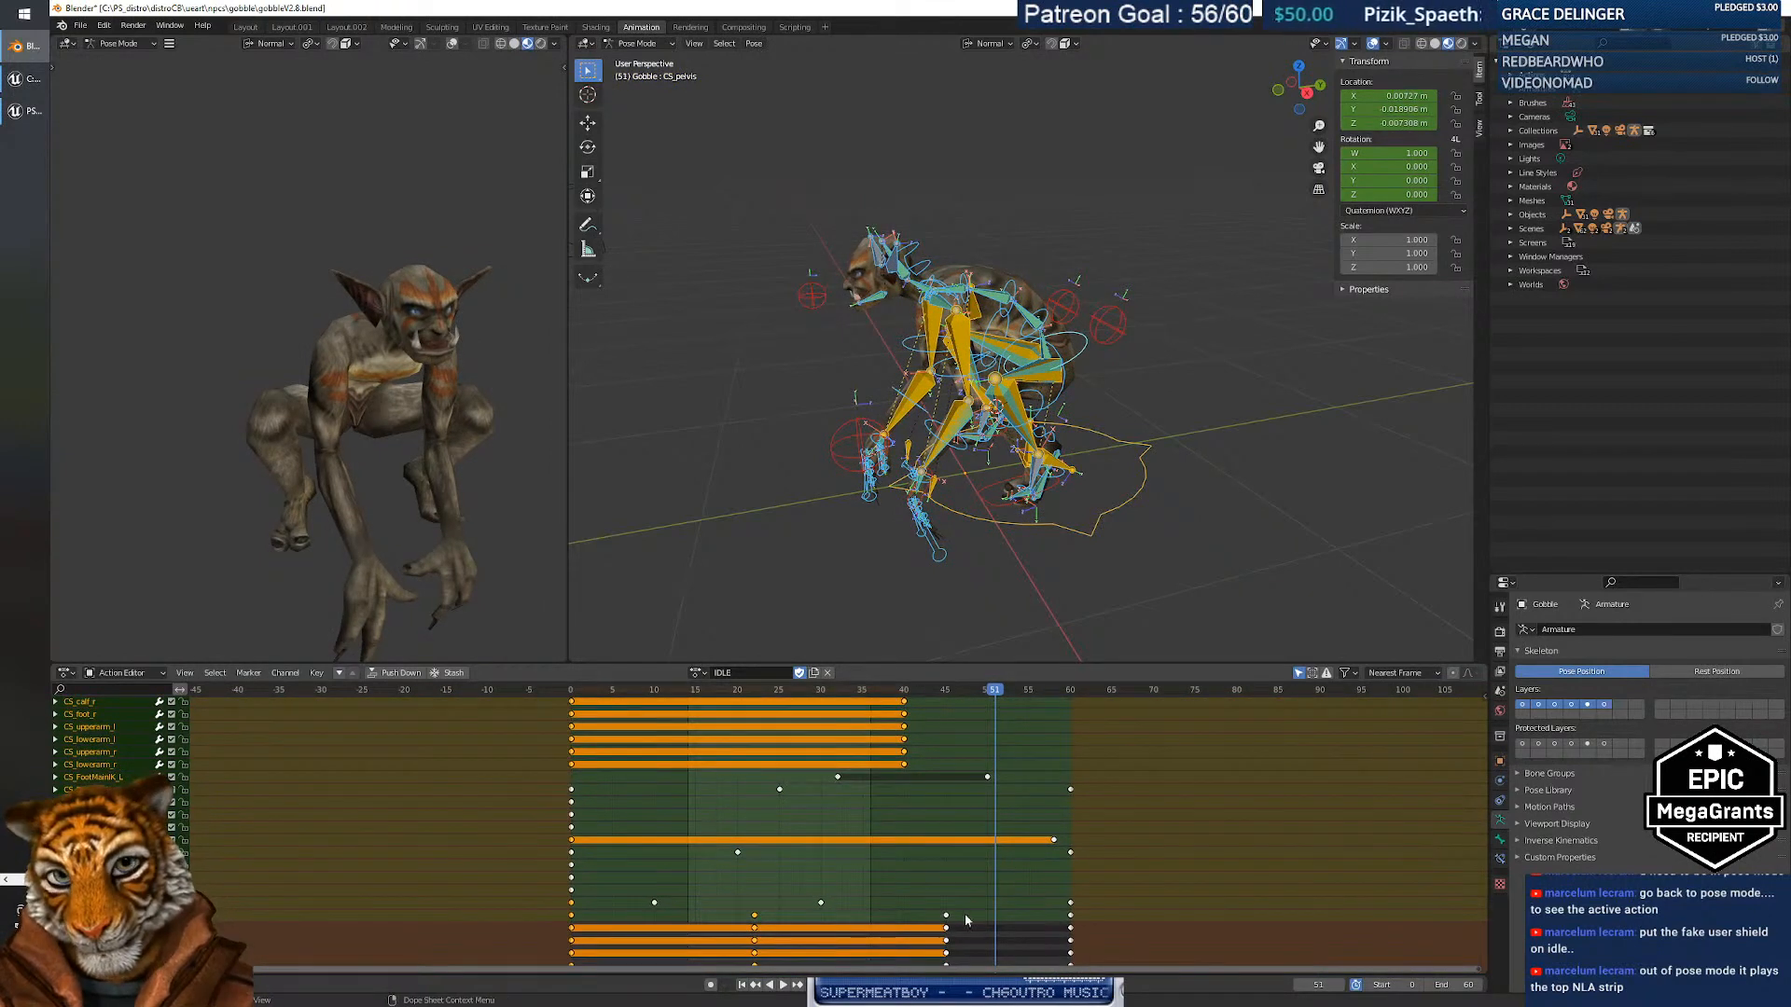
scroll(969, 886, "down", 2)
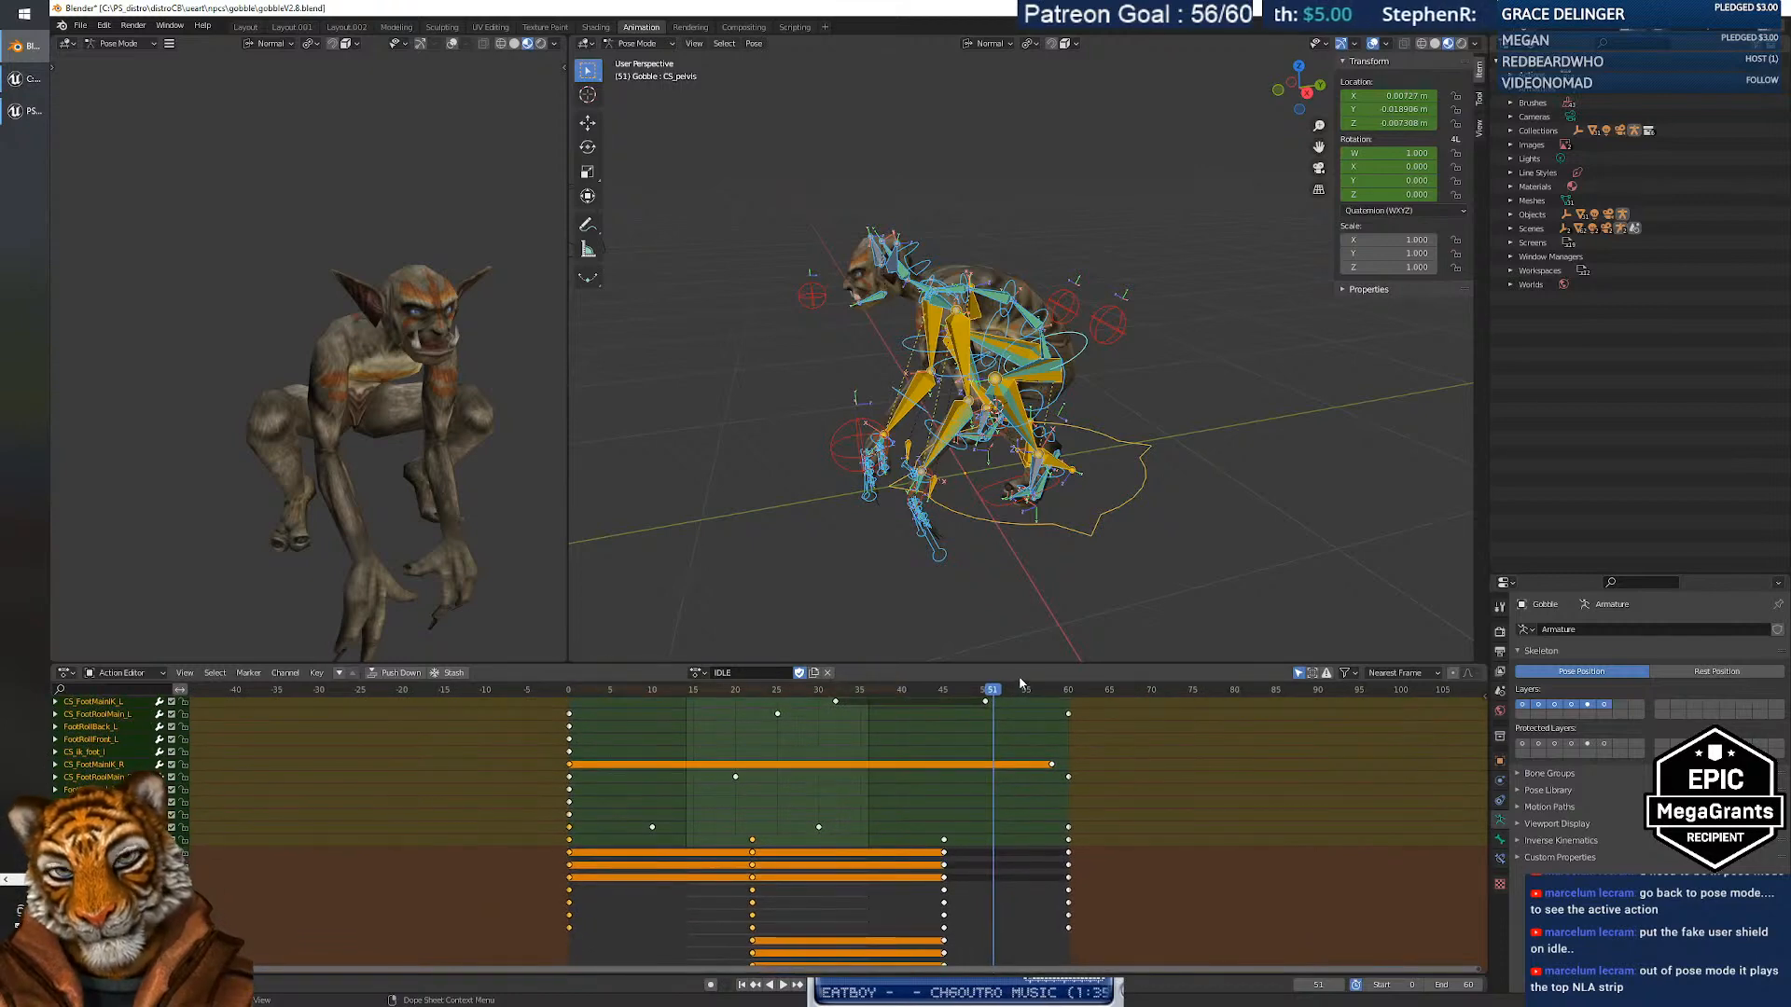
left_click_drag(1020, 683, 958, 721)
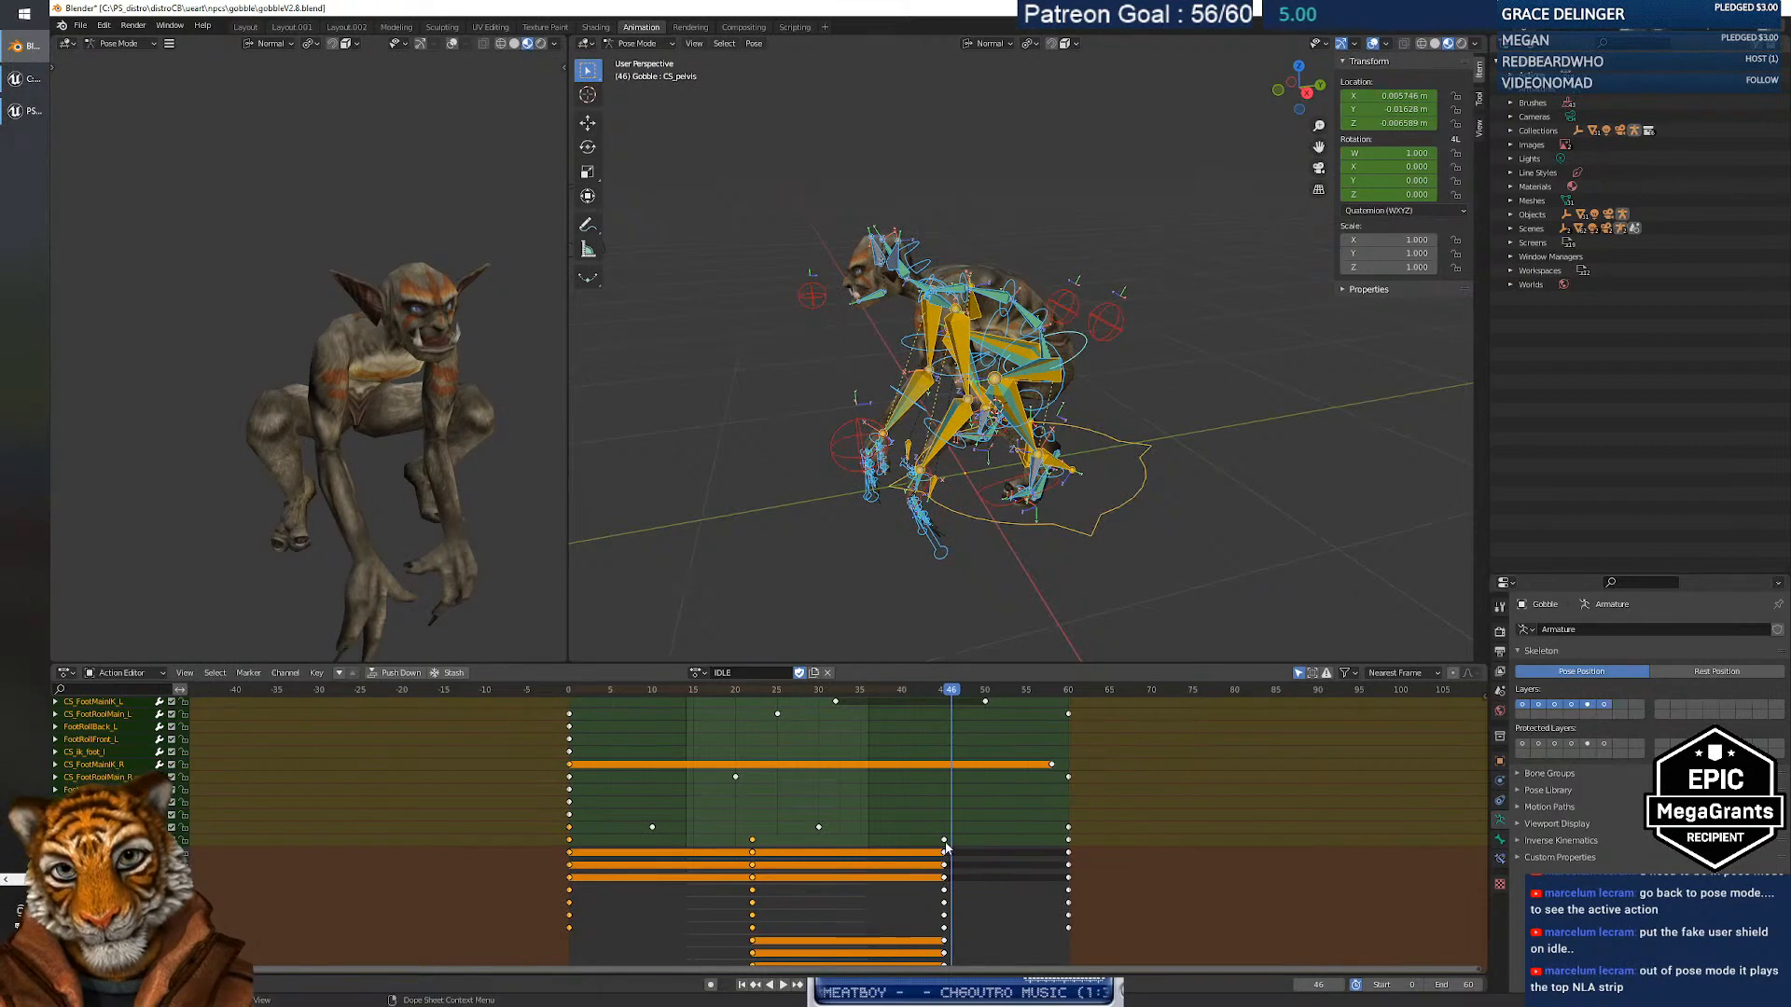
Collapse the CS_neck channel group and move the current frame to 45.
middle_click_drag(975, 877, 980, 808)
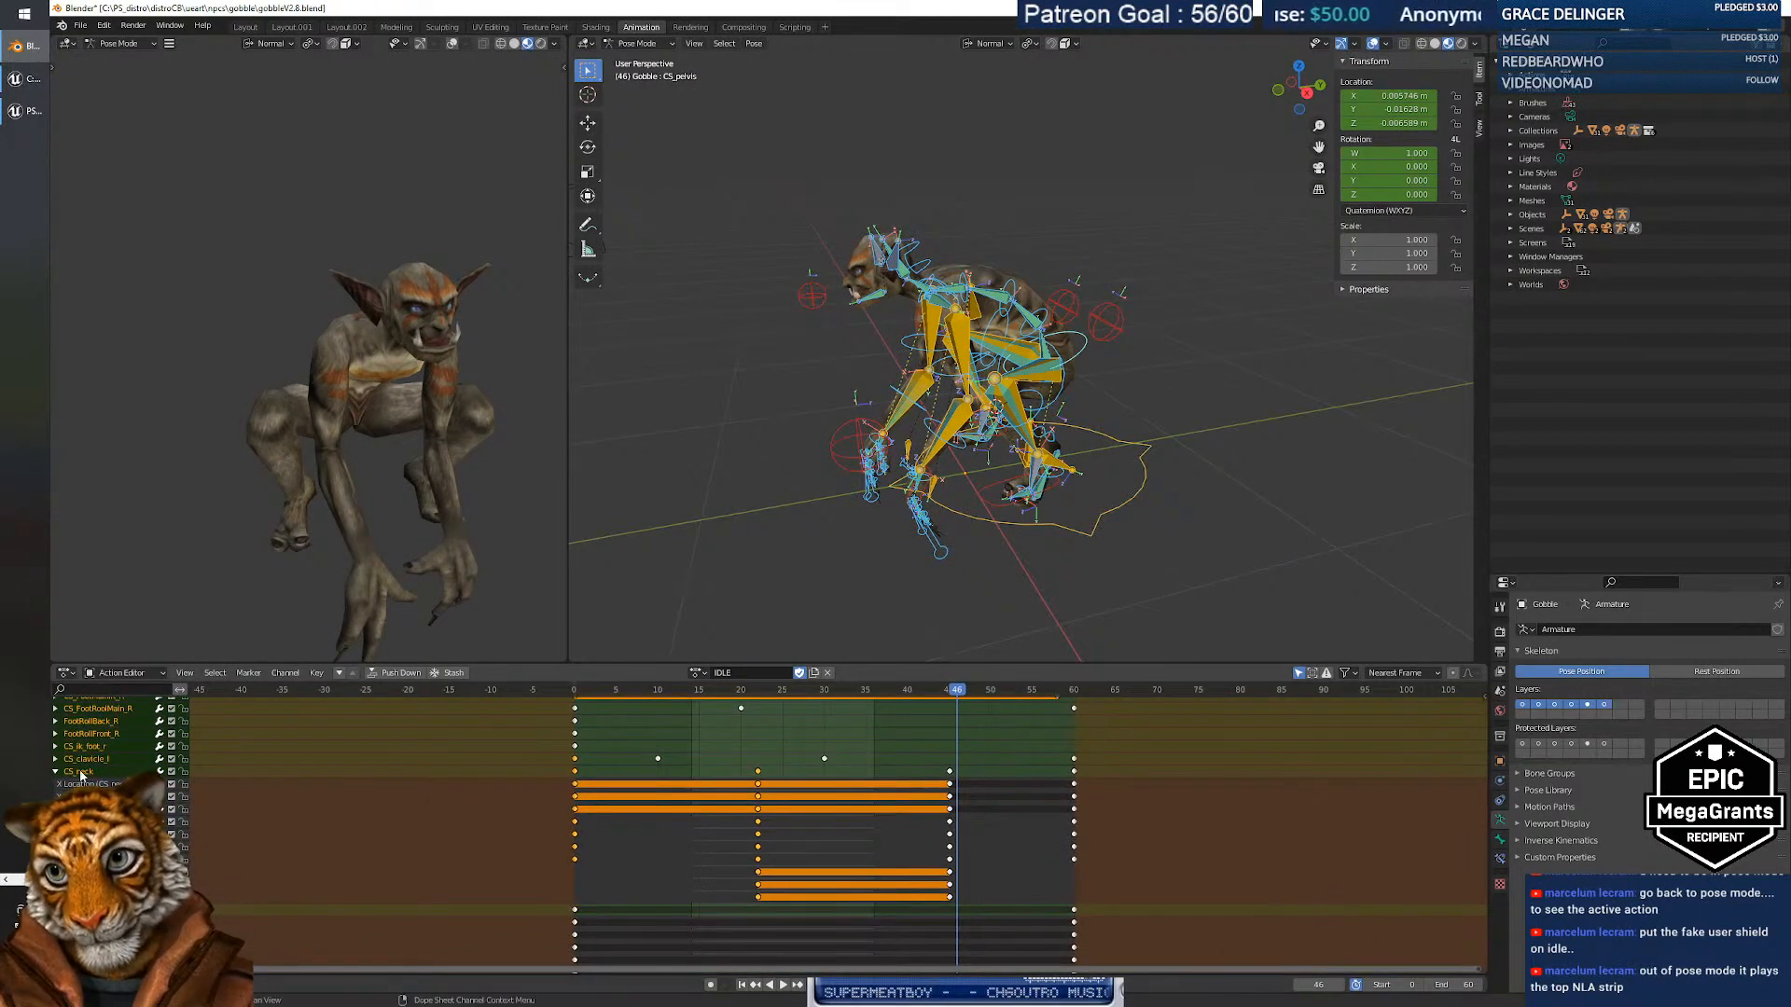
left_click(56, 772)
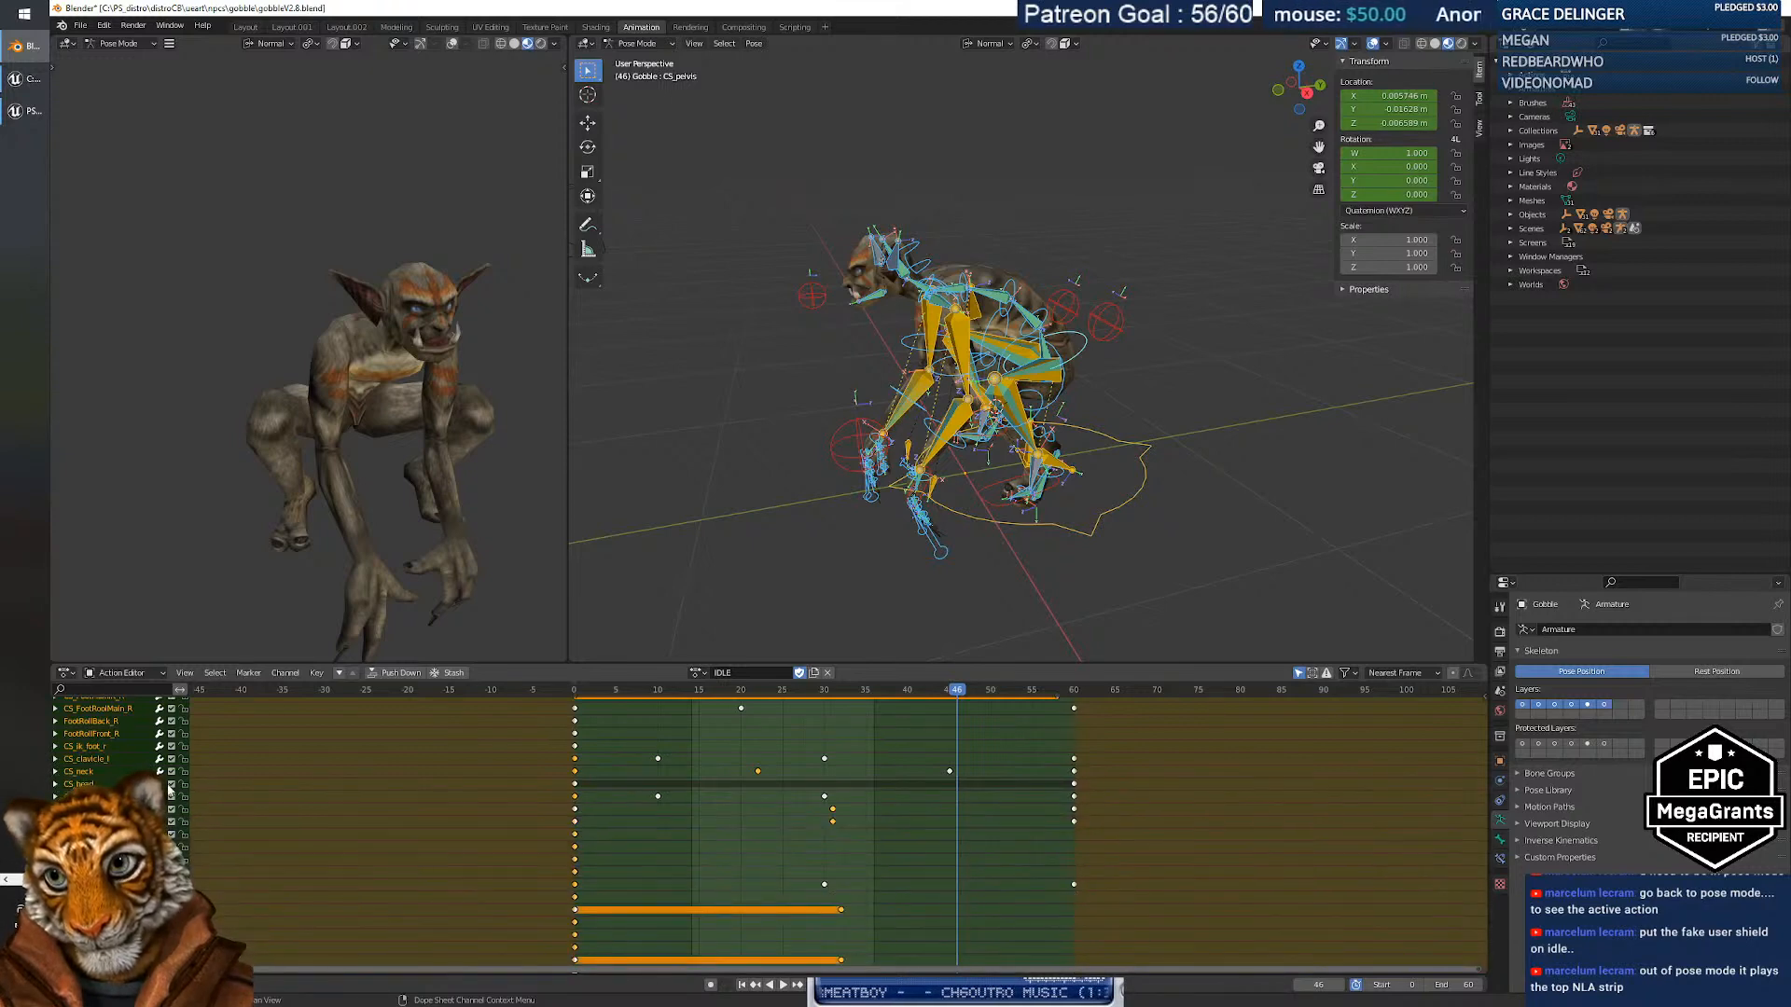
key("space")
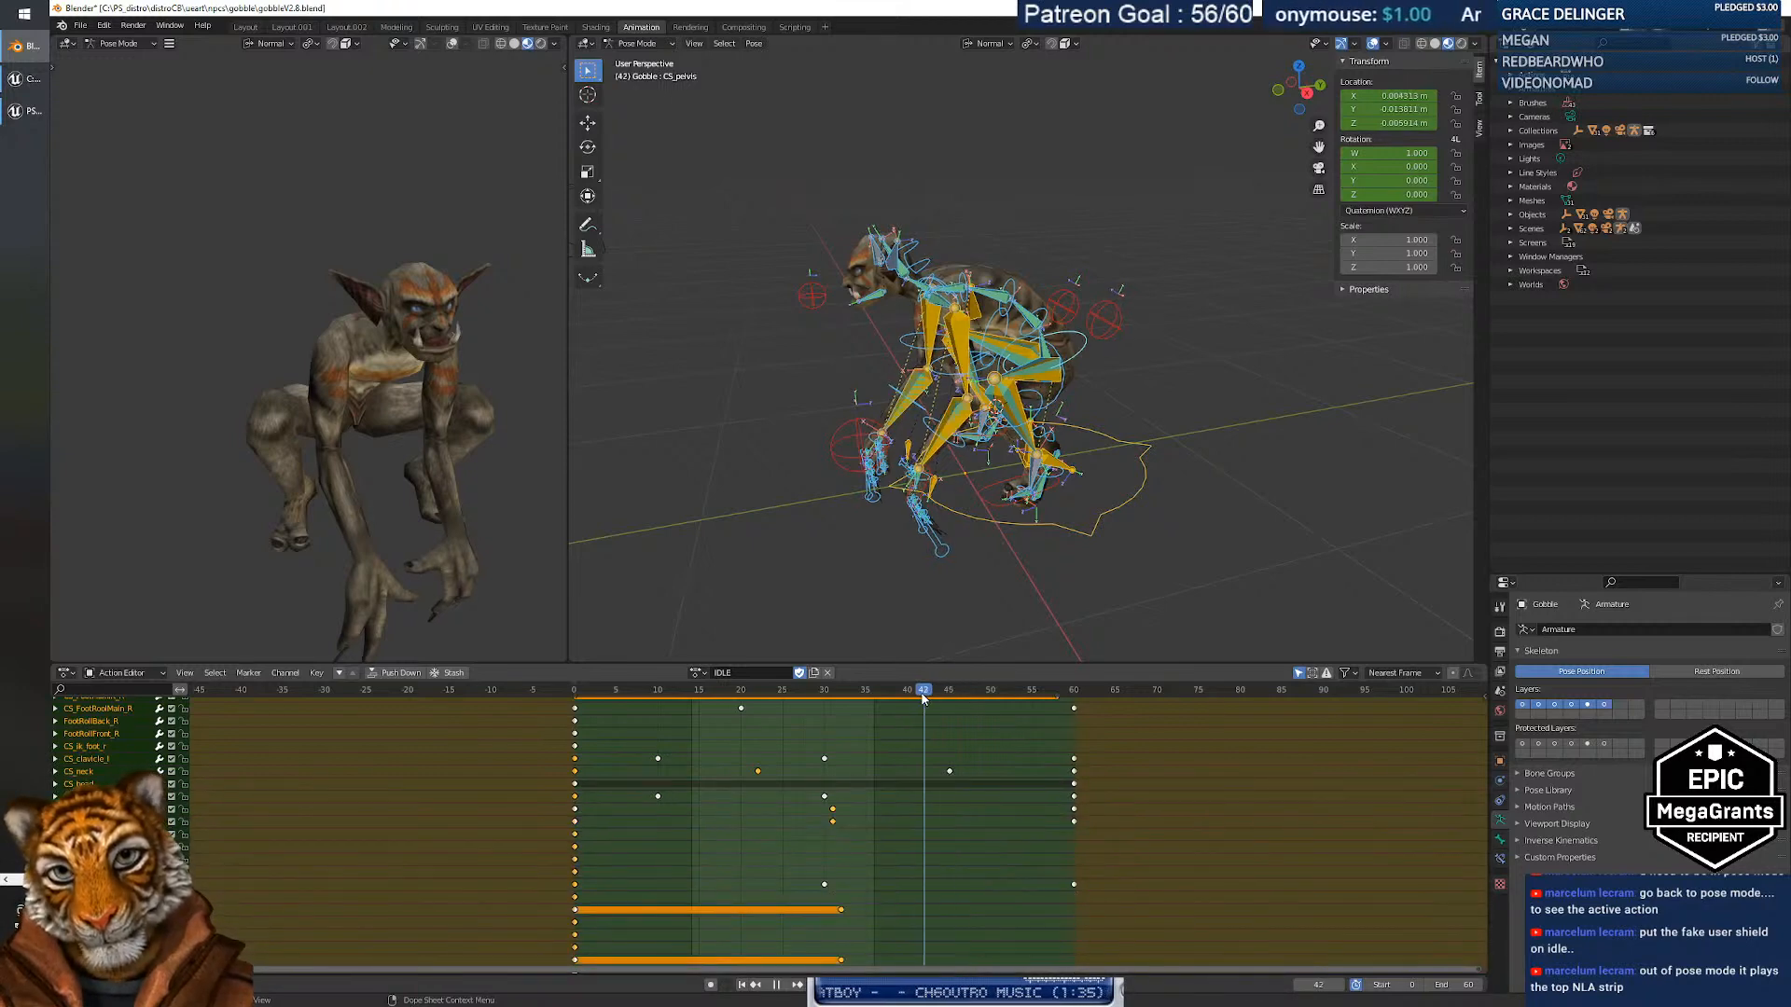
left_click_drag(1015, 720, 947, 731)
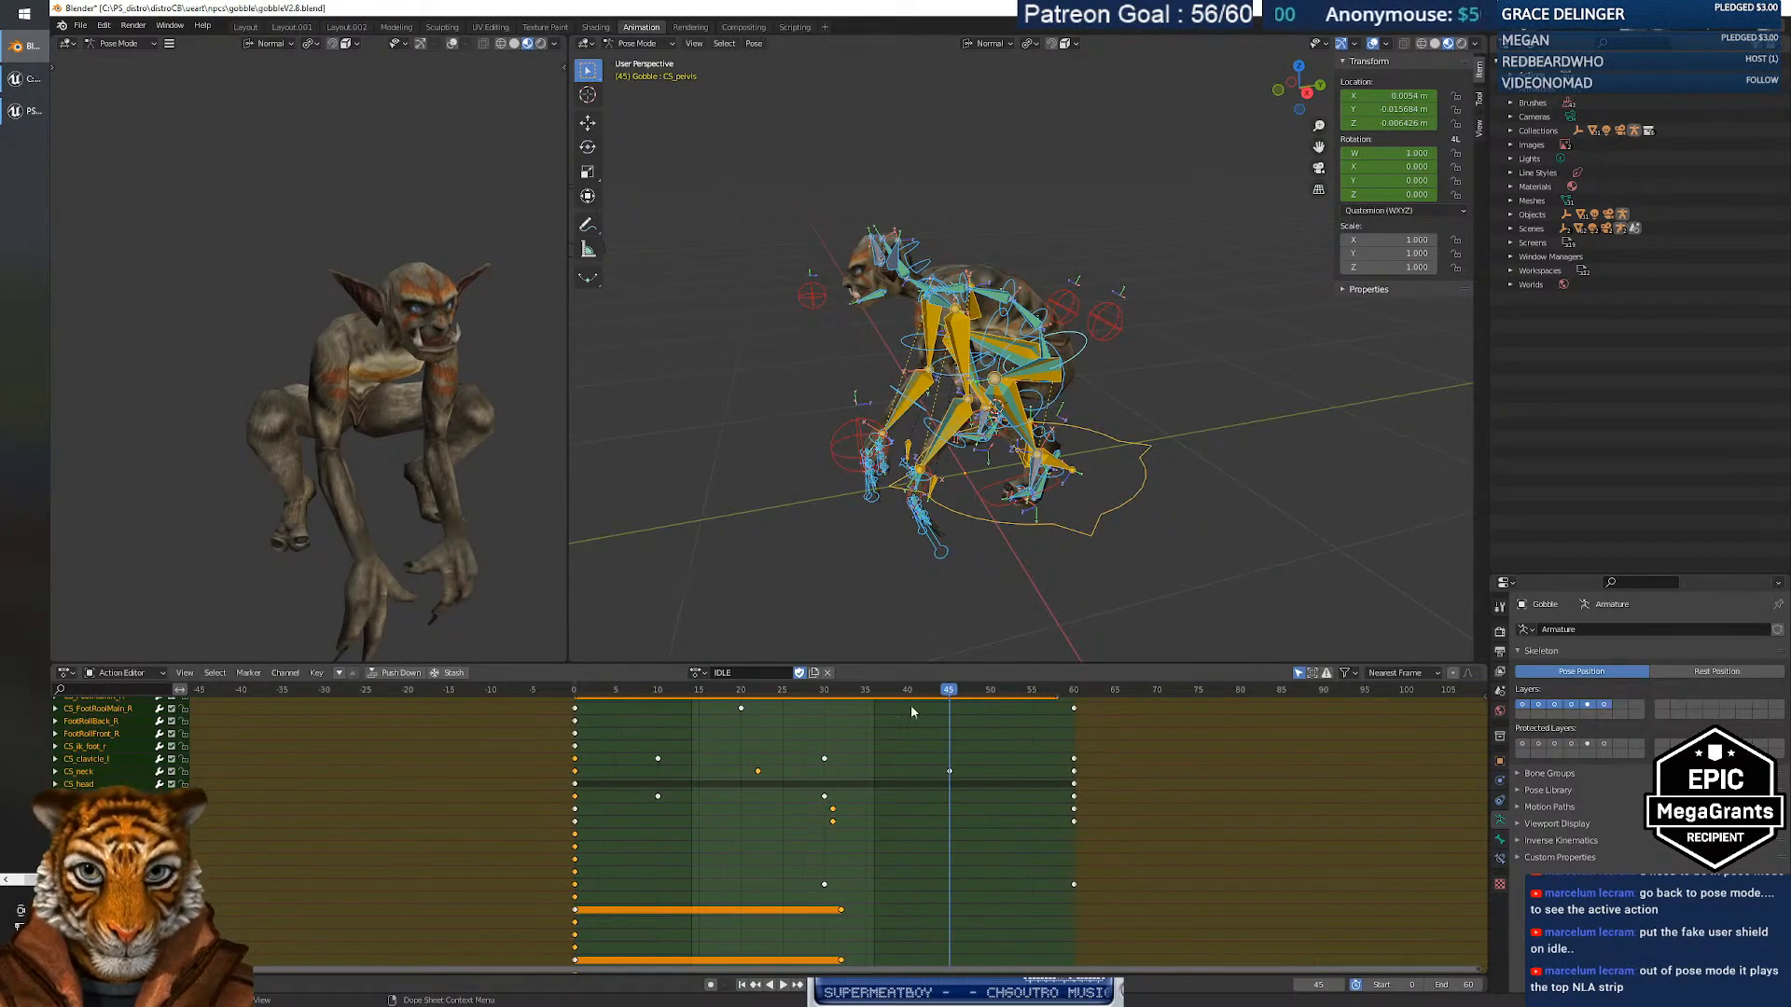
Clear the keyframe selection, expand the CS_neck group and select its channel.
left_click(944, 789)
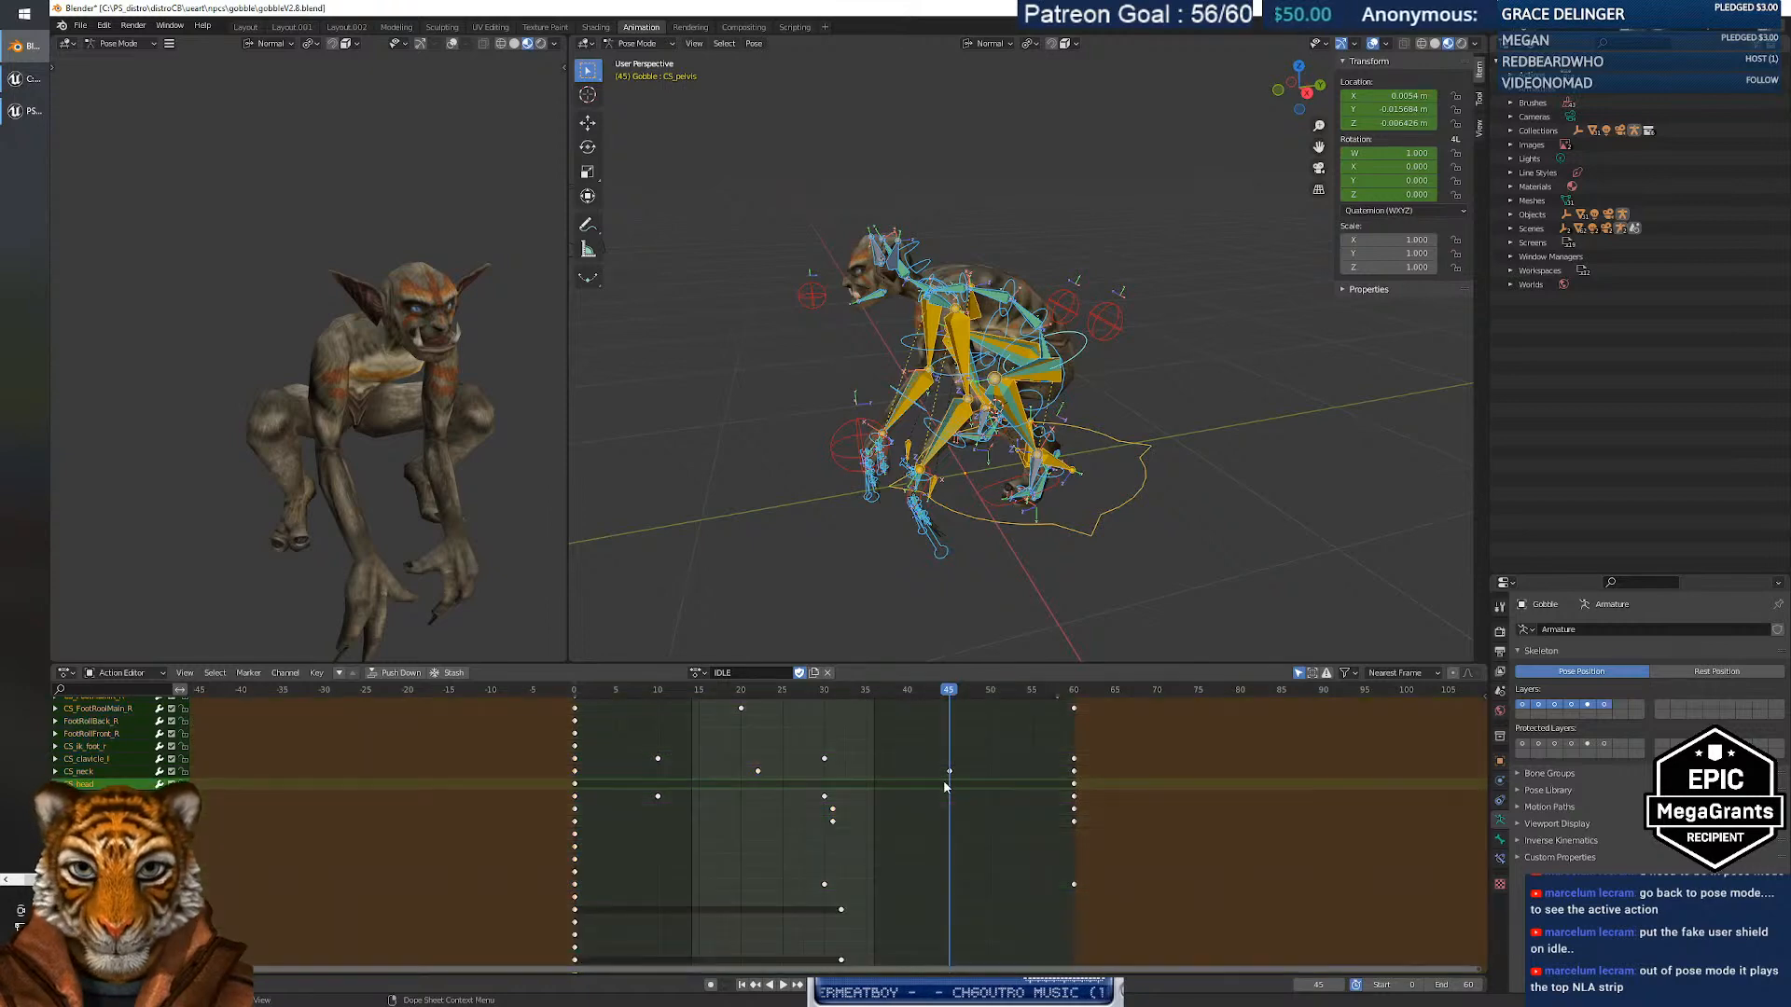
left_click(935, 773)
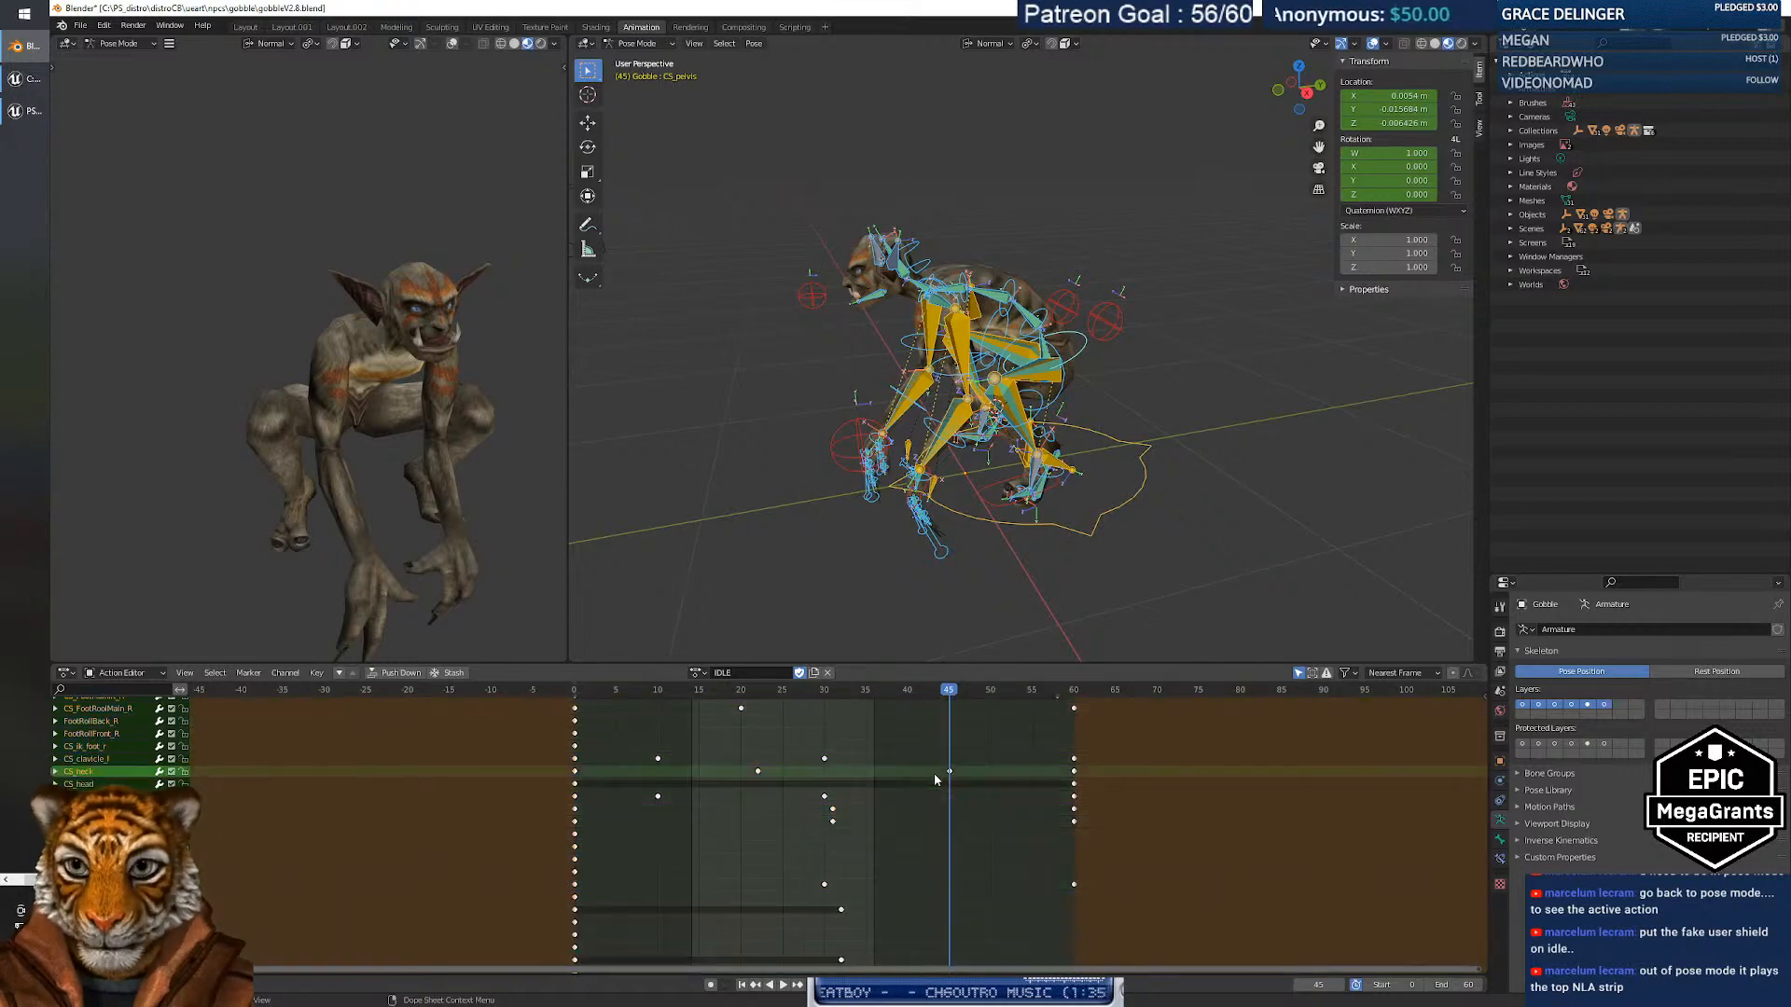
left_click(55, 772)
left_click(100, 786)
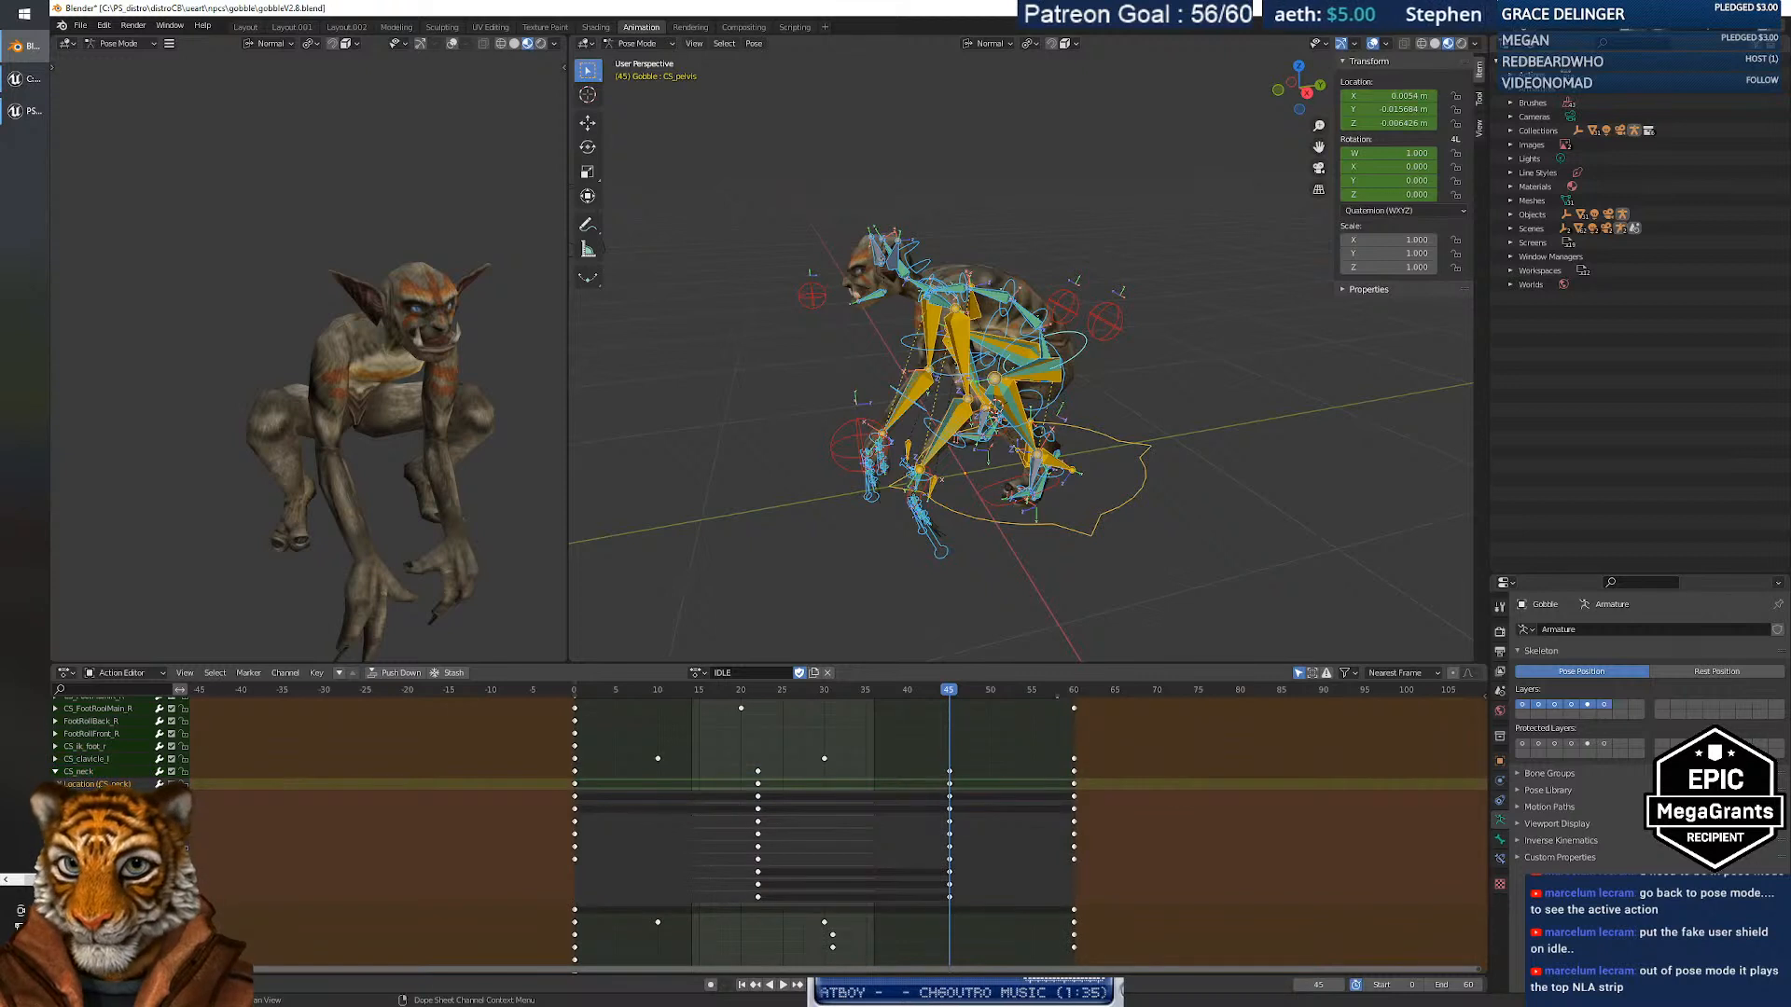
left_click(93, 773)
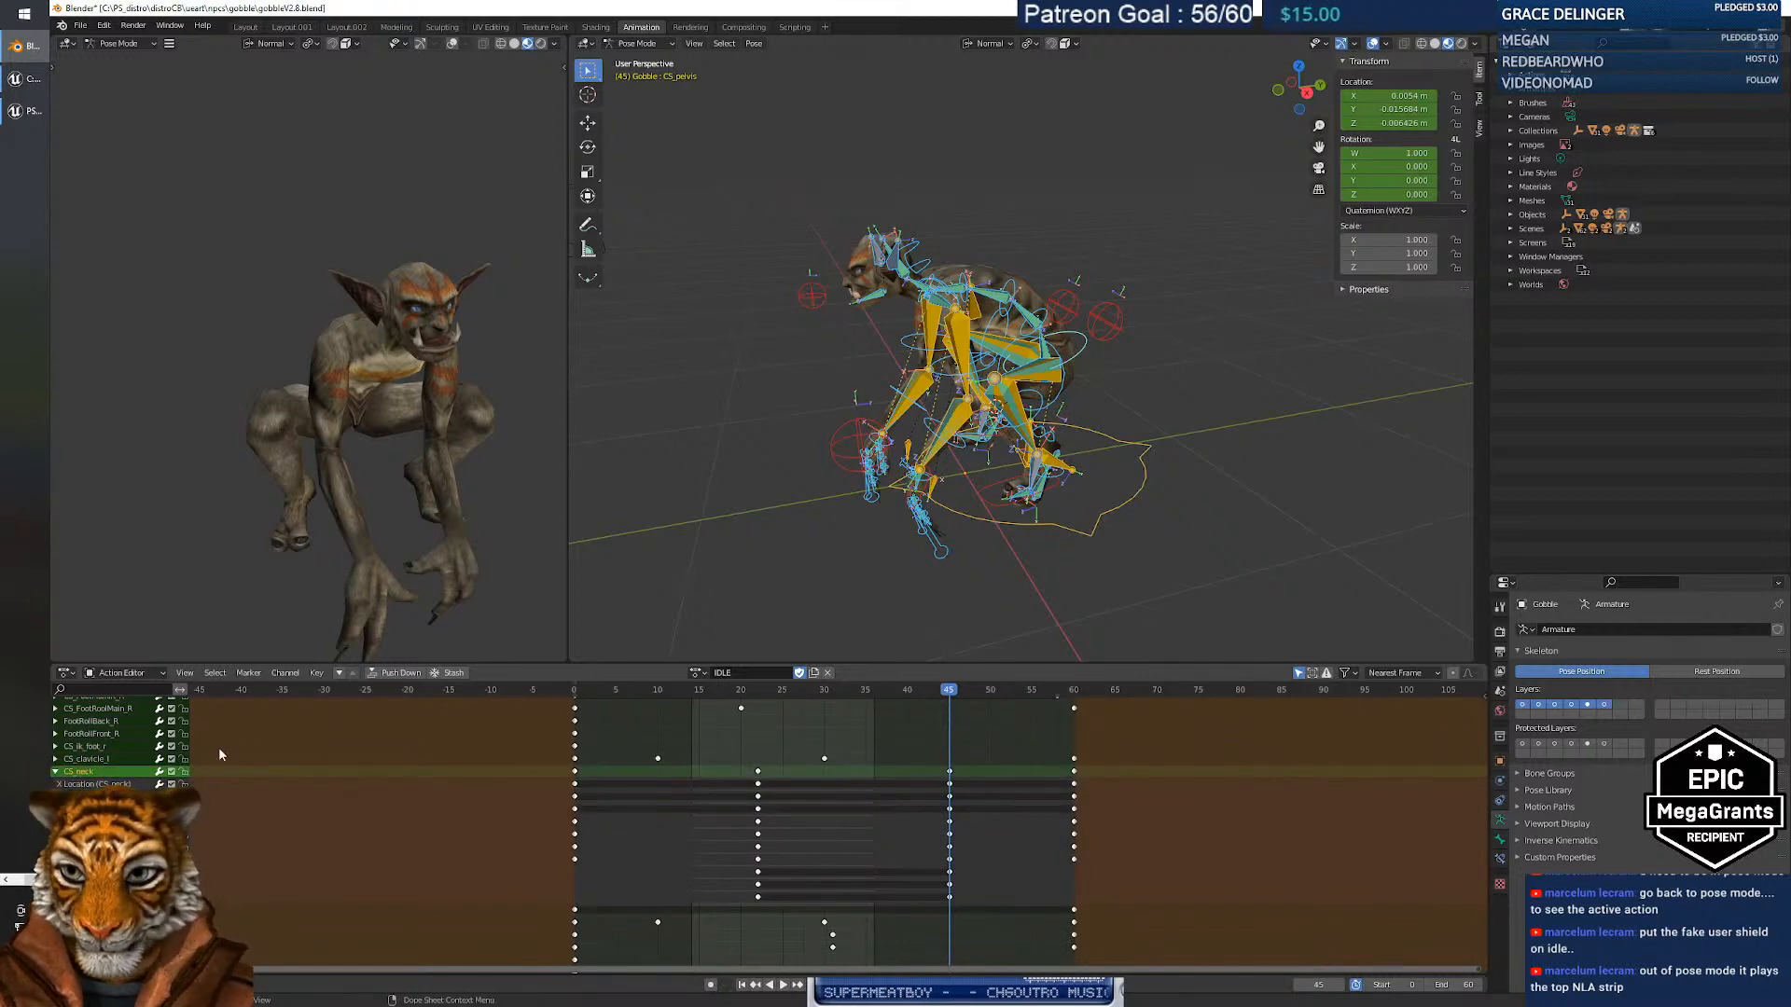
Turn the display of curve extremes on and back off for the IDLE action.
left_click(190, 674)
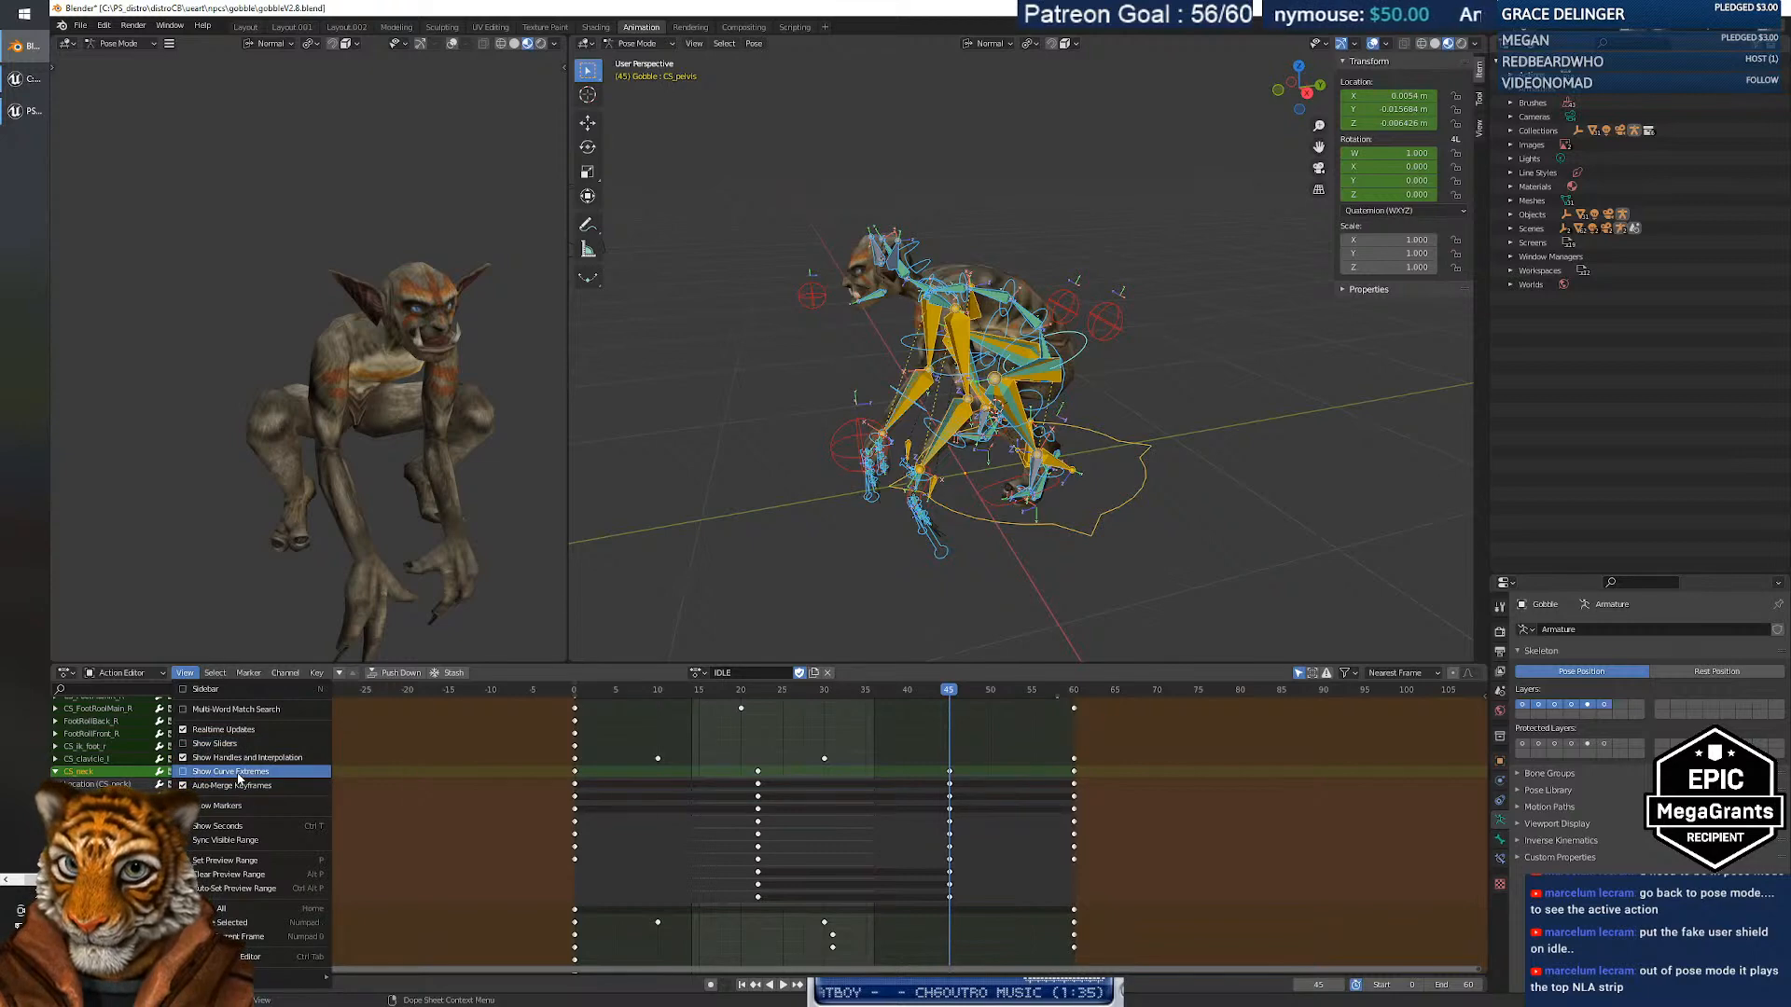
left_click(238, 777)
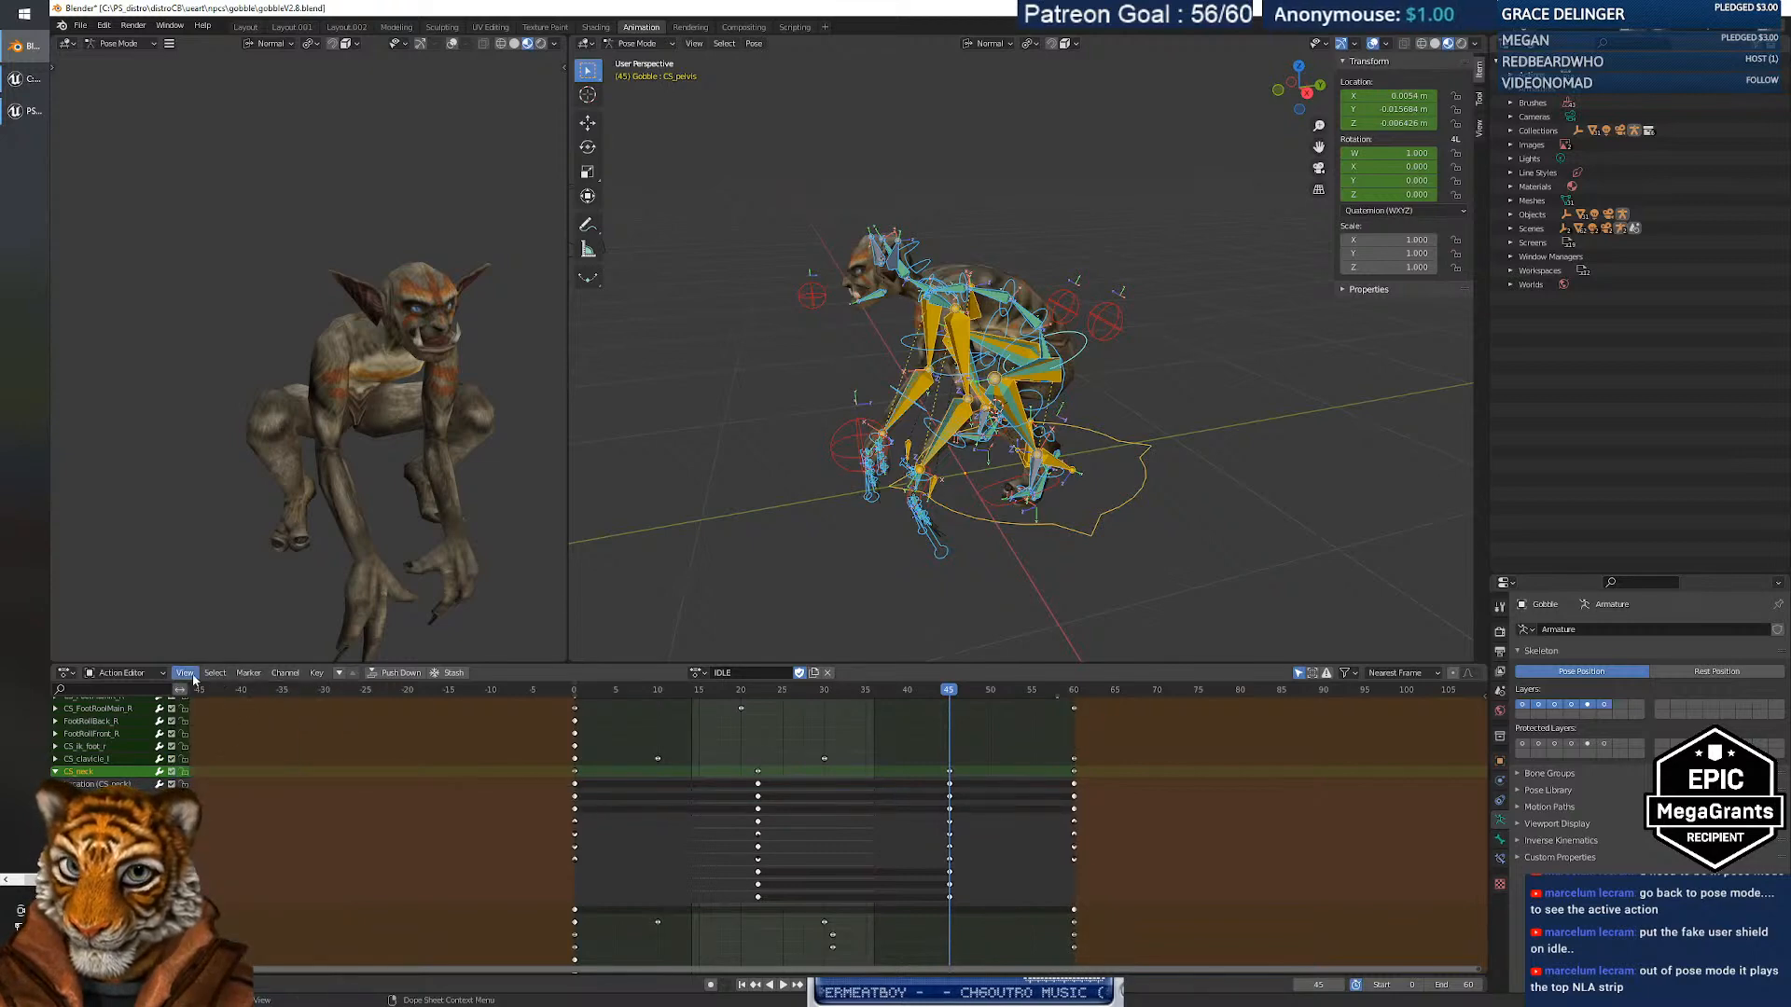
left_click(193, 678)
left_click(235, 774)
Switch the Action Editor area to the Graph Editor and scrub the animation to frame 53.
left_click(188, 676)
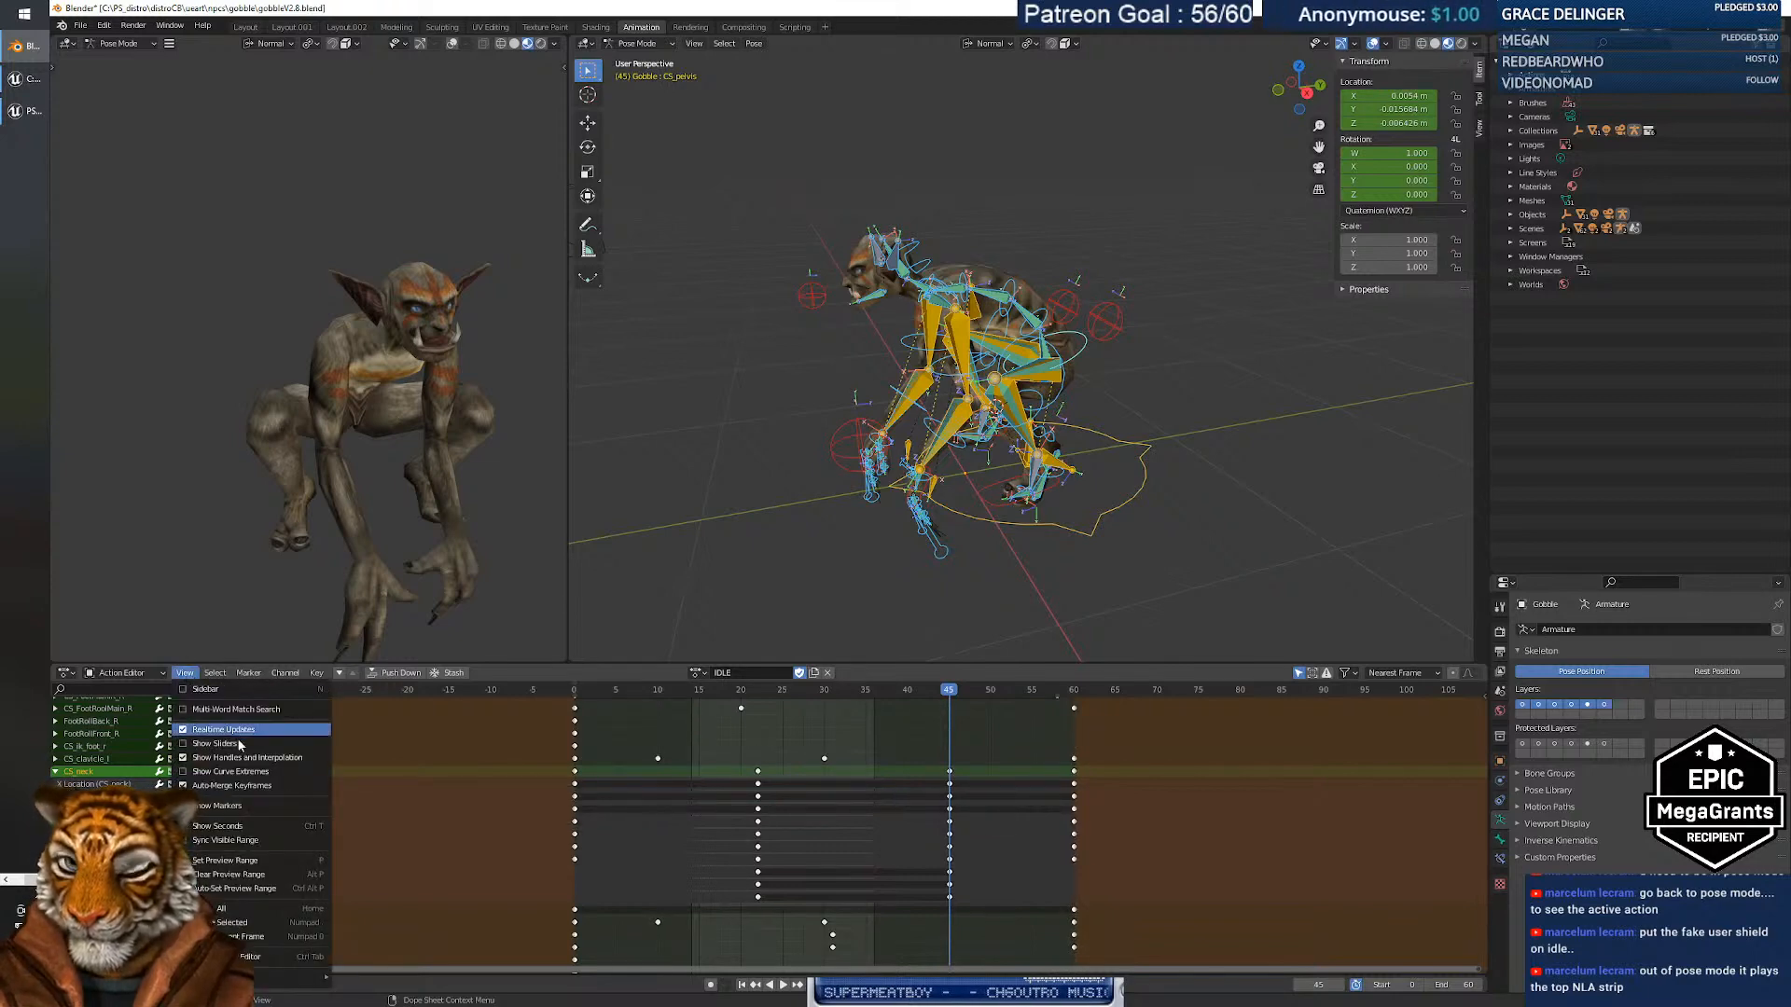
left_click(250, 958)
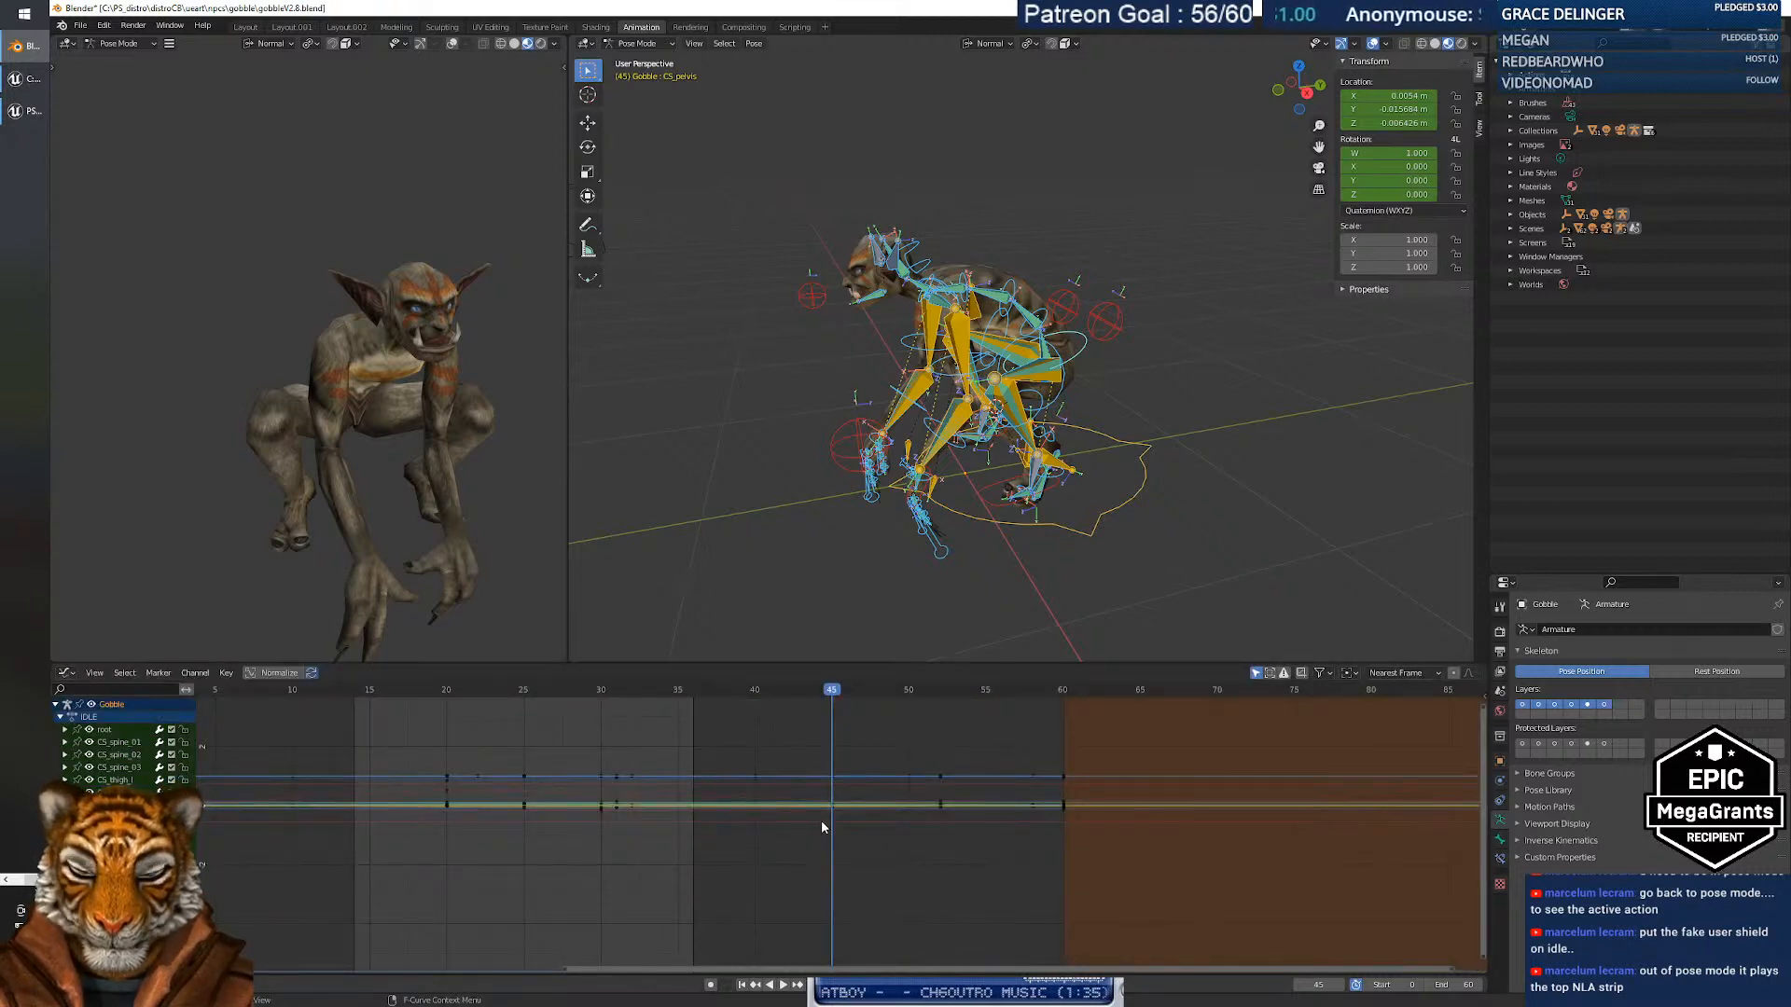
scroll(817, 830, "up", 1)
middle_click_drag(952, 793, 906, 902)
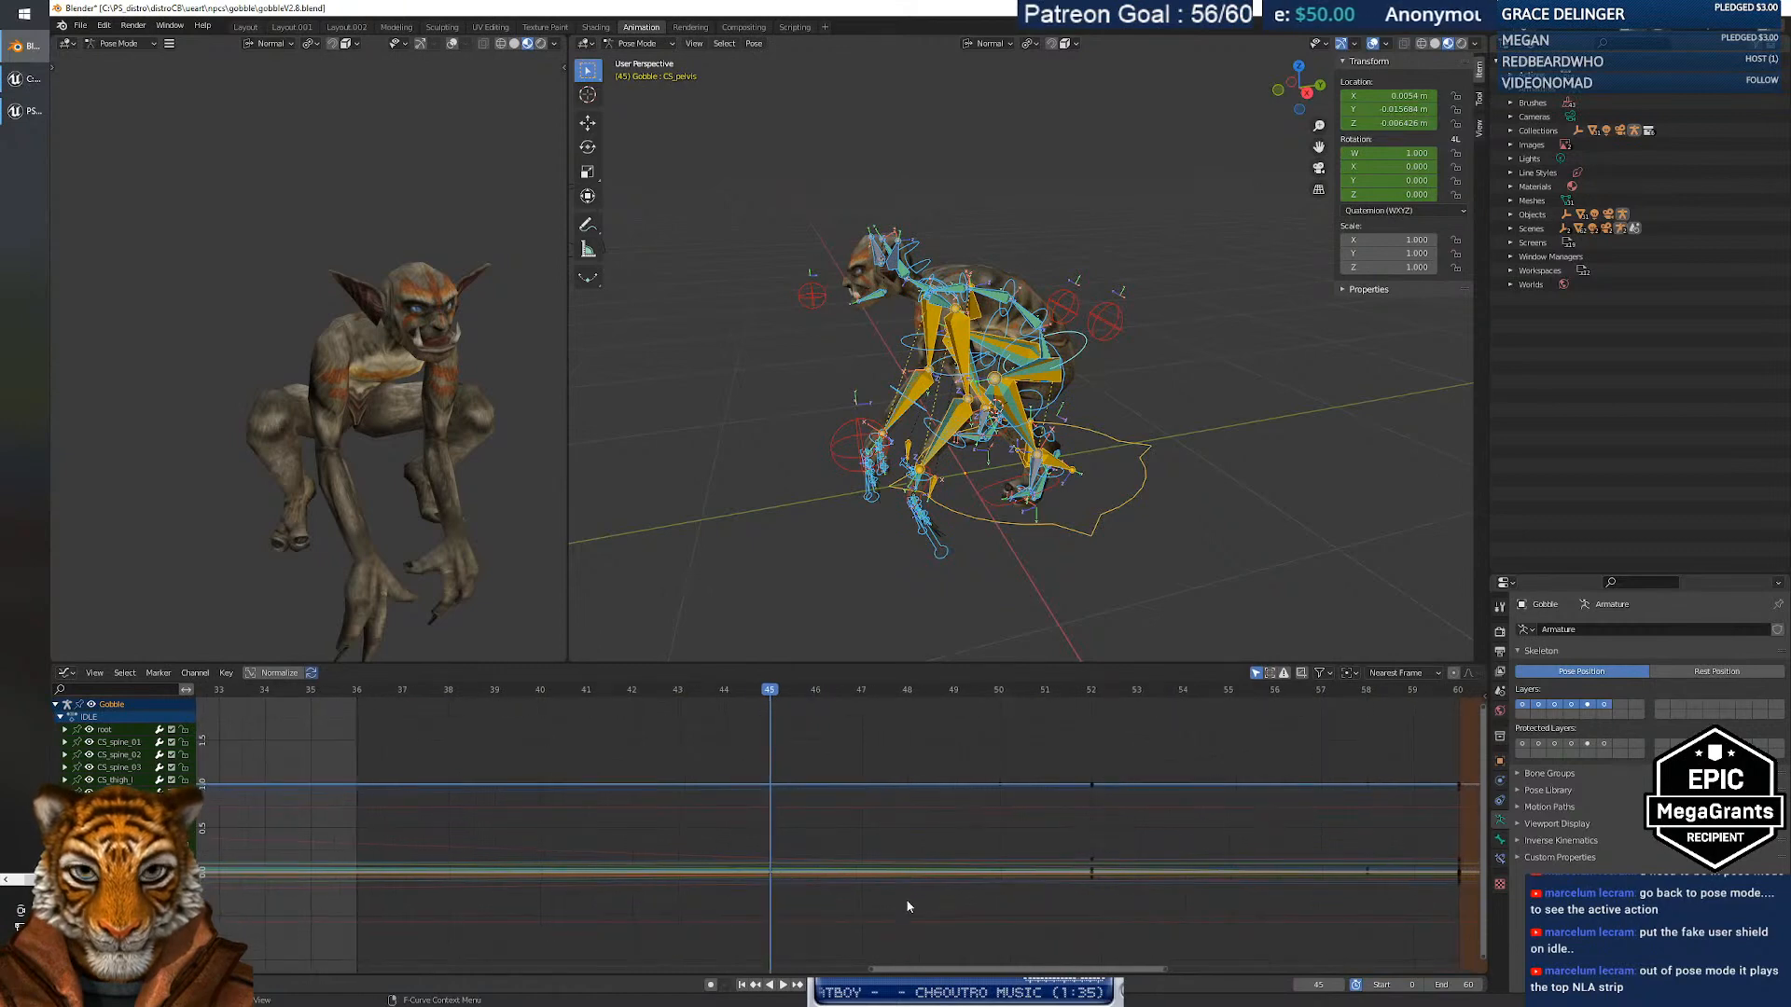
scroll(900, 894, "down", 1)
scroll(900, 891, "down", 2)
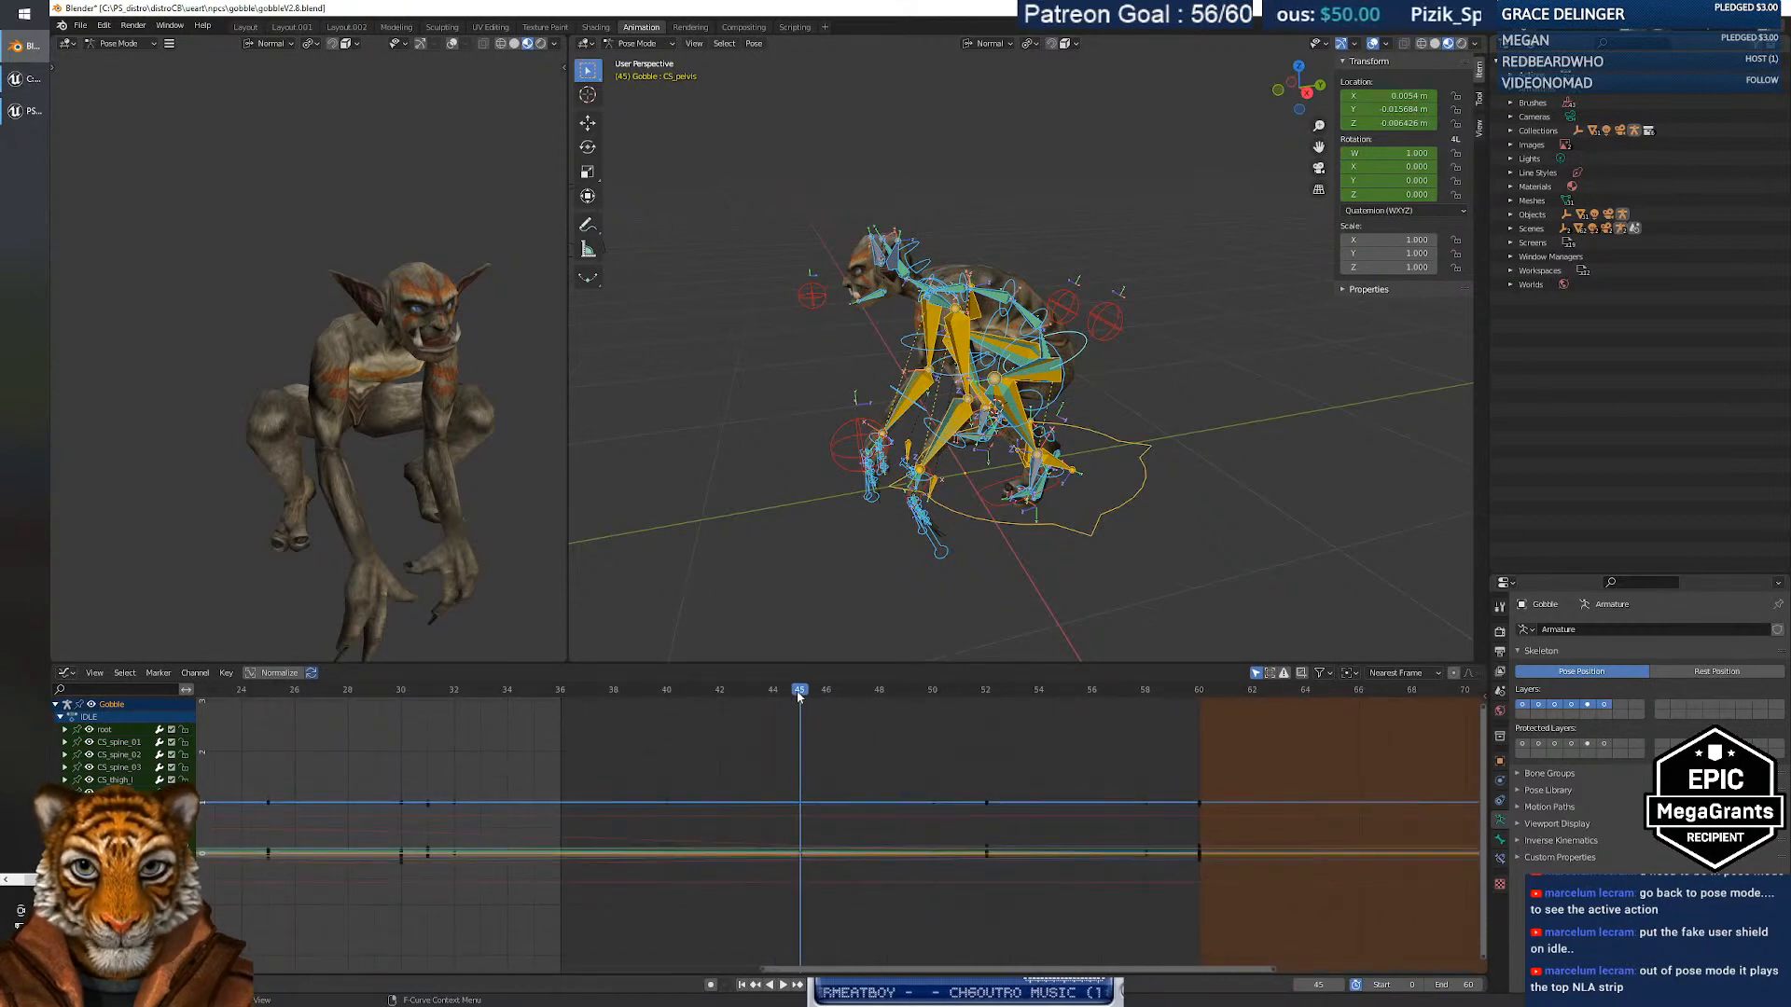
key("space")
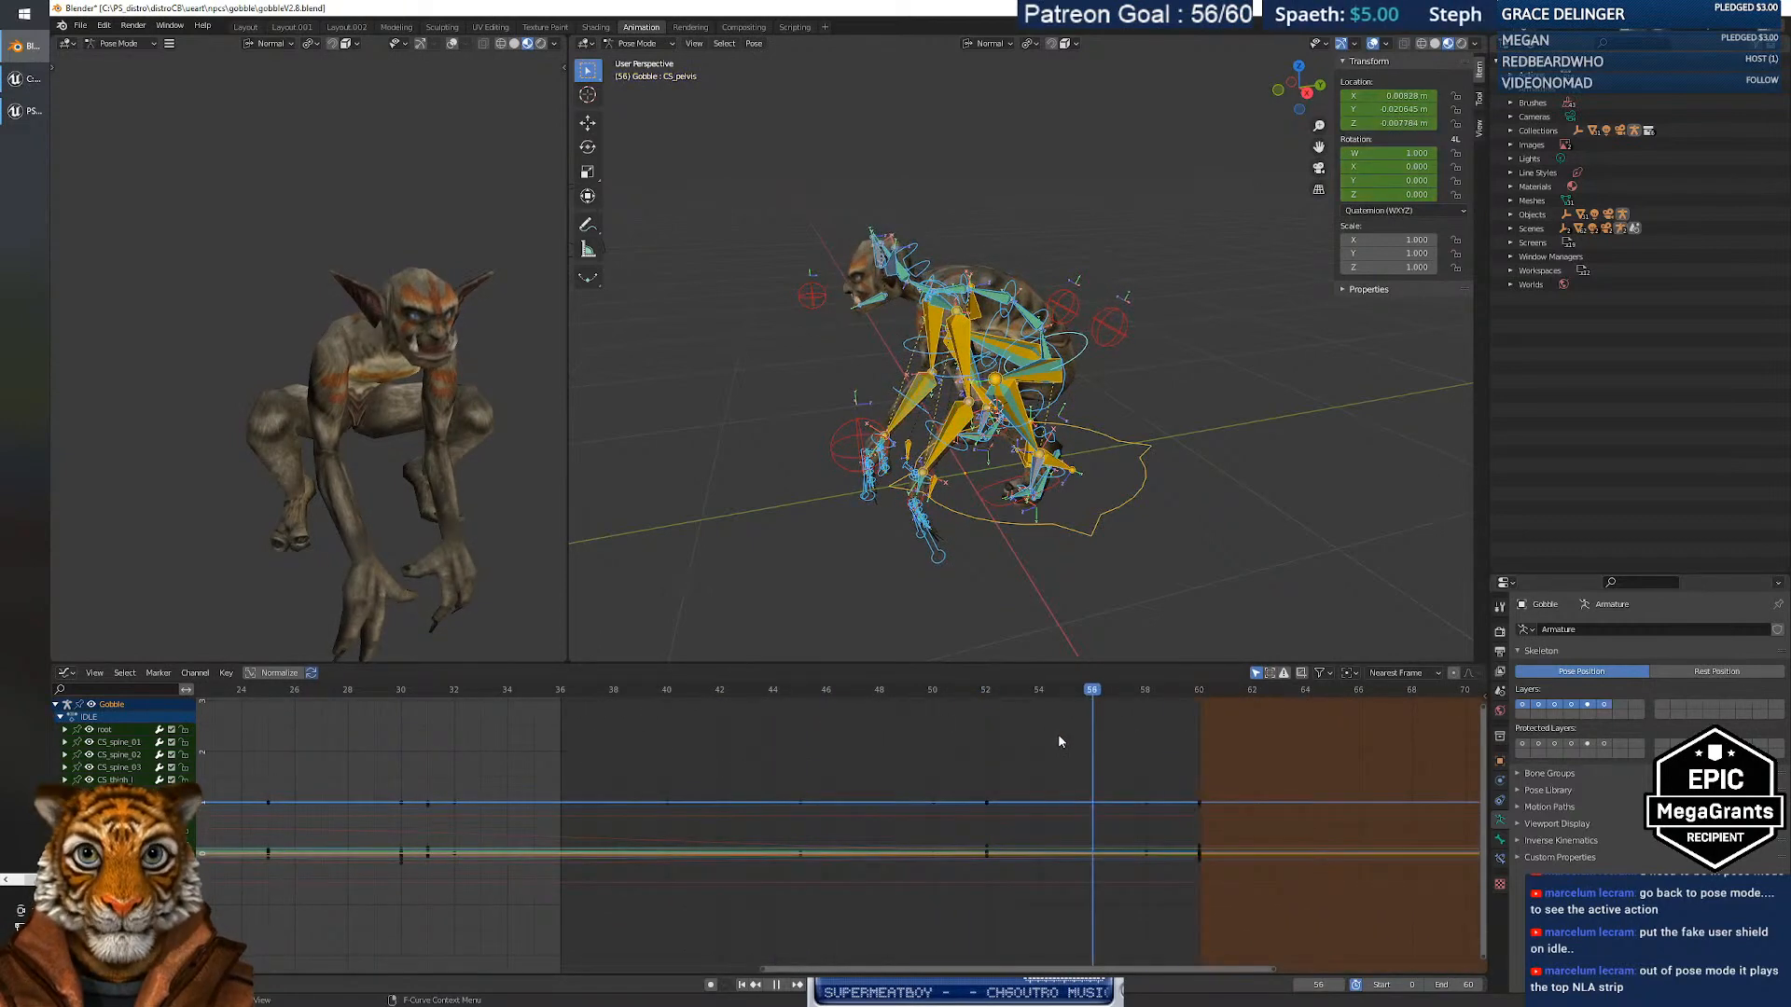
left_click_drag(970, 734, 1015, 748)
Try box-selecting the curve keys between frames 52 and 60, first on all curves, then only on the upper ones.
middle_click_drag(1076, 829, 916, 819)
scroll(916, 819, "up", 3)
scroll(917, 820, "up", 13)
middle_click_drag(1071, 809, 854, 878)
scroll(854, 877, "down", 4)
left_click_drag(551, 744, 1181, 947)
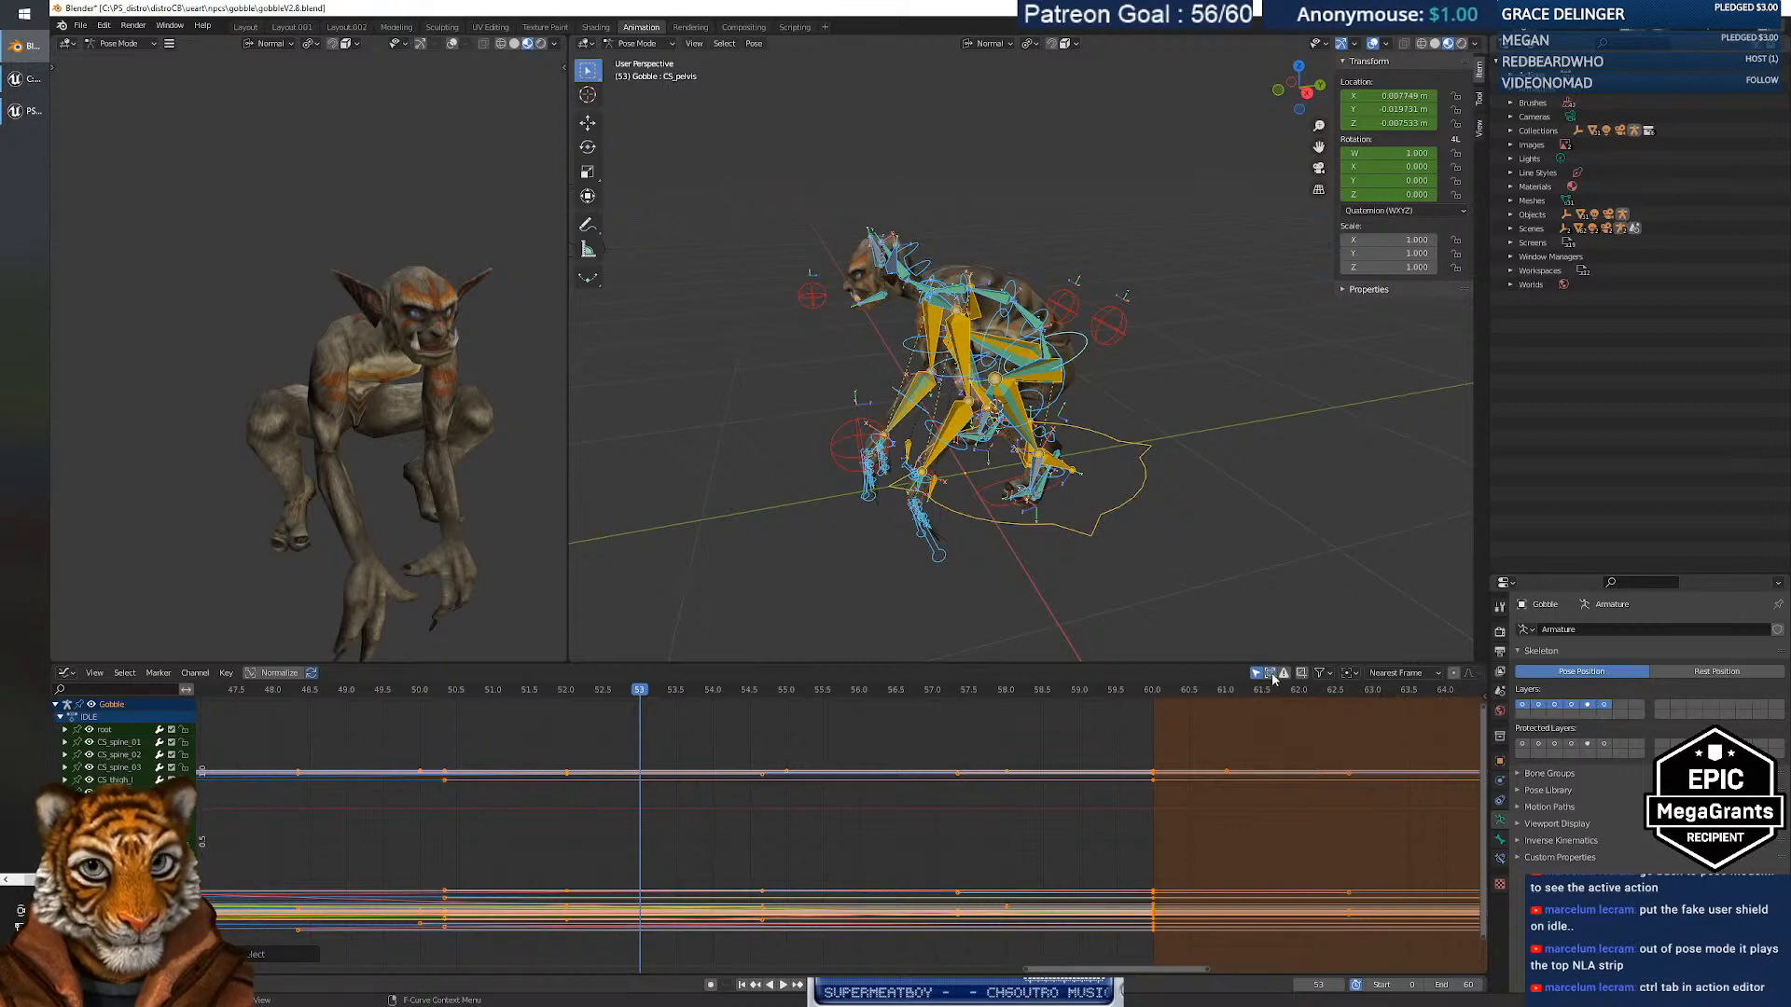
scroll(787, 798, "up", 3)
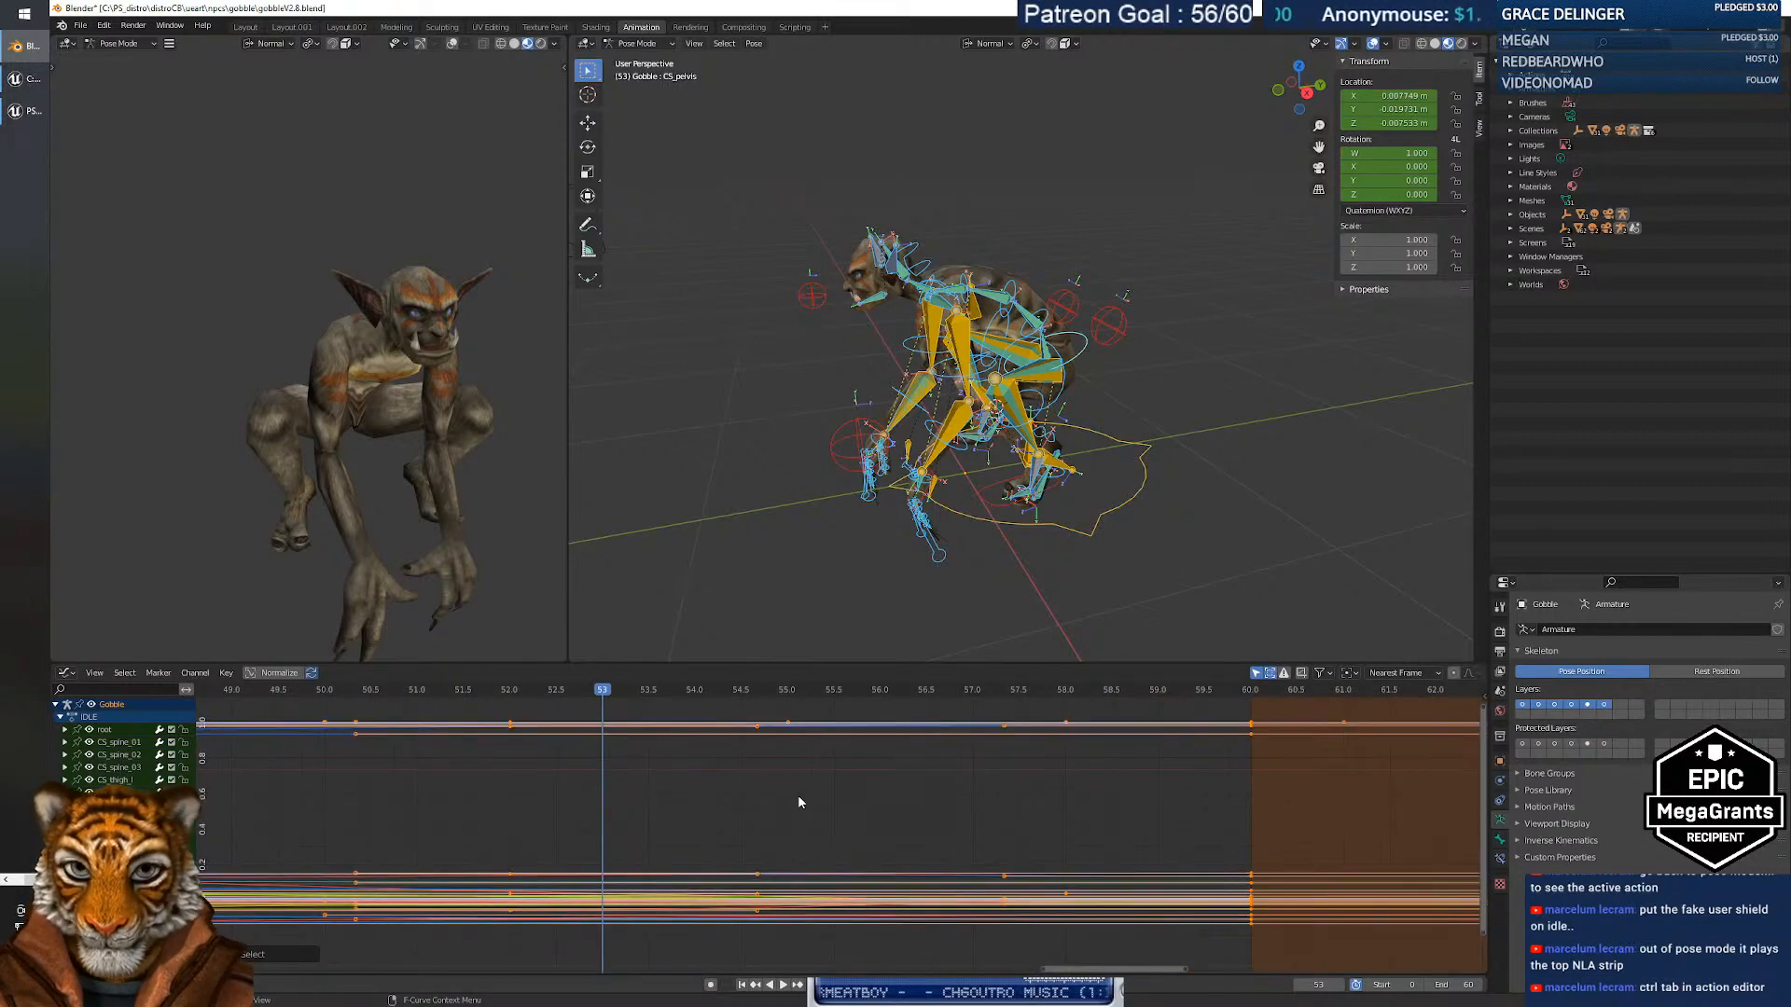
left_click(789, 810)
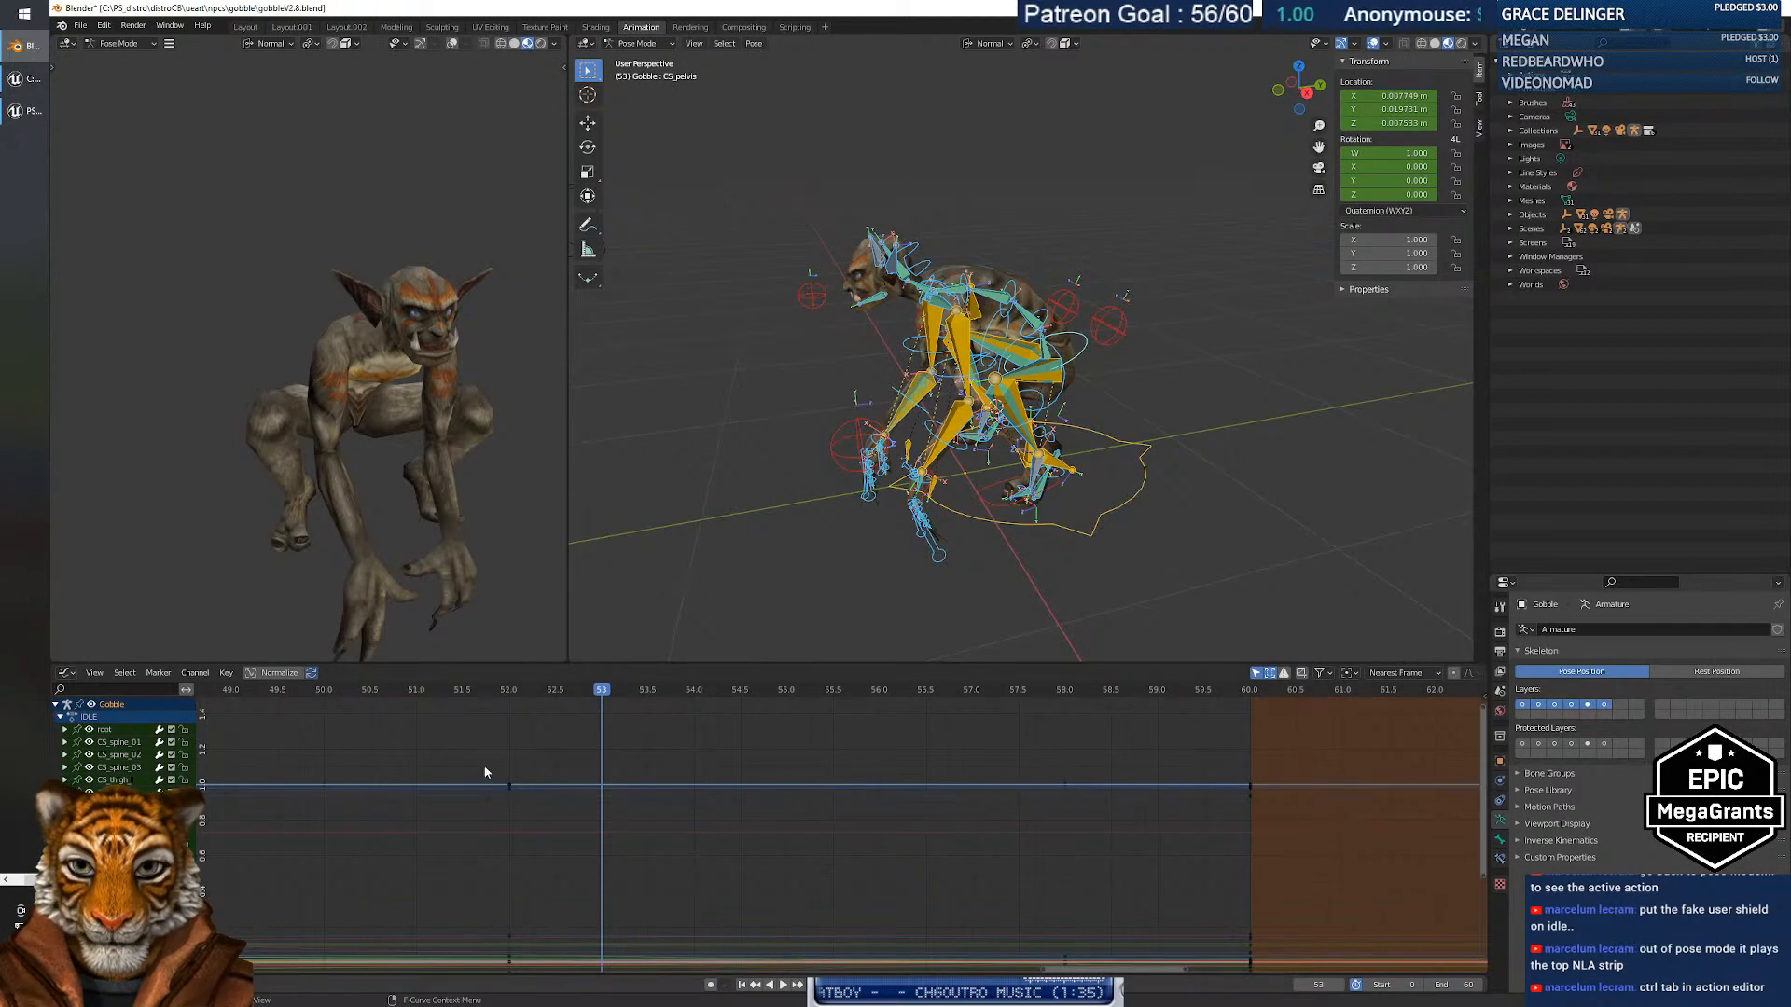
left_click_drag(484, 772, 1311, 836)
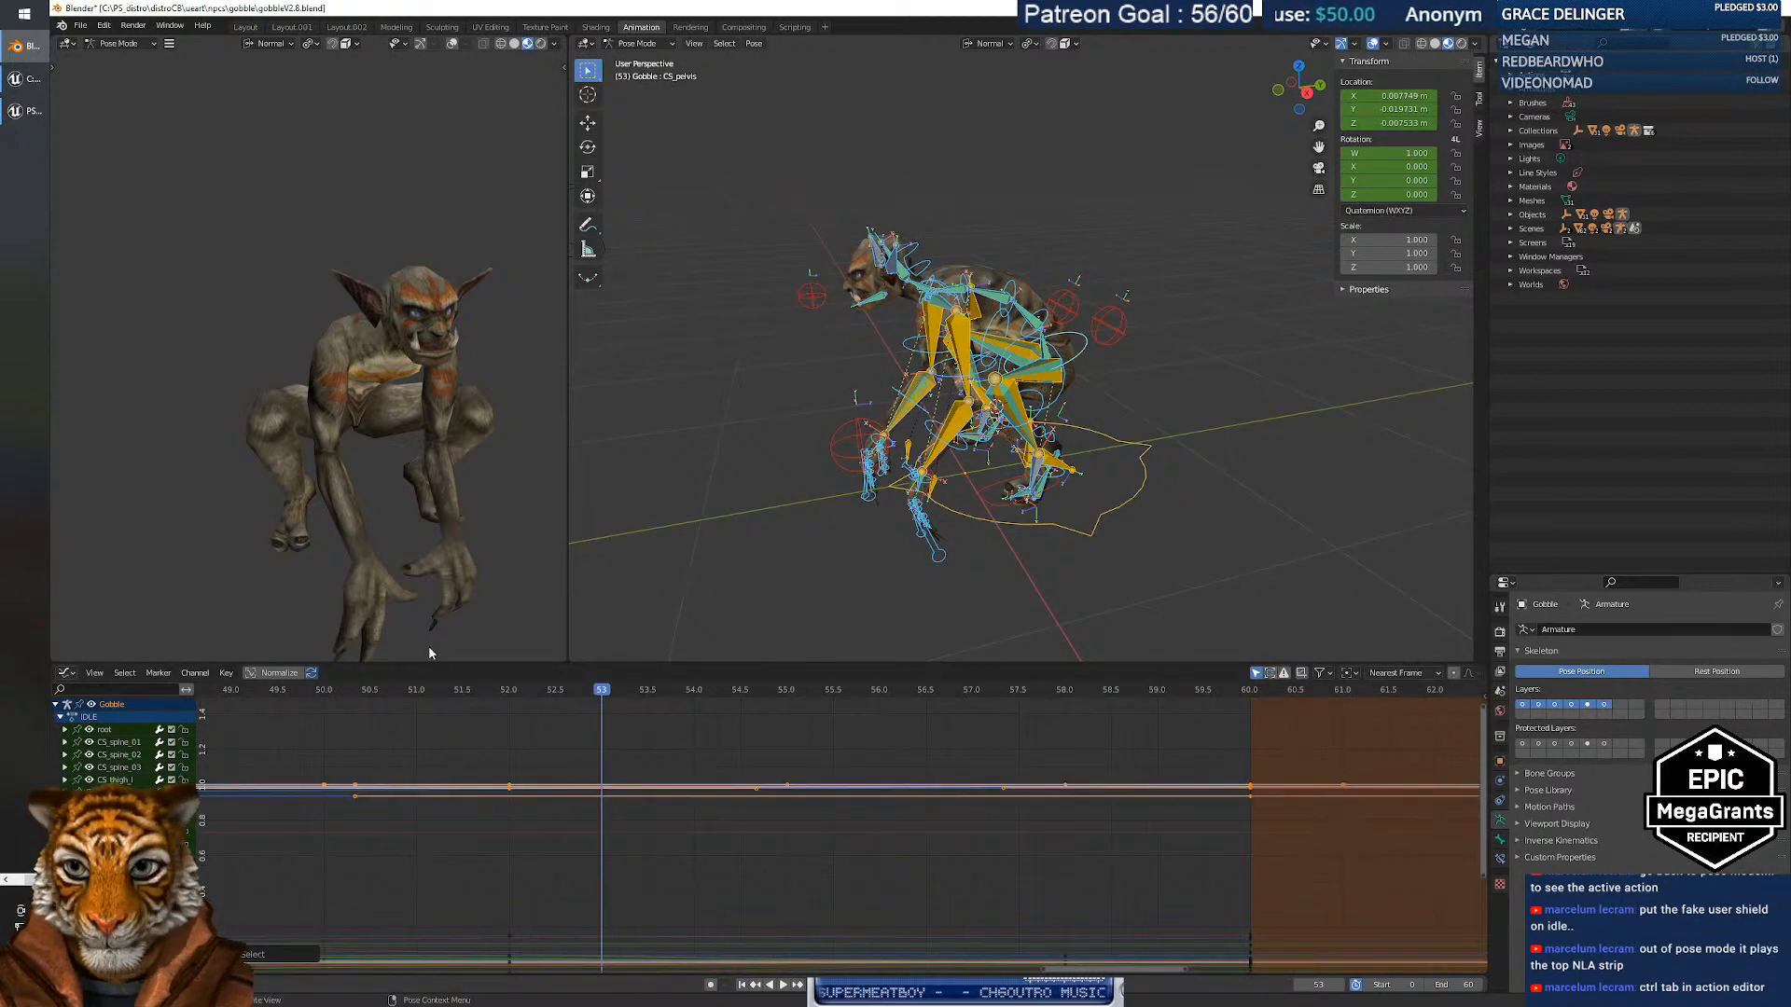
Frame all of the IDLE action's curves in the Graph Editor.
left_click(157, 678)
mouse_move(99, 680)
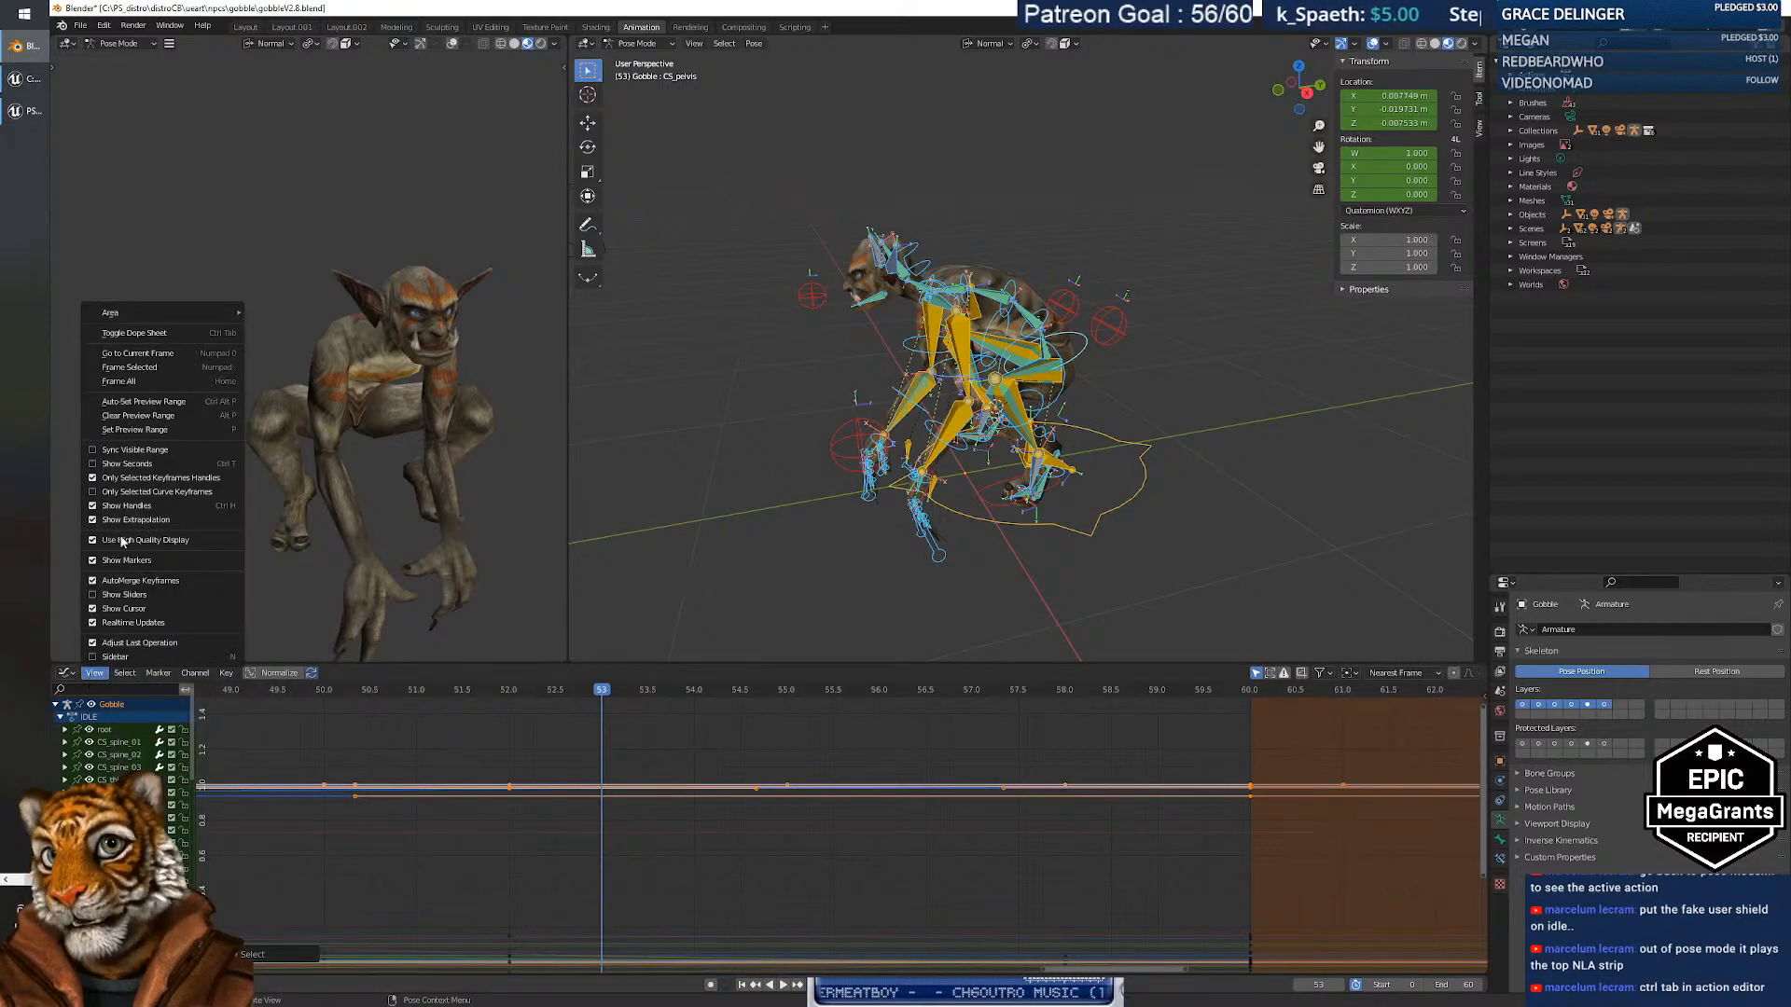
left_click(141, 392)
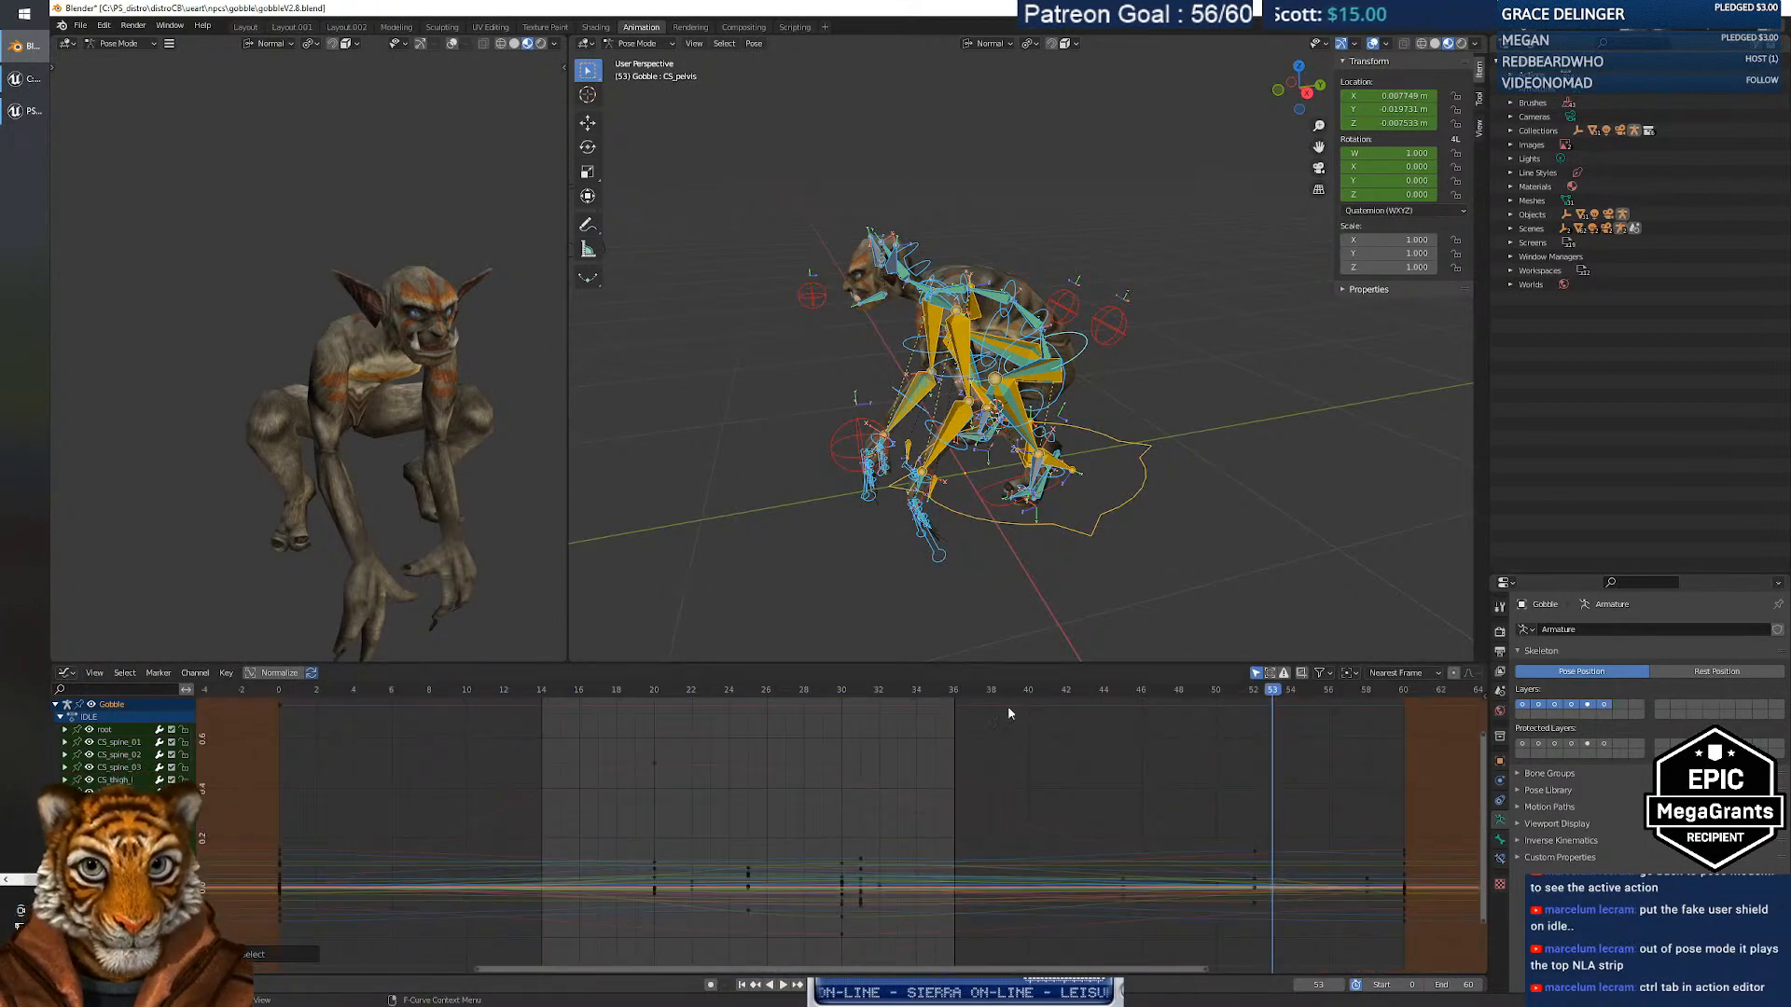
Enlarge the Graph Editor area to about half the window height and focus it on the curves between frames 34 and 62.
left_click_drag(990, 666, 1036, 254)
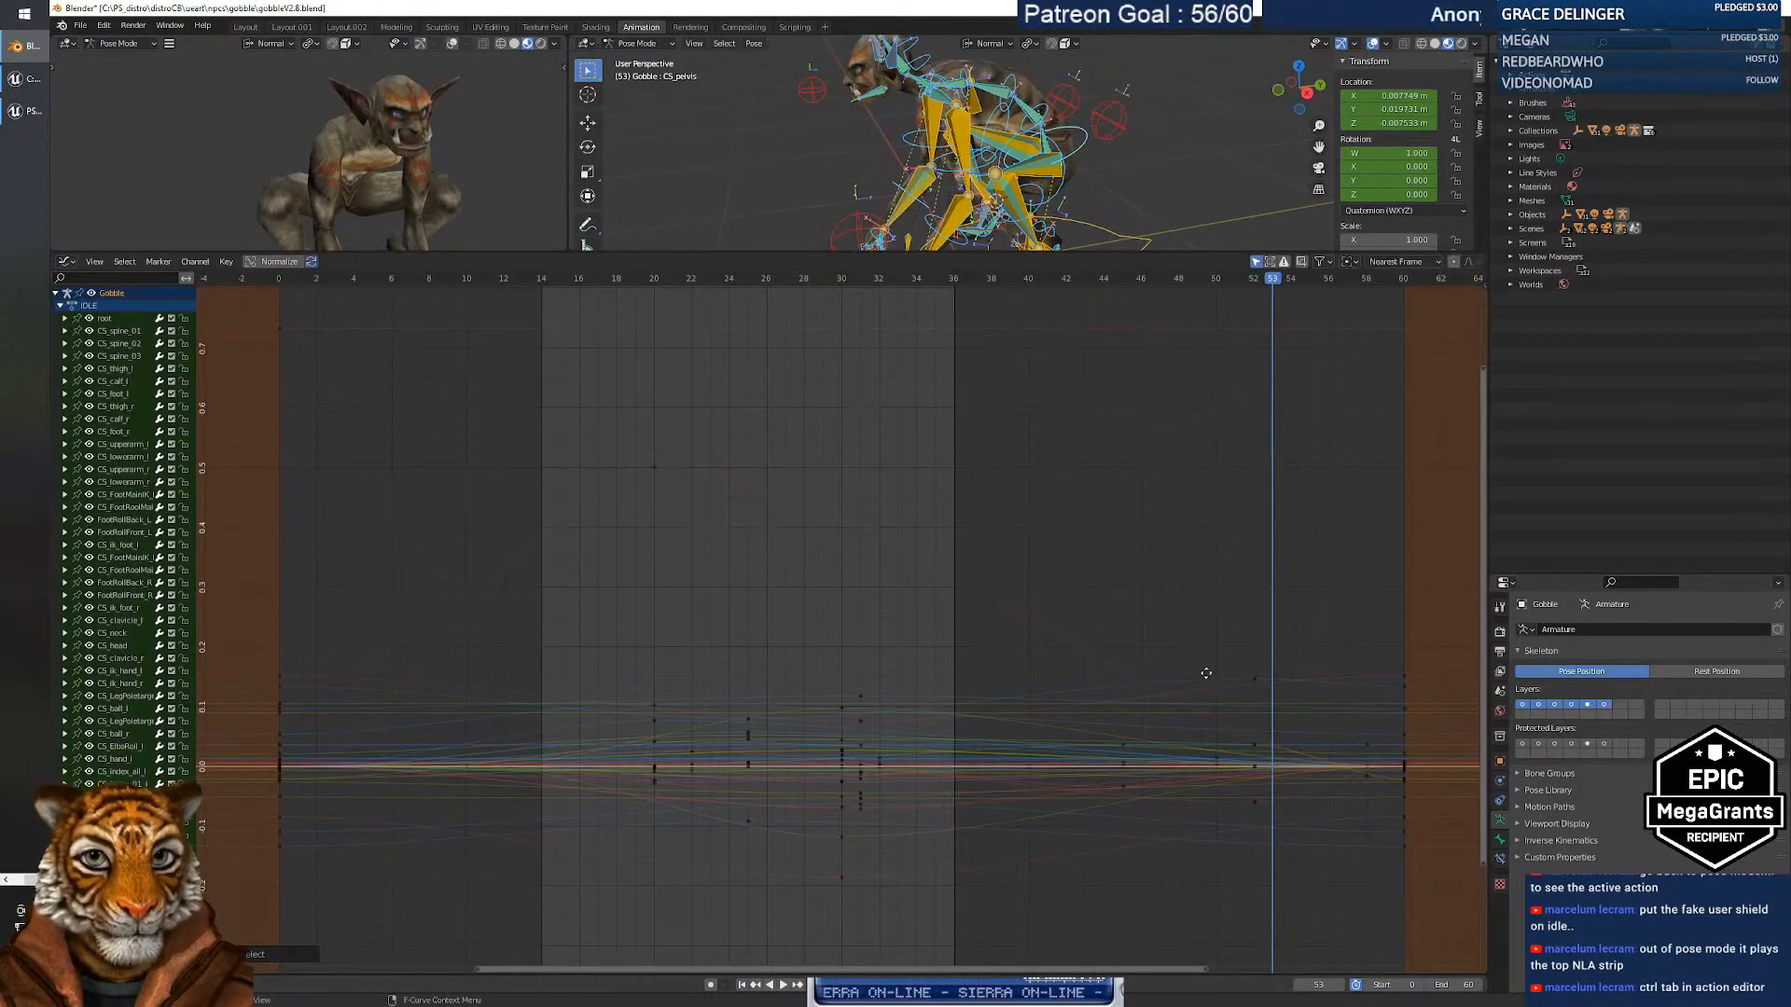
middle_click_drag(1206, 674, 879, 678)
scroll(937, 702, "up", 3)
middle_click_drag(980, 551, 983, 448)
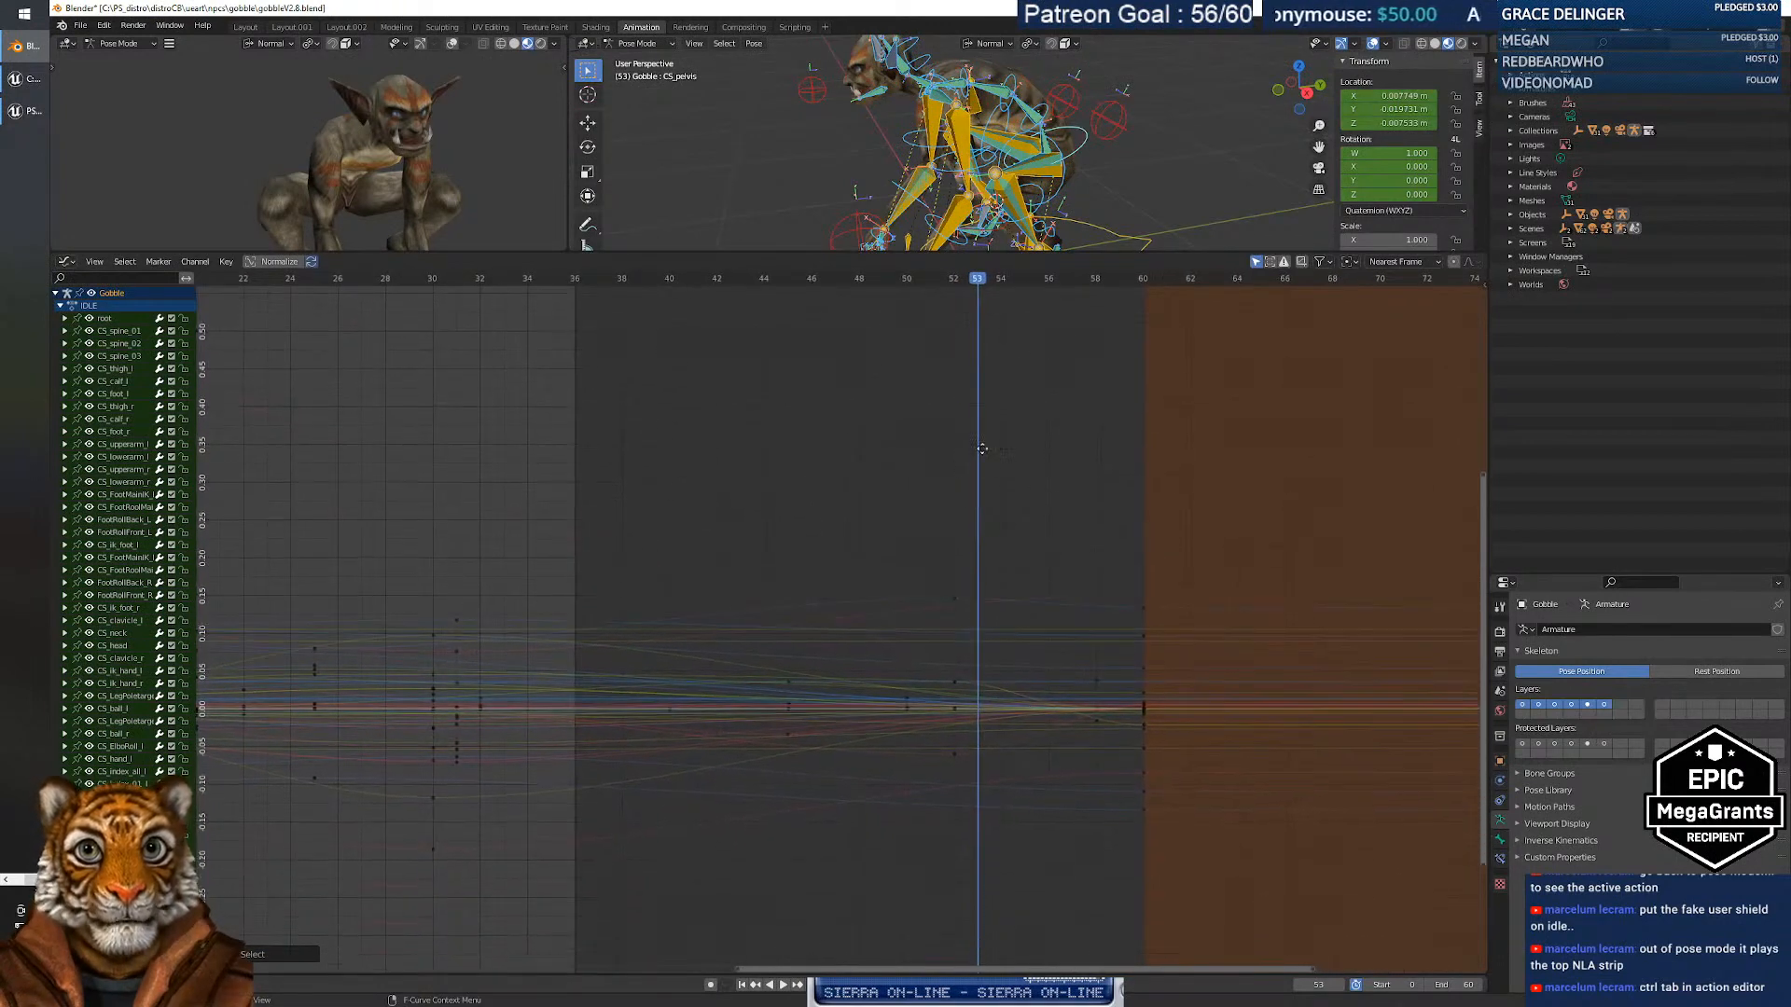
scroll(976, 518, "up", 5)
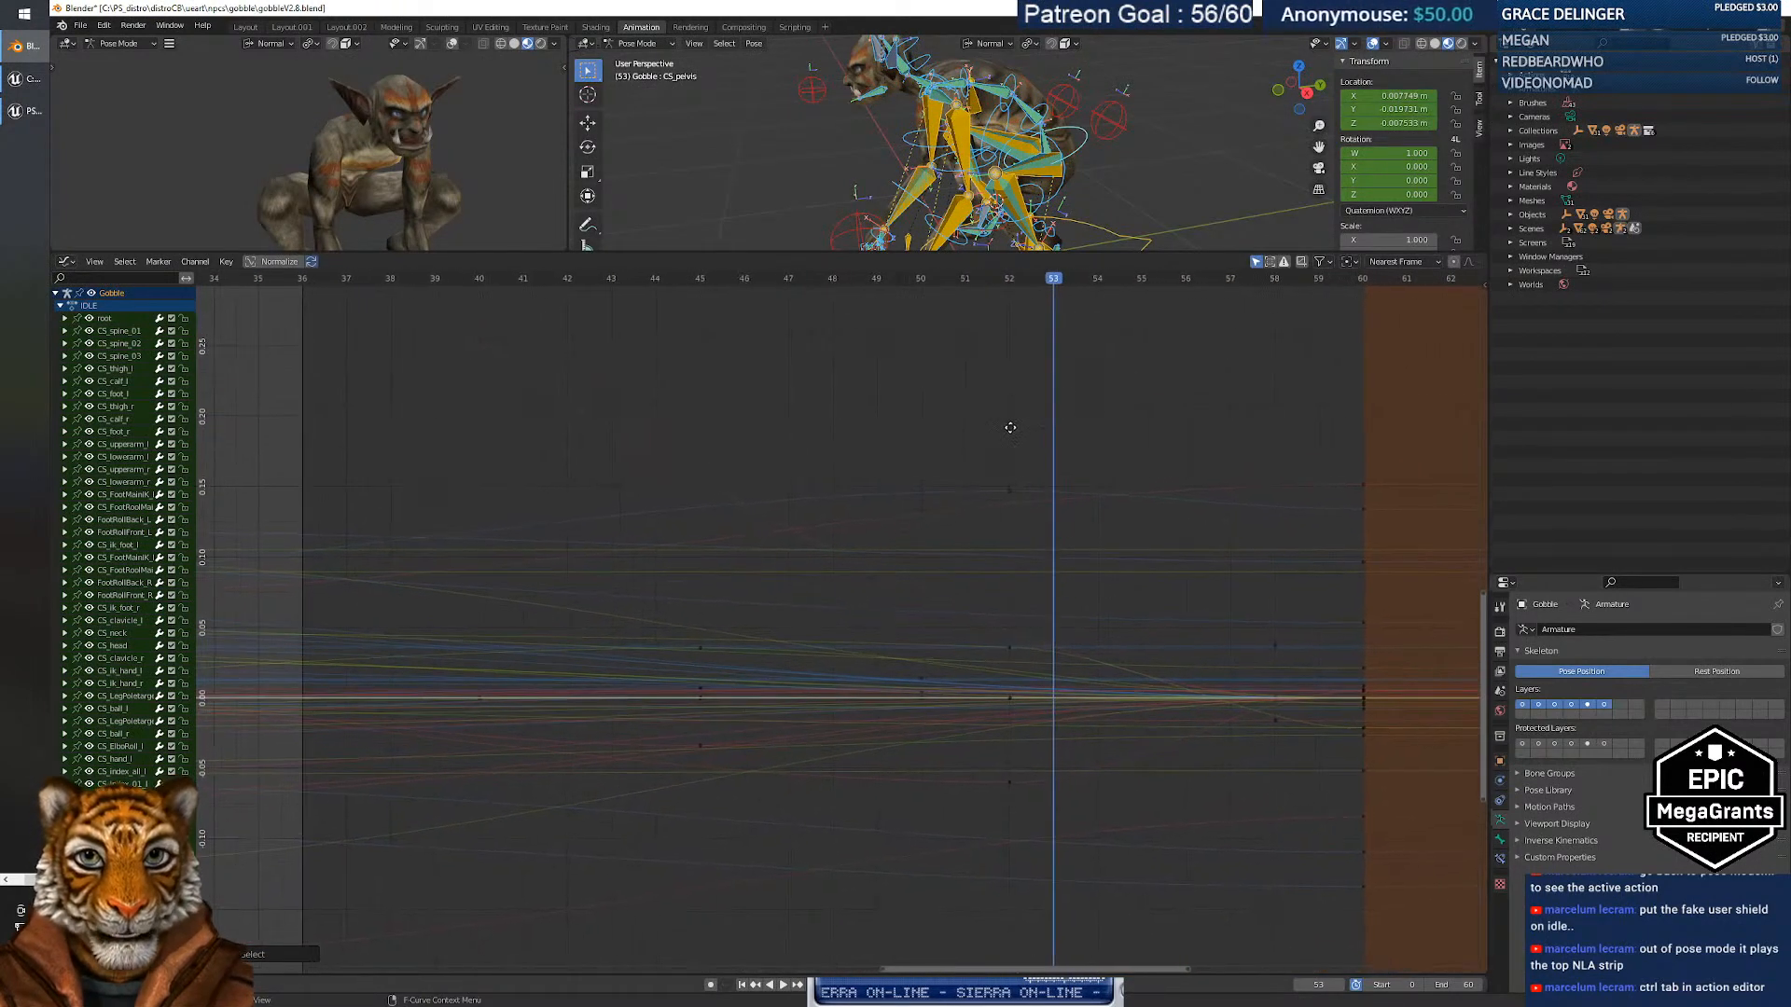
left_click_drag(961, 253, 945, 420)
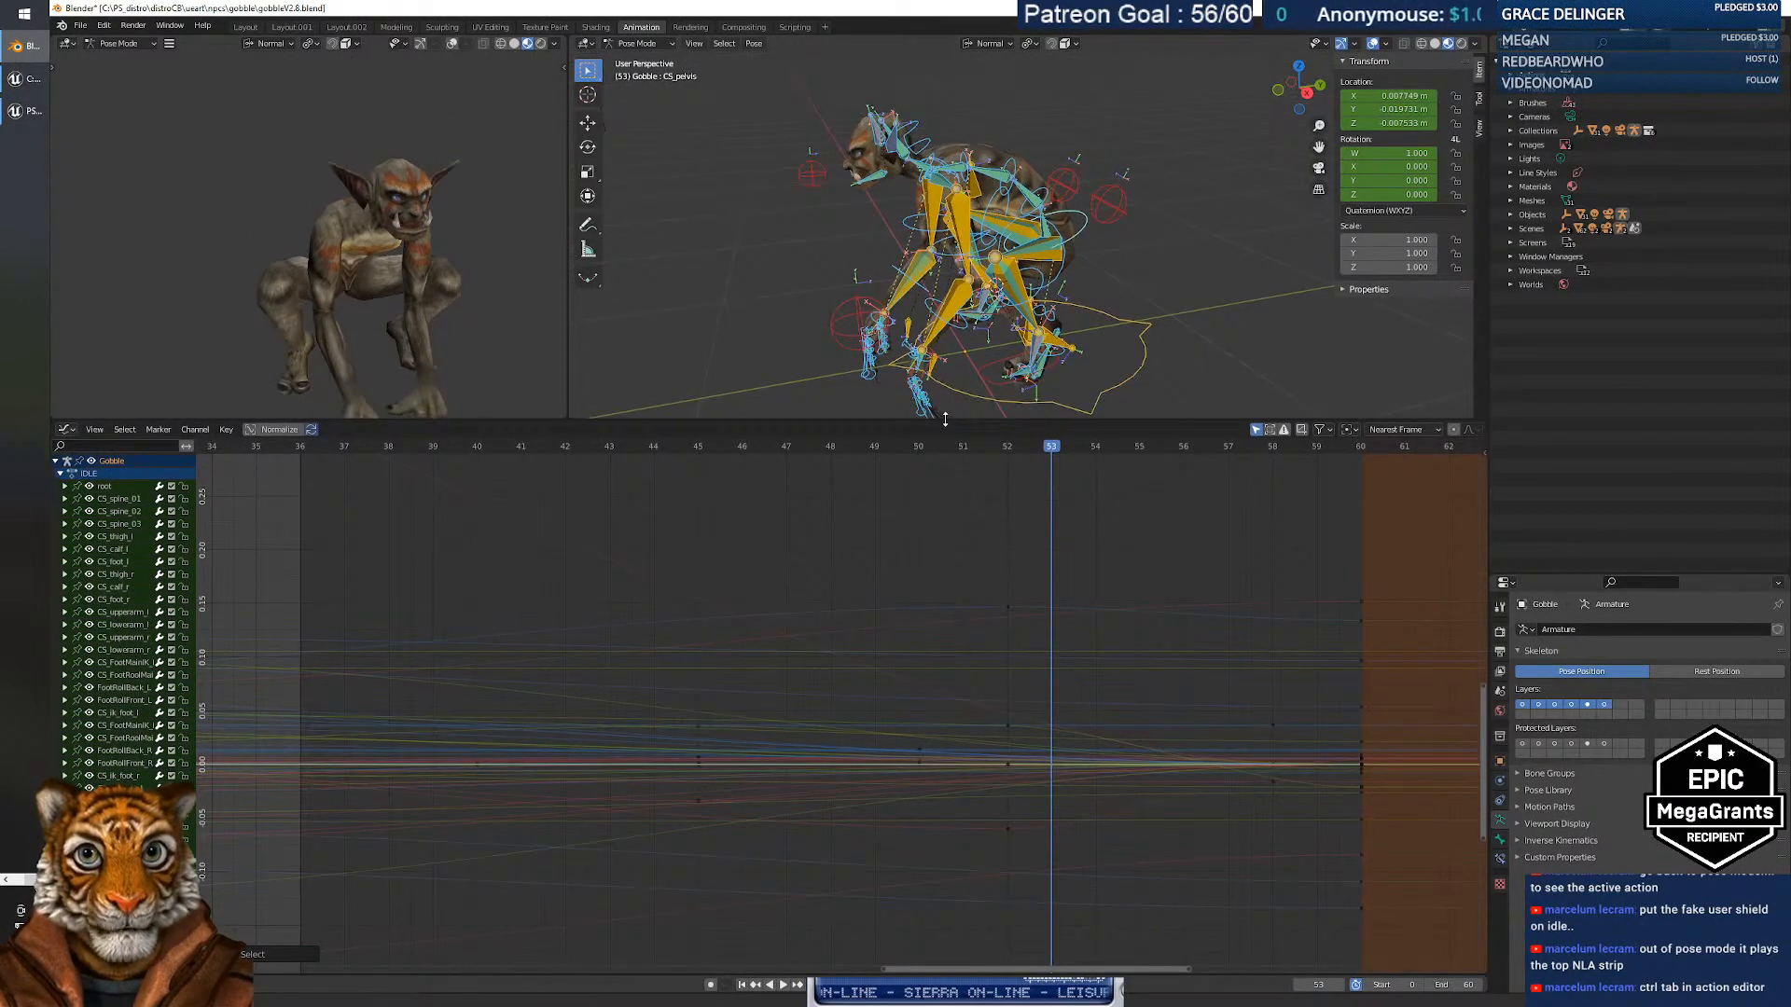
Scrub the animation to frame 52 and examine the curves between there and the loop's end at frame 60.
middle_click_drag(1104, 610, 956, 567)
left_click_drag(904, 452, 888, 579)
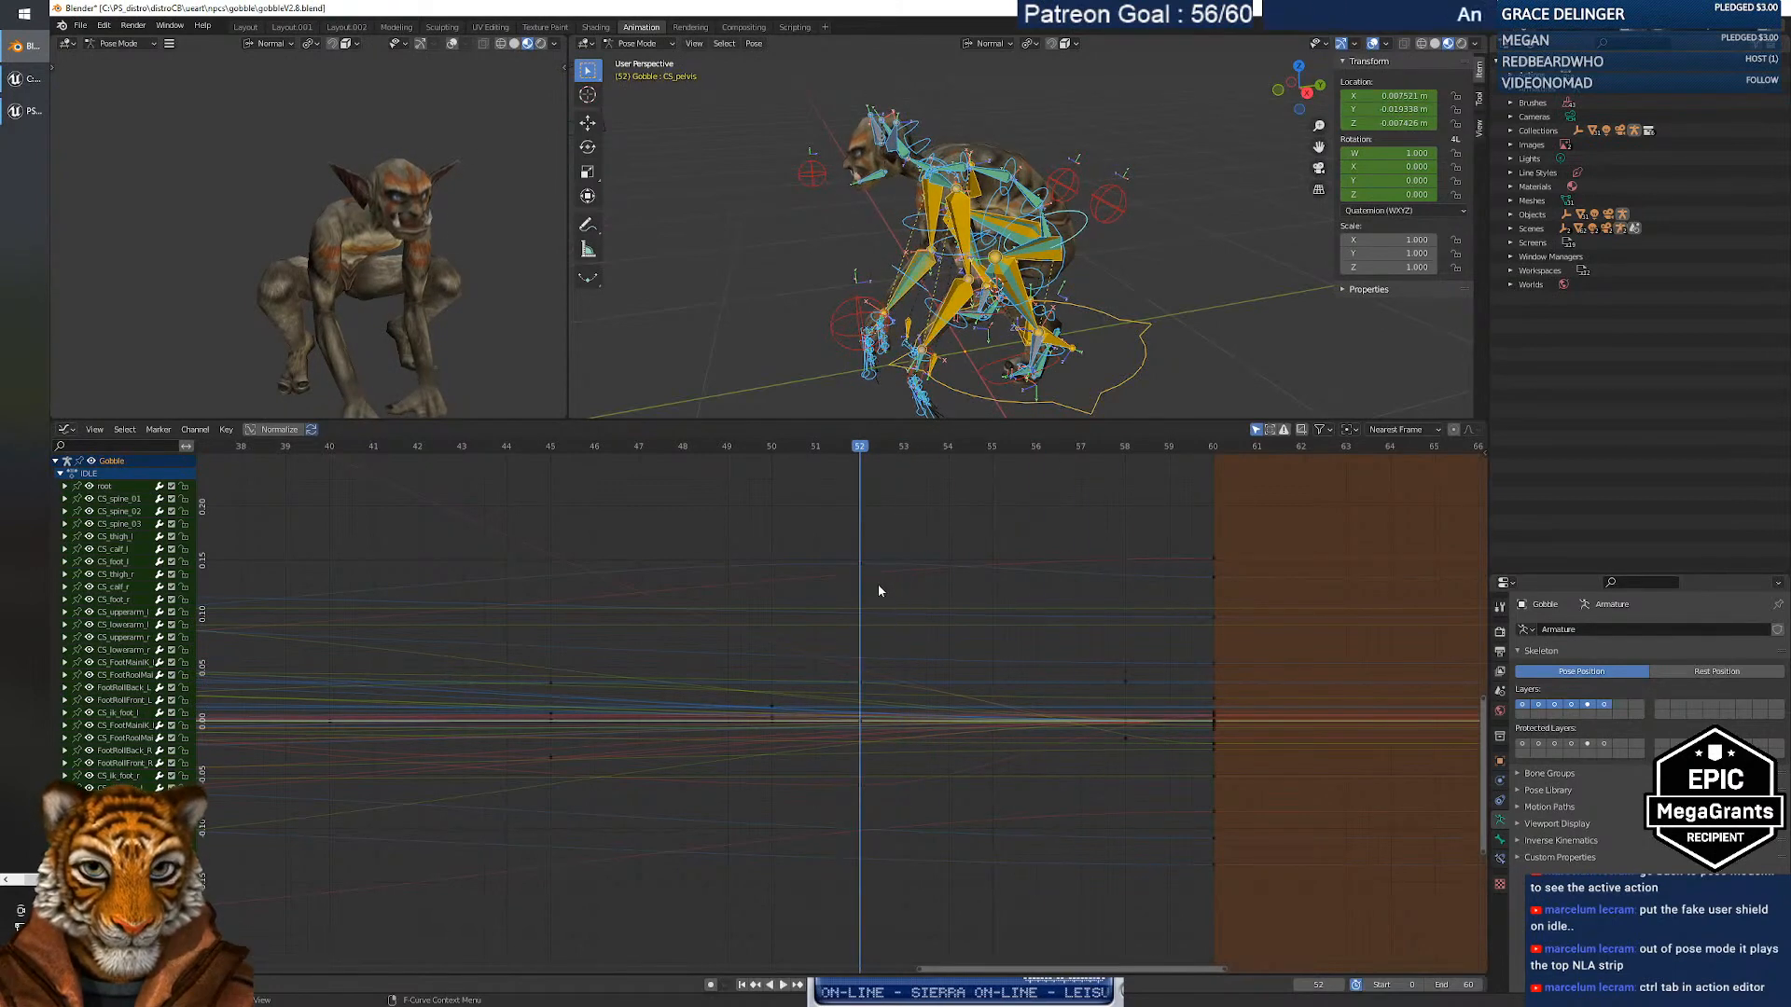
middle_click_drag(1017, 693, 962, 747)
scroll(979, 644, "up", 9)
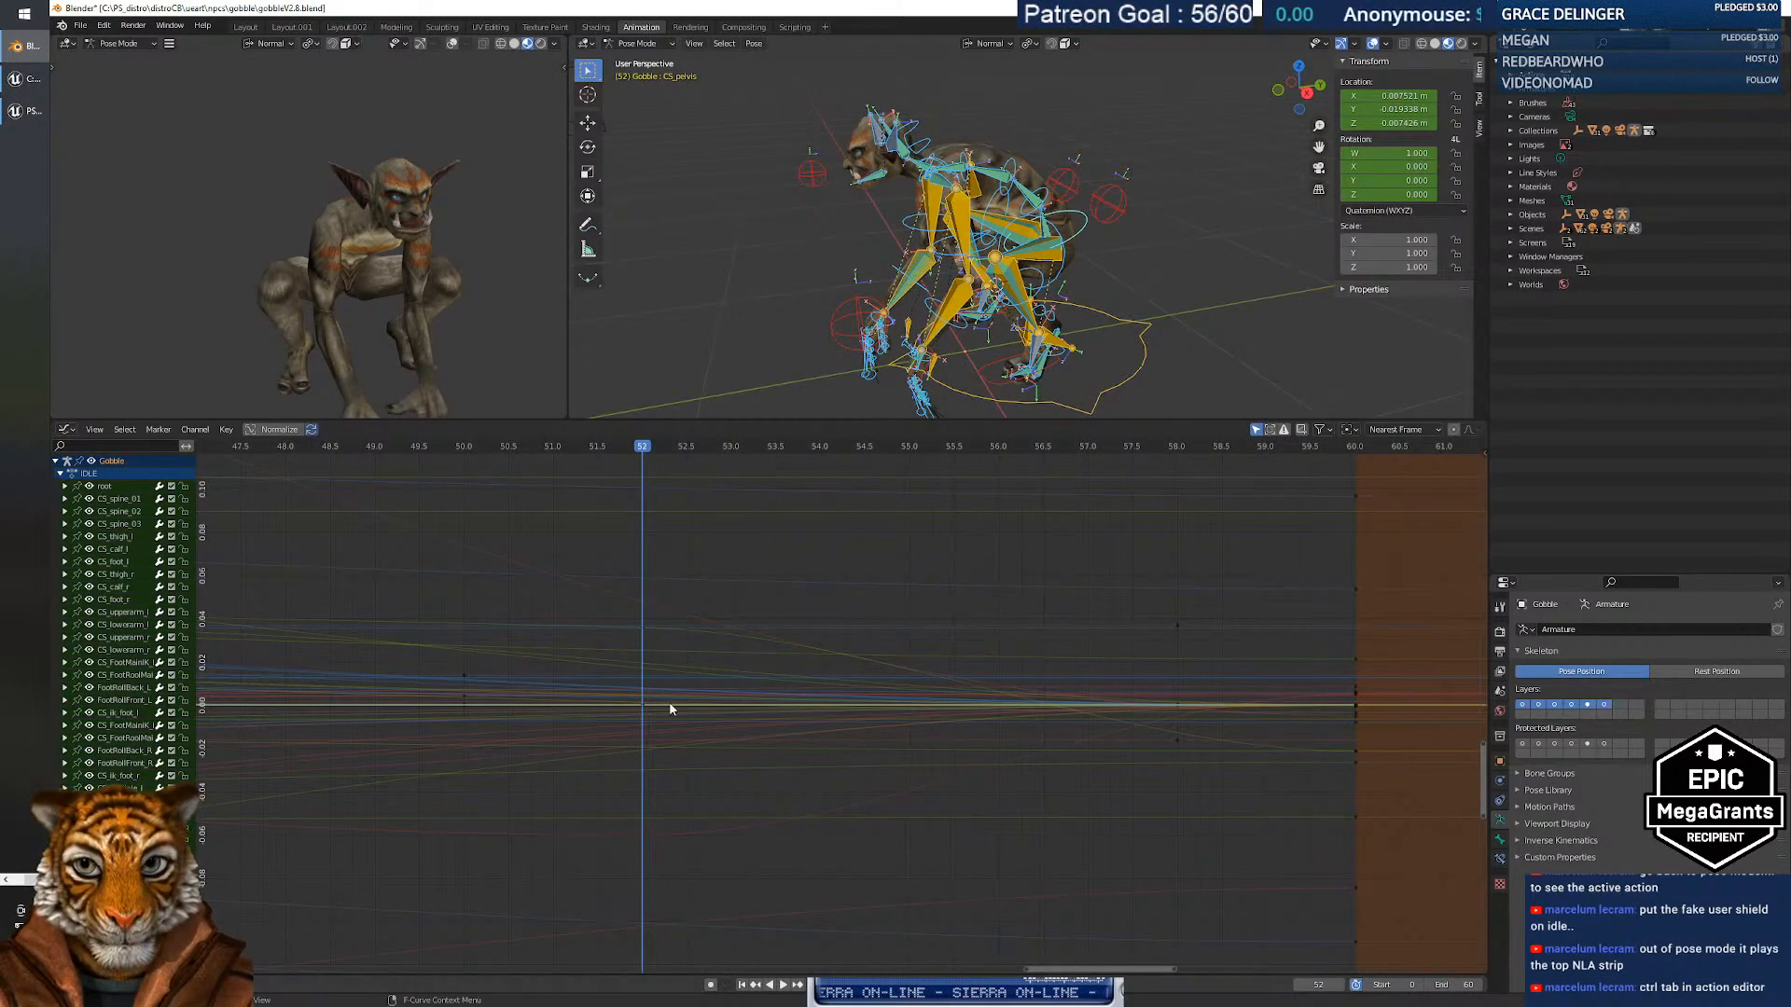
scroll(825, 682, "down", 4)
middle_click_drag(932, 625, 935, 755)
middle_click_drag(897, 656, 899, 676)
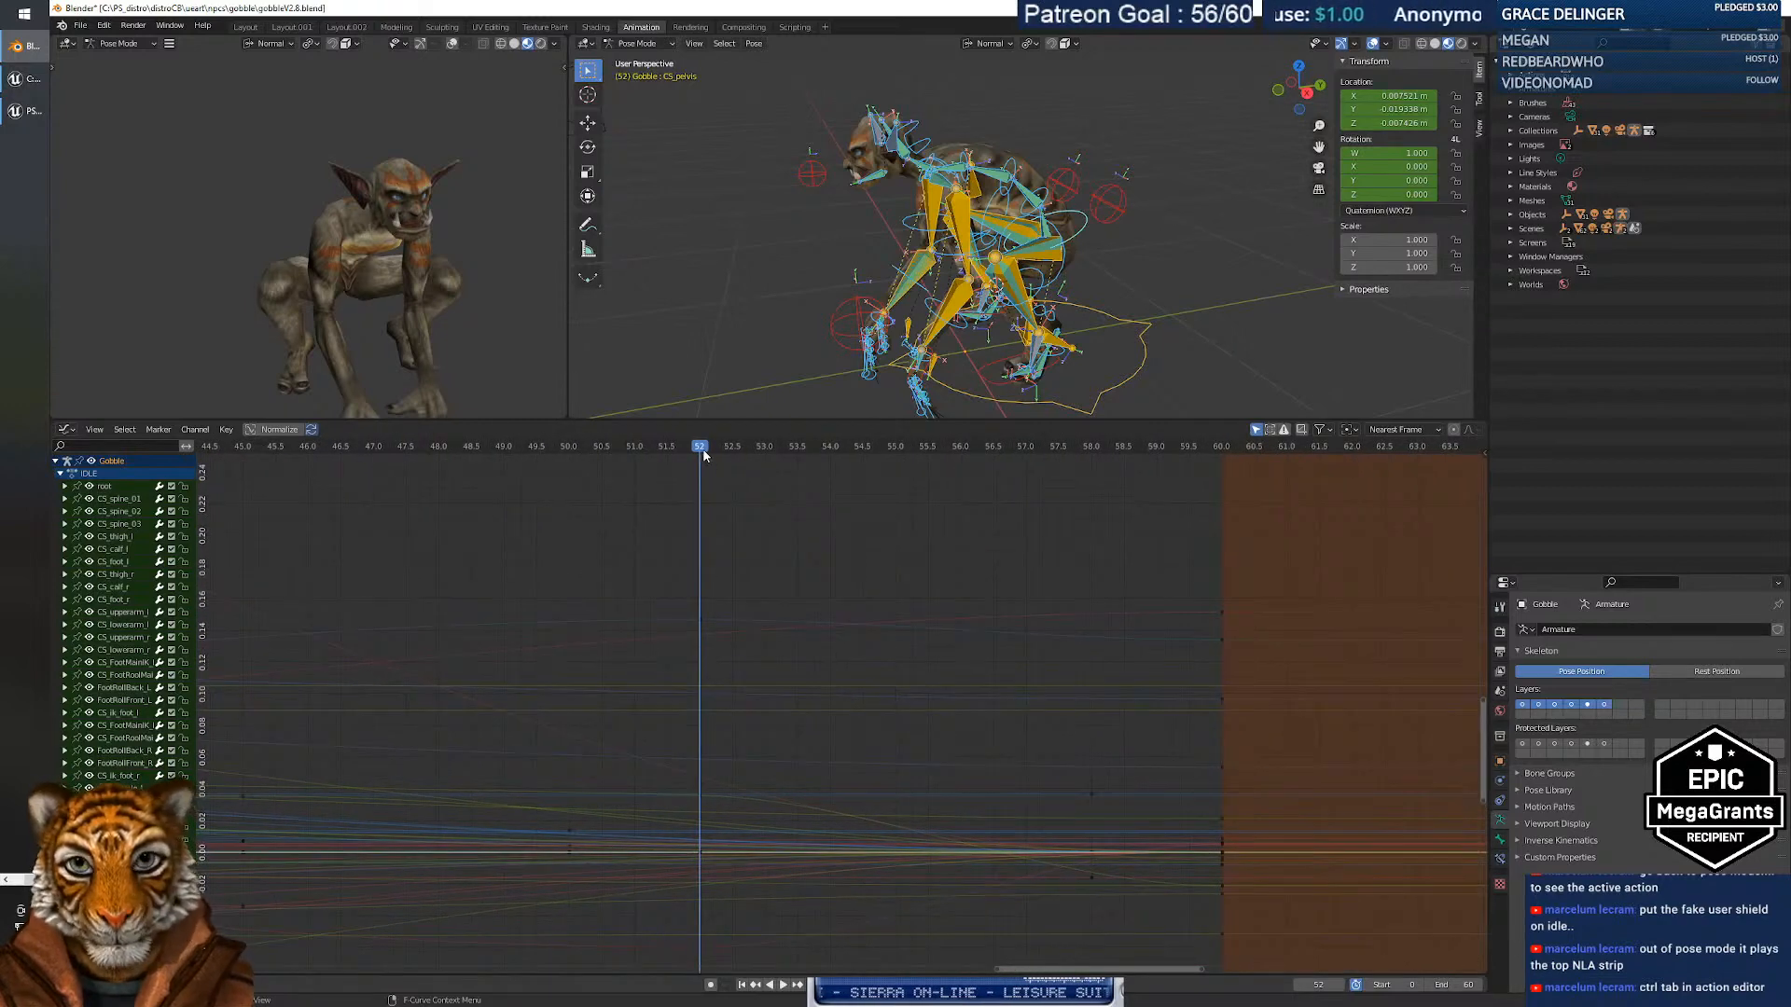
left_click_drag(703, 454, 731, 506)
Look through the IDLE action's bone channels, check their keyframes in the Action Editor, and return to the Graph Editor.
scroll(87, 734, "down", 4)
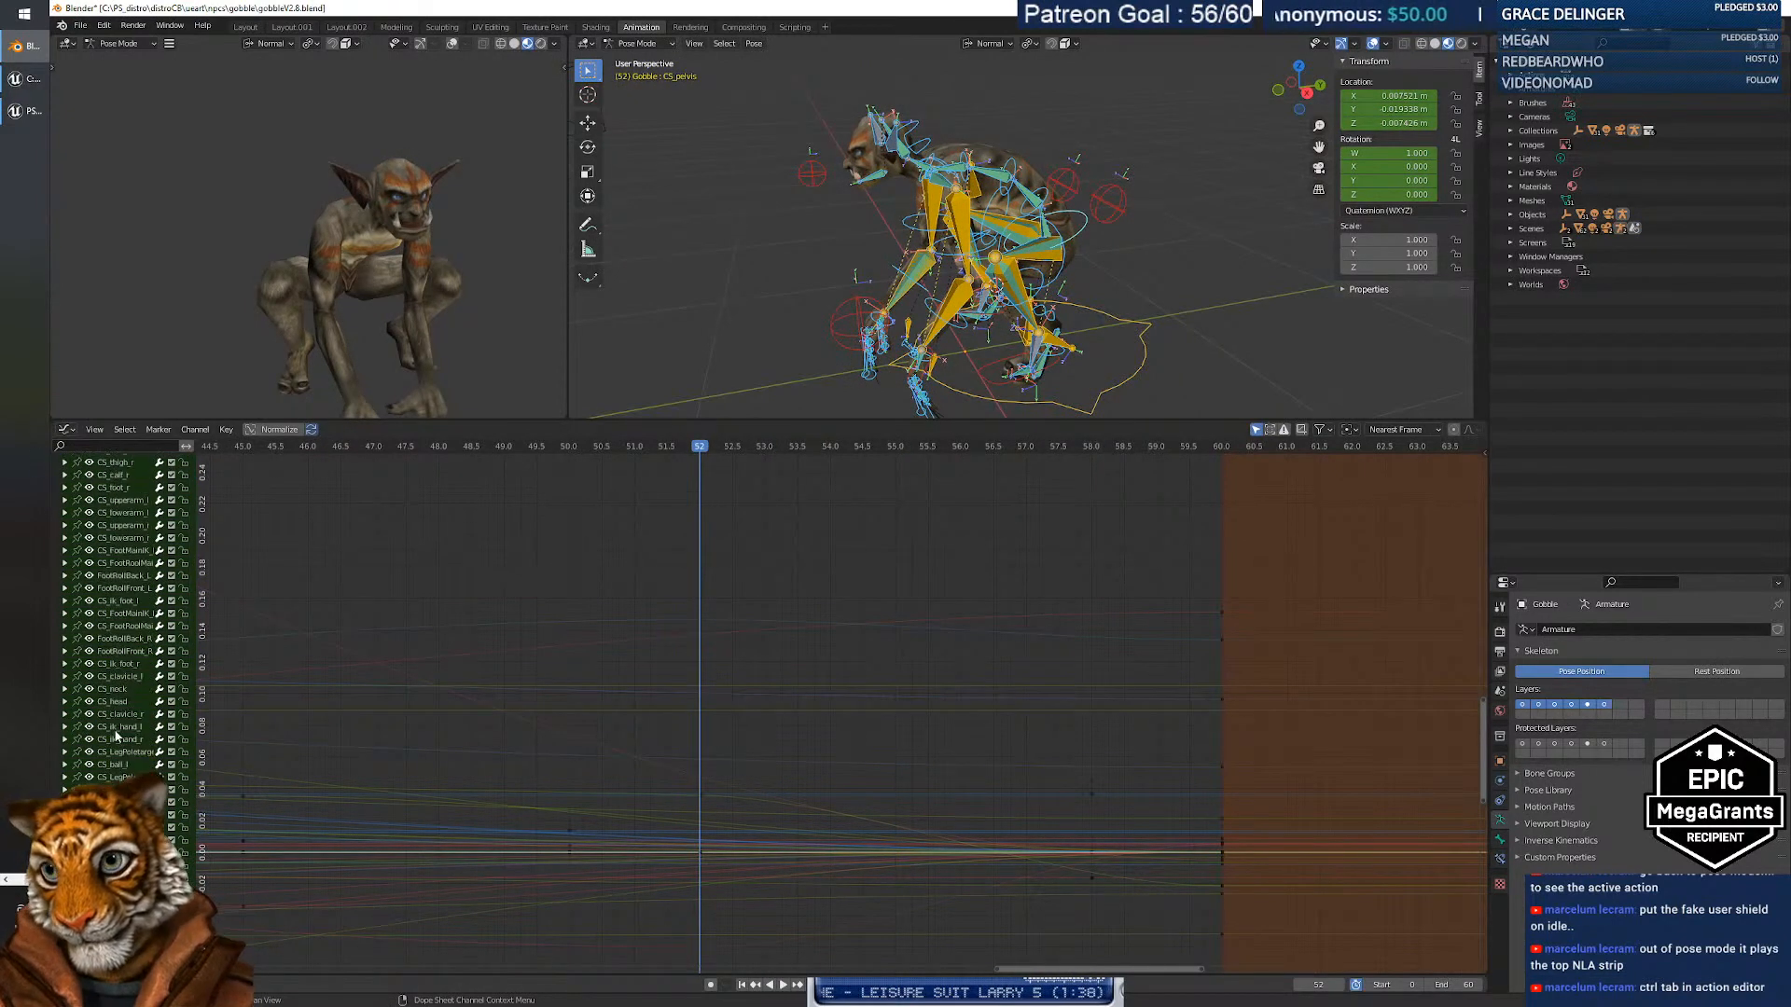
scroll(115, 735, "up", 3)
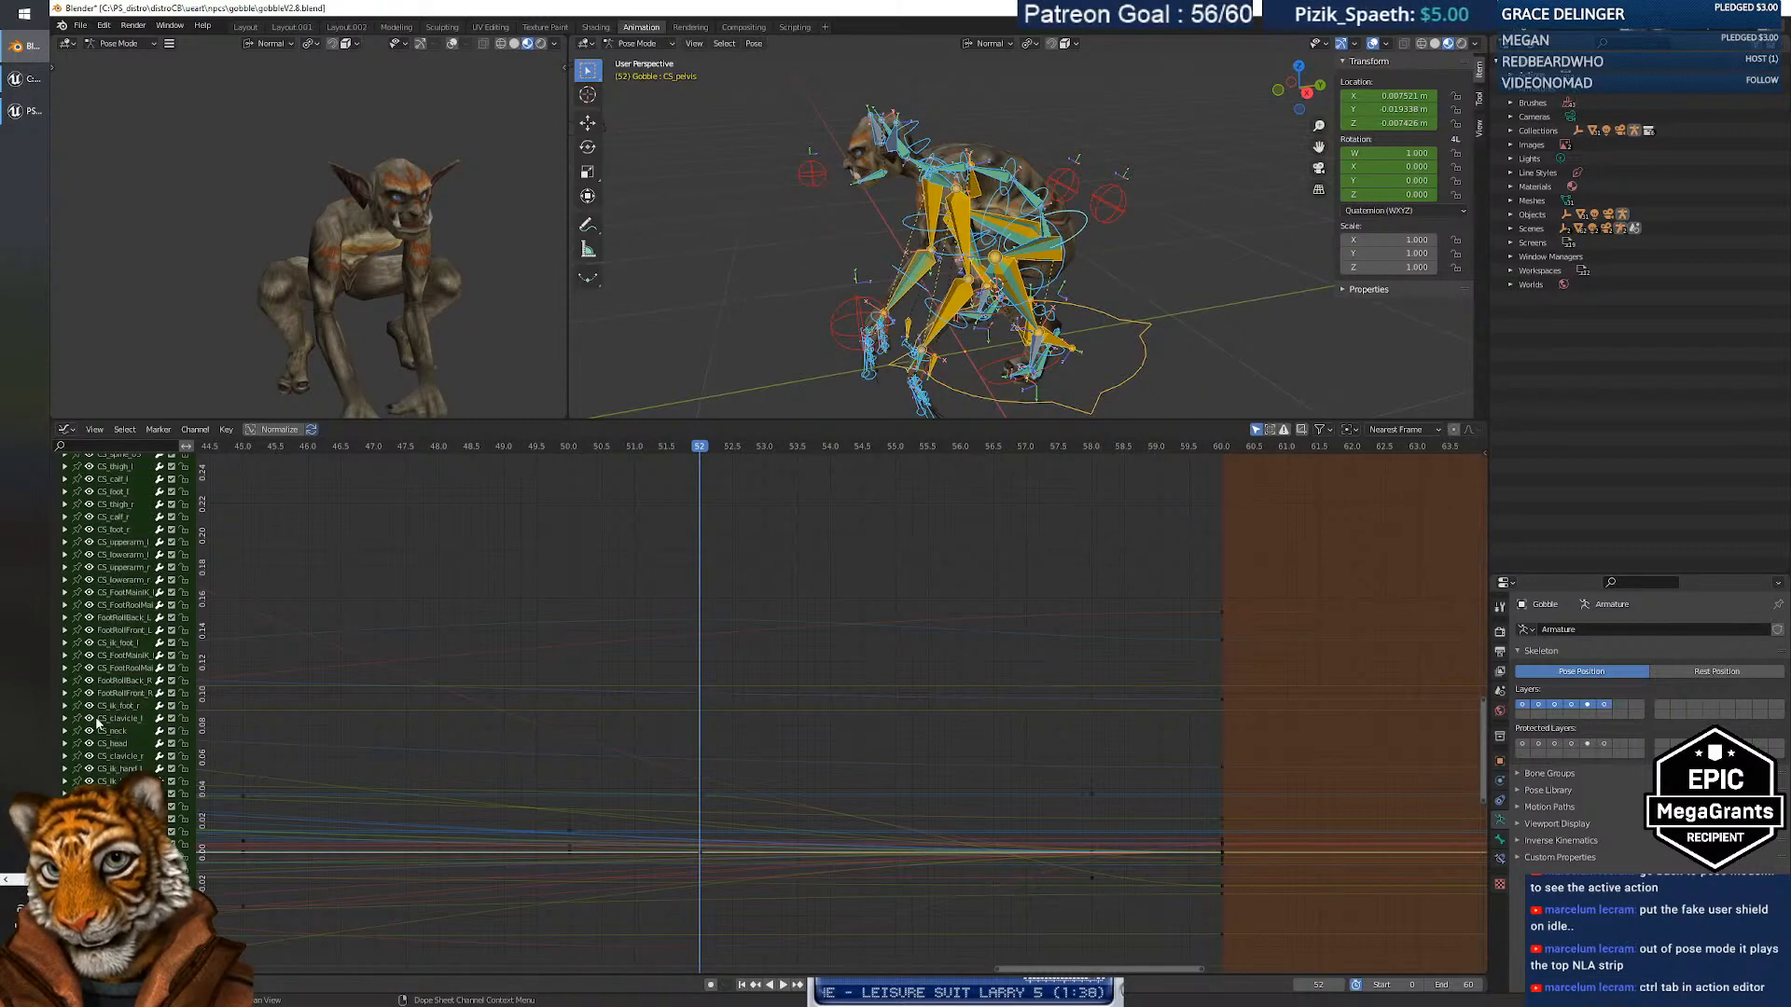
scroll(95, 717, "up", 3)
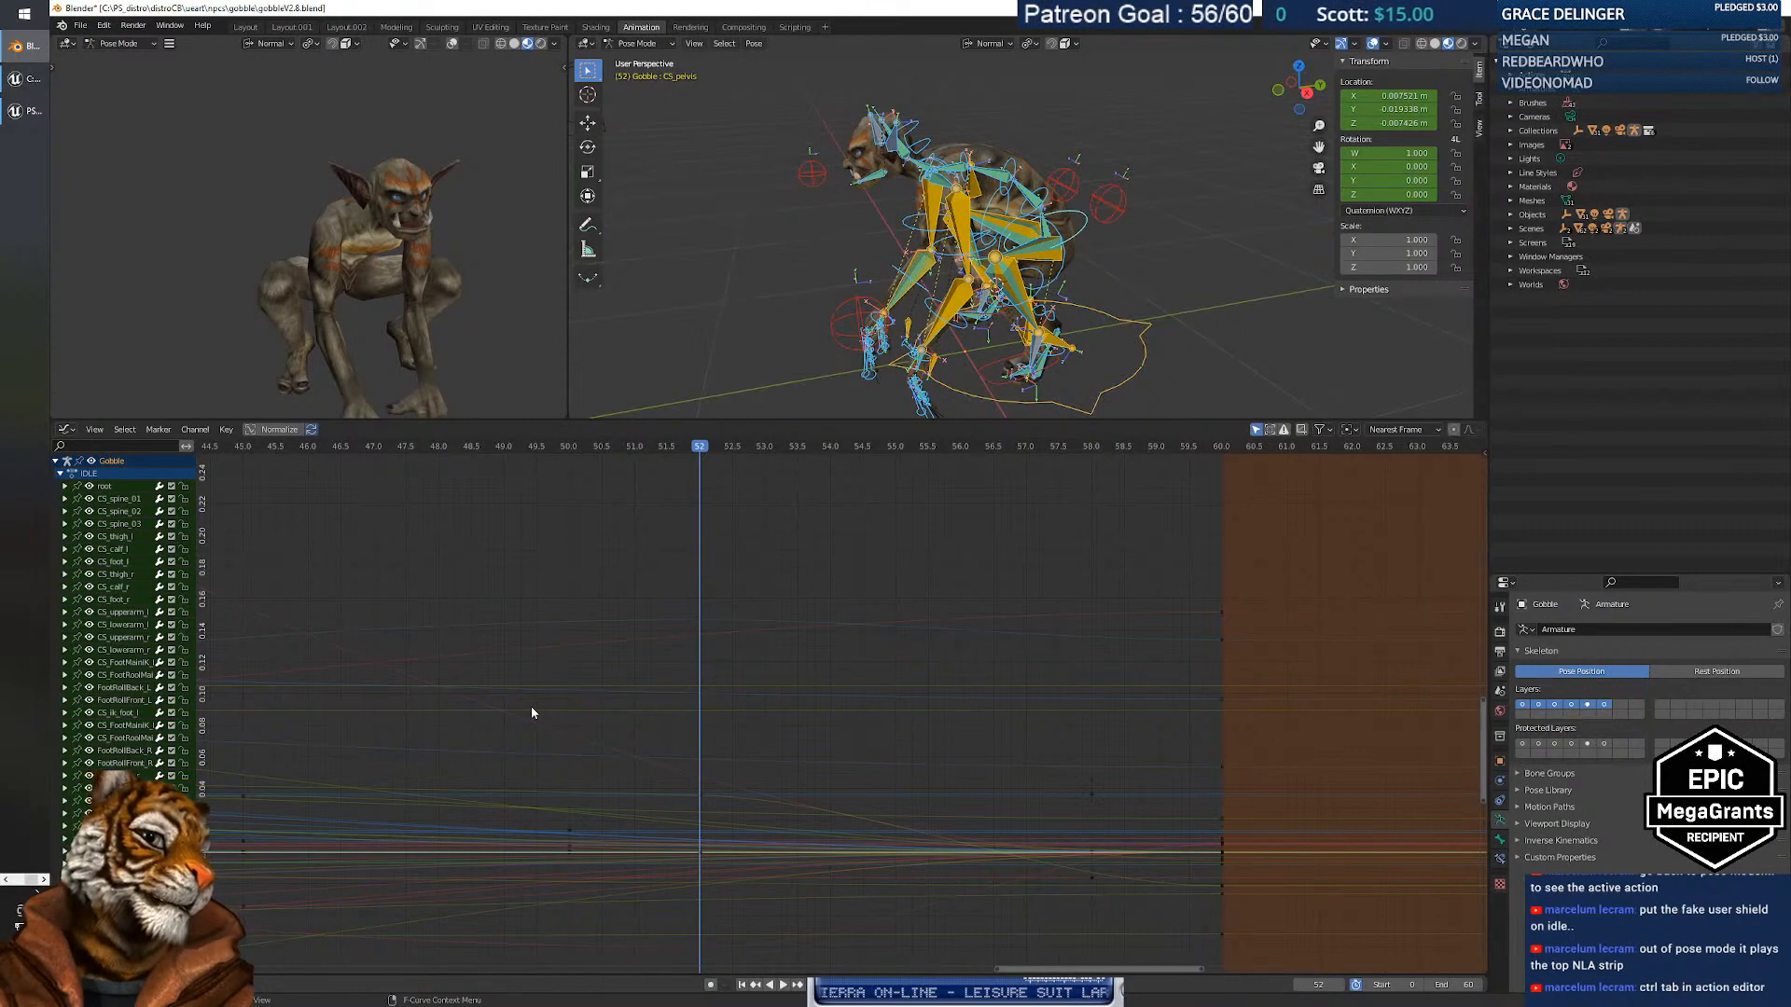
key("ctrl+Tab")
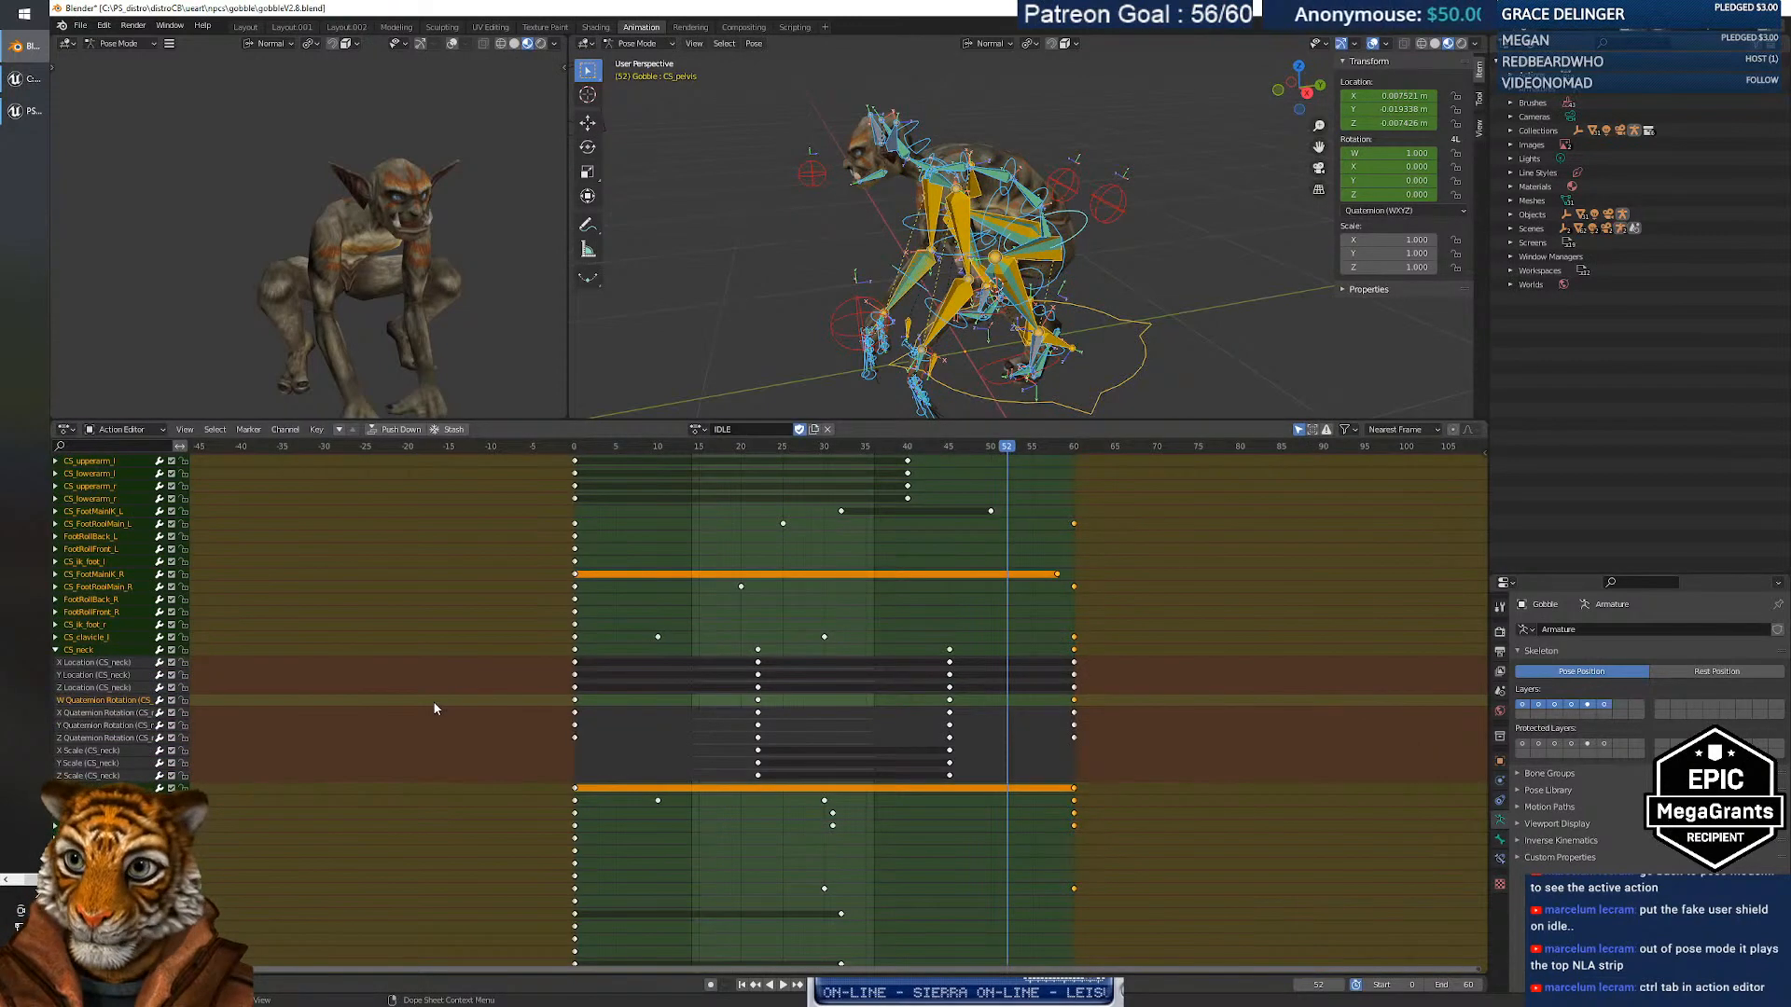
key("ctrl+Tab")
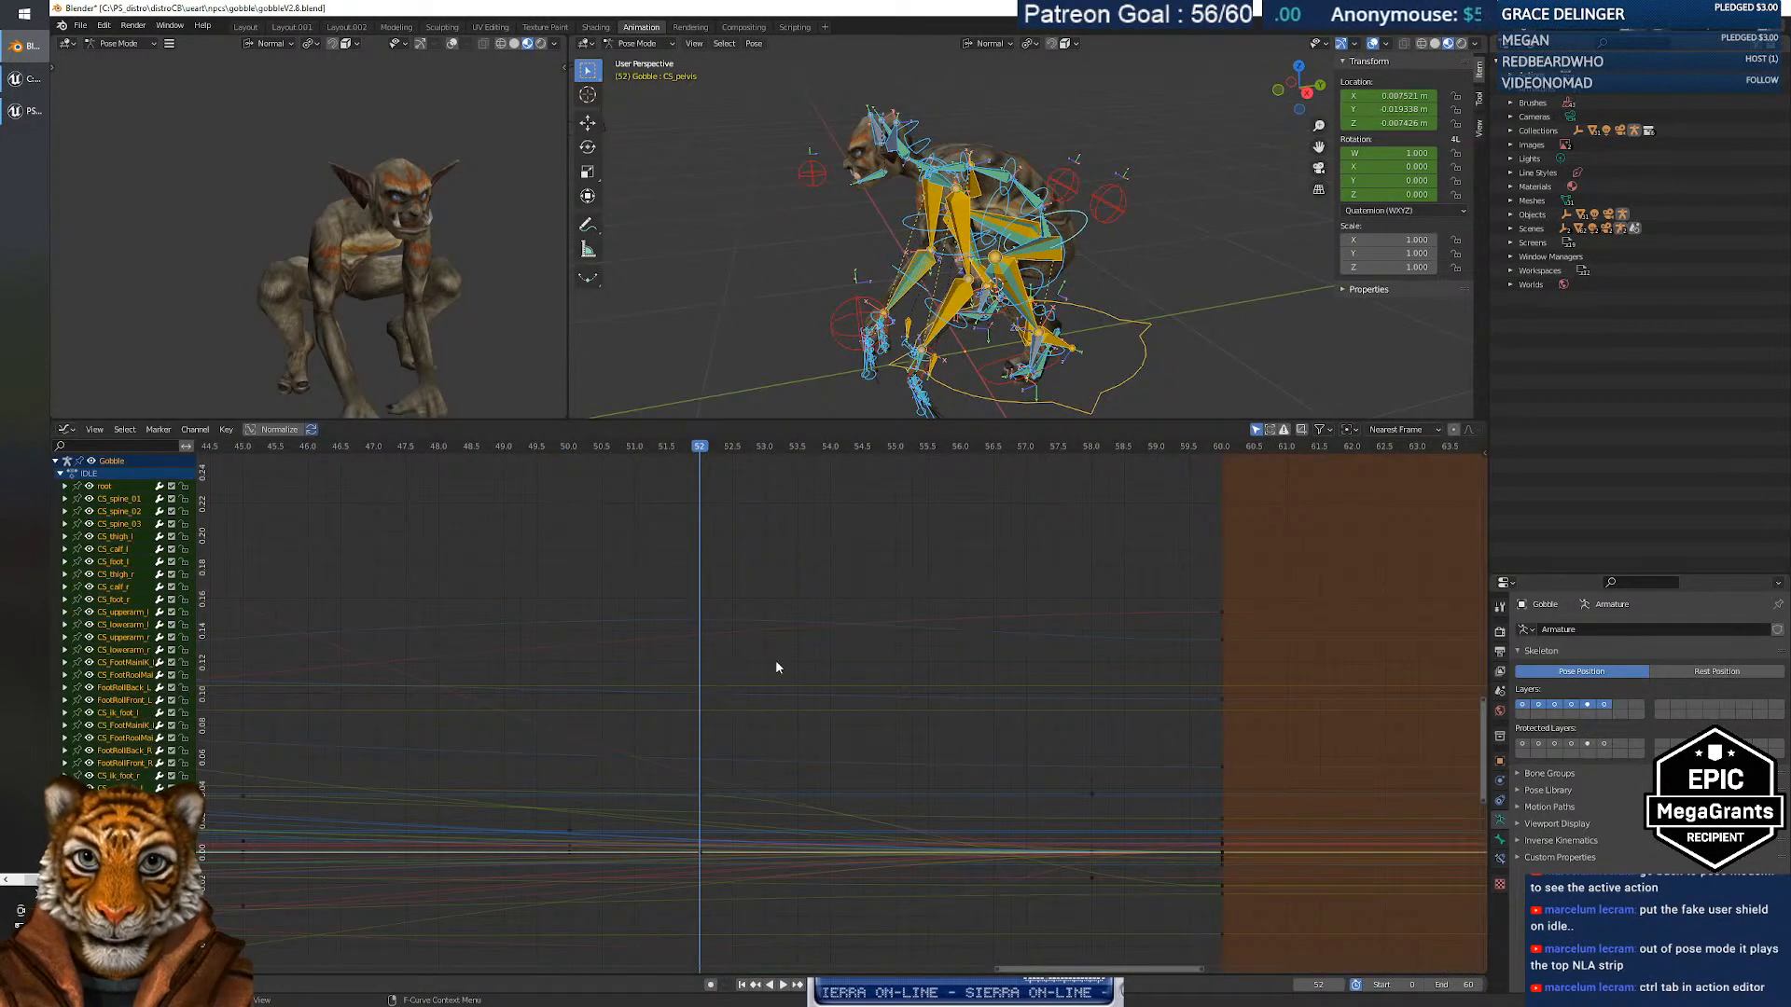
Select the near-zero curve's key at frame 58, then the red curve's key just above zero at frame 60.
middle_click_drag(832, 774, 864, 685)
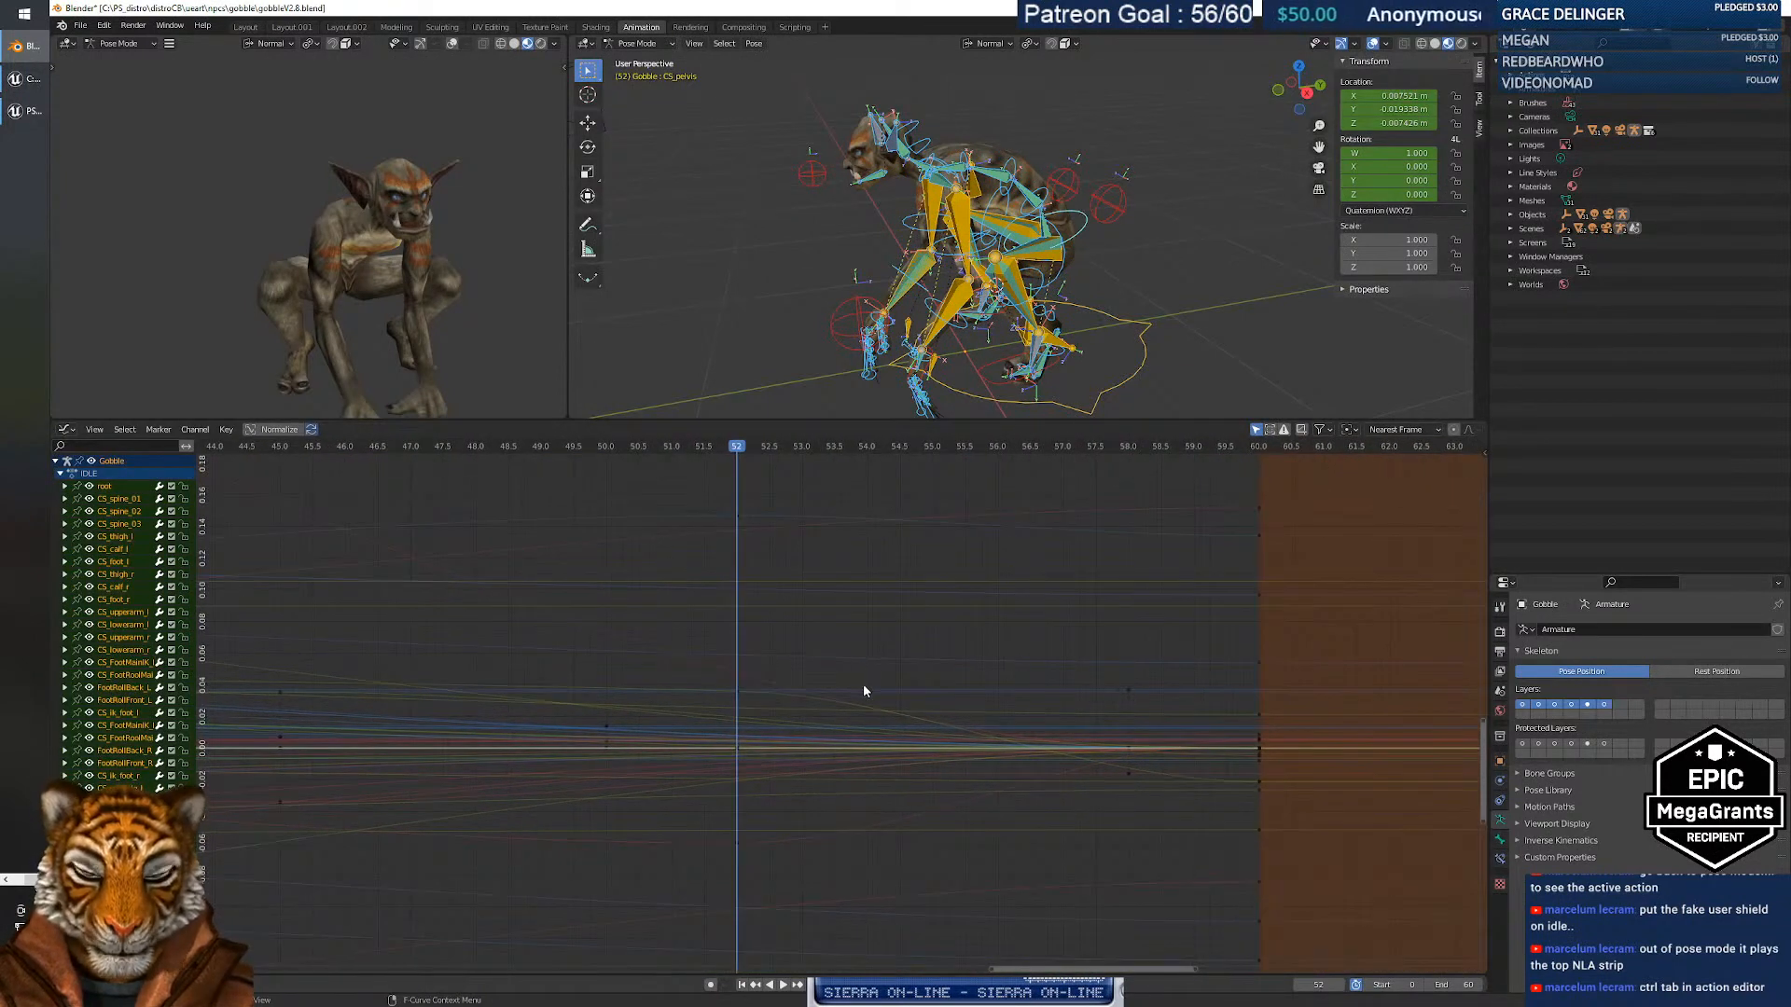
scroll(864, 685, "up", 4)
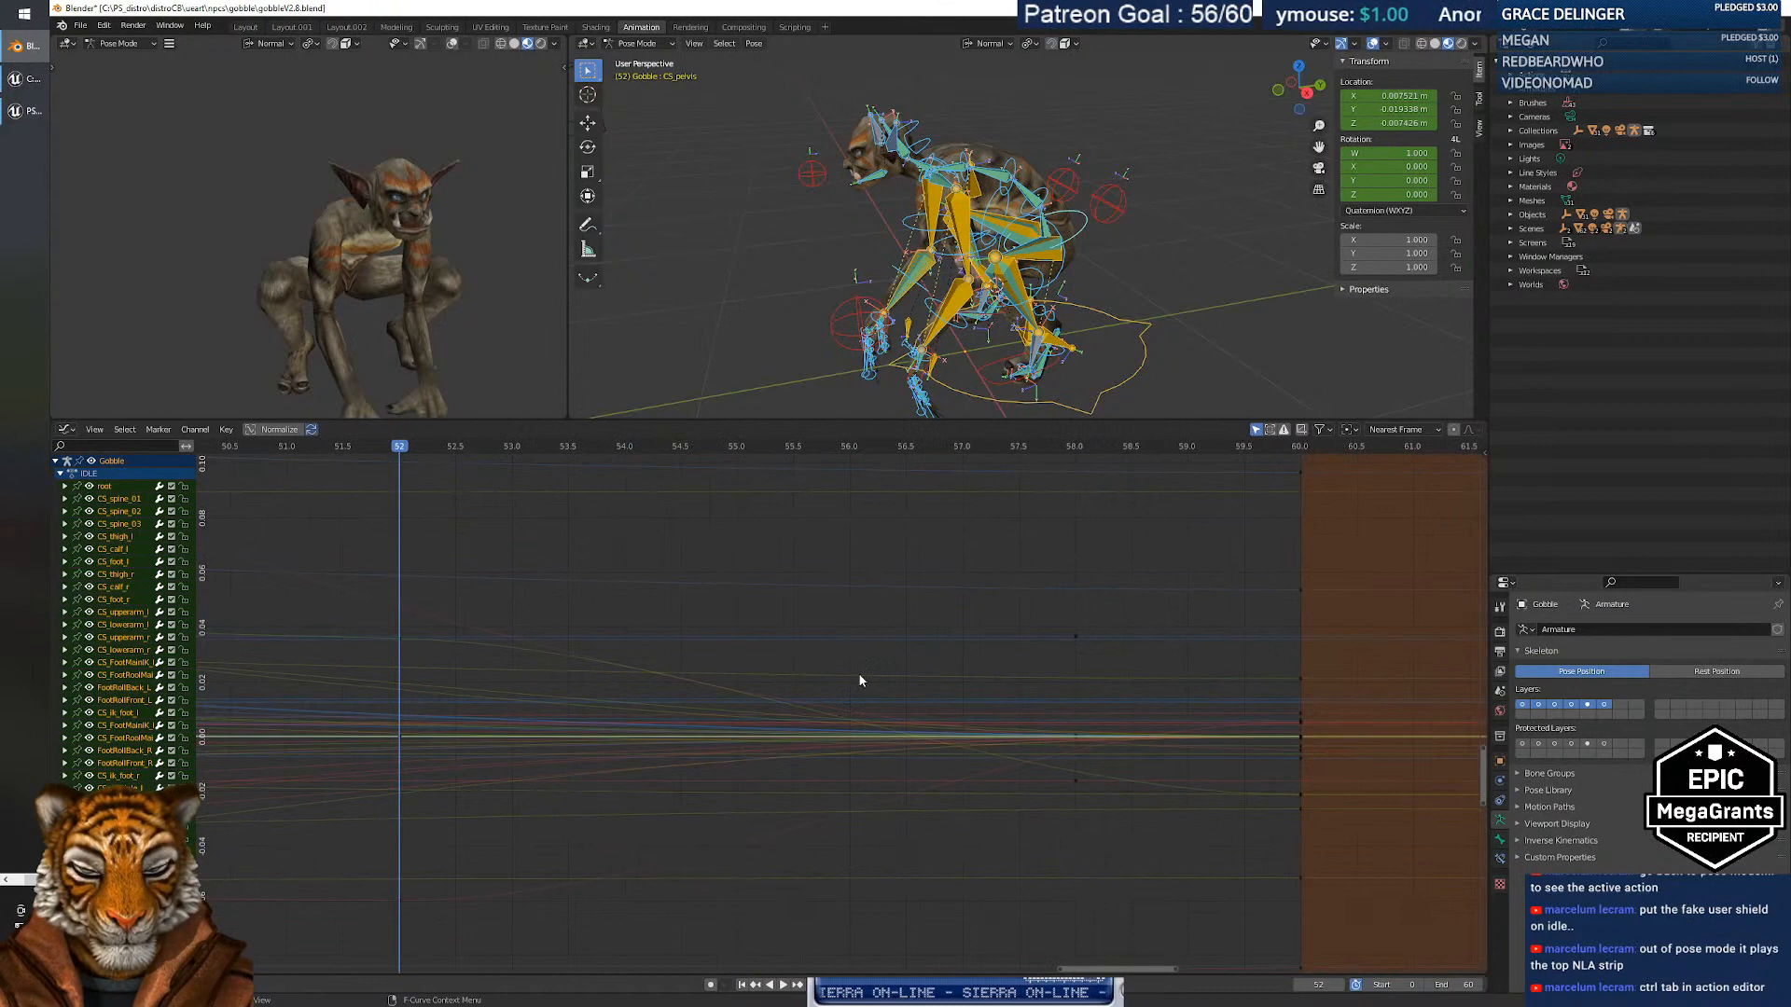
left_click(1077, 735)
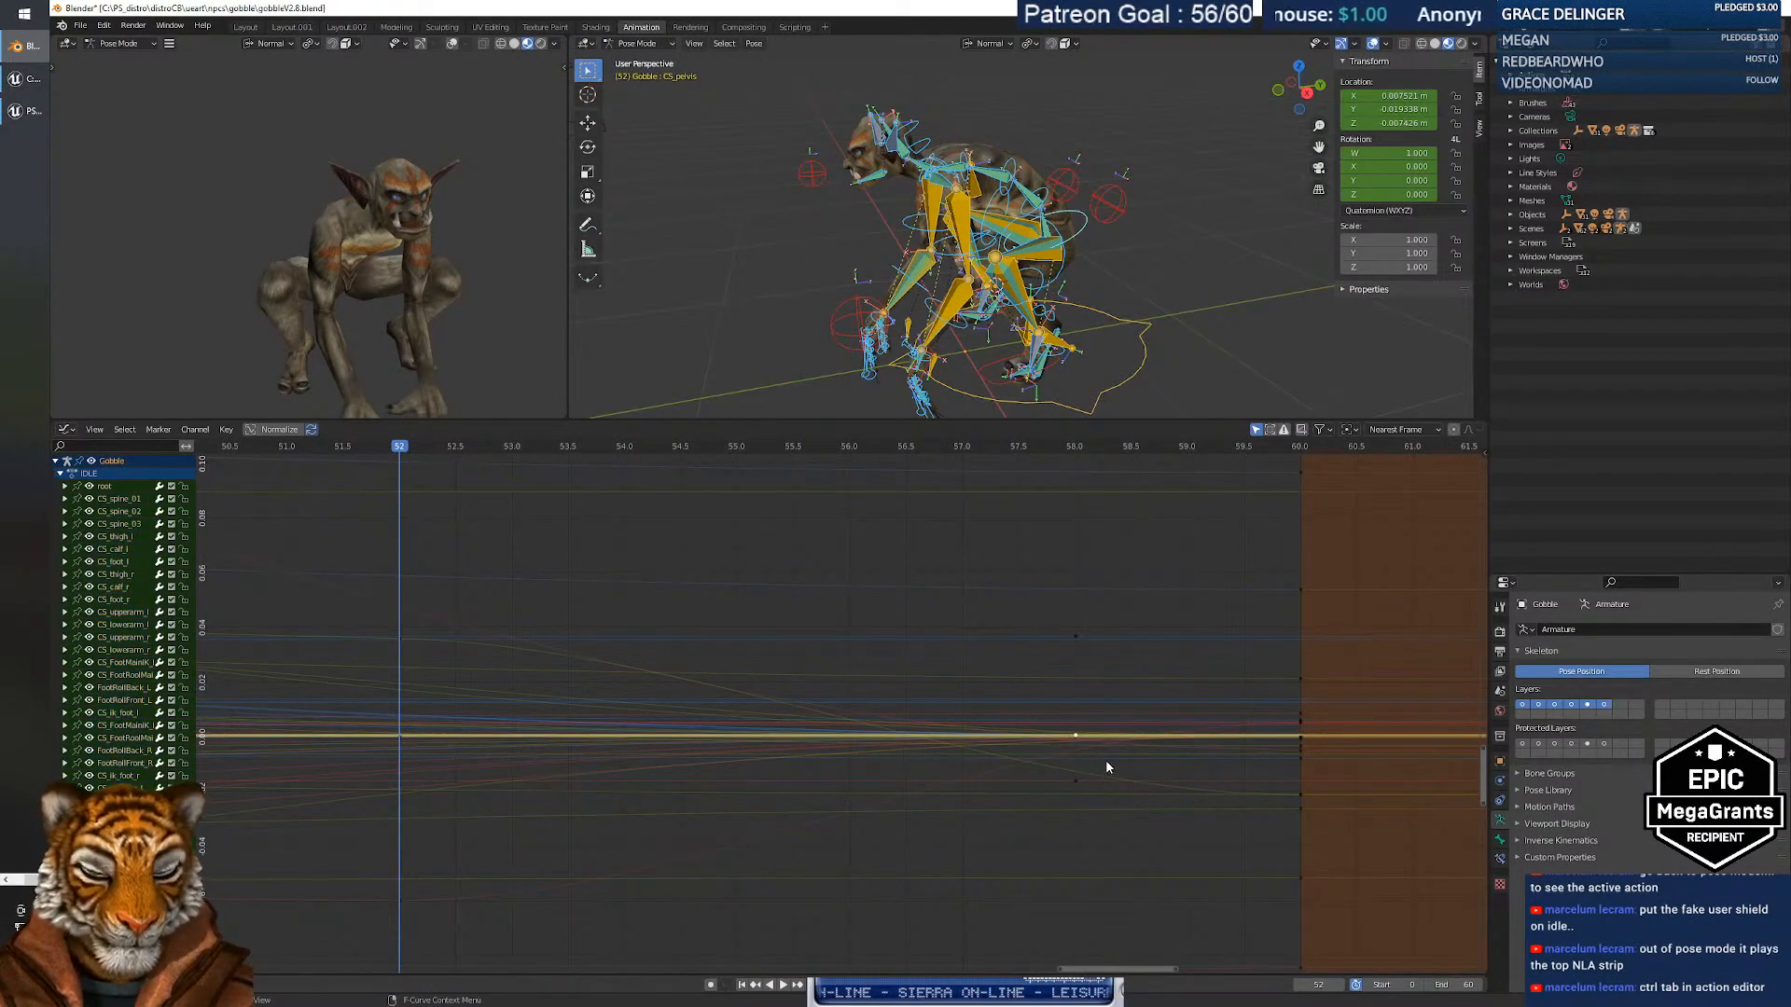
left_click(1301, 723)
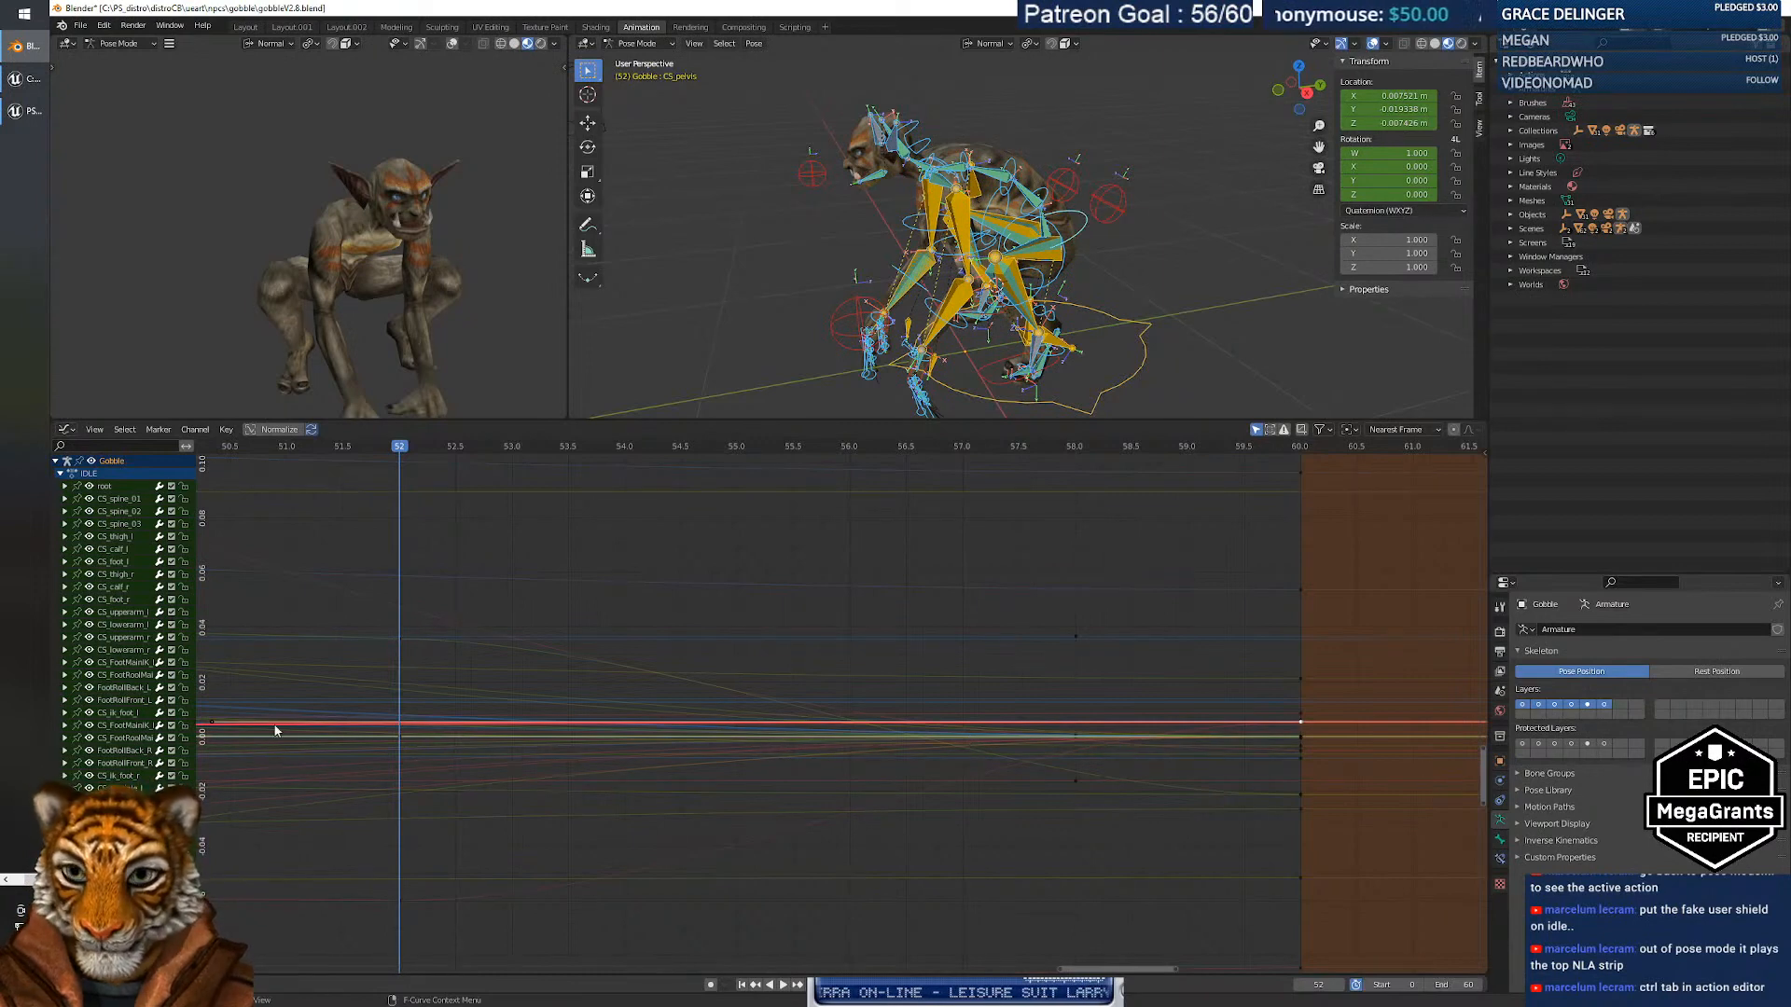
Expand the CS_head channel group and select its X Location curve.
scroll(120, 628, "down", 5)
left_click(120, 646)
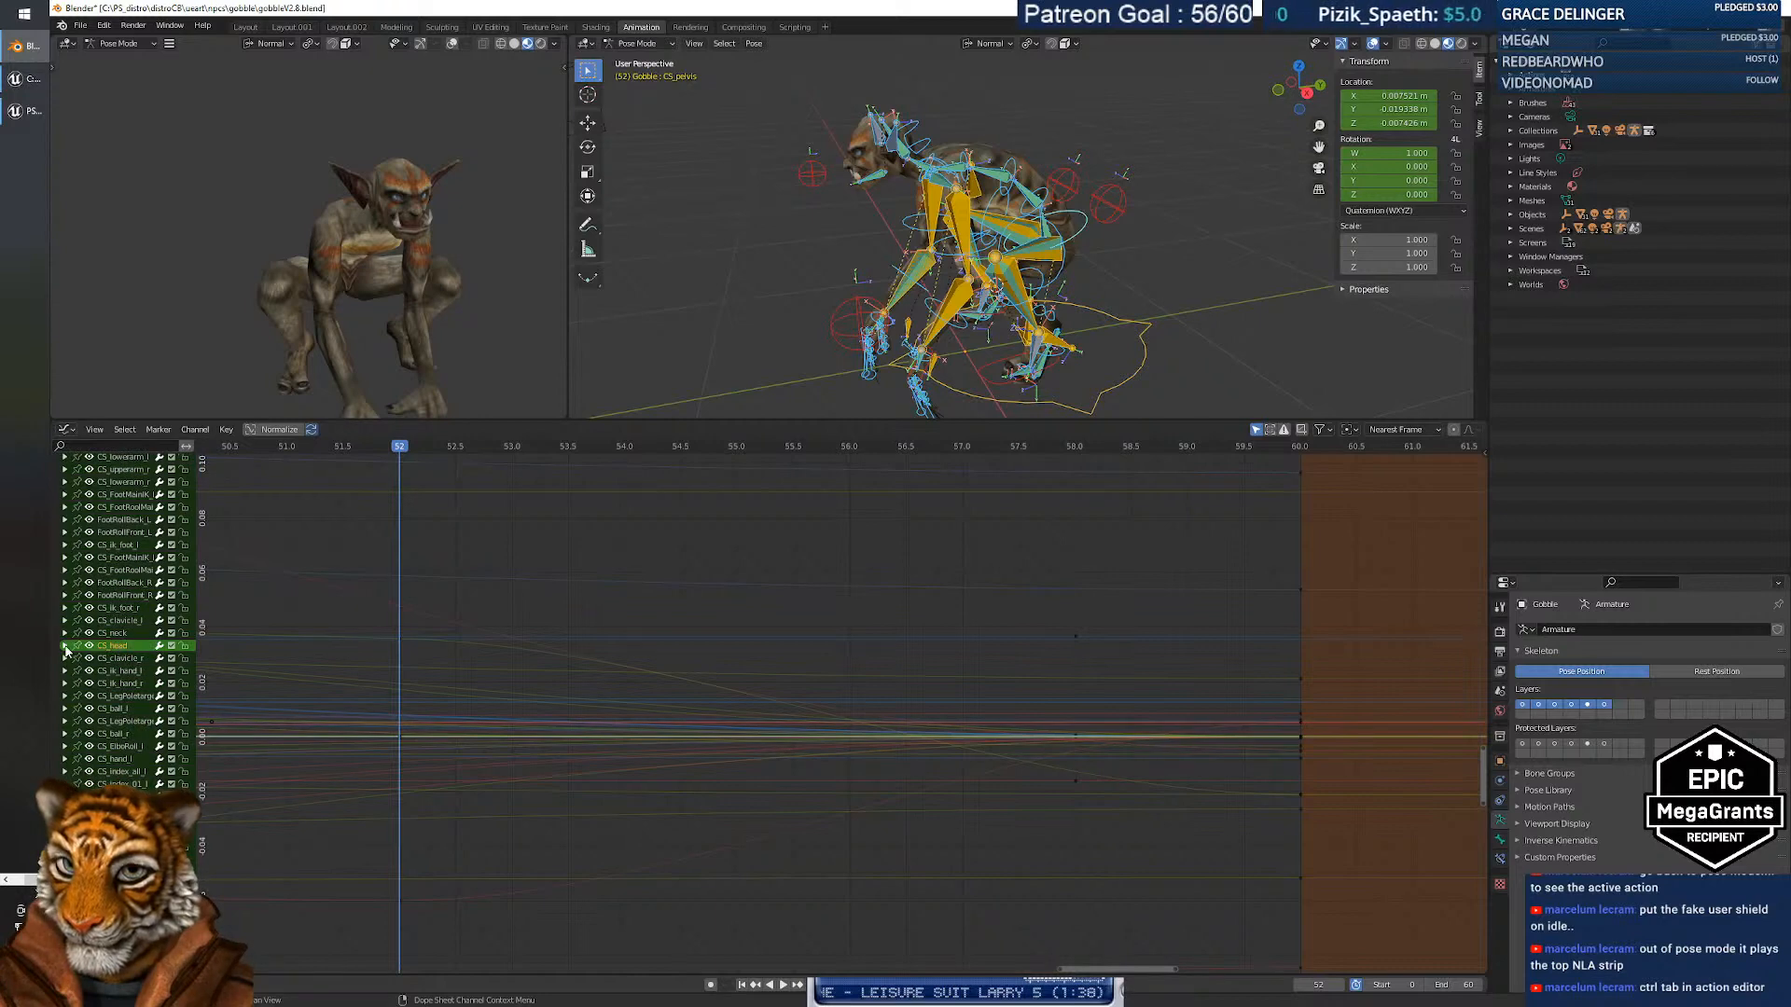
left_click(65, 647)
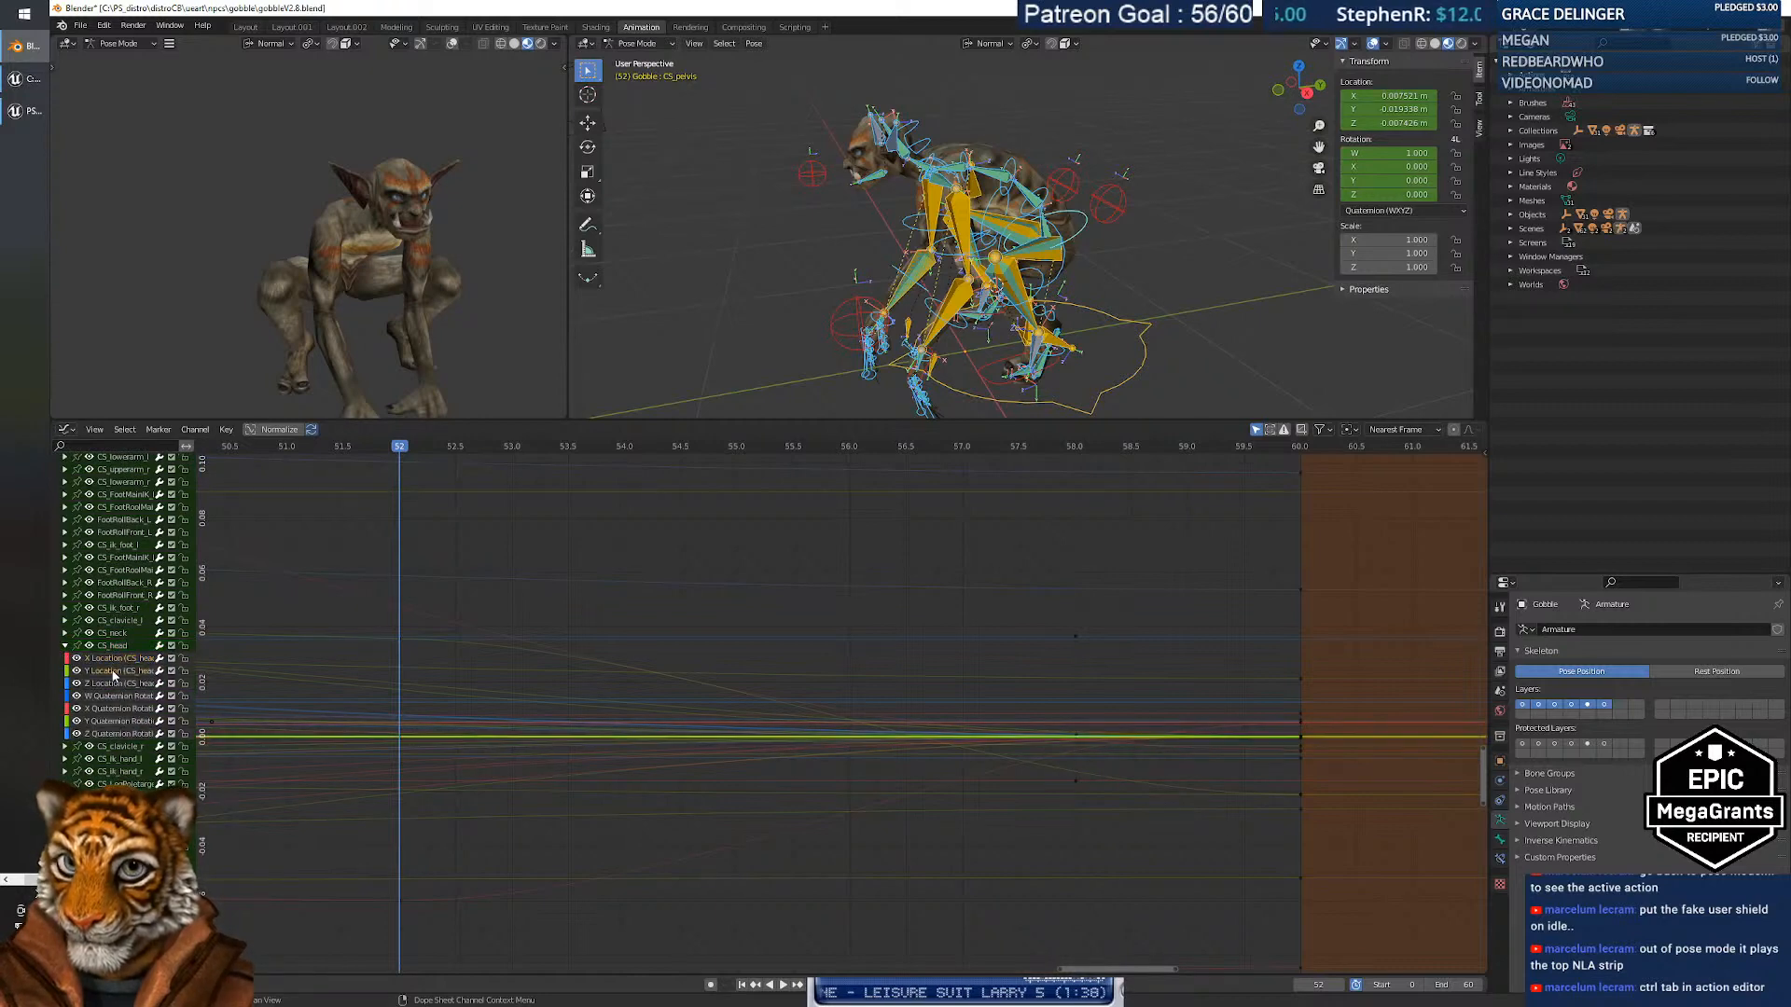
left_click(116, 660)
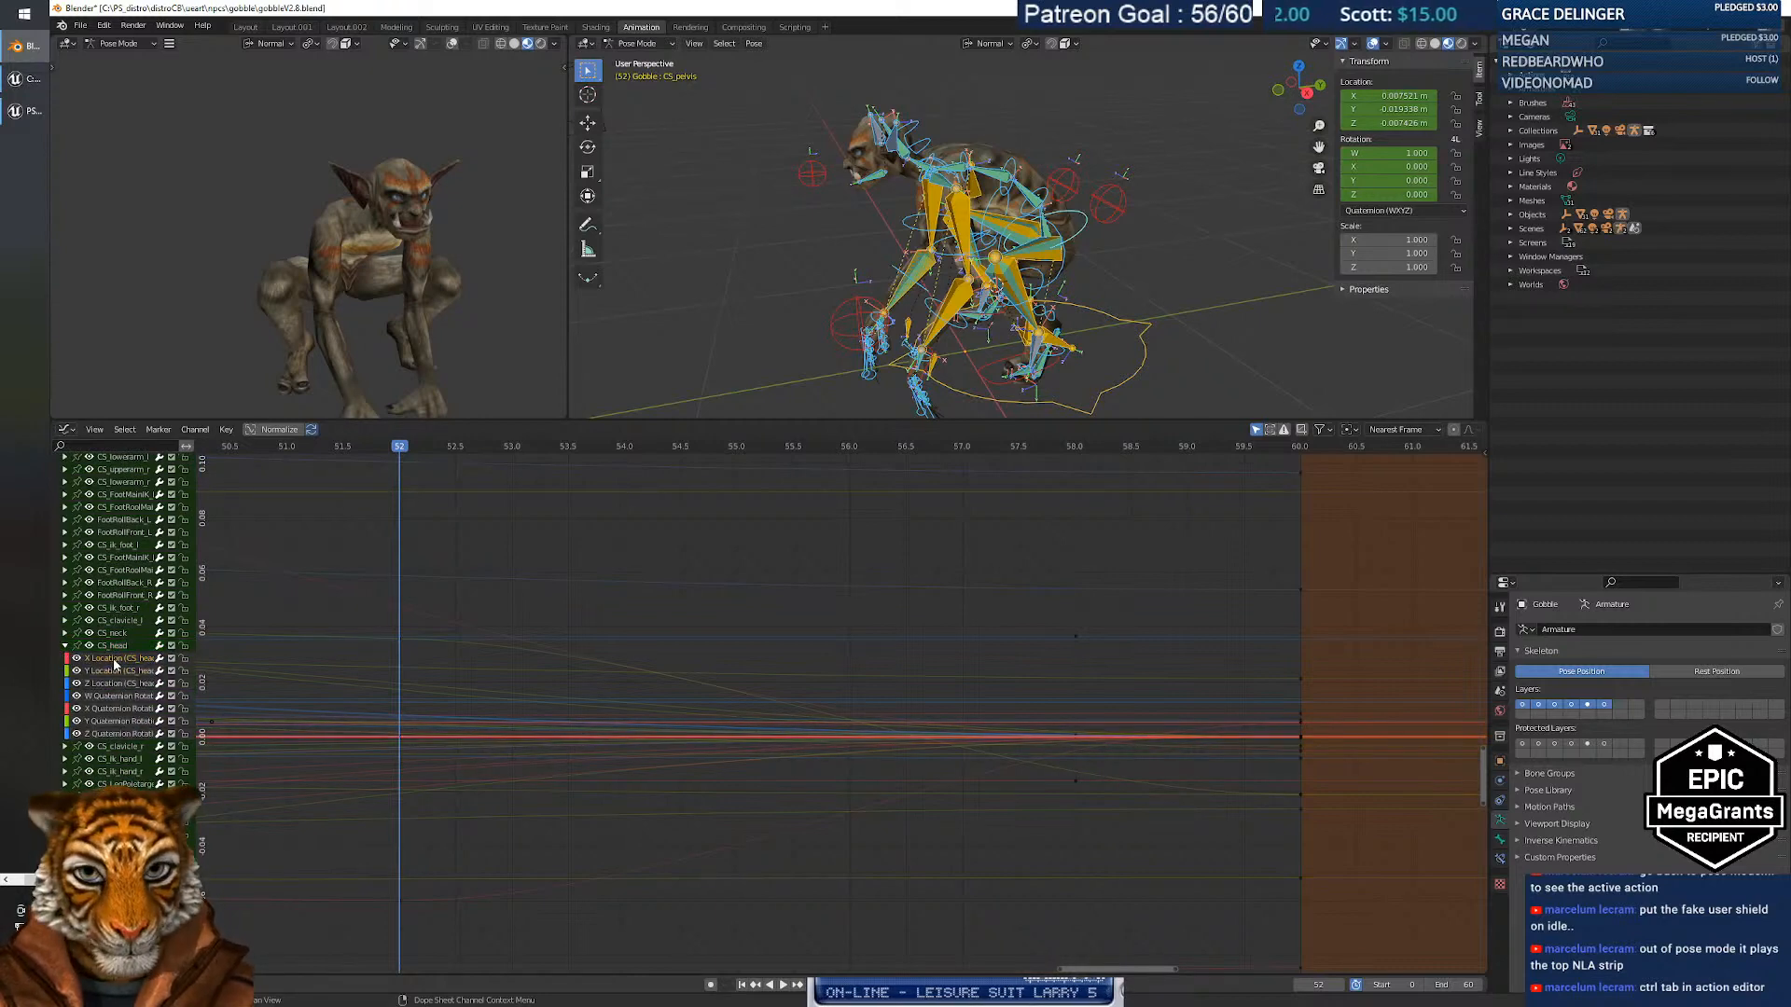
Frame all curves, then frame the selection and inspect the curves from frame 50 to 62.
left_click(126, 436)
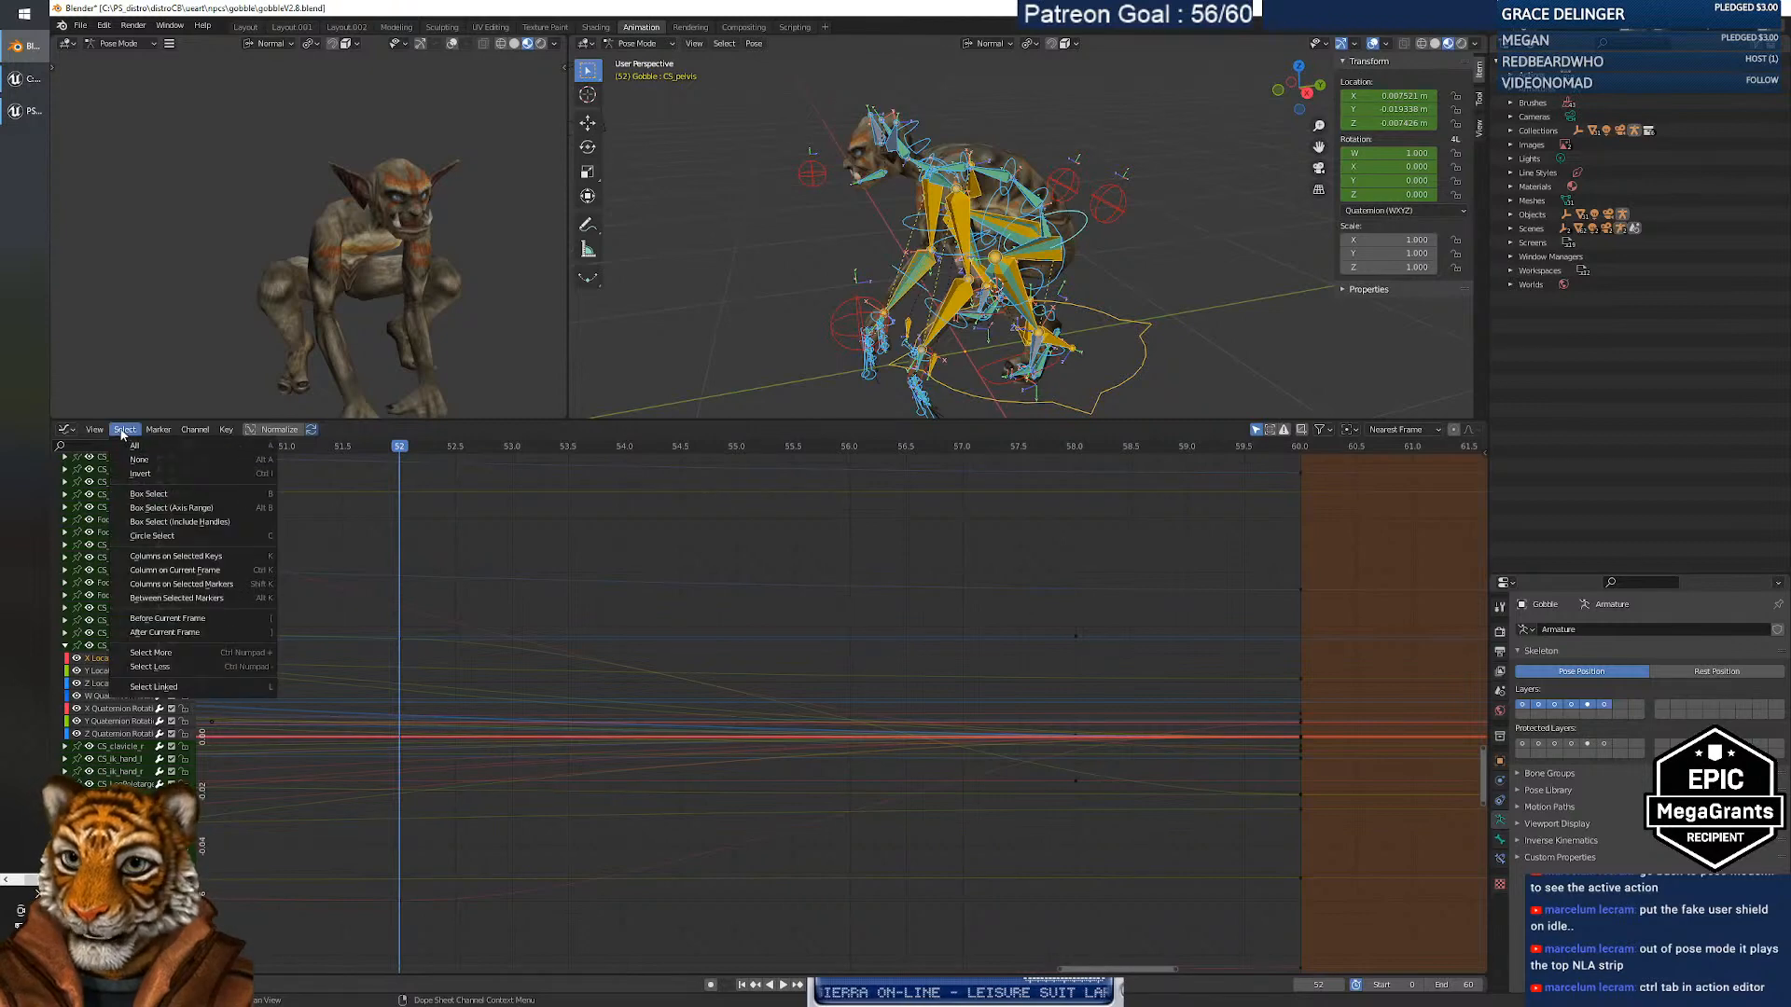
mouse_move(97, 435)
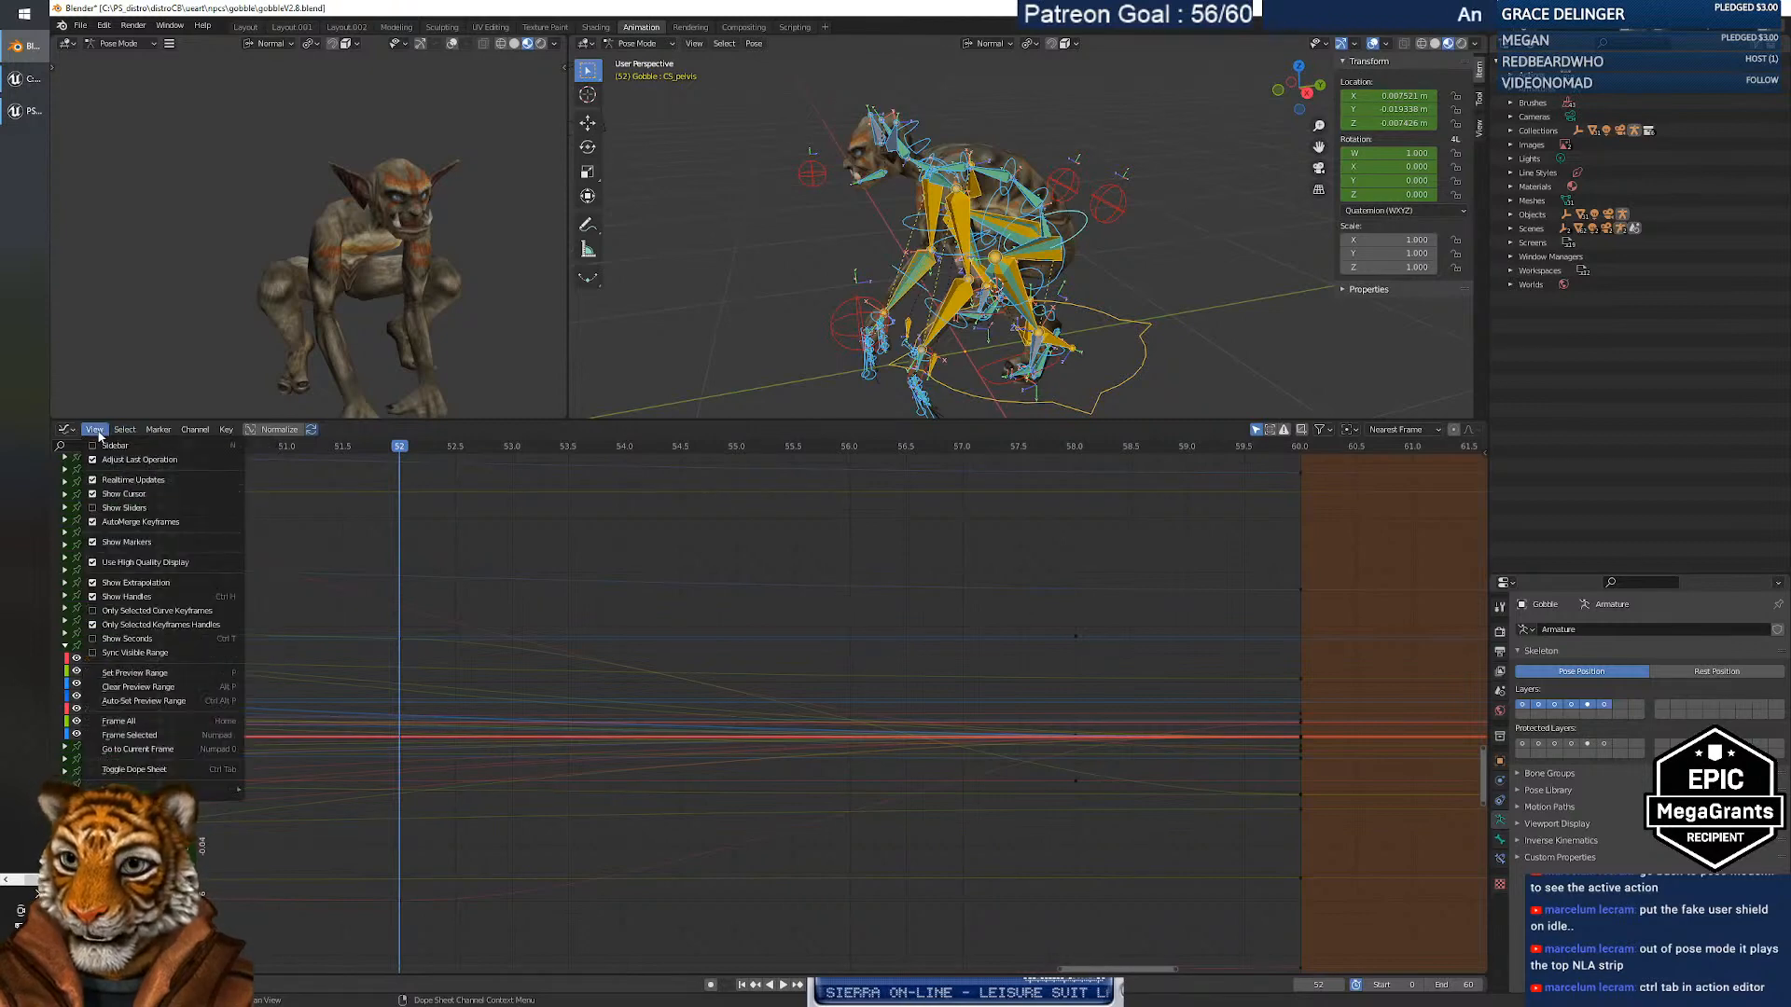
left_click(146, 722)
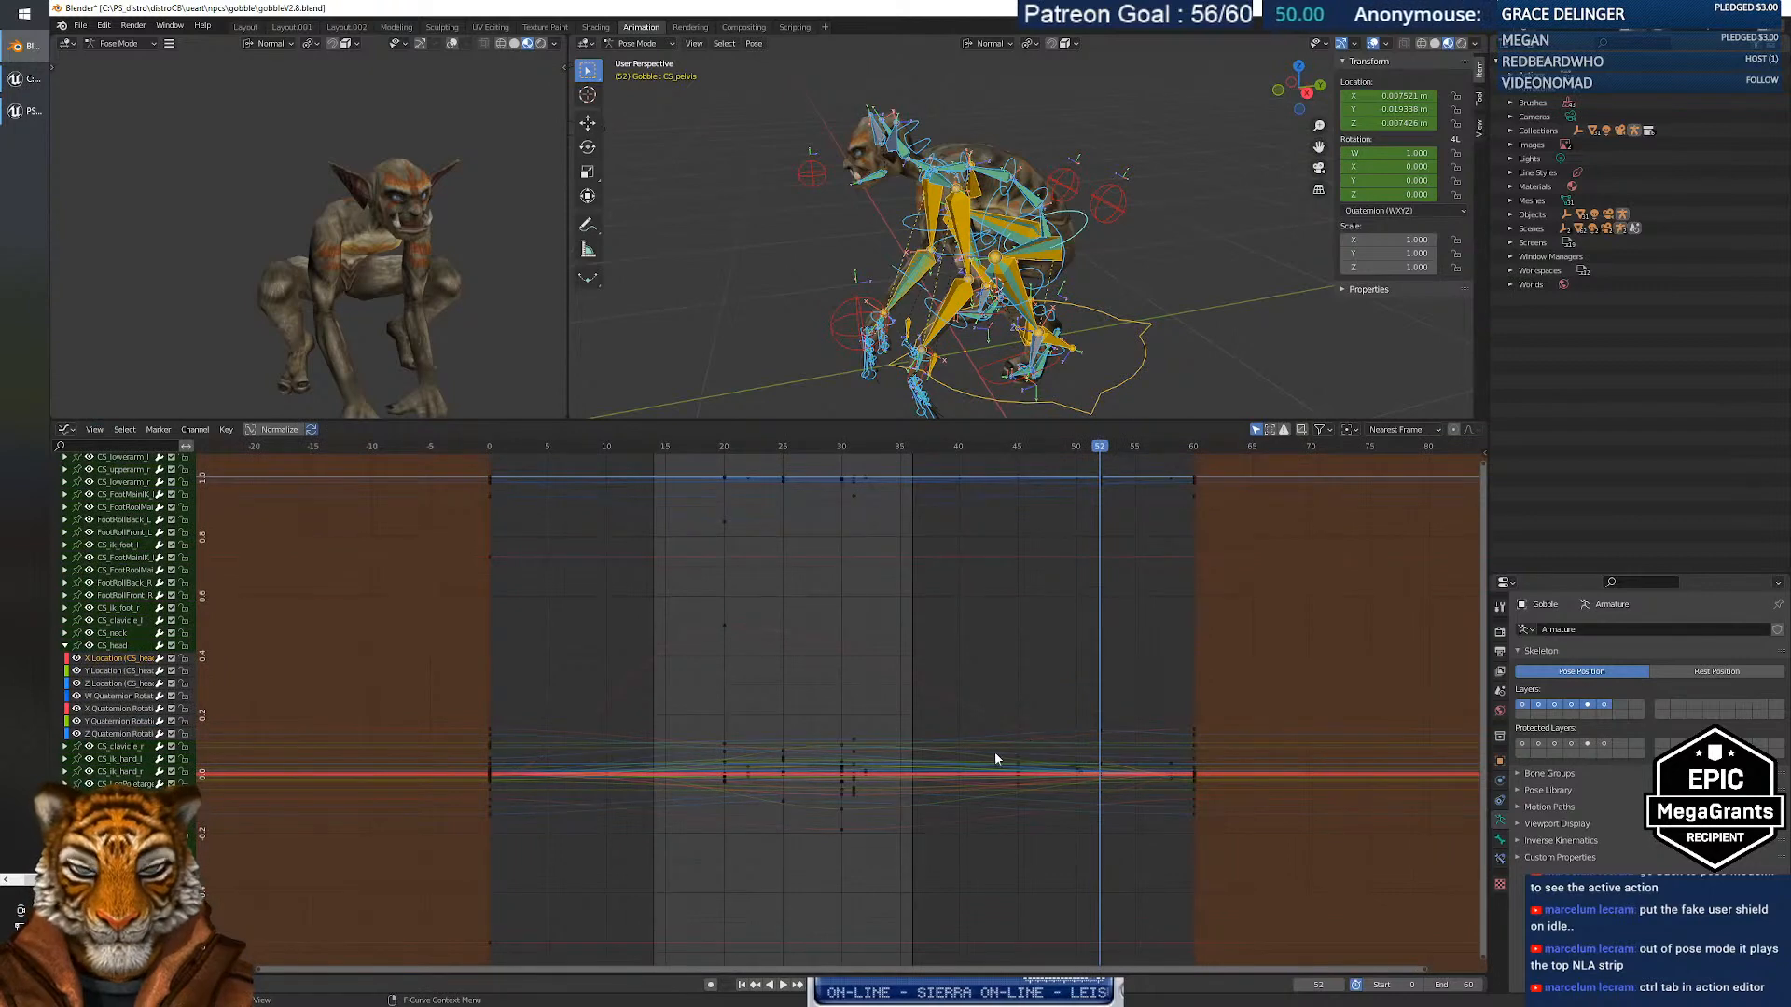
left_click(93, 430)
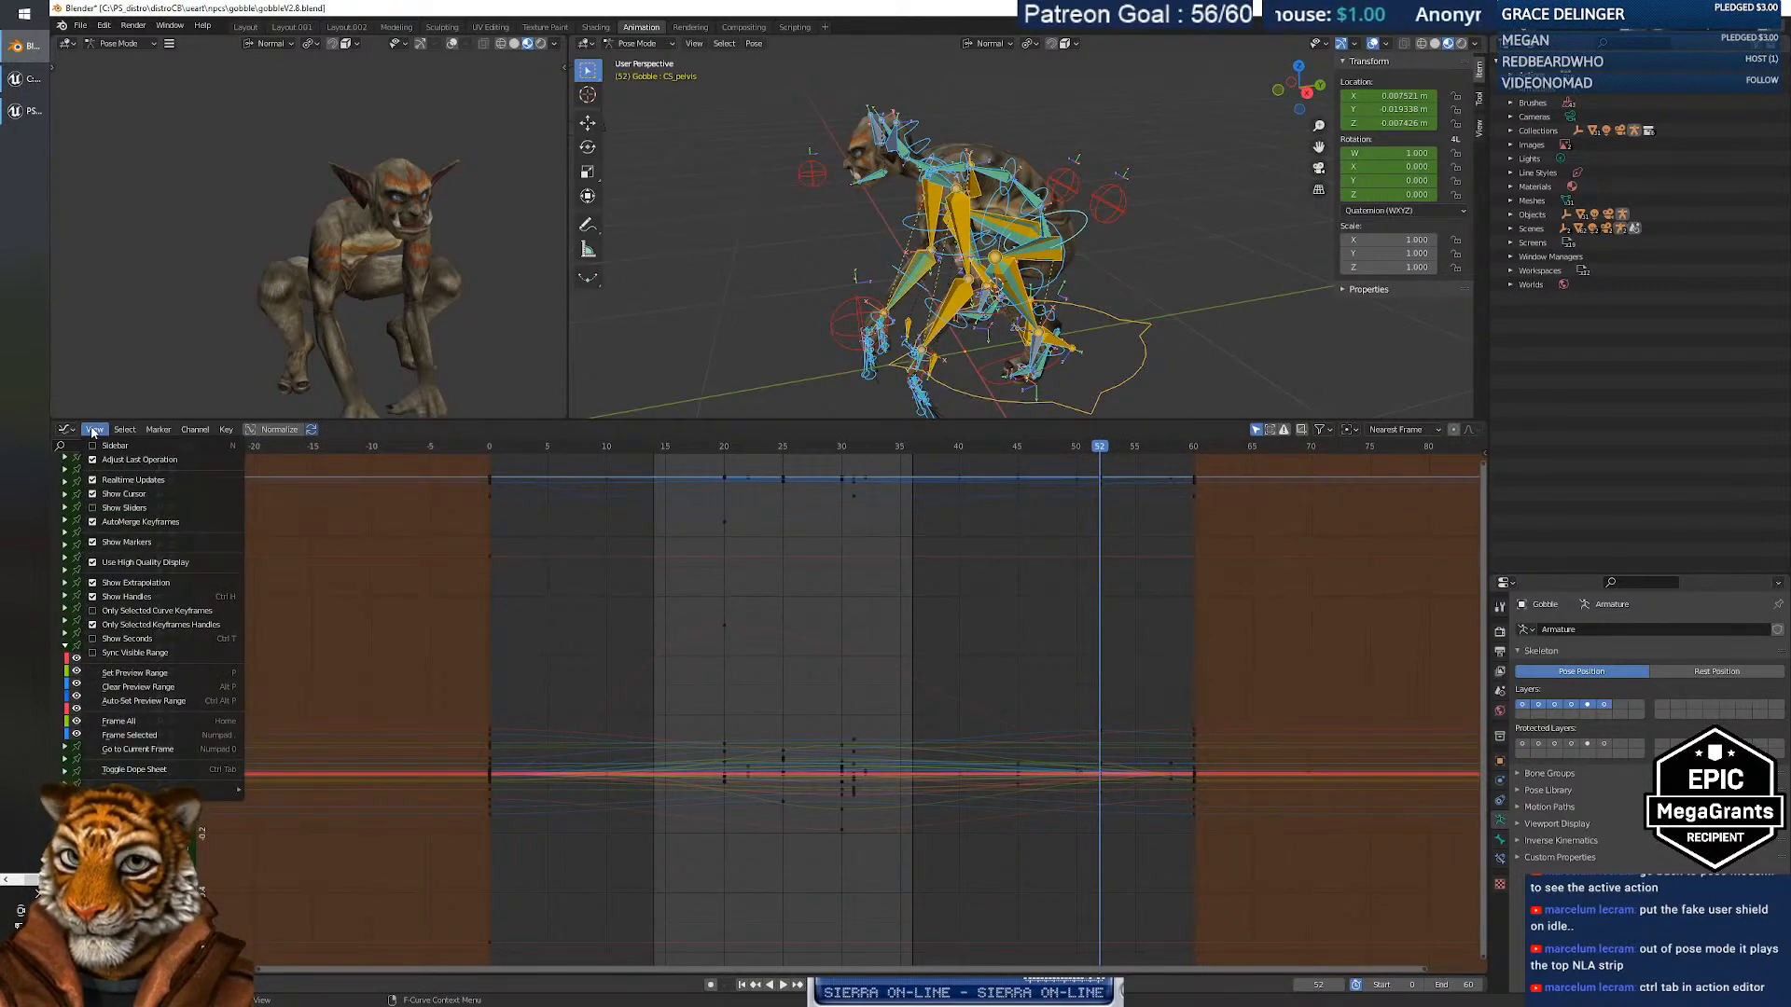
left_click(131, 736)
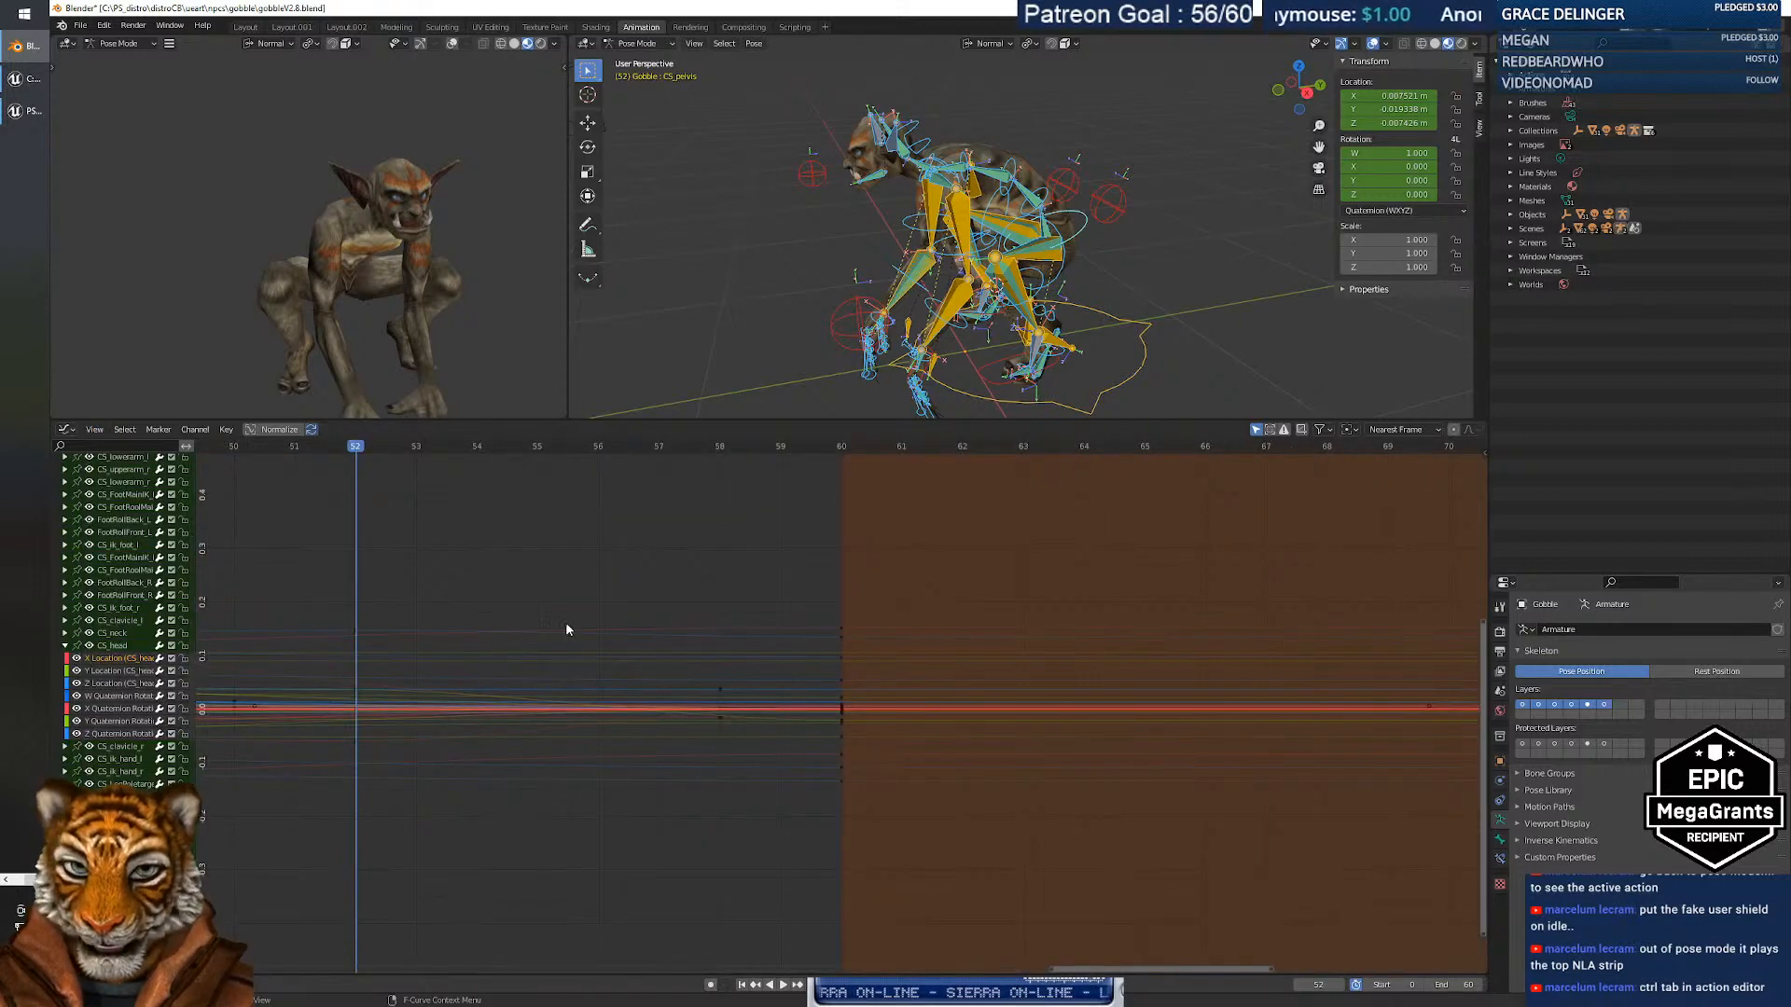
scroll(597, 684, "up", 10)
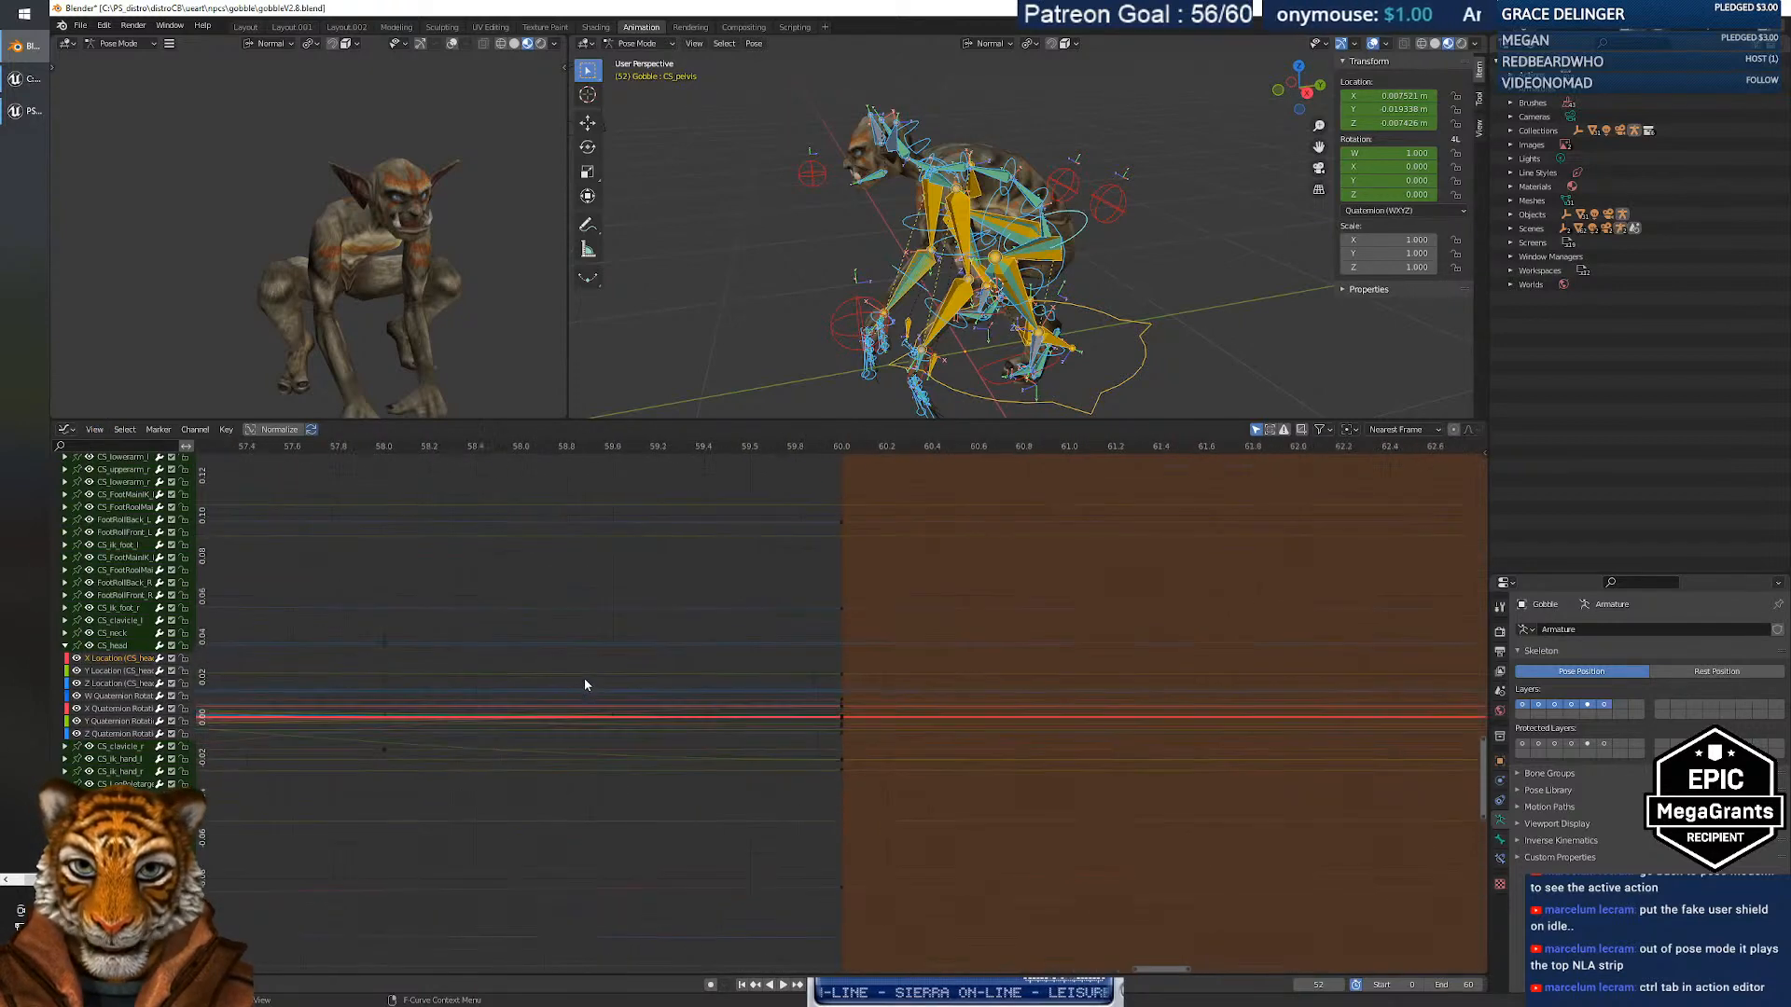
scroll(573, 681, "down", 14)
middle_click_drag(524, 648, 872, 646)
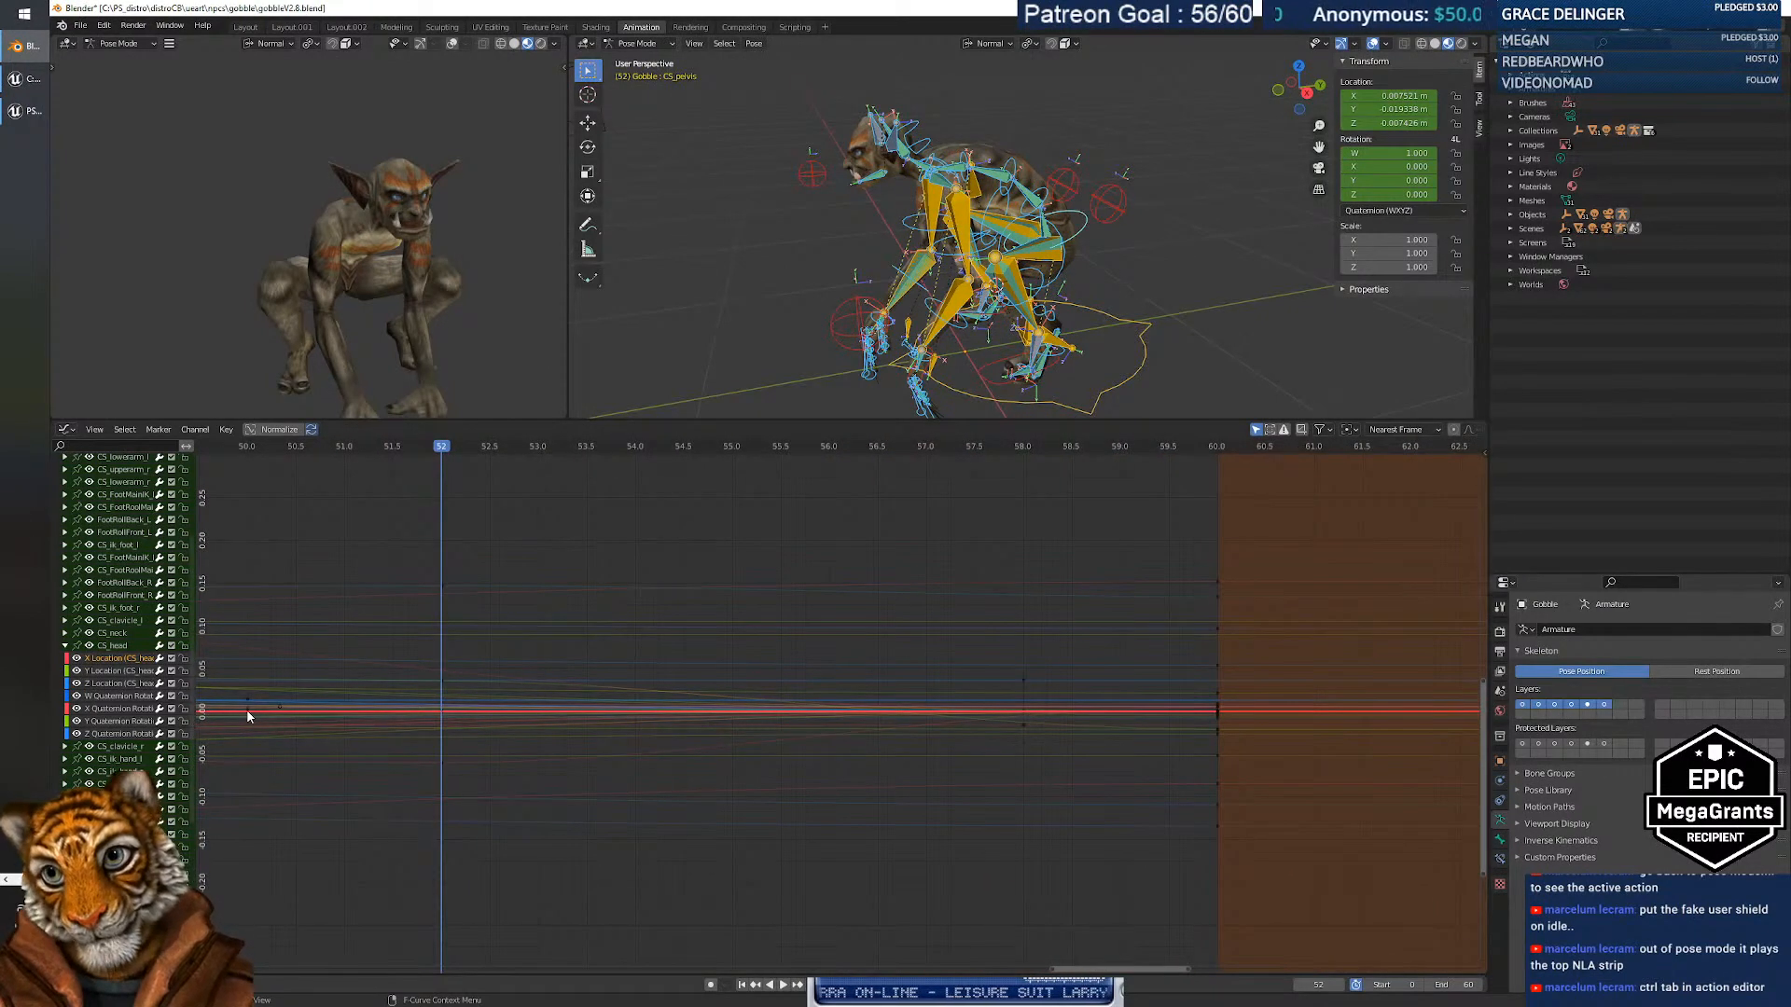
Go through CS_head's X, Y and Z Location curves and its W Quaternion Rotation curve.
right_click(118, 663)
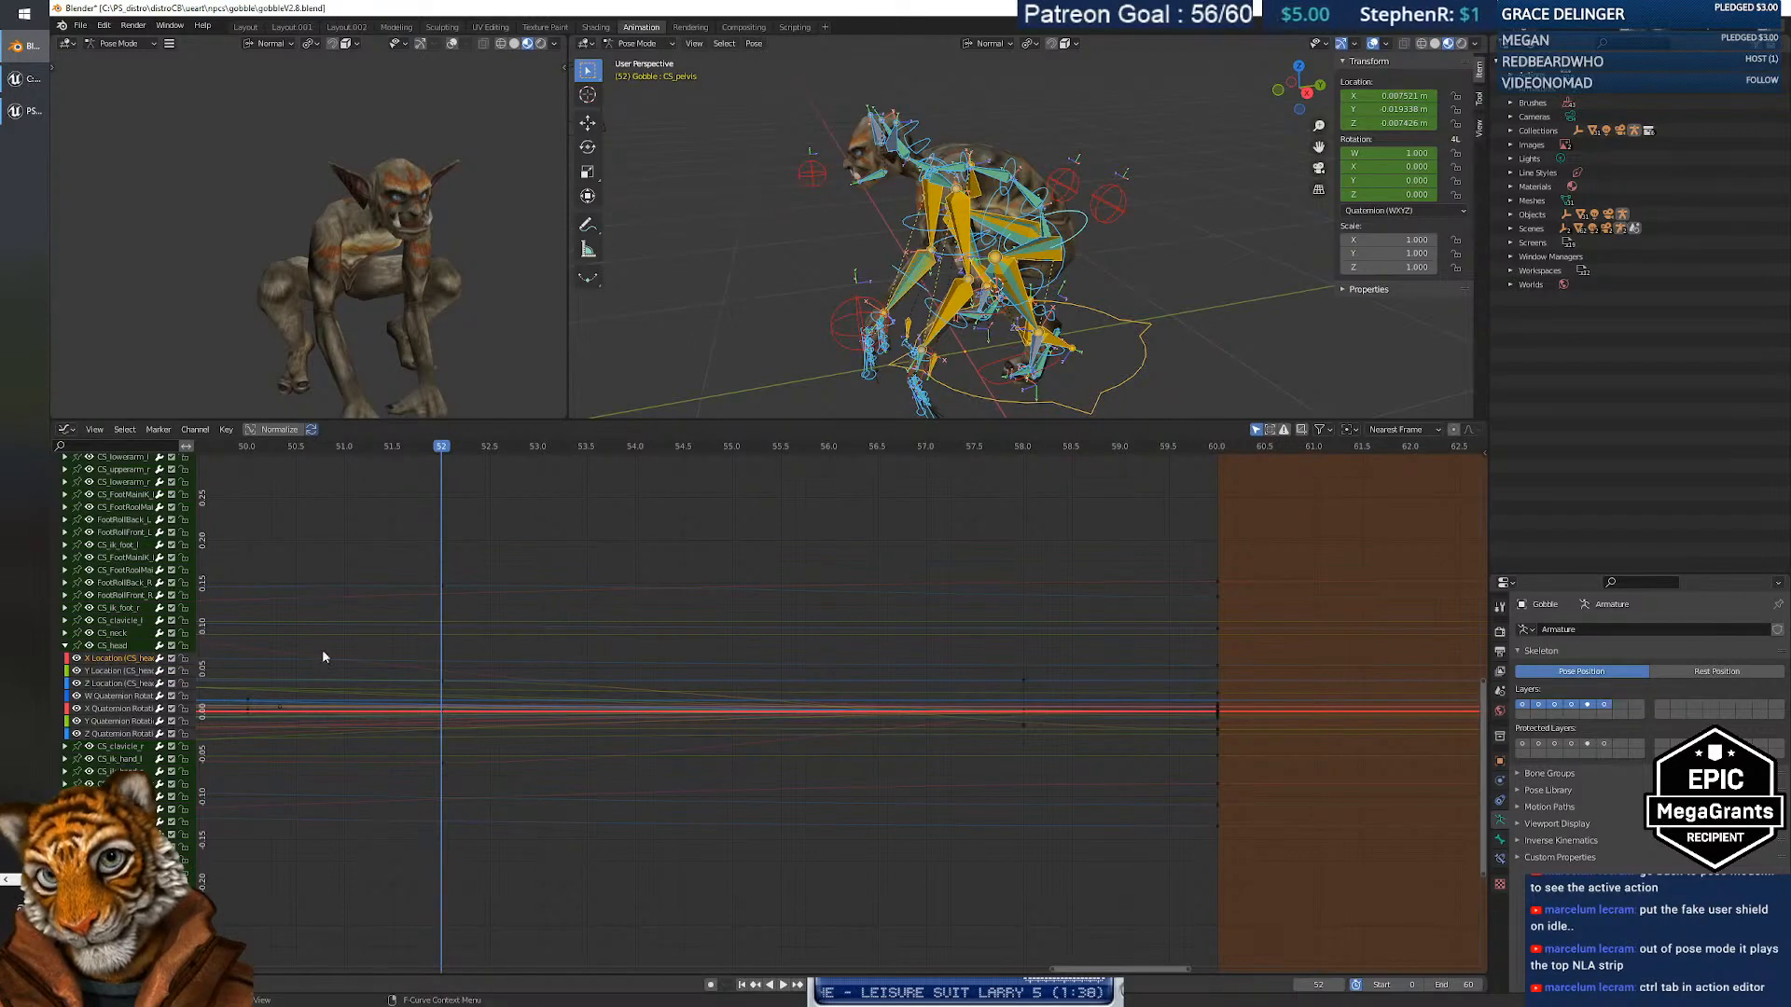
left_click(119, 673, "shift")
left_click(121, 660)
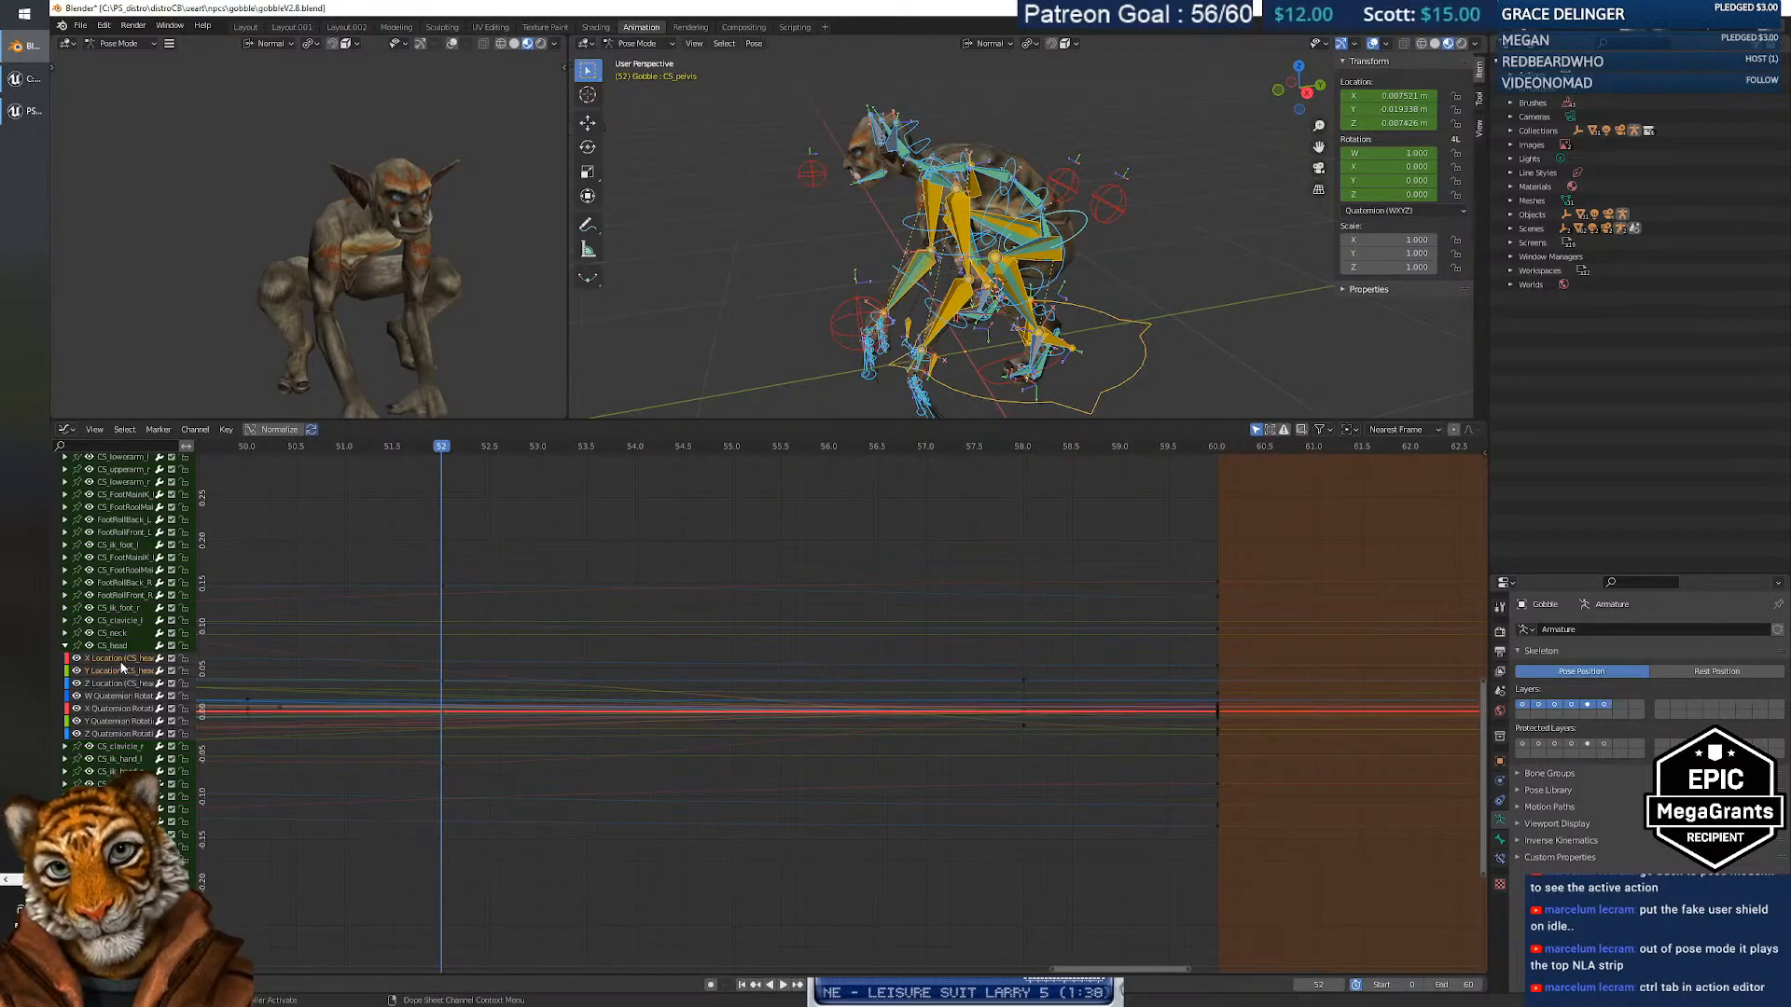
left_click(115, 671, "shift")
left_click(109, 685, "shift")
left_click(106, 694)
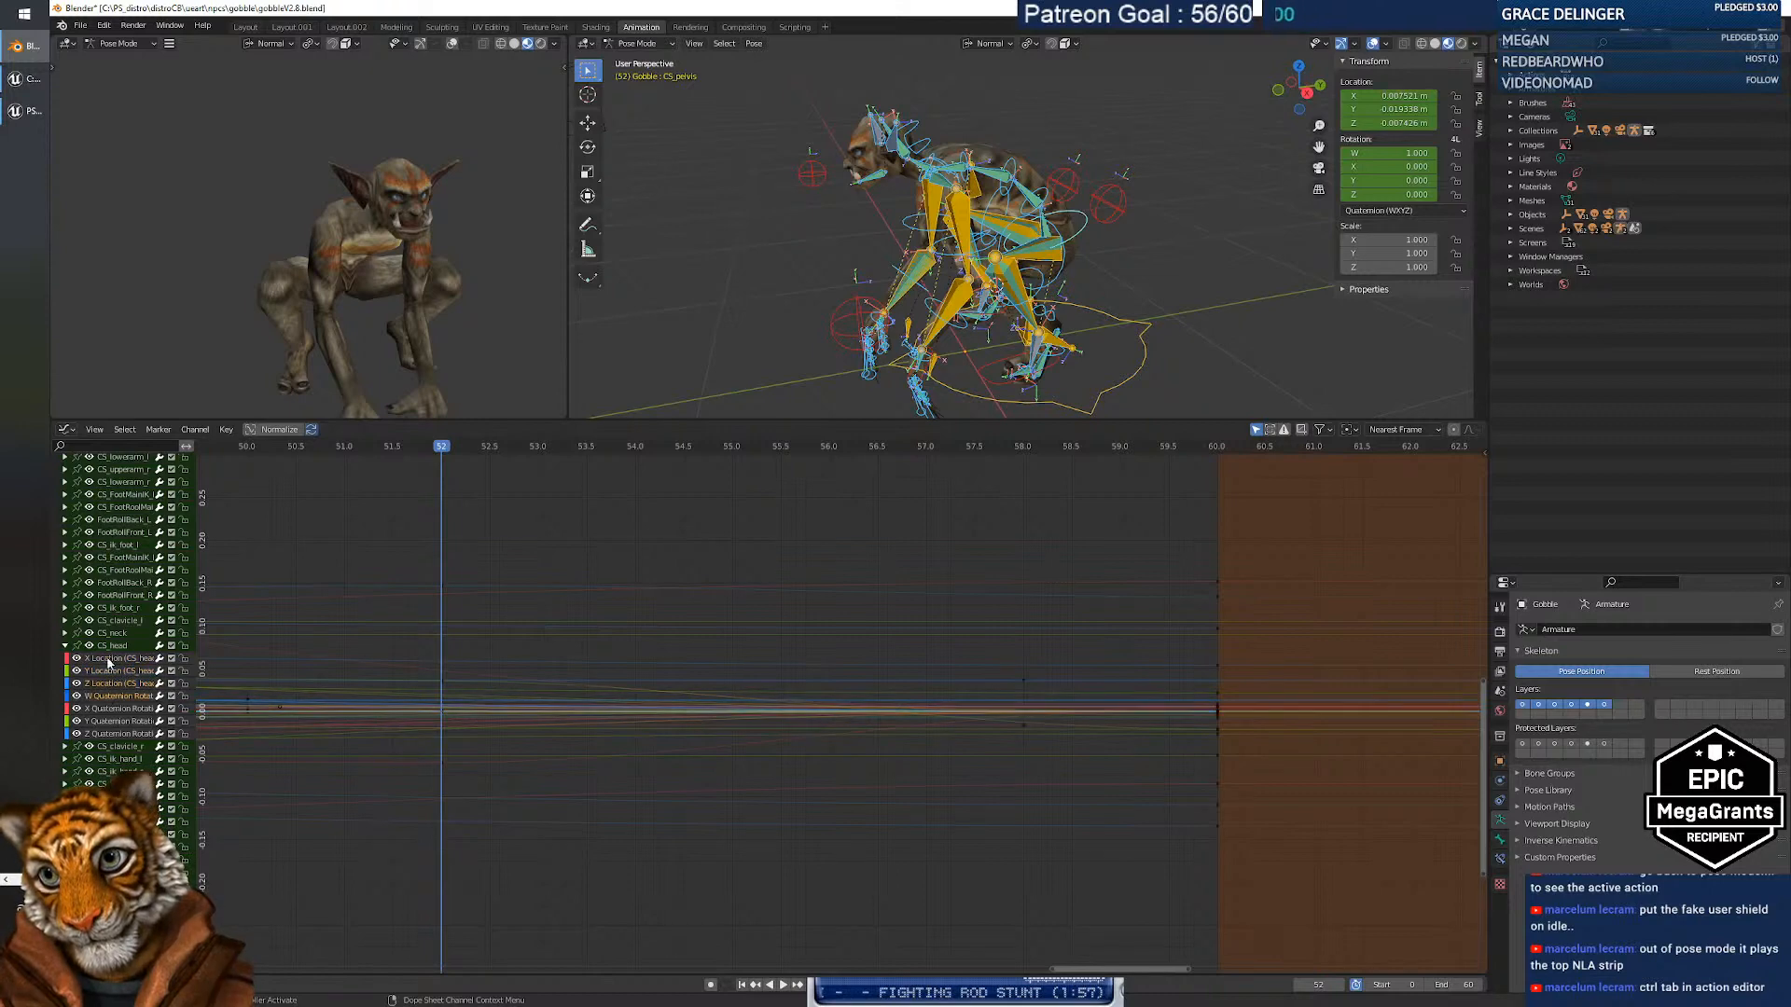
Collapse CS_head, expand the CS_neck channel group, and view its Y and Z Location curves.
left_click(65, 646)
left_click(64, 632)
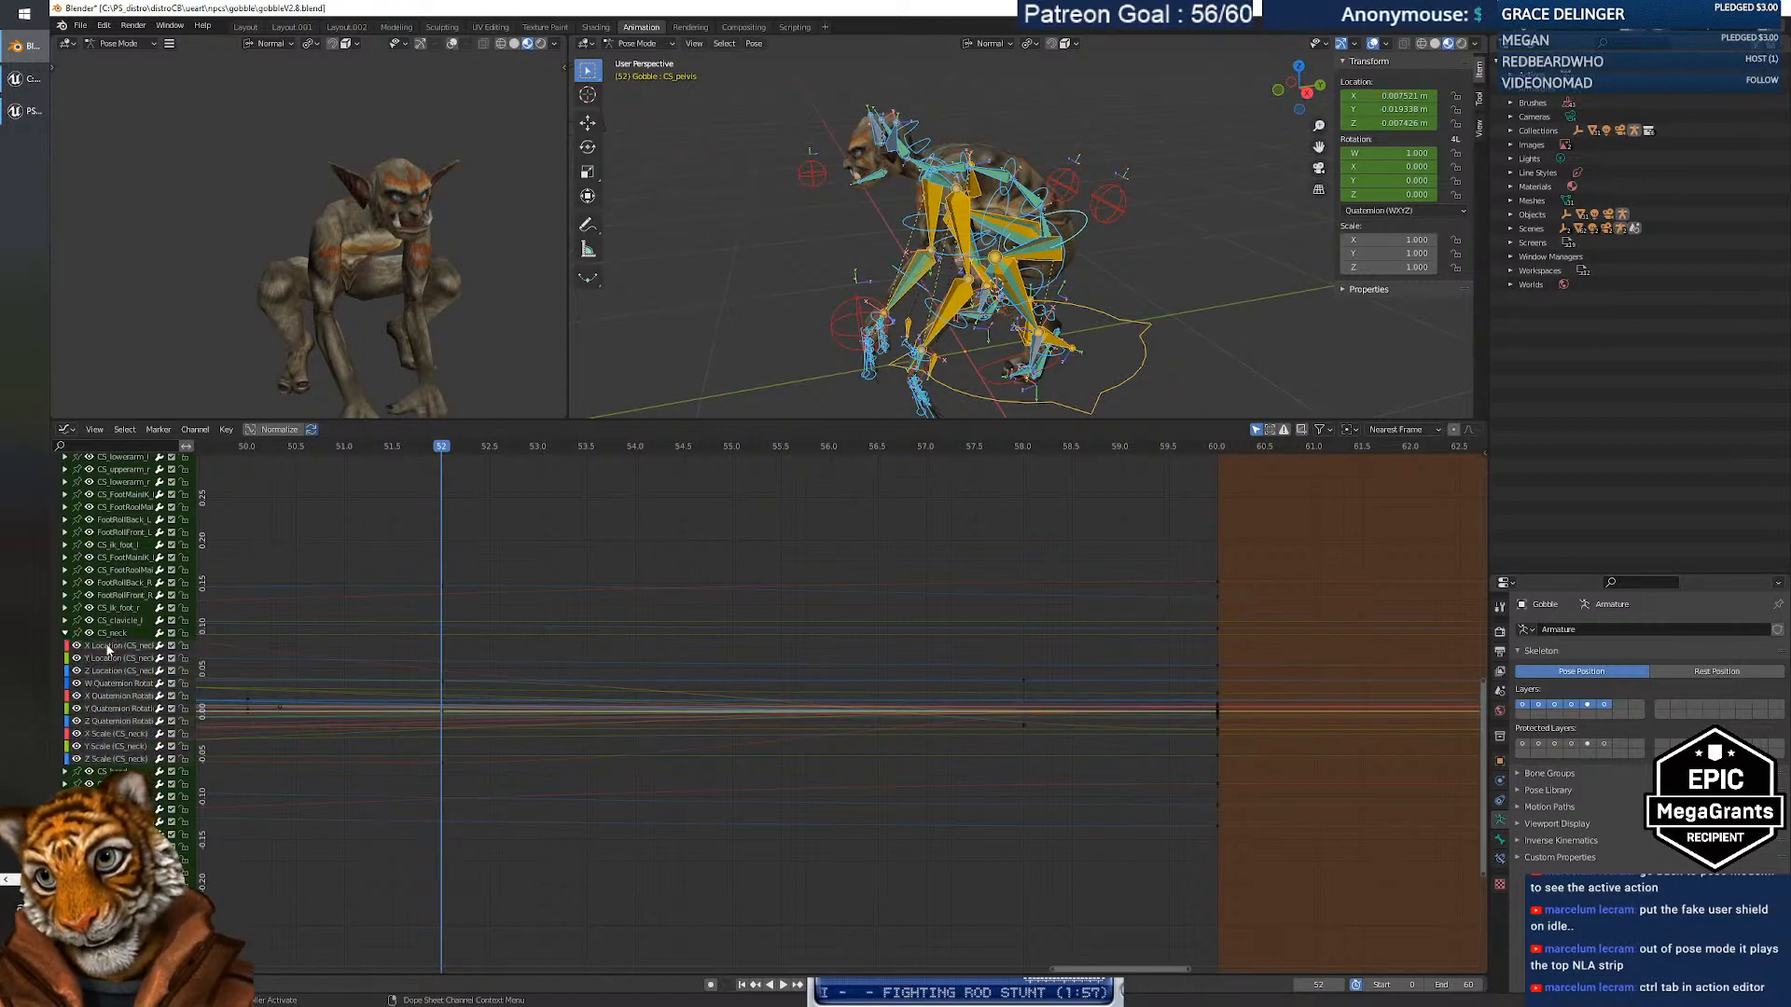
left_click(106, 659)
left_click(107, 672)
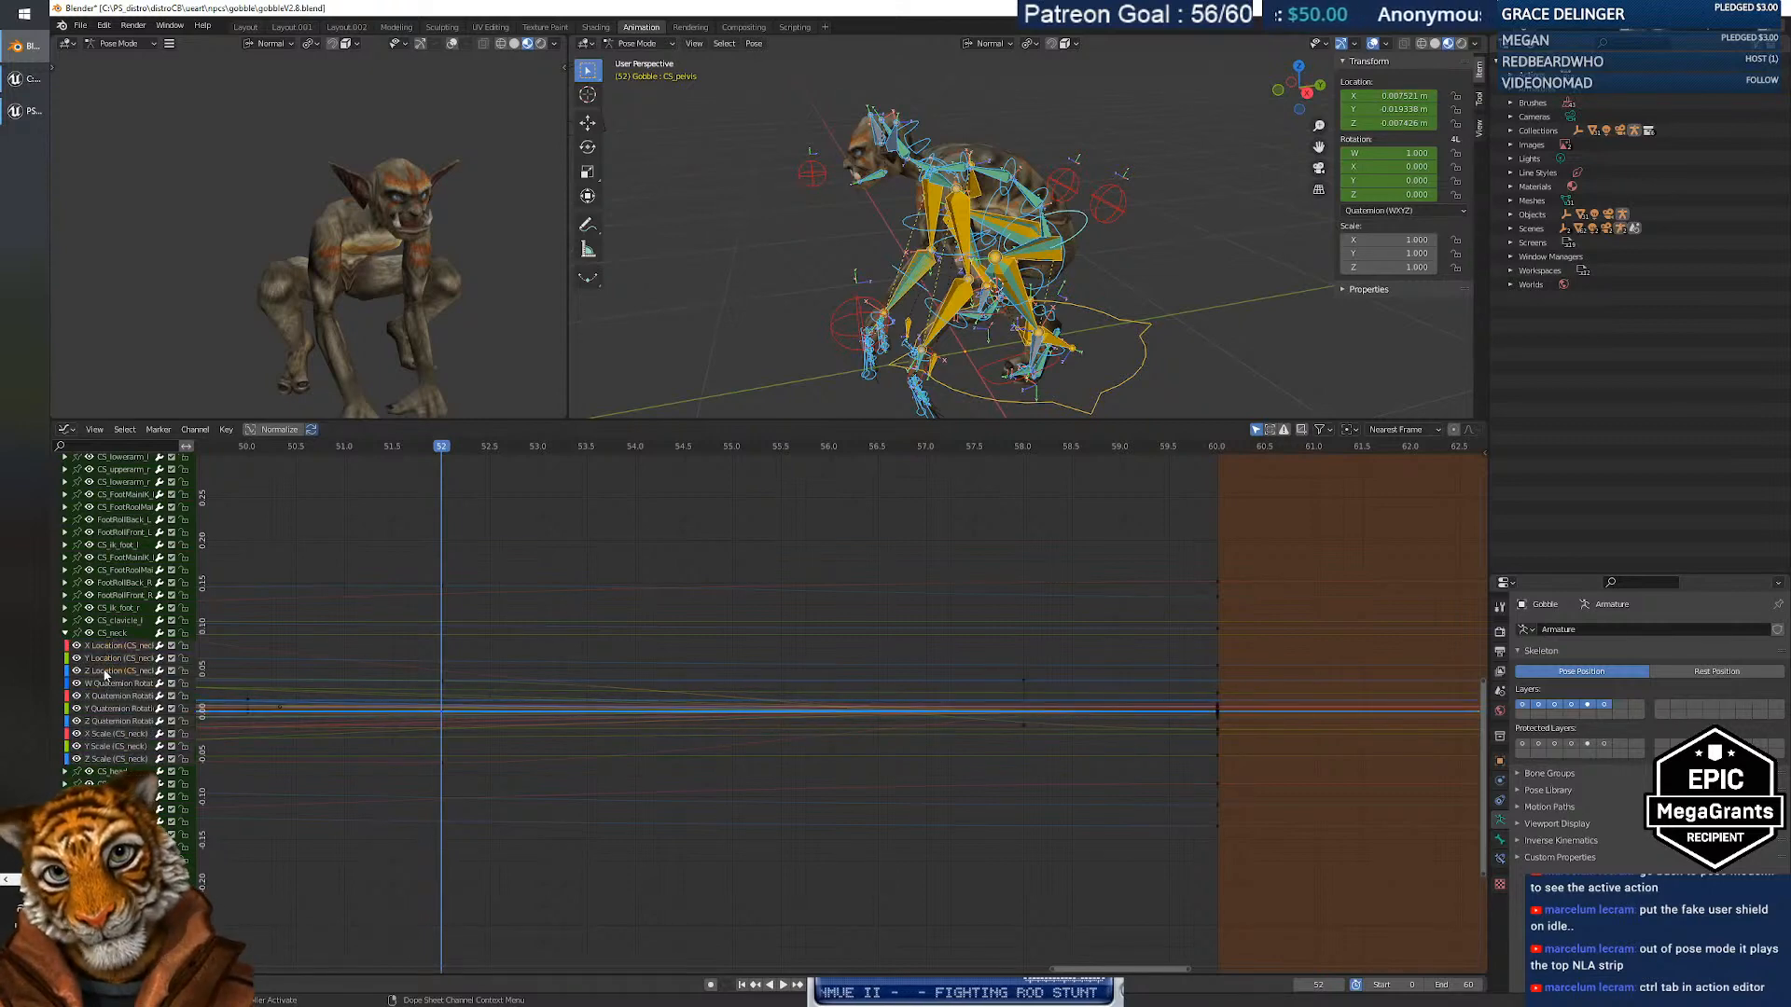
Compare CS_neck's X, Y and Z Quaternion Rotation curves, finishing with the Y Quaternion Rotation curve selected.
left_click(116, 696)
left_click(113, 710)
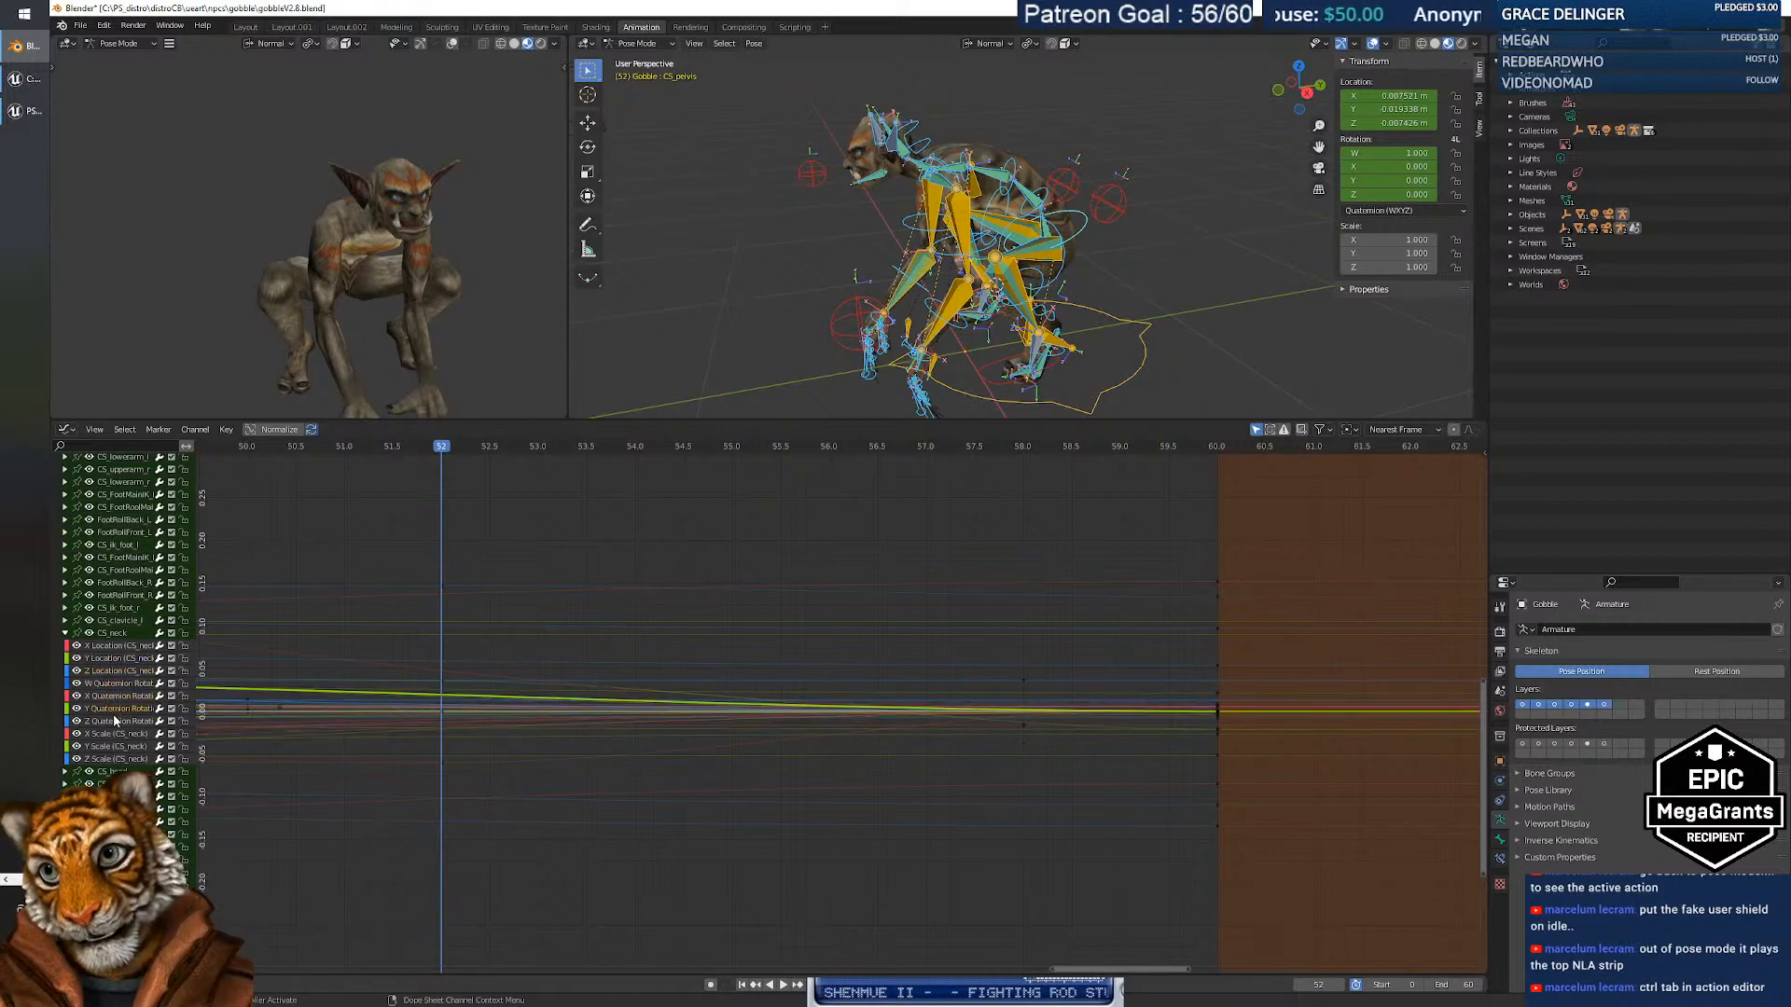
left_click(110, 719)
left_click(110, 709)
left_click(112, 697)
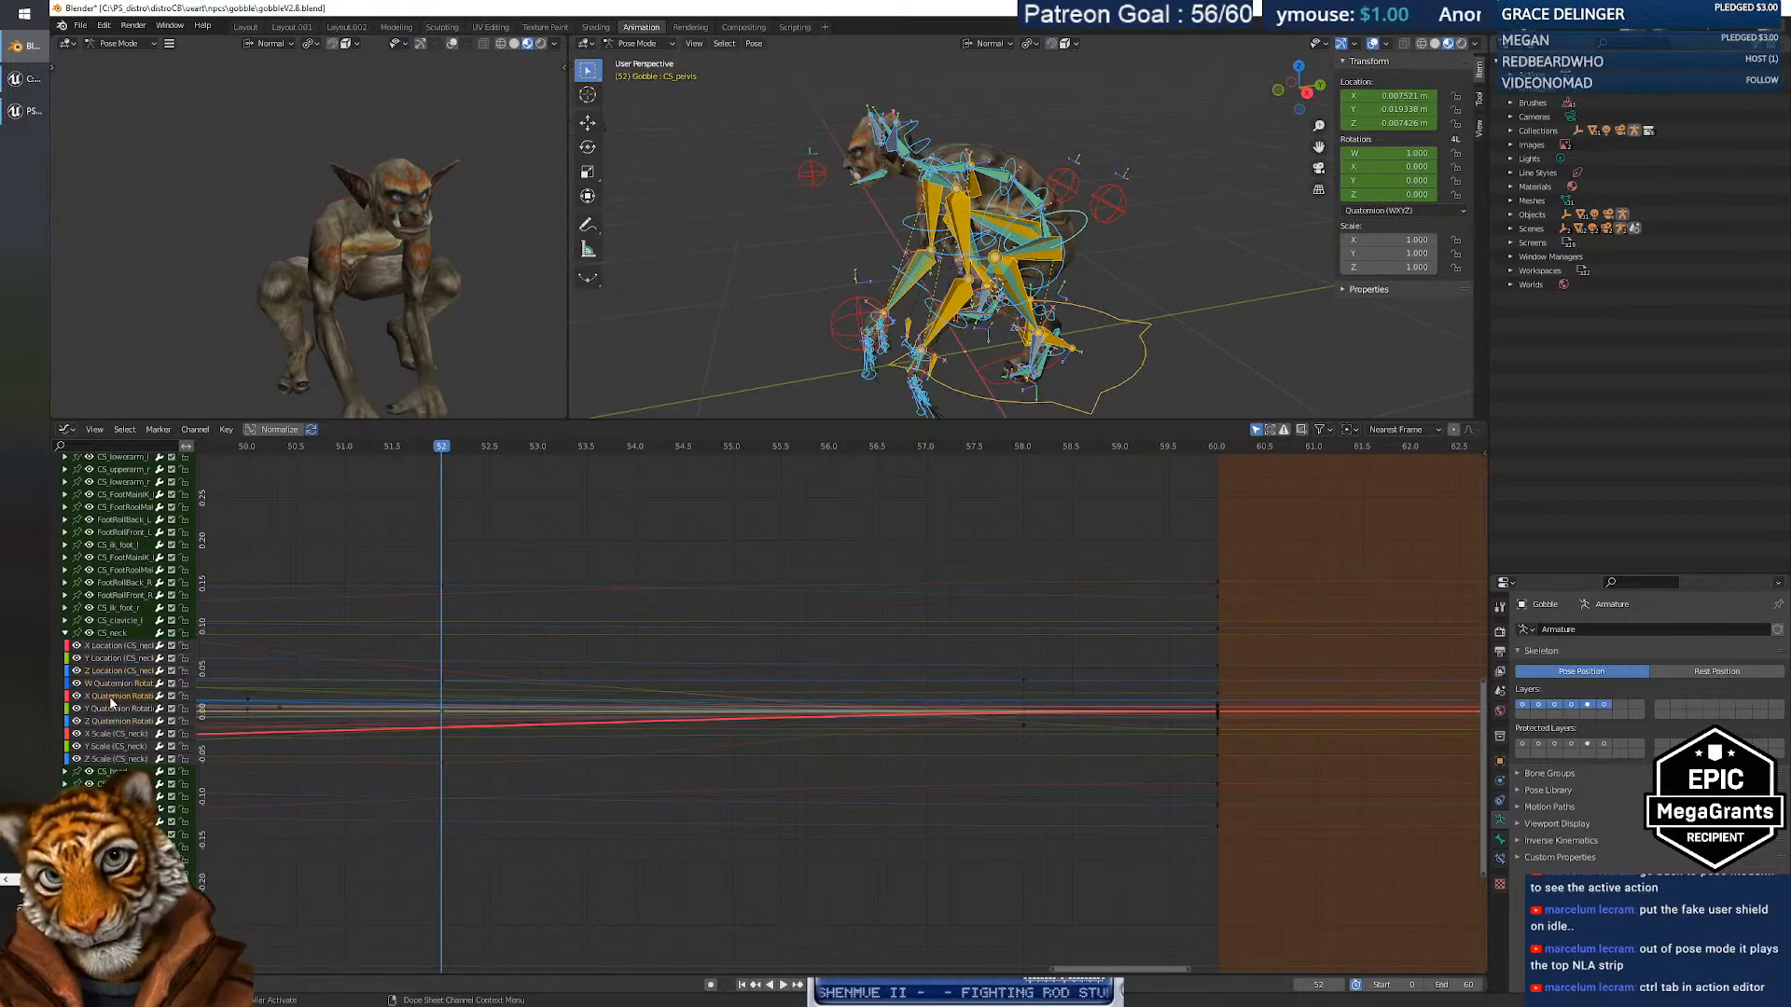
left_click(110, 709)
left_click(110, 721)
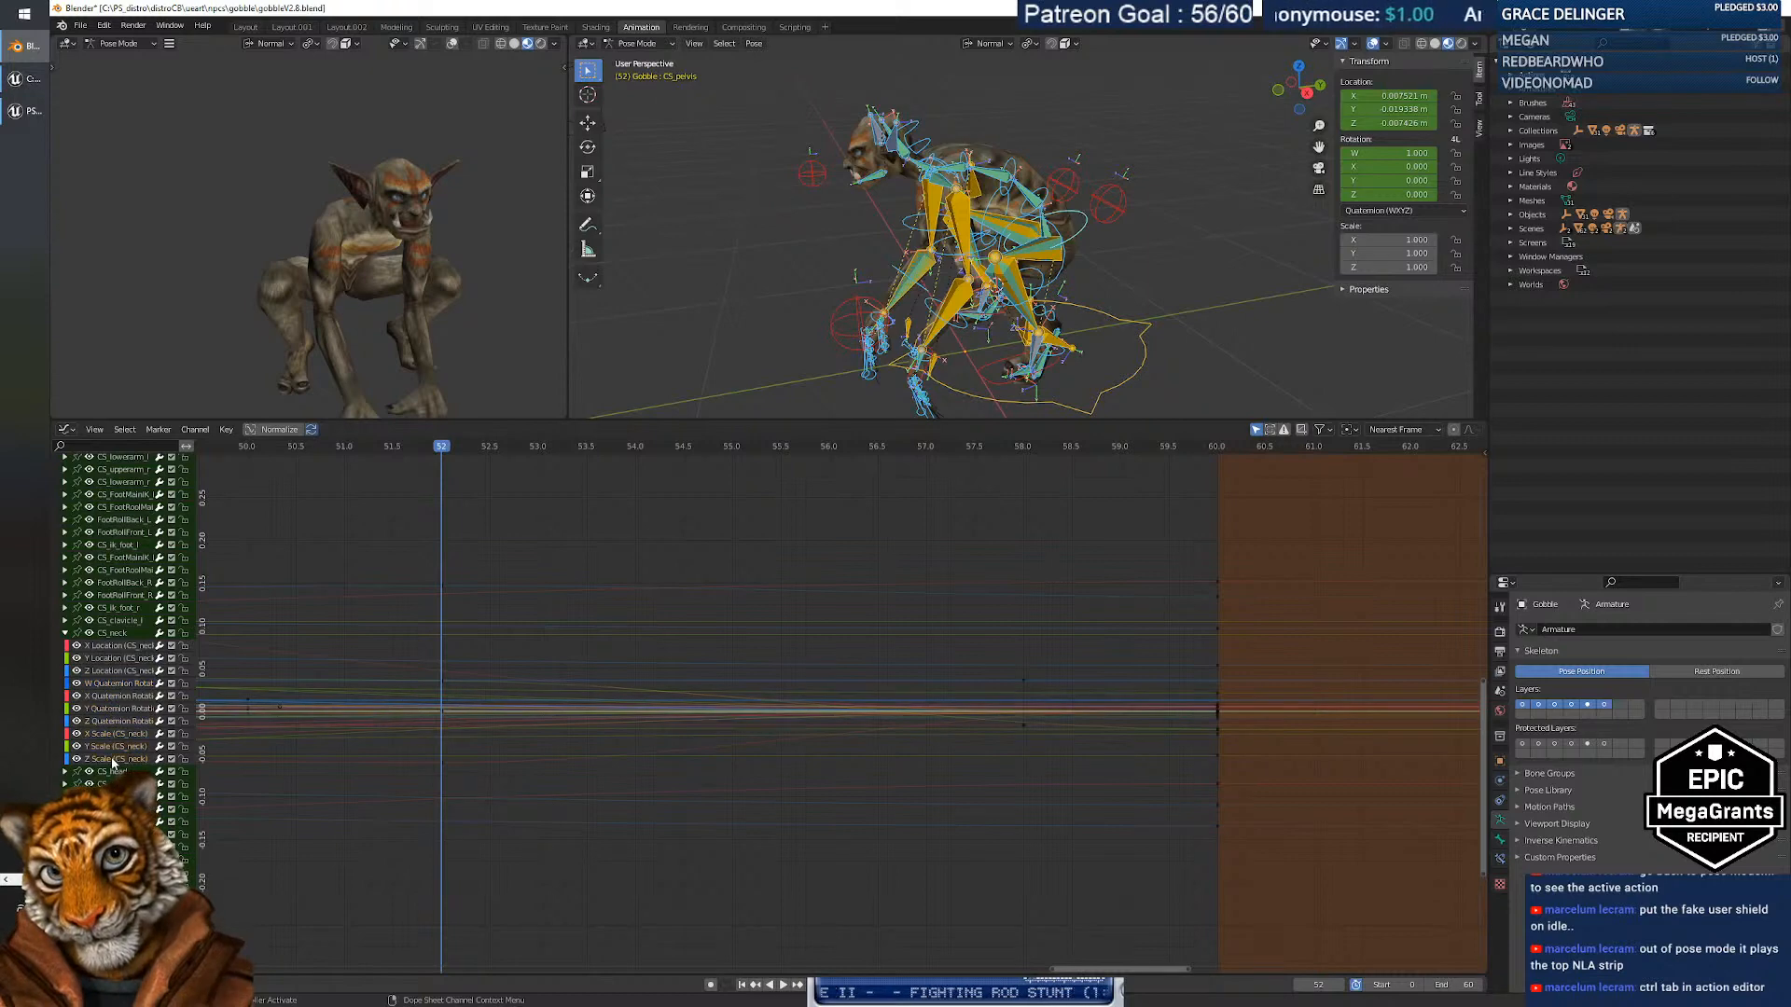
left_click(113, 712)
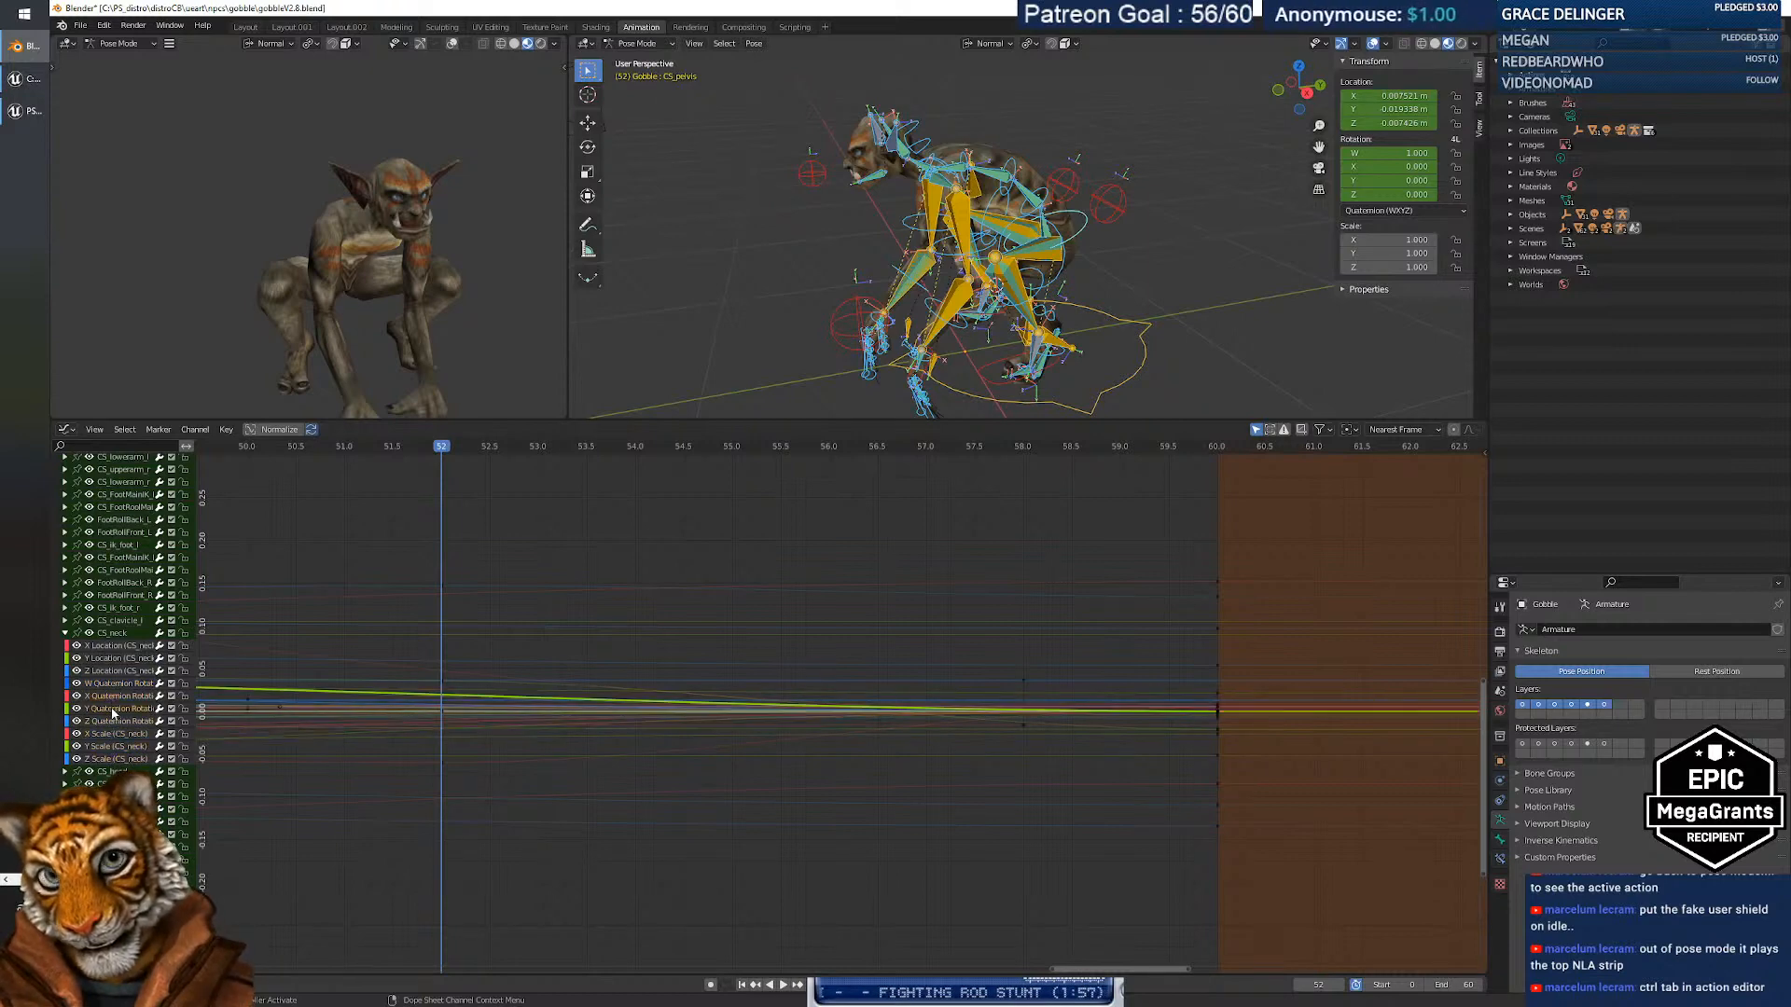
left_click(109, 697)
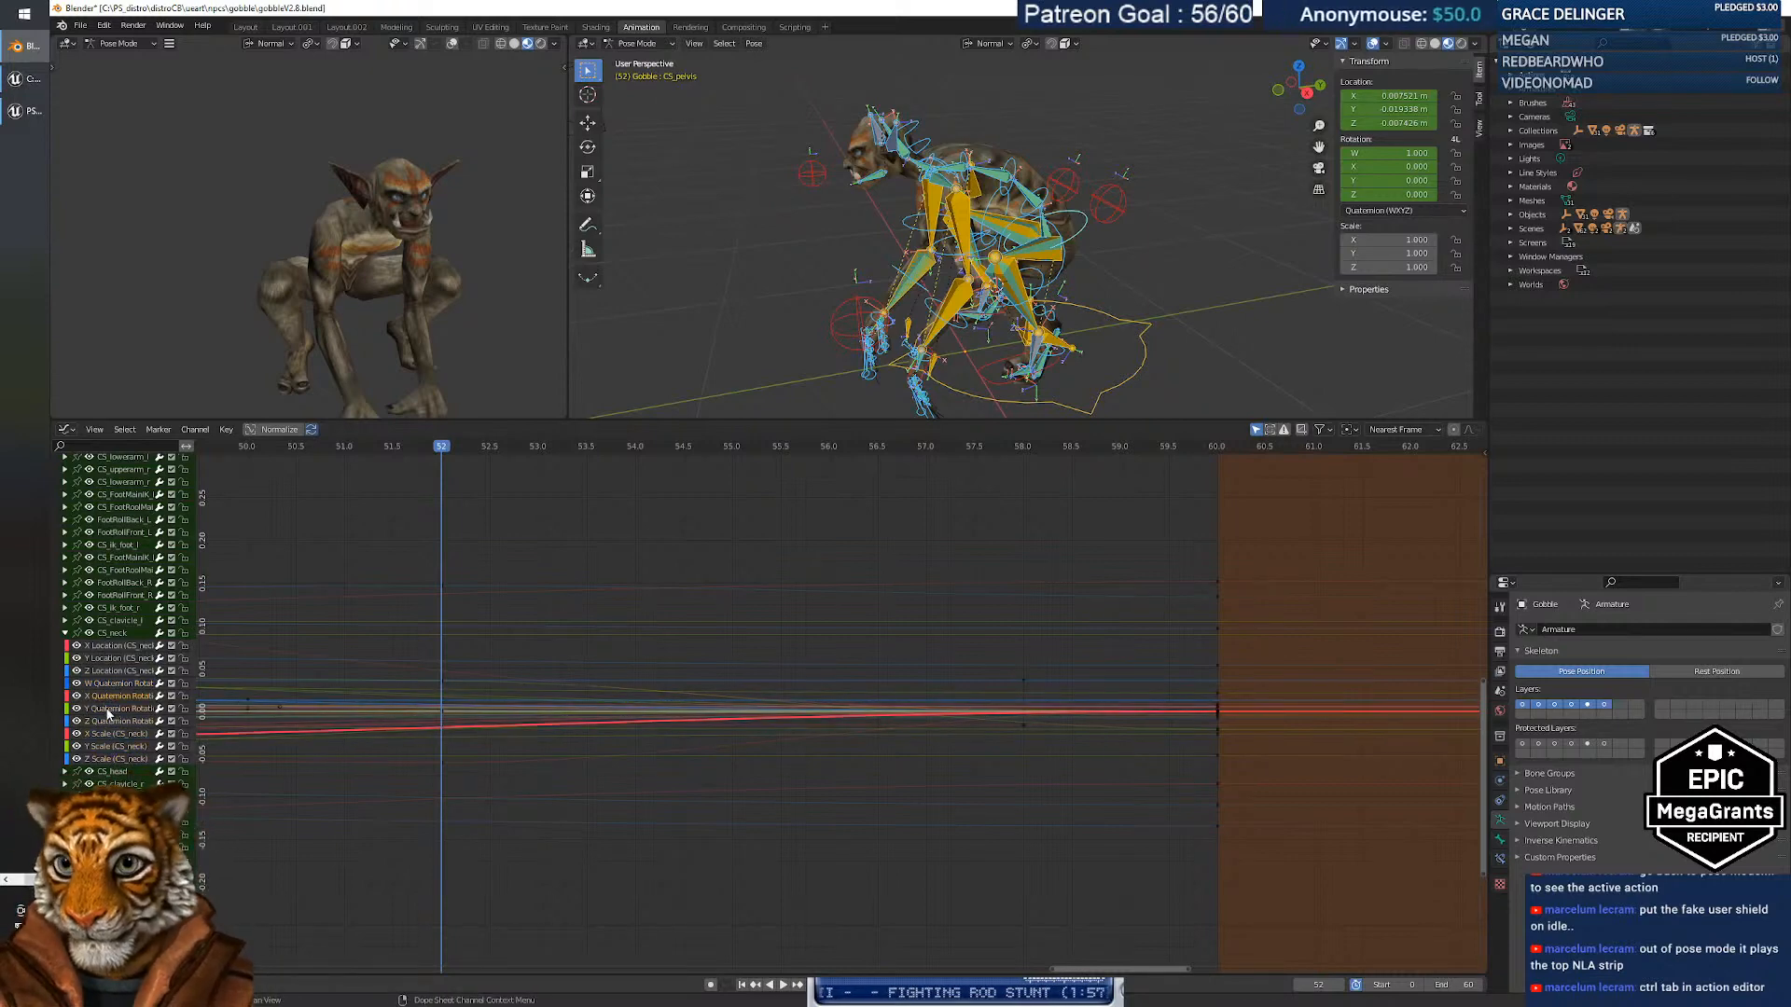
left_click(107, 712)
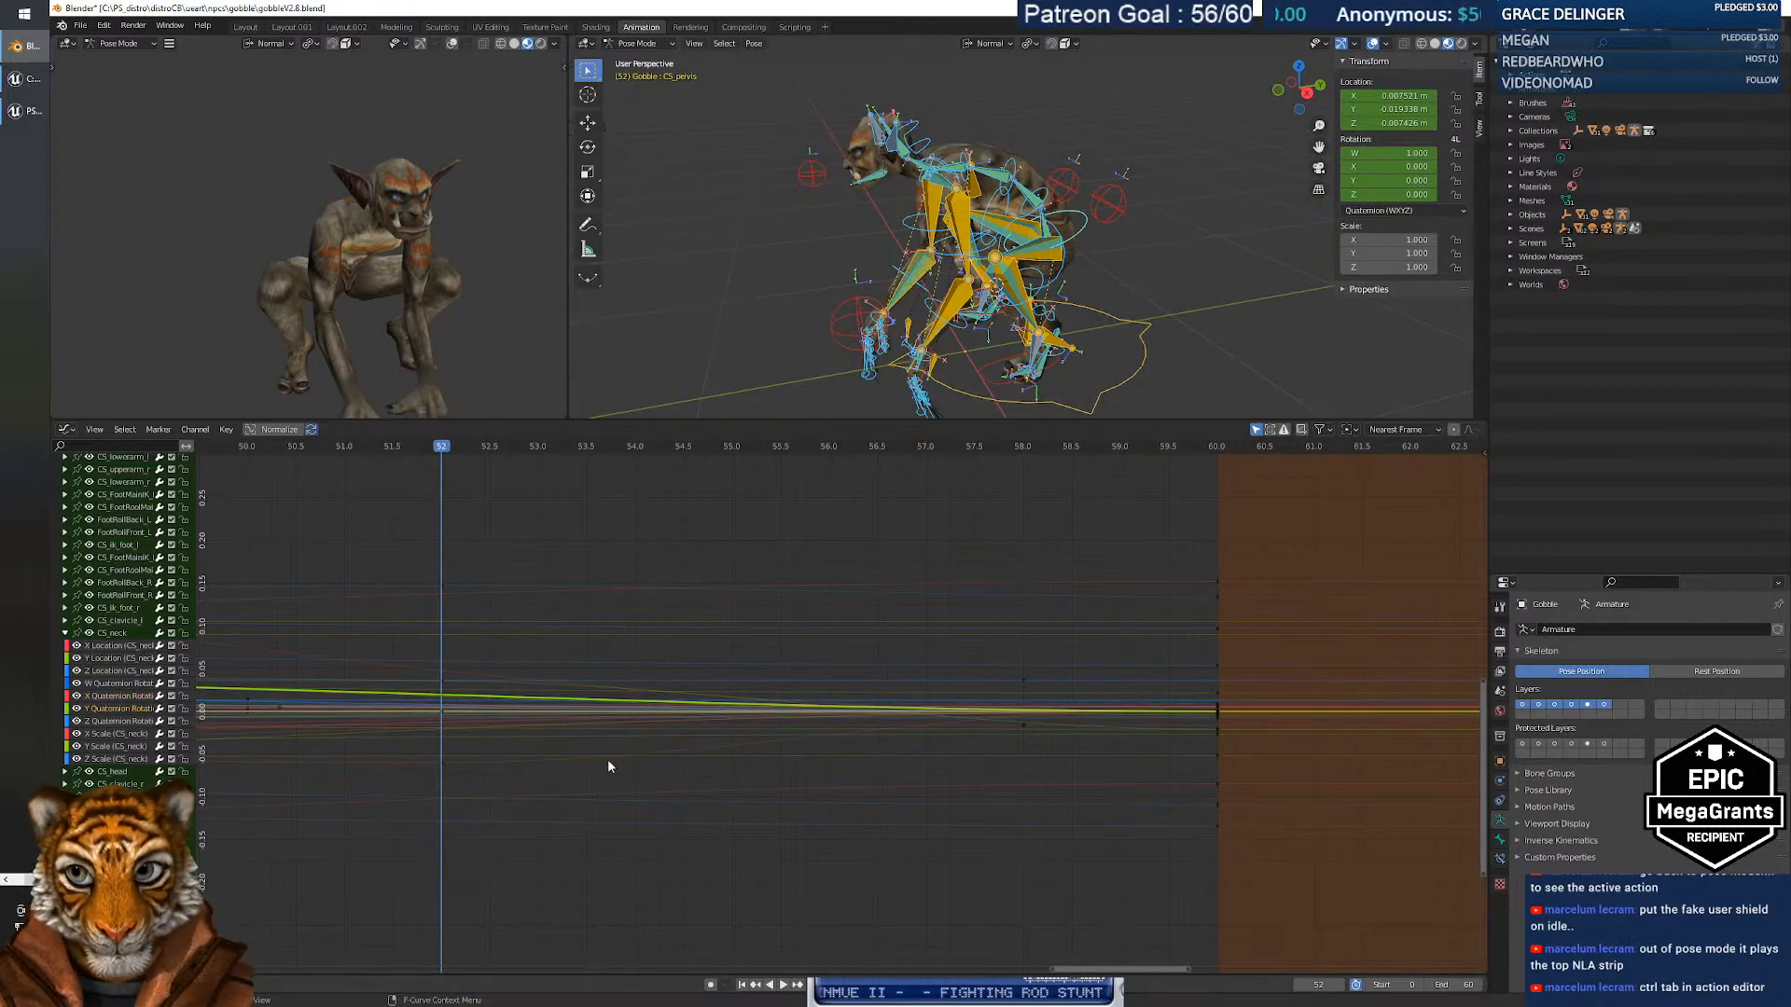
Scrub the animation from about frame 50 to frame 57 against CS_neck's Y Quaternion Rotation curve.
middle_click_drag(607, 759, 1026, 763)
scroll(1017, 753, "down", 3)
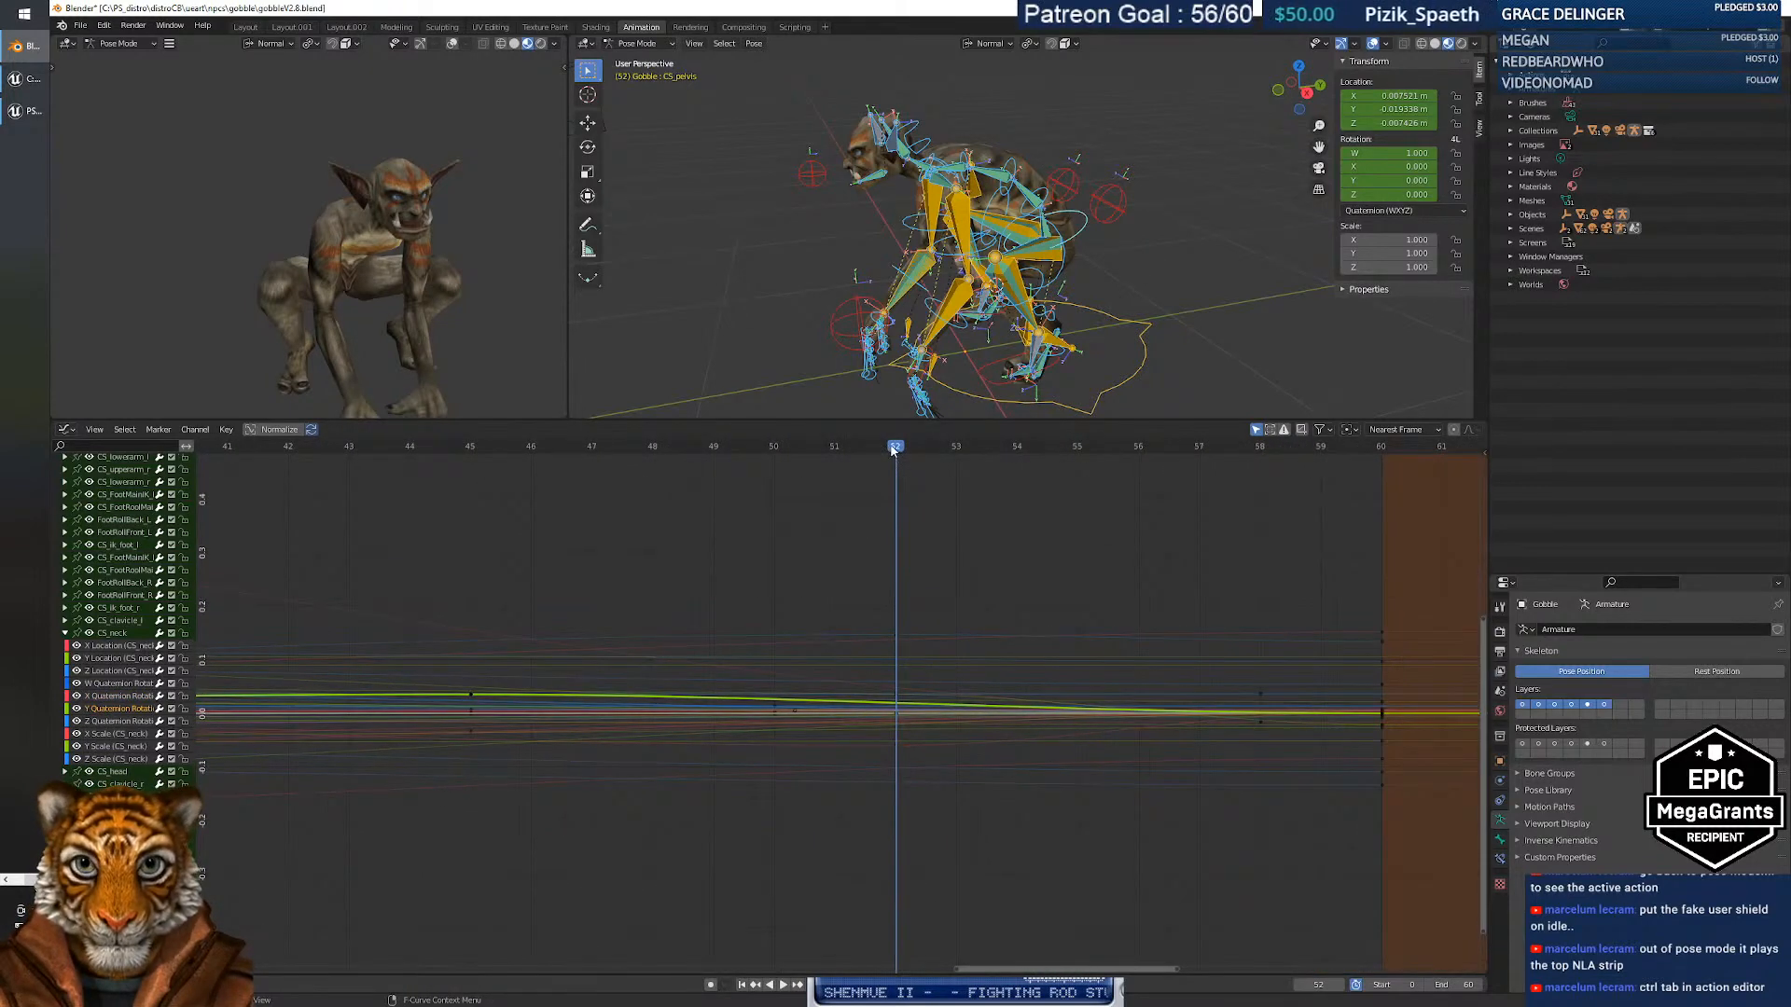
left_click(755, 449)
left_click_drag(756, 450, 1200, 637)
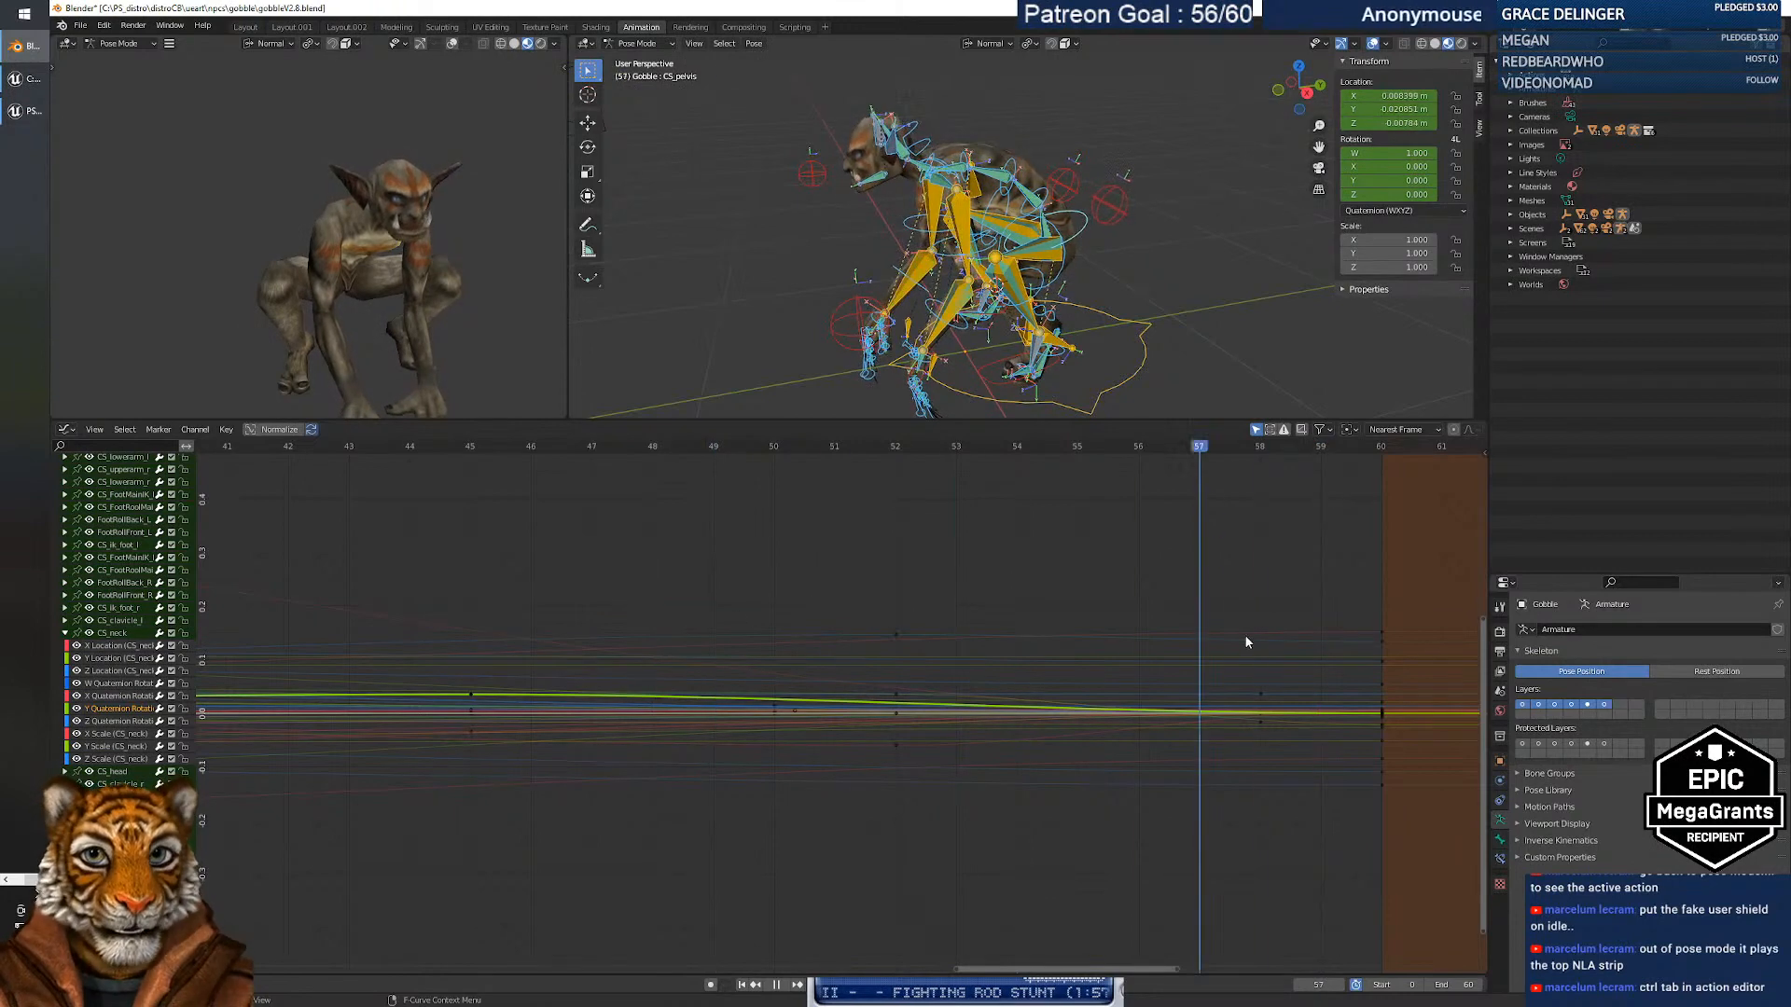
Scrub the animation back from frame 57 to frame 51, comparing CS_neck's Y Quaternion Rotation curve with the IDLE action's keys.
left_click_drag(1077, 649, 904, 709)
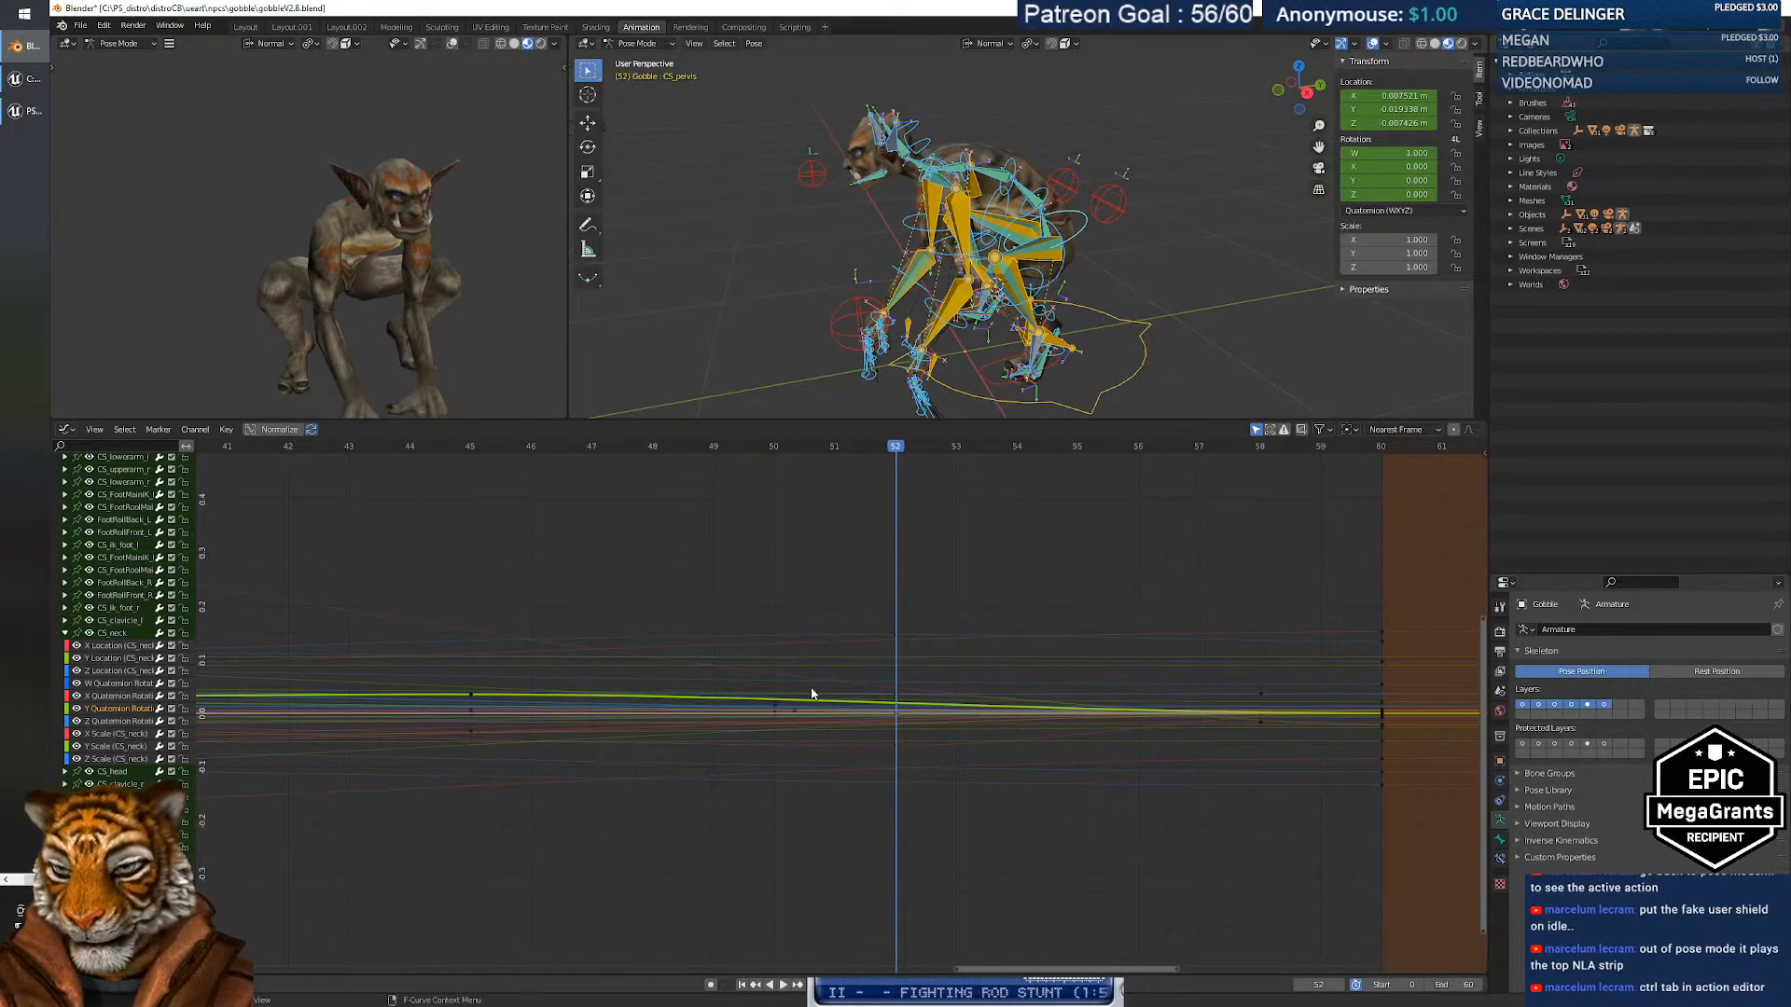
key("ctrl+Tab")
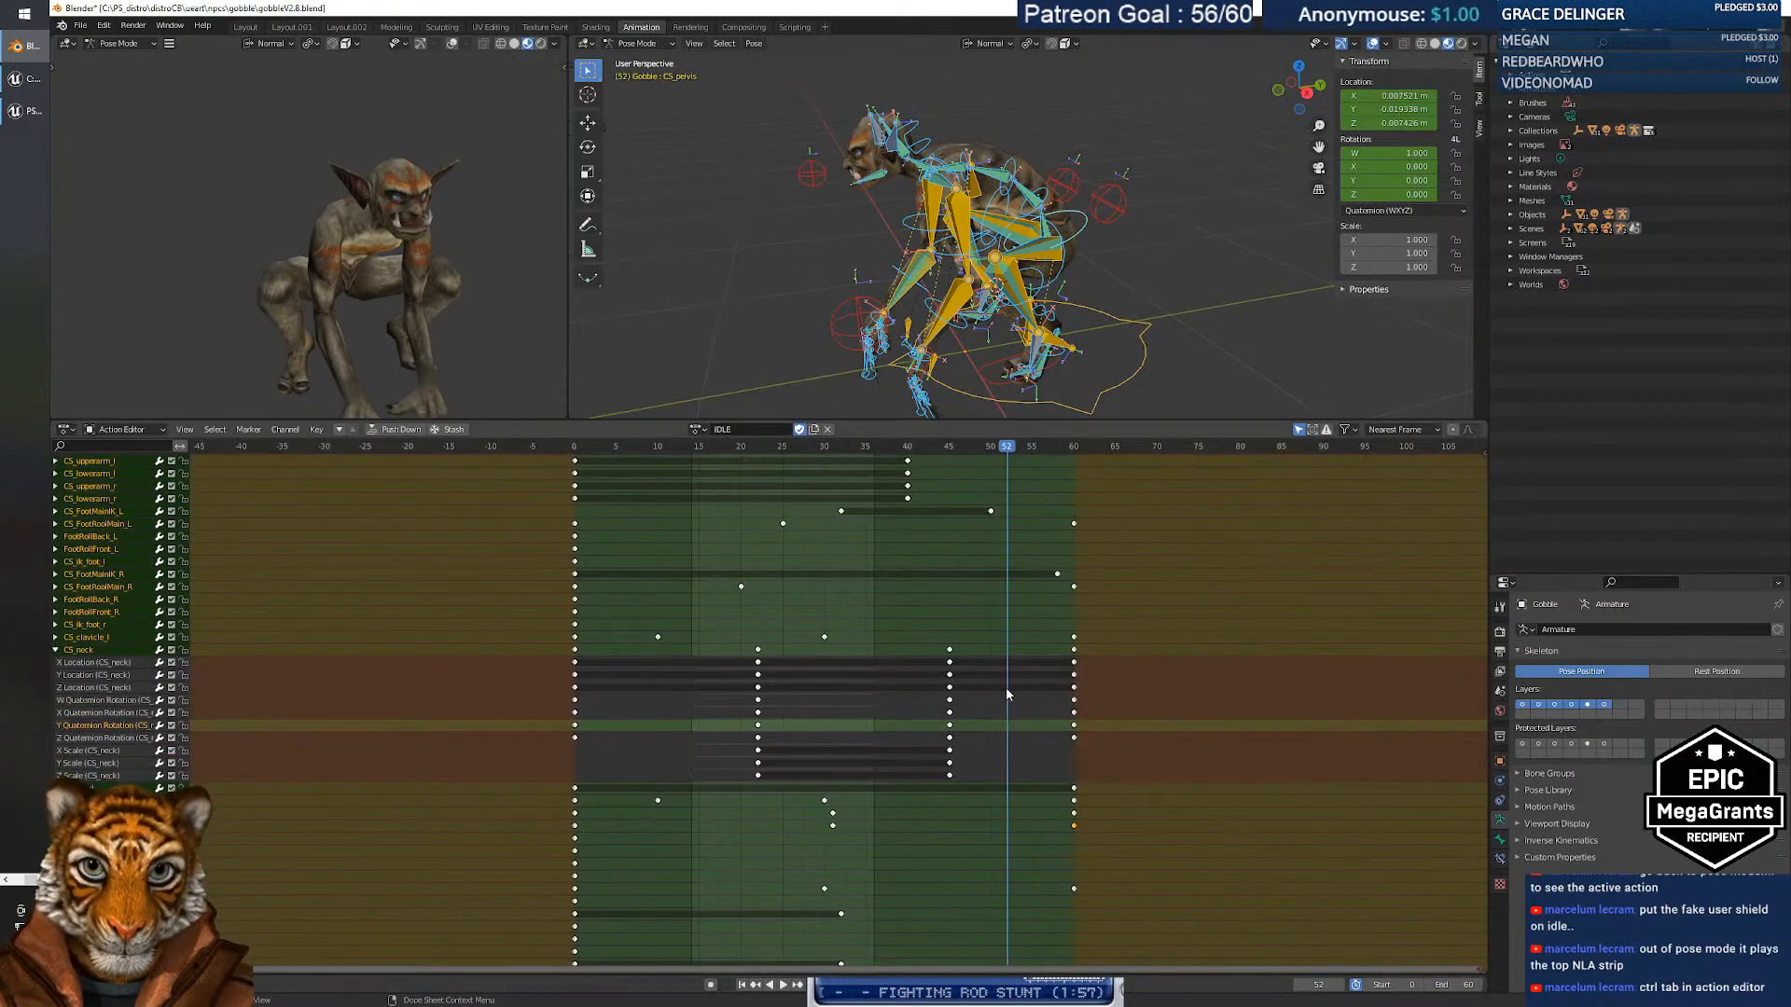
key("ctrl+Tab")
scroll(880, 719, "up", 4)
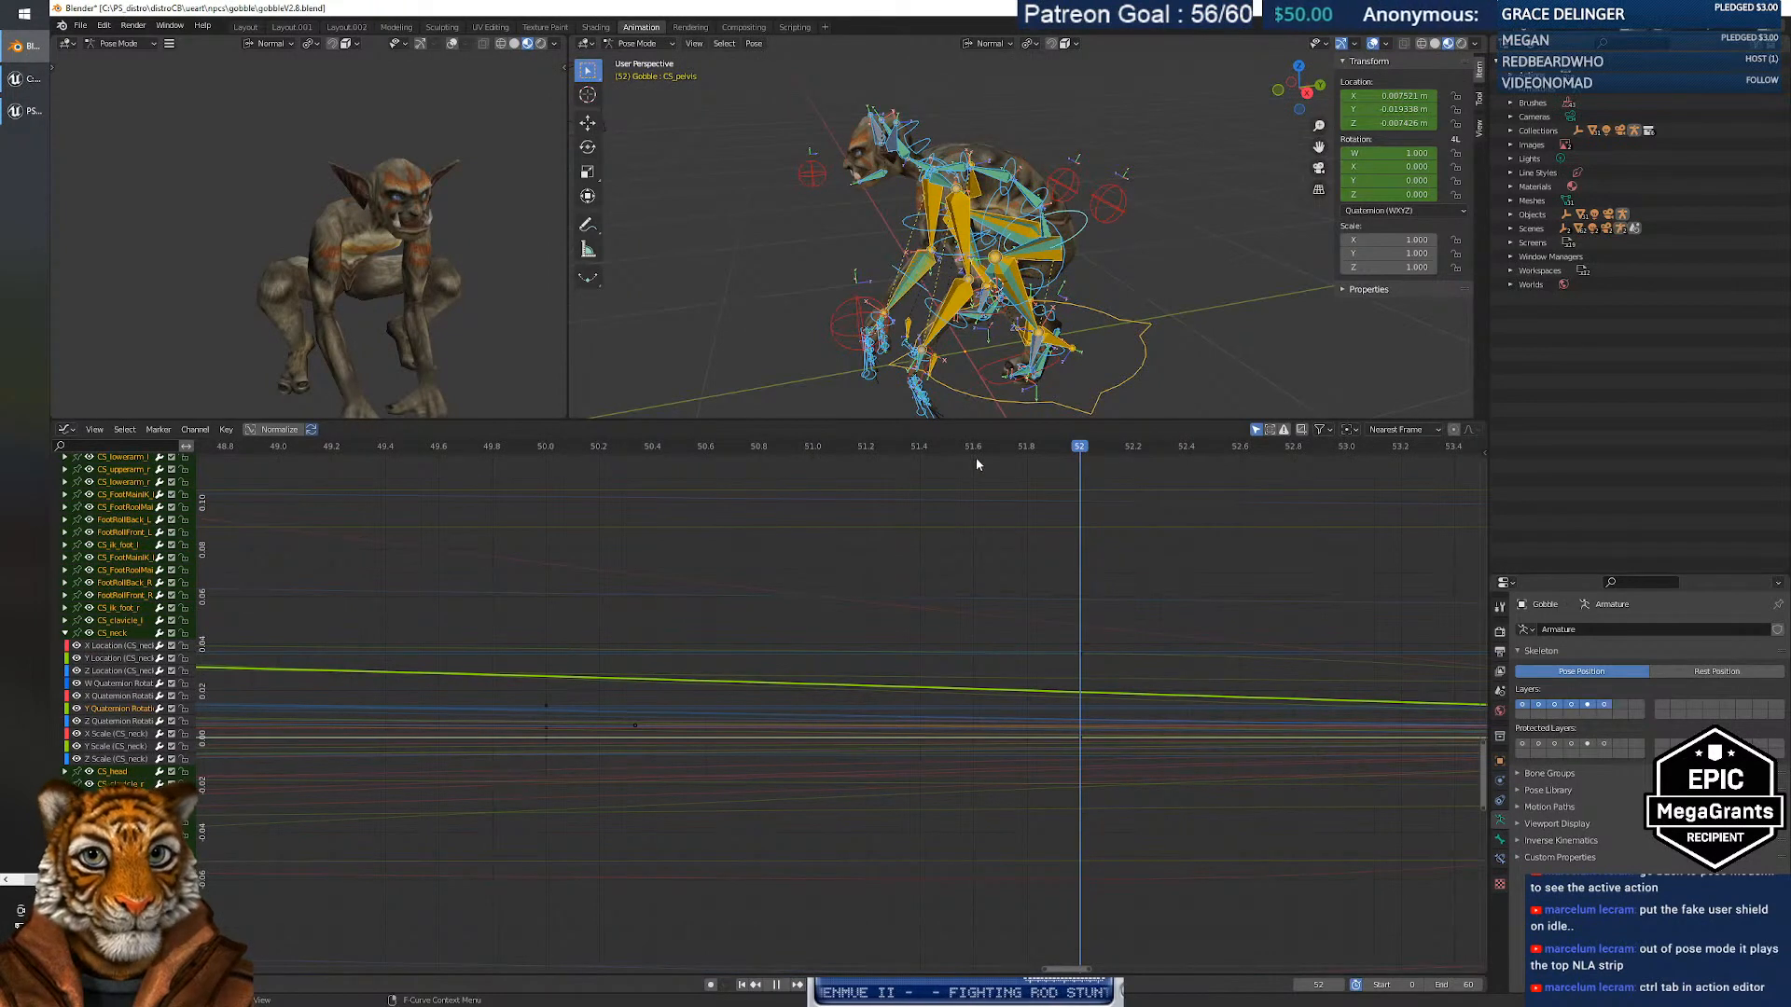
key("space")
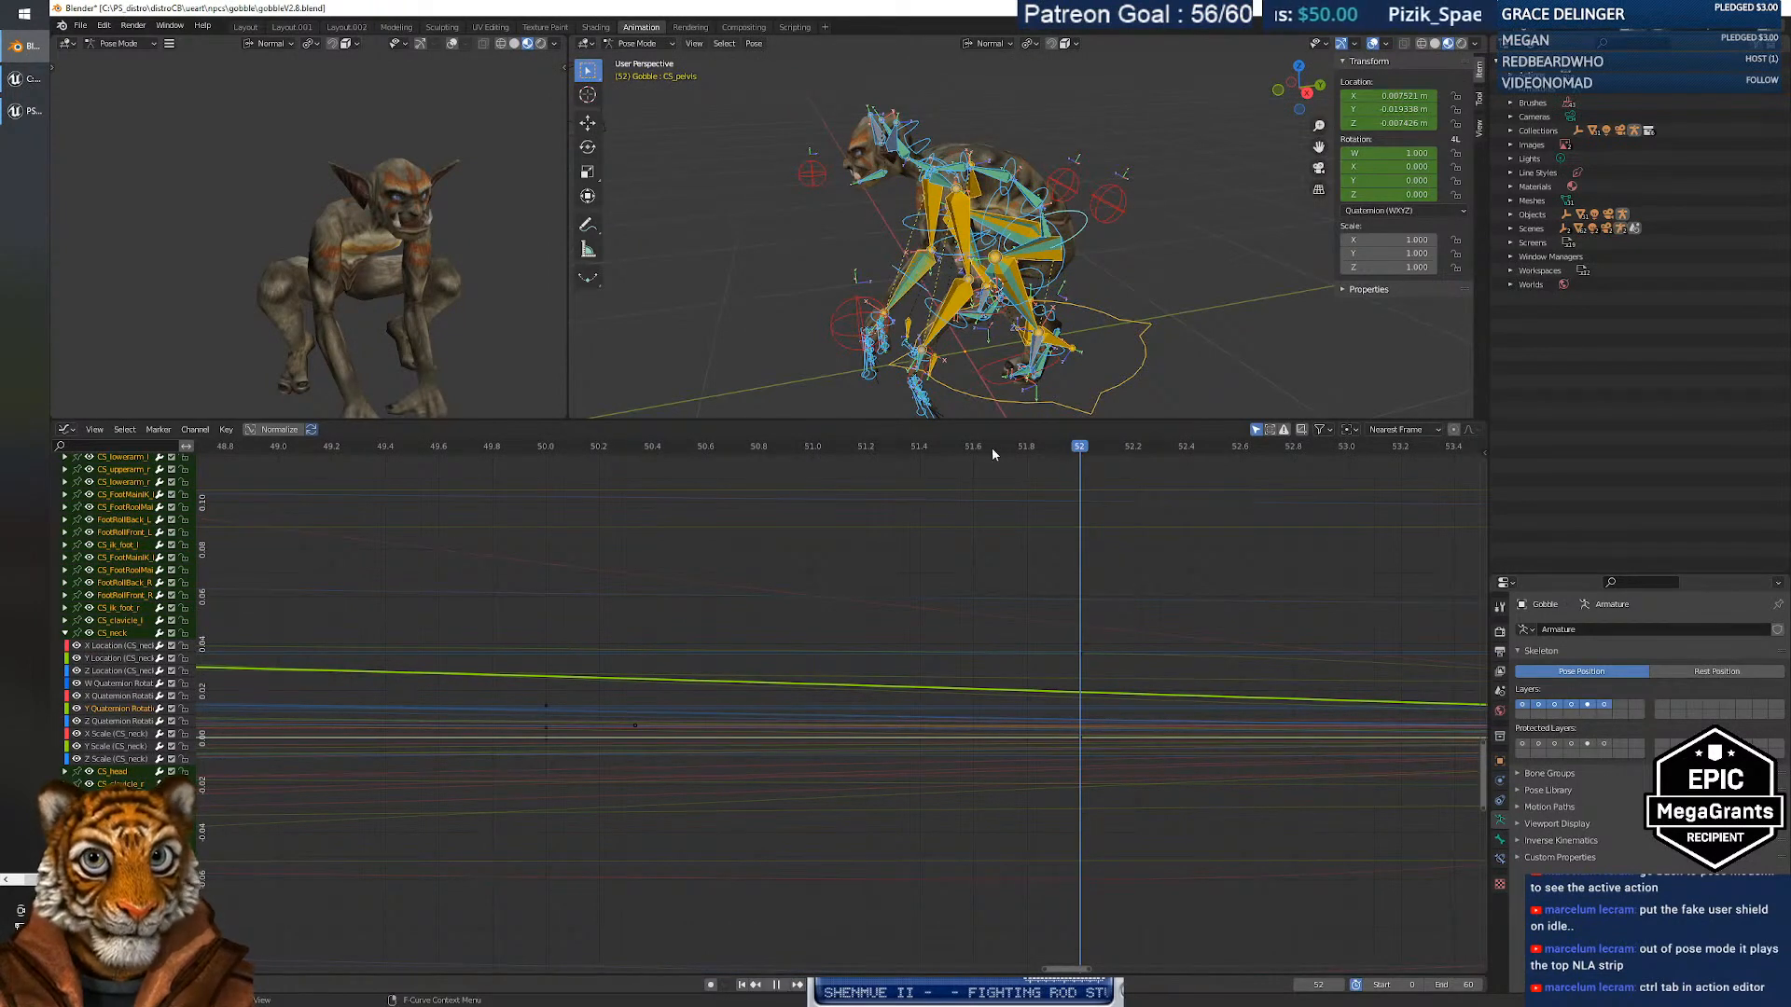
left_click_drag(644, 448, 876, 470)
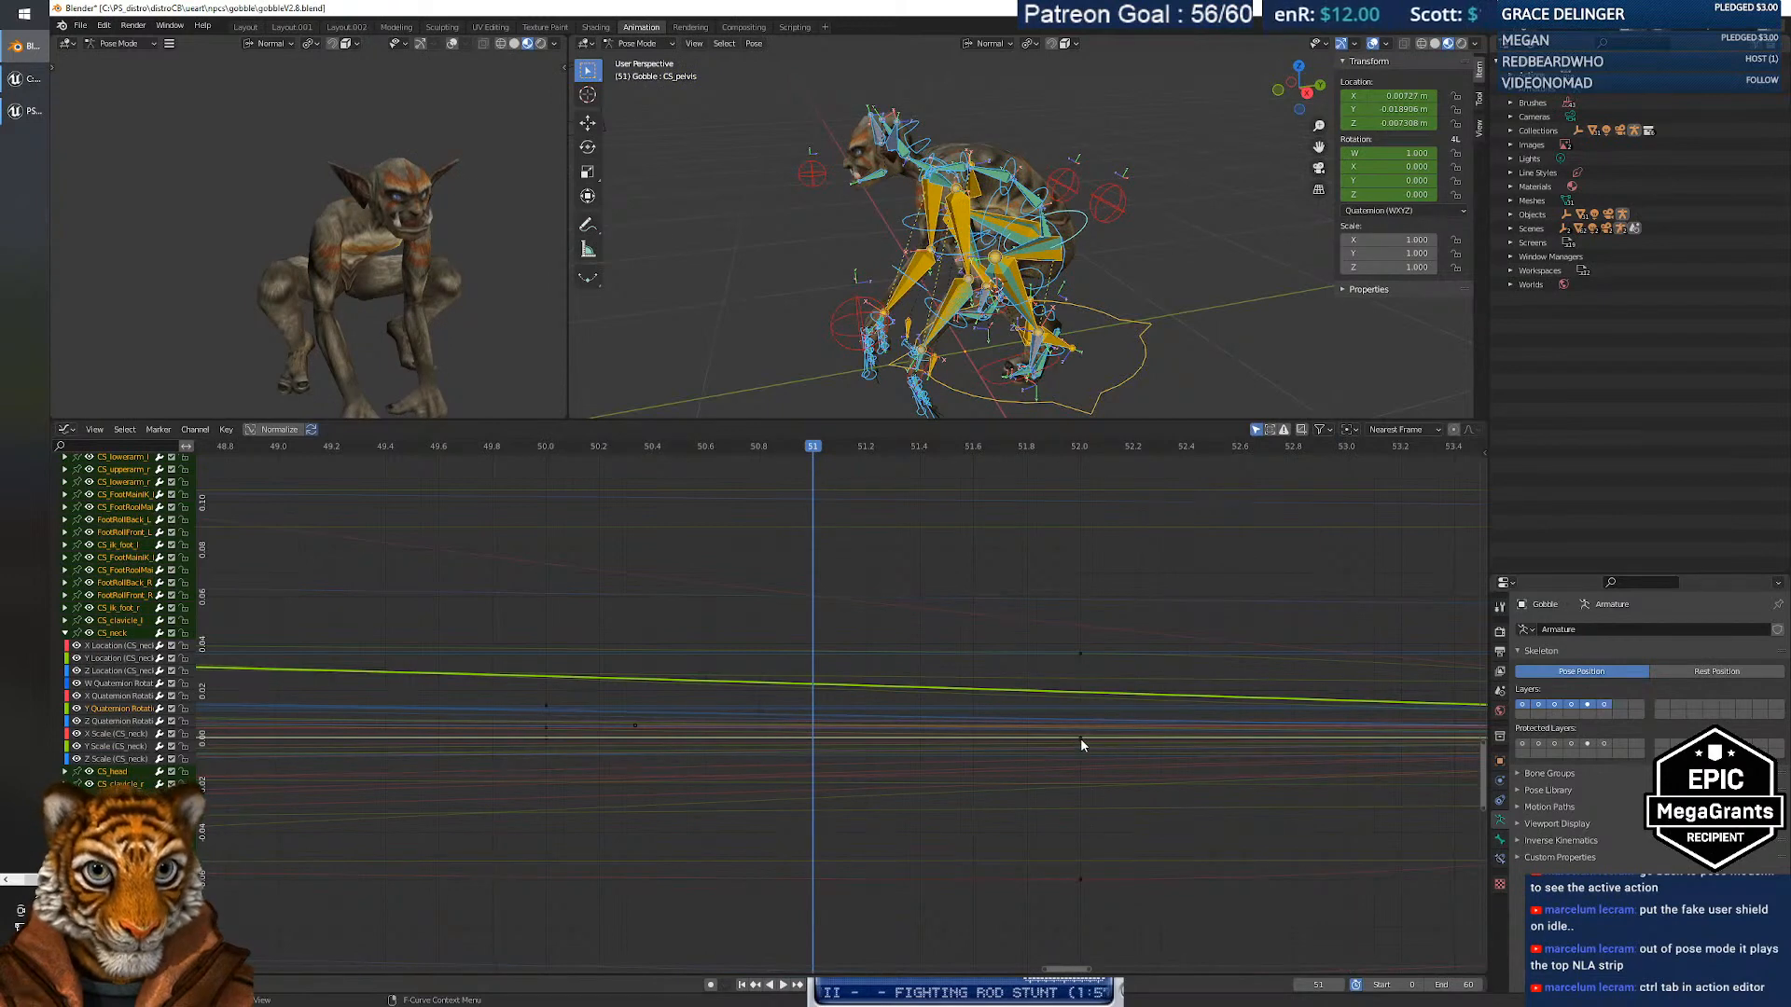
Compare the curves that have keys at frame 52 by selecting their keys in the Graph Editor.
left_click(1081, 657)
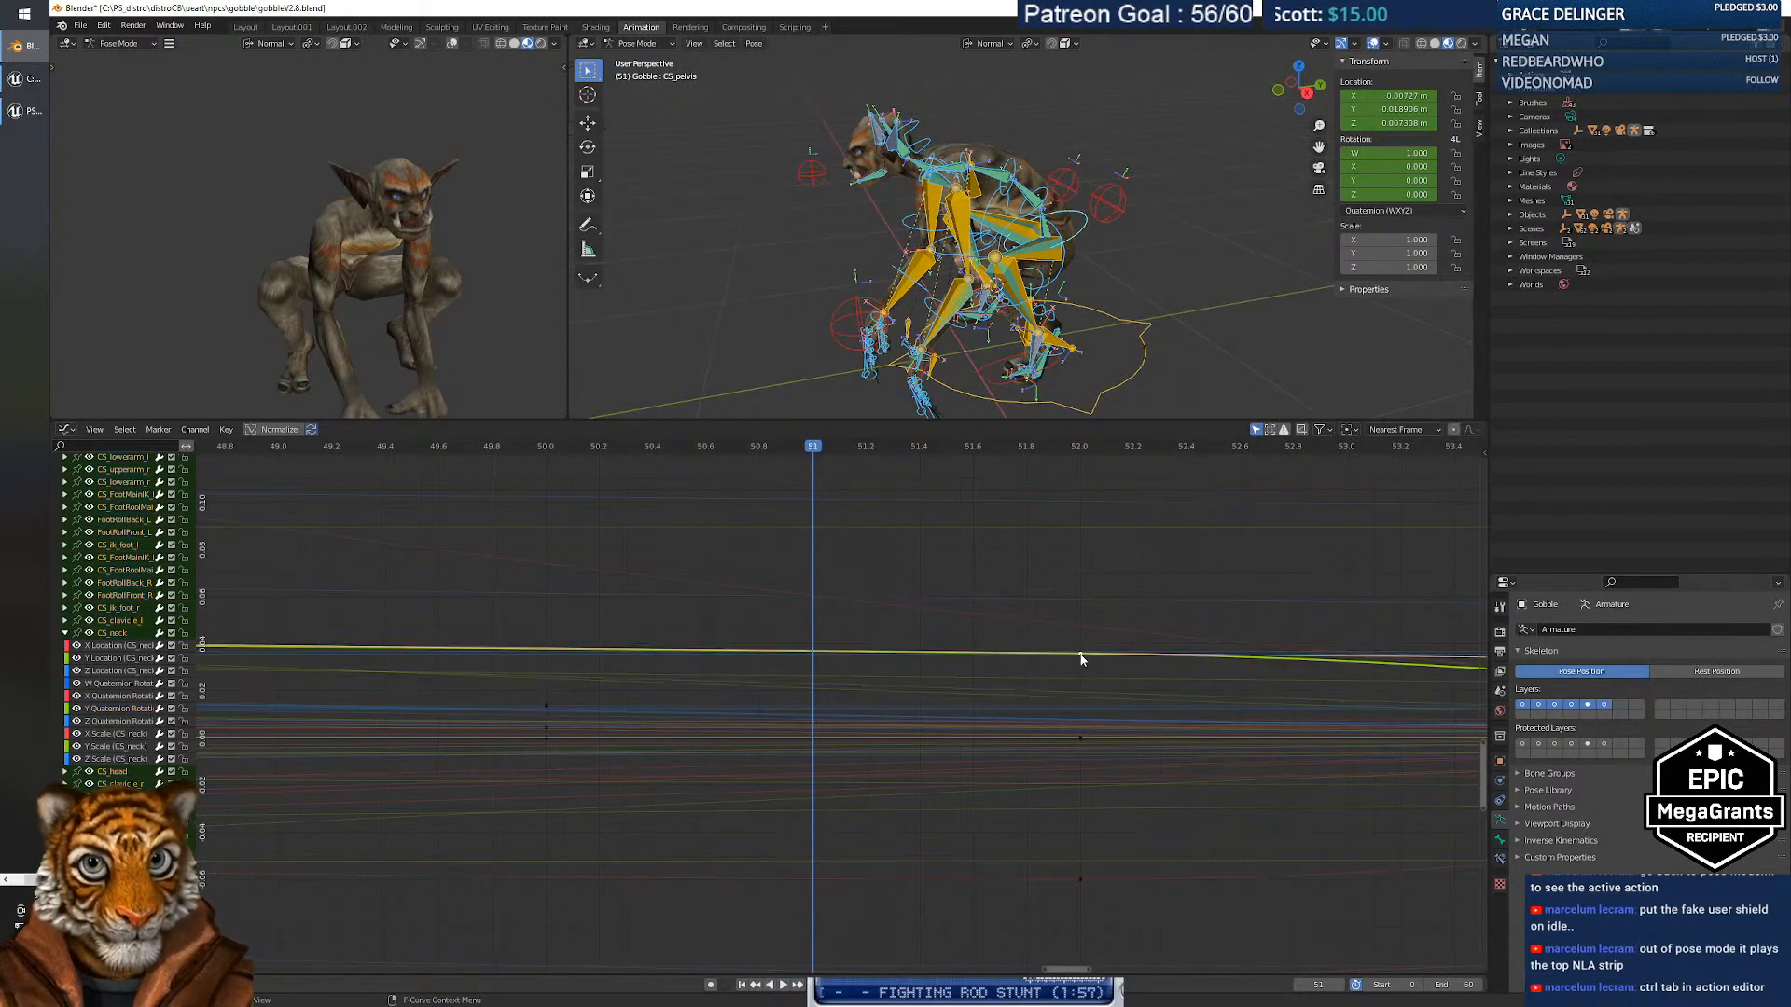
left_click(1079, 738)
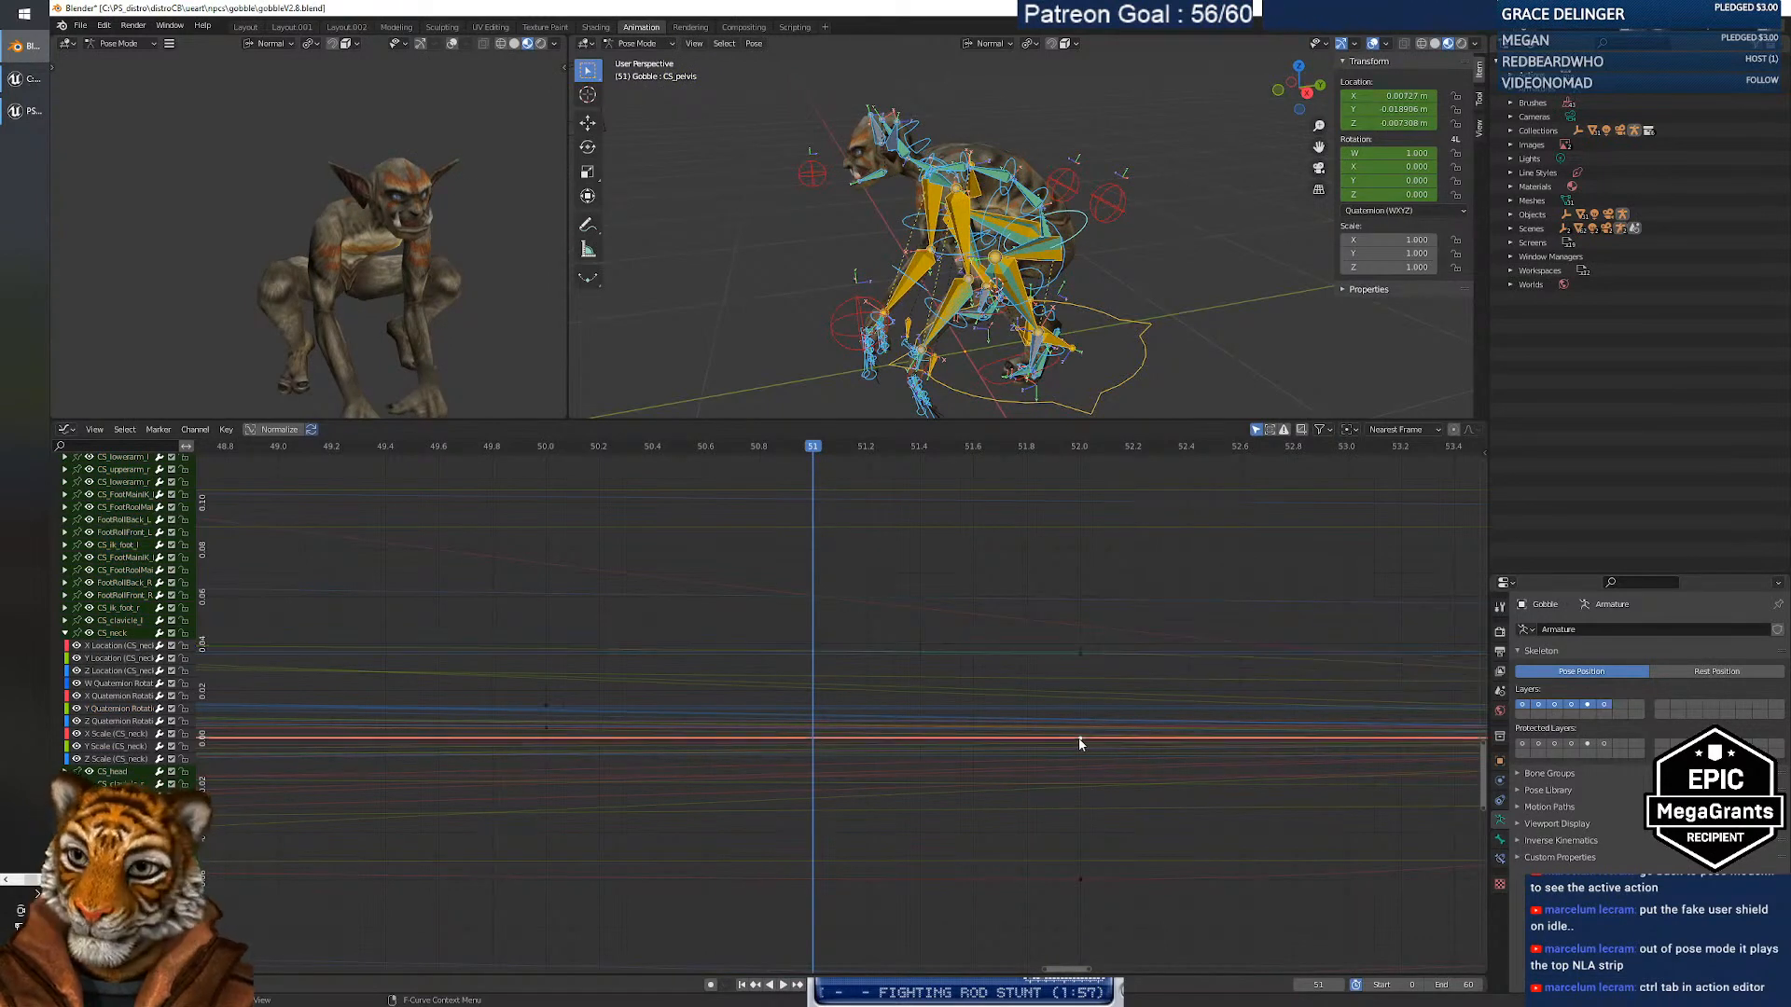
left_click(1082, 656)
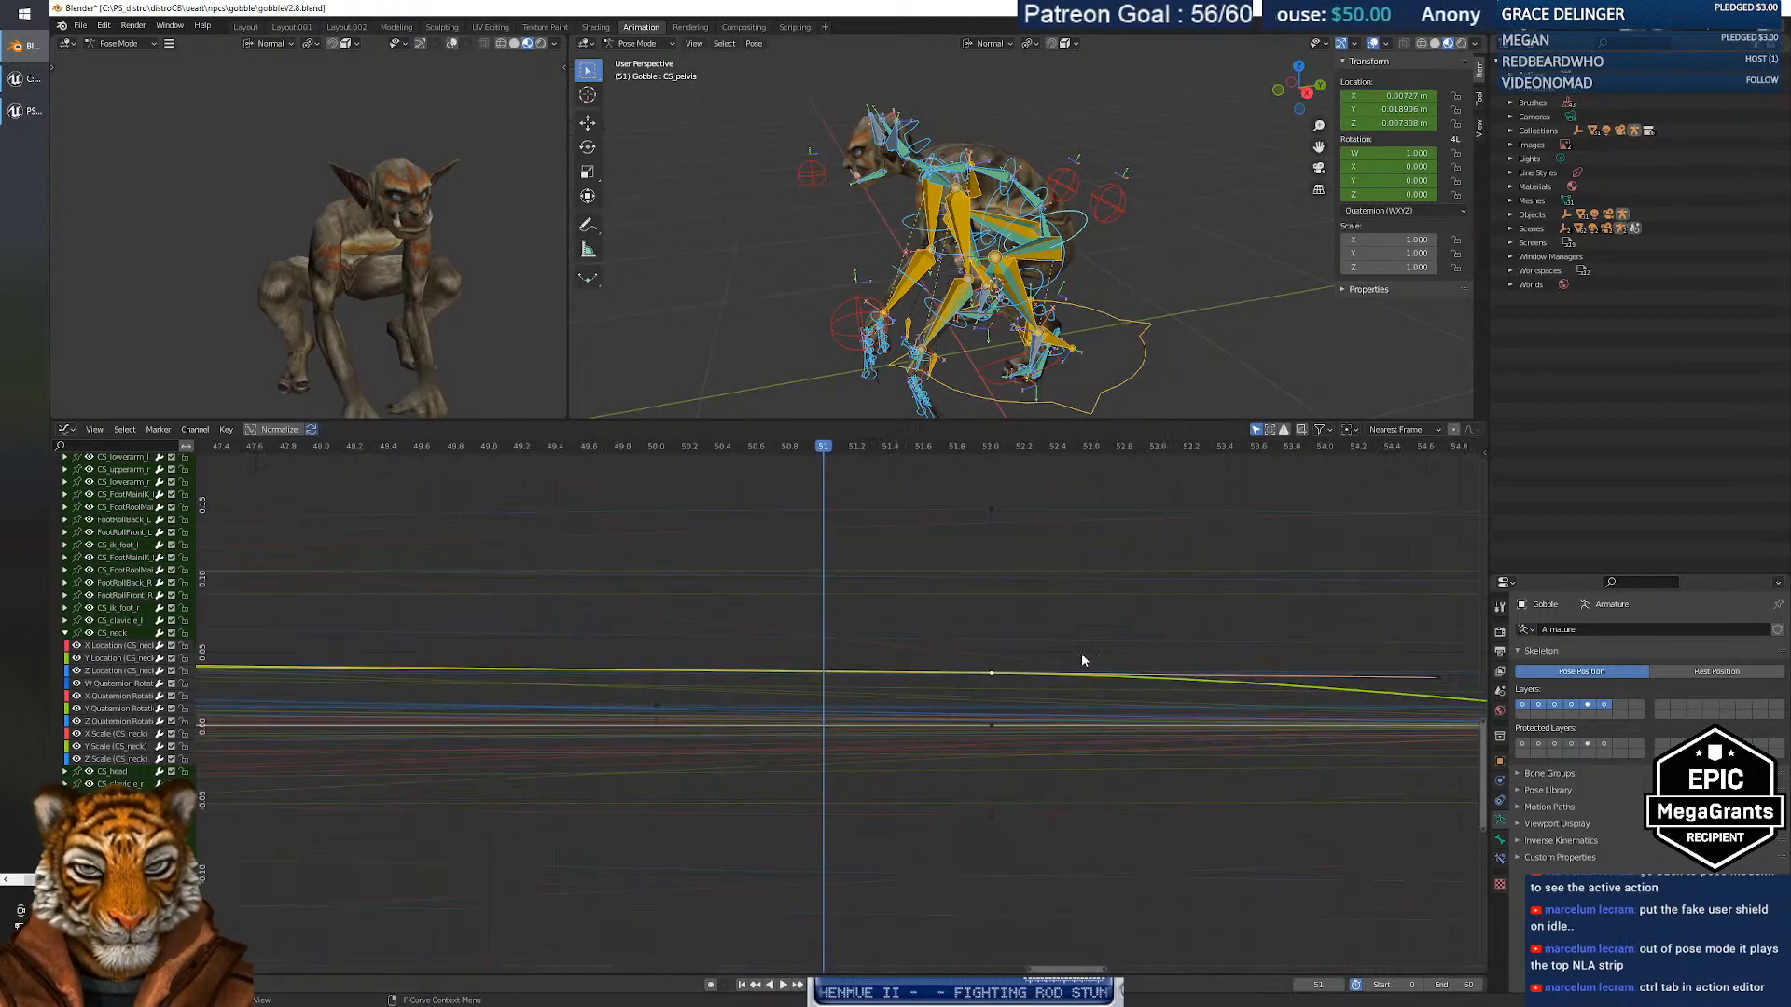
Return to the IDLE action's keys in the Action Editor, scrub back to frame 45, and collapse the CS_neck channel group.
key("ctrl+Tab")
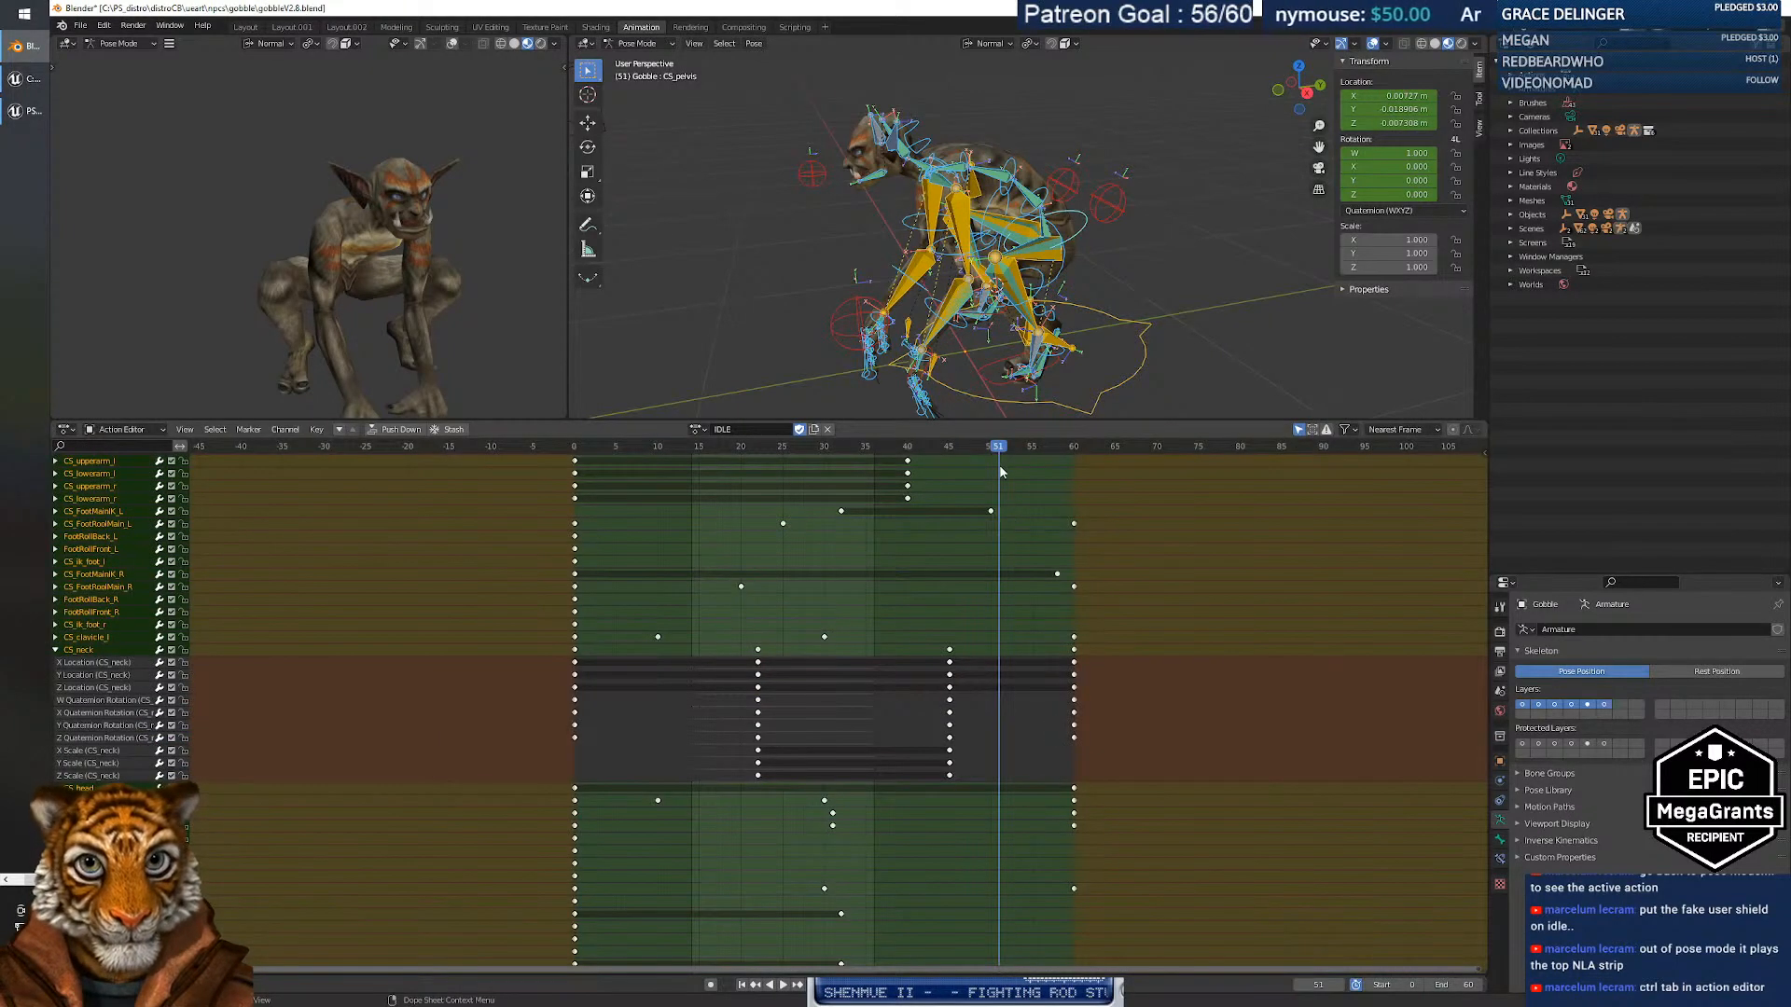
key("space")
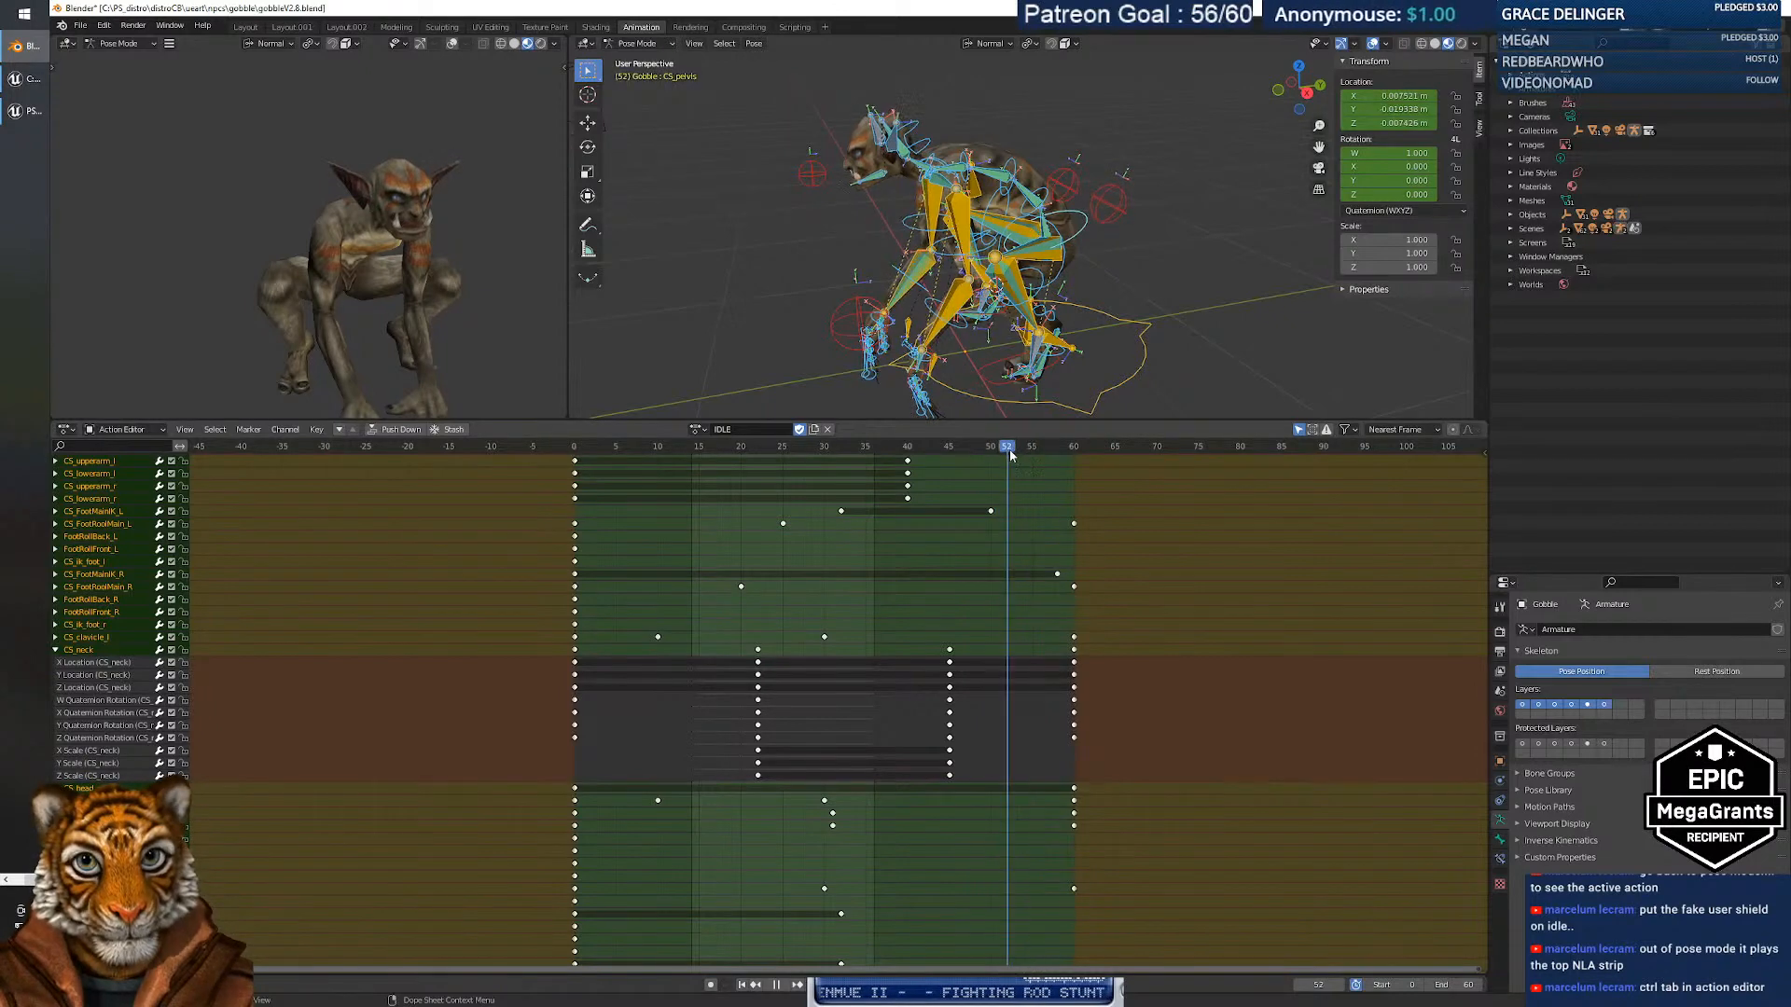
scroll(1000, 546, "up", 4)
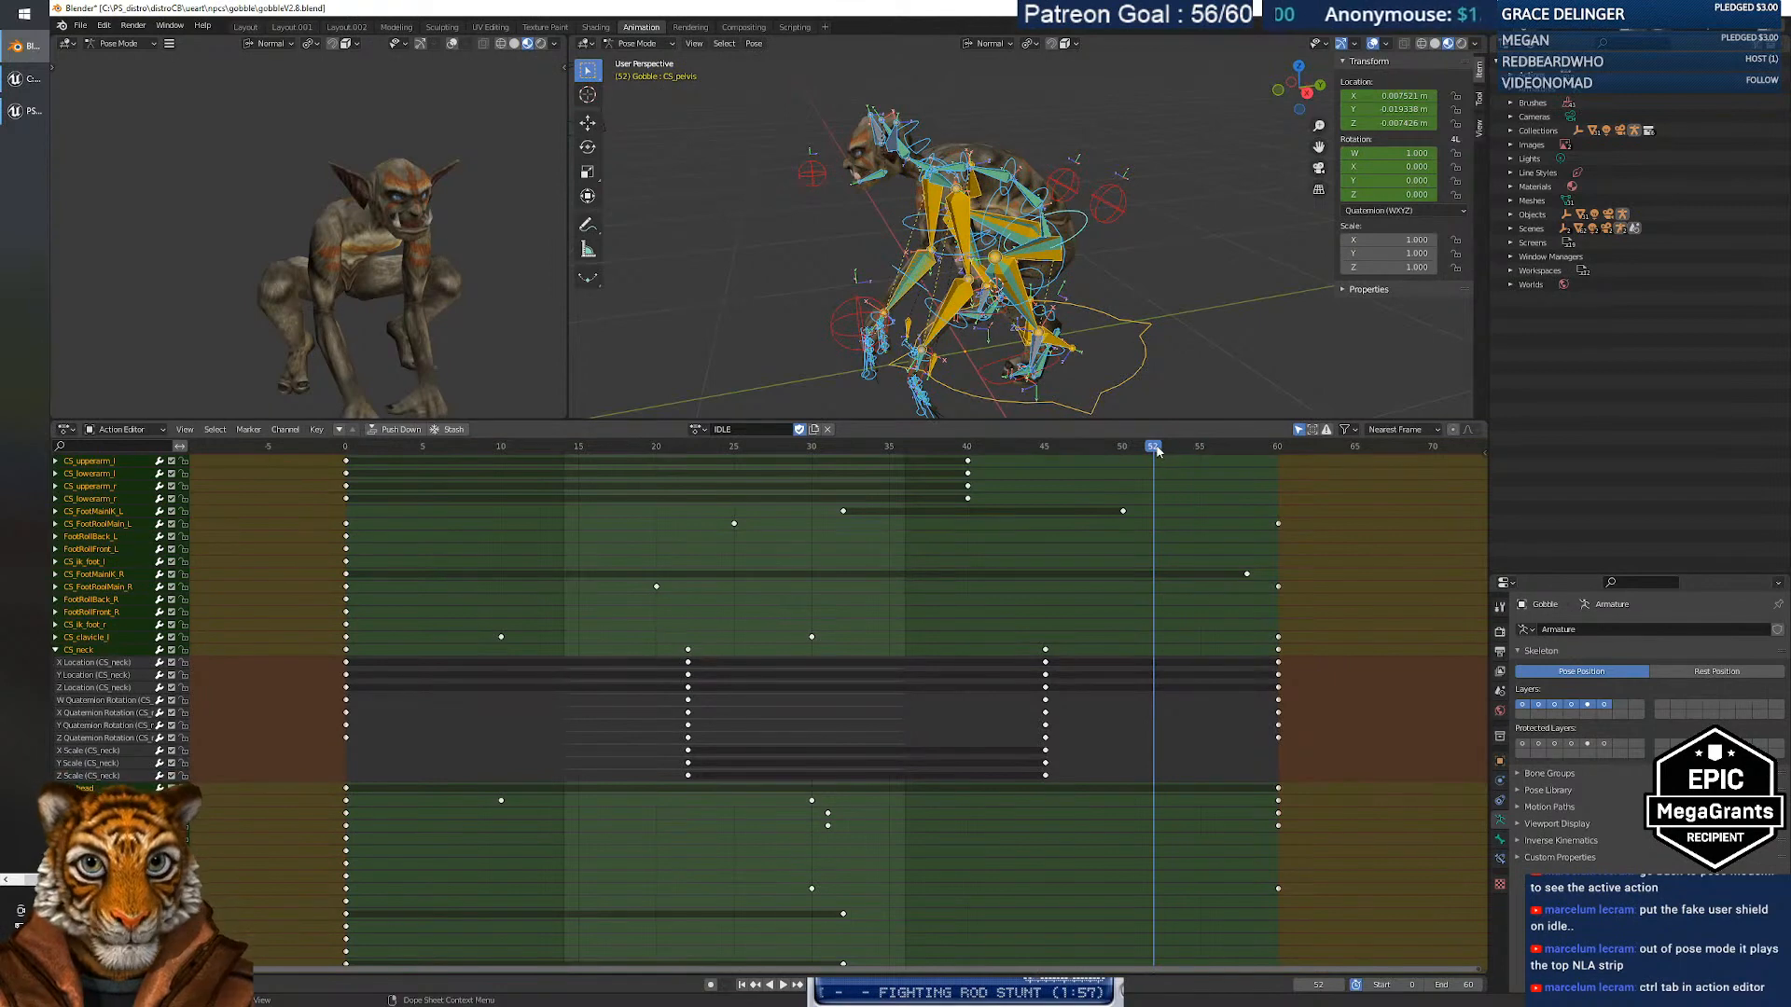
left_click_drag(1157, 450, 1043, 539)
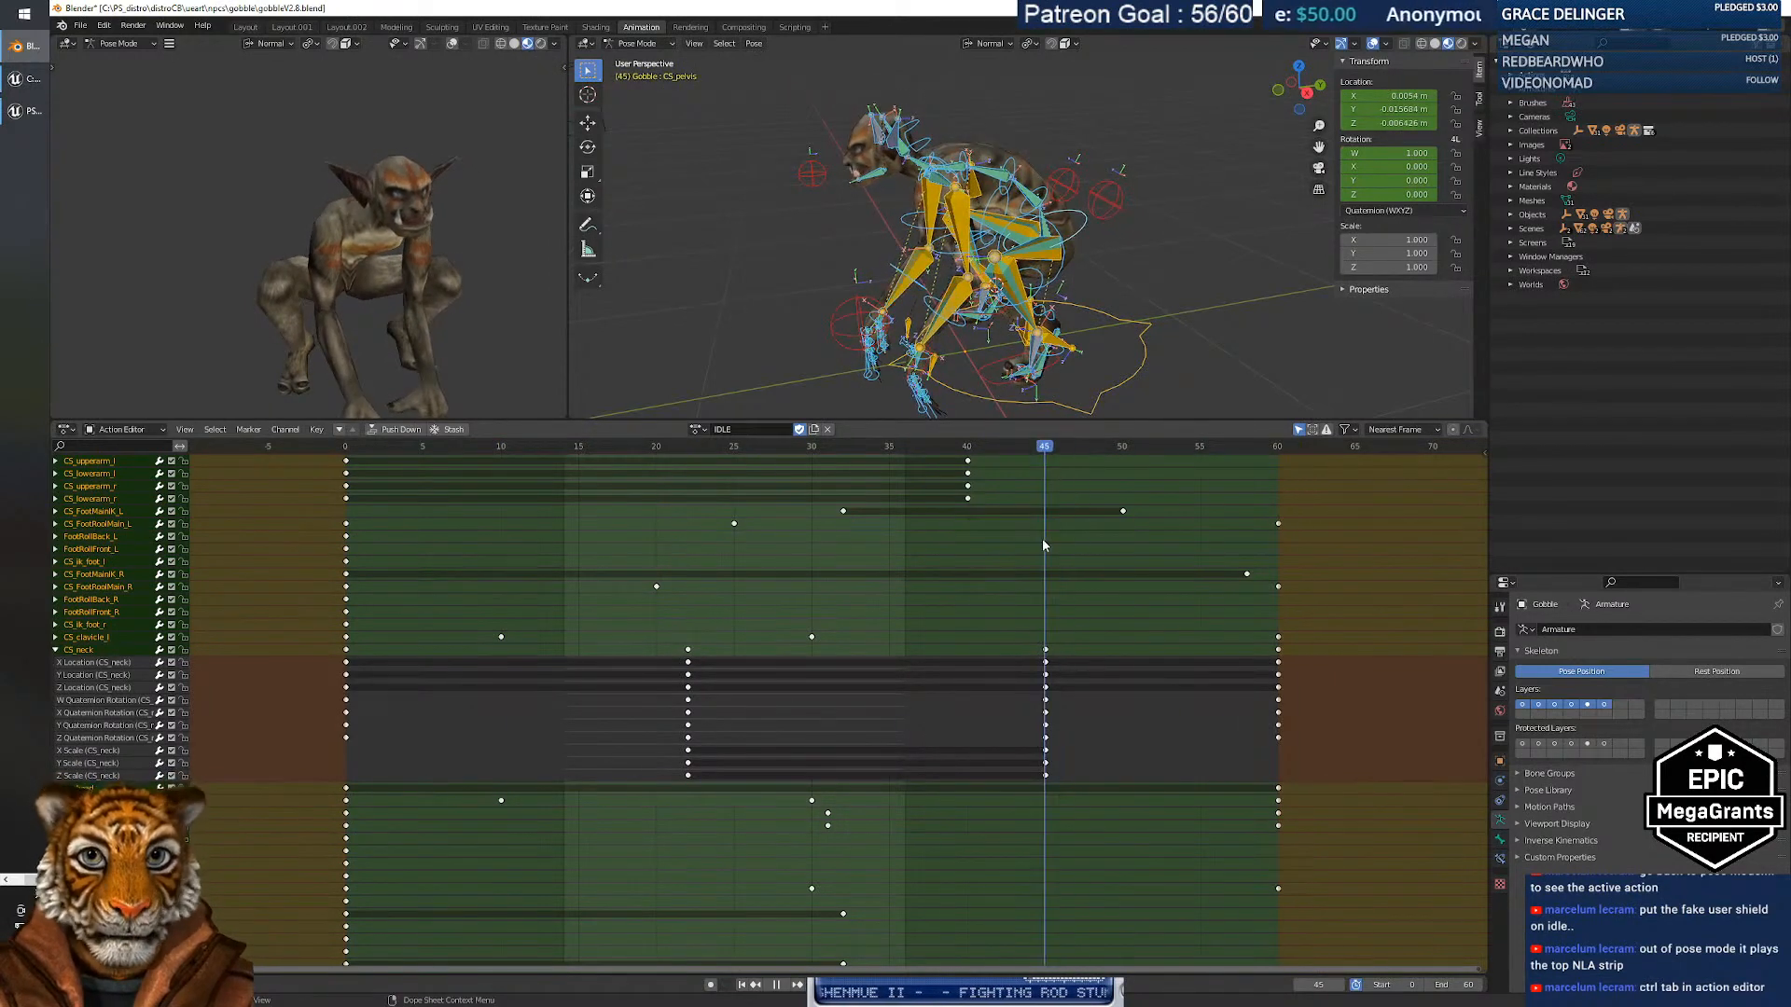
left_click(55, 650)
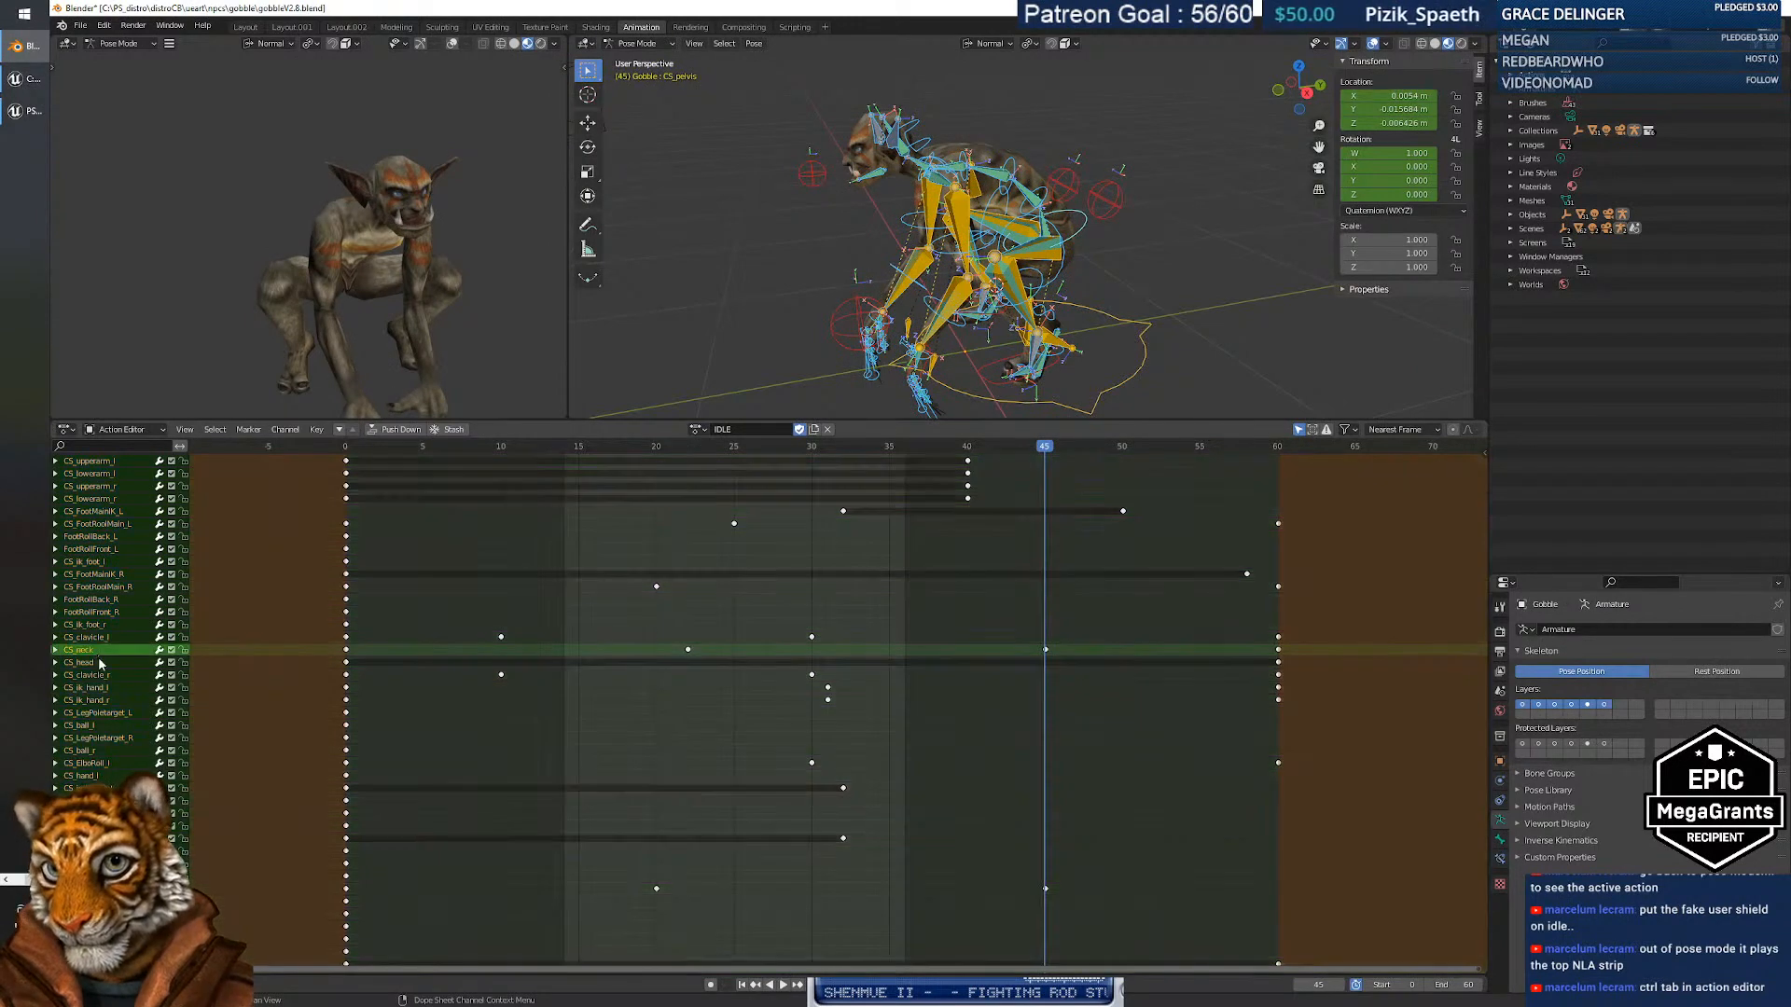
Try moving CS_neck's key from frame 45 to about frame 37.
left_click(98, 662)
left_click(1061, 687)
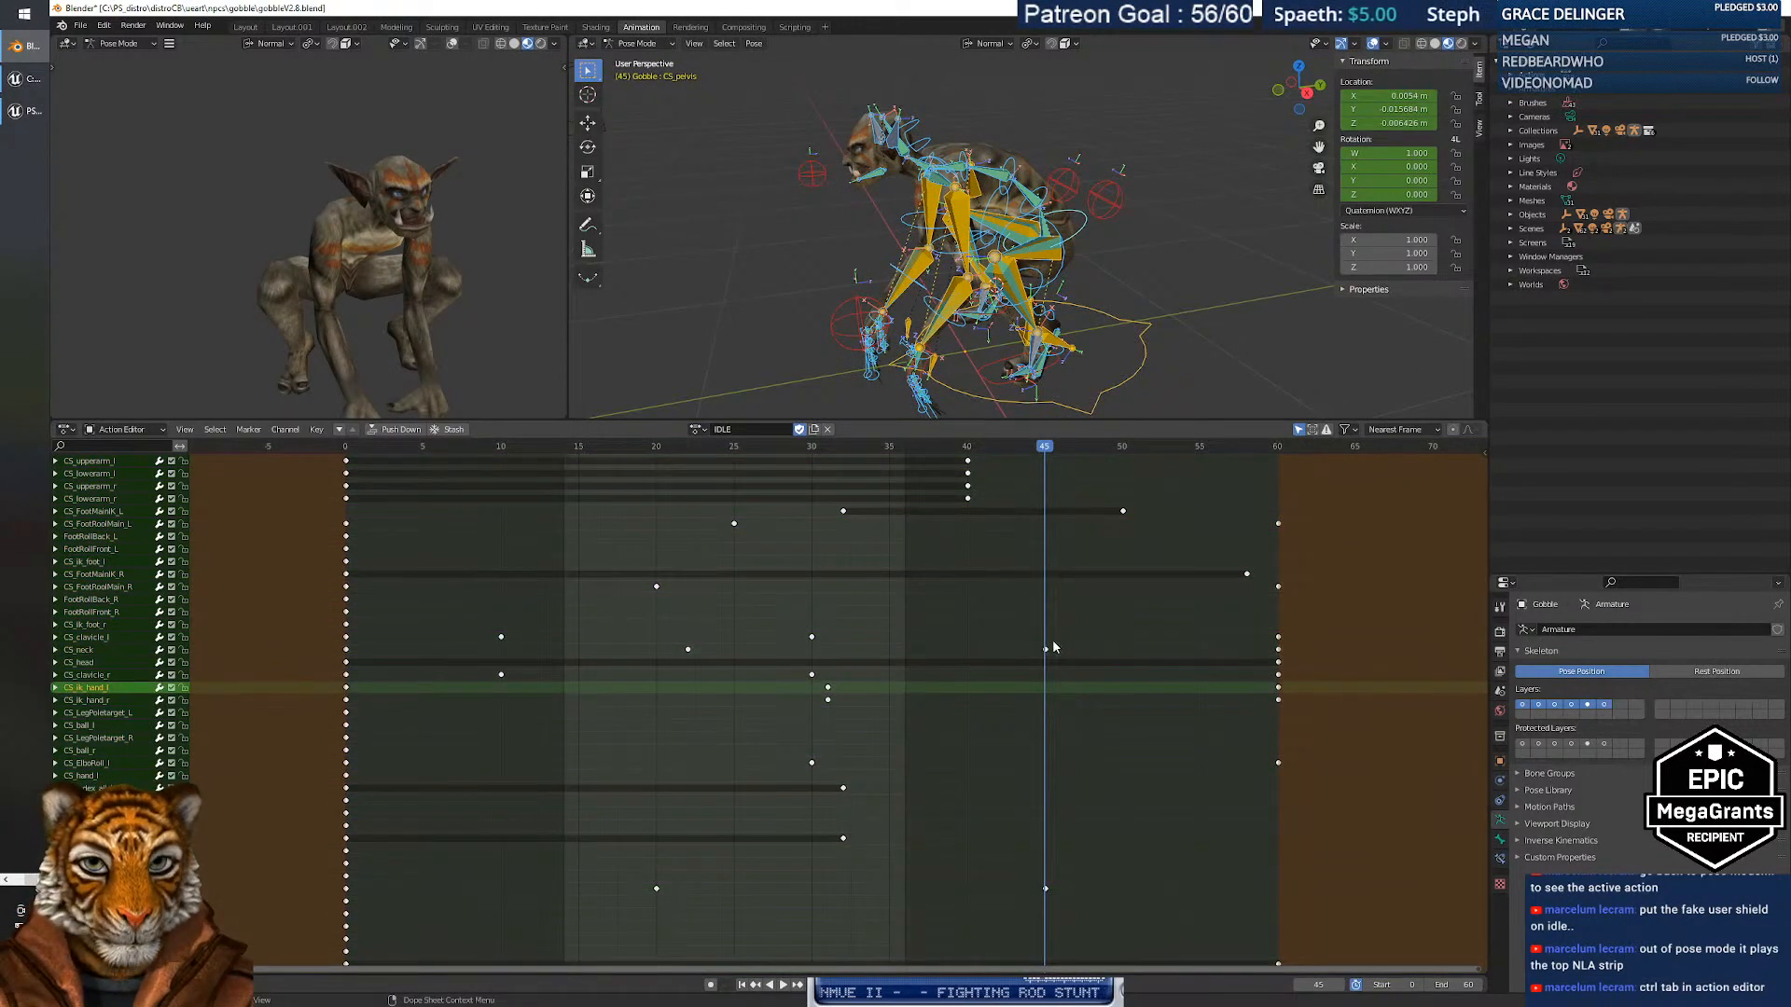
left_click_drag(1046, 651, 983, 648)
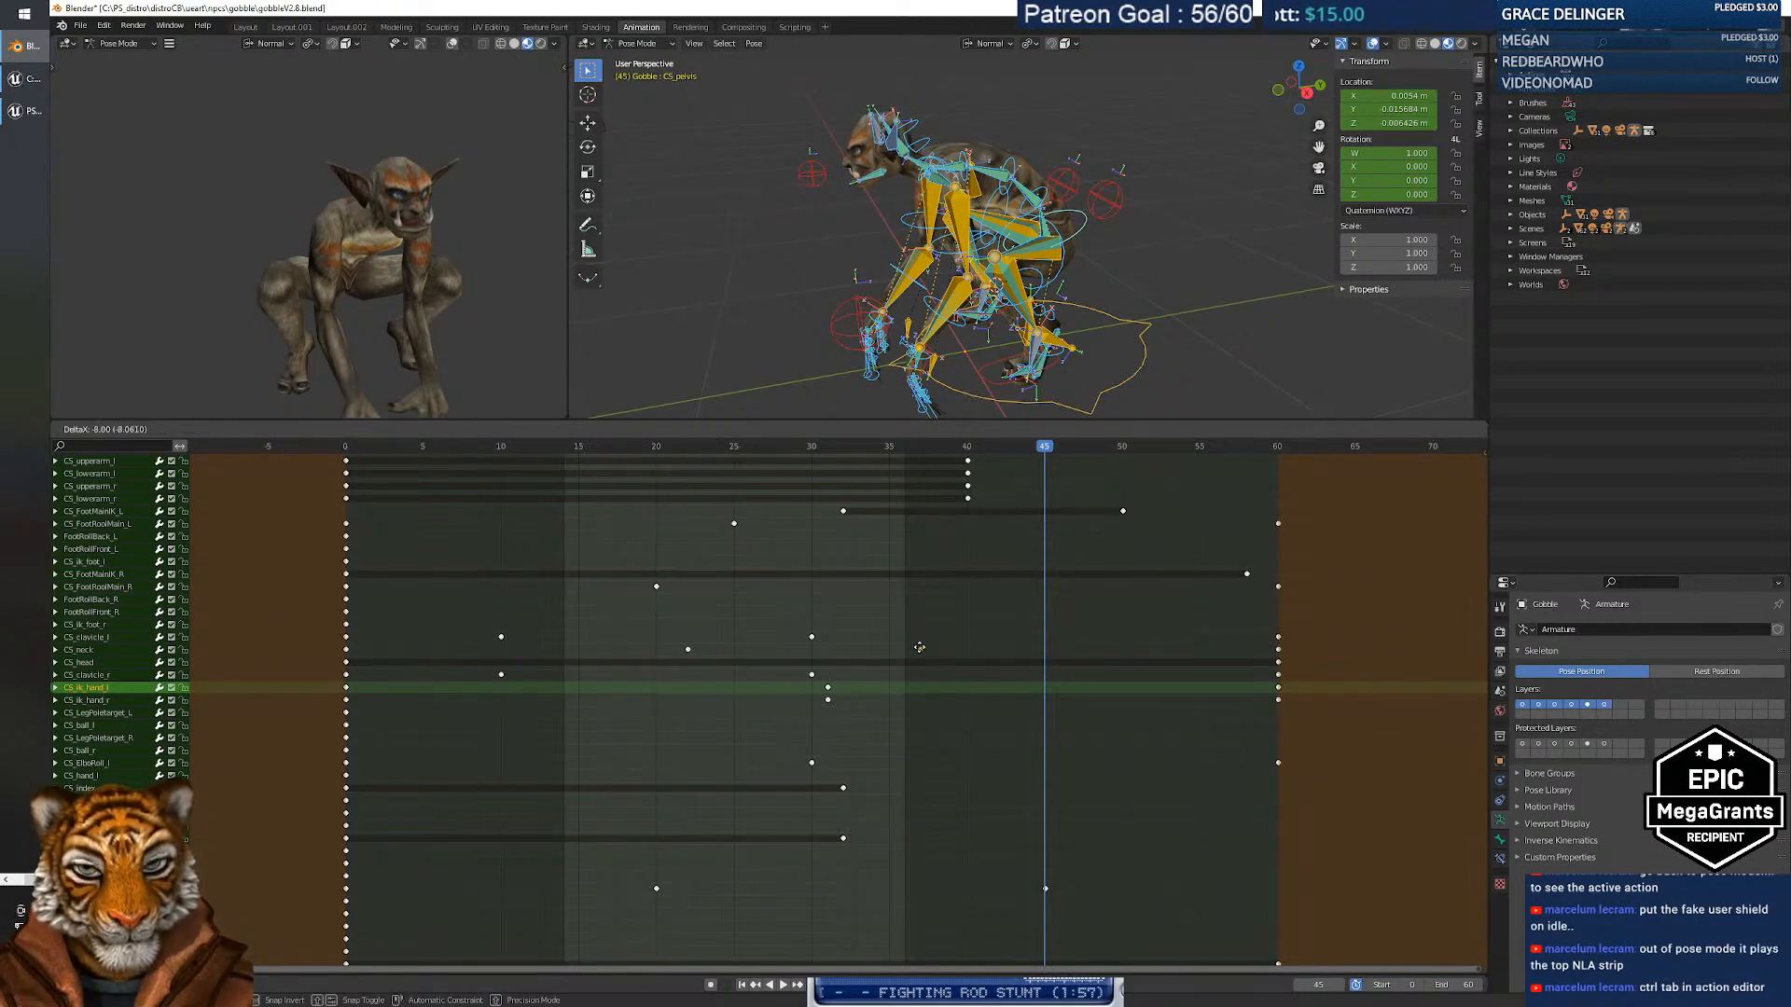
left_click(920, 647)
Scrub and play the IDLE loop to check the neck timing, and undo the CS_neck key move.
left_click_drag(1045, 451, 436, 516)
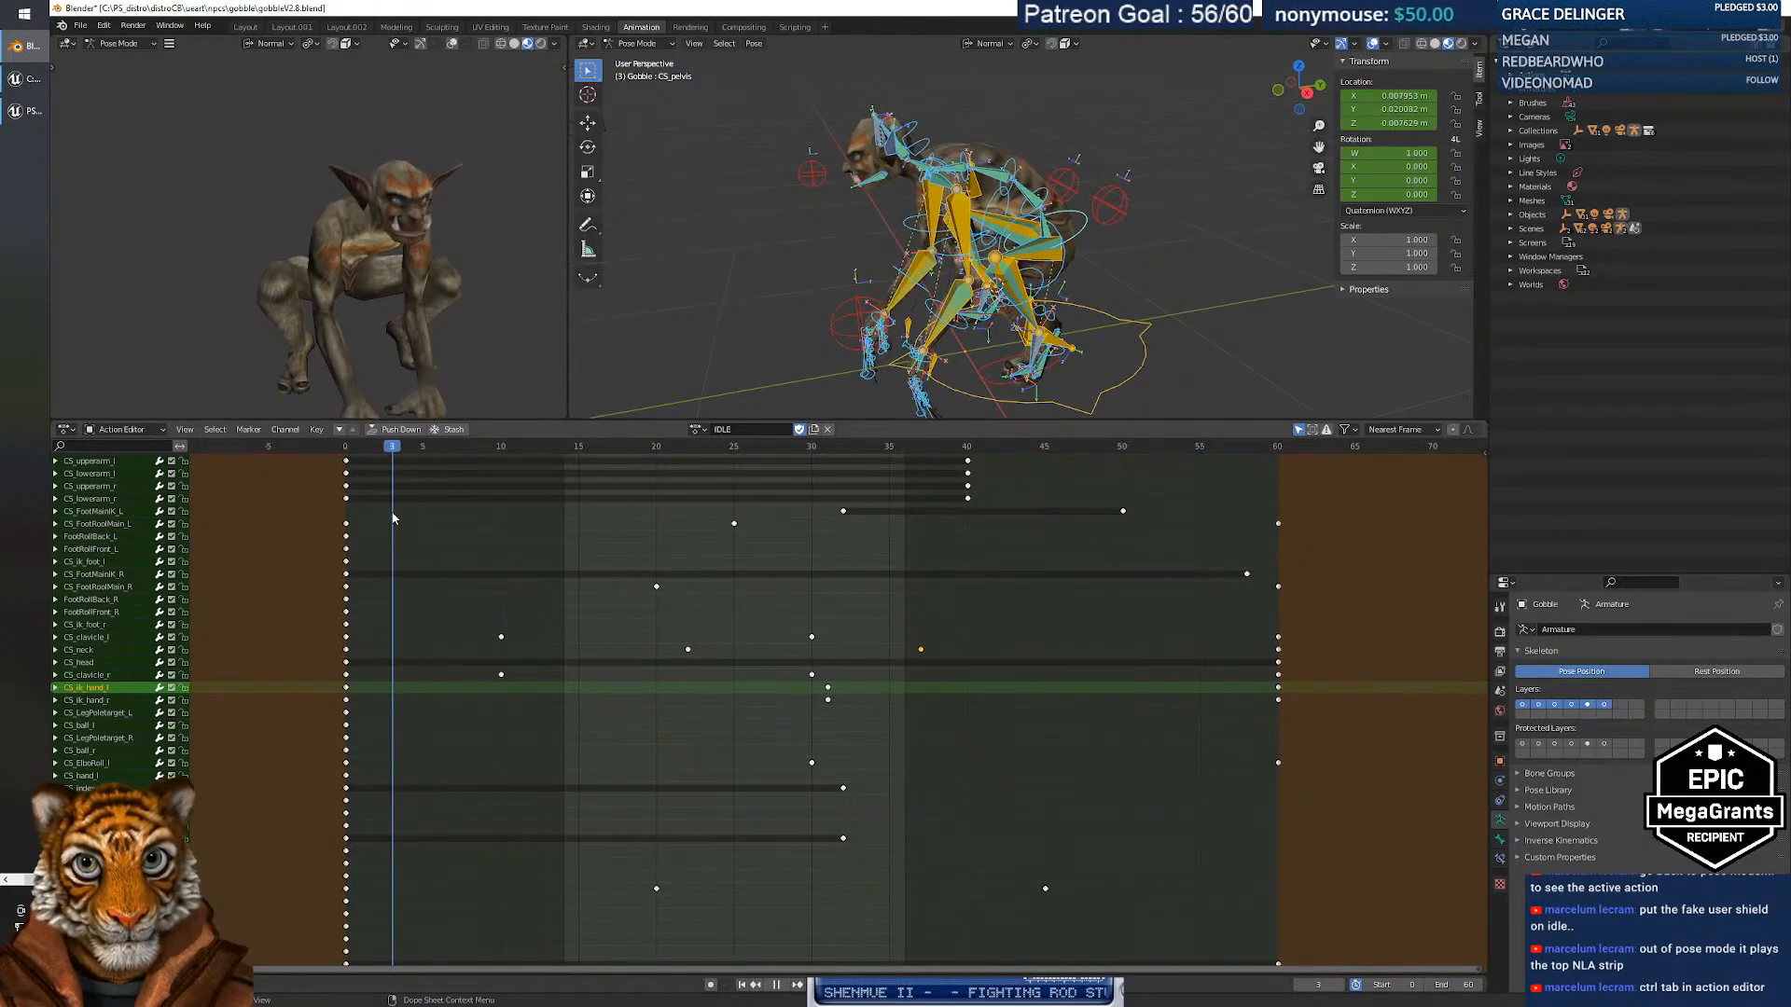
left_click(782, 985)
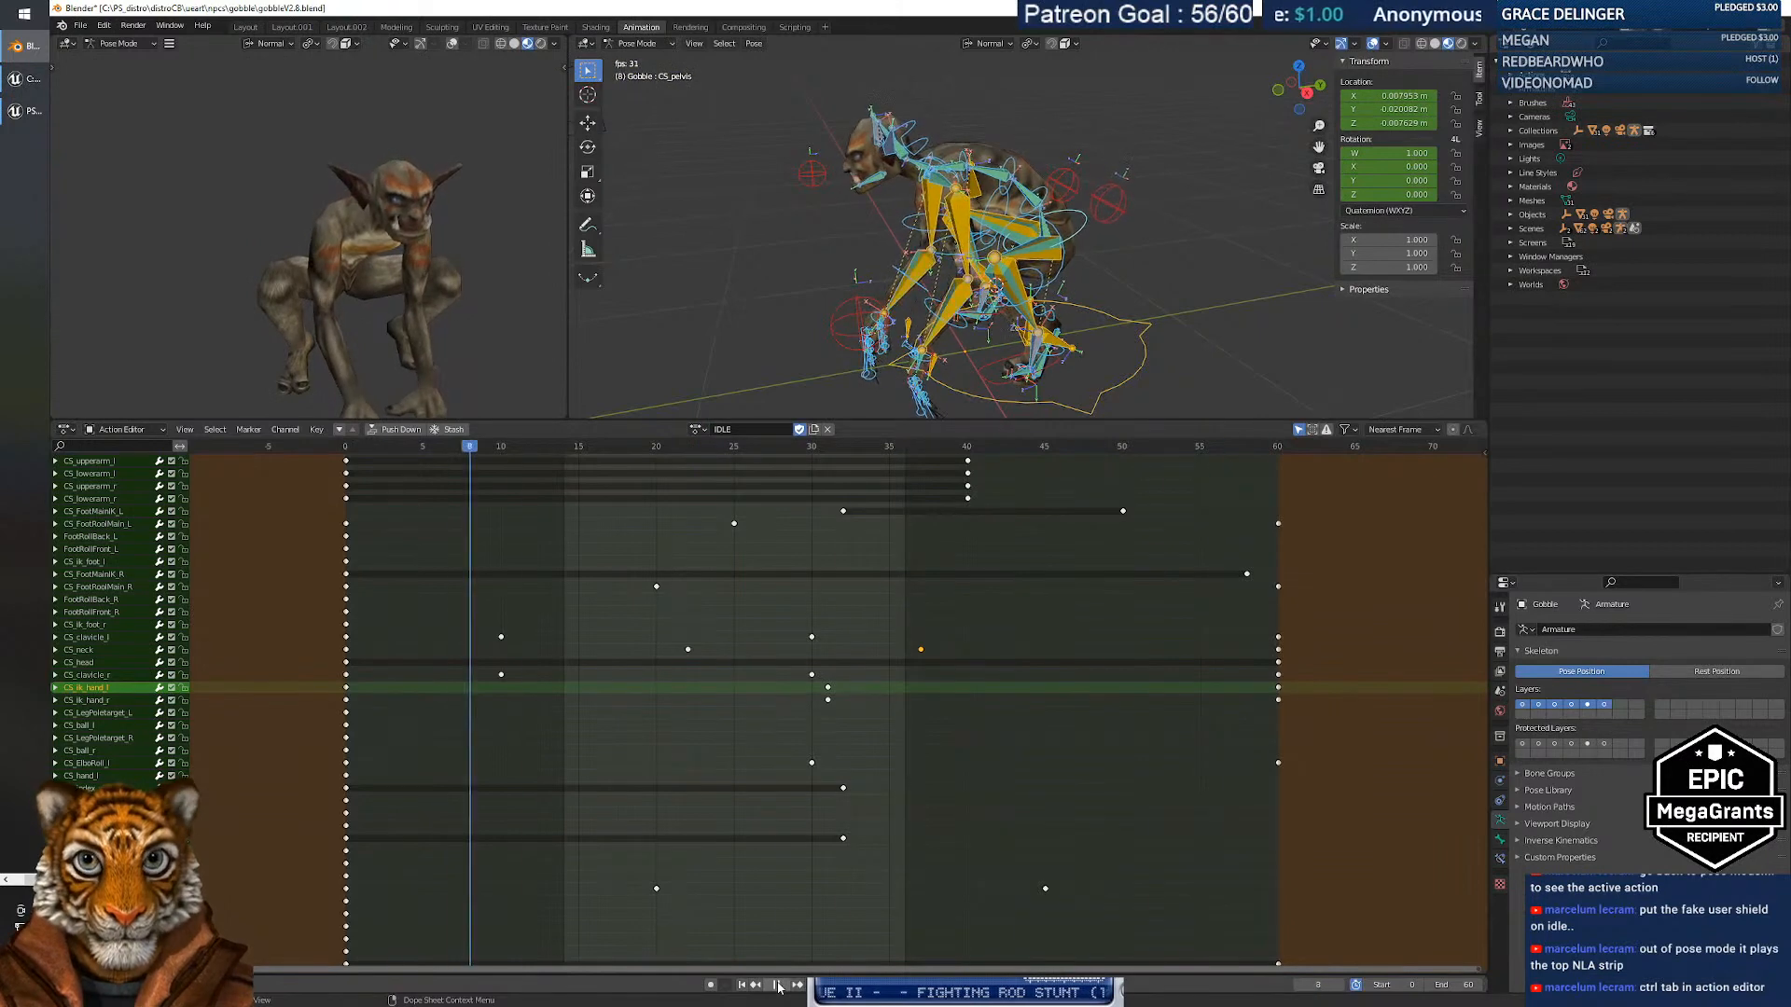
left_click(778, 984)
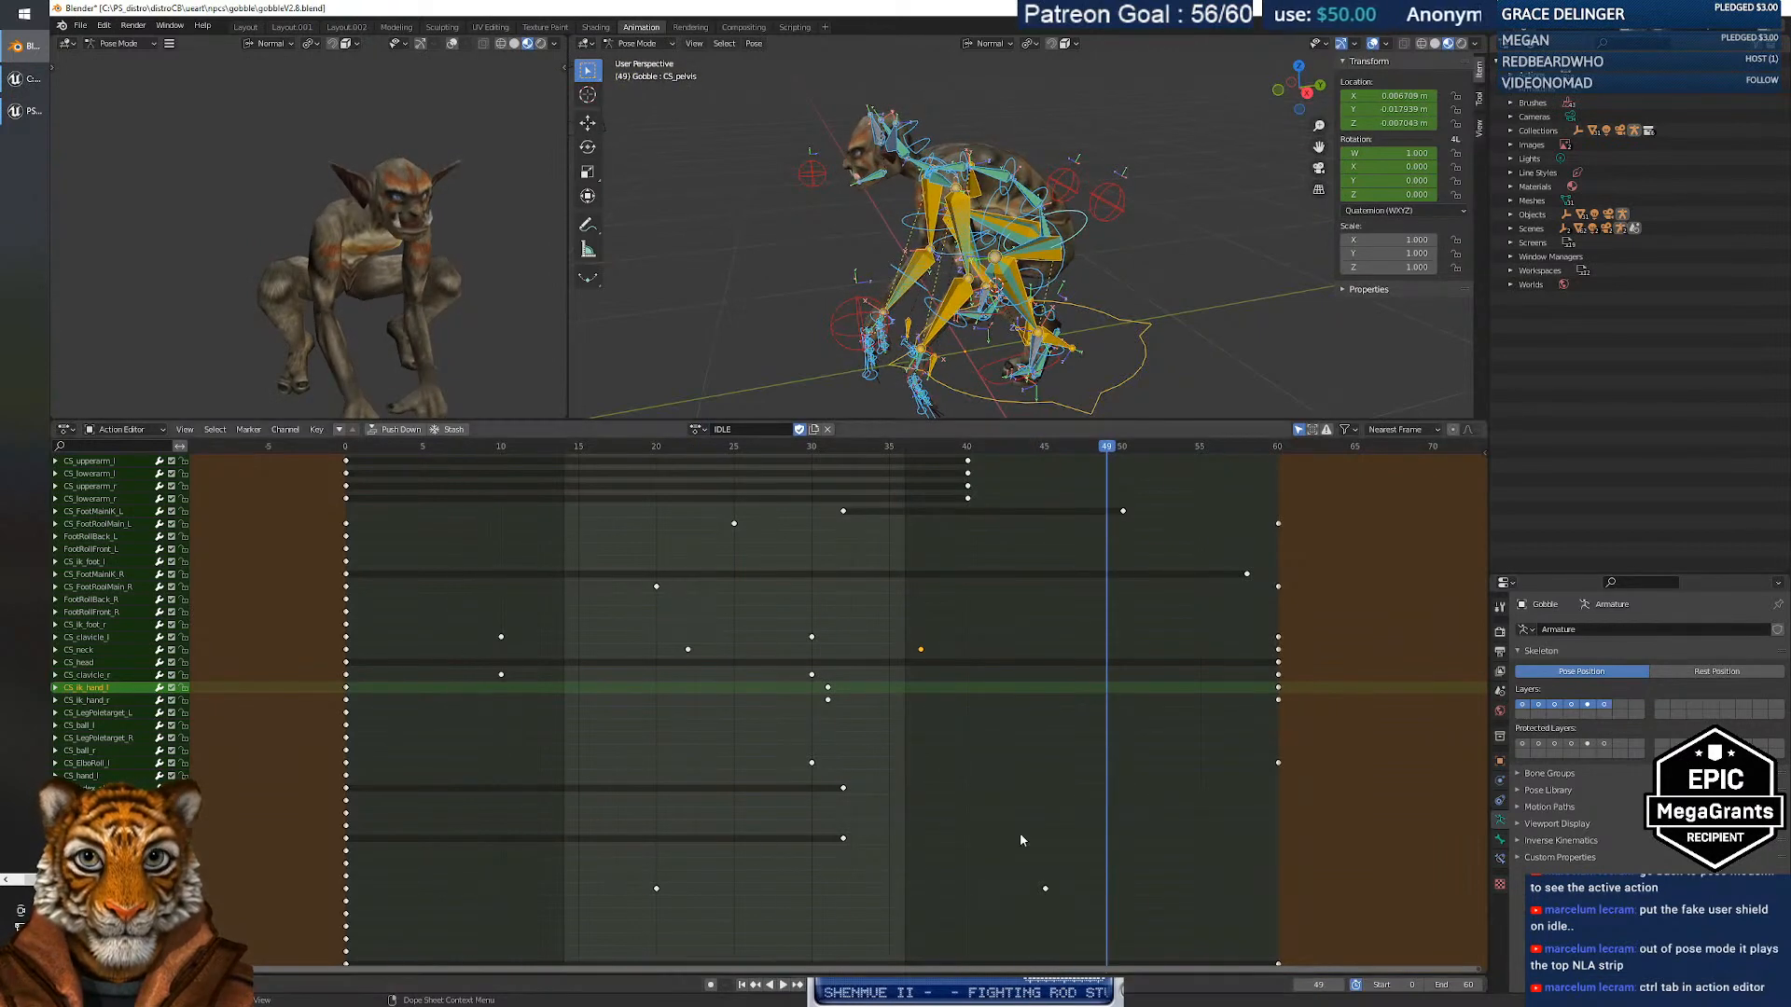
key("ctrl+z")
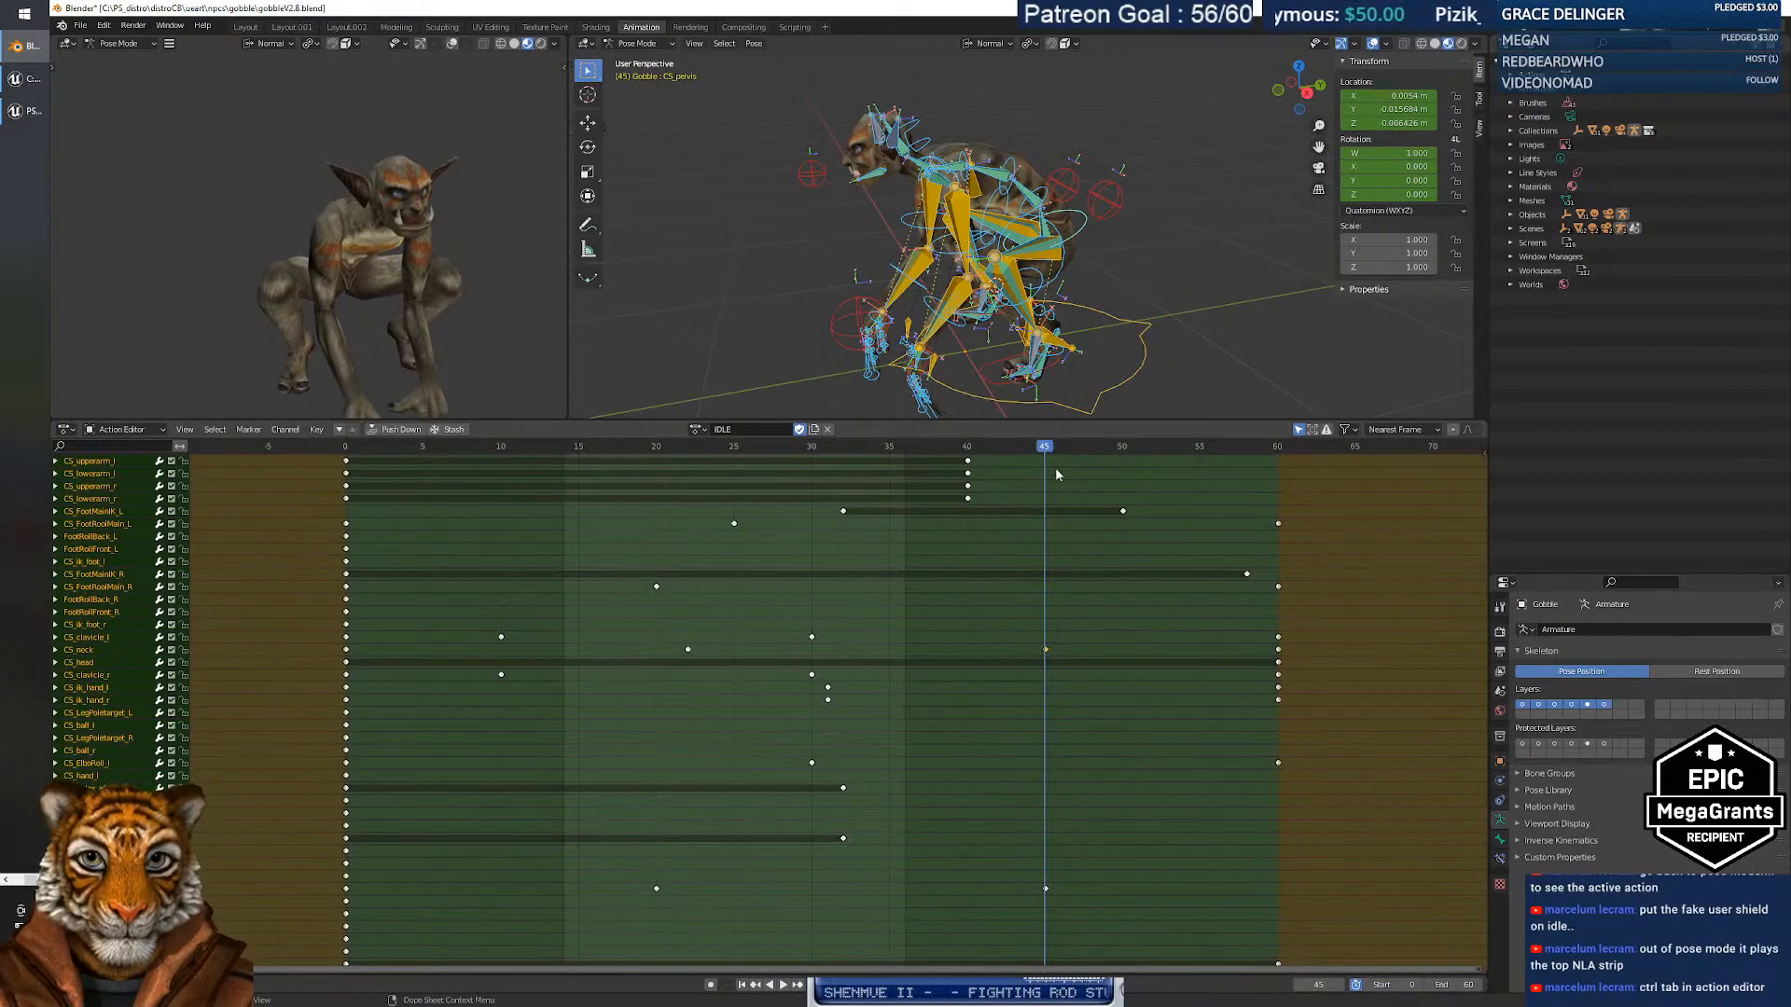
Inspect the goblin's head and neck up close while scrubbing the IDLE animation around frames 41 to 45.
left_click_drag(1045, 455, 1047, 575)
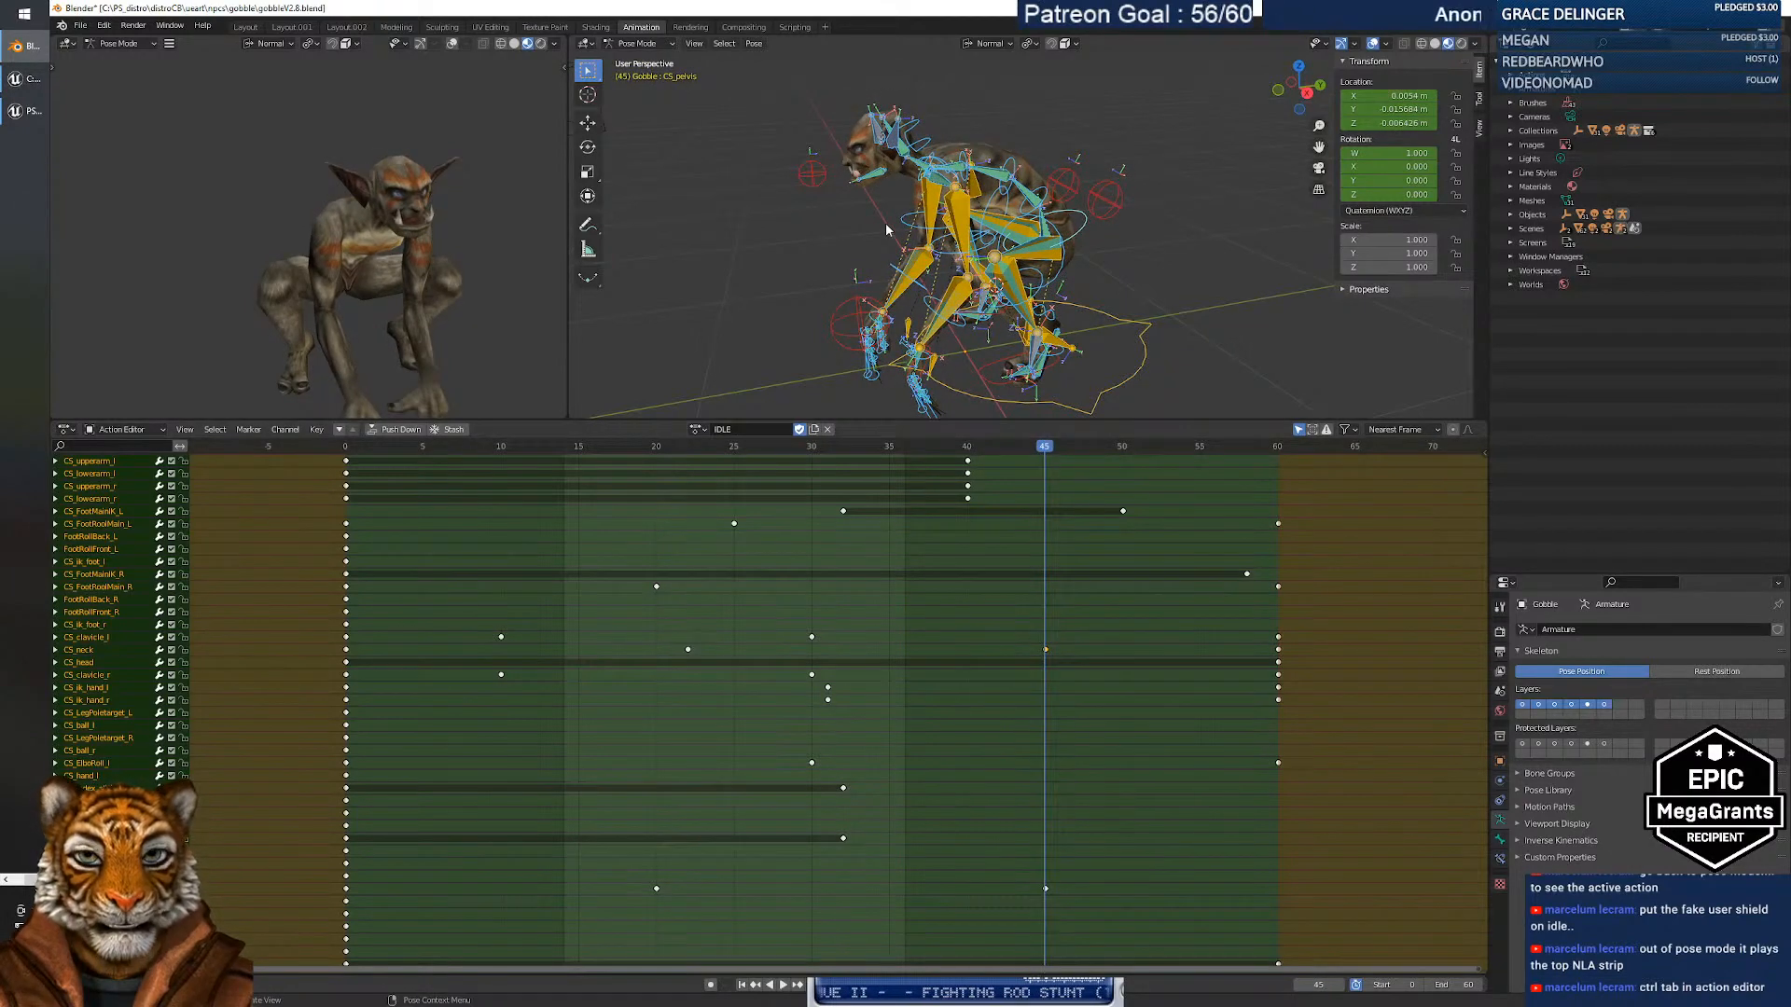
scroll(894, 198, "up", 5)
middle_click_drag(877, 215, 935, 251)
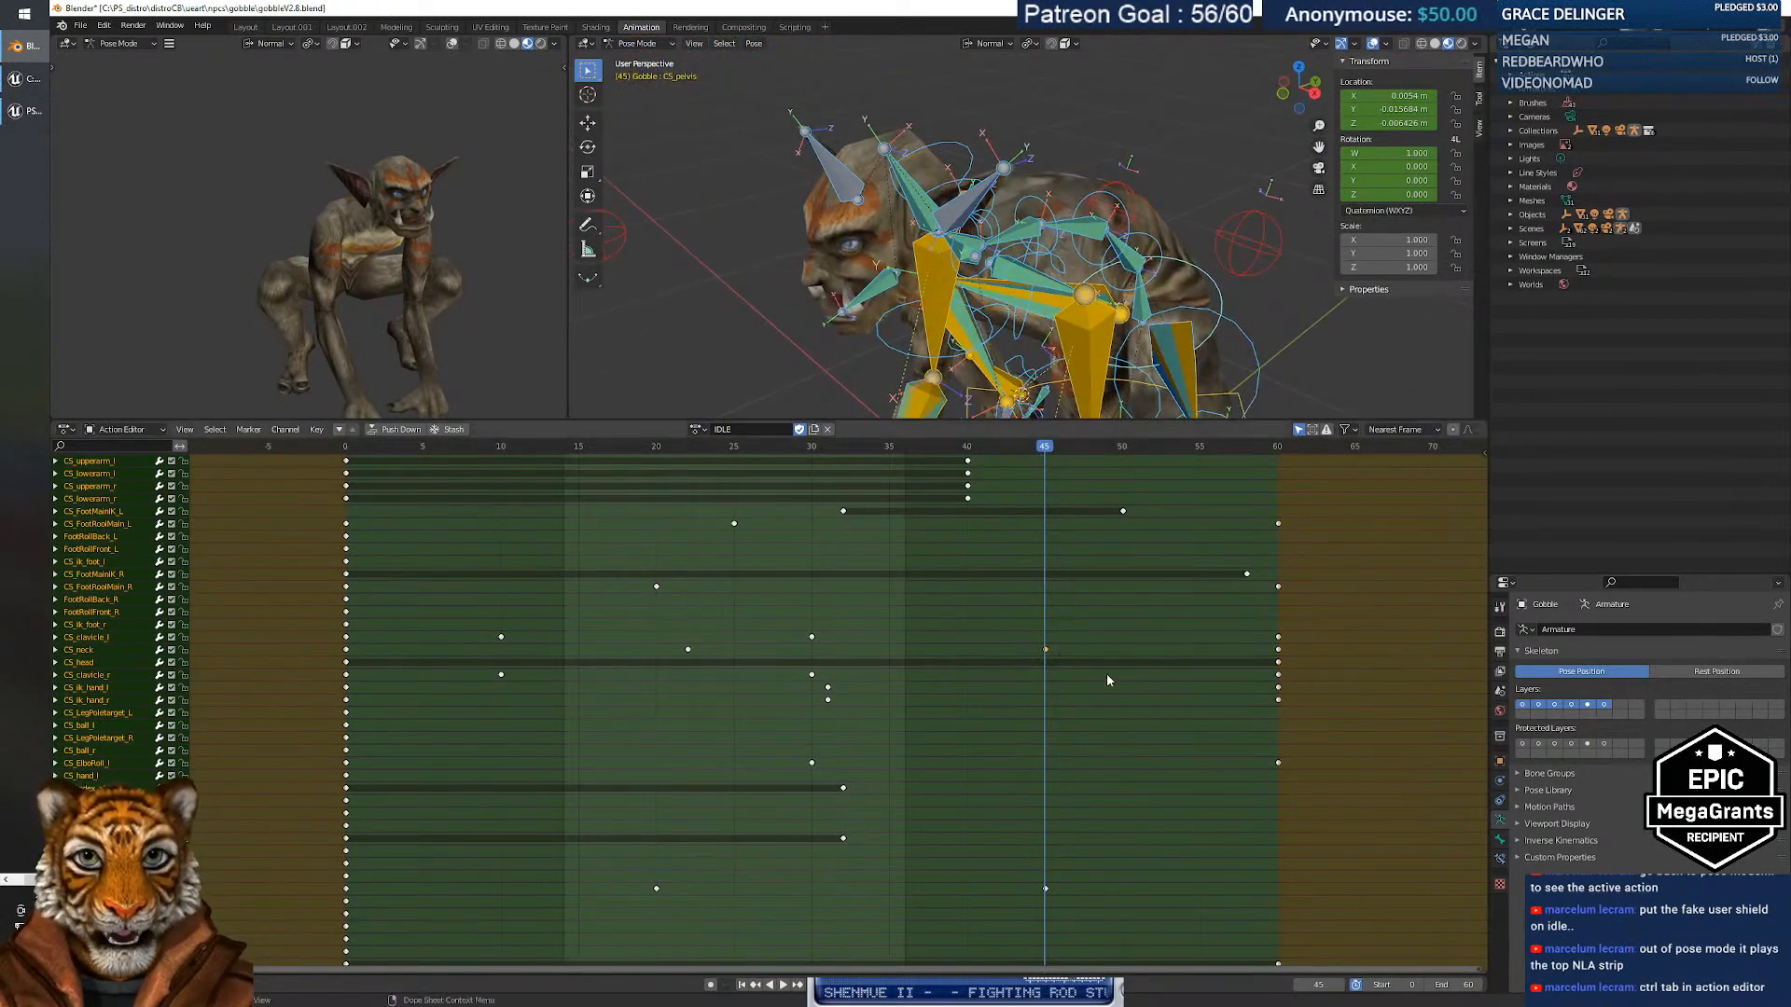
key("space")
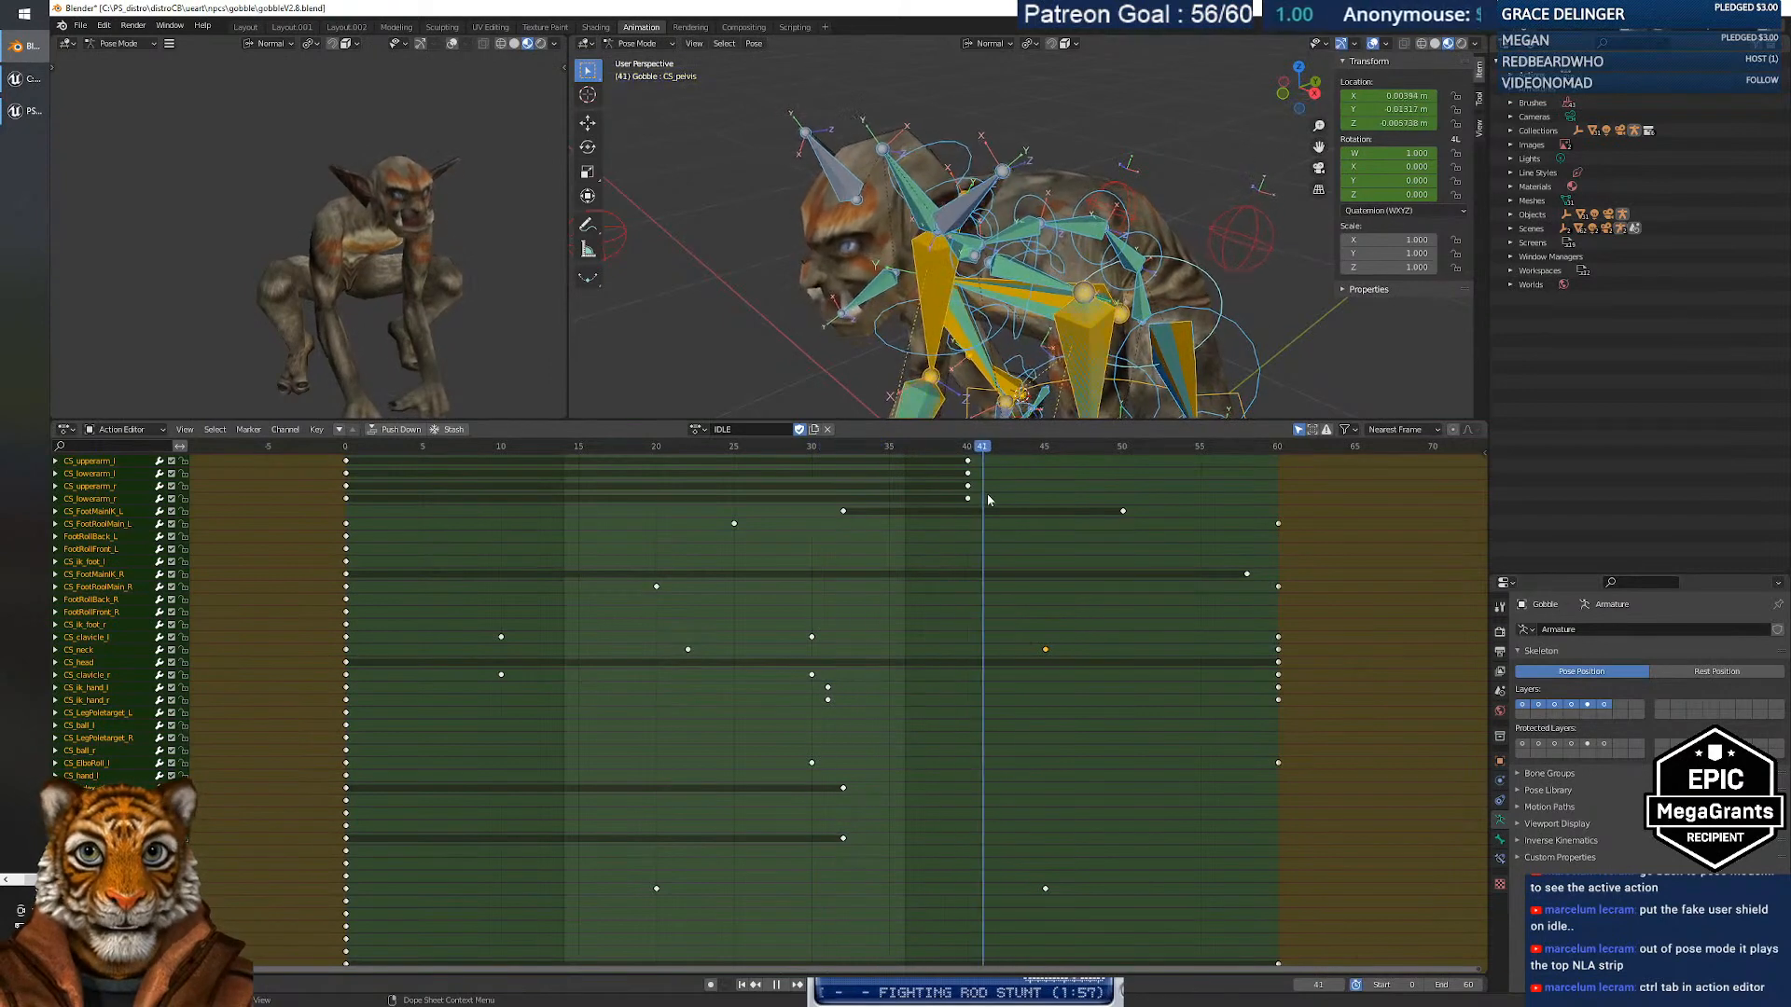
left_click_drag(859, 524, 1062, 534)
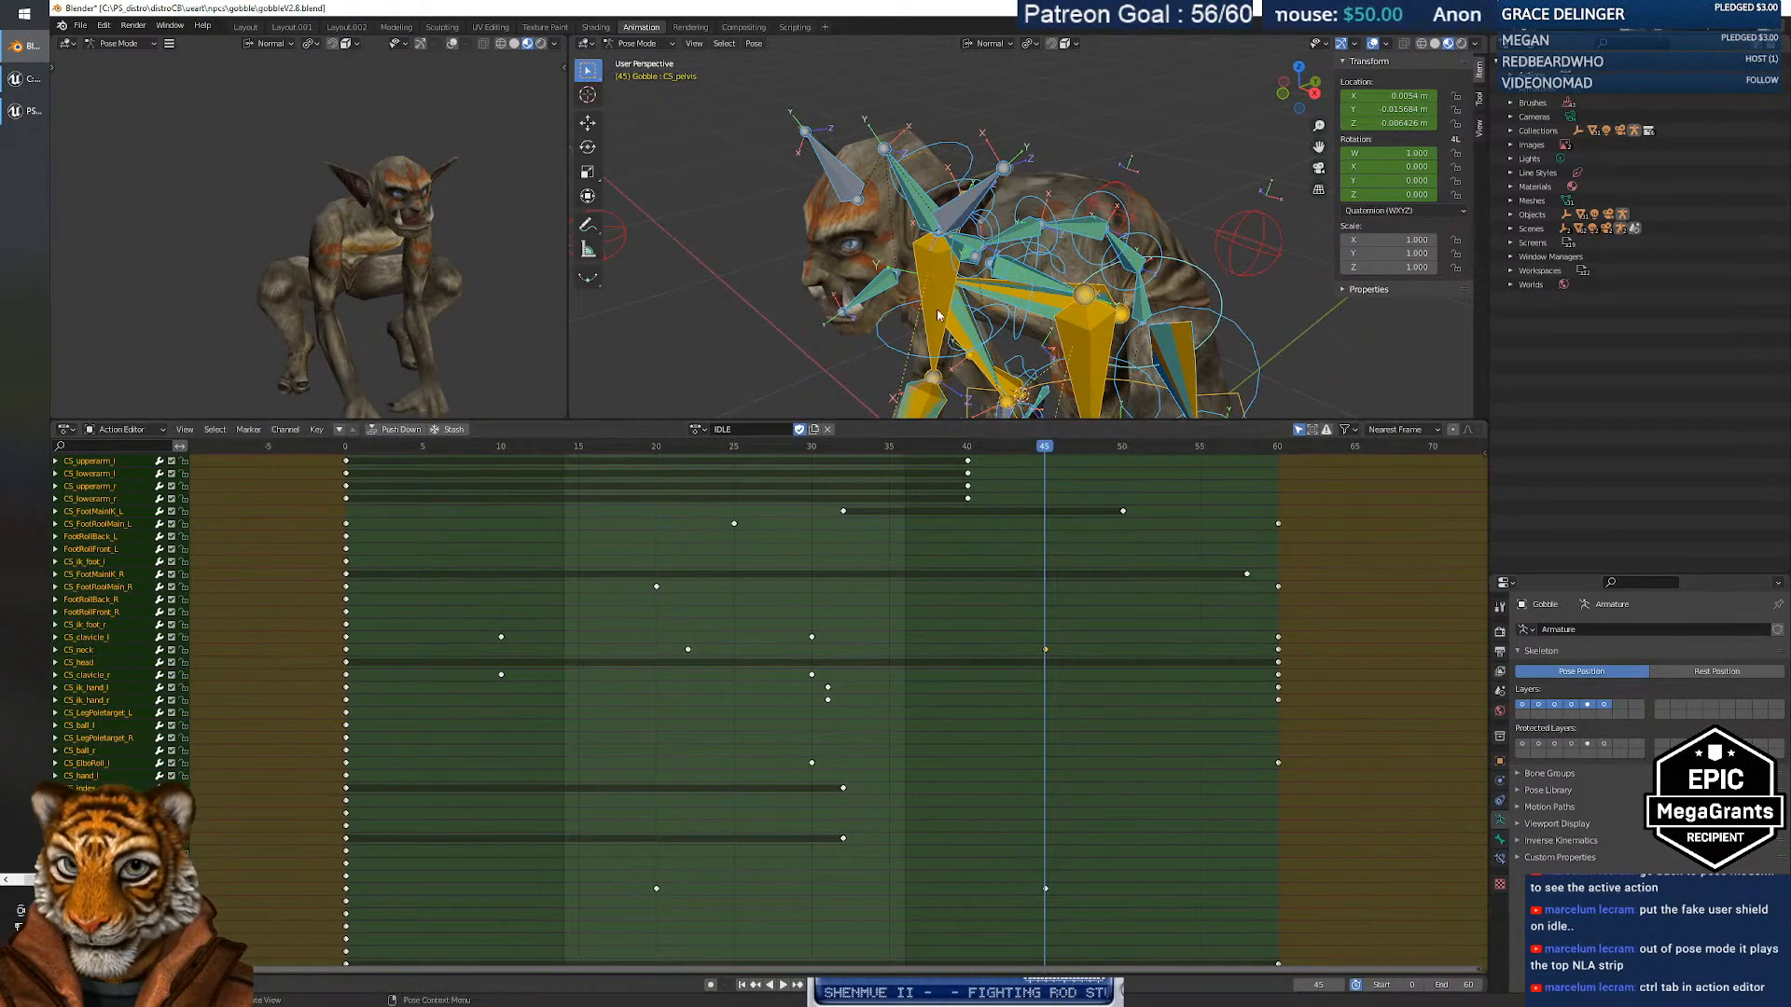
middle_click_drag(985, 284, 968, 207)
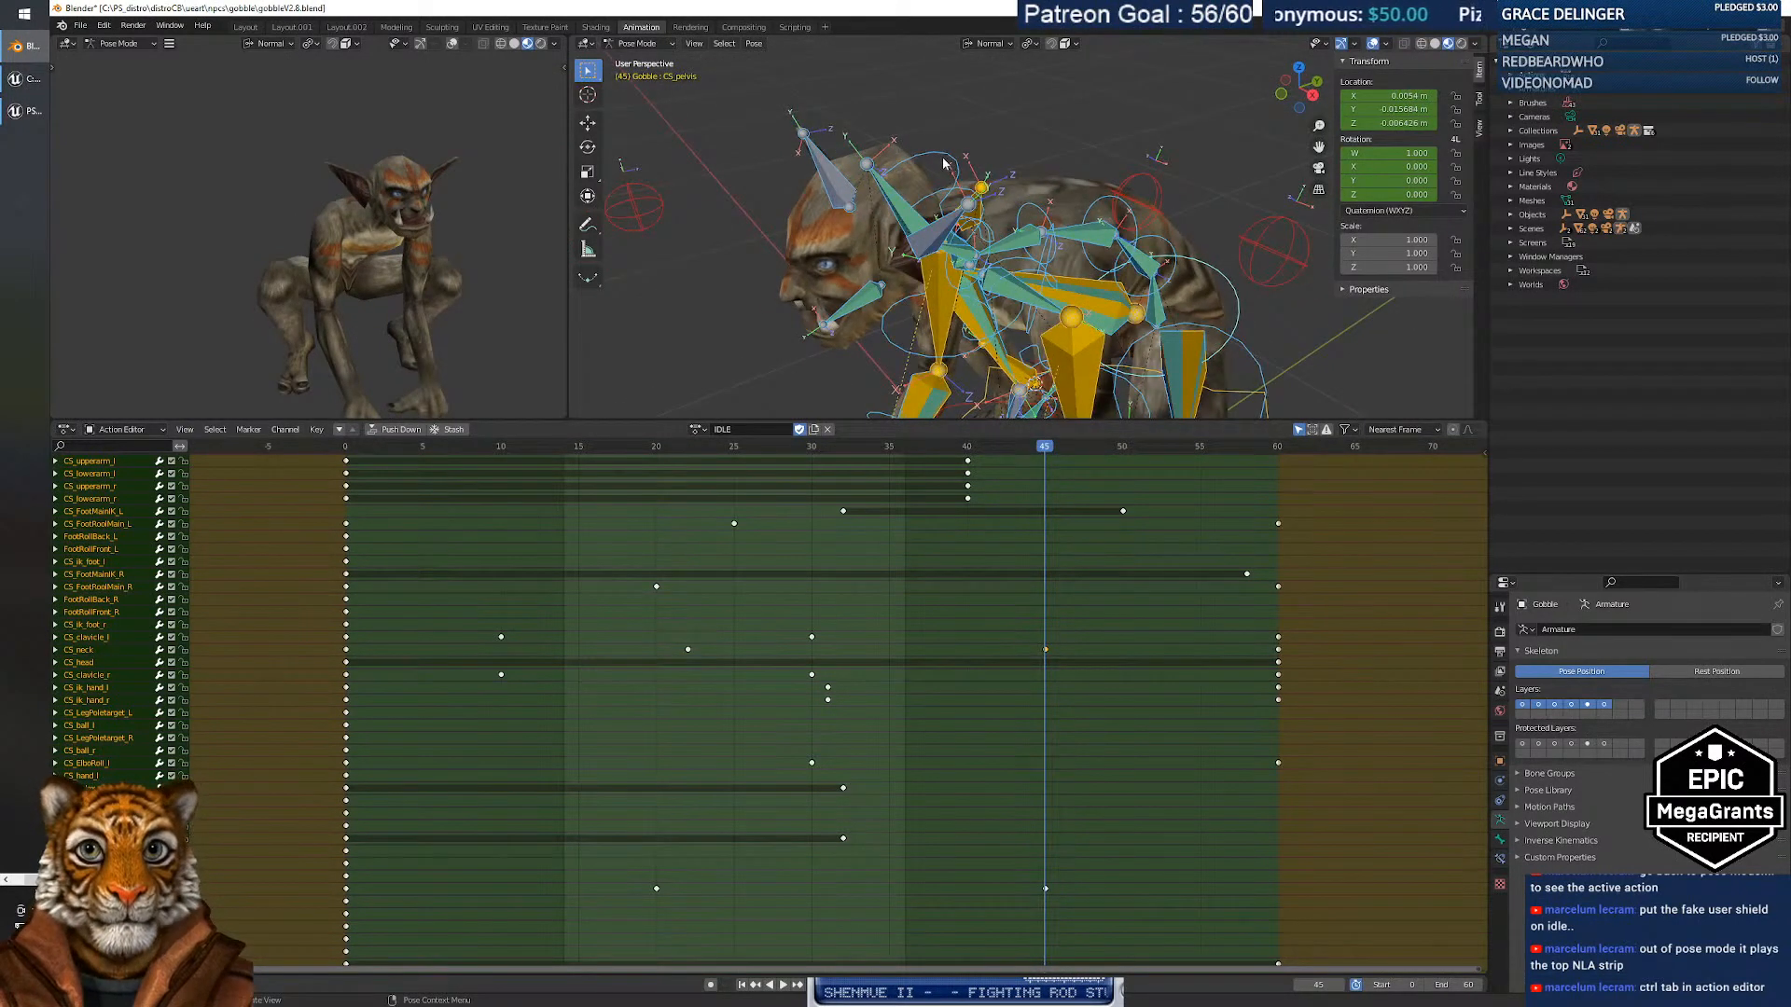
Select the CS_neck control bone in the viewport and bring its keys into view in the Action Editor.
left_click(942, 163)
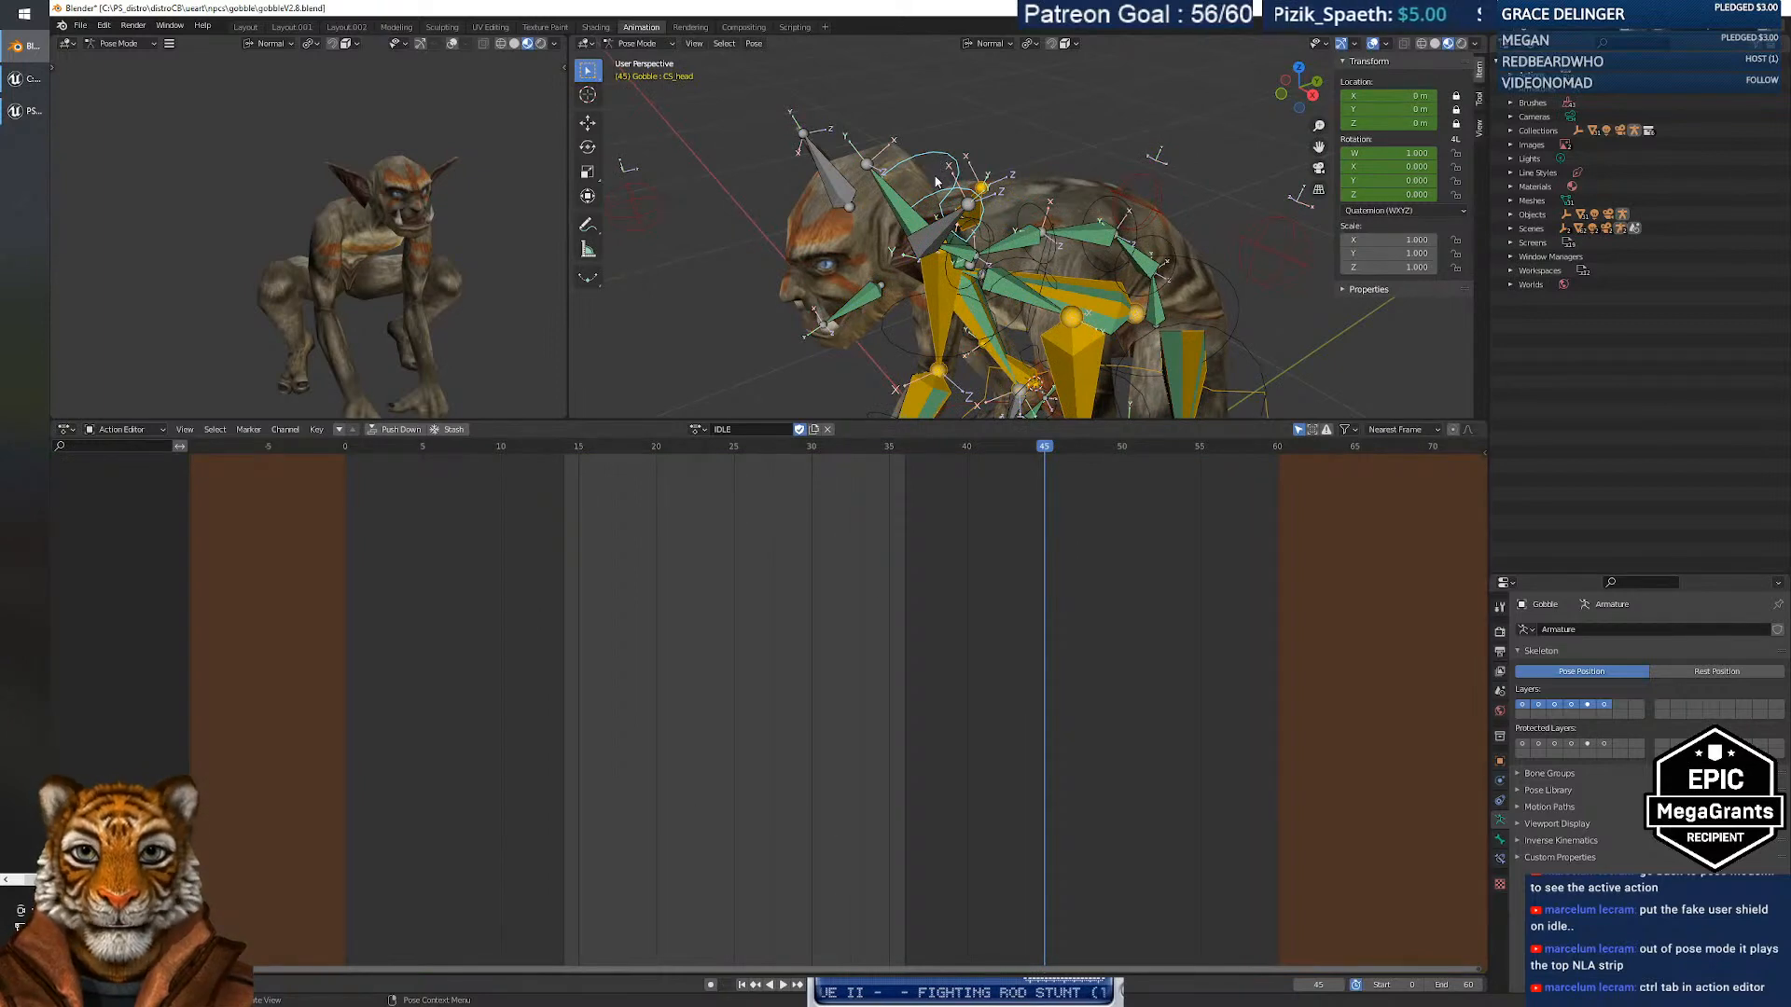
middle_click_drag(930, 236, 901, 212)
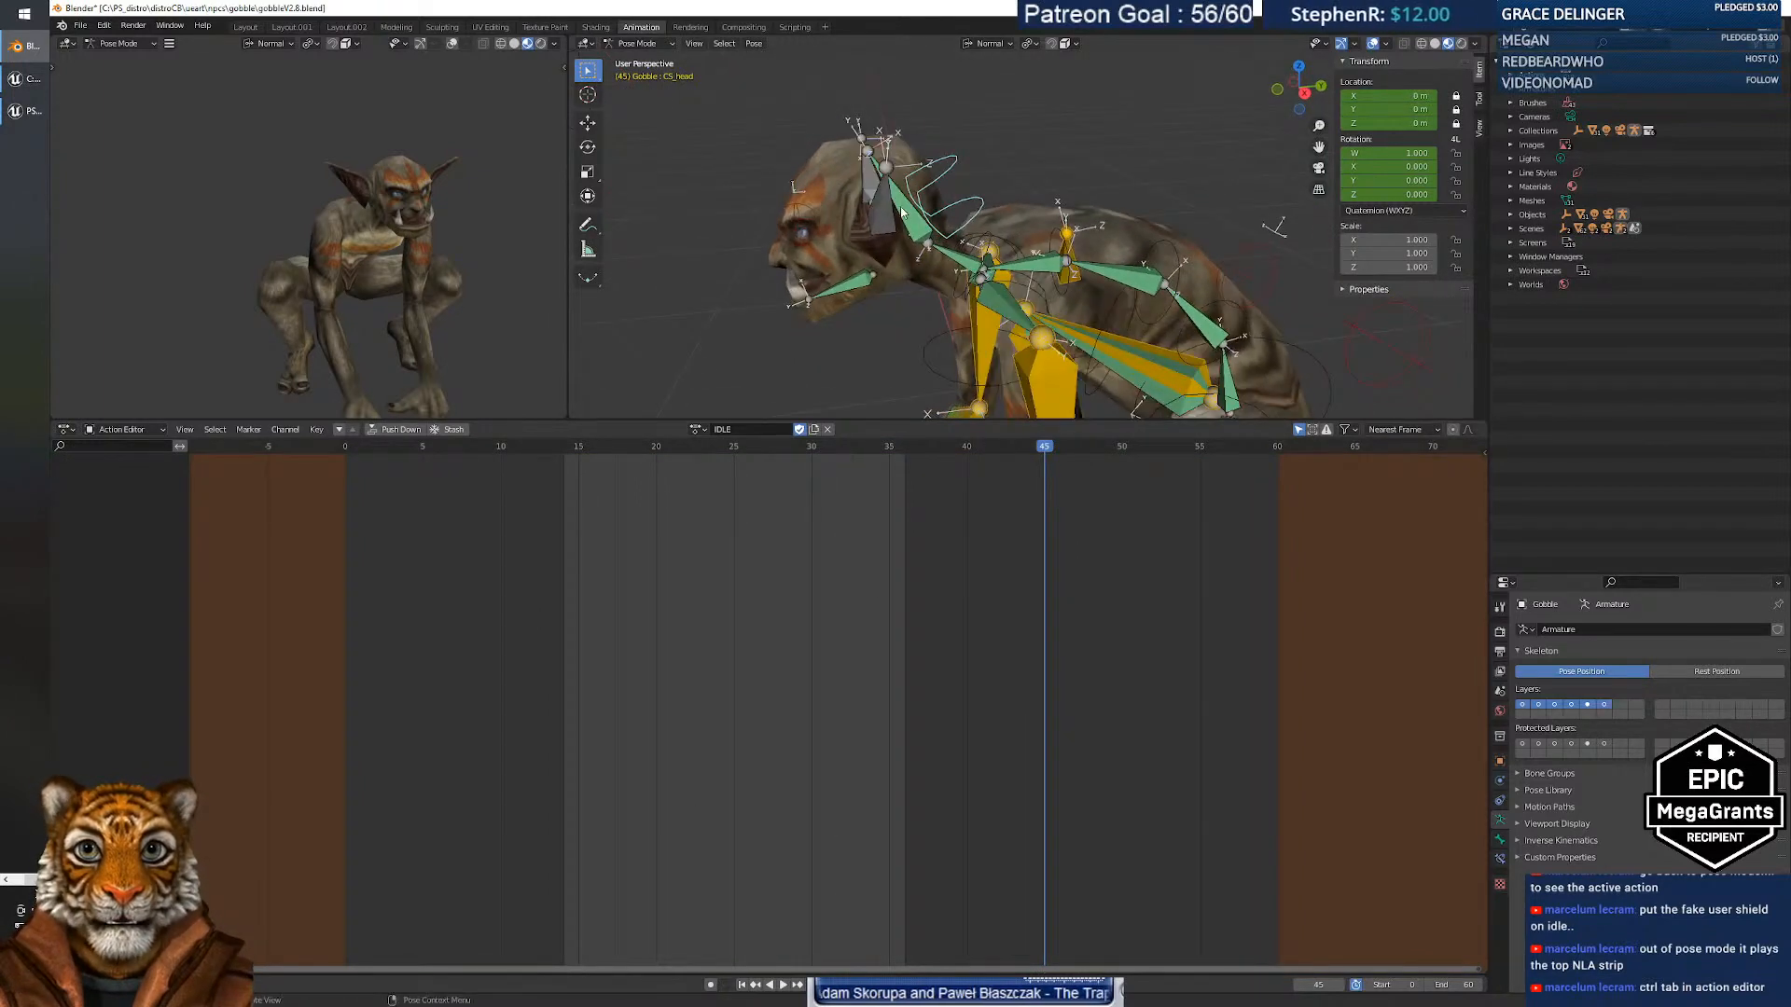
left_click(989, 248)
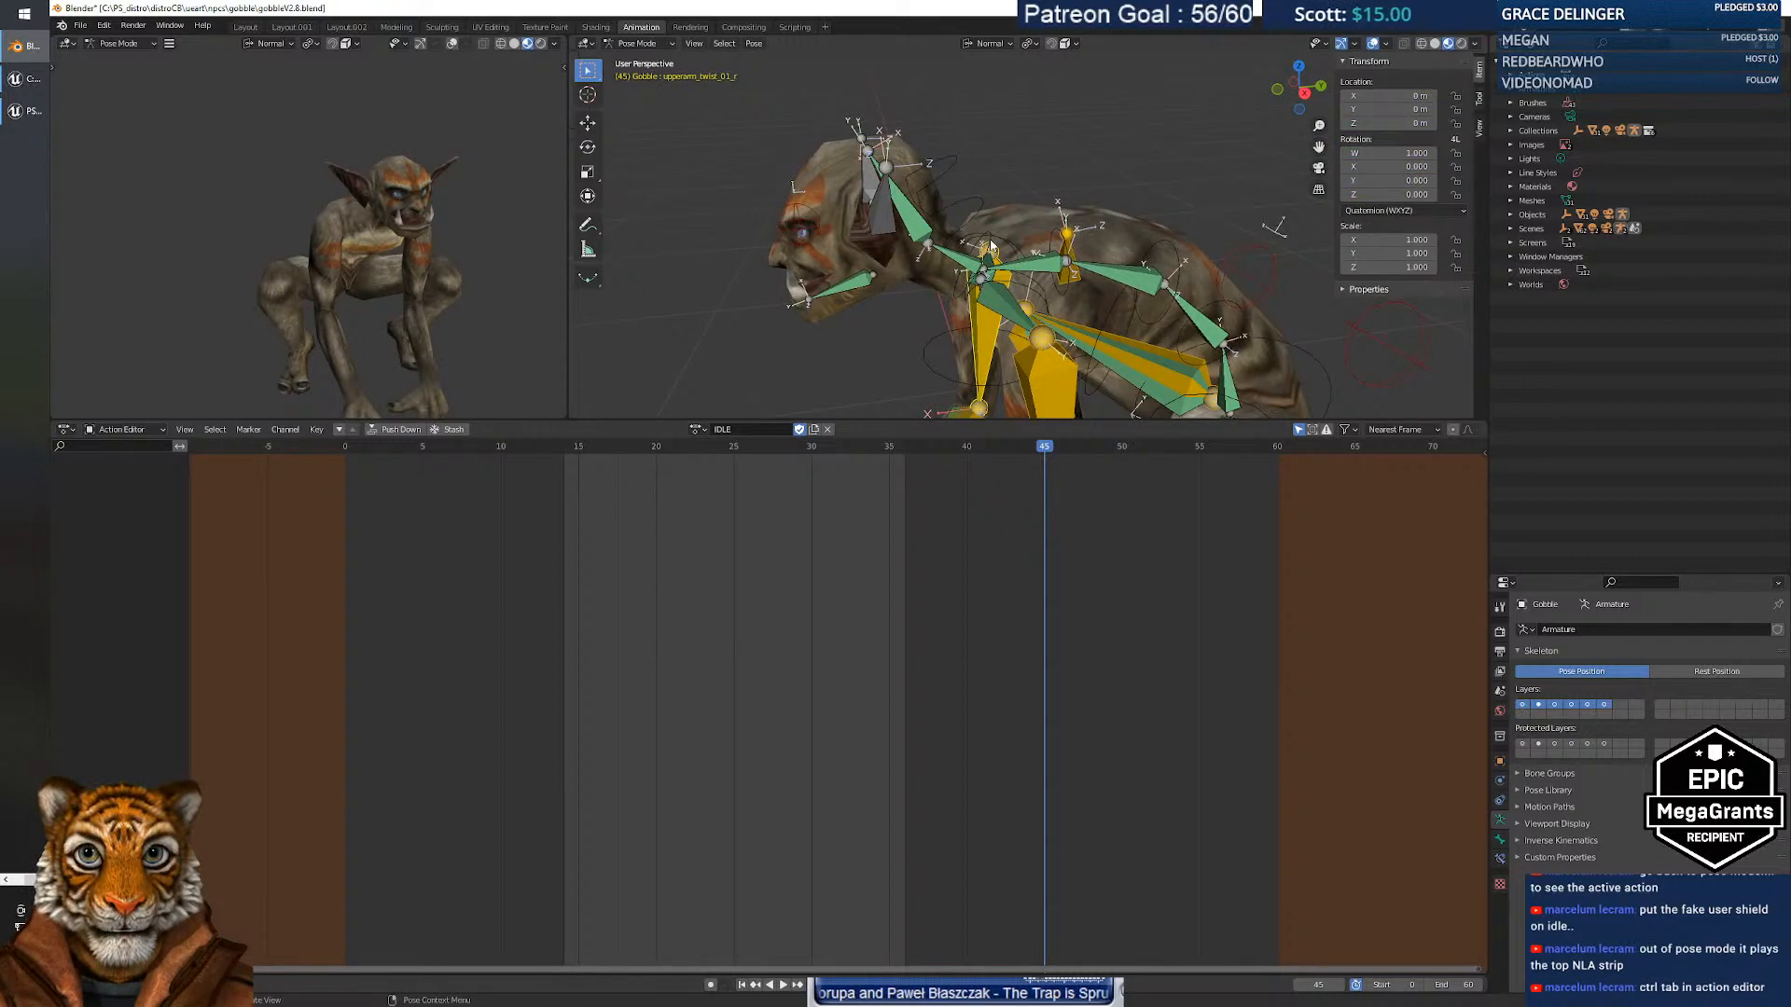
left_click(989, 237)
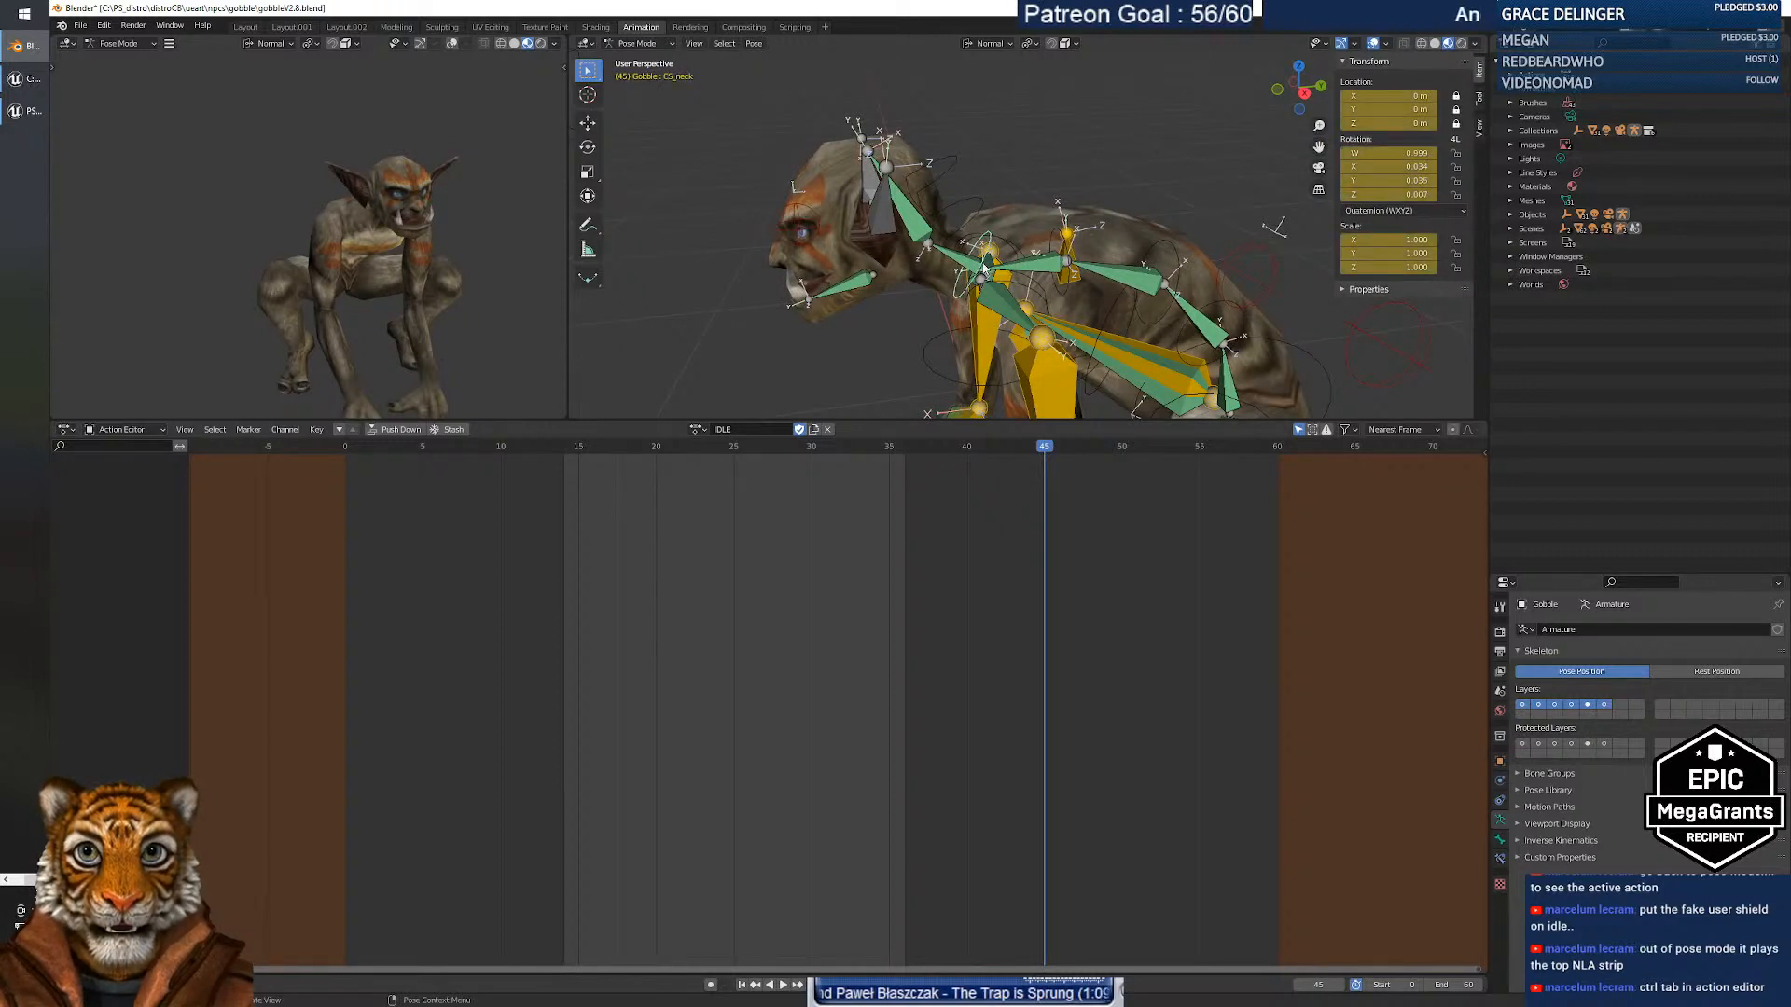
middle_click_drag(983, 268, 894, 284)
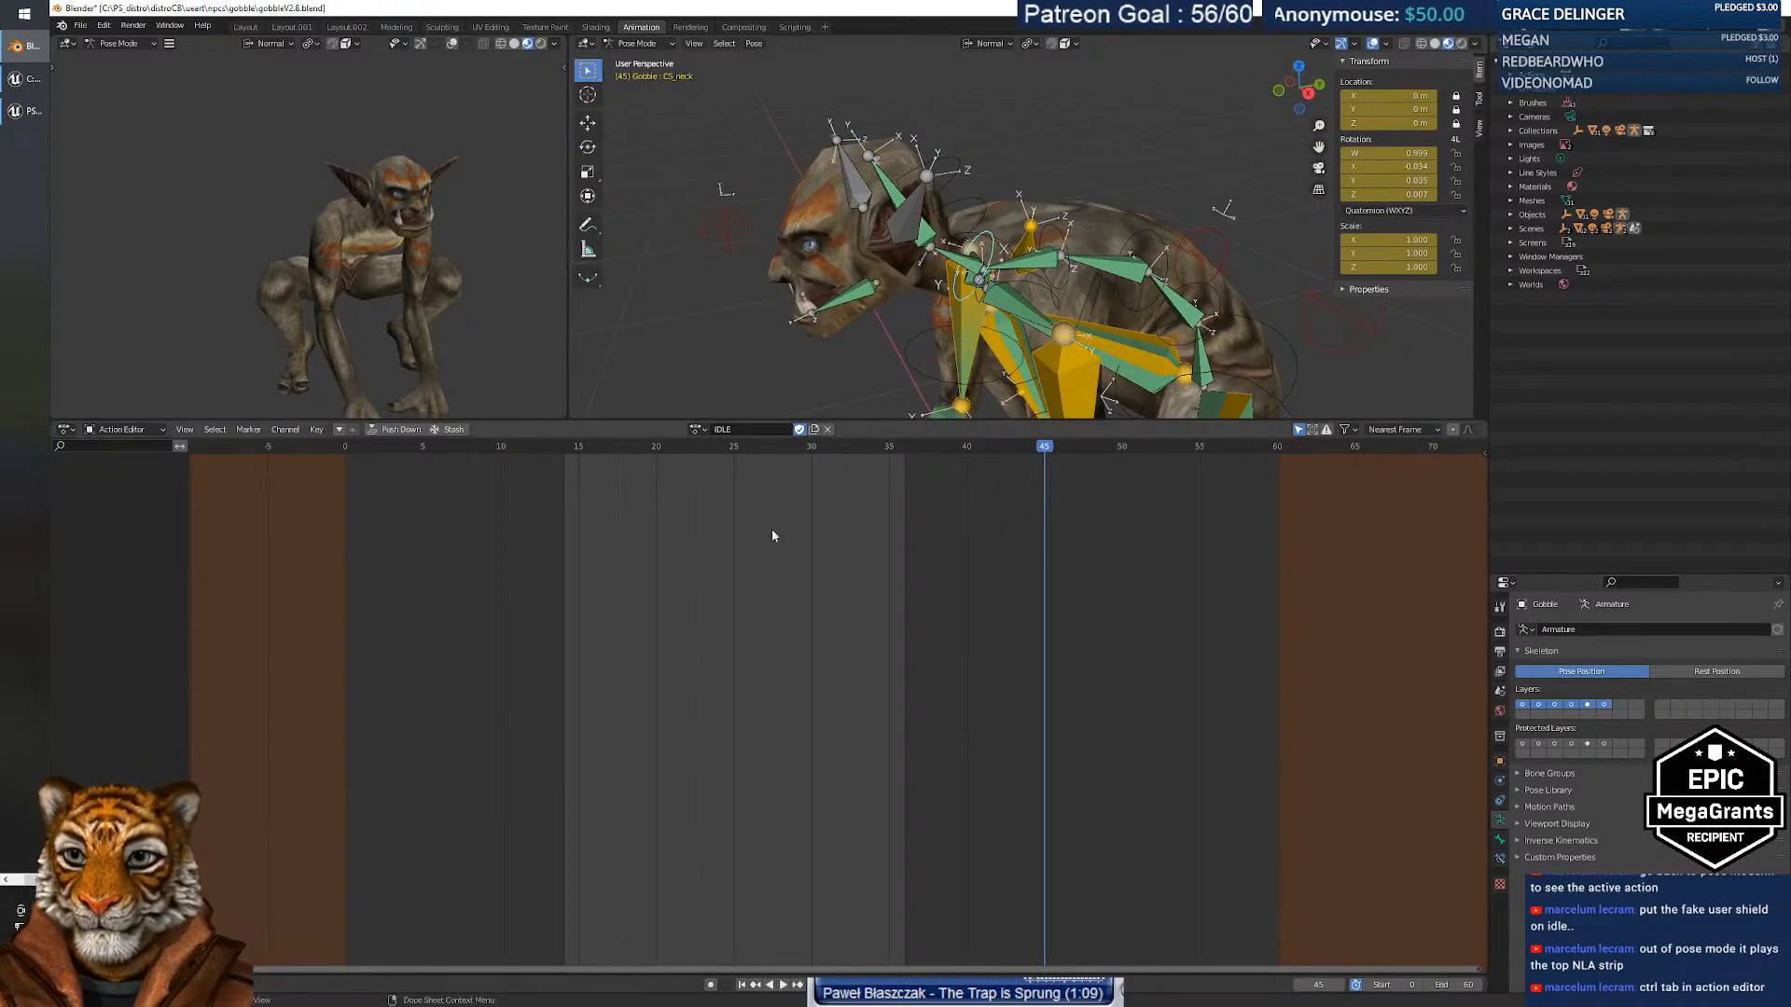
middle_click_drag(829, 591, 832, 614)
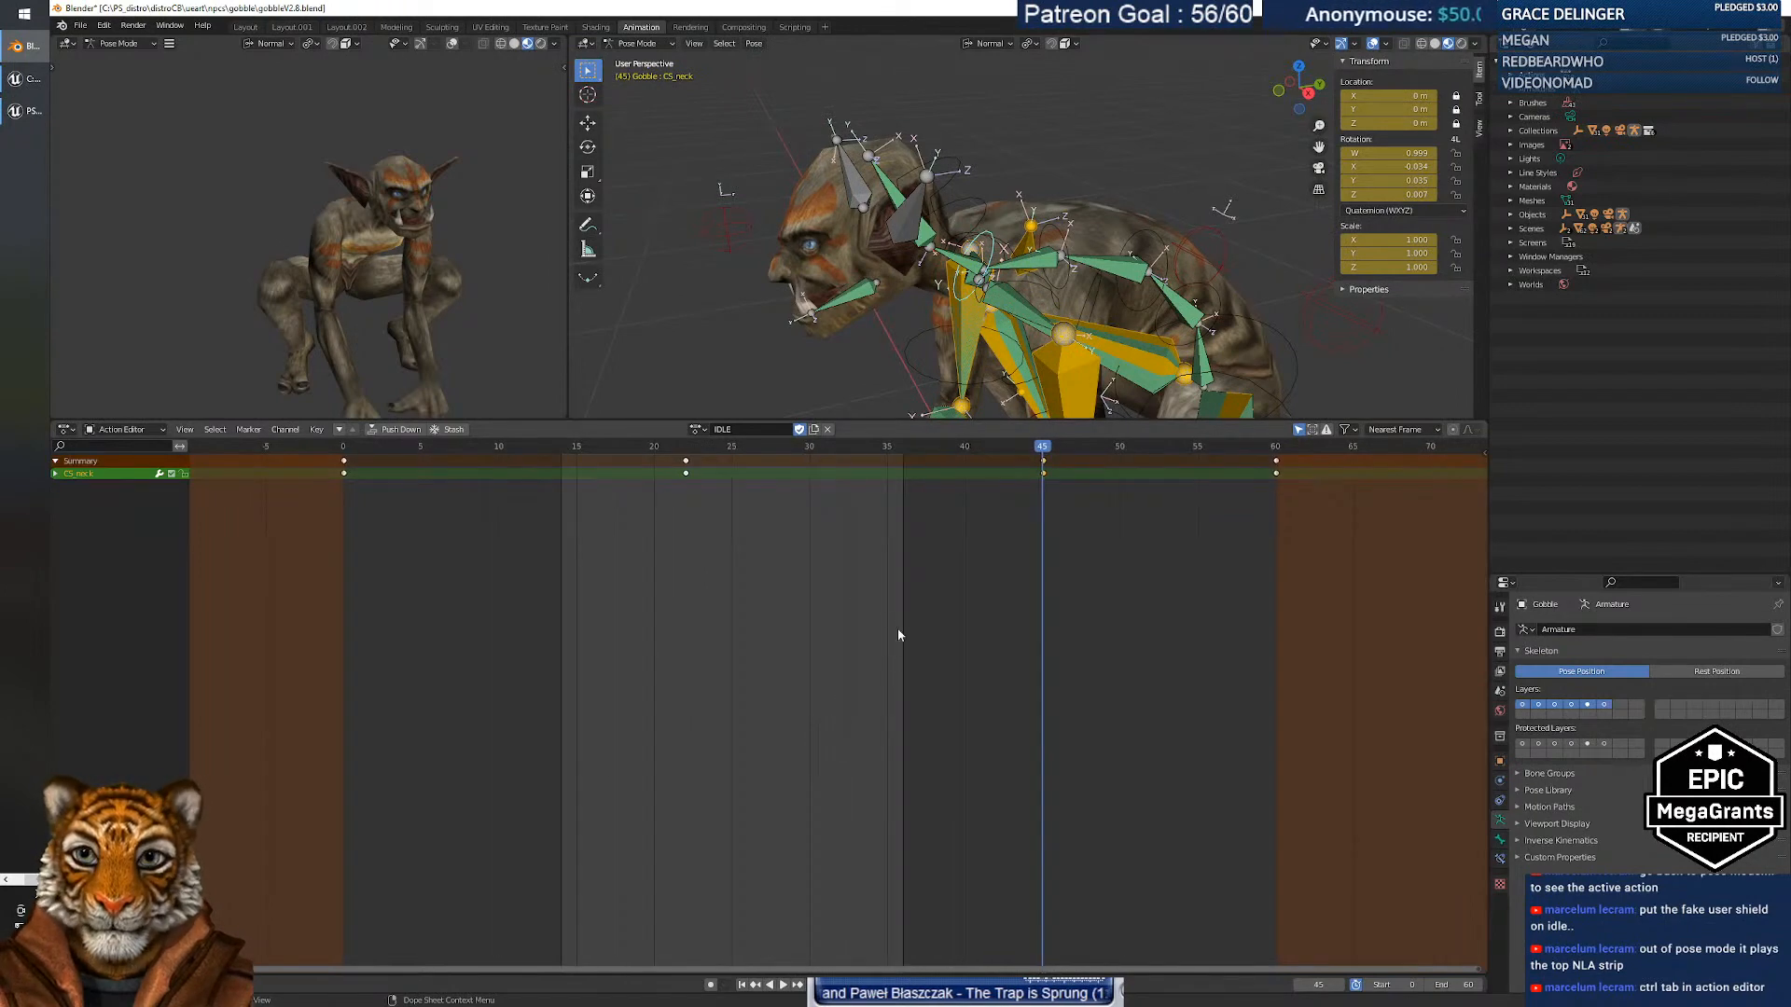
Try rotating CS_neck about its X axis at frame 45, and scrub back and forth to check the head motion.
mouse_move(1045, 453)
left_mouse_down()
mouse_move(731, 452)
mouse_move(1044, 462)
left_mouse_up()
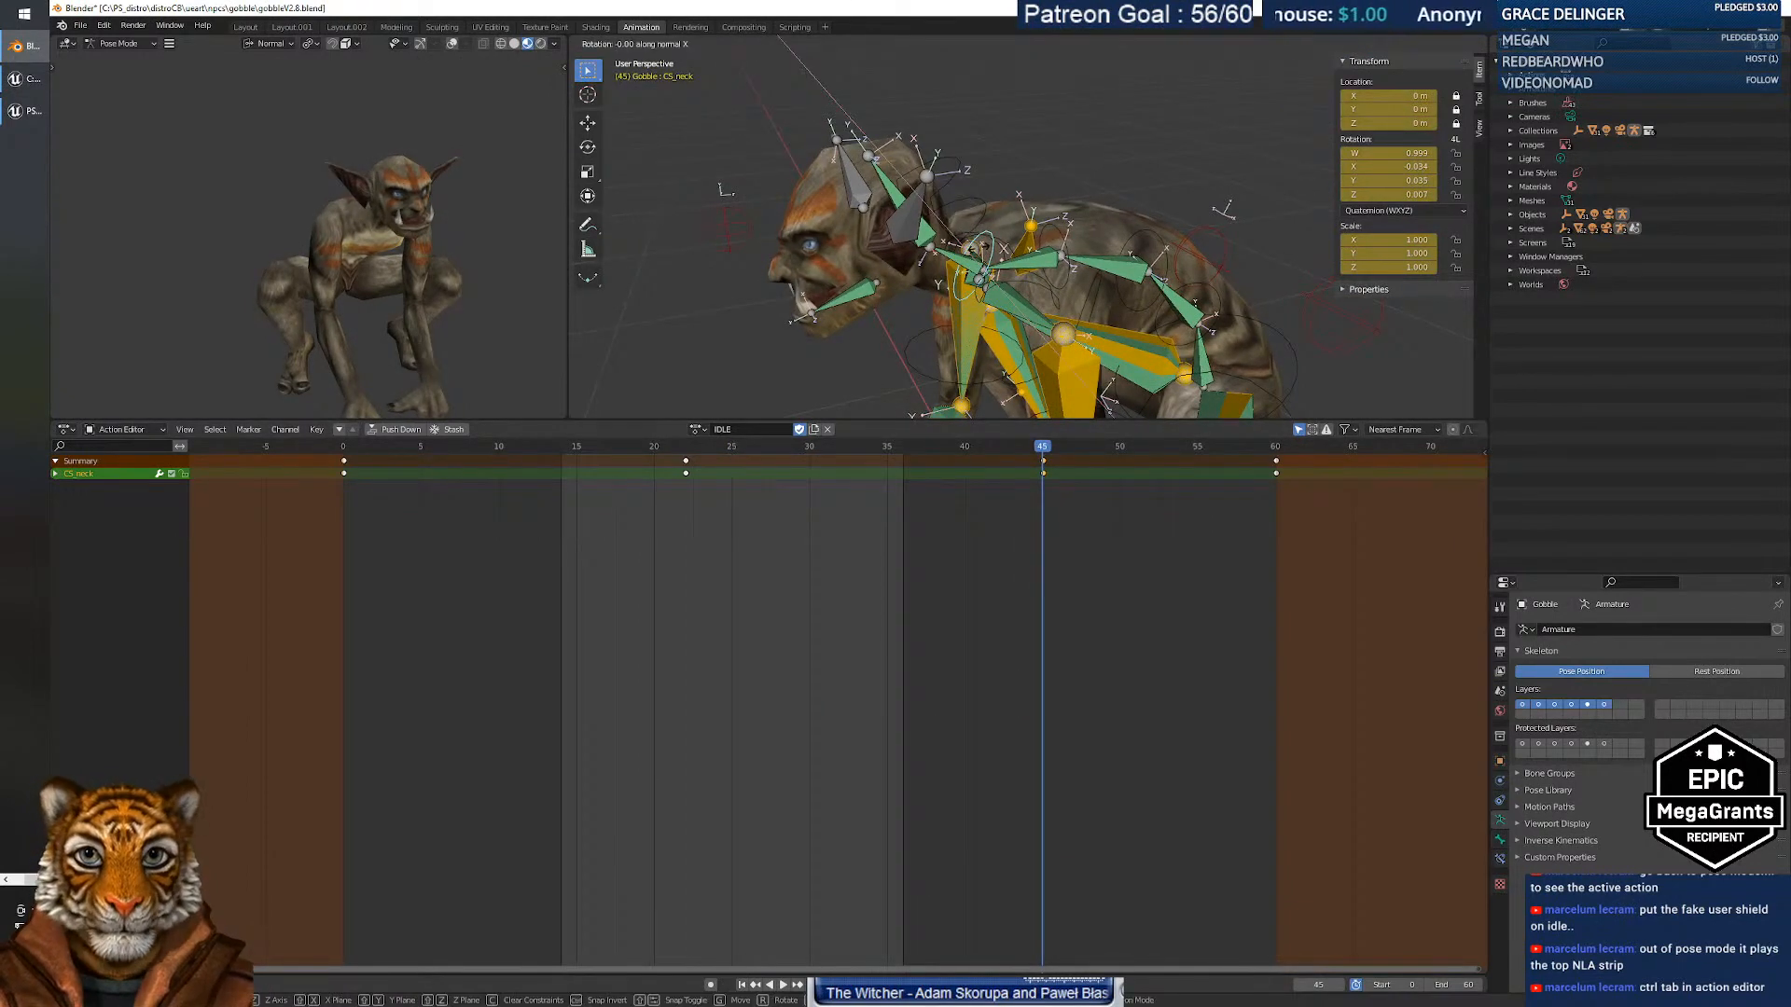
right_click(996, 243)
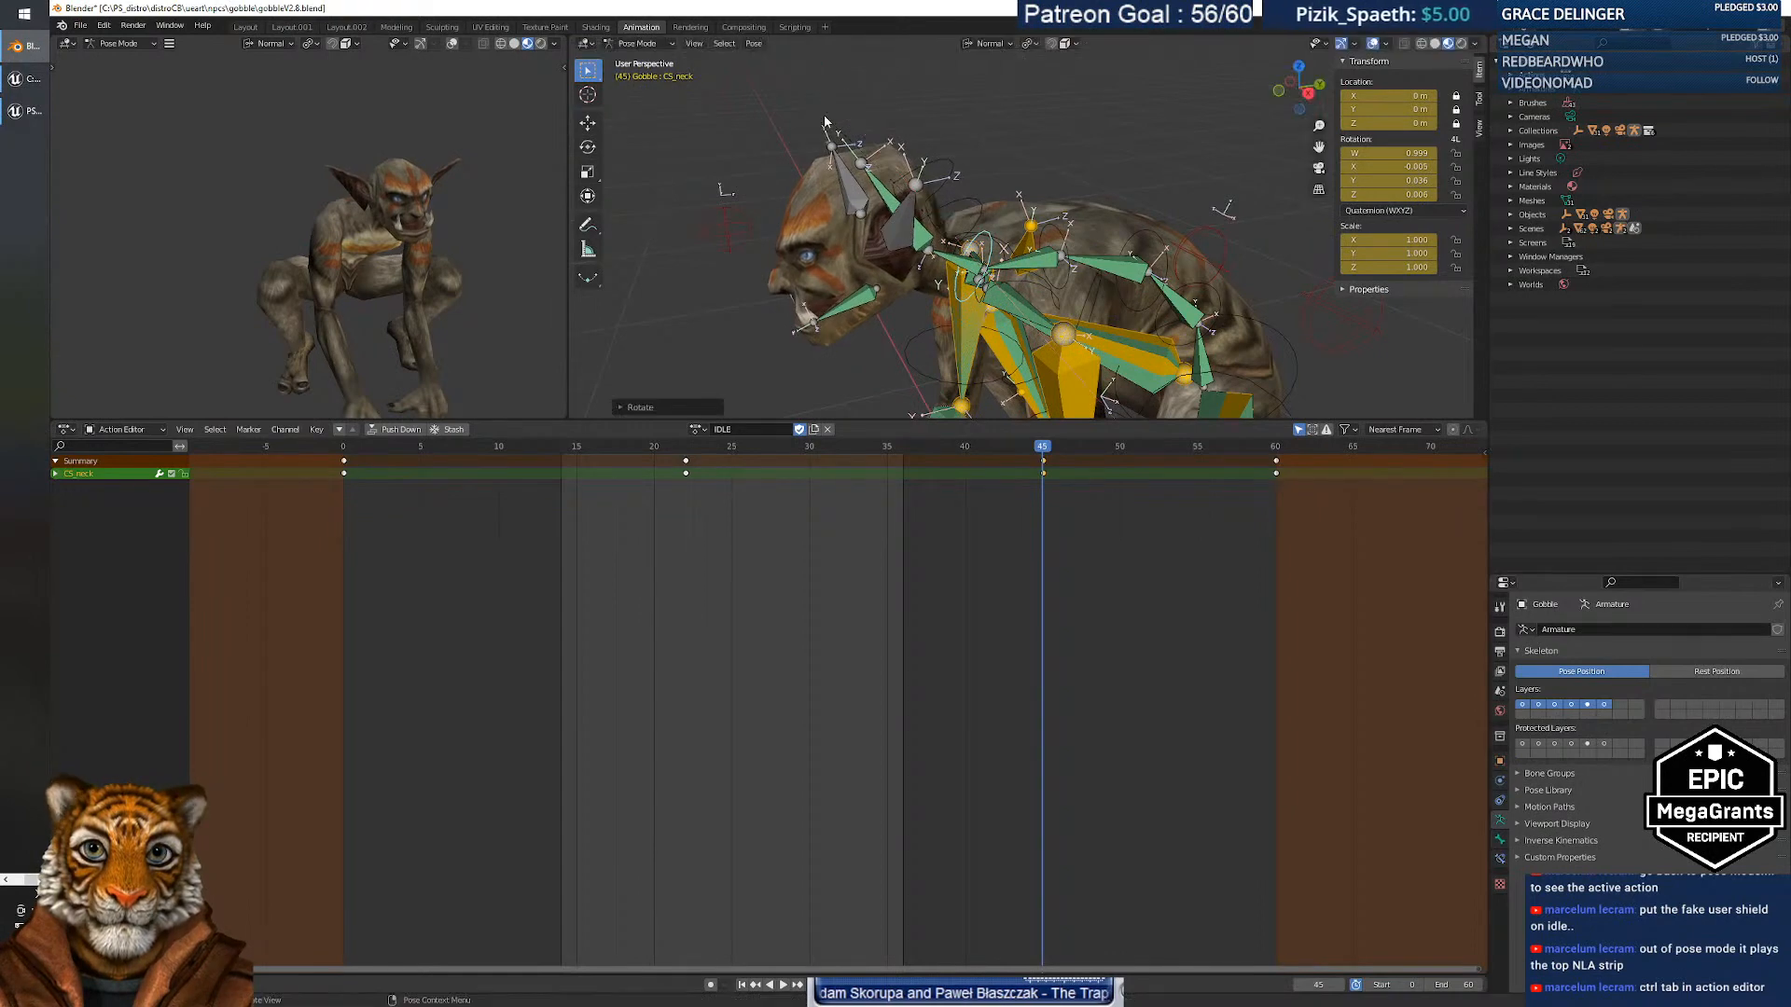
left_click_drag(1031, 452, 652, 460)
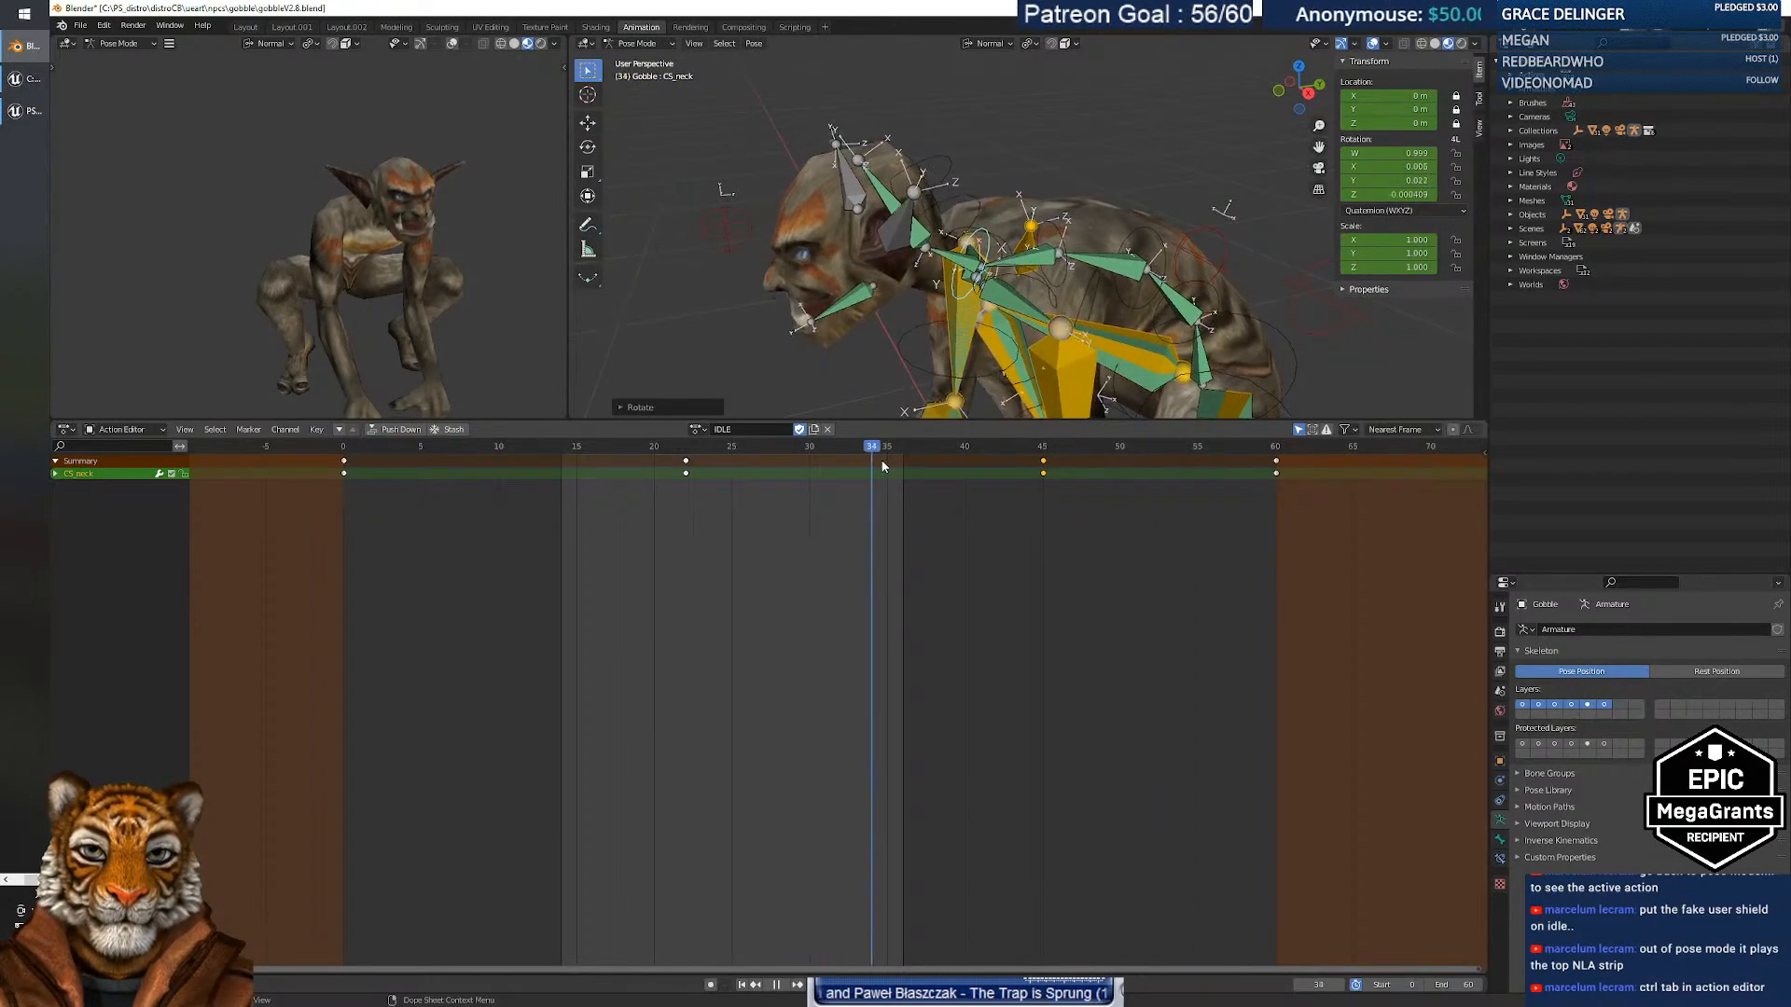
left_click_drag(882, 466, 757, 468)
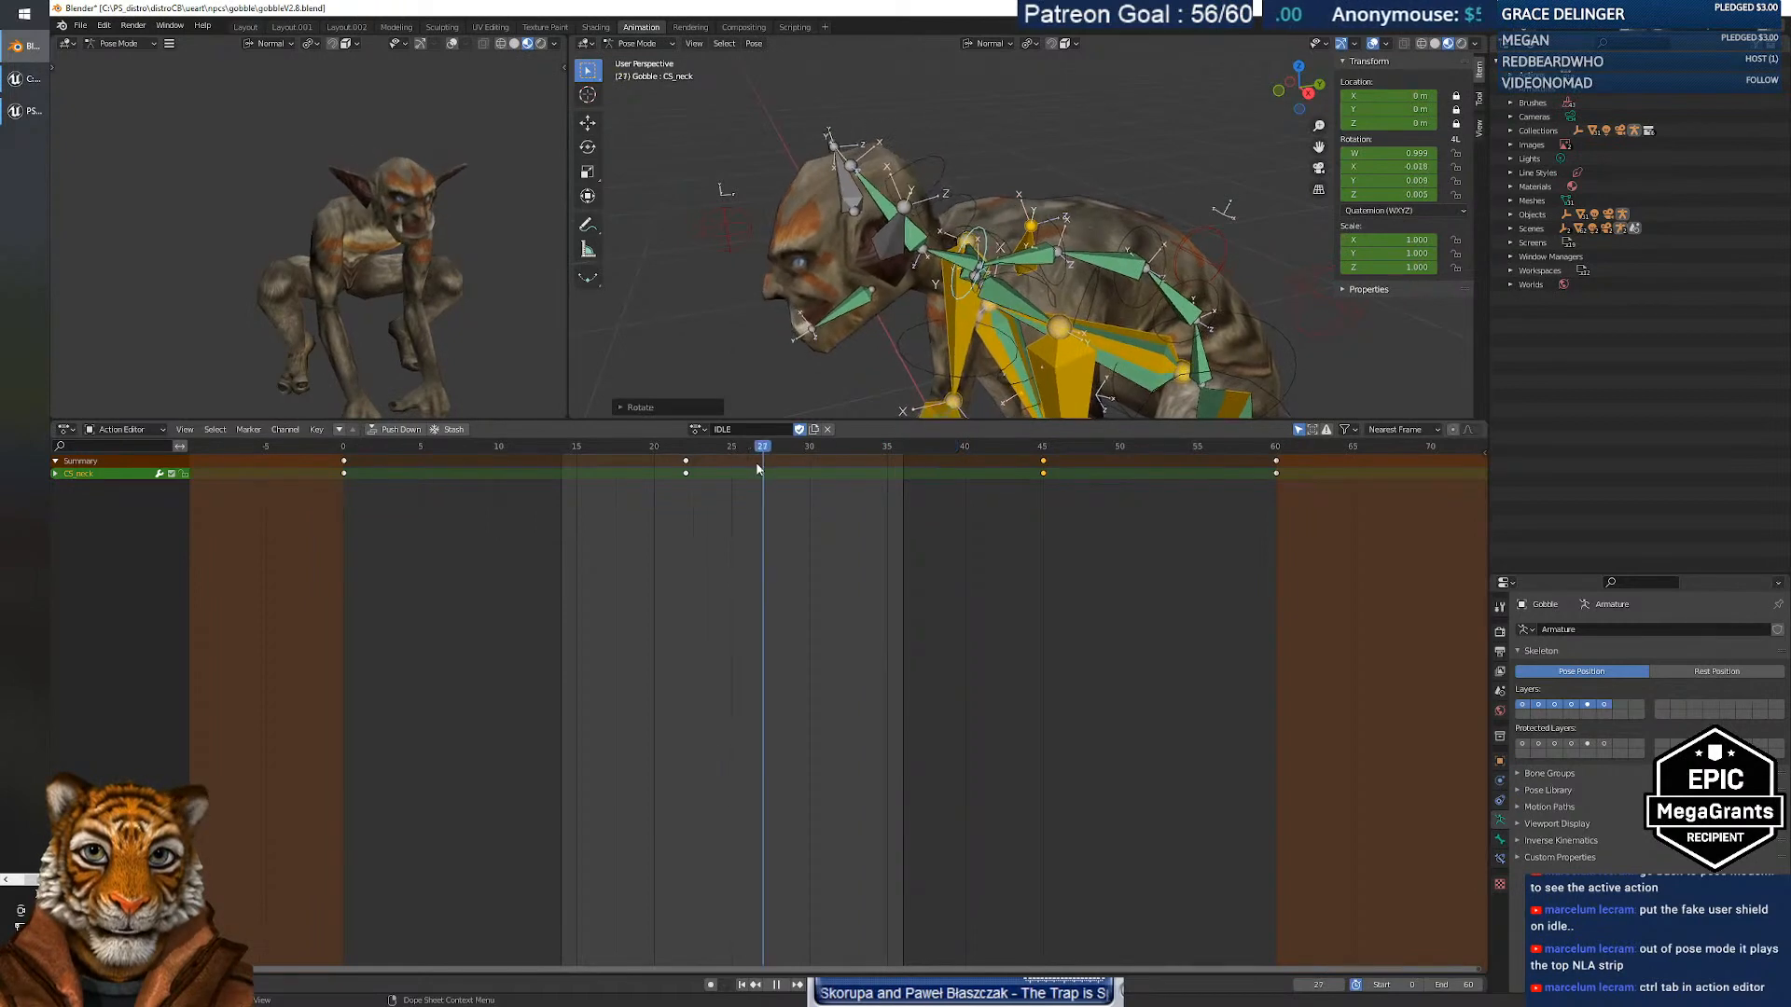
left_click_drag(919, 467, 1045, 504)
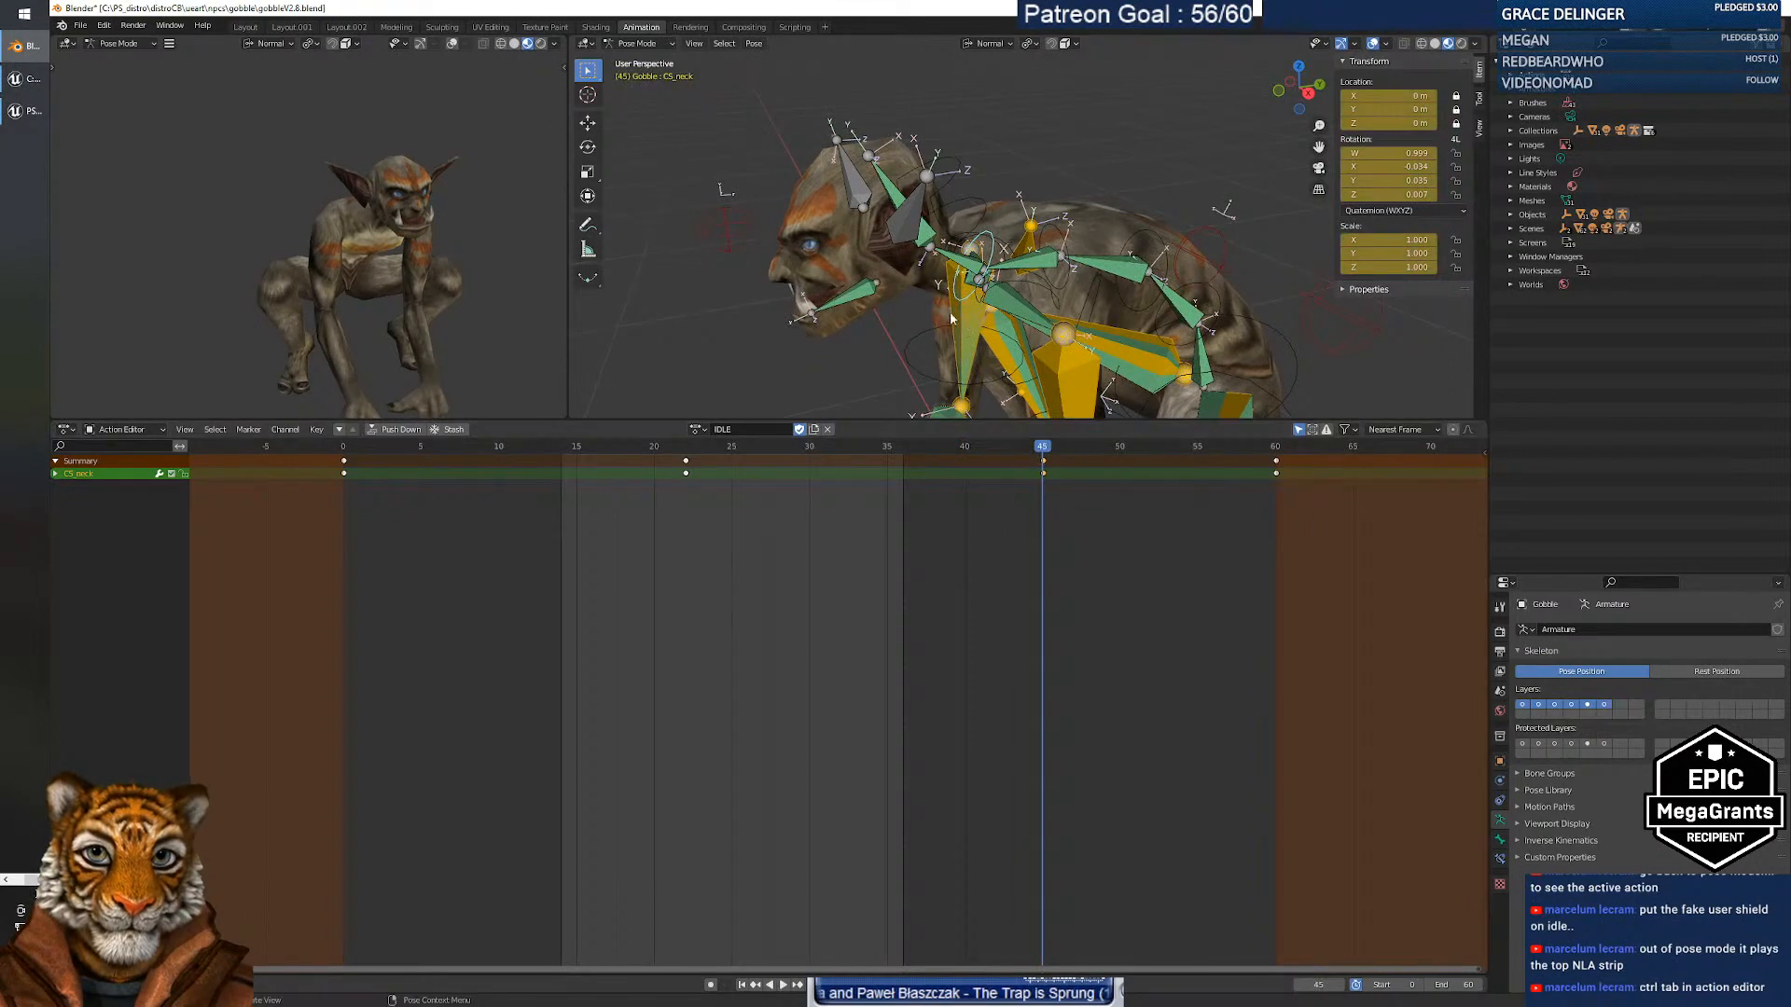
Adjust CS_neck's rotation about its X axis at frame 45 and keyframe the new pose.
left_click(896, 164)
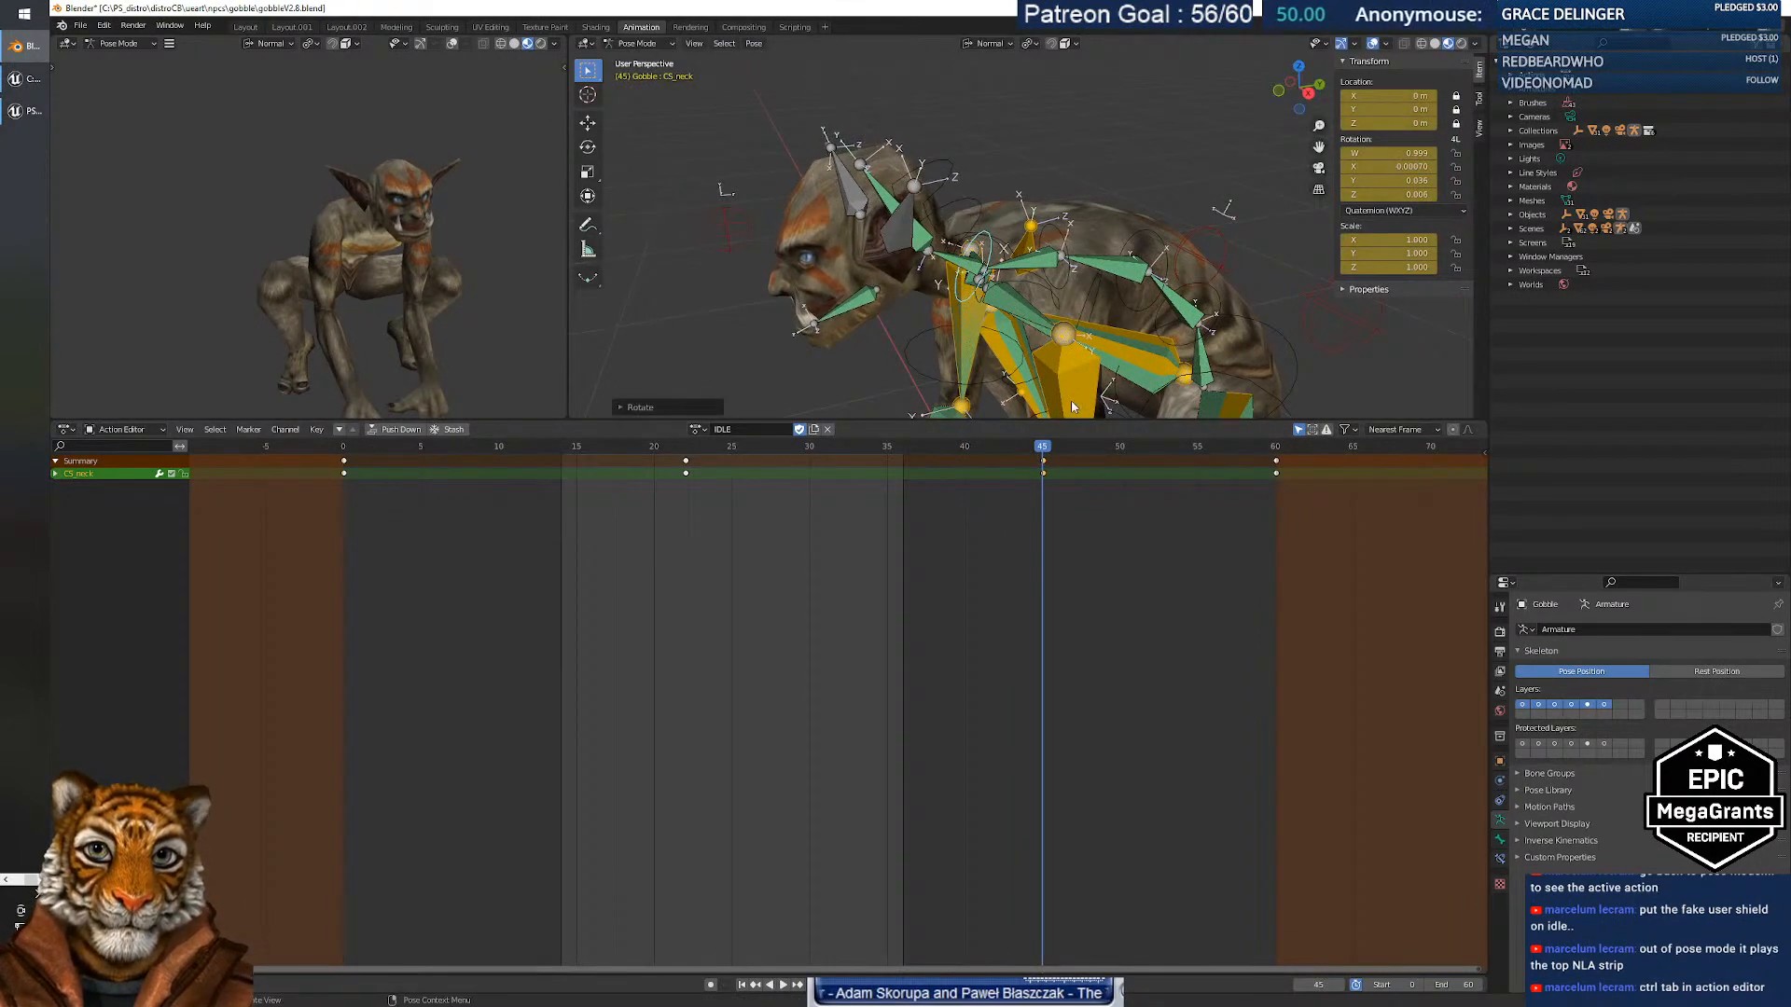
mouse_move(1042, 453)
left_mouse_down()
mouse_move(644, 459)
mouse_move(1036, 454)
left_mouse_up()
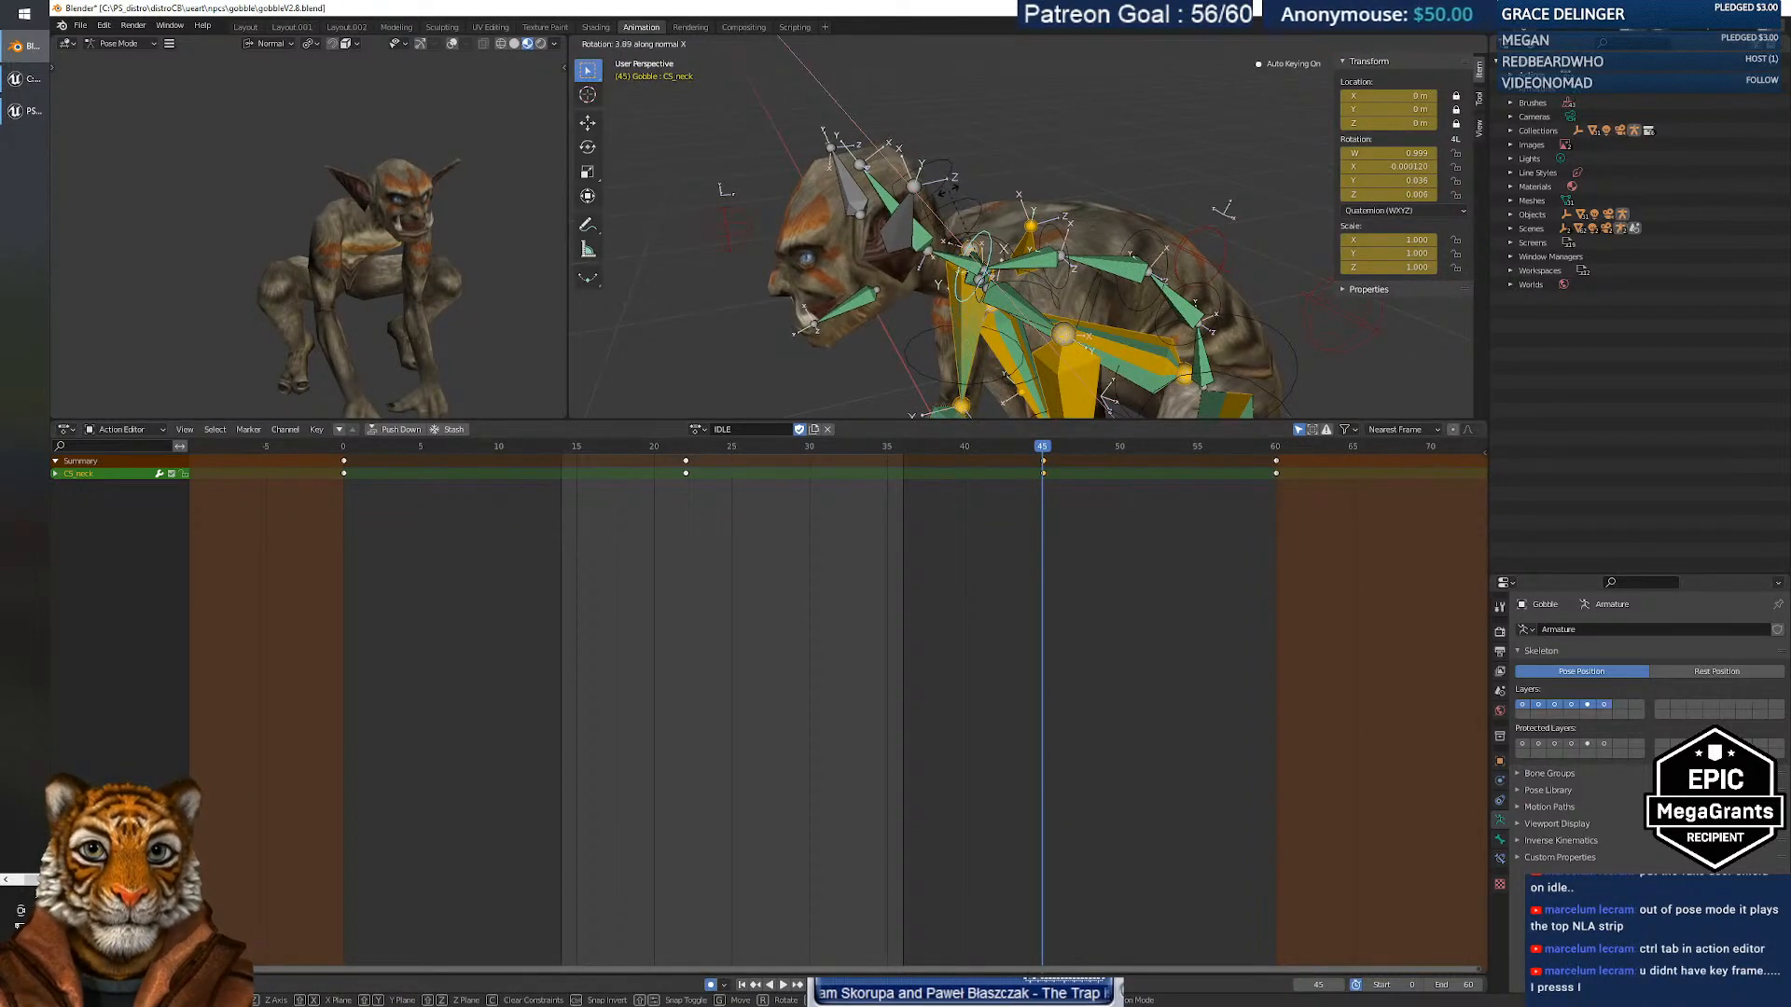
key("i")
Enlarge the viewports and play the IDLE loop to check the head and neck motion on the full body.
key("shift+ctrl+space")
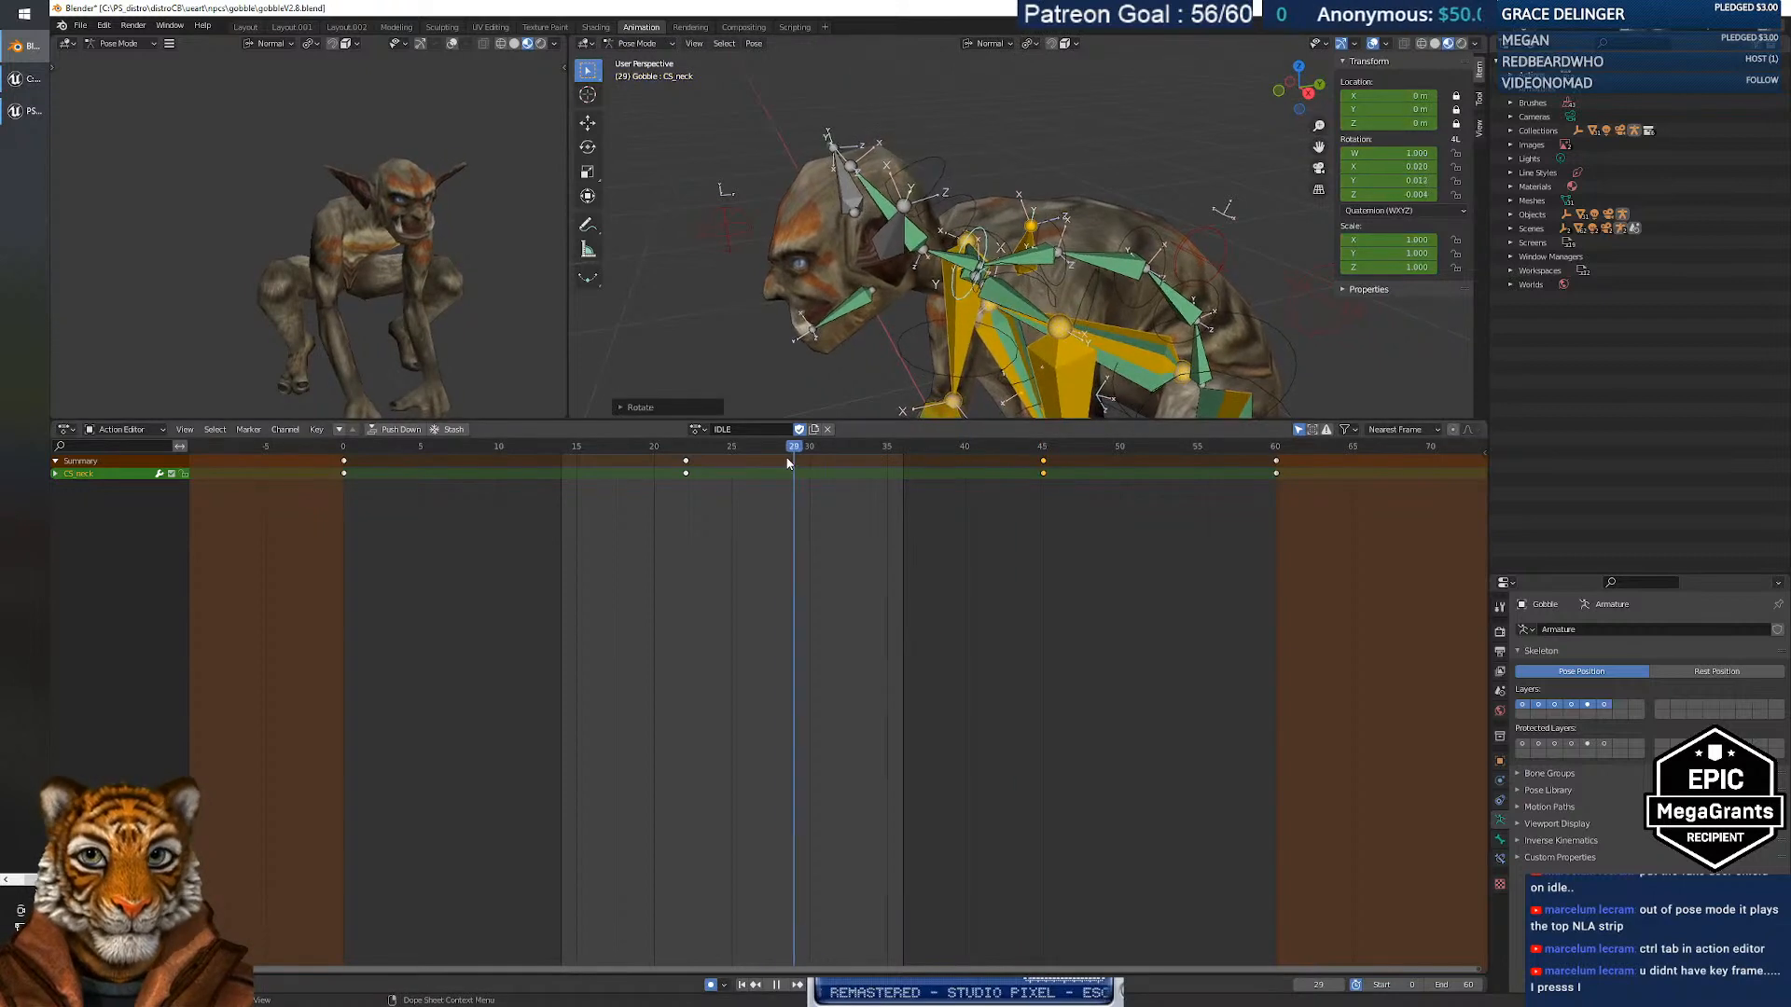
left_click_drag(593, 461, 923, 758)
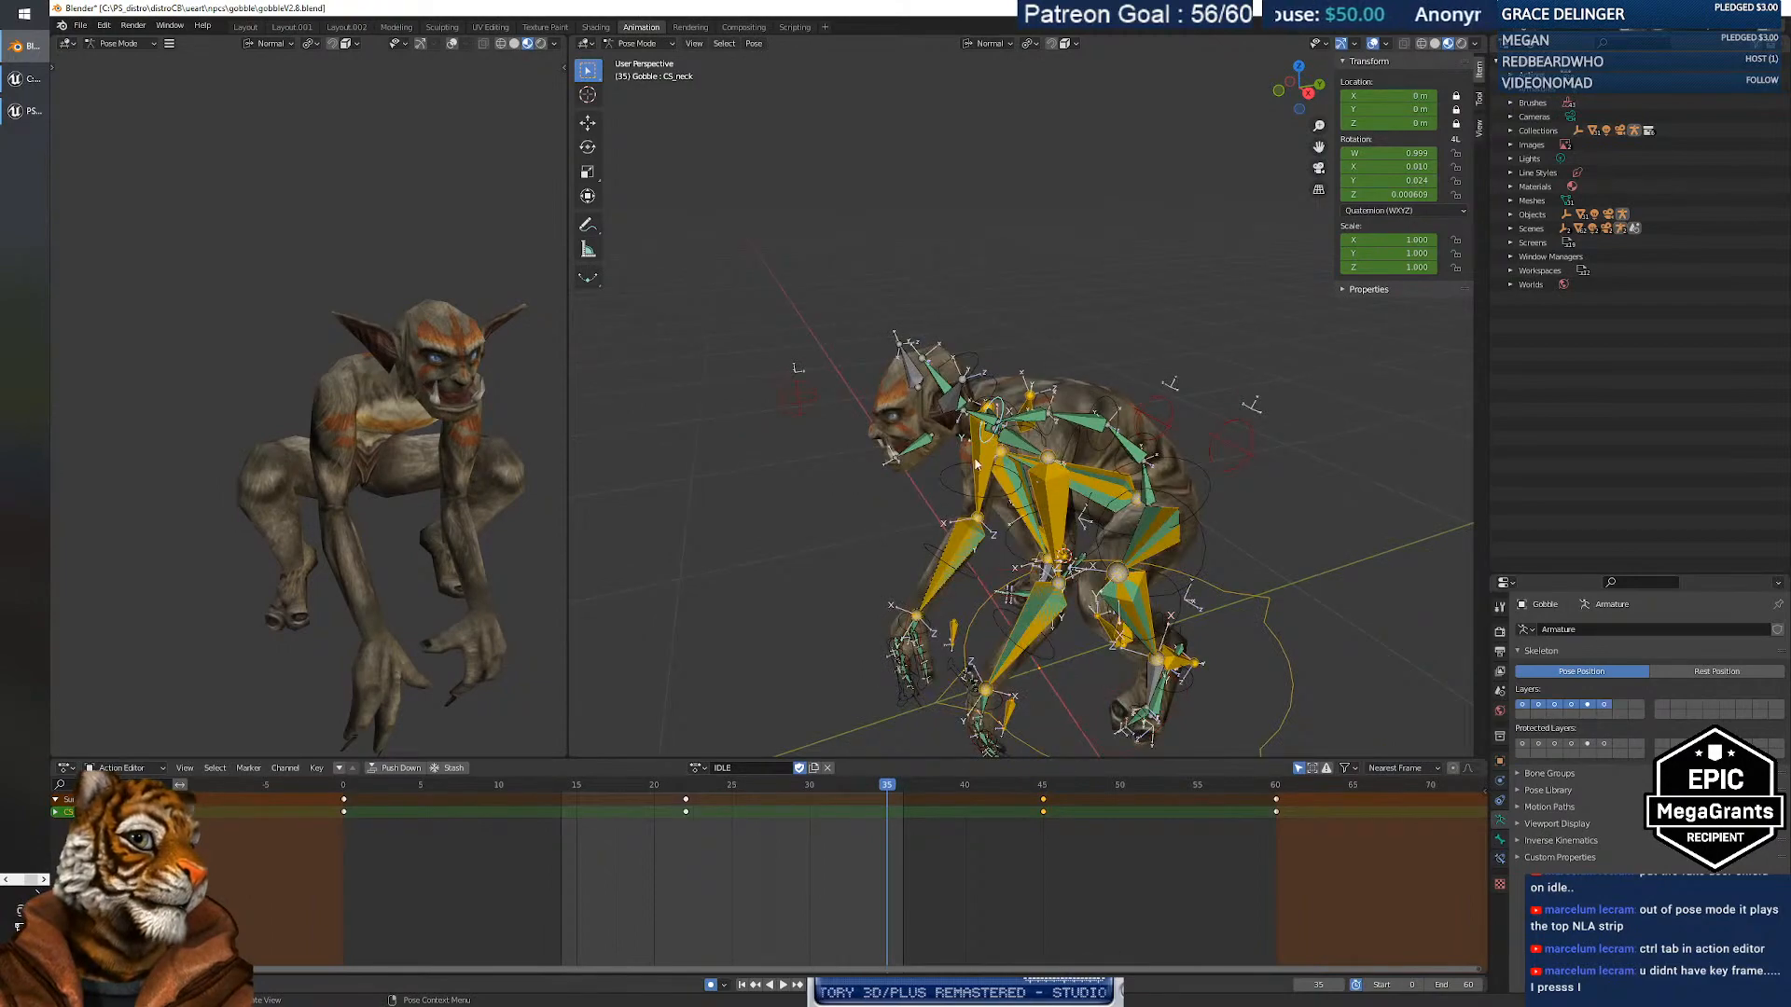
mouse_move(847, 474)
middle_mouse_down()
mouse_move(837, 488)
mouse_move(924, 474)
mouse_move(831, 467)
mouse_move(865, 497)
mouse_move(825, 439)
mouse_move(827, 455)
middle_mouse_up()
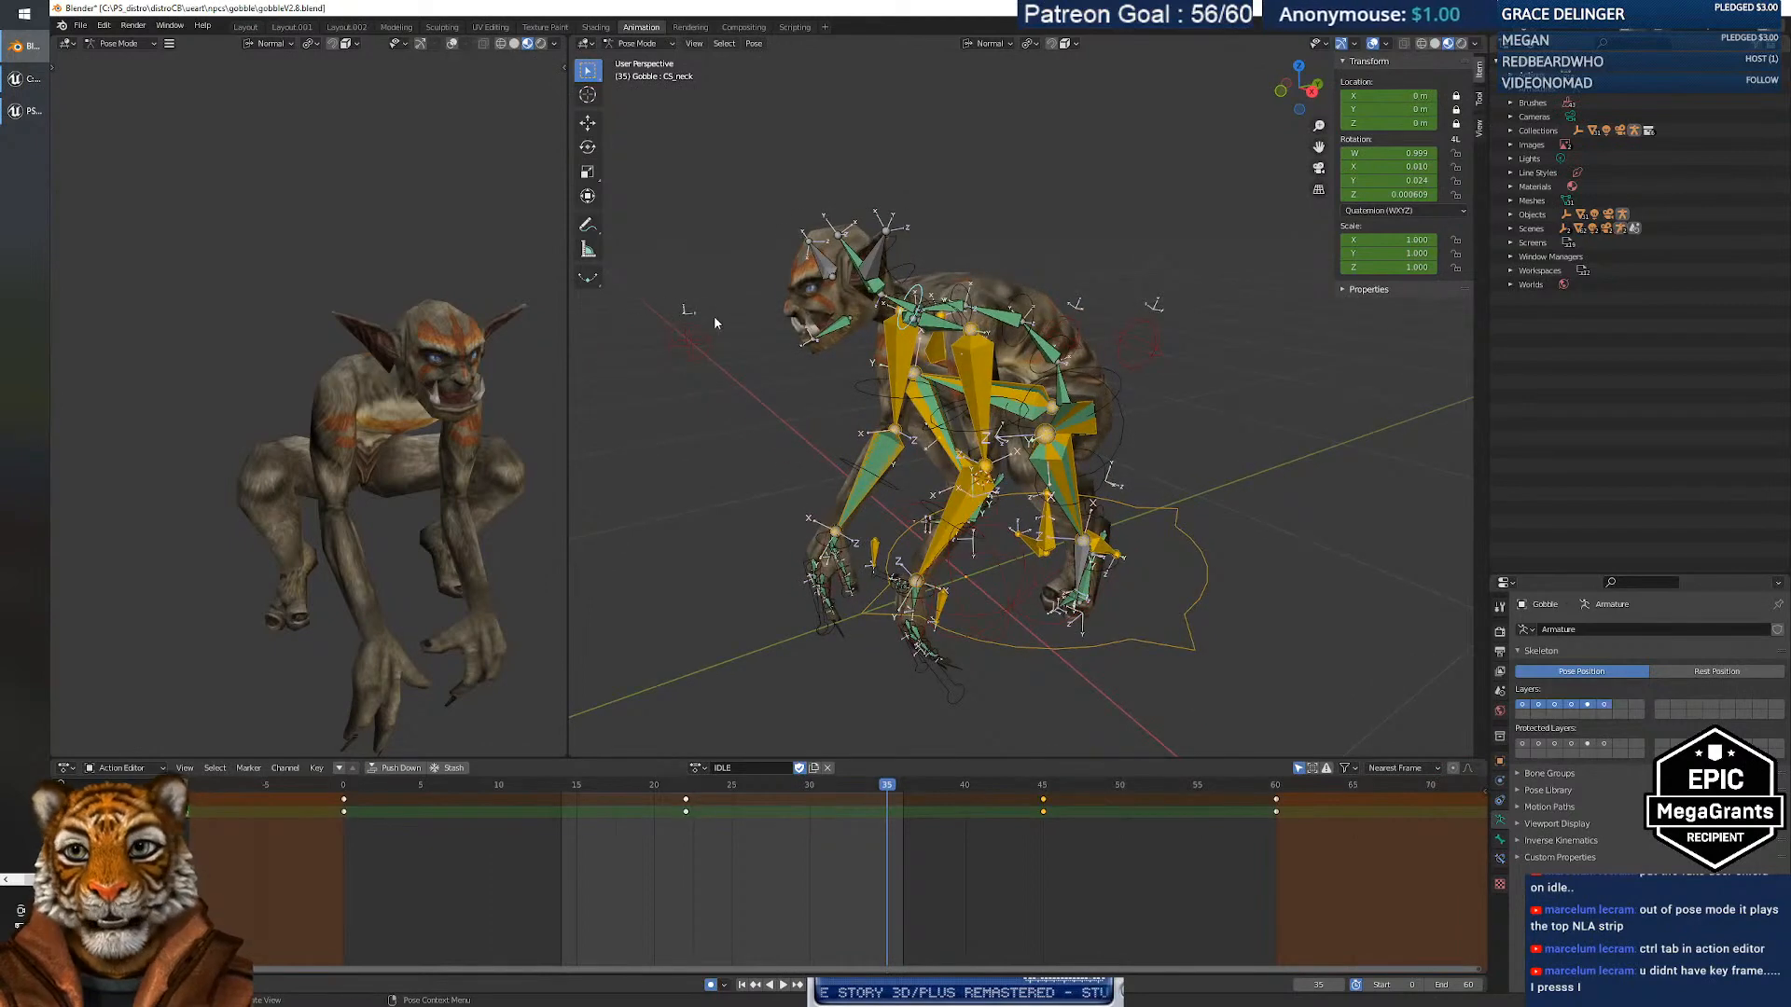
left_click(782, 985)
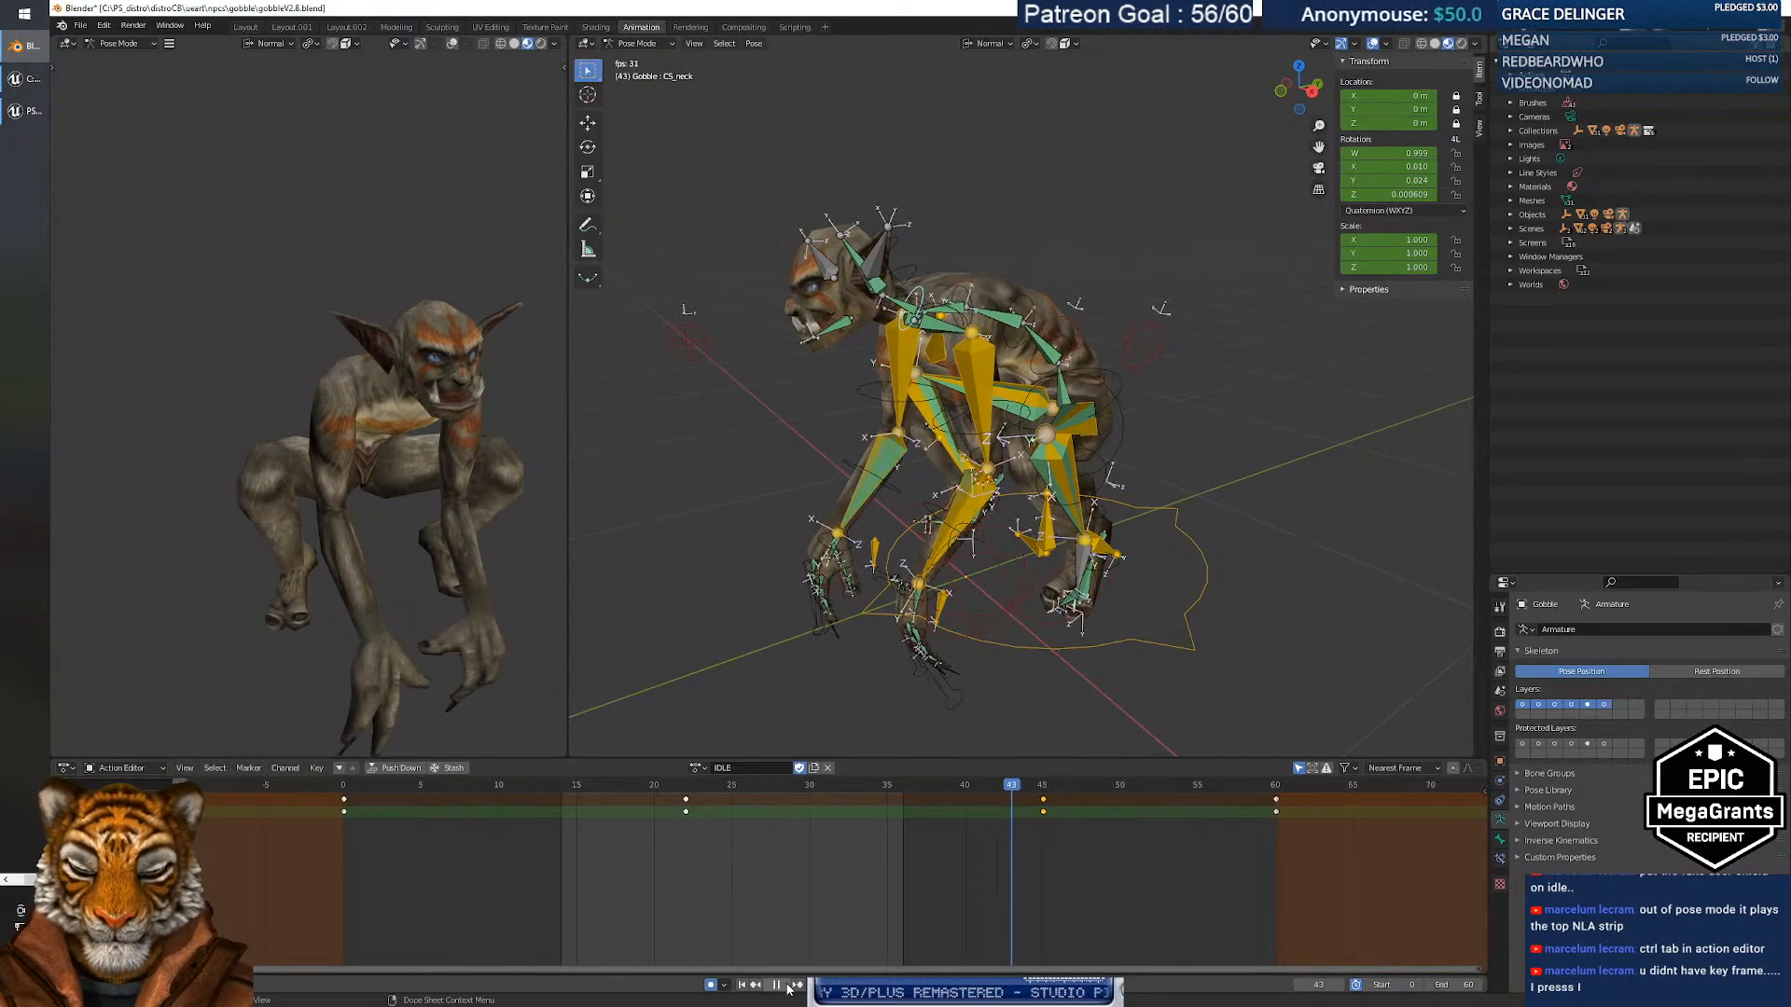
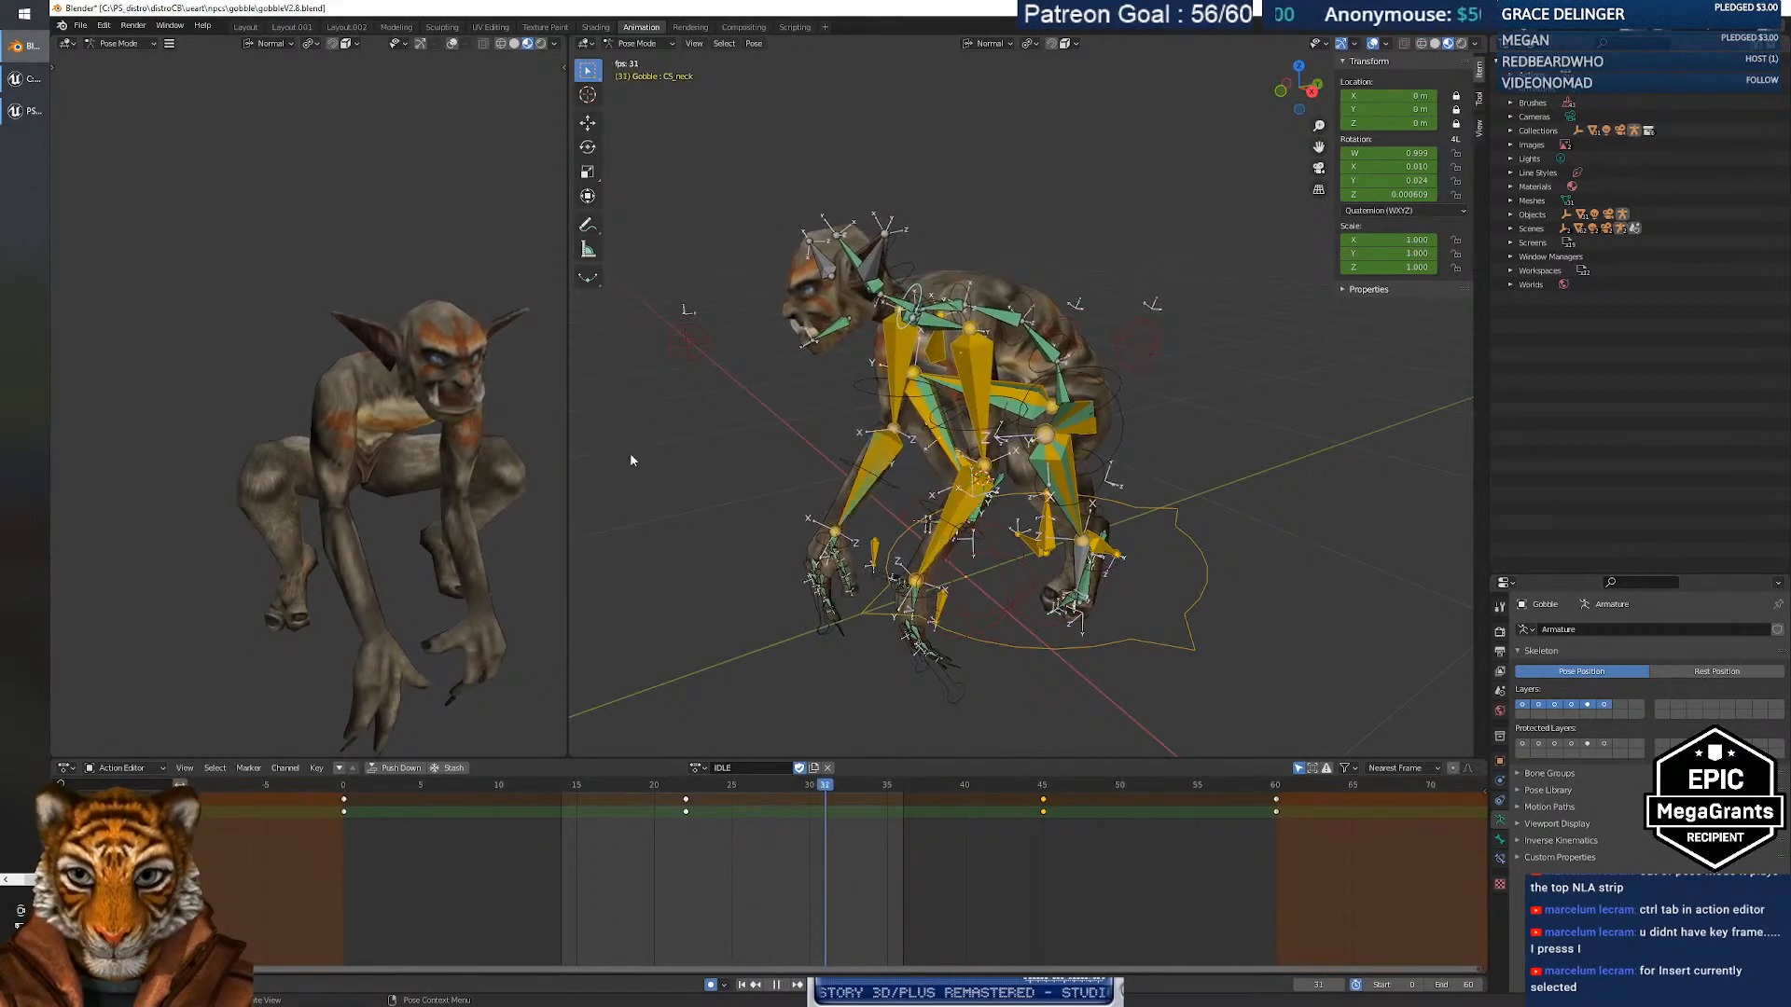
key("Escape")
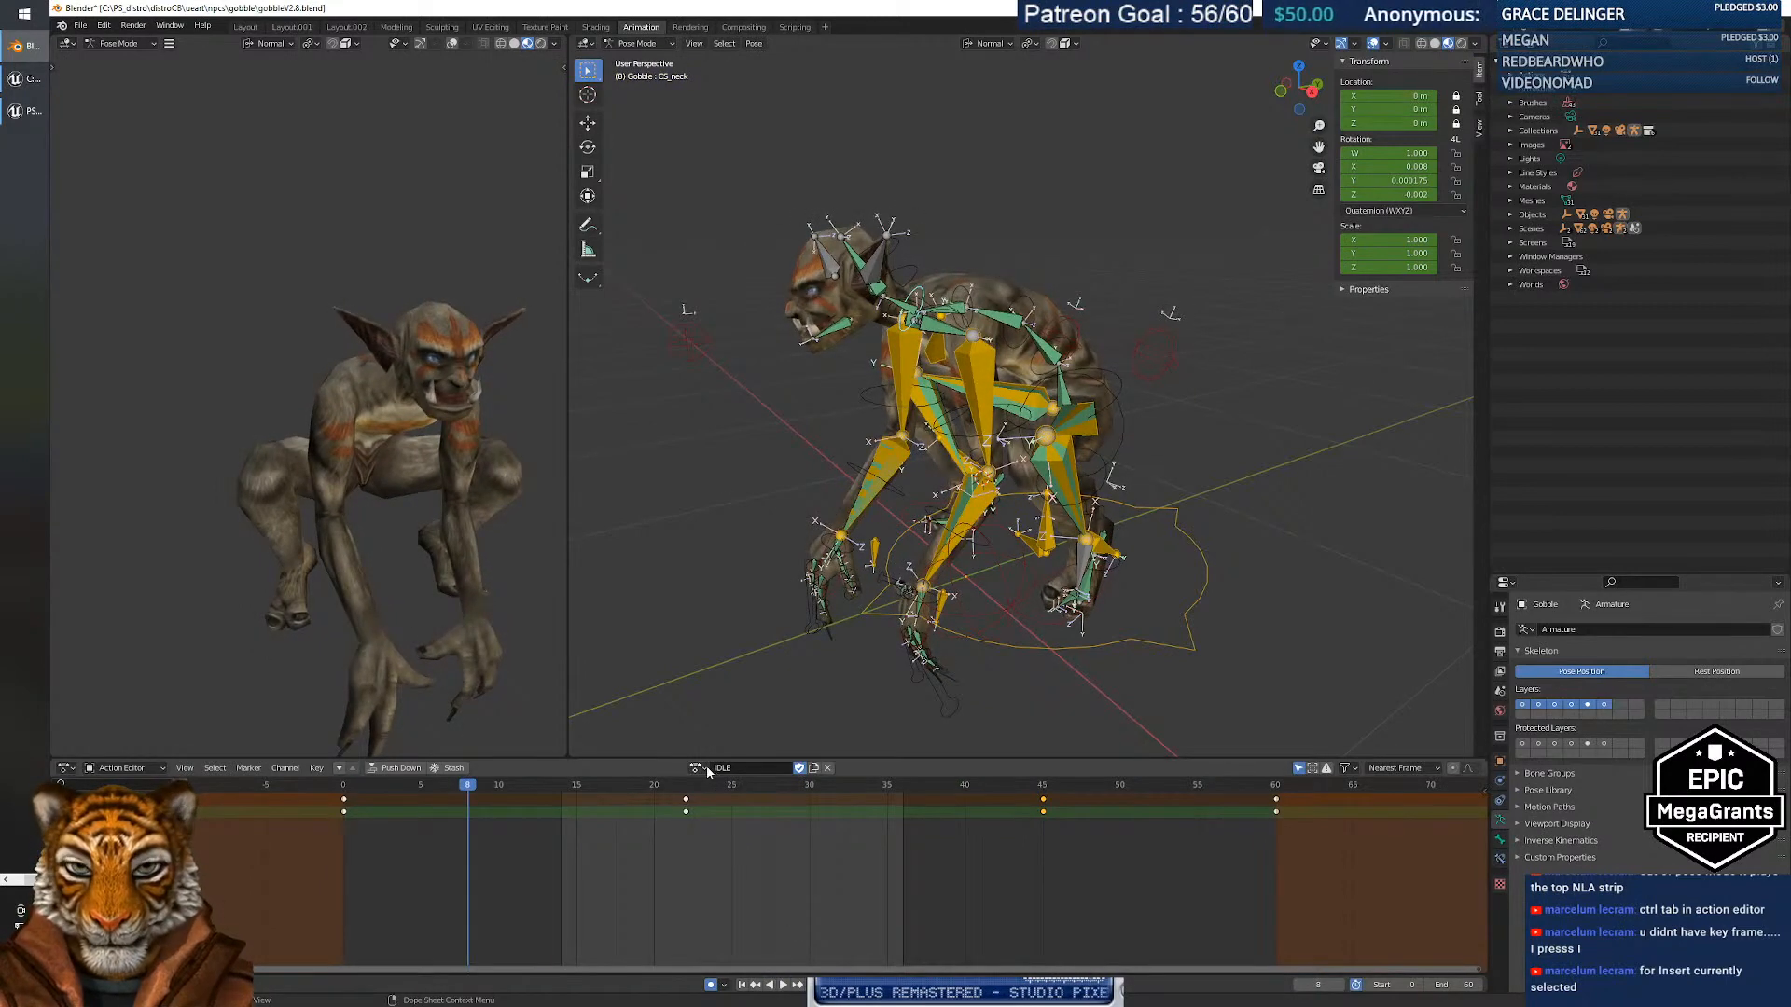
Switch the armature's active action to IDLE_2, preview its playback, and save the Blender file.
left_click(701, 768)
left_click(720, 868)
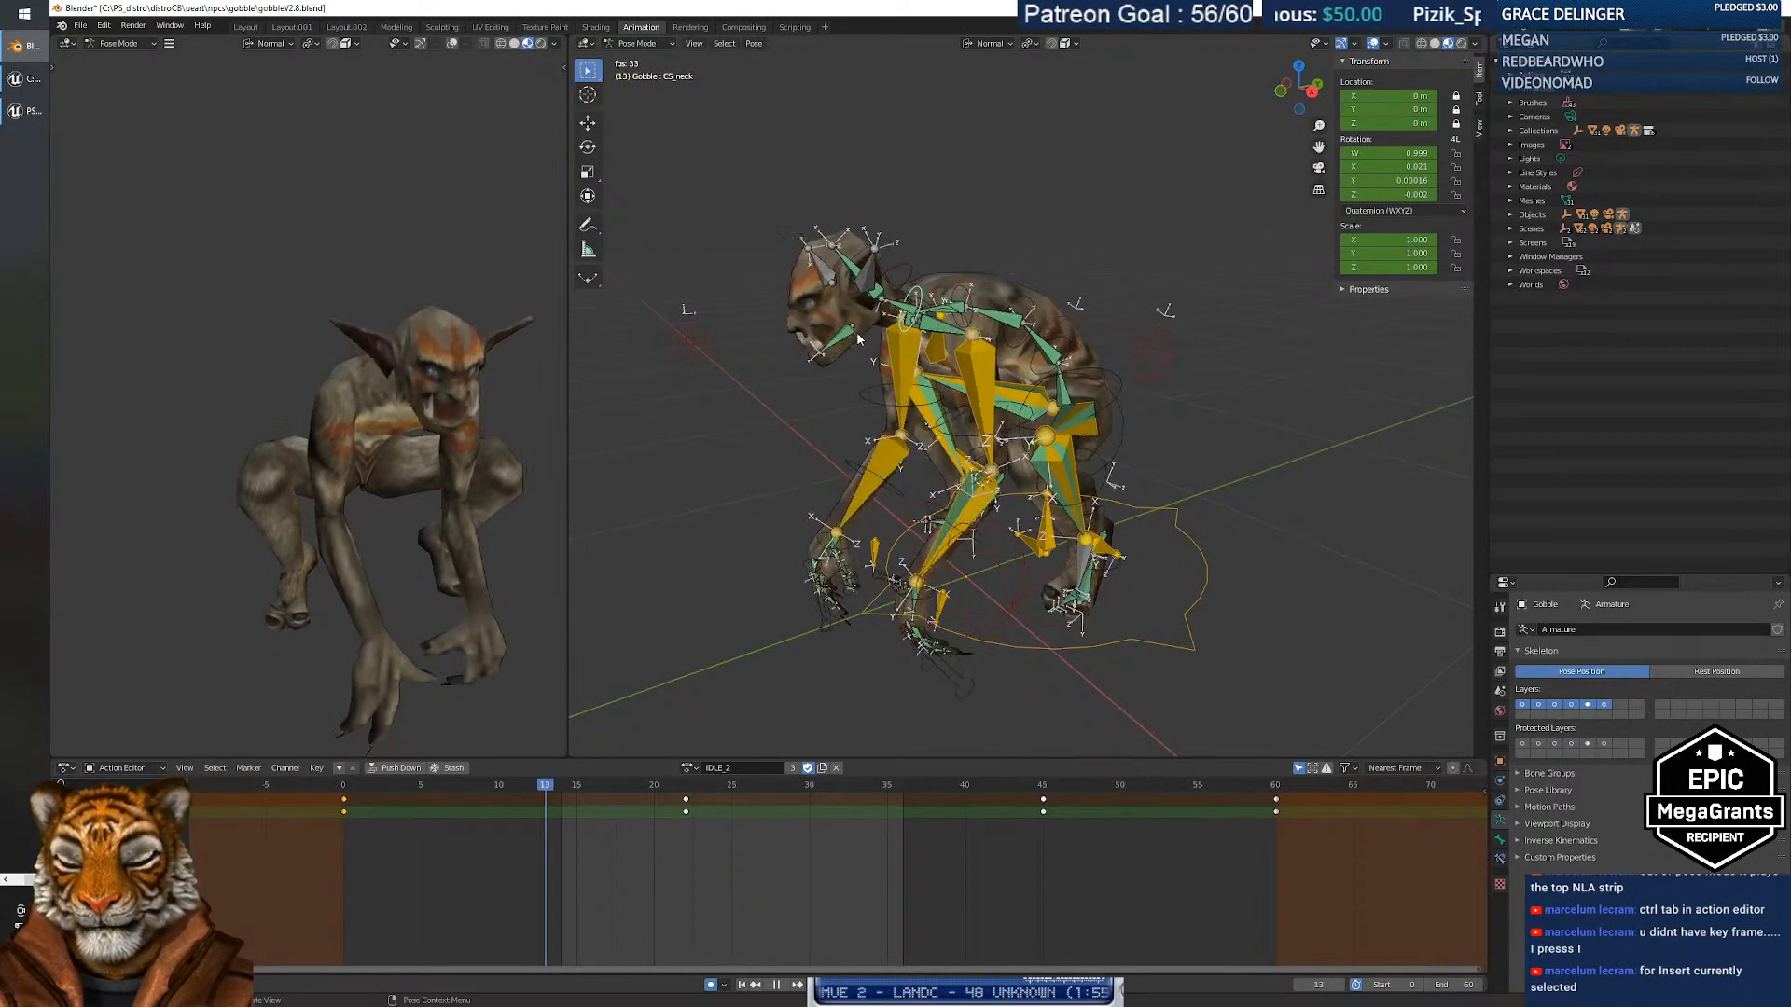
left_click(80, 27)
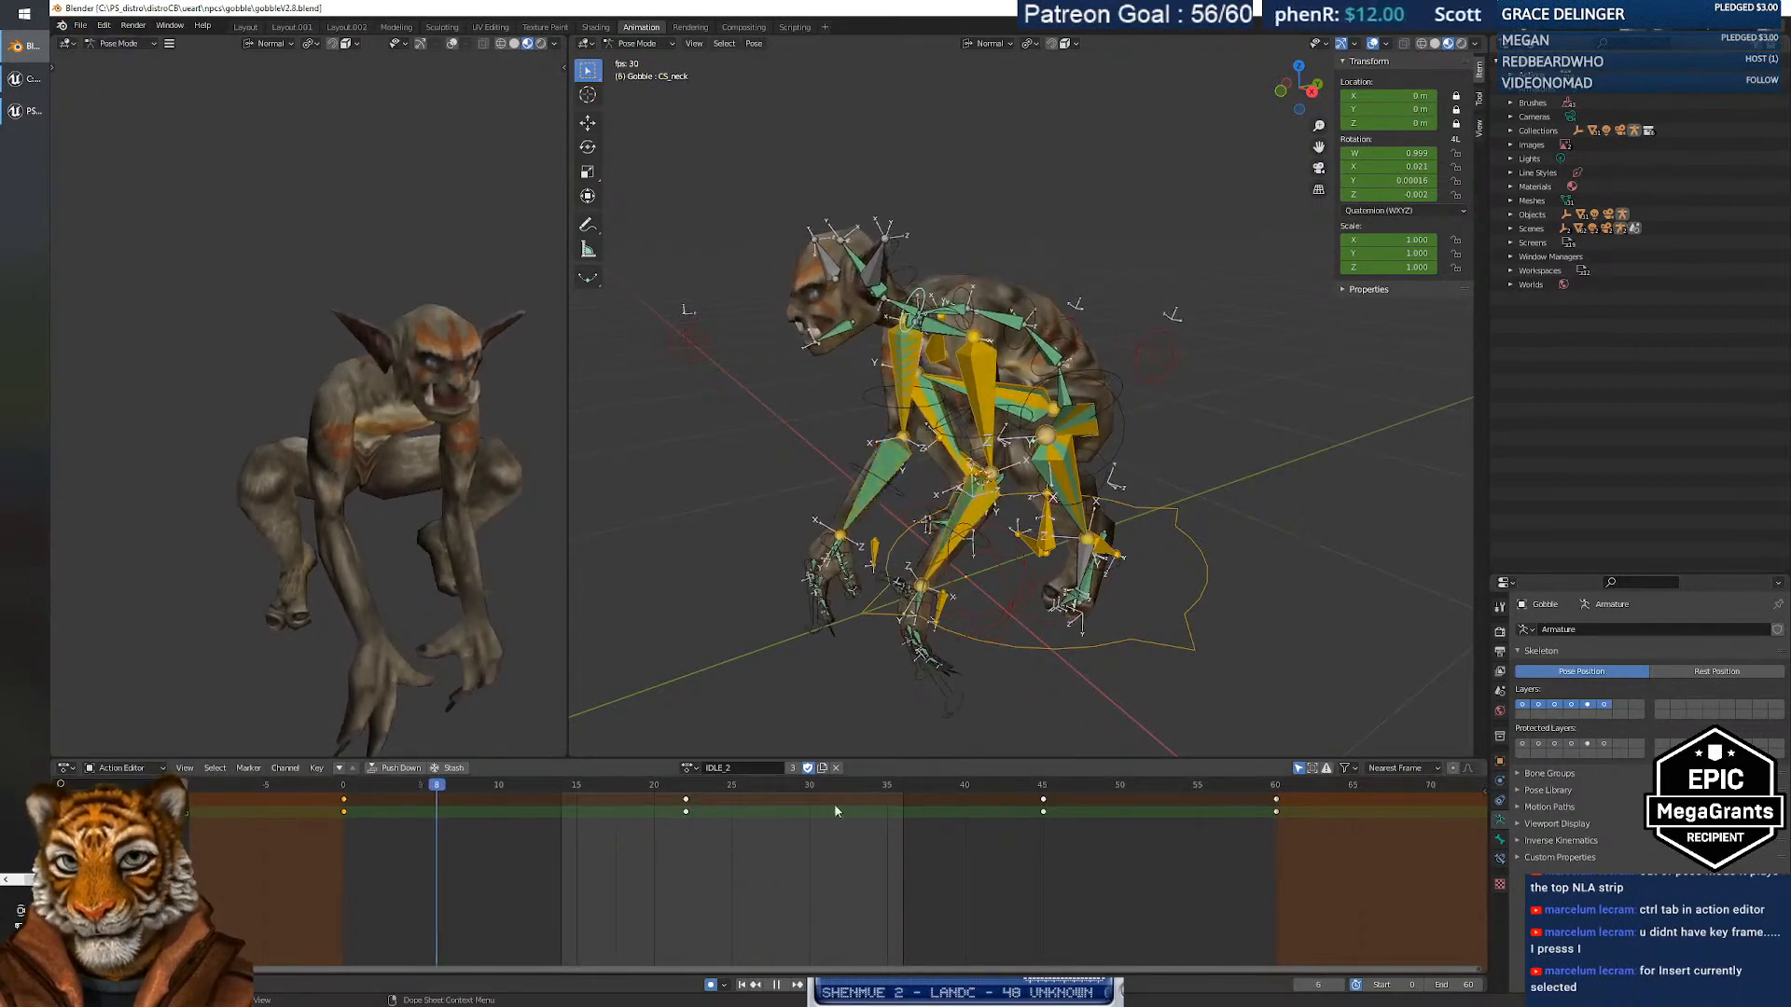
left_click(777, 984)
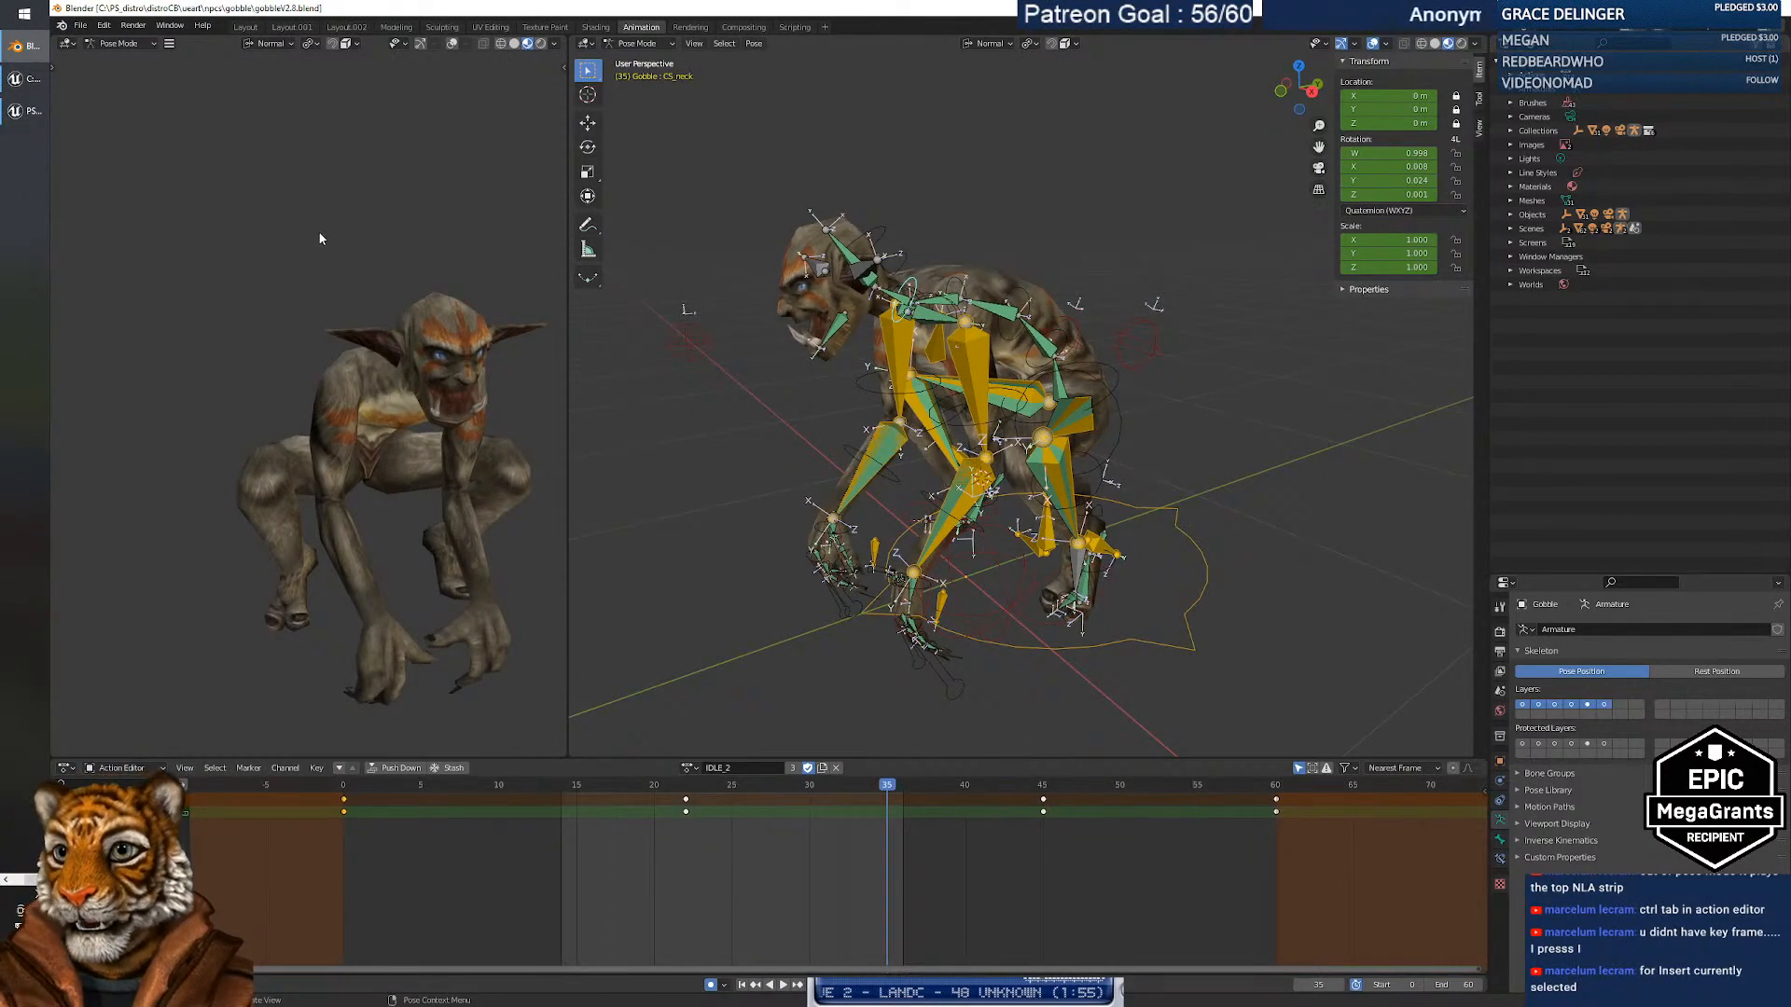
In Object Mode, select the goblin mesh with its armature and export the selection as FBX, overwriting gobbleV2.8.fbx.
left_click(82, 26)
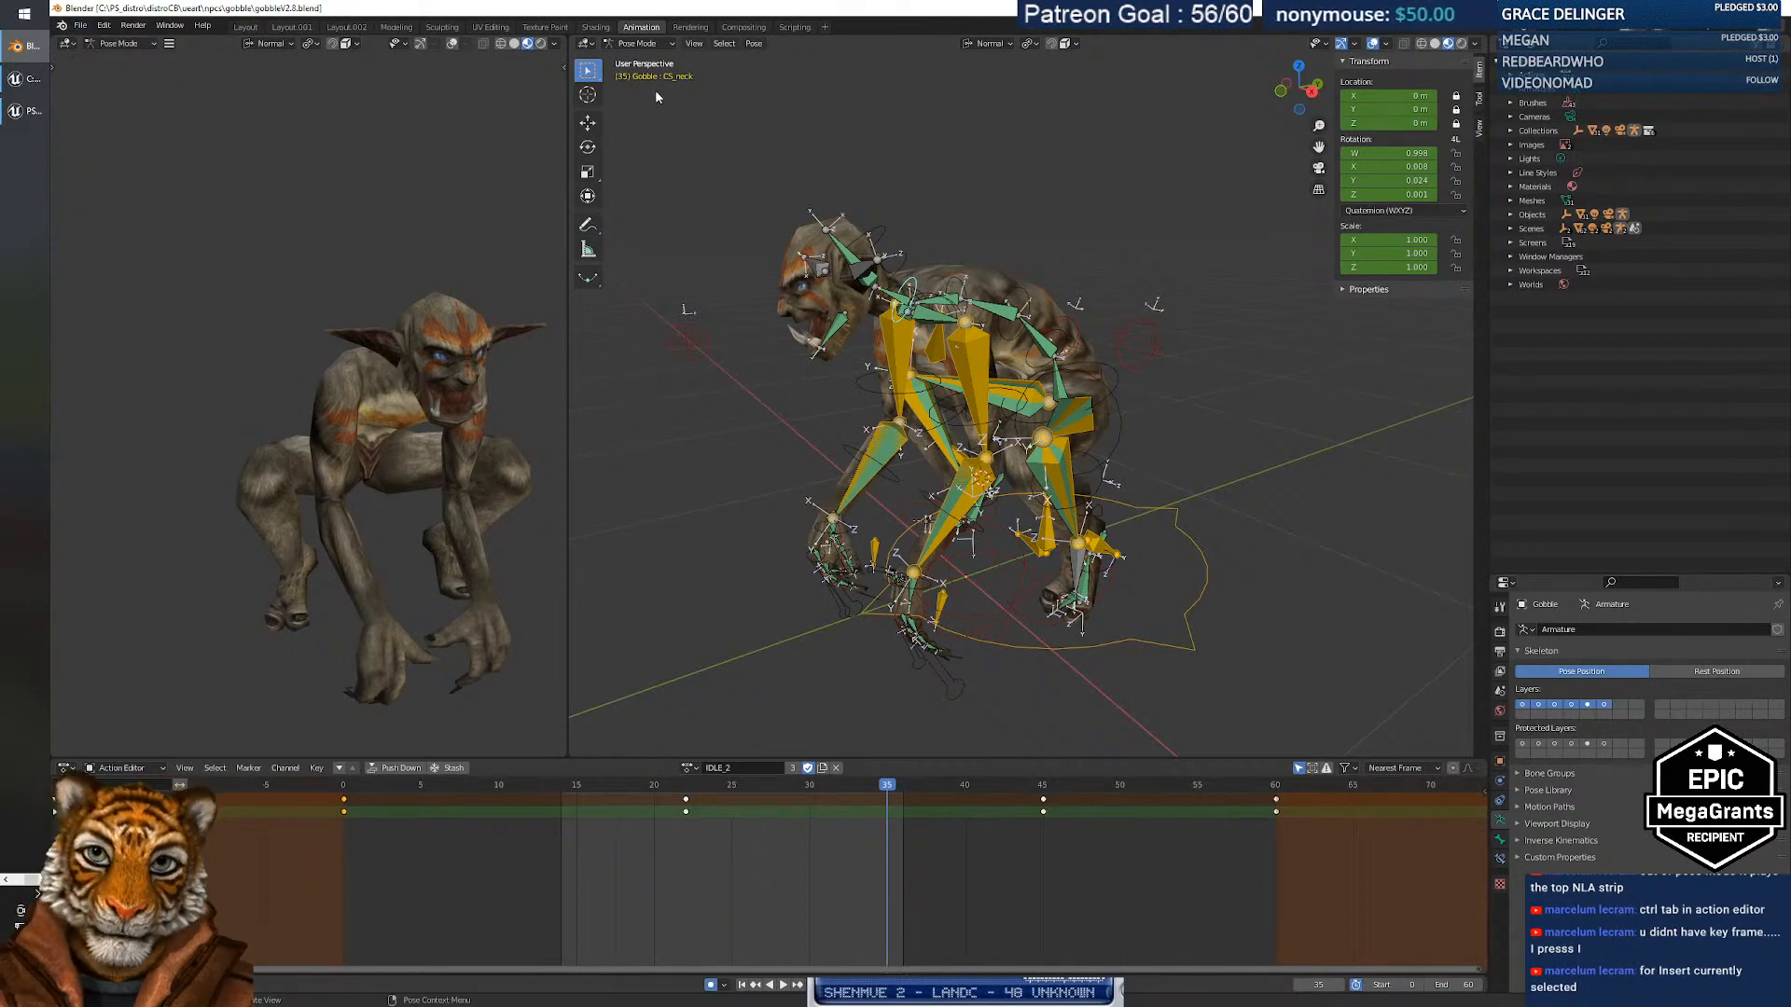
left_click(649, 59)
left_click(1005, 288)
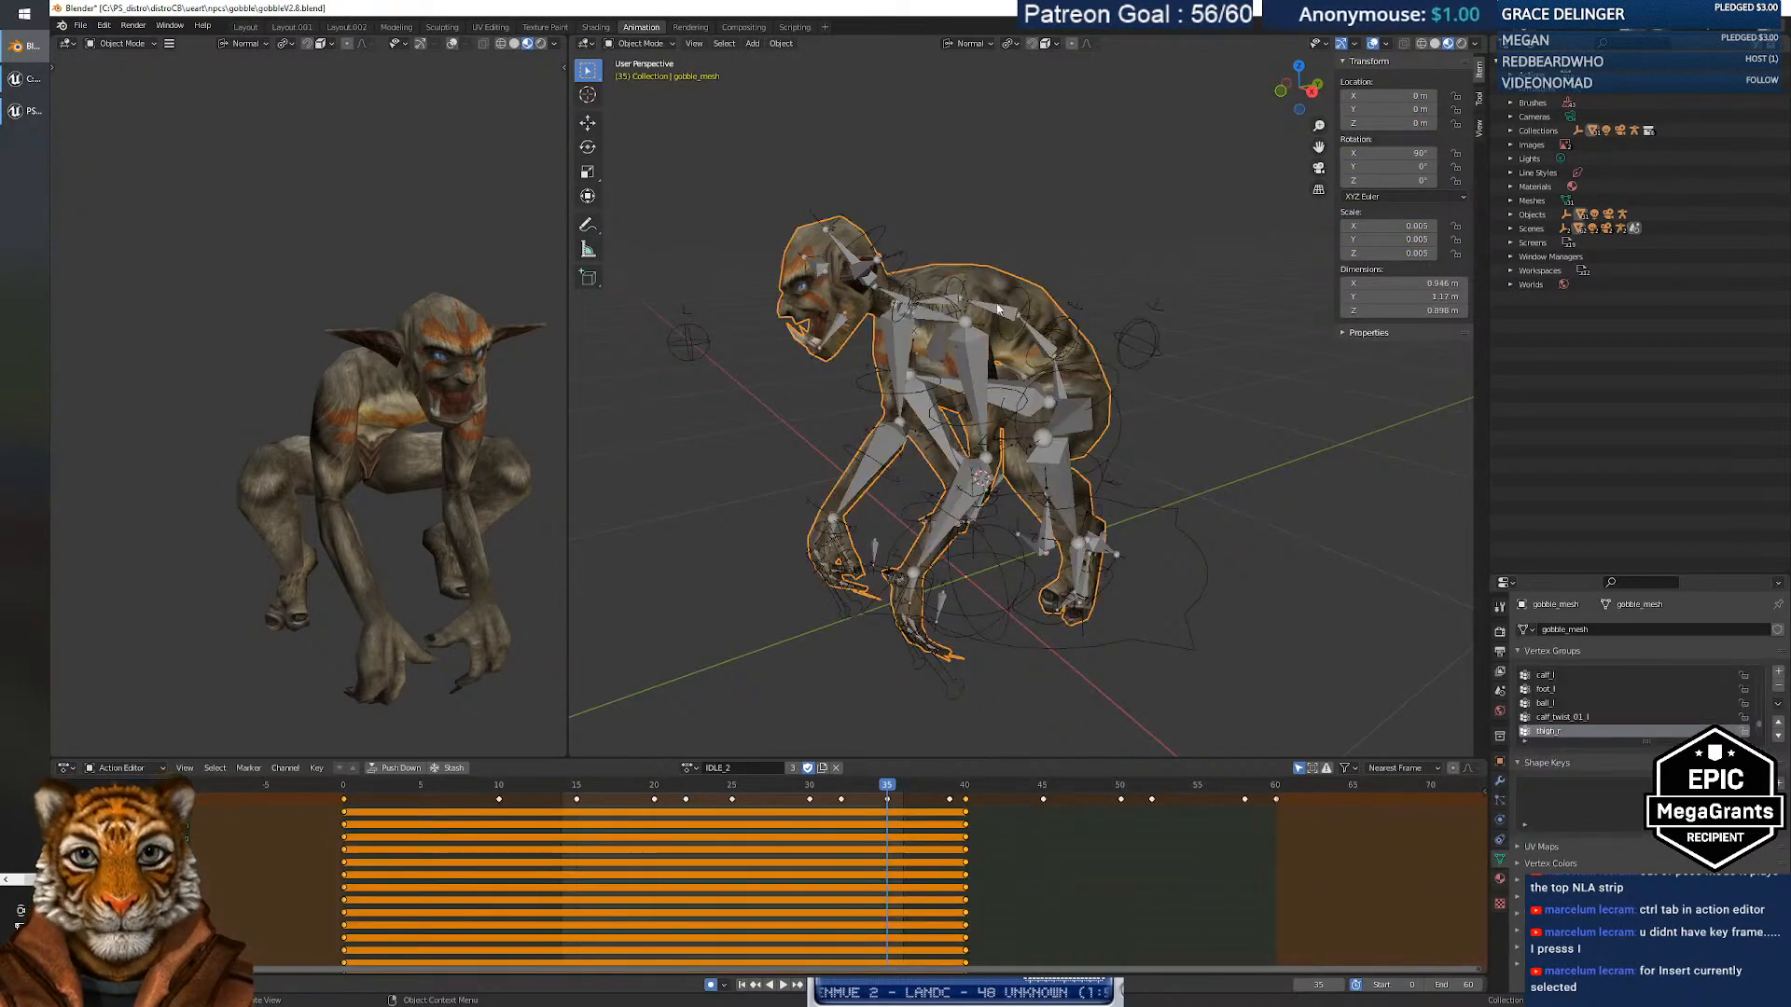
left_click(998, 312, "shift")
left_click(81, 25)
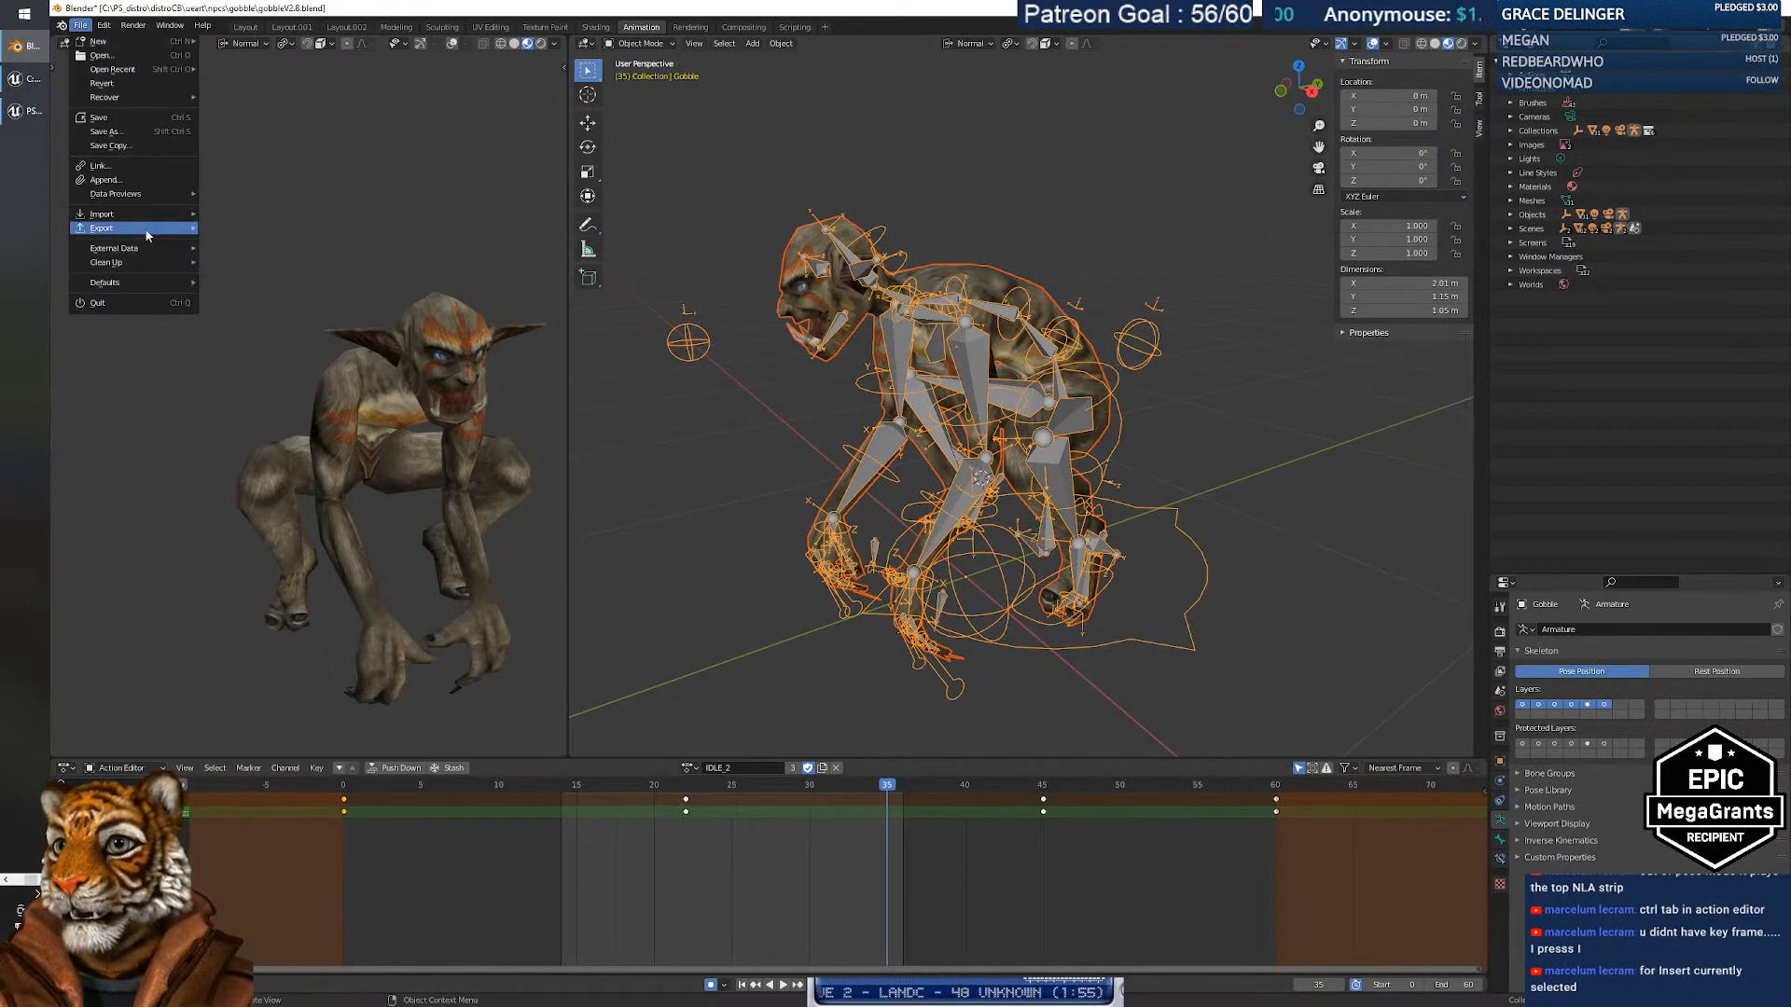
mouse_move(147, 233)
left_click(238, 339)
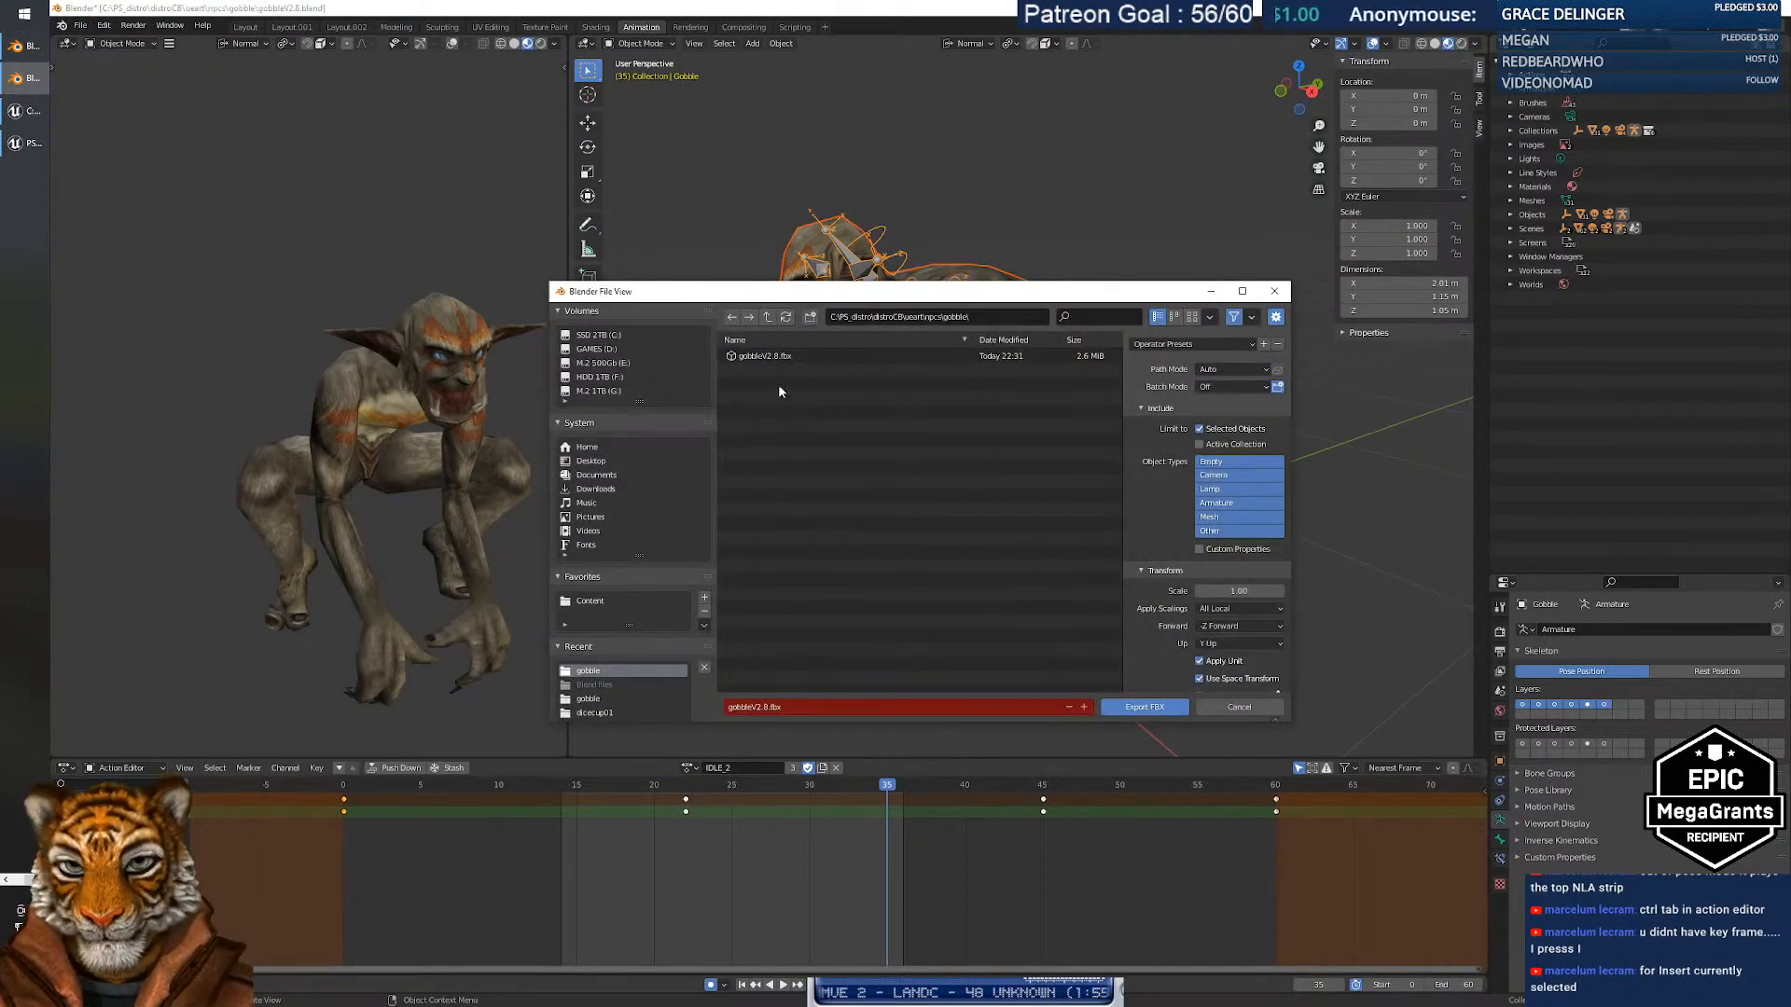
left_click(1163, 710)
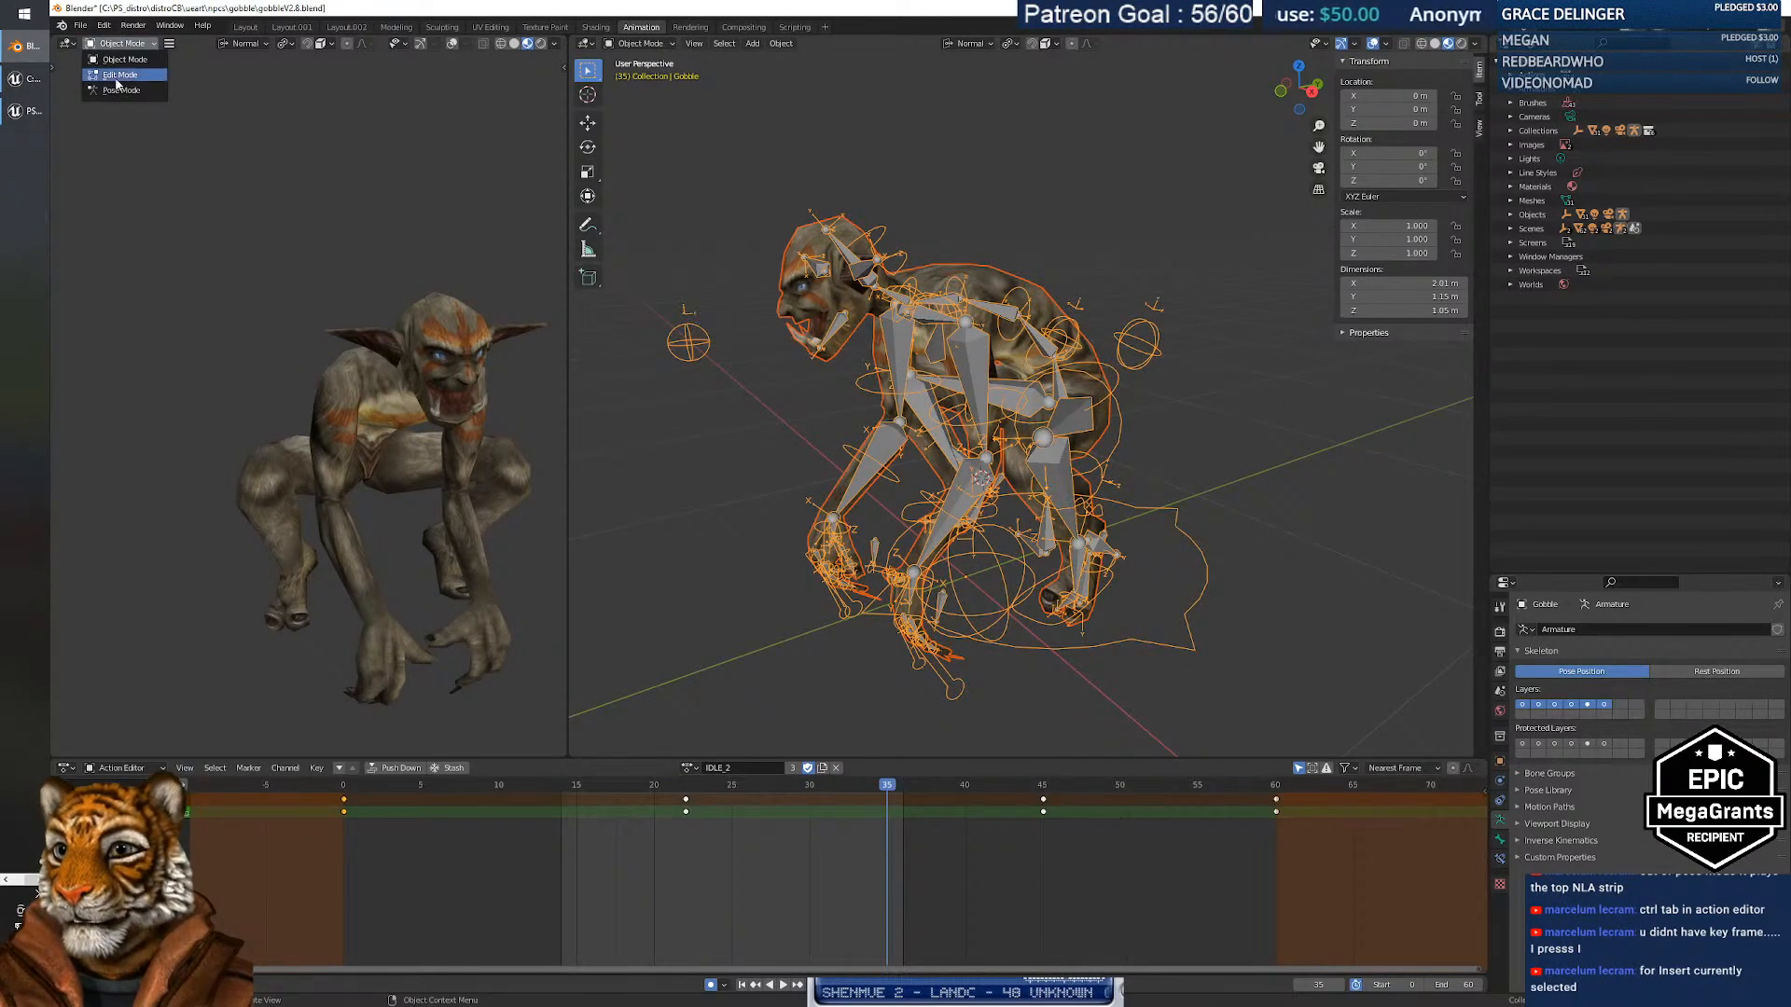
Review the transform, geometry and armature options of the FBX export, and close it without exporting.
left_click(82, 26)
mouse_move(116, 230)
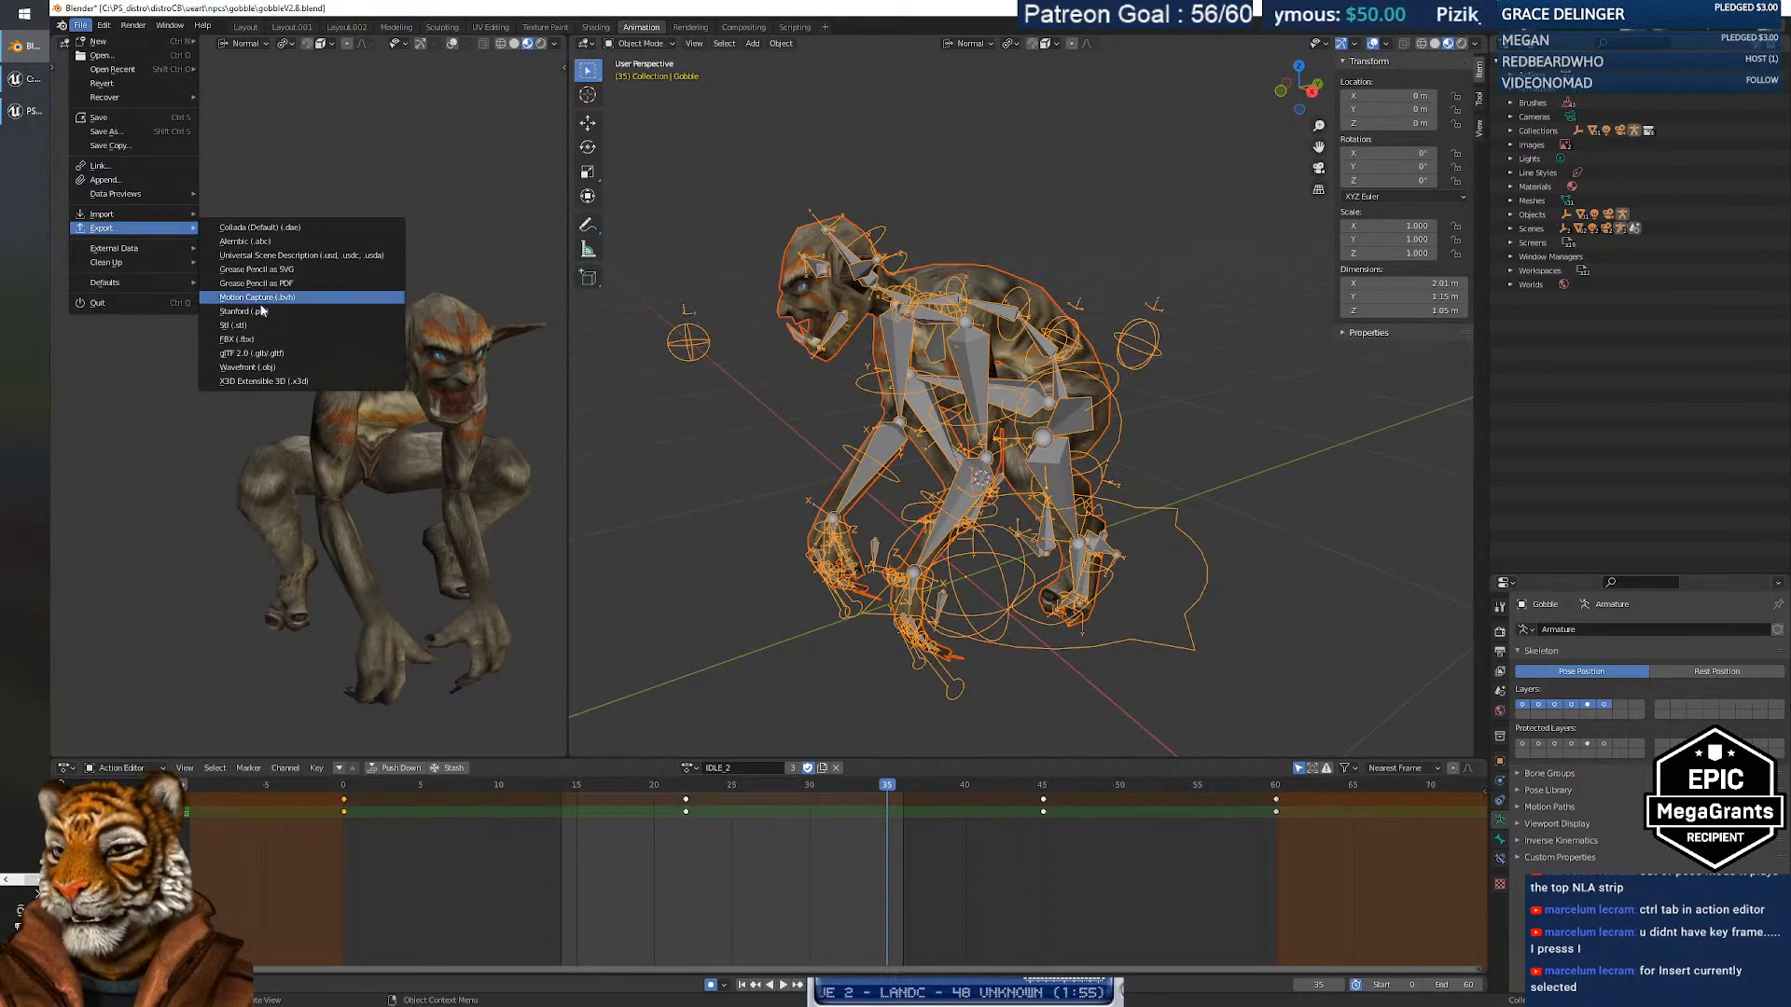
left_click(260, 341)
scroll(1161, 548, "down", 2)
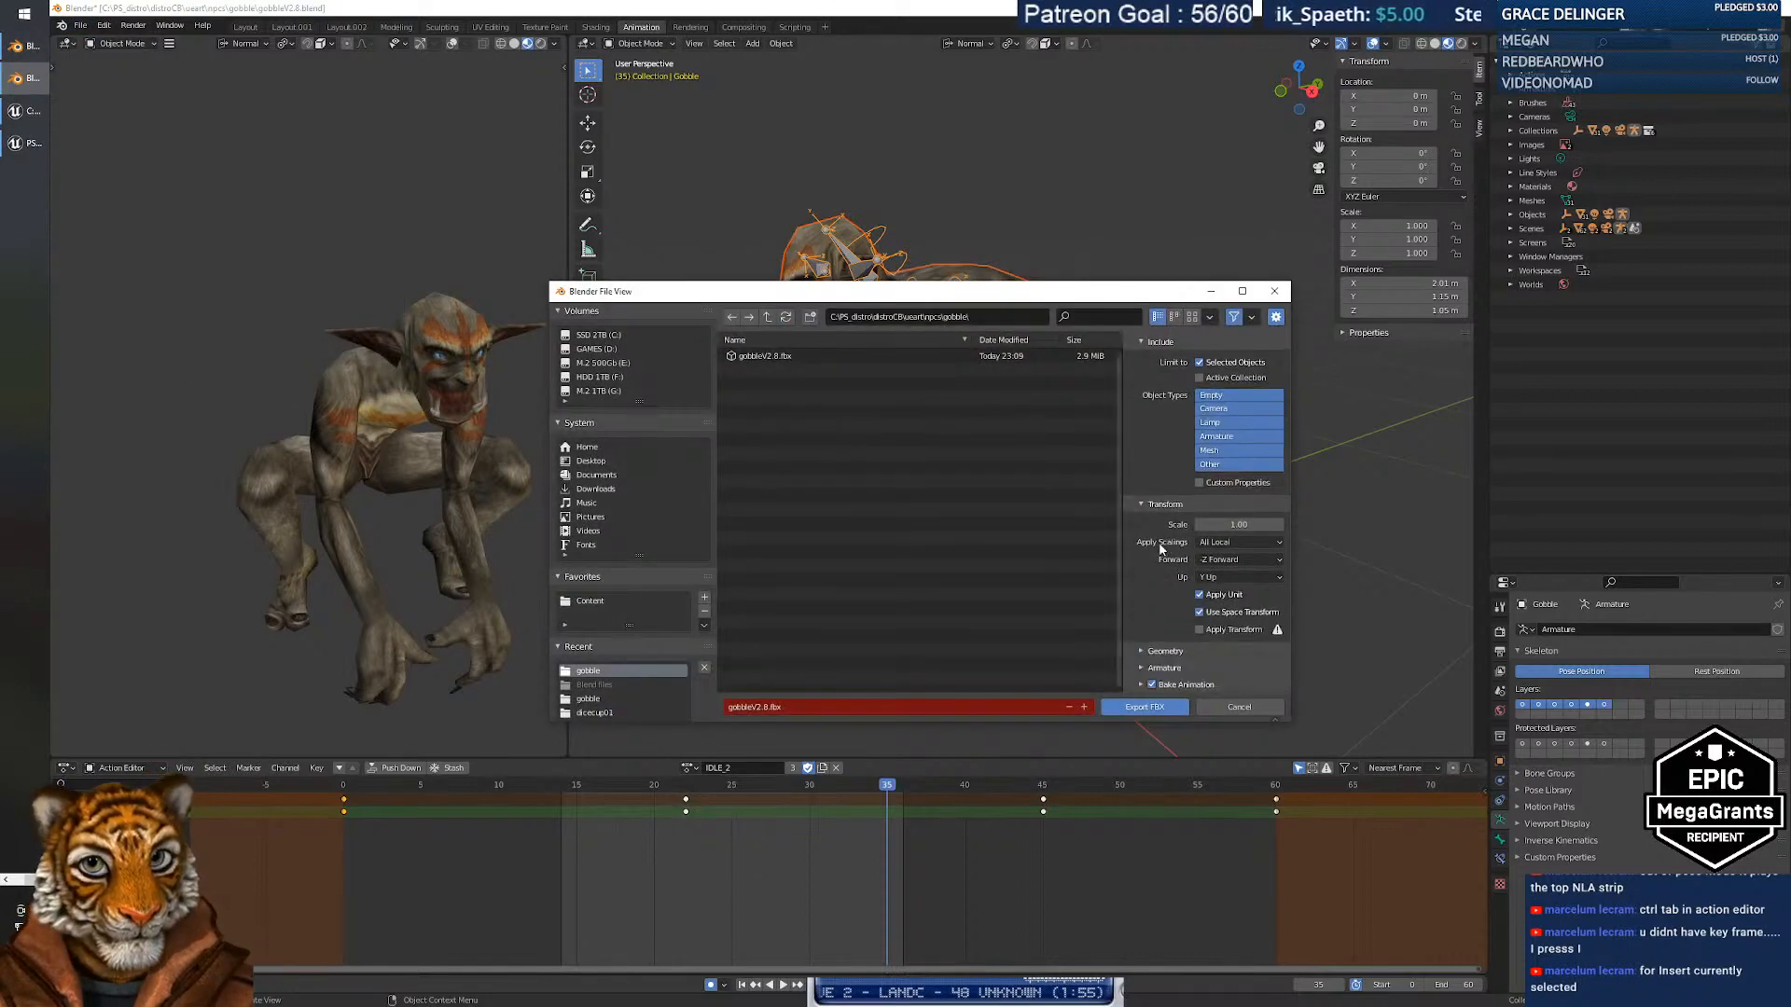
scroll(1176, 644, "down", 3)
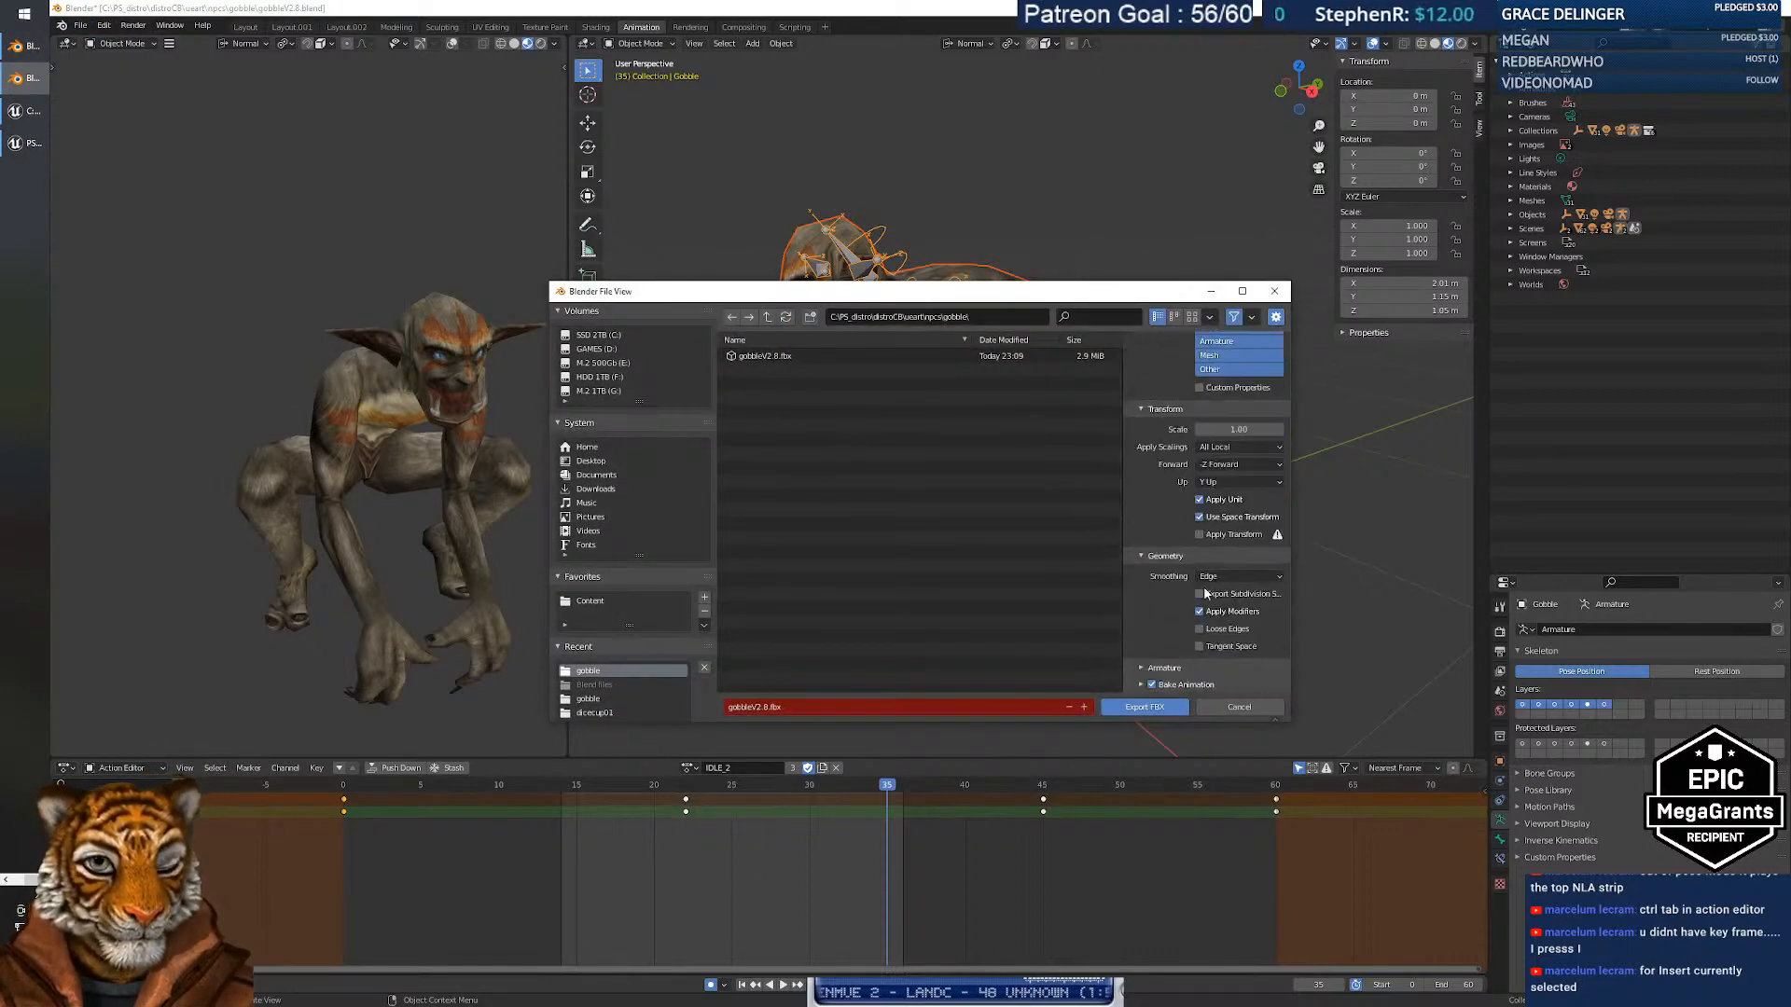
left_click(1164, 668)
scroll(1184, 617, "down", 3)
left_click(1220, 708)
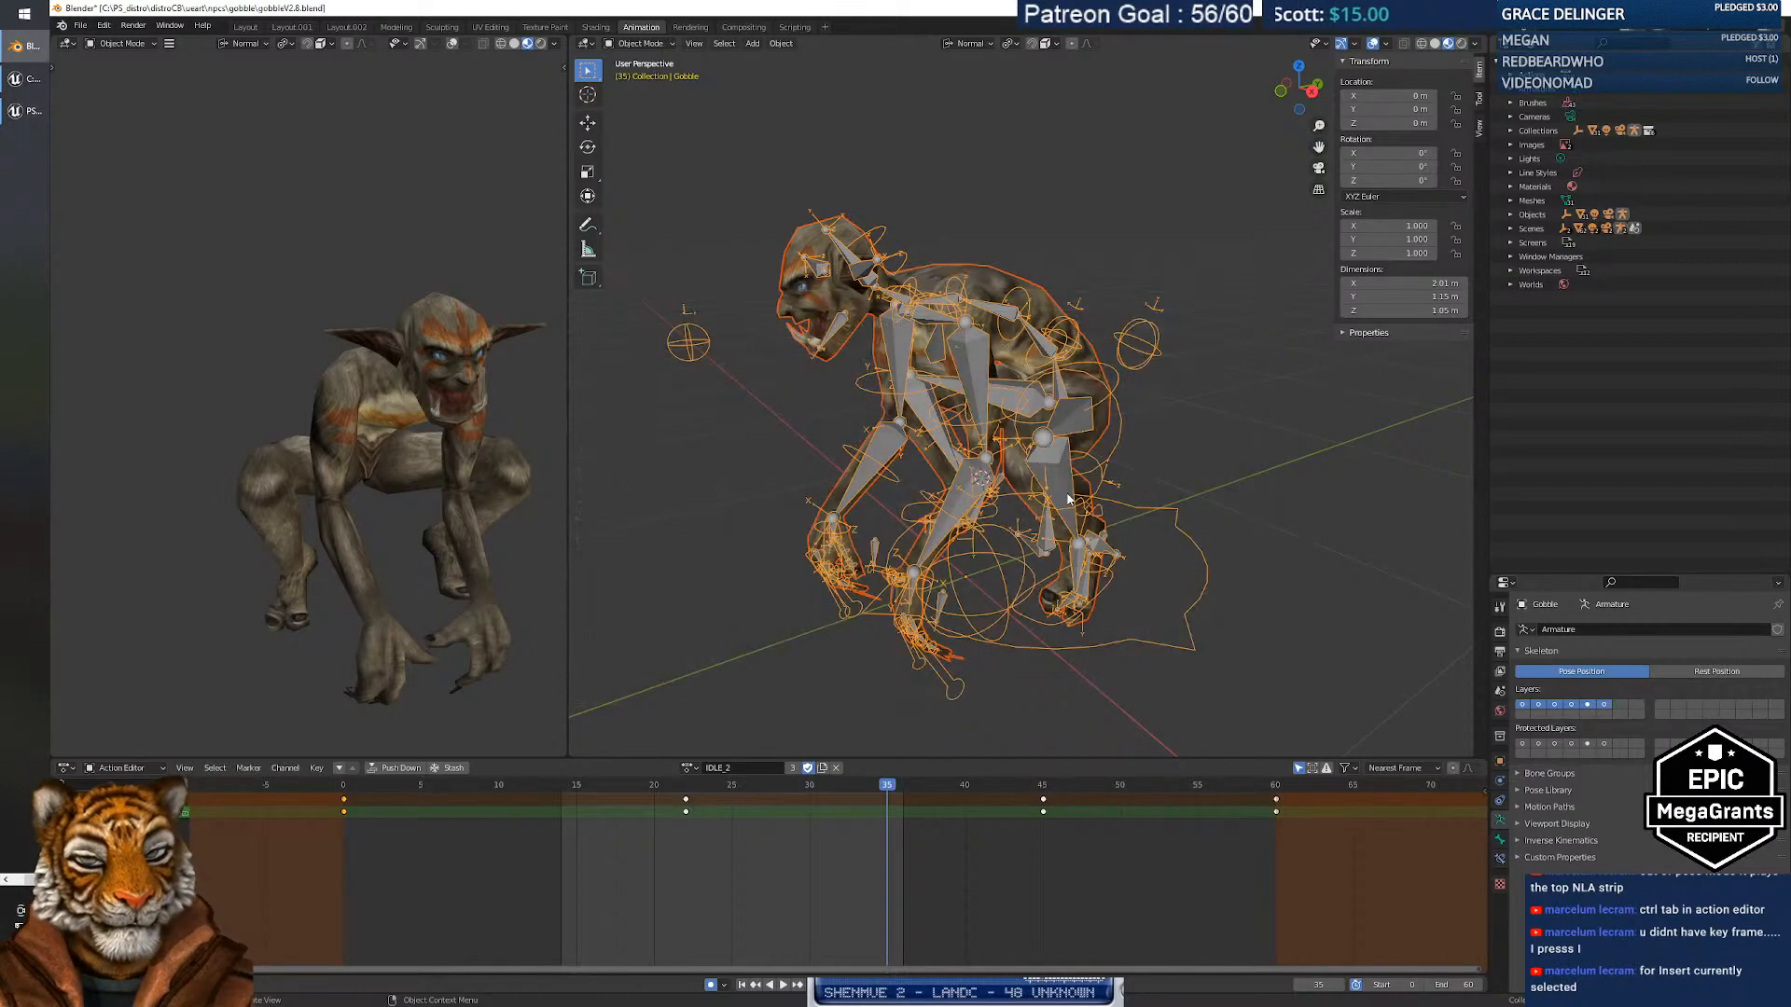
Switch to Unreal Editor and bring up the Npcs/gobble folder in the level editor's Content Browser.
key("alt+Tab")
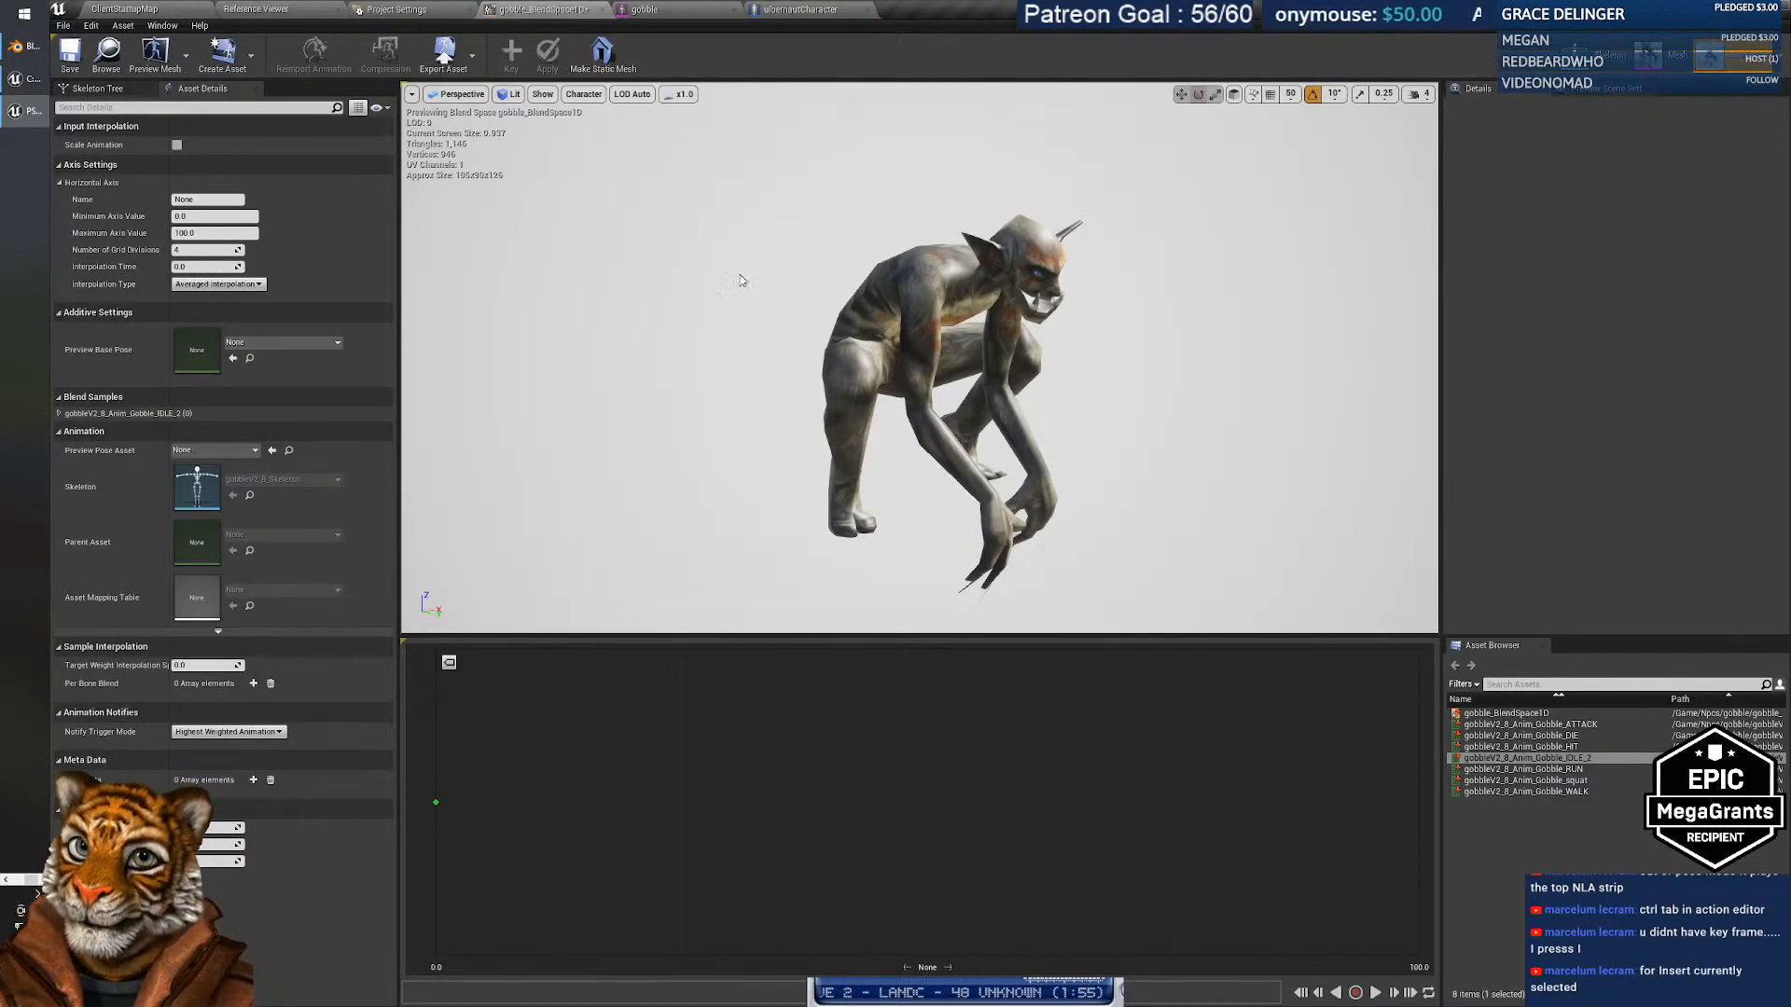
left_click(671, 13)
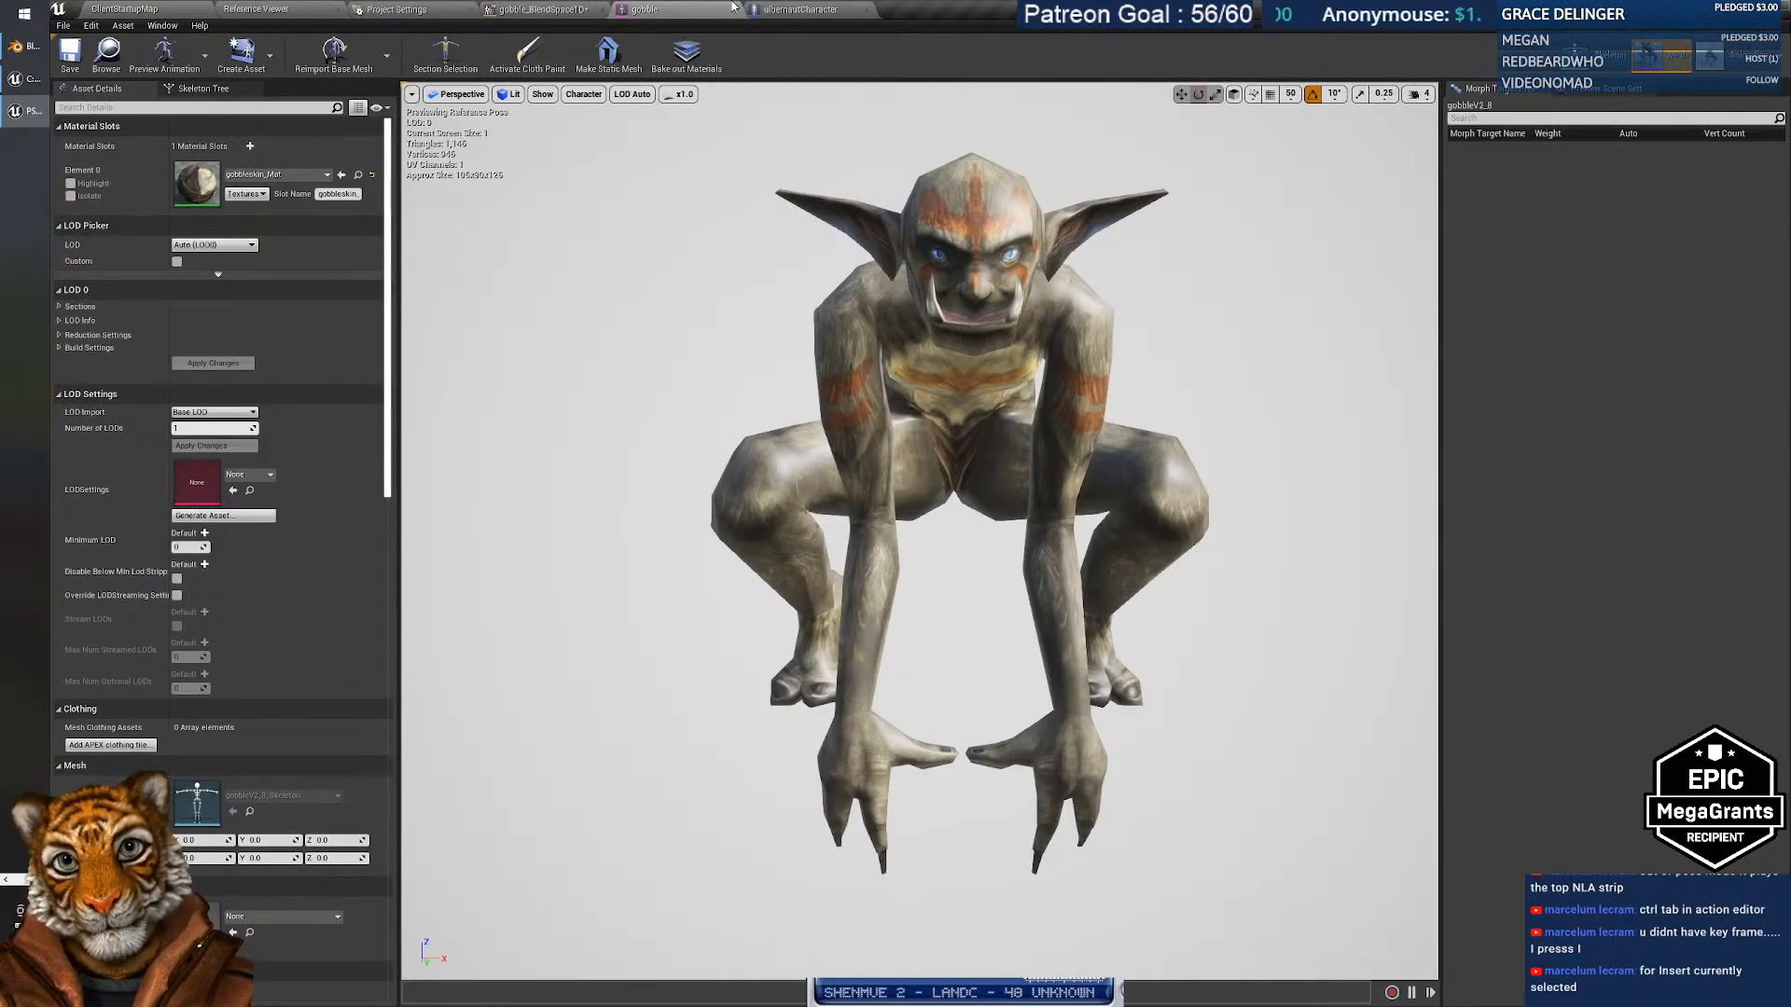
left_click(152, 7)
left_click(623, 935)
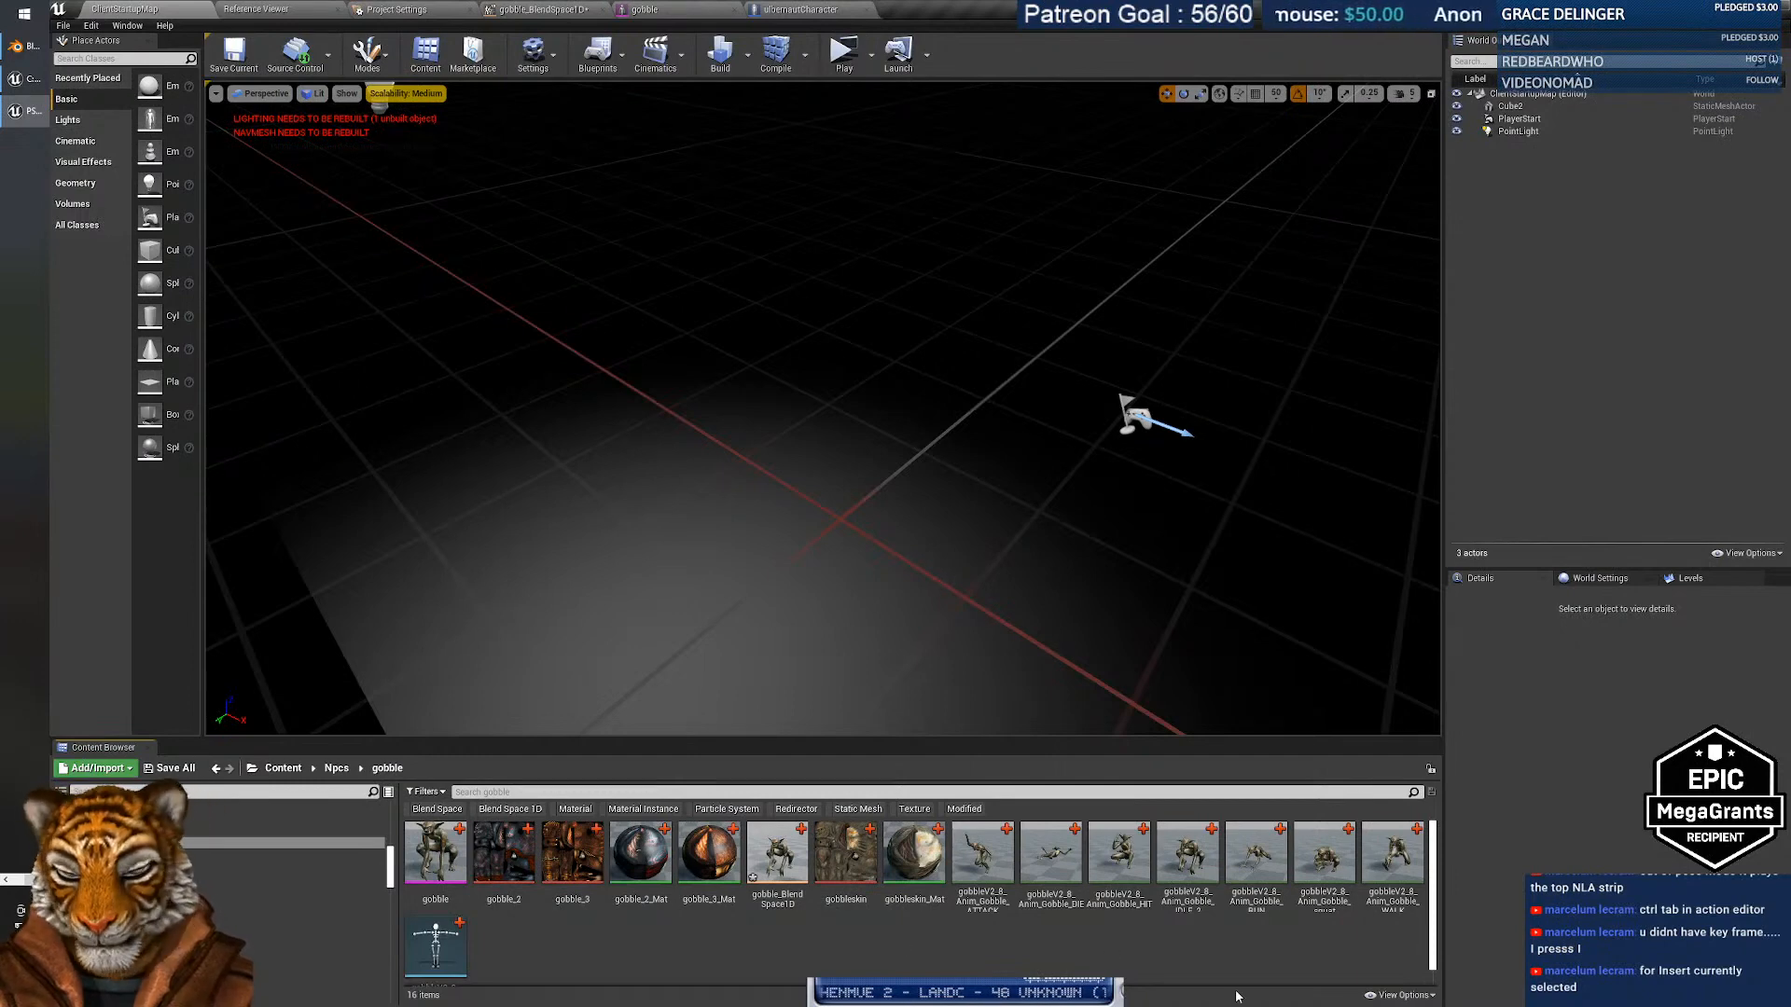
Import gobbleV2.8.fbx into the gobble folder as a skeletal mesh with animations, using Import All with the existing skeleton.
left_click(96, 767)
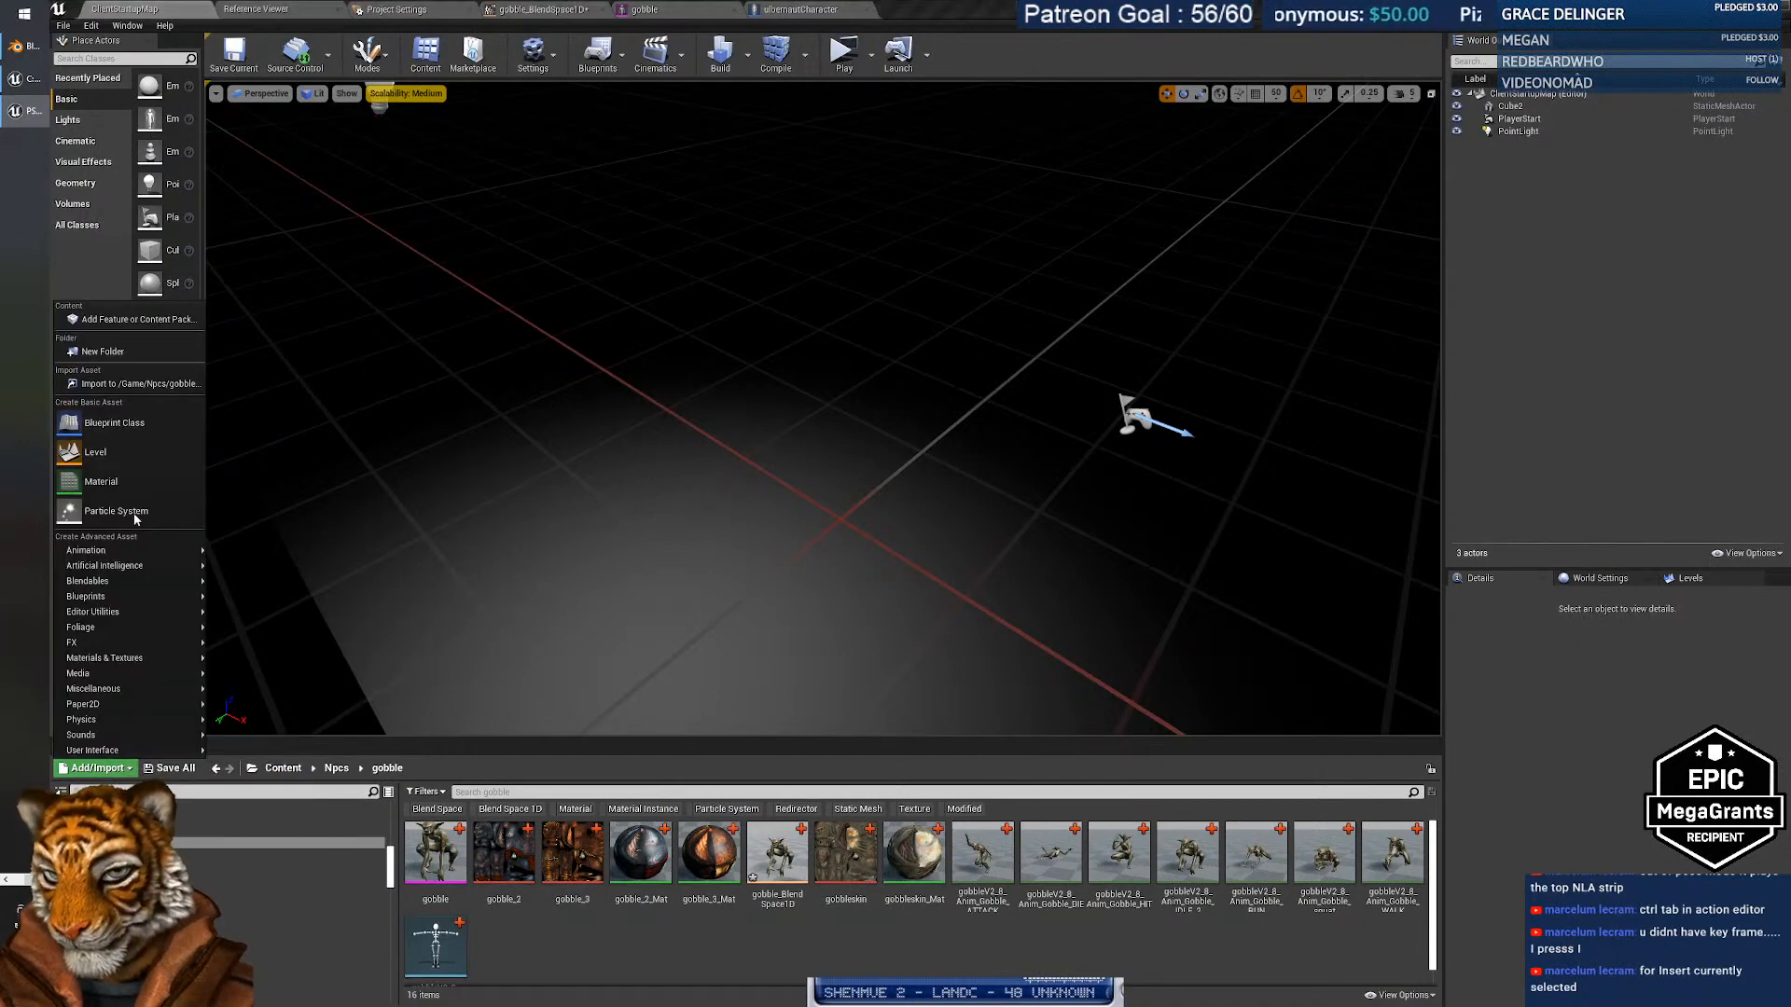
left_click(131, 385)
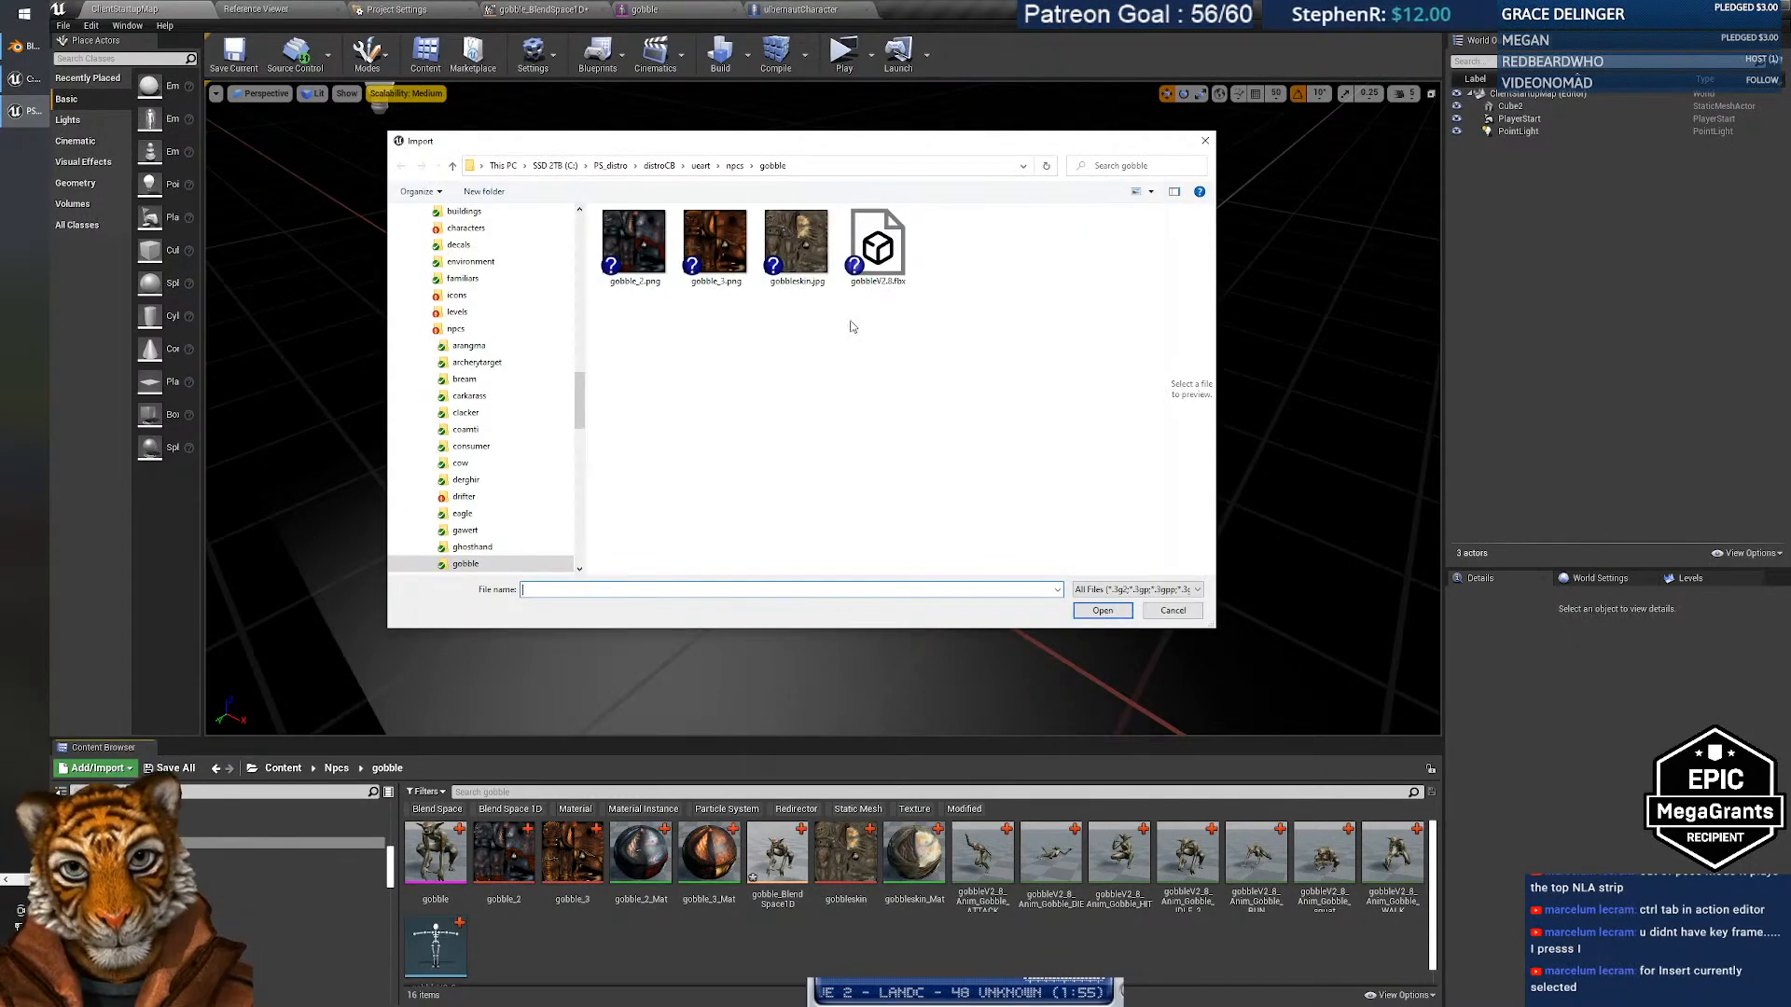
left_click(888, 250)
left_click(1124, 612)
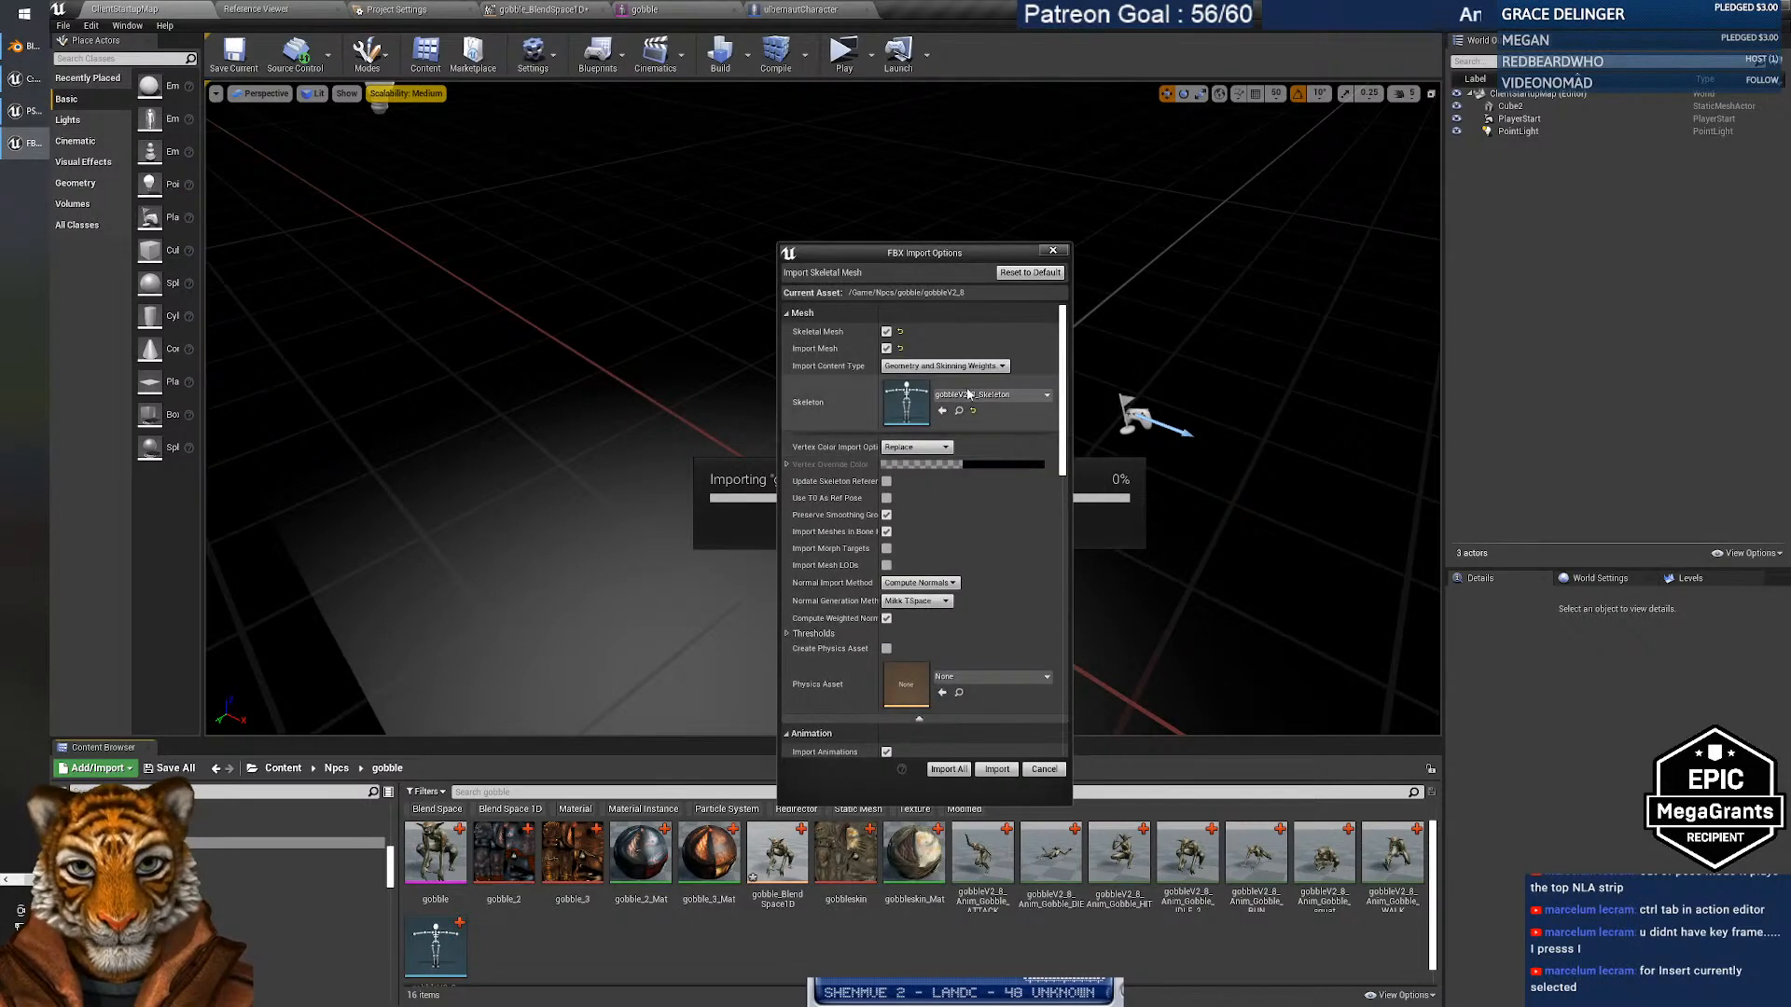
left_click(949, 771)
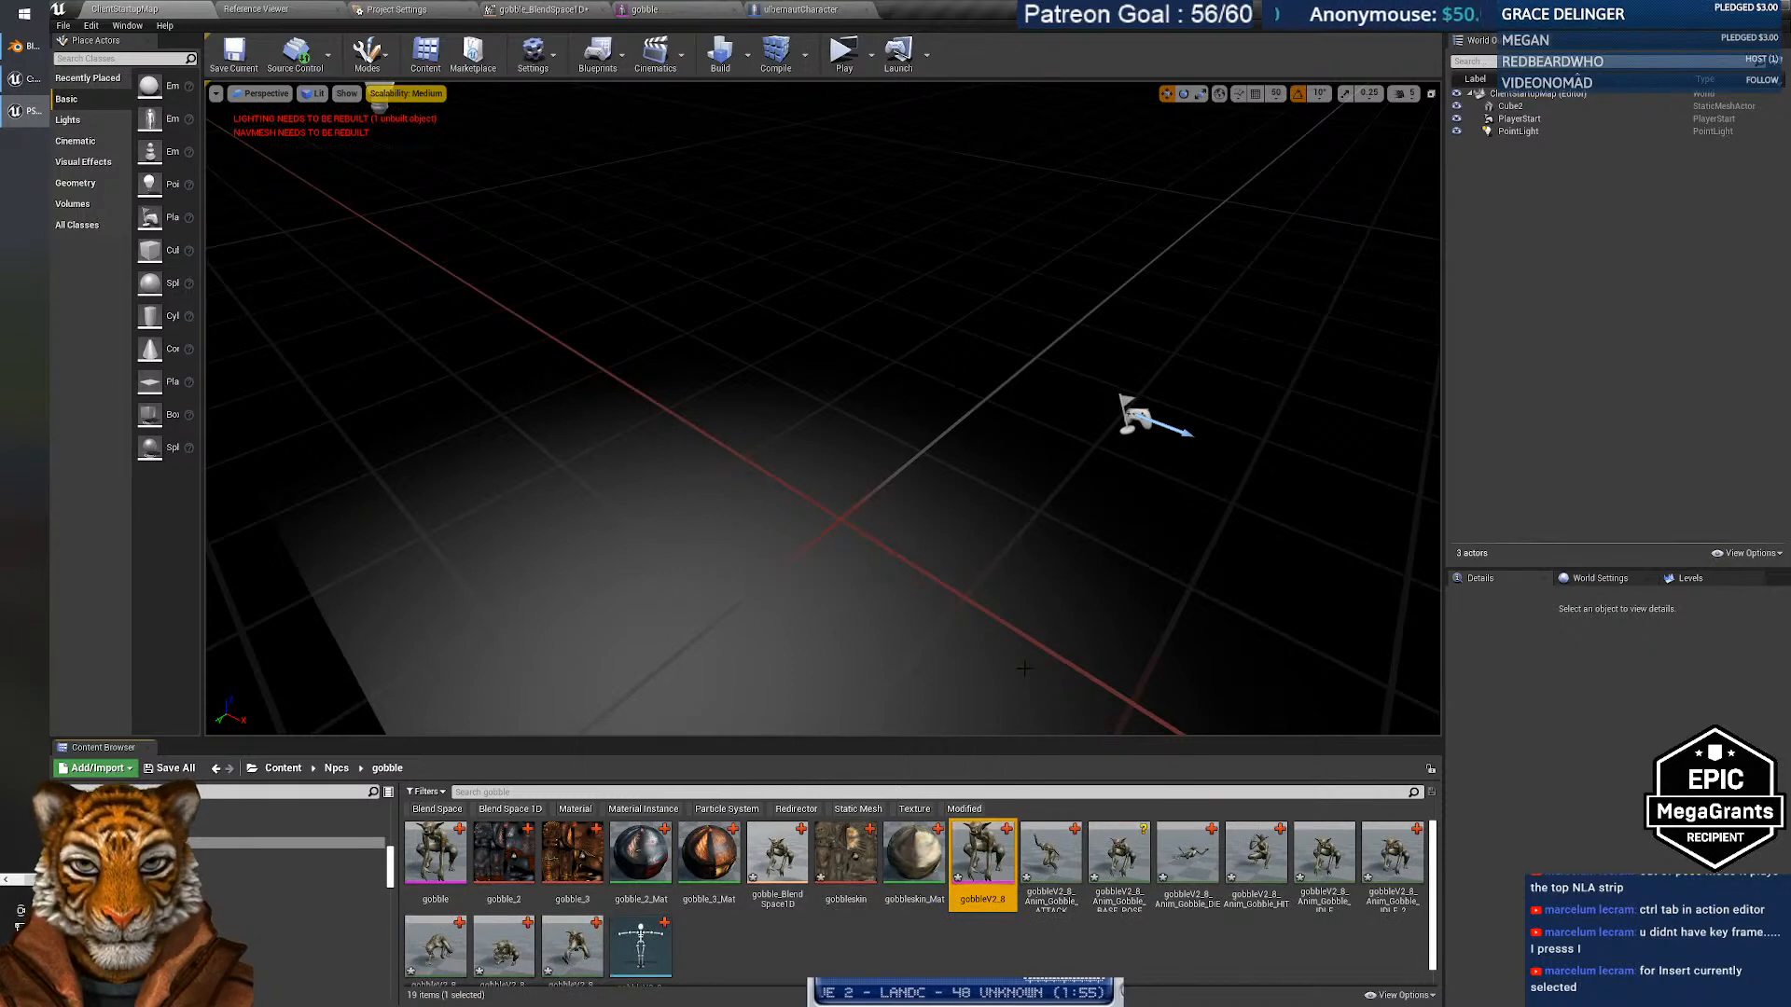
Open the imported gobbleV2_8_Anim_Gobble_IDLE animation, preview its playback, and return to the level editor.
left_click(1043, 968)
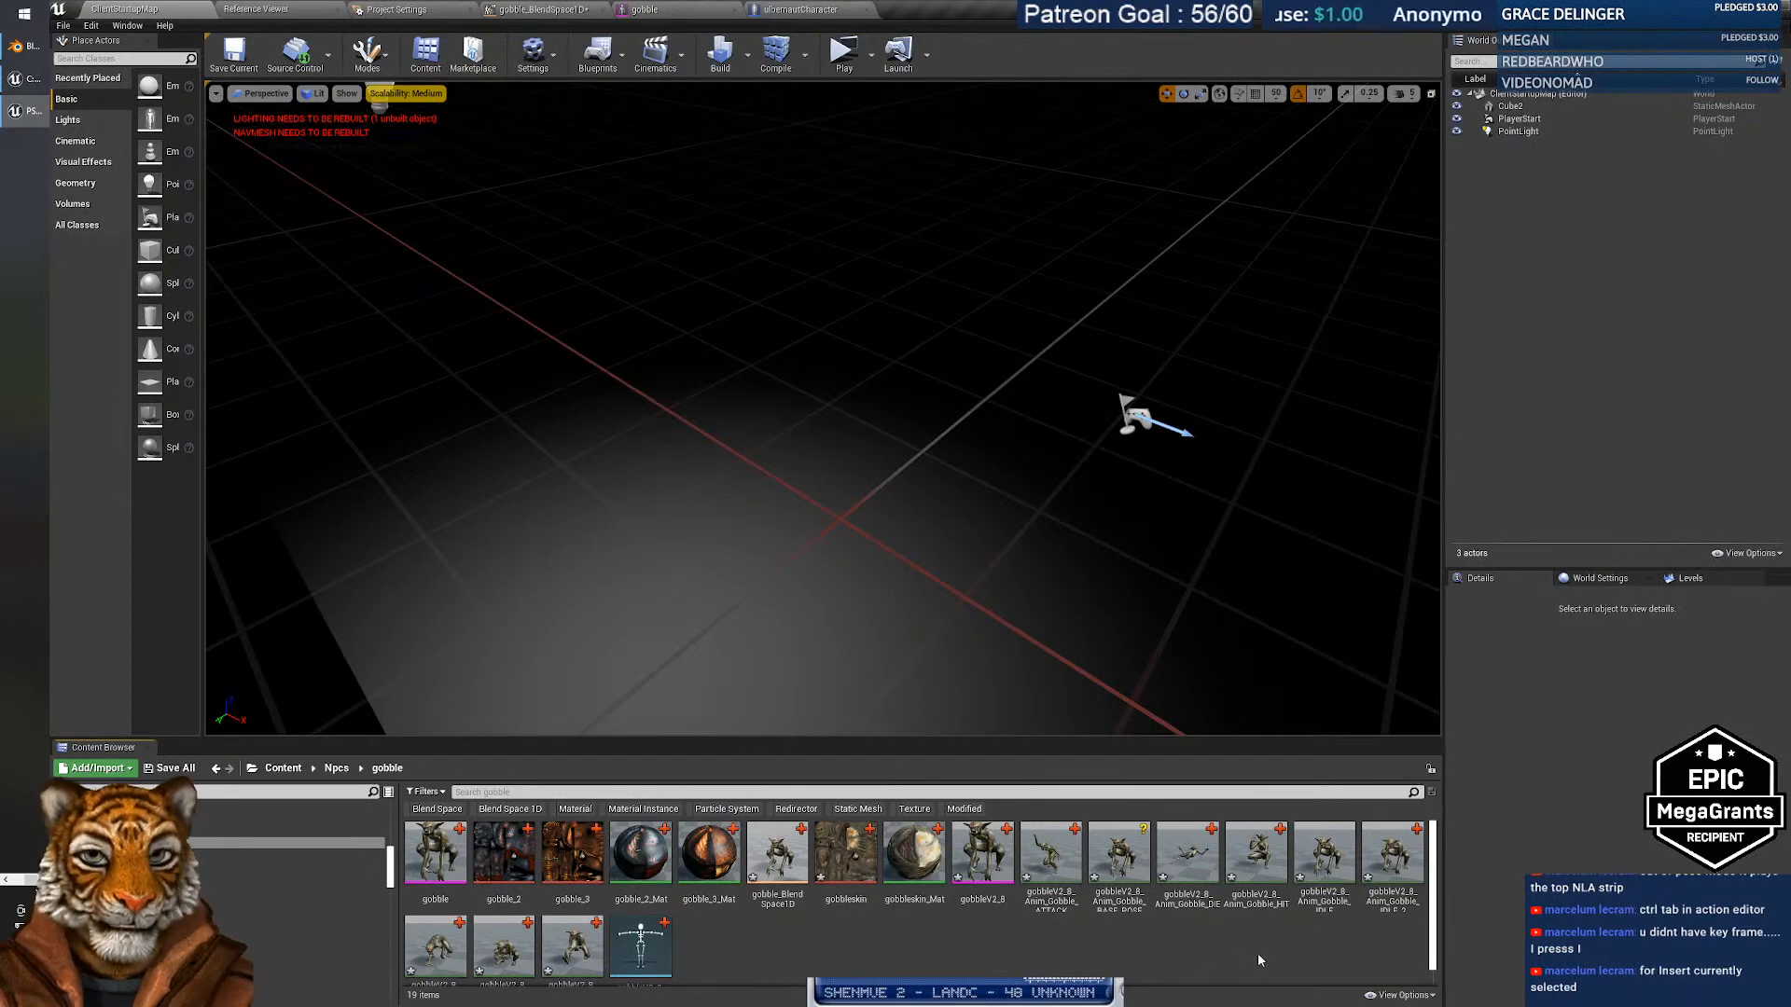
double_click(1335, 881)
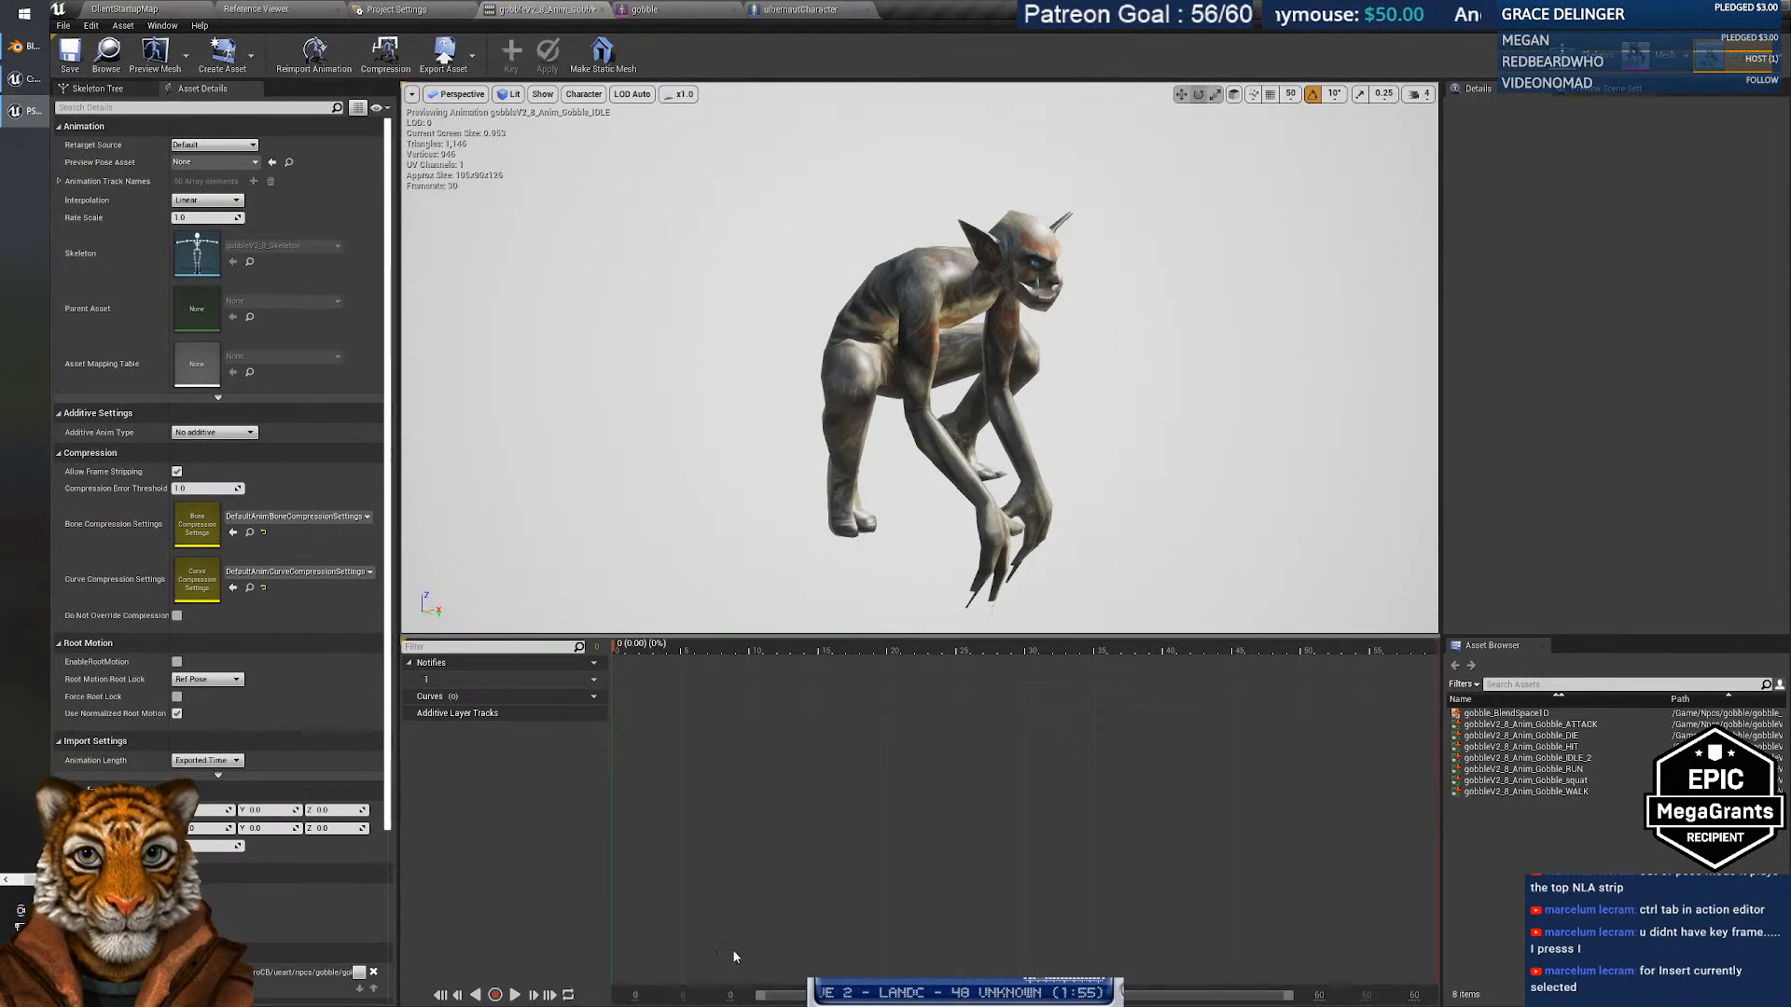
left_click(514, 996)
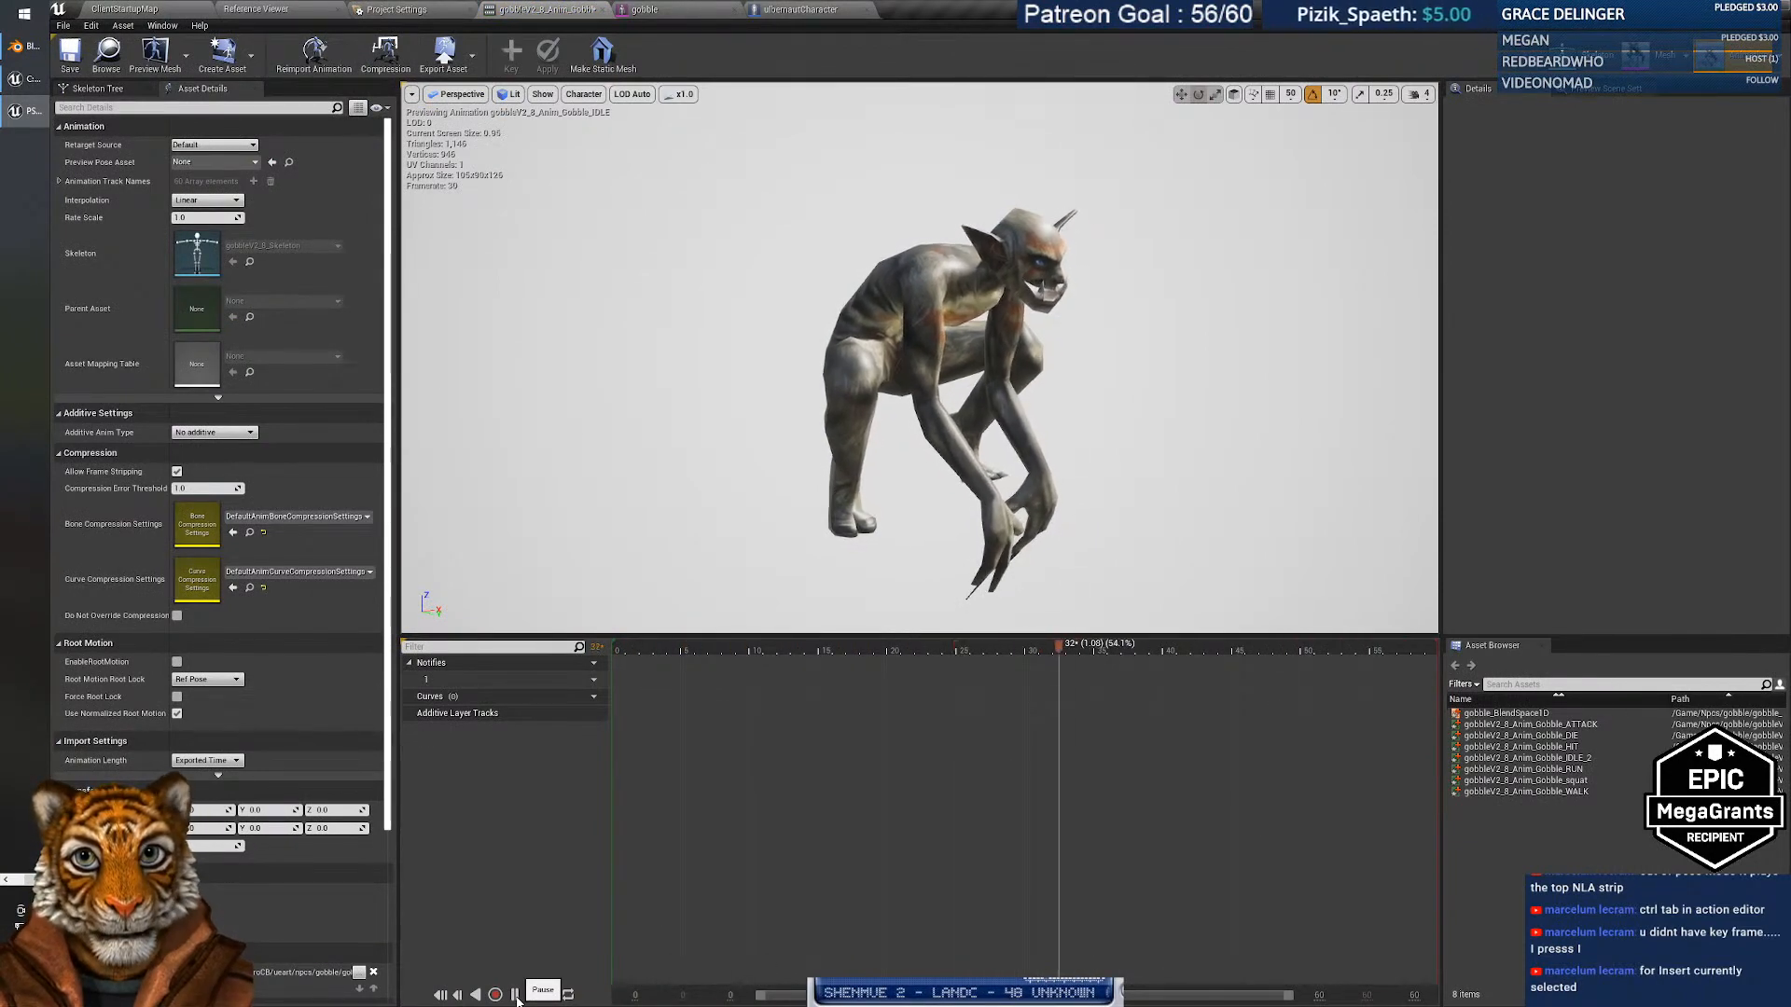
left_click(516, 995)
left_click(131, 8)
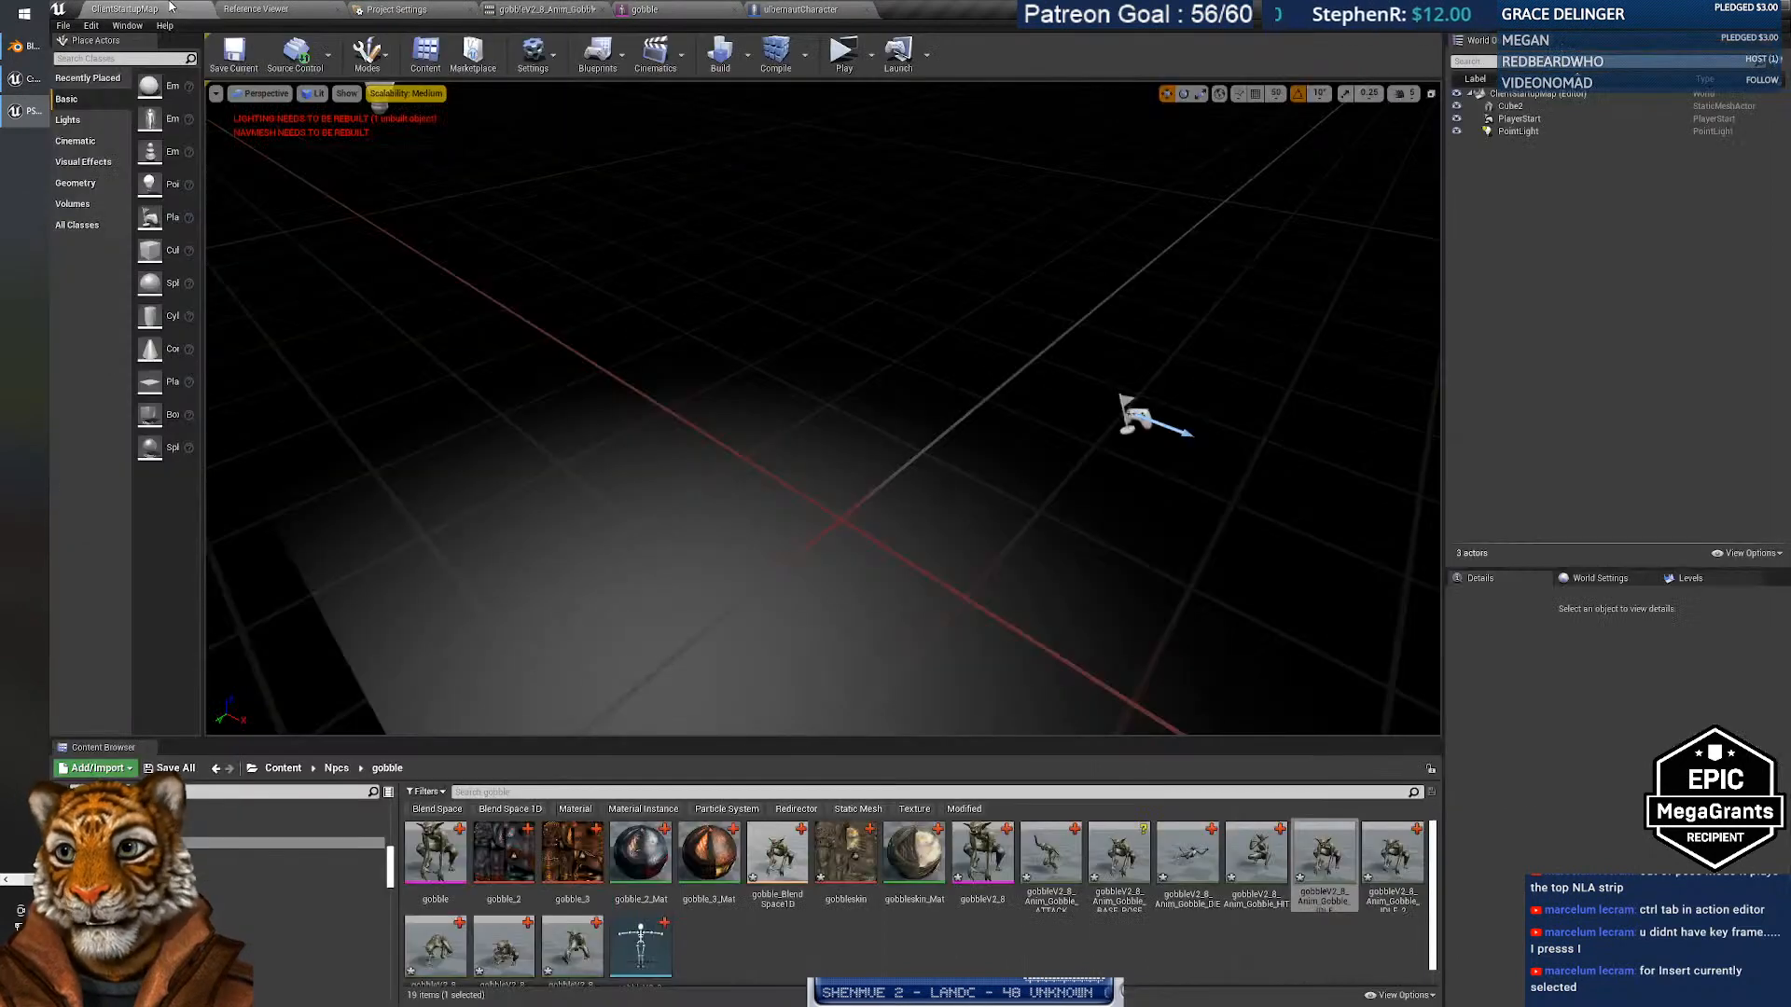
Open the gobbleV2_8_Anim_Gobble_IDLE_2 animation, play it for comparison, and return to the gobble folder.
double_click(1391, 873)
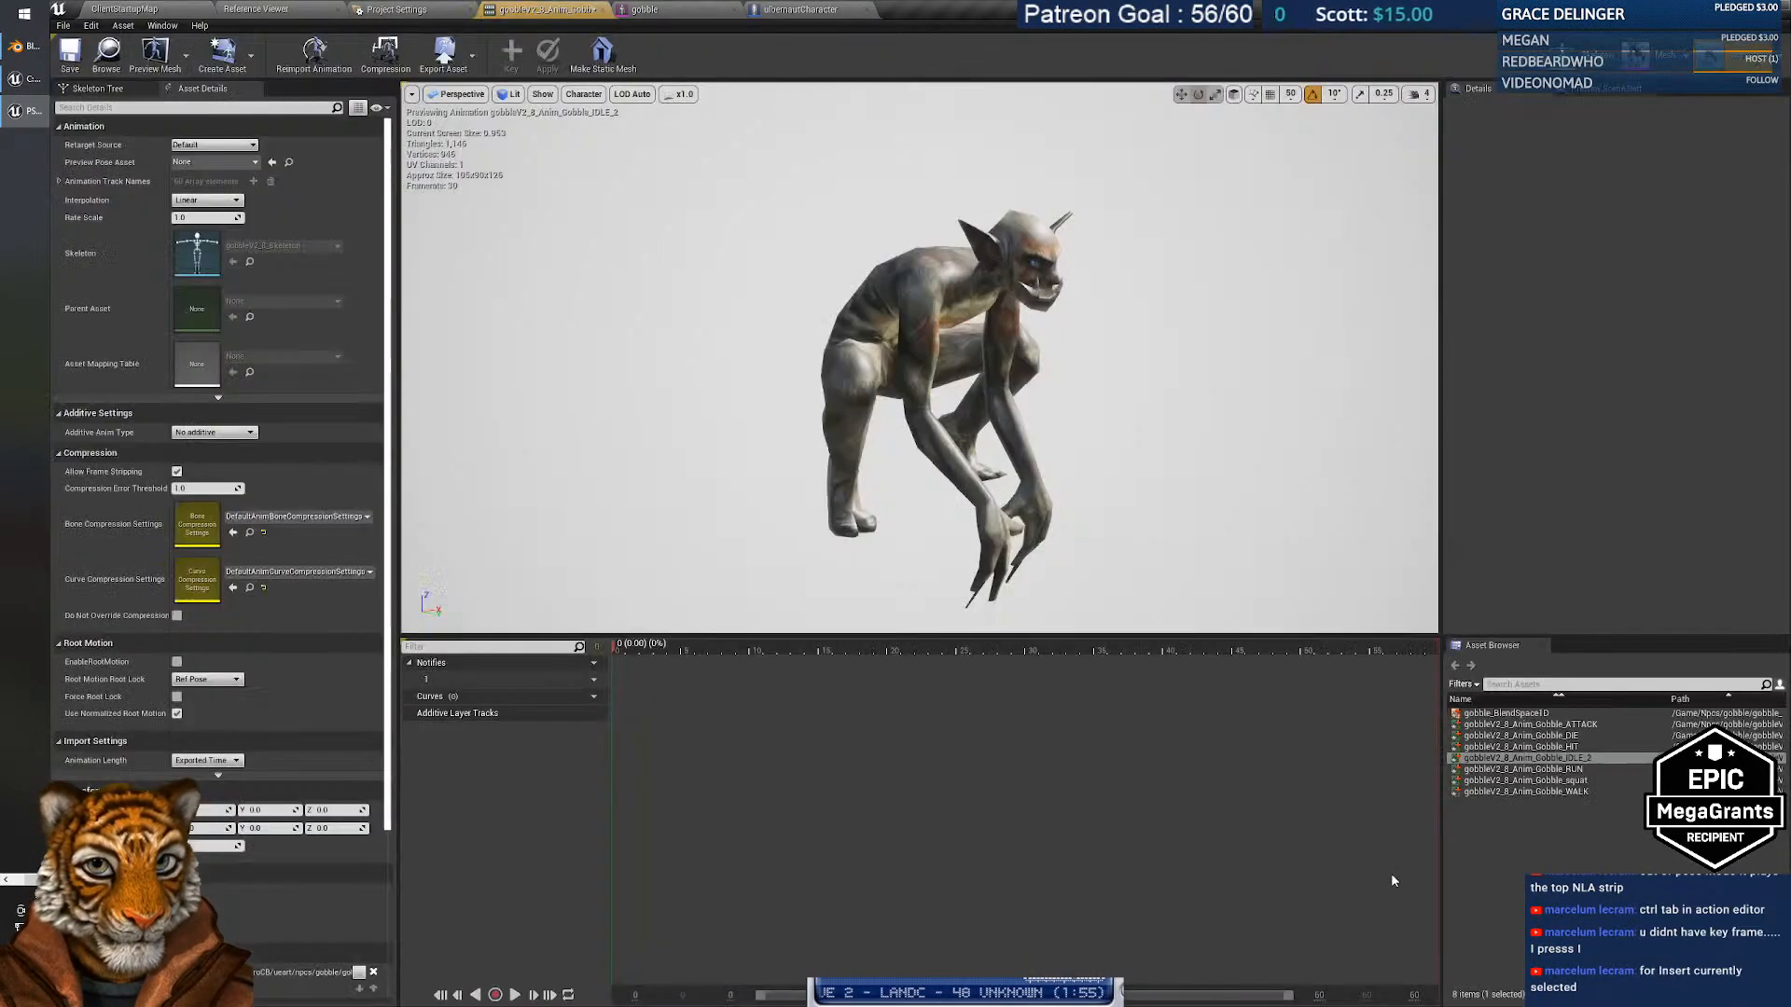
left_click(522, 995)
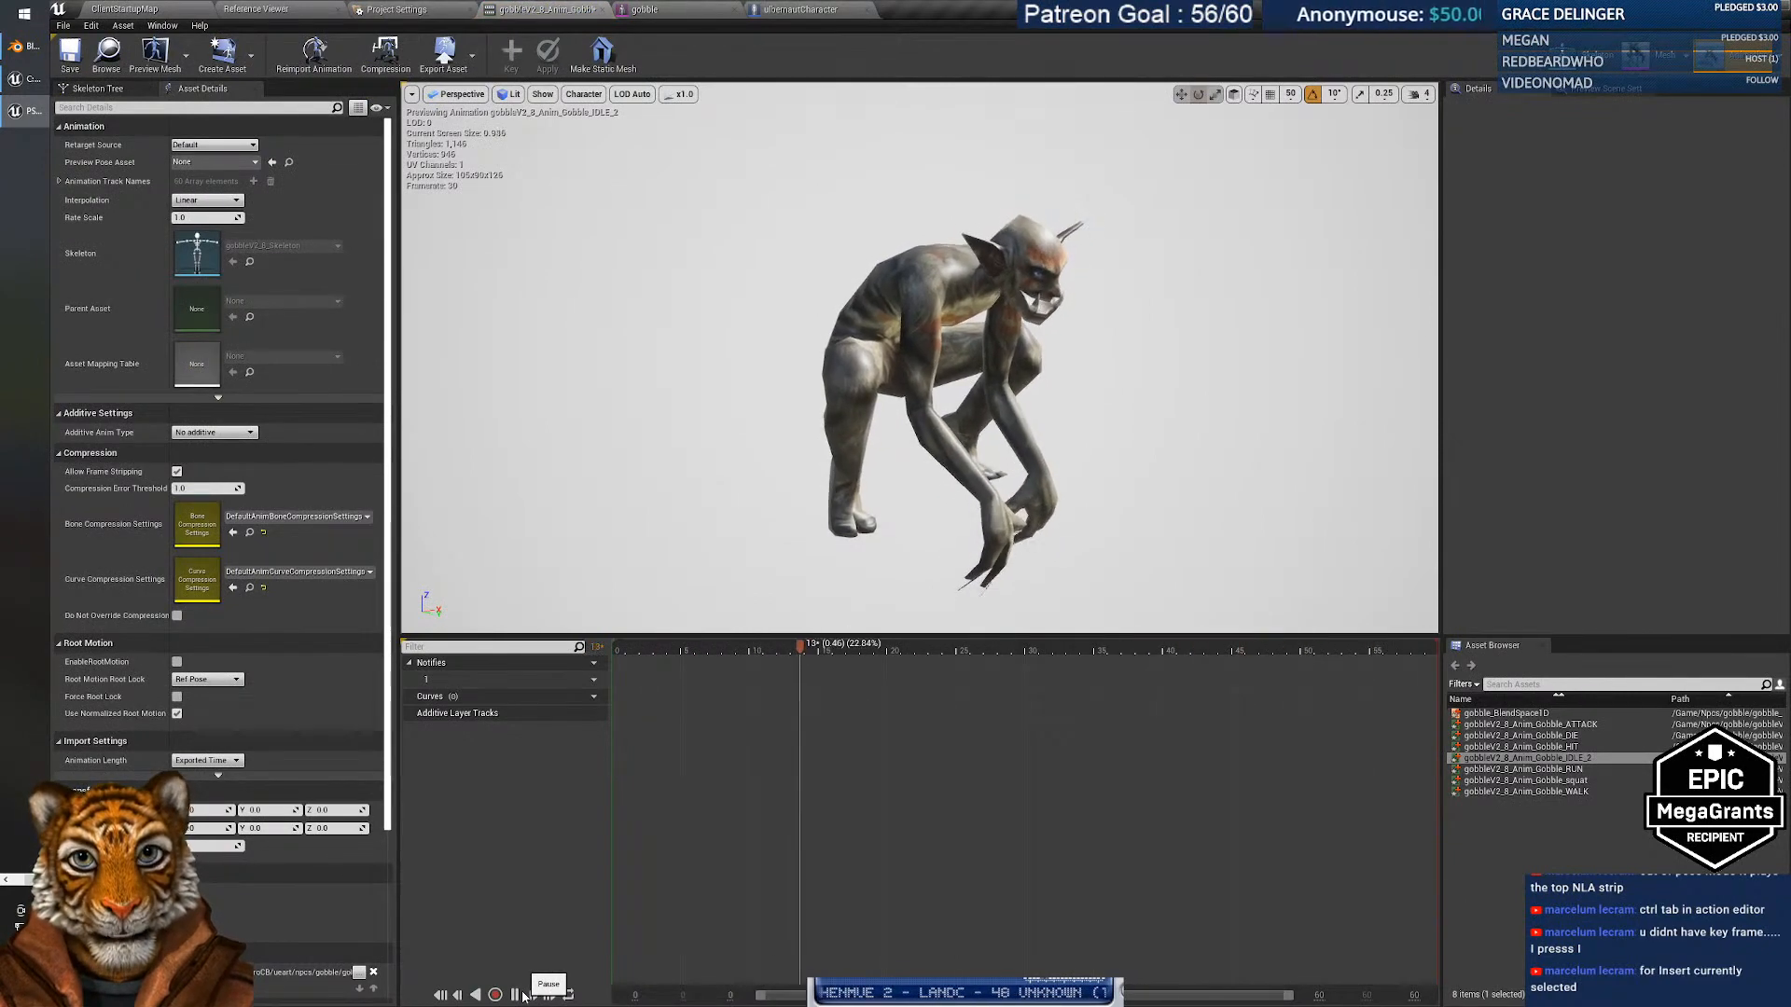
left_click(522, 996)
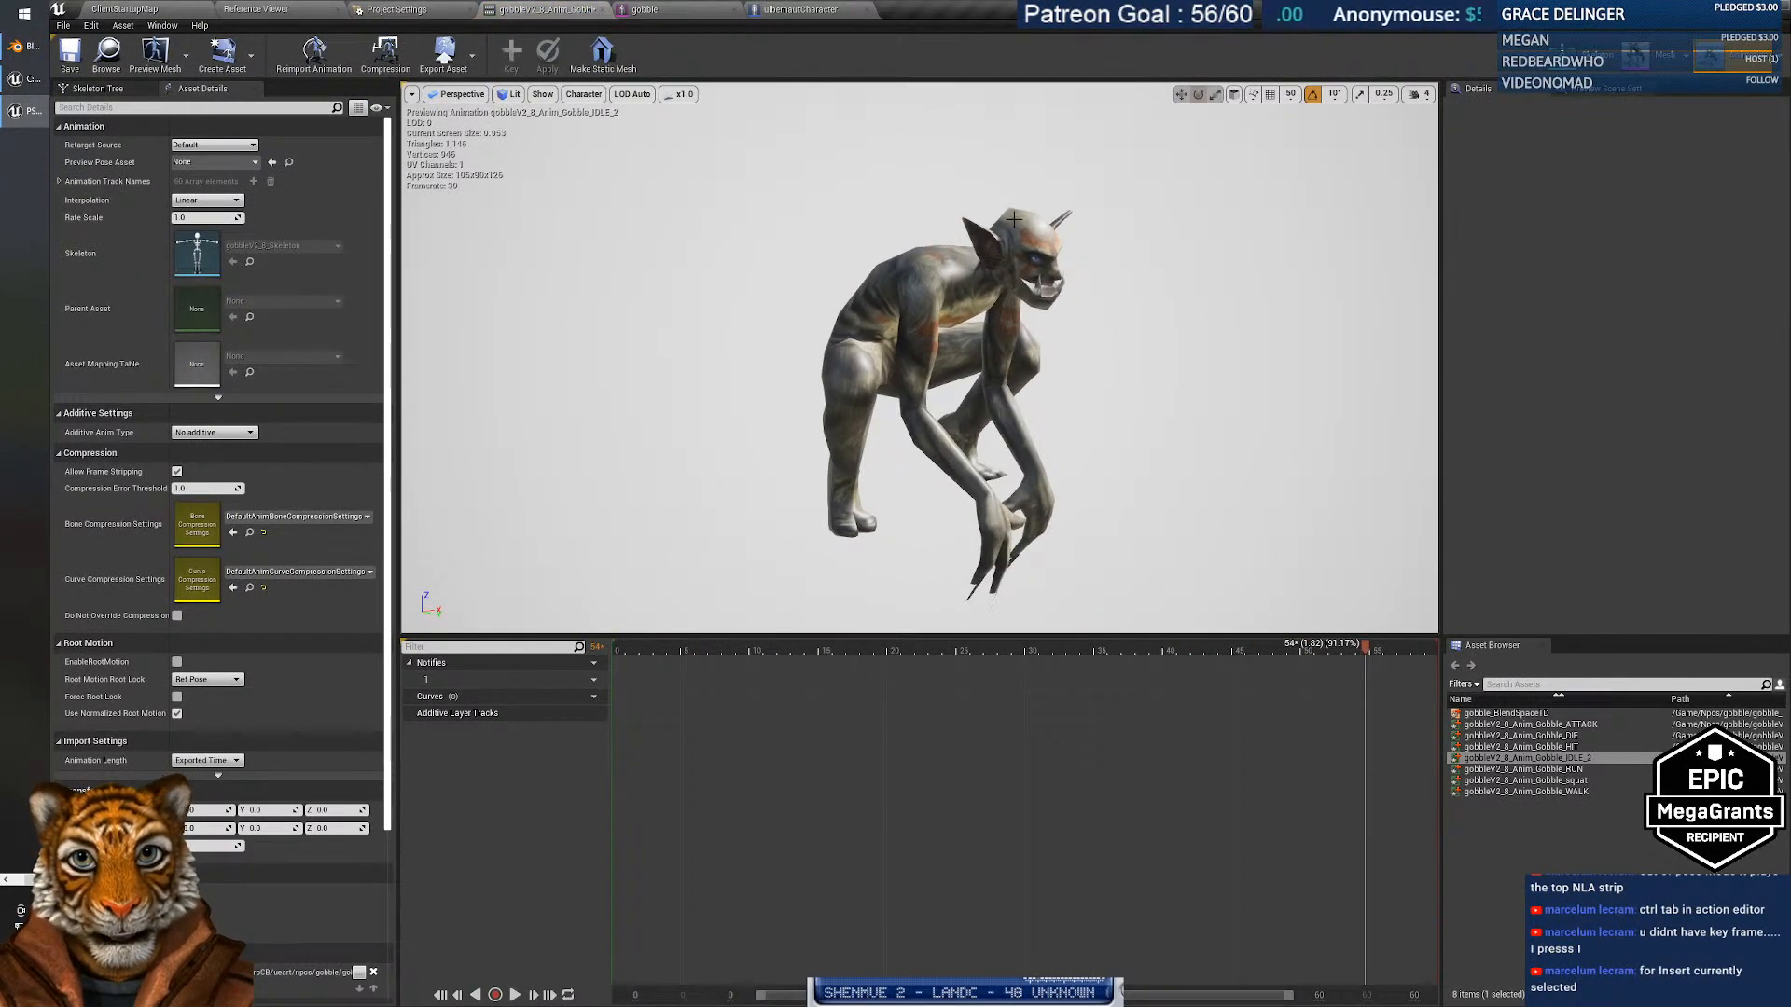
left_click(163, 10)
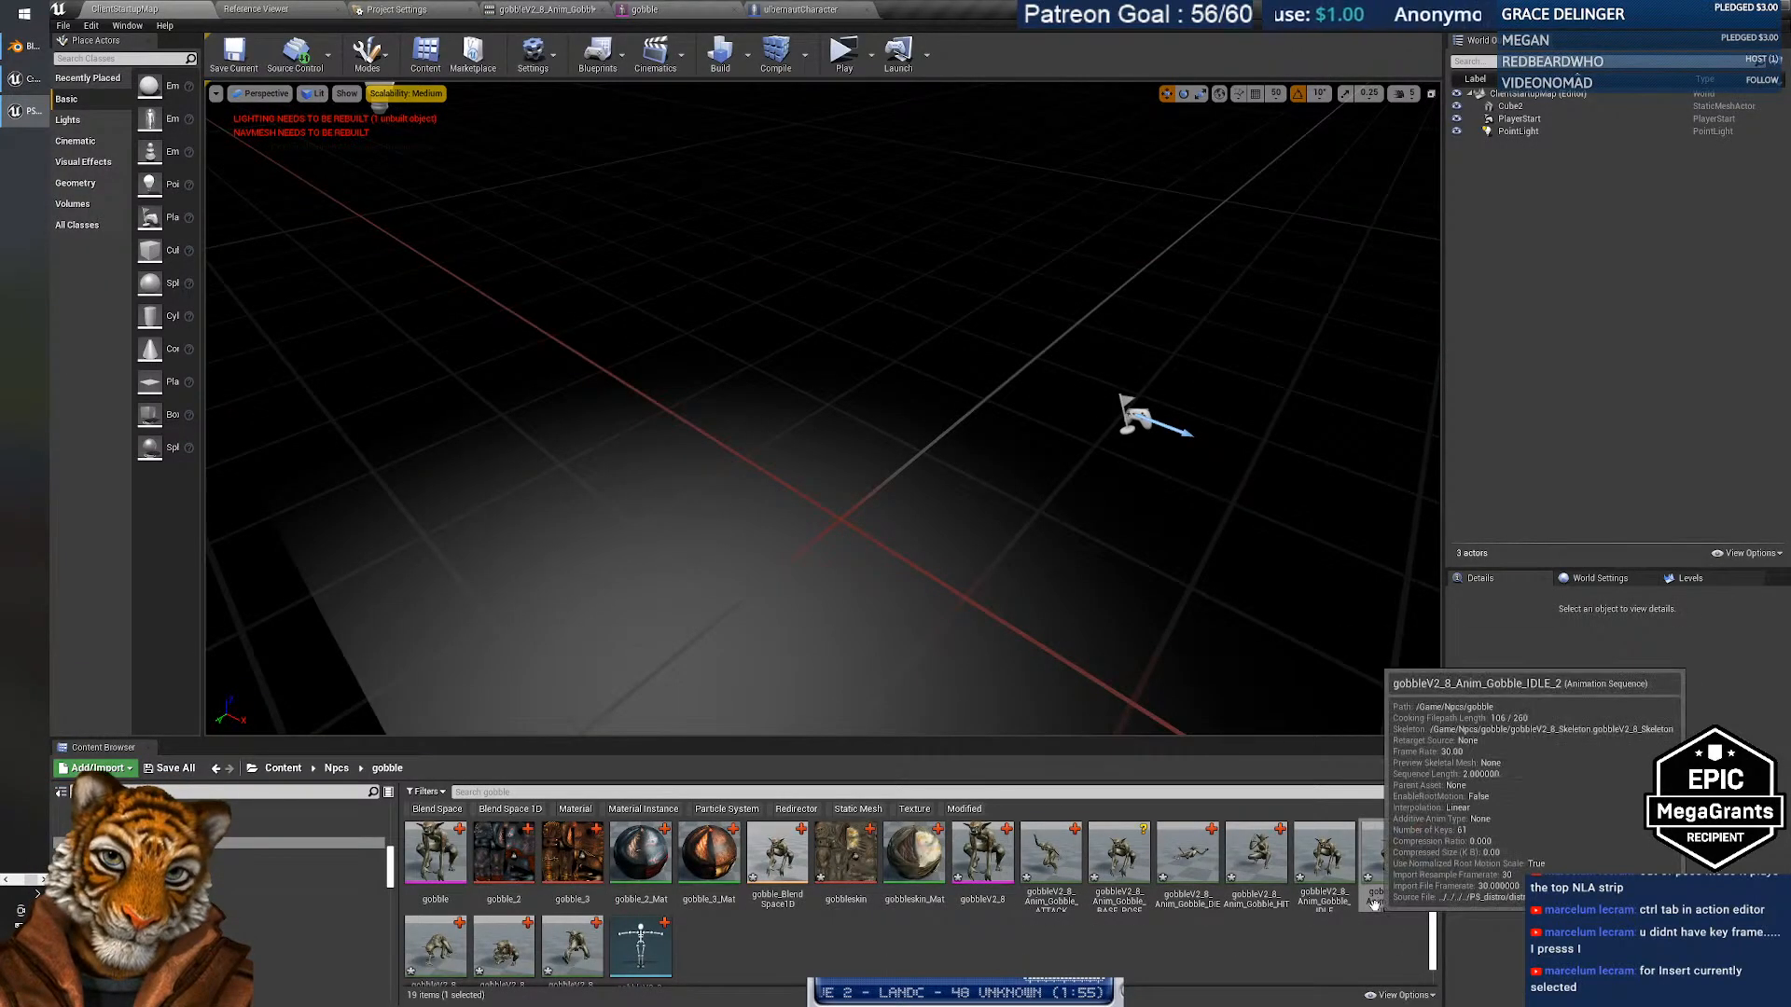
Open the gobbleV2_8_Anim_Gobble_RUN animation from the gobble folder and preview its playback.
left_click(1209, 941)
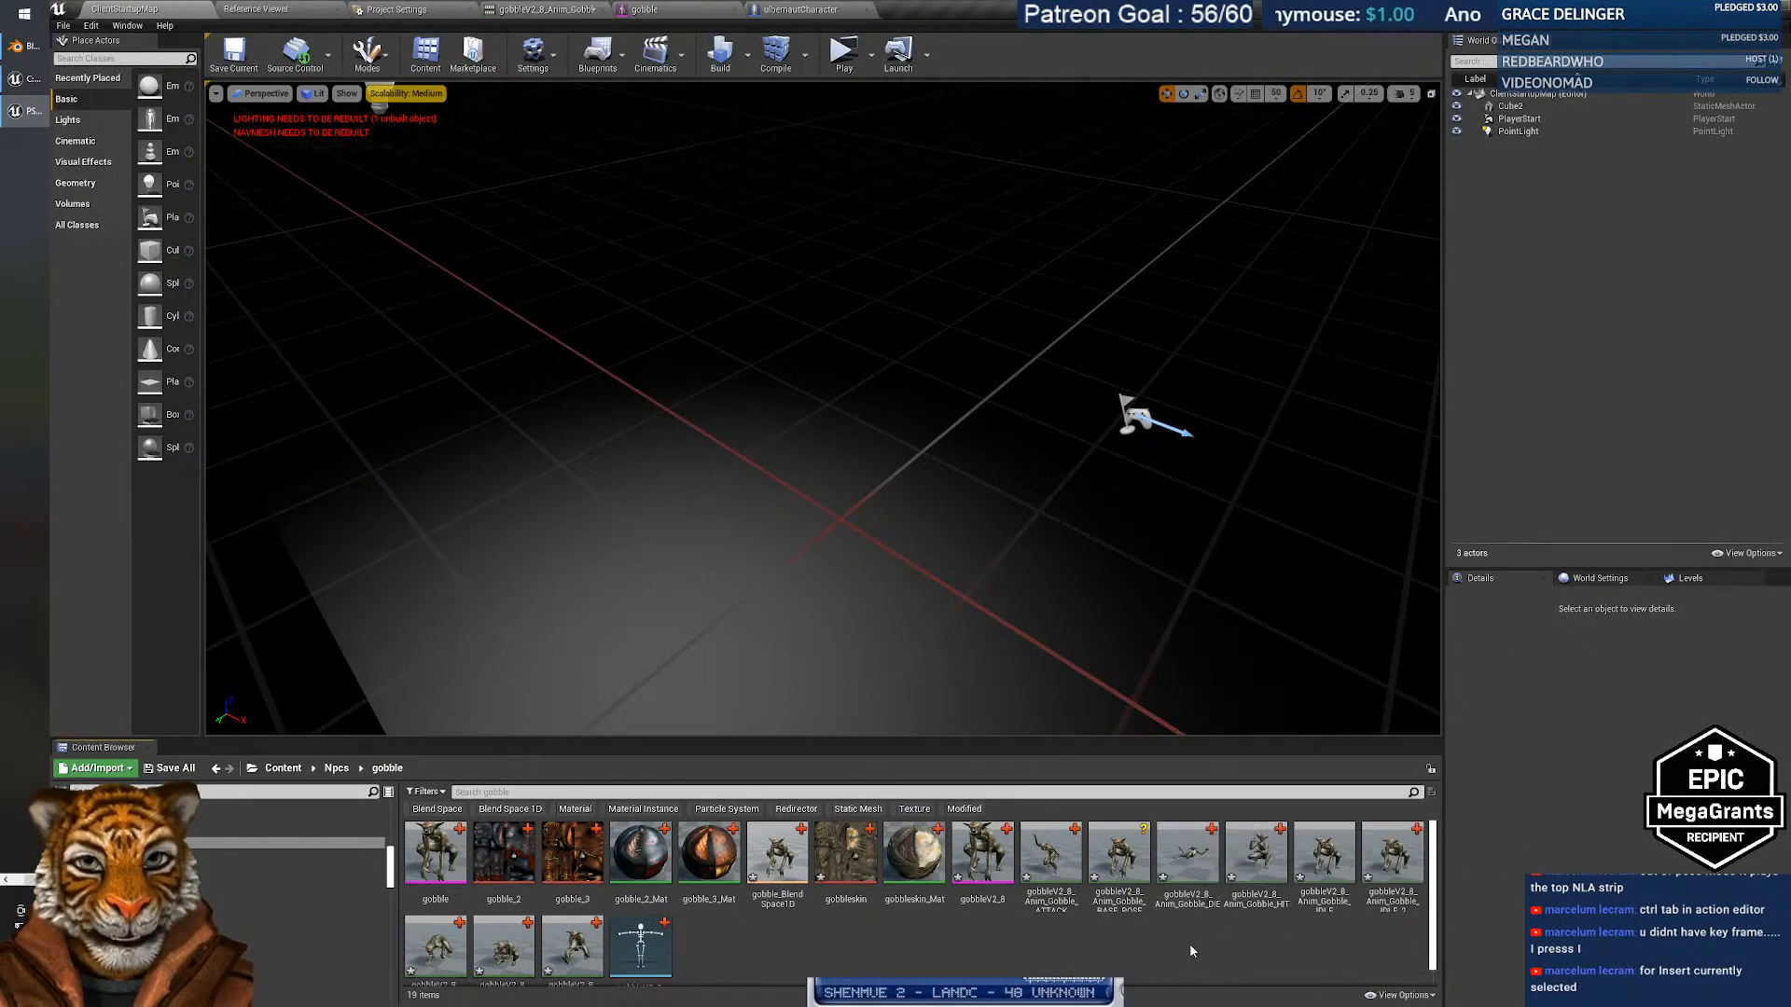
scroll(843, 938, "down", 1)
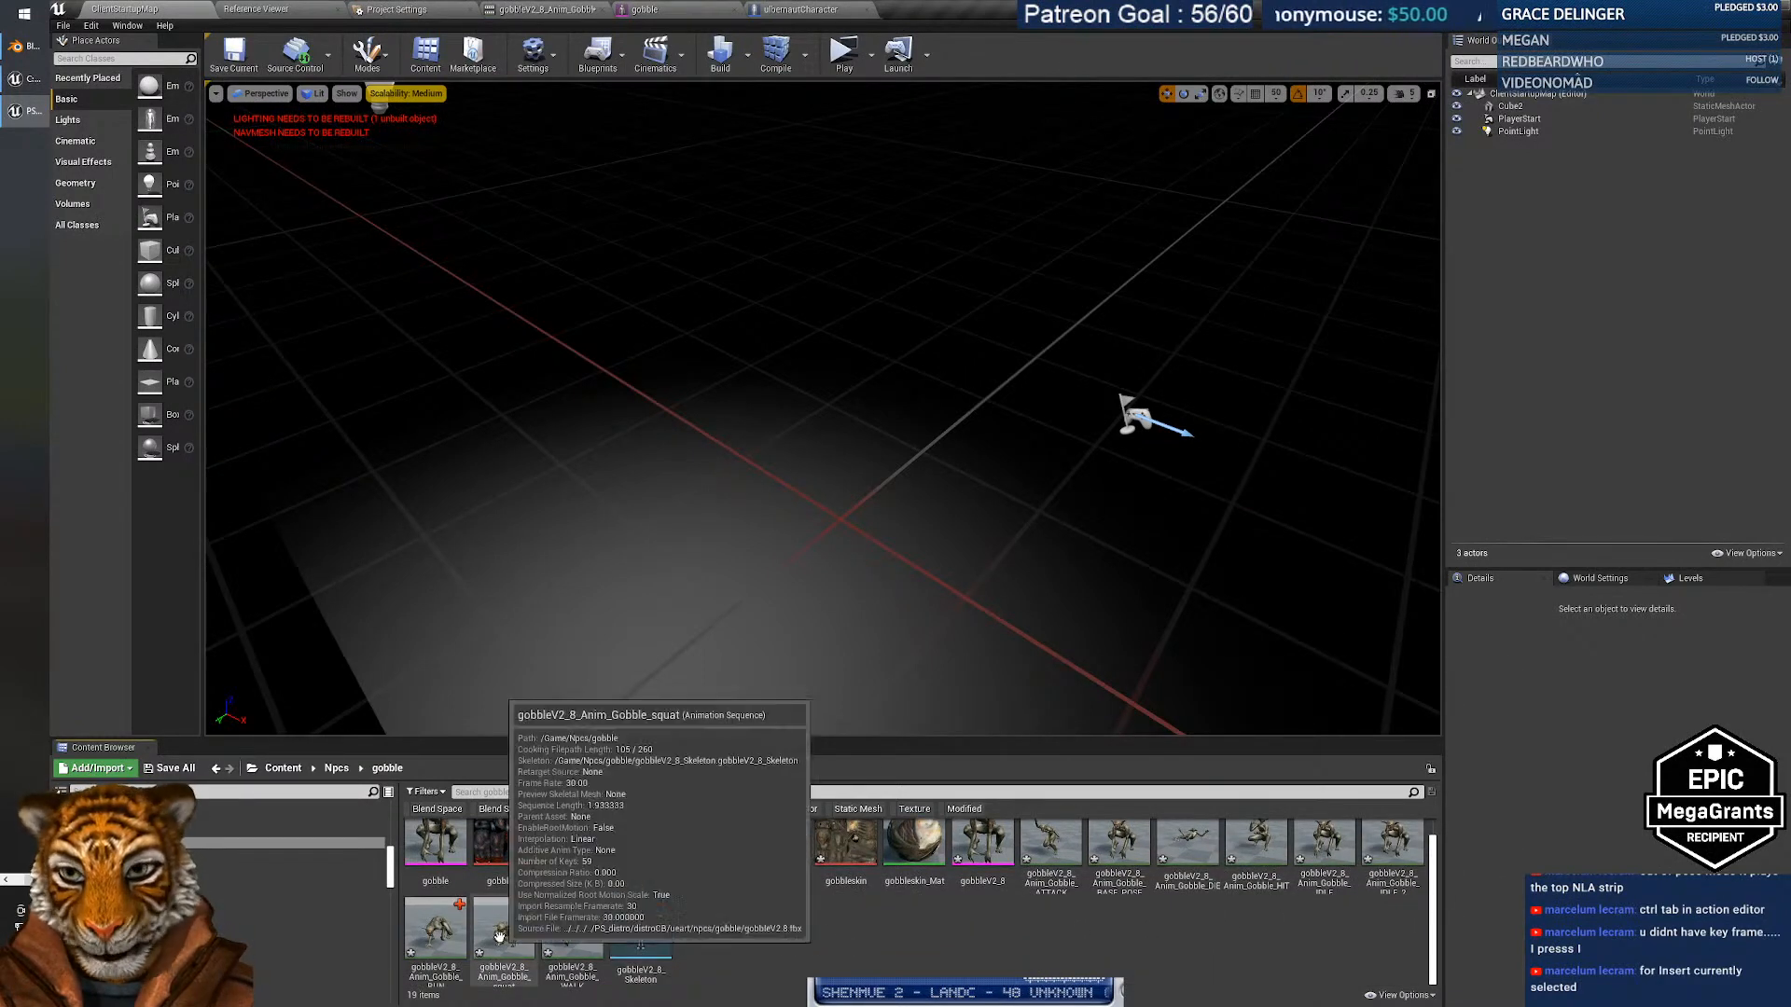
double_click(444, 931)
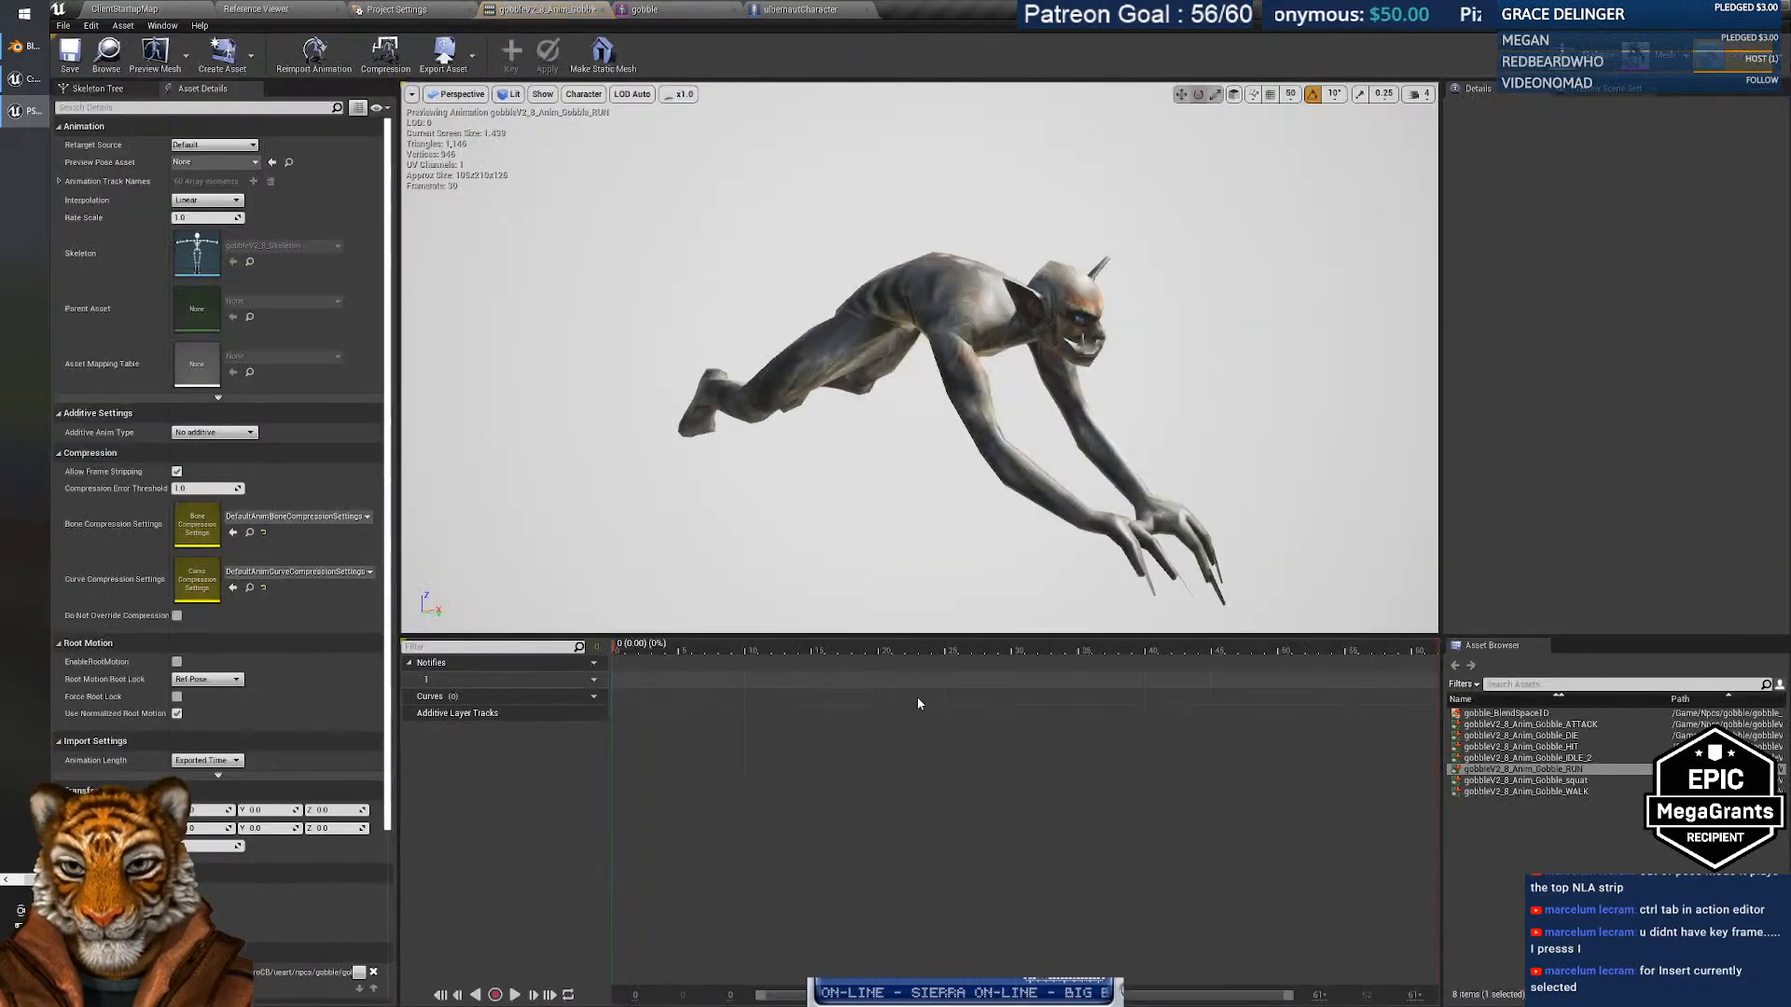
left_click(514, 995)
left_click(514, 995)
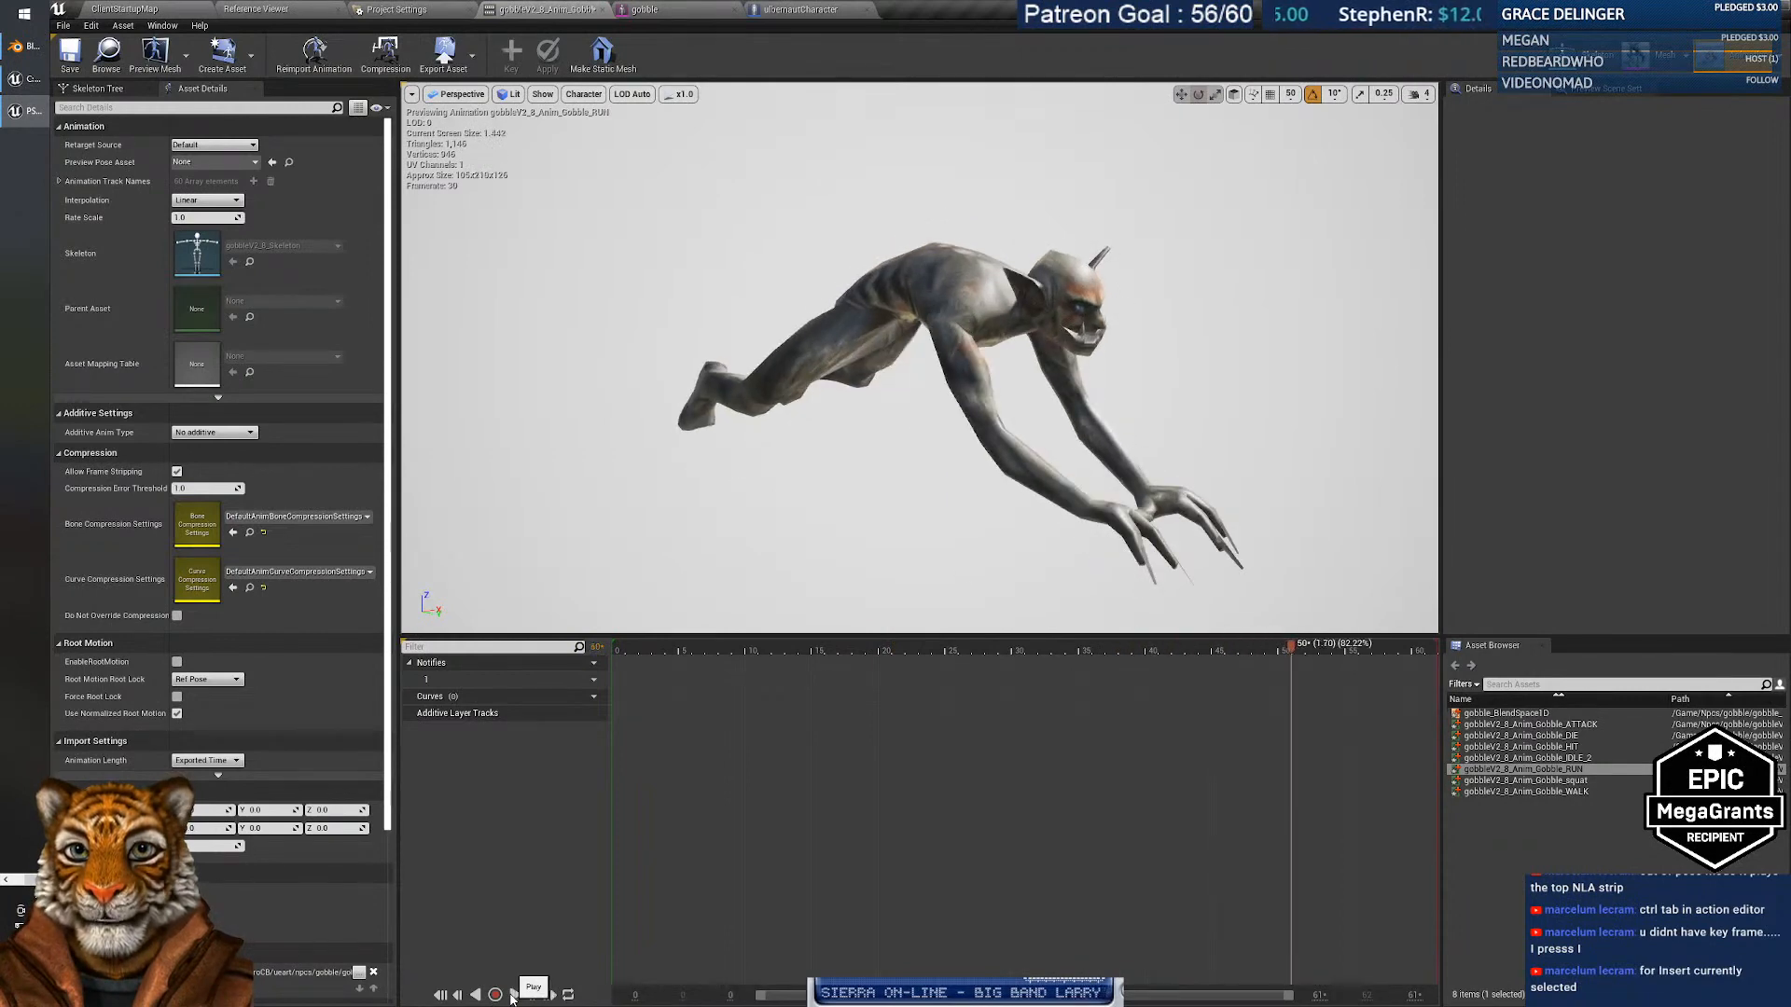
Try to trim the RUN animation's end by removing frames 34 to 63.
left_click_drag(1295, 648, 1062, 644)
right_click(1062, 650)
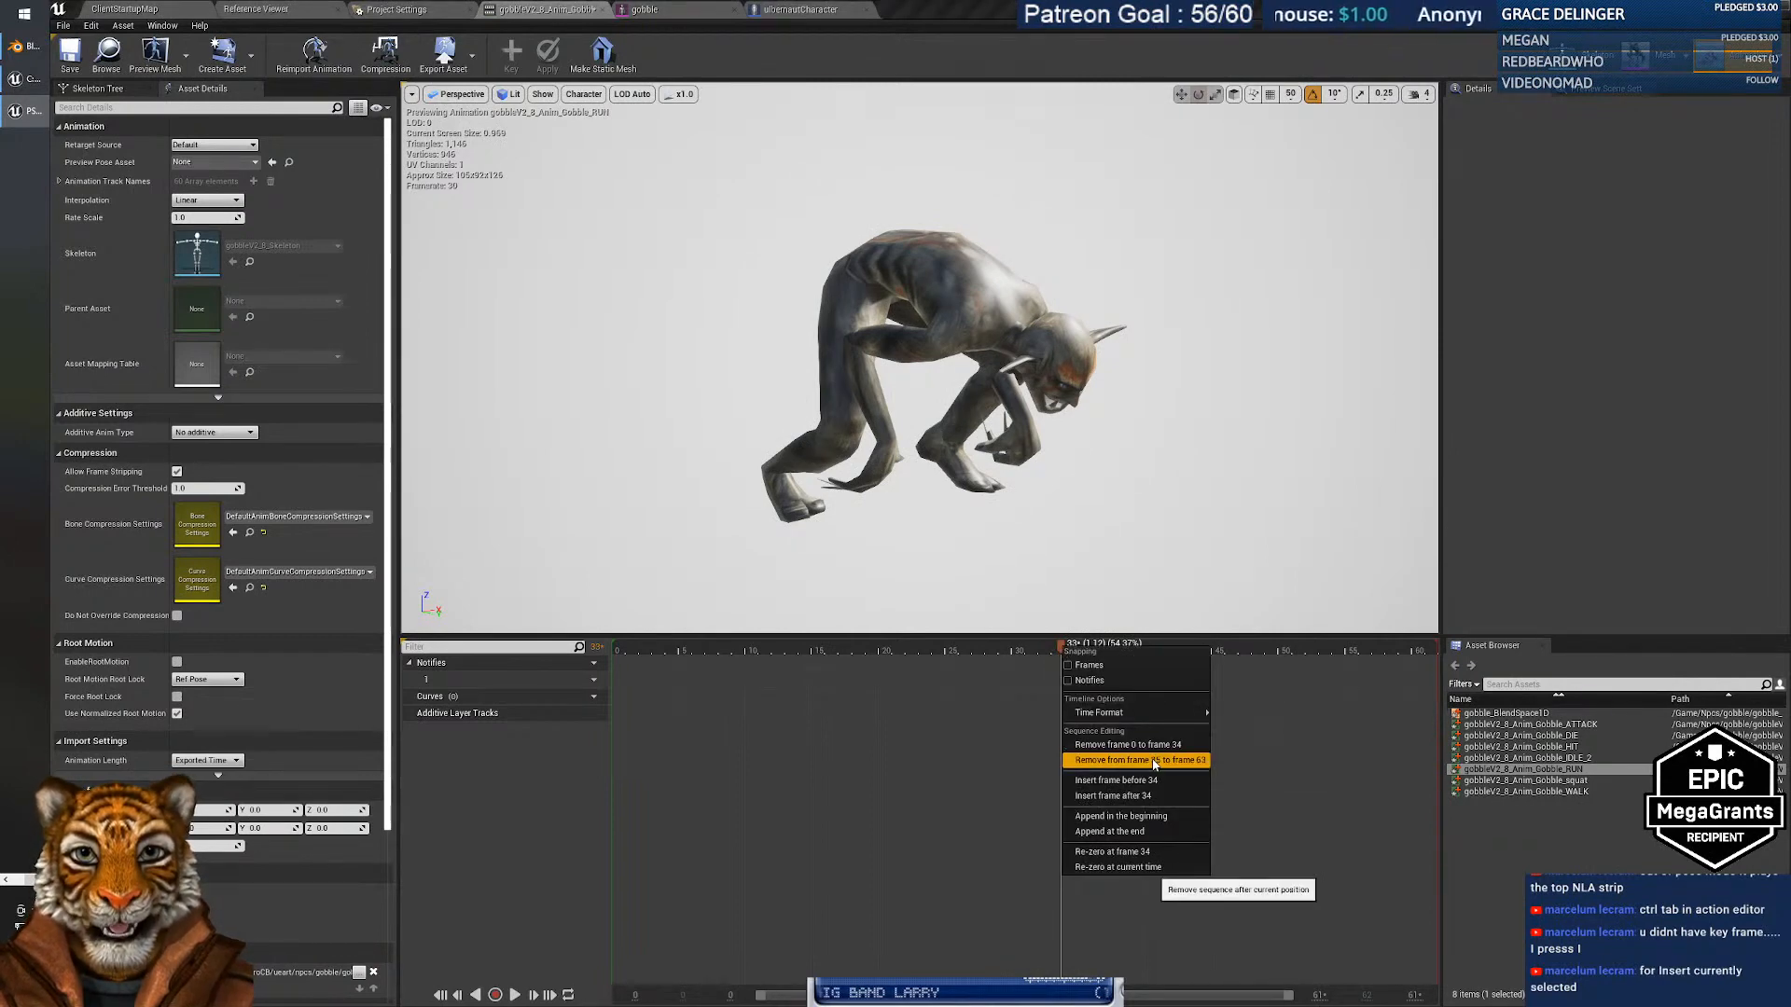
left_click_drag(1057, 648, 1056, 649)
right_click(1057, 651)
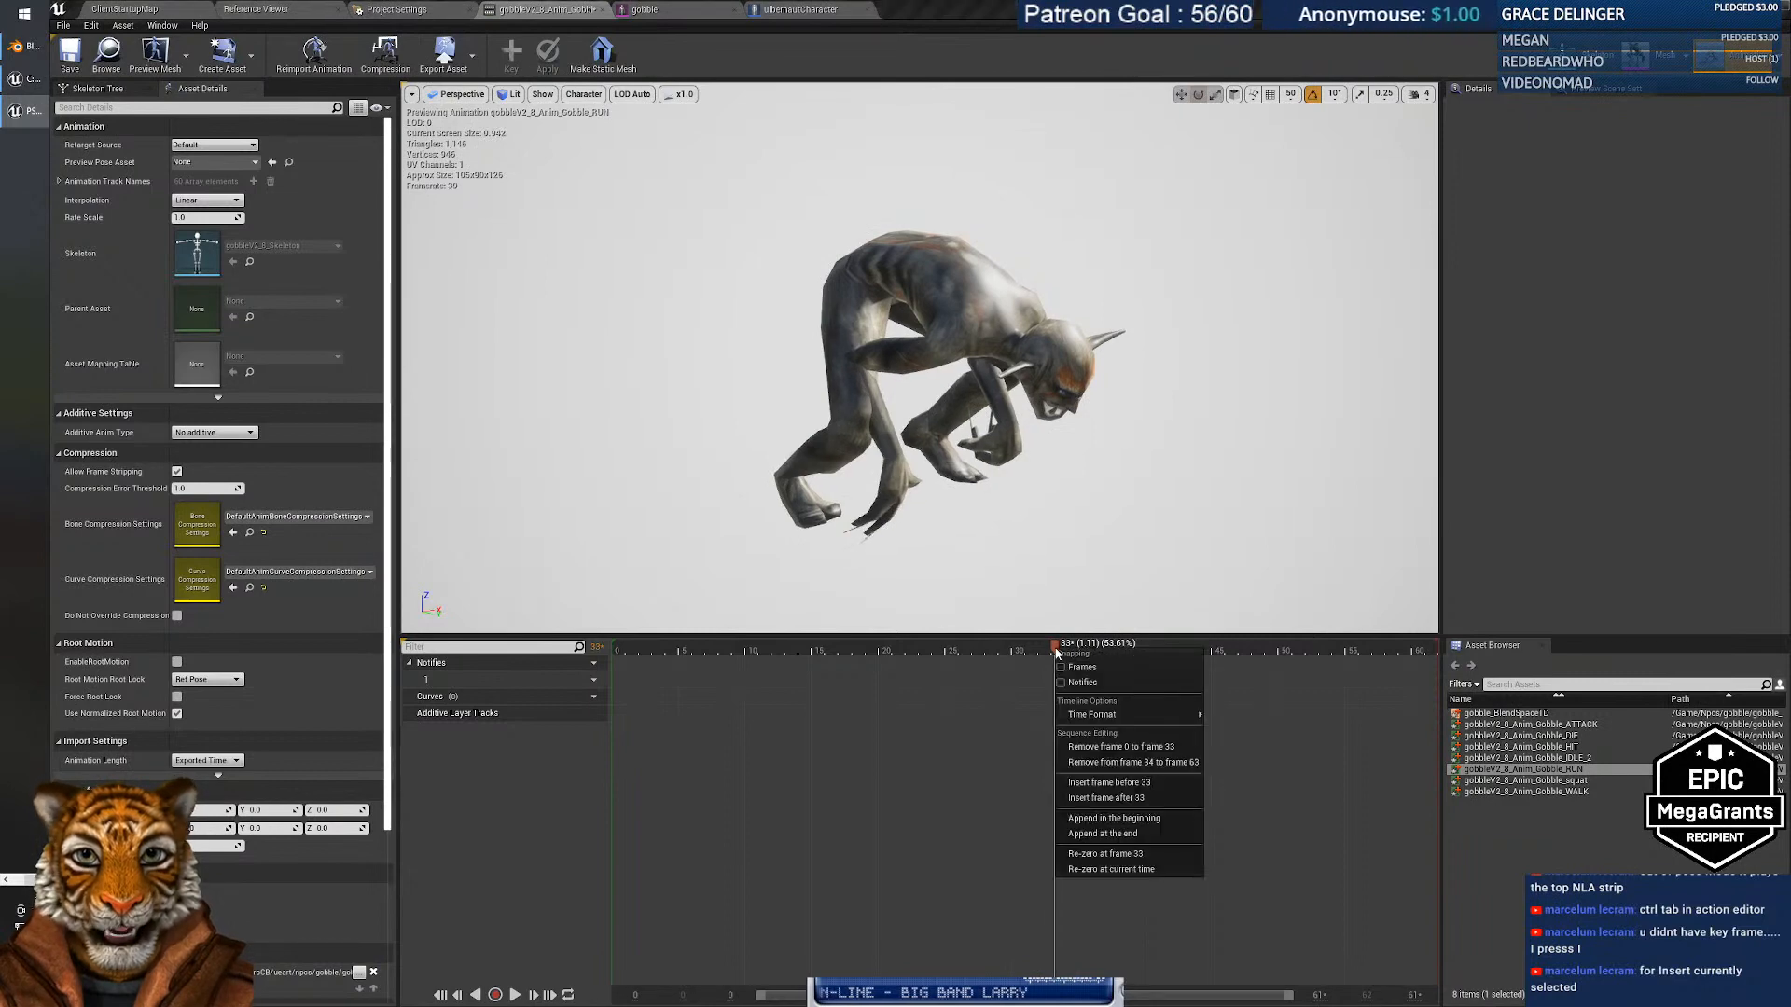
left_click(1129, 758)
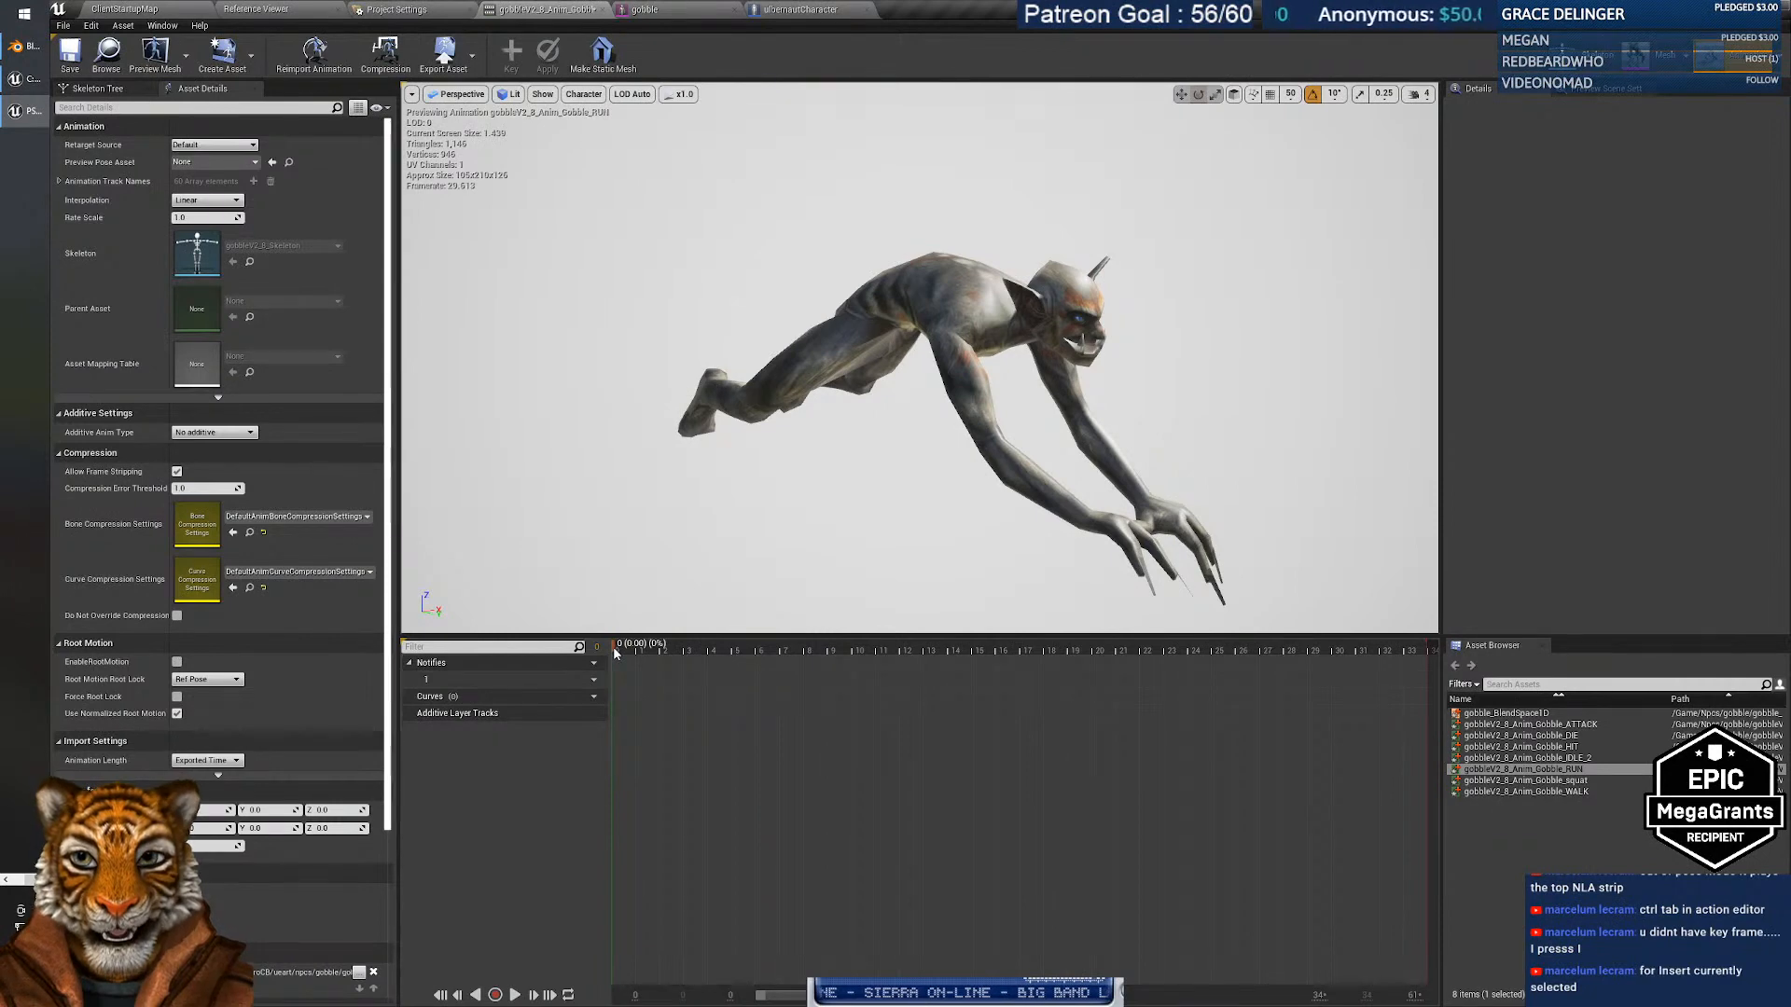
left_click_drag(613, 646, 1408, 655)
right_click(1412, 651)
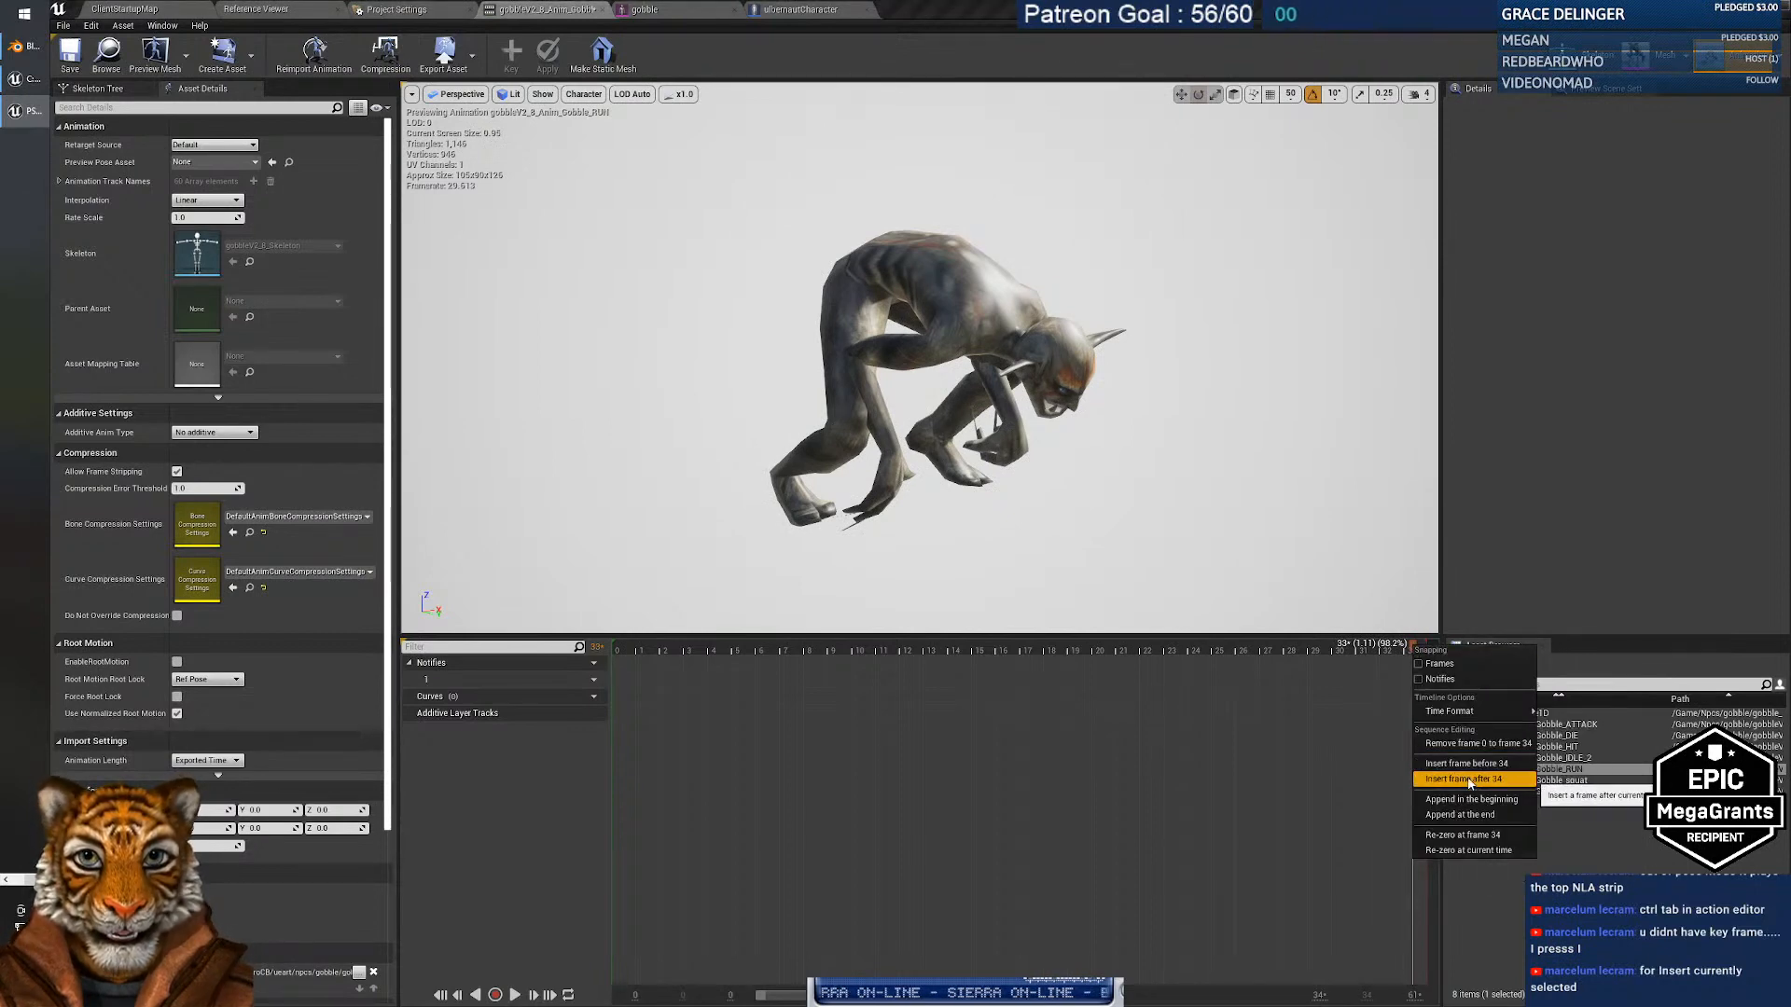
left_click(1412, 650)
left_click_drag(1412, 650, 1409, 652)
right_click(1409, 652)
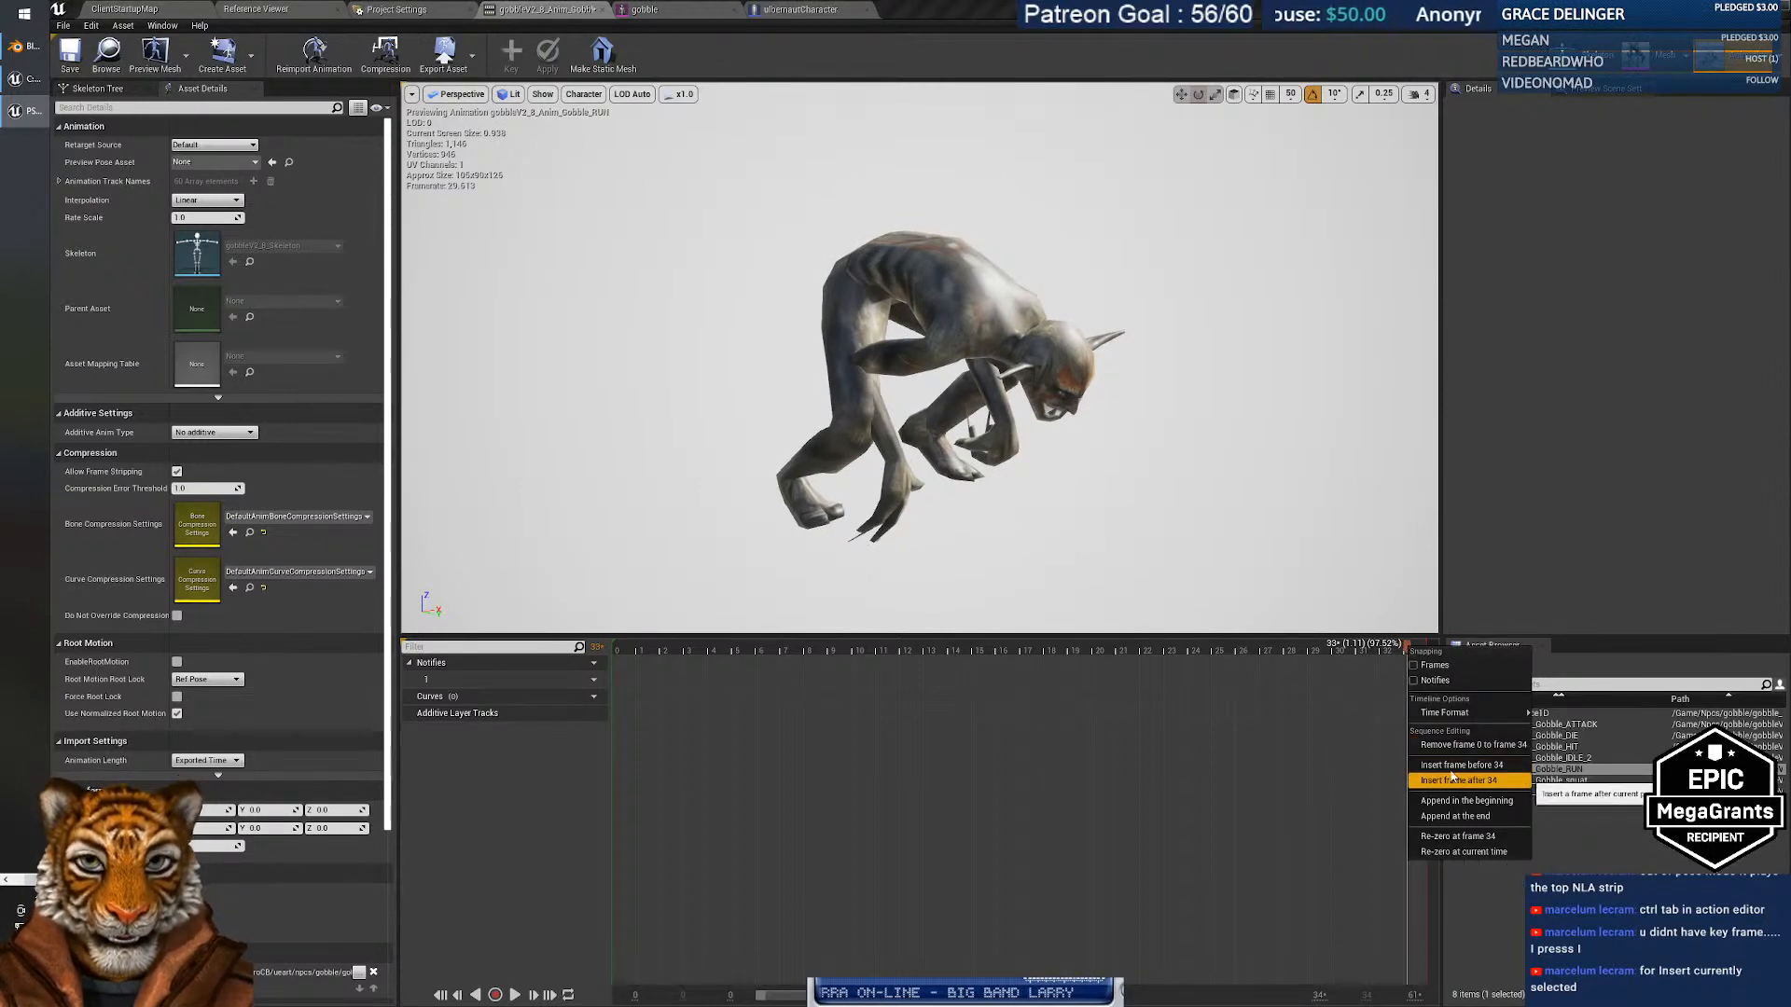
left_click(1403, 650)
right_click(1403, 651)
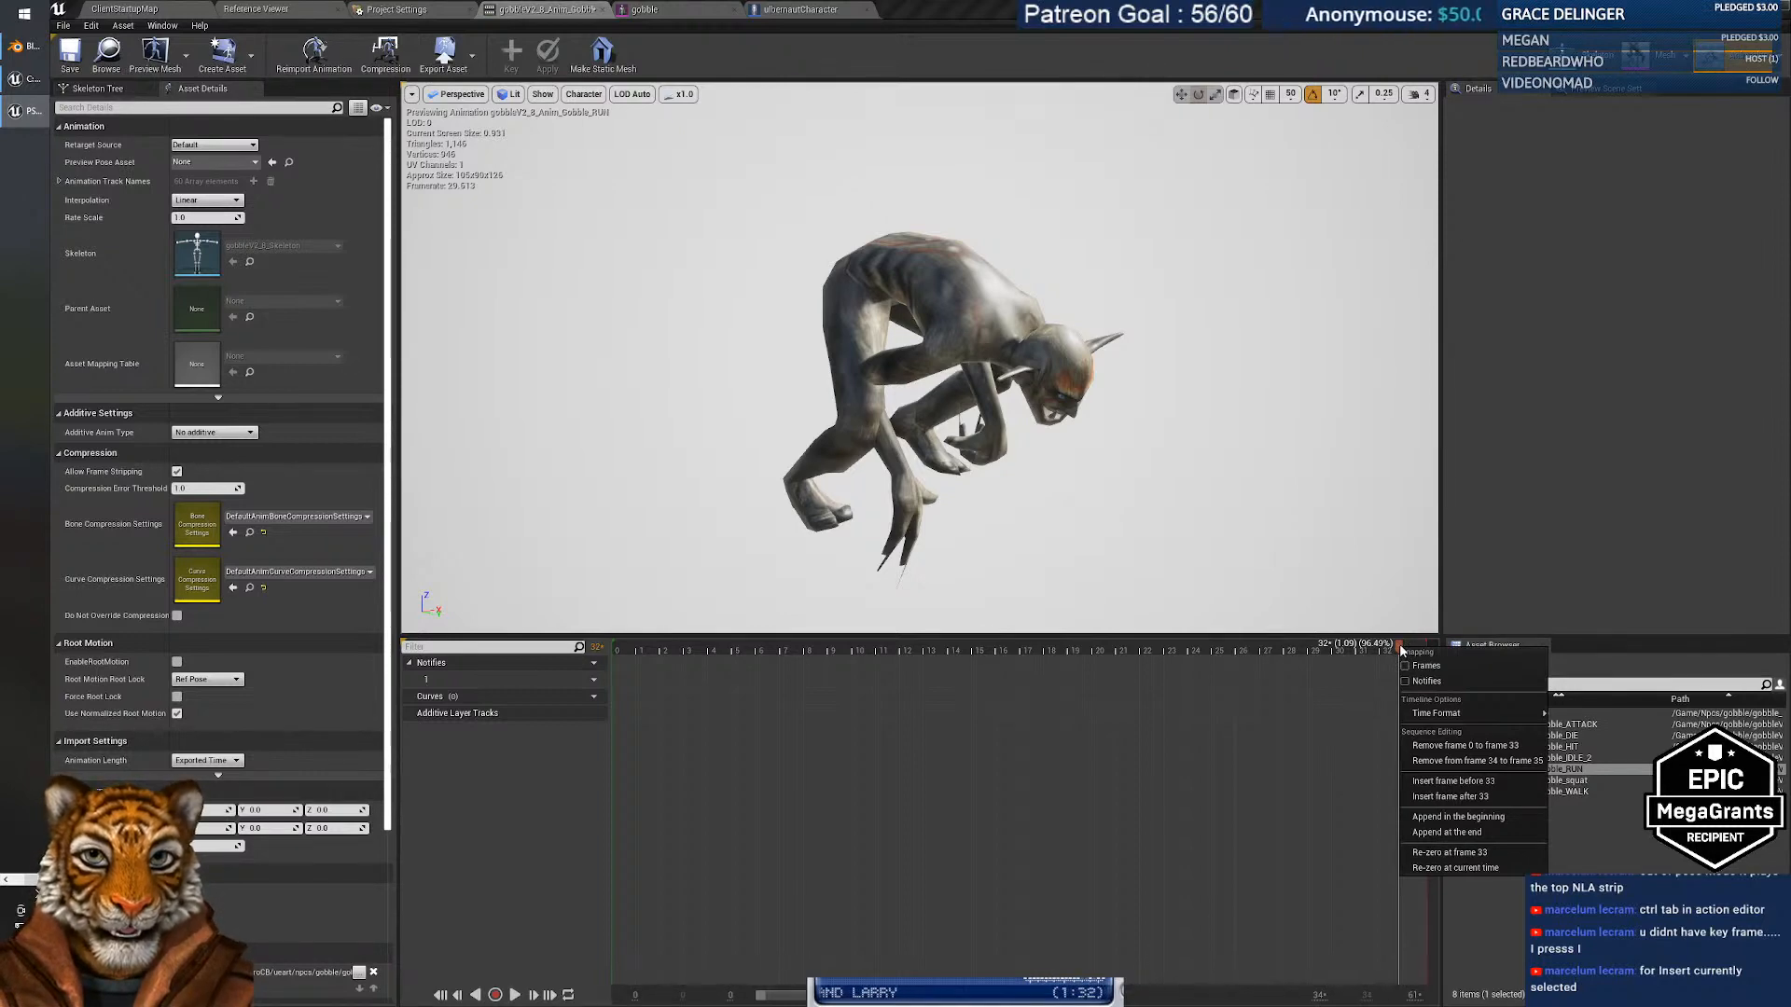
left_click(1201, 724)
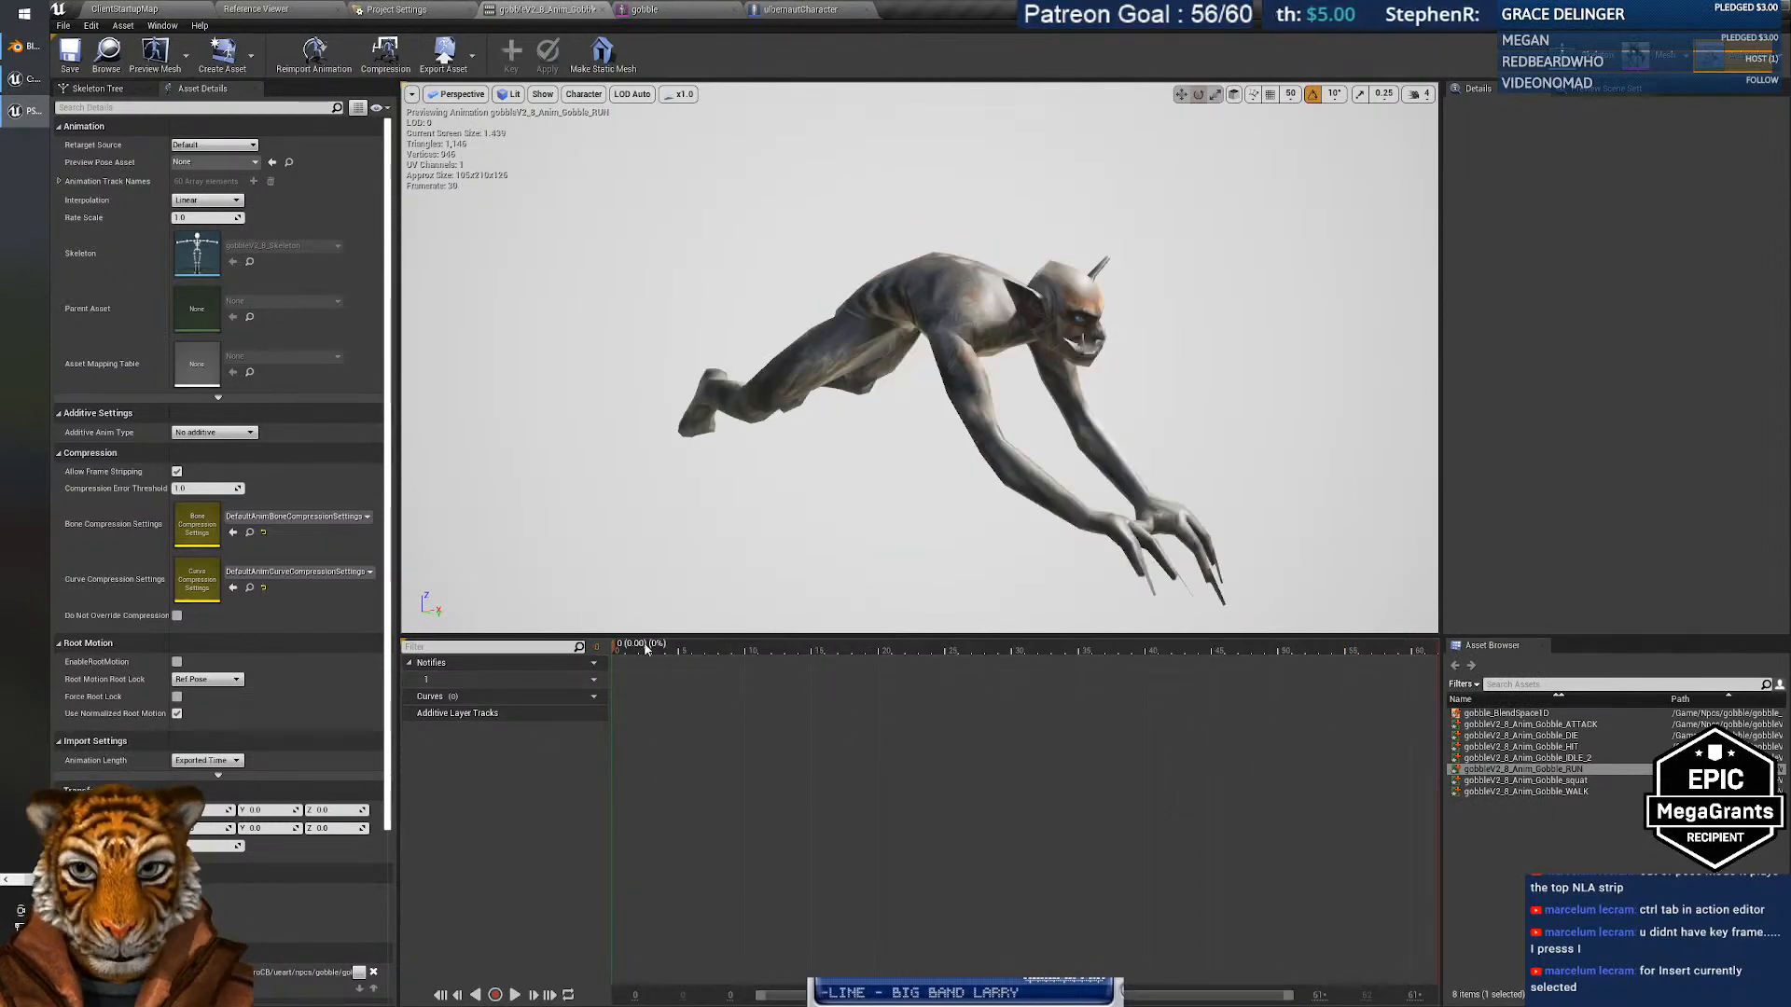
Try trimming the RUN animation one frame shorter by removing frames 33 to 63.
left_click_drag(617, 646, 1053, 650)
right_click(1054, 650)
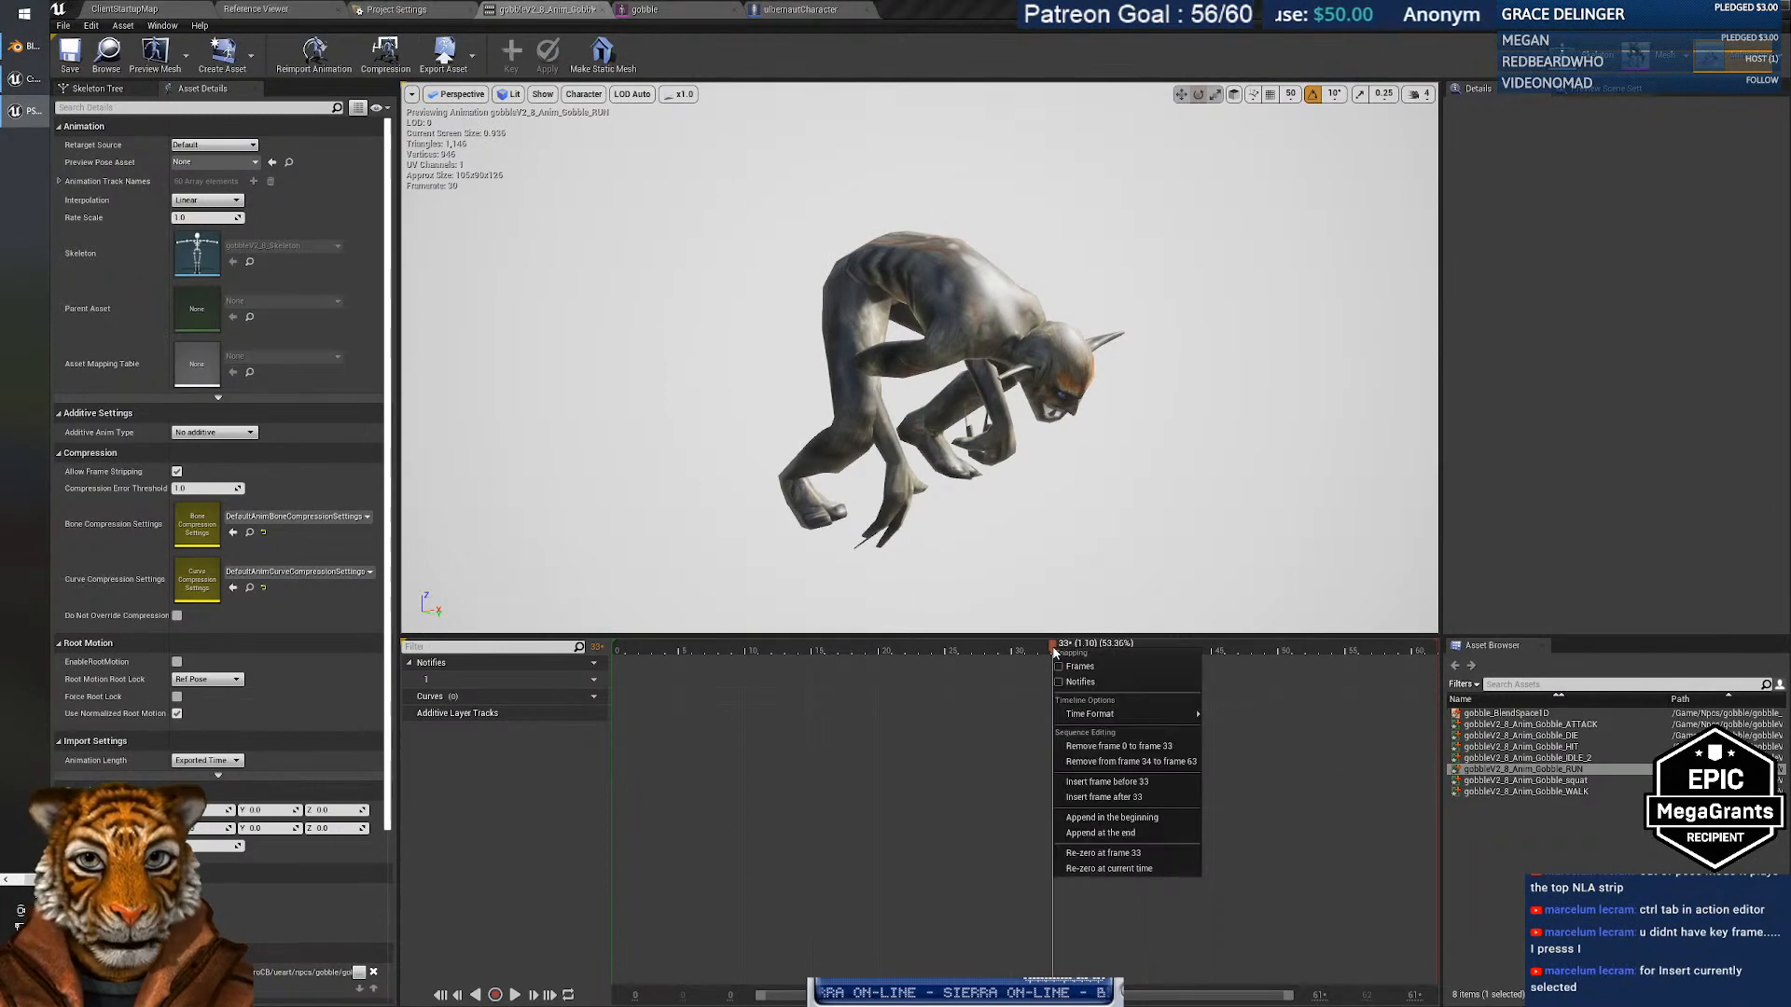
left_click(1047, 650)
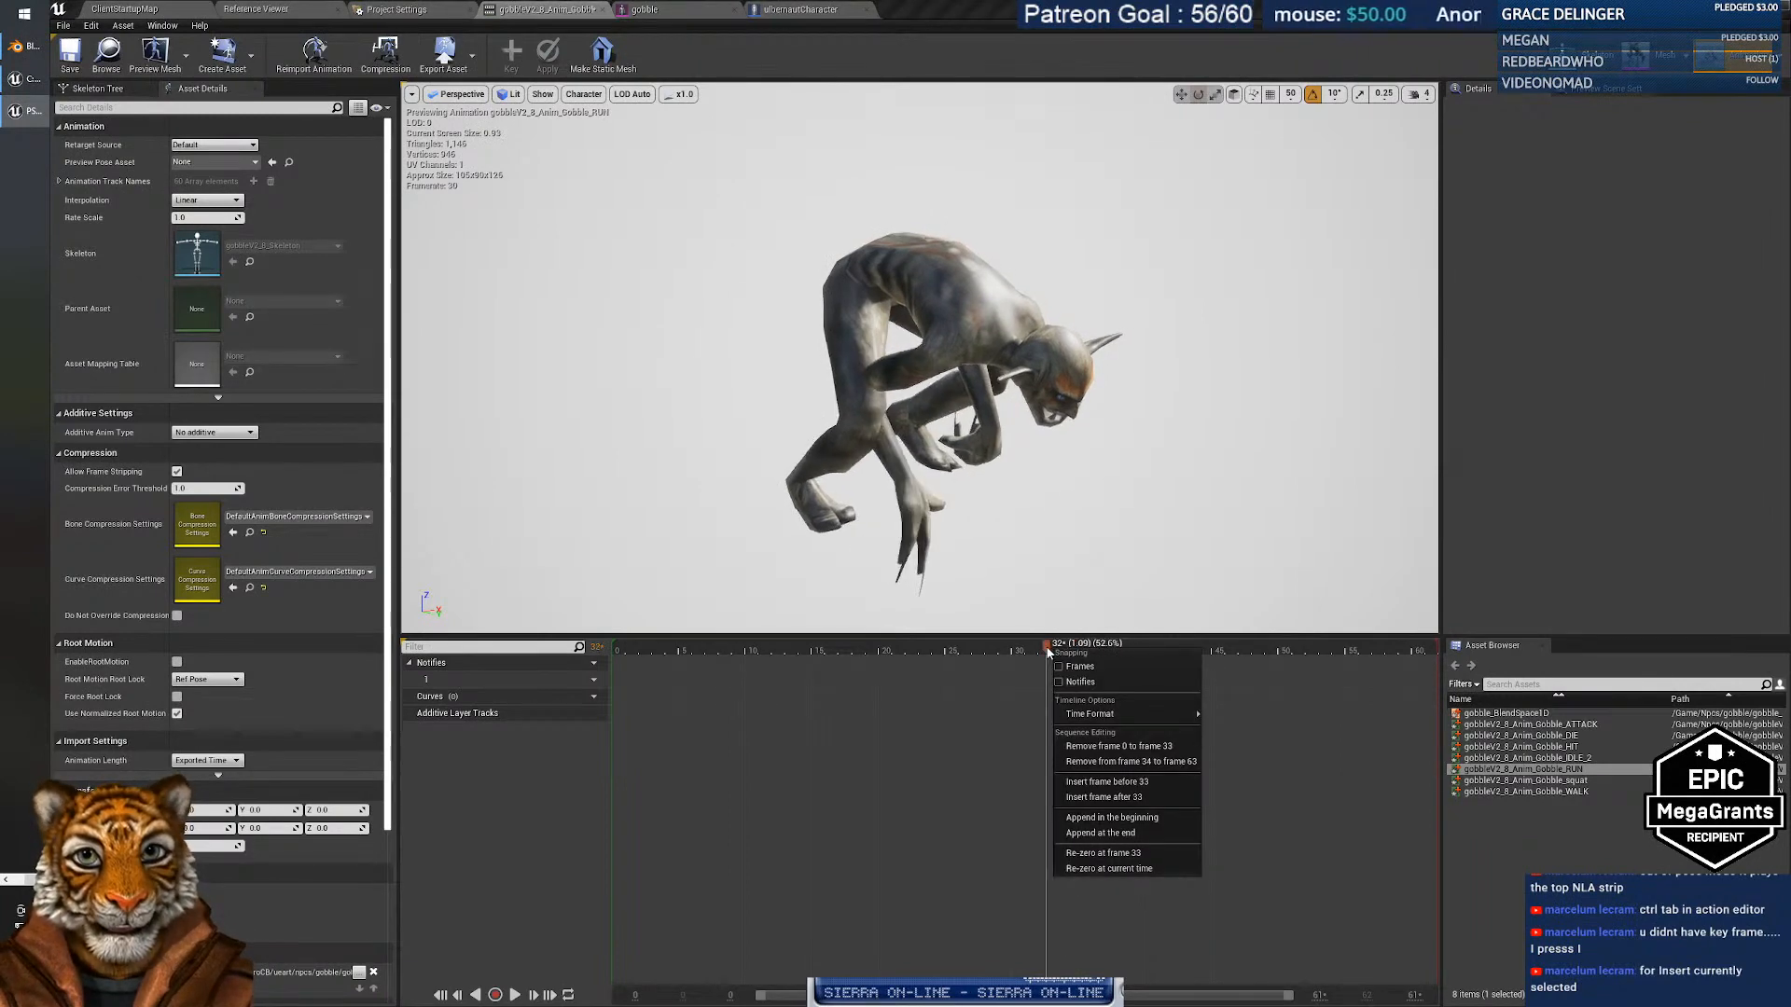
right_click(1046, 650)
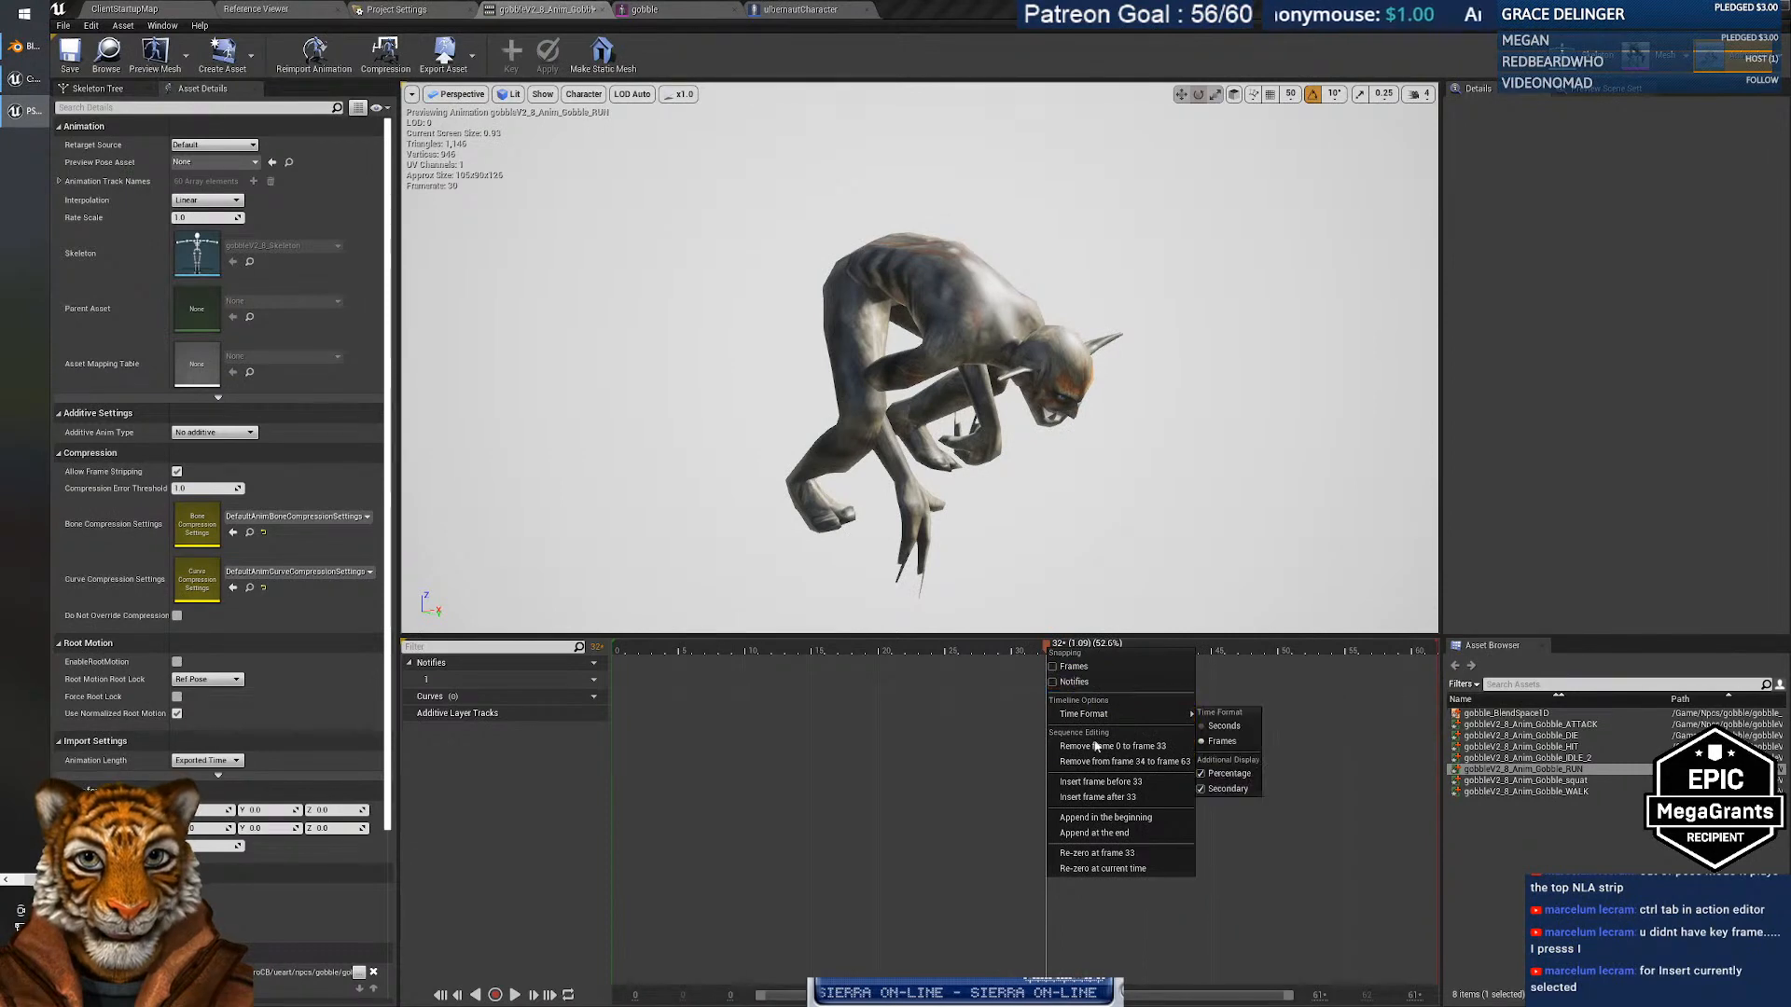
left_click(1039, 650)
left_click(1044, 651)
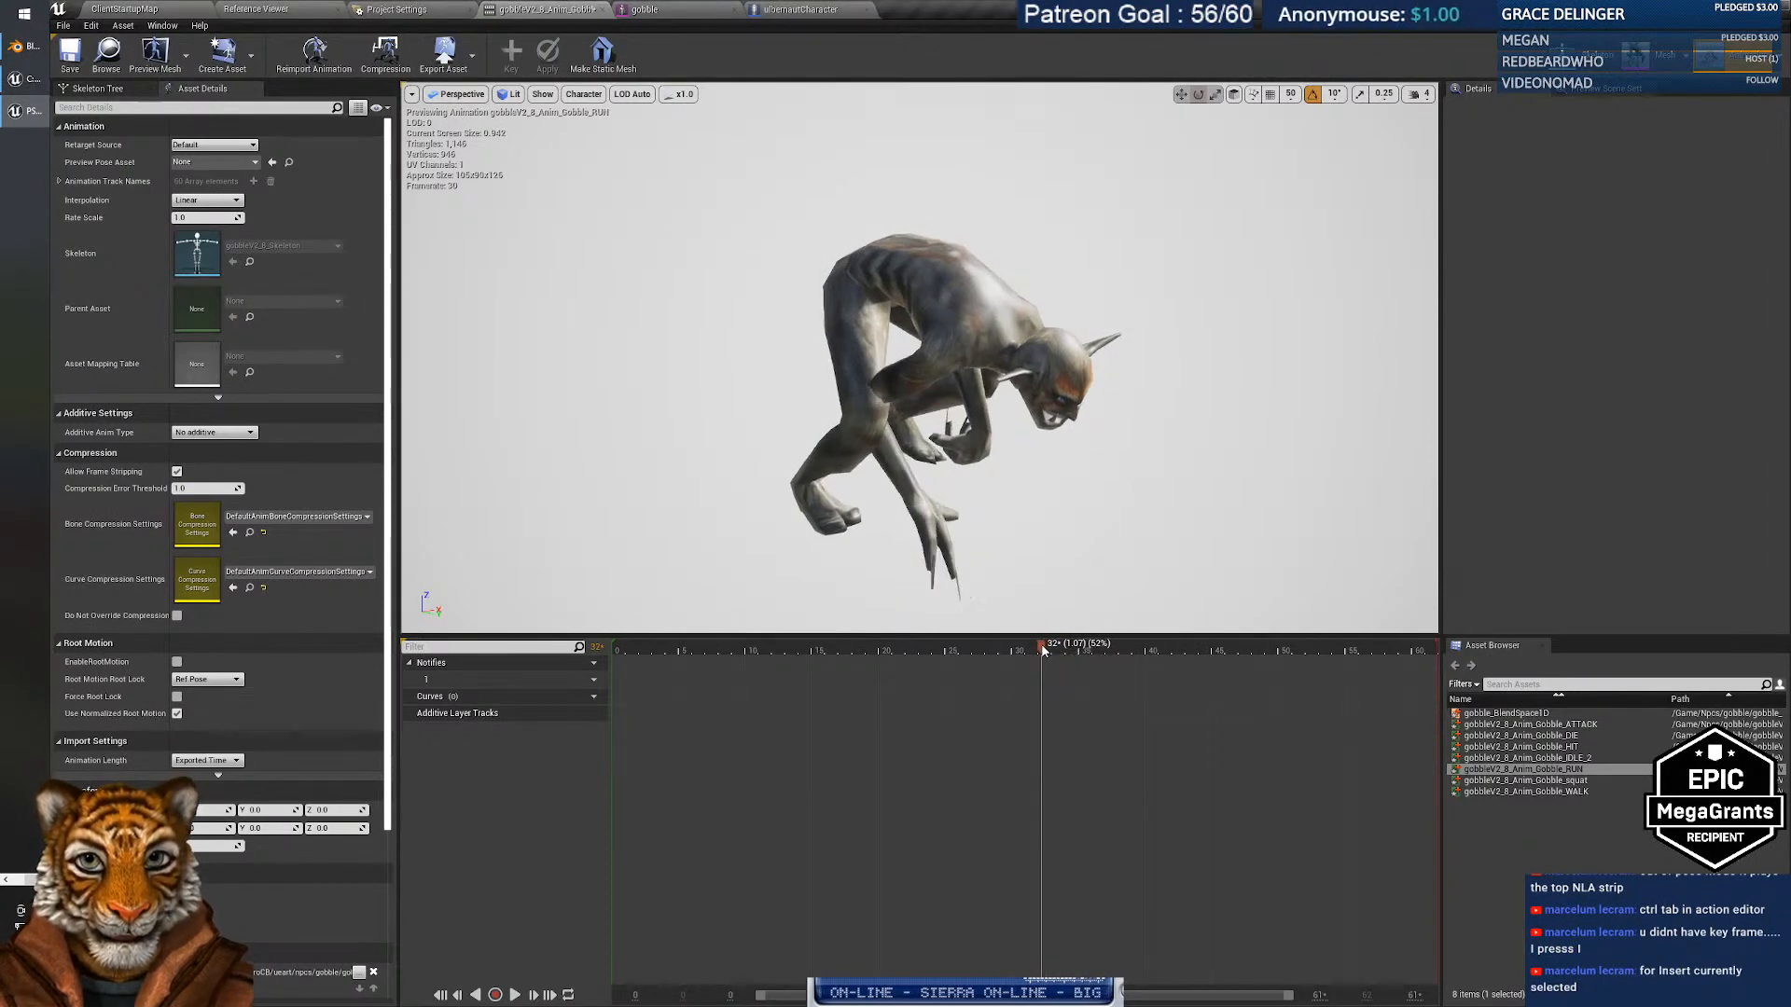
right_click(1044, 653)
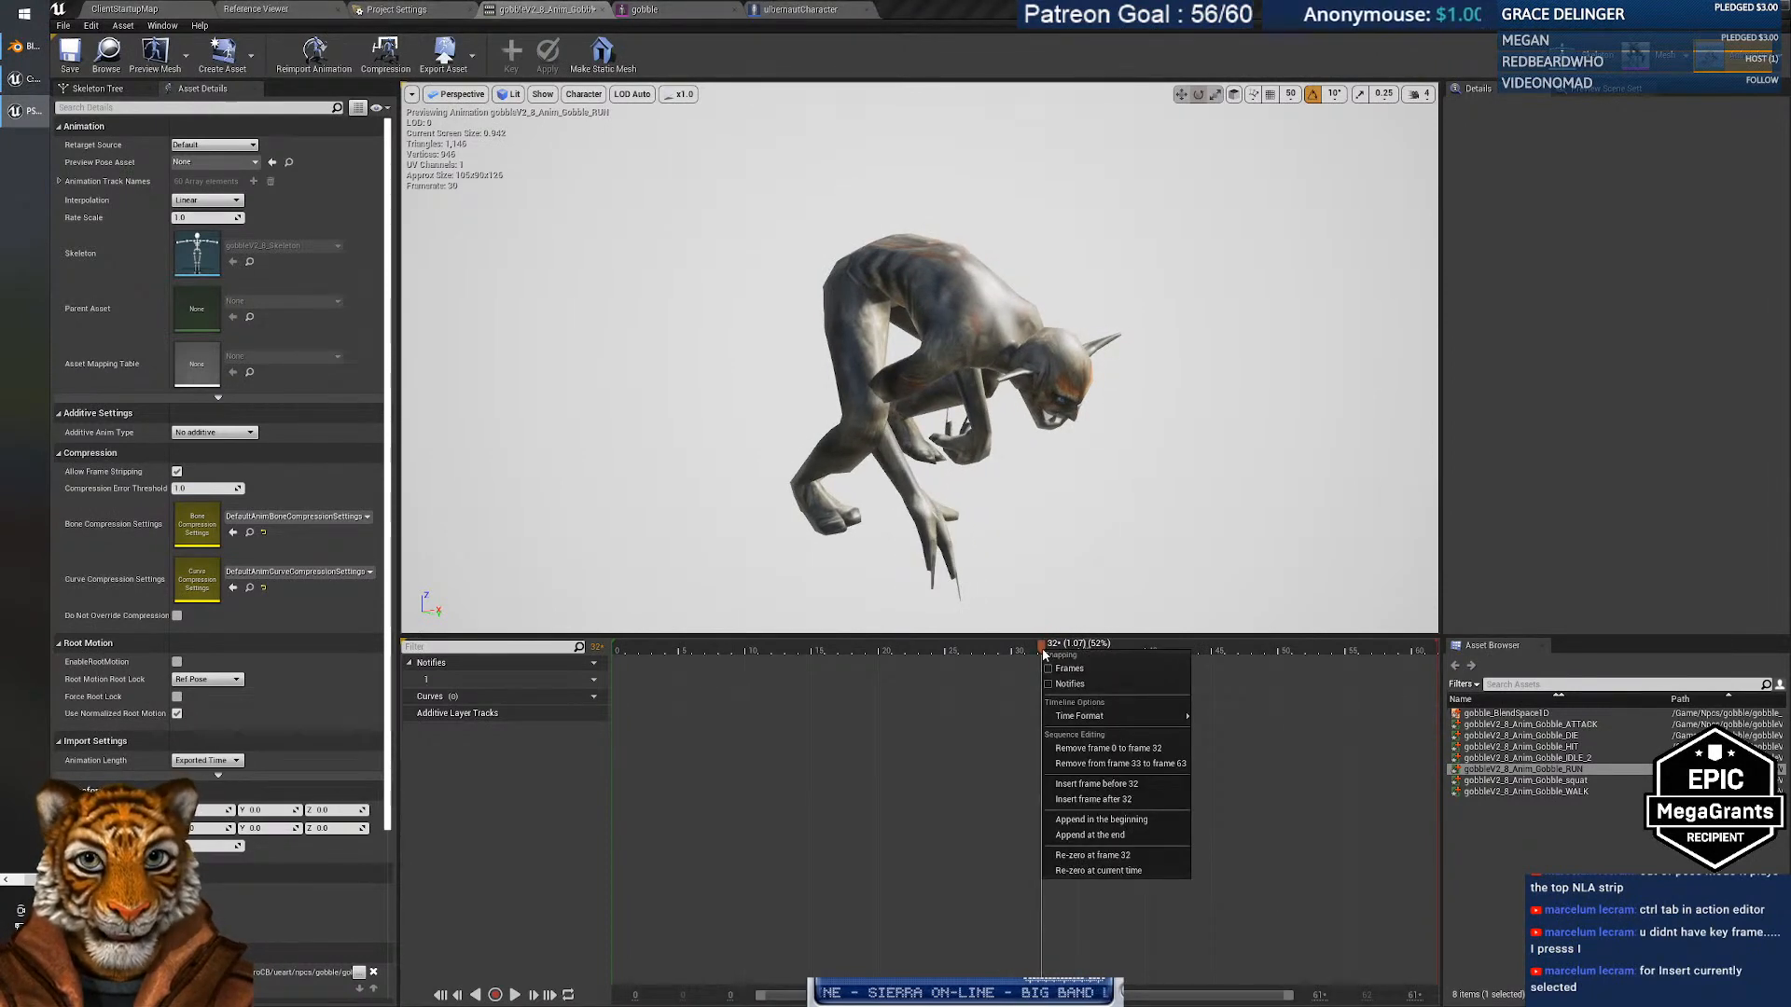
left_click(1122, 765)
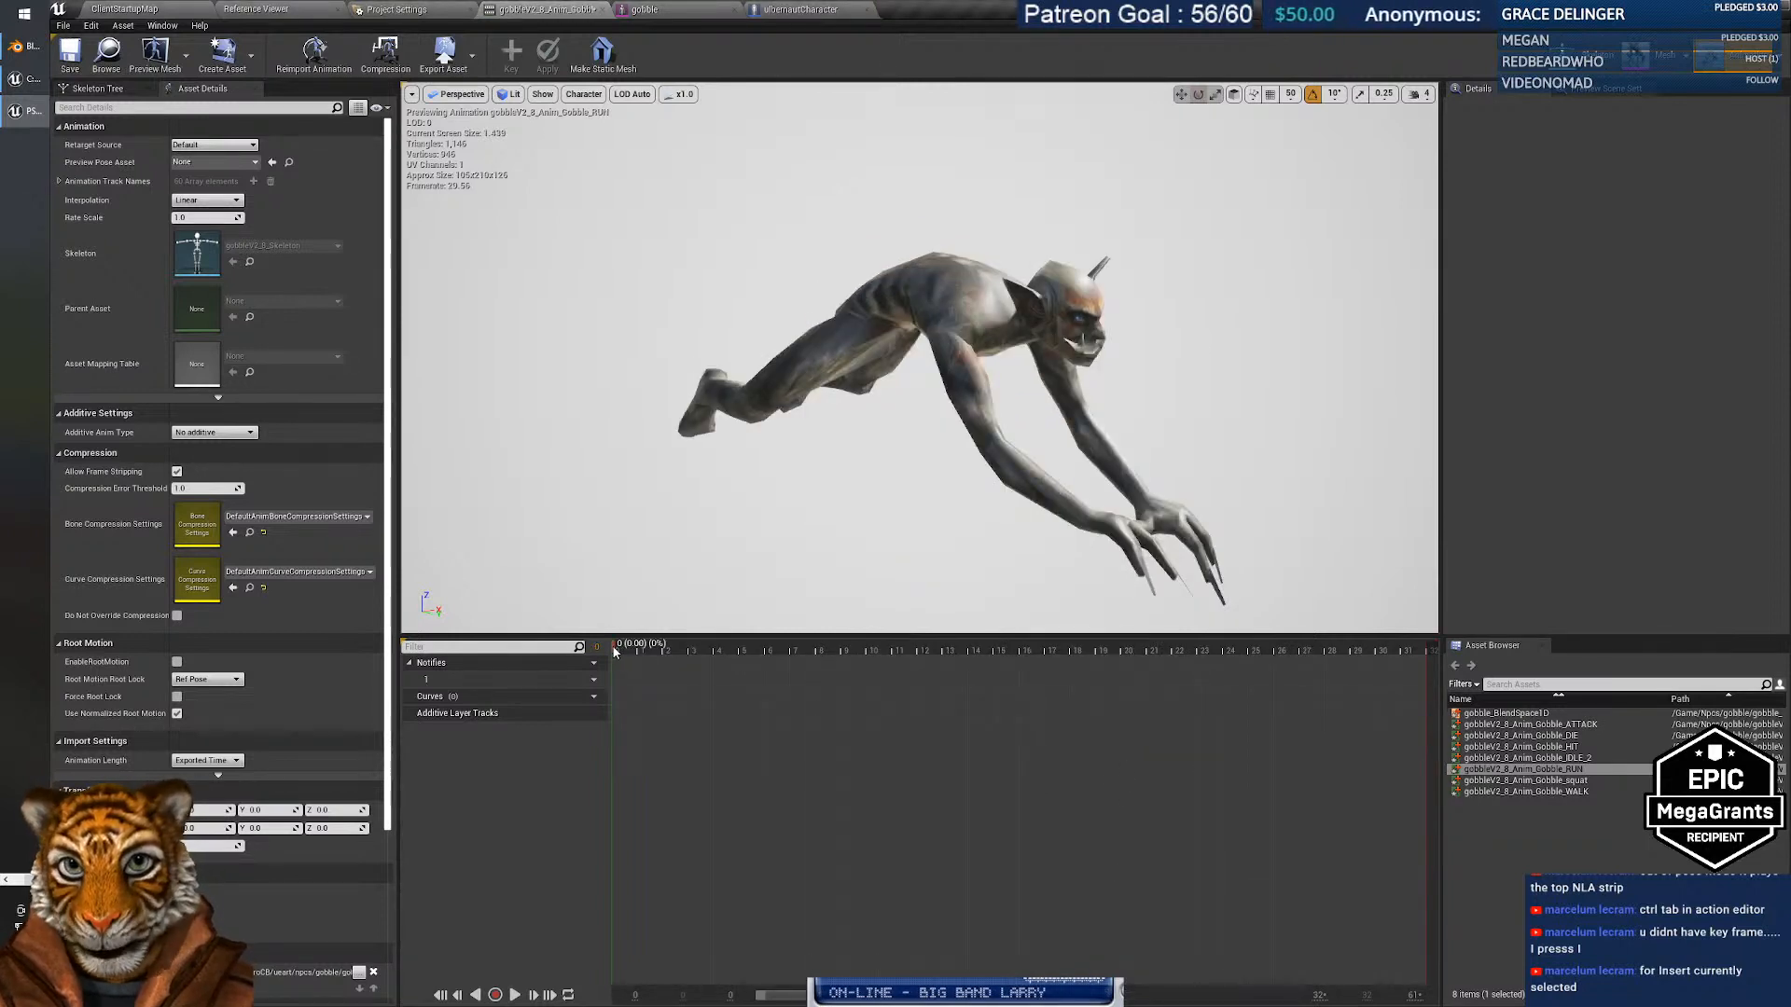
Try to remove the opening of the RUN animation, from frame 0 to about frame 13.
left_click_drag(614, 652, 990, 659)
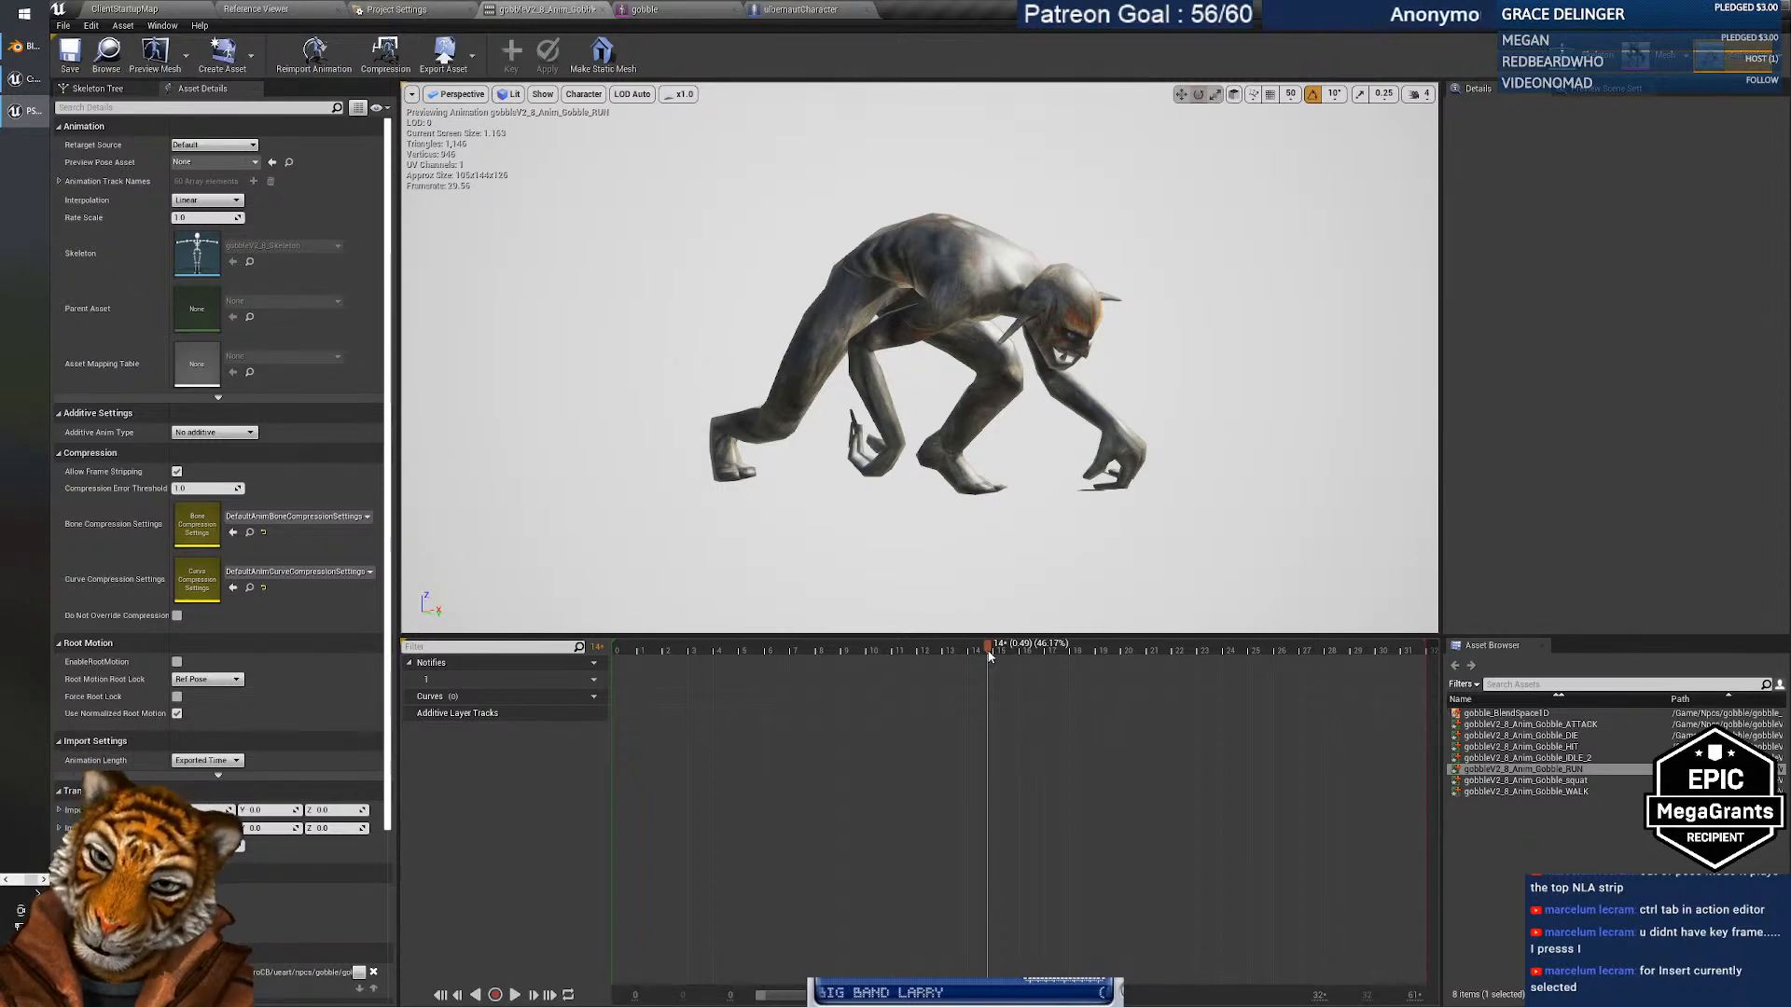
mouse_move(990, 659)
left_mouse_down()
mouse_move(1131, 656)
mouse_move(966, 652)
left_mouse_up()
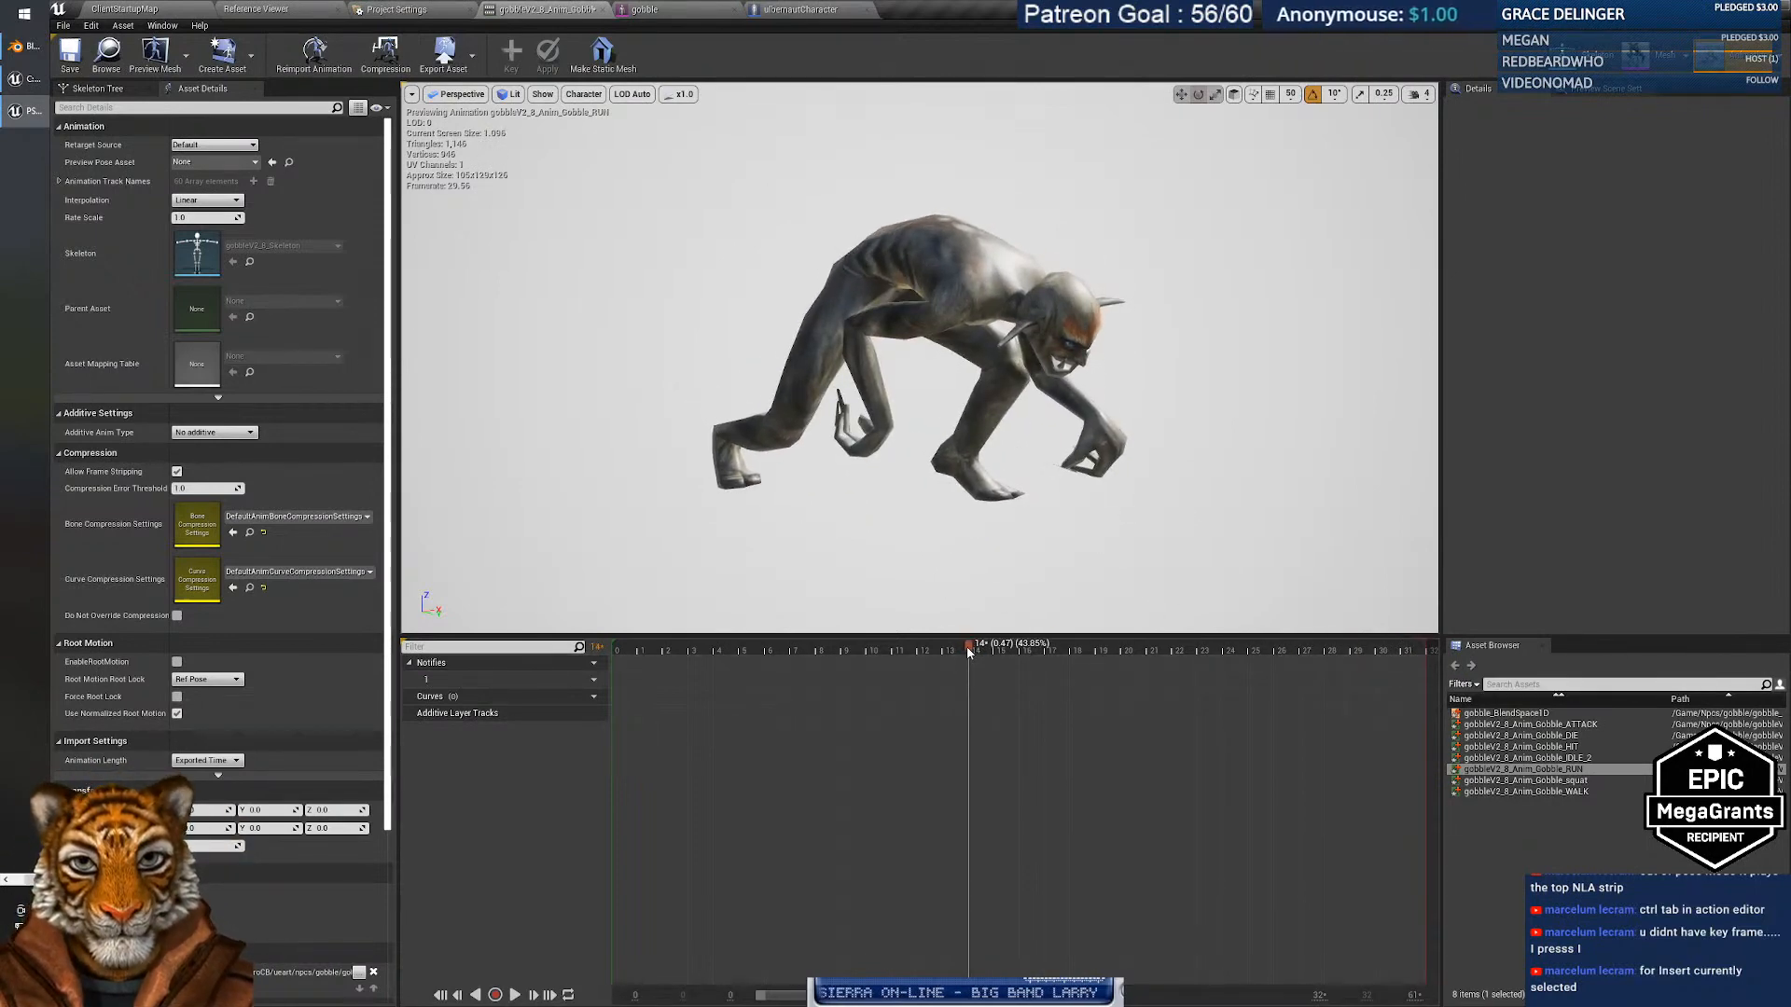
right_click(968, 652)
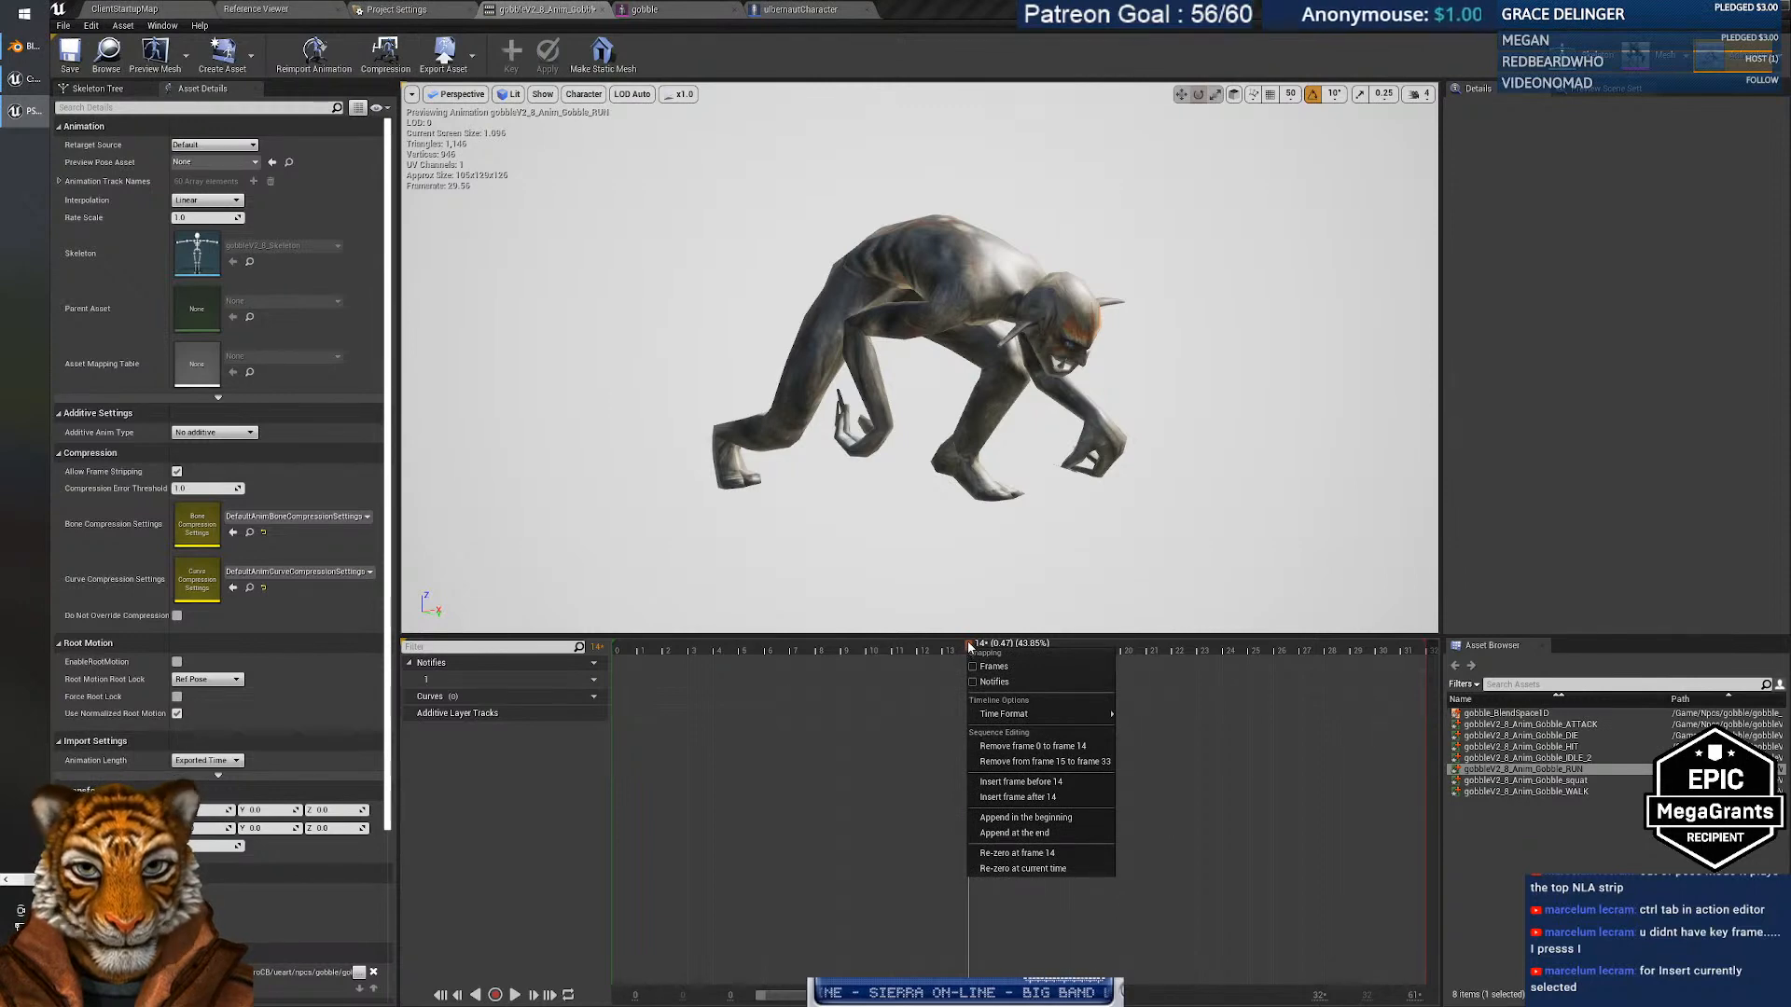
left_click(962, 650)
right_click(960, 645)
mouse_move(1036, 724)
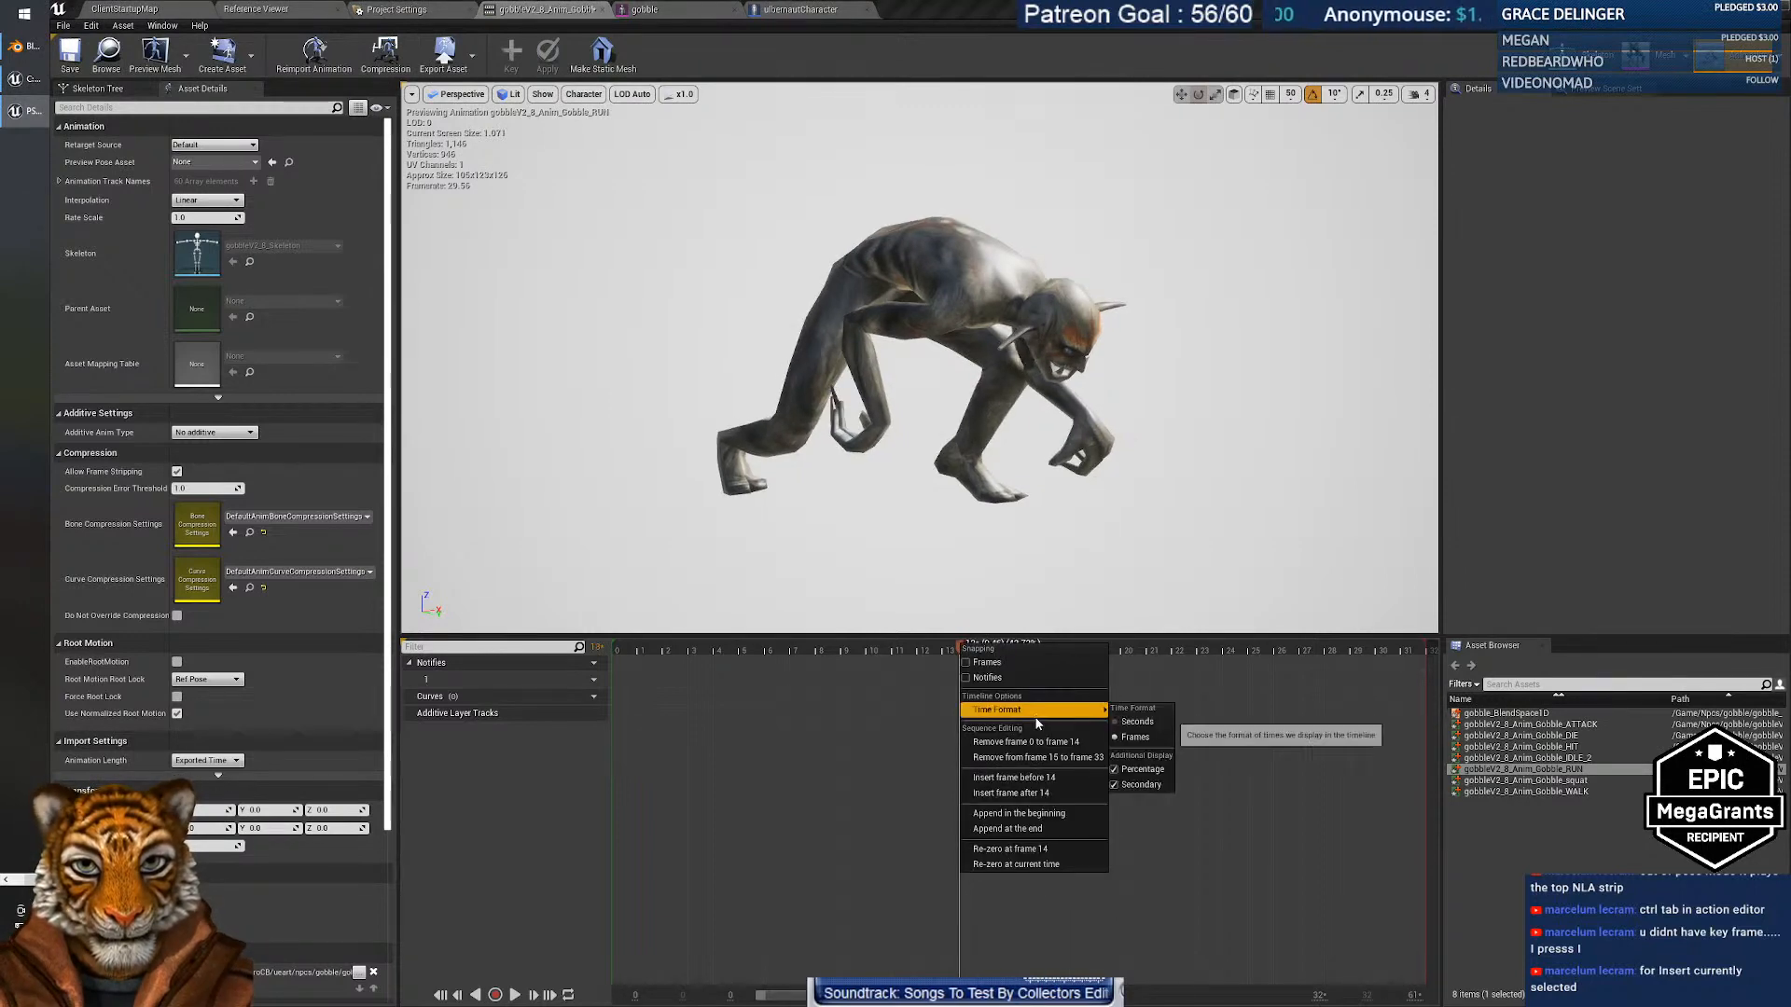
left_click(958, 646)
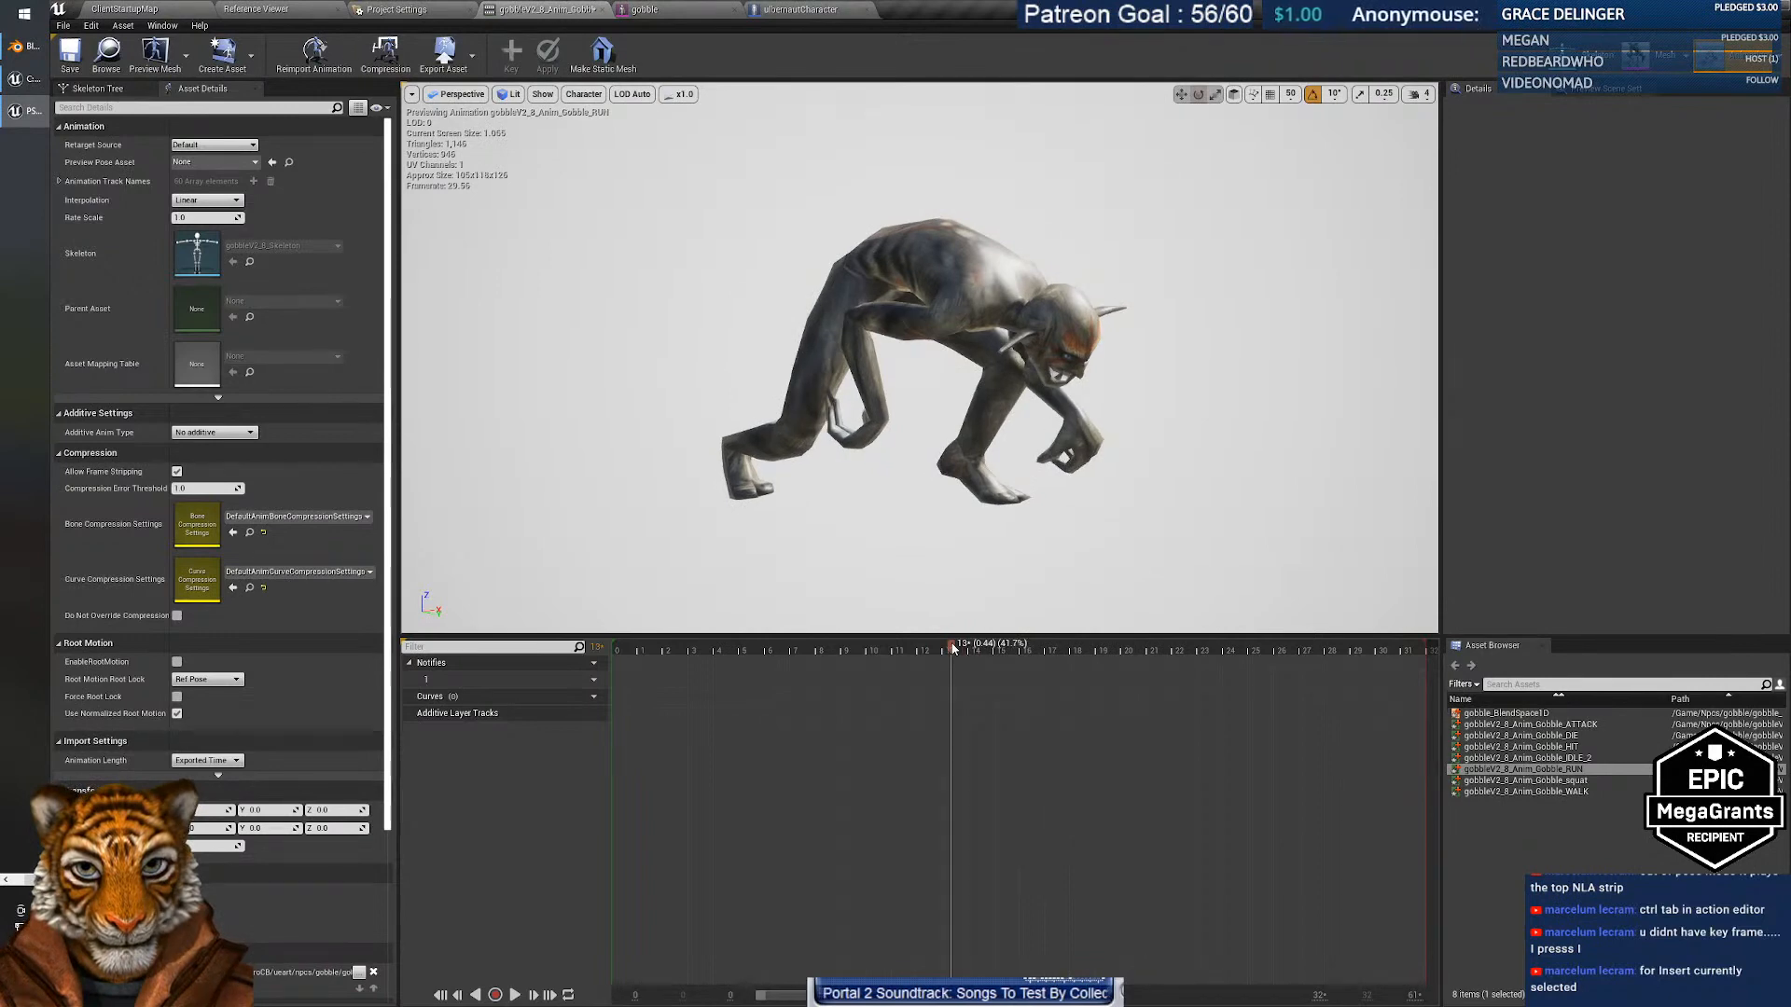
right_click(952, 646)
left_click(1022, 757)
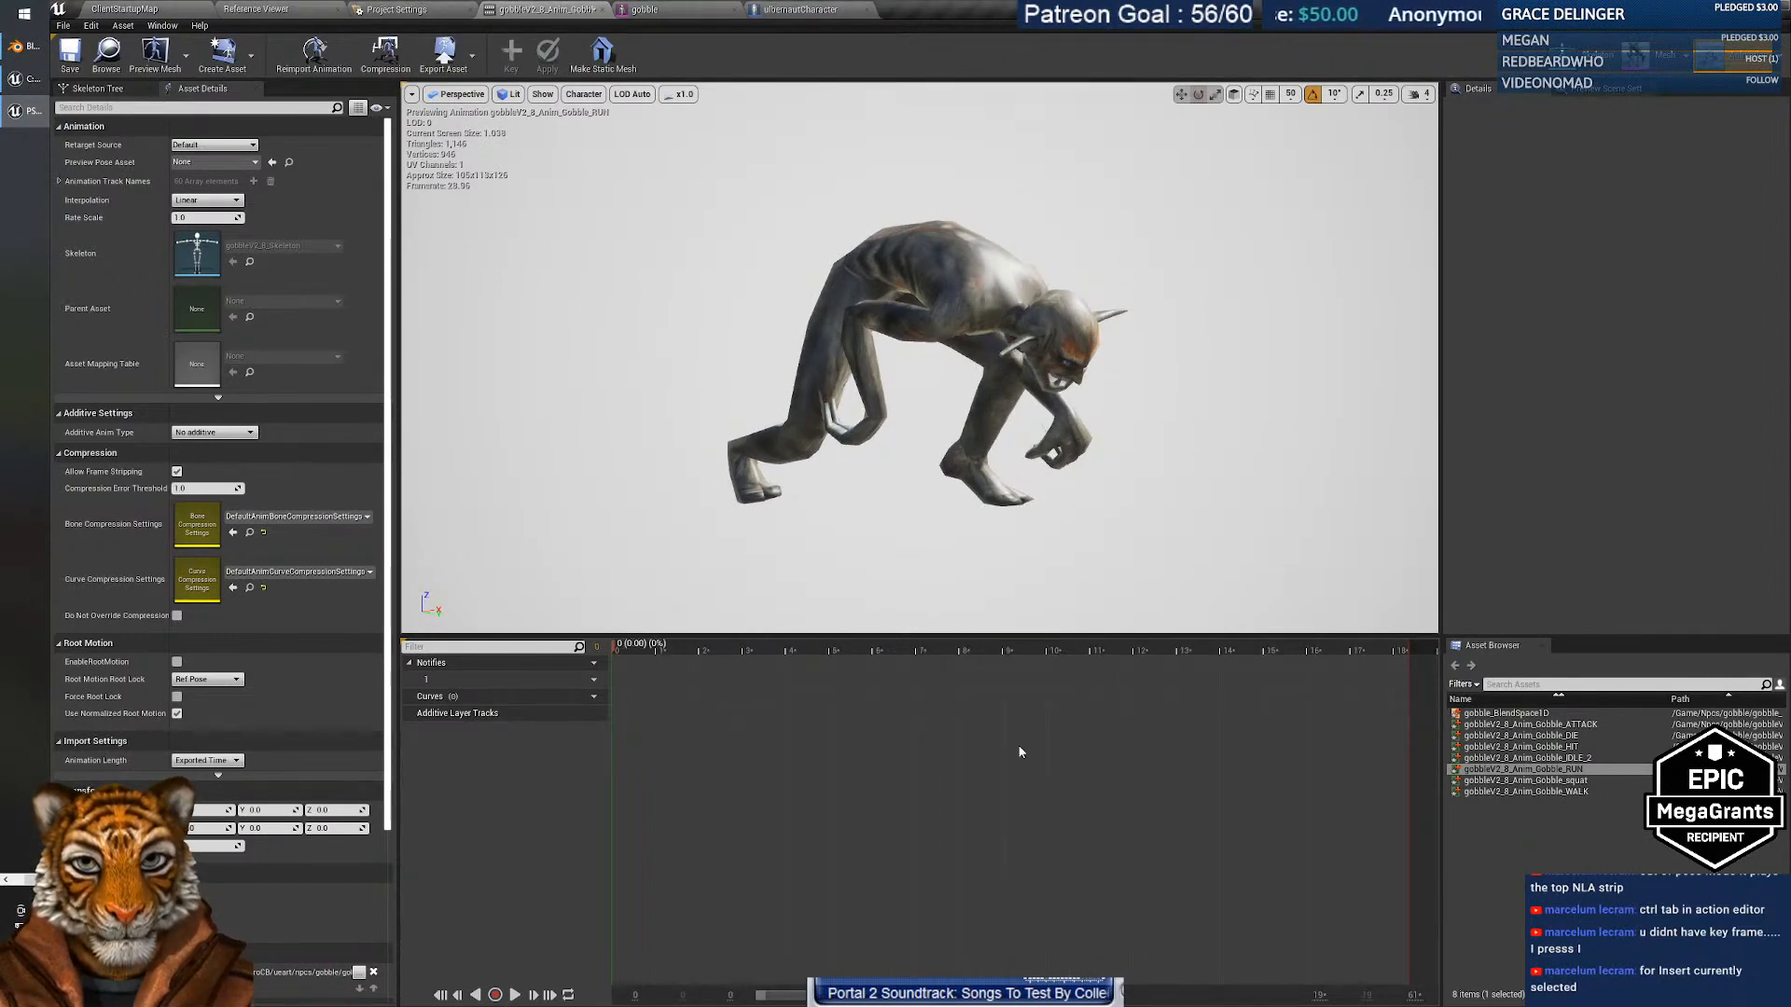
Play the trimmed RUN animation, undo the frame removals, and scrub through the start of the full sequence.
left_click(515, 995)
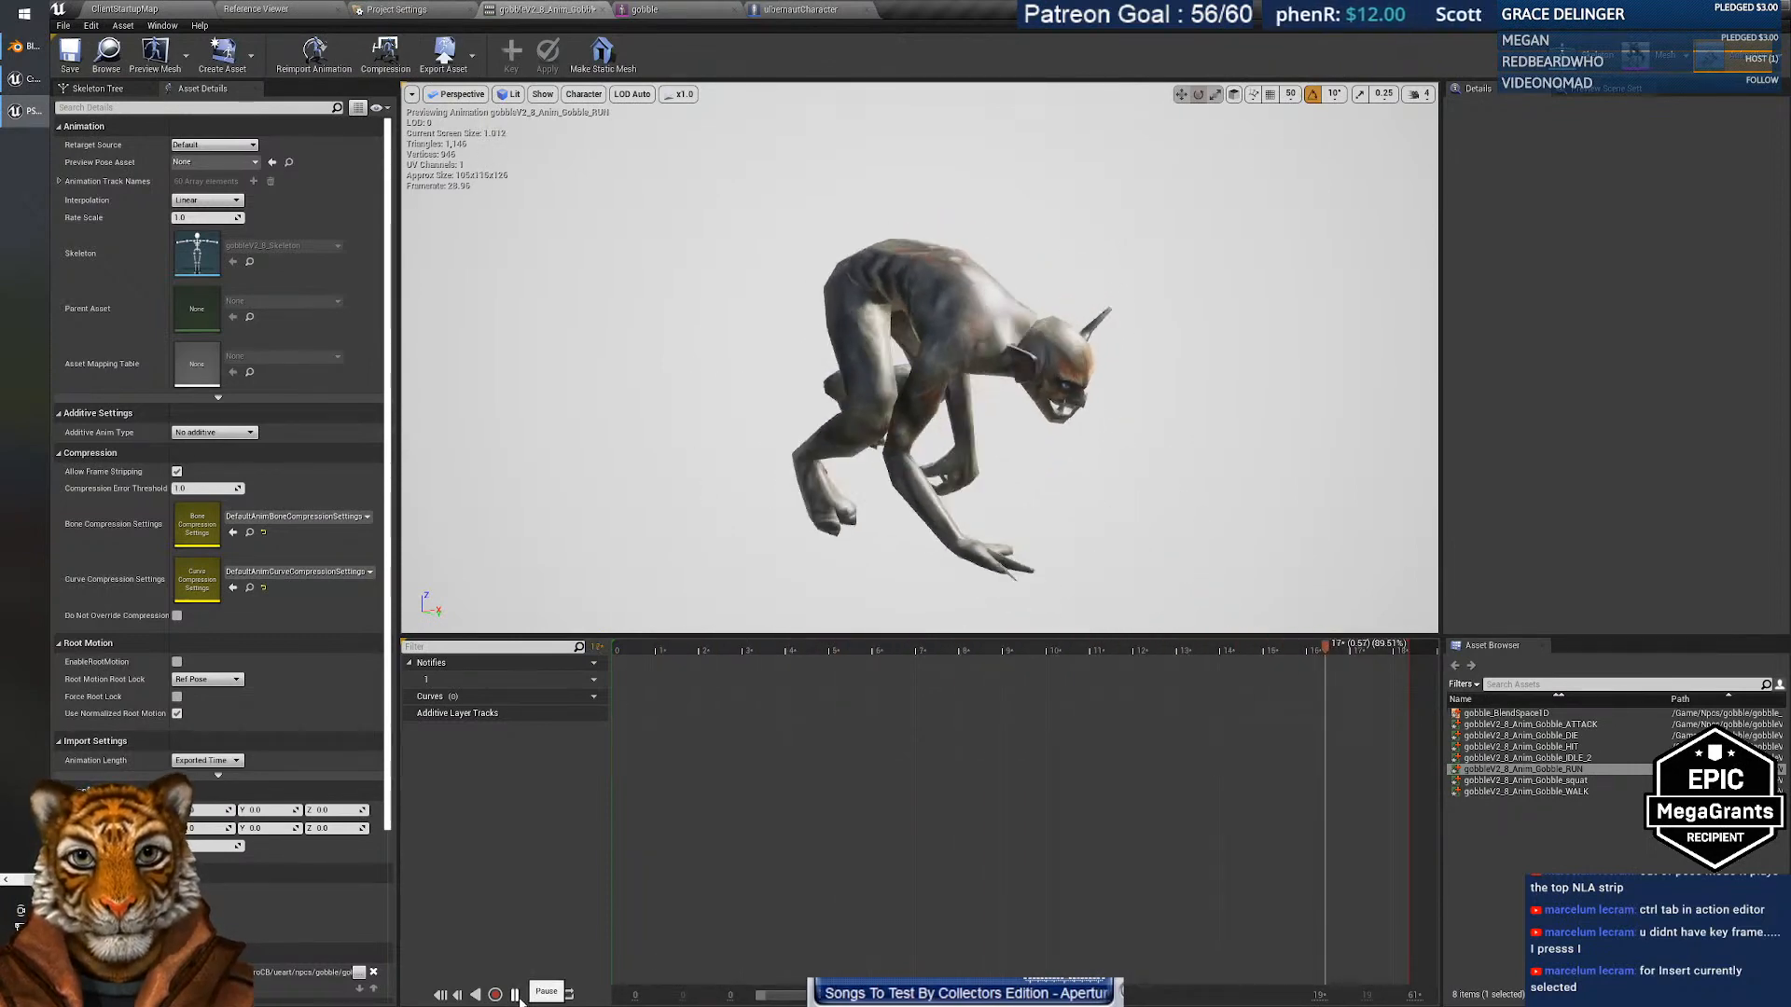
left_click(515, 996)
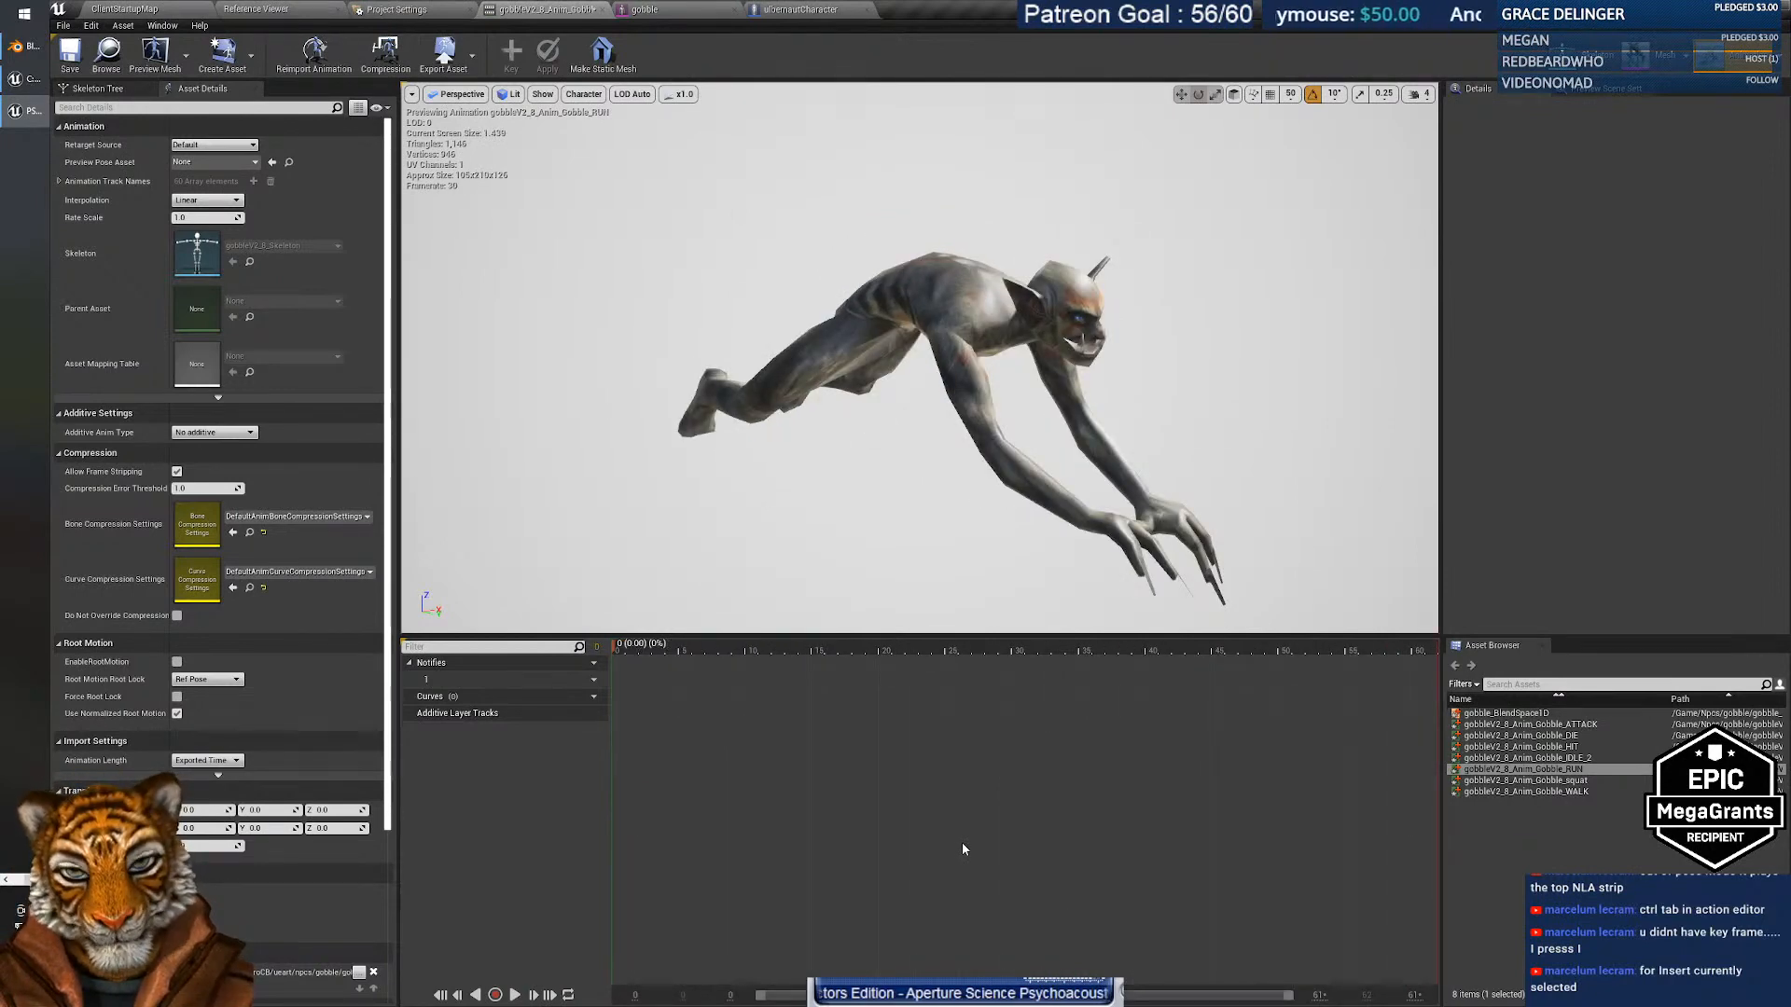
left_click_drag(618, 650, 761, 647)
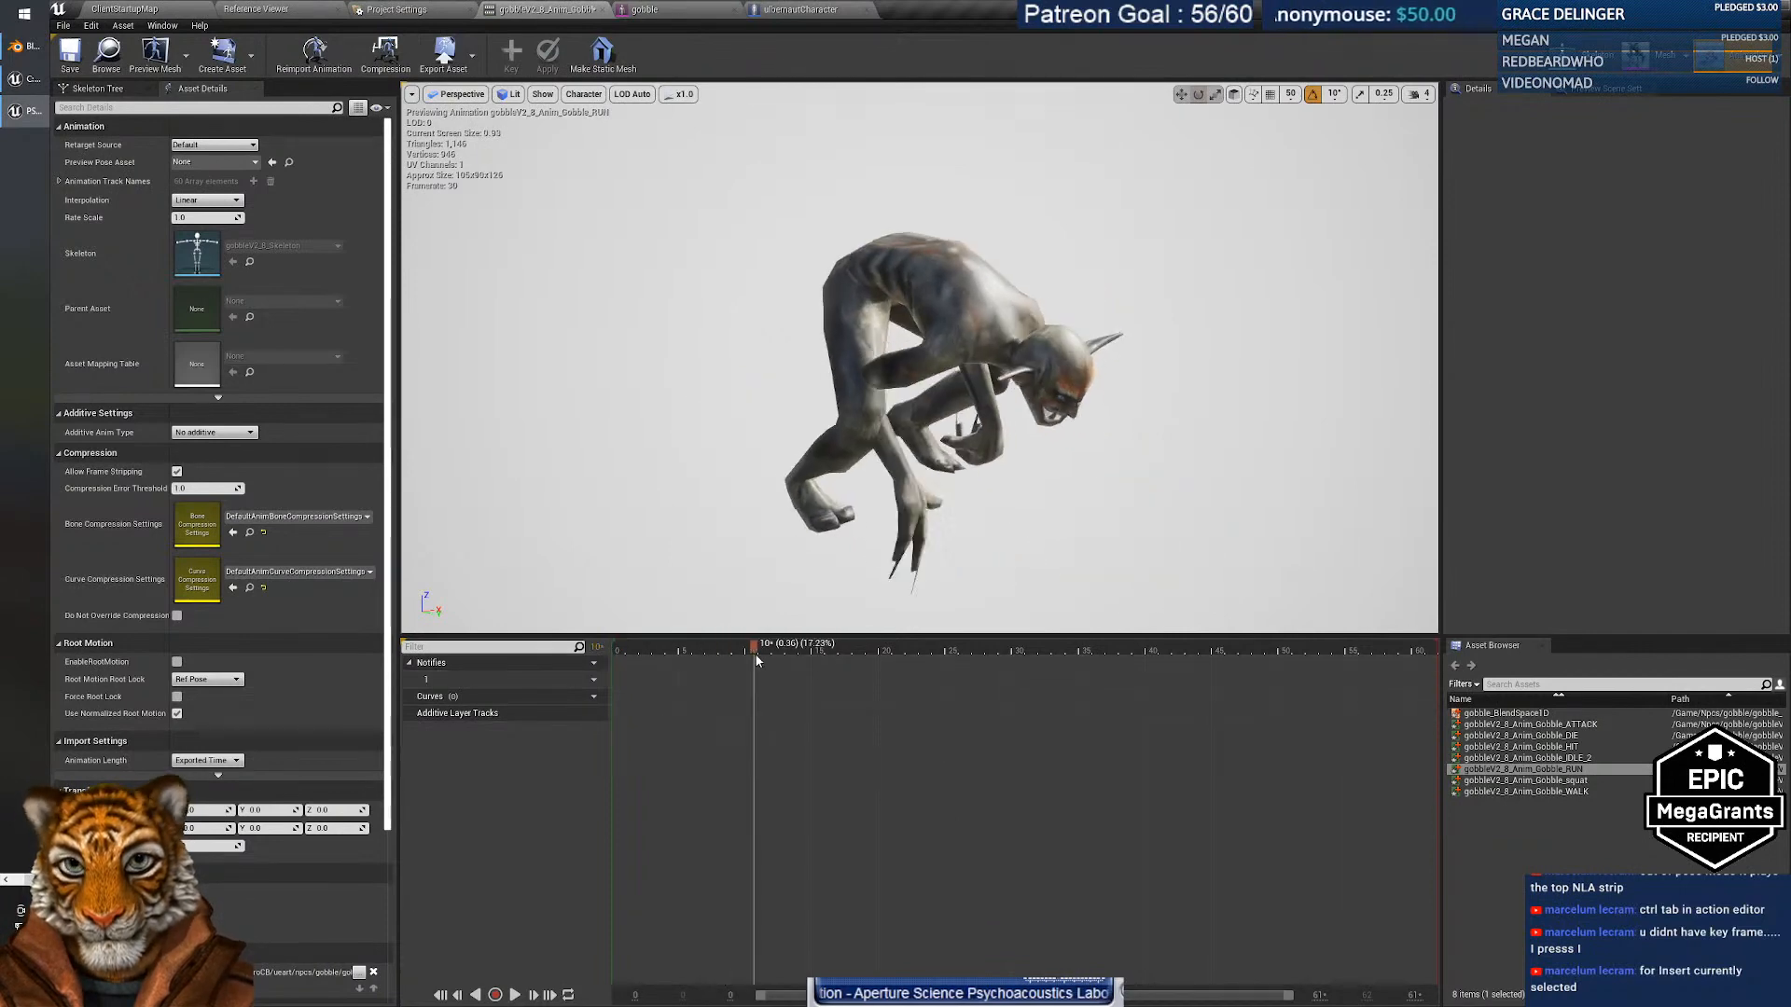
Switch to Blender, save the goblin file, and load the RUN action in the Action Editor.
key("alt+Tab")
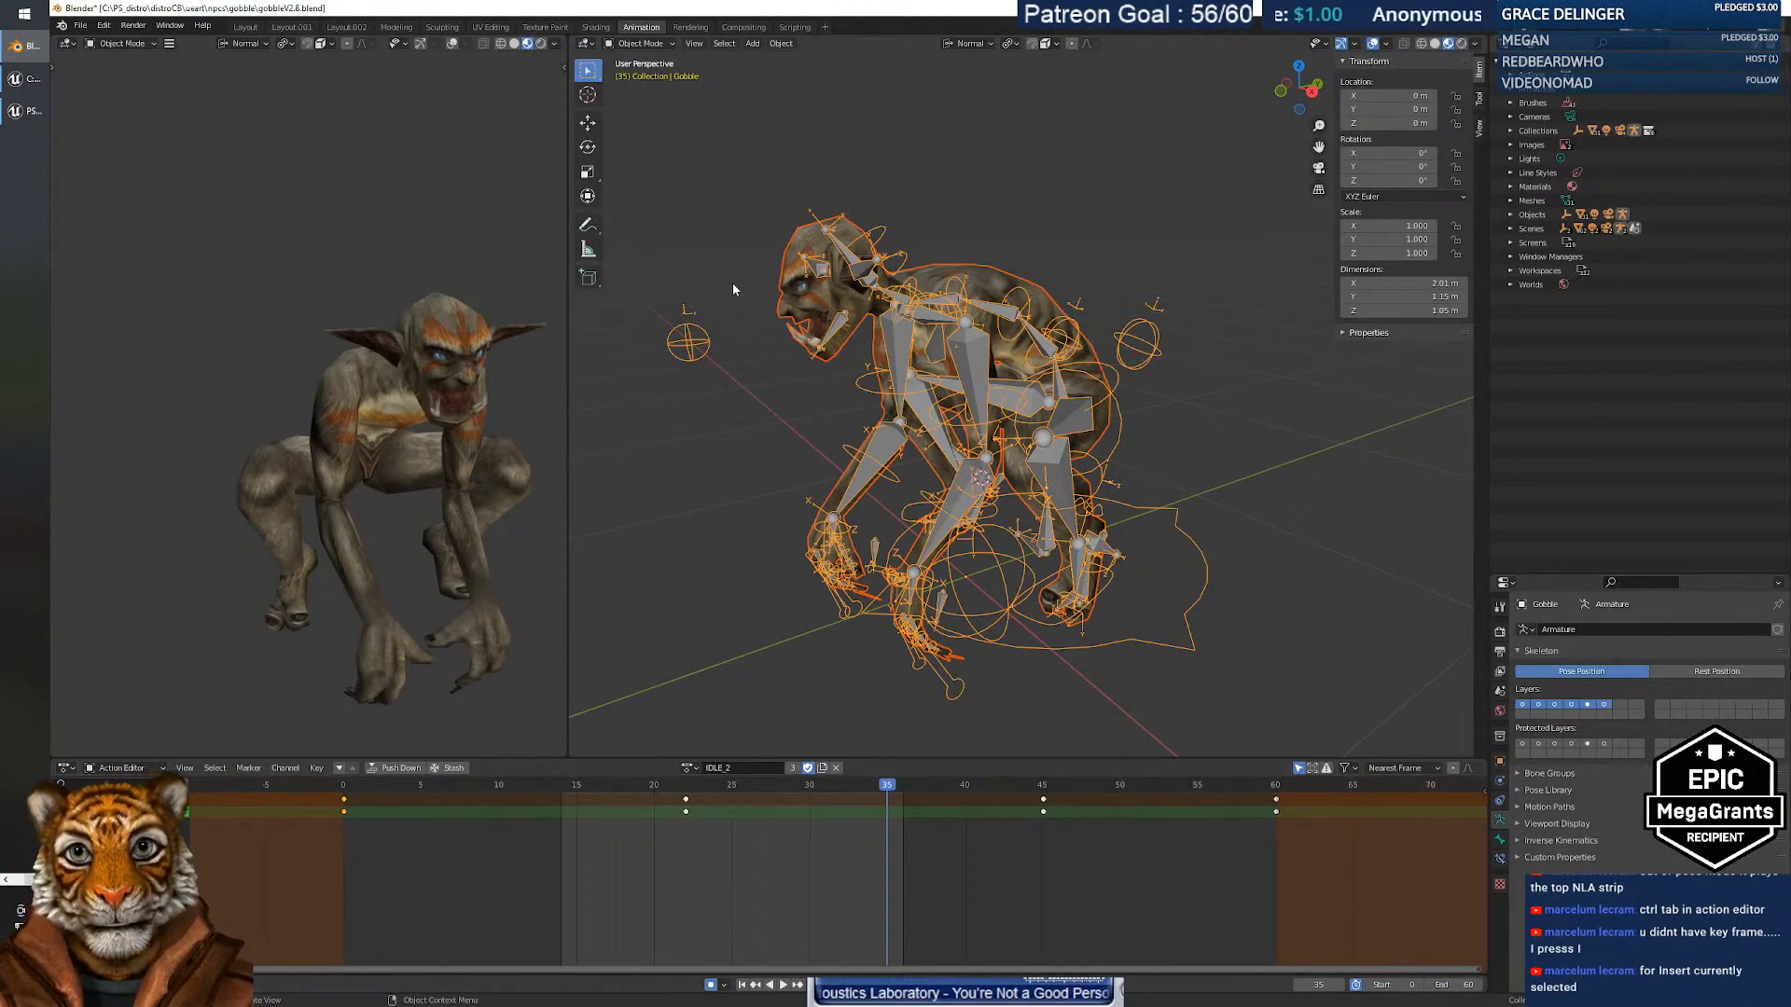
left_click(82, 26)
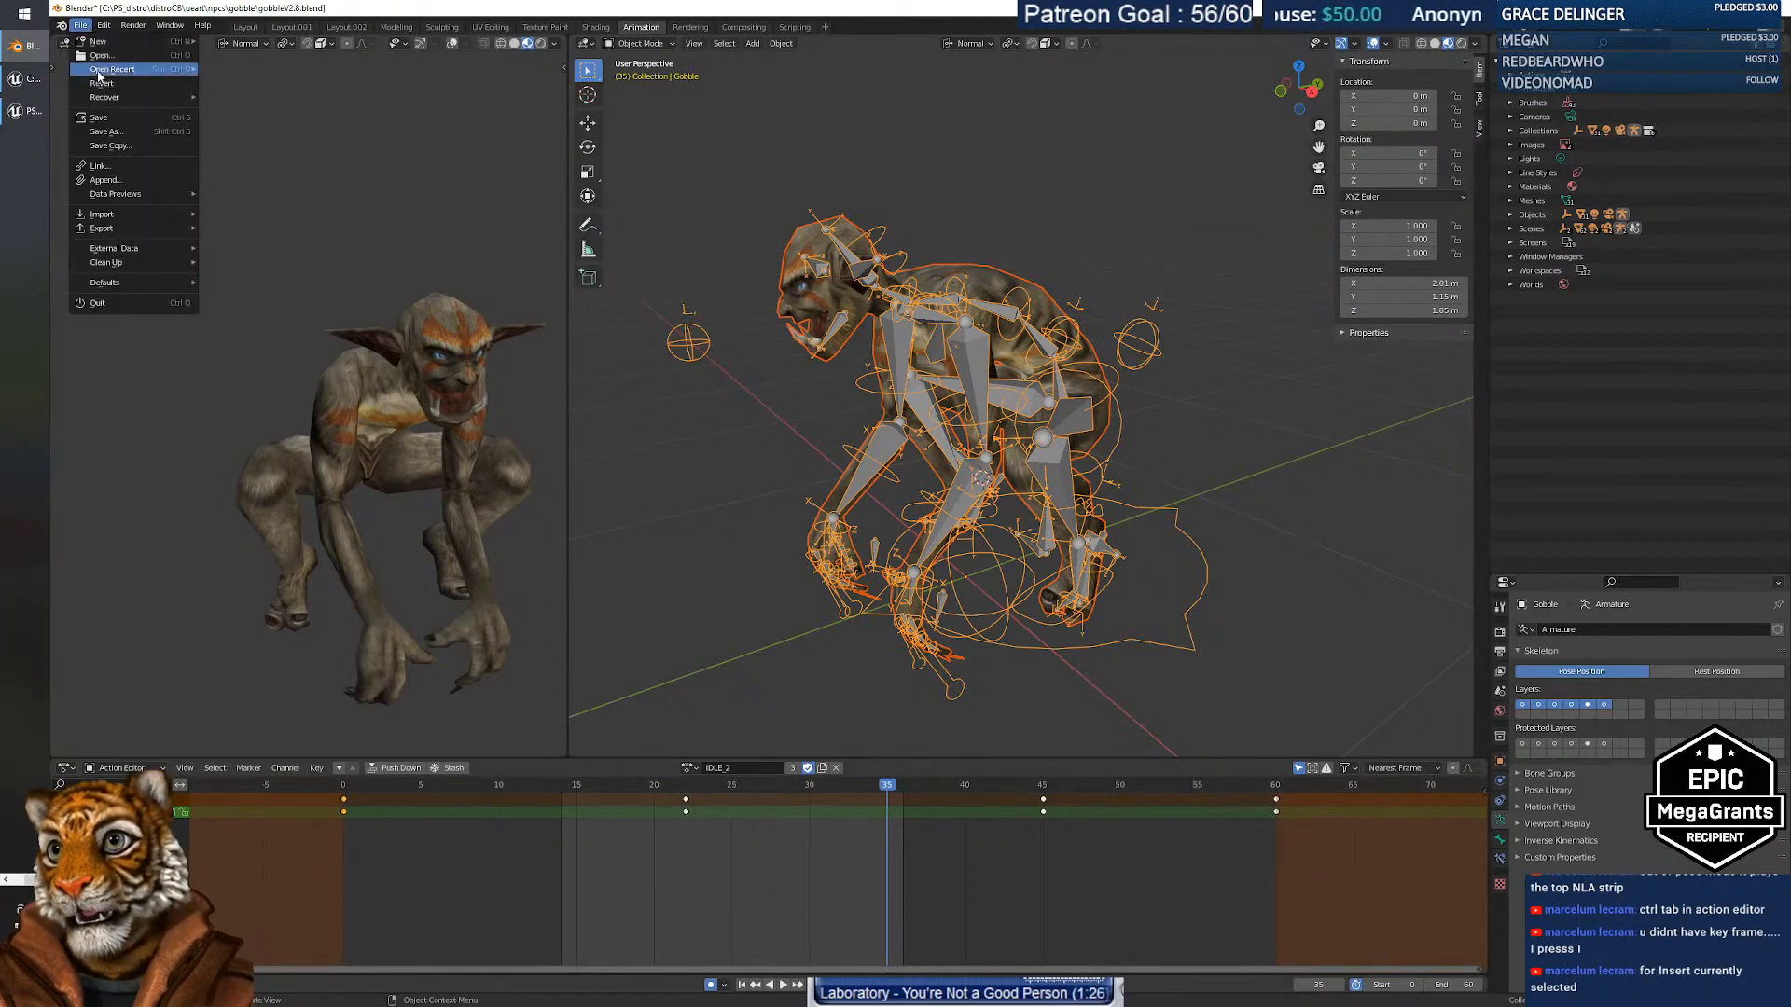
left_click(106, 117)
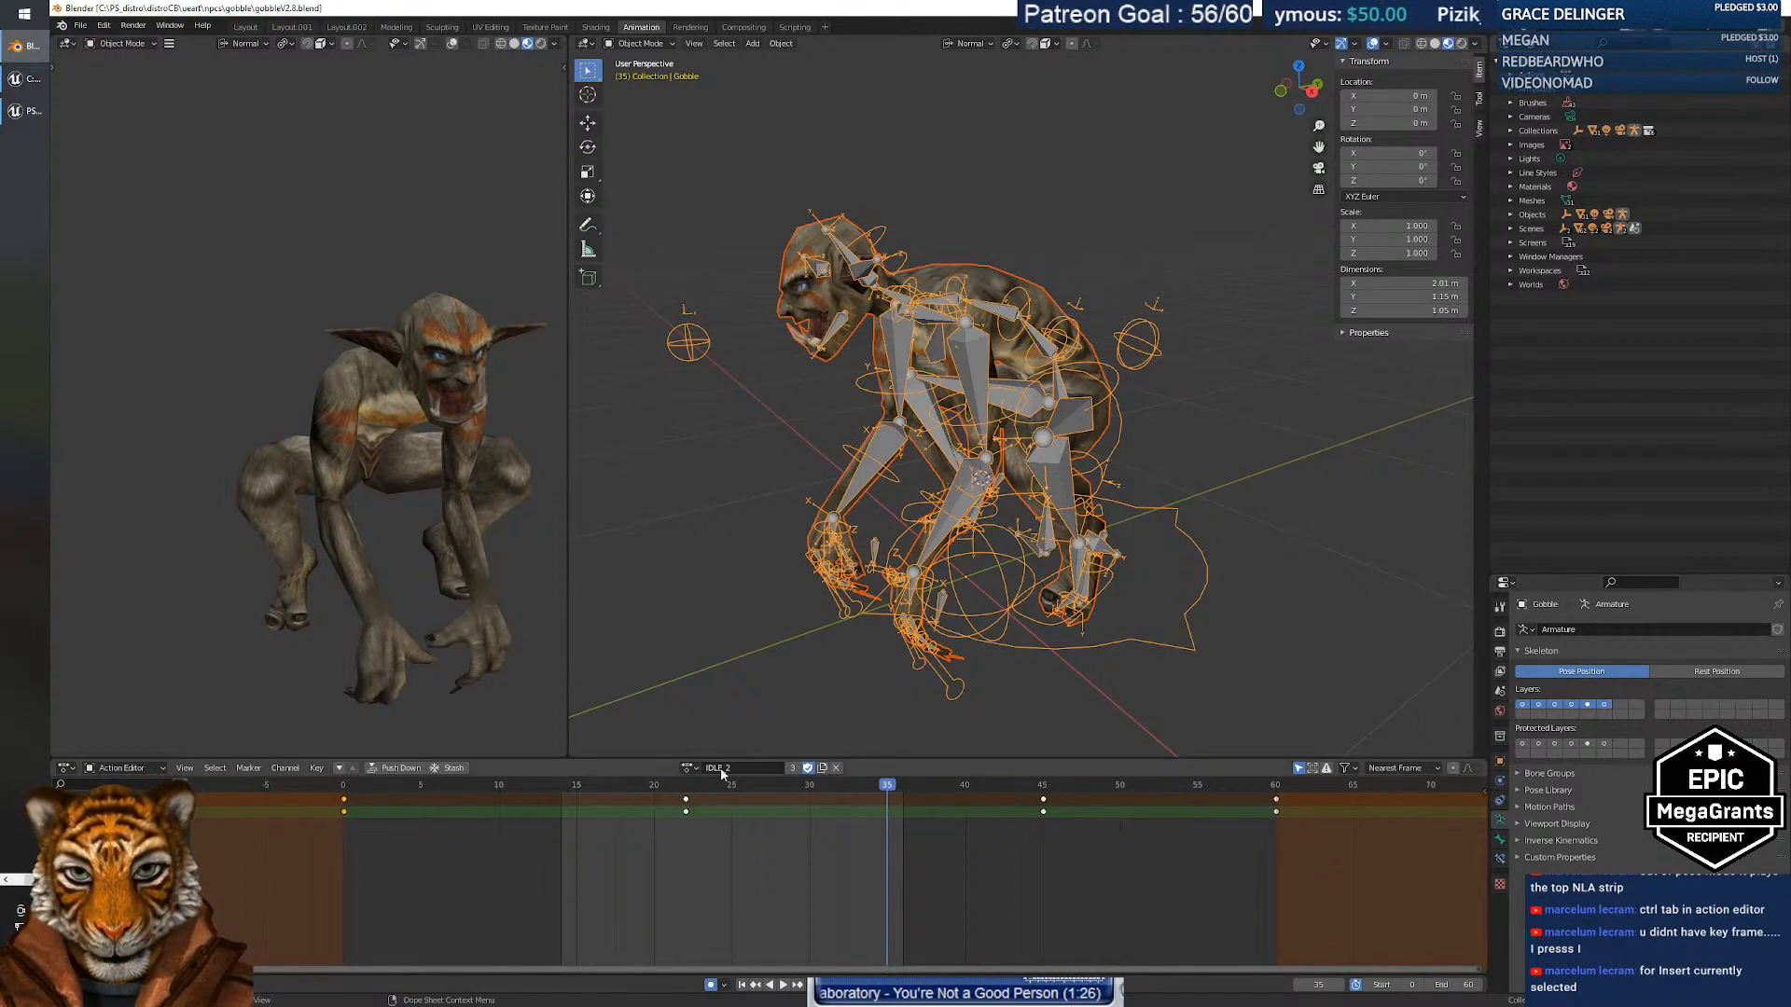
left_click(689, 767)
left_click(705, 883)
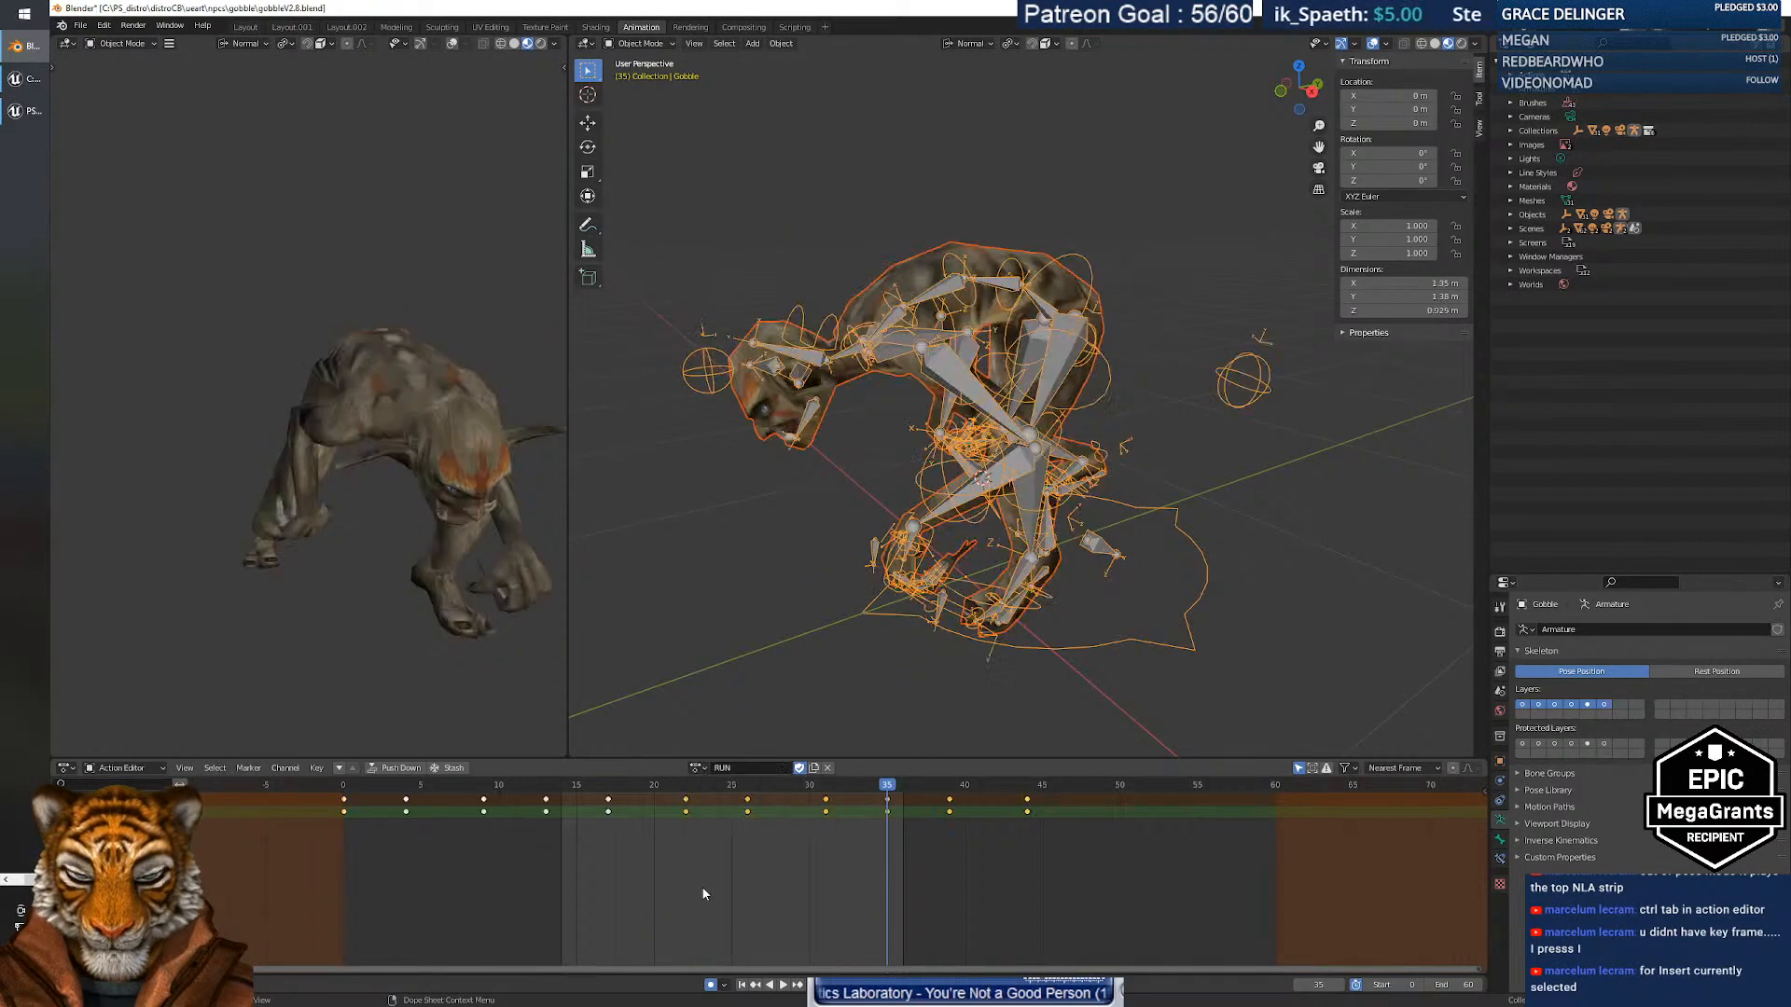
Play the RUN action, turn off the preview range, and replay the run over the scene's frame range.
scroll(762, 844, "down", 5)
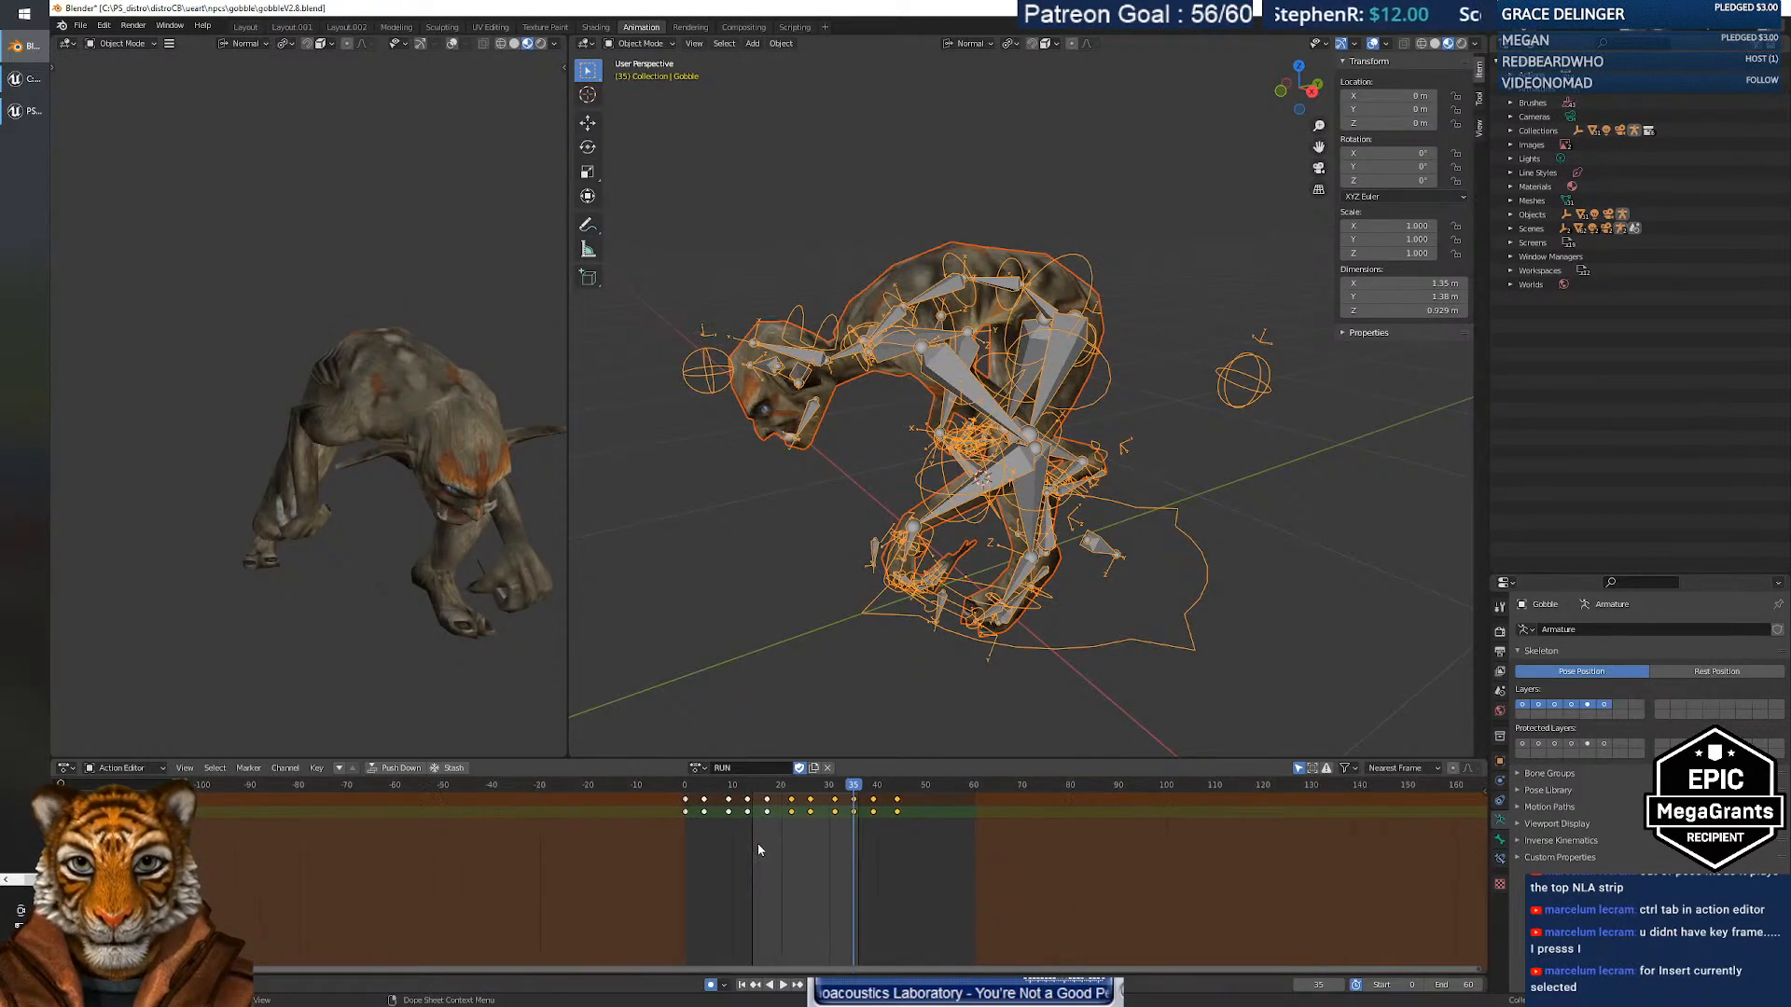
key("space")
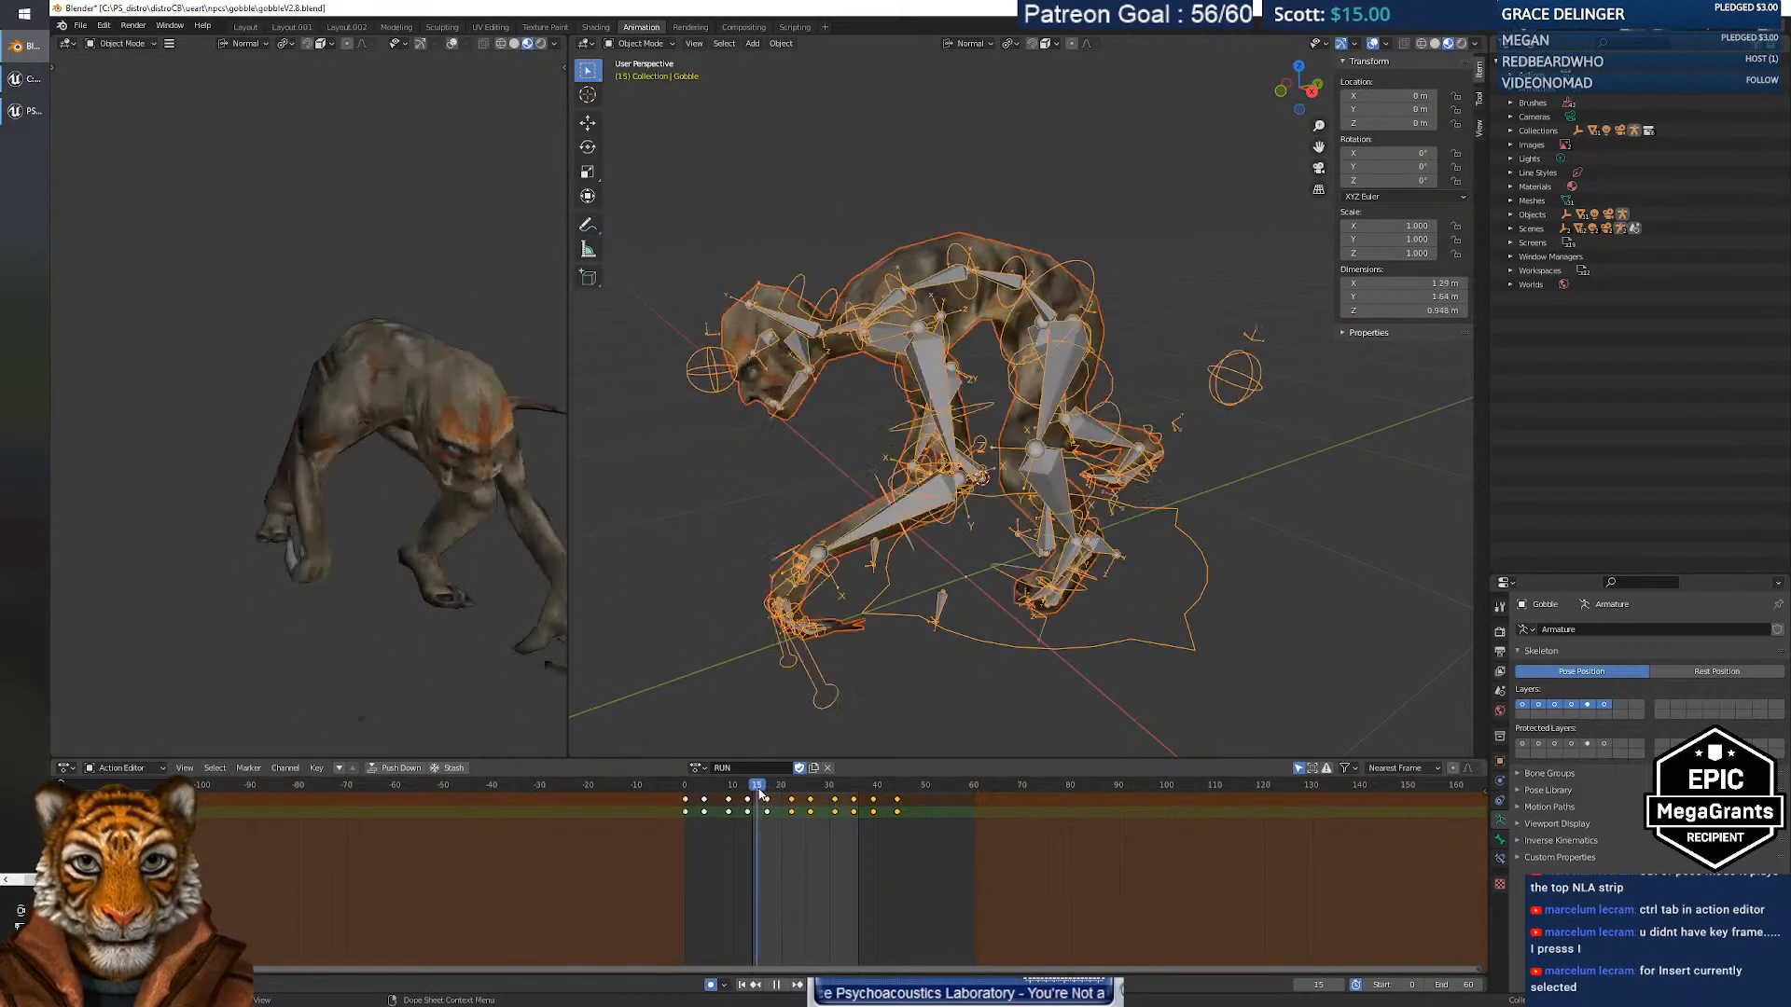
key("space")
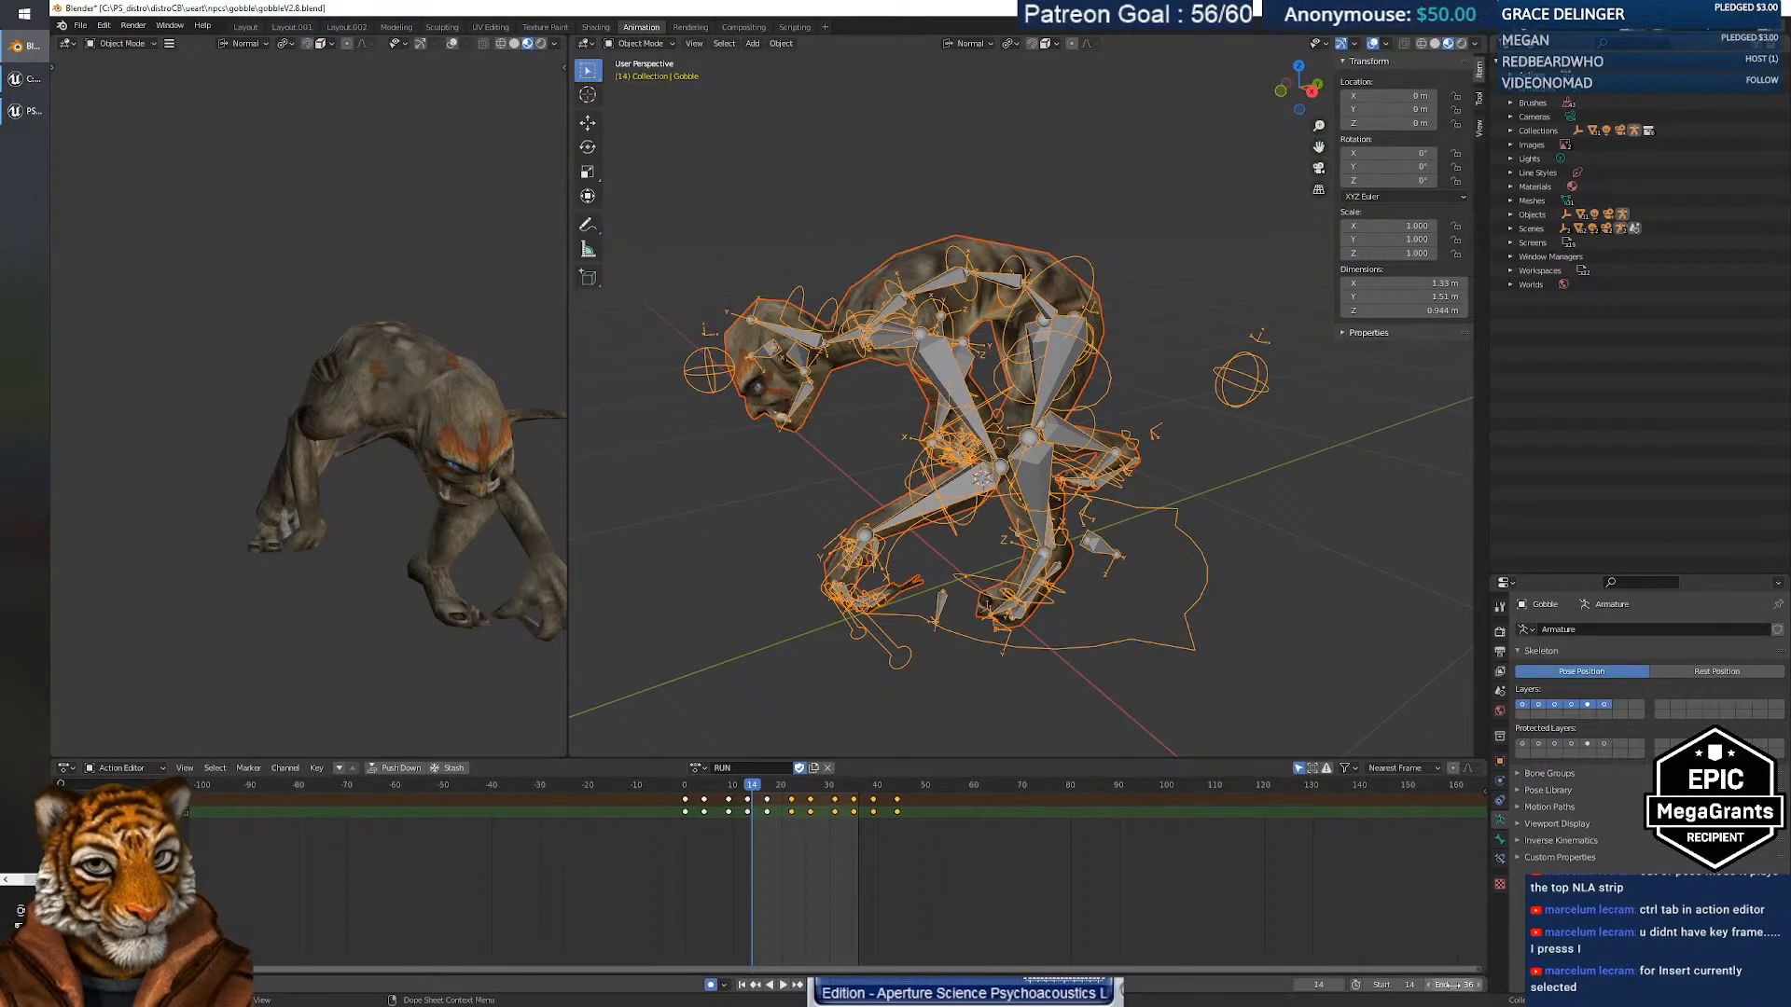
left_click(783, 985)
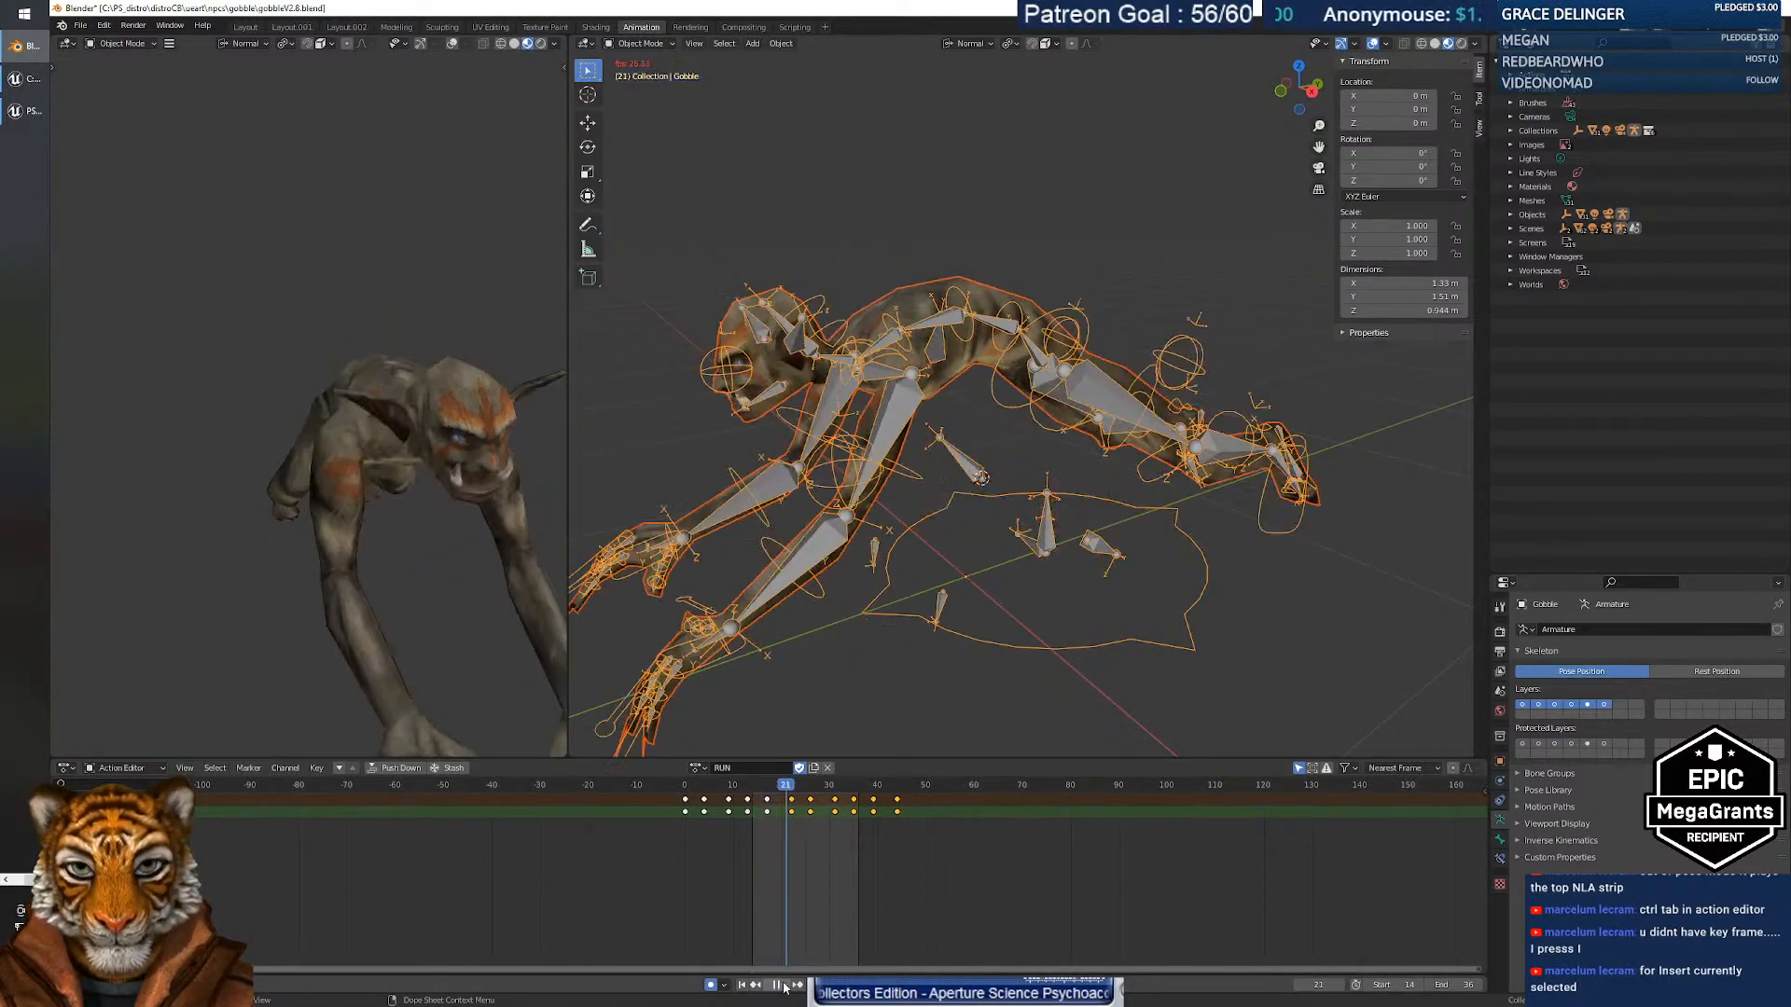
left_click(782, 985)
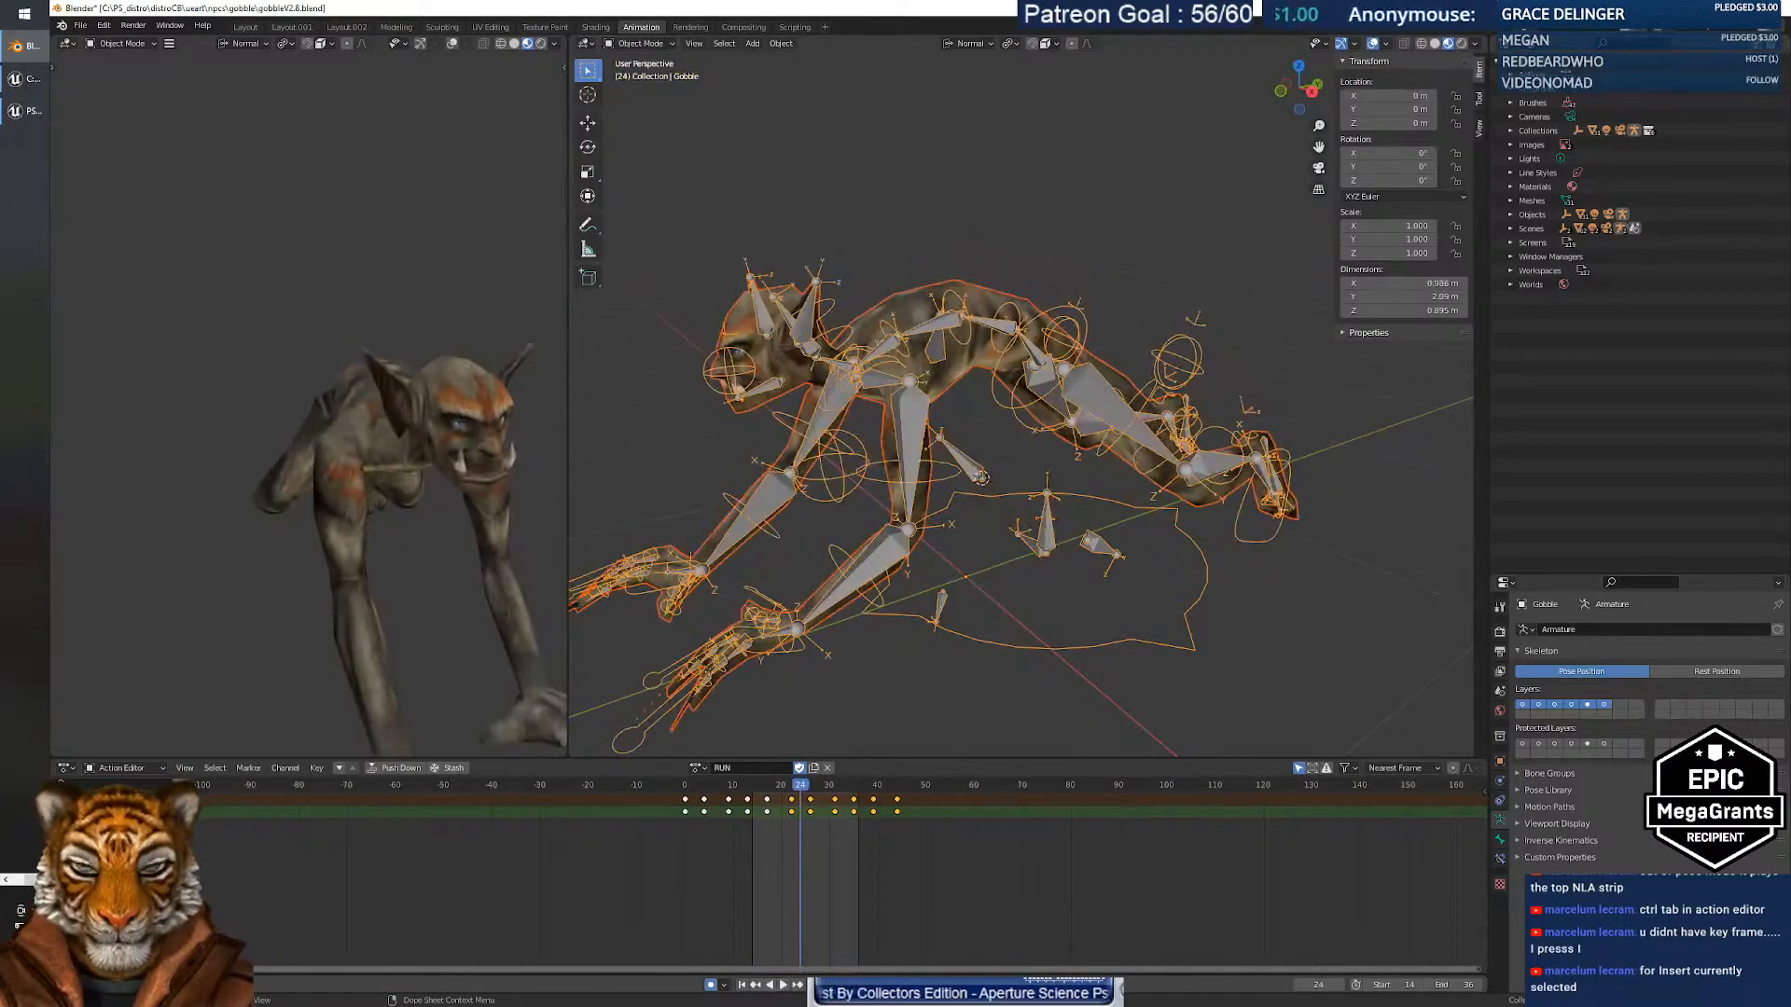
Switch to Unreal, scrub to the end of the run cycle, and remove frames 37 to 63 from the RUN animation.
key("alt+Tab")
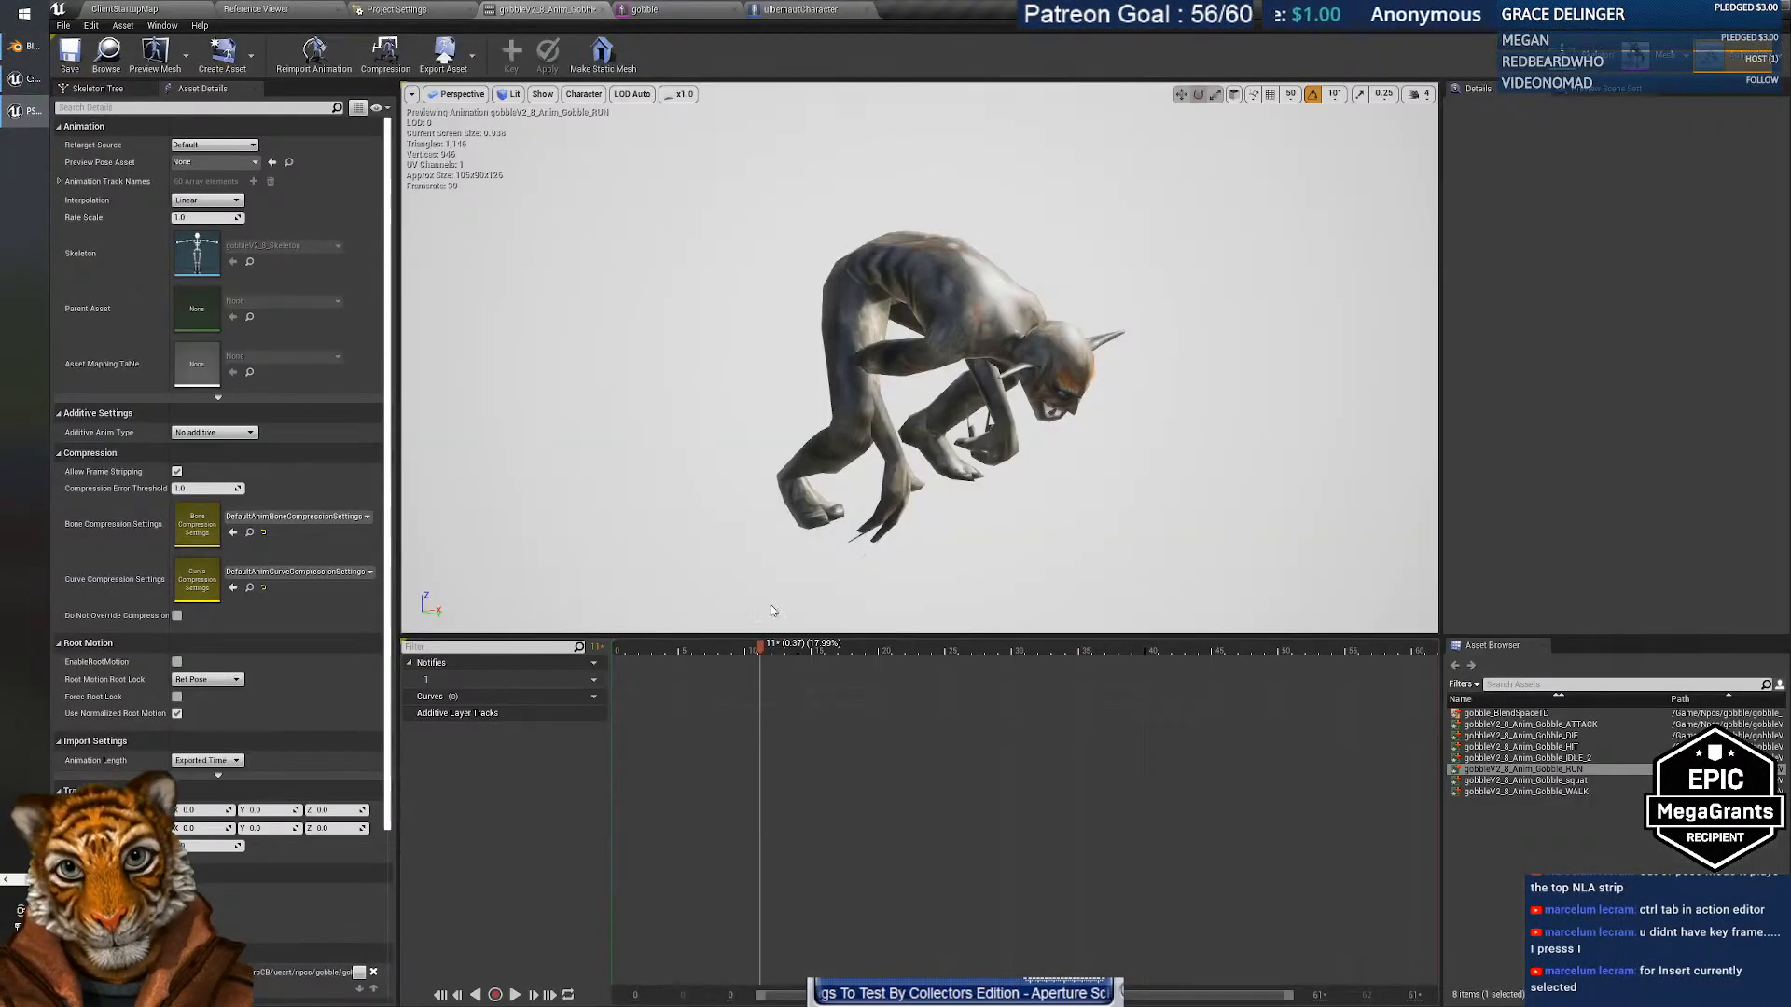
left_click_drag(760, 660, 1208, 683)
left_click_drag(1146, 677, 1110, 674)
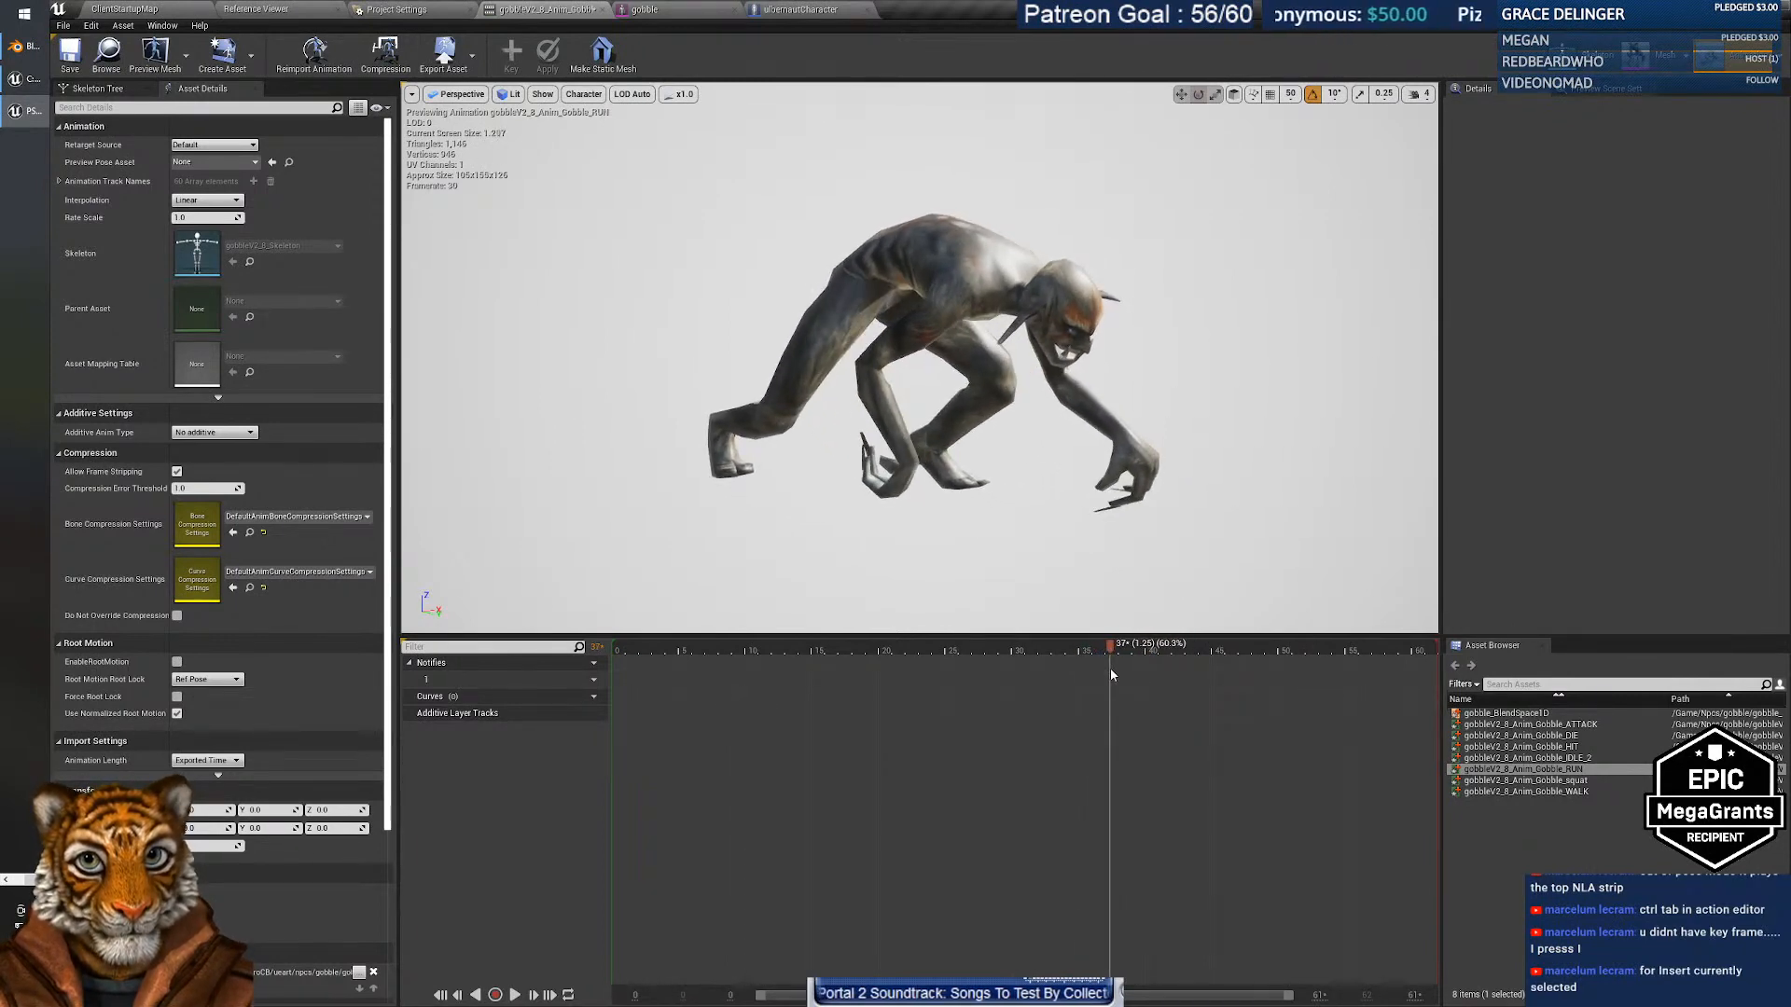
right_click(1109, 649)
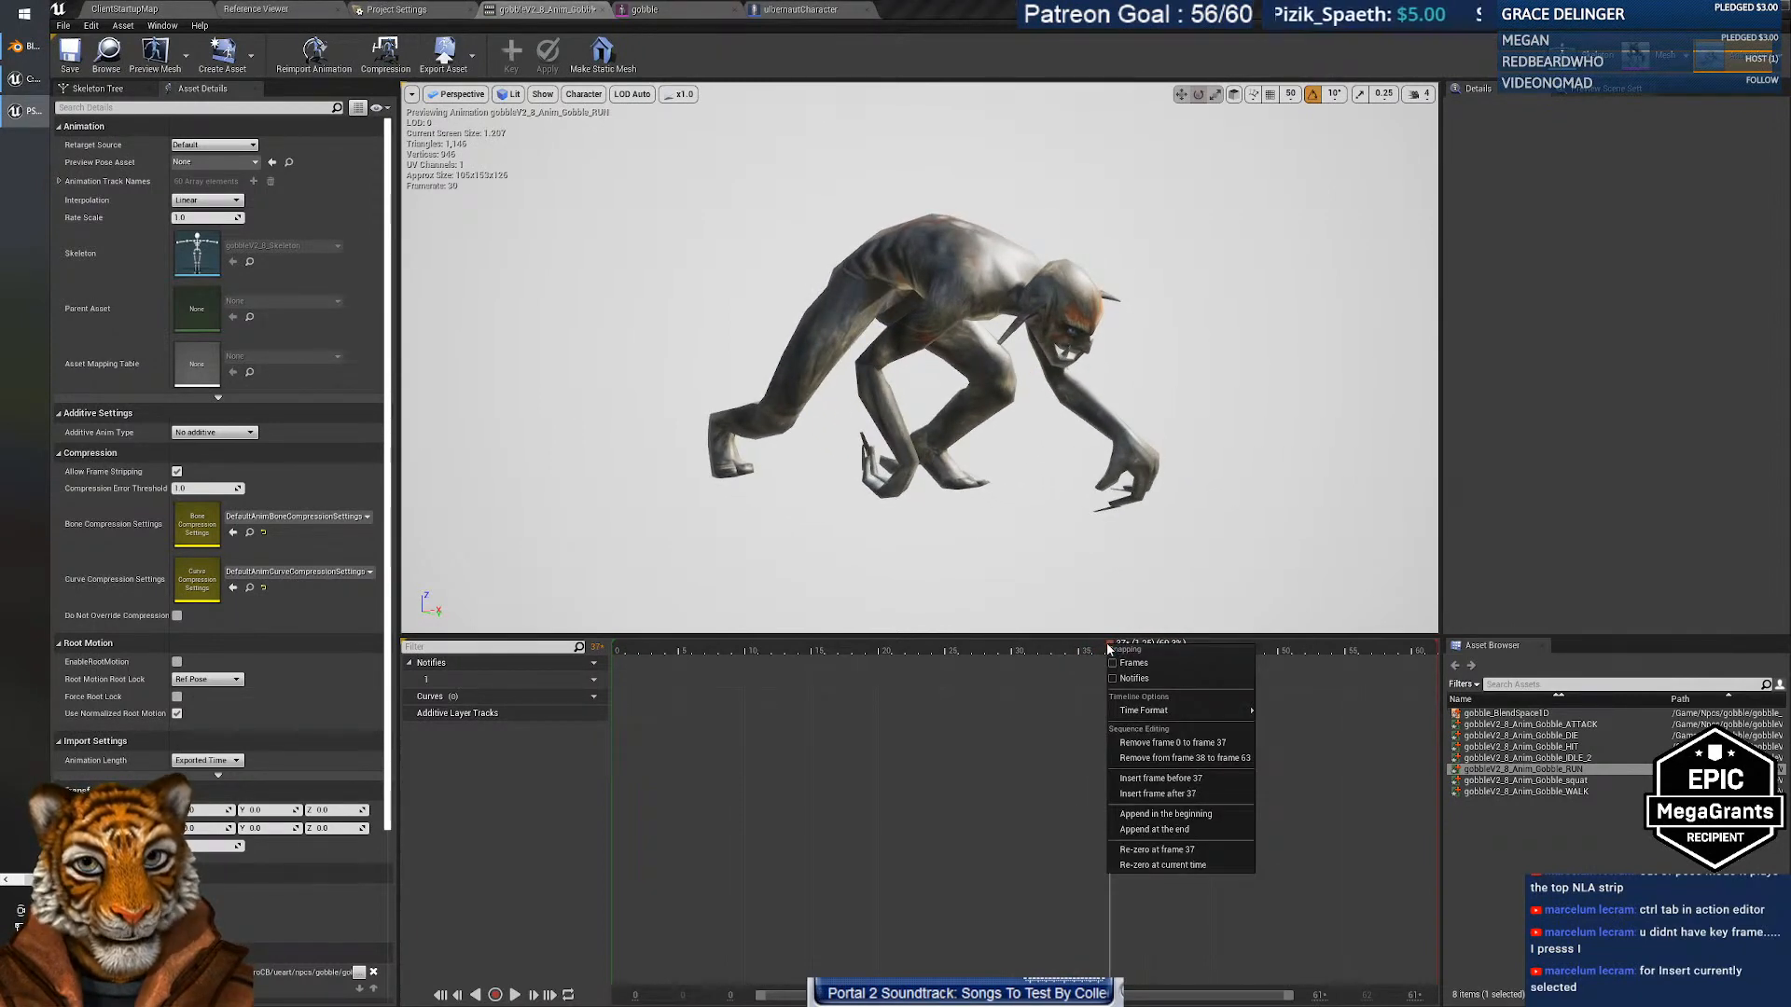
right_click(1104, 649)
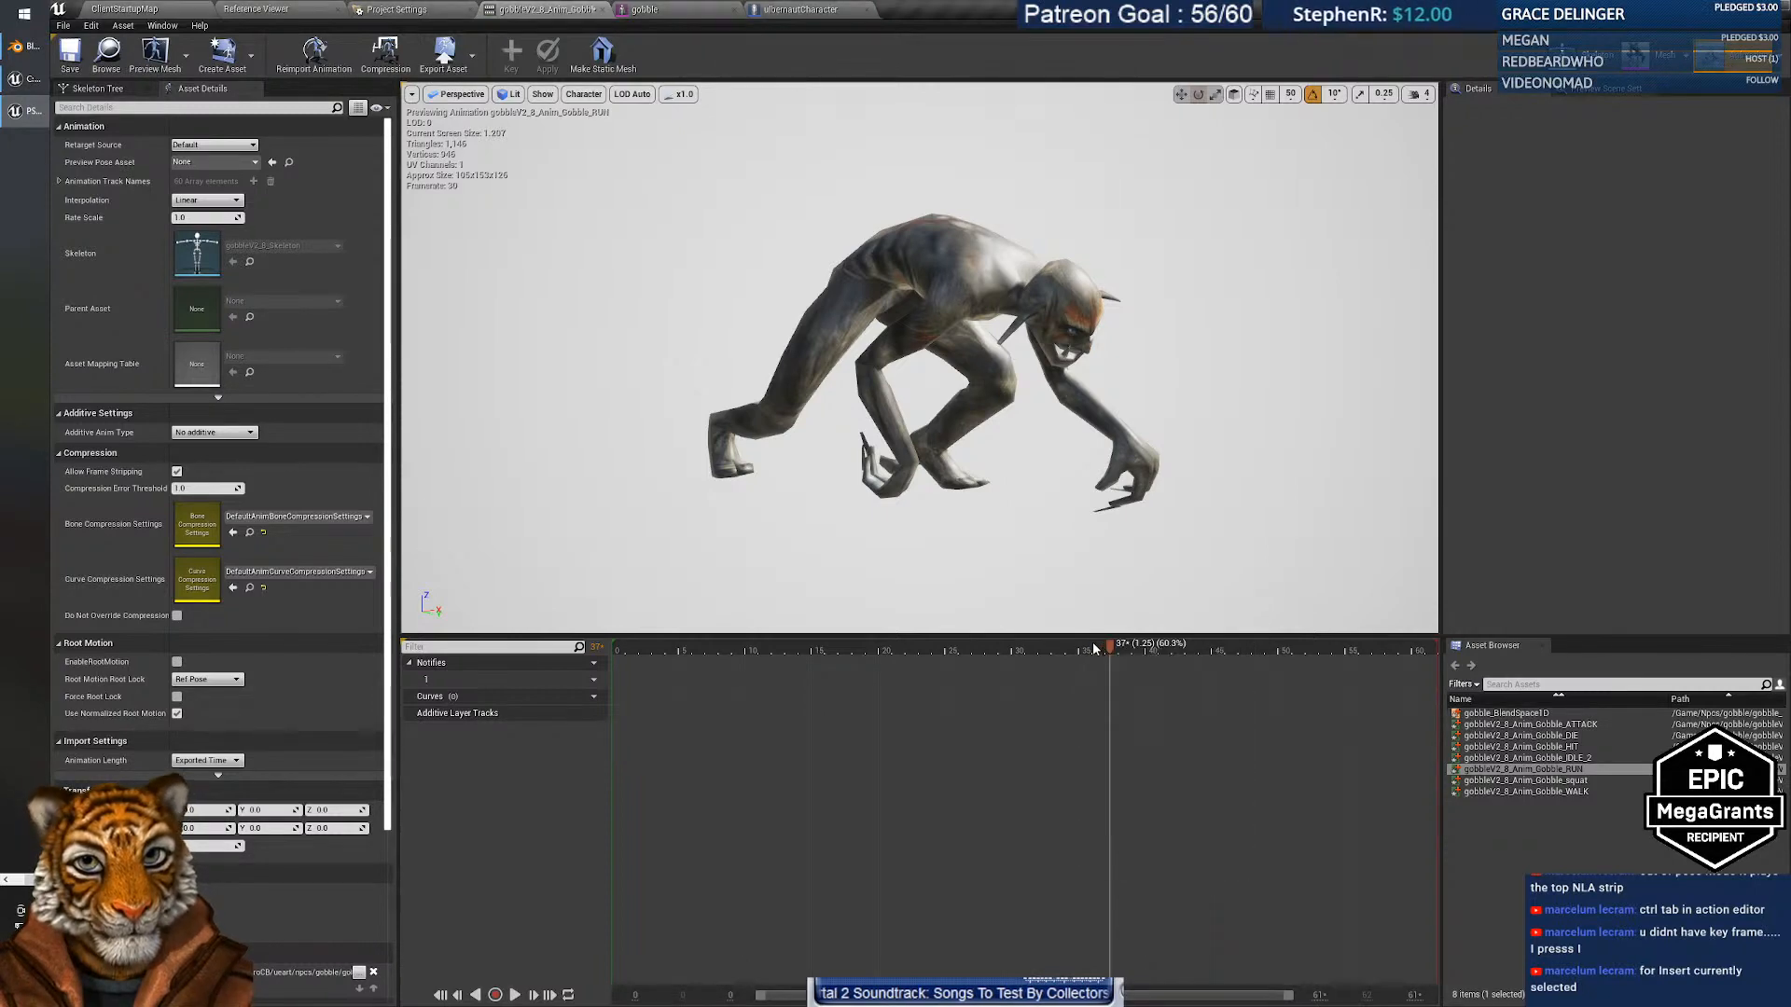
right_click(1094, 648)
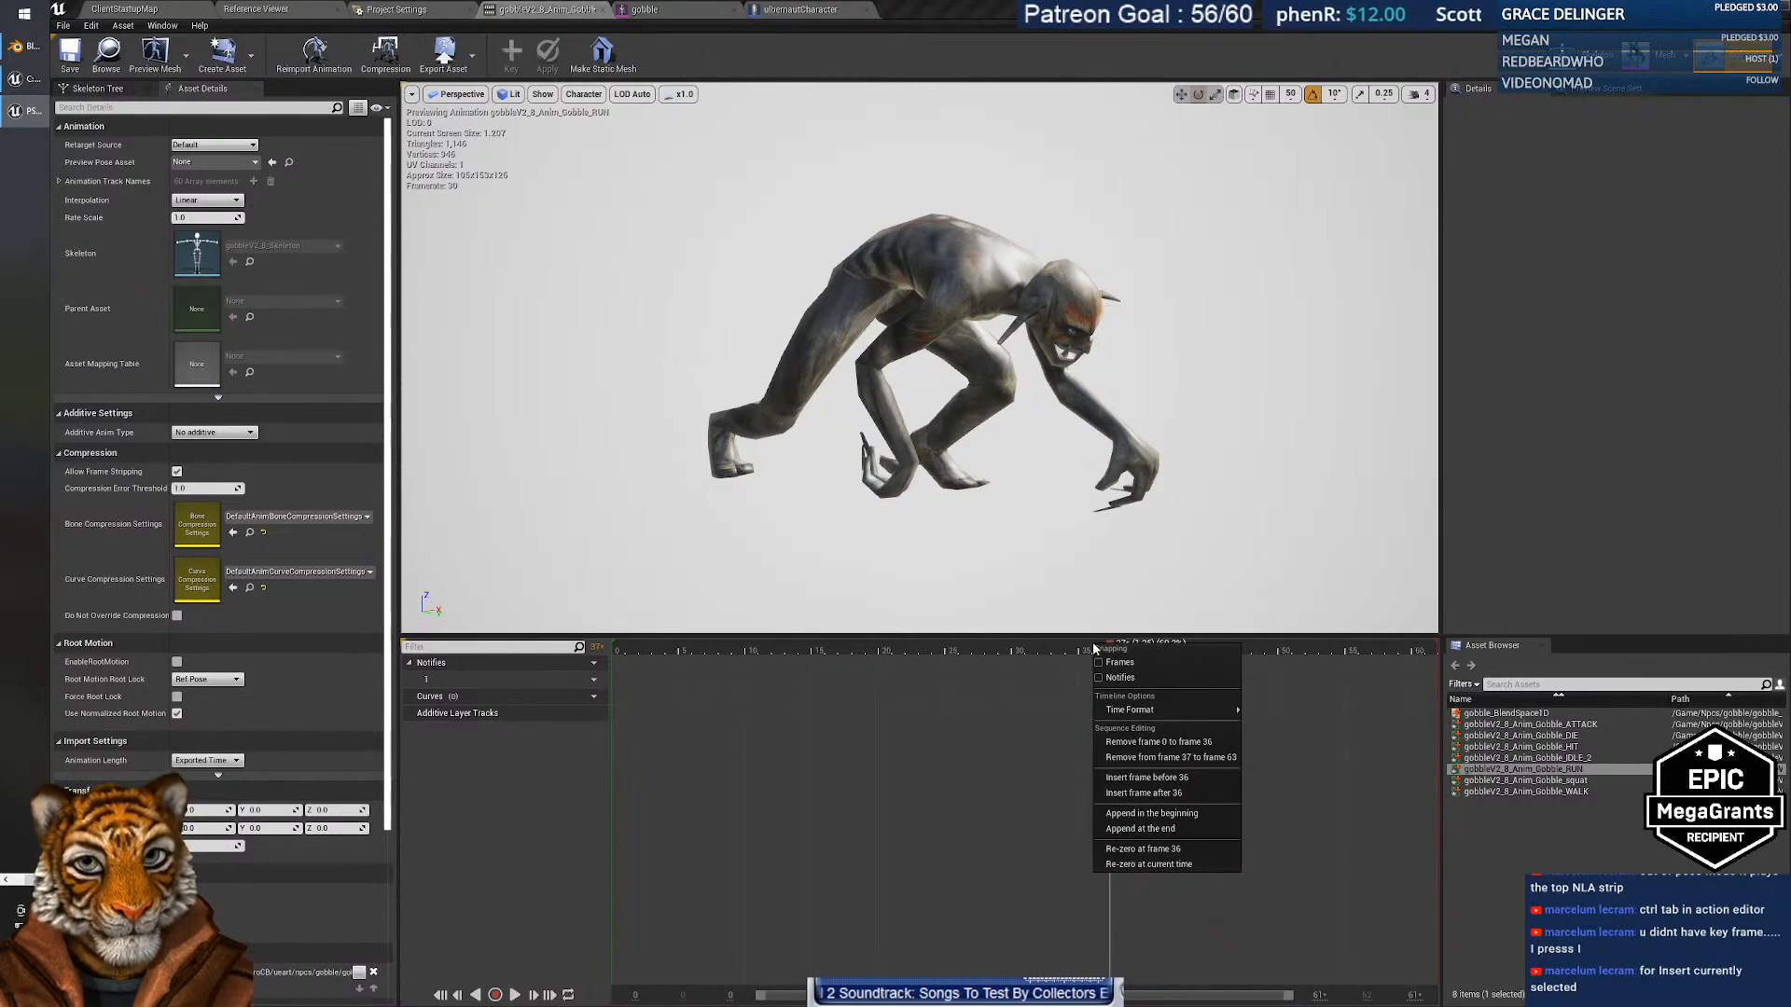
left_click(1178, 757)
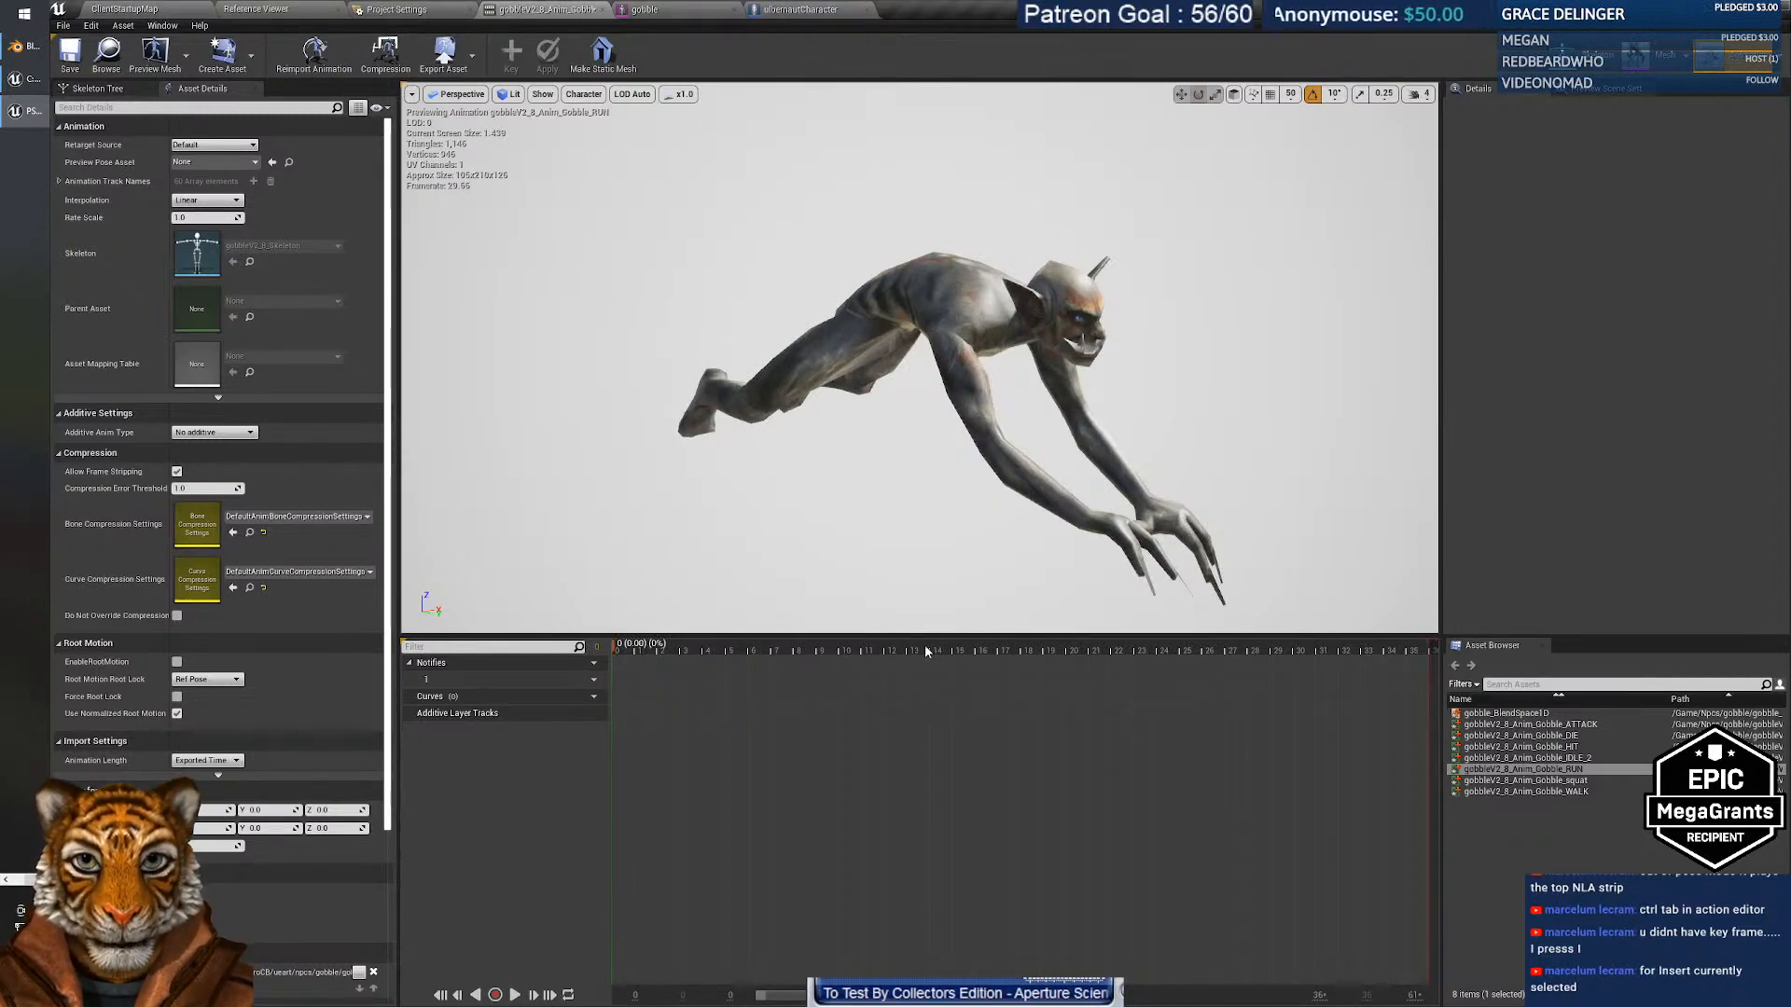
Remove frames 0 to 13 from the RUN animation and play back the trimmed loop.
right_click(927, 651)
right_click(917, 651)
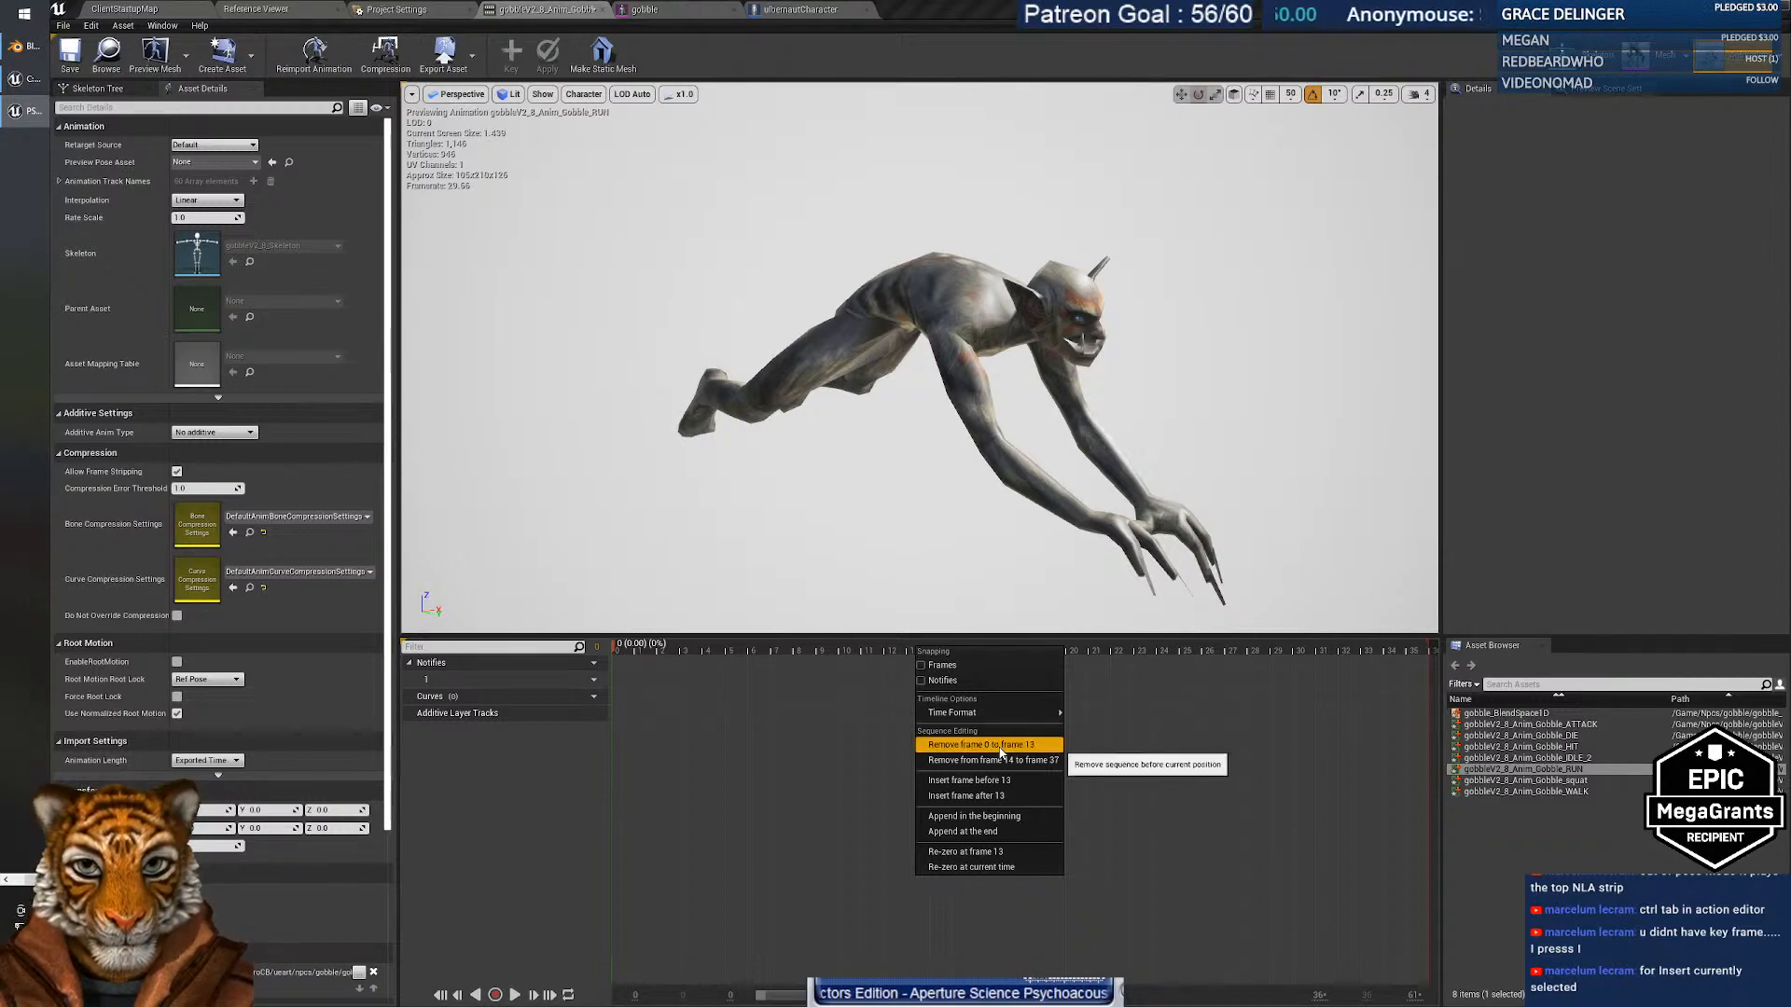
left_click(999, 746)
left_click(515, 994)
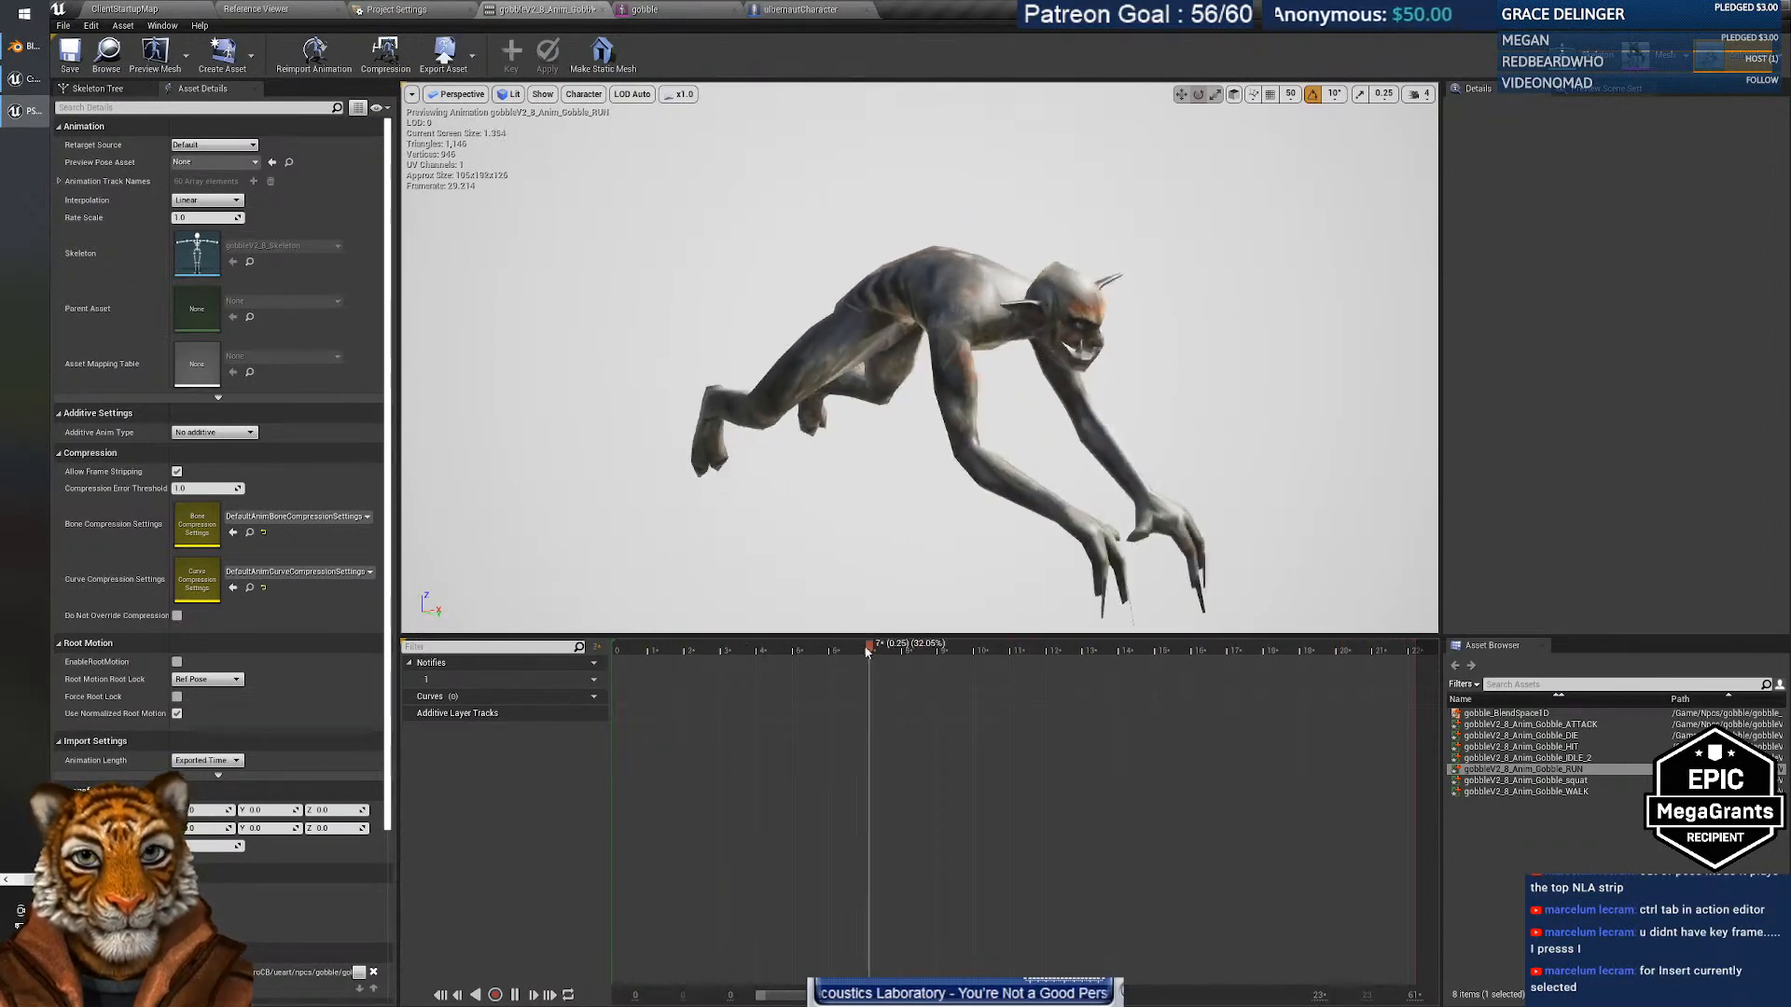
left_click(514, 997)
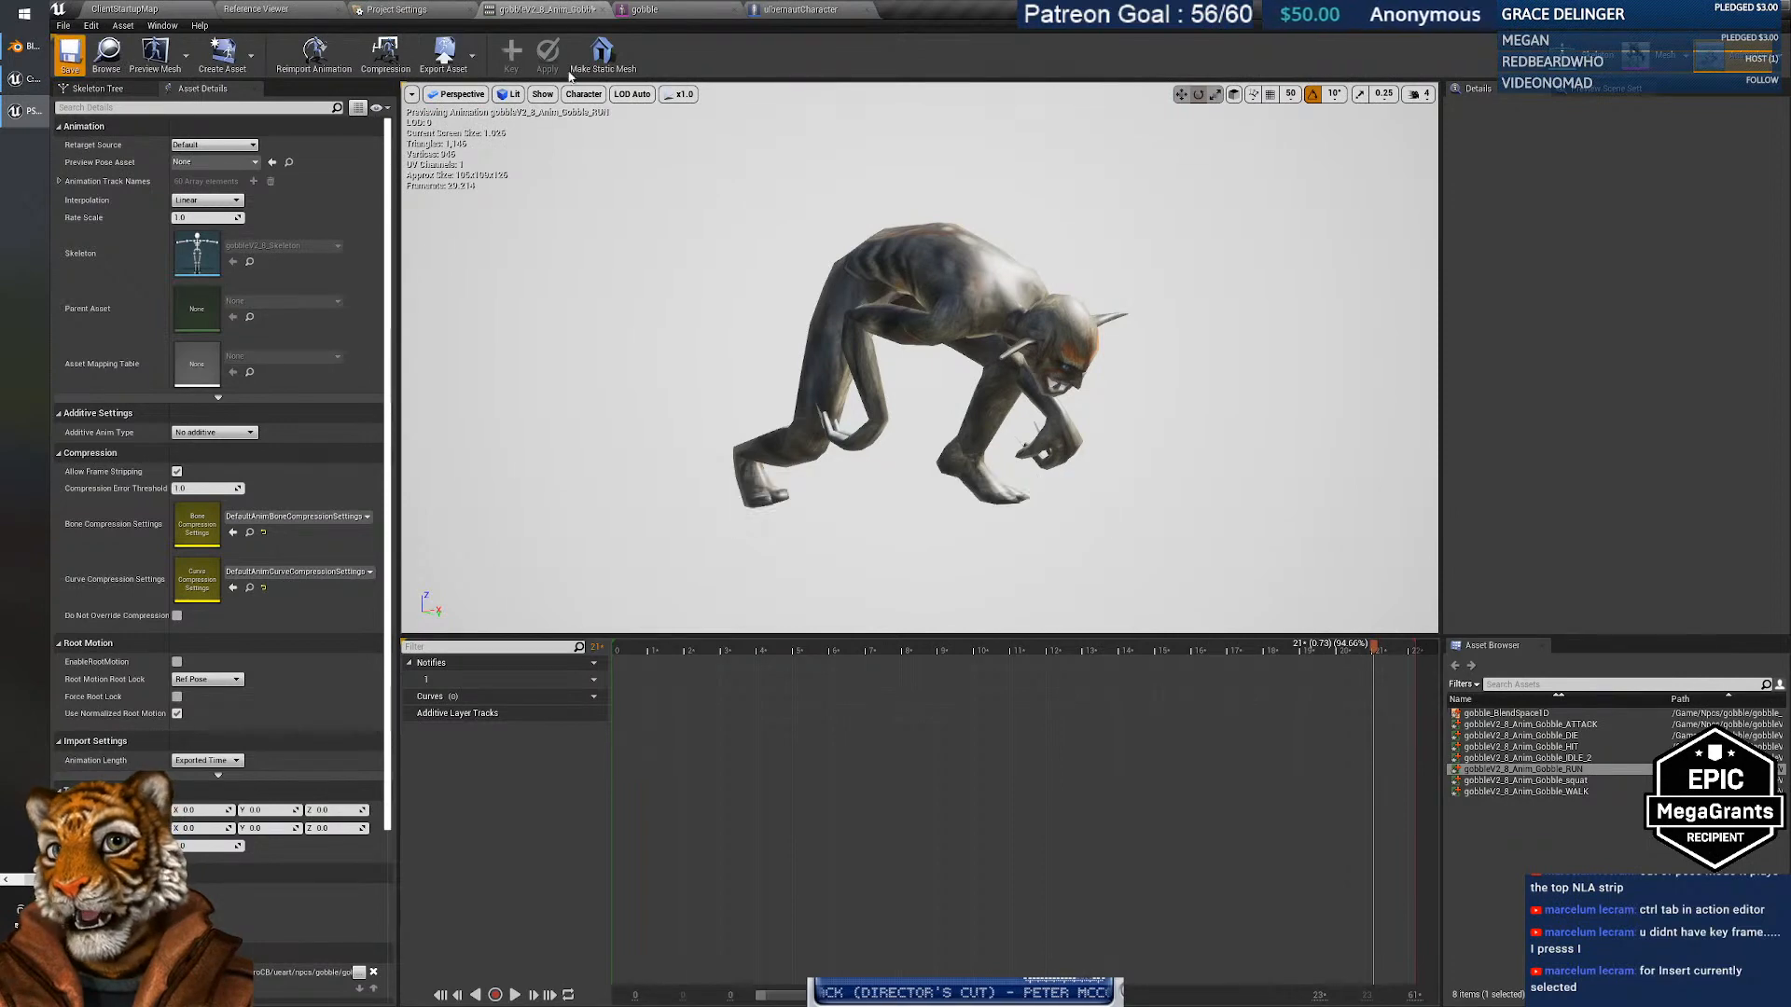
In the gobble folder, select the assets from gobble_BlendSpace1D through gobbleV2_8_Skeleton, save them, and clear the selection.
left_click(124, 9)
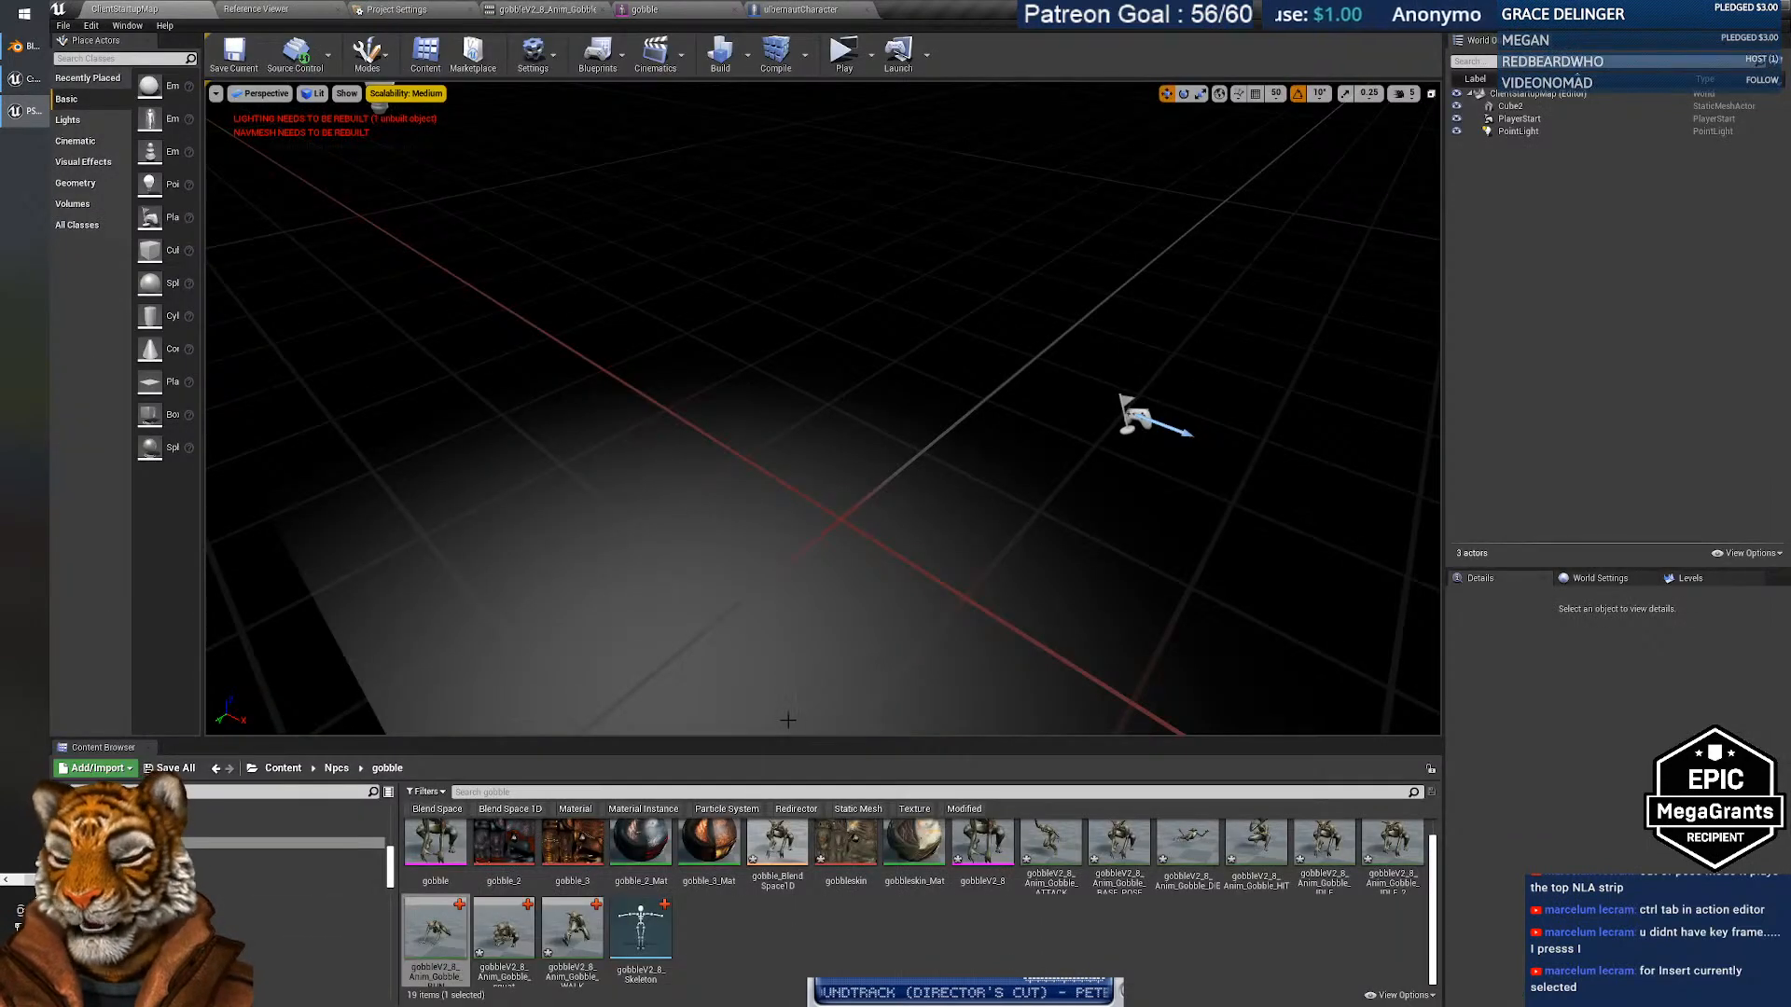
left_click(777, 854)
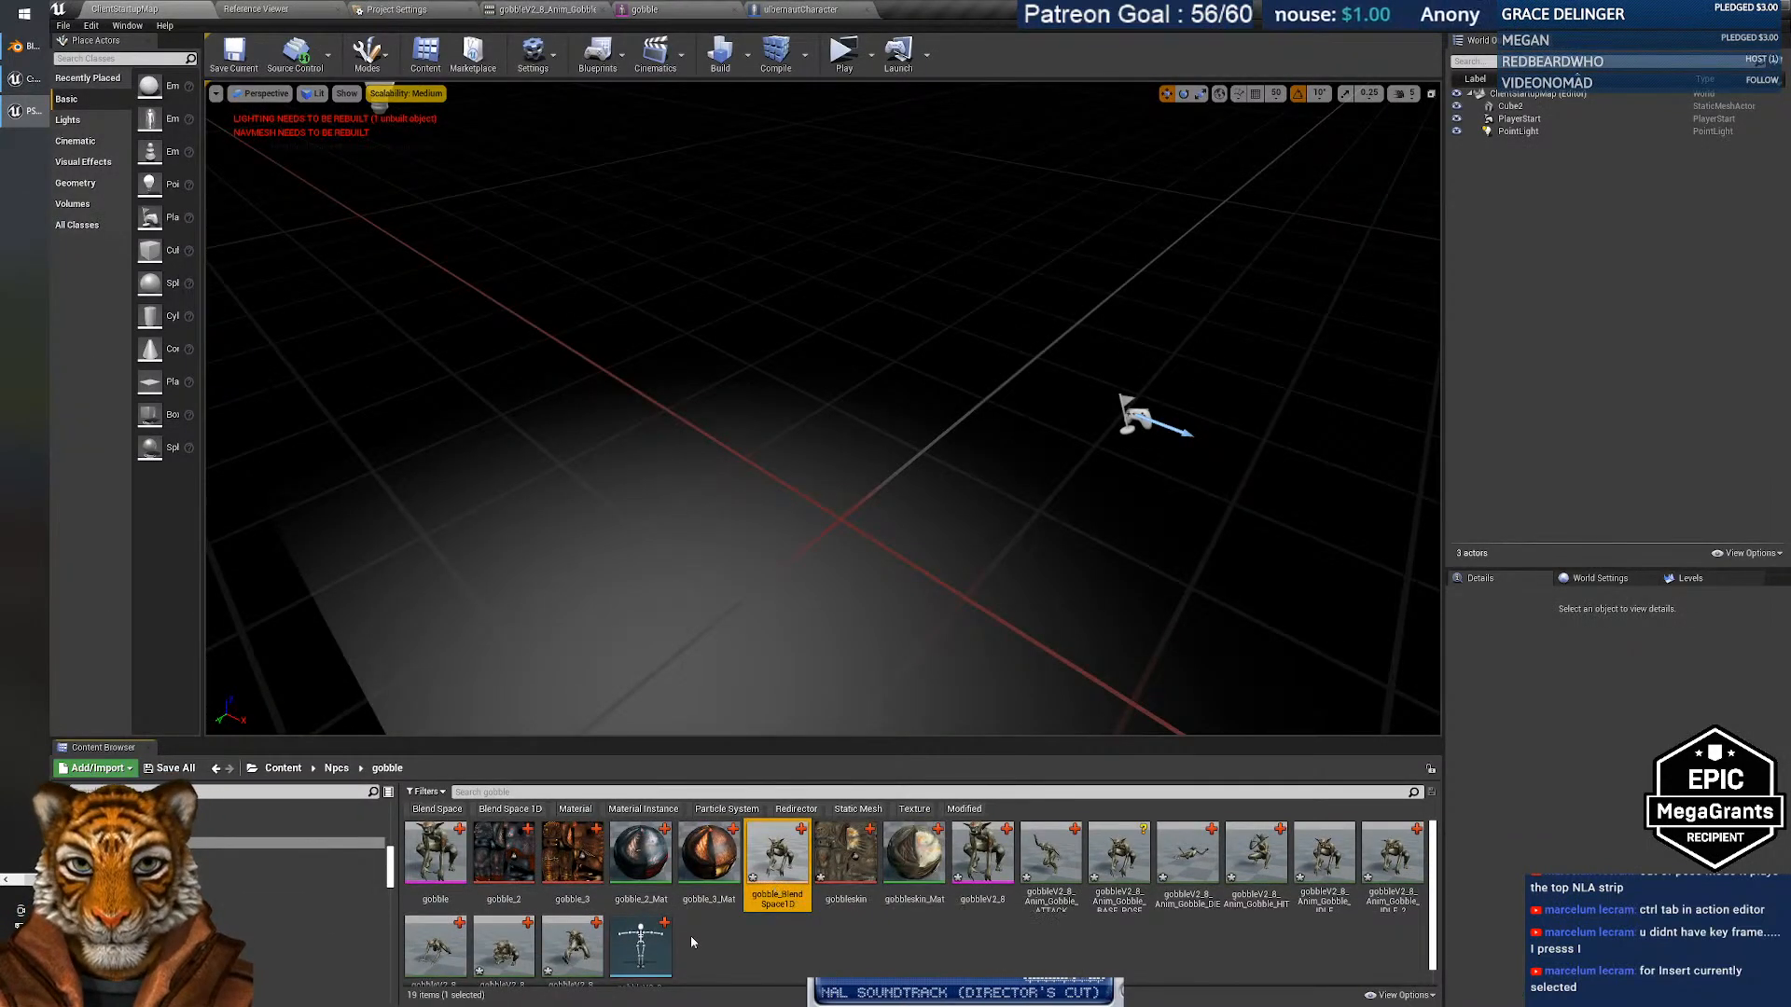
left_click(641, 947, "shift")
scroll(873, 946, "down", 1)
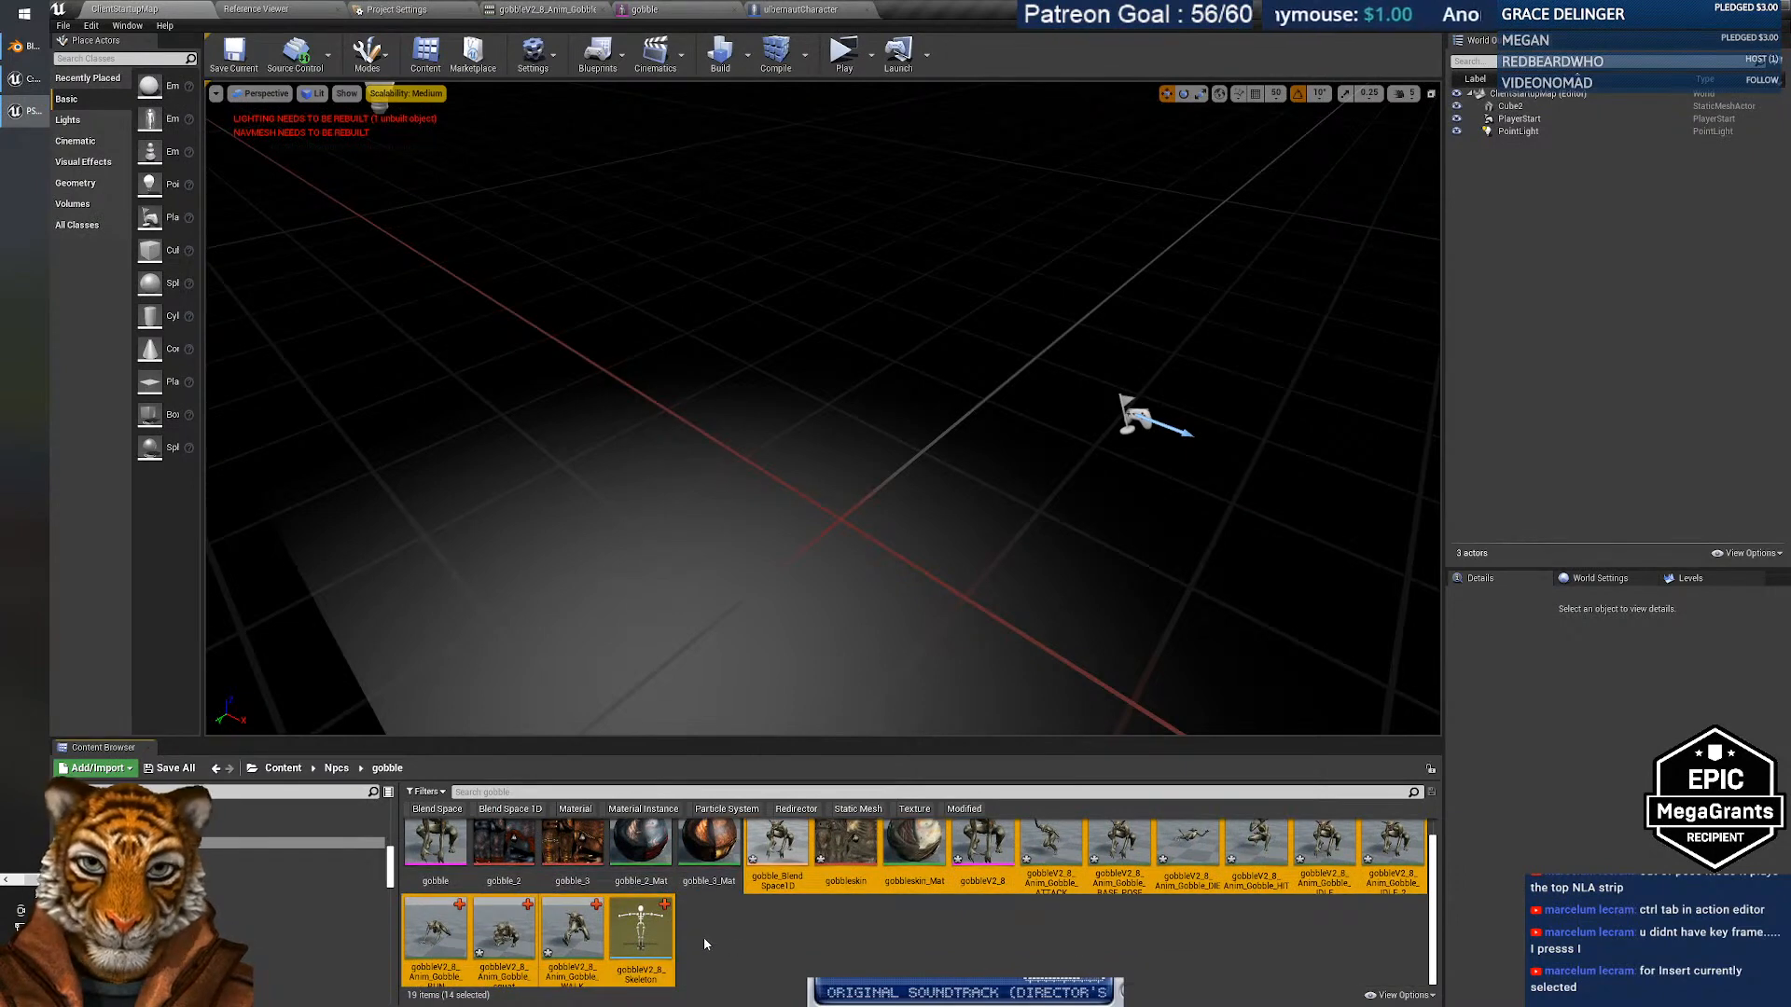
right_click(641, 940)
mouse_move(737, 691)
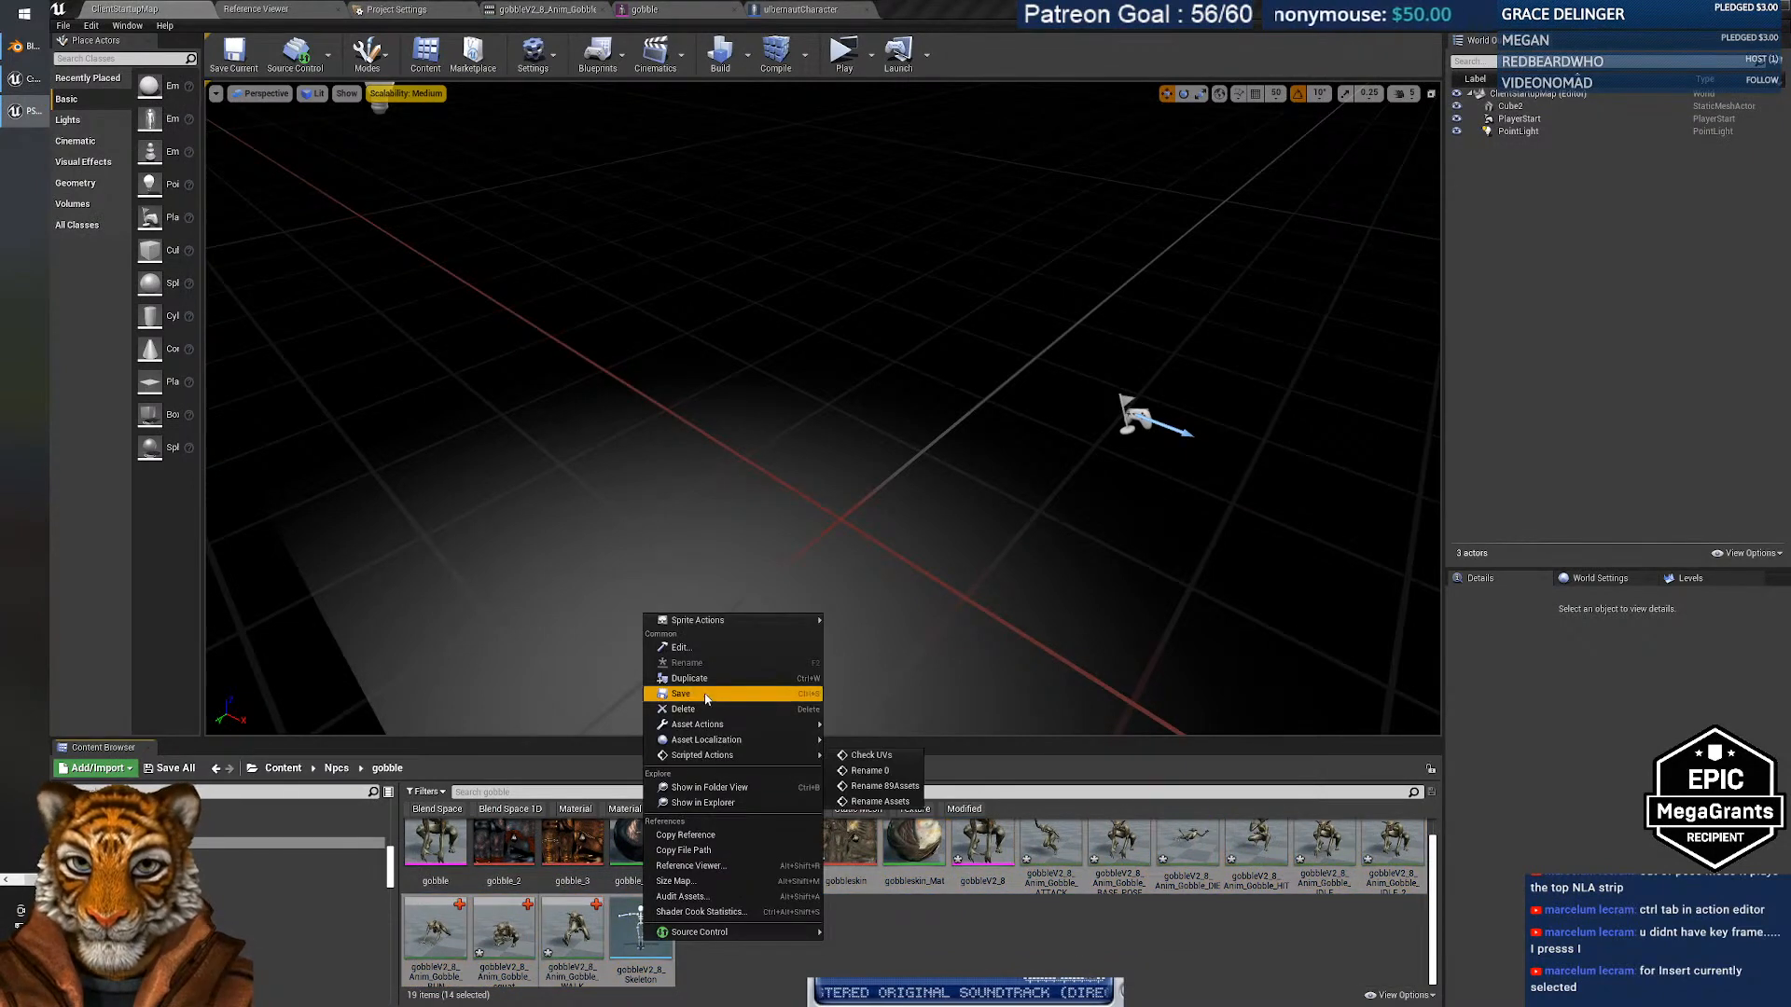
left_click(844, 806)
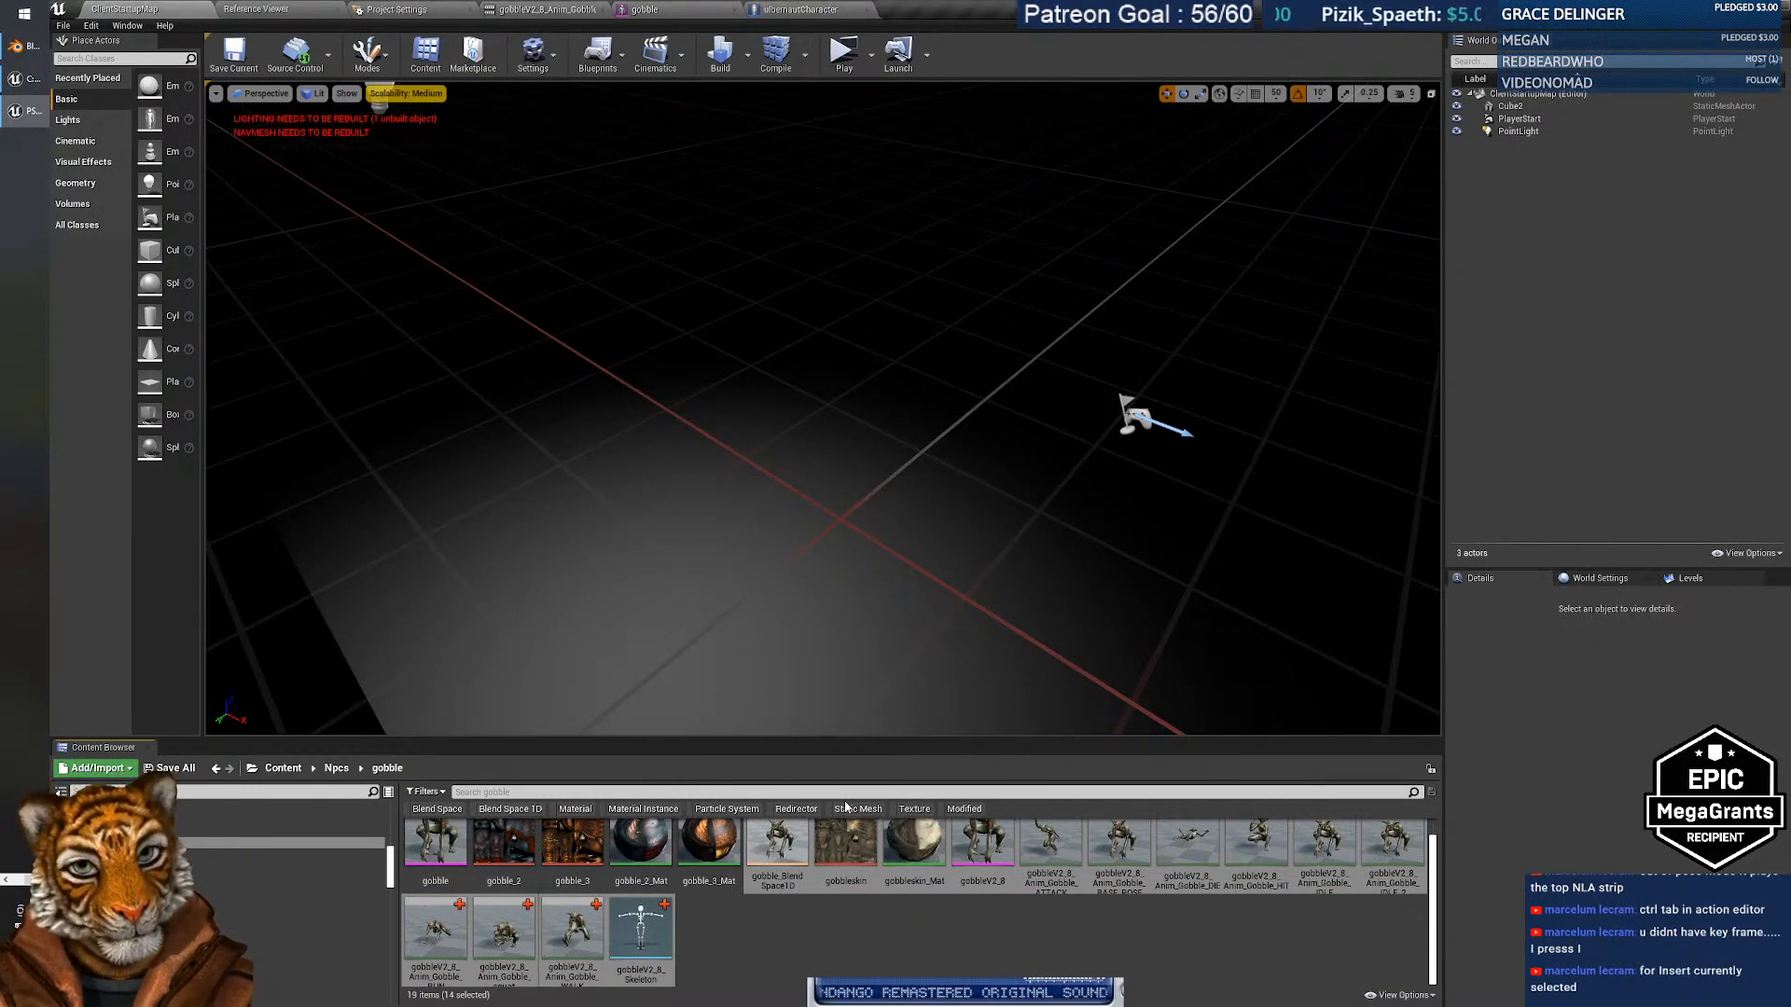
left_click(977, 941)
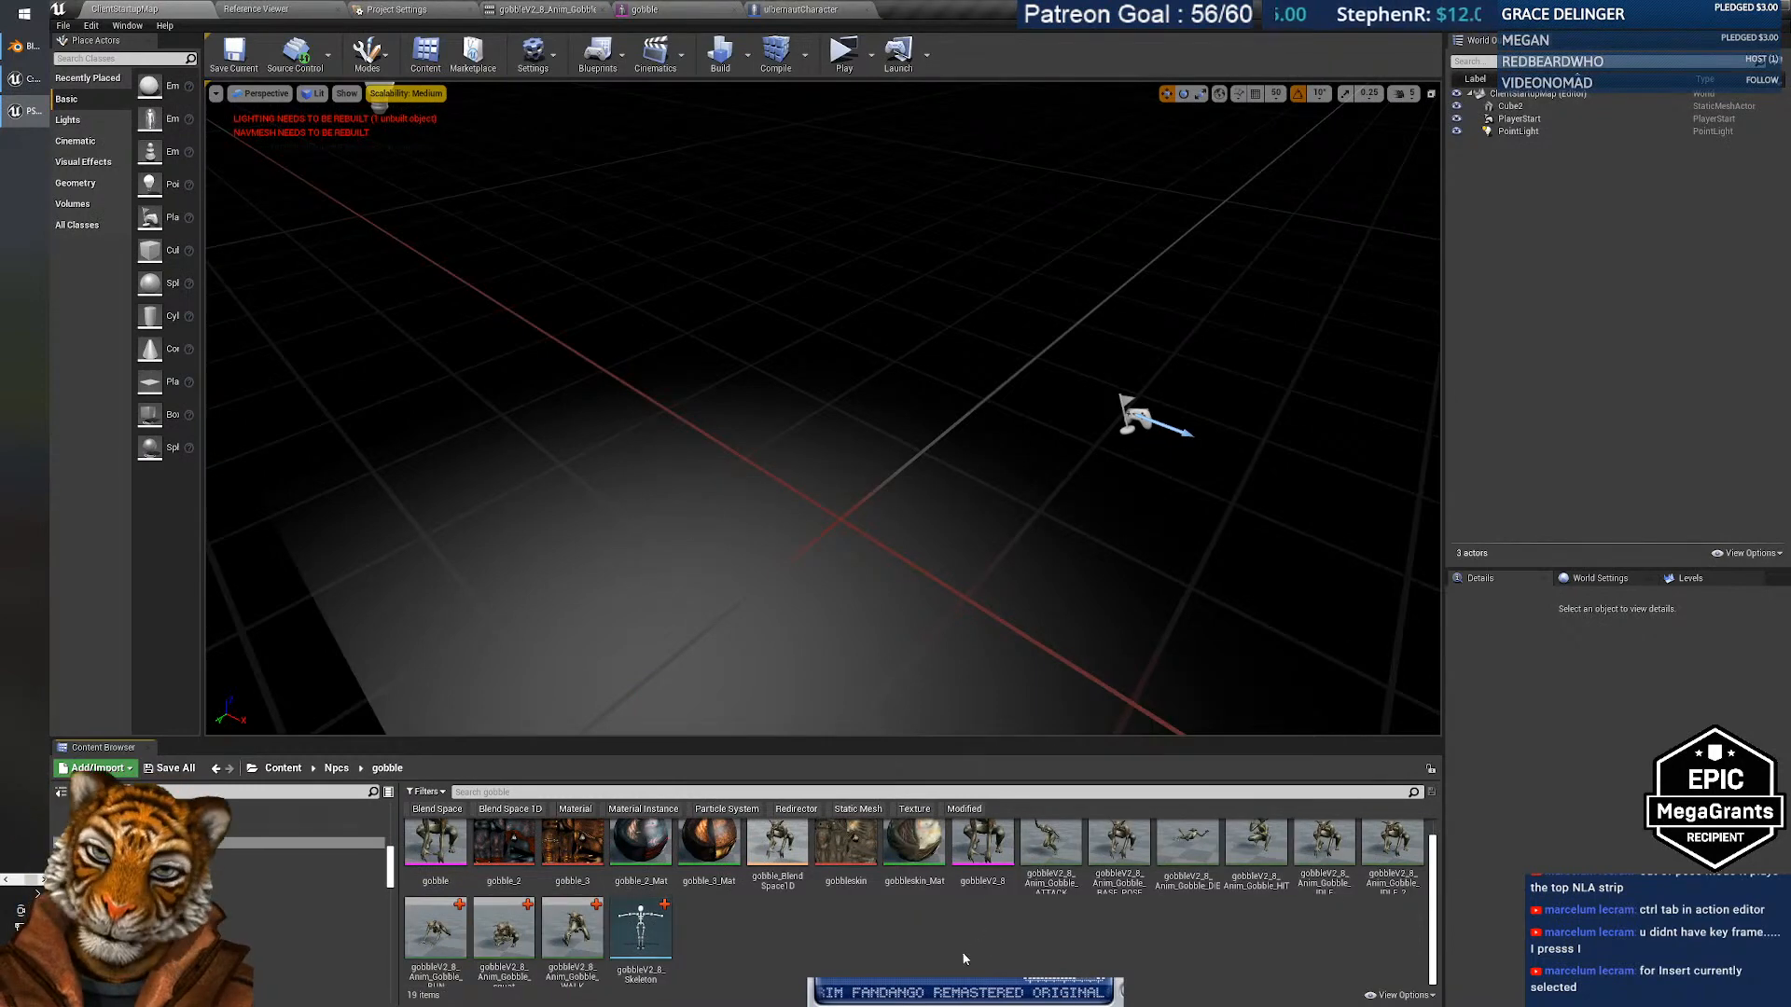
scroll(918, 944, "up", 1)
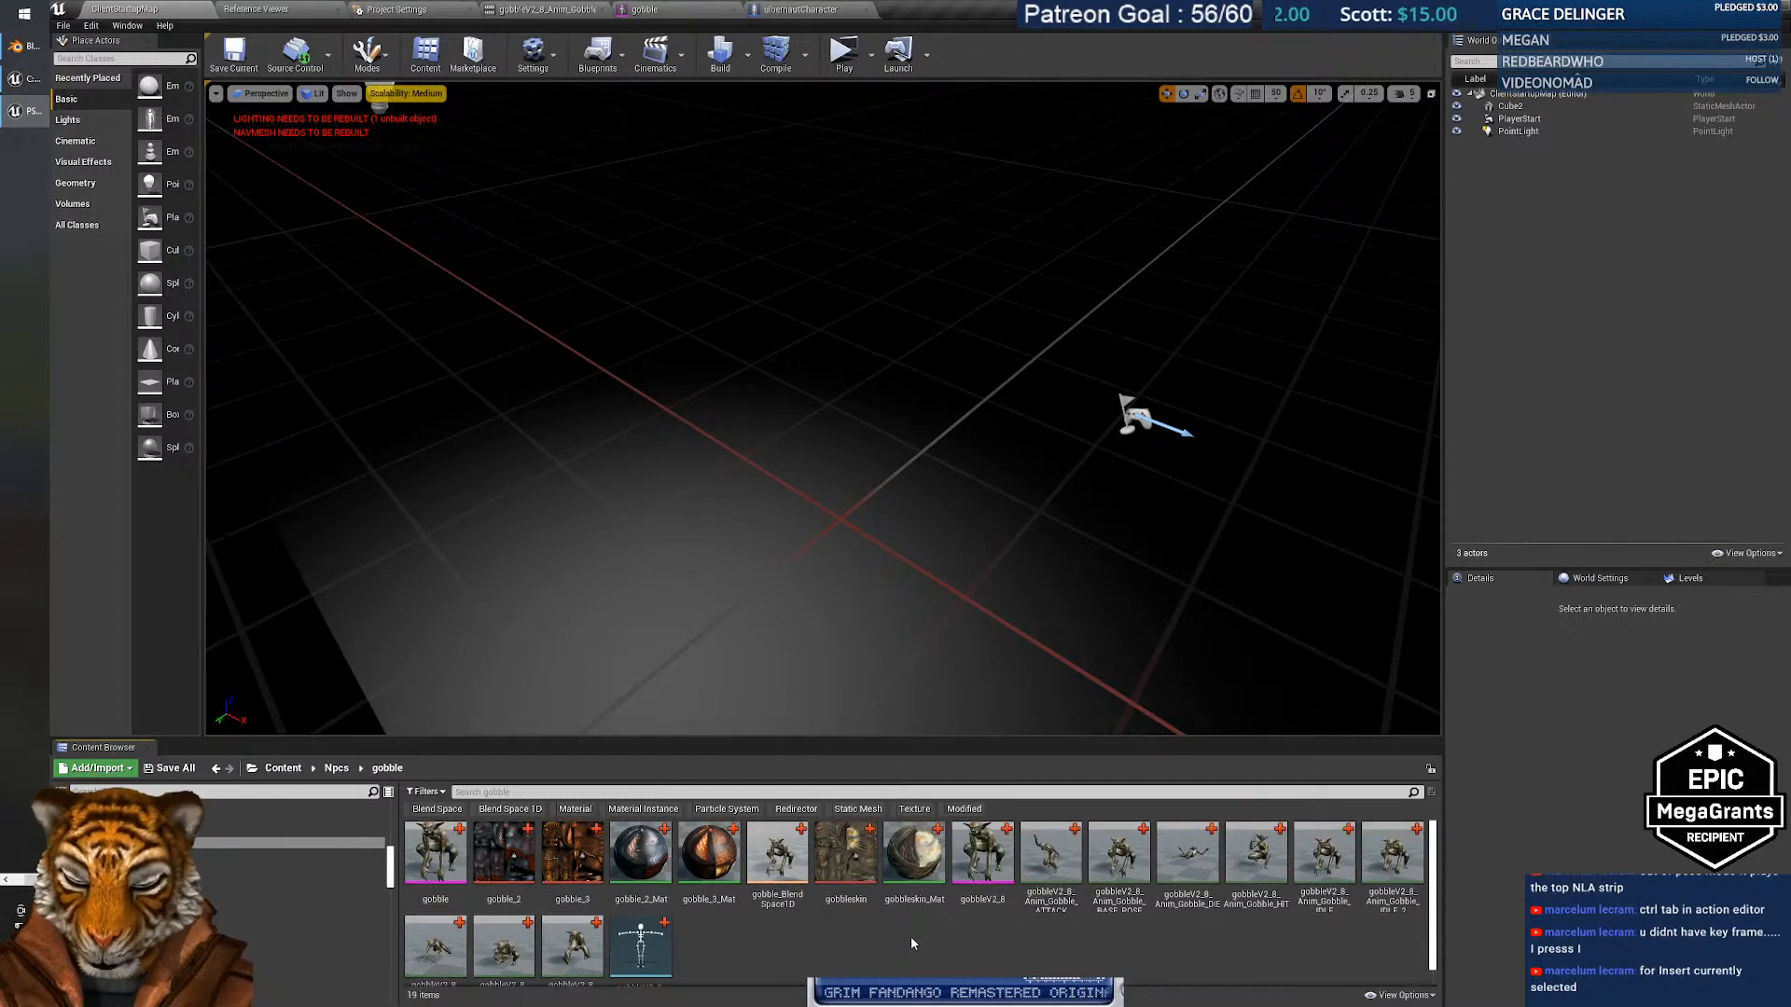
Force delete the old gobble skeletal mesh from the gobble folder.
left_click(434, 853)
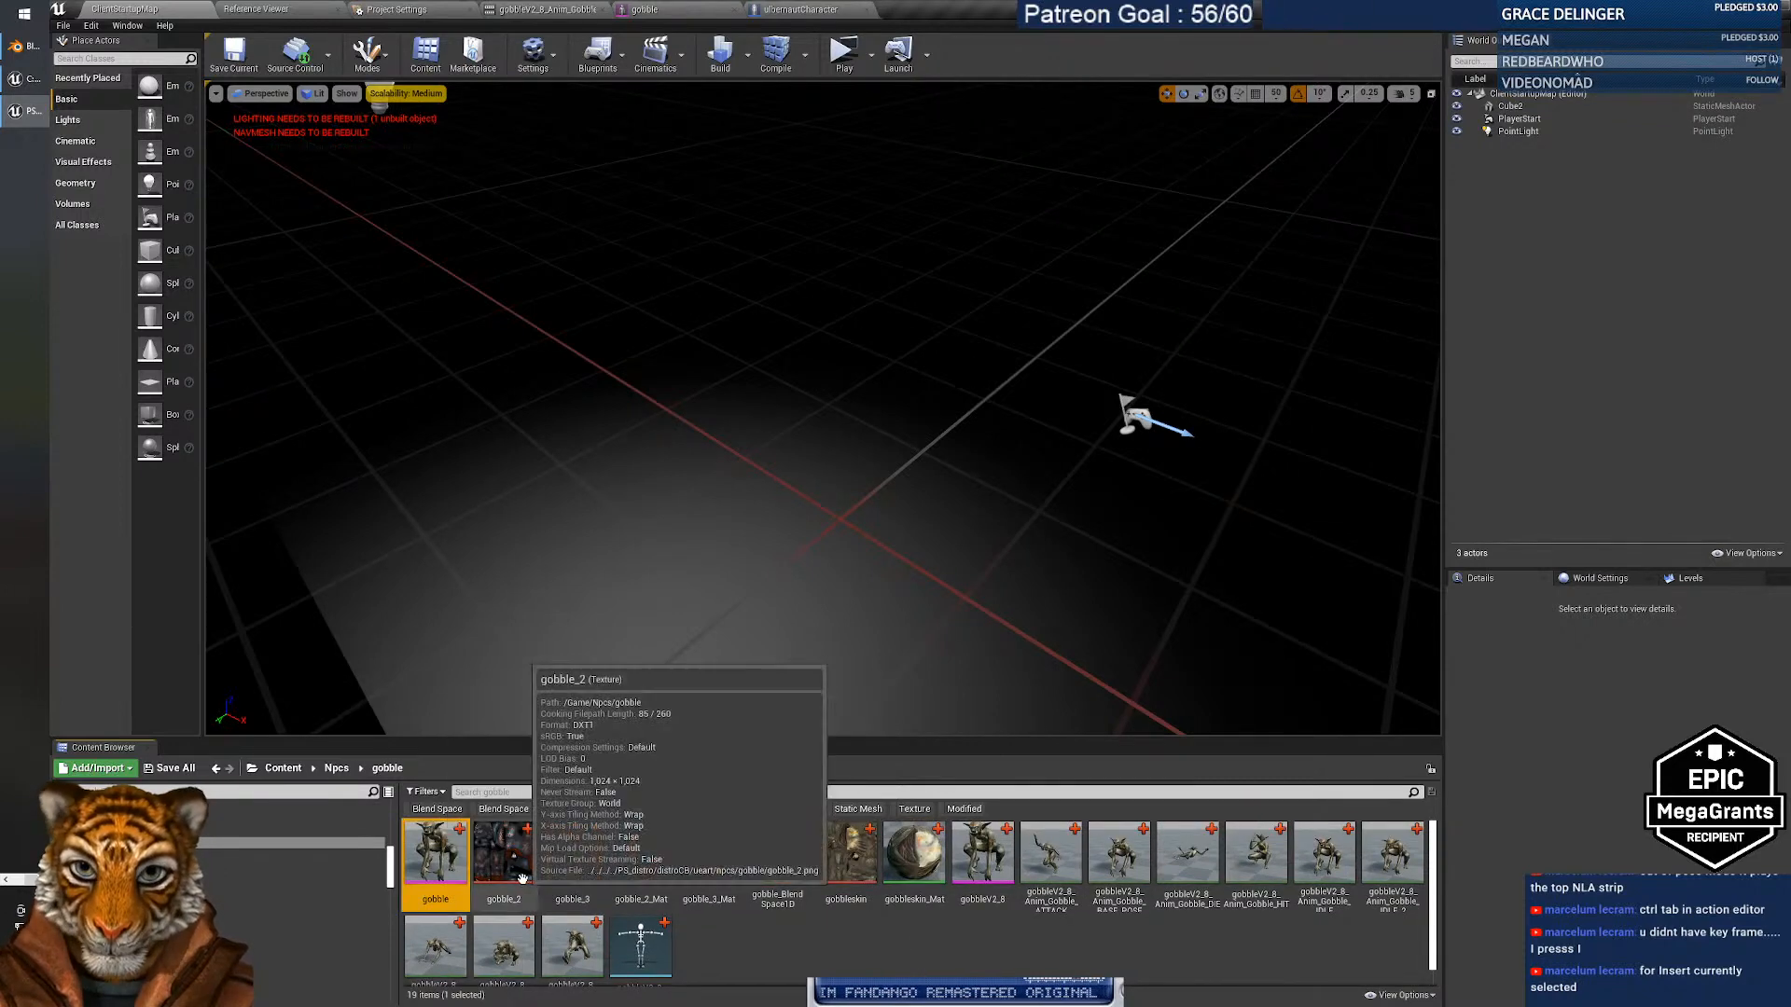
key("Delete")
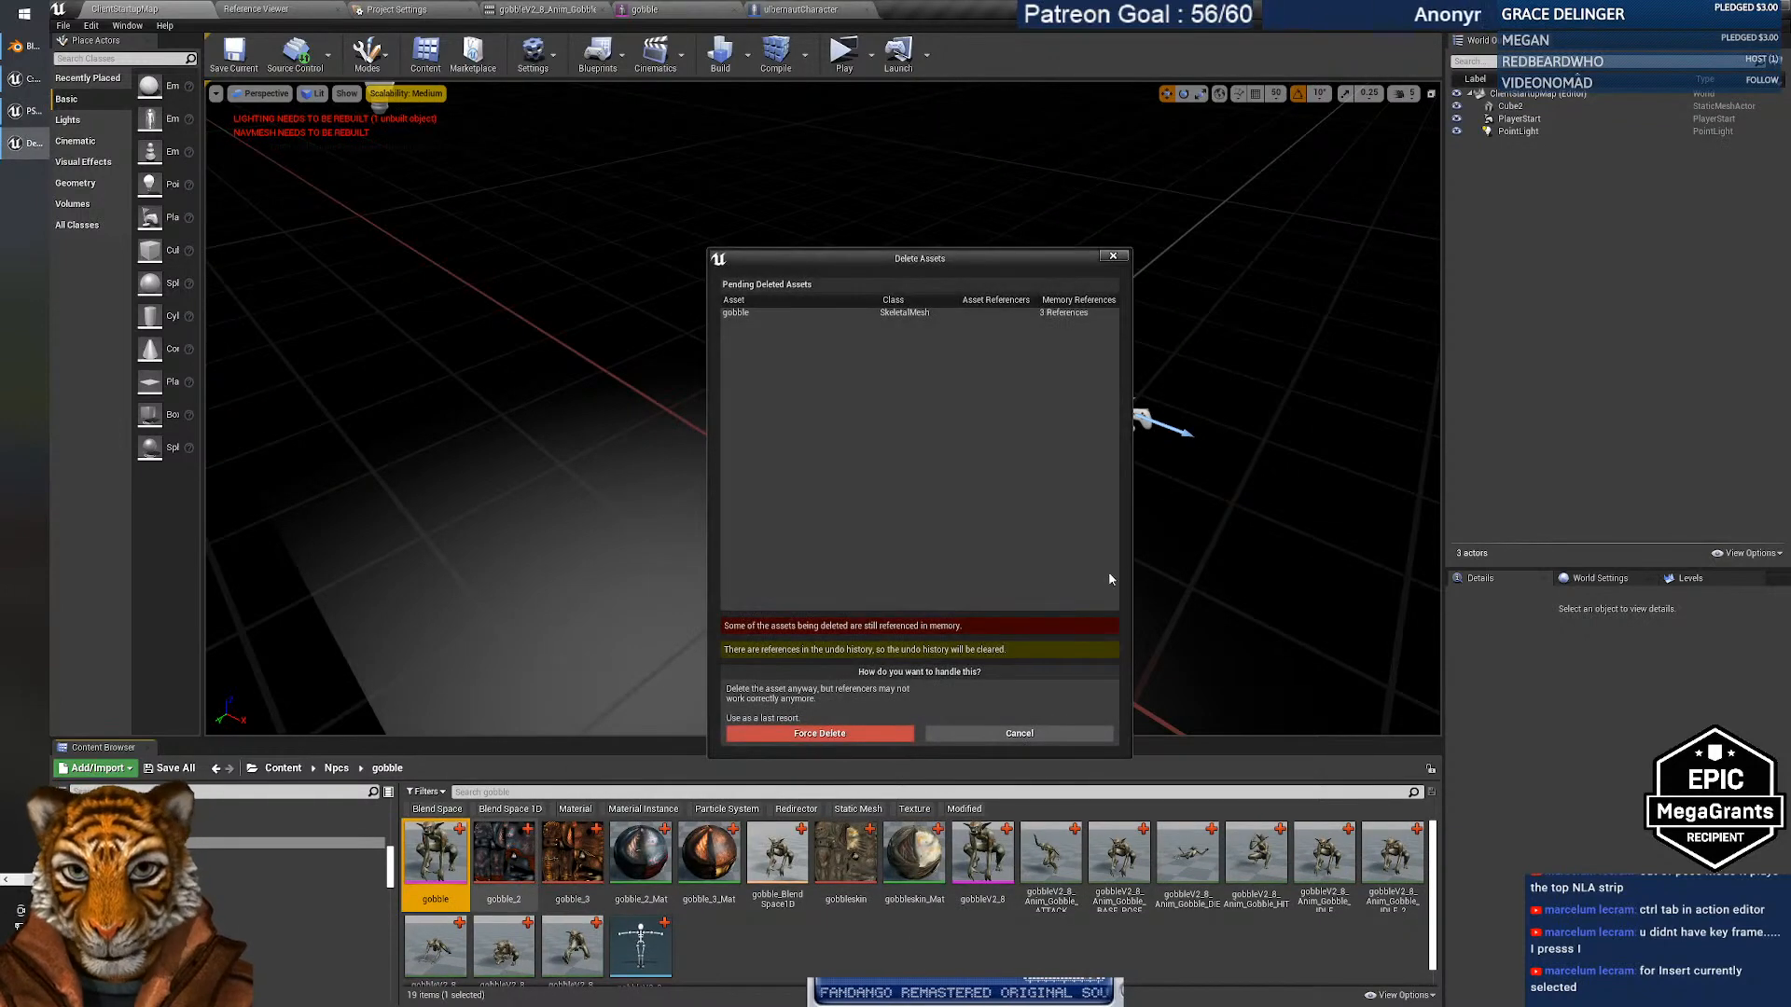
left_click(819, 734)
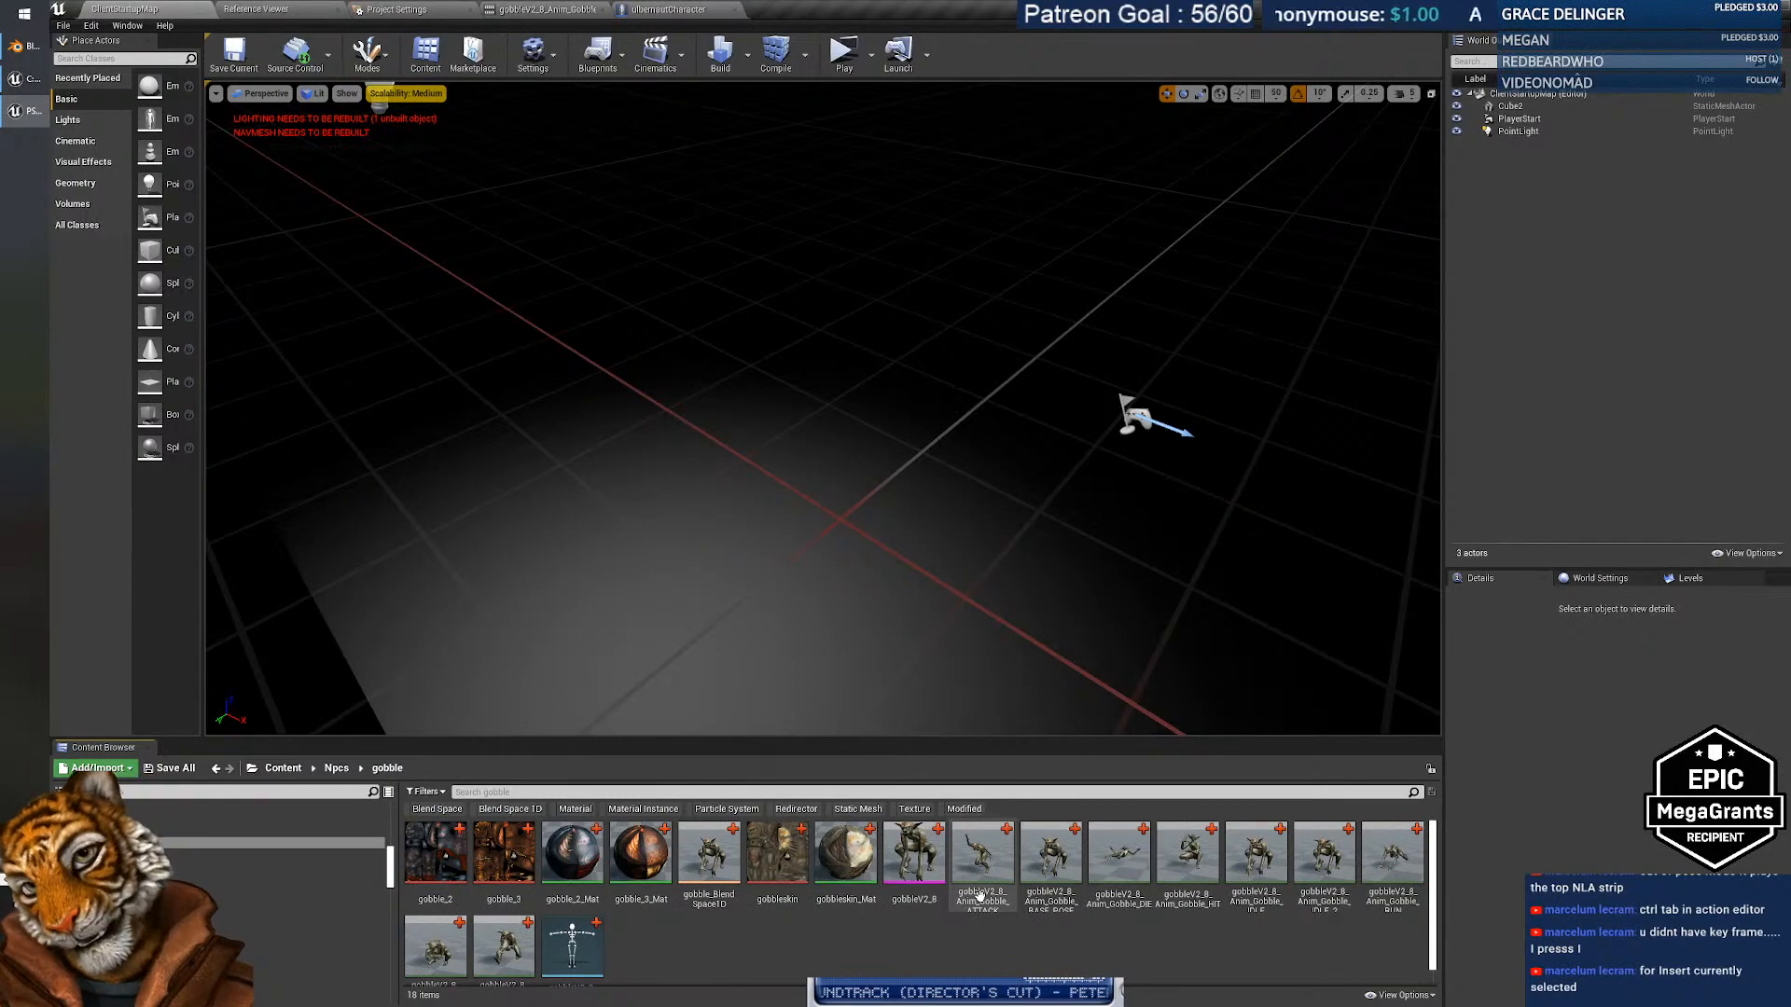
Rename the gobbleV2_8 skeletal mesh as gobble.
left_click(918, 905)
key("F2")
type("gobble")
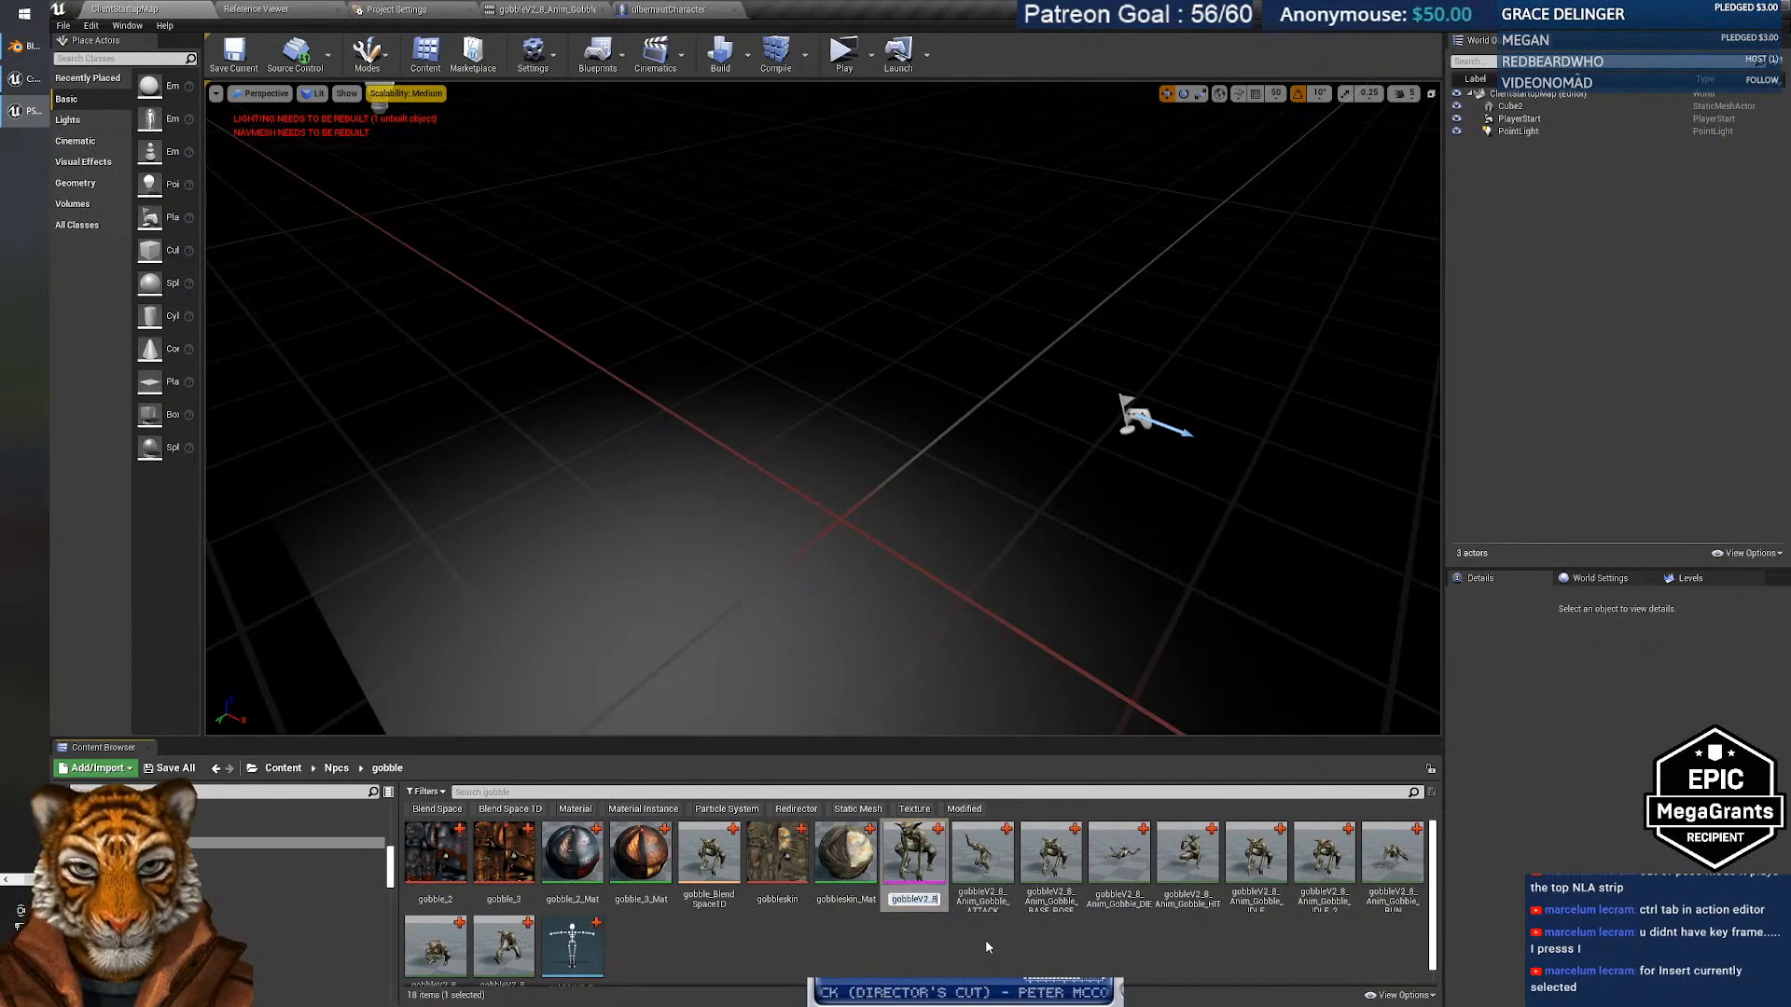
key("Return")
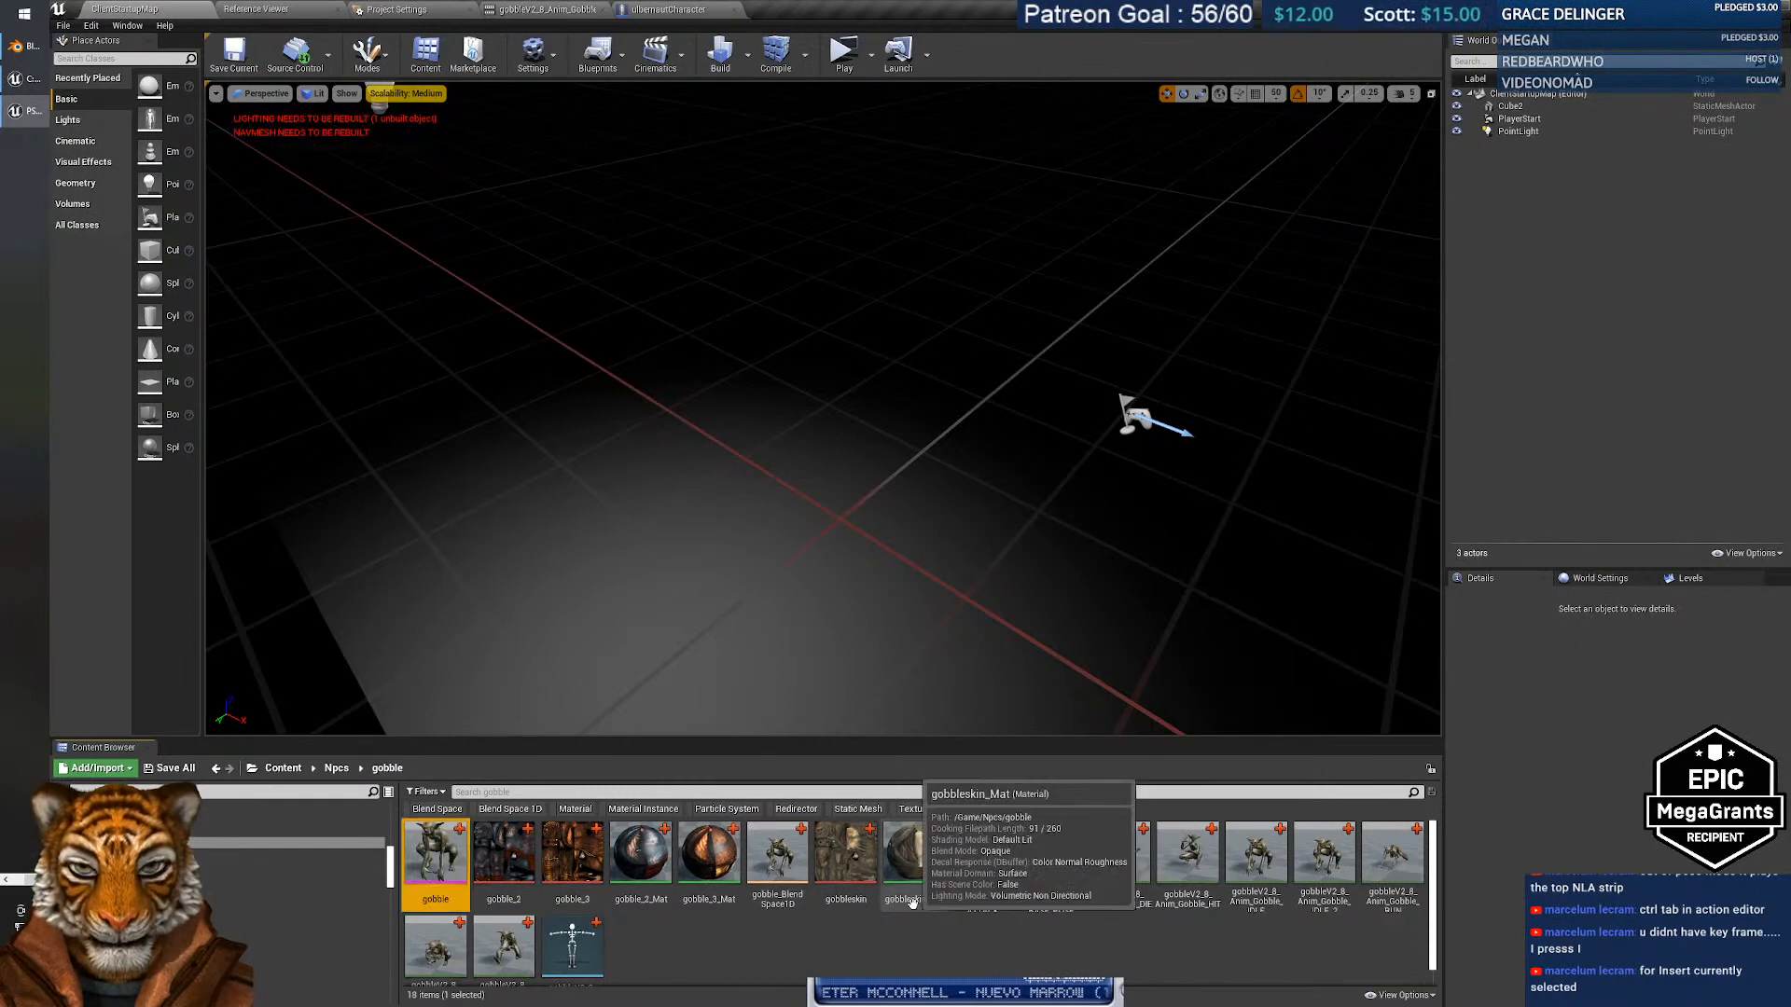
left_click(776, 948)
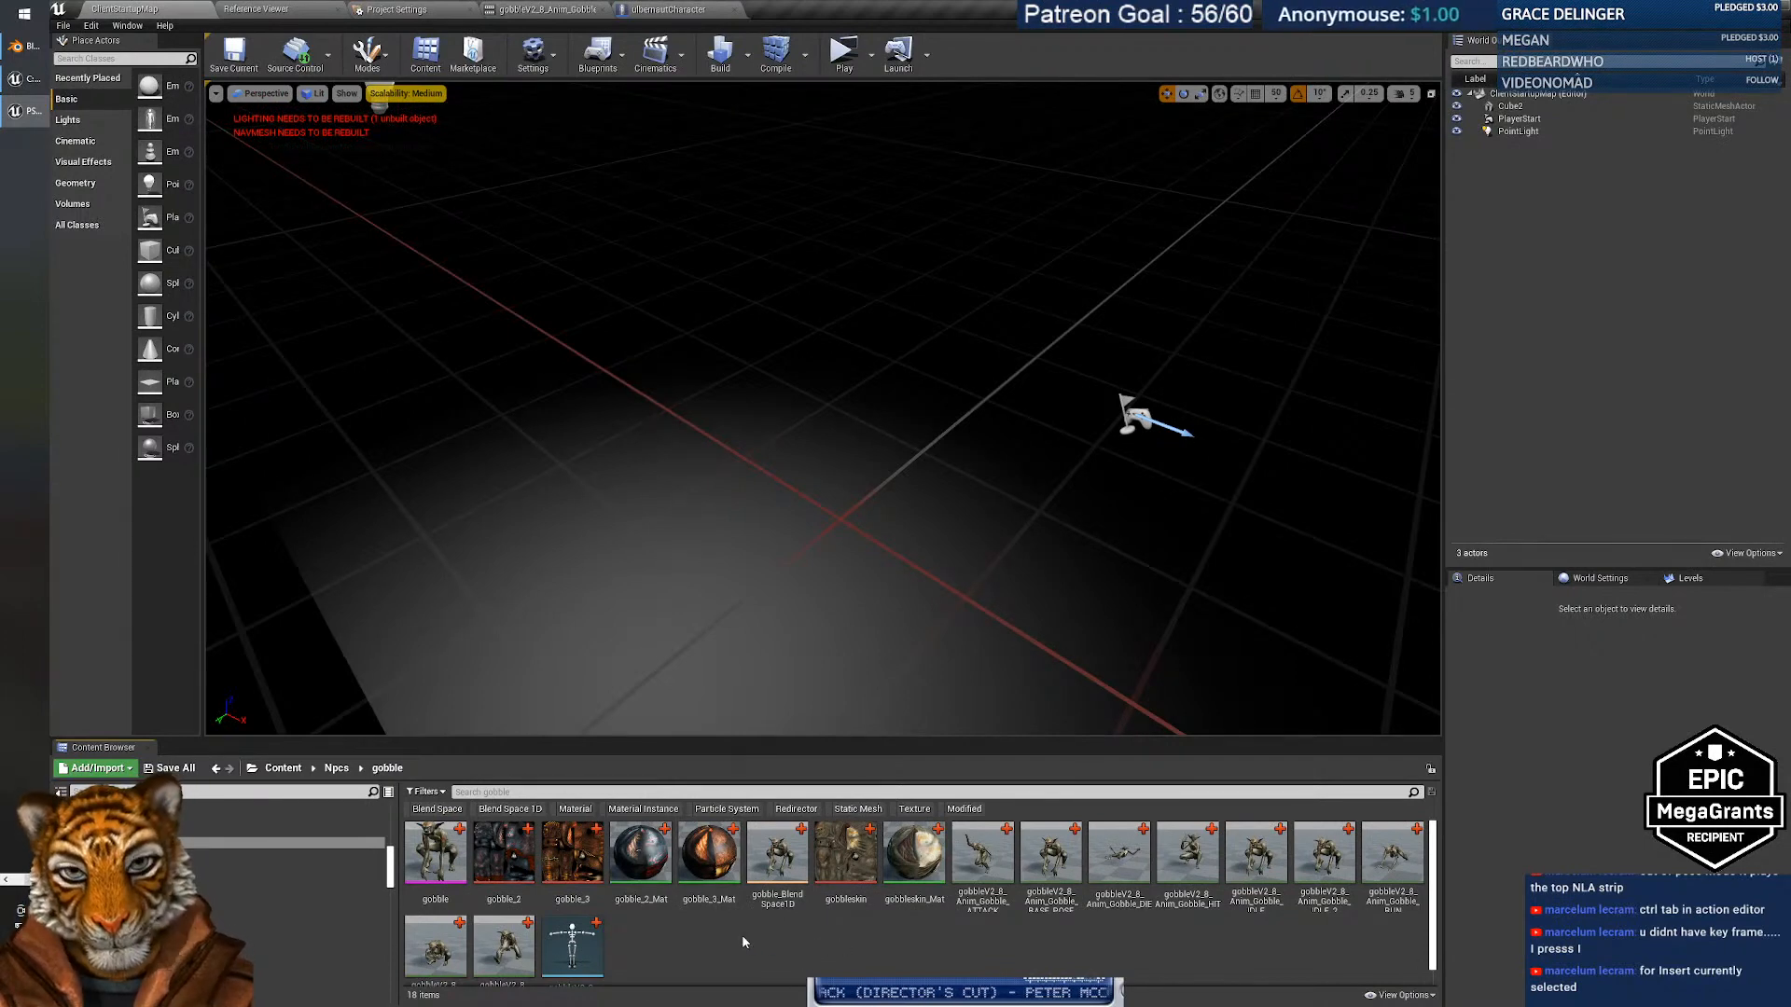
Try to open gobble_BlendSpace1D, send the crash report, and shut down the frozen editor through its log window.
double_click(773, 873)
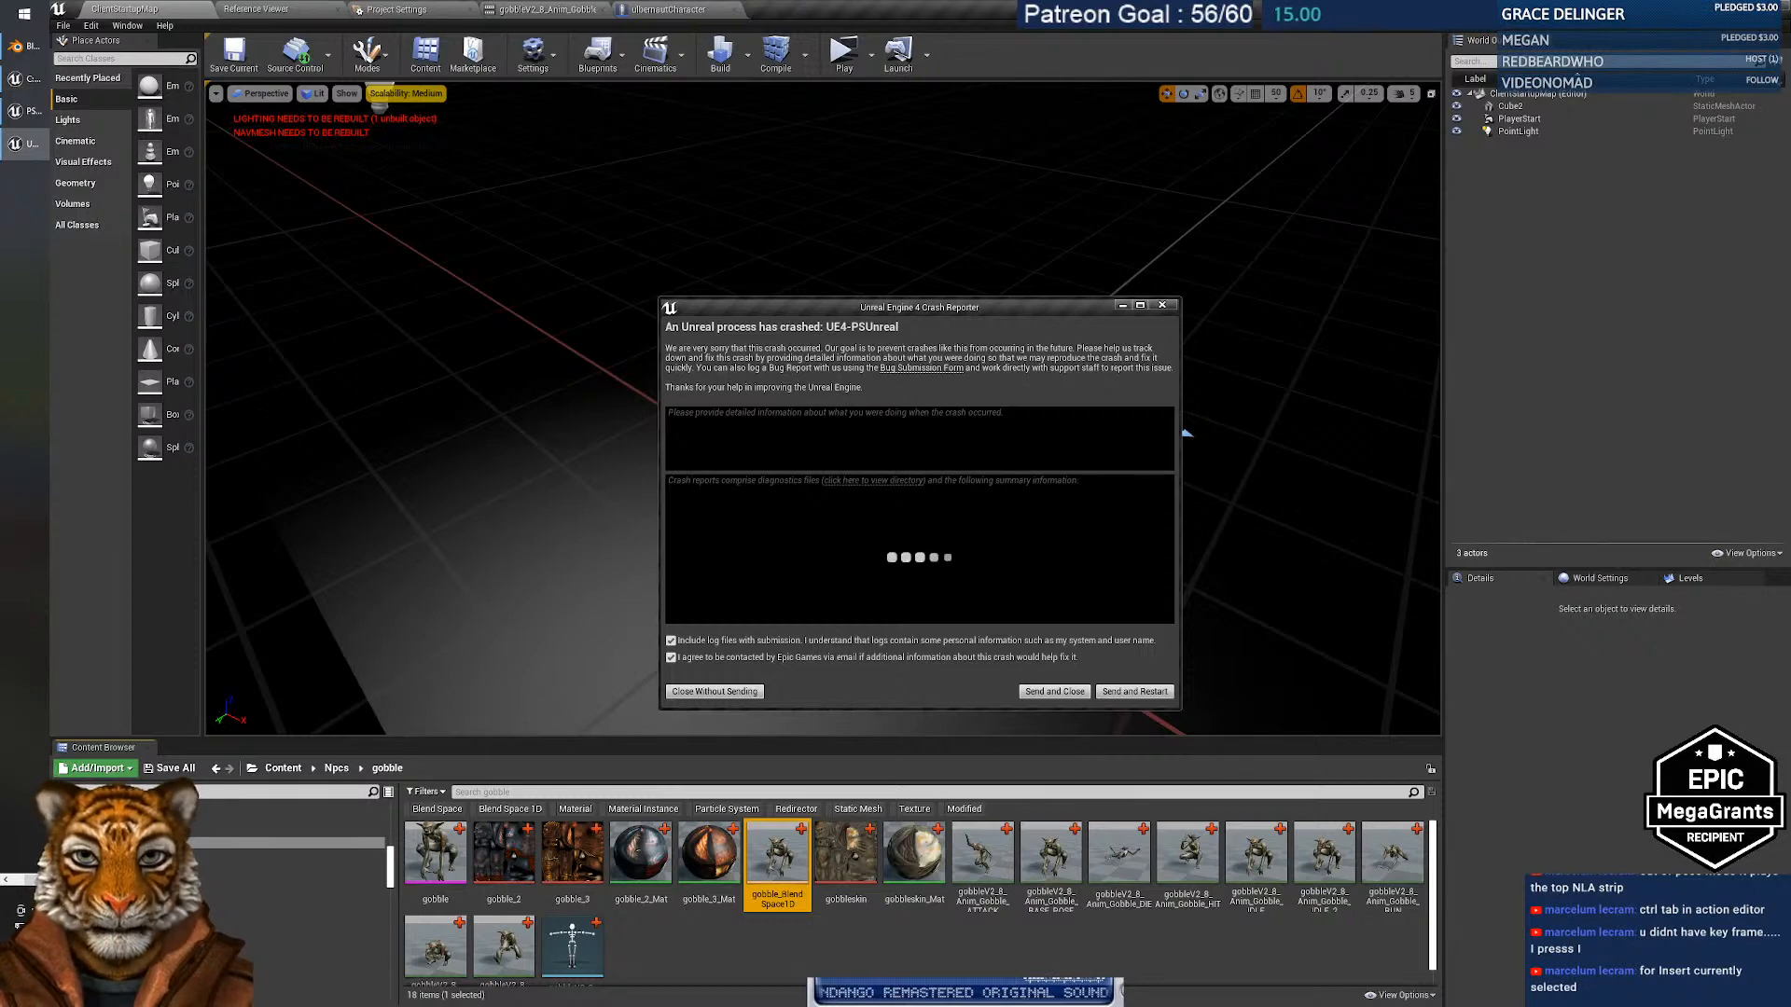
left_click(1053, 691)
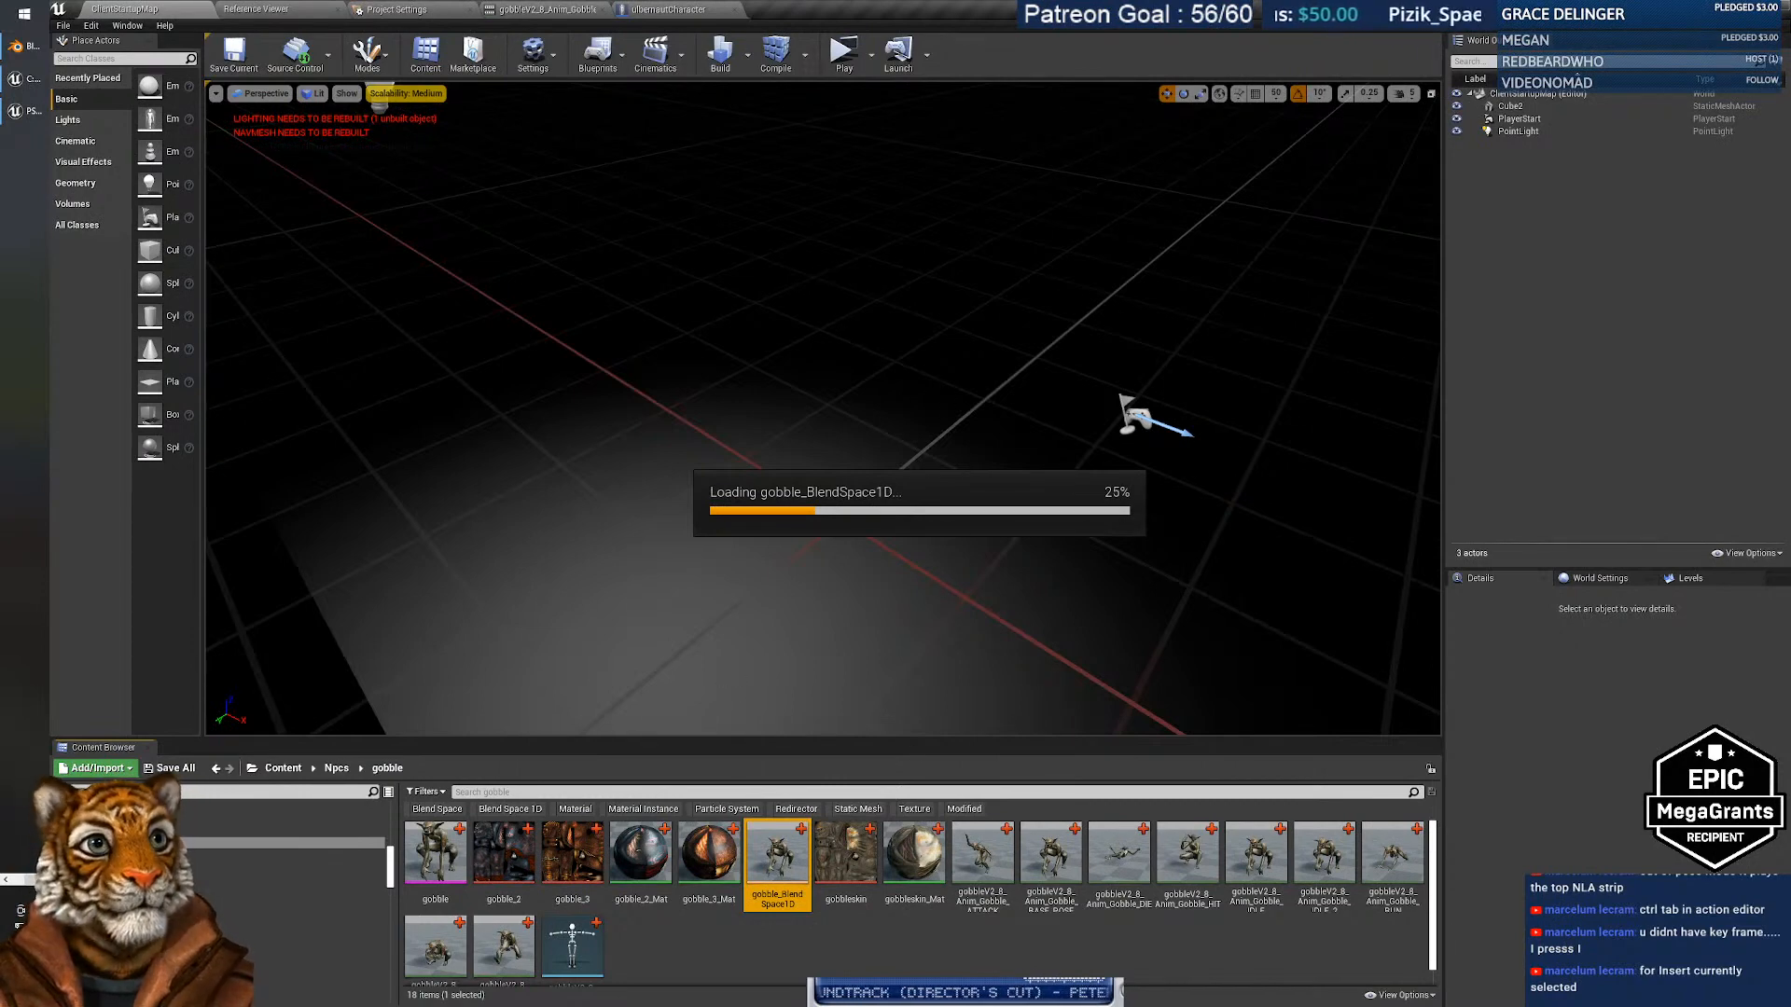
left_click(31, 119)
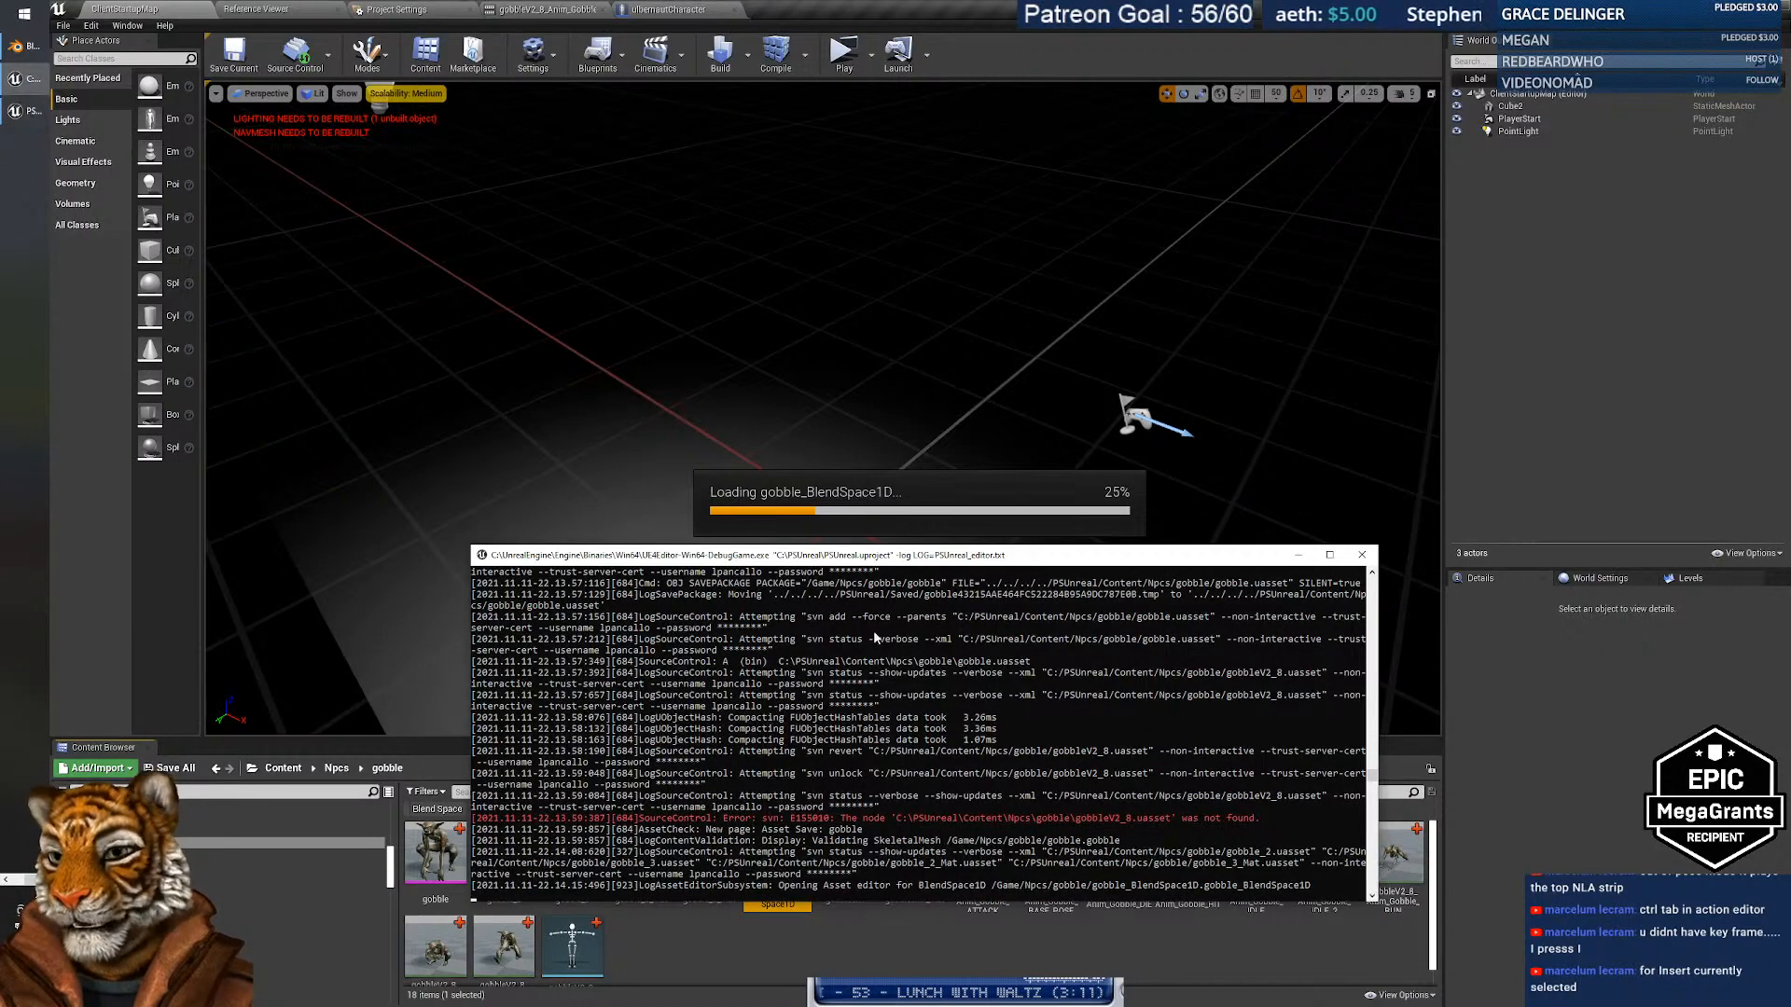
left_click(1363, 556)
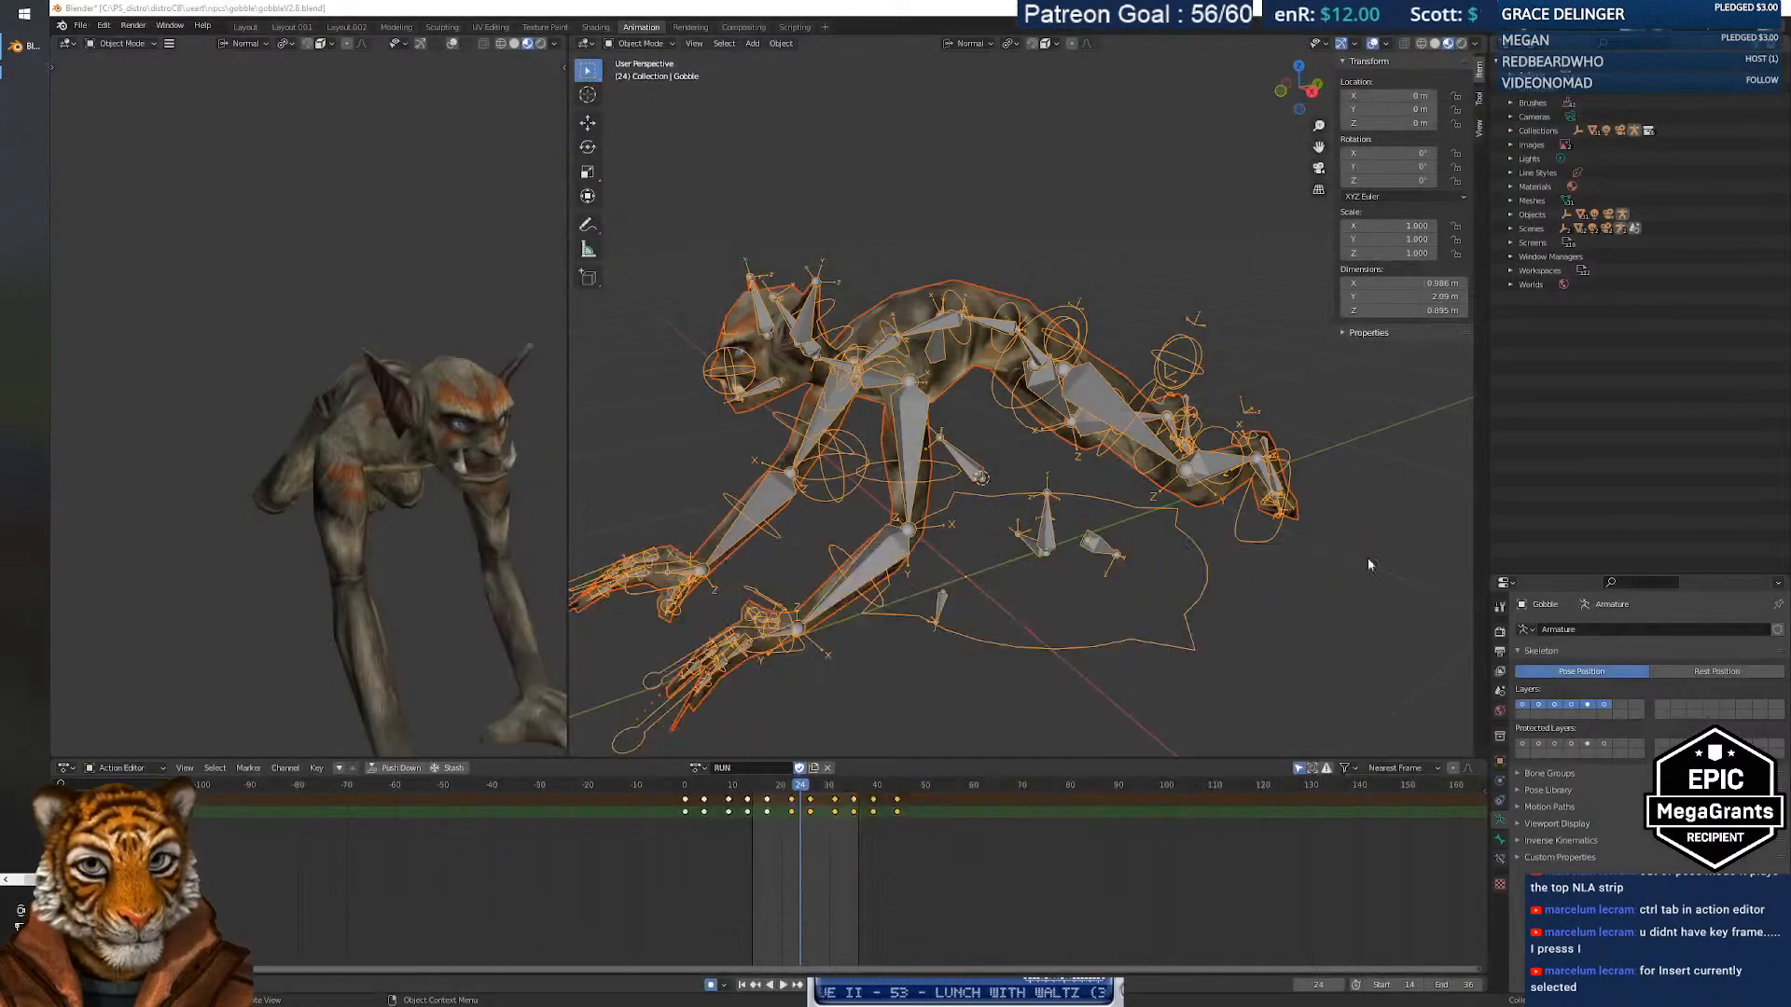
Switch to File Explorer and open the Scripts folder inside PSUnreal.
left_click(20, 147)
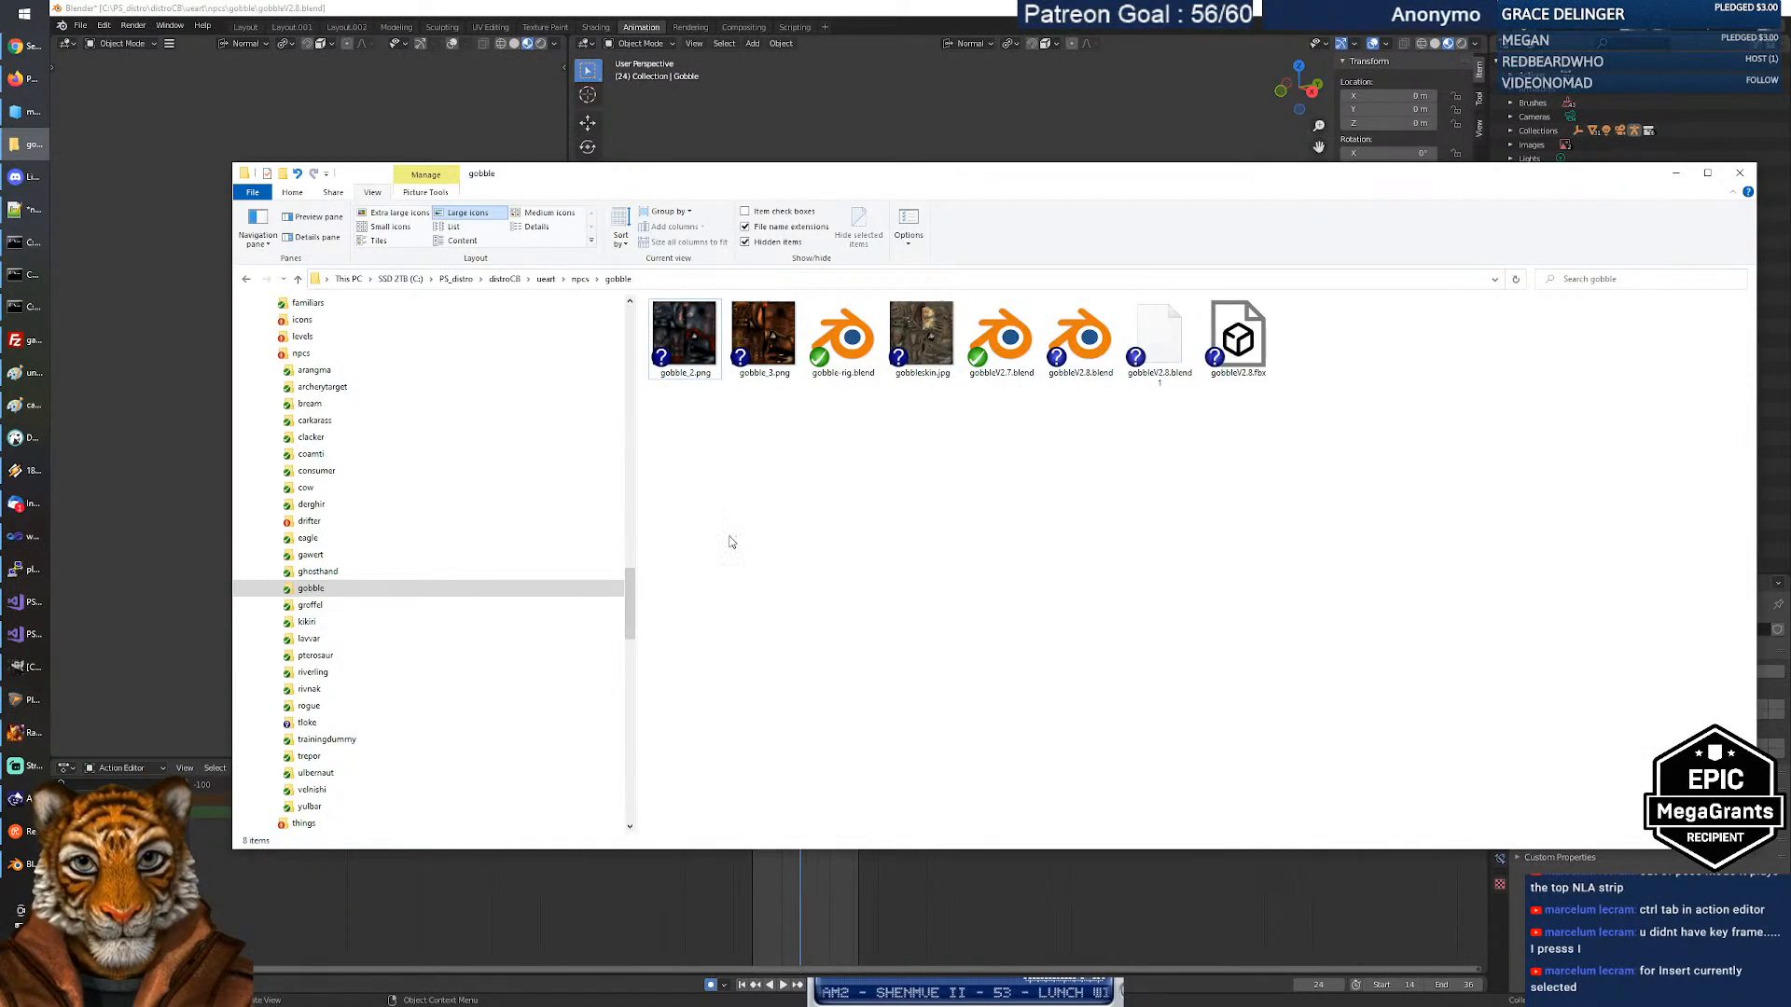
left_click(269, 352)
scroll(635, 618, "up", 4)
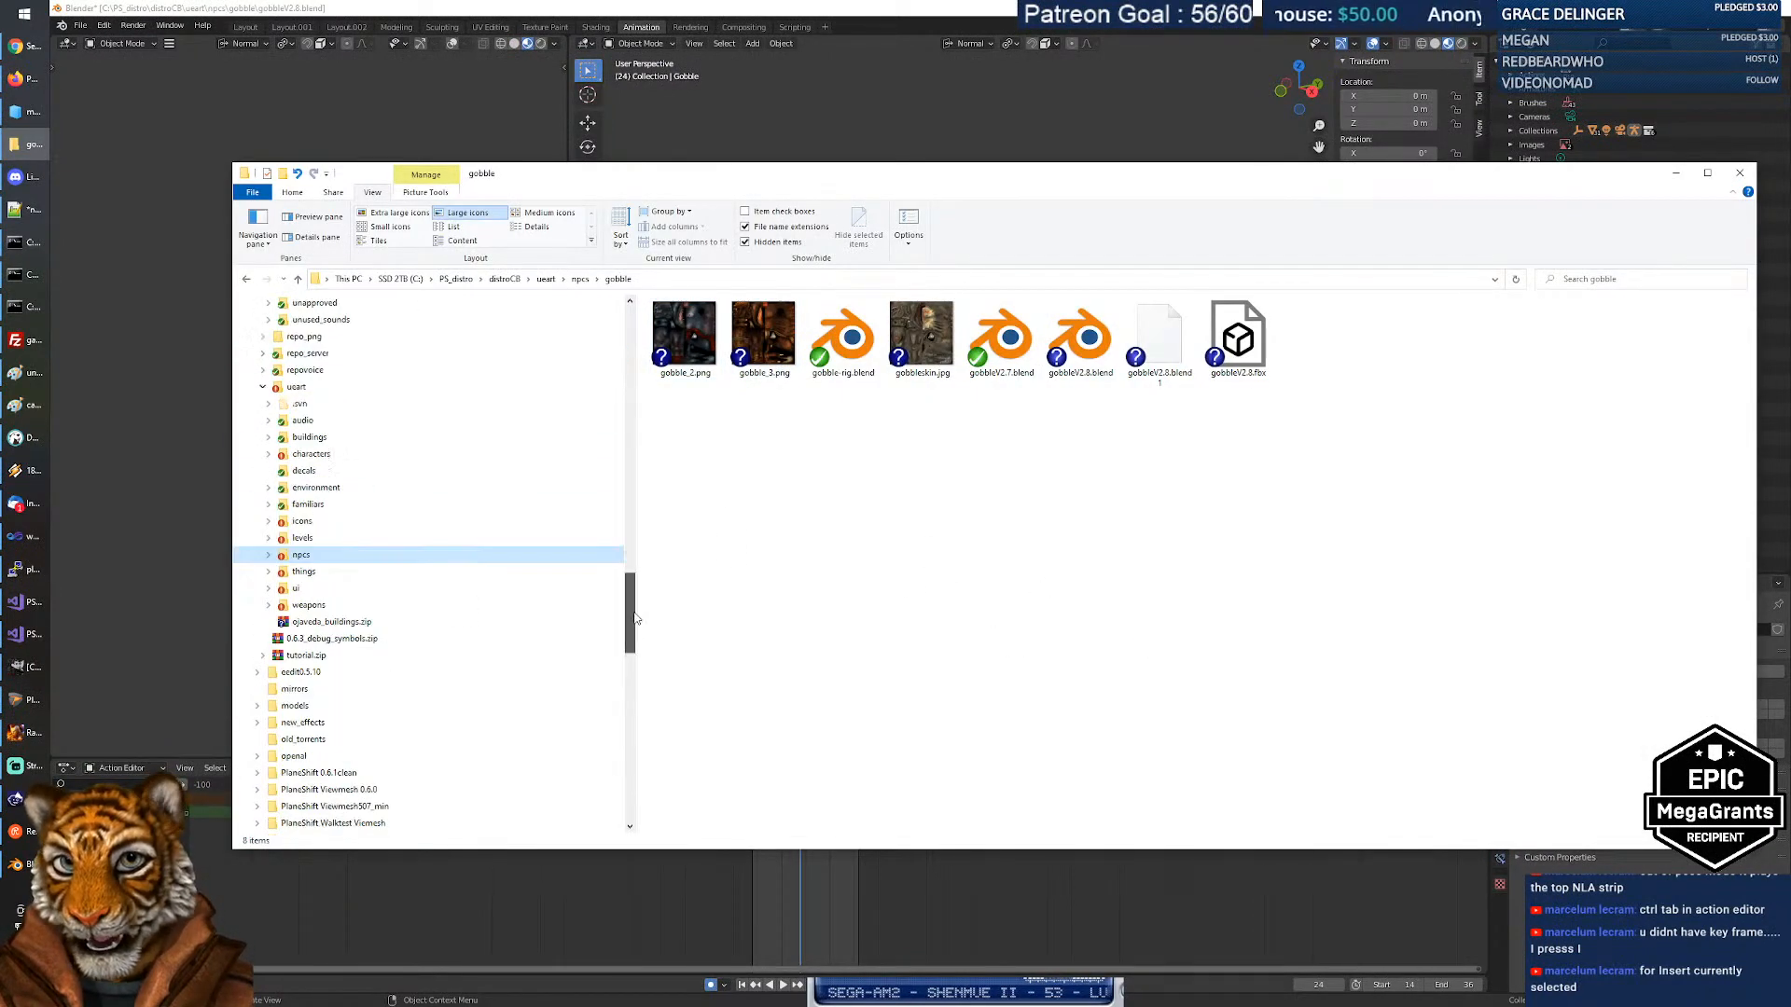
left_click_drag(634, 619, 618, 772)
left_click(300, 339)
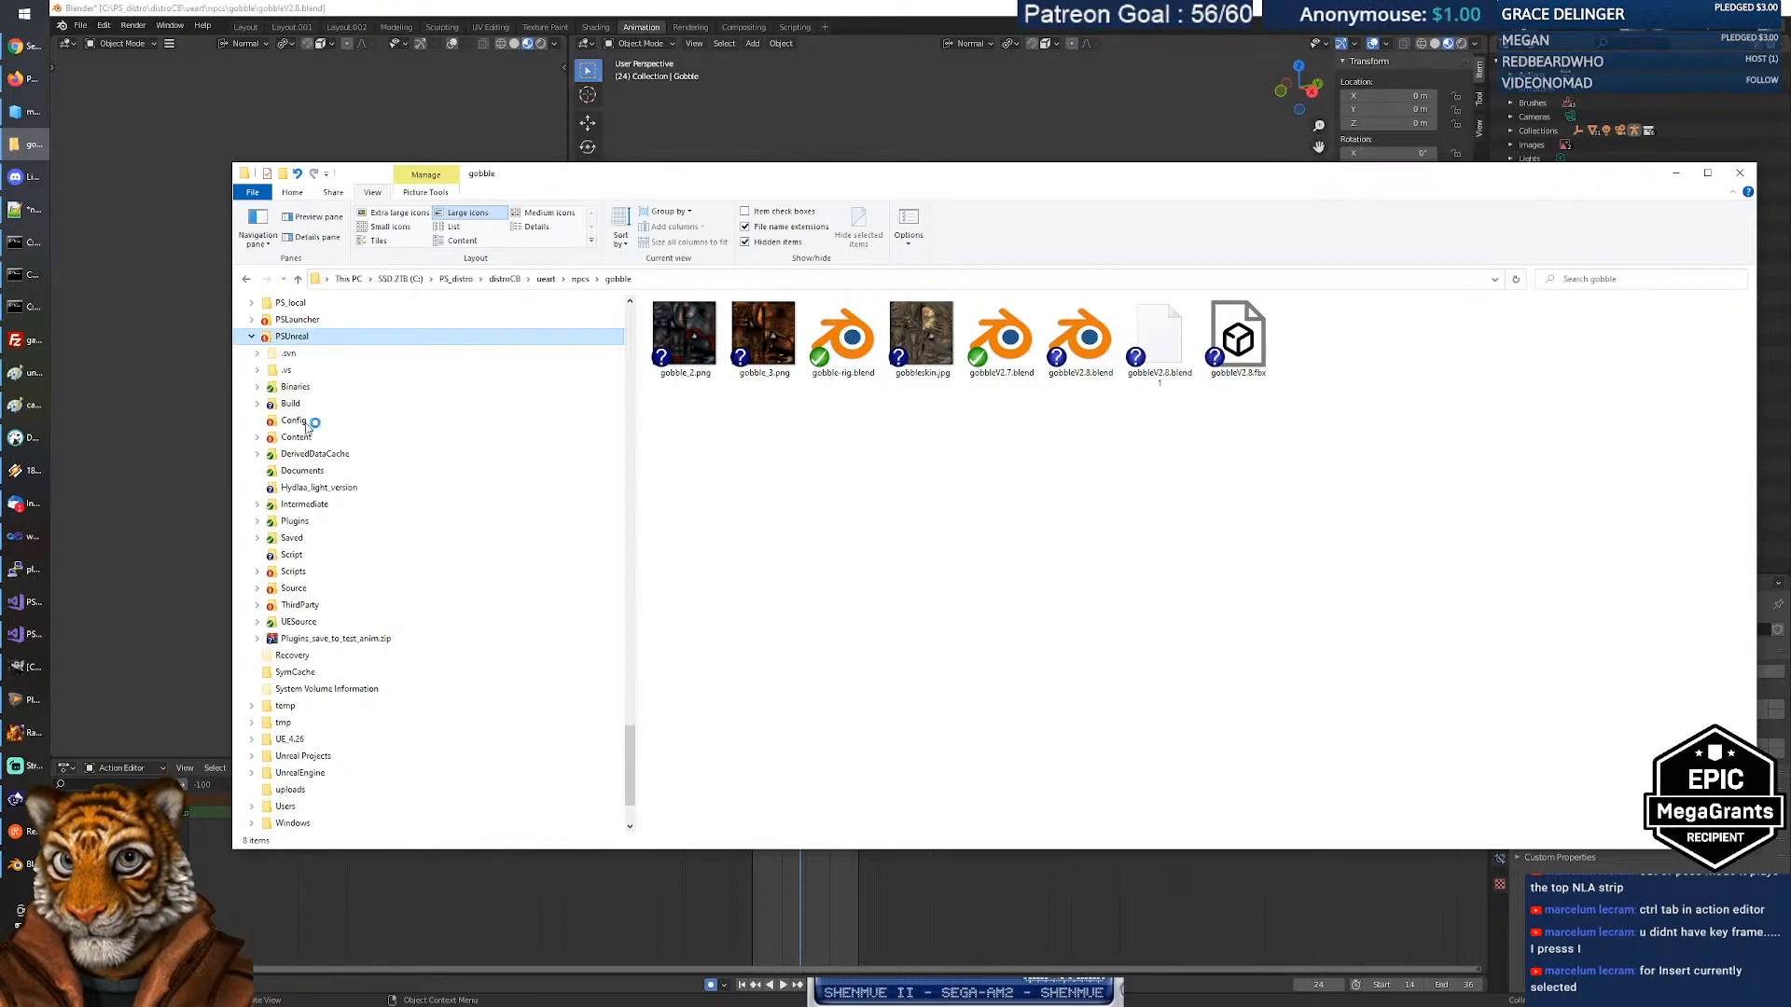
left_click(291, 555)
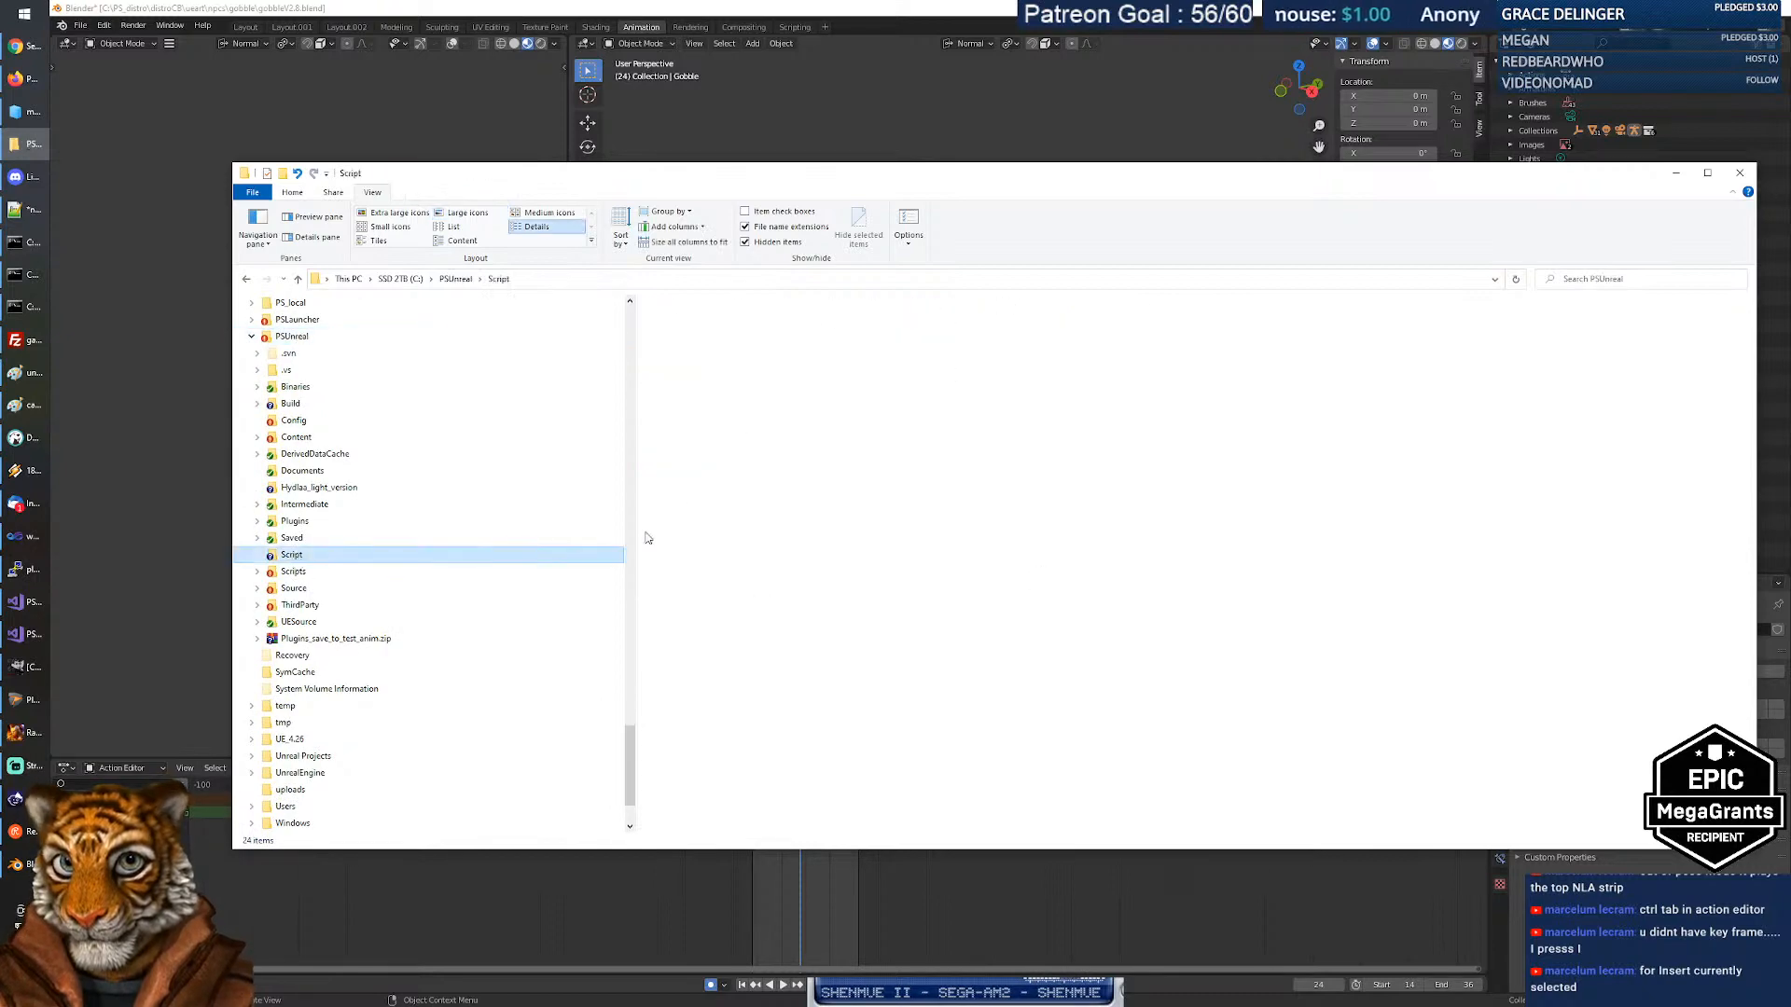
left_click(293, 572)
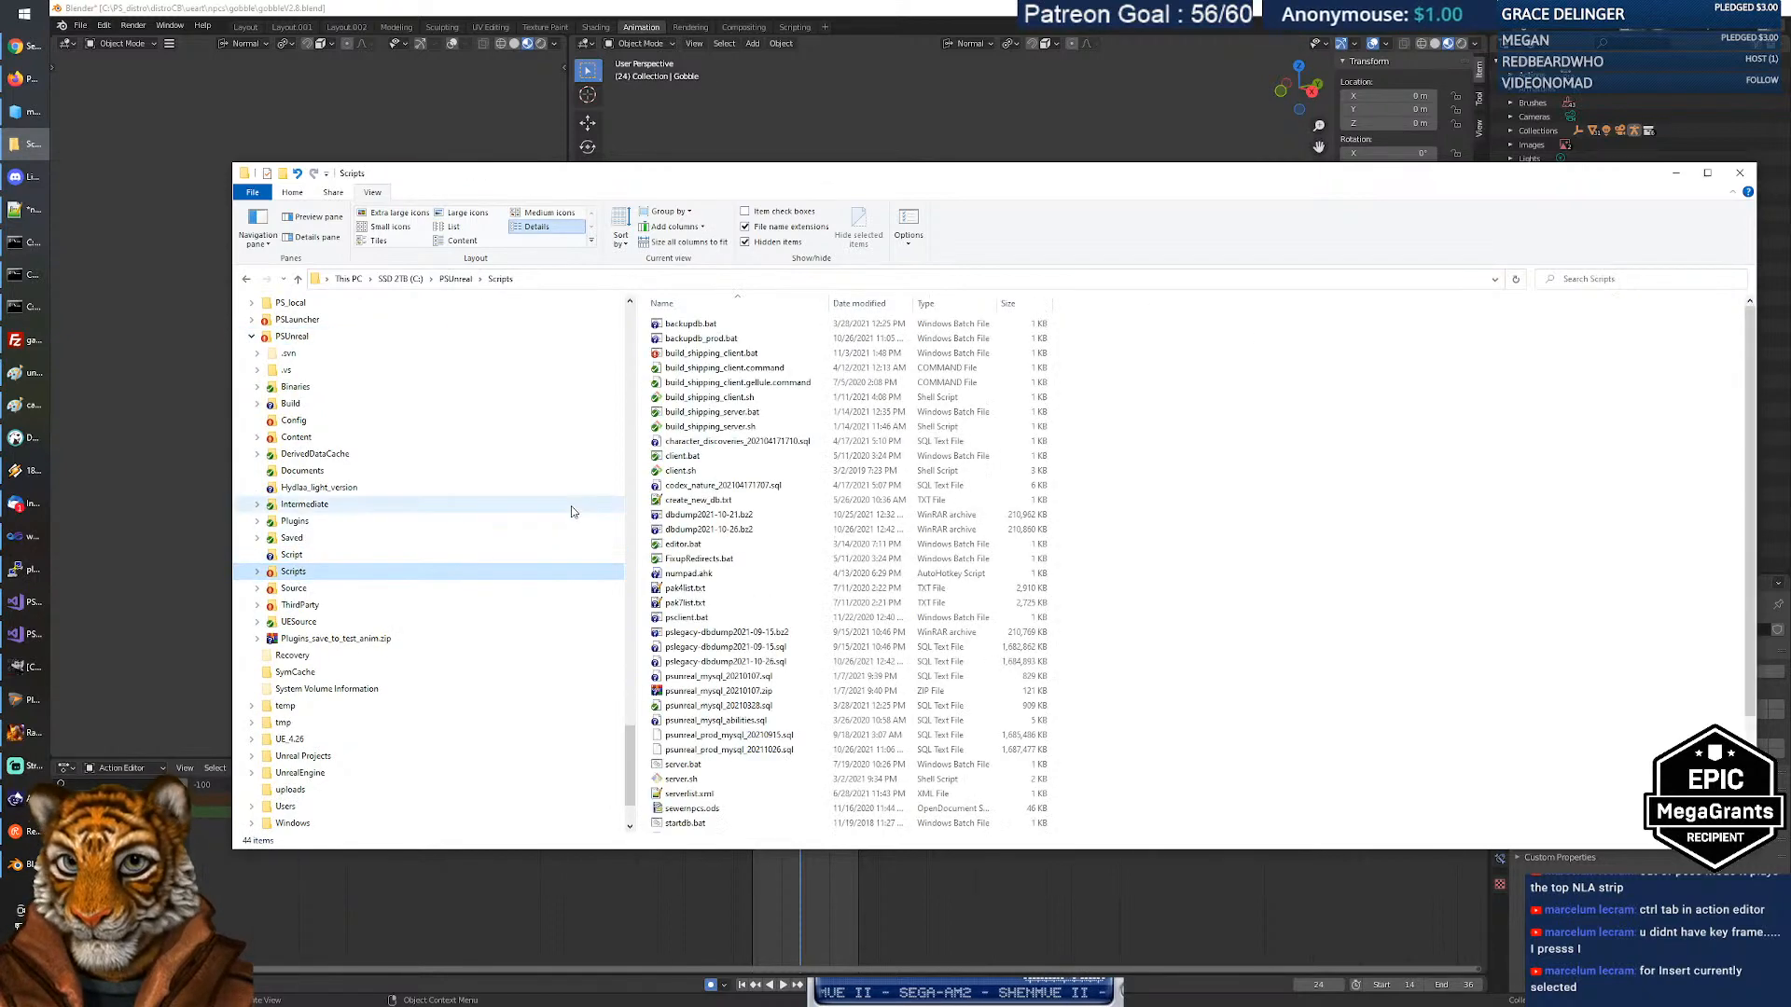
Run editor.bat to relaunch the Unreal project and reopen the asset editors from the previous session.
double_click(694, 546)
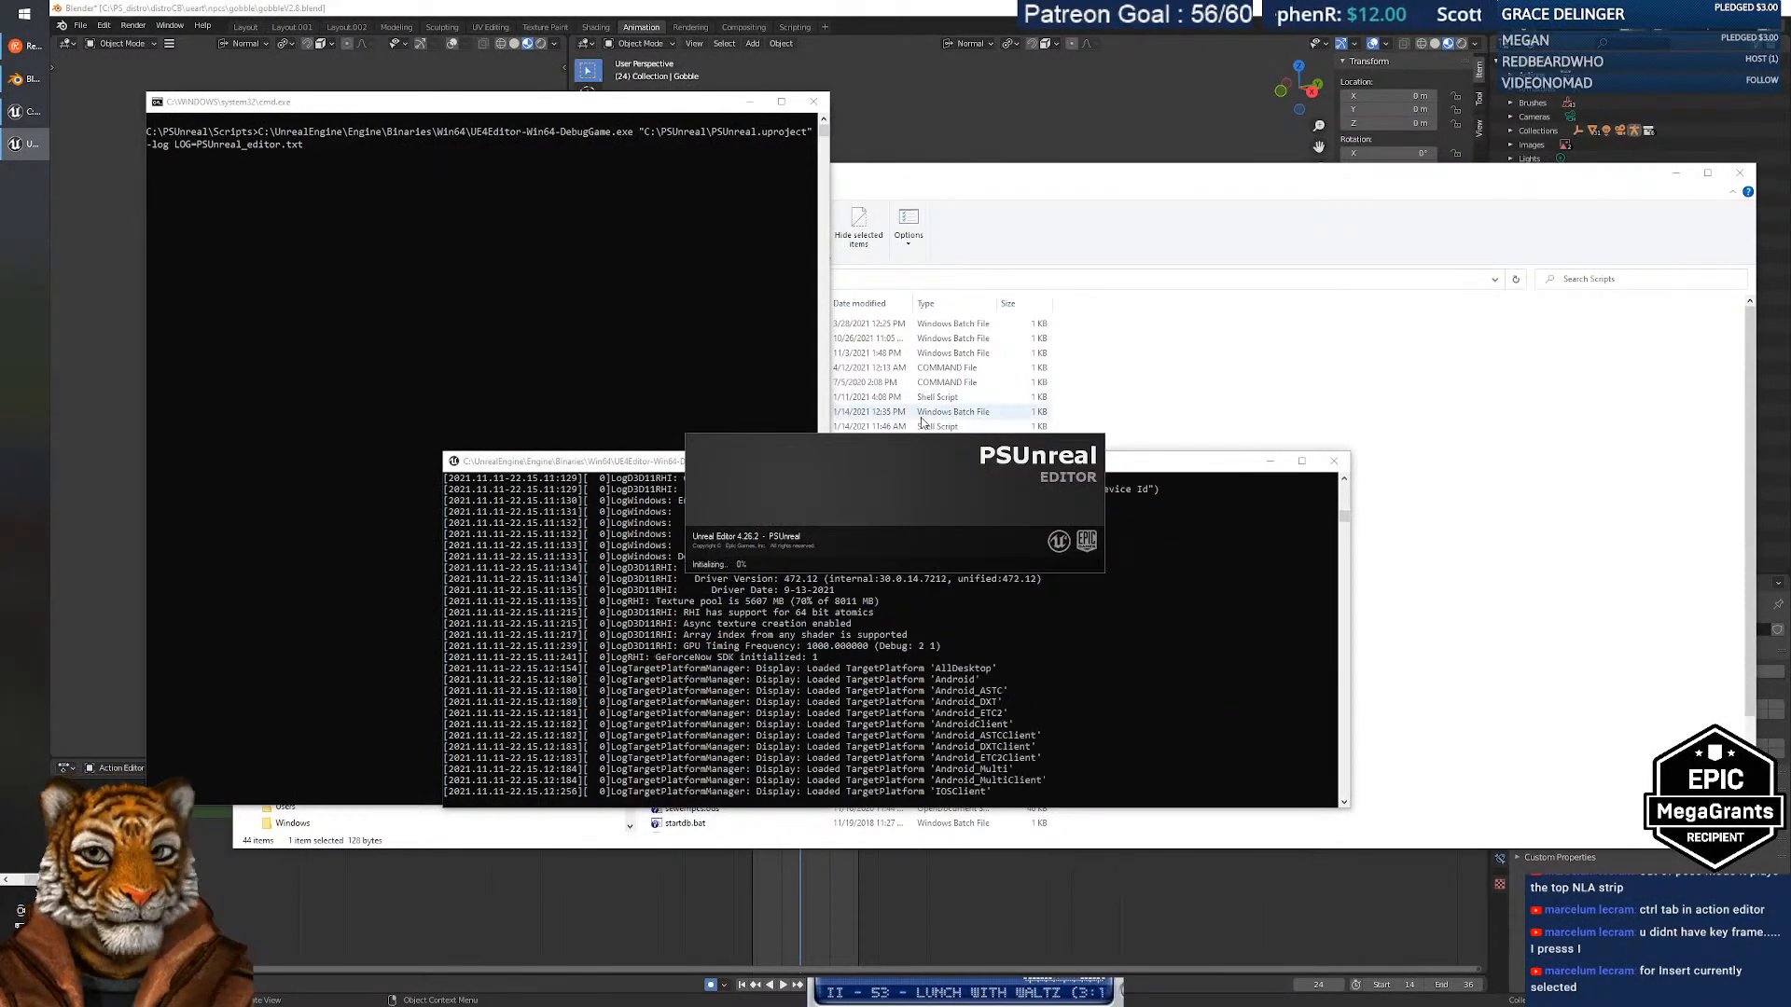
left_click_drag(627, 464, 653, 504)
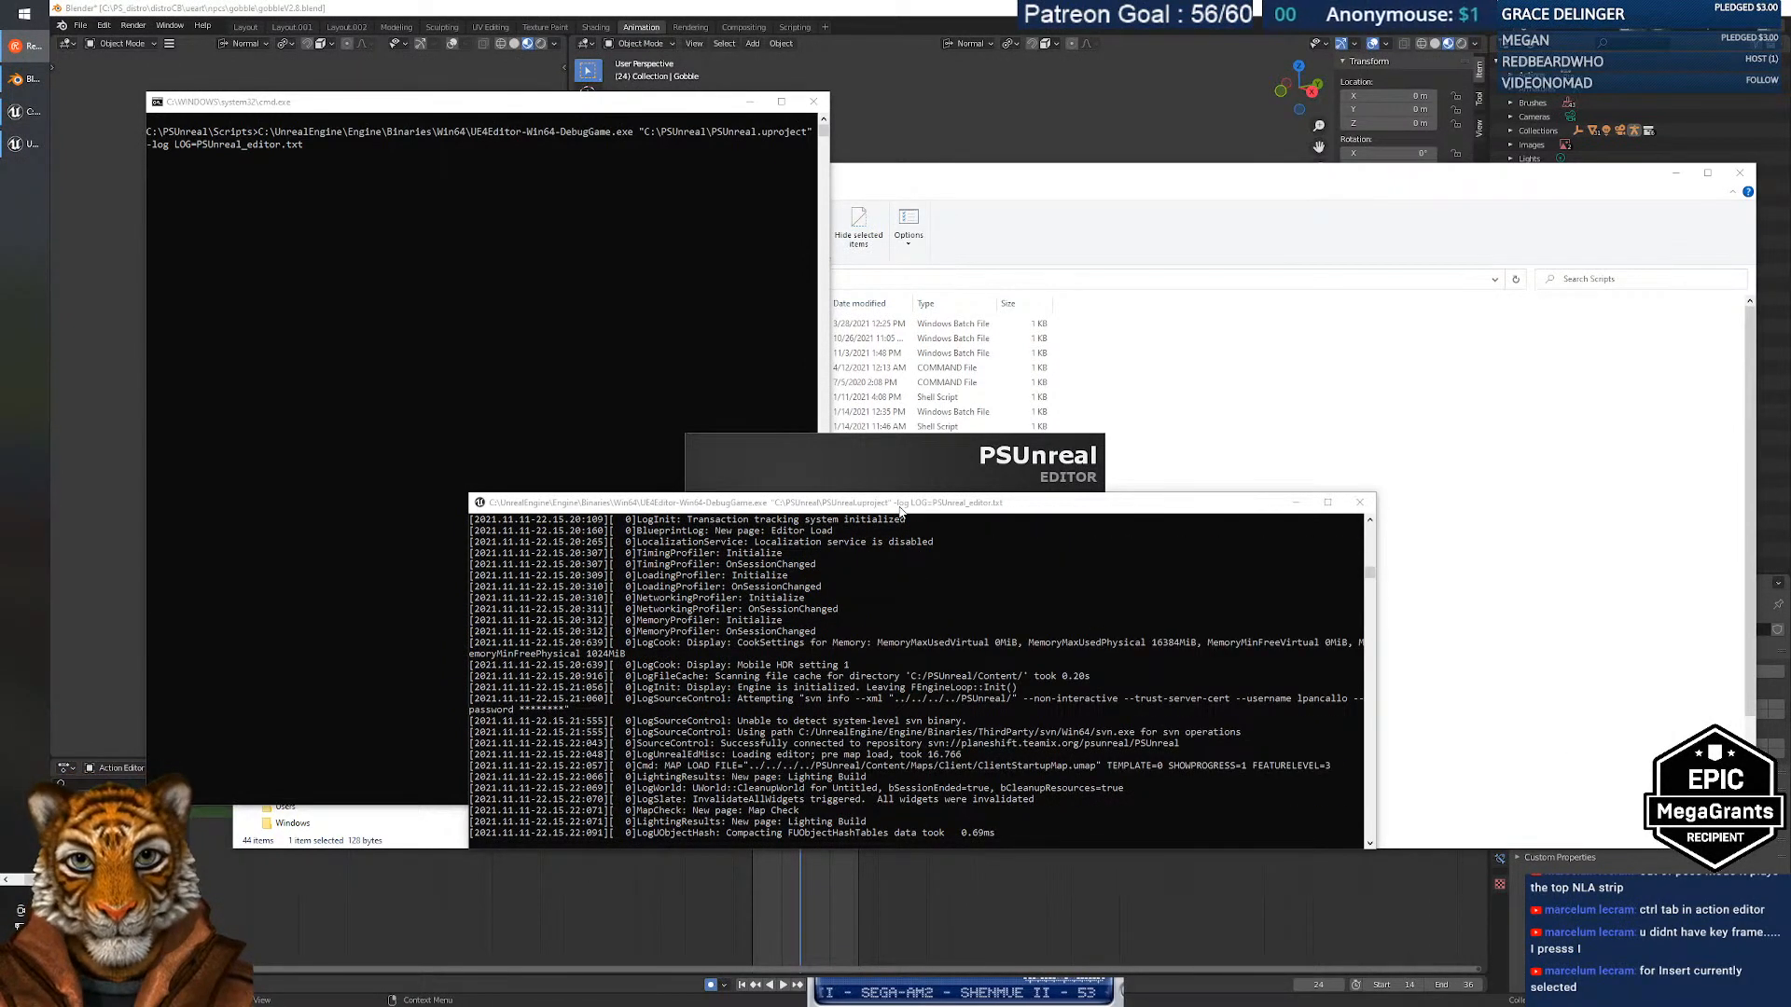
left_click(1078, 510)
left_click(943, 445)
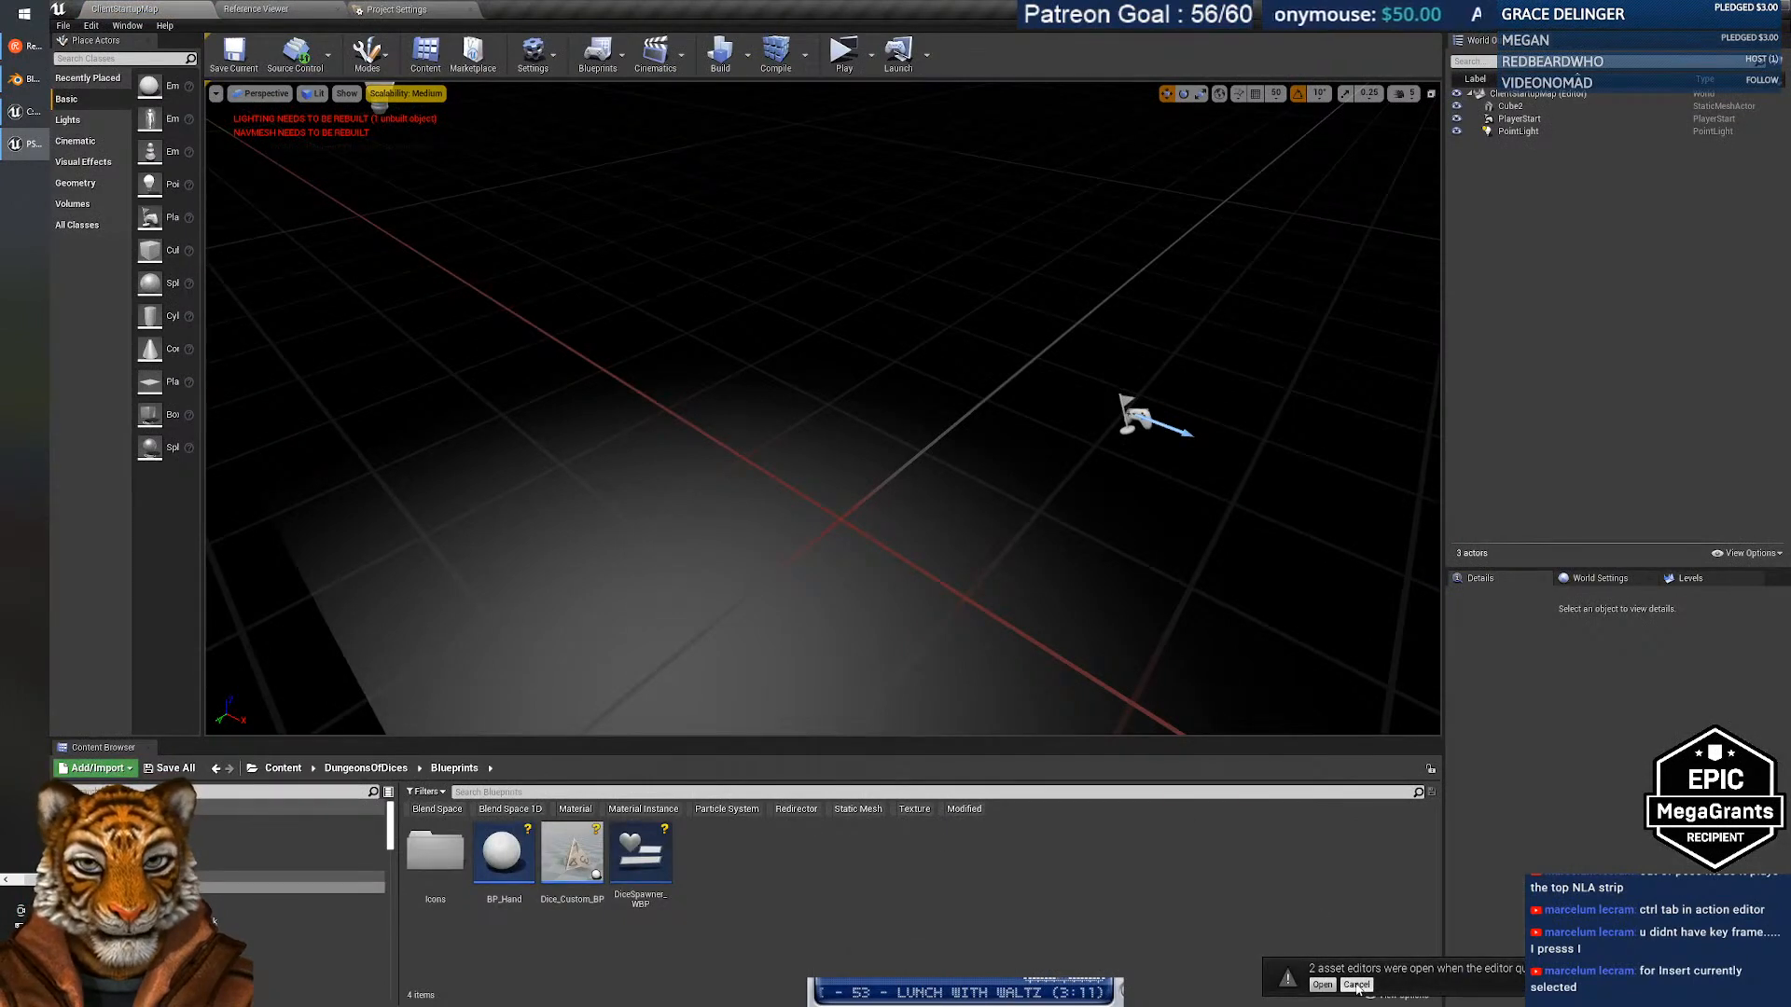
left_click(1322, 985)
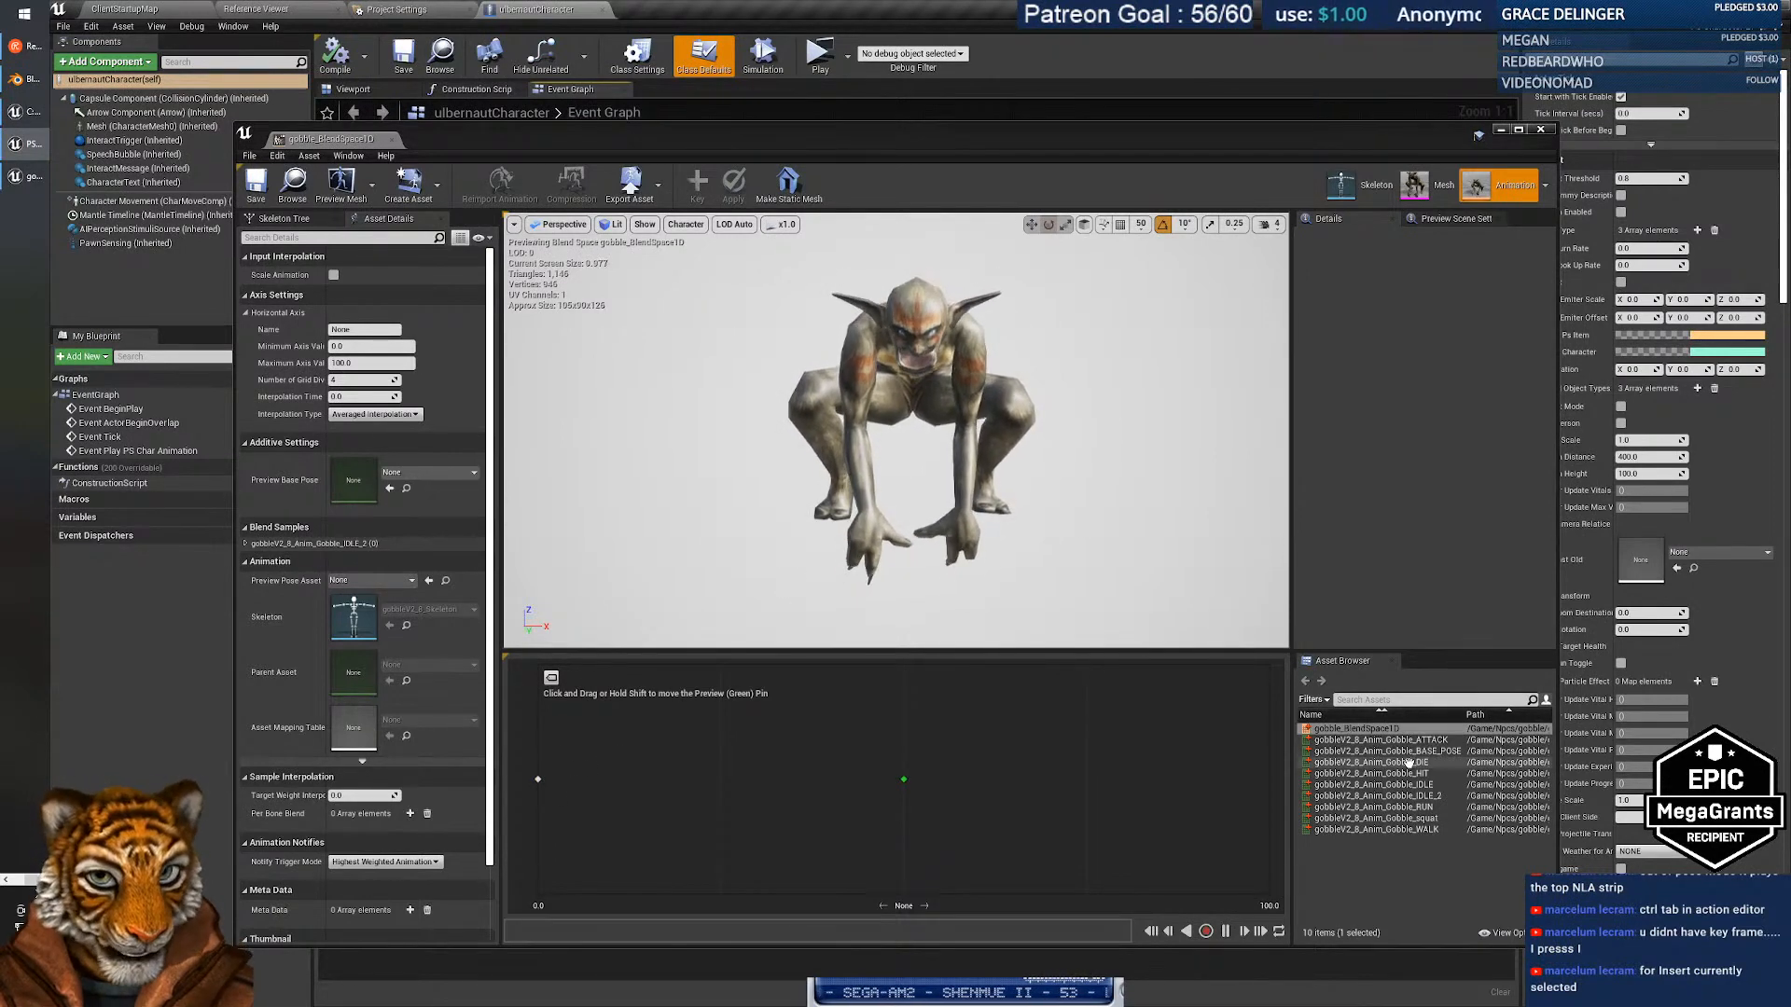
Place the goblin's IDLE animation at 0, WALK at the midpoint and RUN at 100 in gobble_BlendSpace1D.
left_click(1412, 798)
left_click(1409, 785)
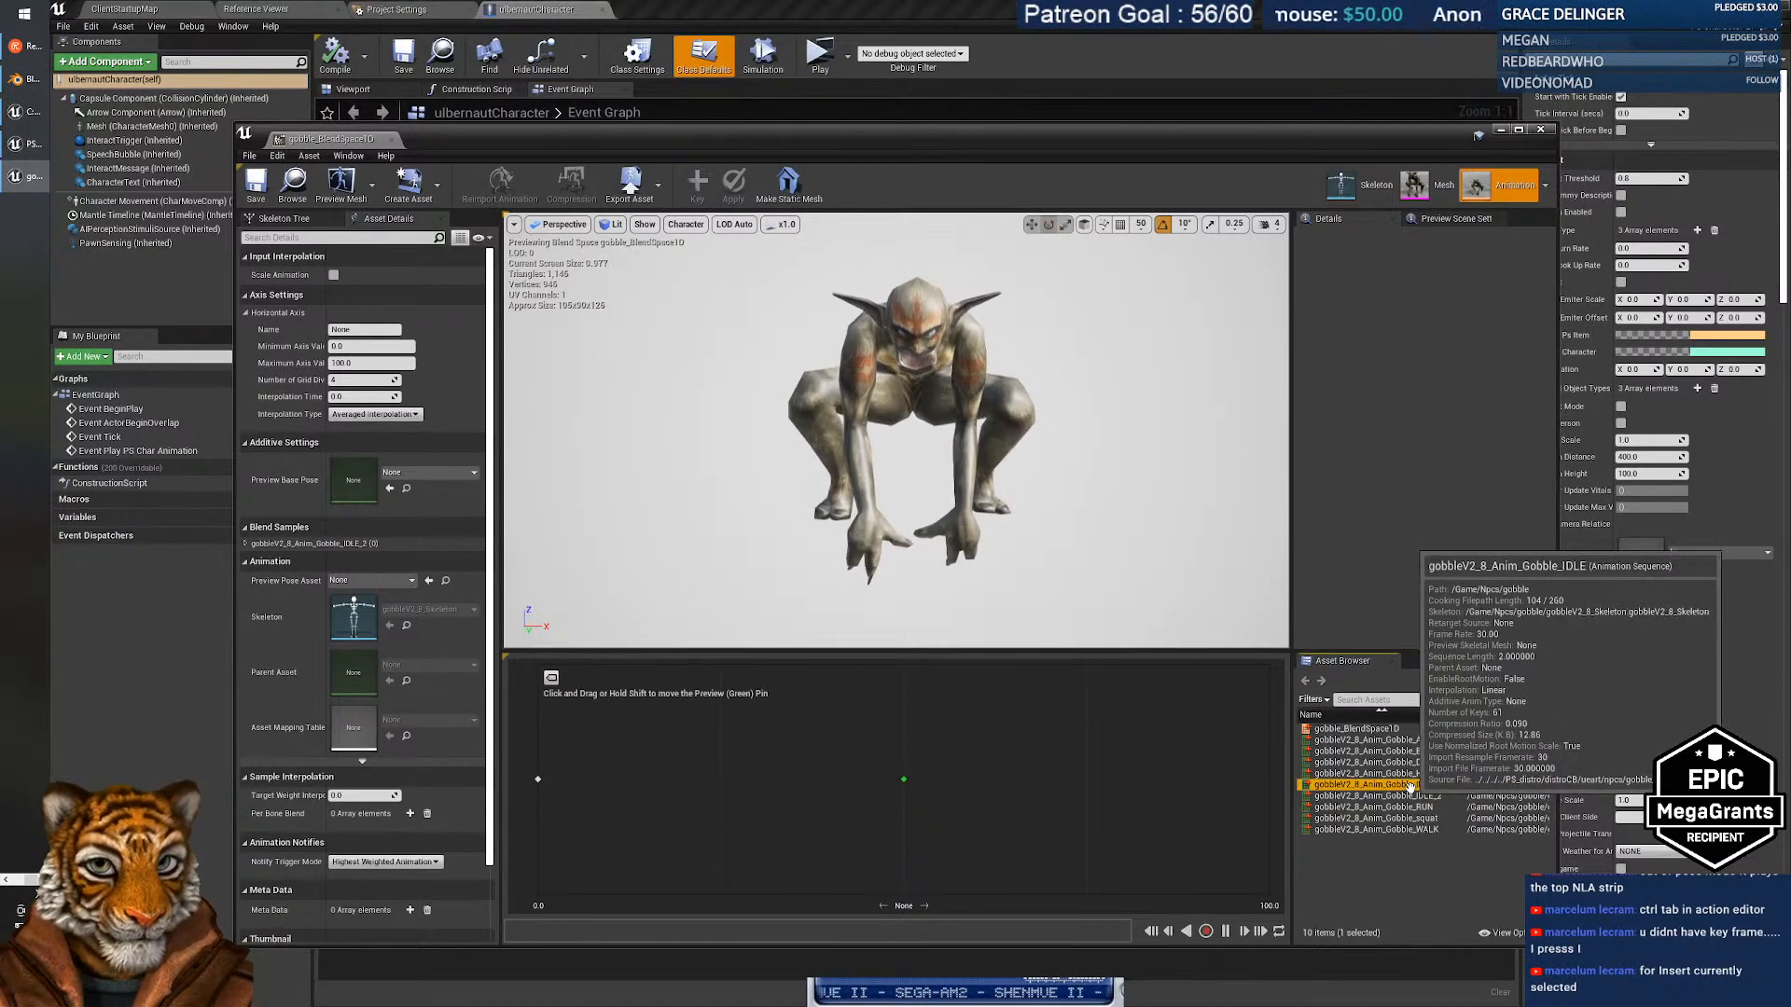
left_click_drag(1409, 785, 538, 779)
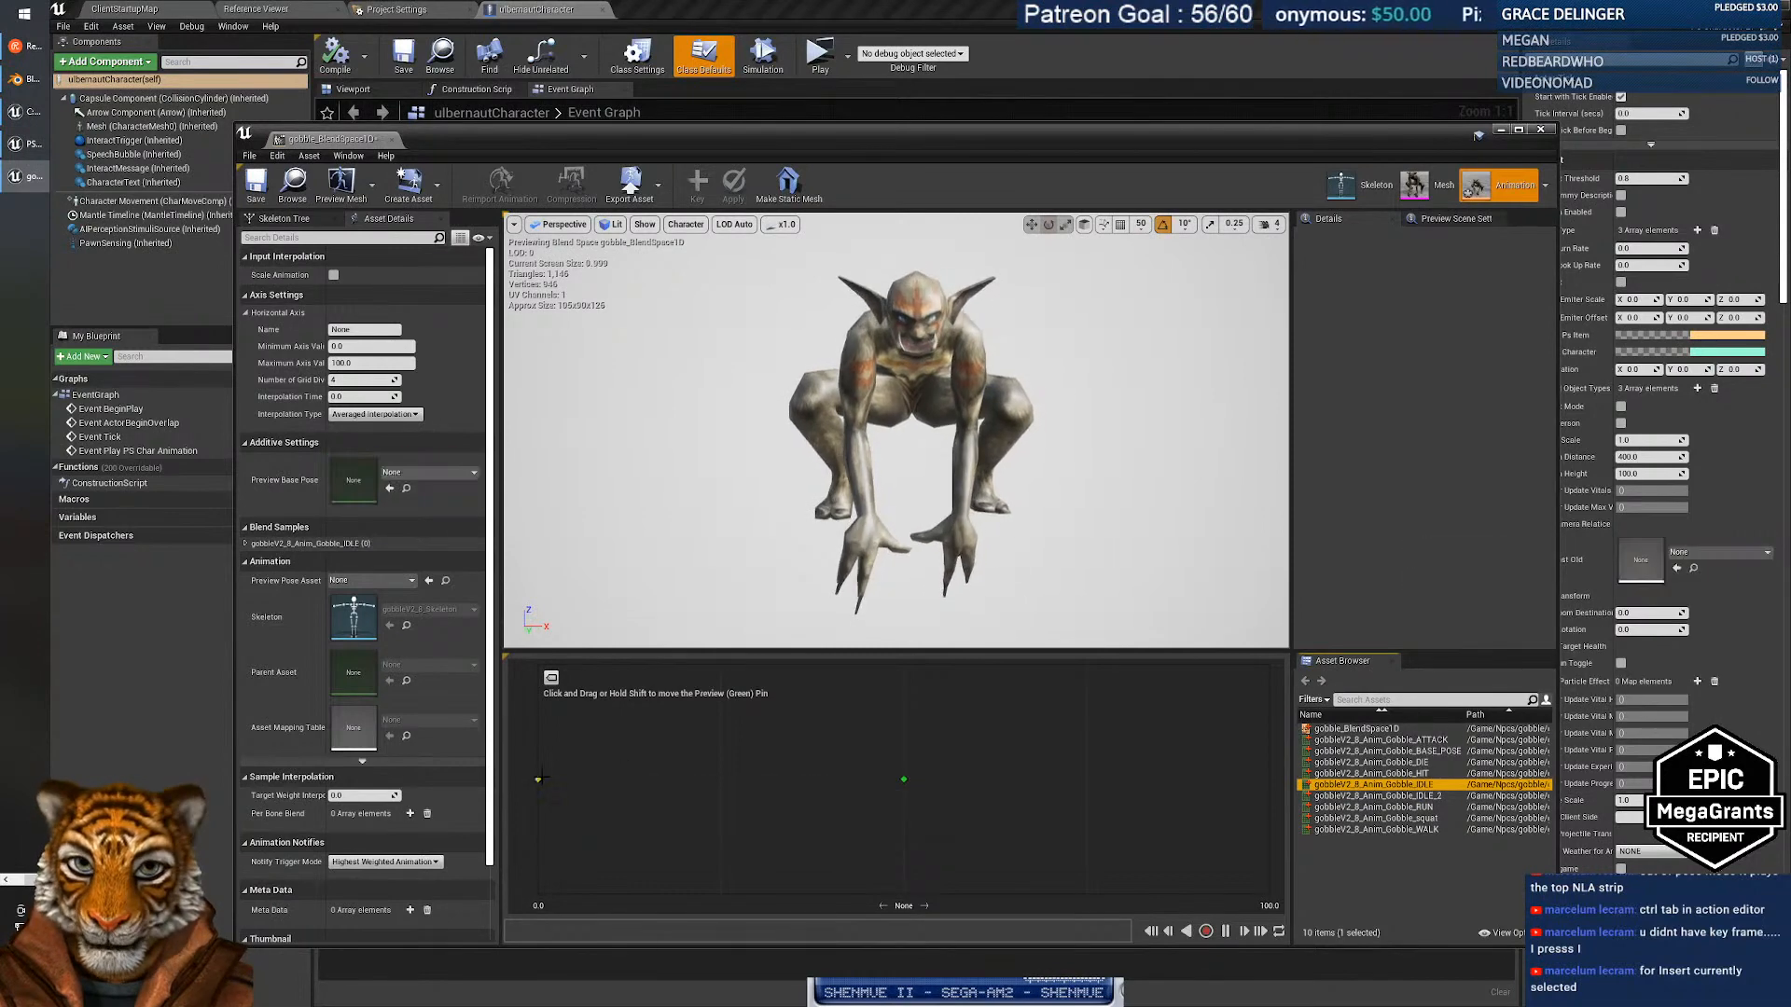
left_click_drag(895, 772, 538, 778)
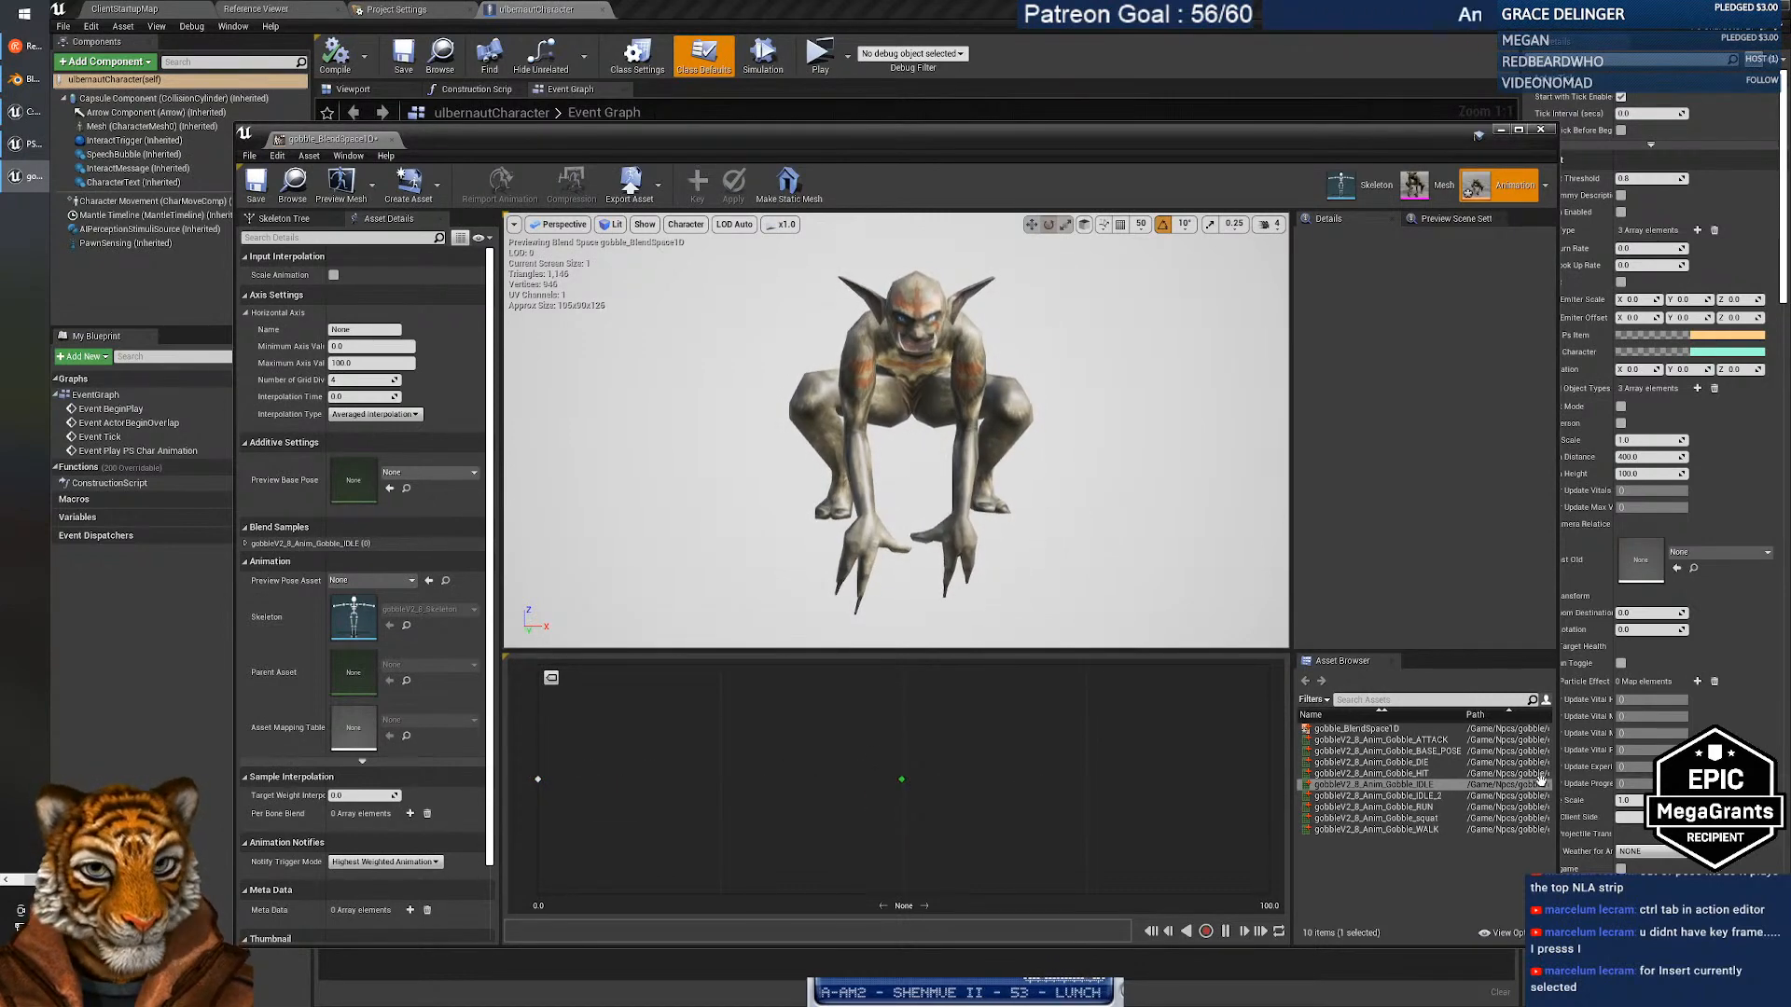
left_click_drag(1371, 830, 918, 760)
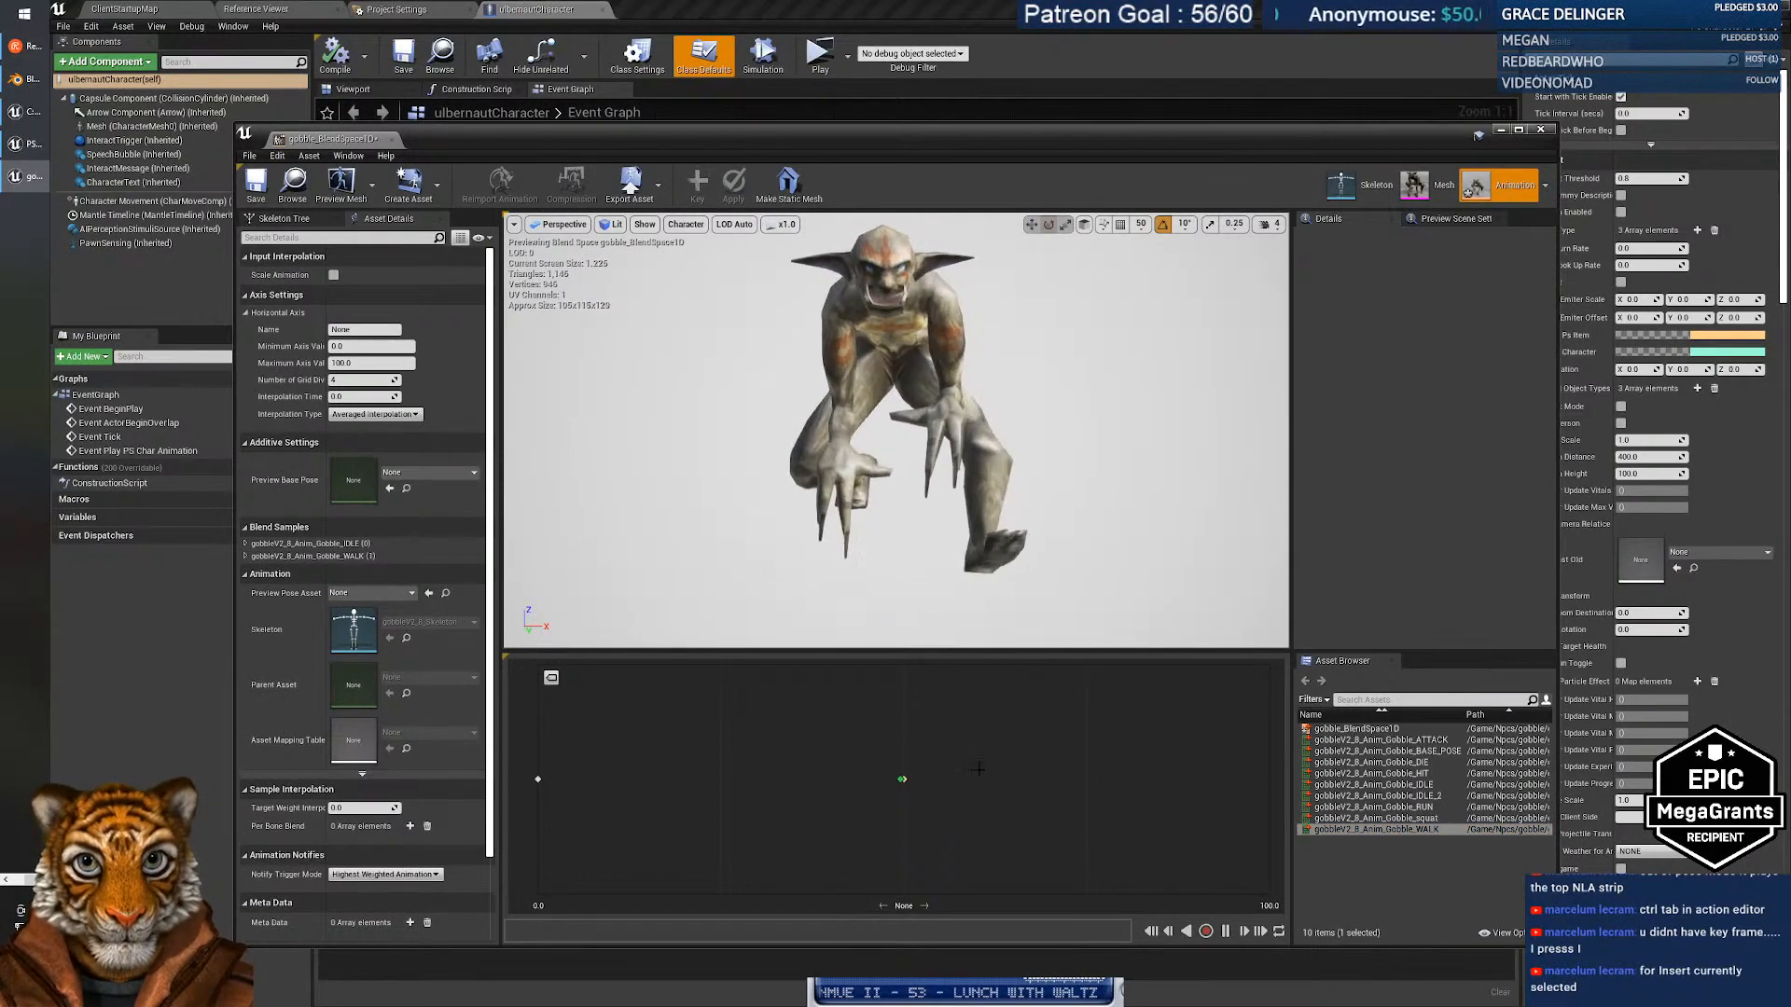
left_click_drag(1373, 806, 1270, 782)
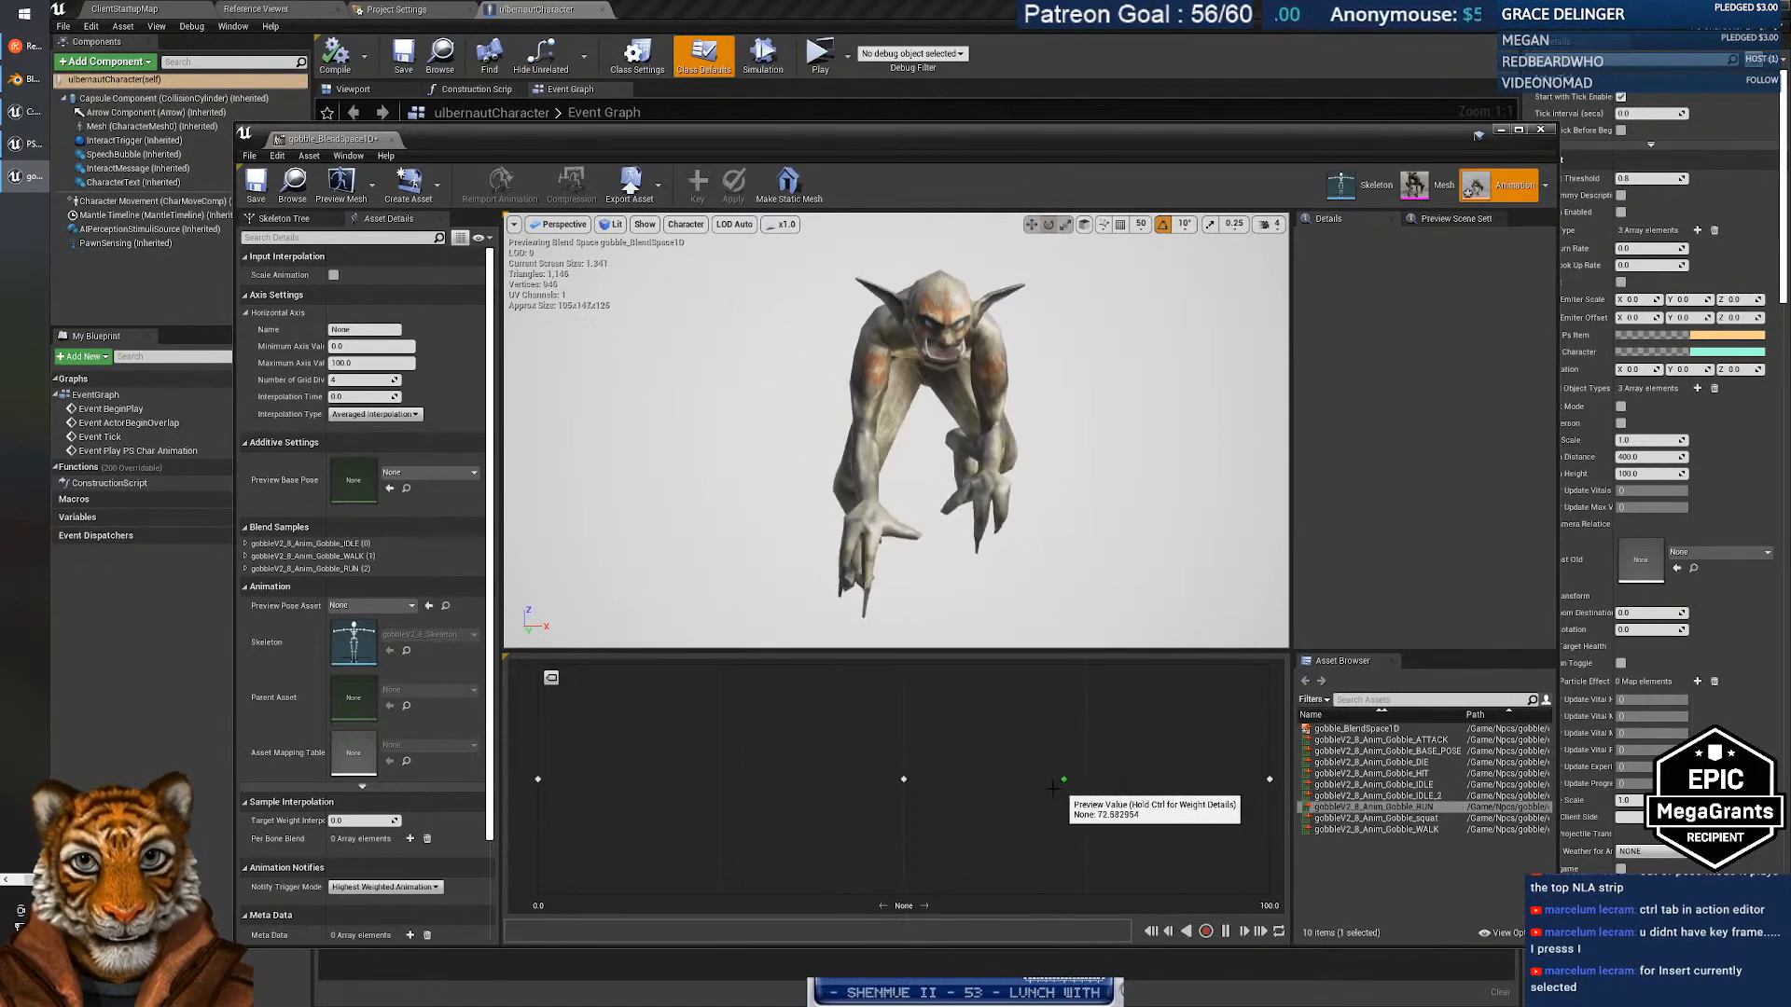
Preview the goblin's blended movement from the side, and save and close gobble_BlendSpace1D.
middle_click_drag(900, 569, 746, 616)
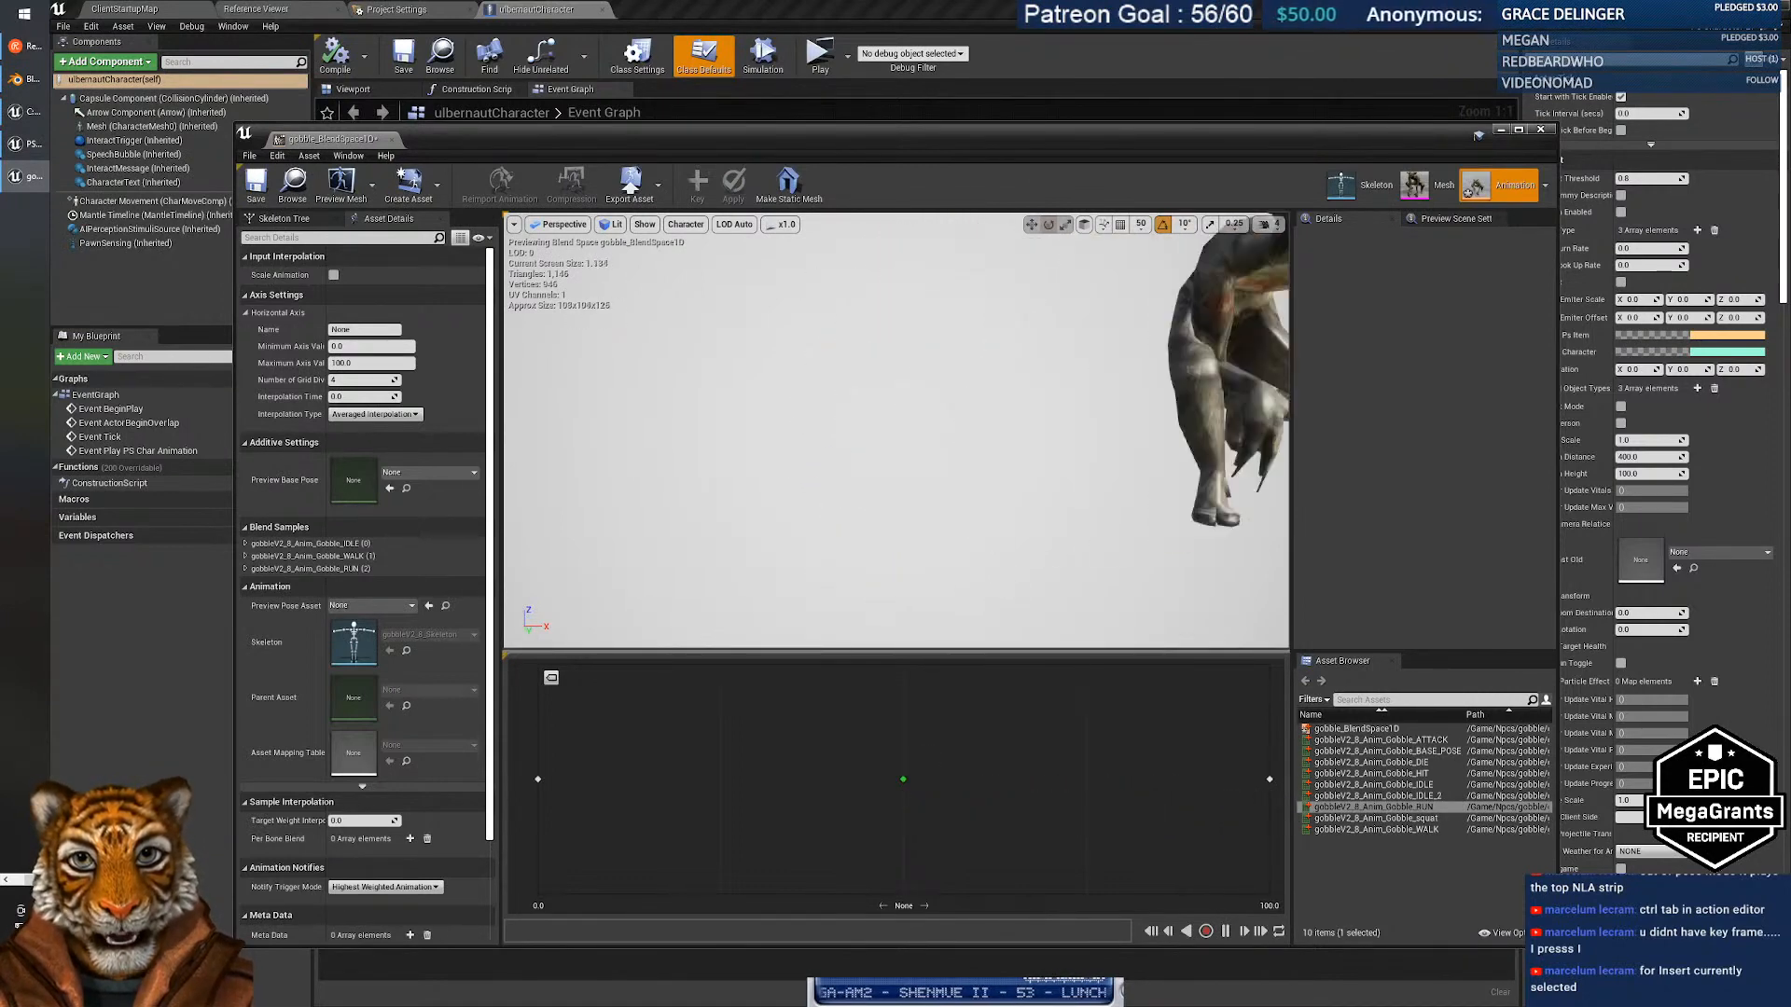
right_click_drag(840, 448, 1147, 387)
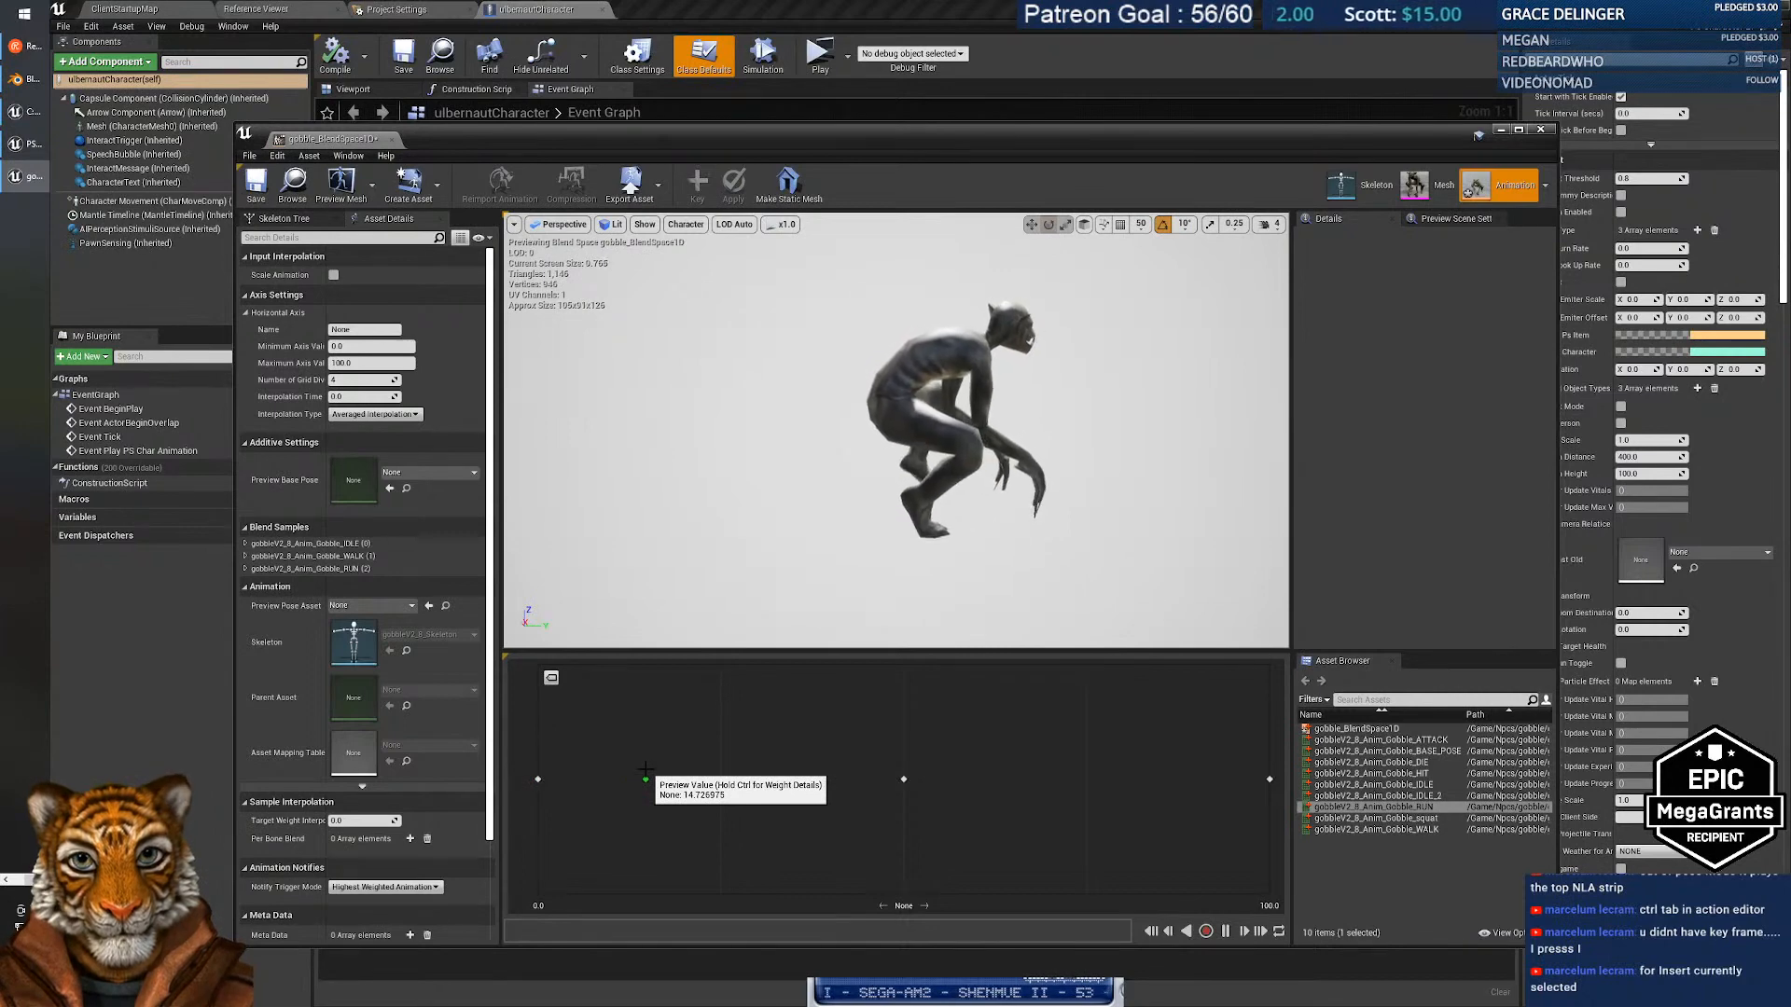
right_click_drag(685, 634, 685, 597)
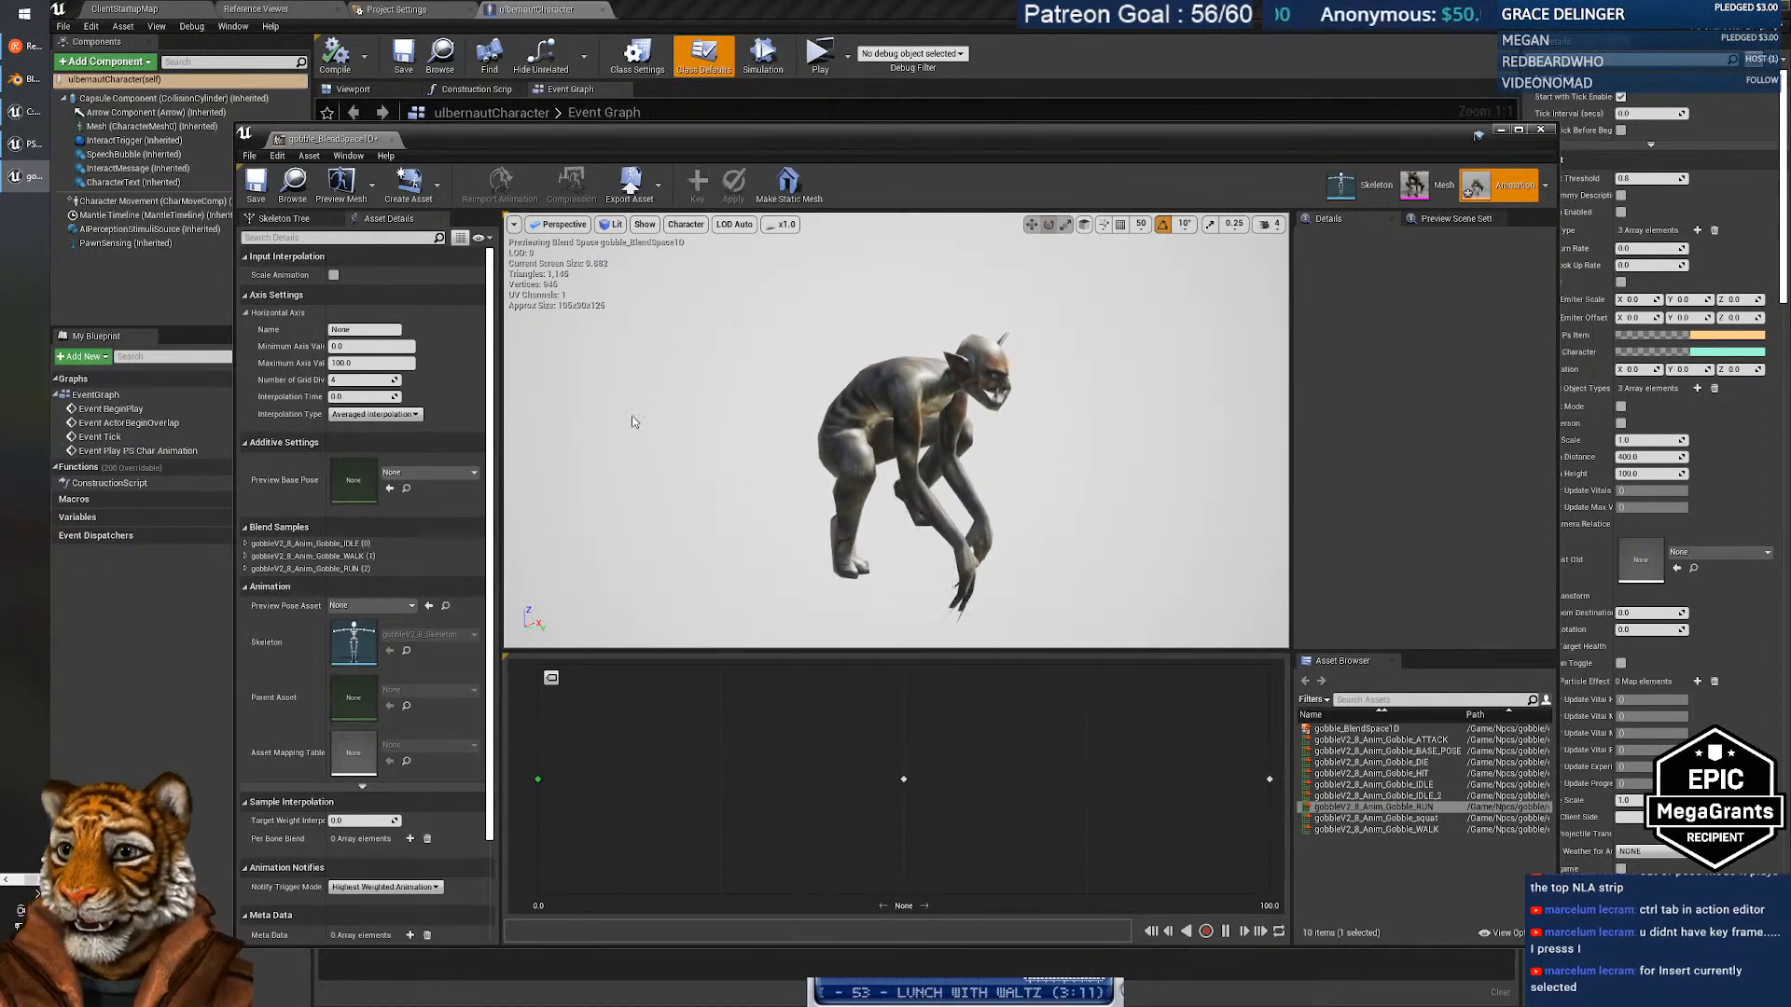
left_click(255, 187)
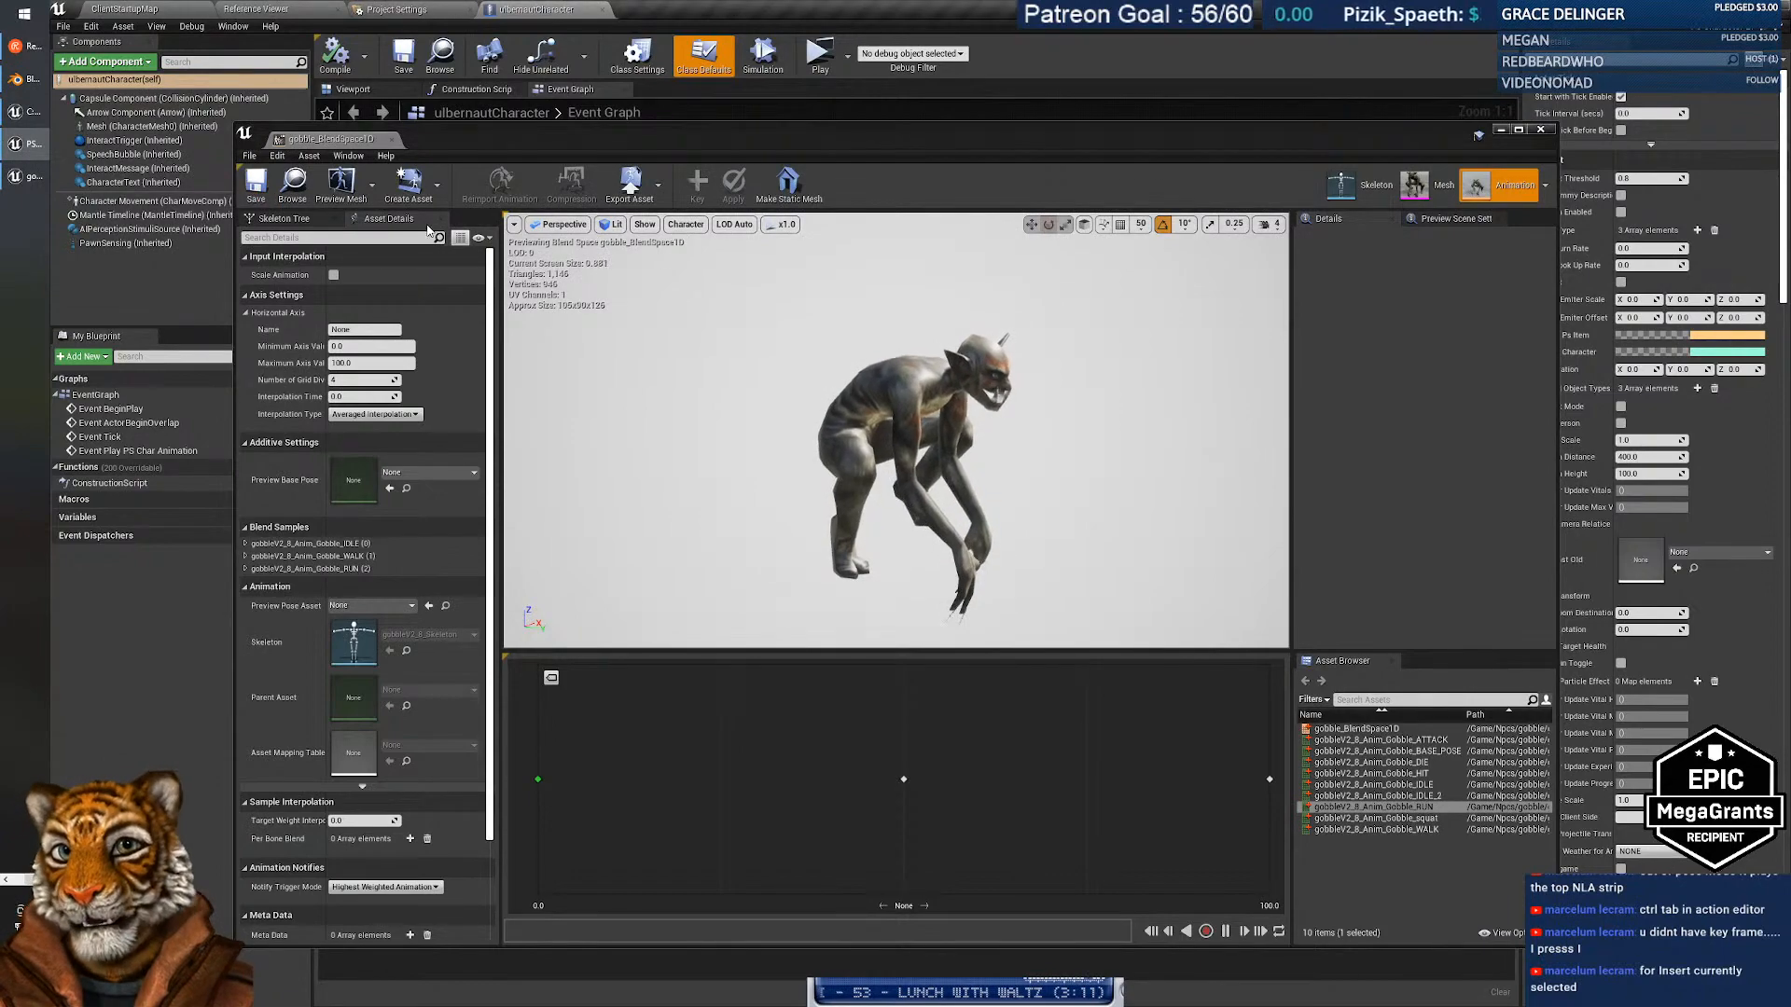
left_click(392, 140)
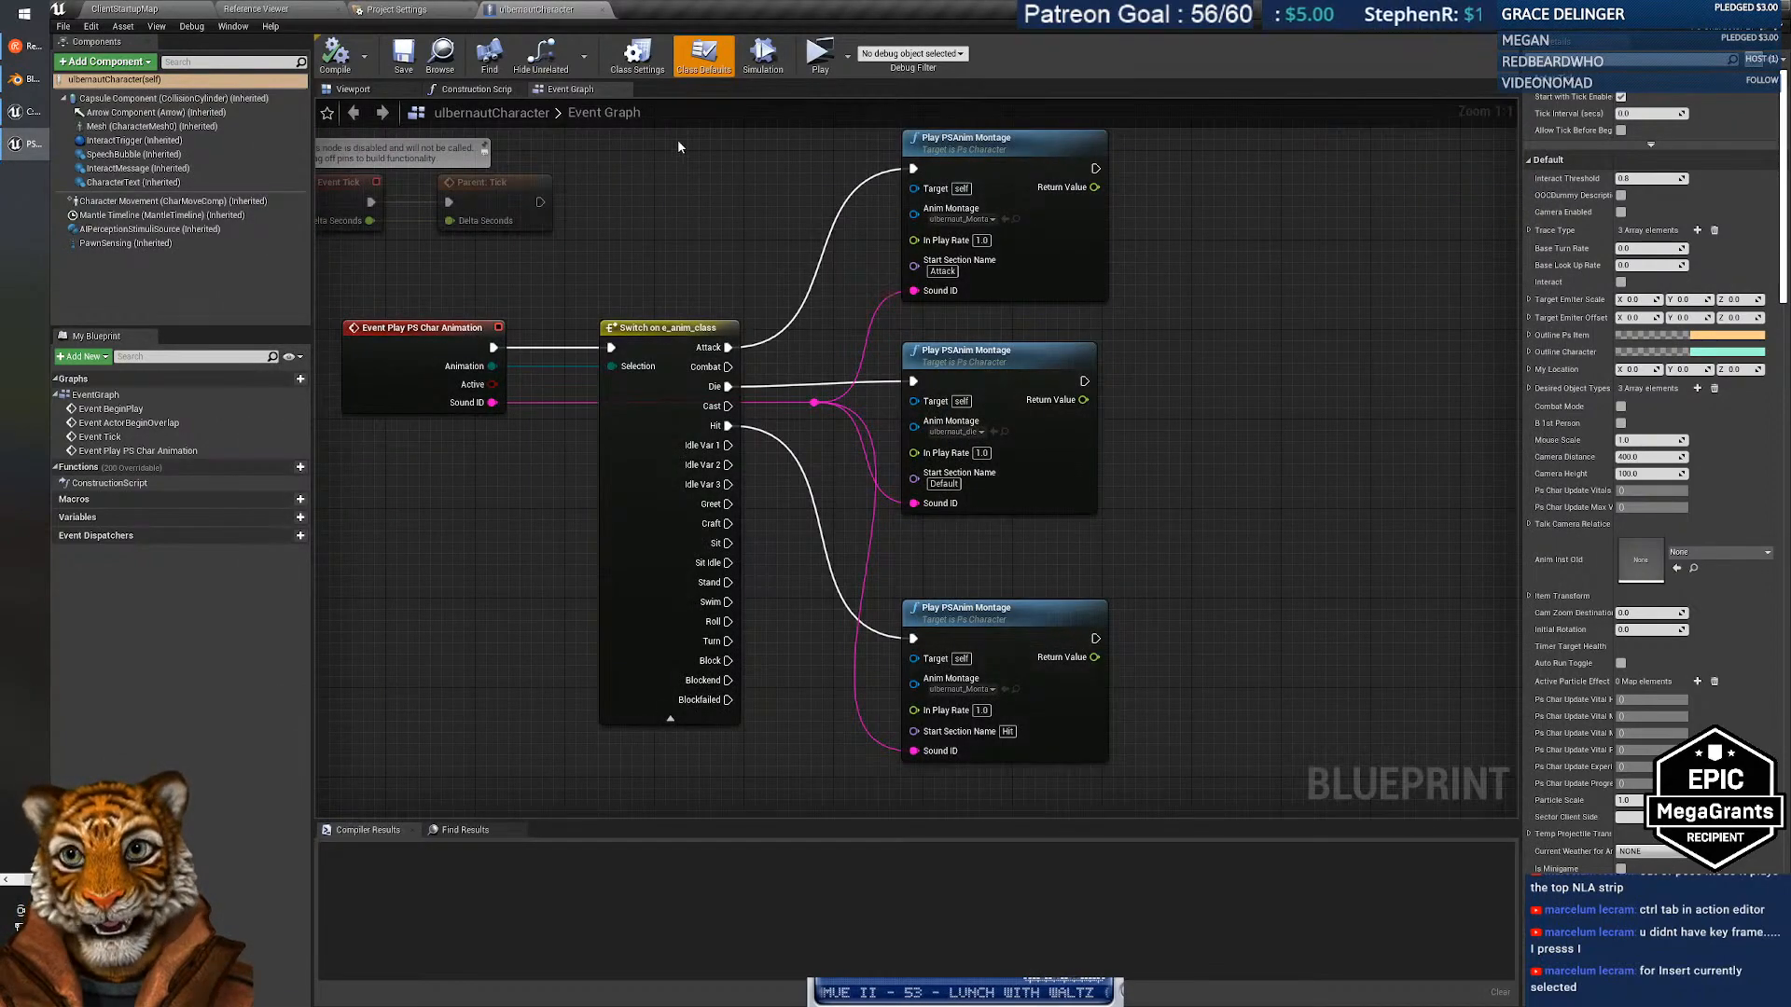
Look over the ulbernautCharacter blueprint's event graph and character preview, close it, and return to the level editor.
right_click_drag(1274, 409, 1330, 440)
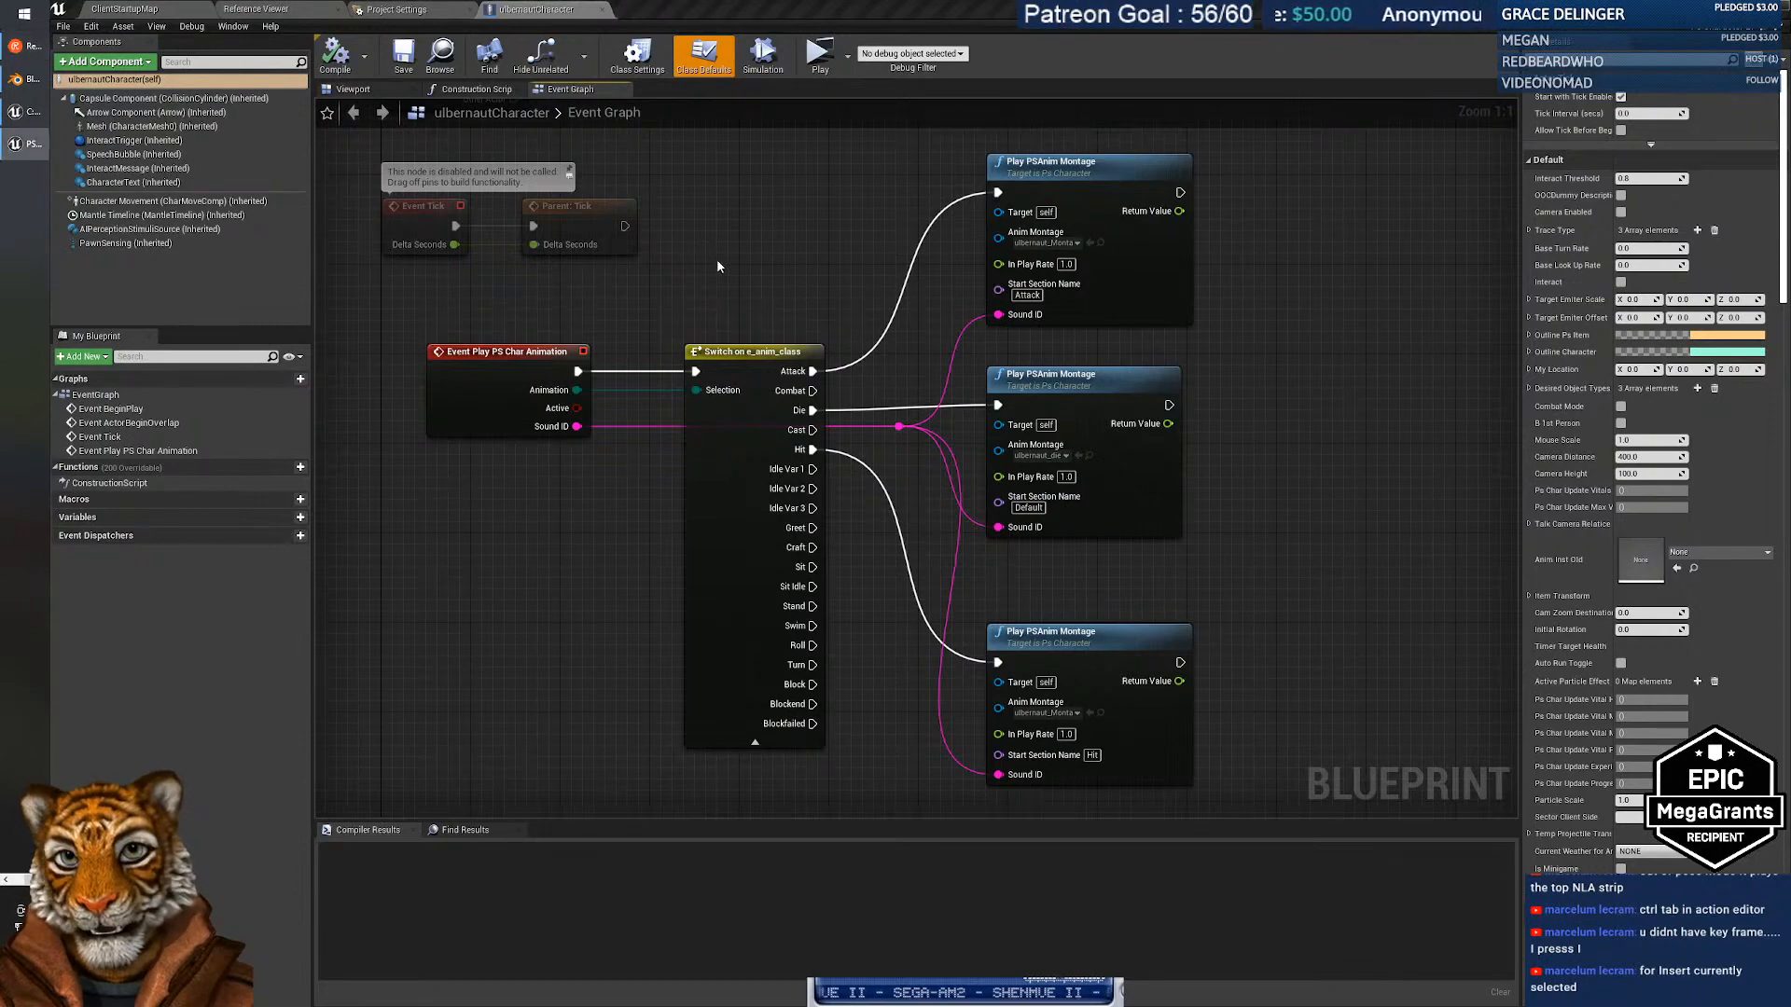
right_click_drag(668, 315, 704, 328)
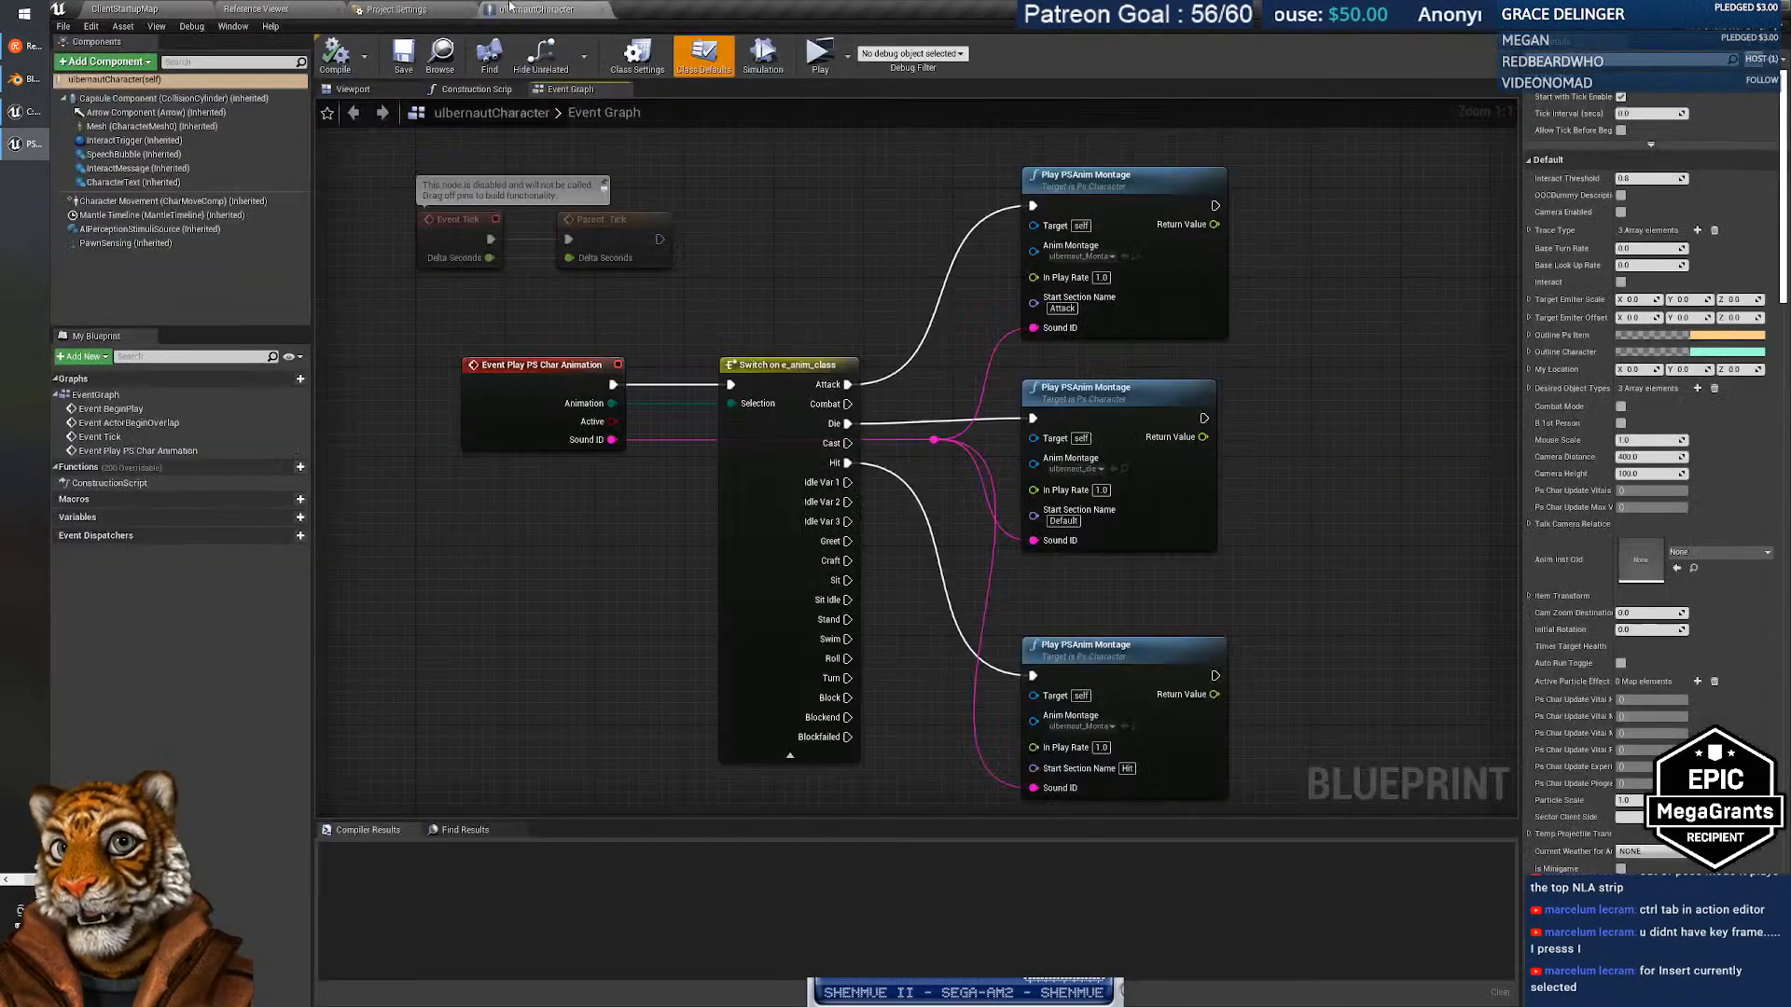
left_click(354, 89)
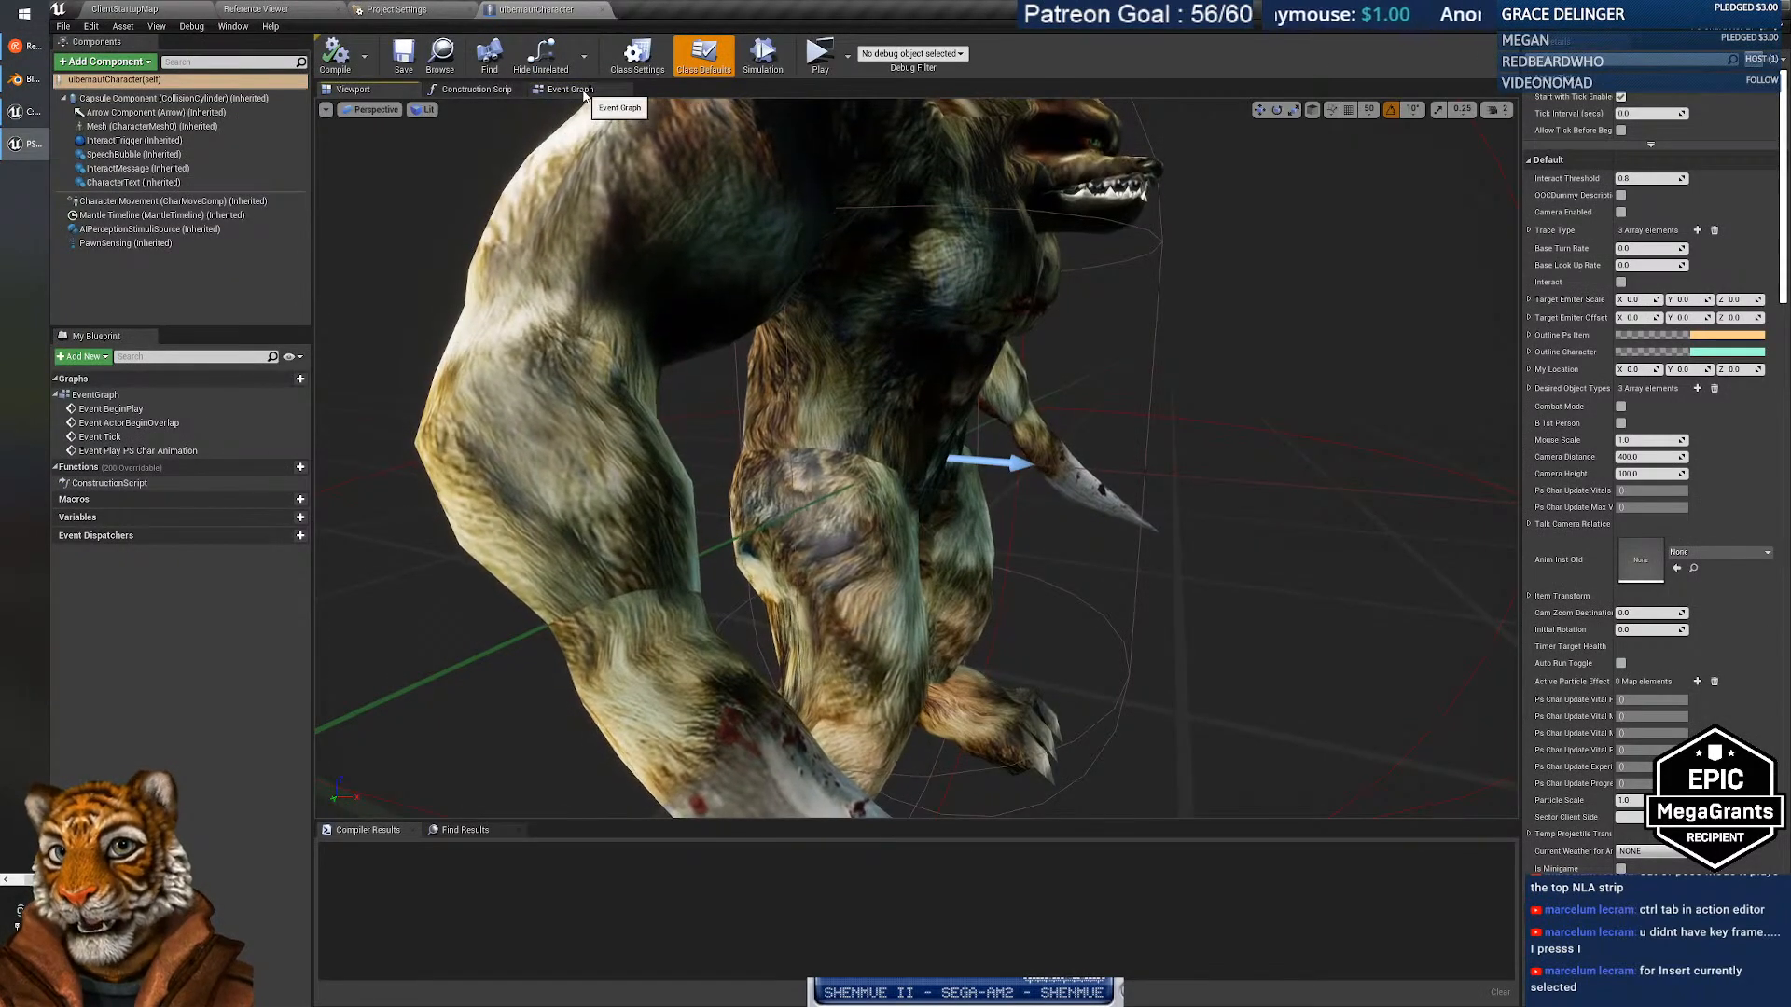
left_click(564, 88)
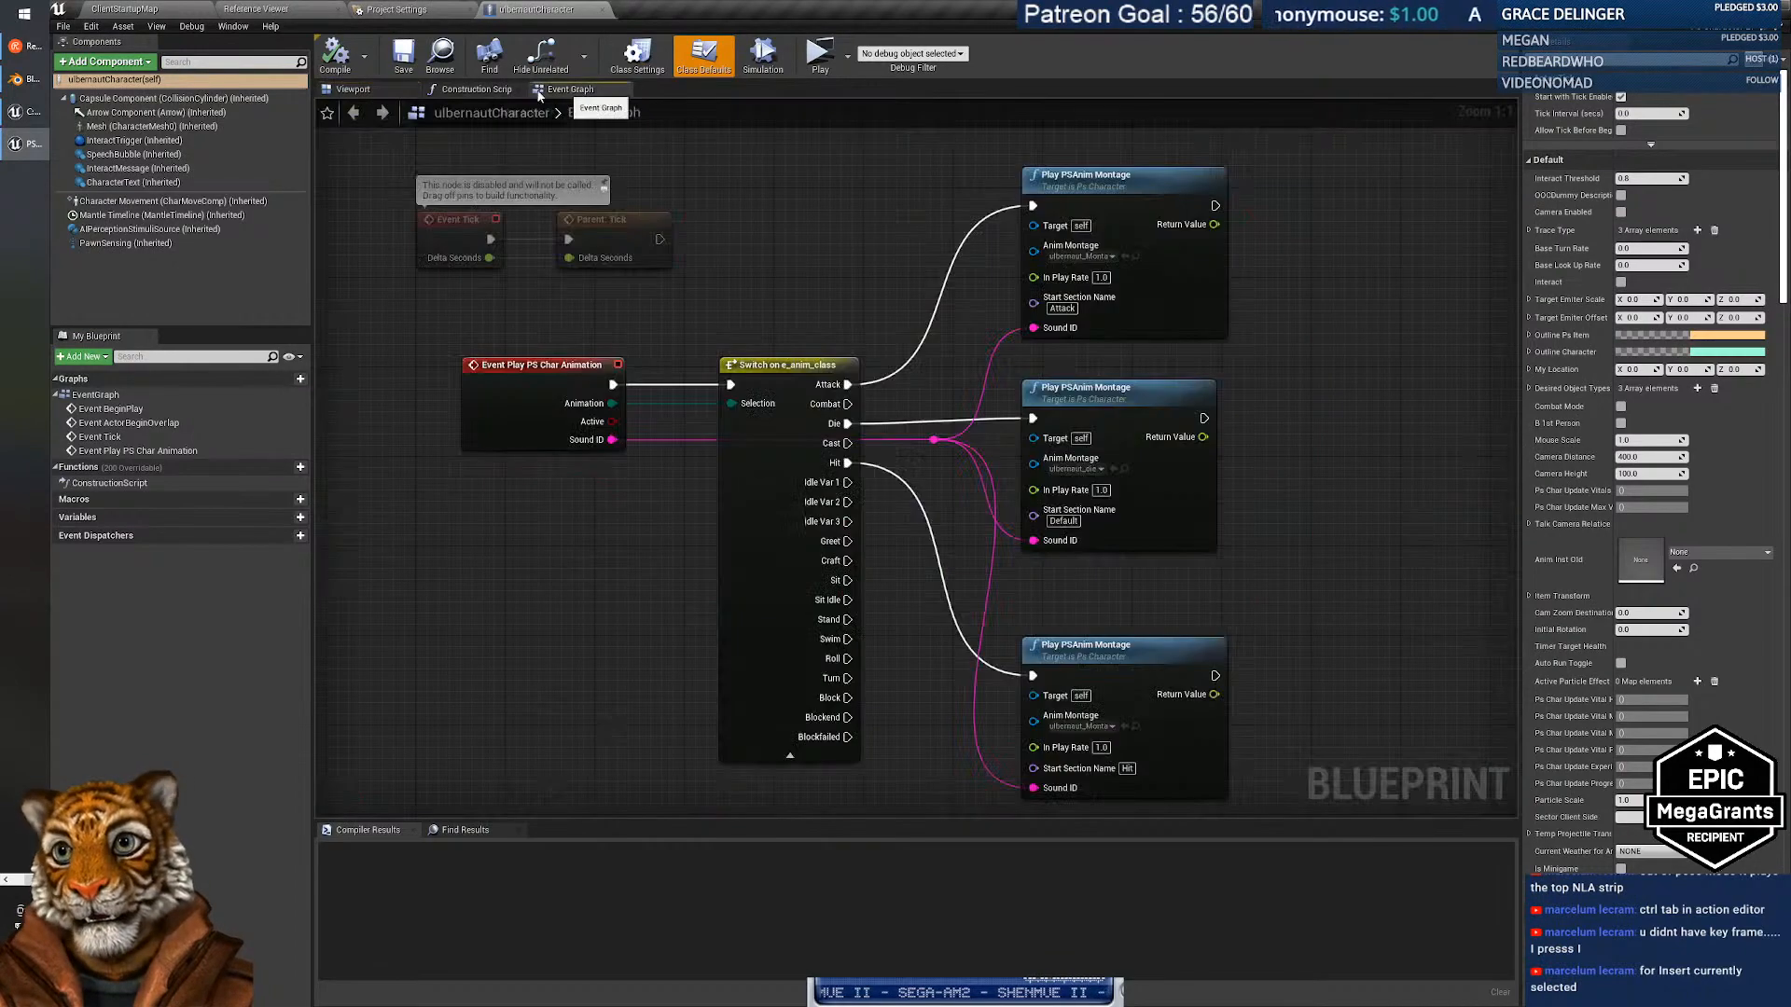
left_click(406, 90)
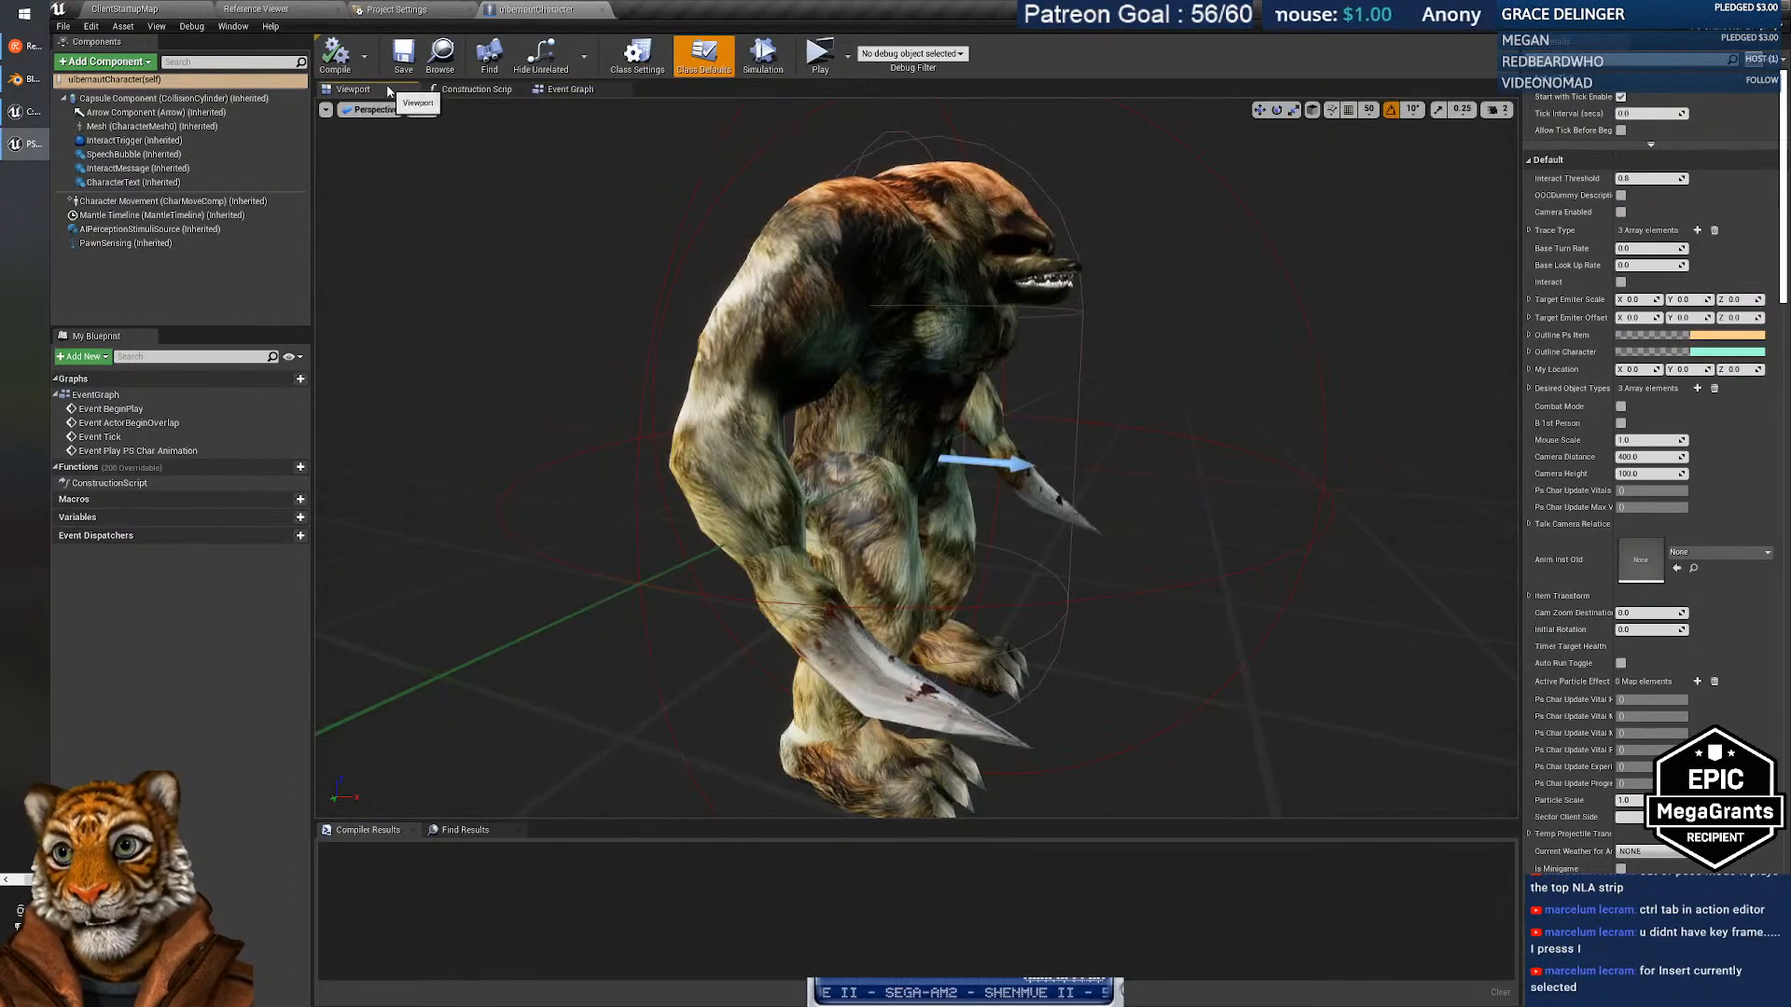
left_click(601, 10)
left_click(177, 8)
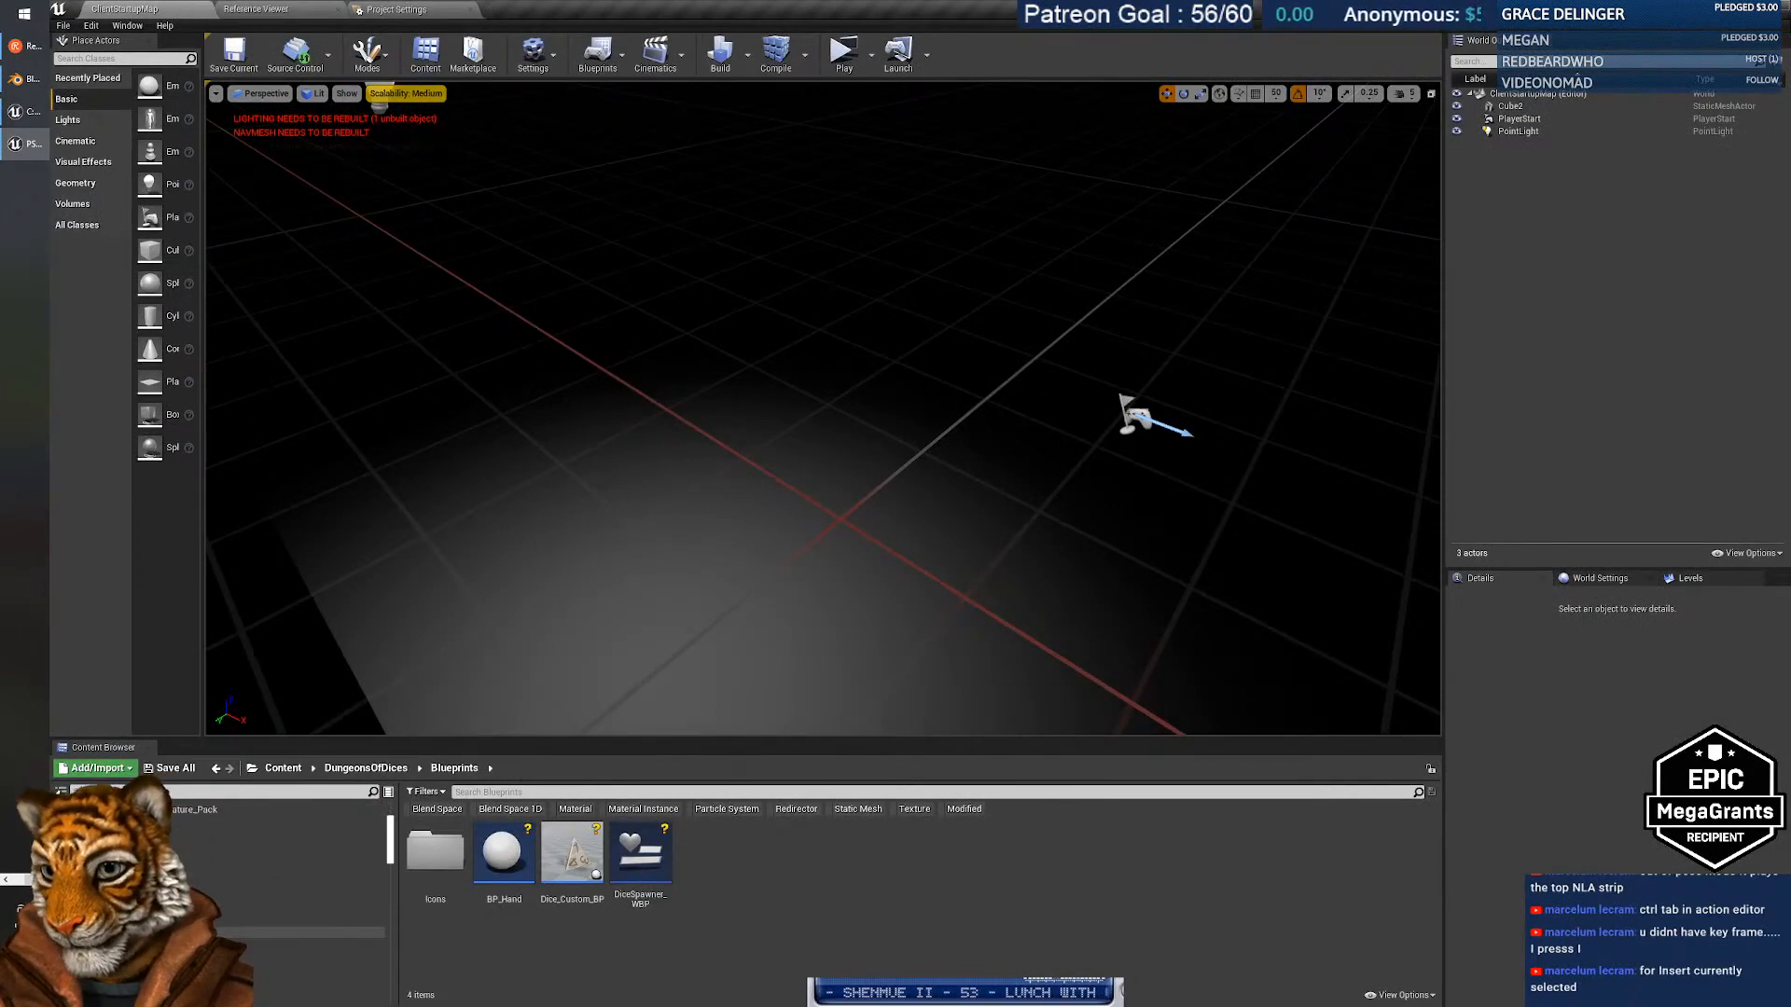
Open the gobble folder inside Npcs in the project content.
left_click(121, 843)
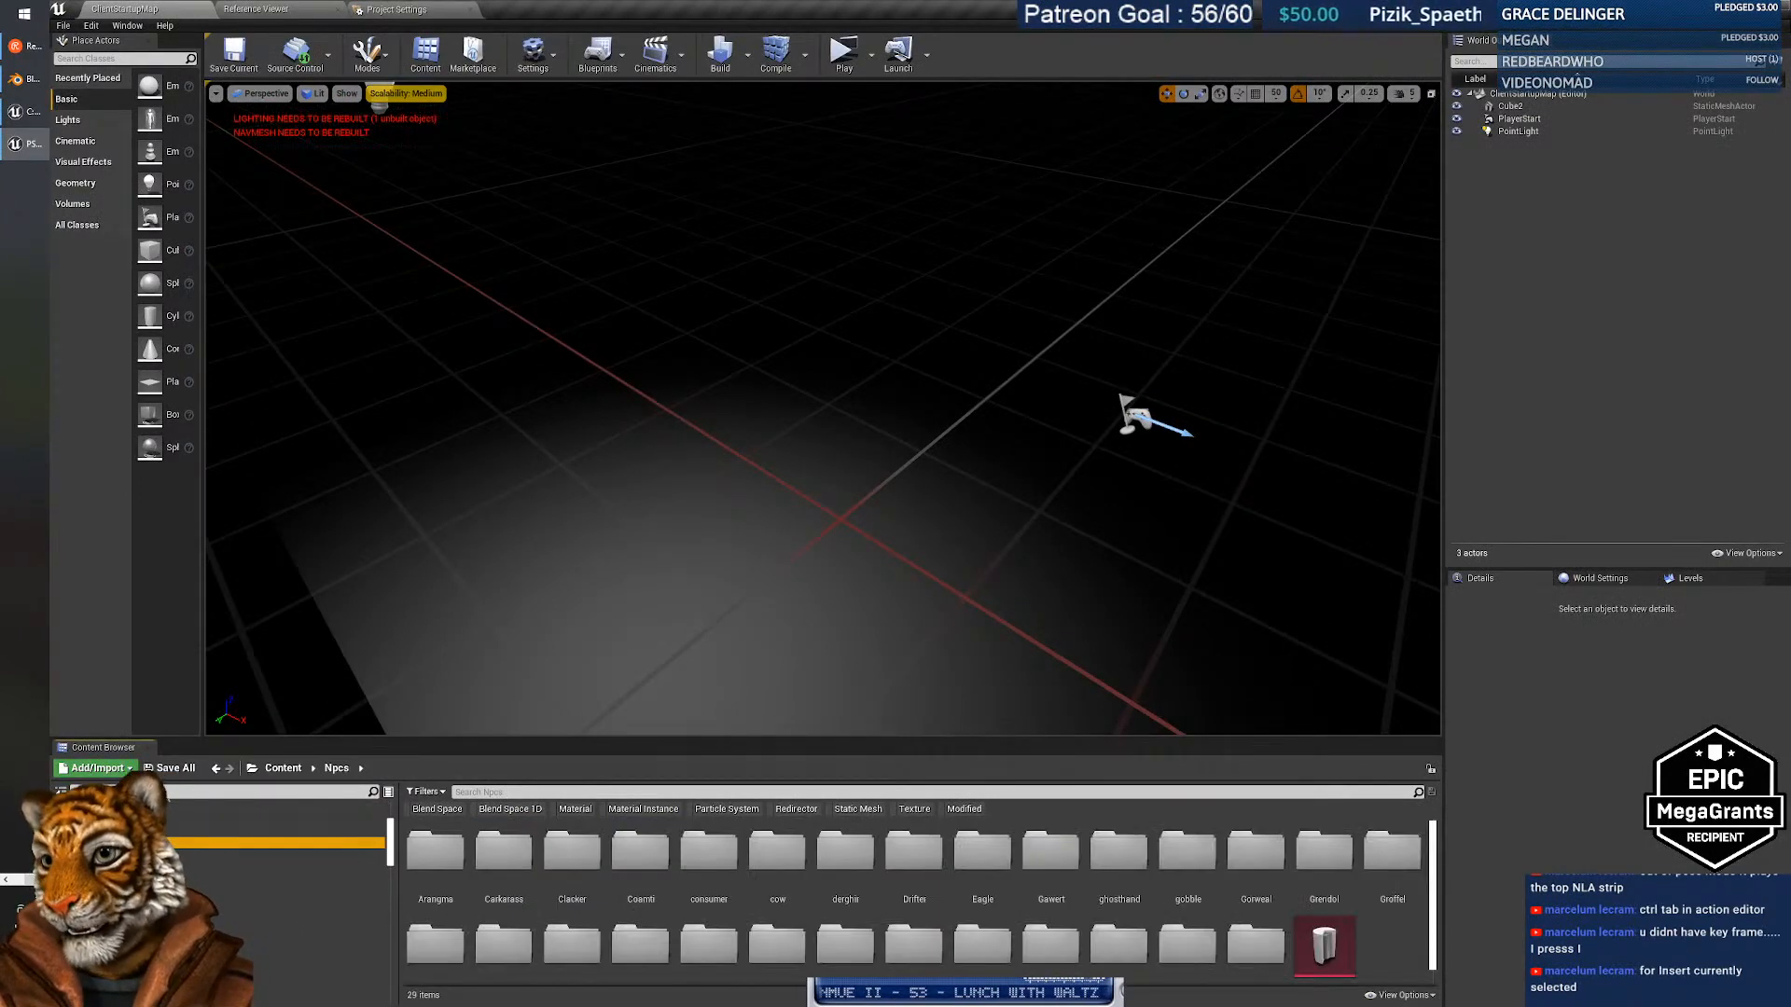
scroll(140, 899, "down", 3)
left_click(139, 922)
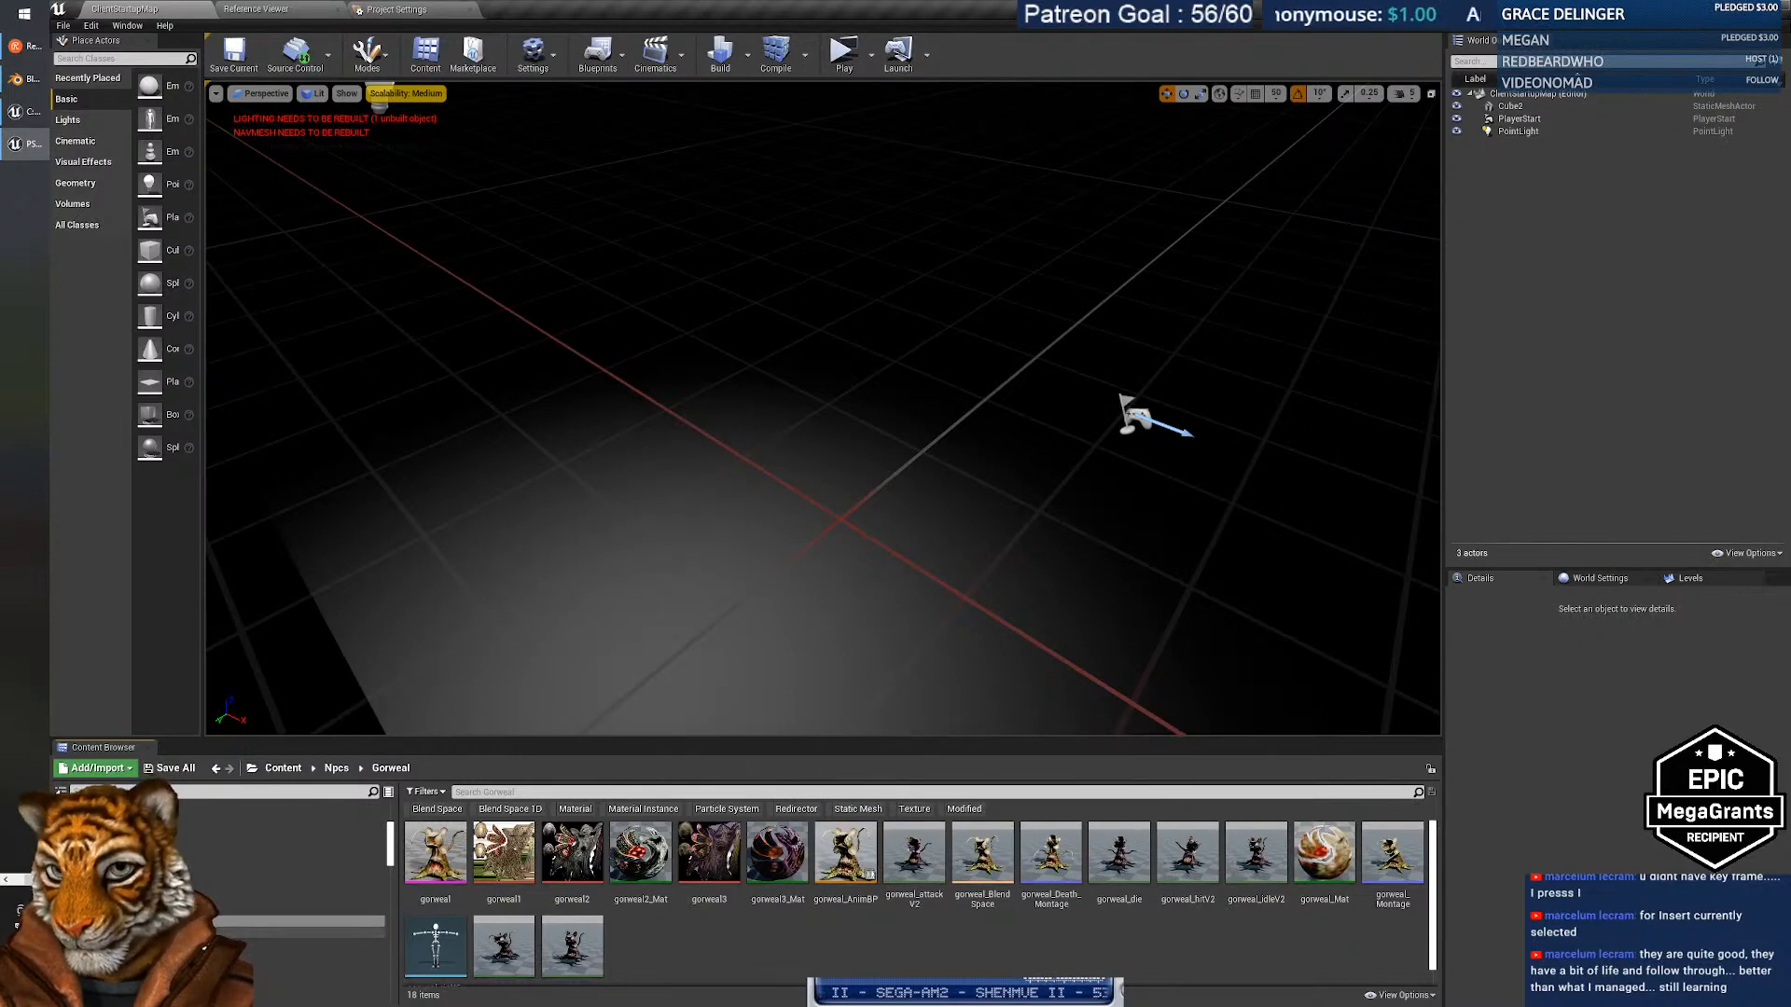
left_click(246, 910)
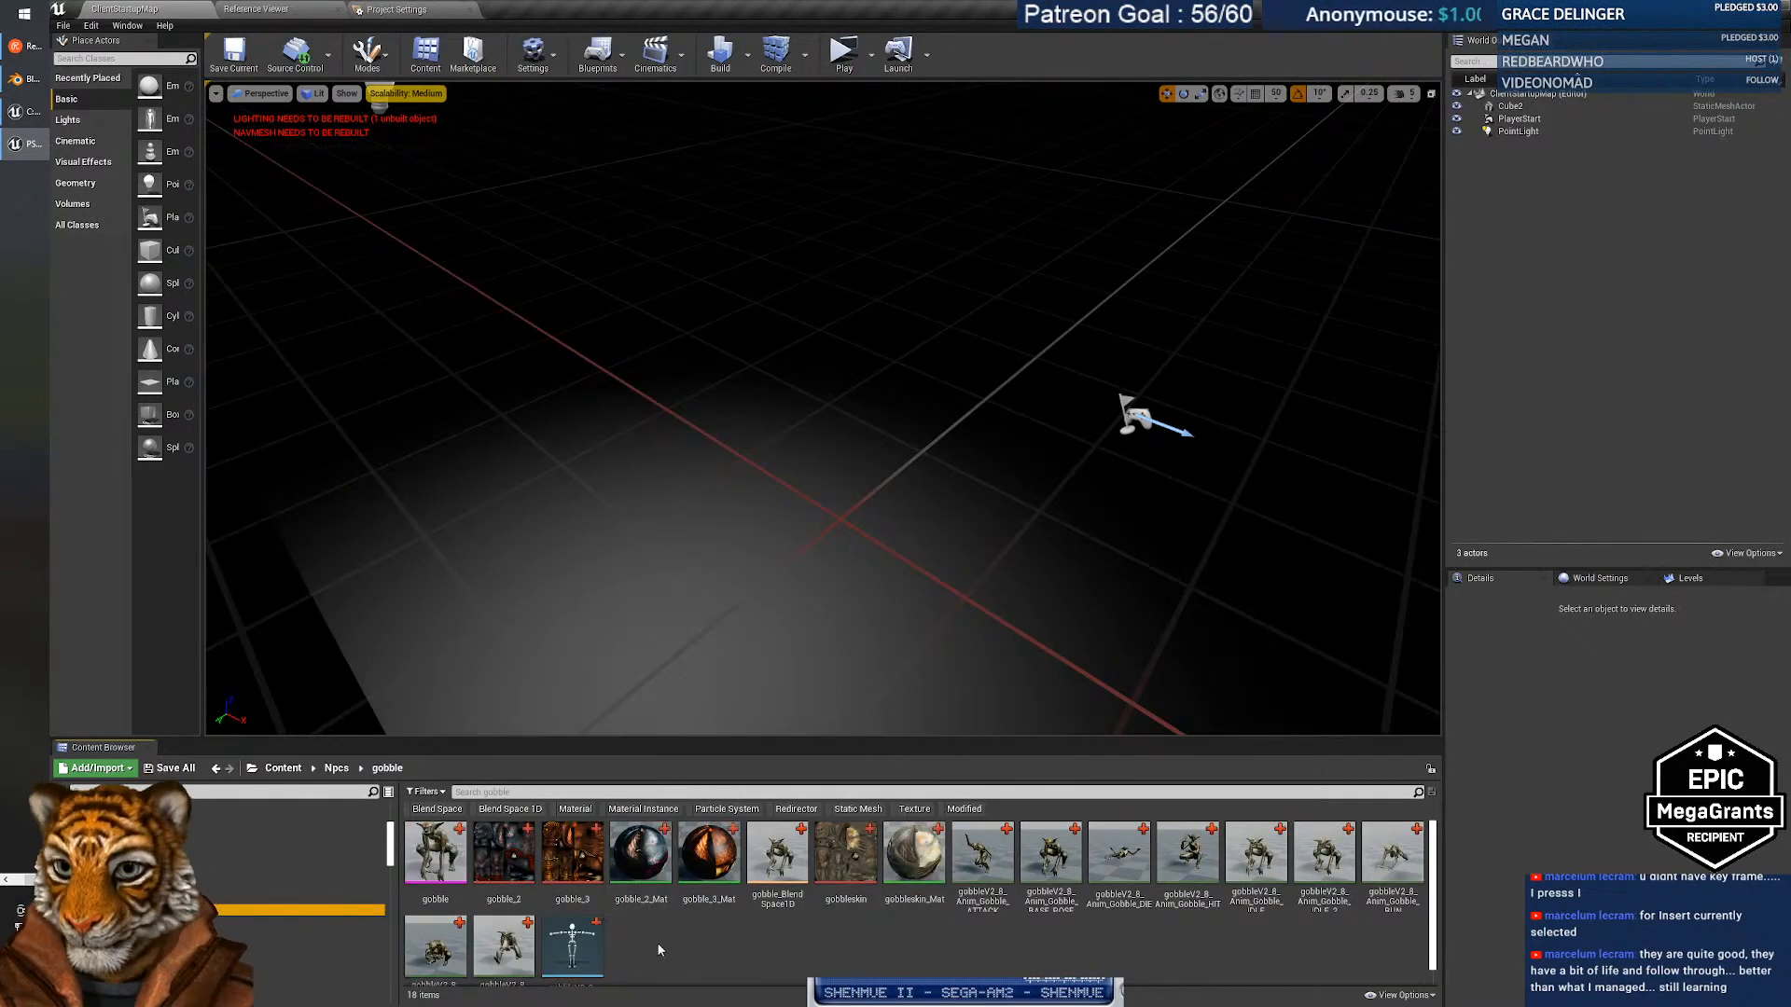
scroll(696, 941, "down", 1)
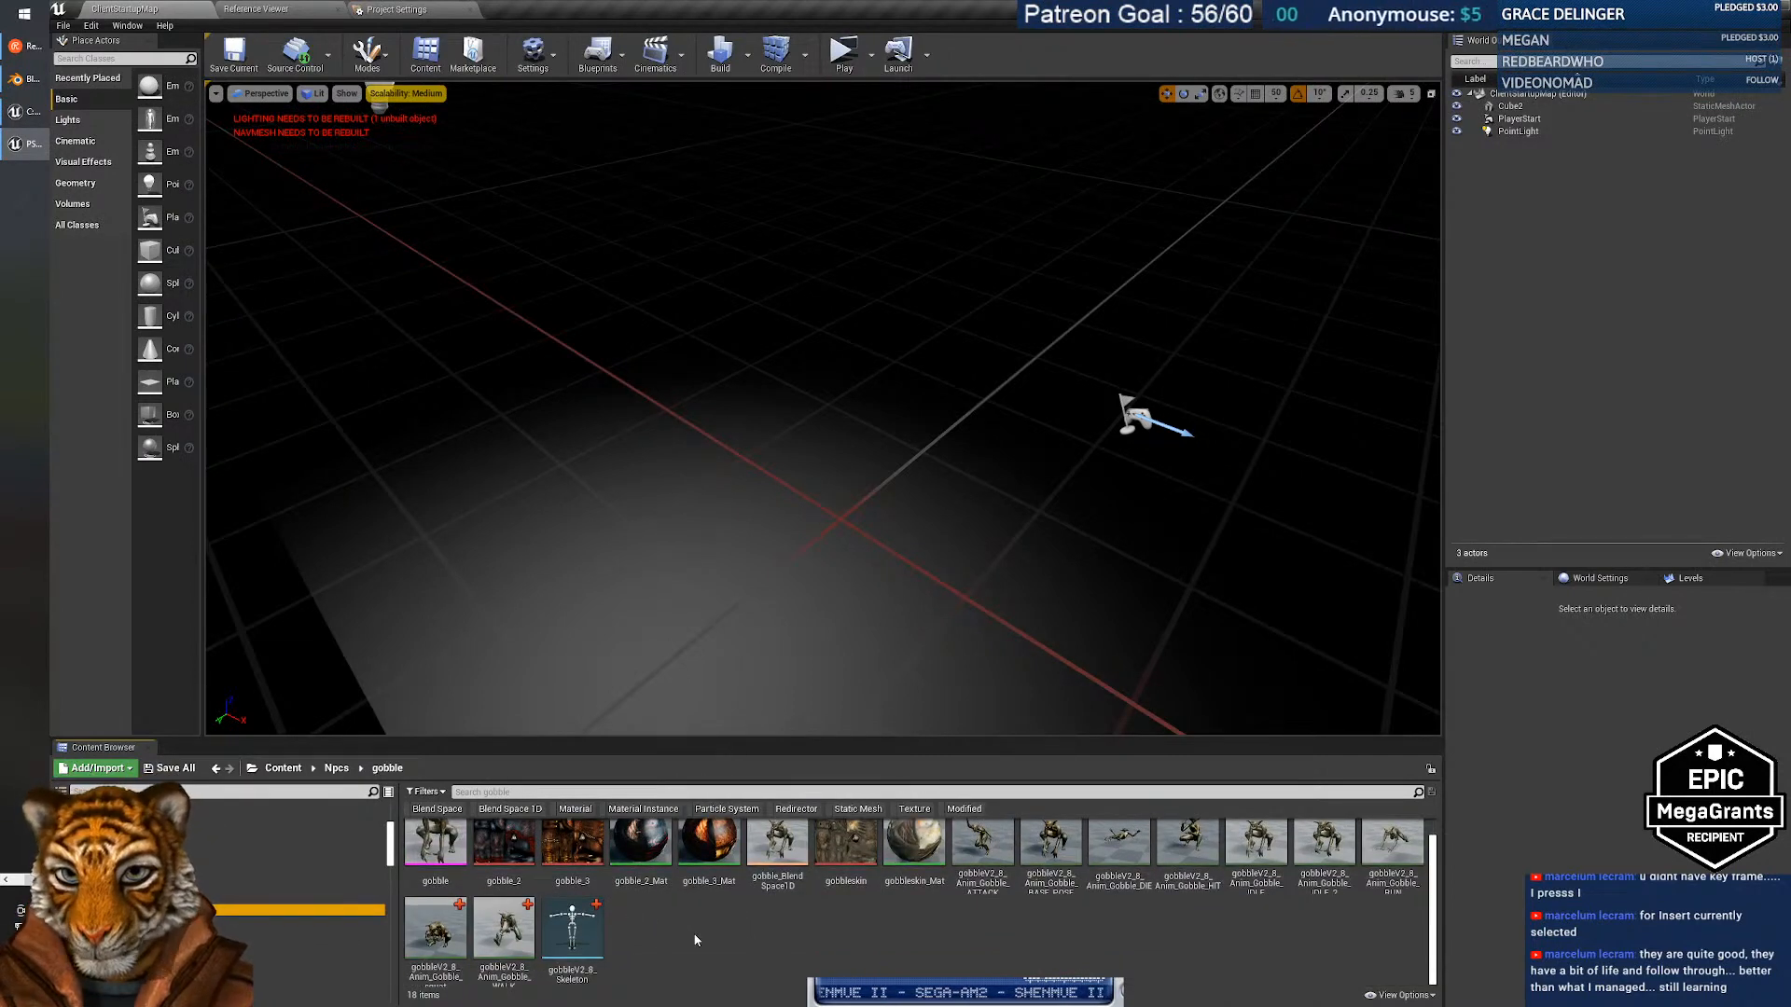
Create an animation blueprint named gobble_AnimBP from the goblin's skeleton, and open it docked in the main editor window.
right_click(584, 937)
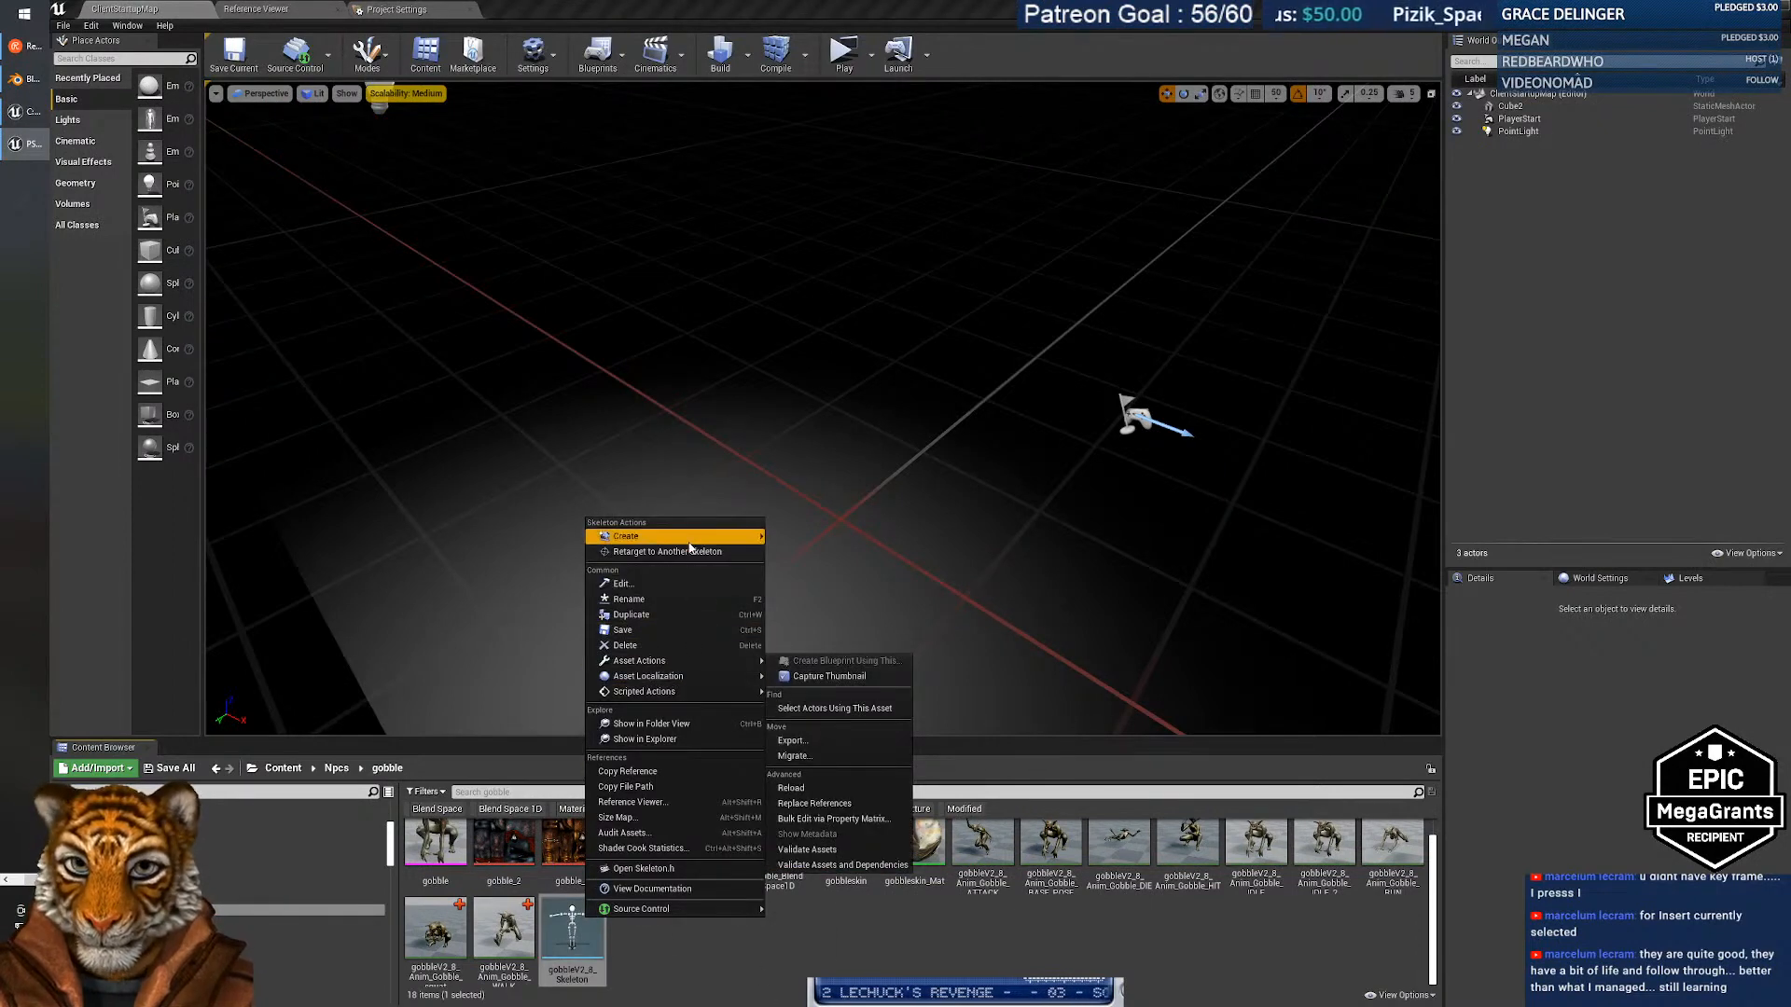
mouse_move(690, 544)
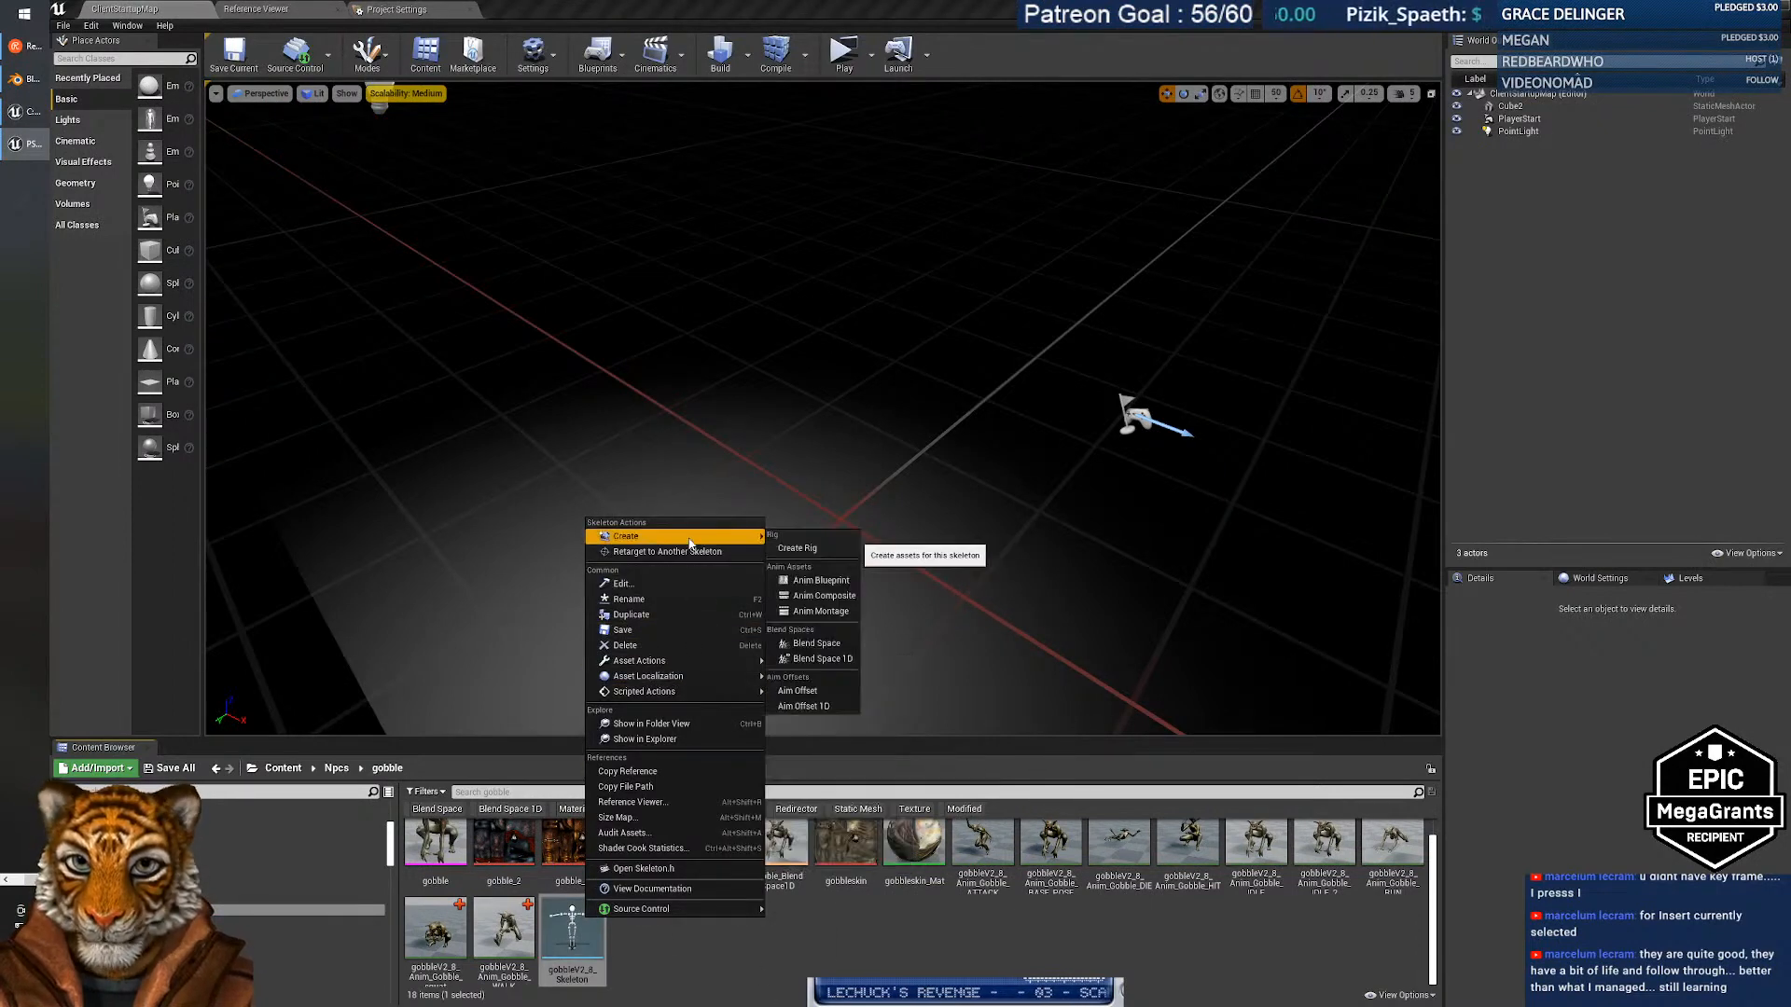
left_click(830, 582)
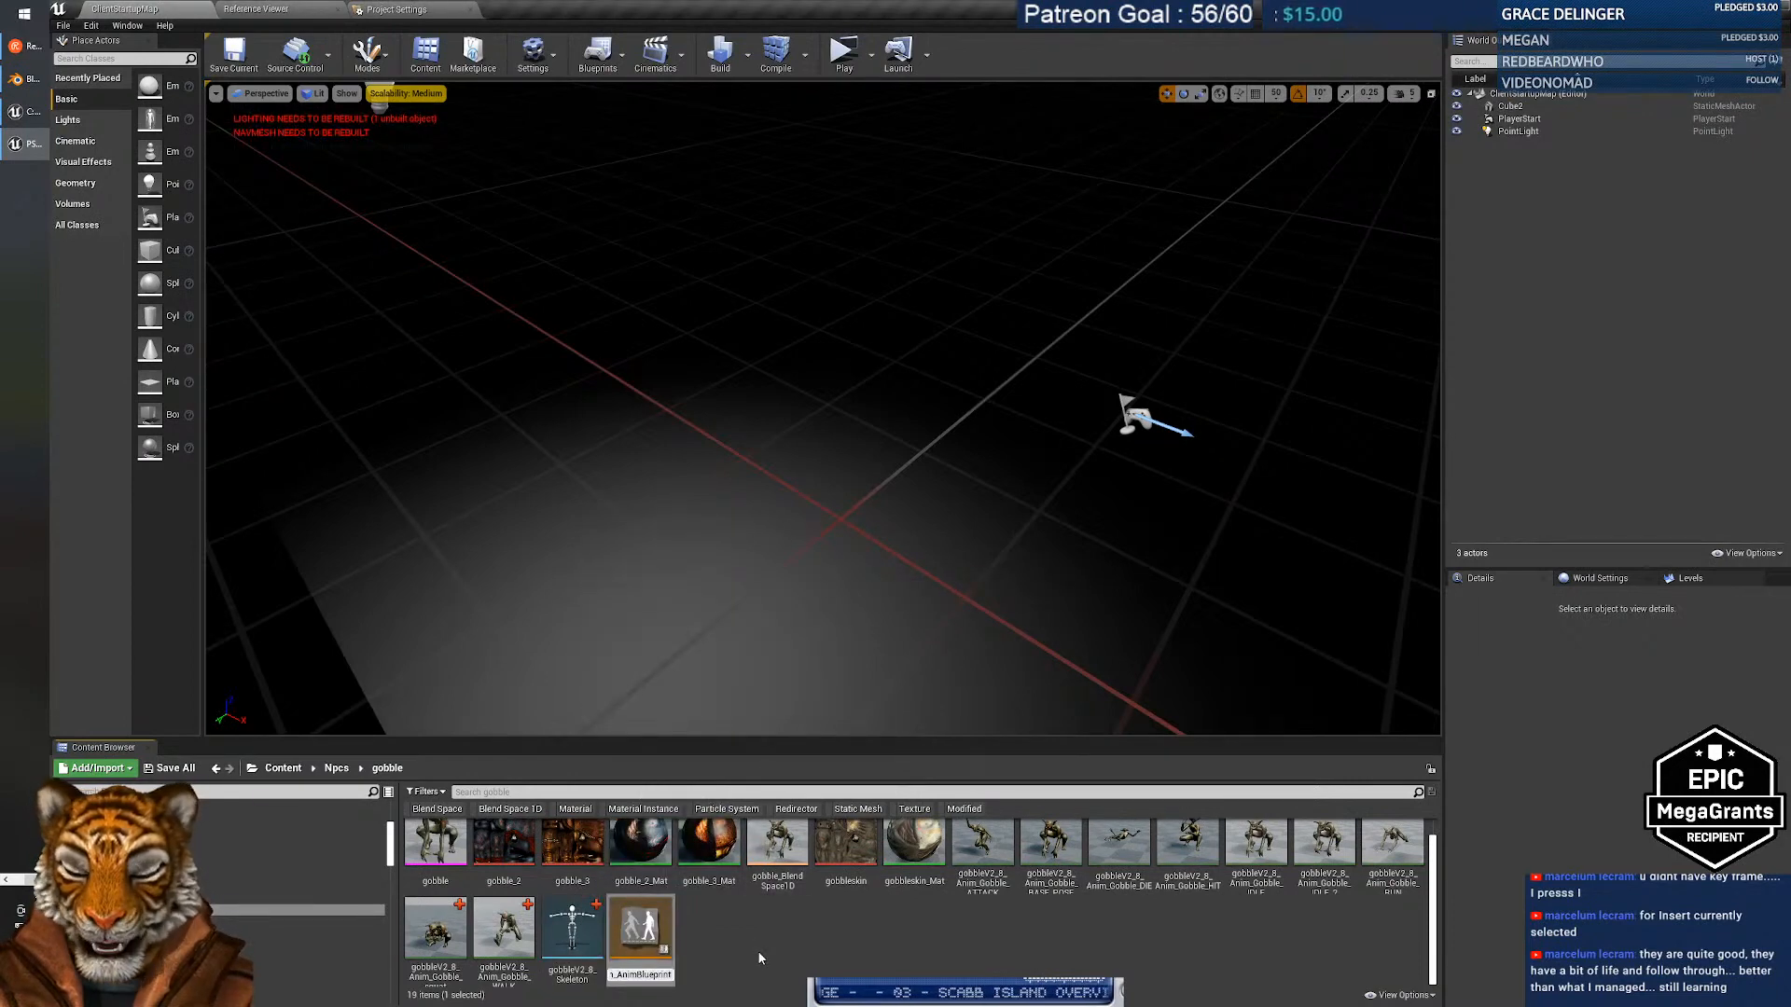
key("shift+Home")
key("shift+Right")
key("shift+Right")
key("shift+Right")
key("shift+Right")
key("shift+Right")
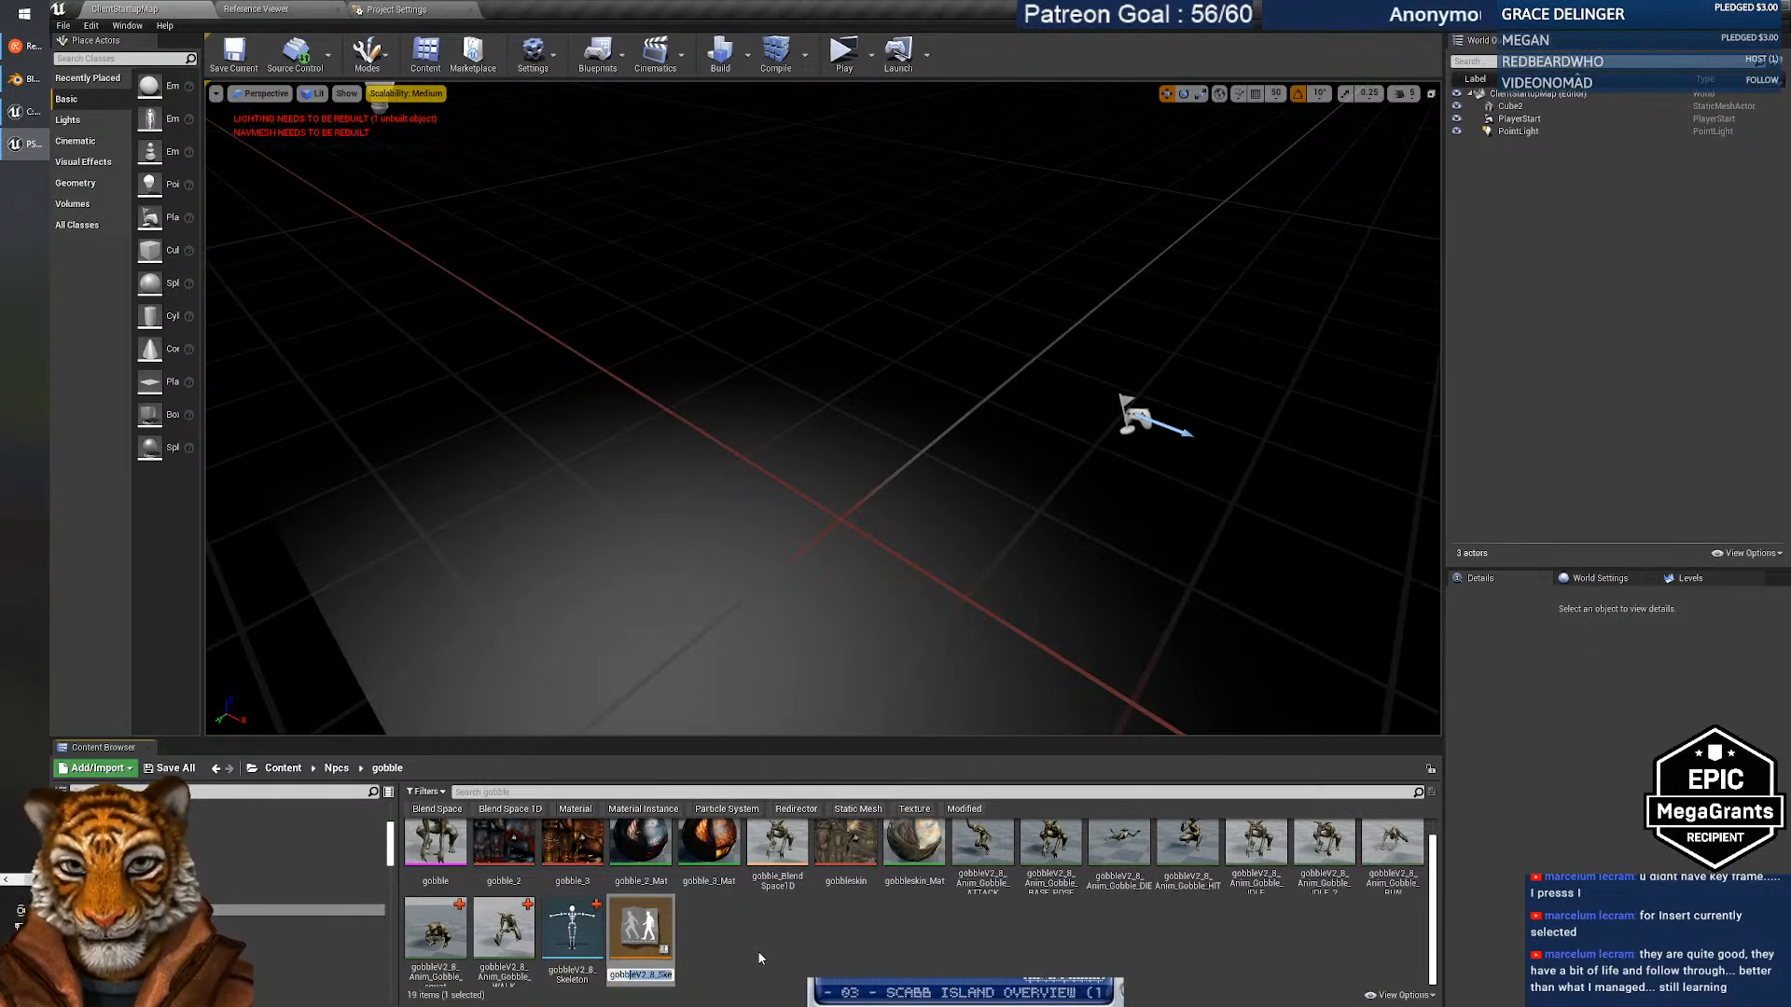
type("e_Anim")
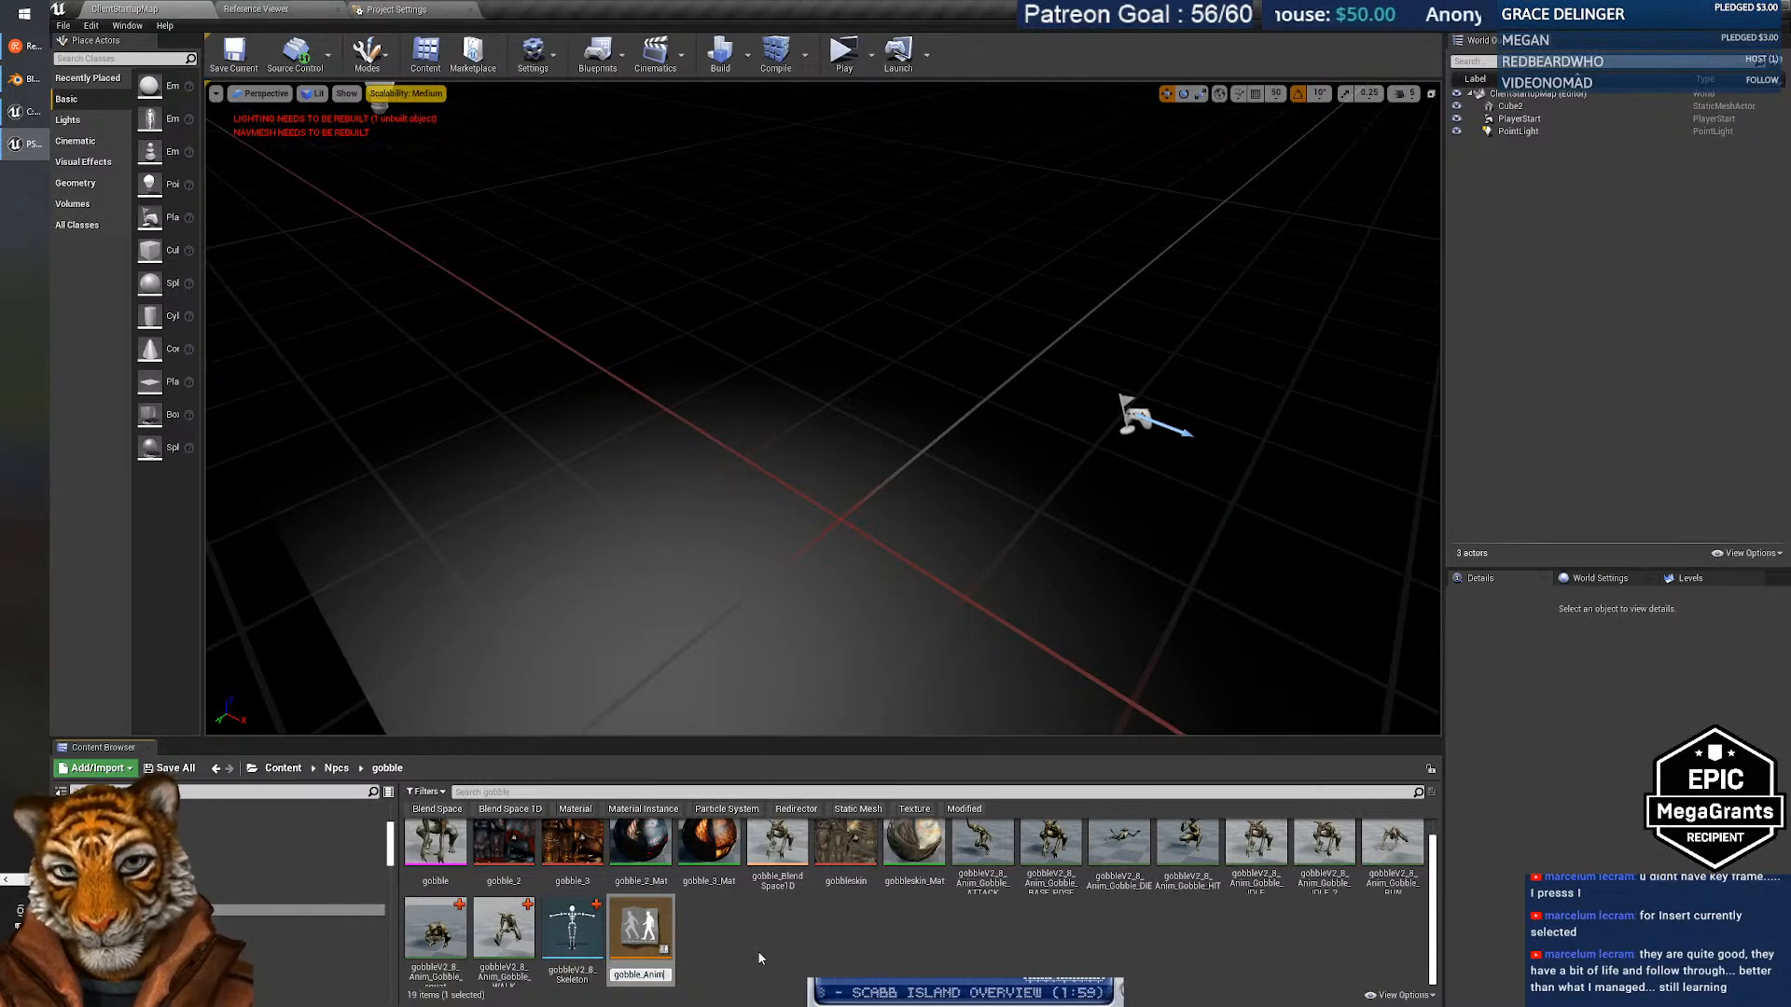
type("BP")
key("Return")
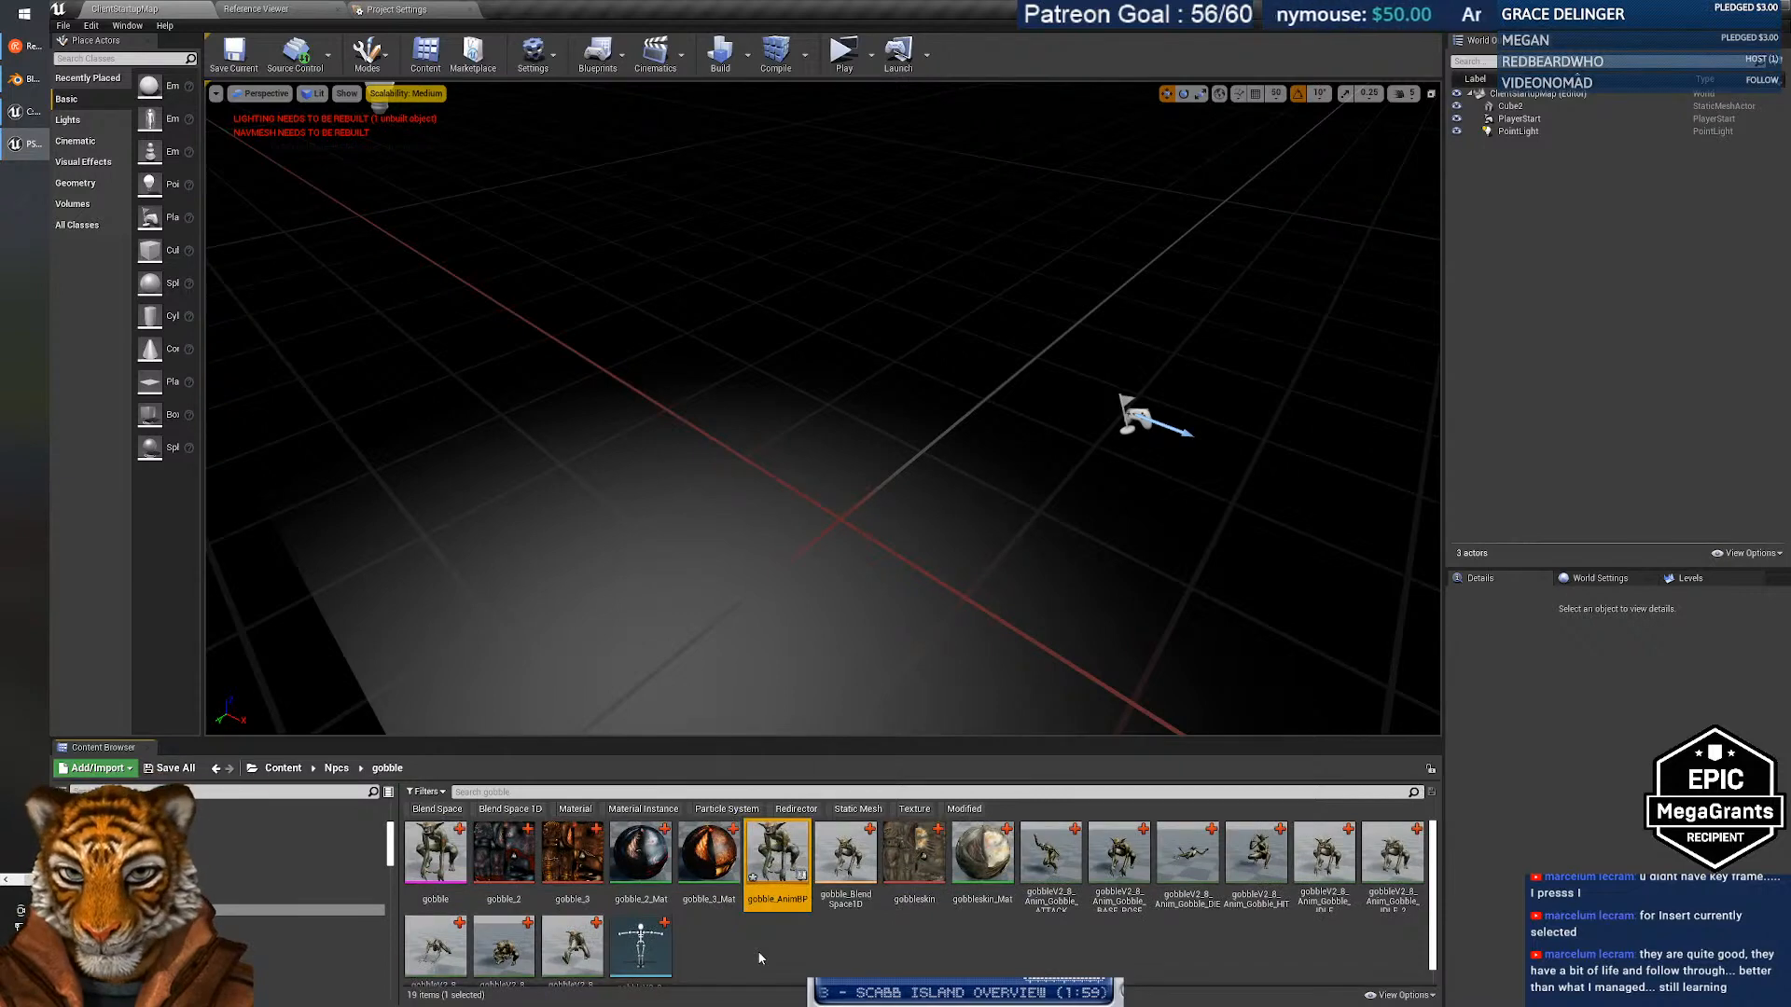
key("Return")
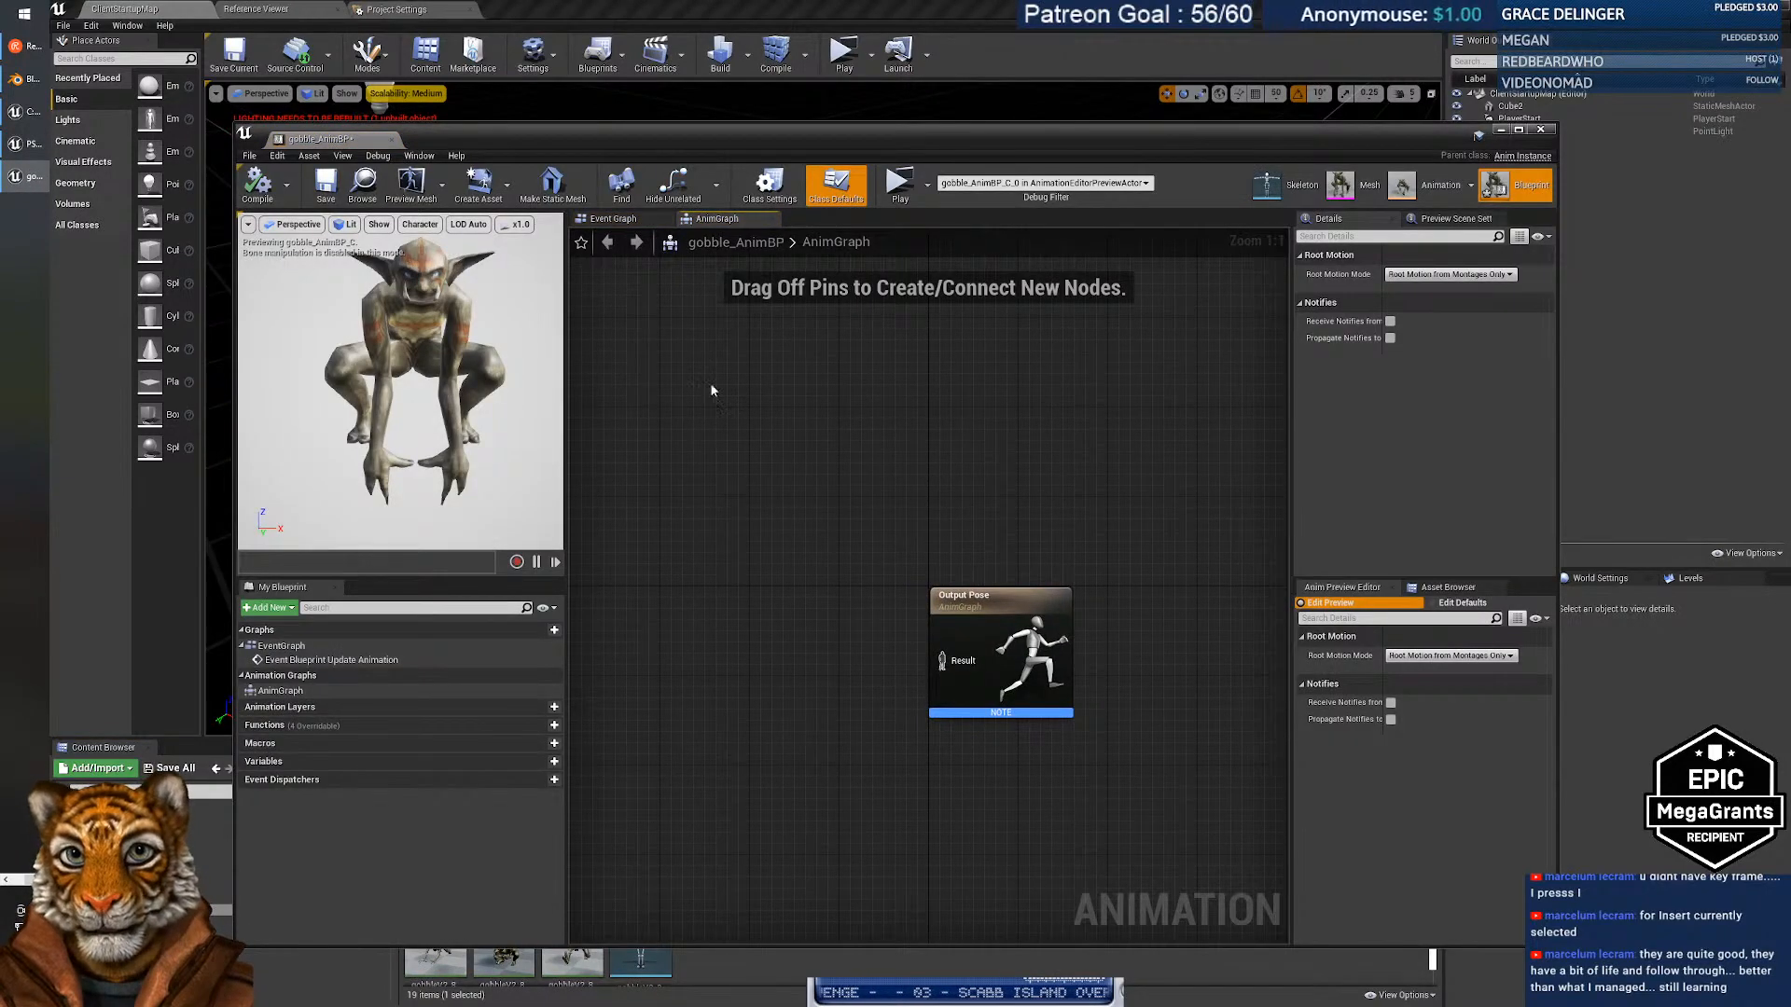
left_click_drag(373, 142, 569, 10)
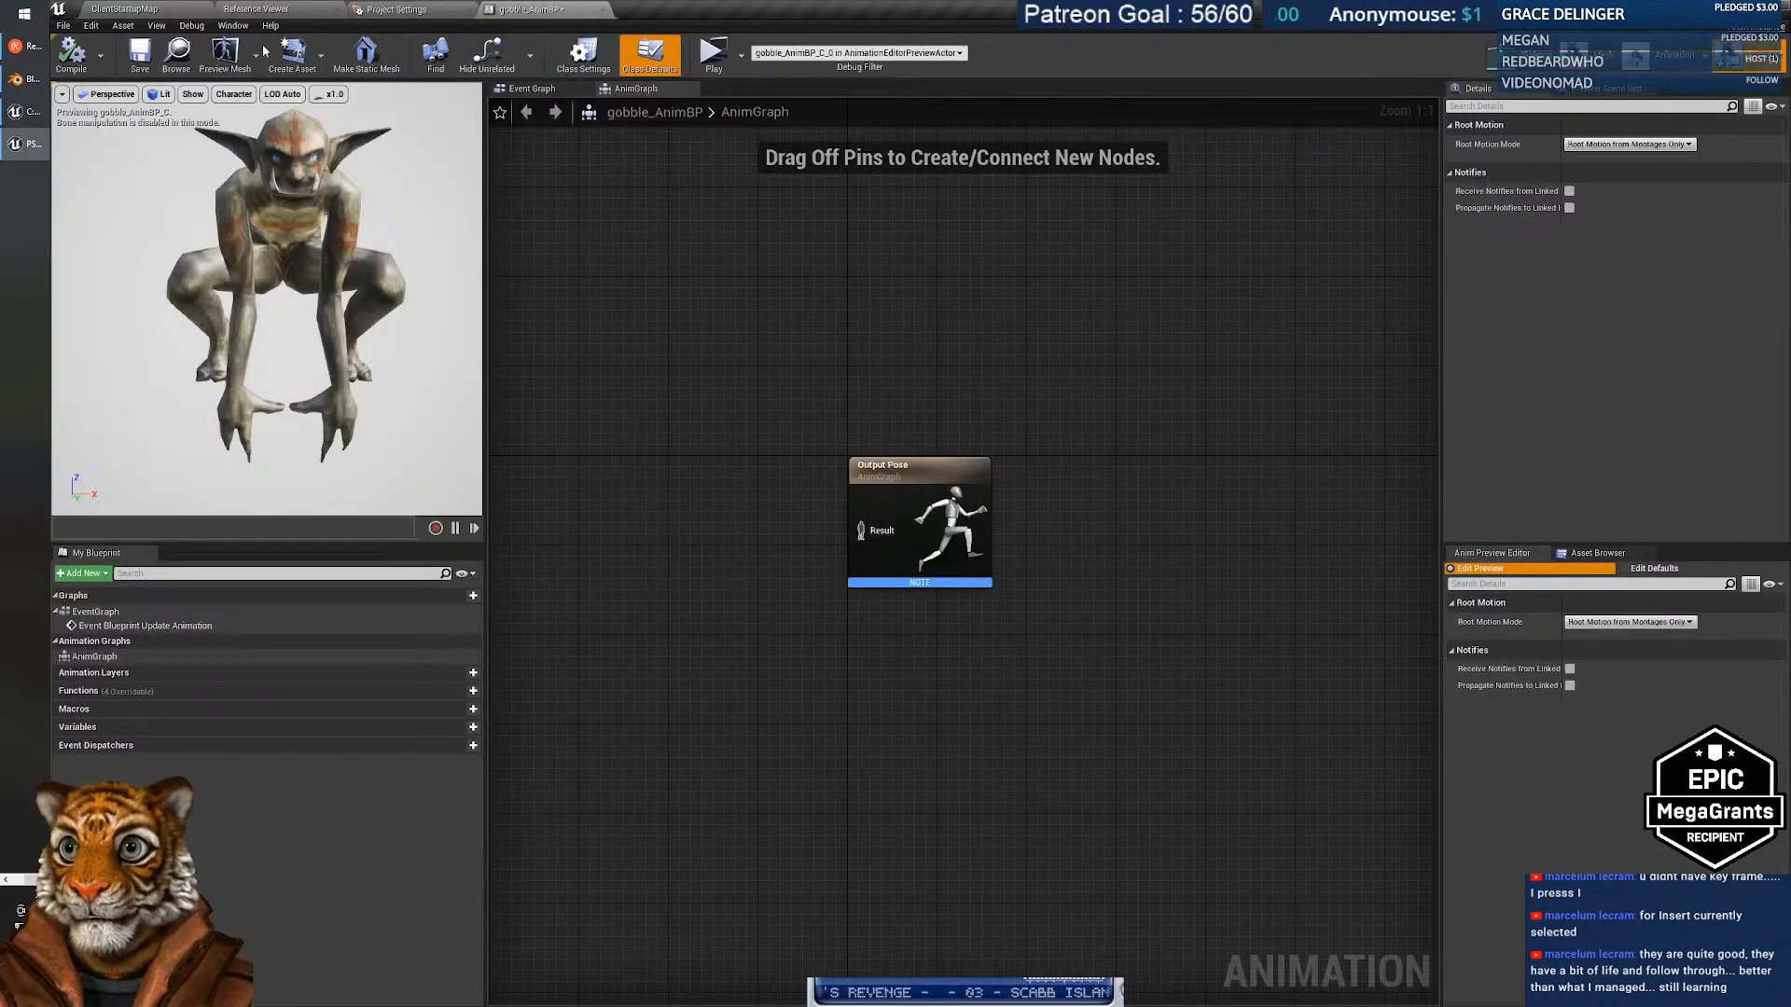
Open gorweal_AnimBP from the Gorweal folder and copy its Speed, blend space and DefaultSlot nodes from the AnimGraph.
left_click(159, 9)
left_click(301, 899)
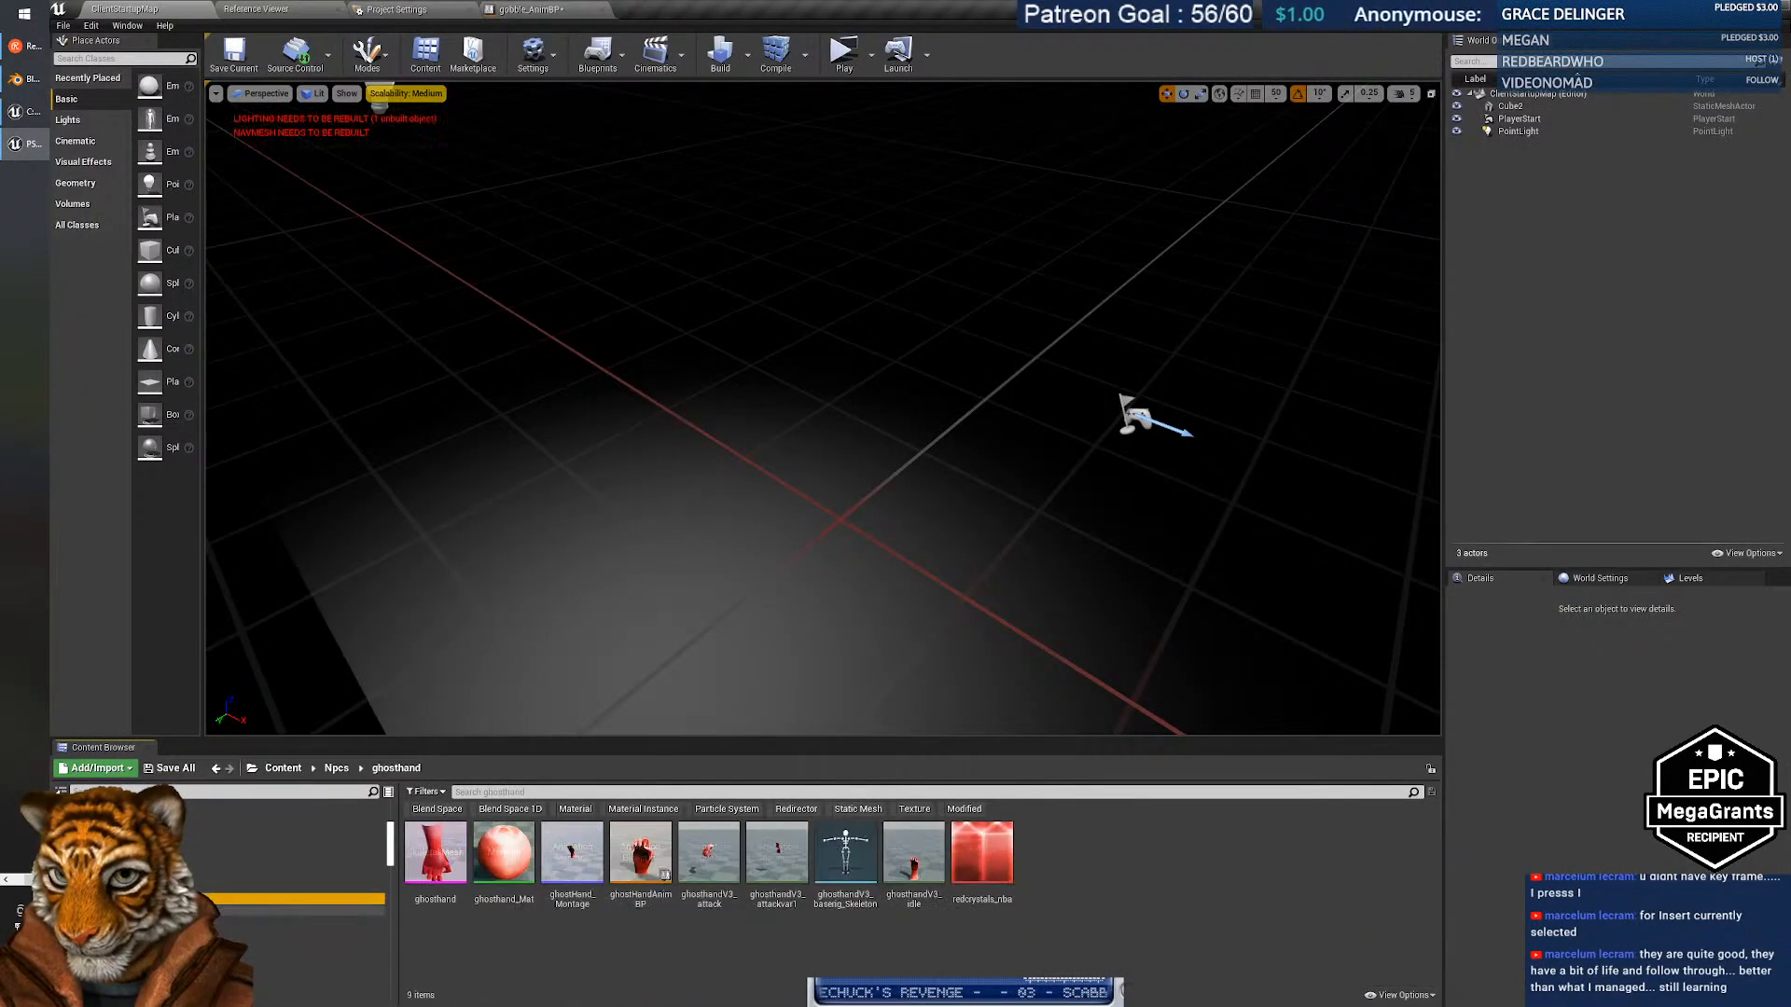
left_click(300, 920)
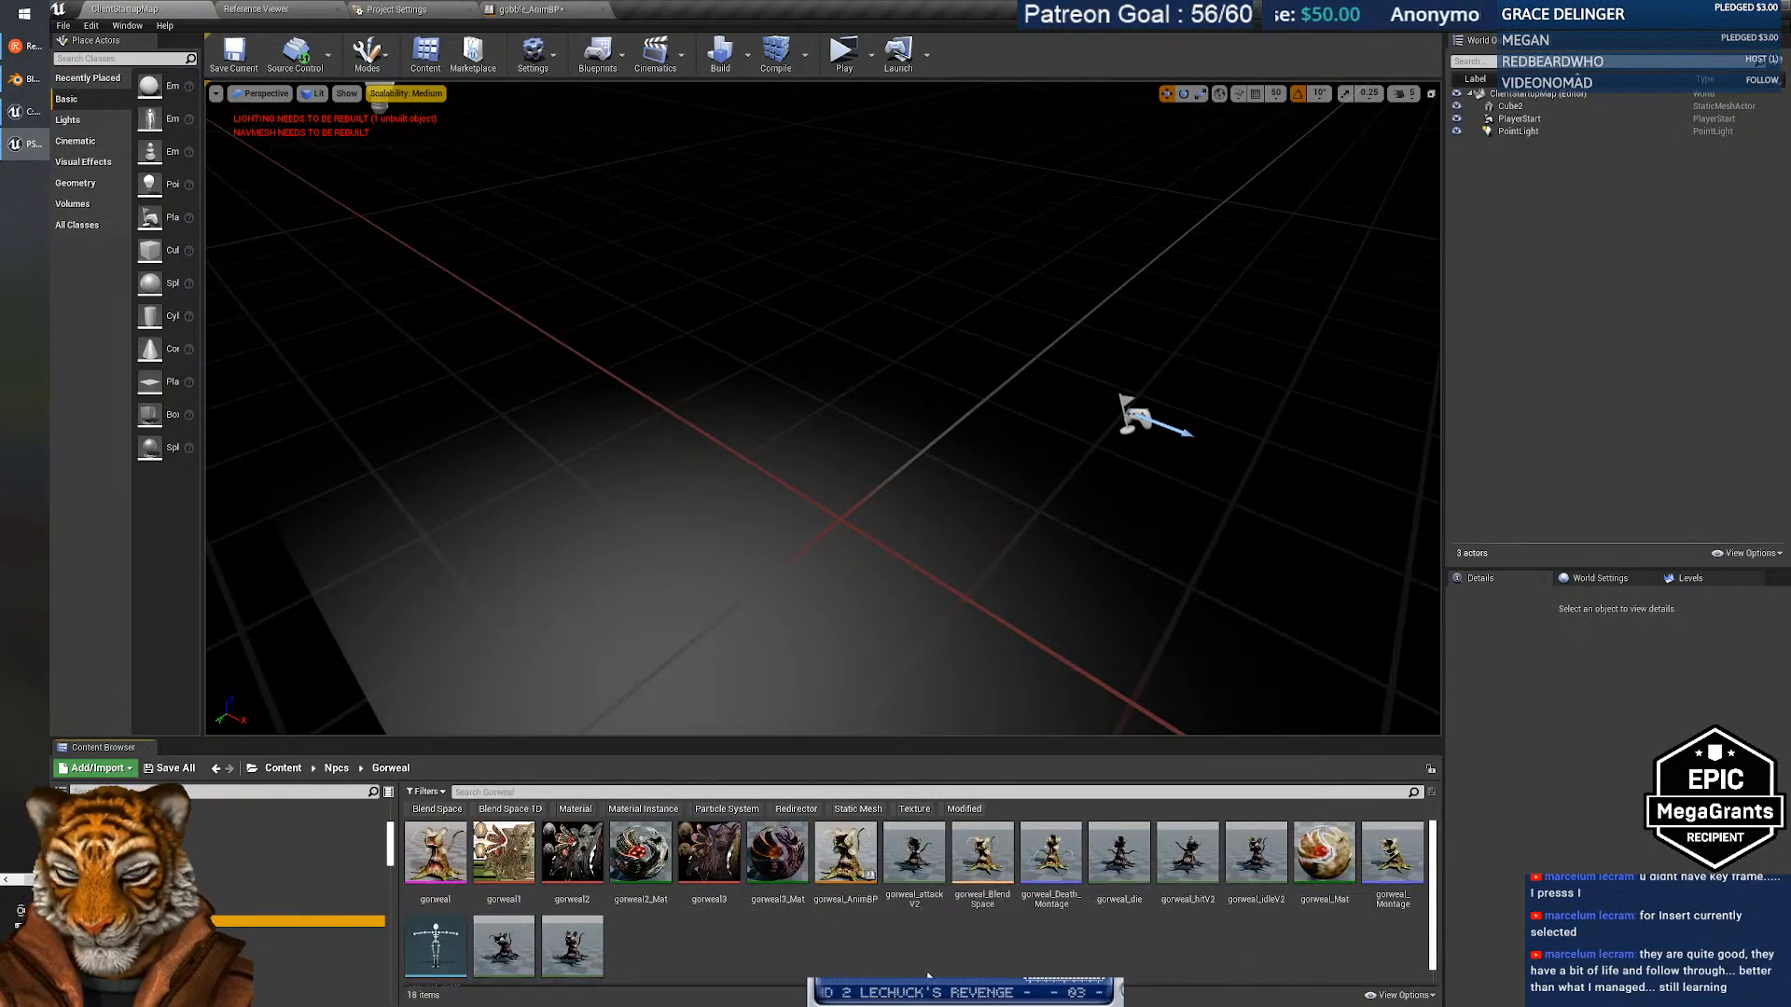
double_click(845, 852)
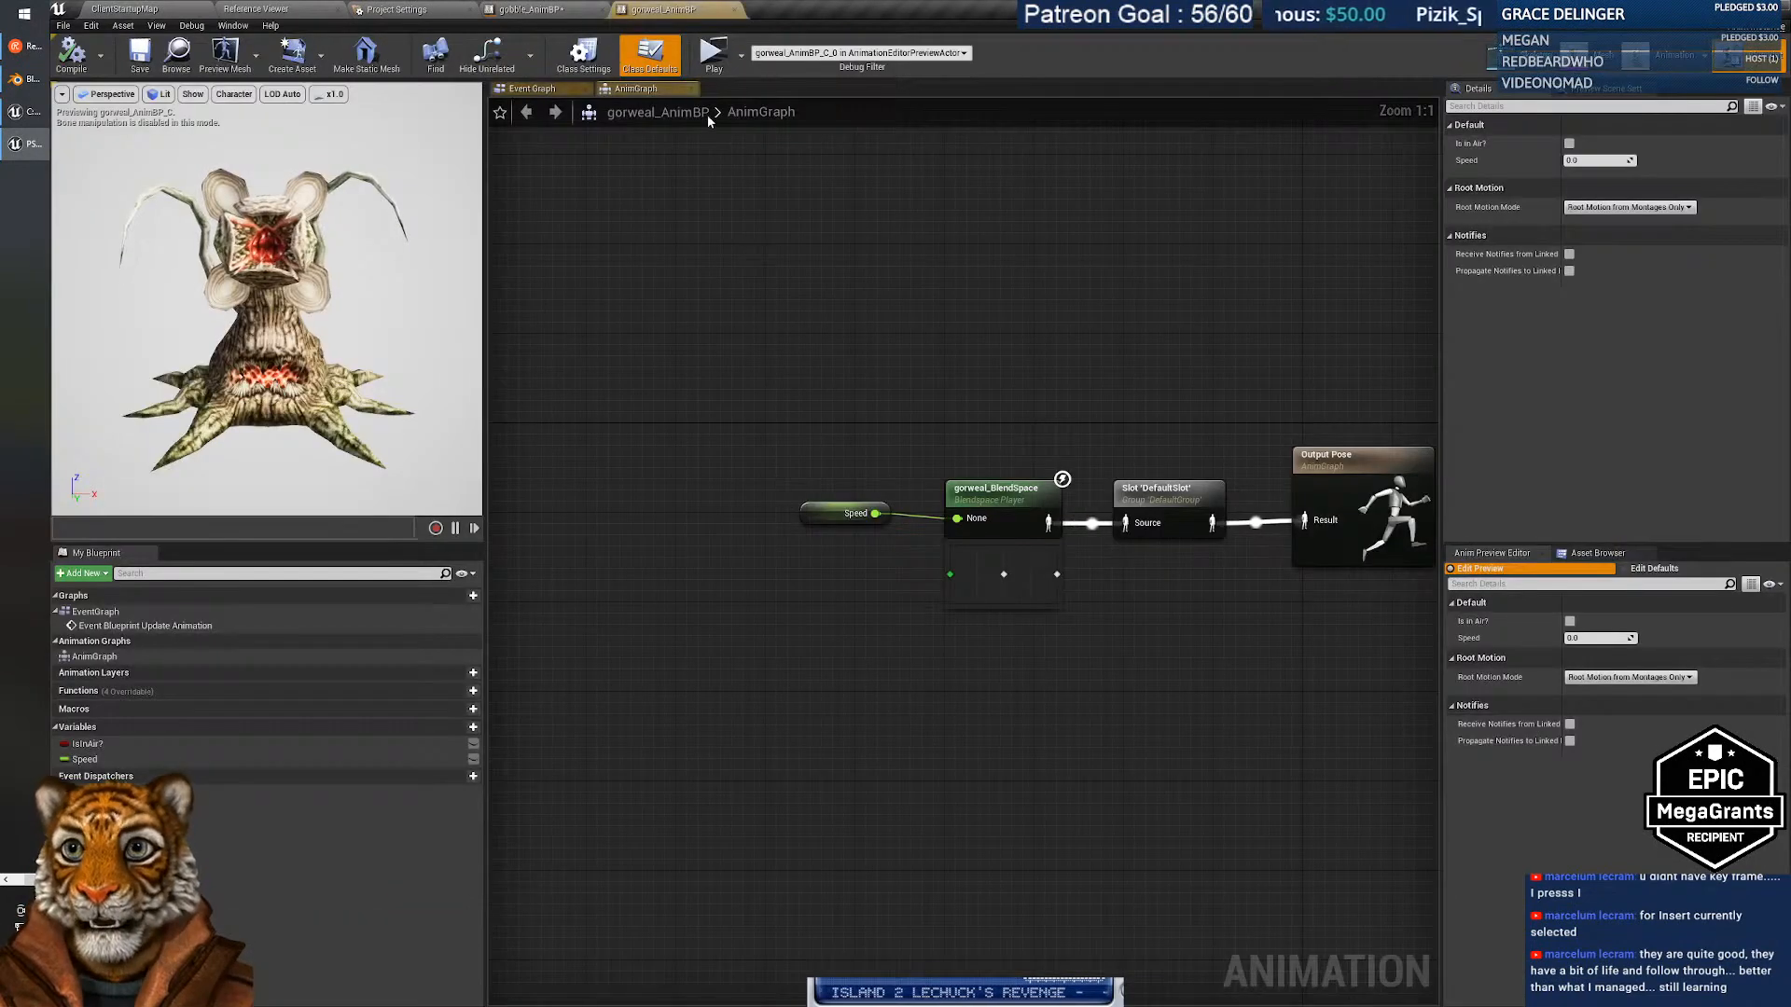
right_click_drag(780, 391, 923, 404)
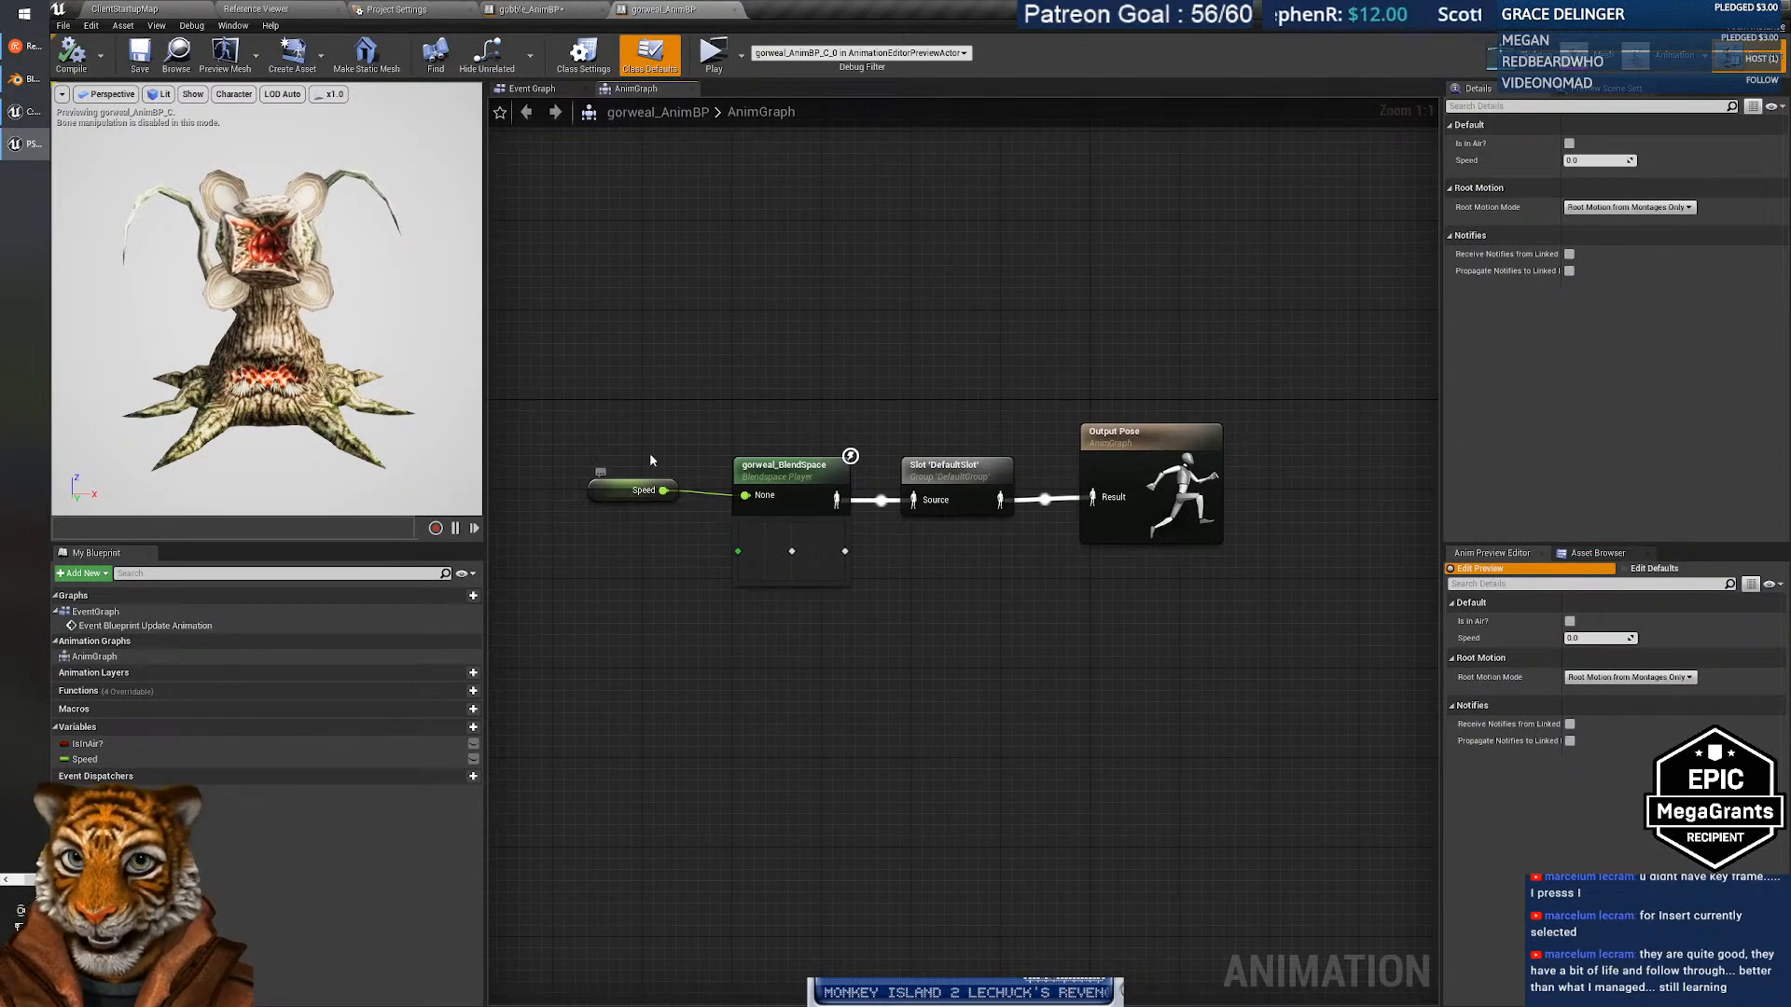
left_click_drag(597, 363, 1050, 619)
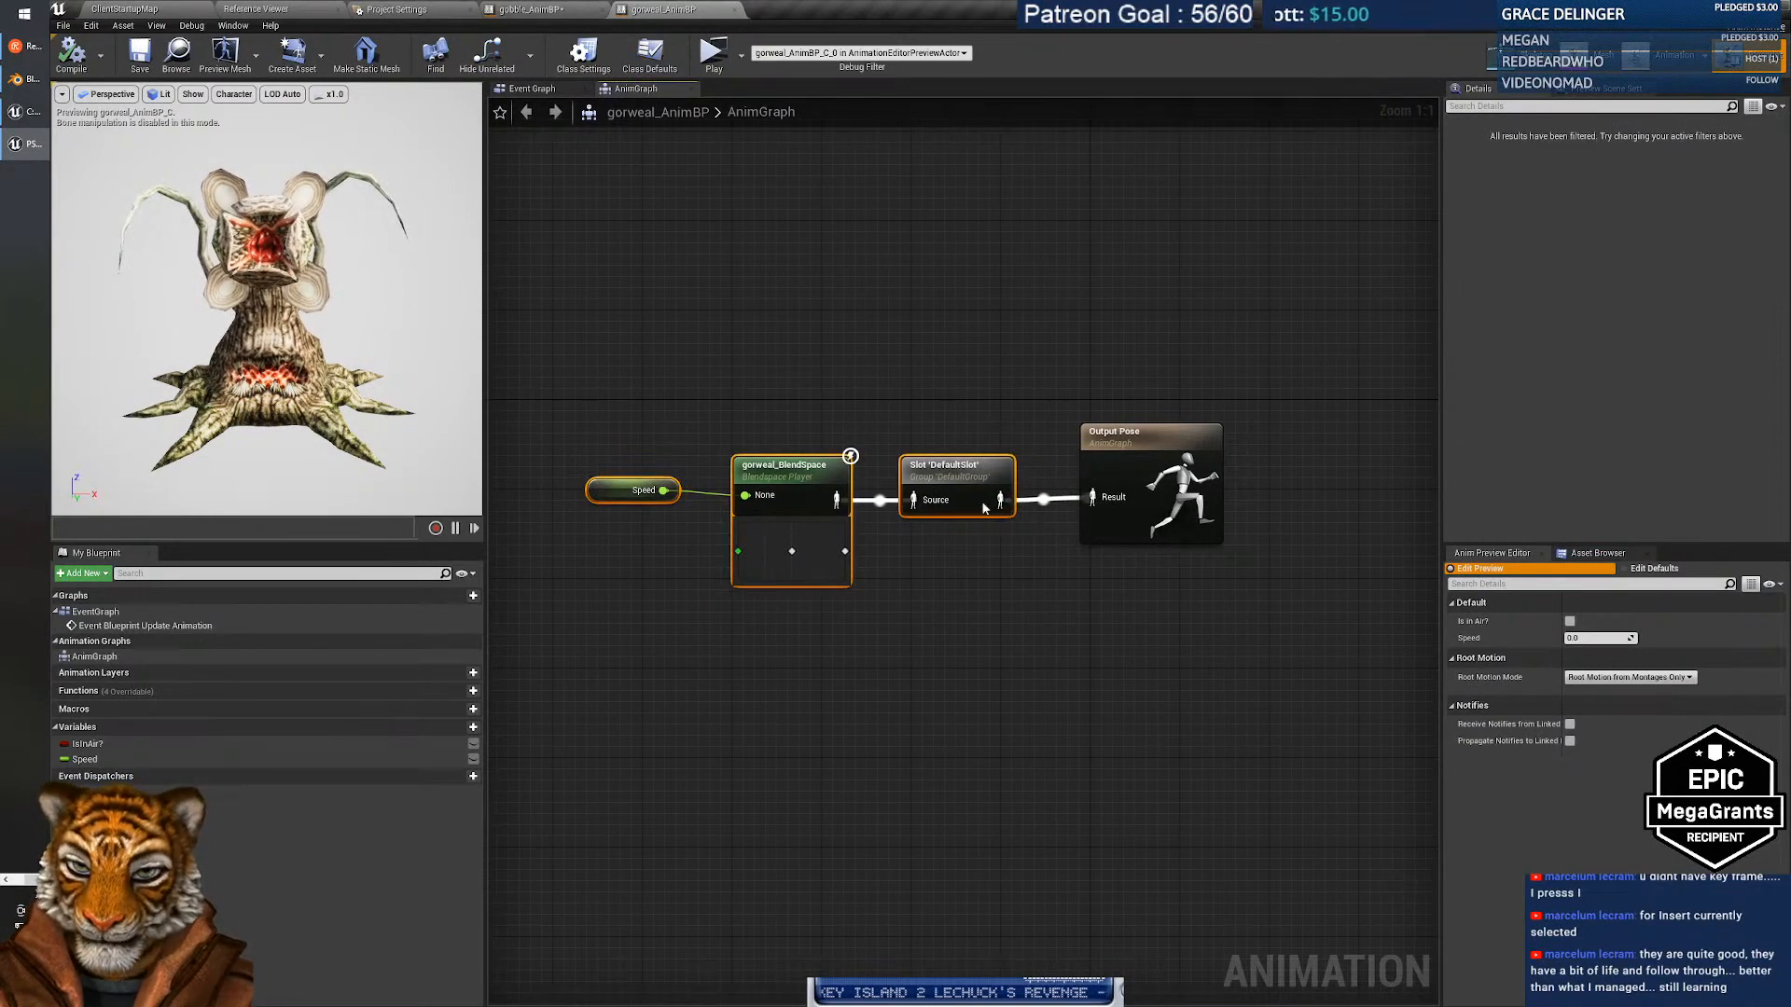
Paste the copied nodes into gobble_AnimBP's AnimGraph without the gorweal blend space, and connect the DefaultSlot node to Output Pose.
left_click(560, 9)
right_click_drag(918, 389, 1270, 391)
key("ctrl+v")
left_click_drag(900, 387, 958, 576)
key("Delete")
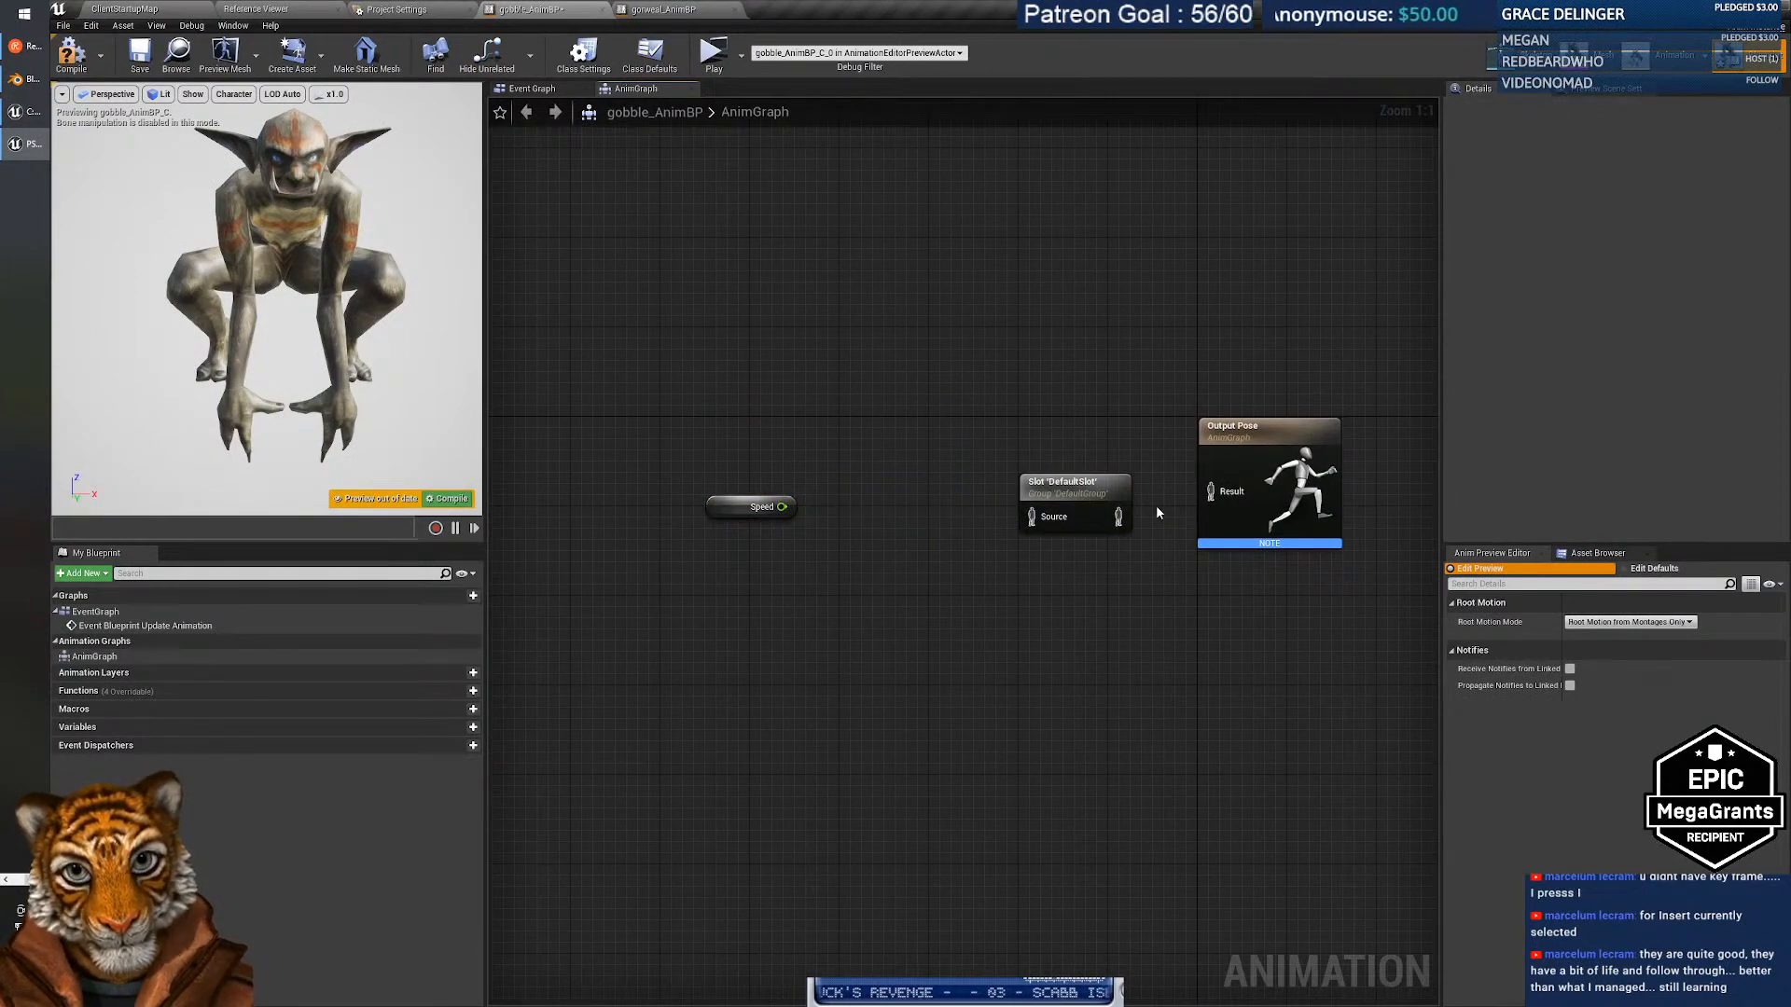
left_click_drag(1119, 516, 1210, 501)
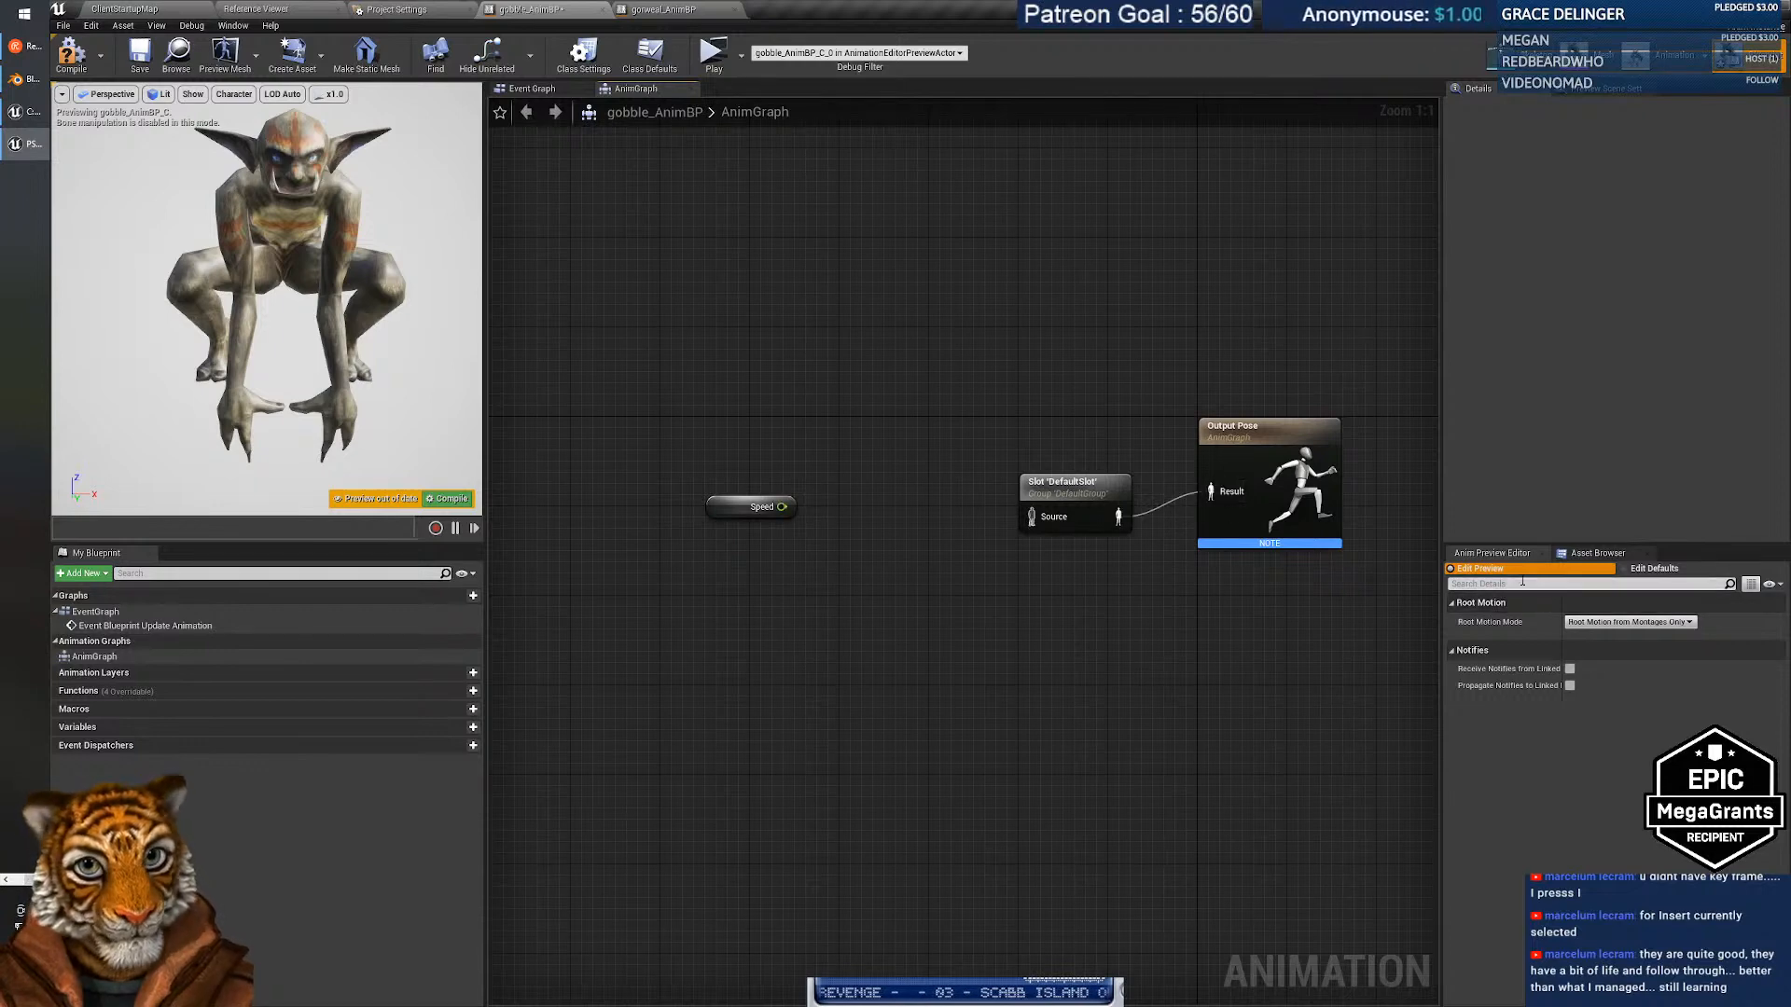
Add gobble_BlendSpace1D to the AnimGraph, wired between the Speed and DefaultSlot nodes, and compile the blueprint.
left_click(1598, 553)
left_click_drag(1506, 622, 784, 506)
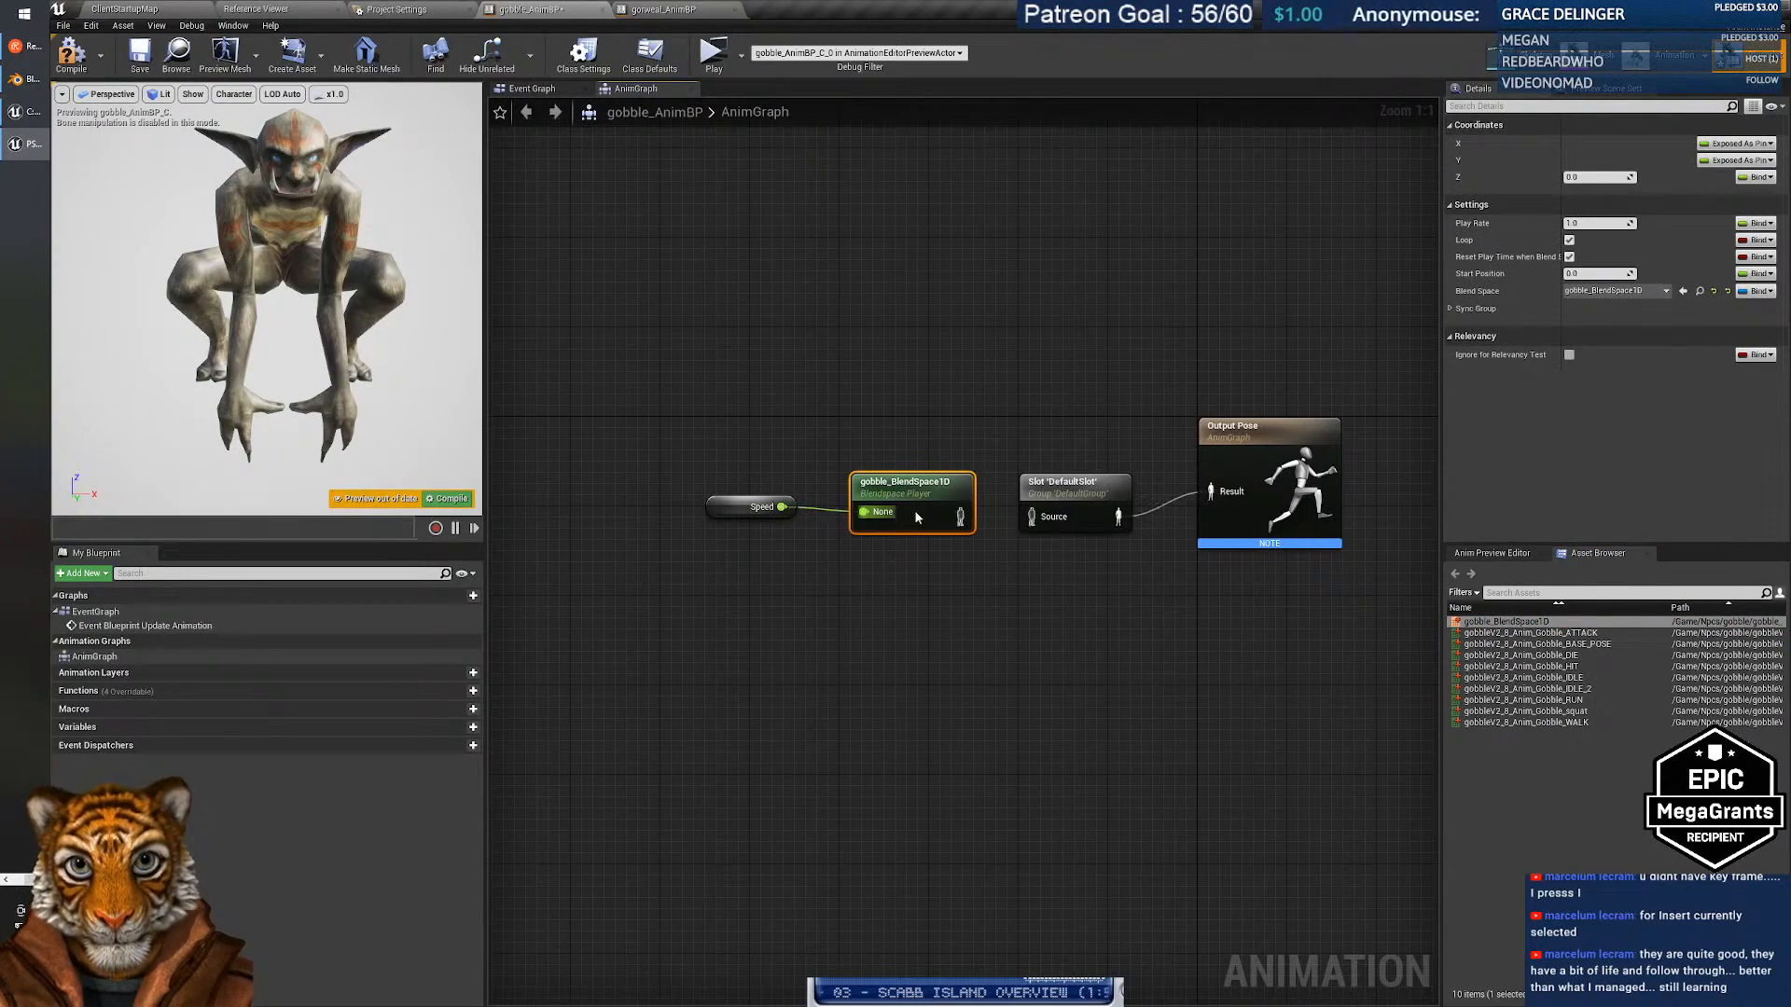
left_click(72, 51)
Create the missing Speed variable from the Speed node in the AnimGraph and recompile the blueprint.
left_click(739, 501)
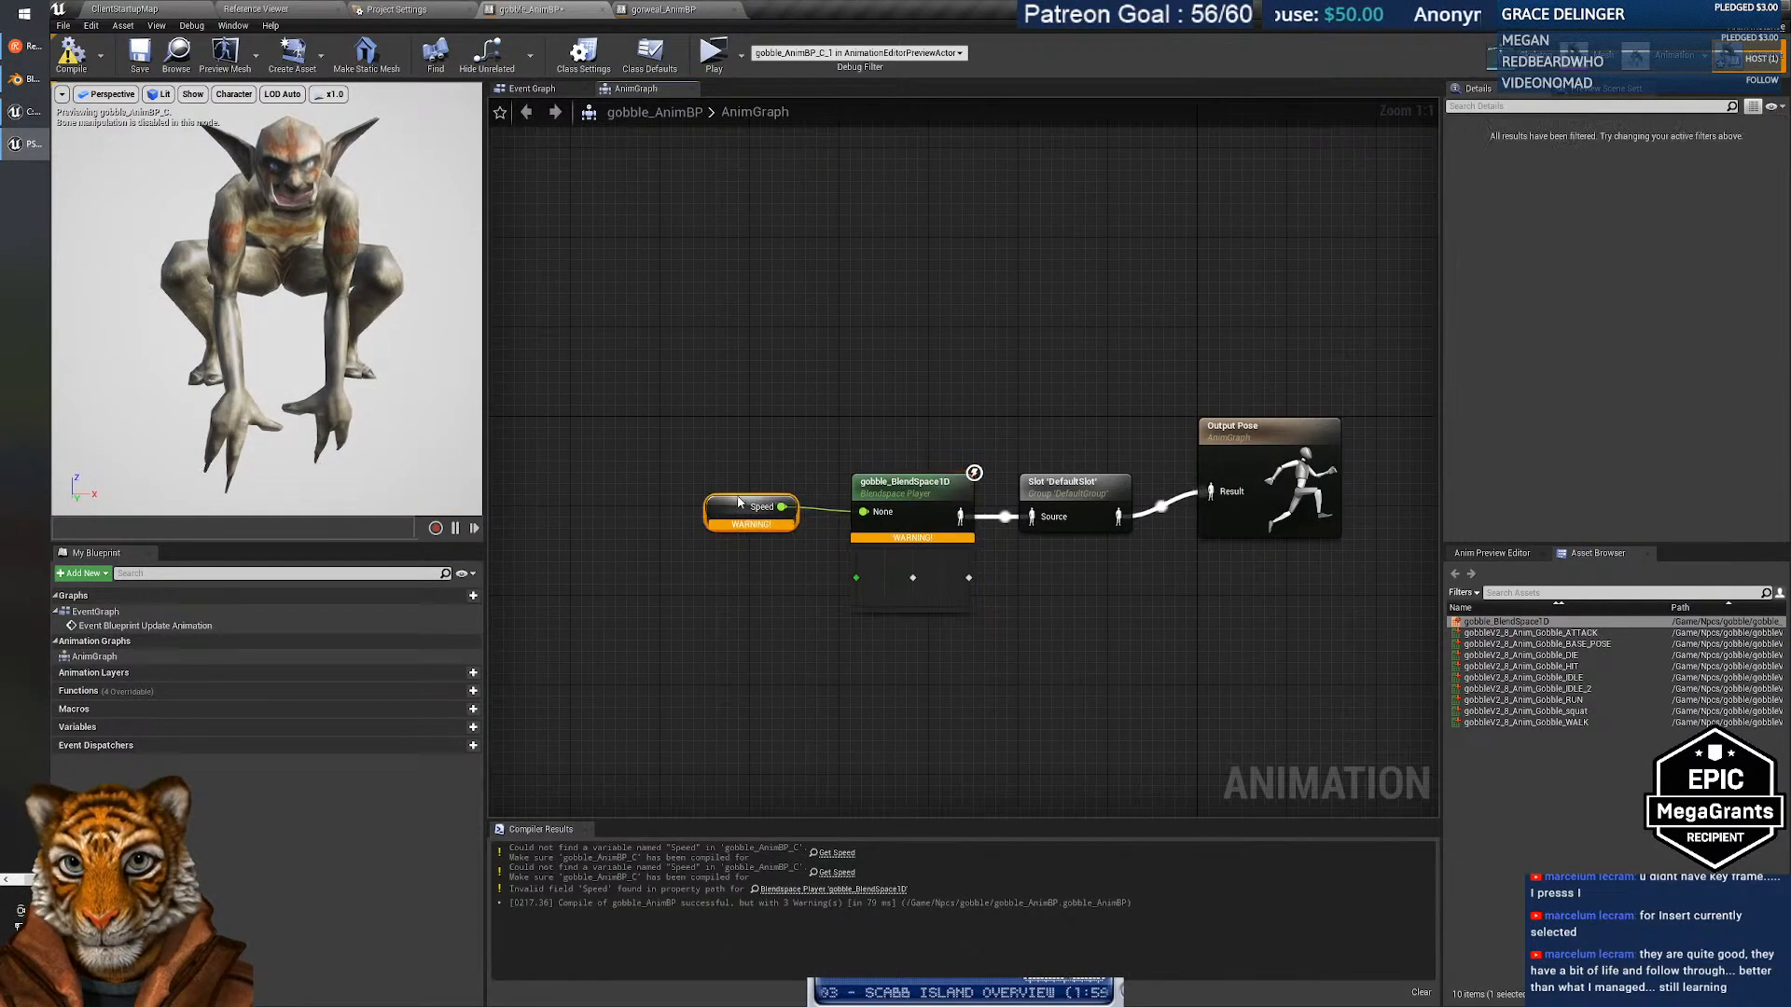
right_click(739, 502)
left_click(783, 532)
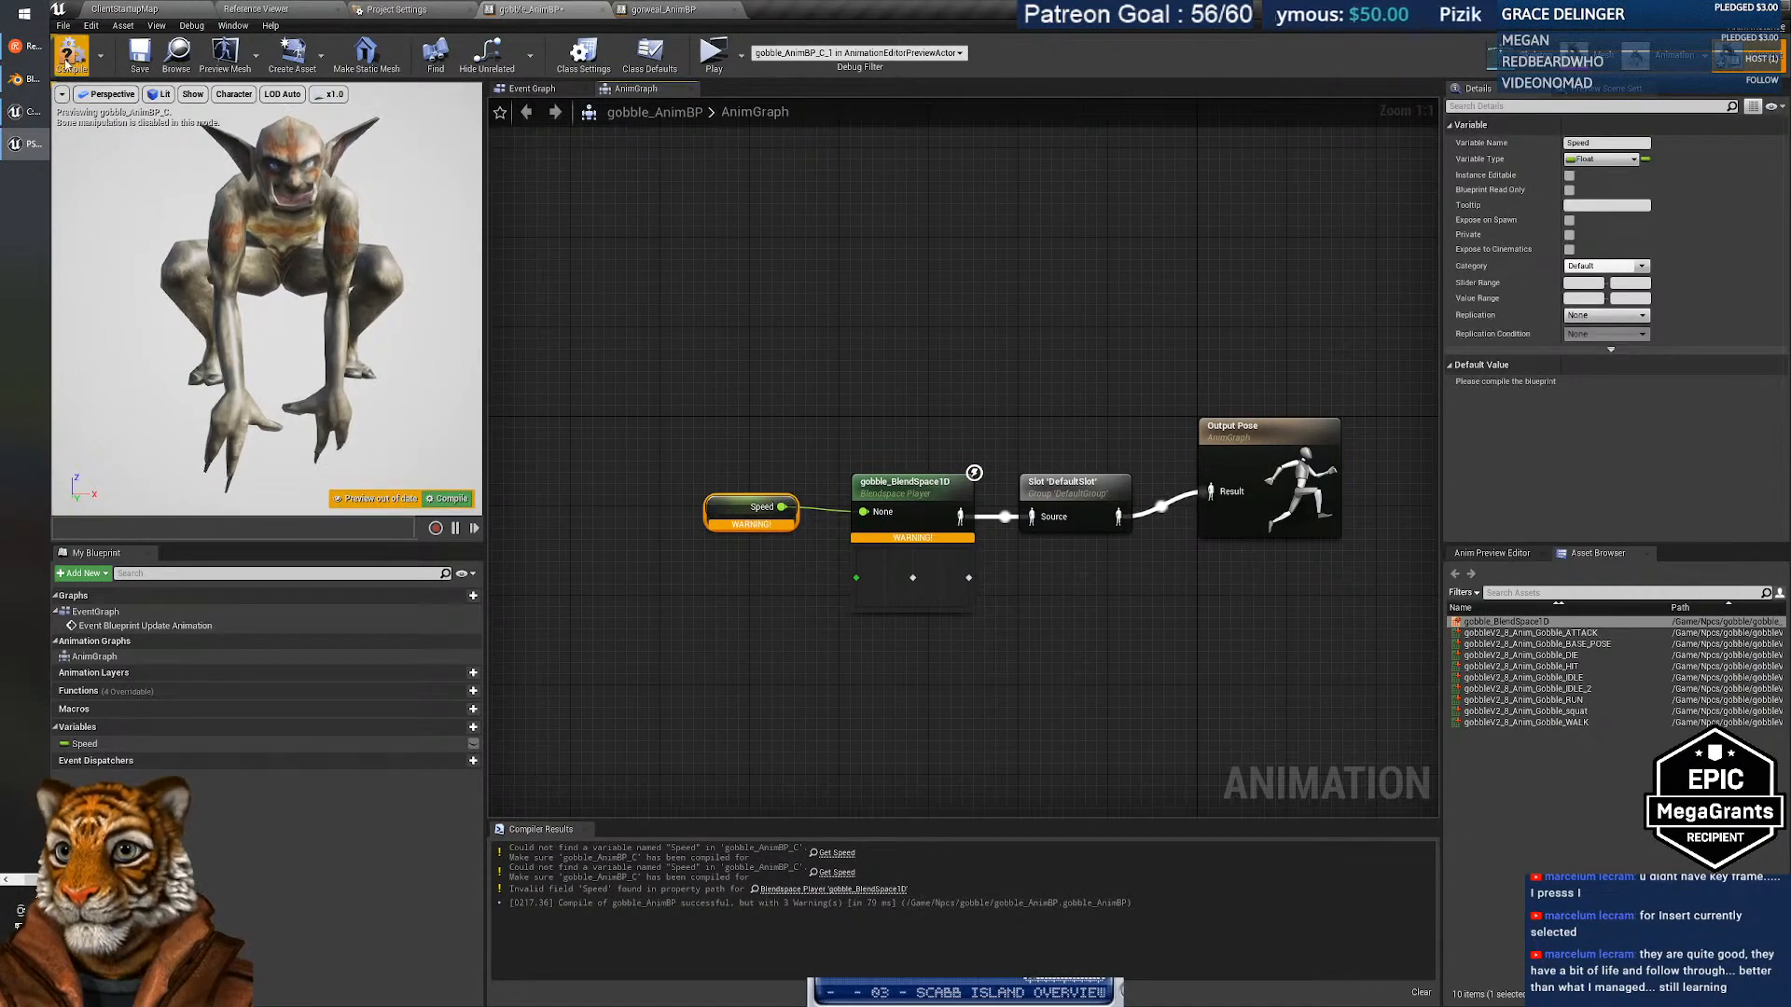
left_click(69, 54)
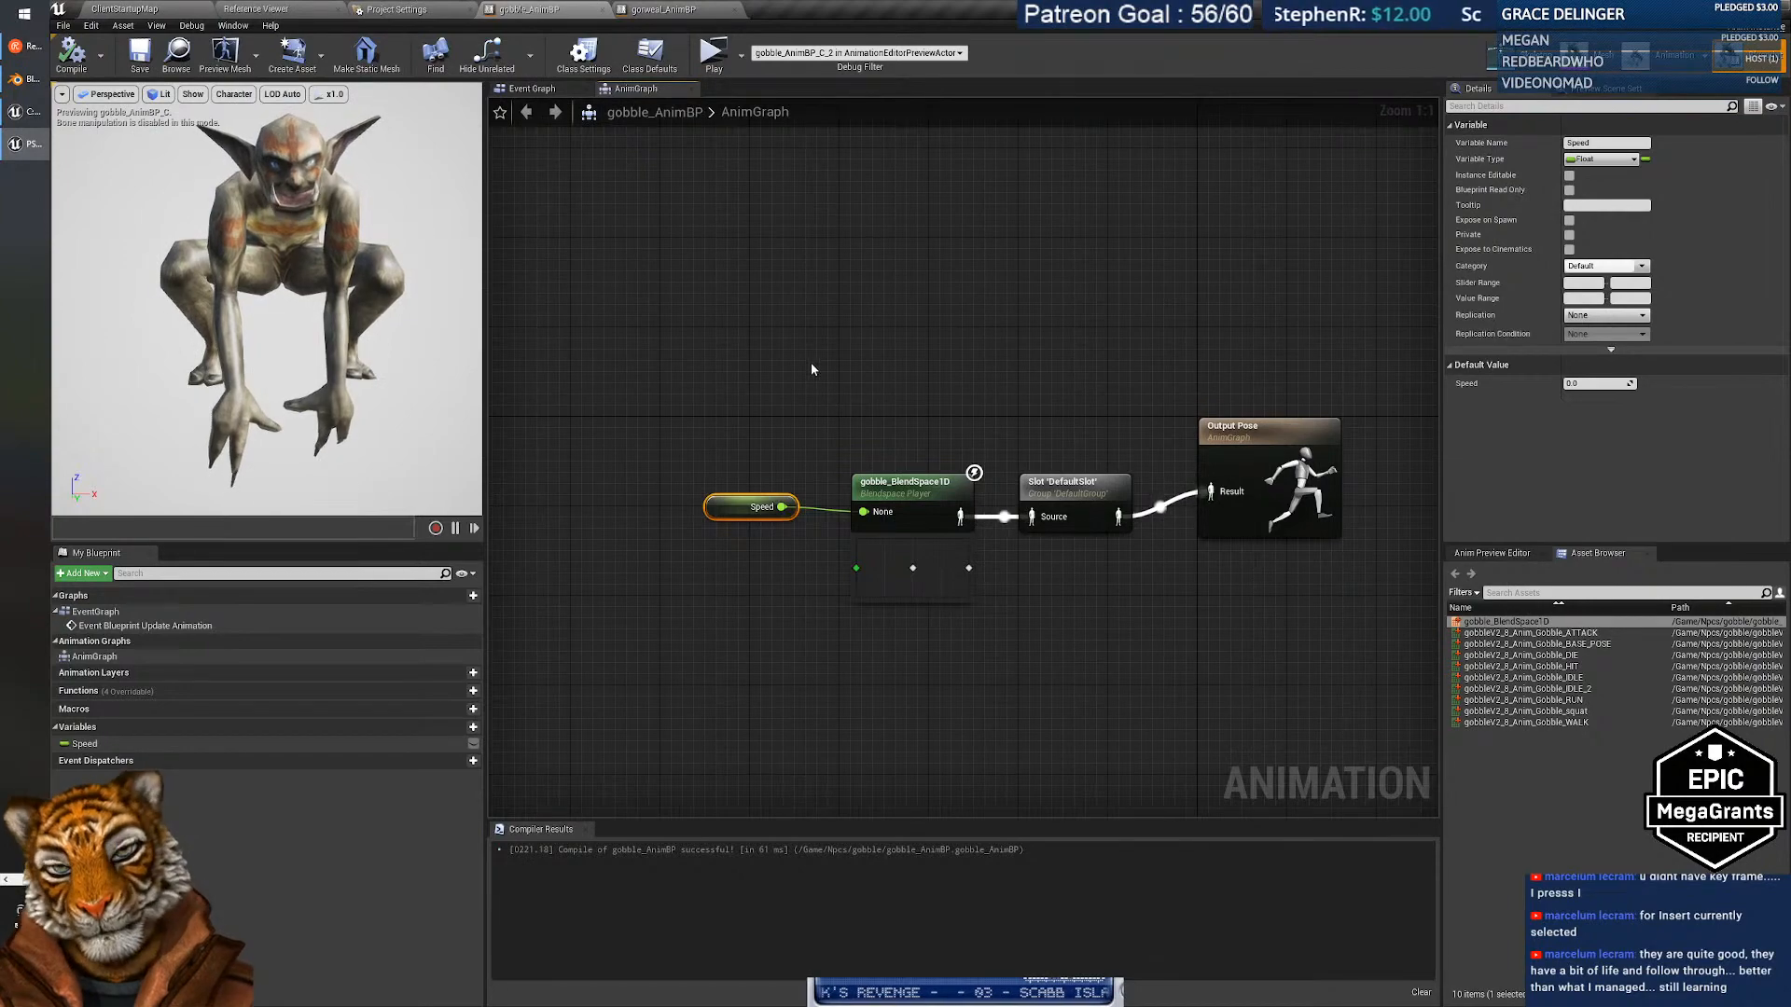
Select and copy all nodes of gorweal_AnimBP's Event Graph, from Event Blueprint Update Animation to the SET Speed node.
left_click(662, 9)
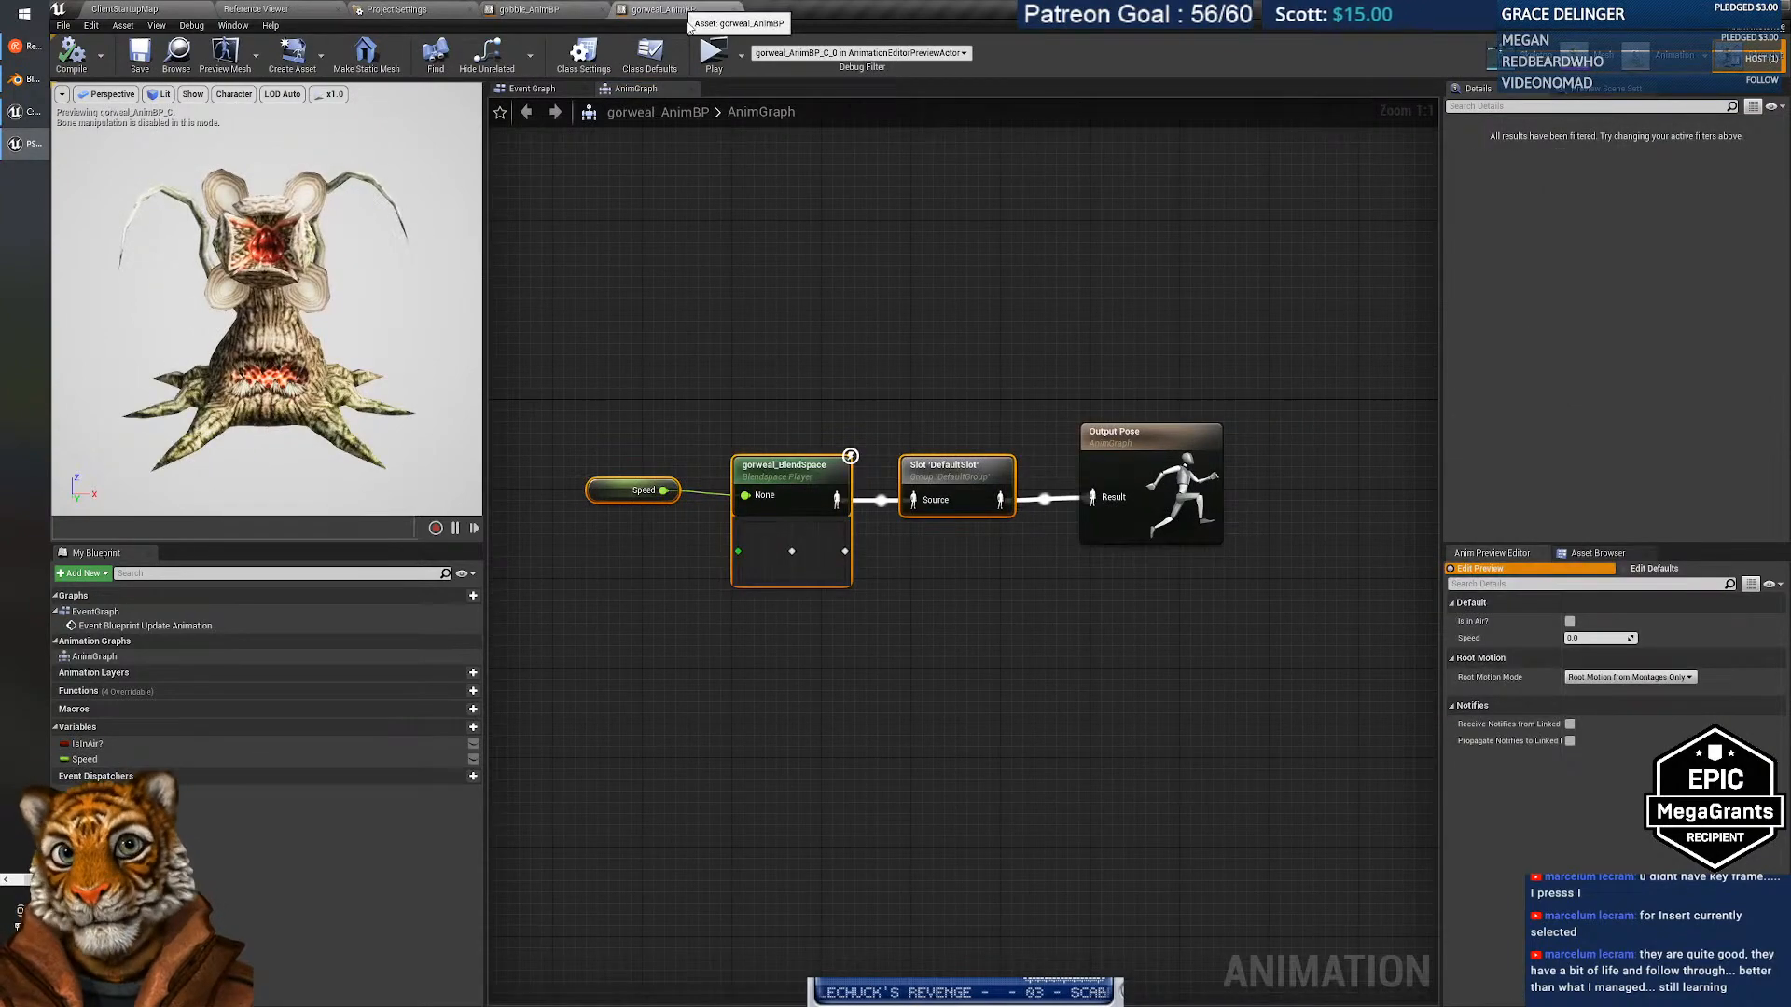
left_click(530, 89)
scroll(813, 518, "down", 6)
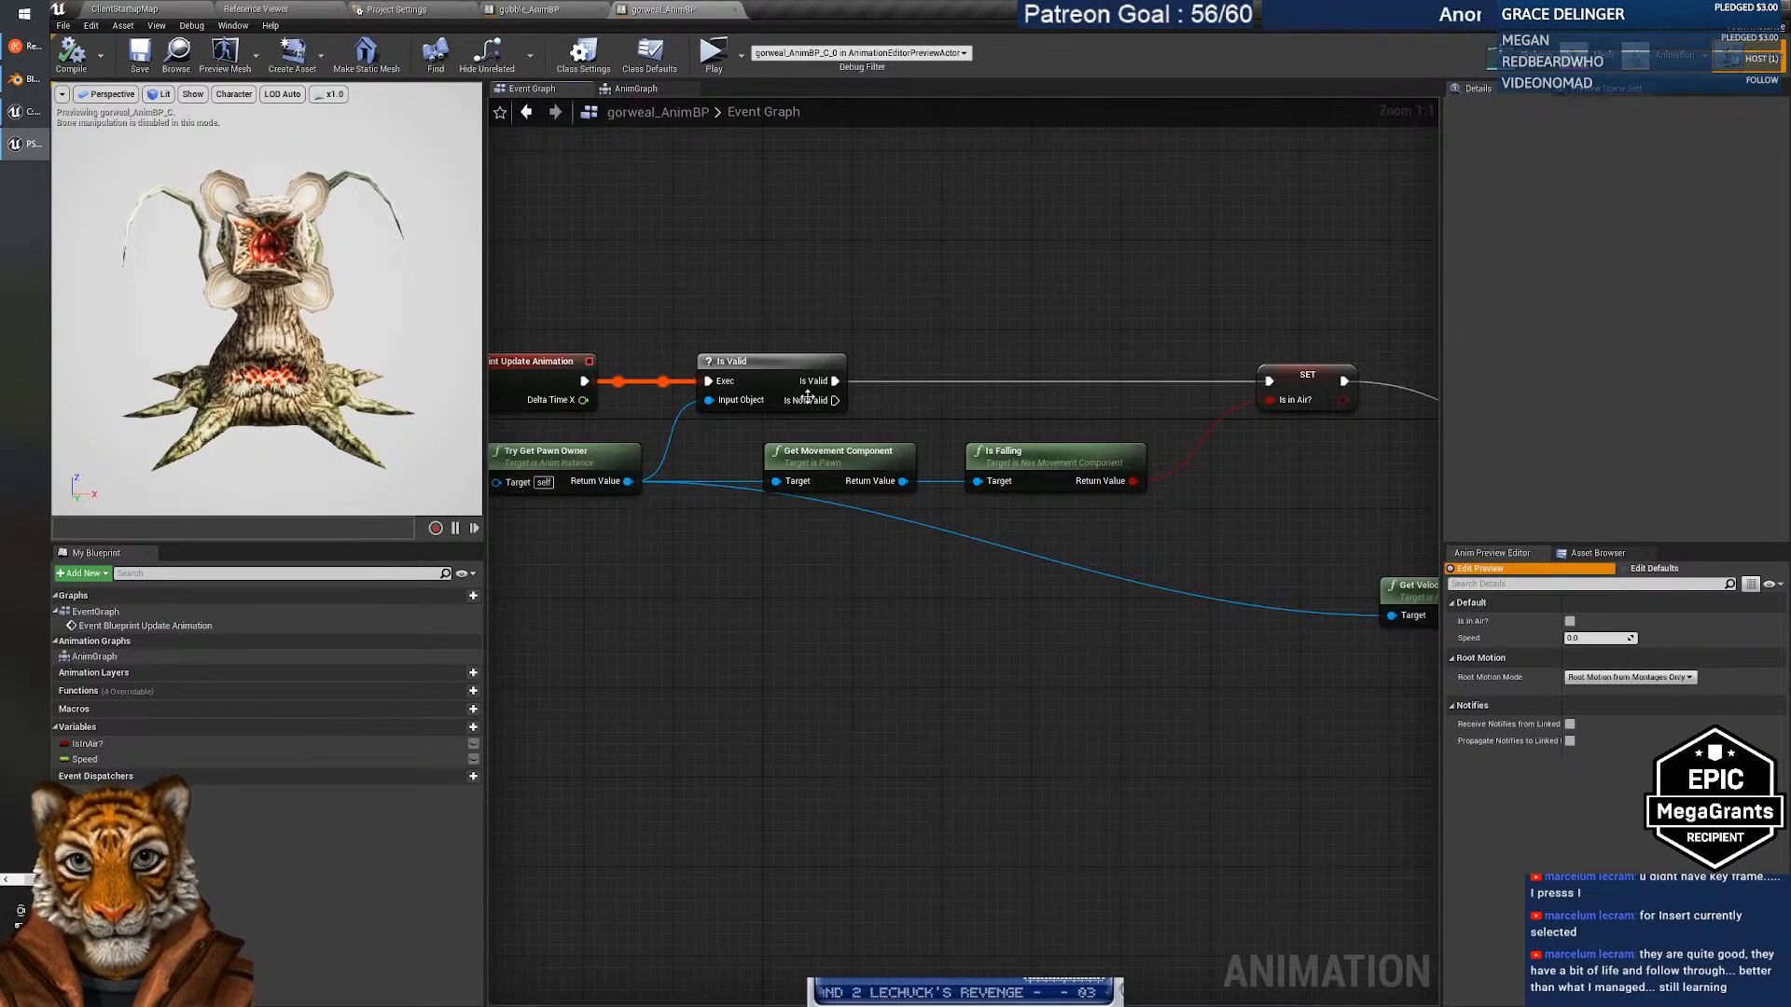
right_click_drag(814, 518, 894, 533)
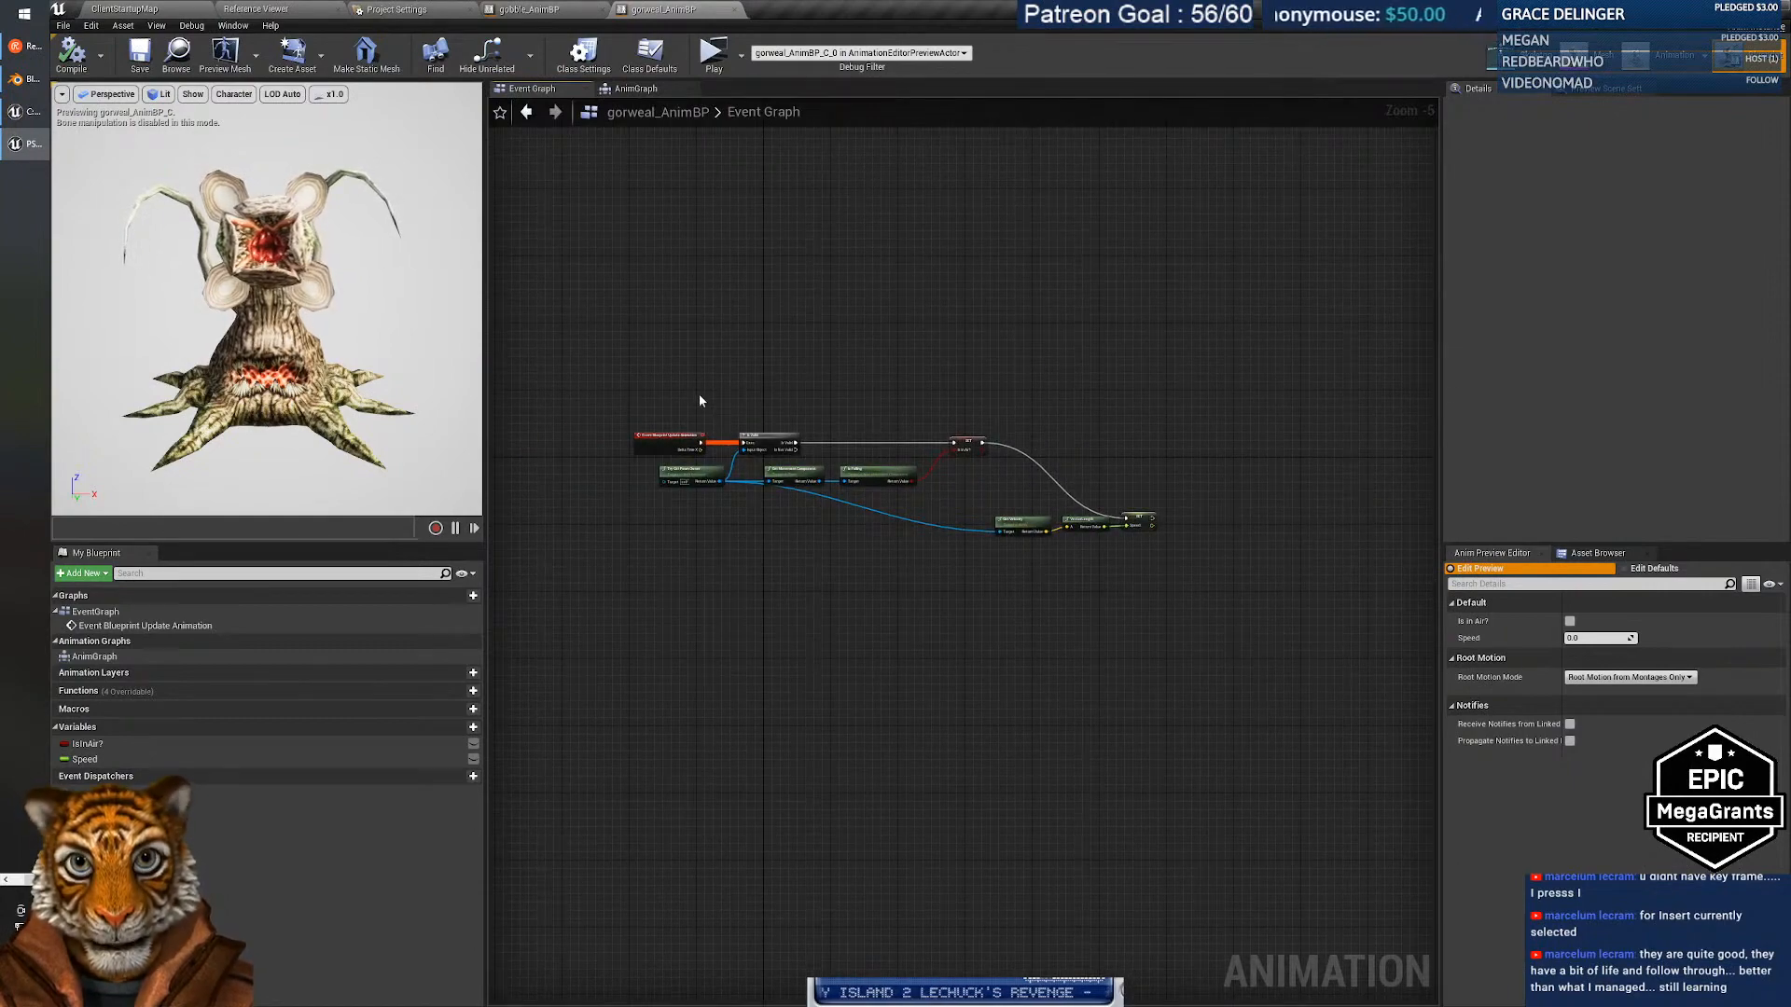
left_click_drag(701, 401, 1202, 604)
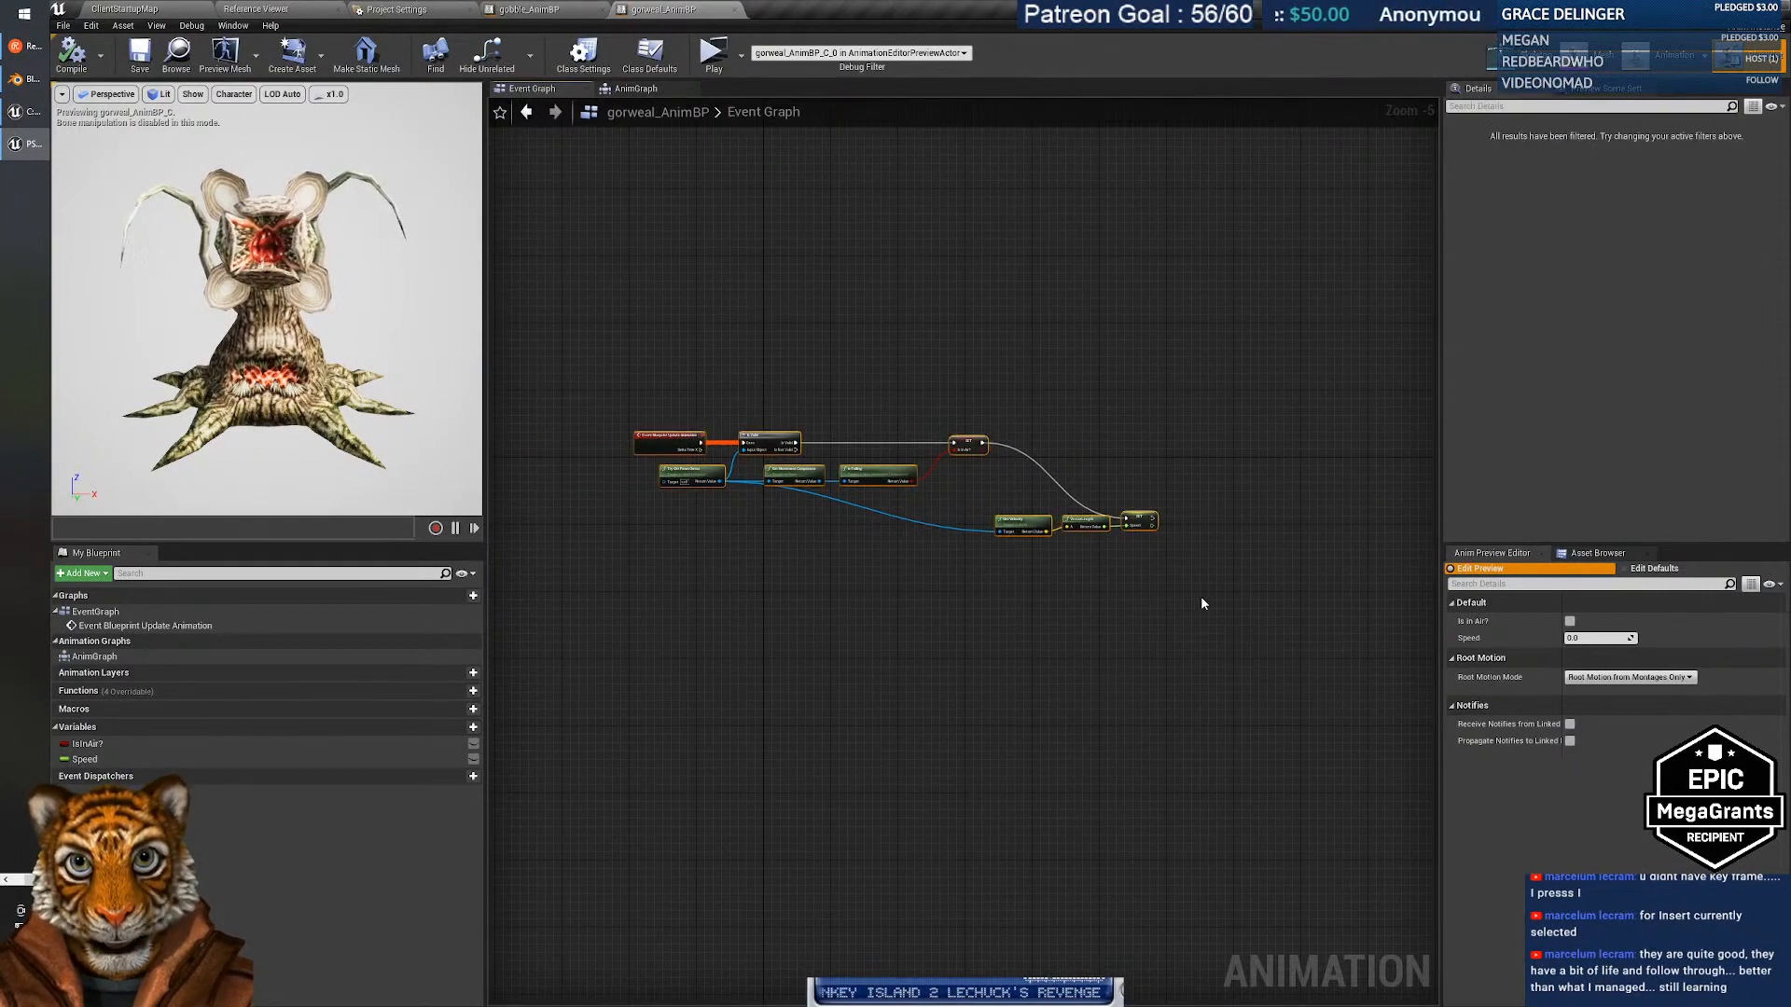
Paste the copied nodes into gobble_AnimBP's Event Graph and delete the overlapping default Try Get Pawn Owner node.
left_click(525, 10)
left_click(533, 88)
right_click_drag(659, 193, 599, 402)
right_click_drag(877, 507, 930, 527)
key("ctrl+v")
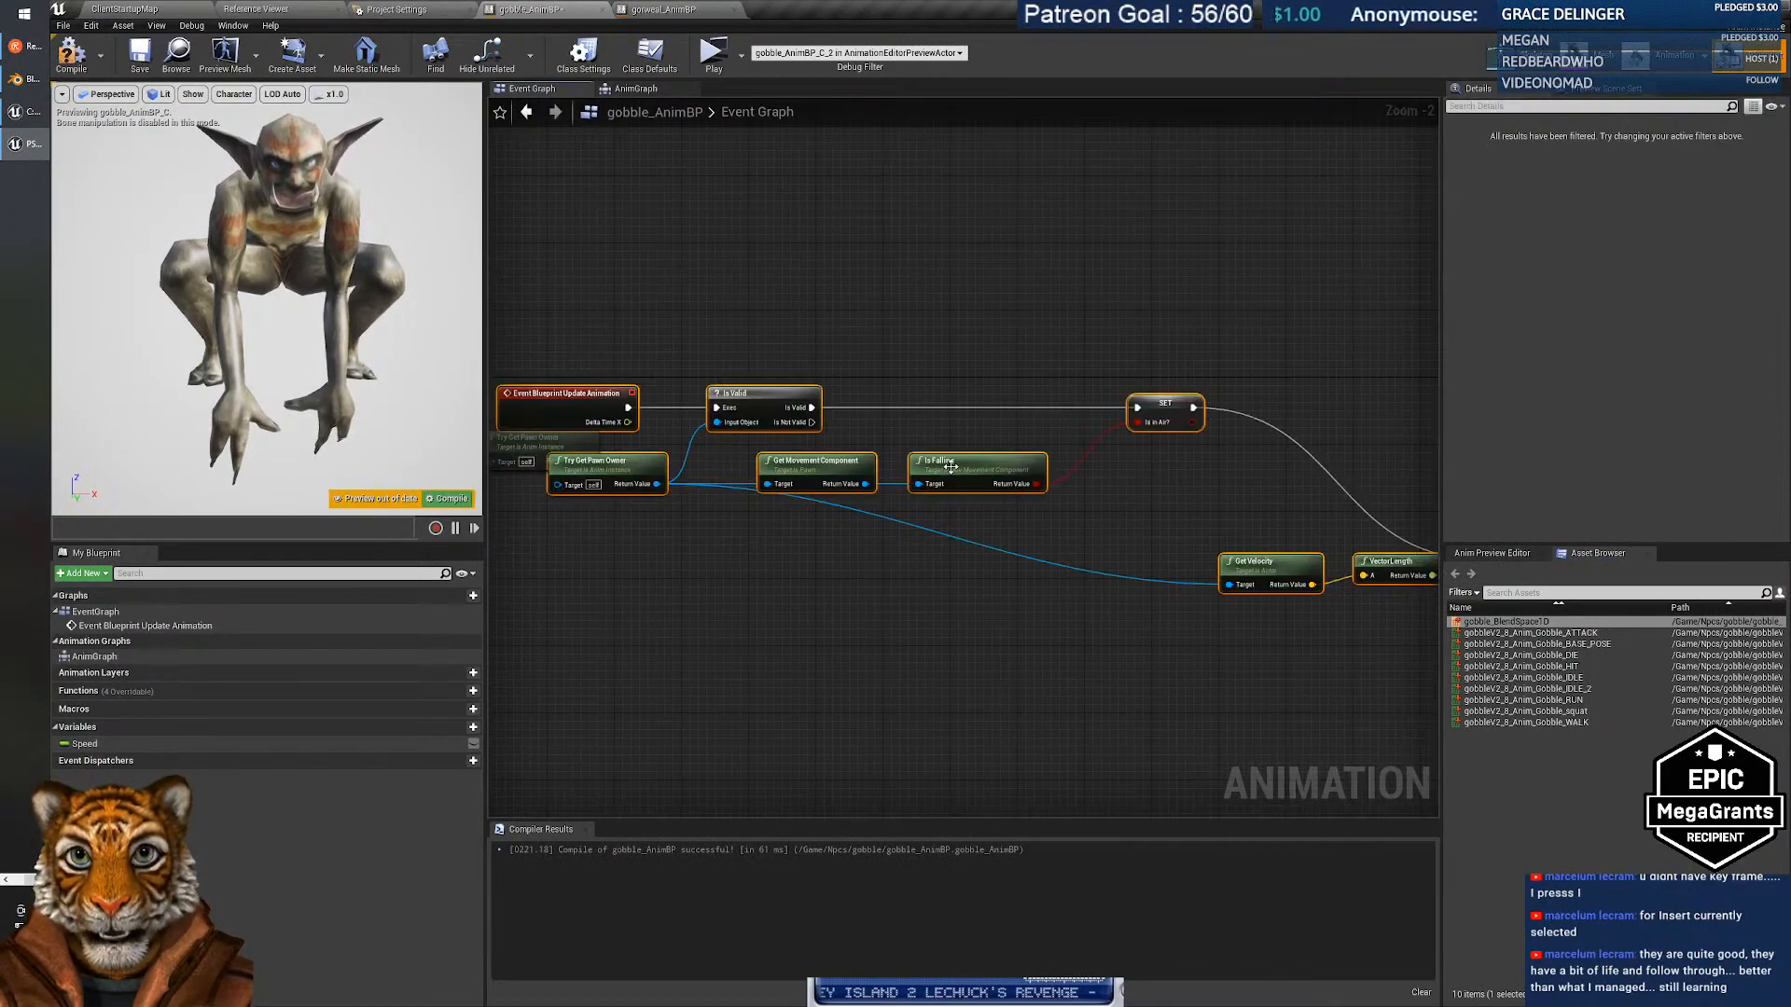
right_click_drag(680, 337, 861, 332)
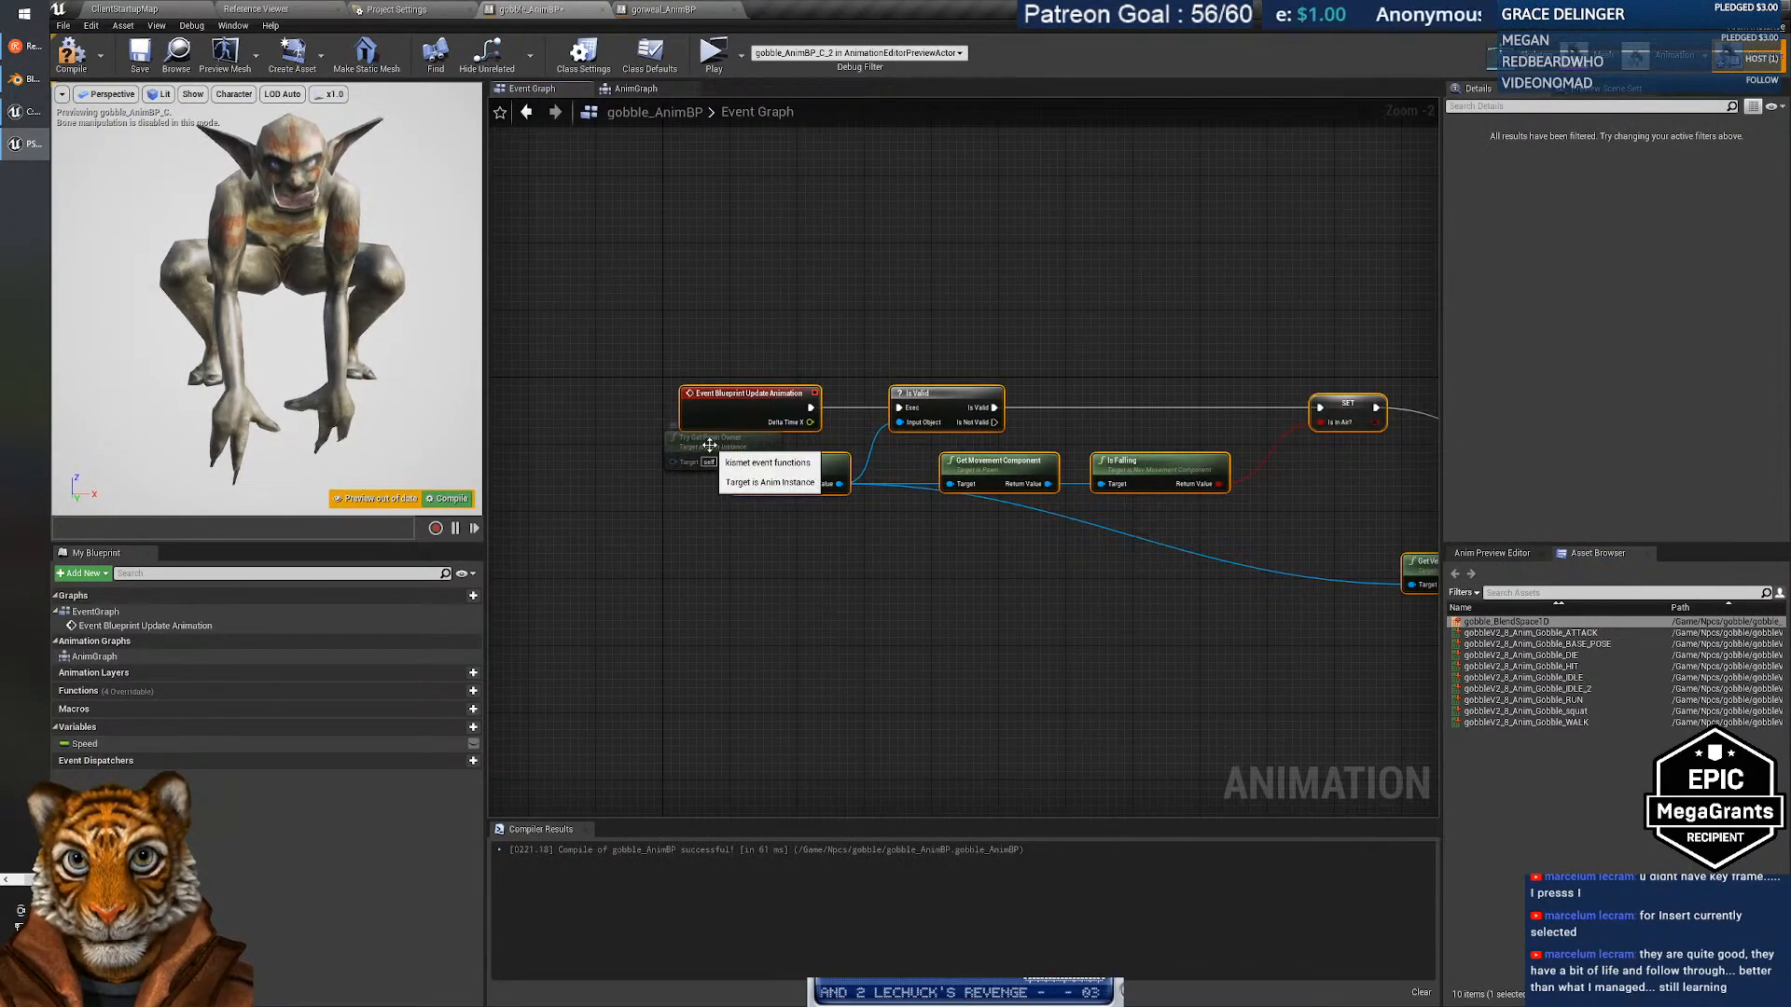
left_click_drag(710, 444, 611, 552)
key("Delete")
Create the missing IsInAir? variable from its SET node in gobble_AnimBP's Event Graph and recompile the blueprint.
right_click_drag(1207, 558, 819, 541)
scroll(935, 541, "up", 2)
right_click_drag(963, 541, 1067, 573)
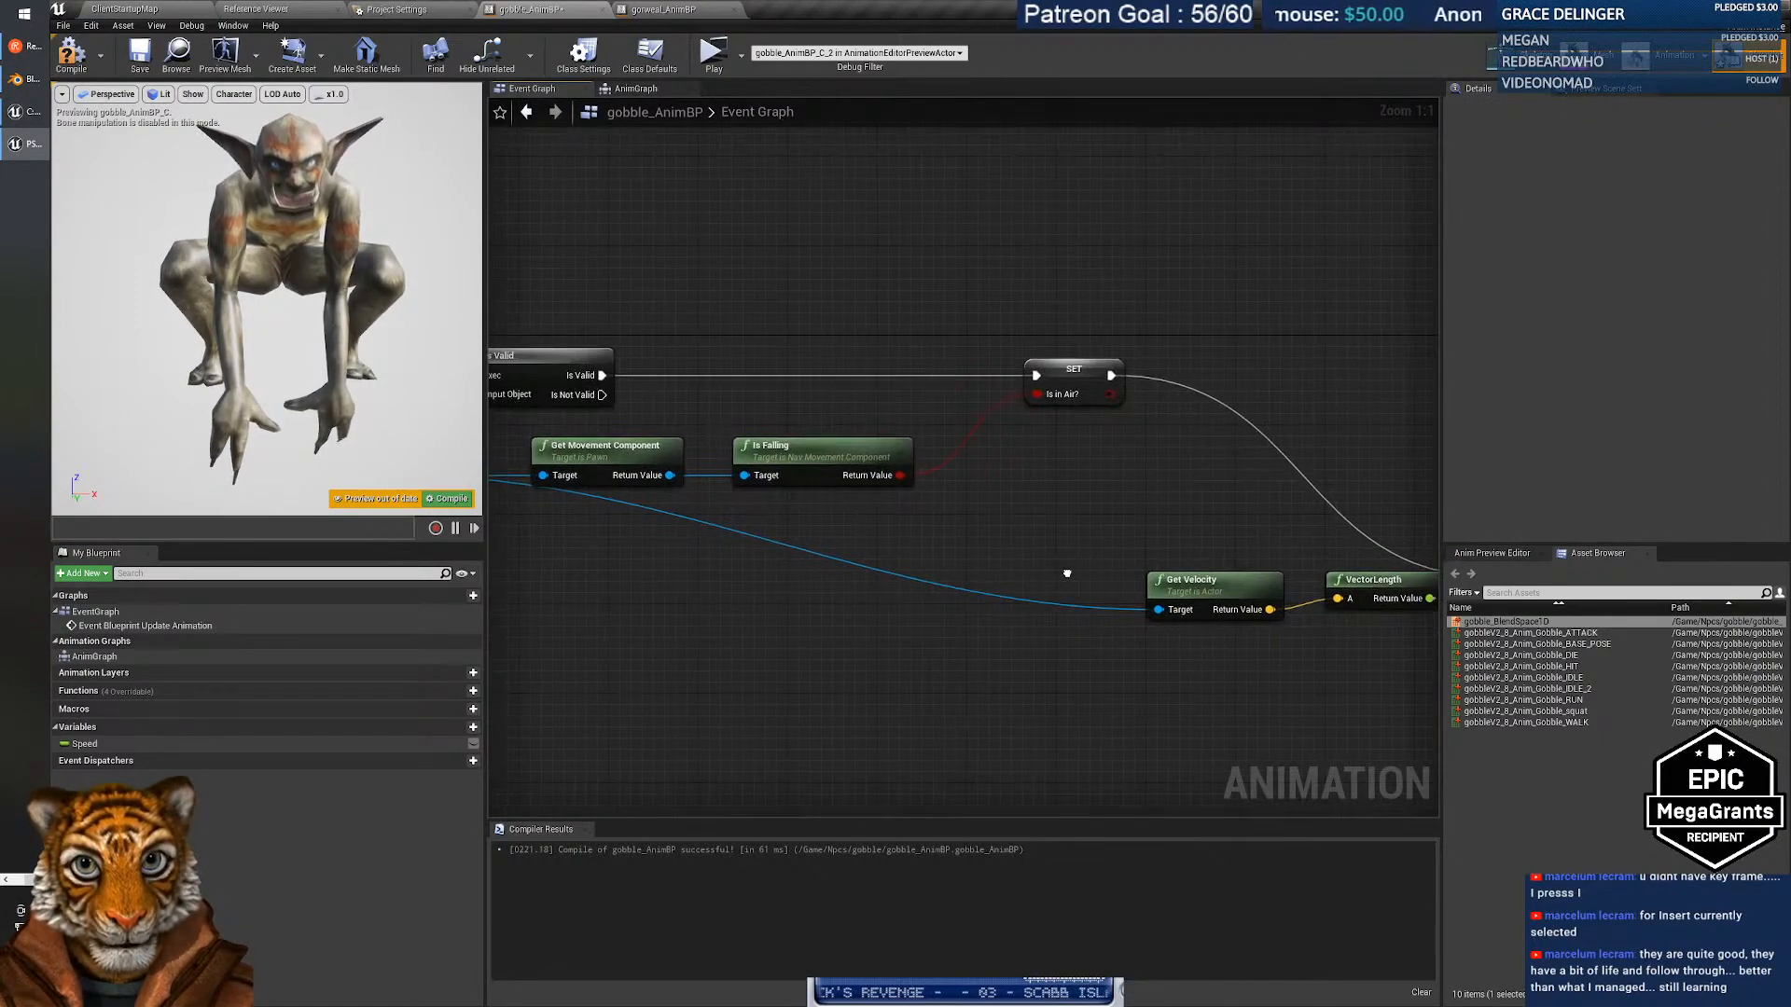
right_click_drag(949, 307, 747, 282)
left_click(70, 56)
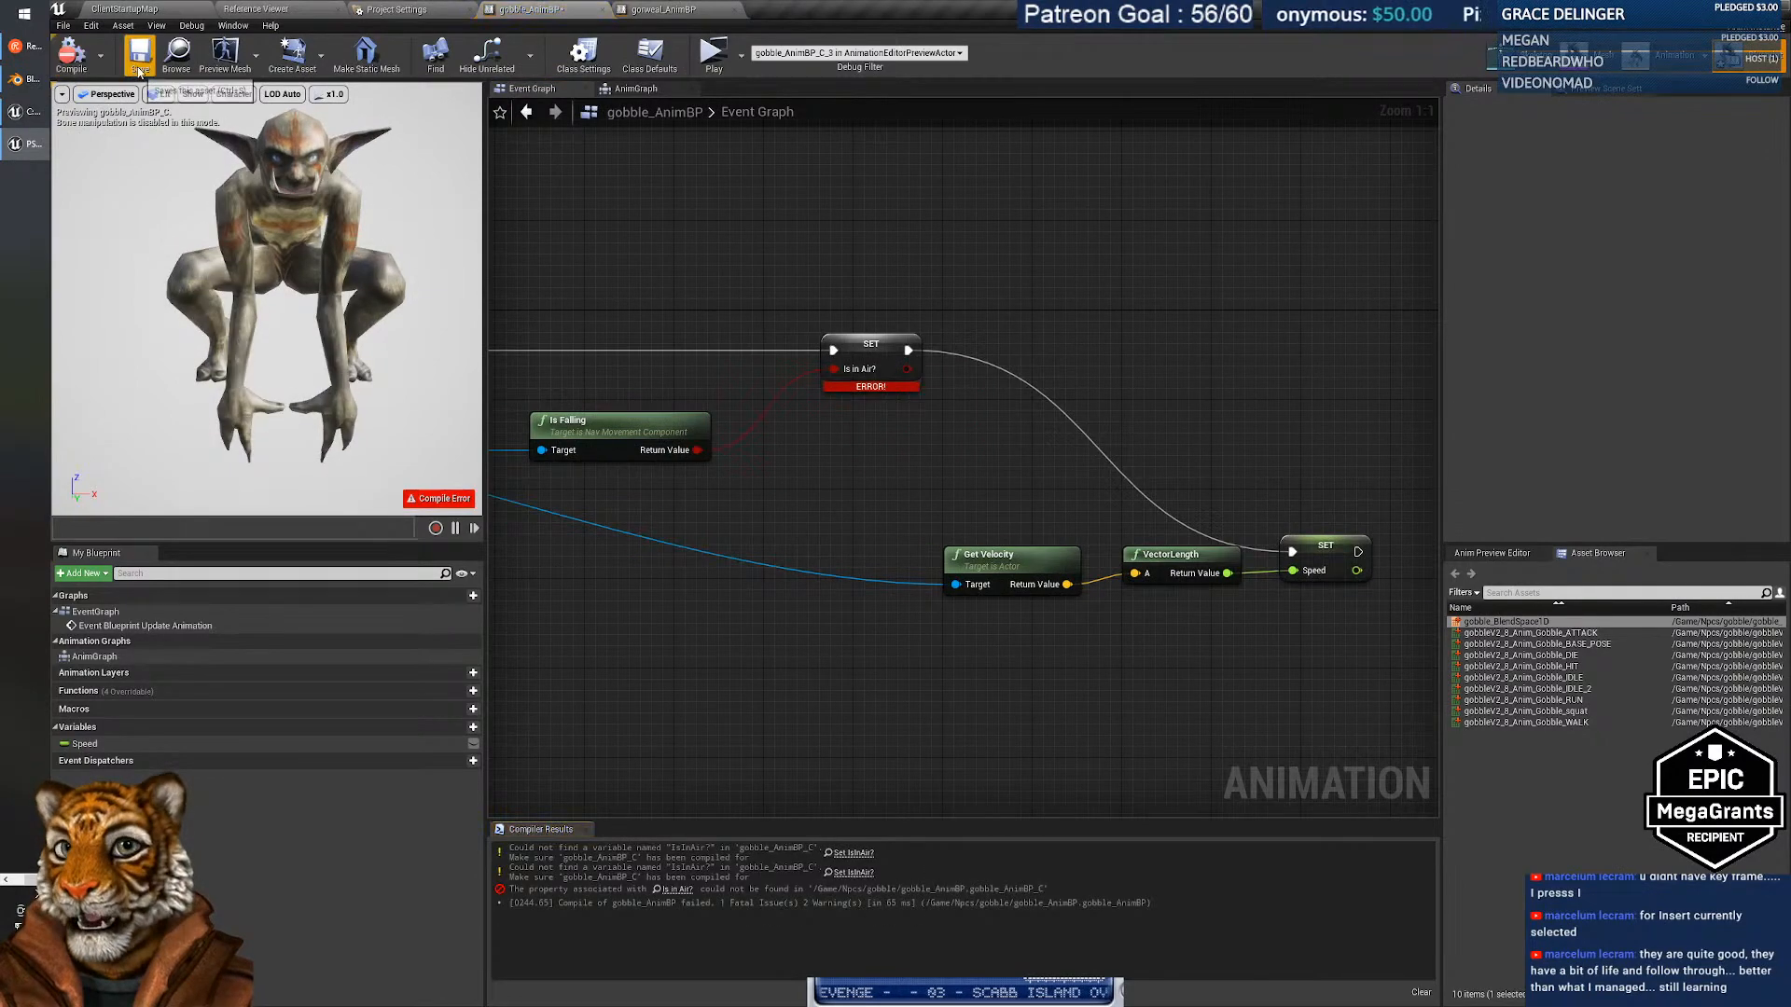
right_click(864, 342)
left_click(928, 376)
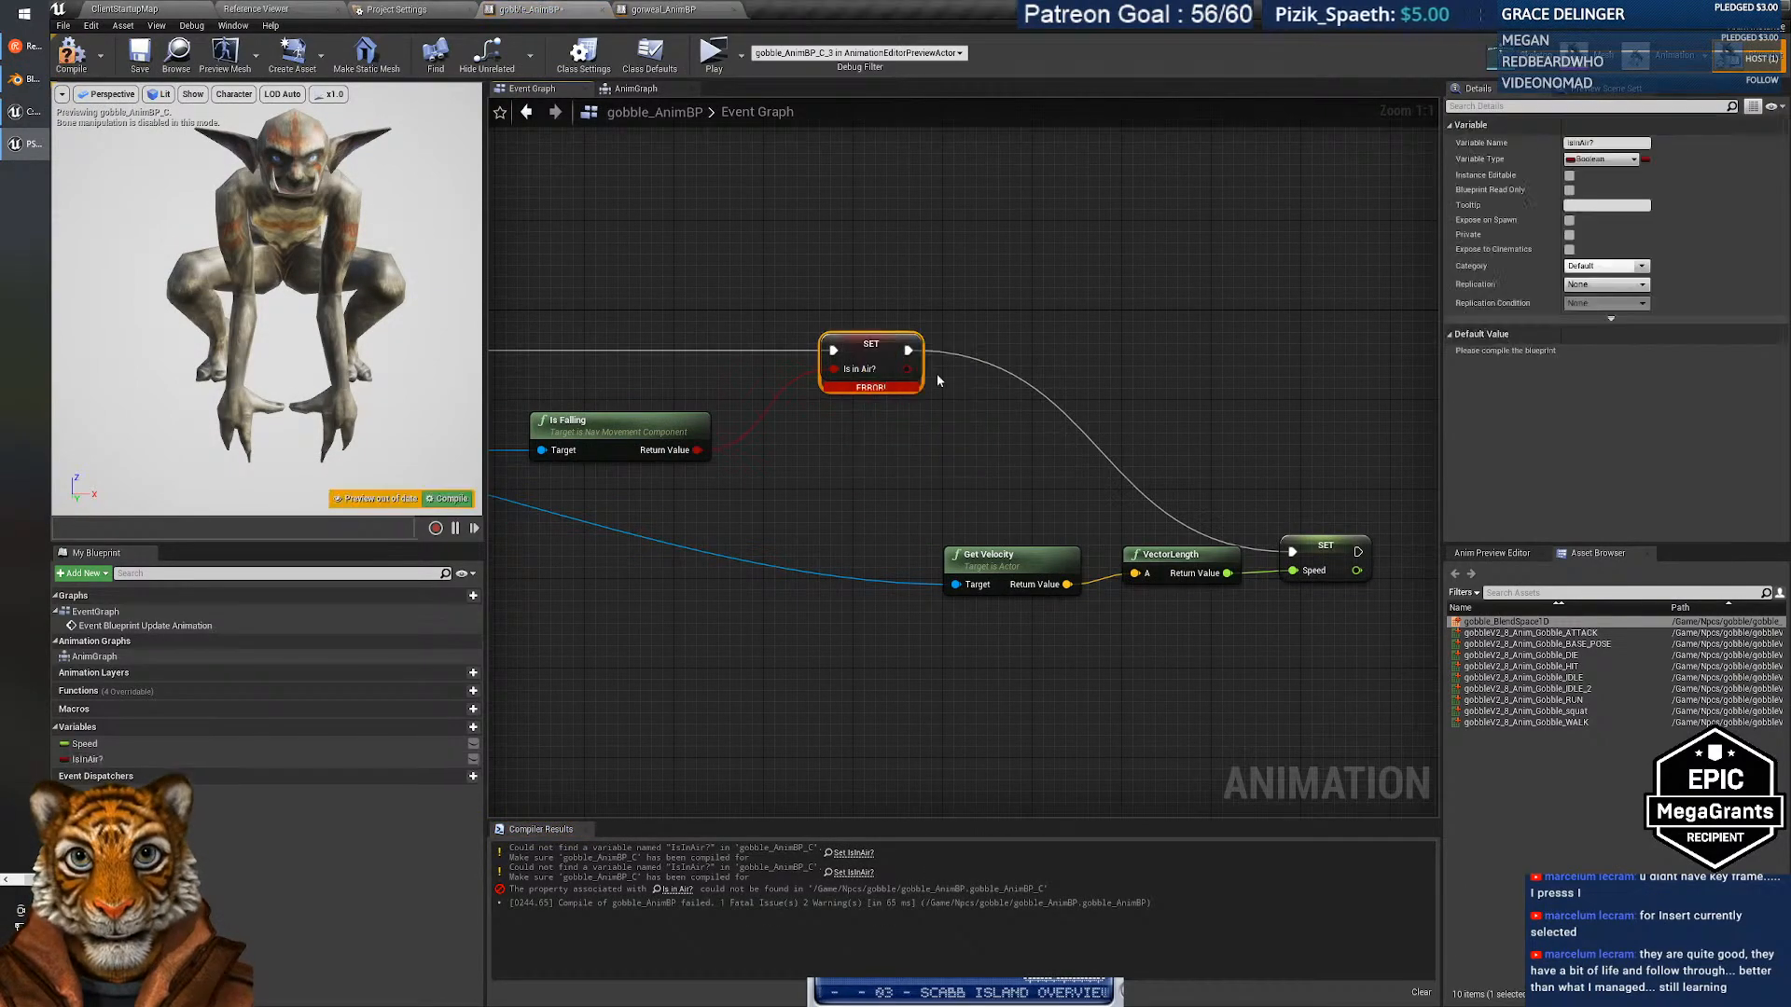
left_click(70, 56)
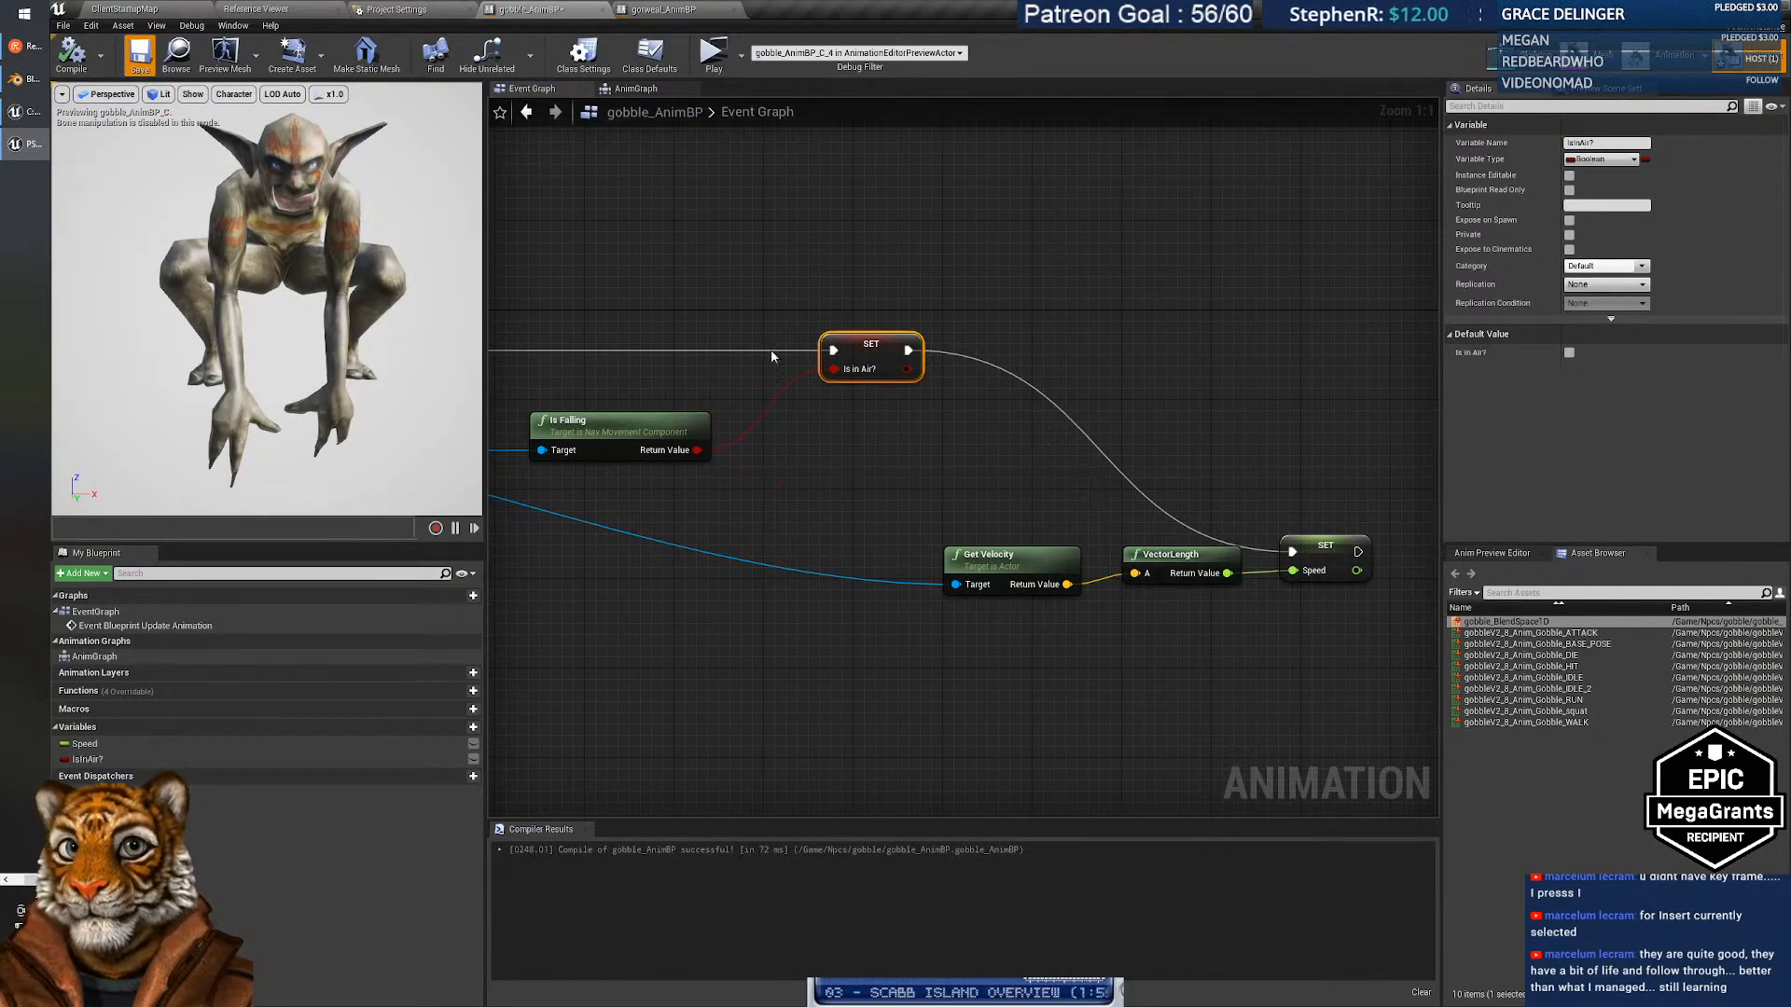
Move the Get Velocity, VectorLength and SET Speed nodes up closer to the SET Is in Air? node.
right_click_drag(640, 524, 414, 476)
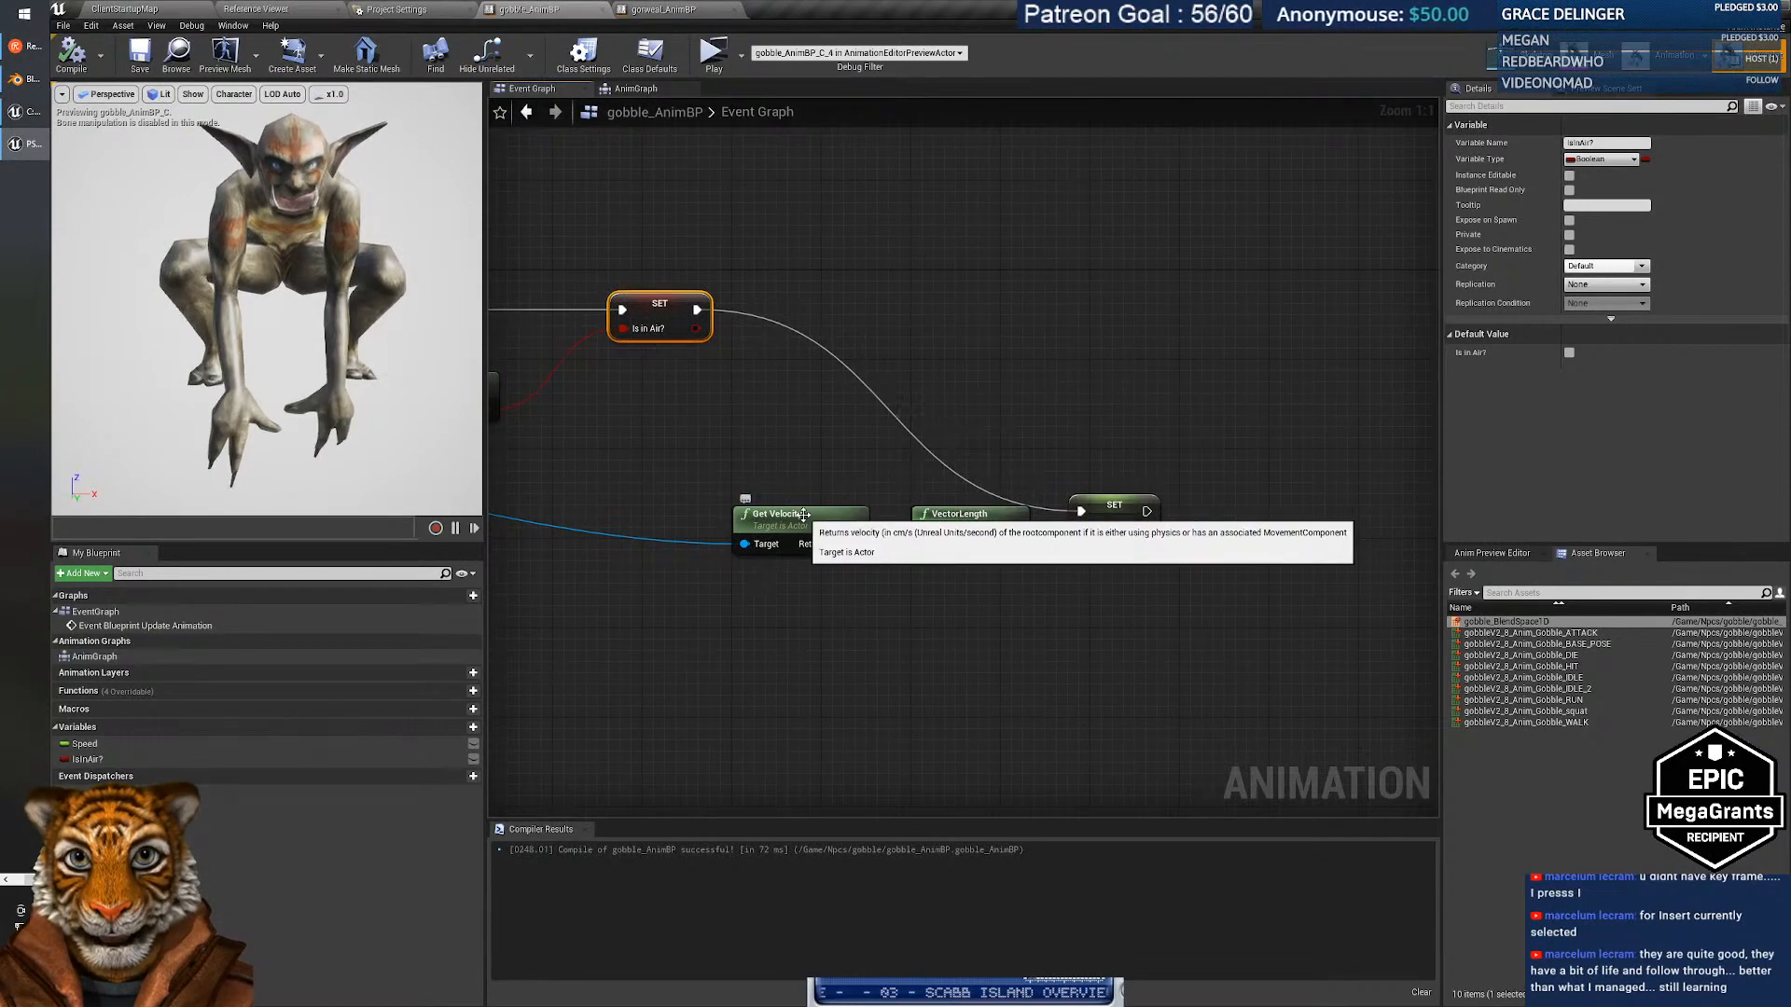
left_click_drag(732, 451, 970, 392)
right_click_drag(970, 391, 1422, 476)
left_click(885, 292)
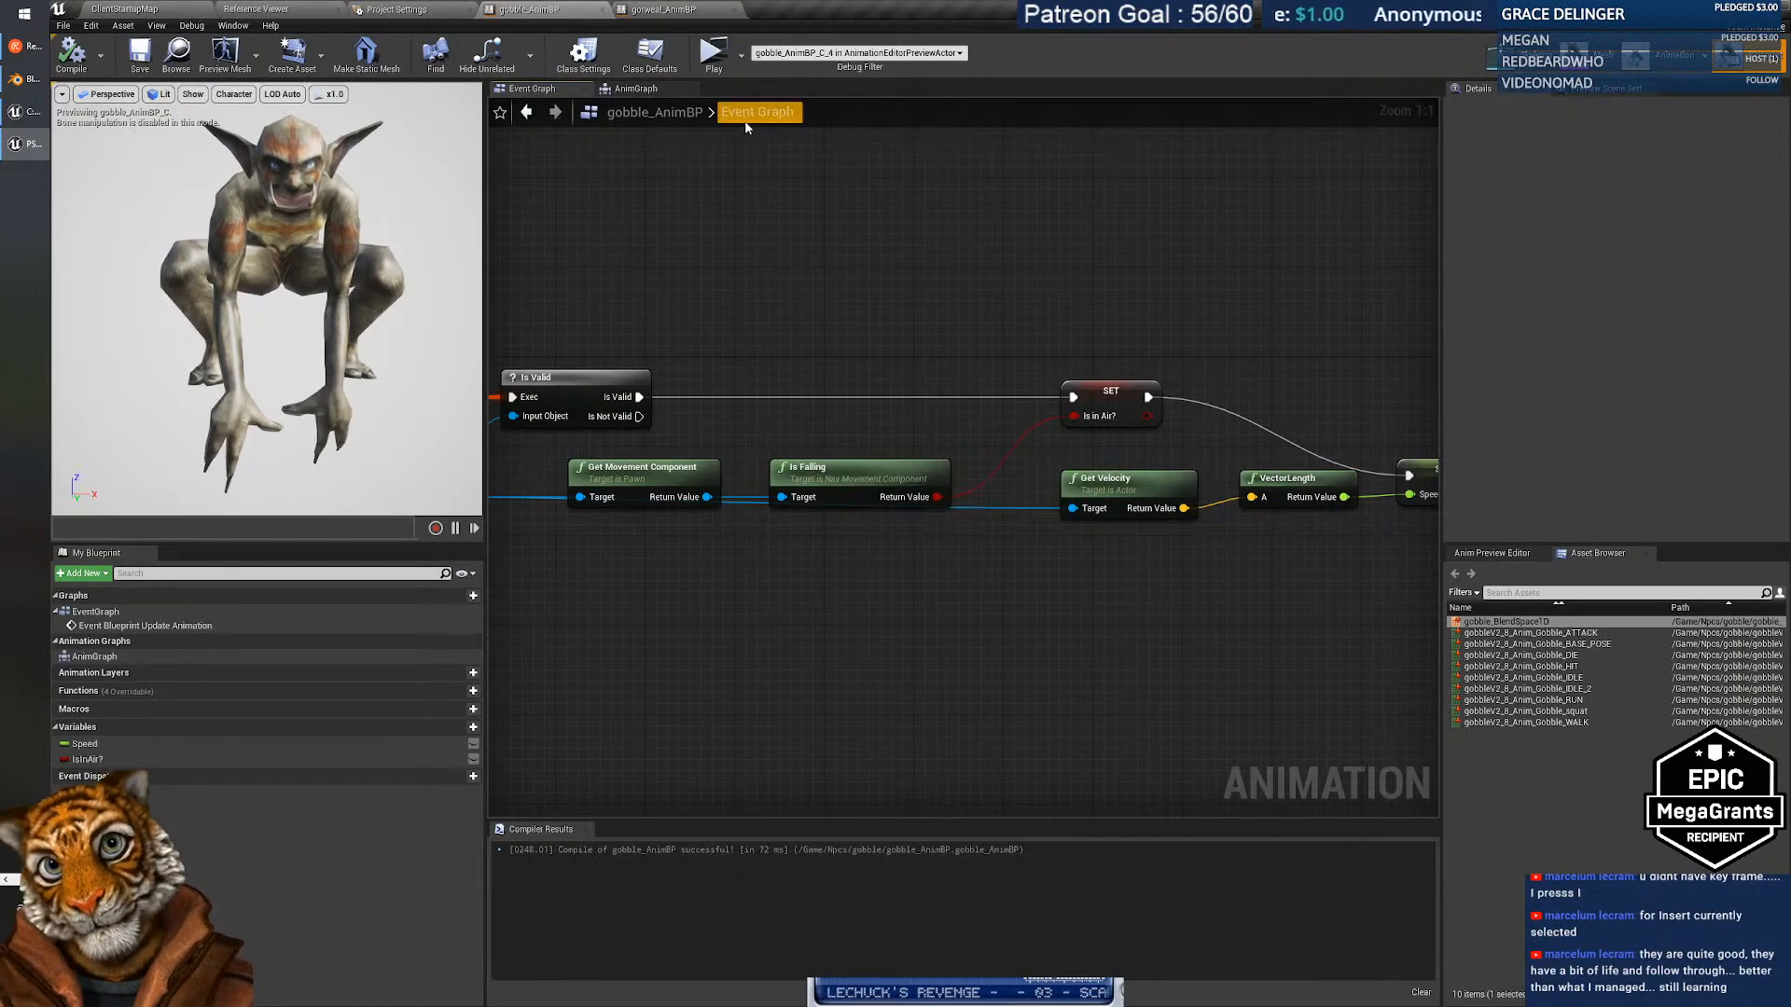
Compare gobble_AnimBP's AnimGraph with gorweal_AnimBP's AnimGraph and Event Graph, and close gorweal_AnimBP.
left_click(660, 90)
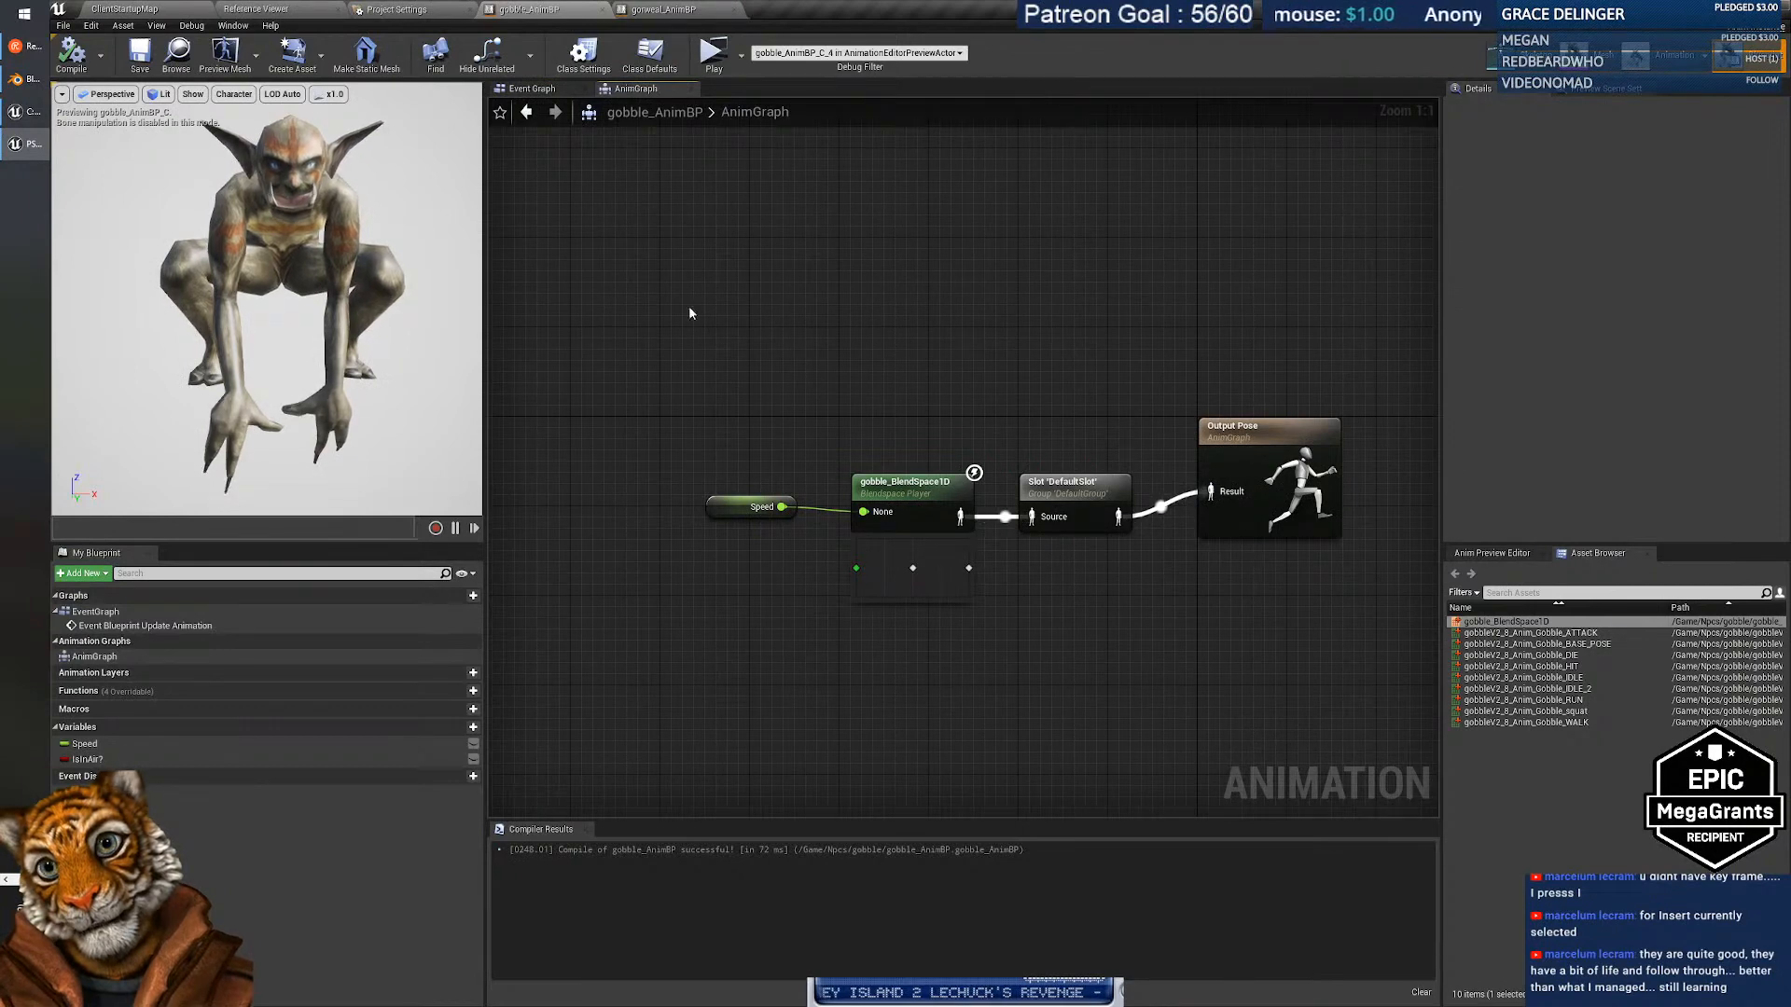
left_click(928, 479)
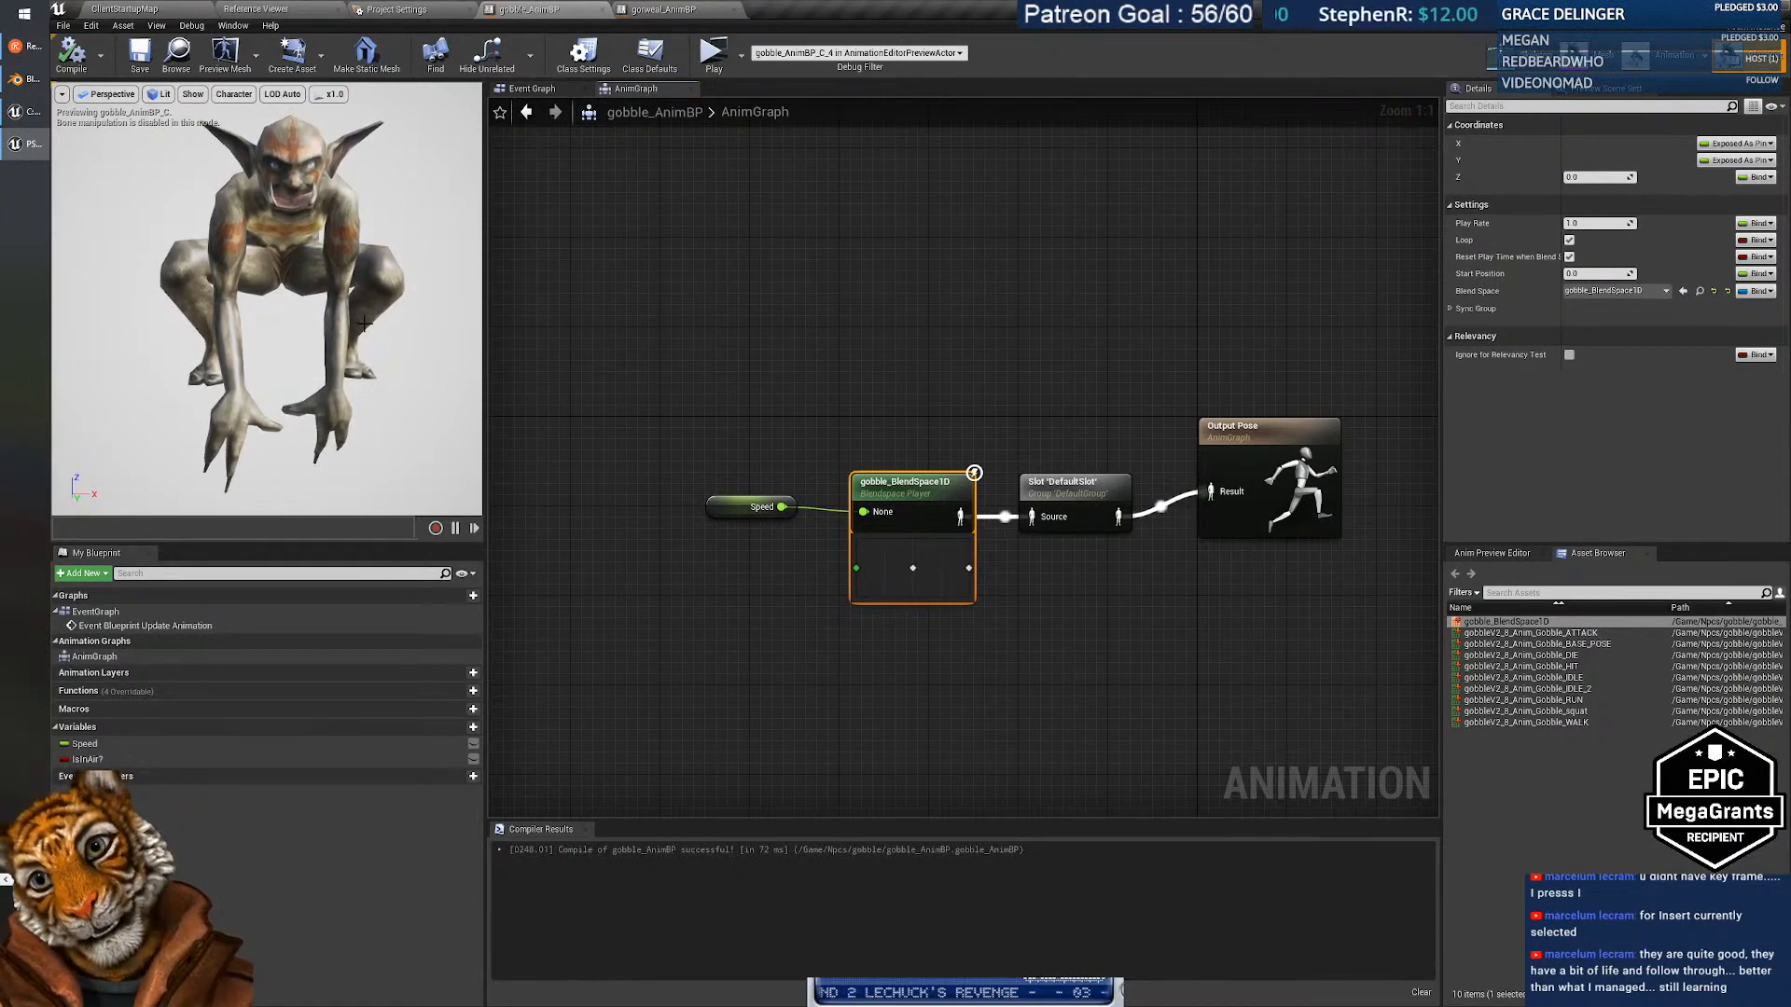
left_click(431, 9)
left_click(528, 10)
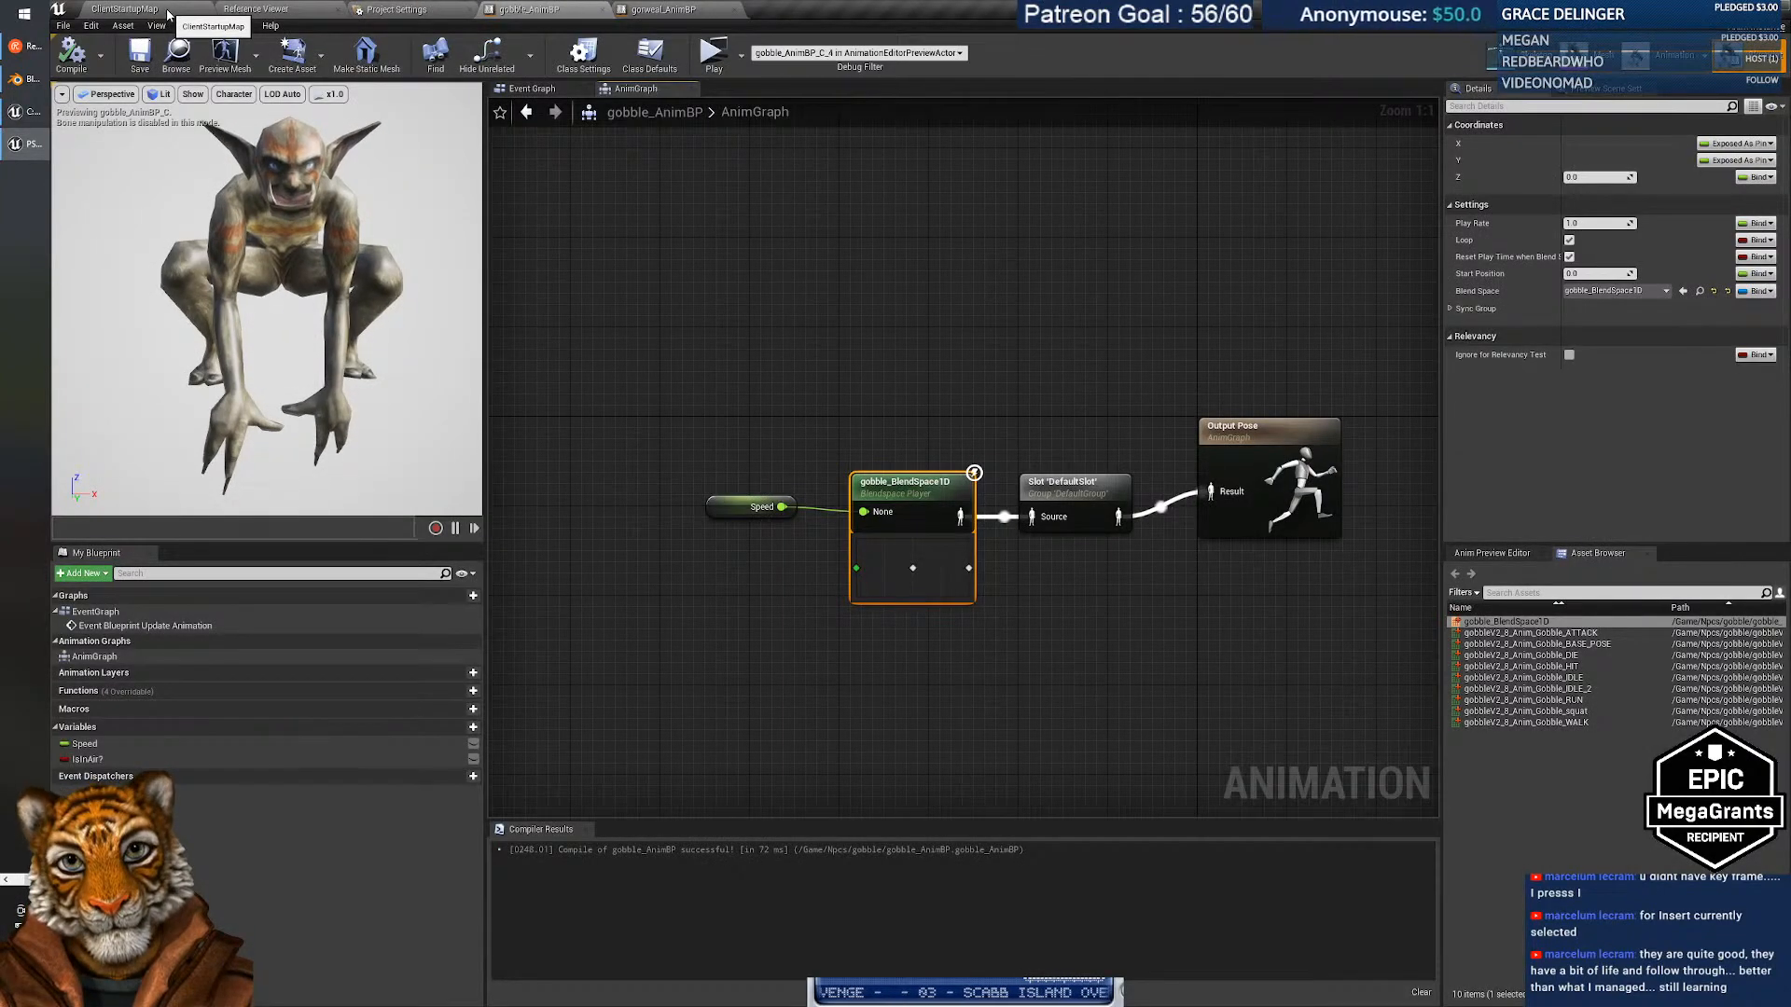
left_click(662, 10)
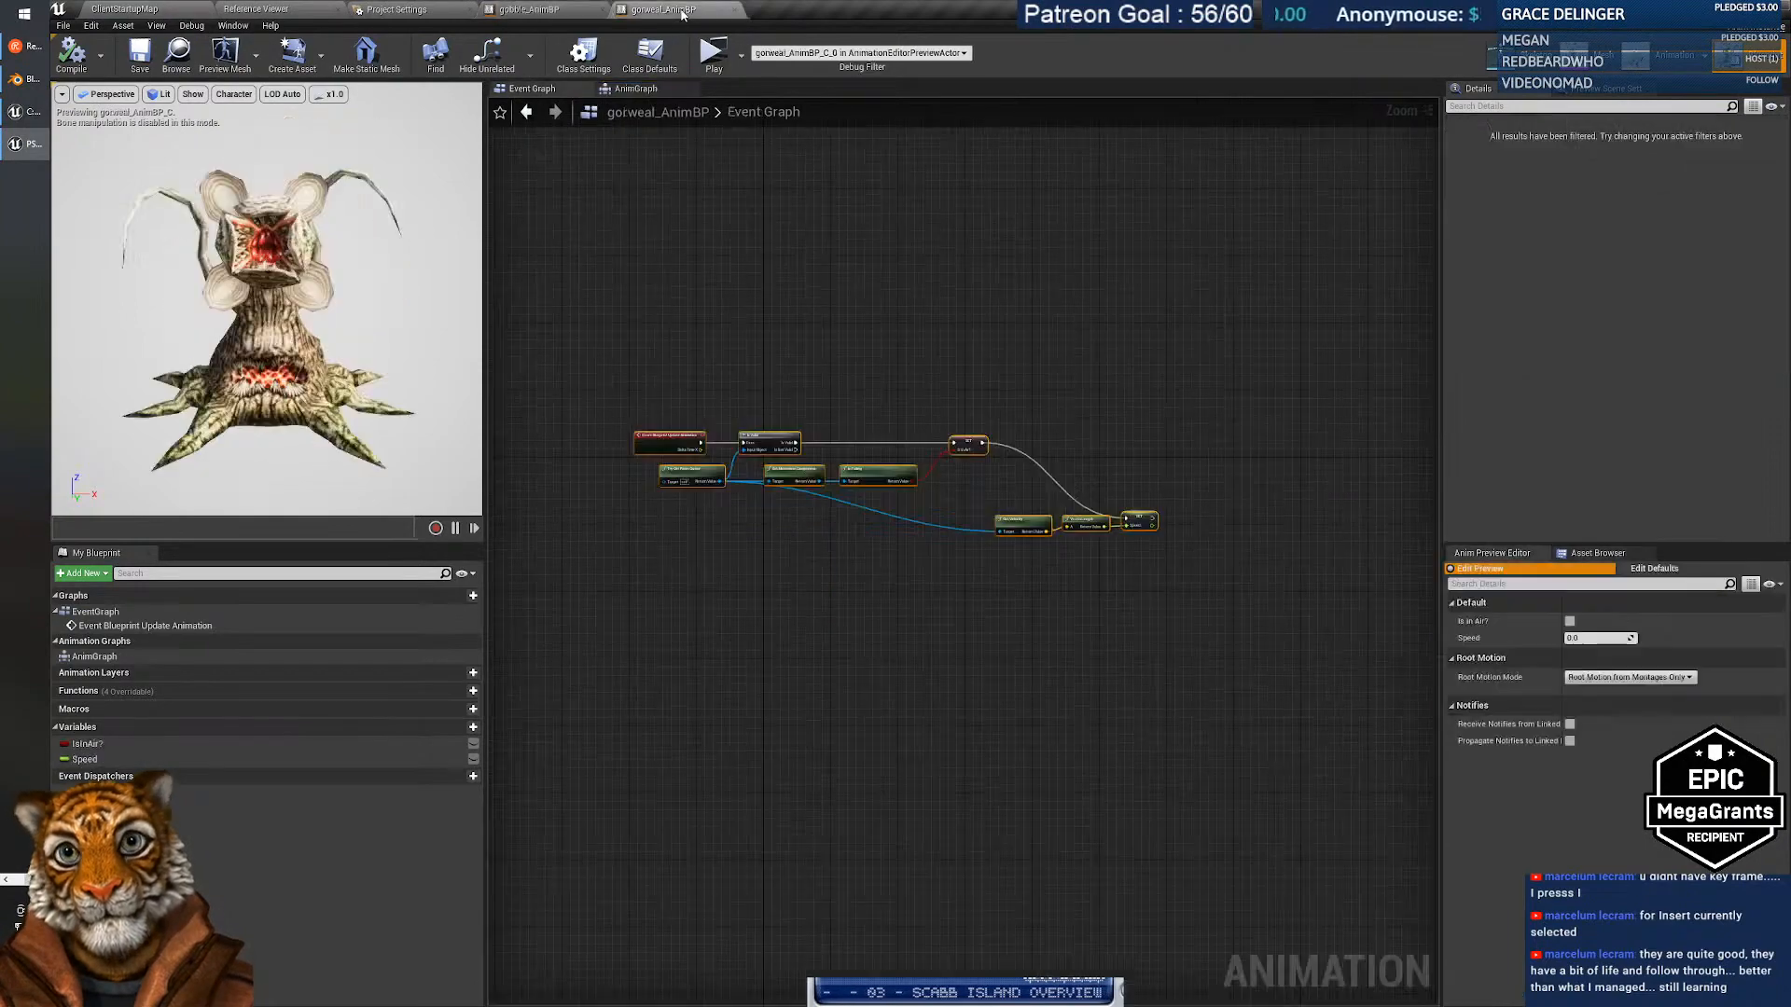
scroll(851, 385, "up", 3)
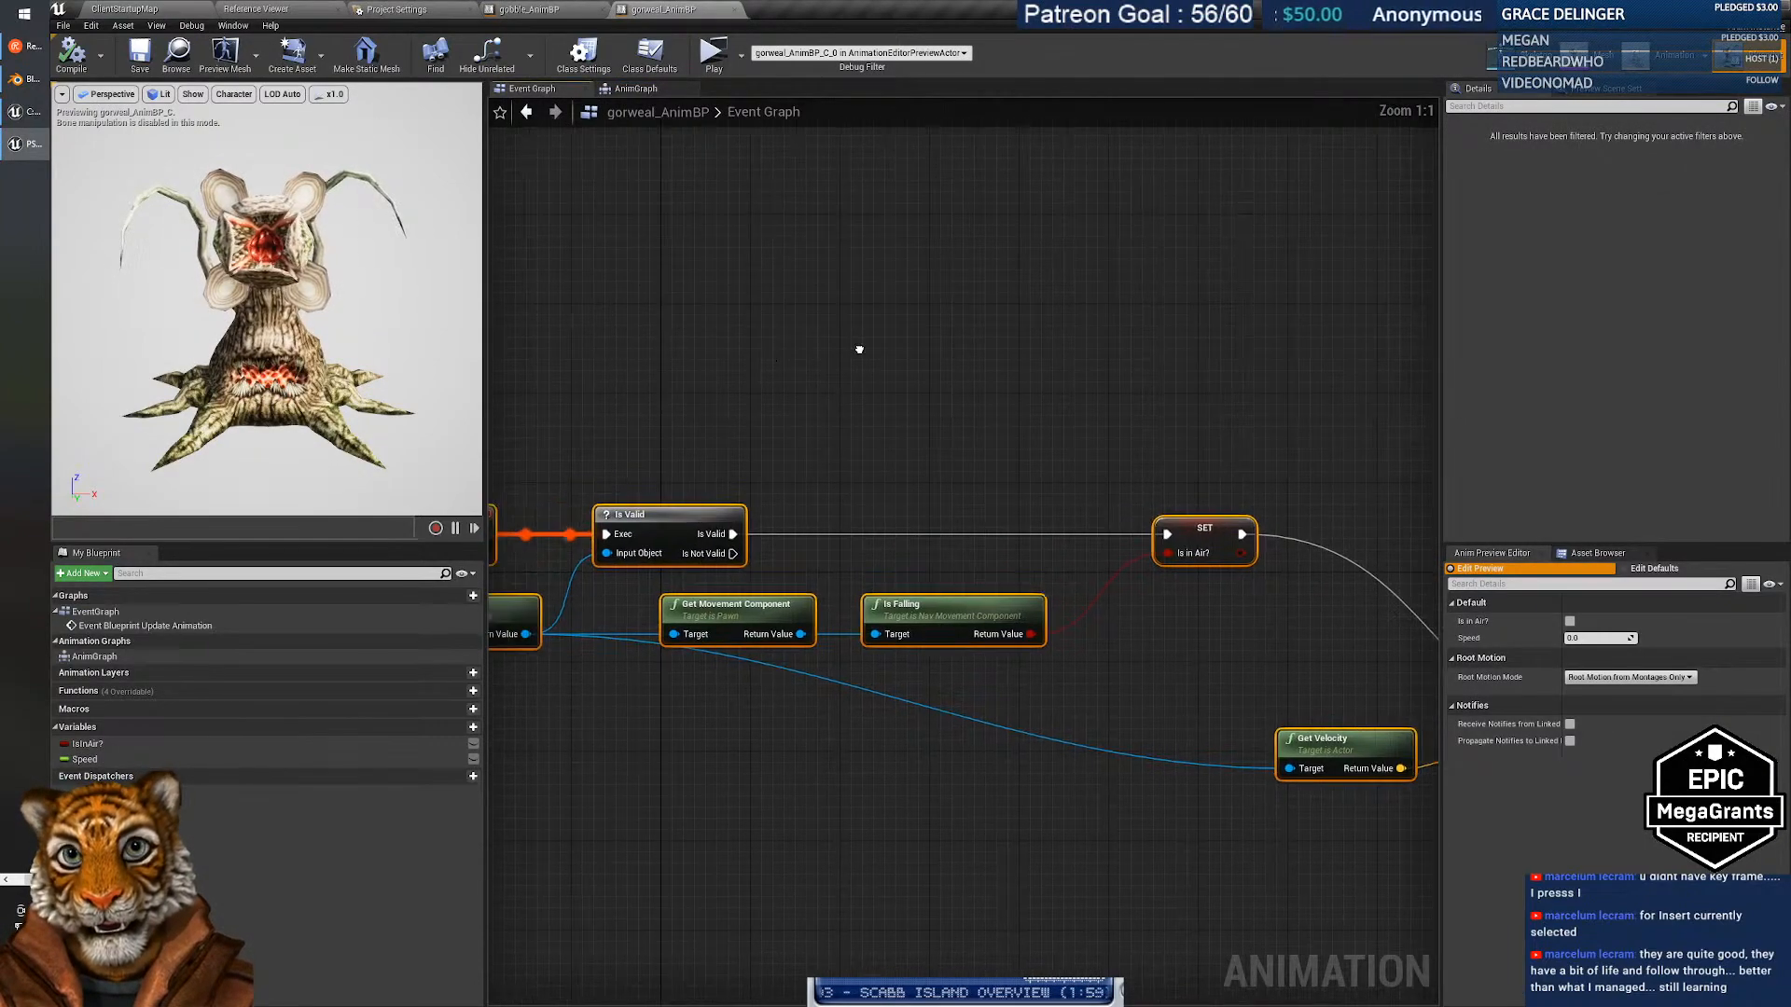
left_click(637, 88)
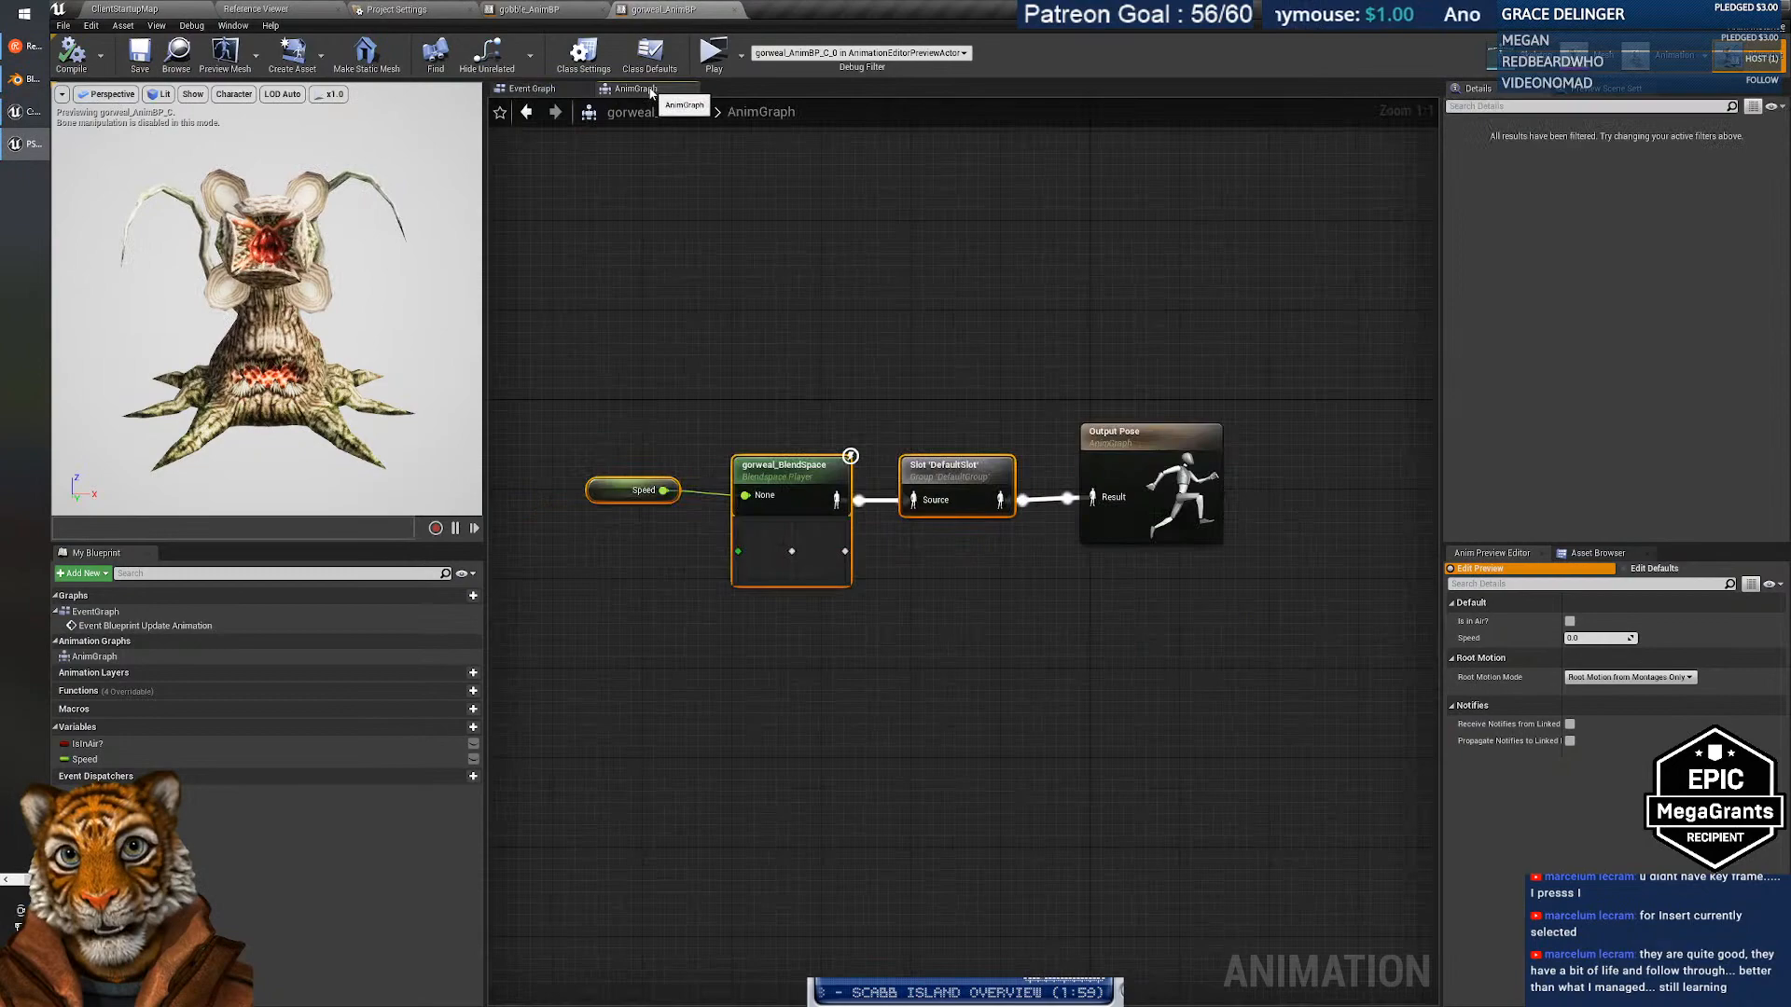
left_click(532, 89)
left_click(636, 89)
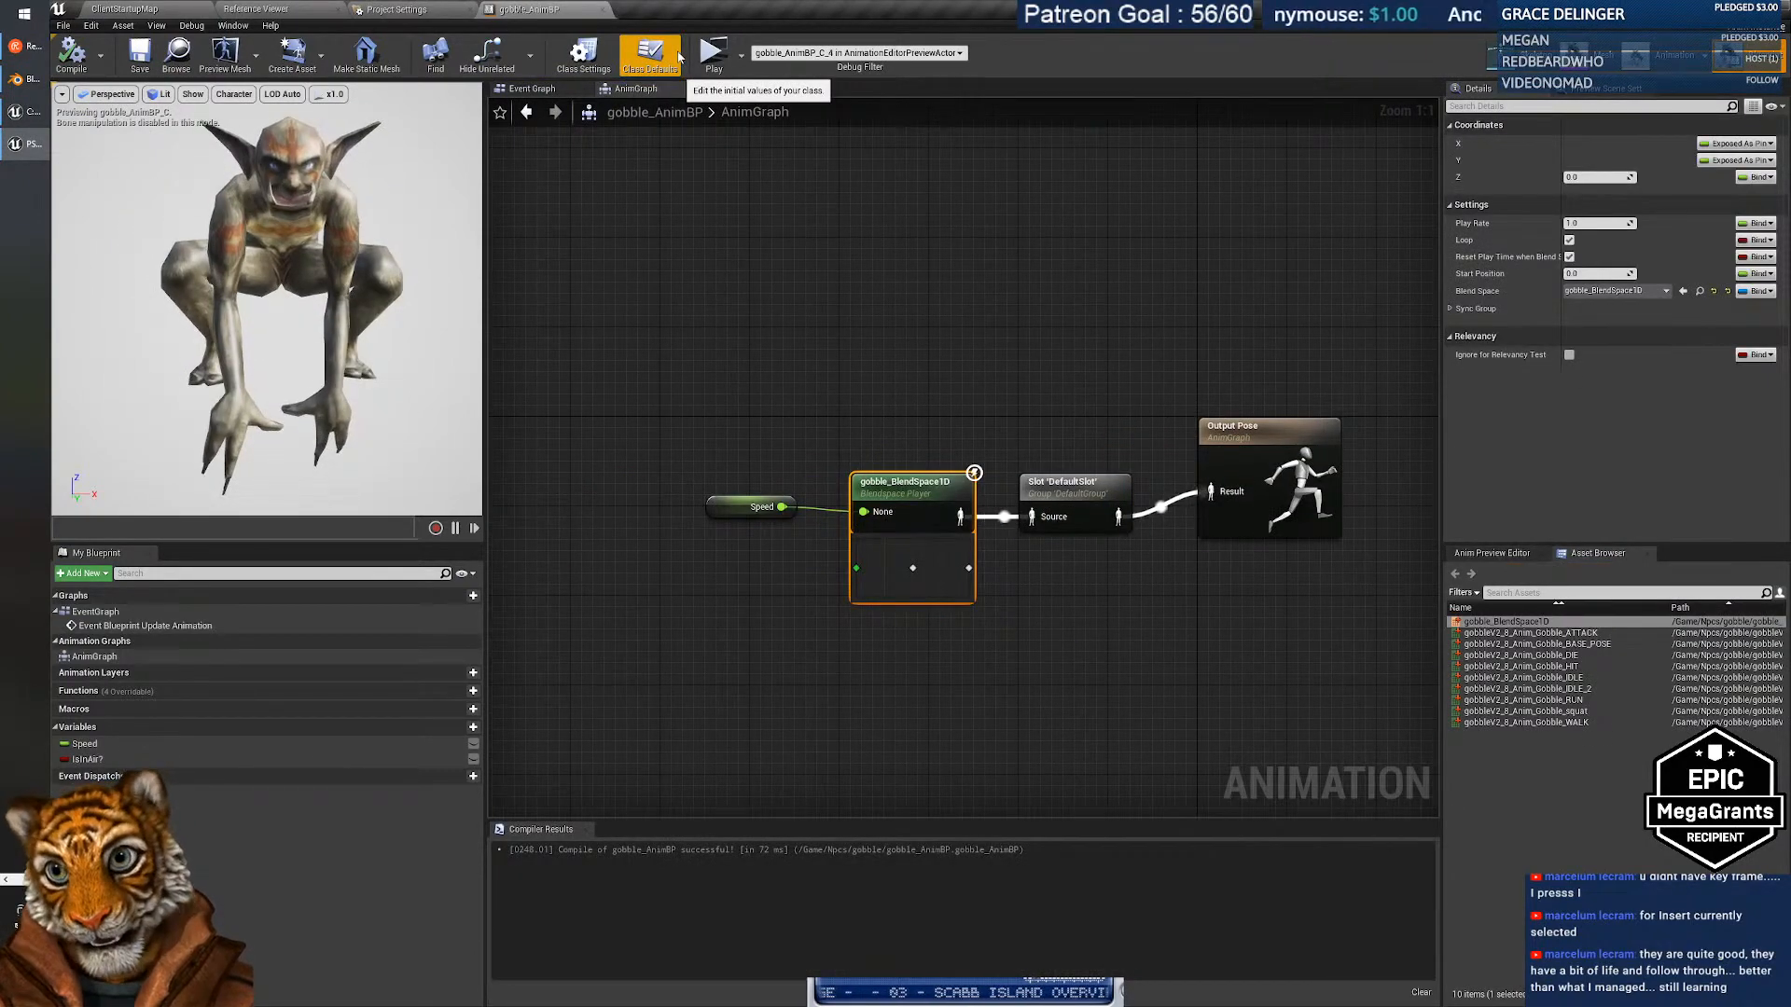
Return to the level's project content and open the gobble folder inside Npcs.
left_click(124, 9)
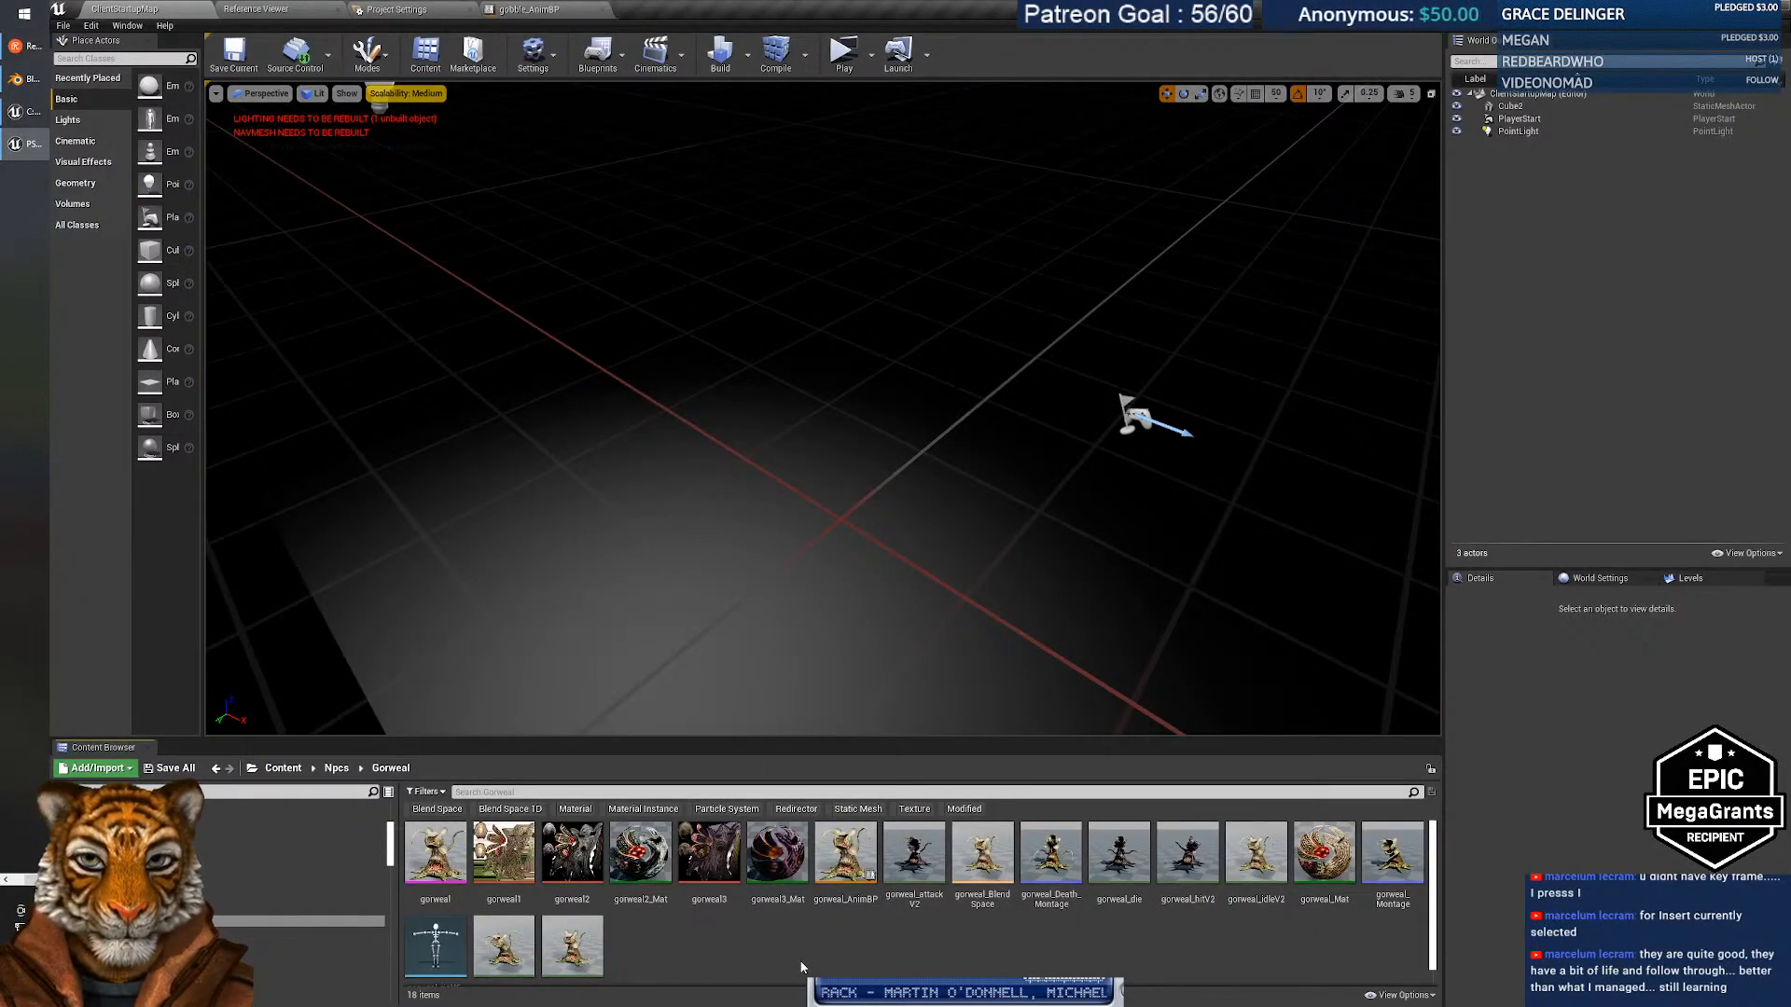
scroll(750, 886, "down", 1)
scroll(751, 887, "up", 1)
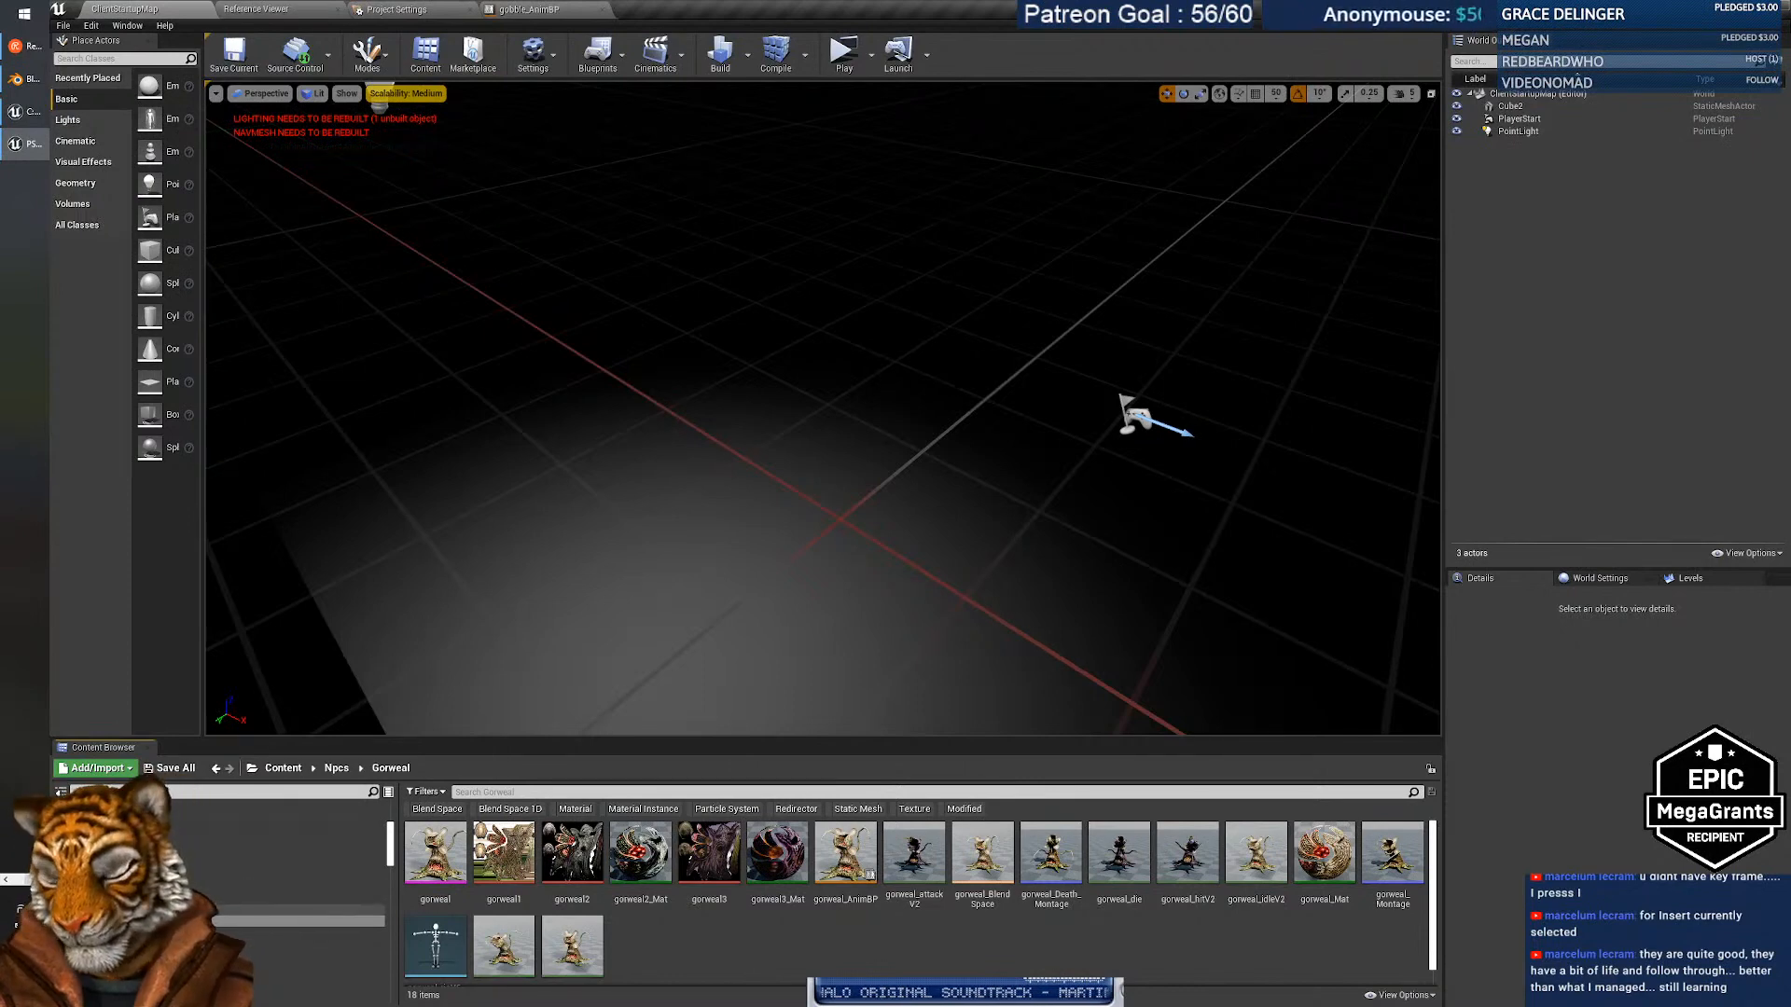
left_click(139, 910)
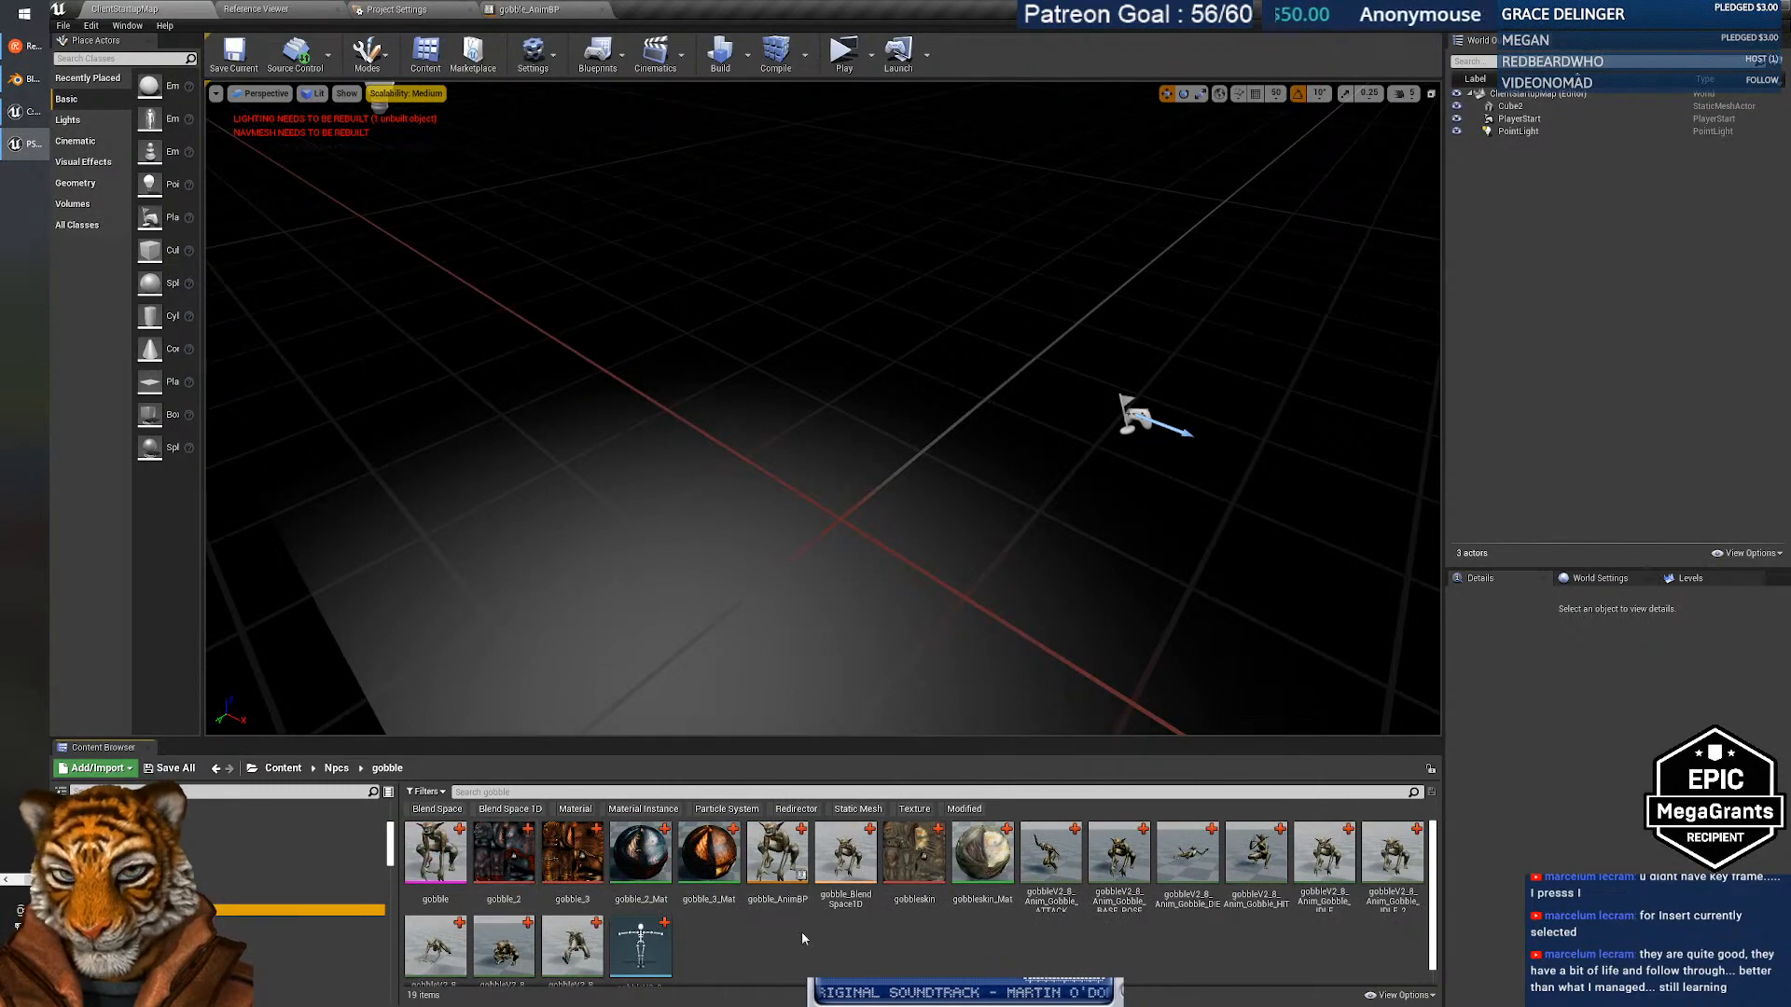
Create an animation montage from the goblin's skeleton and name it gobble_Death_Montage.
right_click(623, 935)
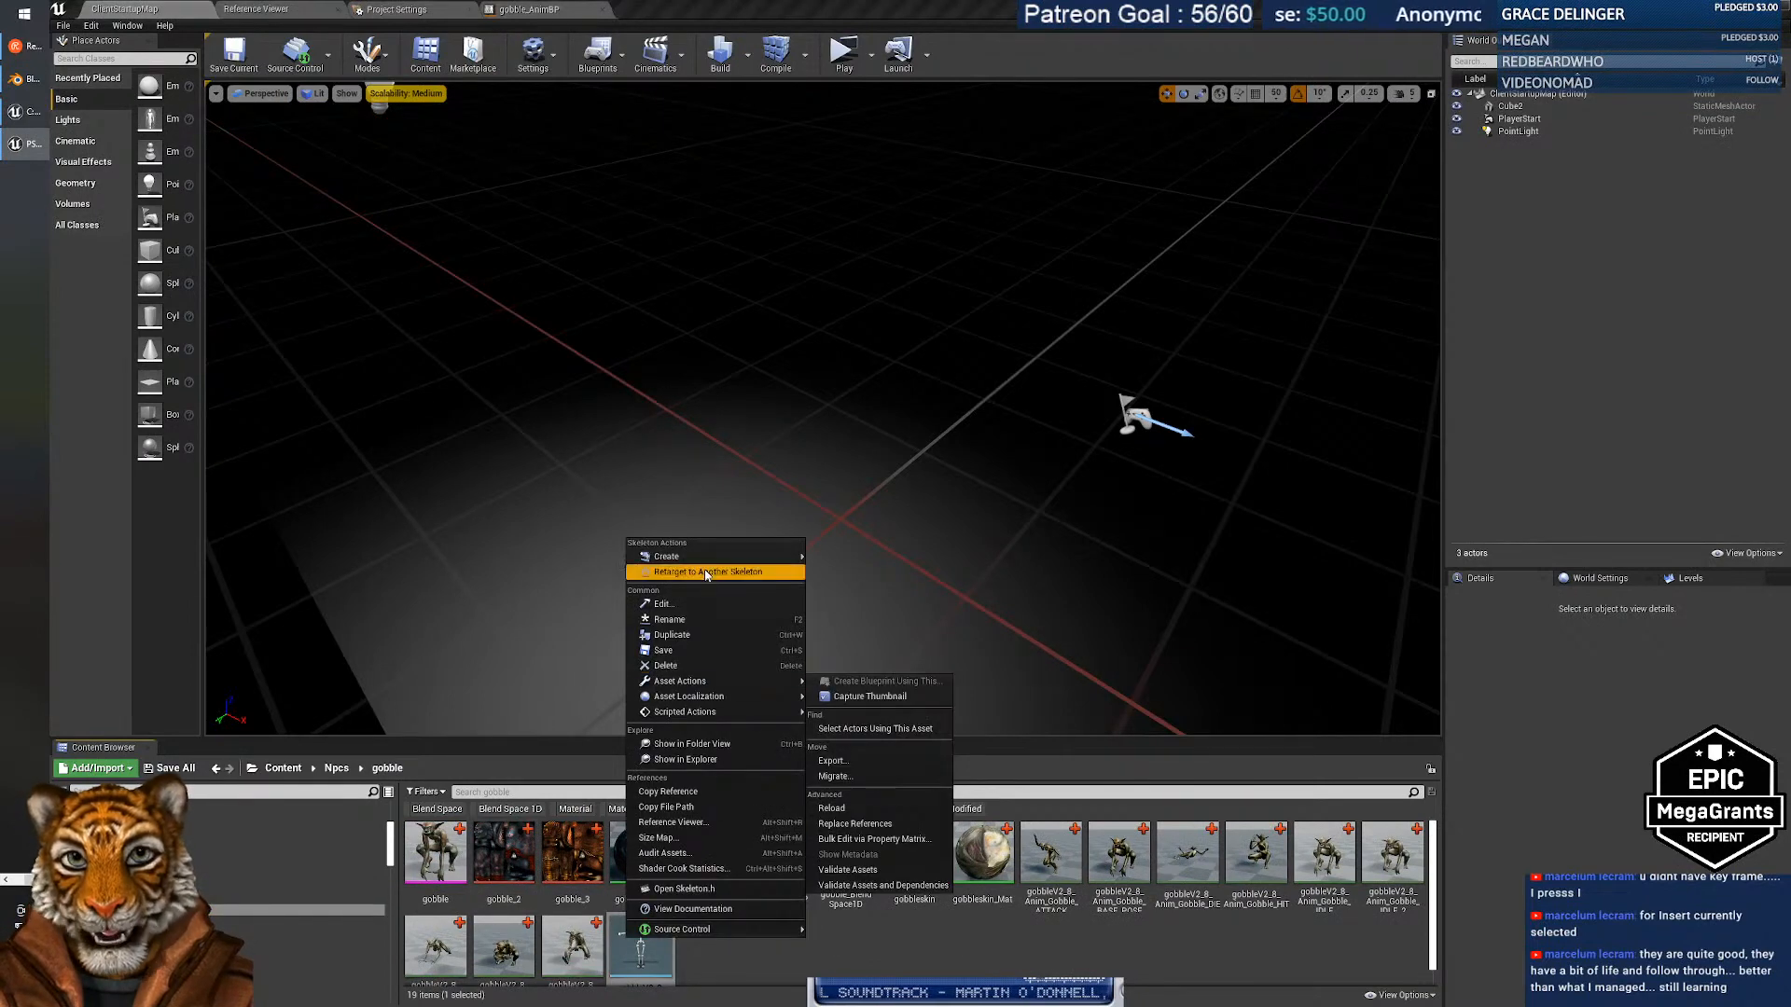
mouse_move(746, 556)
left_click(860, 632)
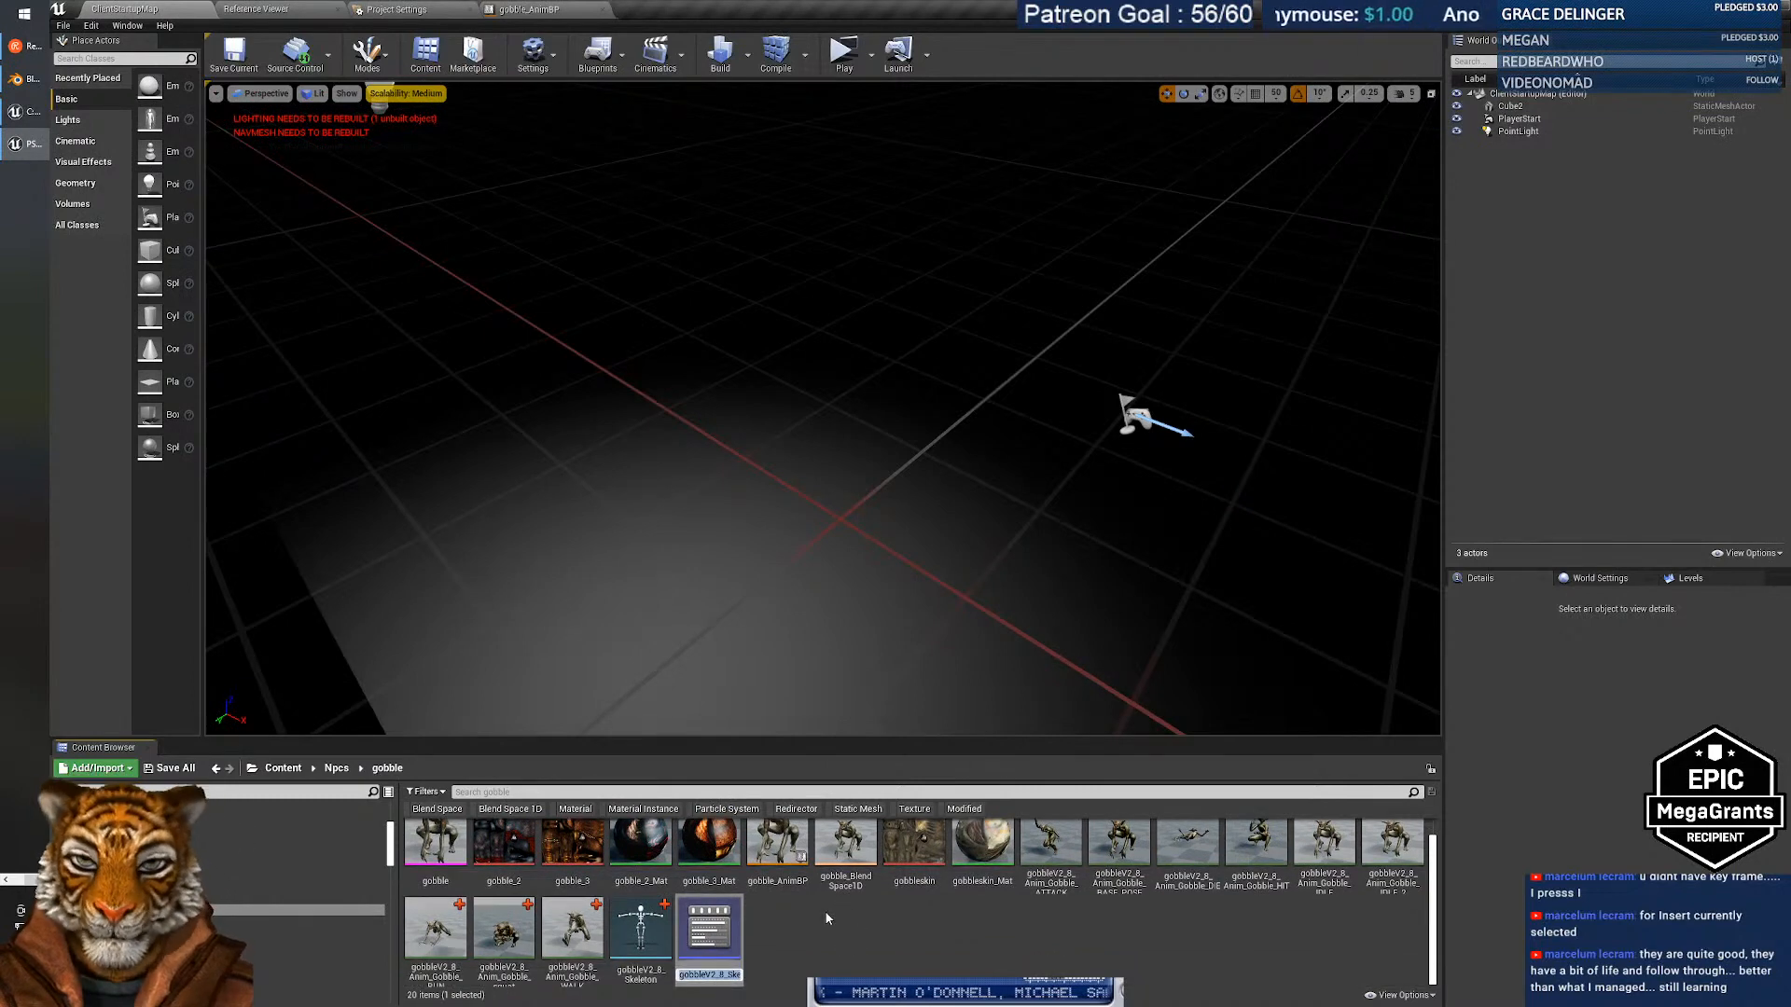
type("Skeleton_Mont")
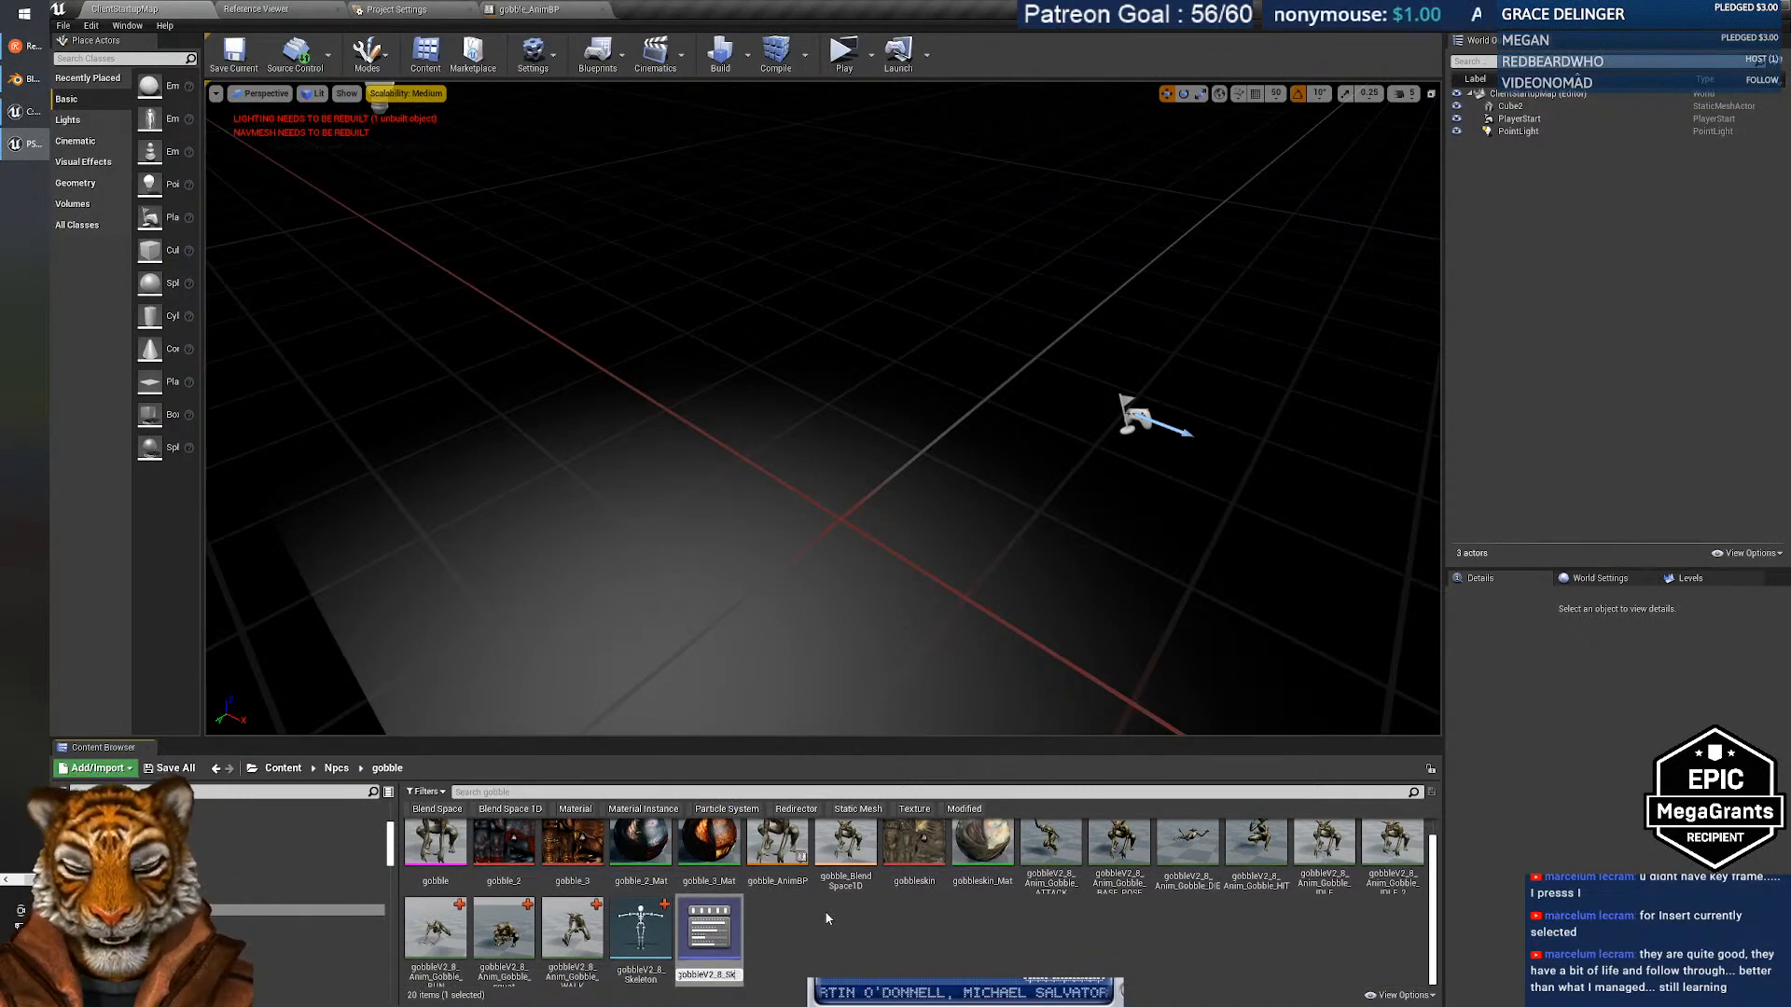
key("ctrl+a")
type("gobbleV")
key("BackSpace")
type("_")
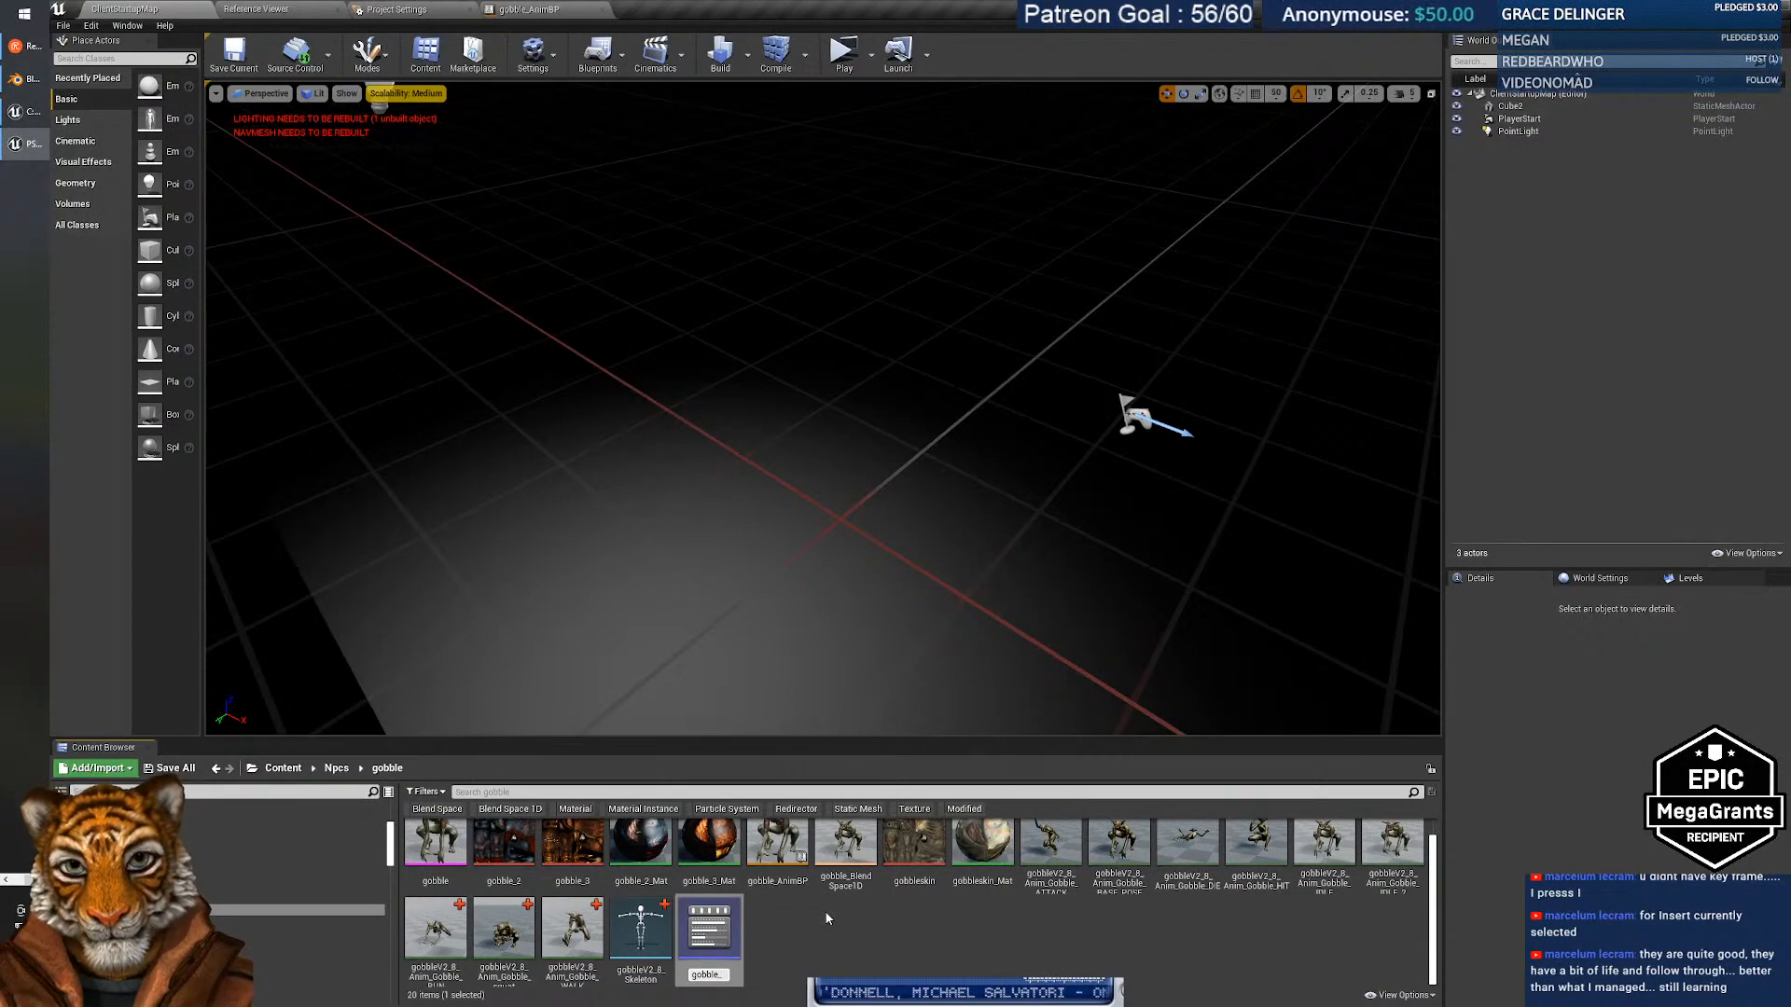
type("Death_Montage")
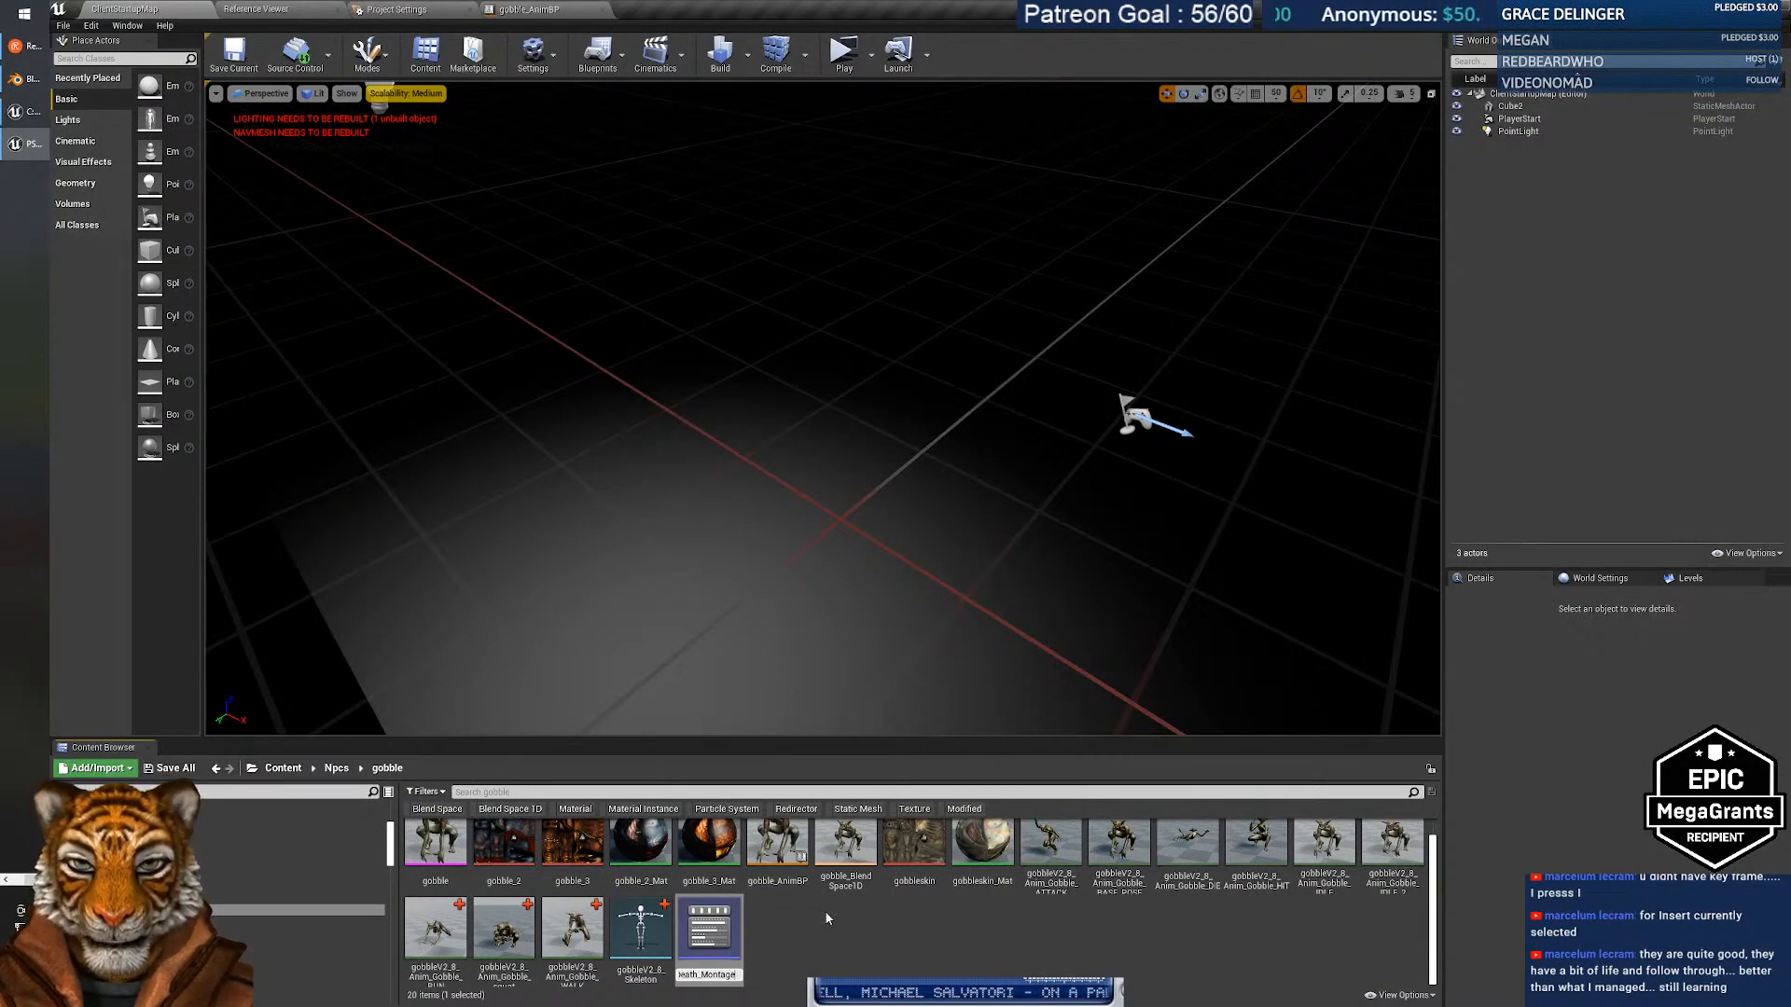
key("Return")
Open gobble_Death_Montage, place the goblin's DIE animation in its DefaultSlot track, and return to the gobble folder.
double_click(914, 868)
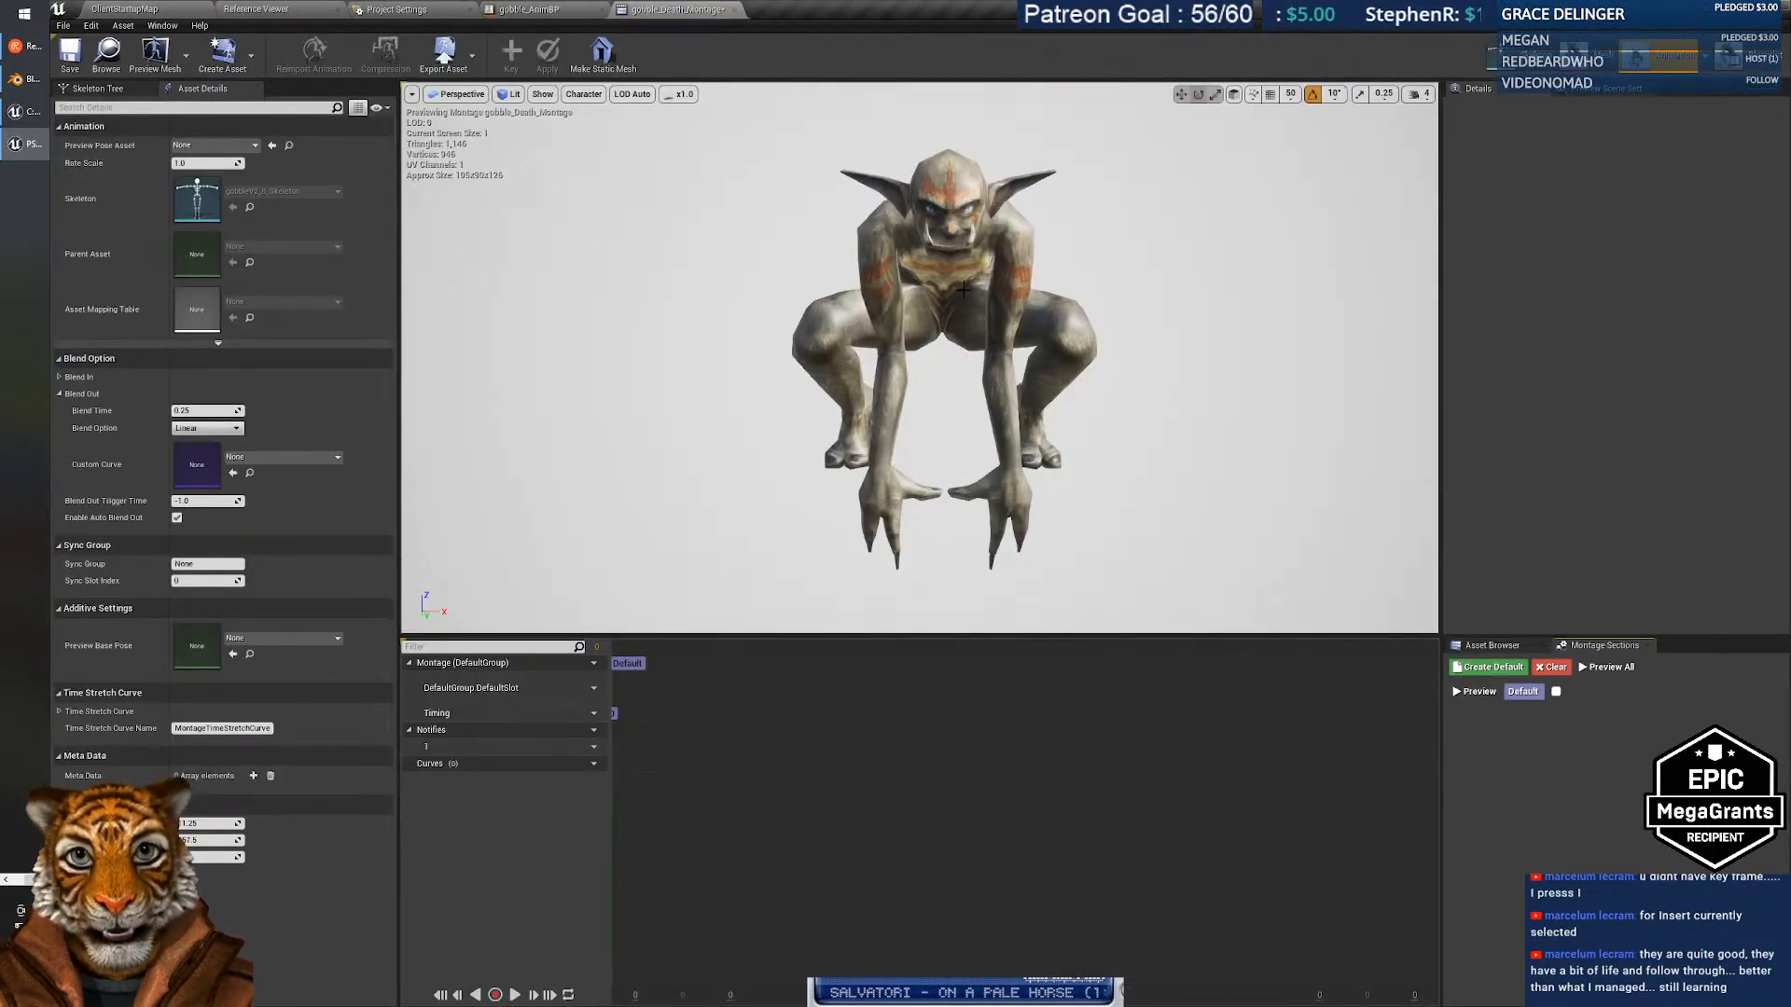
left_click(1492, 645)
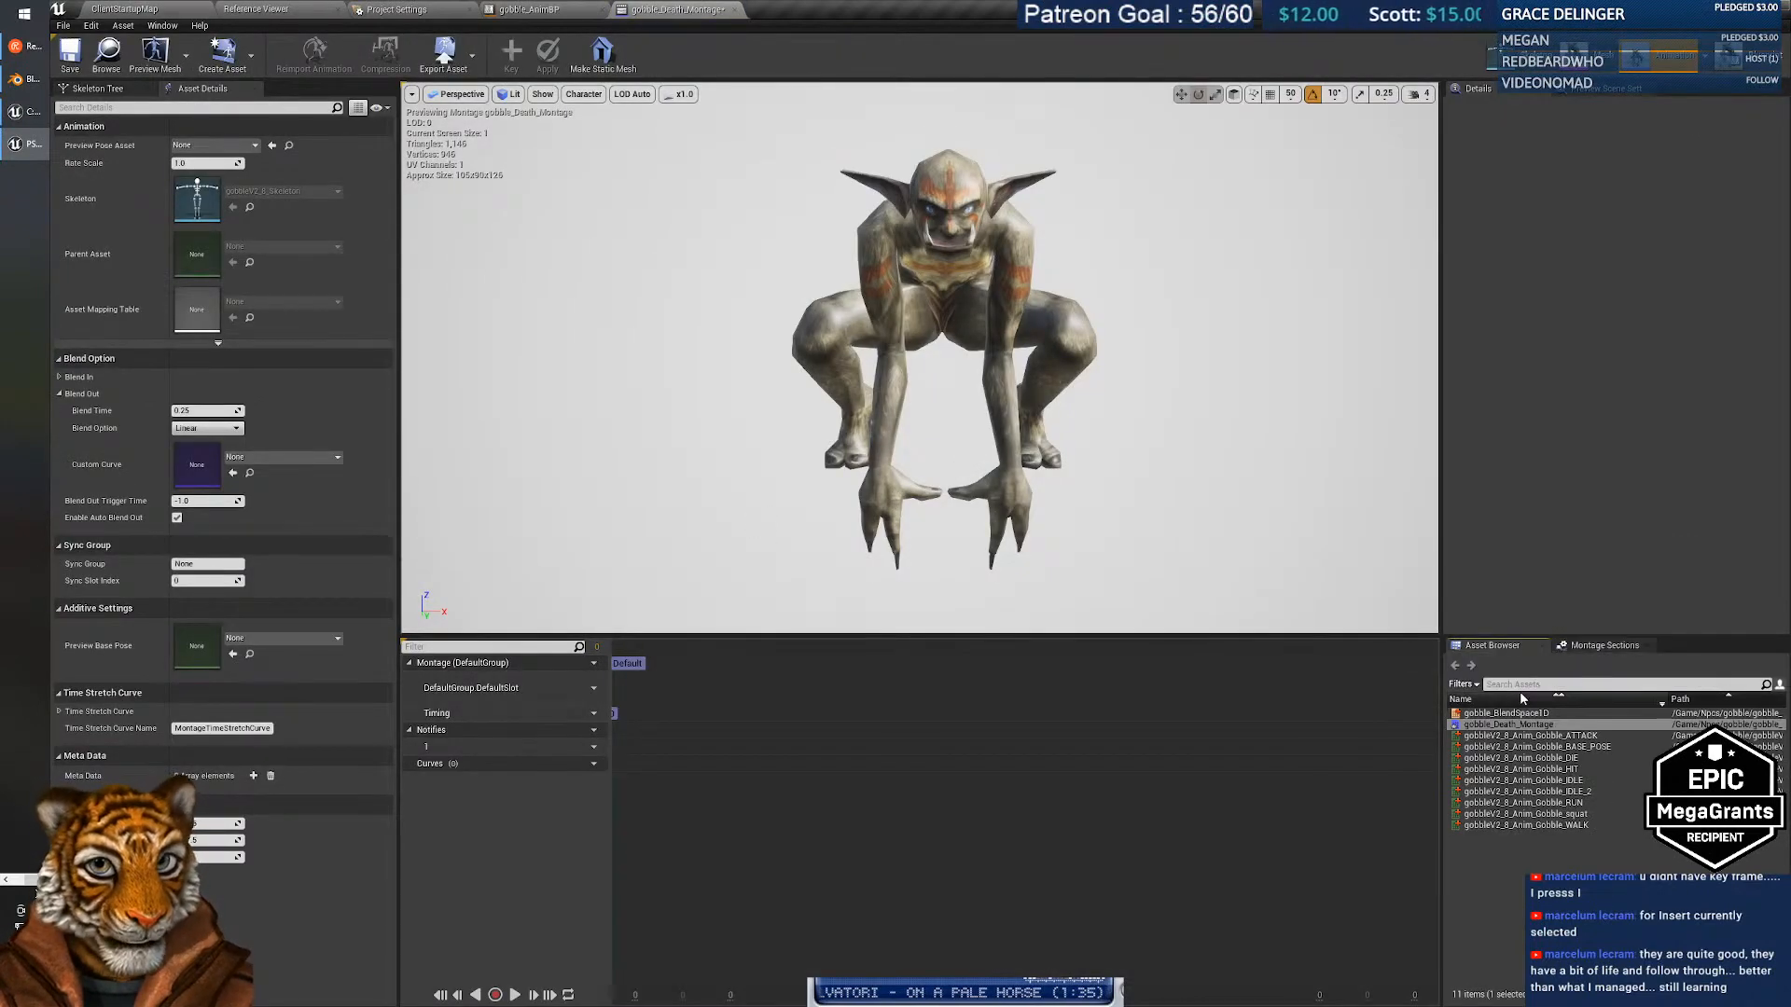
left_click_drag(1520, 757, 733, 731)
left_click(675, 683)
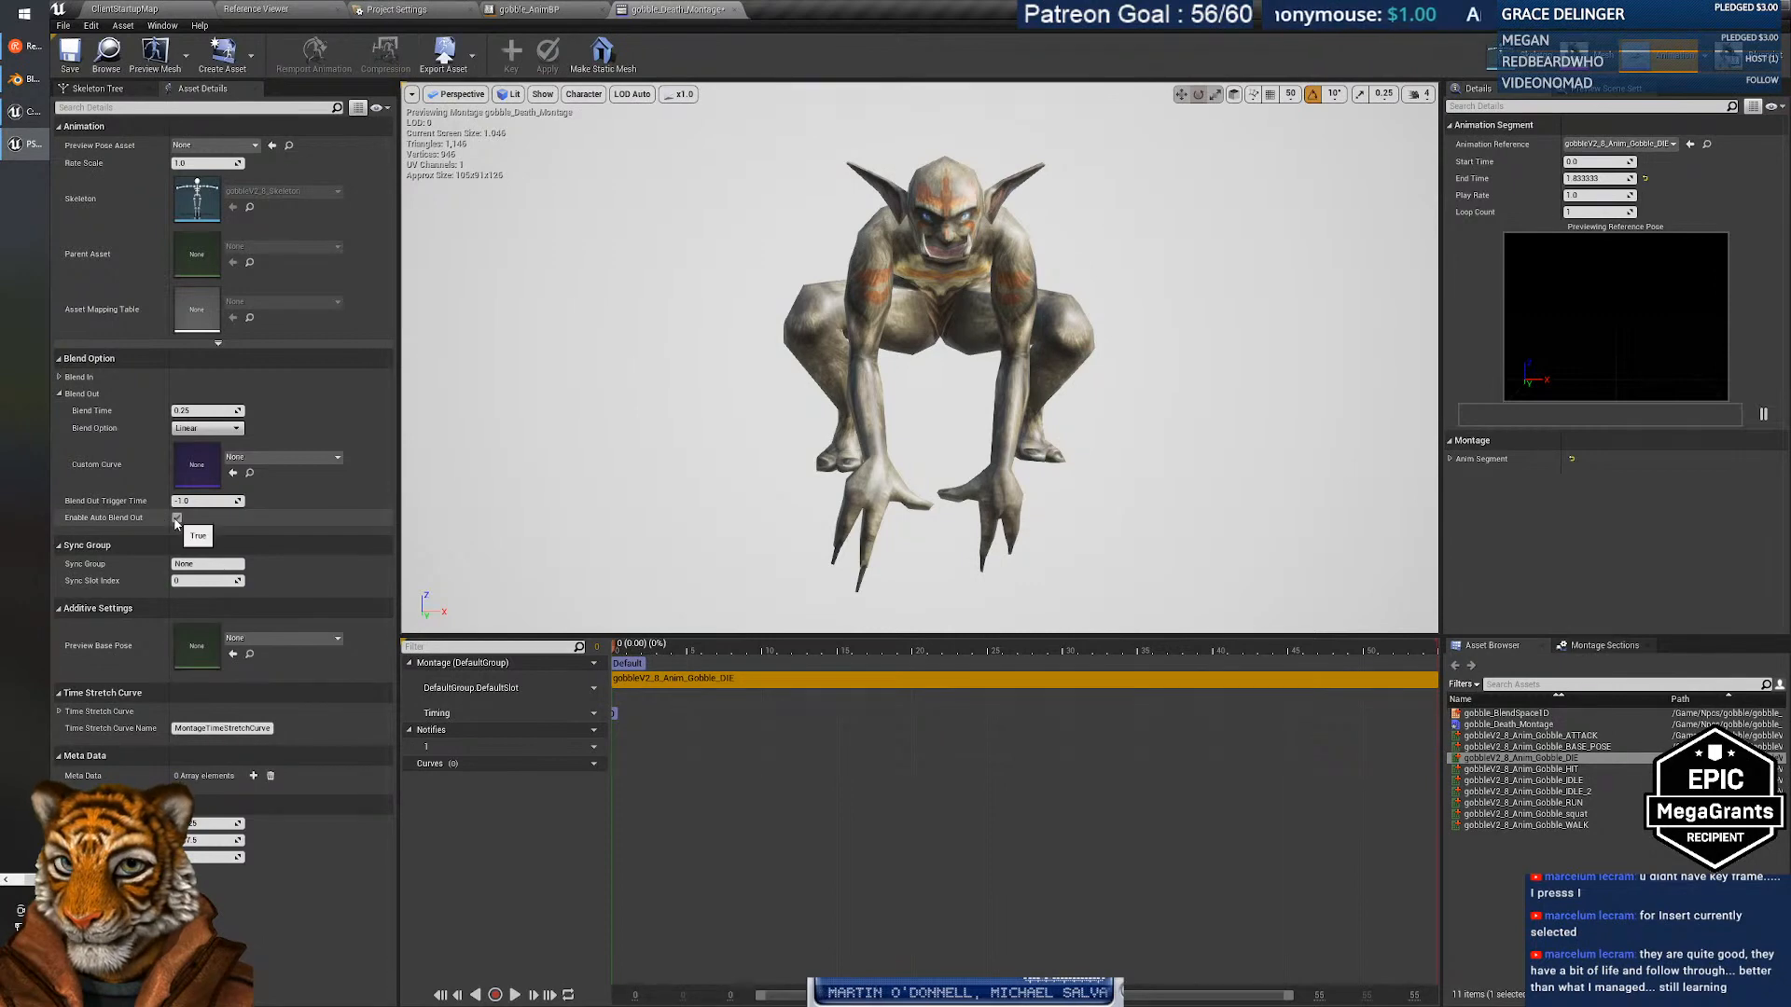
left_click(129, 9)
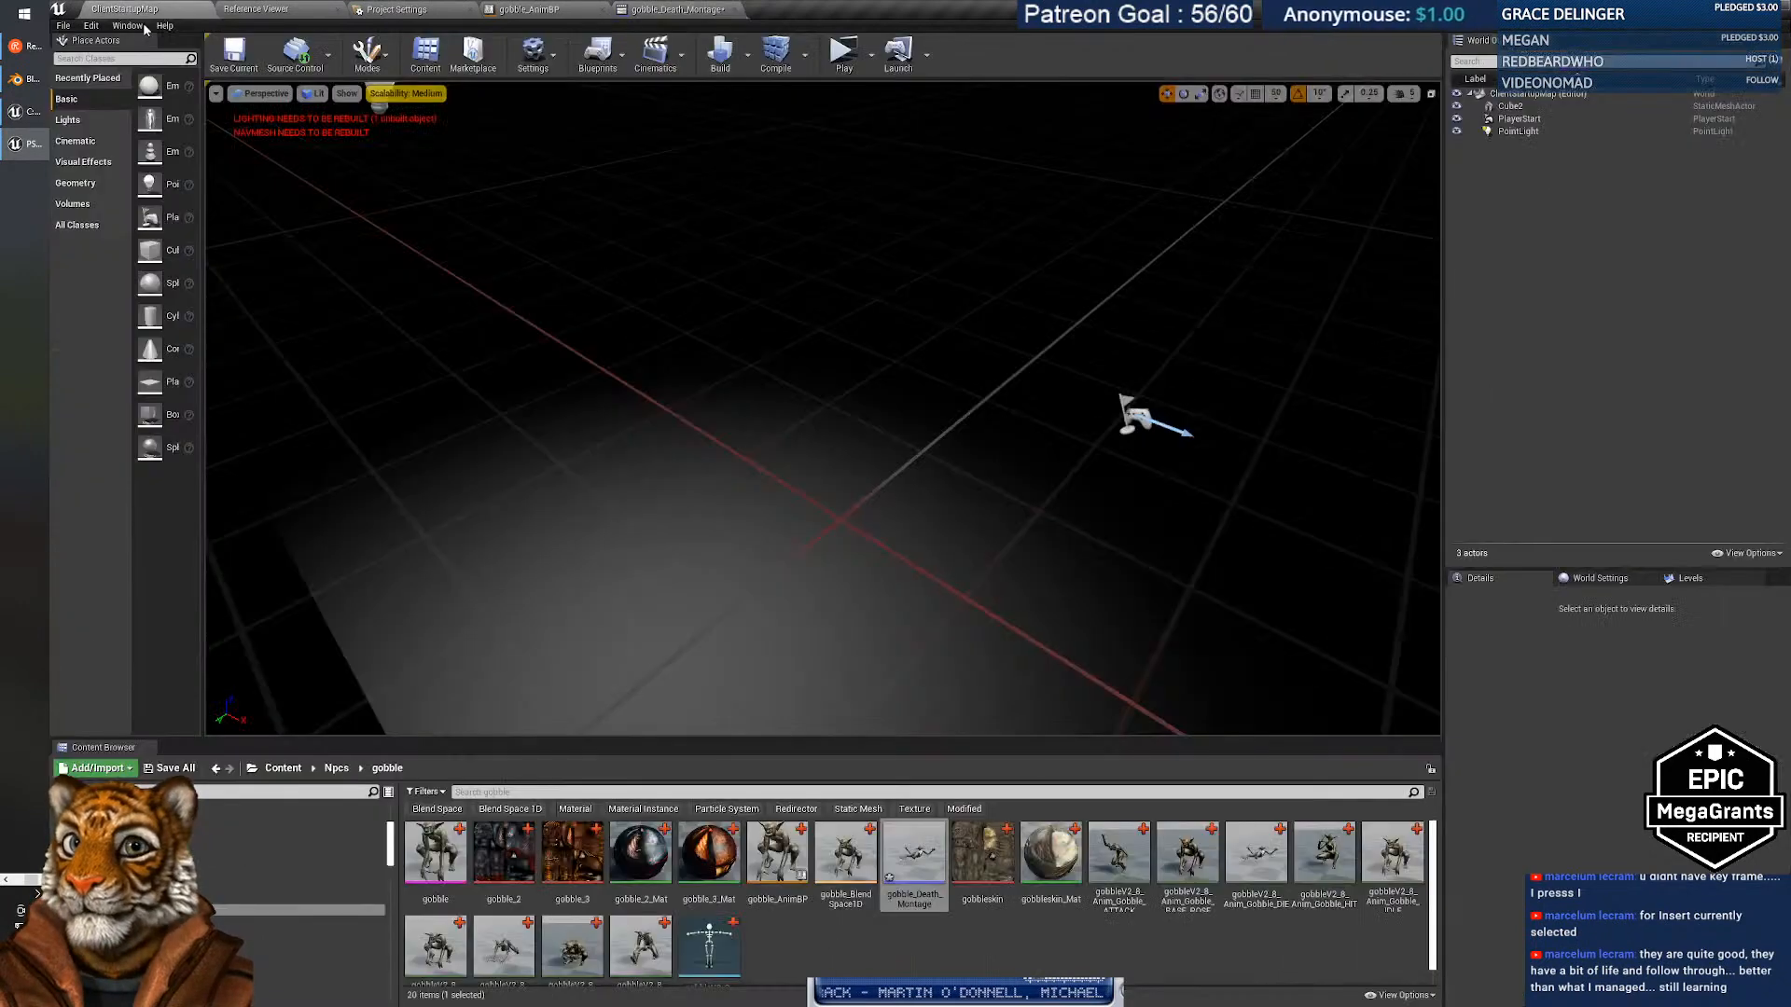
Check the settings of gorweal_Death_Montage in the Gorweal folder, close it, and disable Enable Auto Blend Out in gobble_Death_Montage.
left_click(149, 921)
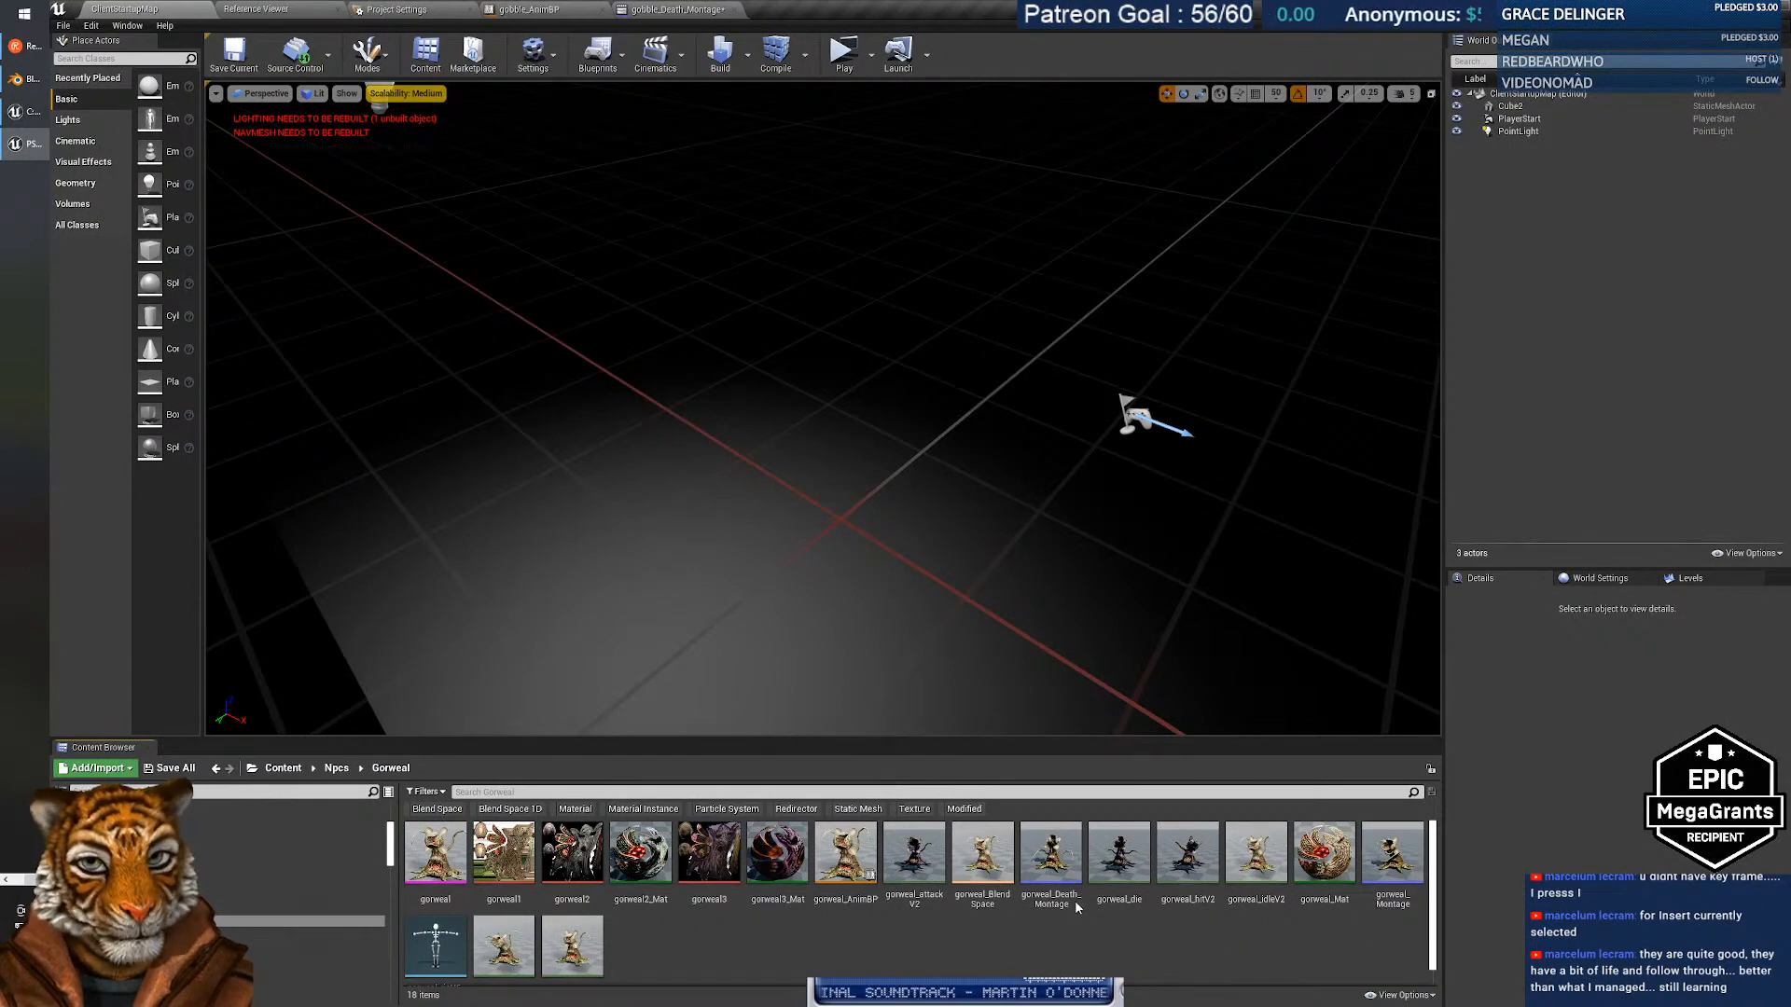
double_click(1051, 854)
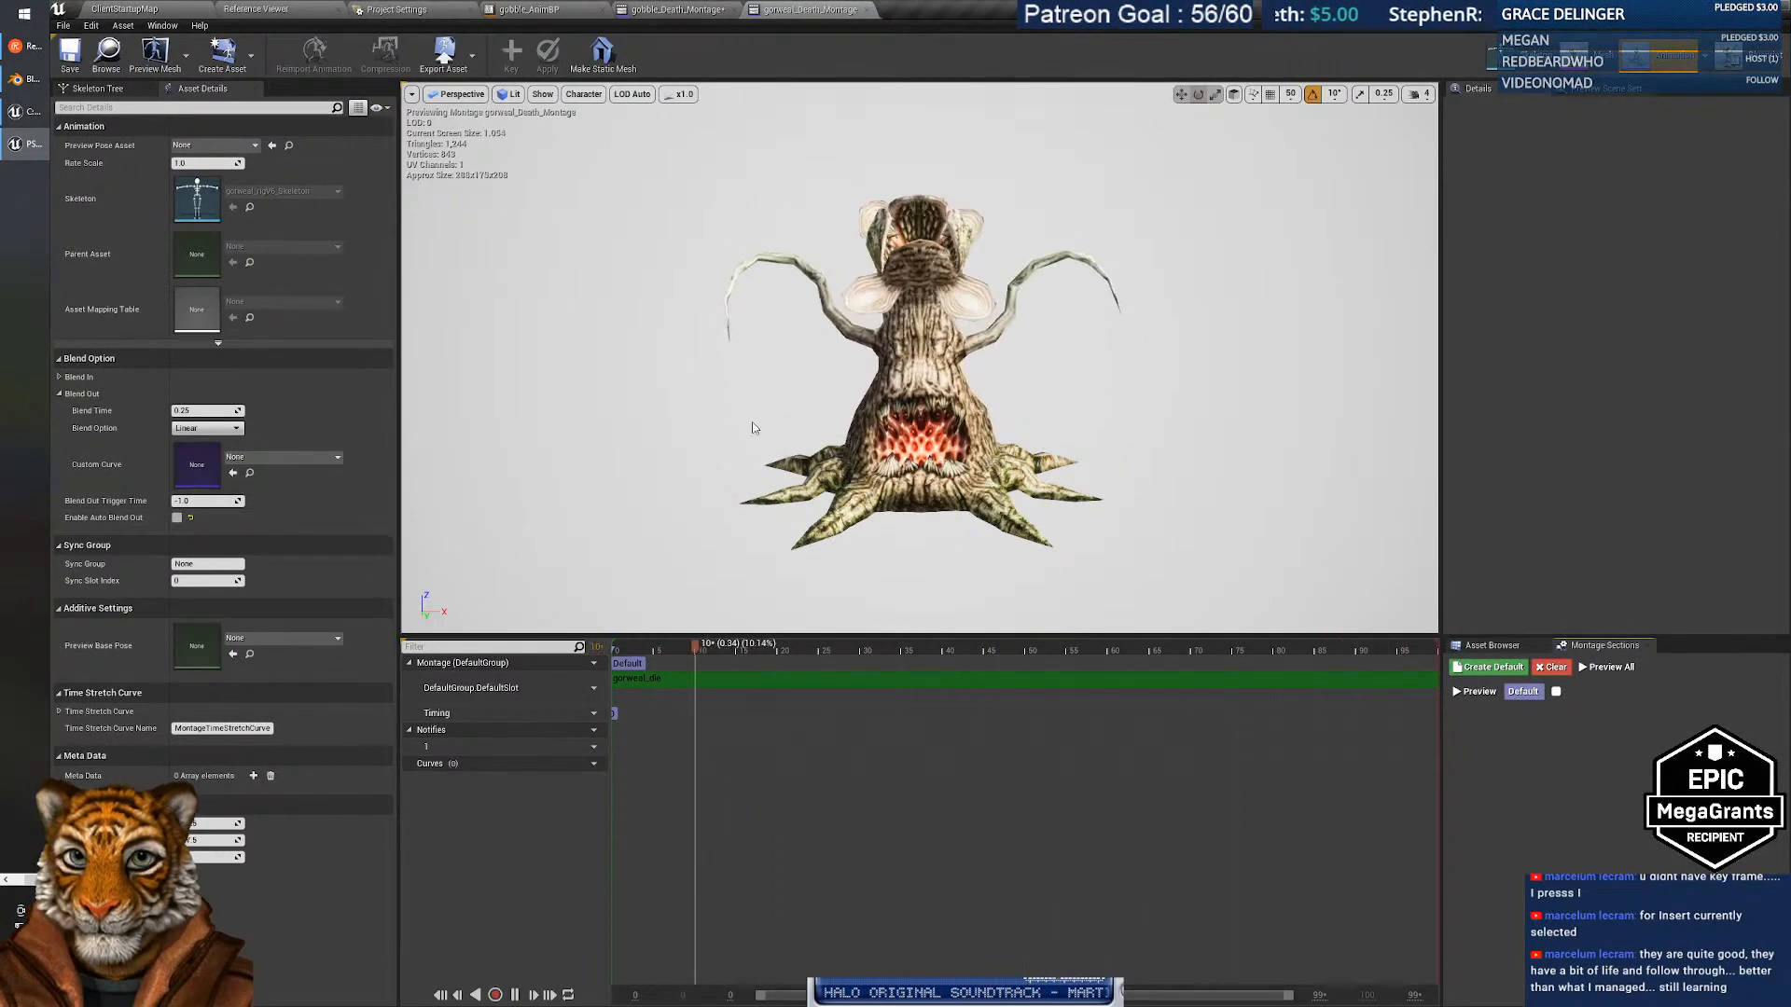
left_click(866, 9)
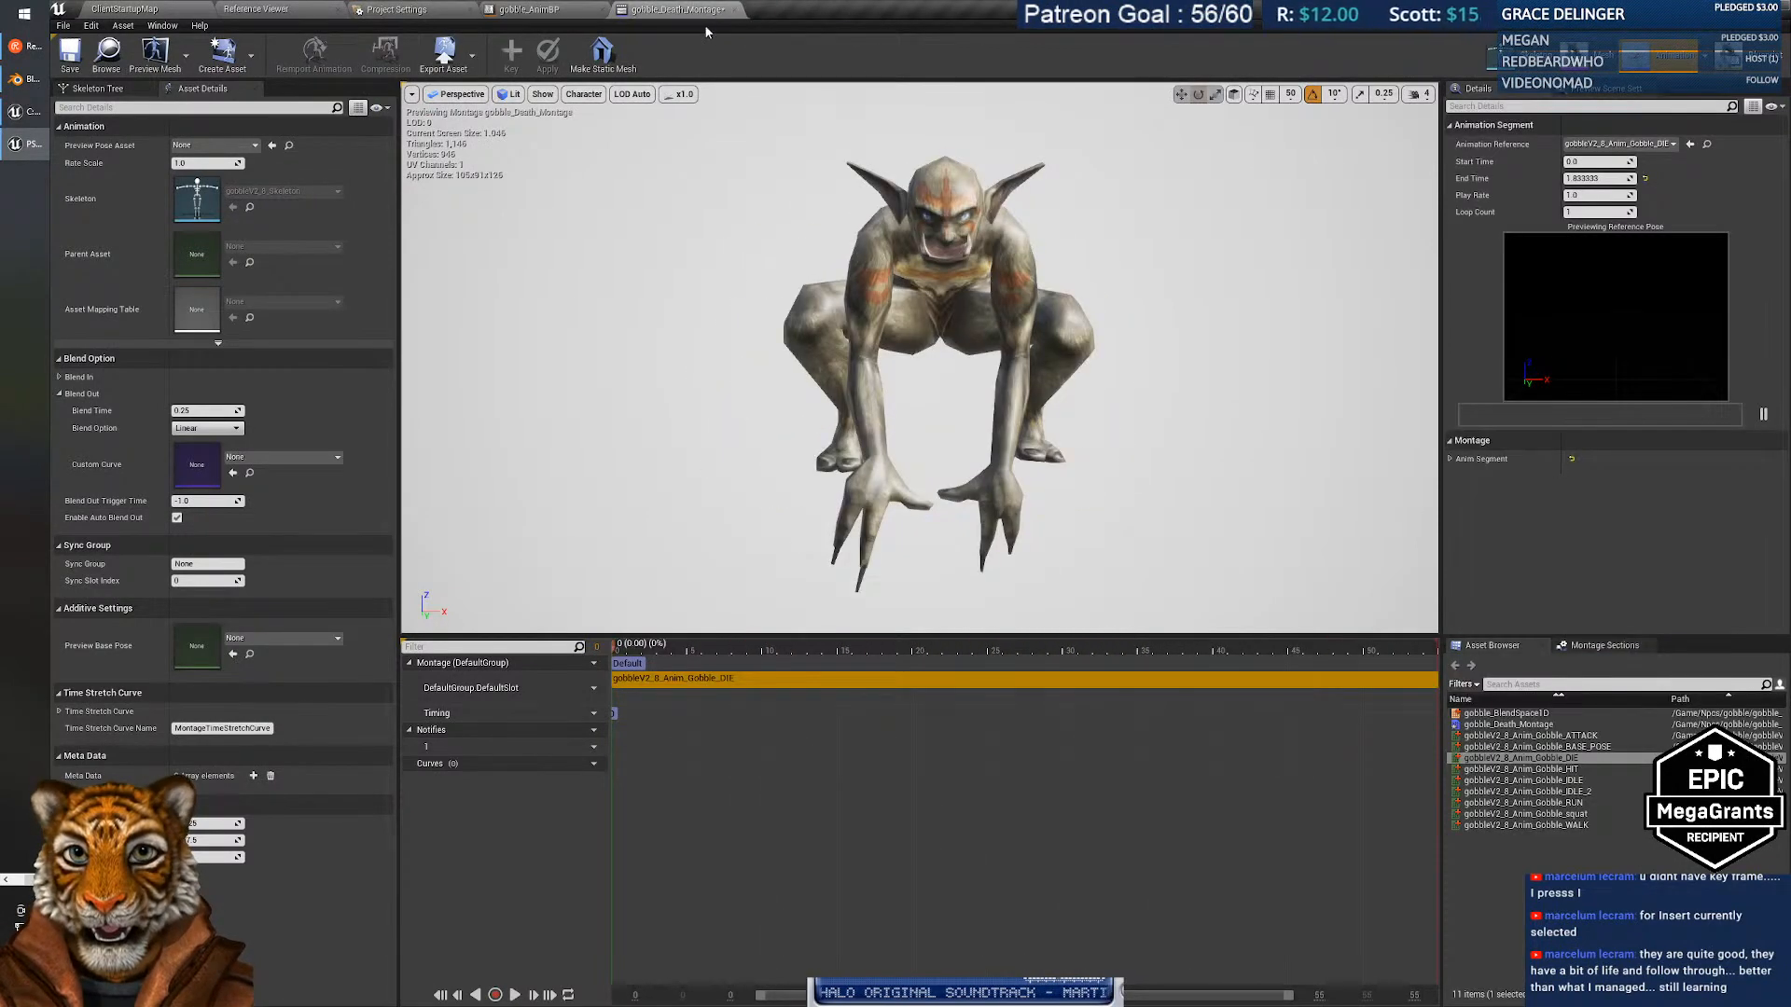
left_click(177, 518)
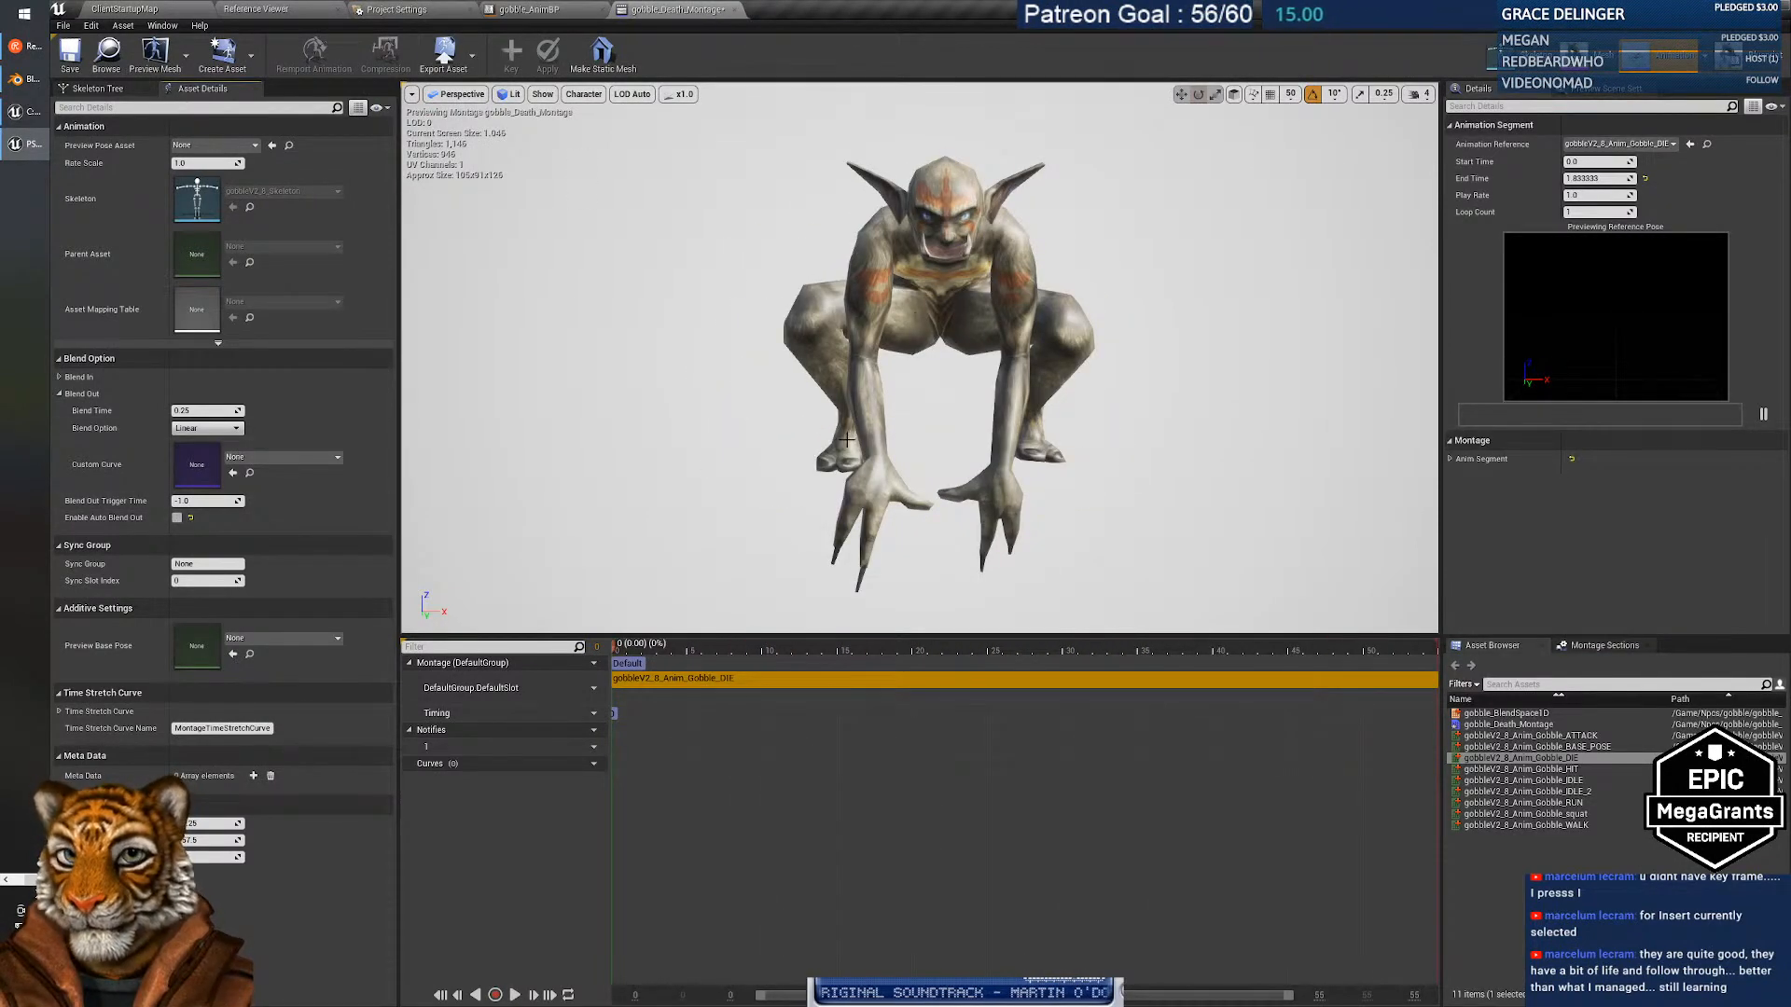
Play and scrub through the goblin's death animation, save gobble_Death_Montage, and return the playhead to the start.
left_click(514, 994)
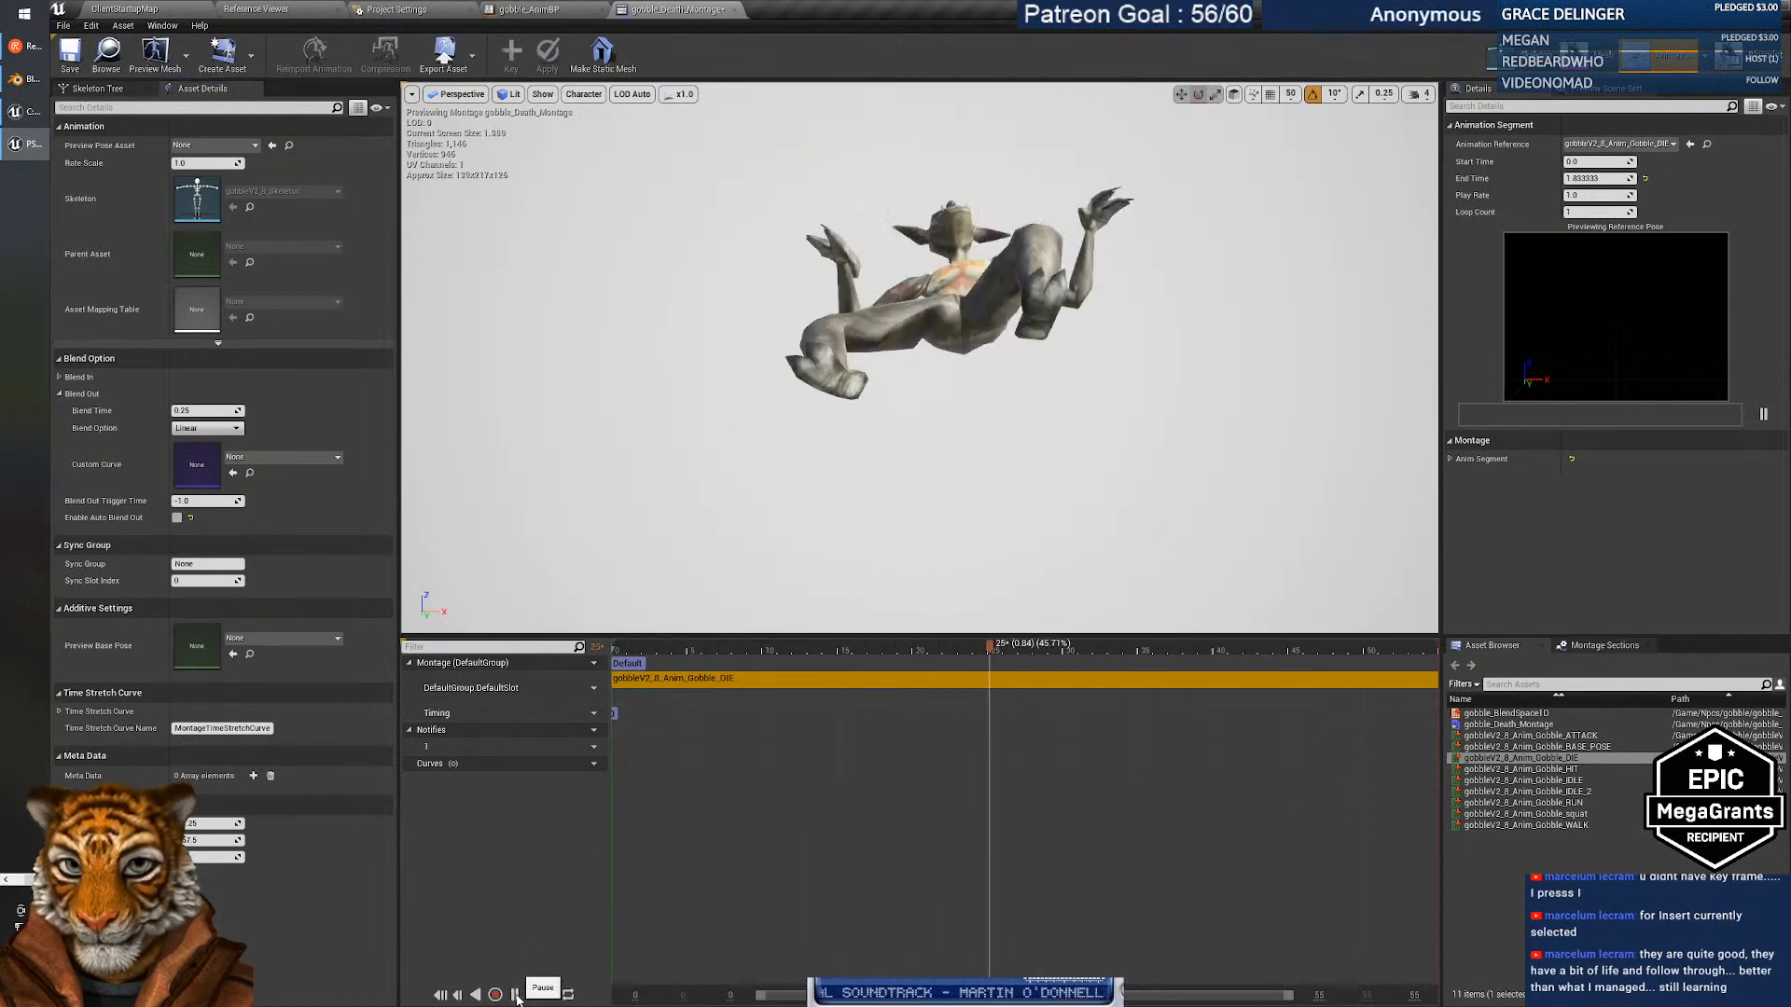
left_click(515, 994)
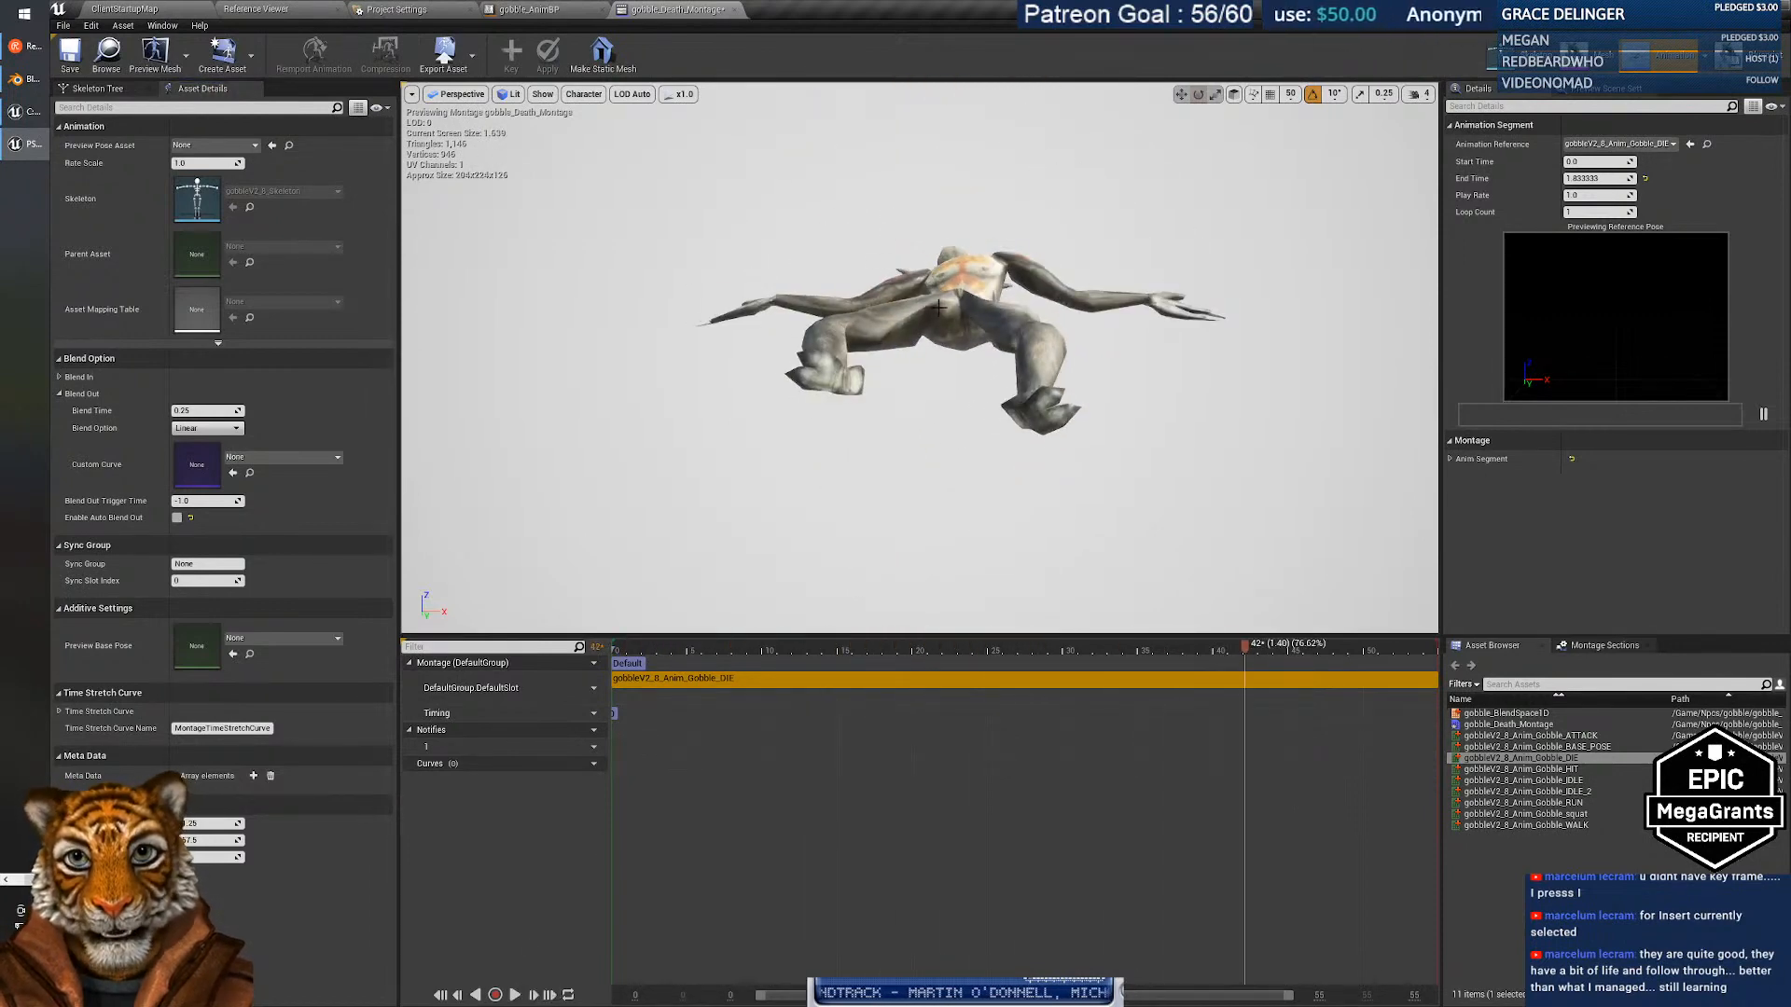
left_click_drag(1245, 647, 1480, 660)
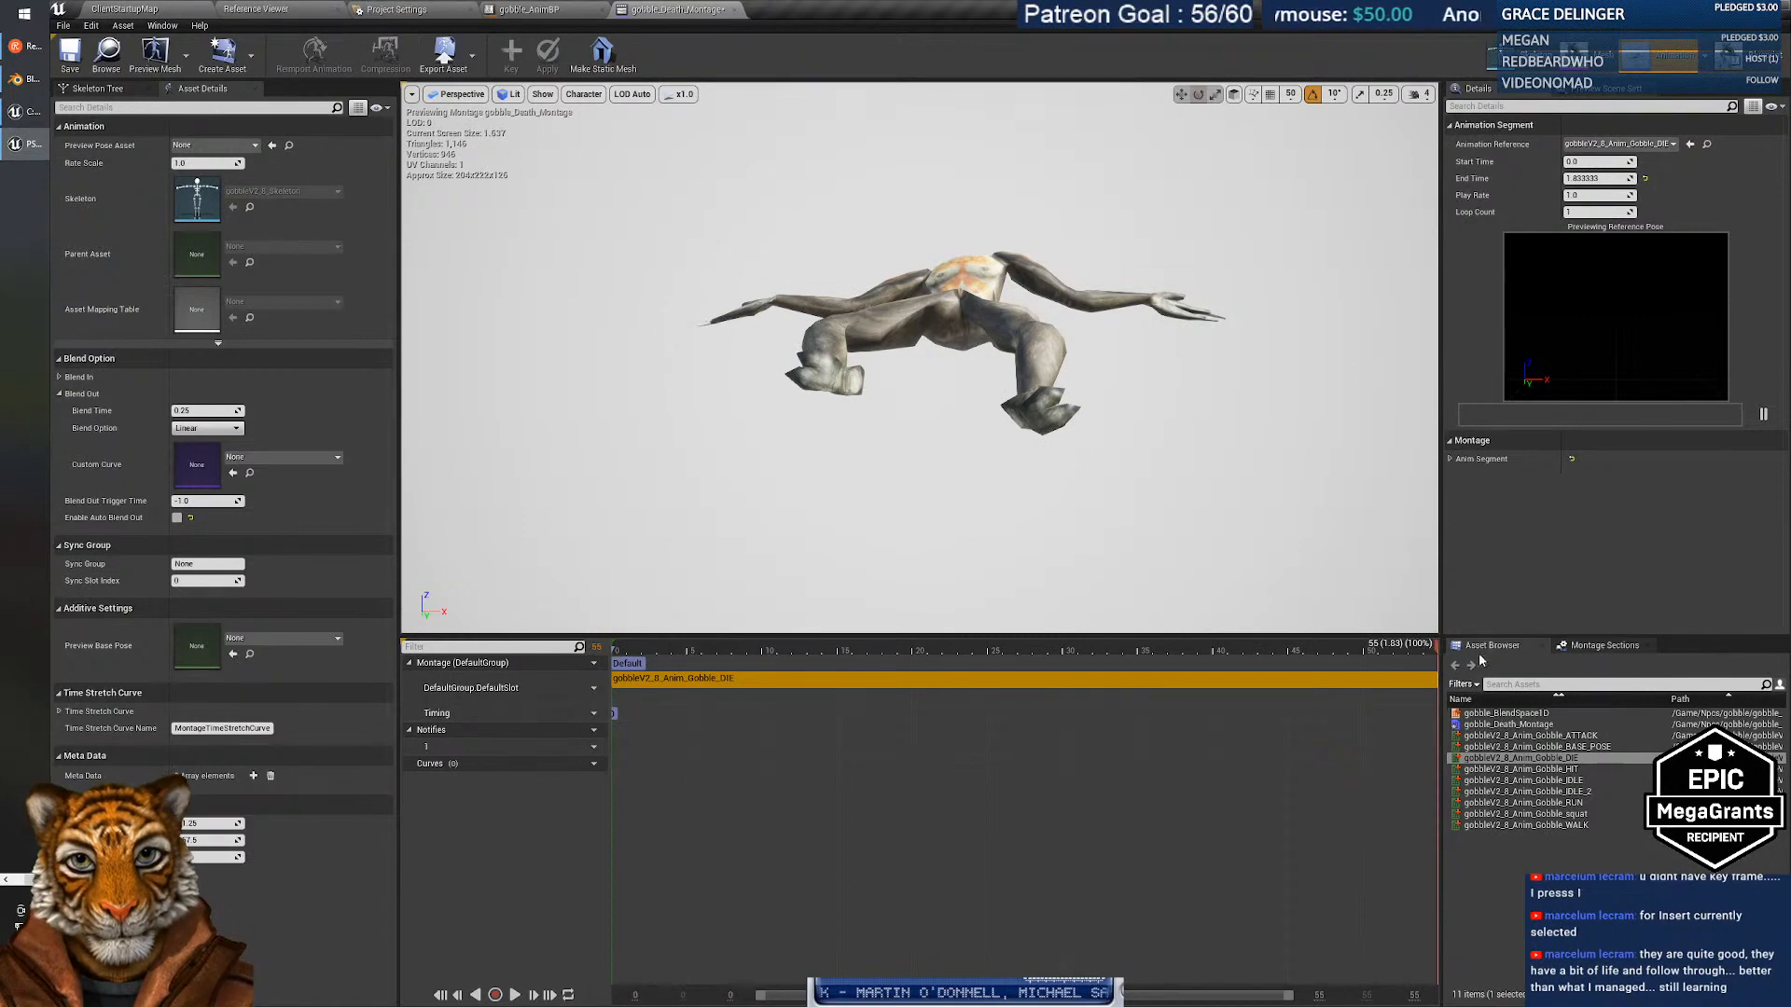
left_click_drag(1019, 645, 707, 645)
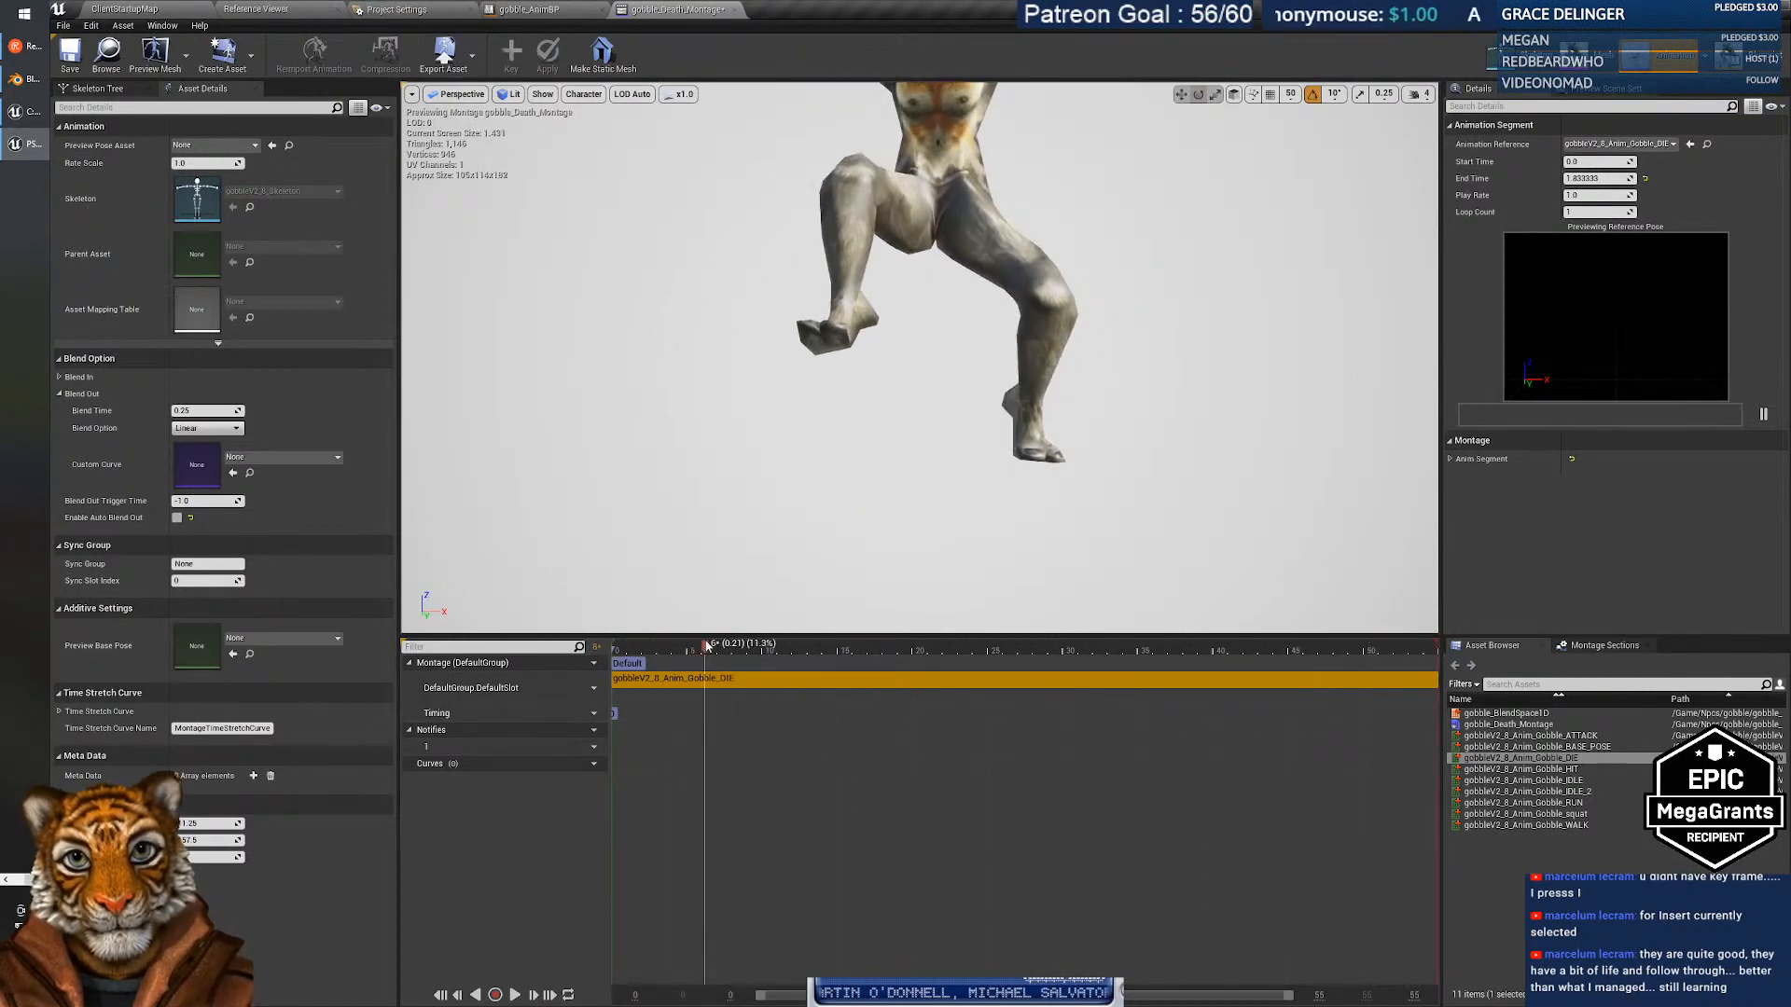
left_click(72, 54)
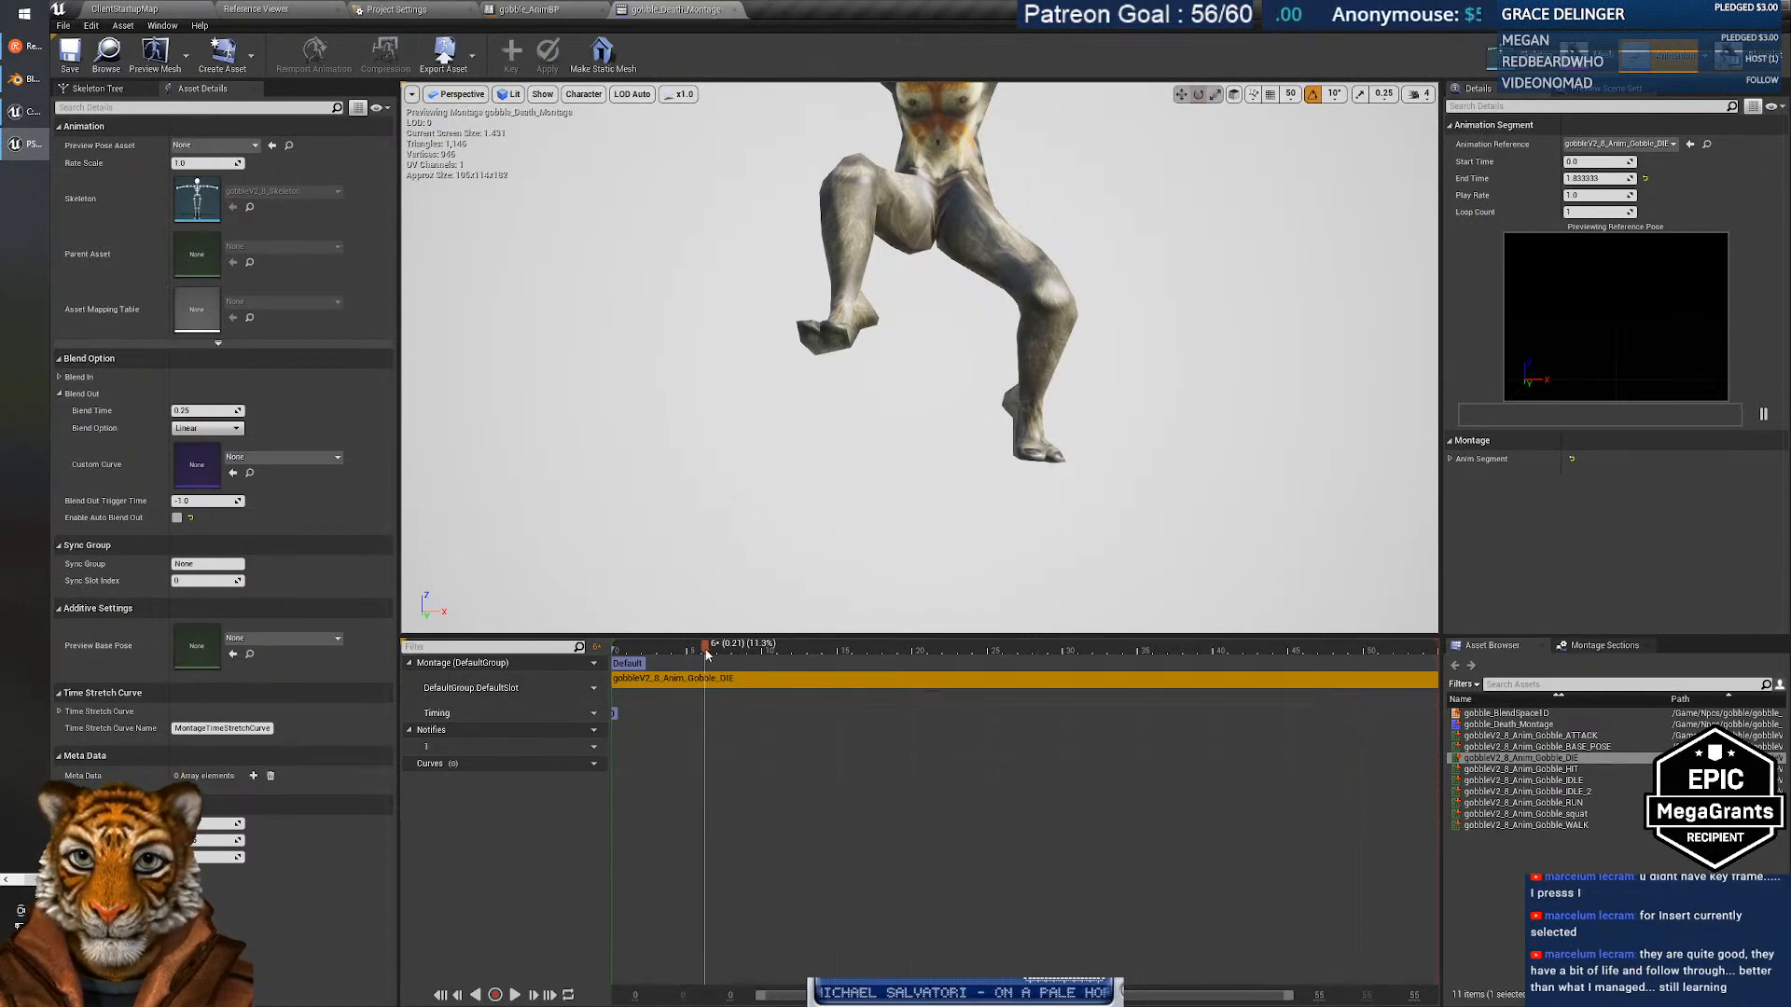
left_click(630, 663)
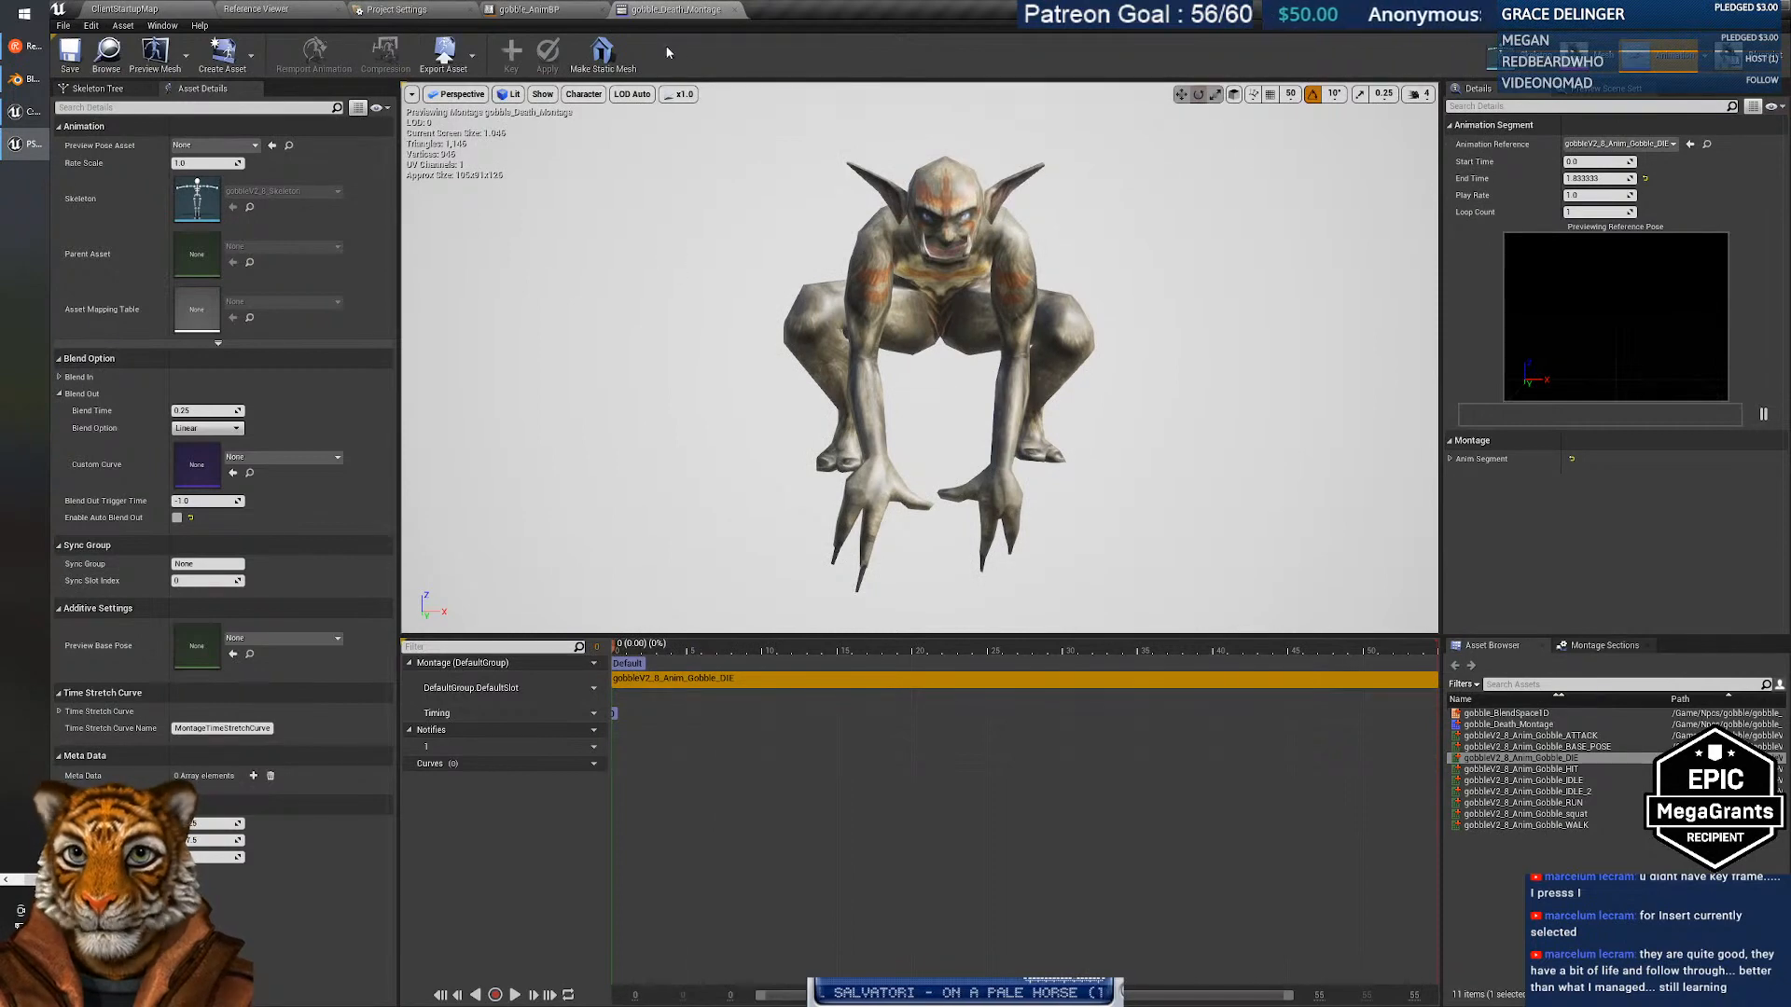
Reopen gorweal_Death_Montage to compare it with the goblin's death montage, and close both montages.
left_click(165, 7)
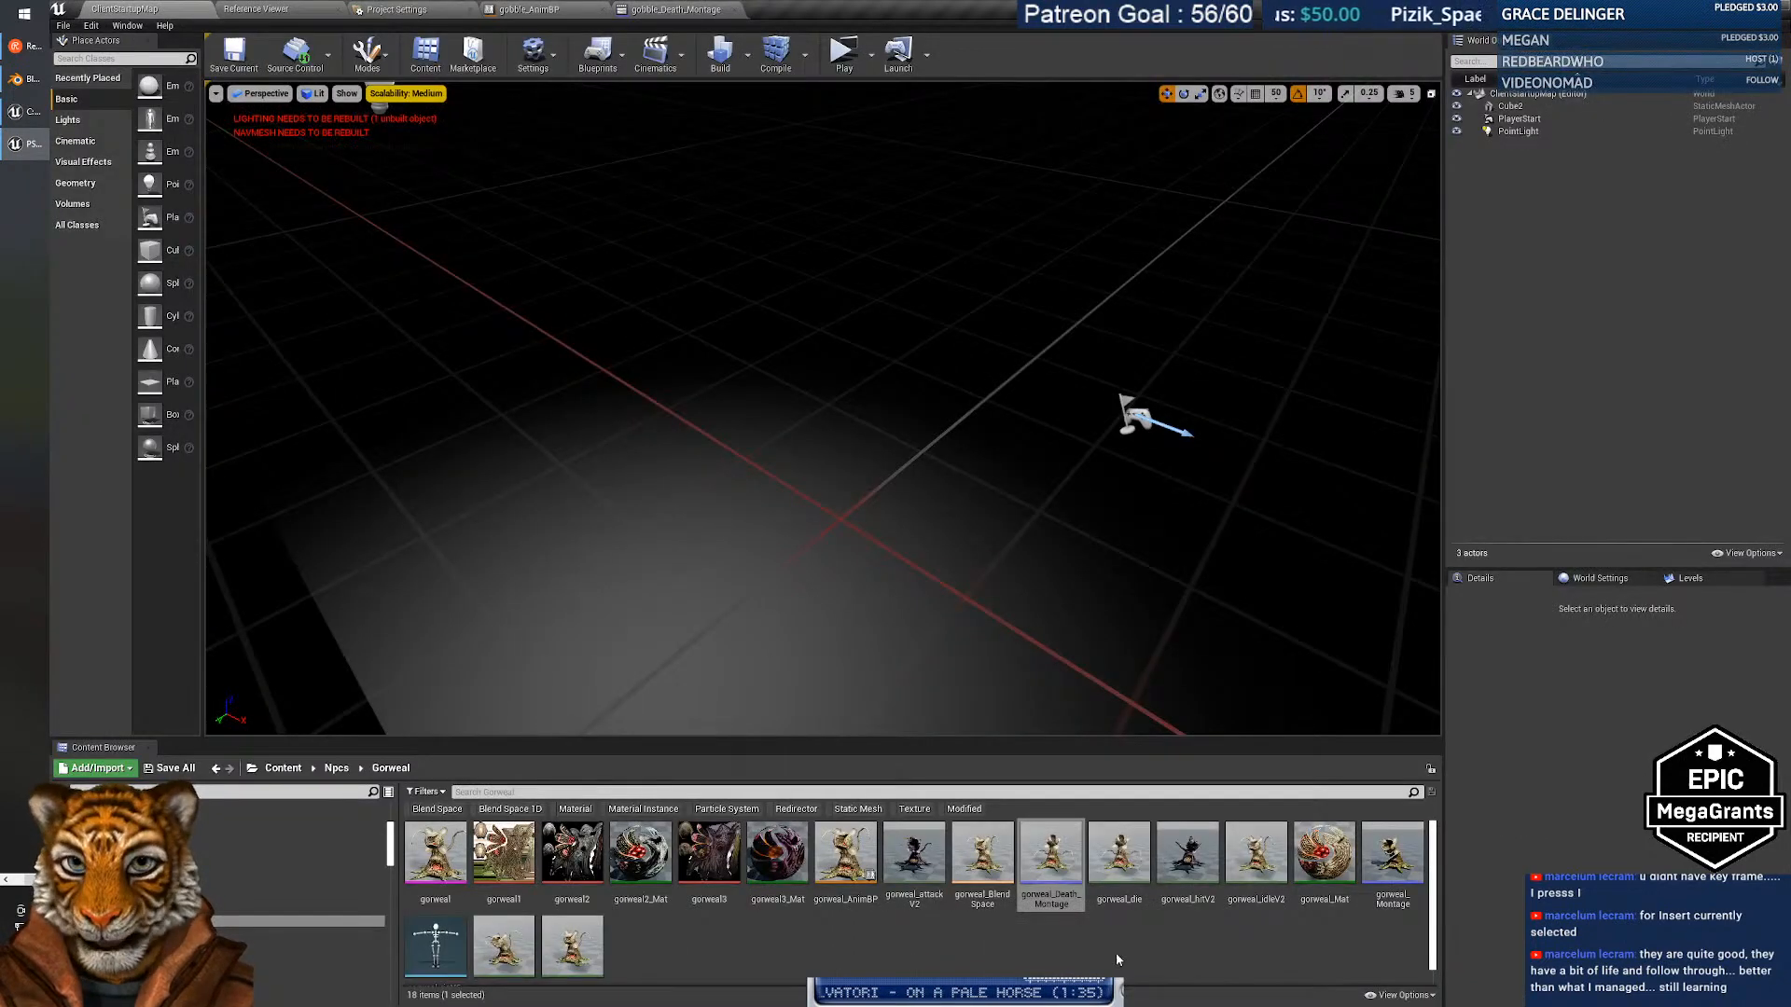
double_click(1054, 854)
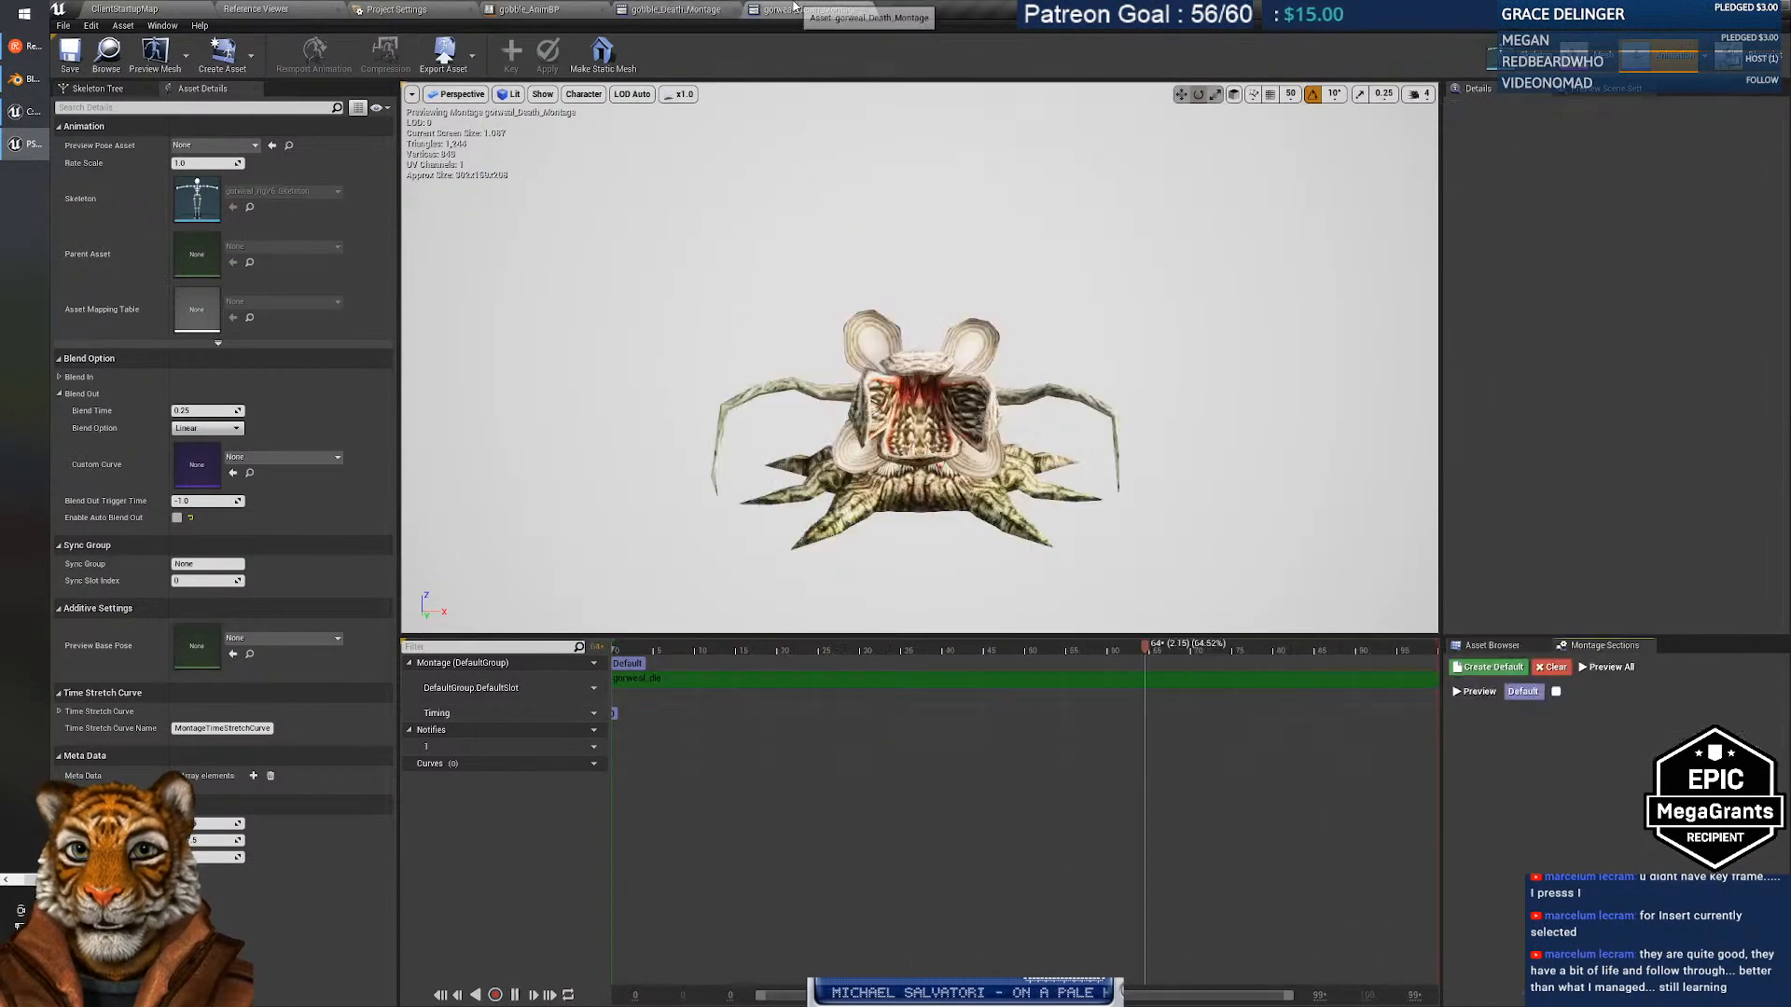
left_click(870, 9)
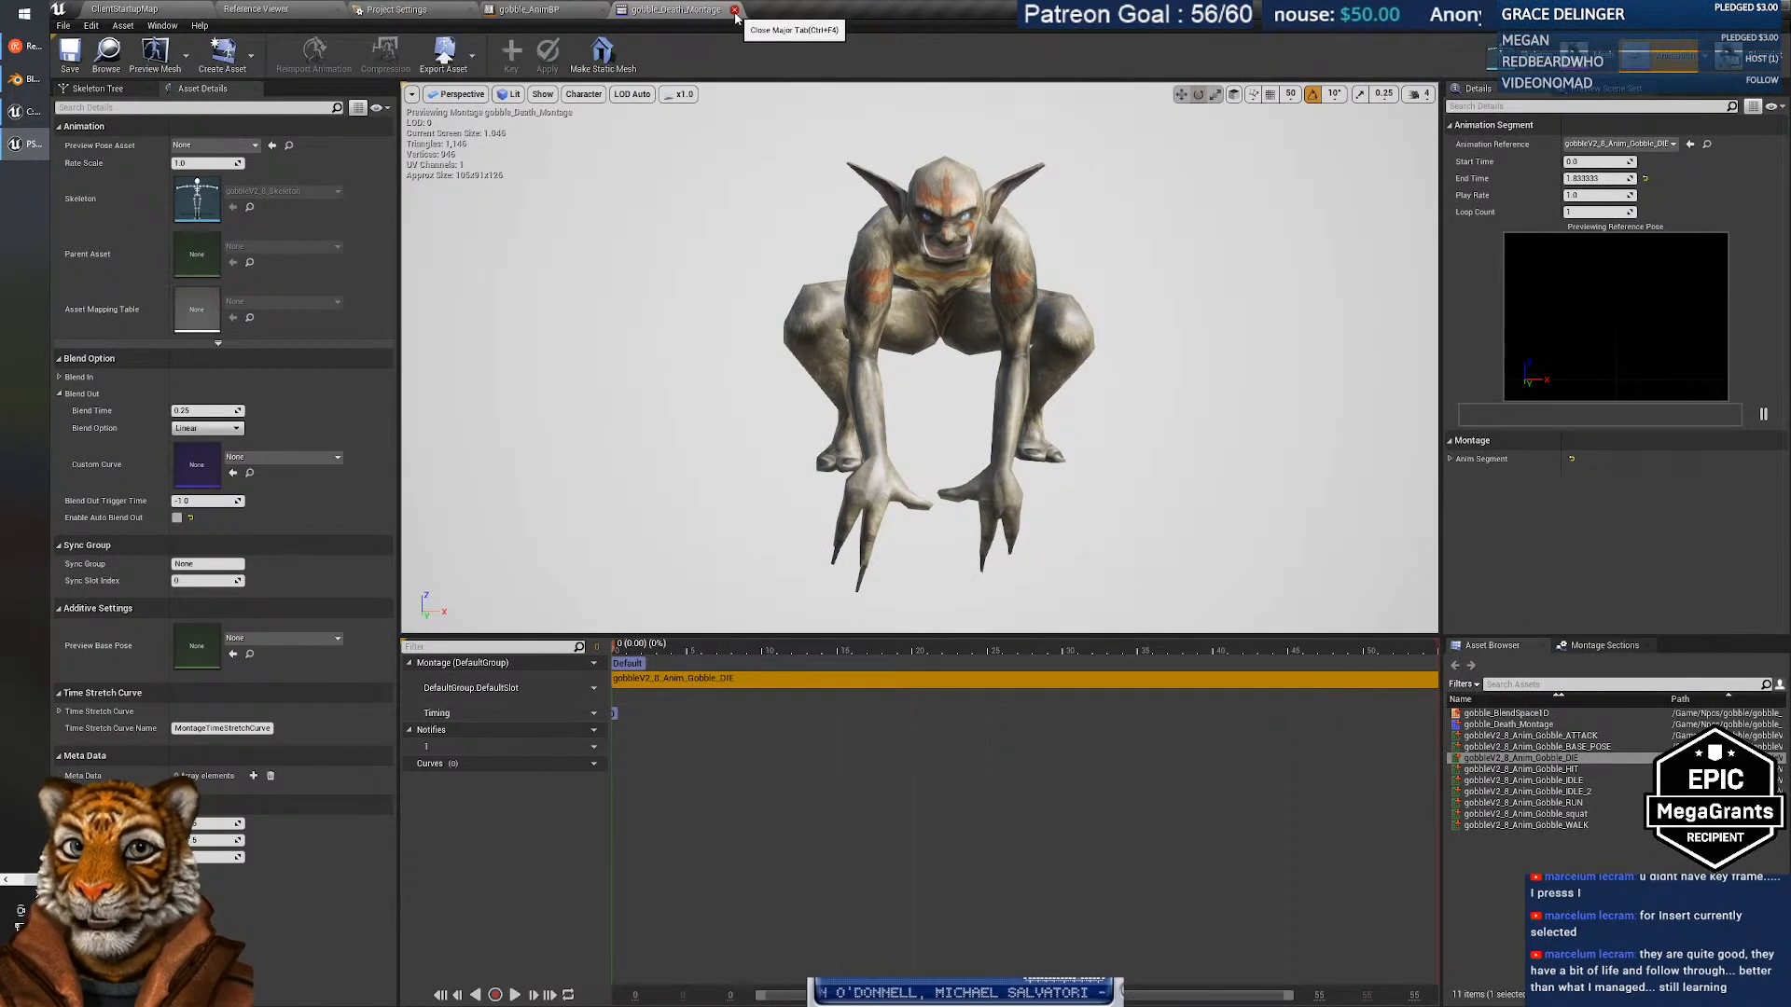
left_click(735, 9)
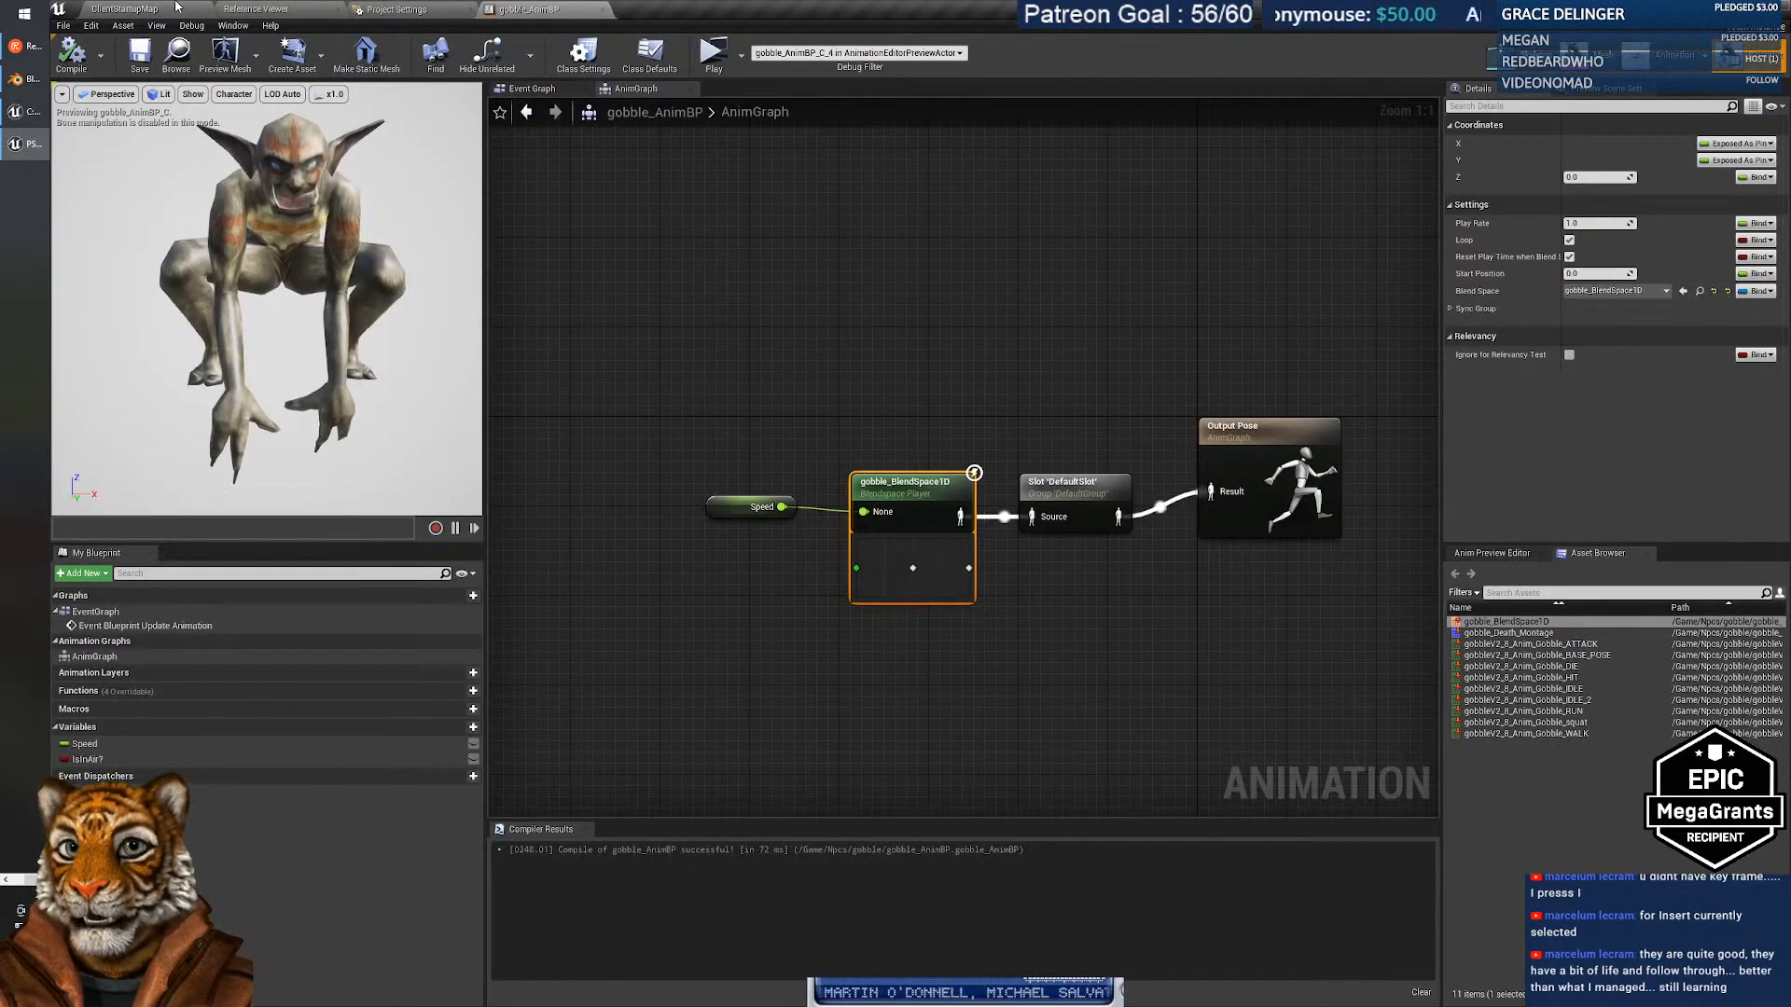
Open gorweal_Montage from the Gorweal folder, pause its playback, and examine its sections and animation segments.
left_click(124, 8)
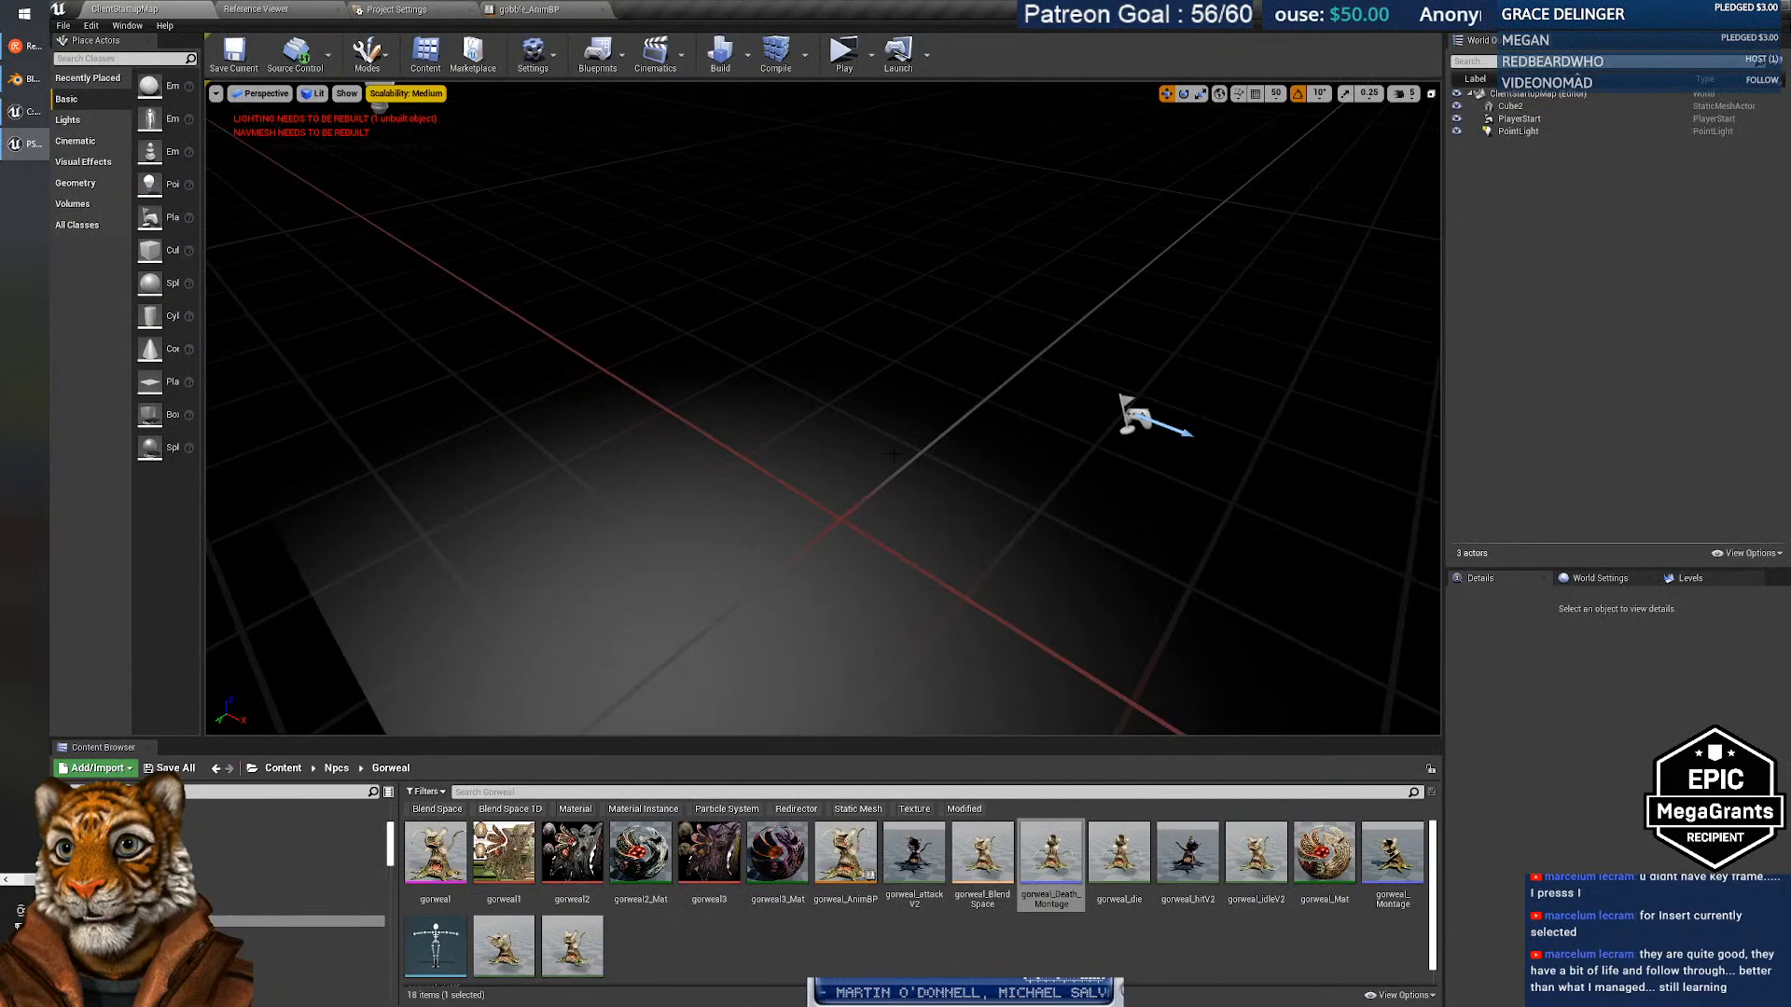
double_click(1392, 852)
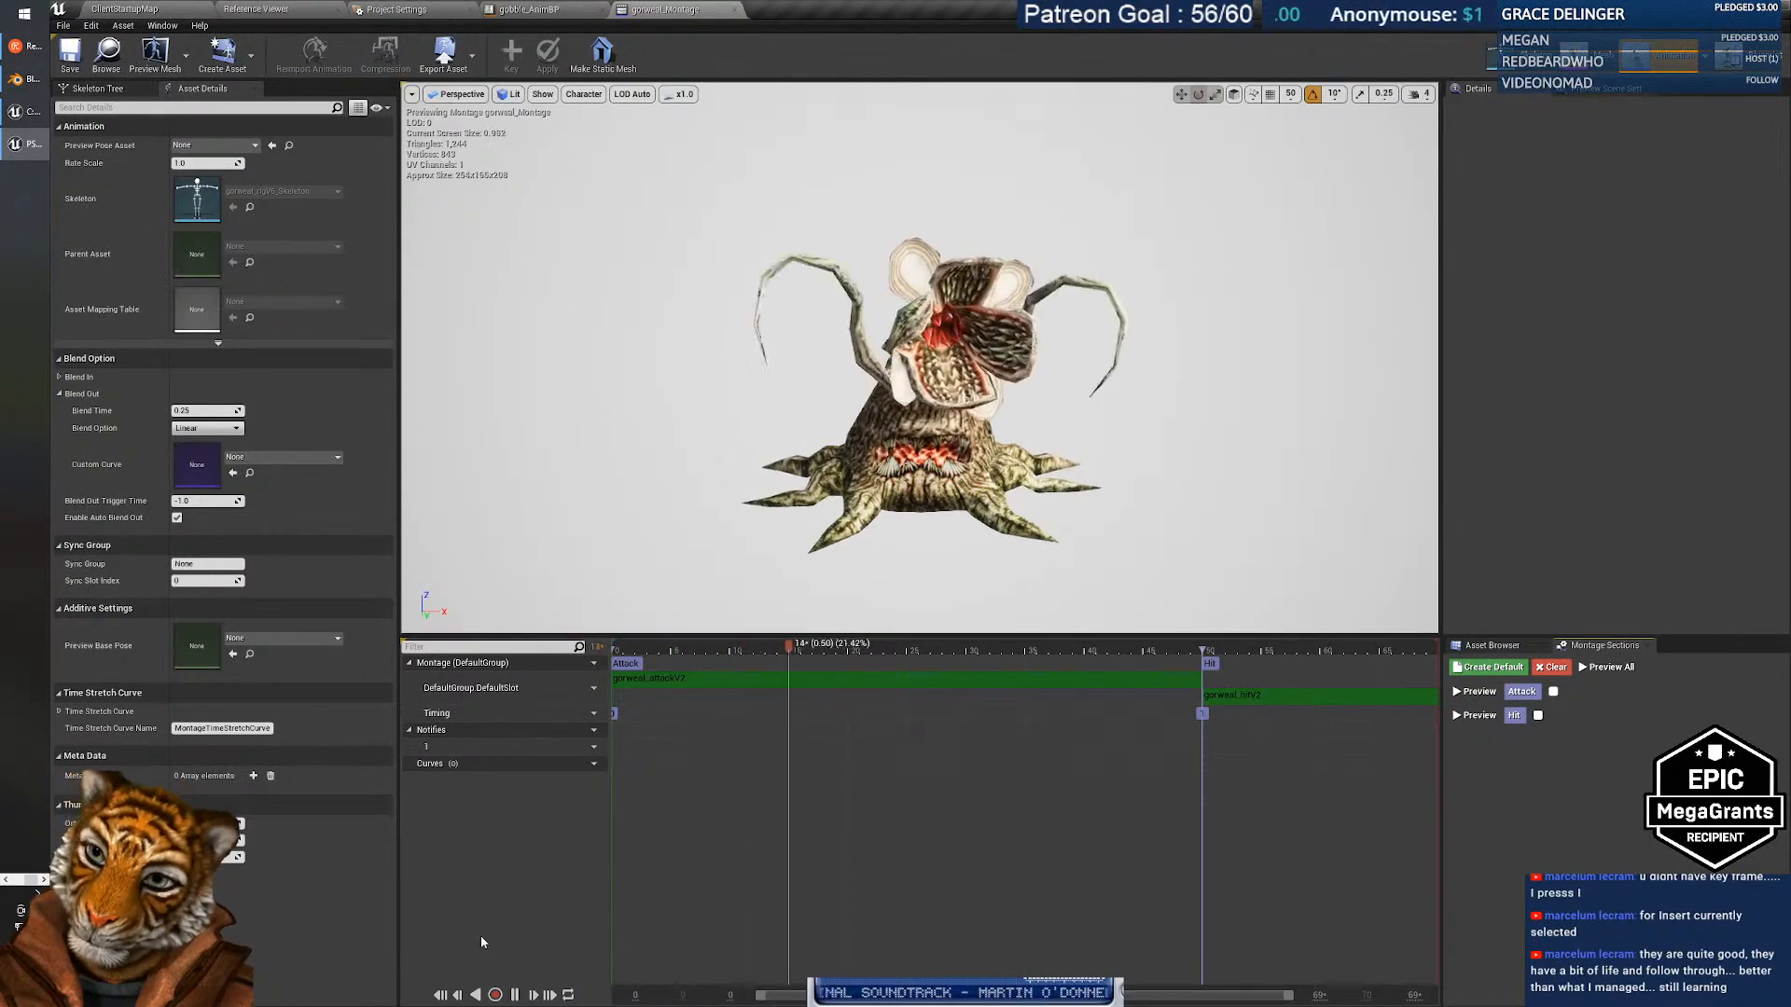
left_click(512, 994)
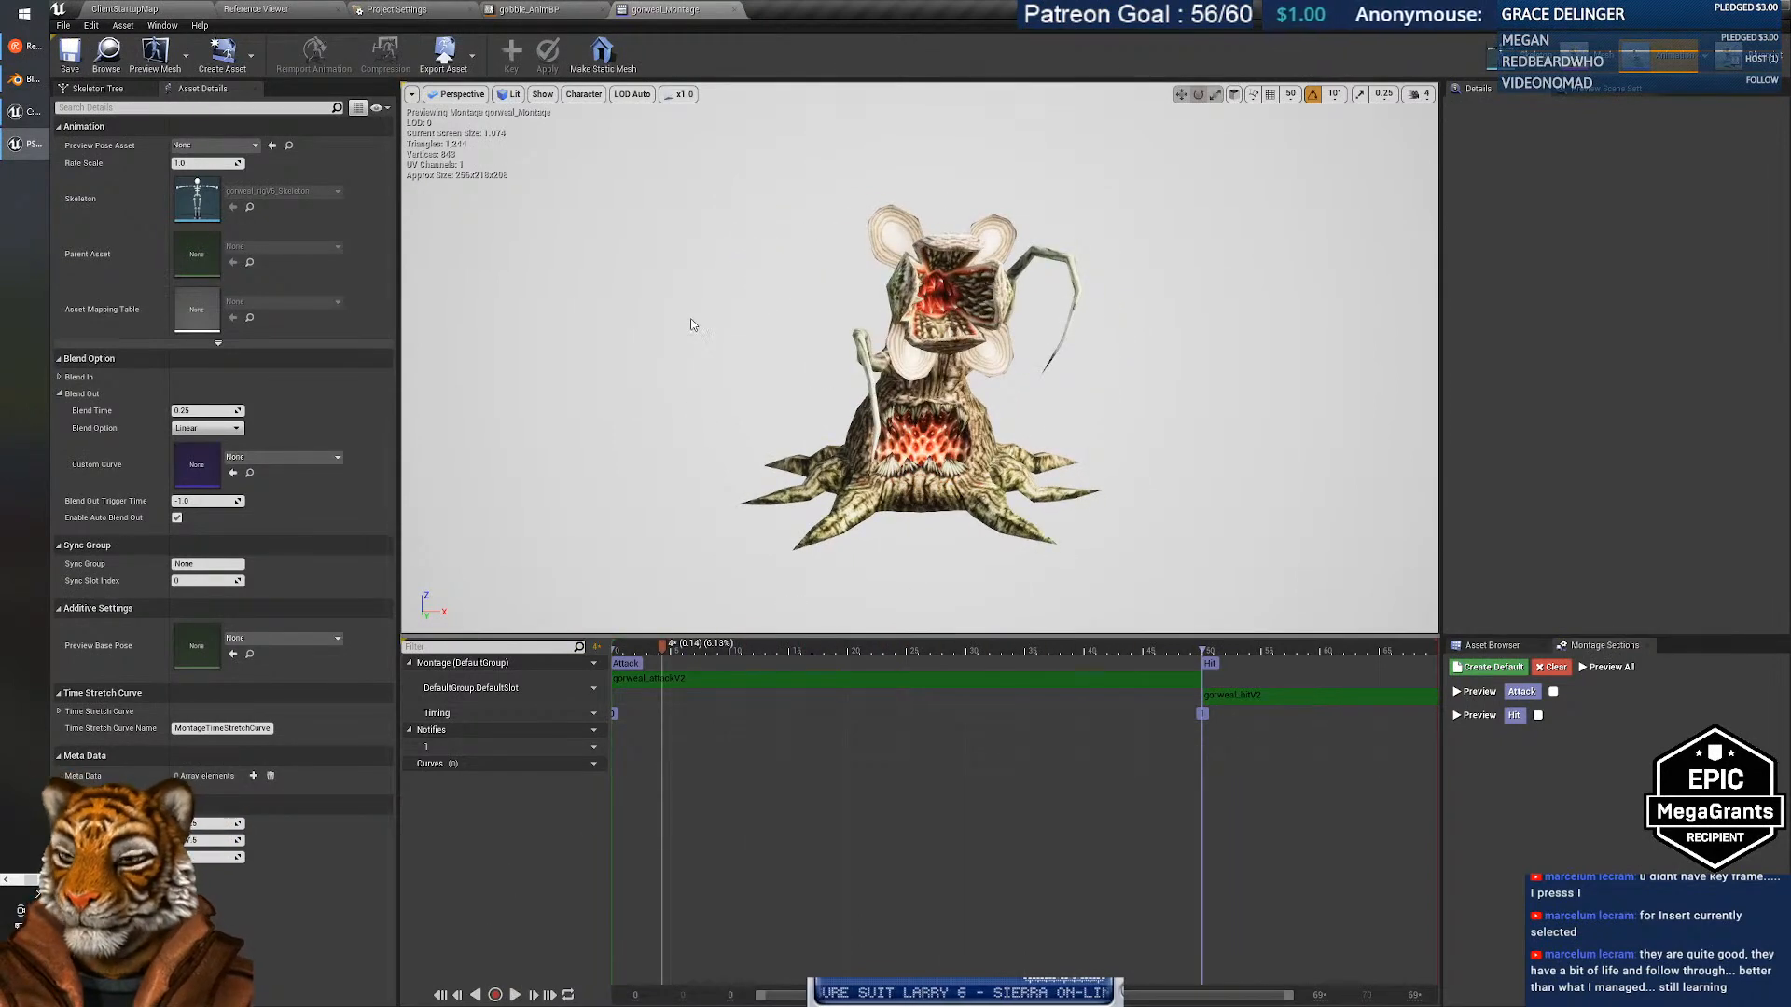
In the gobble folder, create an animation montage from the goblin's skeleton and name it gobble_Montage.
left_click(126, 10)
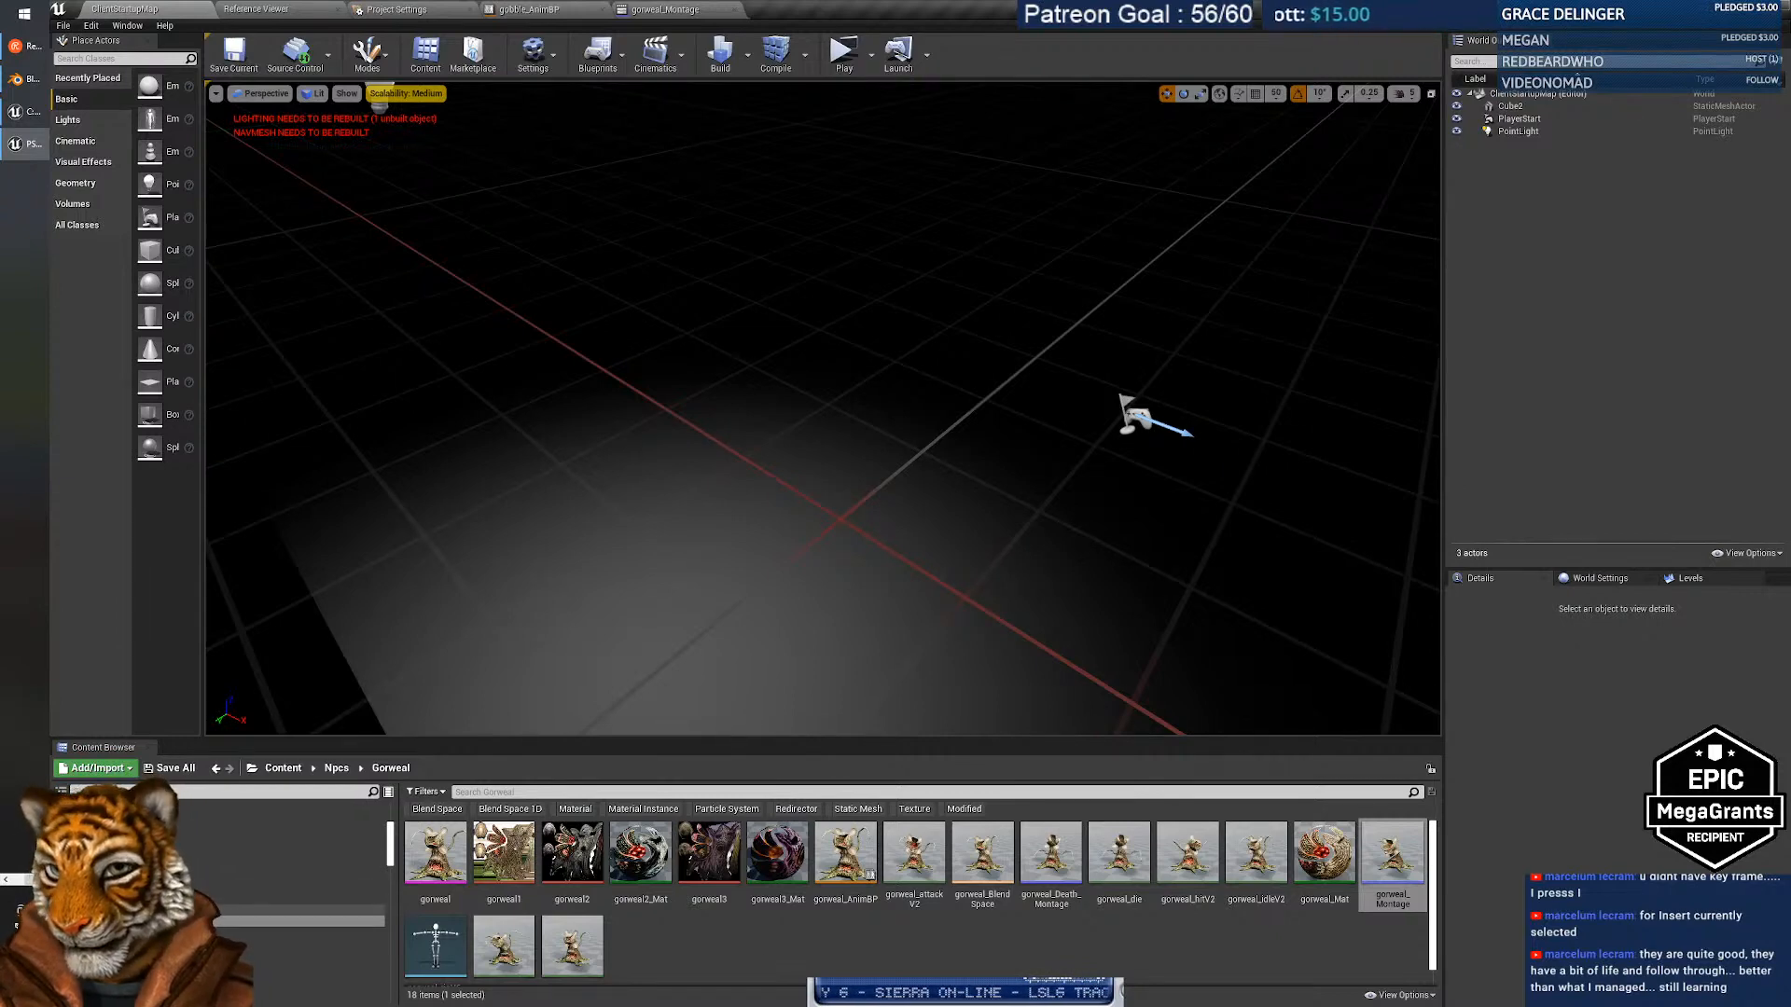
left_click(140, 910)
right_click(726, 935)
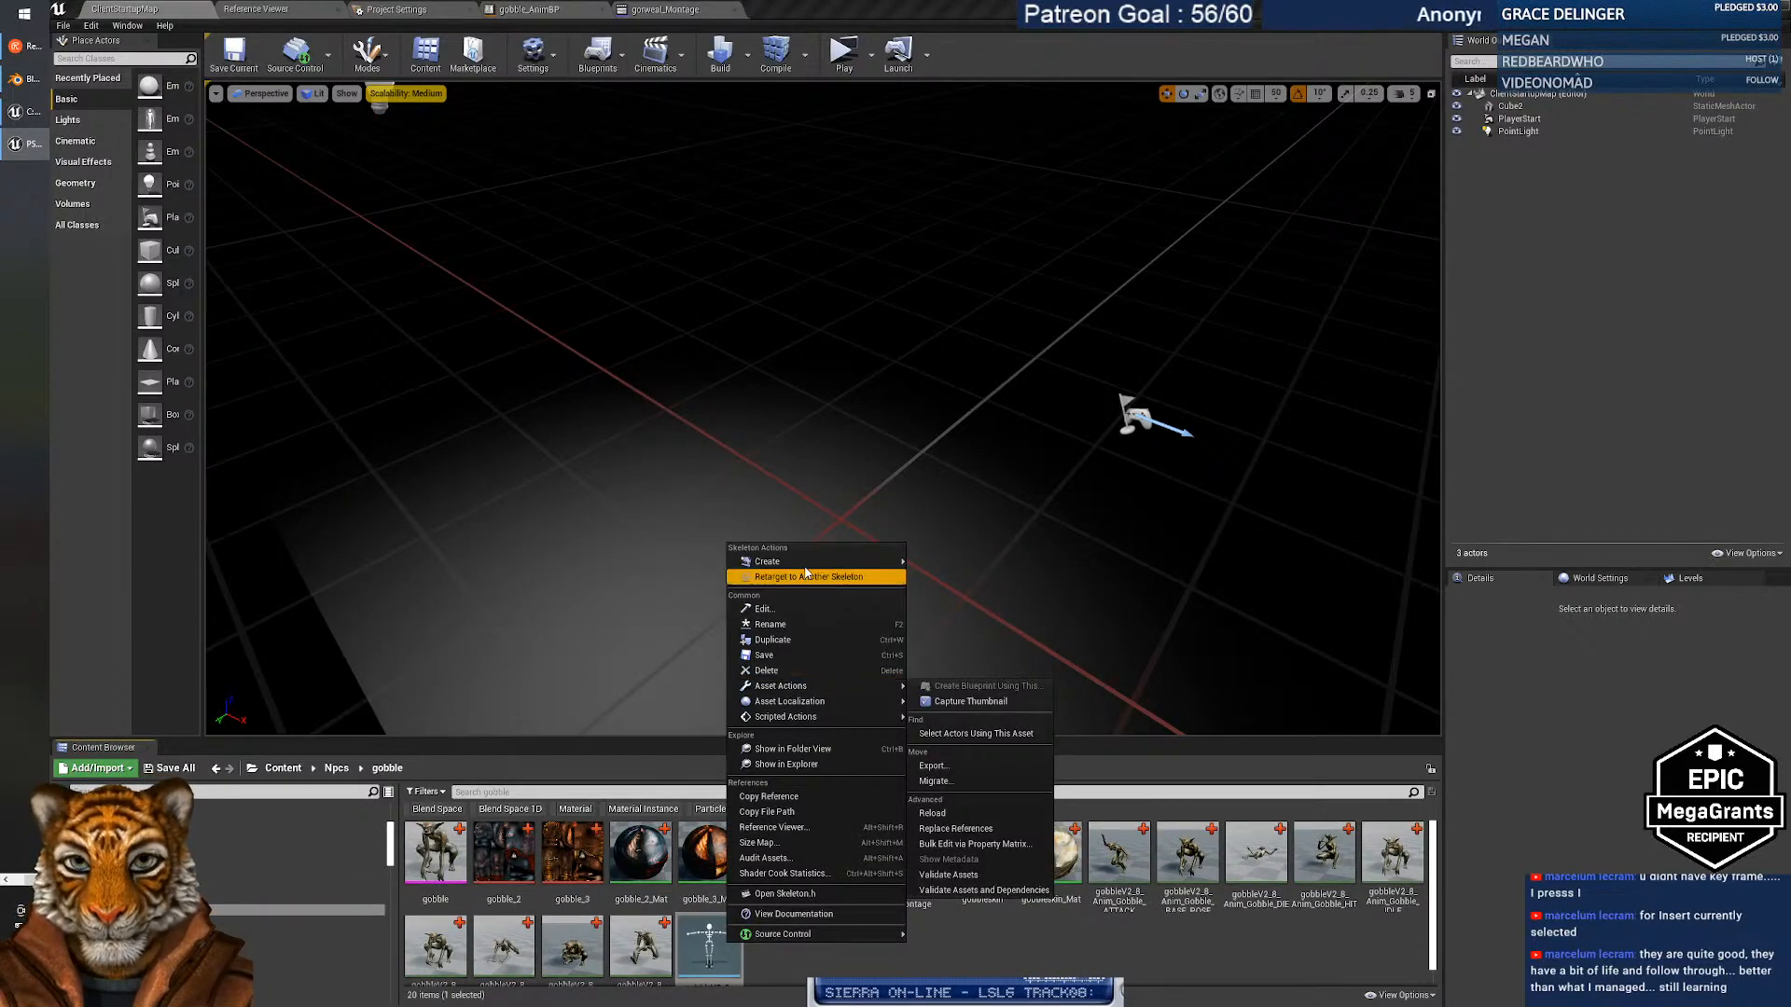
mouse_move(829, 563)
left_click(963, 639)
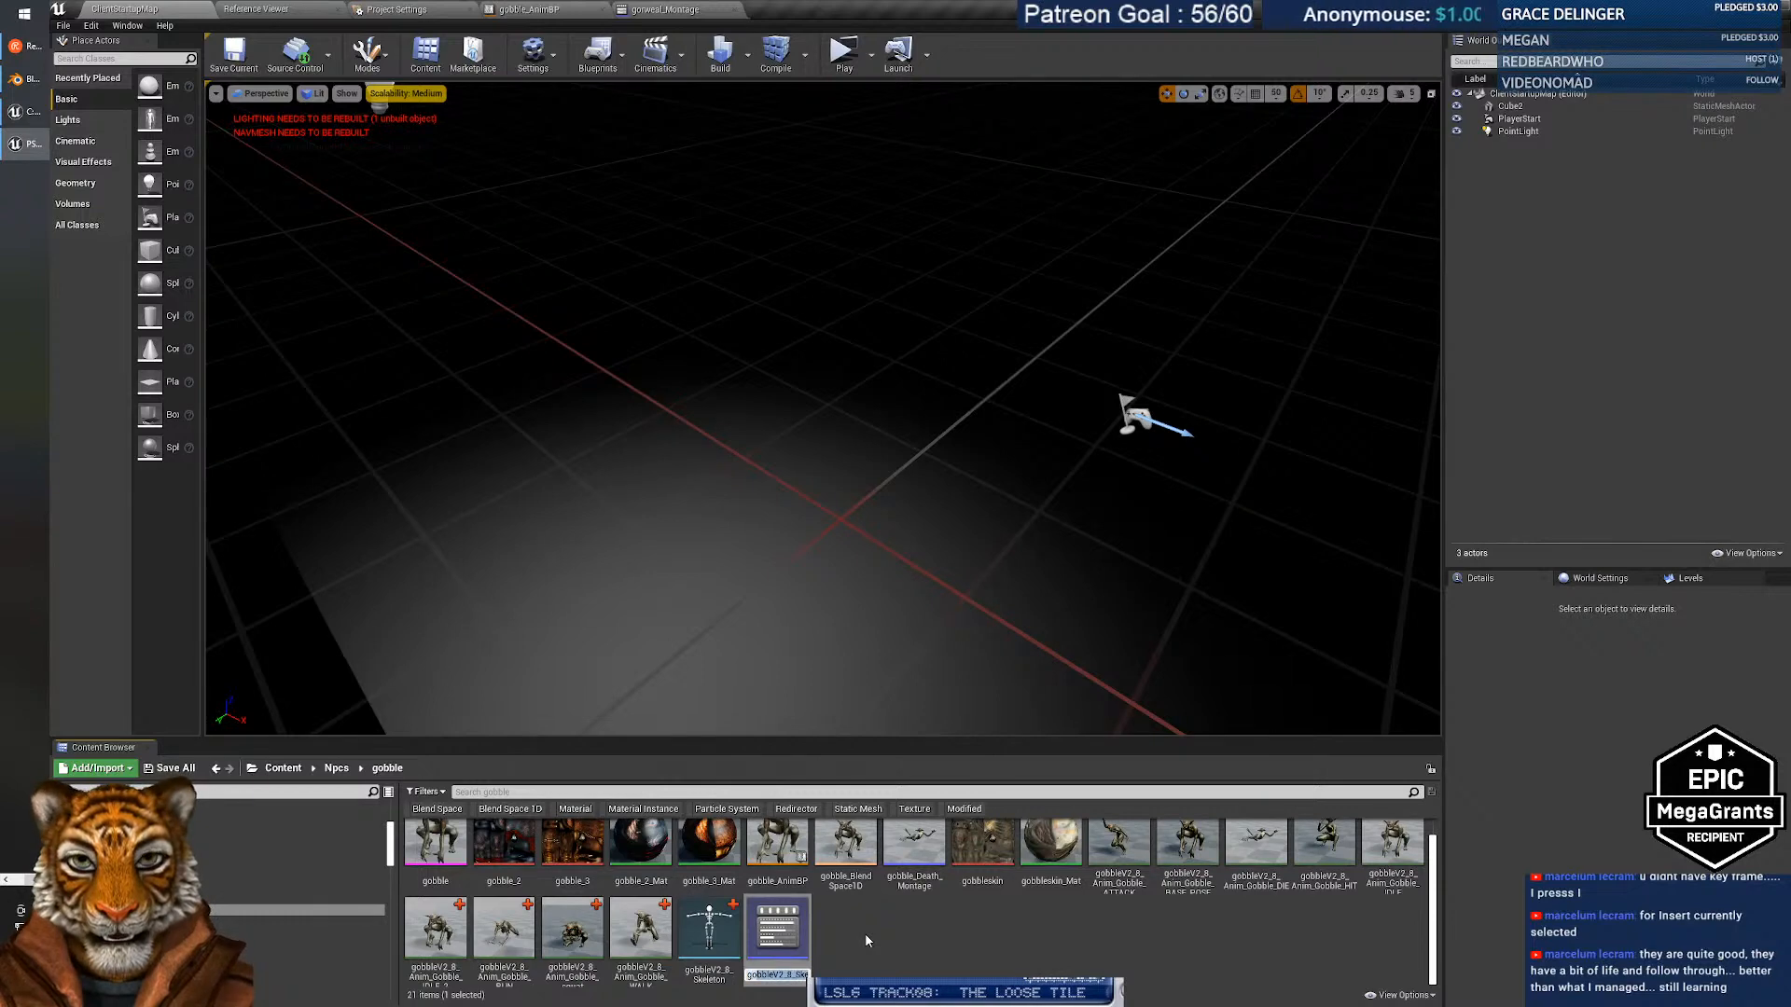
type("gobble_Mo")
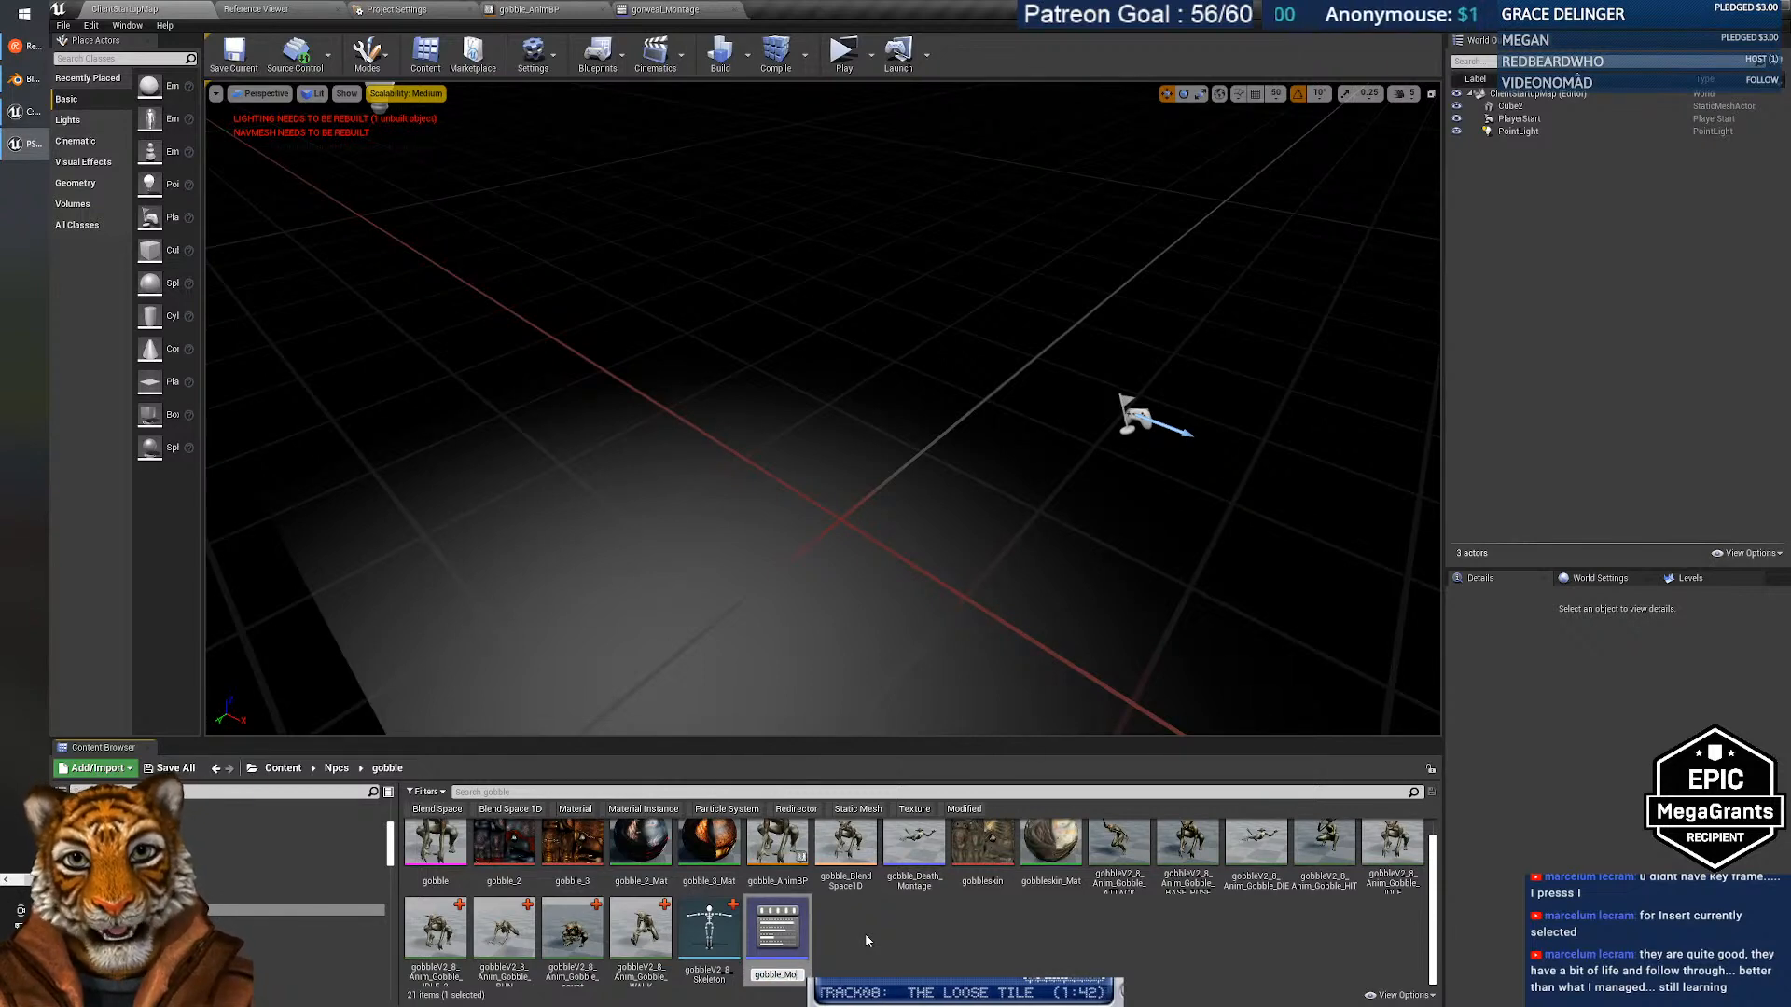
type("ntage")
key("Return")
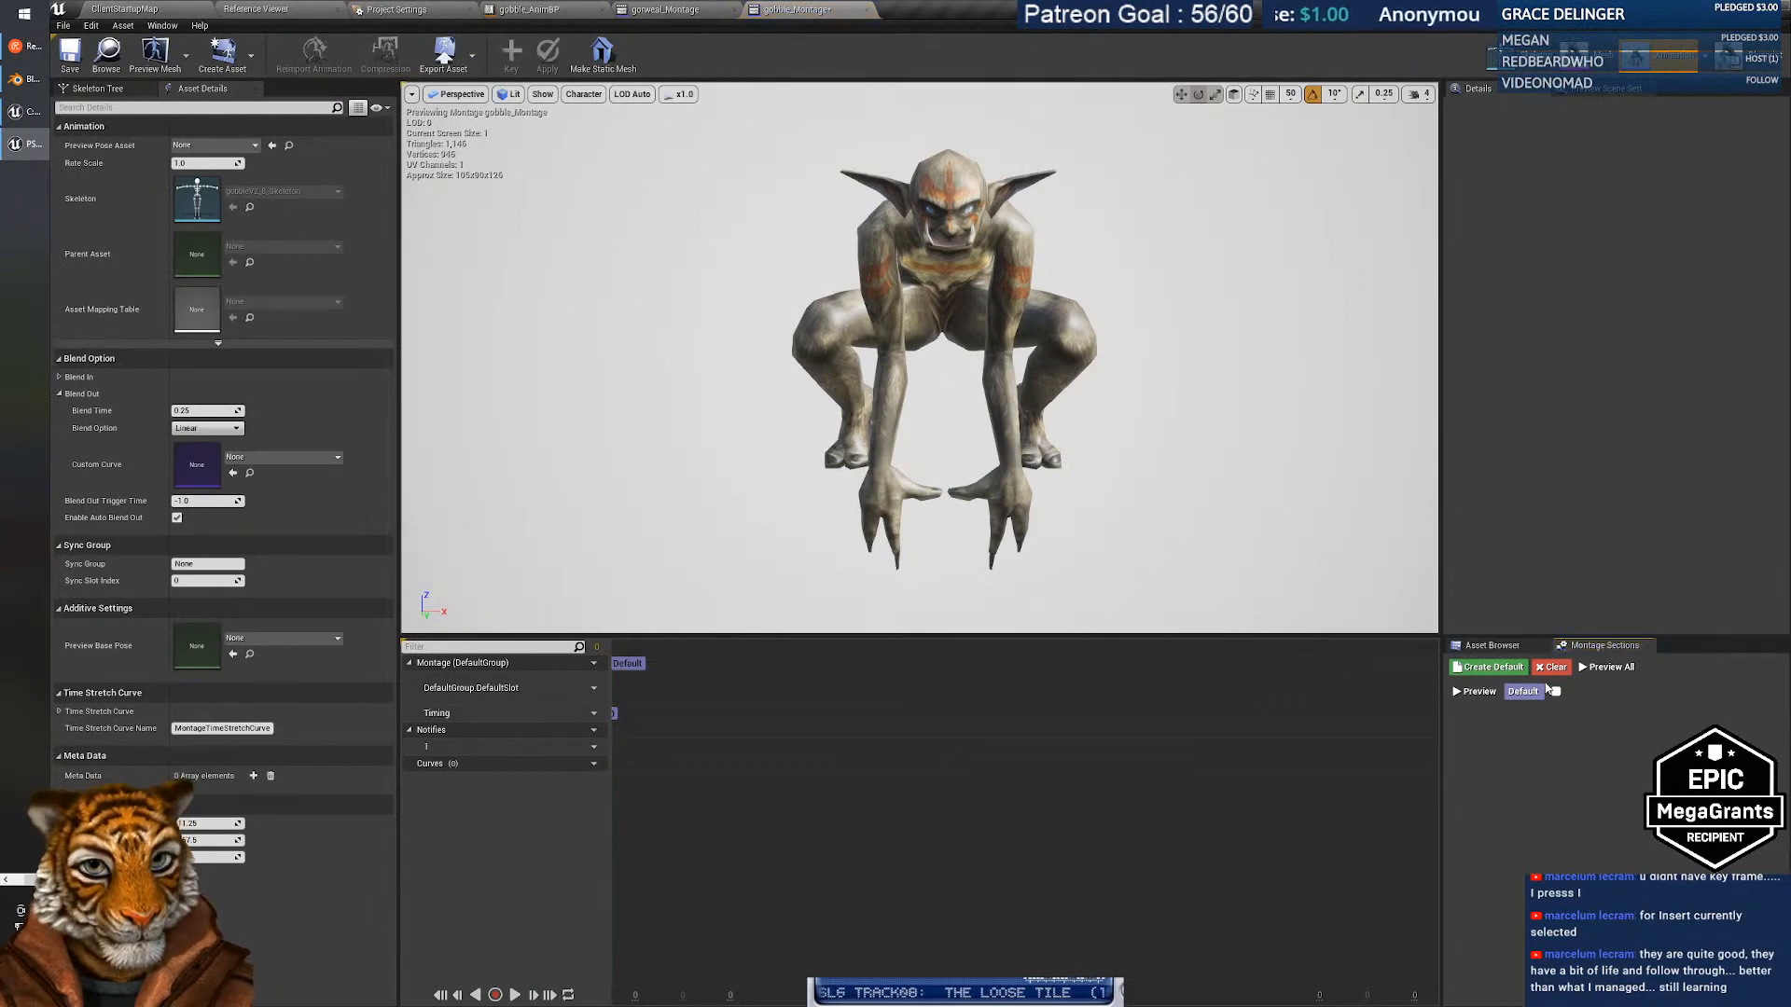
Place the goblin's HIT animation in gobble_Montage's DefaultSlot track, followed by the ATTACK animation.
left_click(1493, 646)
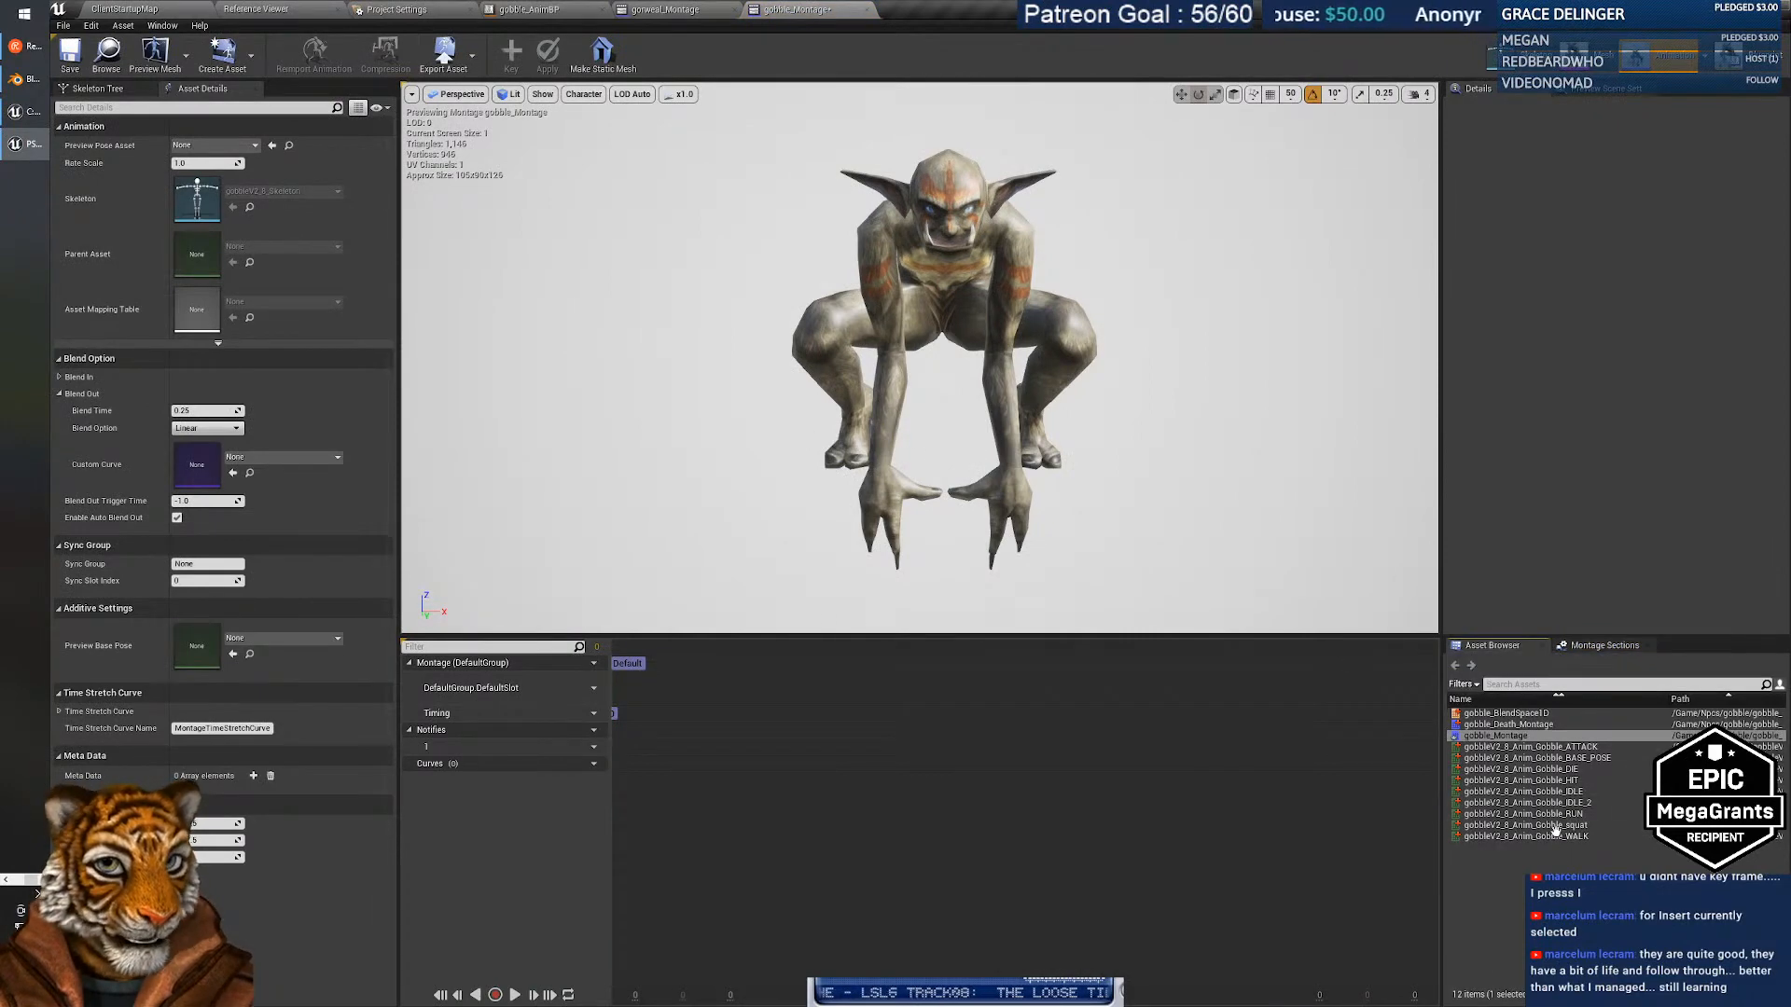
mouse_move(1576, 784)
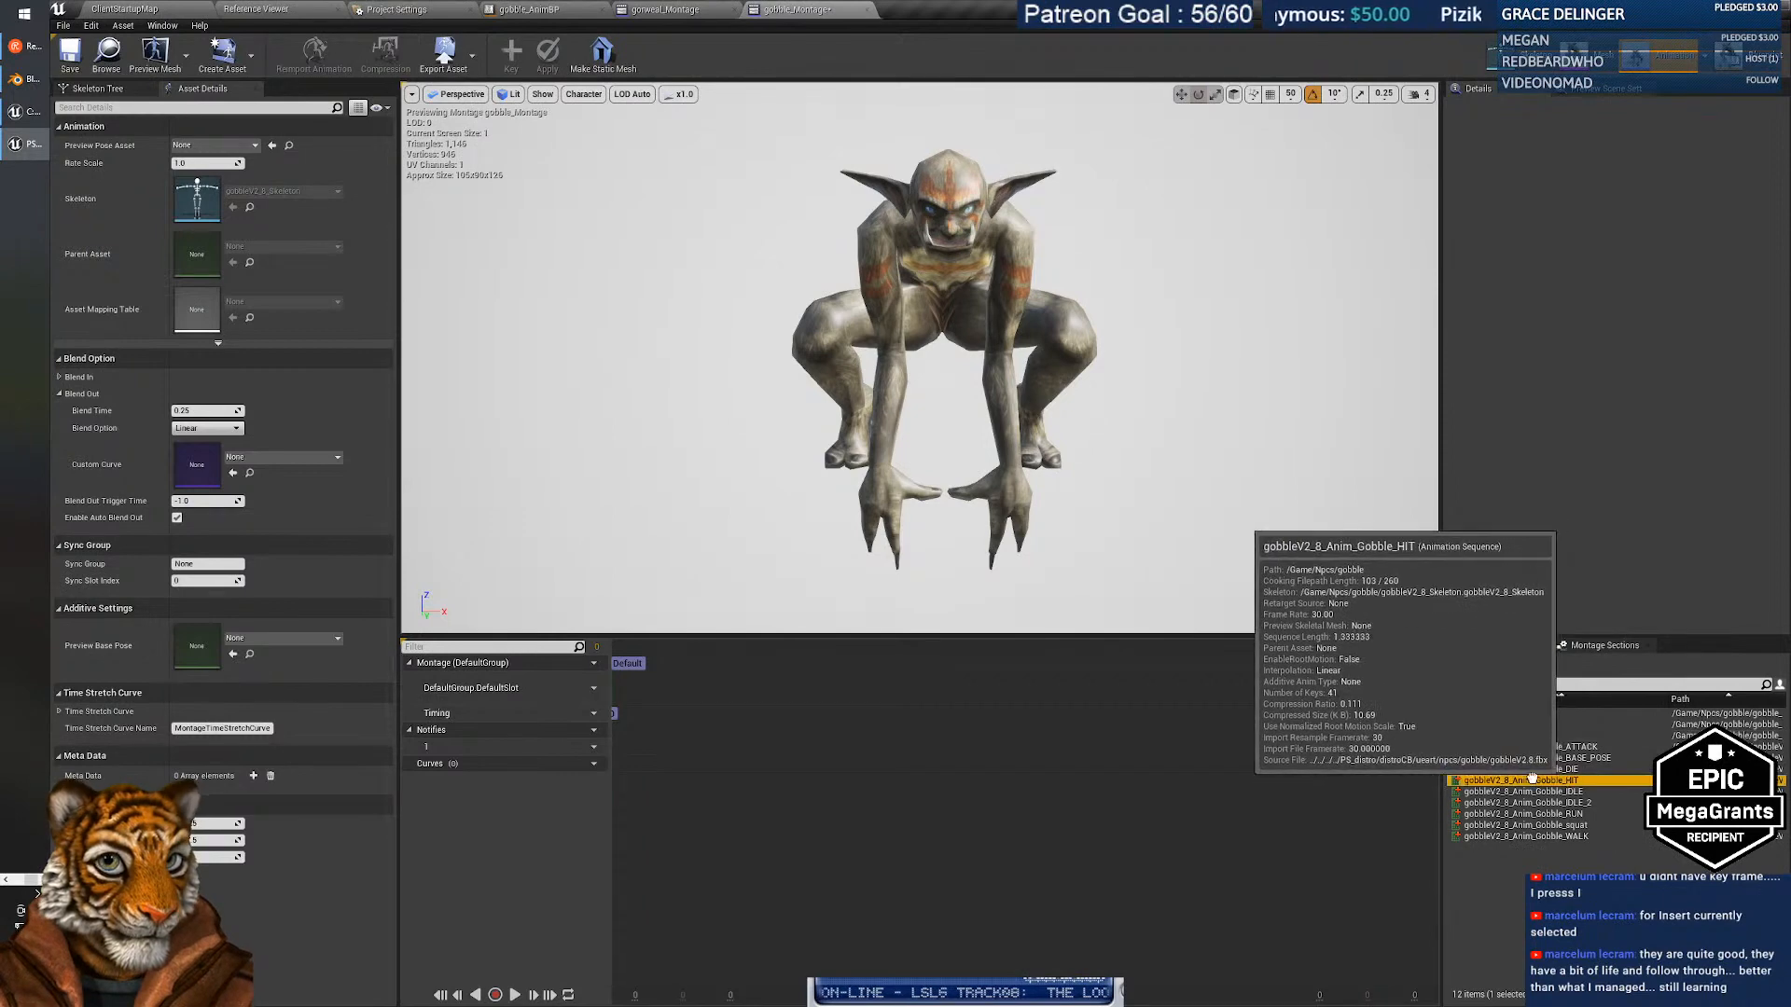
left_click_drag(1577, 782, 658, 681)
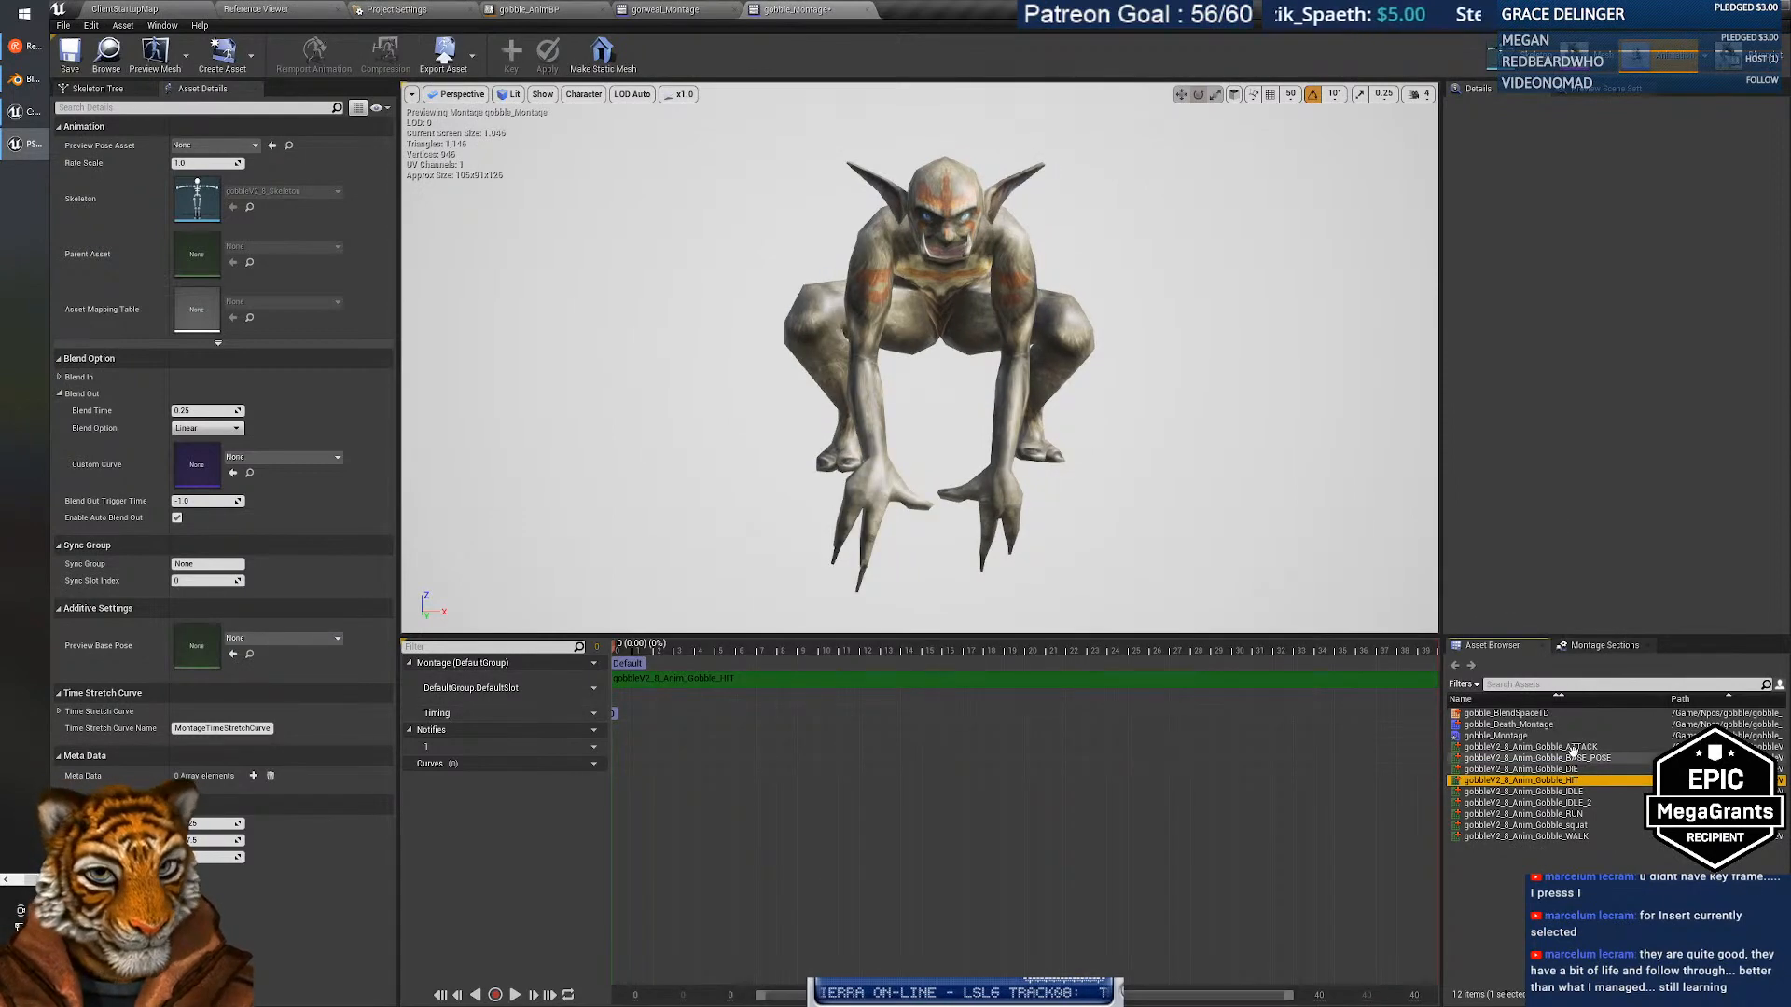
left_click_drag(1576, 747, 669, 699)
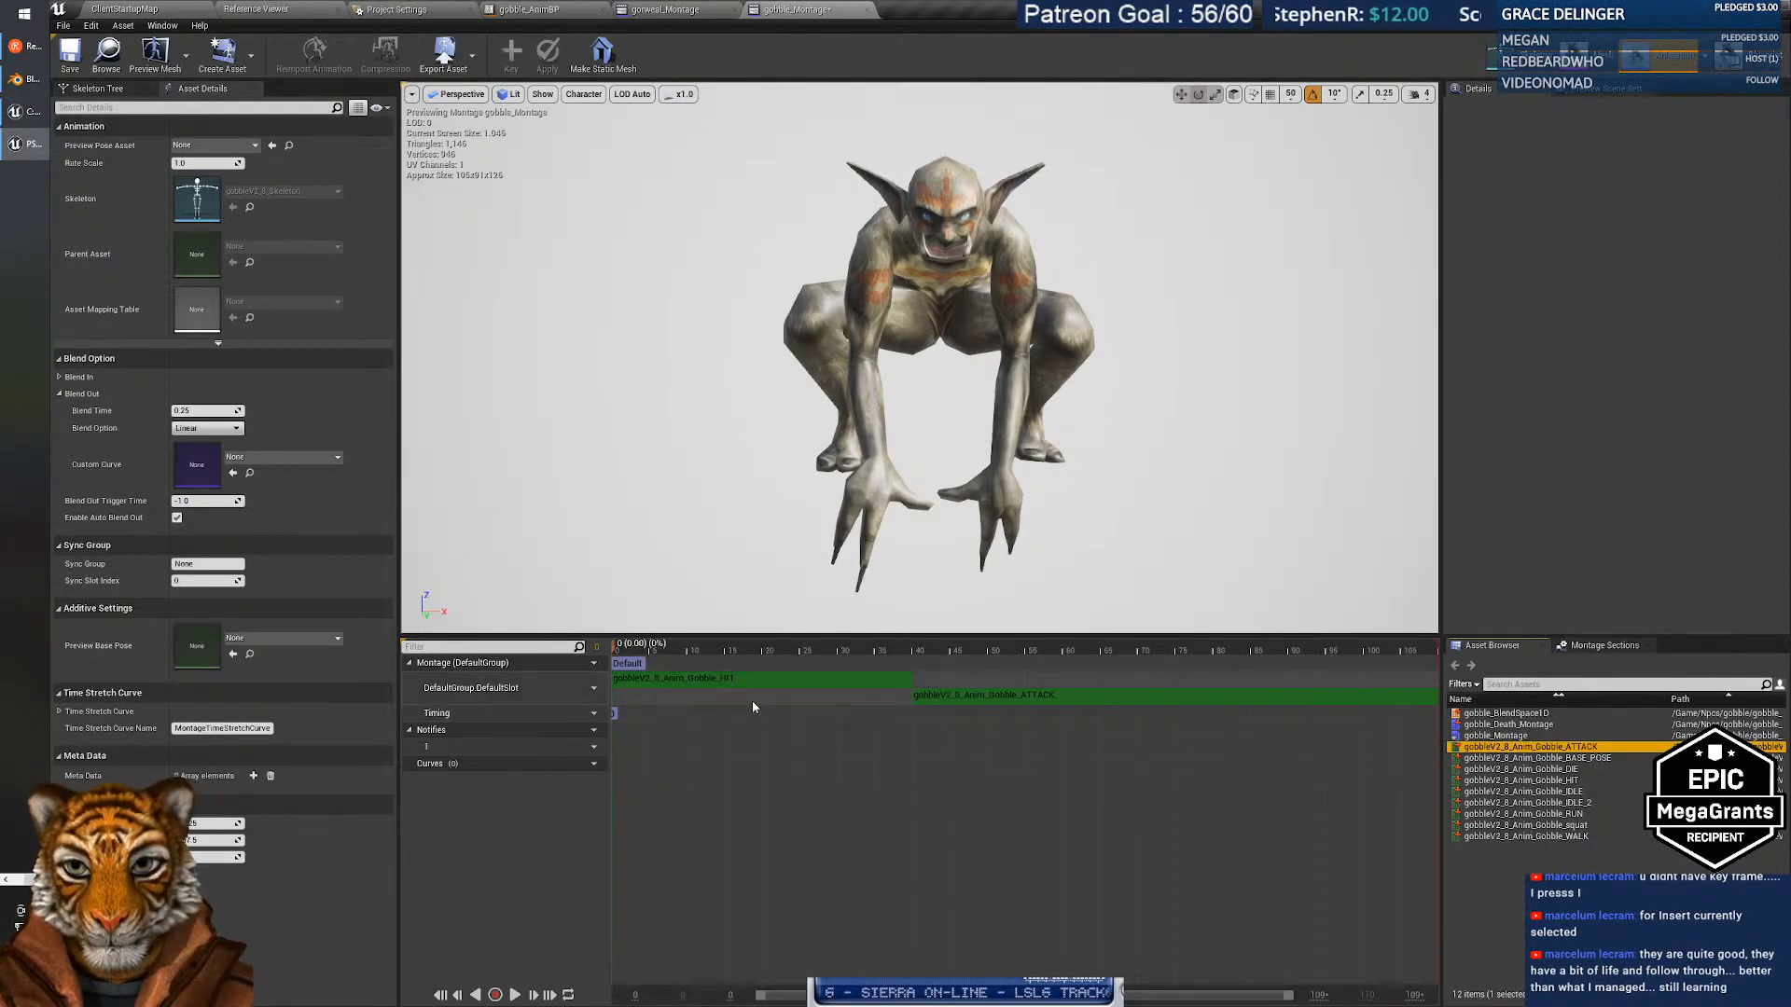
Add the goblin's squat animation after ATTACK in the DefaultSlot track, and insert IDLE_2 between them.
mouse_move(1585, 757)
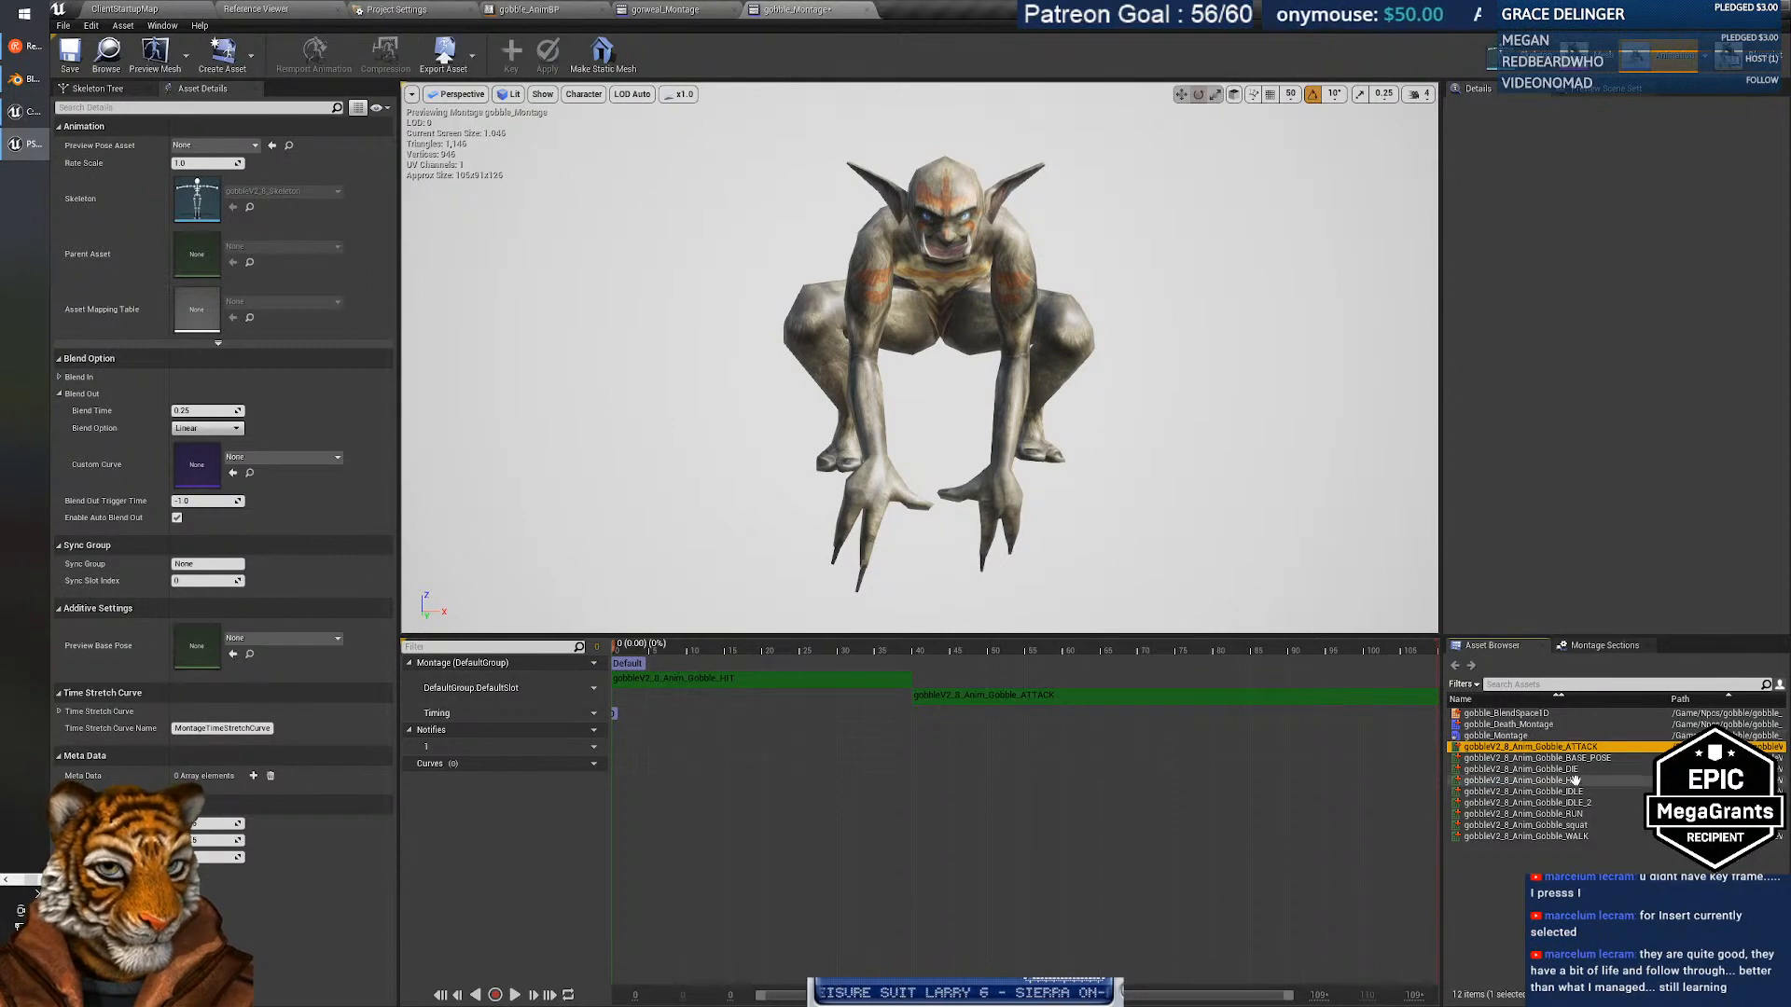
mouse_move(1585, 826)
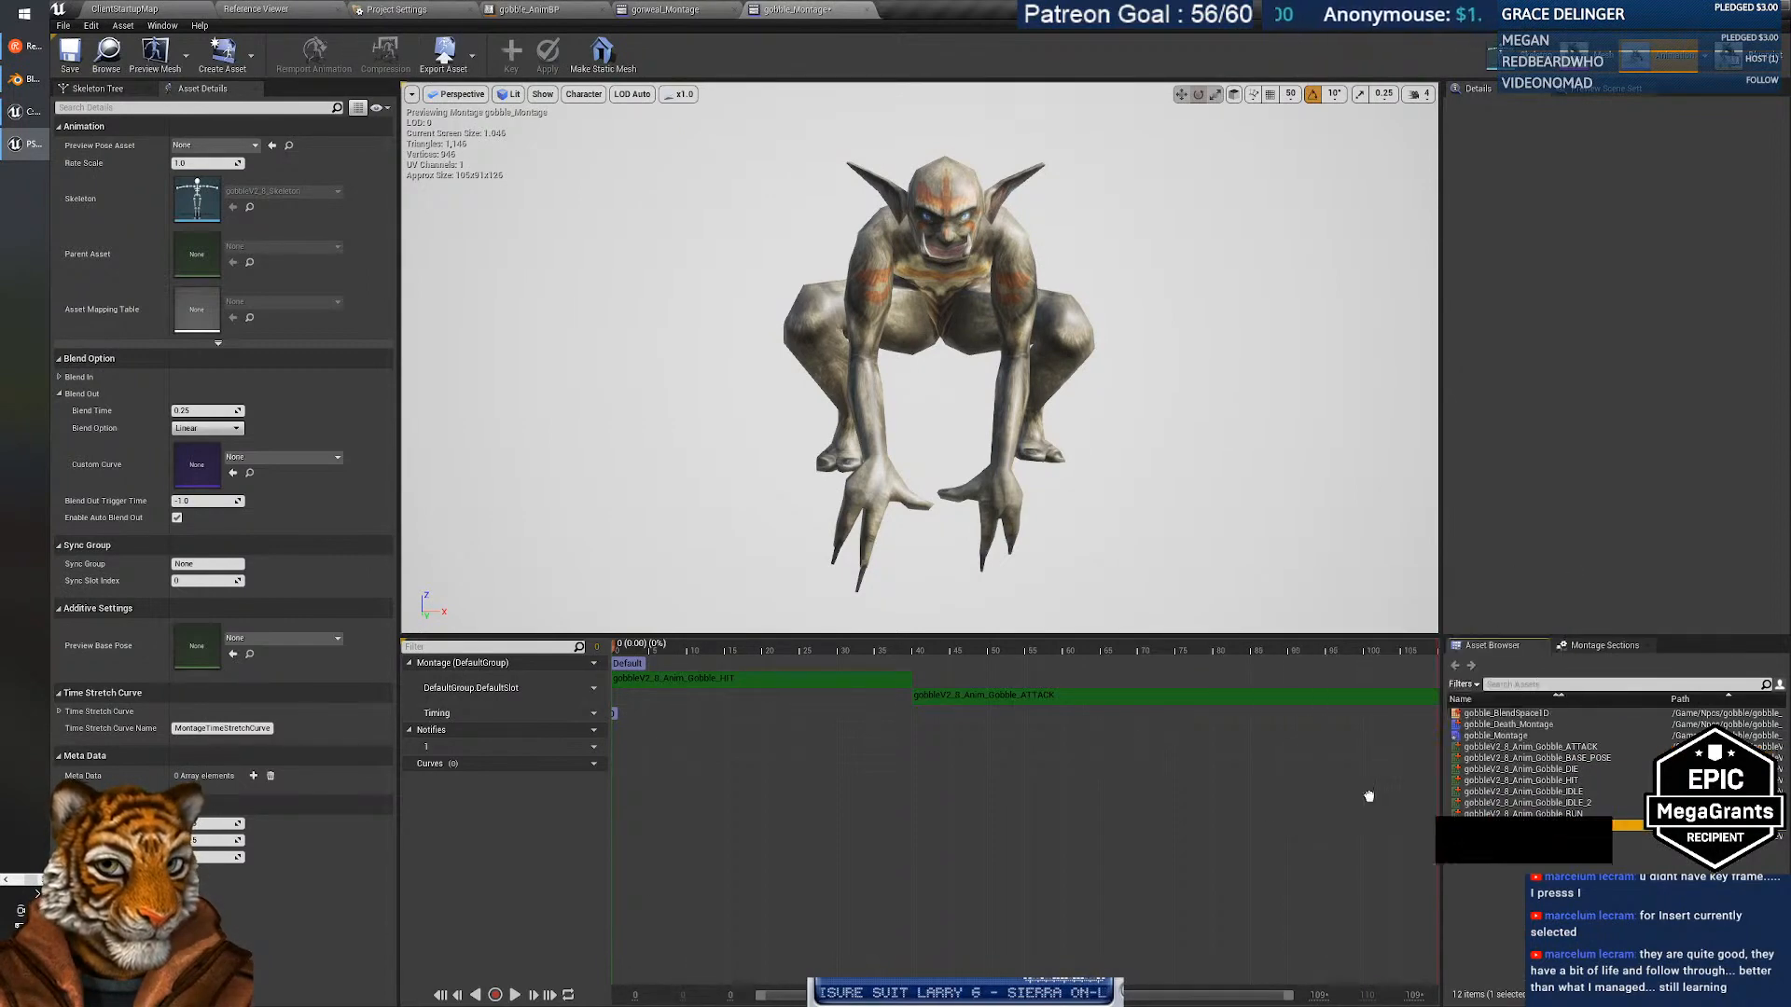
left_click_drag(1368, 796, 1107, 730)
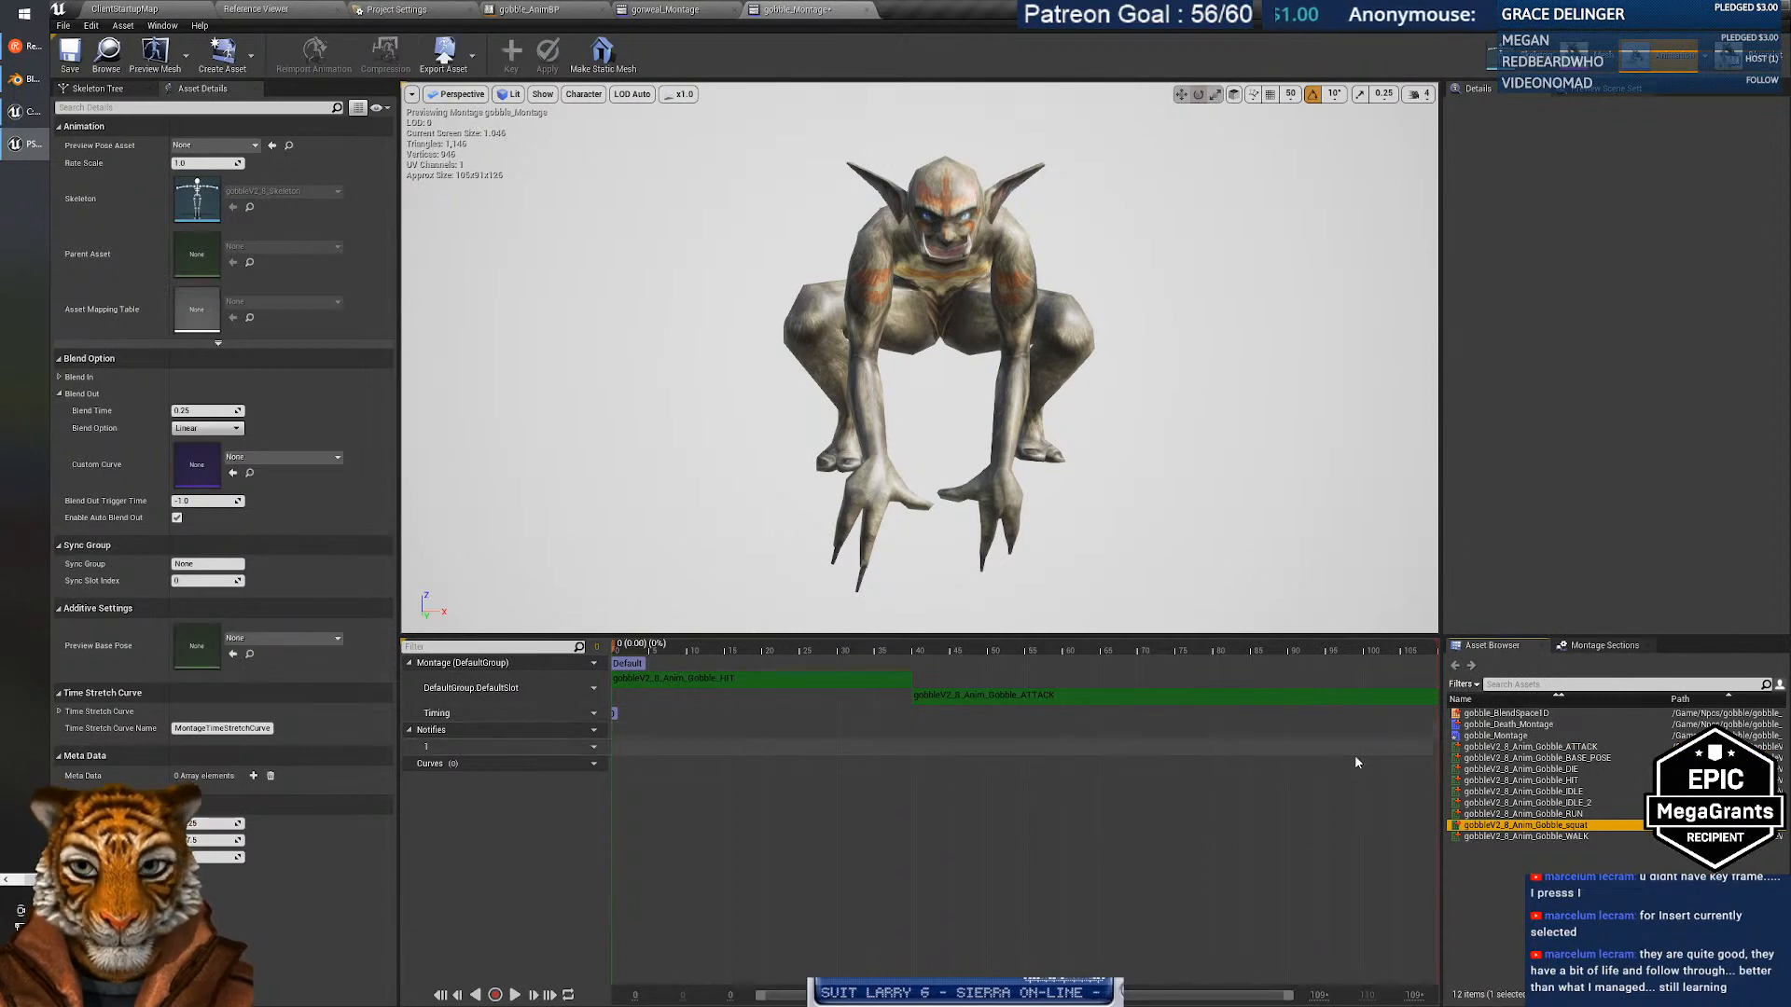
left_click_drag(1530, 826, 1259, 695)
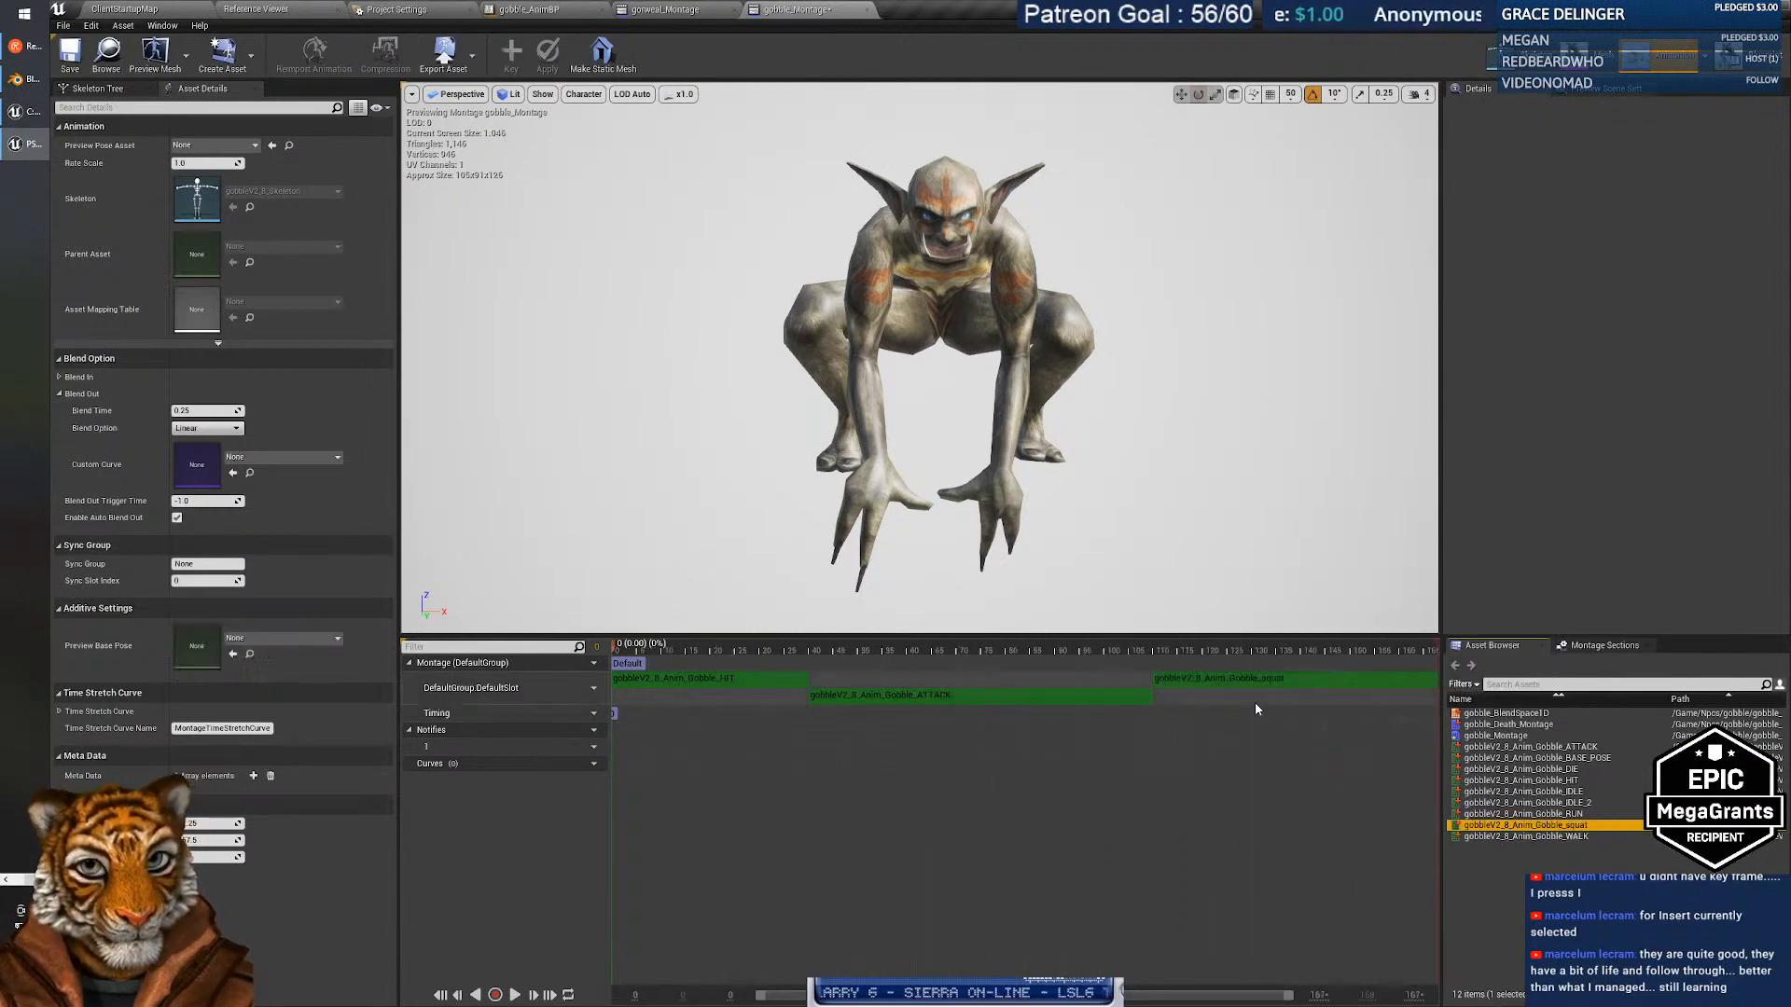
left_click_drag(1530, 803, 1119, 696)
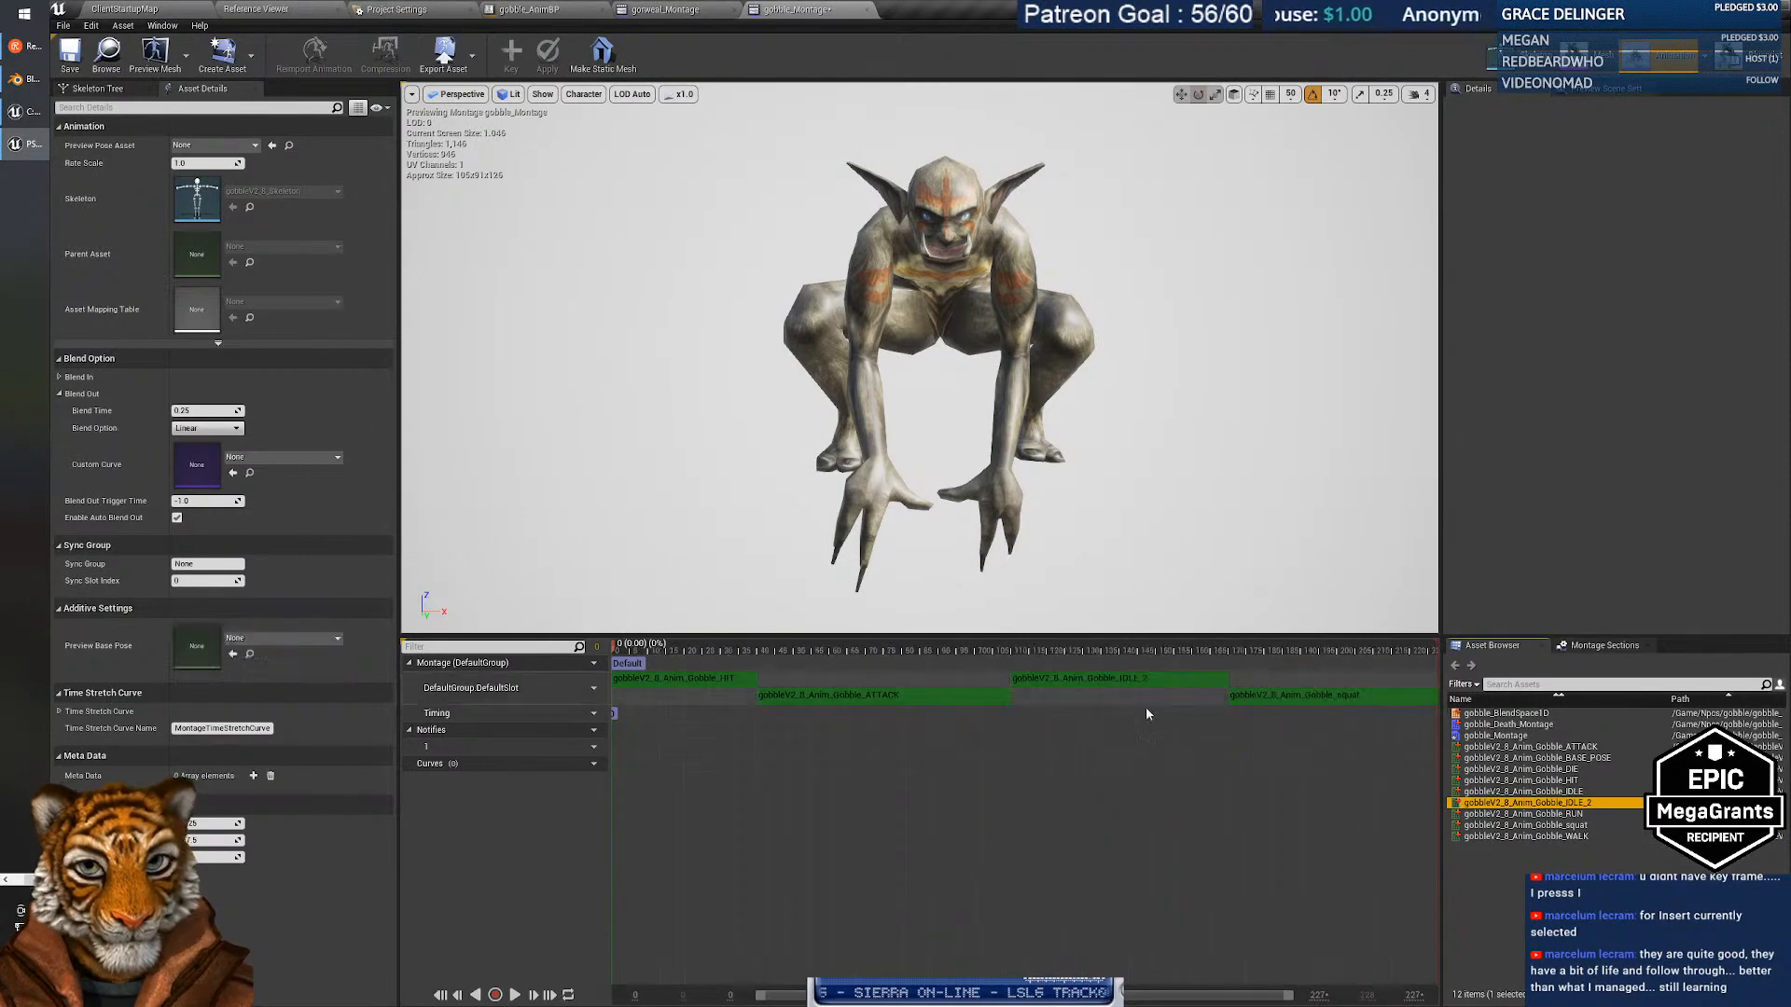
Check the IDLE_2 and squat segments in gobble_Montage, and play the montage to review its animations in sequence.
left_click(1125, 681)
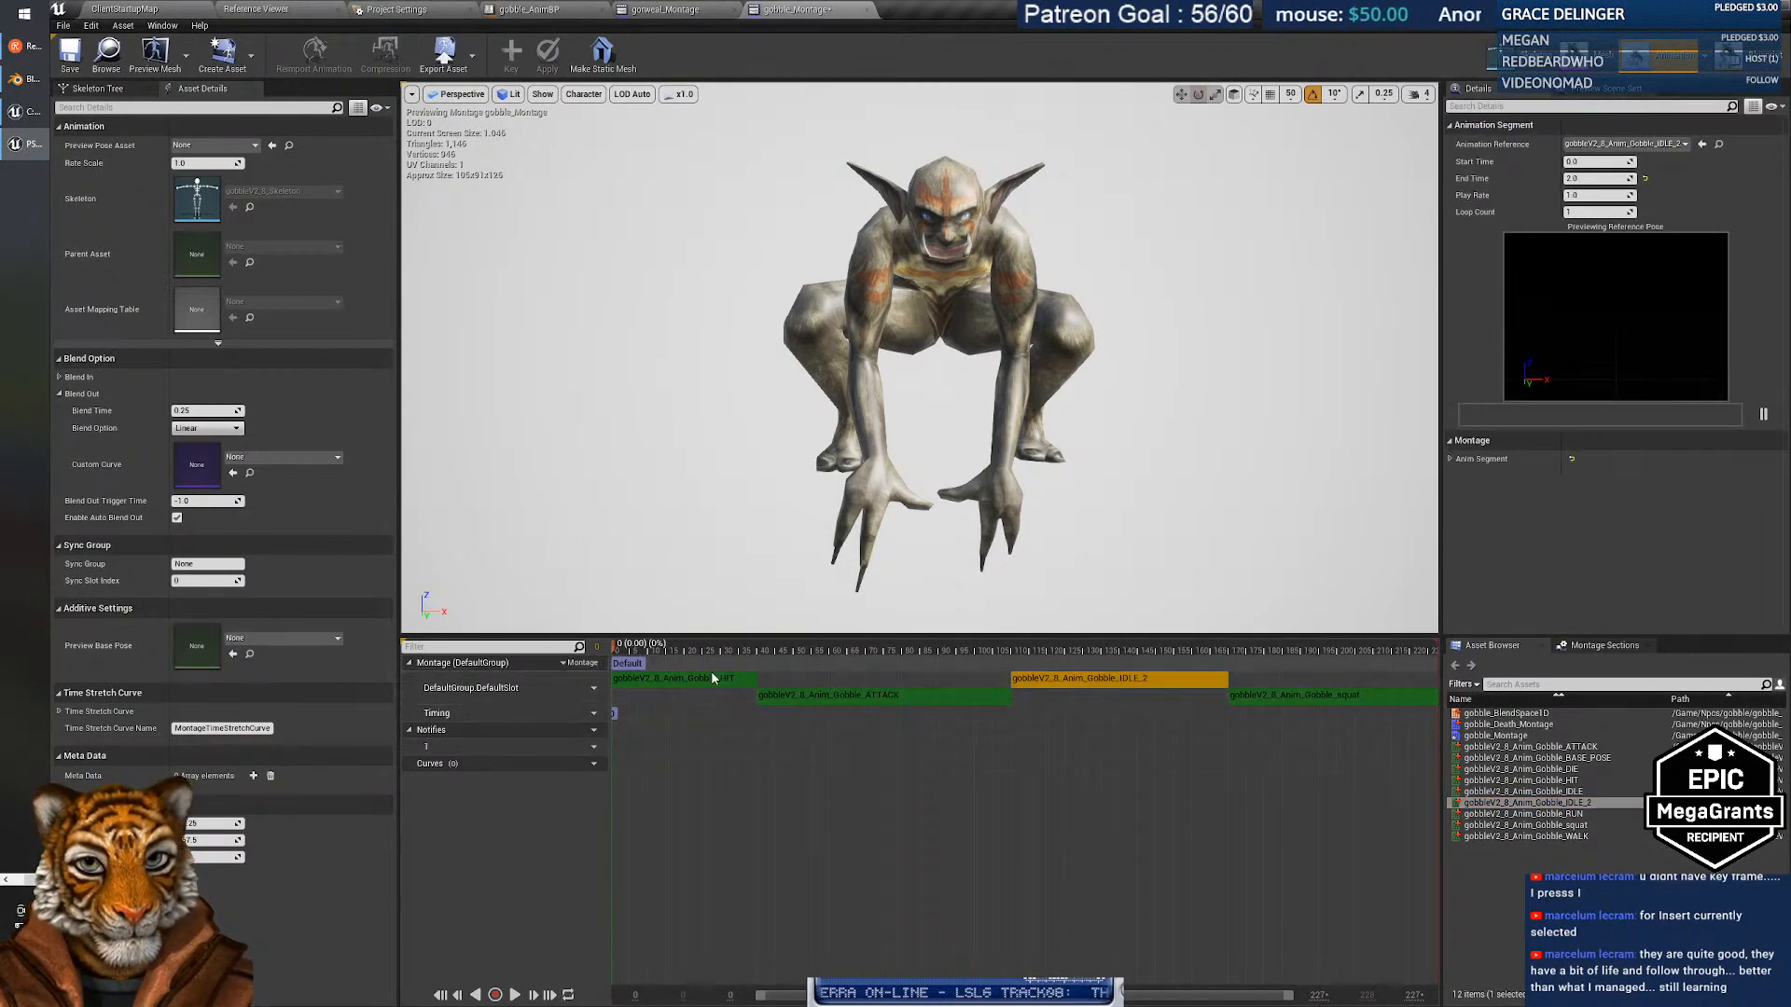
left_click(1249, 696)
left_click(1232, 675)
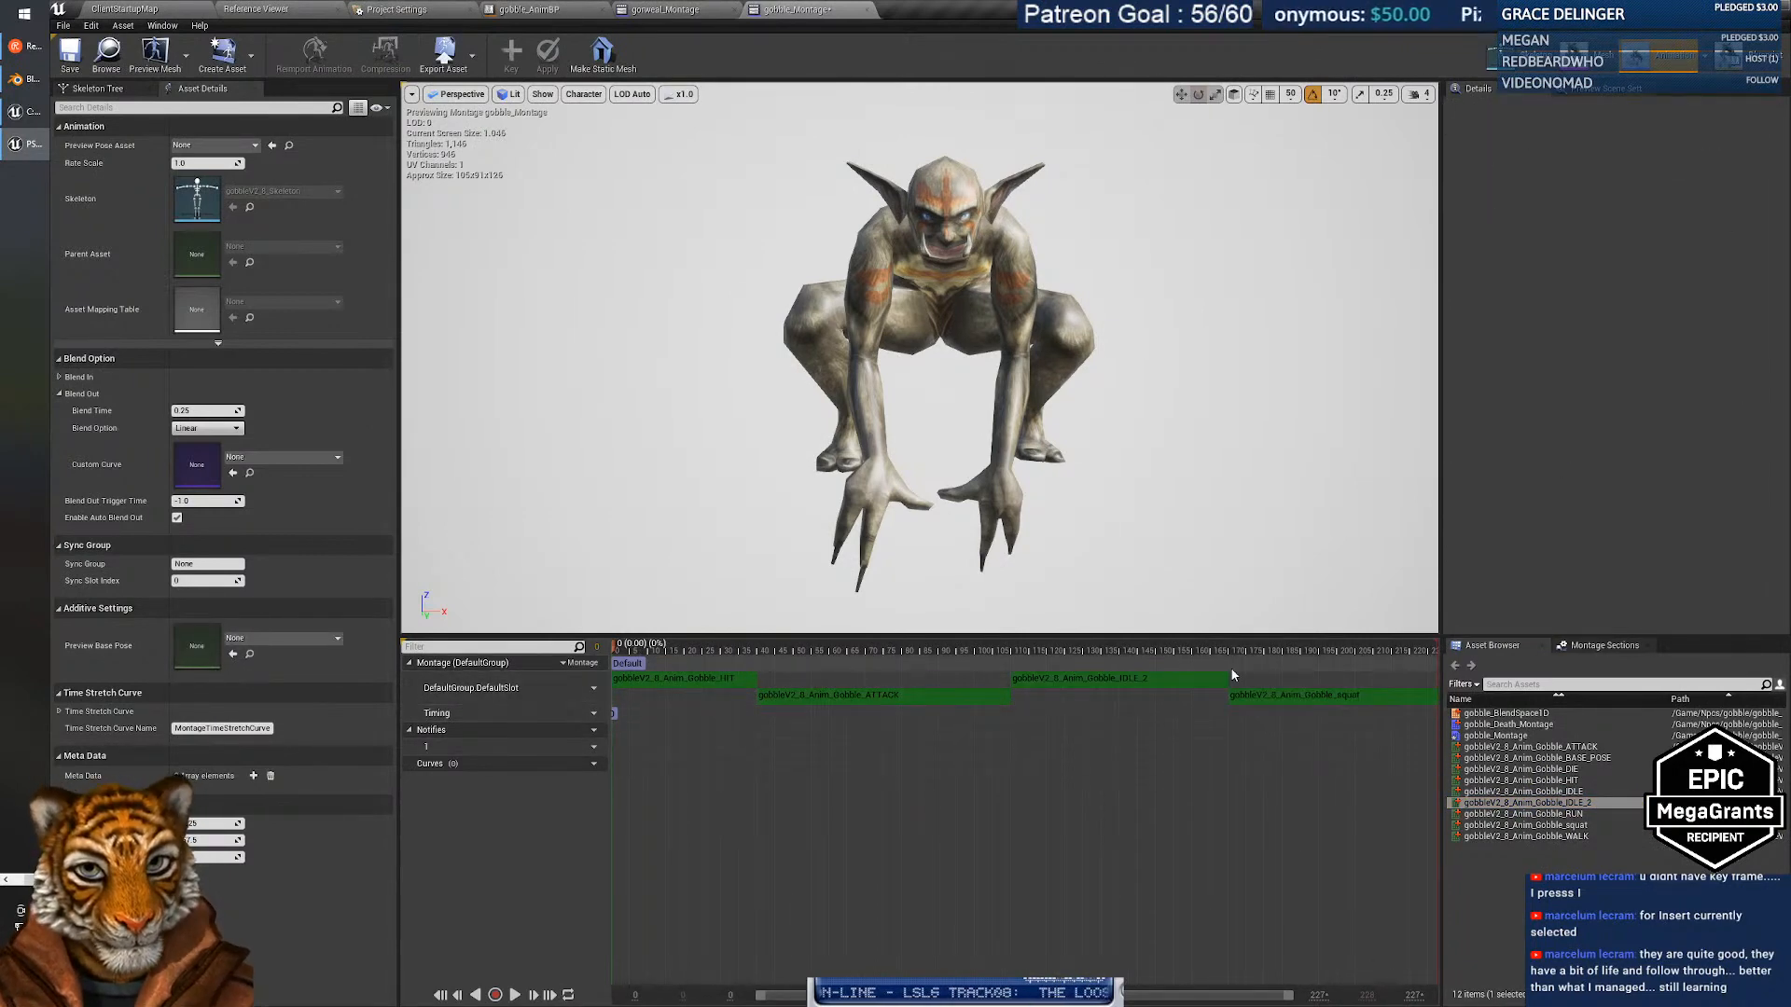
left_click(515, 995)
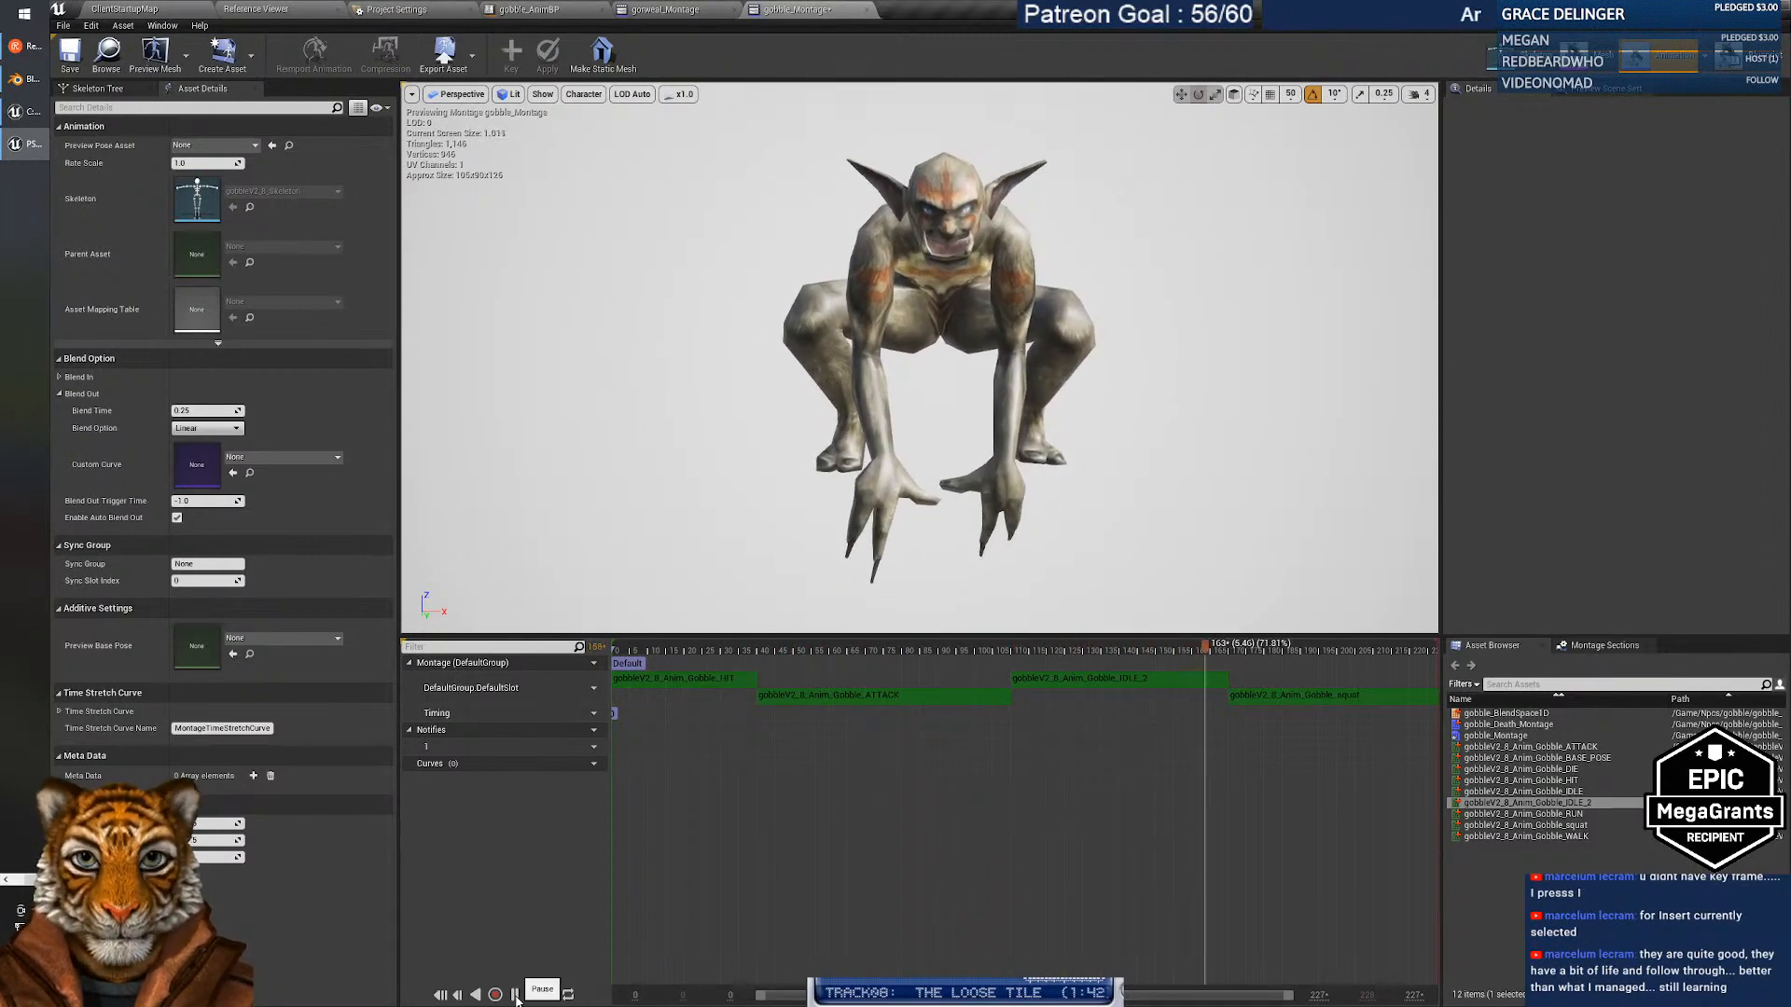
left_click(515, 995)
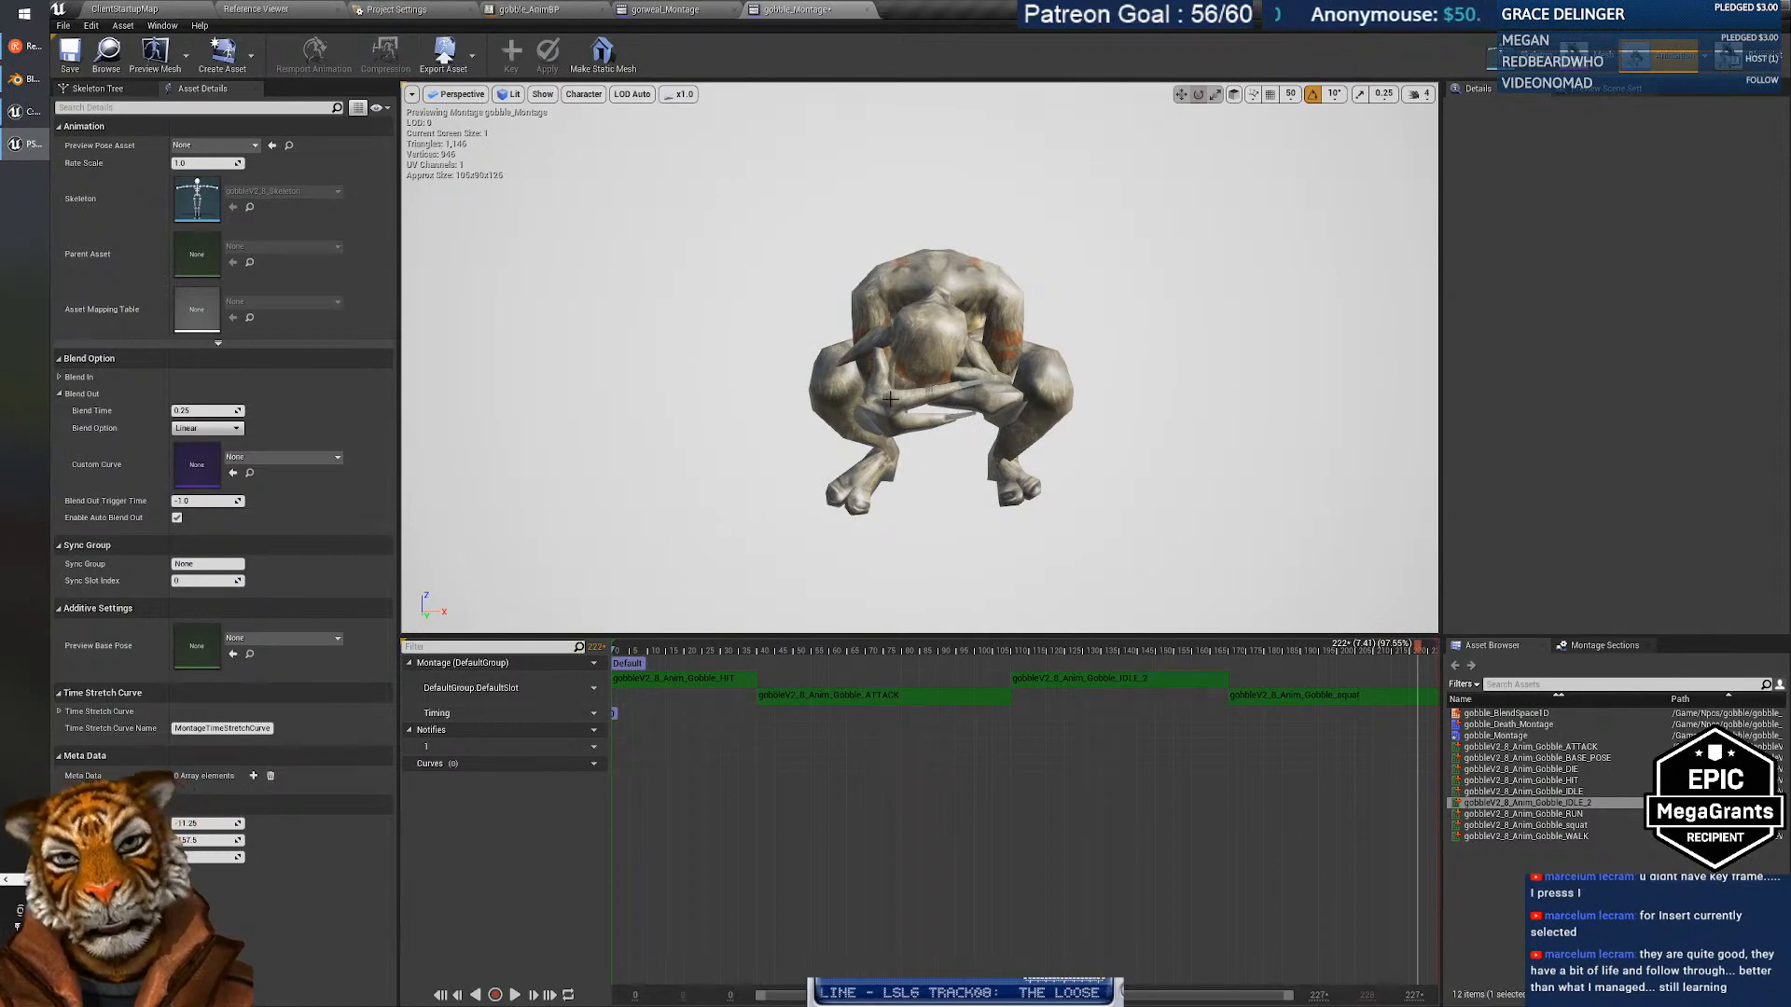
Examine the squat pose in gobble_Montage from the side, and scrub to the start of the squat segment.
middle_click_drag(890, 399, 936, 430)
middle_click_drag(841, 400, 657, 384)
left_click_drag(840, 401, 1054, 406, "alt")
right_click_drag(919, 357, 1035, 340)
key("w")
scroll(1026, 481, "down", 4)
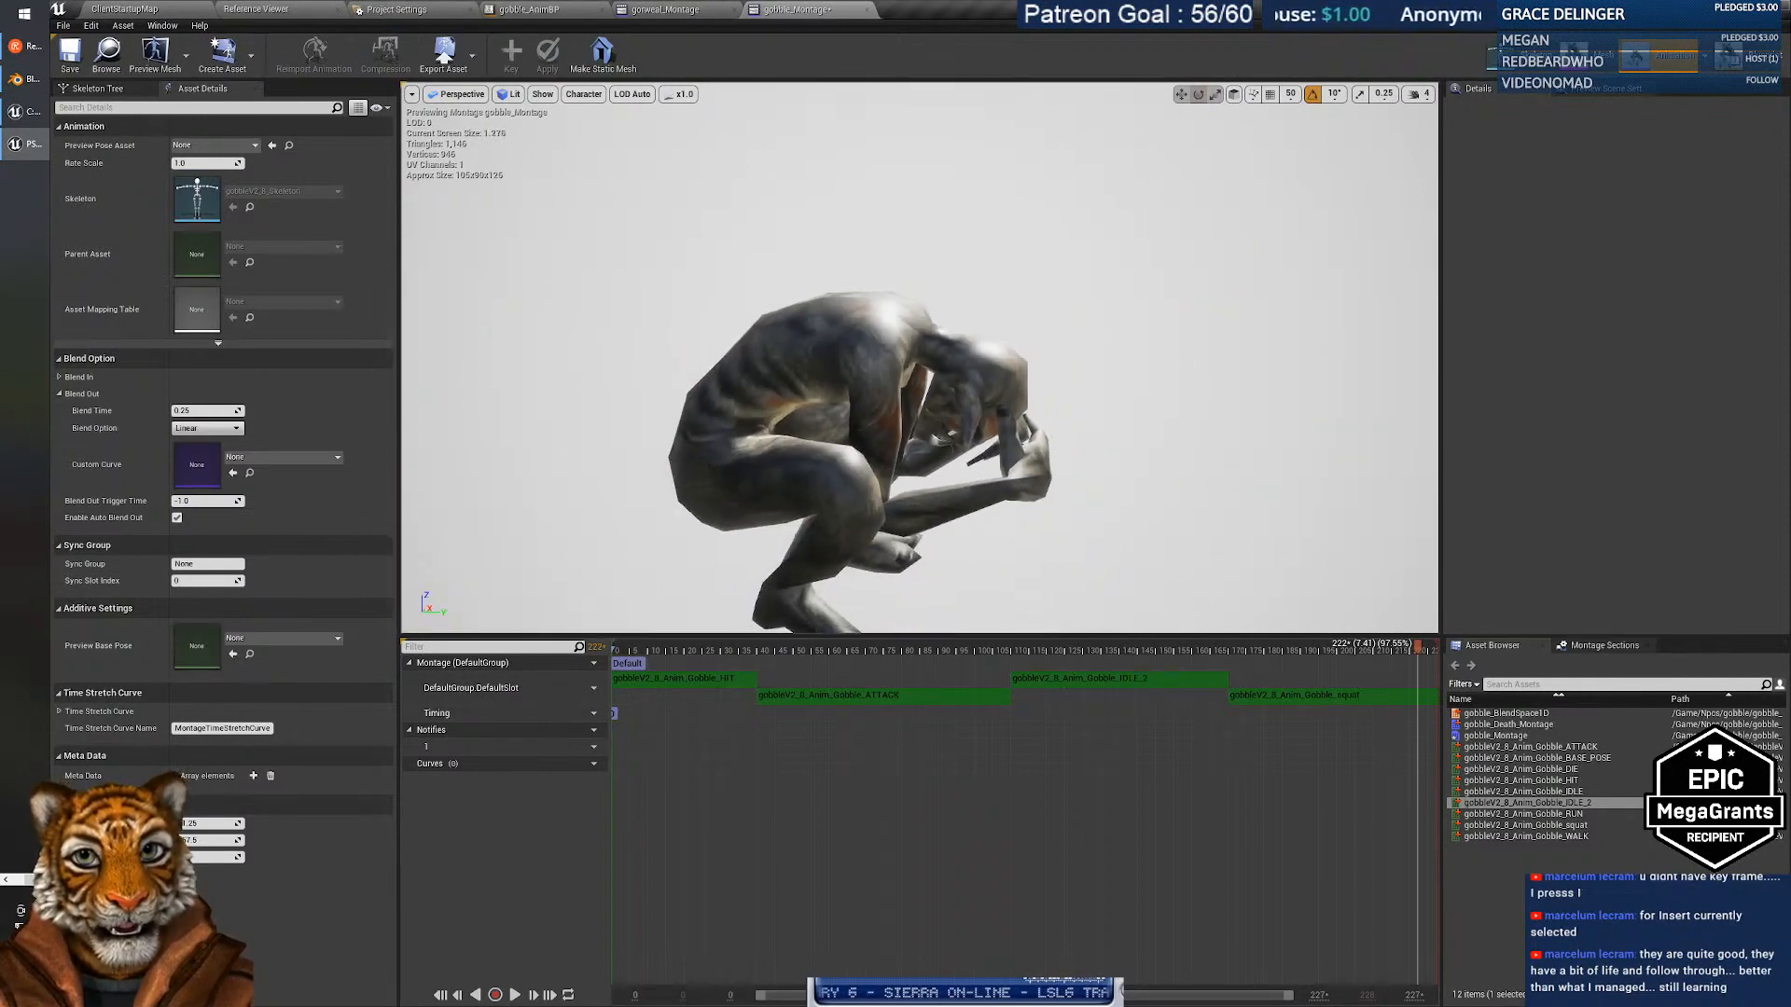
scroll(1027, 481, "up", 4)
scroll(1027, 481, "down", 7)
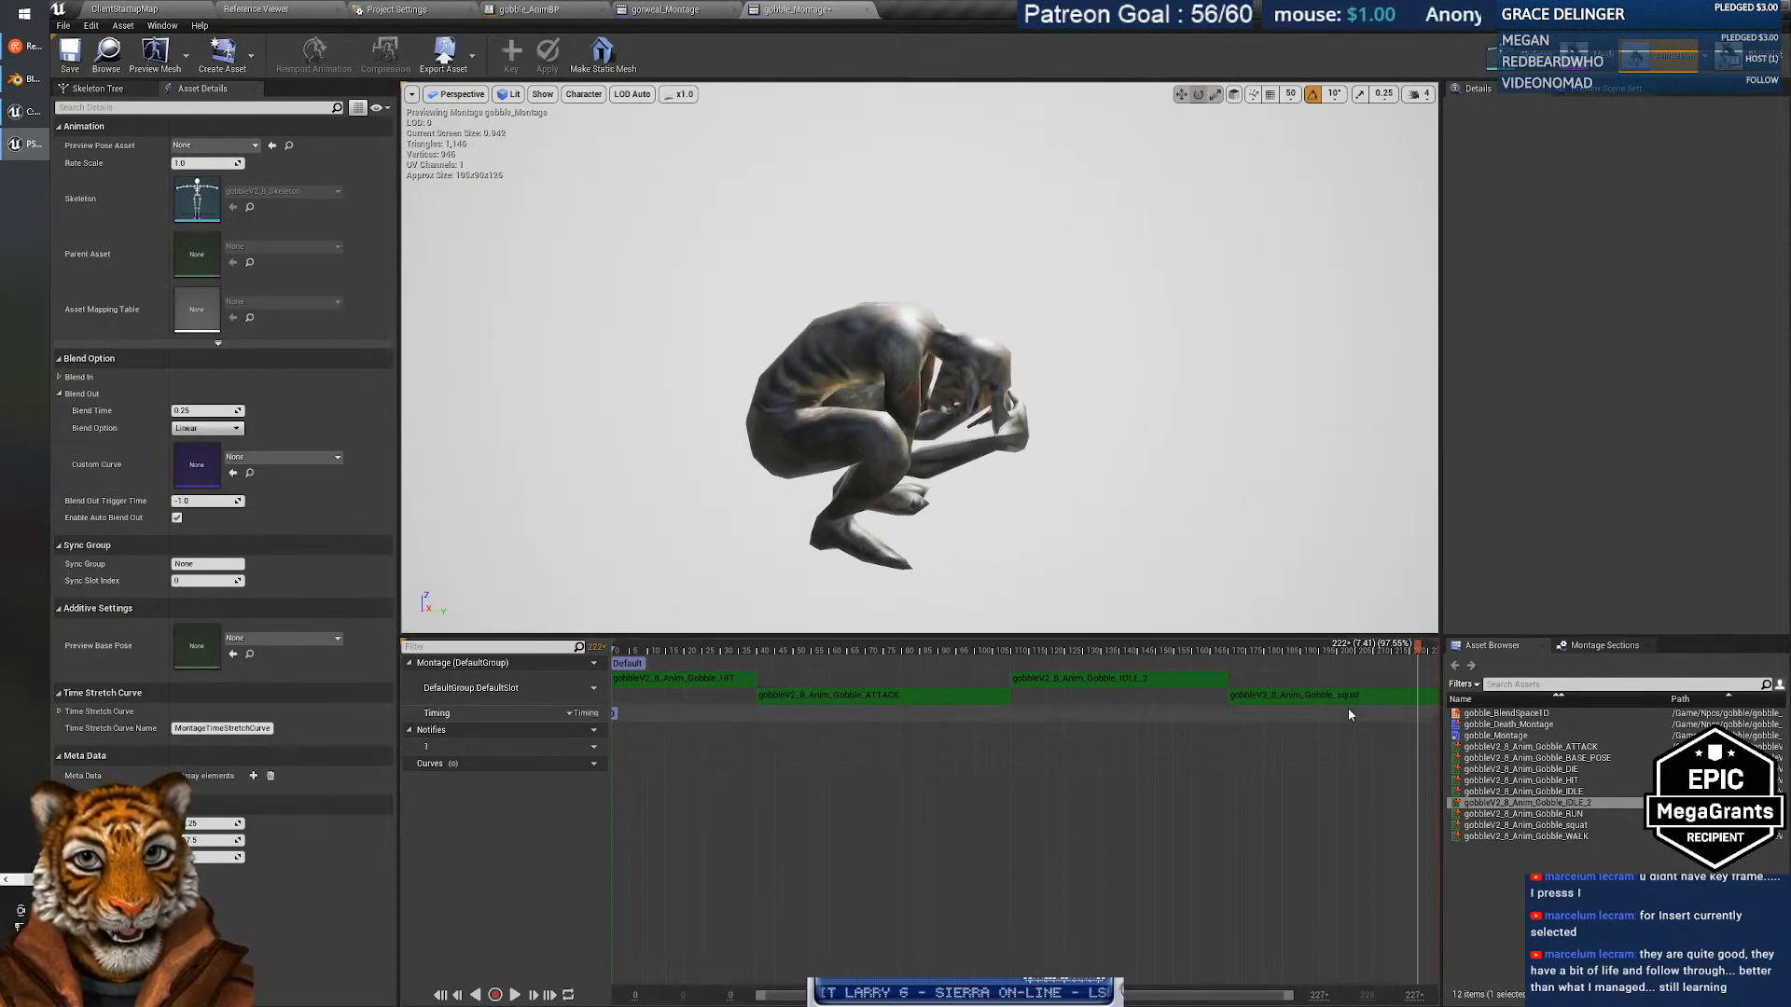
left_click_drag(1418, 650, 1233, 660)
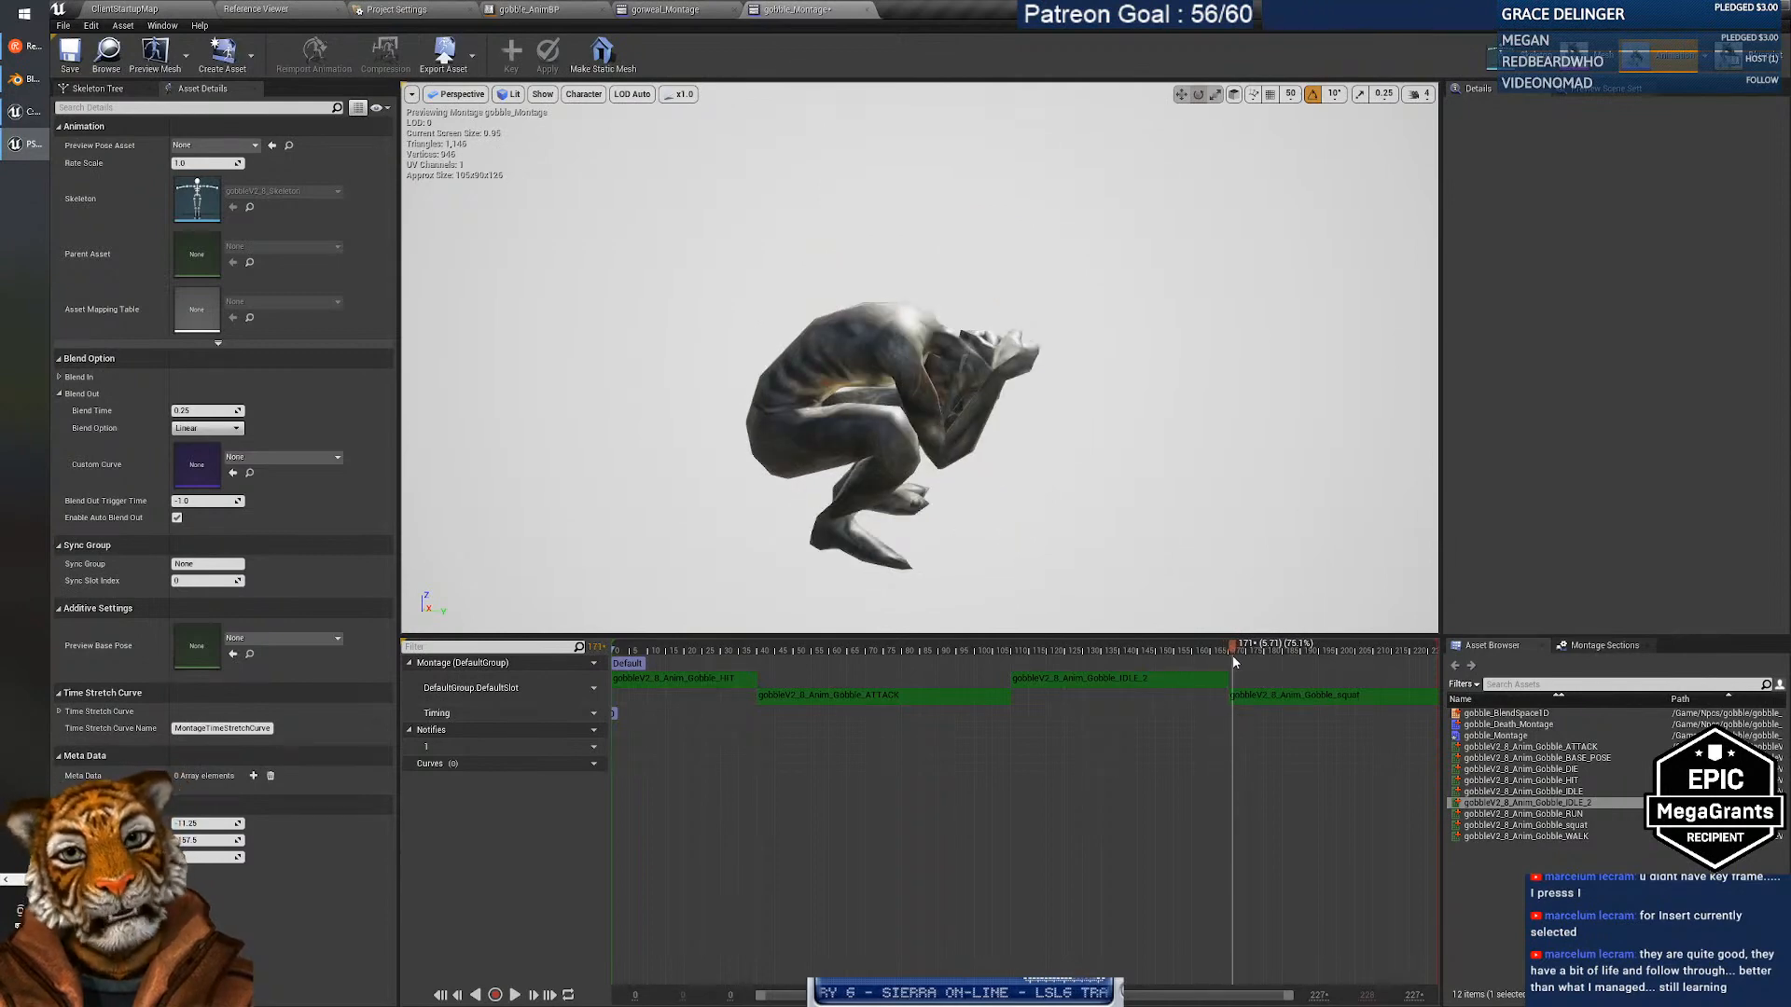
Switch to Blender, load the goblin's squat action at frame 0, and enlarge the Action Editor area.
left_click(26, 78)
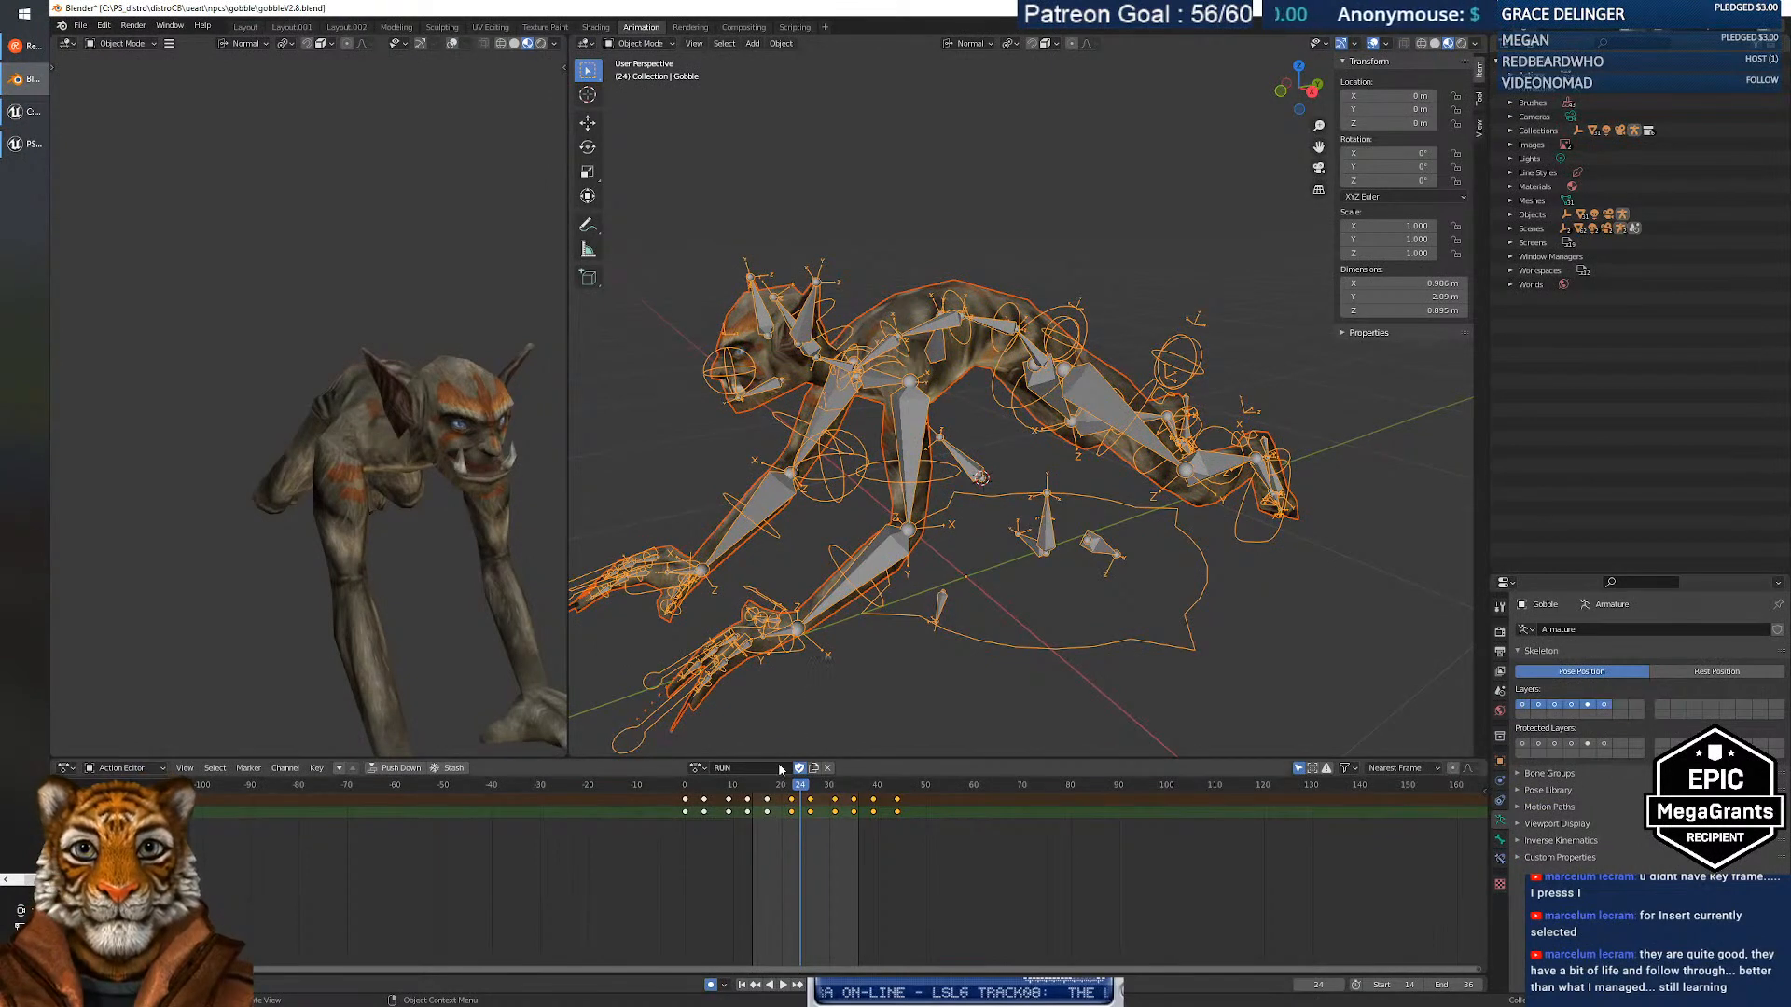
left_click(699, 768)
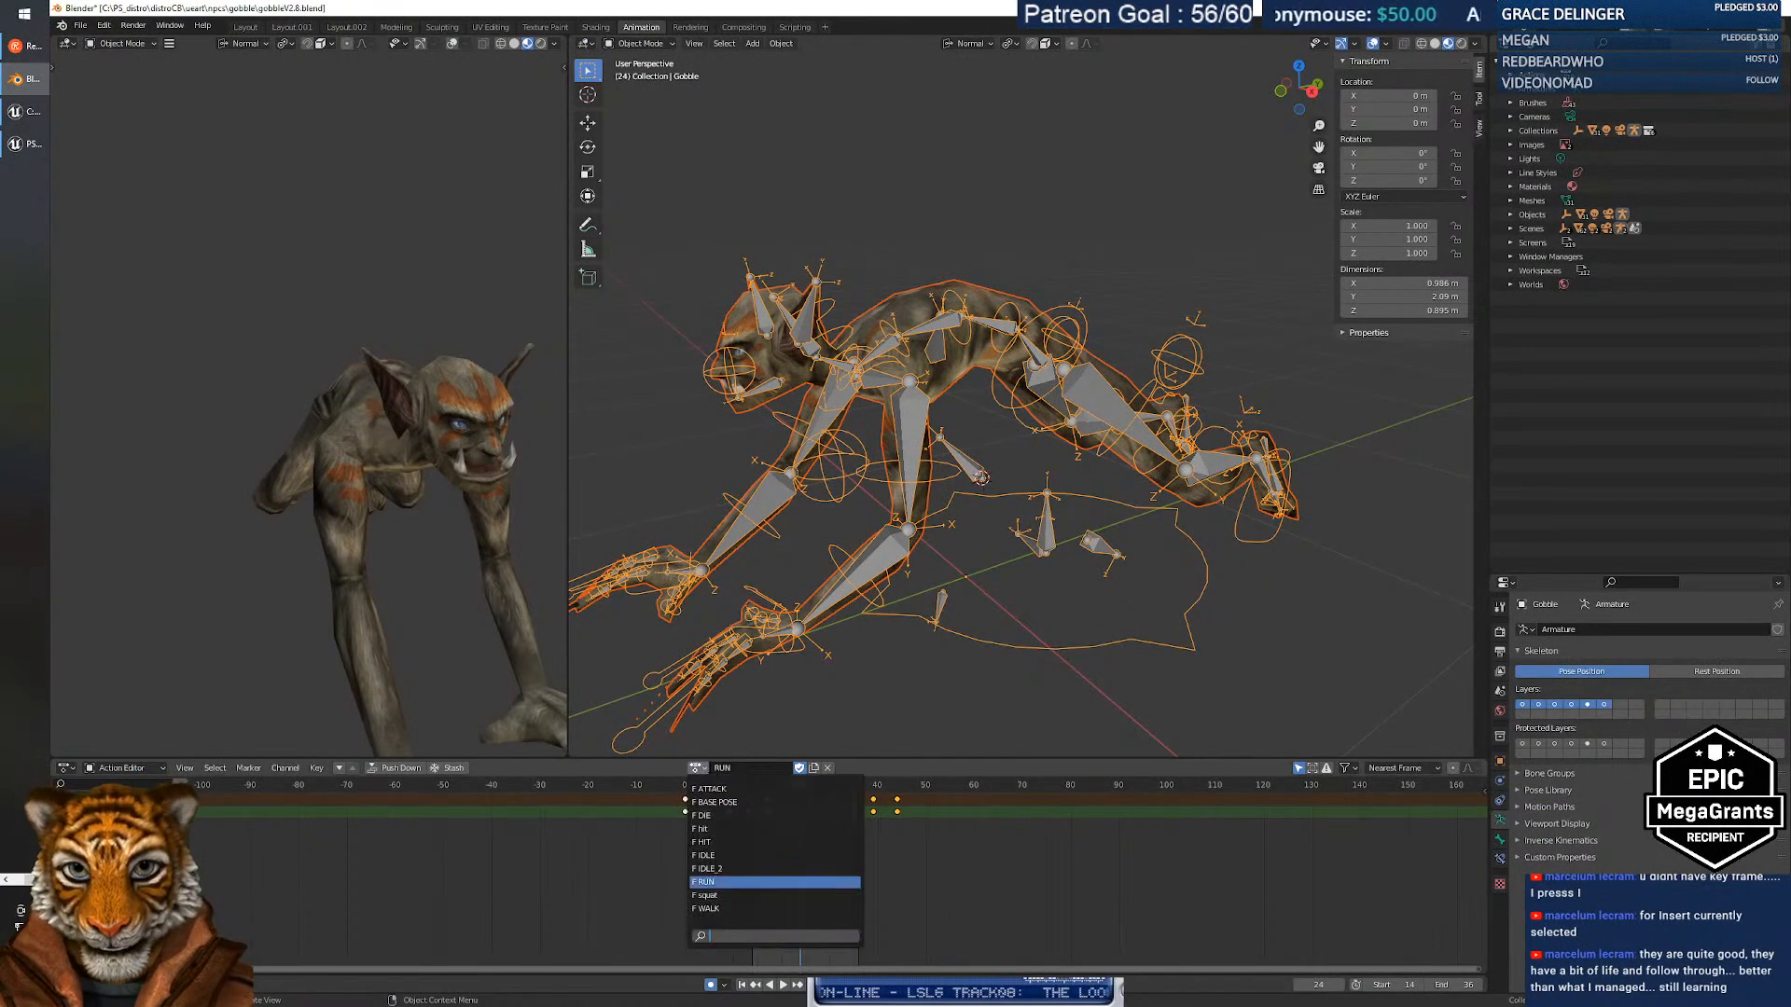
left_click(718, 895)
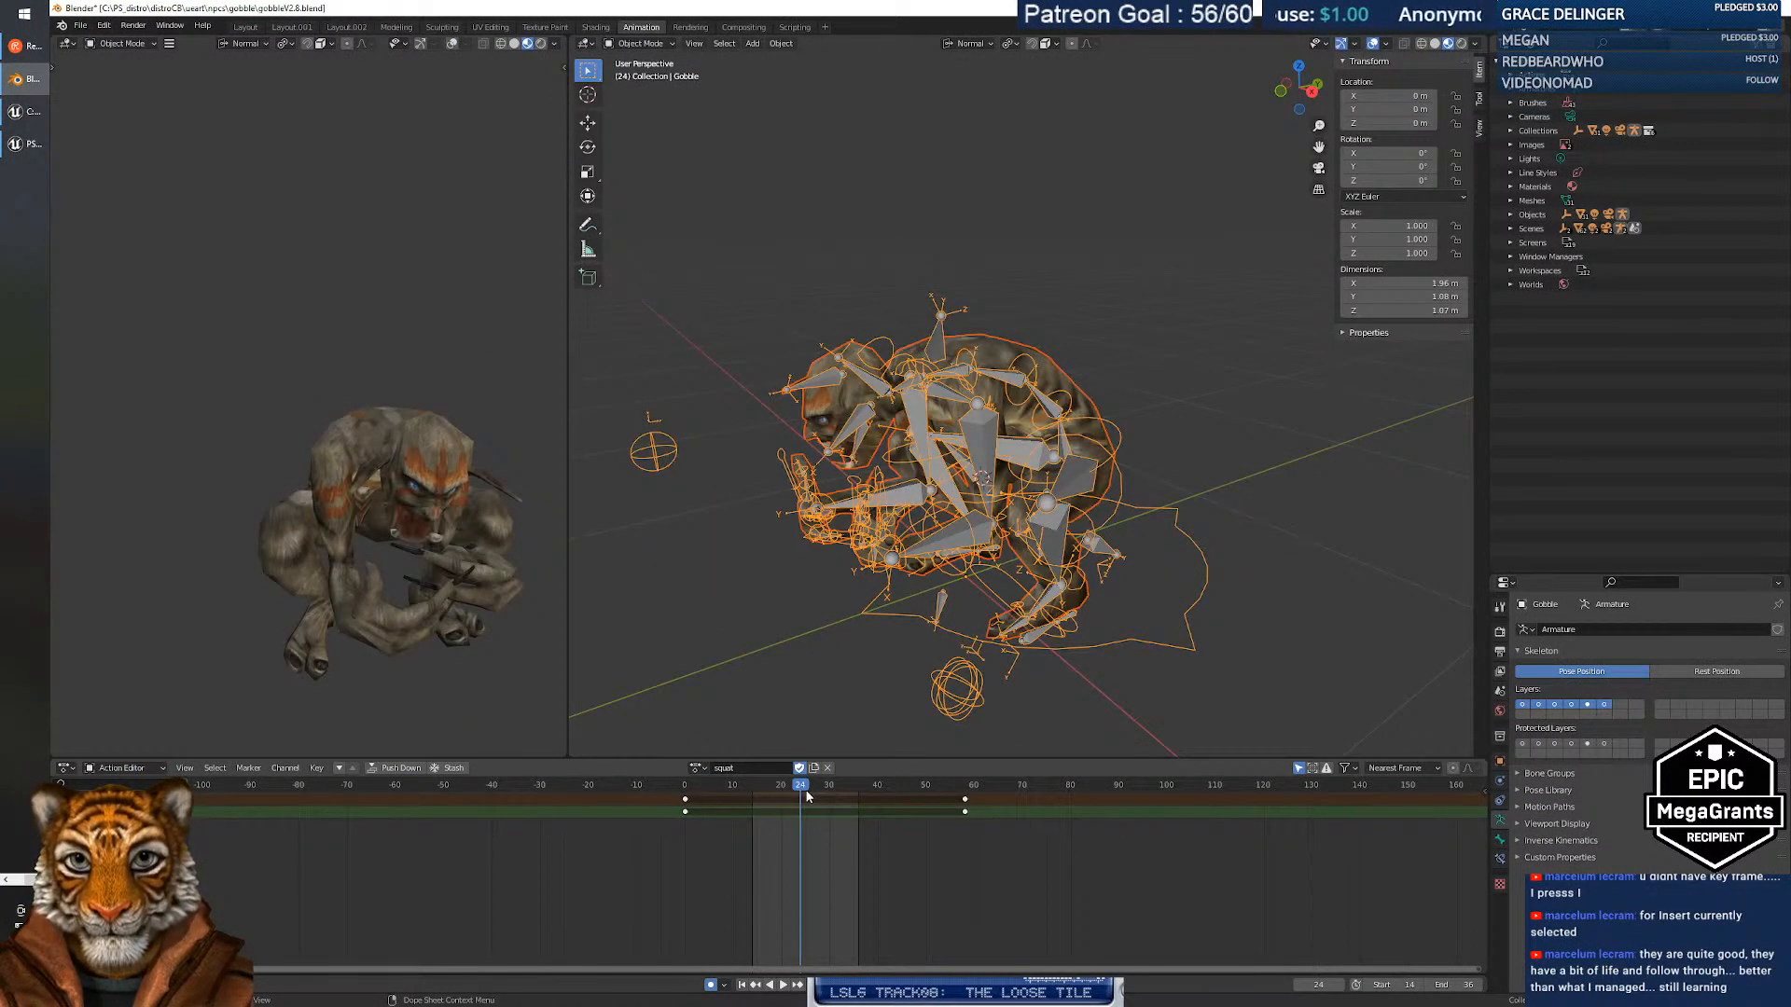
mouse_move(714, 785)
left_mouse_down()
mouse_move(744, 788)
mouse_move(680, 796)
mouse_move(973, 790)
mouse_move(685, 792)
left_mouse_up()
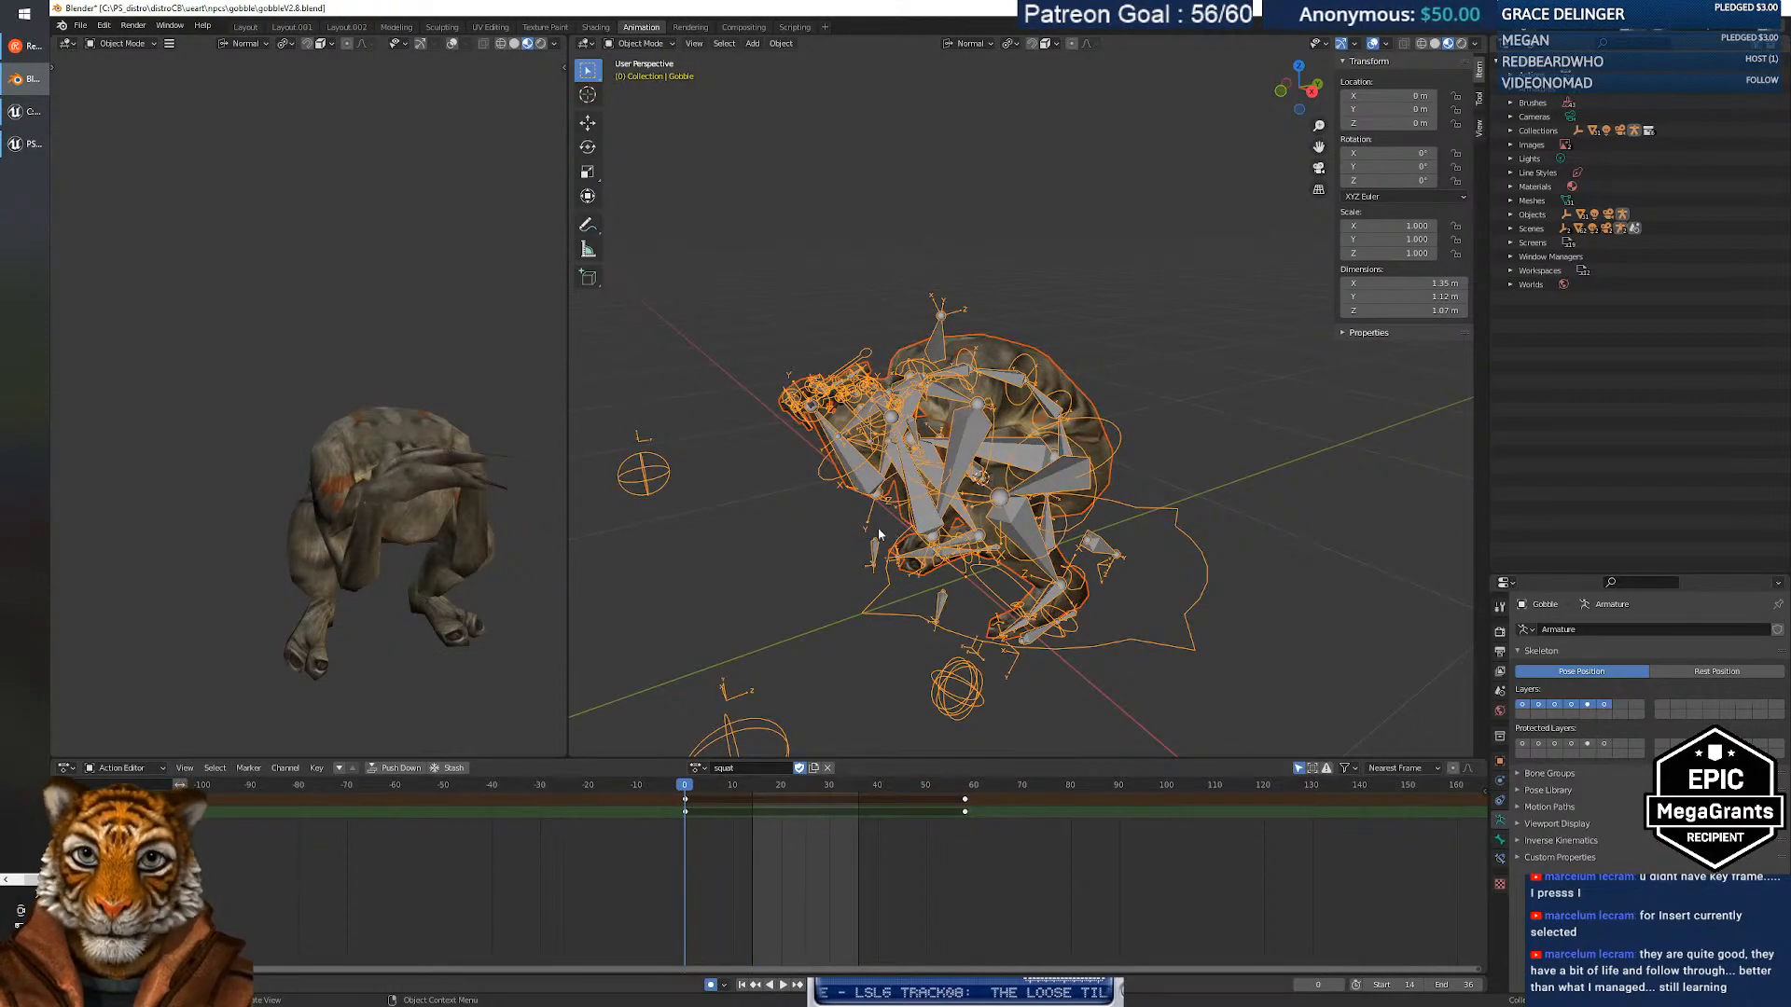
middle_click_drag(877, 528, 746, 593)
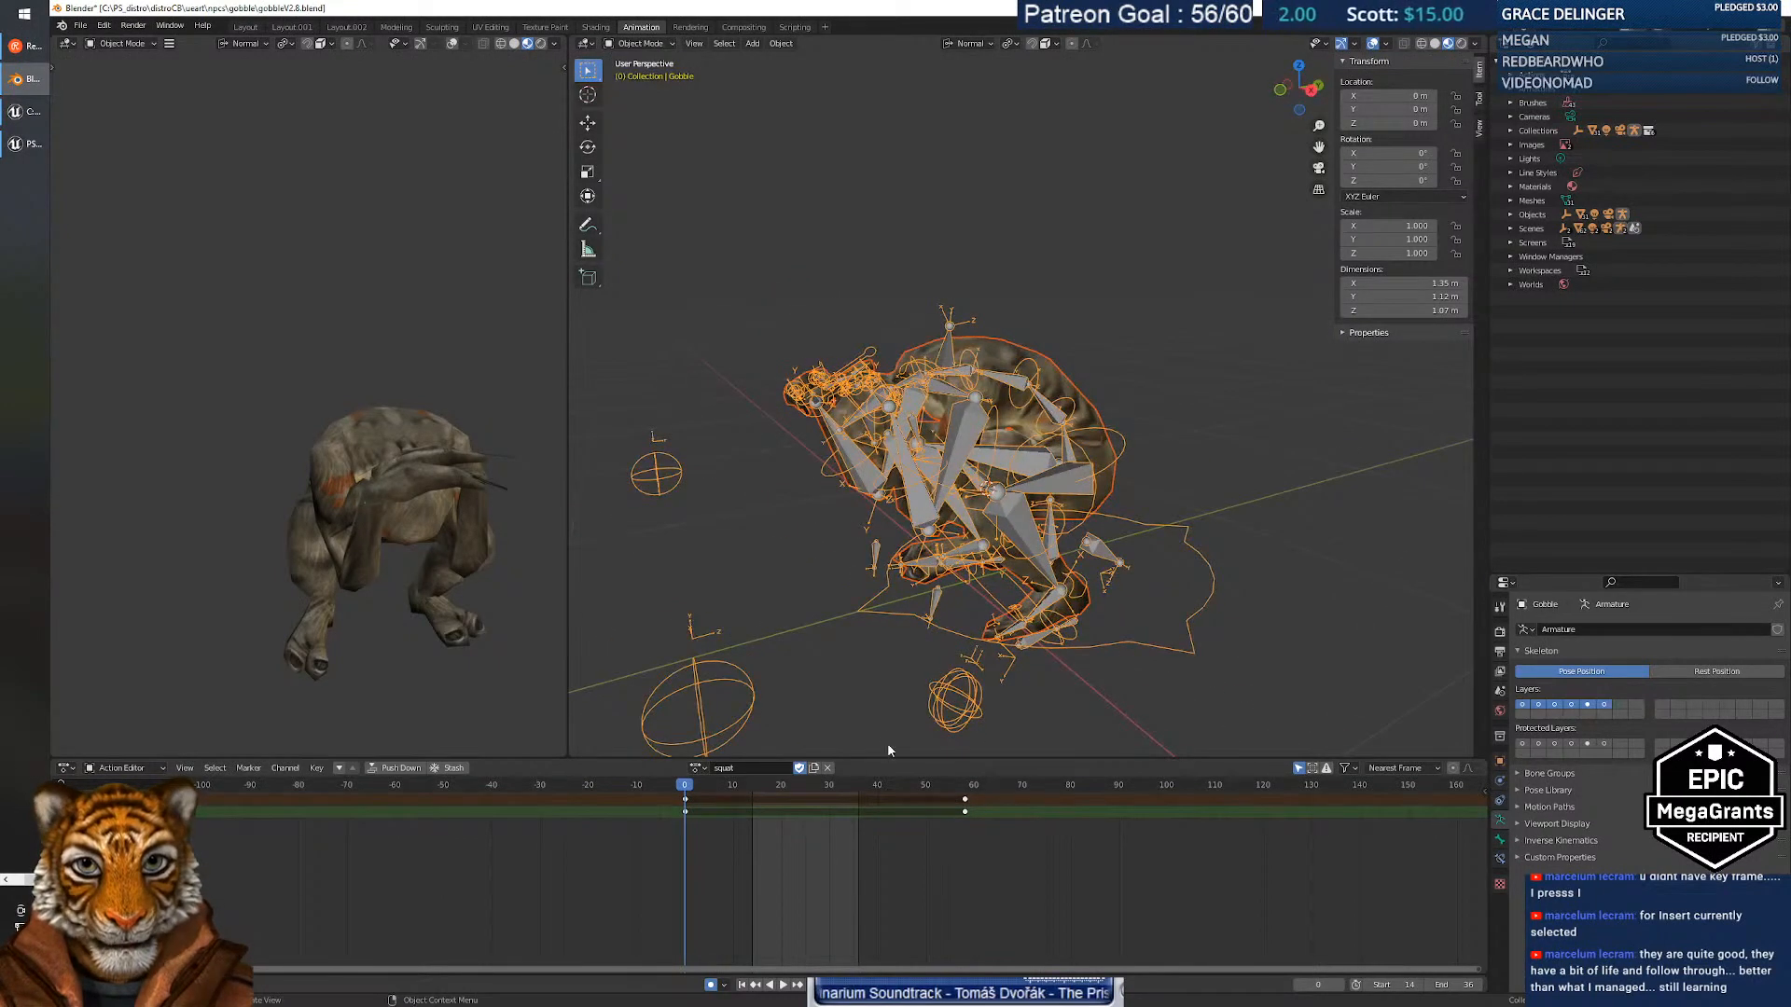
left_click_drag(878, 756, 890, 591)
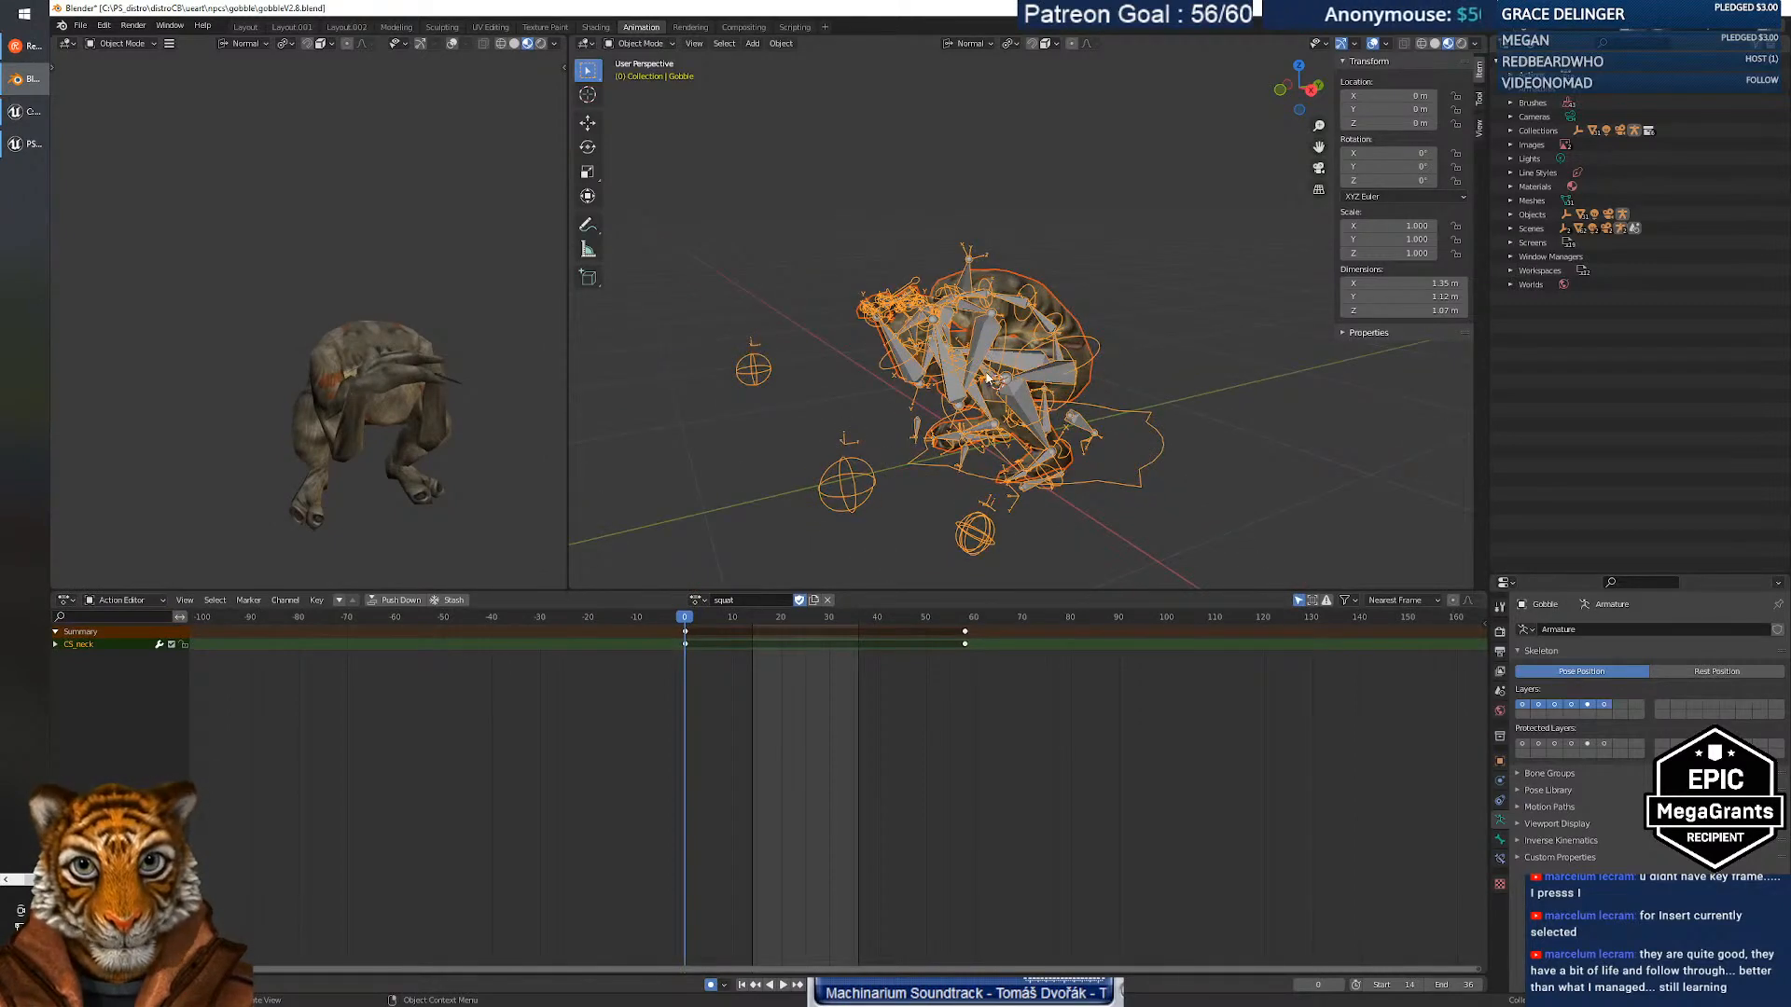
middle_click_drag(933, 450, 949, 281)
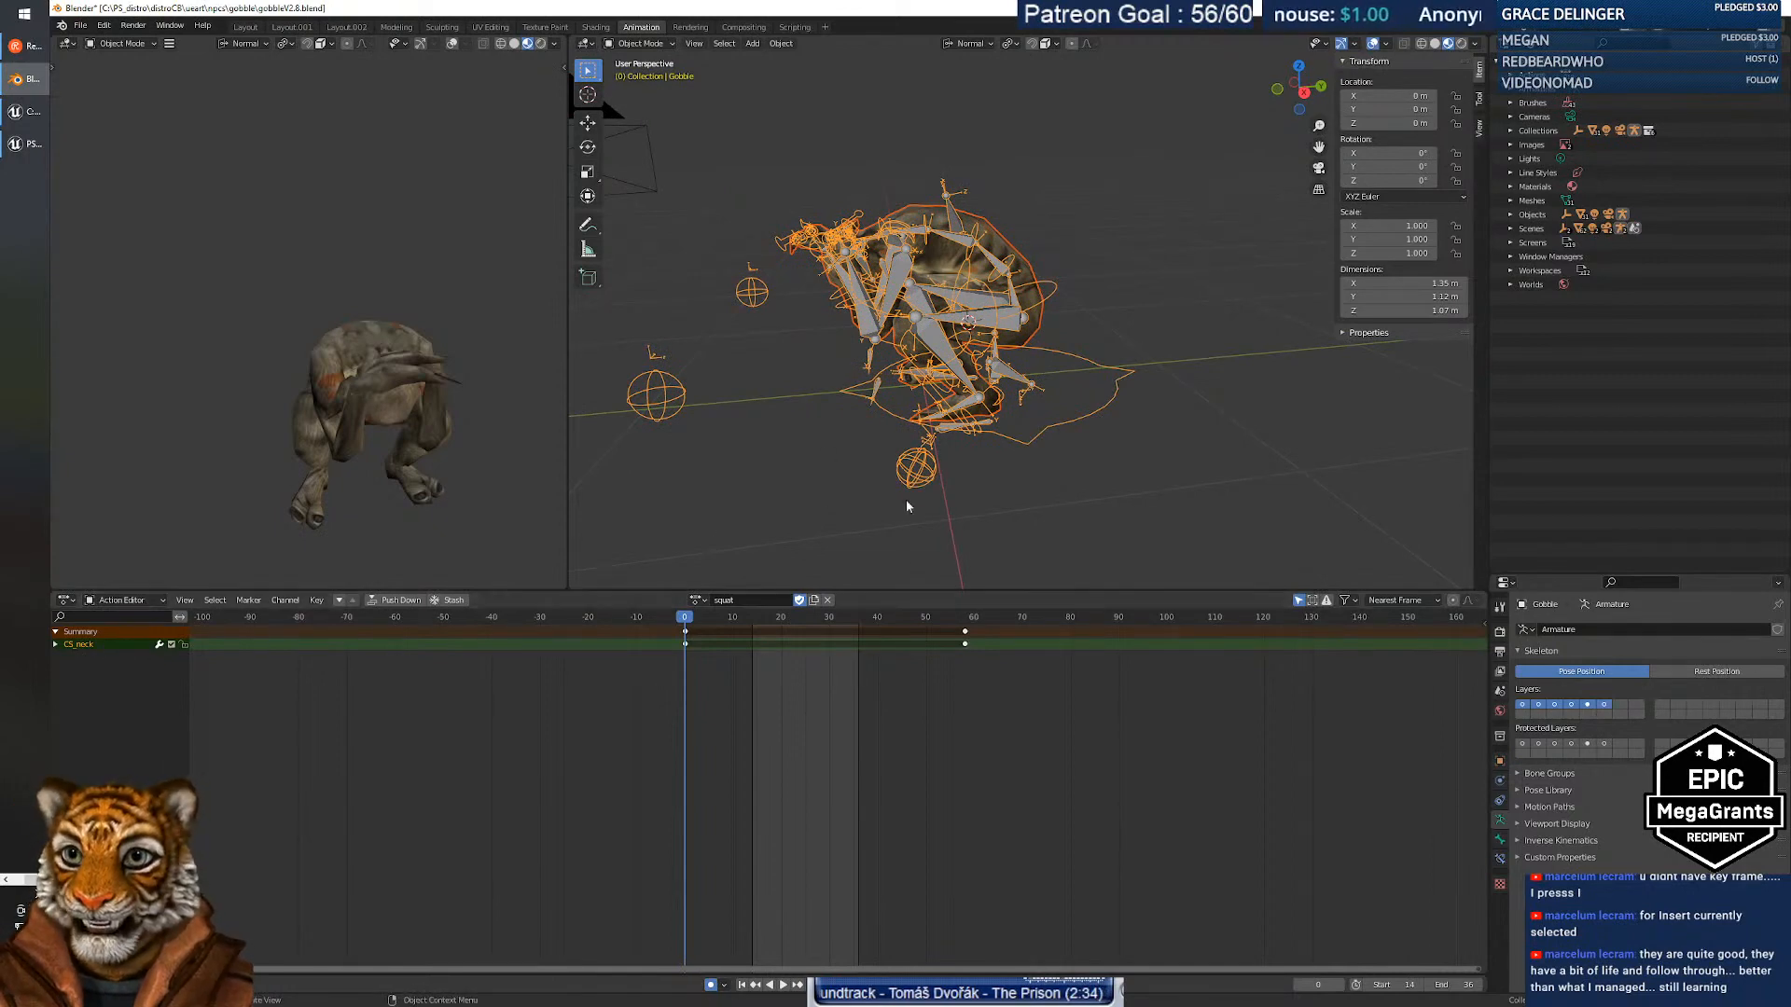
In Pose Mode with all bones selected, shift all of the squat action's keyframes 20 frames later.
left_click(639, 43)
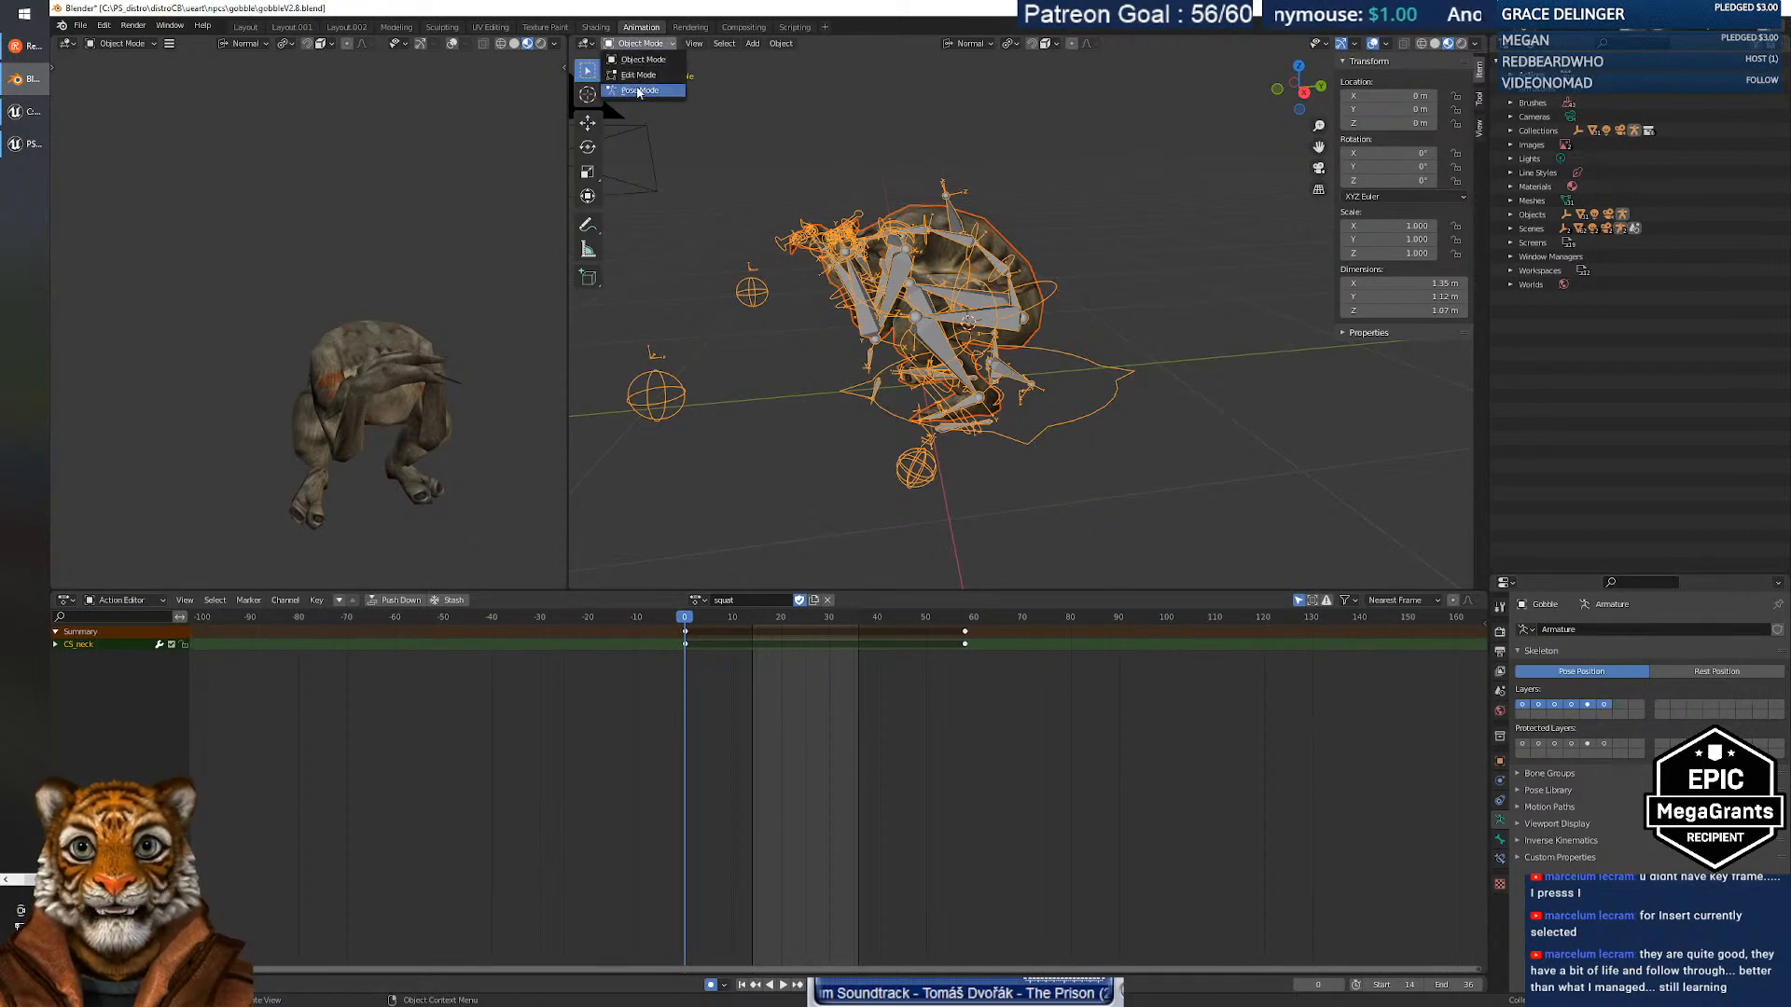
left_click(643, 89)
key("a")
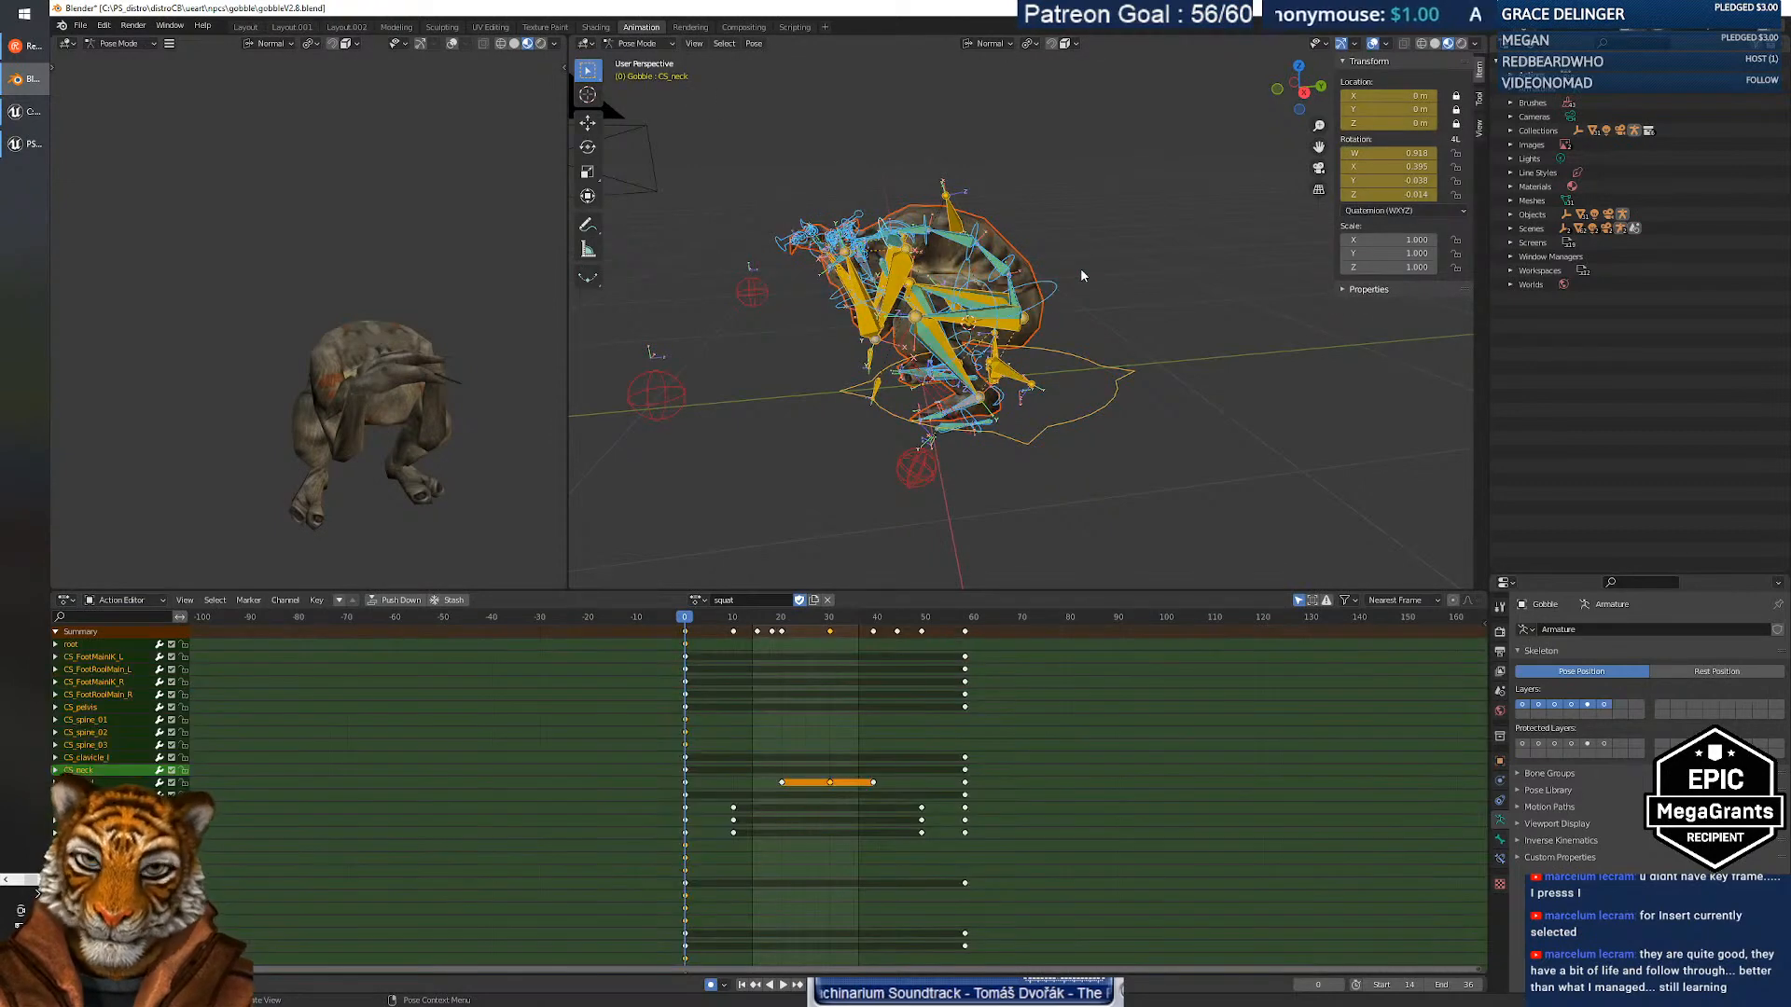
key("space")
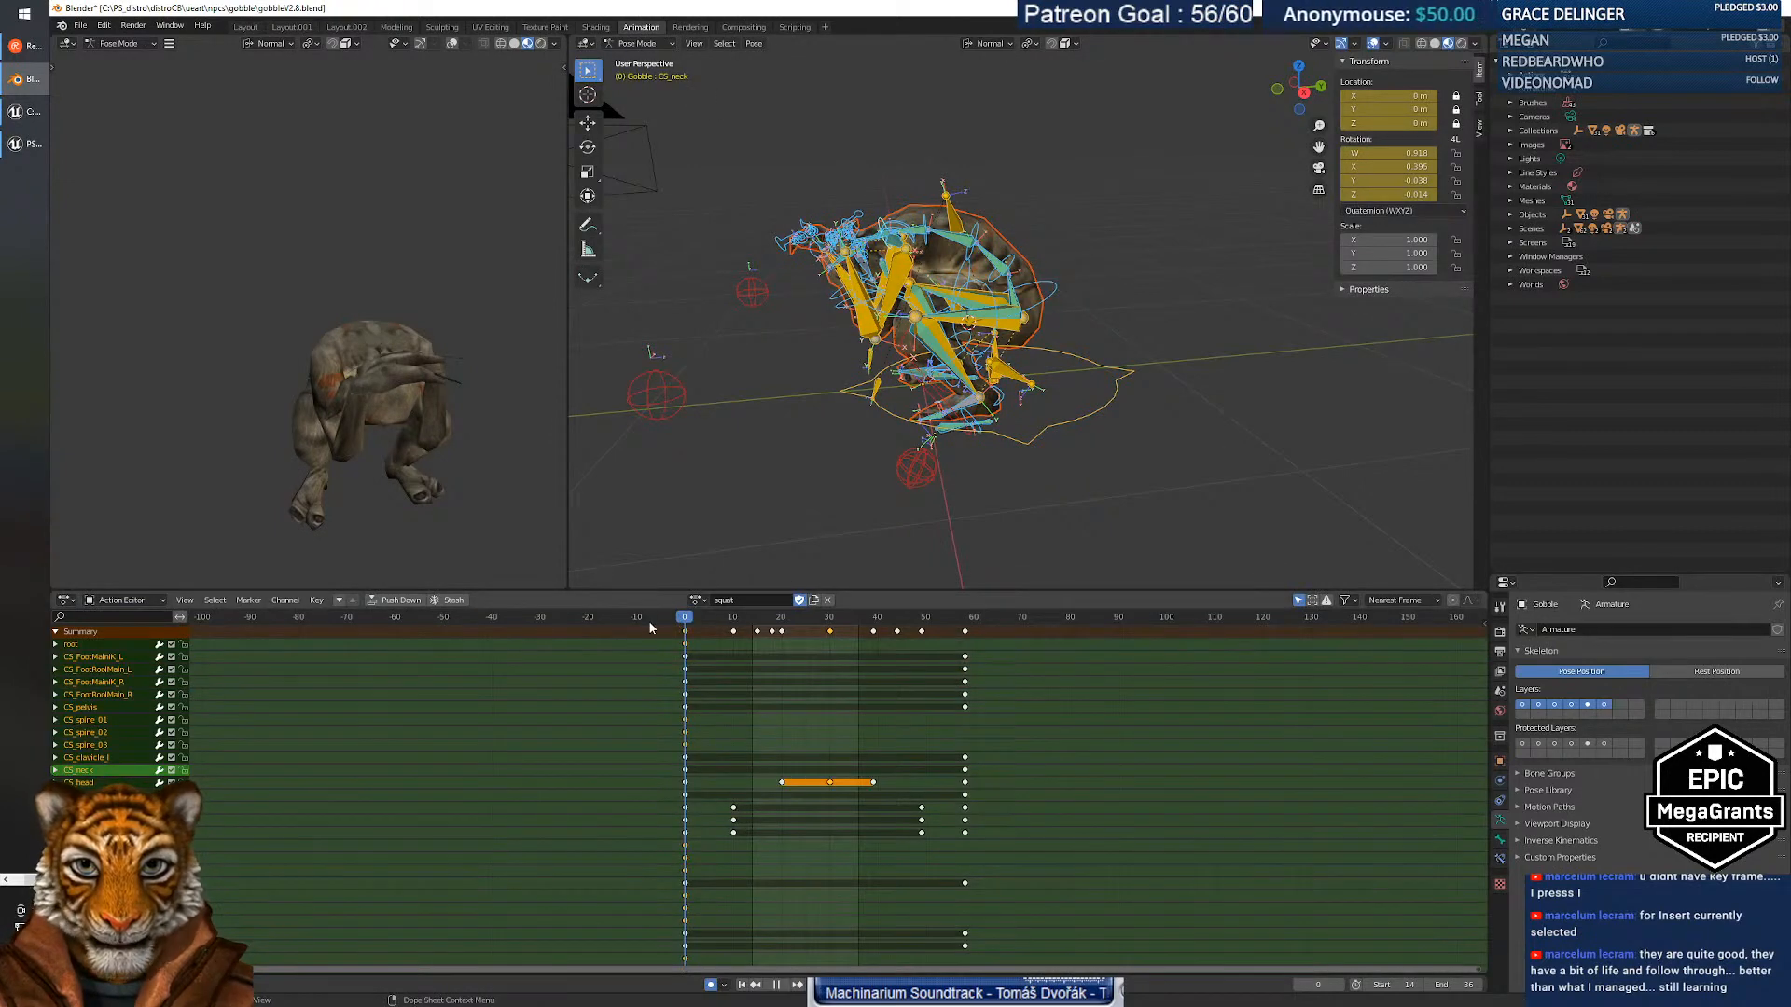
mouse_move(686, 618)
left_mouse_down()
mouse_move(736, 623)
mouse_move(670, 634)
left_mouse_up()
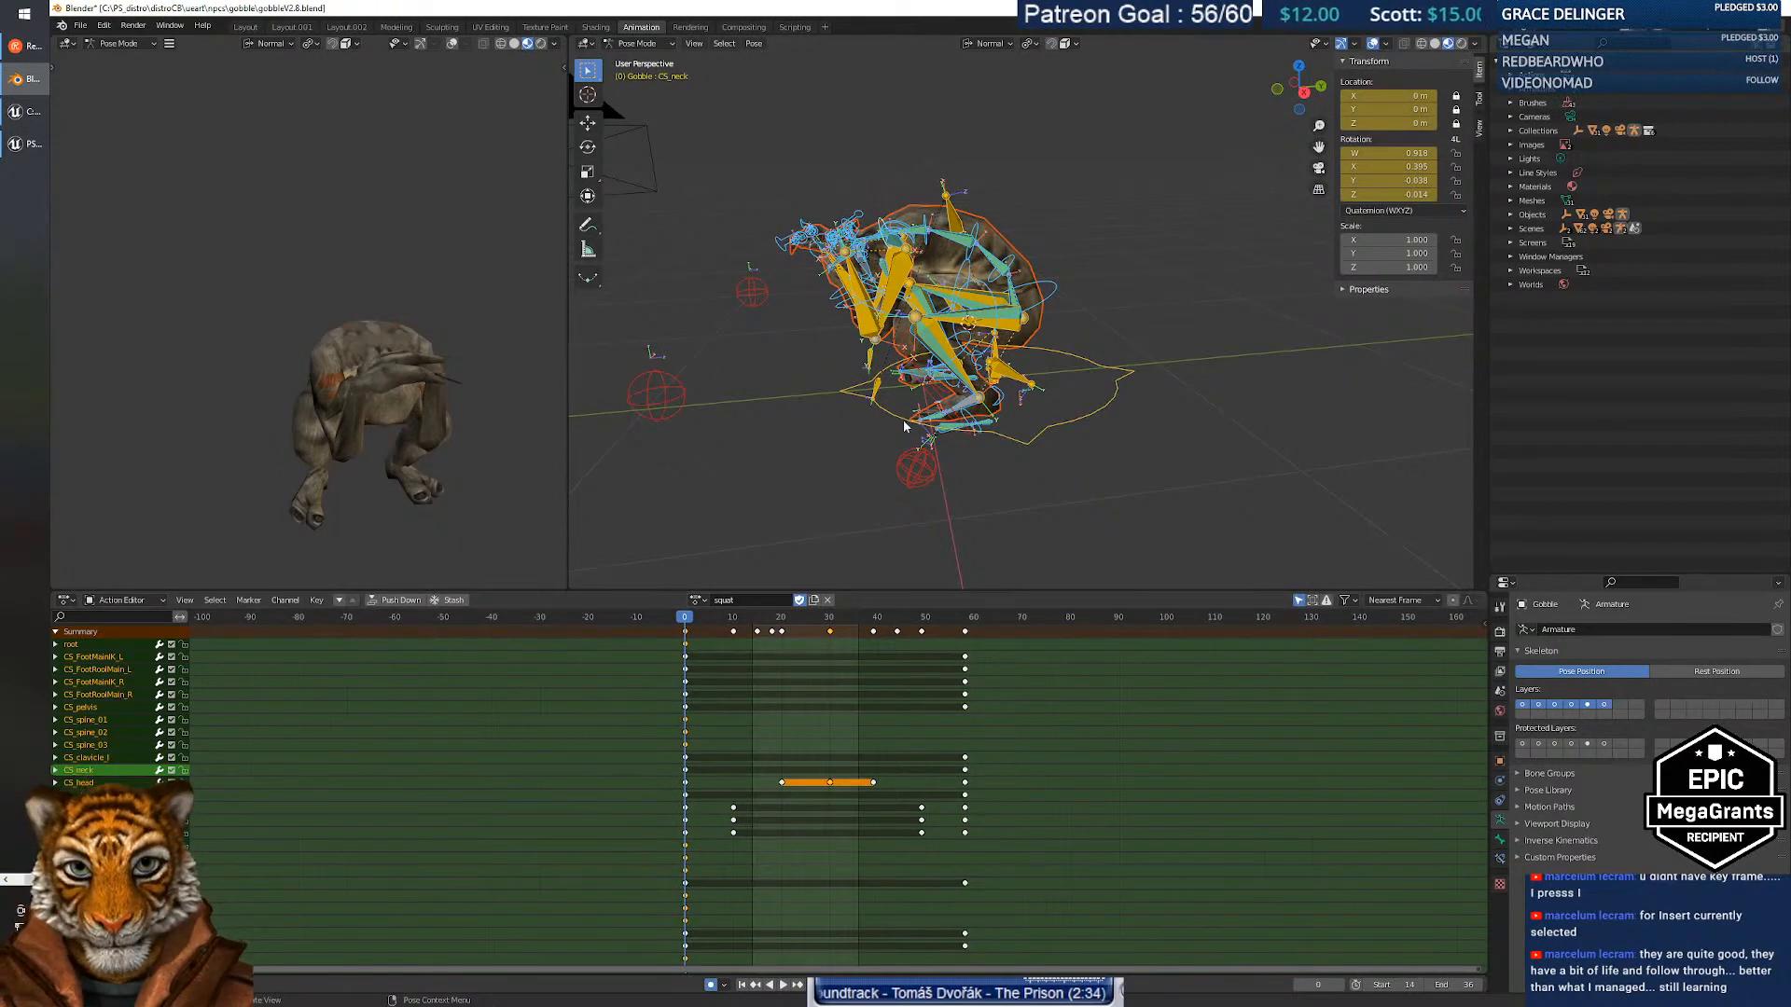
scroll(782, 693, "down", 2)
left_click(1021, 721)
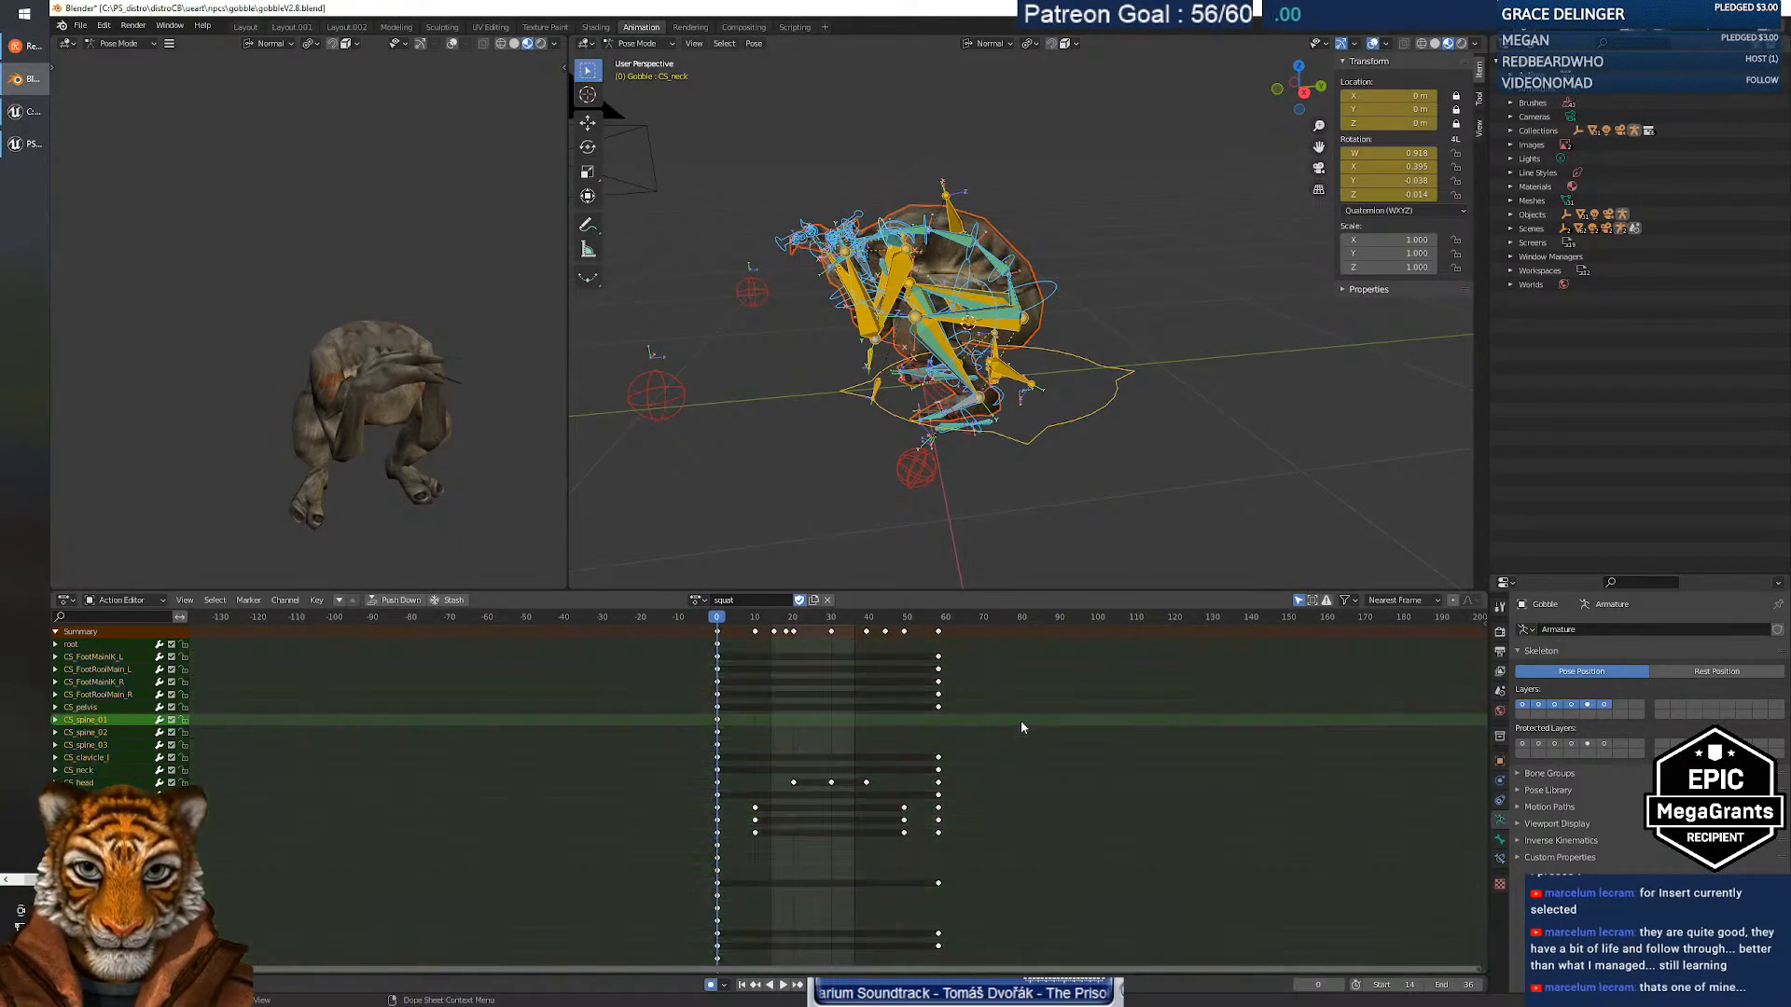
left_click_drag(694, 625, 980, 685)
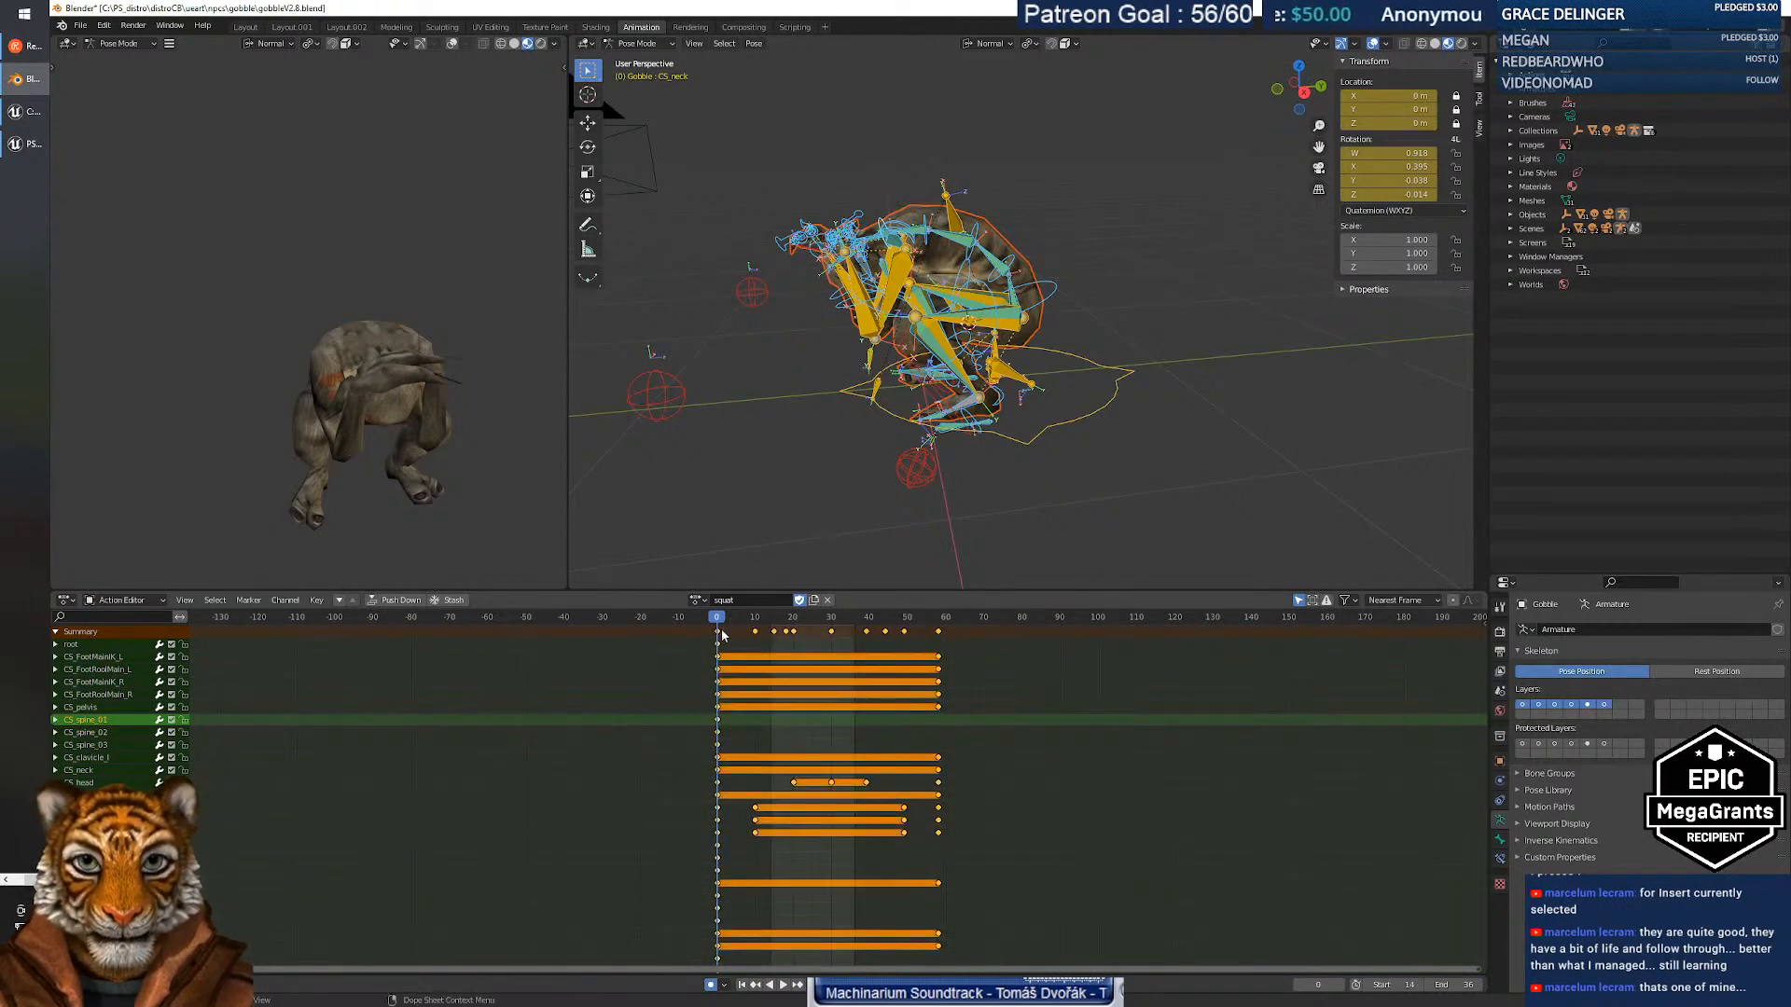
left_click_drag(718, 631, 790, 635)
left_click(1053, 658)
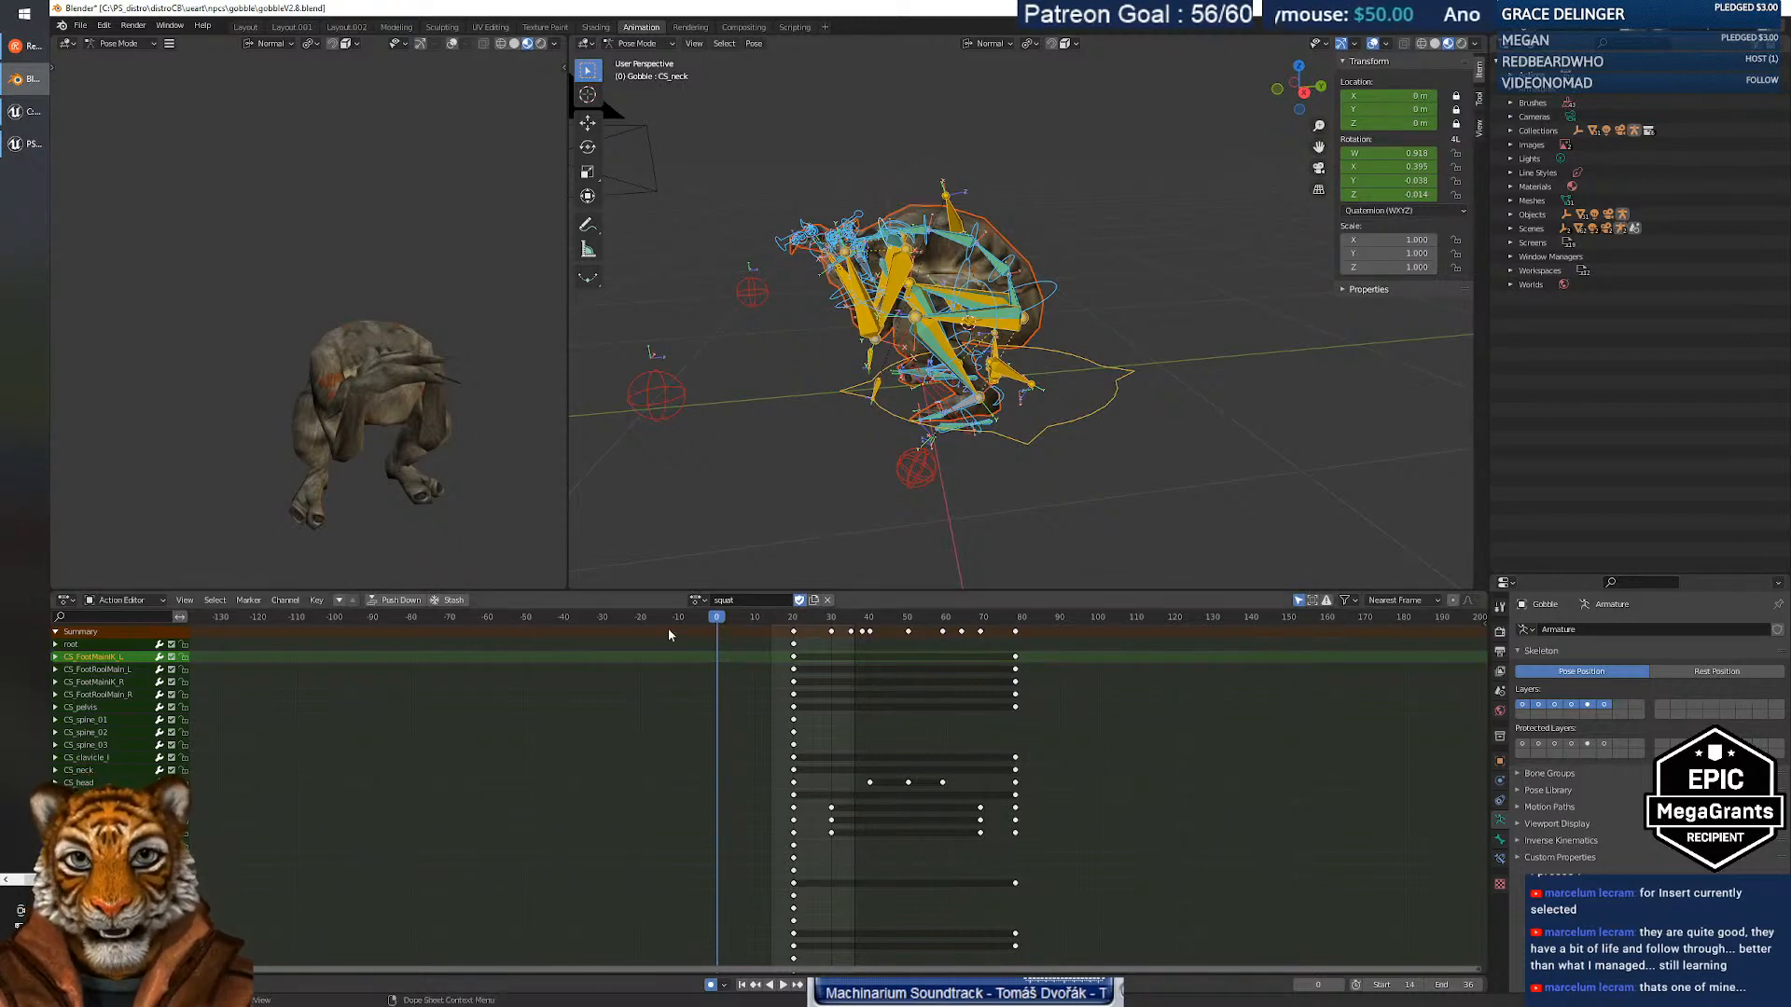
middle_click_drag(873, 342, 1008, 378)
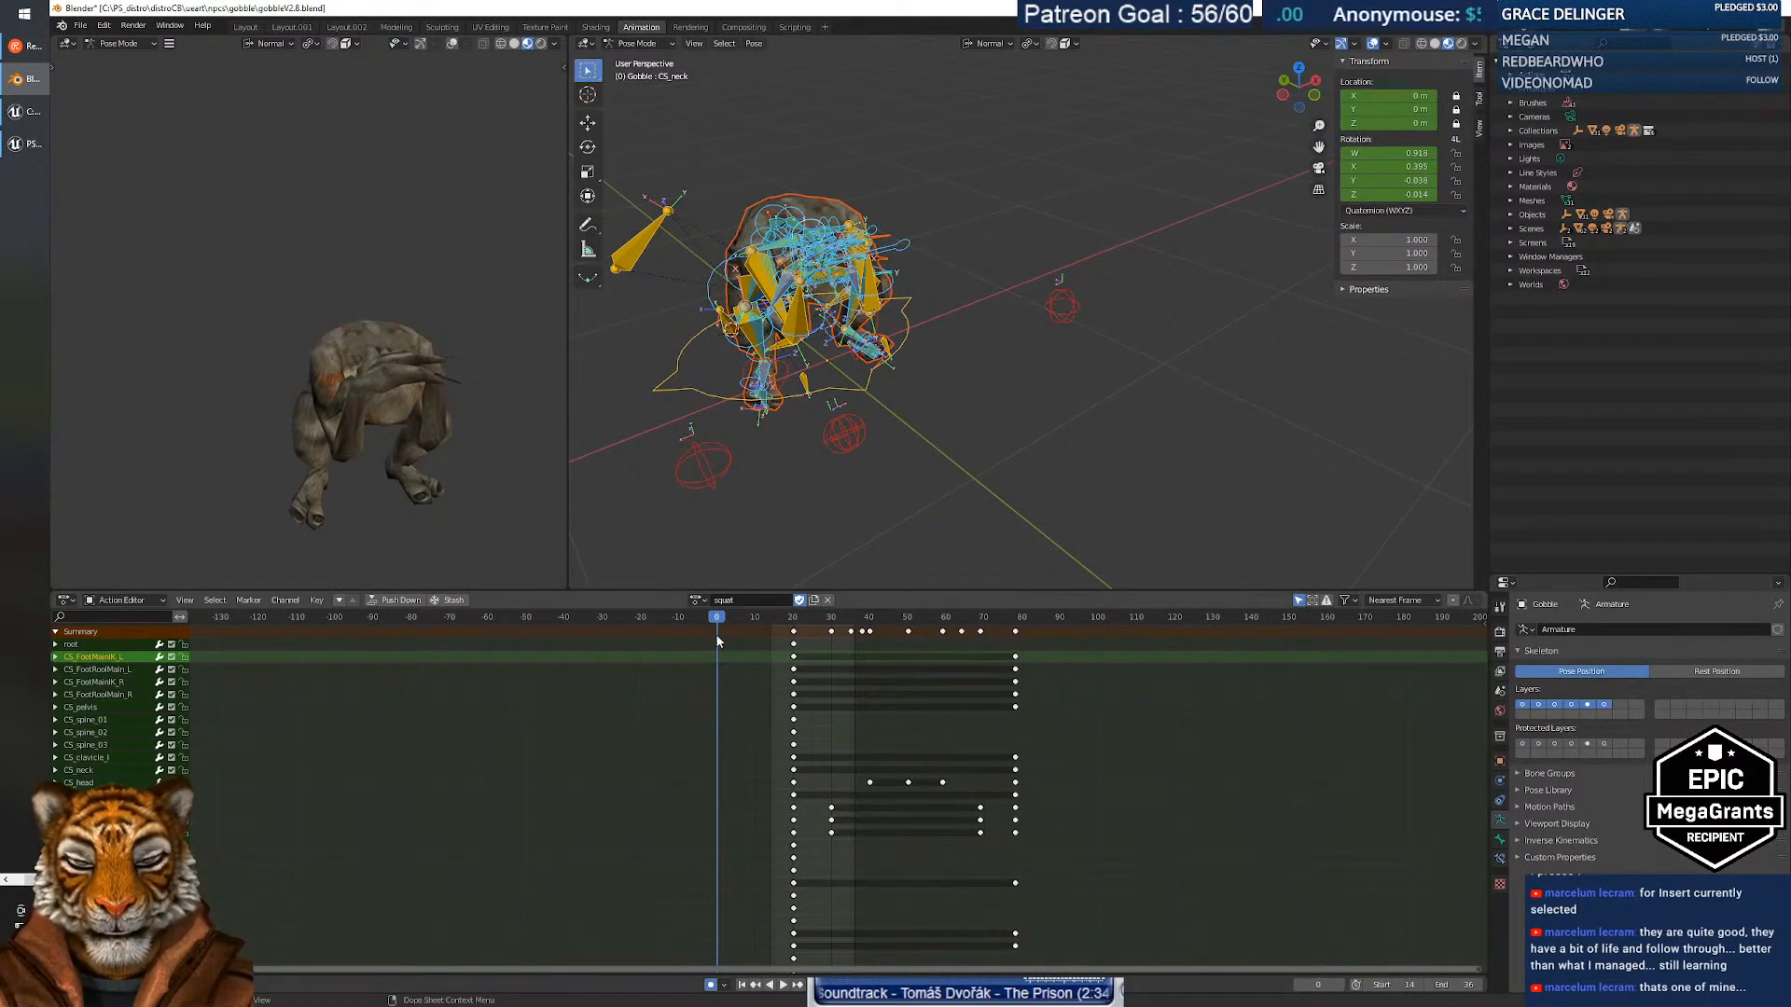
left_click(873, 304)
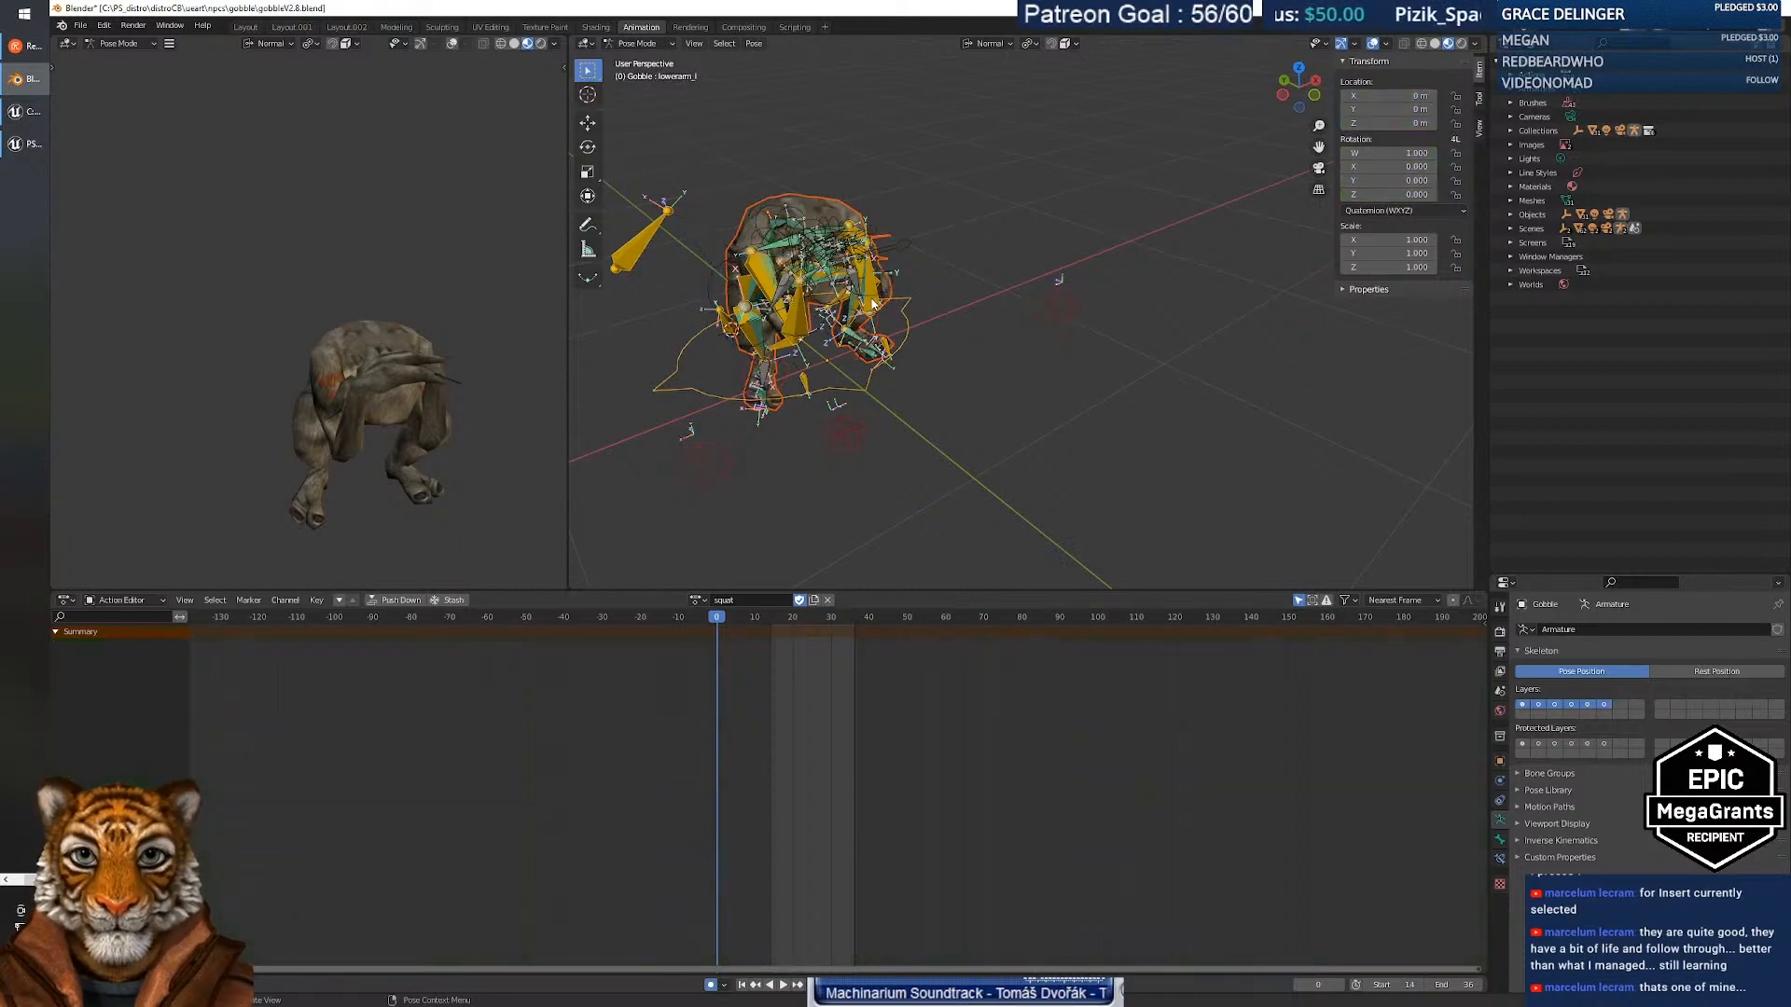
key("a")
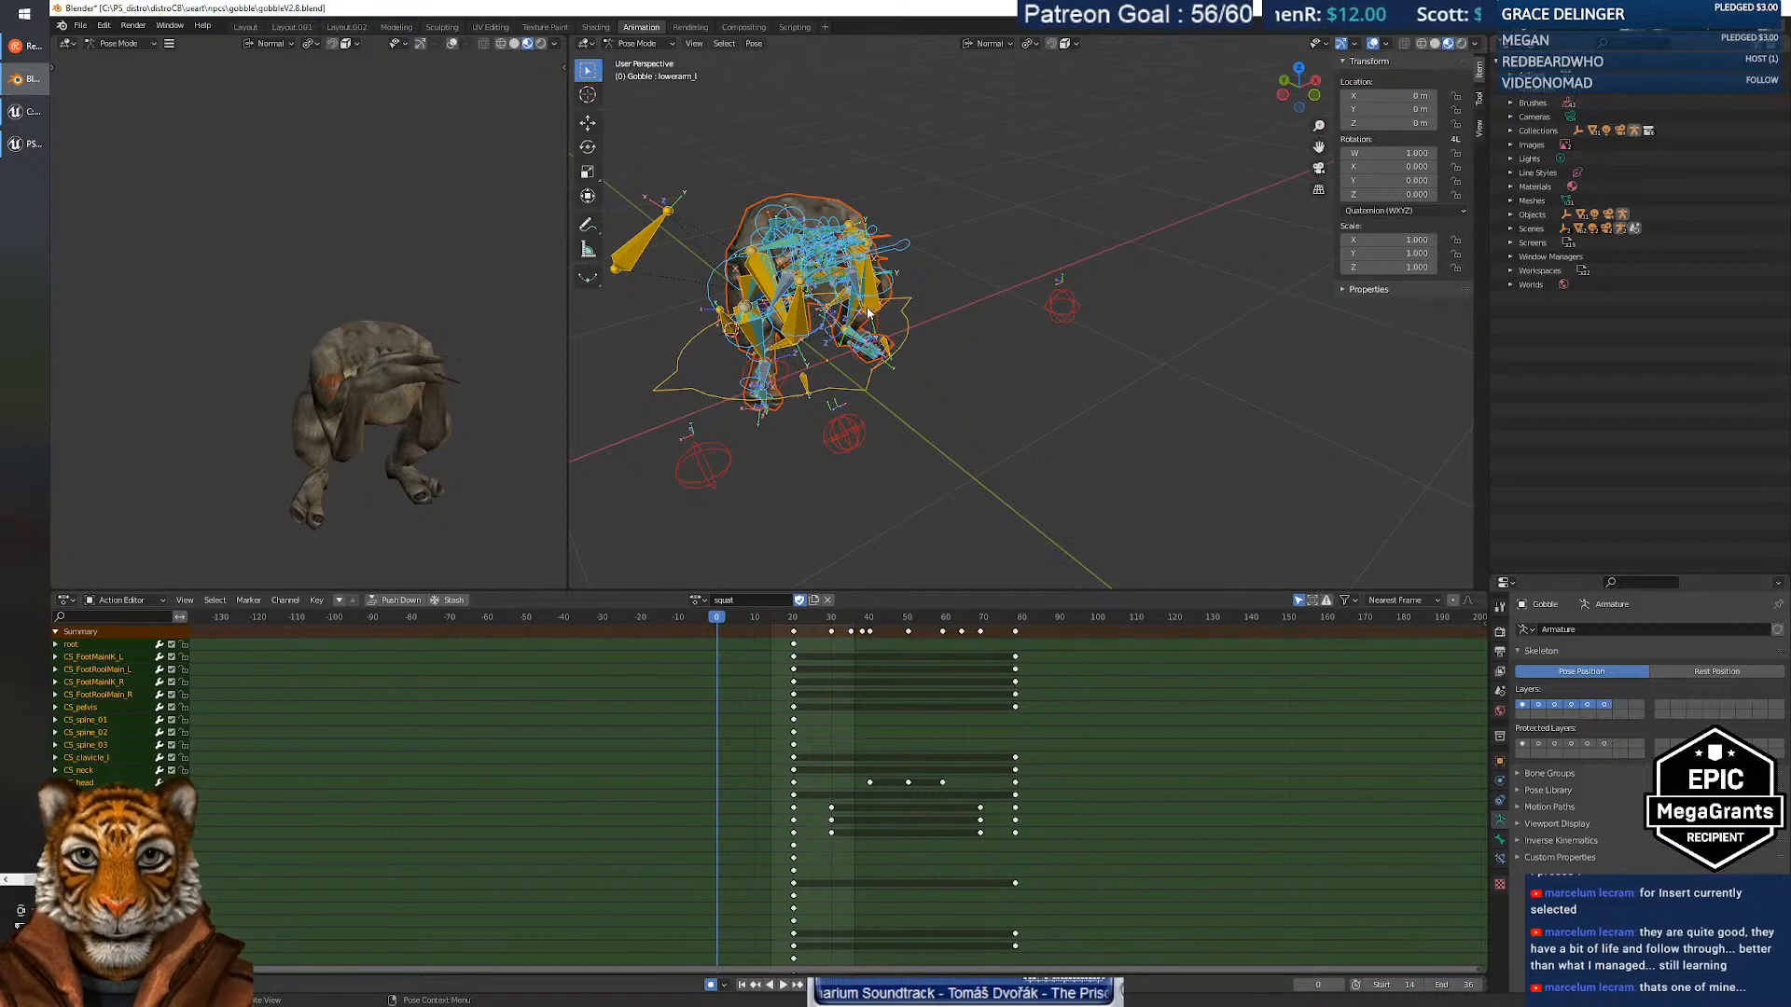
right_click(868, 312)
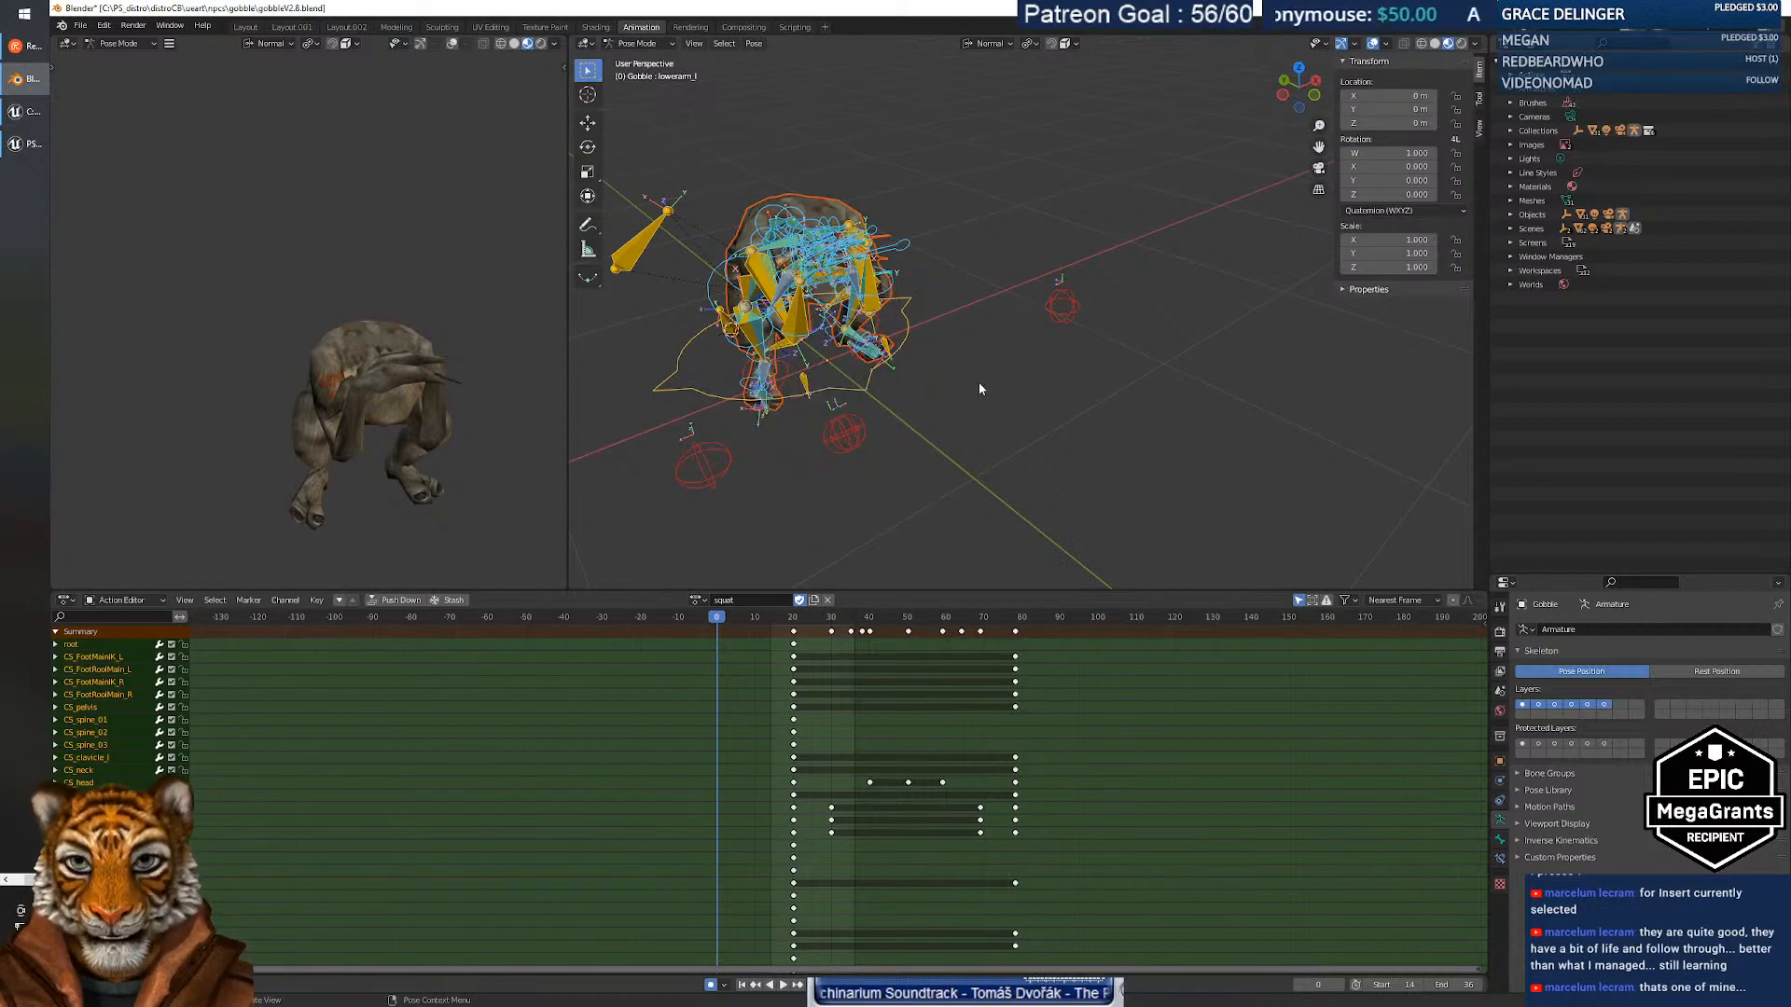
key("alt+p")
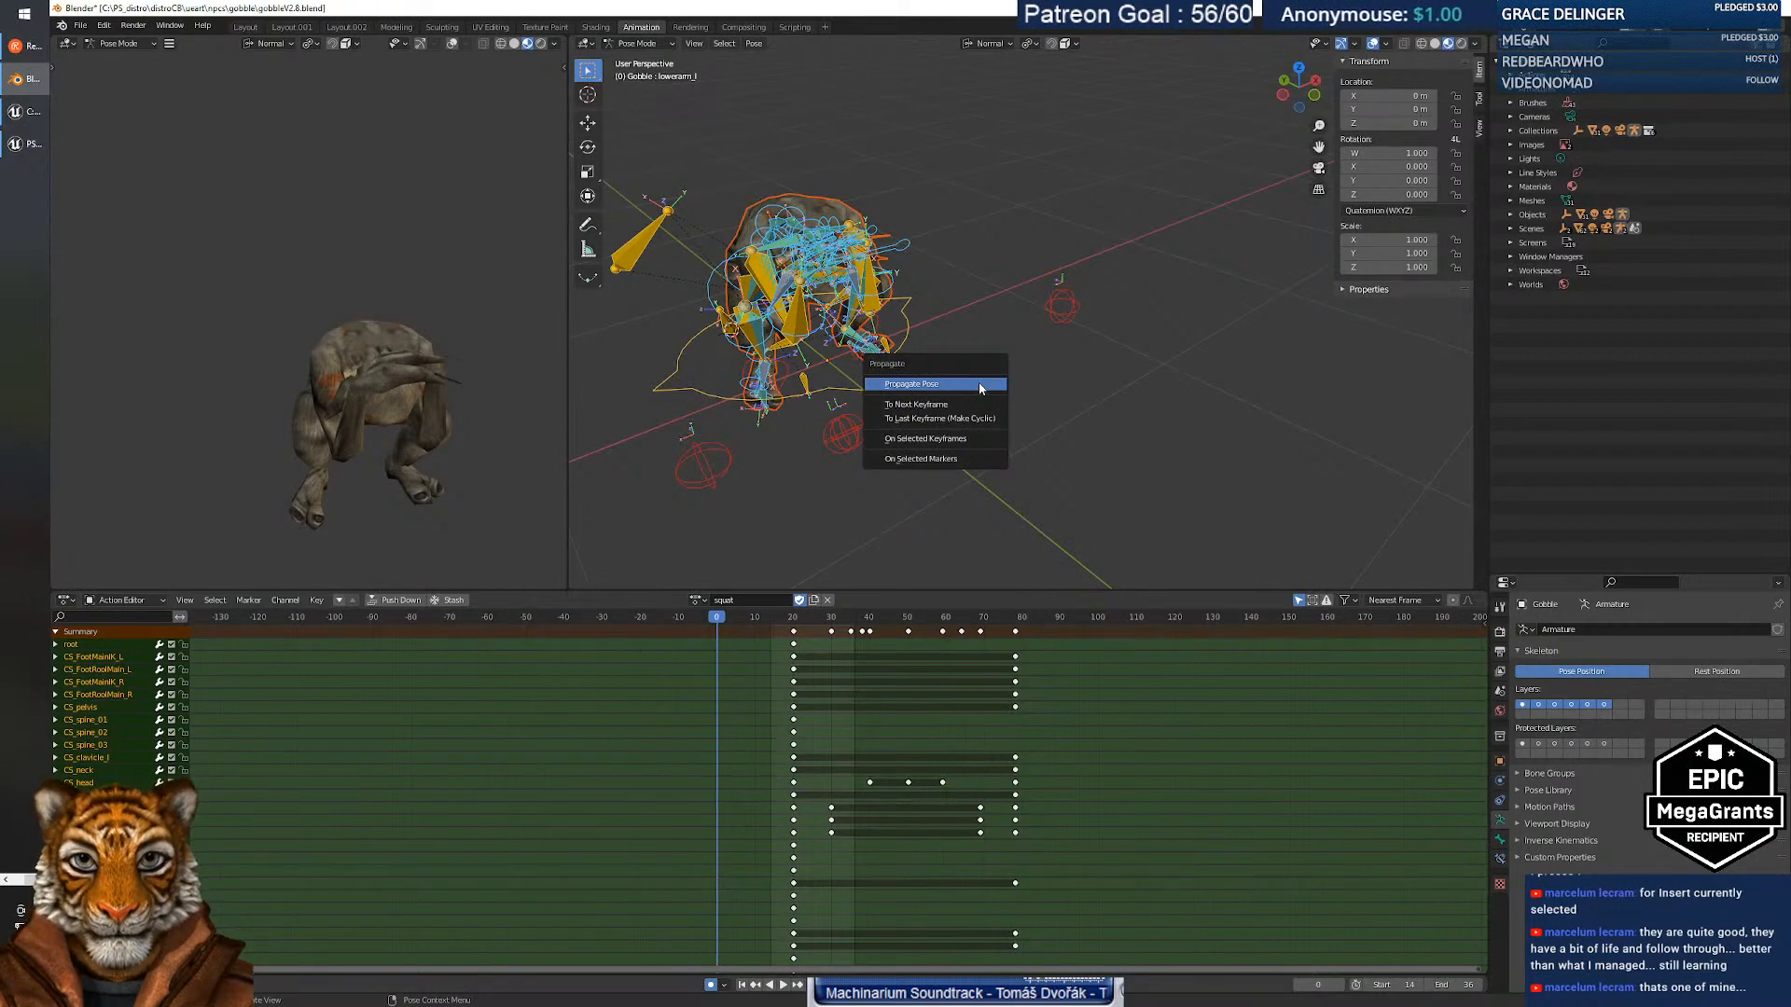
key("Escape")
key("ctrl+p")
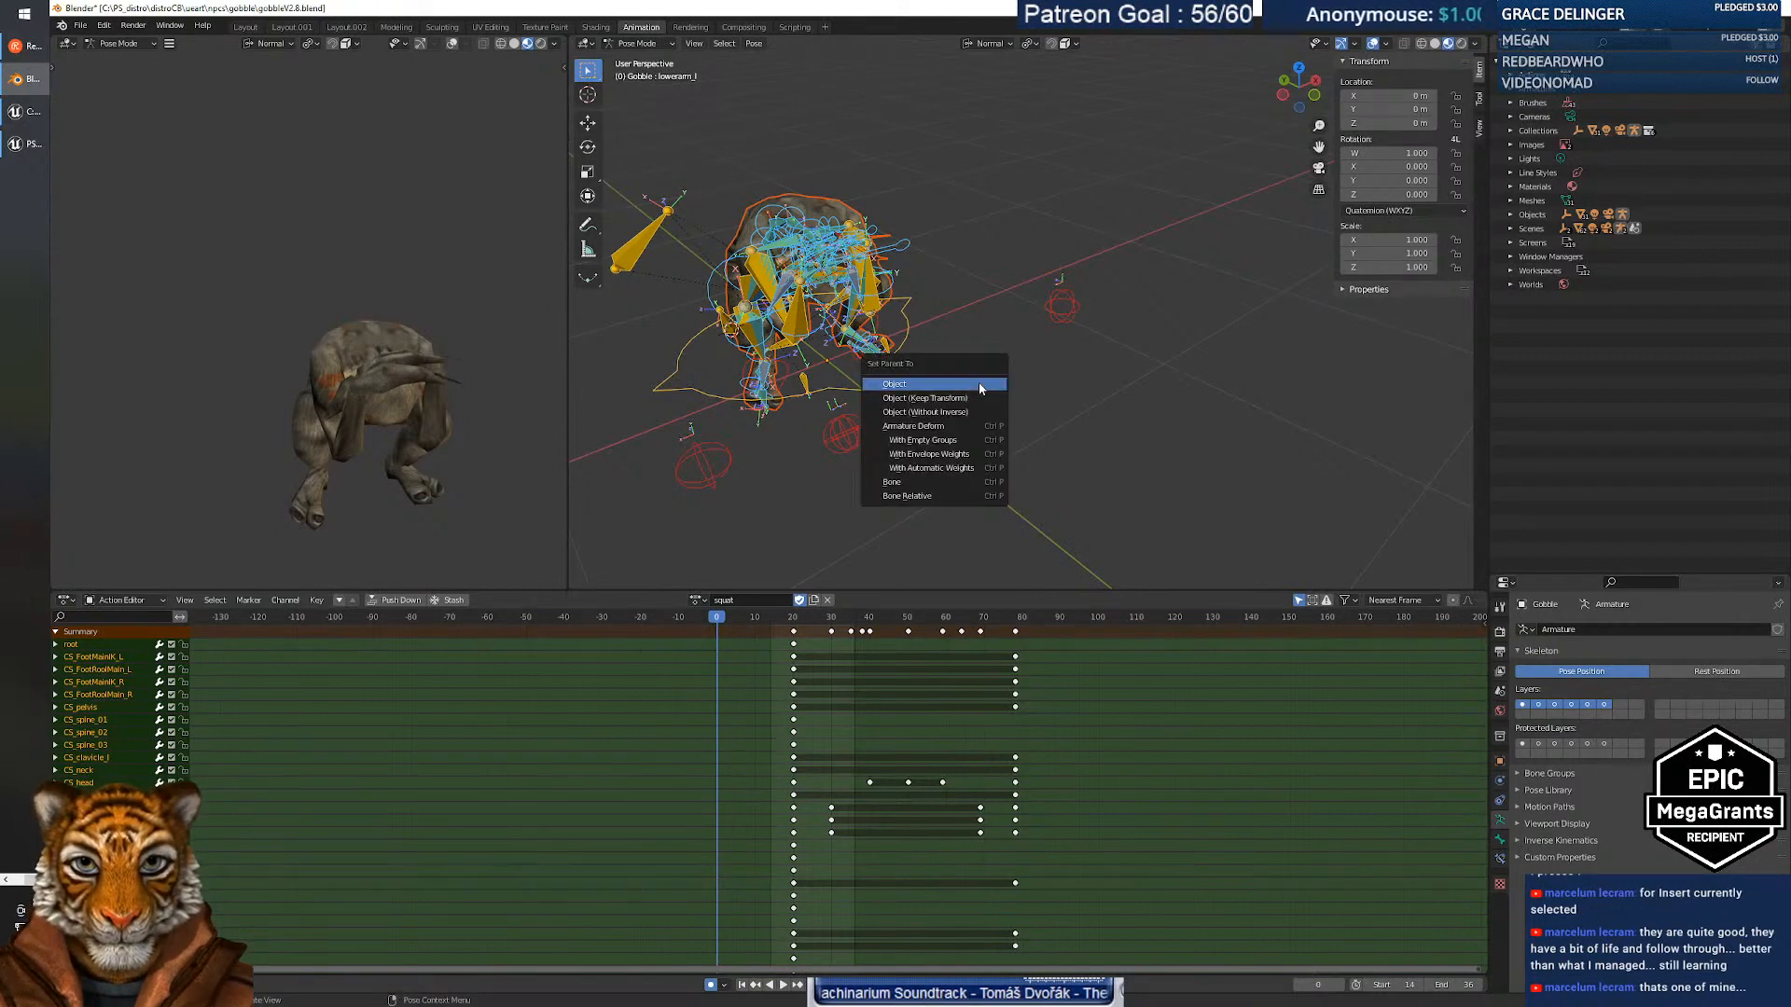
key("Escape")
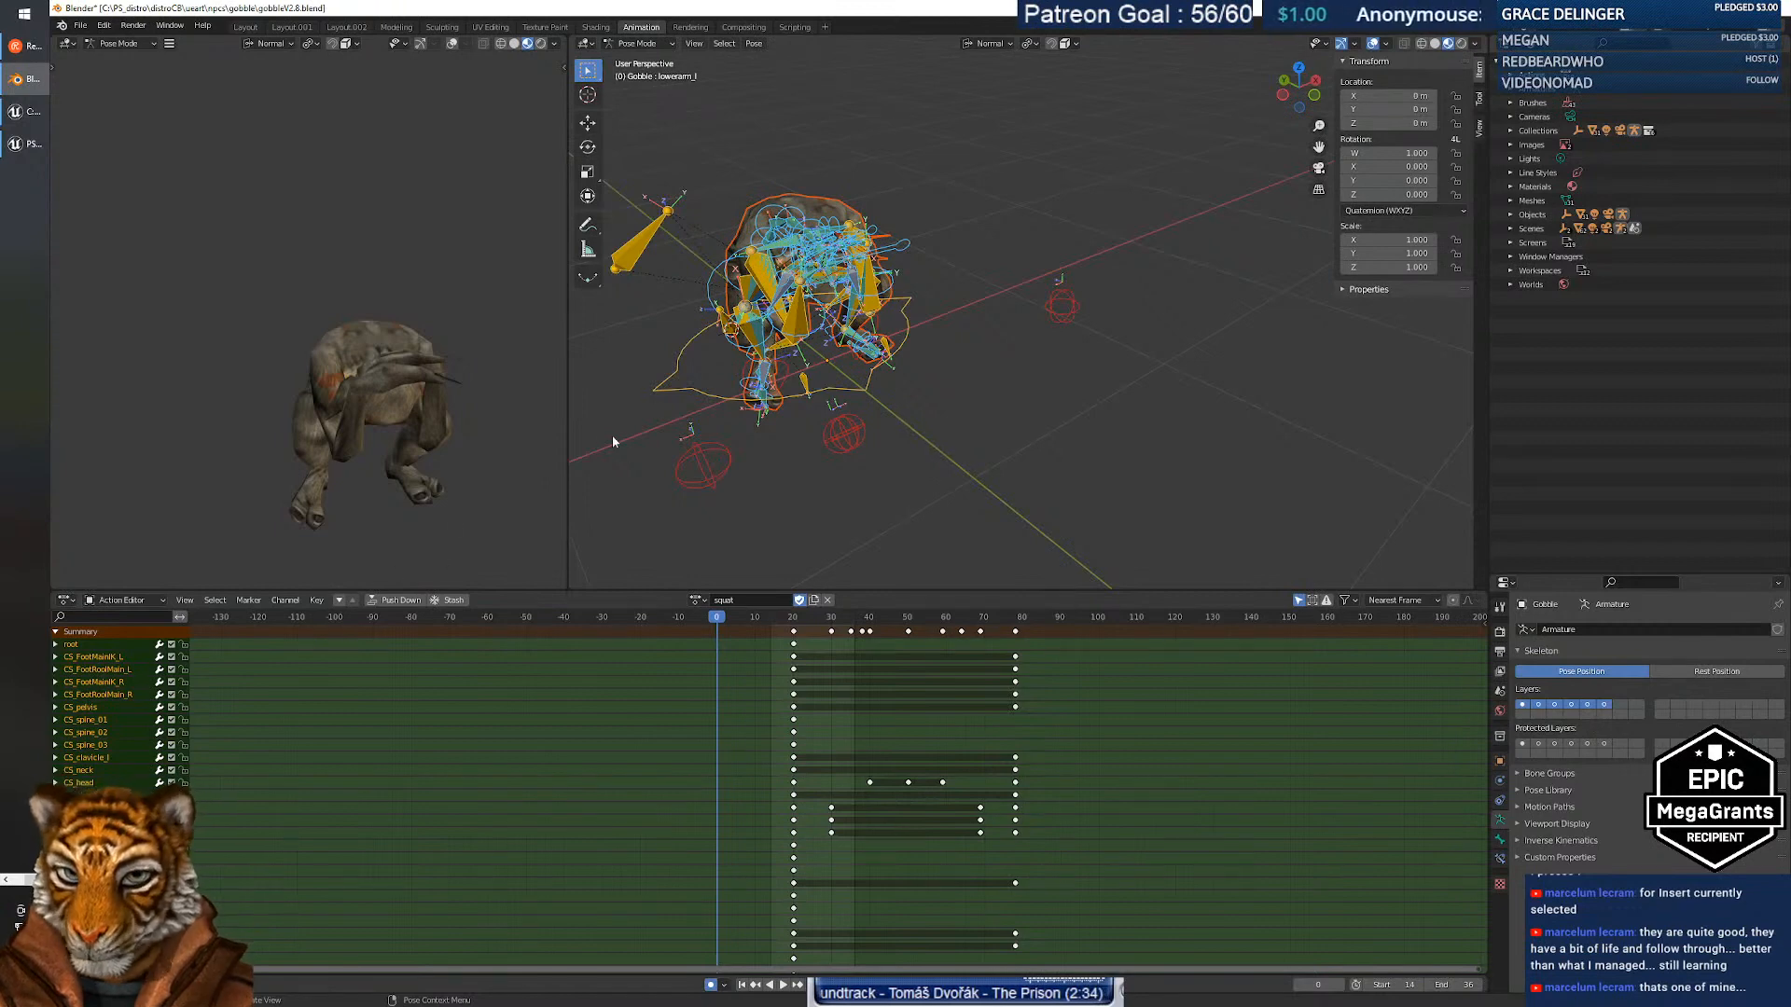
left_click(753, 44)
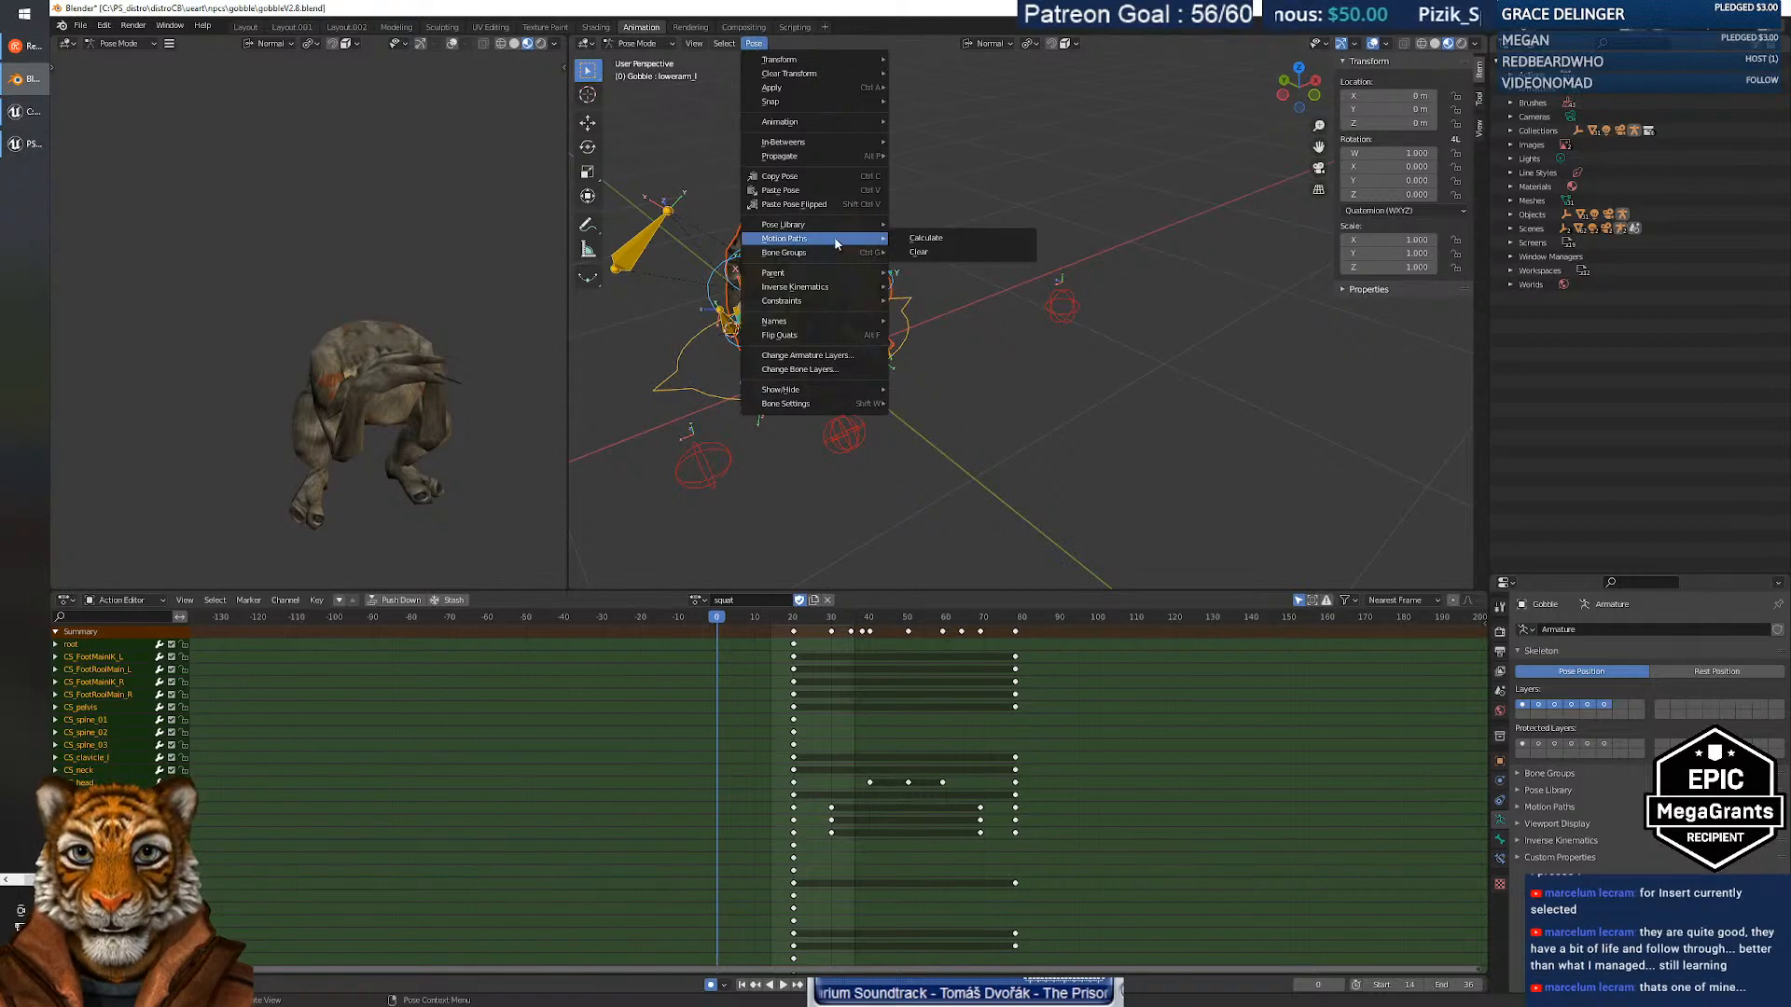
mouse_move(832, 228)
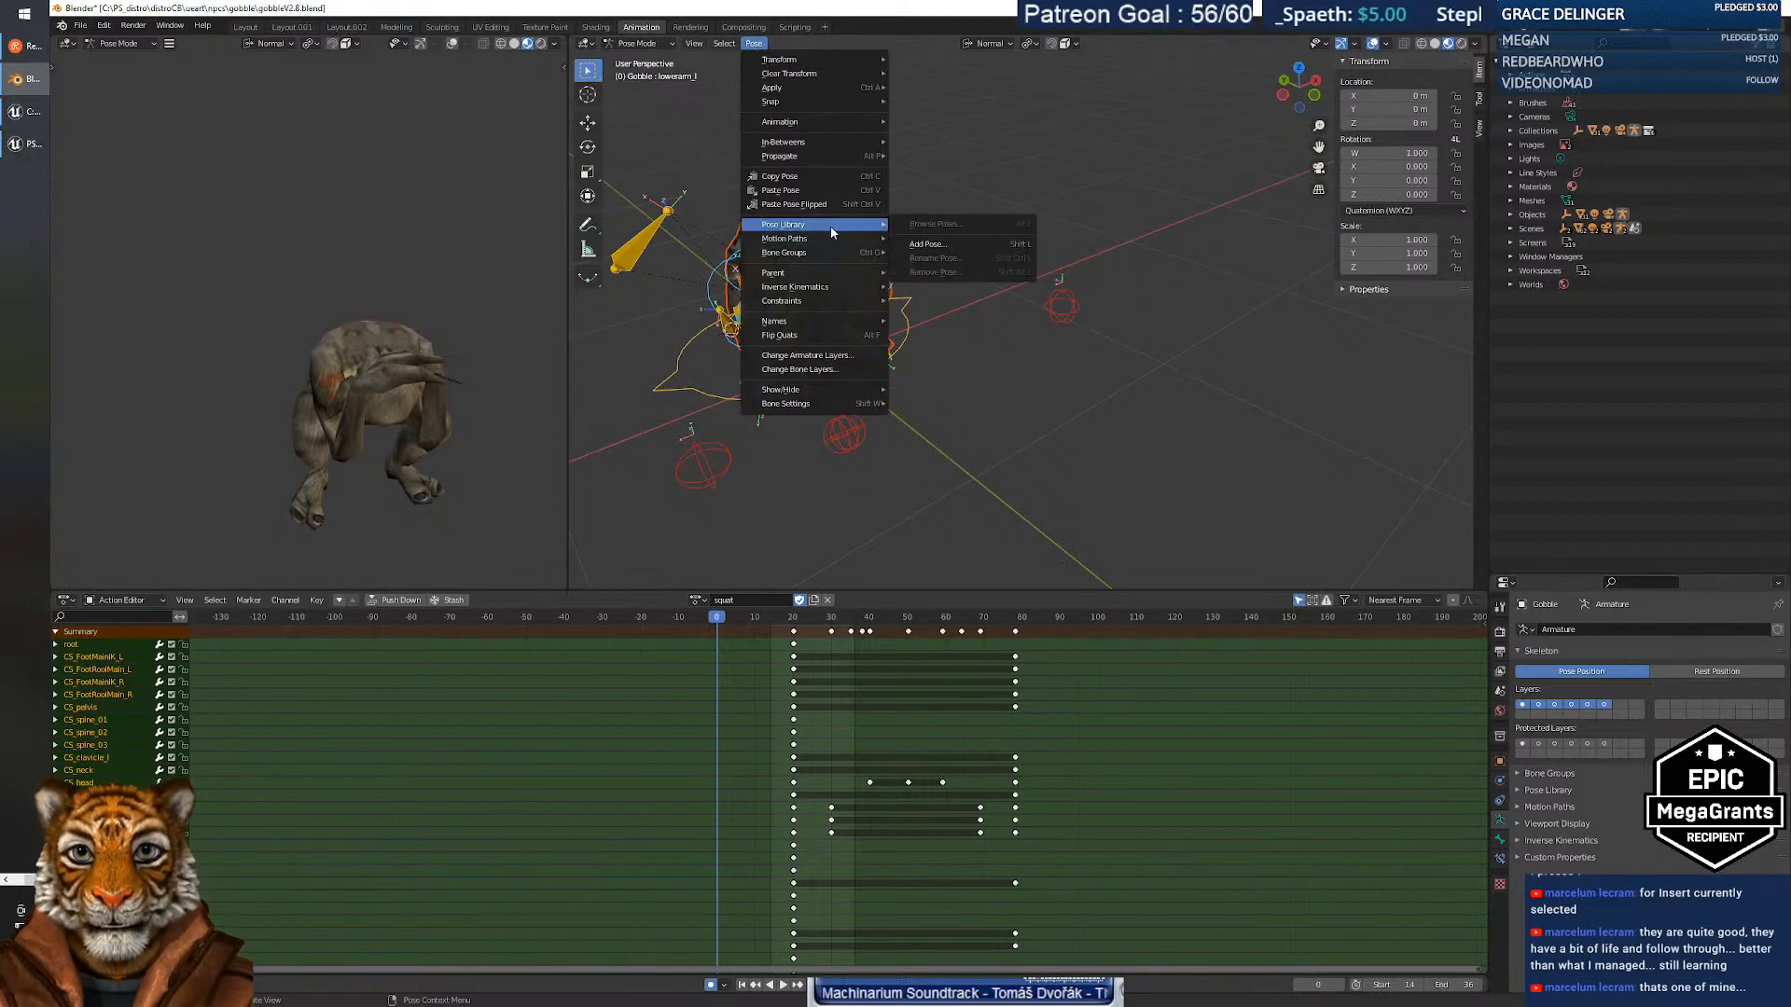
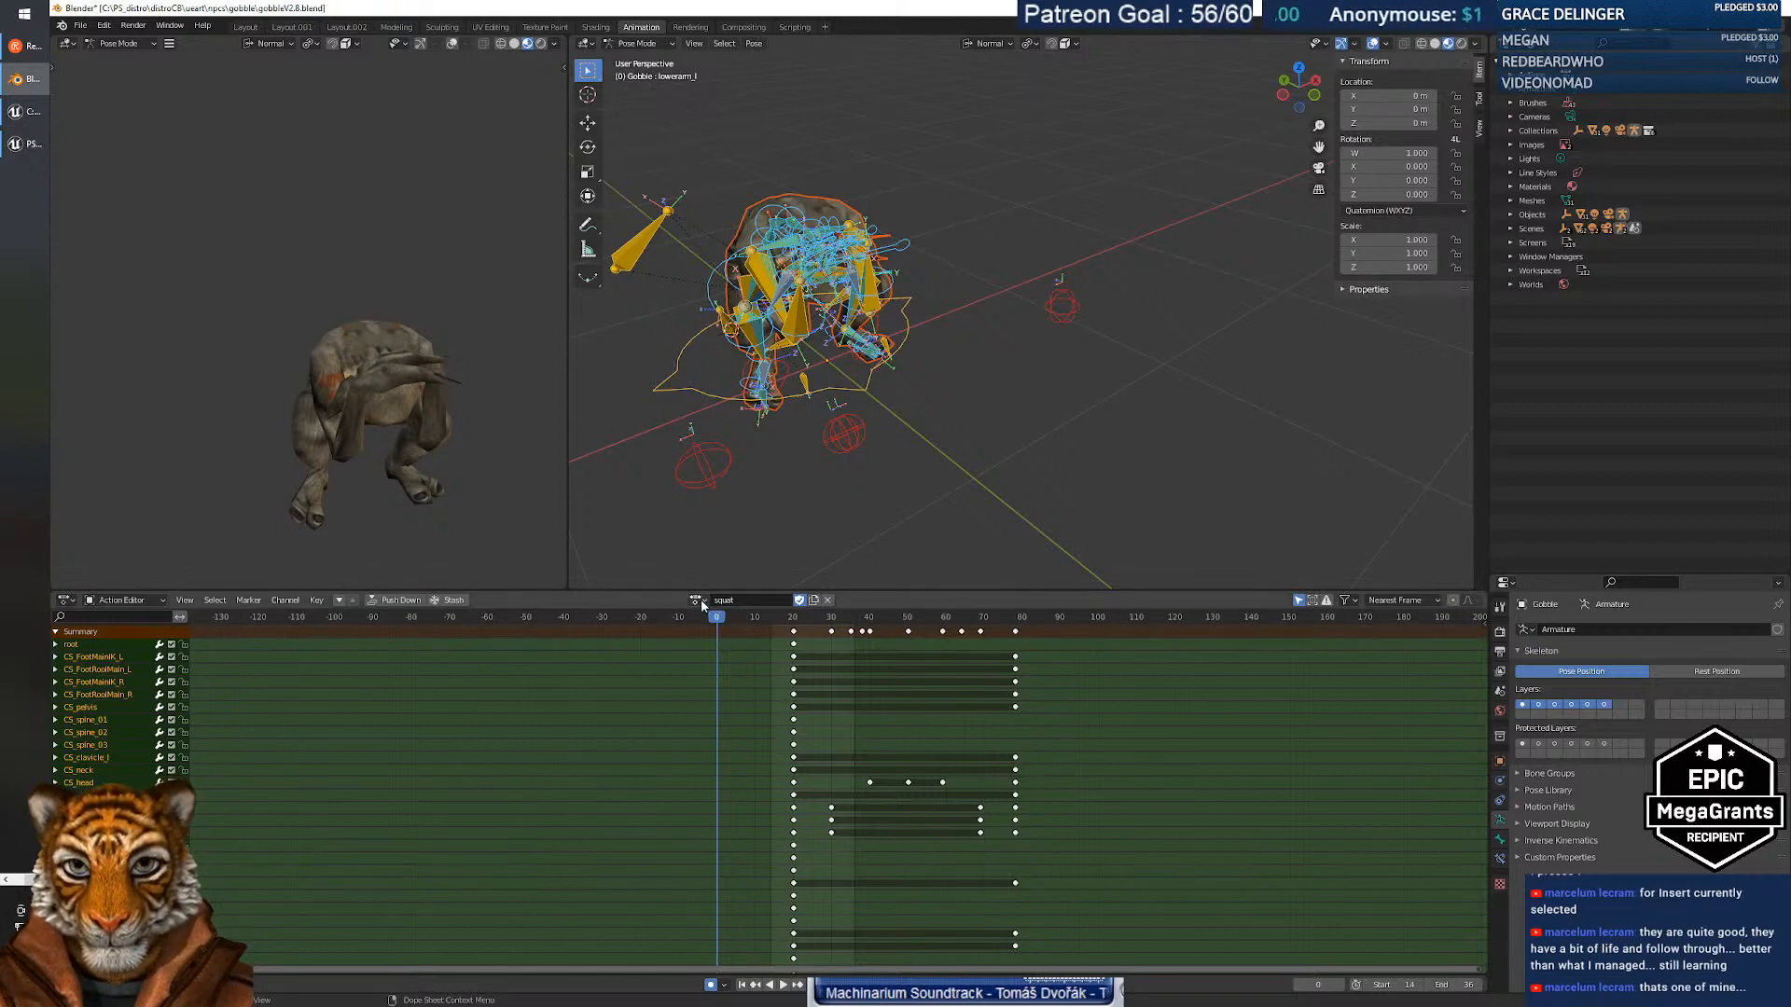
Load the BASE POSE action on the goblin's armature from Object Mode, and return to Pose Mode.
left_click(642, 44)
left_click(642, 59)
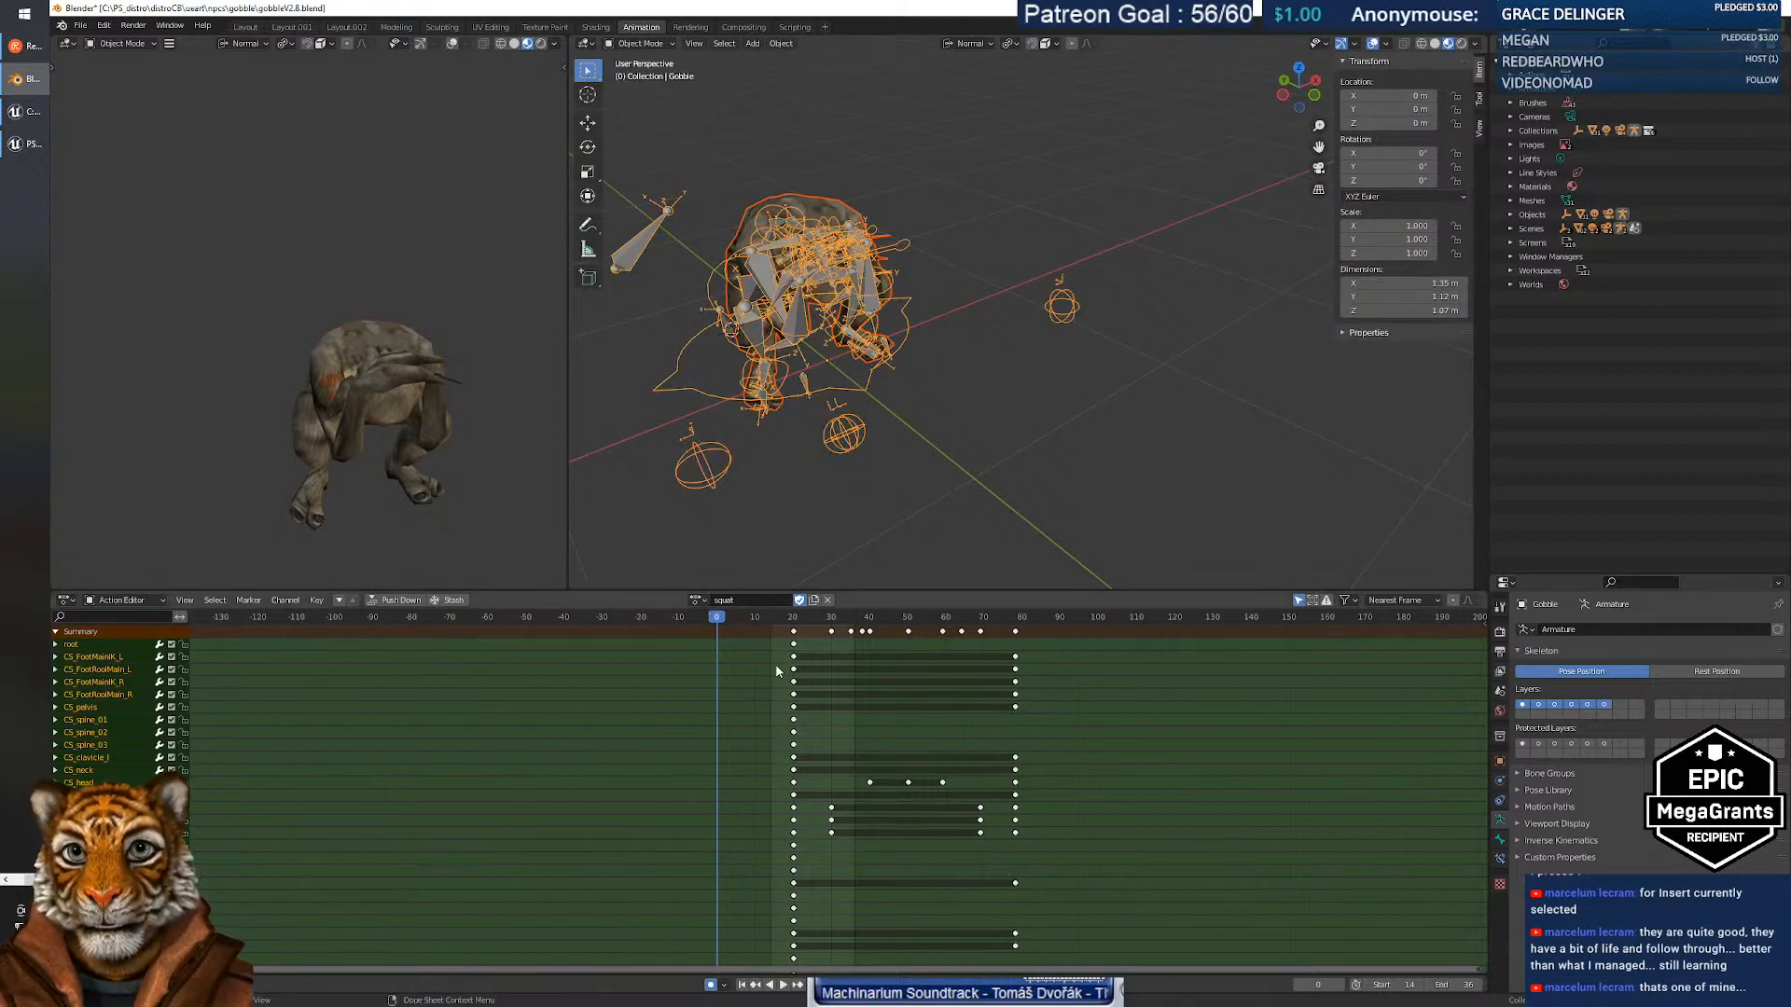
left_click(695, 600)
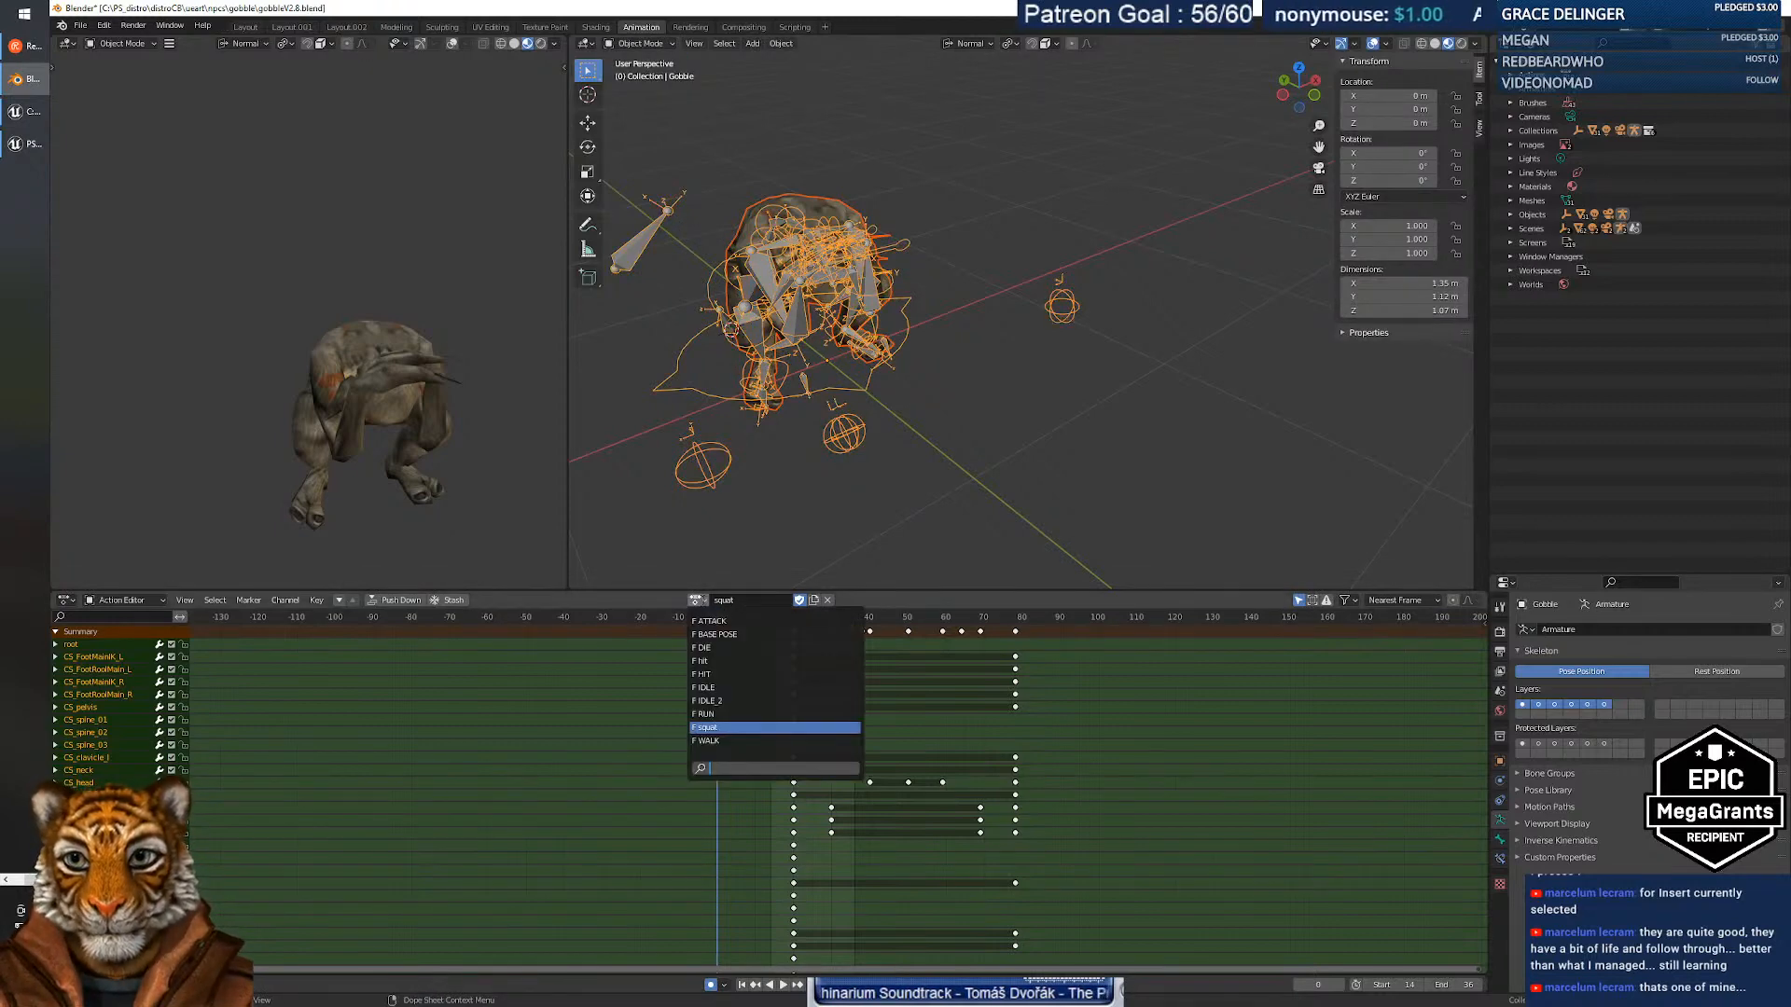
left_click(715, 634)
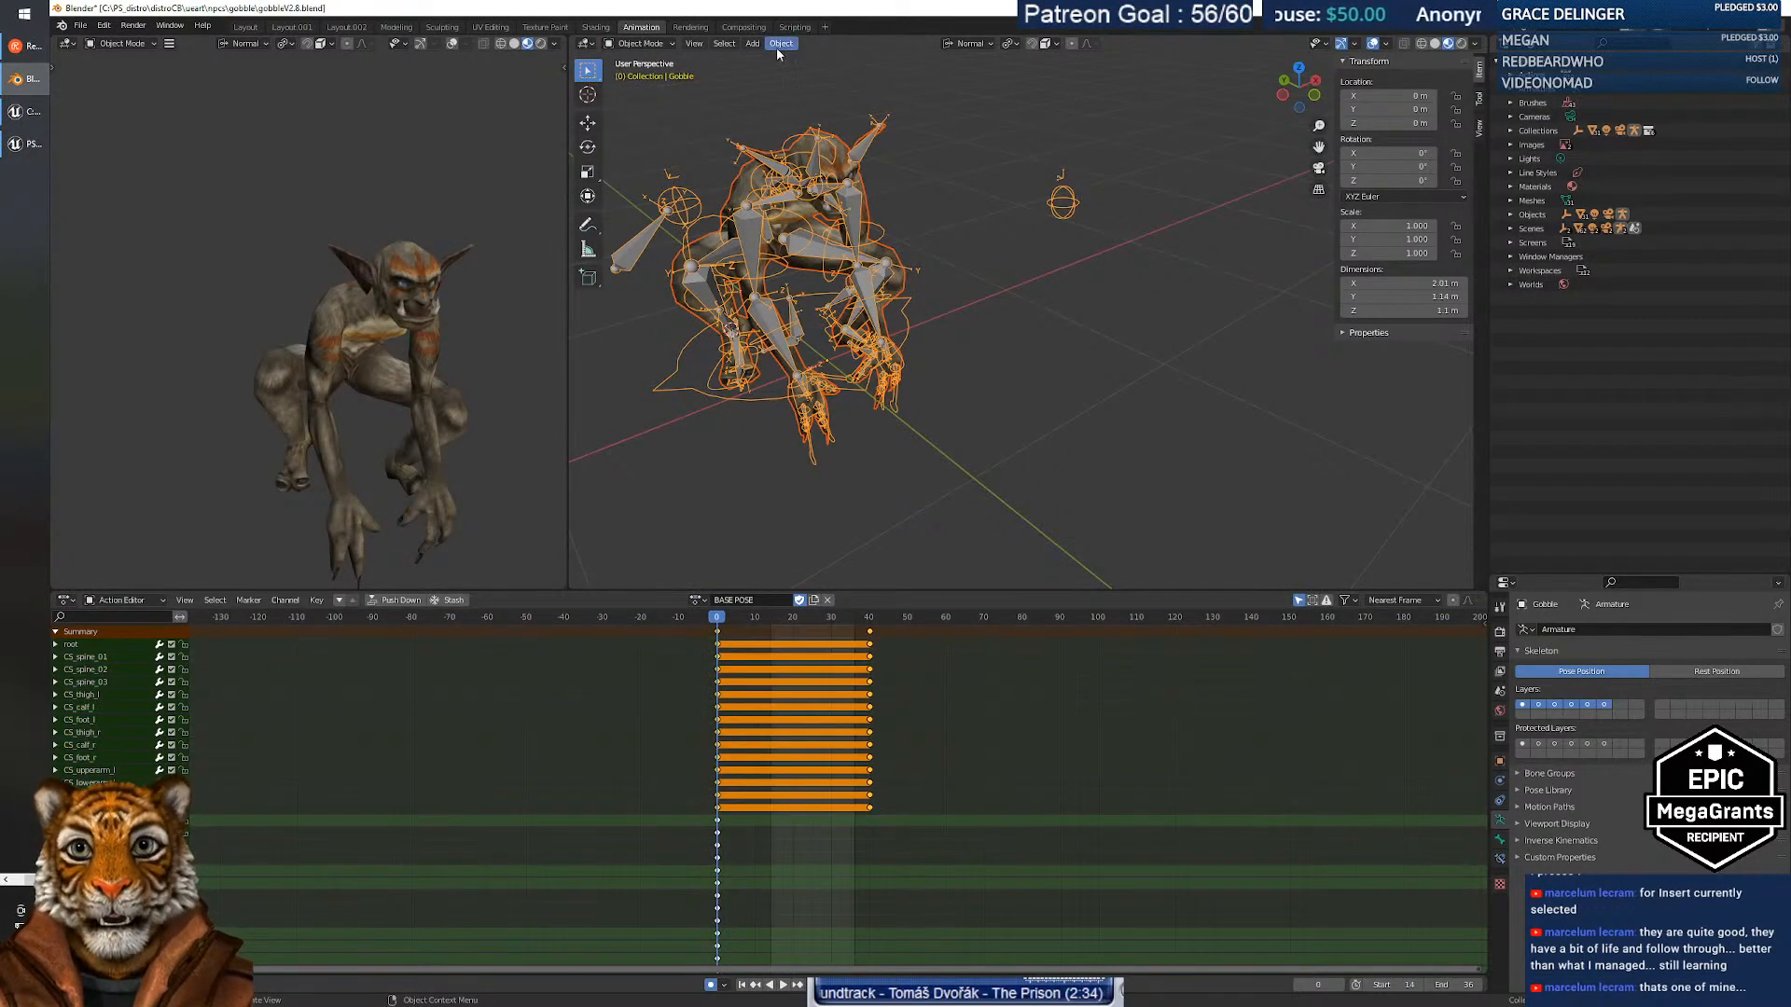
left_click(642, 44)
left_click(638, 90)
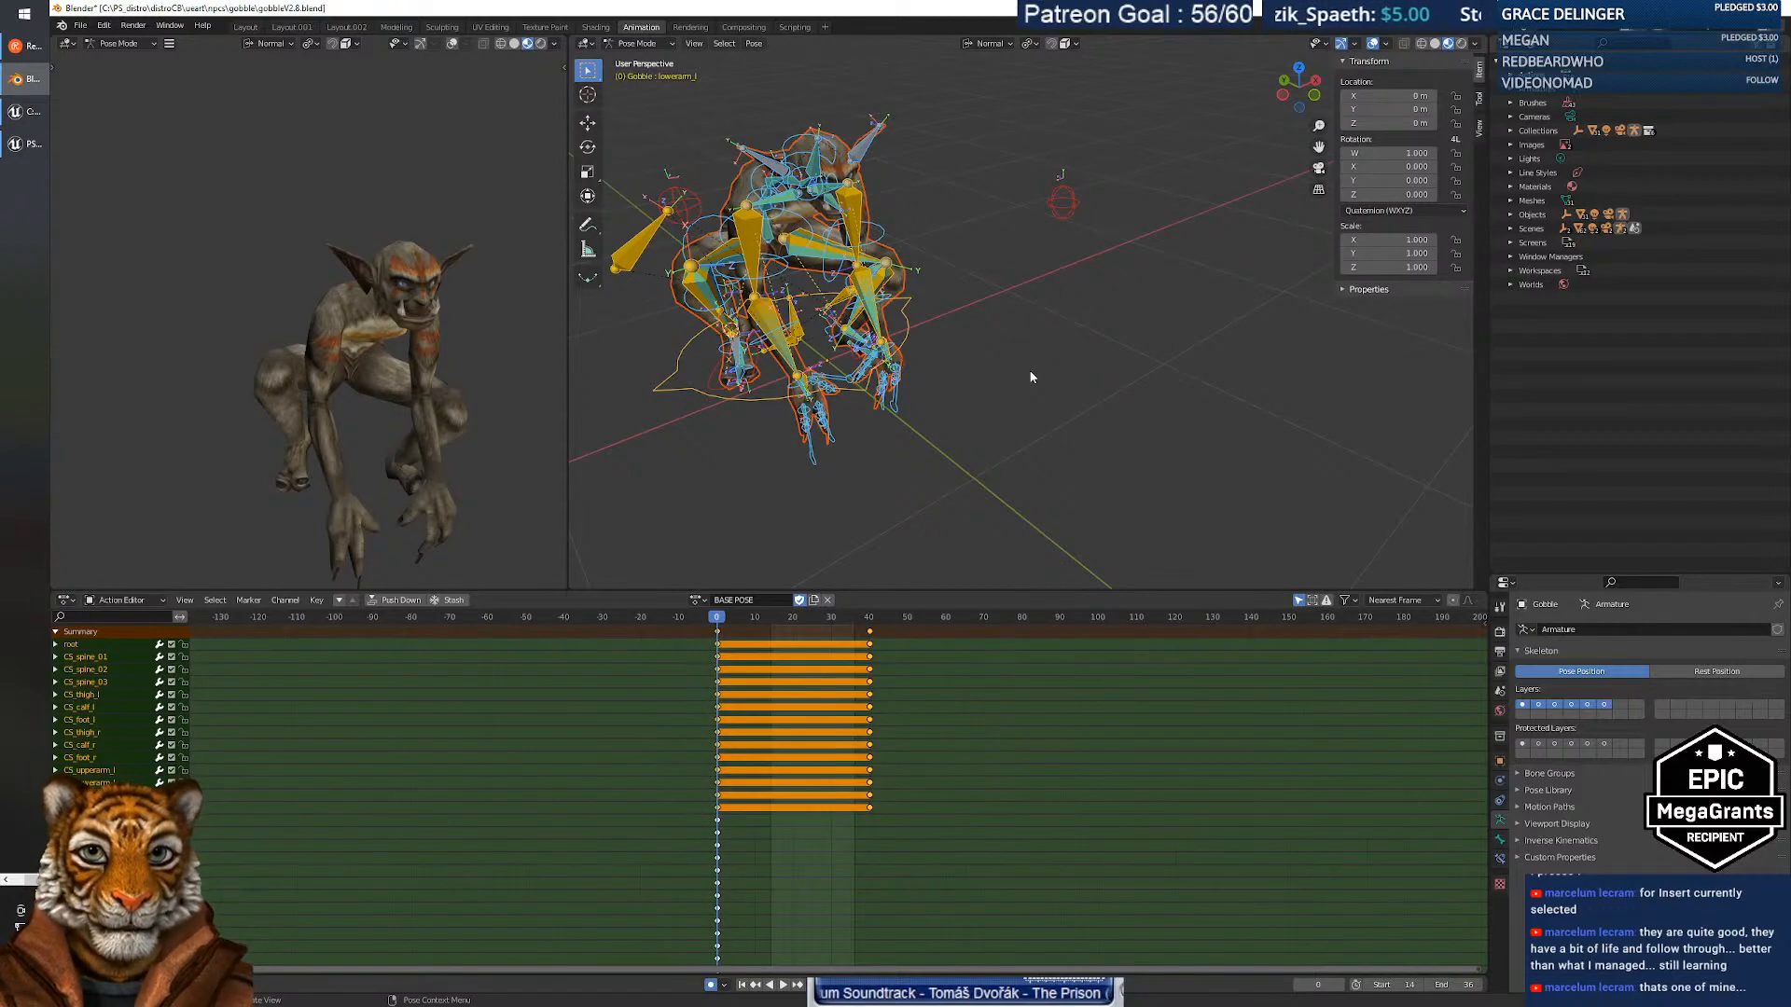
Add the goblin's current base pose to the pose library as a new pose named BasePose.
left_click(753, 43)
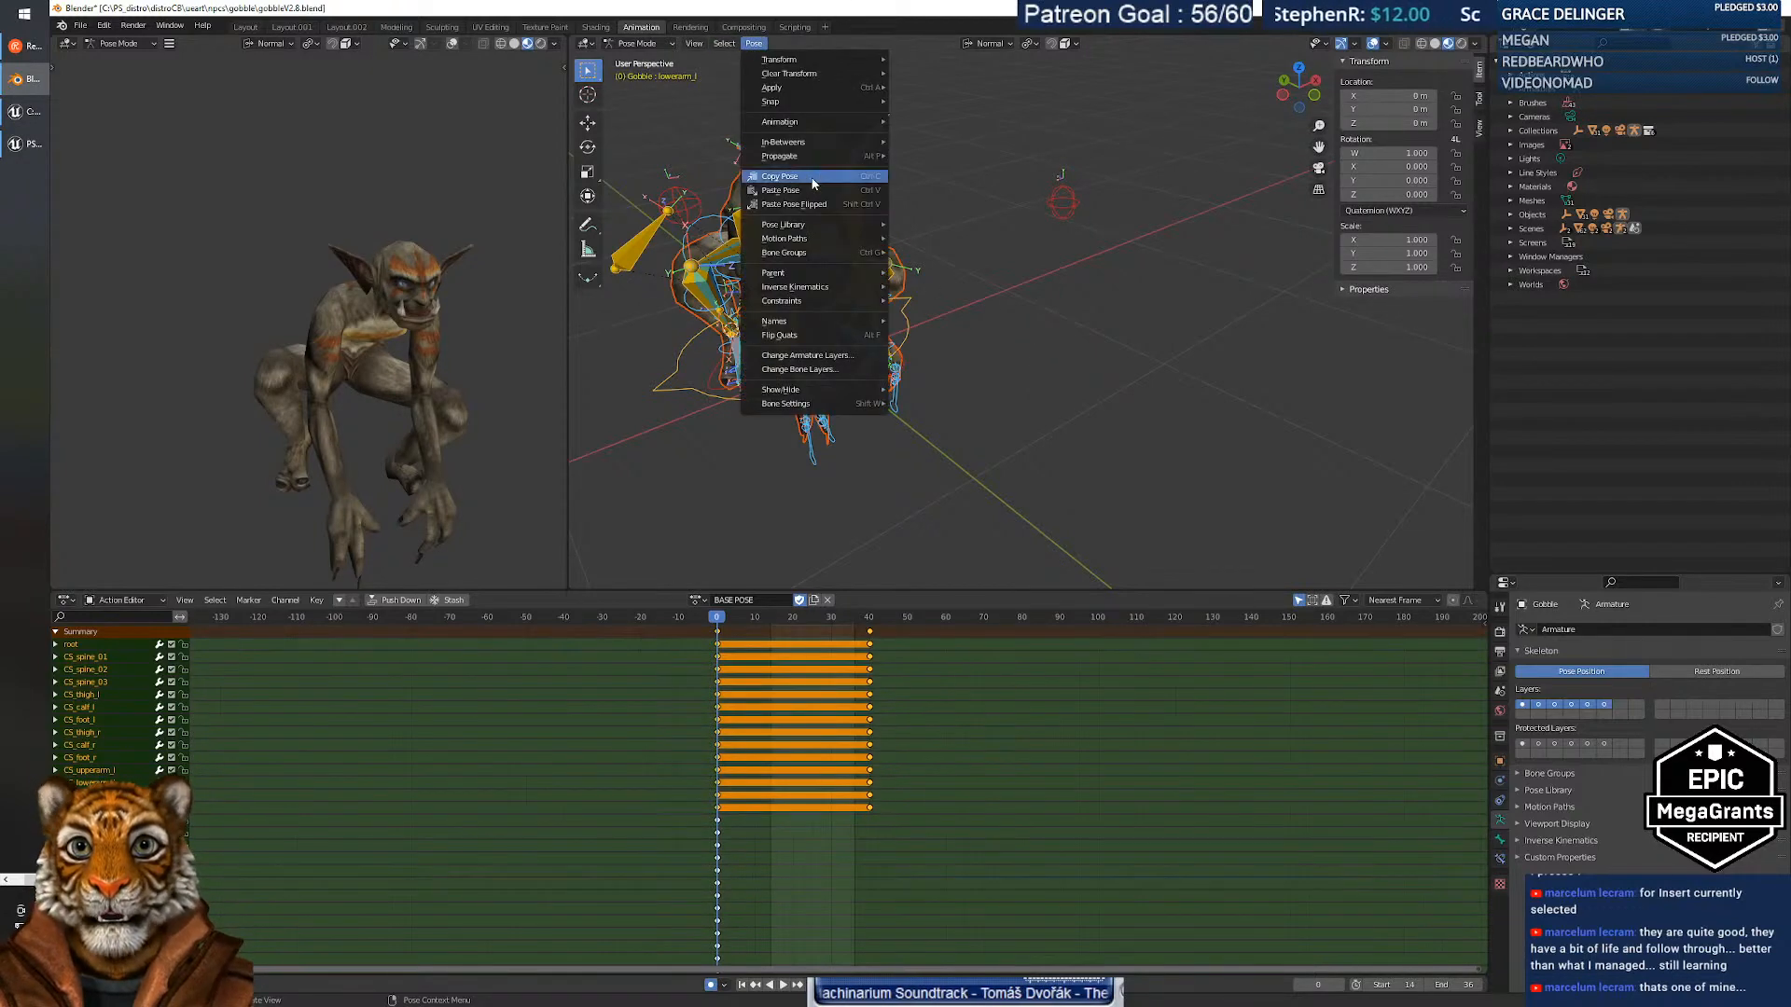
left_click(928, 243)
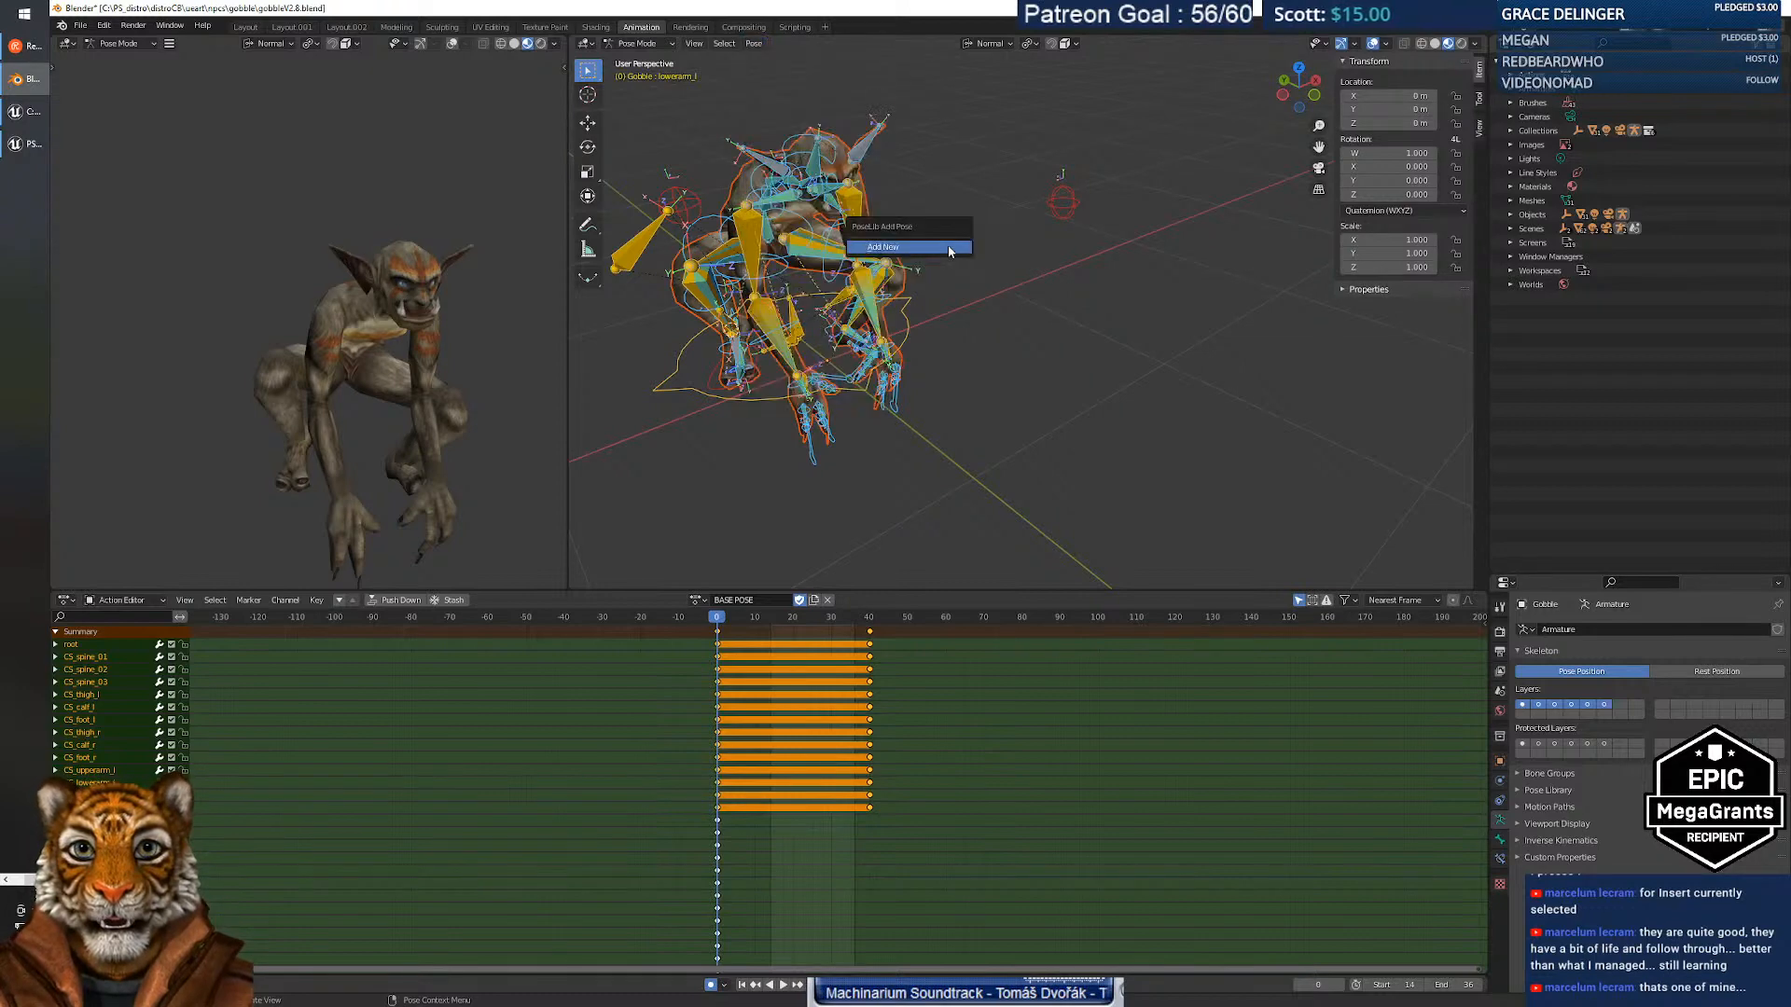
left_click(915, 249)
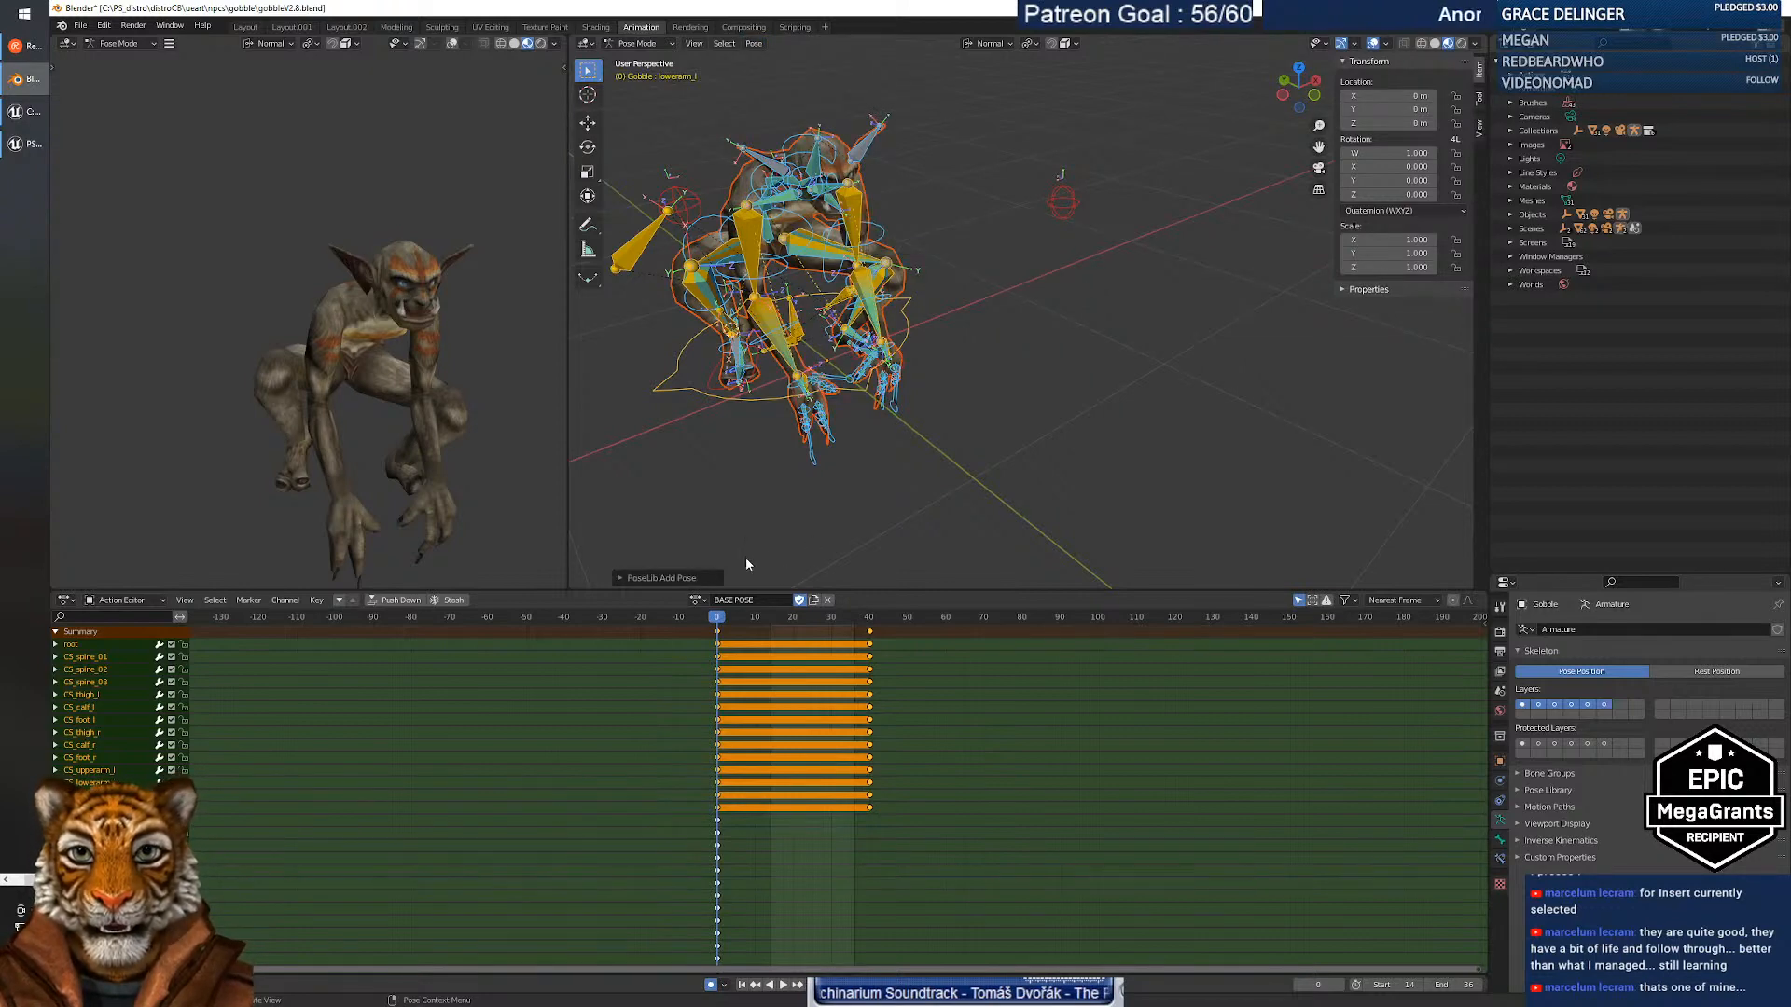
left_click(627, 579)
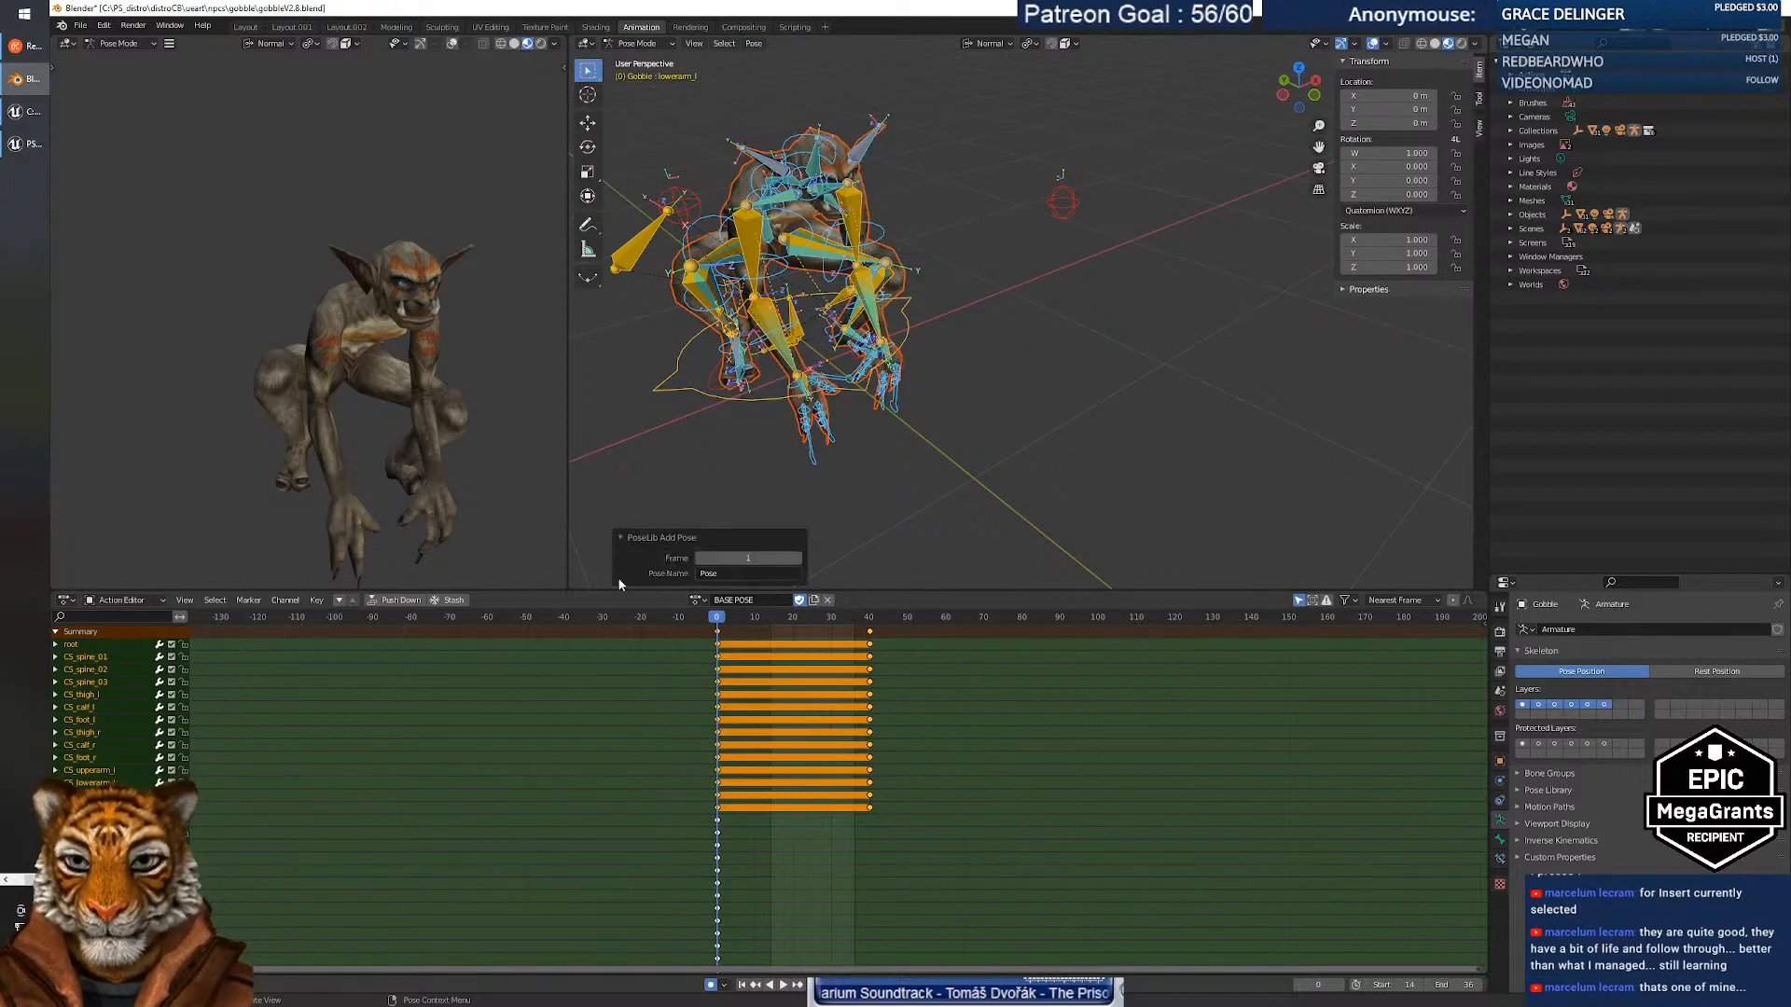
left_click(743, 566)
type("BasePose")
key("Return")
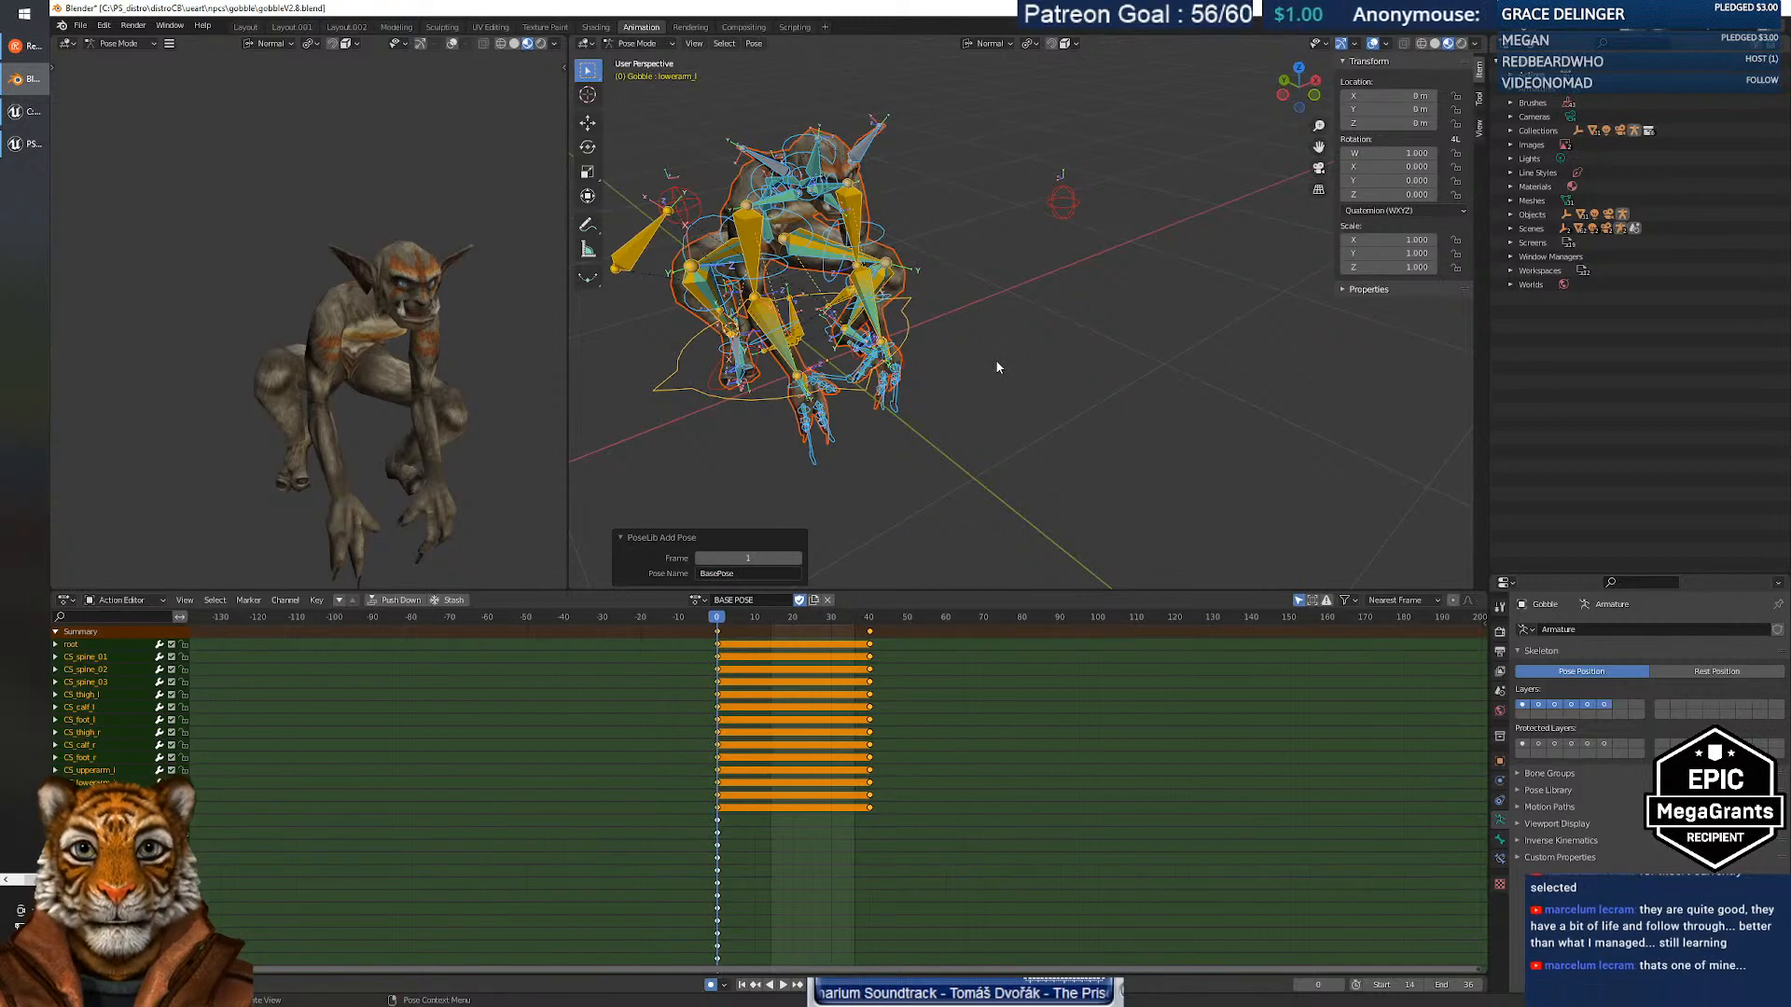
Load the squat action on the goblin's armature, and select all of its bones.
key("alt+a")
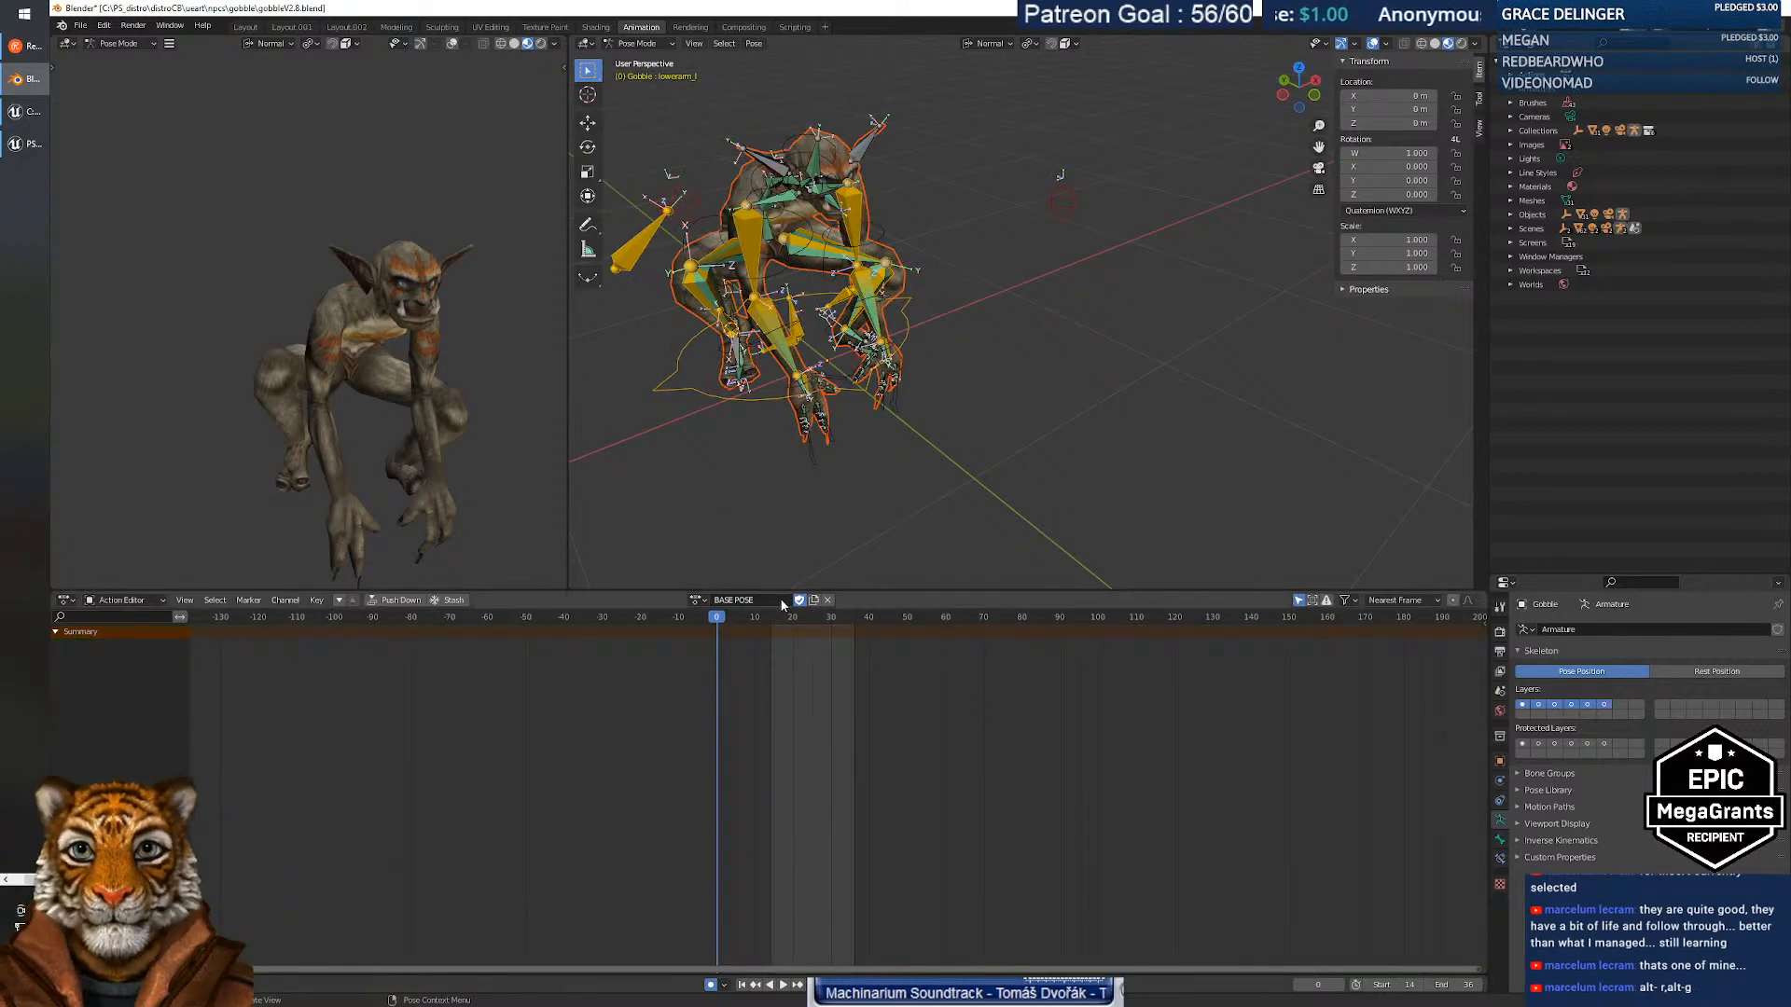
left_click(696, 600)
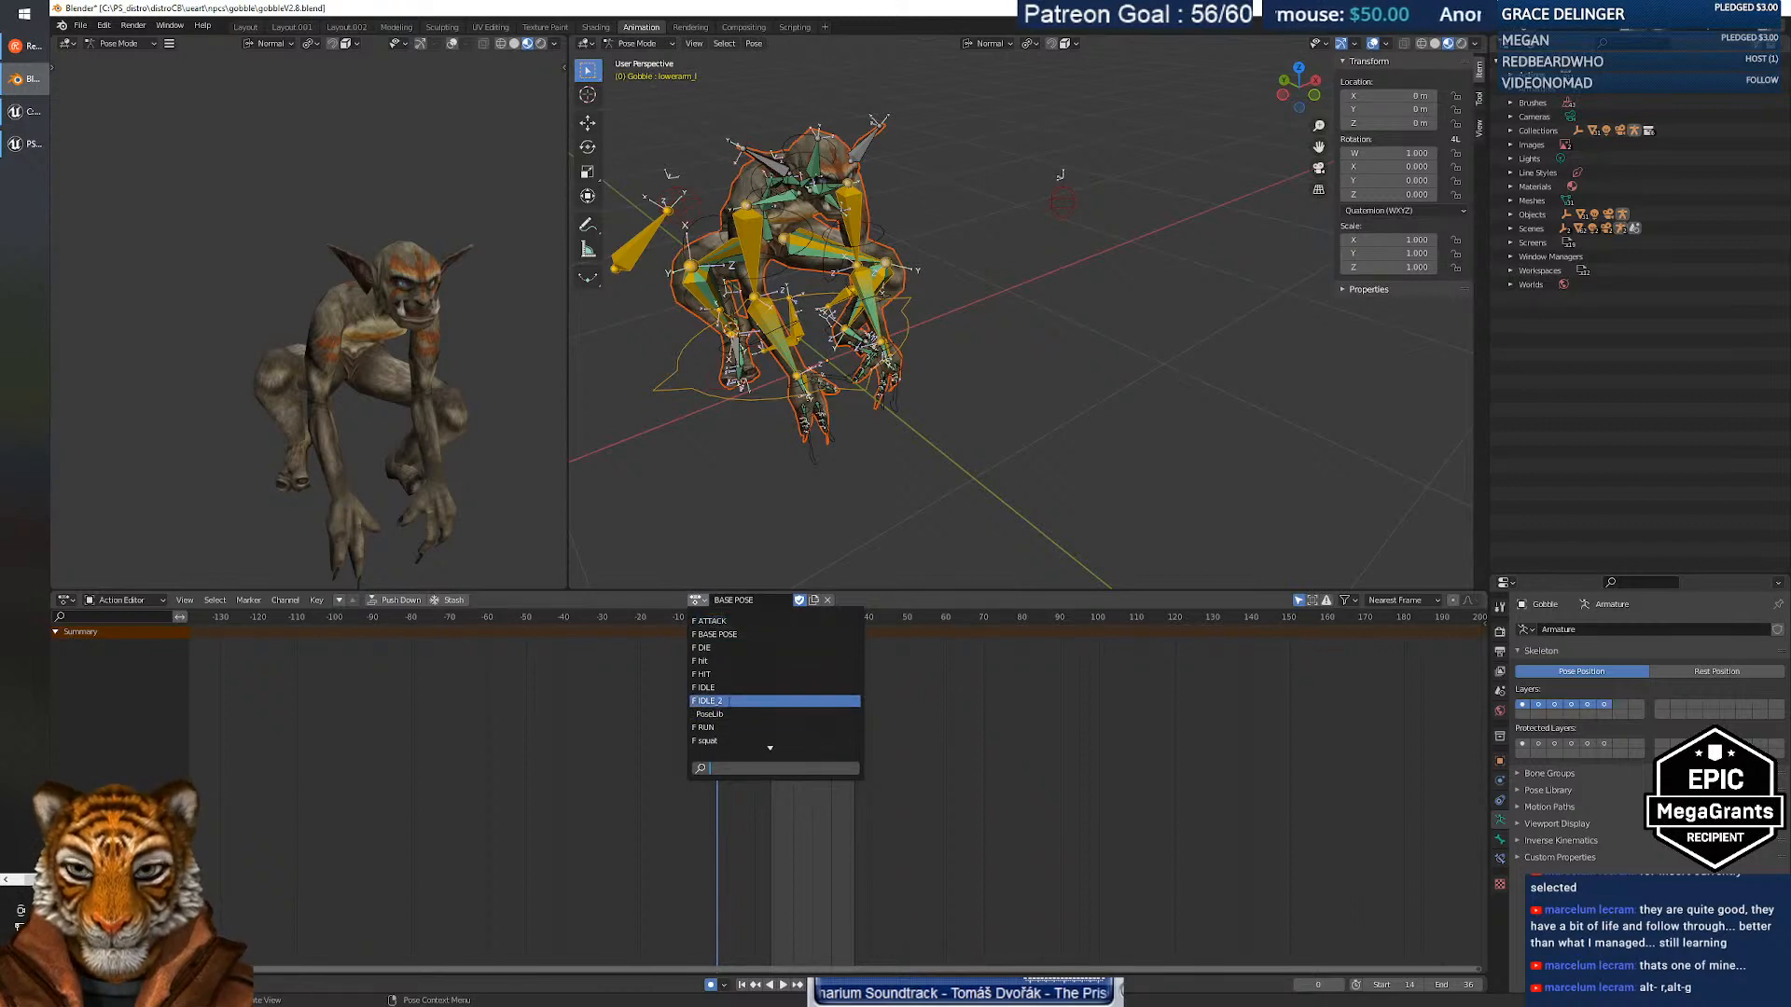
left_click(726, 740)
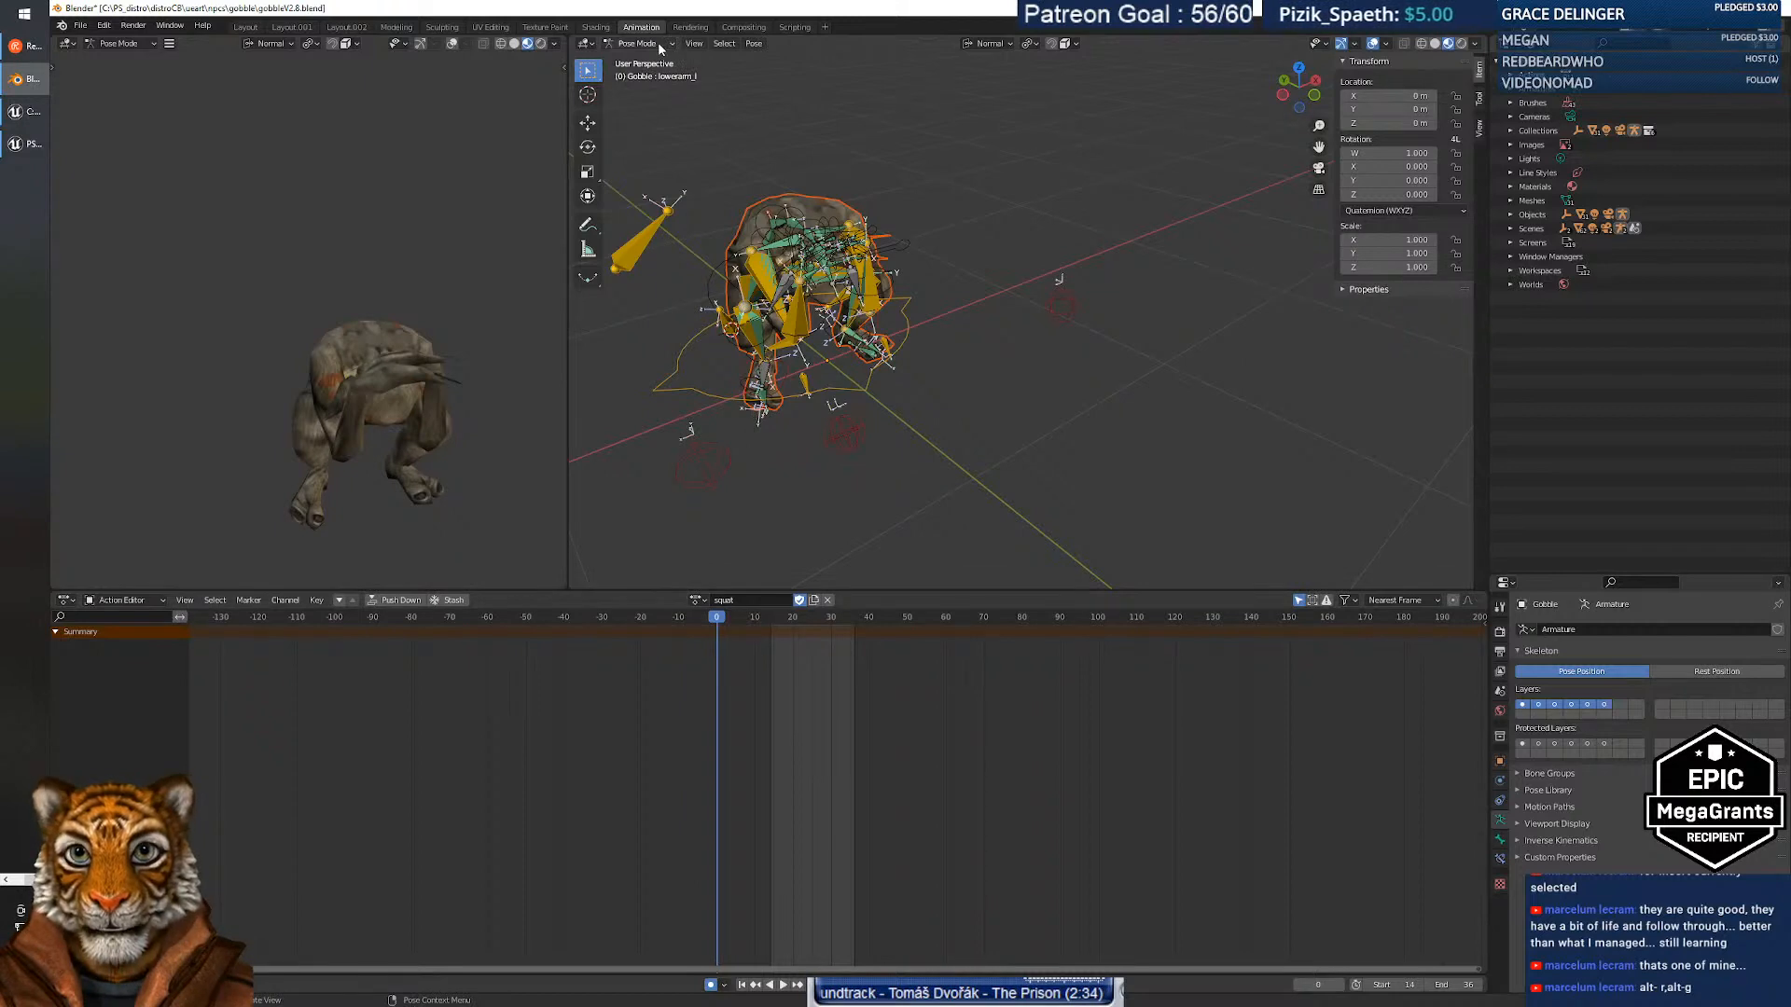
key("a")
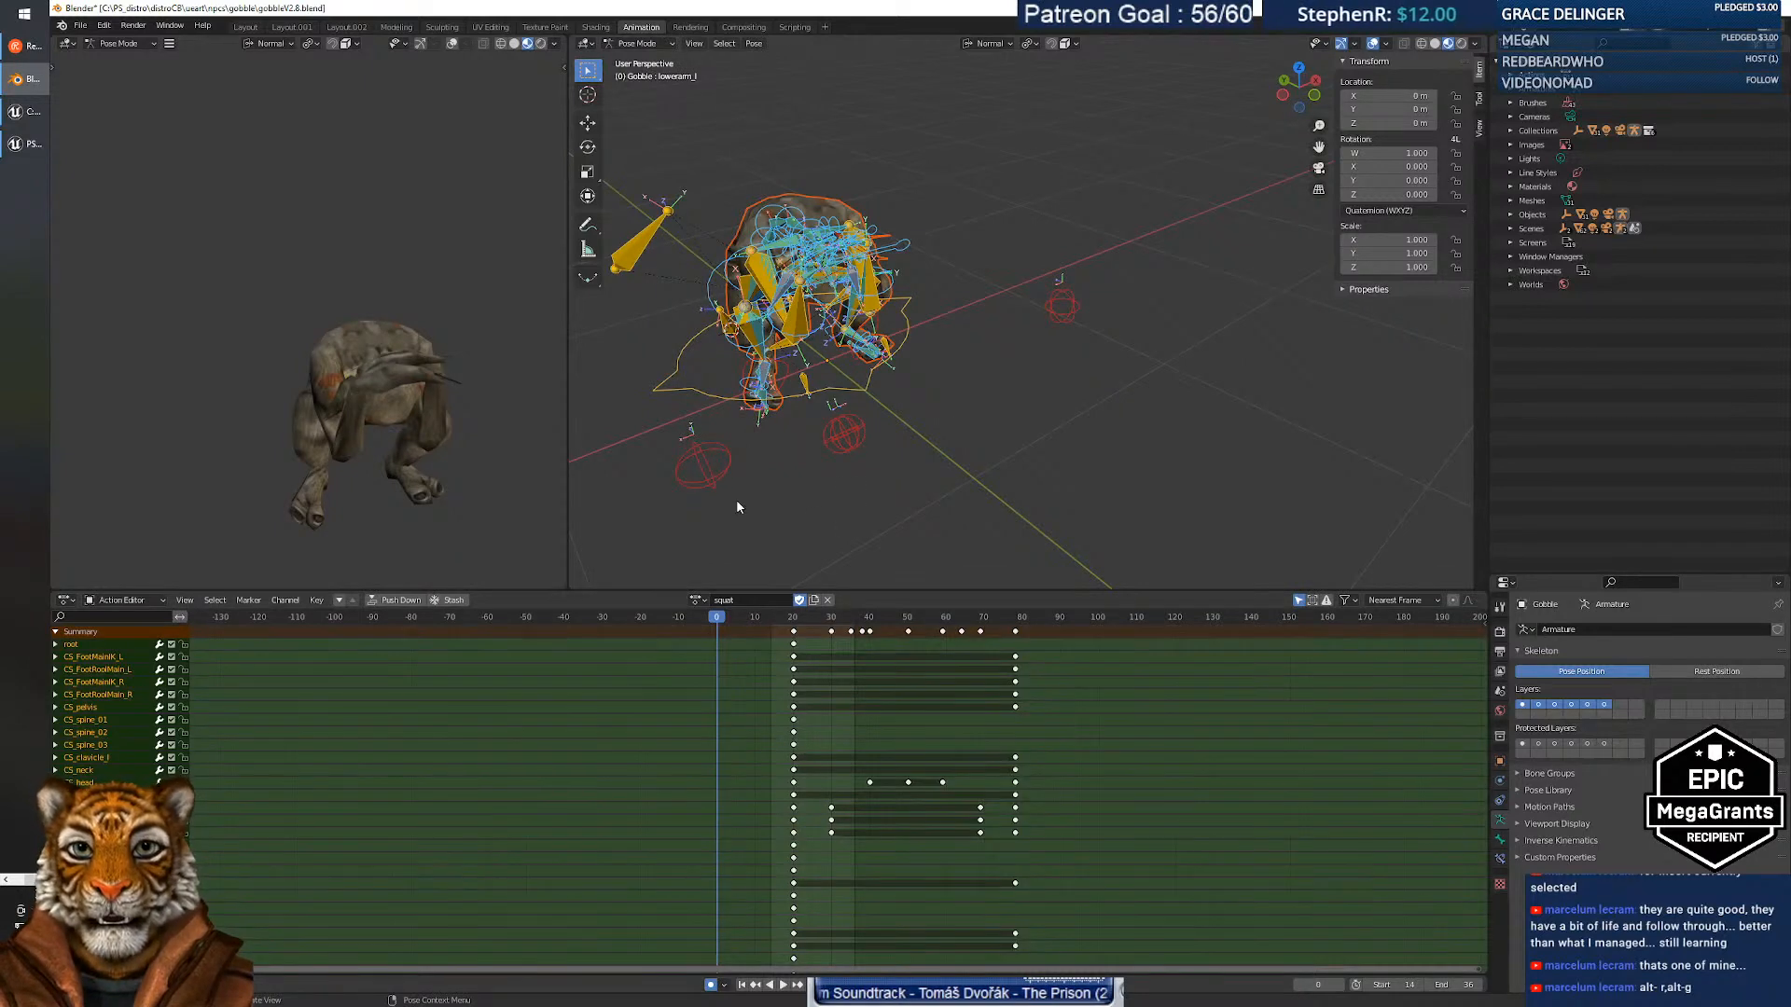
Try to apply BasePose from the pose library to all selected bones at frame 0 of the squat action.
left_click(752, 44)
mouse_move(810, 230)
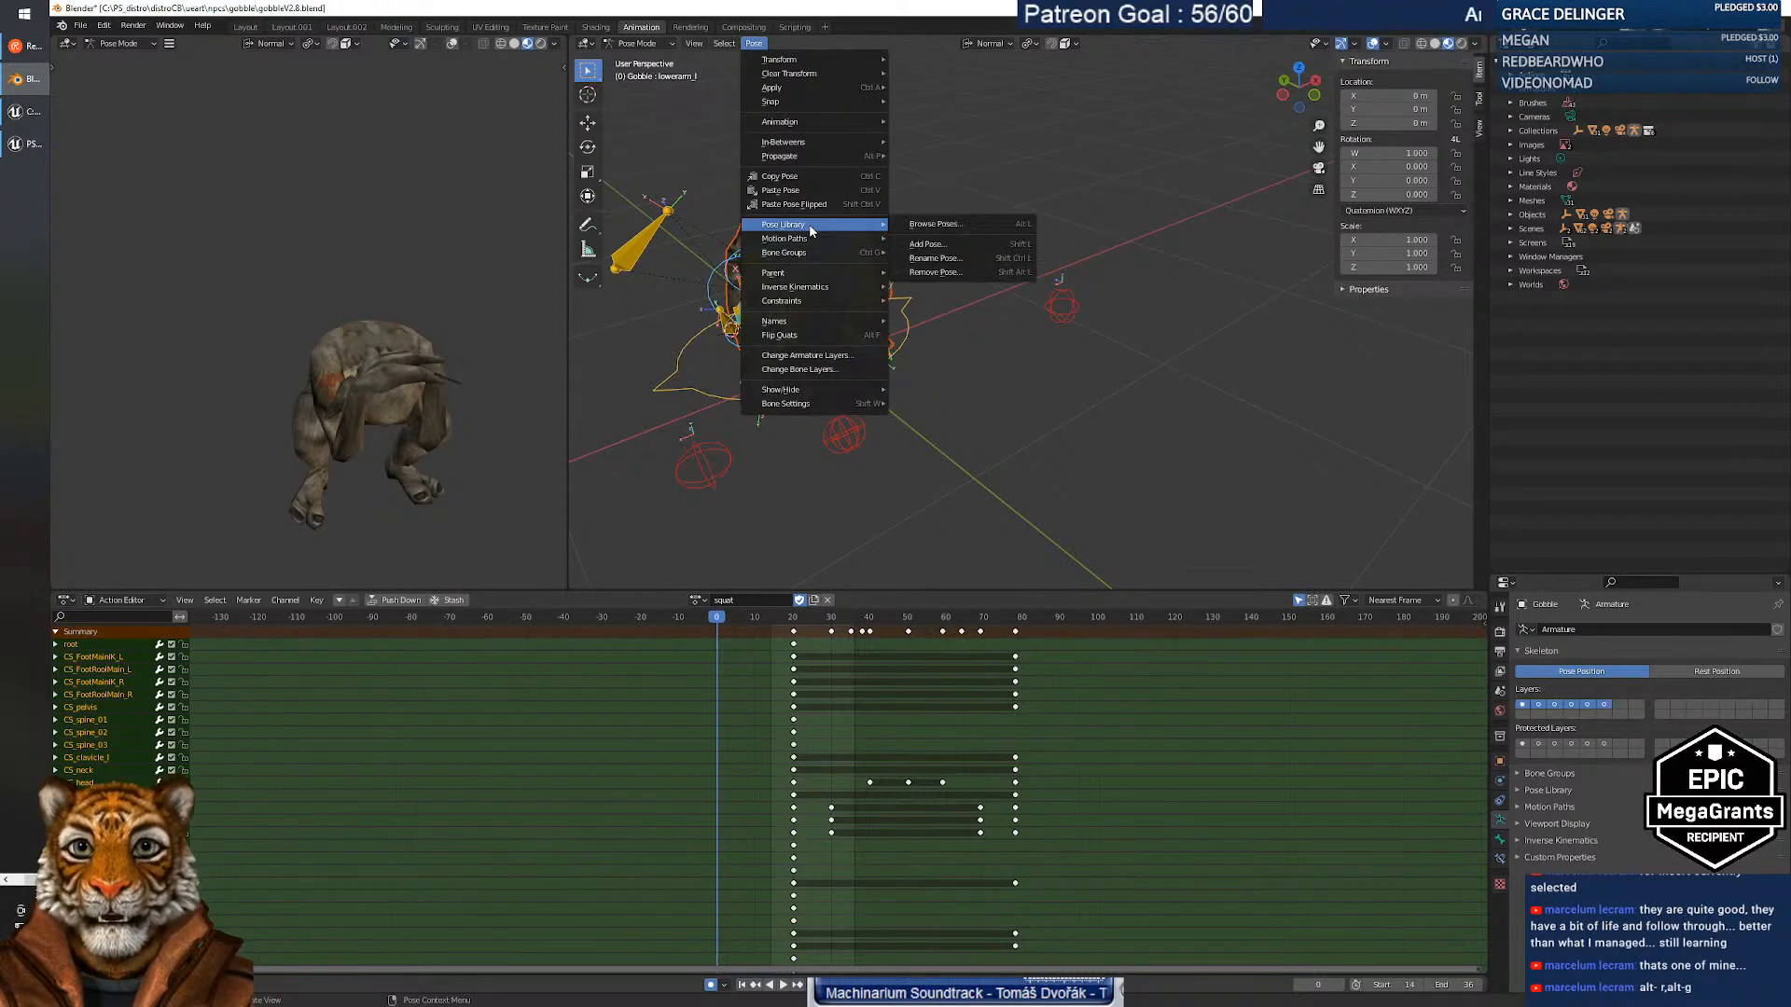
left_click(956, 229)
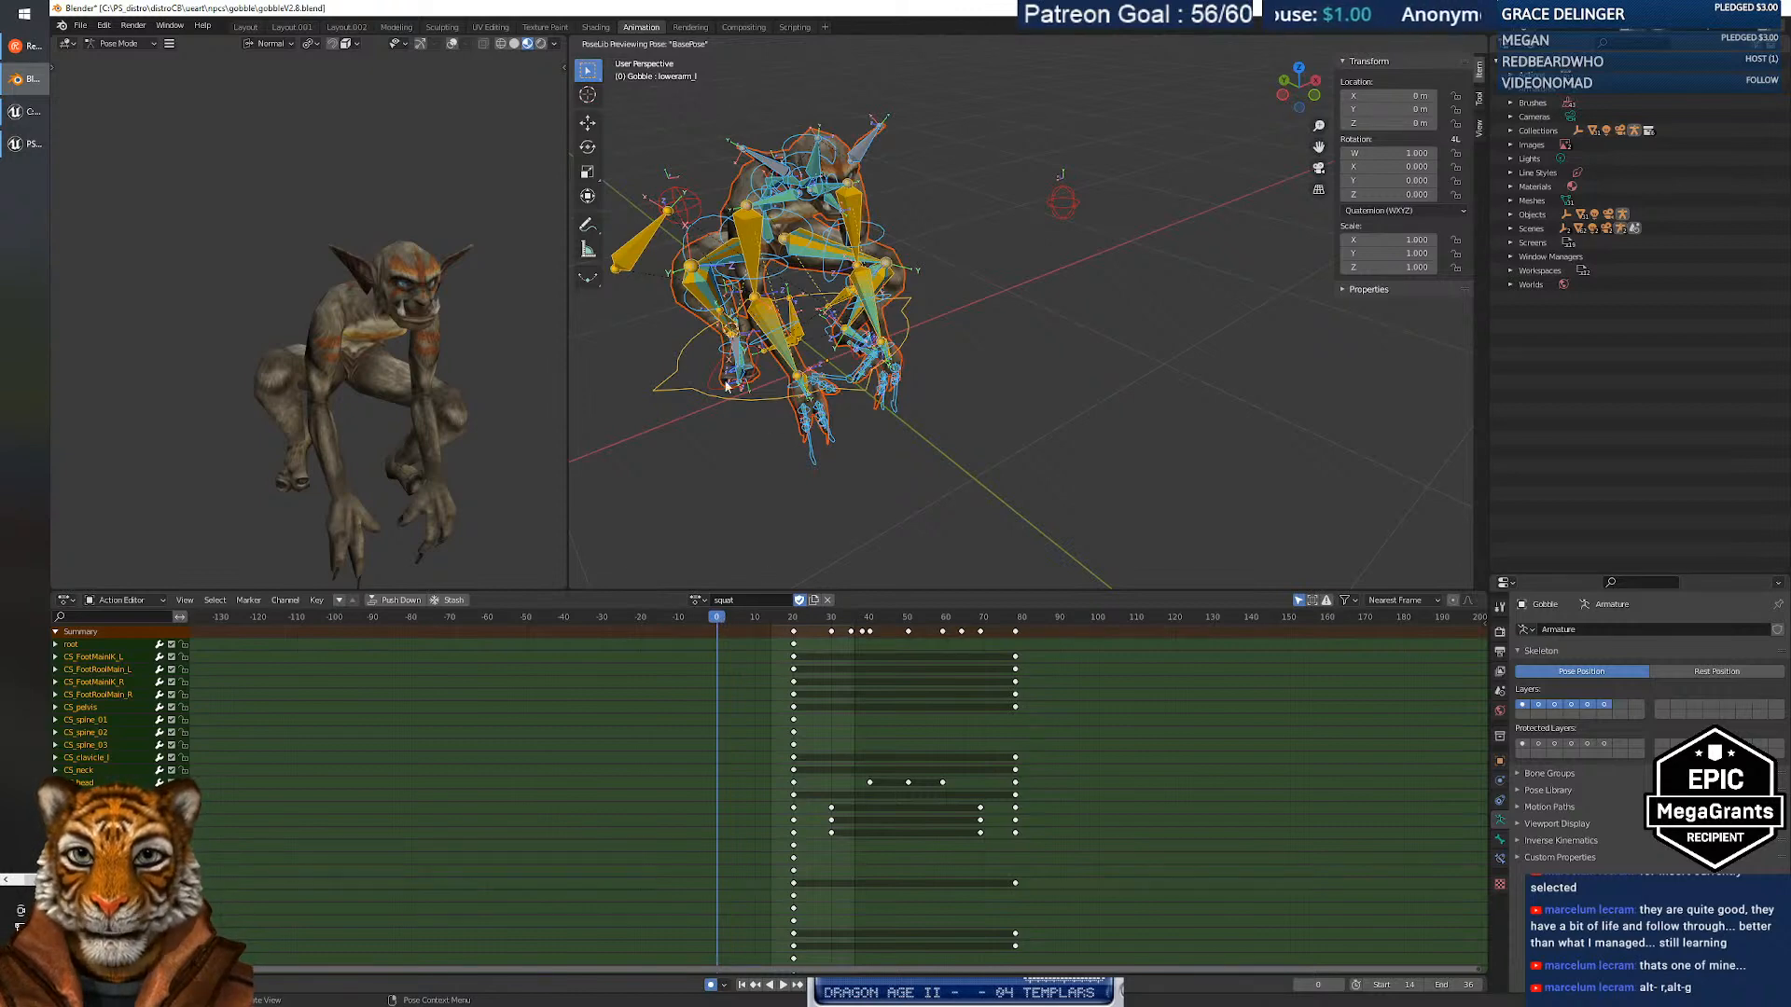
key("i")
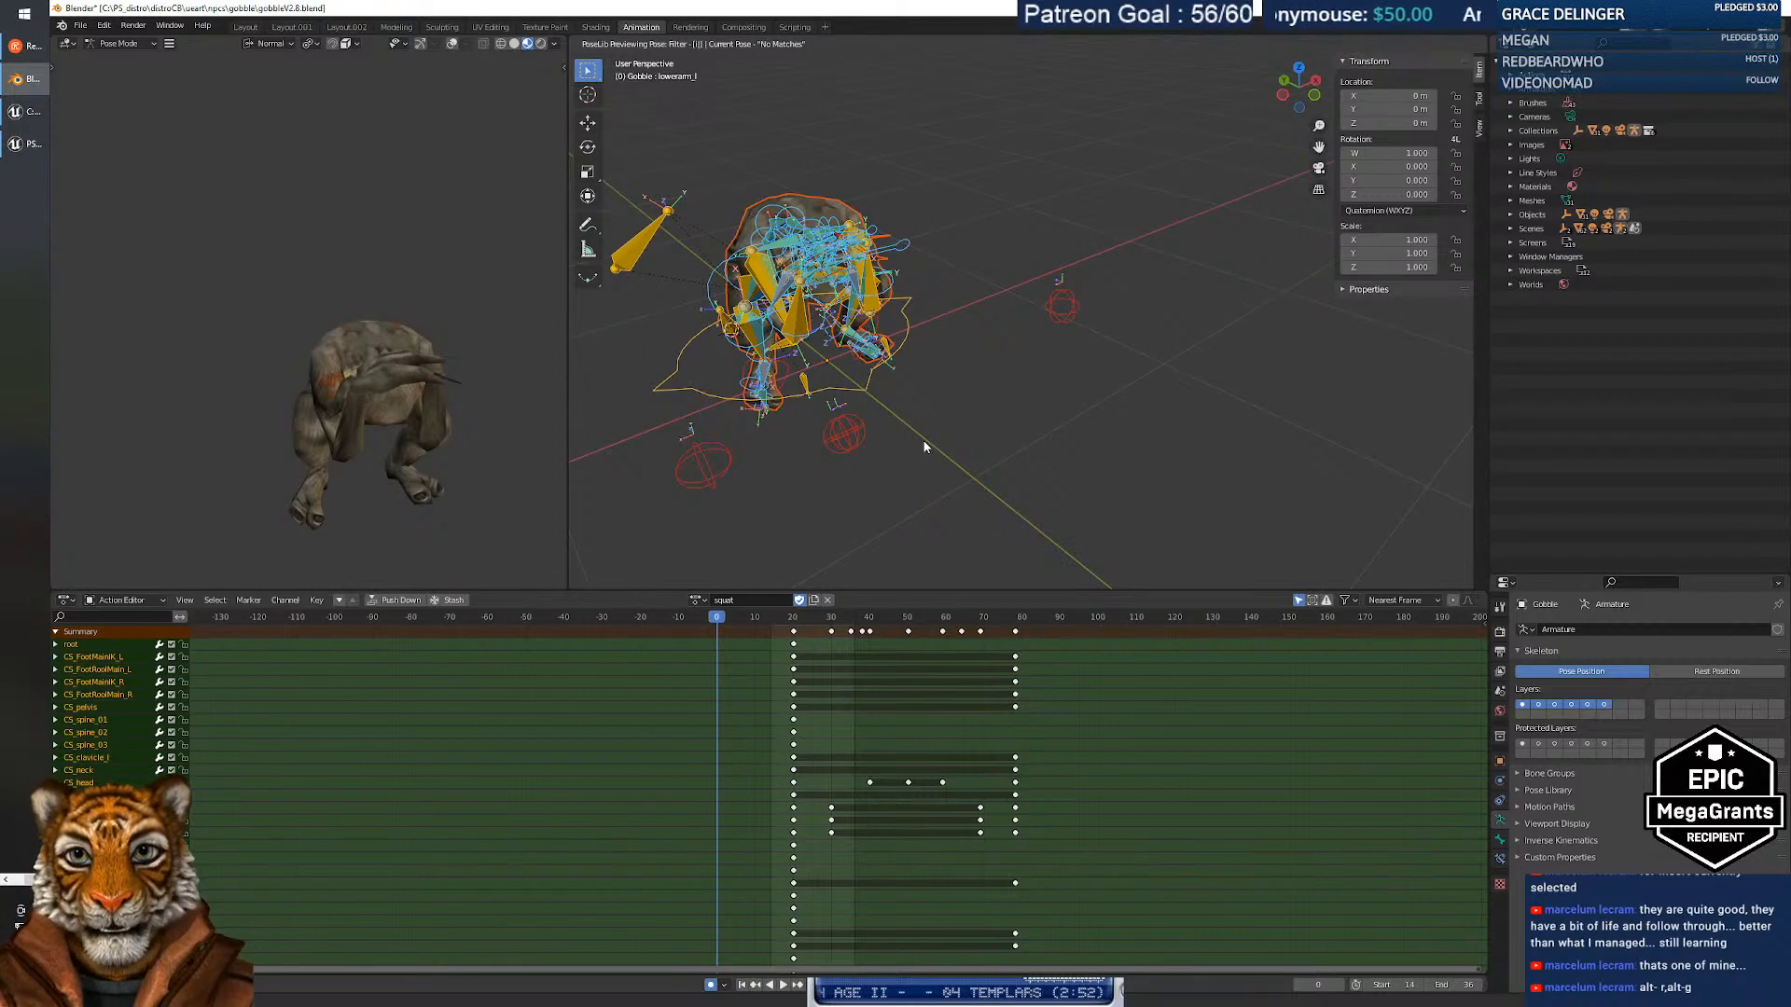
key("Return")
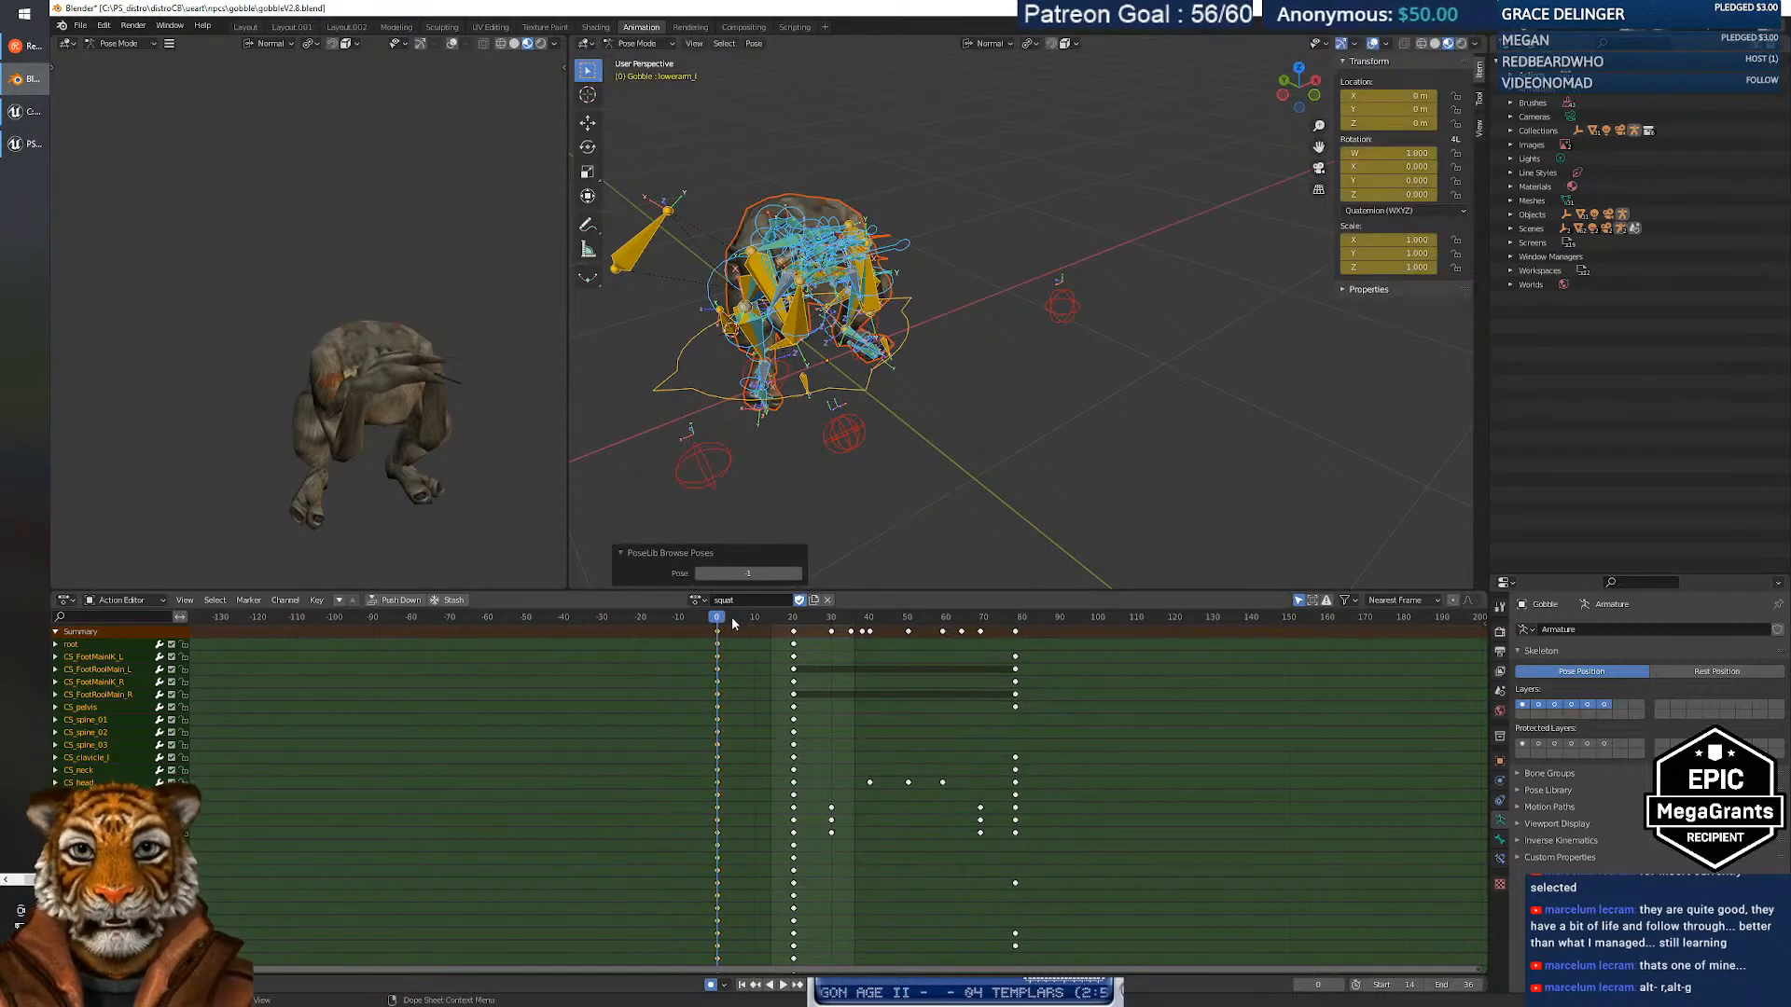
left_click_drag(733, 623, 718, 627)
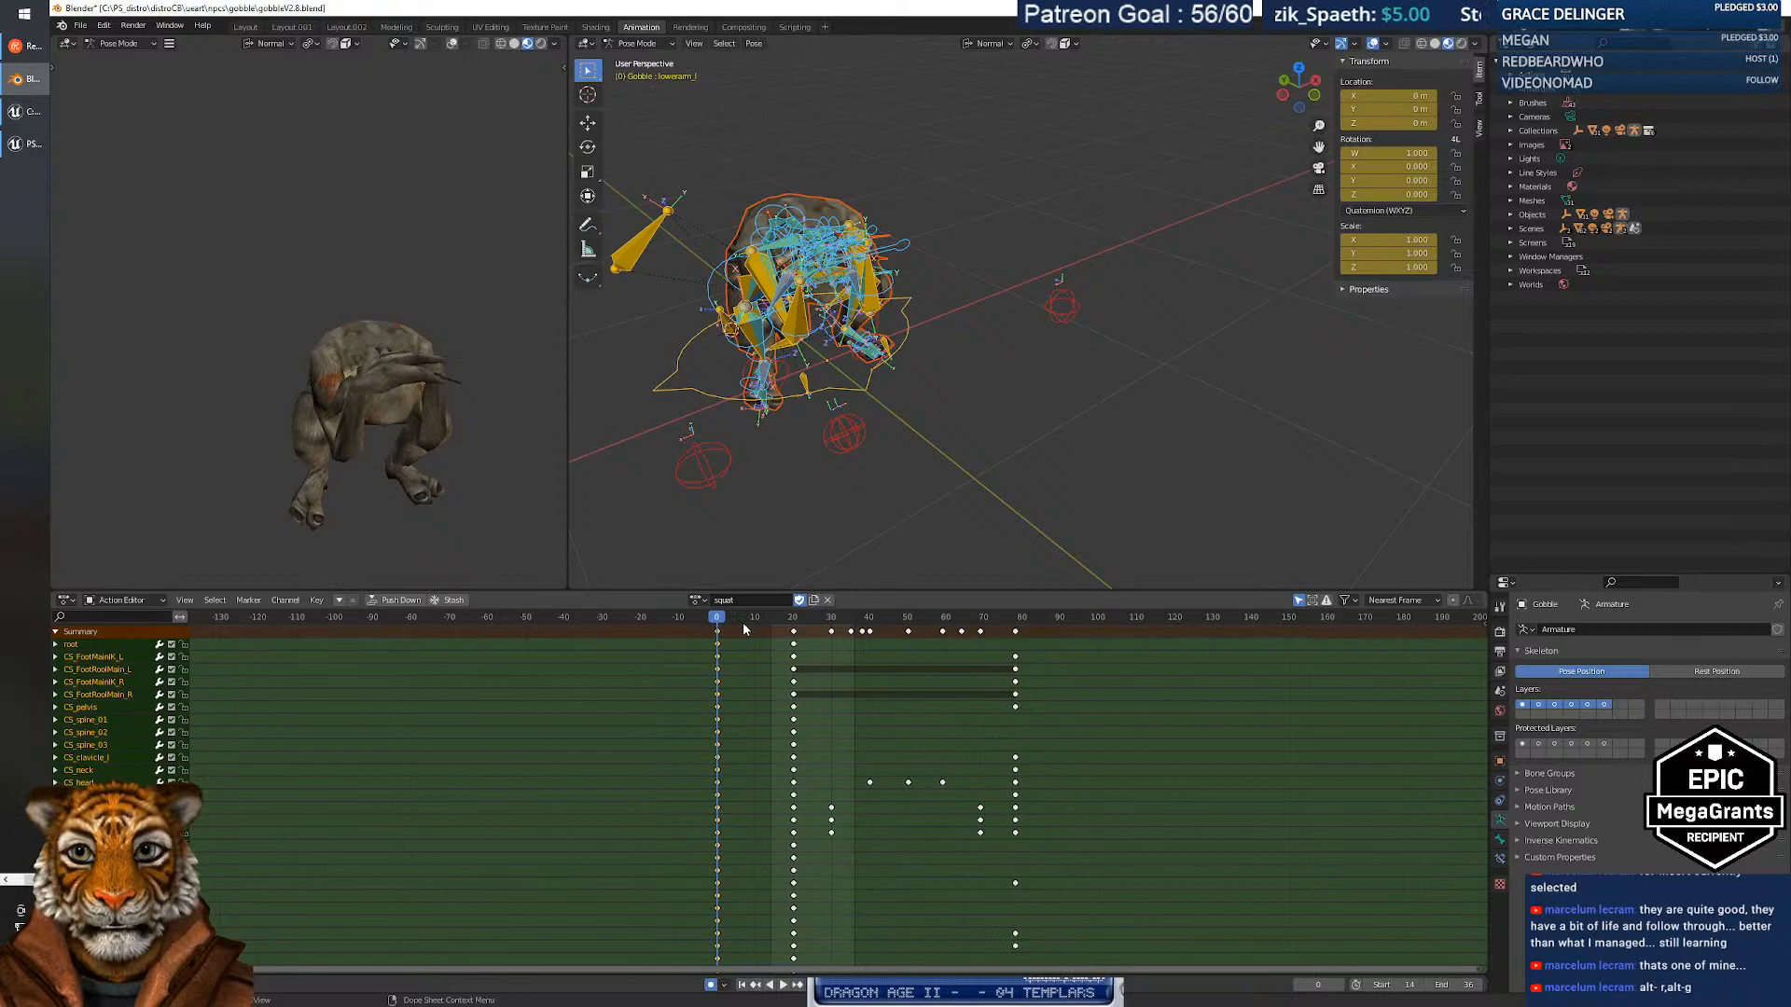
left_click(754, 44)
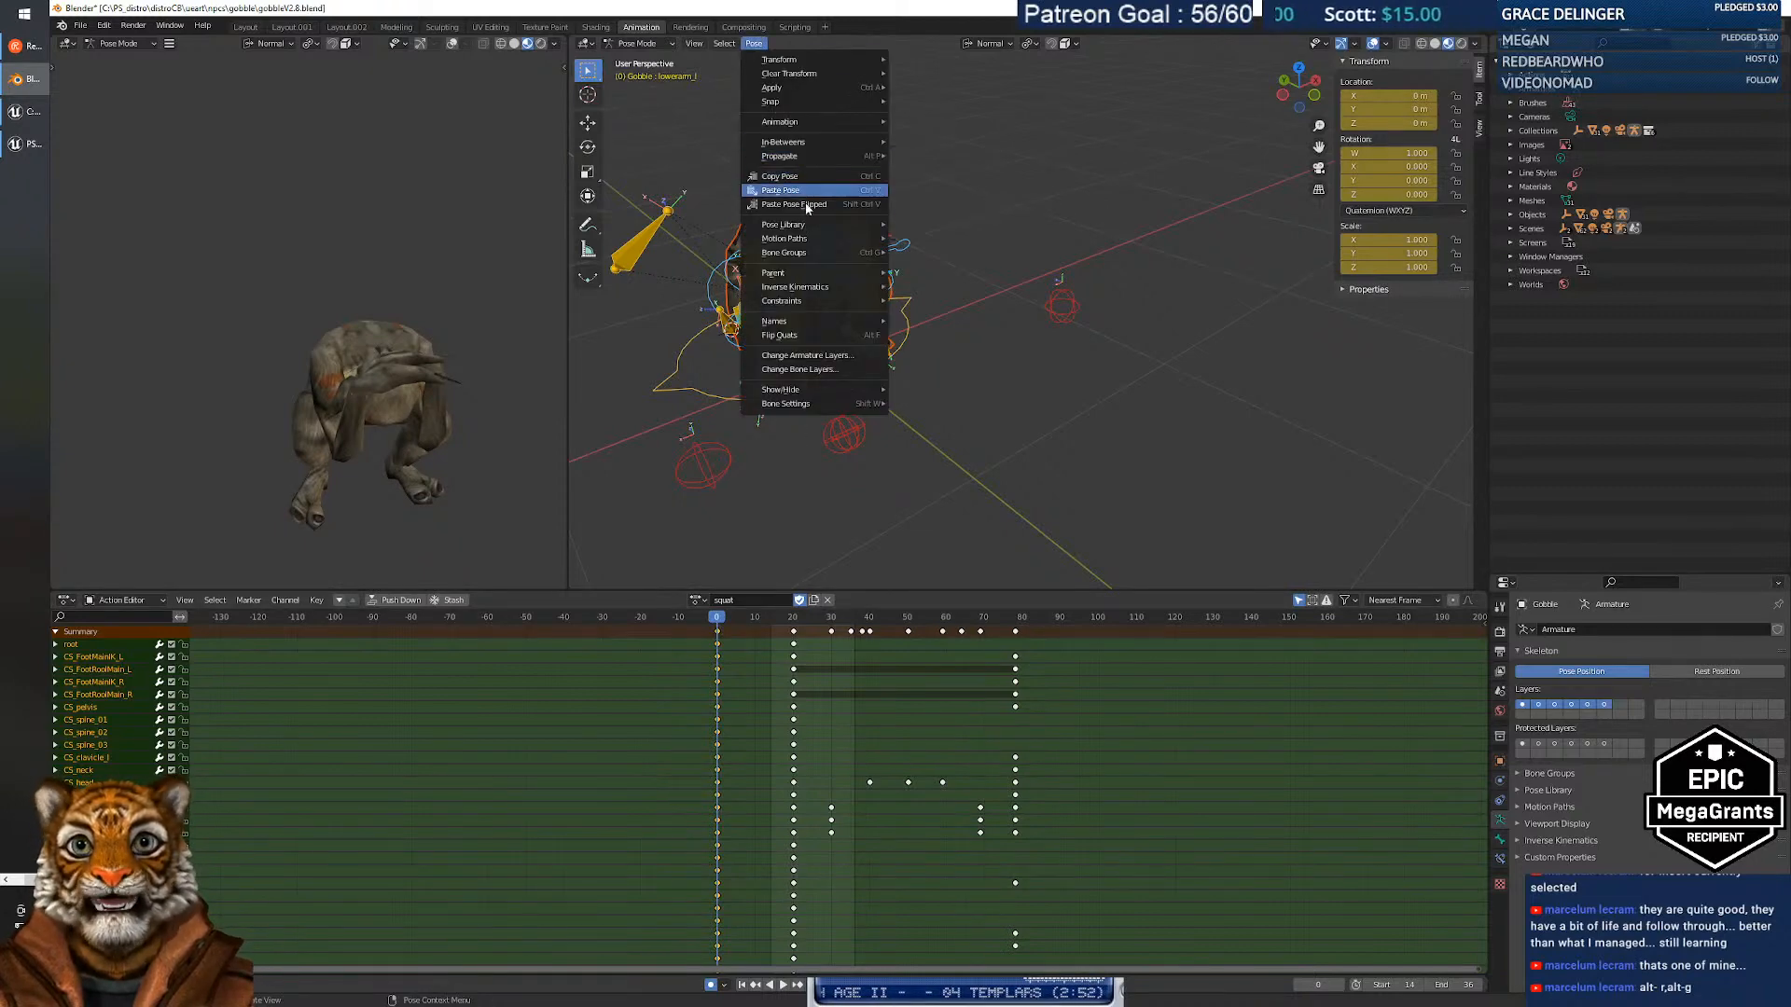
mouse_move(811, 225)
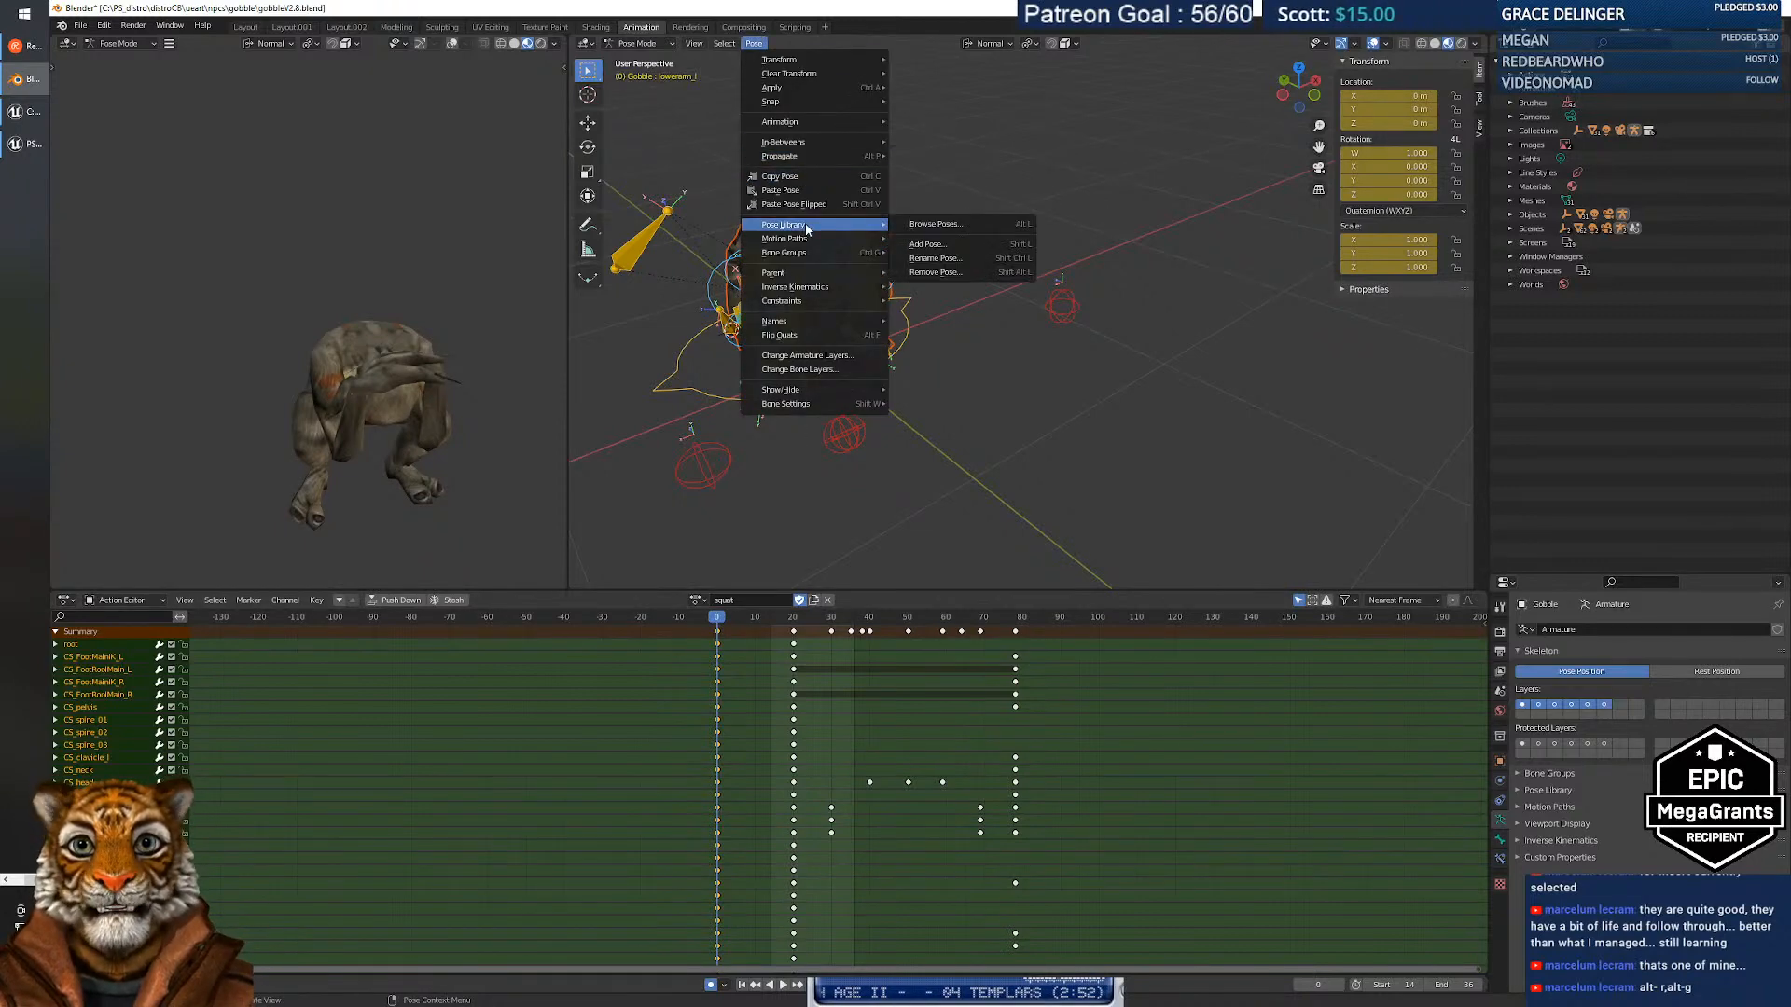
left_click(936, 224)
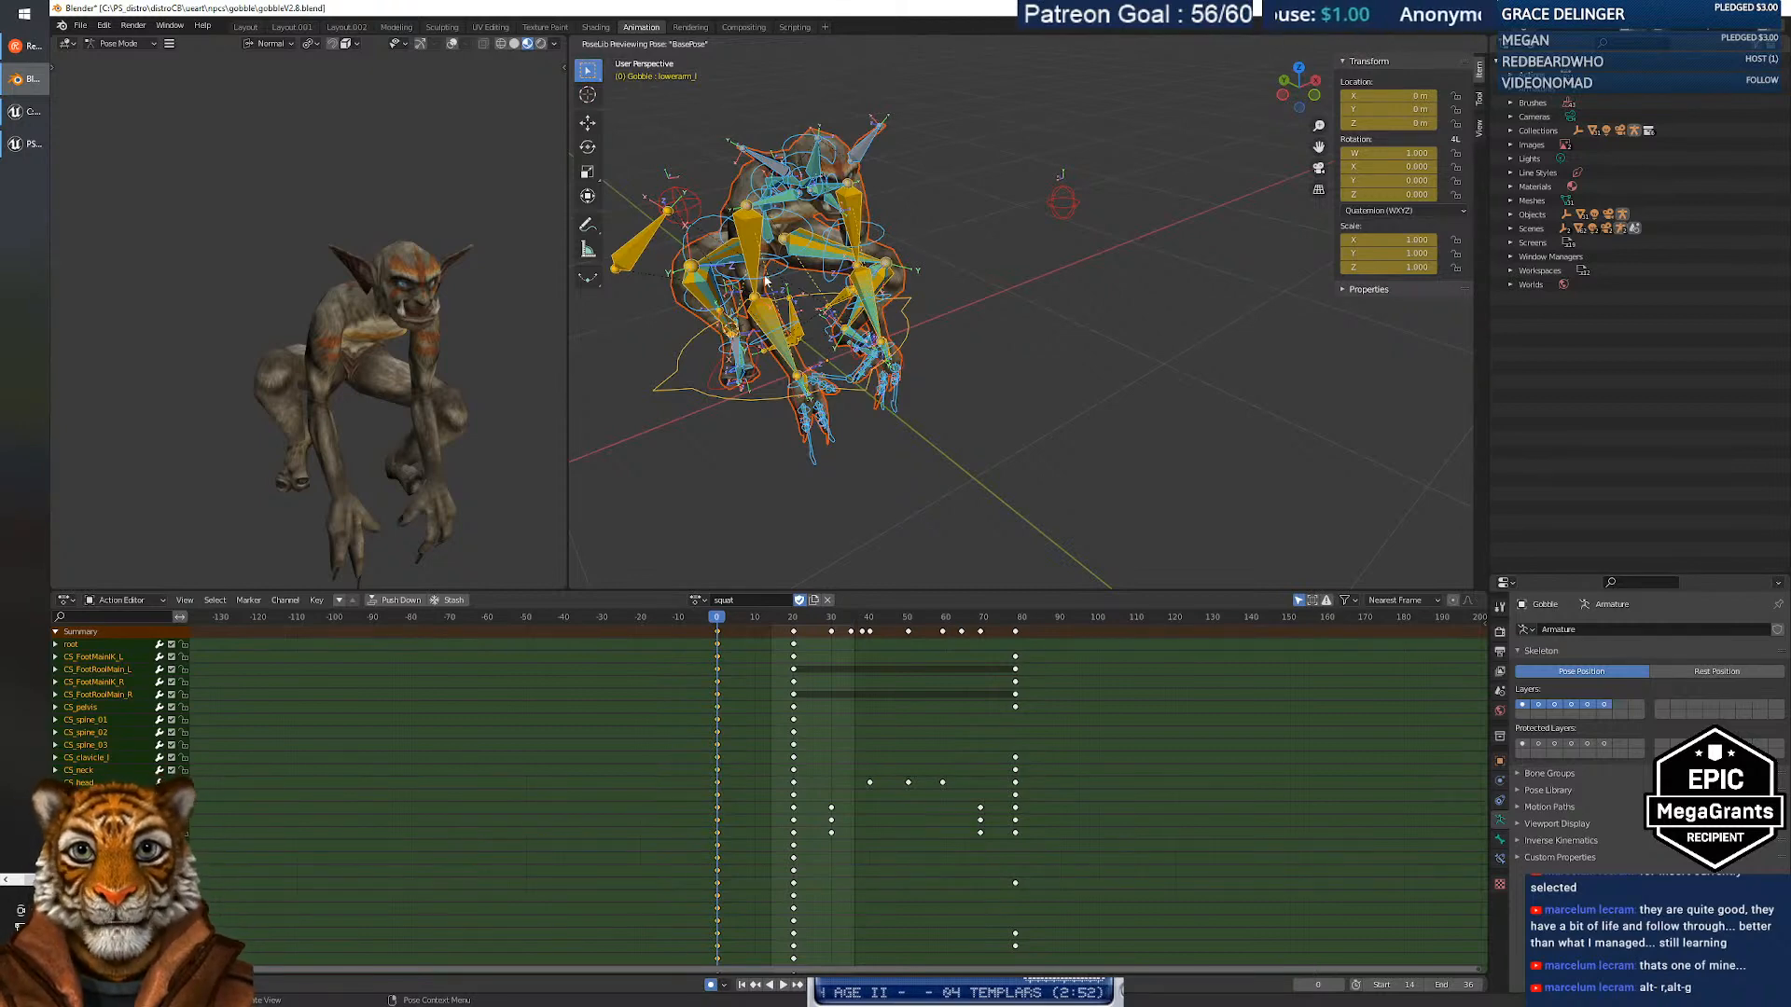
key("Tab")
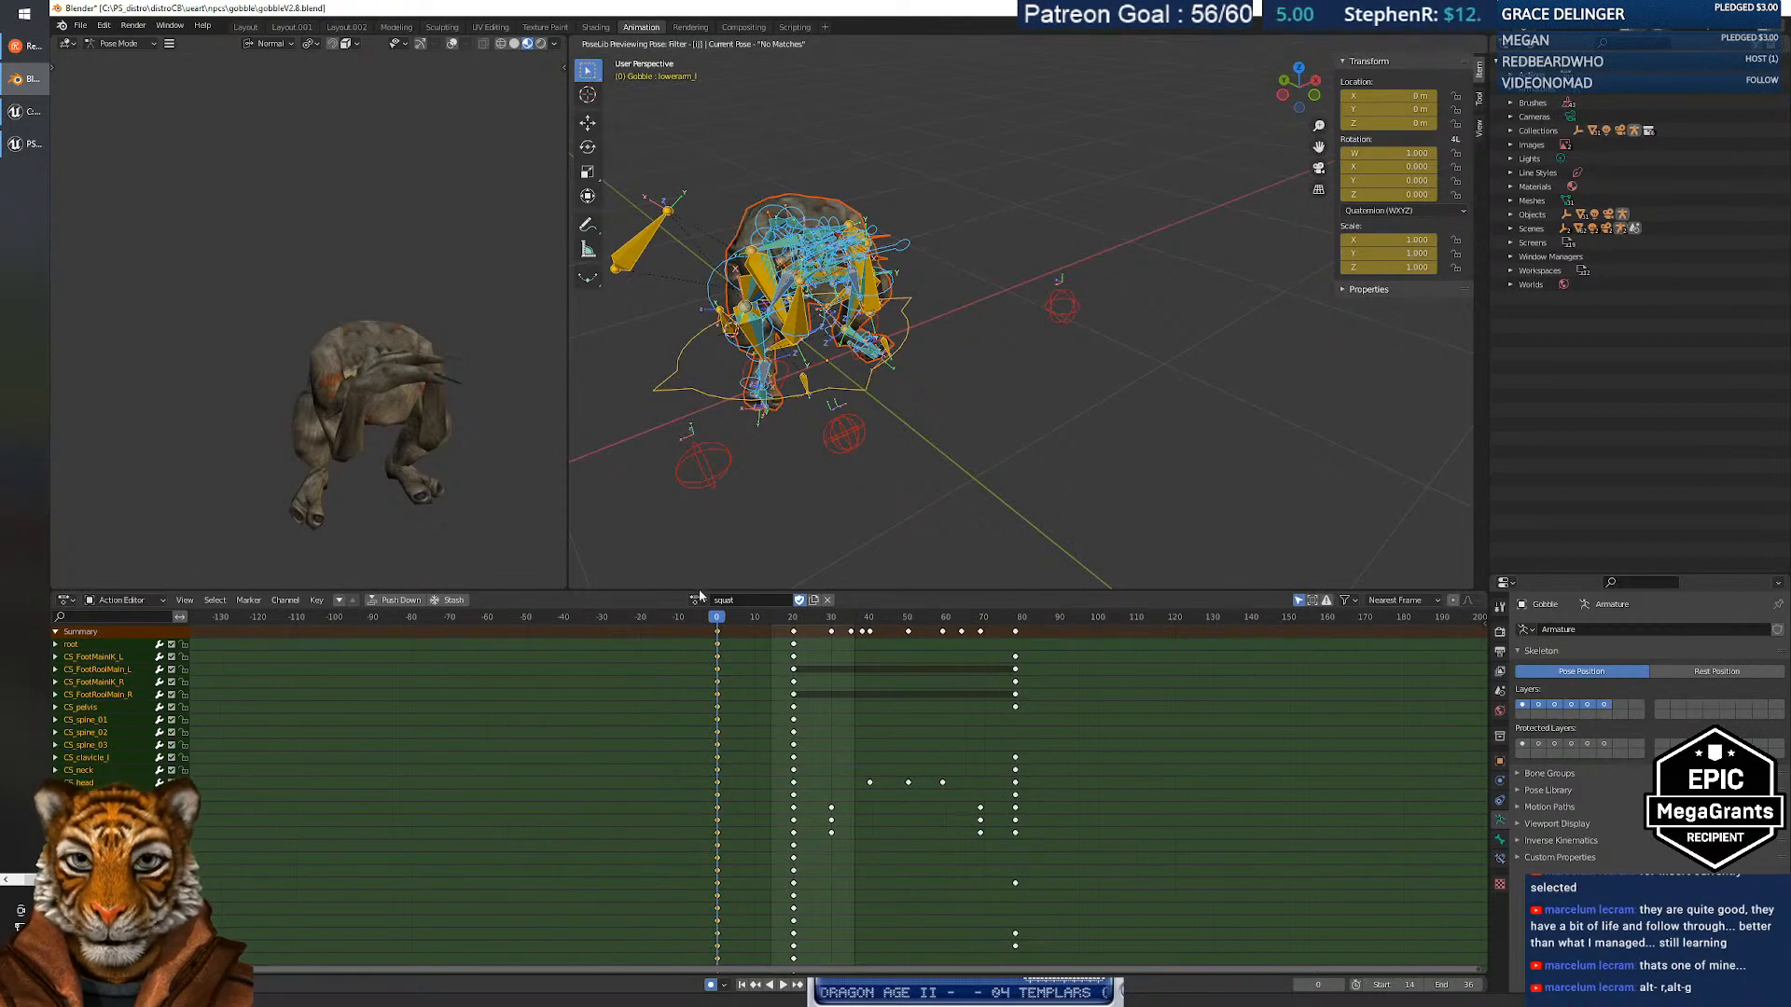
key("Return")
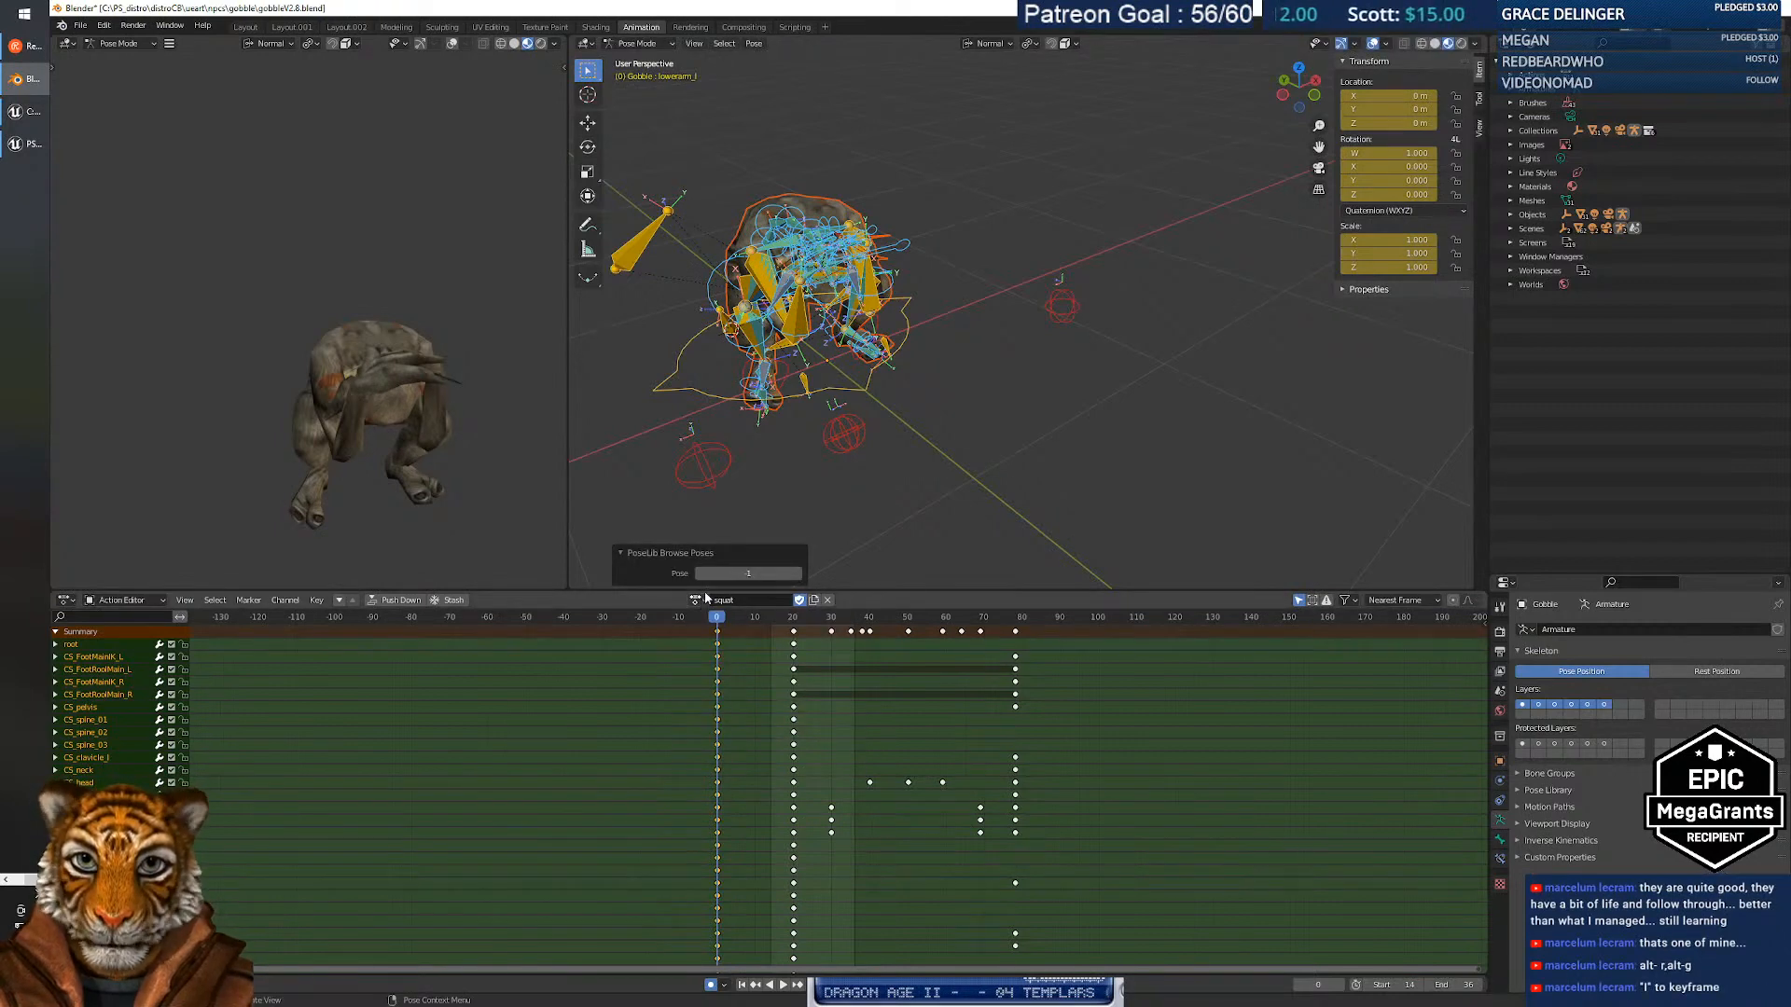
Deselect all bones, reload the squat action, and apply BasePose from the pose library at frame 0.
key("alt+a")
left_click(705, 603)
left_click(769, 742)
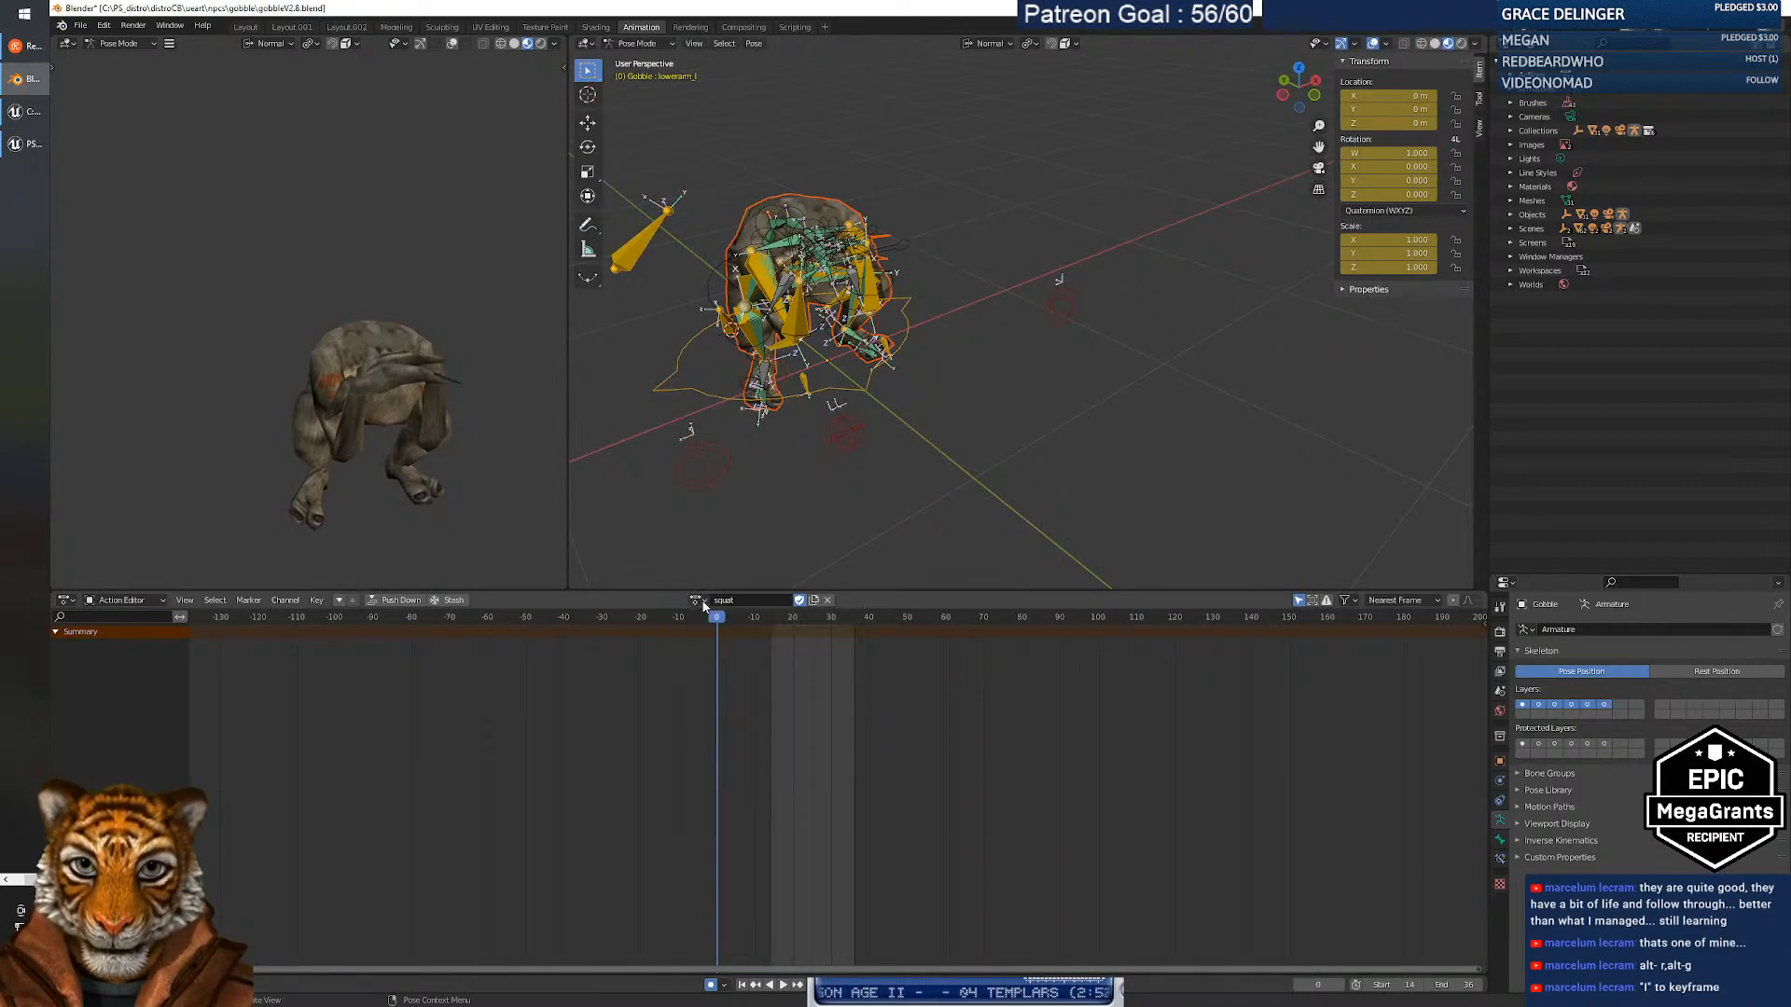
left_click(704, 602)
left_click(769, 741)
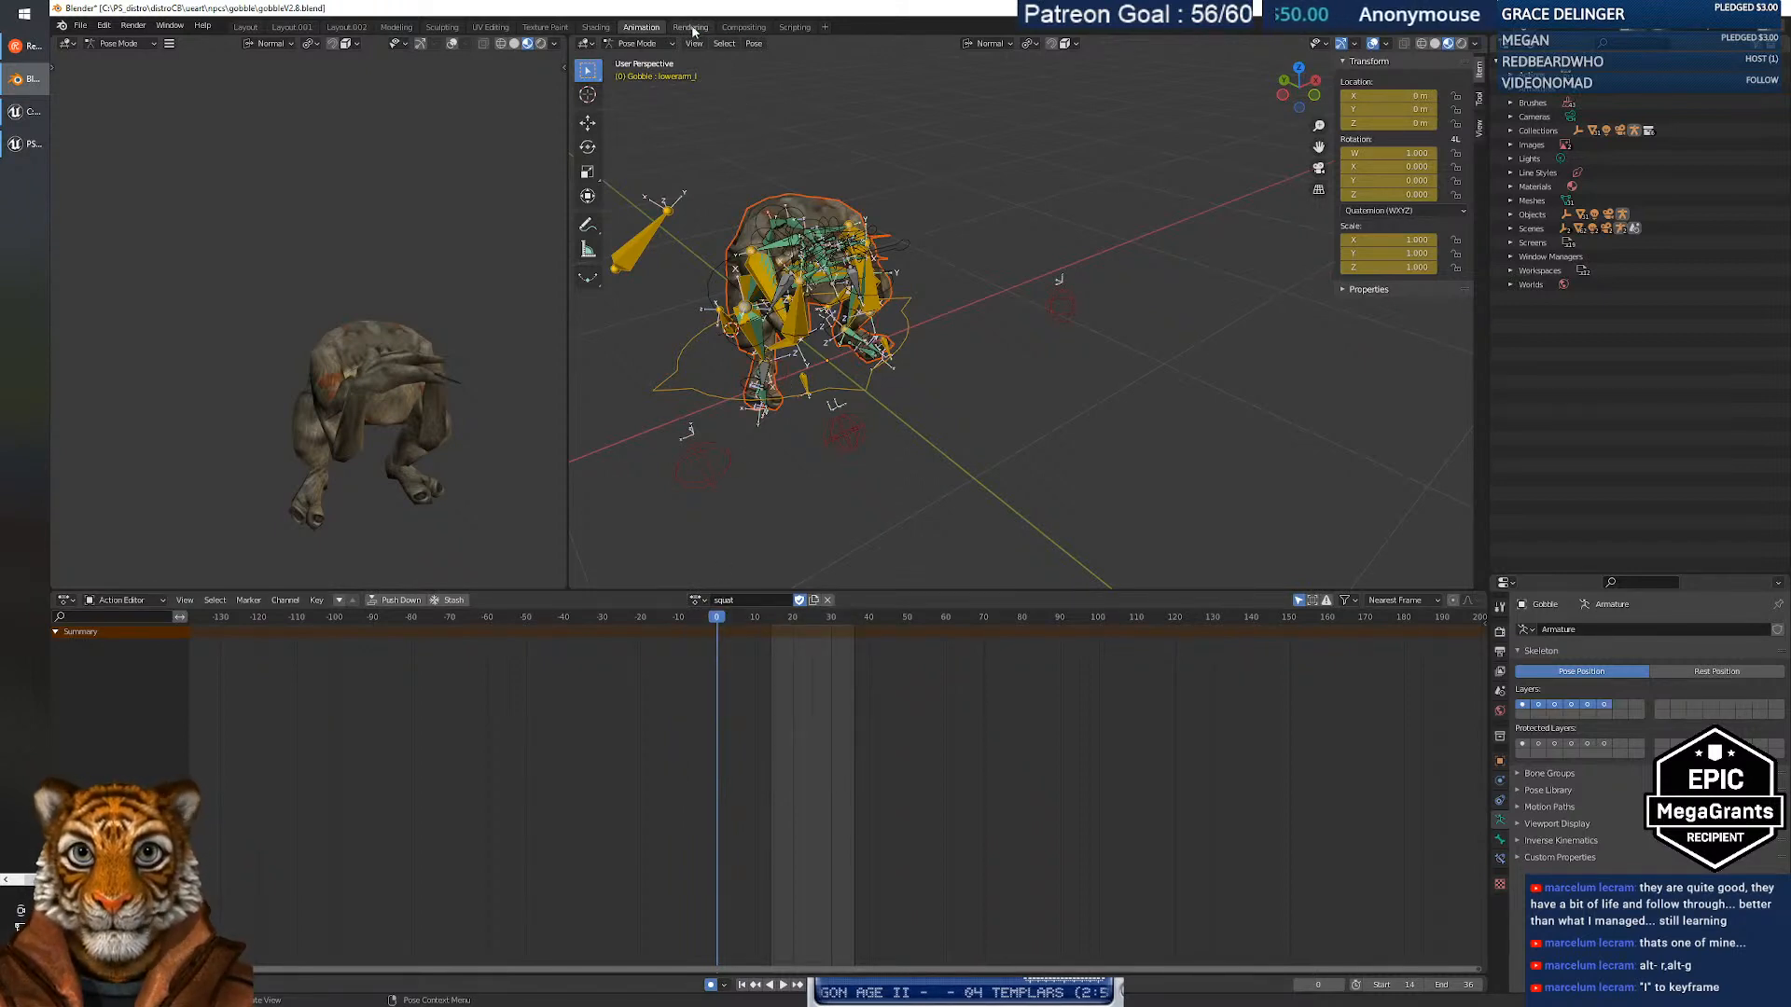
left_click(754, 44)
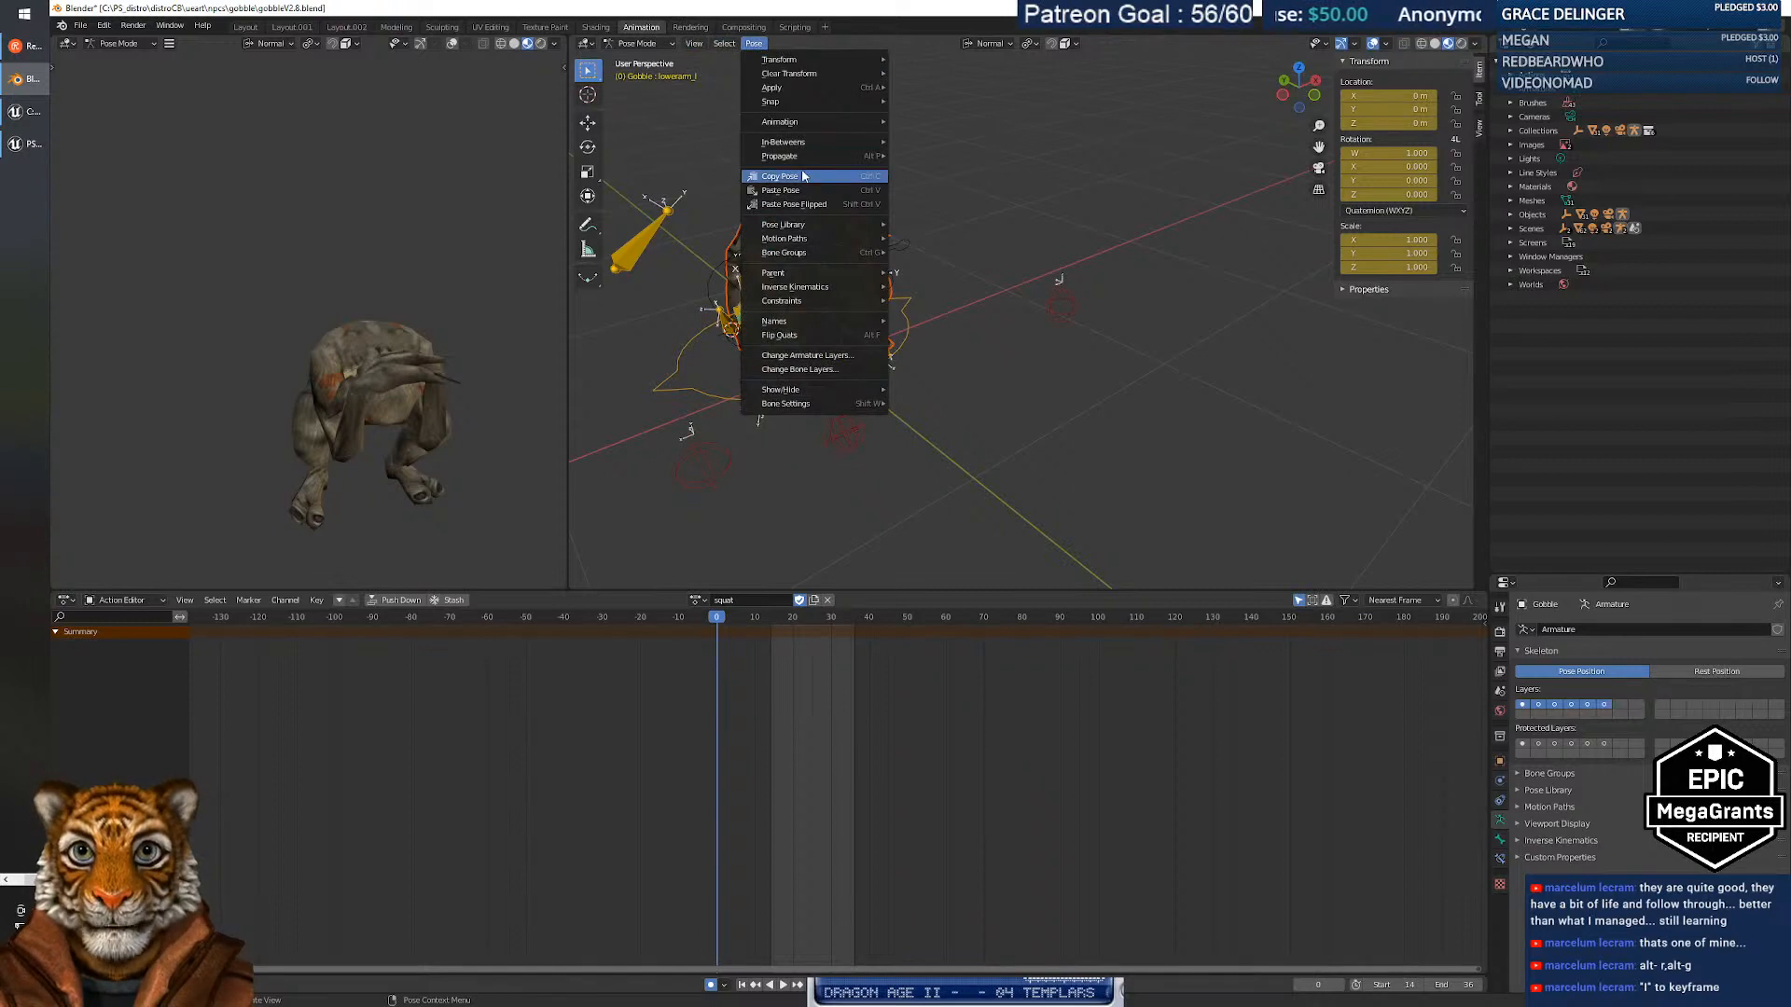
mouse_move(839, 225)
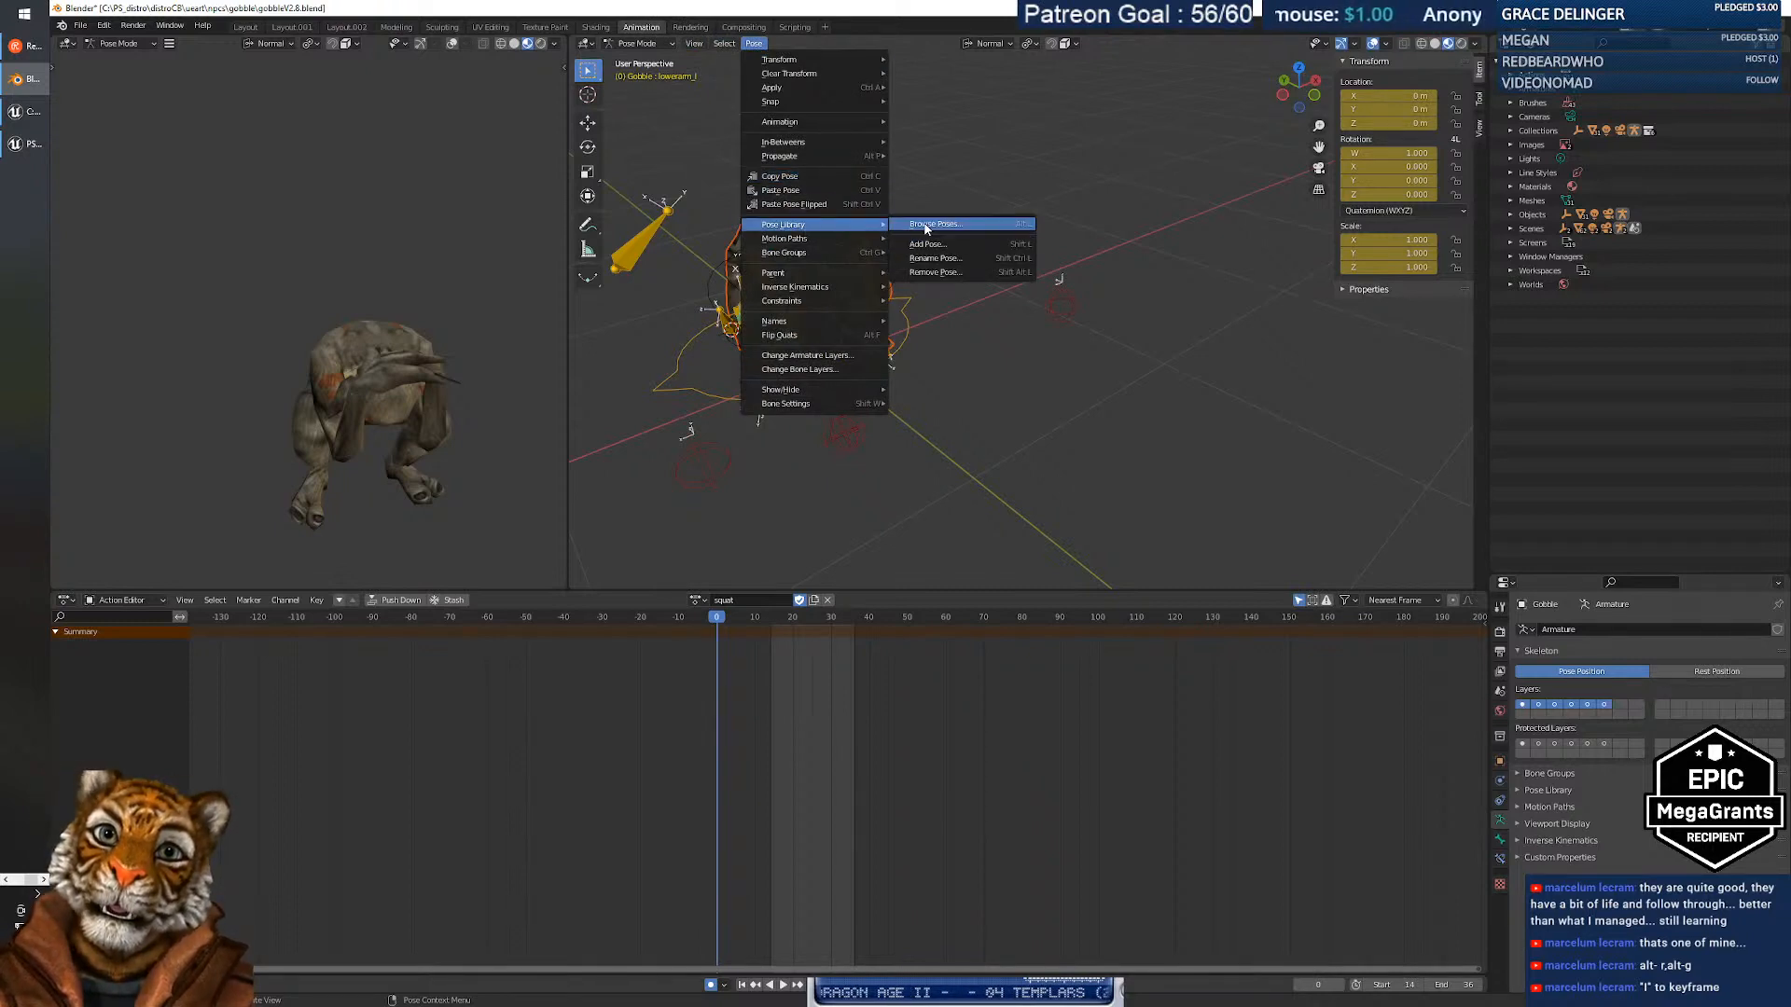
left_click(922, 225)
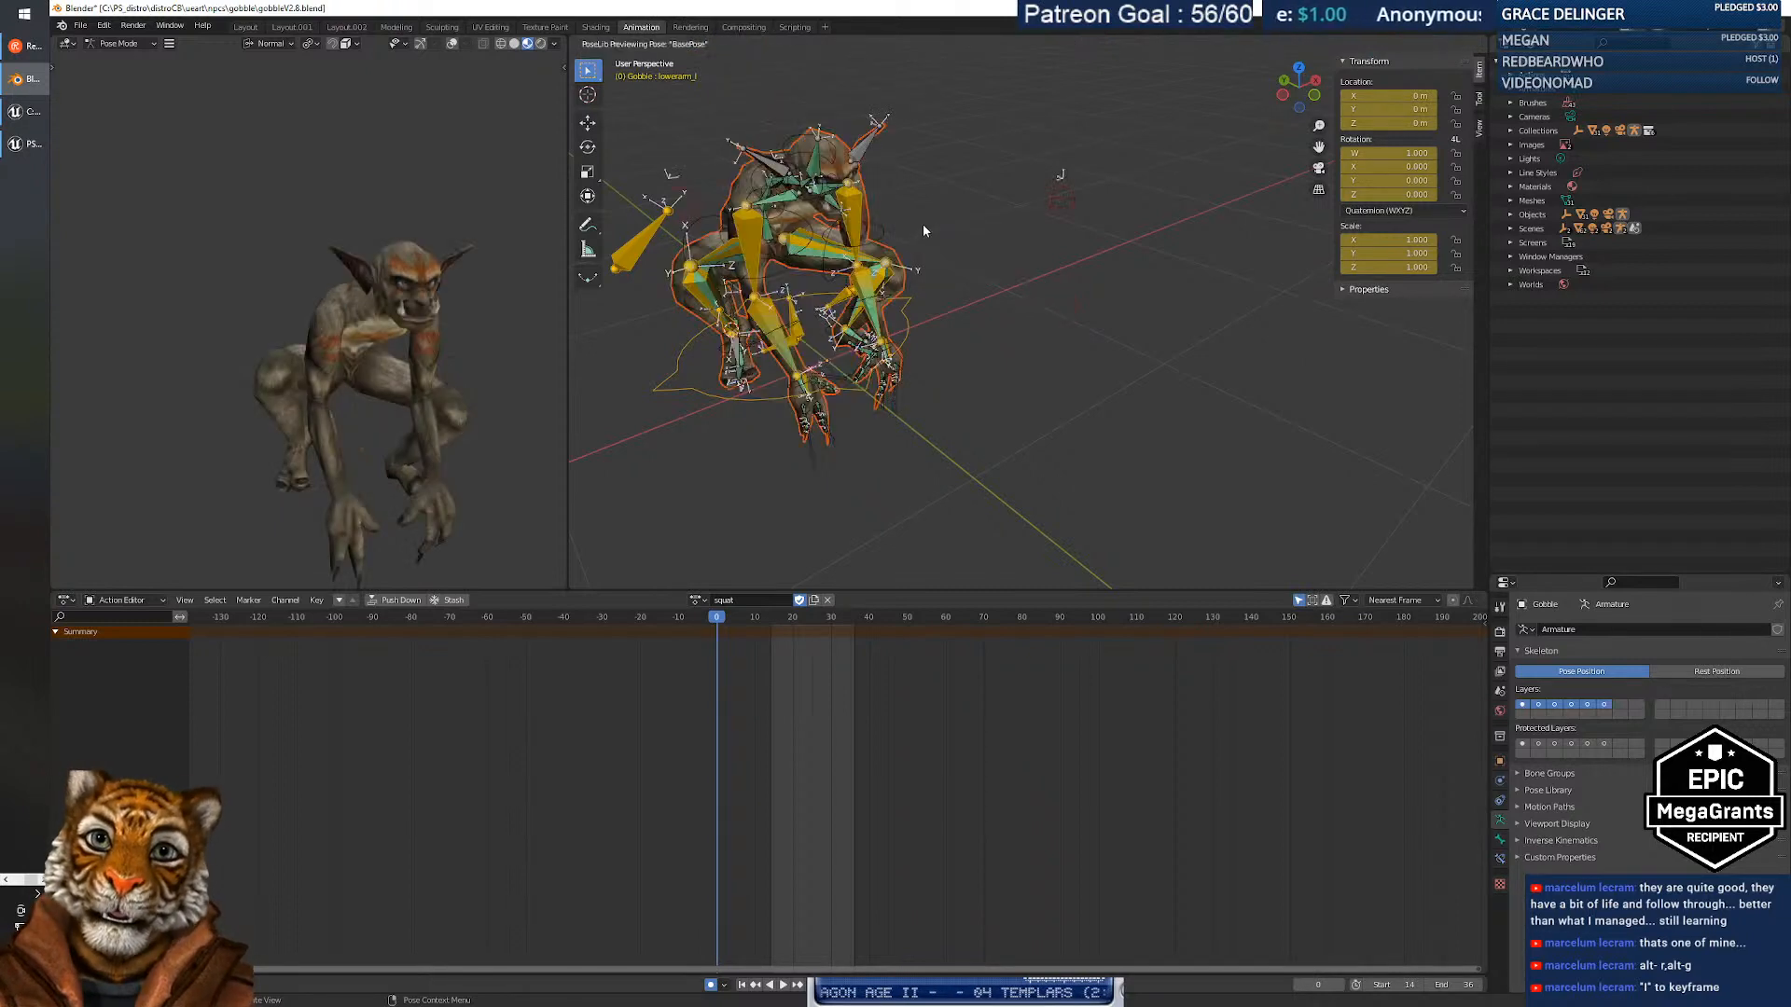
left_click(773, 558)
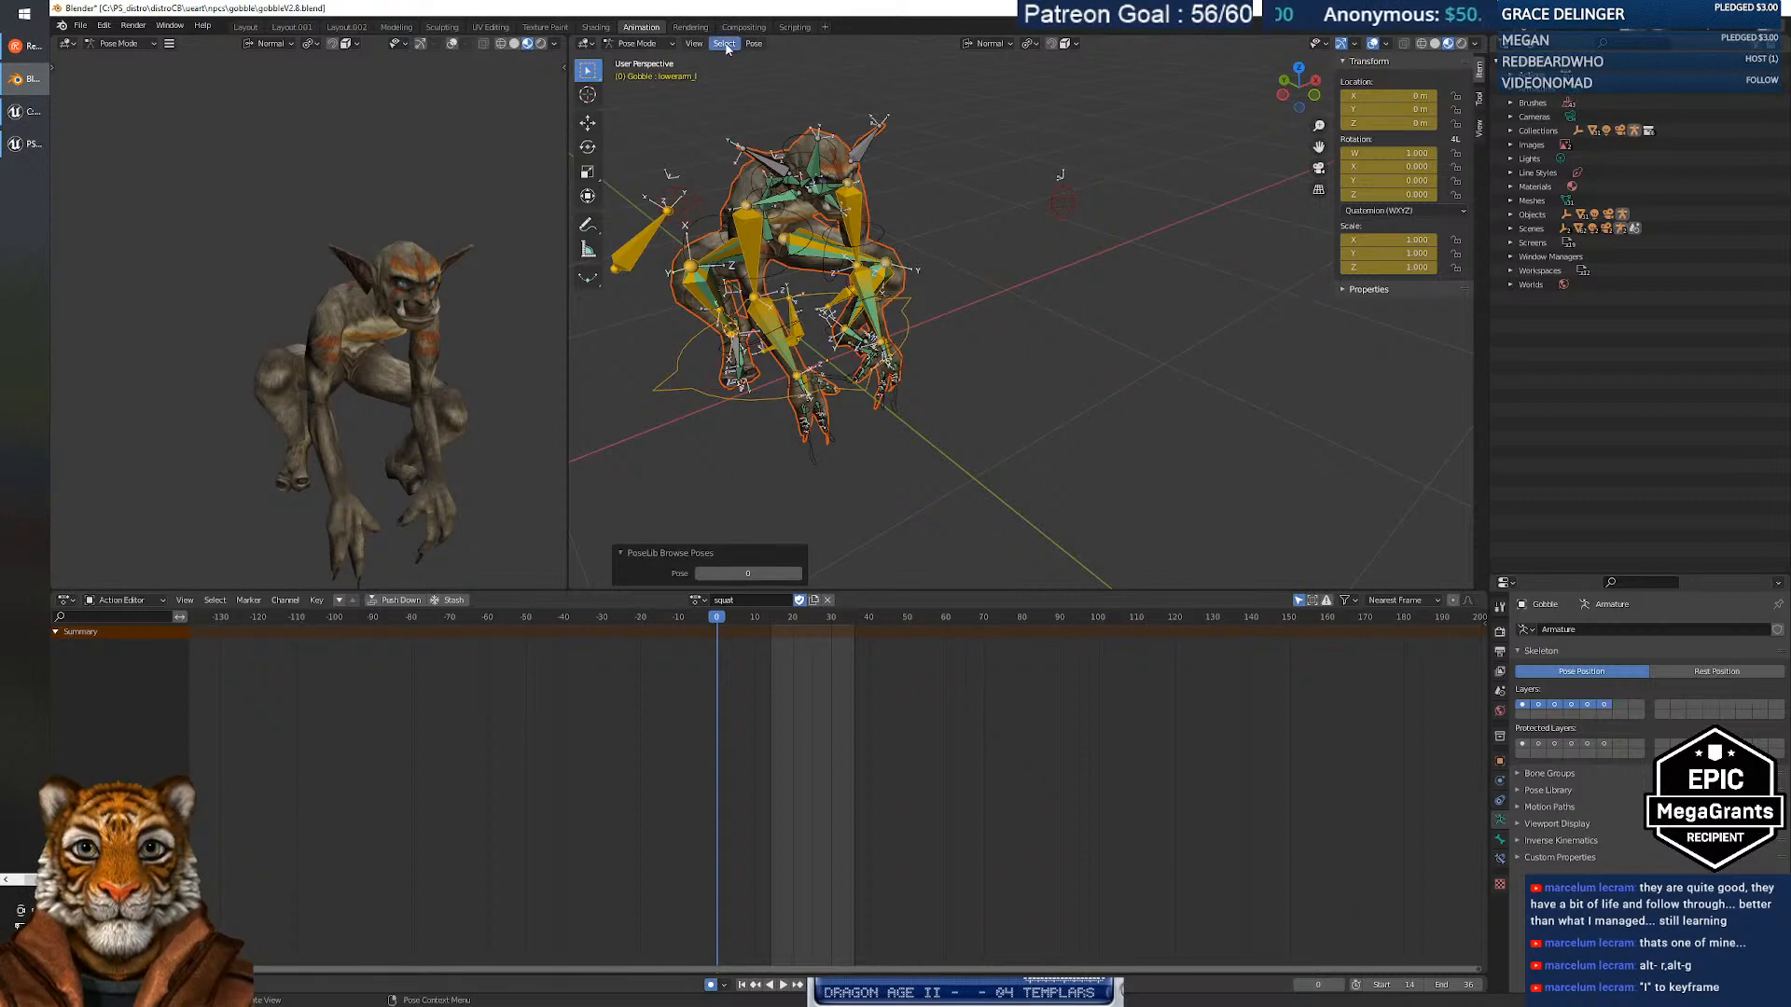
Replace the existing BasePose entry in the pose library with the goblin's current pose.
left_click(754, 44)
mouse_move(793, 224)
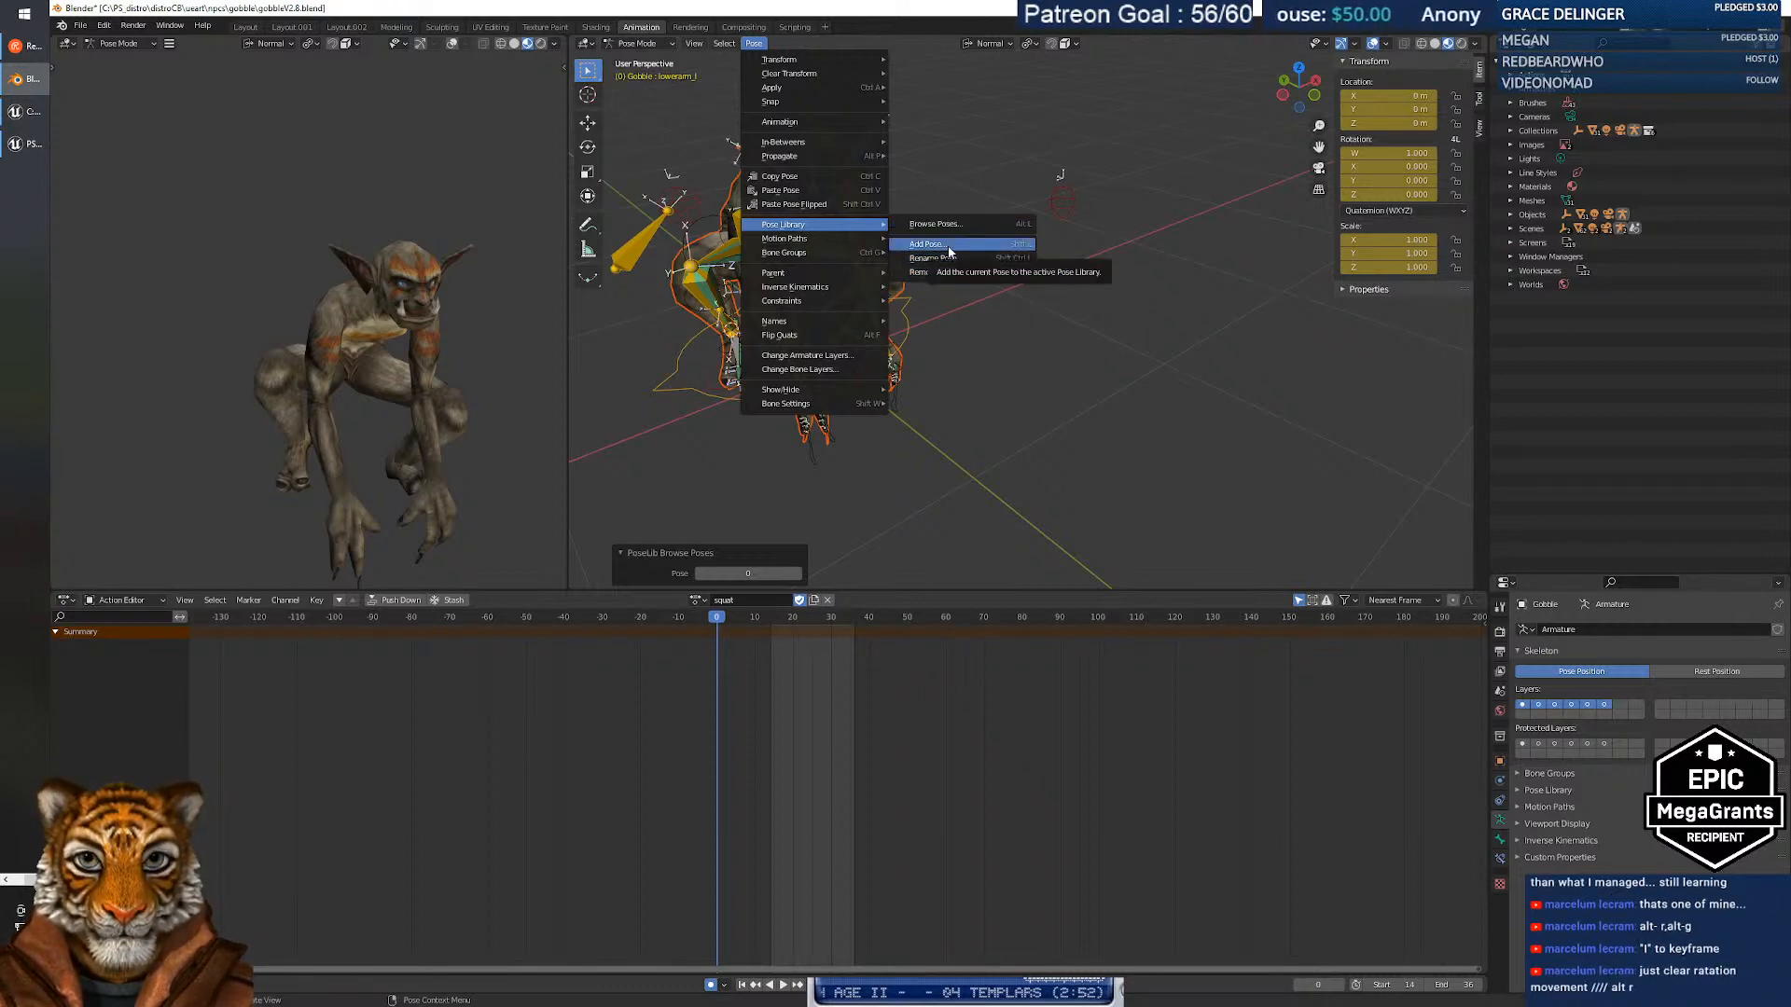
left_click(947, 245)
mouse_move(930, 277)
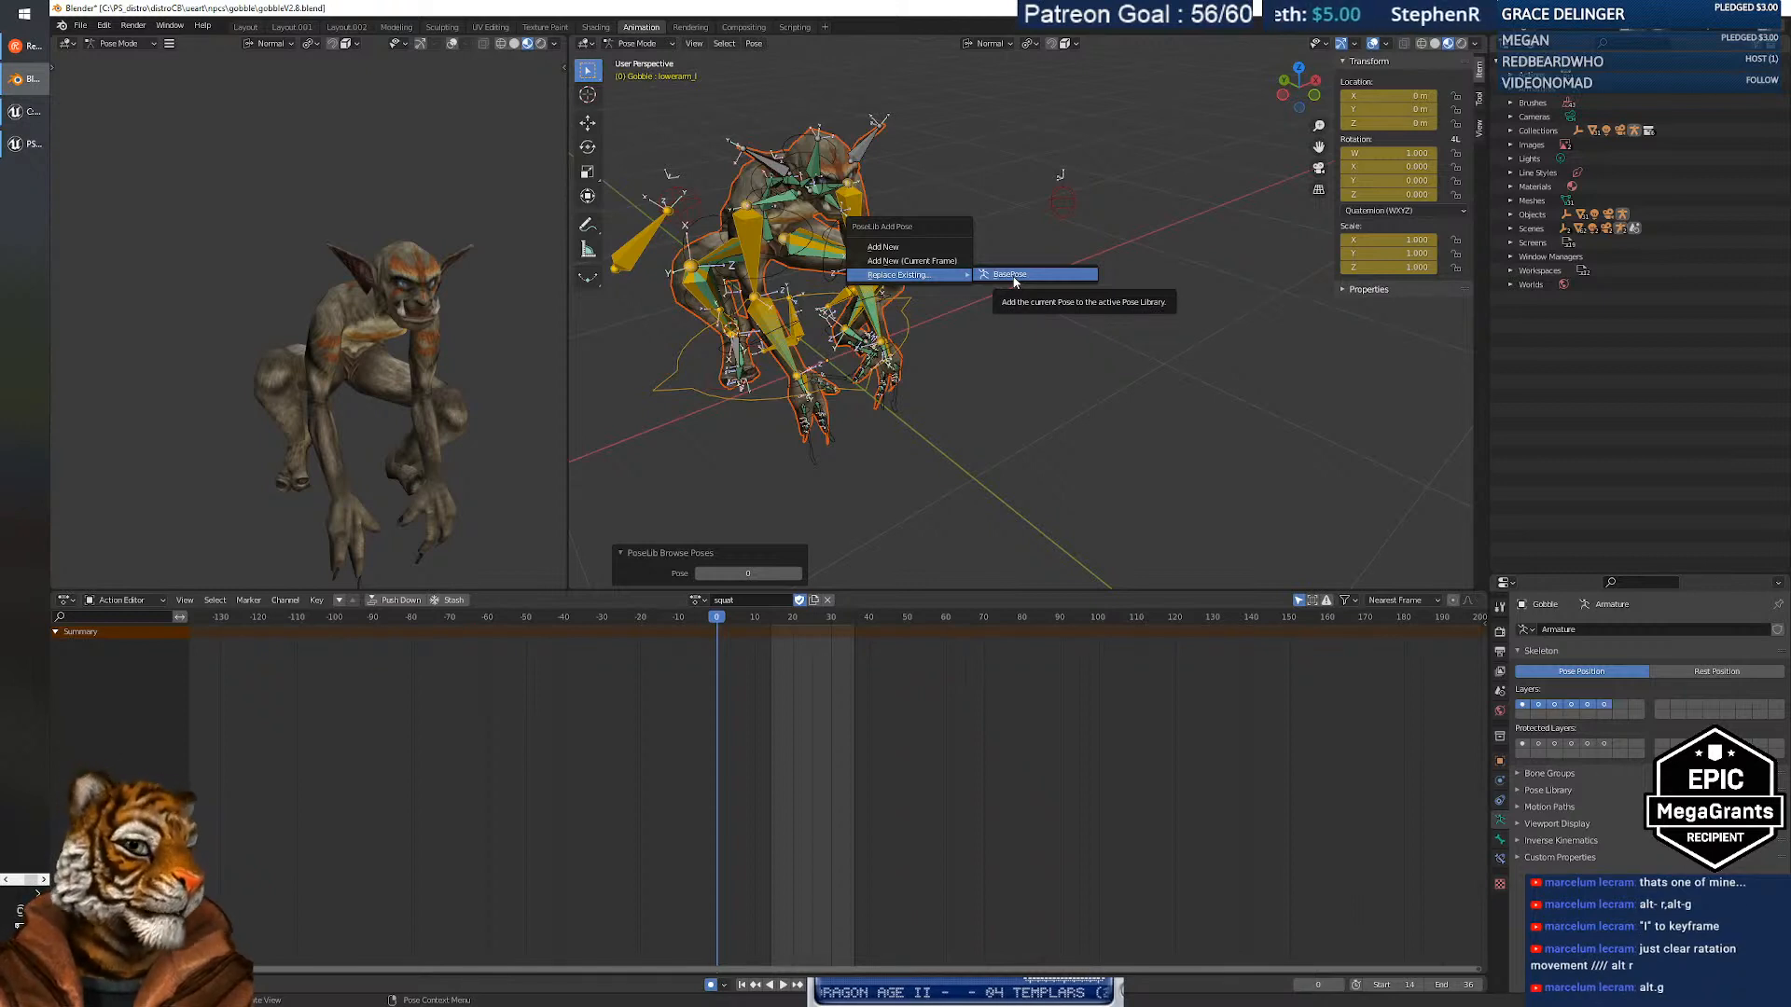
left_click(1014, 276)
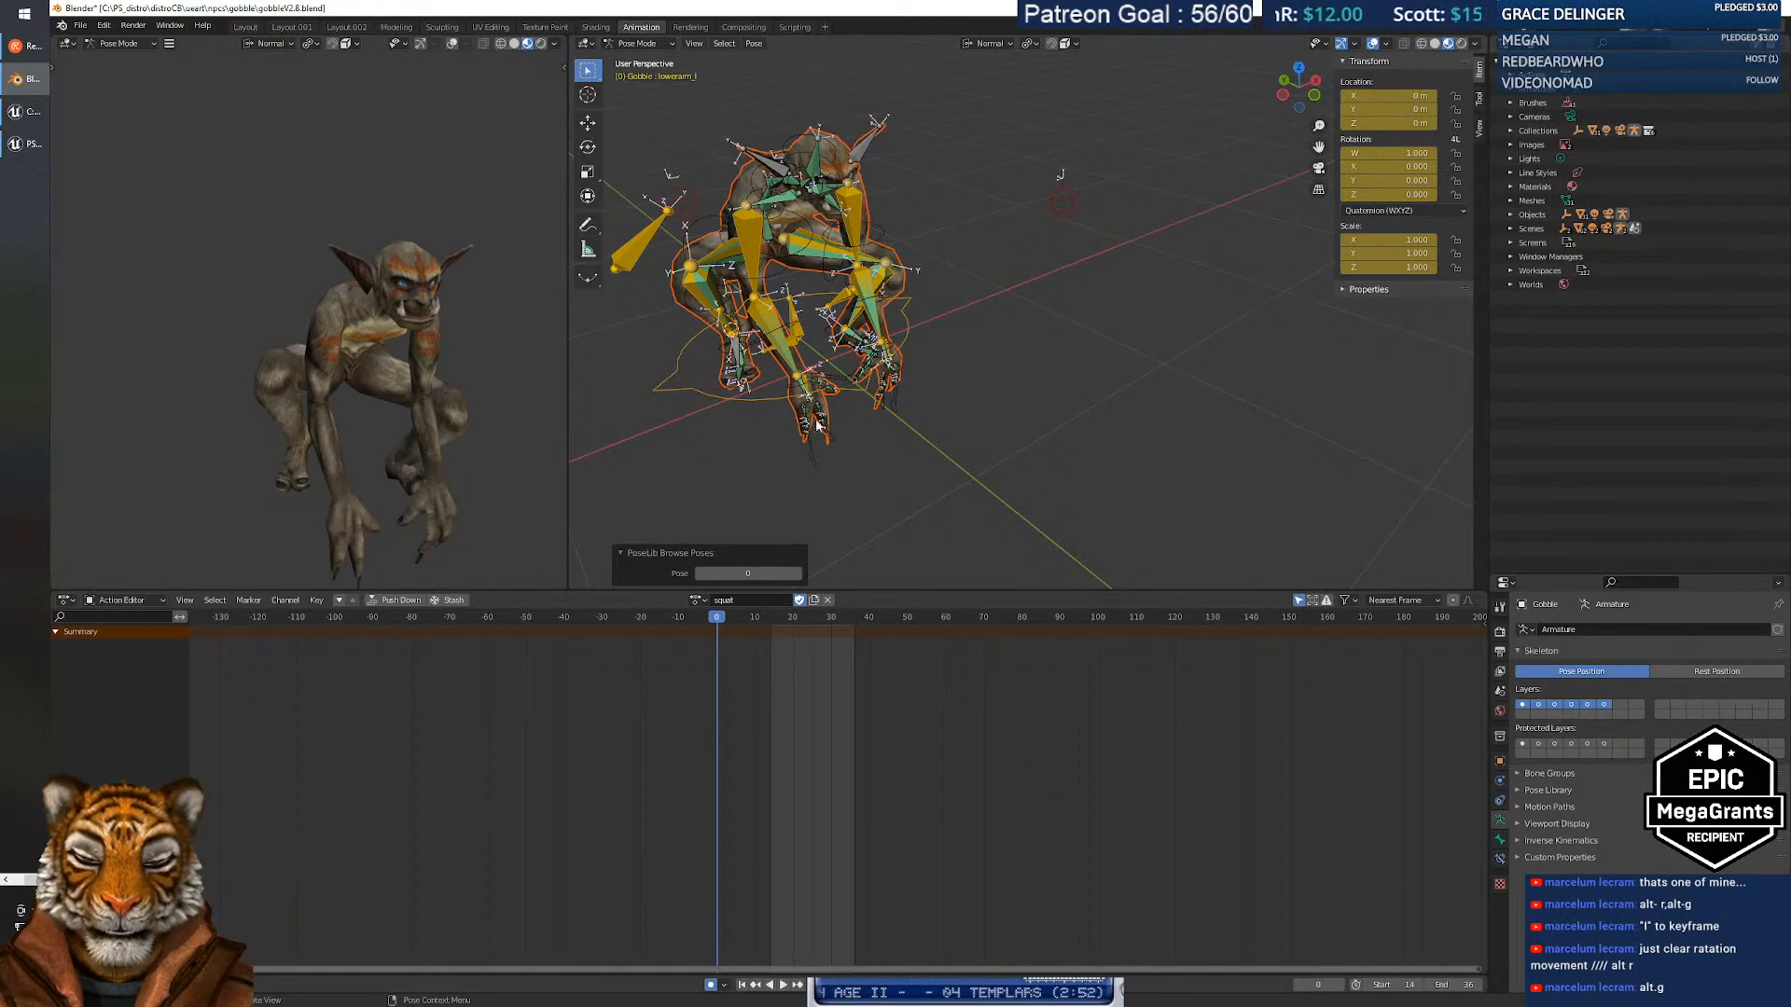
Copy the goblin's current pose, and briefly start and cancel playback of the squat action.
left_click(730, 43)
mouse_move(754, 43)
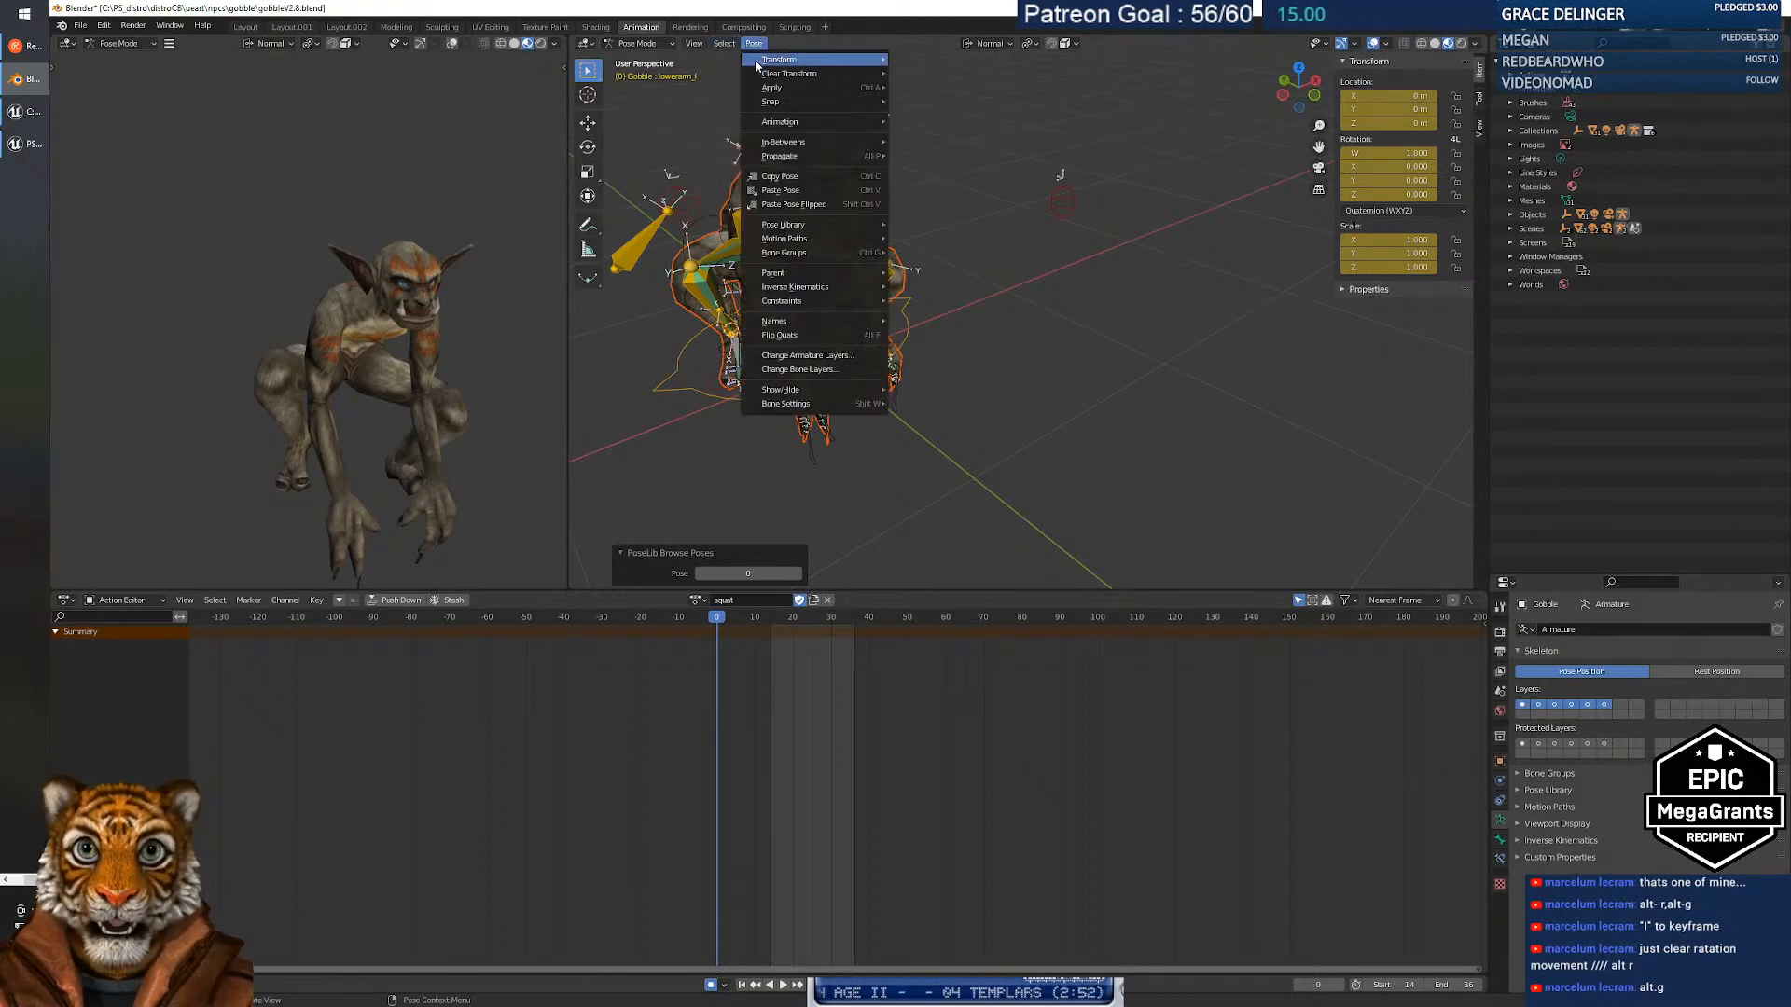
mouse_move(813, 123)
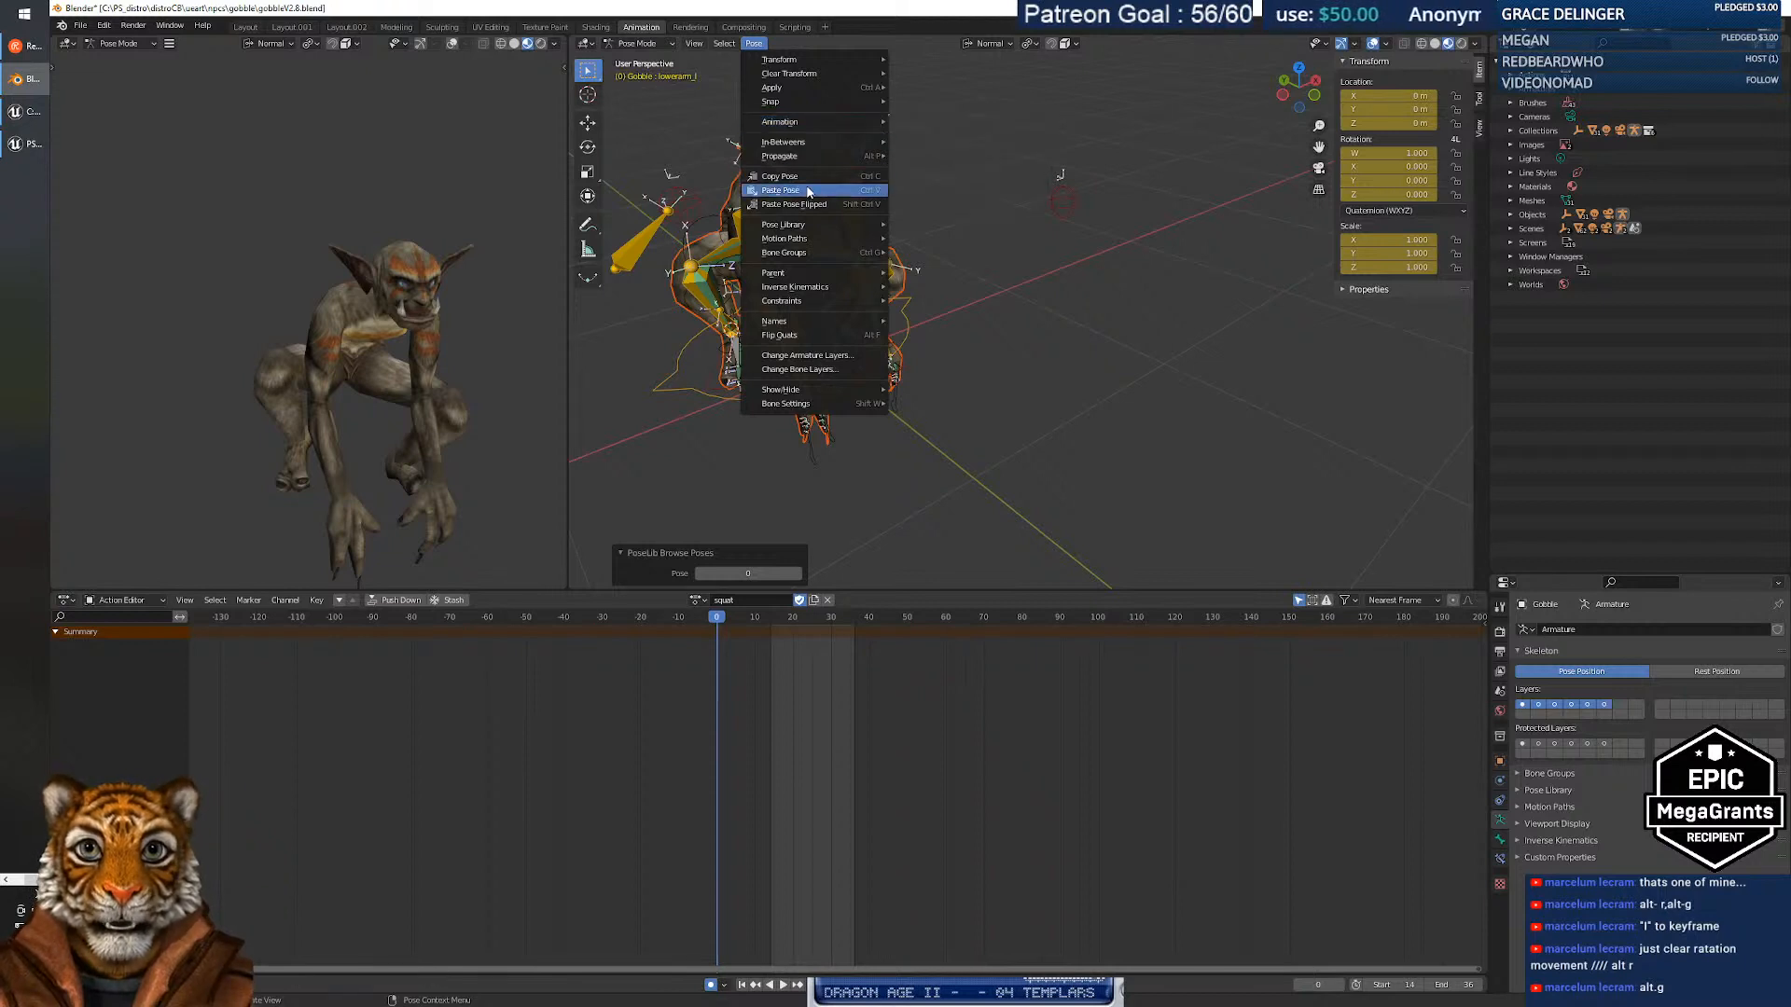
left_click(786, 177)
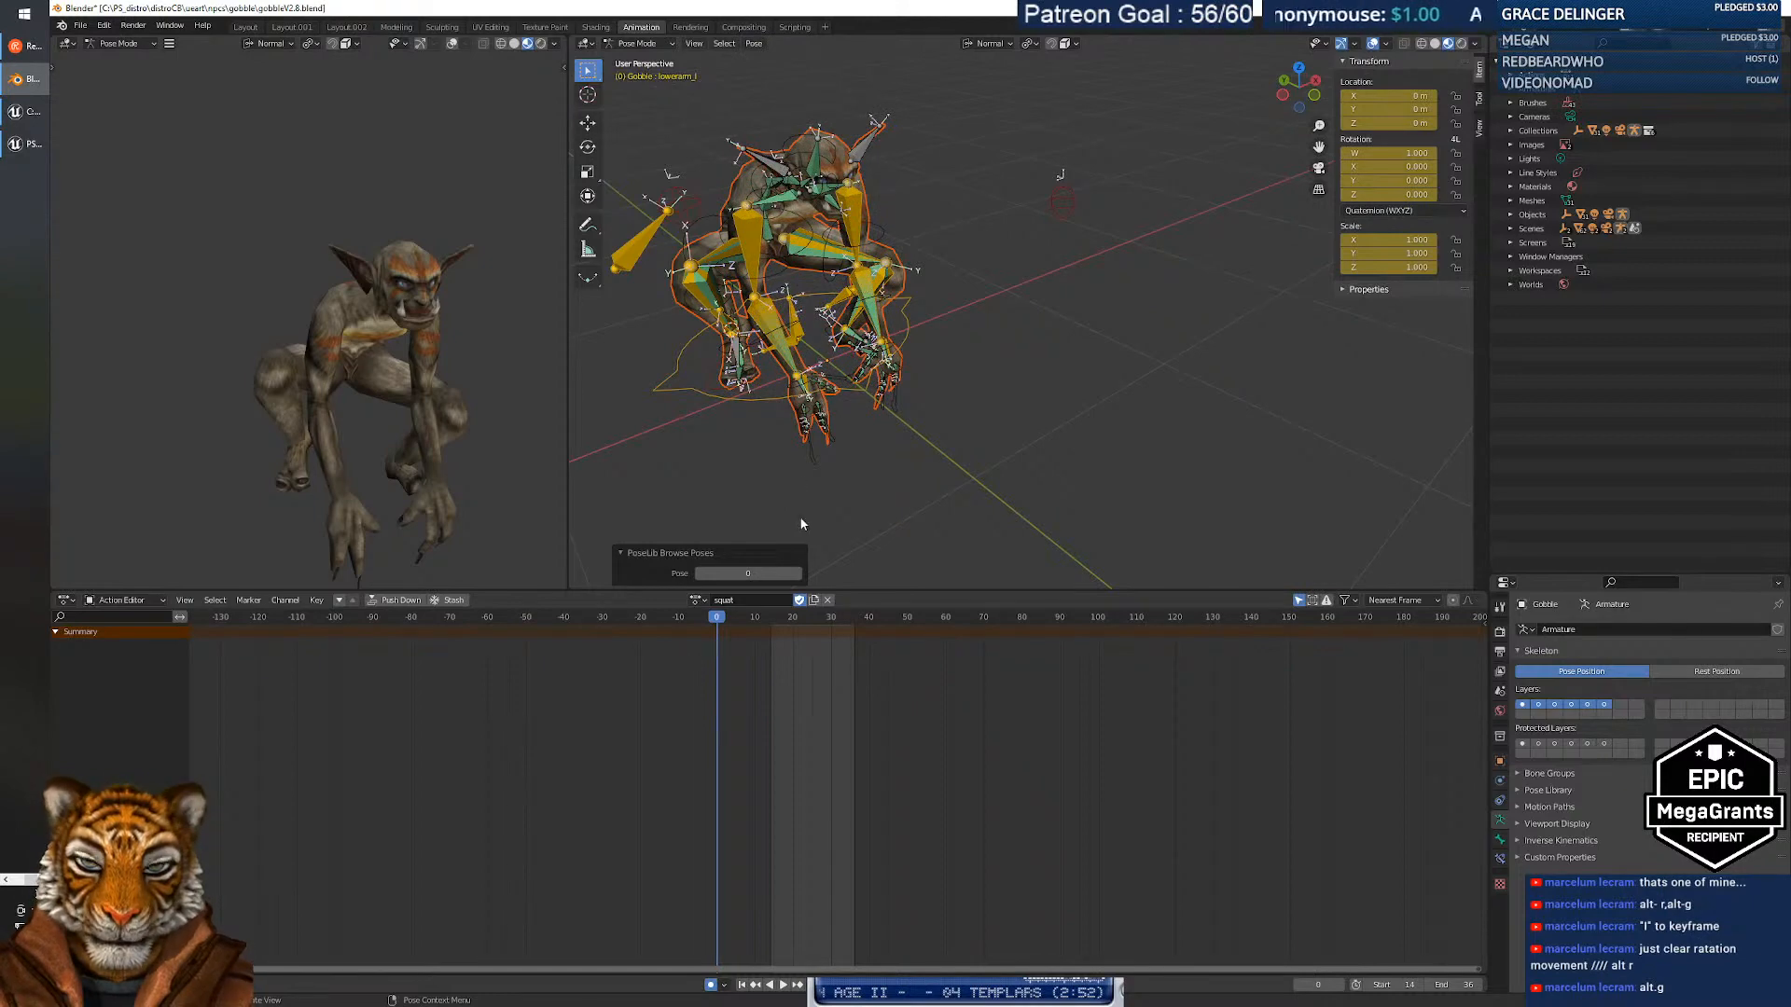
key("space")
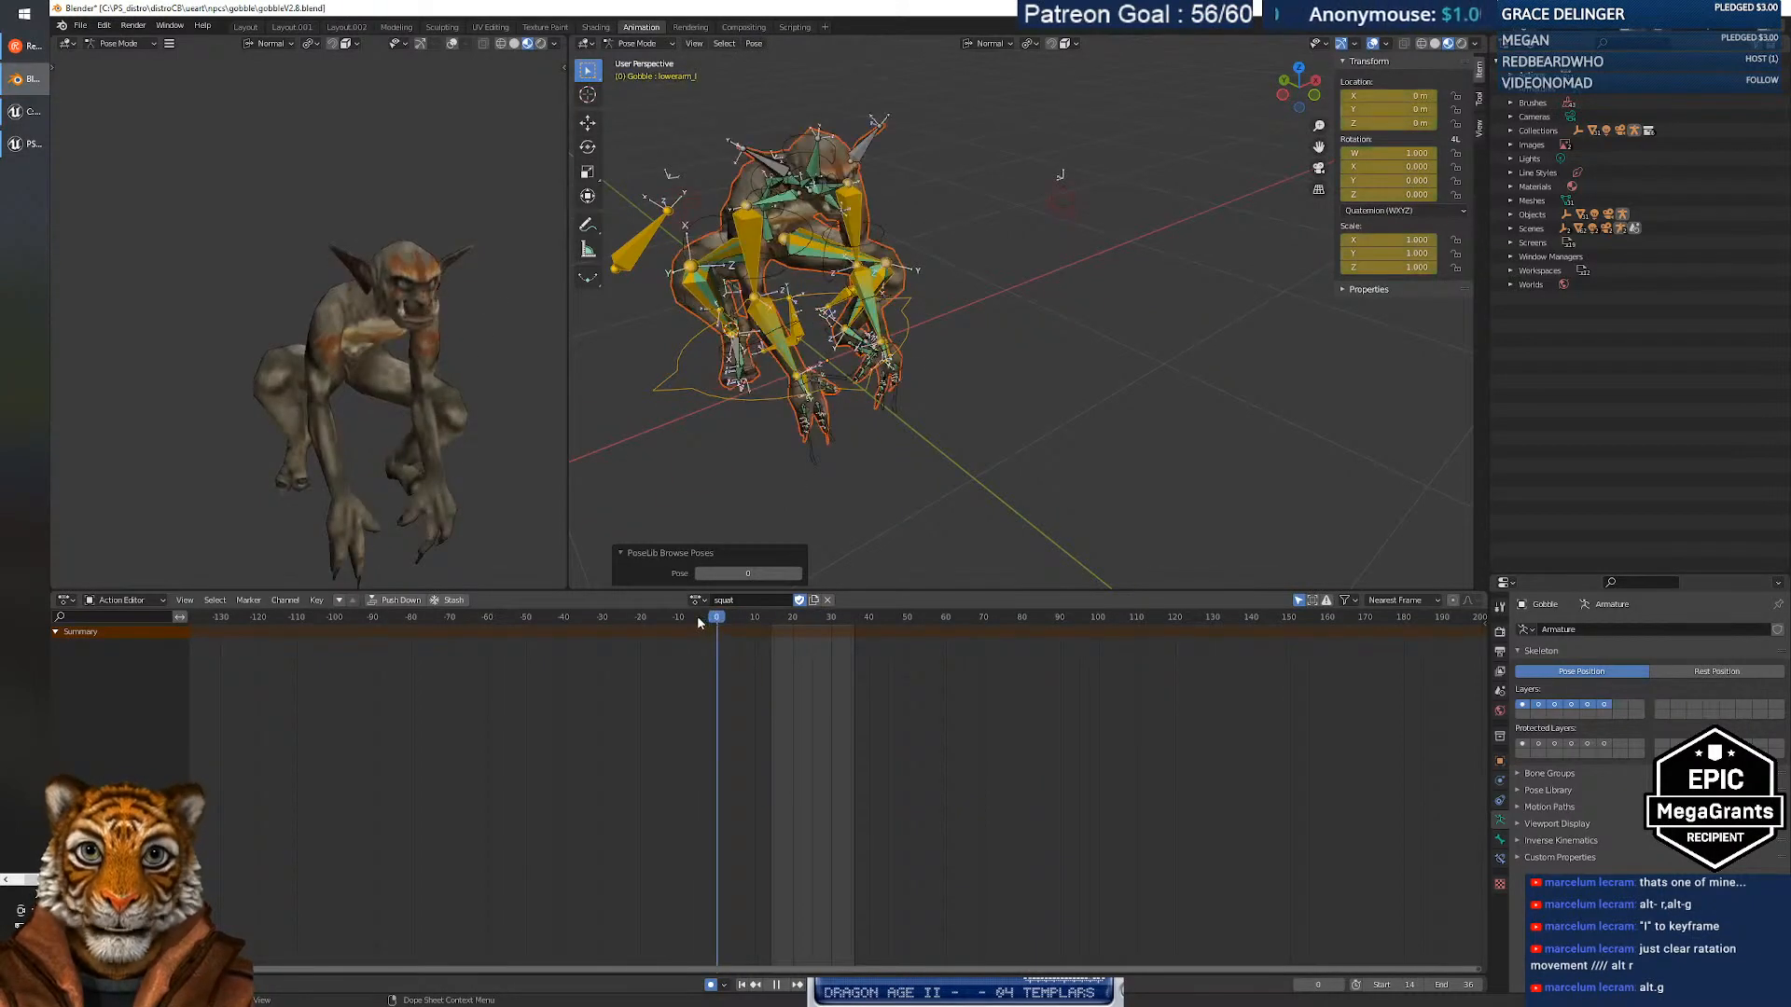
key("Escape")
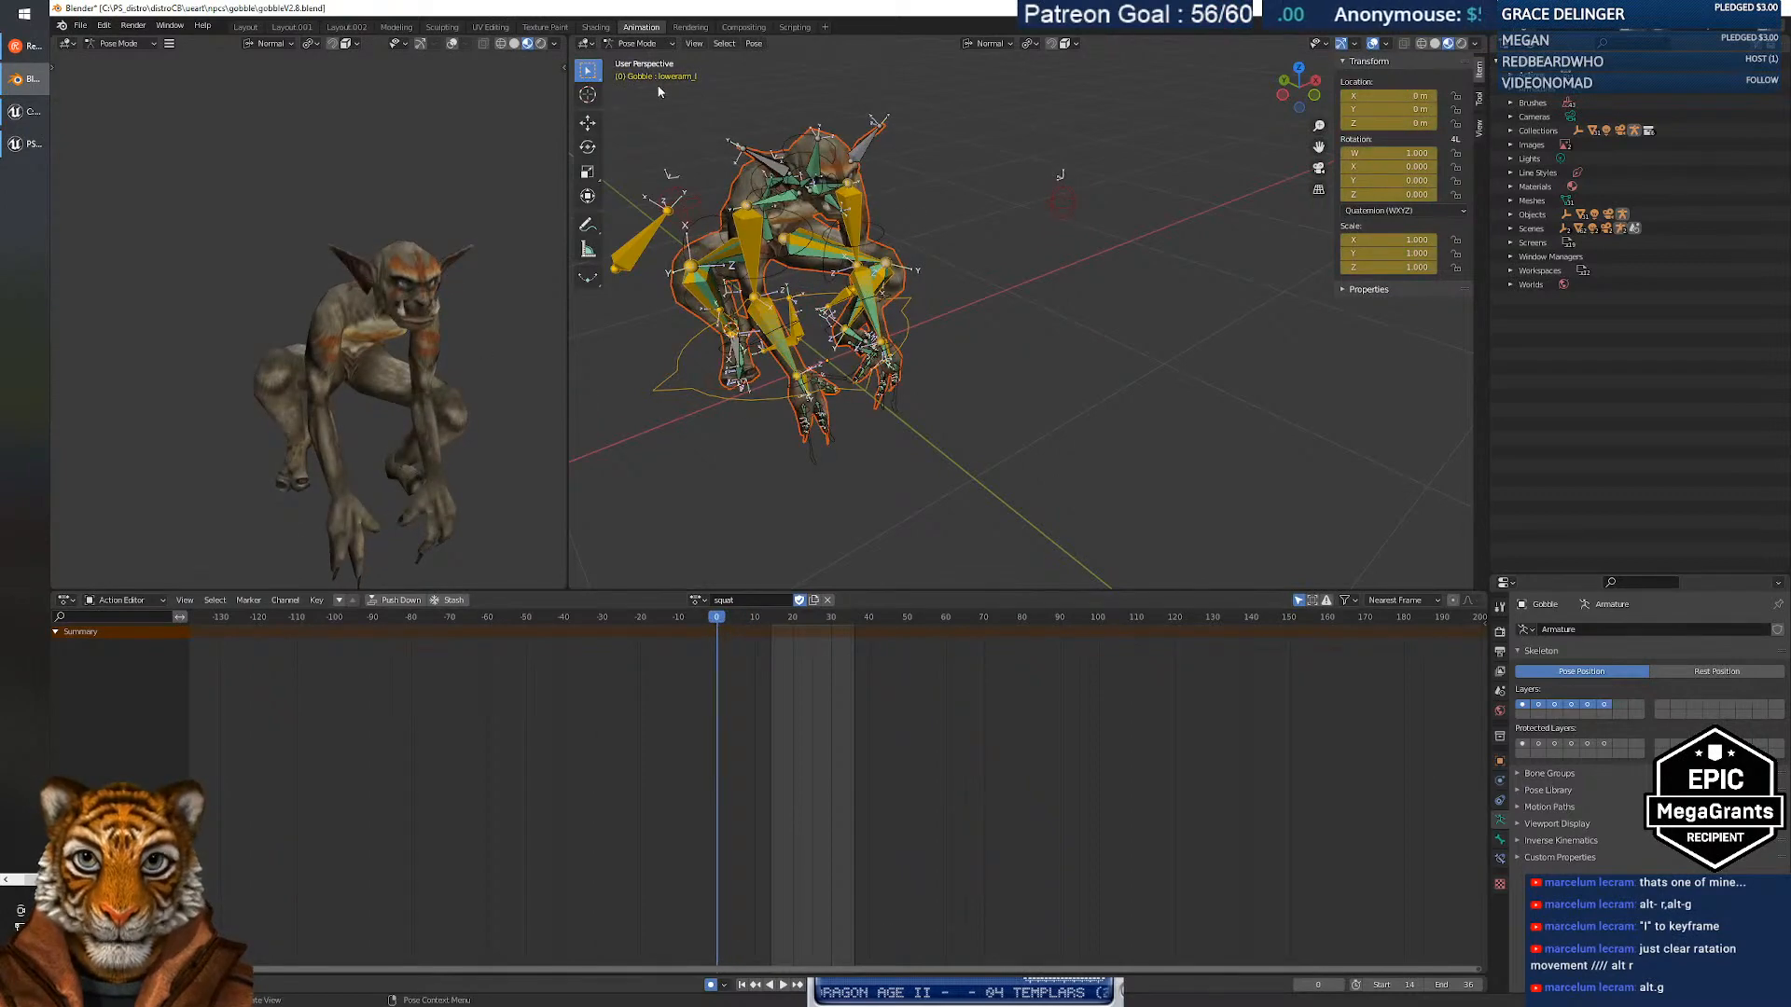
Switch the goblin's armature to Object Mode and back to Pose Mode.
left_click(634, 43)
left_click(643, 58)
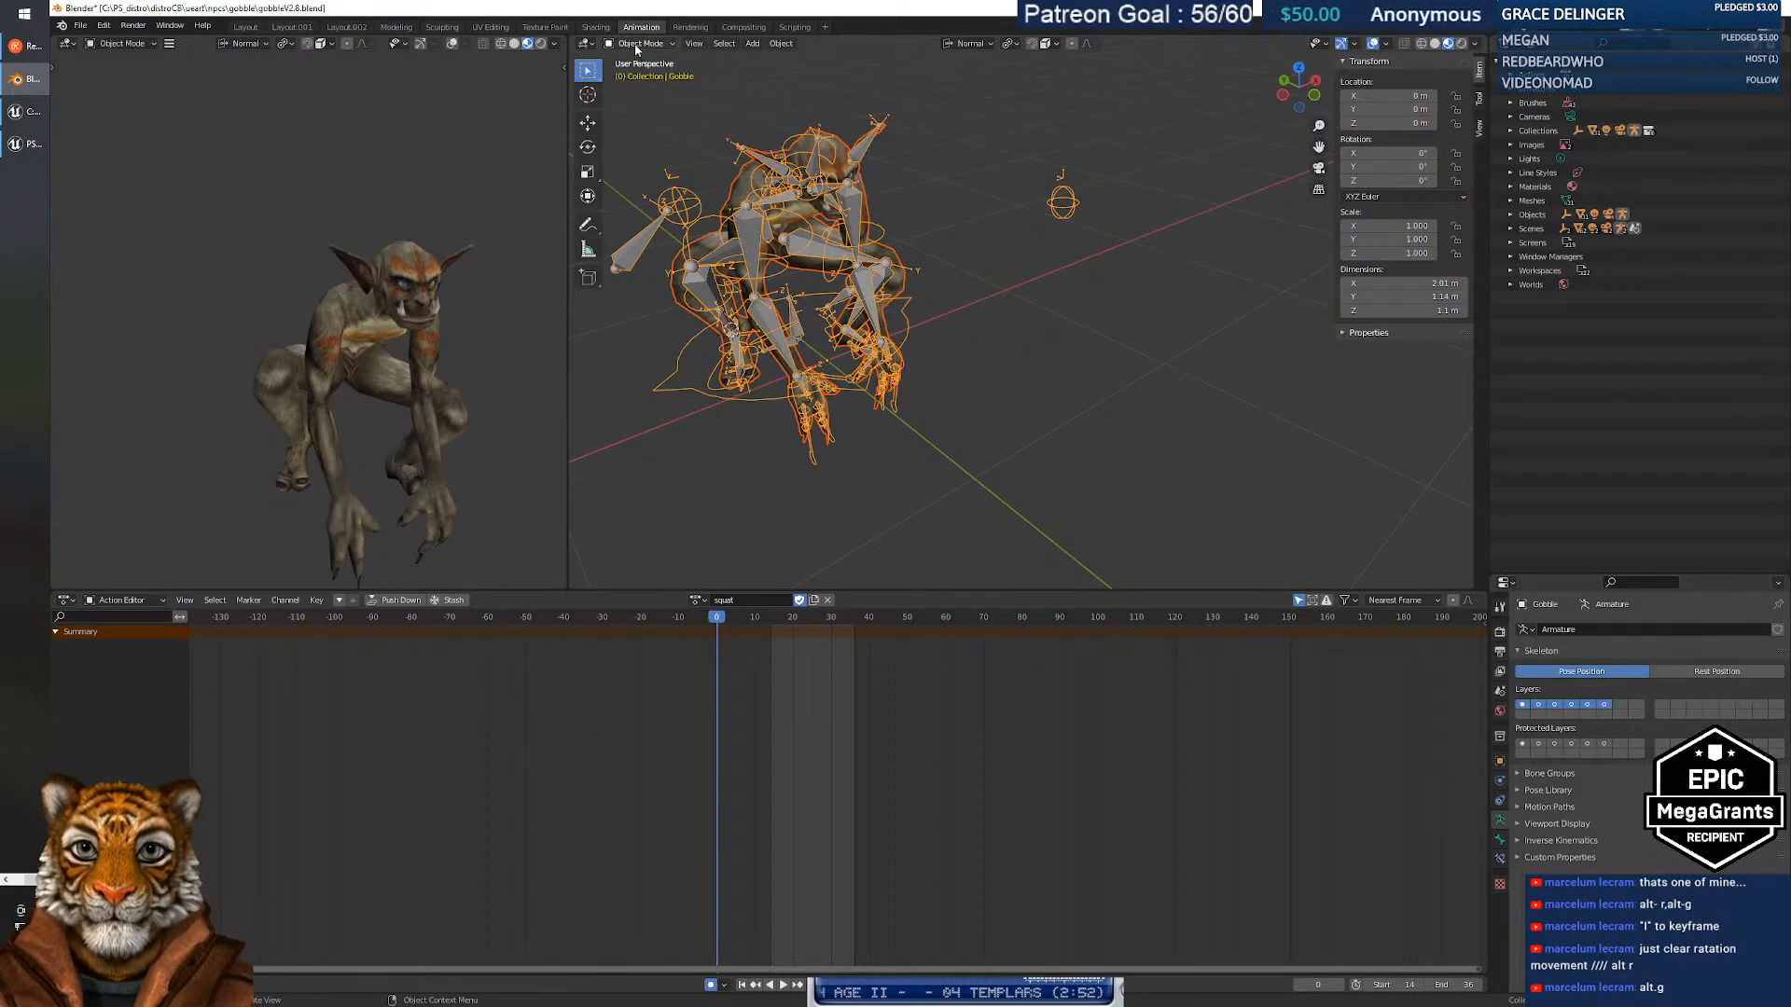
left_click(639, 42)
left_click(640, 91)
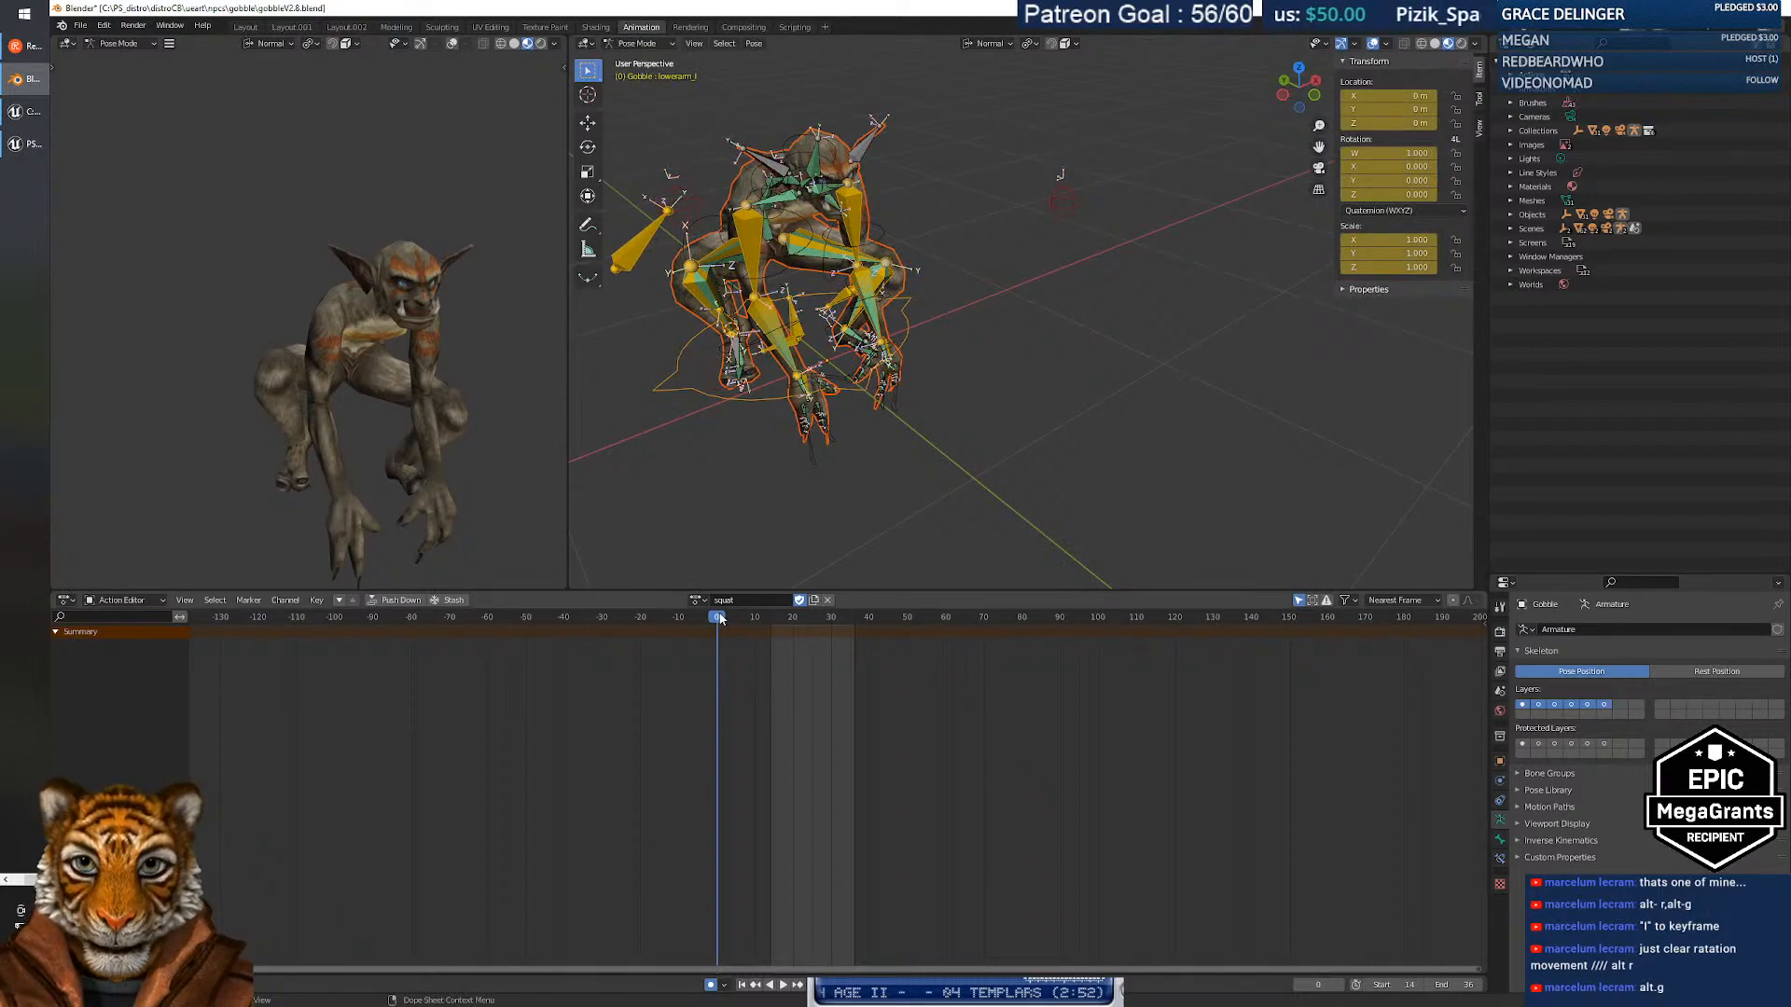
Preview the squat action in playback, return to frame 0, and inspect the goblin's starting pose from the side.
key("space")
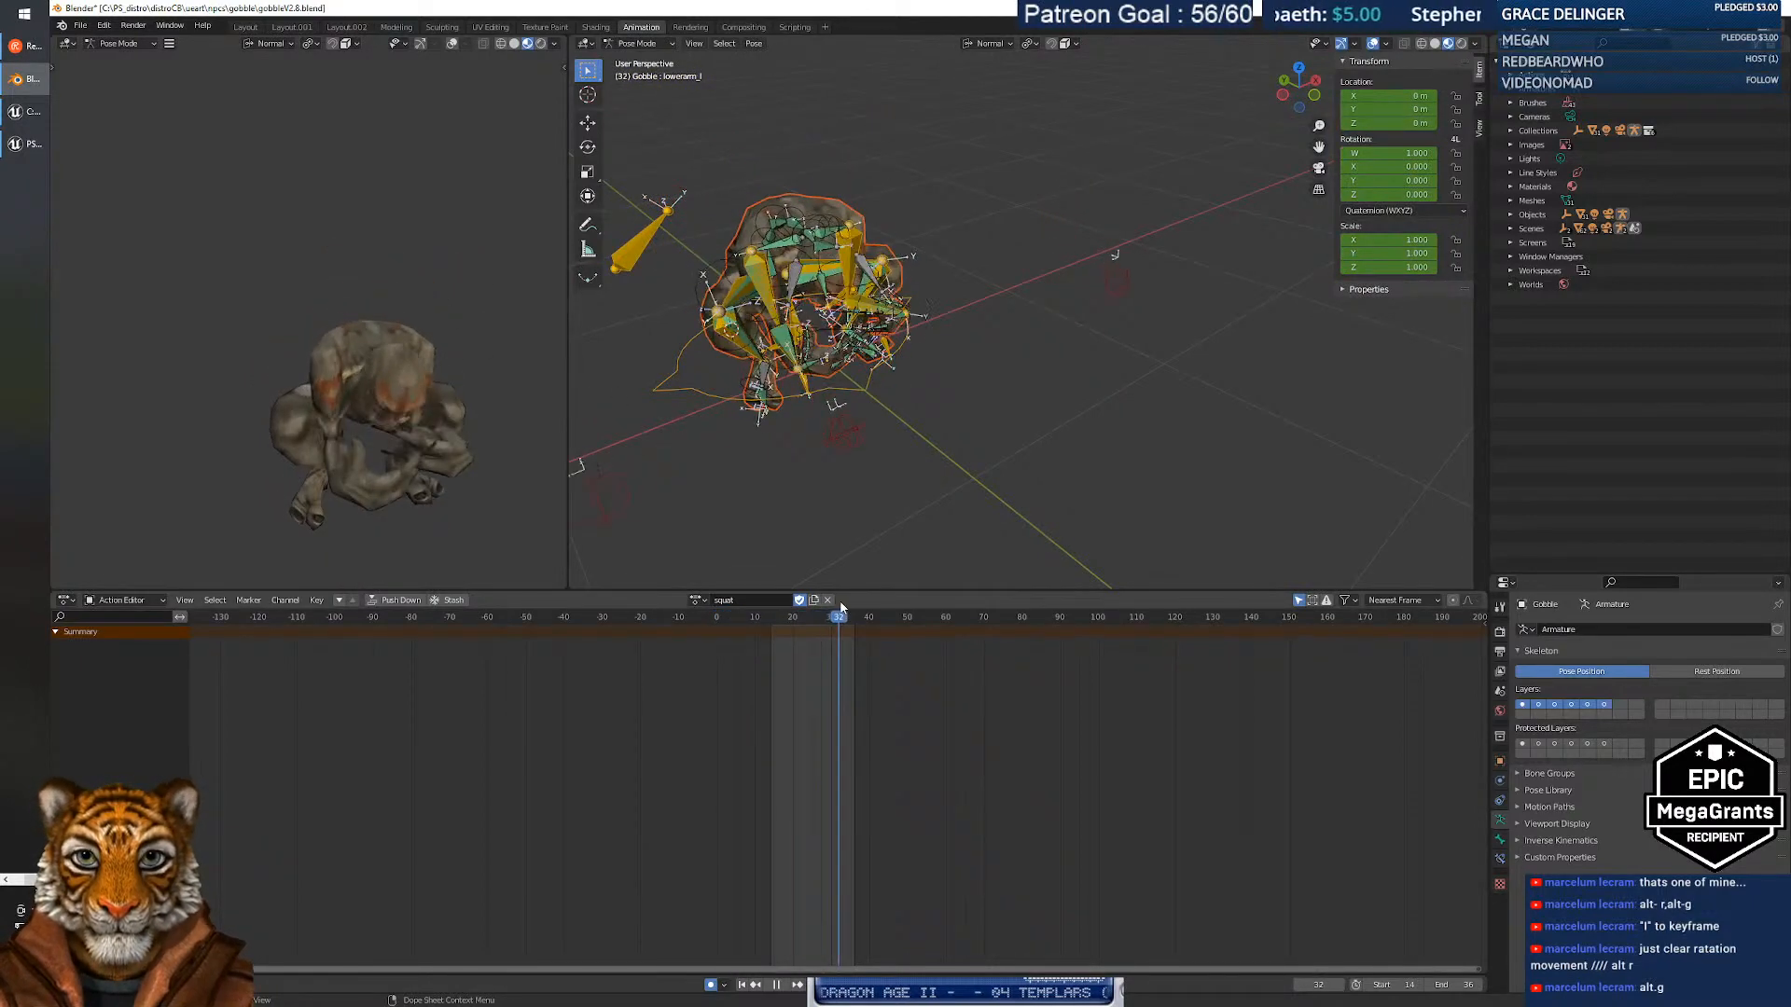
left_click_drag(847, 605, 719, 616)
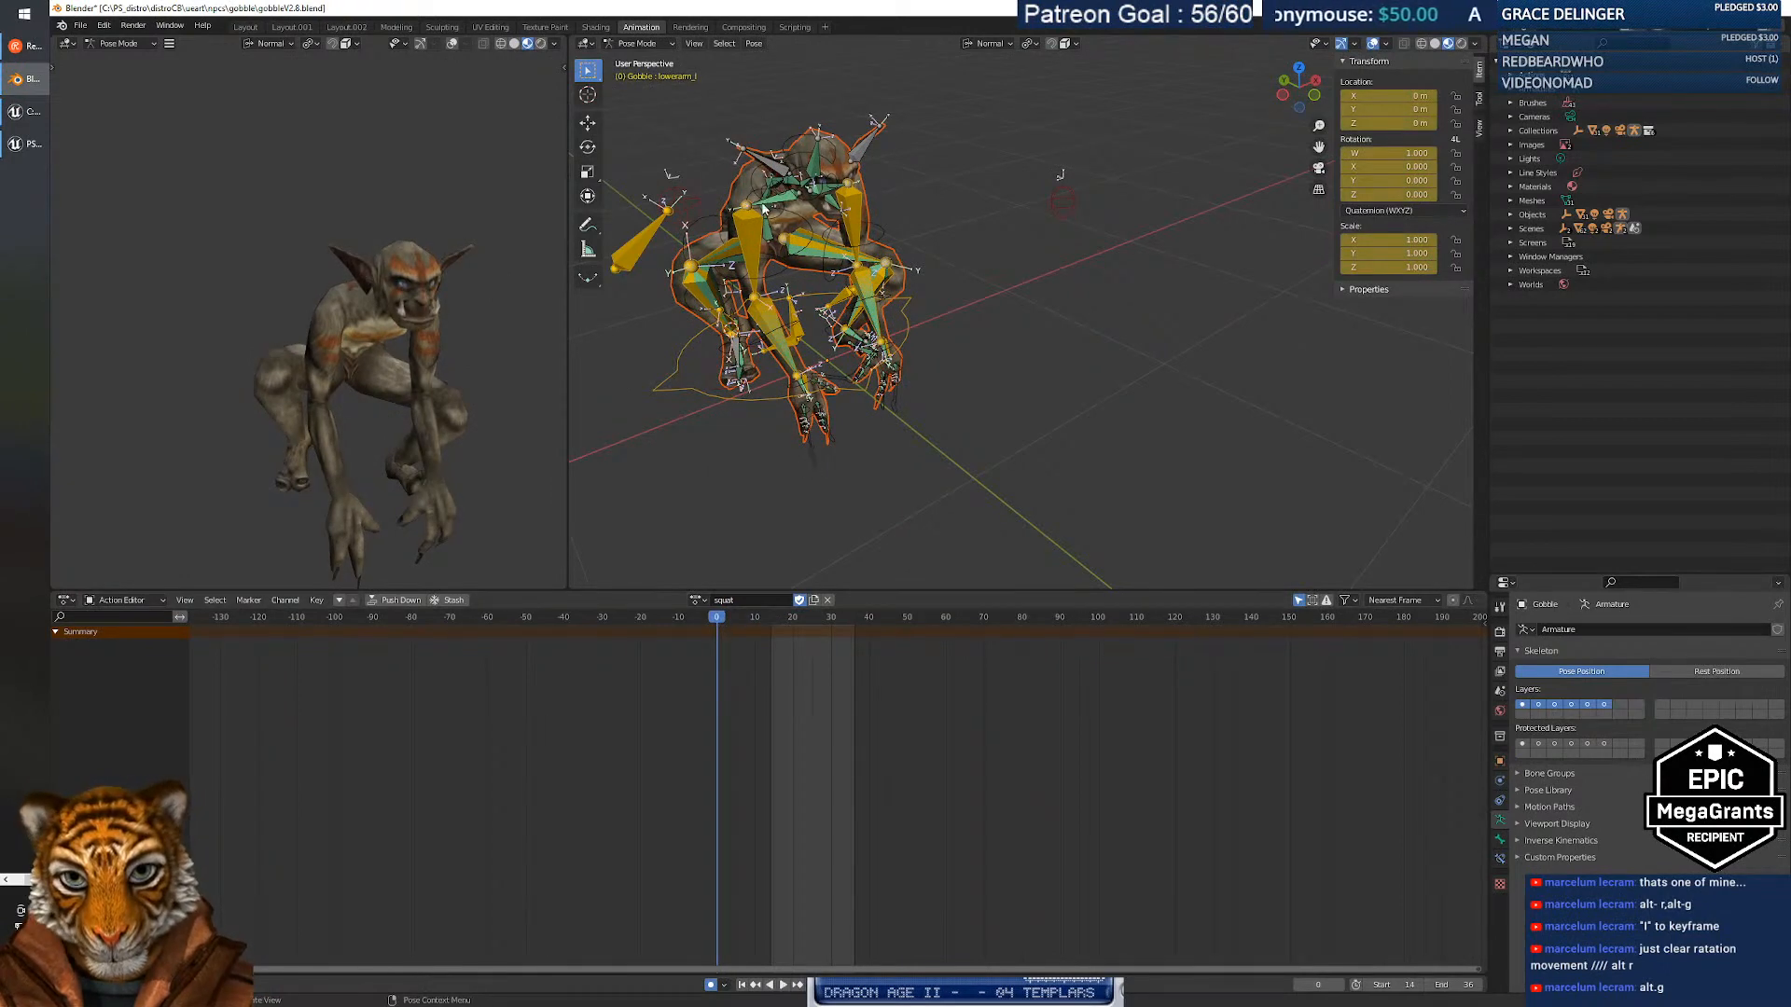
middle_click_drag(816, 381, 760, 392)
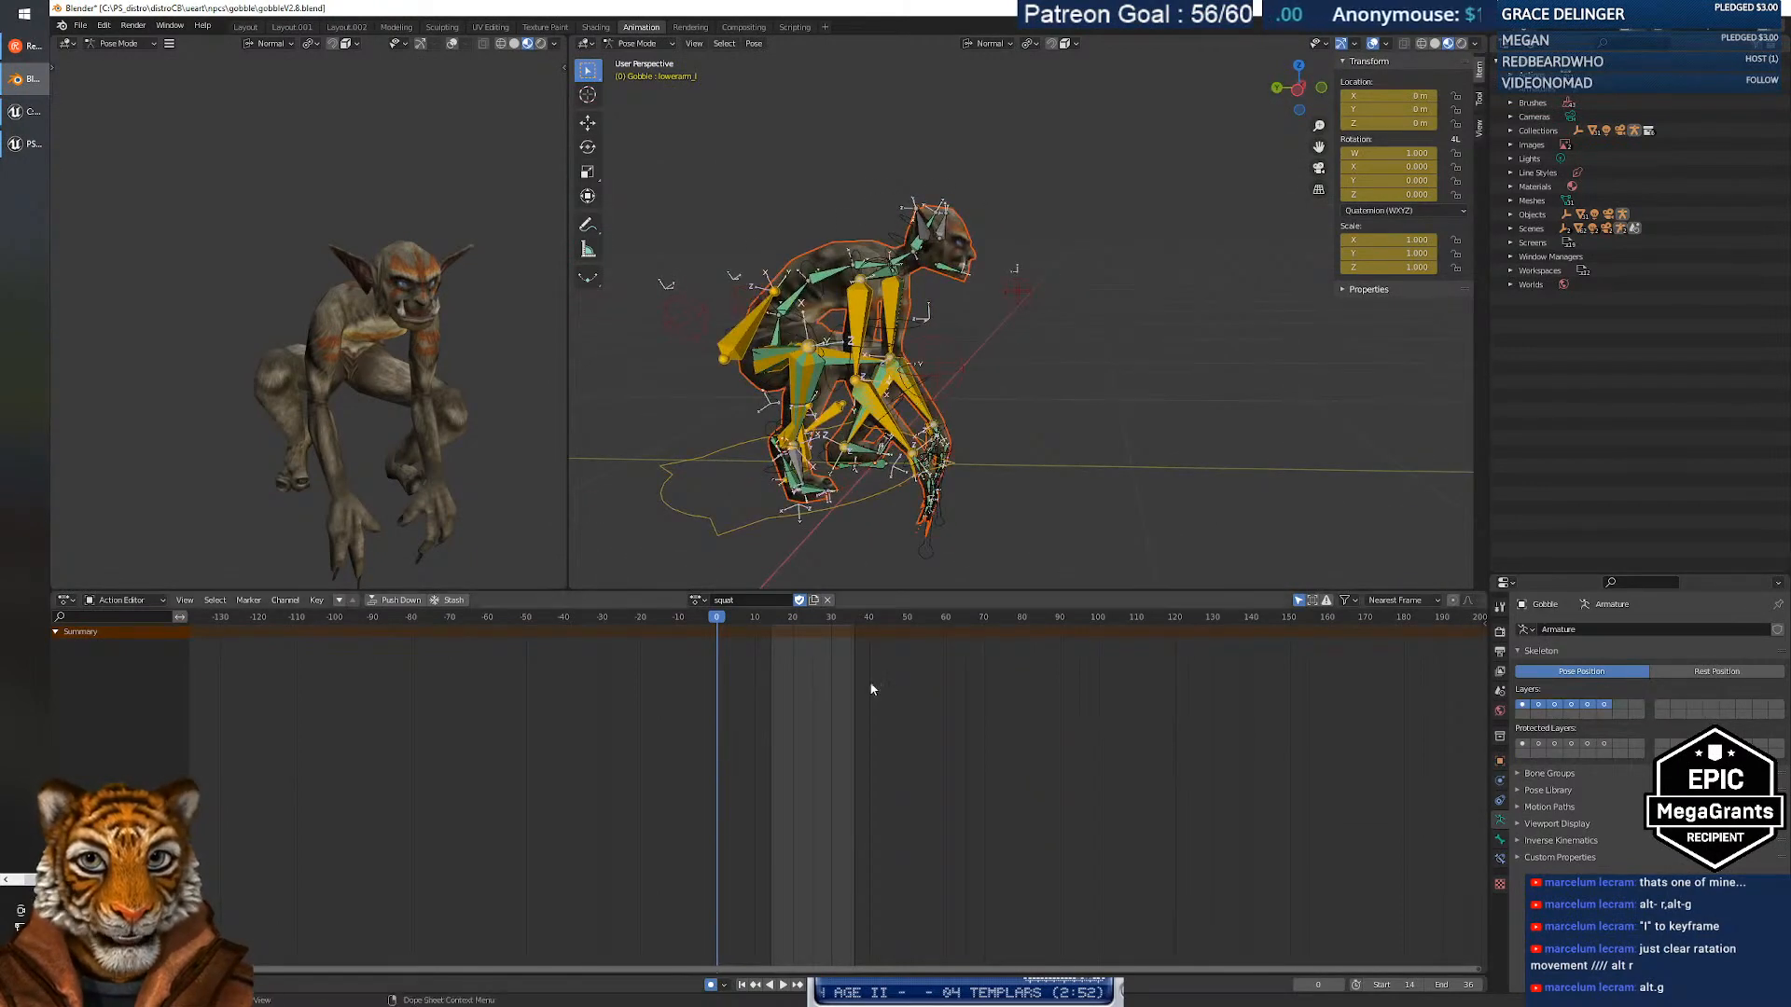
Select all of the goblin's bones and review the squat poses from frame 0 to frame 45, then back to frame 30.
key("a")
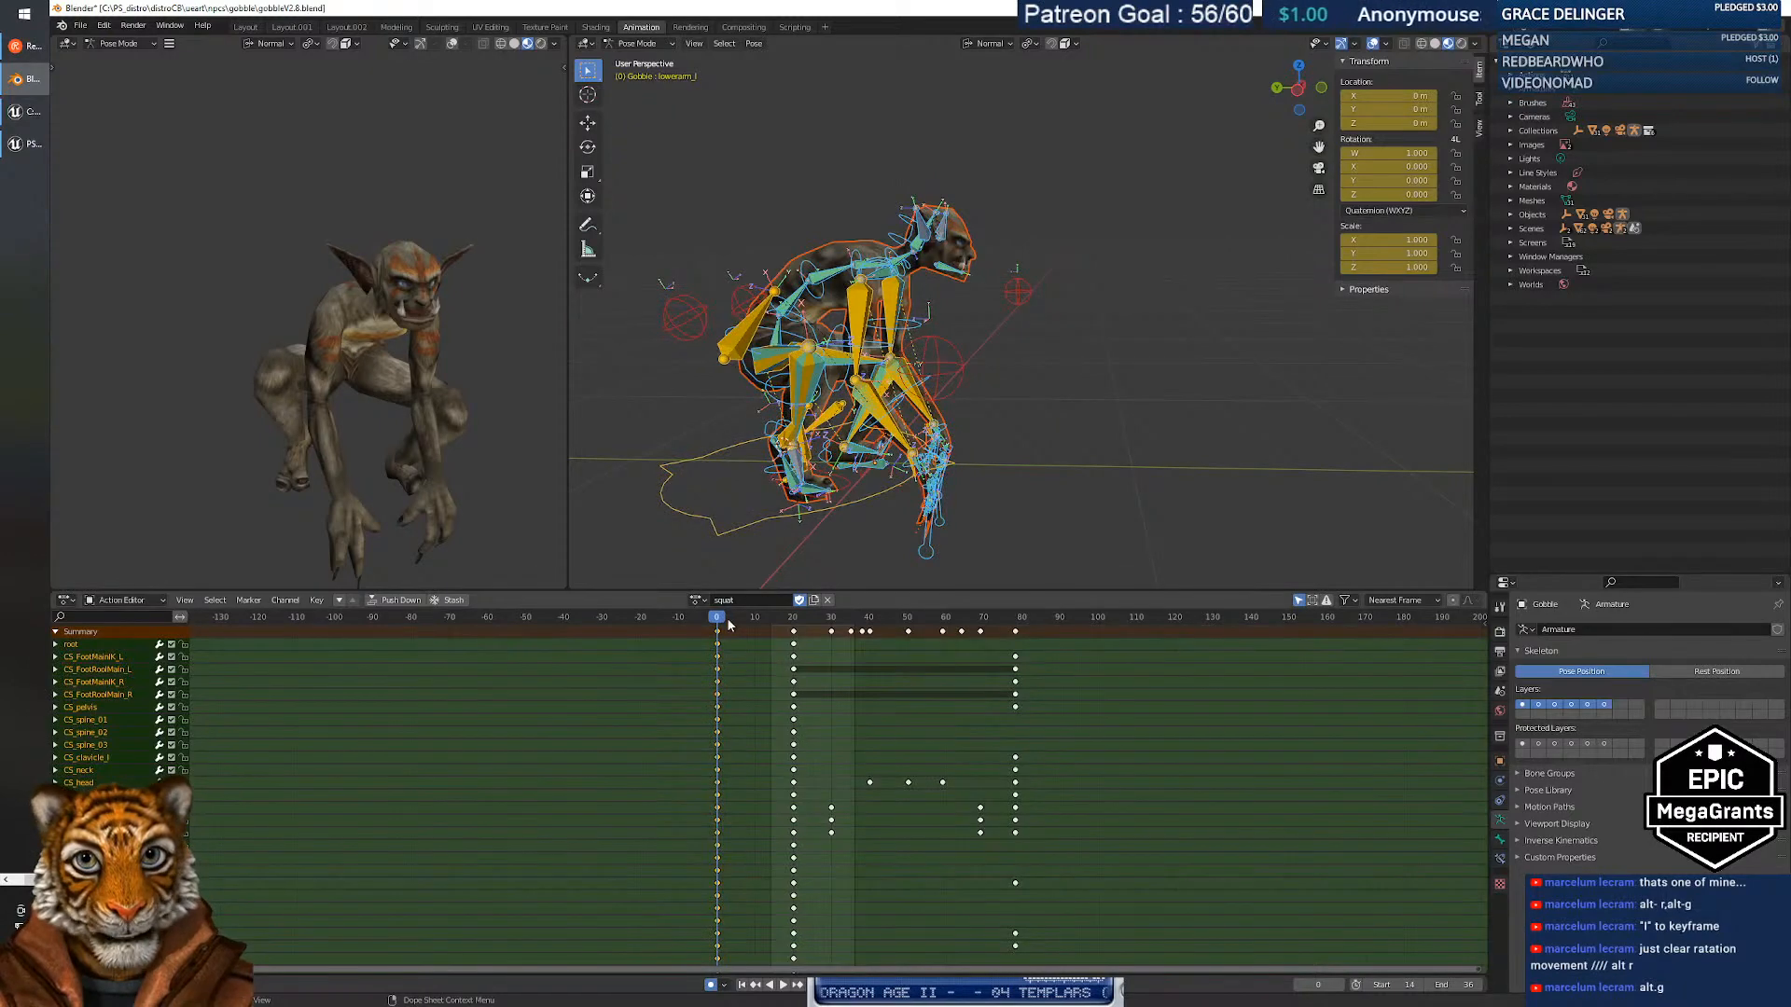
left_click_drag(724, 619, 893, 618)
middle_click_drag(1011, 346, 936, 377)
scroll(977, 344, "up", 5)
middle_click_drag(432, 423, 505, 396)
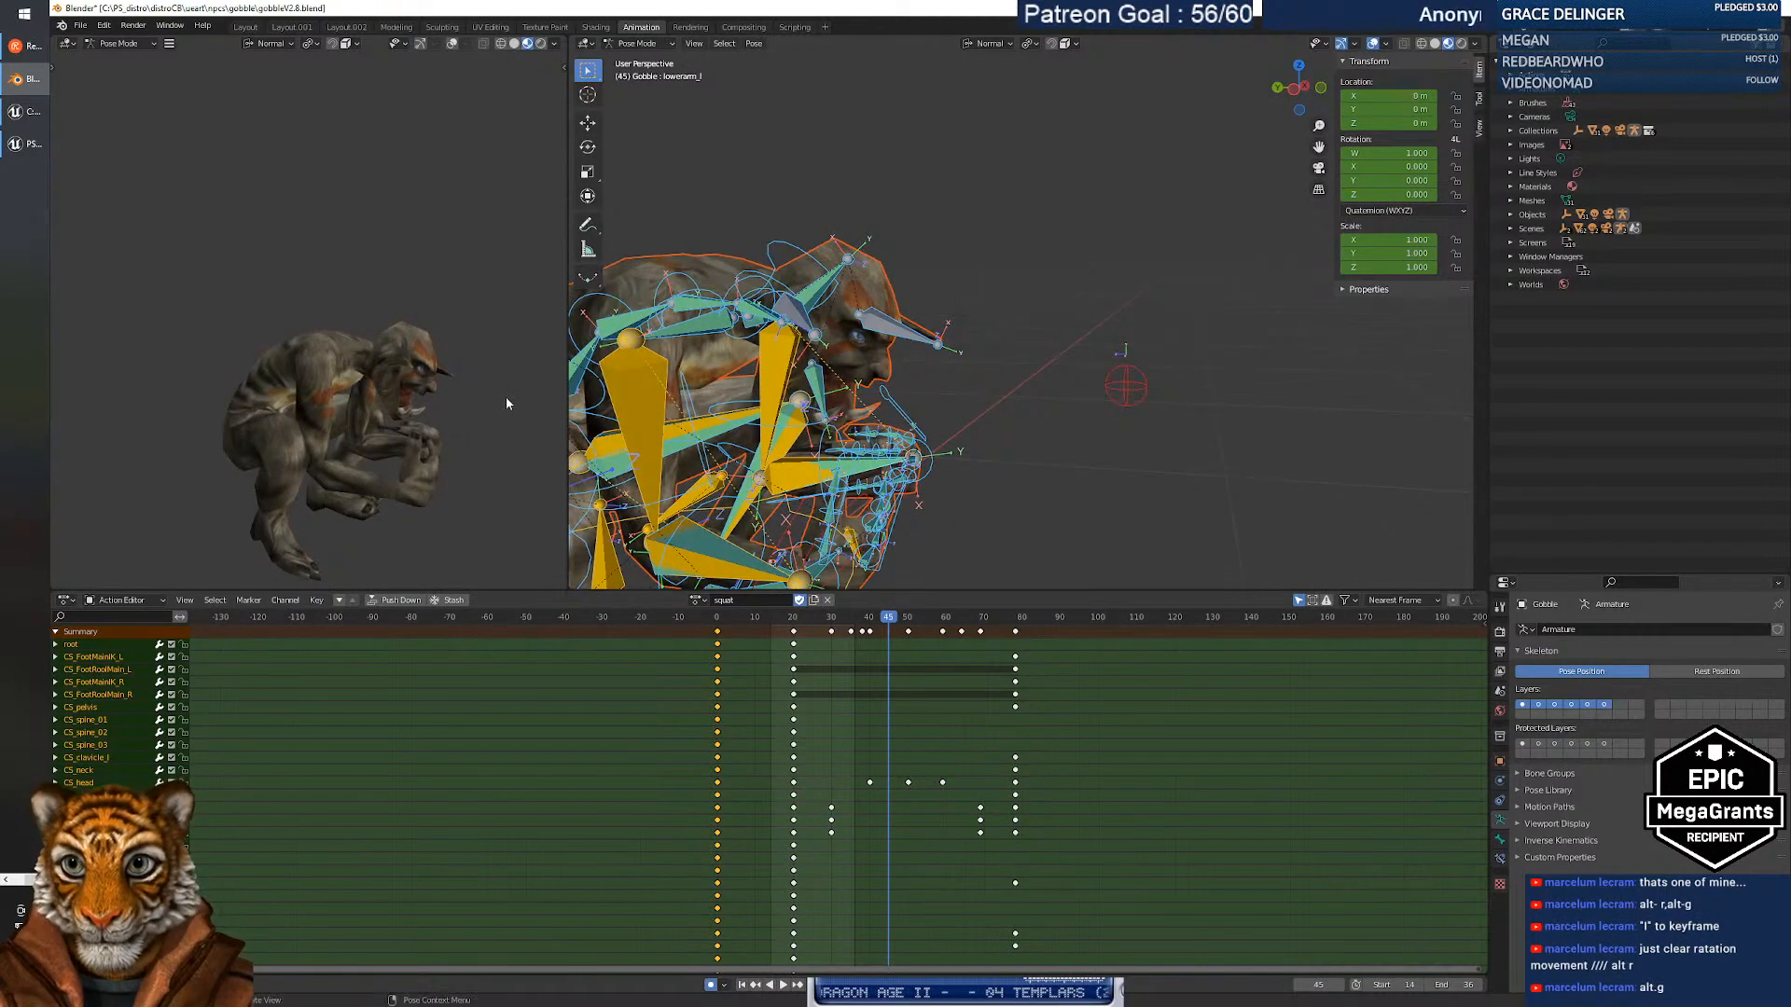
left_click_drag(887, 618, 832, 625)
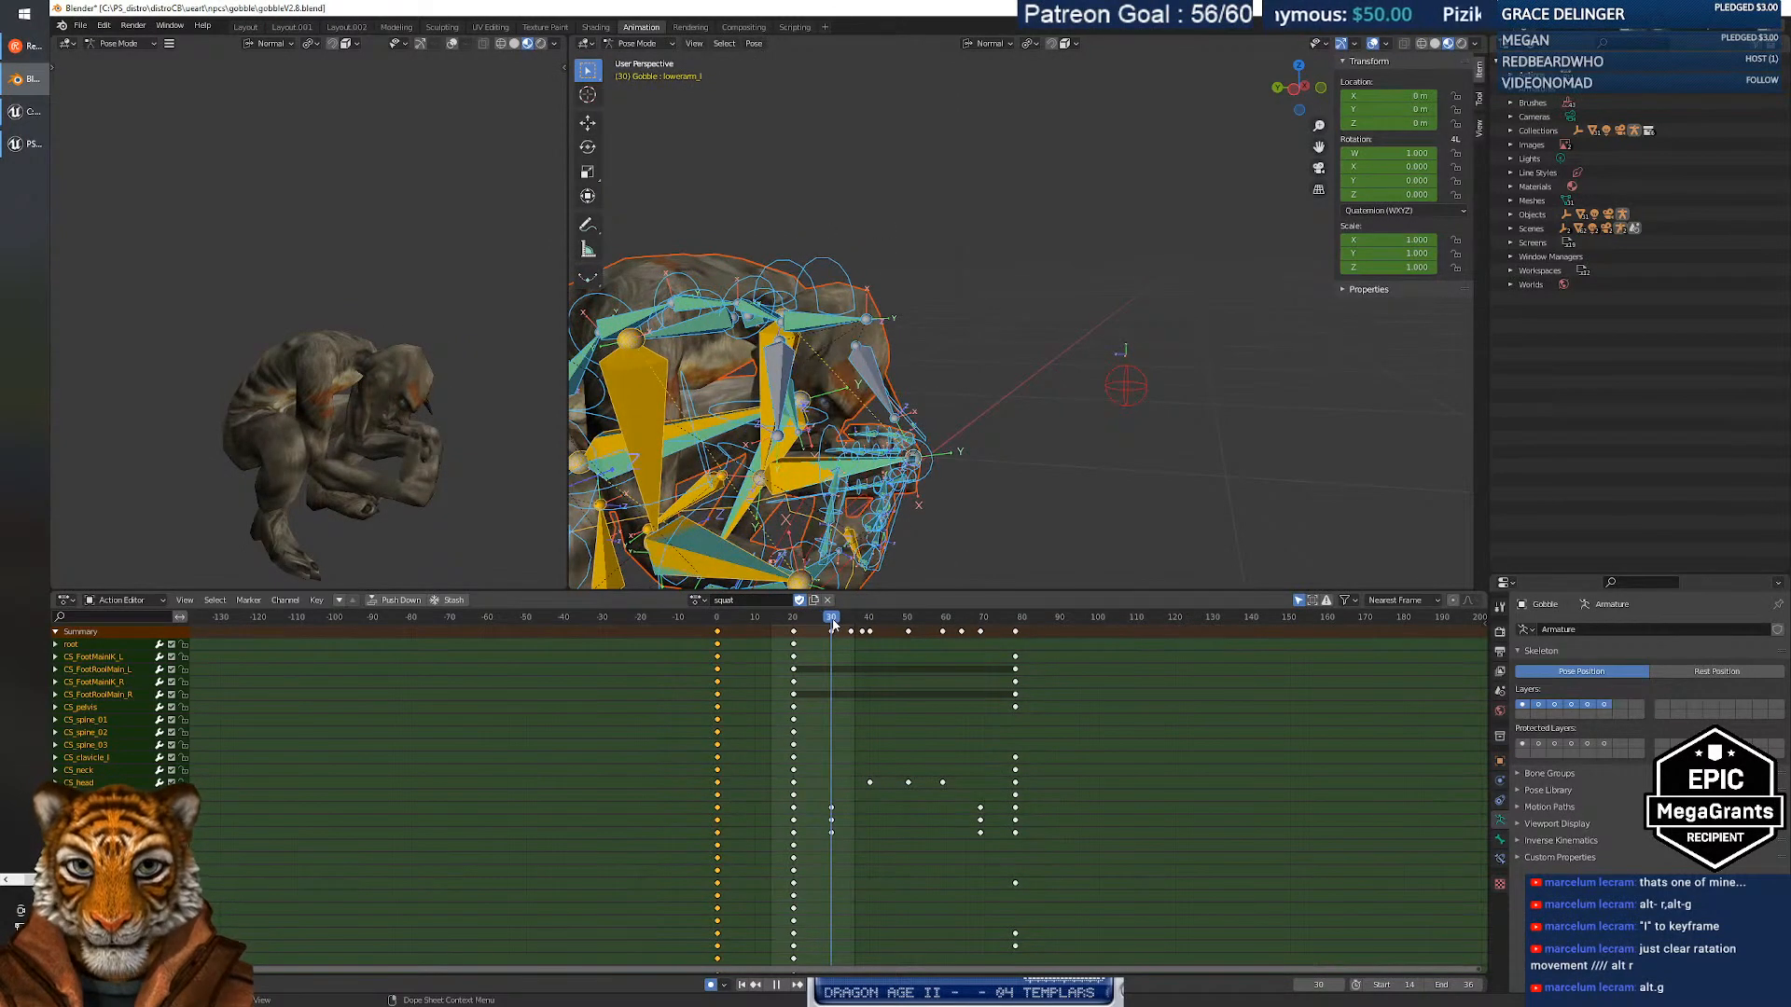
Select only the goblin's CS_pelvis control bone at frame 30 of the squat action.
middle_click_drag(767, 427, 701, 332)
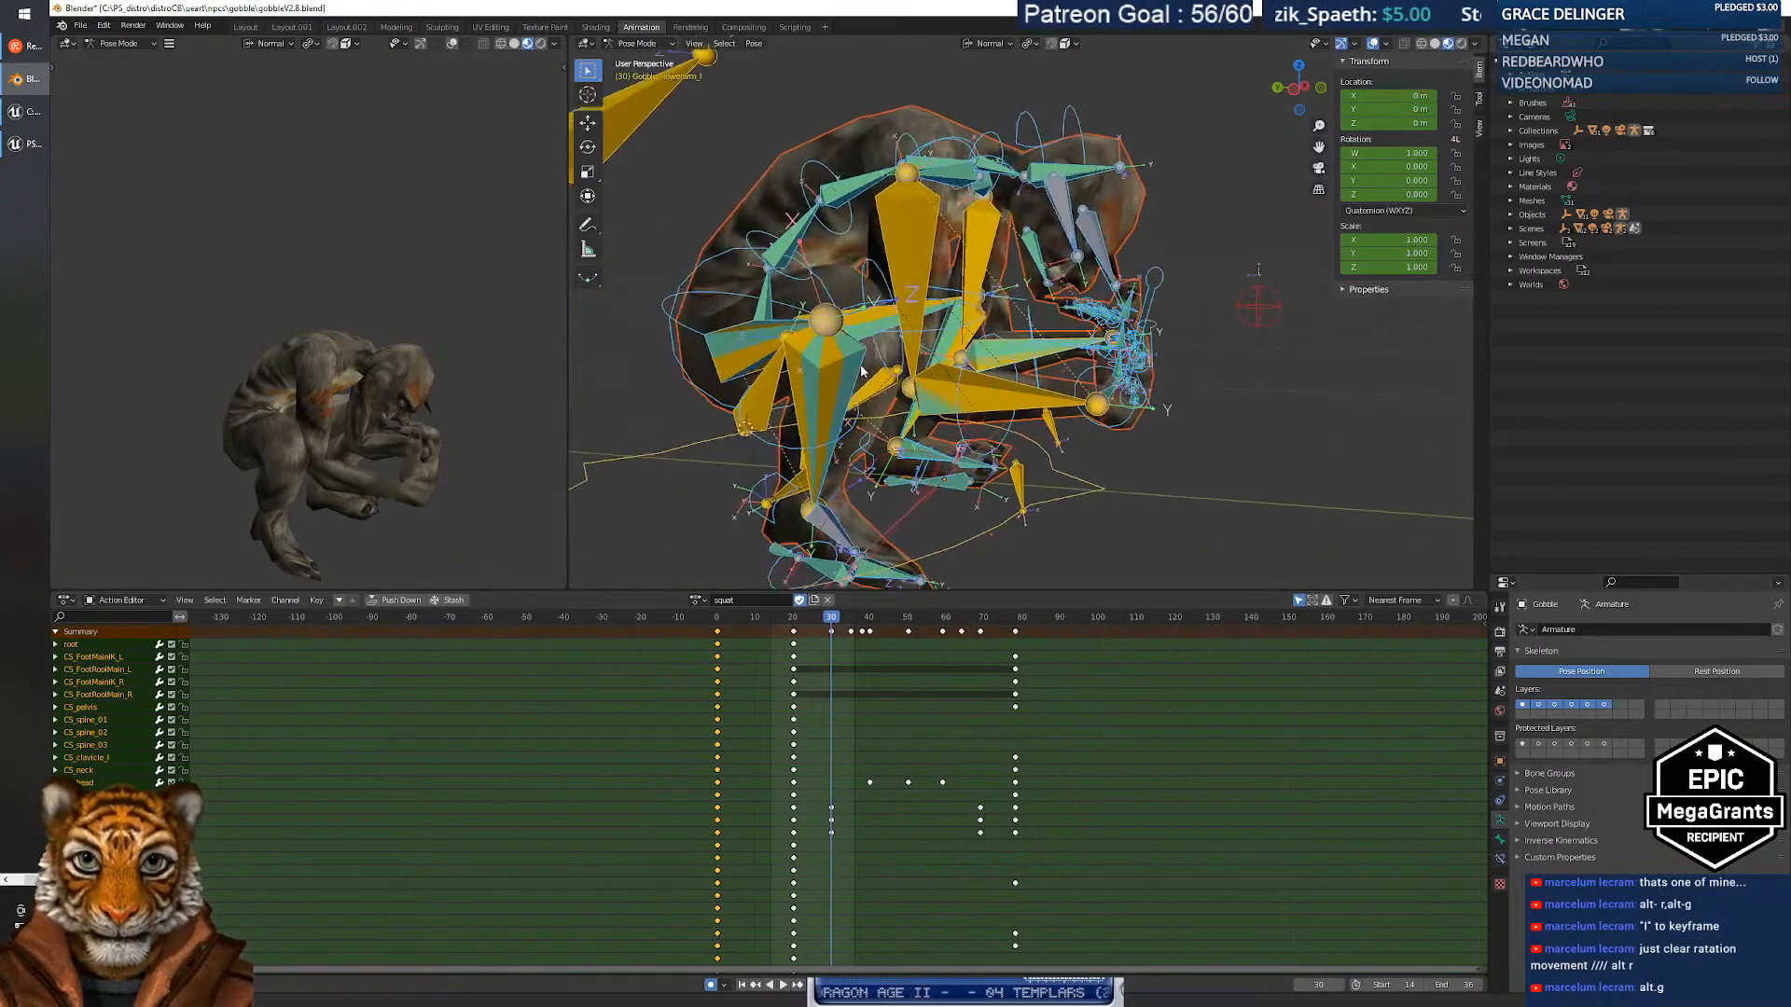
left_click(679, 312)
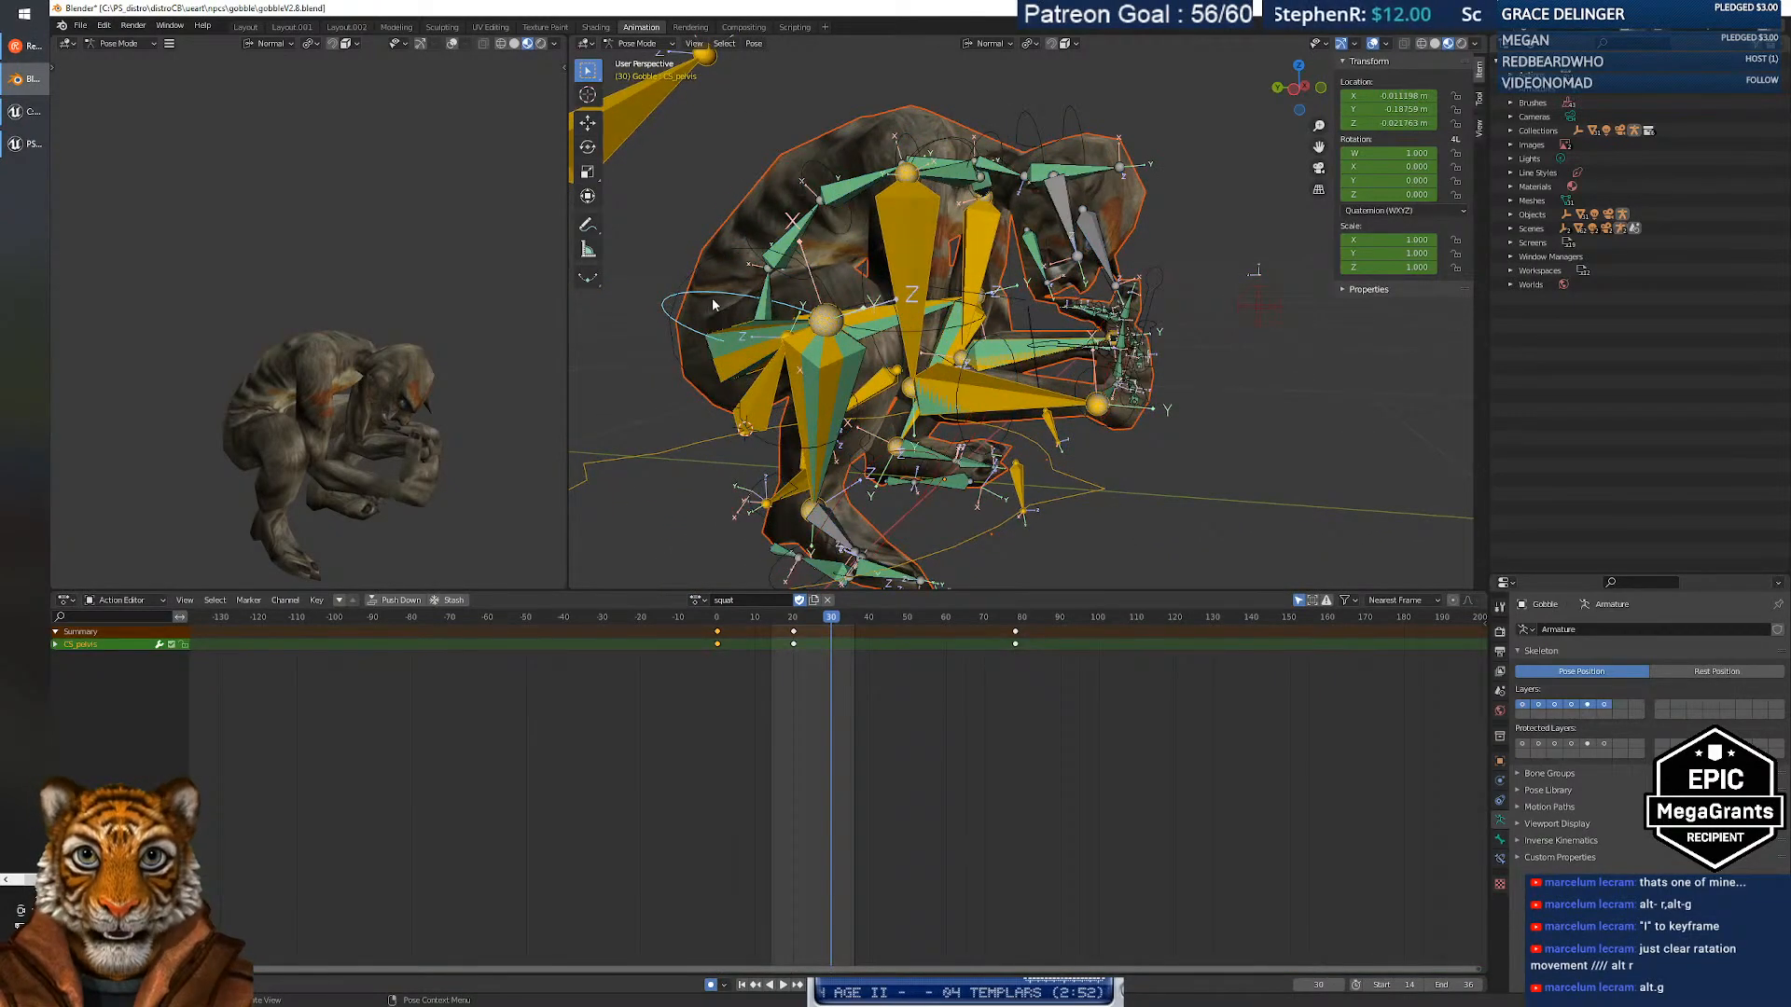
key("KP_Decimal")
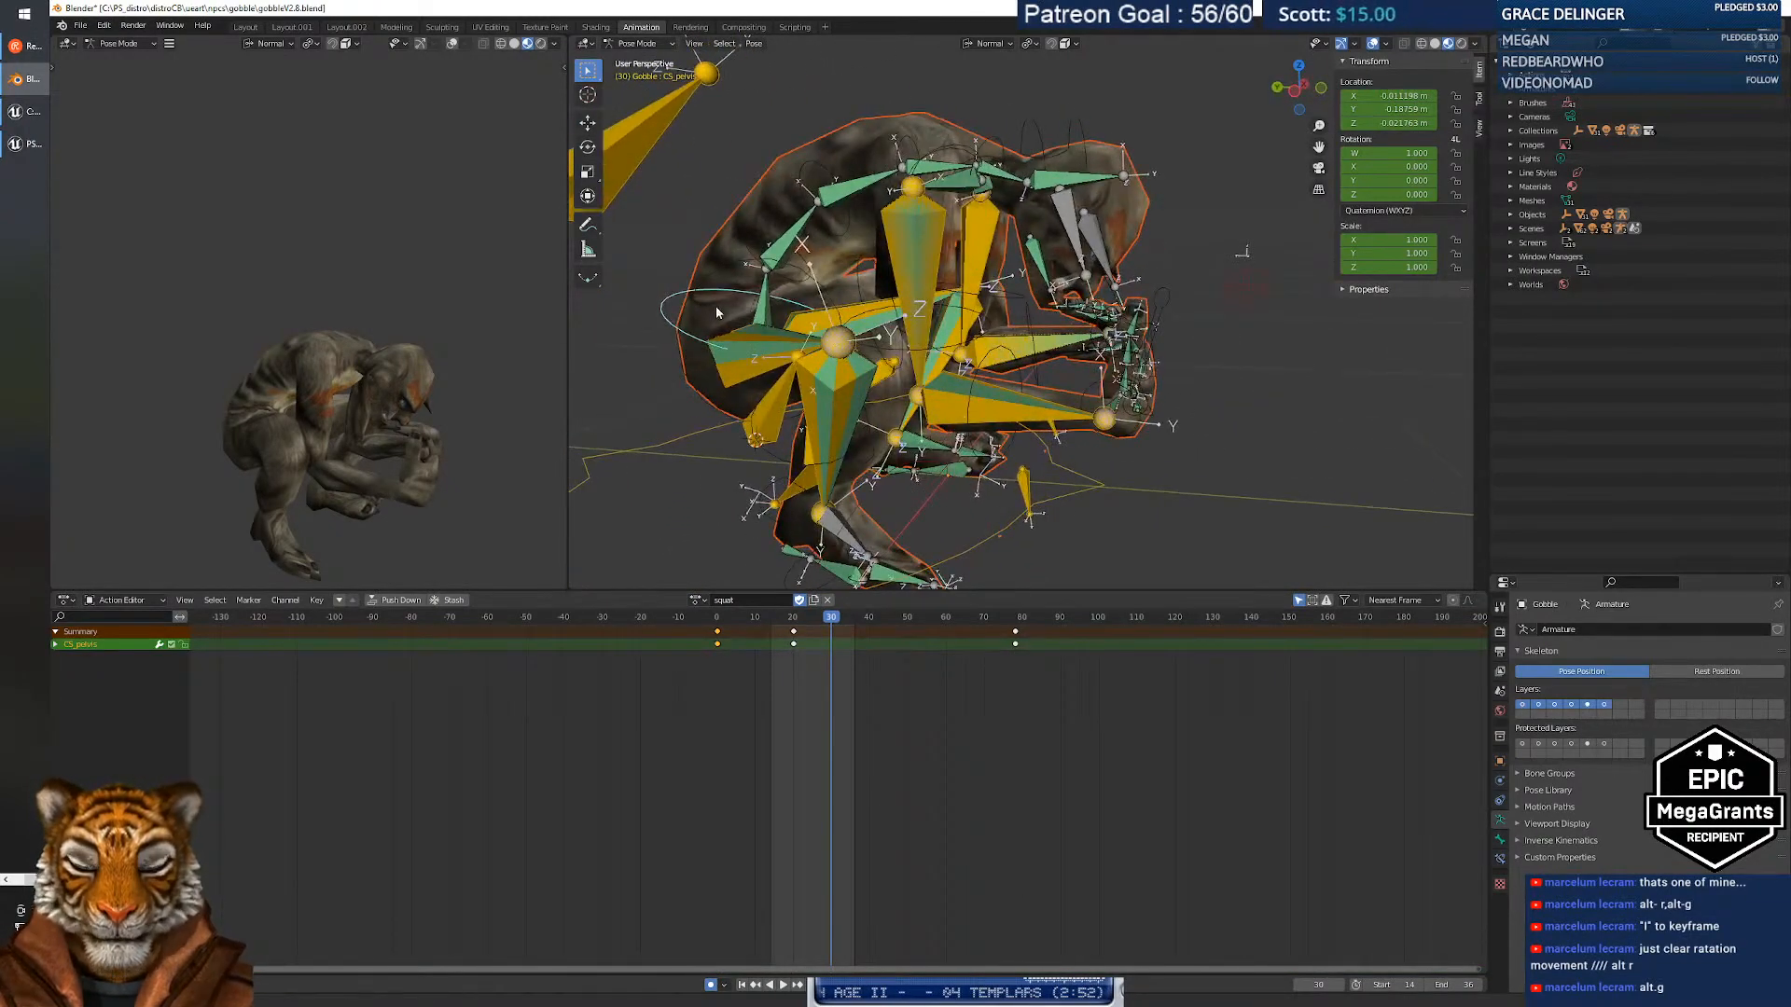
At frame 46, move the CS_pelvis control about 0.012 m along its normal Y axis and preview the motion.
left_click_drag(830, 617, 892, 621)
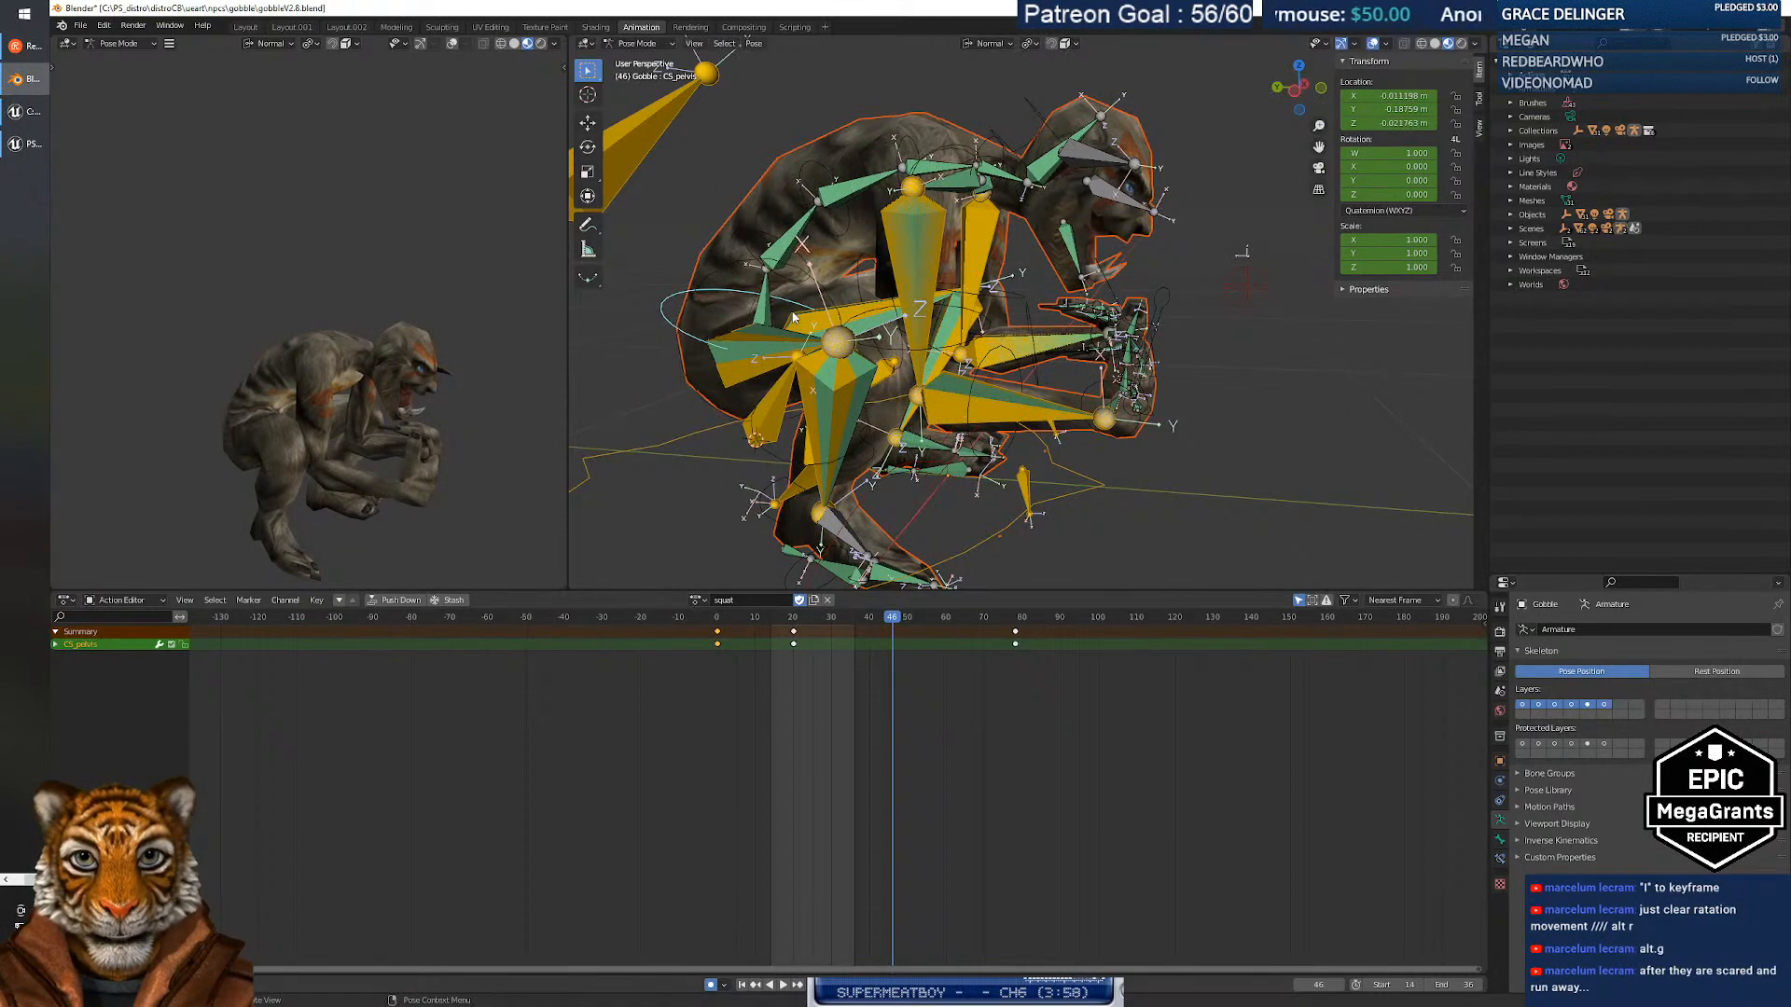
key("g")
right_click(792, 311)
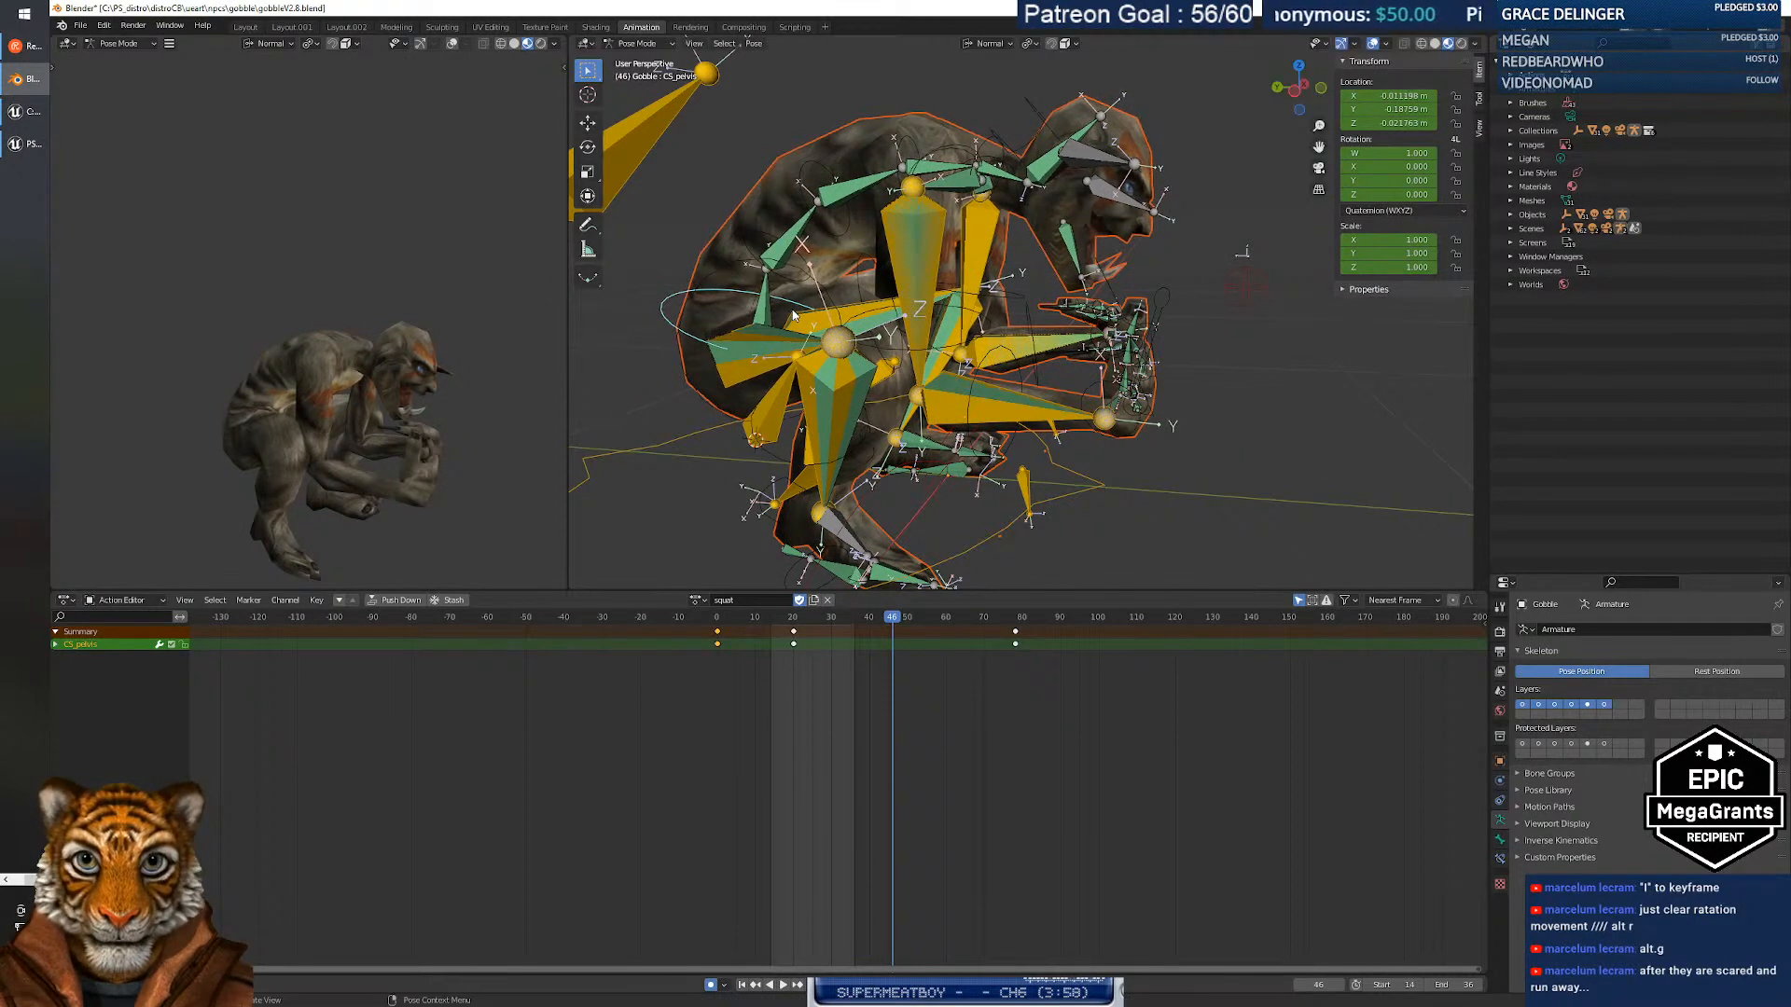
key("g")
key("y")
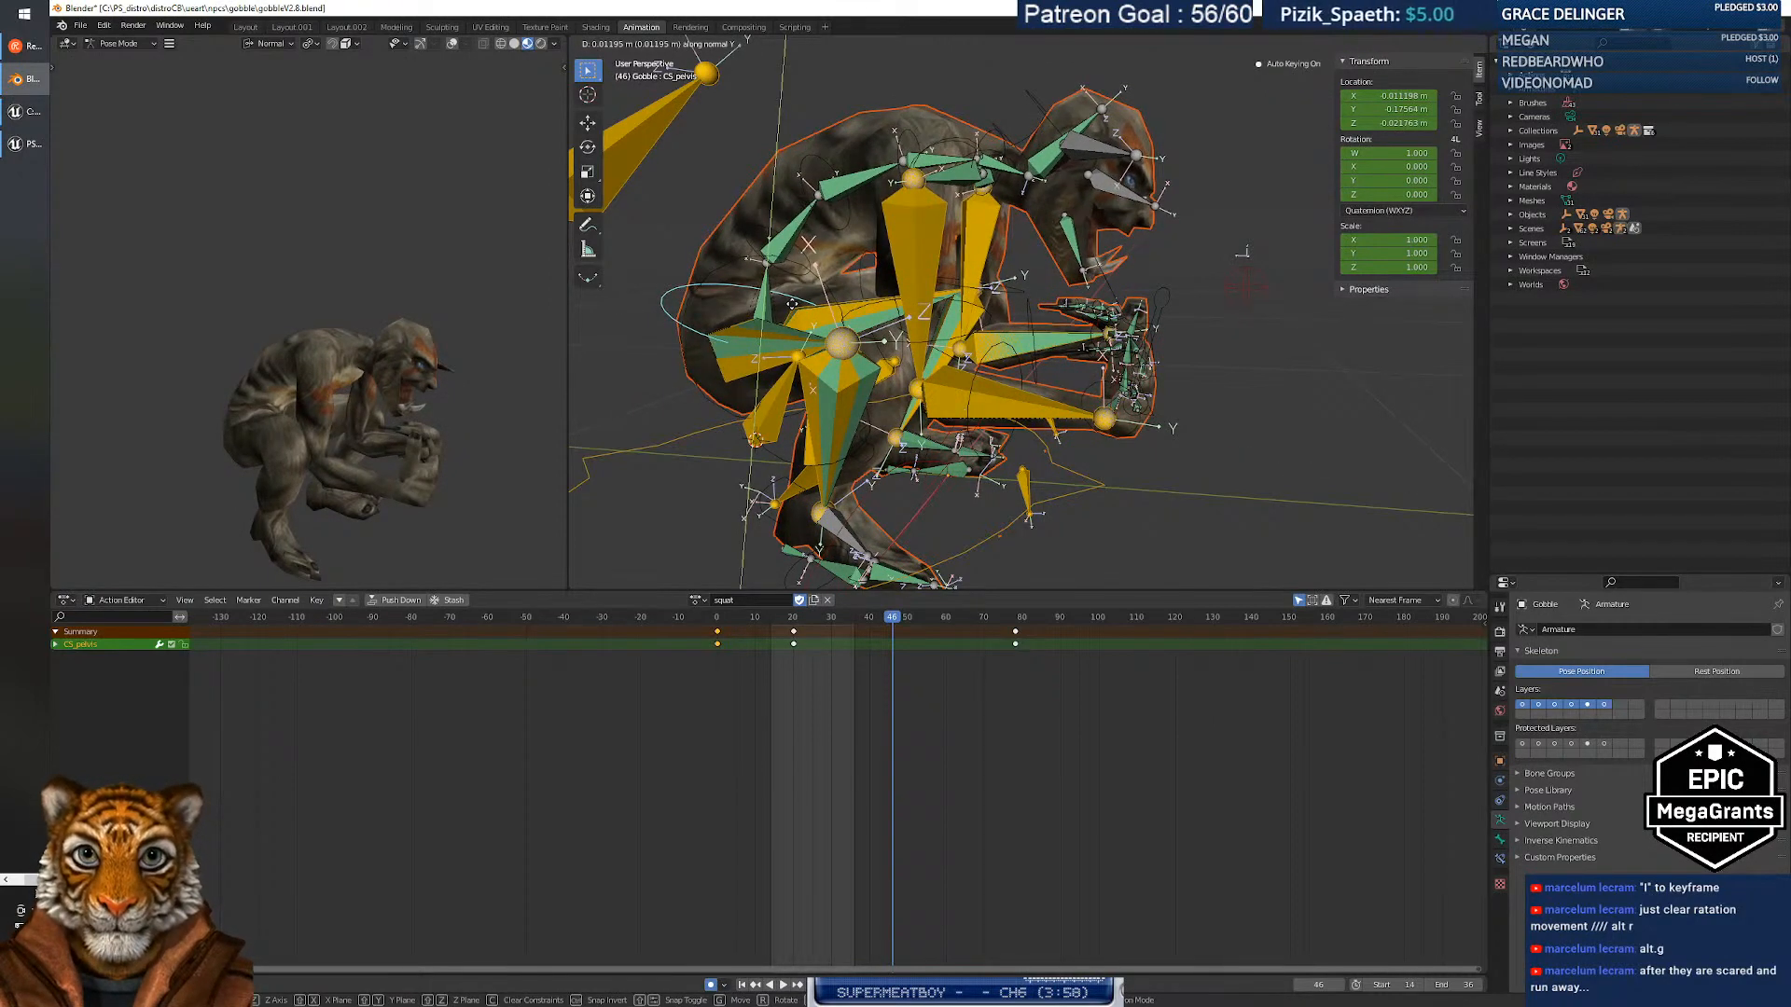
left_click(792, 303)
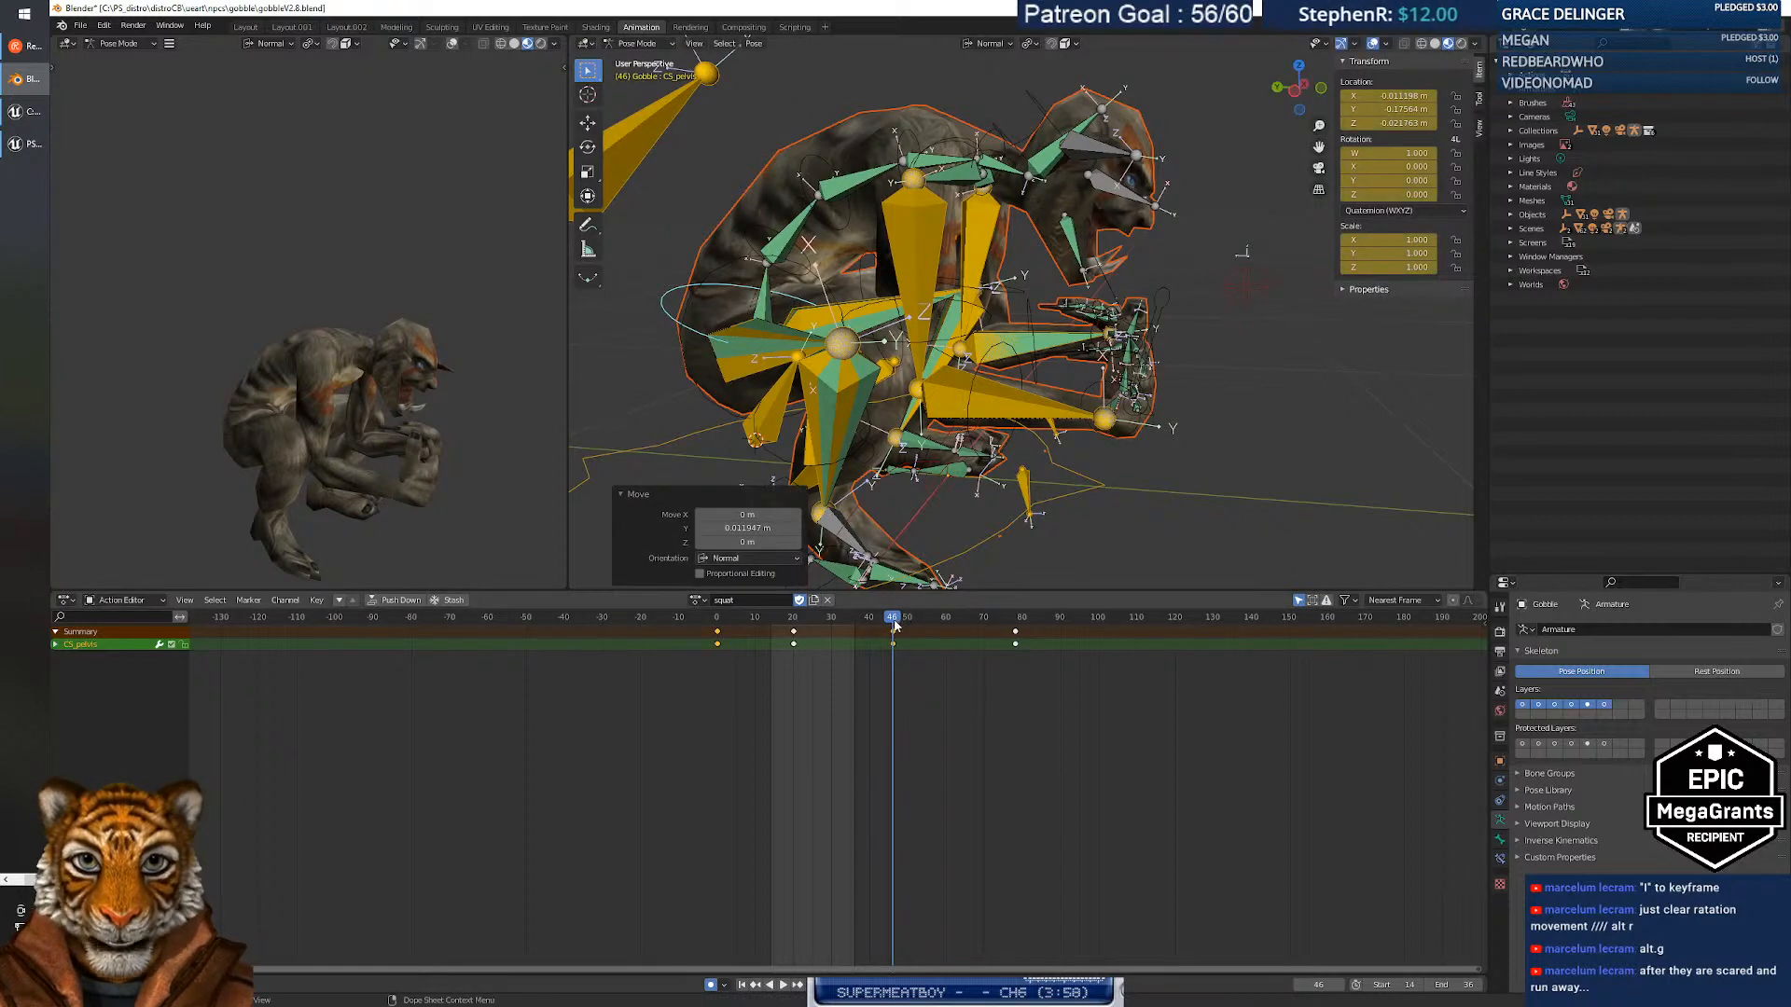
key("ctrl+shift+space")
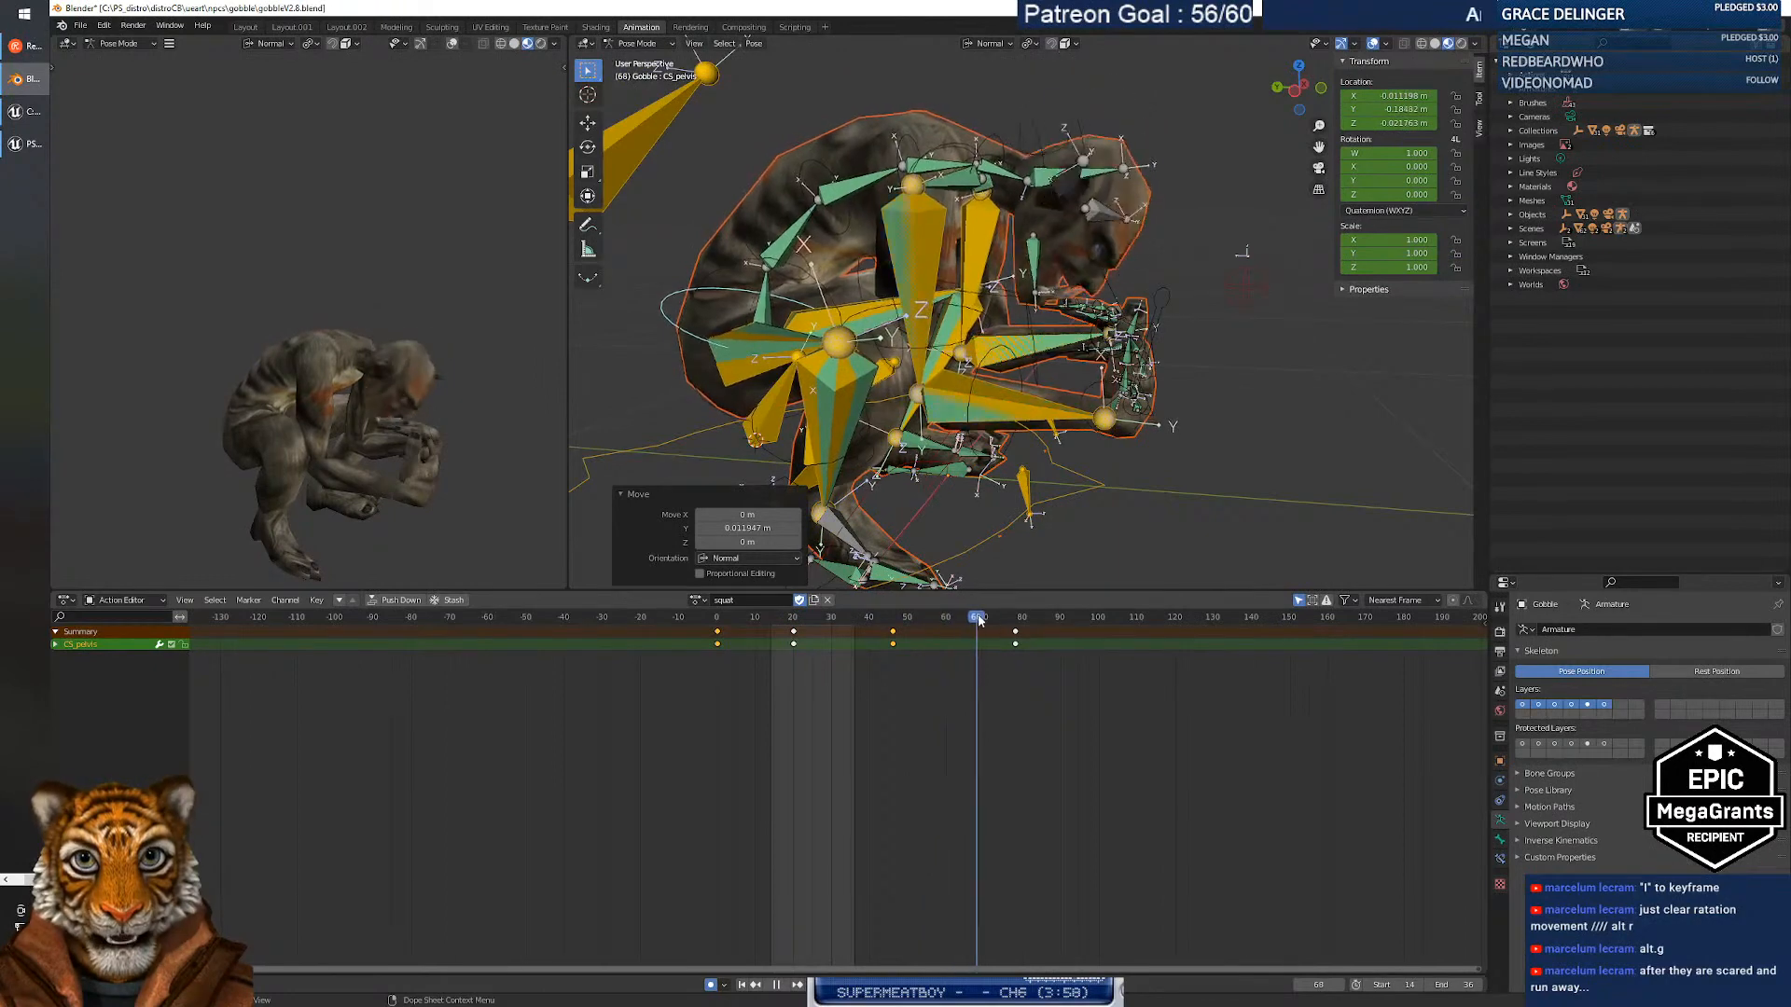
left_click_drag(979, 620, 893, 632)
Rotate the lower spine control ring by about 3.7° in the view plane at frame 46, keying the pose.
left_click(794, 232)
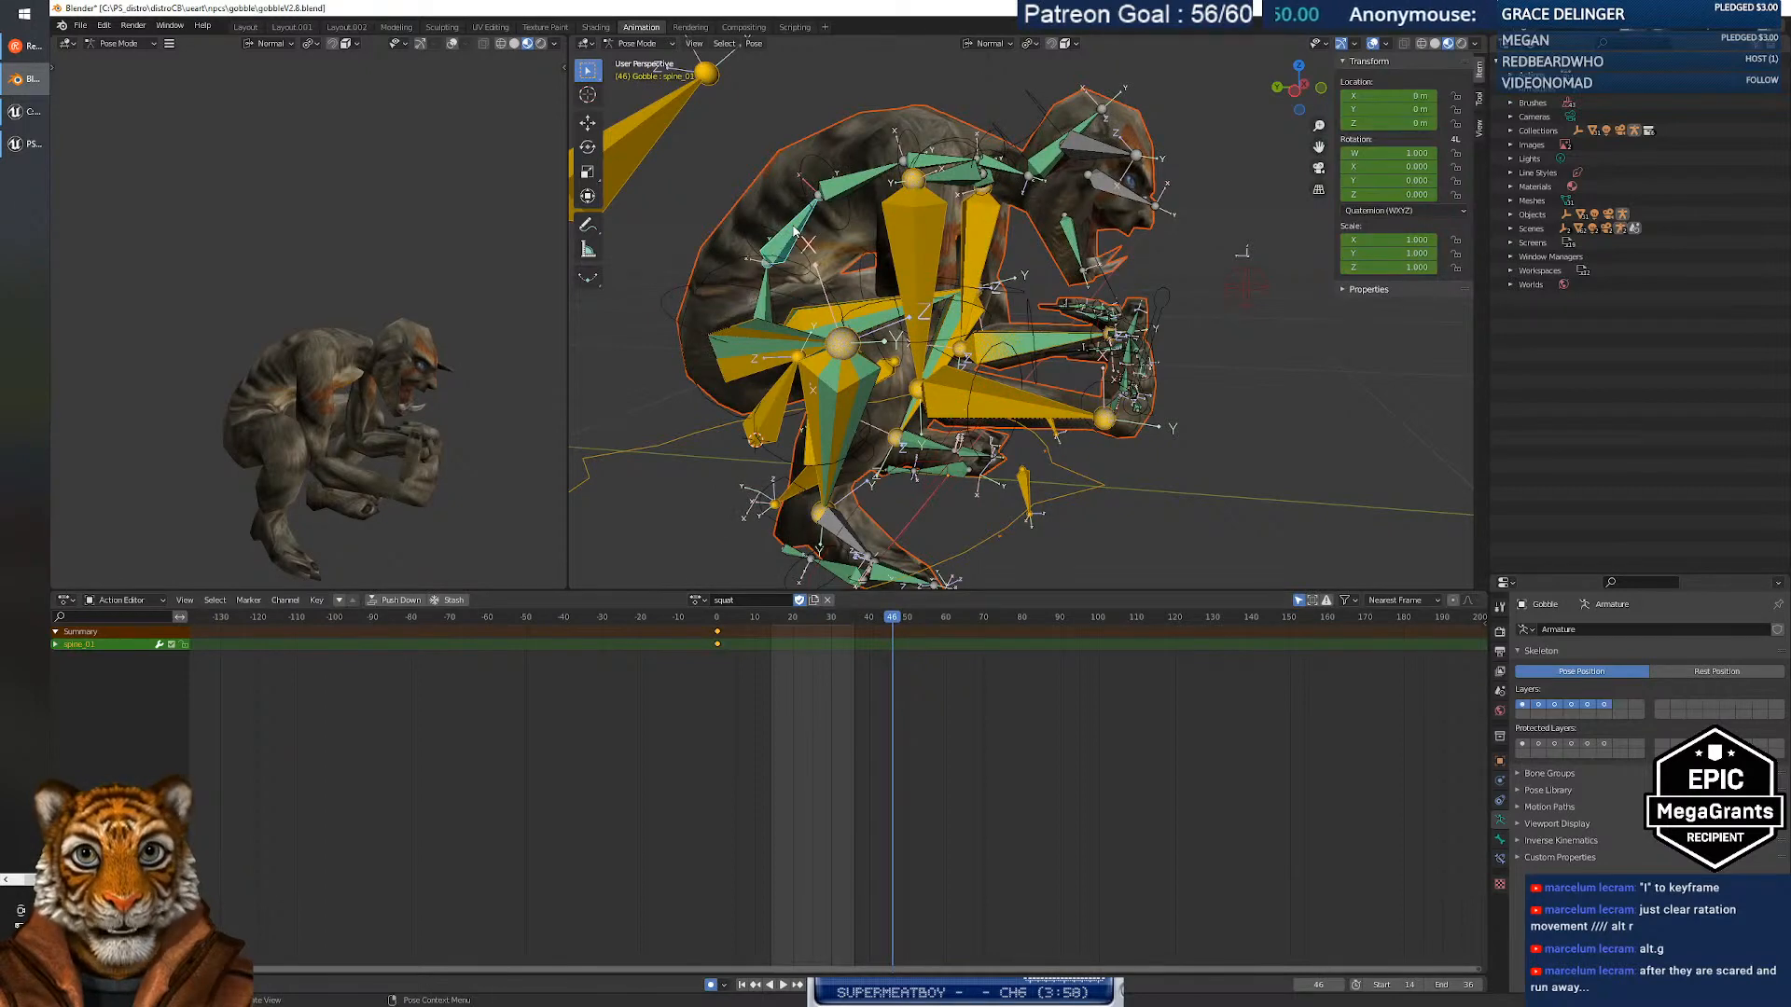
left_click(748, 242)
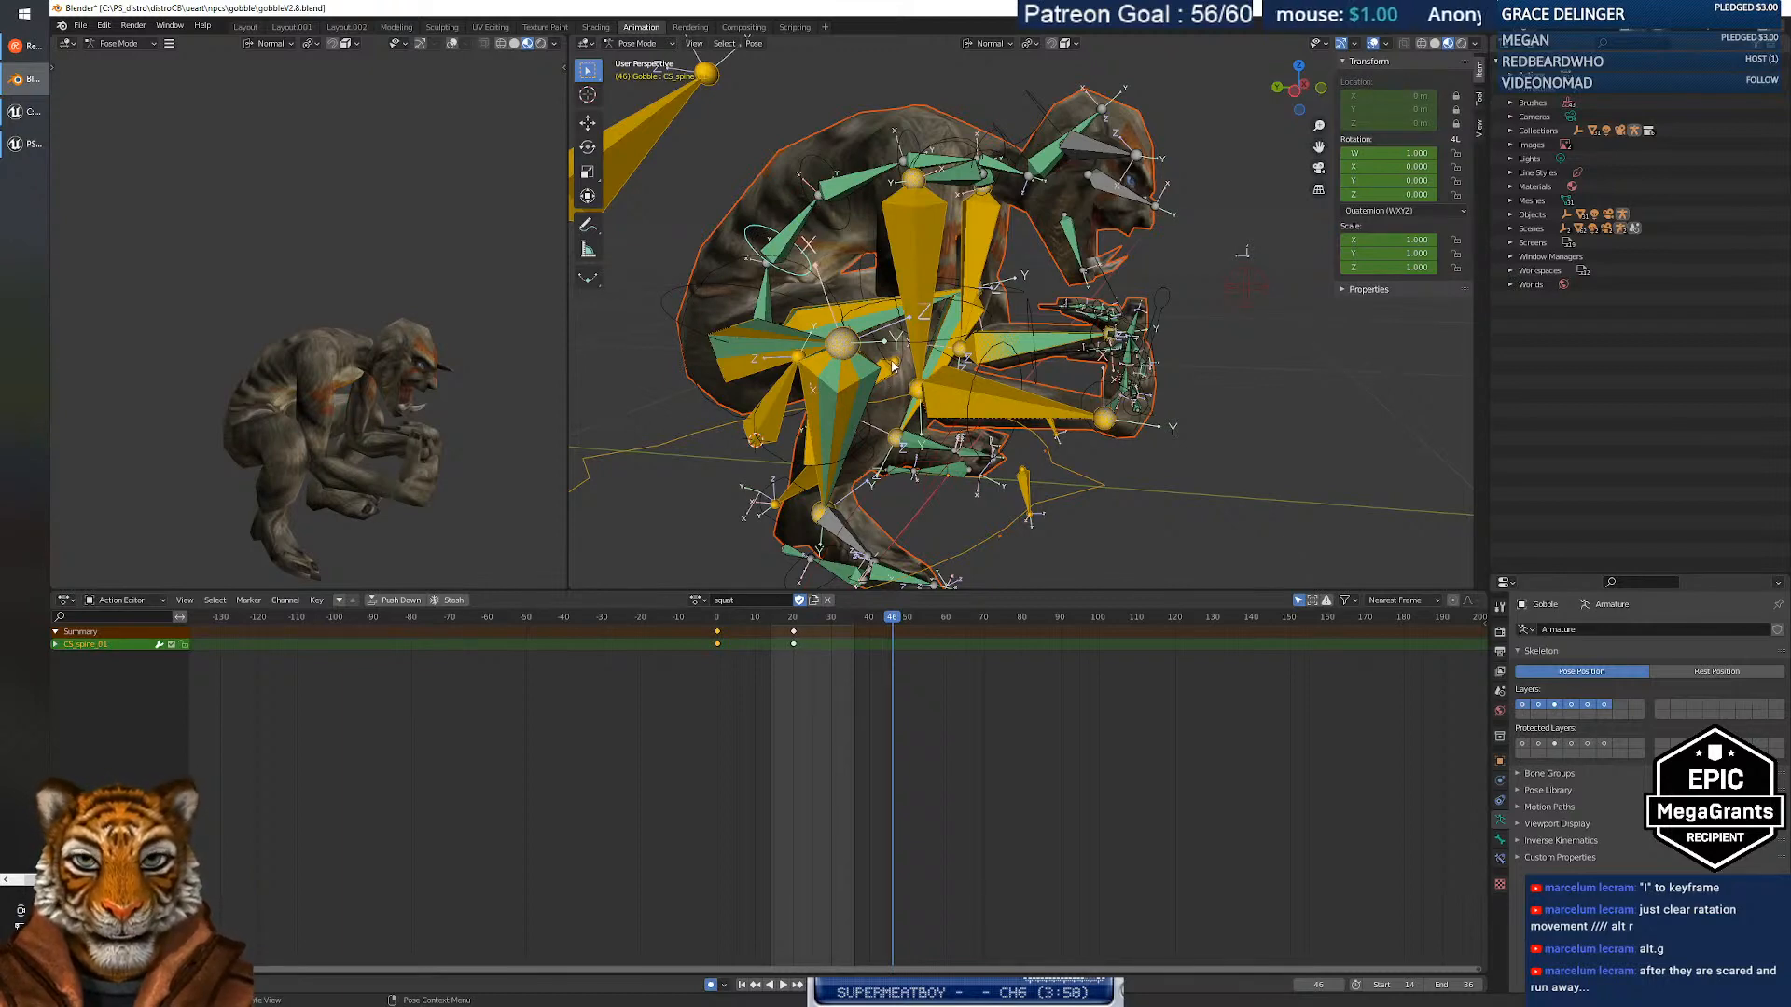
key("r")
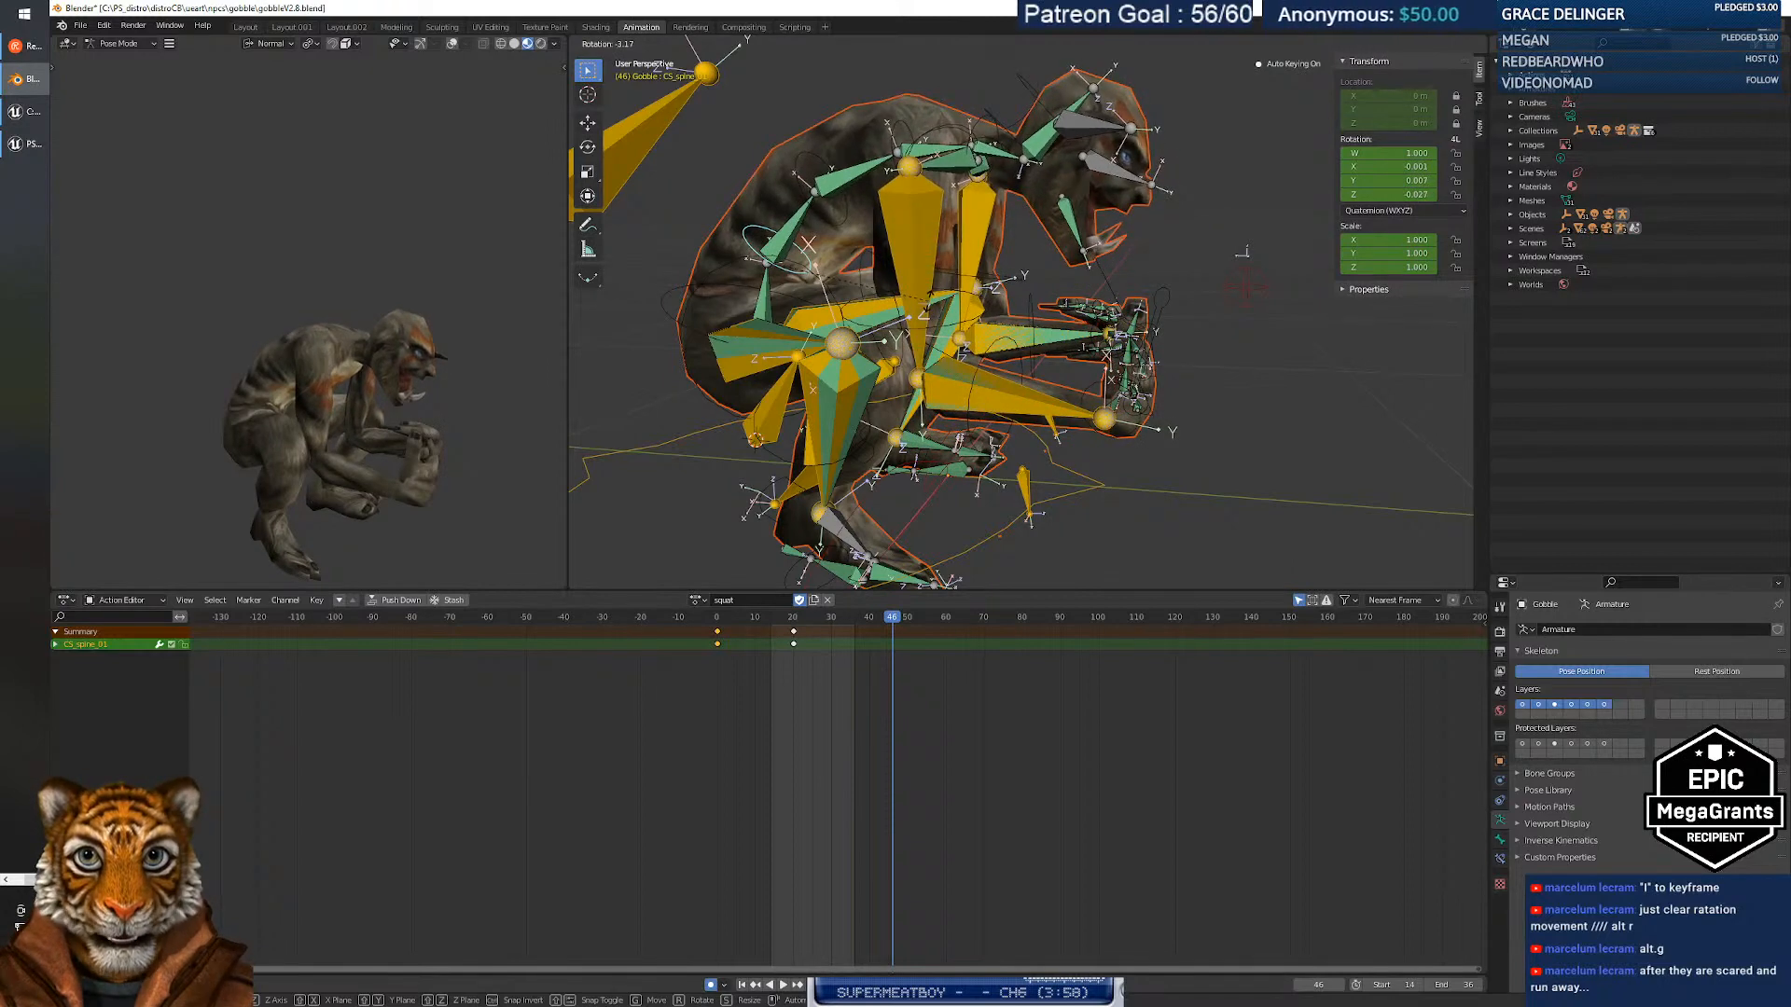
left_click(892, 617)
key("i")
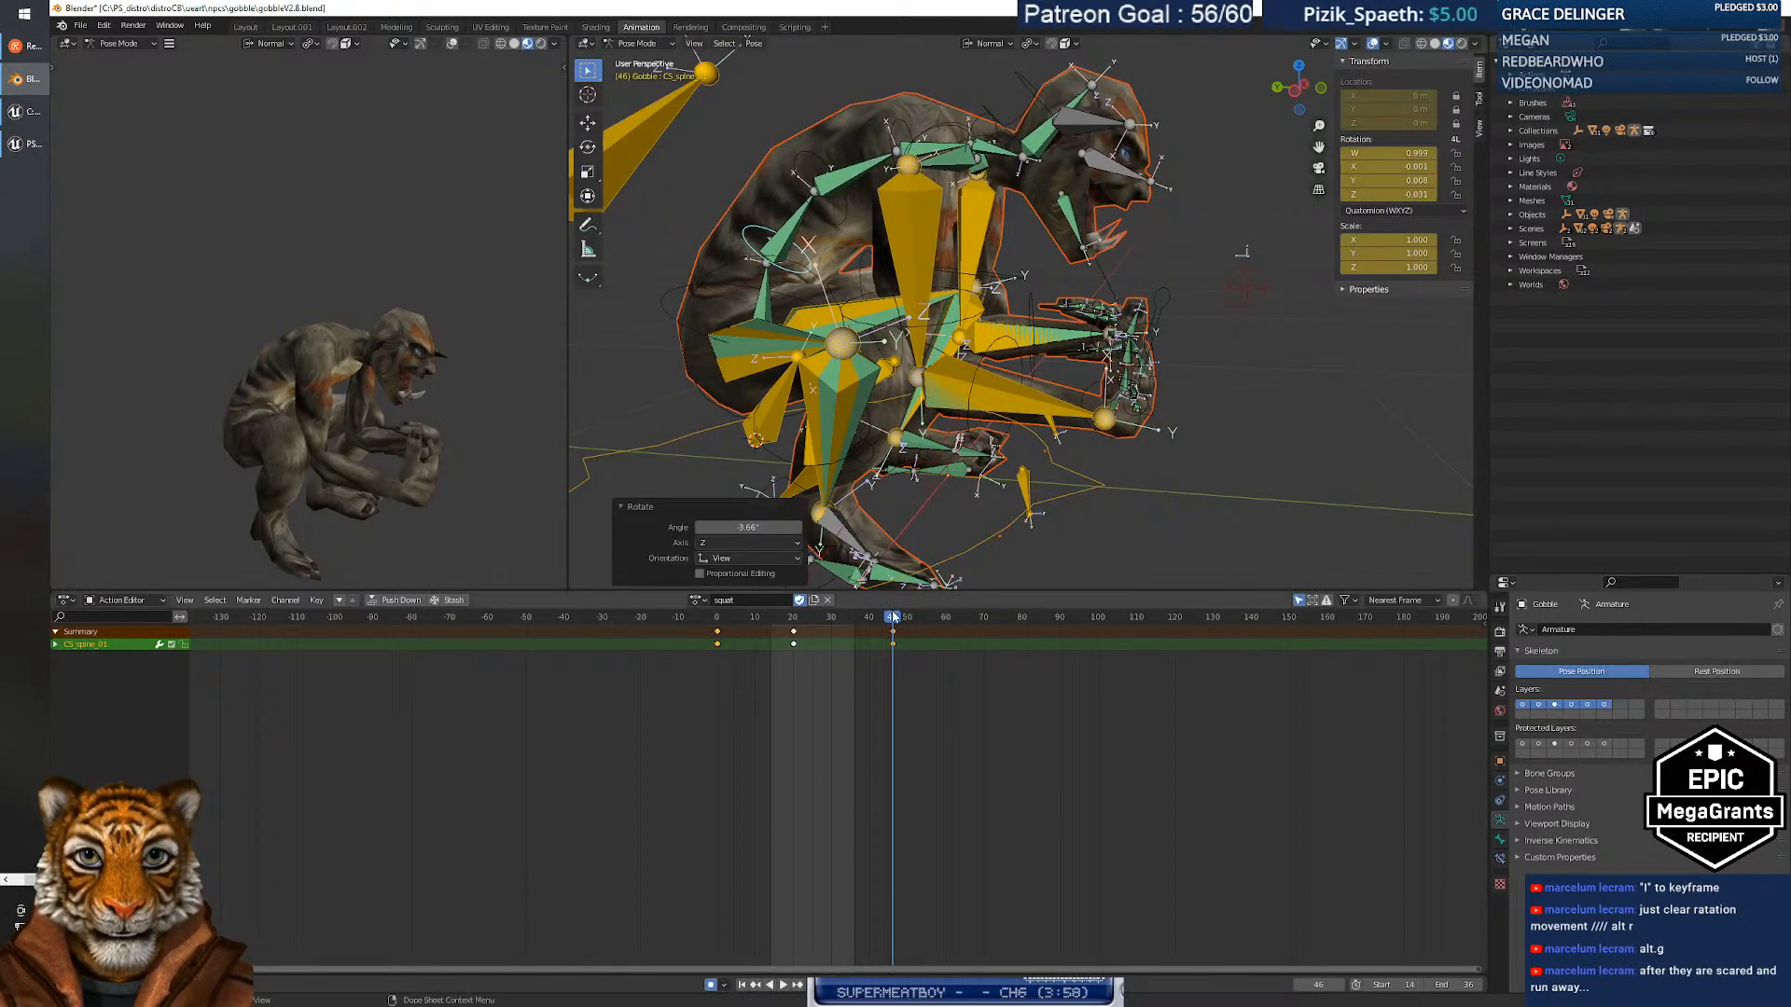
Scrub through the squat motion, select the CS_spine_03 control and go to frame 54.
left_click_drag(893, 619, 822, 623)
left_click_drag(775, 624, 862, 617)
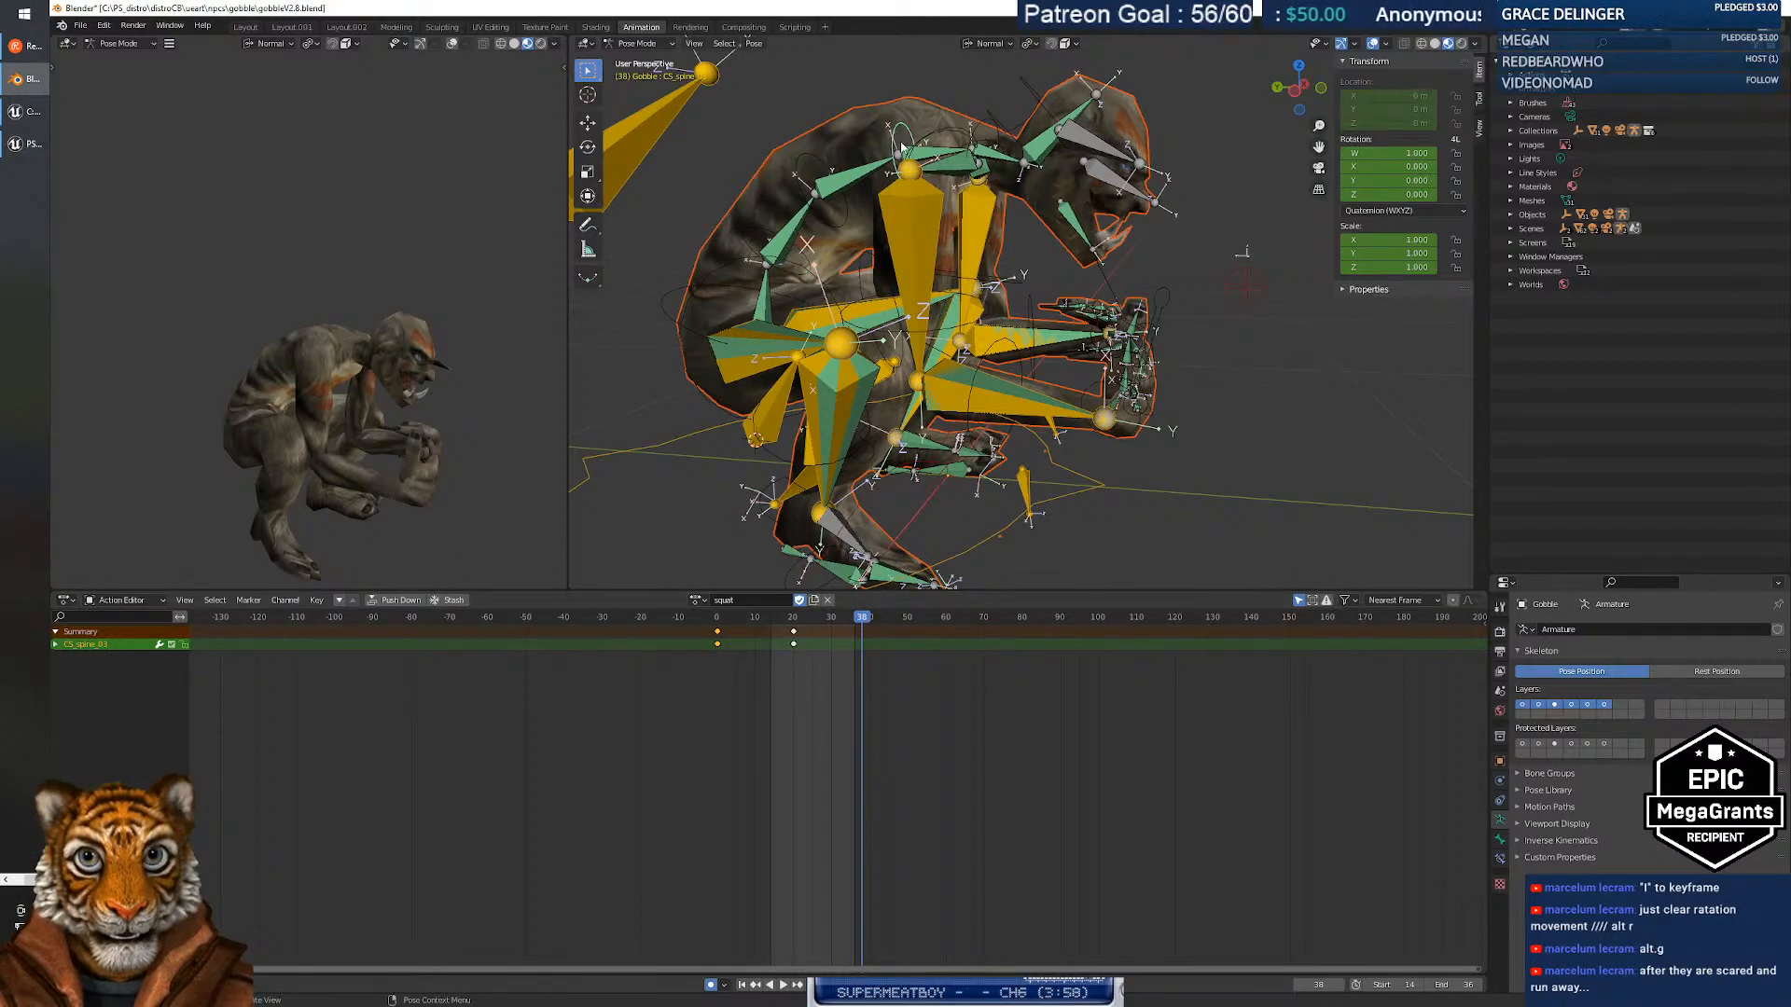
left_click_drag(858, 618, 923, 616)
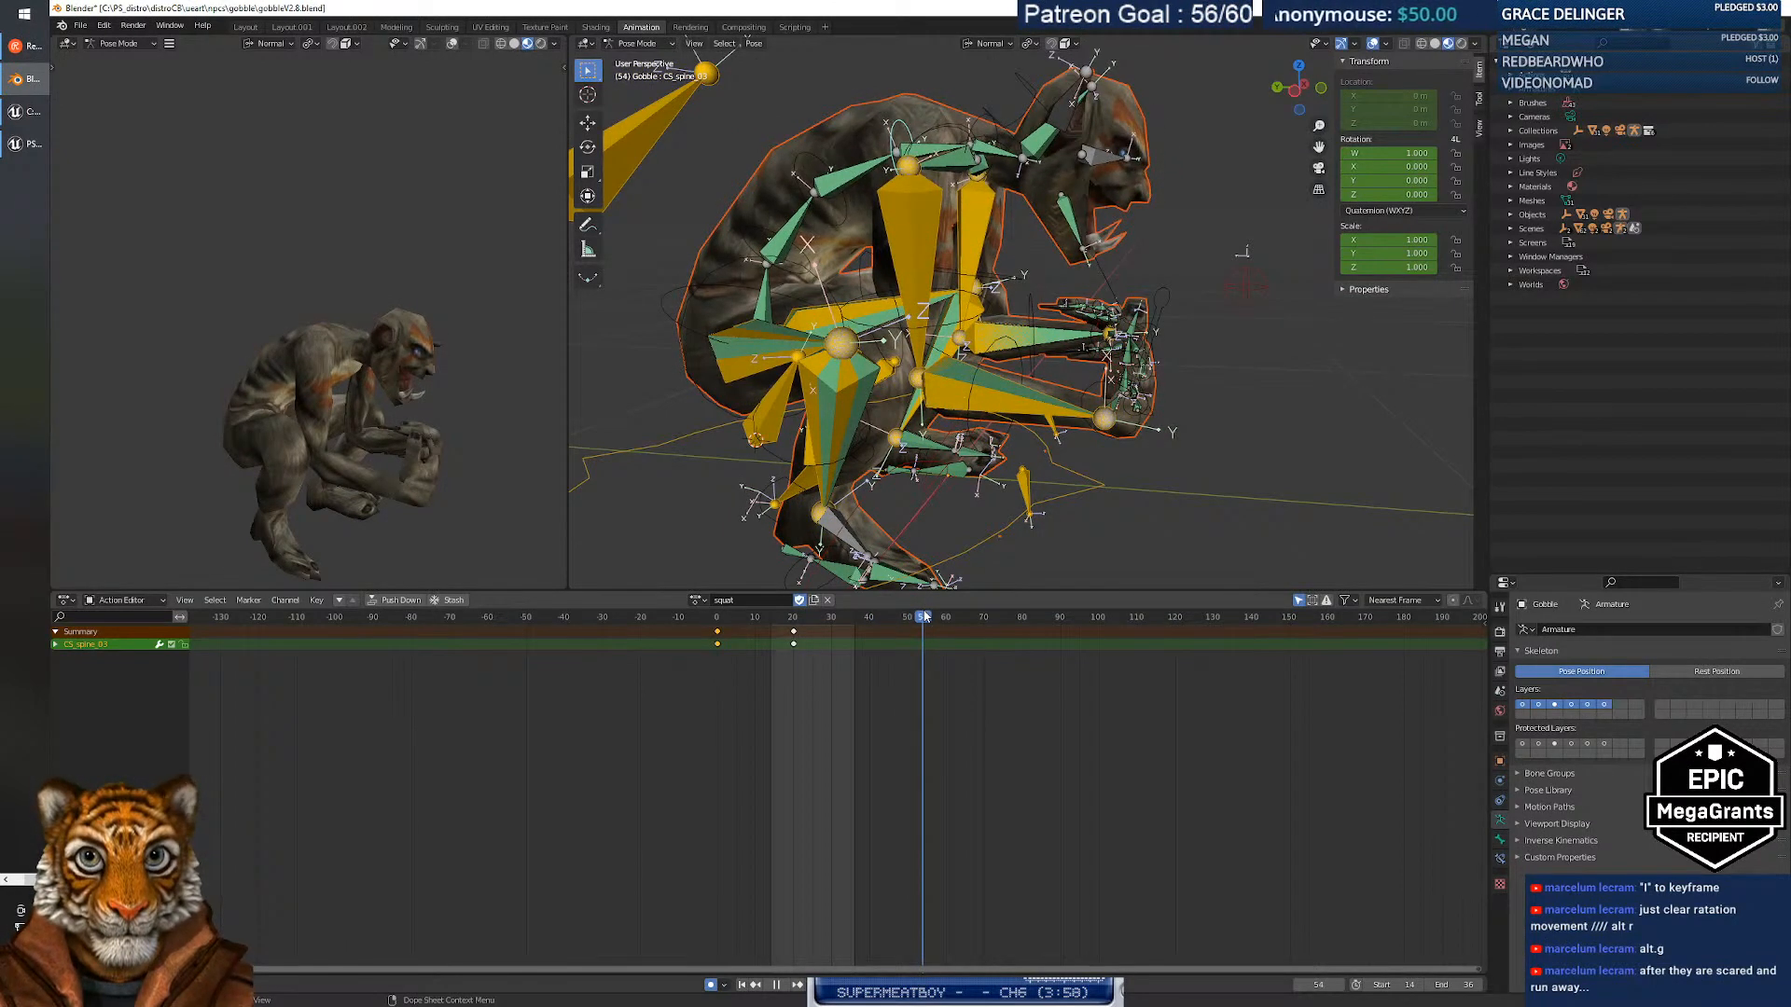
key("r")
key("y")
key("y")
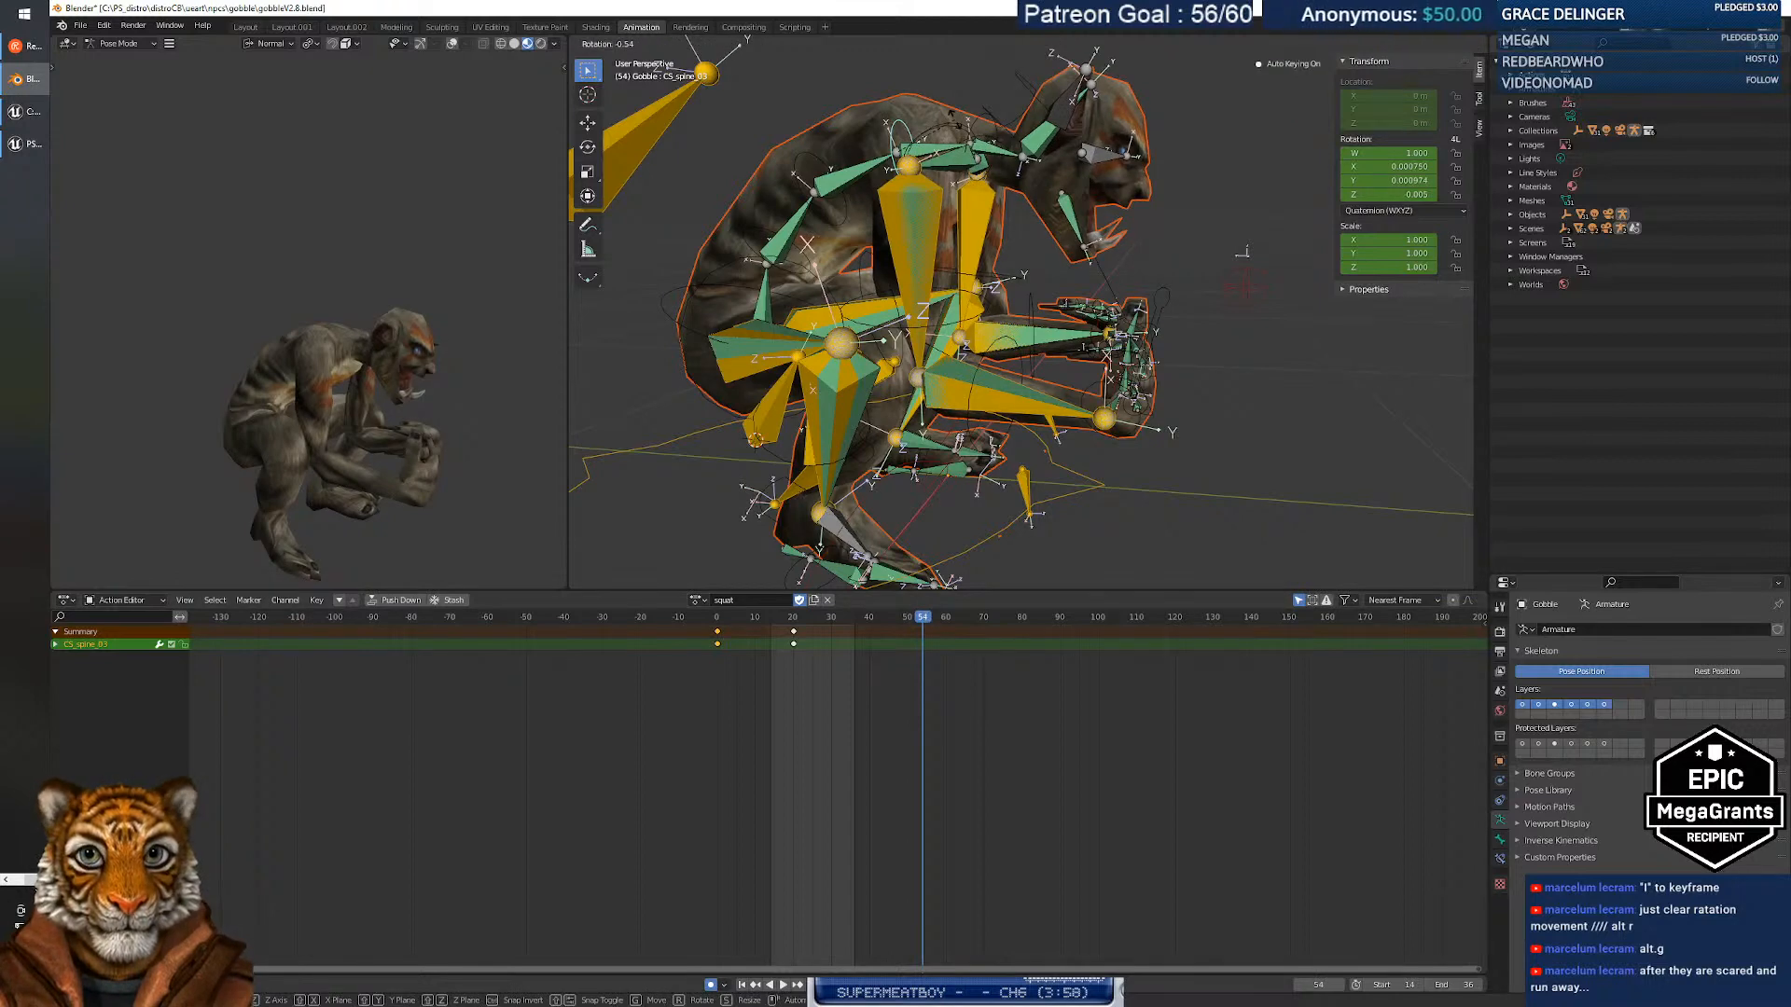
key("Escape")
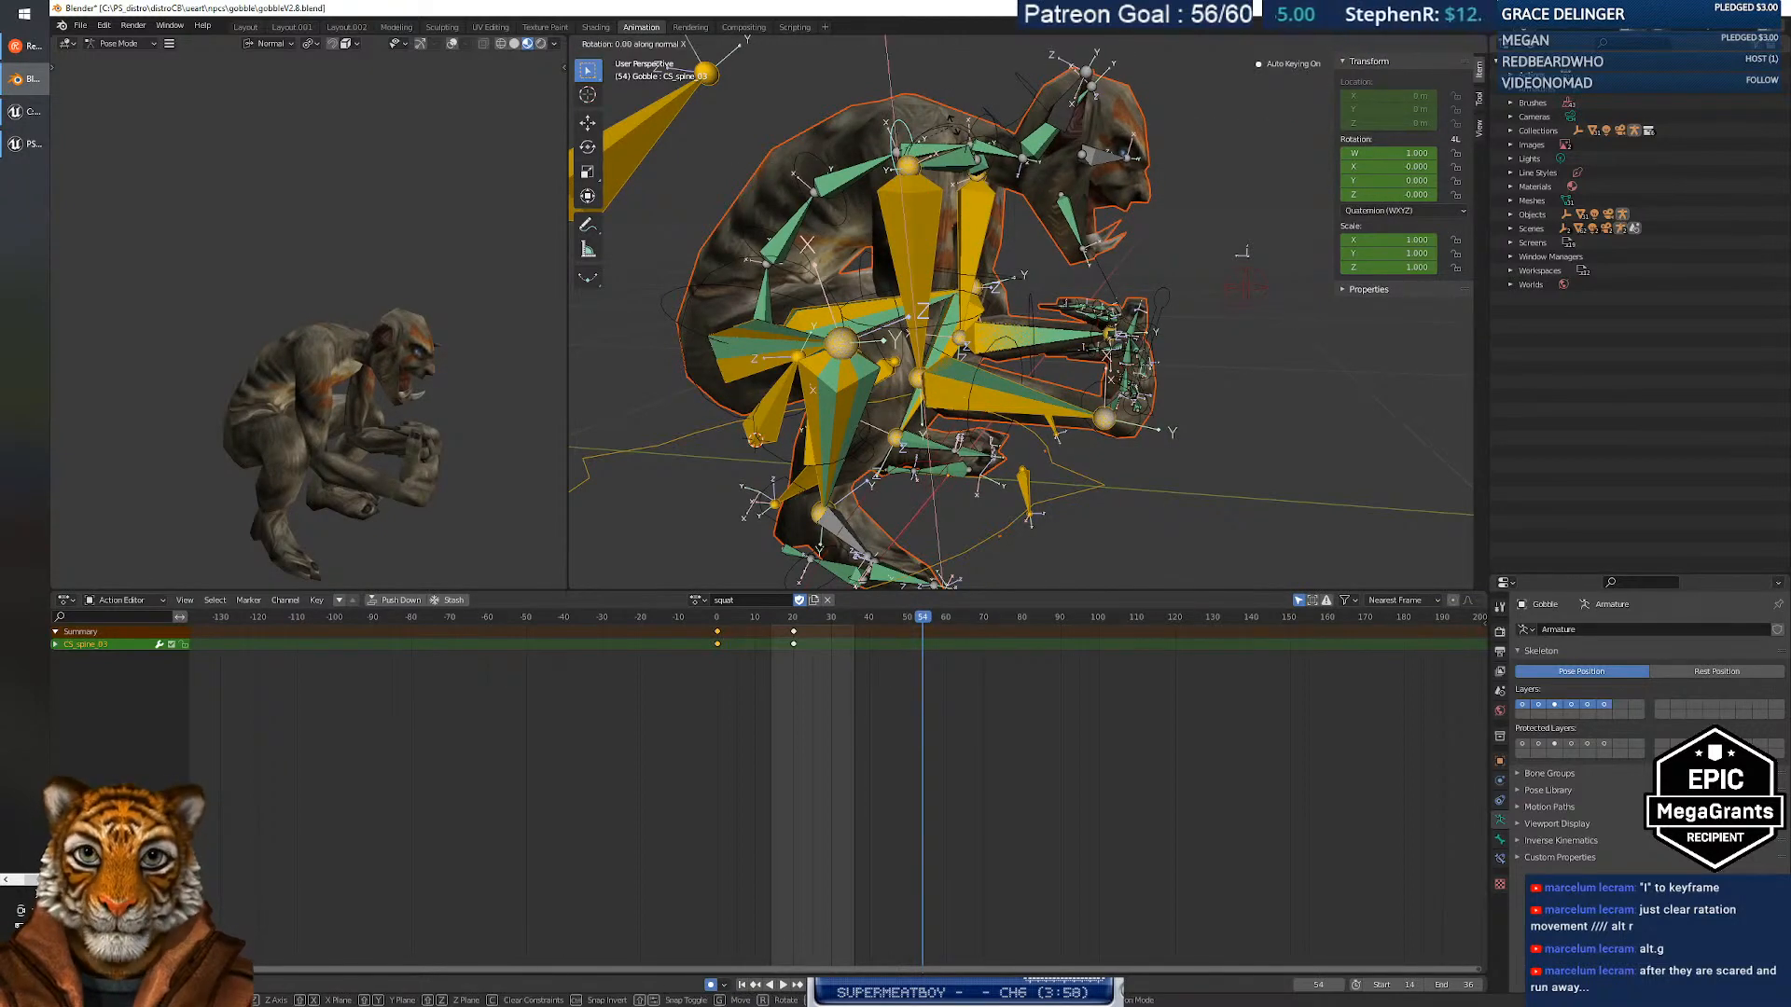
Rotate the CS_spine_03 control about 9.1° around its normal Z axis at frame 54, and play back the motion.
key("r")
key("z")
key("z")
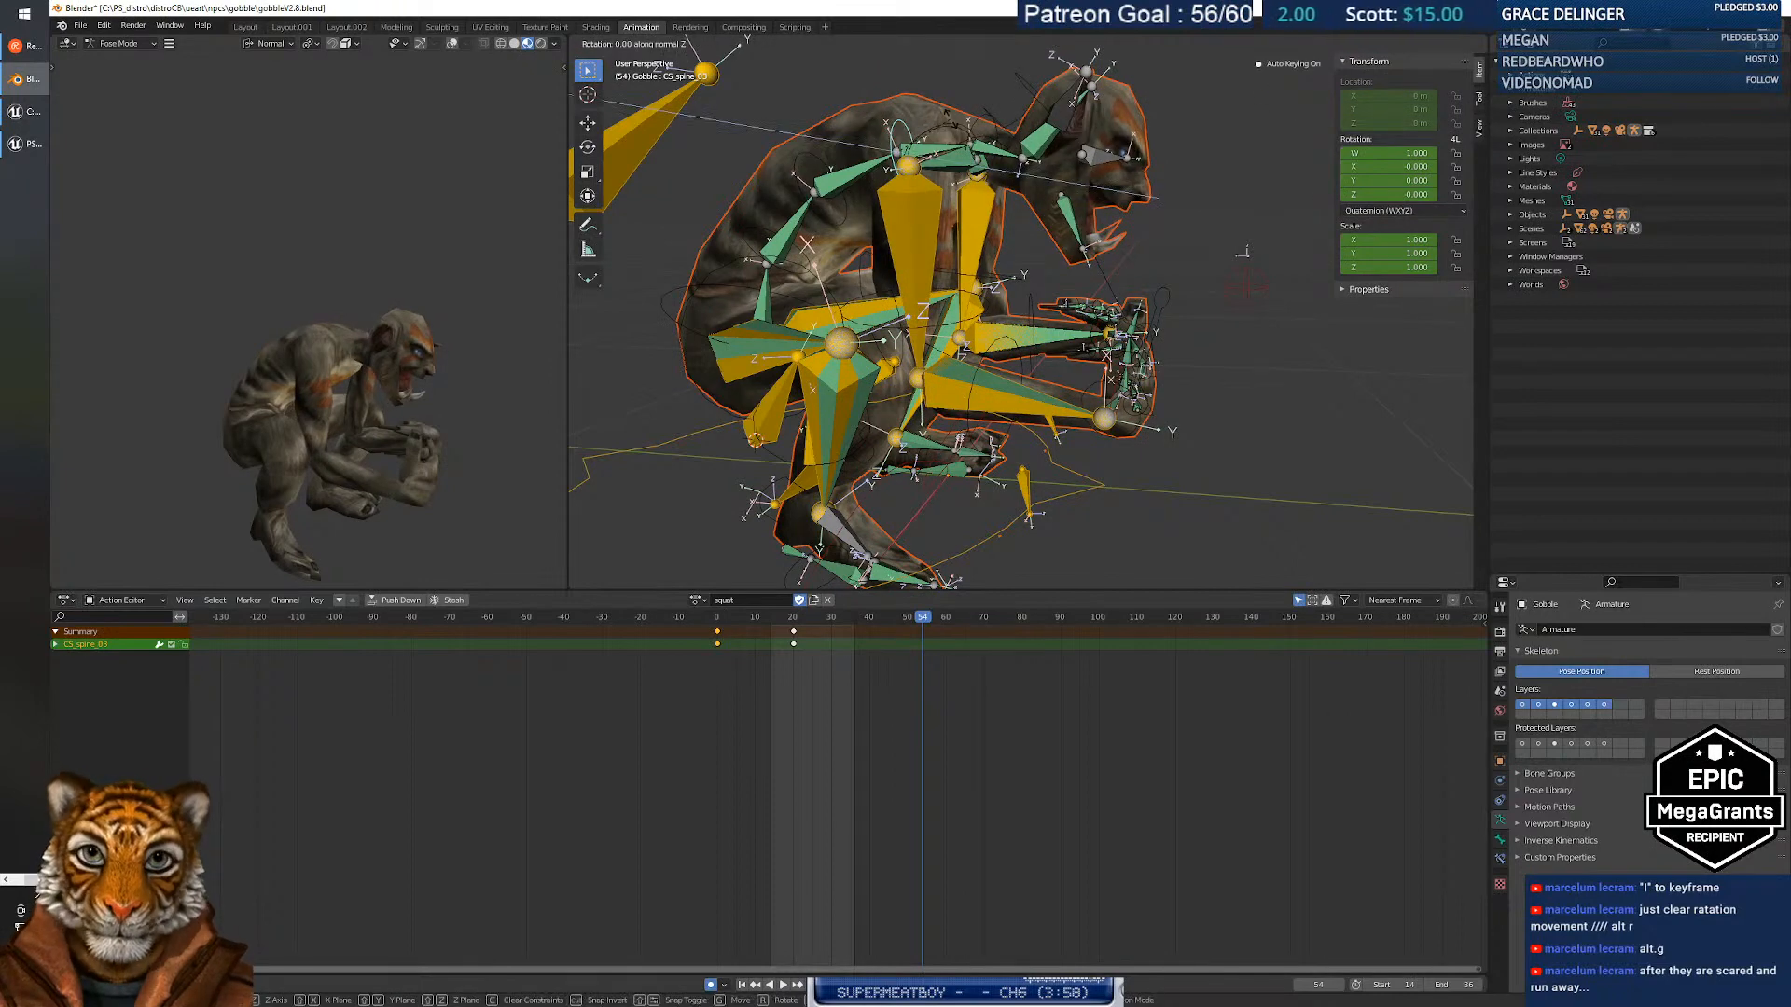
left_click(946, 104)
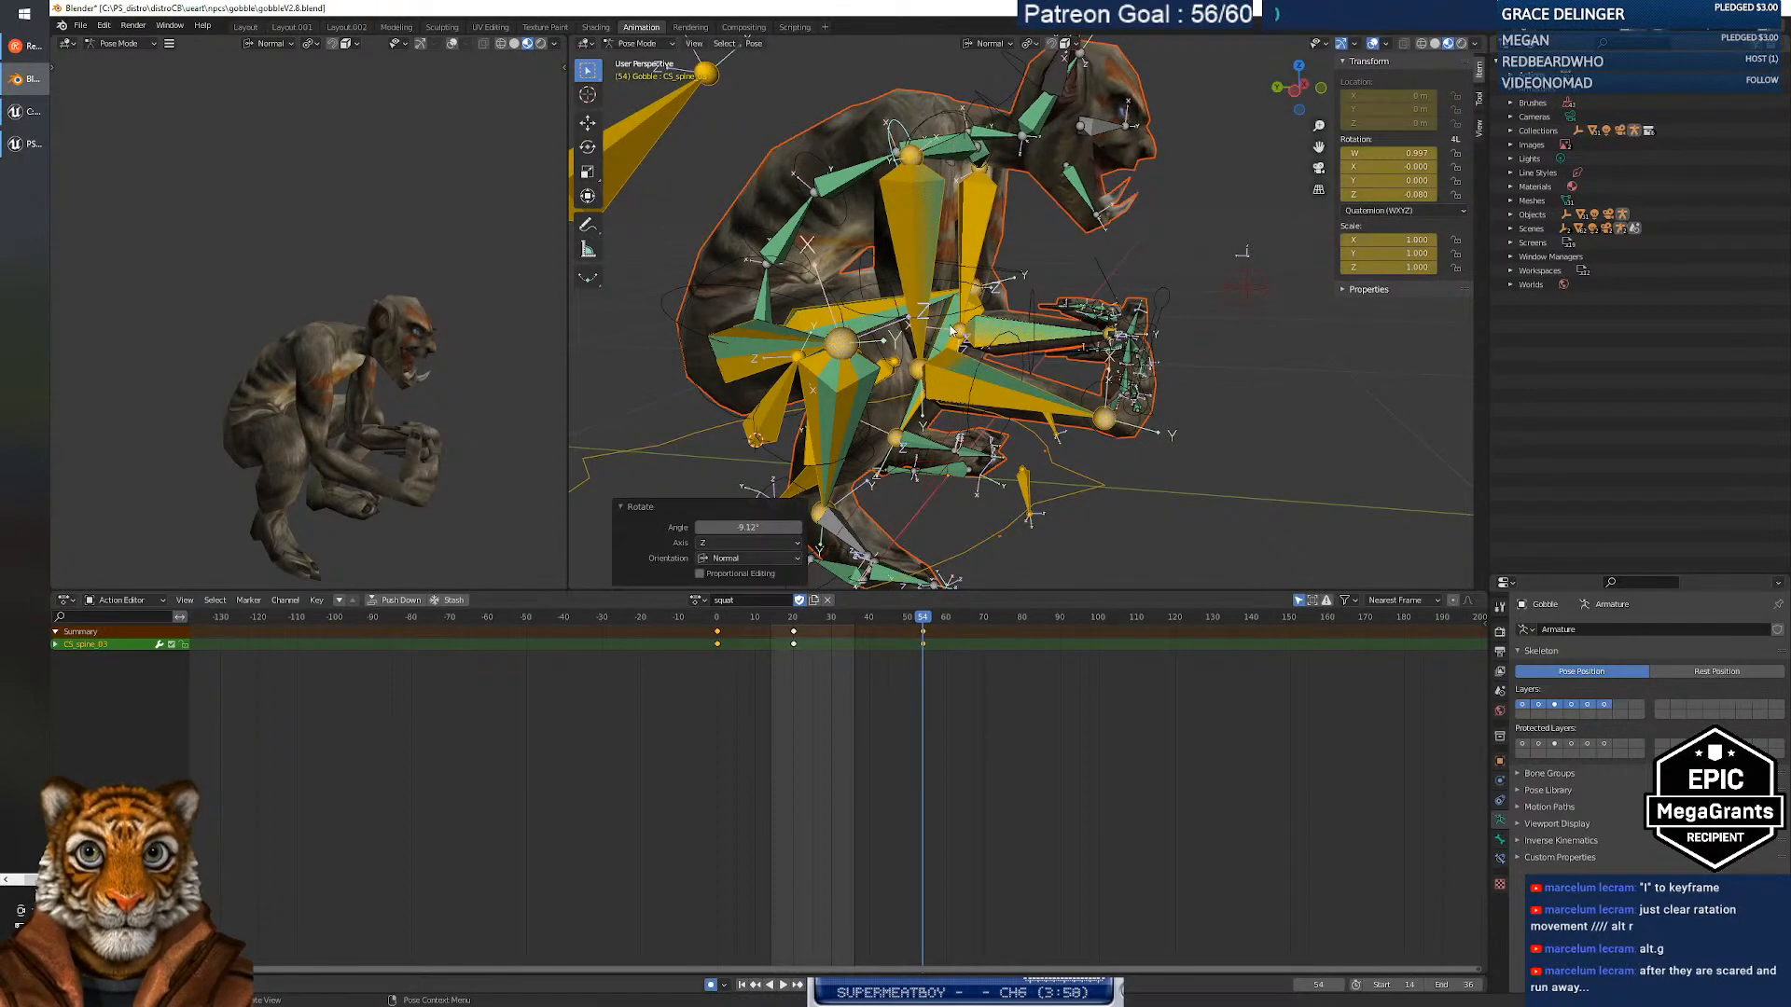
left_click_drag(914, 617, 606, 634)
left_click(784, 985)
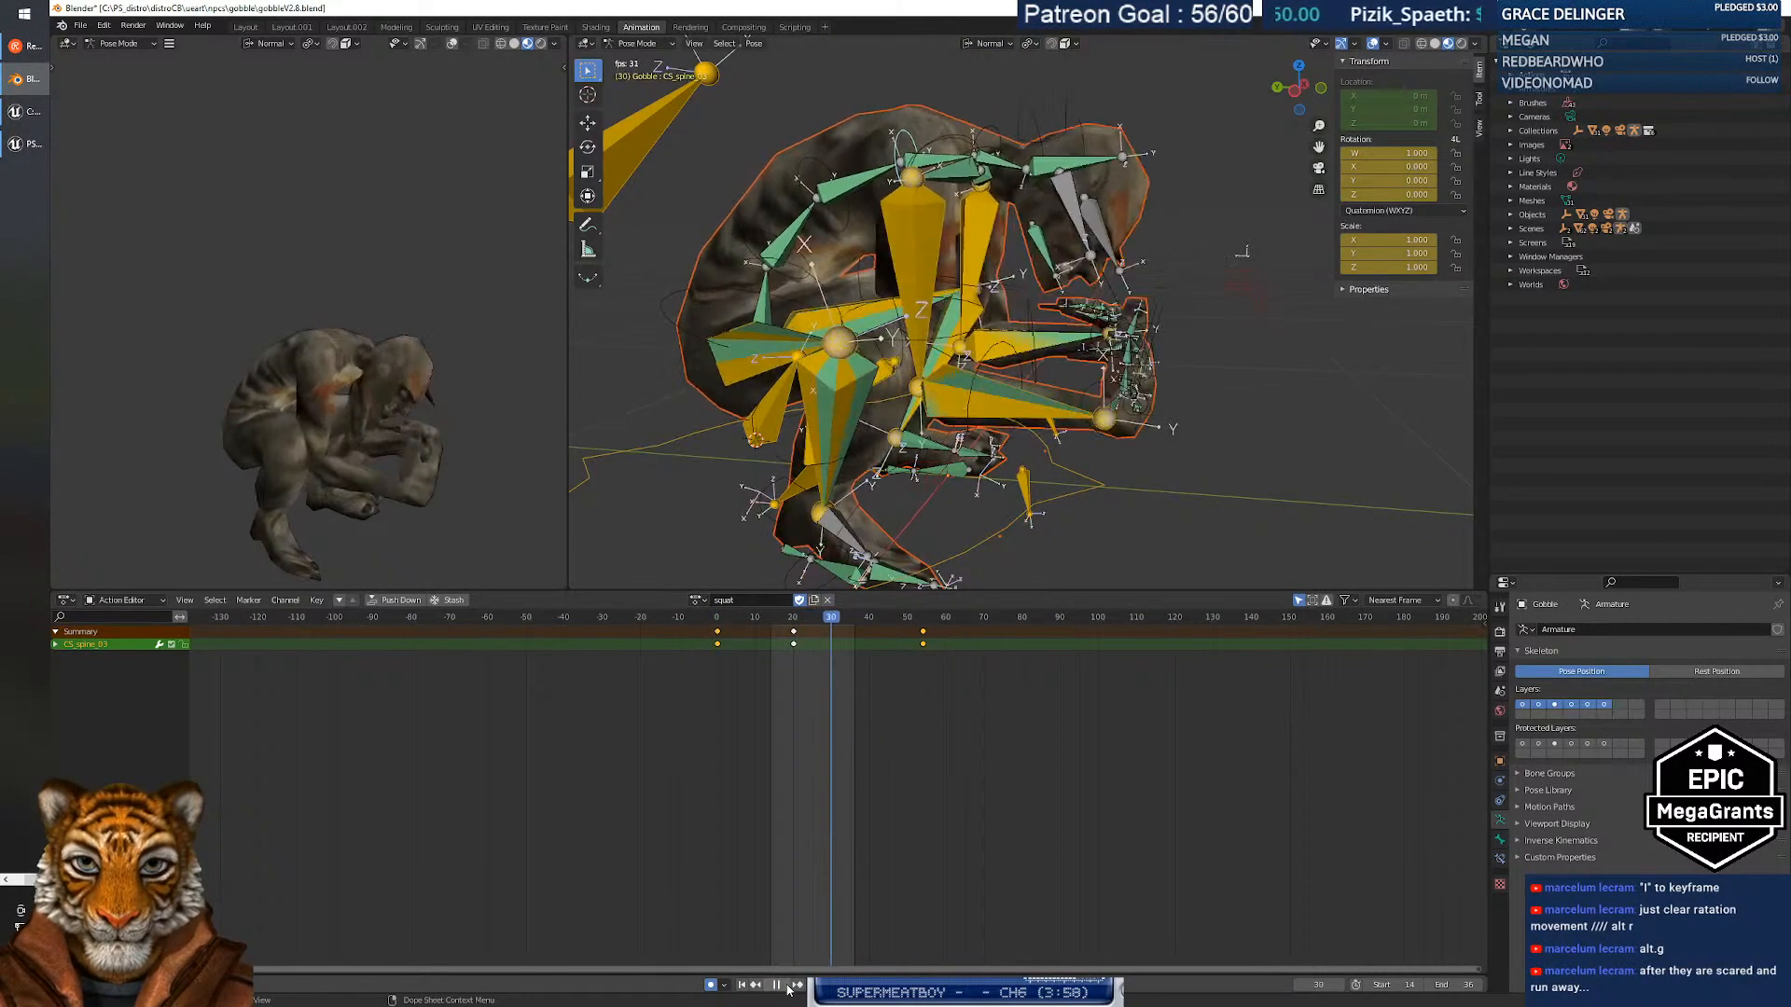
key("space")
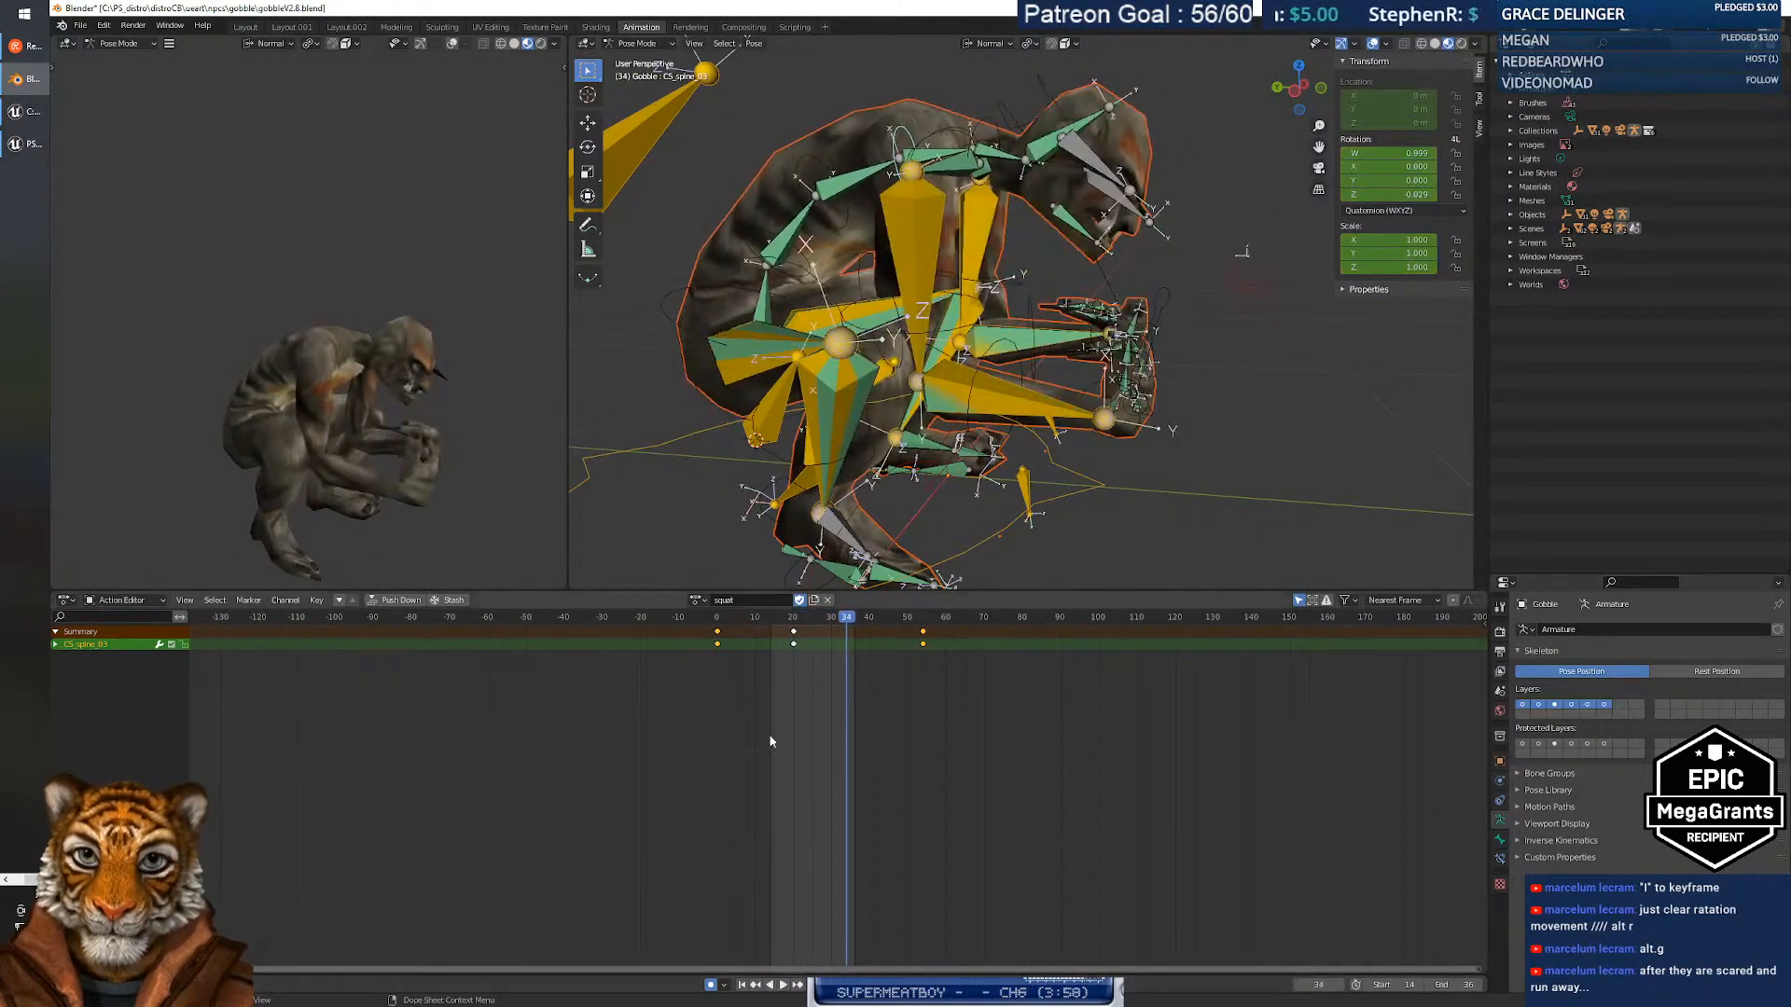
Set the playback range to start at frame 0 and end at frame 55, and play the animation from frame 0.
left_click(1389, 985)
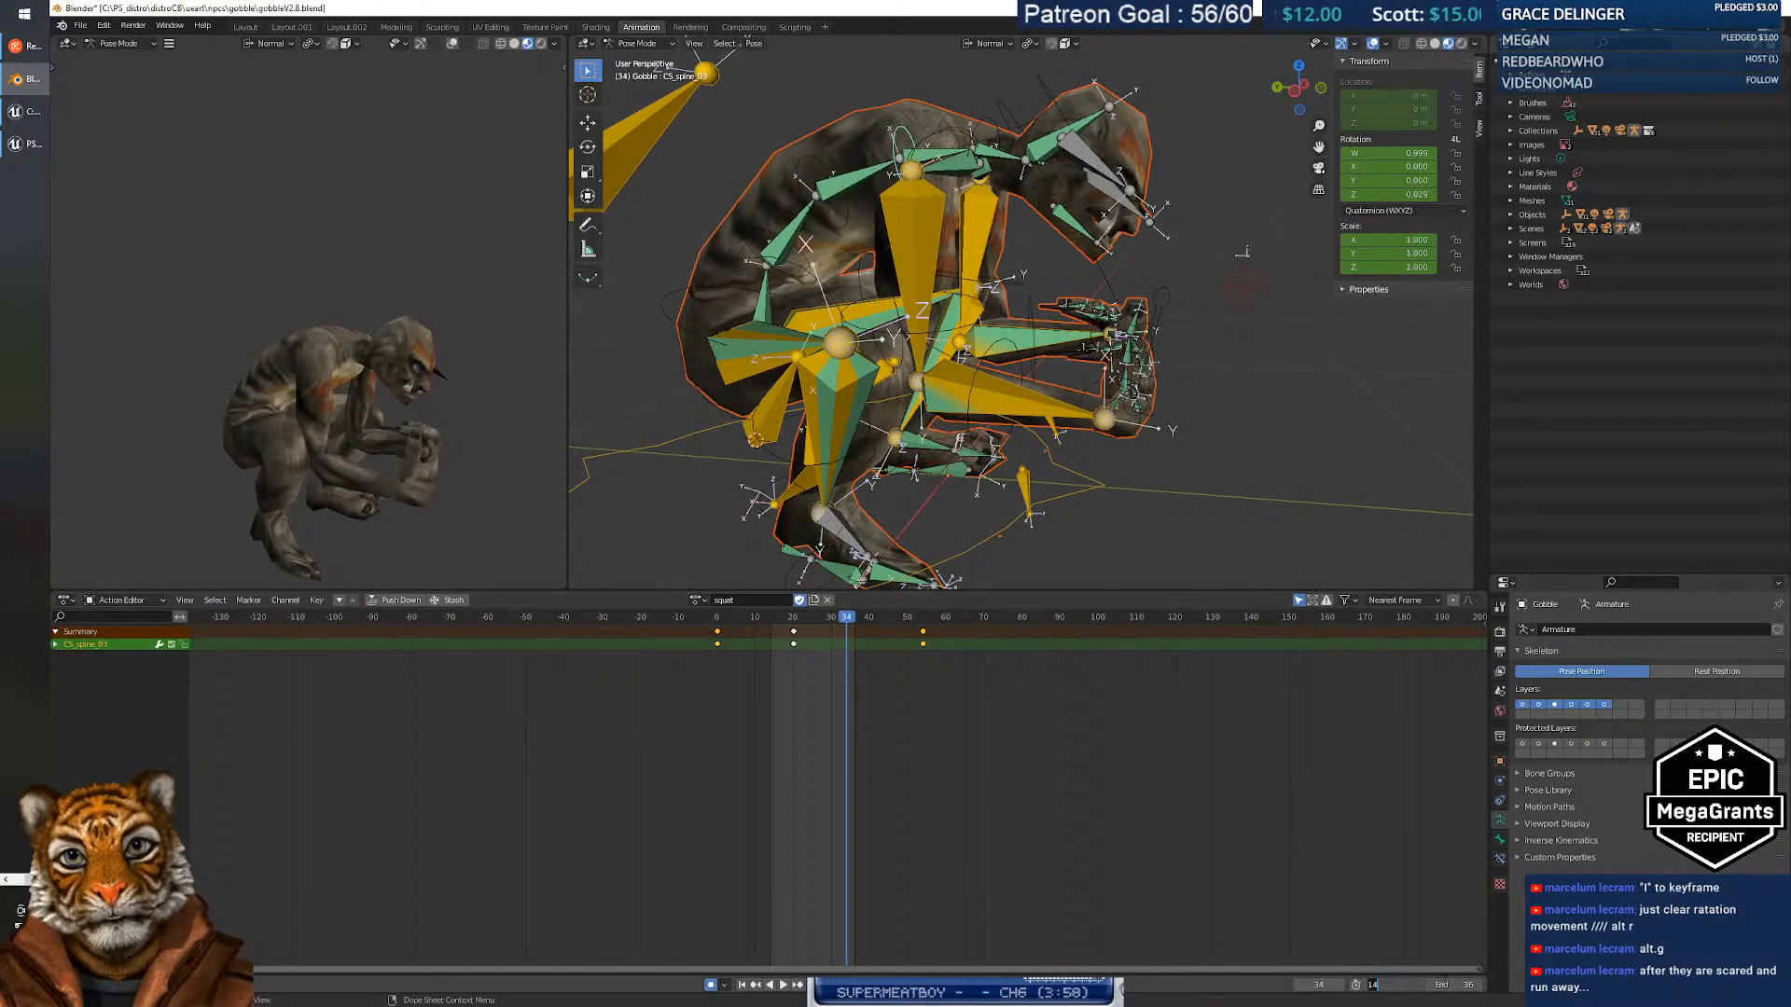
type("0")
key("Tab")
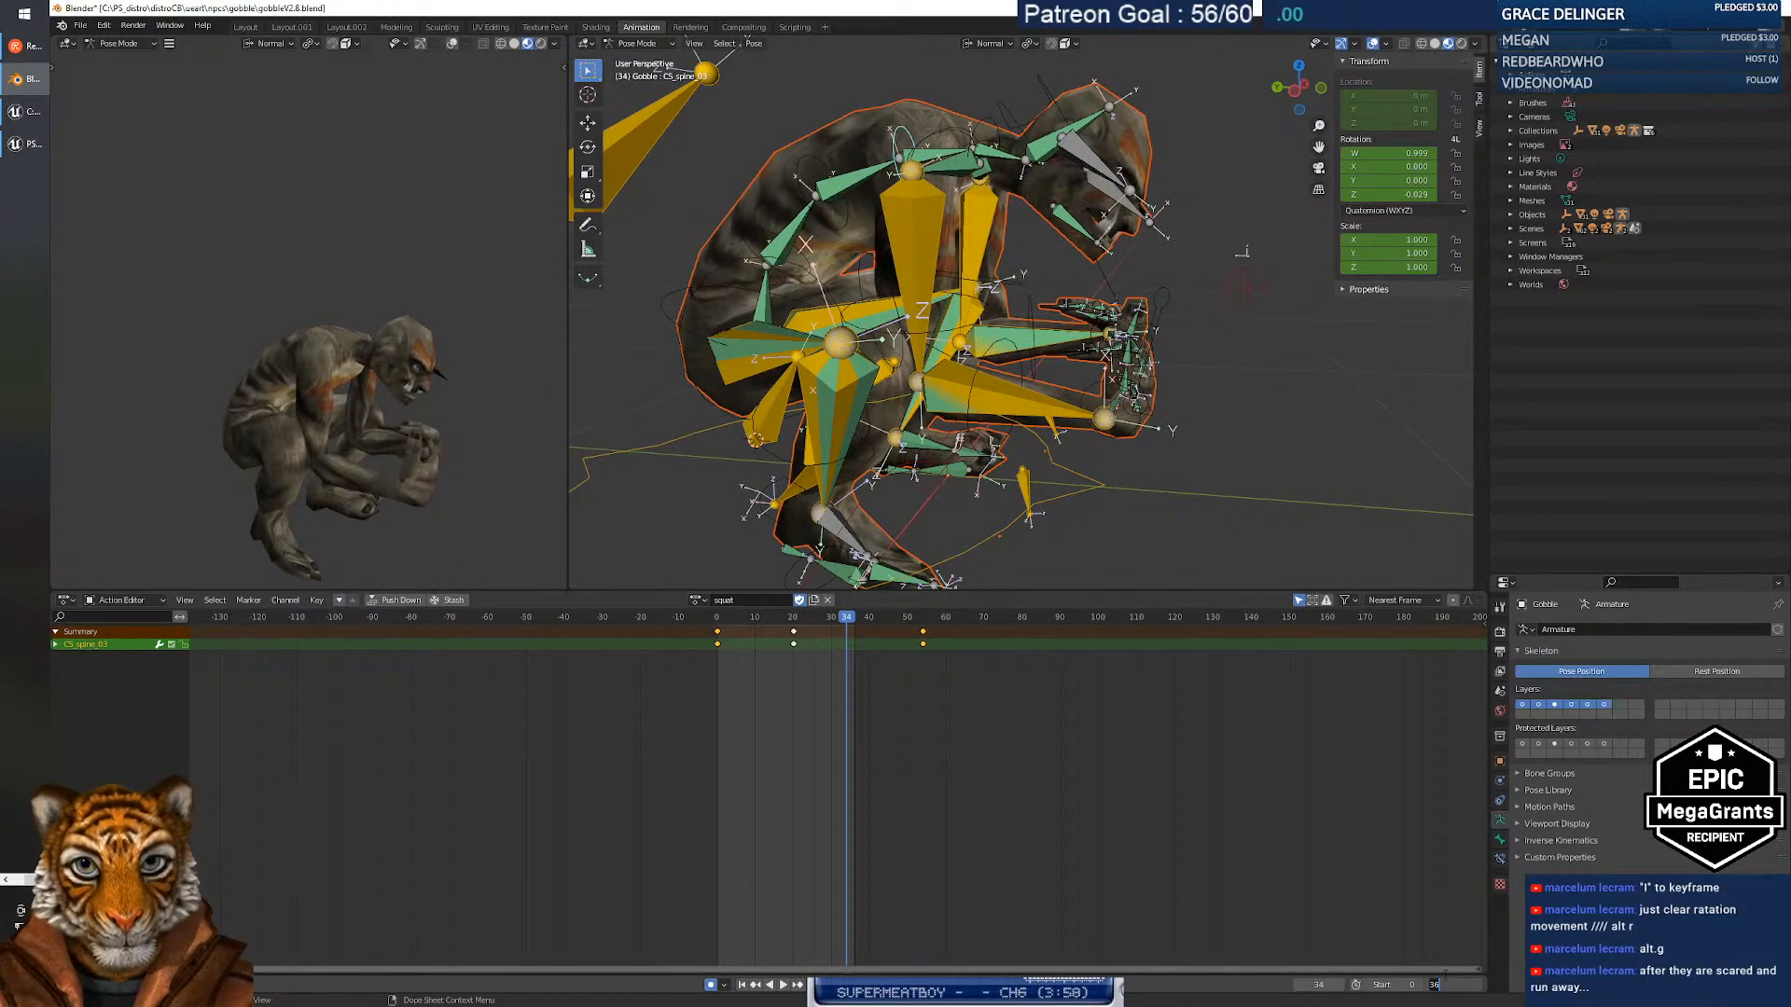
type("55")
key("Tab")
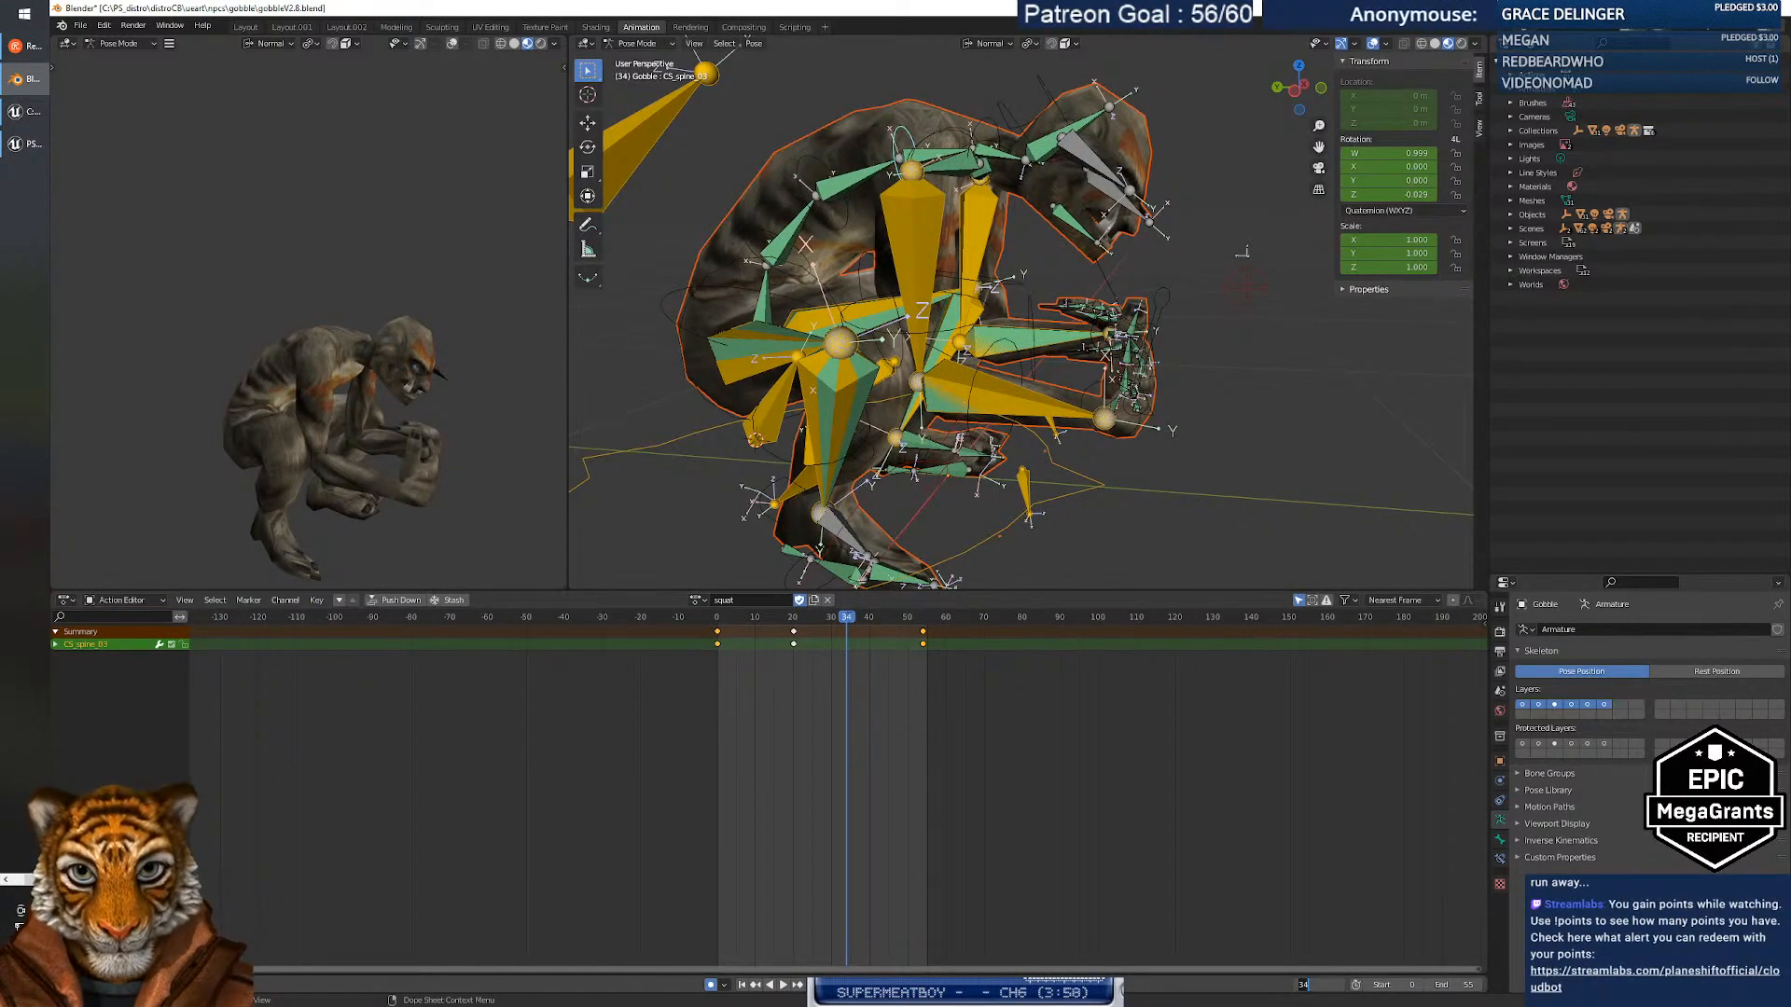
left_click_drag(844, 623, 713, 623)
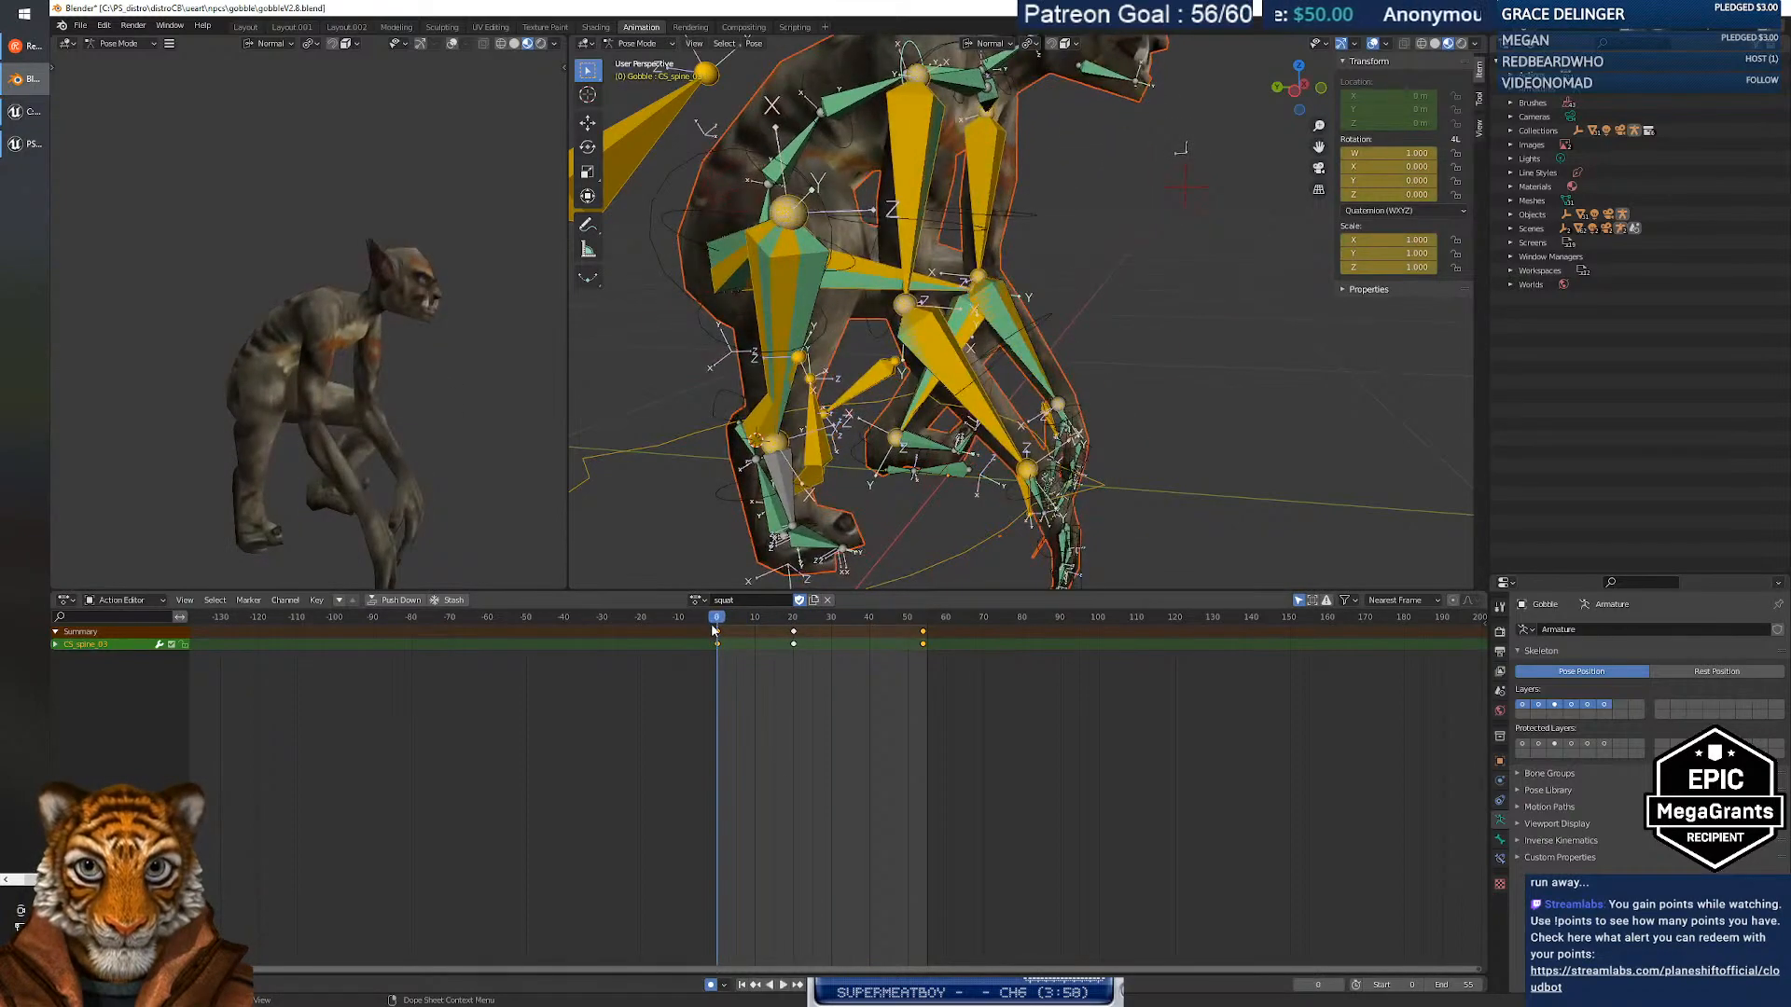
left_click(788, 986)
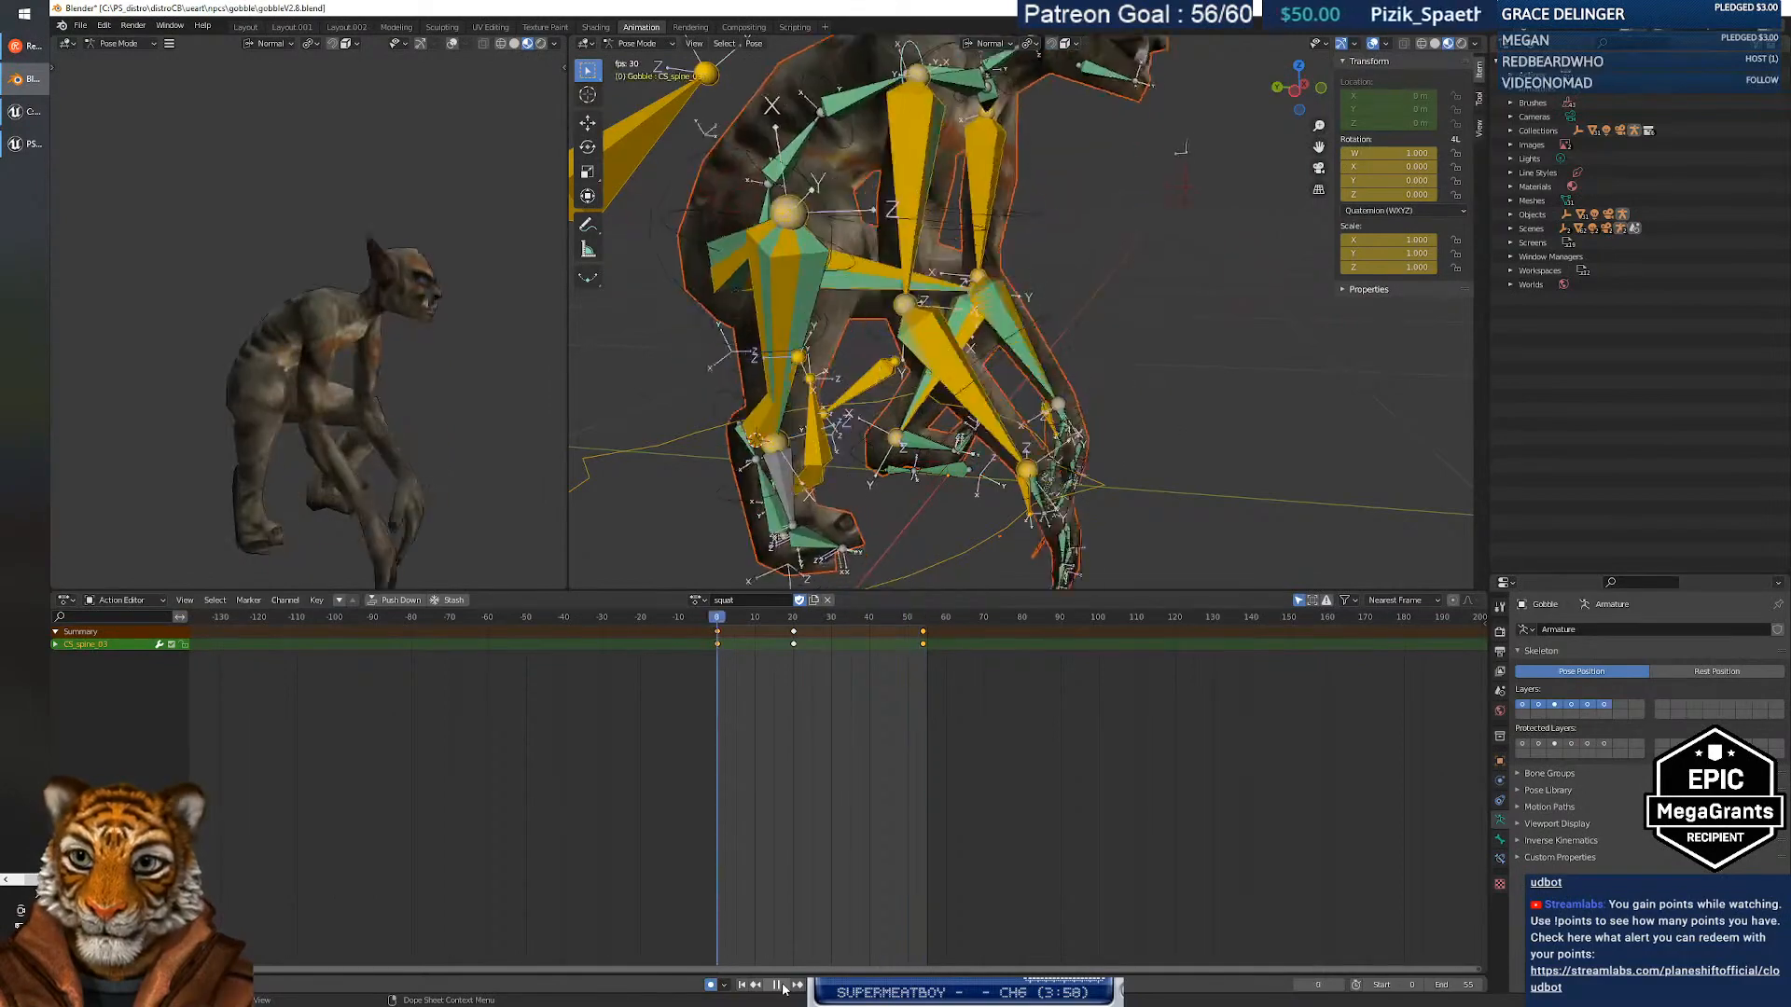
left_click(778, 986)
Inspect the fully crouched pose, select the CS_spine_02 control and go to frame 77.
left_click_drag(756, 622, 1020, 638)
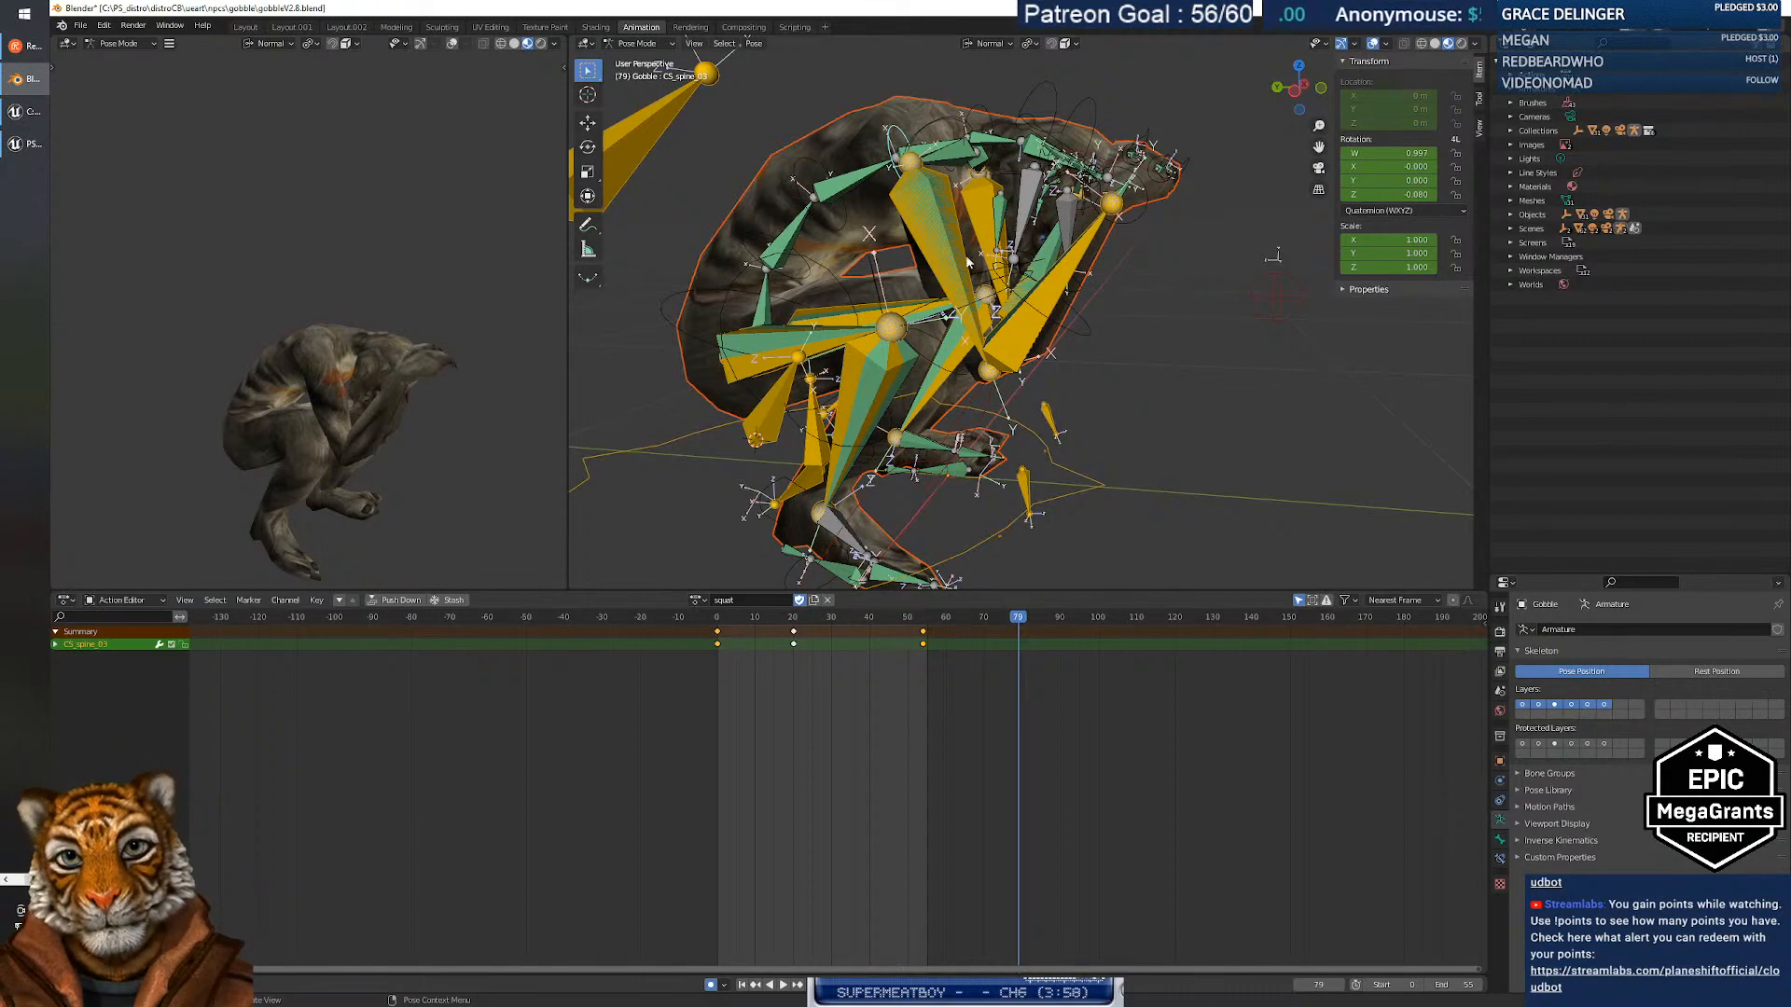
mouse_move(1019, 622)
left_mouse_down()
mouse_move(943, 623)
mouse_move(1019, 622)
left_mouse_up()
middle_click_drag(1003, 448, 961, 395)
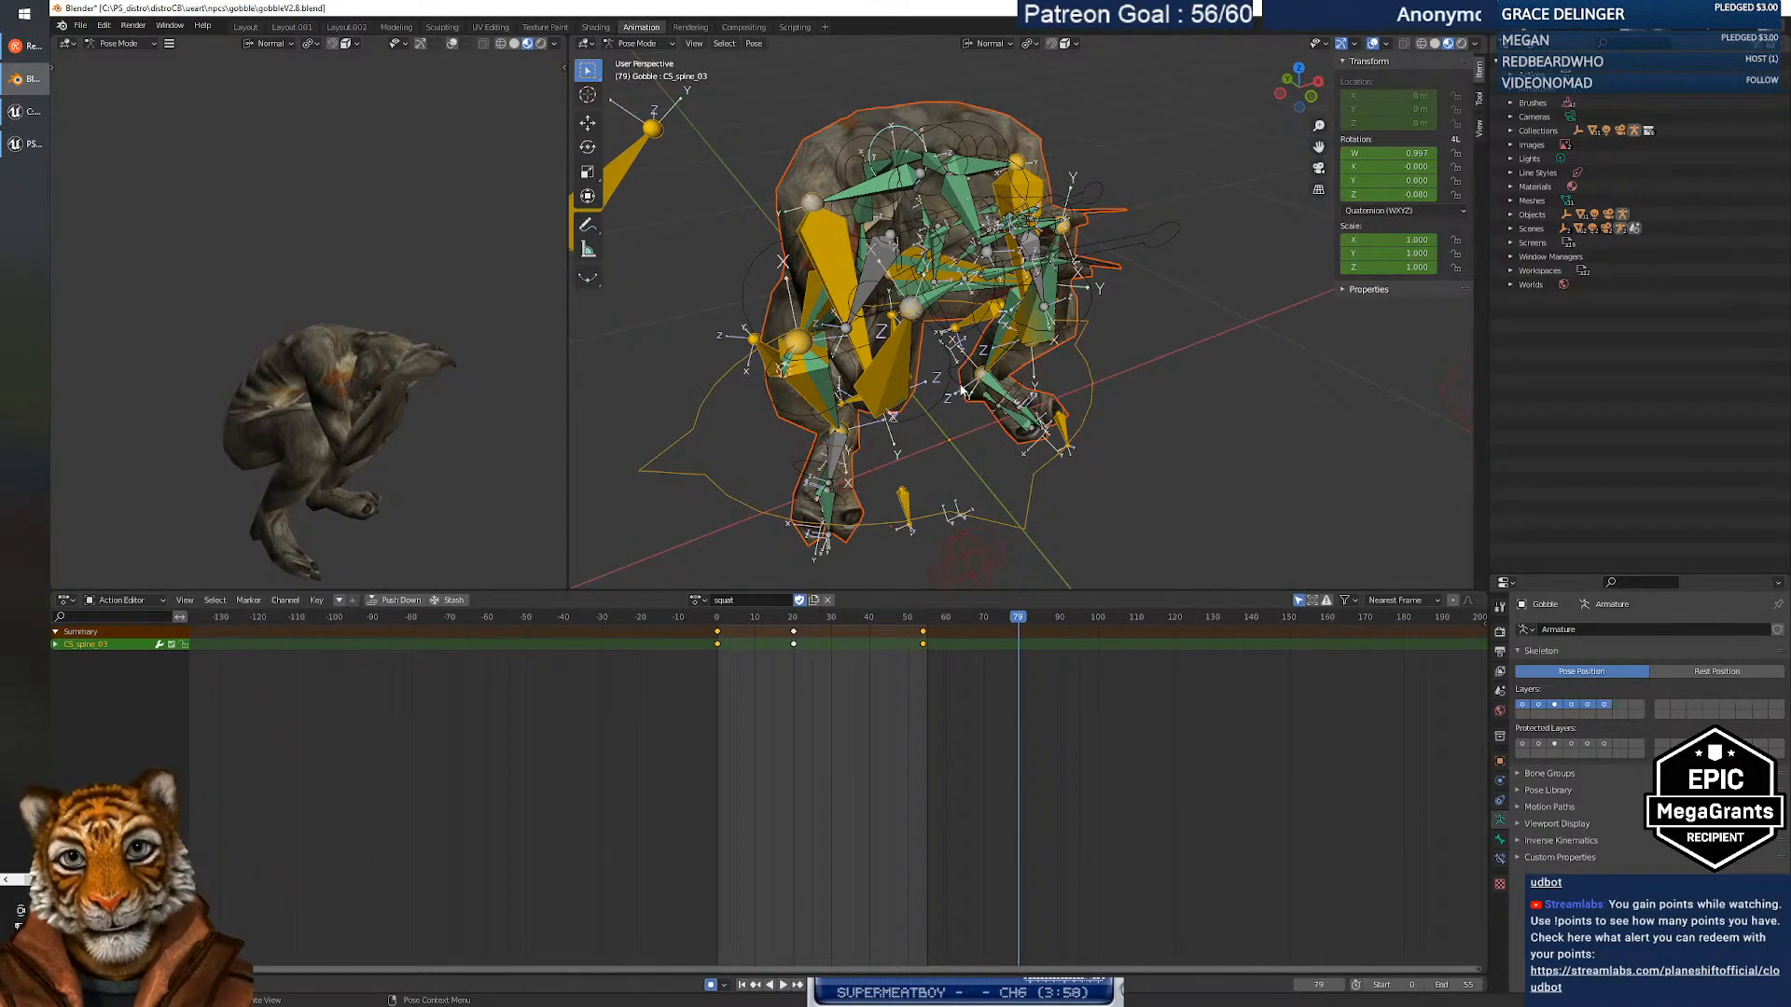
middle_click_drag(868, 232, 1004, 244)
left_click(812, 190)
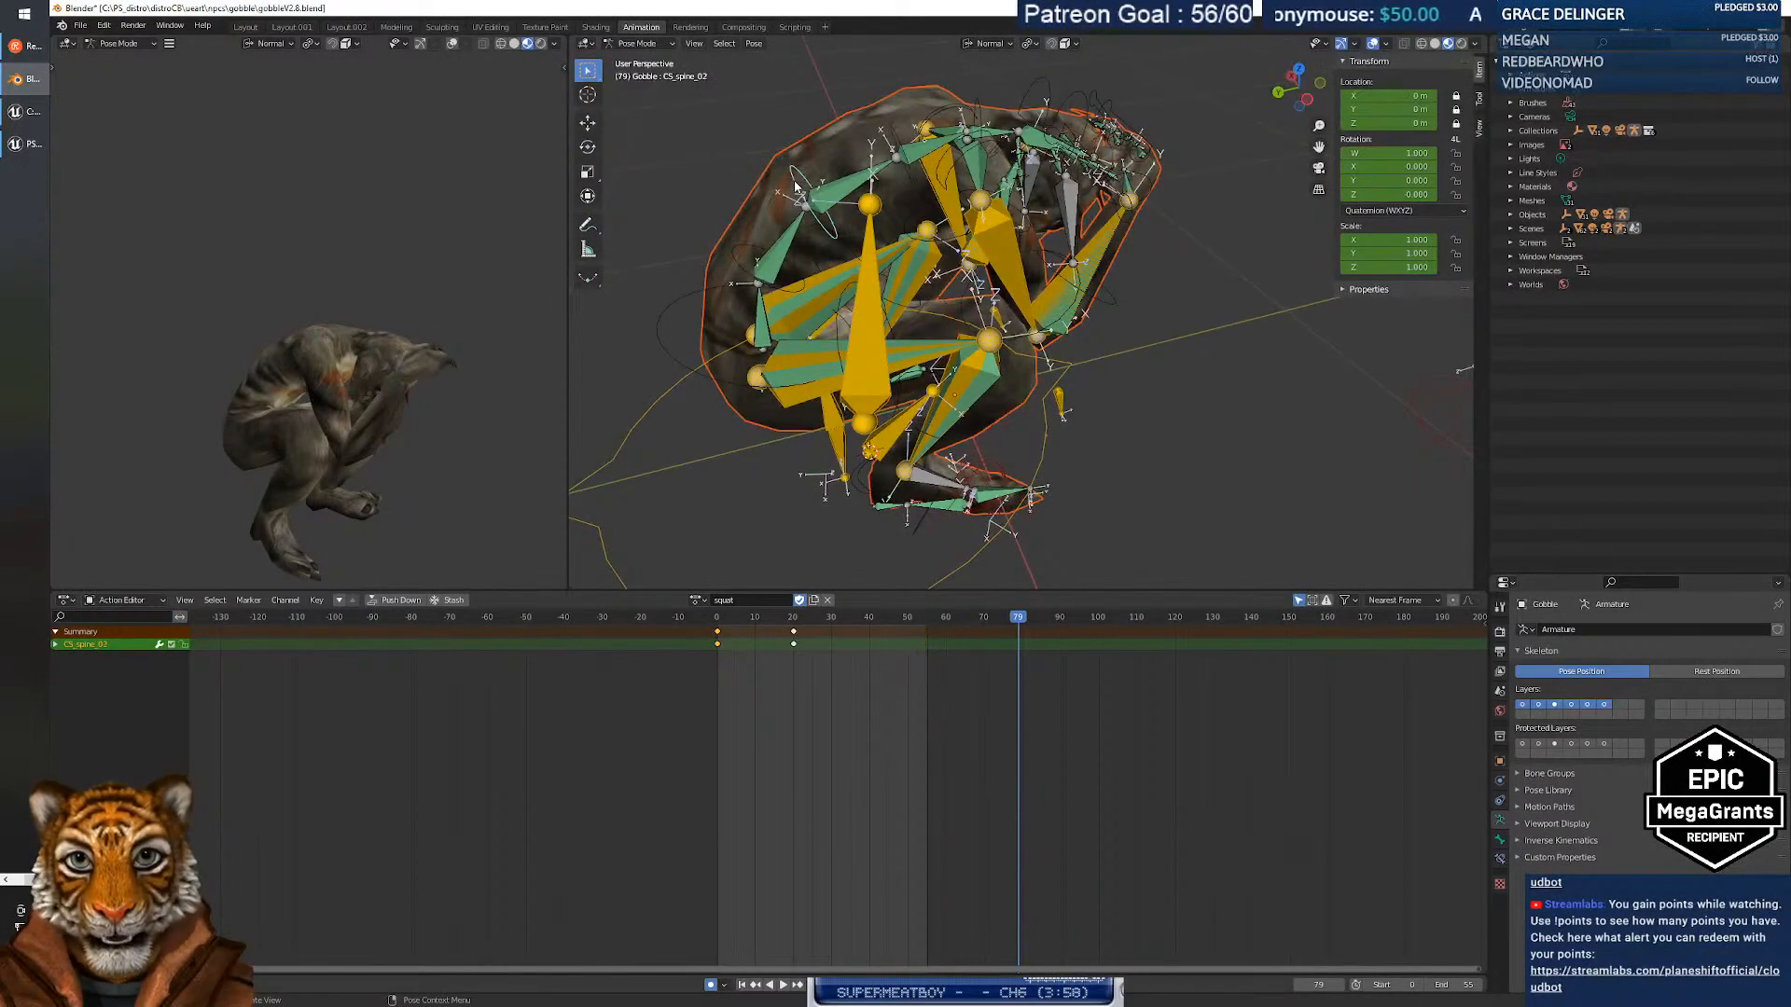
mouse_move(1015, 620)
left_mouse_down()
mouse_move(960, 619)
mouse_move(1011, 617)
left_mouse_up()
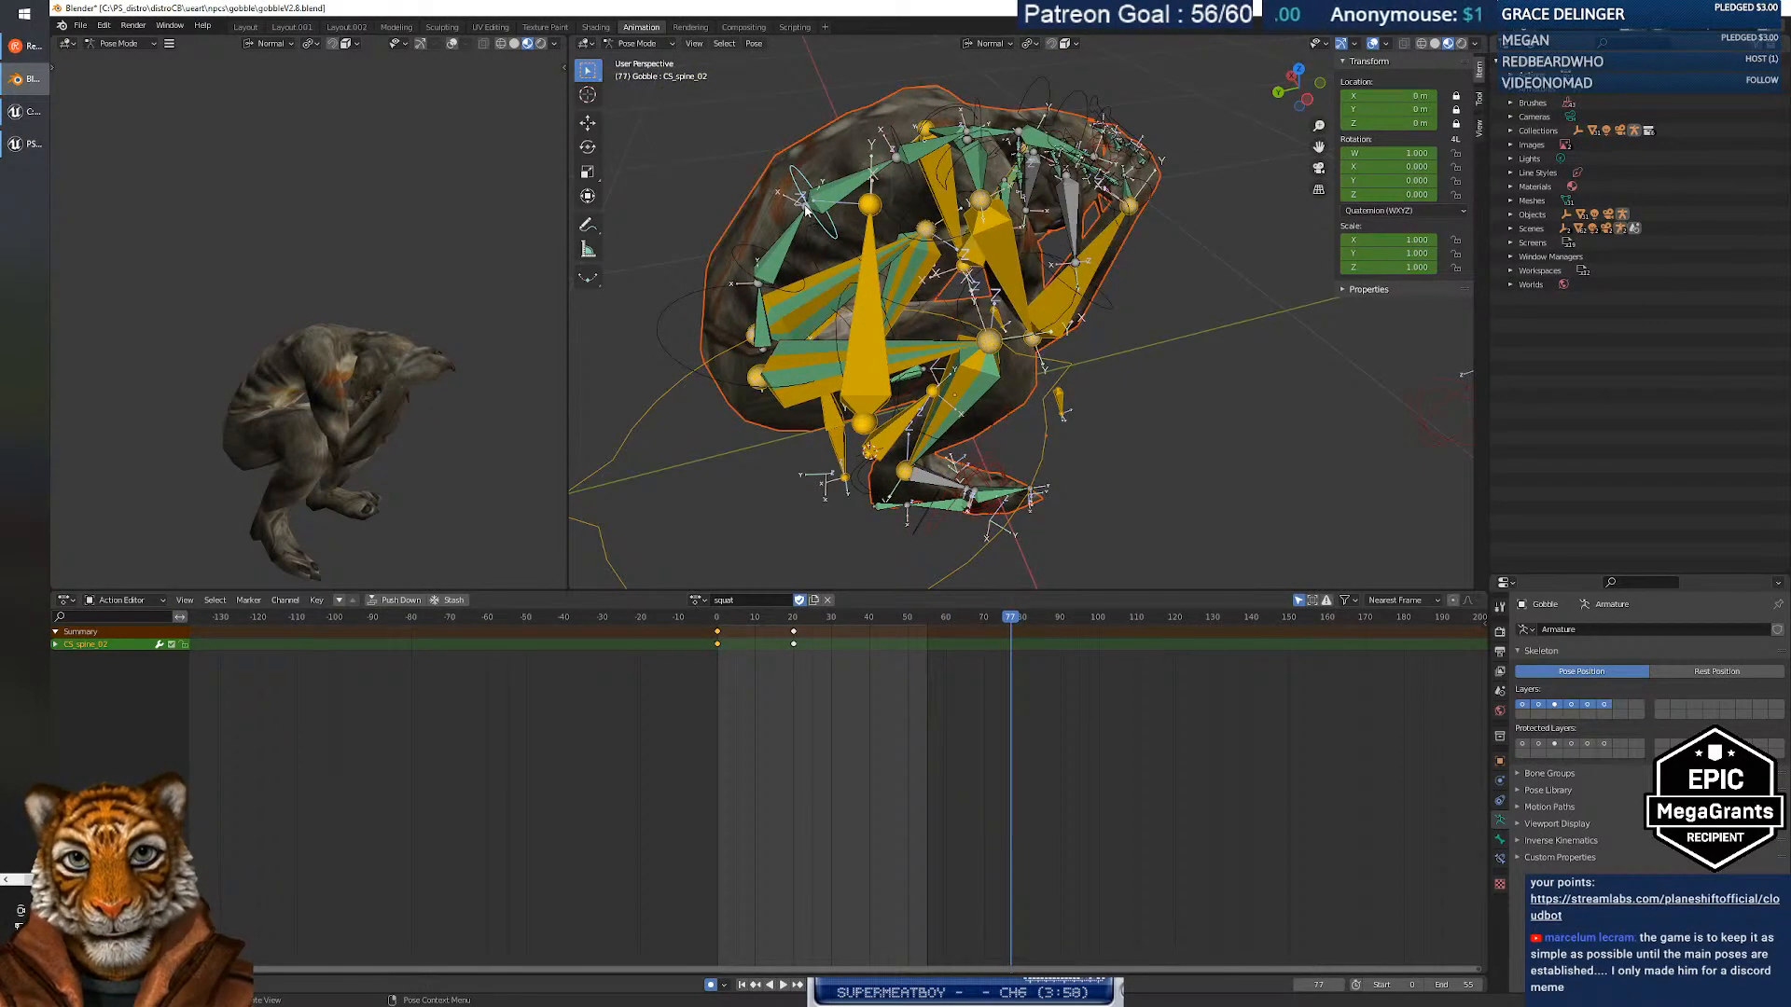
middle_click_drag(809, 198, 944, 361)
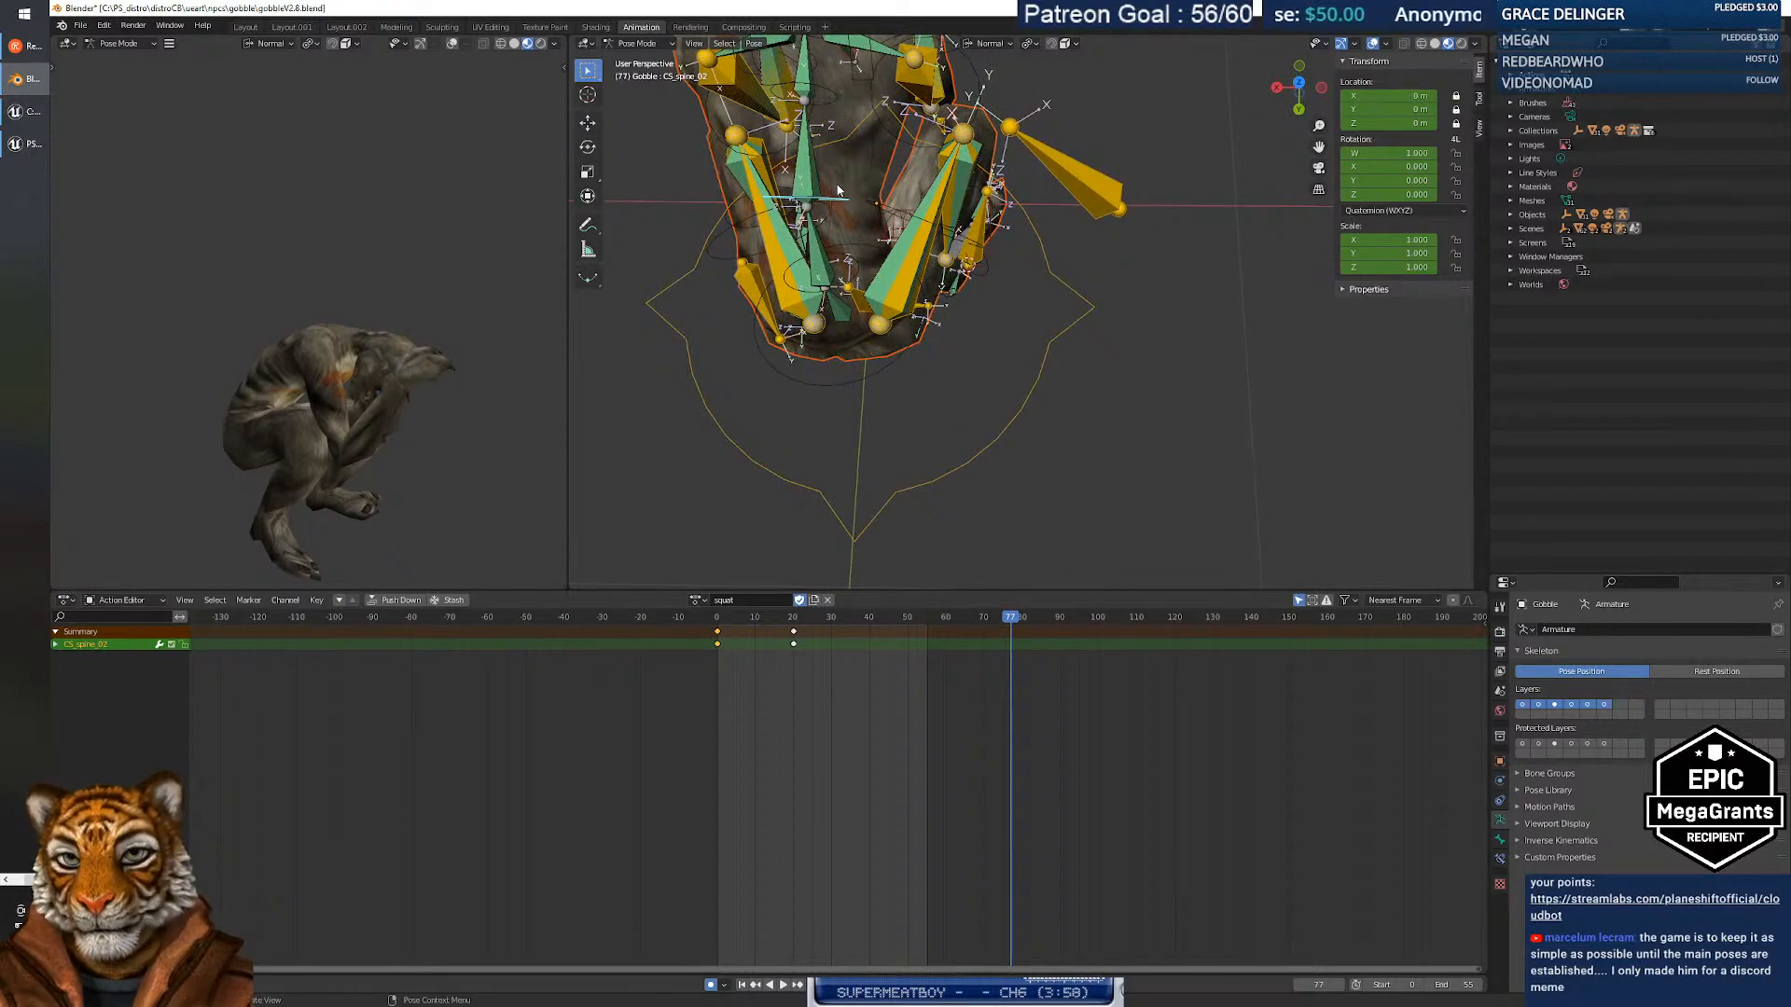
Try rotating the CS_spine_02 control about 5.4° around its normal Y axis at frame 77, and undo the rotation.
key("r")
key("y")
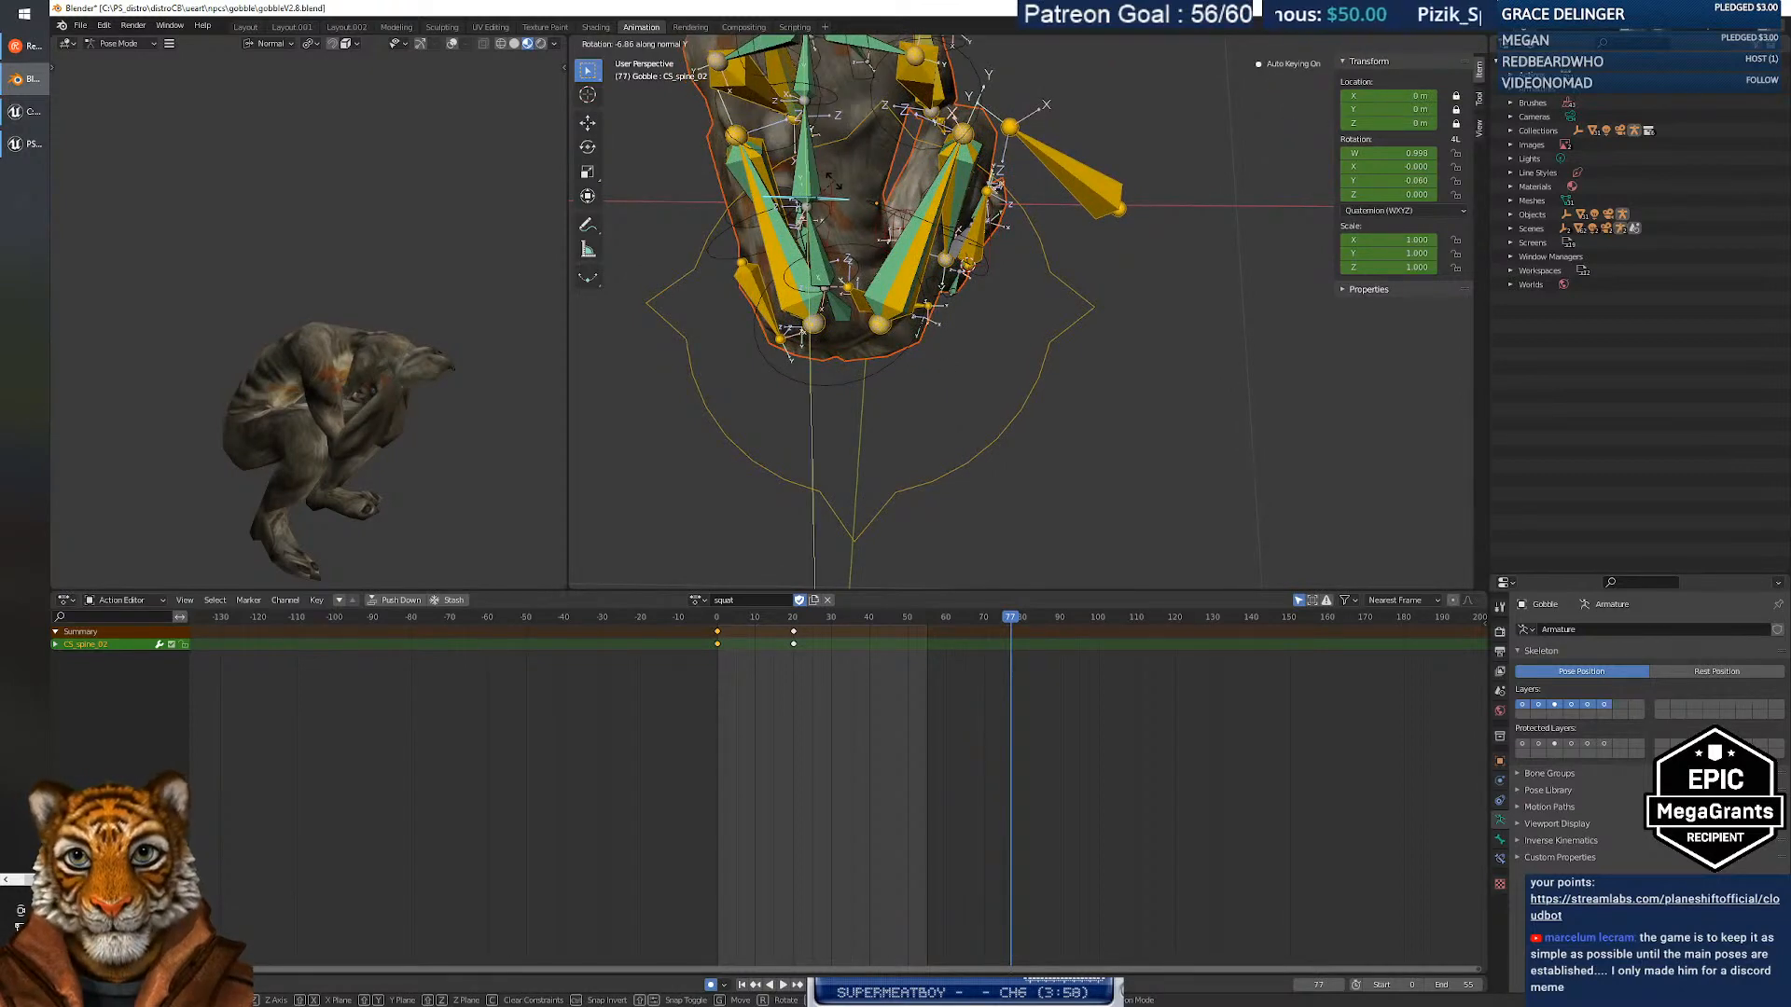
key("Escape")
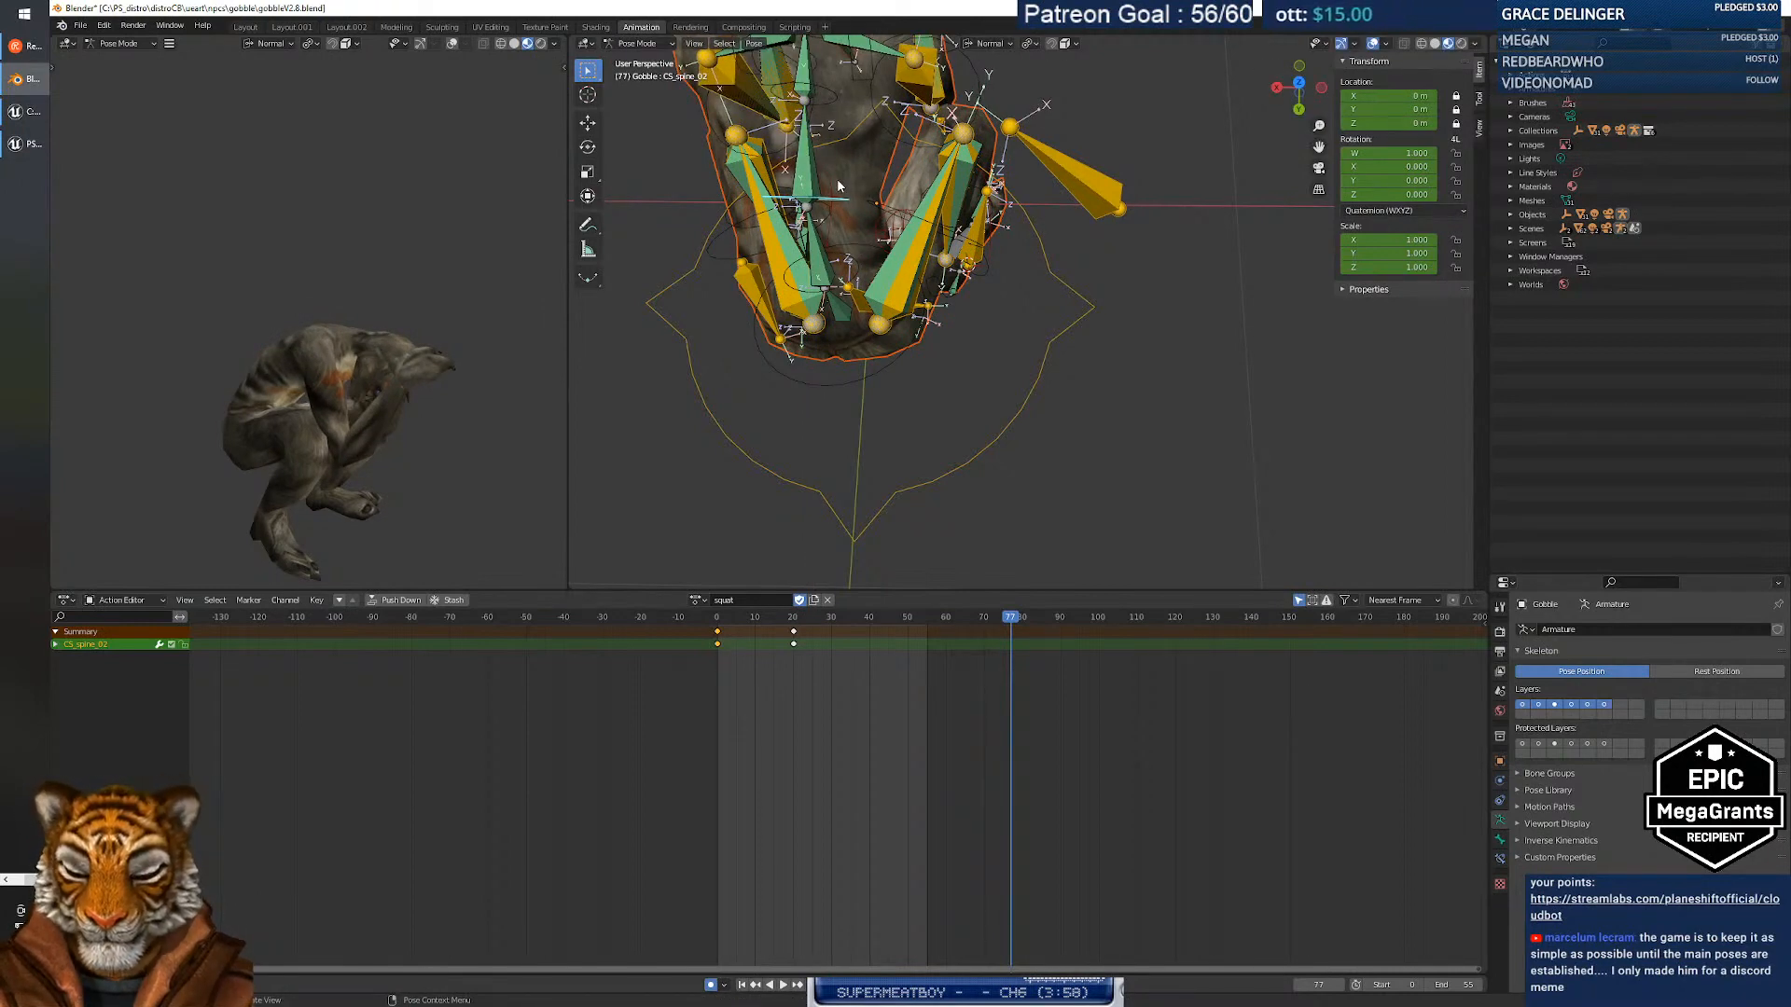
key("r")
key("y")
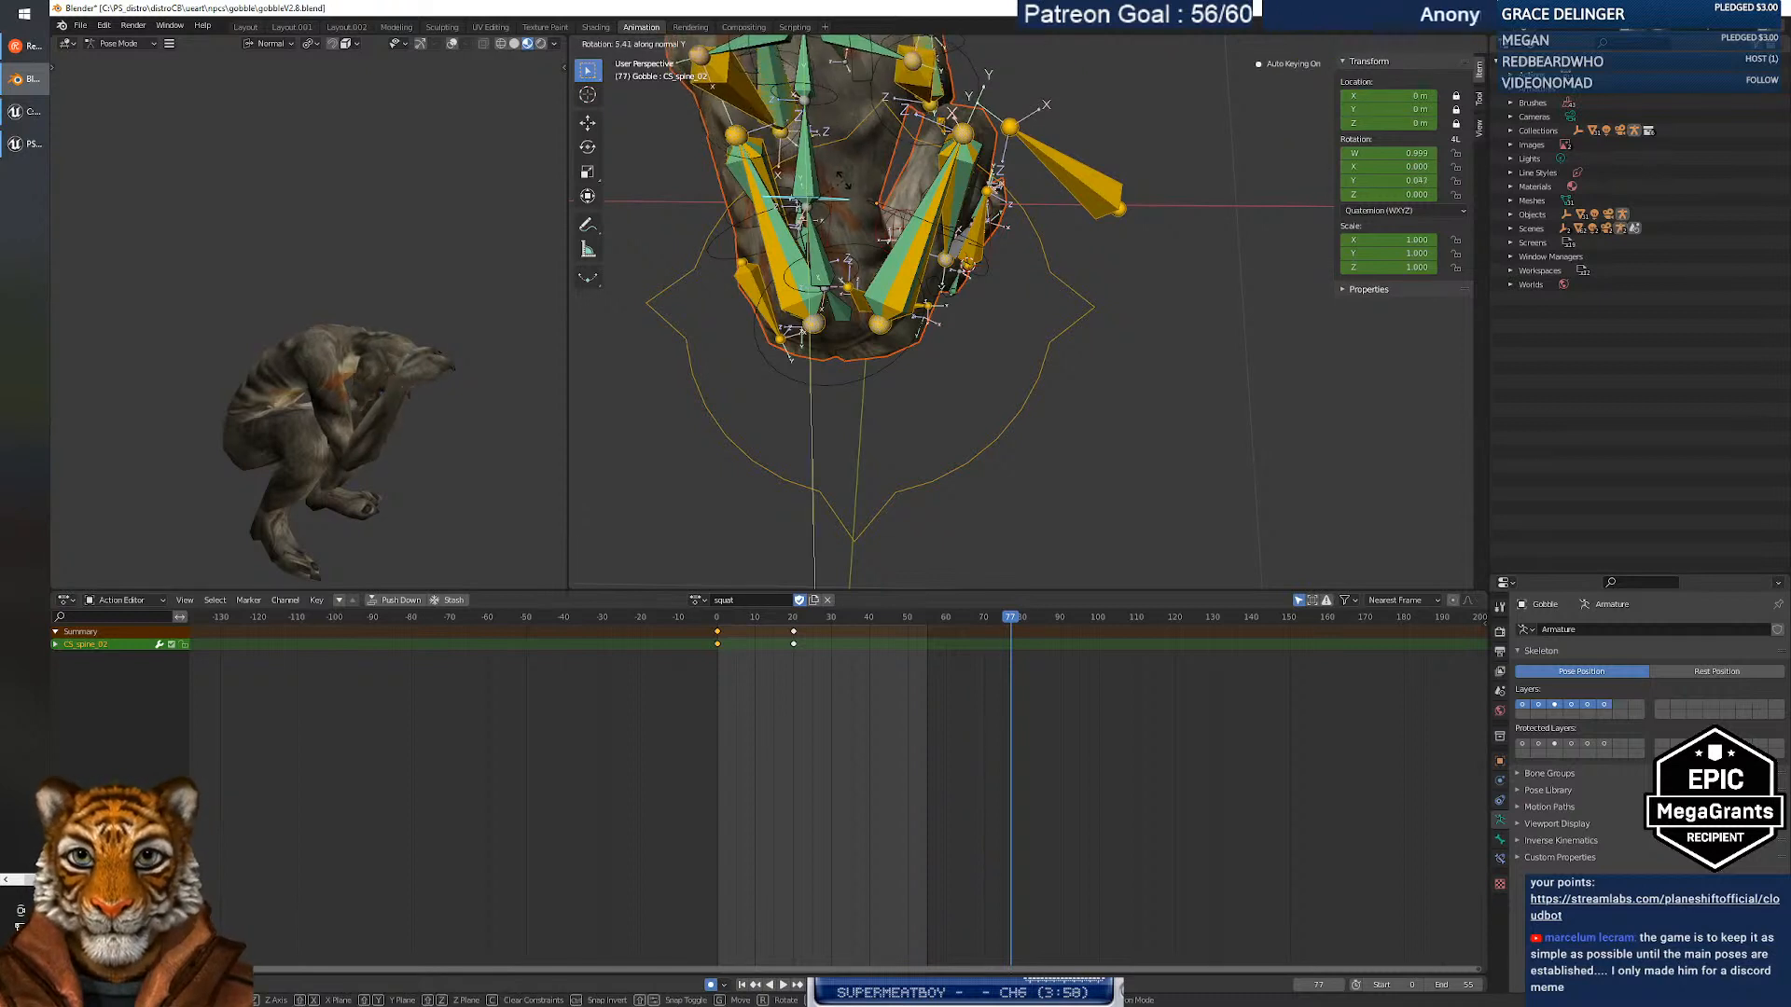
left_click(842, 178)
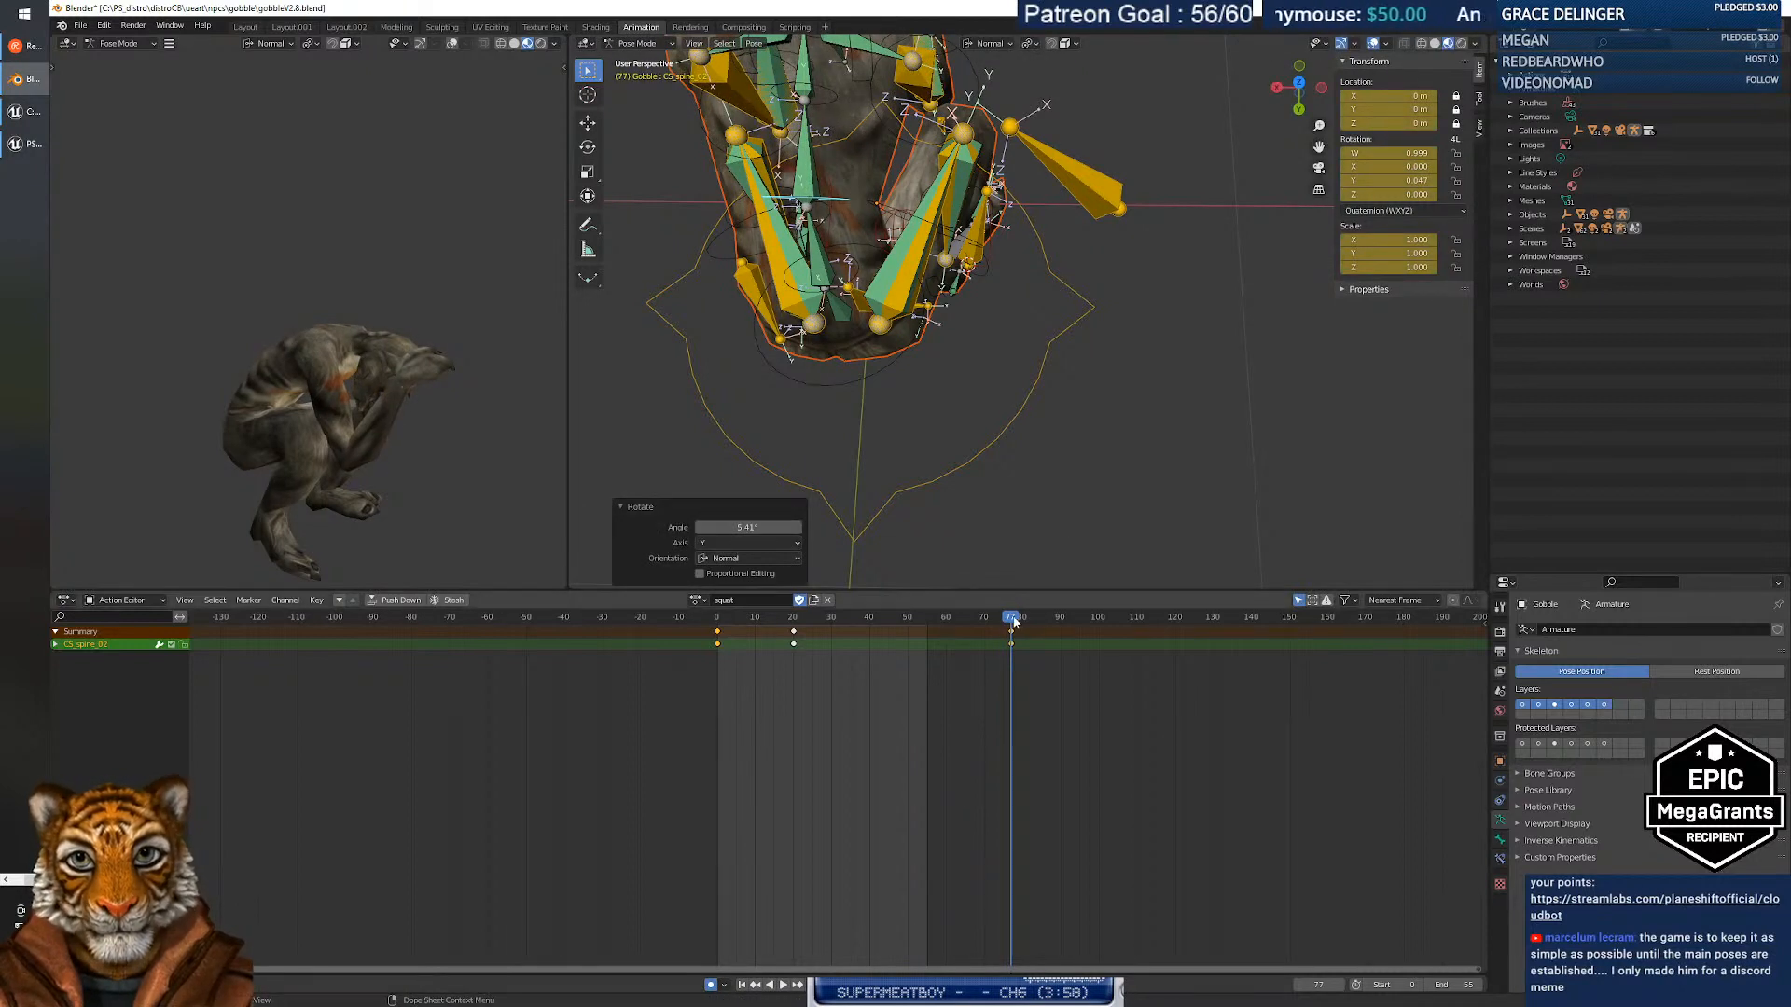
left_click_drag(1013, 618, 1011, 618)
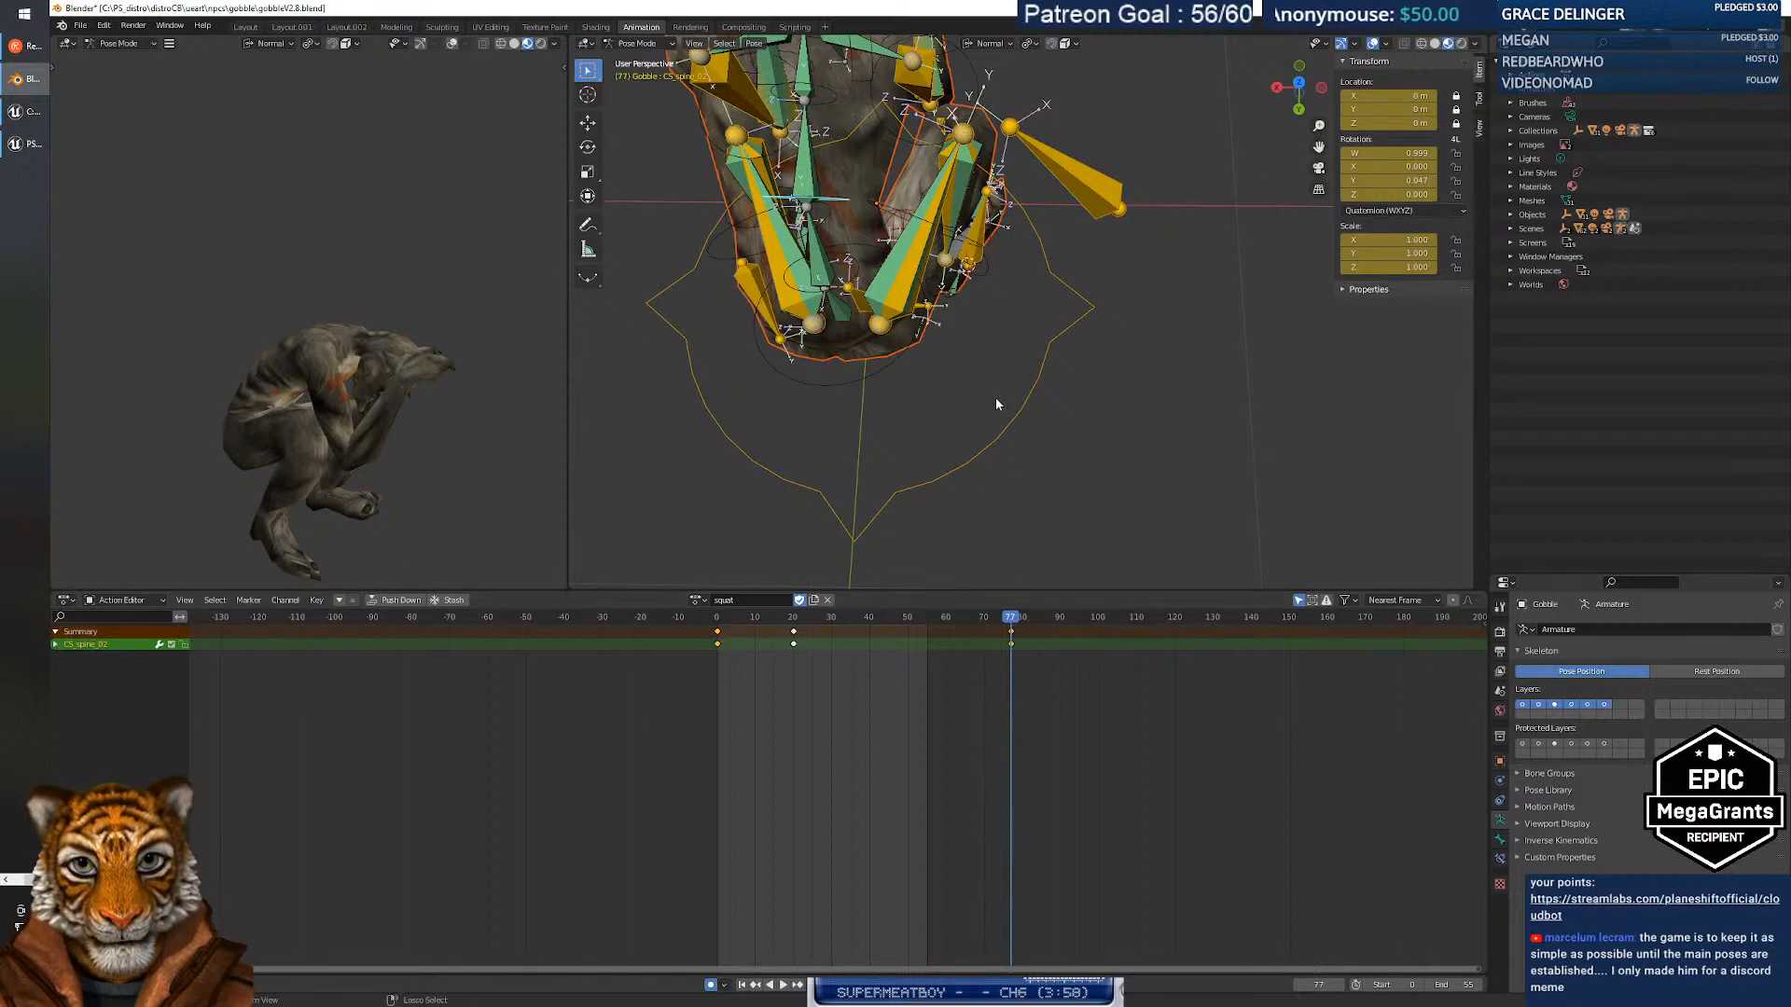
key("ctrl+z")
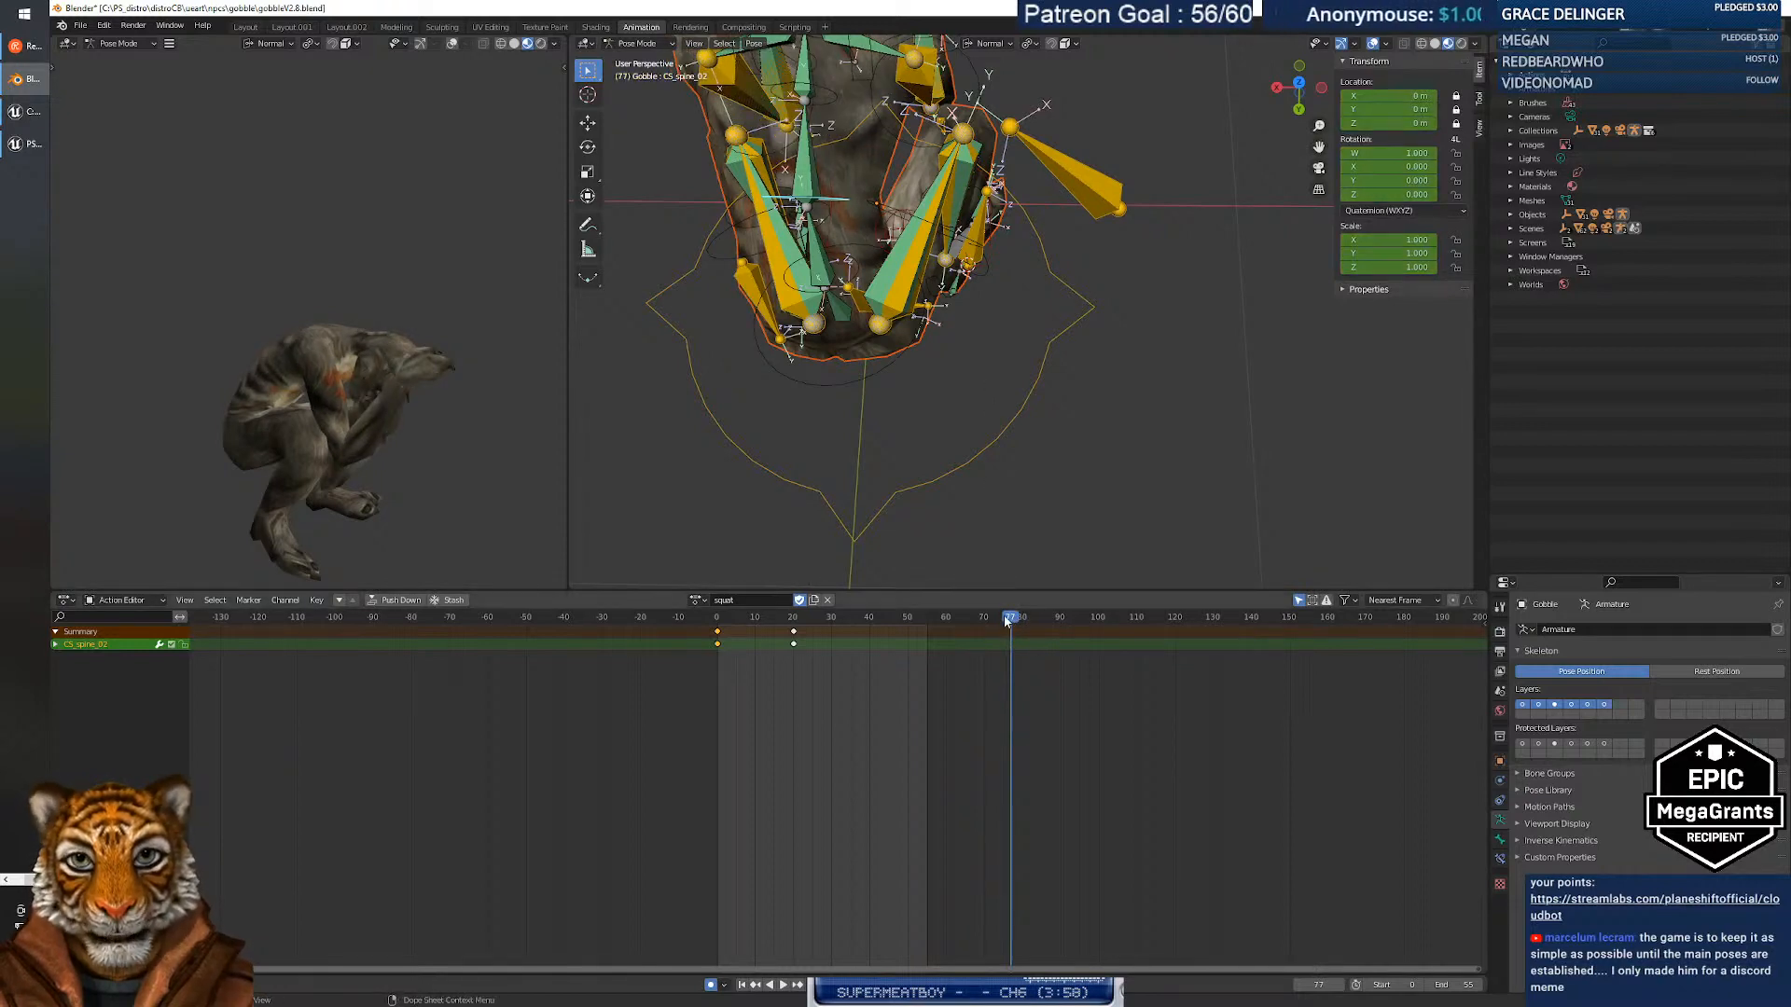
Insert a Location, Rotation & Scale keyframe for the CS_spine_02 control at frame 71.
left_click_drag(1008, 623, 988, 621)
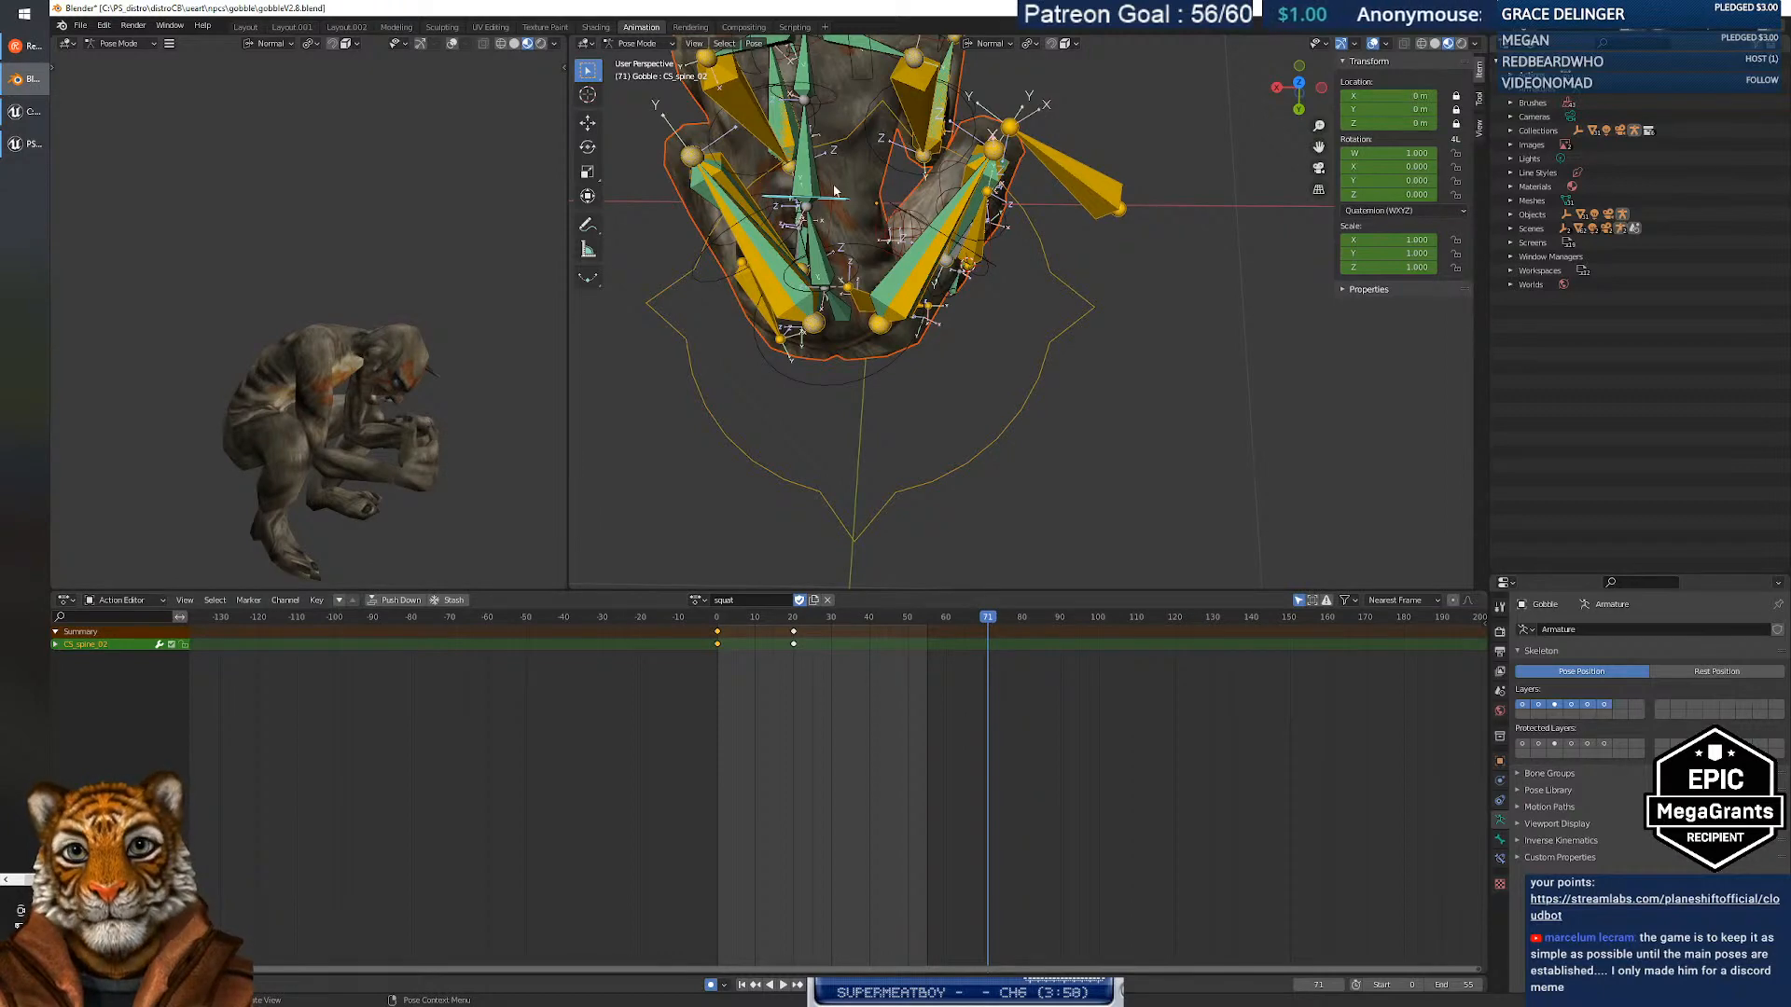
key("i")
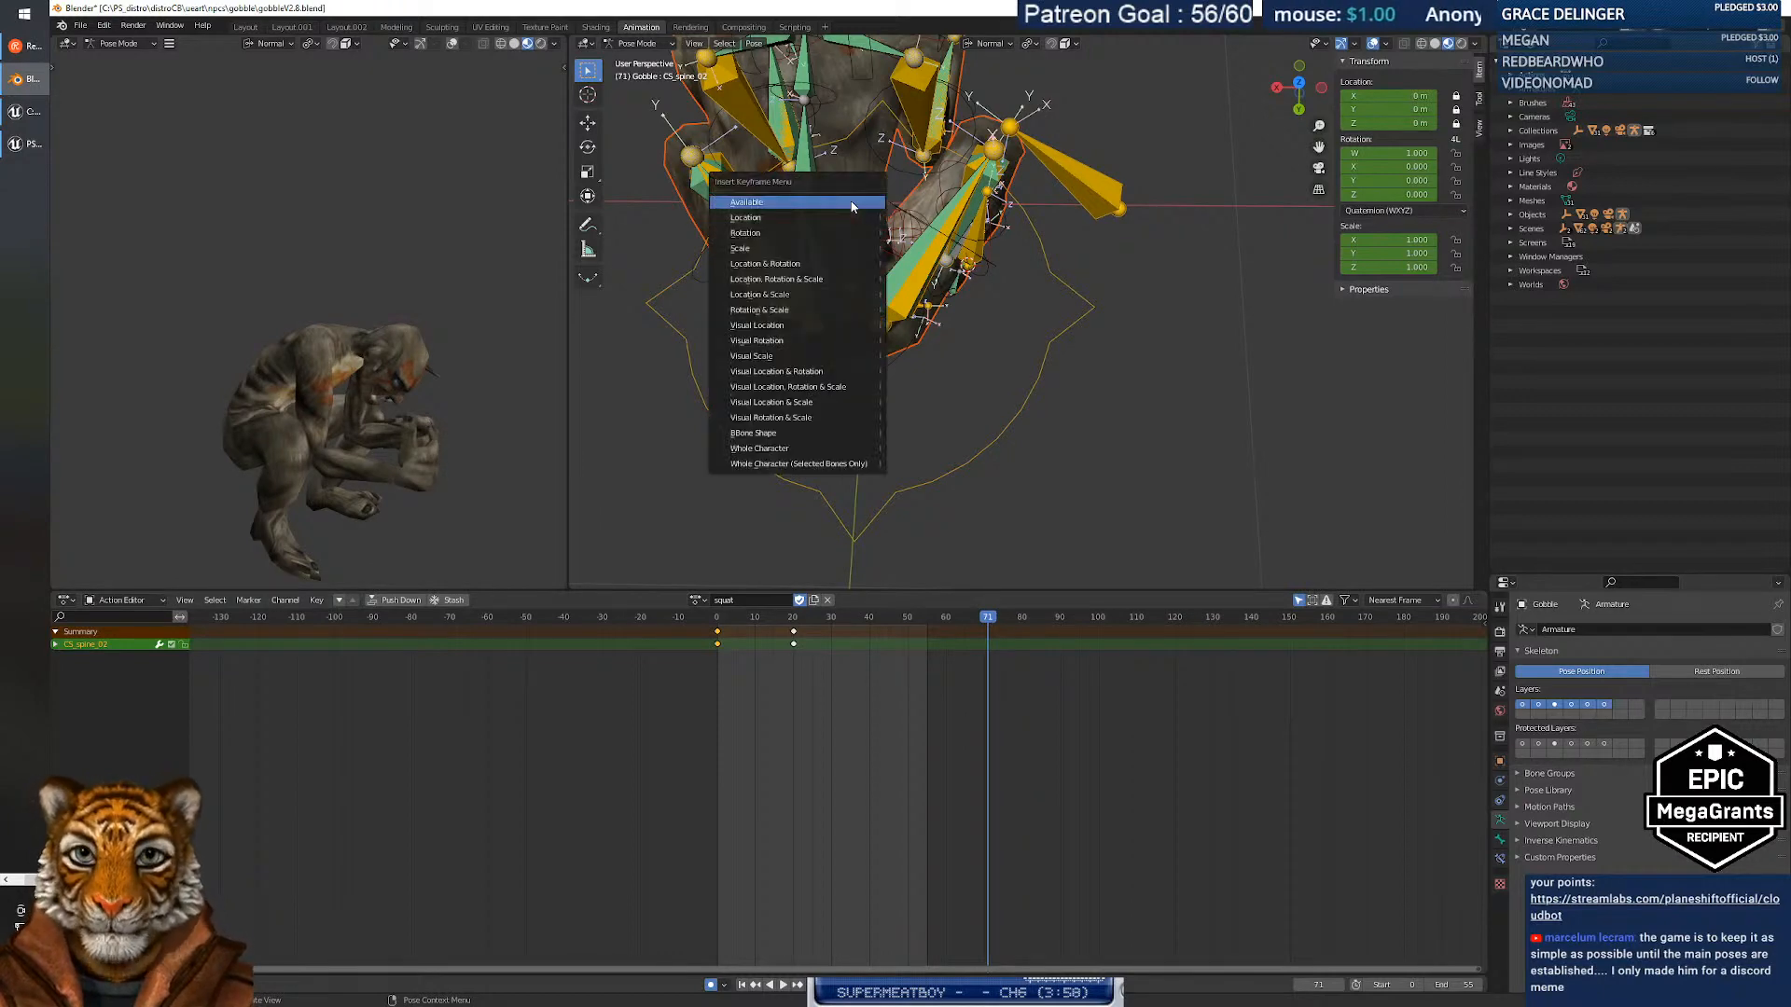
left_click(841, 276)
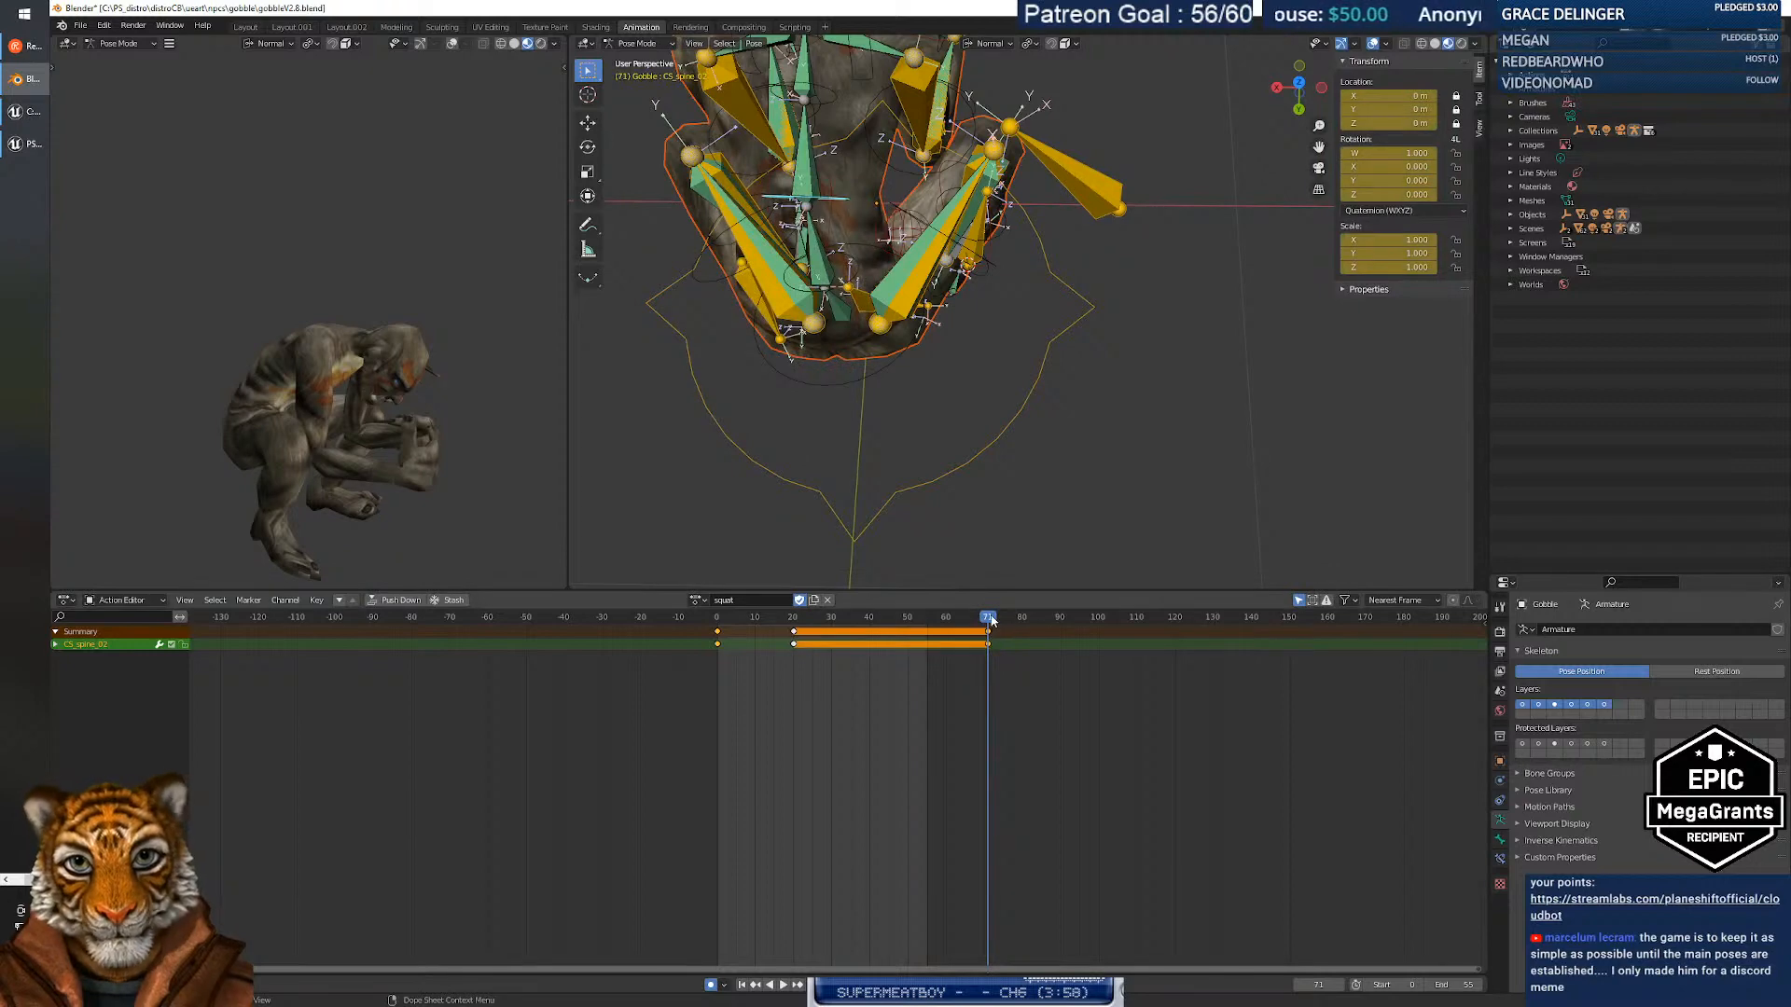
Advance to frame 74 and rotate the CS_spine_02 control -5.46° about its normal Y axis.
key("space")
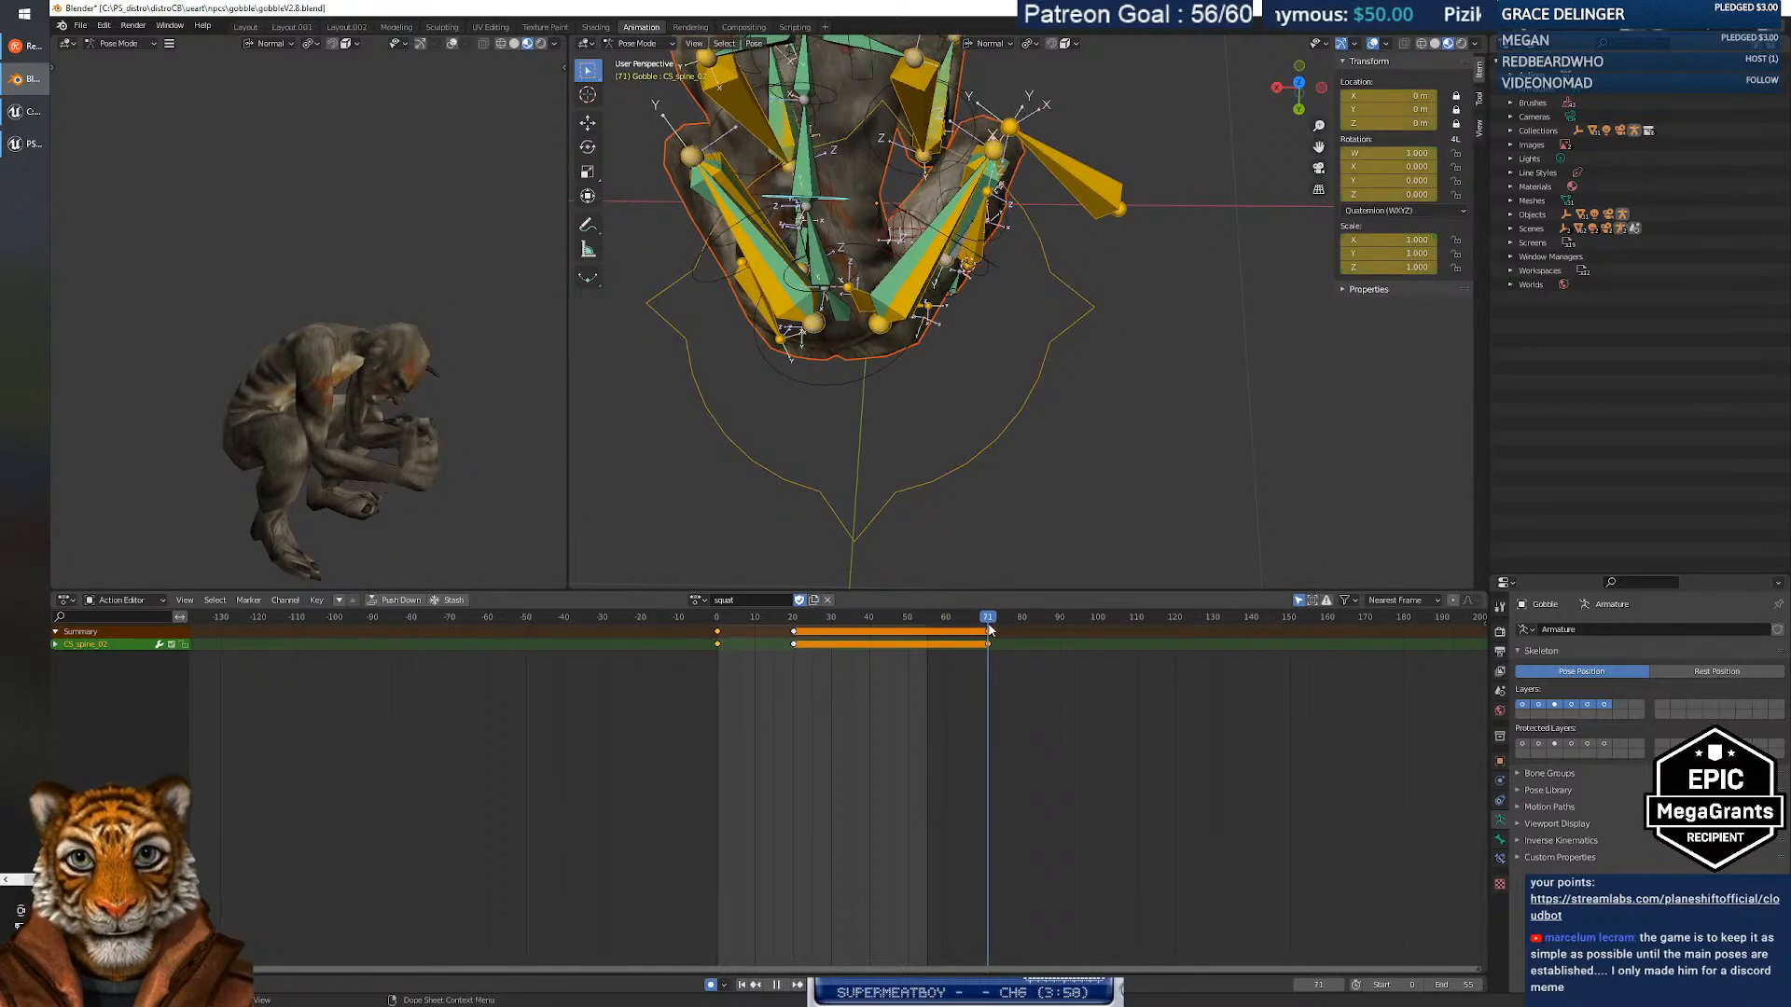
key("space")
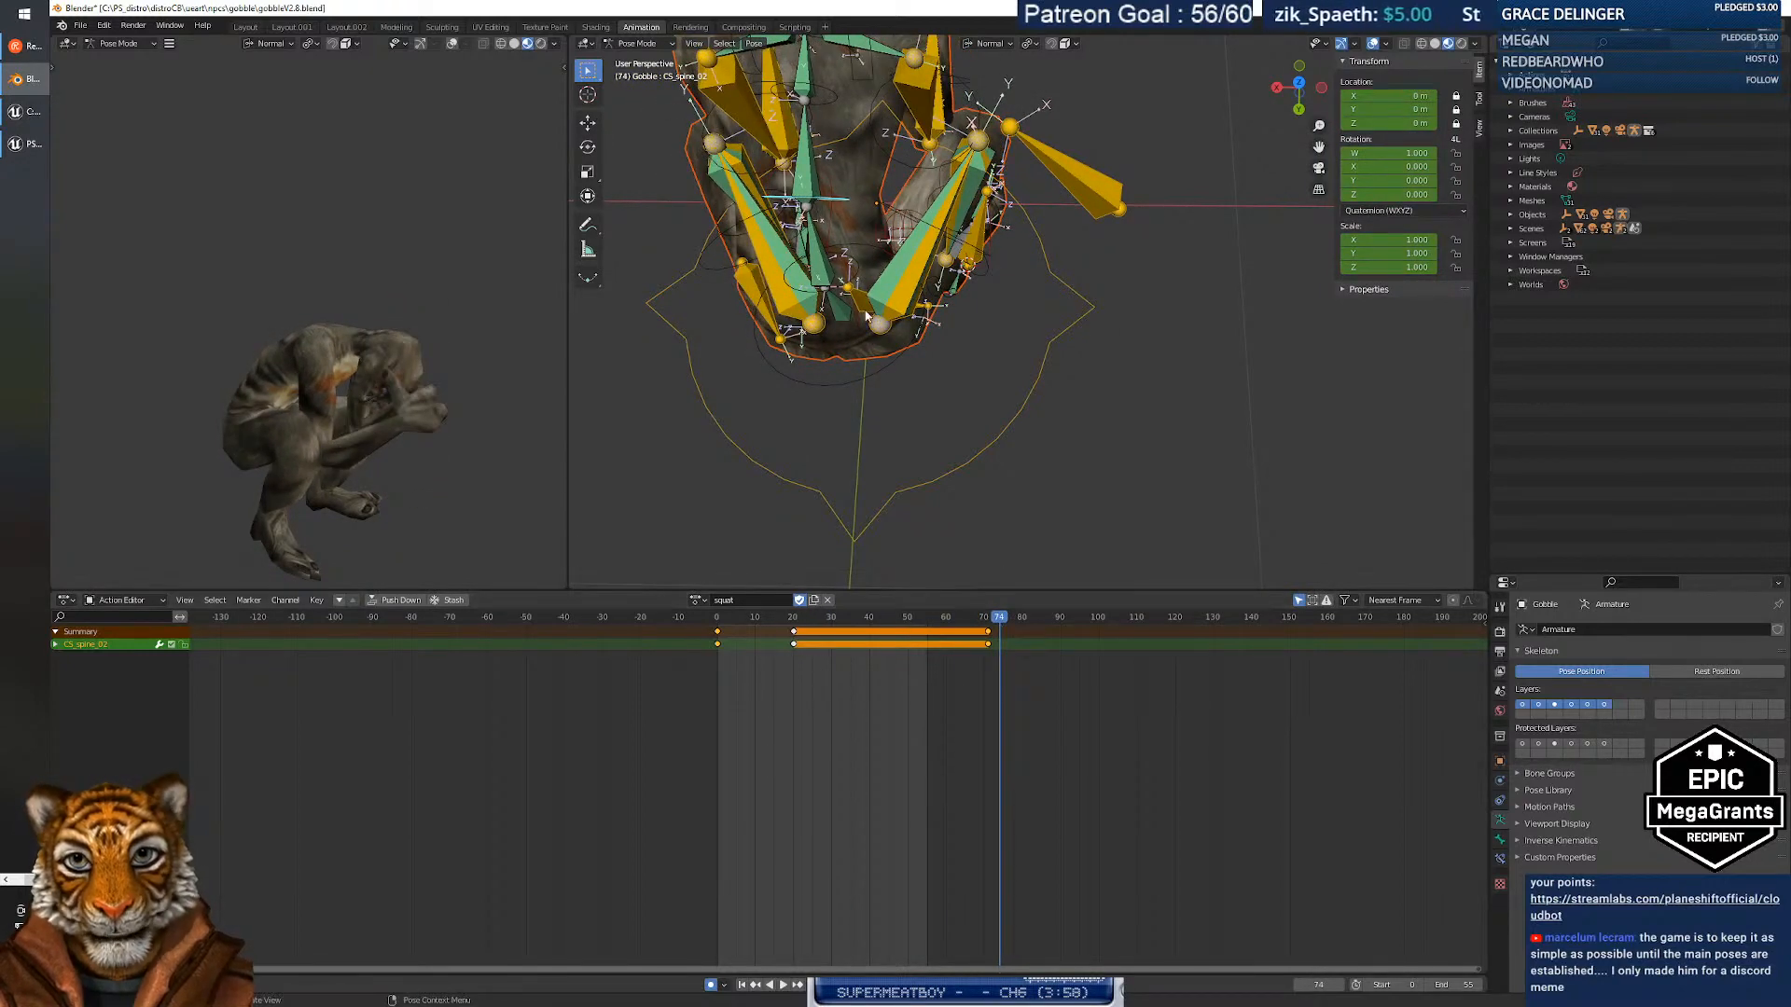
key("r")
key("y")
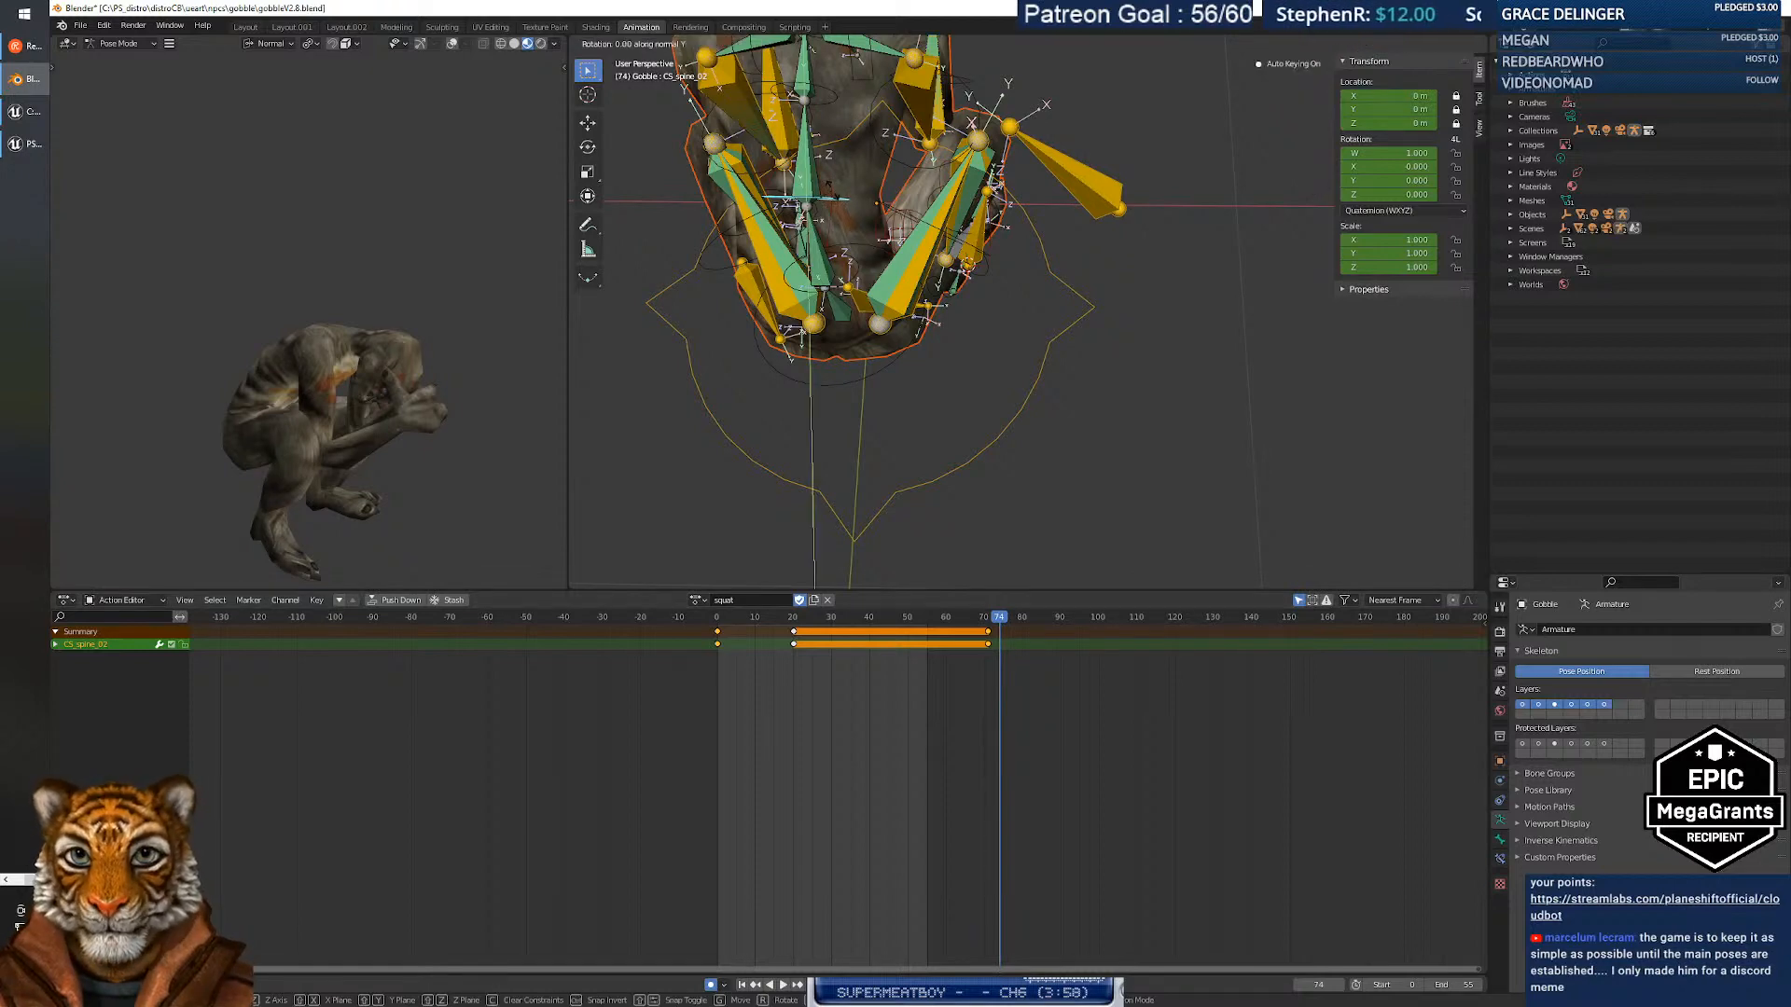
left_click(830, 193)
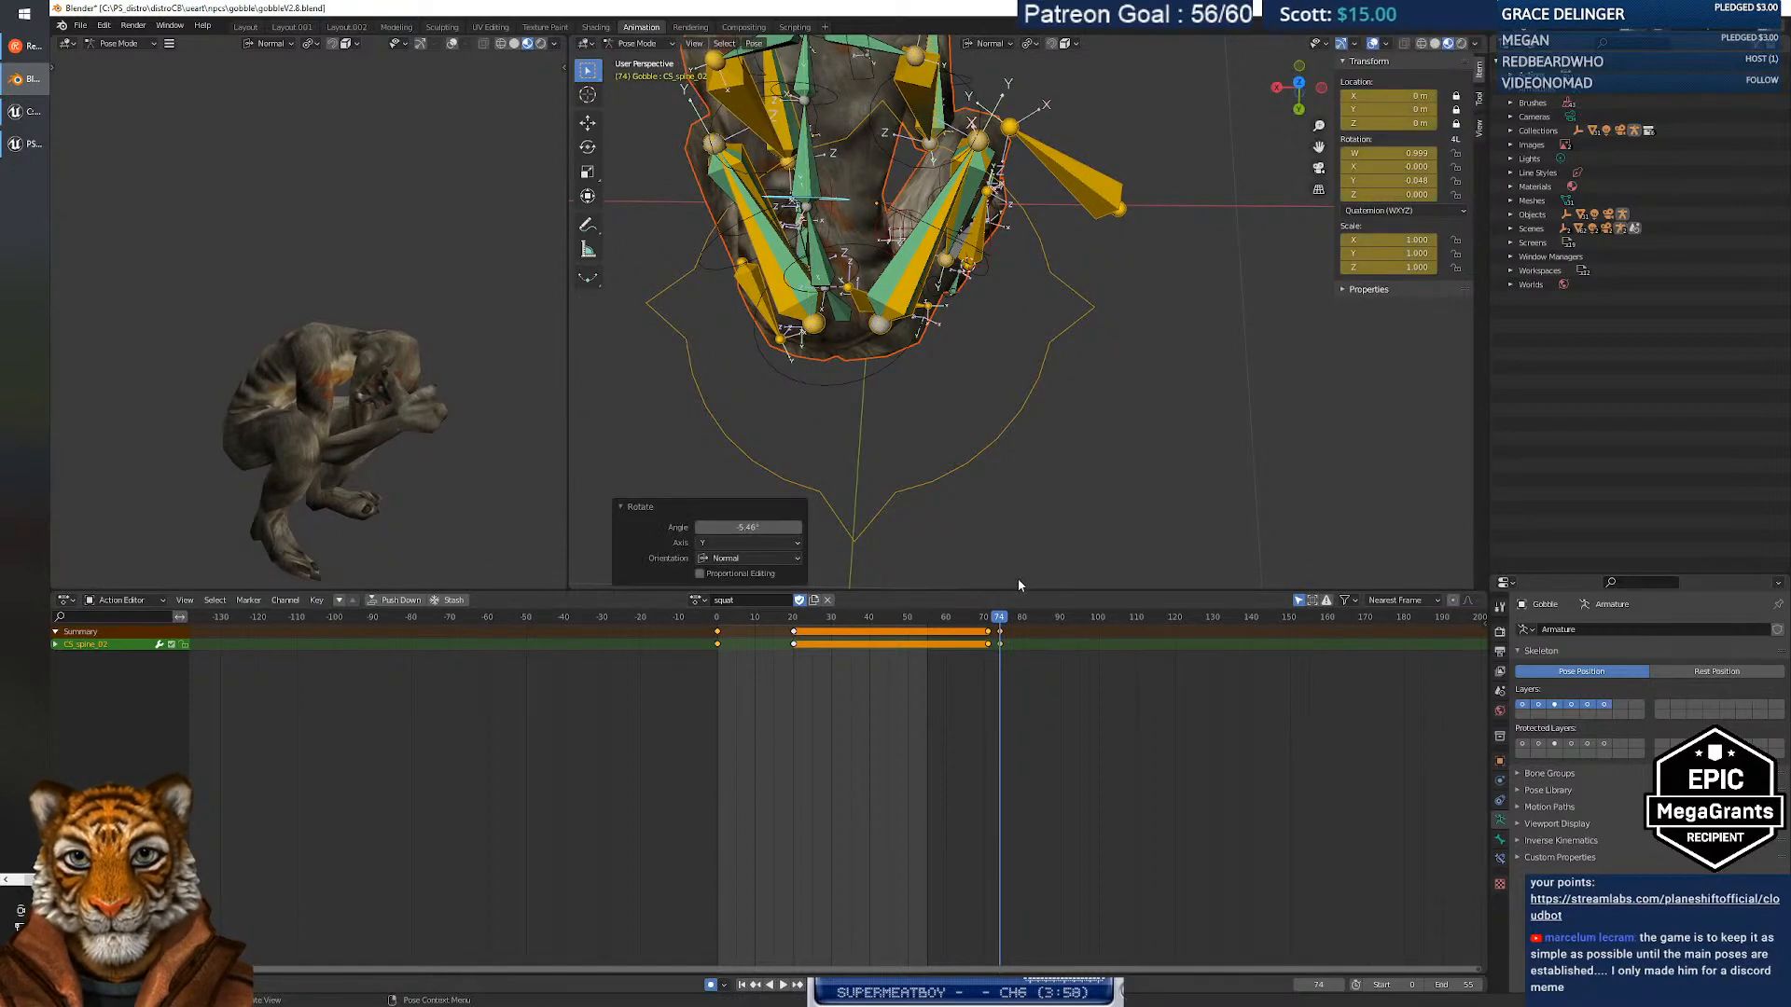
Go to frame 77 and rotate the CS_spine_02 control 6.78° about its normal Y axis.
left_click_drag(1000, 617, 1011, 620)
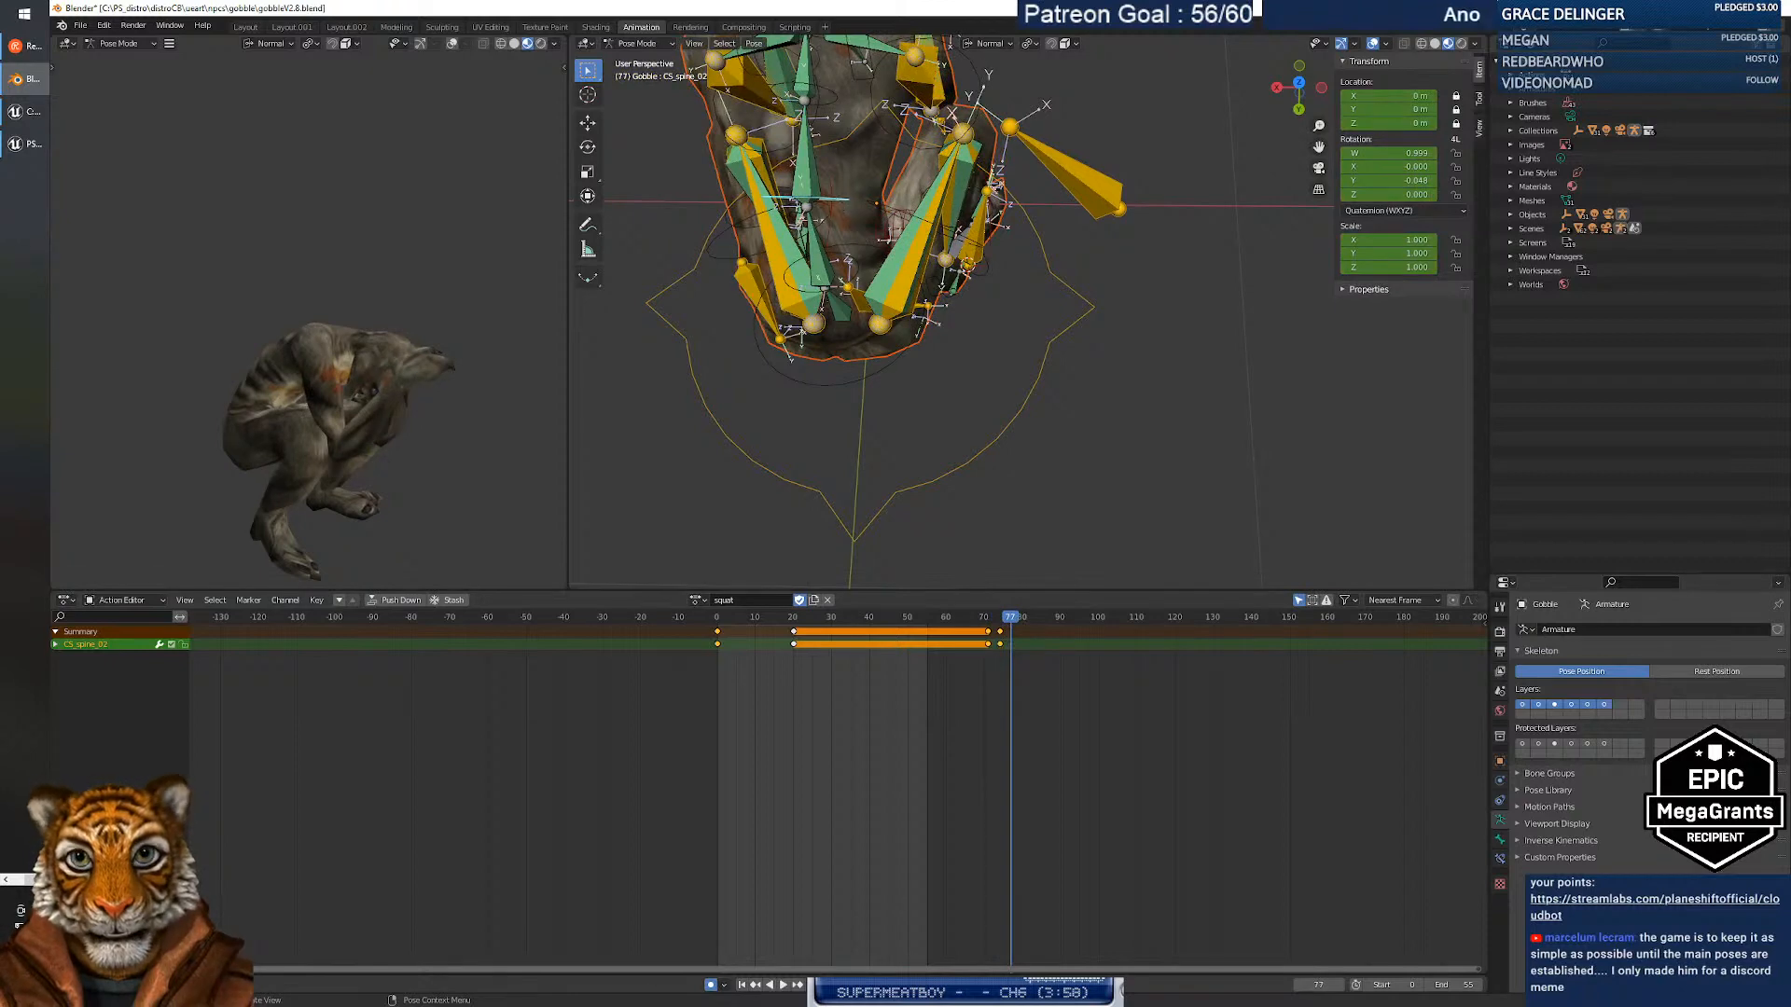
key("r")
key("y")
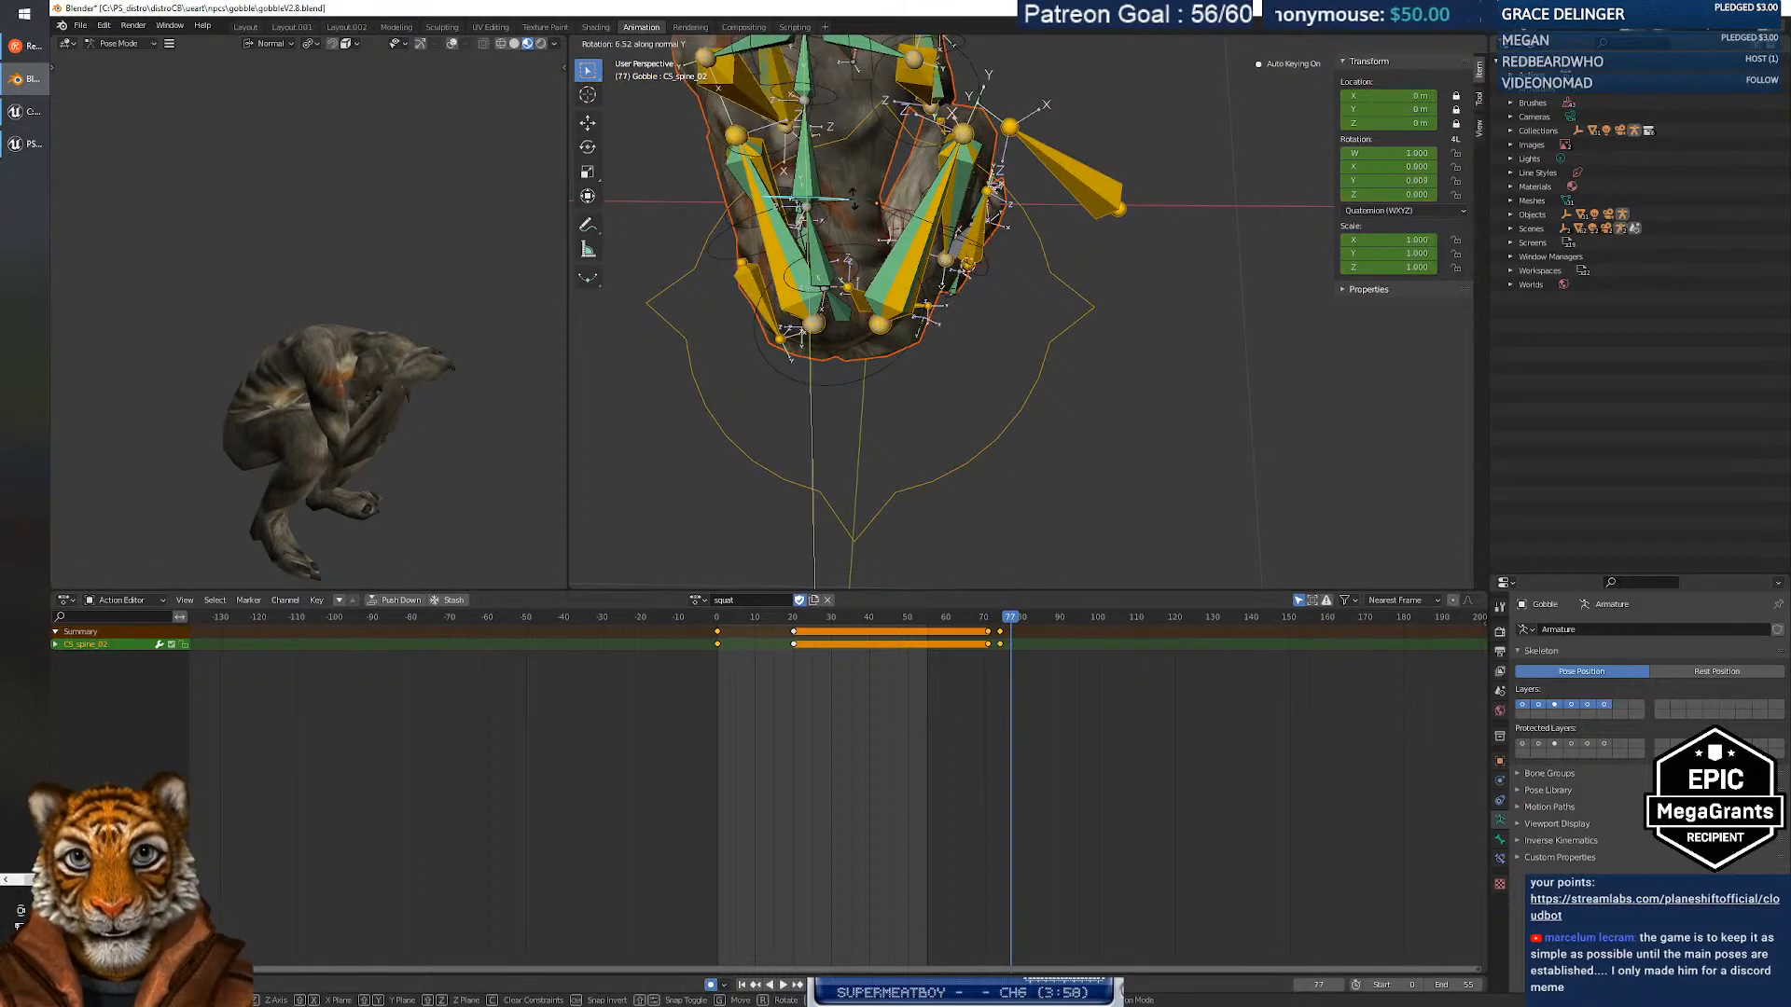
left_click(856, 200)
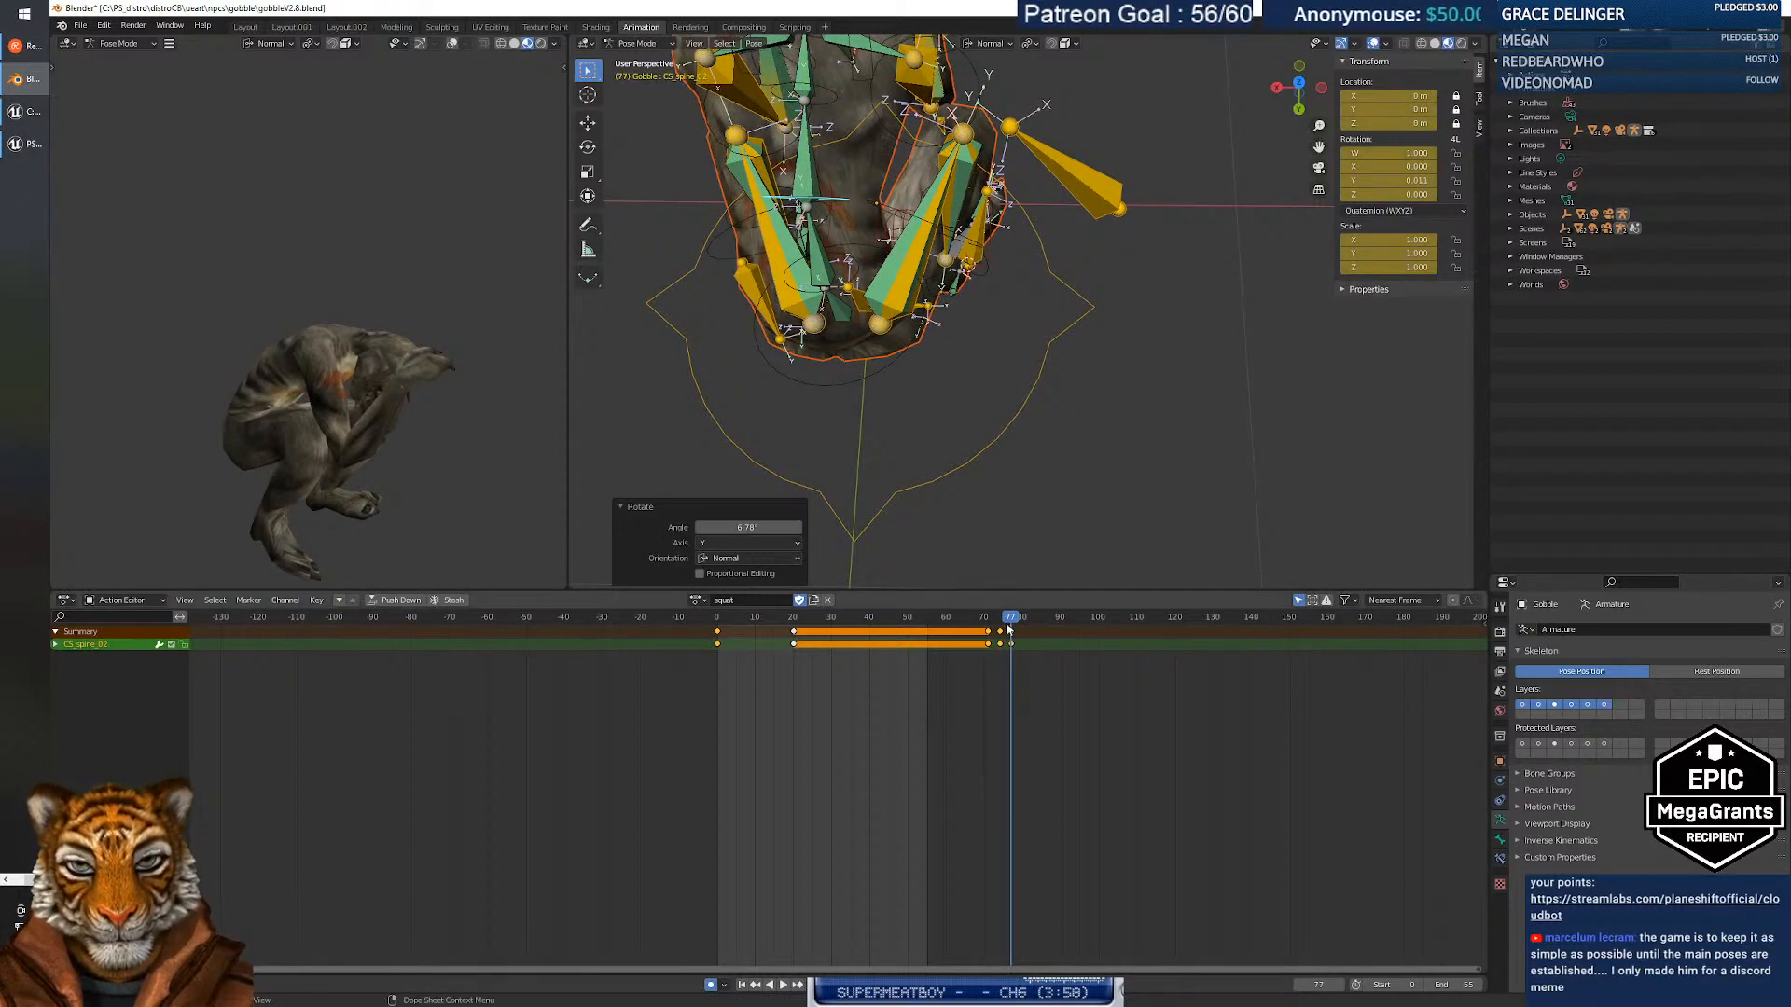
Check the twist from the side and rotate the CS_spine_02 control a further 6.42° about its normal Y axis at frame 77.
left_click_drag(1010, 618, 1007, 618)
mouse_move(942, 355)
middle_mouse_down()
mouse_move(981, 314)
mouse_move(818, 273)
mouse_move(919, 373)
middle_mouse_up()
mouse_move(1006, 620)
left_mouse_down()
mouse_move(980, 619)
mouse_move(1028, 632)
mouse_move(980, 634)
mouse_move(1011, 638)
left_mouse_up()
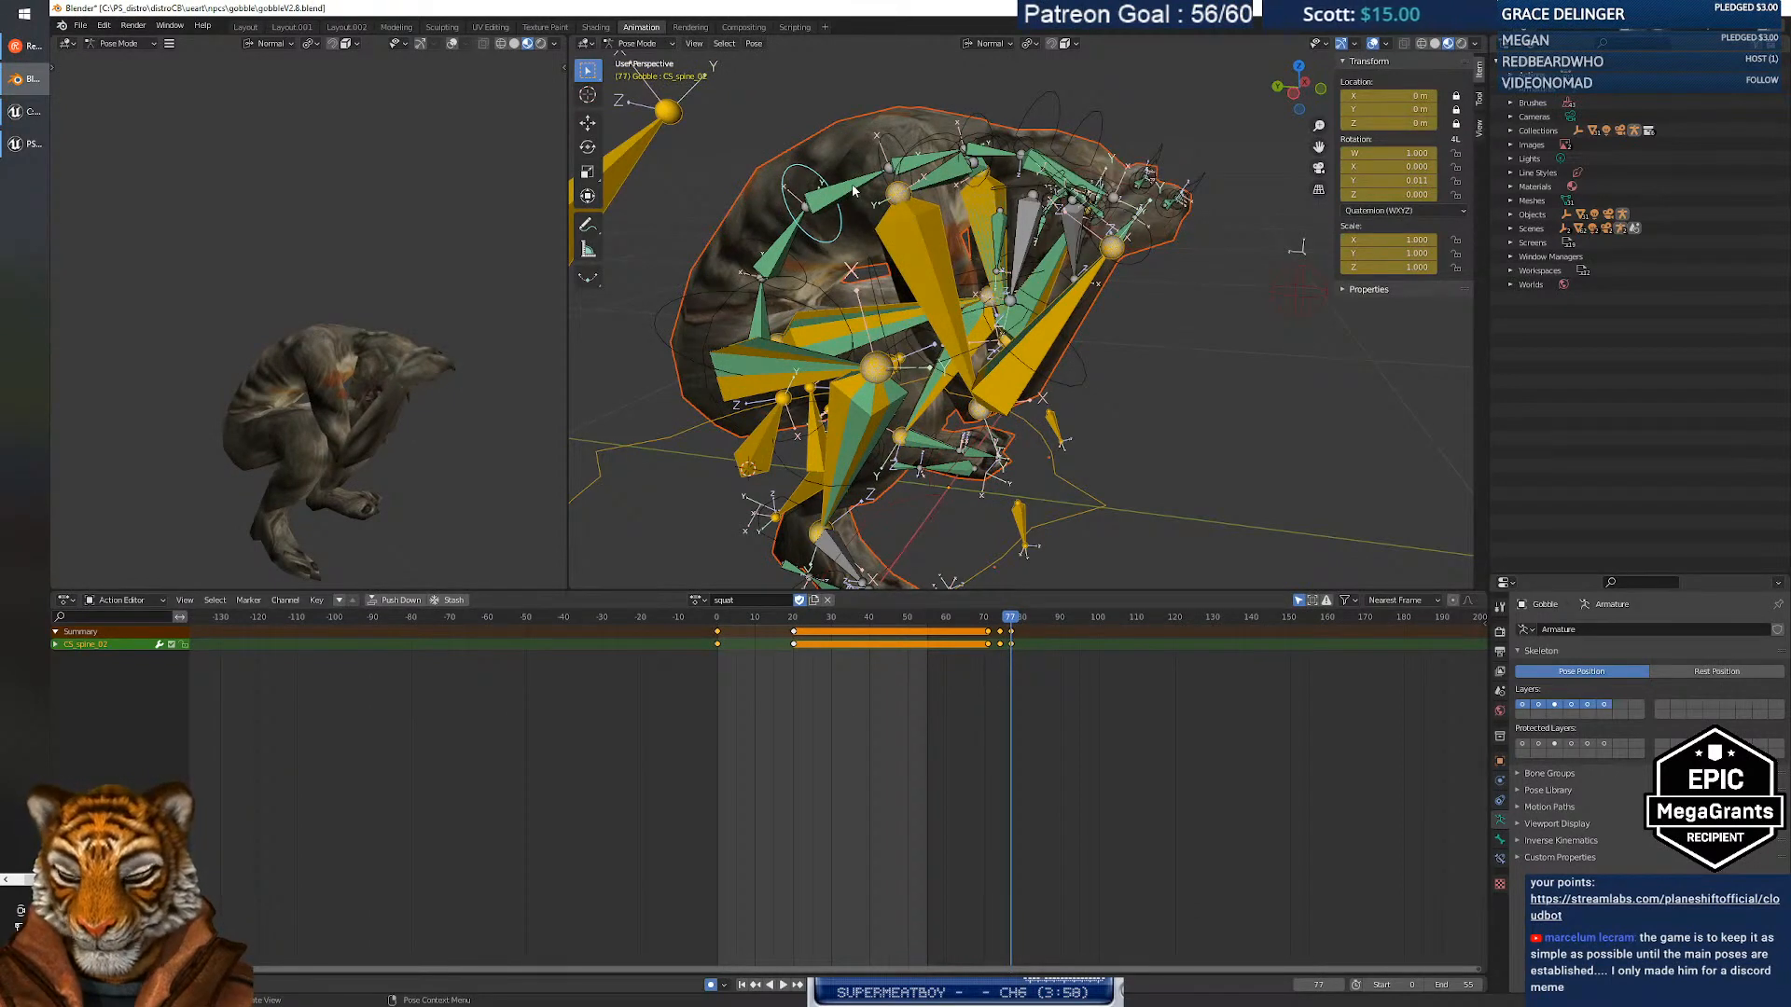
key("r")
key("y")
key("y")
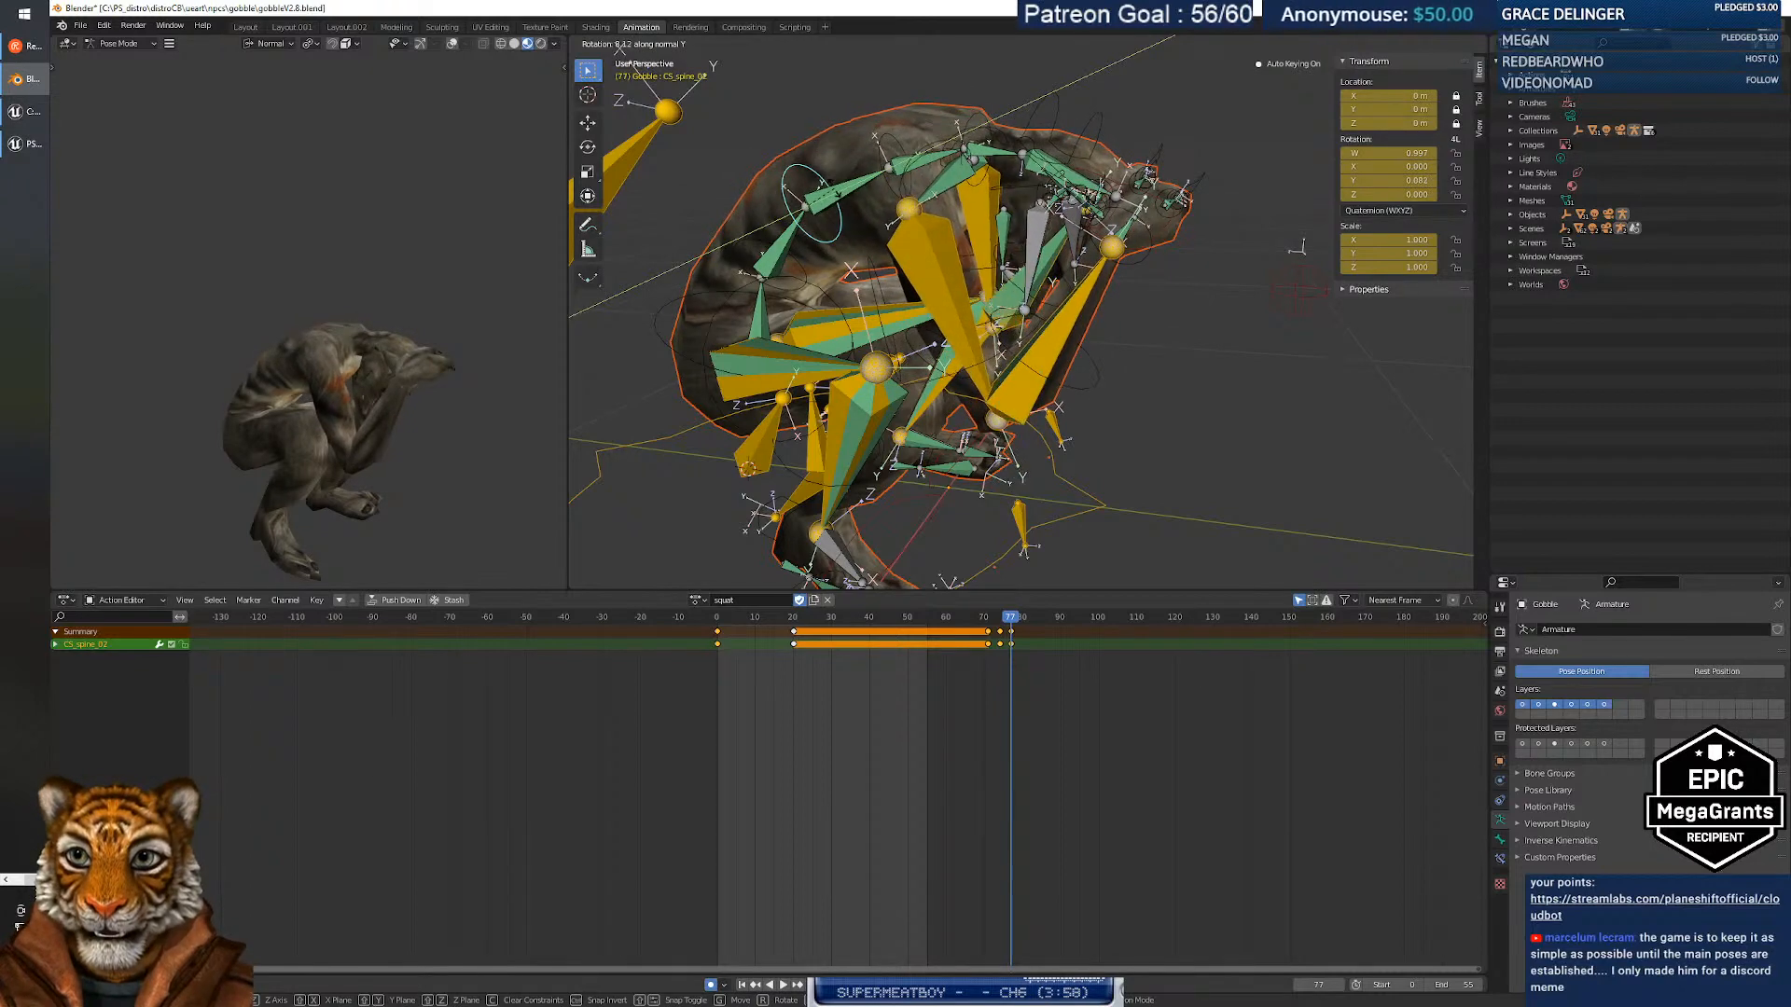
left_click(837, 194)
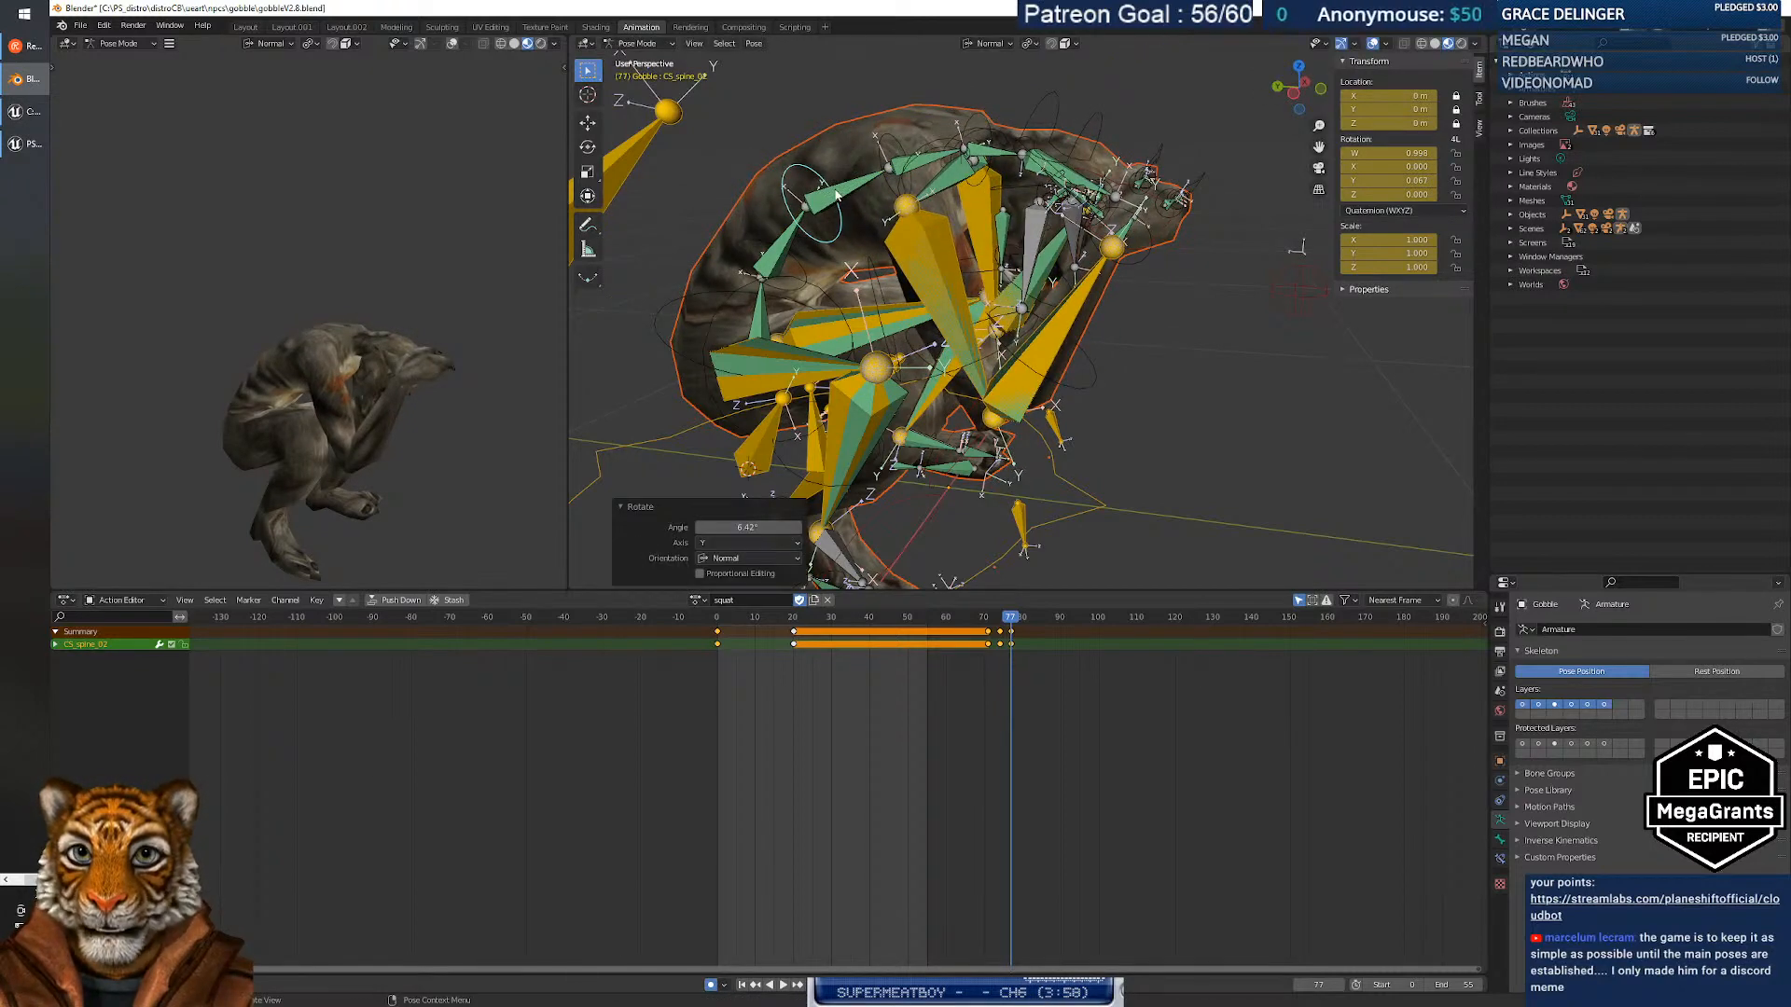
mouse_move(1012, 616)
left_mouse_down()
mouse_move(984, 618)
mouse_move(1011, 621)
left_mouse_up()
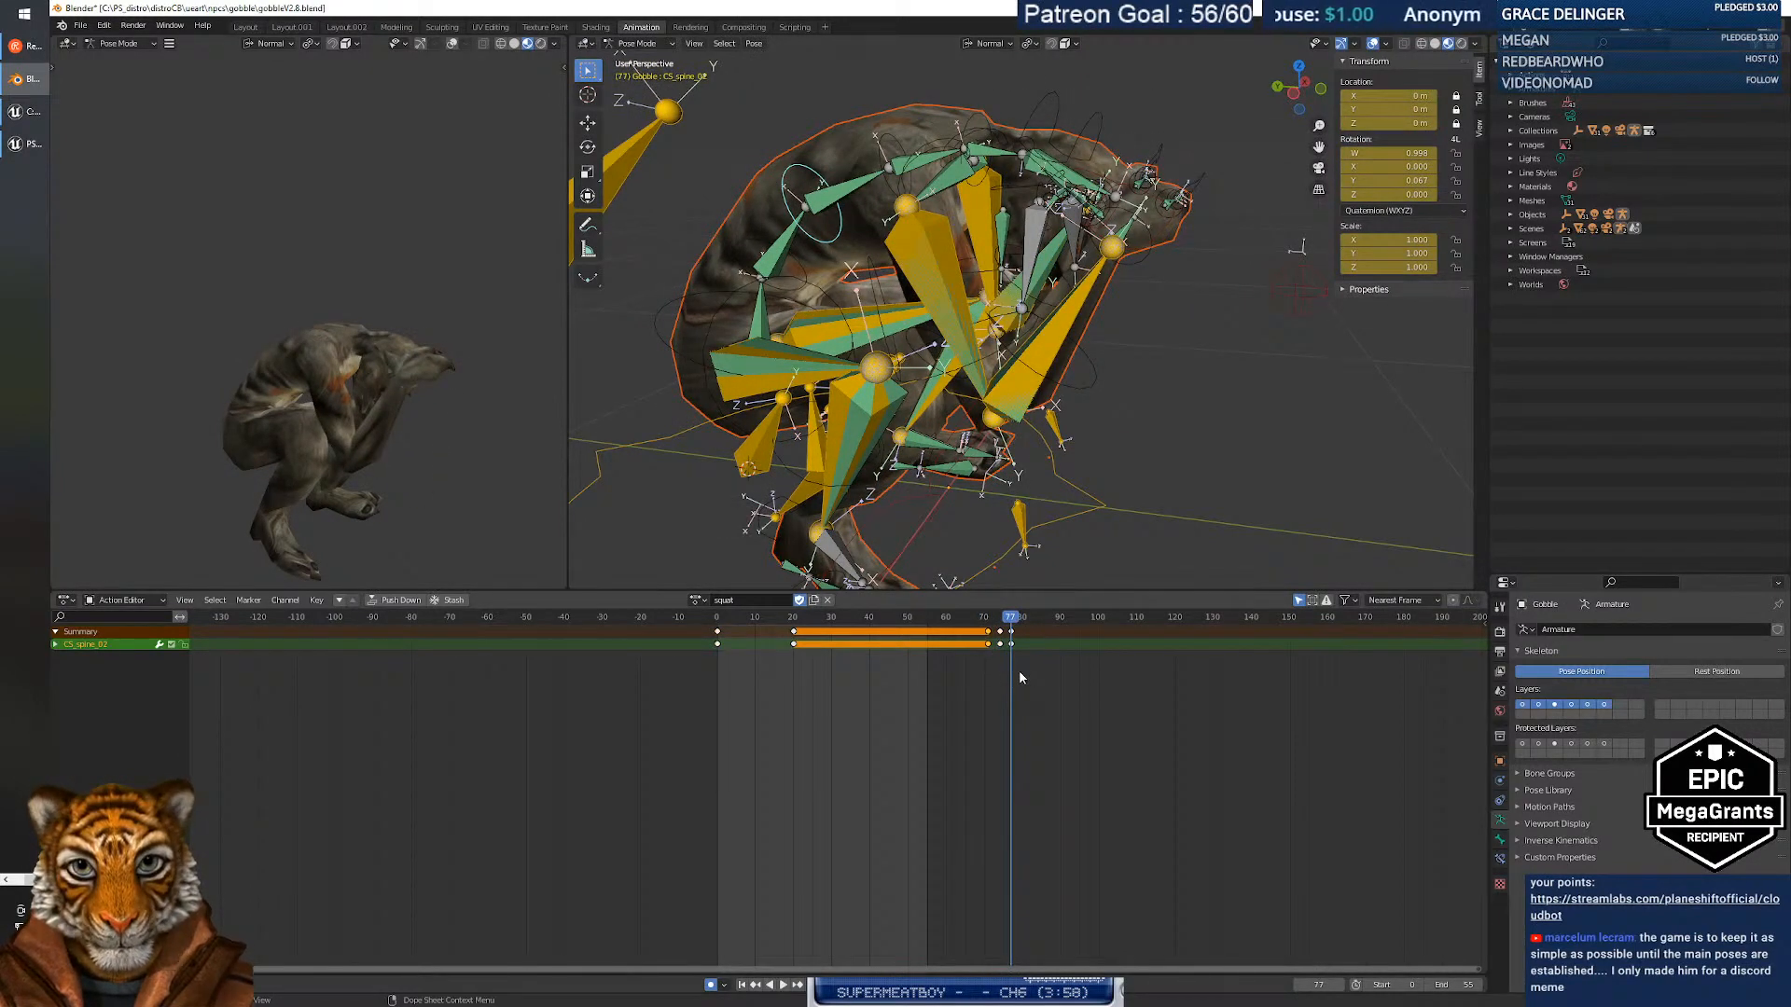
Duplicate the CS_spine_02 keyframe at frame 71 to frame 80, and the one at frame 74 to frame 83.
left_click(1022, 657)
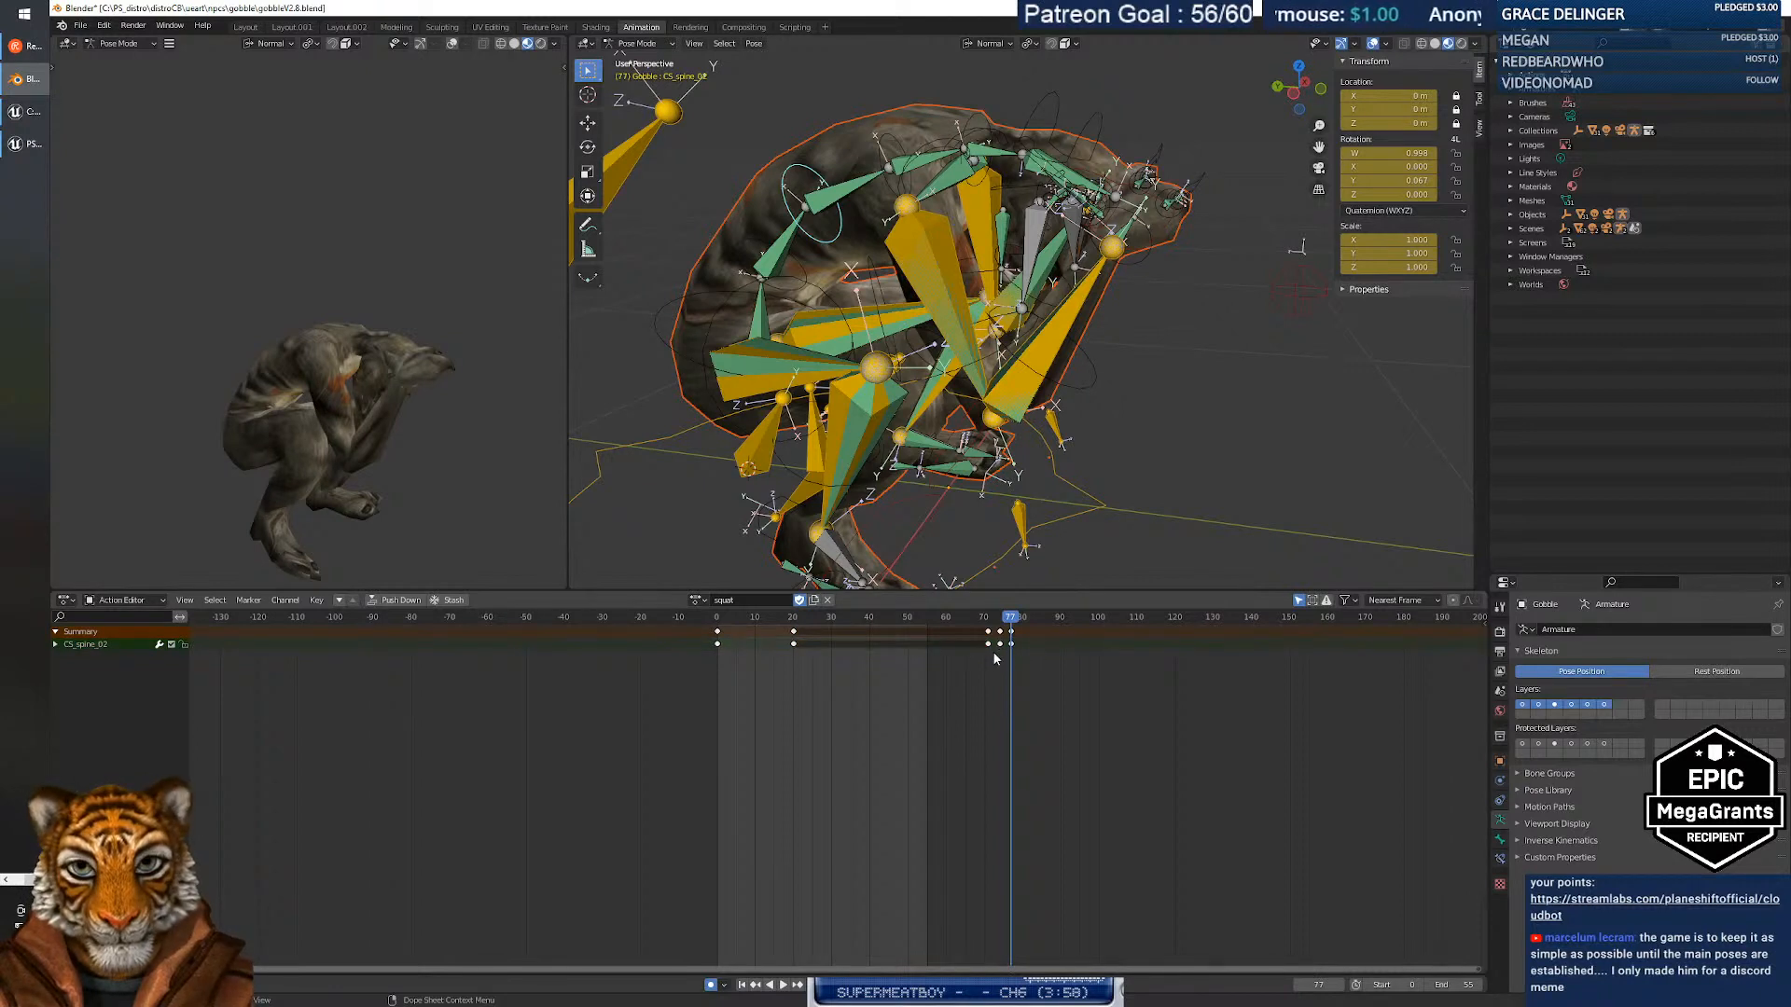
left_click(988, 642)
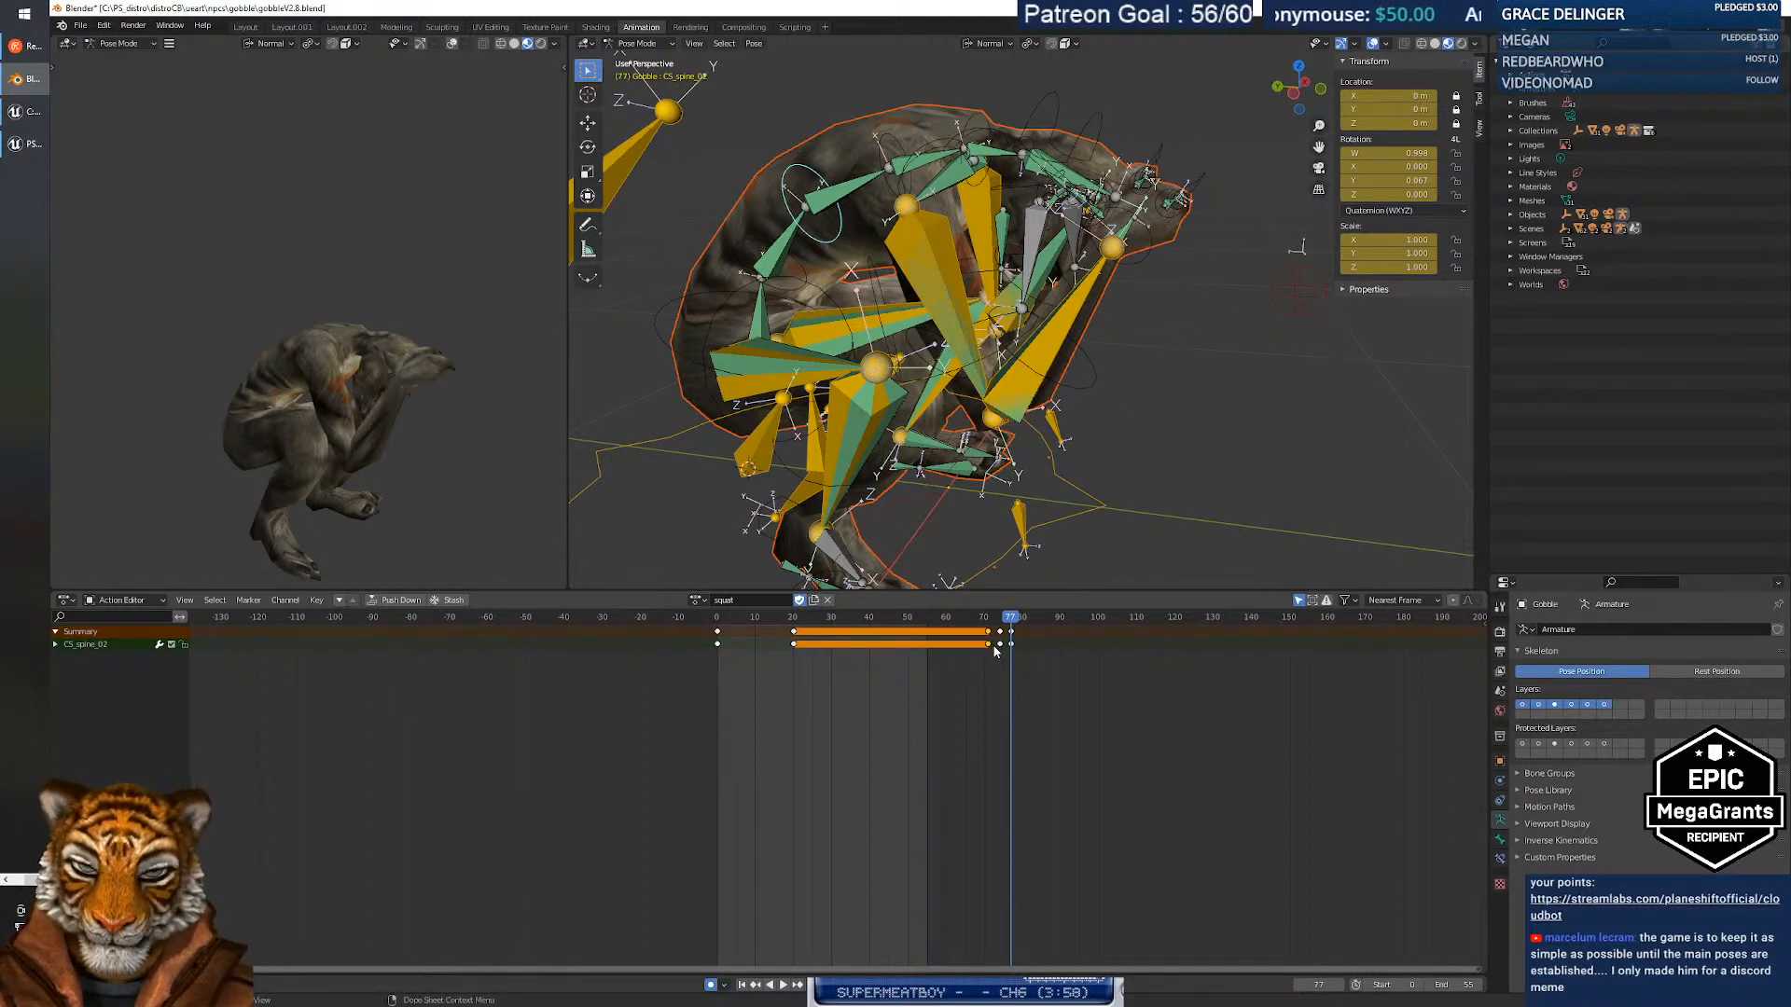
key("g")
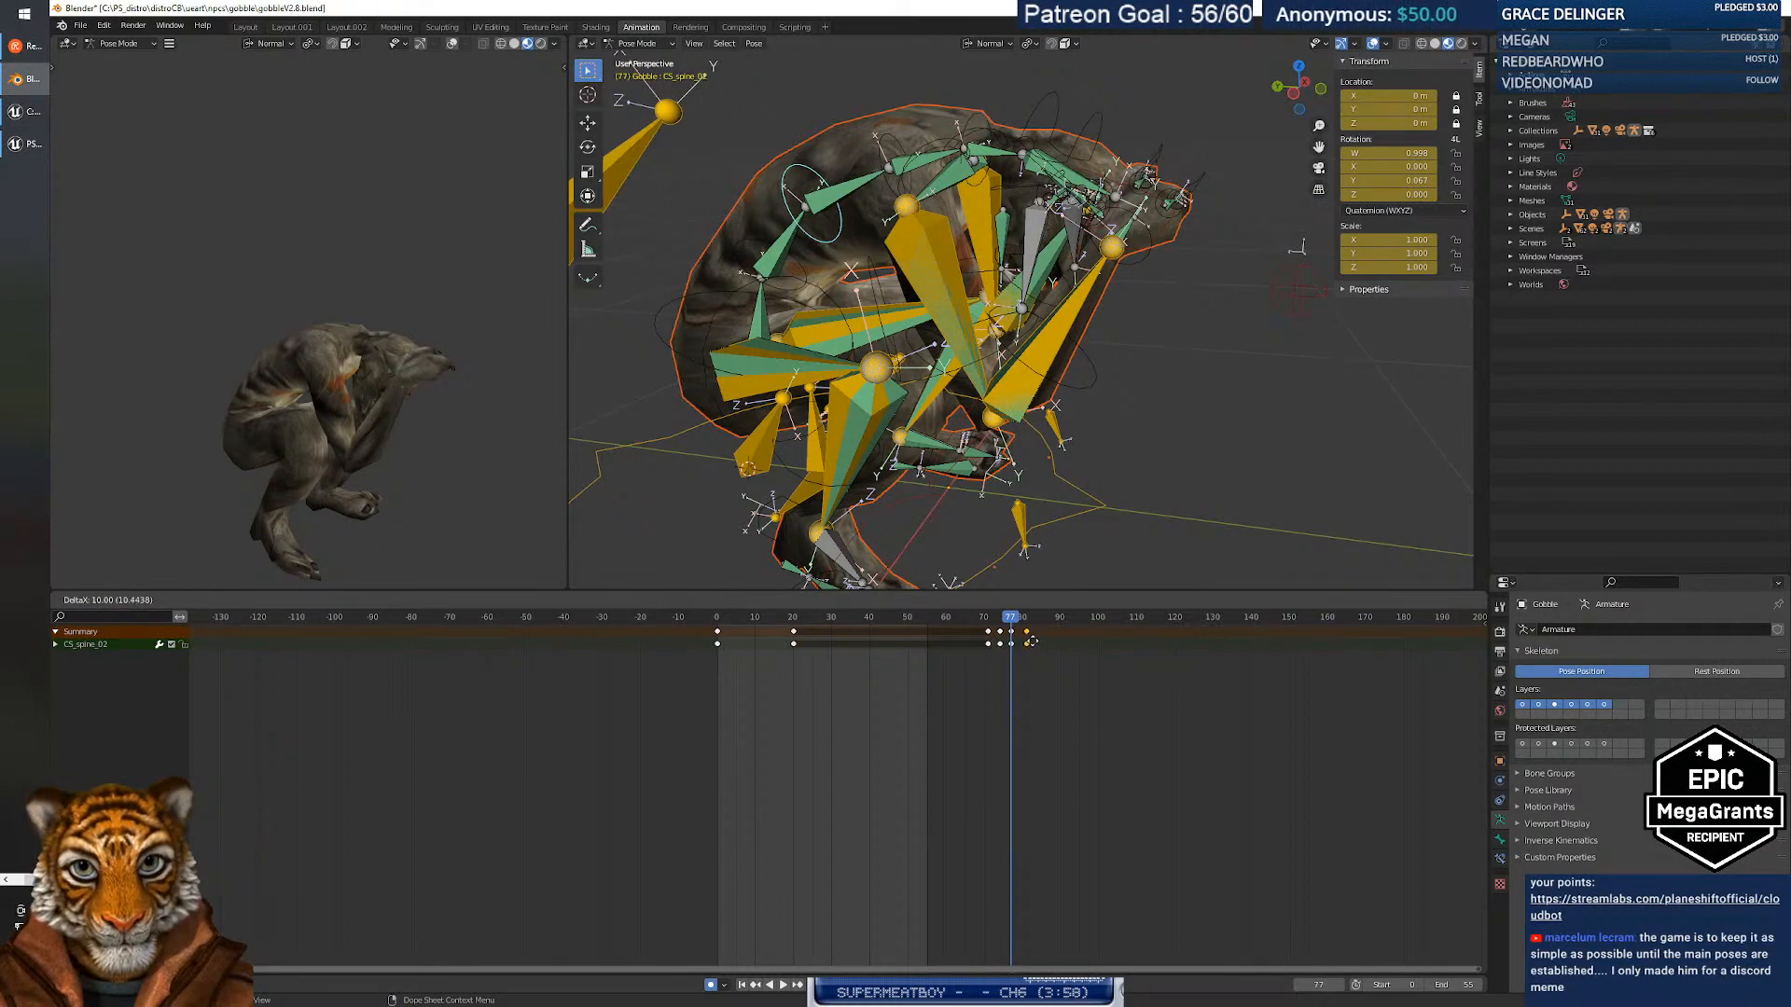
left_click(1027, 642)
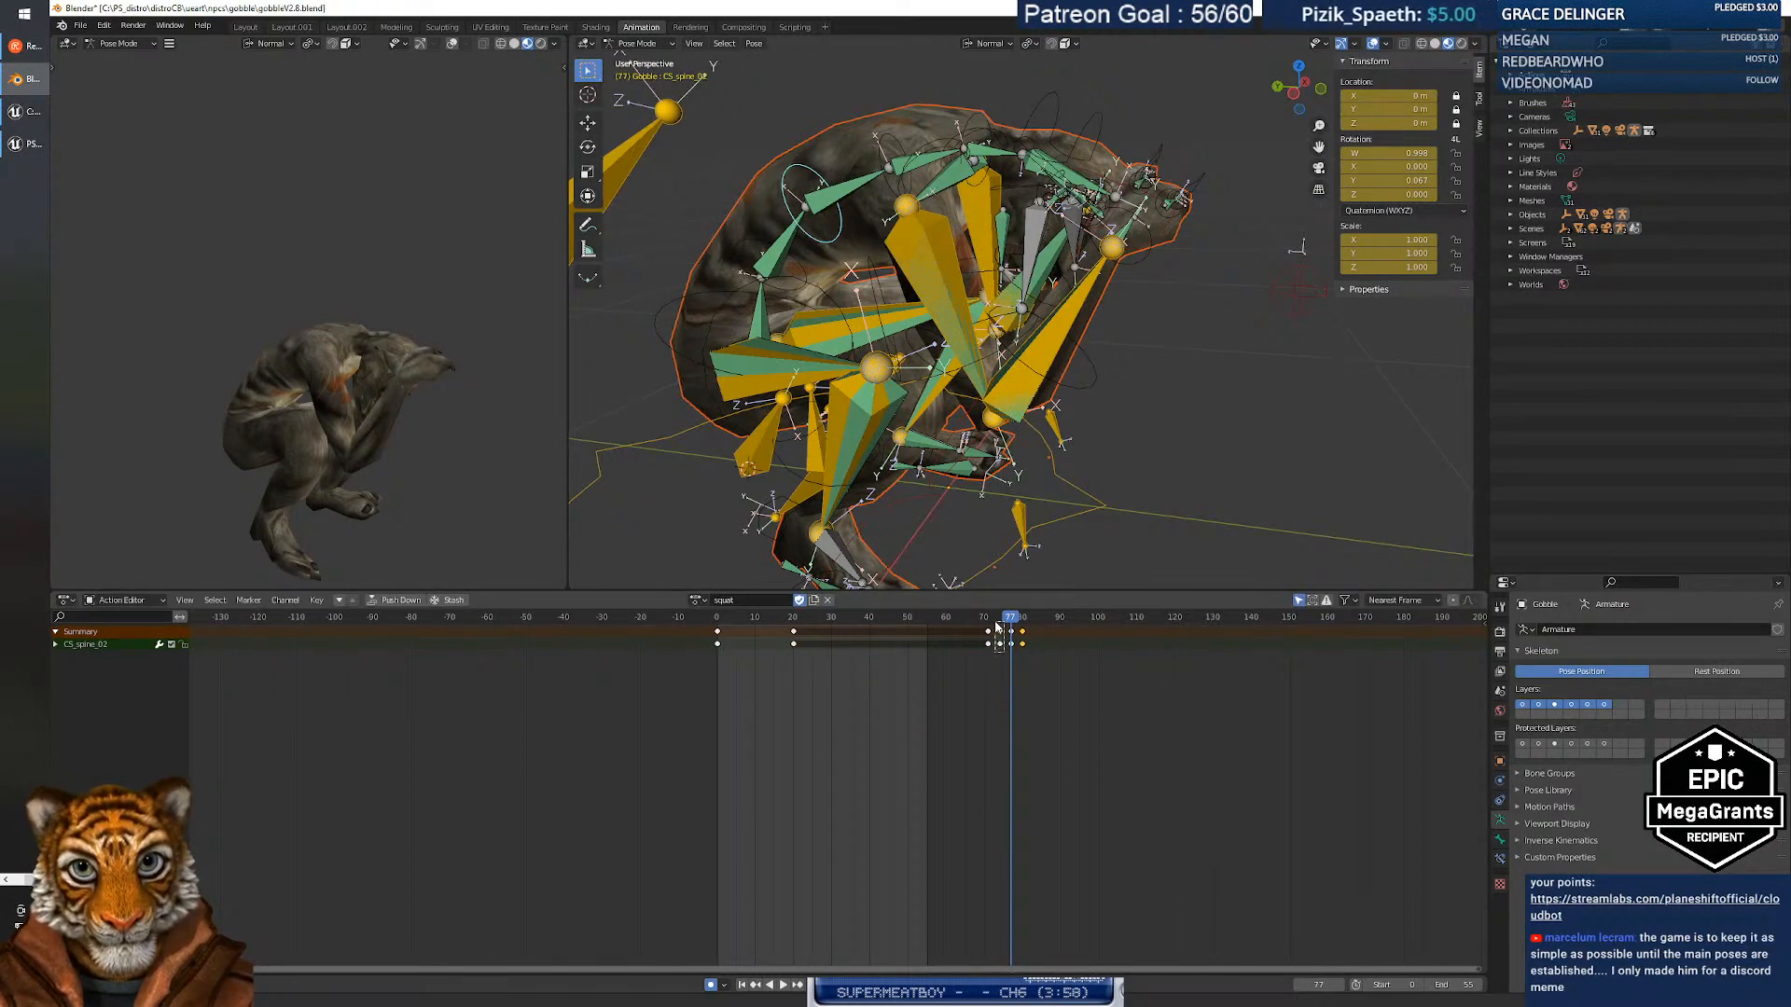
key("g")
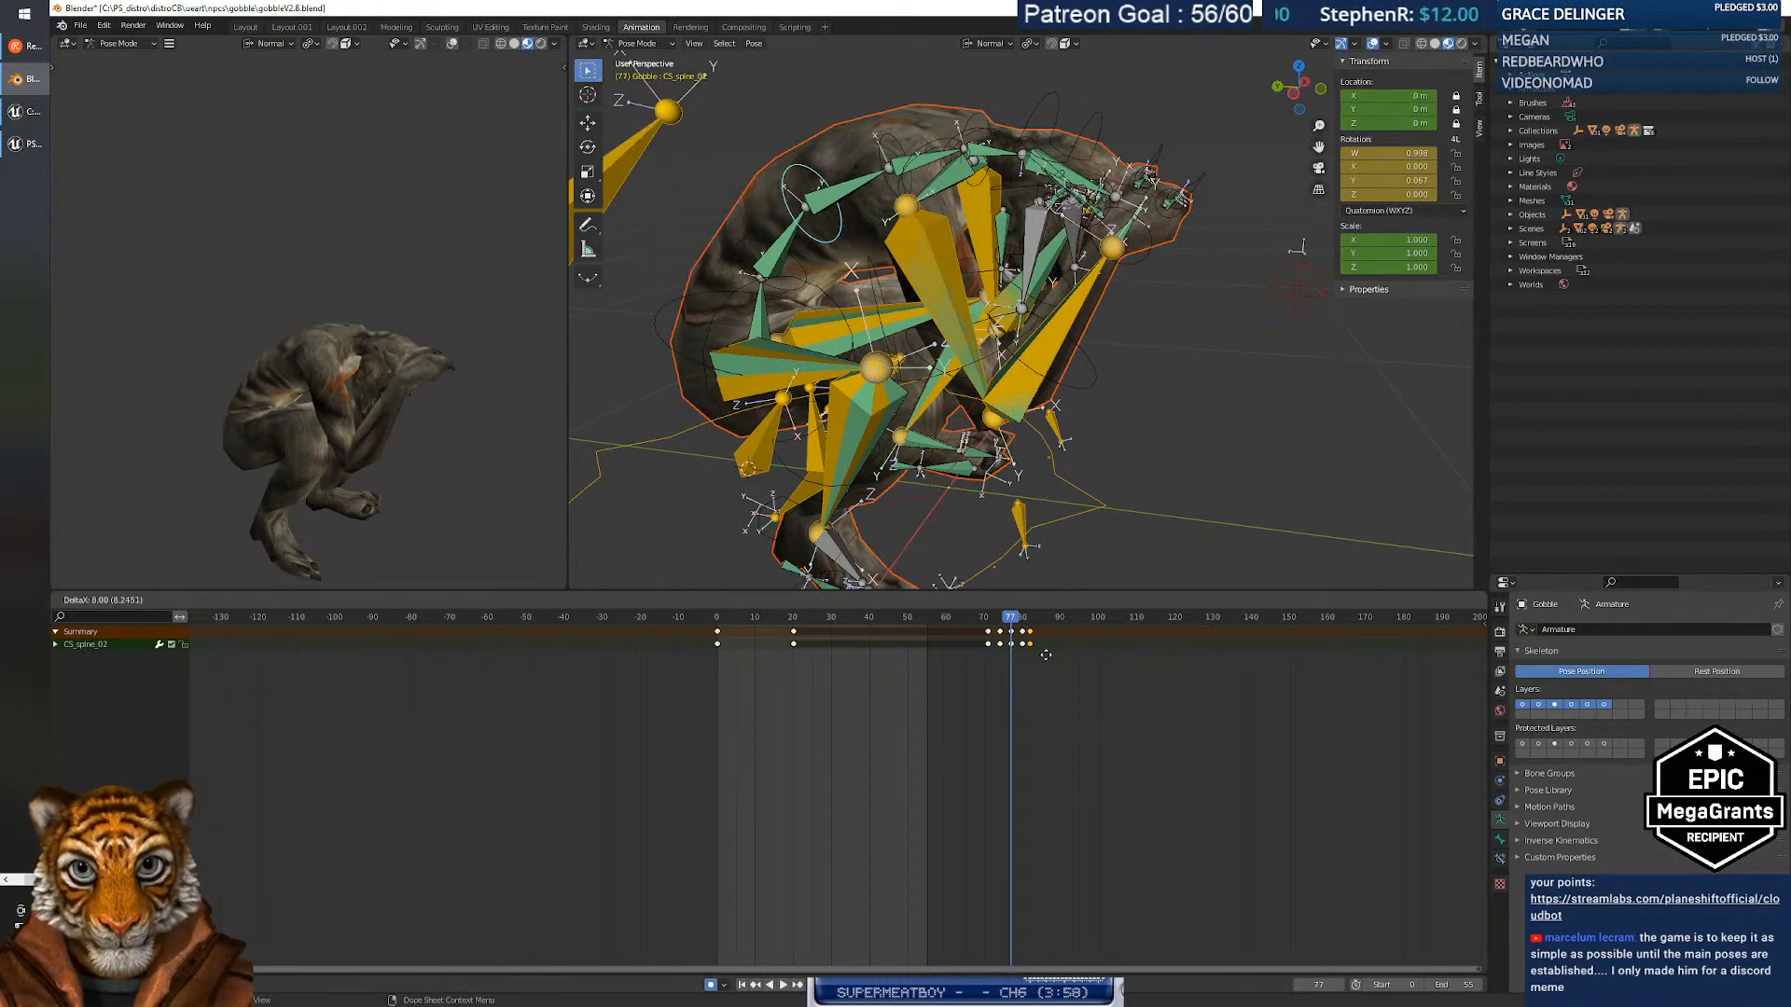
left_click(1045, 656)
Duplicate the CS_spine_02 keyframe at frame 80 to frame 86, and the one at frame 83 to frame 89.
left_click_drag(1011, 623, 1055, 633)
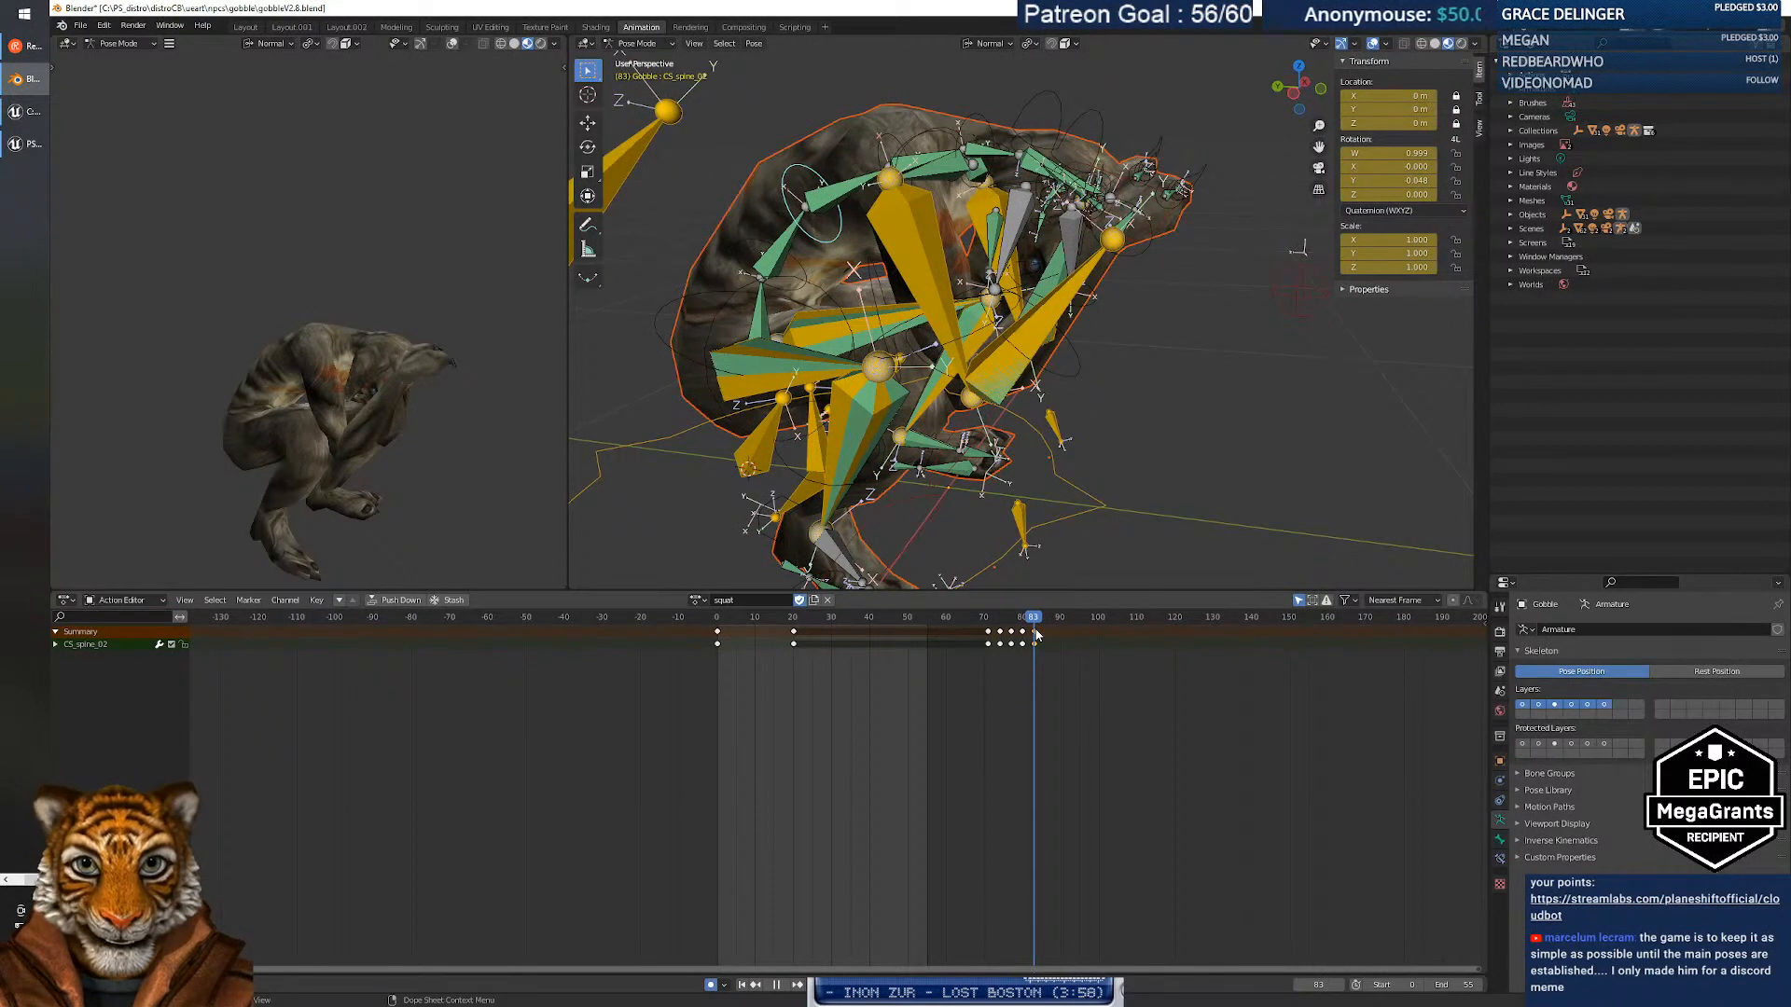
left_click_drag(1035, 630, 1037, 661)
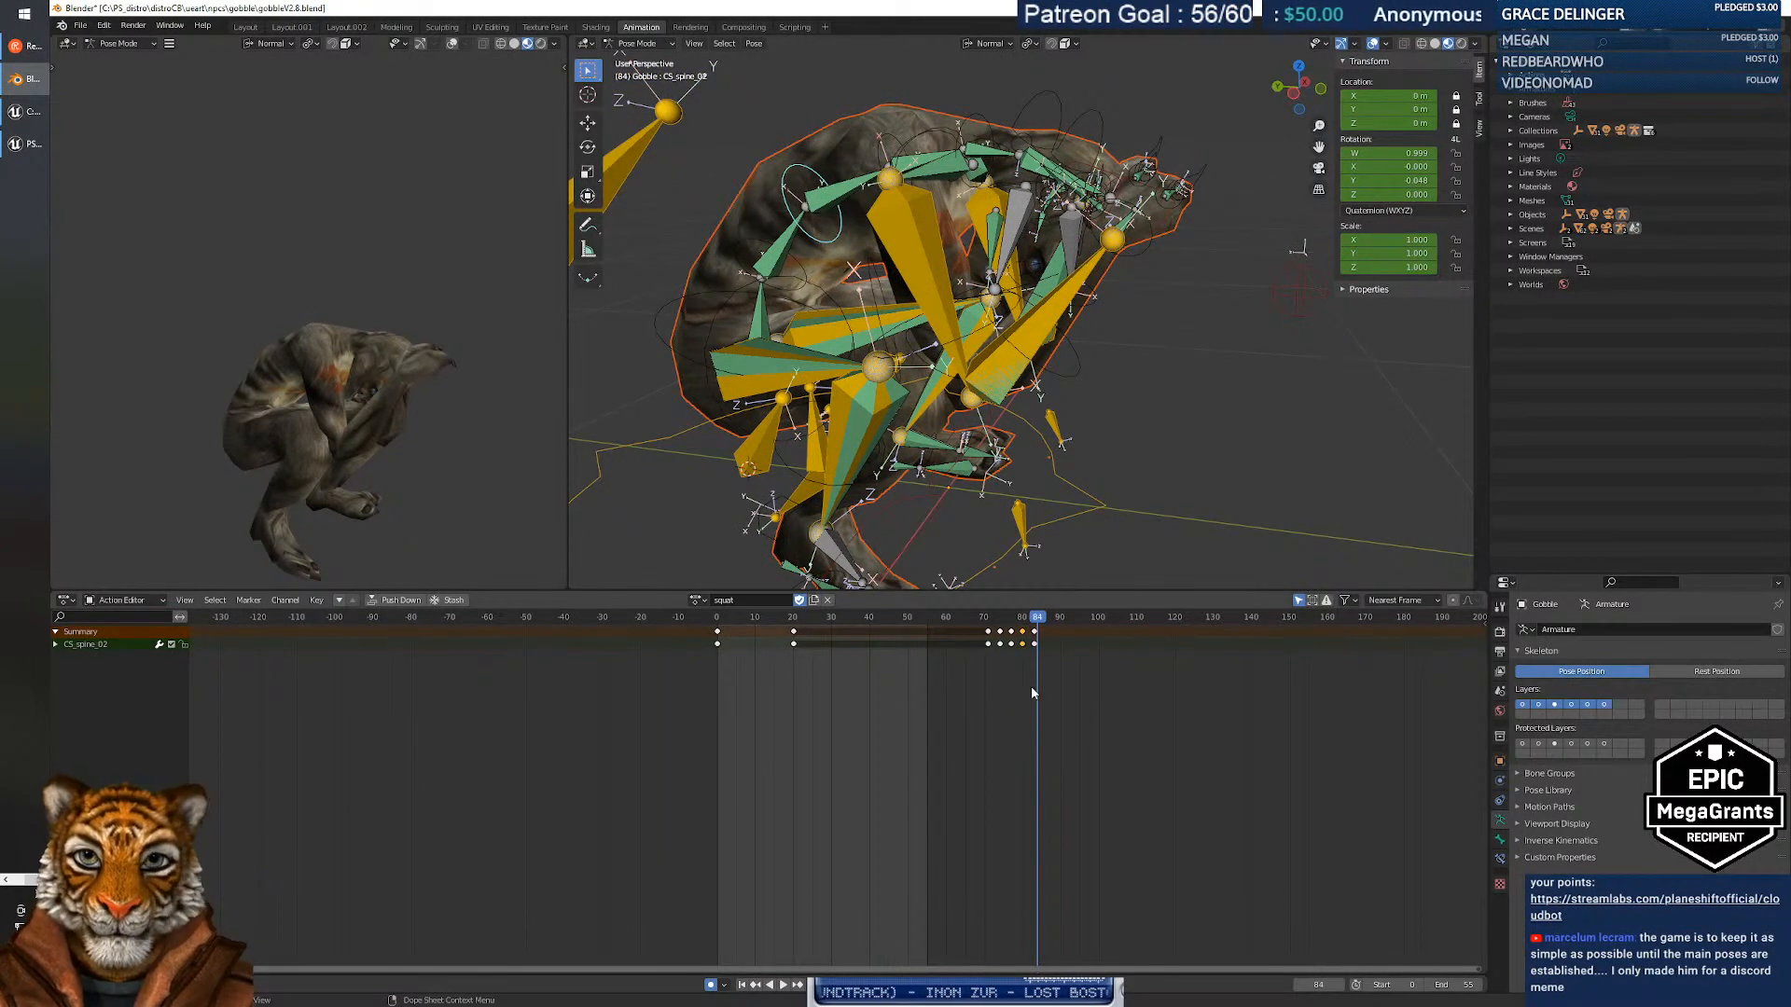
key("shift+d")
left_click(1055, 686)
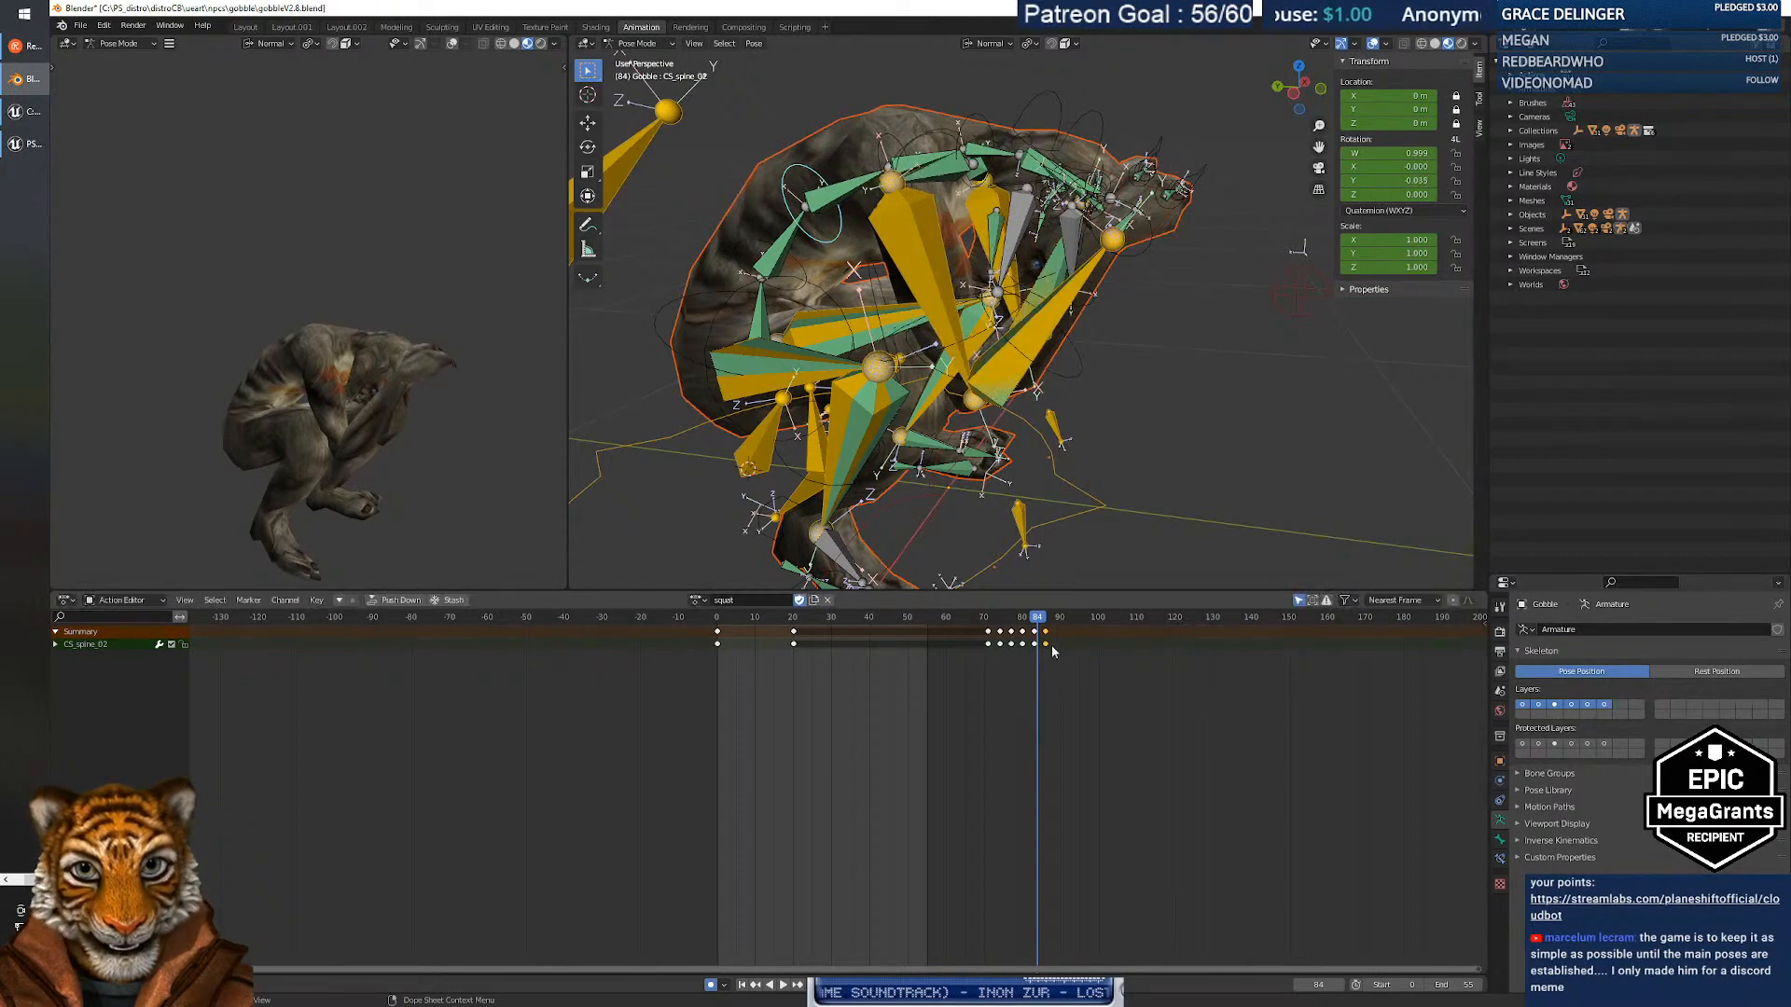
mouse_move(1041, 623)
left_mouse_down()
mouse_move(1016, 622)
mouse_move(1068, 627)
mouse_move(1046, 632)
left_mouse_up()
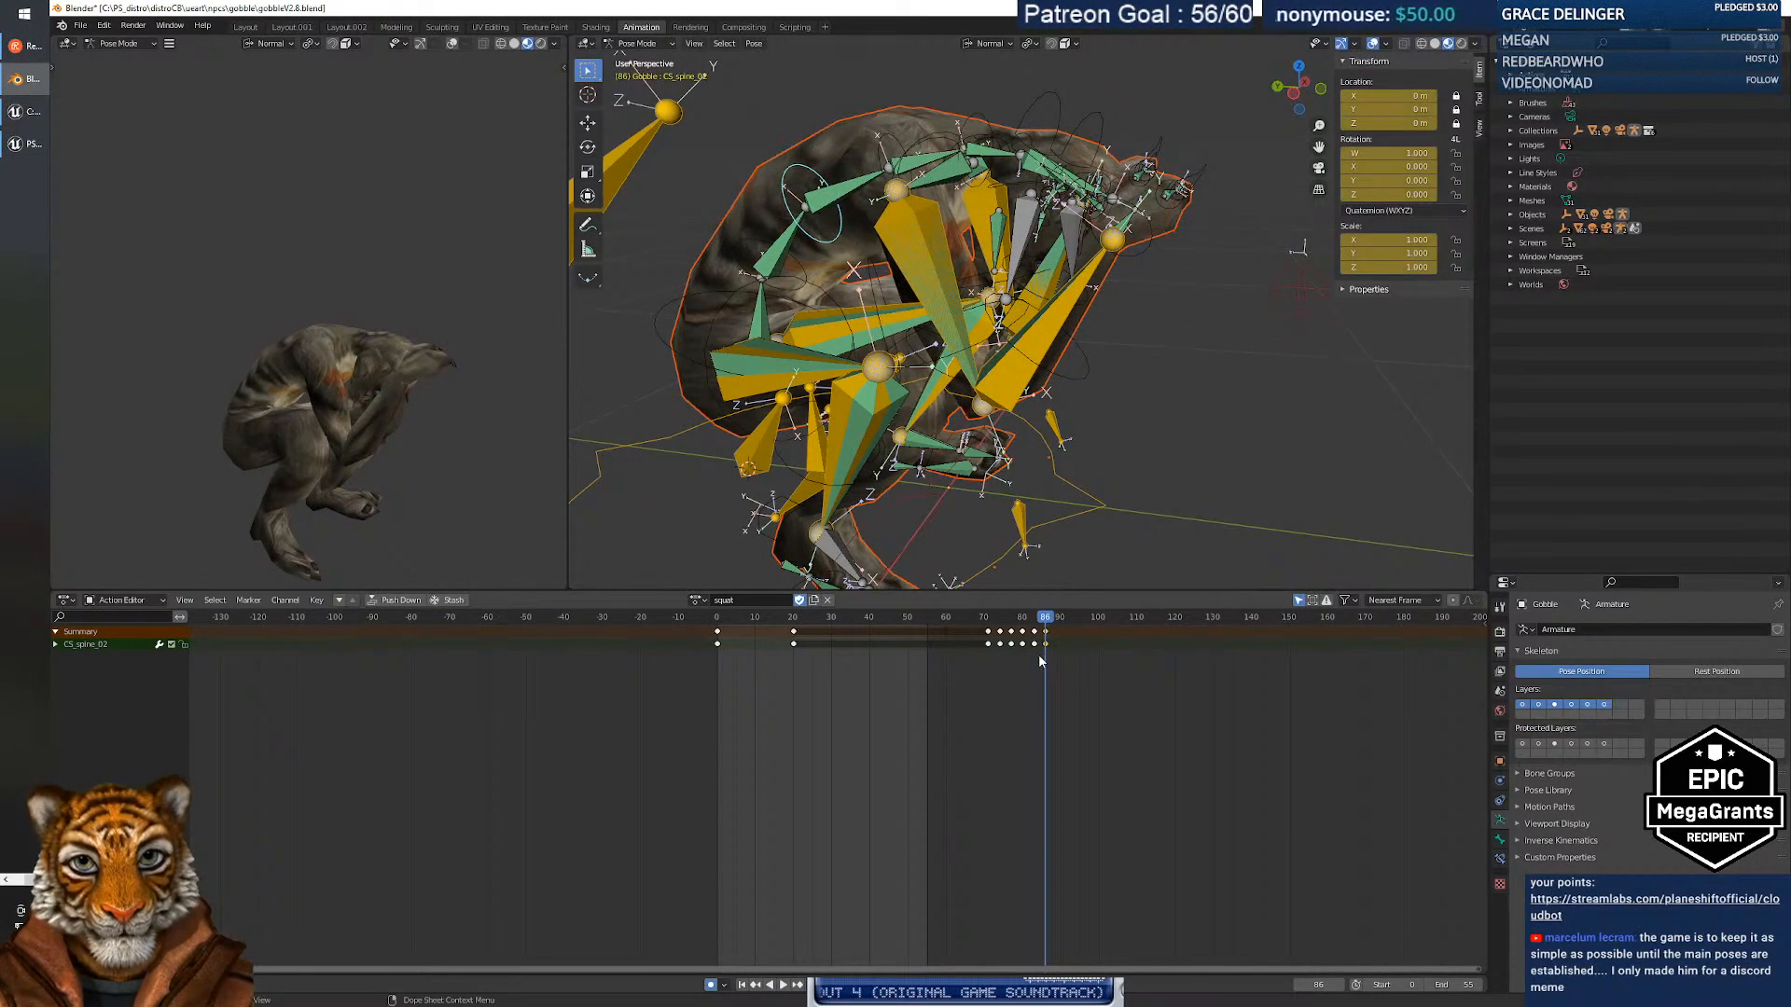
key("g")
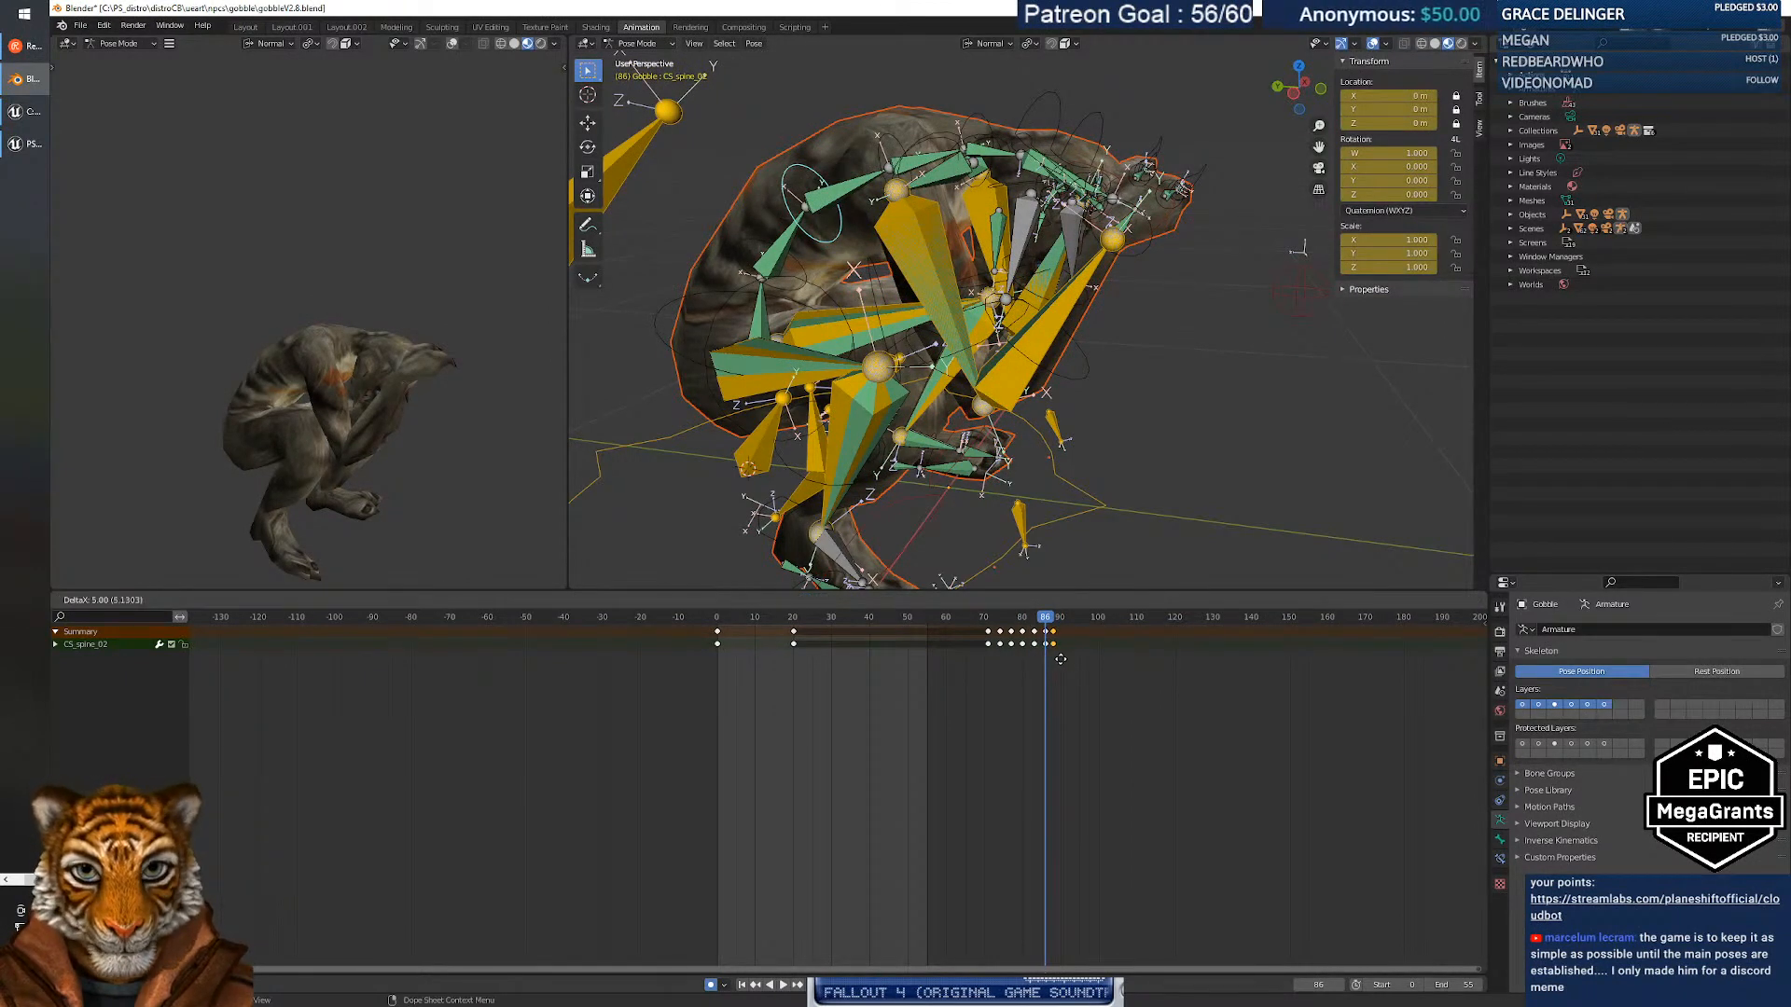
left_click(1064, 665)
Play the squat animation from frame 0 to review the spine twist within the current playback range.
left_click_drag(1043, 622, 716, 638)
key("space")
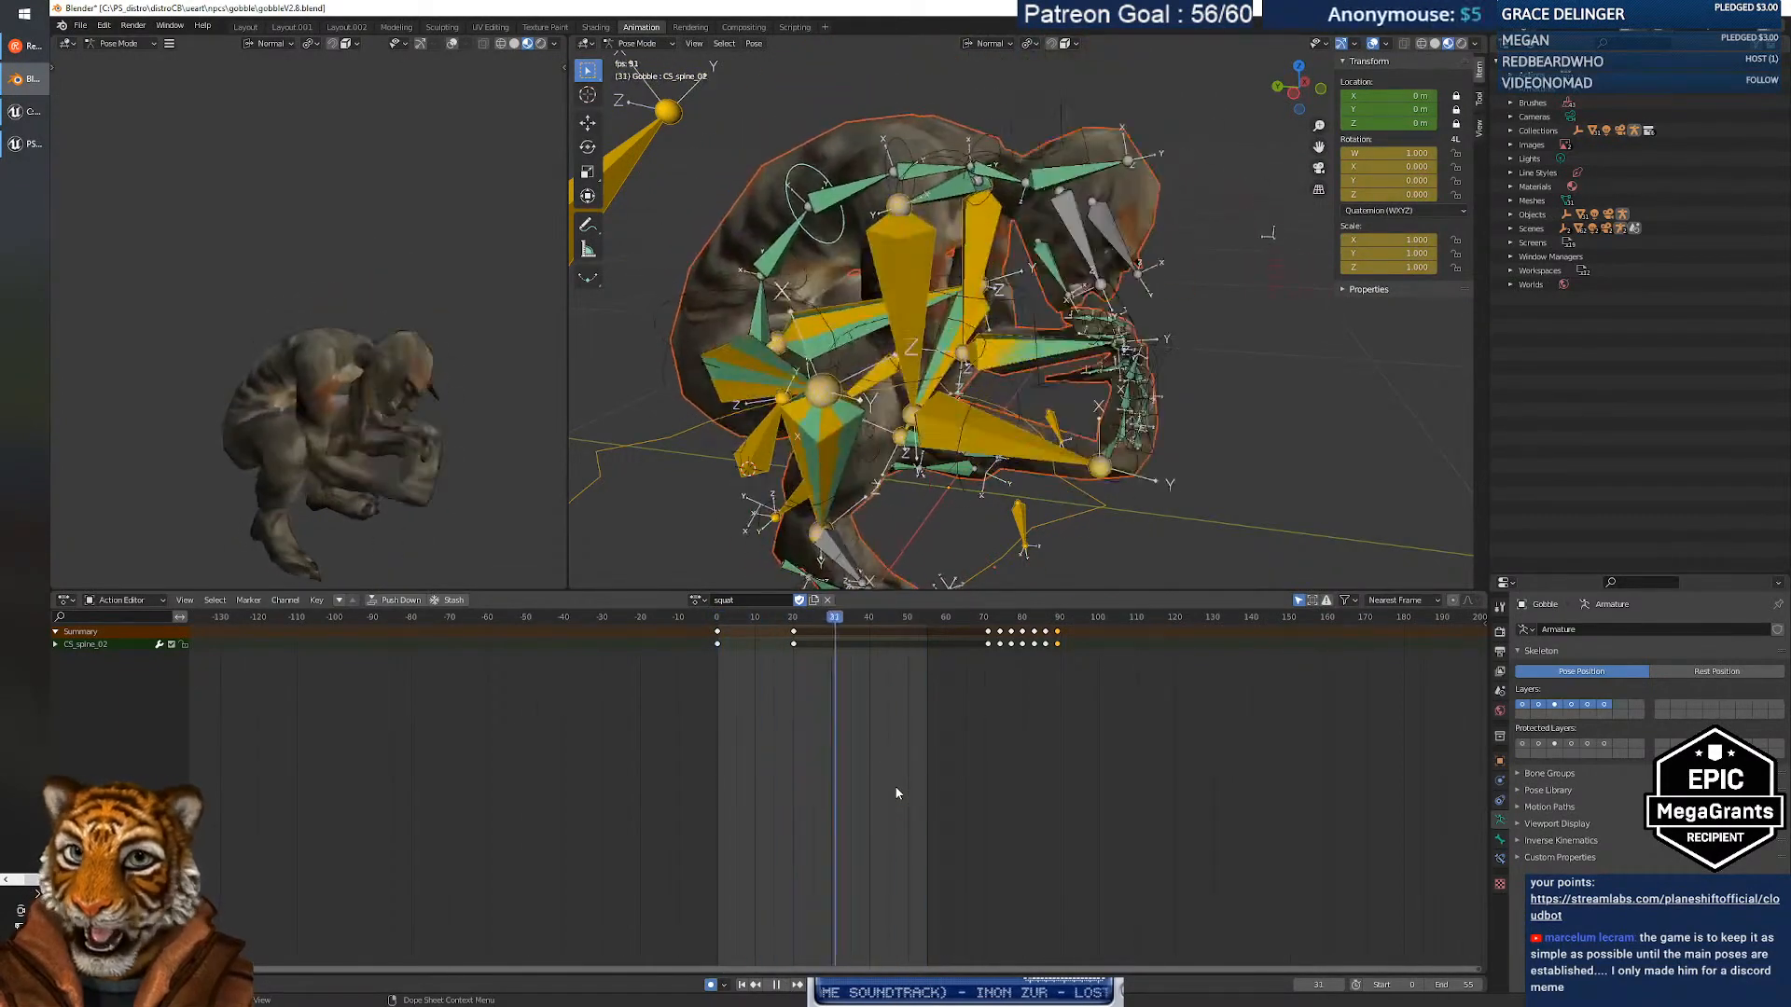
key("space")
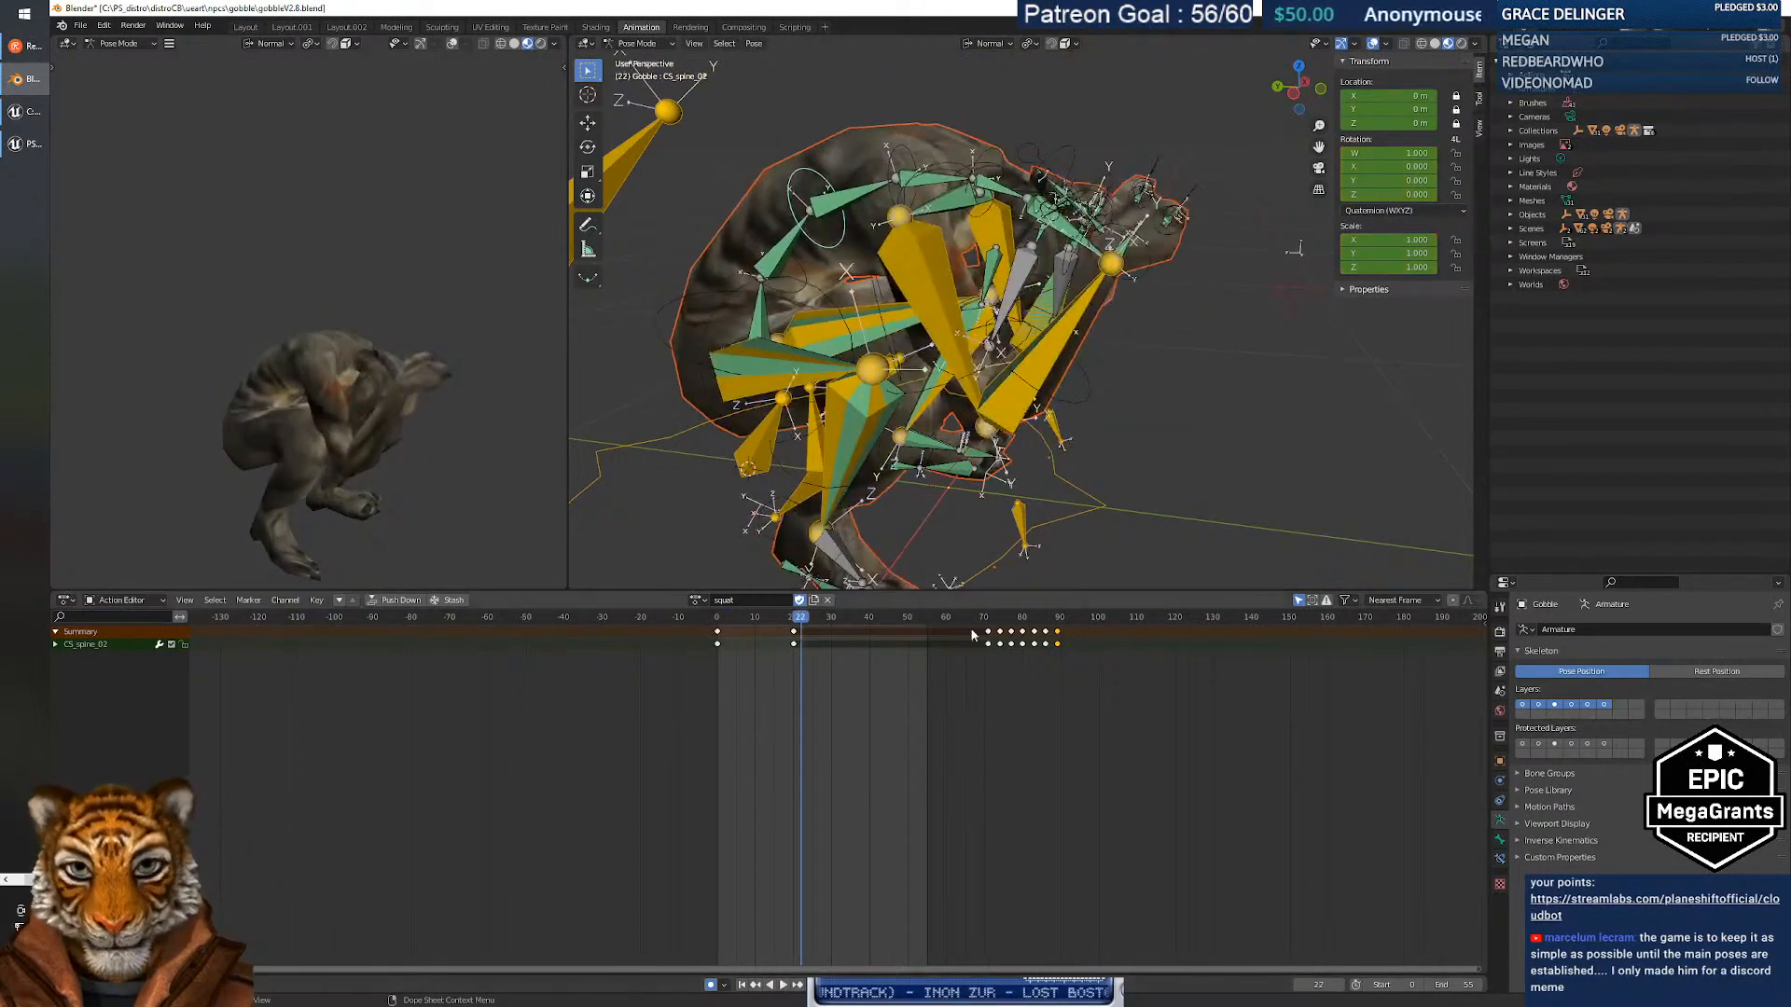
Set the playback range to end at frame 100 and play back the extended animation.
left_click(1450, 985)
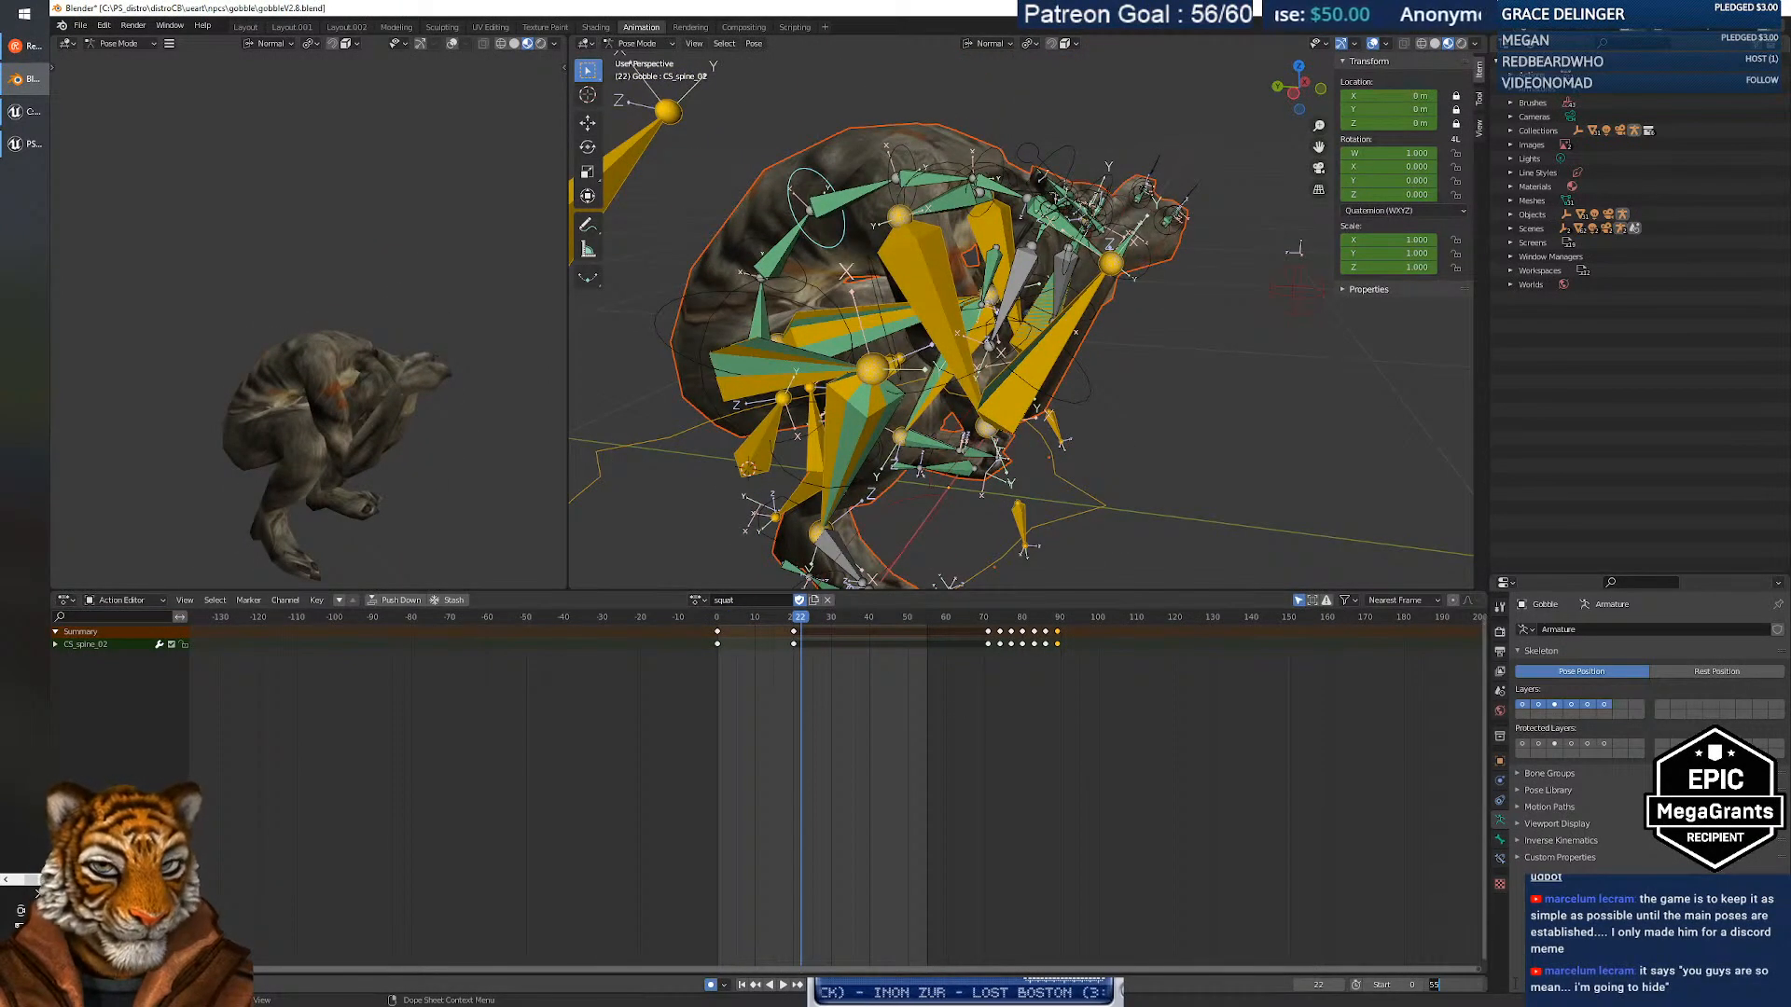
key("Return")
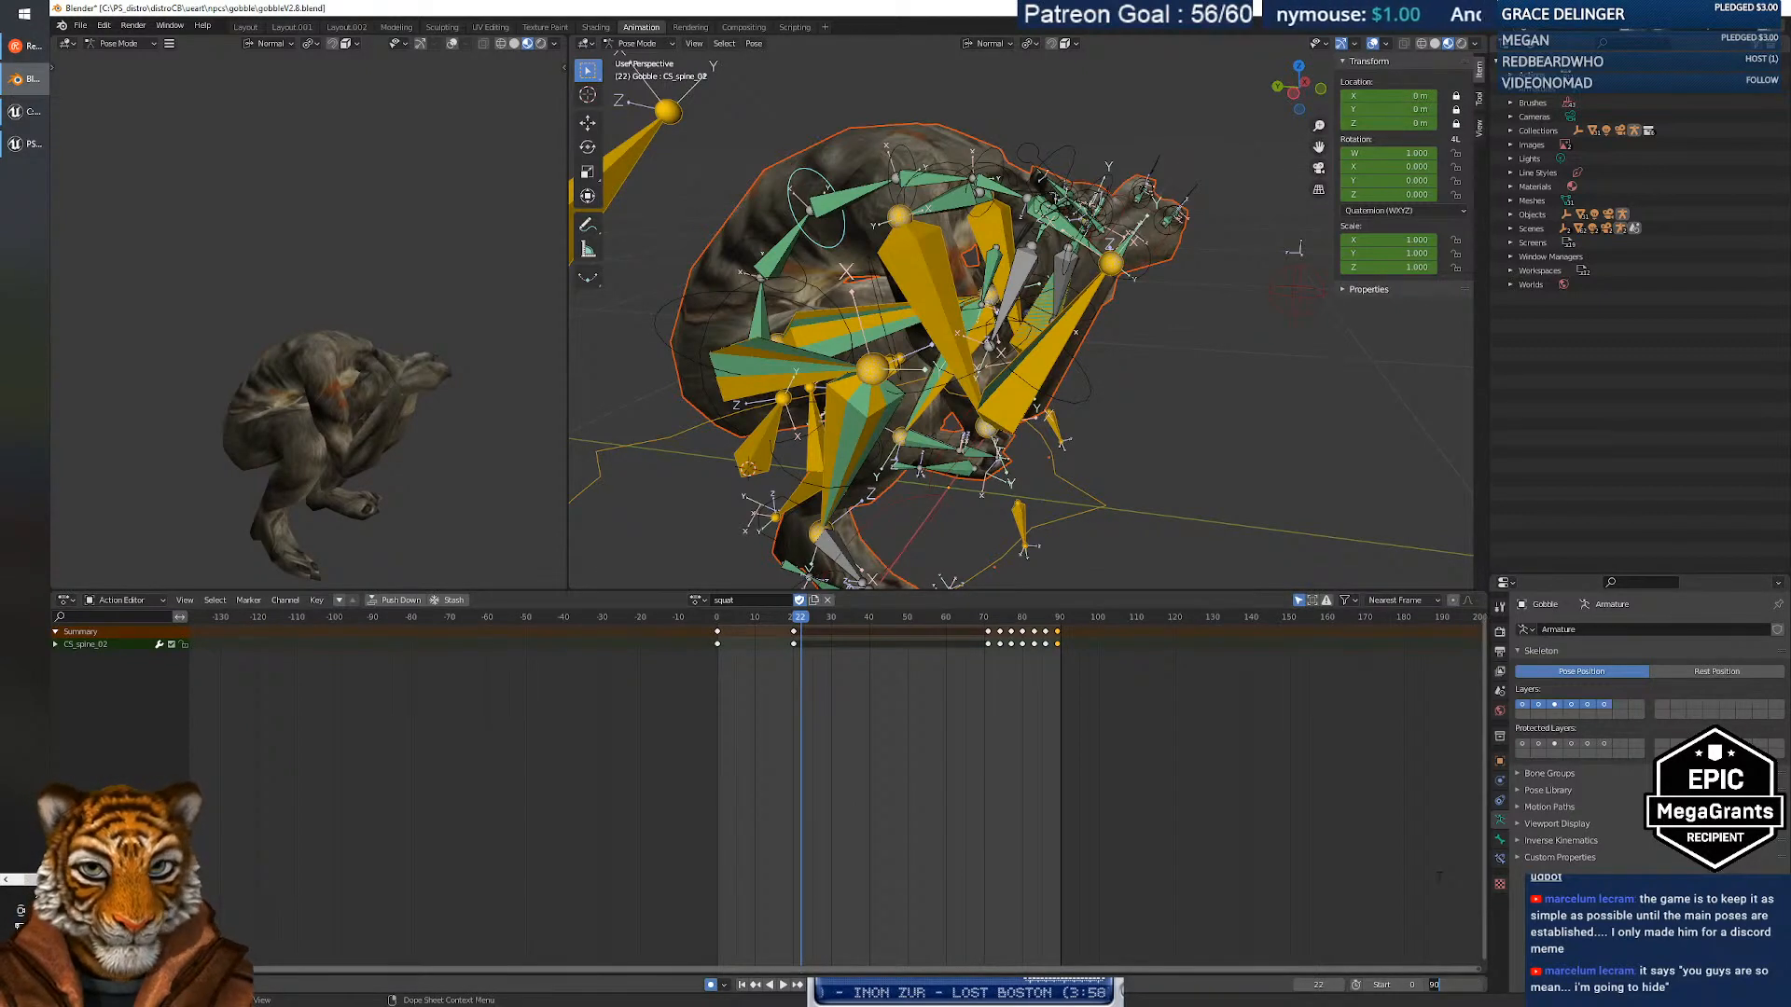
type("0")
key("Return")
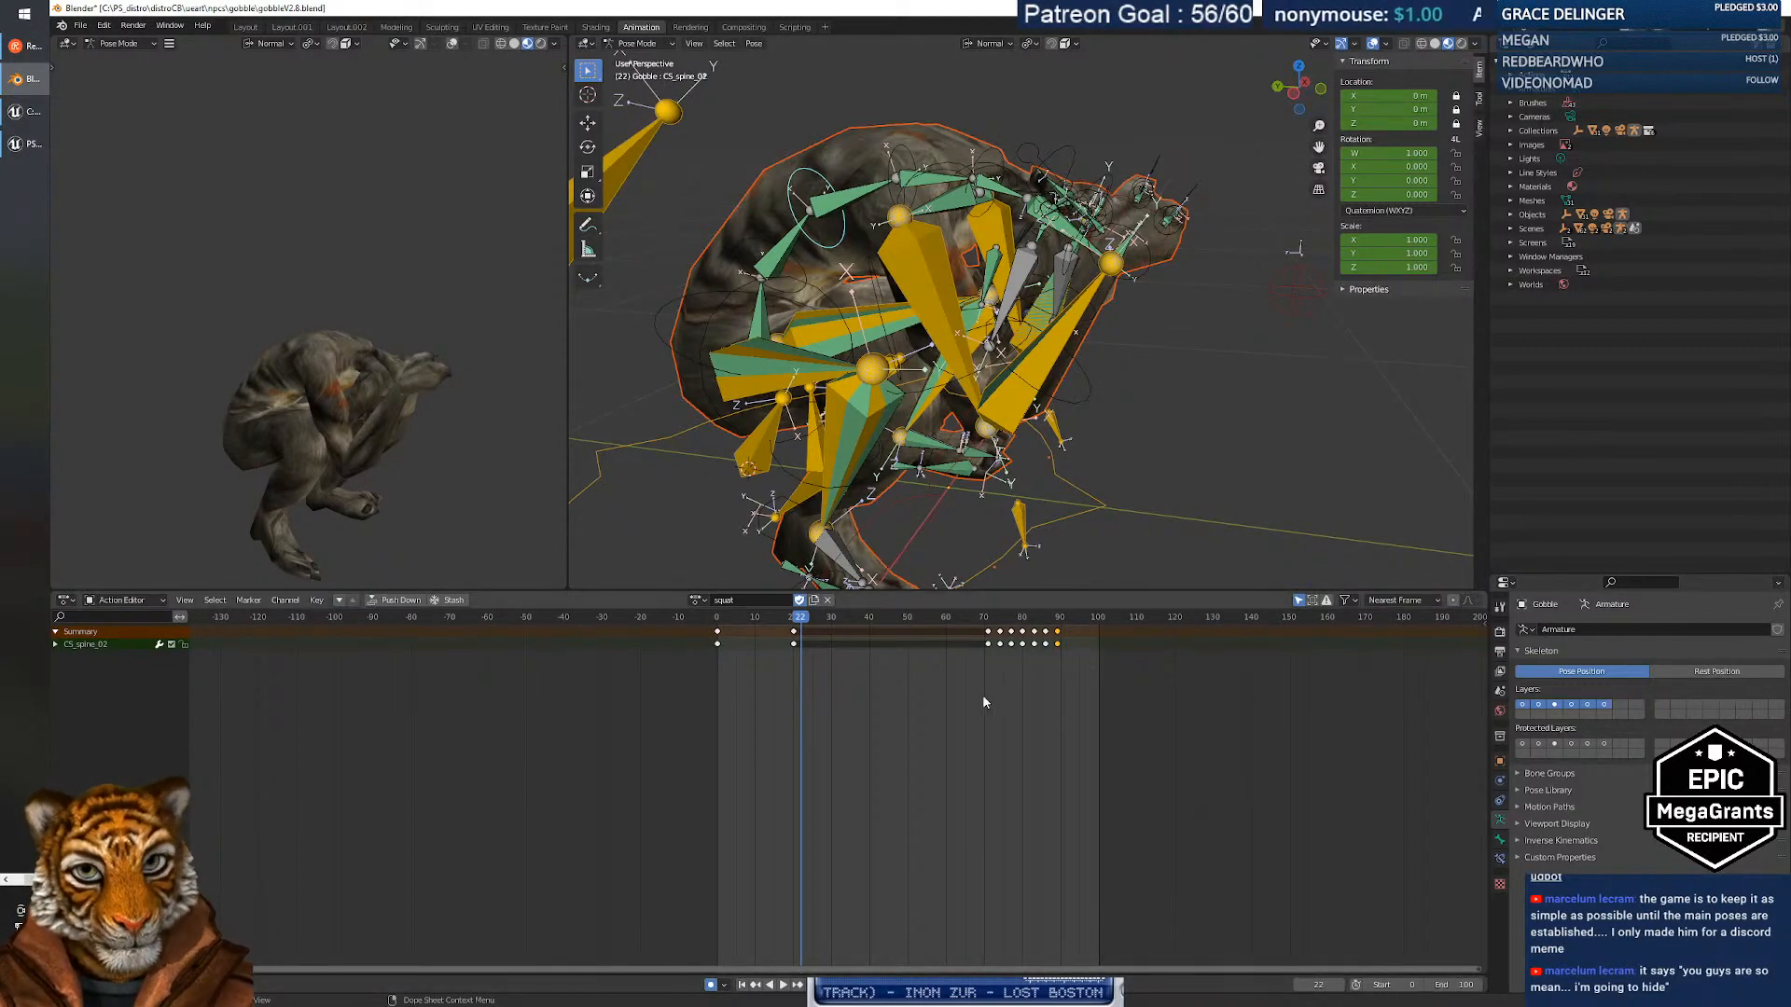
left_click(783, 984)
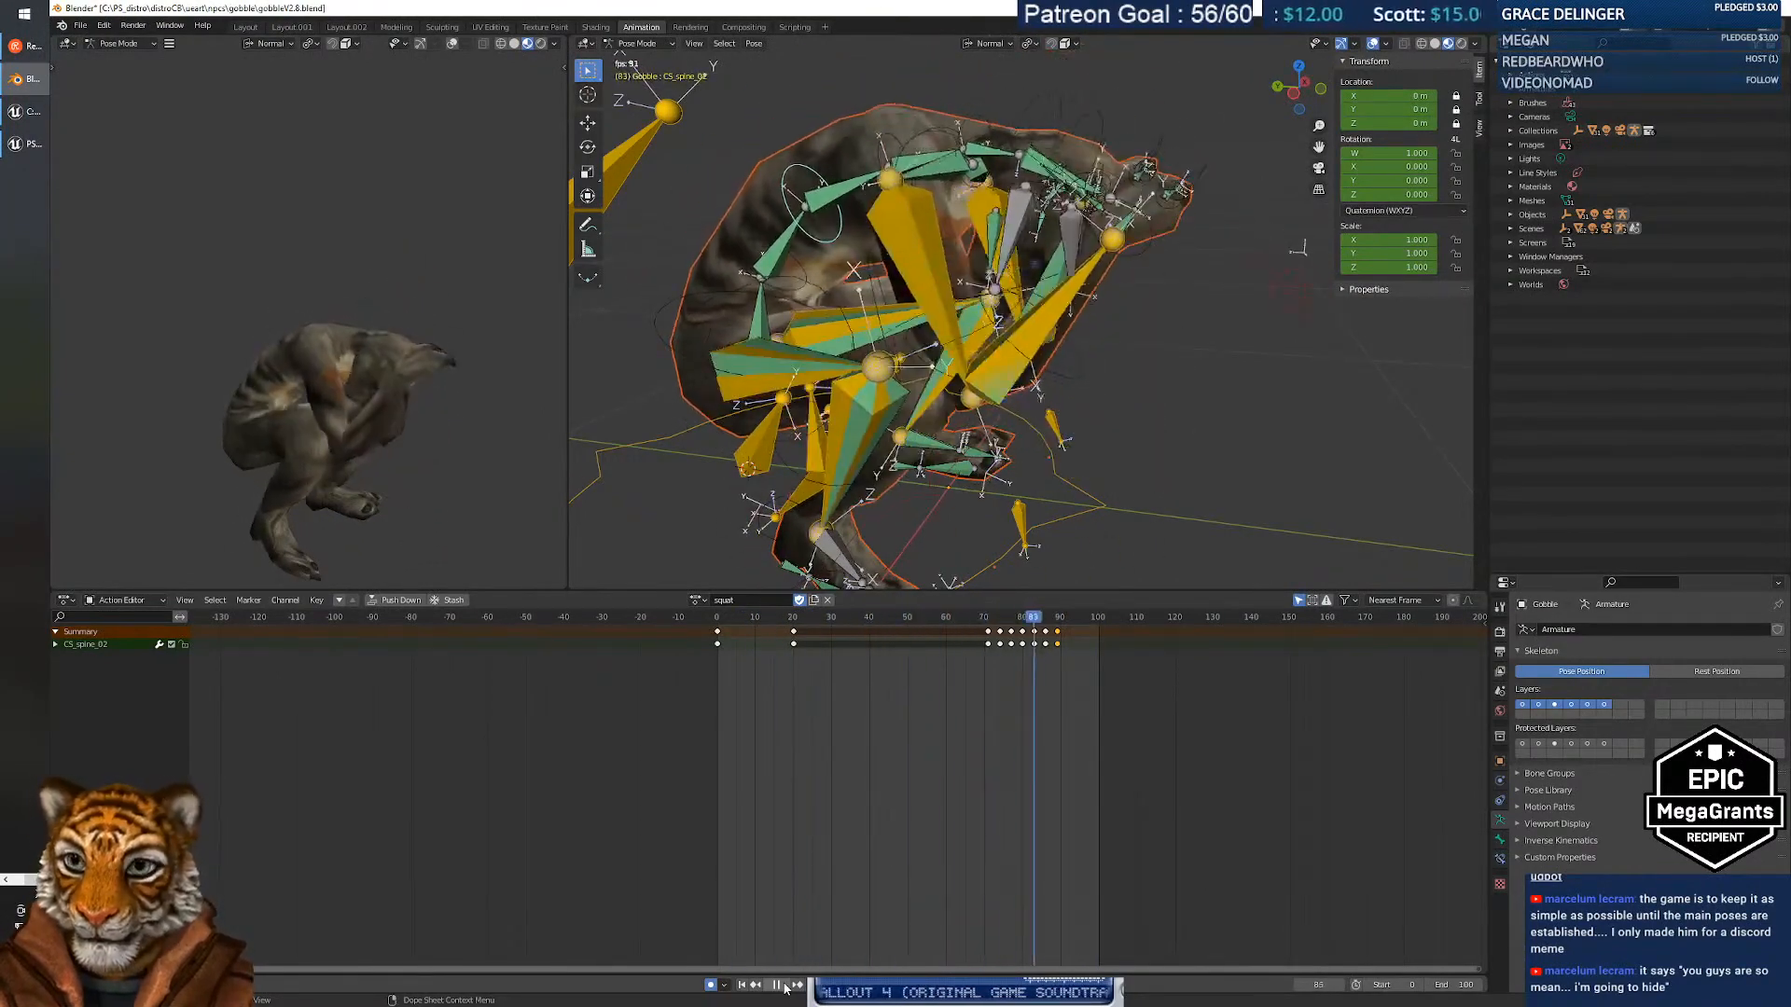
left_click(782, 985)
Duplicate the CS_spine_02 keyframe at frame 86 to frame 95.
mouse_move(1070, 625)
left_mouse_down()
mouse_move(1020, 625)
mouse_move(1046, 627)
left_mouse_up()
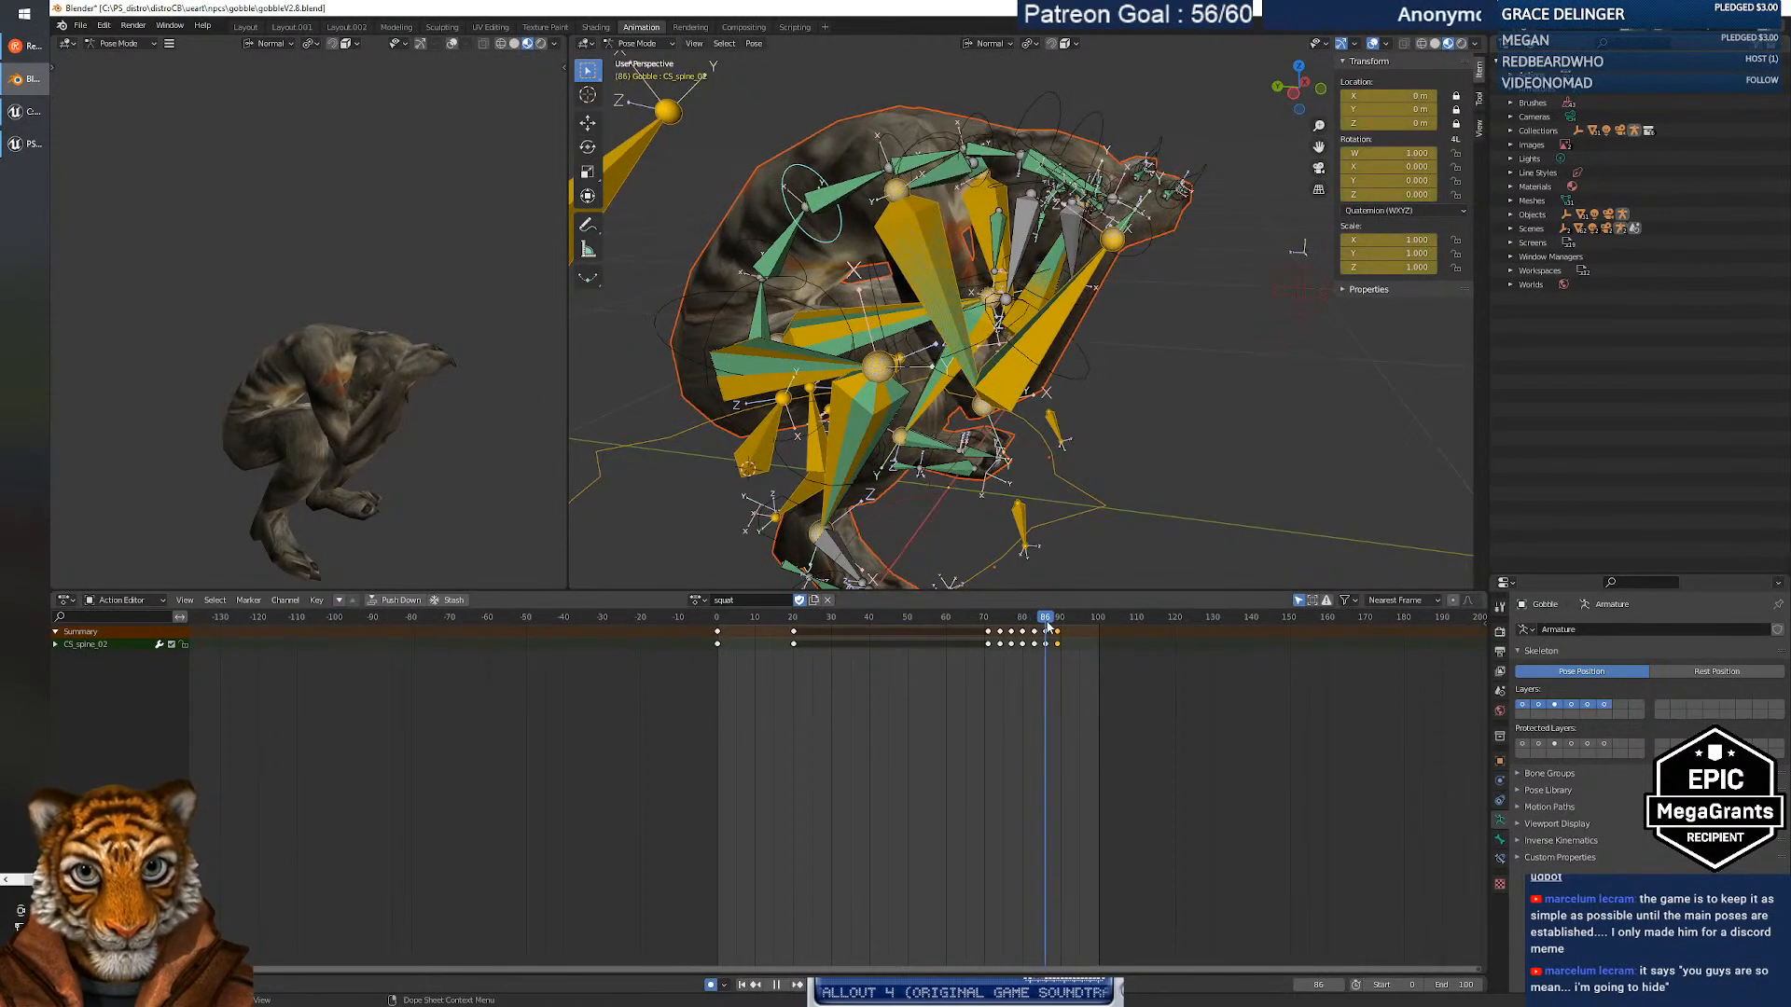
left_click(1051, 664)
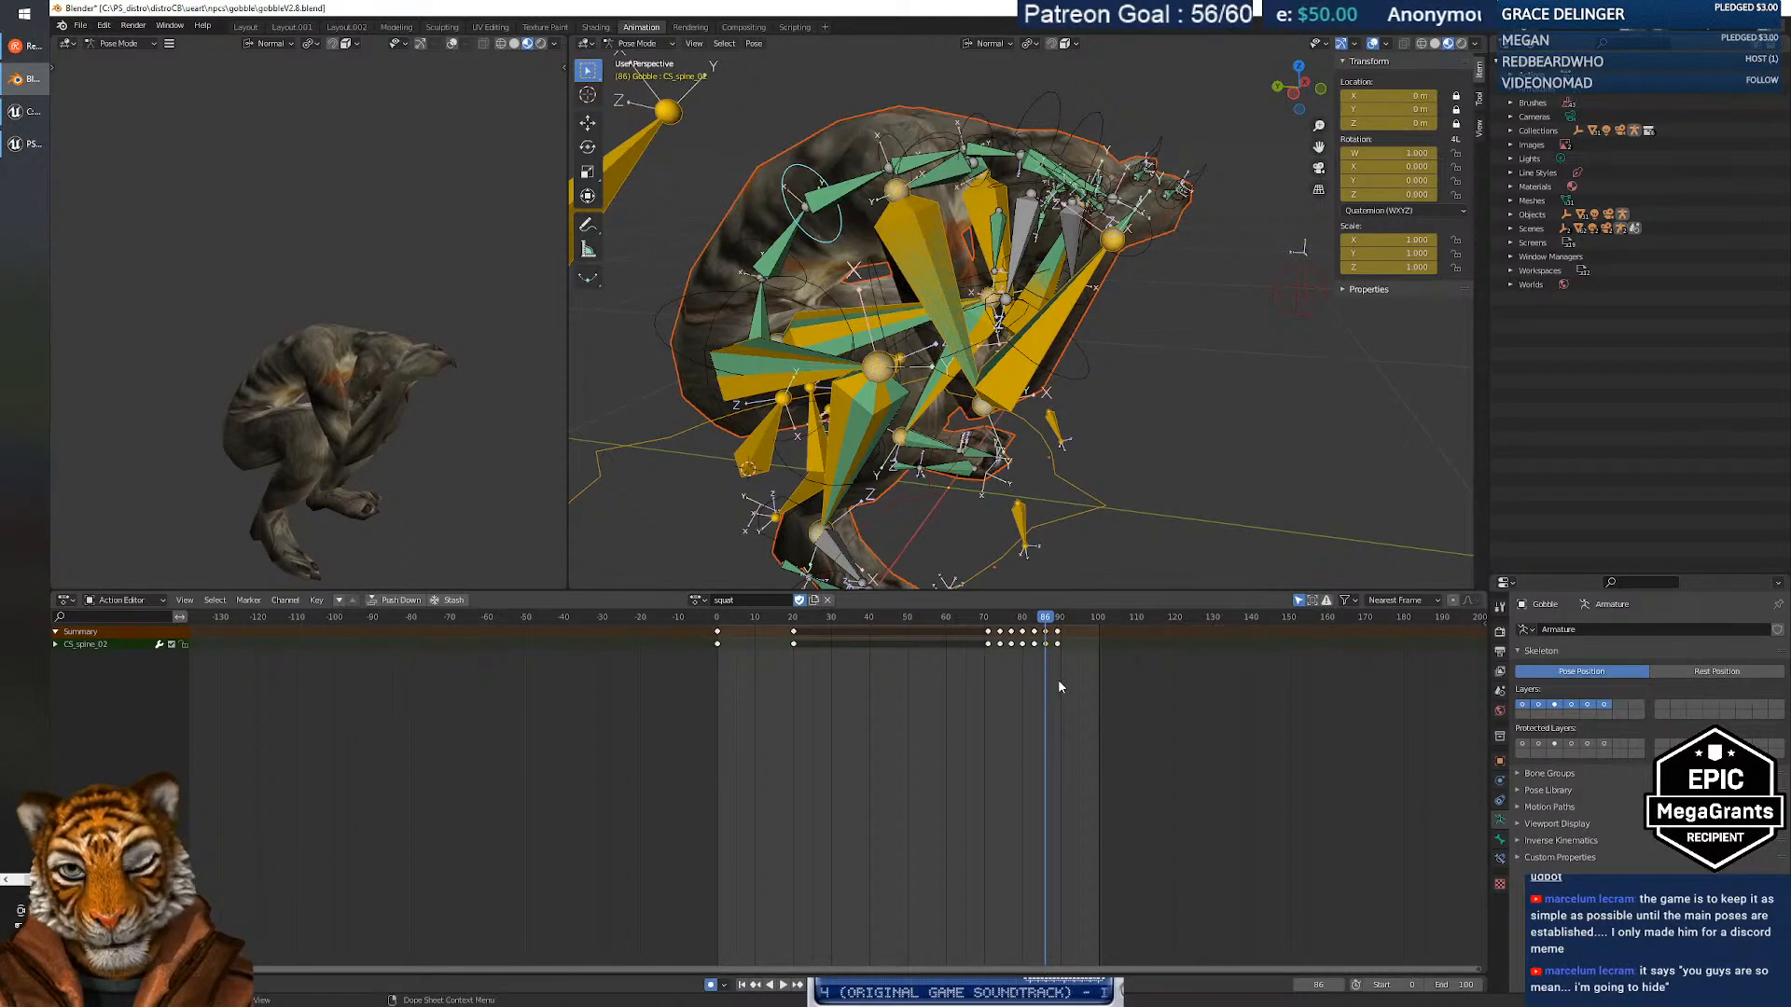
key("g")
left_click(1092, 679)
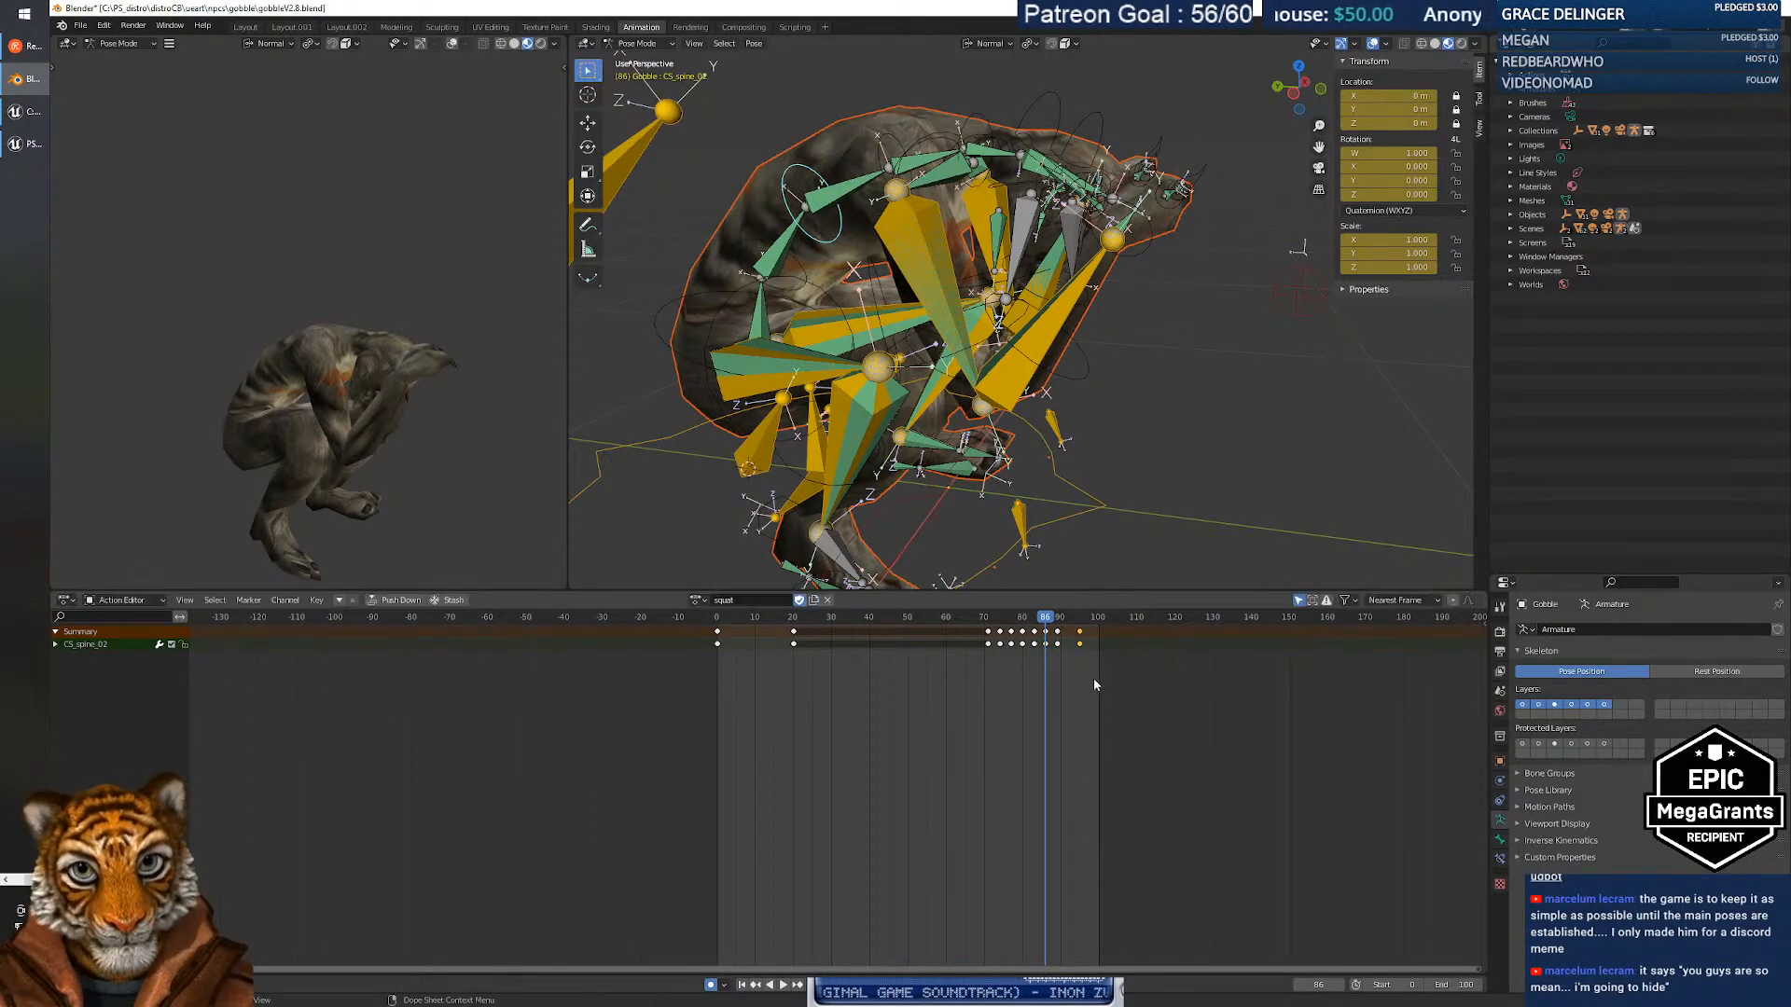
Shift the last two CS_spine_02 keyframes to frames 92 and 98, and play back the ending of the motion.
key("g")
left_click(1068, 632)
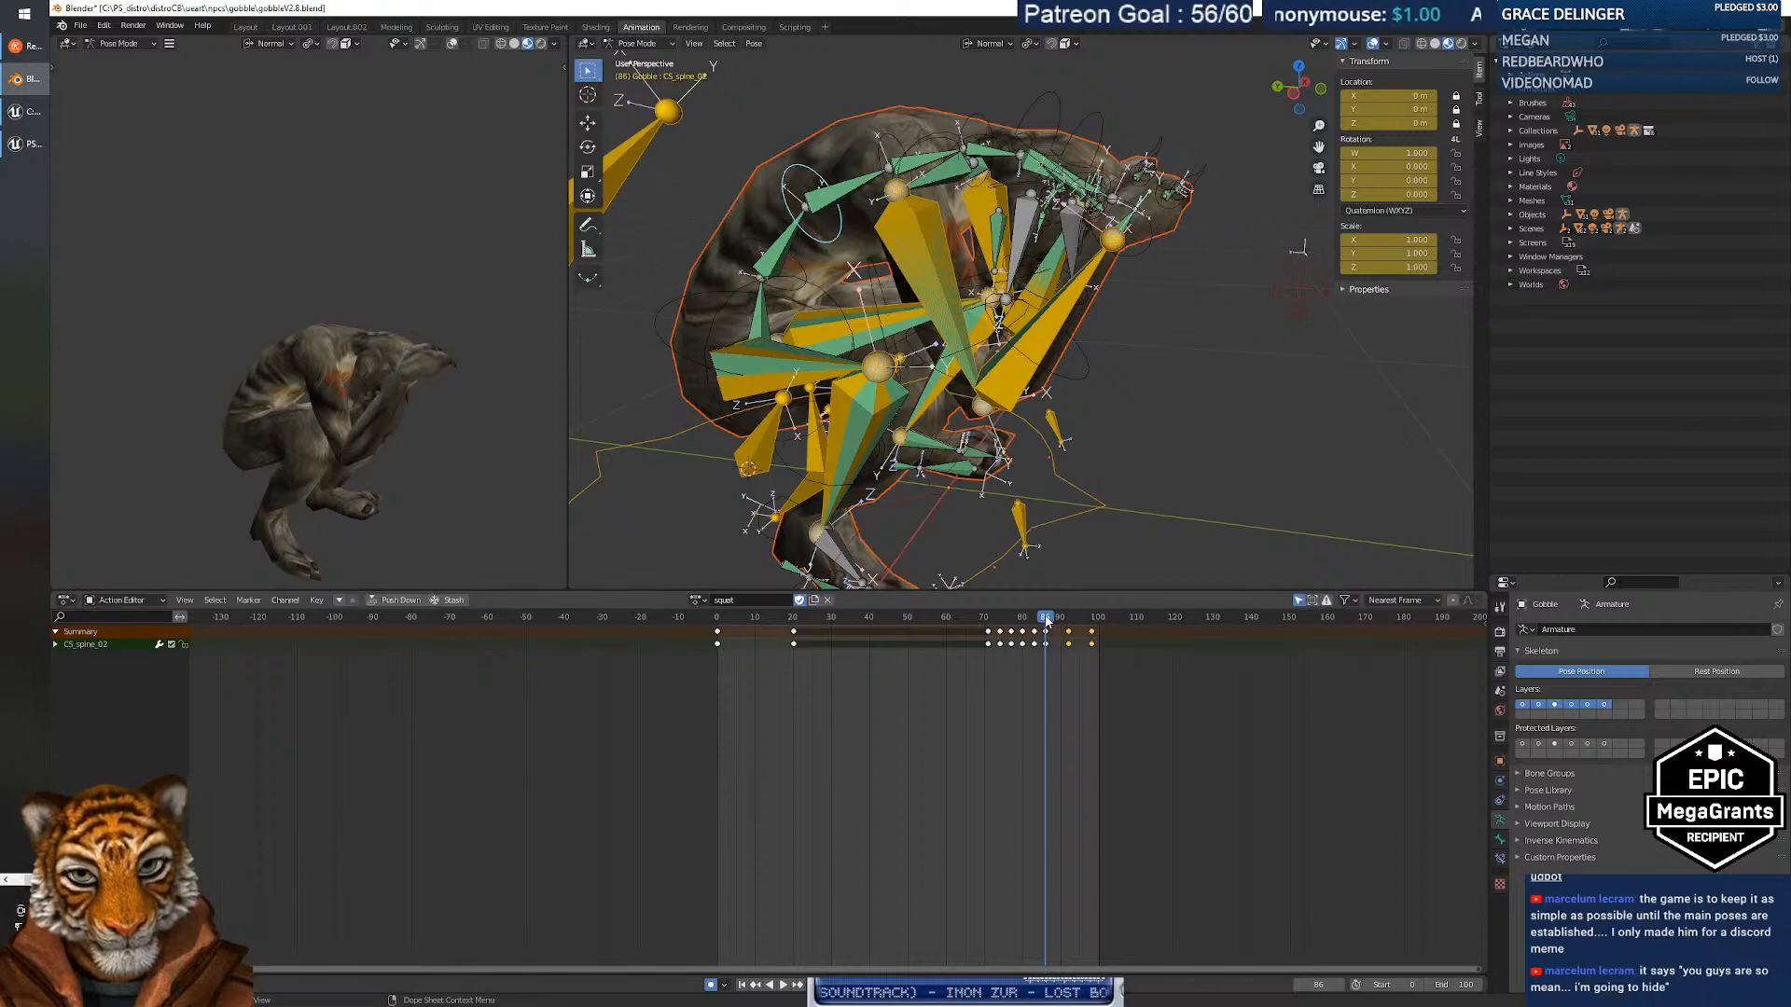
left_click_drag(1046, 617, 957, 617)
left_click(784, 985)
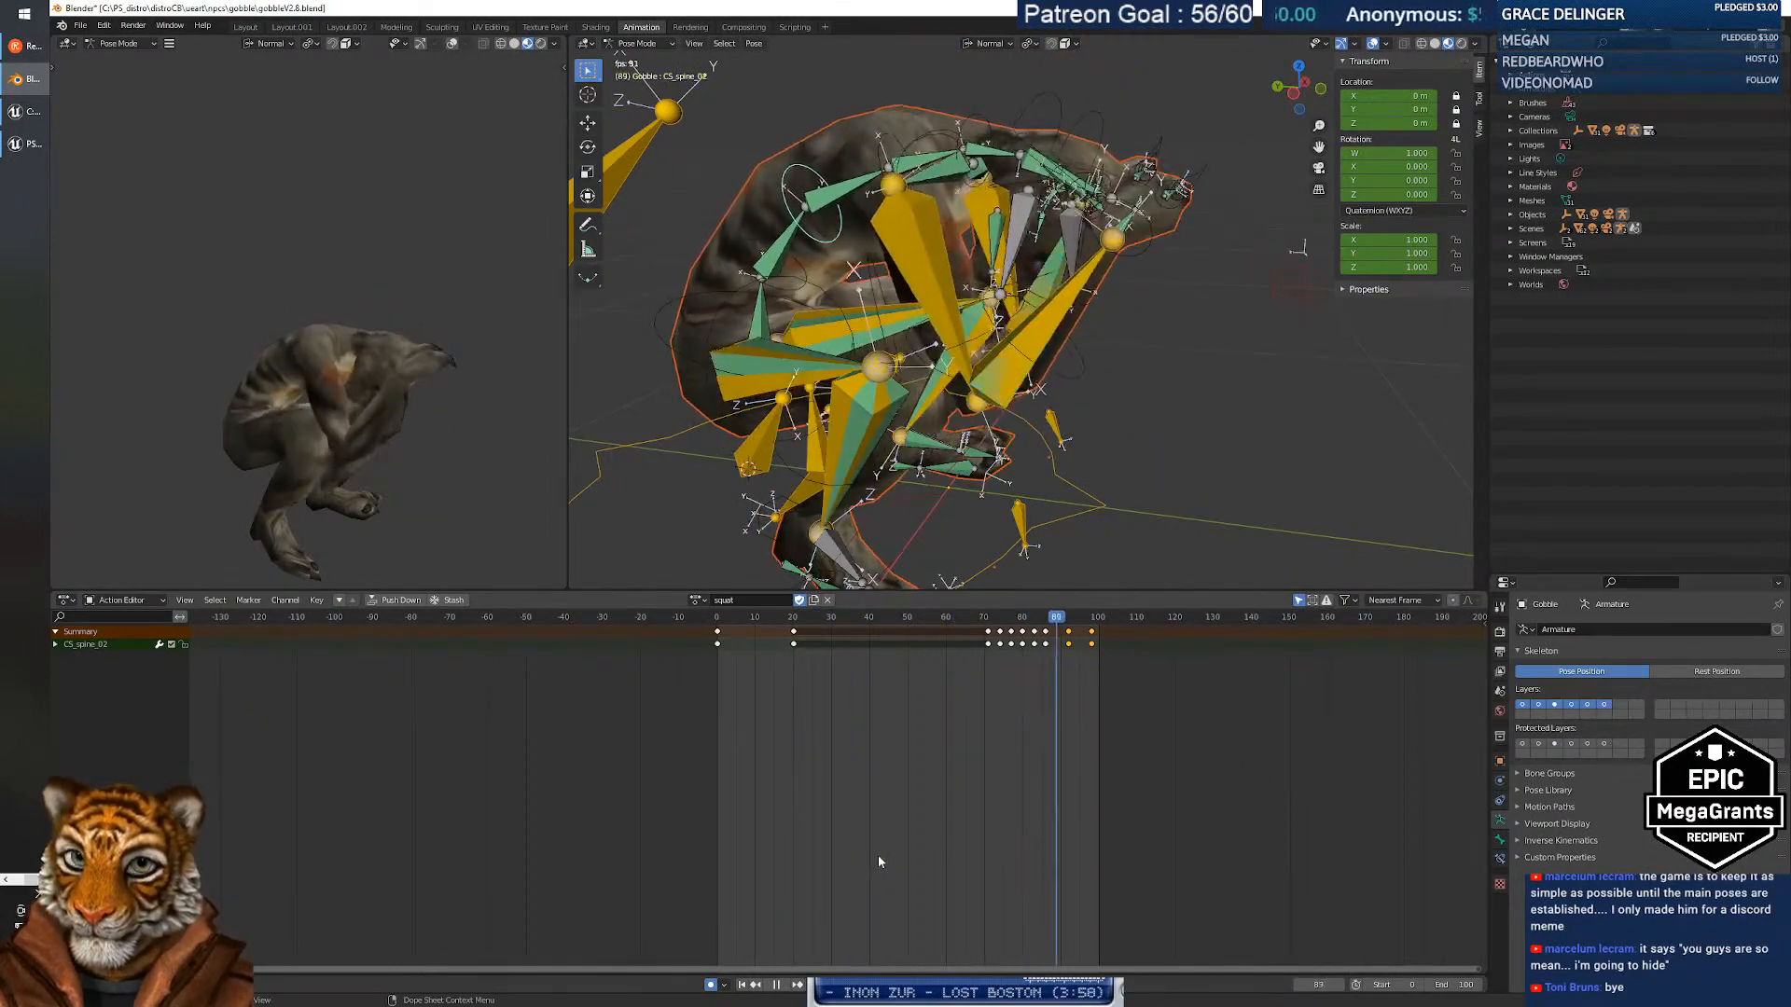
Duplicate the keyframes of all the goblin's controls at frame 0 to frame 120, returning to the starting pose.
left_click(776, 985)
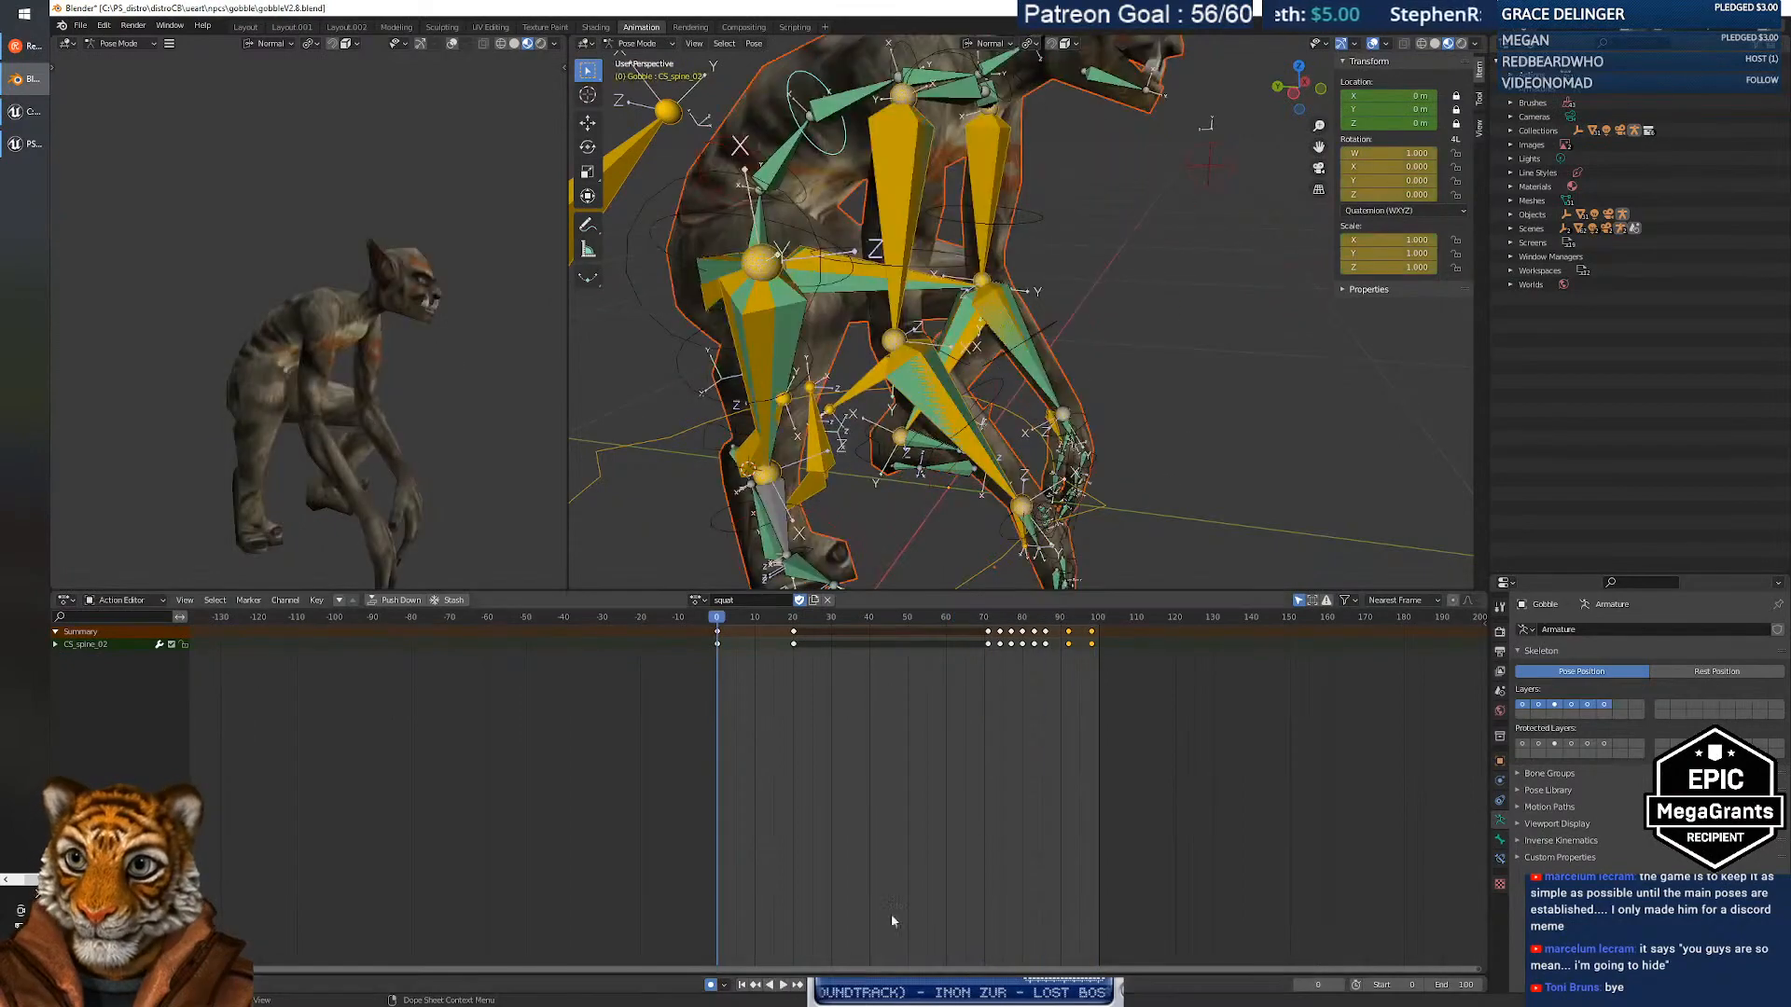
left_click_drag(718, 623, 1100, 629)
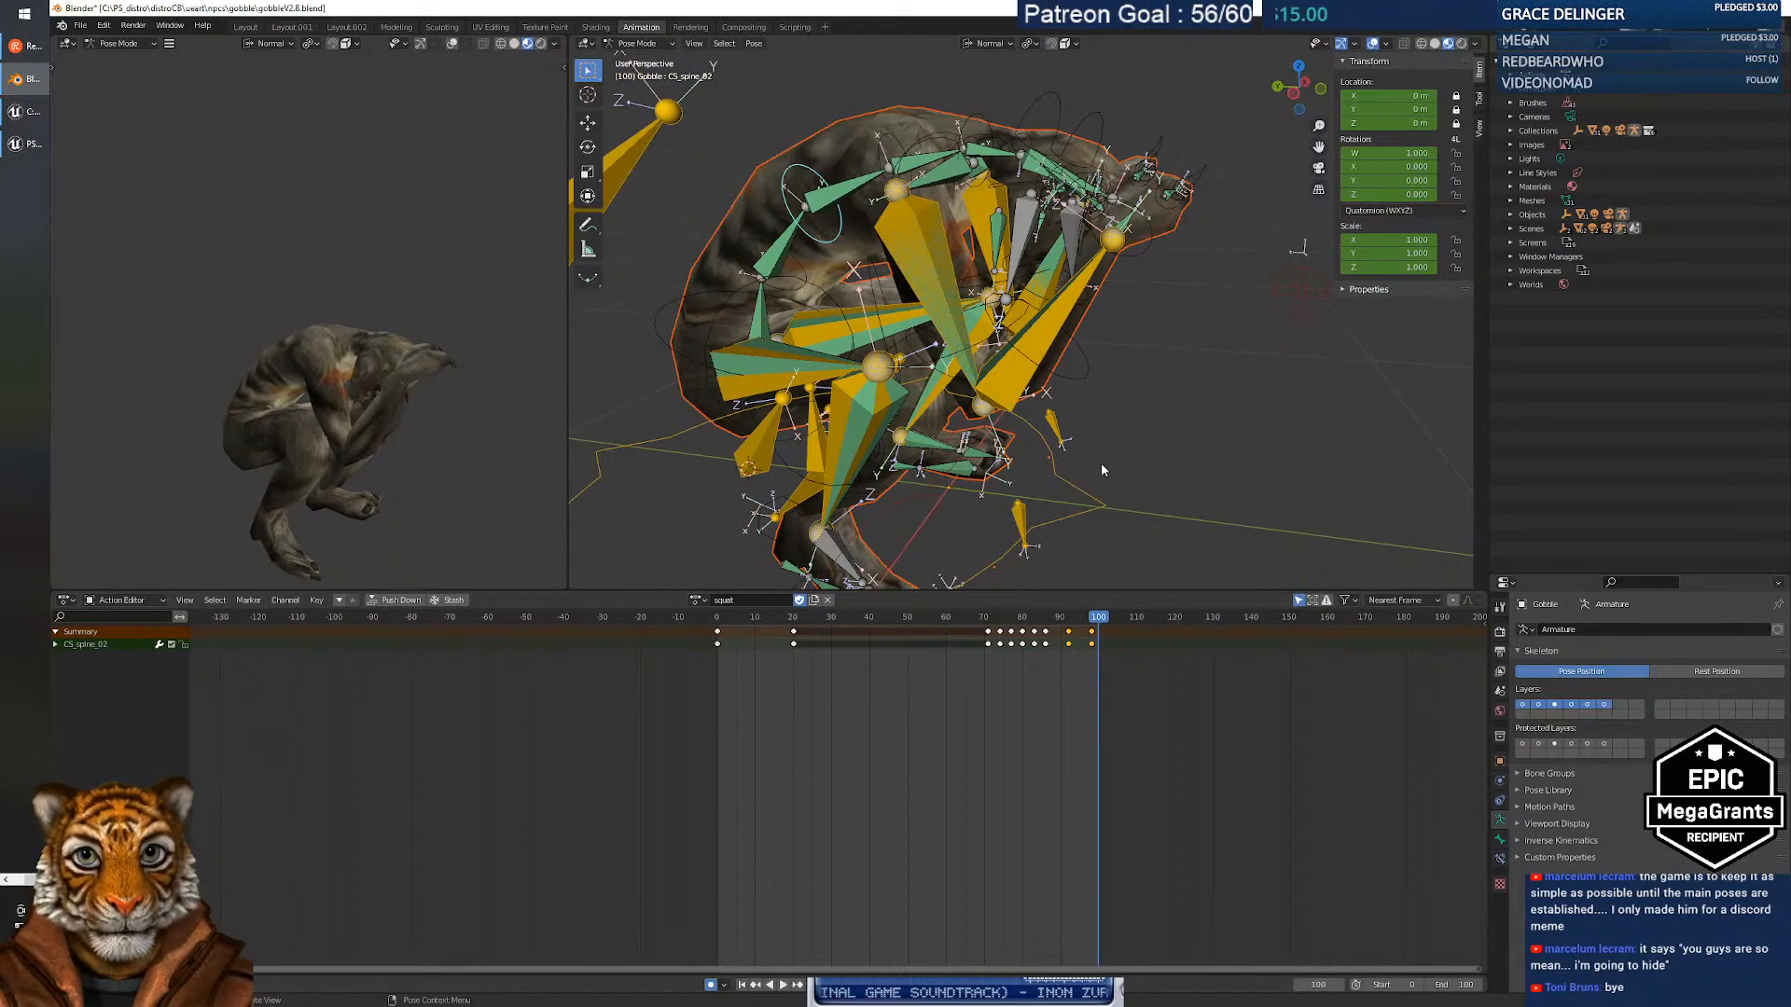
key("a")
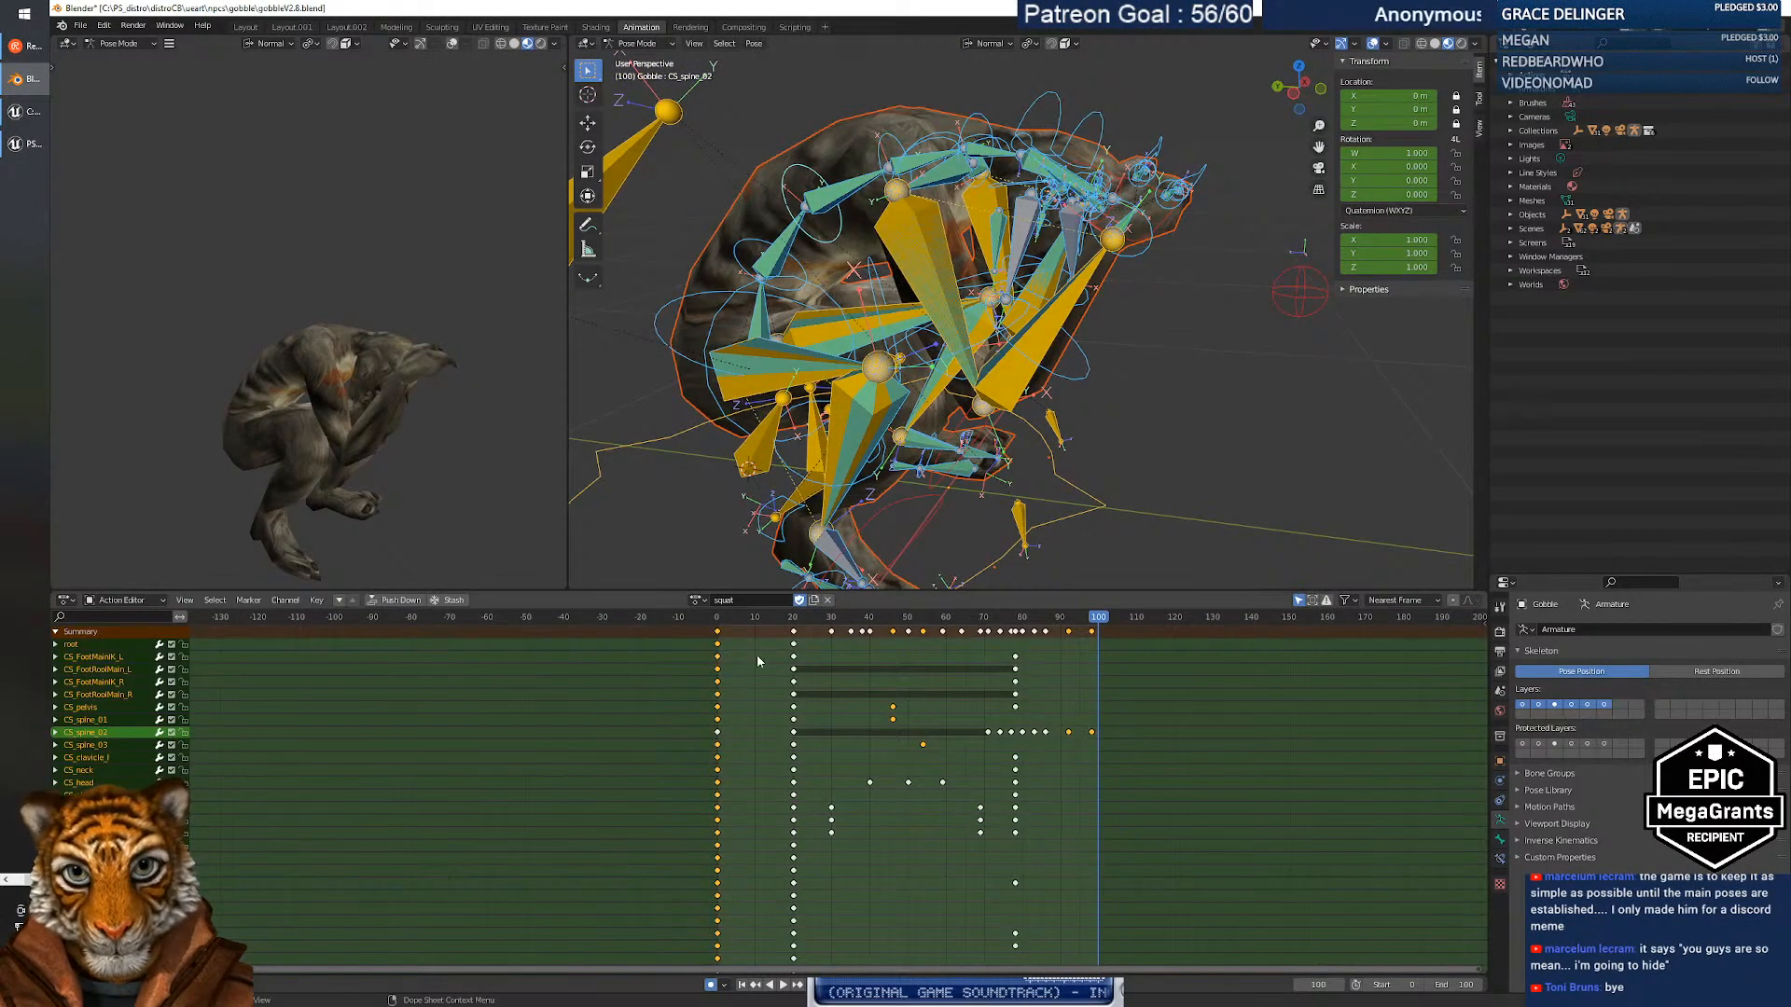
left_click(717, 633)
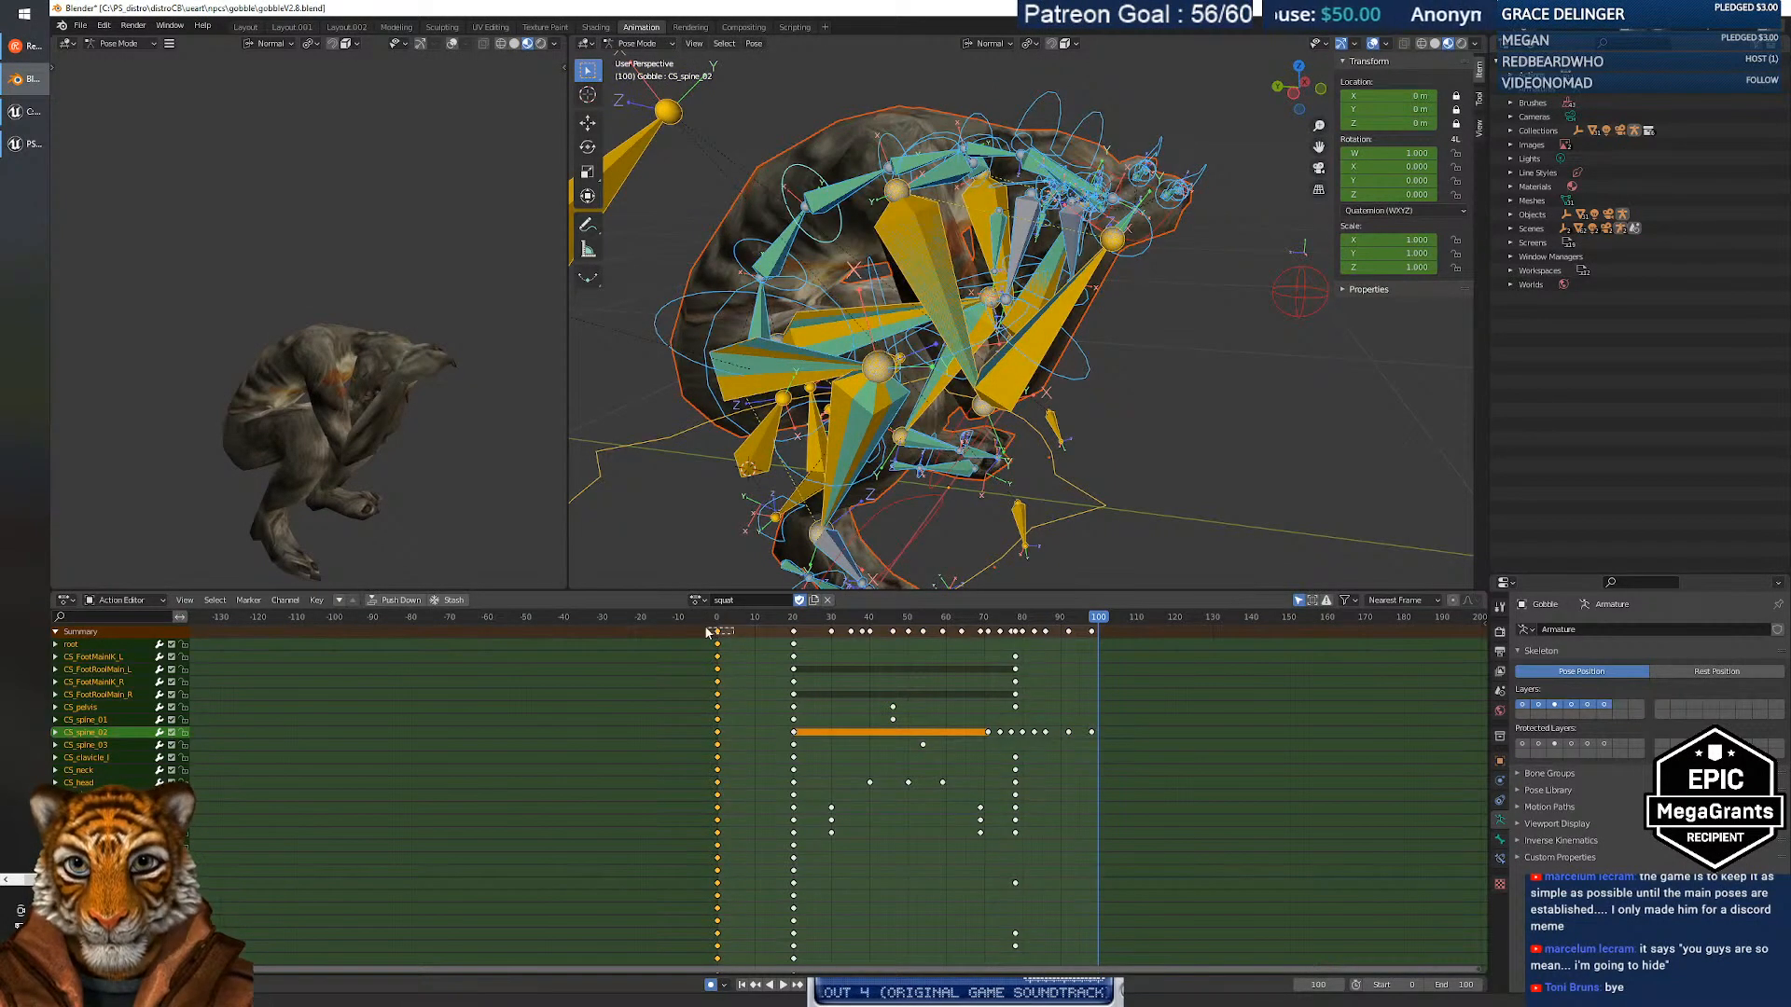
left_click_drag(722, 631, 1141, 633)
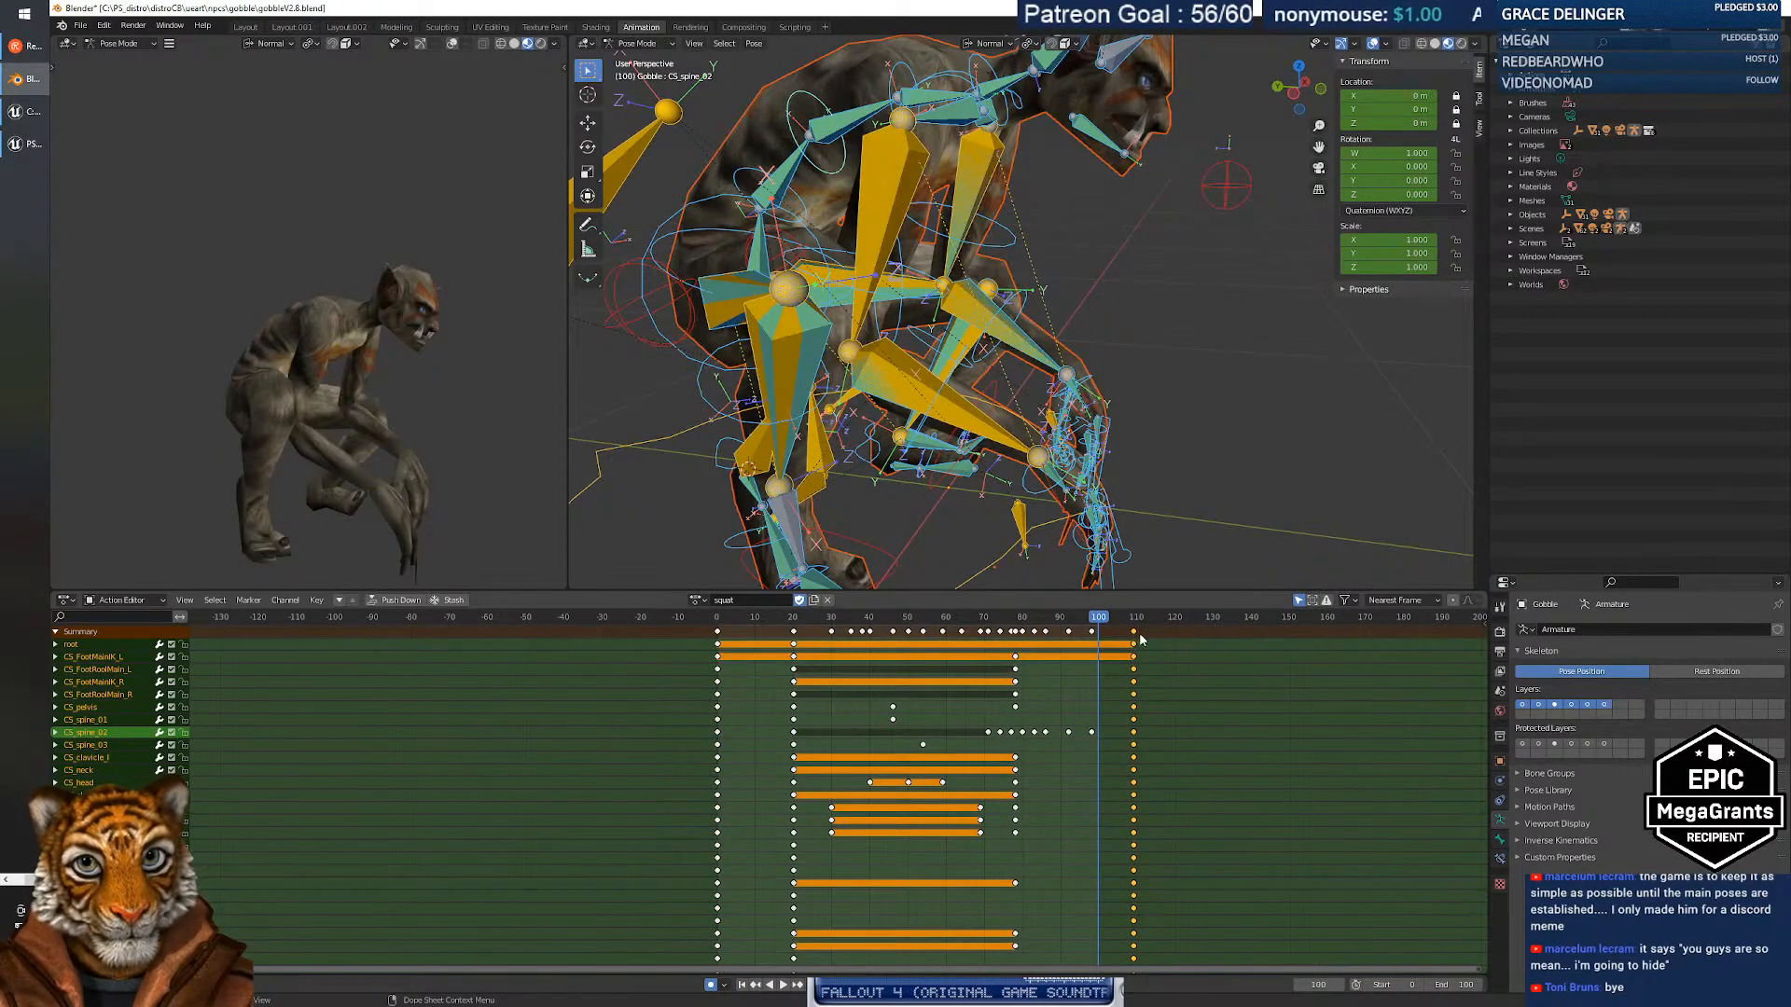
left_click(1155, 632)
left_click(1136, 631)
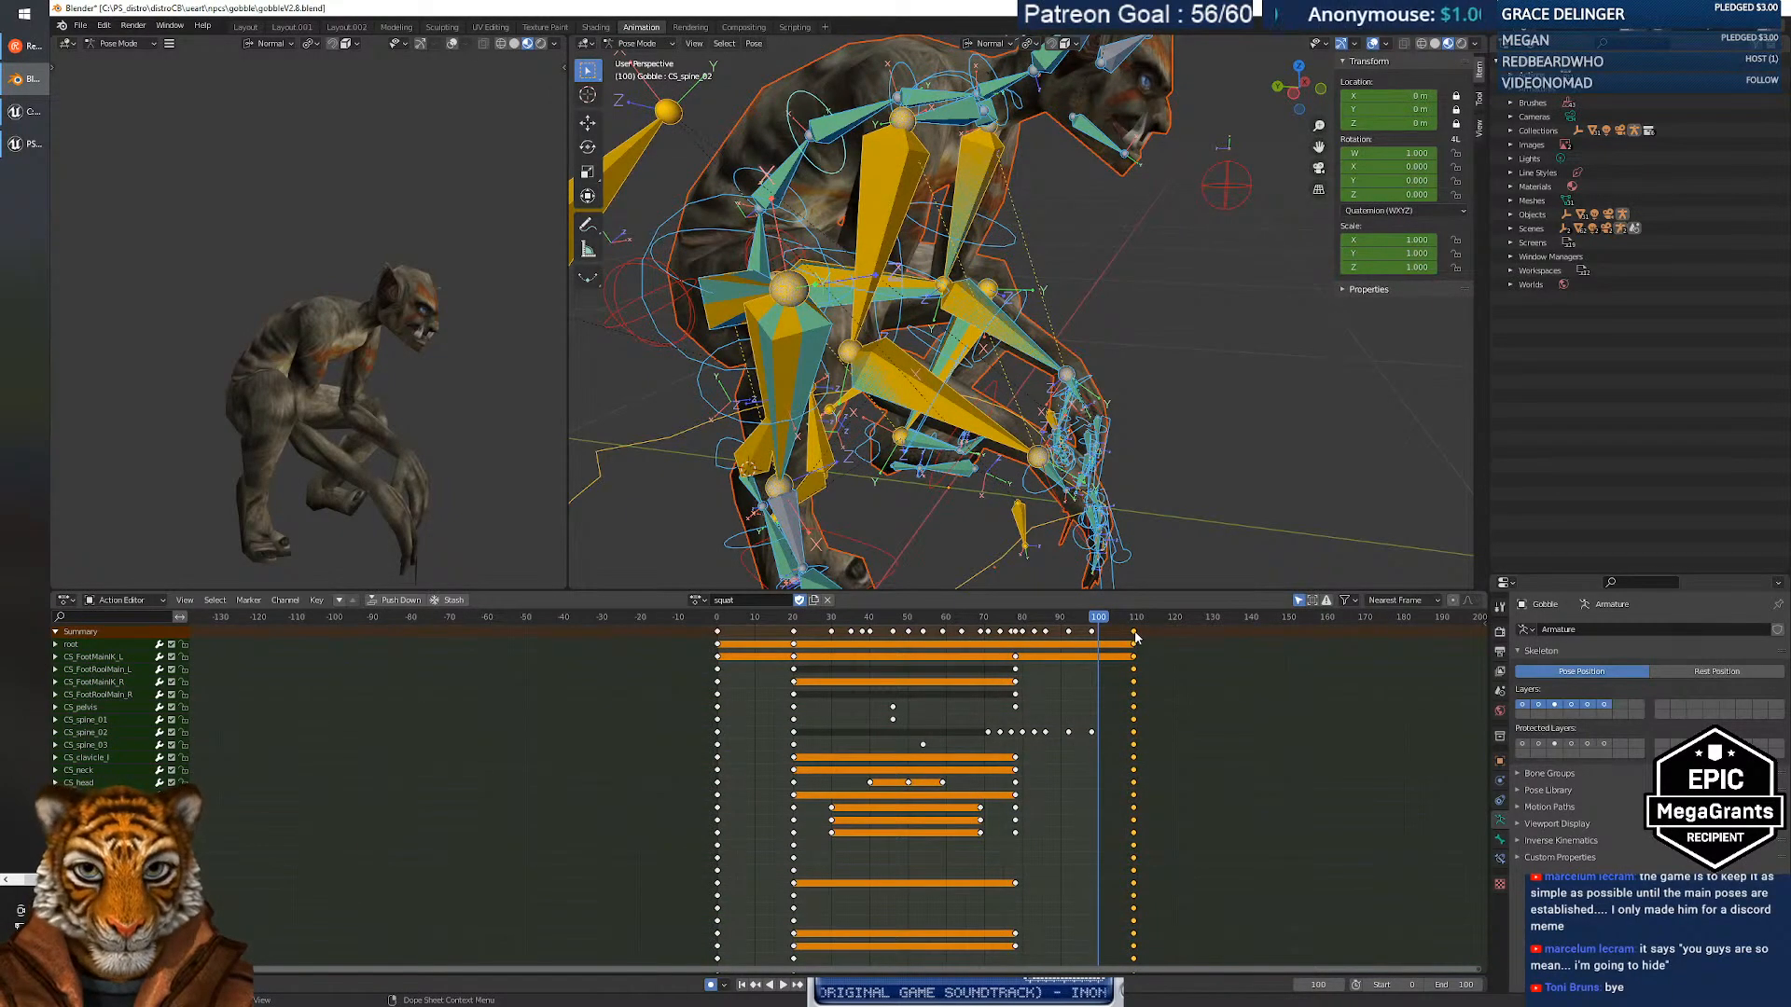
left_click_drag(1136, 635, 1176, 634)
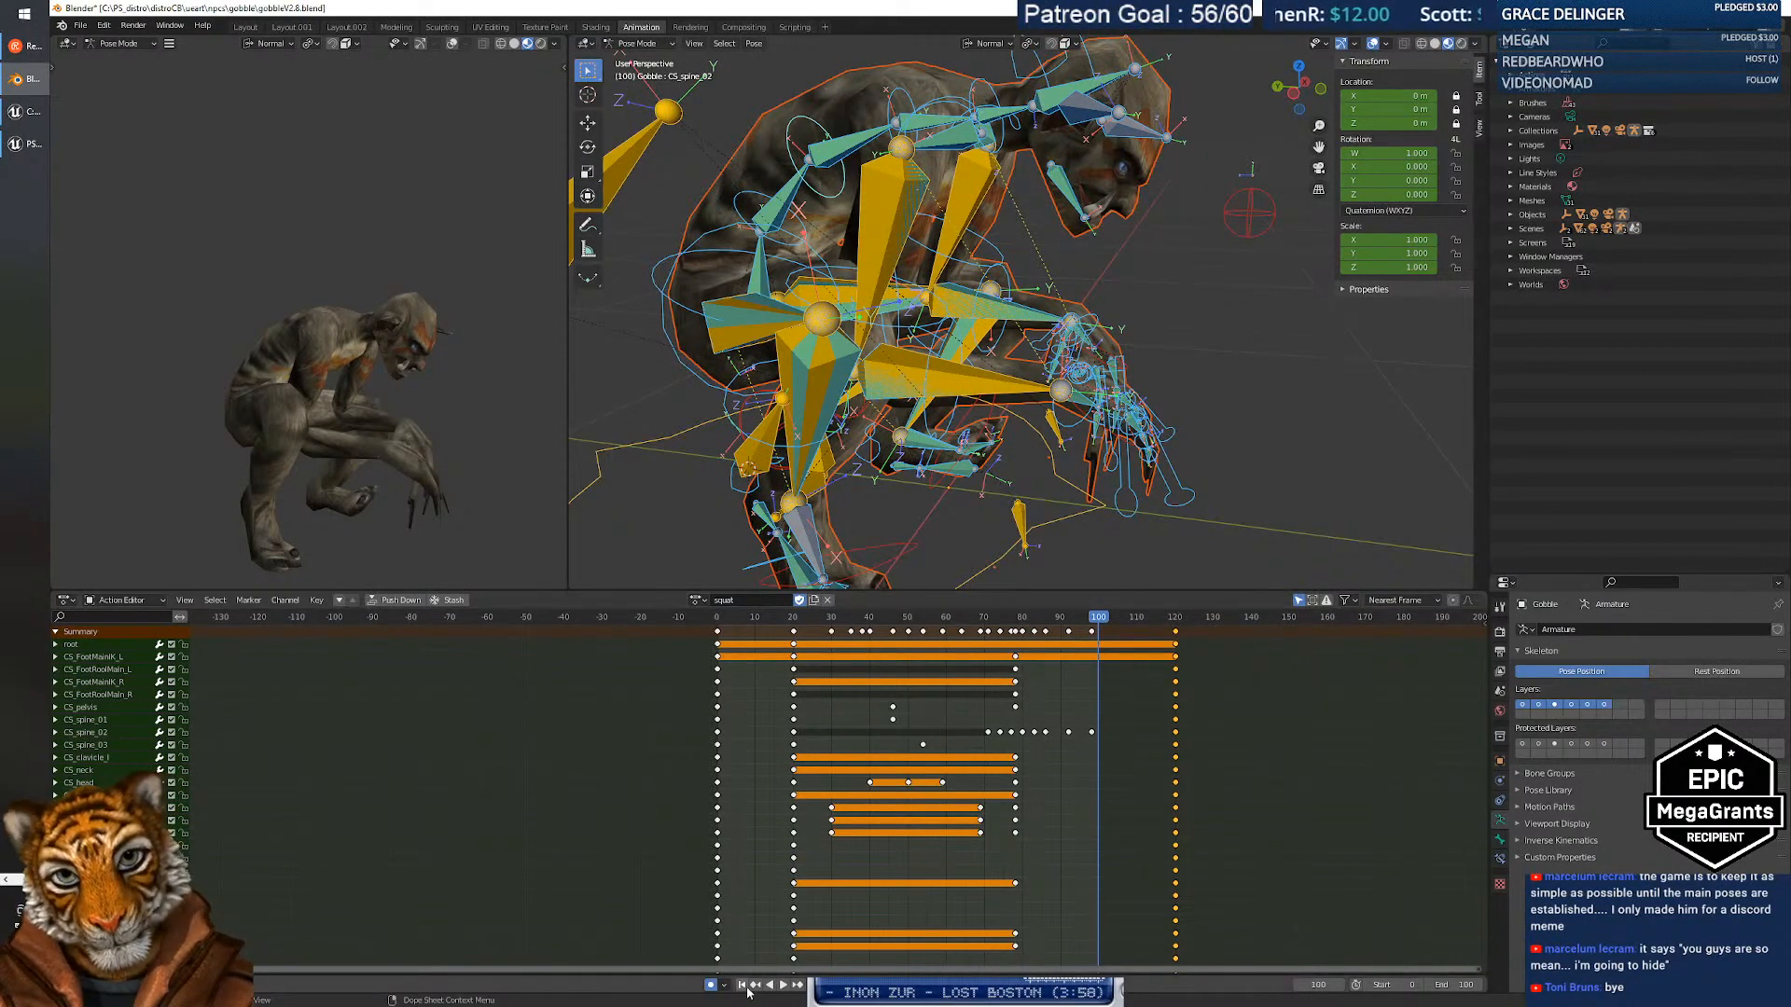
Play the squat animation from frame 0 to review it with the existing playback range.
left_click(784, 985)
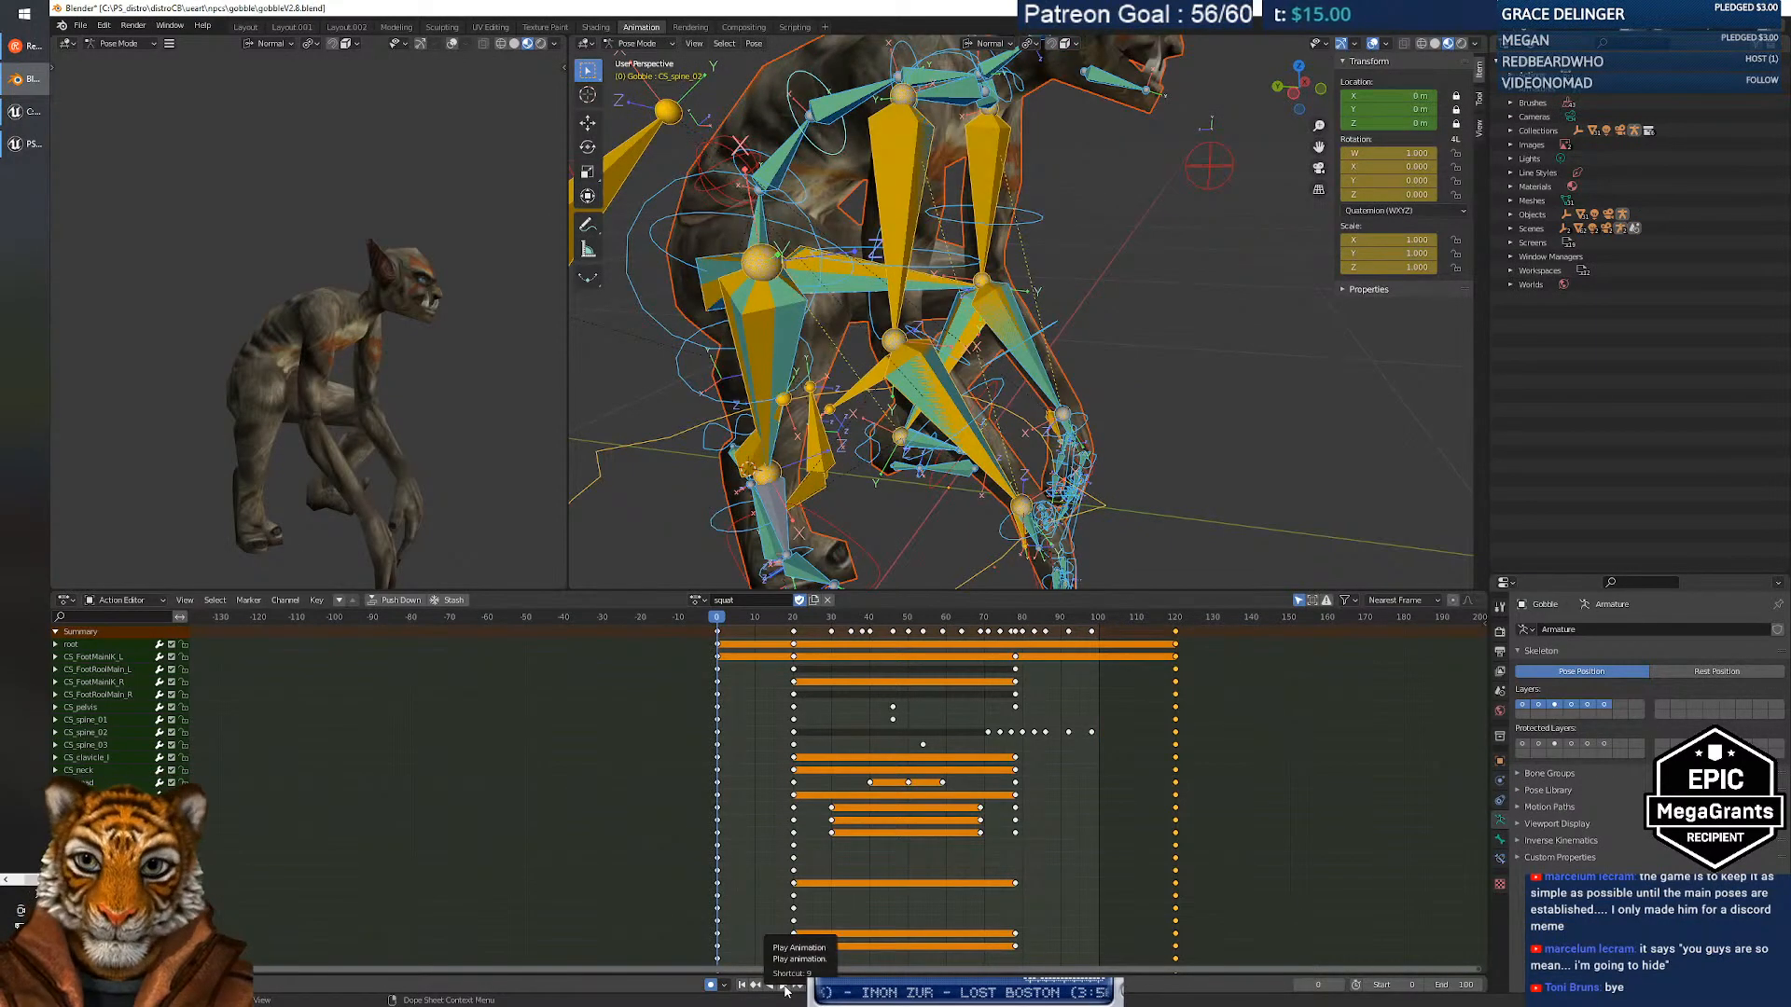
left_click(785, 985)
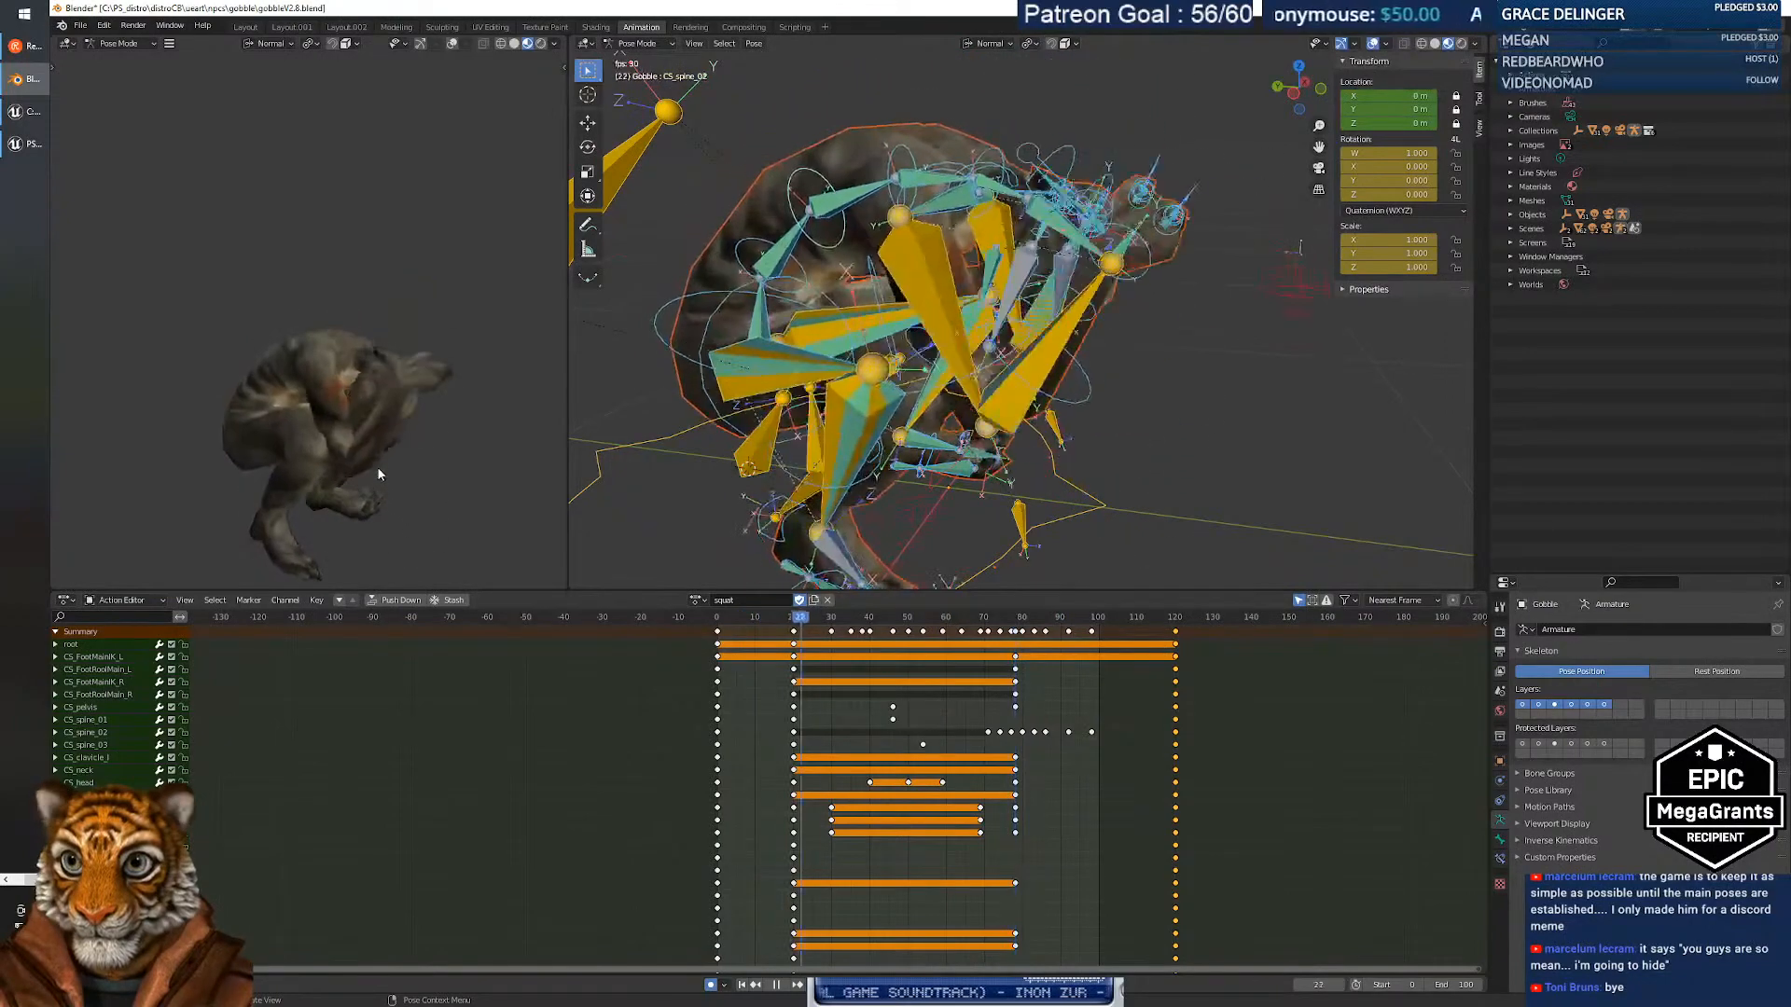
left_click(777, 985)
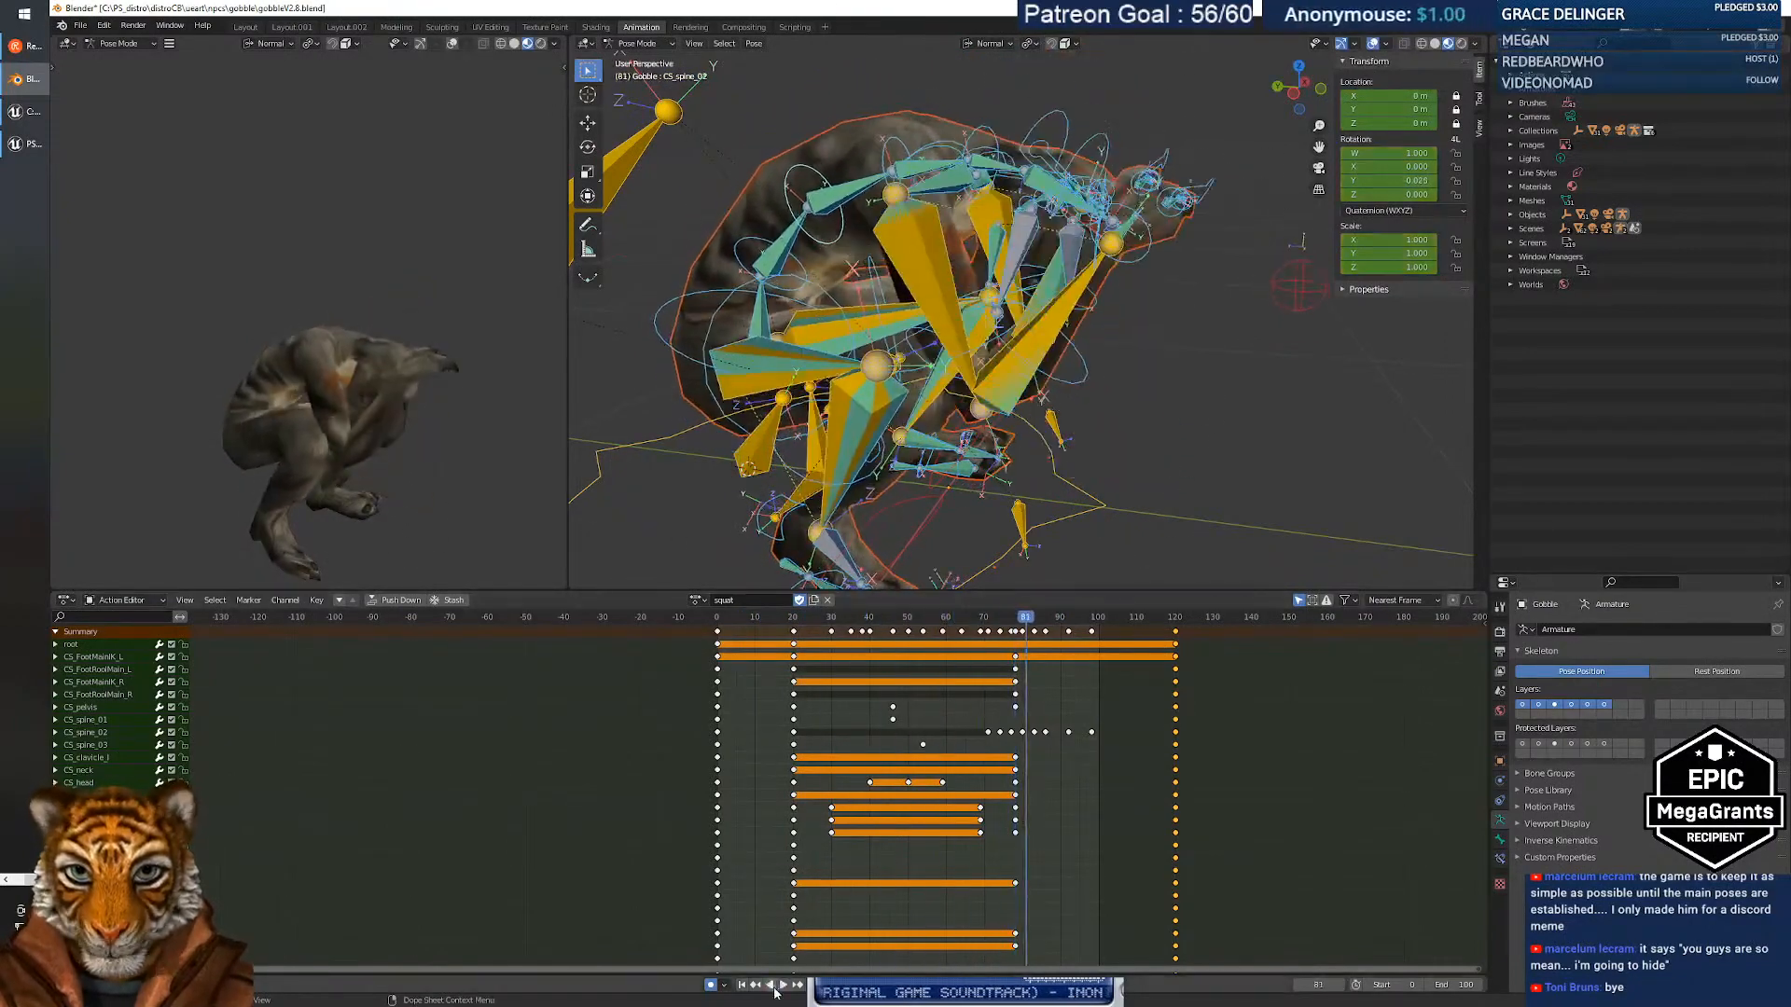
Set the playback range to end at frame 120 and play the animation from frame 0.
left_click(1452, 985)
type("1")
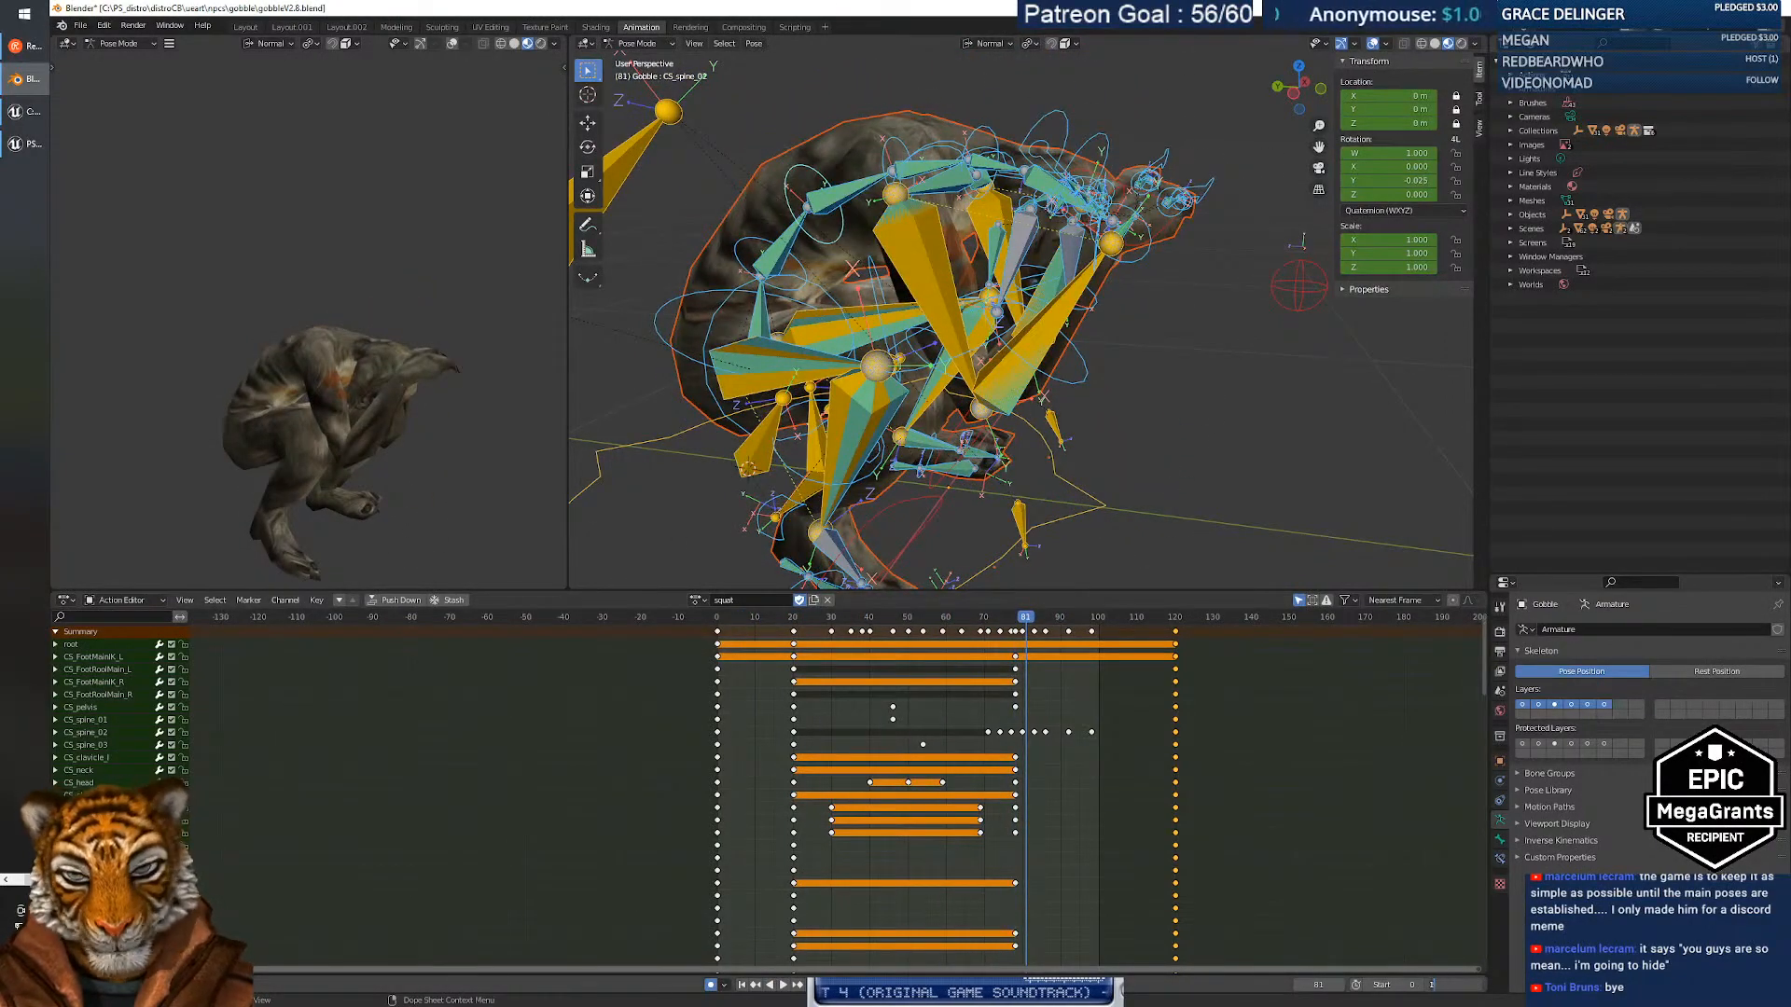
type("20")
key("Return")
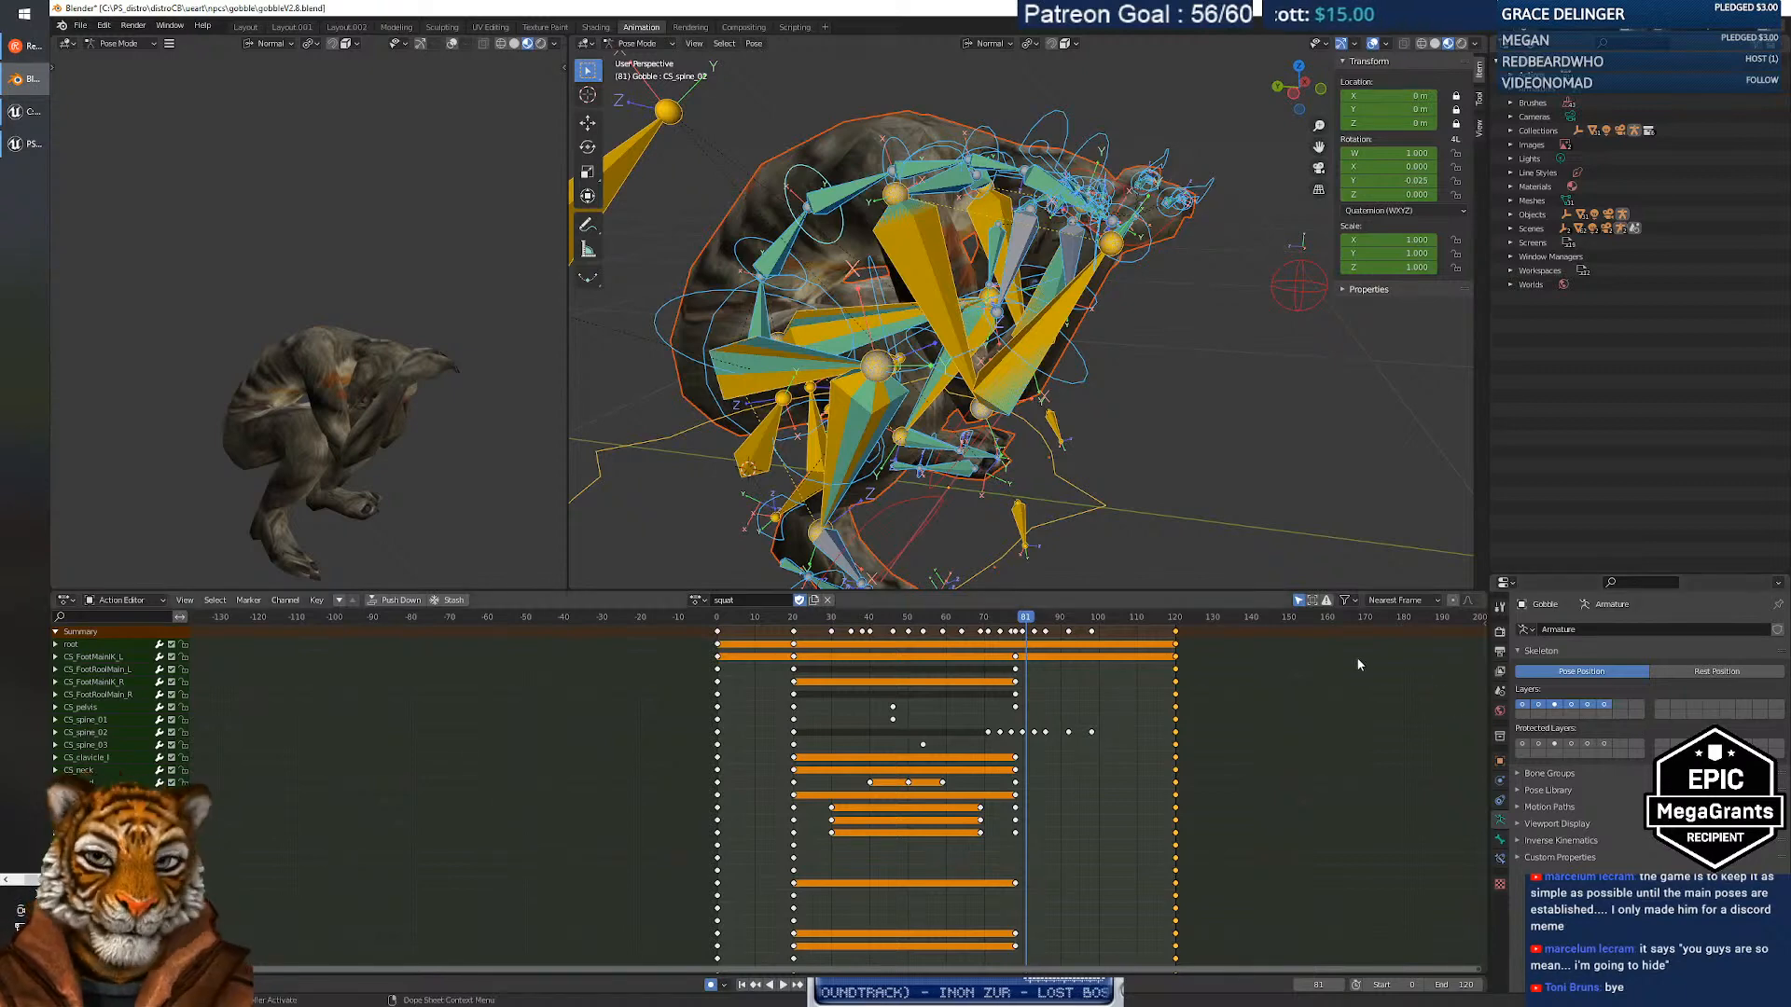
left_click_drag(1020, 625, 718, 620)
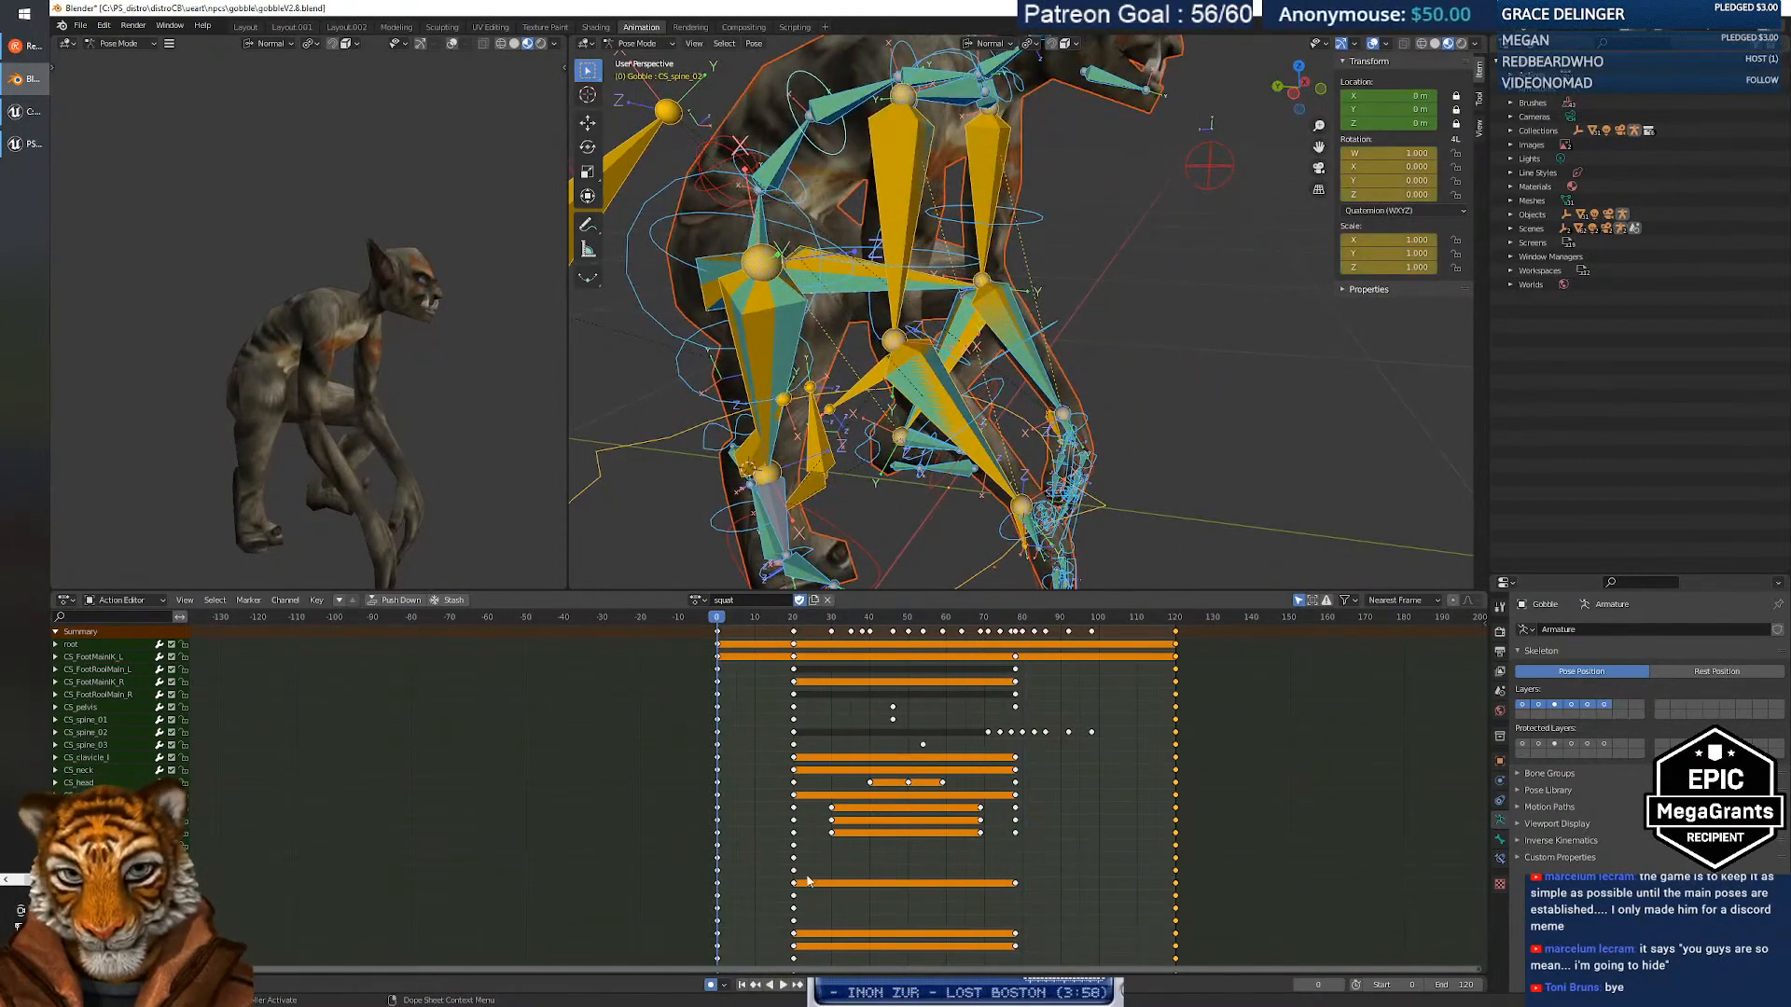
left_click(783, 985)
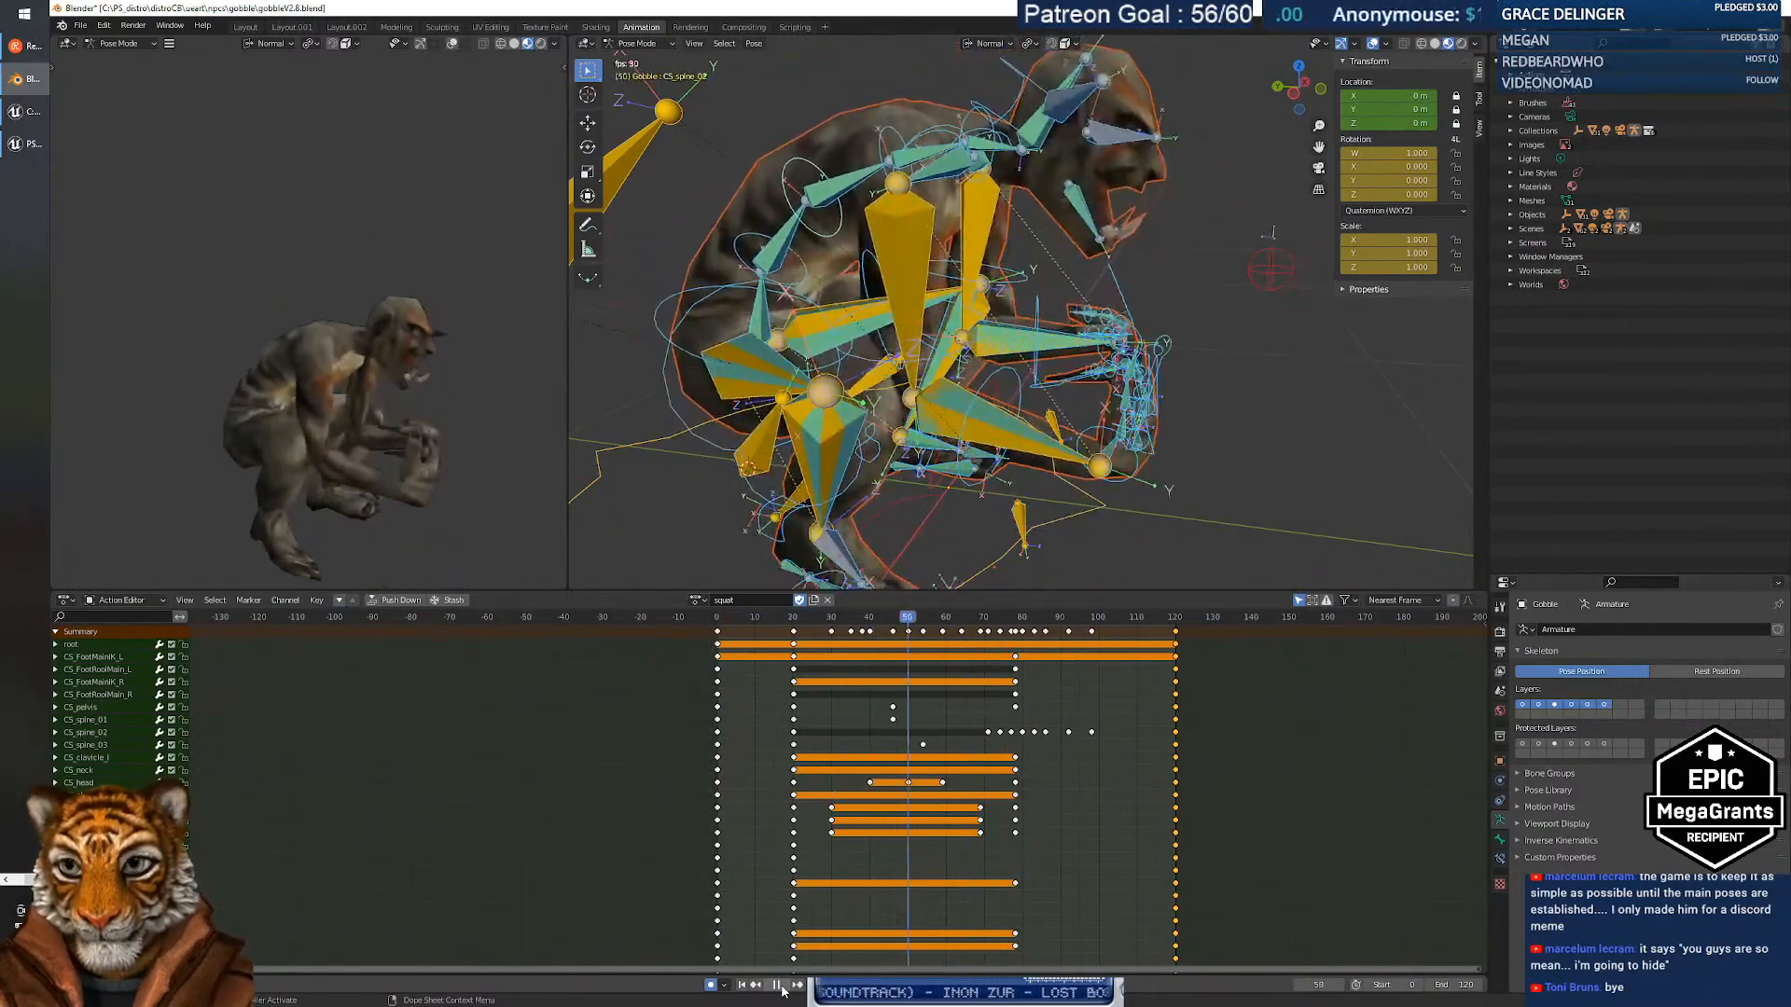
key("space")
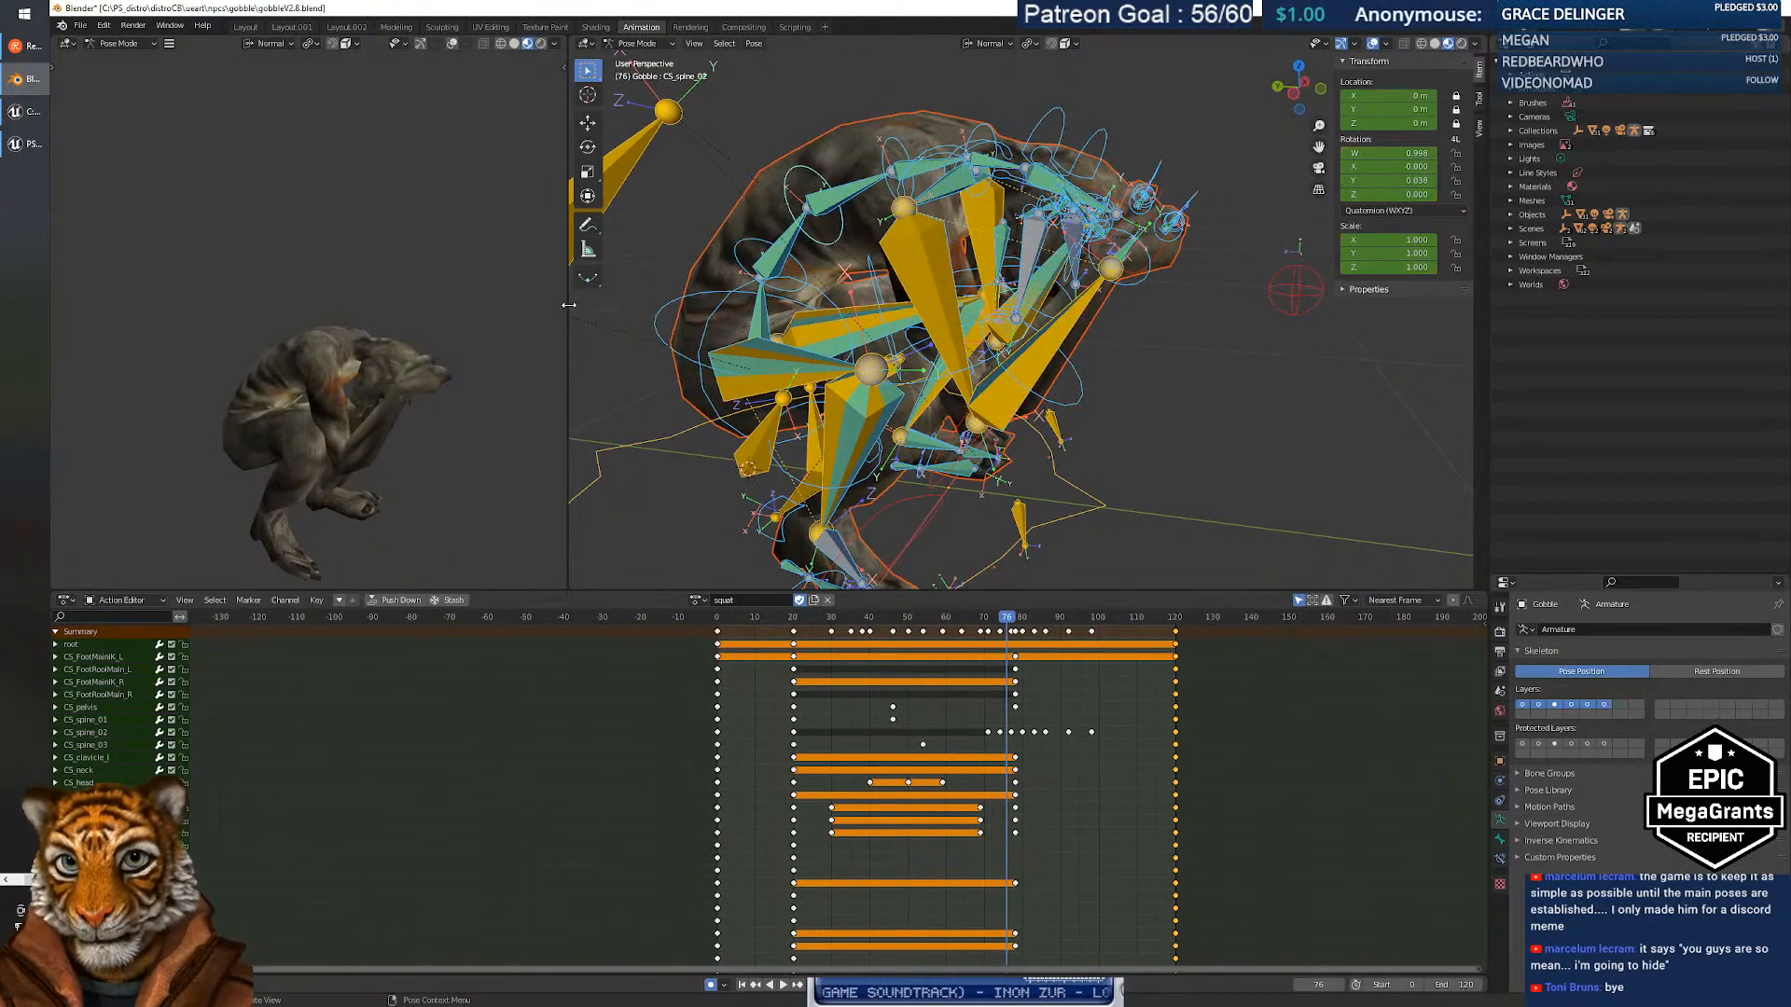
Widen the preview viewport without bones and reframe it so the whole goblin fits with room around it.
left_click_drag(568, 305, 740, 305)
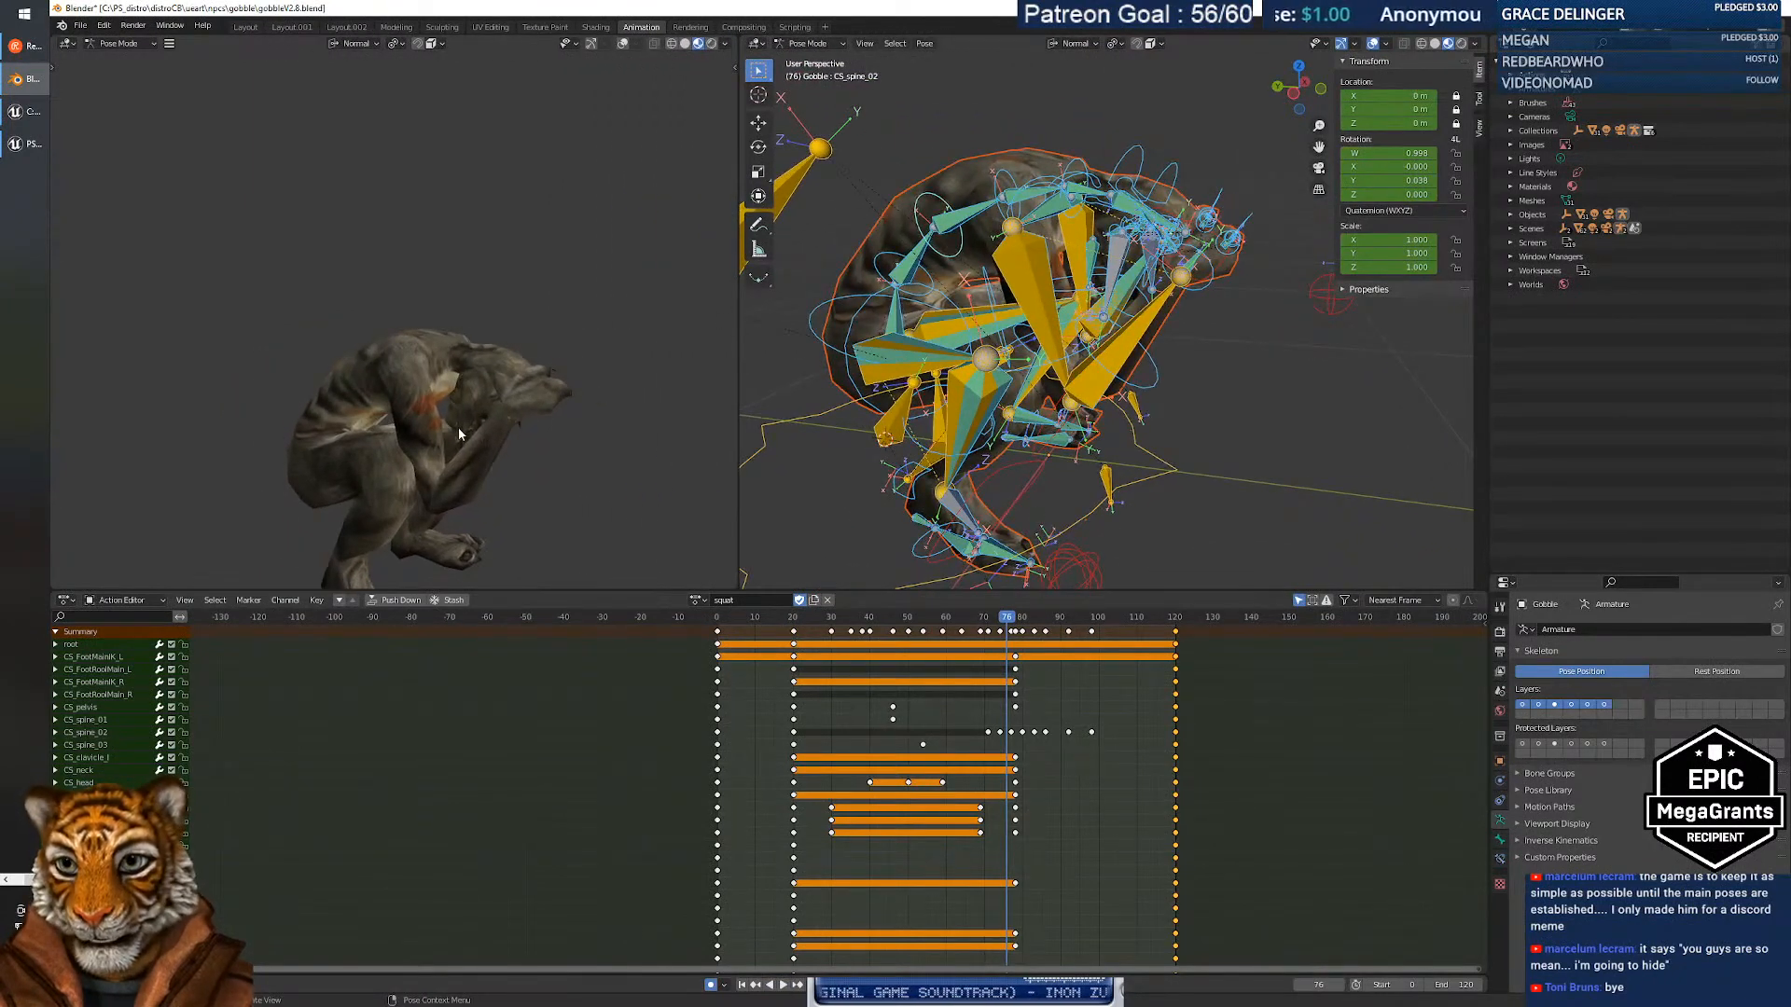
middle_click_drag(457, 427, 473, 317)
right_click(473, 318)
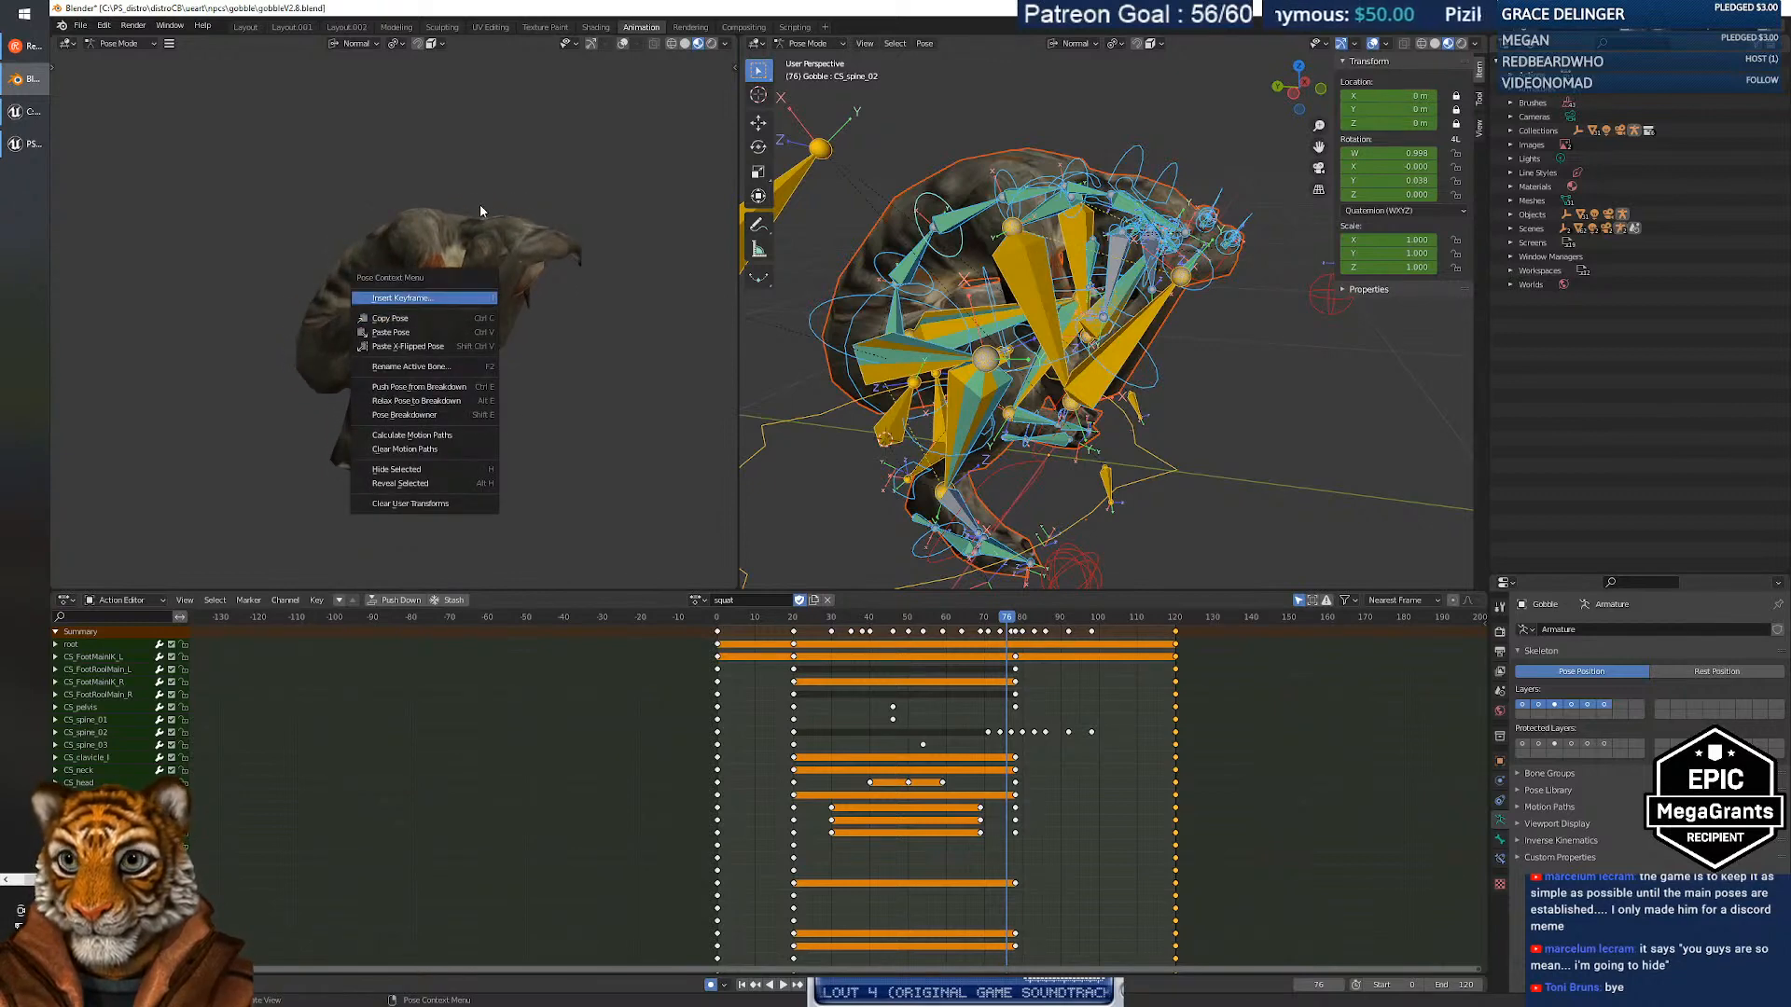
key("shift+grave")
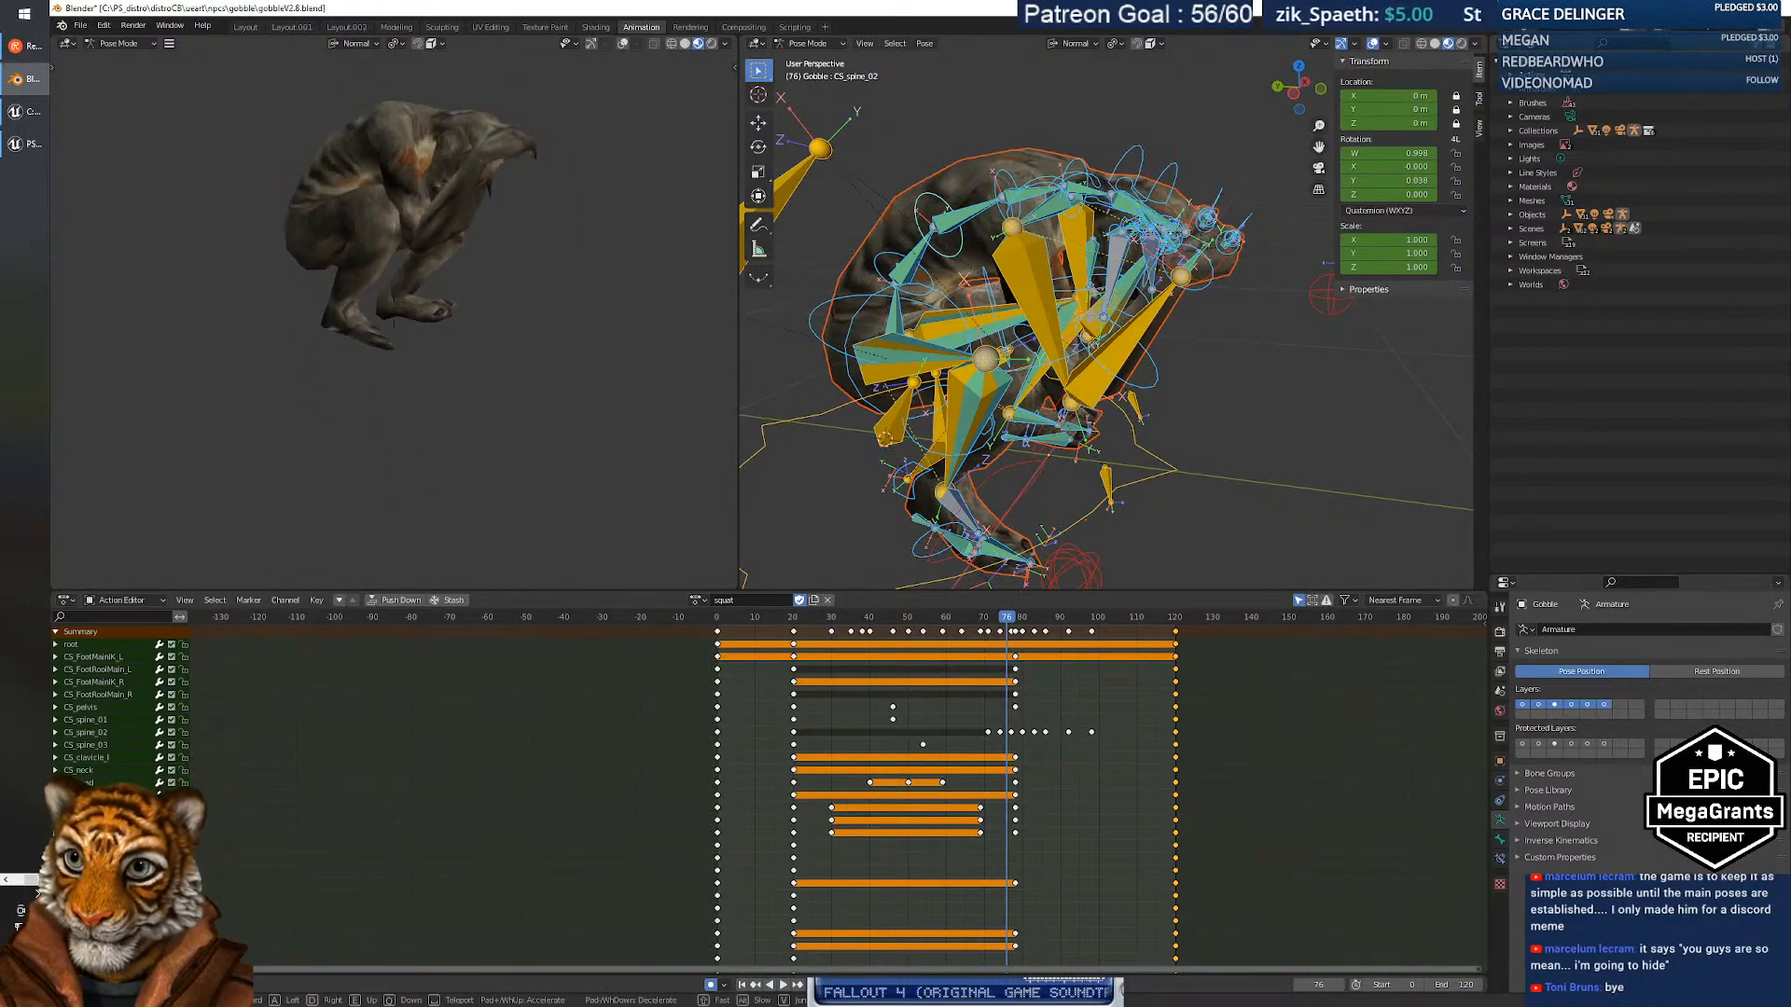
key("s")
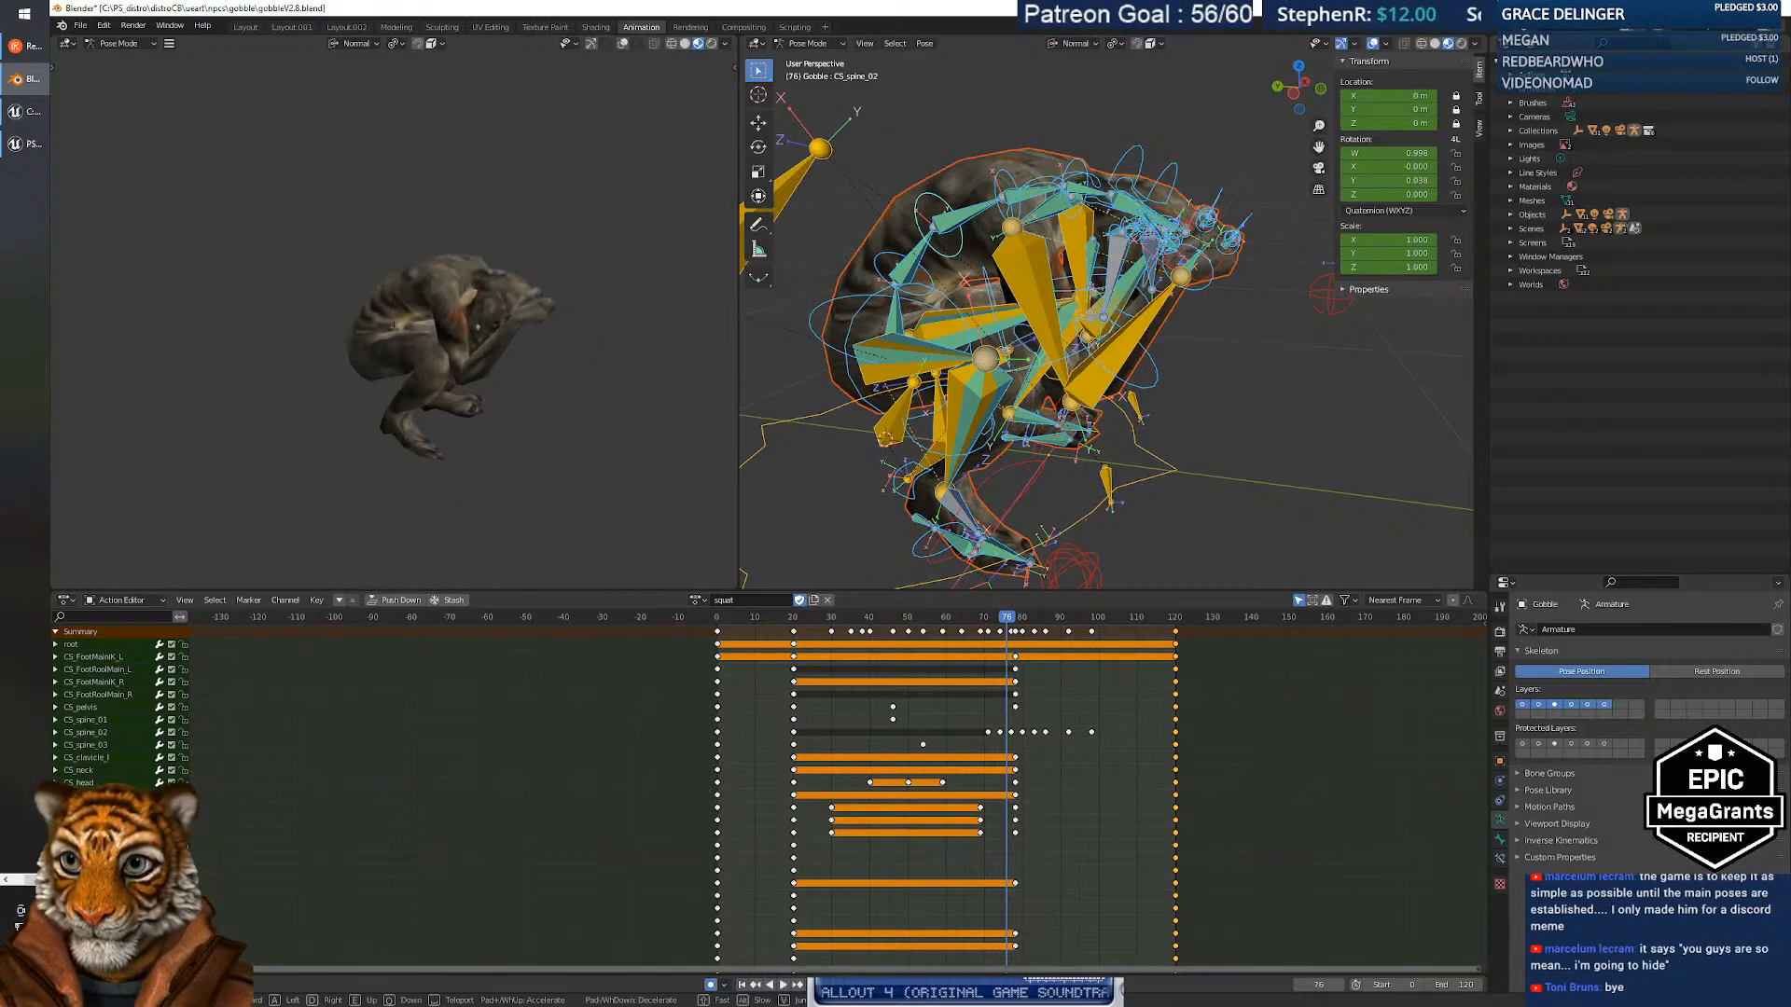
left_click(393, 311)
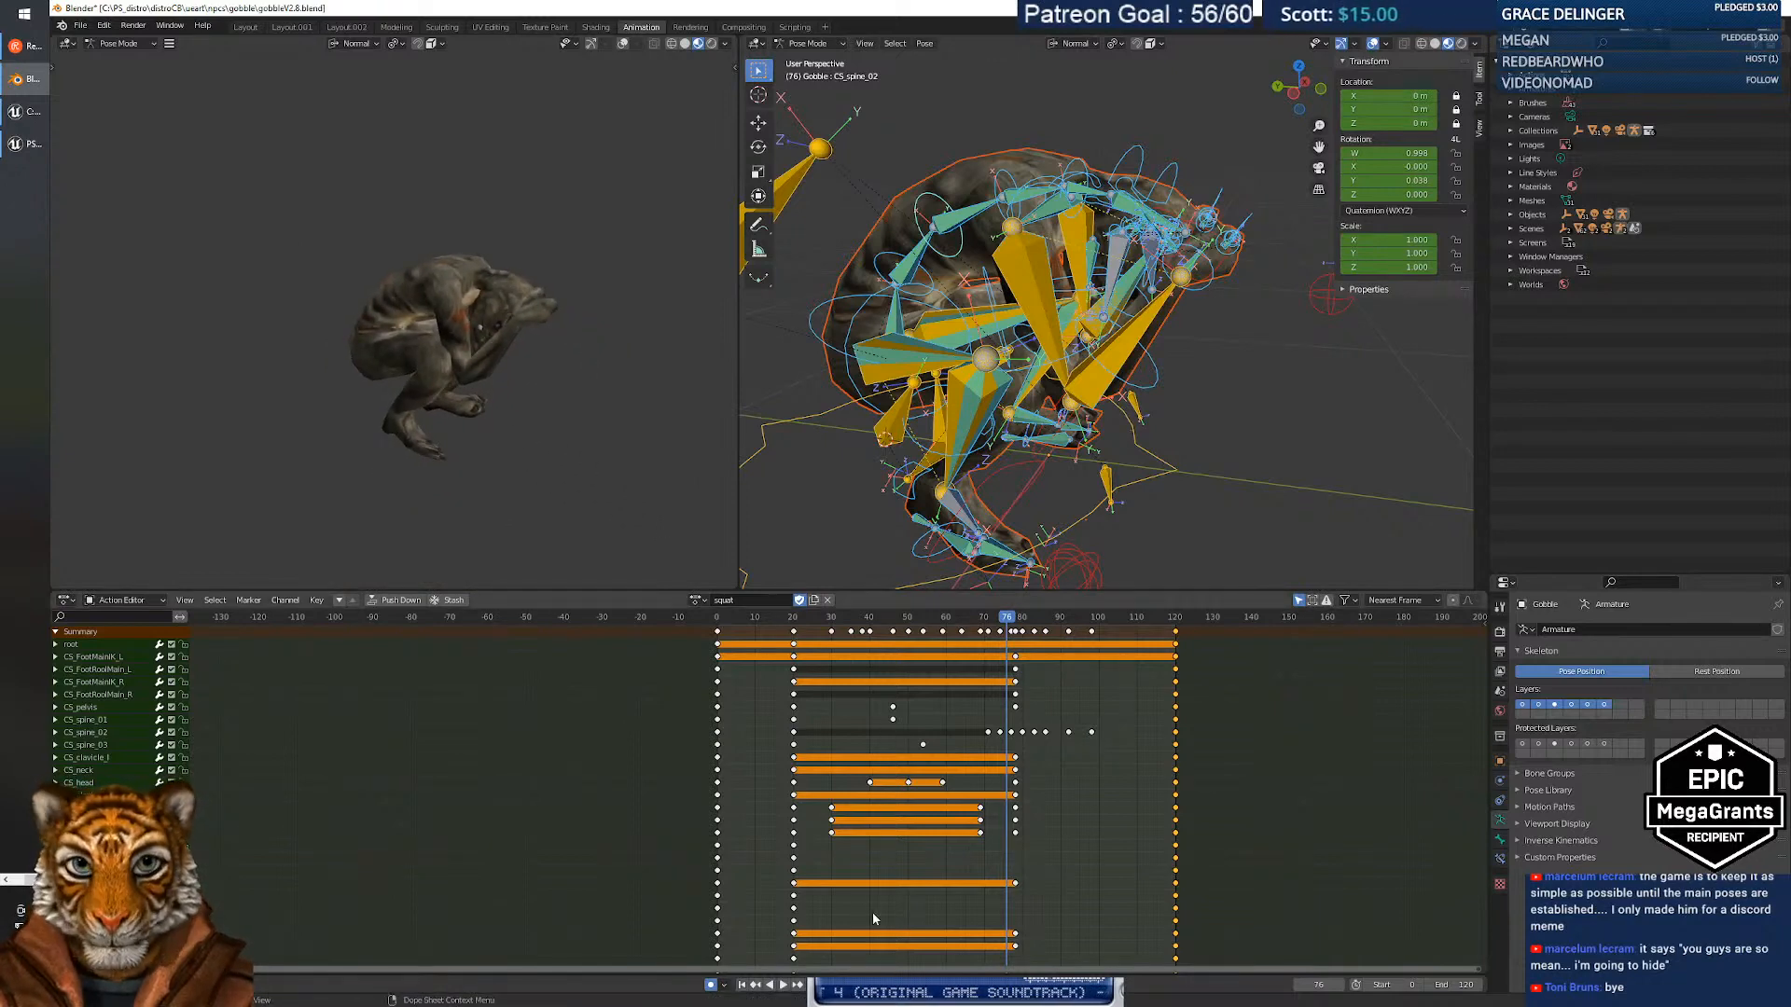
Play and scrub through the full squat animation to examine the crouch, the tremble and the return to the starting pose.
left_click(743, 986)
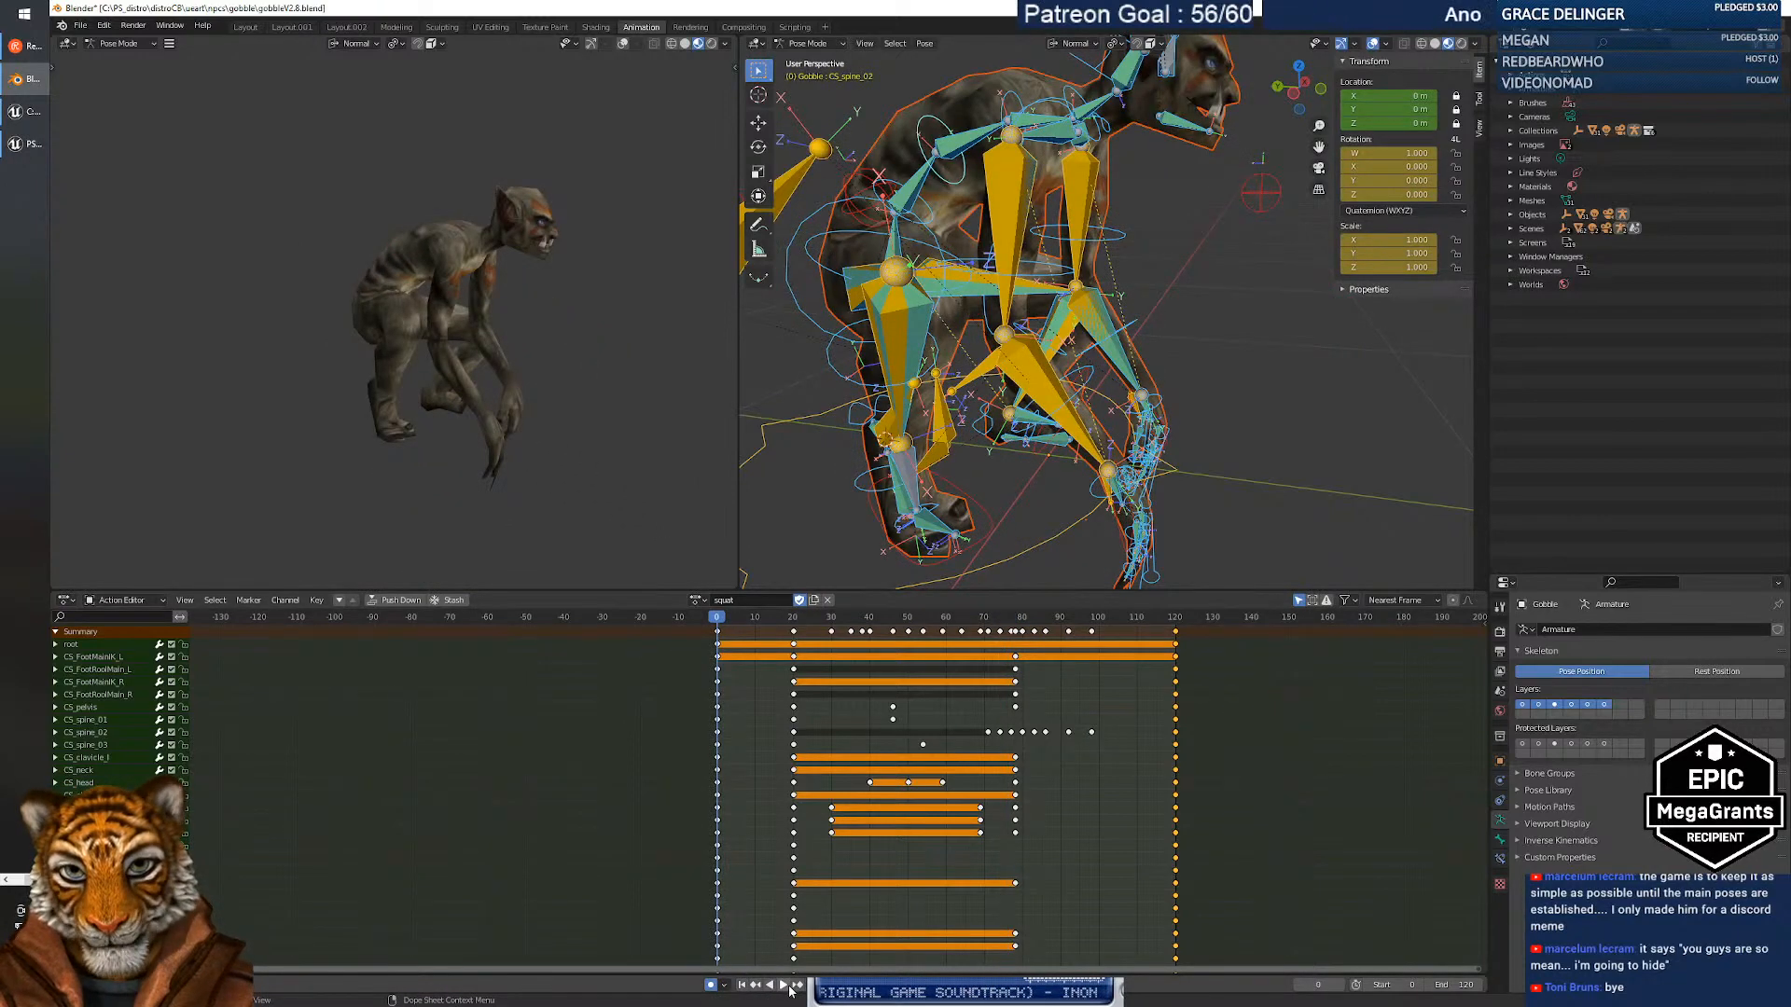
left_click(786, 986)
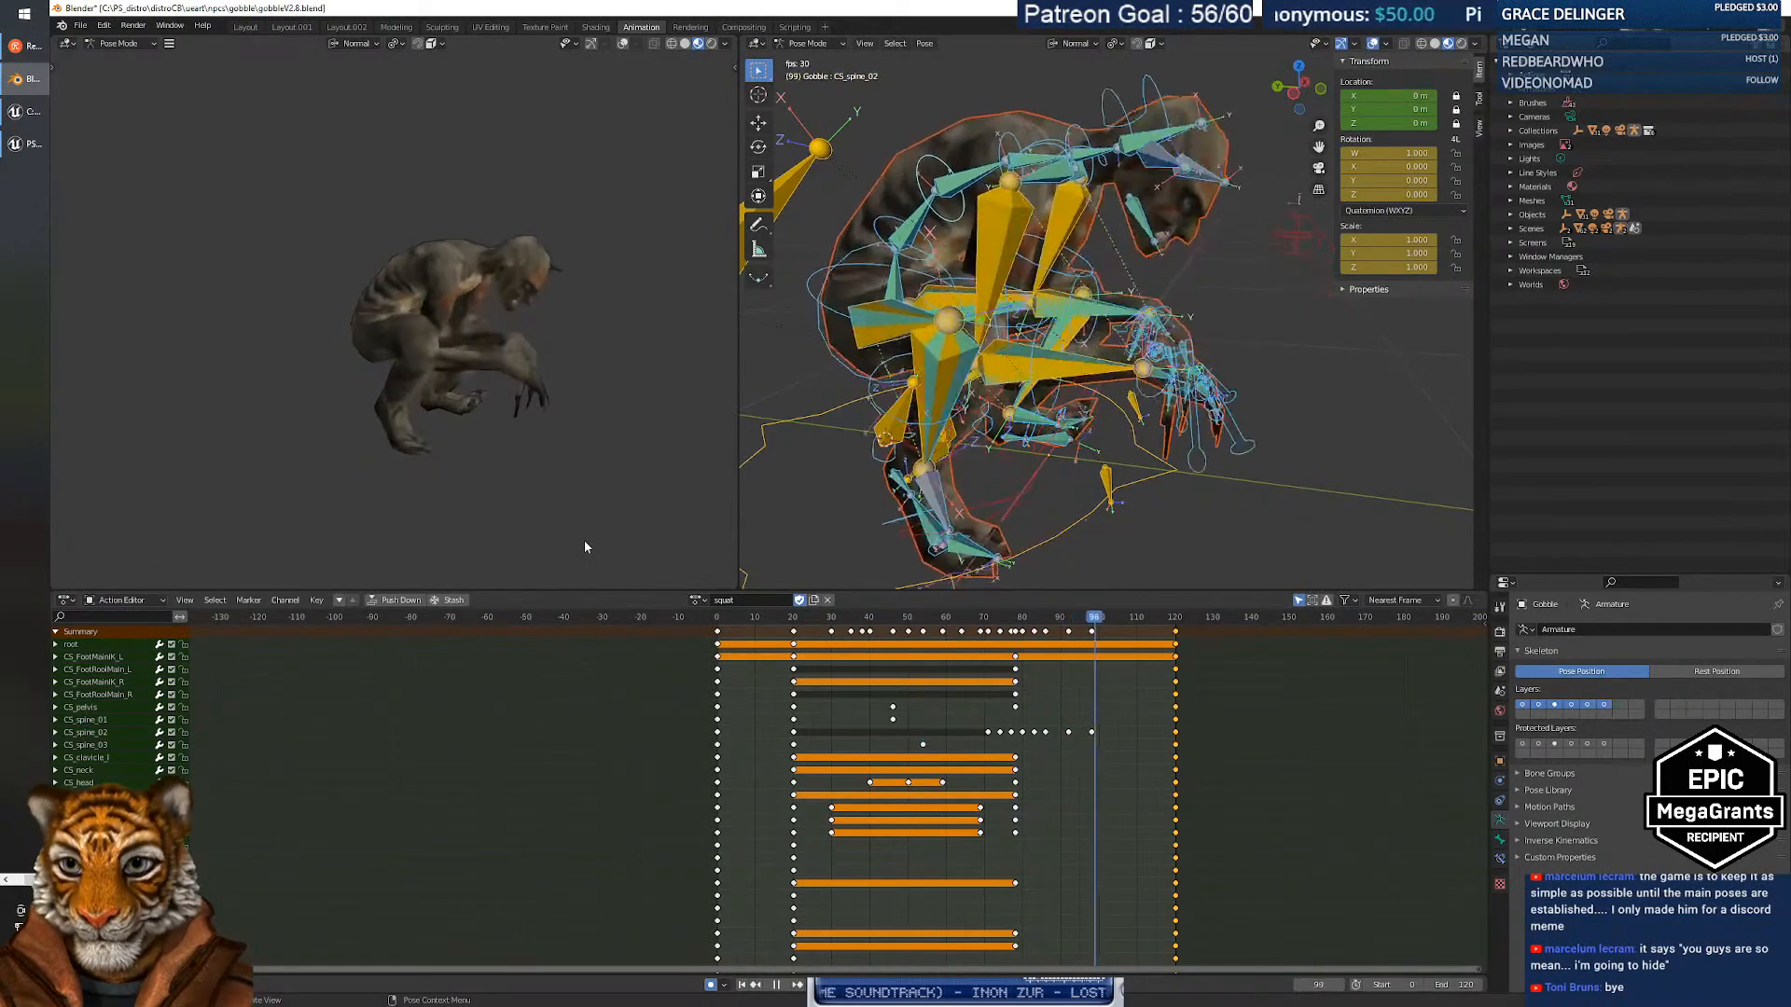
left_click(778, 986)
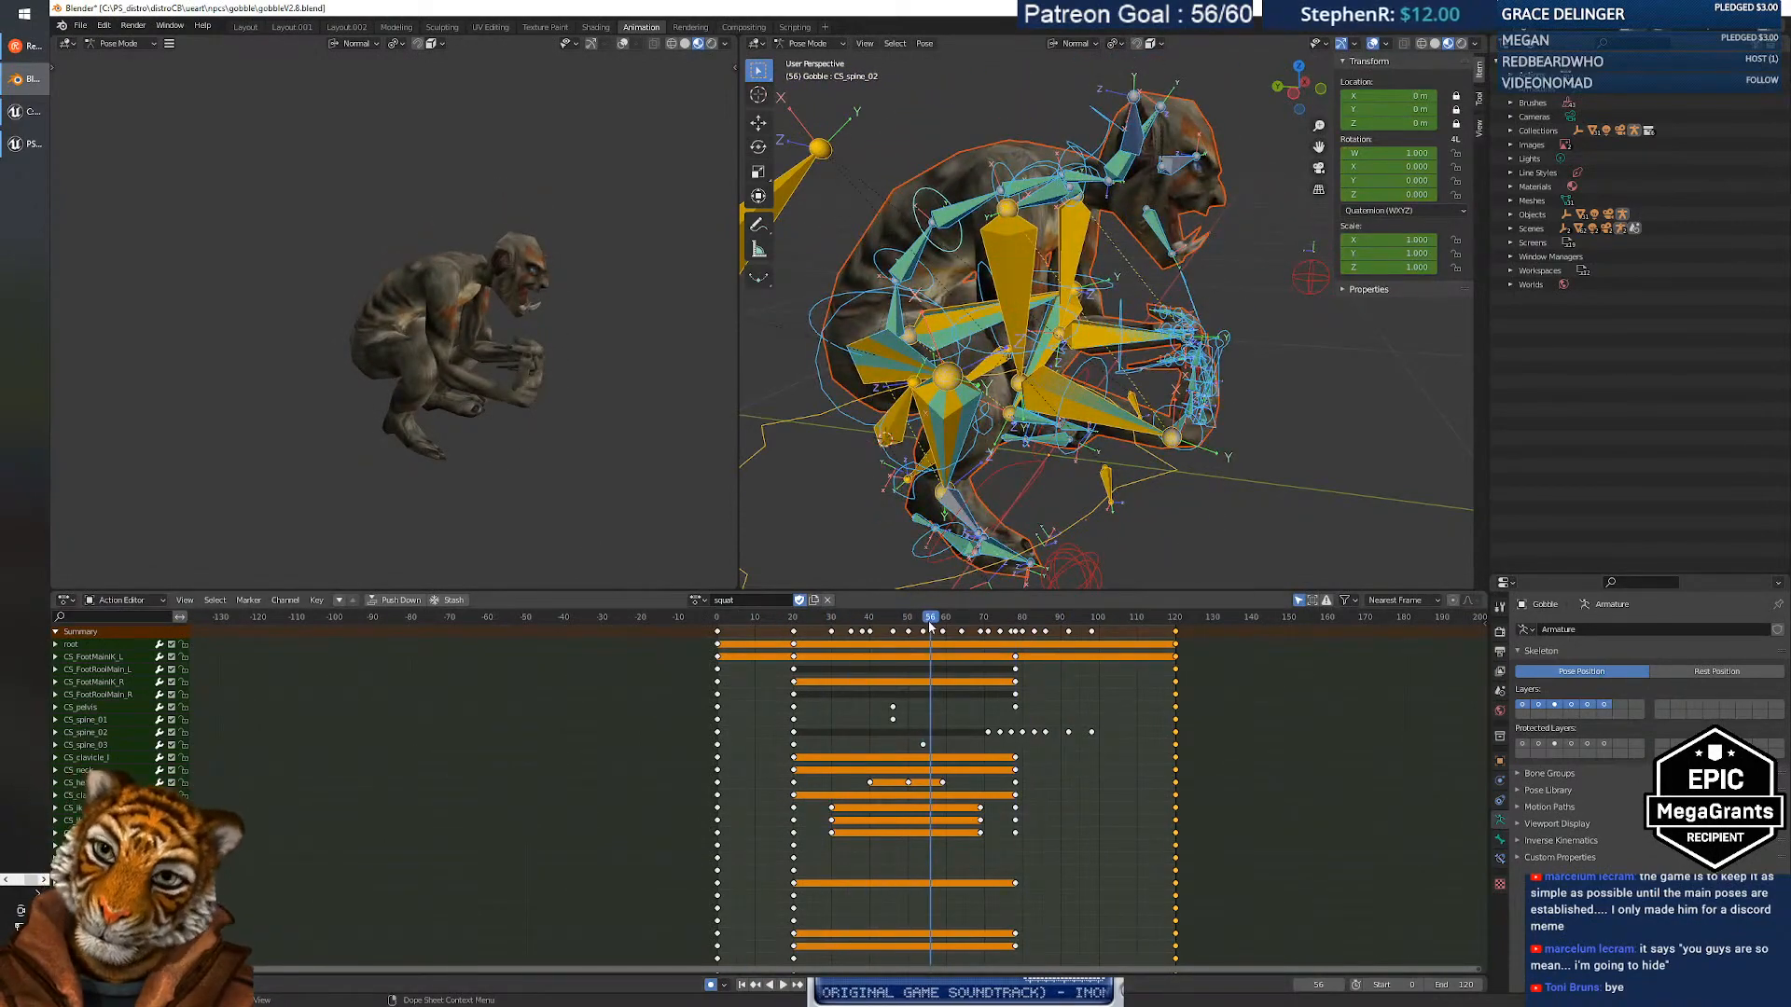
left_click_drag(1091, 634, 1077, 637)
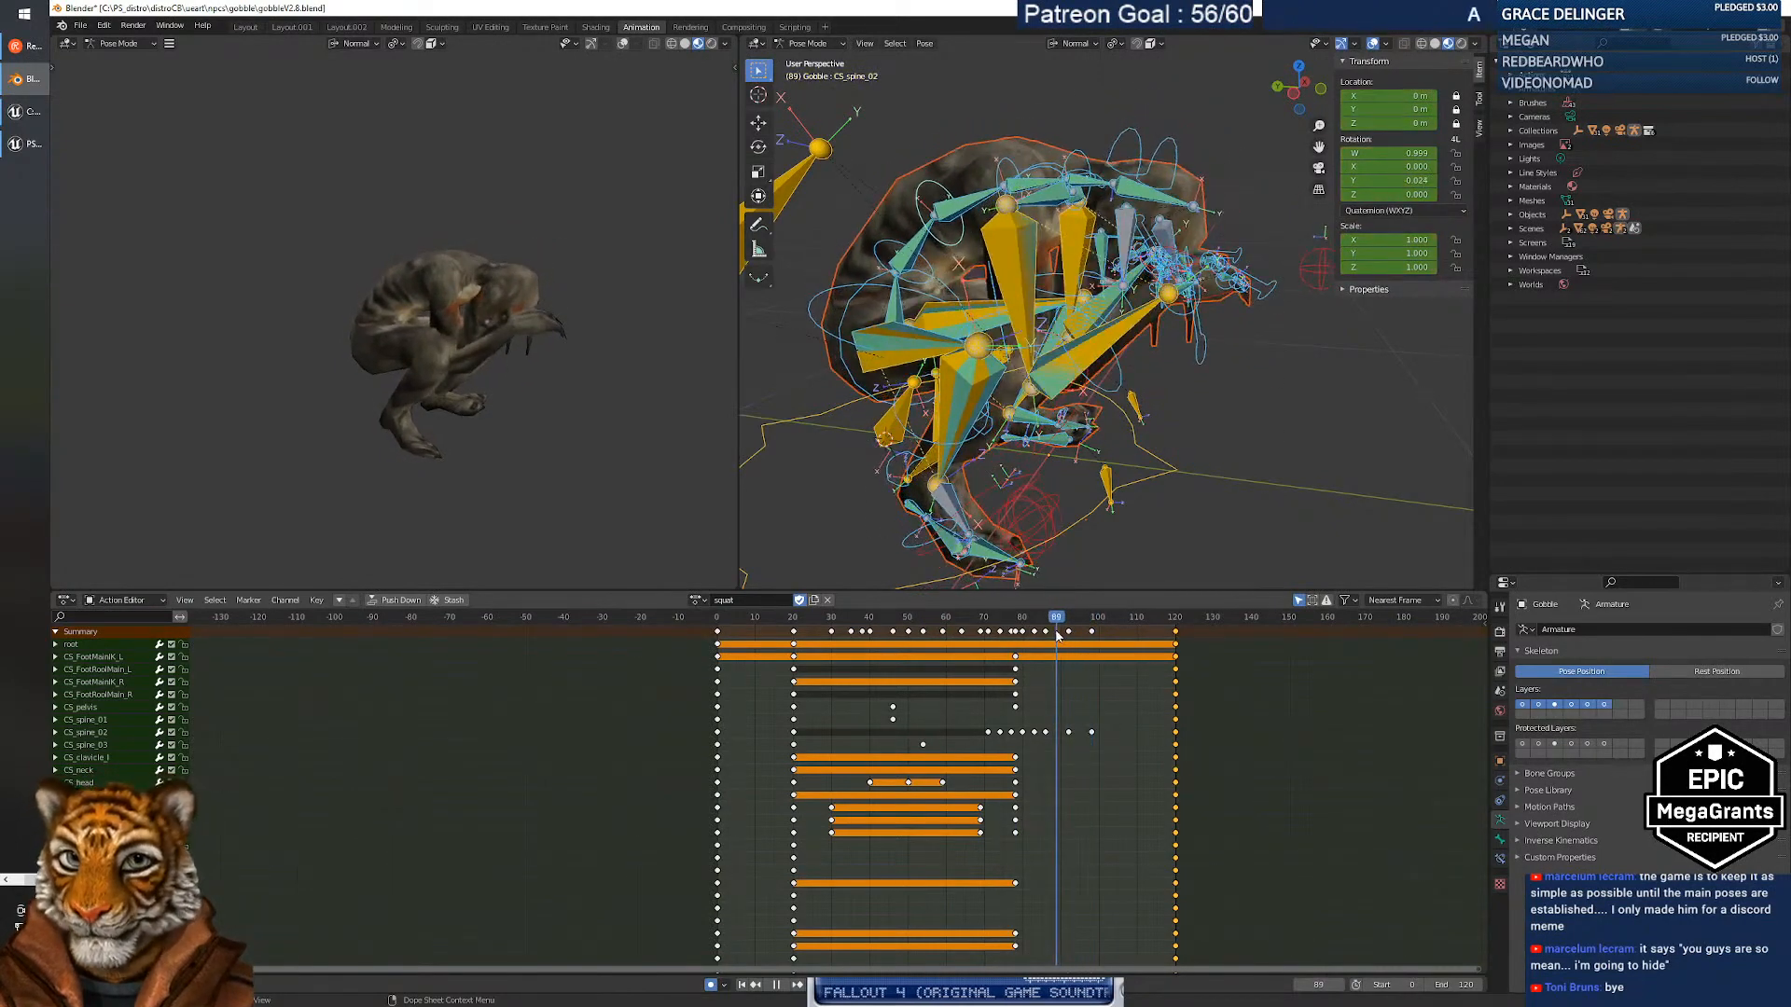
left_click_drag(1087, 641, 707, 638)
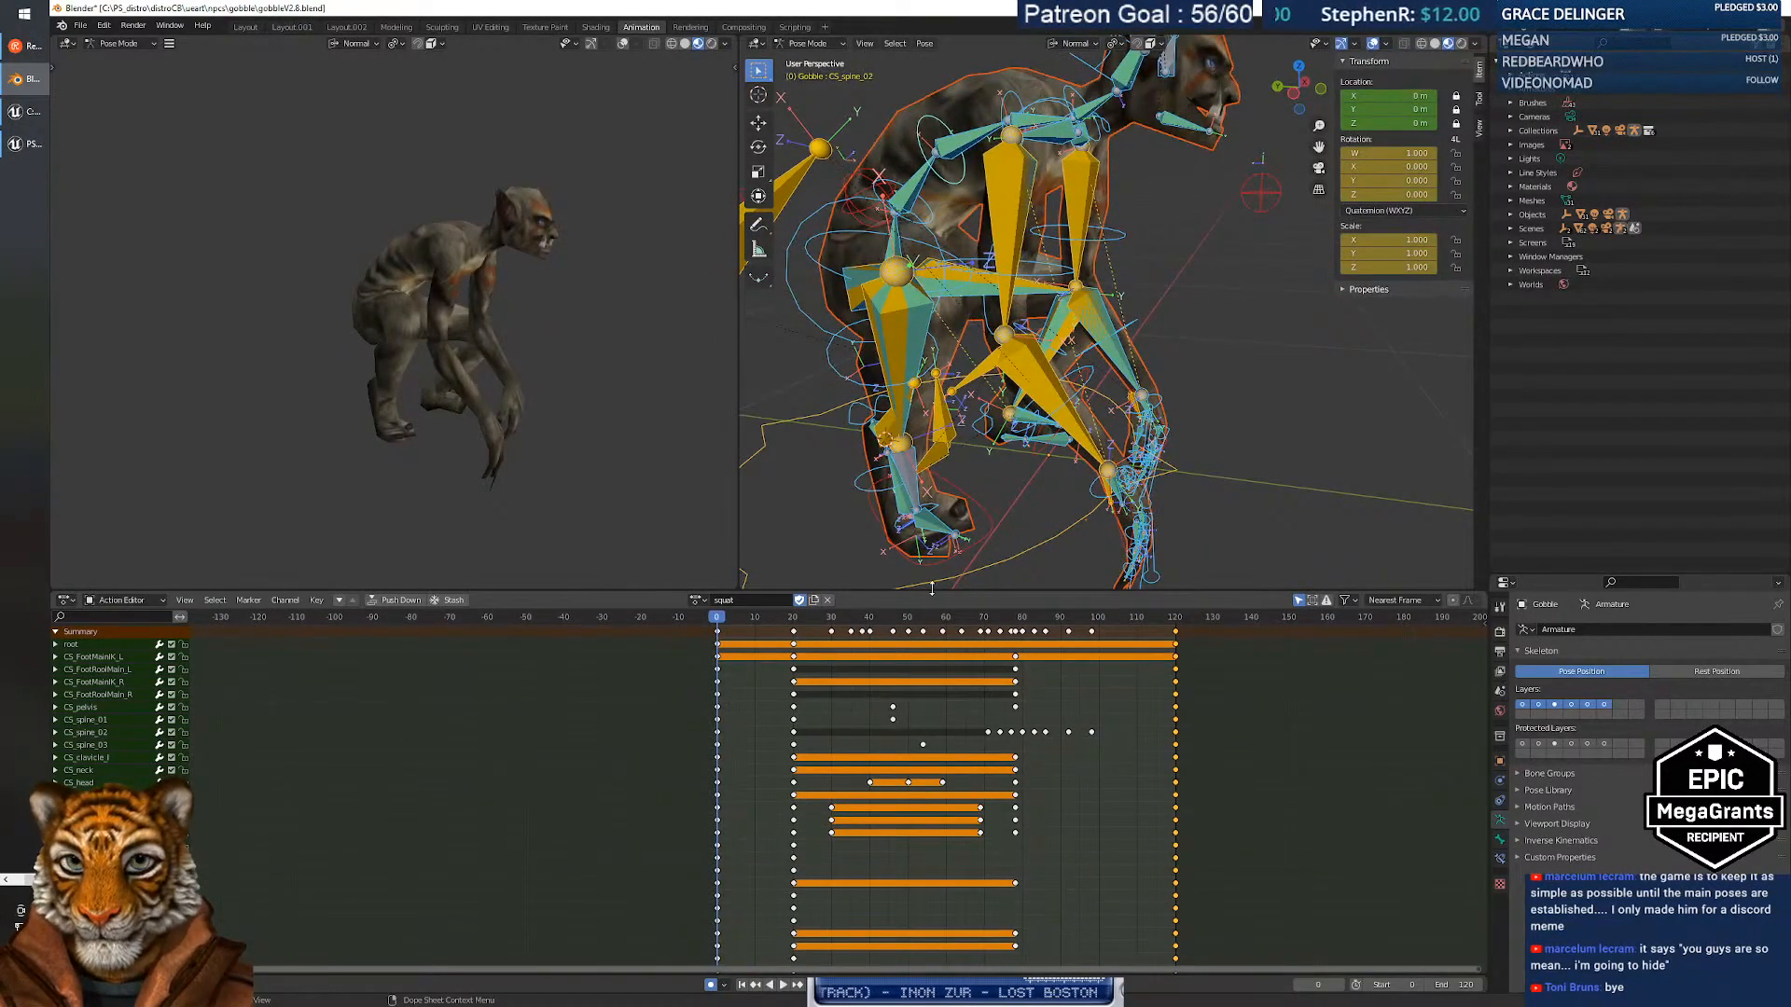
Try to set the W, X, Y and Z rotation of the left main foot IK control to 0 at frame 0.
middle_click_drag(434, 389, 123, 359)
middle_click_drag(317, 391, 455, 363)
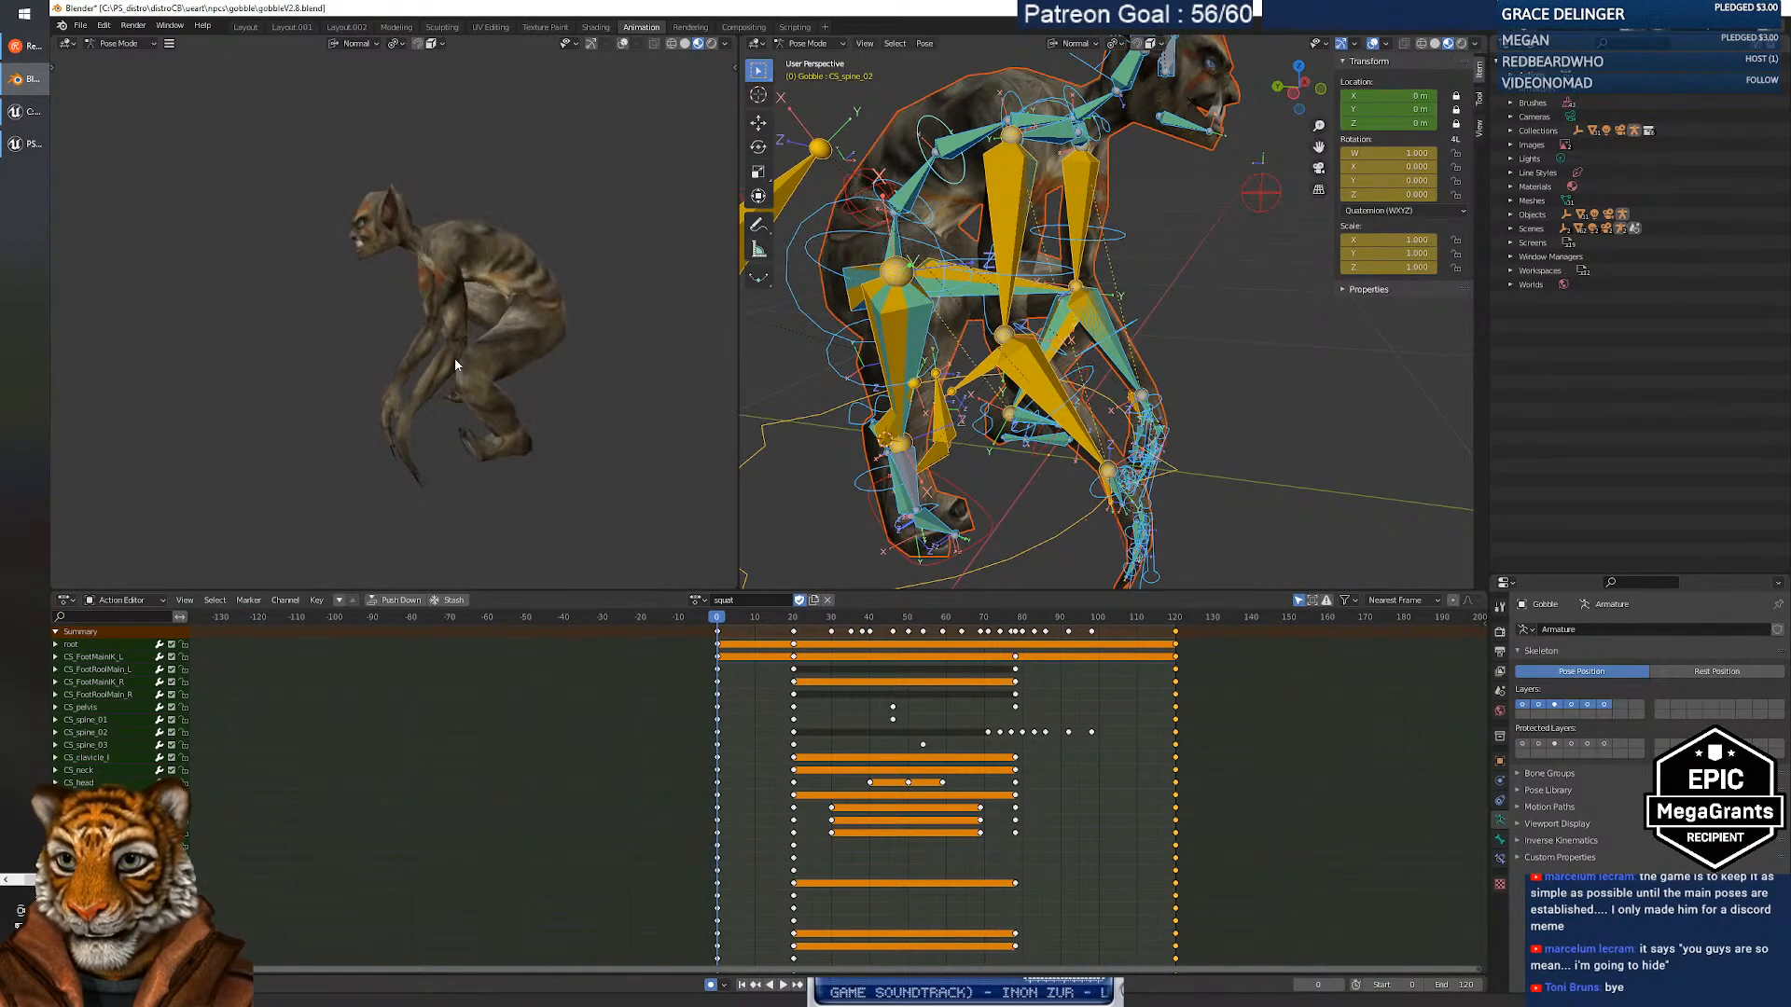
mouse_move(840, 335)
middle_mouse_down()
mouse_move(896, 327)
mouse_move(849, 334)
mouse_move(845, 355)
mouse_move(859, 334)
middle_mouse_up()
left_click(1070, 480)
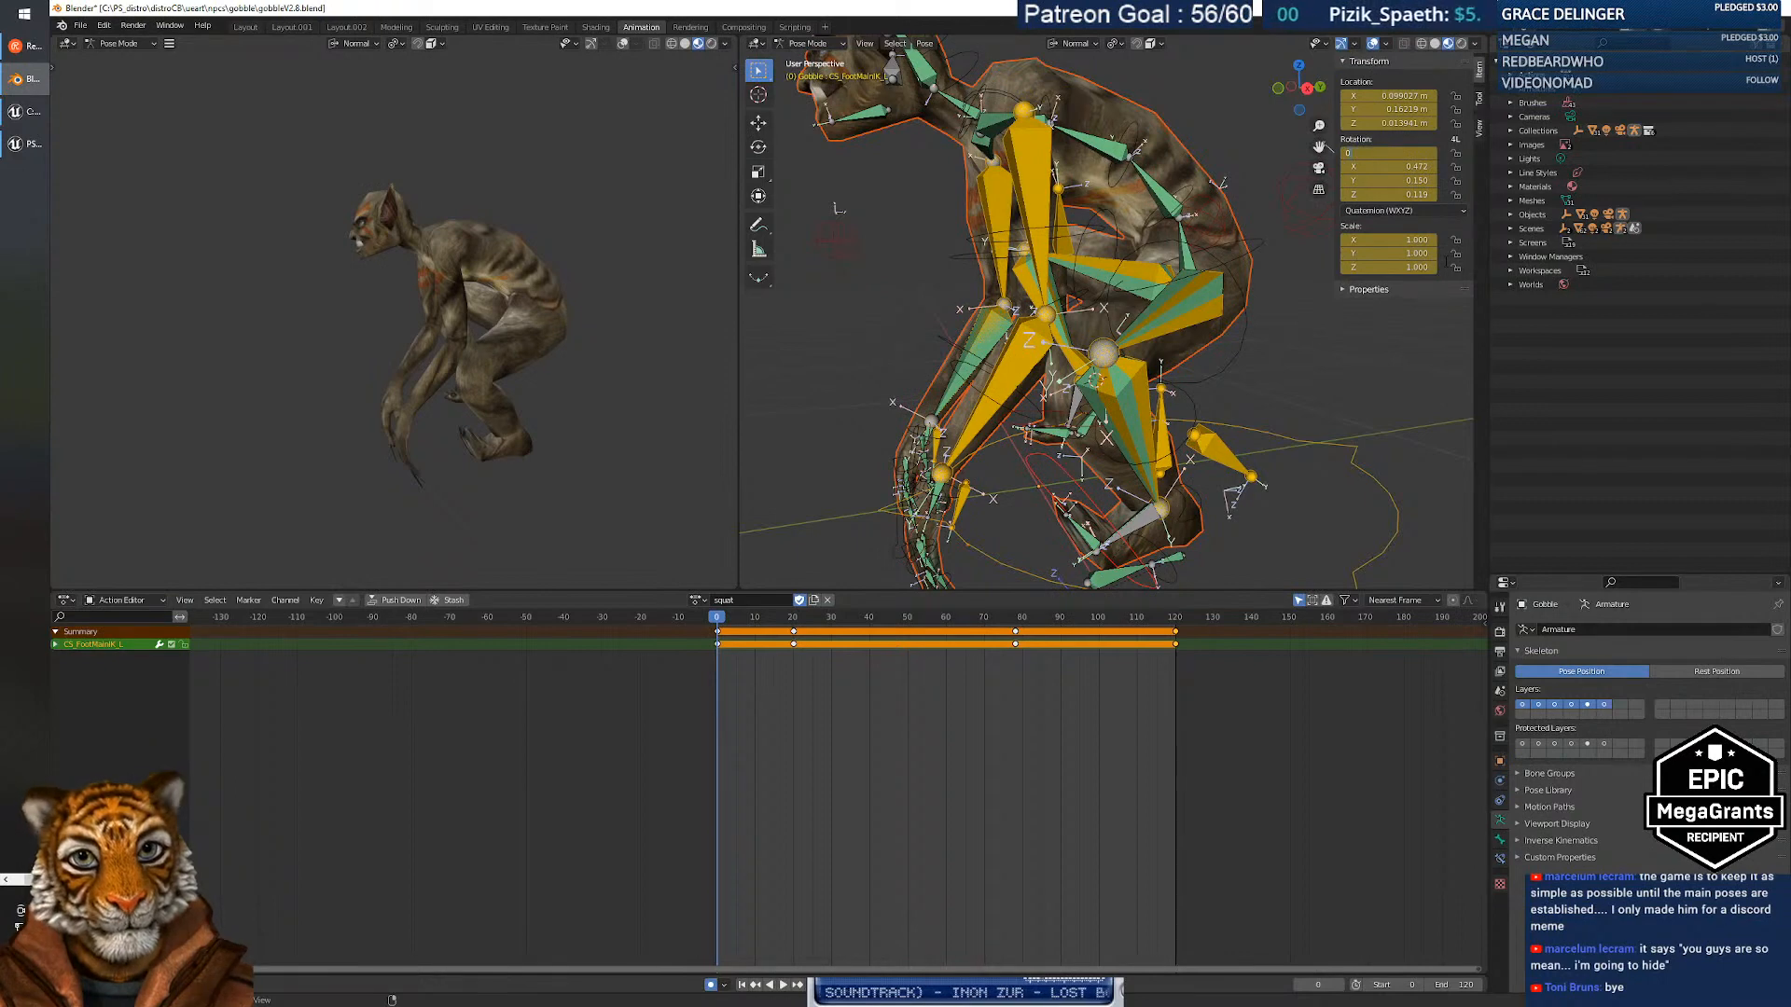
key("Tab")
type("0")
key("Tab")
type("0")
key("Tab")
type("0")
key("Tab")
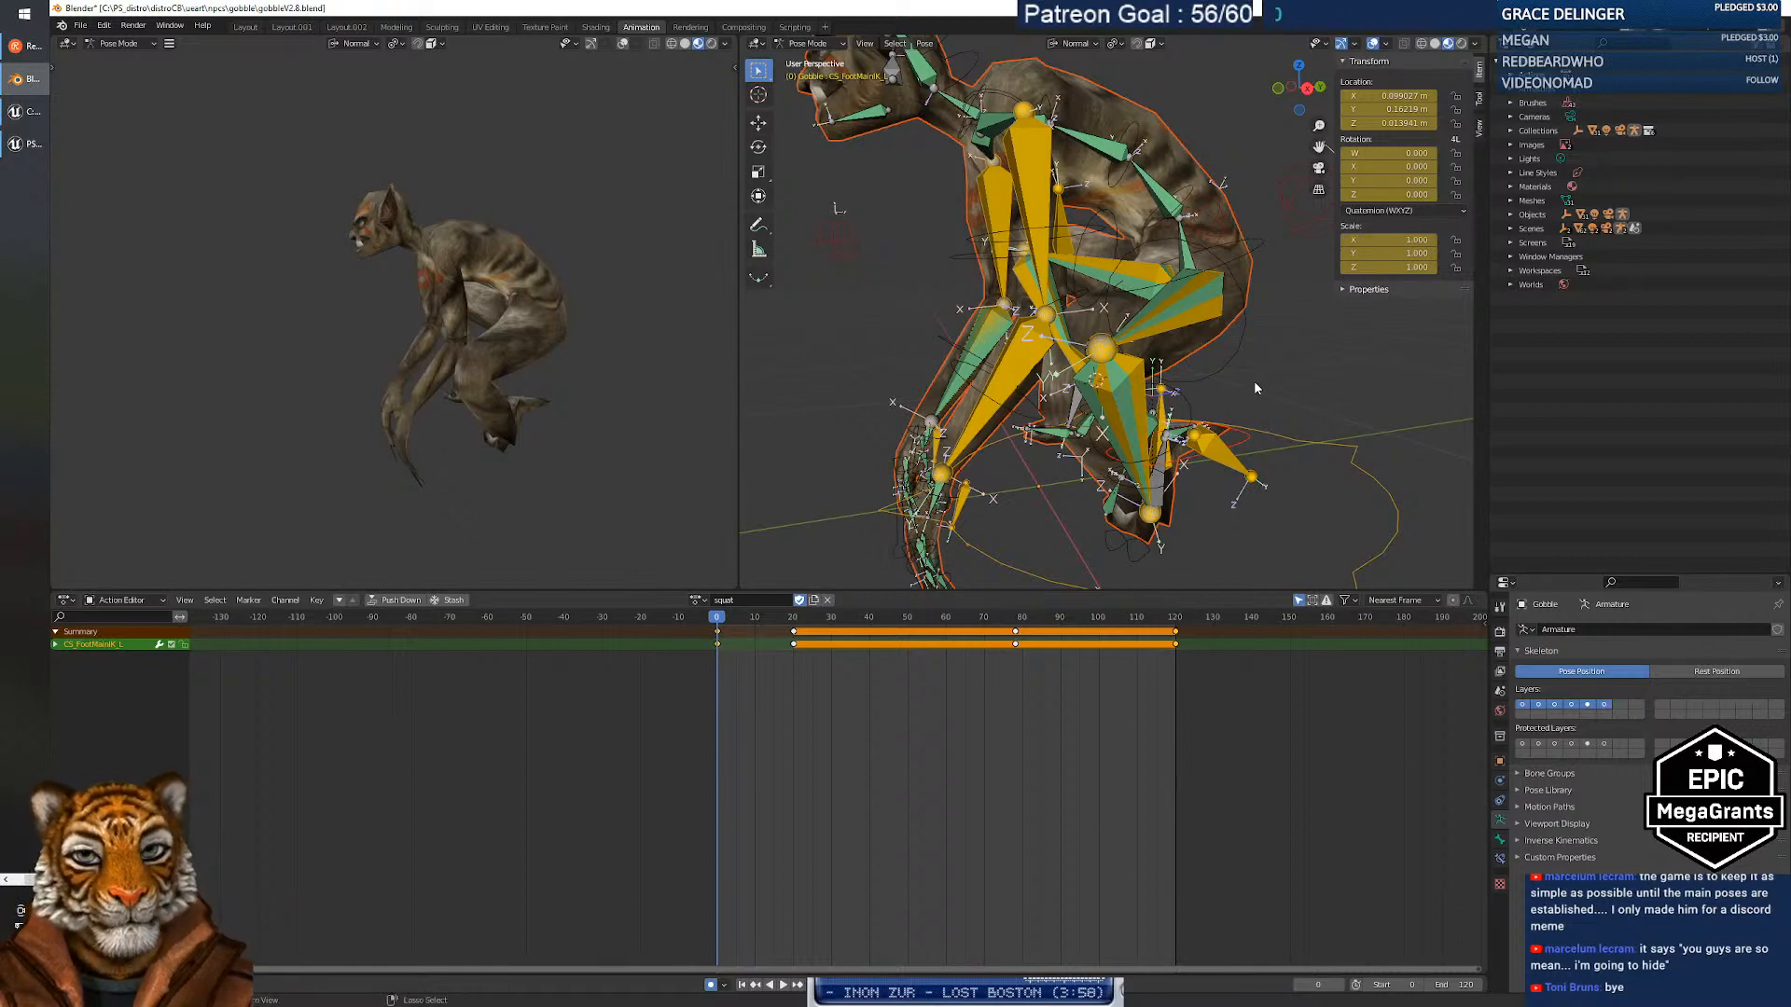
Undo the zeroed rotation values of the left foot control and restore the selection of all controls.
key("ctrl+z")
key("ctrl+z")
key("ctrl+z")
key("ctrl+z")
key("ctrl+z")
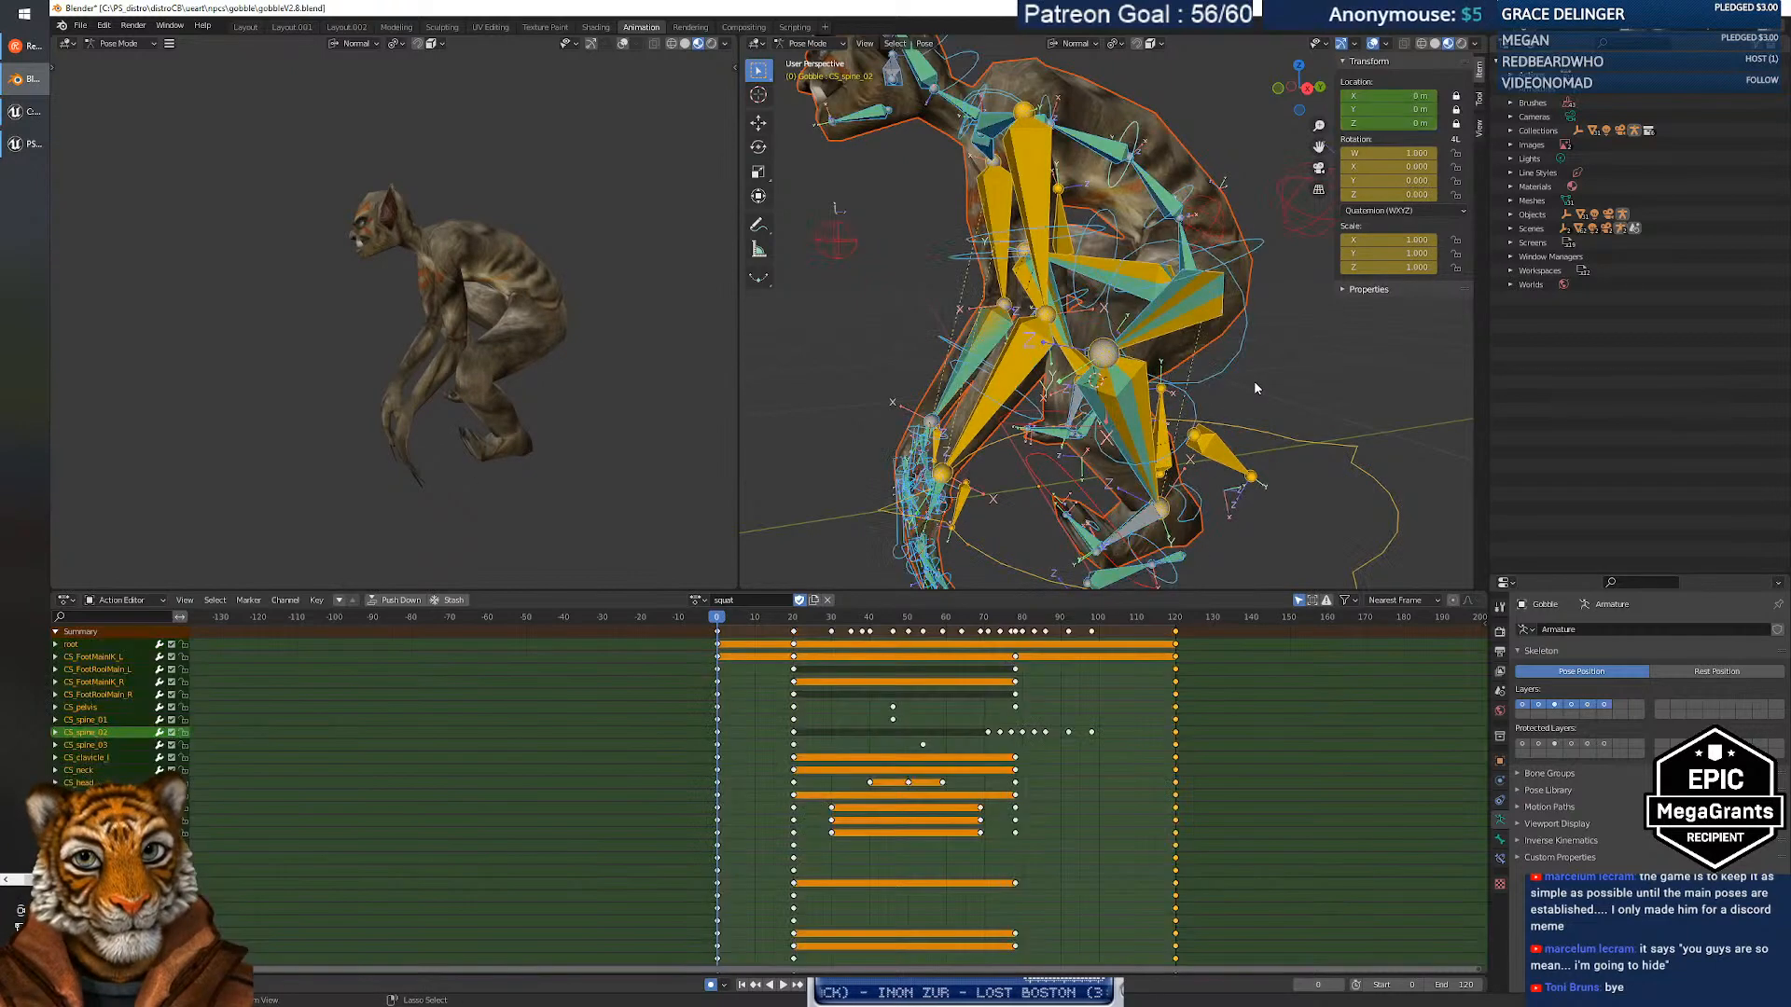
left_click(1096, 513)
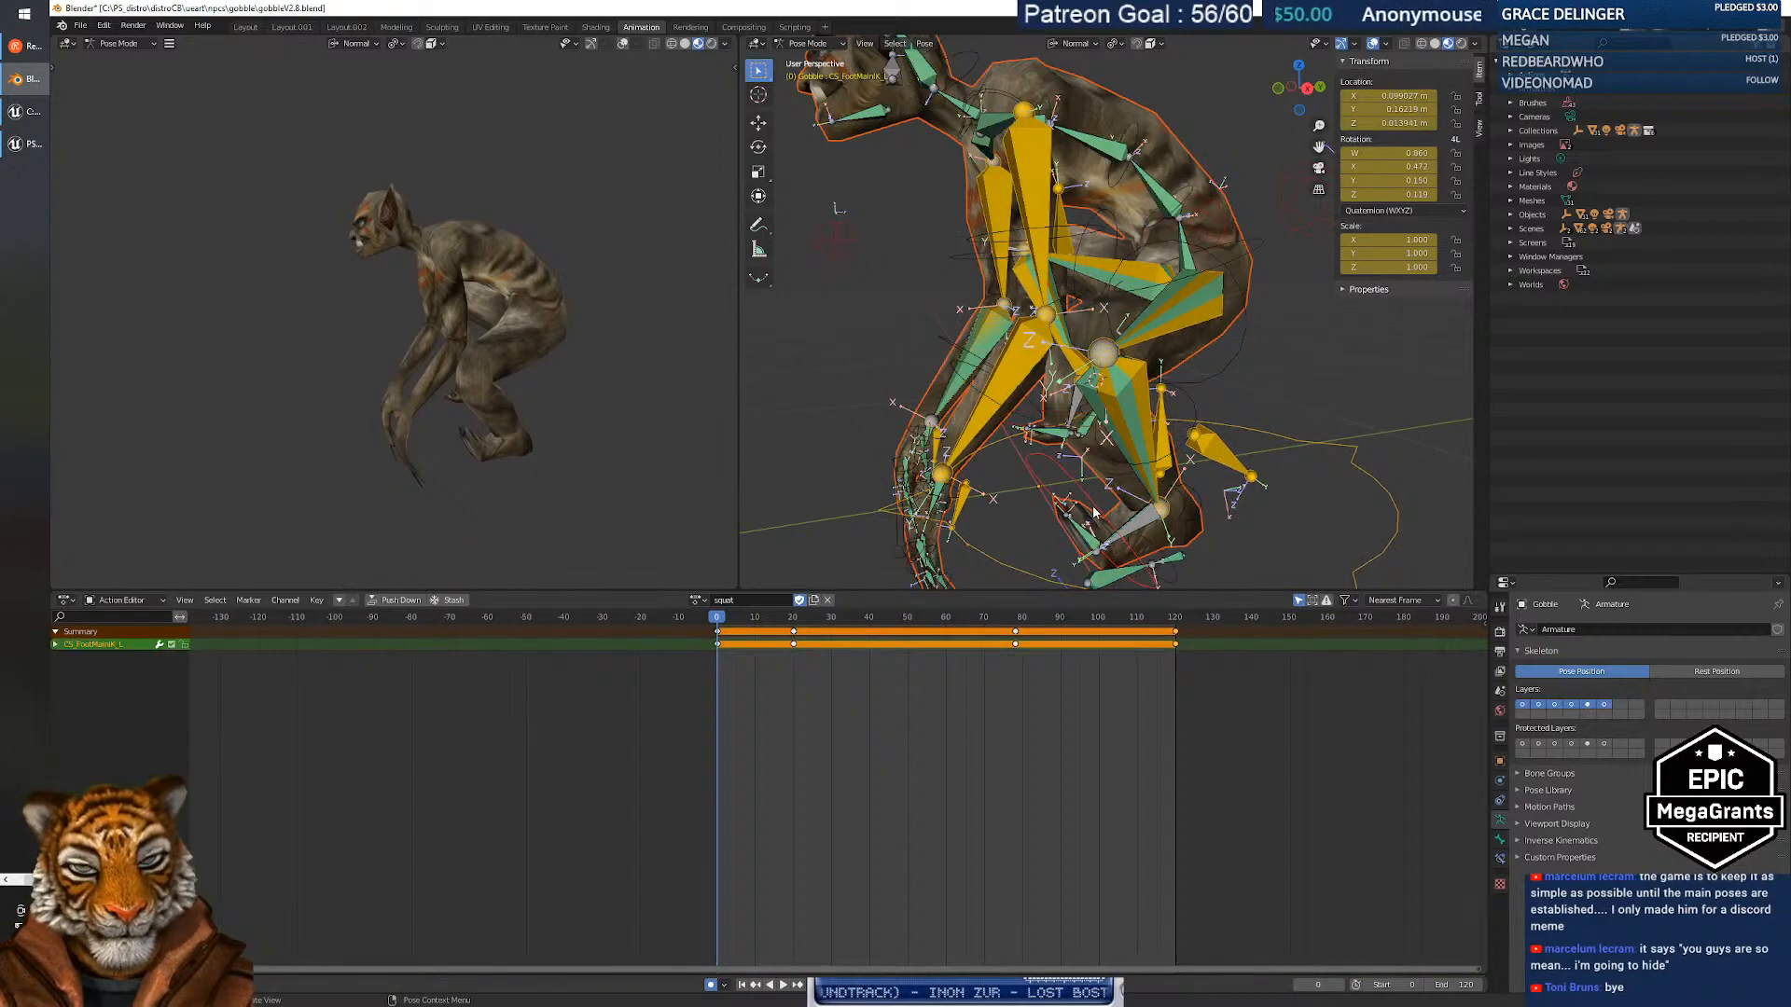
middle_click_drag(1096, 513, 1129, 474)
scroll(1236, 476, "up", 3)
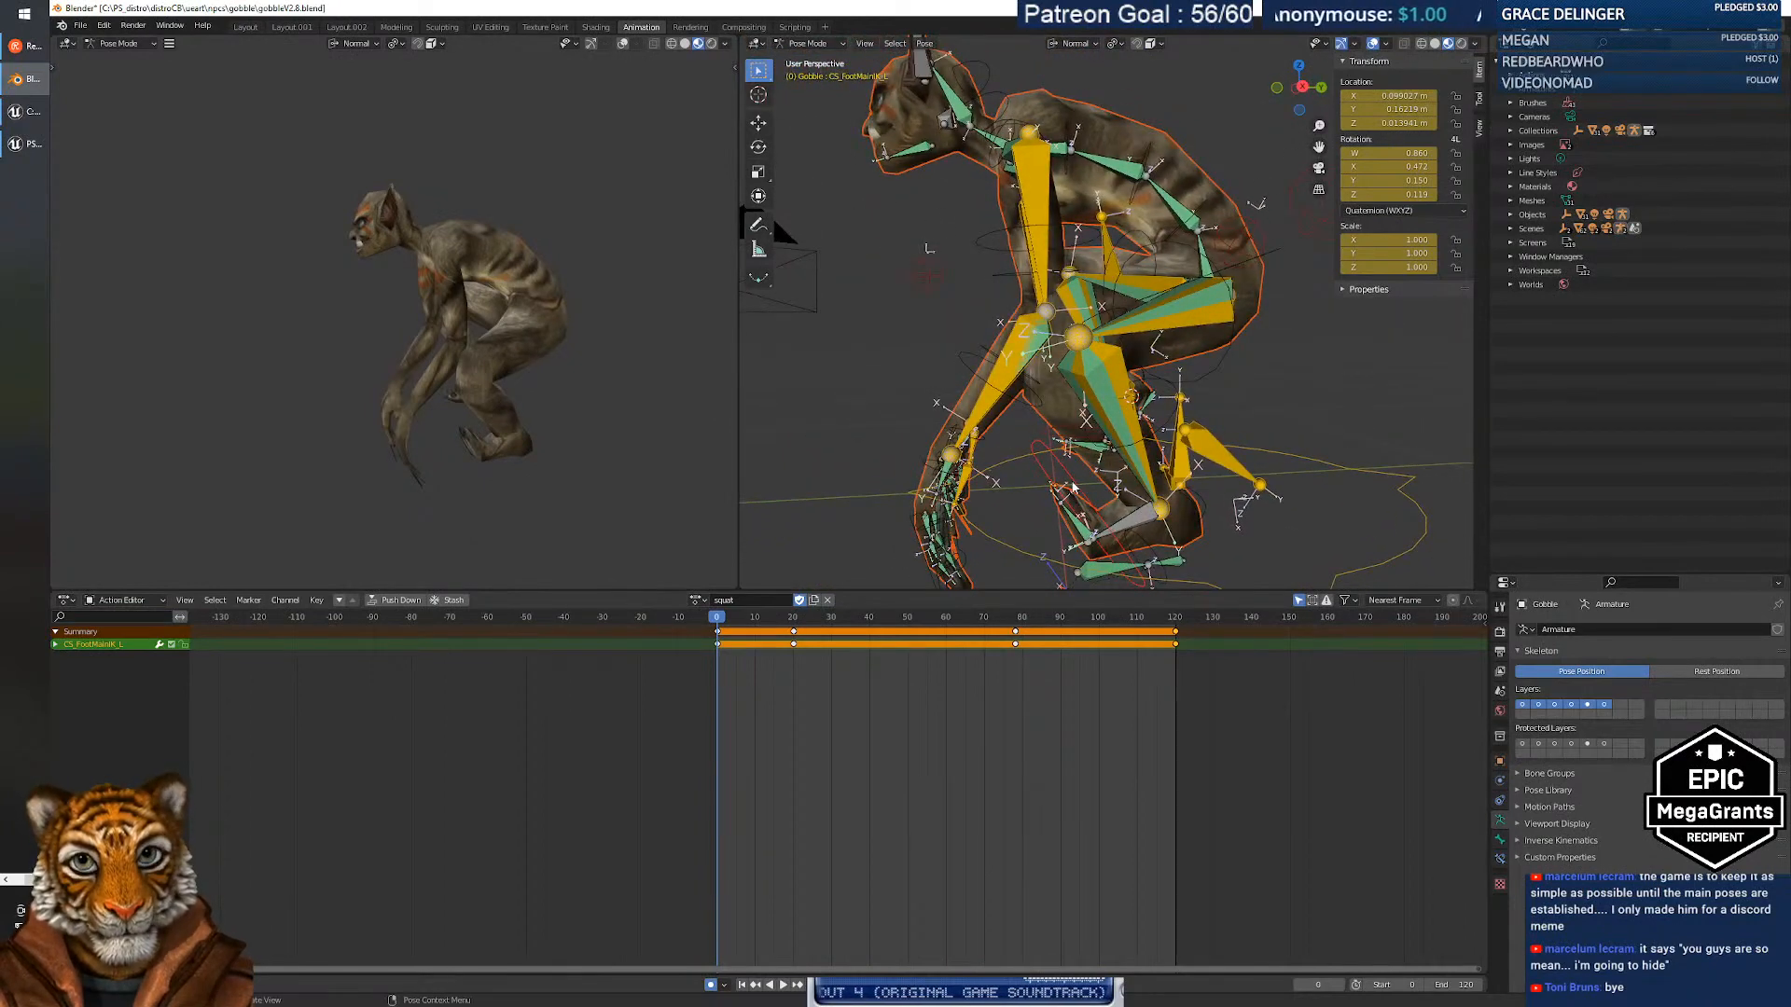
key("r")
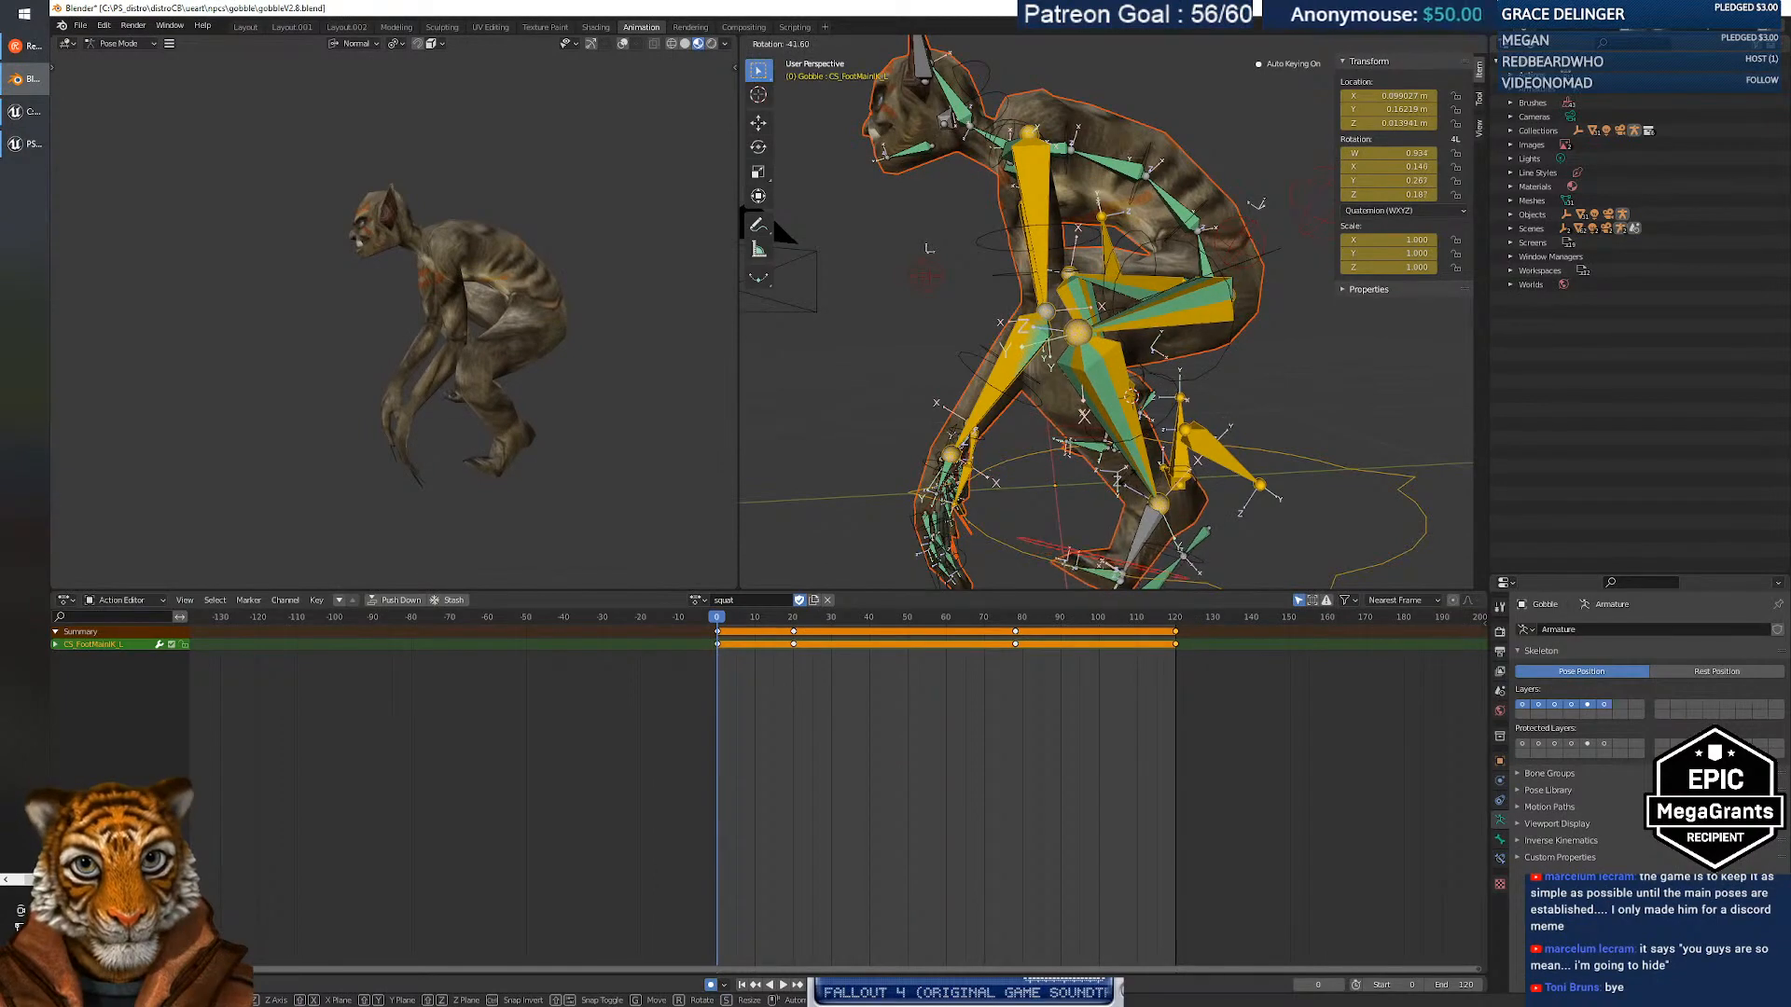
key("Escape")
Try to rotate the left main foot roll control at frame 0 to correct the starting foot pose.
middle_click_drag(1089, 448, 1023, 425)
scroll(1133, 439, "up", 2)
scroll(1153, 459, "down", 3)
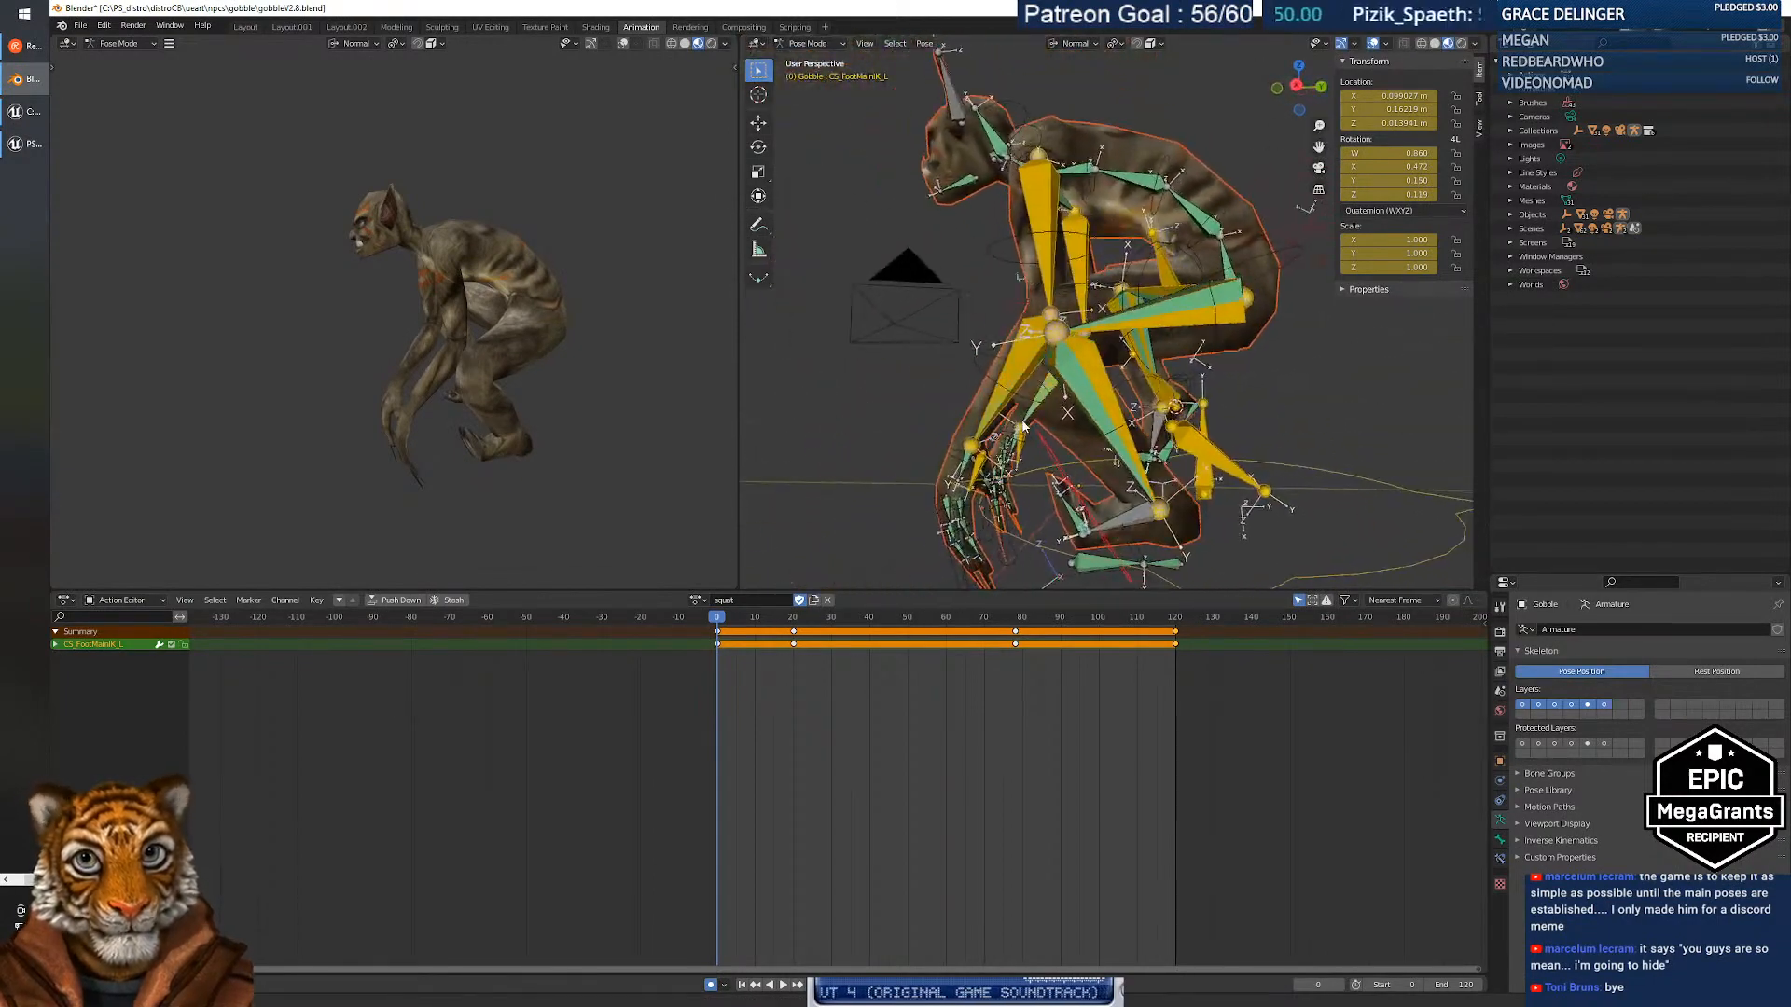
left_click(1206, 513)
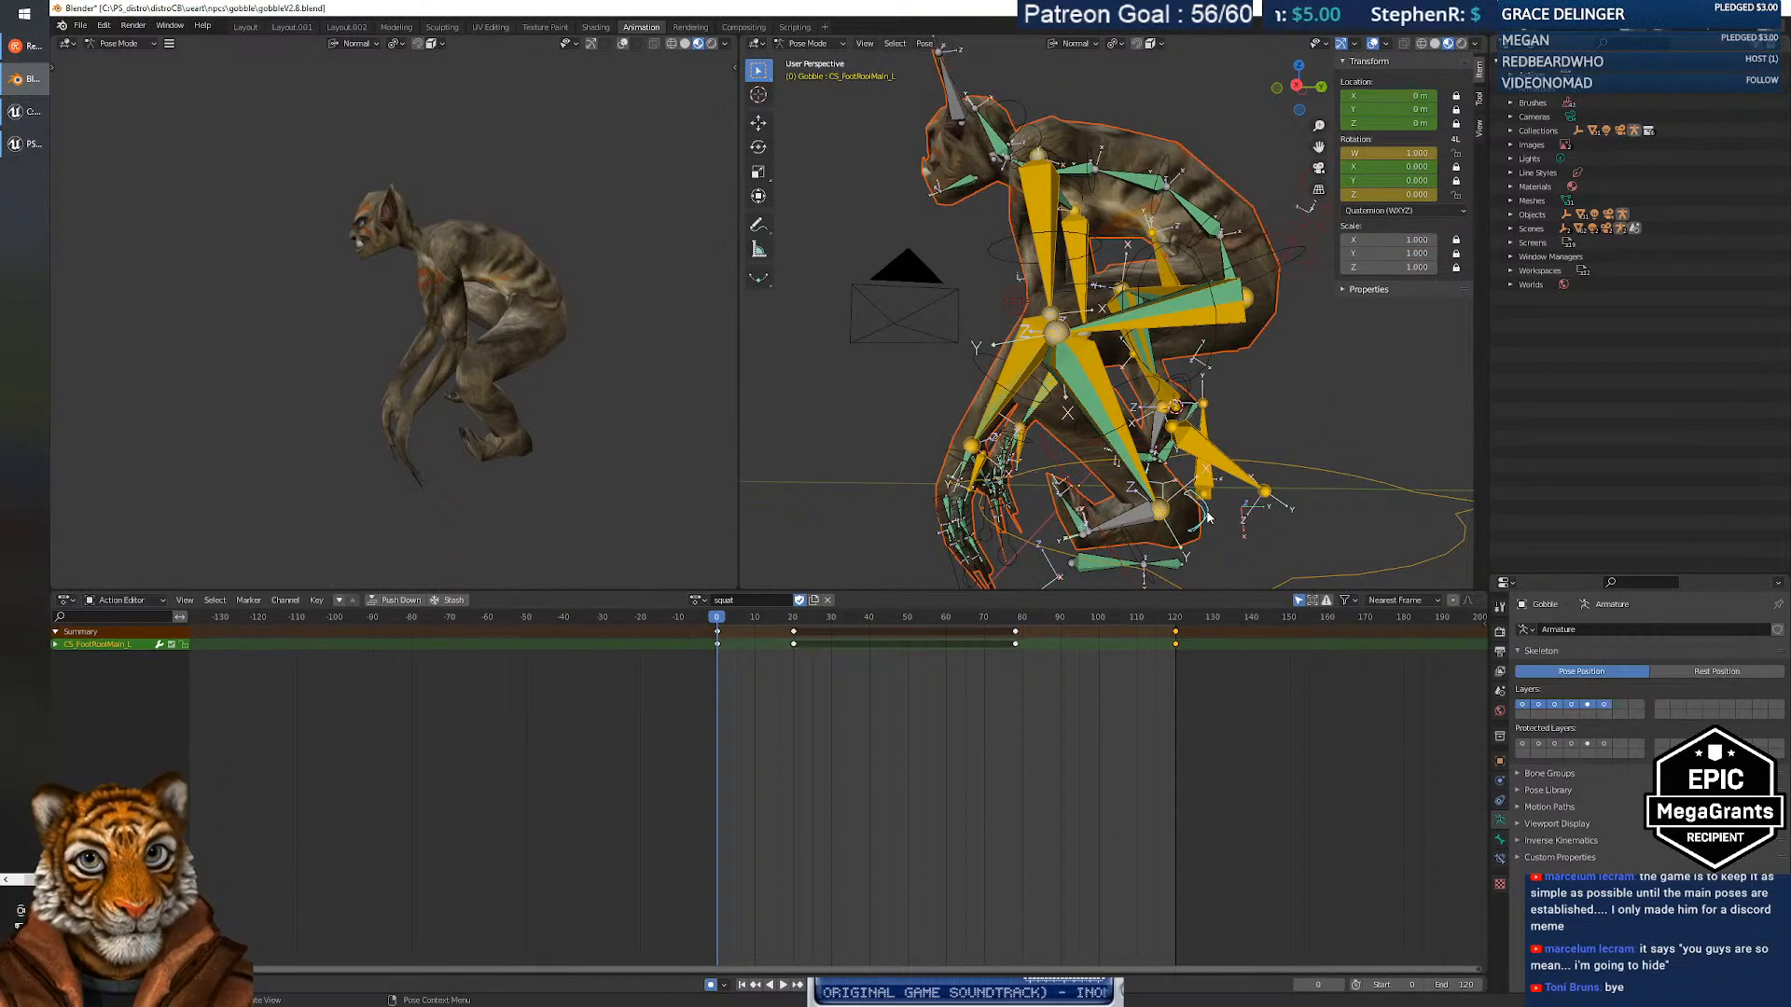
key("r")
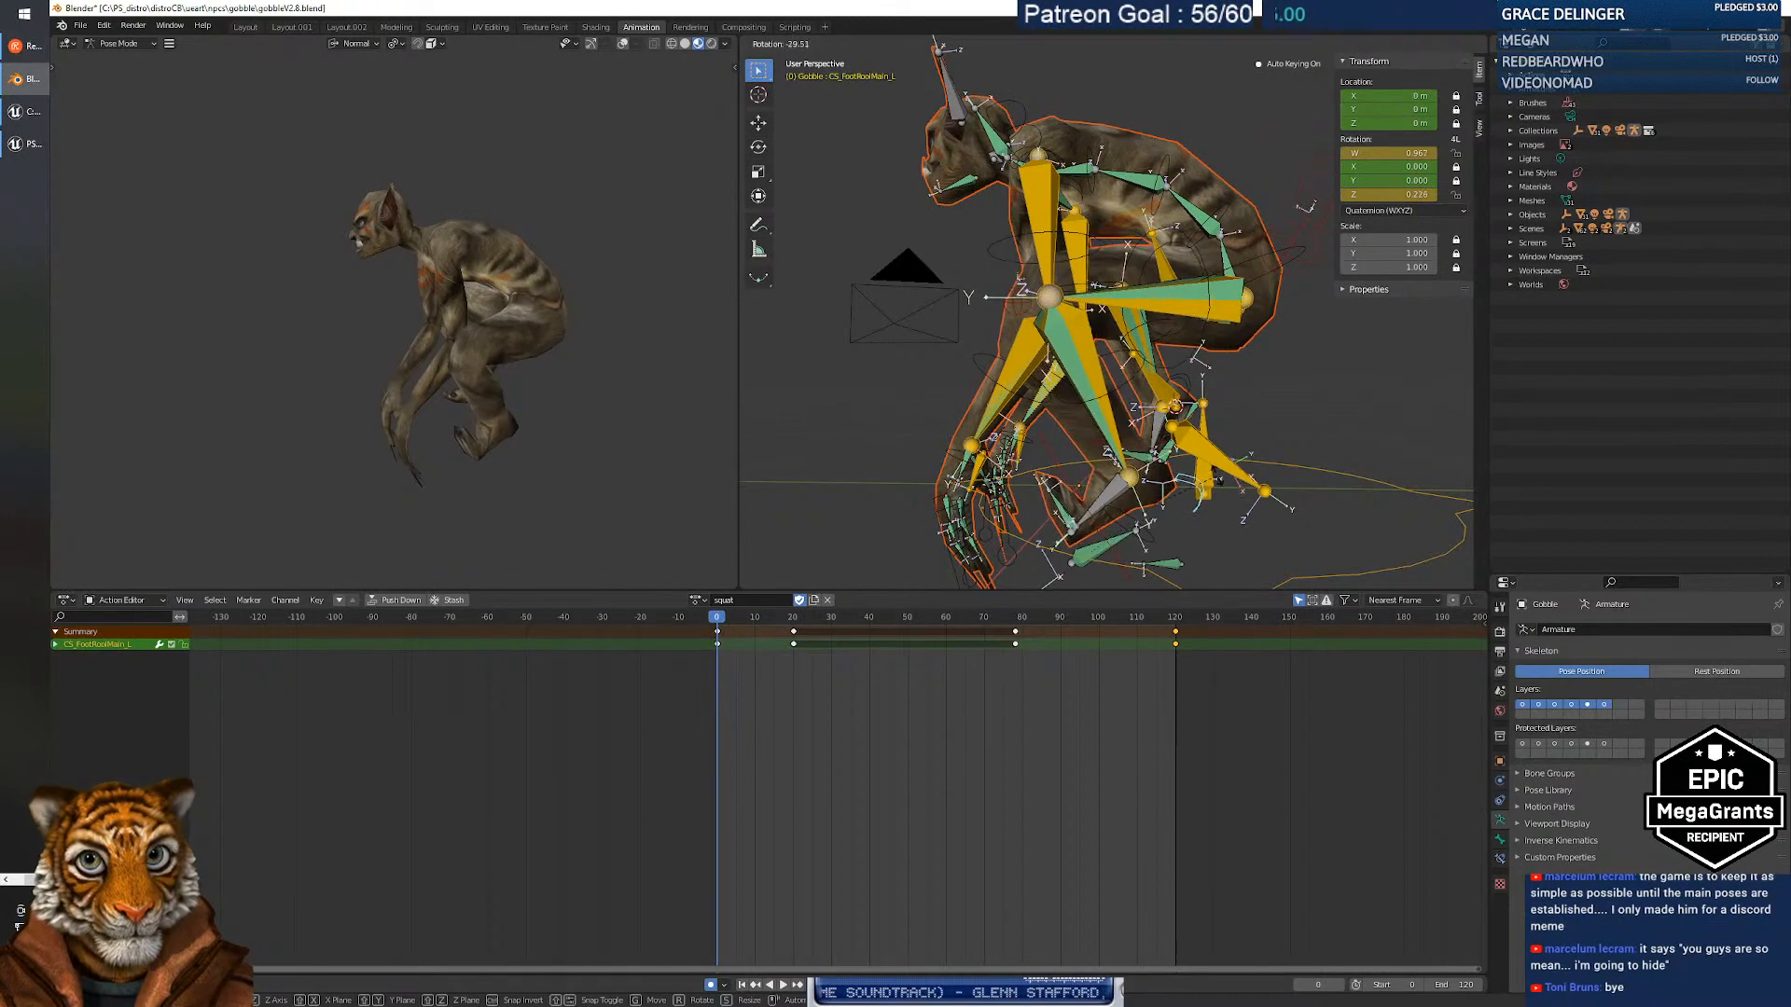
left_click(1218, 477)
Try to rotate the left main foot IK control, and reset the rotation of the left foot roll control.
middle_click_drag(1218, 477, 1139, 446)
left_click(1069, 478)
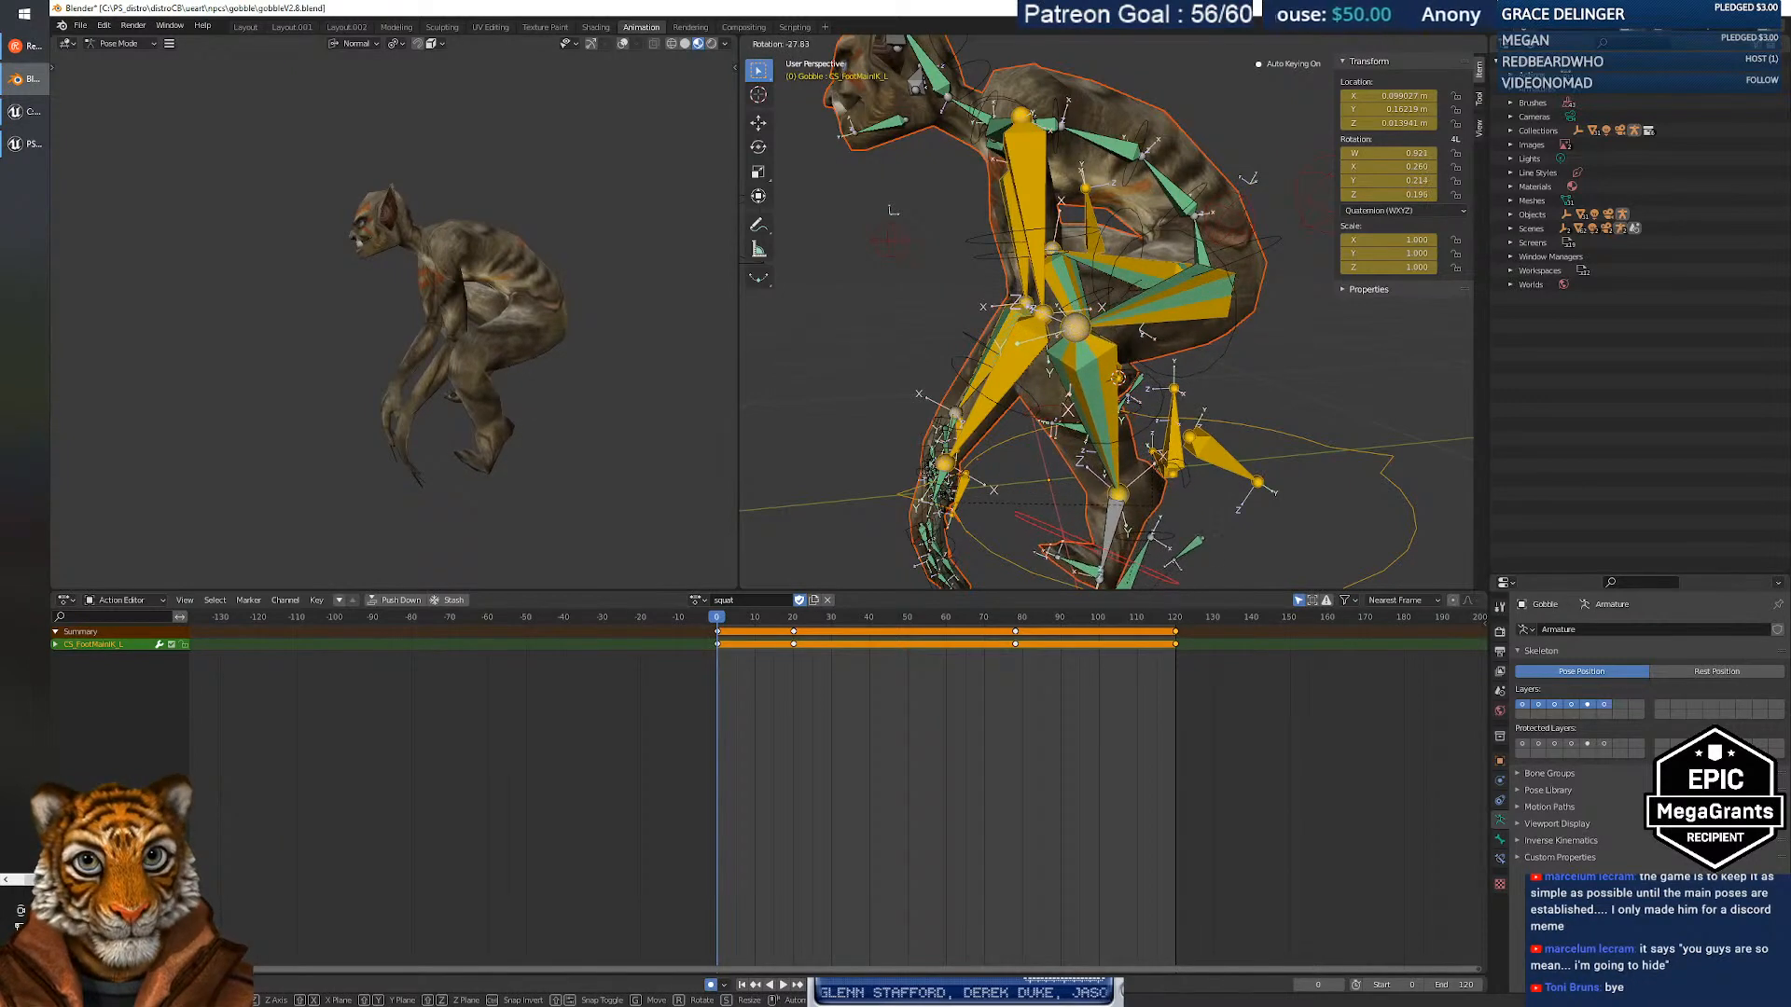
left_click(1069, 496)
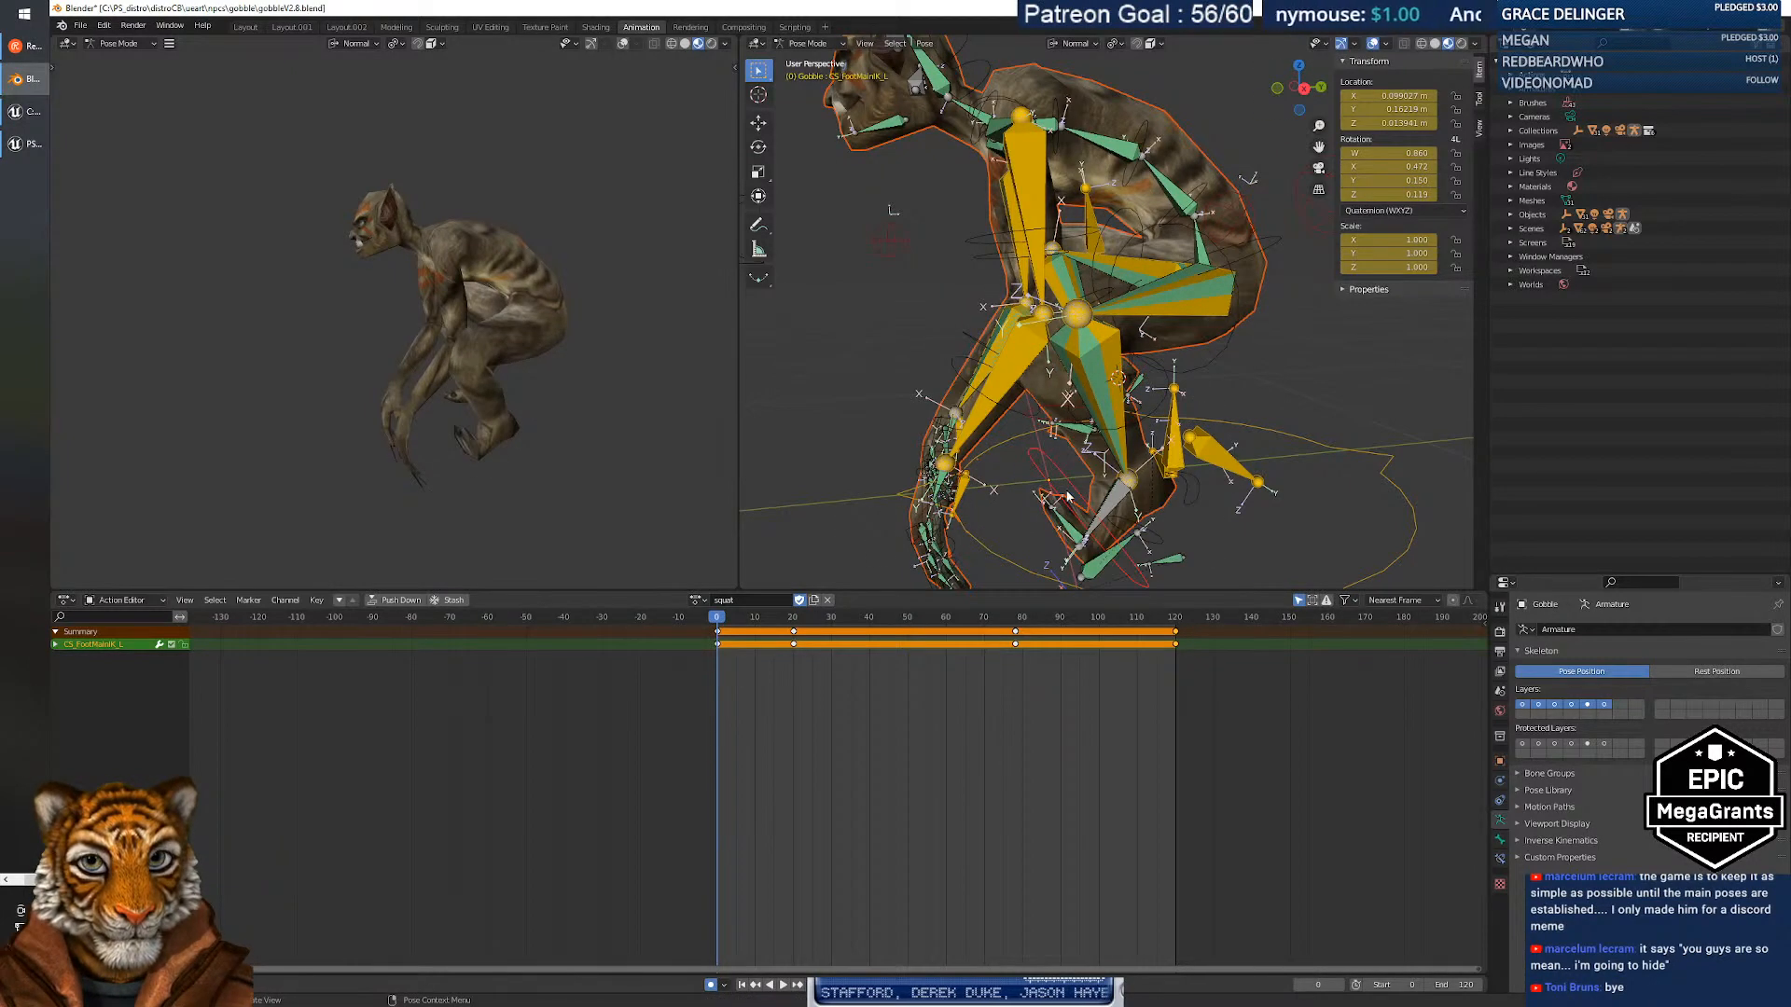
key("alt+r")
middle_click_drag(1128, 485, 1186, 479)
scroll(1183, 473, "up", 3)
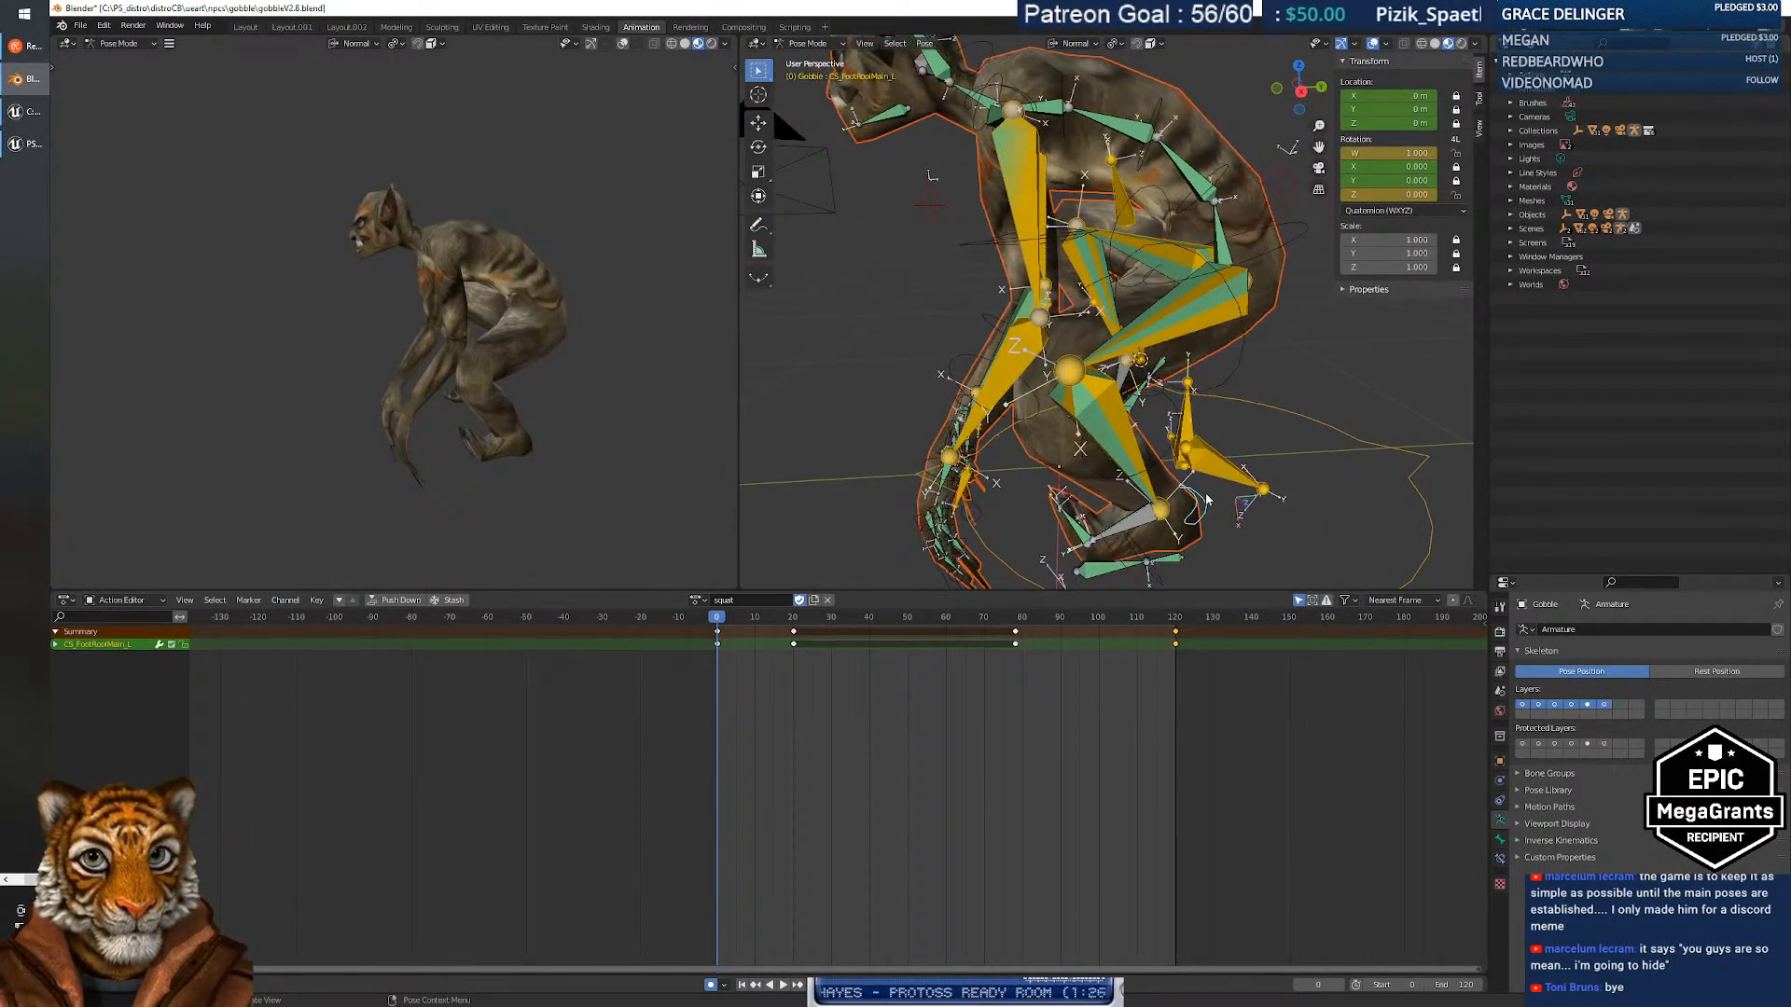
Test rotating the left foot roll control, and select the left foot's ball and front roll bones to try rotating them.
key("r")
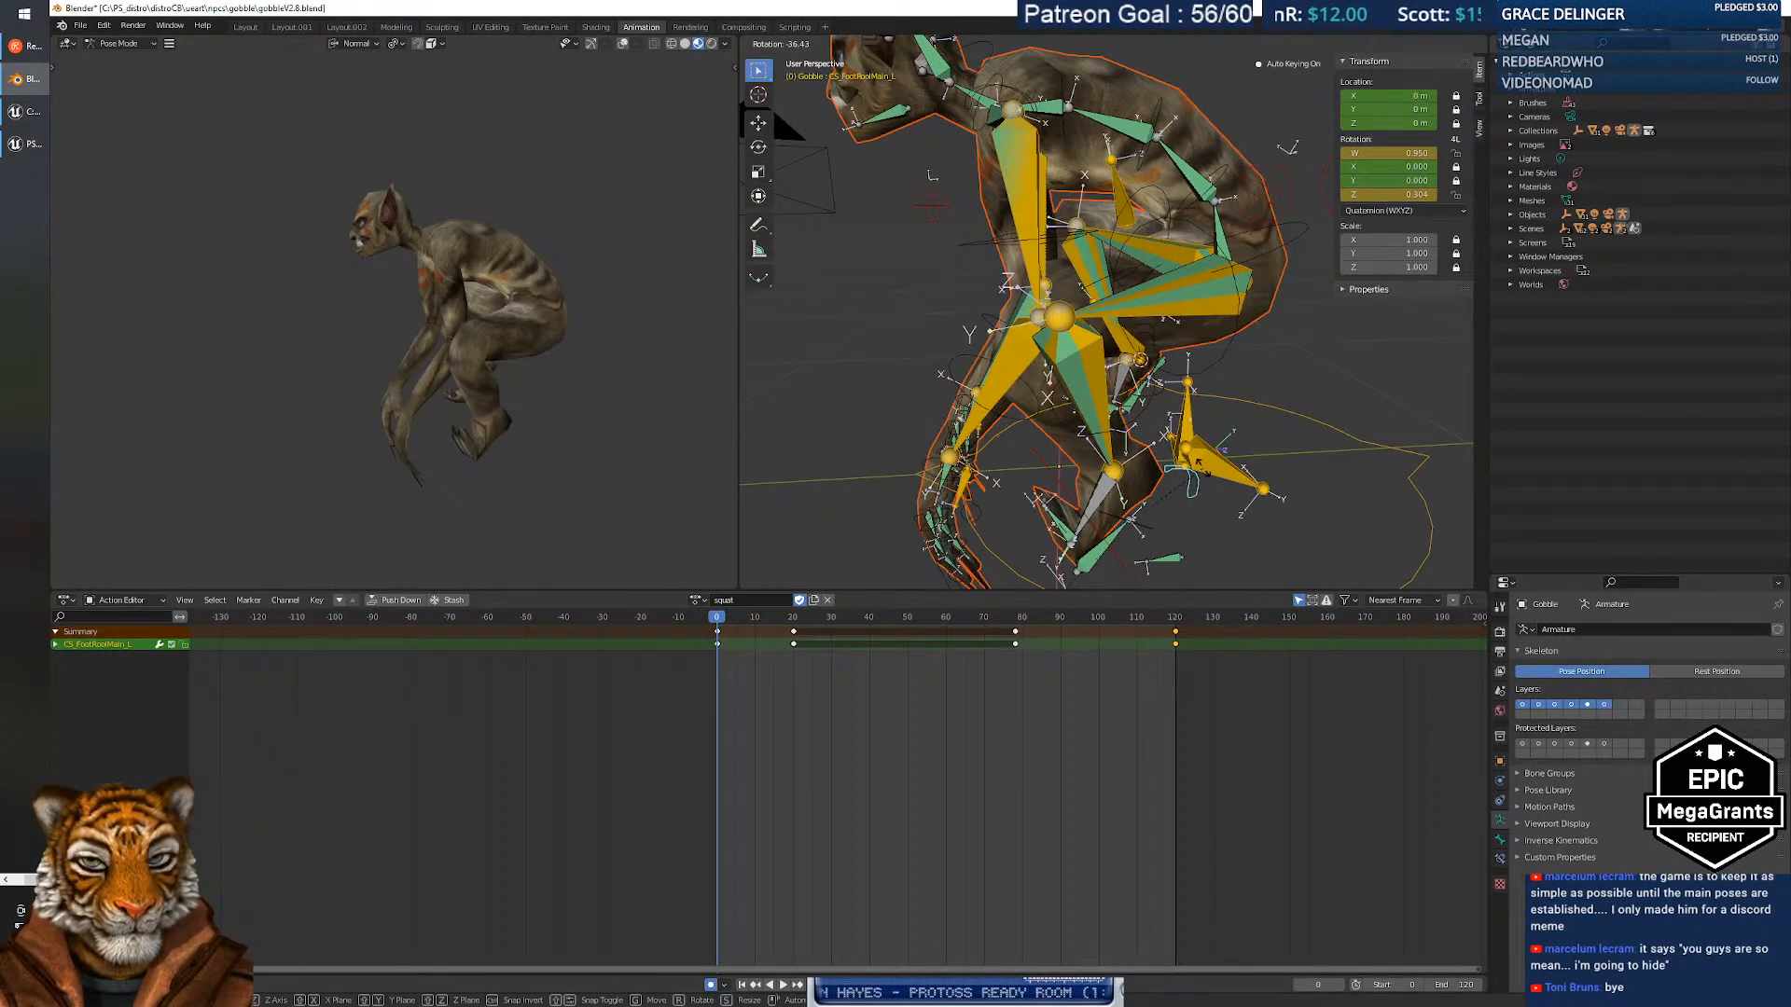
right_click(1217, 478)
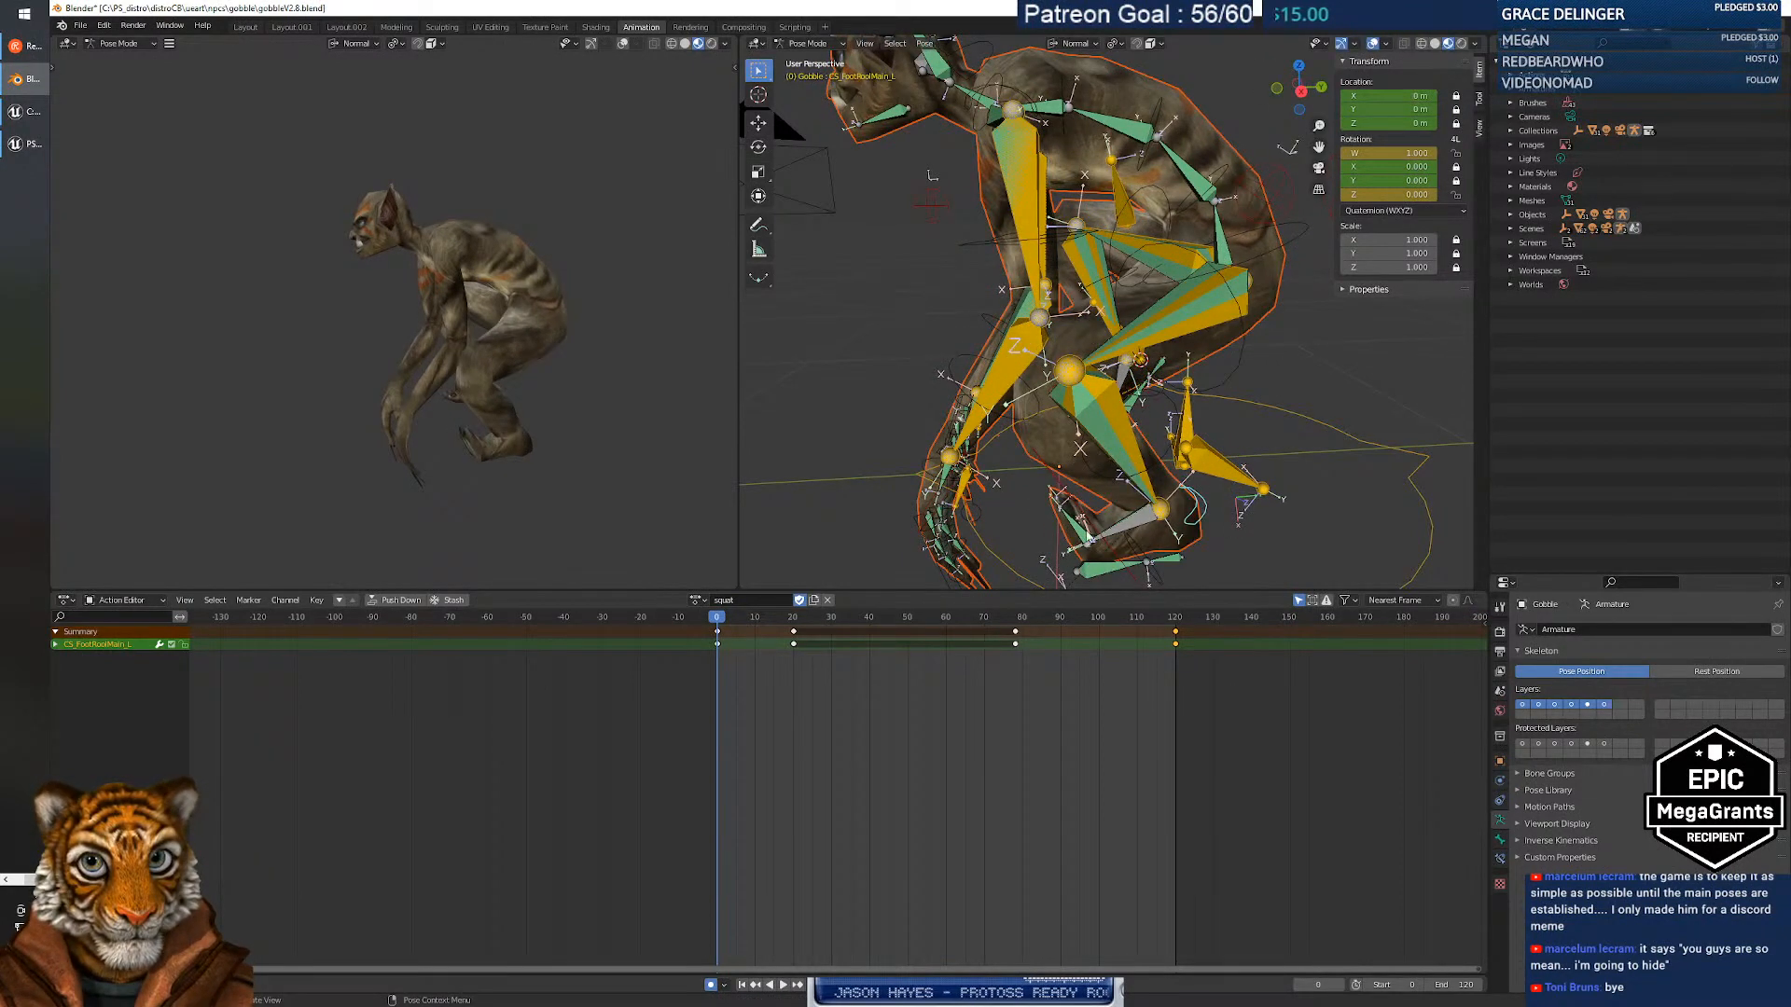
left_click(1090, 533)
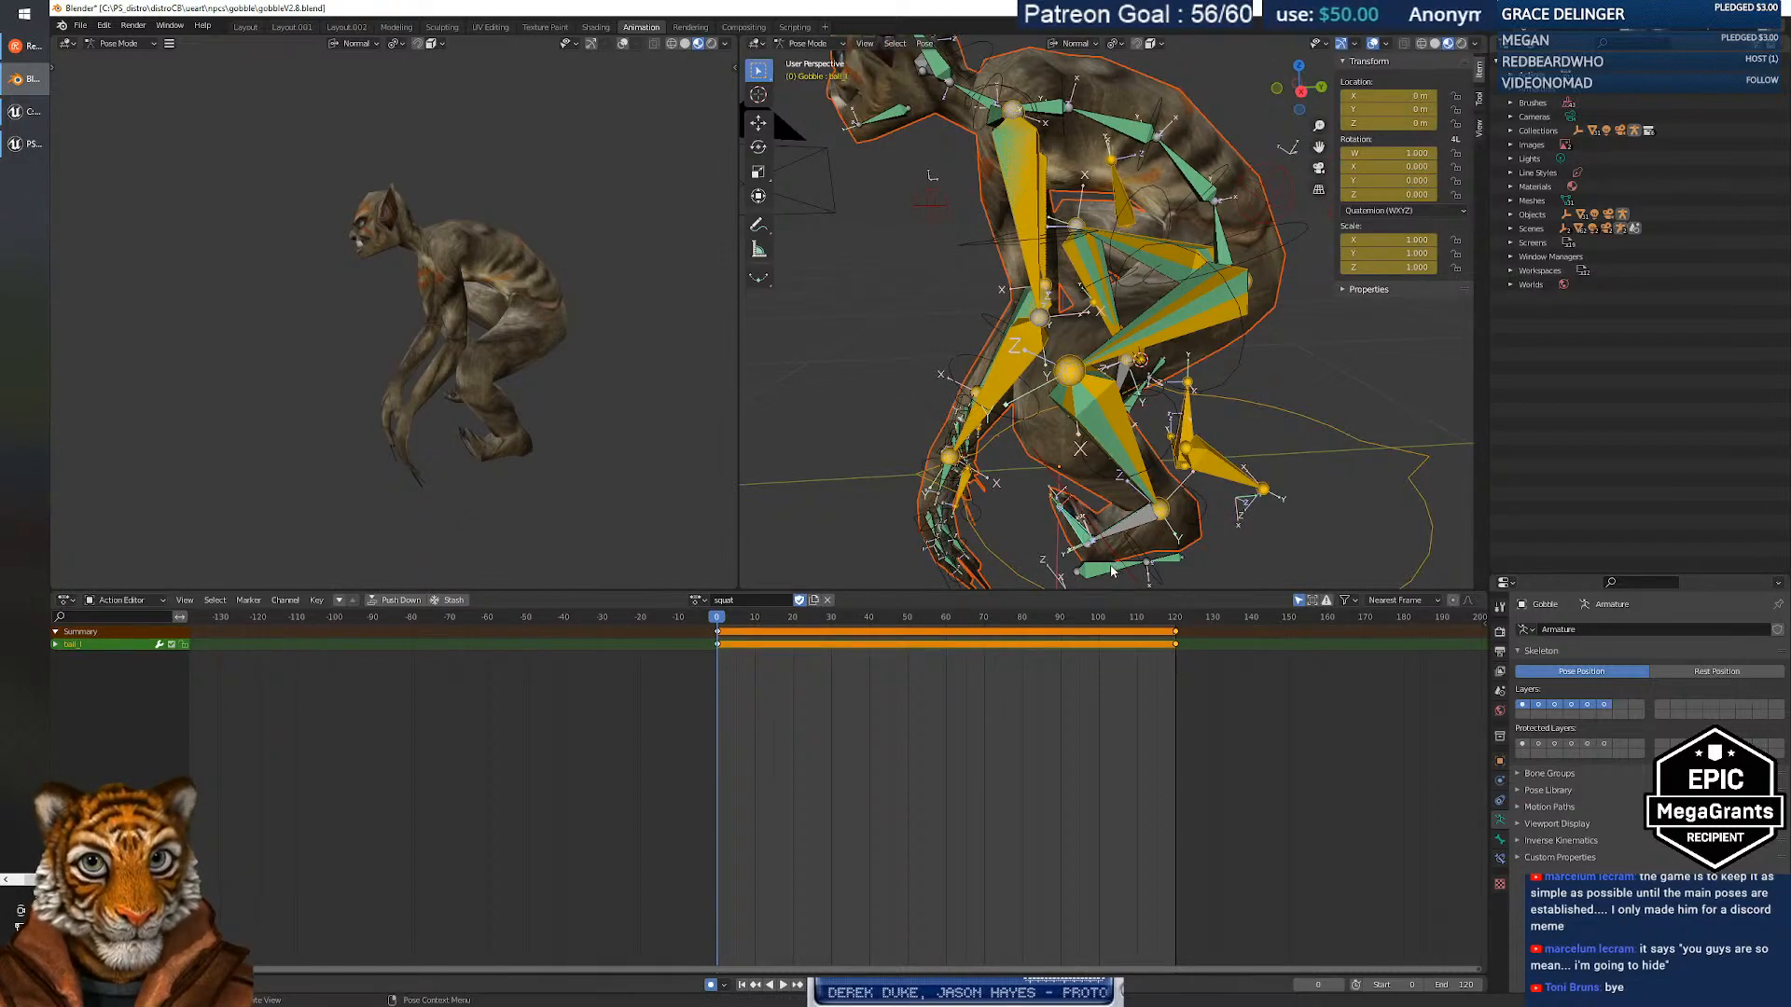
key("r")
right_click(1136, 525)
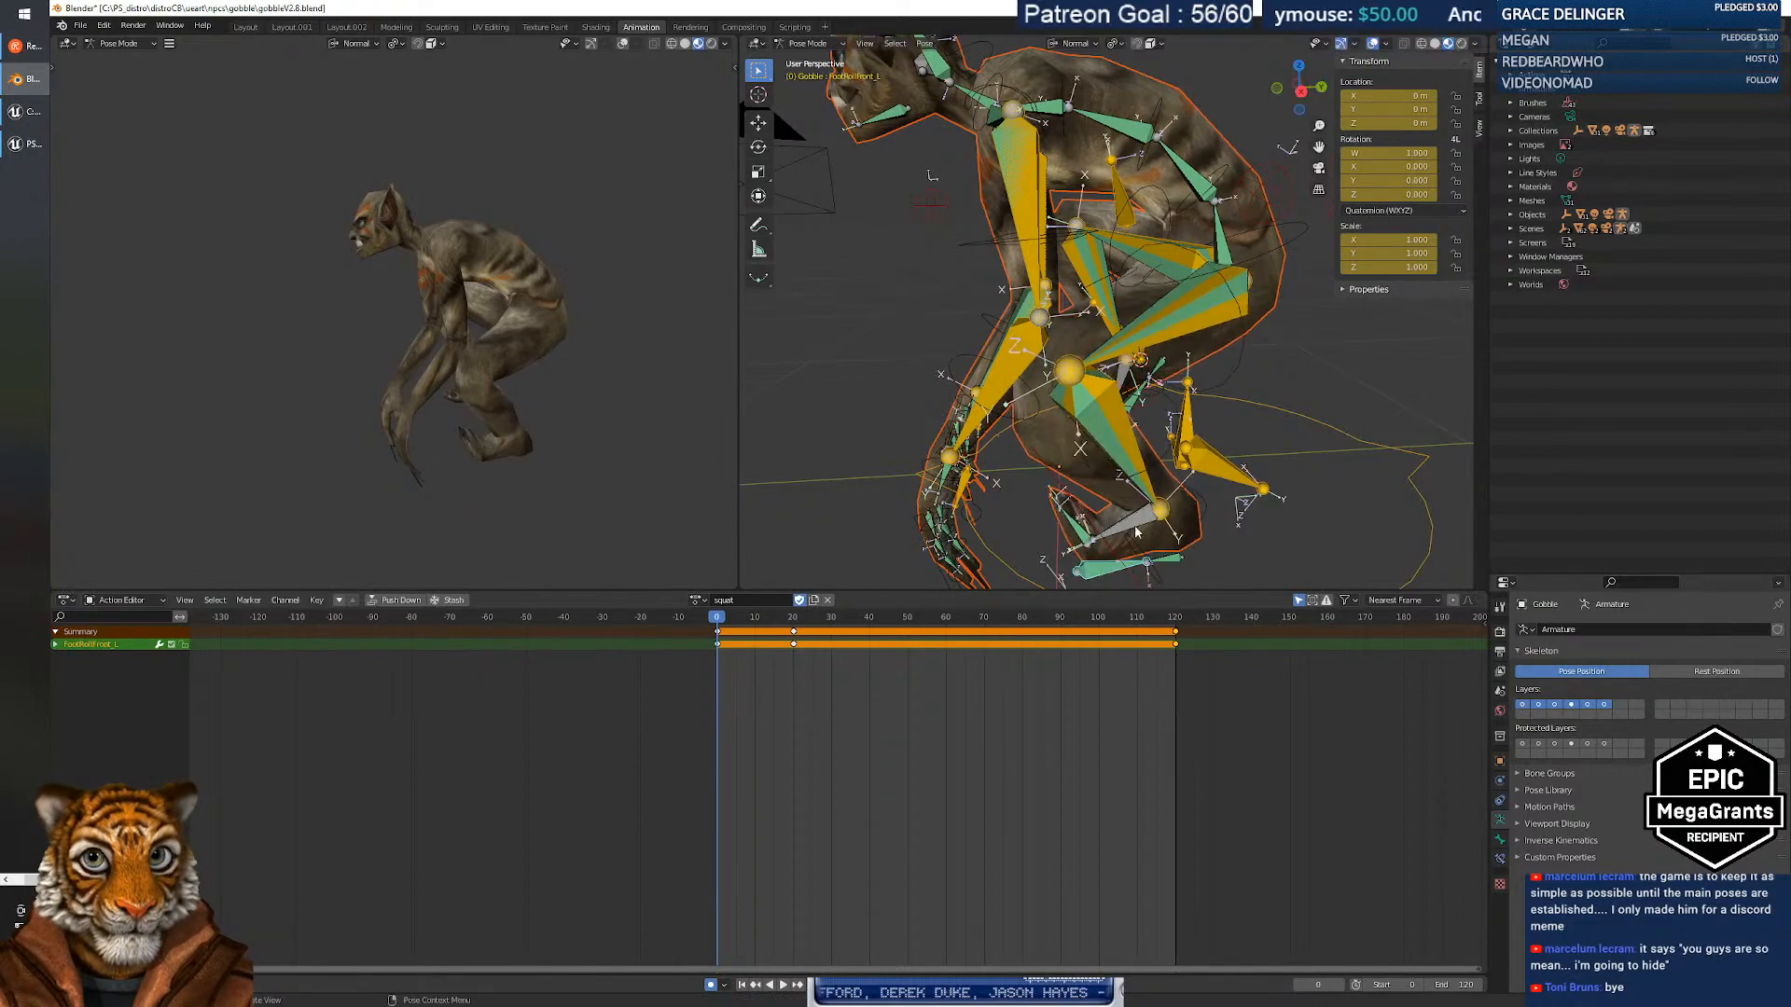
Fly the view around the left foot to examine its bones and roll controls from close up.
middle_click_drag(1135, 525, 1103, 448)
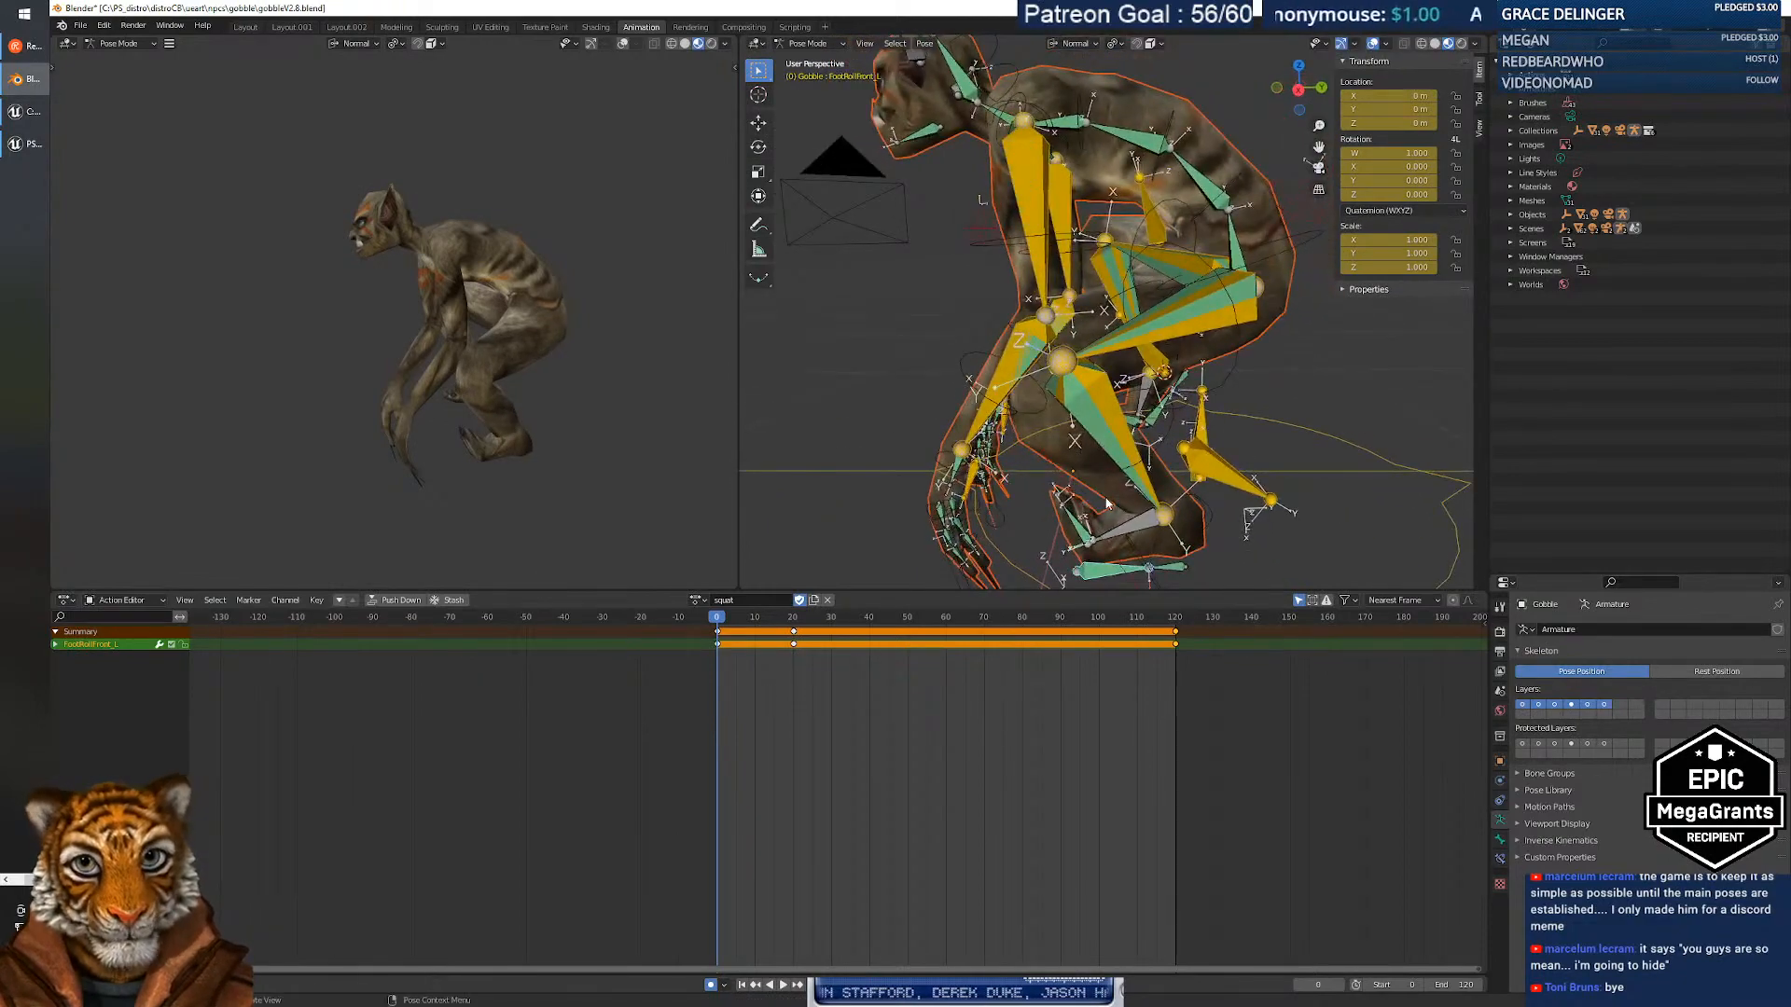
key("shift+grave")
key("s")
key("w")
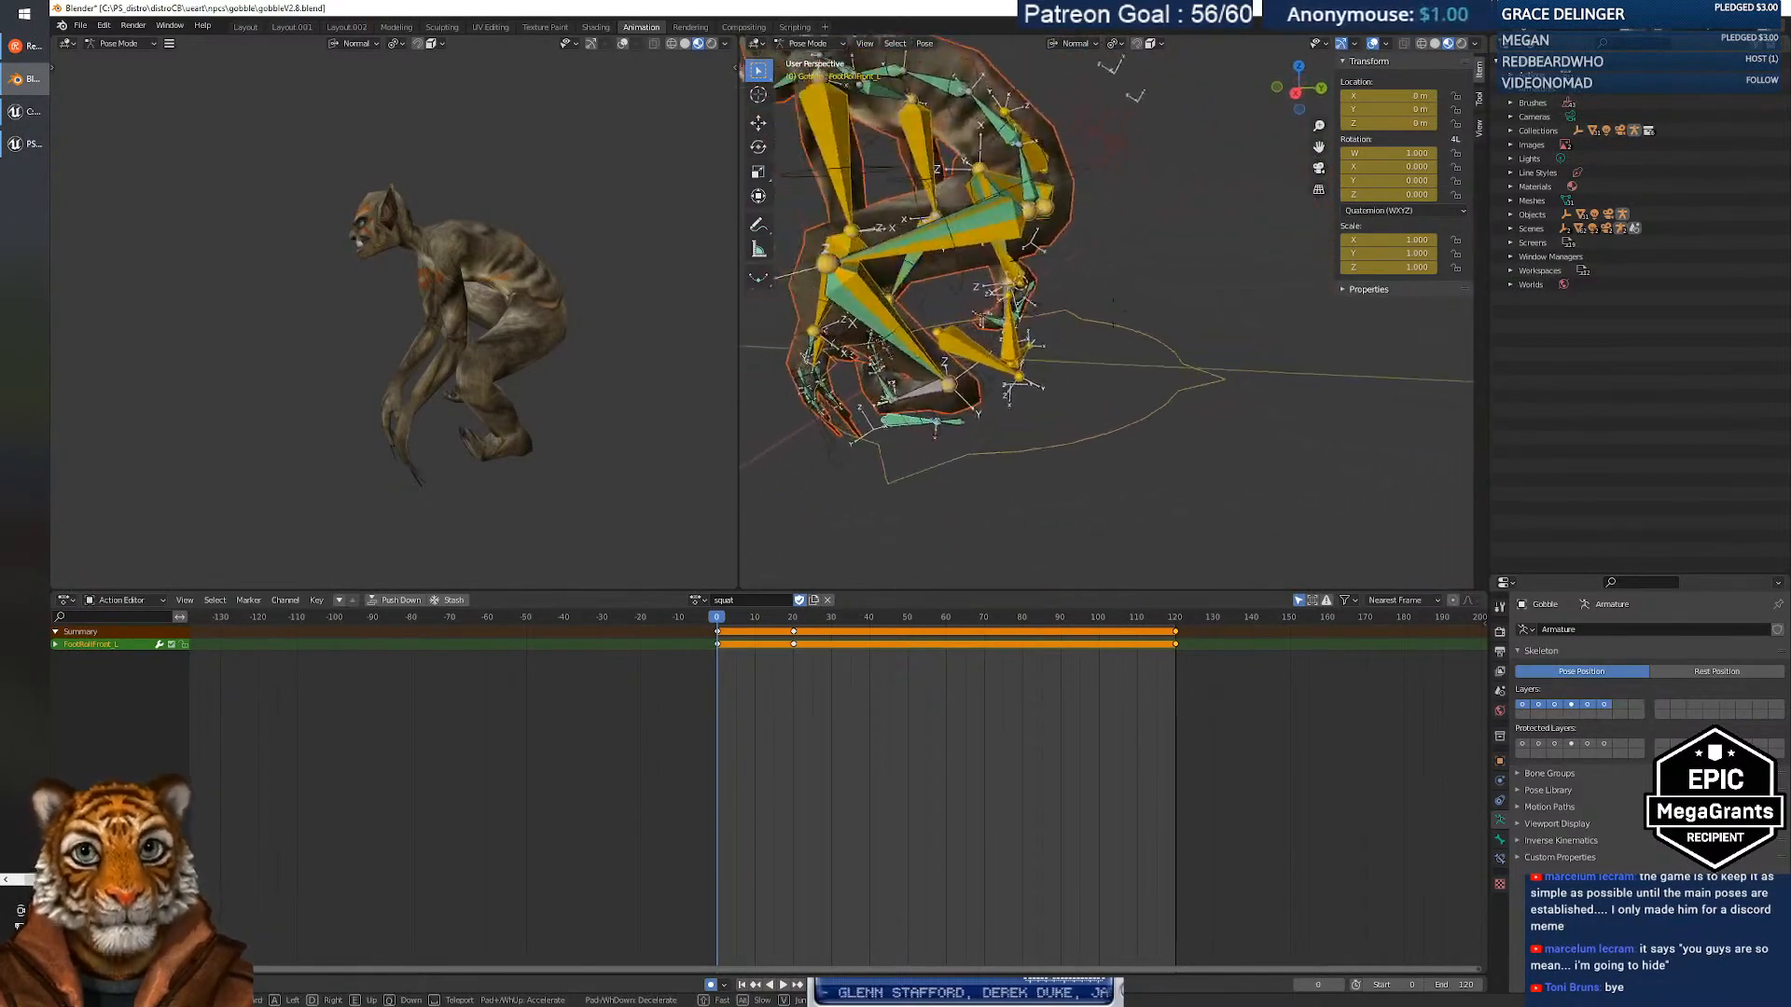
key("s")
key("w")
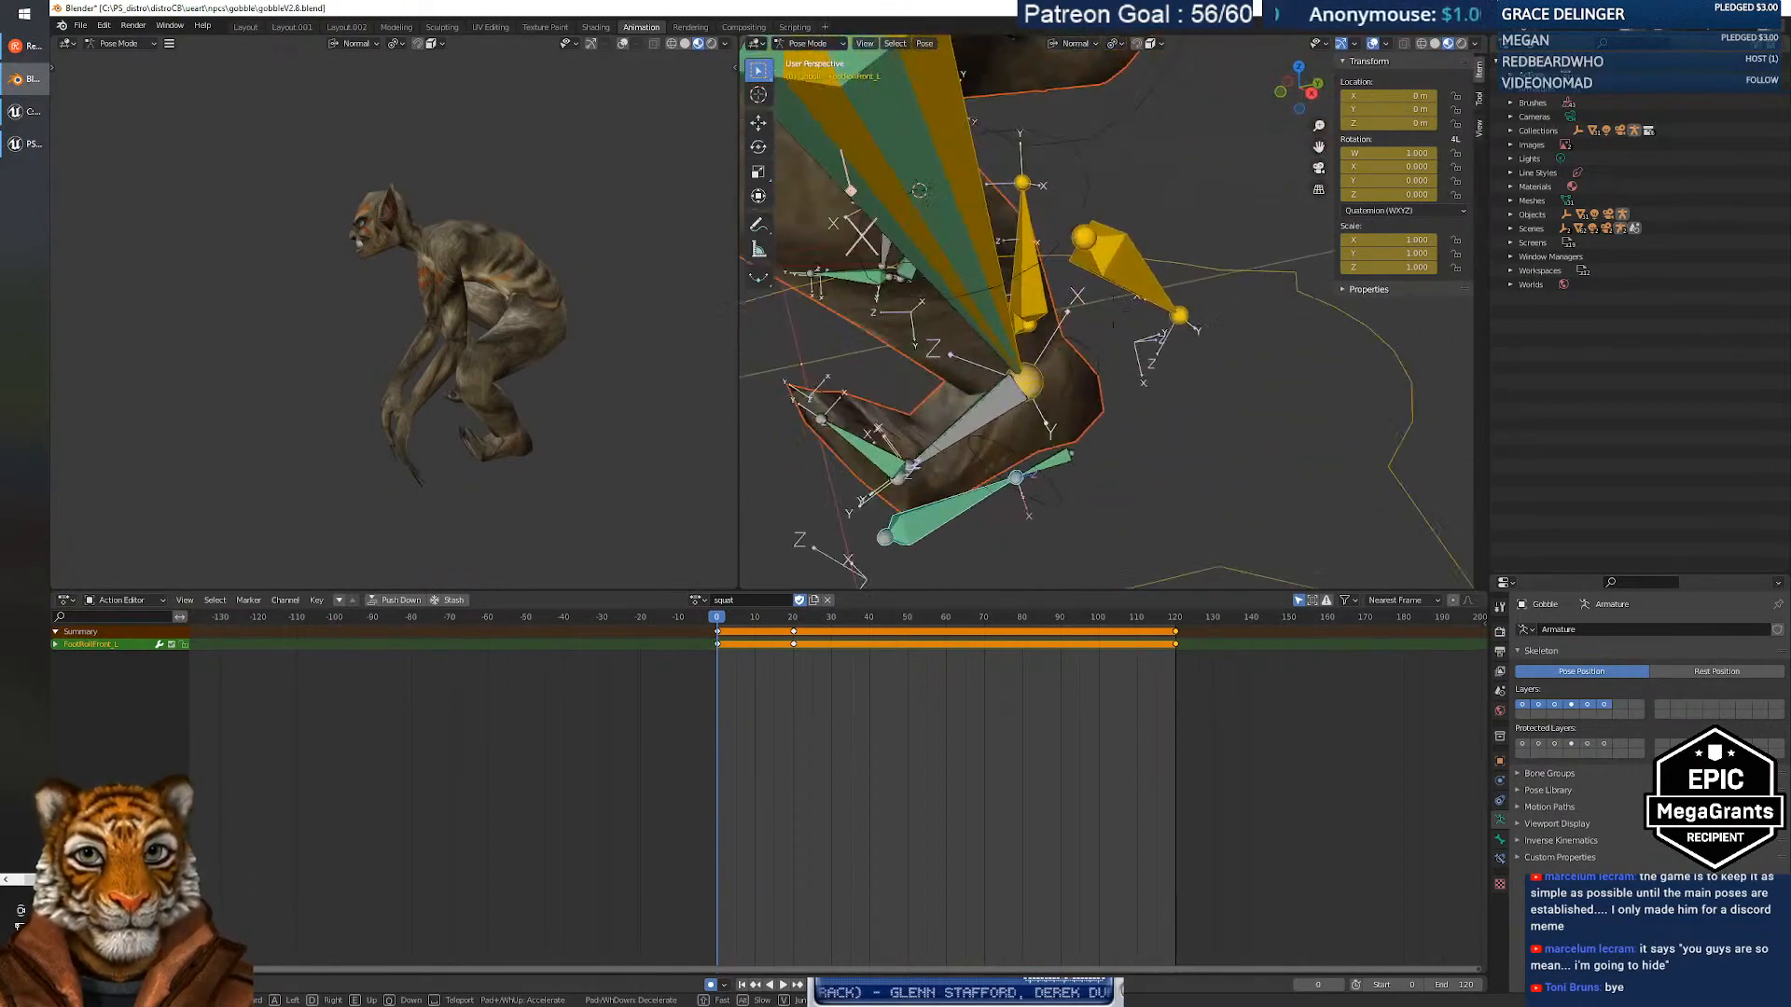
key("s")
key("w")
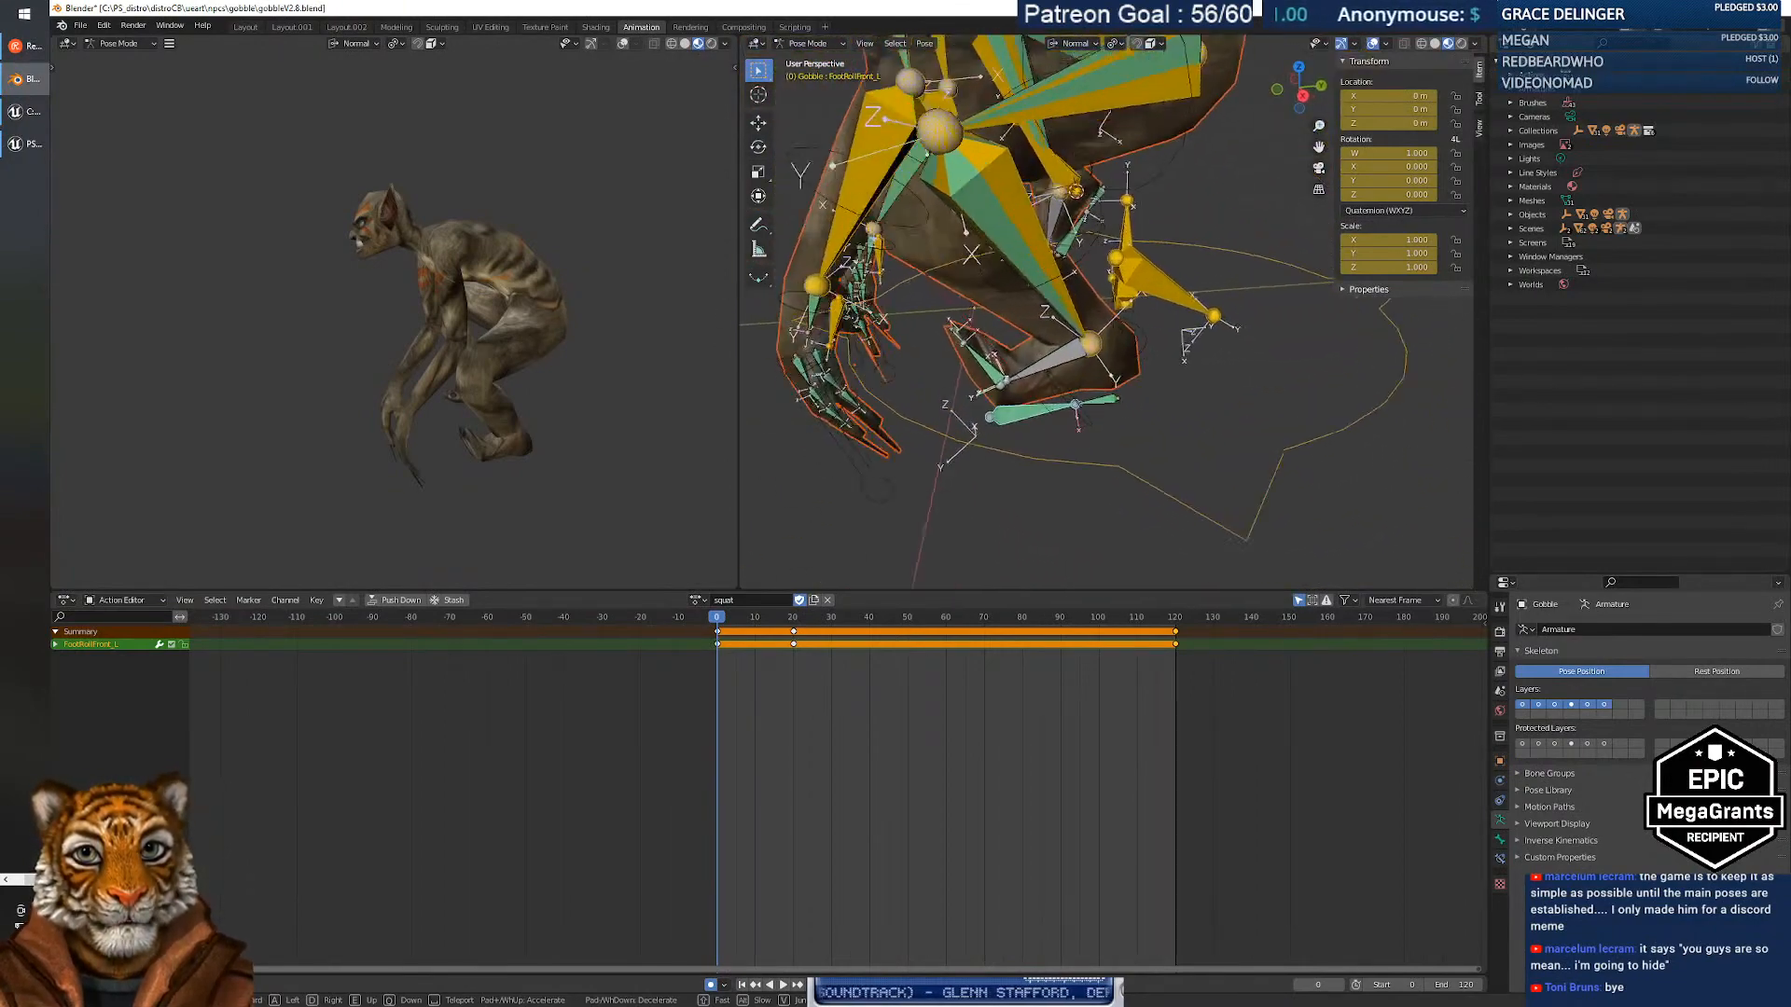
key("s")
key("a")
Test how rotating the left main foot roll control affects the heel, and cancel the rotation.
left_click(1106, 373)
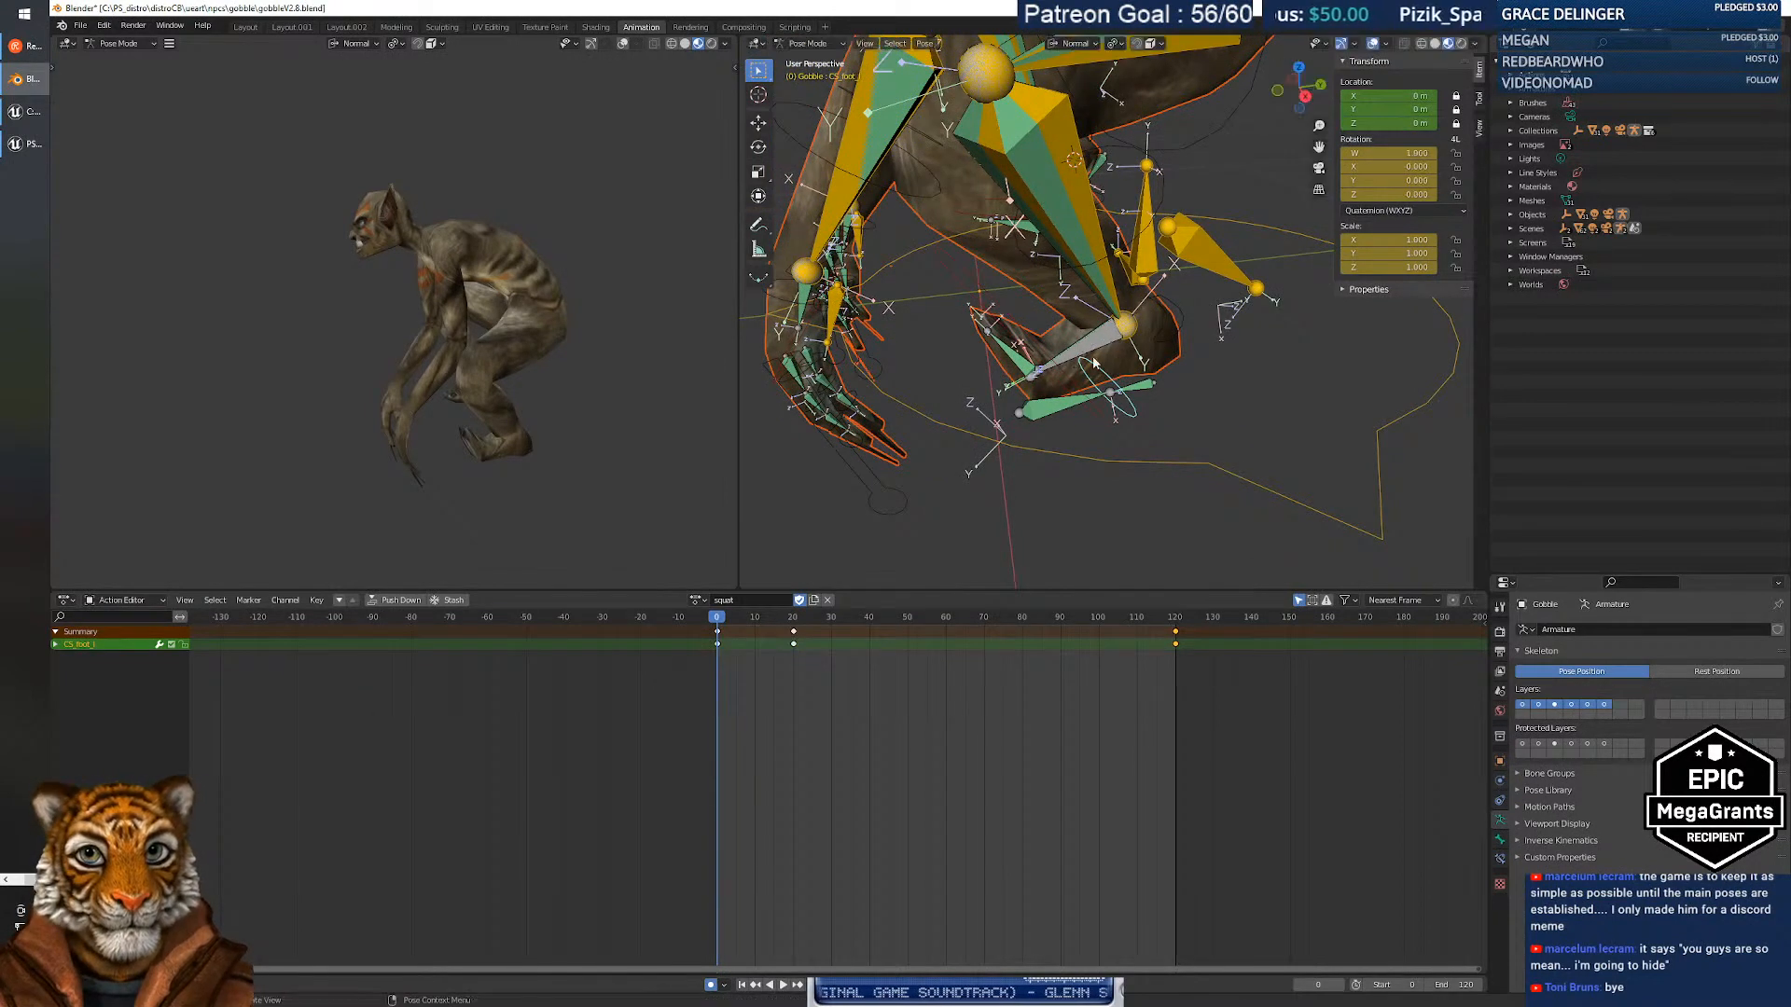
left_click(1179, 317)
key("r")
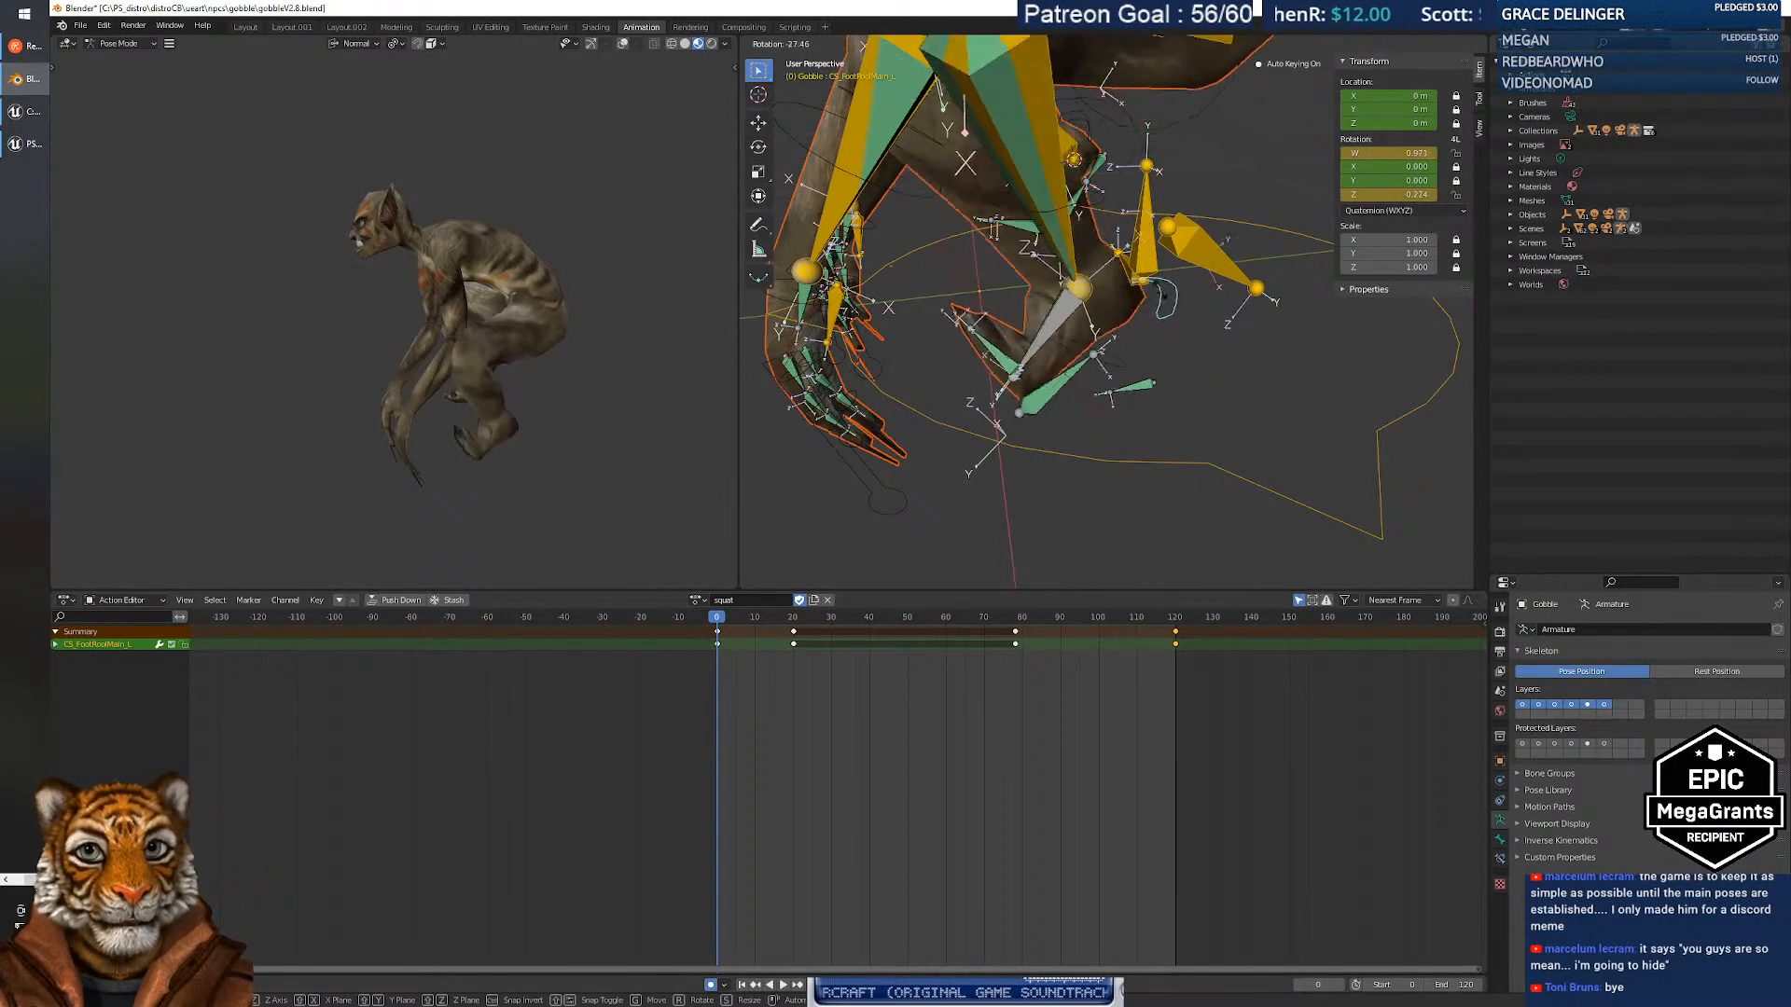
key("Escape")
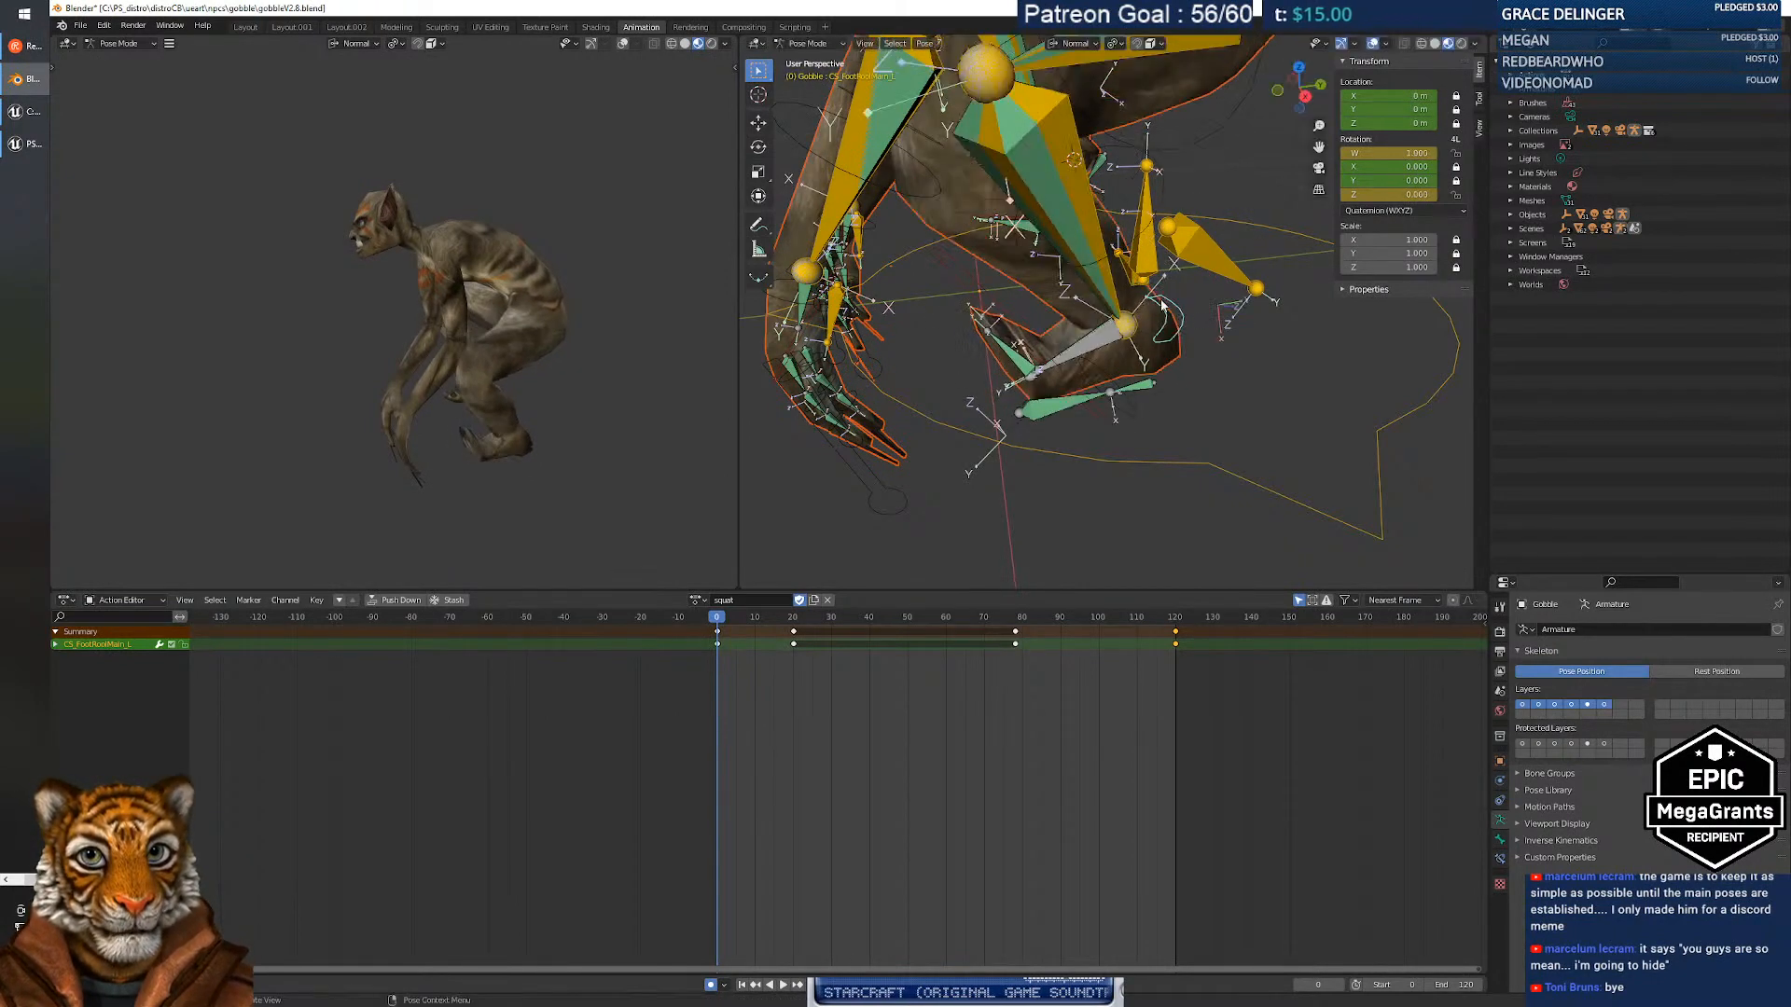
Rotate the left main foot IK control by -54.6° around its normal X axis at frame 0 to flatten the foot.
left_click(955, 276)
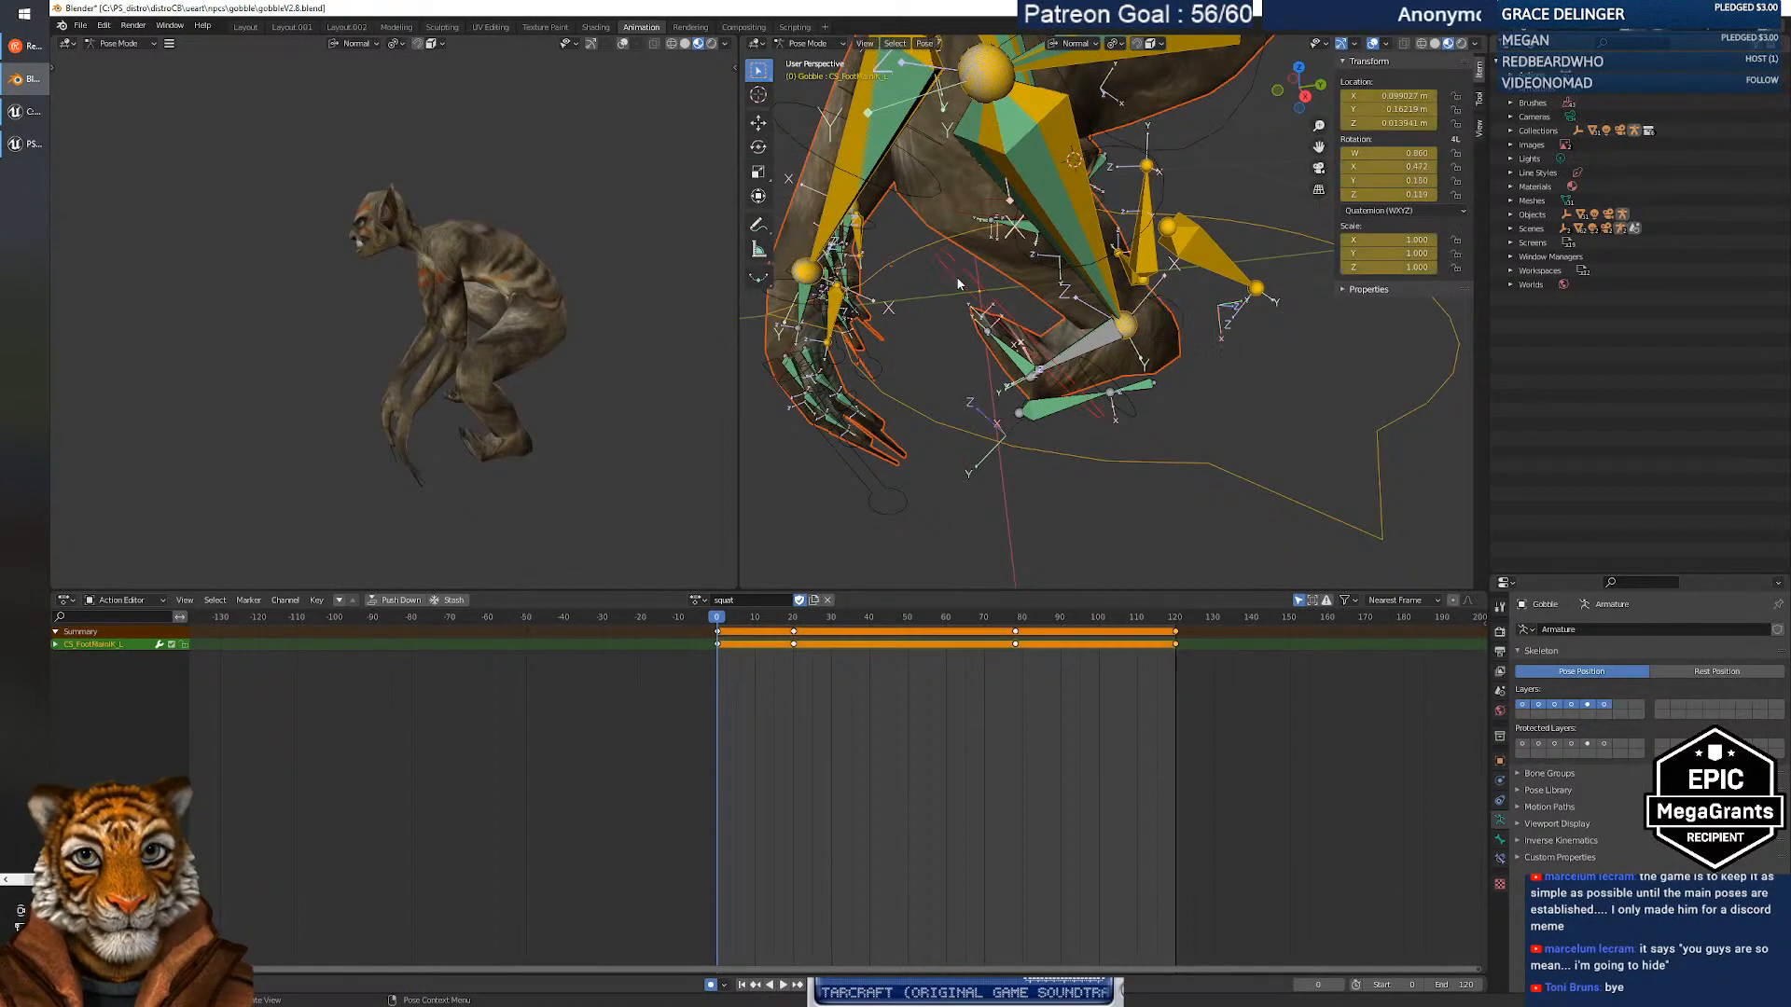
key("r")
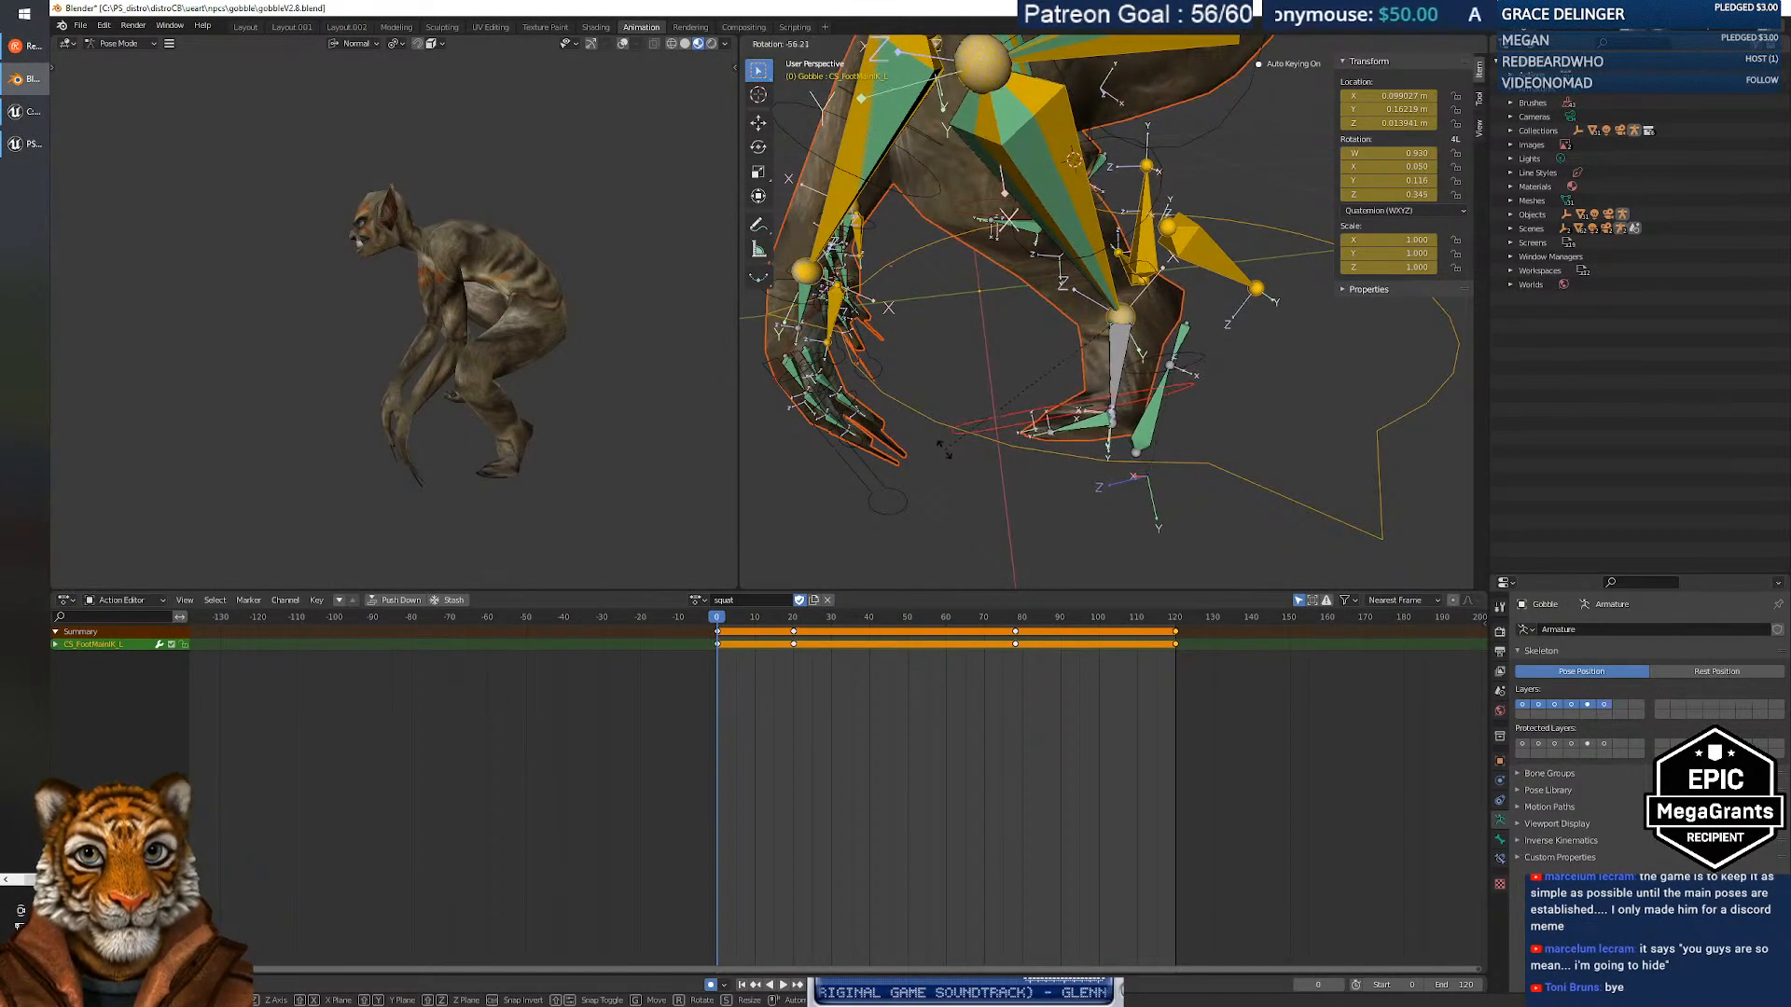
left_click(943, 450)
middle_click_drag(992, 383, 1035, 344)
key("ctrl+z")
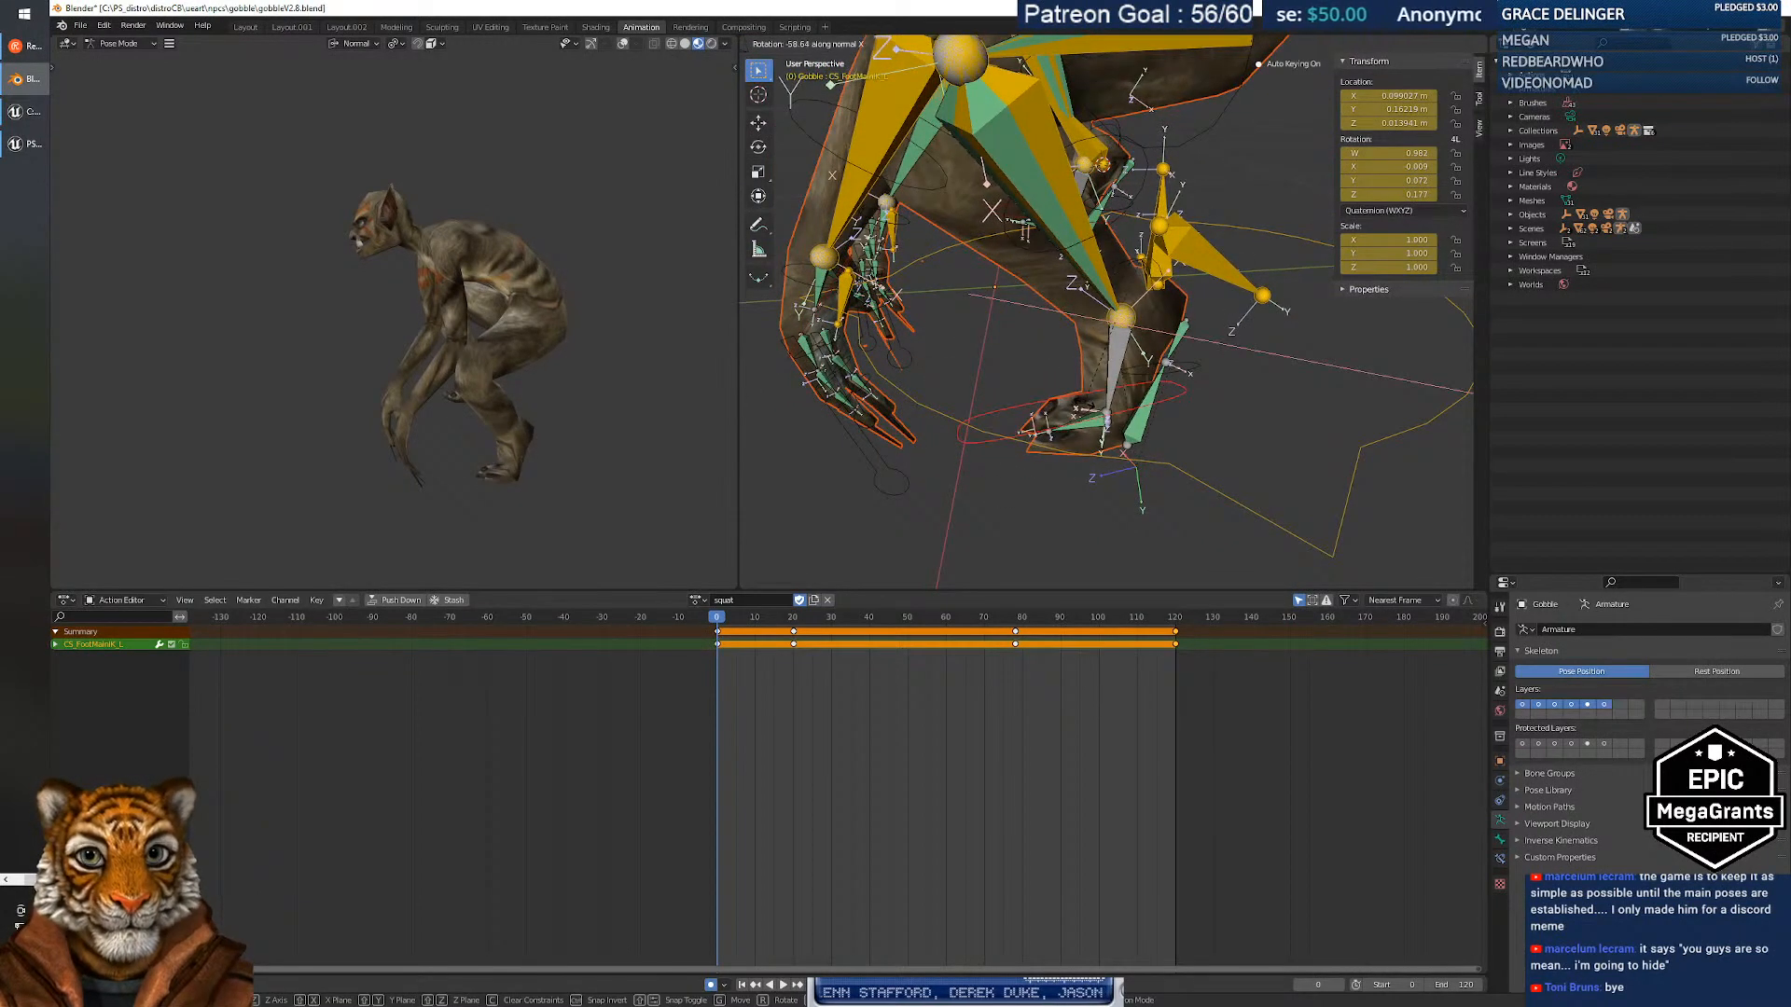
left_click(1079, 405)
Turn the left main foot IK control around its normal Y axis and by -14.7° around its normal Z axis.
middle_click_drag(950, 338, 1117, 356)
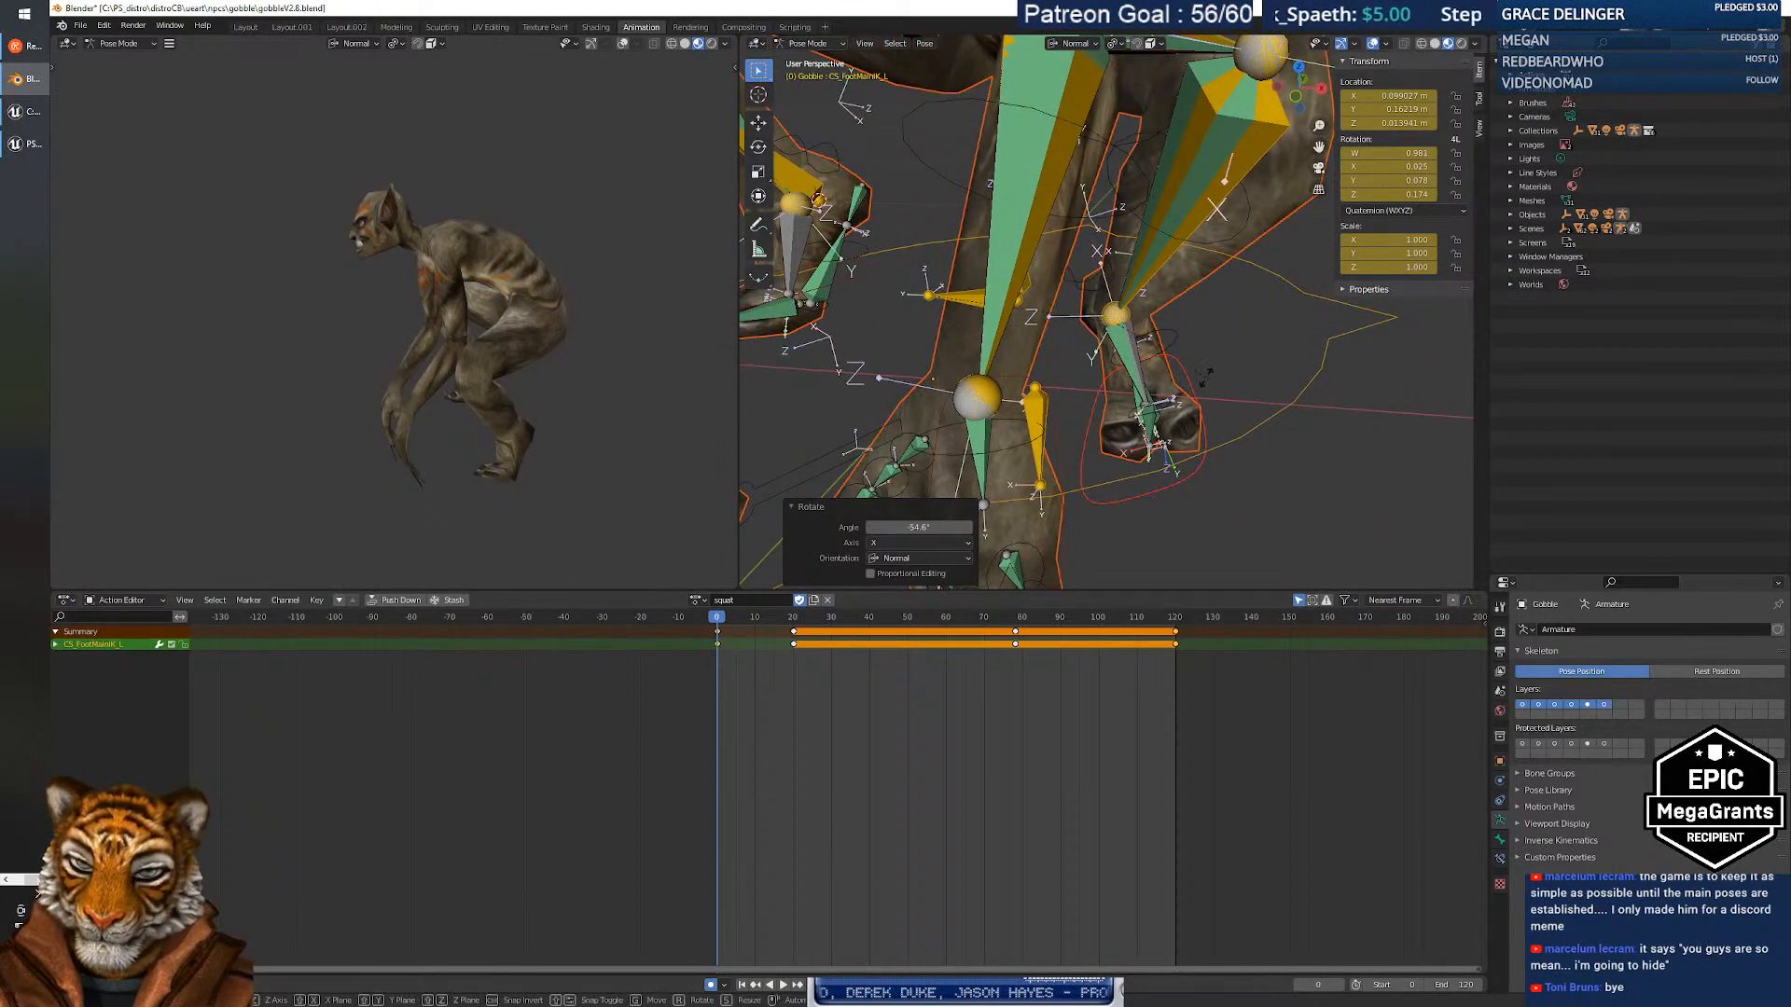
key("r")
key("y")
key("y")
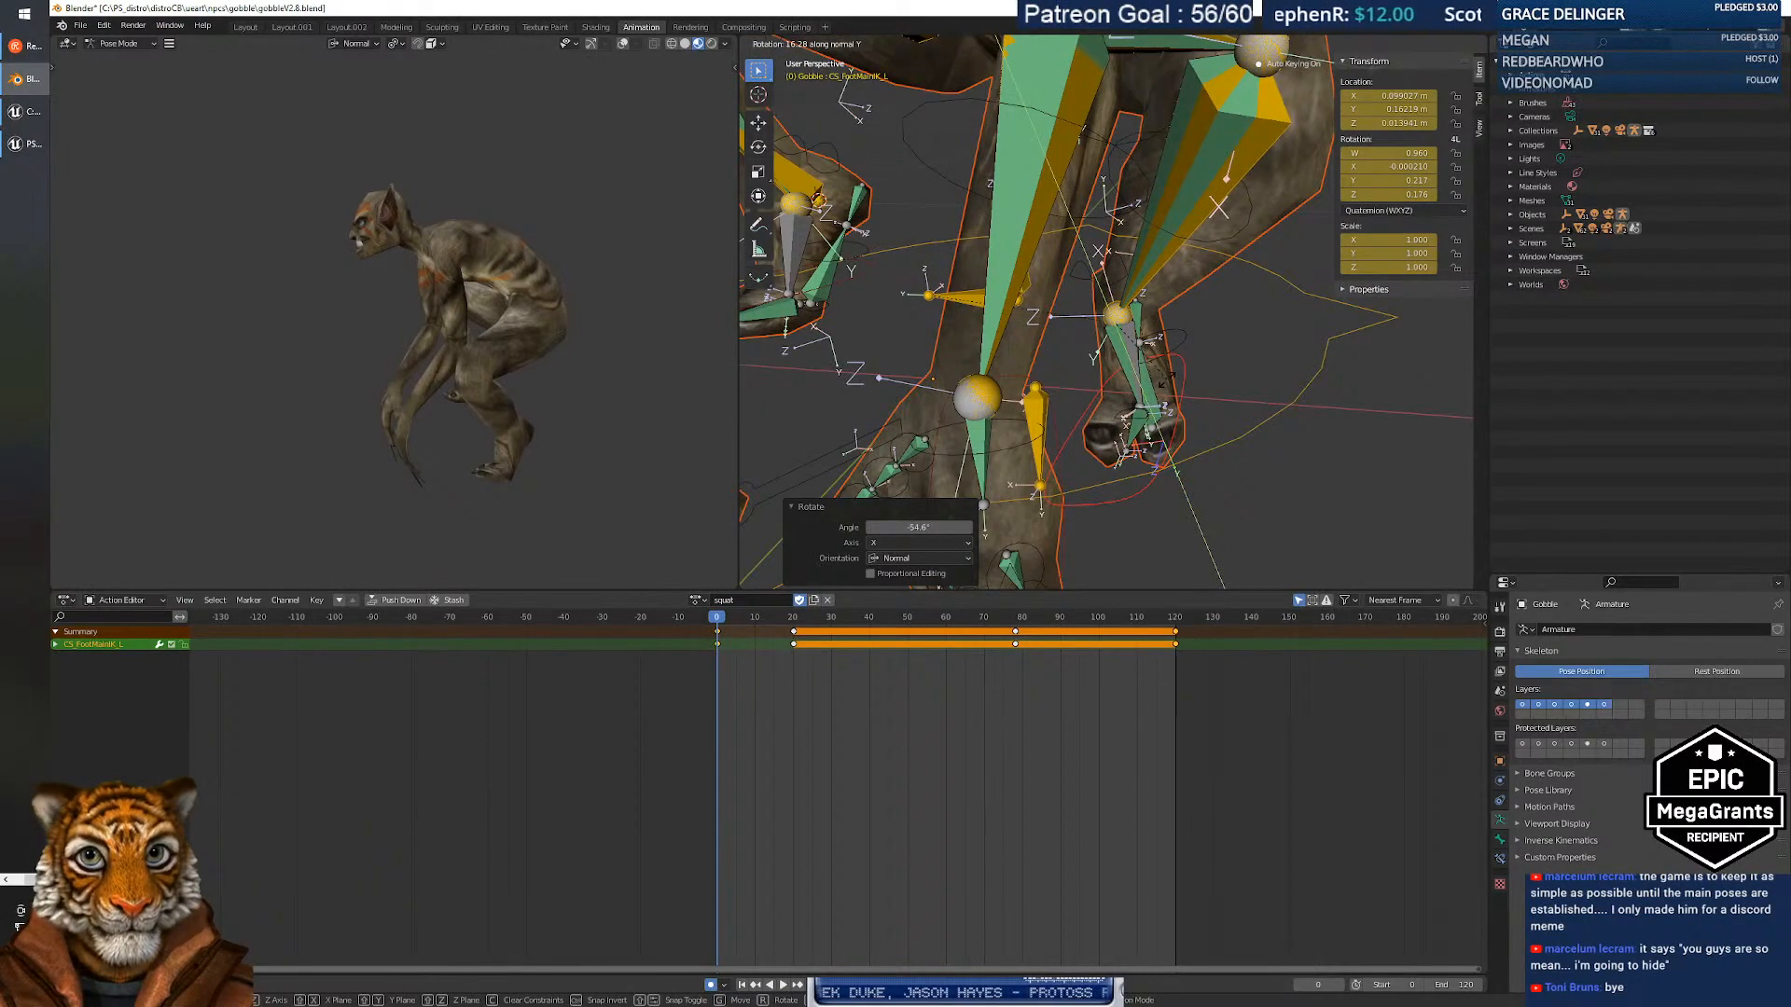
left_click(1192, 372)
middle_click_drag(1192, 372, 1259, 328)
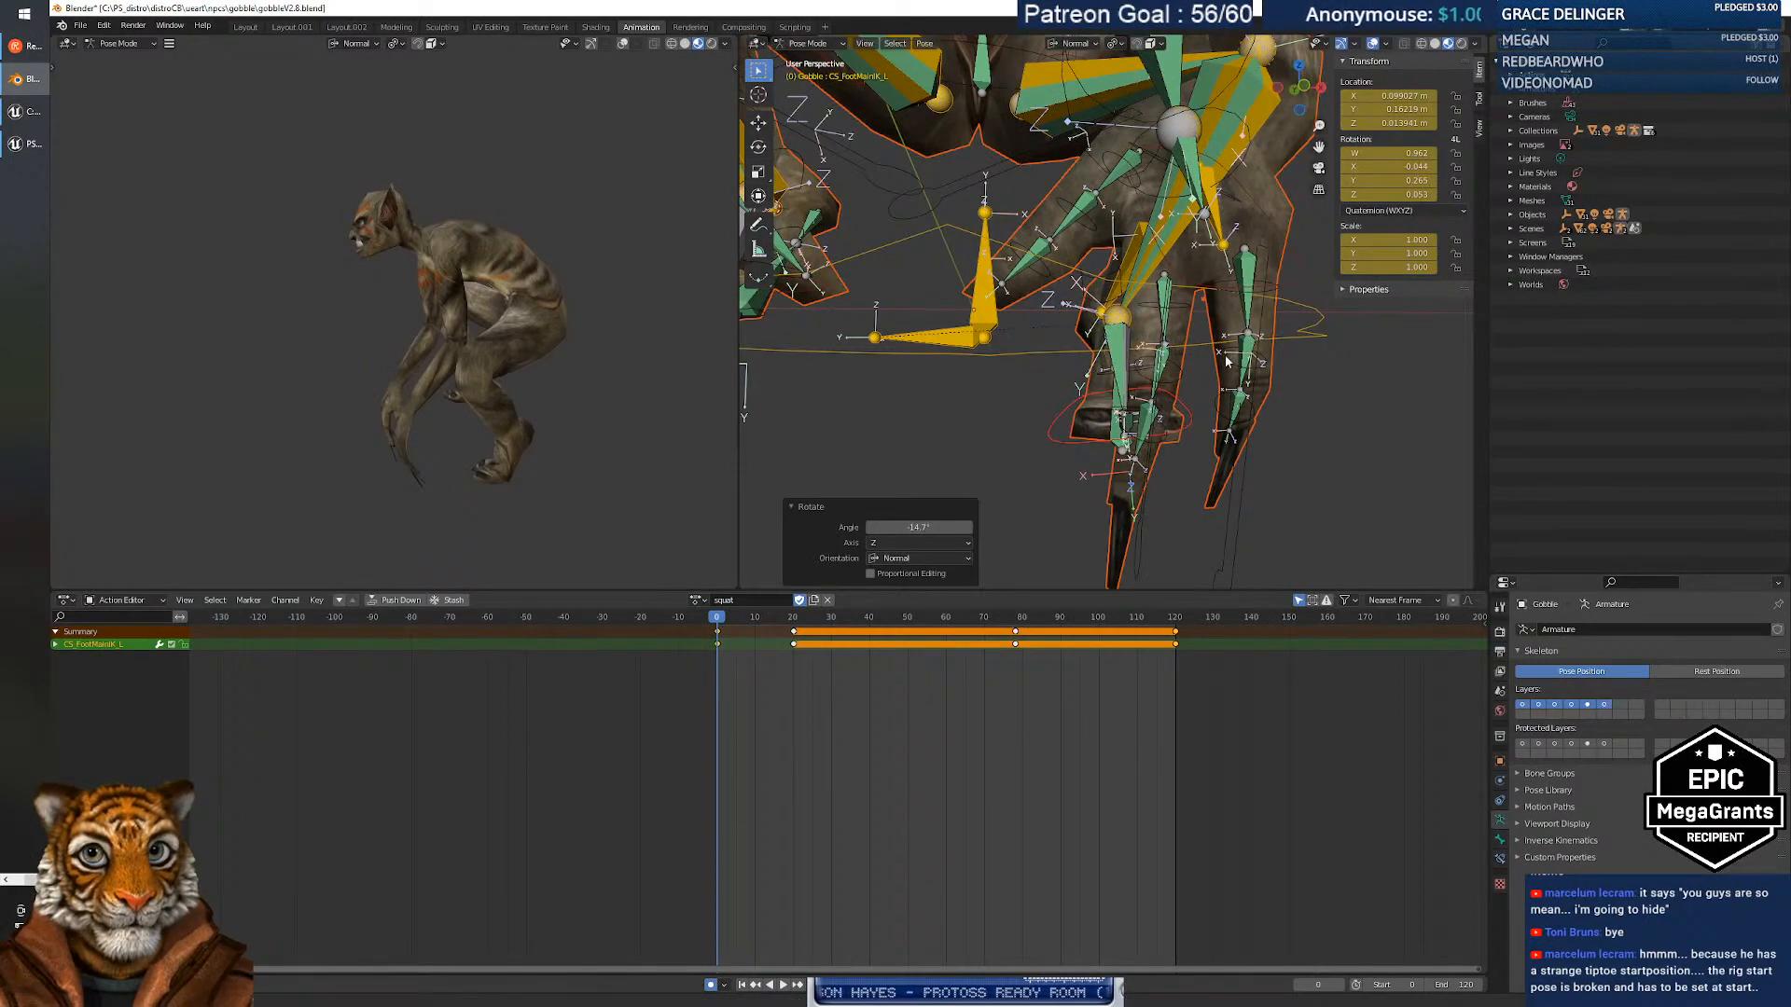
middle_click_drag(1228, 362, 1084, 349)
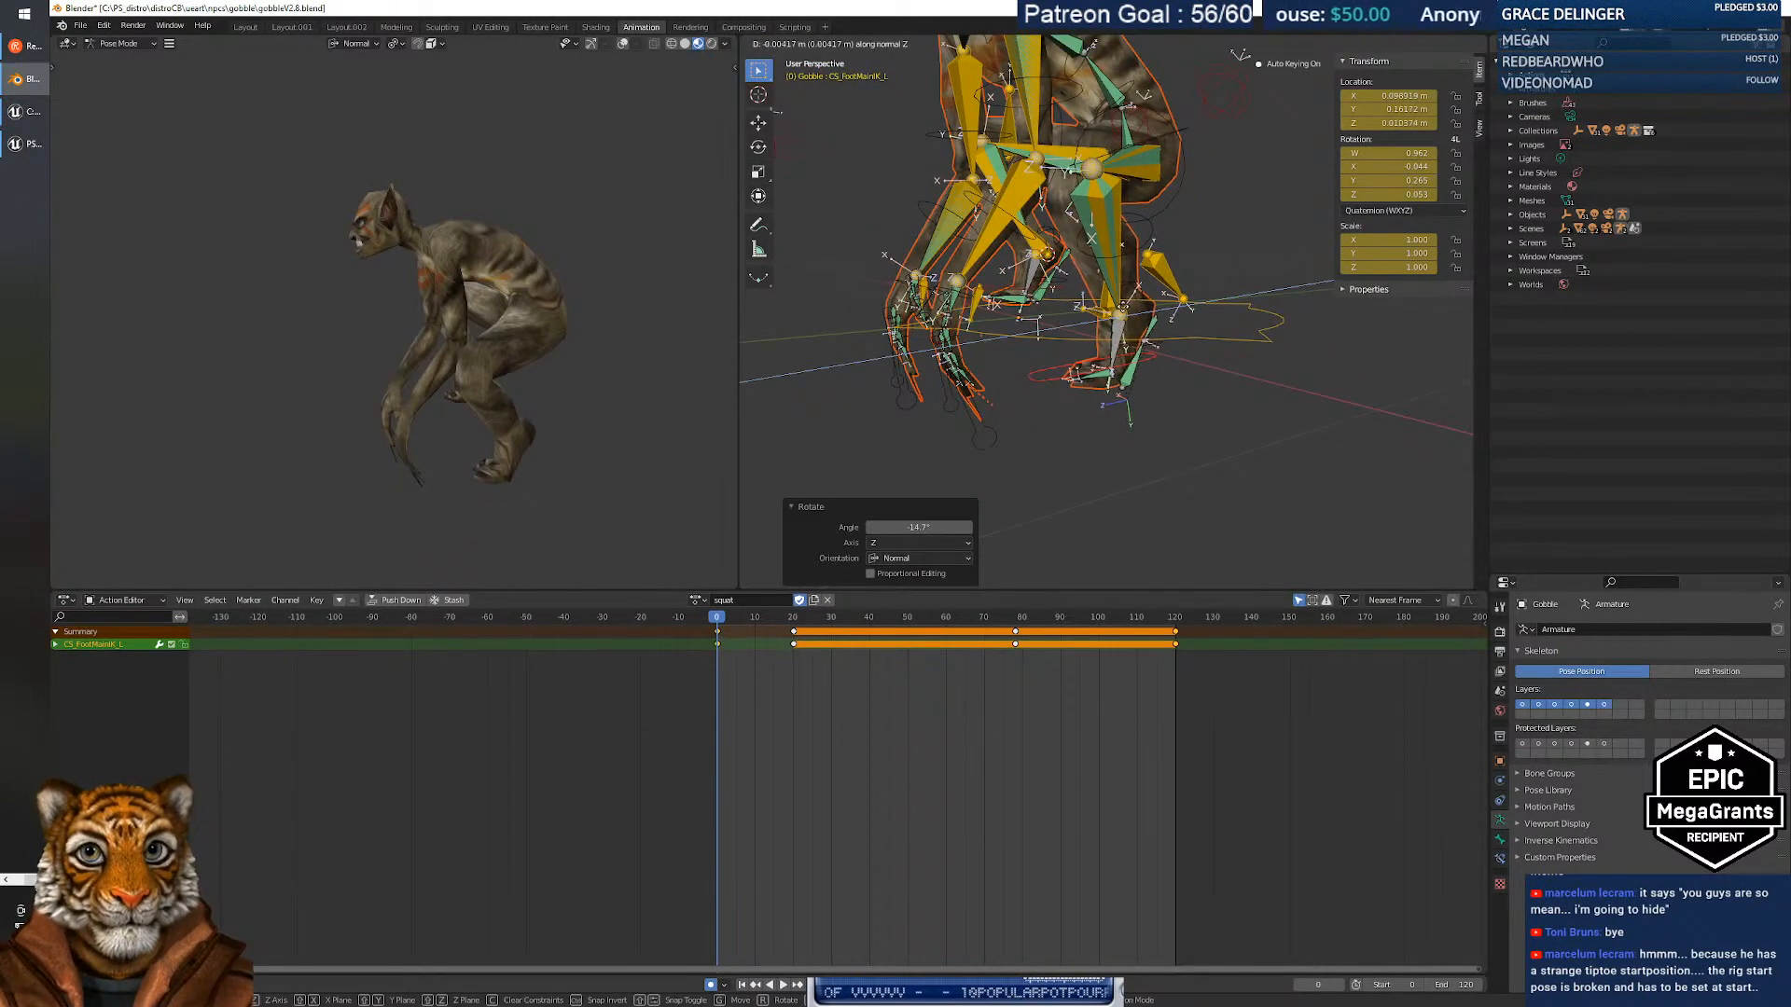
Move the left main foot IK control -0.10299 m along its normal Y axis at frame 0.
middle_click_drag(1123, 315, 1145, 373)
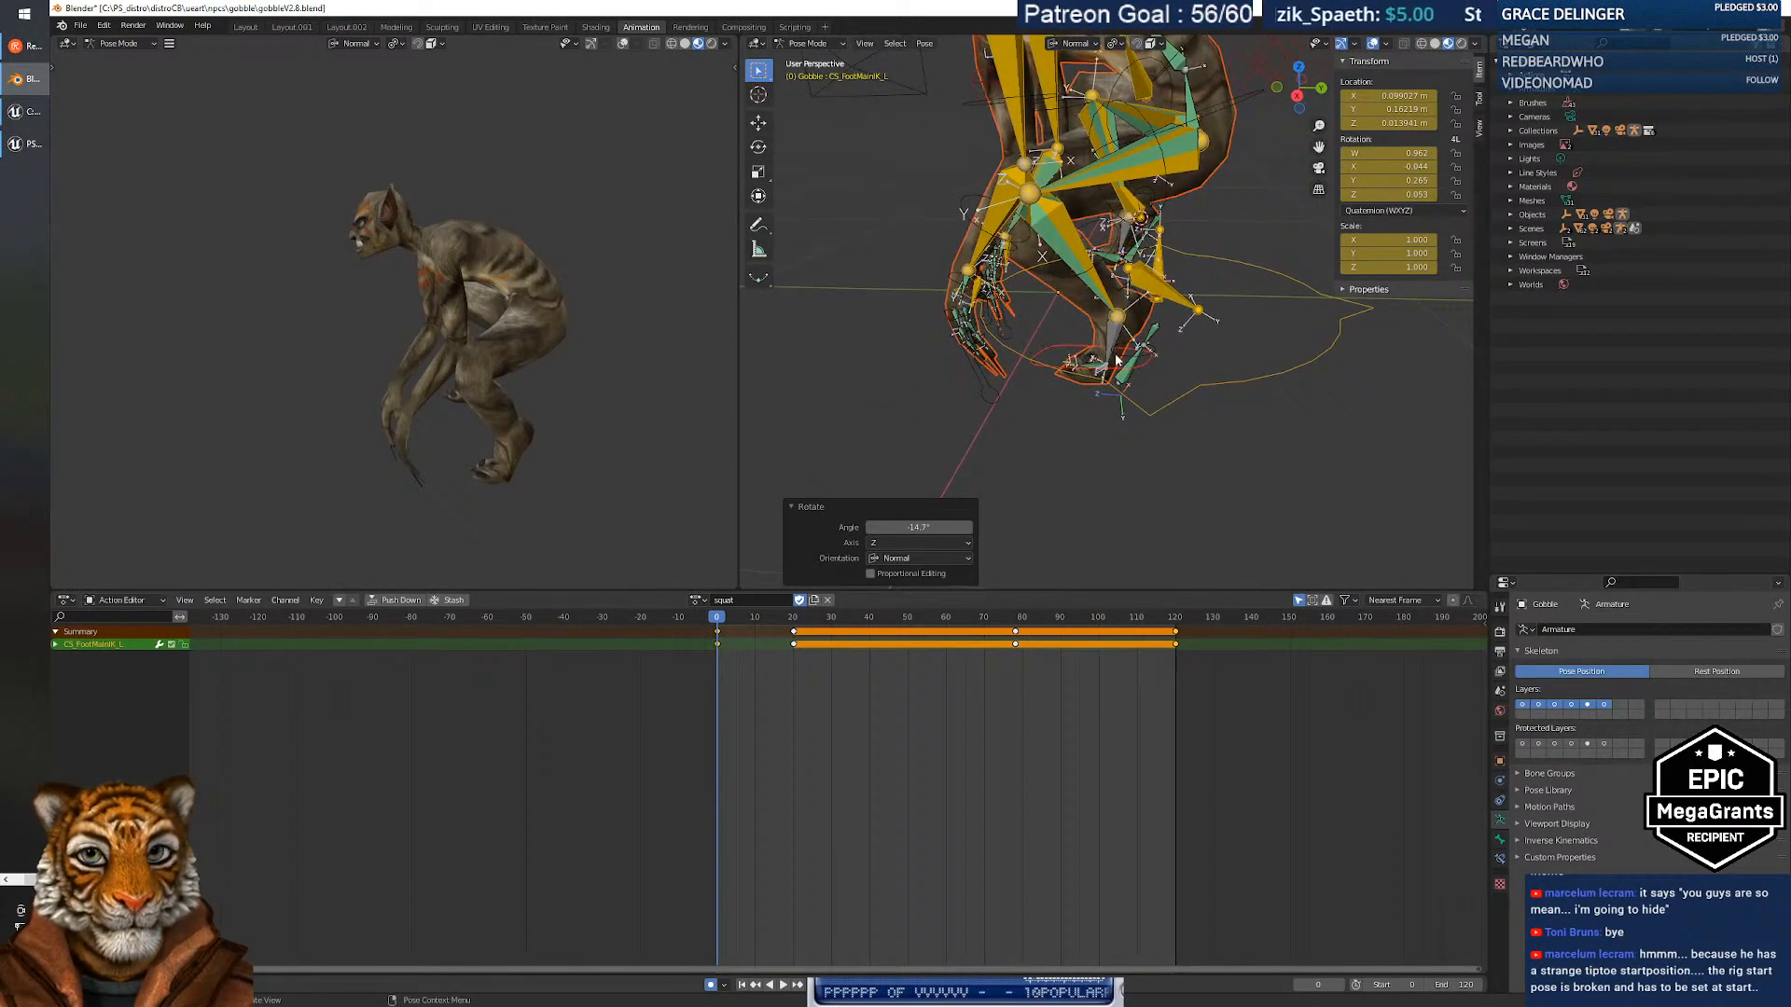
left_click(1139, 366)
left_click(1146, 369)
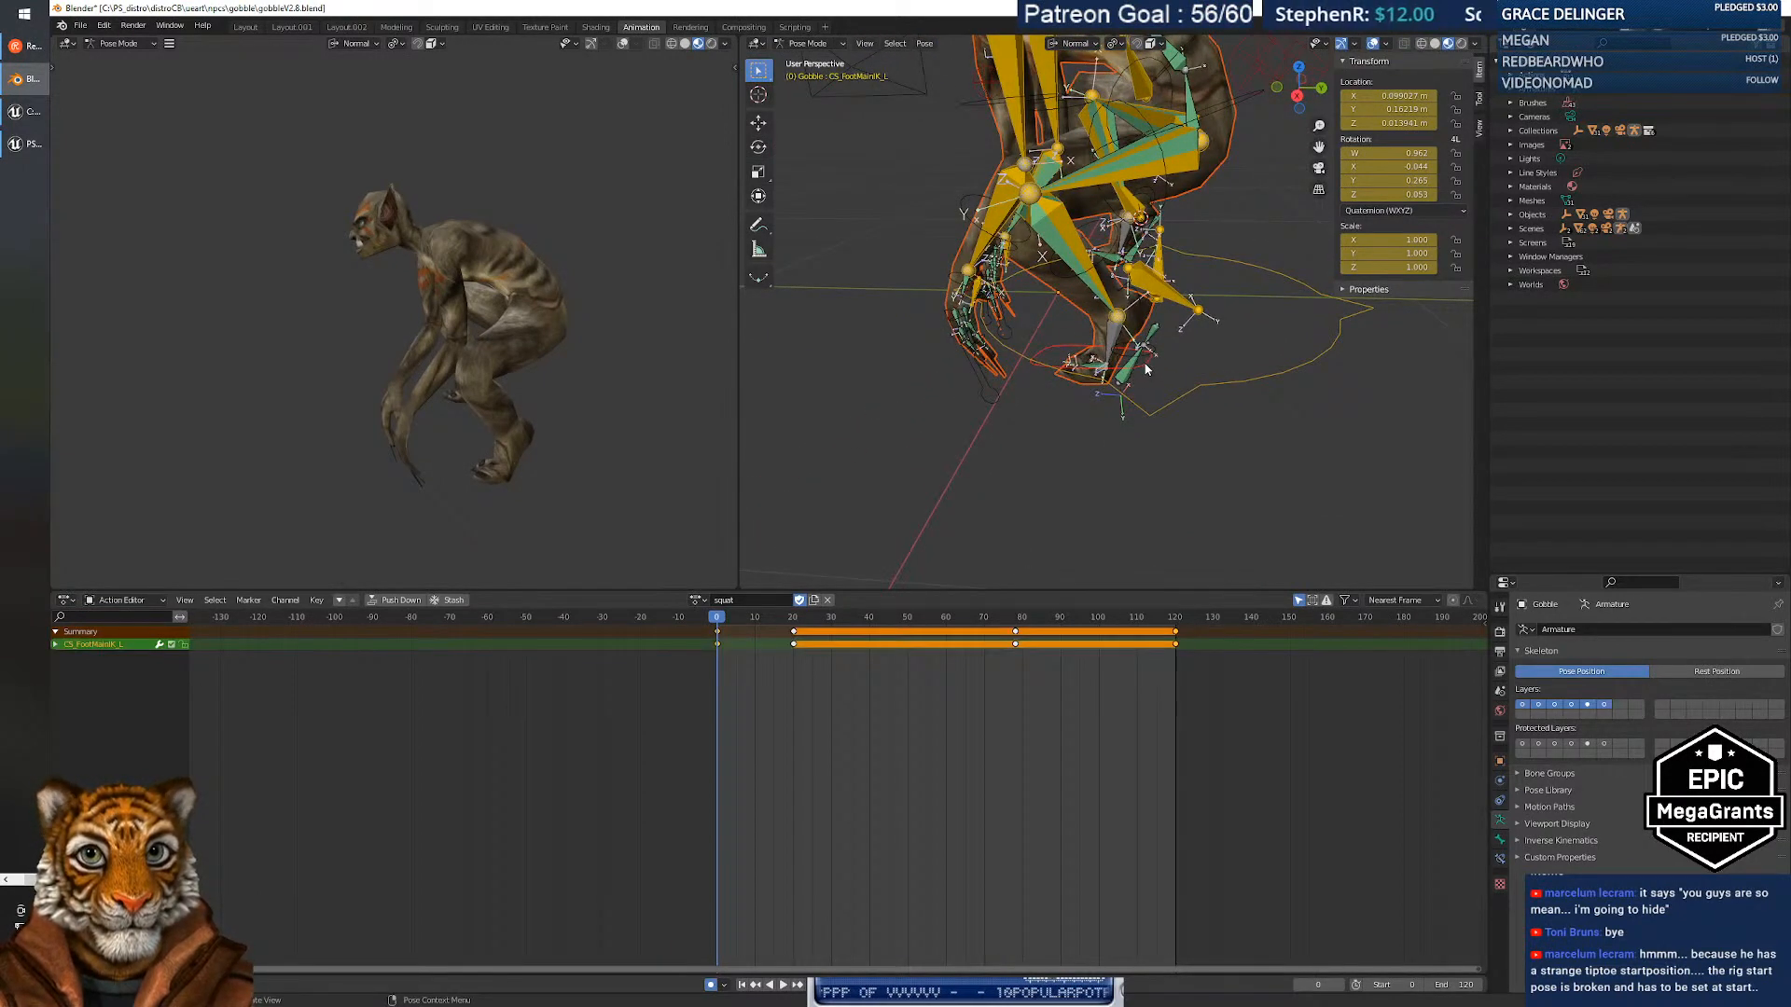
key("g")
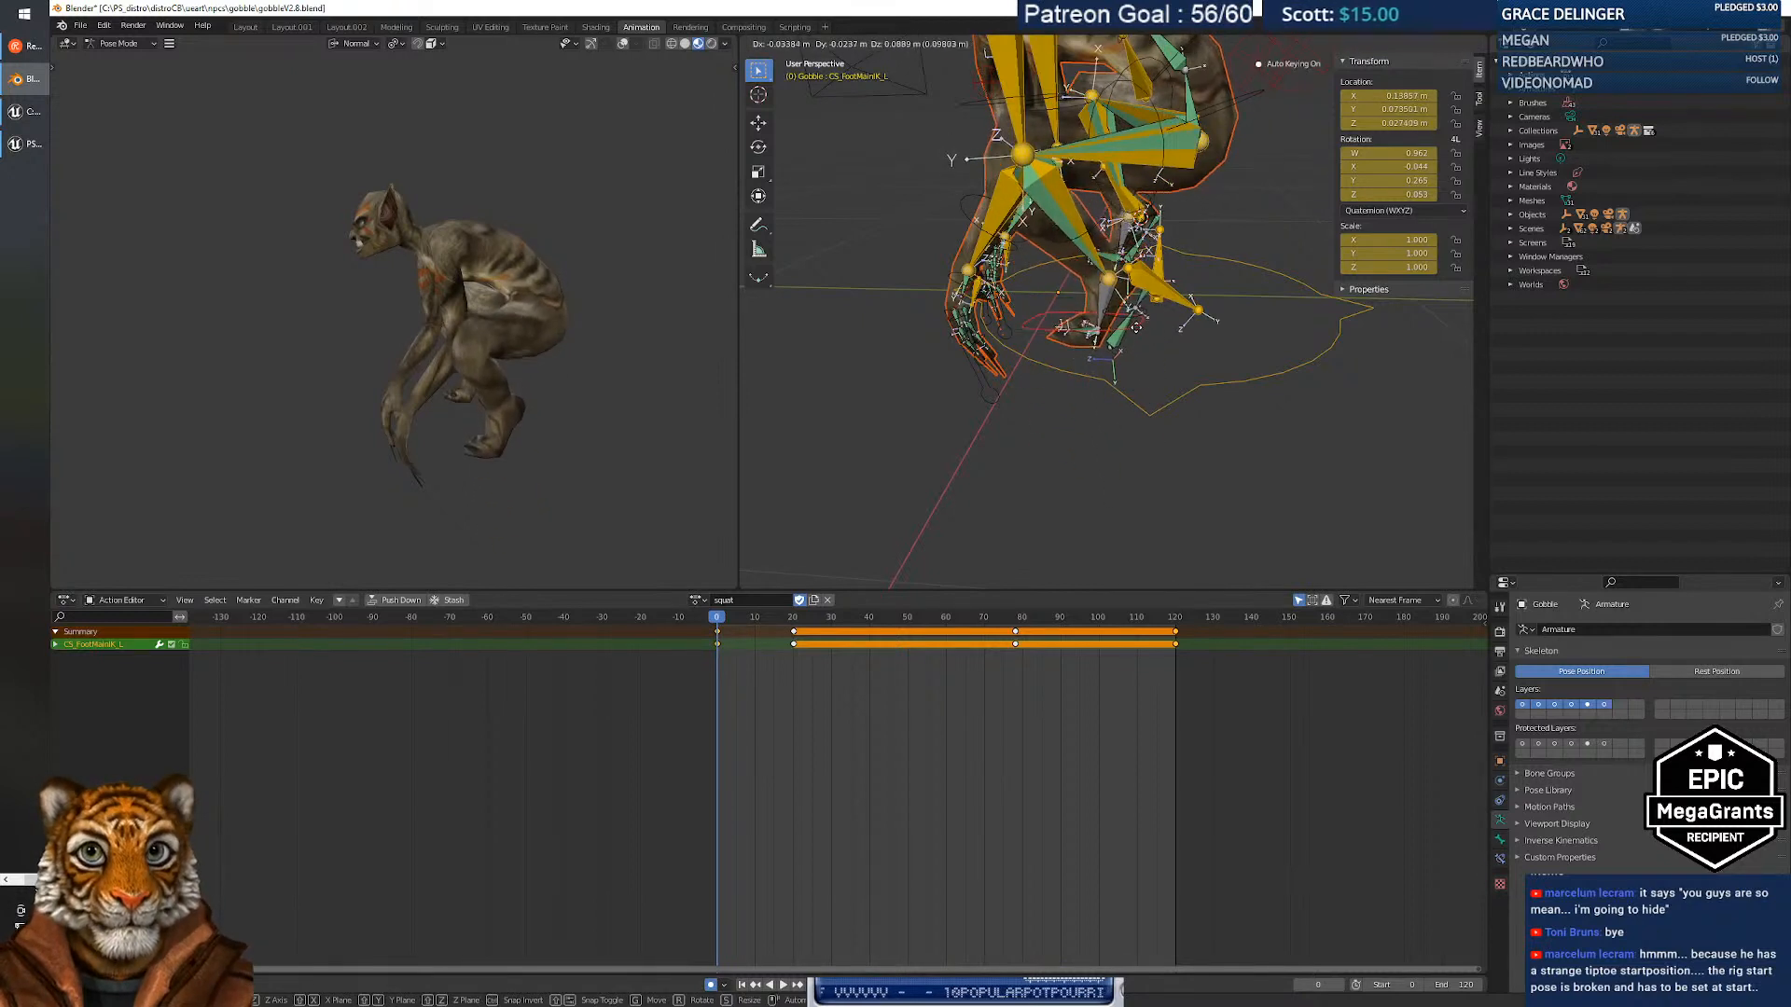
right_click(1138, 337)
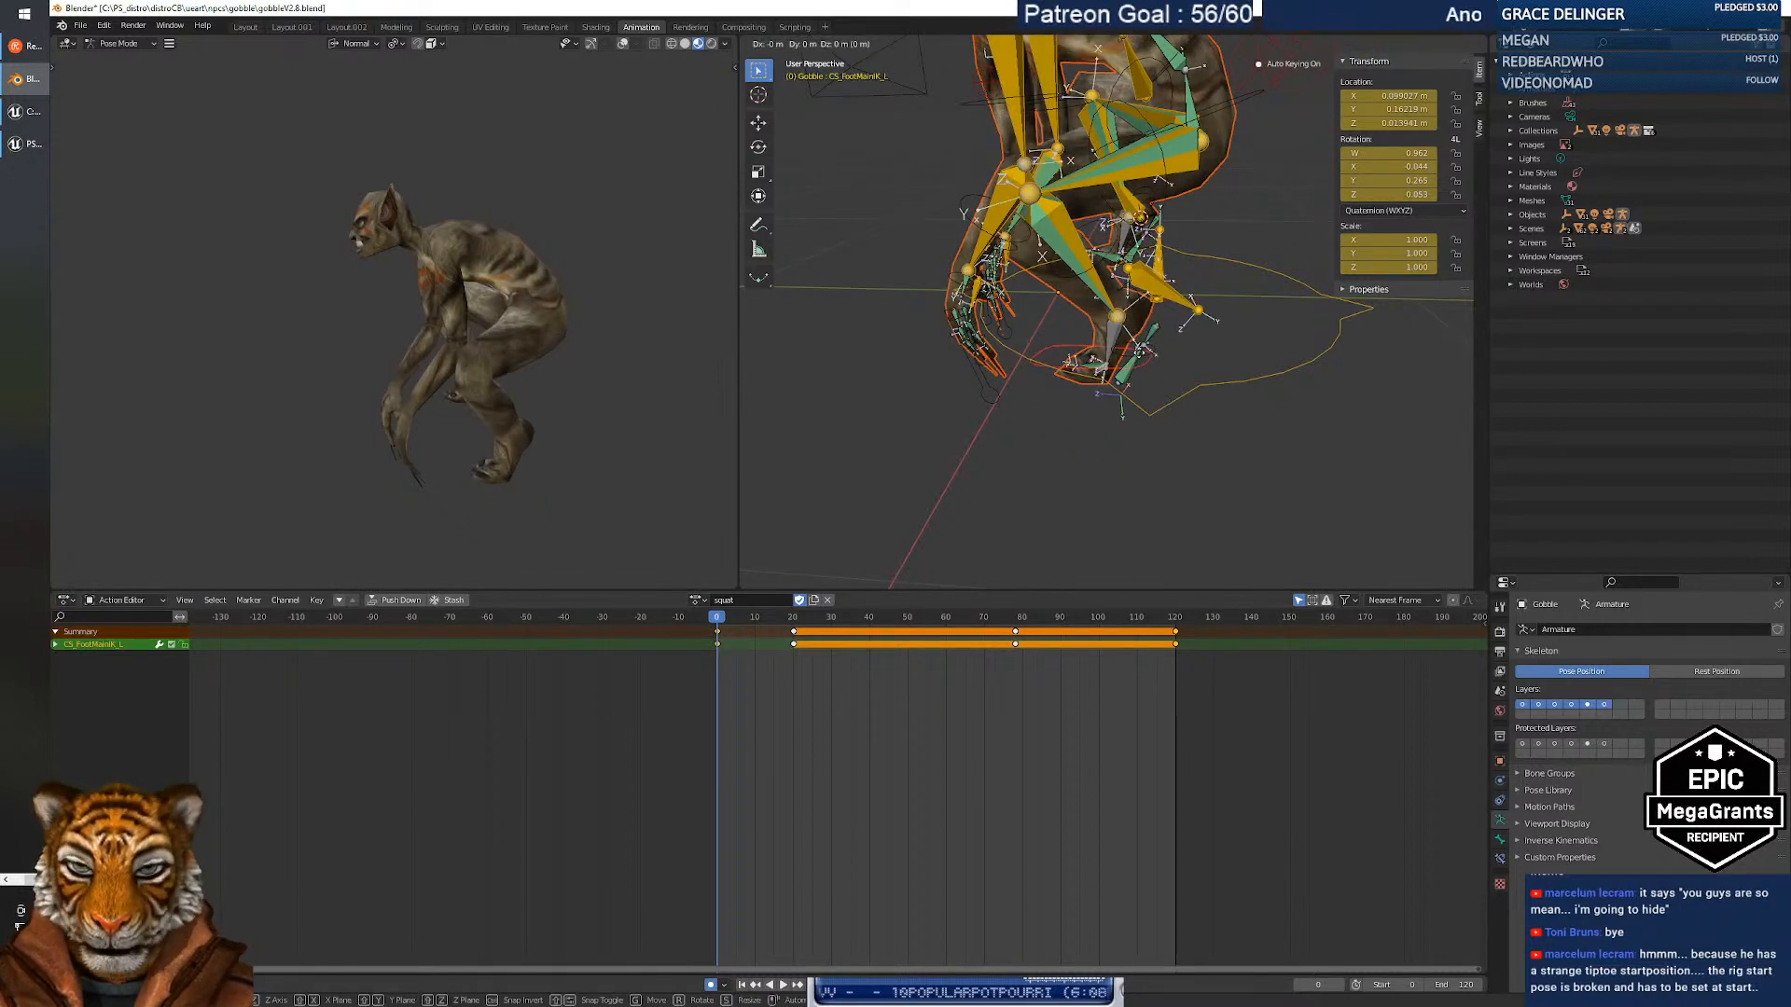
left_click(1032, 329)
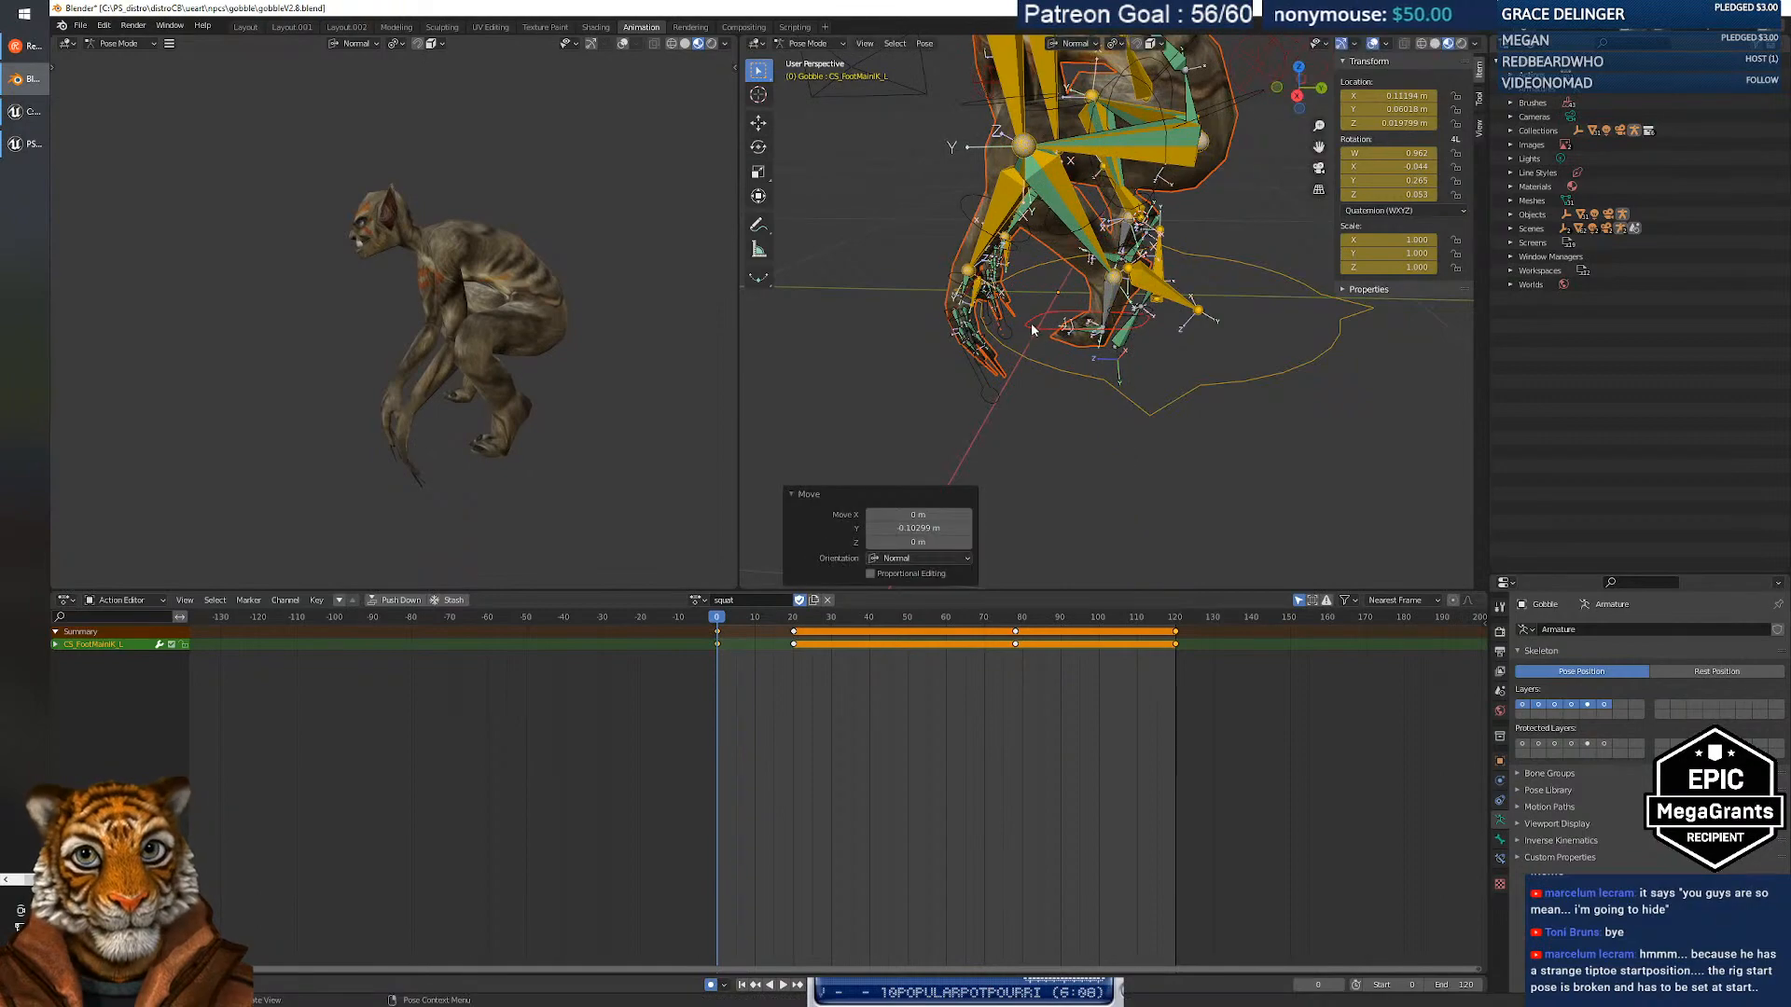
Move the left main foot IK control another -0.033277 m along its normal Y axis and -0.10651 m along its normal X axis.
middle_click_drag(1032, 328, 1052, 294)
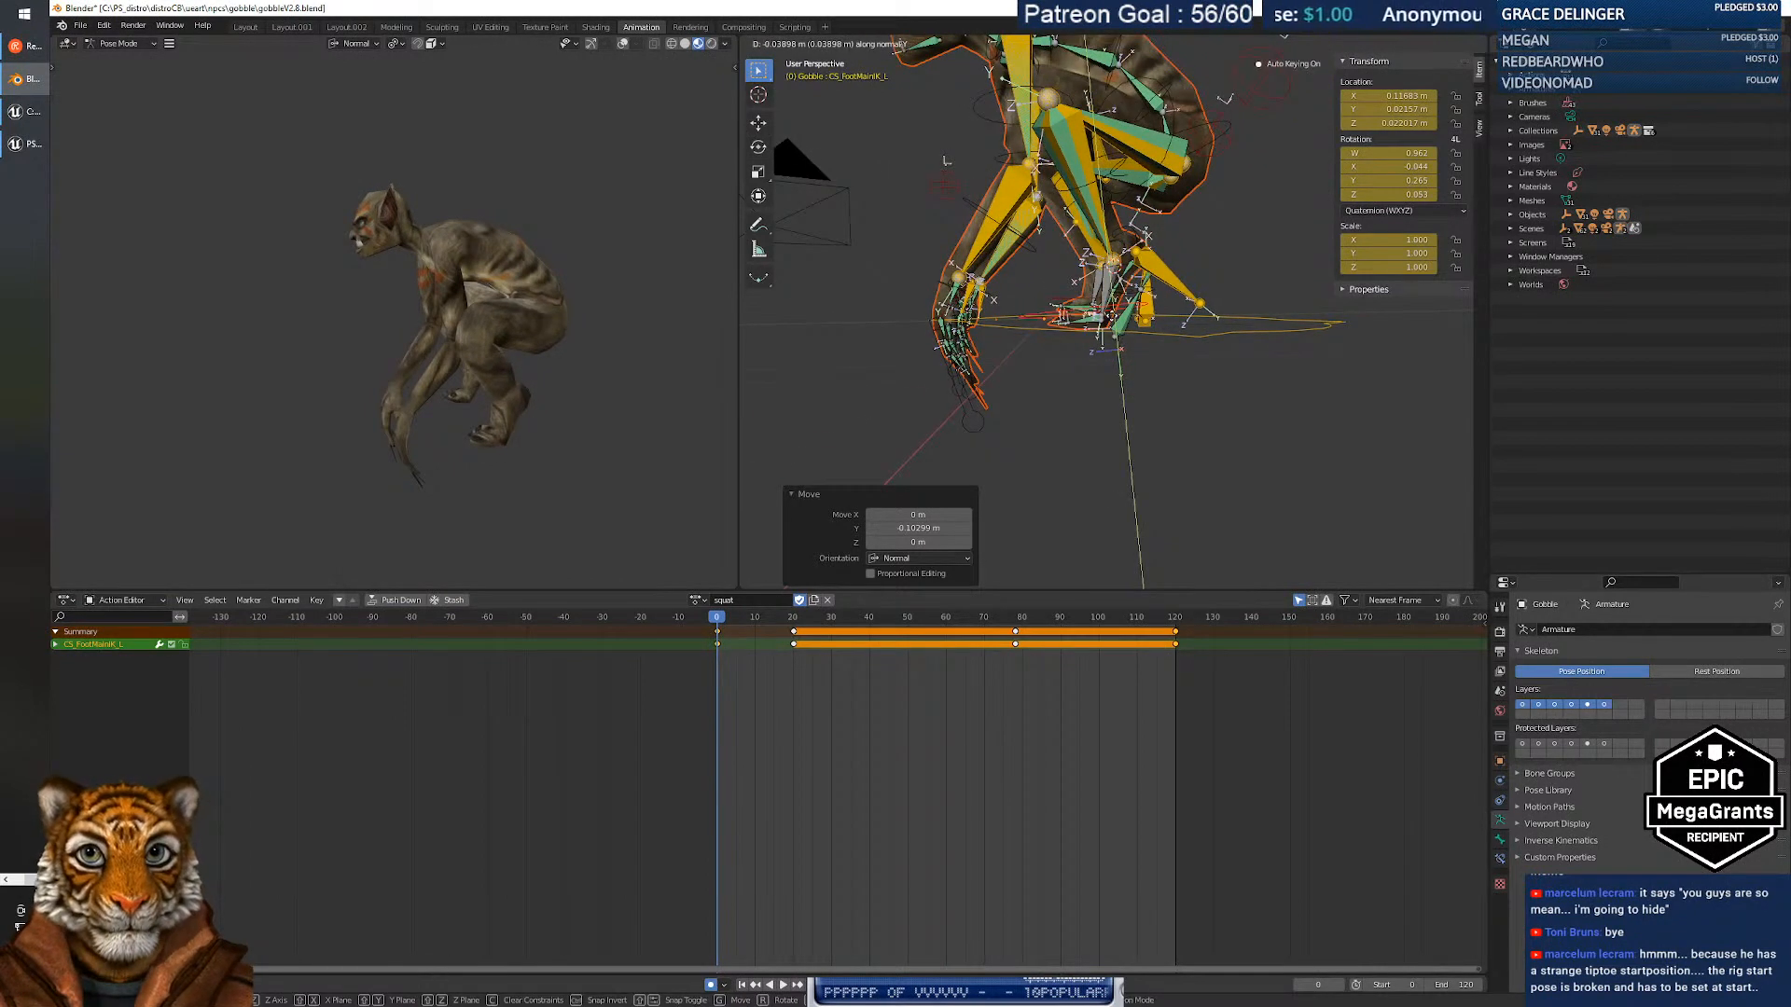
middle_click_drag(1115, 324, 1132, 246)
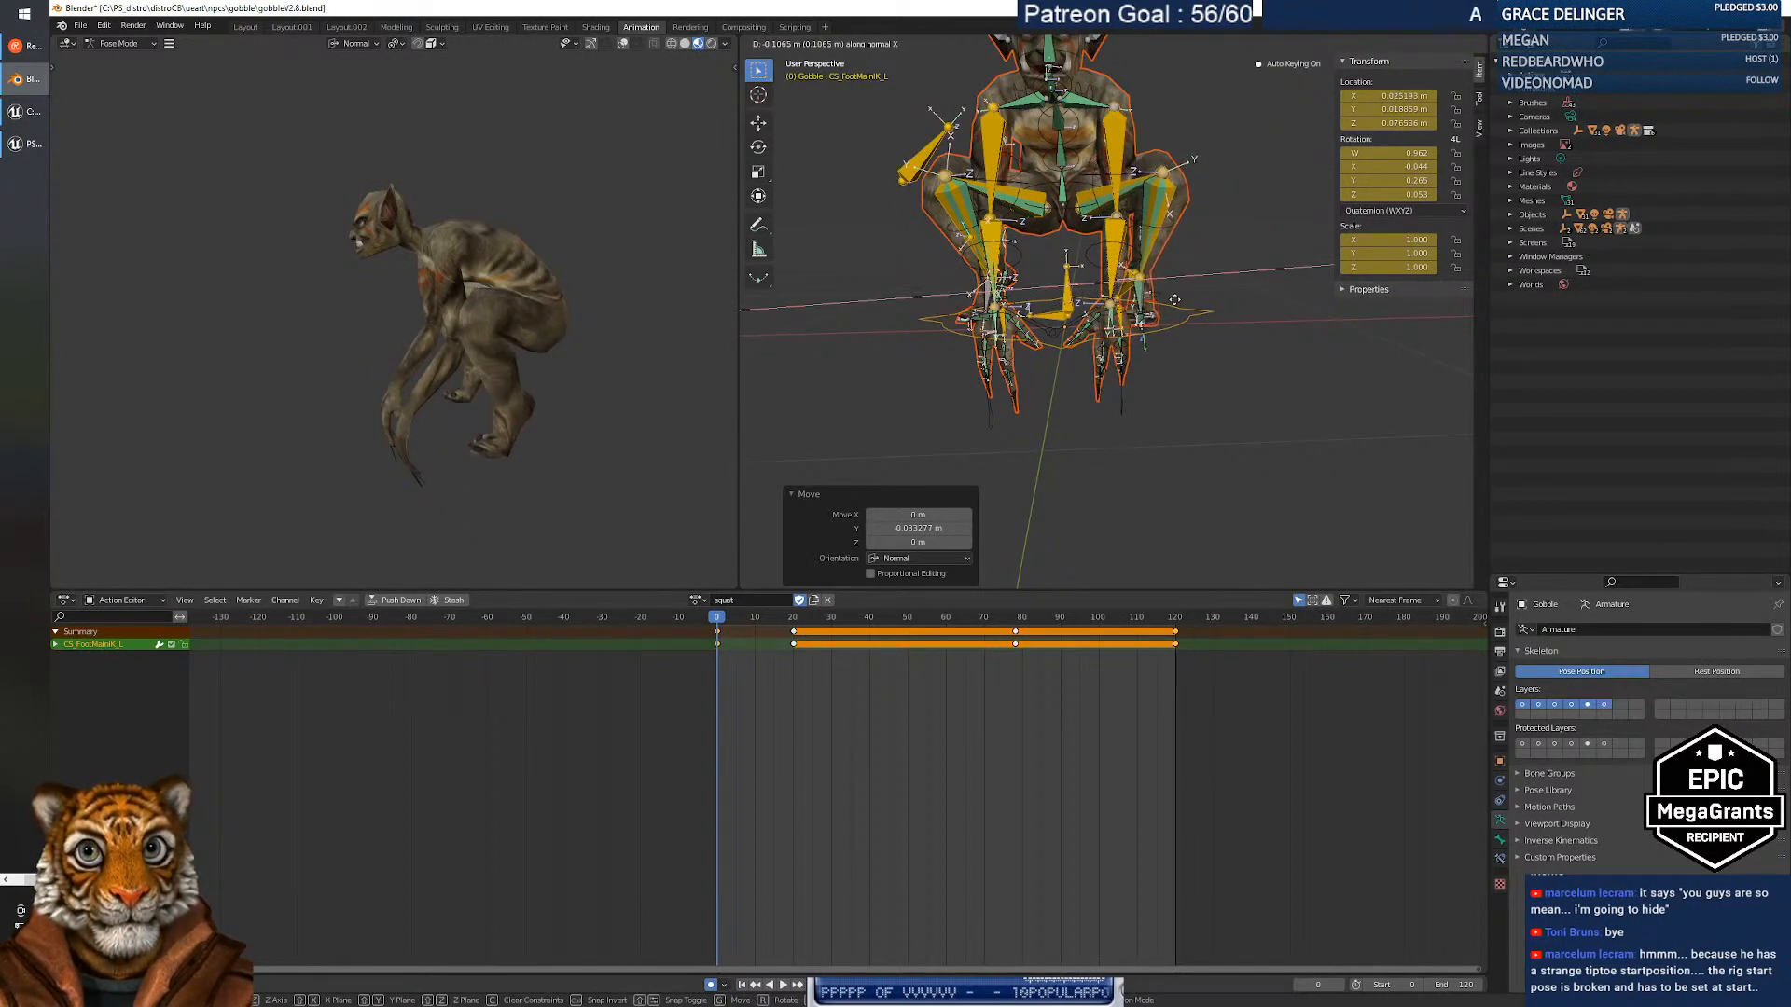
middle_click_drag(1196, 293, 1046, 345)
Play and scrub the squat to frame 20 to examine how the left foot moves from the adjusted starting pose.
middle_click_drag(373, 287, 444, 284)
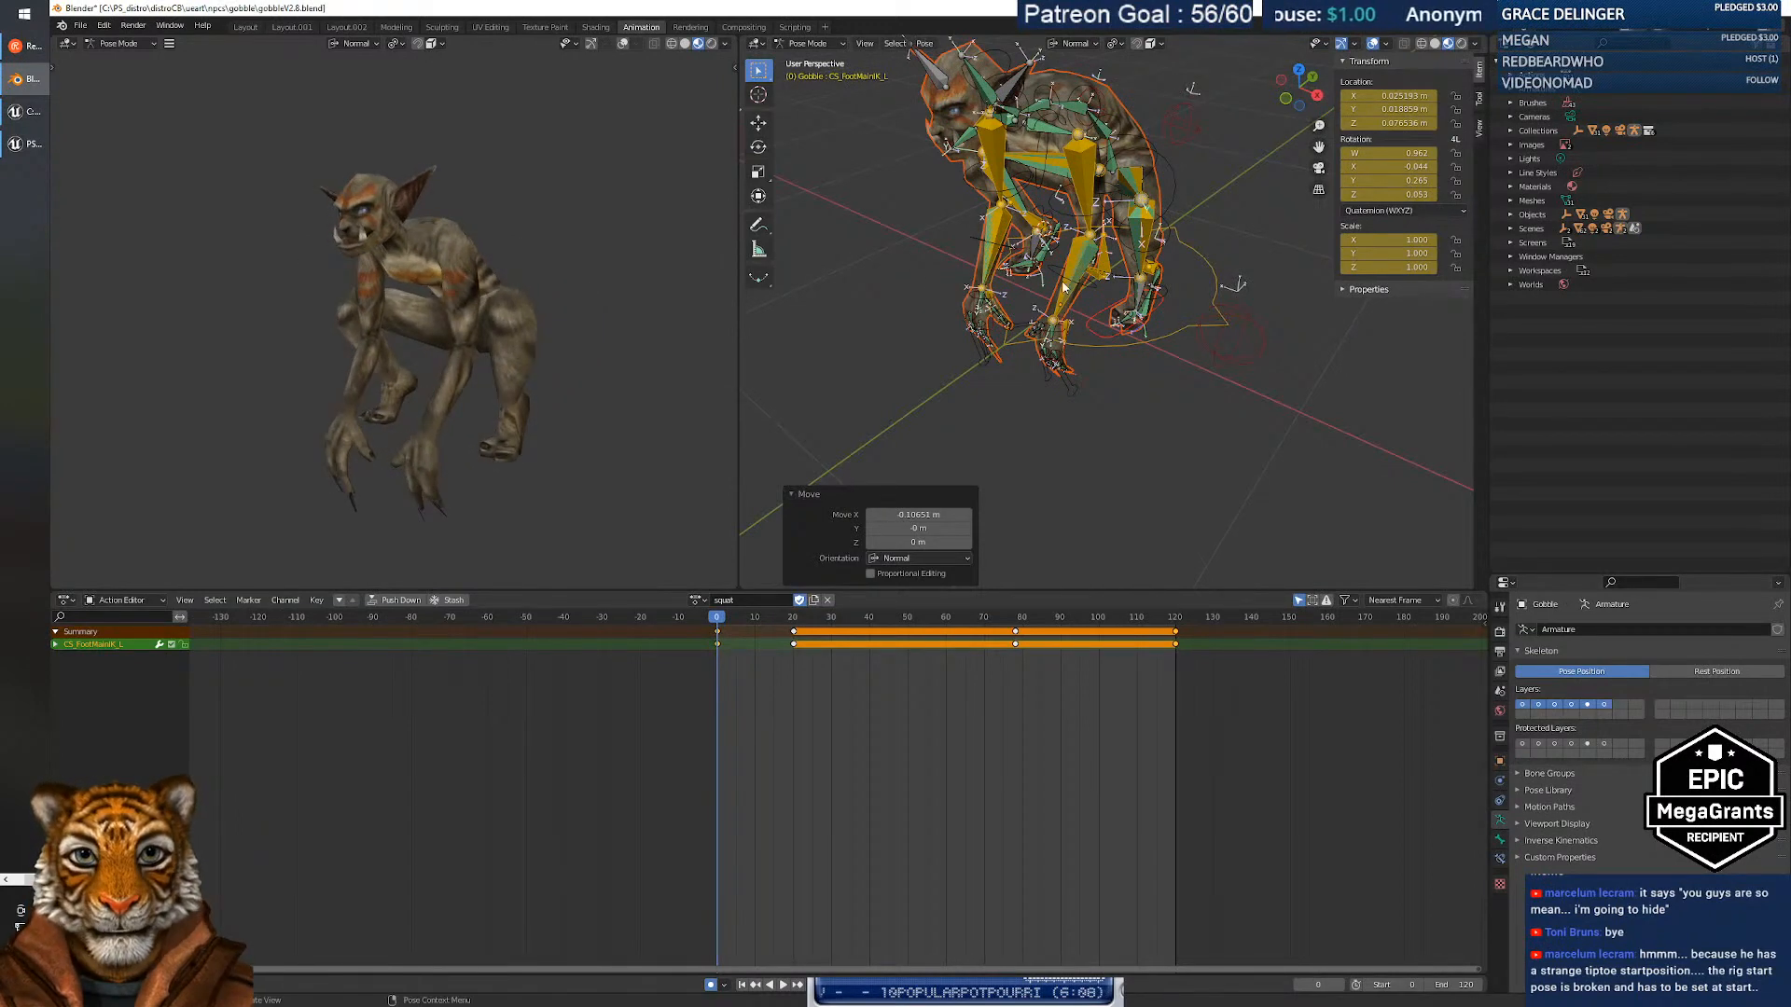
middle_click_drag(1063, 287, 1120, 373)
key("space")
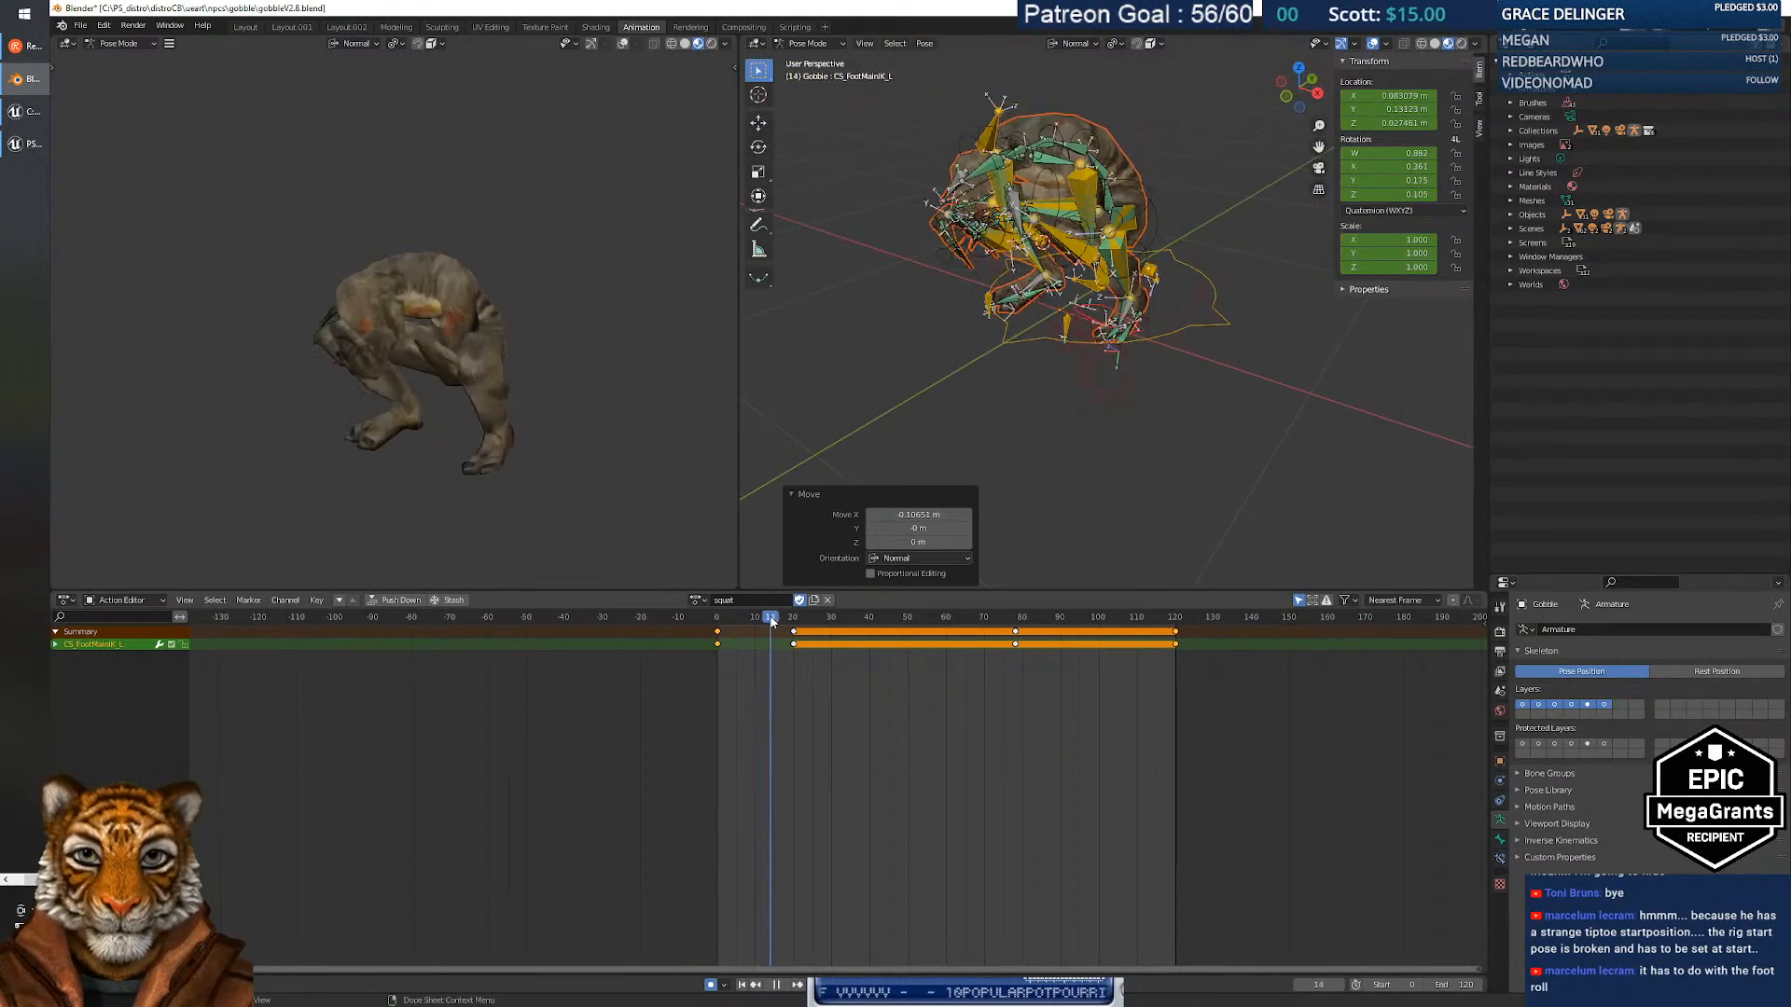
left_click_drag(834, 622, 793, 623)
key("space")
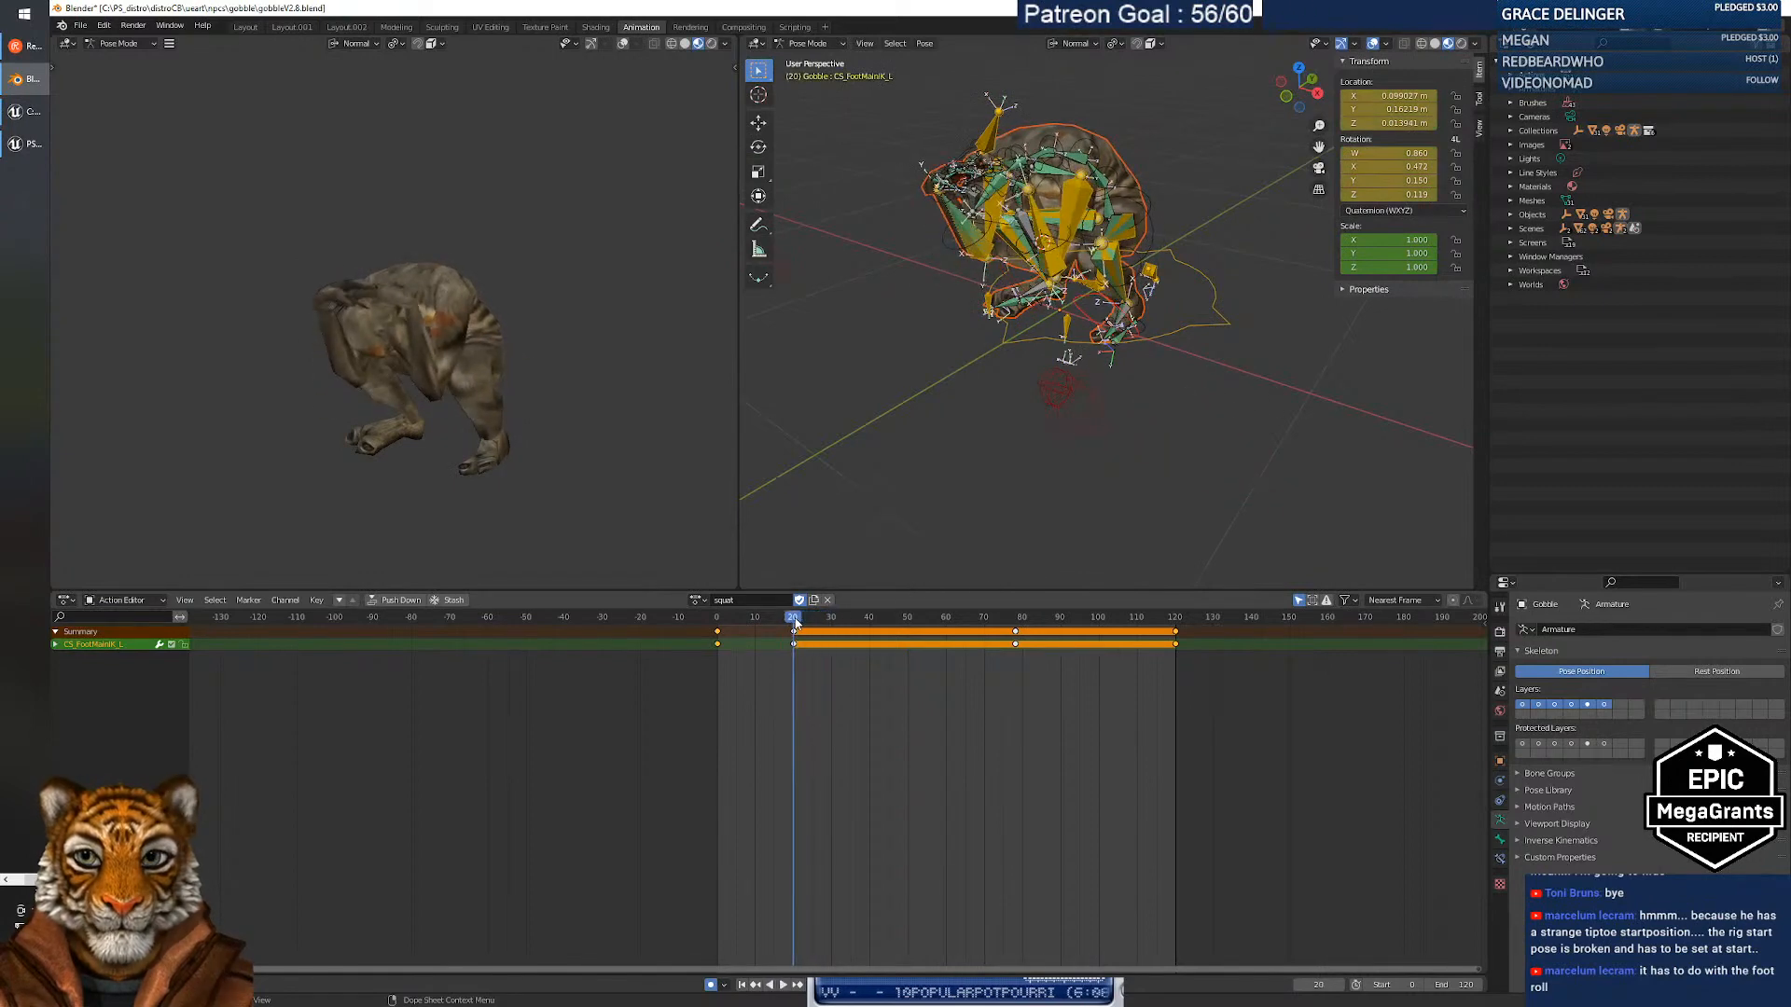
middle_click_drag(1241, 457, 1280, 404)
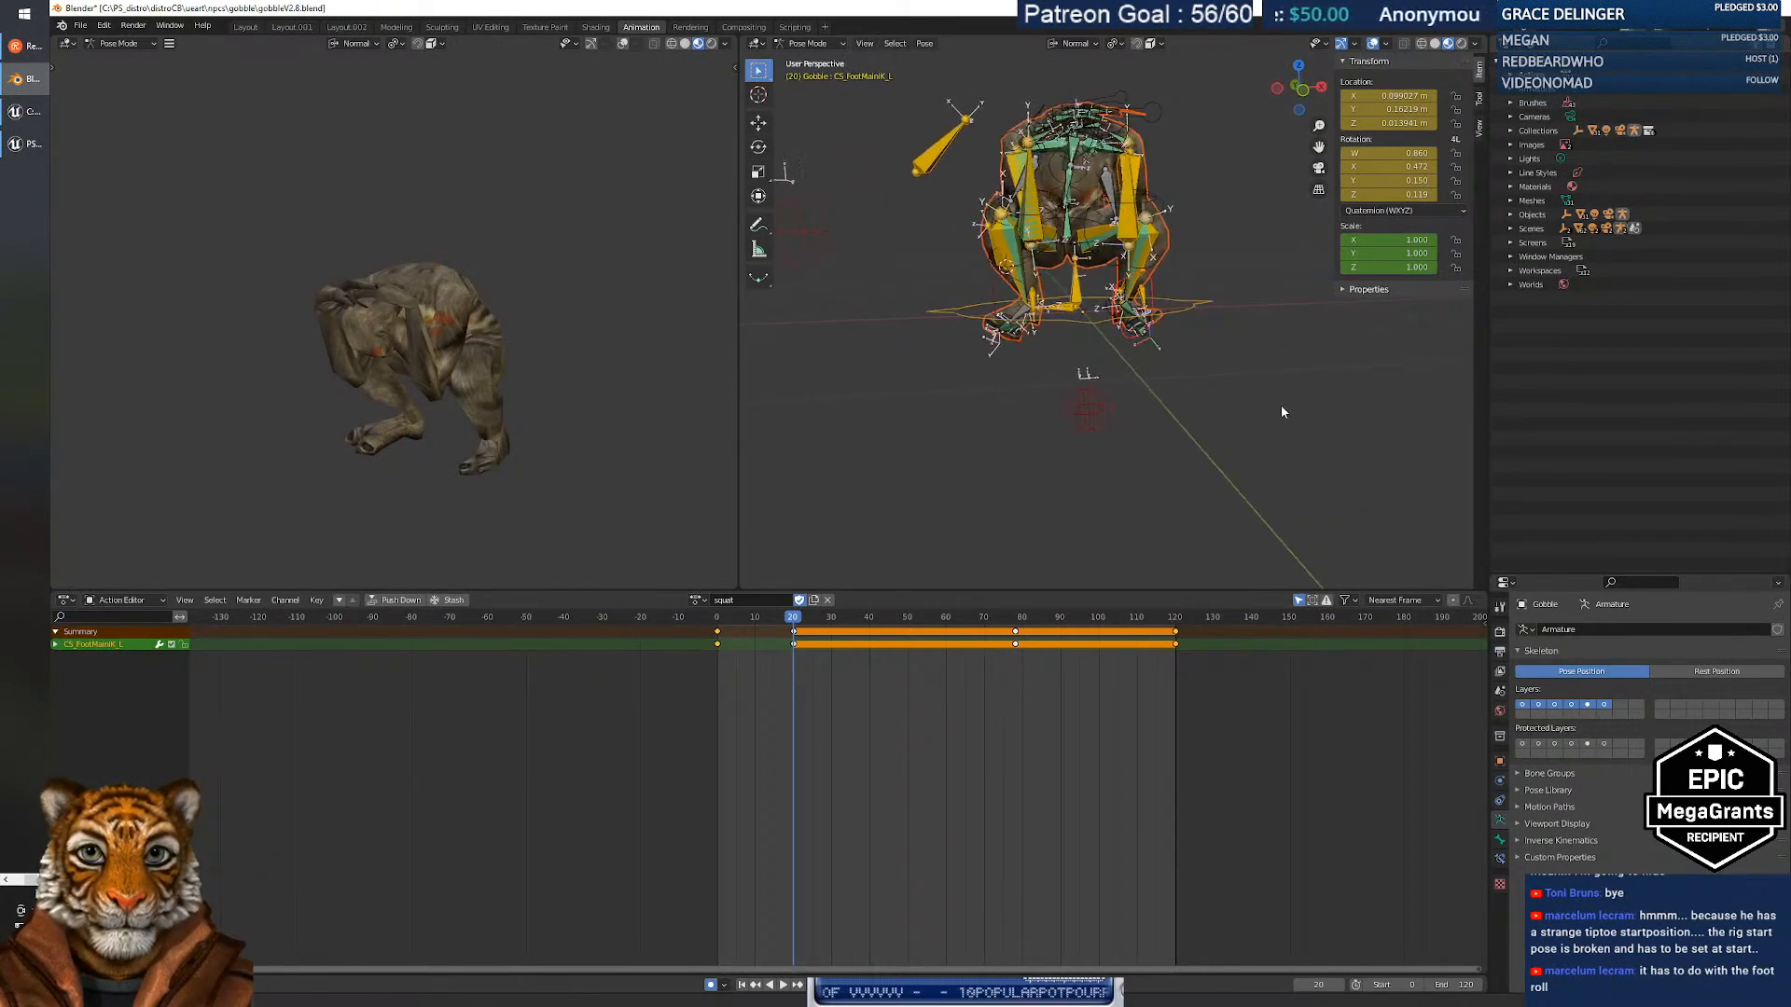
Try moving the pelvis control about 0.0665 m along its normal Y axis at frame 20, and undo the change.
mouse_move(791, 621)
left_mouse_down()
mouse_move(712, 627)
mouse_move(800, 634)
left_mouse_up()
left_click_drag(756, 634, 794, 636)
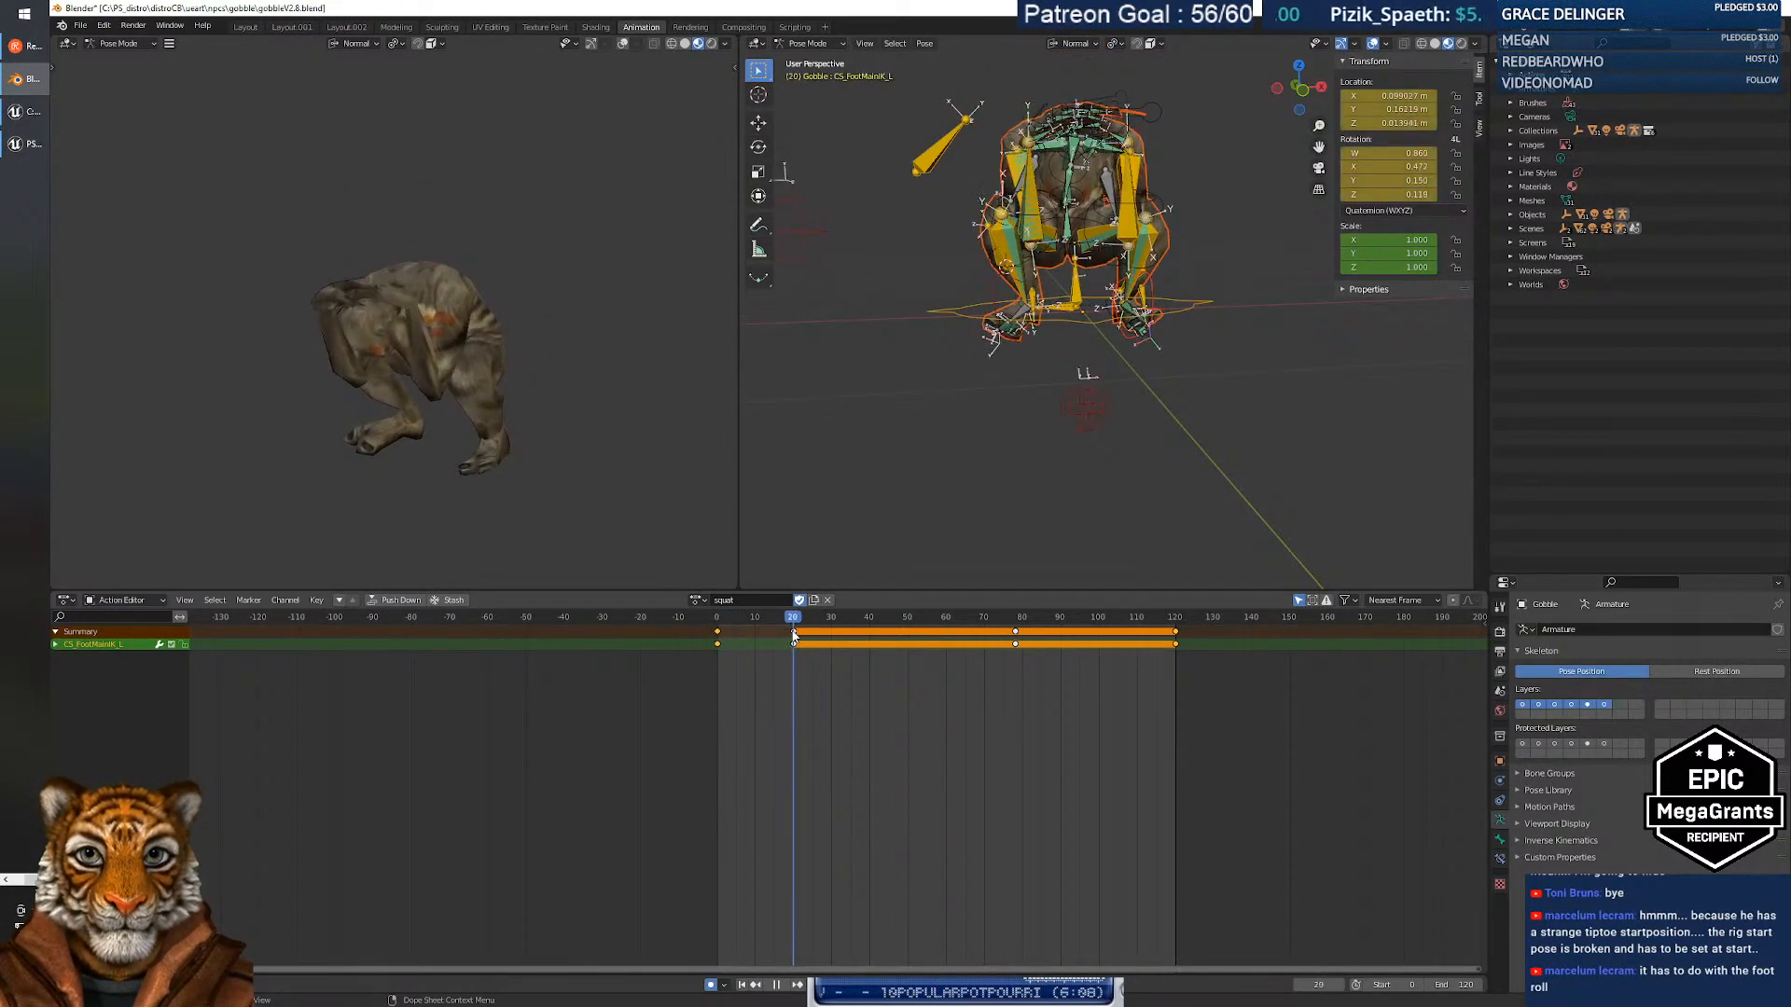
middle_click_drag(868, 439, 1072, 234)
left_click(1035, 219)
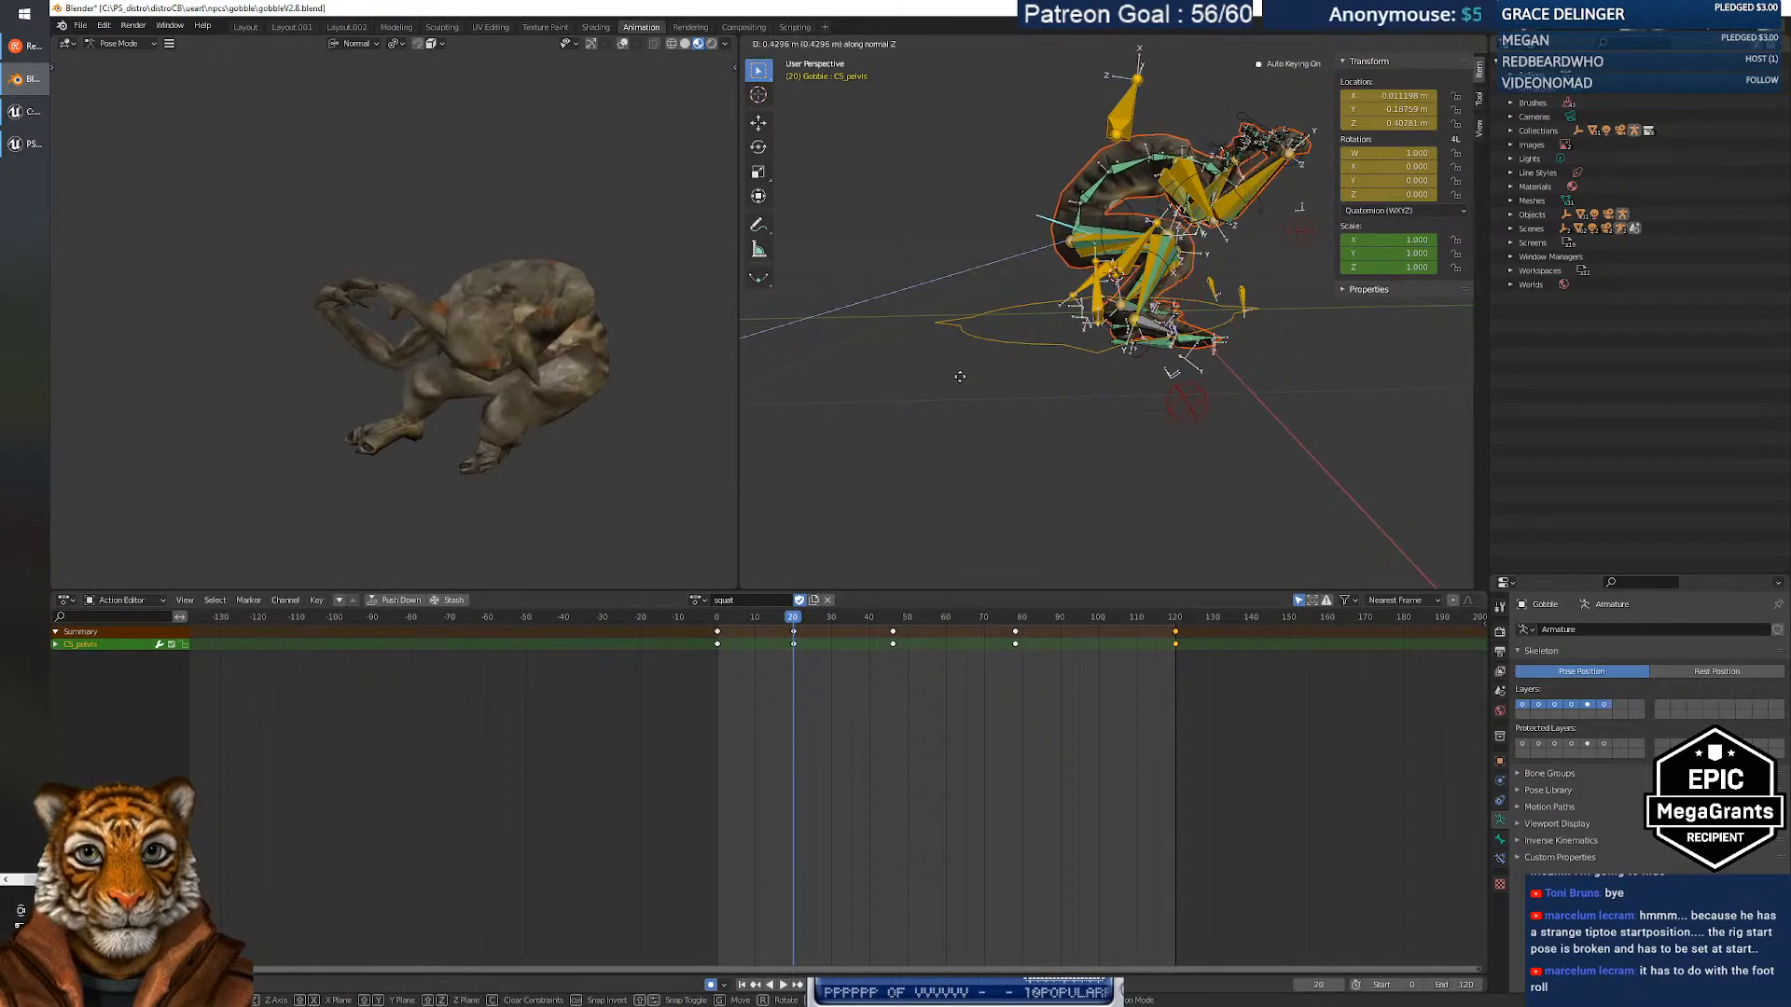
key("y")
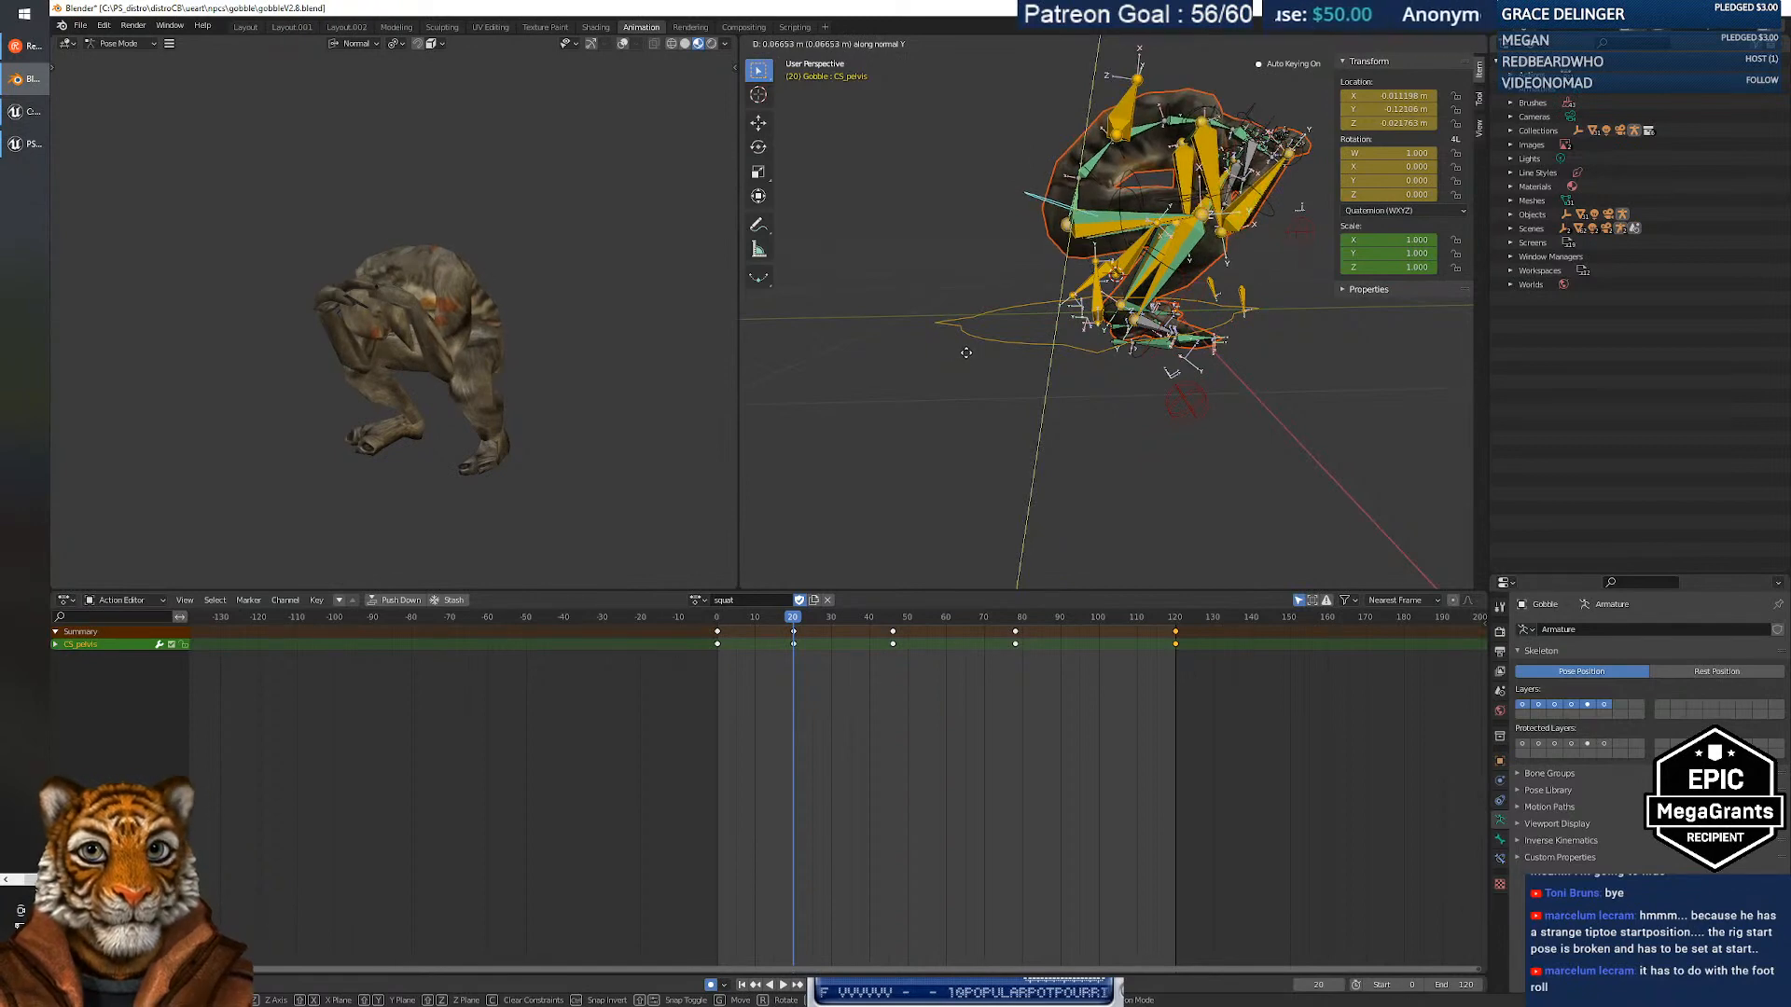
left_click(966, 353)
mouse_move(795, 617)
left_mouse_down()
mouse_move(716, 619)
mouse_move(796, 603)
left_mouse_up()
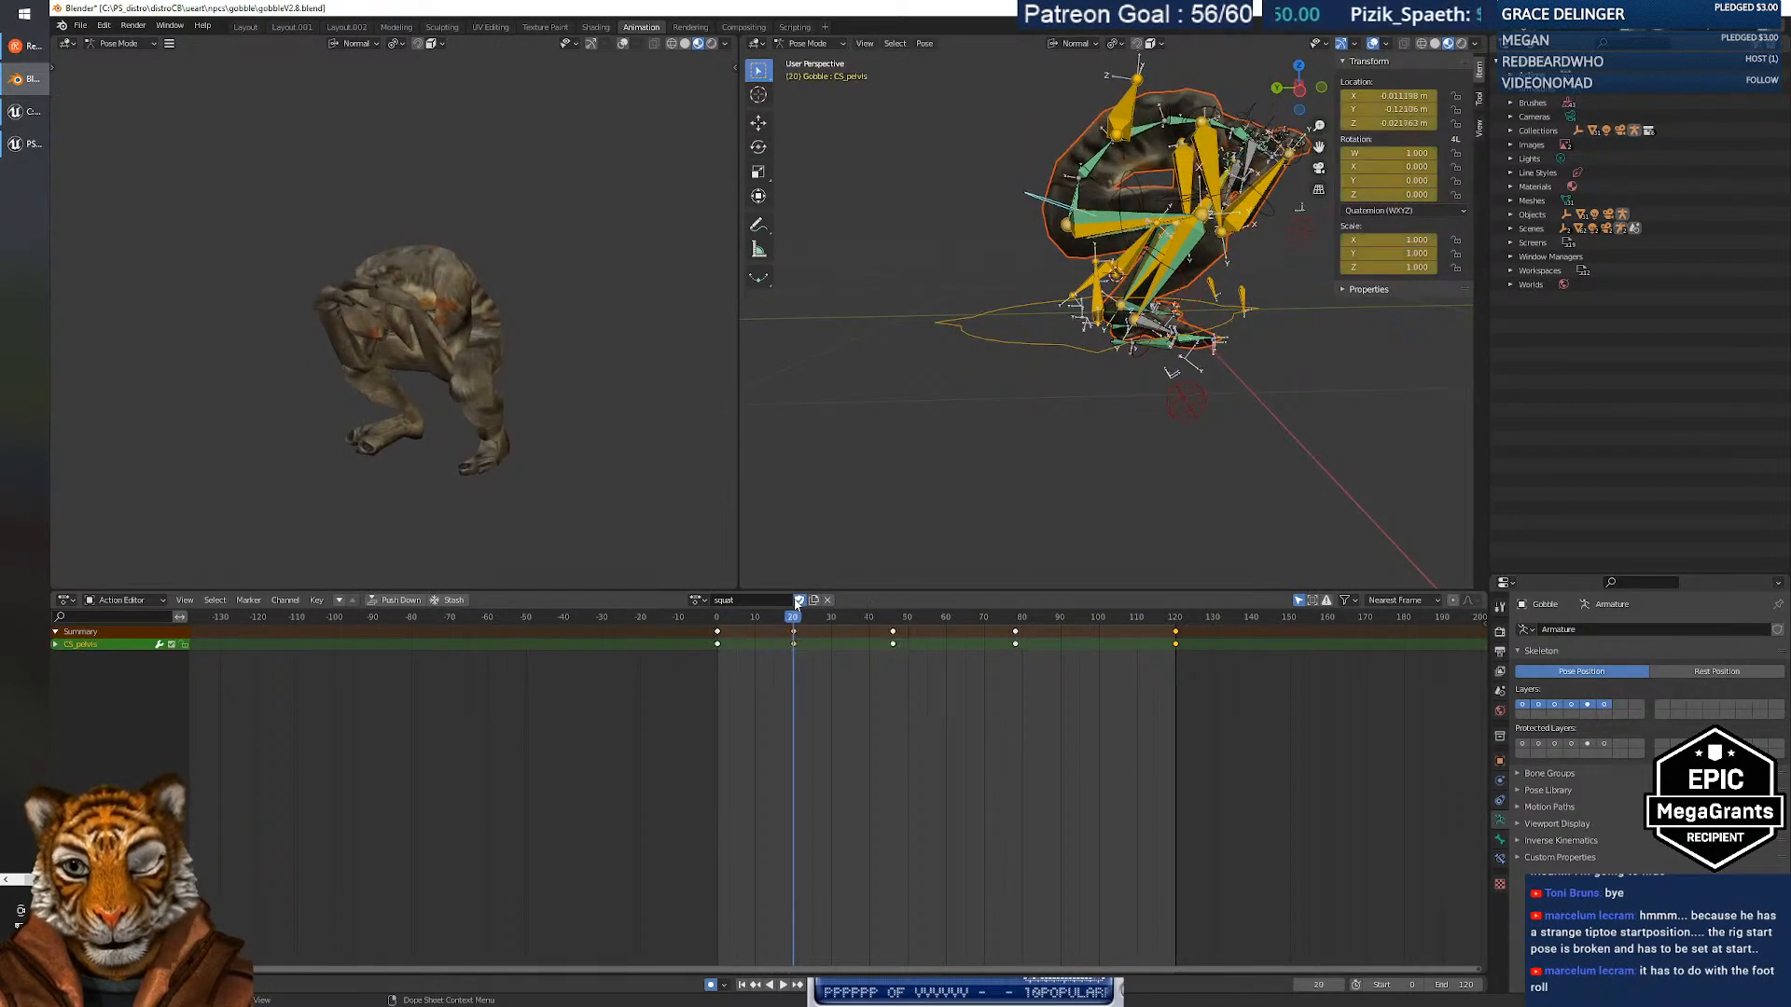
key("ctrl+z")
key("ctrl+z")
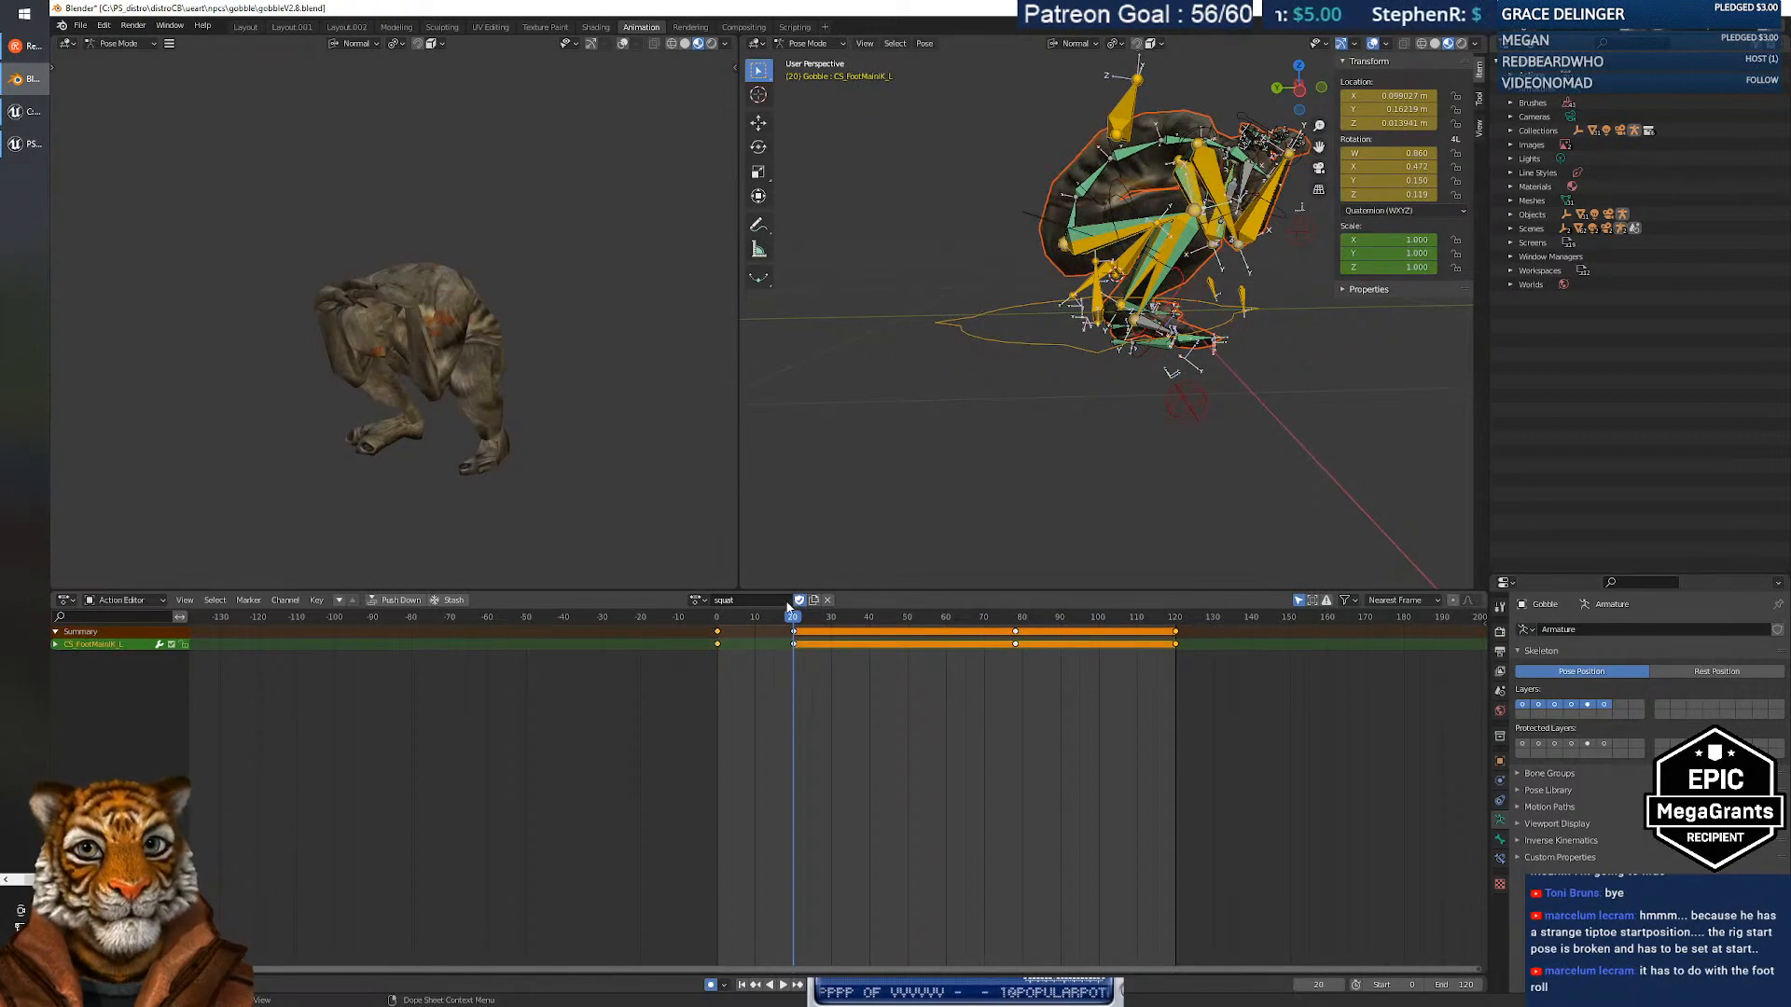
Examine the feet and legs in the left orthographic view while scrubbing and playing the squat between frames 0 and 20.
mouse_move(1206, 364)
middle_mouse_down()
mouse_move(1168, 349)
mouse_move(1186, 348)
middle_mouse_up()
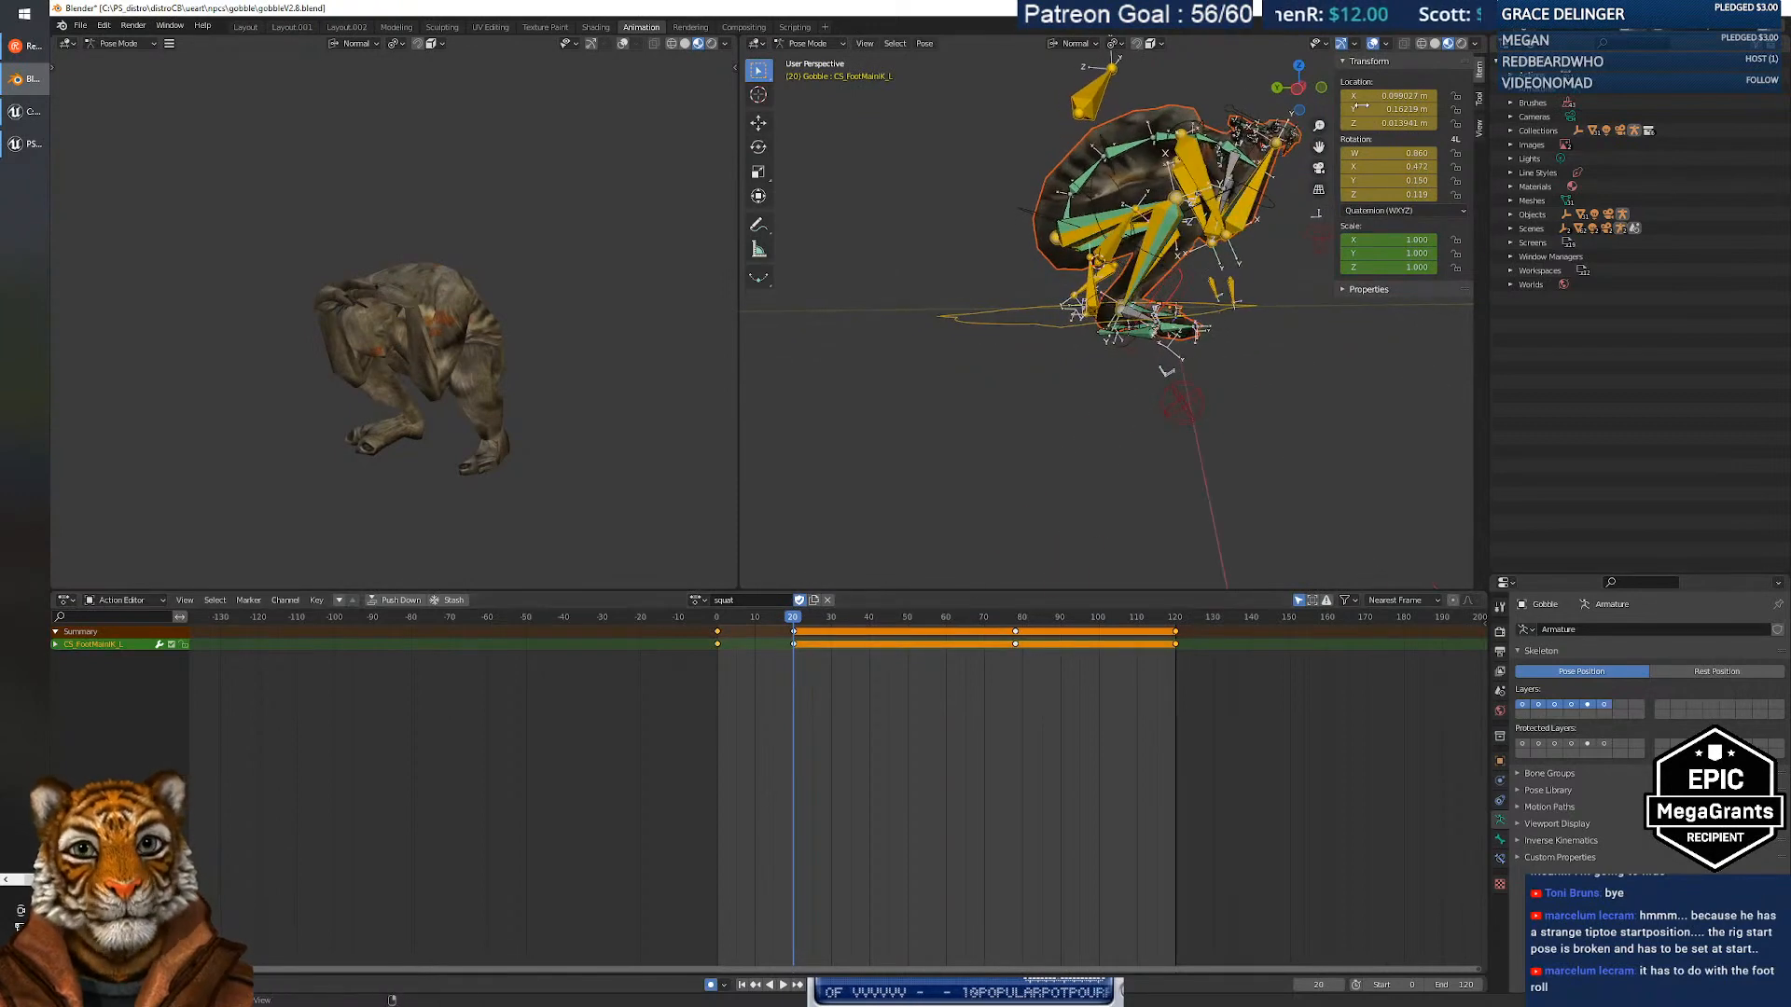
left_click(1297, 93)
scroll(1117, 296, "up", 5)
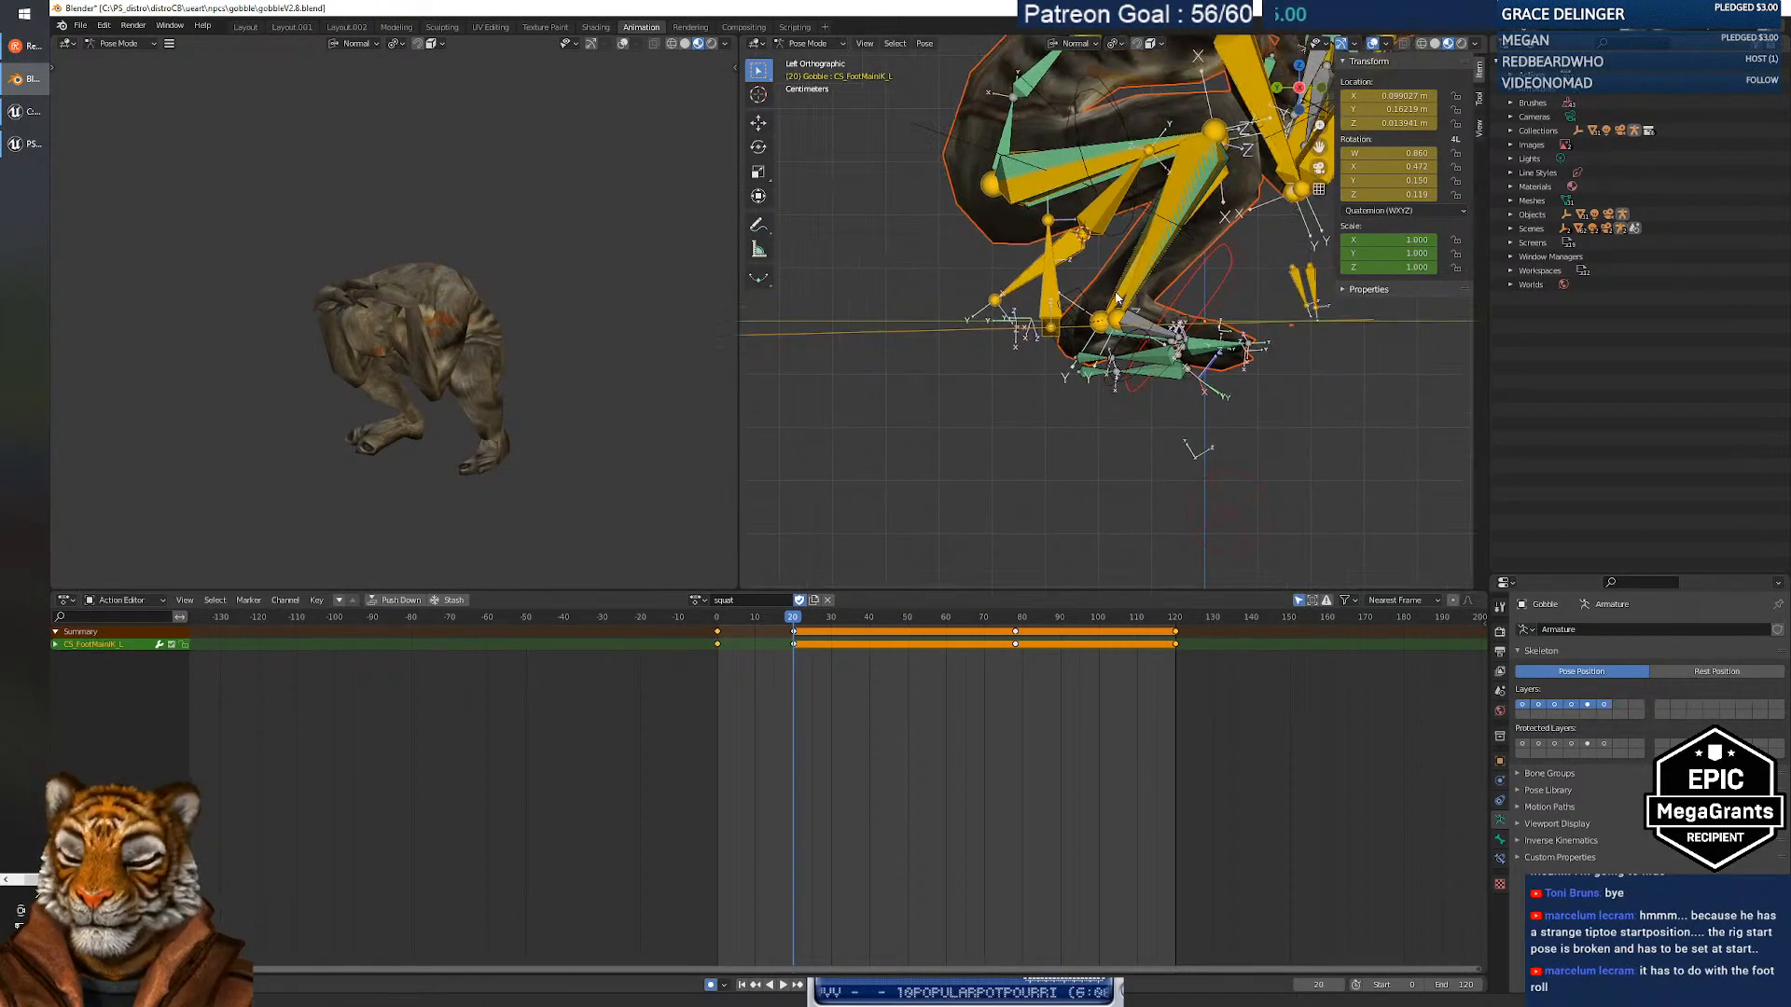
scroll(992, 429, "down", 4)
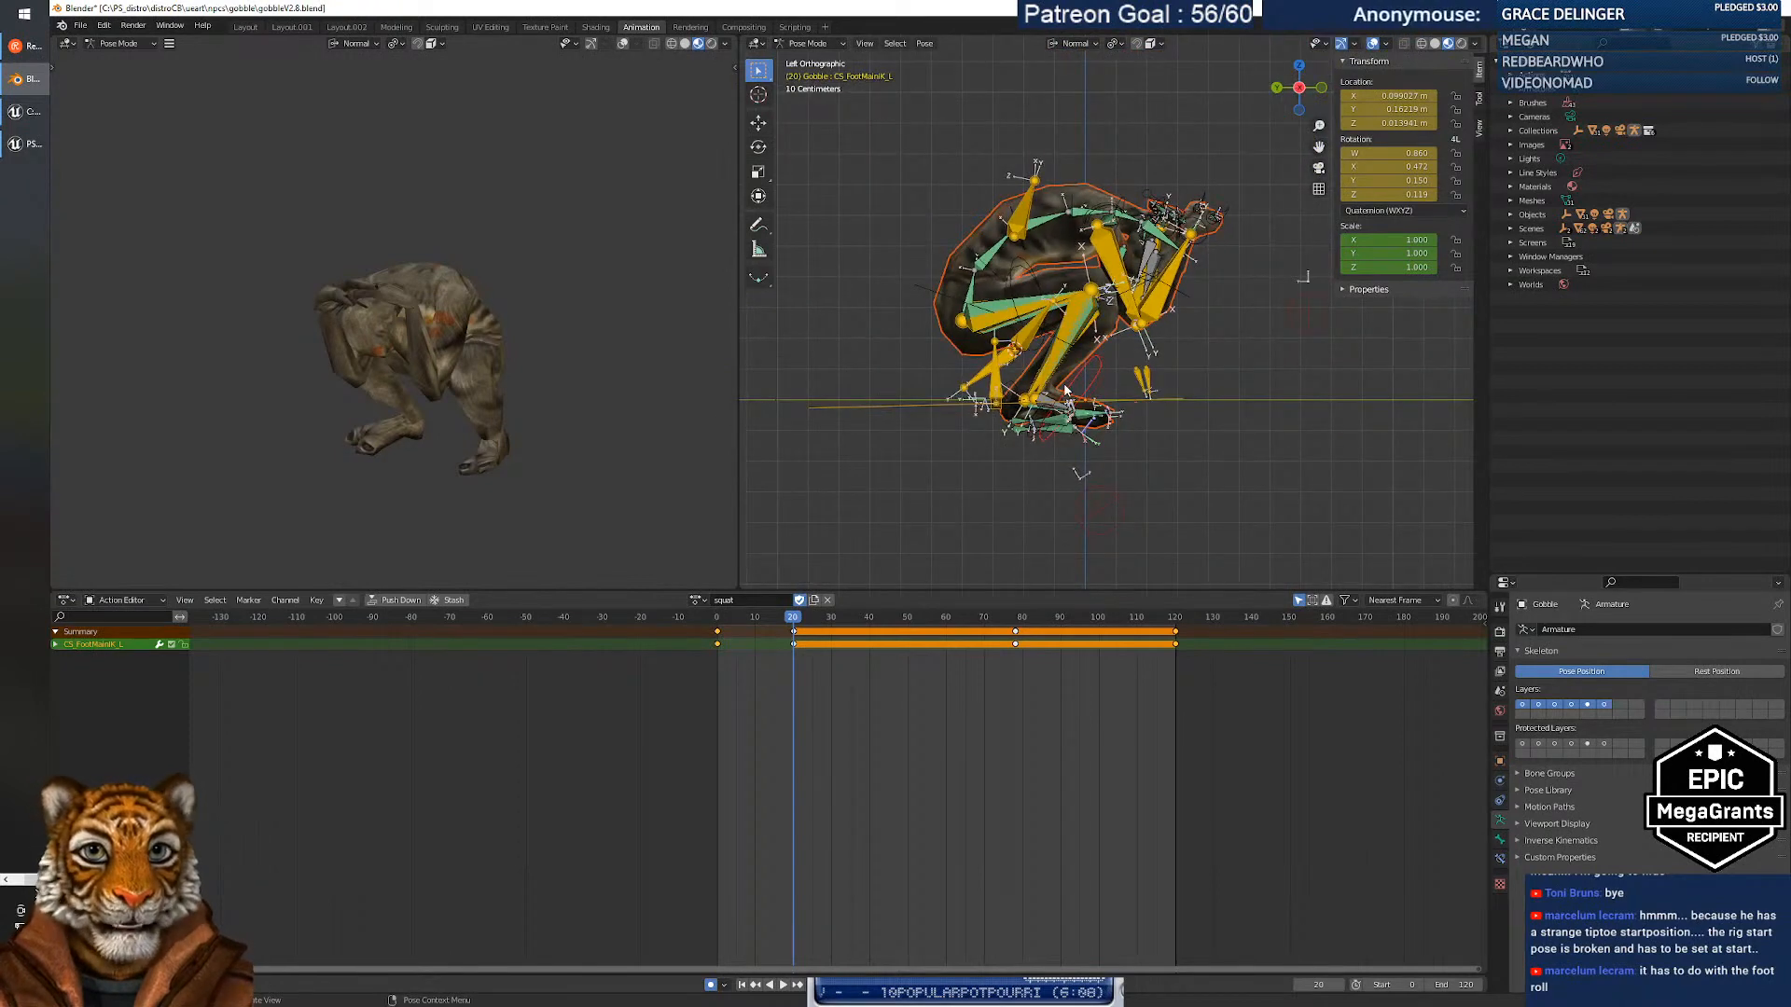
scroll(1065, 390, "up", 2)
scroll(1060, 403, "down", 2)
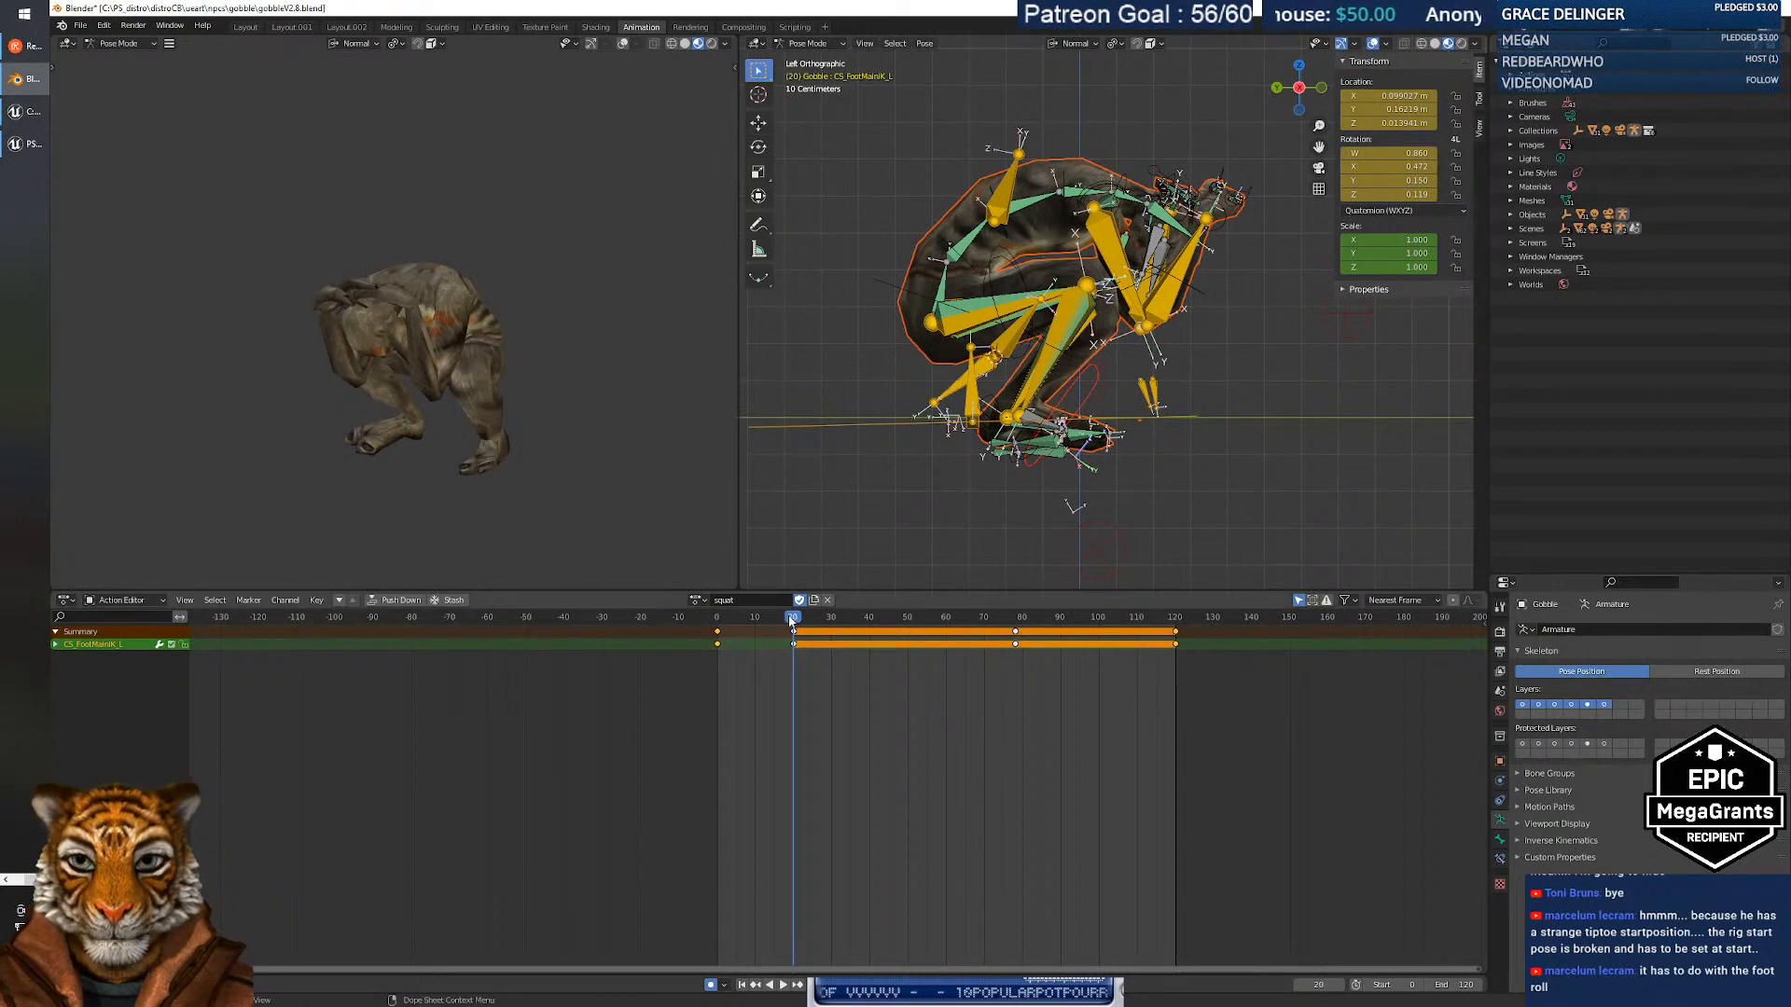
left_click_drag(789, 617, 691, 620)
key("space")
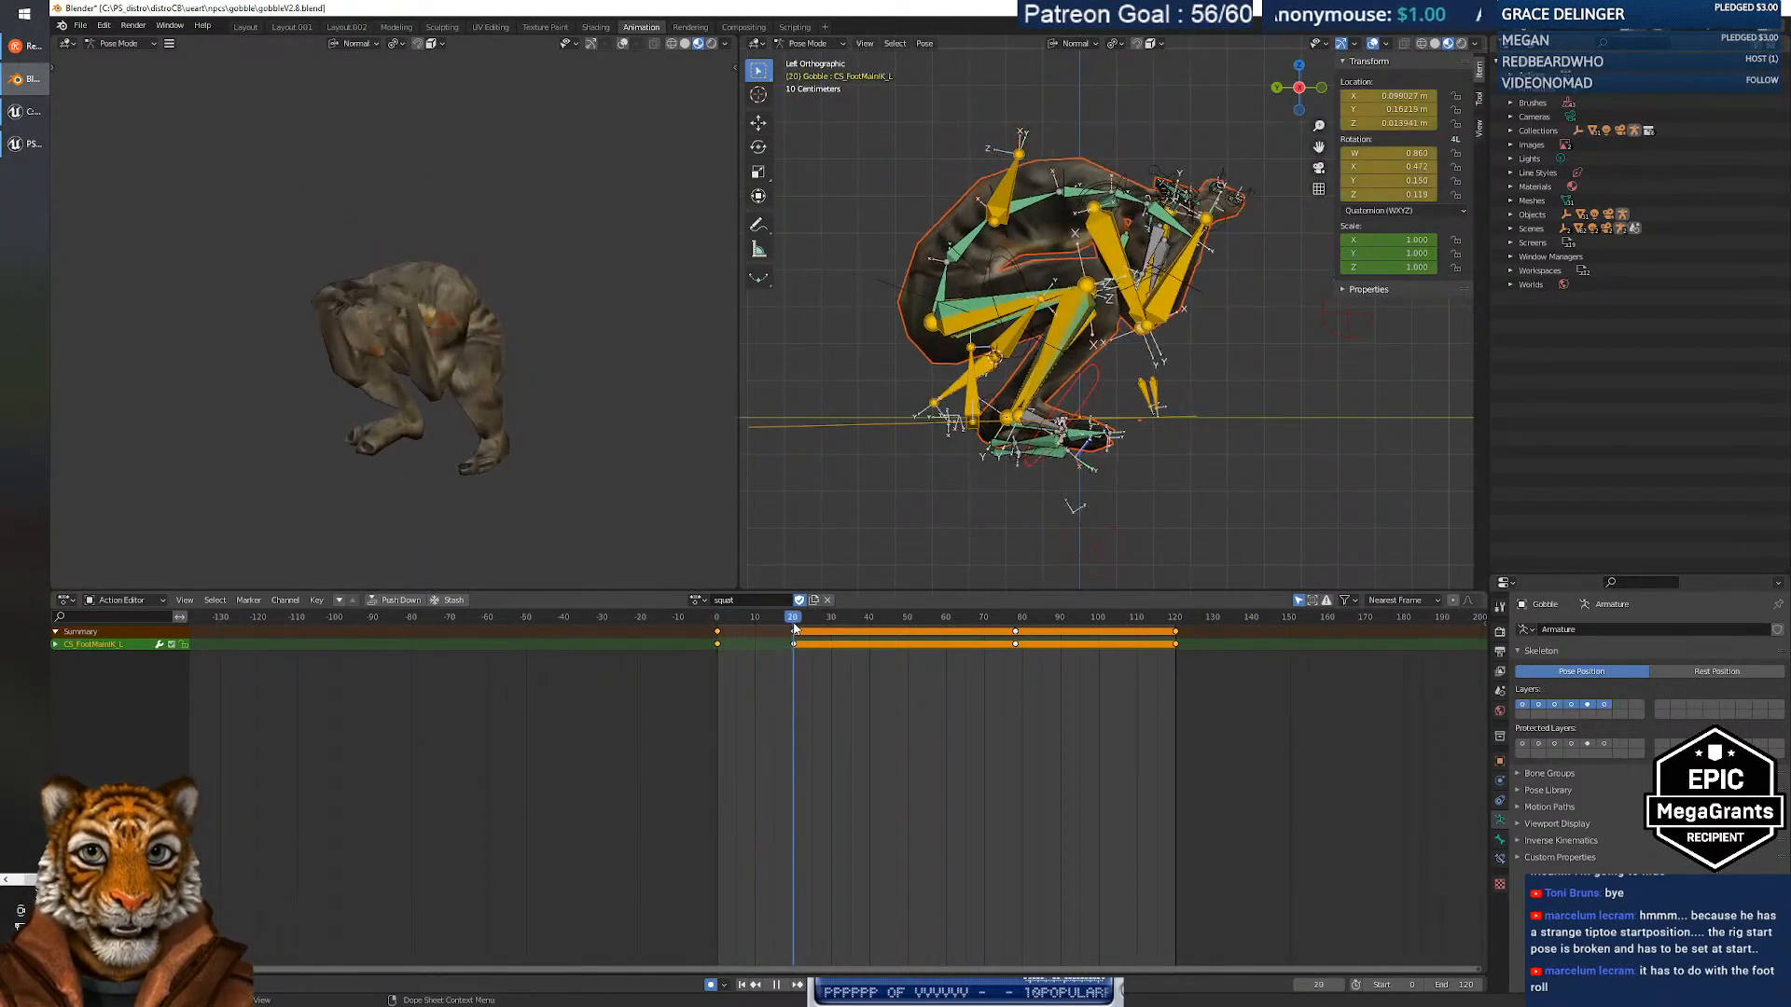
mouse_move(796, 628)
left_mouse_down()
mouse_move(717, 635)
mouse_move(796, 633)
left_mouse_up()
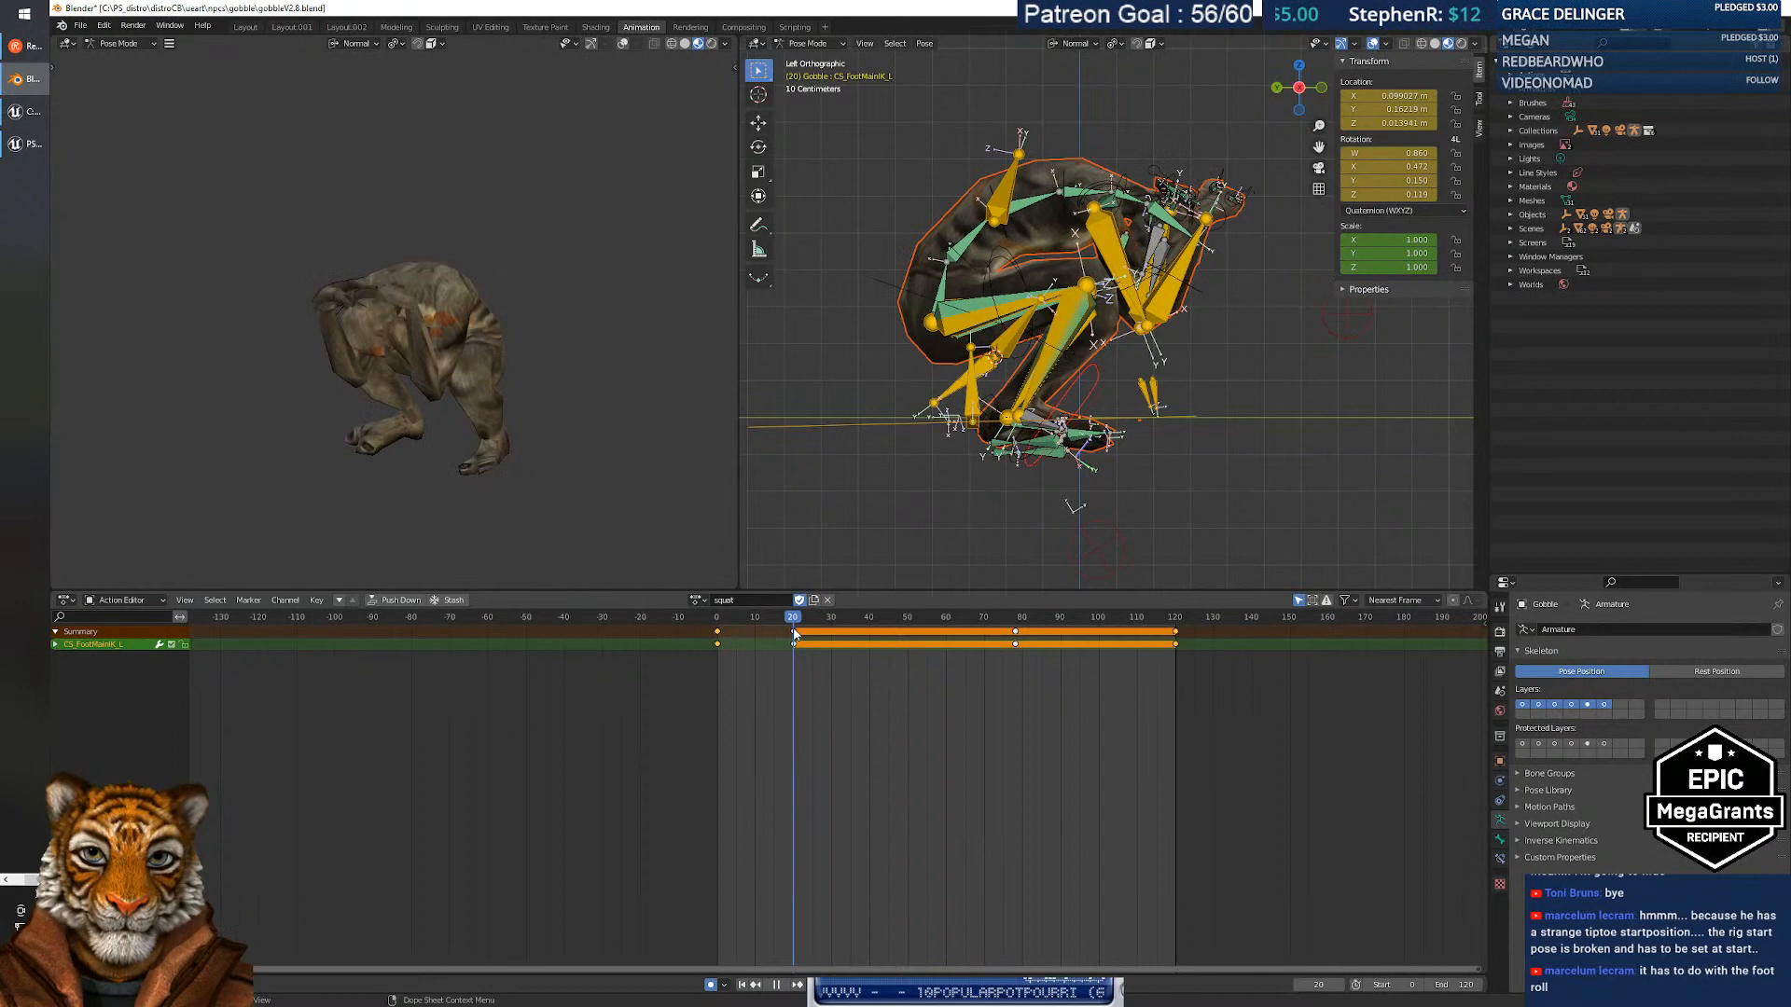
Select both main foot IK controls with the pelvis control and try moving them together along the normal Y axis.
left_click(1097, 379, "shift")
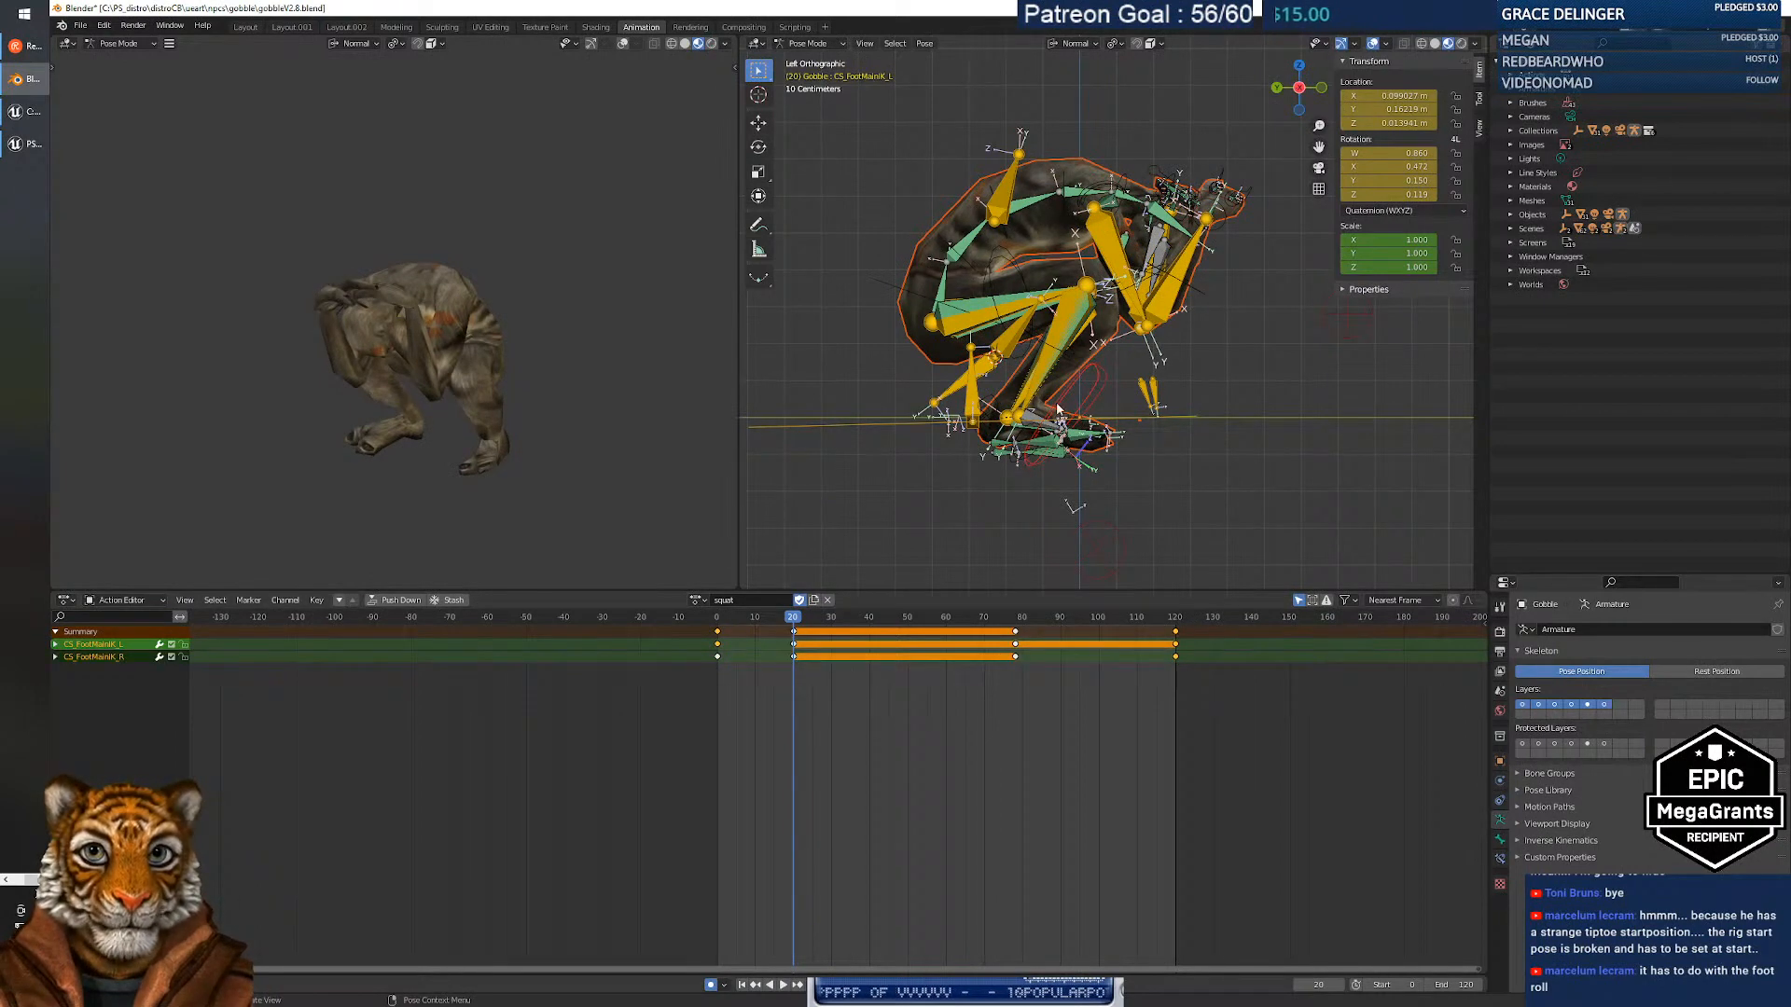
left_click(895, 290, "shift")
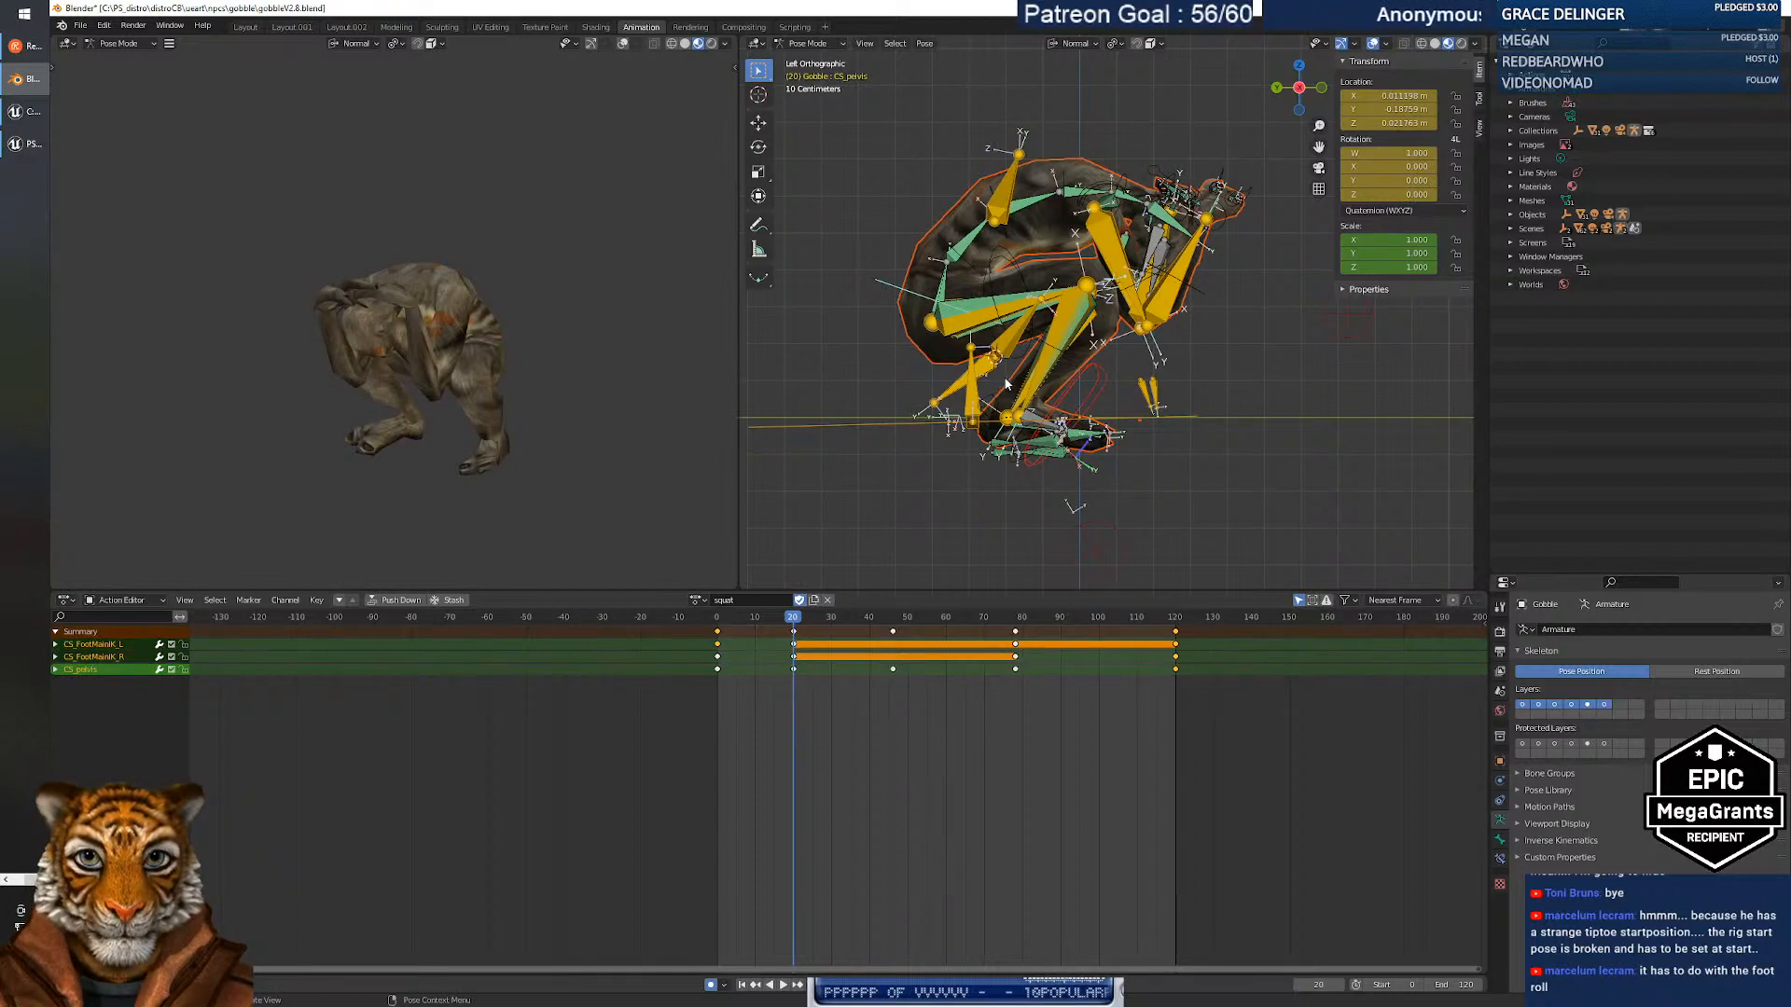
key("y")
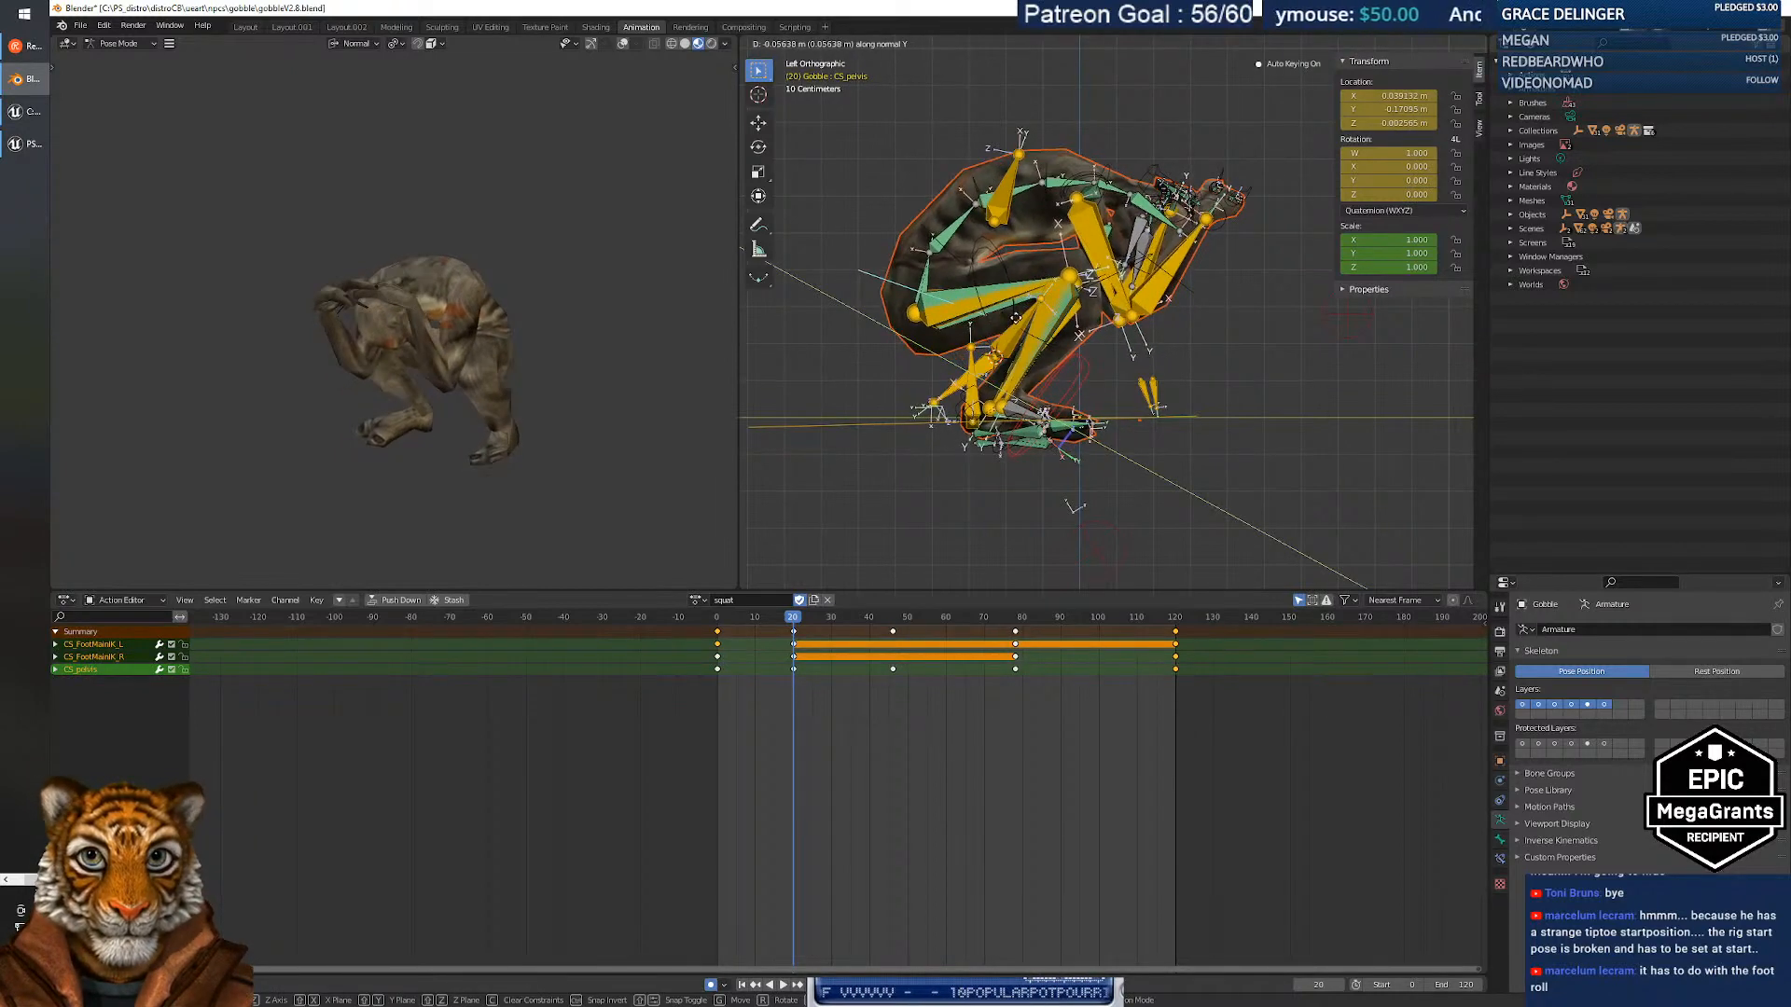
left_click(1032, 350)
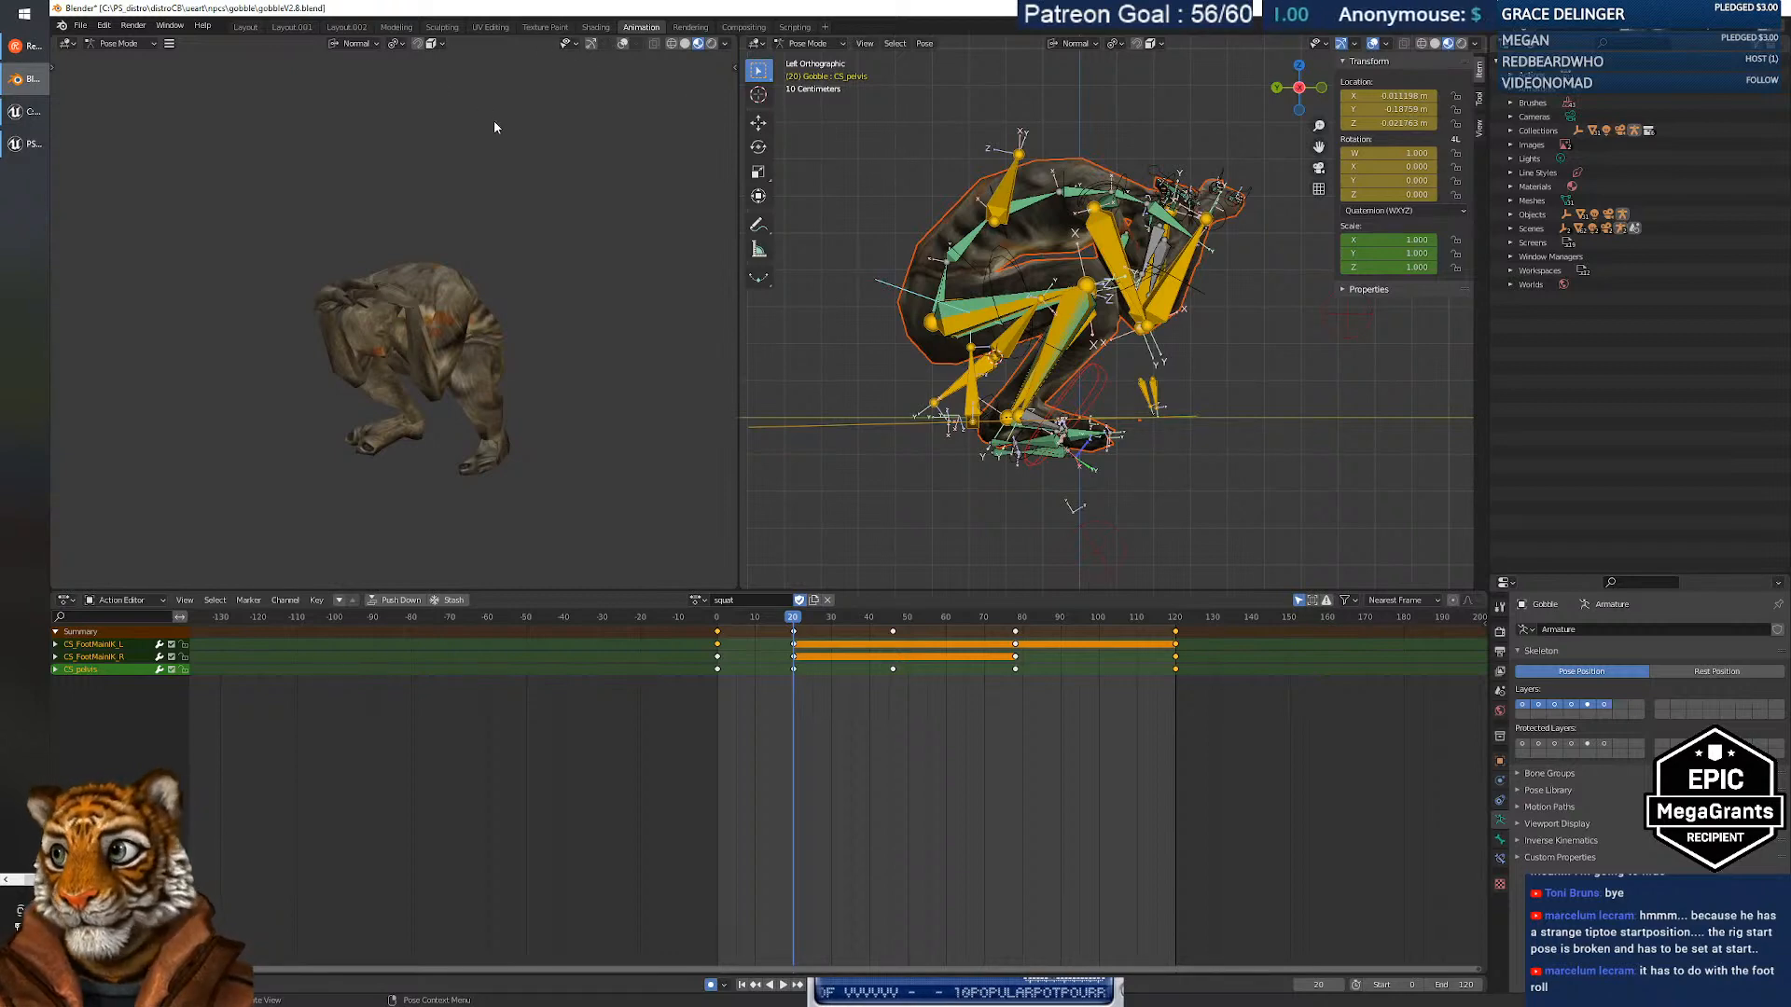
Set the transform orientation to Global and raise both main foot IK controls and the pelvis about 0.05306 m along Z at frame 20.
left_click(373, 43)
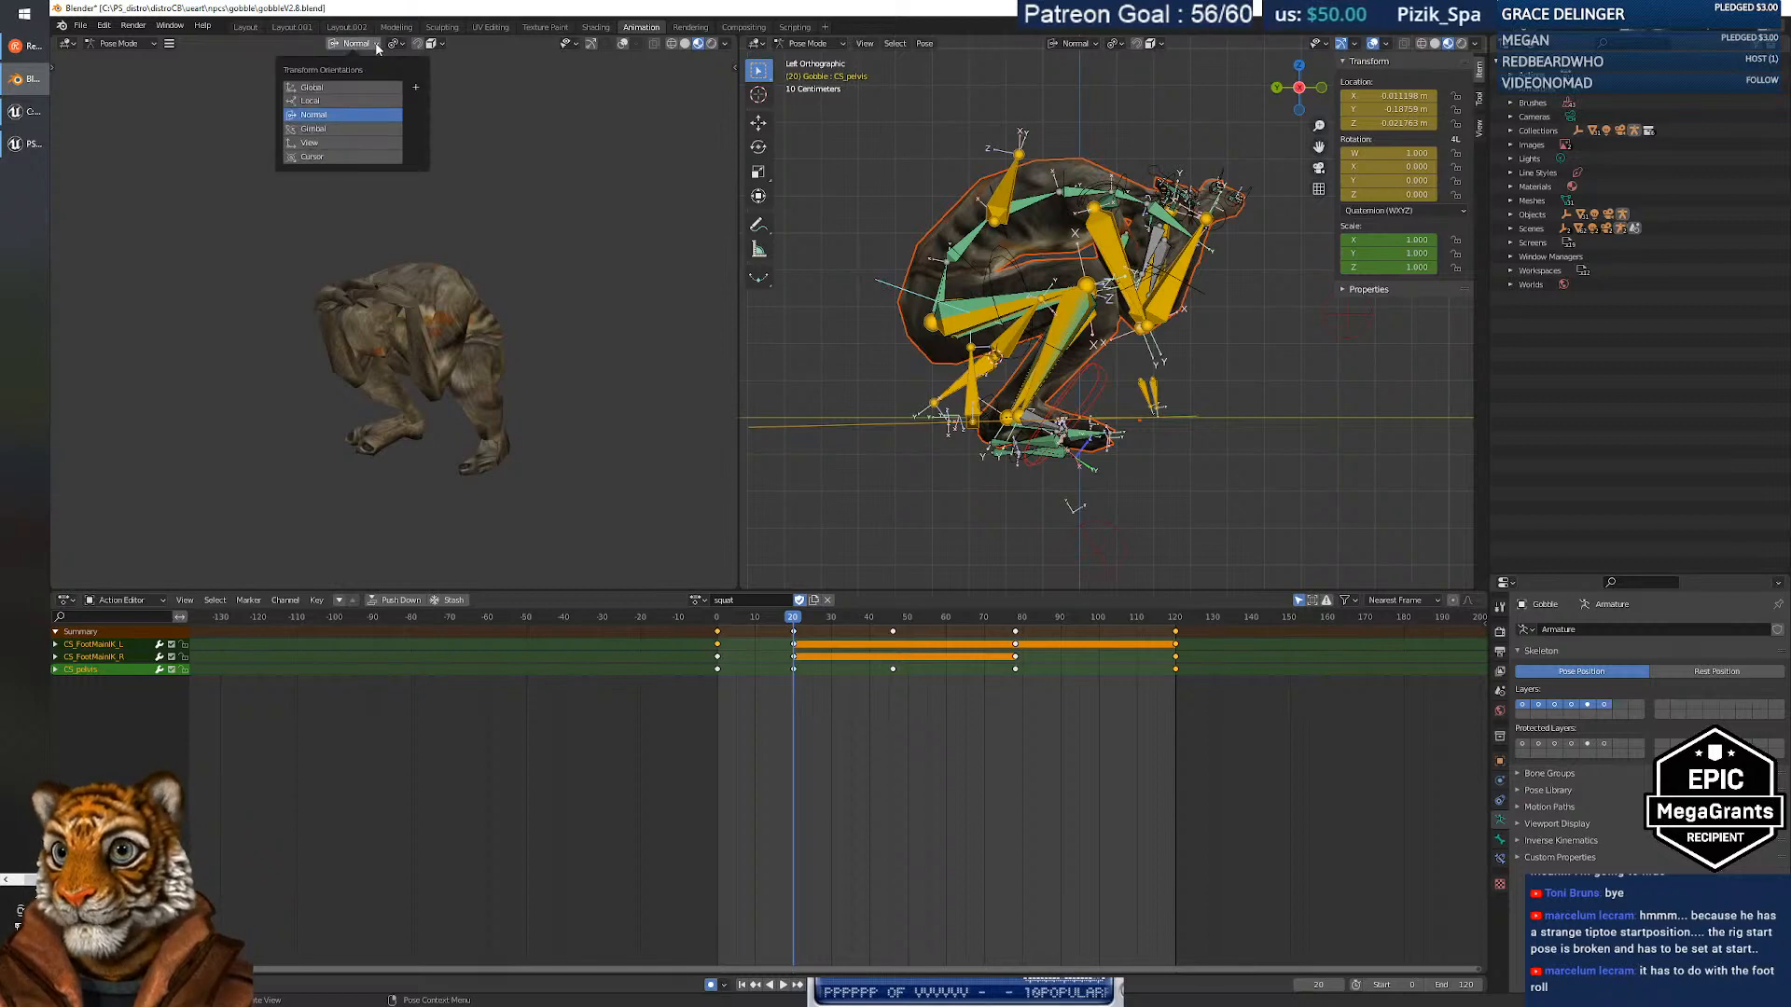
left_click(331, 86)
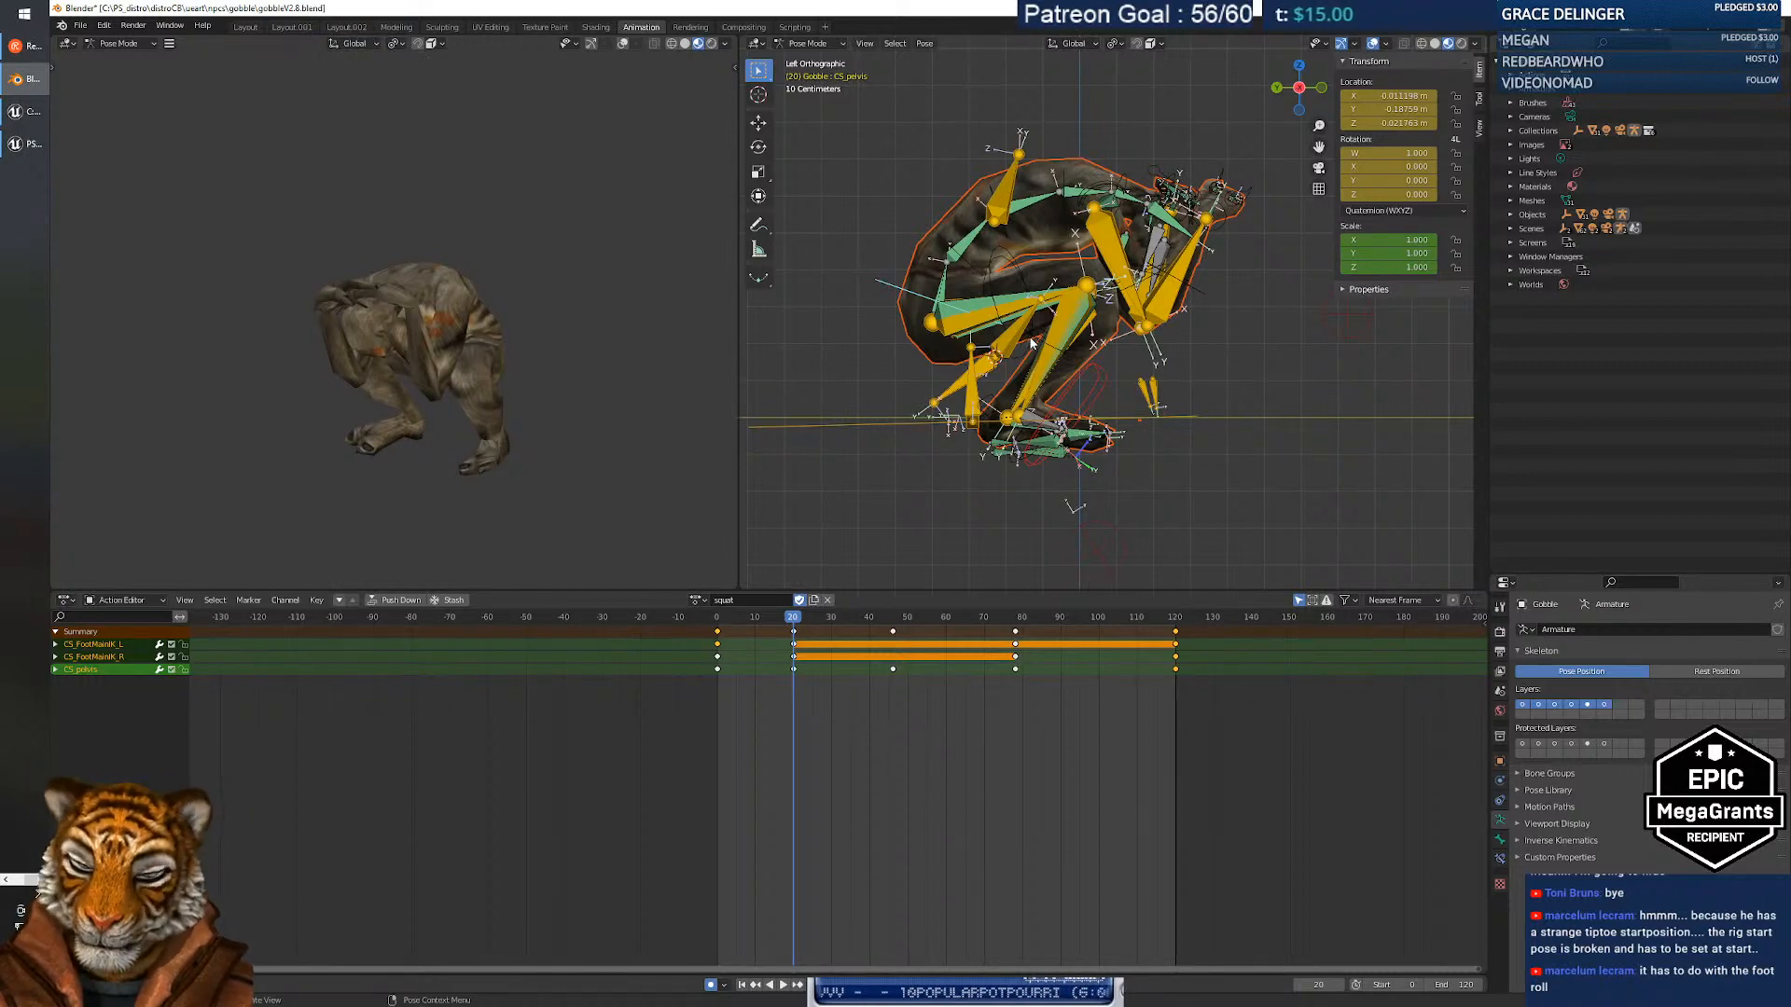
key("z")
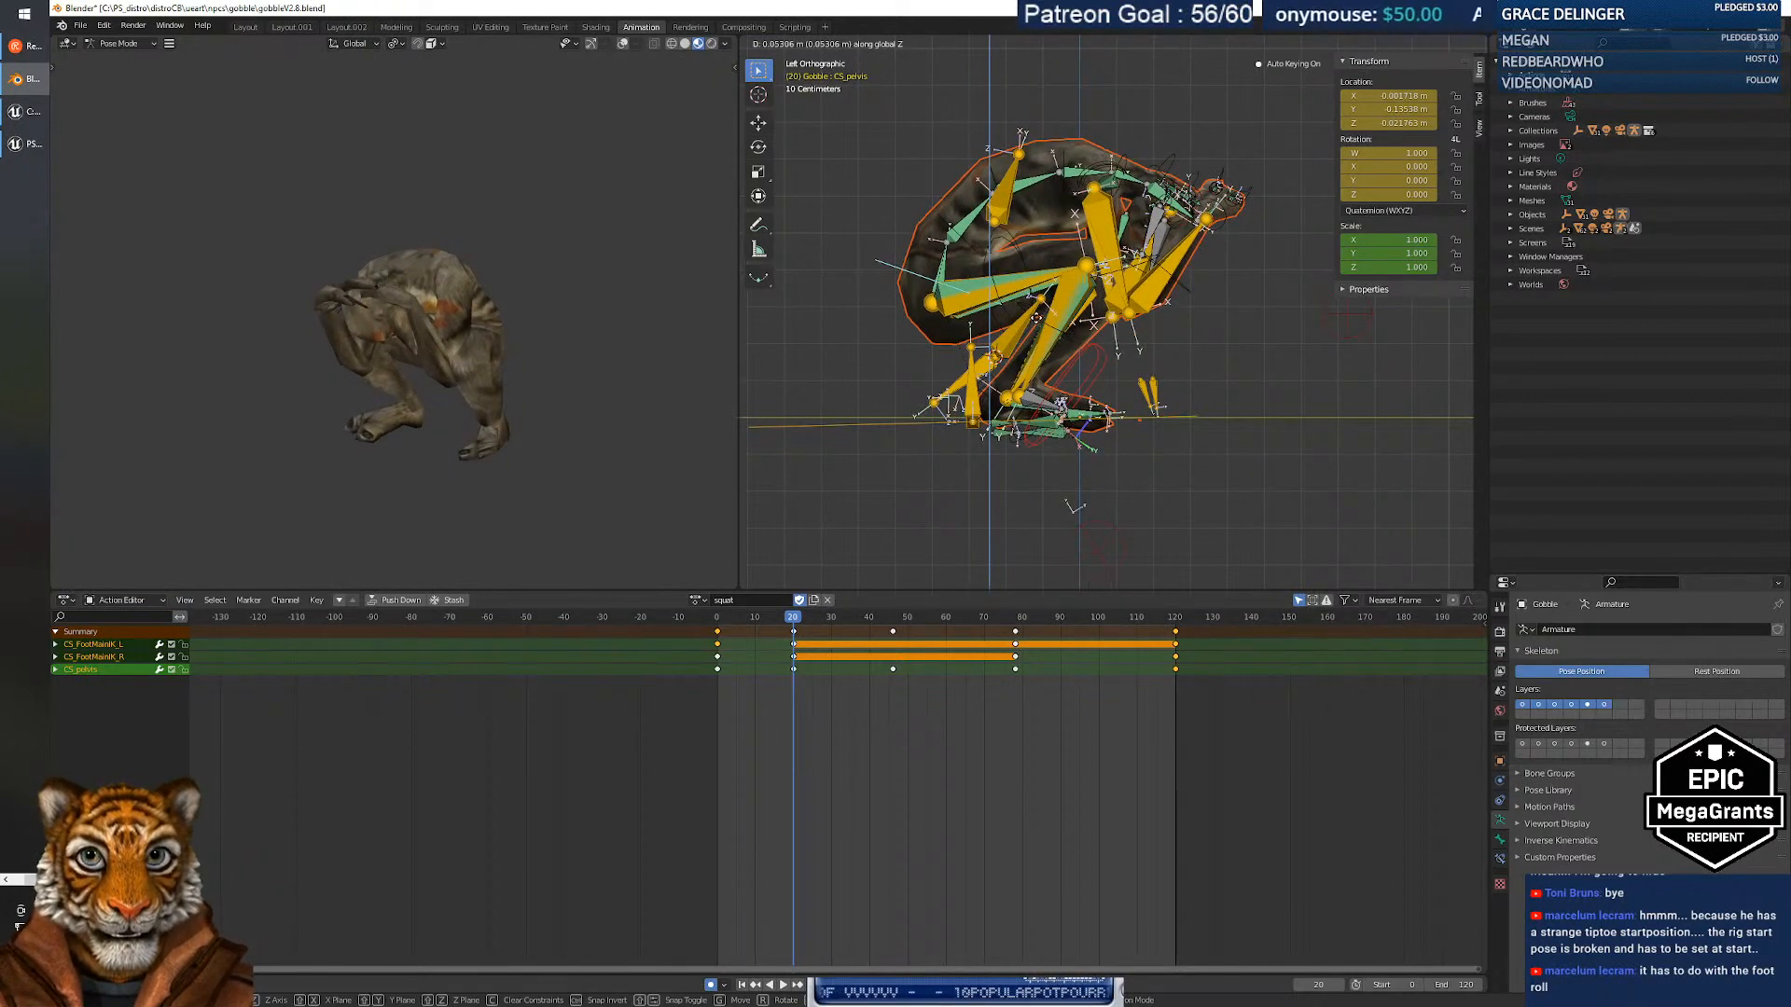
left_click(1036, 318)
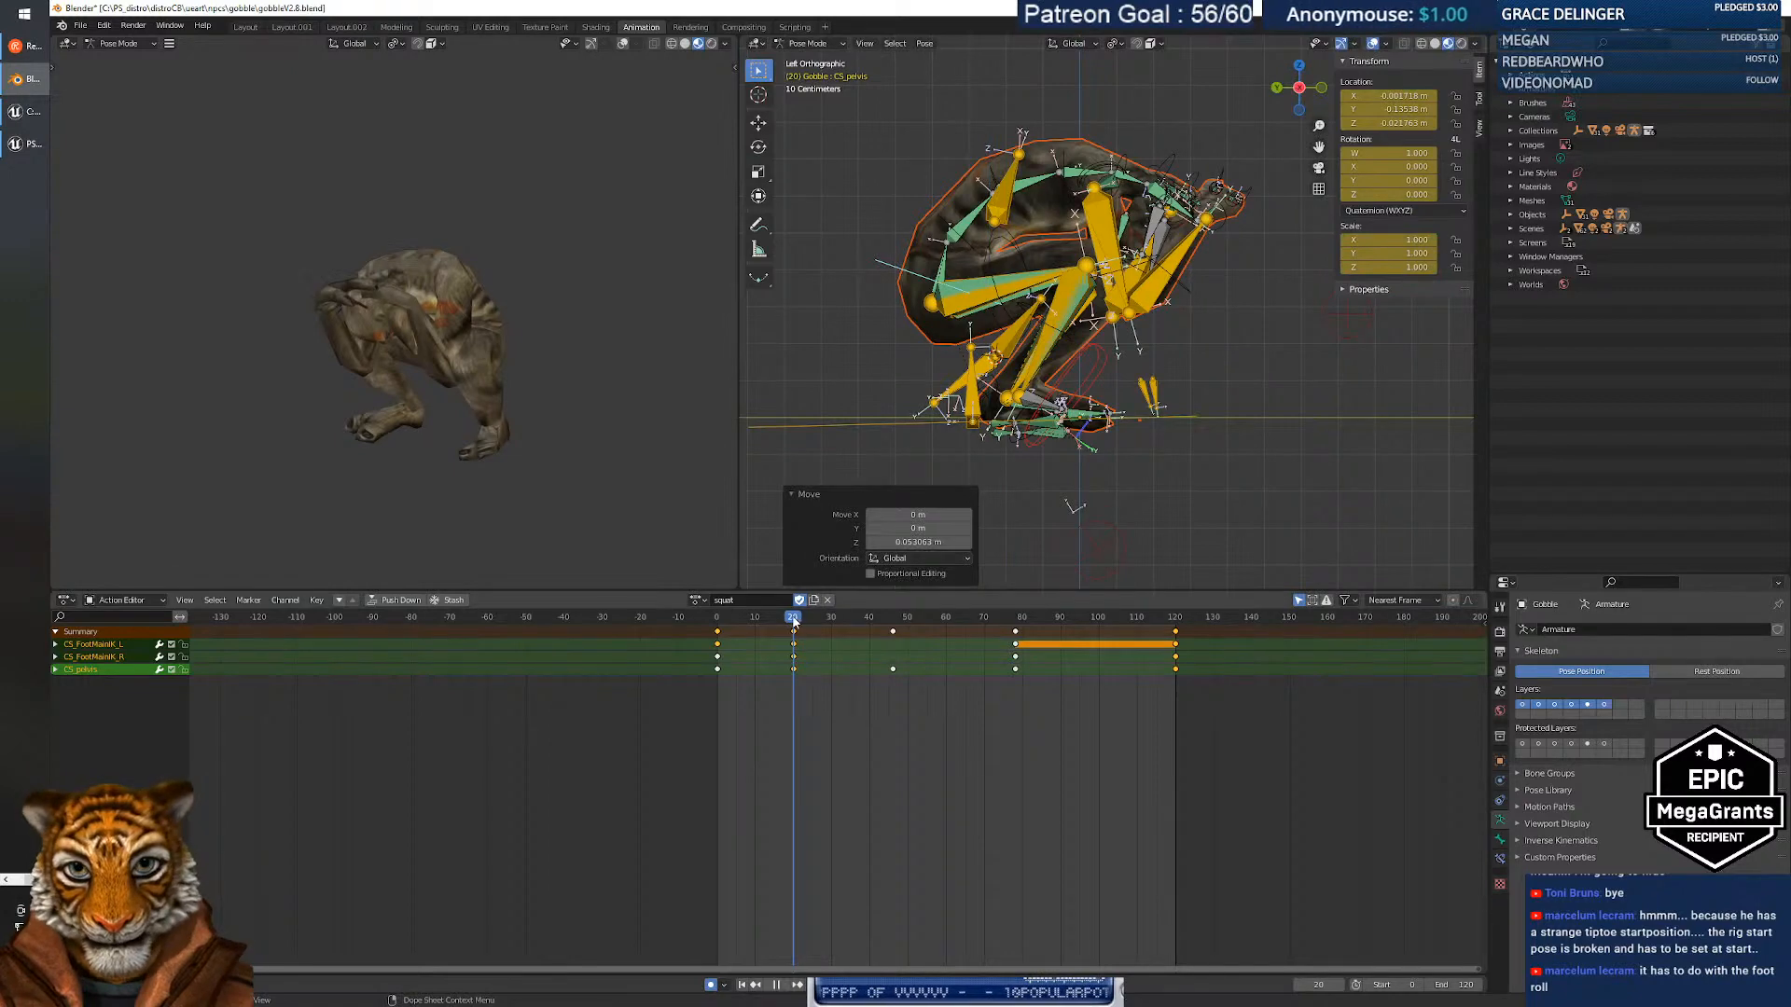
mouse_move(794, 623)
left_mouse_down()
mouse_move(712, 618)
mouse_move(1190, 610)
mouse_move(706, 611)
mouse_move(899, 618)
mouse_move(720, 619)
mouse_move(714, 640)
mouse_move(846, 640)
mouse_move(792, 640)
left_mouse_up()
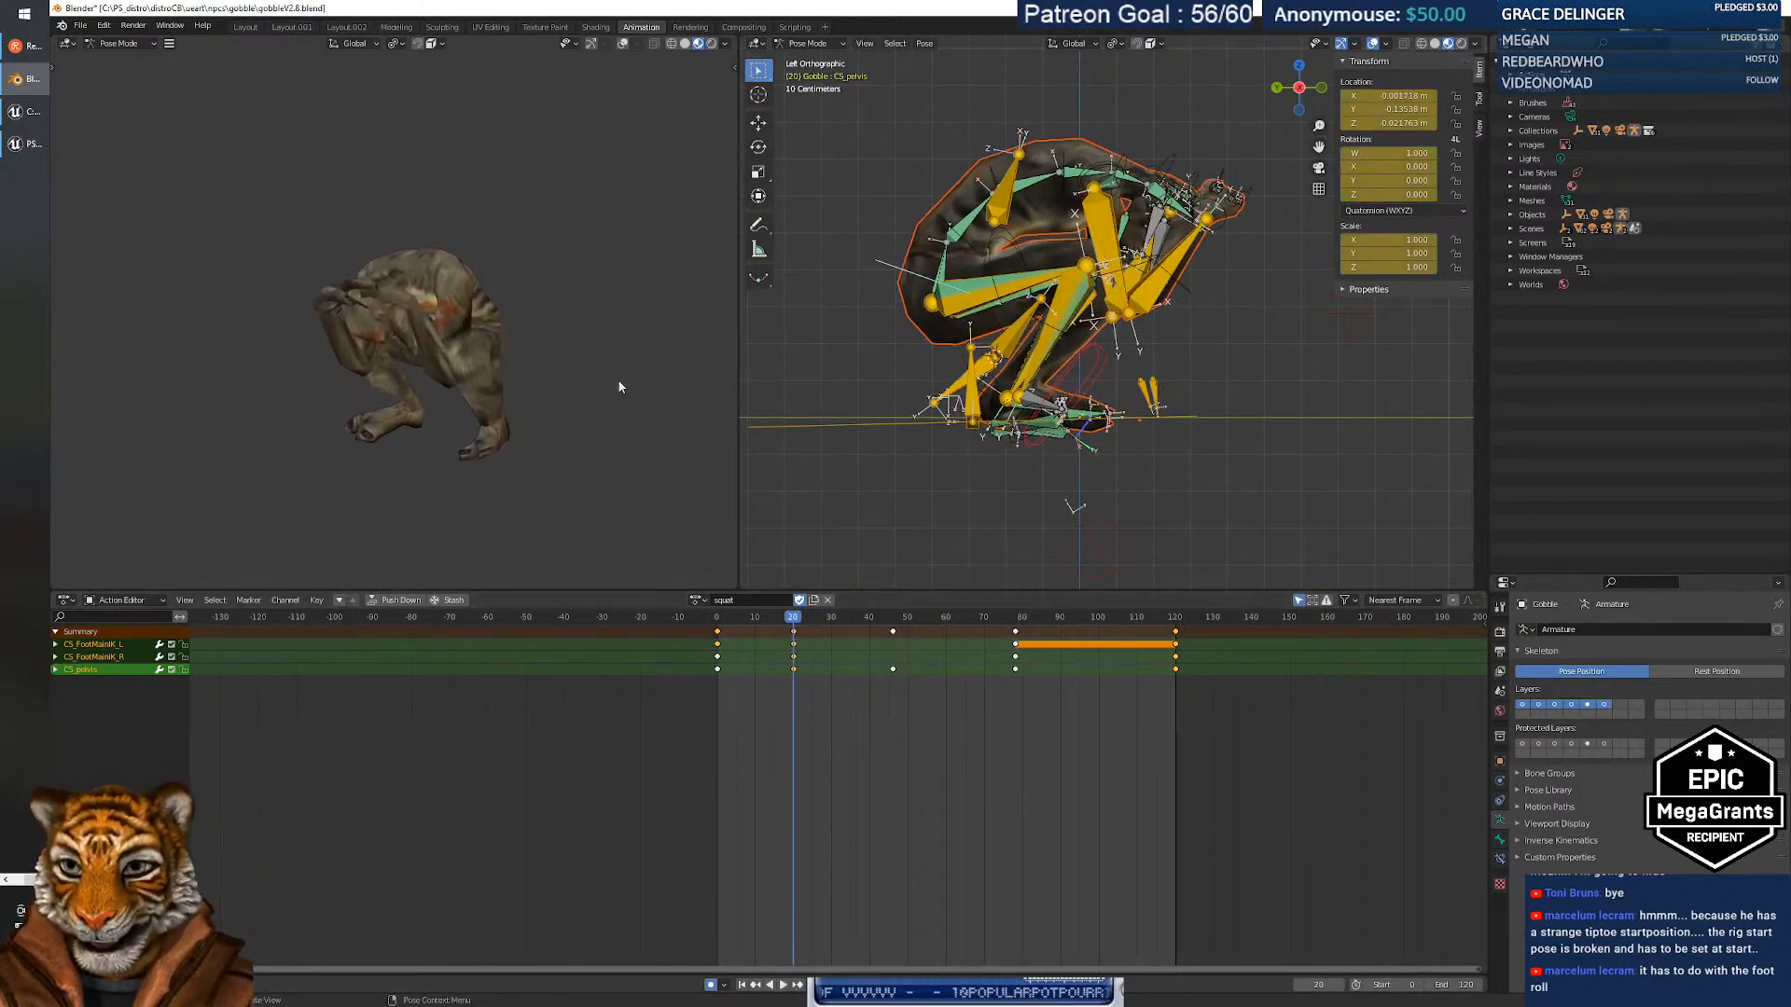
middle_click_drag(520, 402, 606, 392)
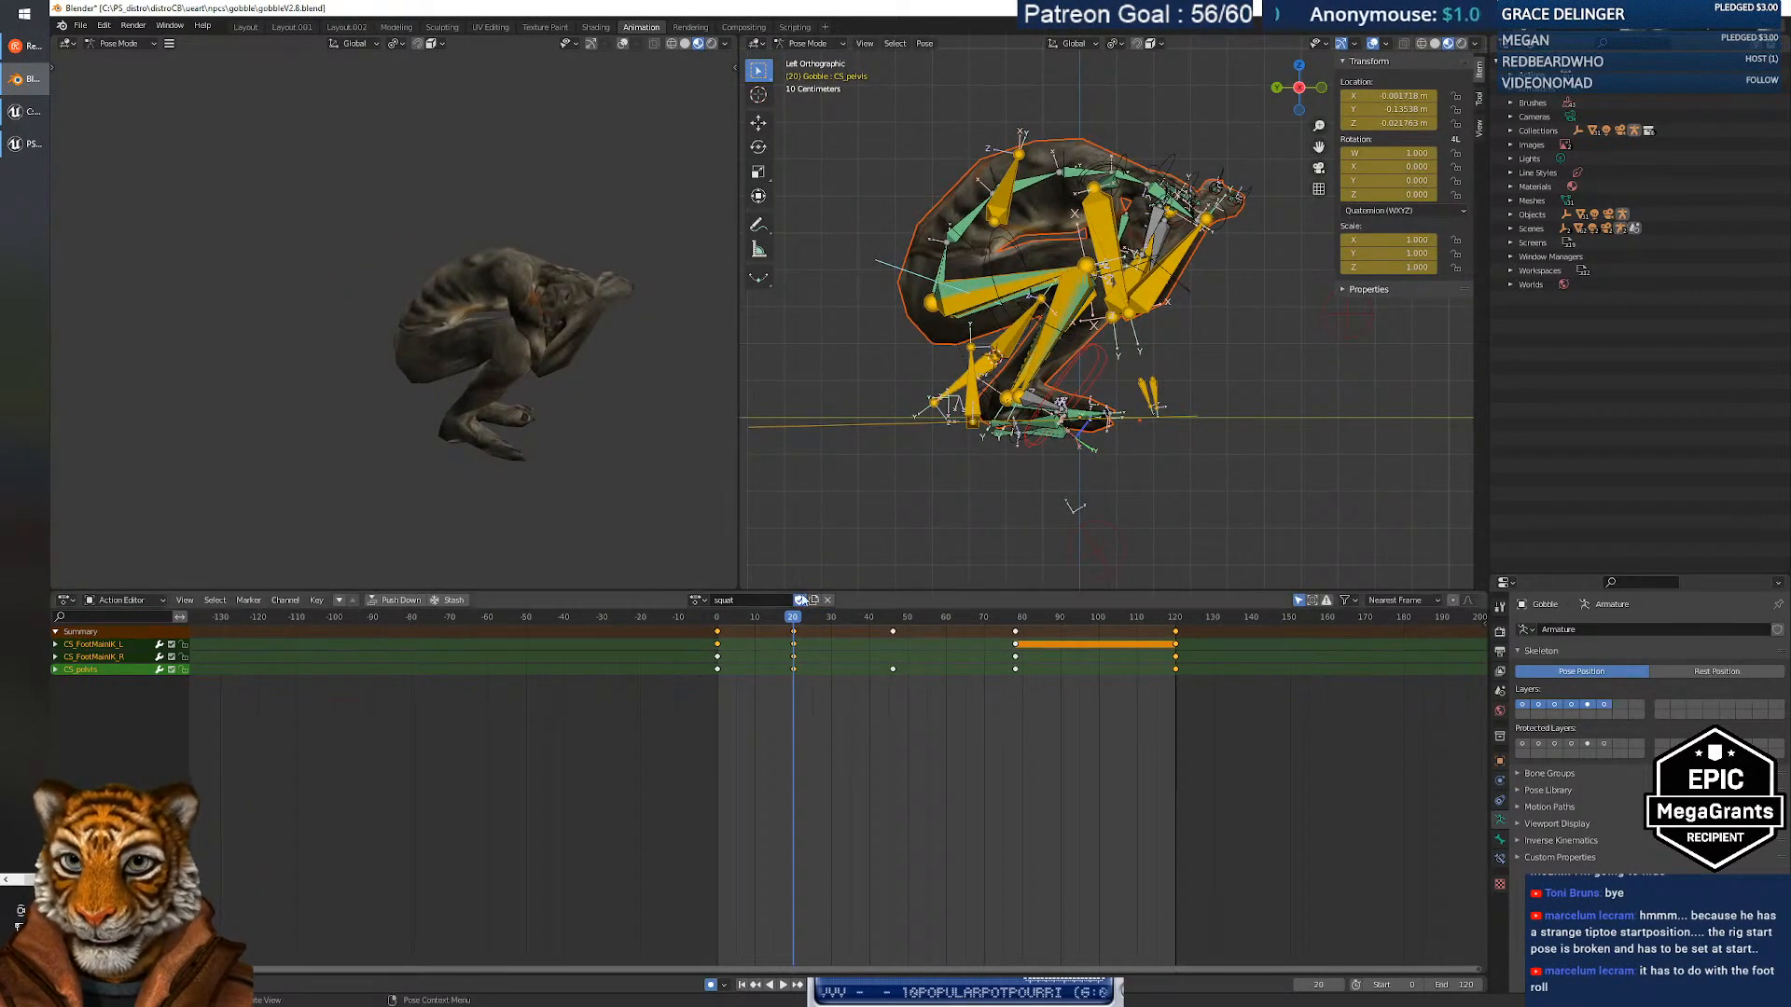
left_click_drag(793, 627, 688, 597)
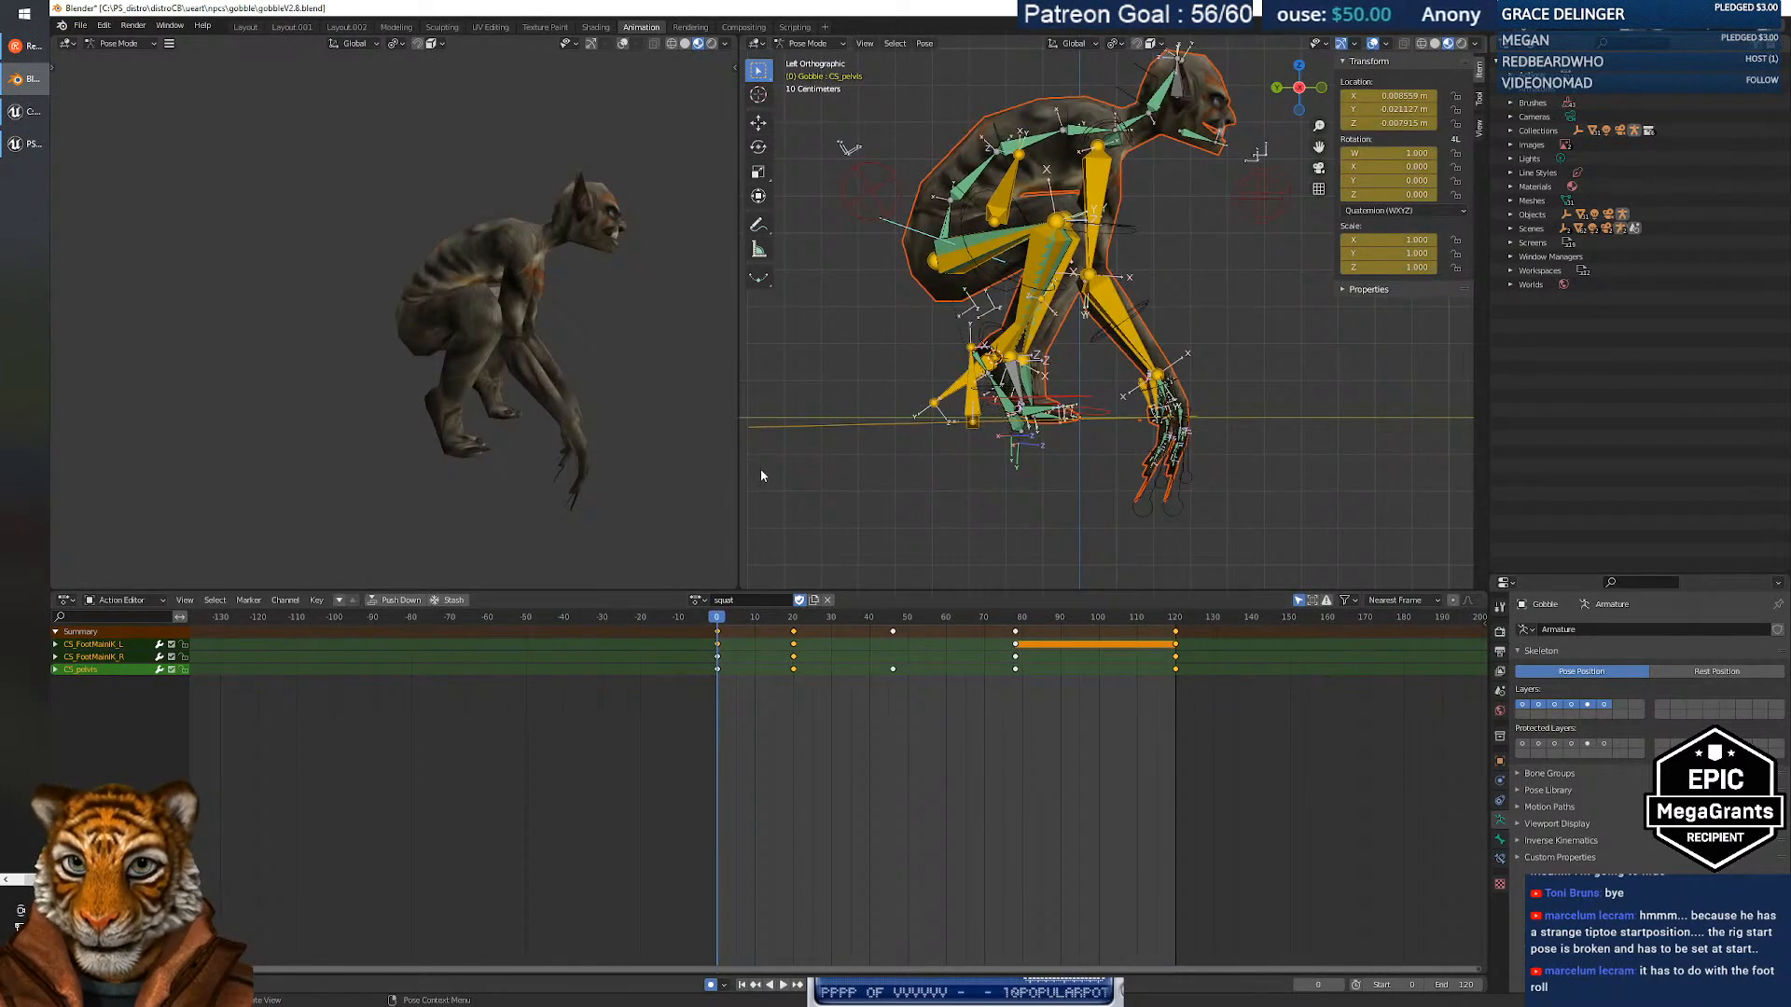
Undo the feet and pelvis adjustments and the earlier edits back to before the return pose keys past frame 100 were added.
key("ctrl+z")
key("ctrl+z")
key("ctrl+z")
key("ctrl+z")
key("ctrl+z")
key("ctrl+z")
key("ctrl+z")
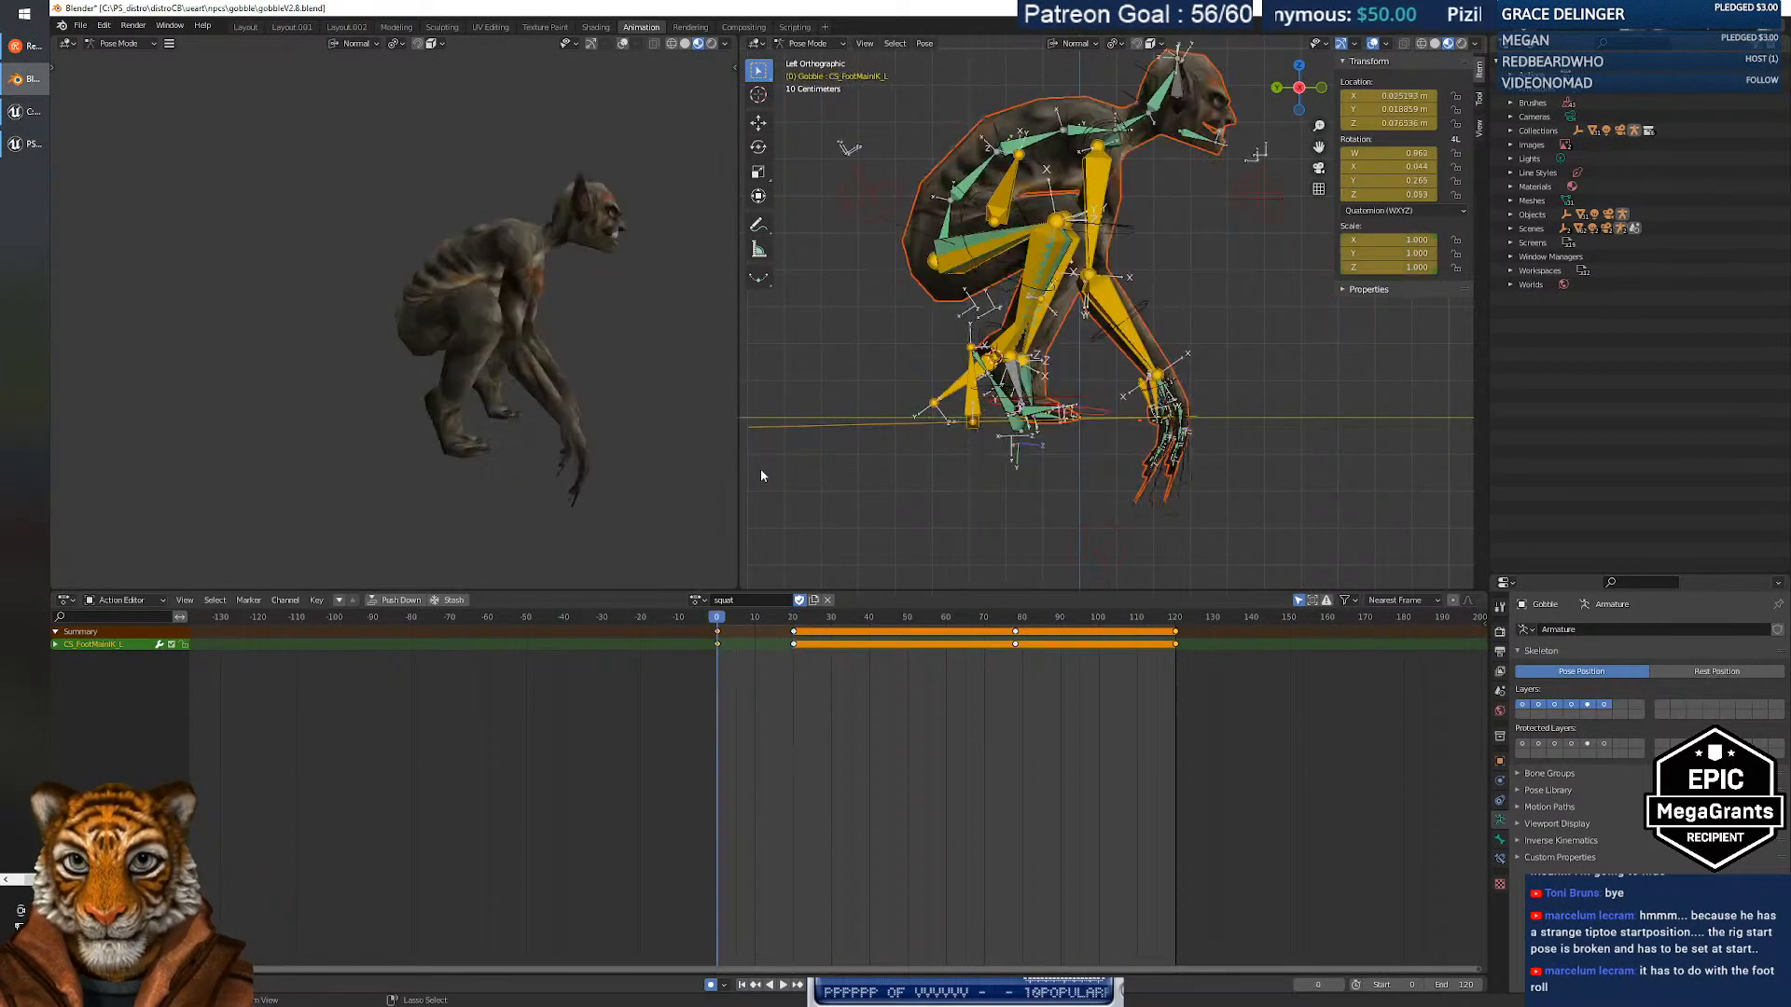
key("ctrl+z")
key("ctrl+z")
key("ctrl+z")
key("ctrl+z")
key("ctrl+z")
key("ctrl+z")
key("ctrl+z")
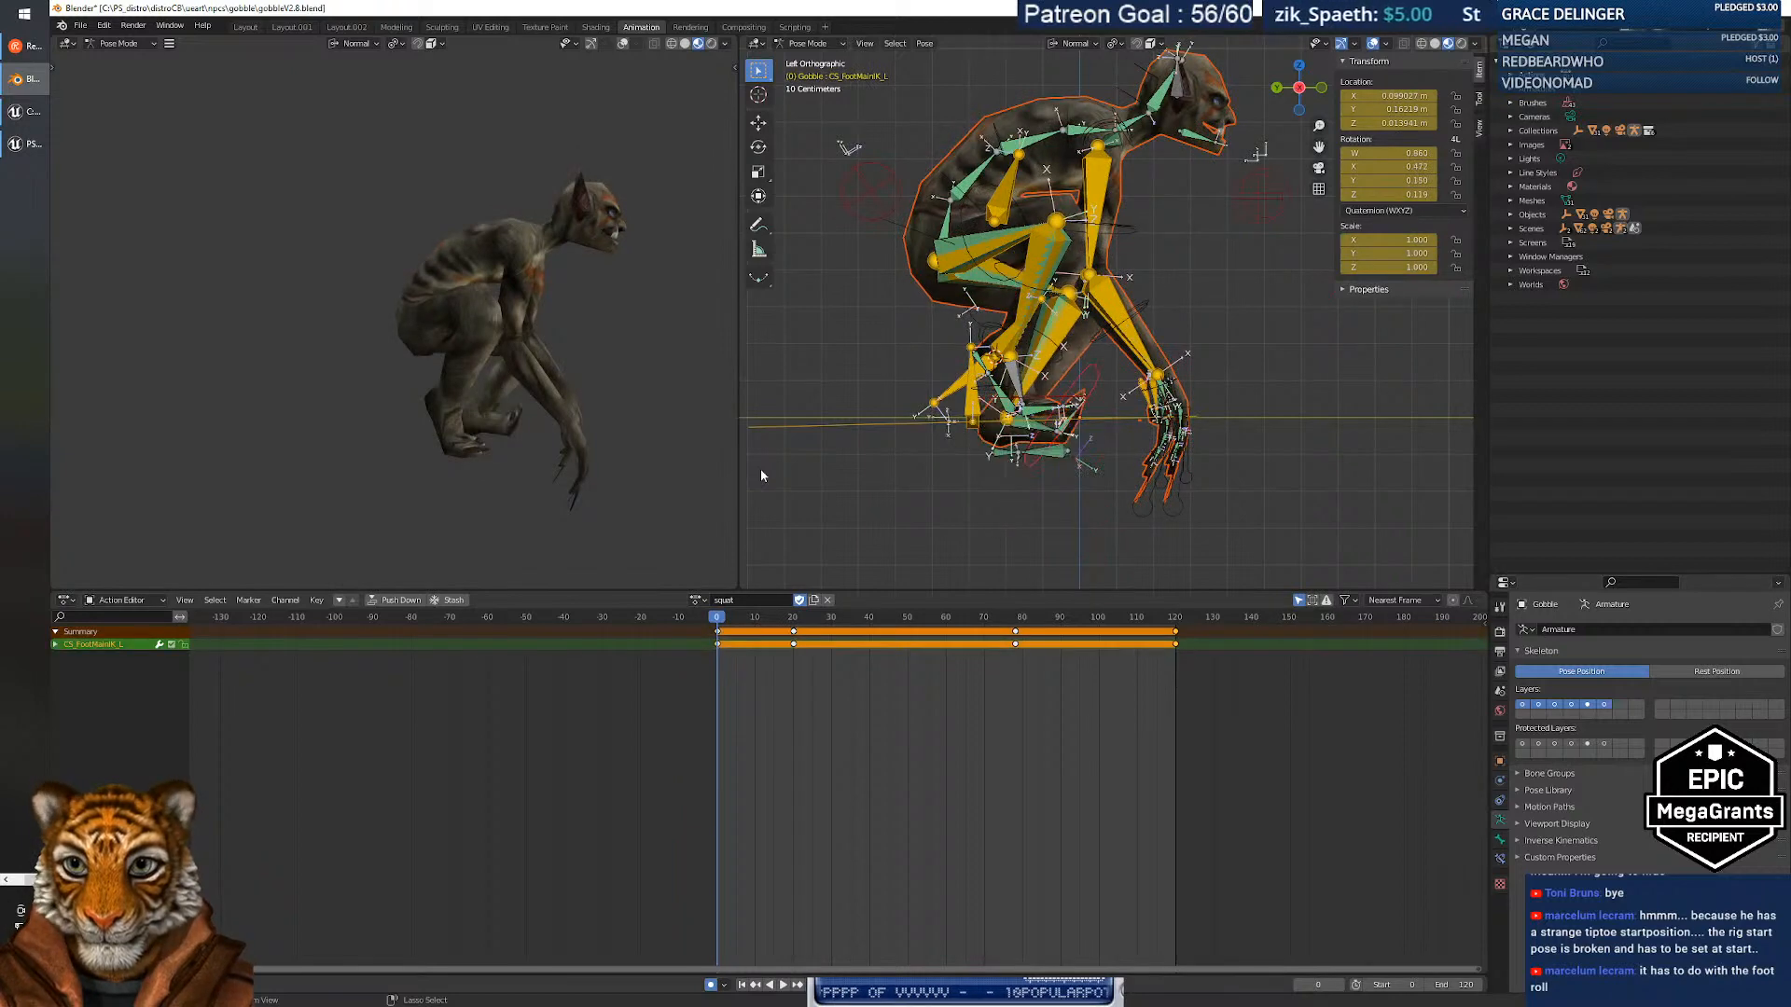
key("ctrl+z")
key("ctrl+z")
key("ctrl+z")
key("ctrl+z")
key("ctrl+z")
key("ctrl+z")
key("ctrl+z")
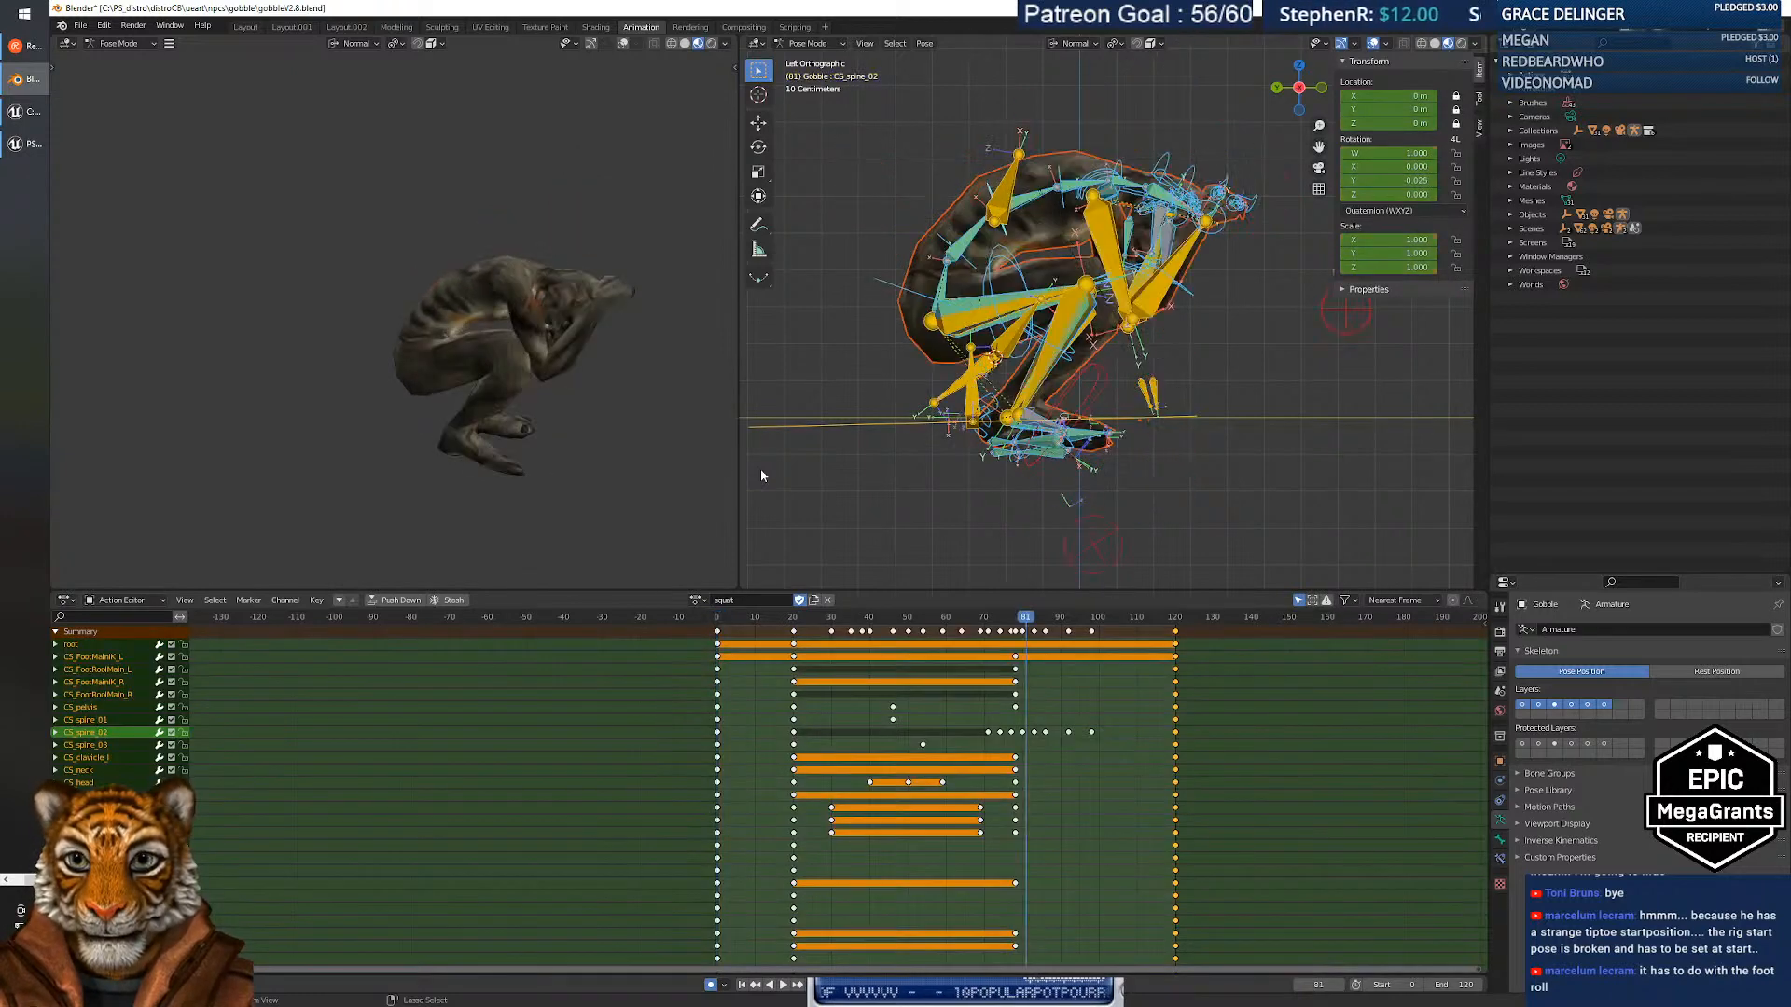
key("ctrl+z")
key("ctrl+z")
key("ctrl+z")
key("ctrl+z")
key("ctrl+z")
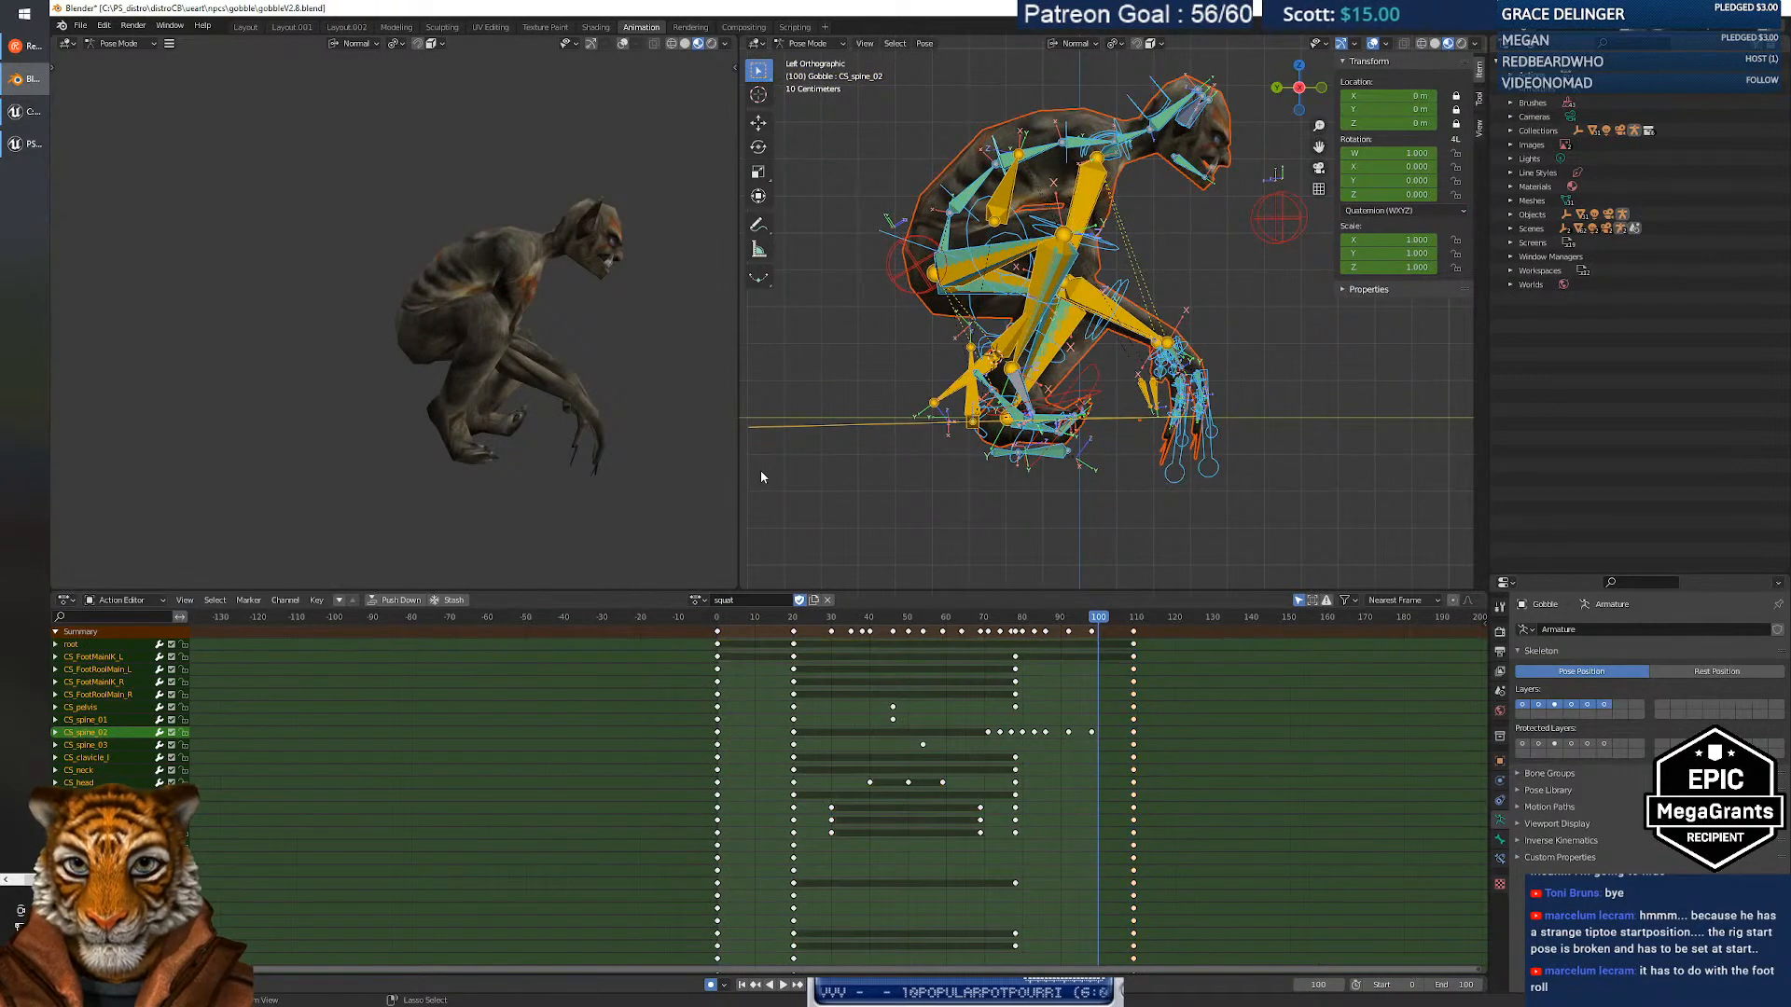
key("ctrl+z")
key("ctrl+z")
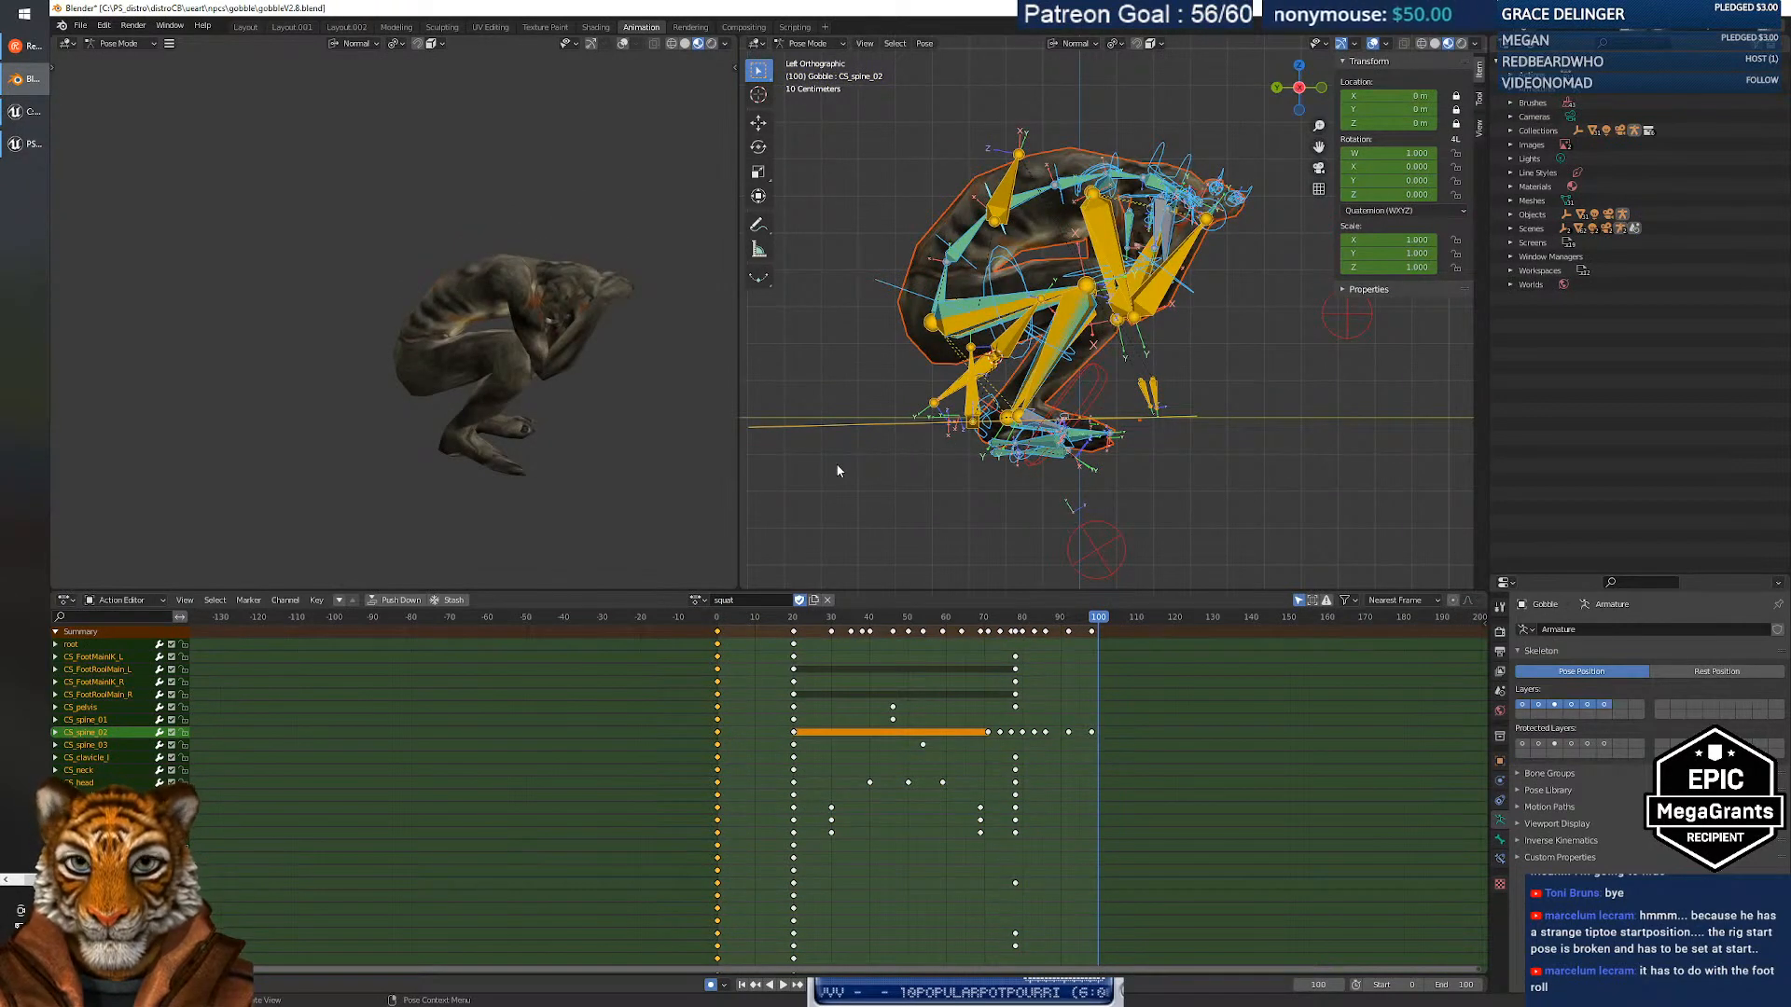
Play and scrub the restored squat animation to examine its starting pose, crouch and tremble.
left_click(782, 986)
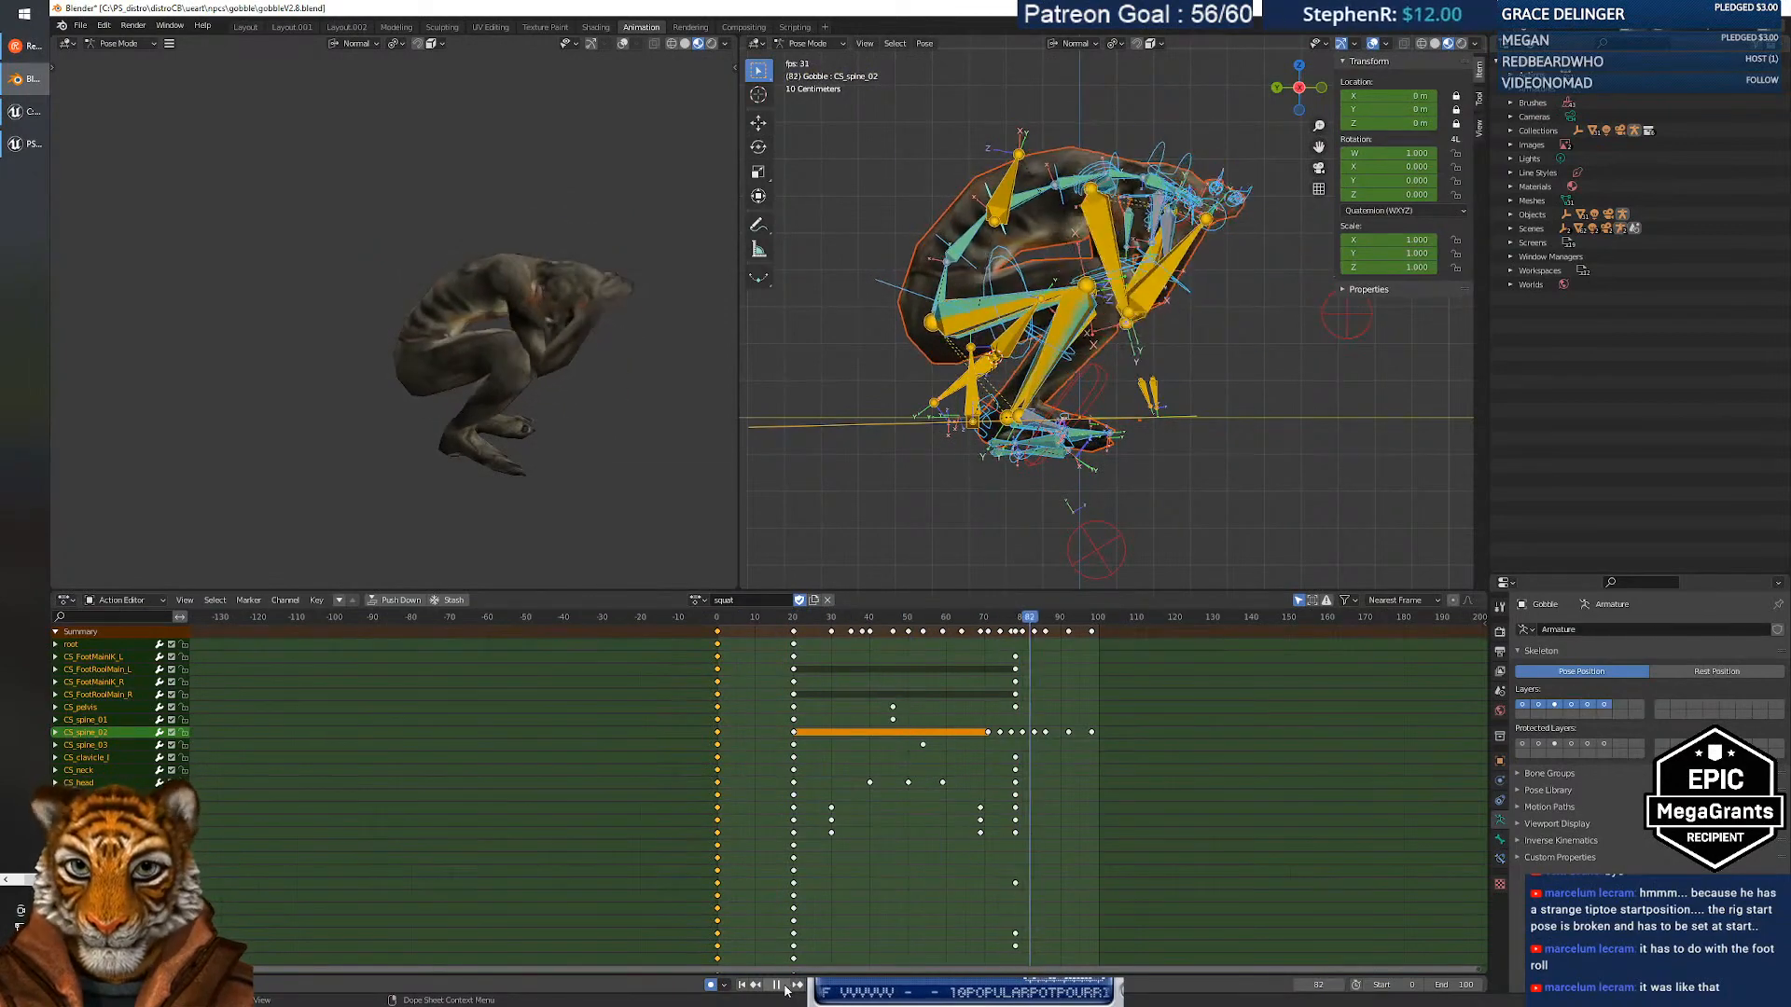
left_click(780, 986)
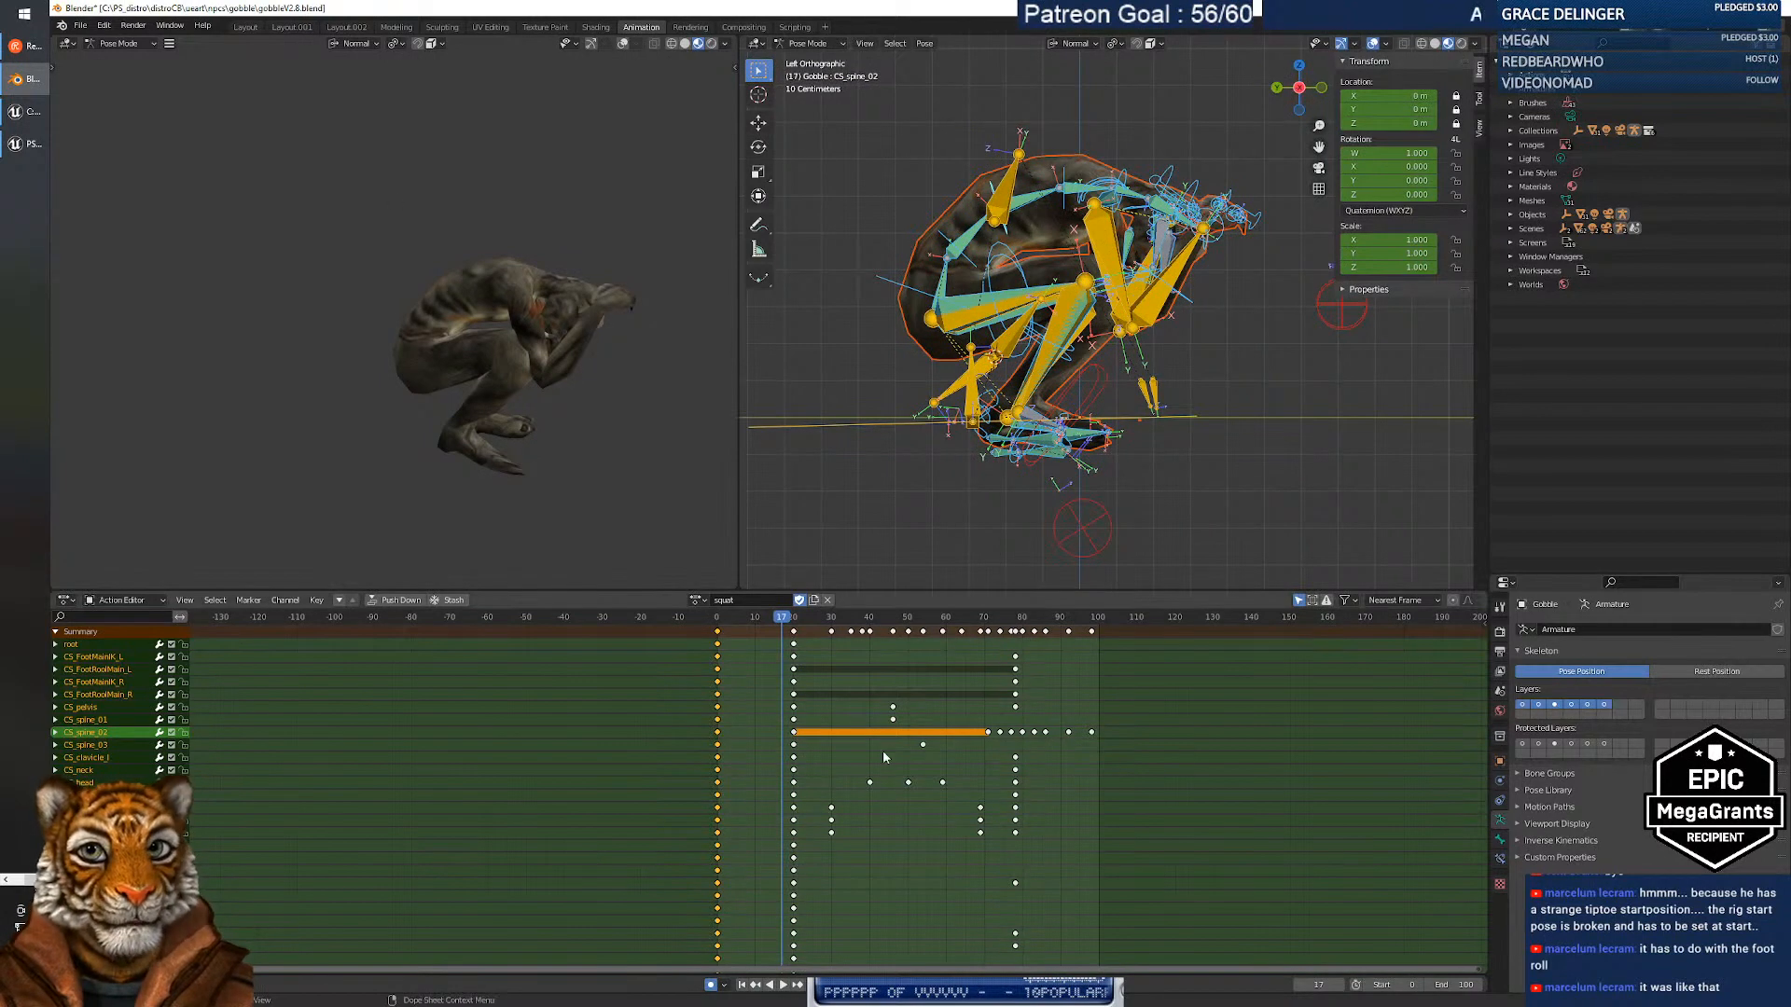
left_click(745, 986)
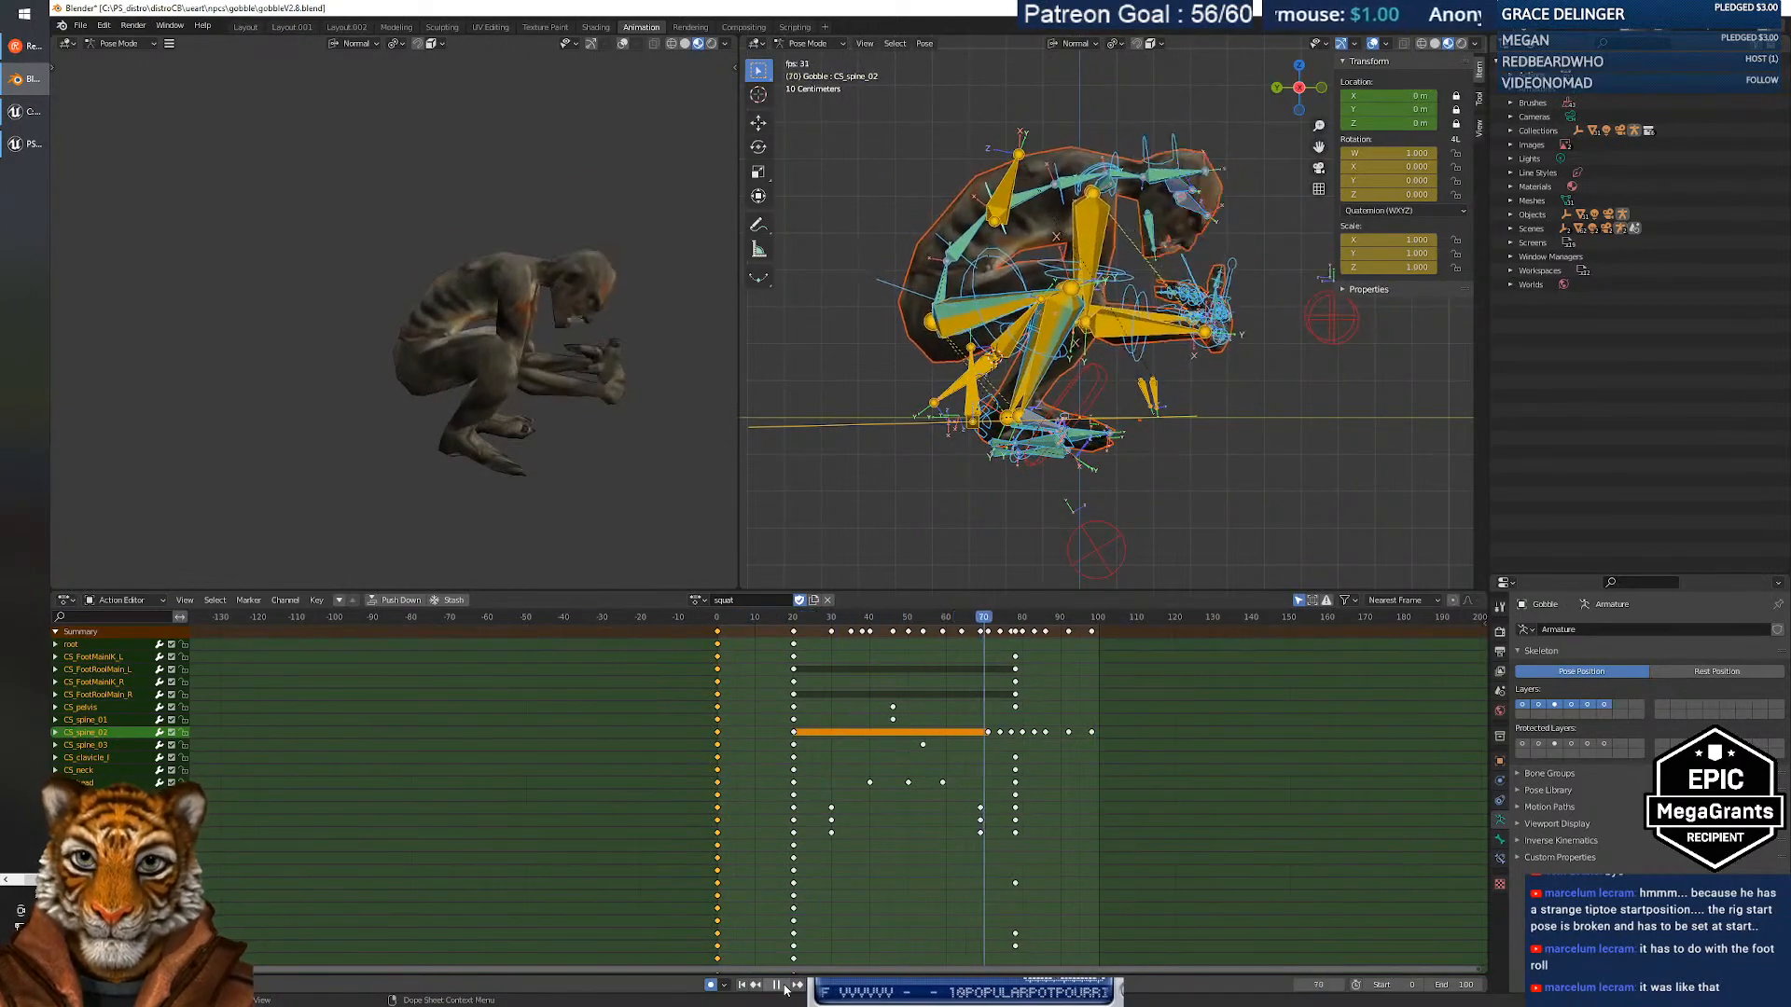
left_click(778, 985)
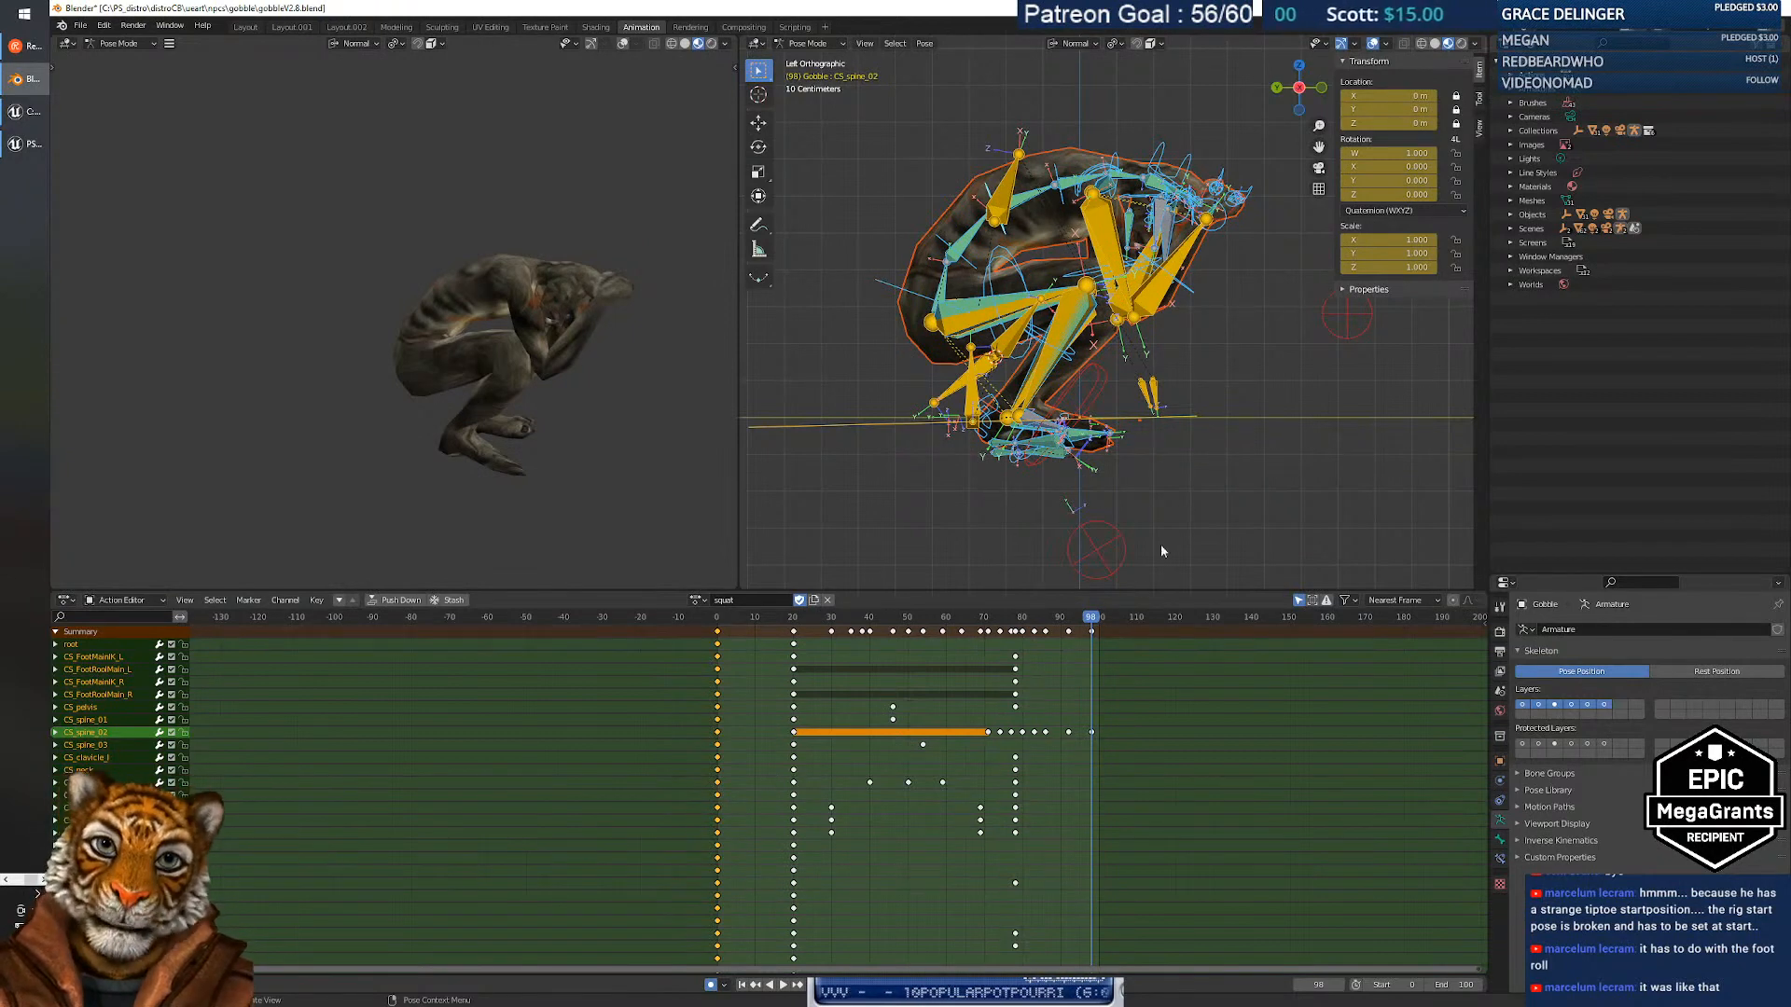
left_click_drag(1093, 622, 717, 643)
key("space")
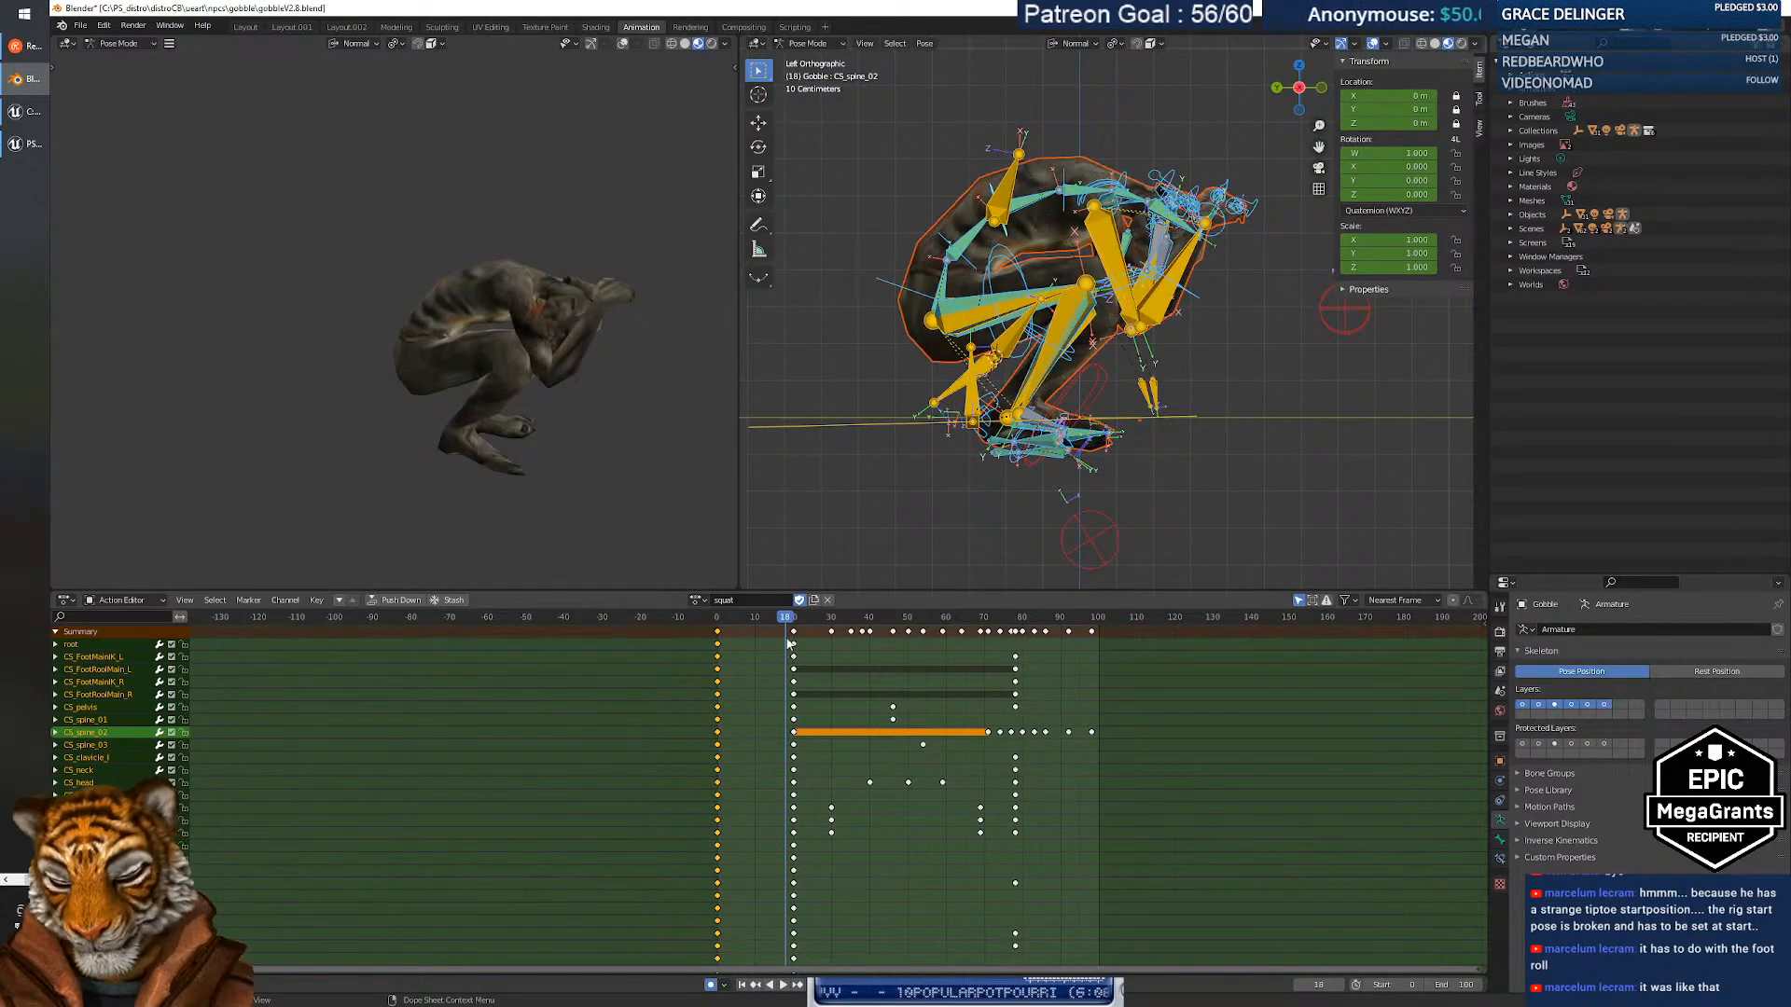
left_click(104, 25)
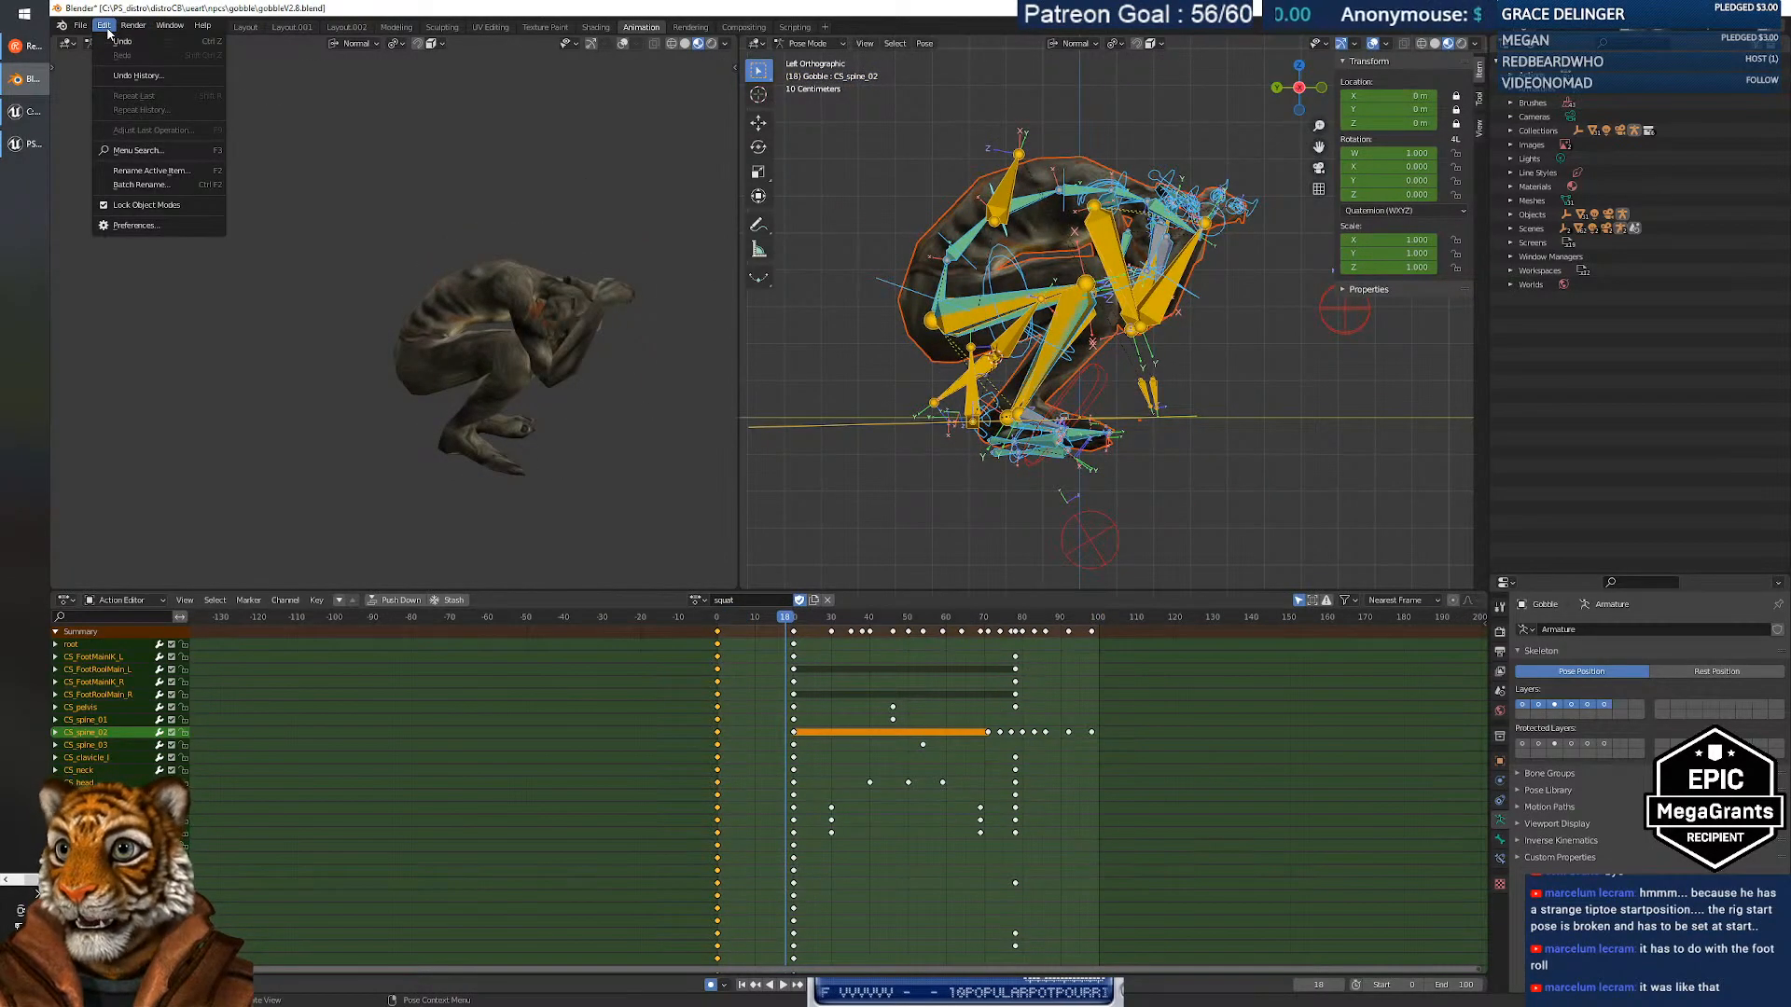
left_click(106, 27)
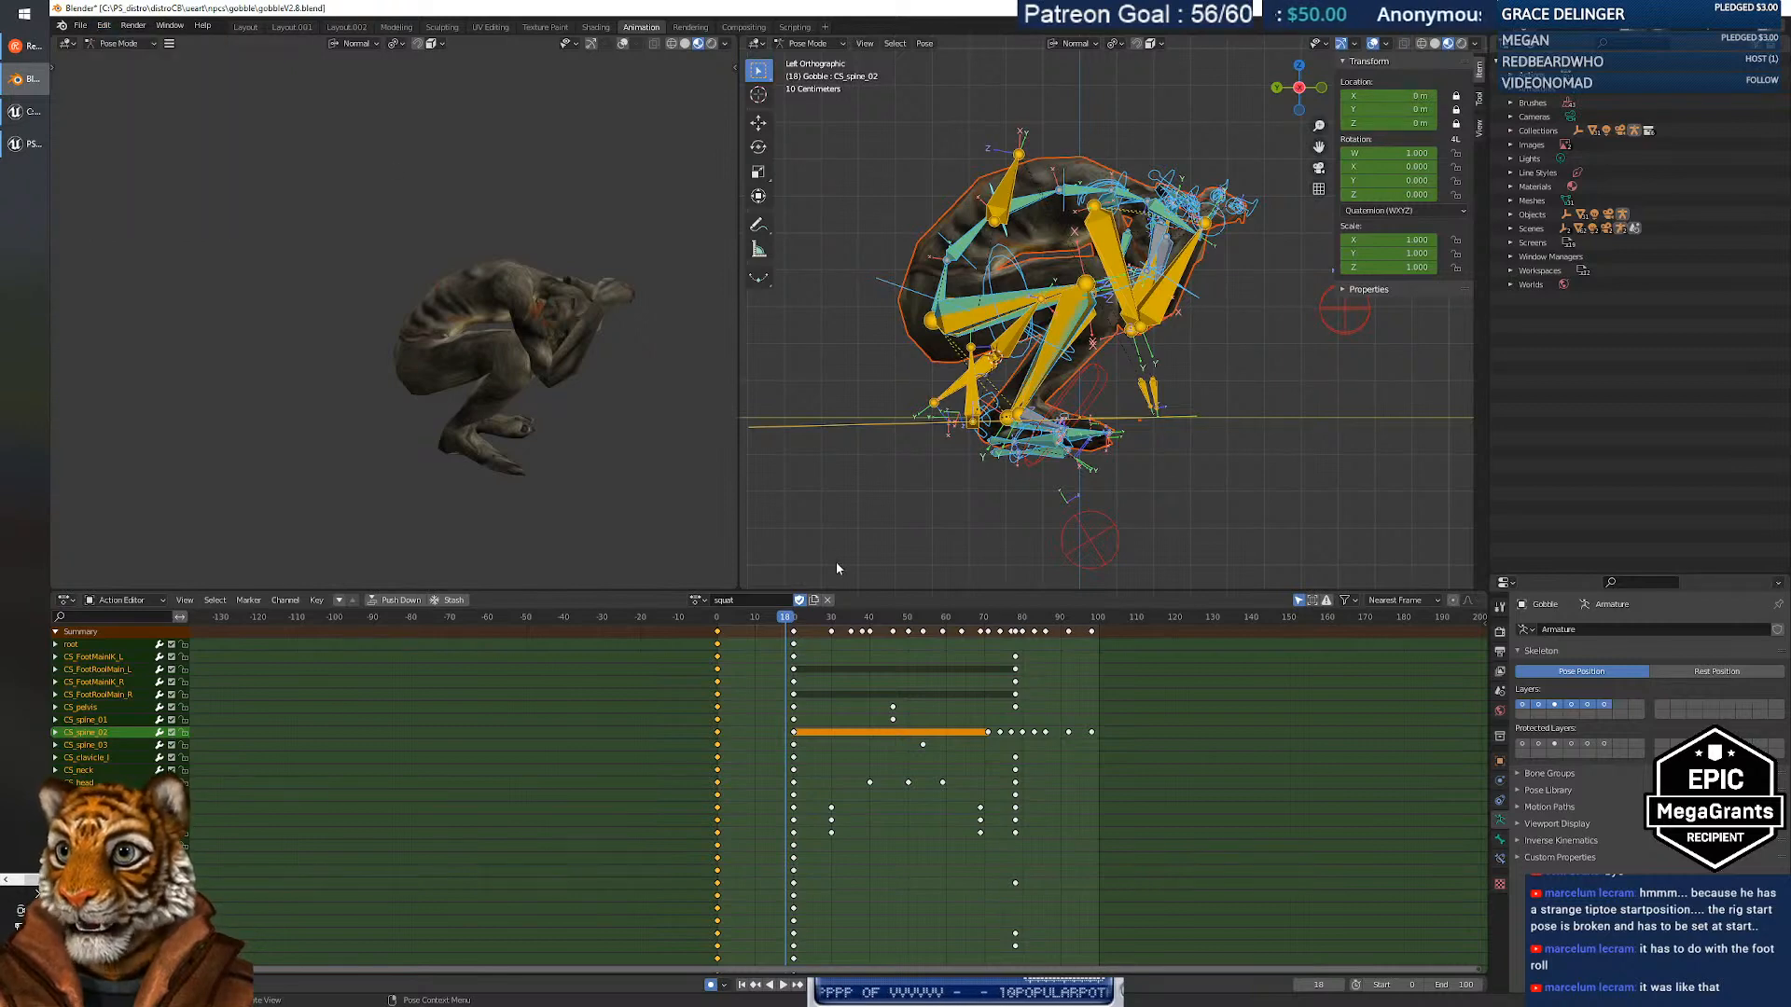
key("space")
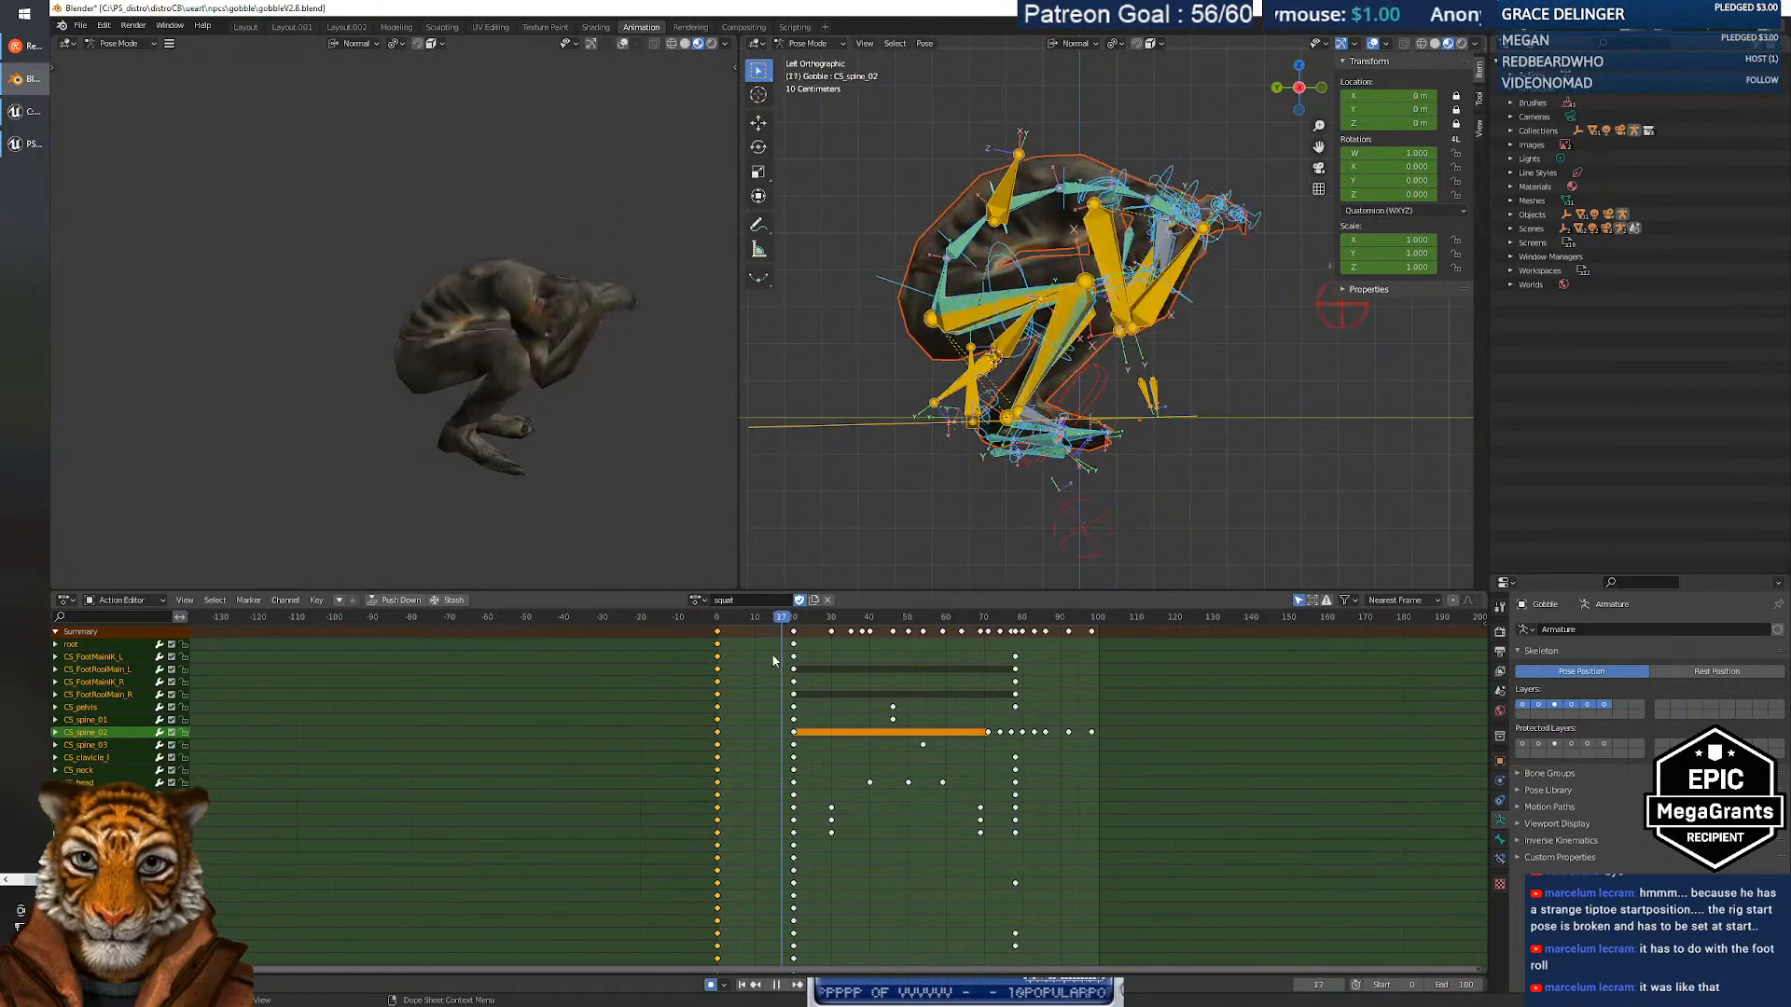
Stop playback, frame the goblin's left foot and select its foot roll control at frame 0.
mouse_move(773, 661)
left_mouse_down()
mouse_move(702, 661)
mouse_move(798, 665)
mouse_move(720, 662)
mouse_move(754, 668)
left_mouse_up()
key("KP_5")
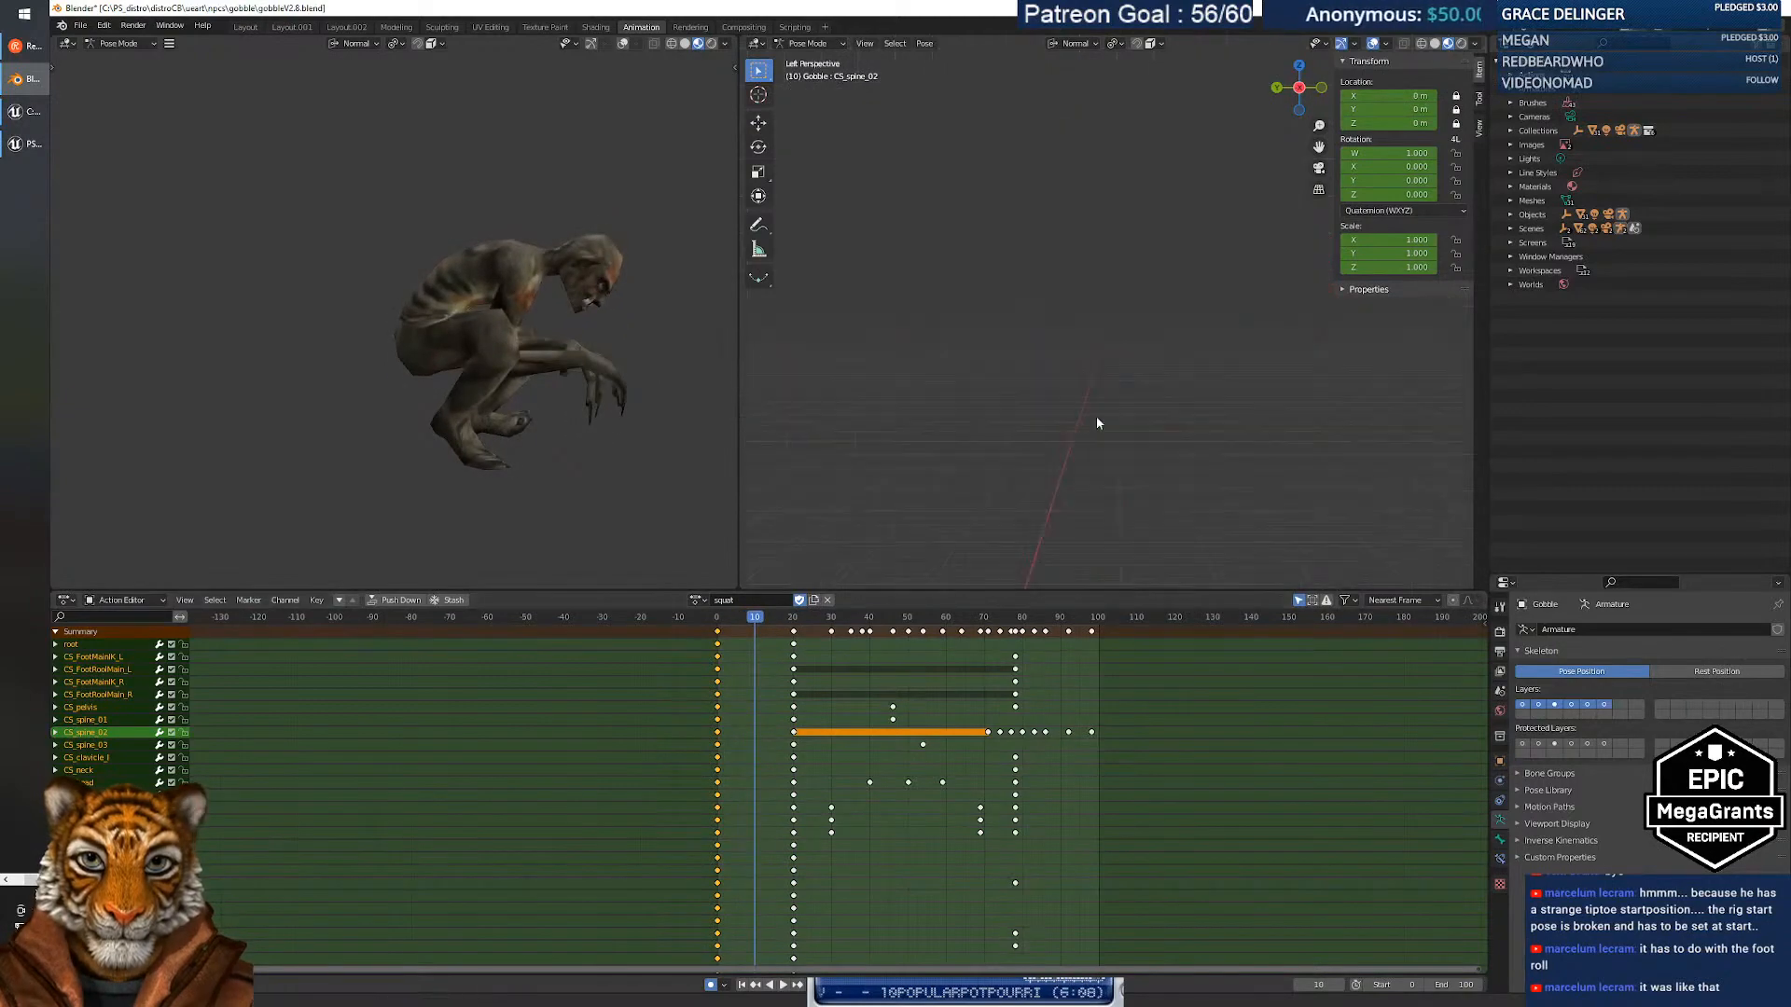
key("KP_Decimal")
middle_click_drag(1157, 431, 1020, 424)
scroll(996, 436, "down", 5)
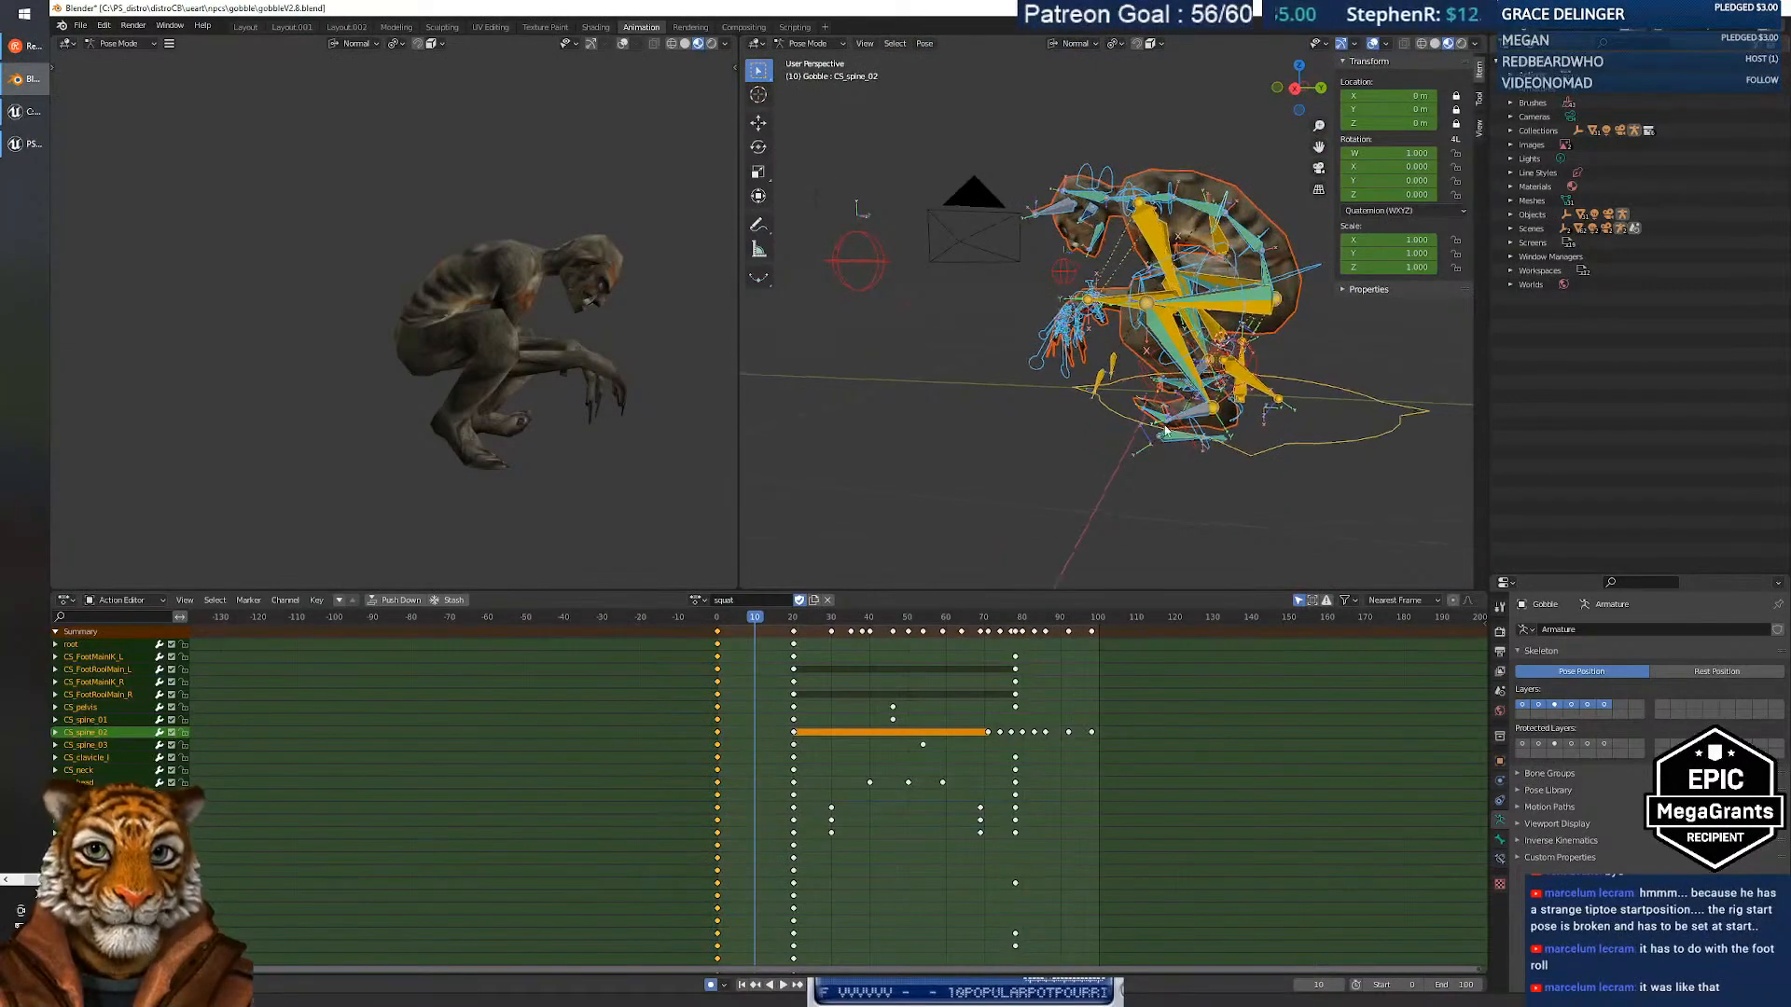
scroll(1192, 444, "up", 5)
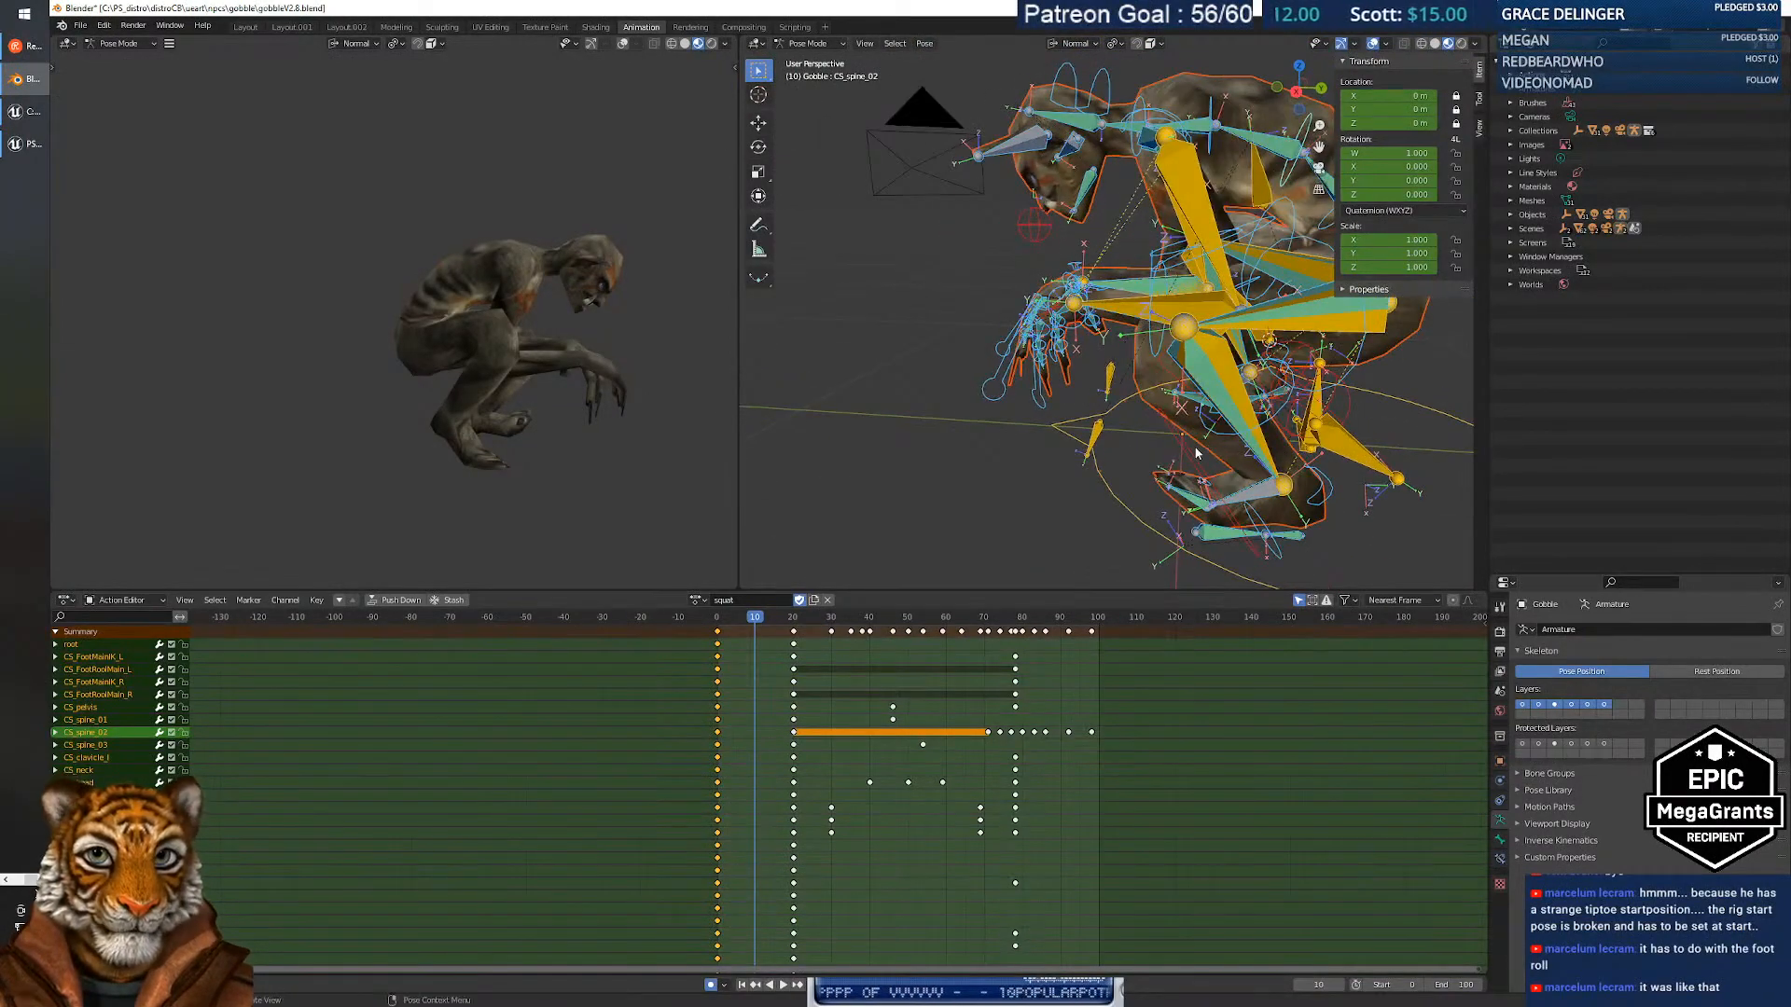
scroll(1197, 454, "up", 5)
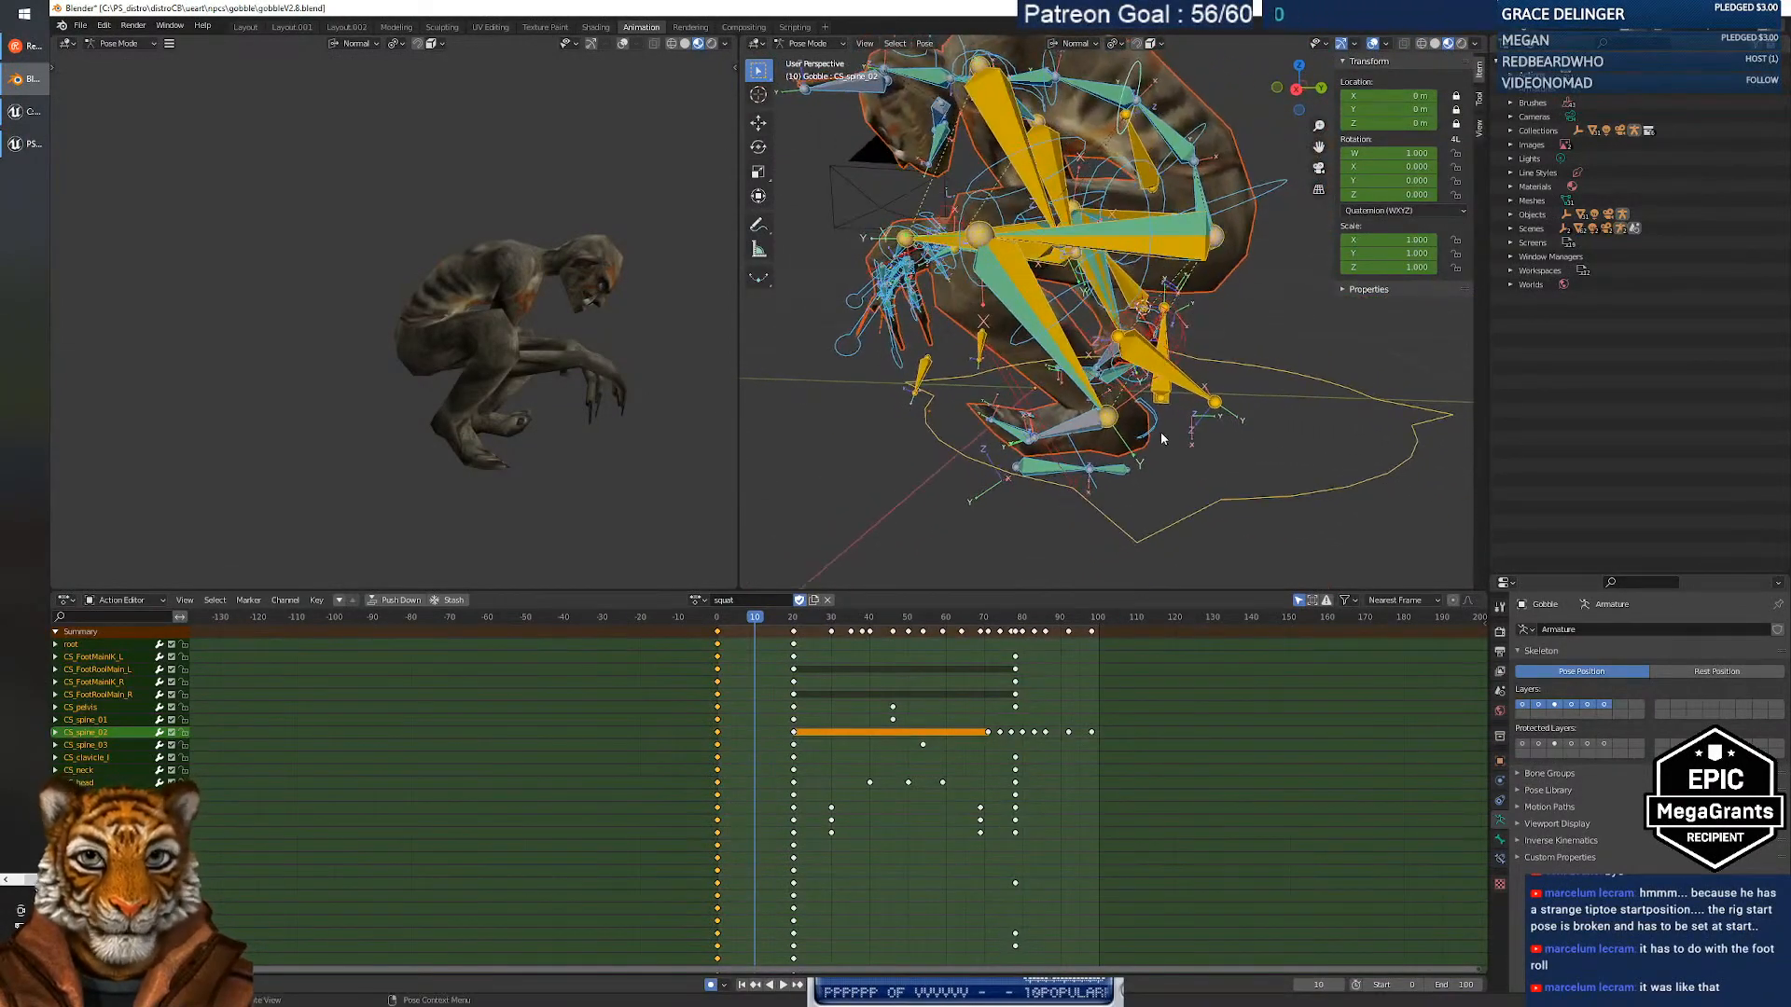
left_click(1155, 425)
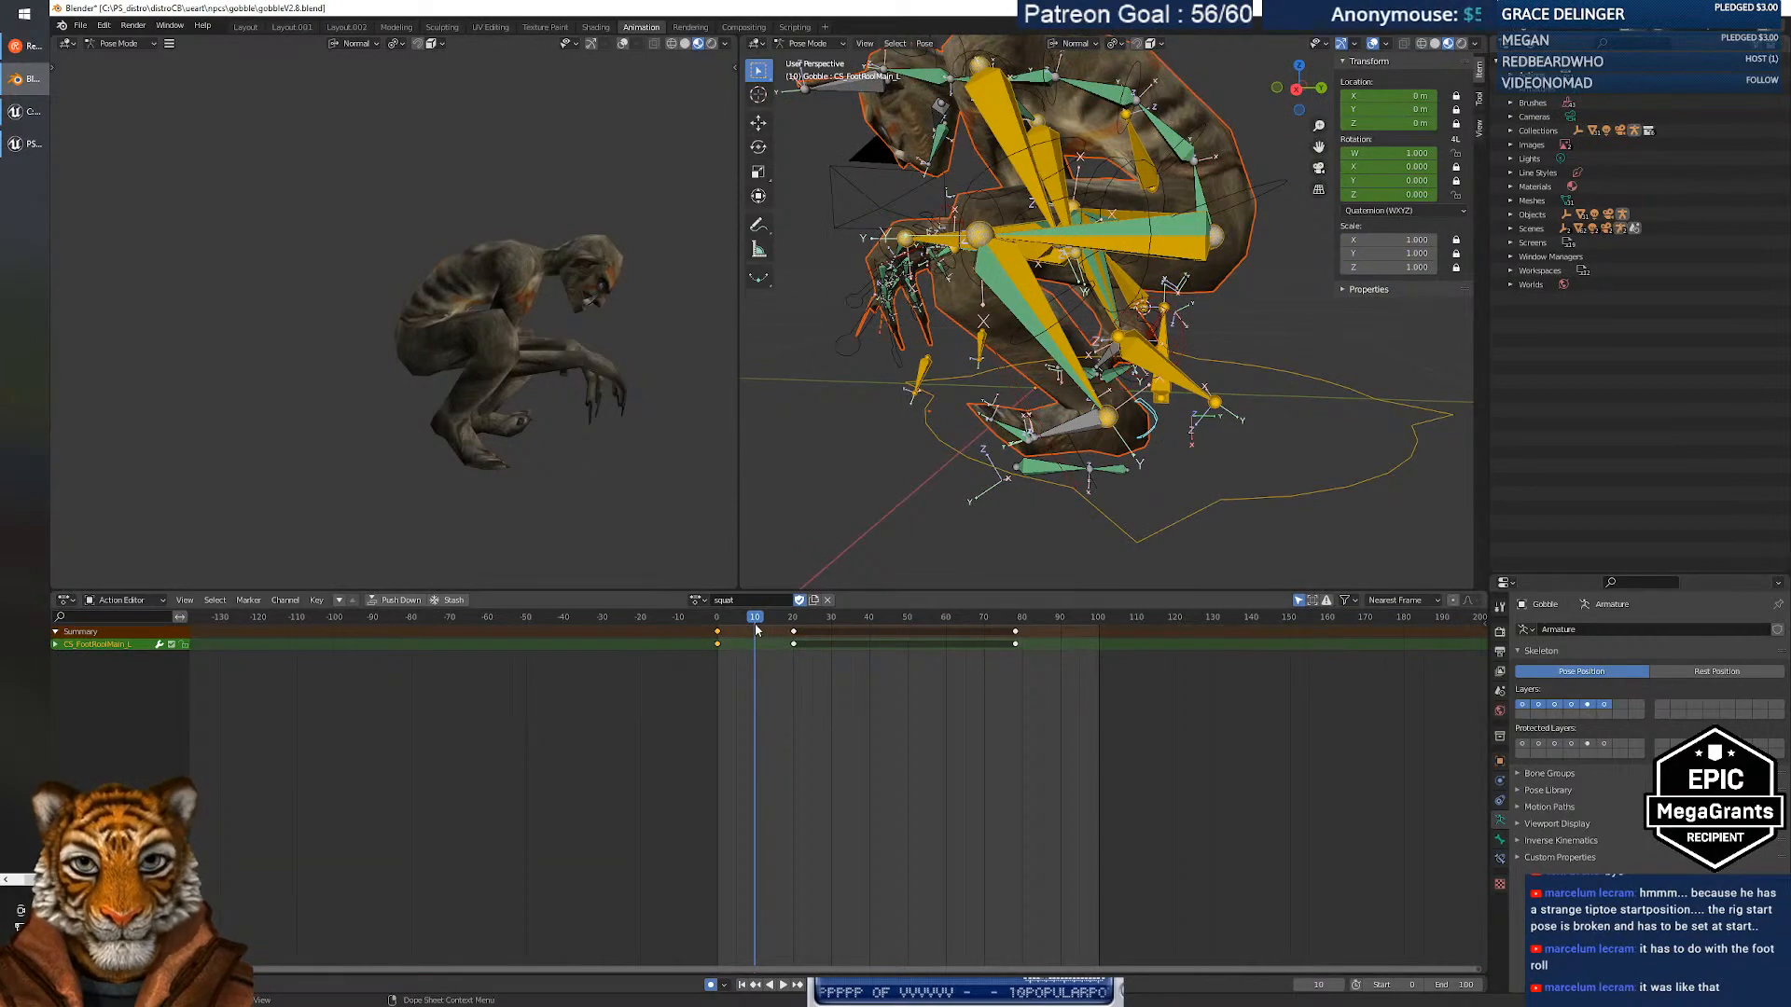
left_click_drag(757, 625, 704, 616)
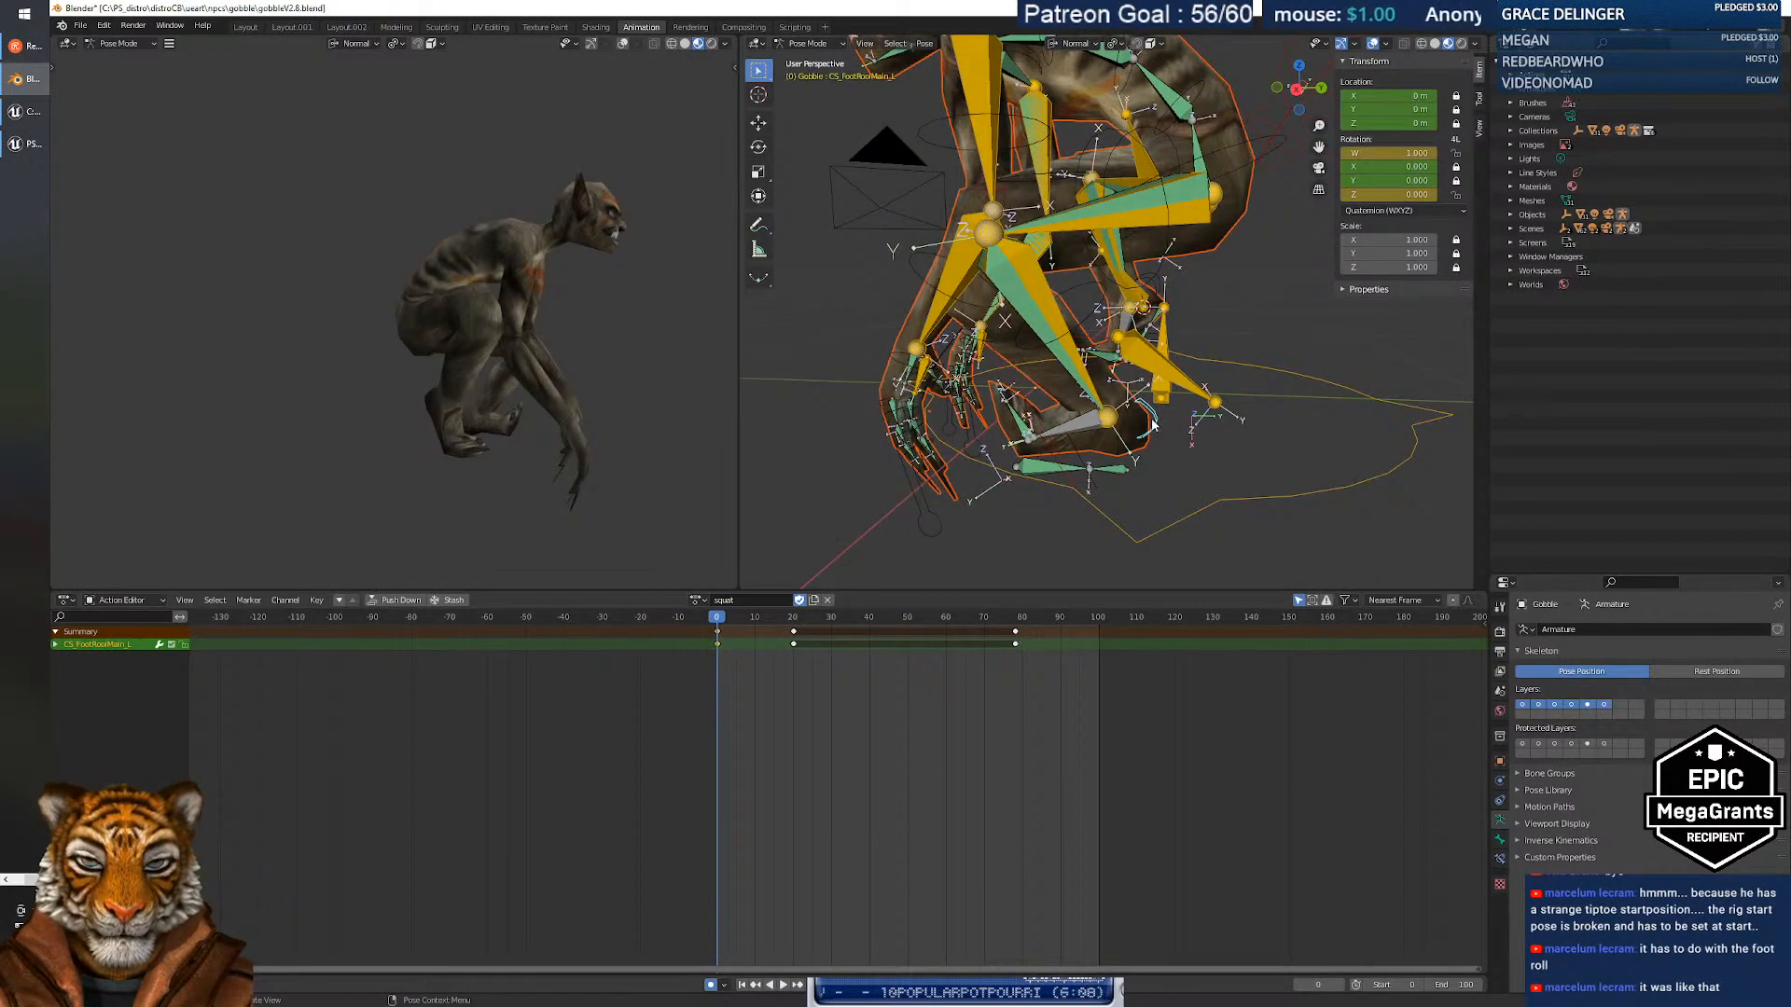
middle_click_drag(1159, 444, 1173, 427)
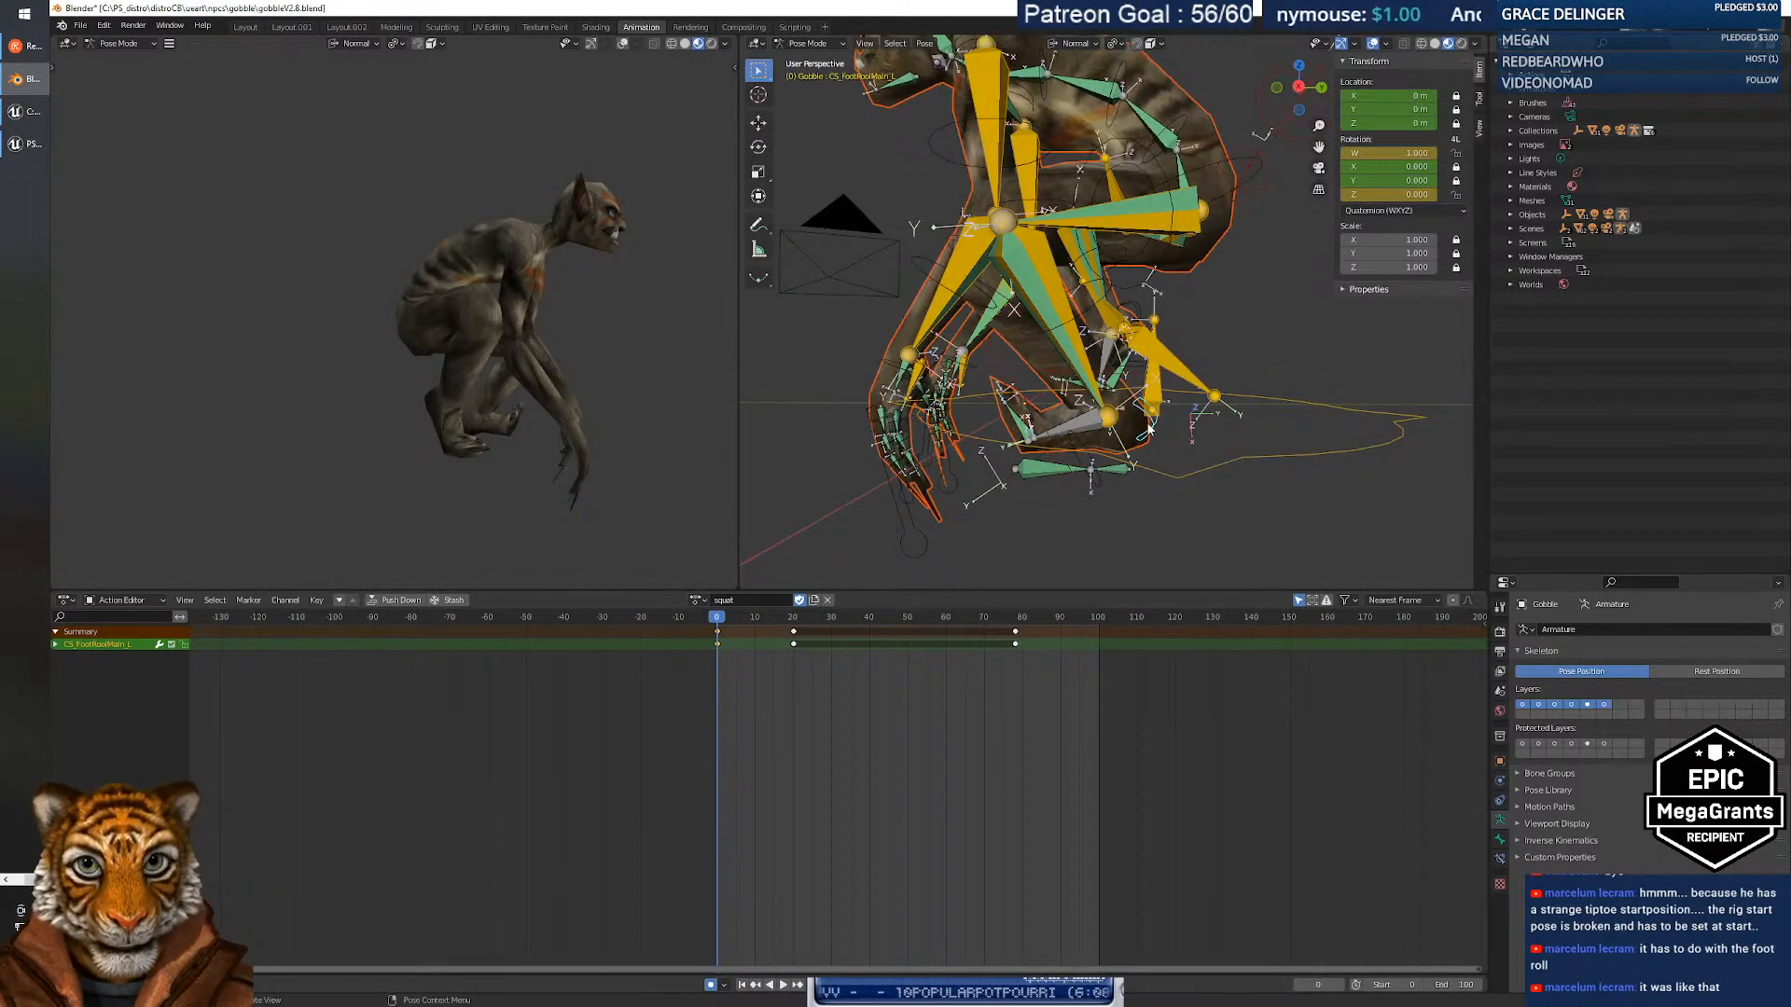
Try moving the left foot roll control and rotating the left main foot IK control at frame 0, and undo both attempts.
key("g")
left_click(1146, 396)
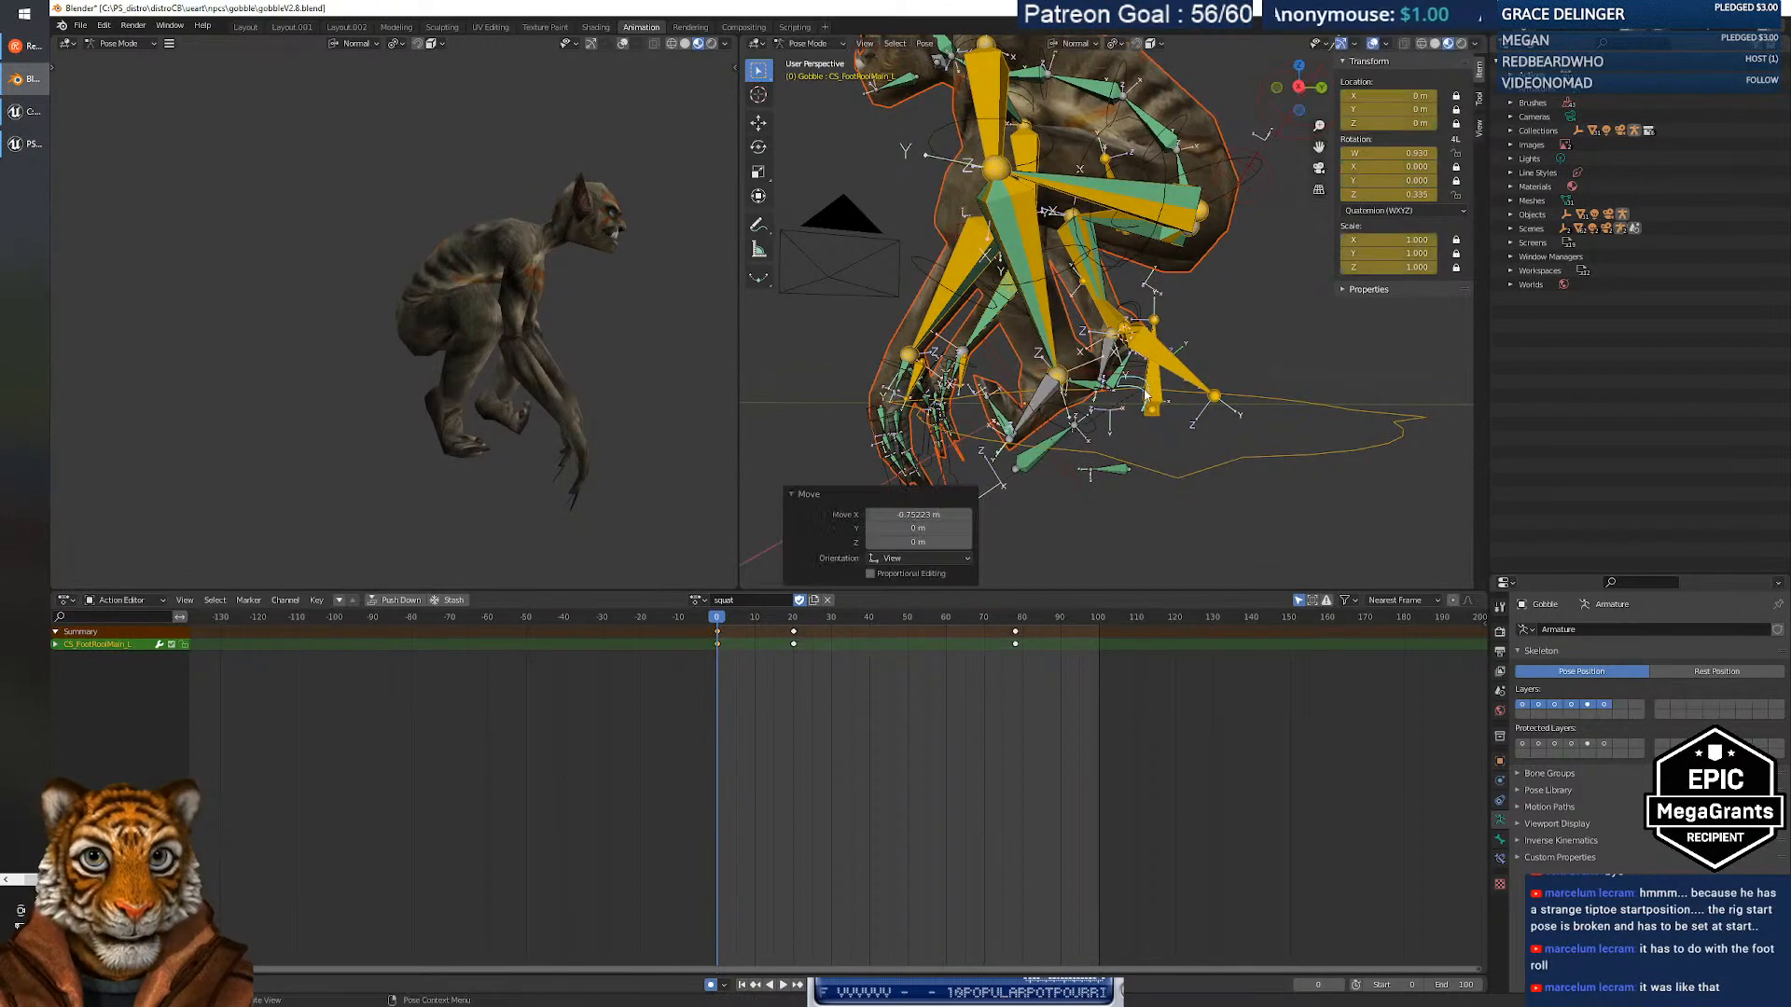
left_click(1010, 380)
key("r")
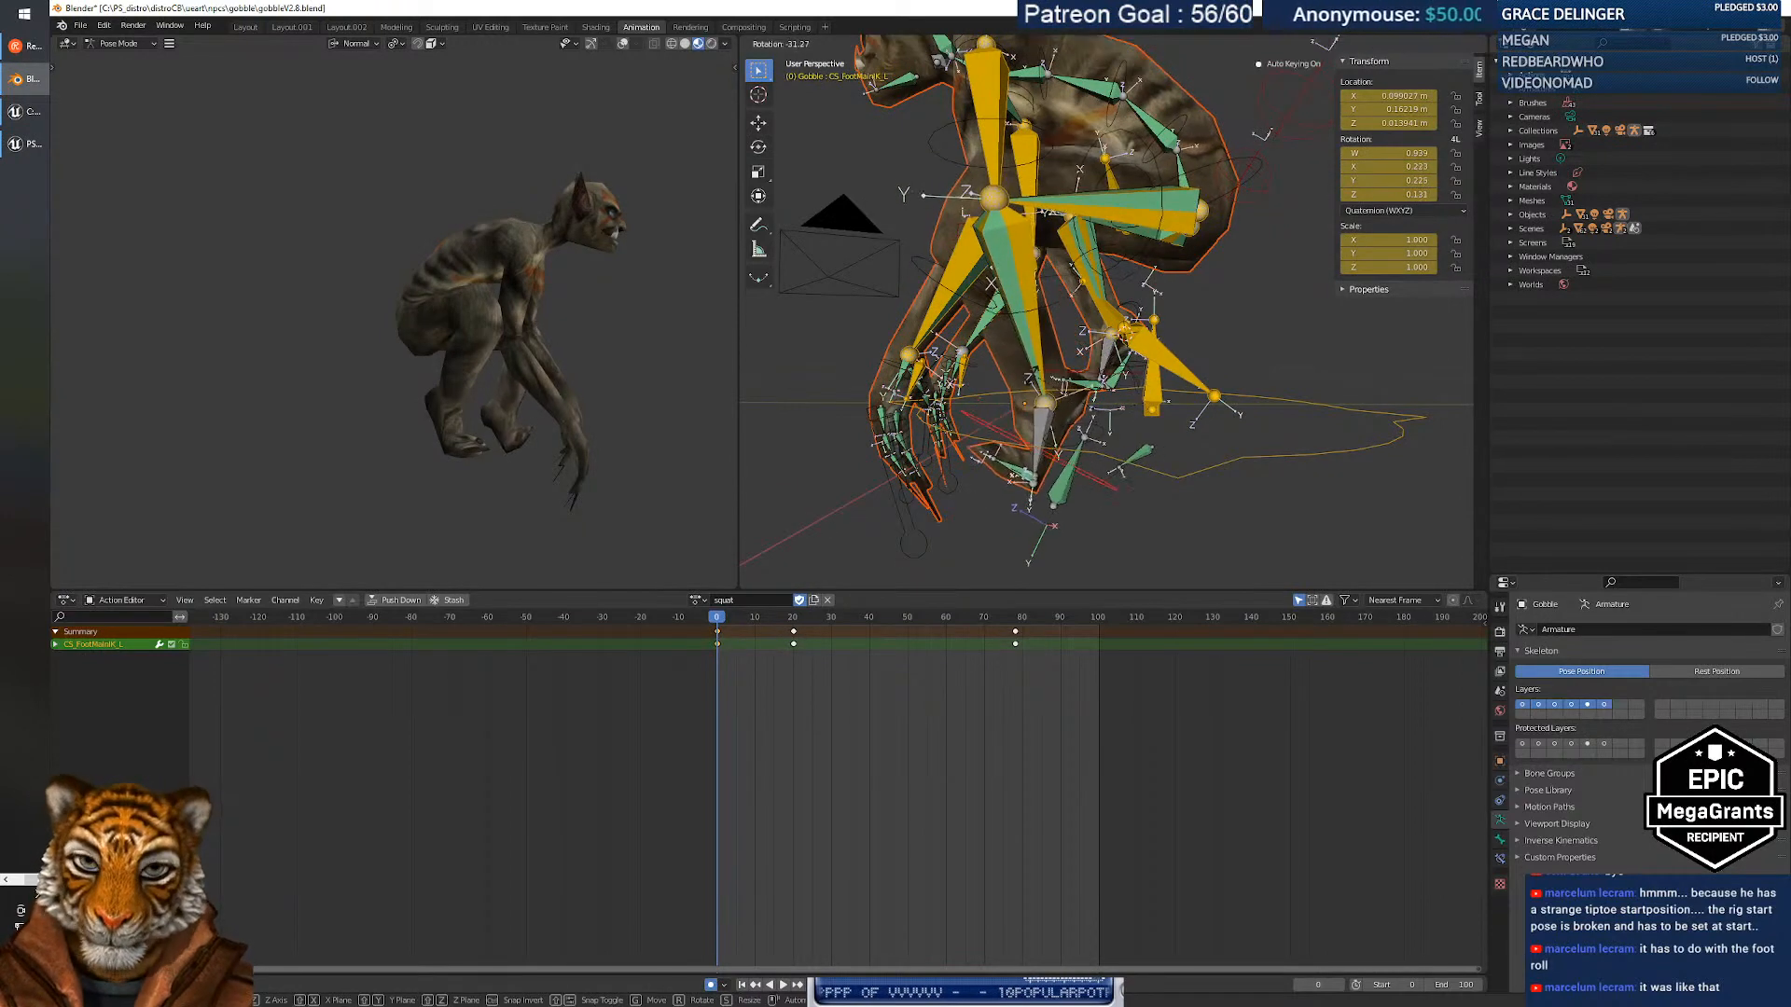
key("Escape")
key("ctrl+z")
key("ctrl+z")
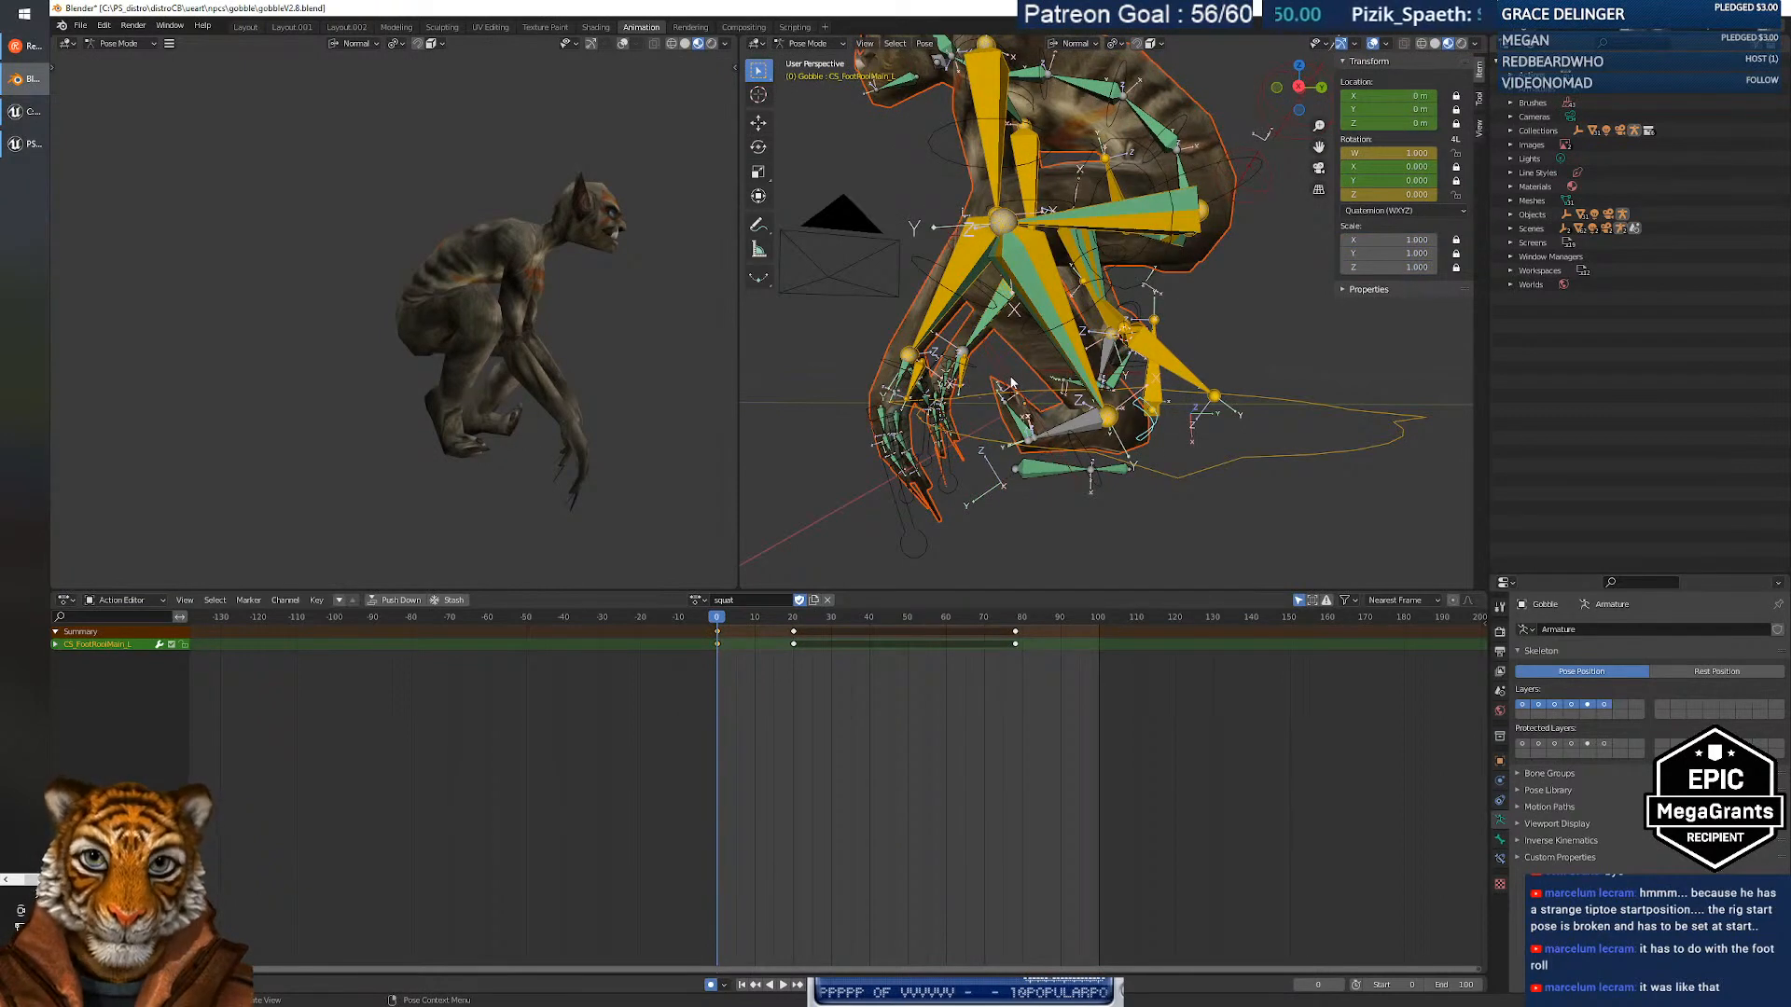
Rotate the left main foot IK control about -59° in the view plane at frame 0.
left_click(1011, 383)
key("r")
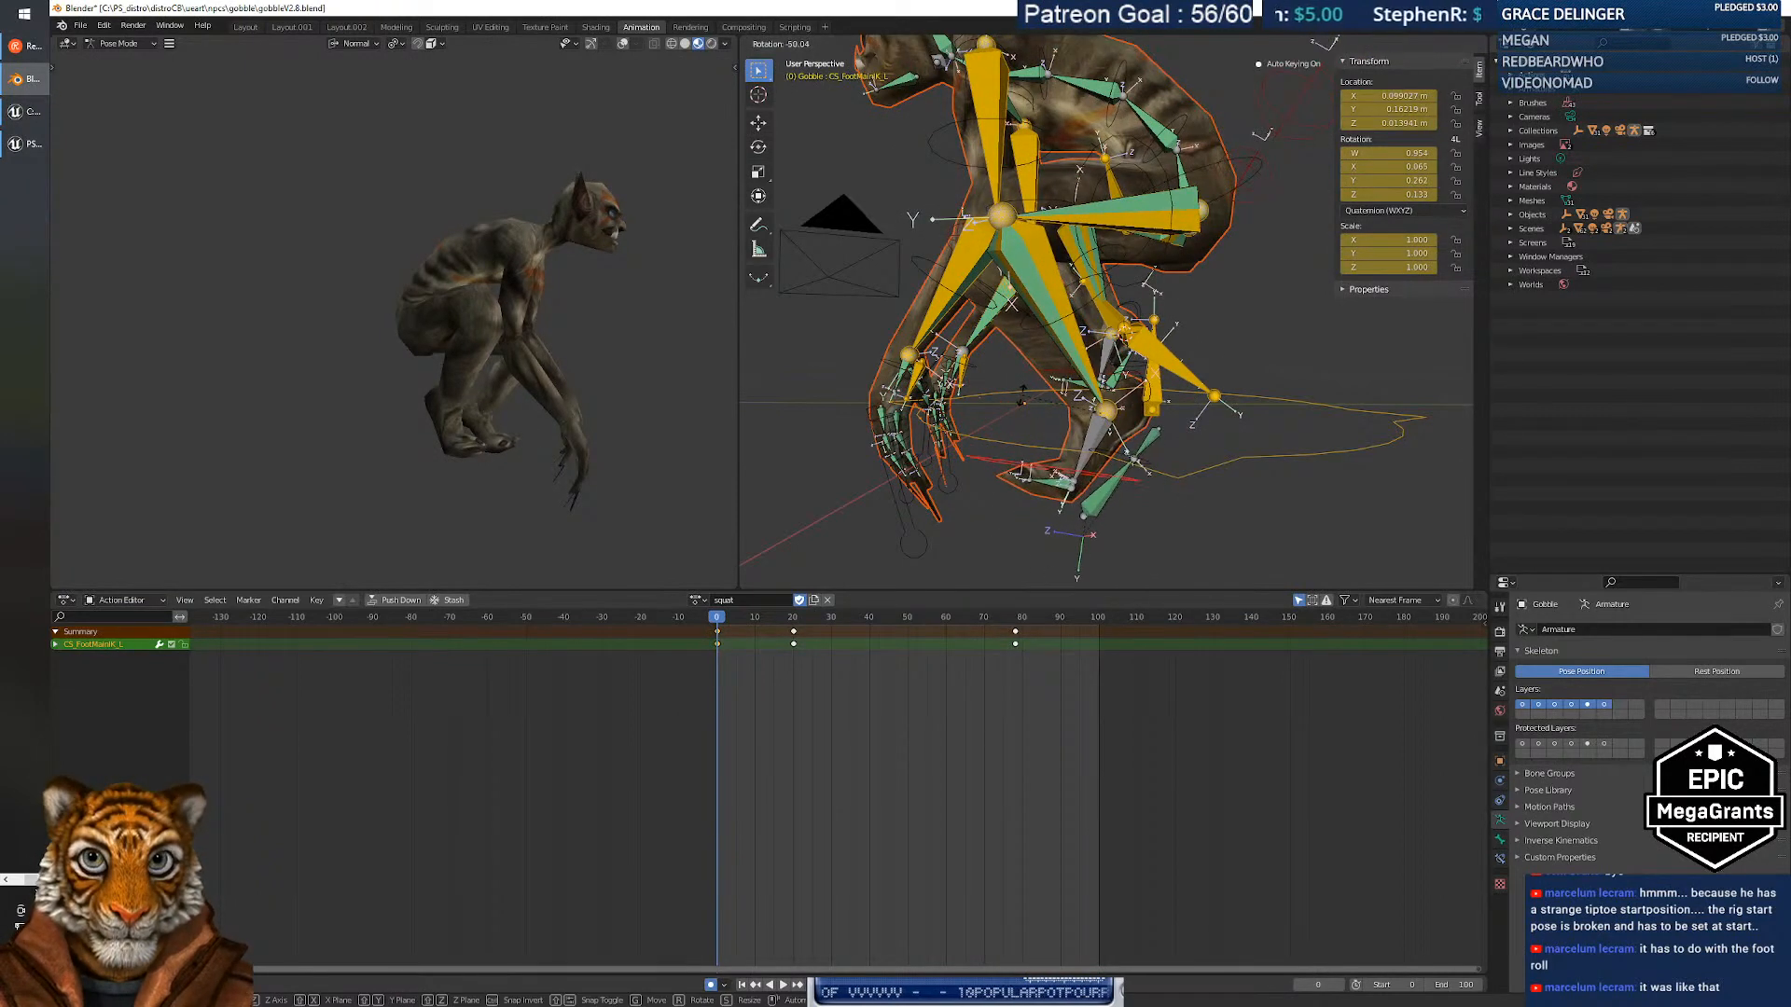
left_click(1020, 398)
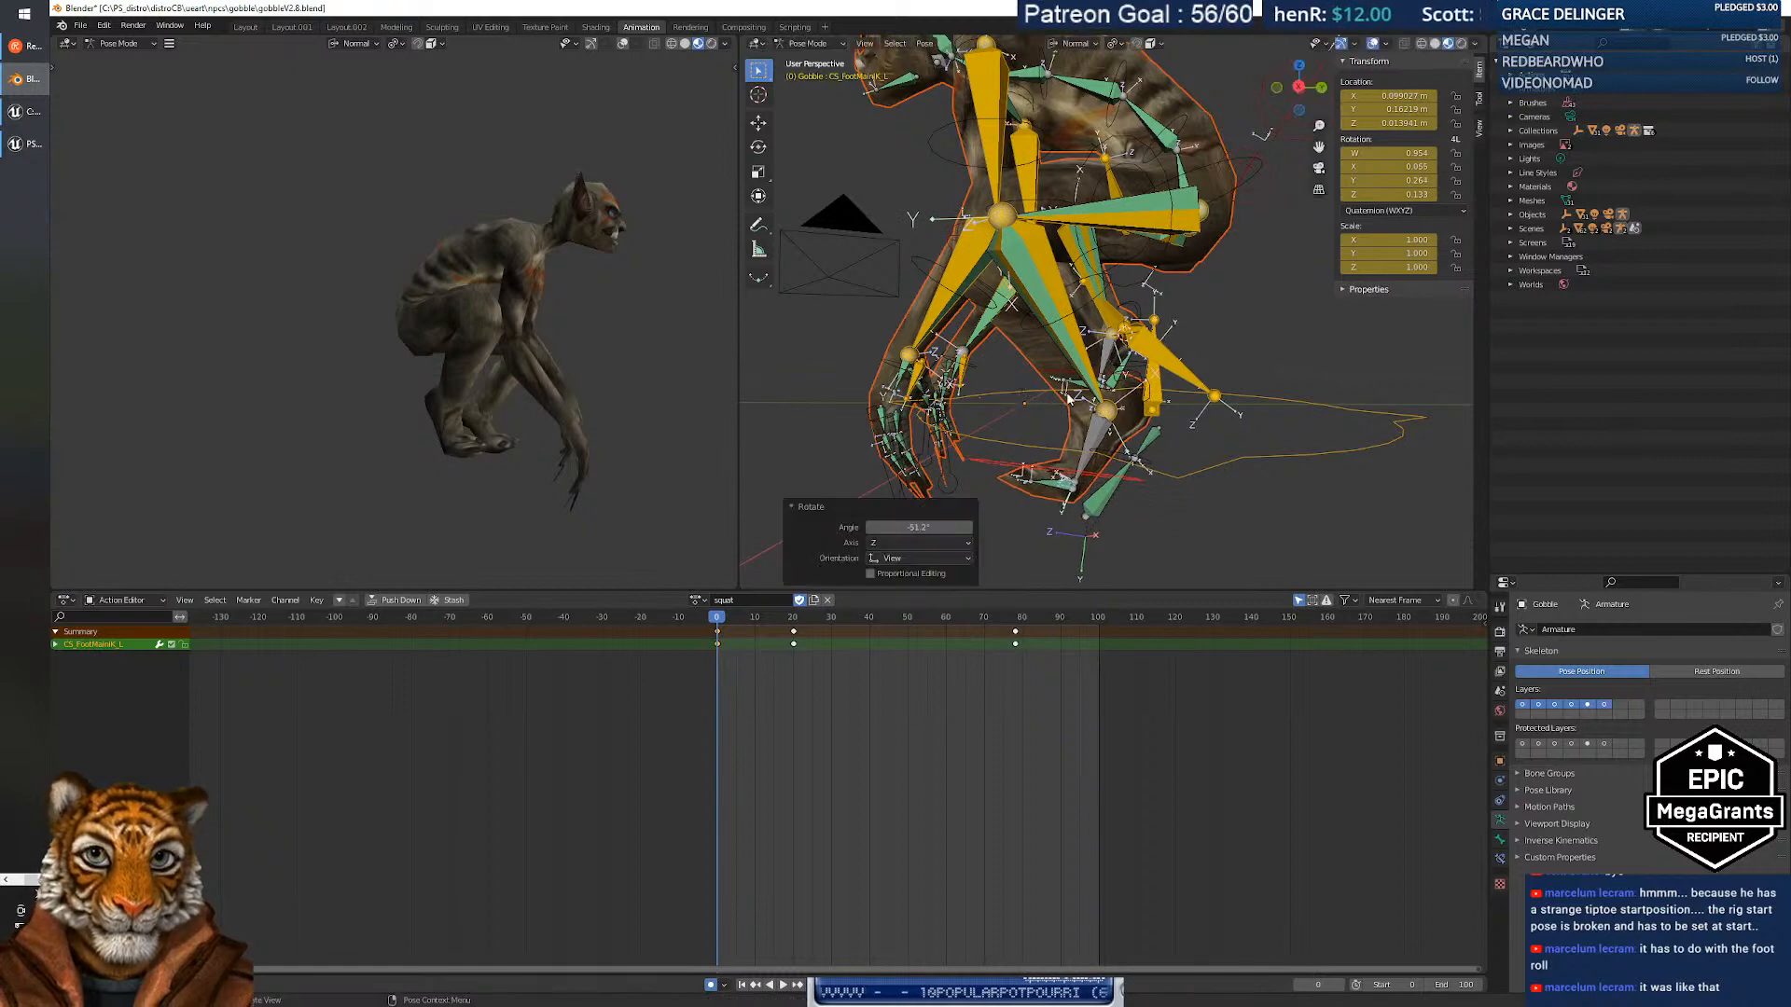
left_click(1149, 401)
left_click(1146, 399)
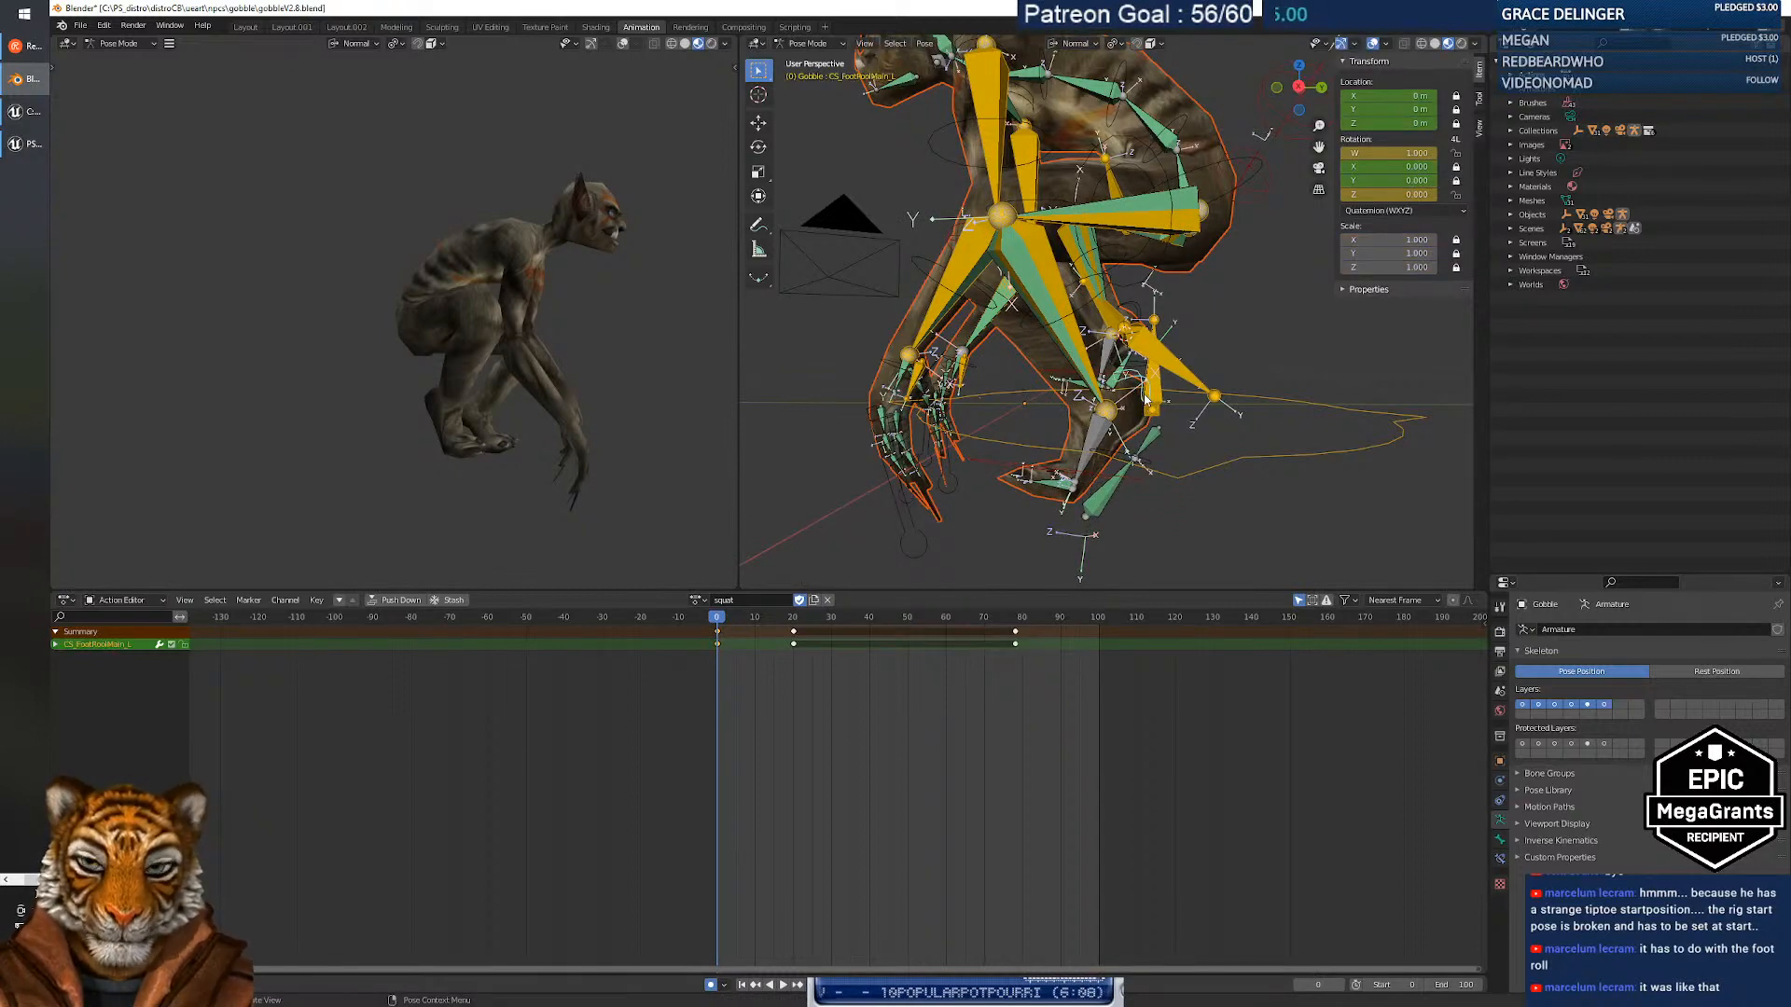
key("r")
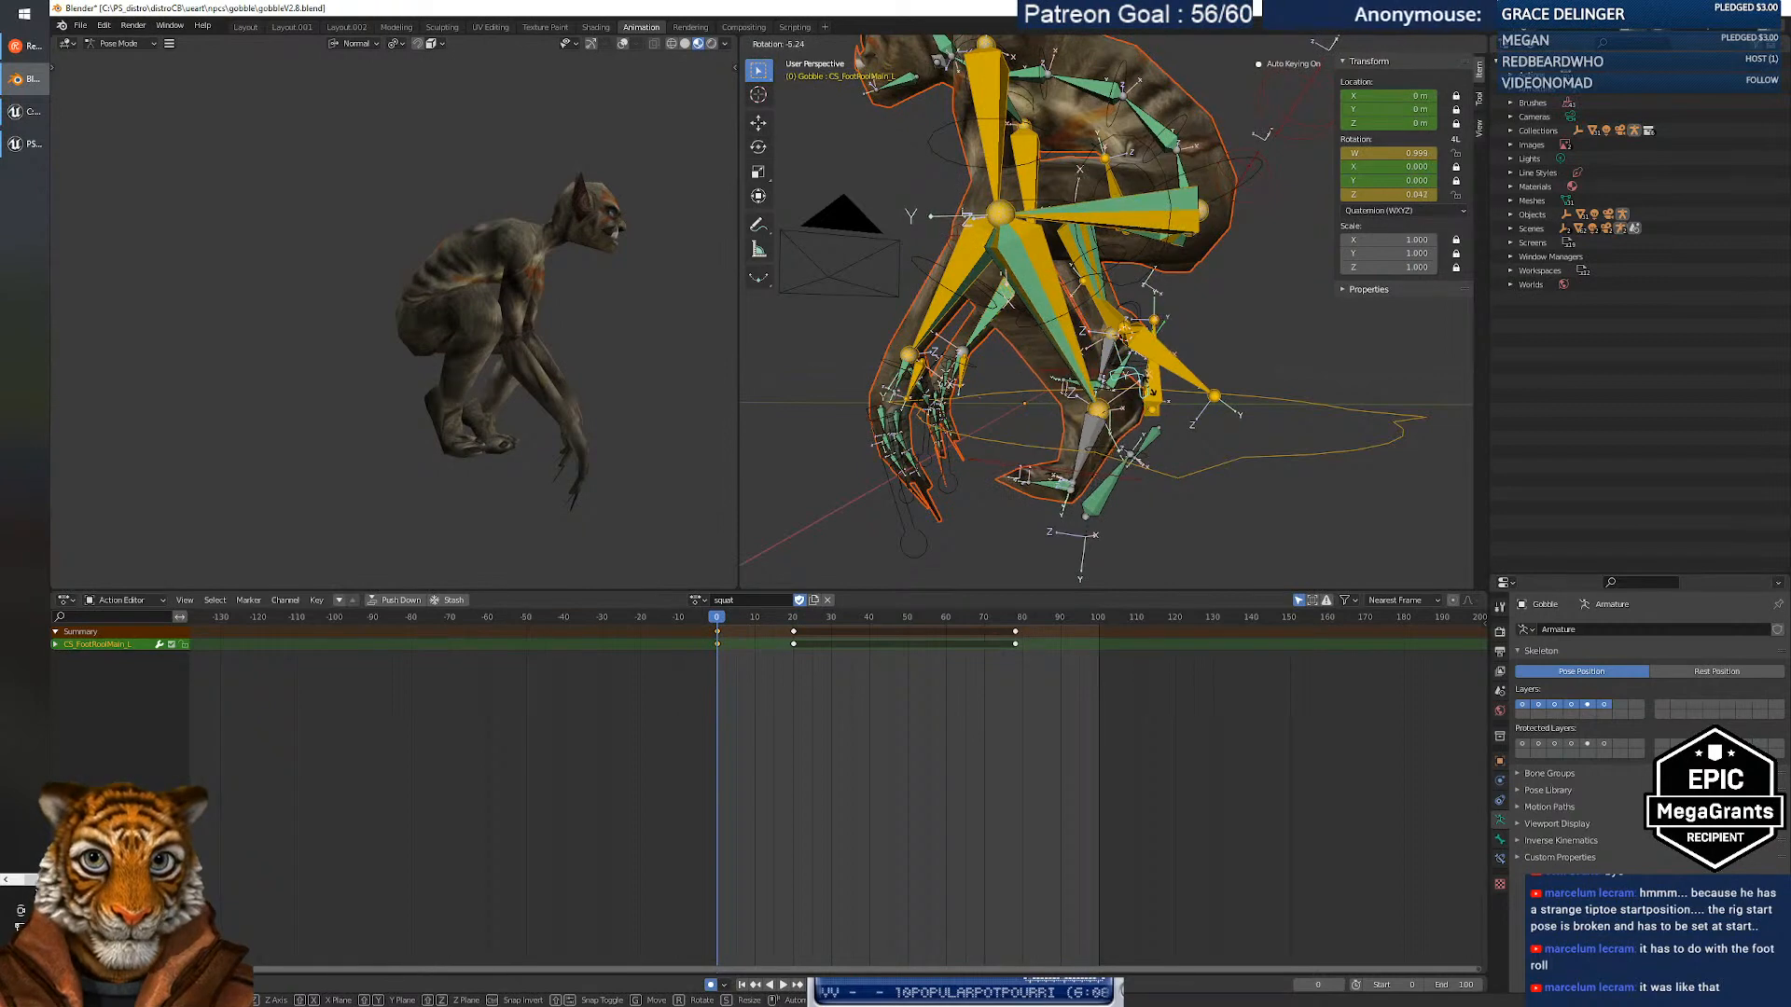
key("Escape")
Move the left main foot IK control at frame 0, raising it about 0.105 m along global Z.
left_click(1011, 469)
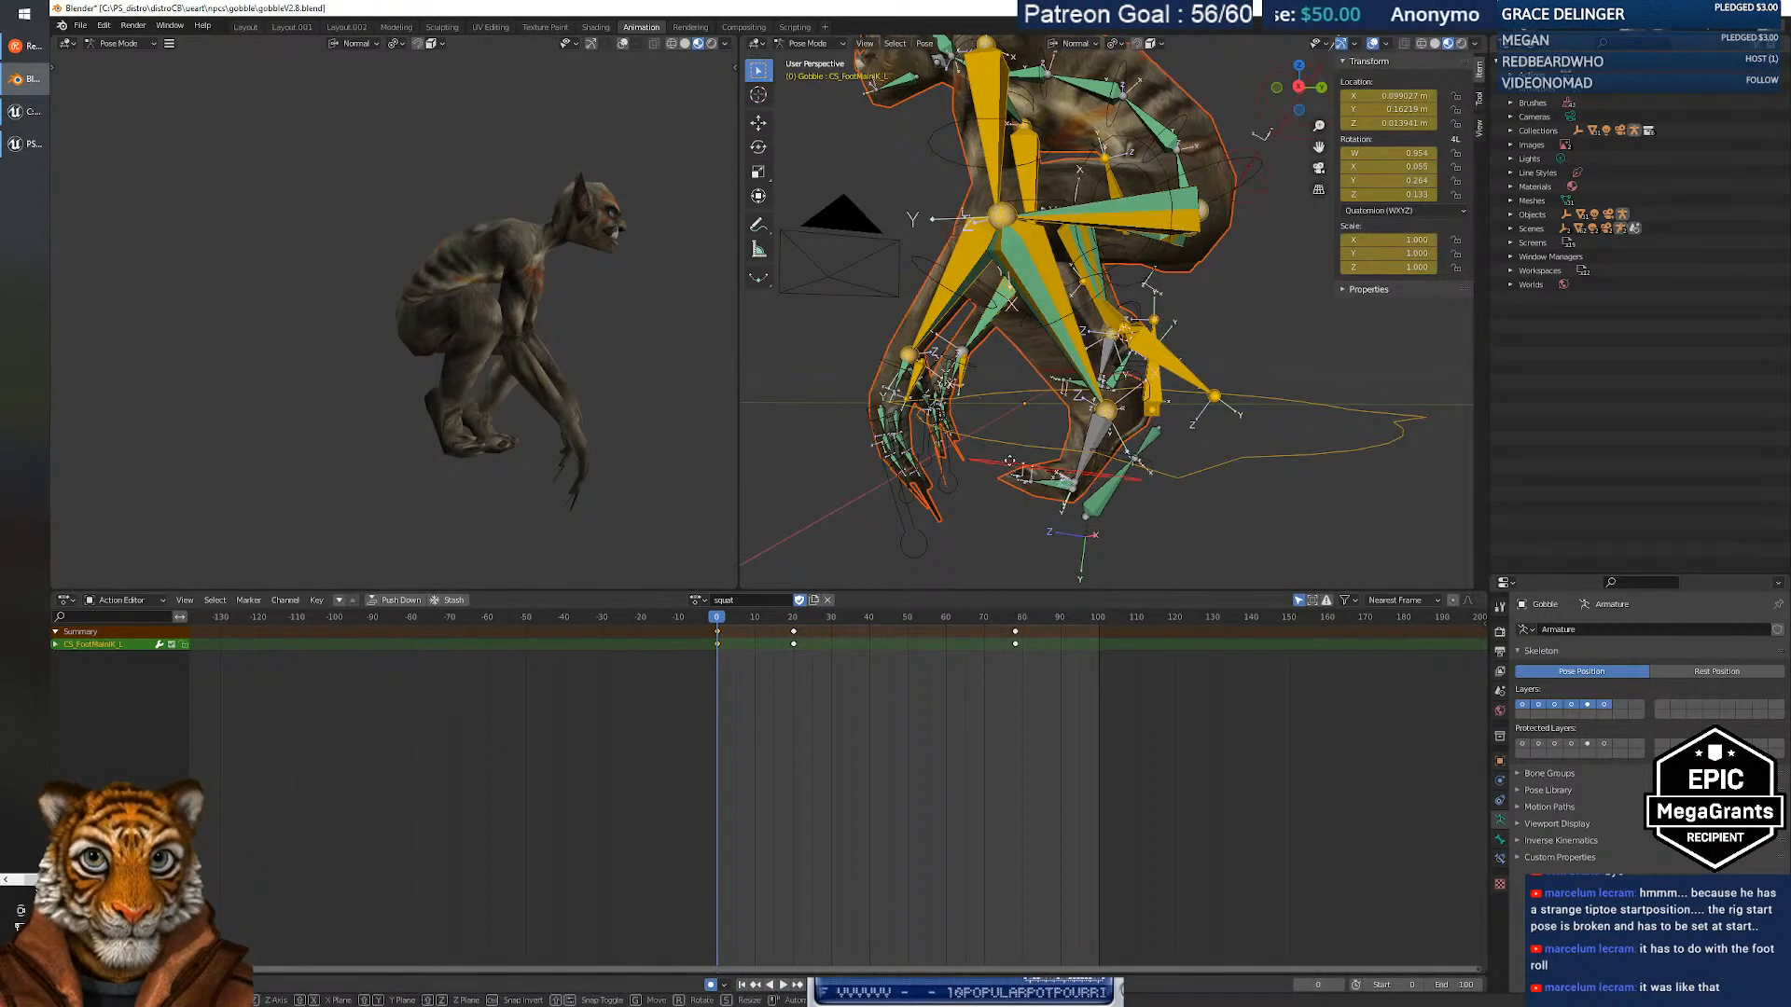
key("g")
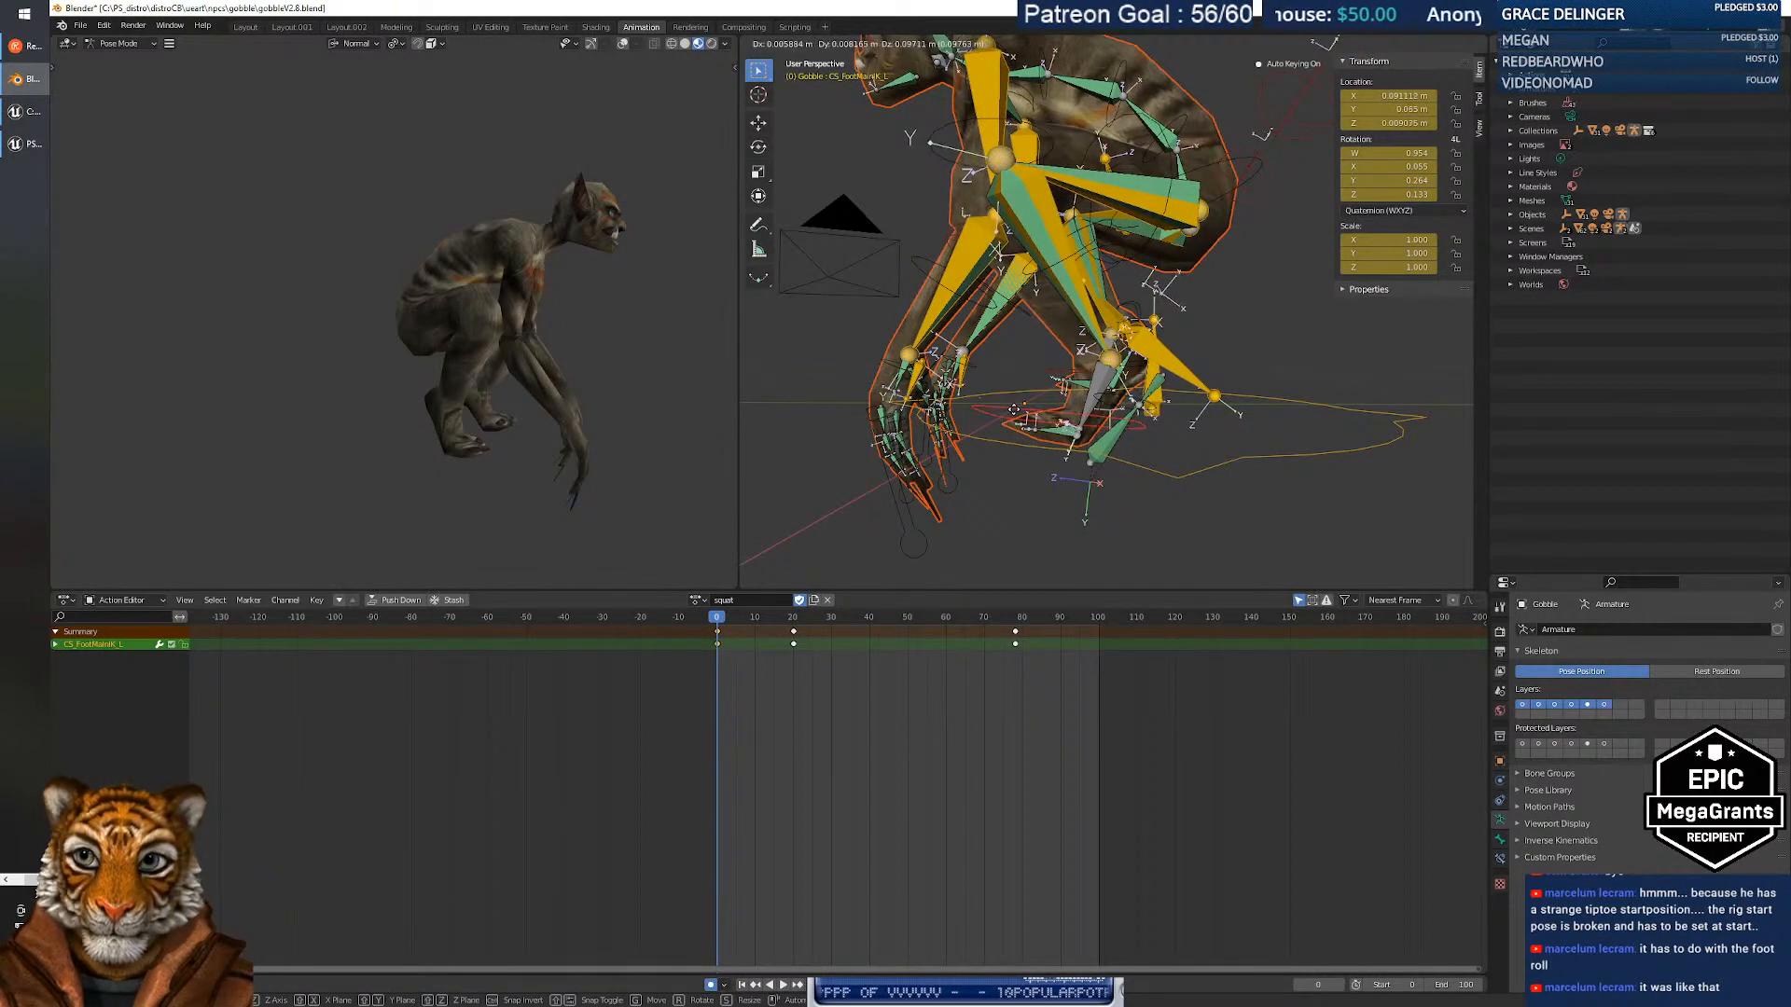
left_click(1014, 404)
mouse_move(1015, 403)
middle_mouse_down()
mouse_move(1101, 382)
mouse_move(967, 379)
mouse_move(1017, 380)
middle_mouse_up()
scroll(1102, 382, "down", 3)
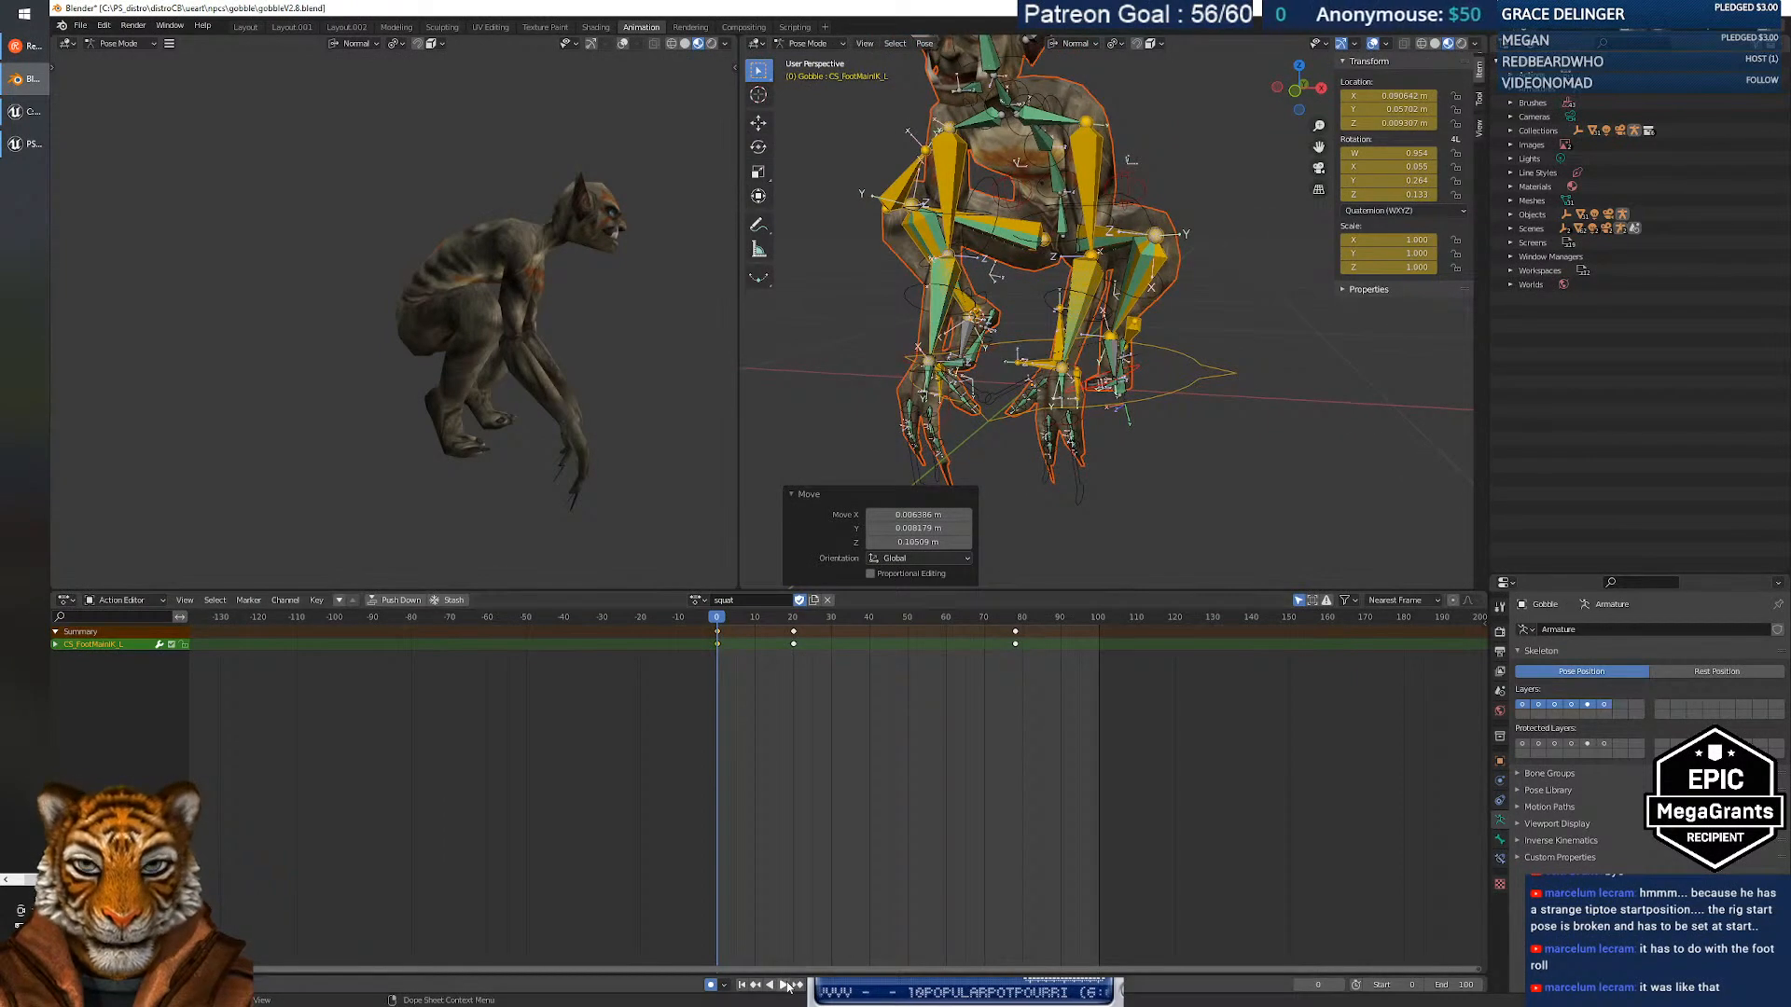
Play the squat animation and examine the crouched pose and feet from the side up to frame 20.
left_click(784, 985)
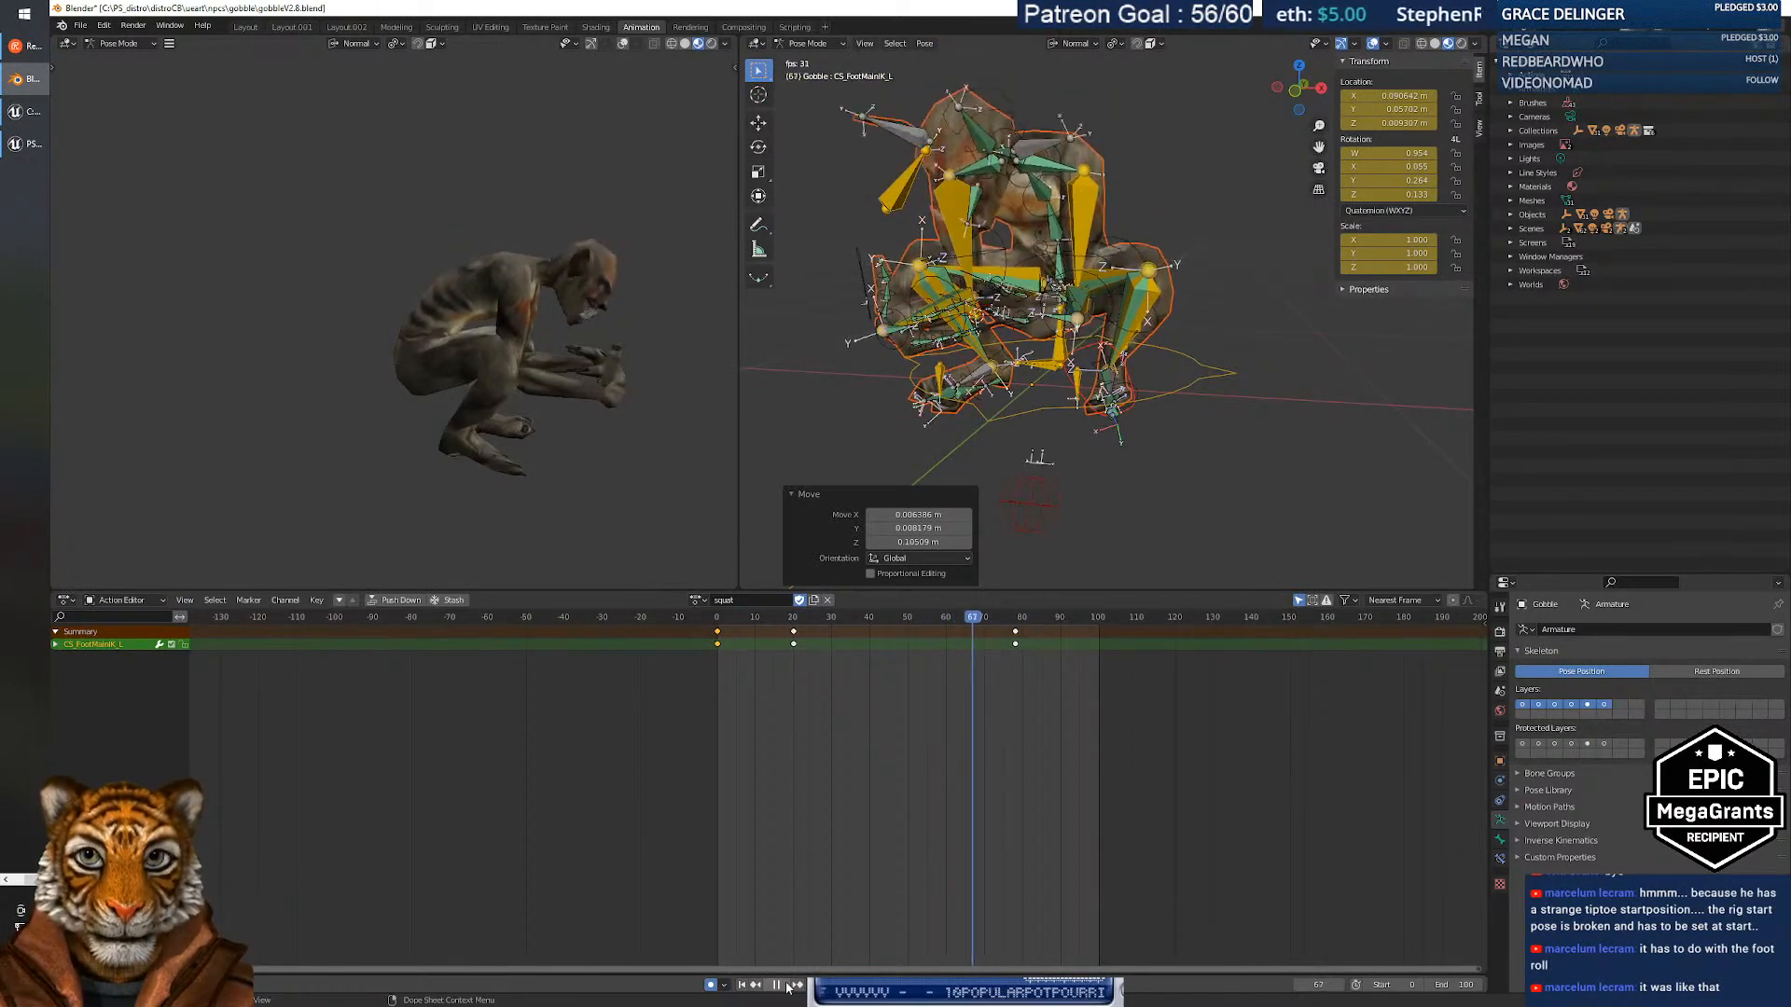
key("space")
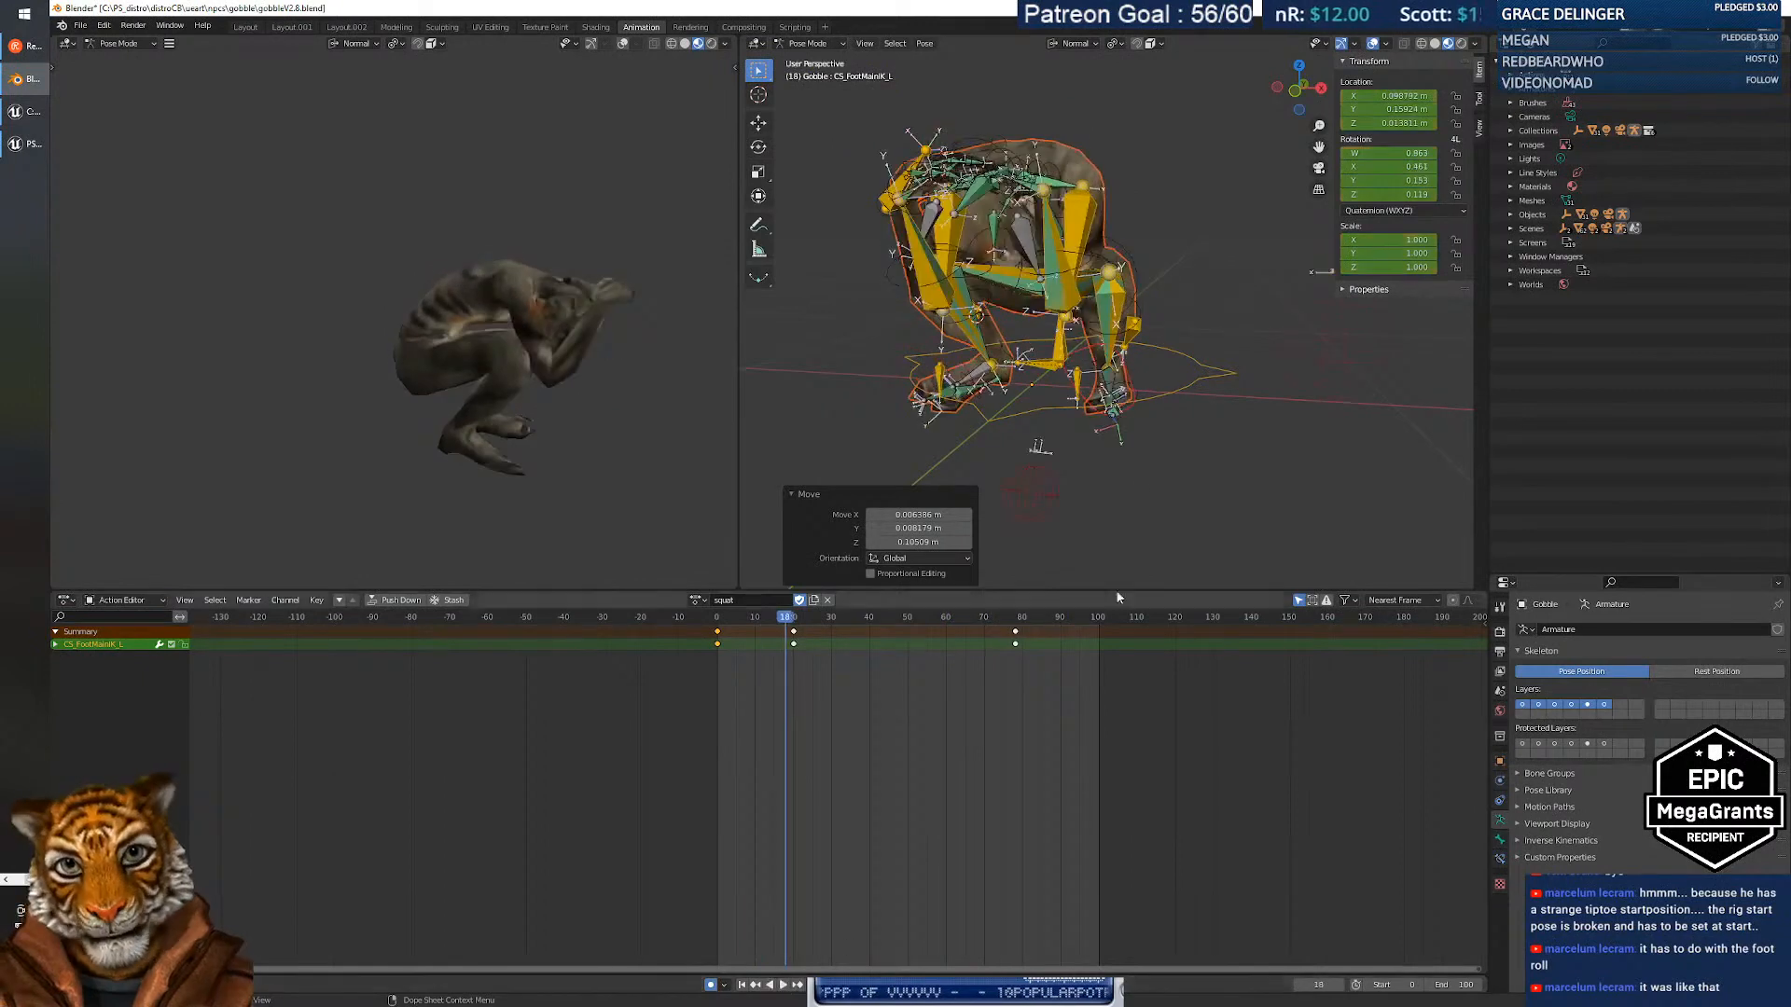
middle_click_drag(927, 354, 1079, 349)
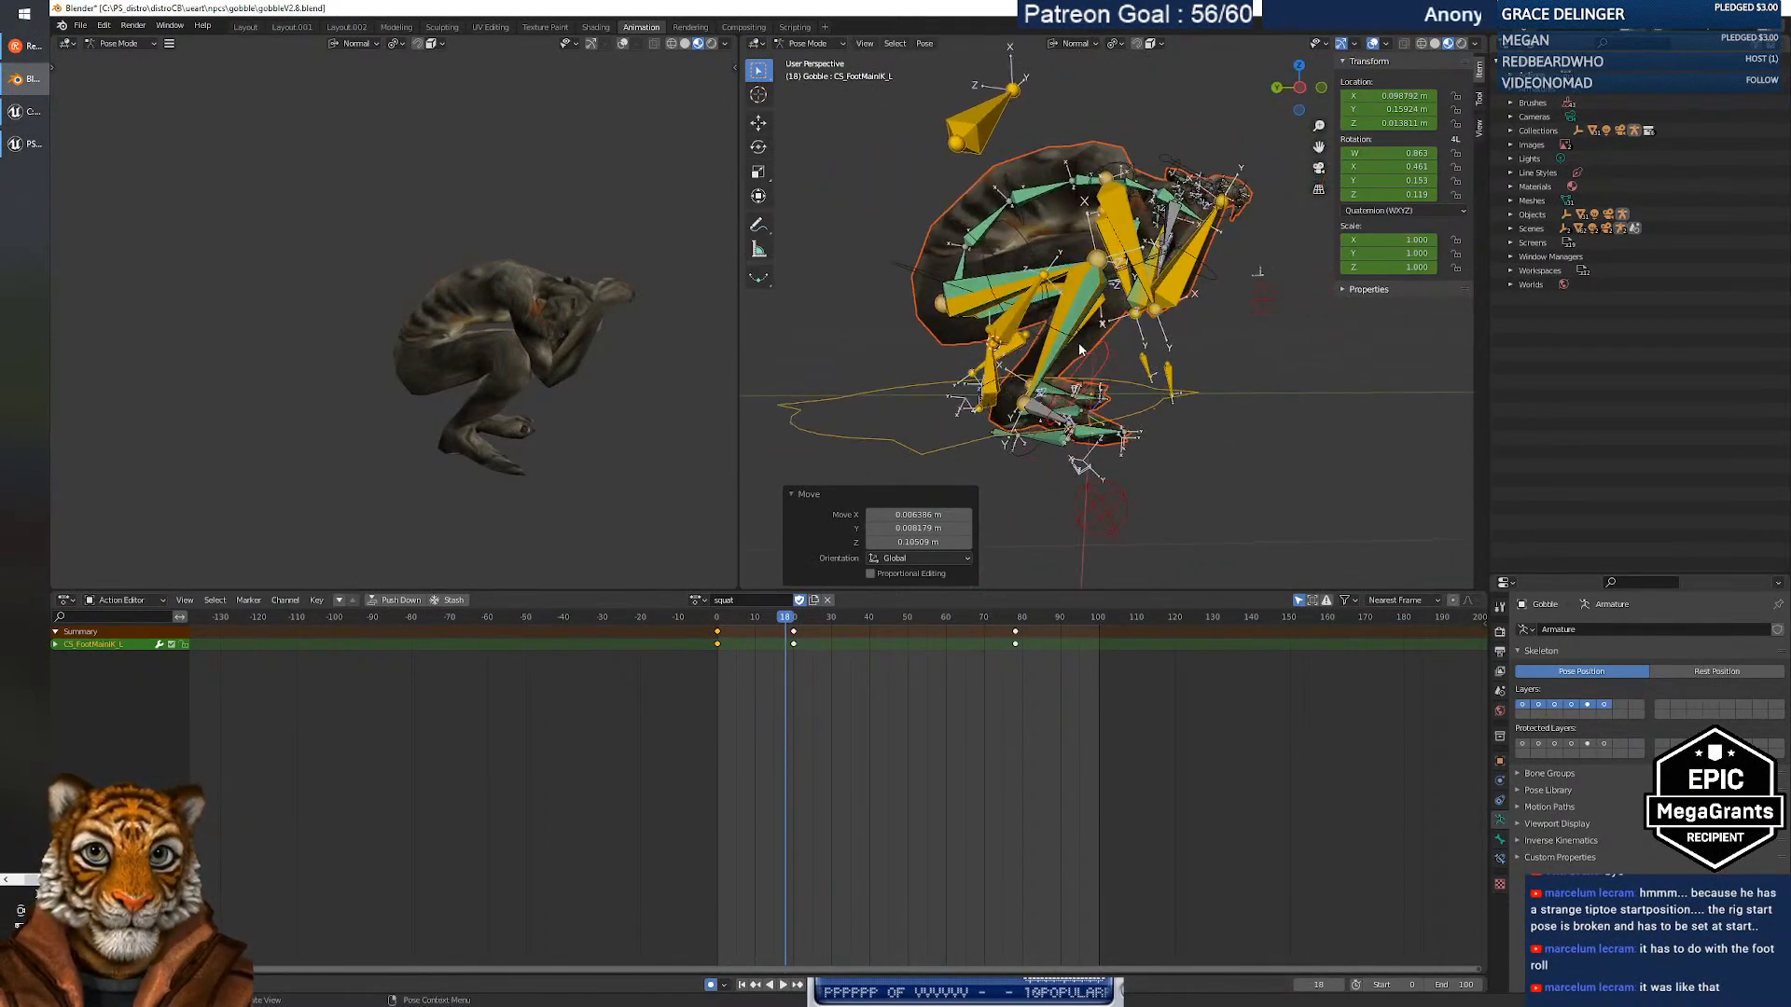
left_click(1300, 96)
scroll(1116, 349, "up", 8)
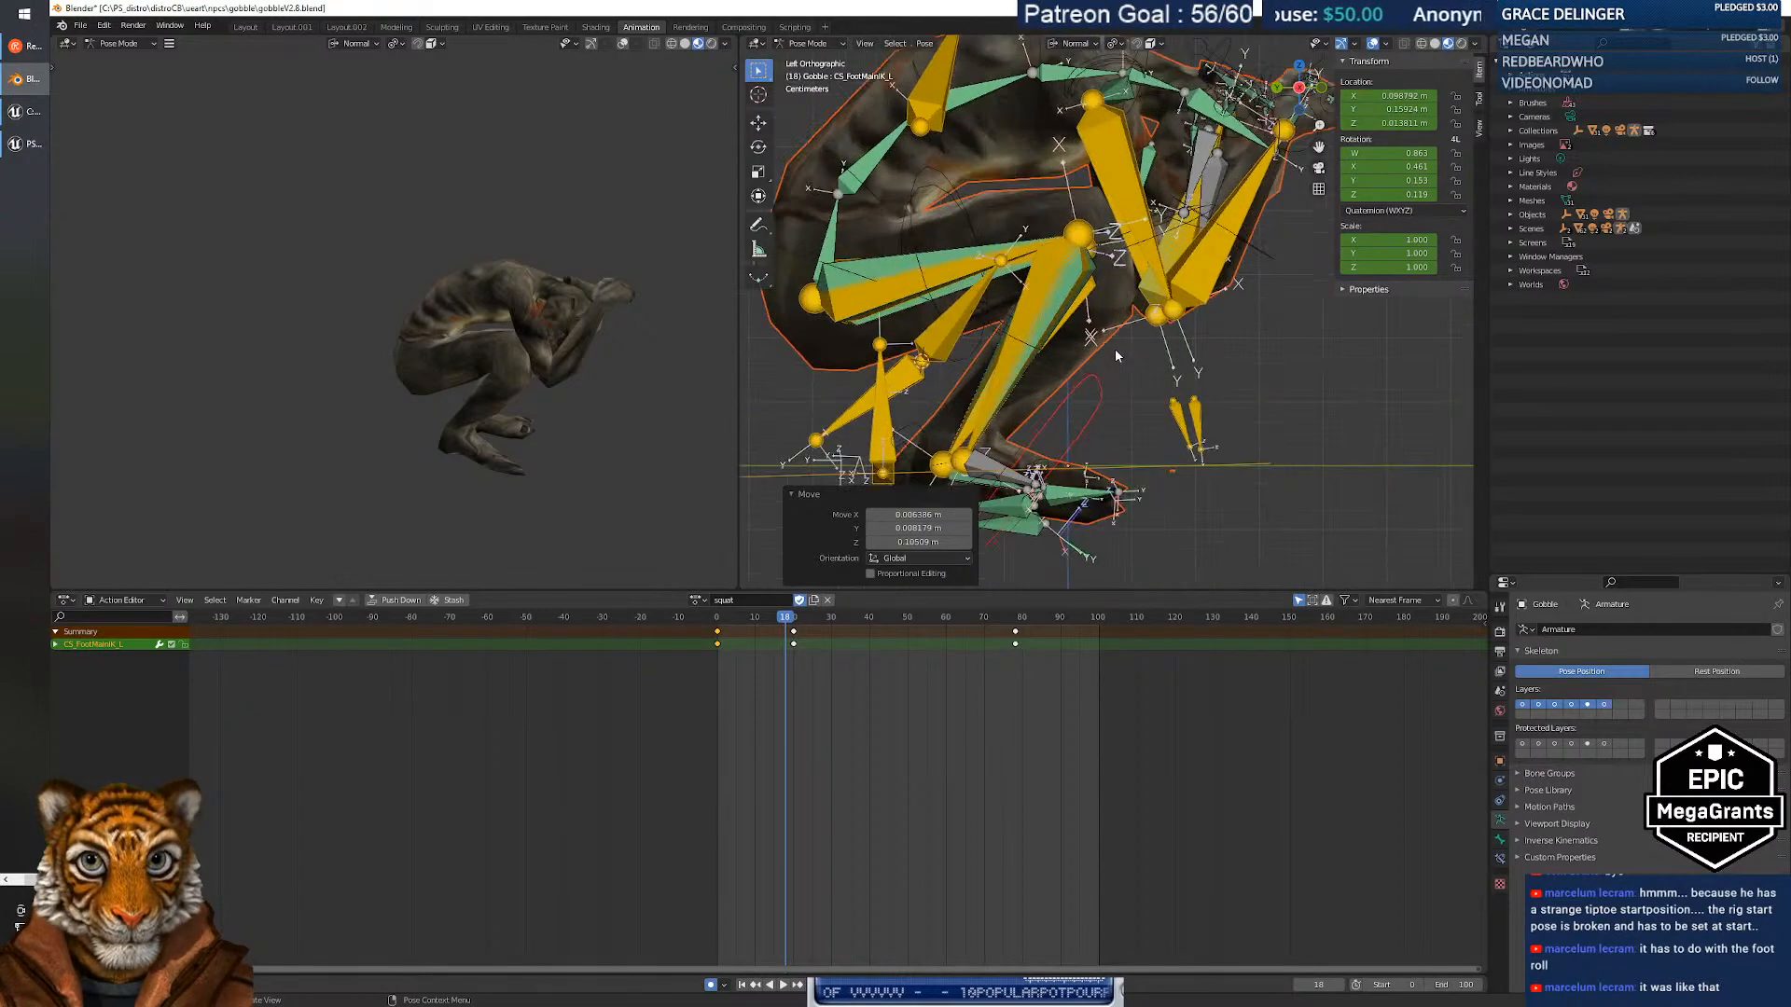
scroll(1115, 350, "down", 2)
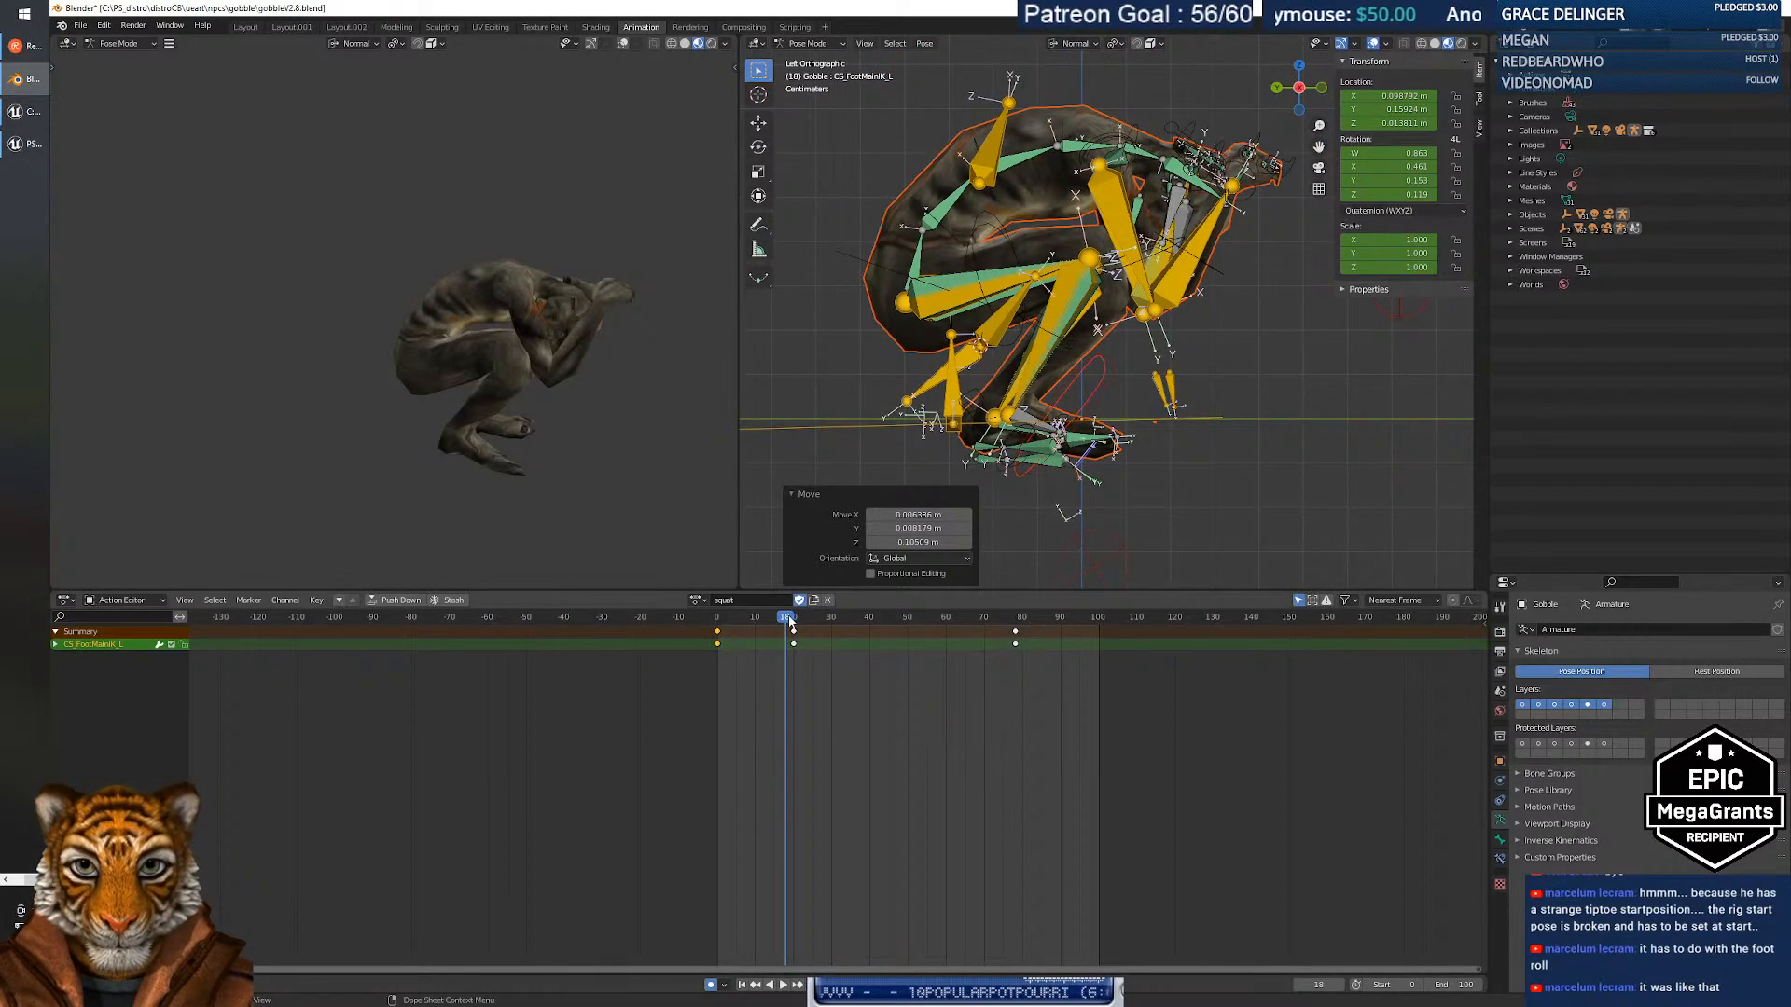
mouse_move(788, 621)
left_mouse_down()
mouse_move(714, 622)
mouse_move(794, 622)
left_mouse_up()
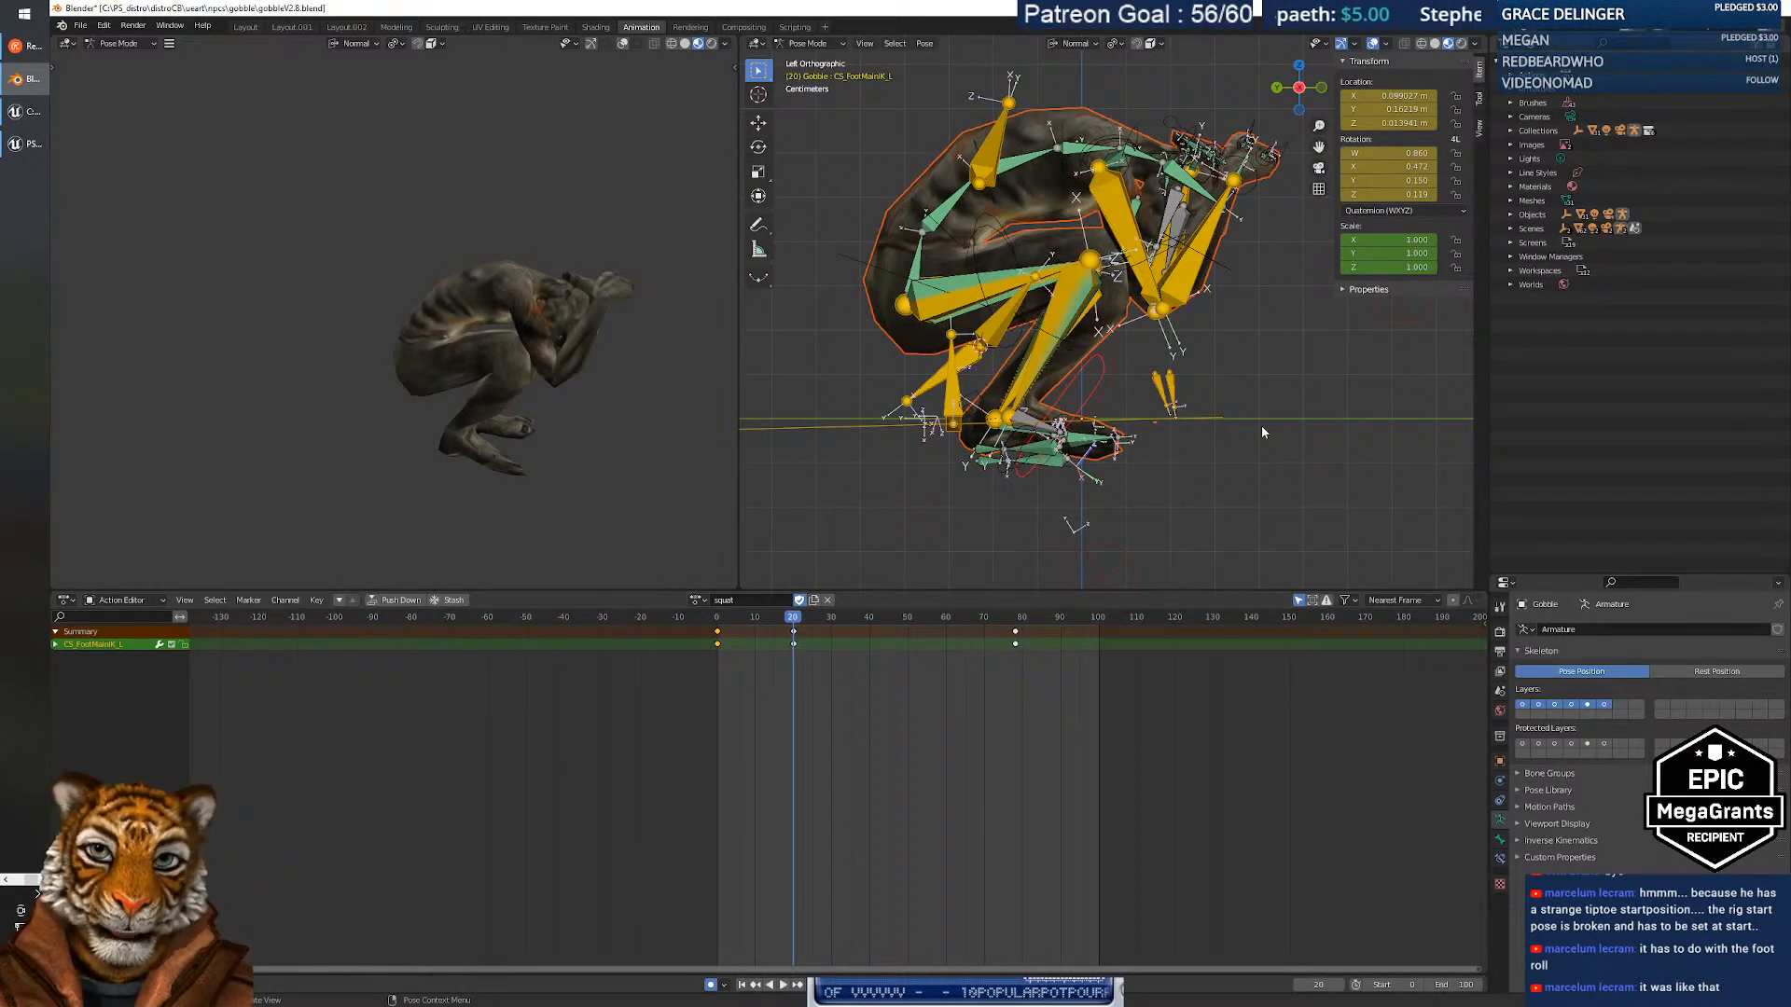
Duplicate the pelvis control's frame 0 key onto frame 20 and scrub the lowering motion.
key("a")
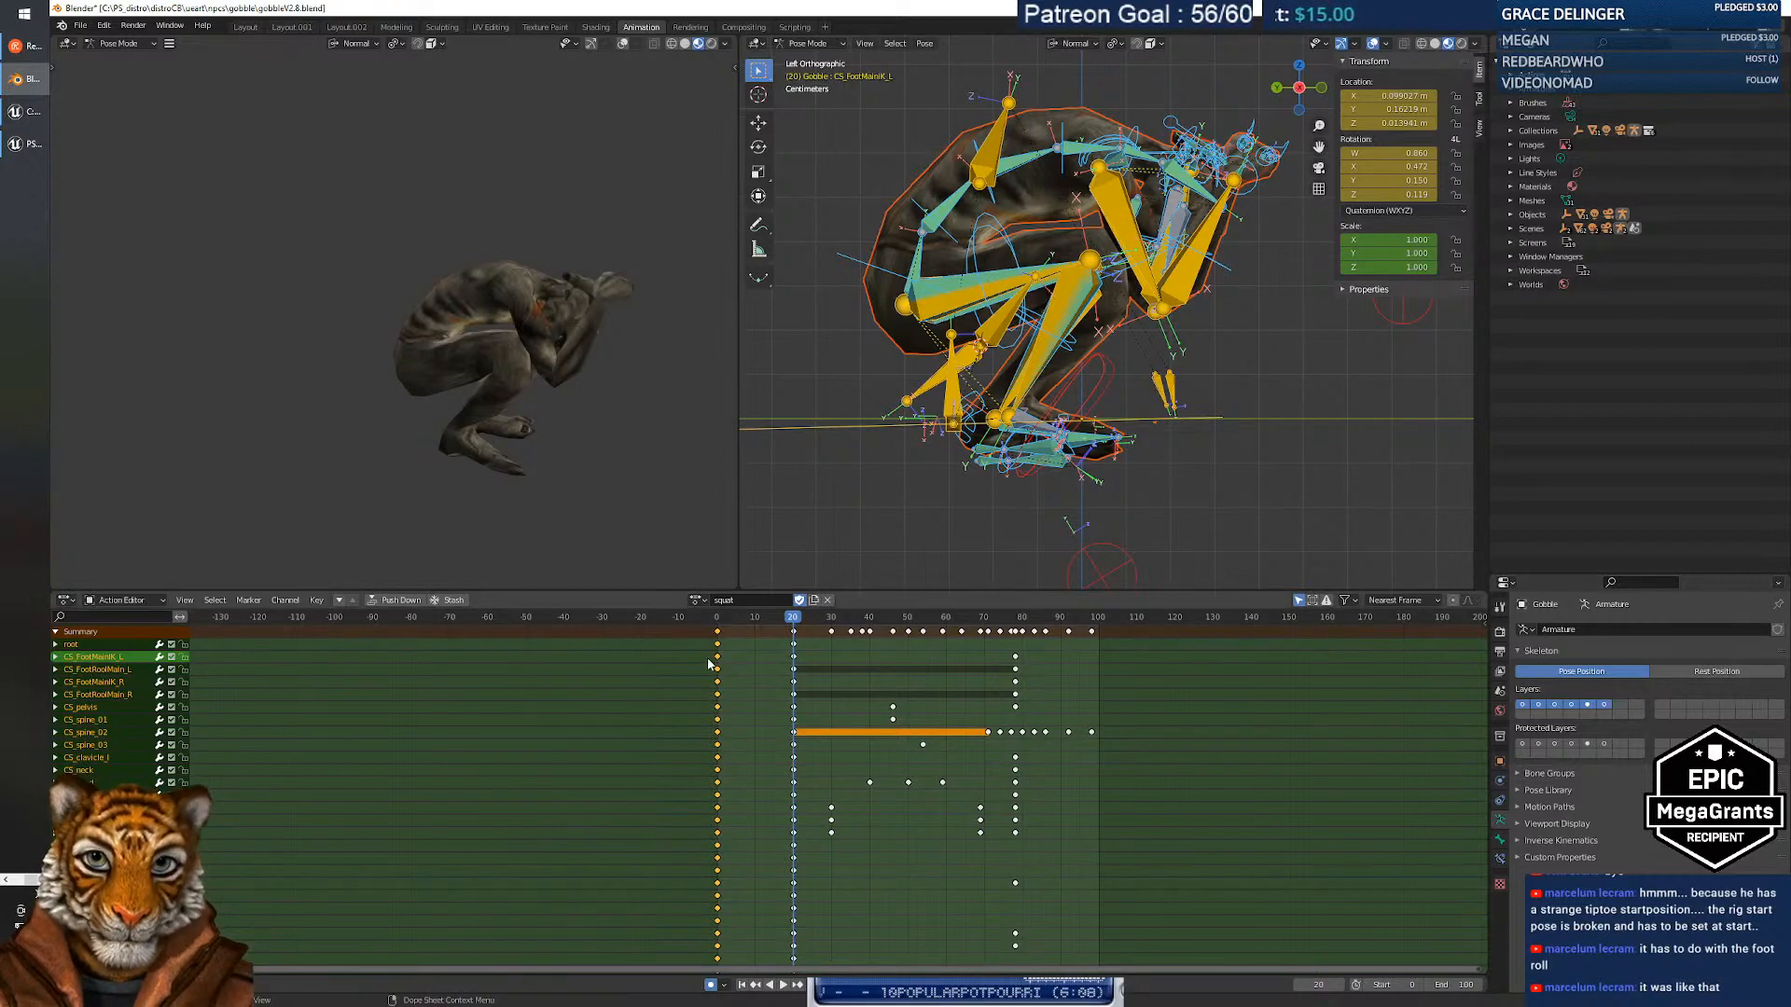
left_click(857, 267)
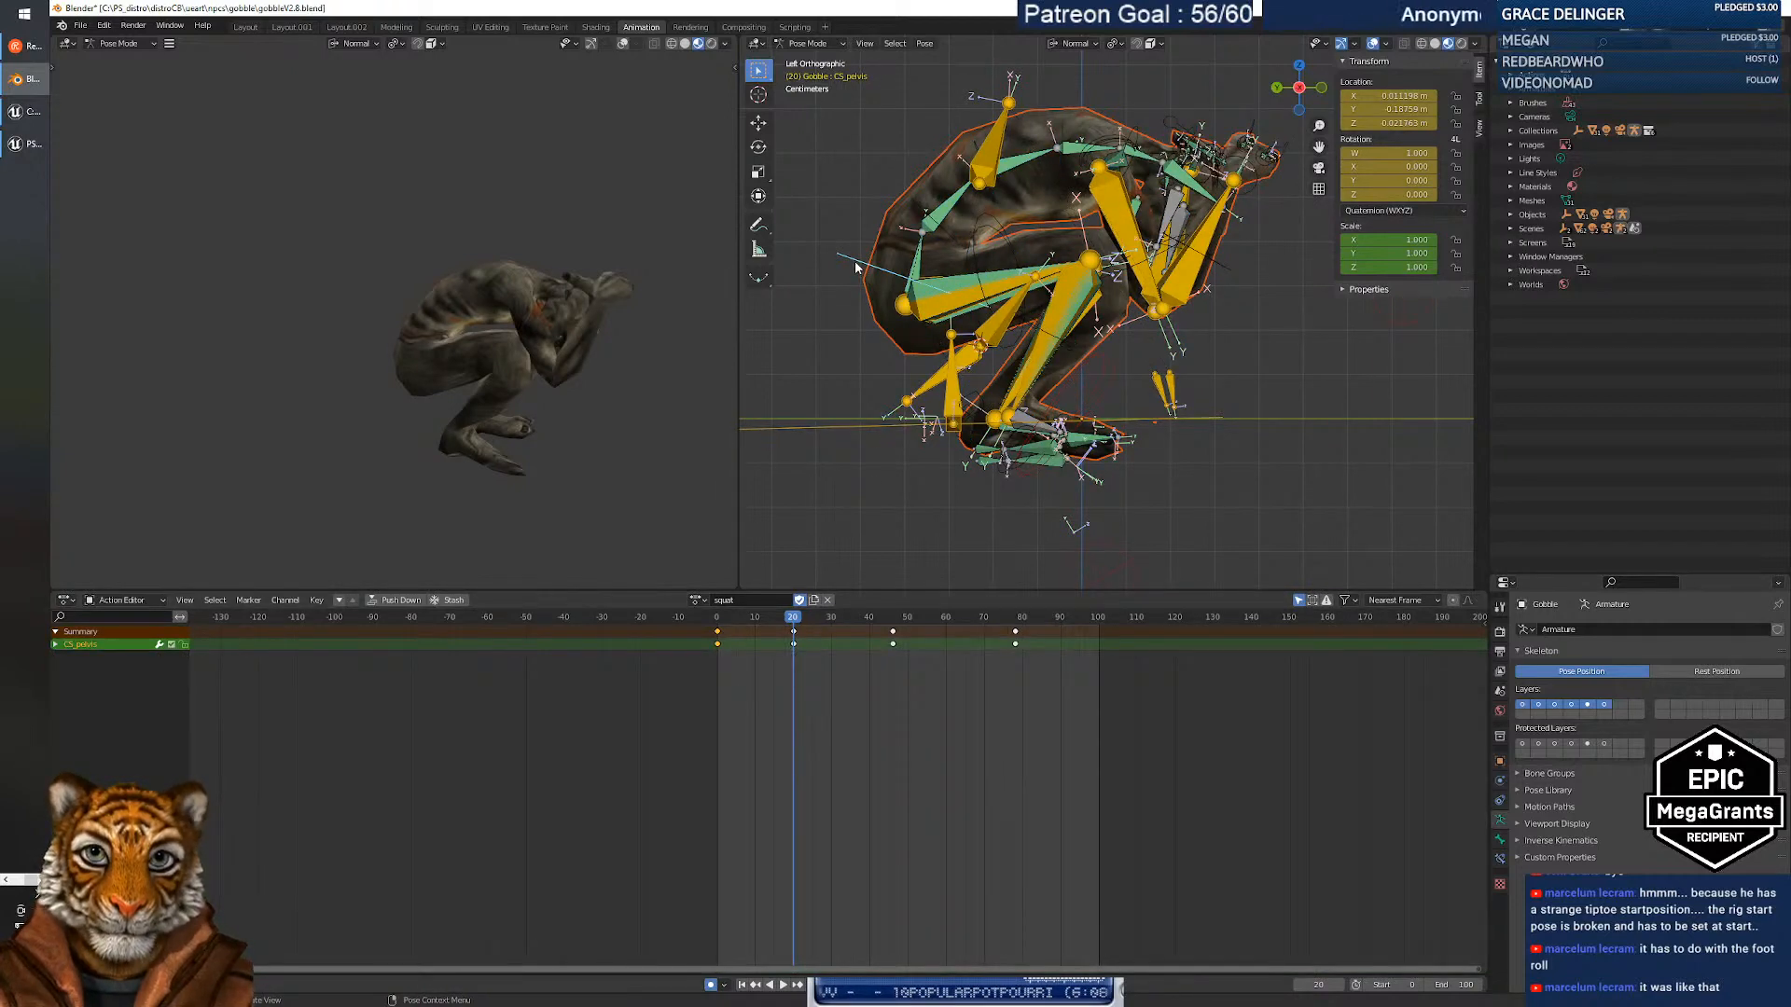
mouse_move(795, 620)
left_mouse_down()
mouse_move(718, 620)
mouse_move(794, 625)
left_mouse_up()
left_click(735, 659)
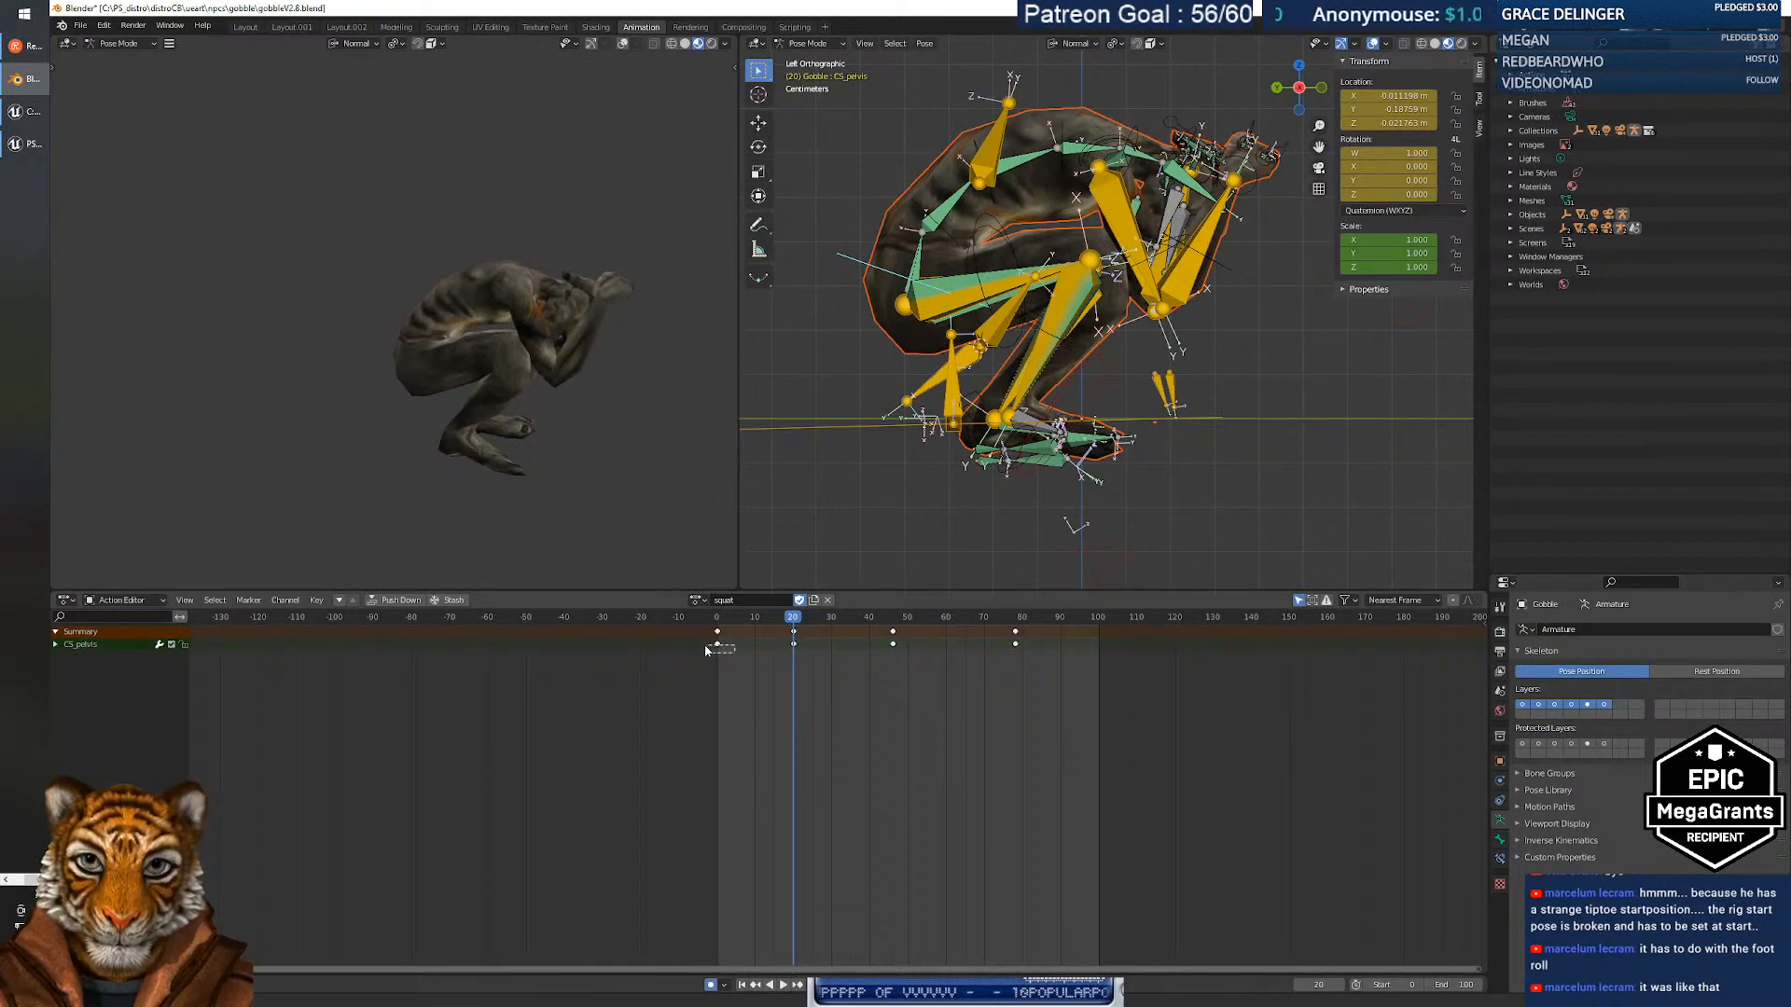
key("shift+d")
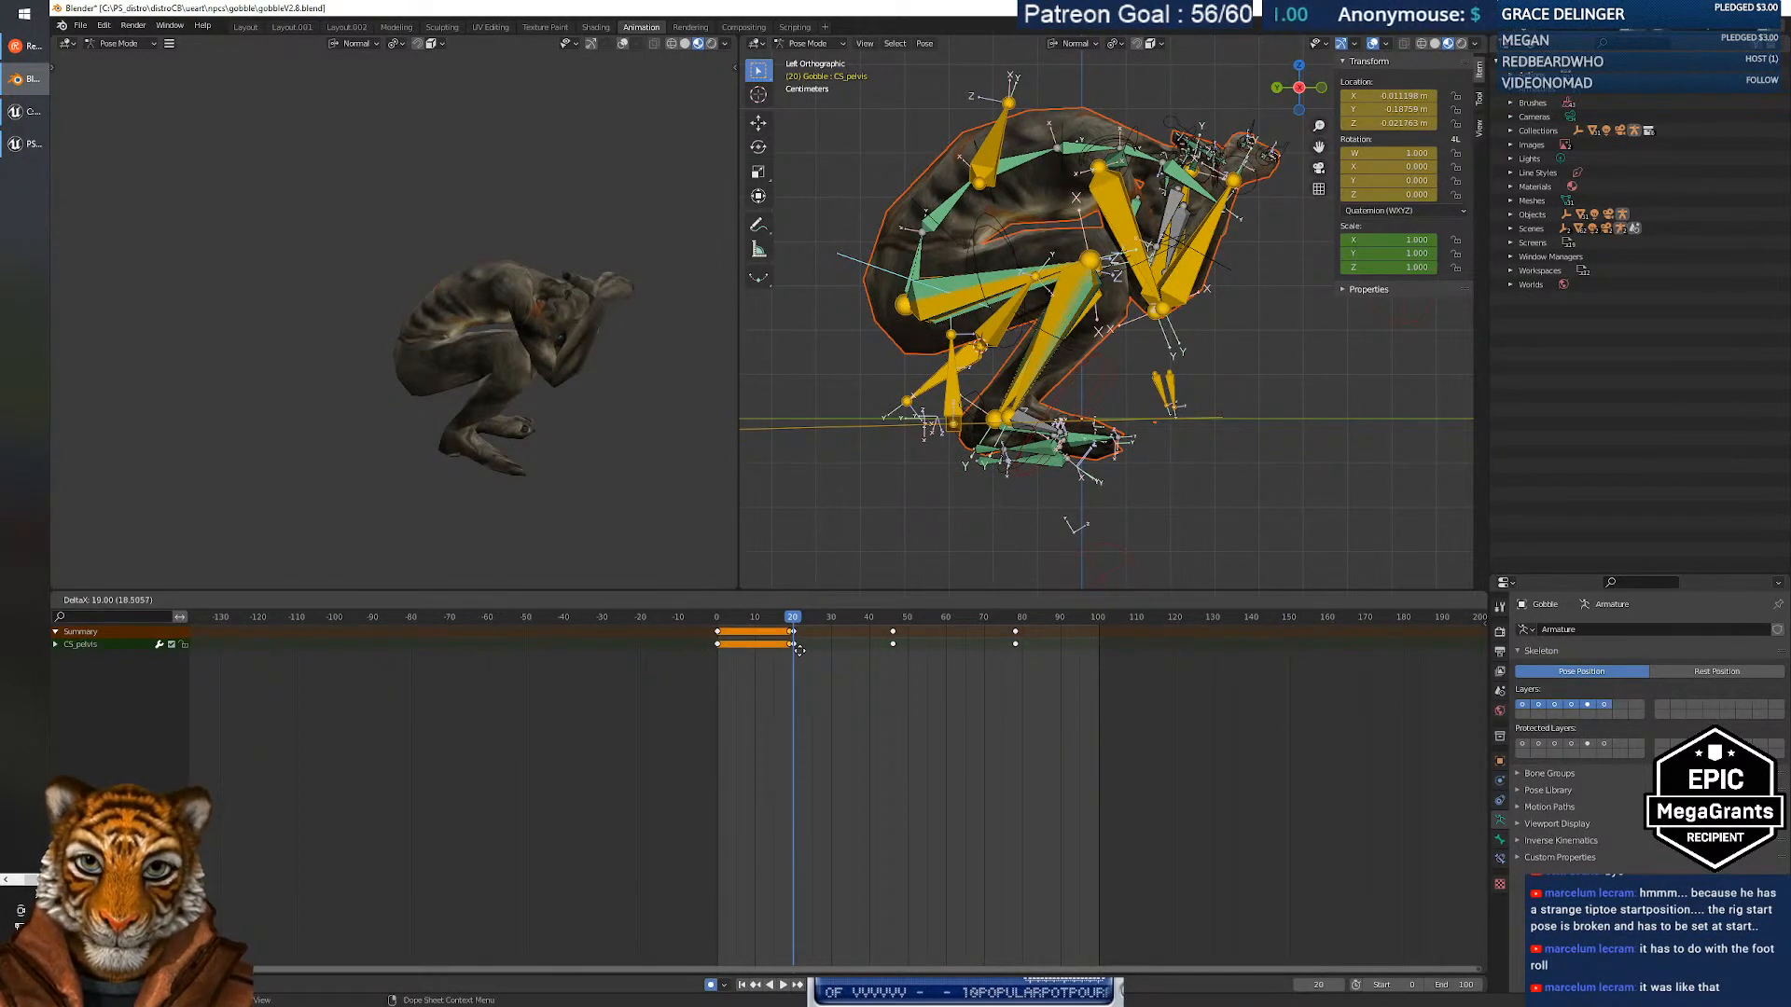
left_click(807, 651)
mouse_move(800, 623)
left_mouse_down()
mouse_move(720, 623)
mouse_move(789, 641)
left_mouse_up()
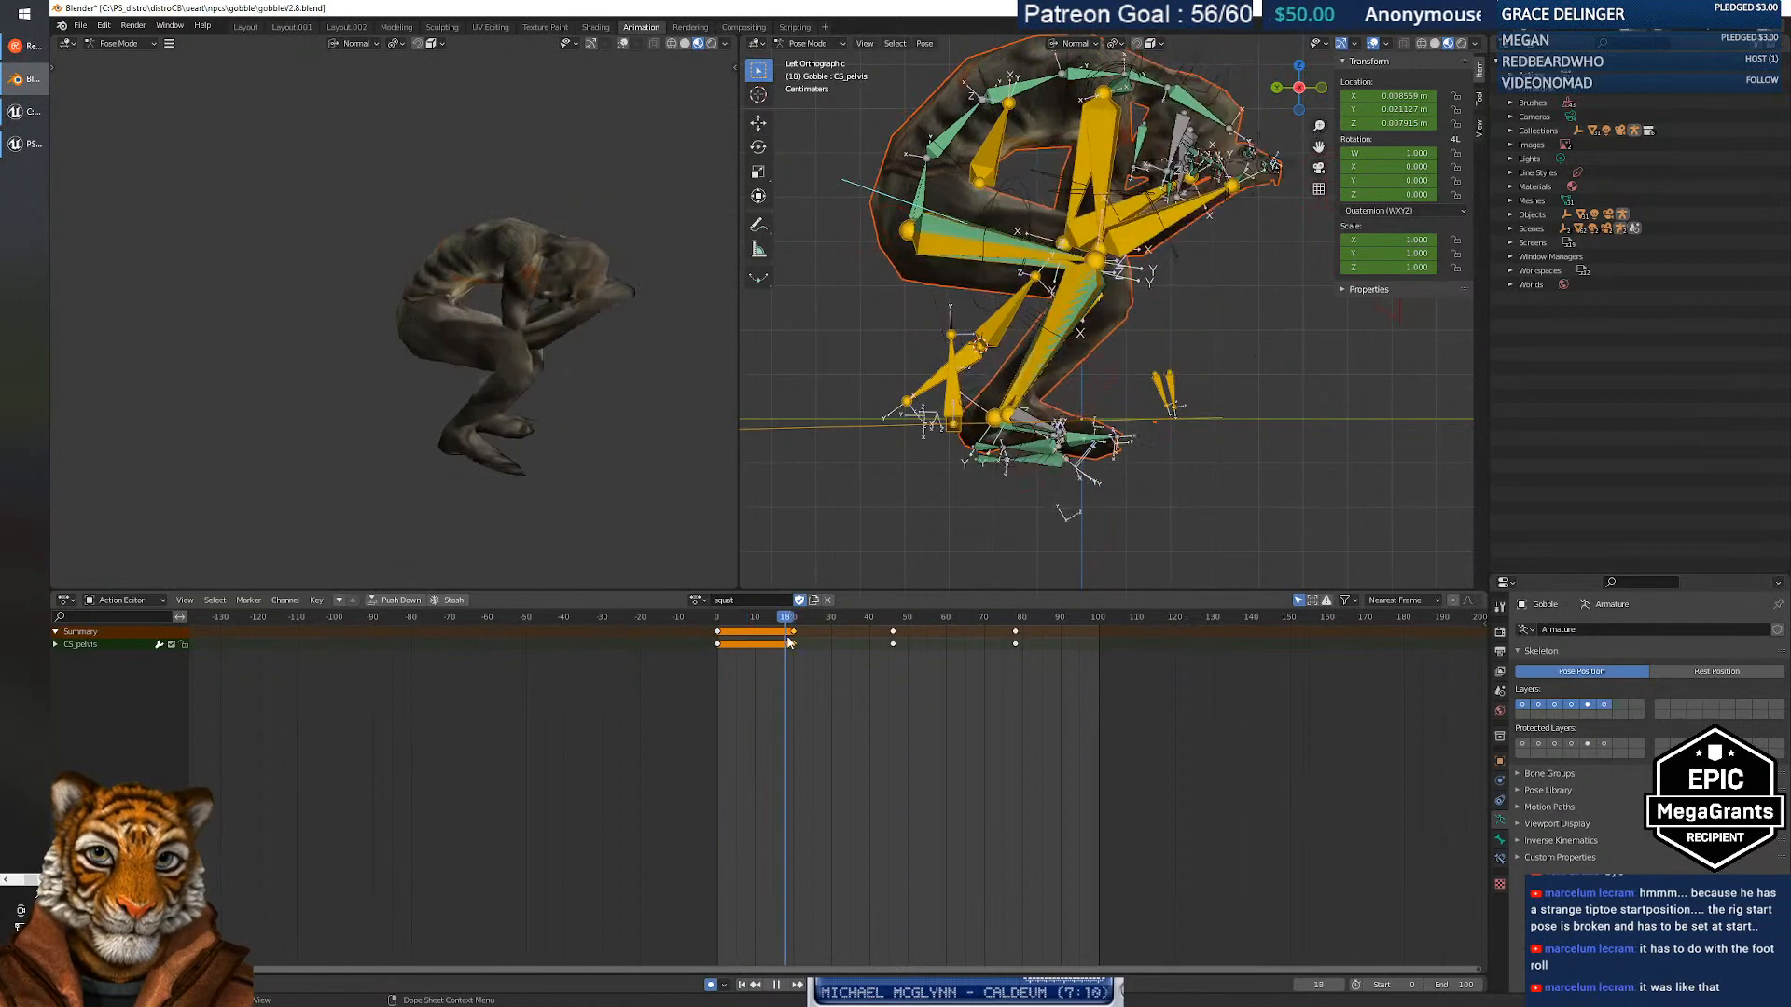
Select both main foot IK controls and duplicate their frame 0 keys onto frame 20.
left_click(1108, 392)
left_click(1099, 385, "shift")
middle_click_drag(1099, 450, 1084, 408)
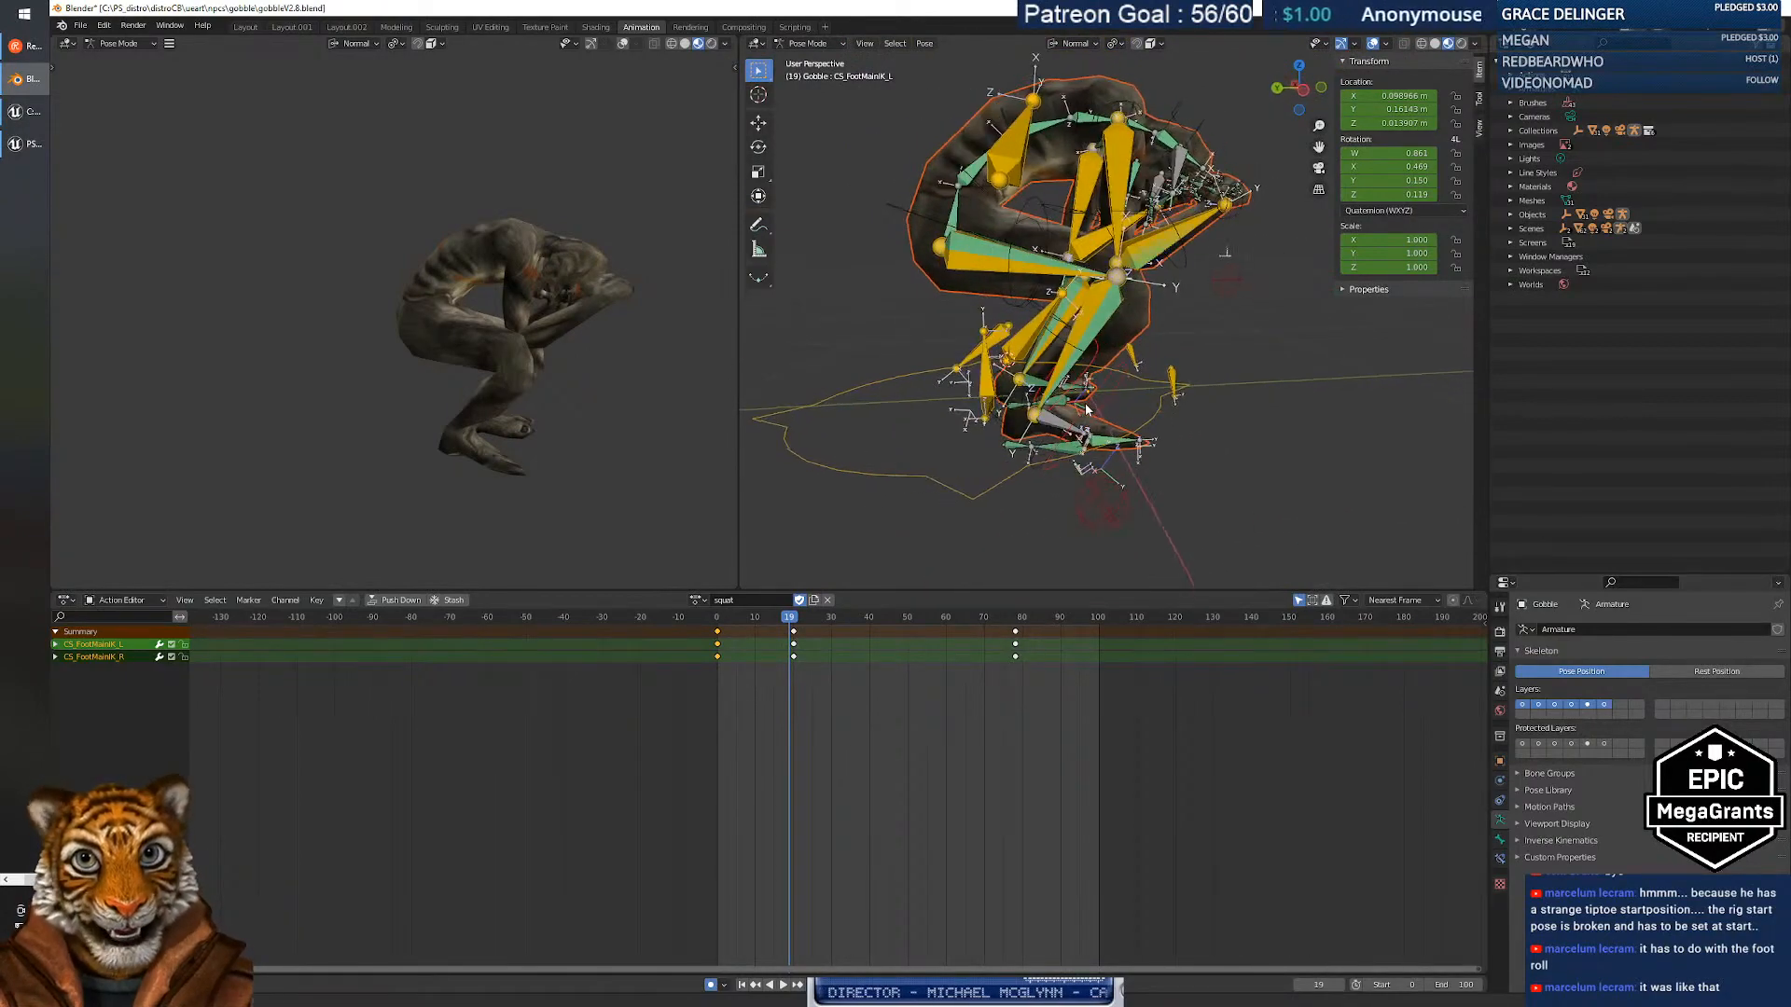
left_click_drag(793, 623, 711, 624)
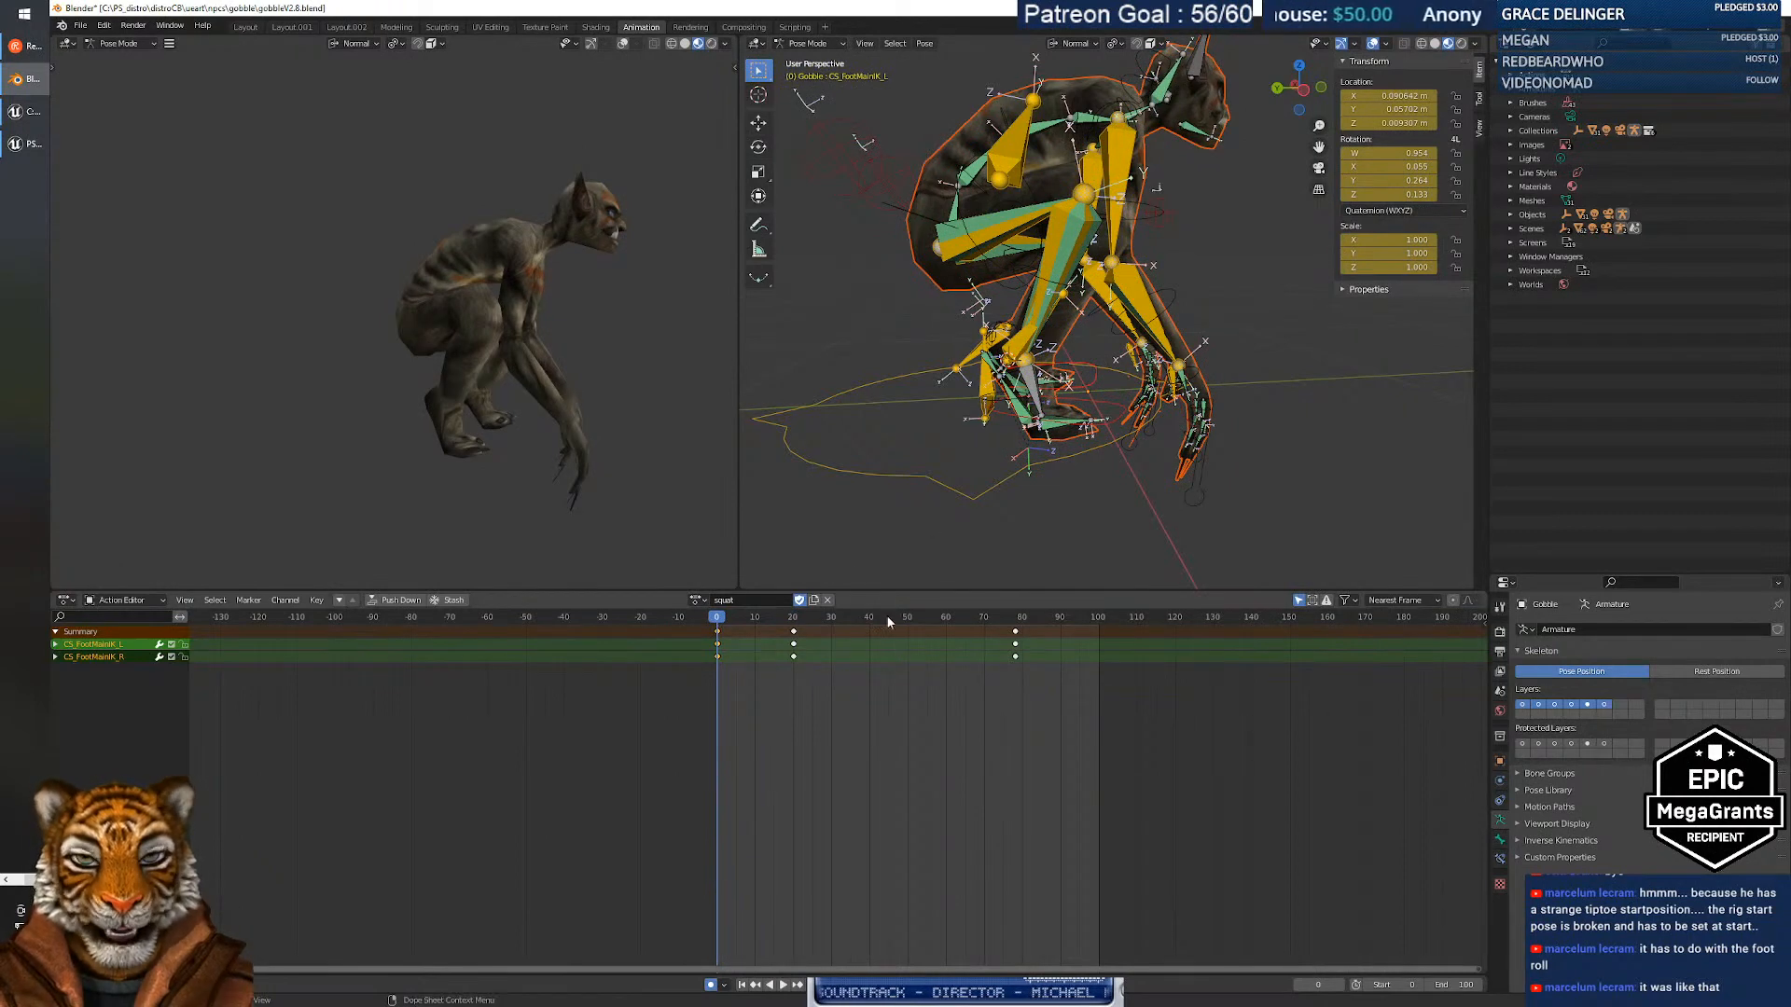
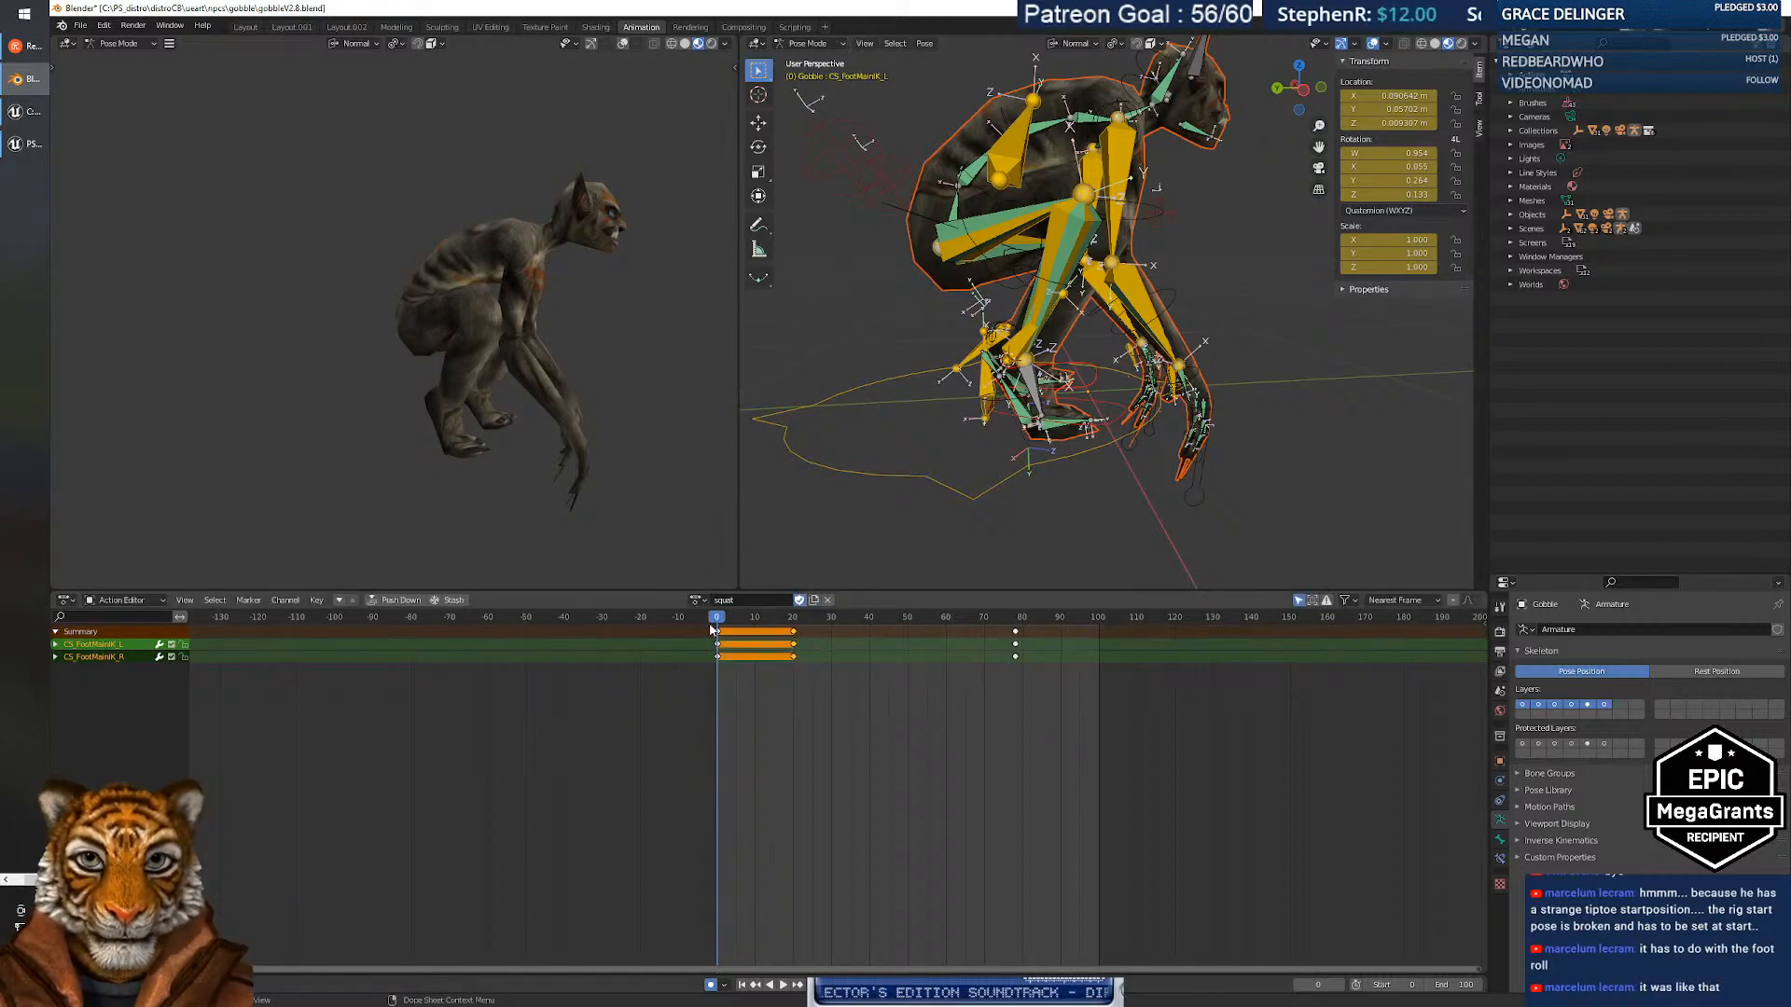
Scrub the frames between 0 and 20 to examine the feet, and select the right main foot IK control at frame 10.
mouse_move(712, 629)
left_mouse_down()
mouse_move(806, 623)
mouse_move(724, 623)
mouse_move(799, 633)
mouse_move(724, 640)
mouse_move(774, 643)
mouse_move(744, 645)
left_mouse_up()
middle_click_drag(1059, 438, 942, 539)
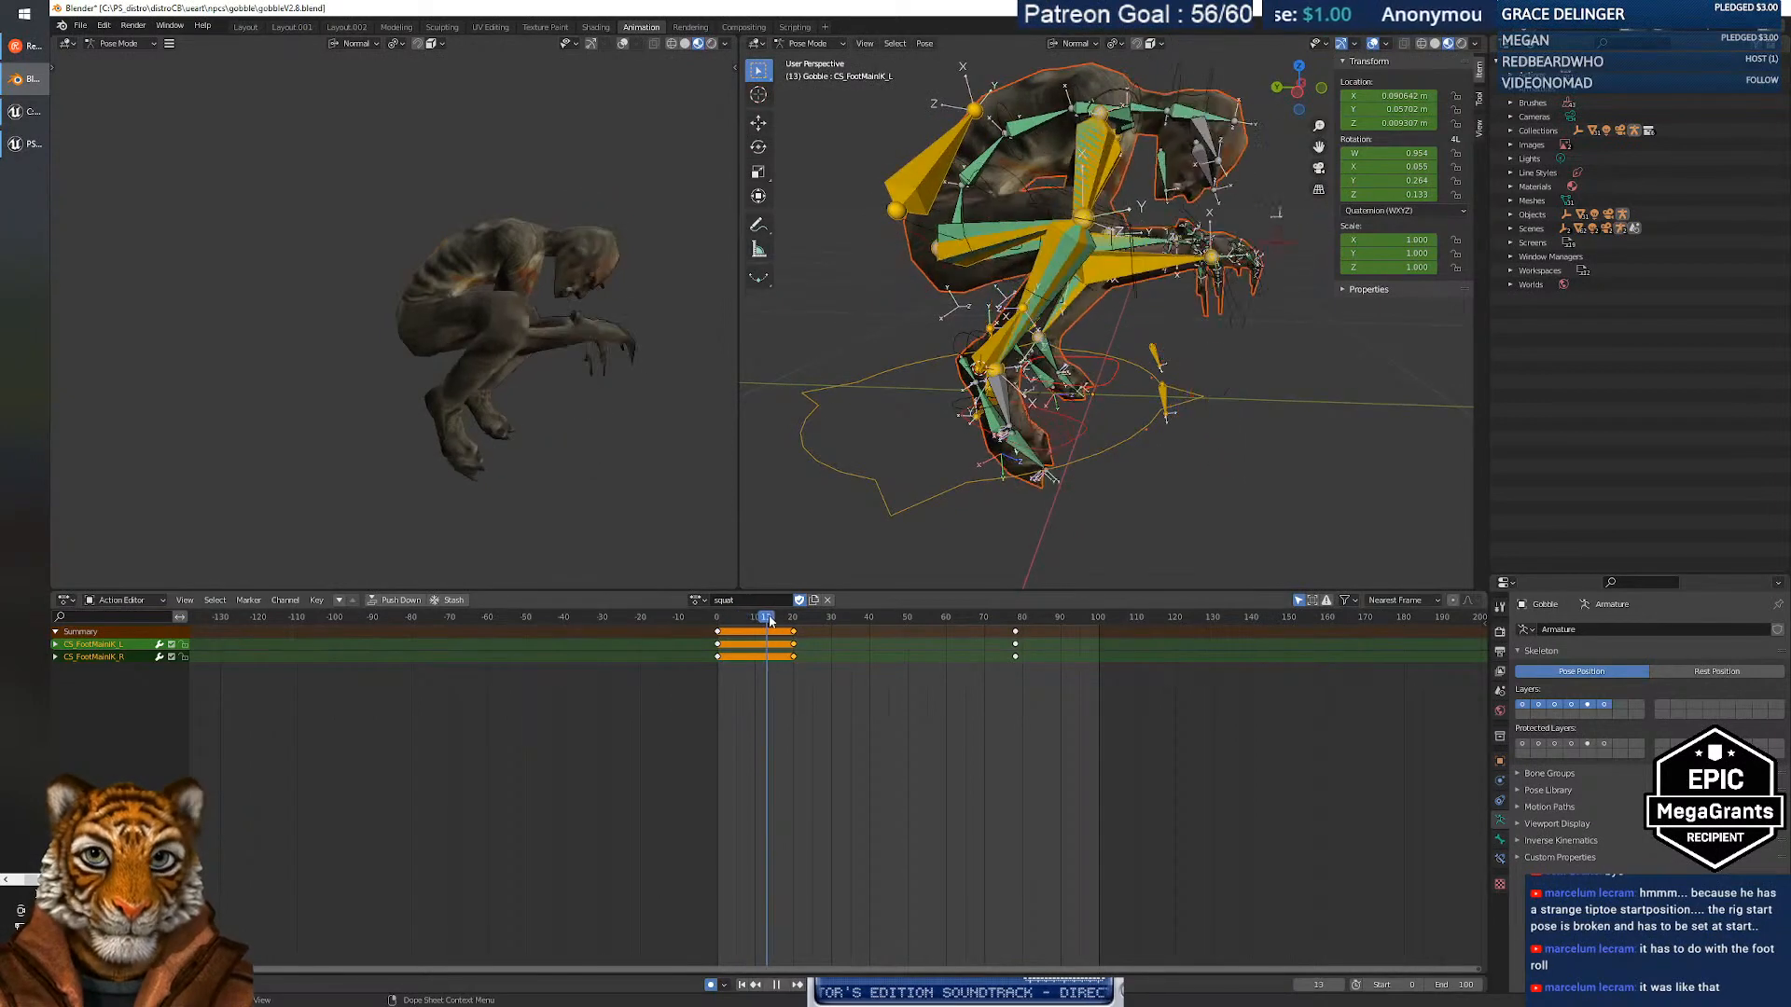
left_click_drag(737, 623, 749, 629)
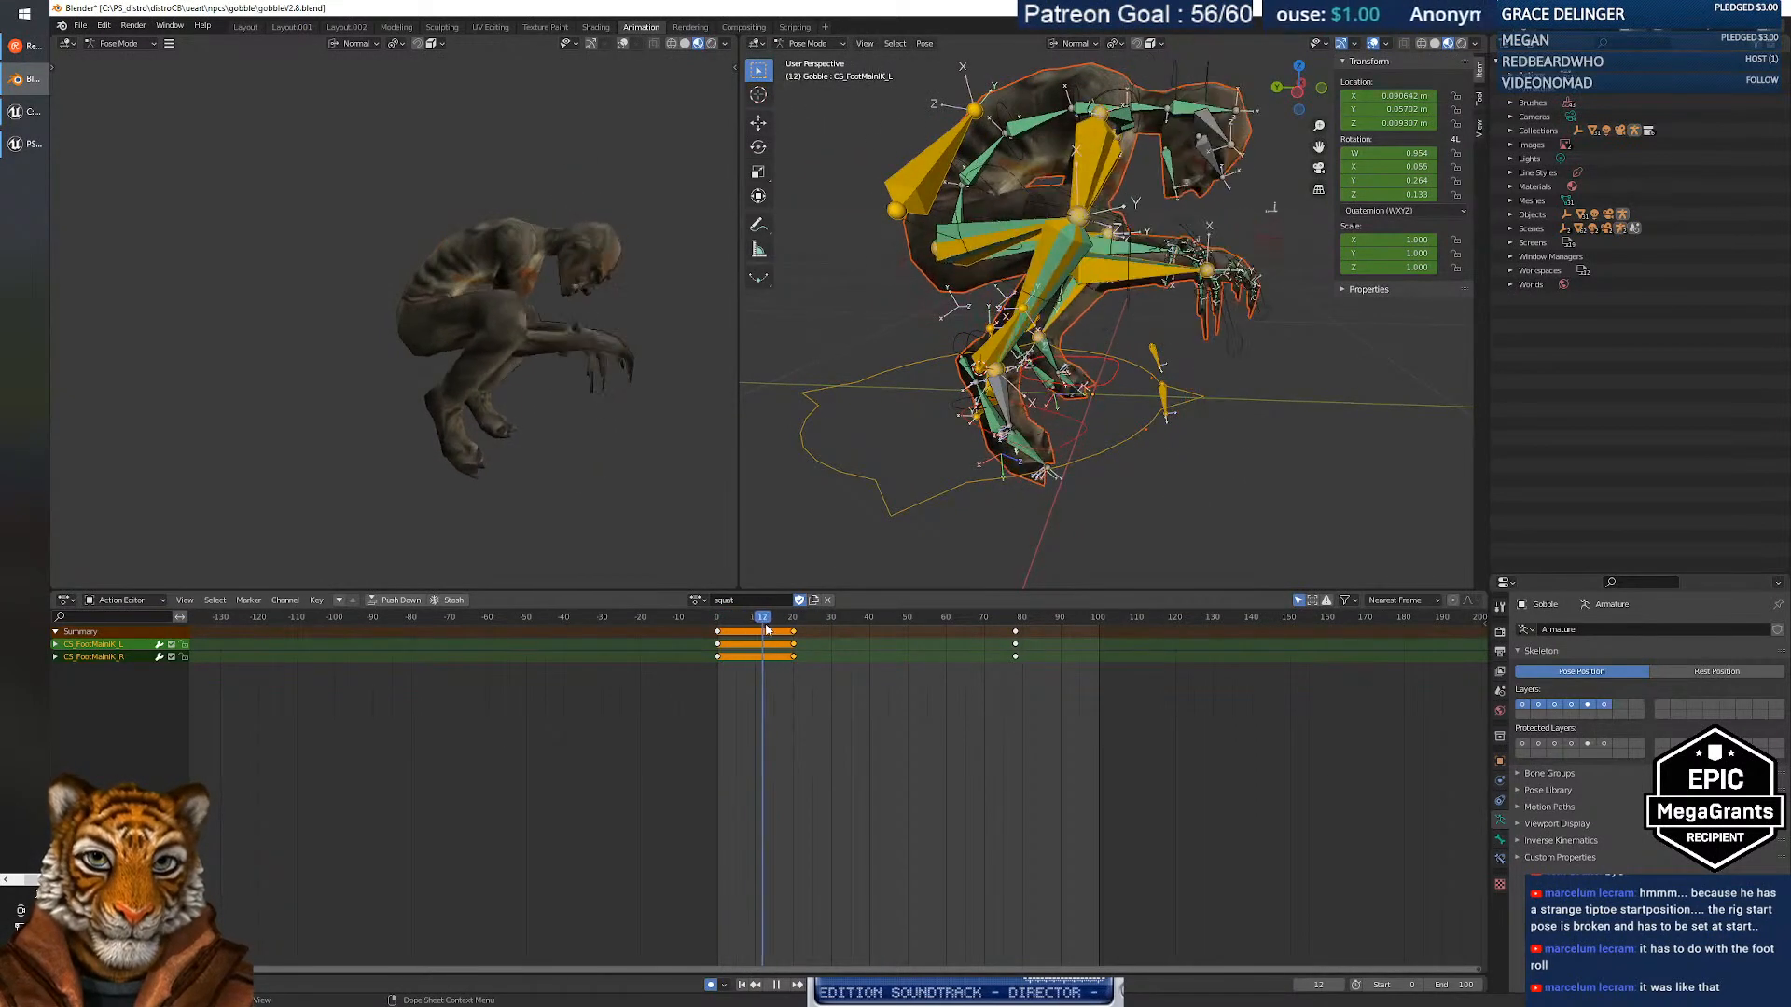
left_click(1028, 448)
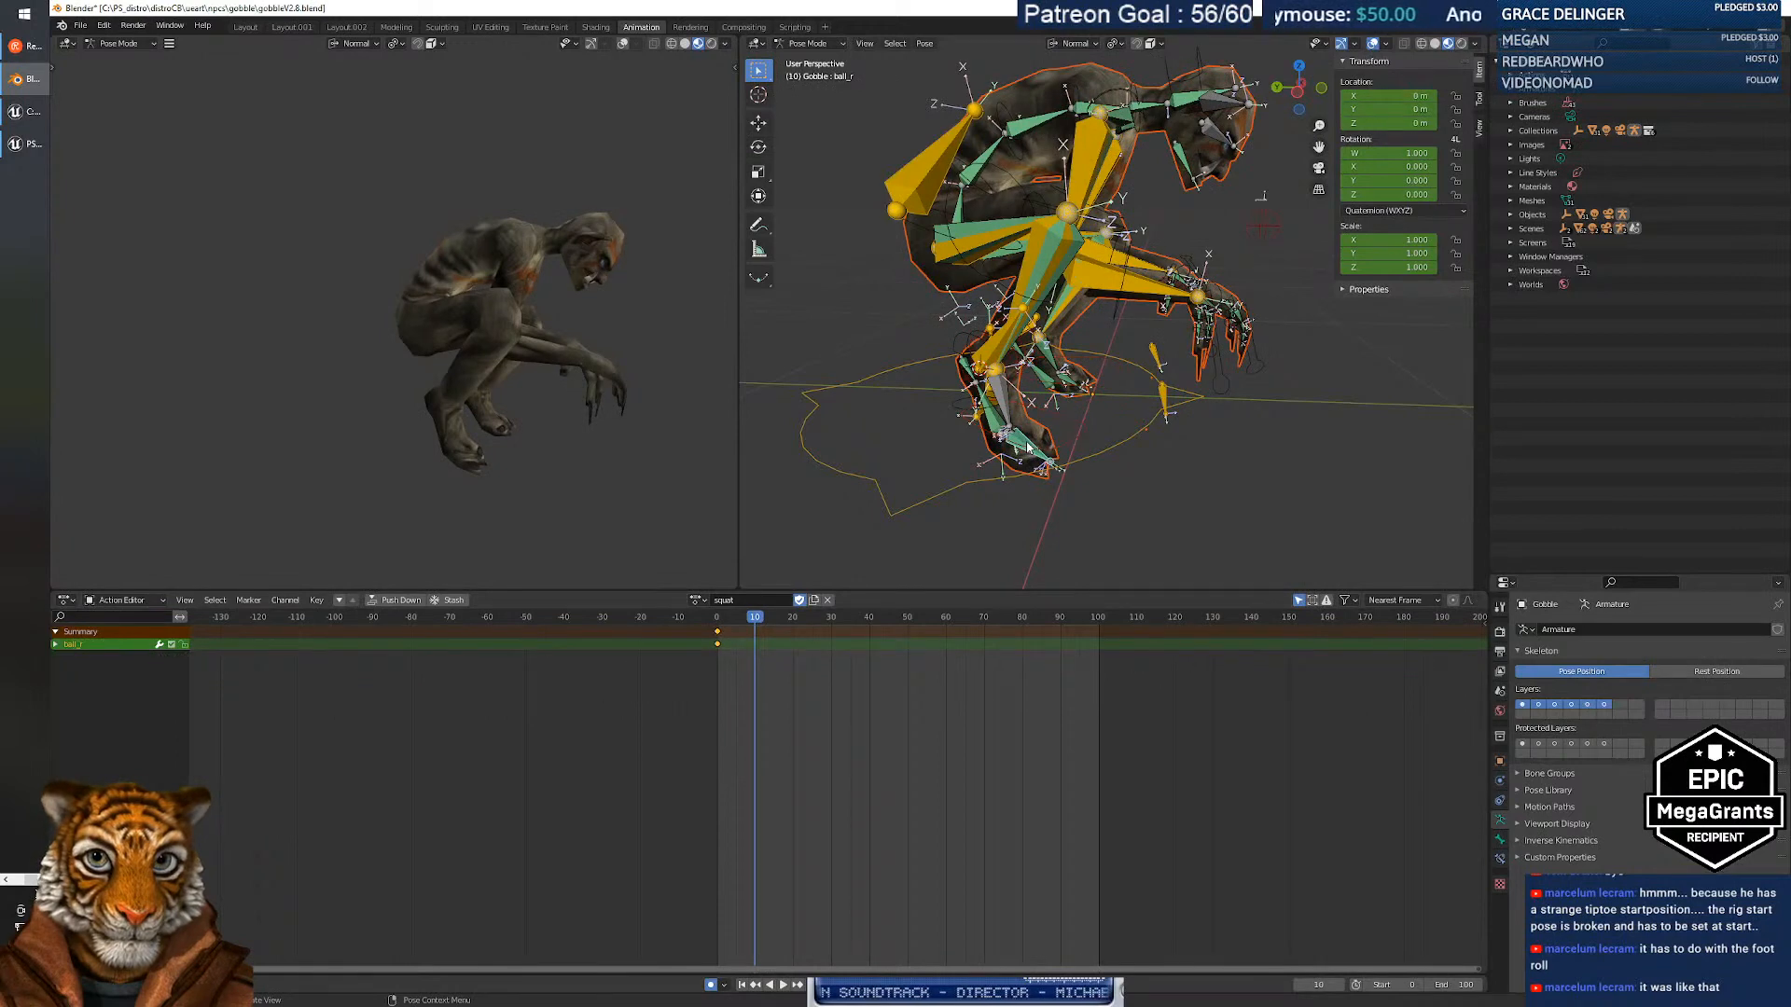
middle_click_drag(1054, 482, 1022, 466)
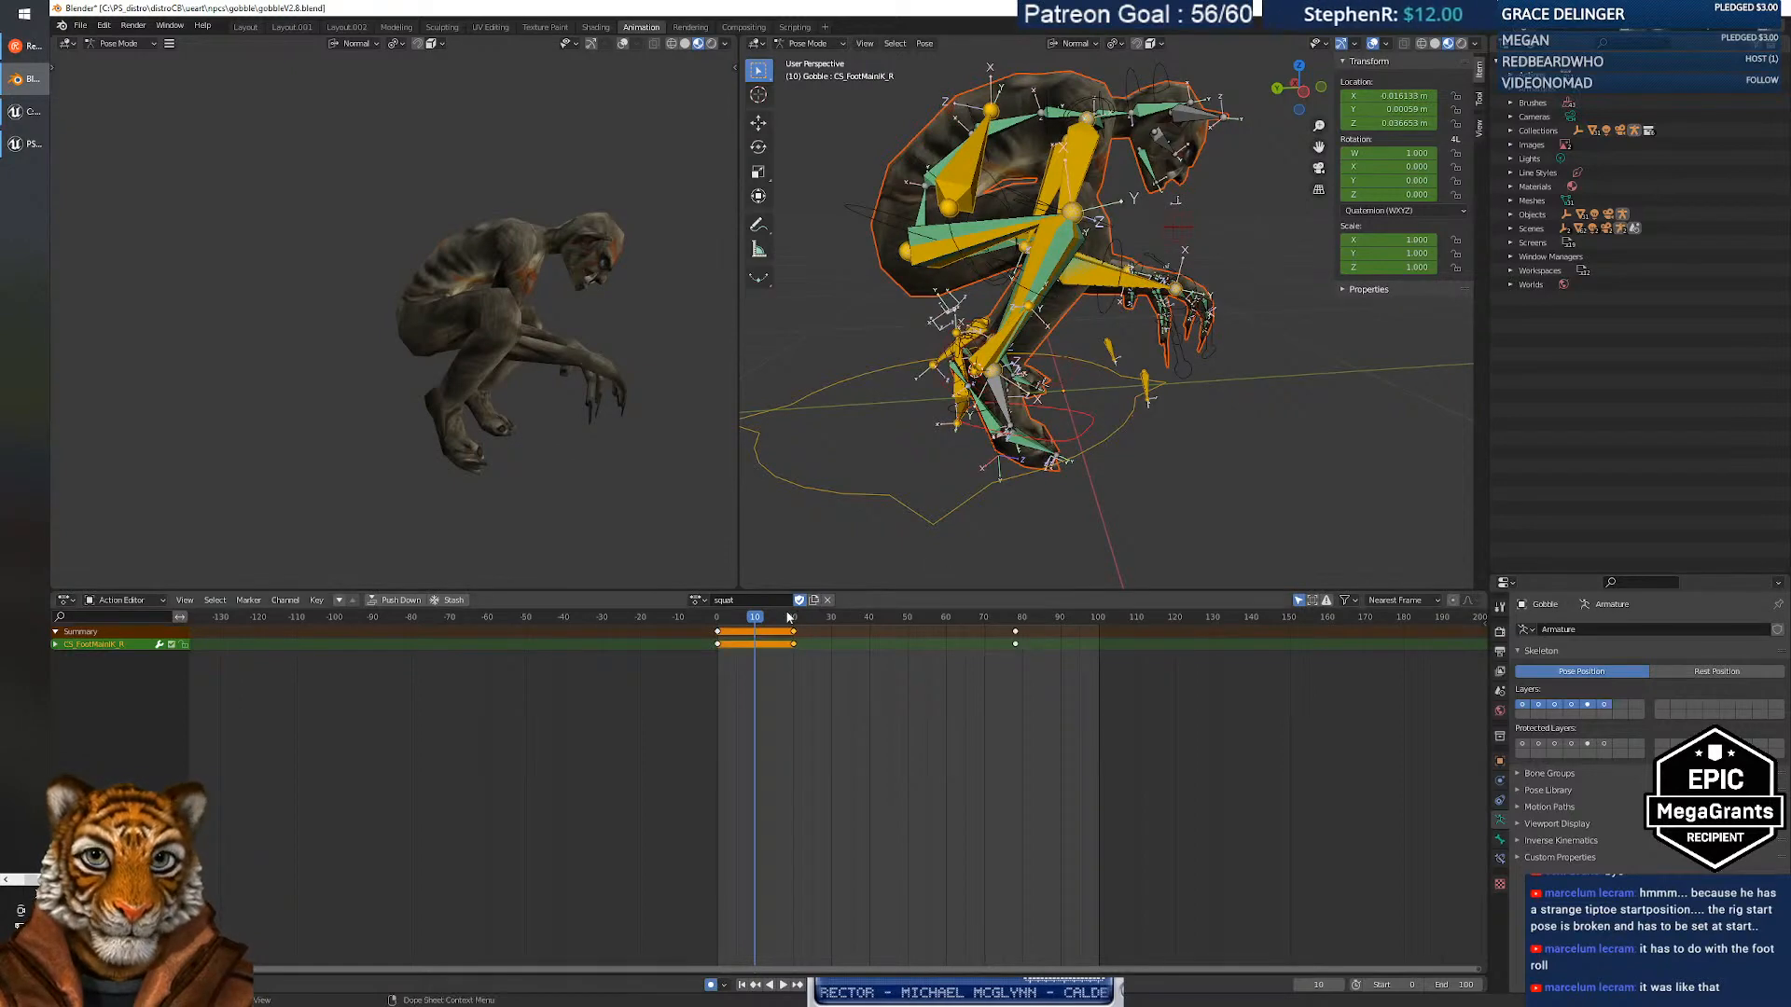
Scrub the frames near the start of the squat and examine the right foot from several angles.
left_click_drag(754, 622, 719, 634)
key("space")
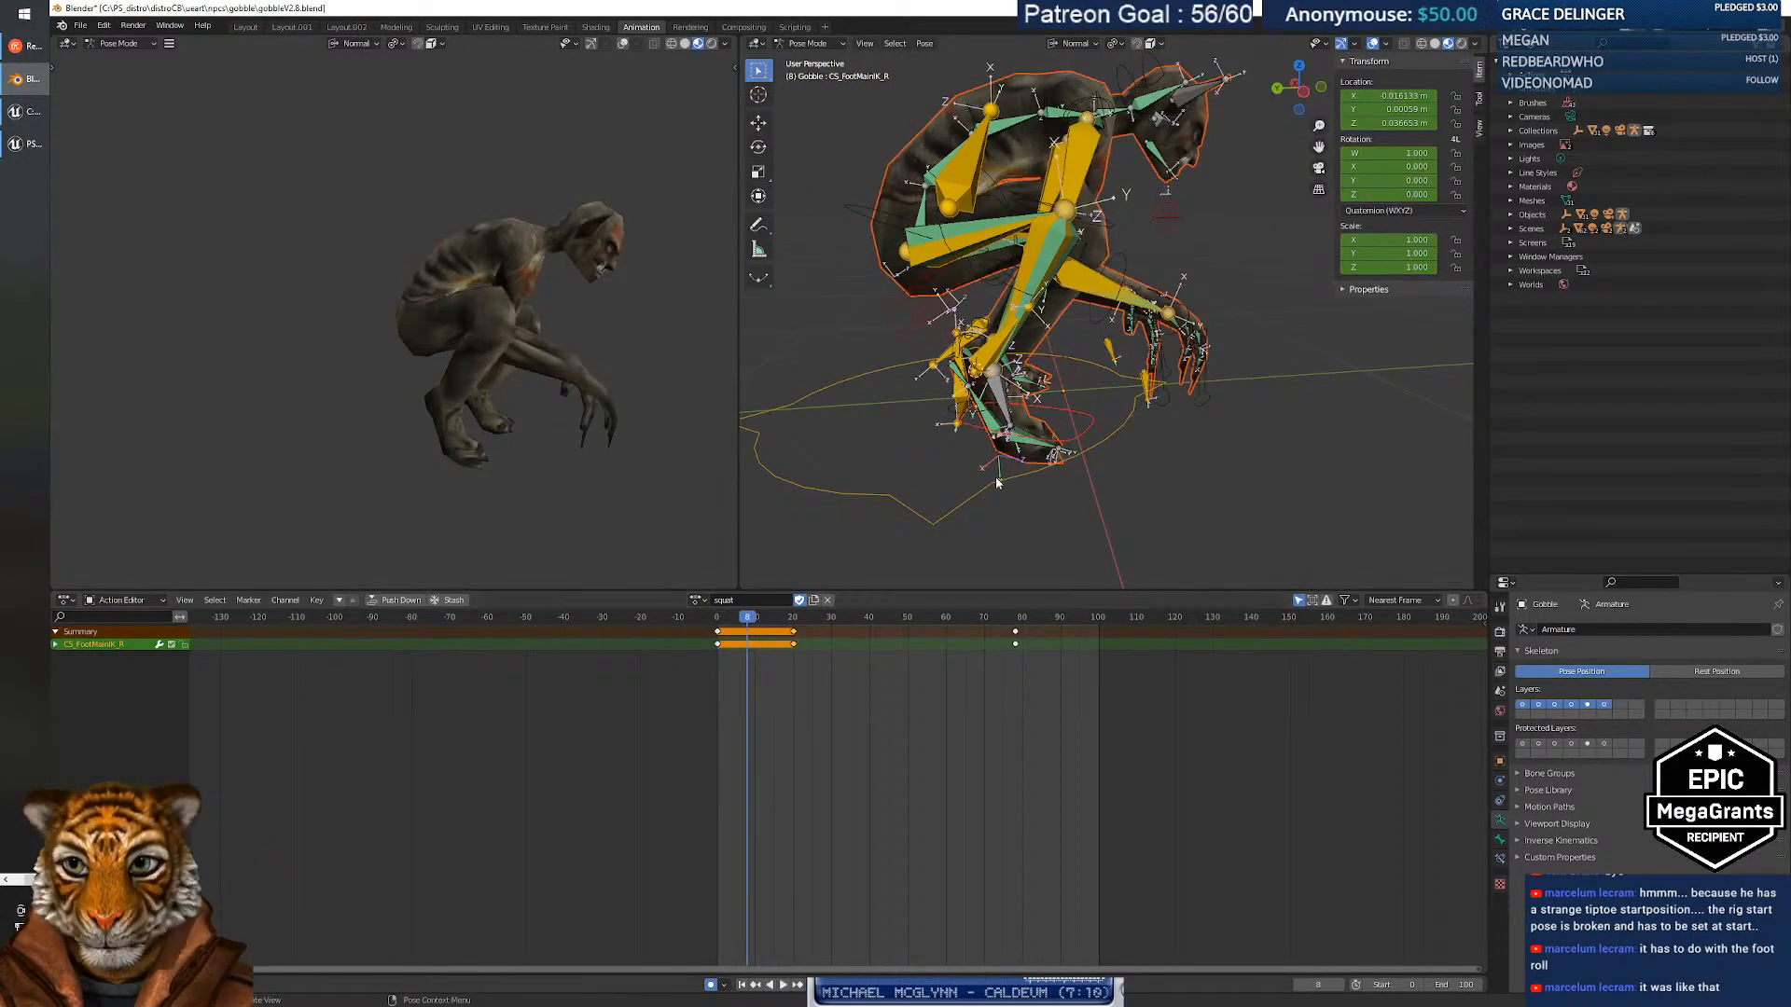
middle_click_drag(1037, 449, 1088, 483)
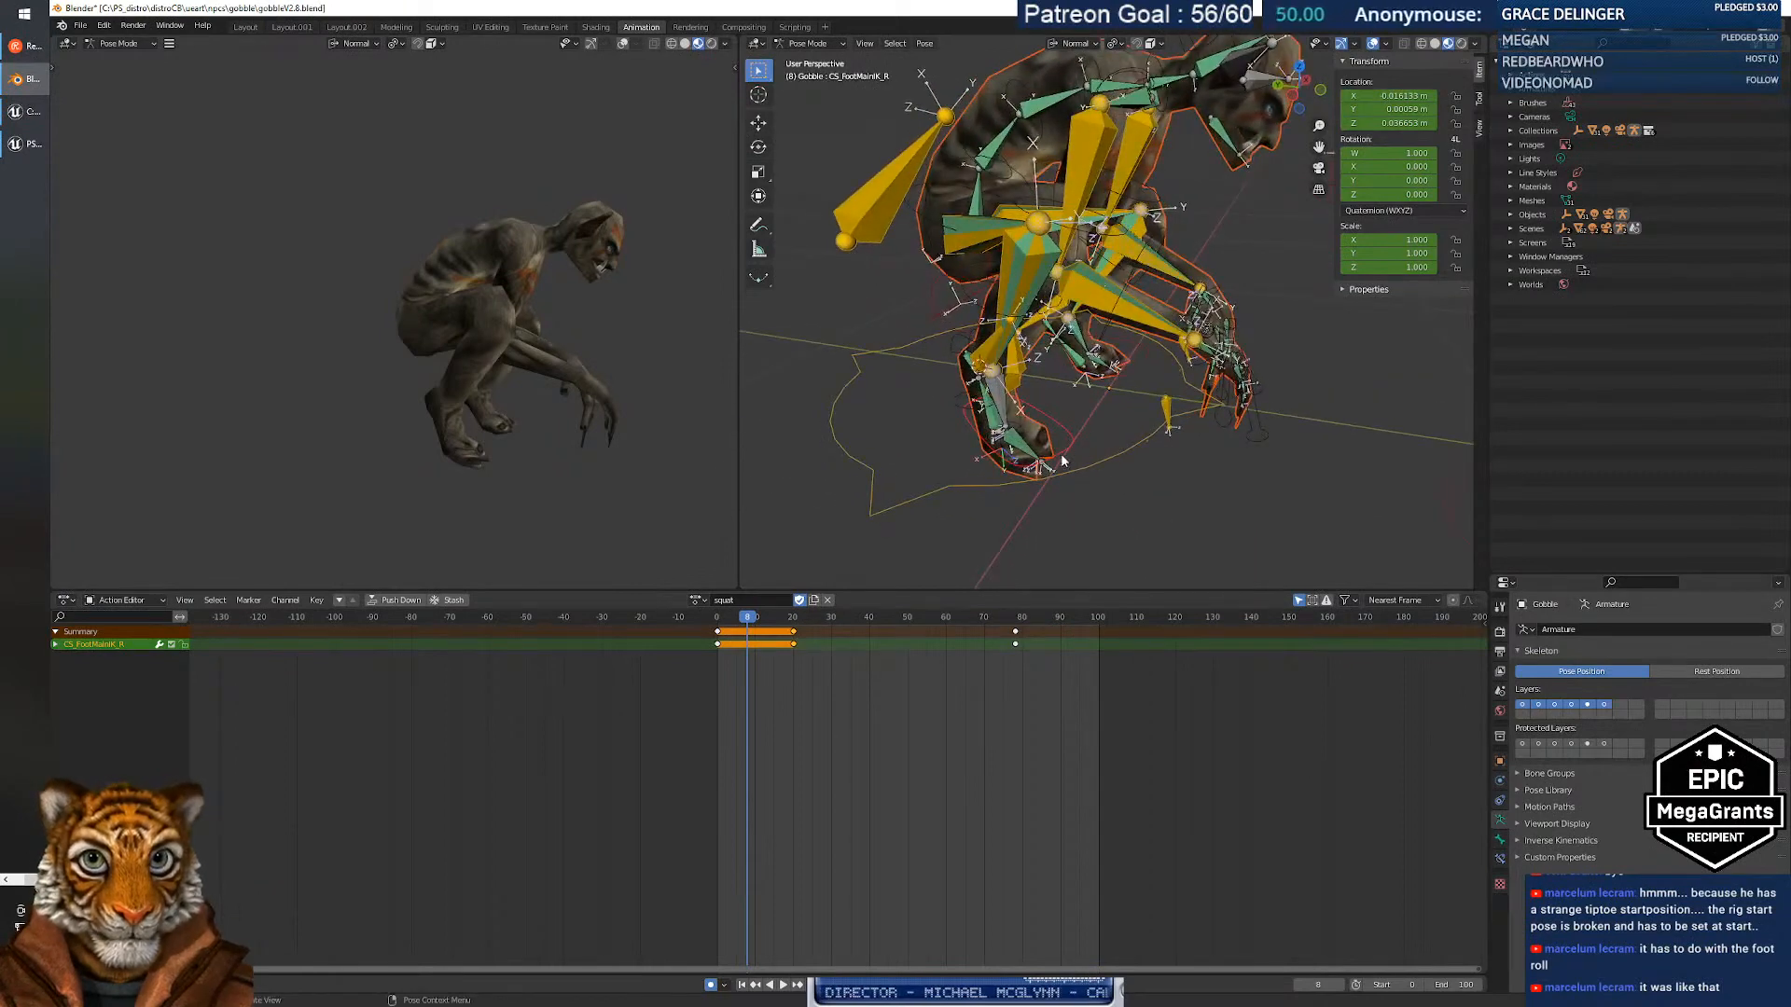
middle_click_drag(1019, 430, 1014, 508)
Select the left and right foot ball controls and duplicate their frame 0 keys onto frame 20.
mouse_move(746, 625)
left_mouse_down()
mouse_move(719, 628)
mouse_move(792, 629)
mouse_move(716, 638)
left_mouse_up()
middle_click_drag(911, 523, 1162, 473)
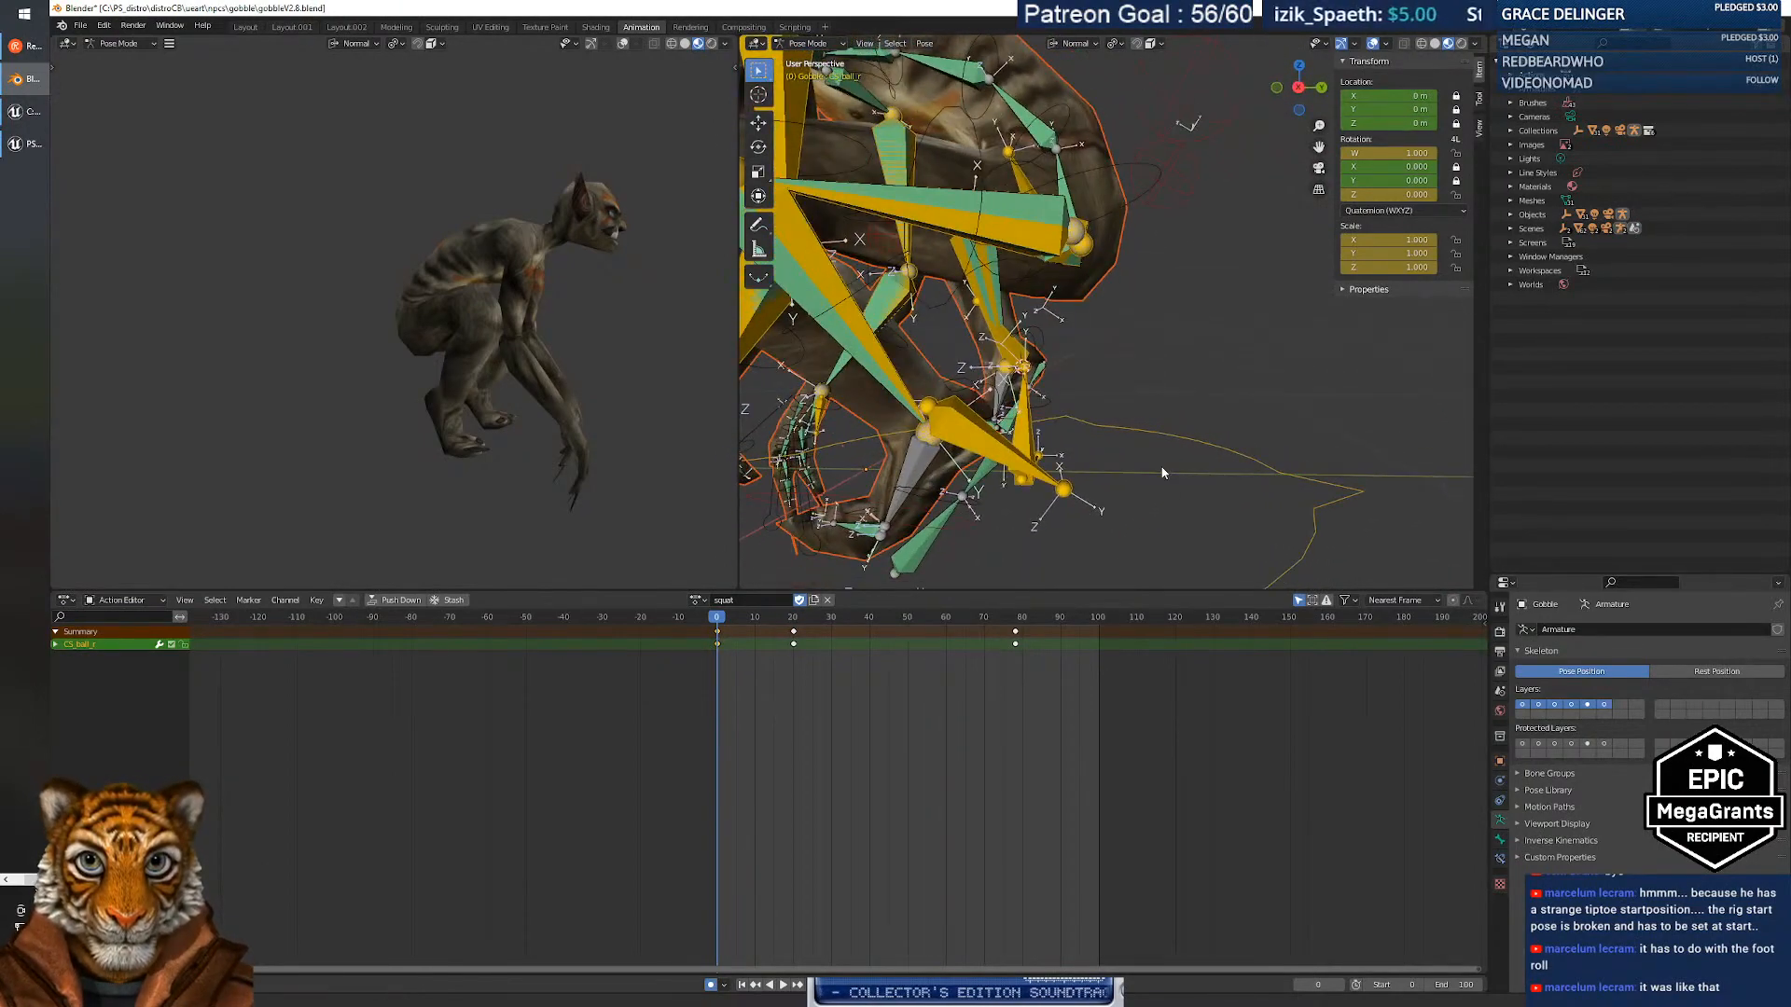
left_click(891, 537, "shift")
middle_click_drag(893, 540, 972, 399)
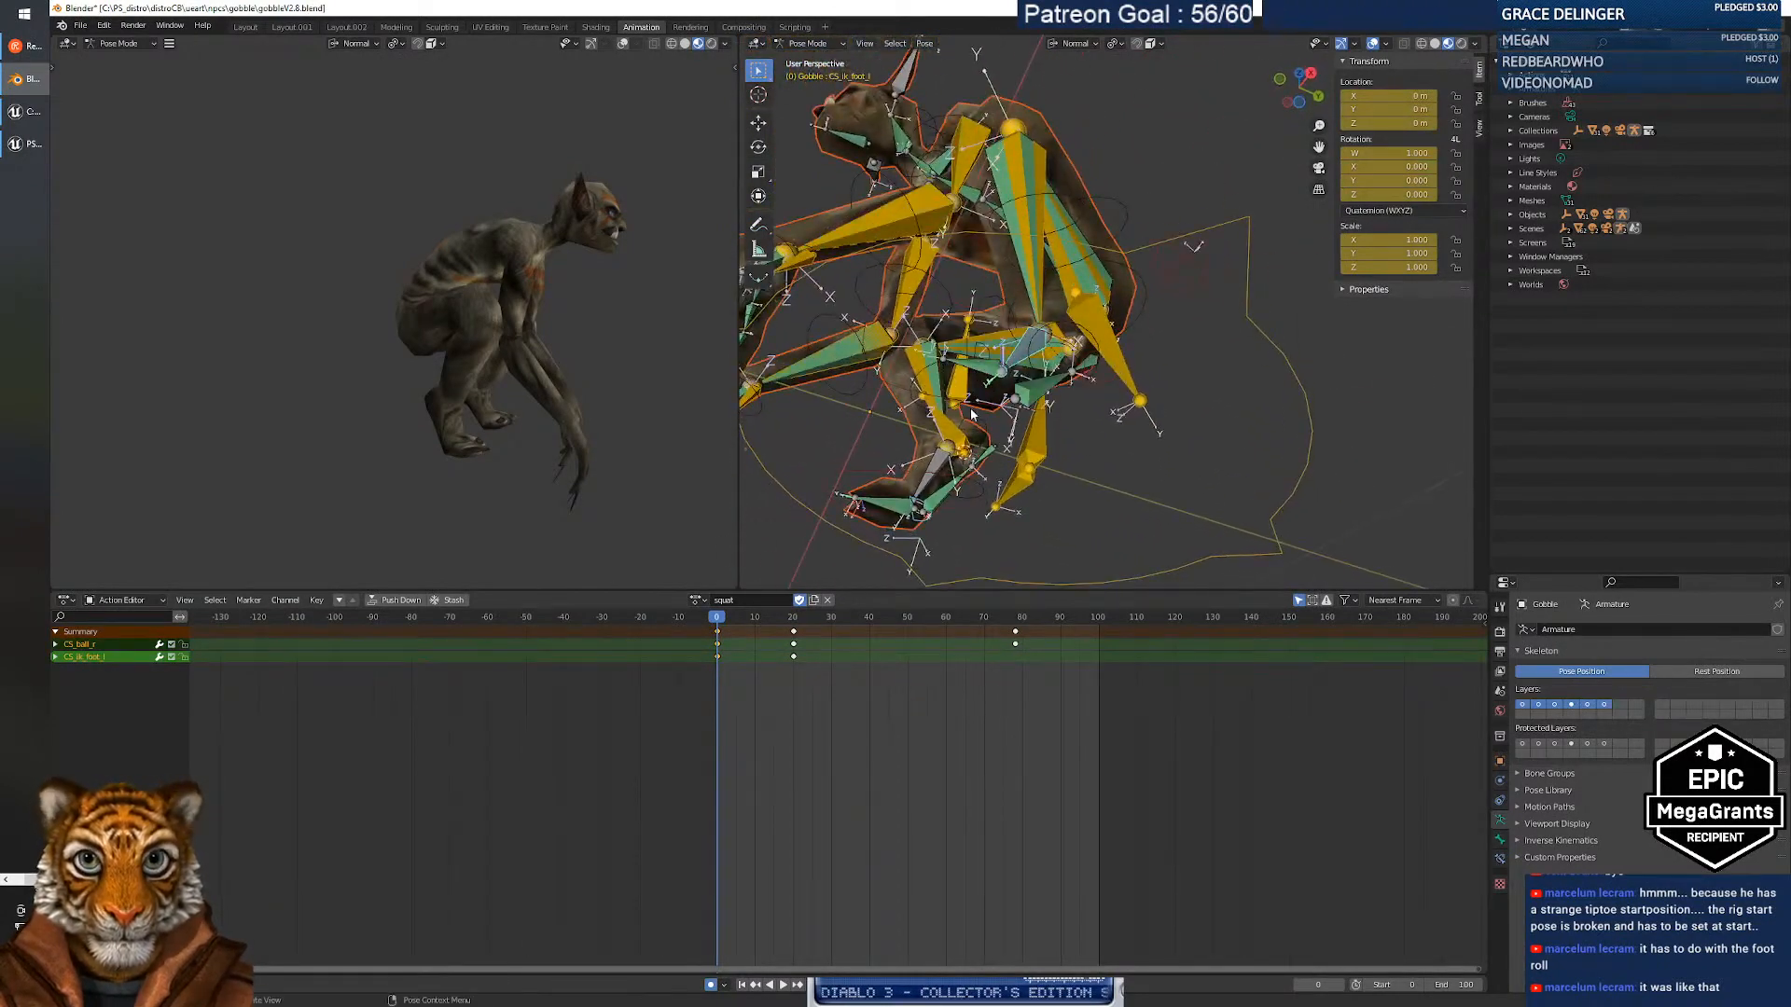
left_click(982, 360)
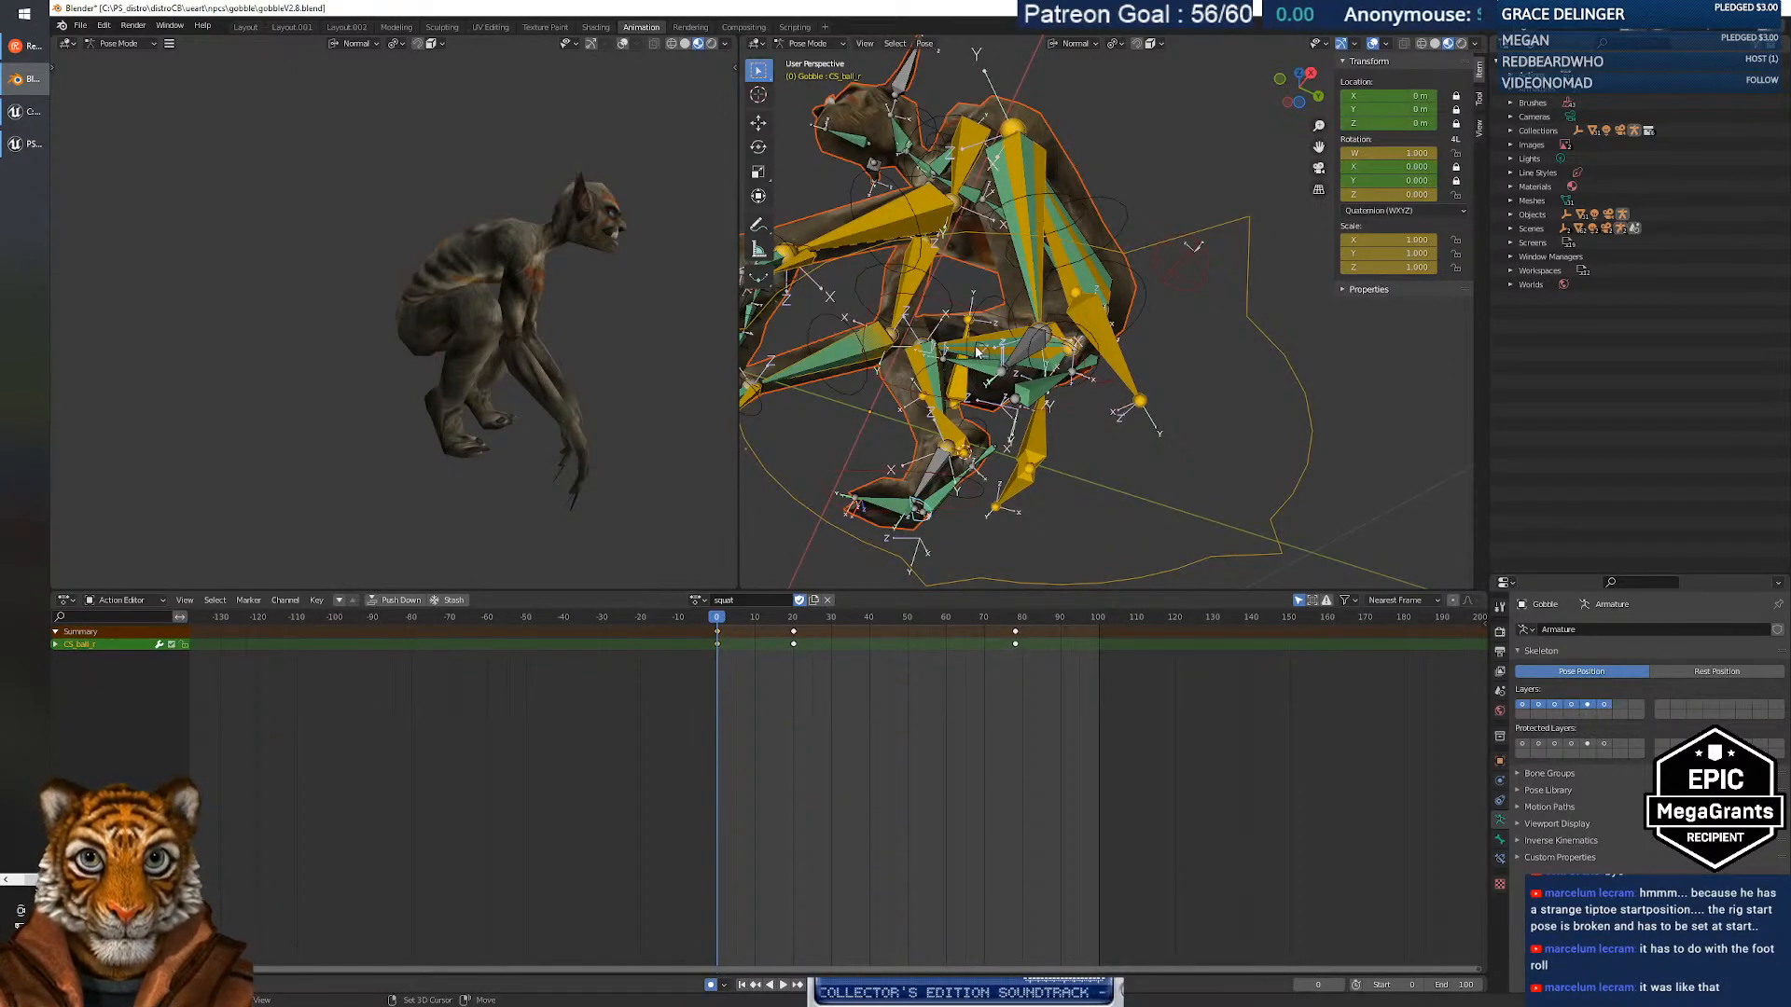
middle_click_drag(978, 351, 1021, 333)
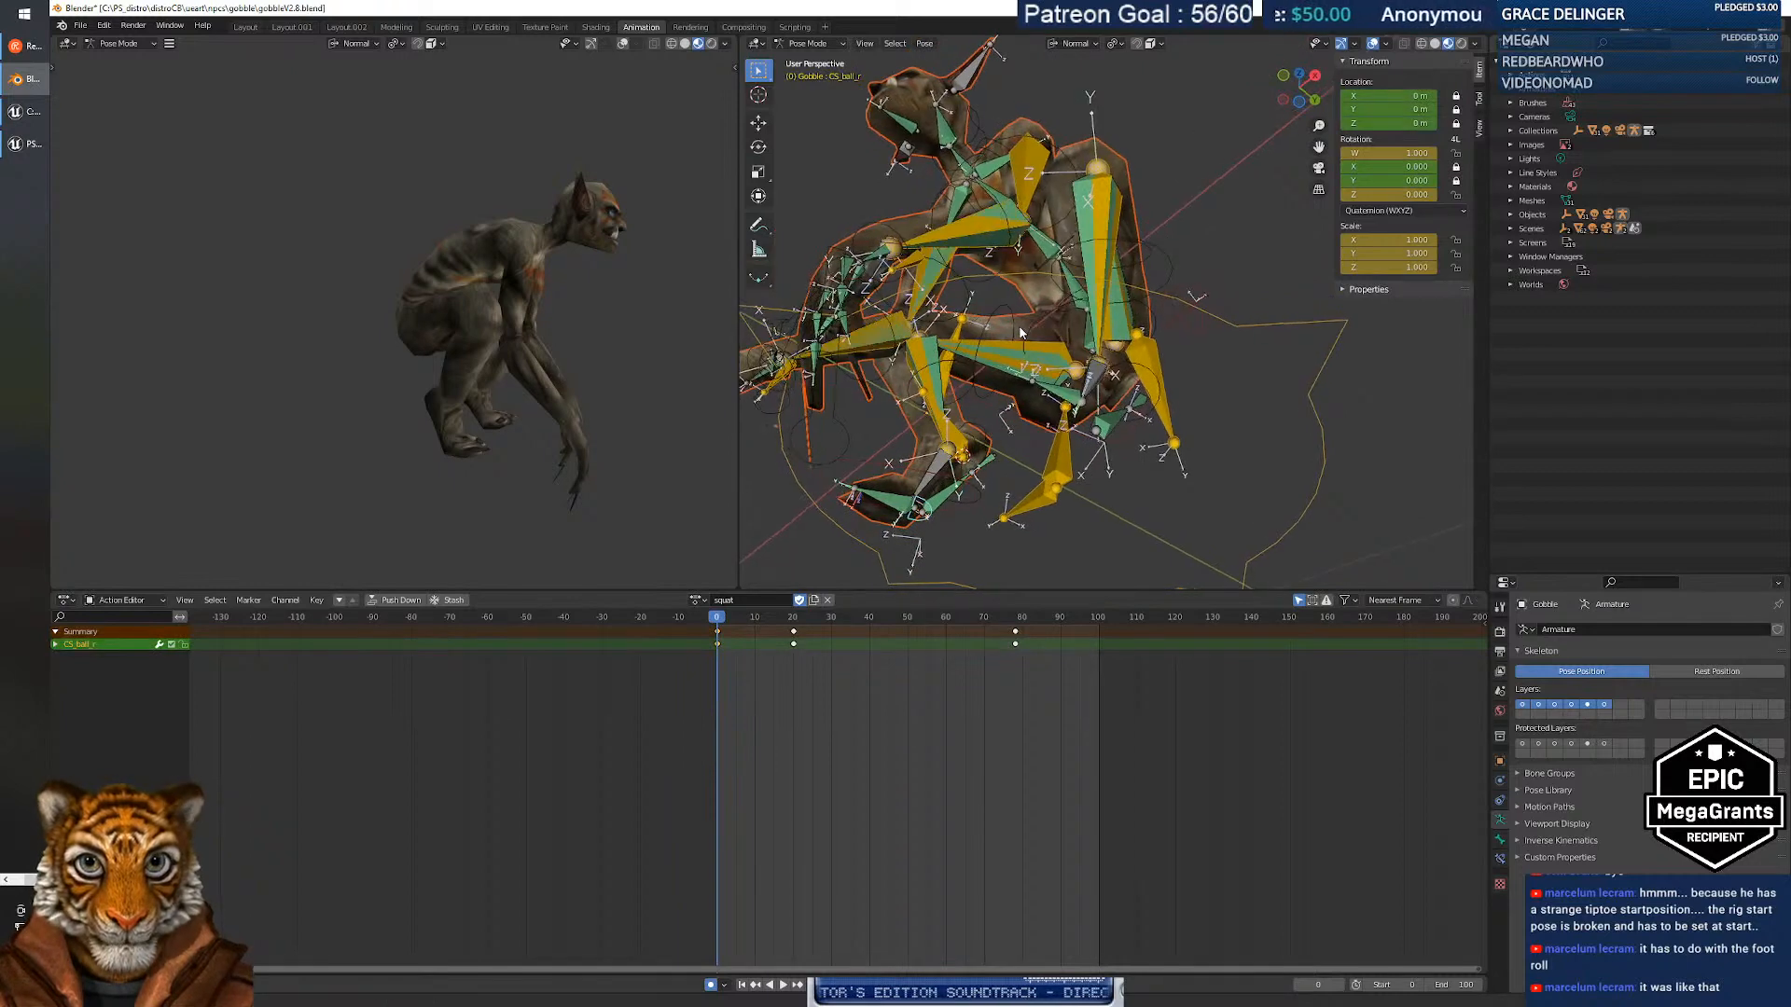
left_click(1070, 384, "shift")
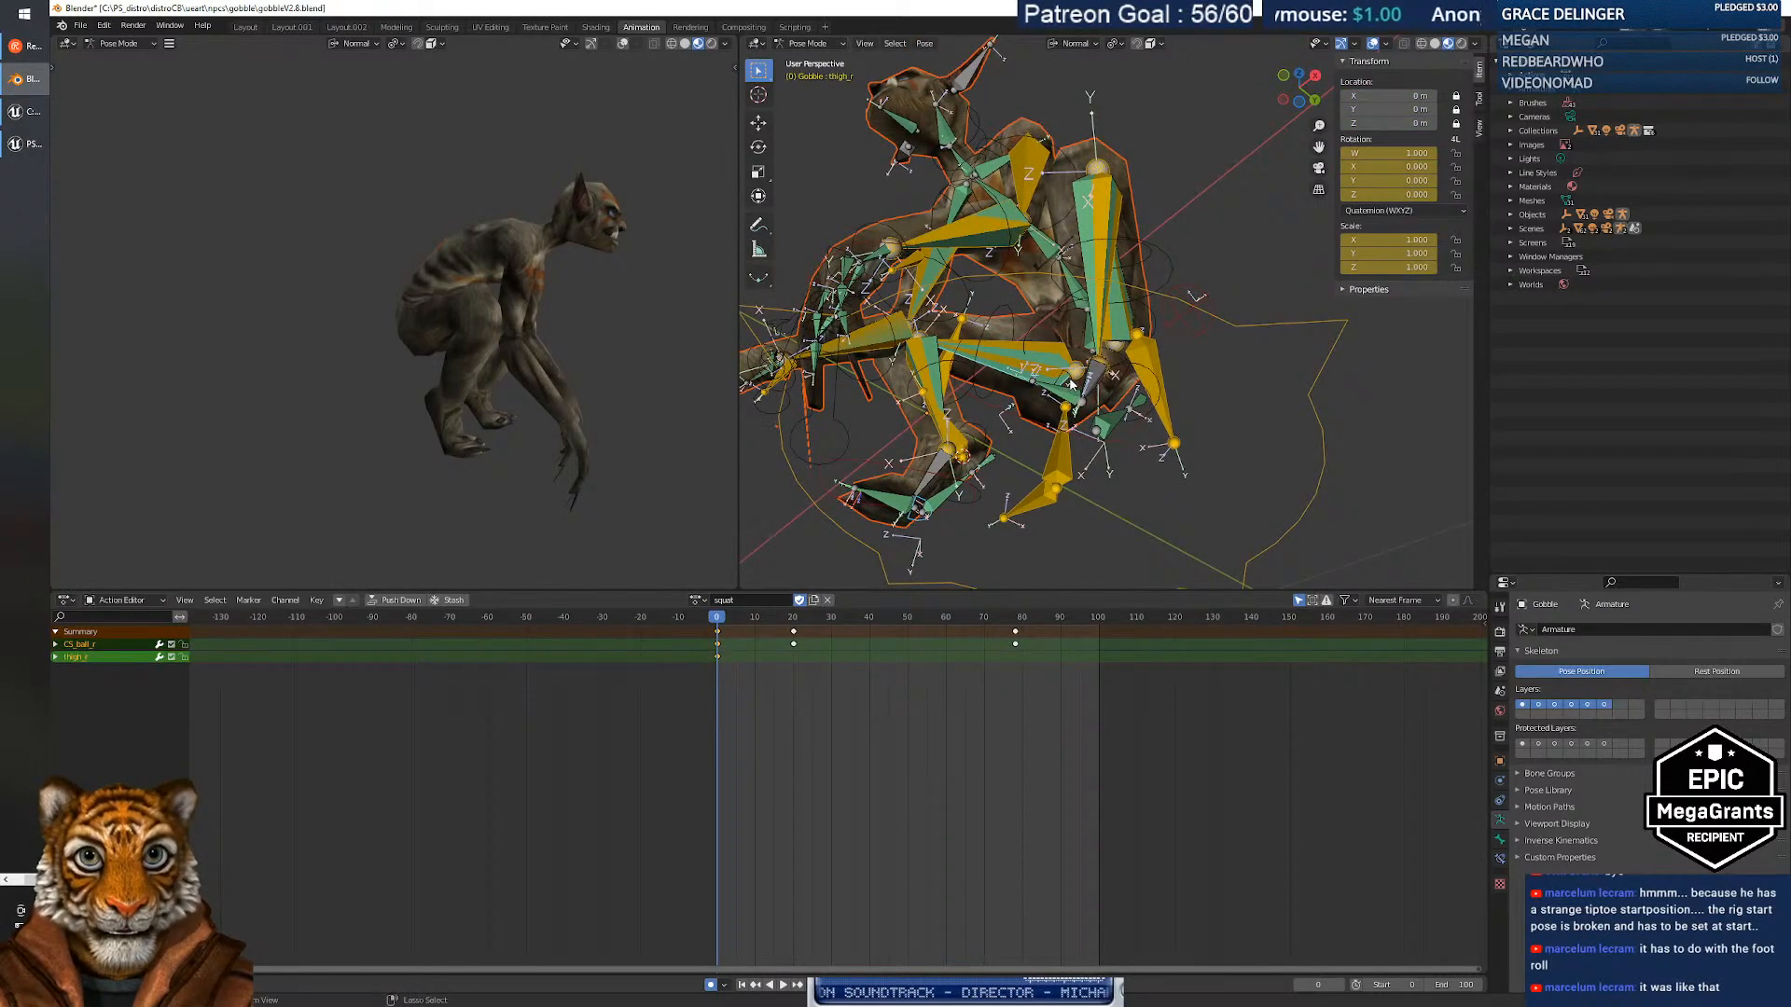
key("ctrl+z")
middle_click_drag(1071, 384, 746, 446)
left_click(1108, 473, "shift")
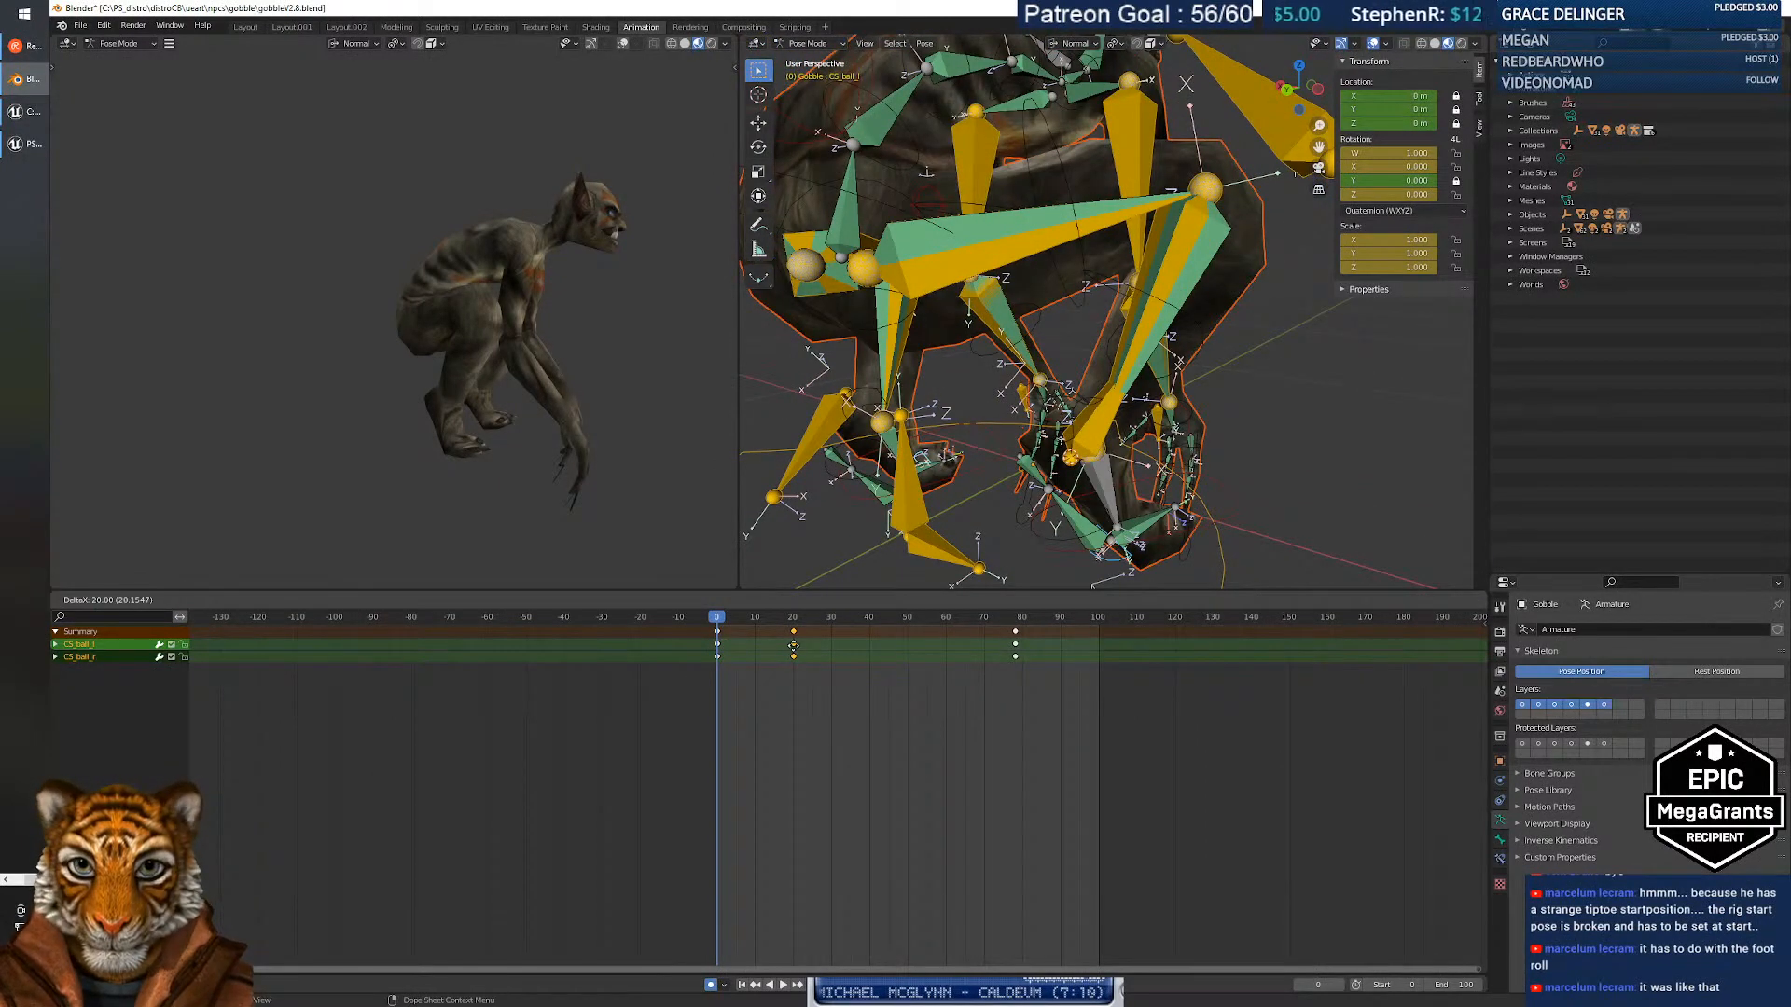
Delete the frame 78 keys of both foot ball controls and both main foot IK controls.
key("space")
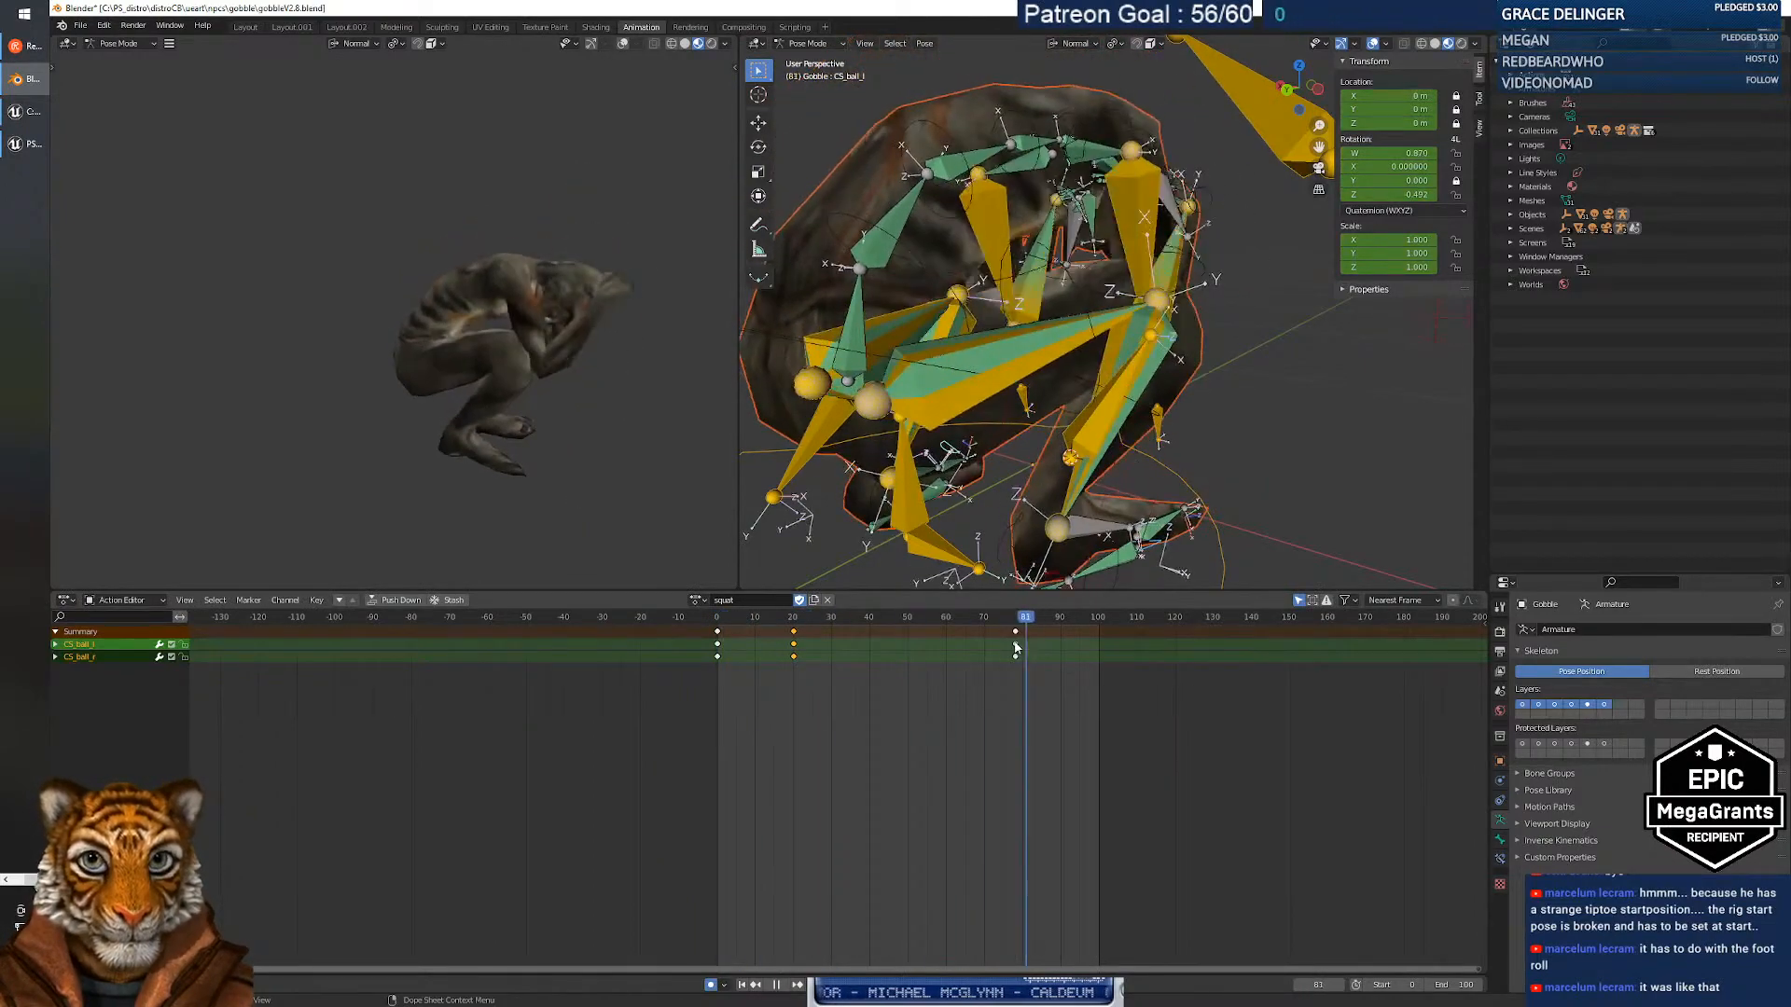
left_click_drag(828, 650, 796, 650)
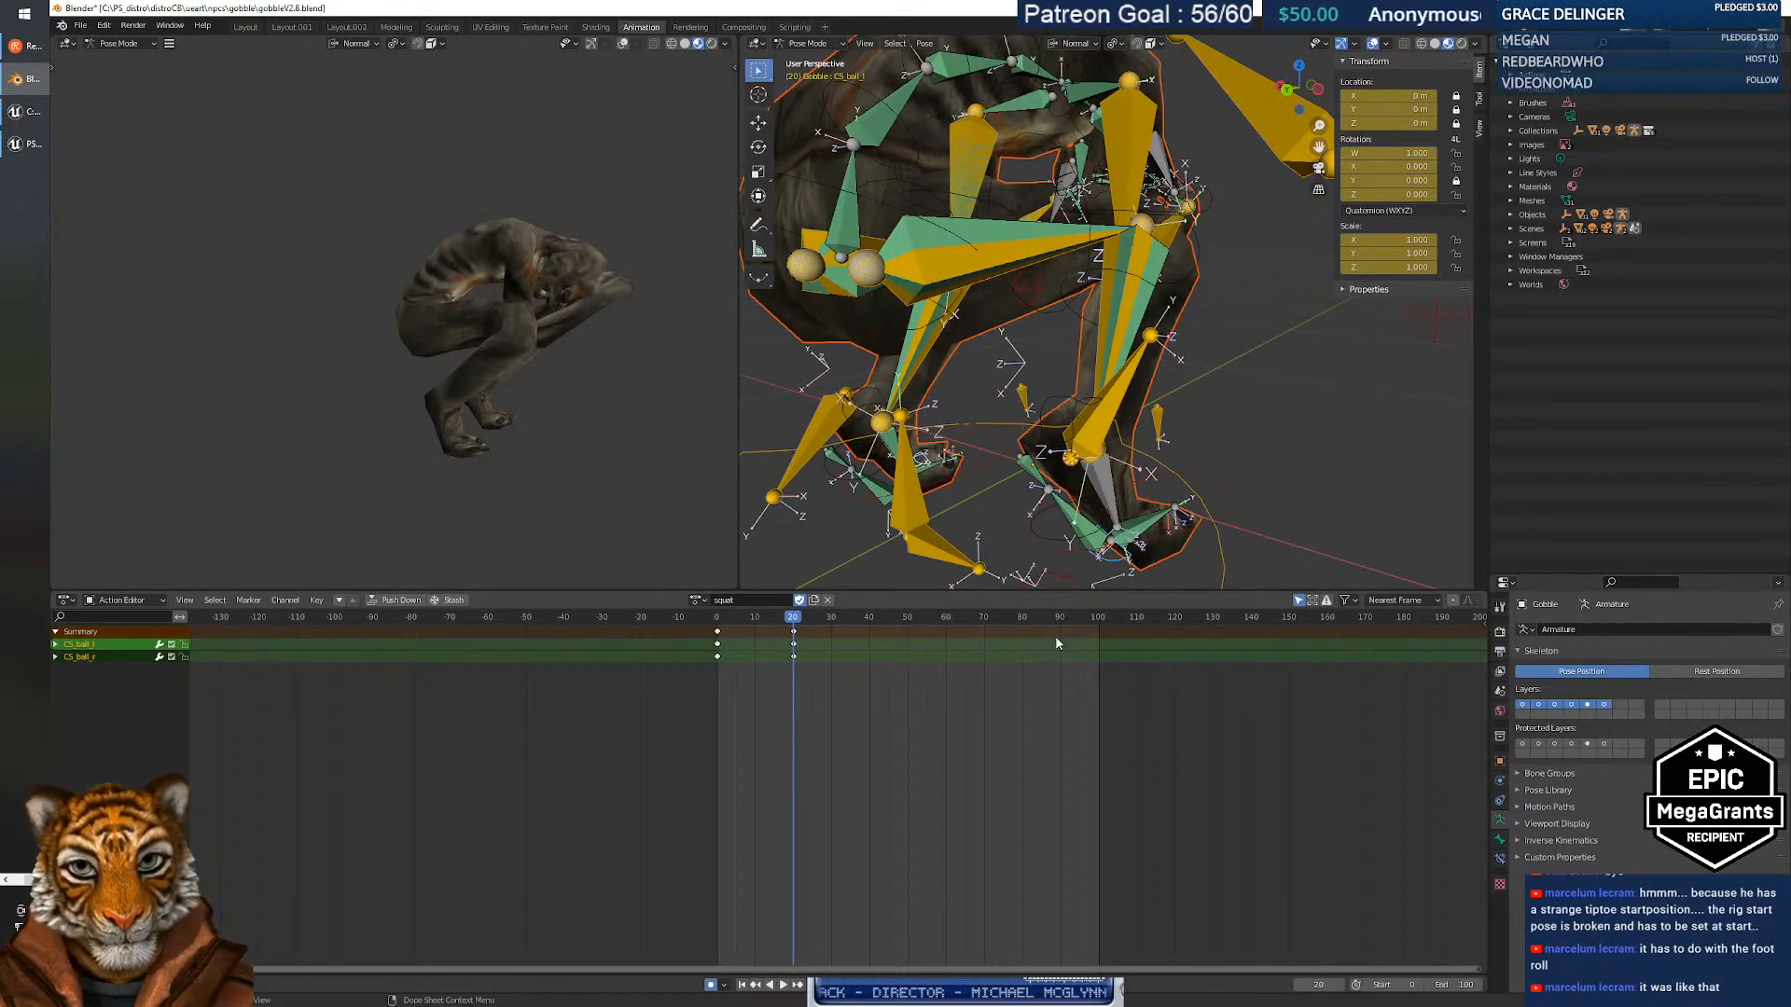
middle_click_drag(1091, 559, 1070, 483)
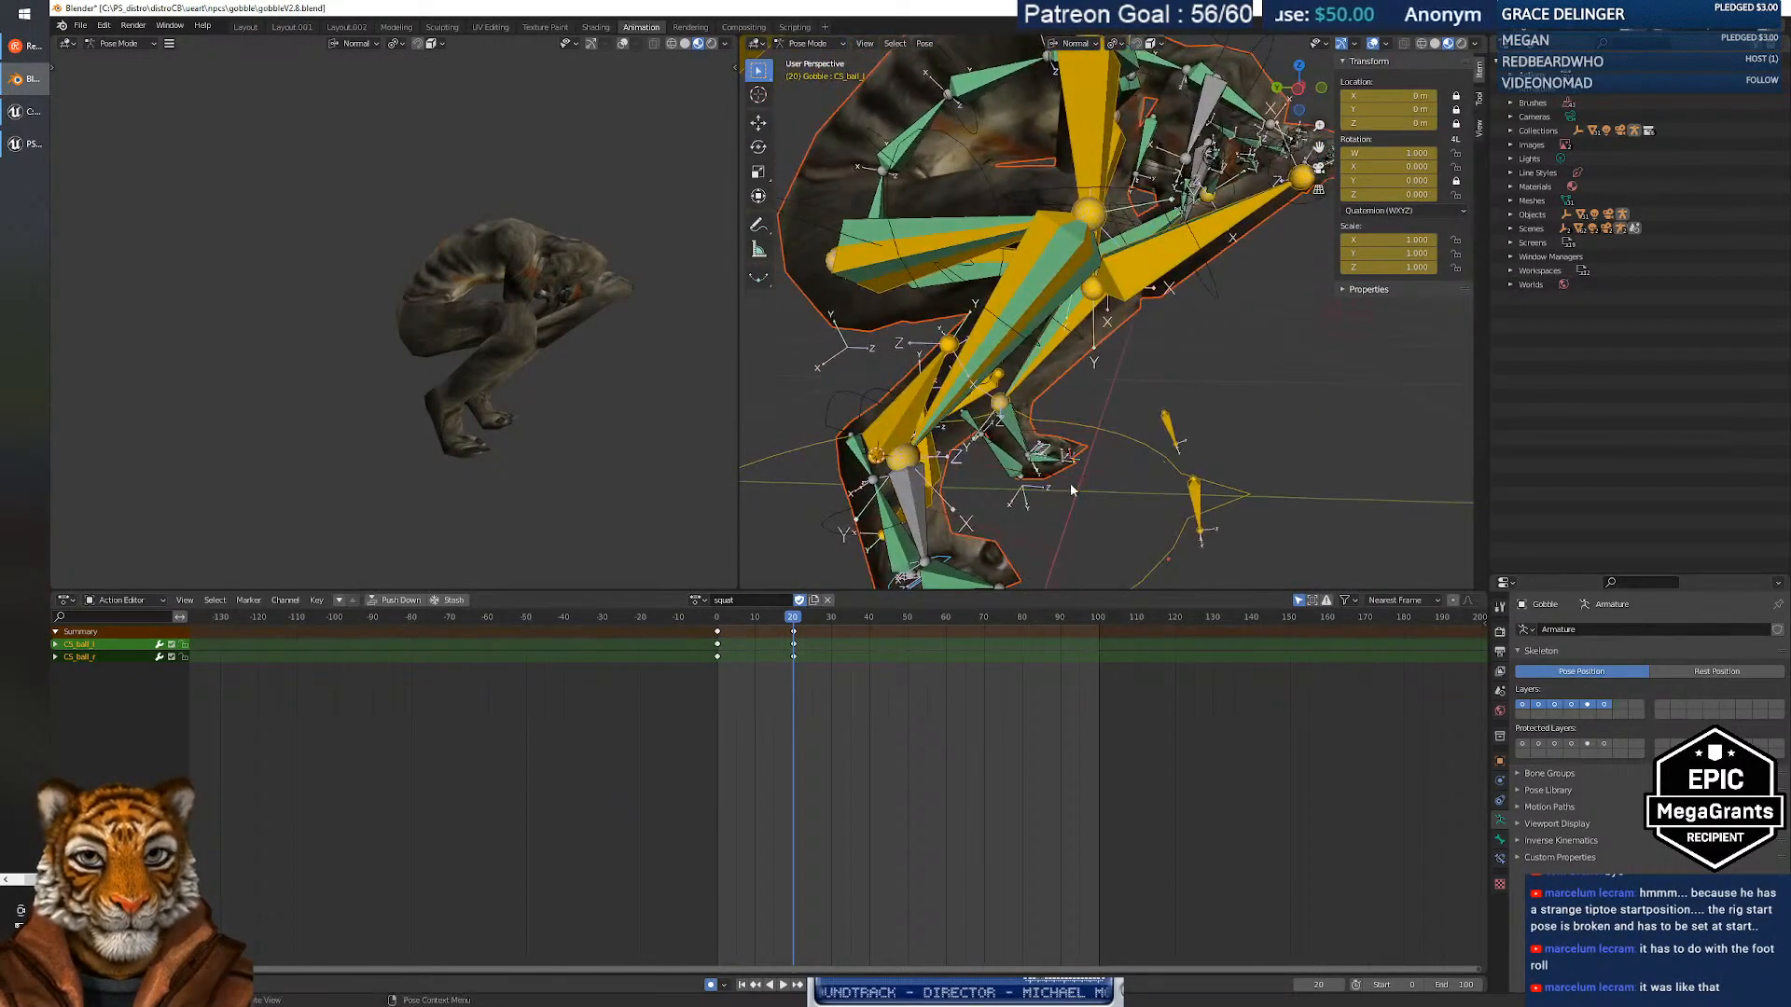
left_click(1093, 468)
mouse_move(793, 618)
left_mouse_down()
mouse_move(720, 620)
mouse_move(878, 622)
mouse_move(794, 630)
left_mouse_up()
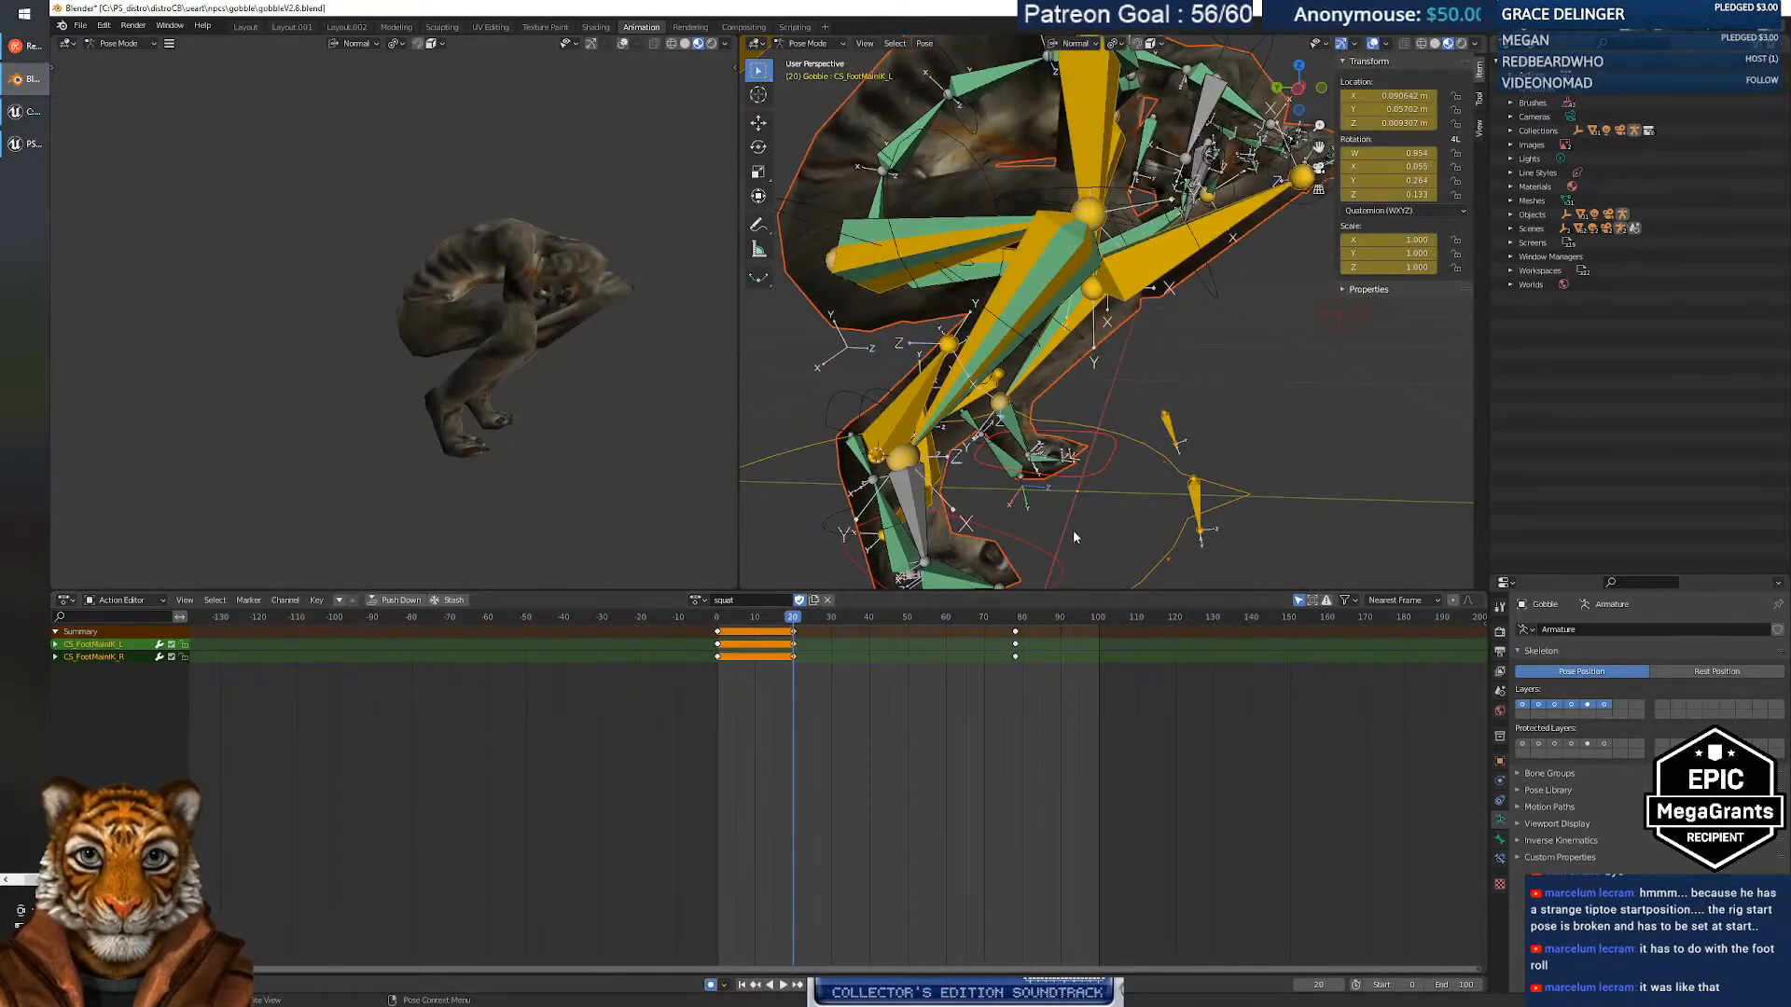
left_click_drag(1036, 670, 1013, 650)
key("Delete")
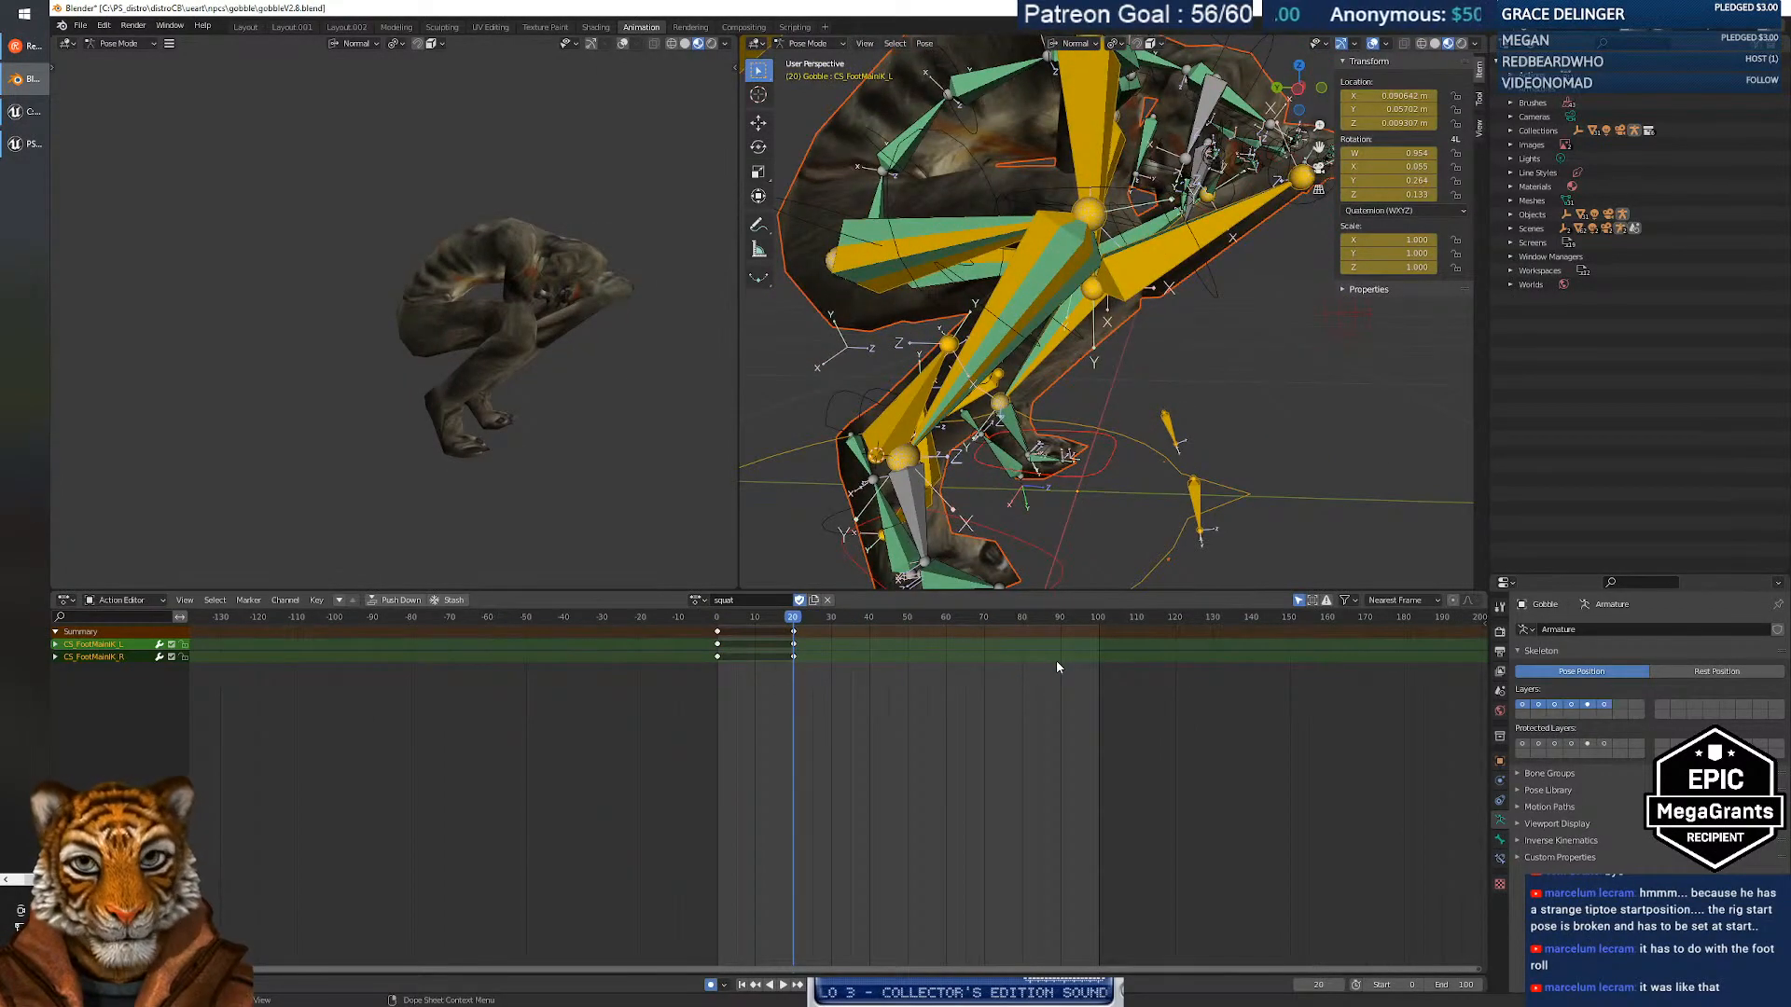
Play the squat from frame 0 to check that the feet stay planted.
left_click_drag(794, 623, 684, 620)
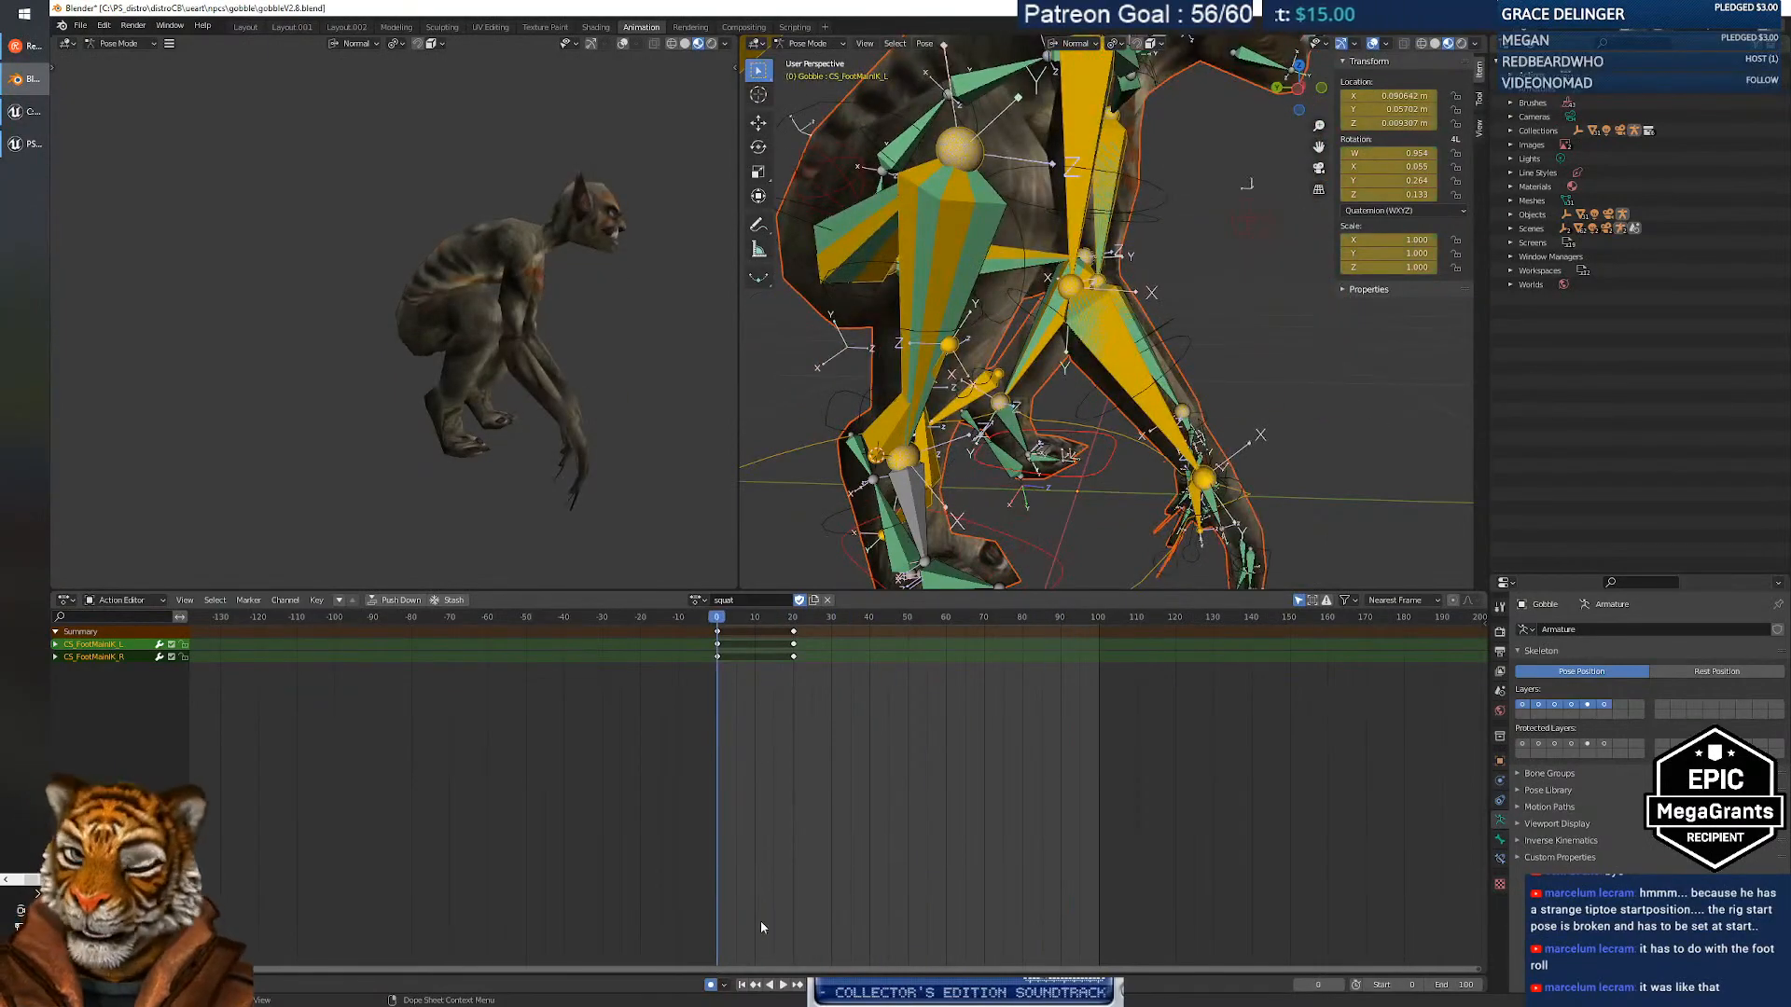
left_click(783, 985)
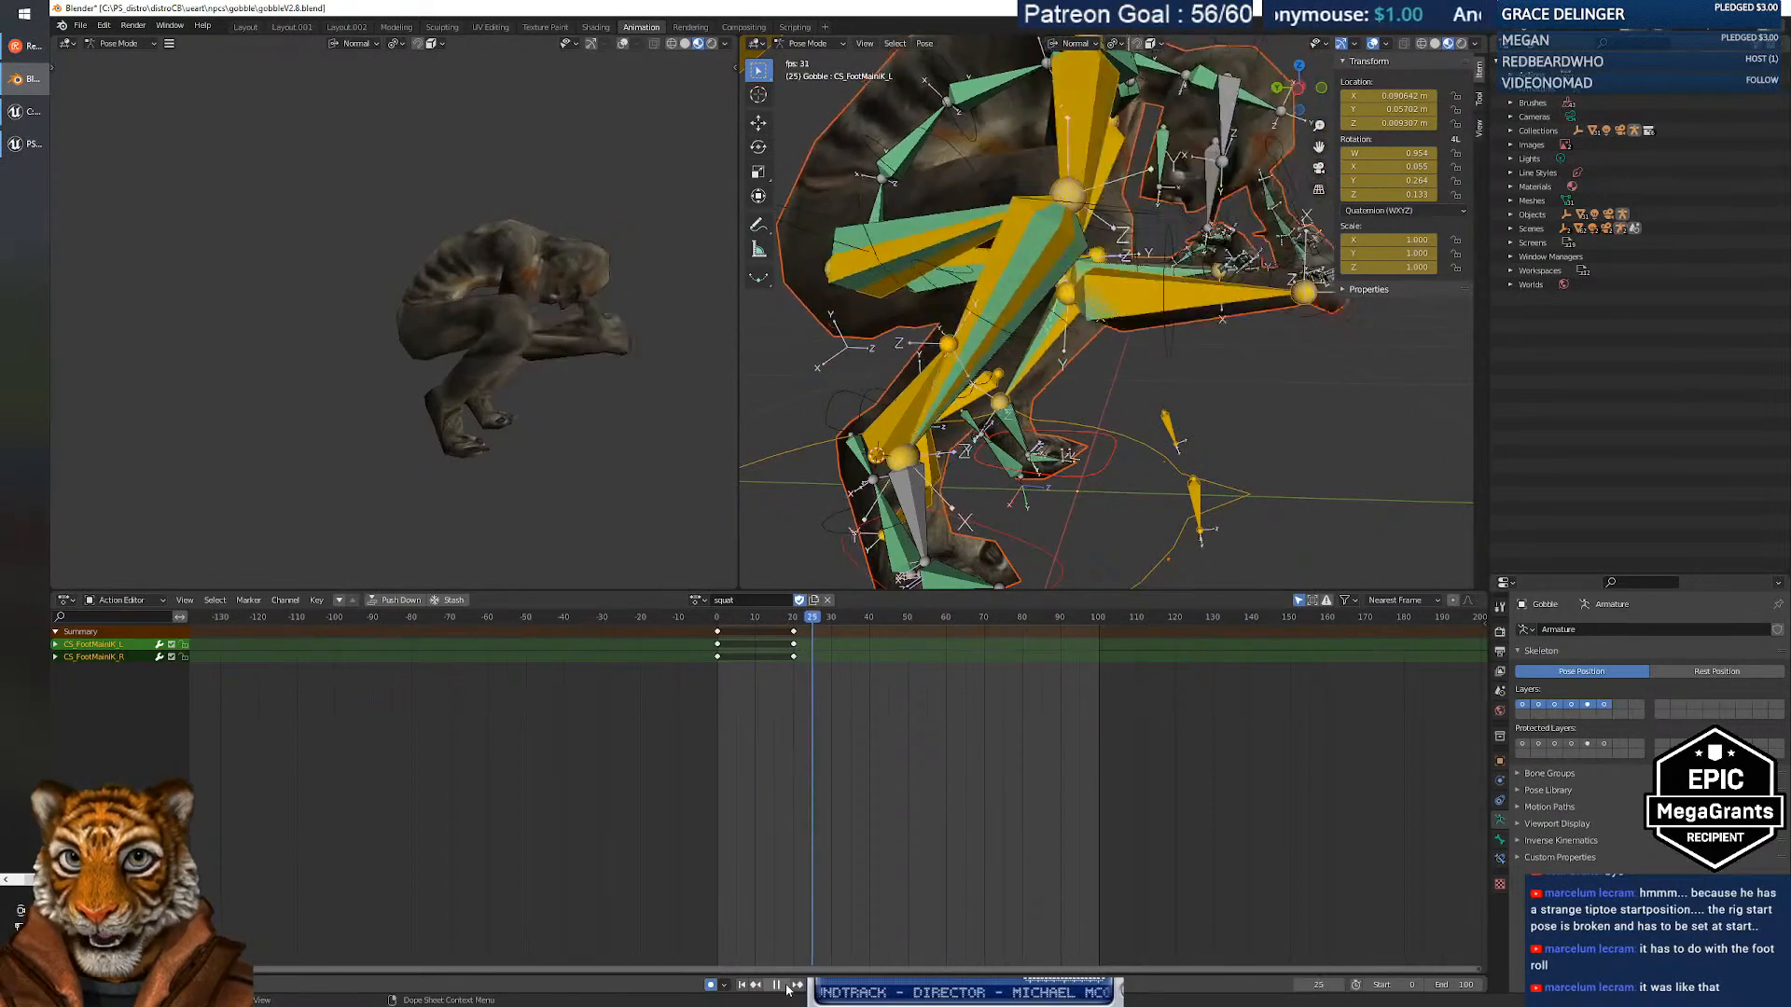
left_click(785, 989)
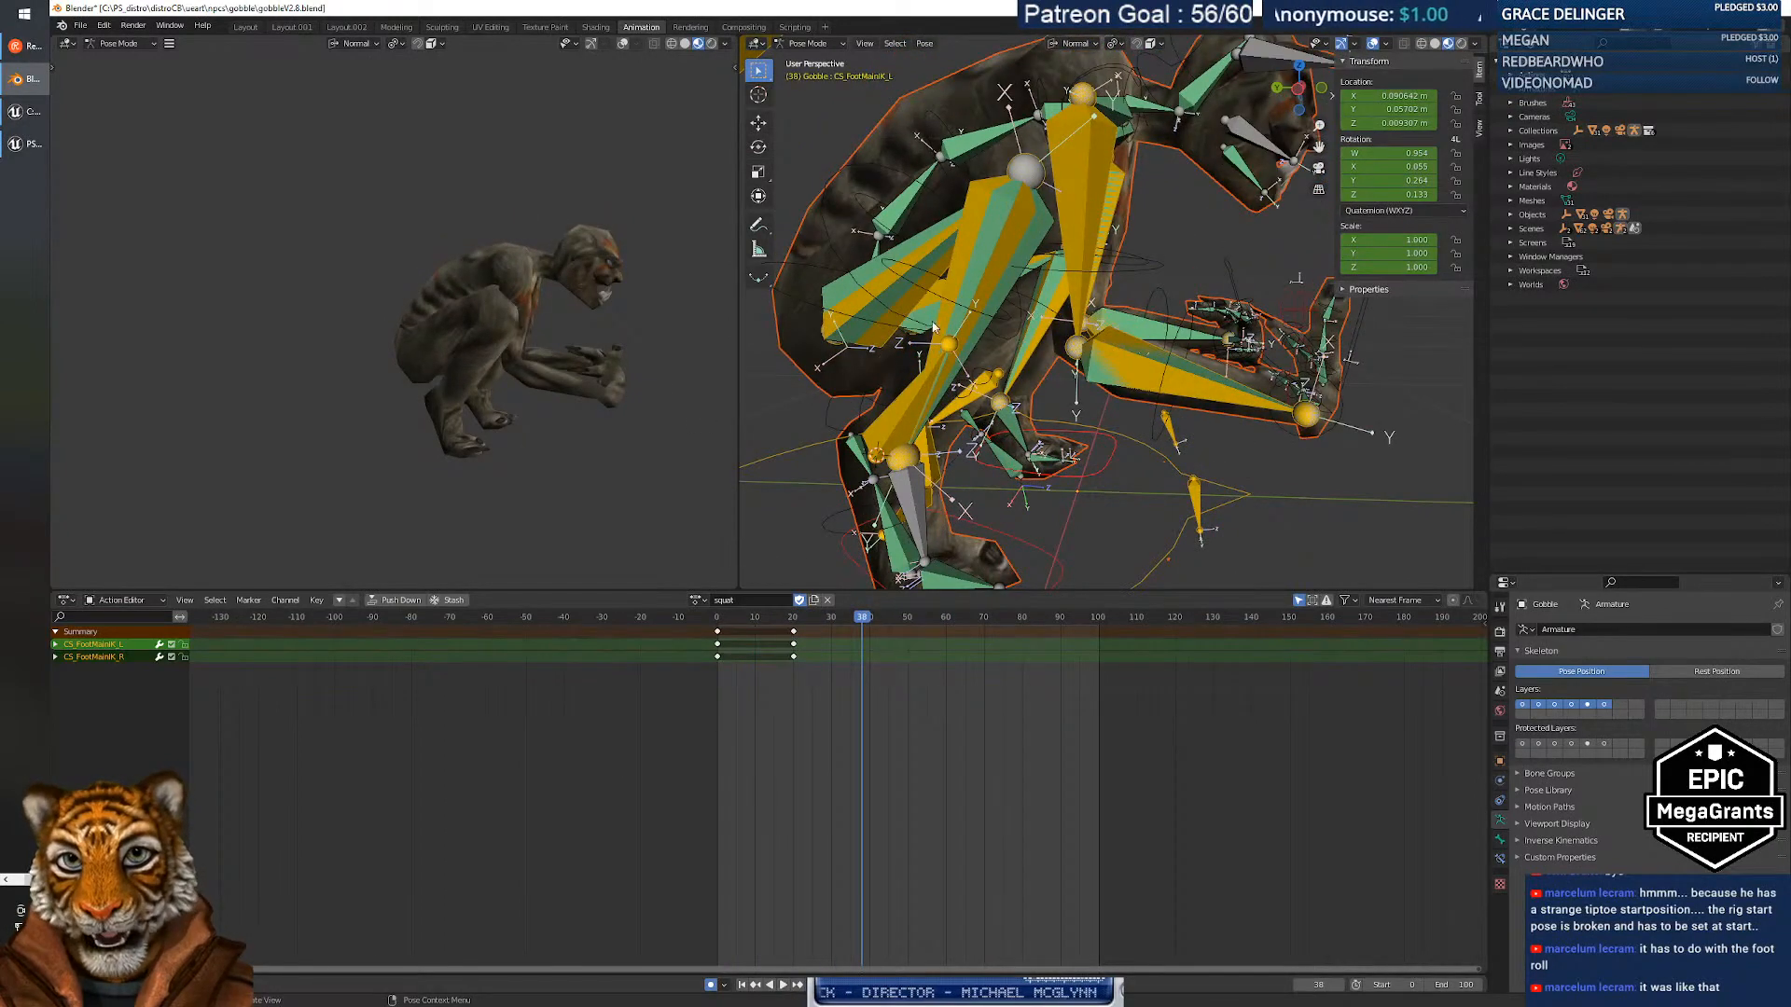
Select both the right and left hand IK controls.
scroll(1192, 339, "down", 5)
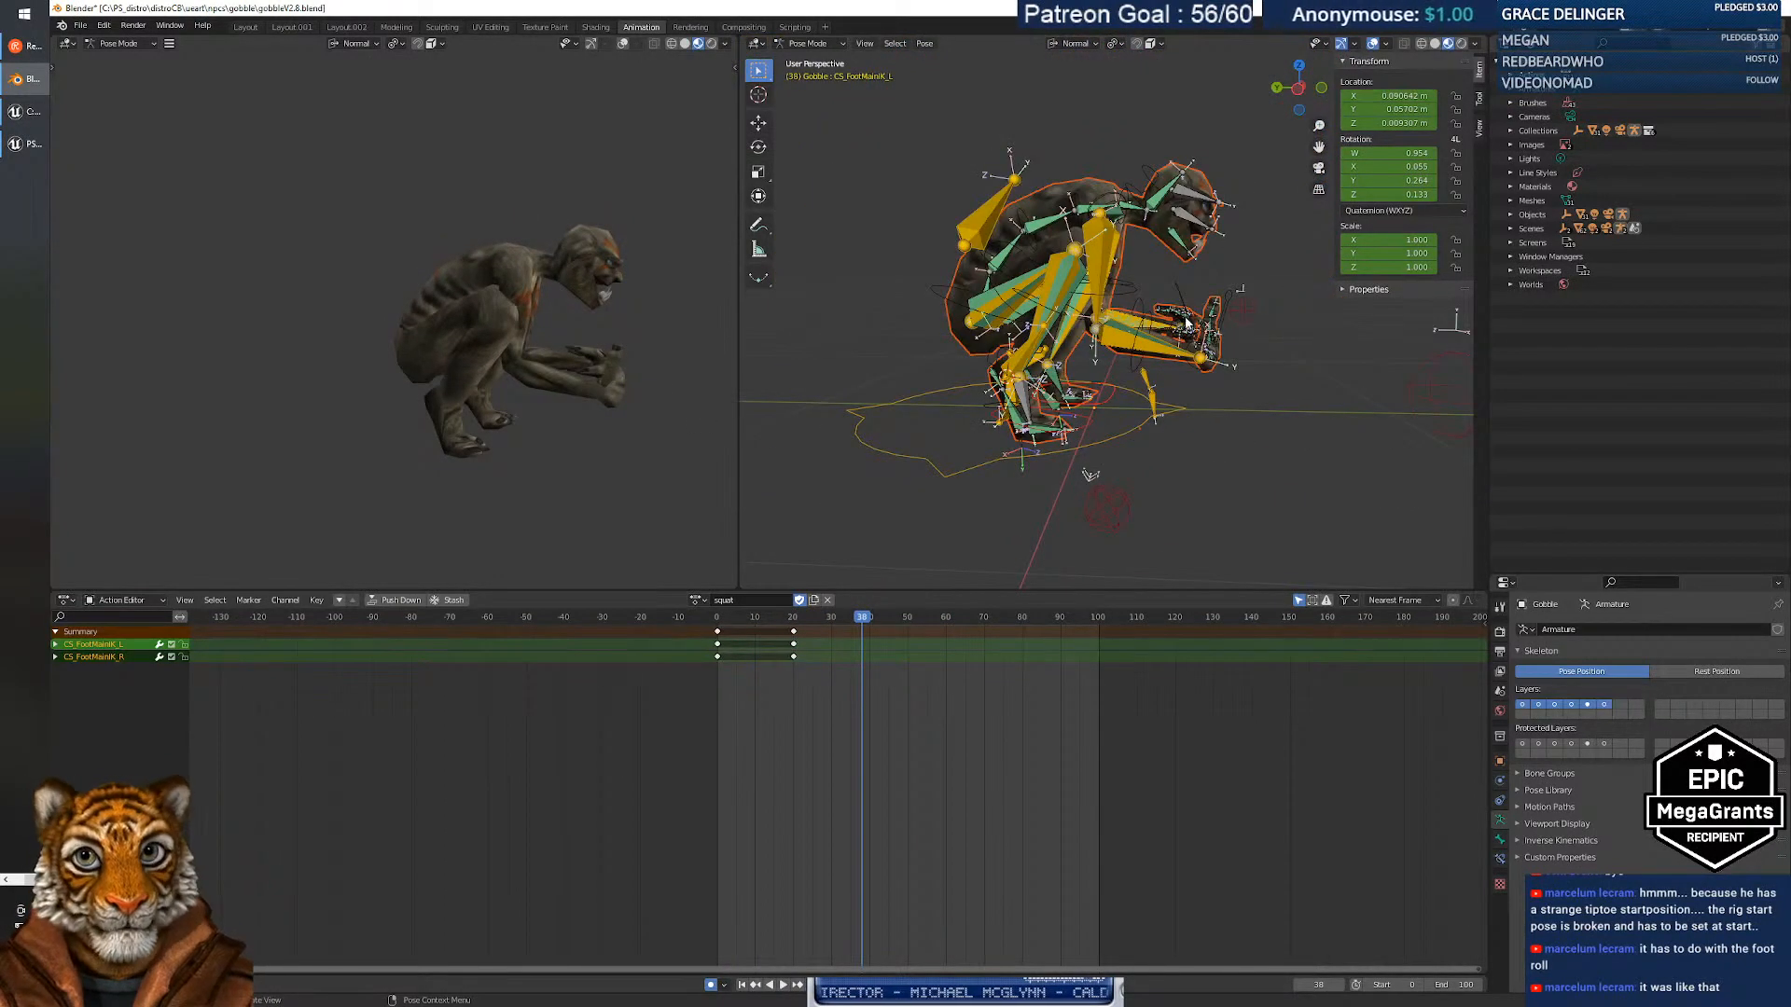
middle_click_drag(1183, 319, 1079, 334)
left_click(943, 346)
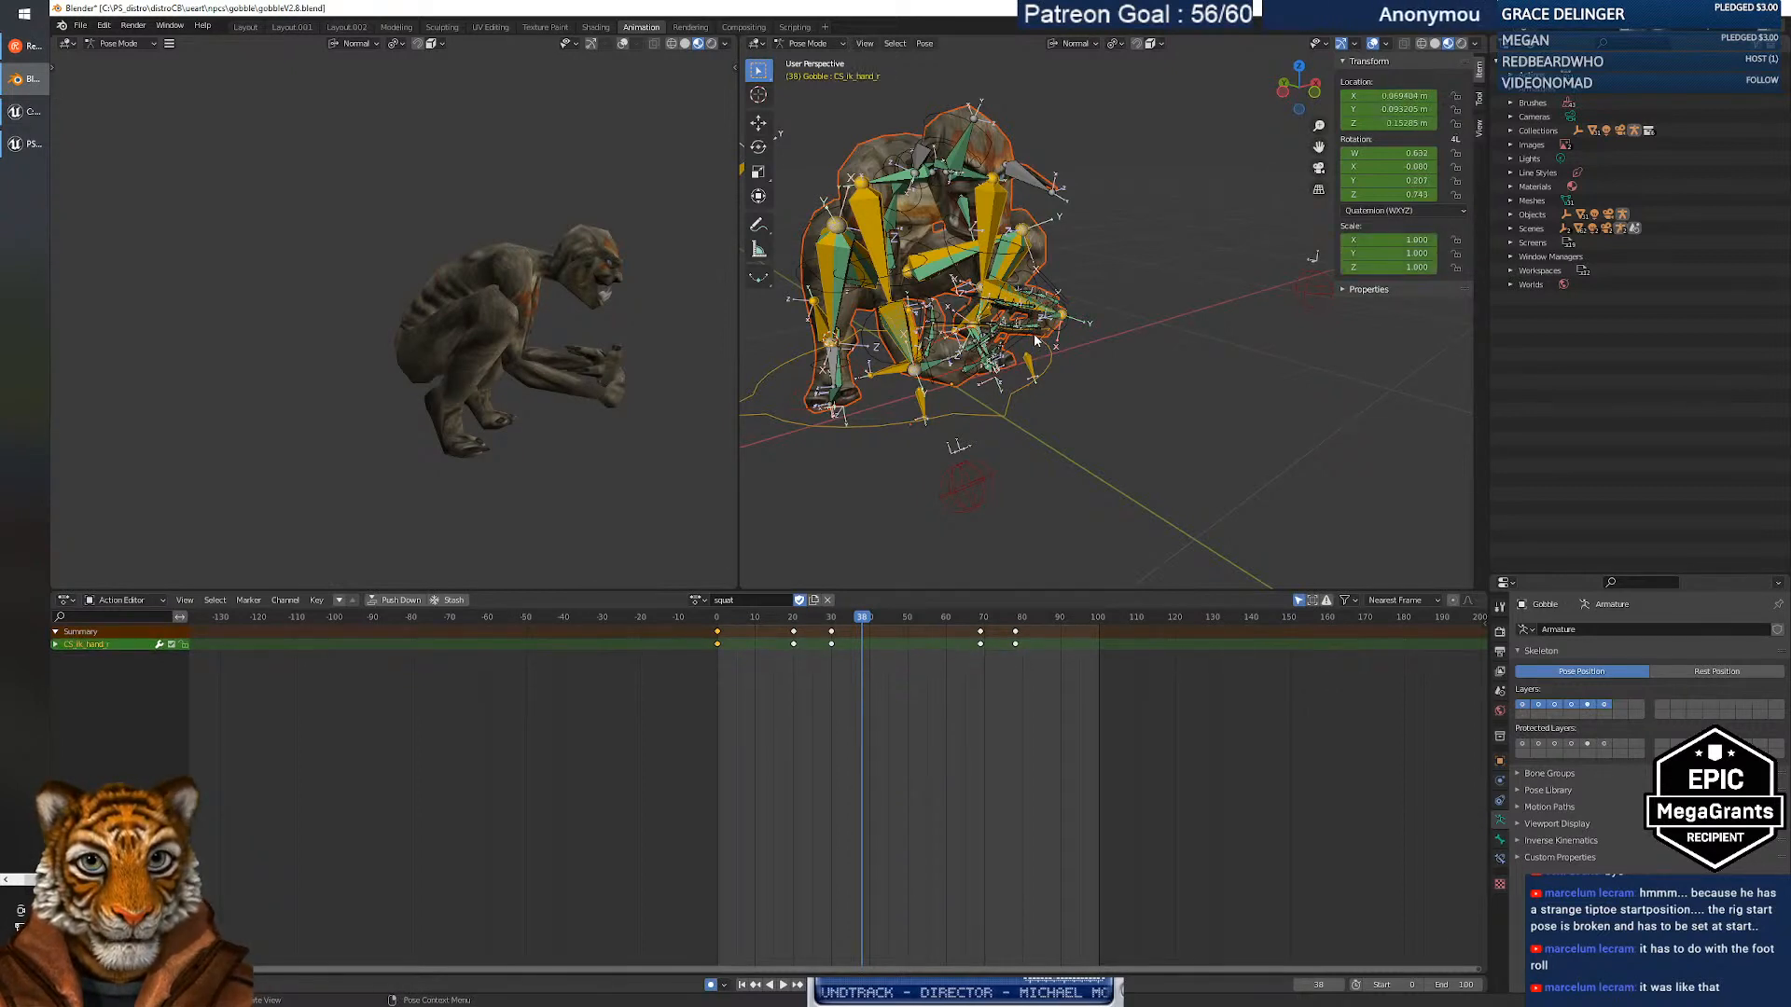
scroll(1050, 336, "up", 4)
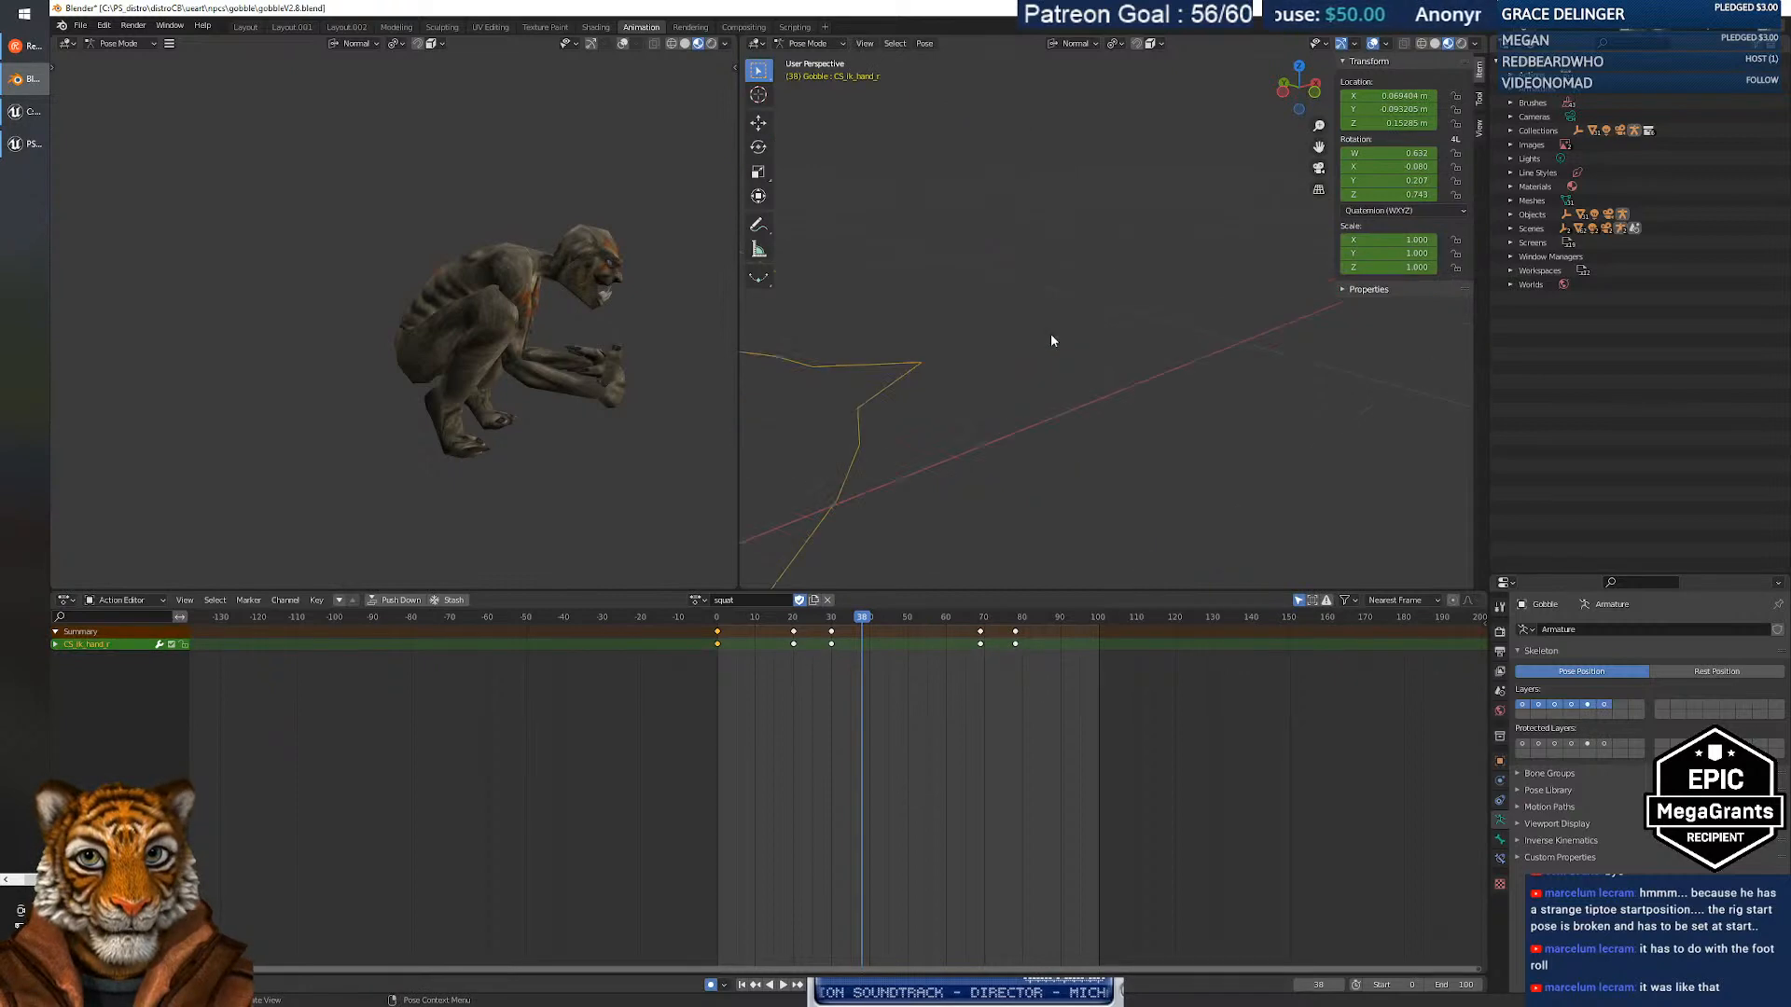
middle_click_drag(985, 347, 1006, 345)
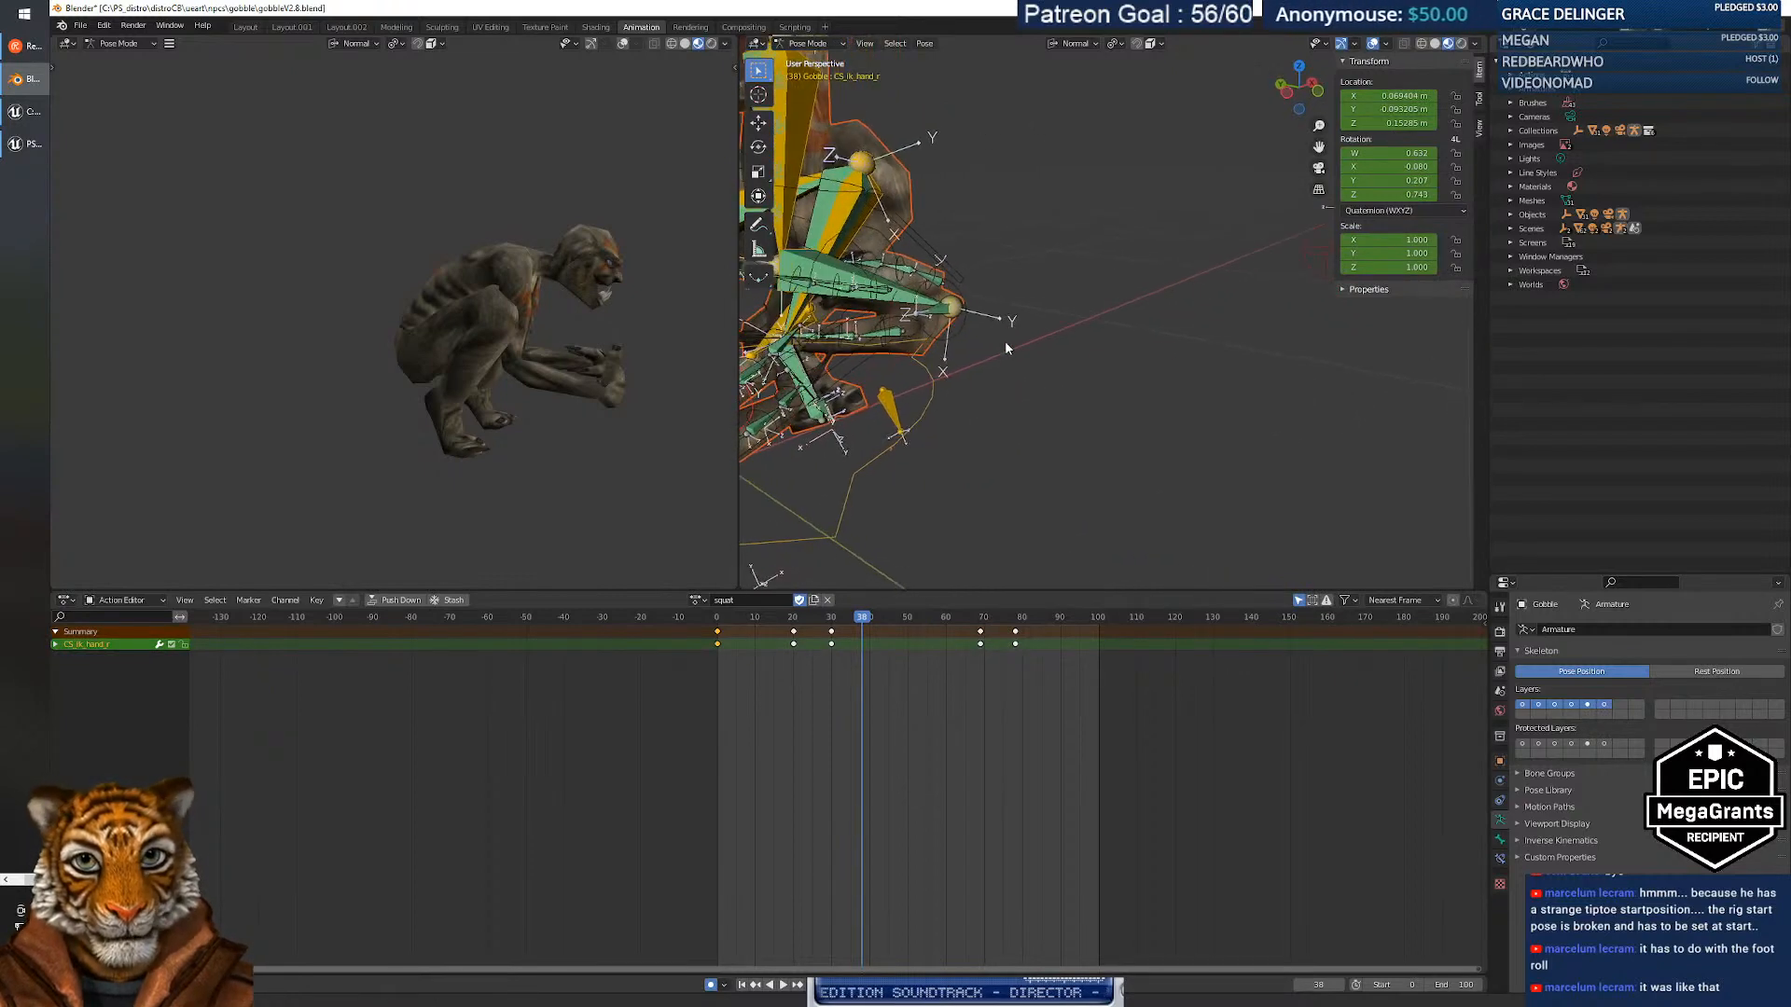
left_click(896, 367, "shift")
scroll(904, 365, "up", 2)
scroll(905, 365, "down", 4)
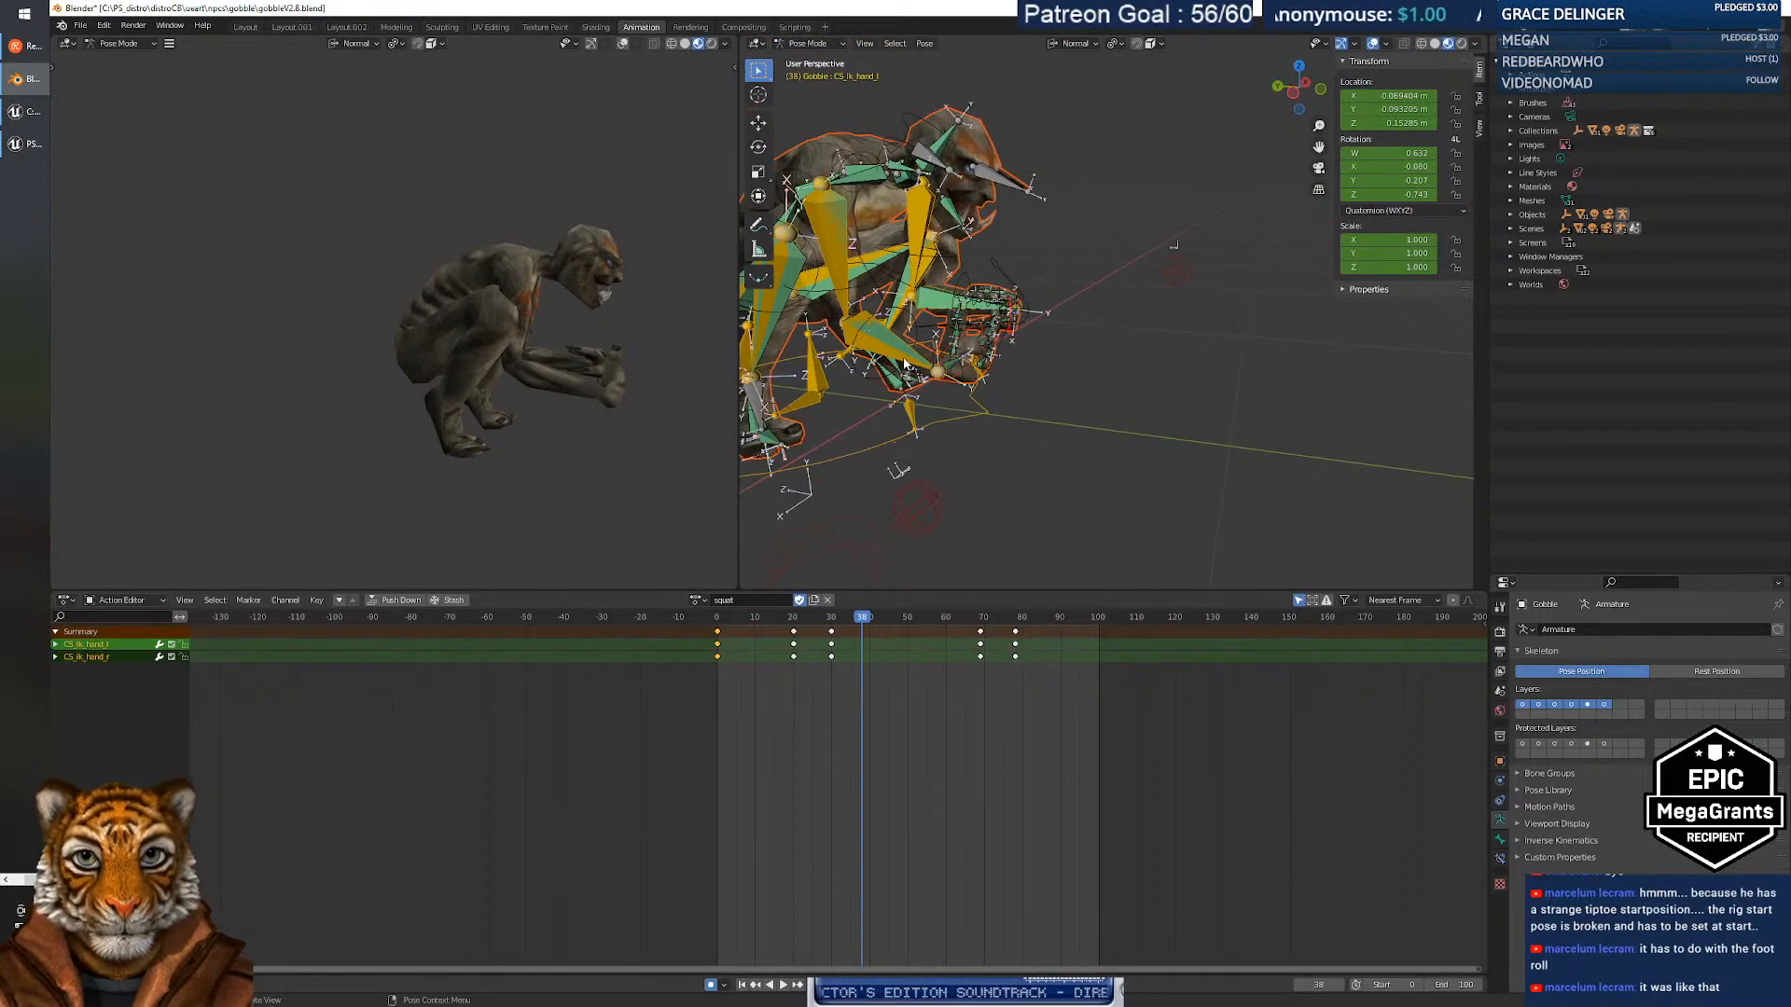
middle_click_drag(904, 365, 1008, 359)
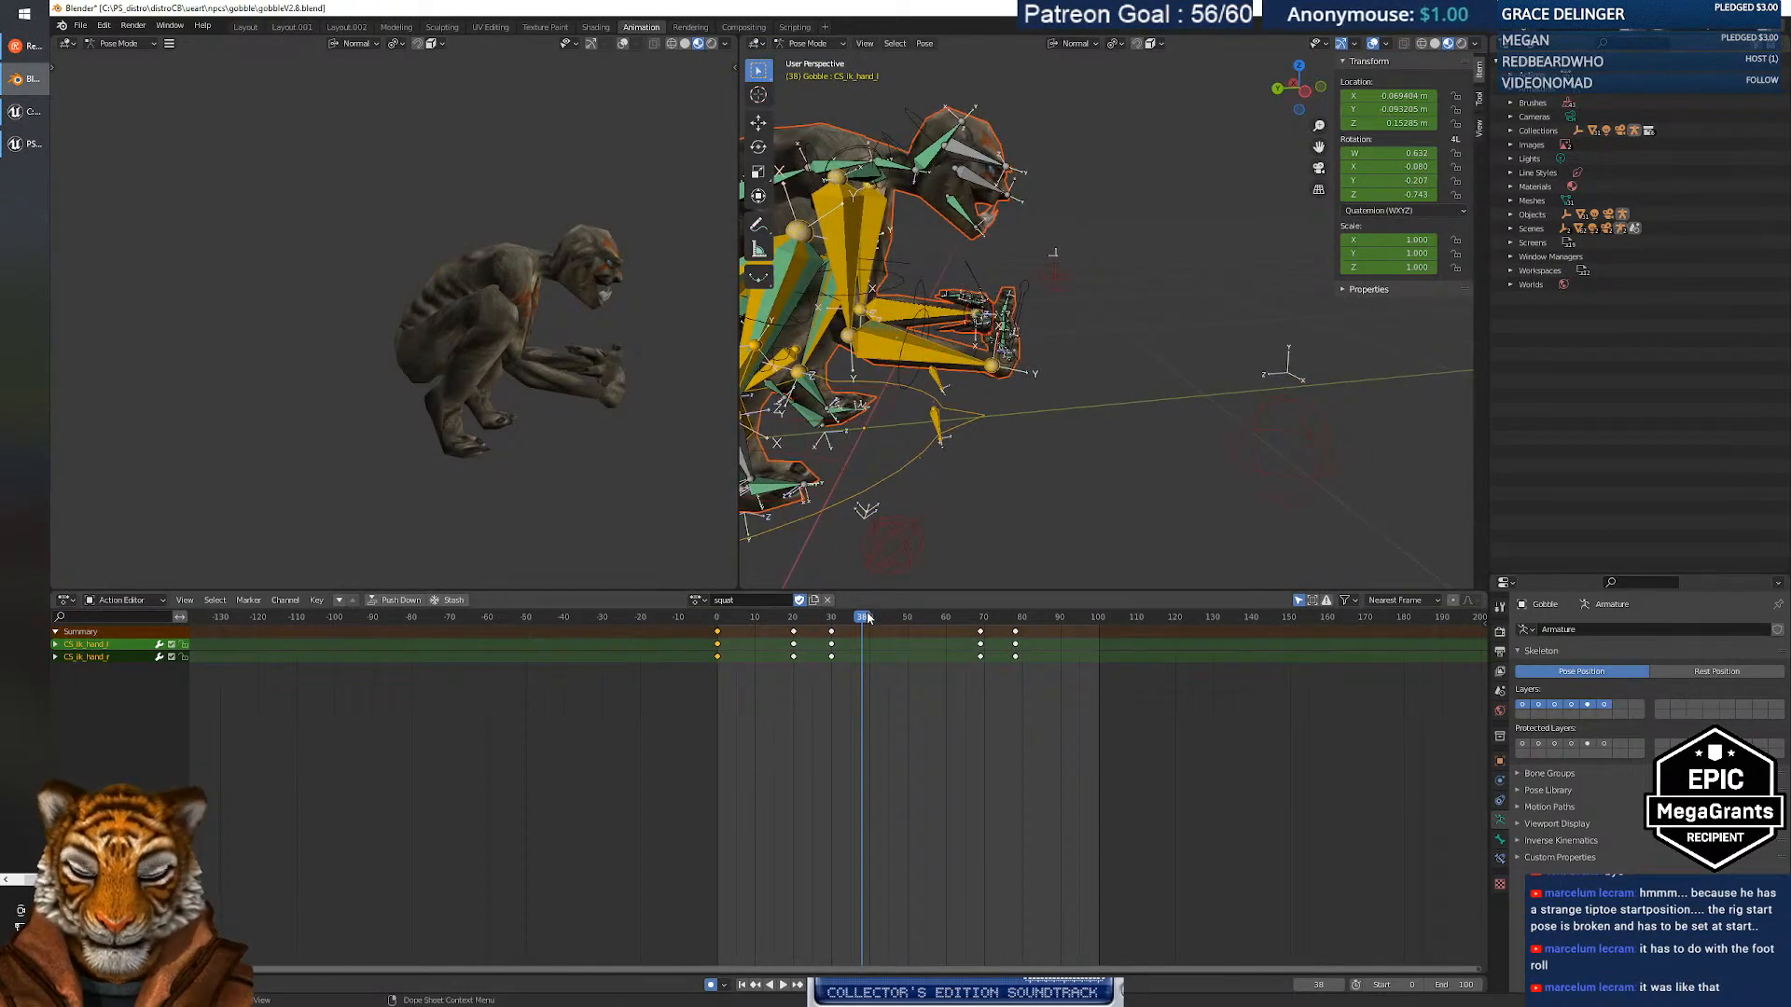
At frame 20, move both hand IK controls about 0.186 m along normal Z and about -0.09 m along normal Y.
left_click_drag(869, 618, 794, 620)
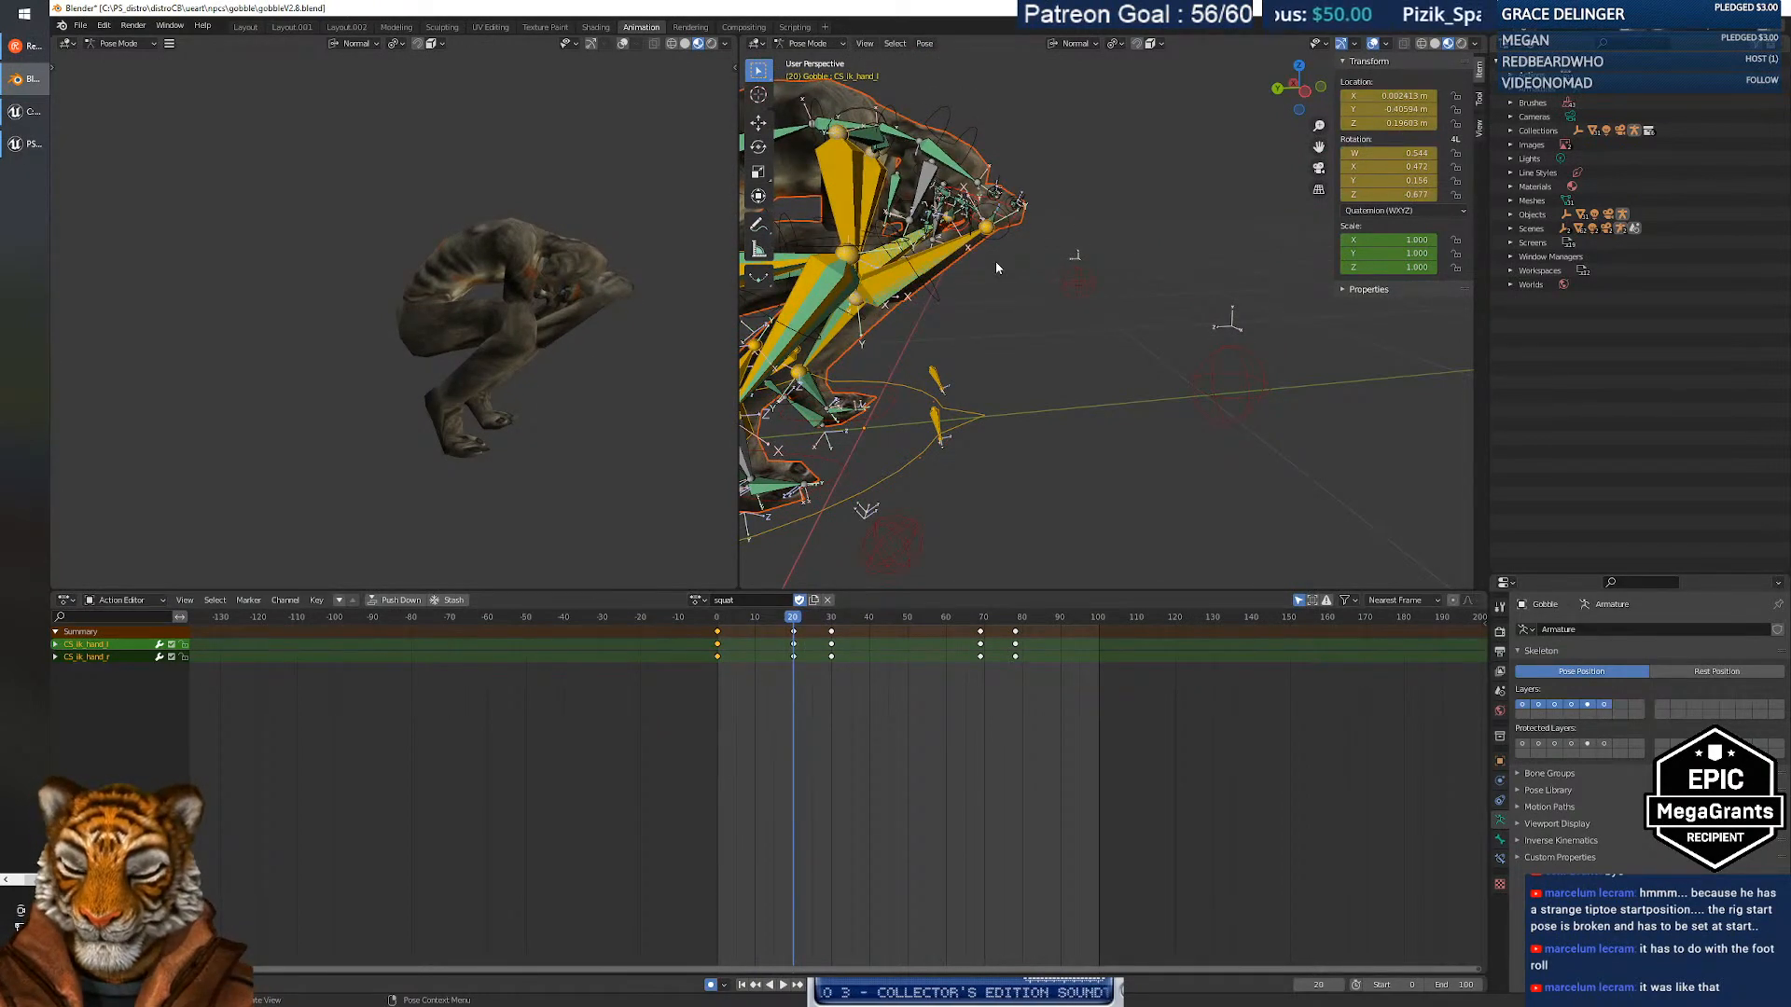
key("g")
key("z")
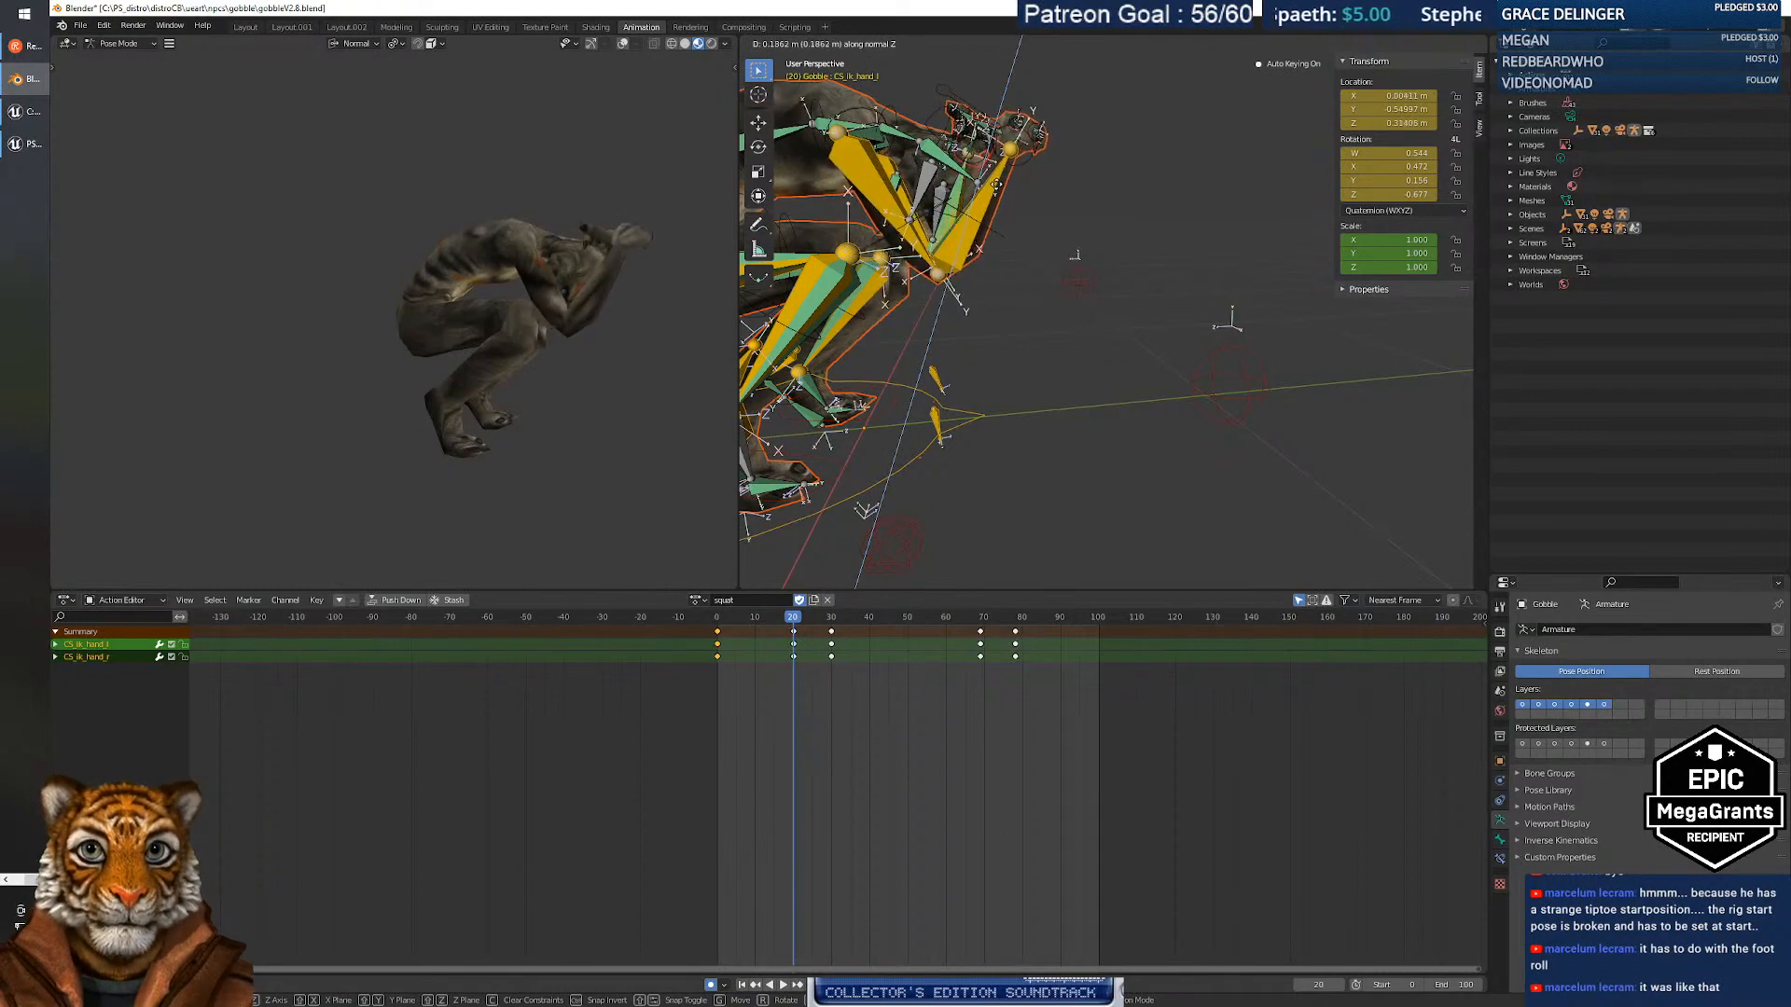
left_click(996, 184)
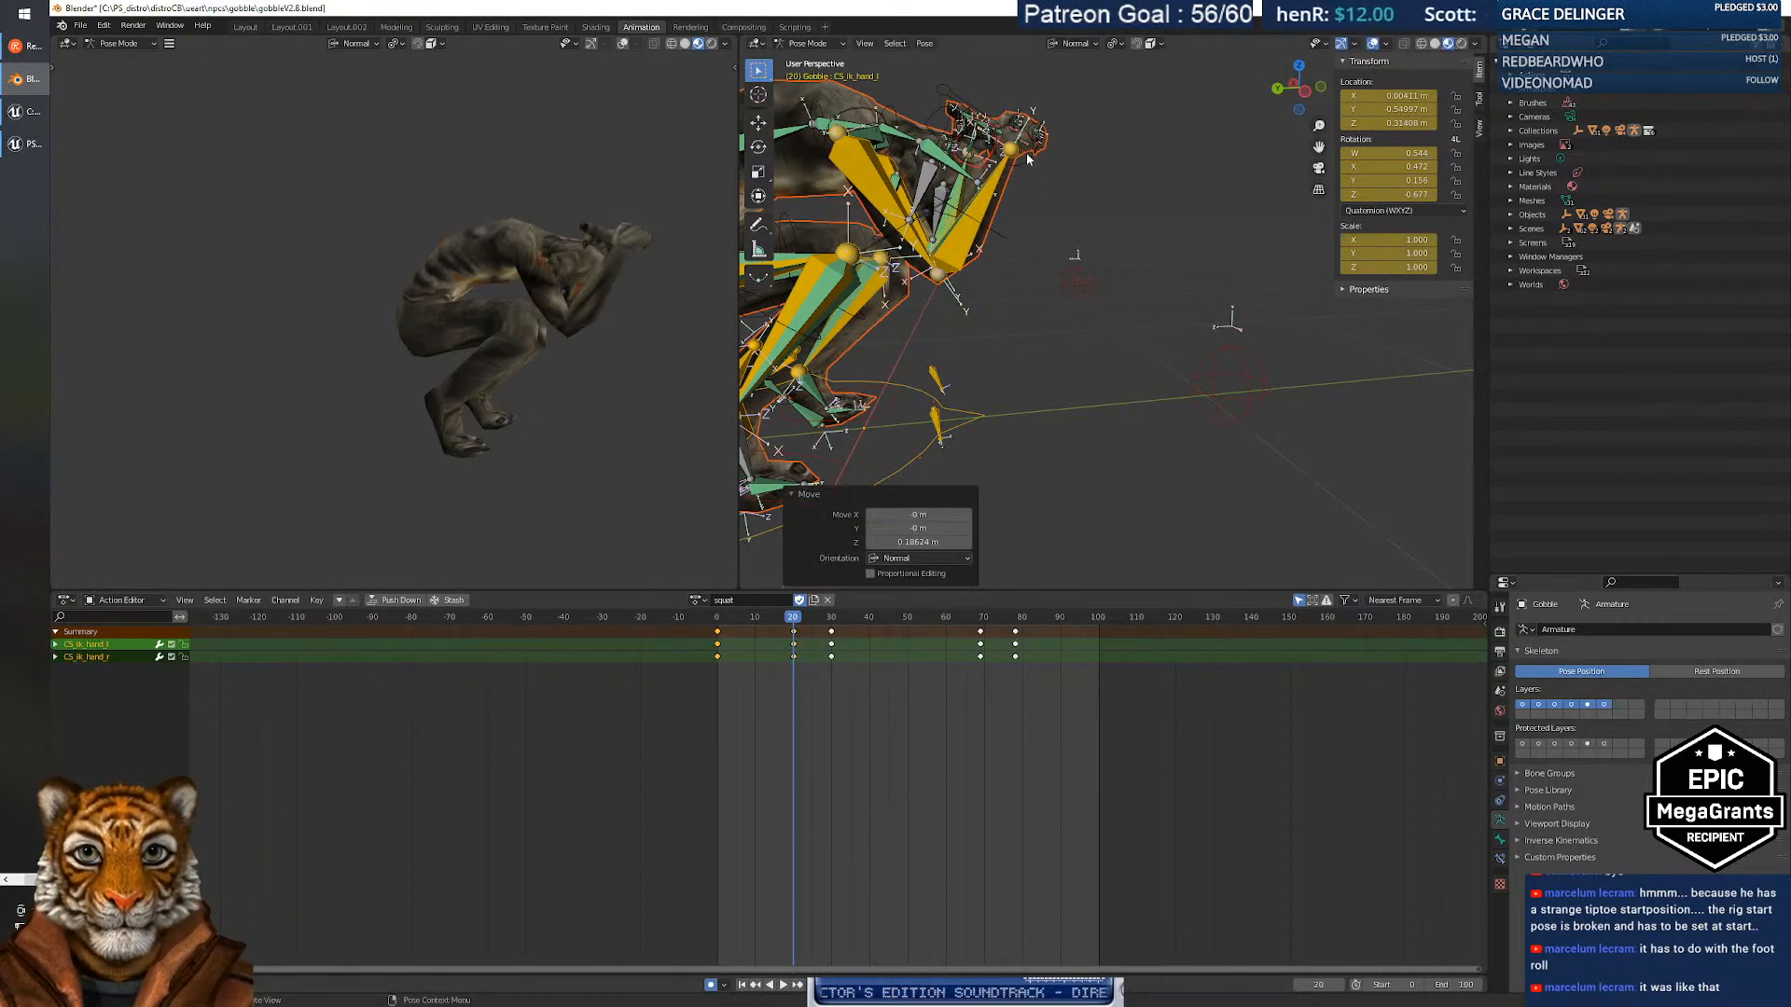
key("g")
key("y")
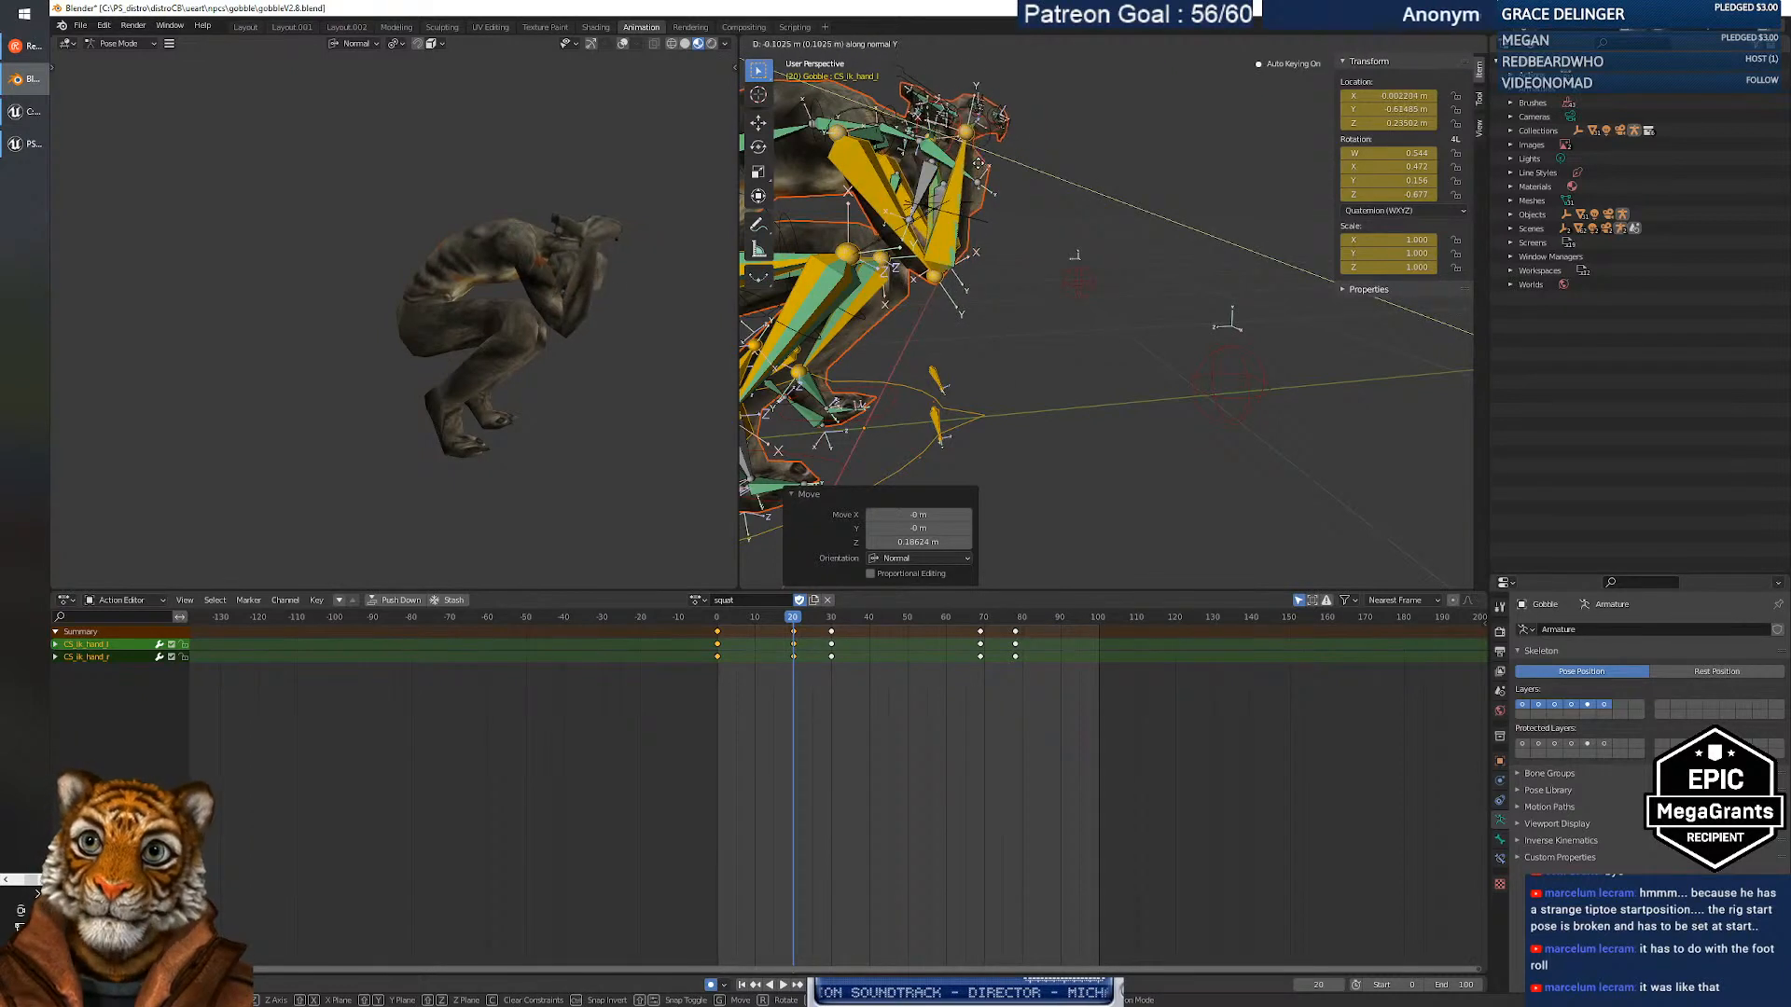
left_click(984, 167)
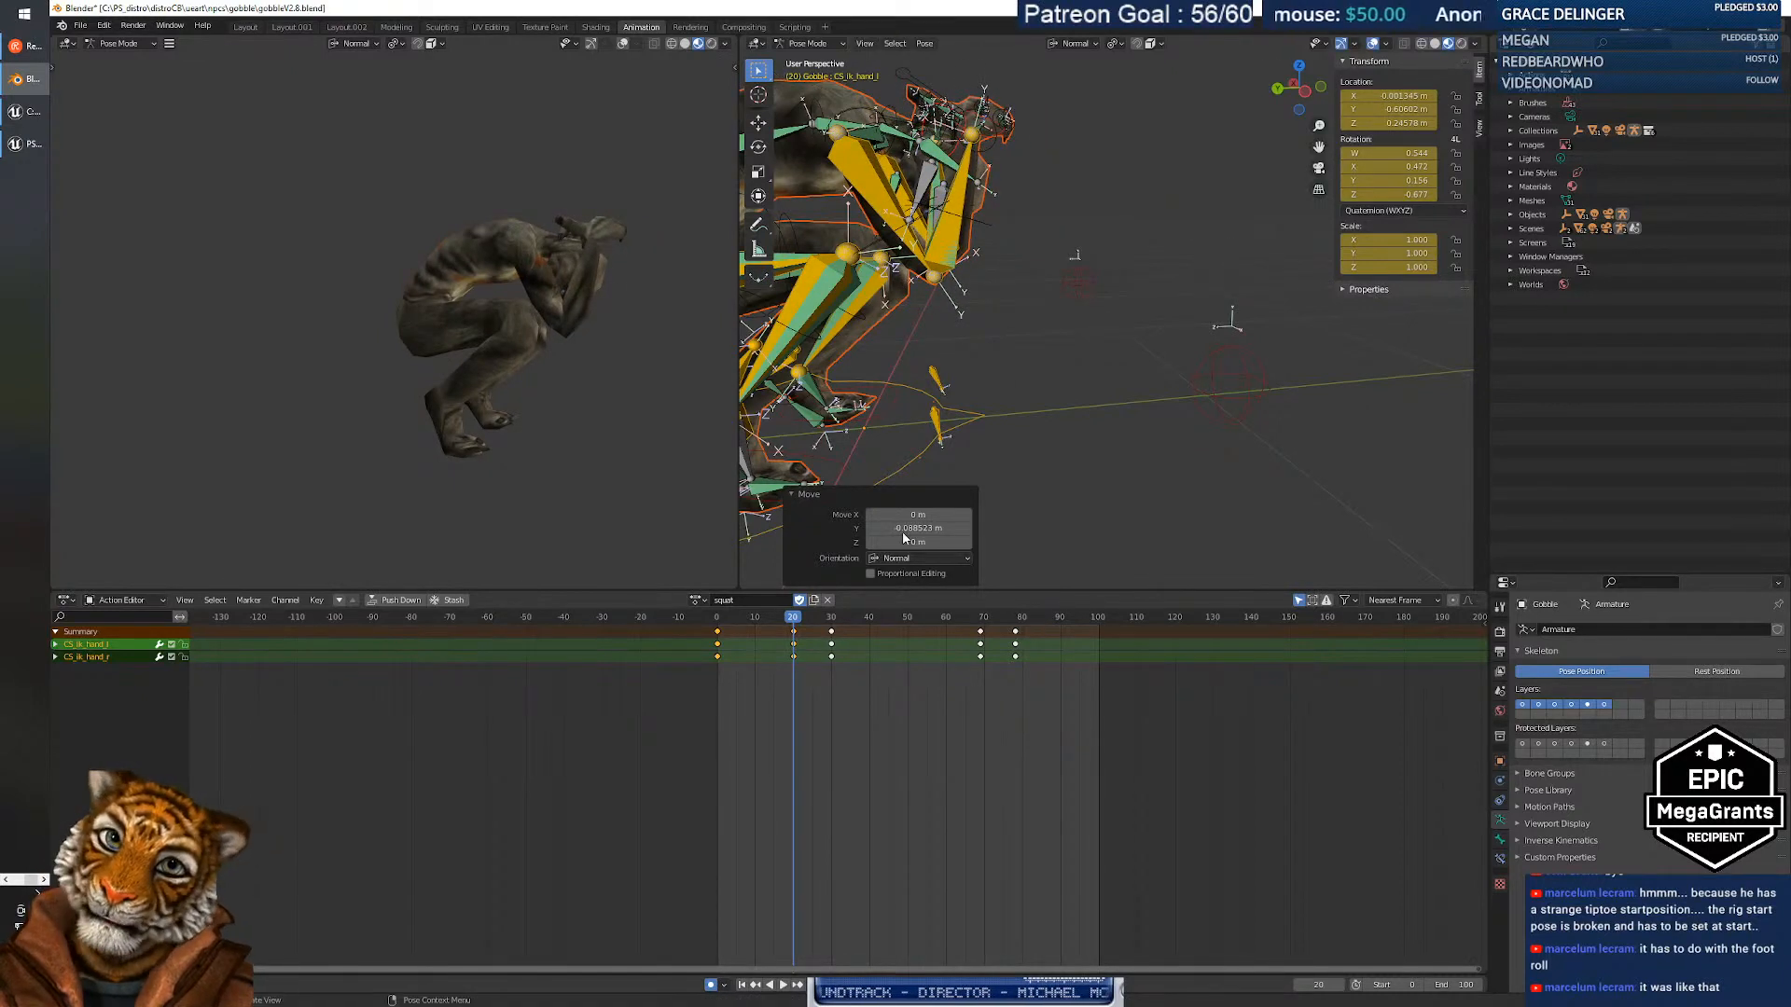
At frame 30, raise both hand IK controls about 0.155 m along normal Y.
left_click_drag(792, 617, 832, 617)
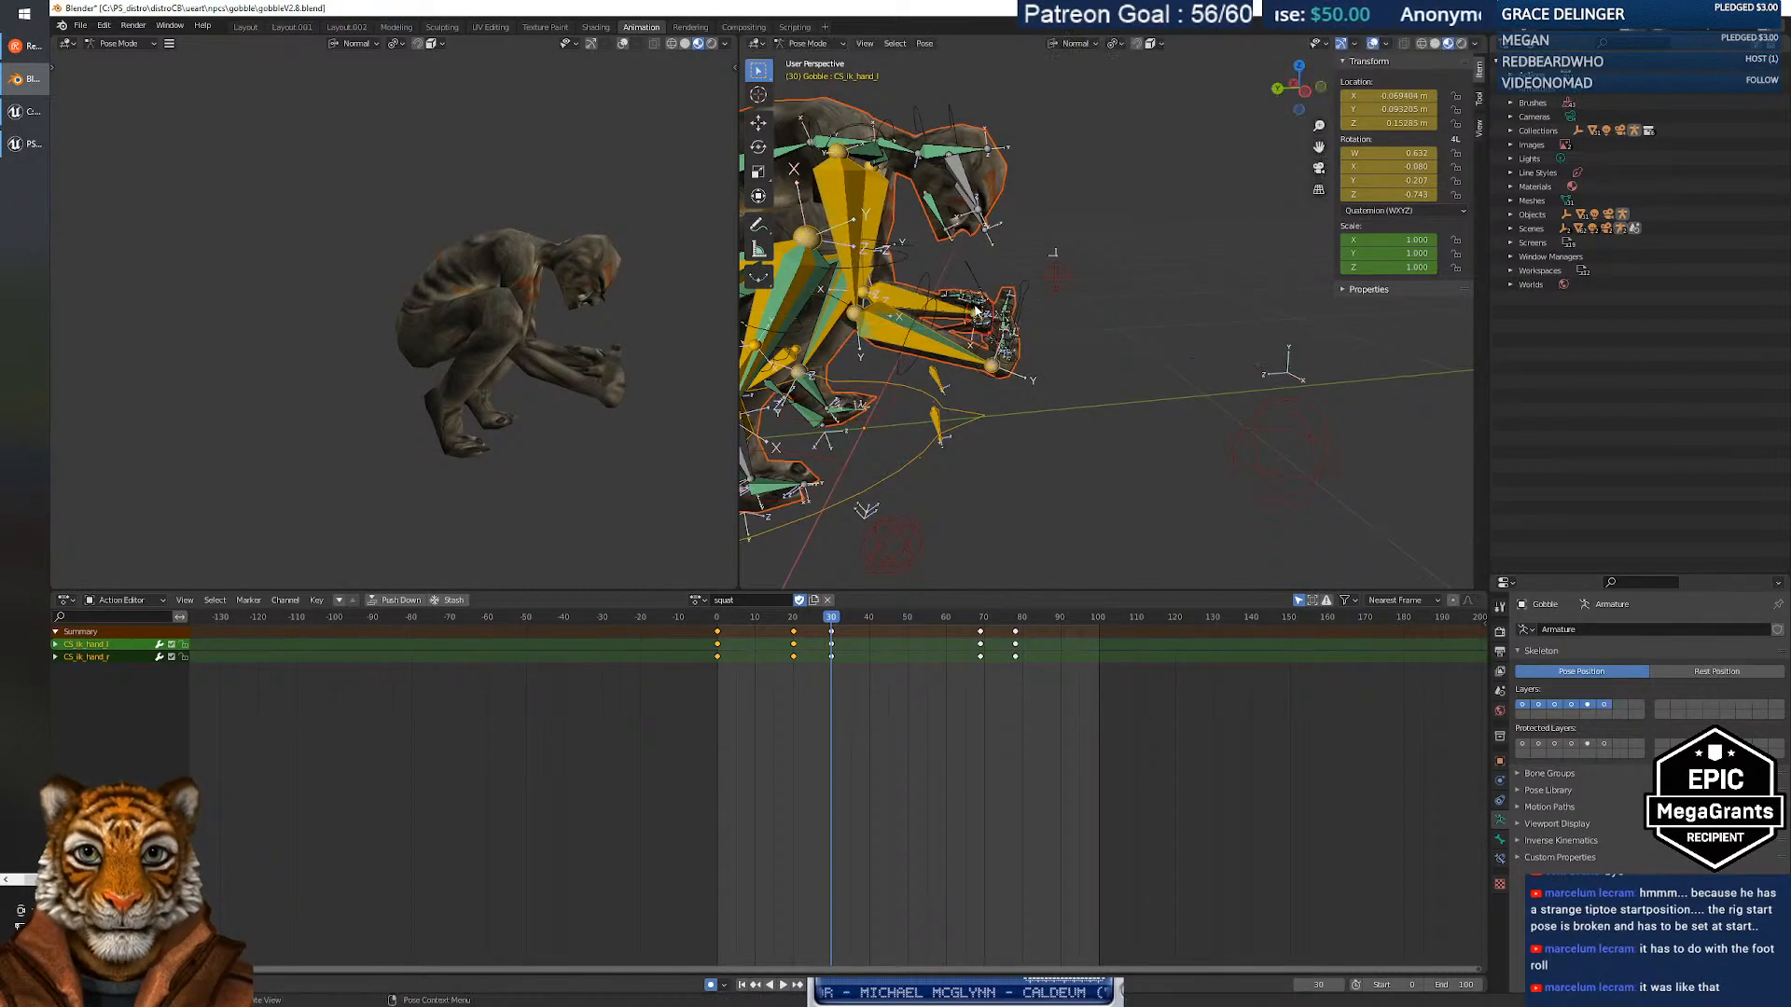
key("g")
key("y")
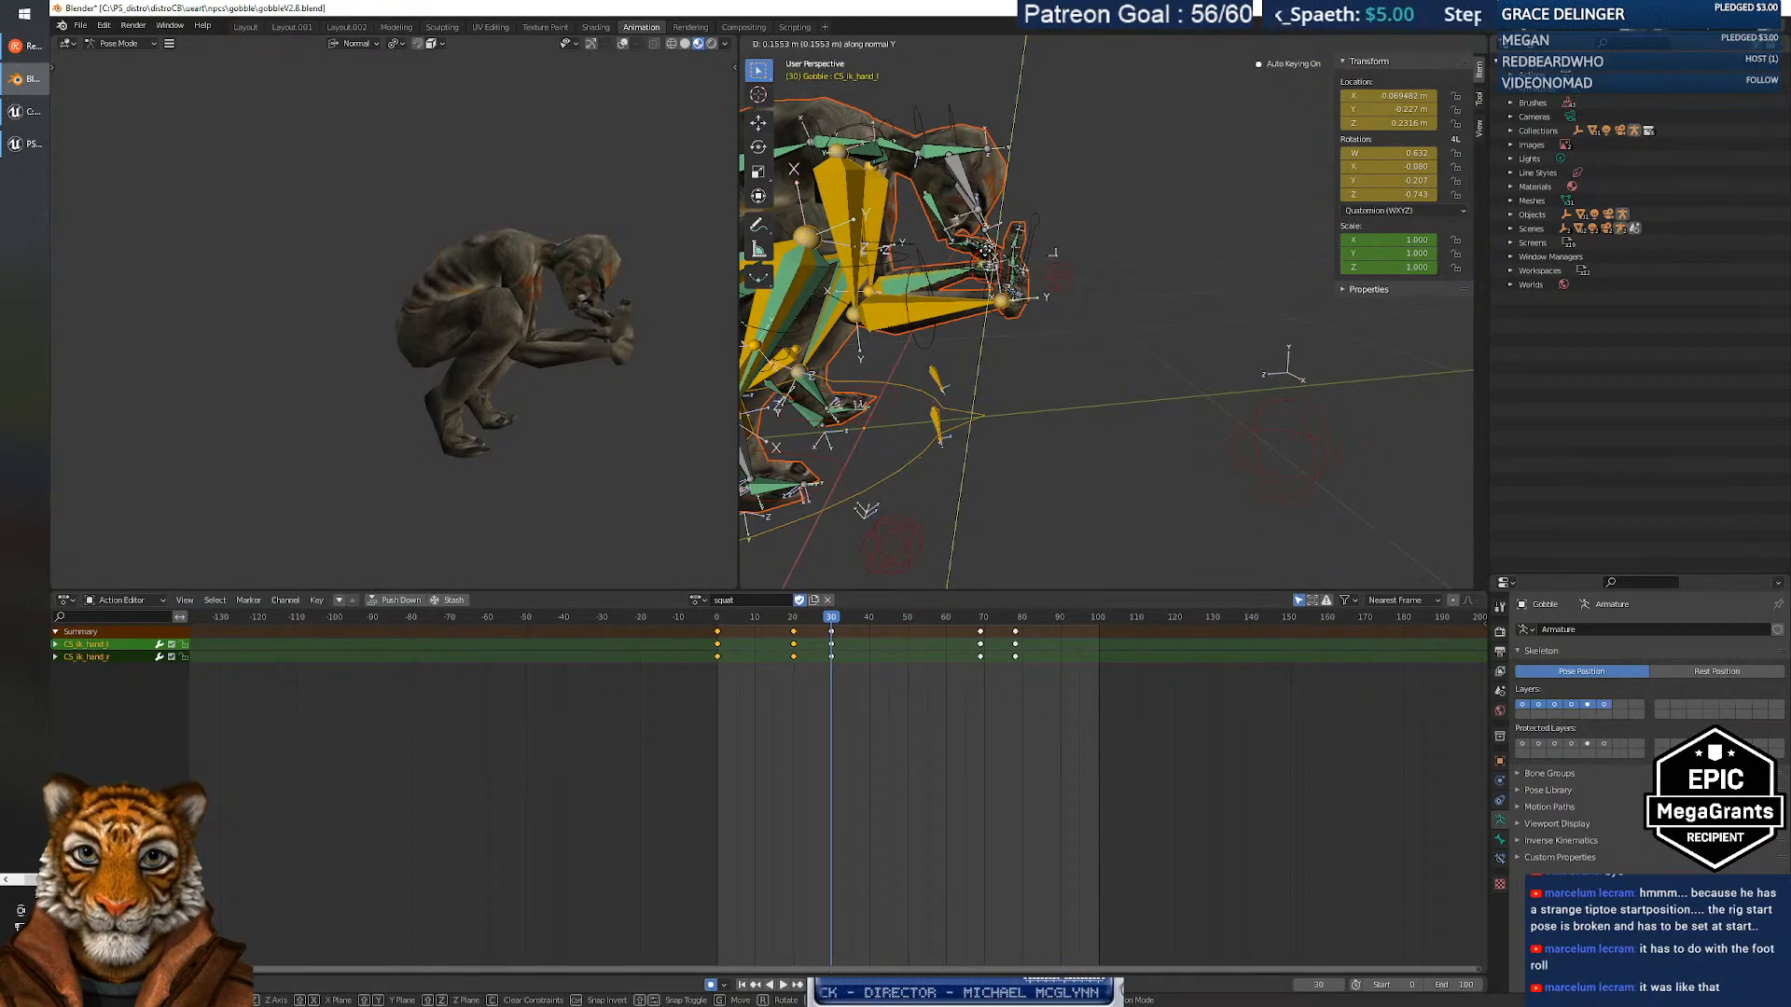
left_click(986, 252)
At frame 78, raise both hand IK controls along normal Z, shift them about -0.063 m along Y, and lower them about 0.016 m along Z.
mouse_move(831, 618)
left_mouse_down()
mouse_move(712, 615)
mouse_move(1038, 580)
mouse_move(1013, 586)
left_mouse_up()
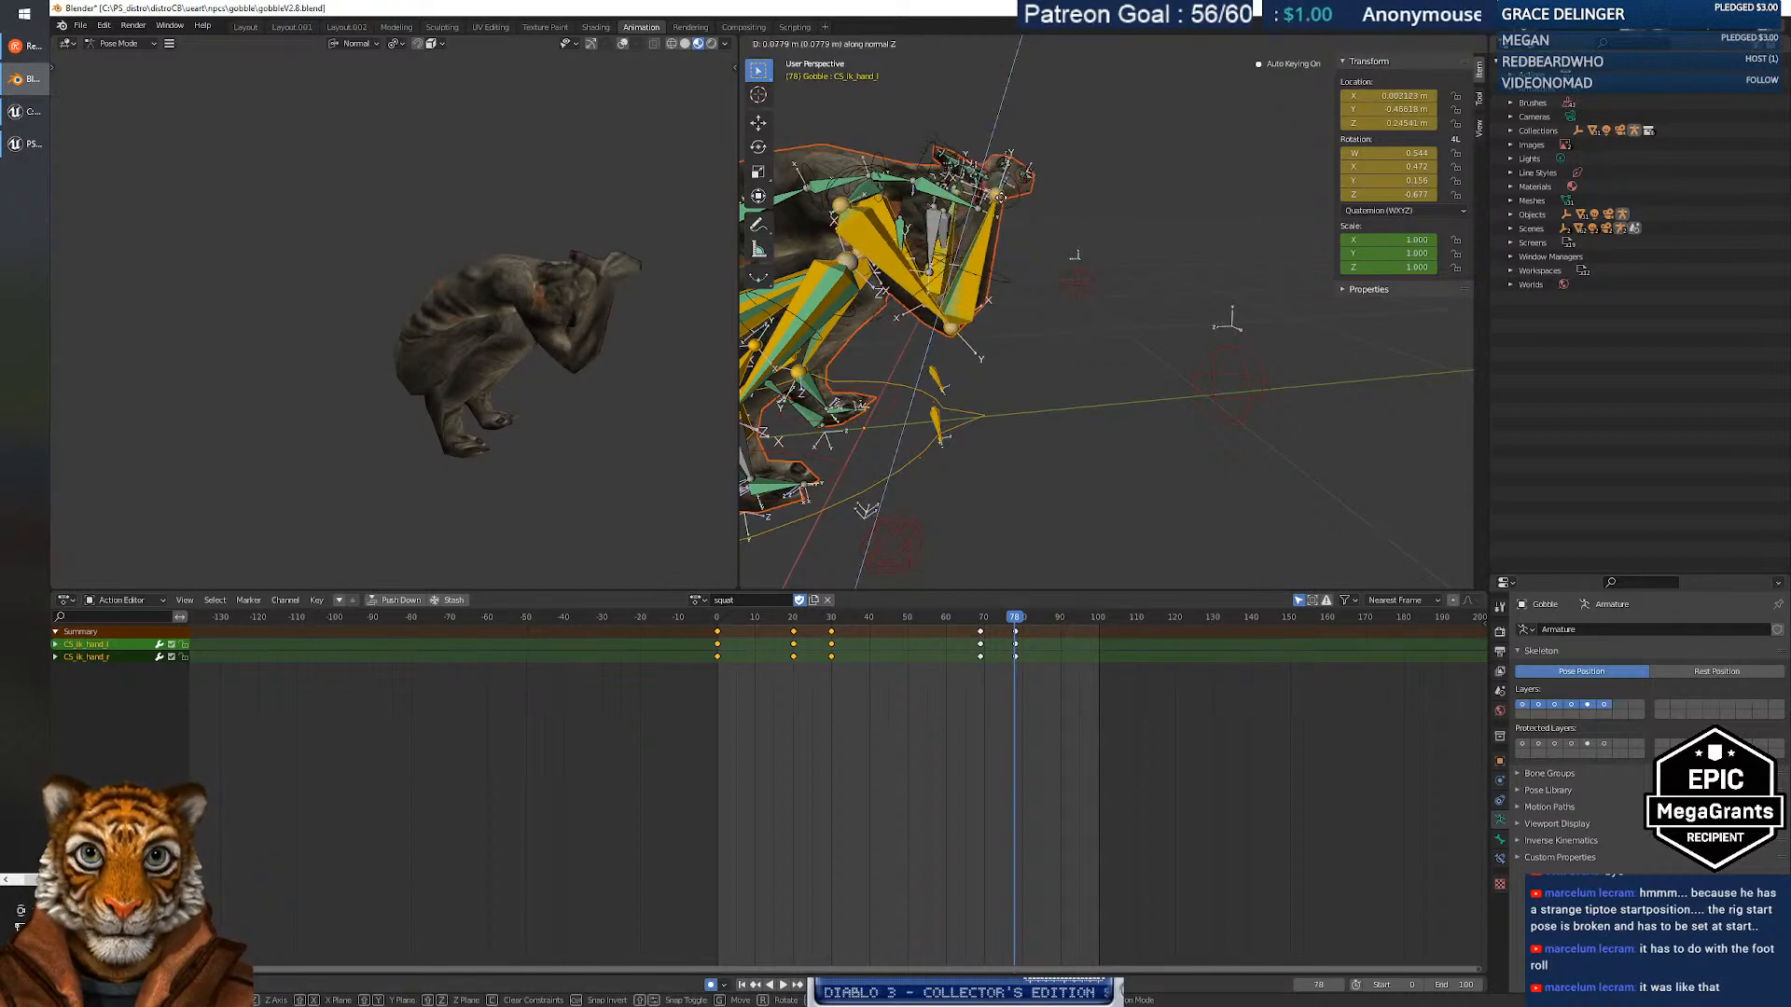
left_click(1008, 193)
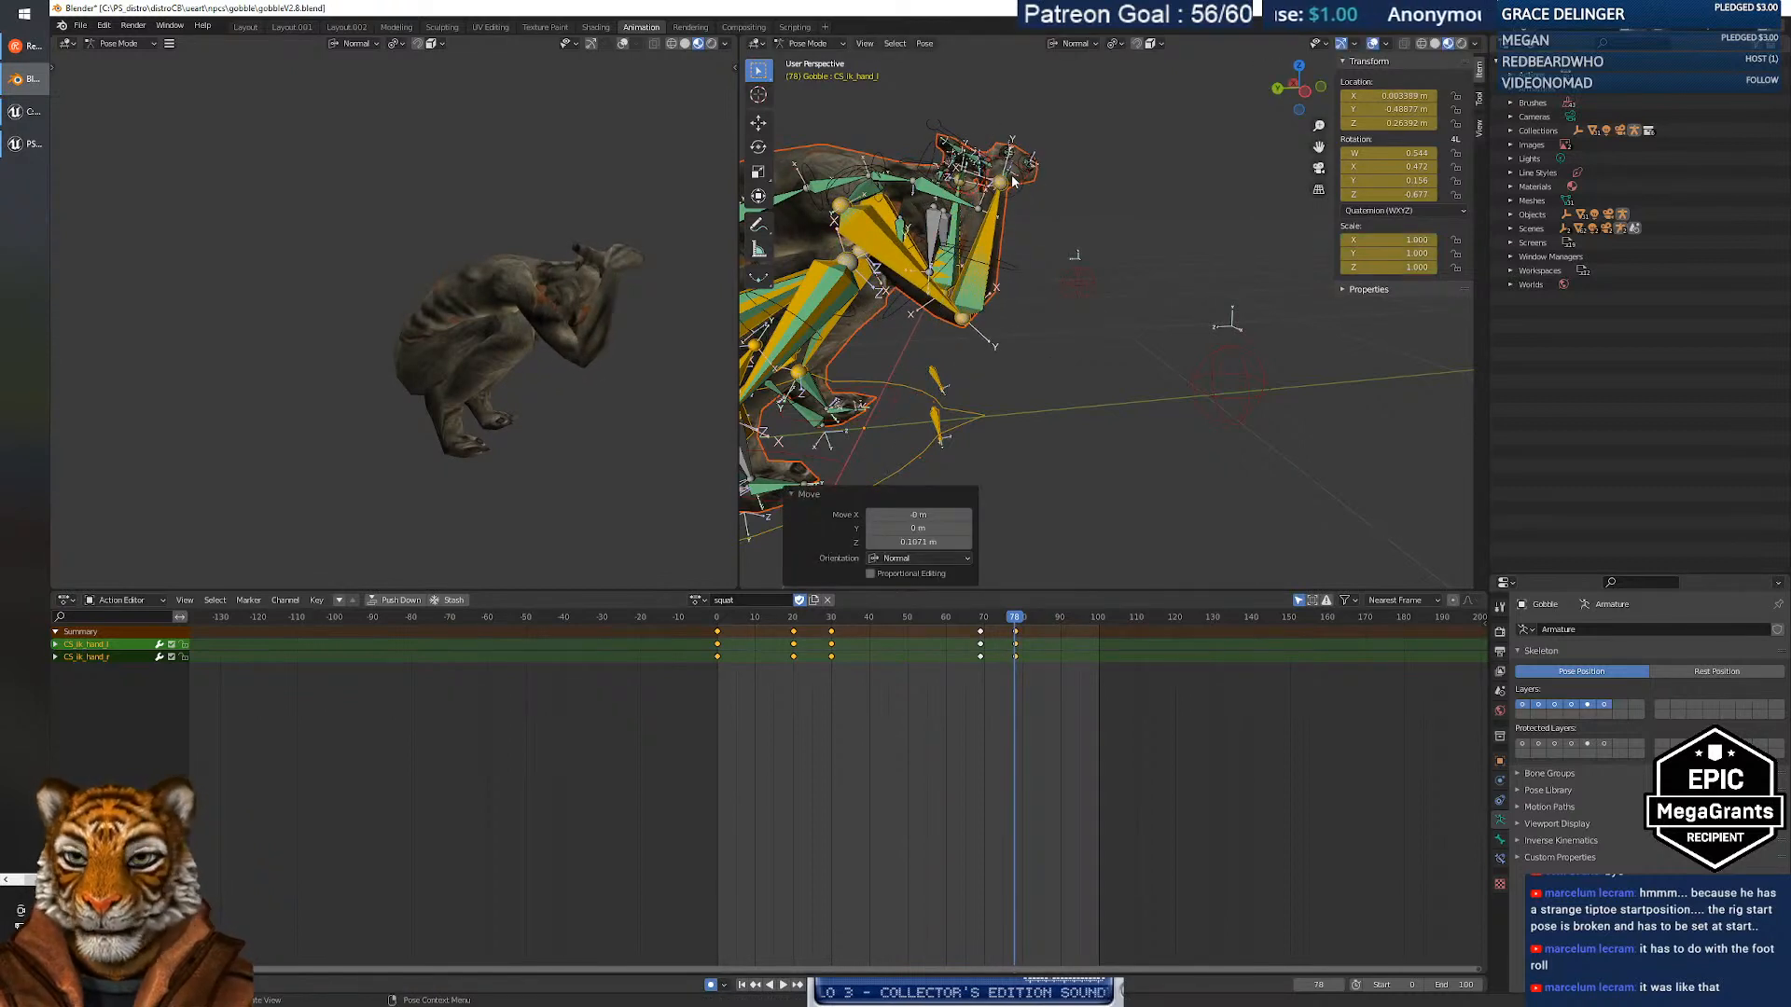
key("g")
key("y")
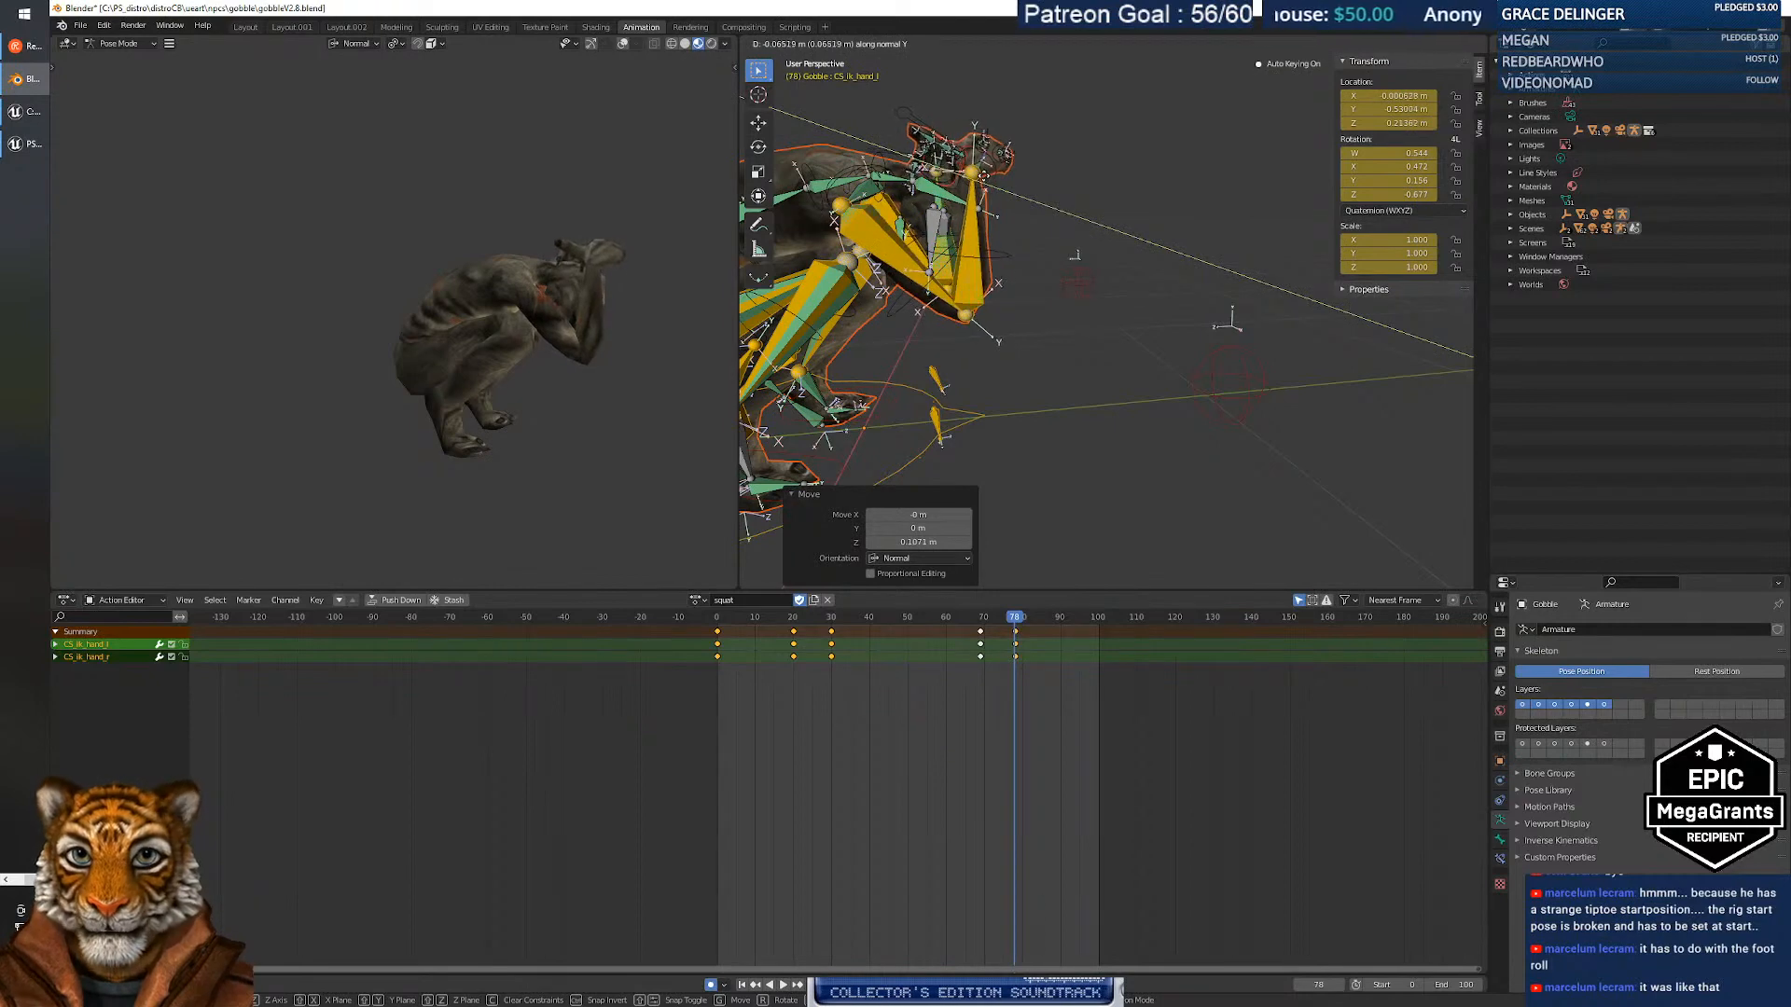
left_click(984, 179)
key("g")
key("z")
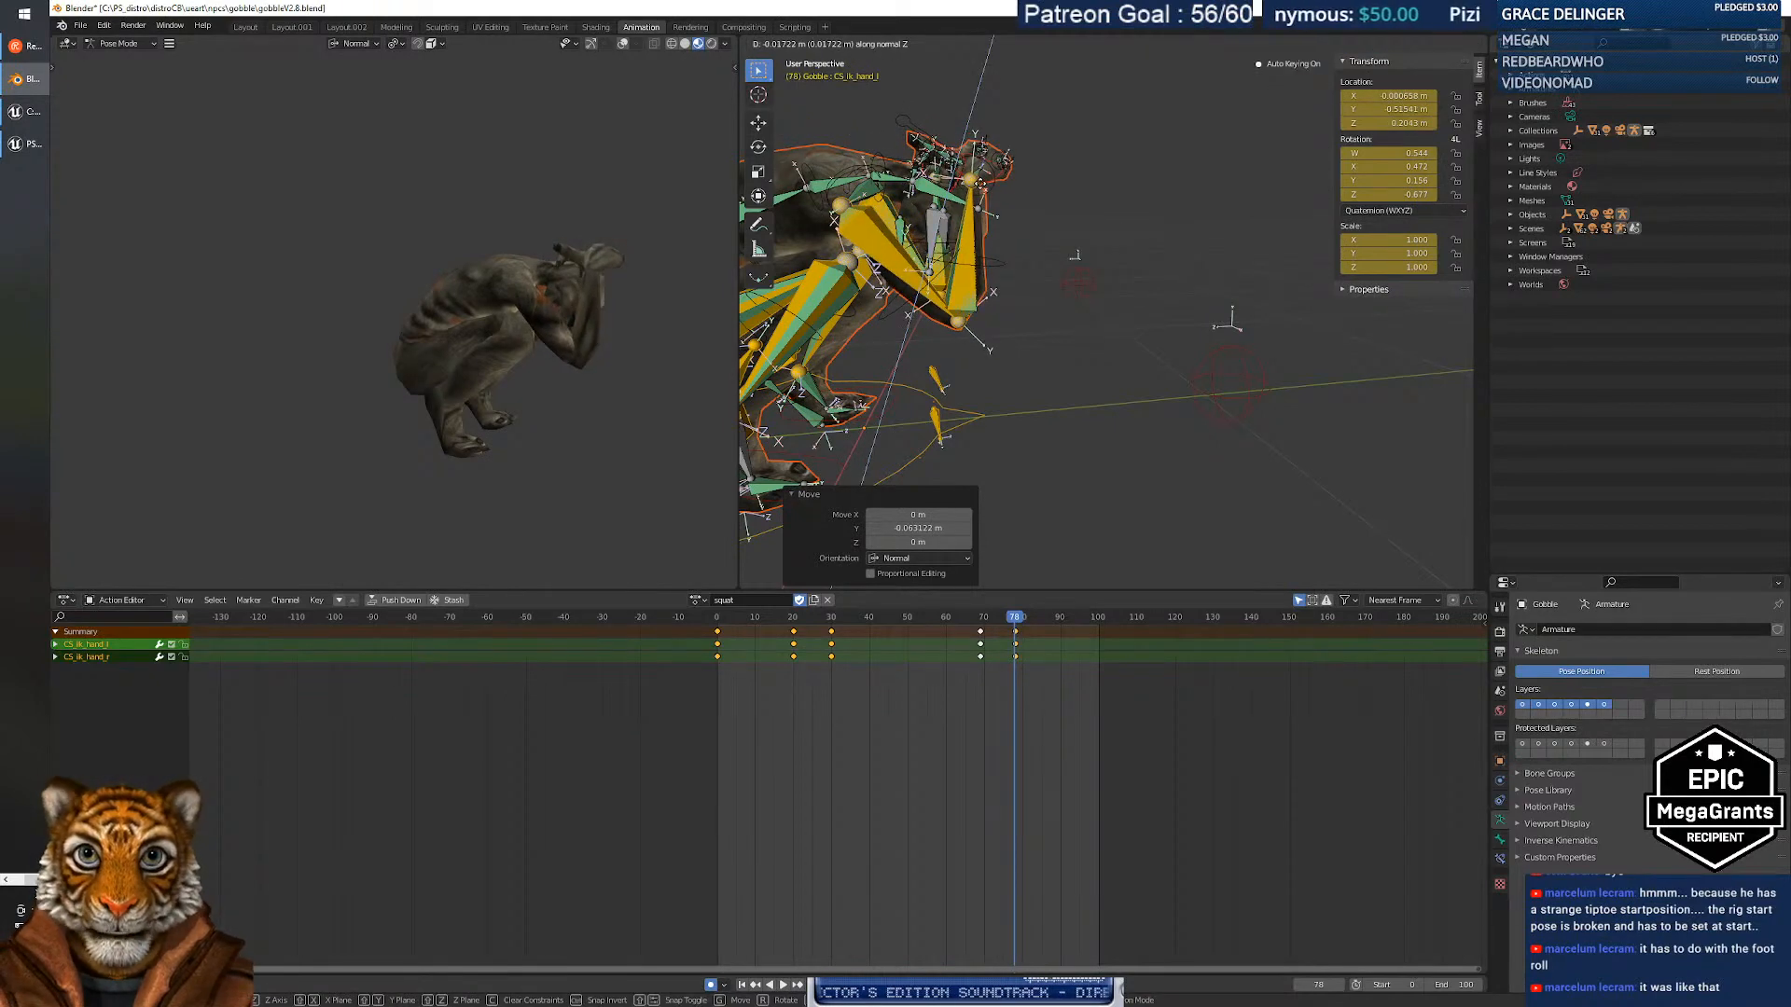
left_click(980, 183)
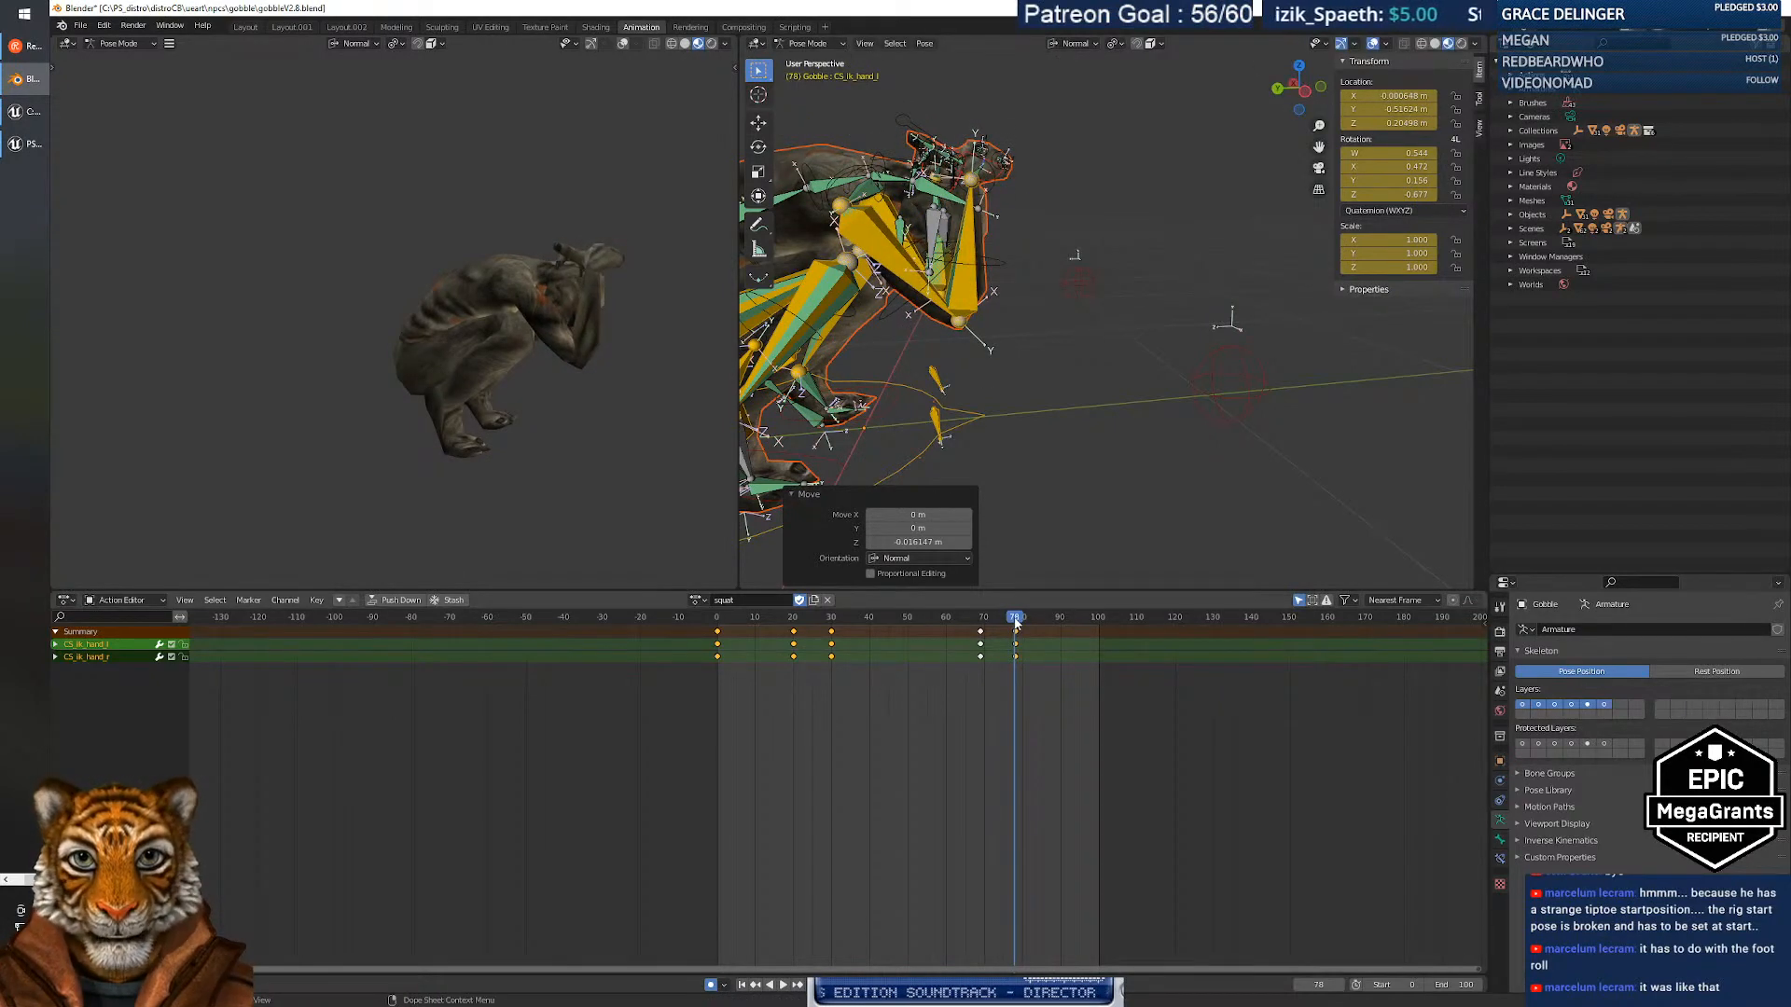
Play the animation from the start to review the adjusted hand motion.
left_click_drag(1015, 623, 711, 872)
left_click(782, 985)
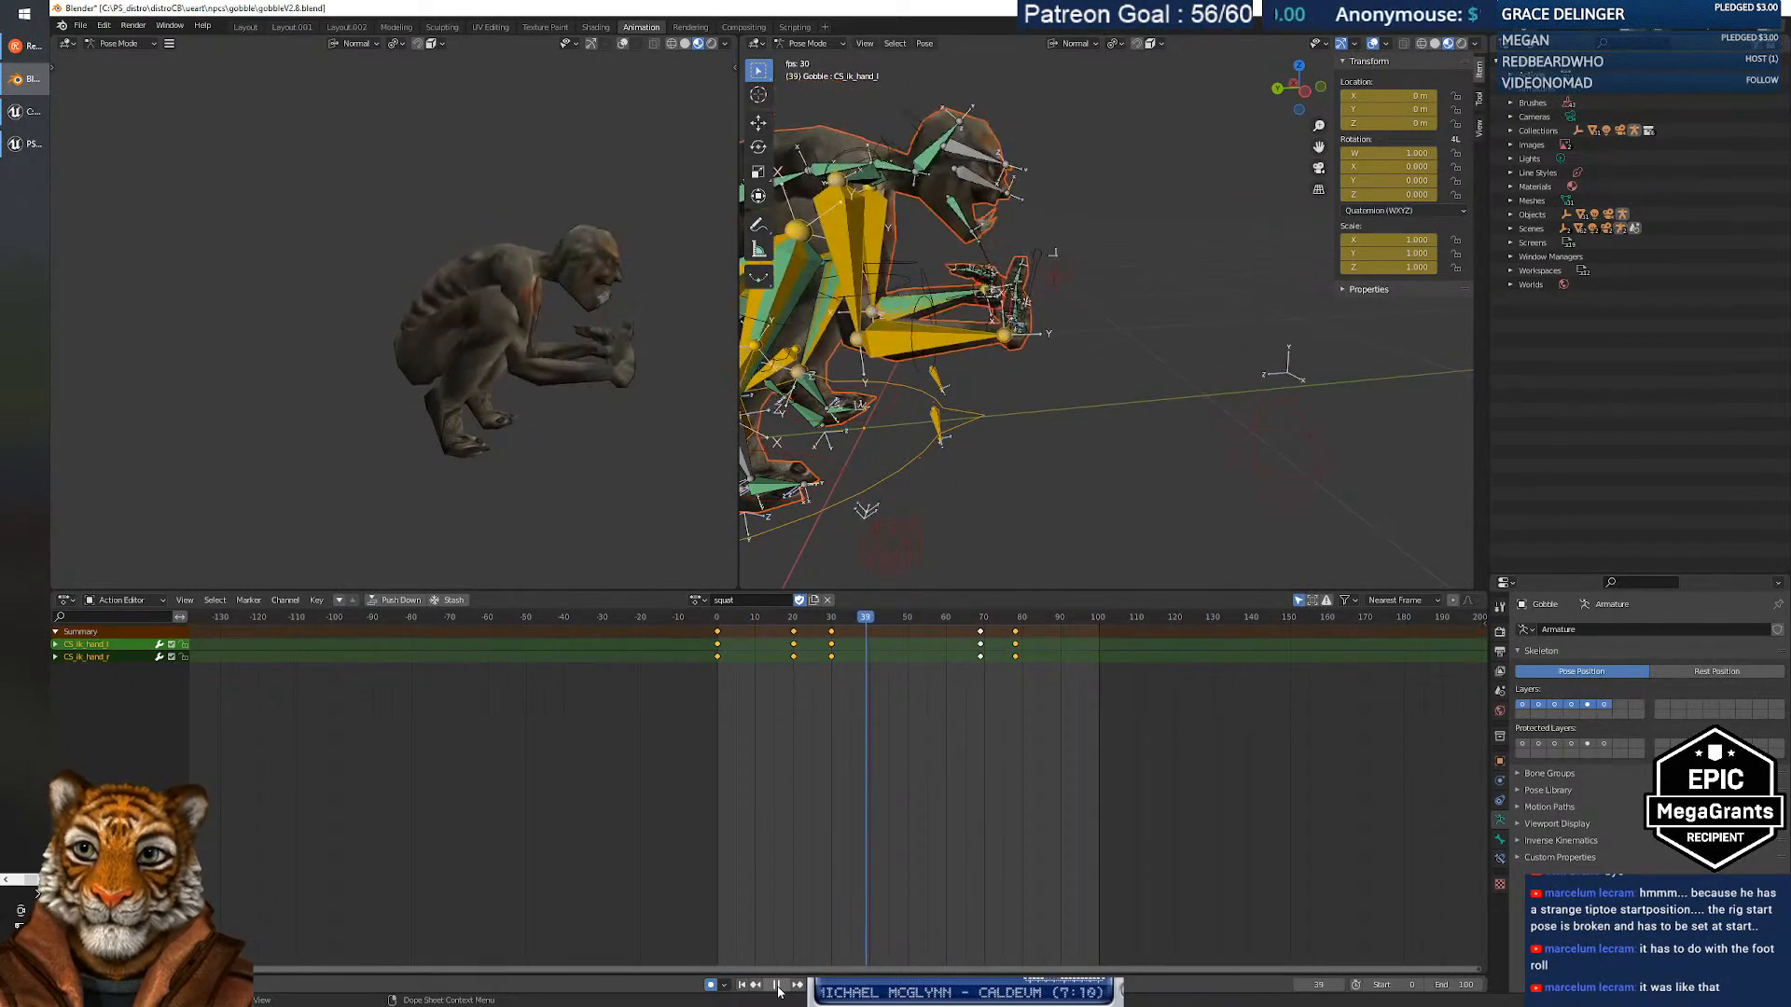
At frame 20, lower the pelvis control about 0.012 m along normal Y.
left_click(780, 986)
left_click_drag(911, 635, 838, 642)
middle_click_drag(882, 433, 796, 317)
left_click(846, 276)
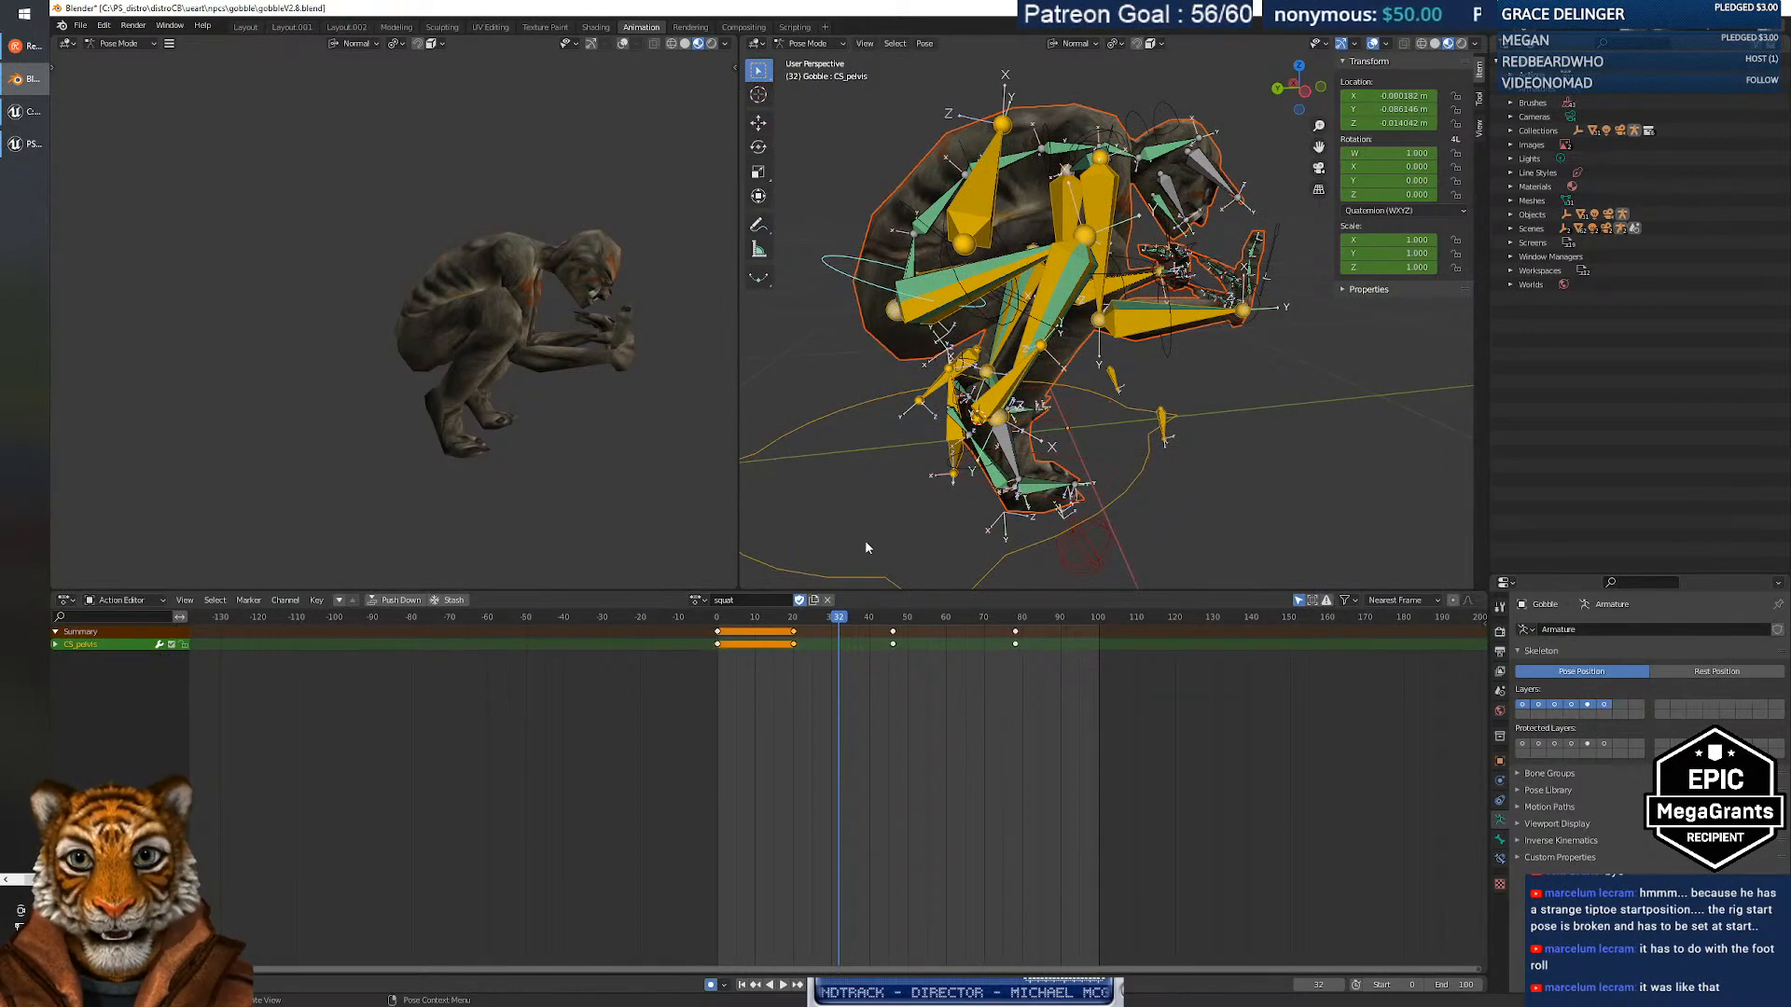
middle_click_drag(866, 543, 857, 538)
left_click_drag(840, 617, 793, 622)
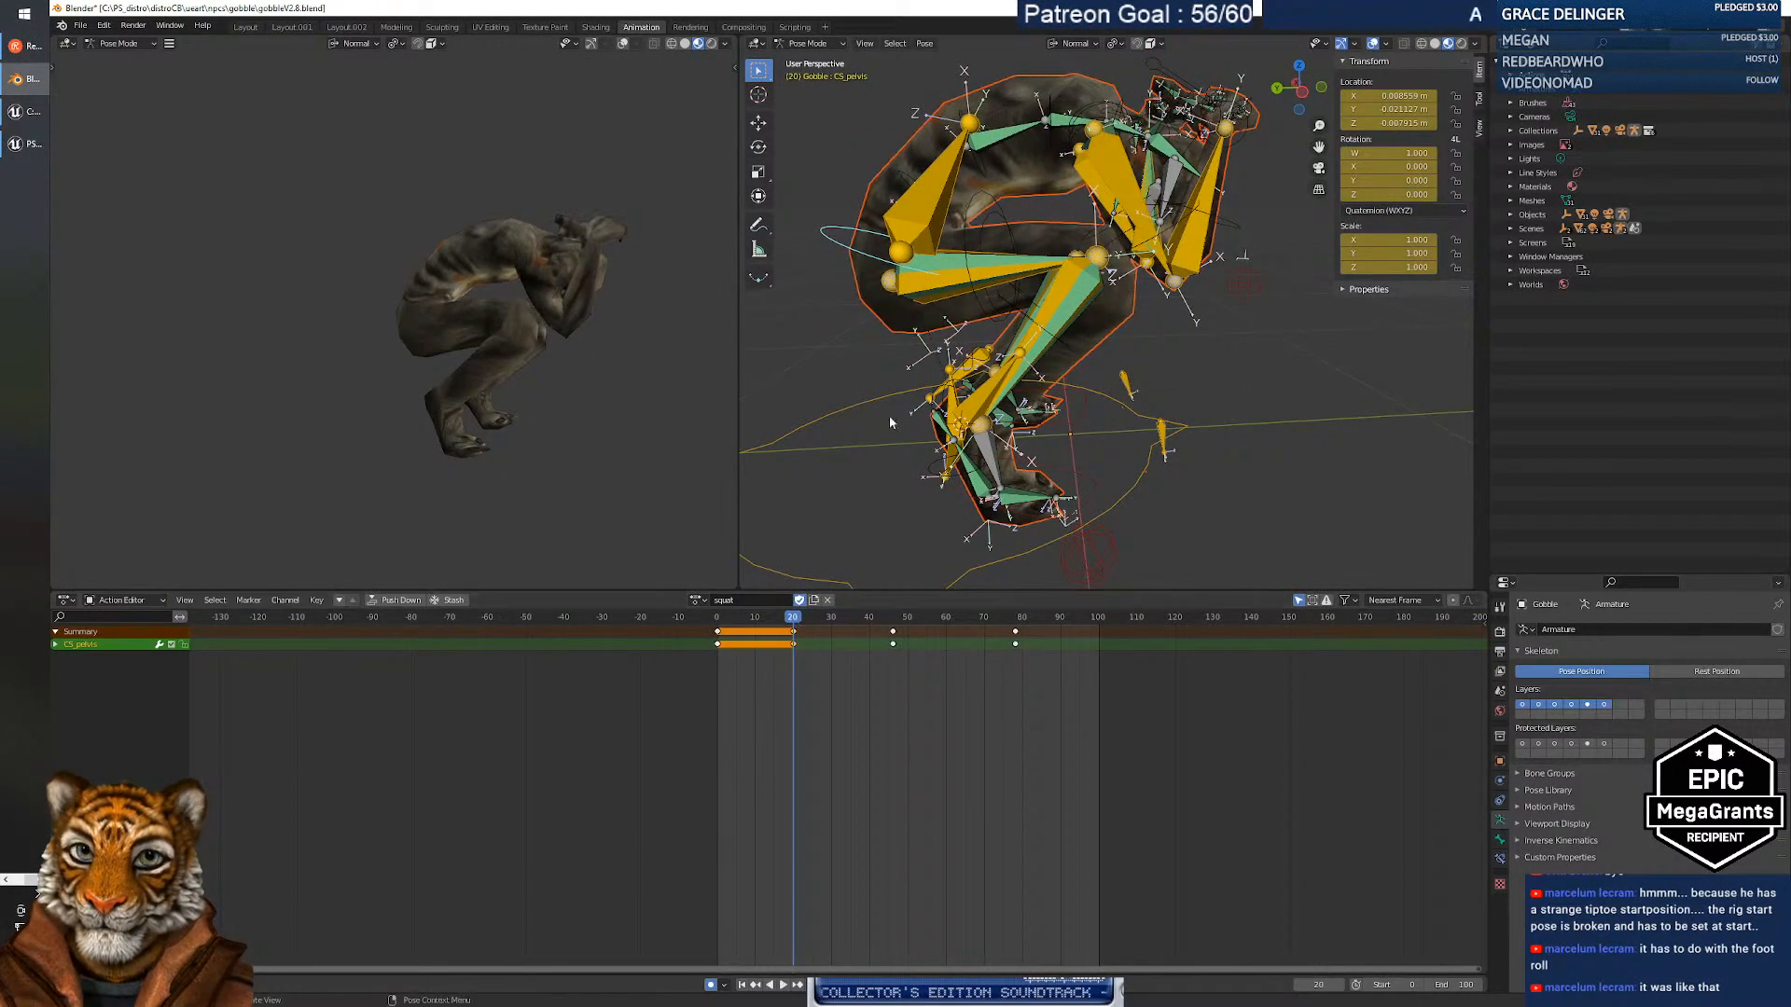
key("g")
key("z")
key("z")
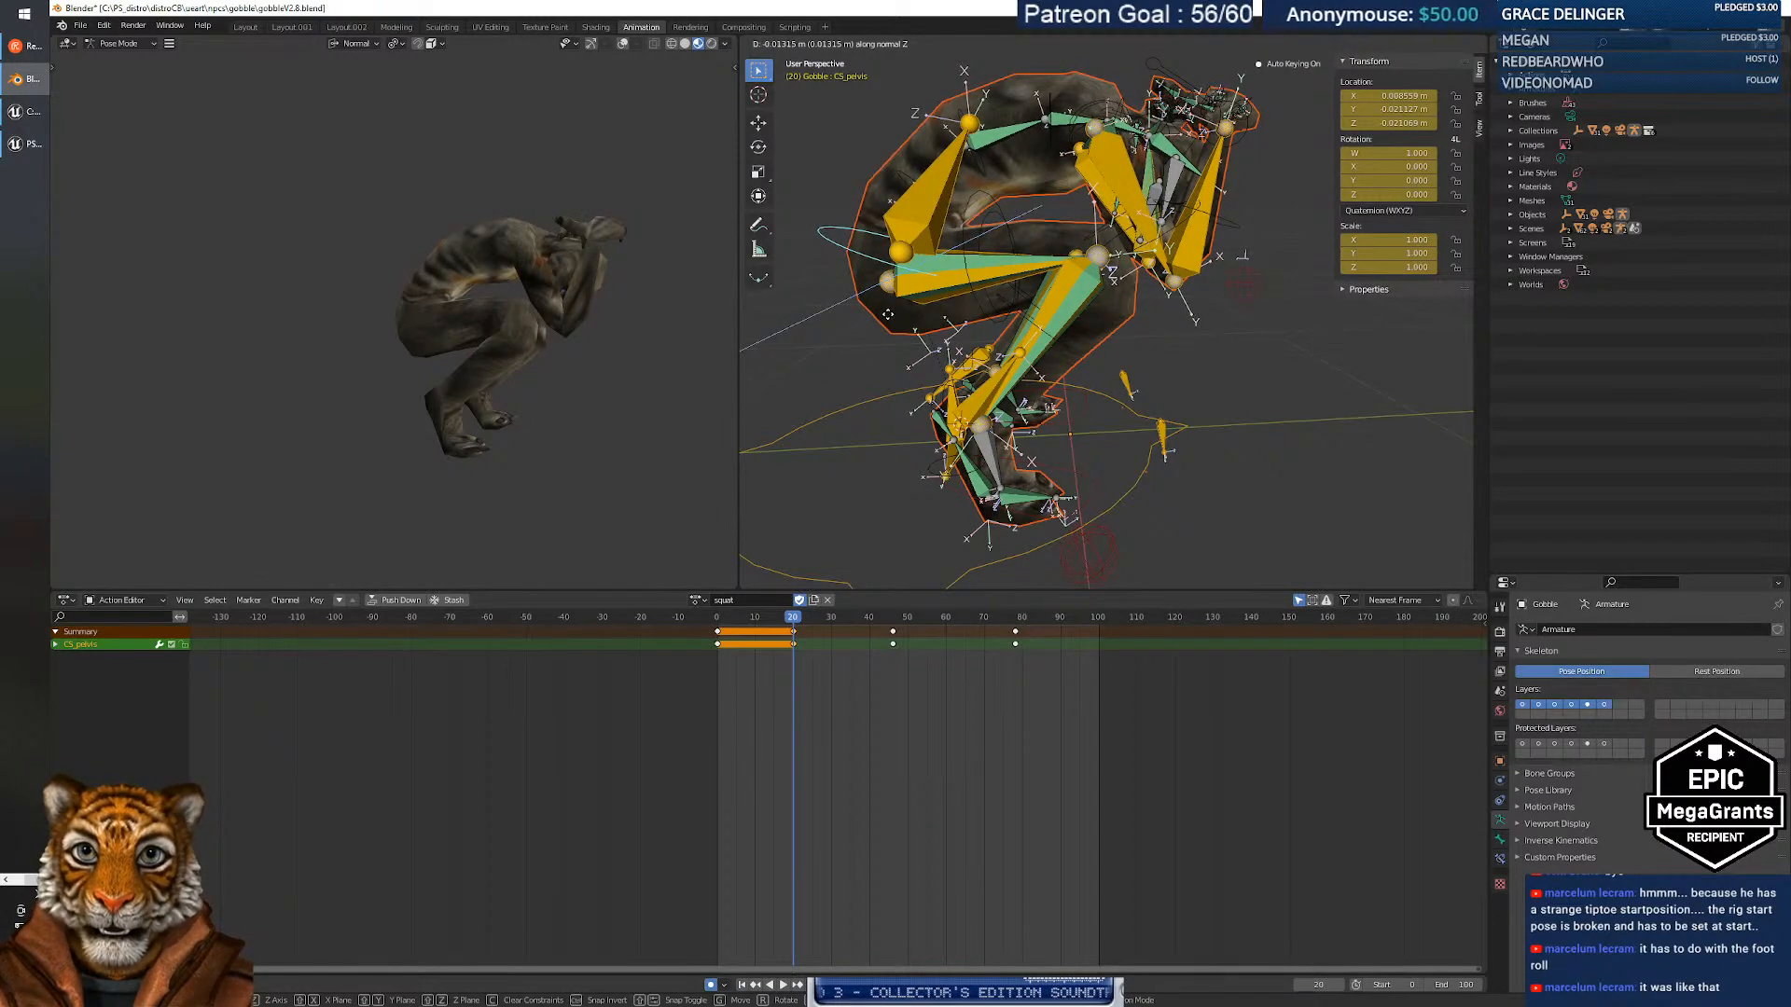
key("y")
key("y")
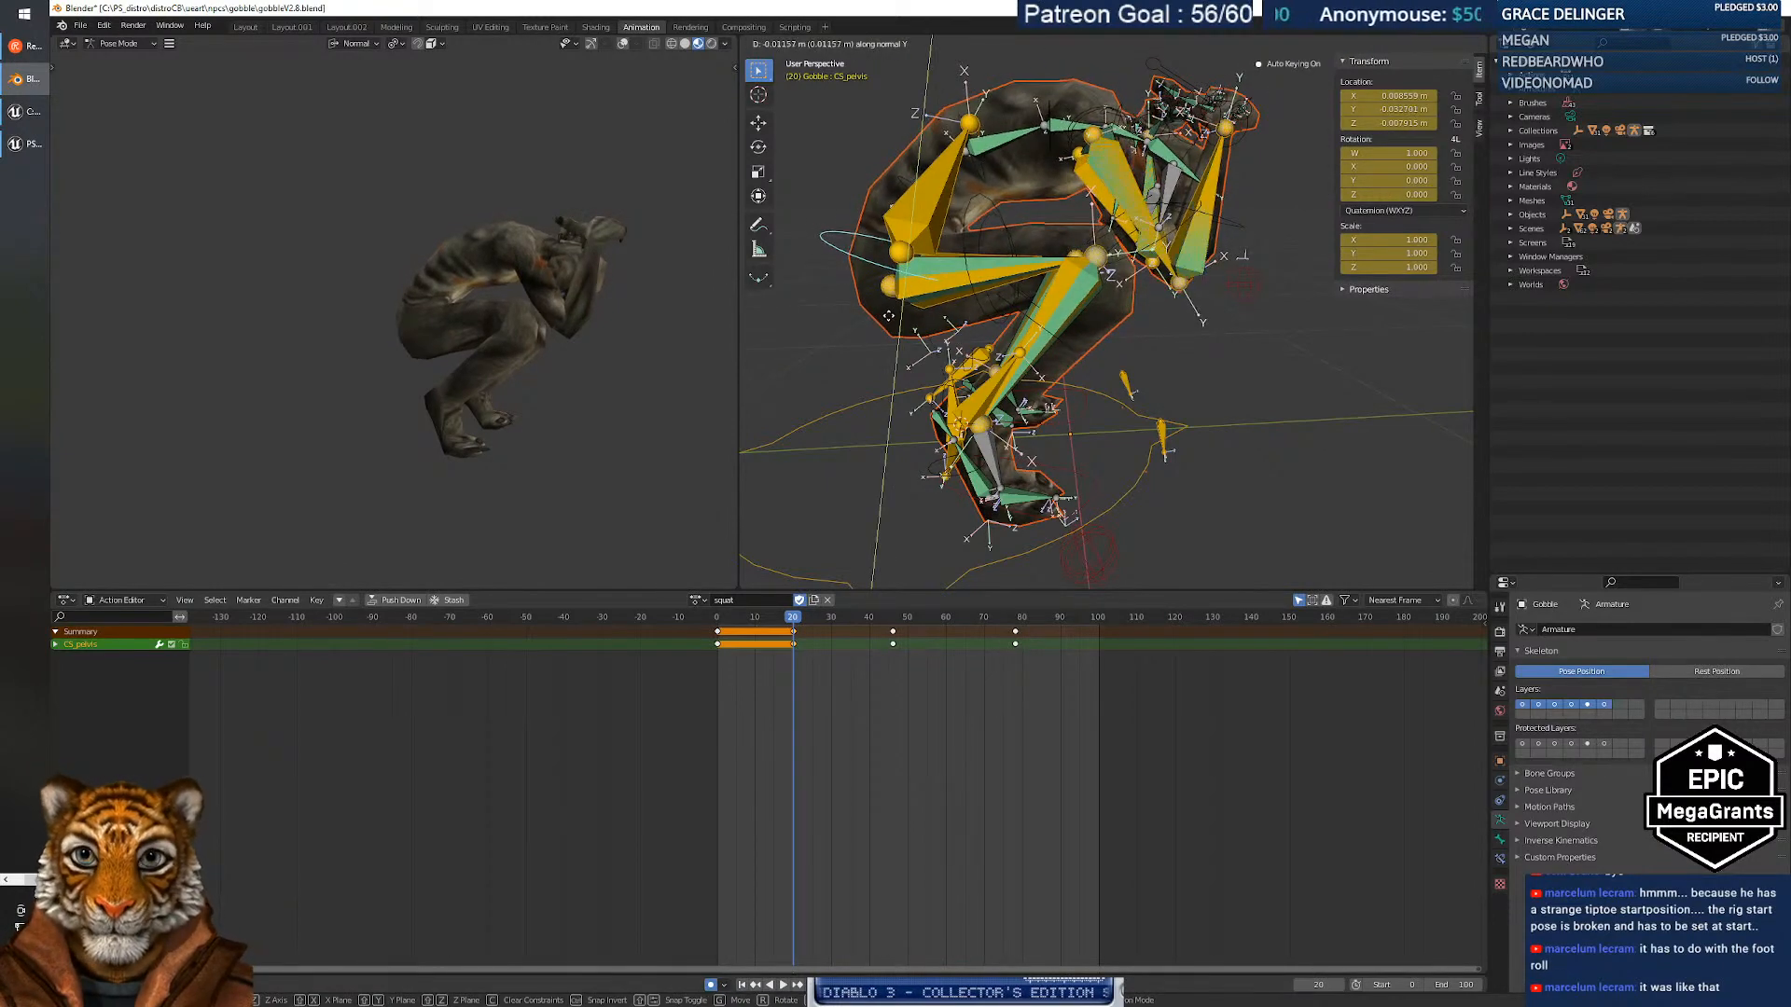
left_click(888, 315)
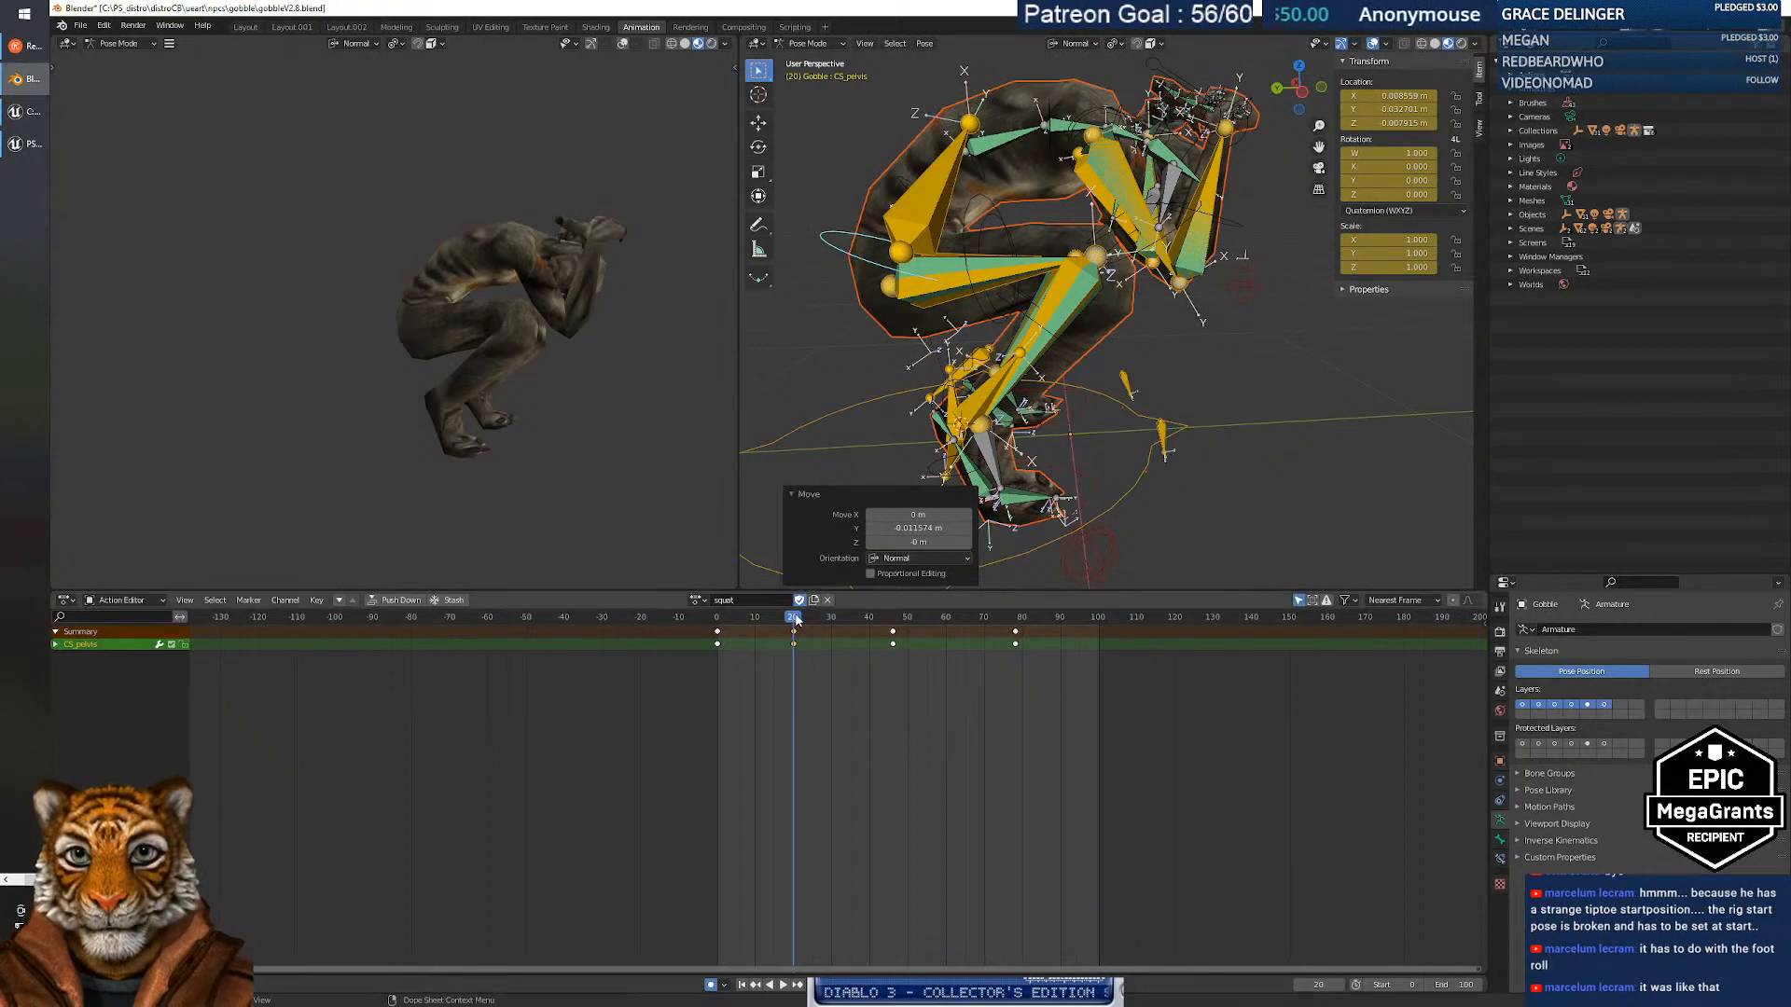
At frame 46, raise the pelvis control along normal Y.
key("space")
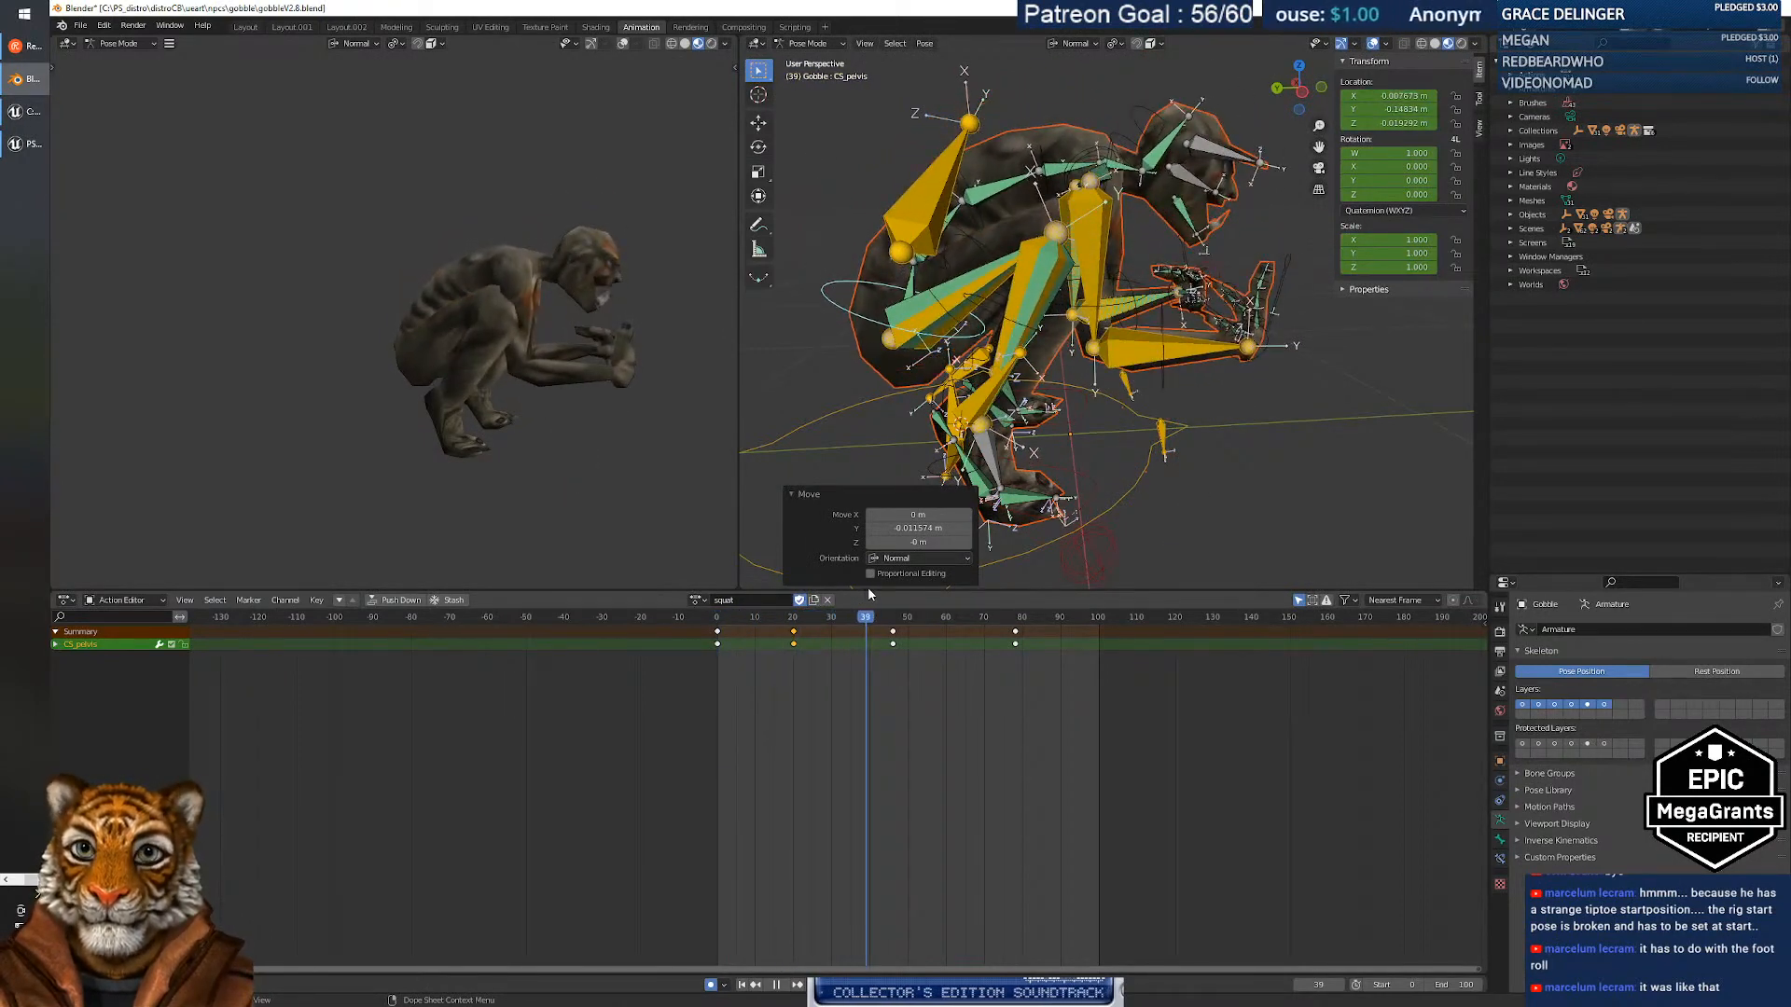
key("space")
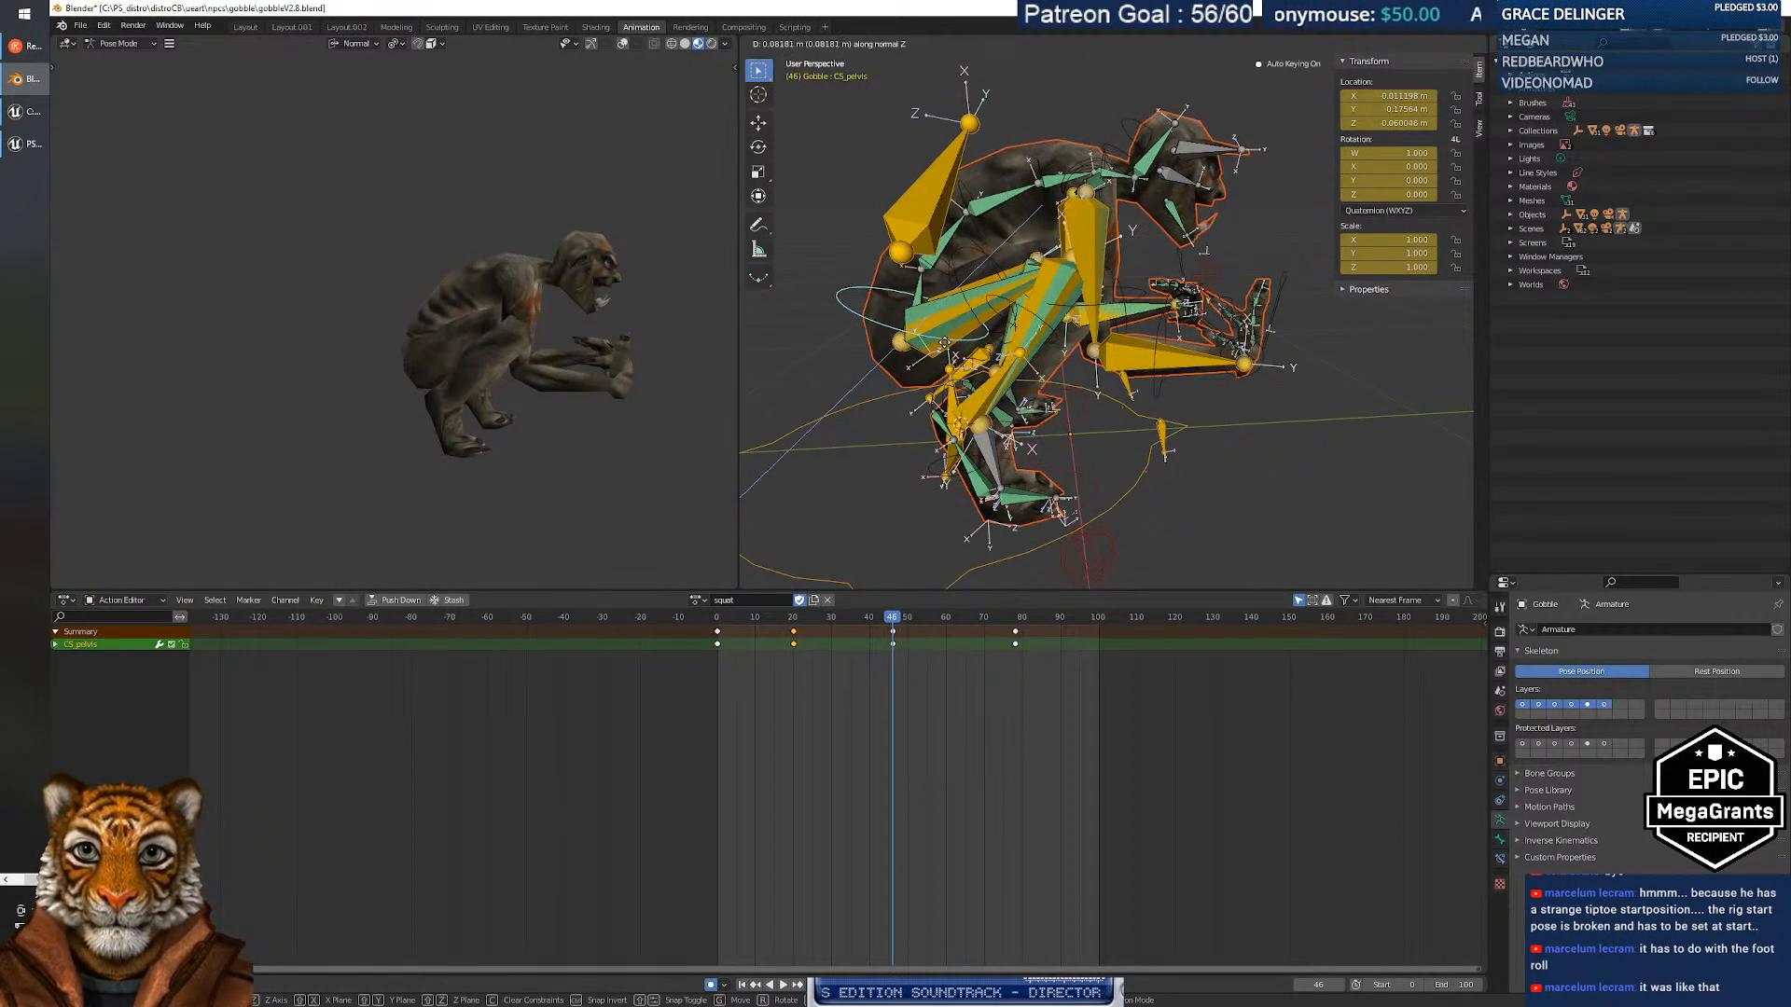
left_click(945, 350)
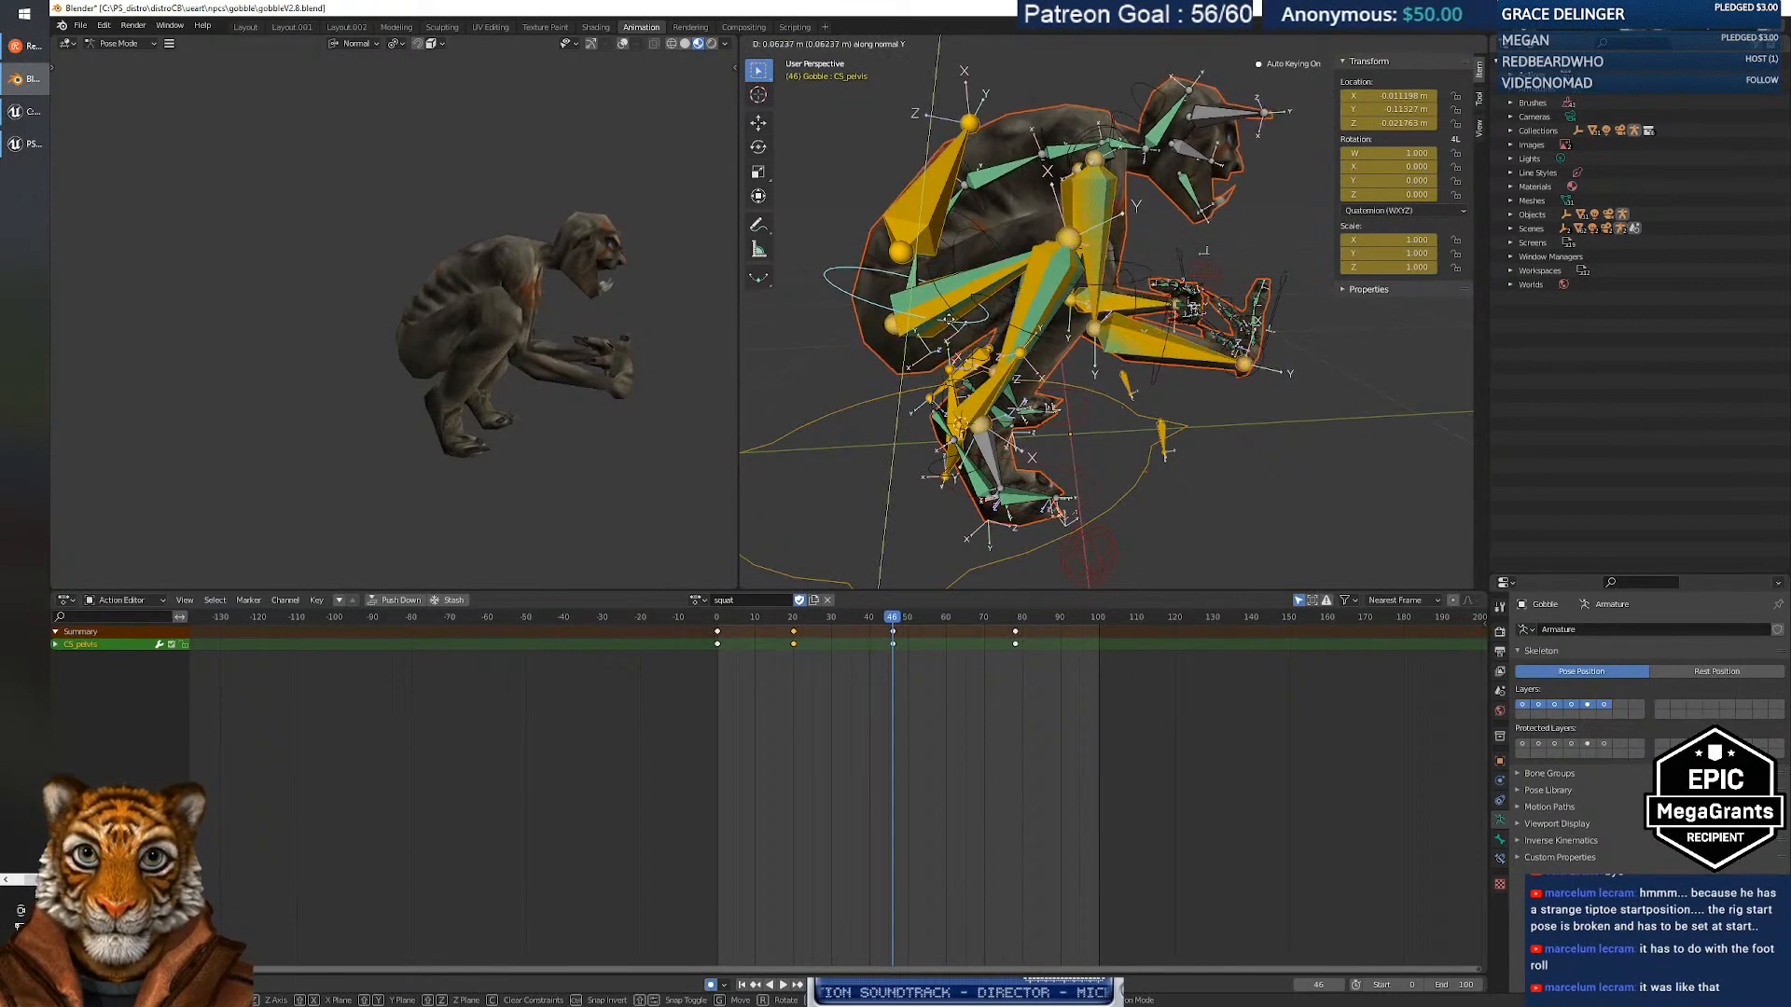
left_click(948, 309)
left_click_drag(892, 620, 773, 623)
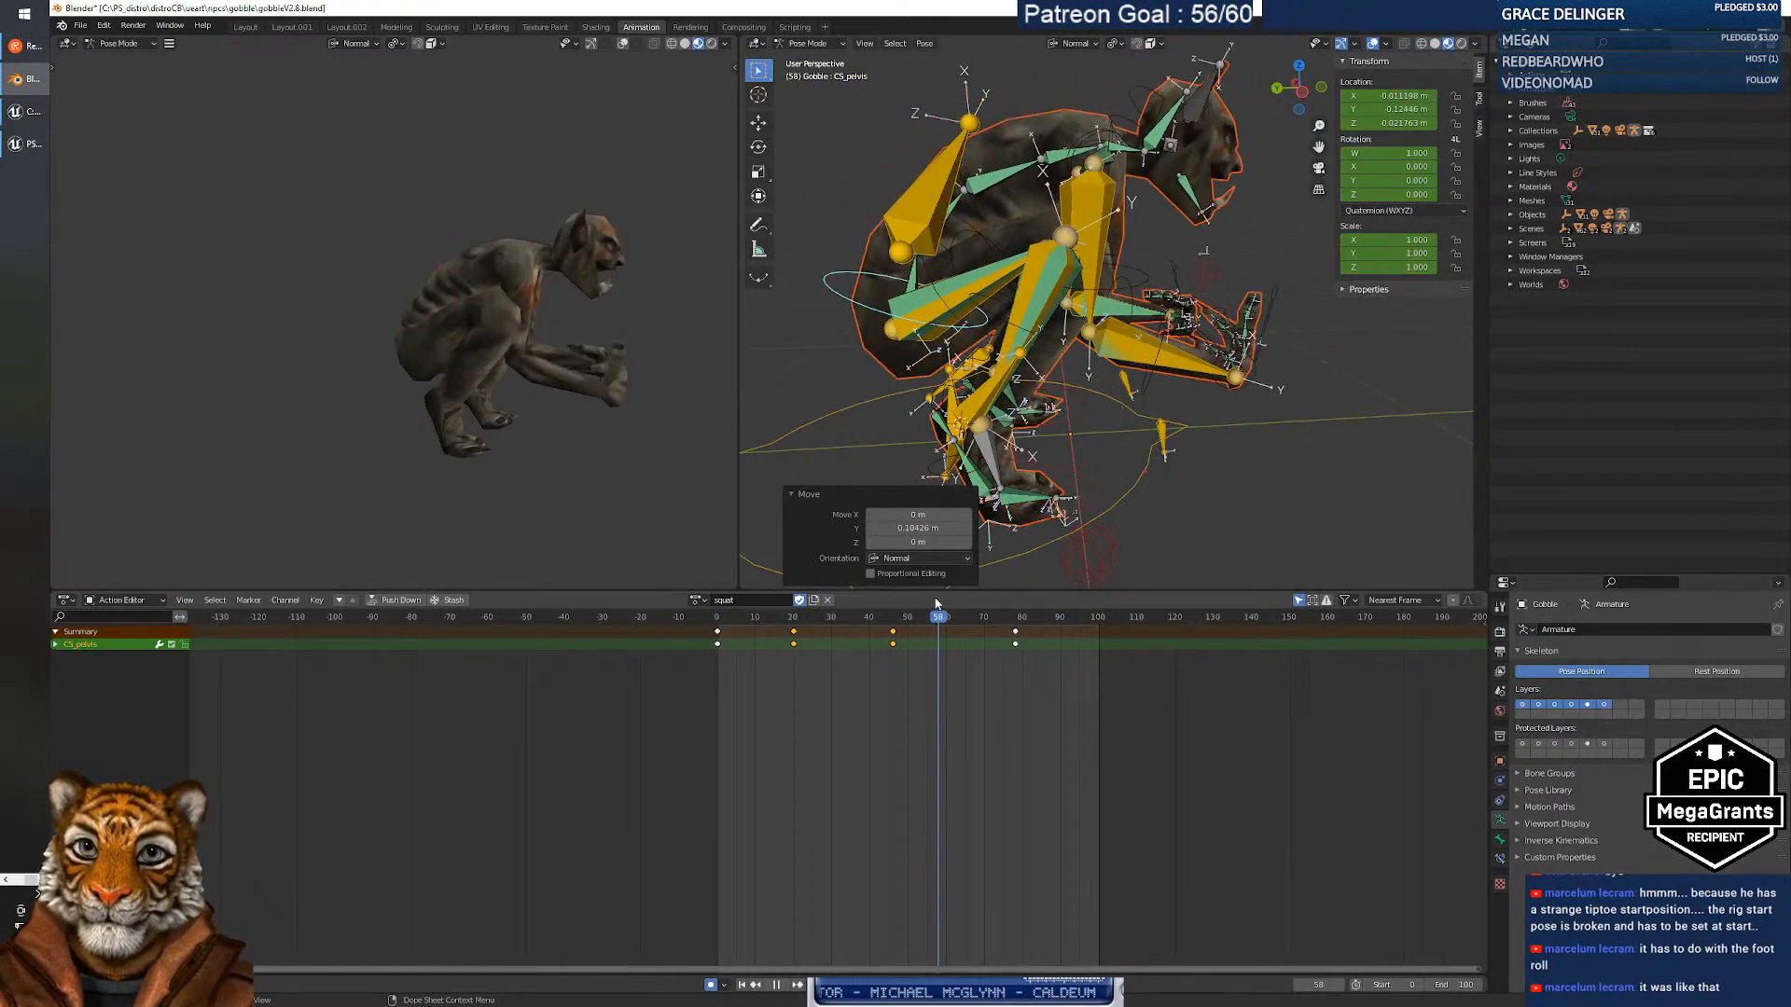
Move the pelvis keyframe from frame 46 to frame 58 and scrub through the retimed motion.
left_click_drag(895, 610, 939, 612)
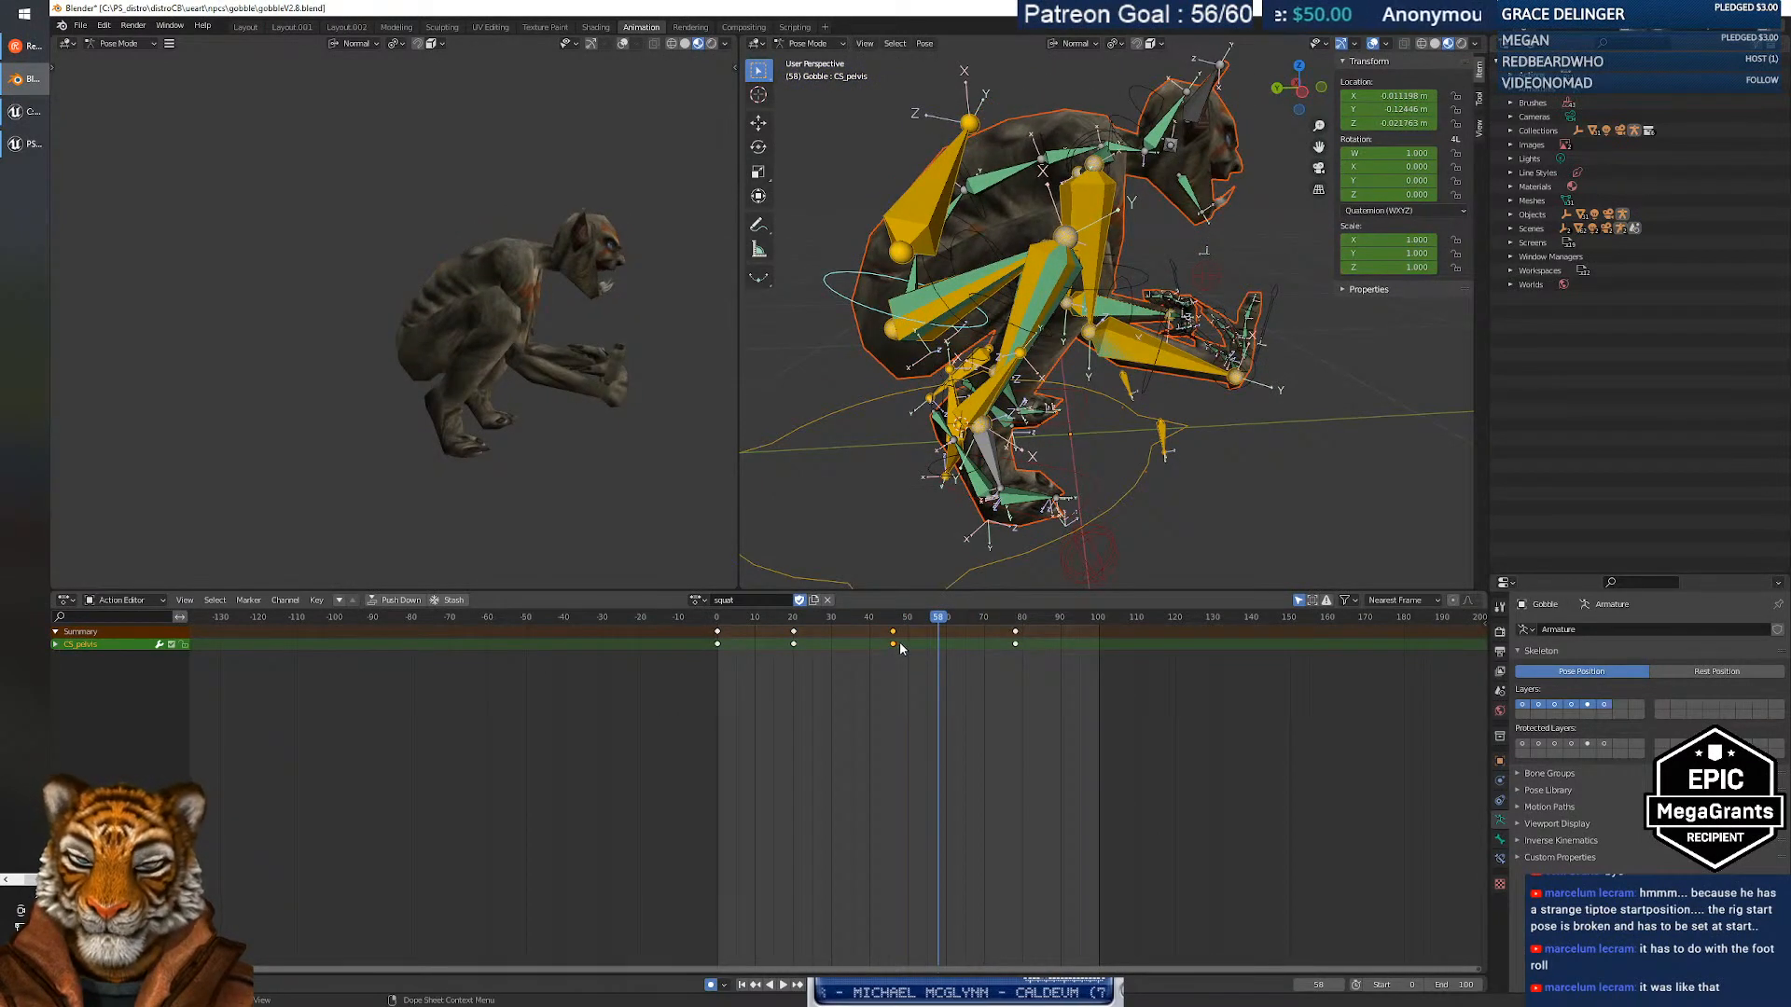
key("g")
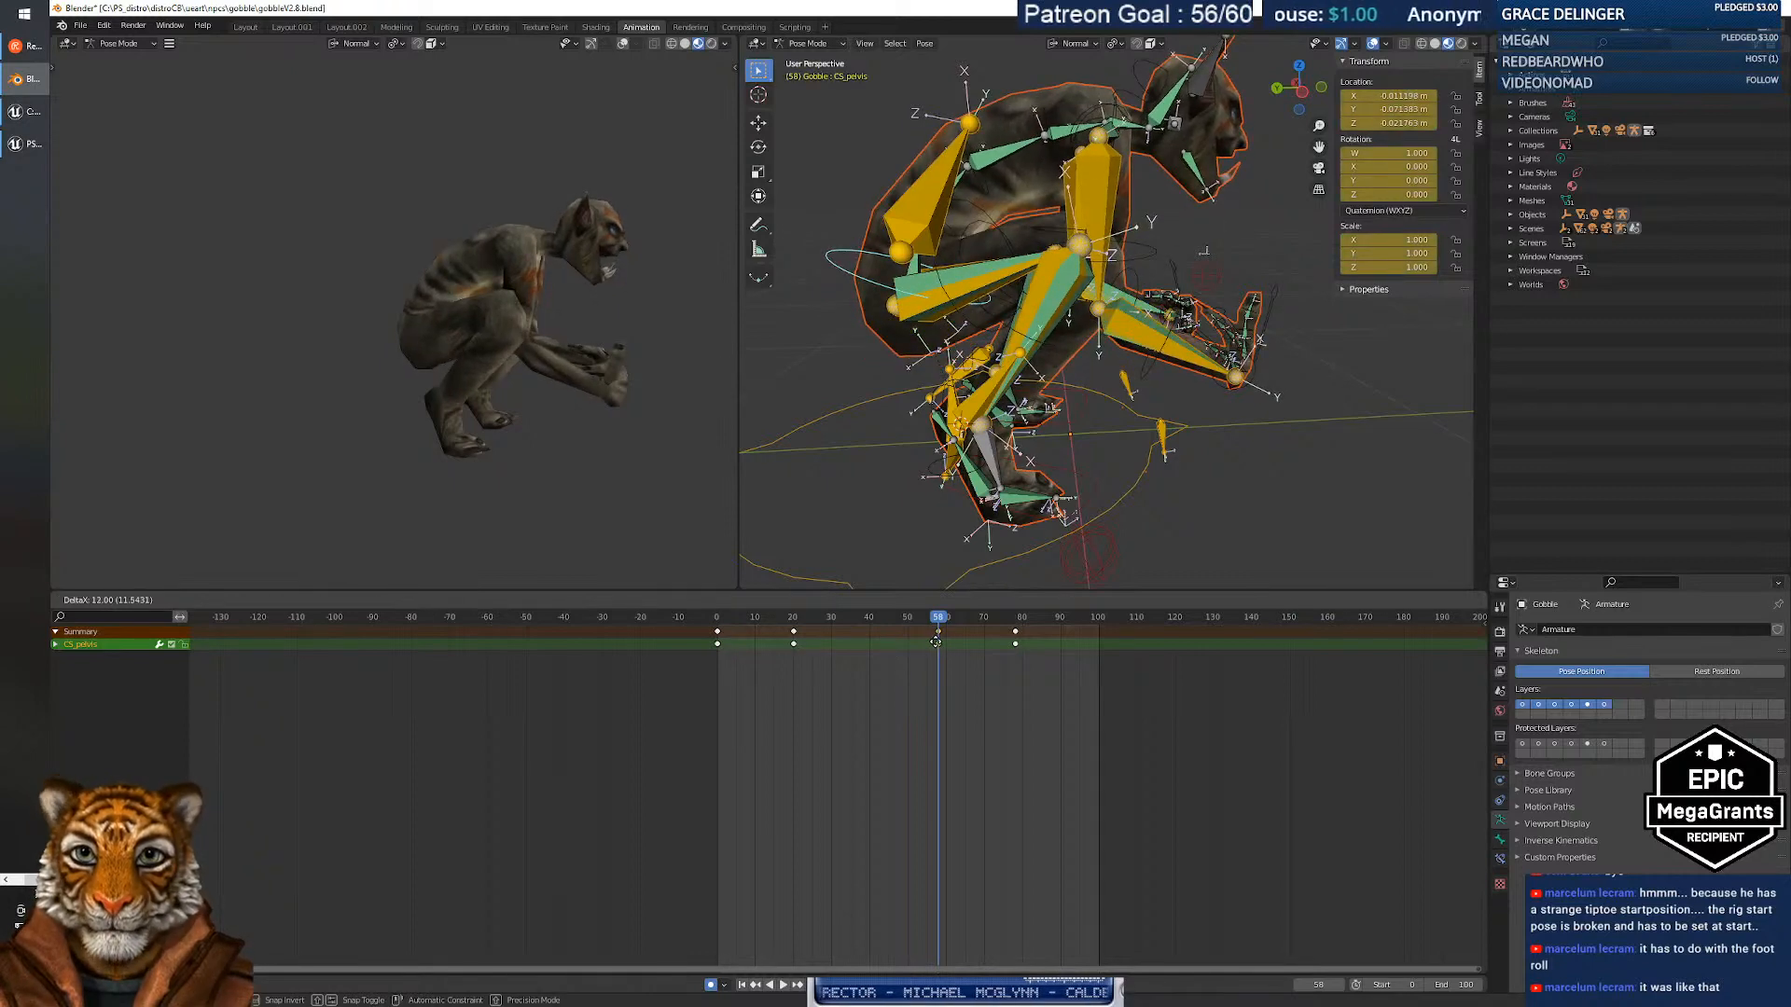
left_click(936, 642)
left_click_drag(937, 618, 900, 626)
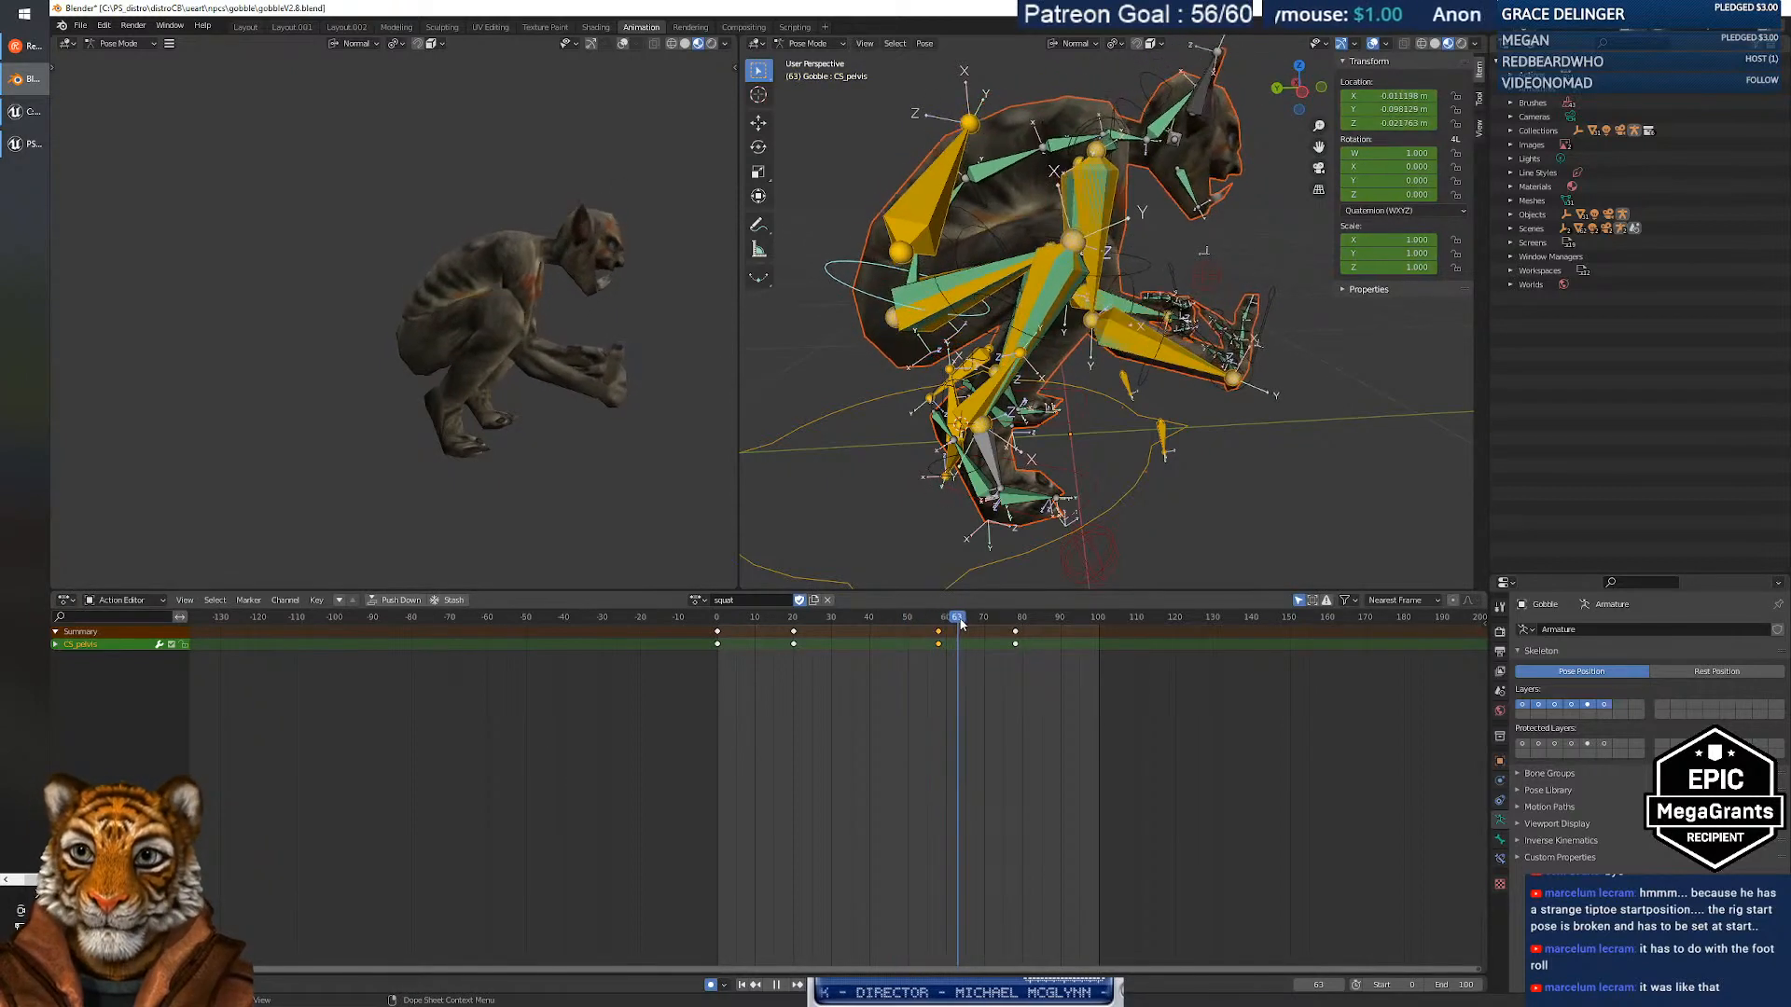
left_click_drag(1007, 620, 942, 627)
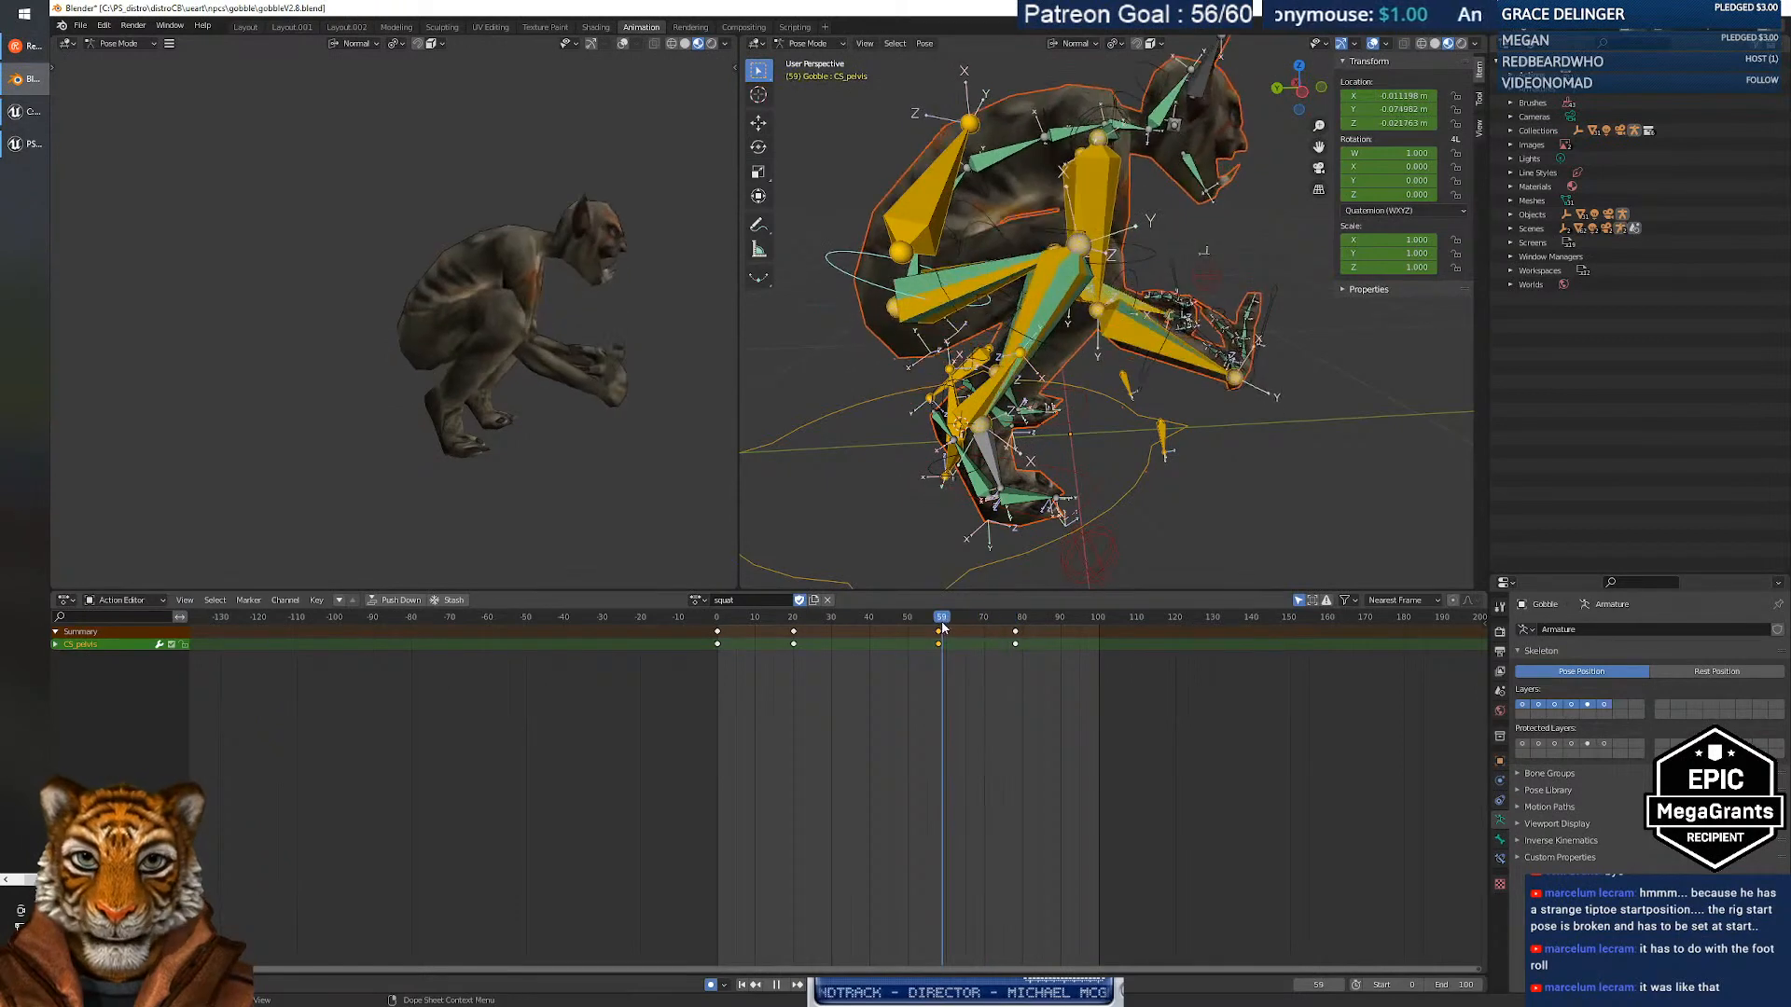
At frame 78, raise the pelvis control about 0.058 m along normal Y and review the motion.
key("space")
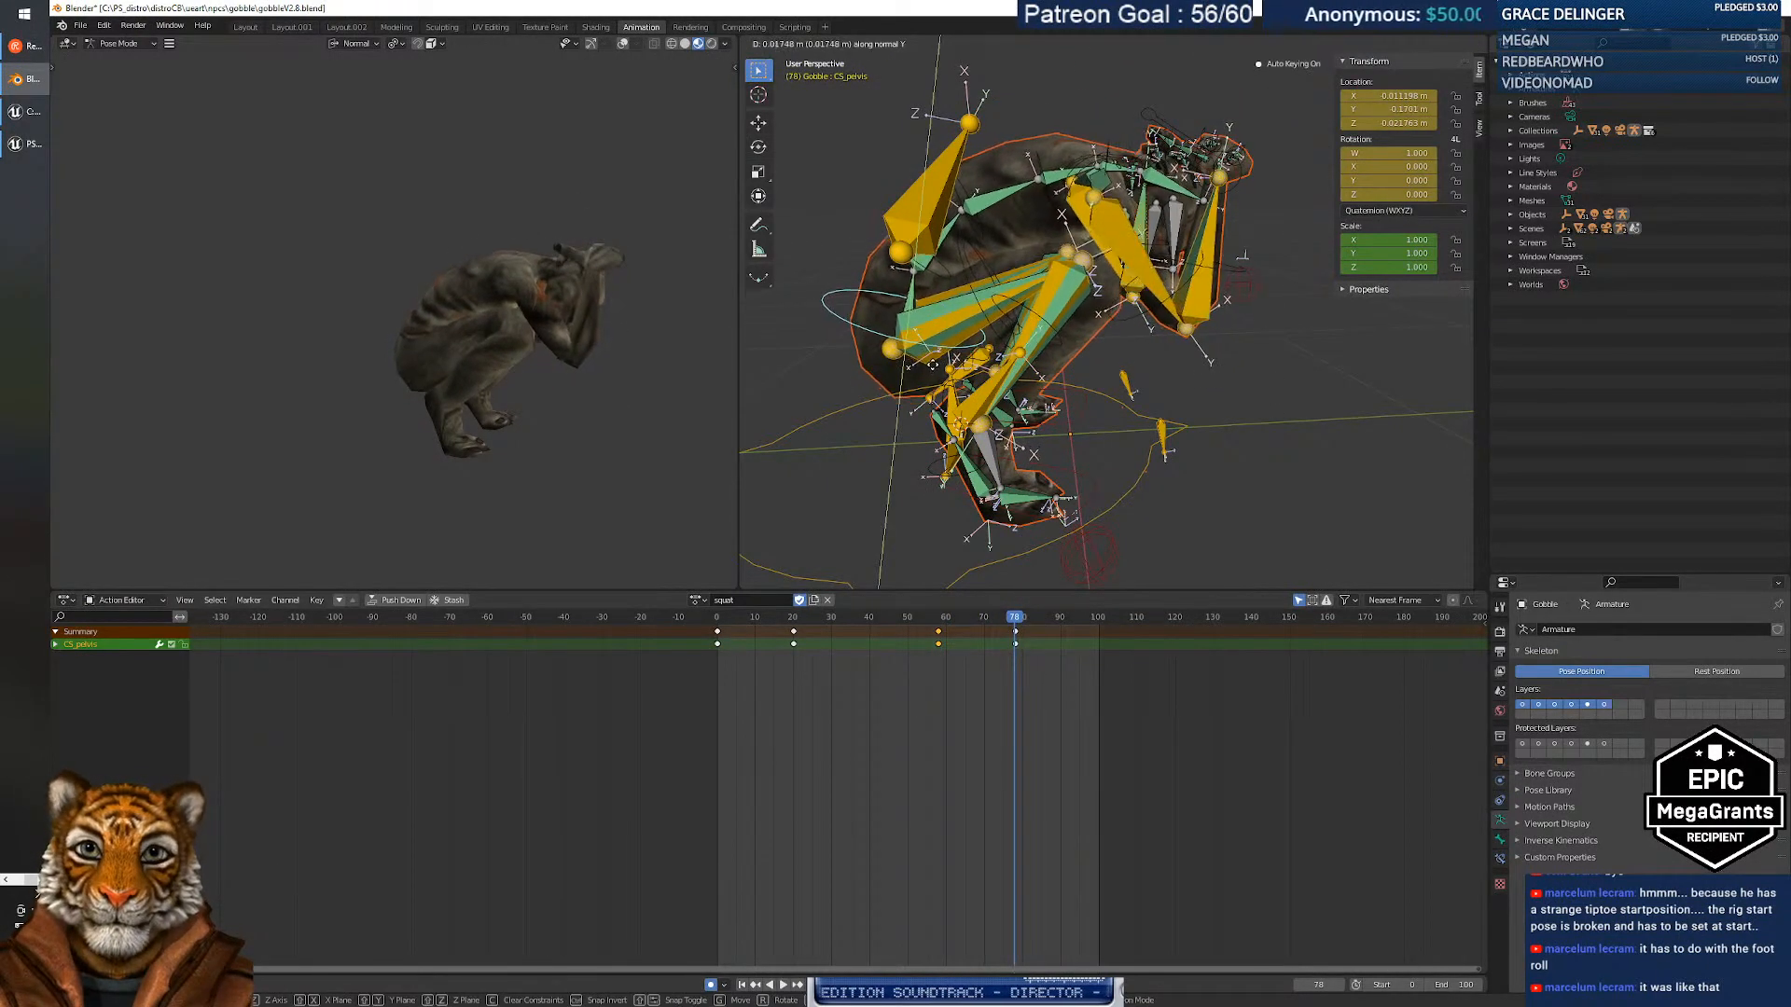
left_click(936, 358)
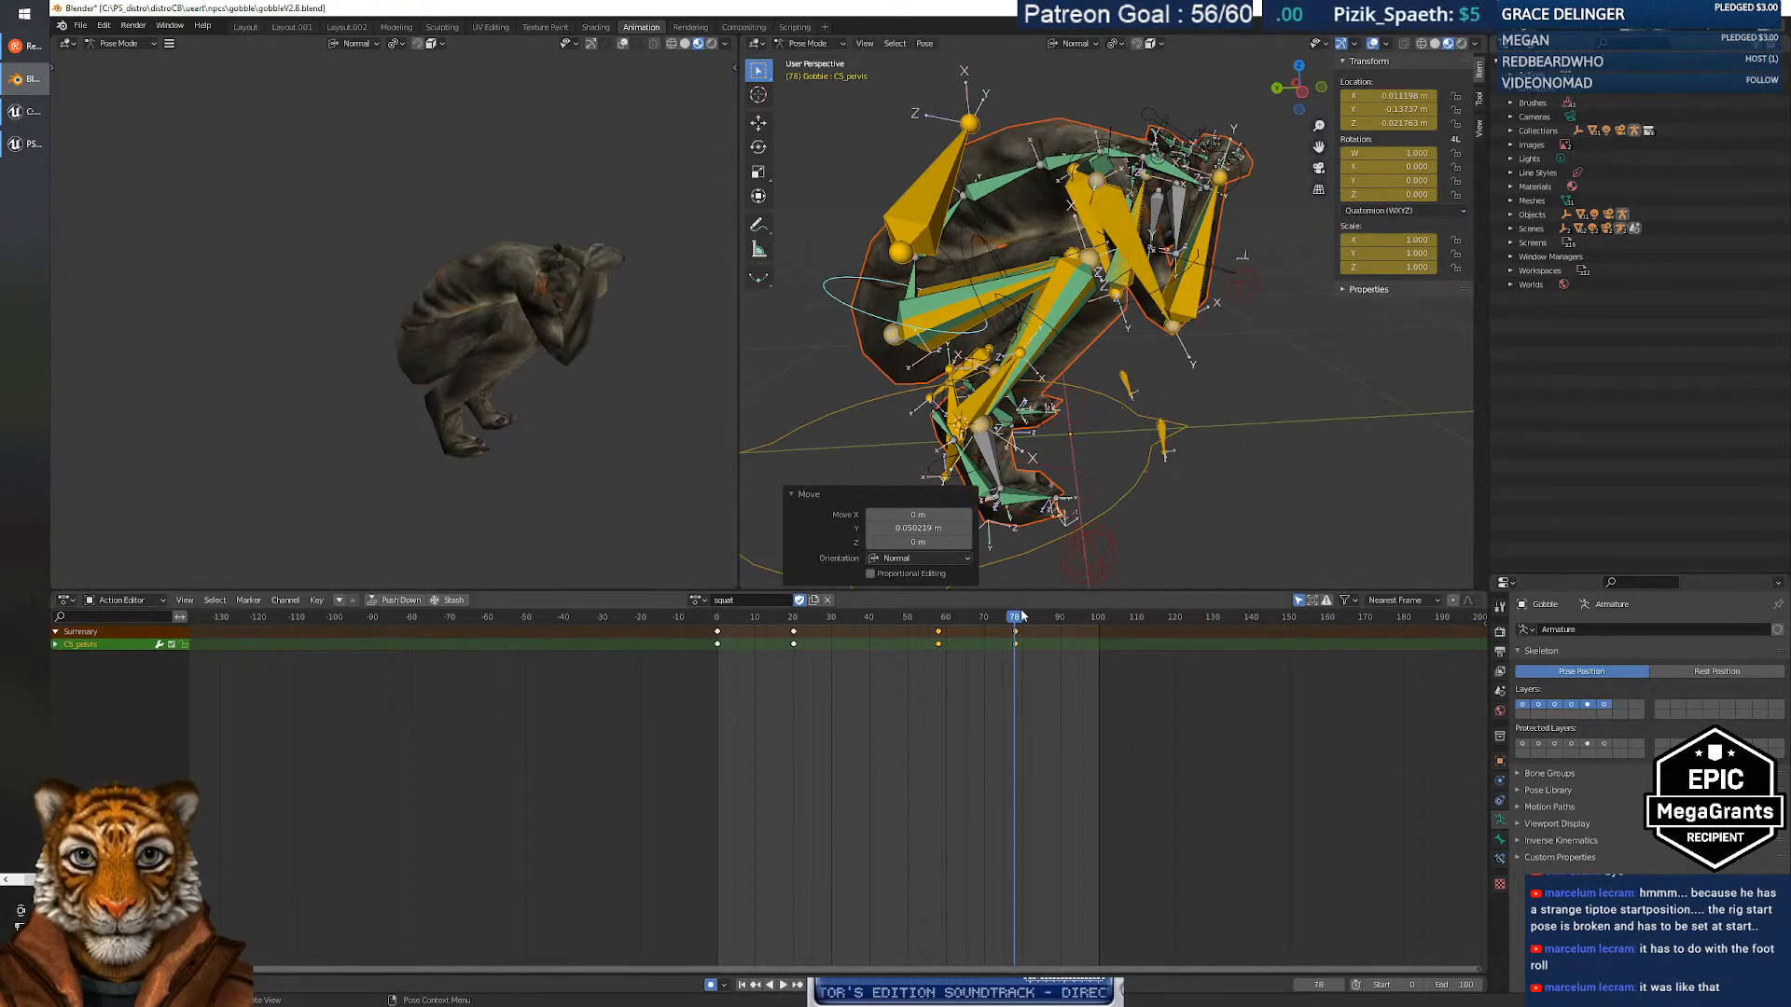
left_click_drag(1018, 623, 944, 626)
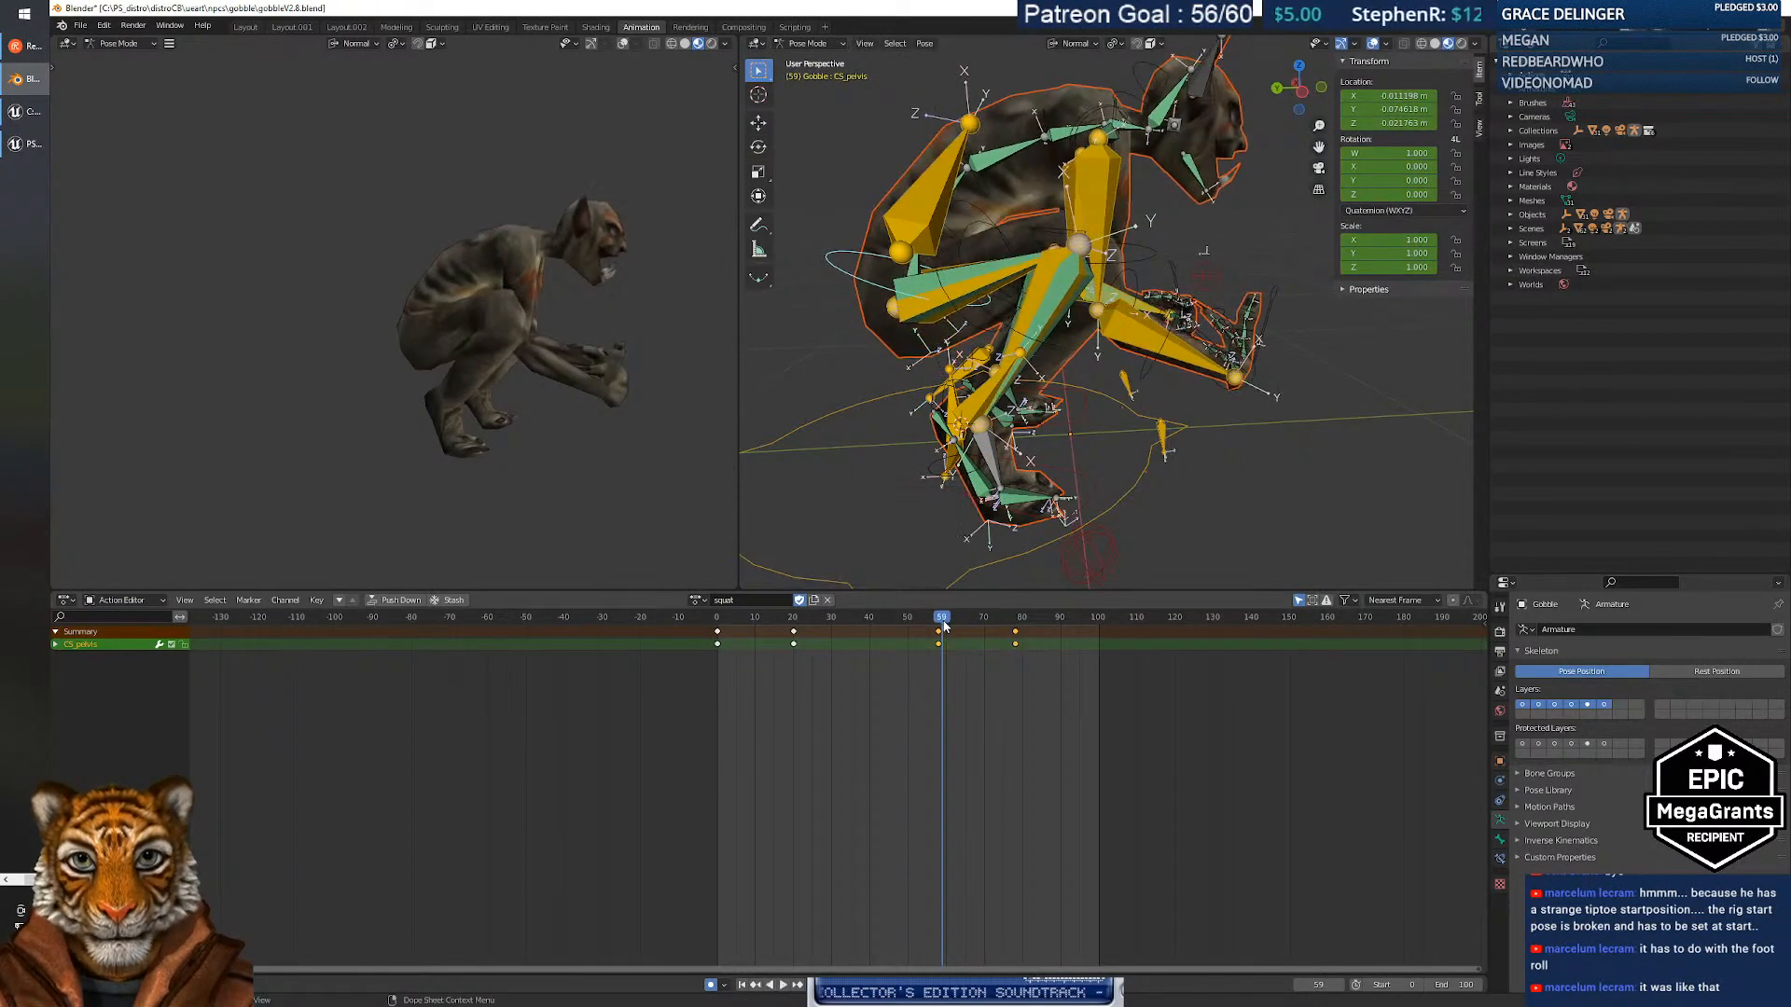
key("space")
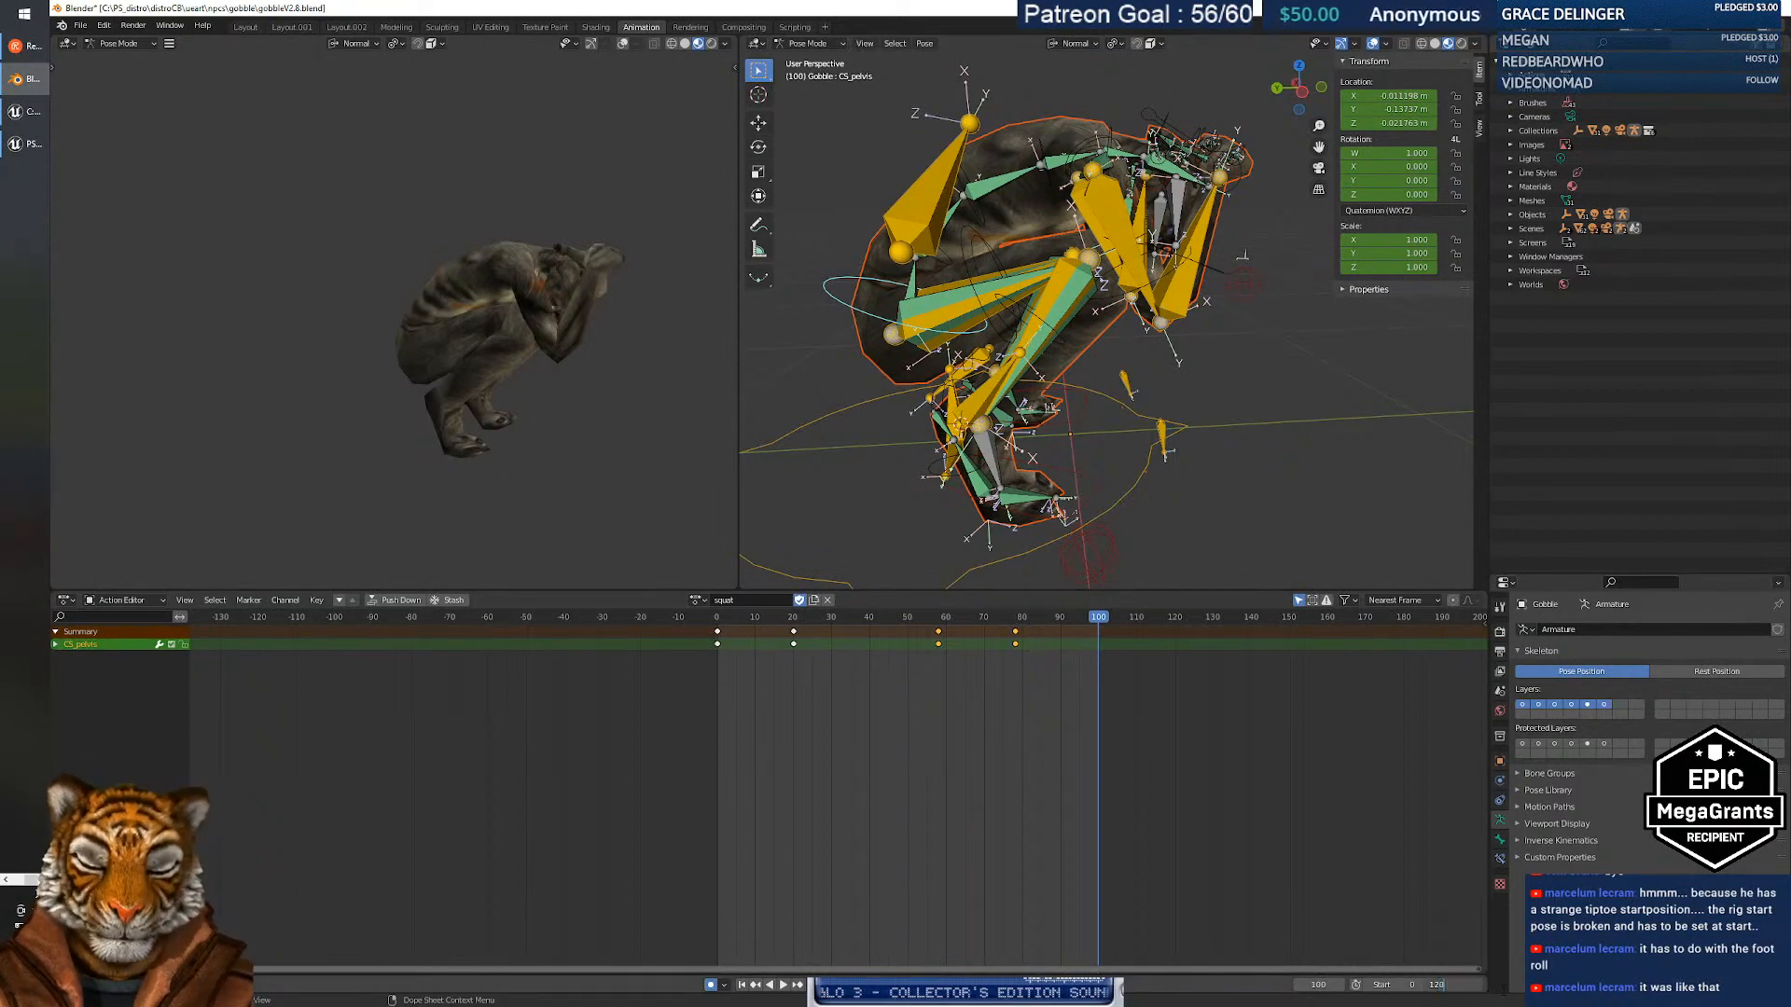
Set the end frame to 120 and duplicate all bones' frame 0 keyframes to frame 120.
key("Return")
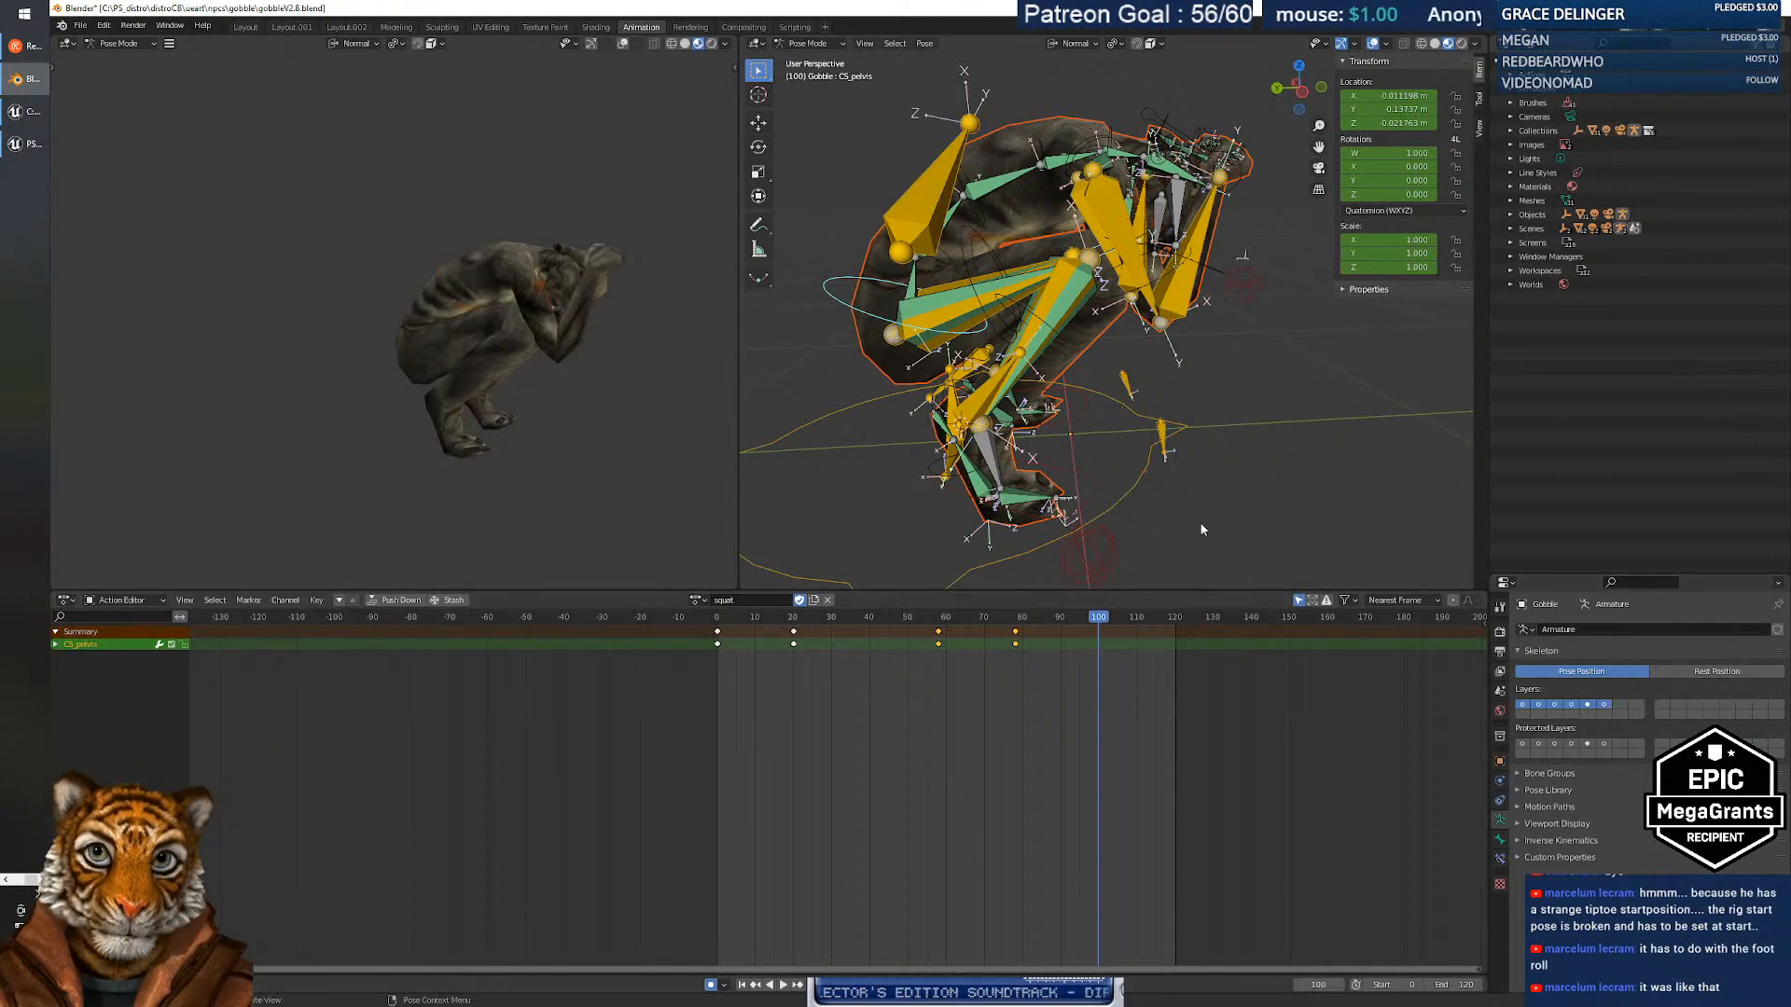
key("a")
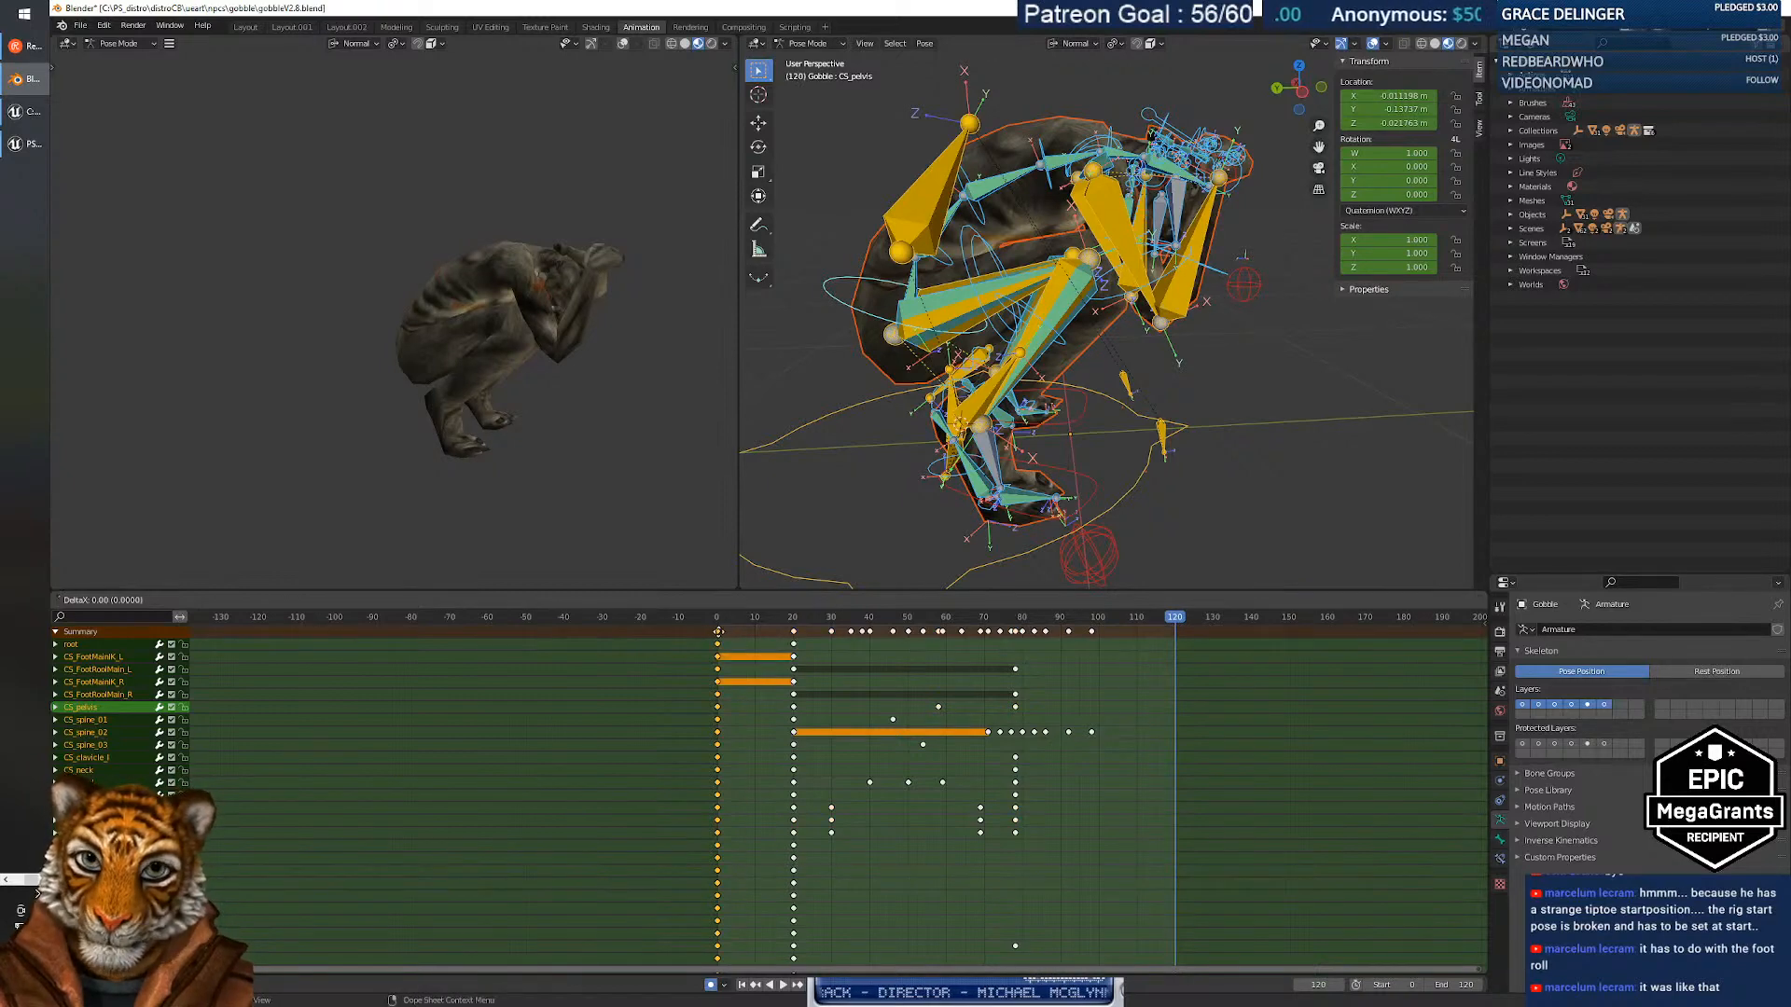
left_click(1171, 650)
key("ctrl+z")
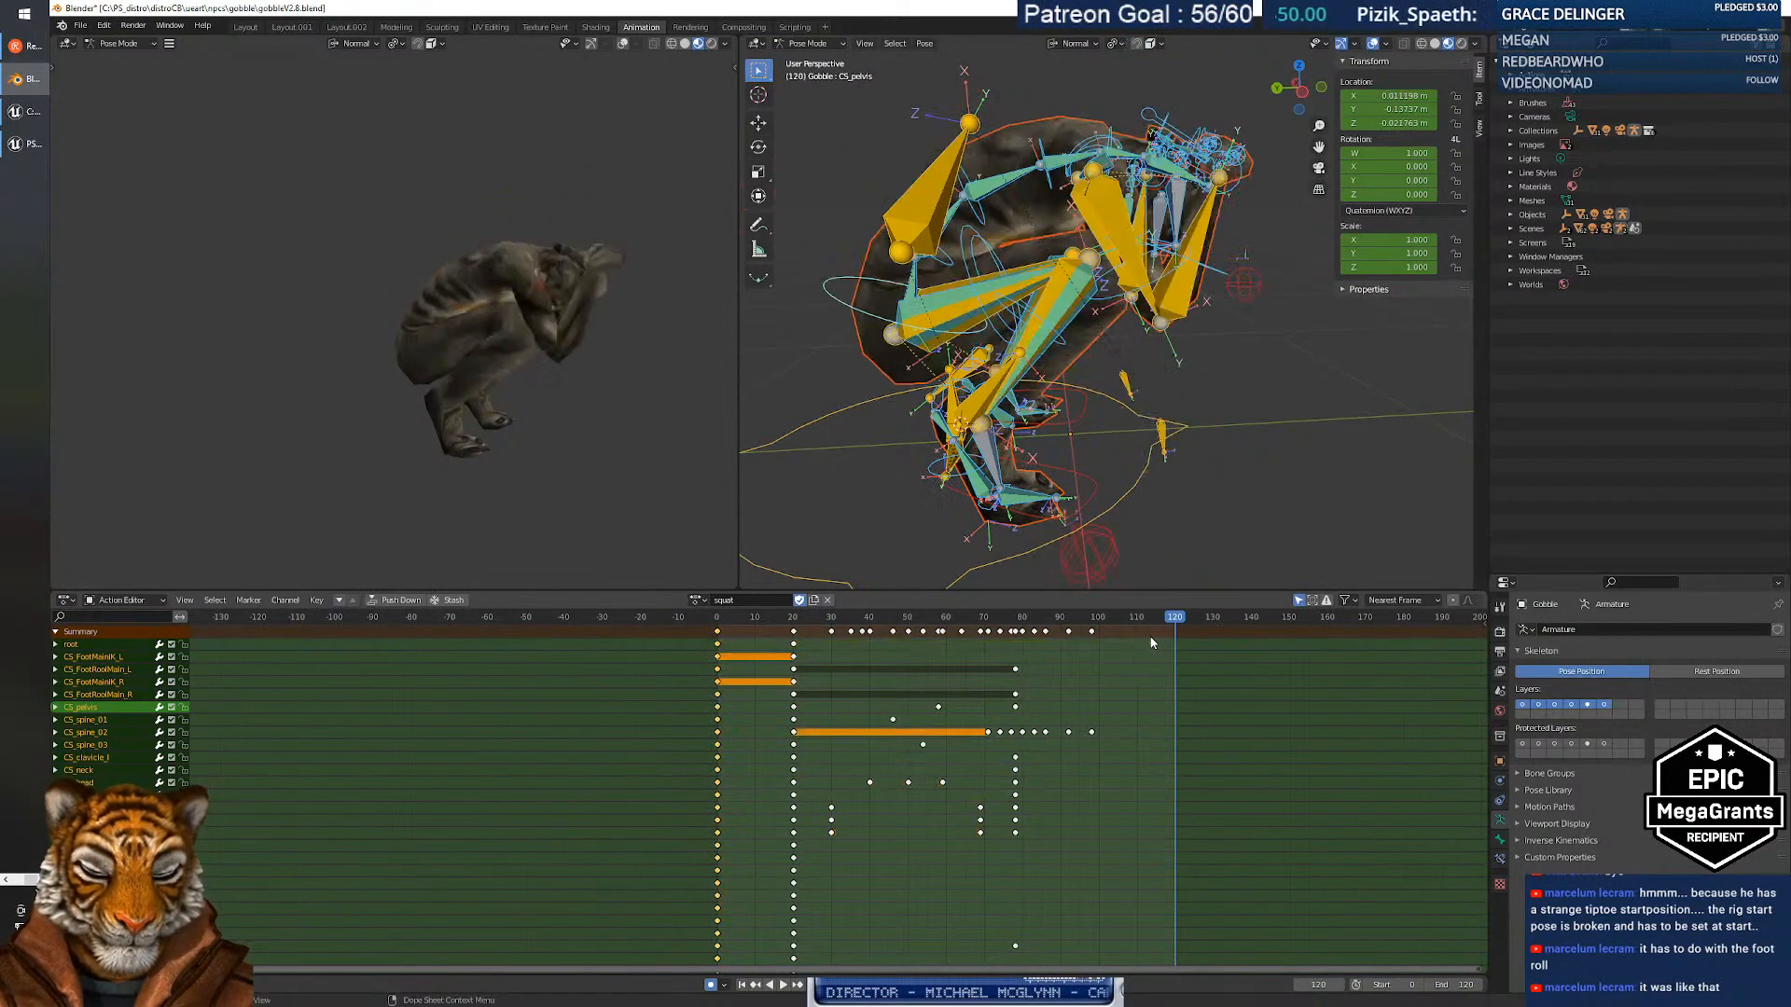
key("shift+d")
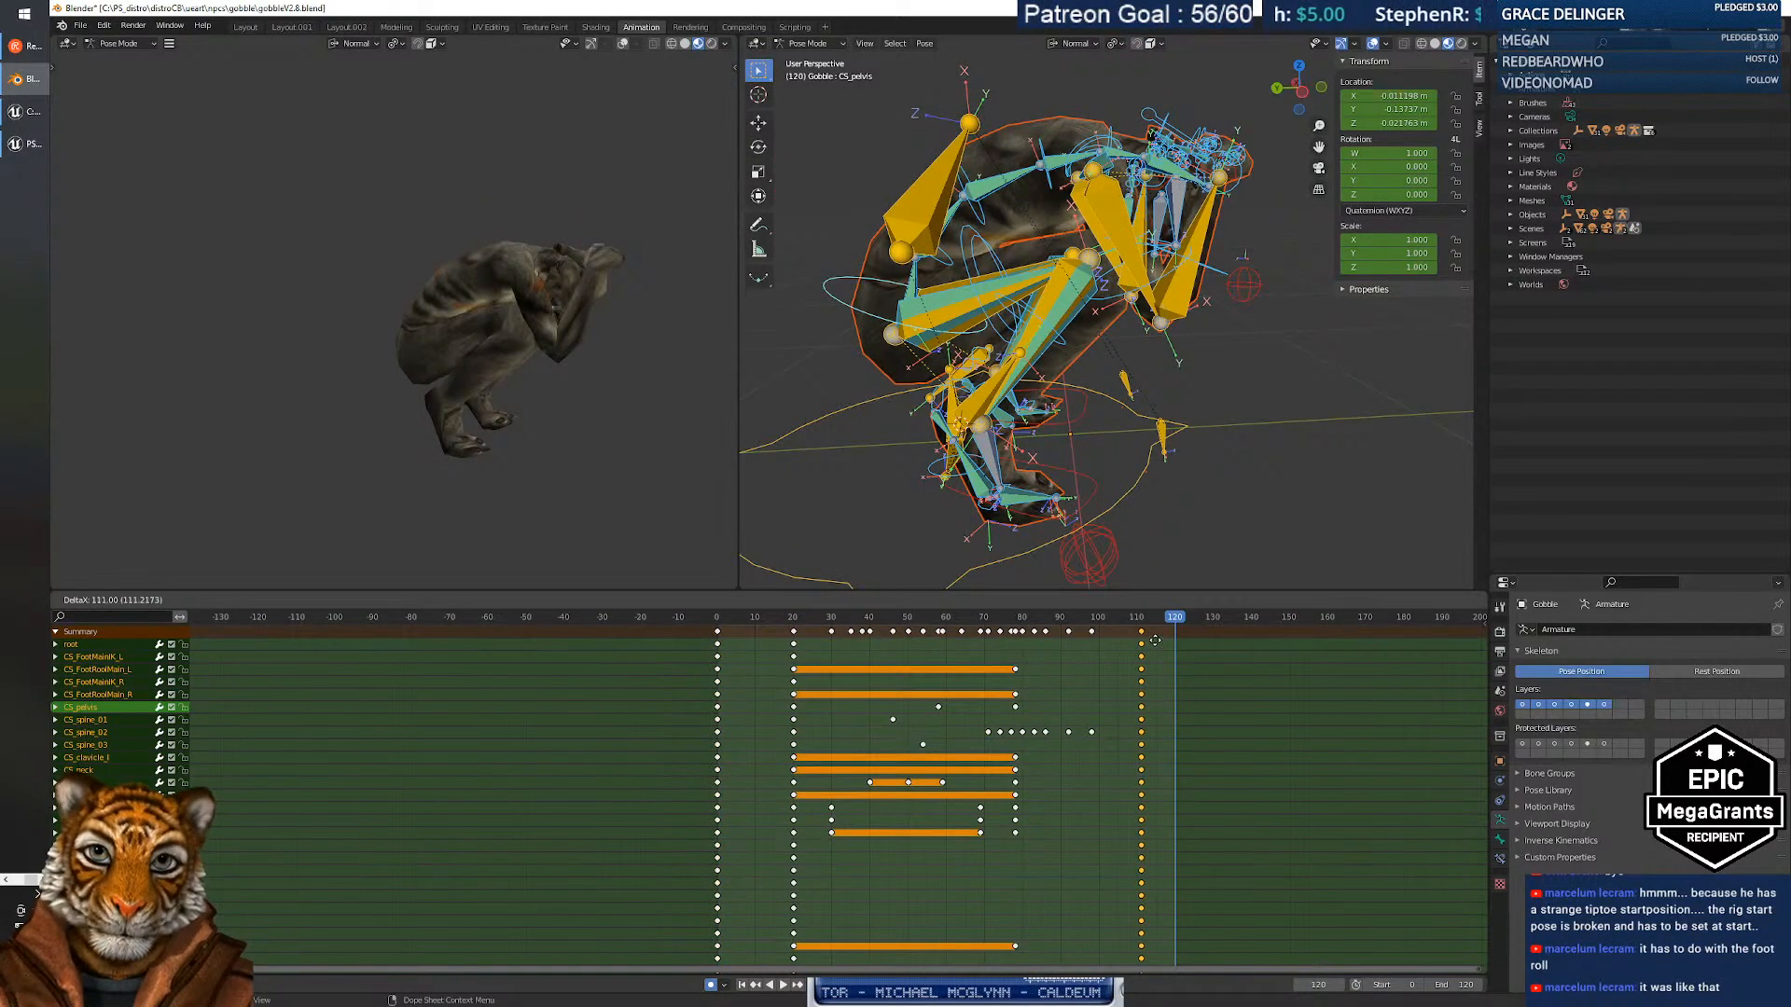
left_click(1180, 638)
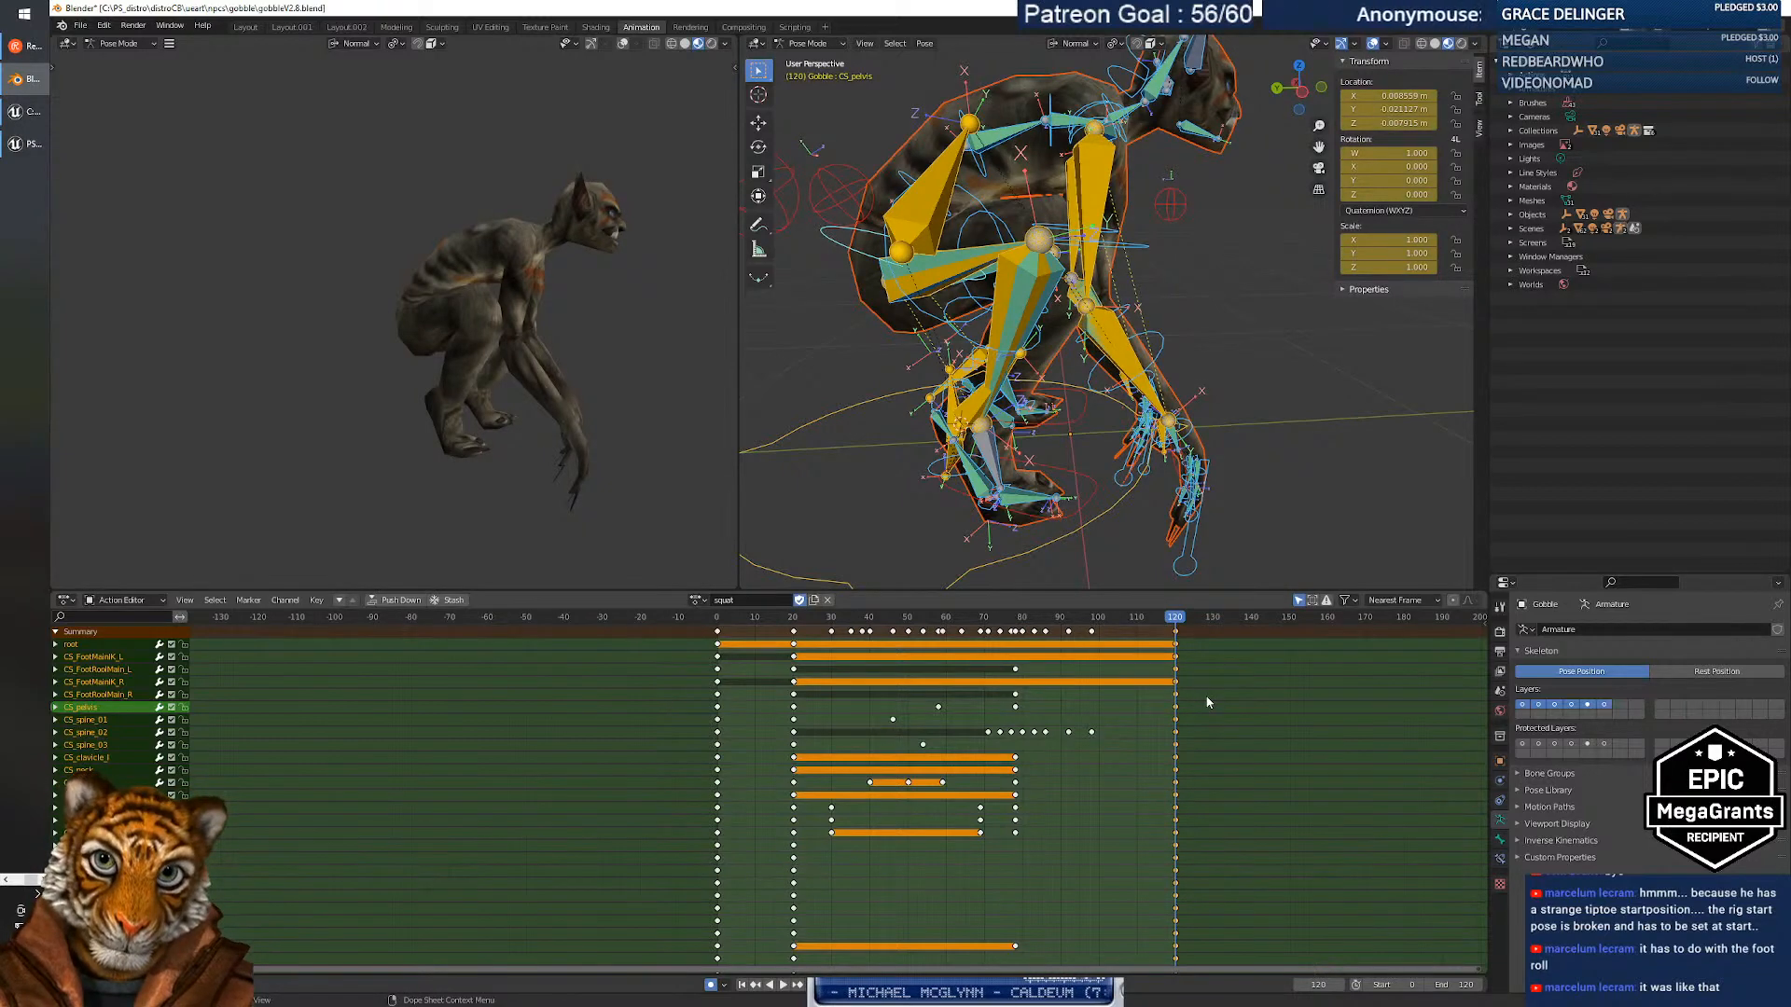
Scrub and play the extended squat animation from the start to check the return to the starting pose.
key("space")
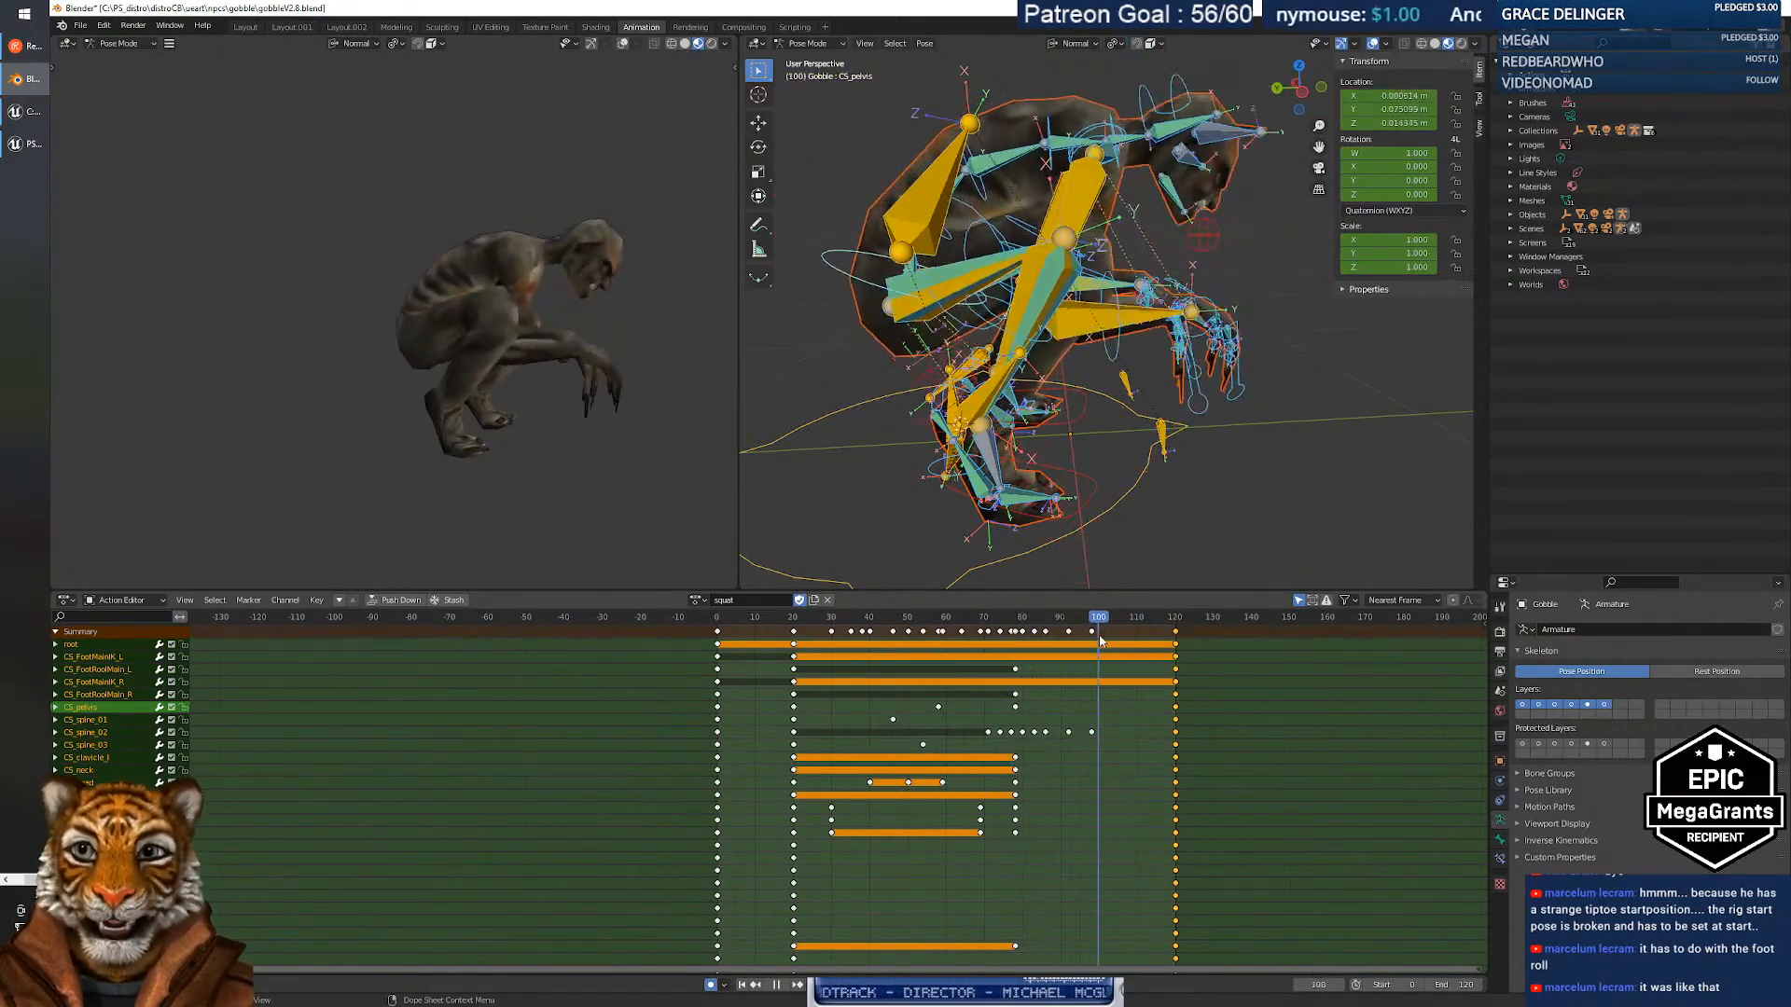
left_click_drag(1125, 639, 717, 652)
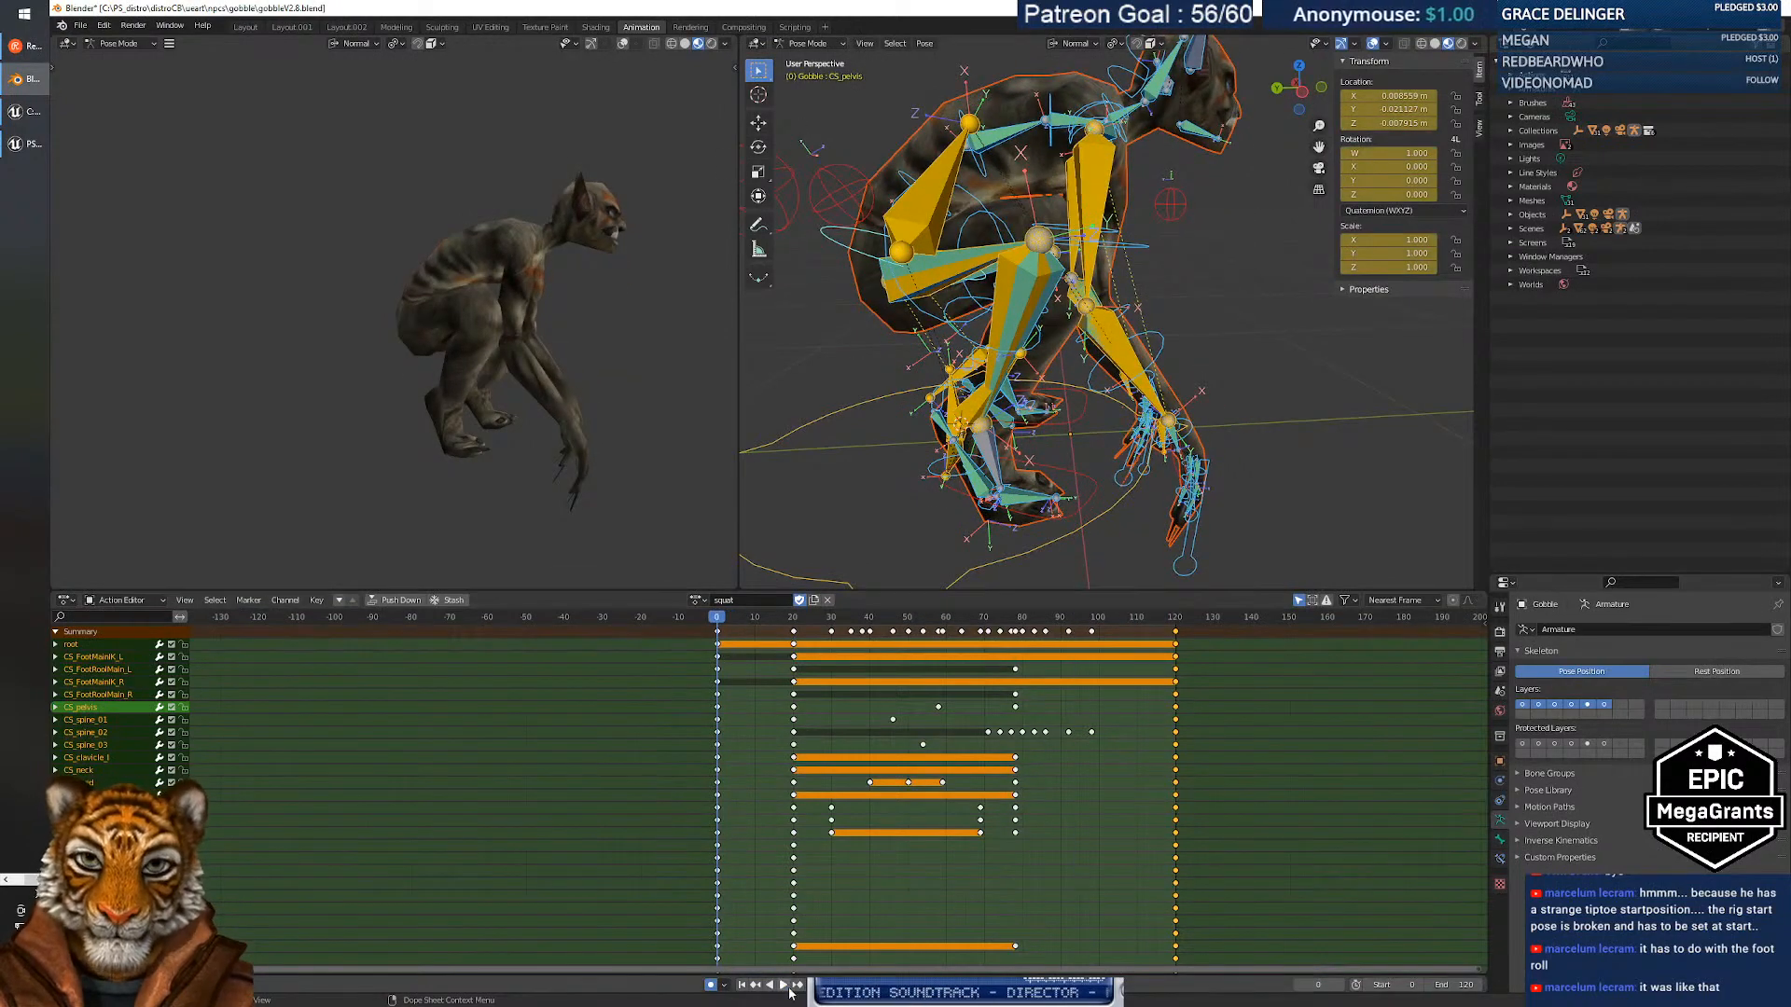
left_click(783, 985)
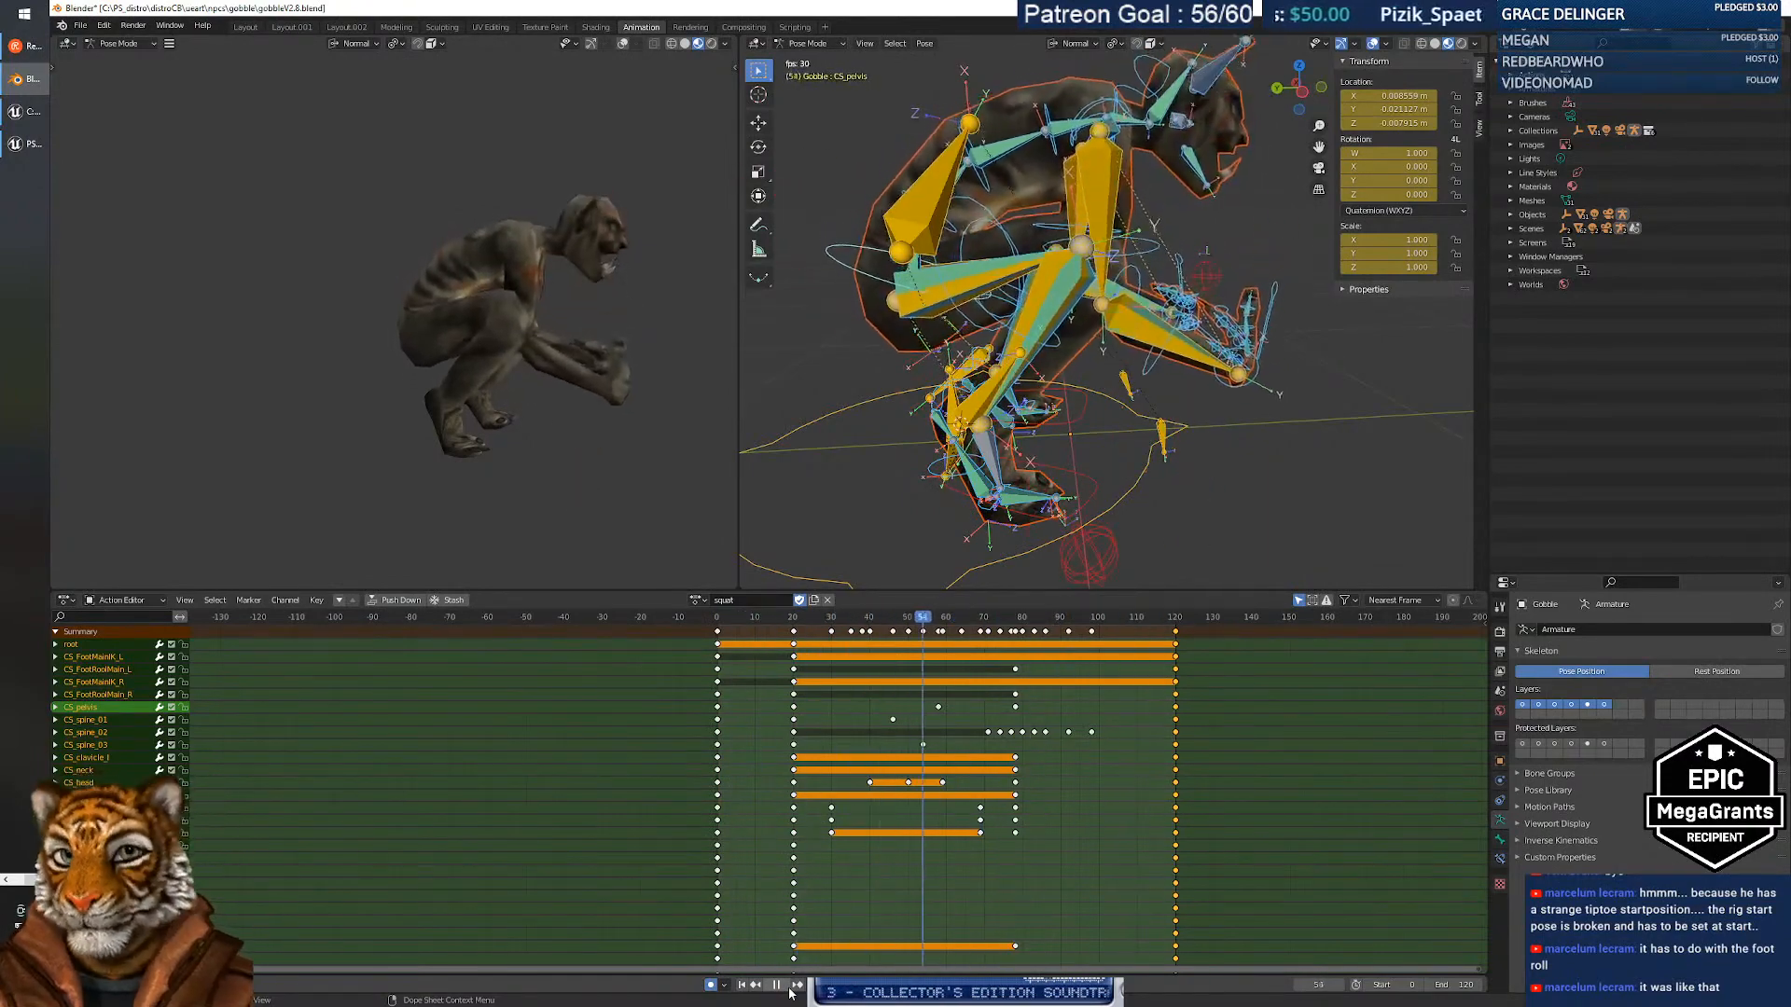
left_click(788, 990)
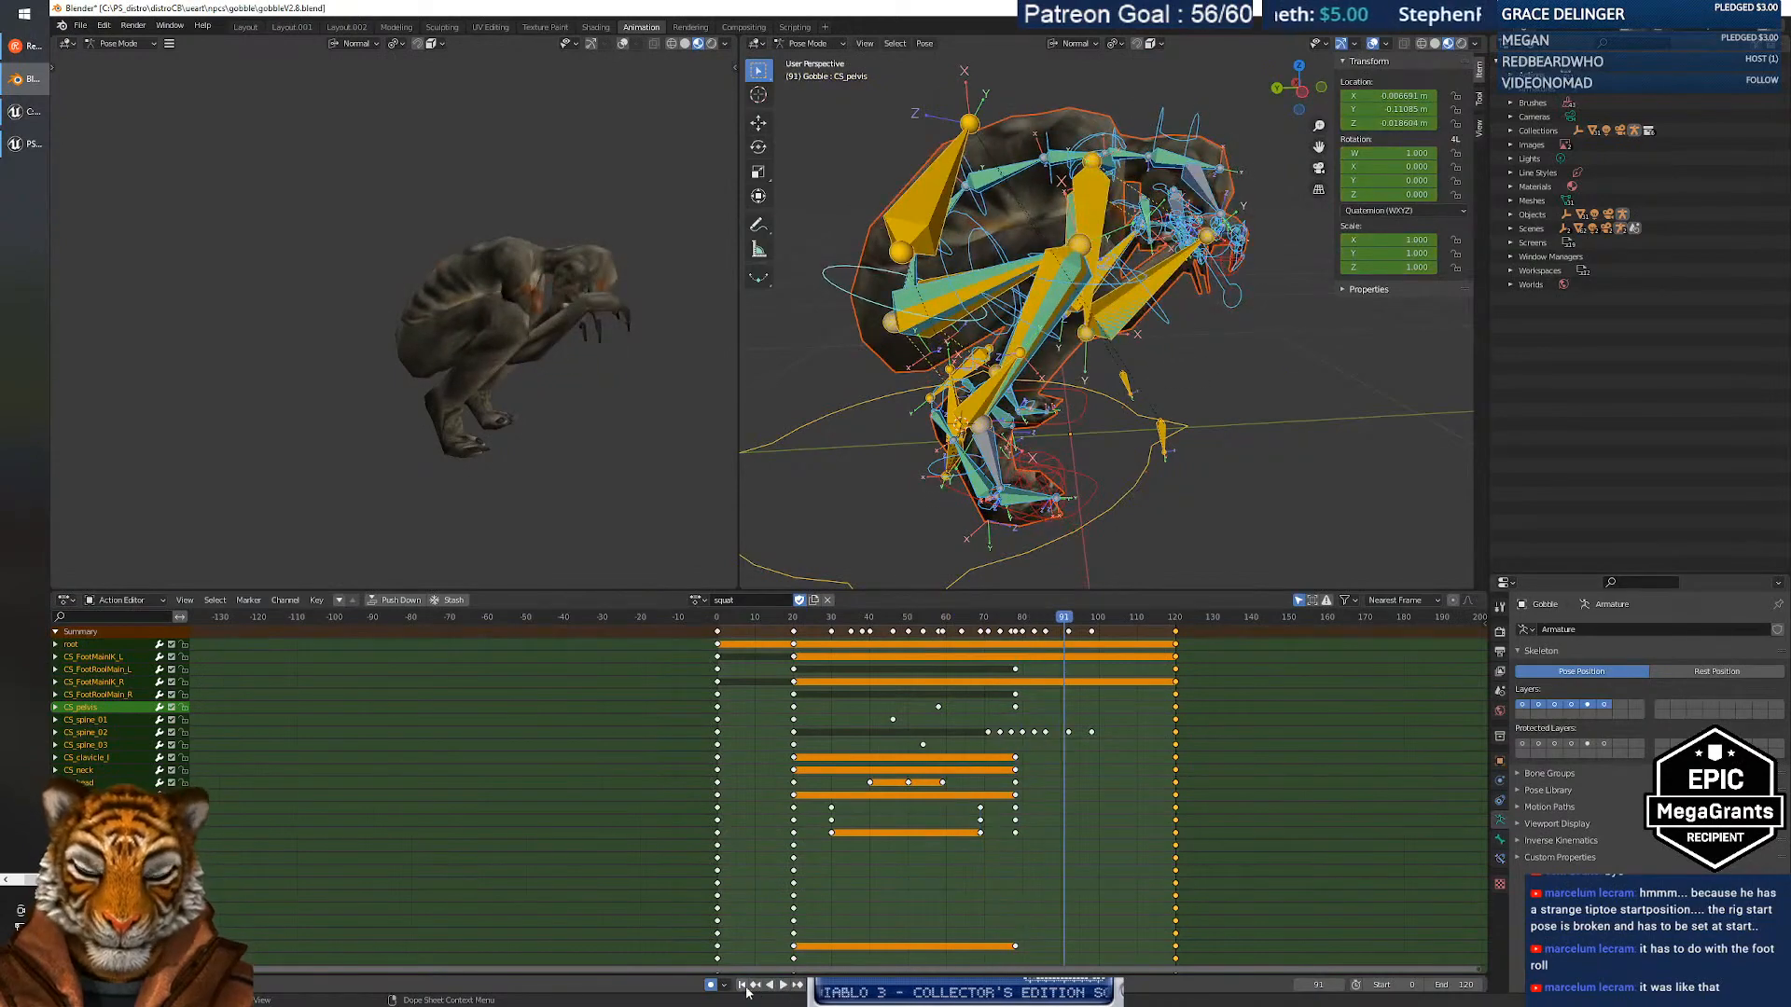
left_click(745, 986)
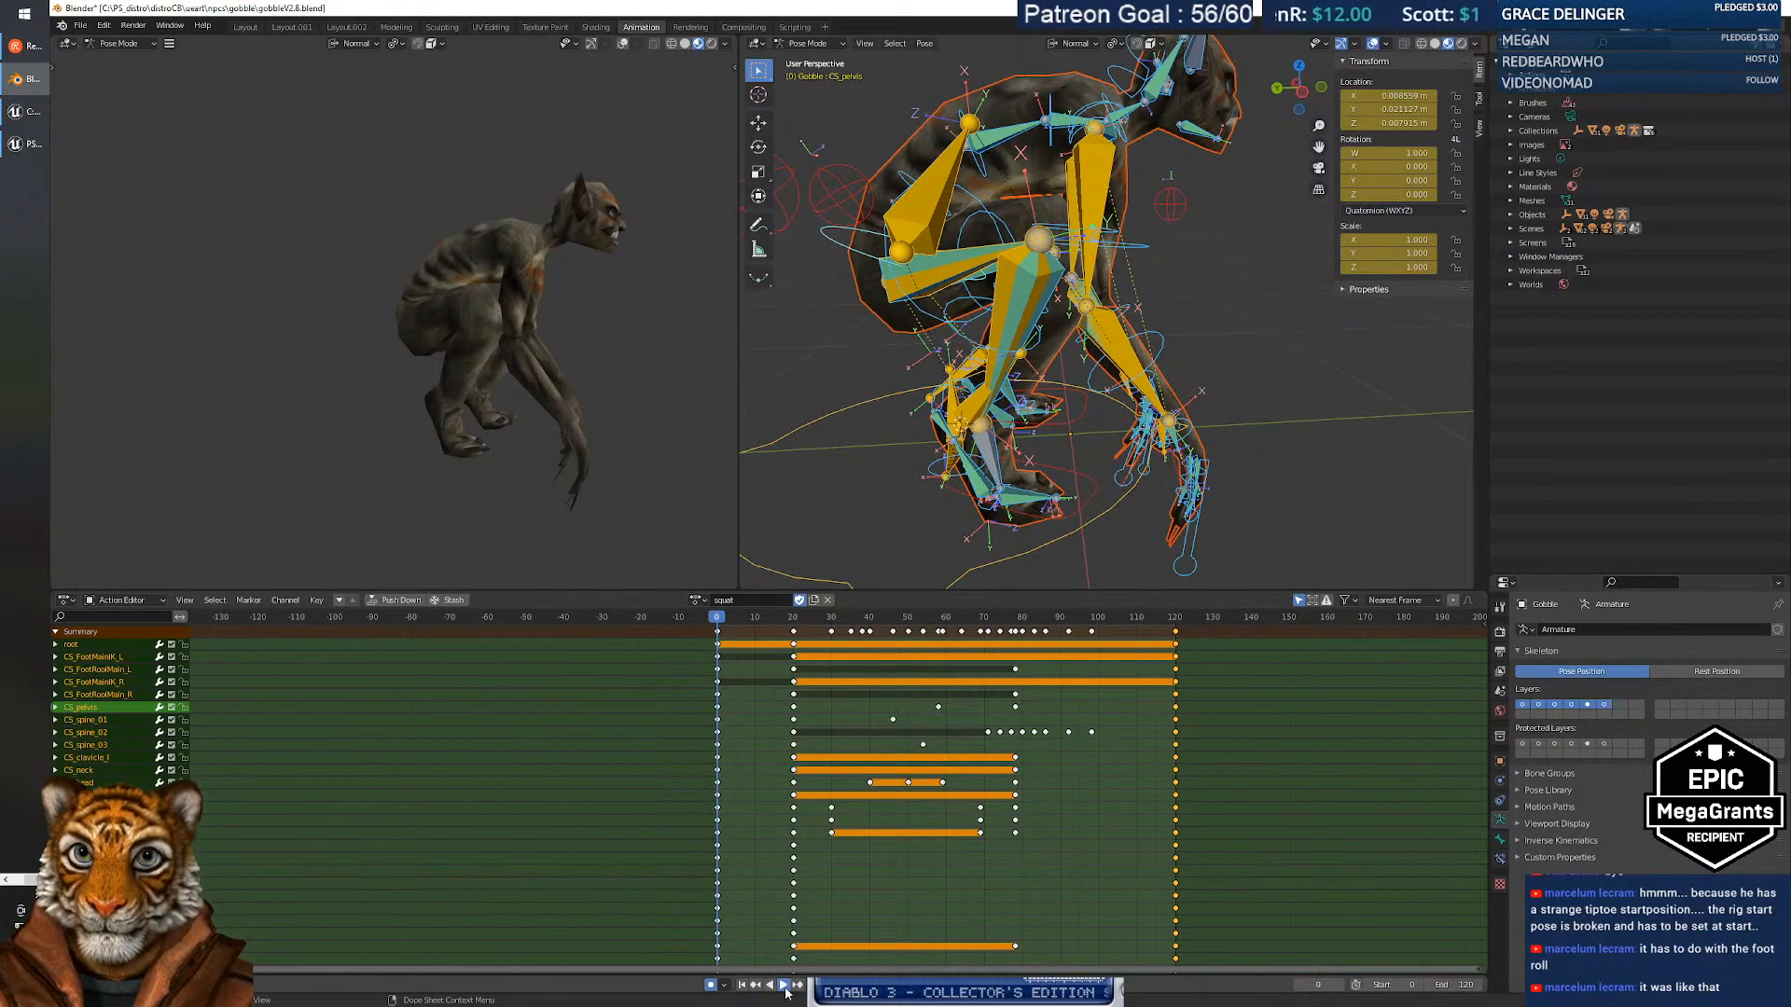
left_click(784, 986)
left_click(786, 992)
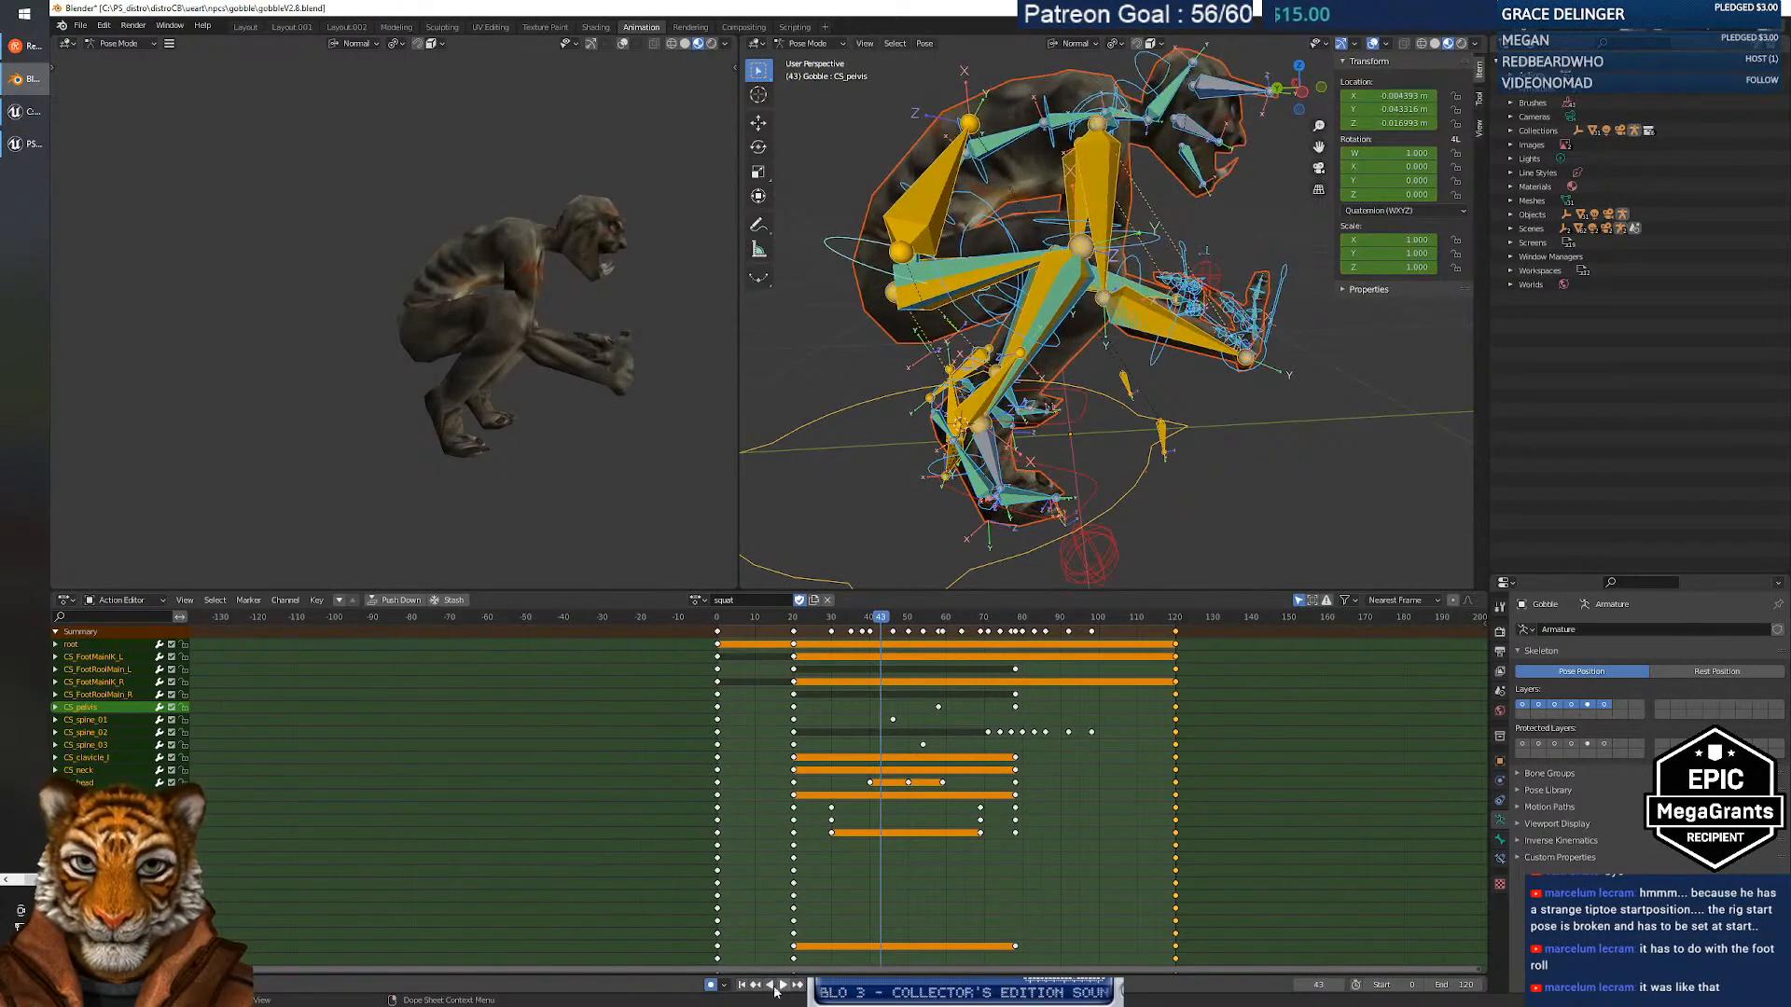
At frame 20, lower the pelvis control about 0.026 m along normal Y.
left_click_drag(877, 635, 793, 650)
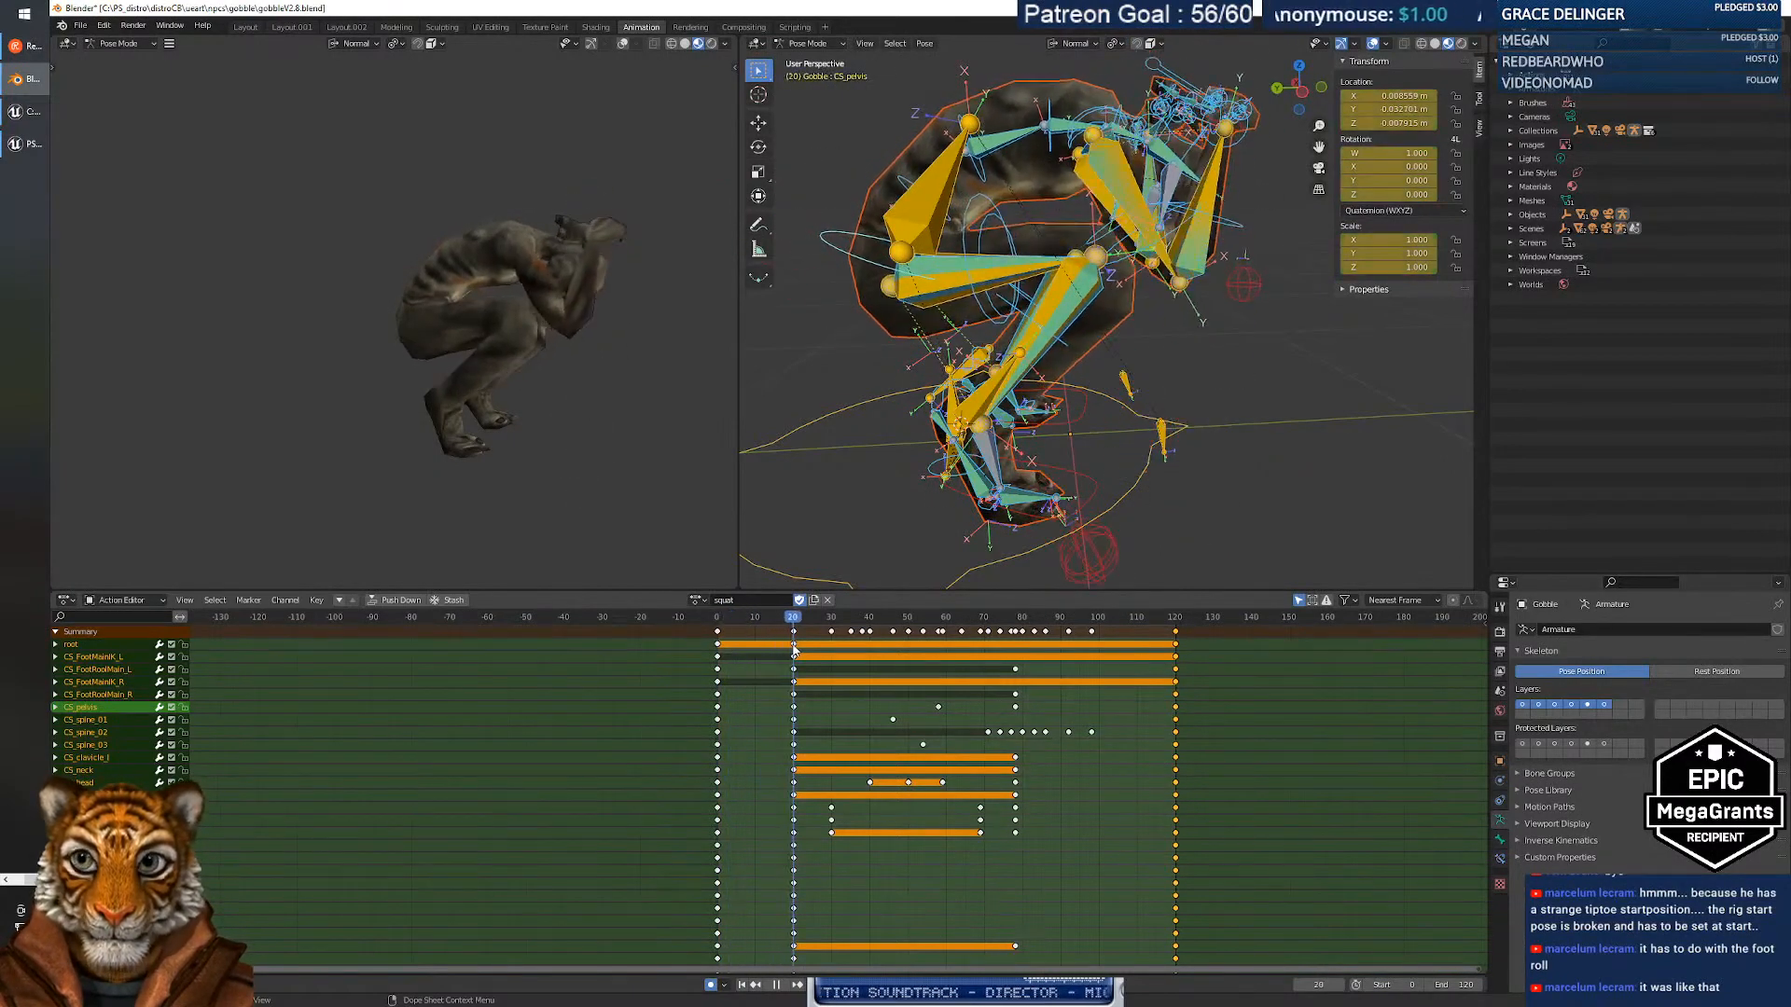
left_click(839, 250)
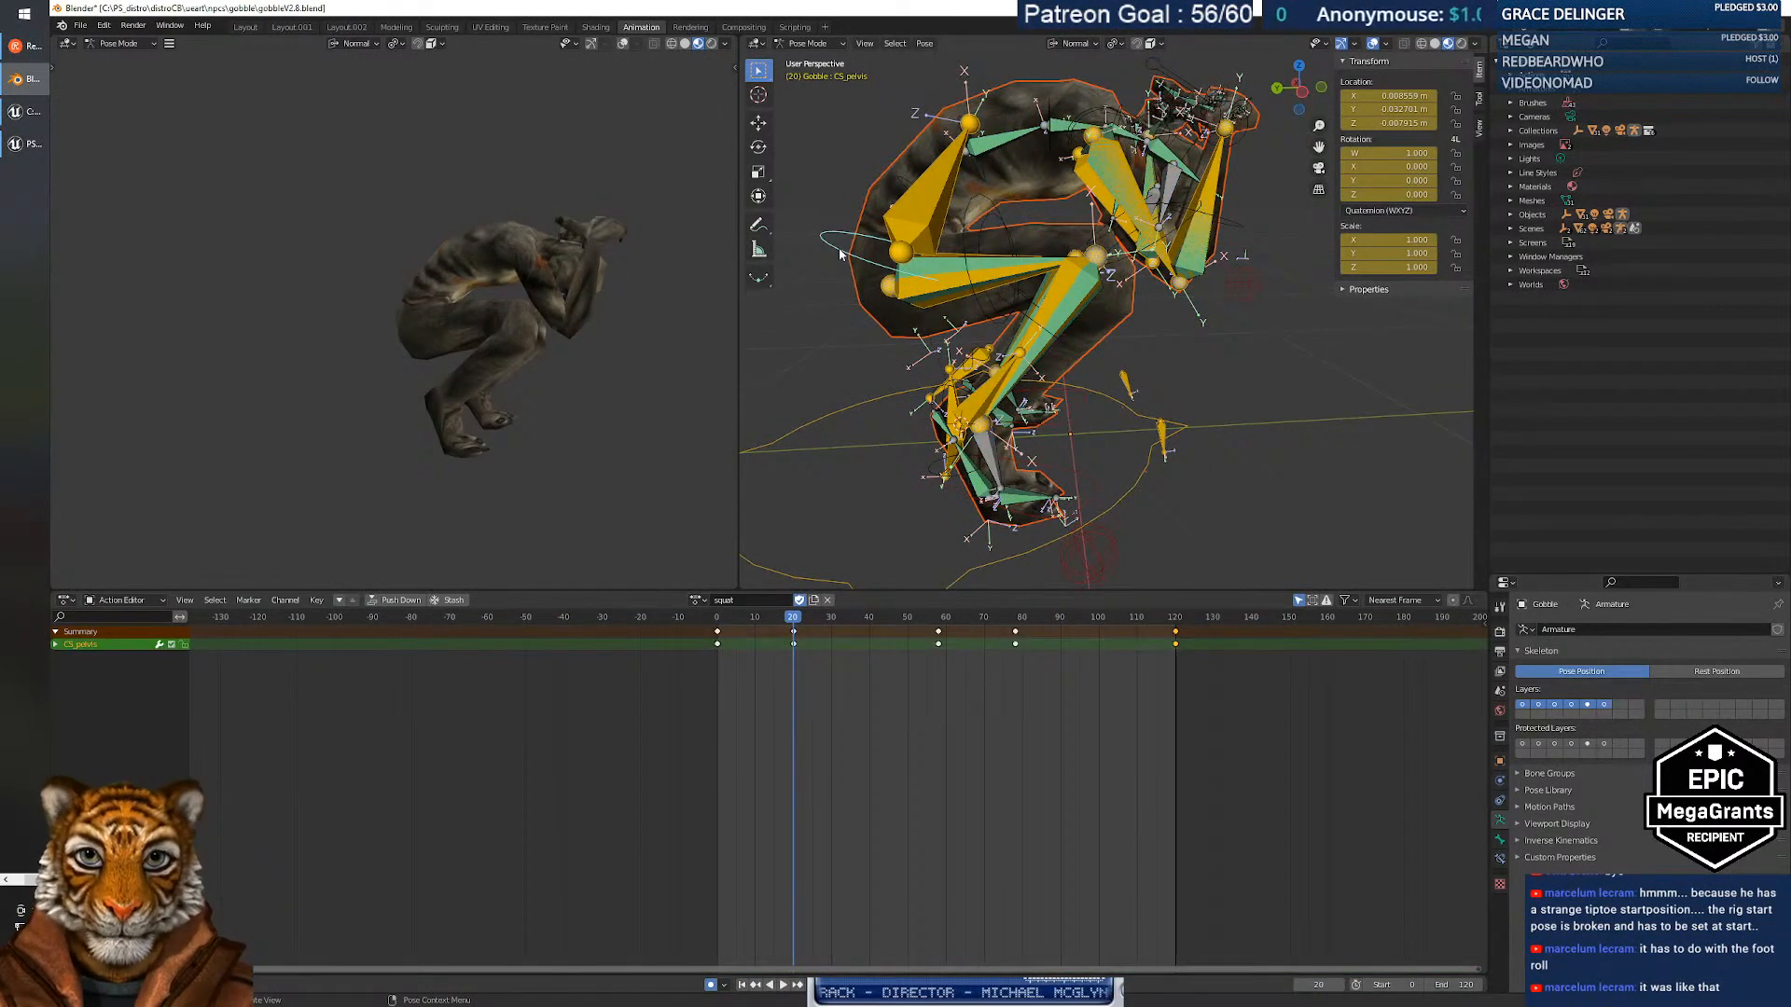
key("g")
key("y")
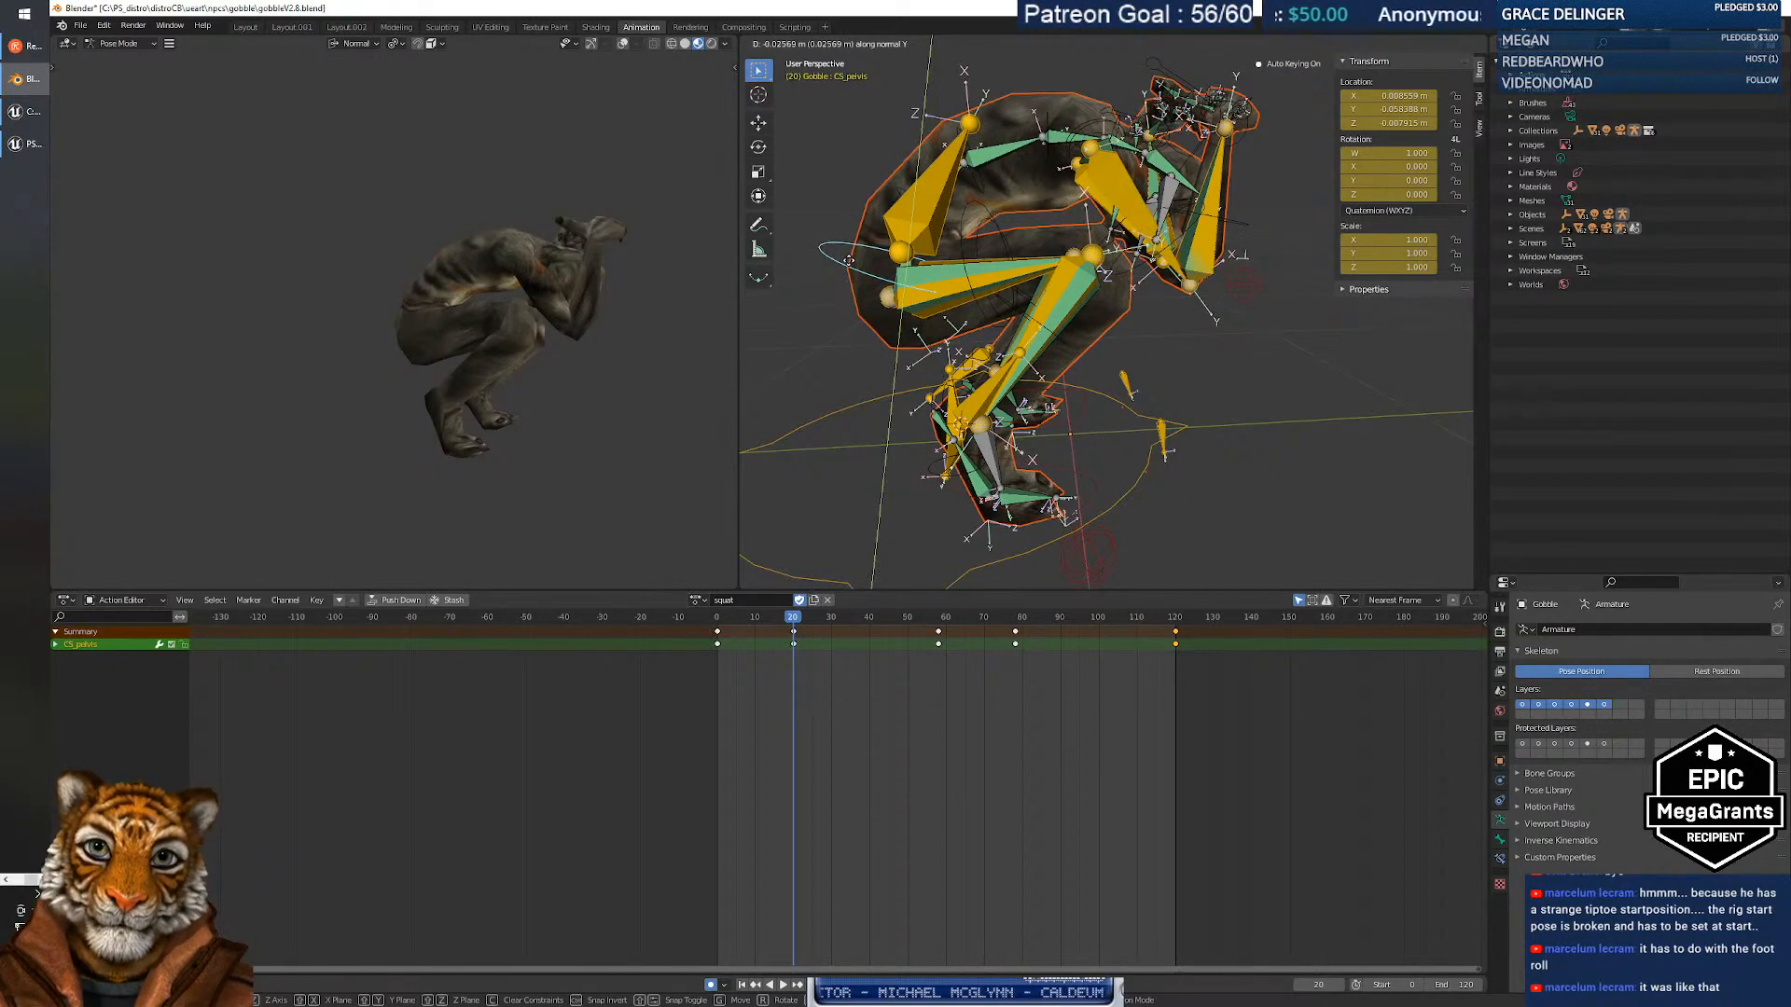
left_click(847, 260)
mouse_move(794, 619)
left_mouse_down()
mouse_move(719, 623)
mouse_move(796, 615)
left_mouse_up()
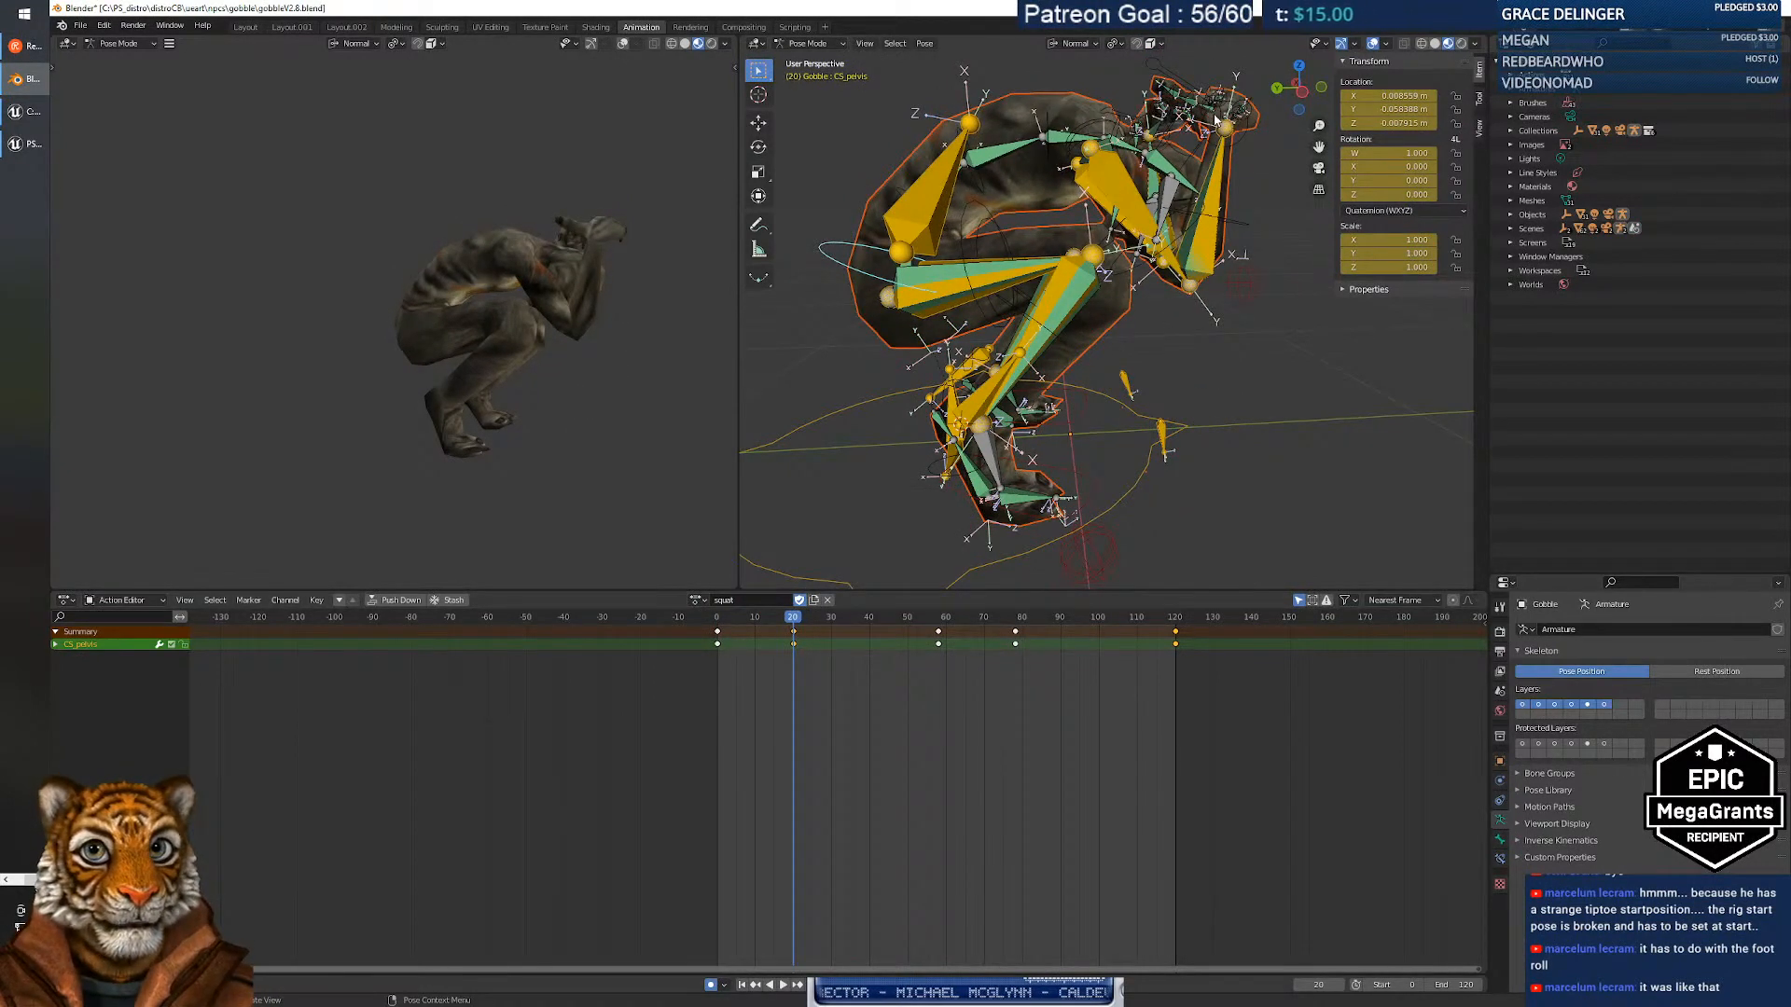
At frame 20, select both hand IK controls and move them about -0.041 m along normal Z.
middle_click_drag(1179, 242, 1172, 287)
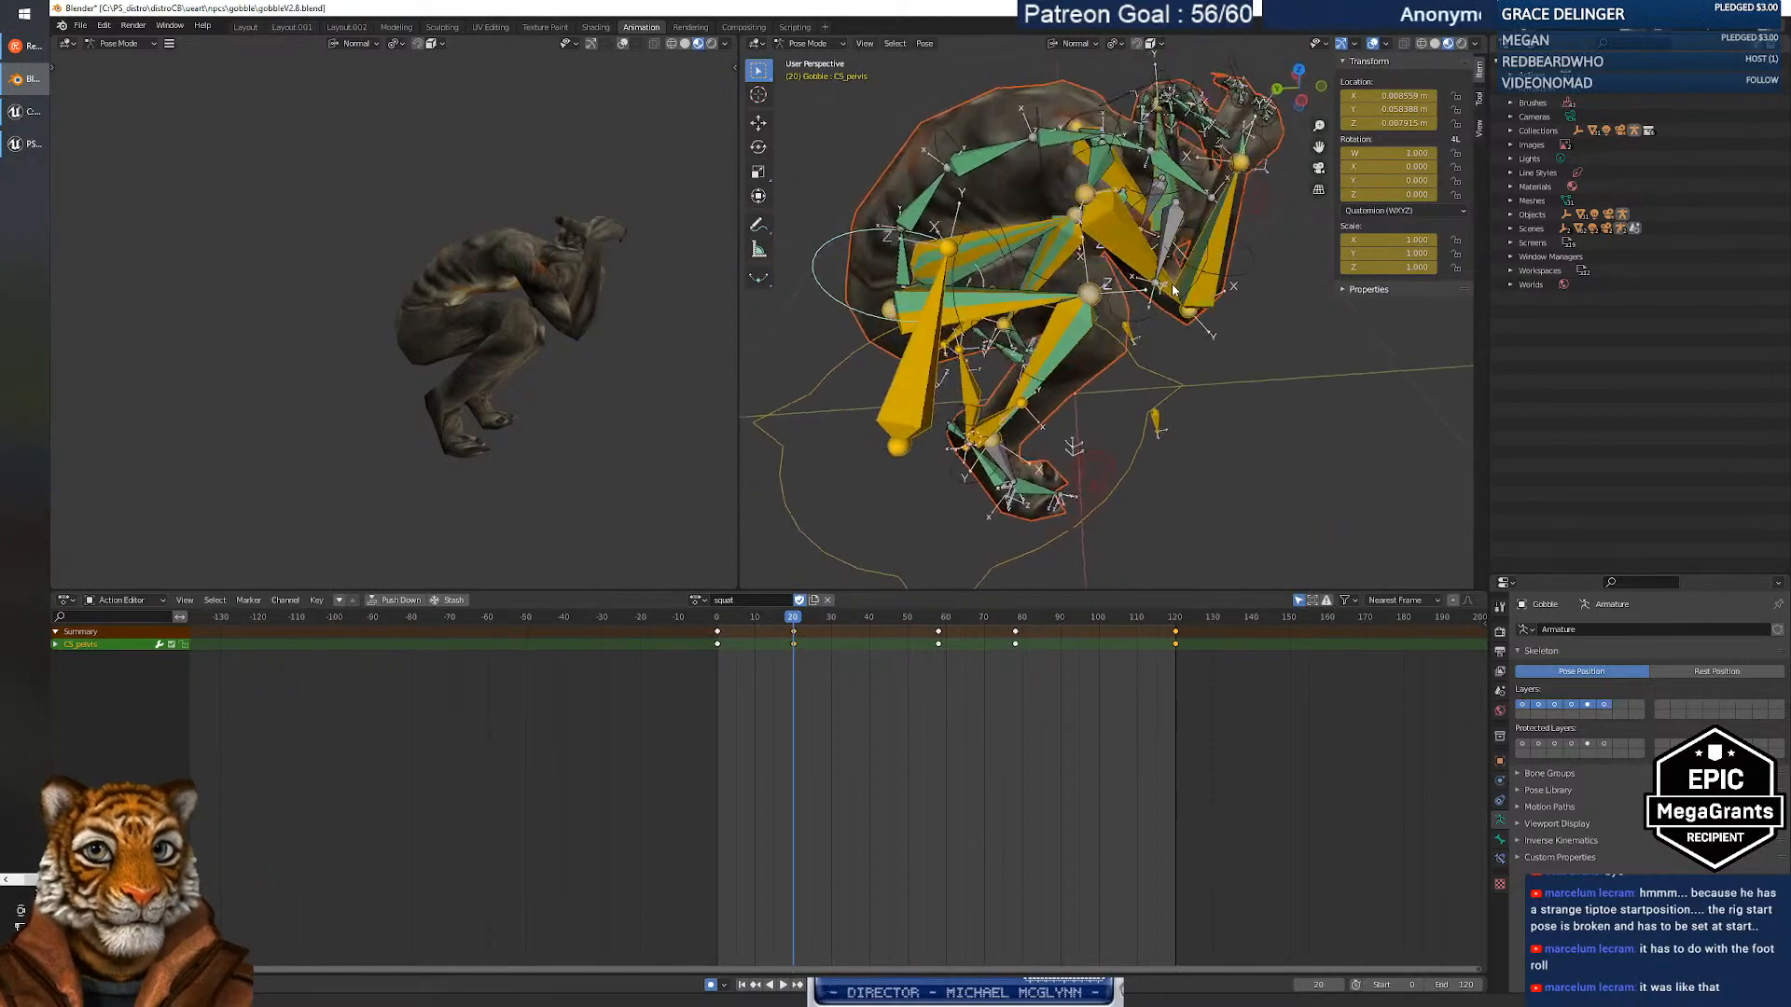
left_click(1209, 101, "shift")
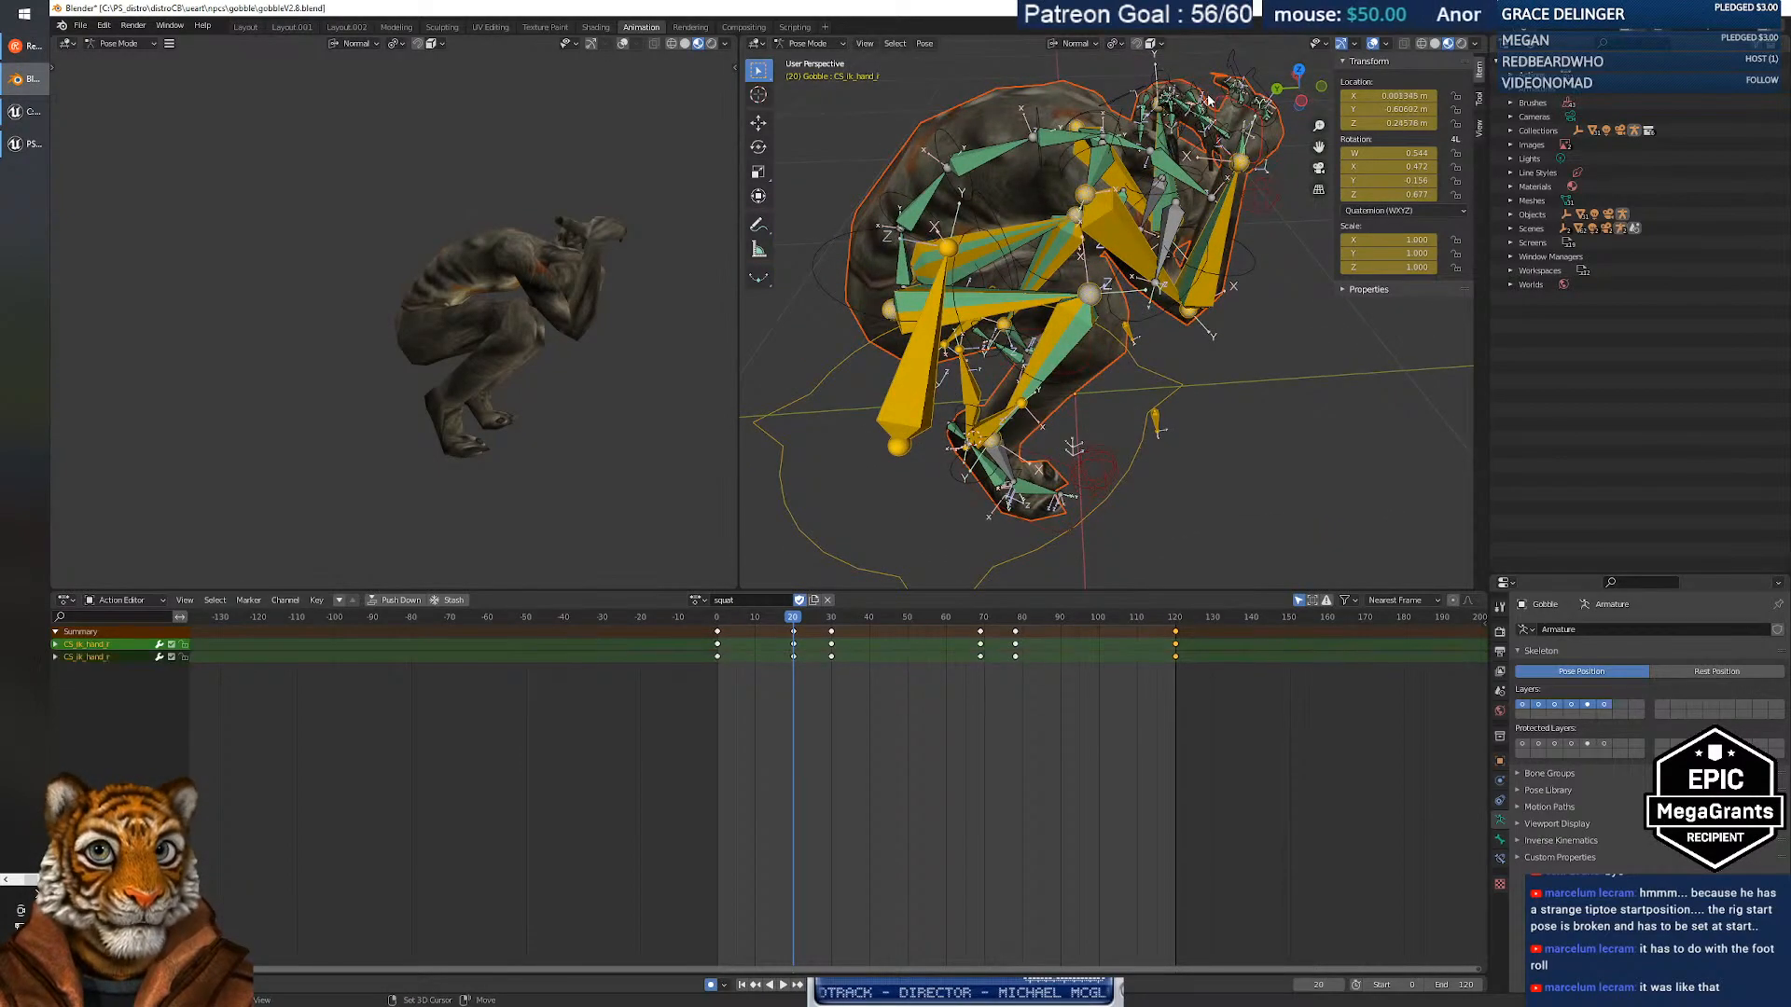
scroll(1161, 290, "up", 4)
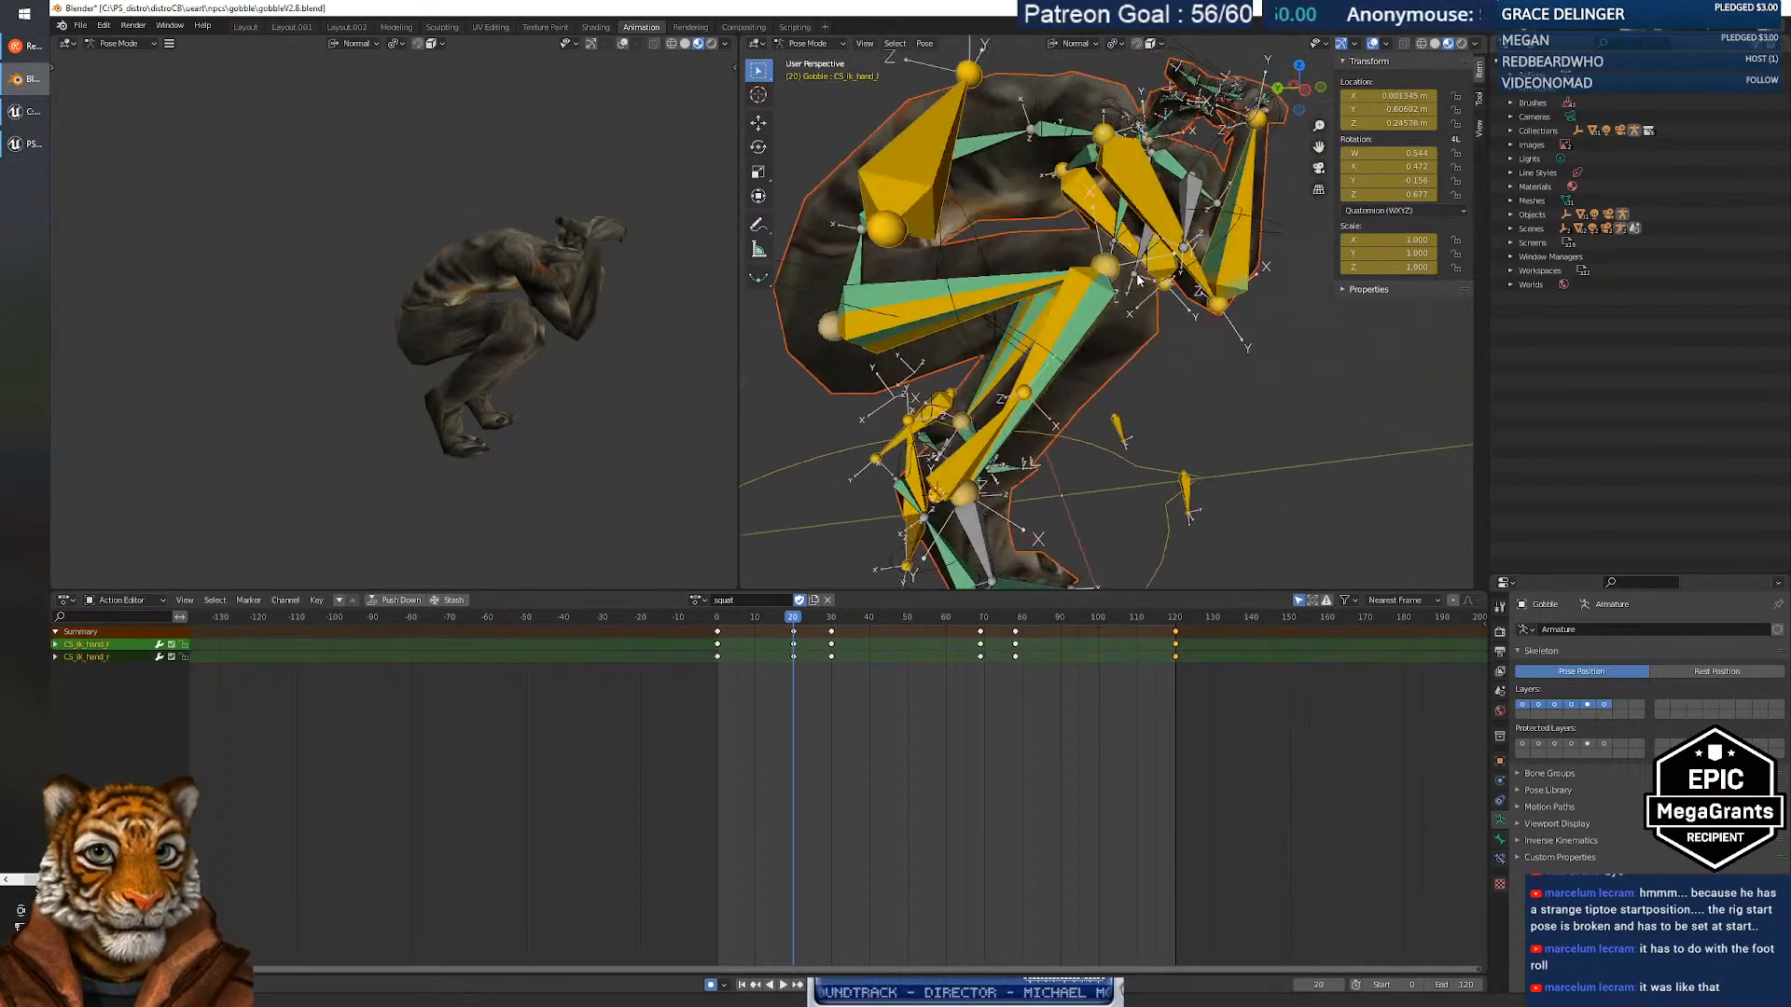
right_click(1220, 265)
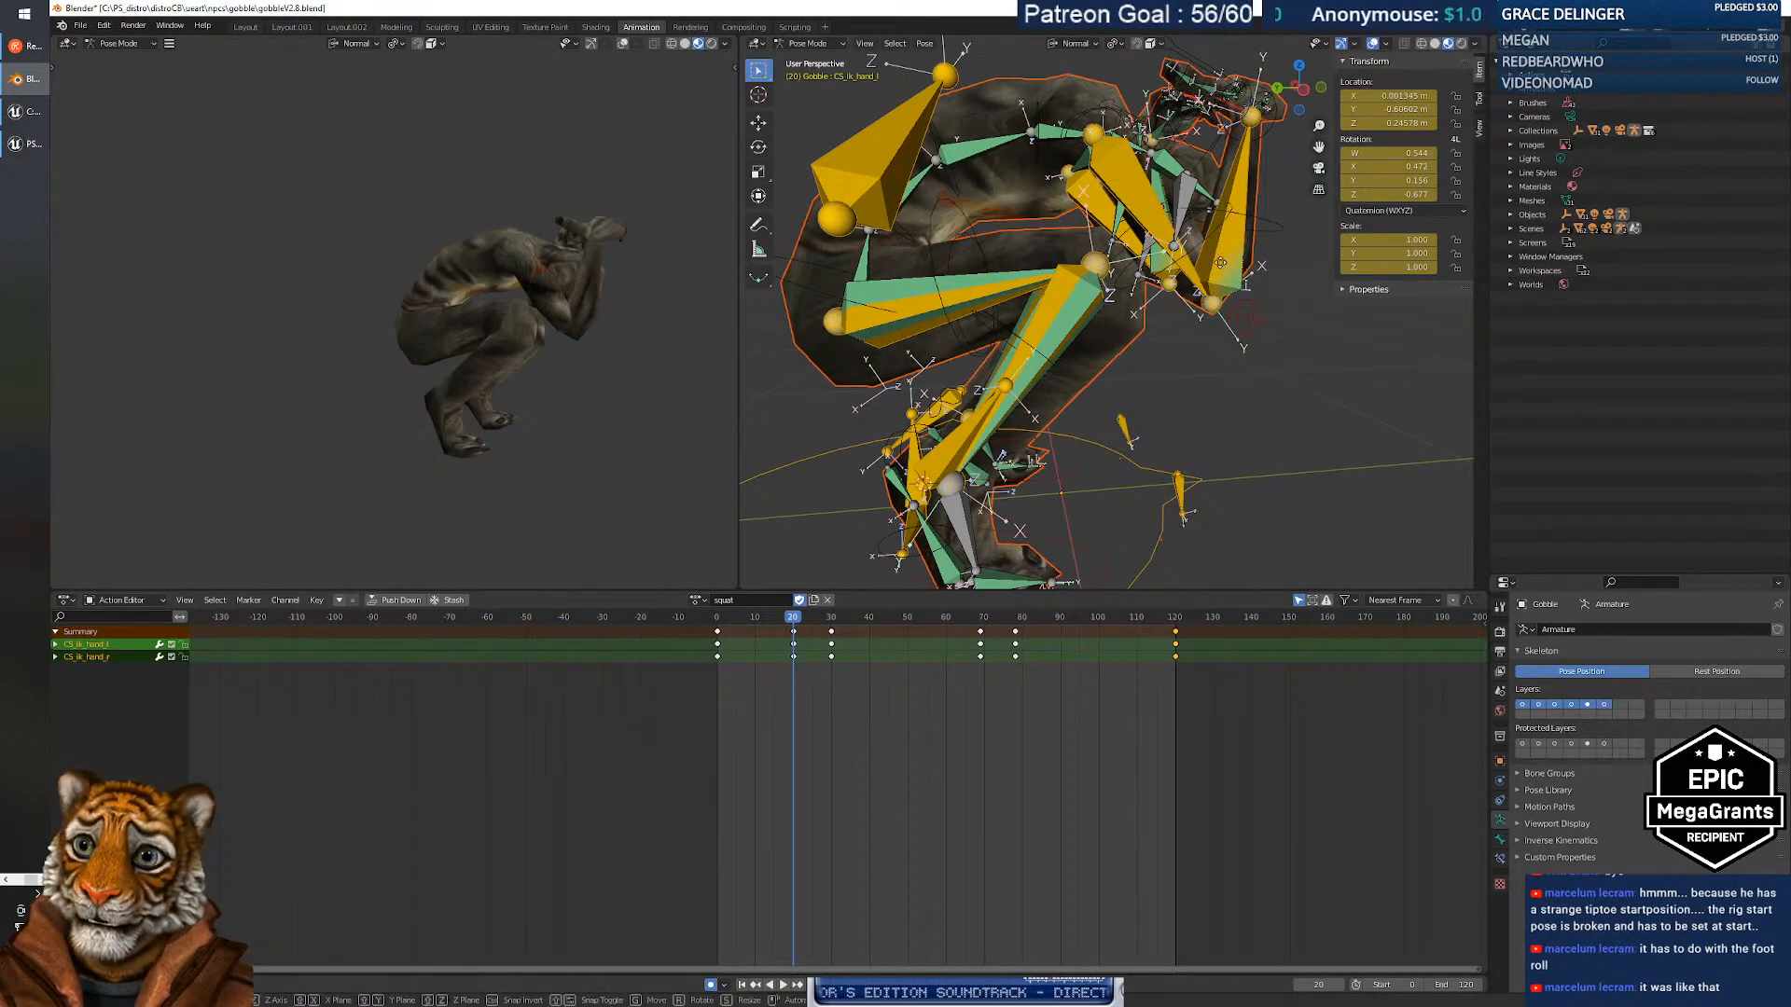
key("g")
key("z")
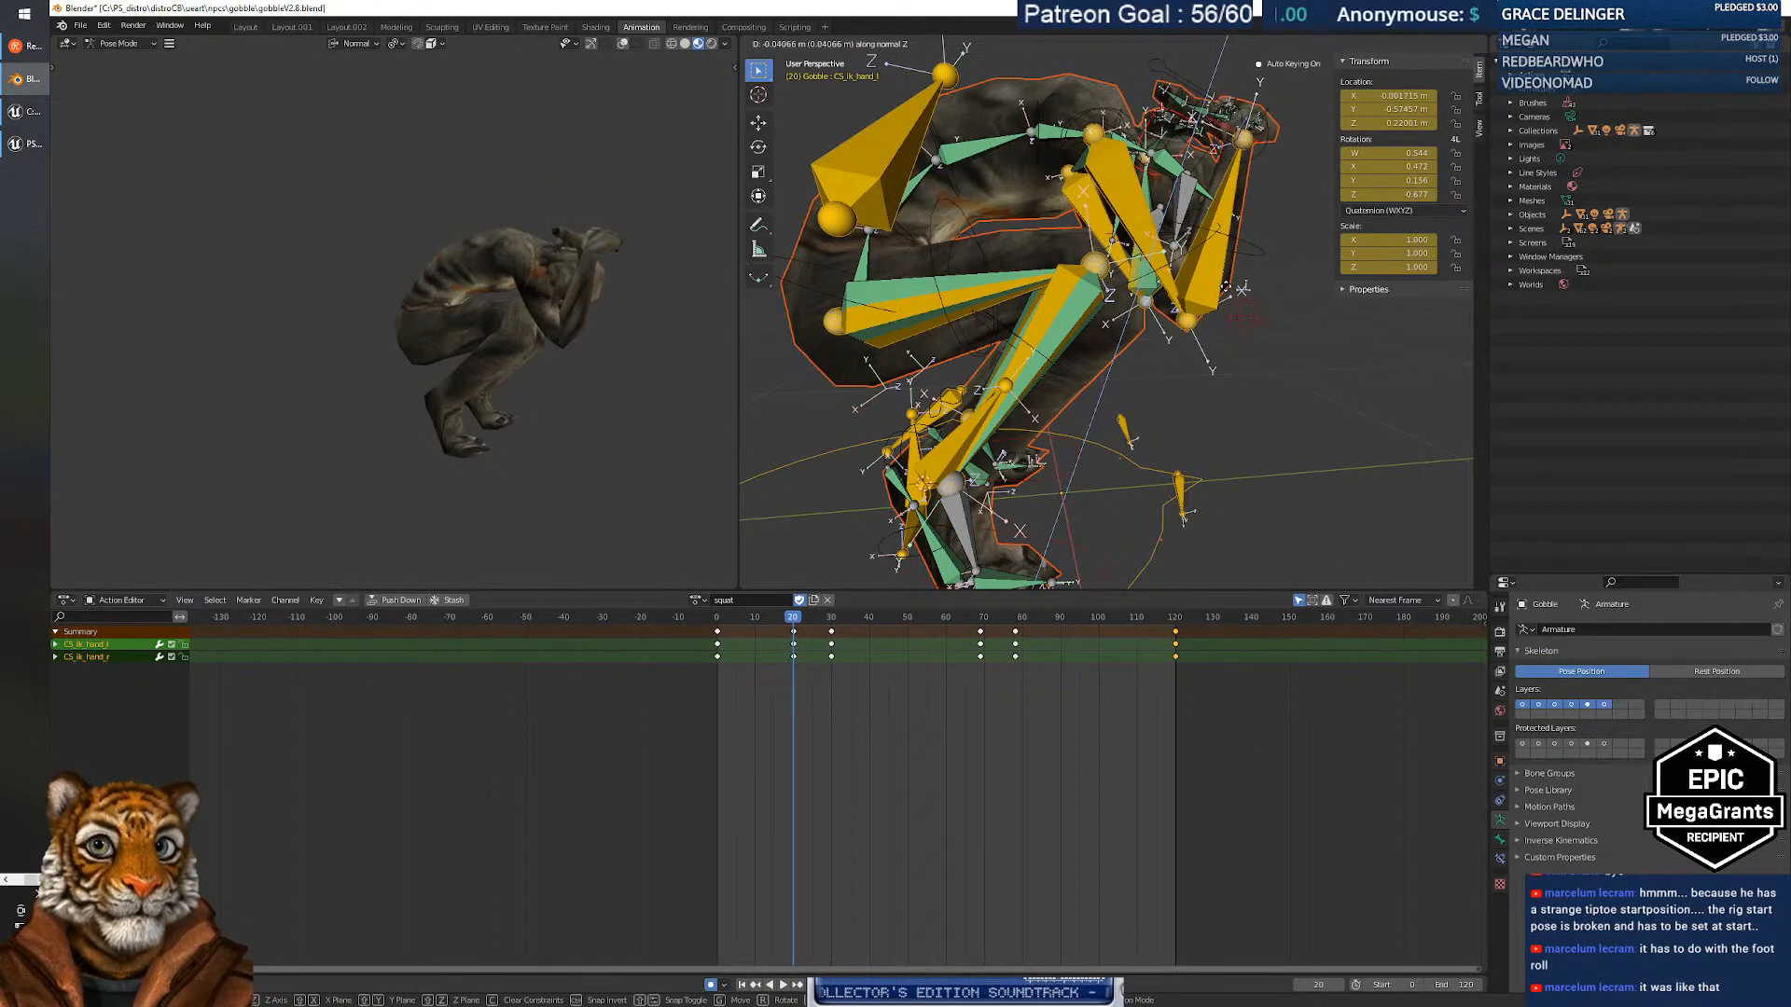
left_click(1226, 289)
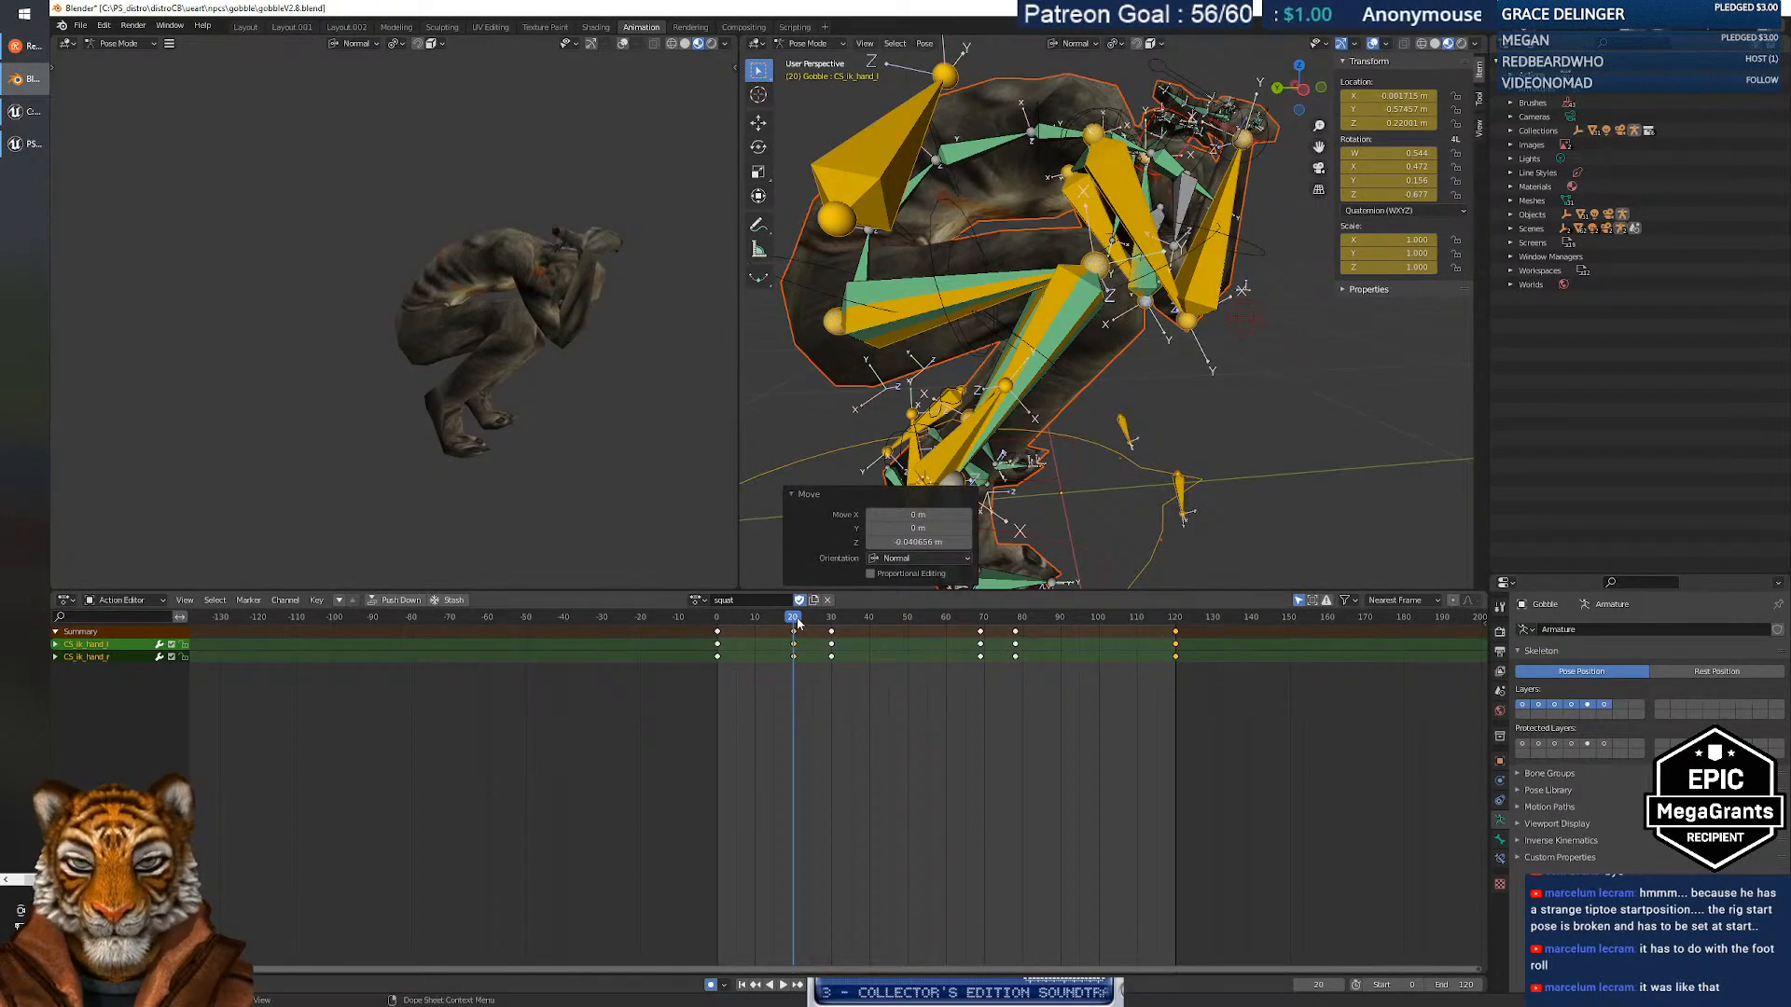
Play the squat animation from frame 0 and examine the hand and leg motion from the front.
left_click_drag(797, 623, 715, 601)
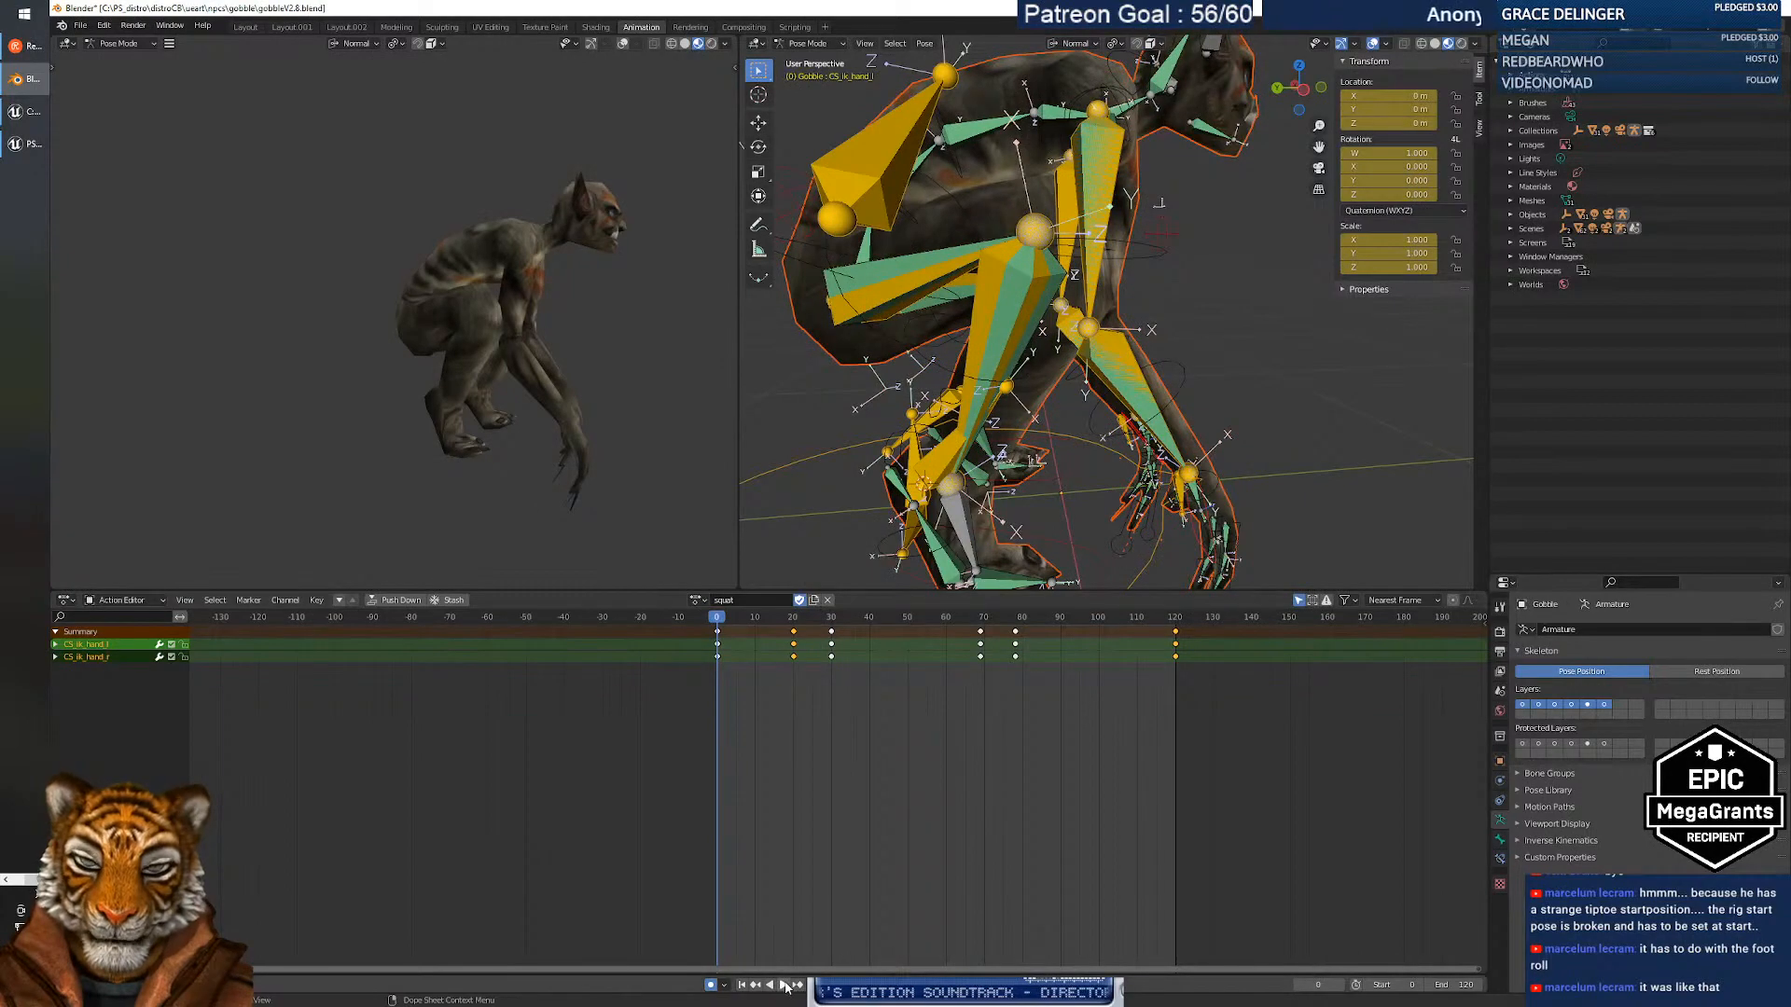
left_click(785, 985)
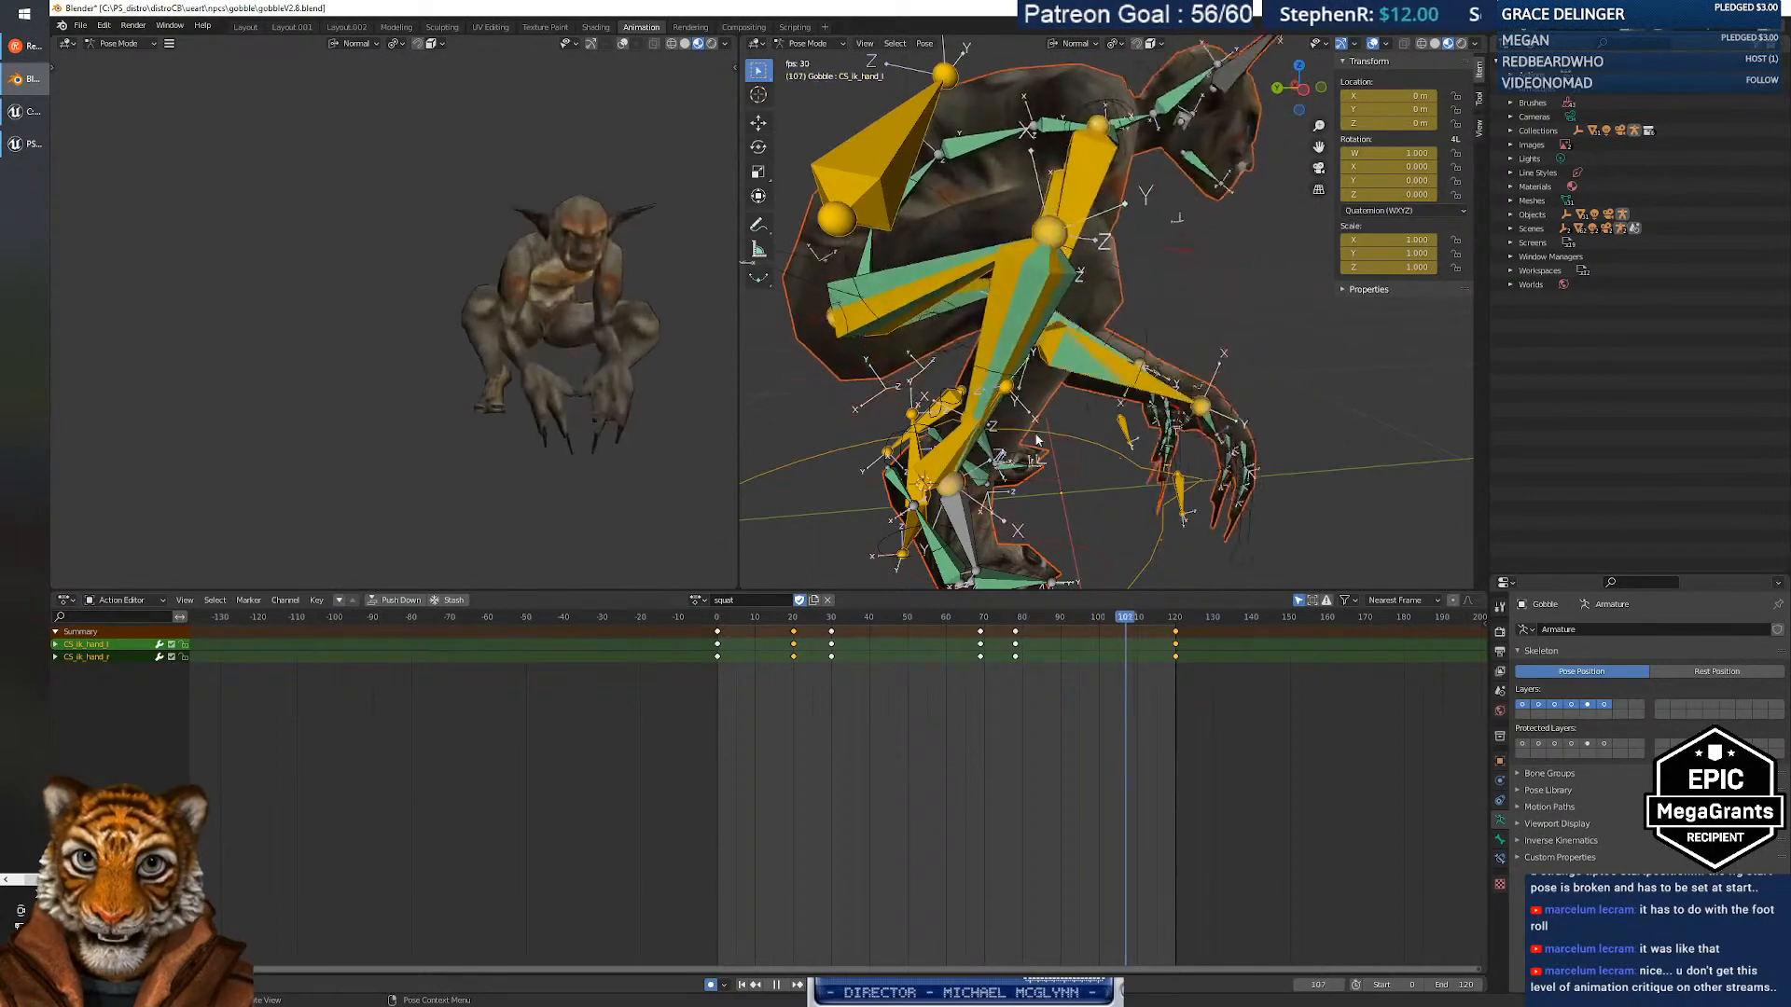
middle_click_drag(1038, 440, 1070, 365)
scroll(1010, 394, "down", 6)
scroll(1071, 366, "down", 2)
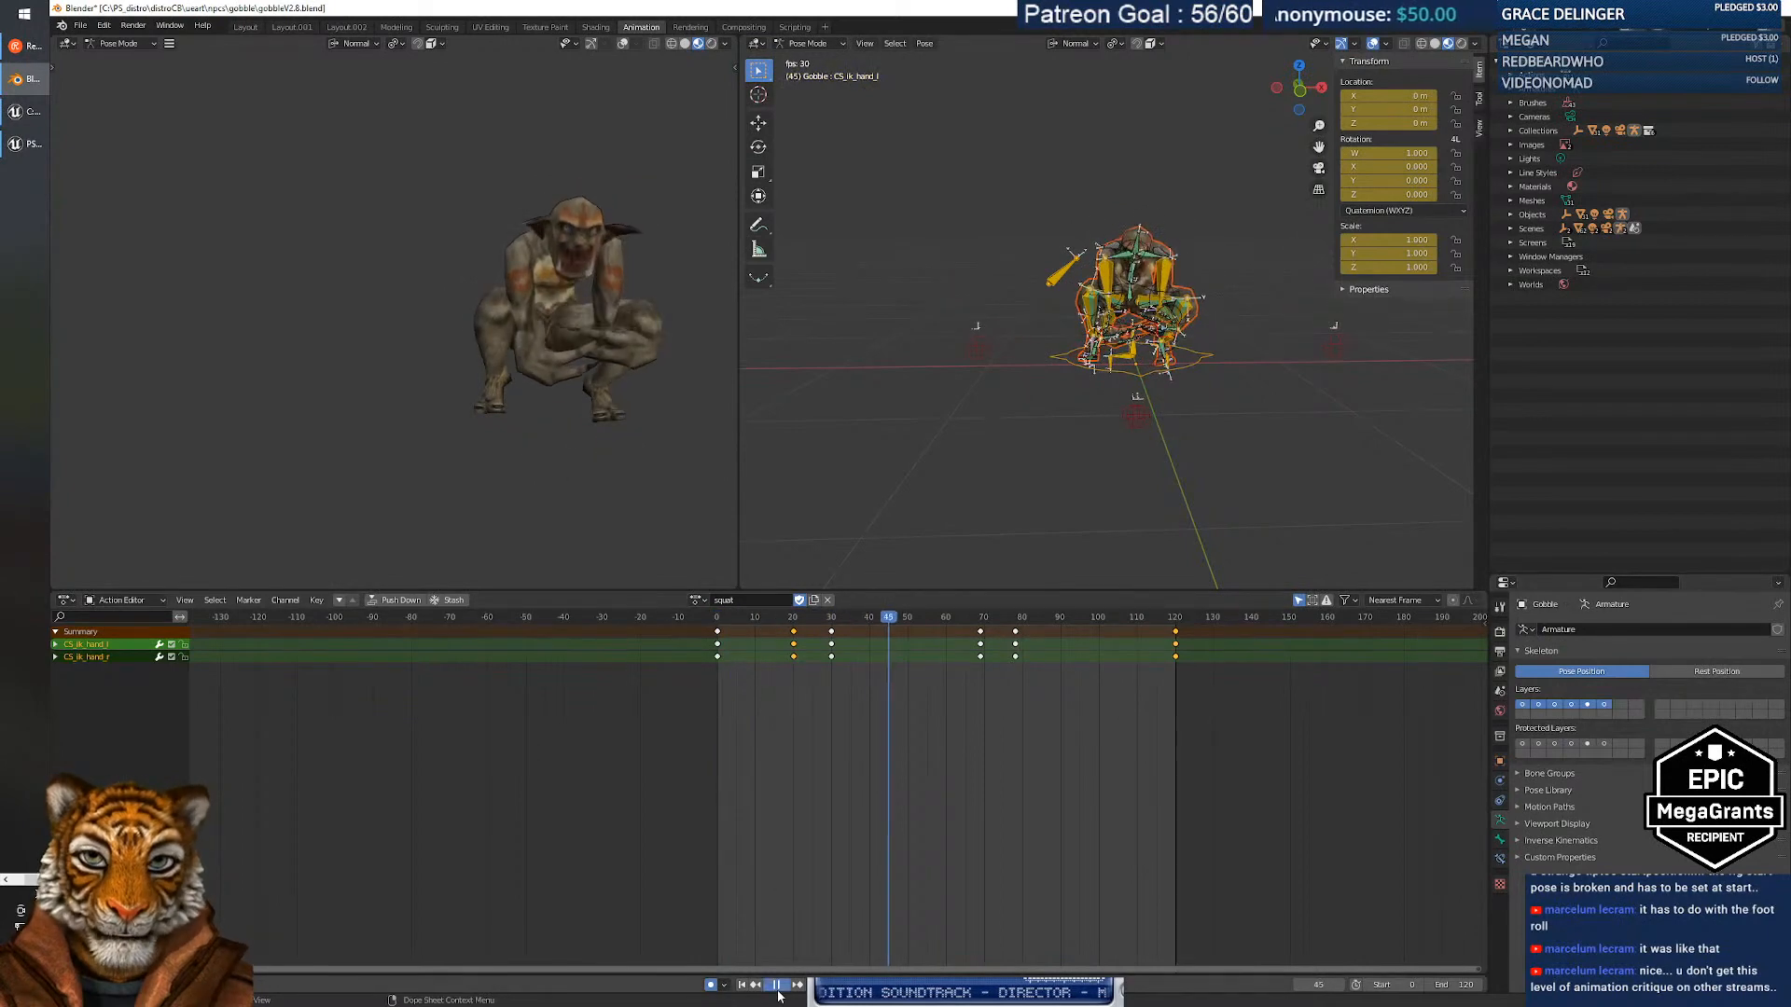
left_click(776, 986)
At frame 20, move the right leg pole target about 0.31 m outward along X and 0.088 m up.
left_click(989, 350)
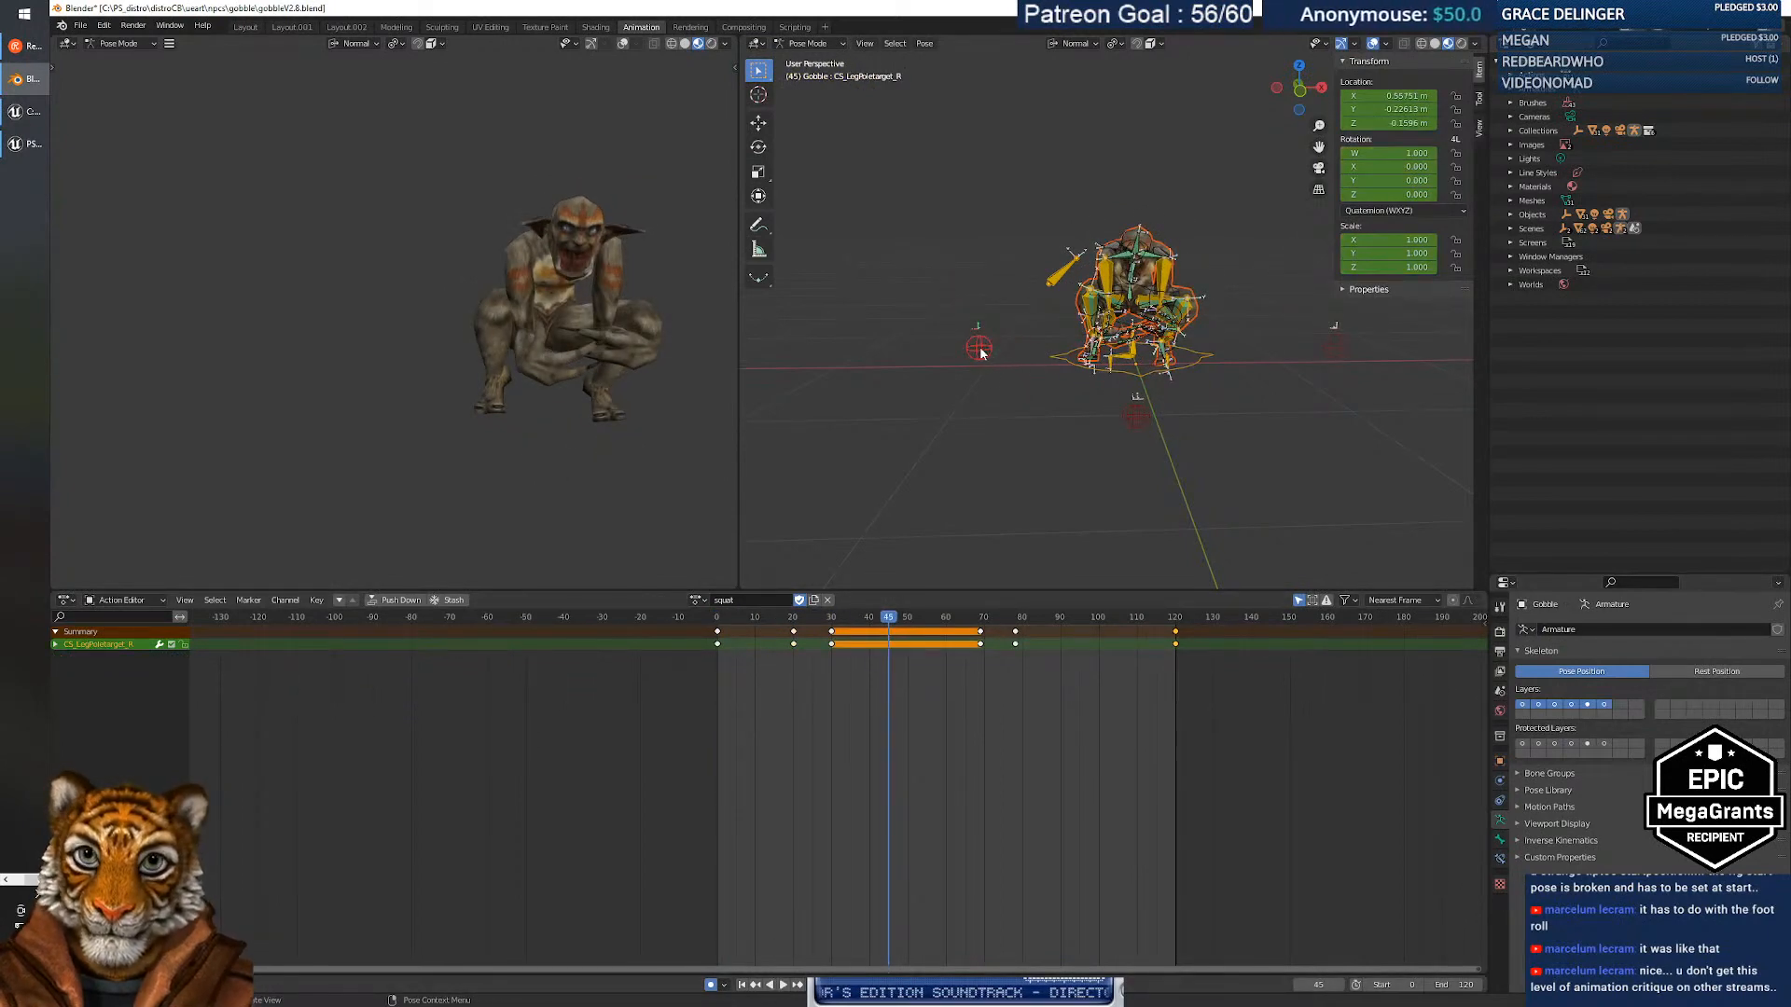
left_click_drag(891, 619, 763, 616)
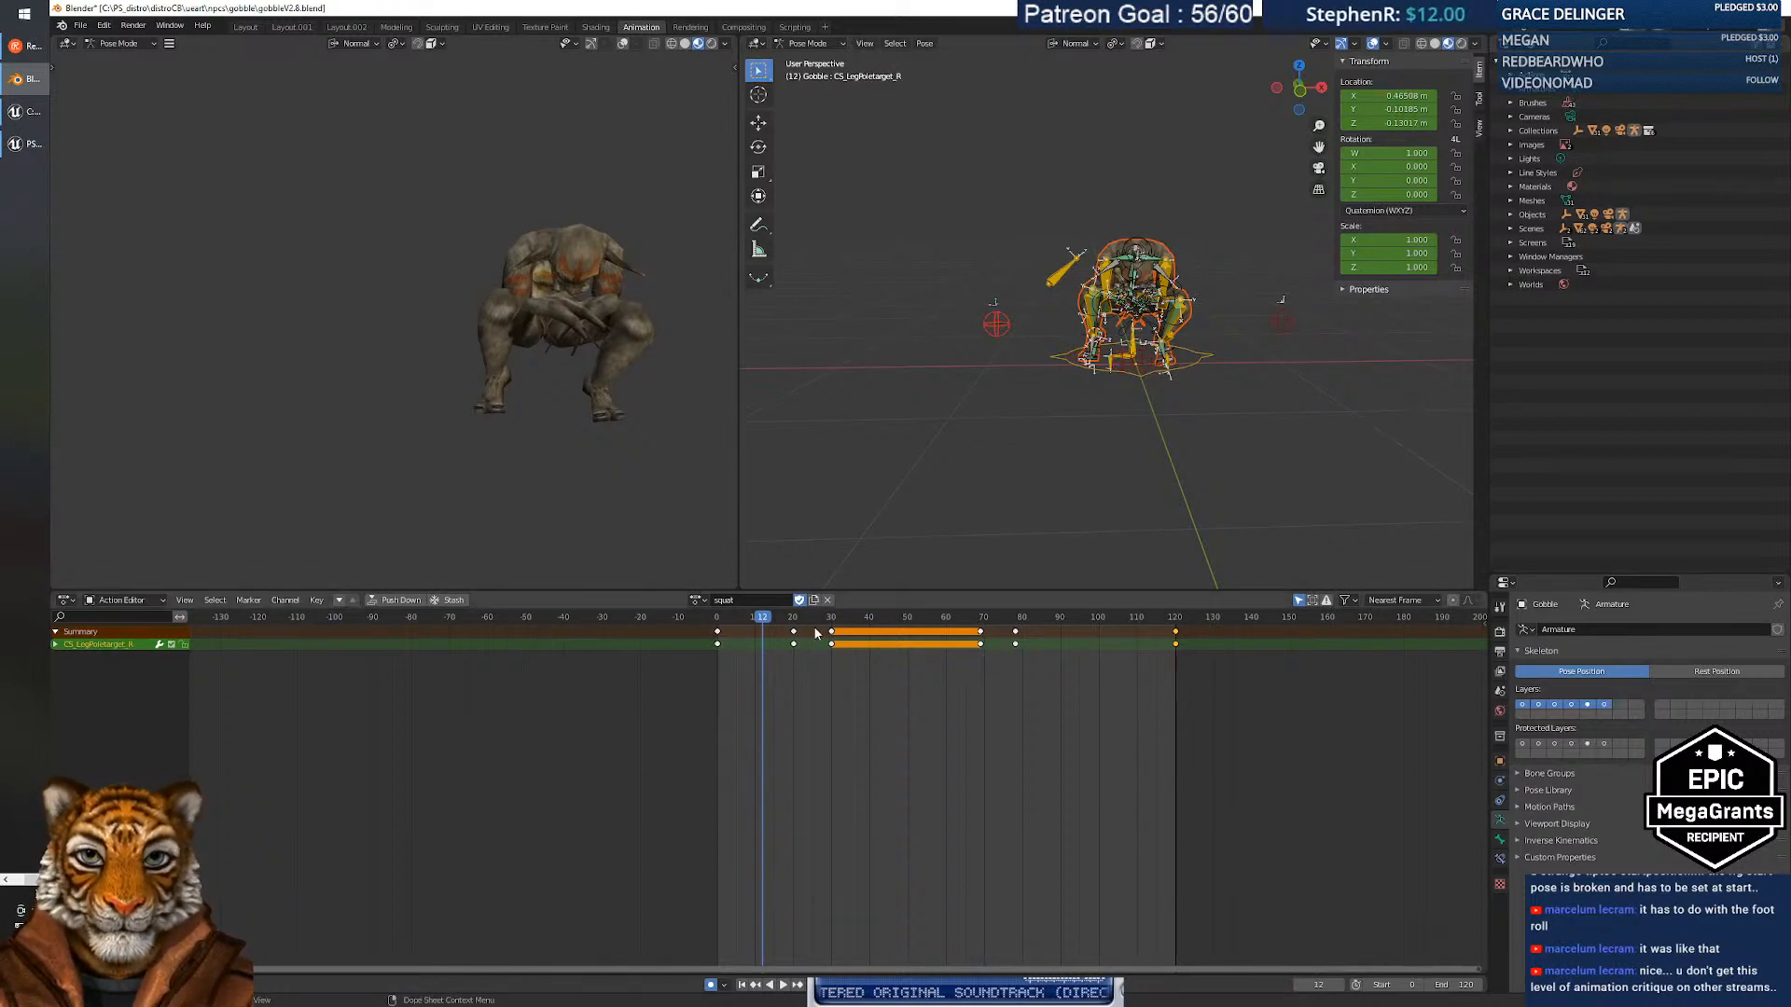
key("space")
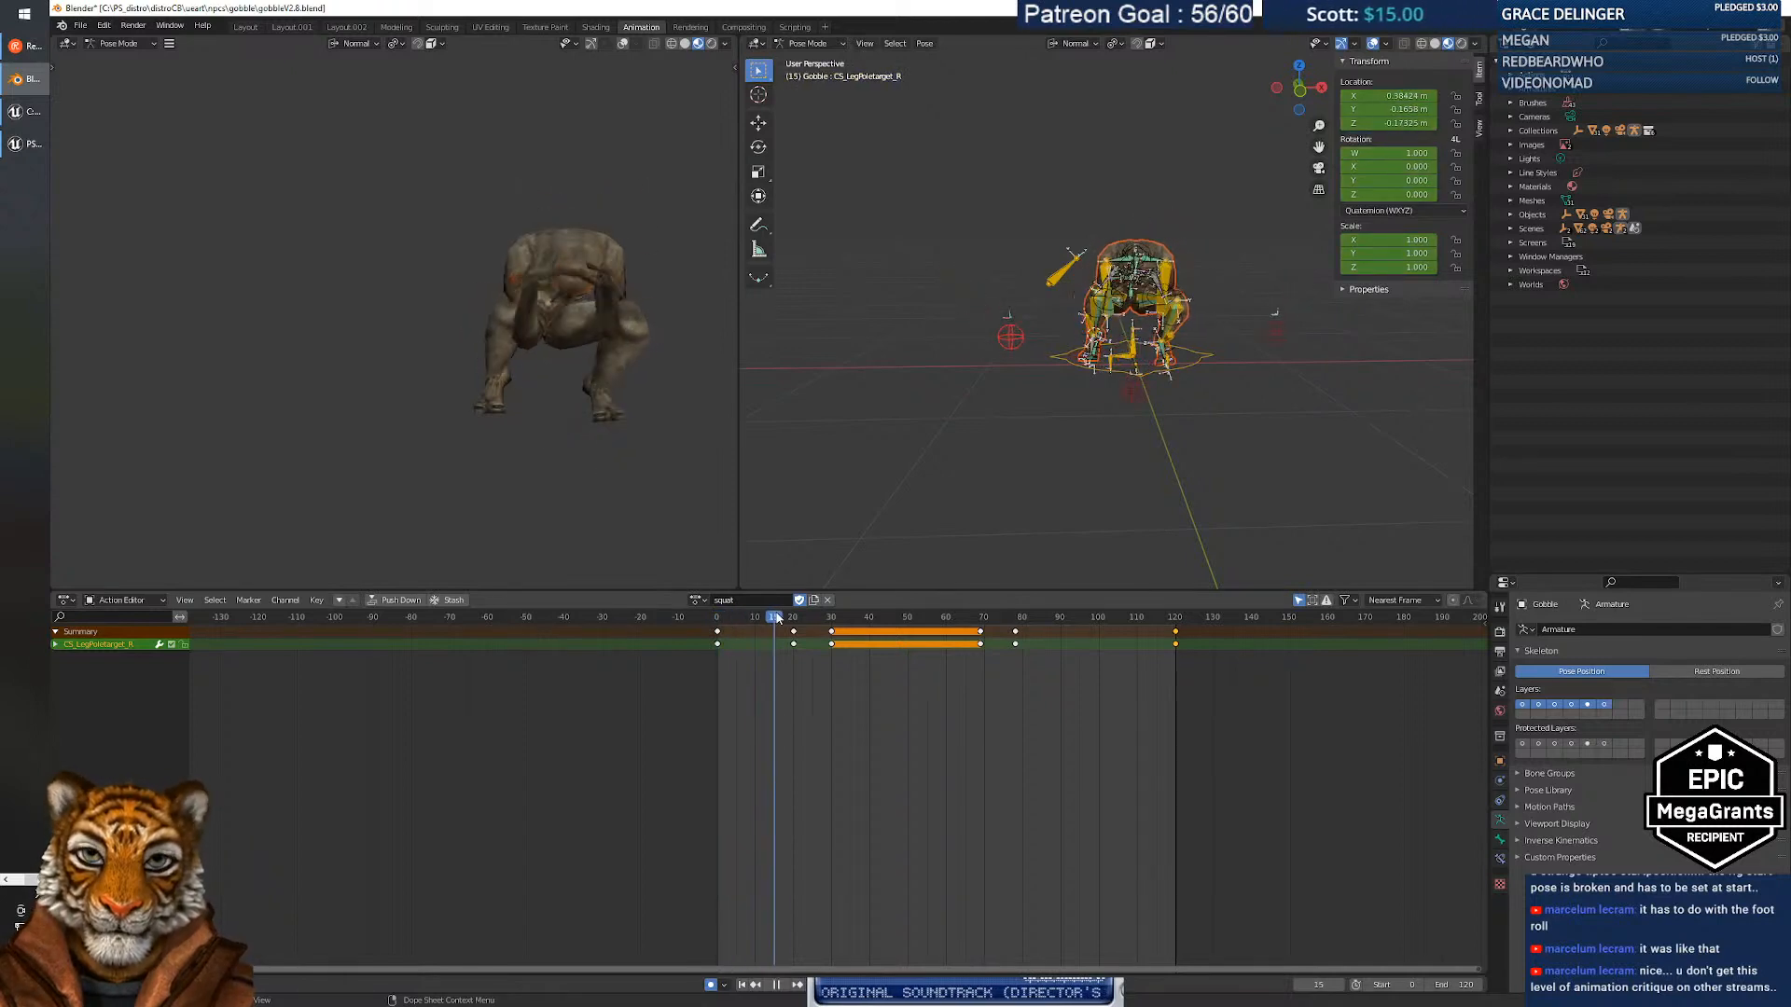
left_click_drag(797, 616, 792, 616)
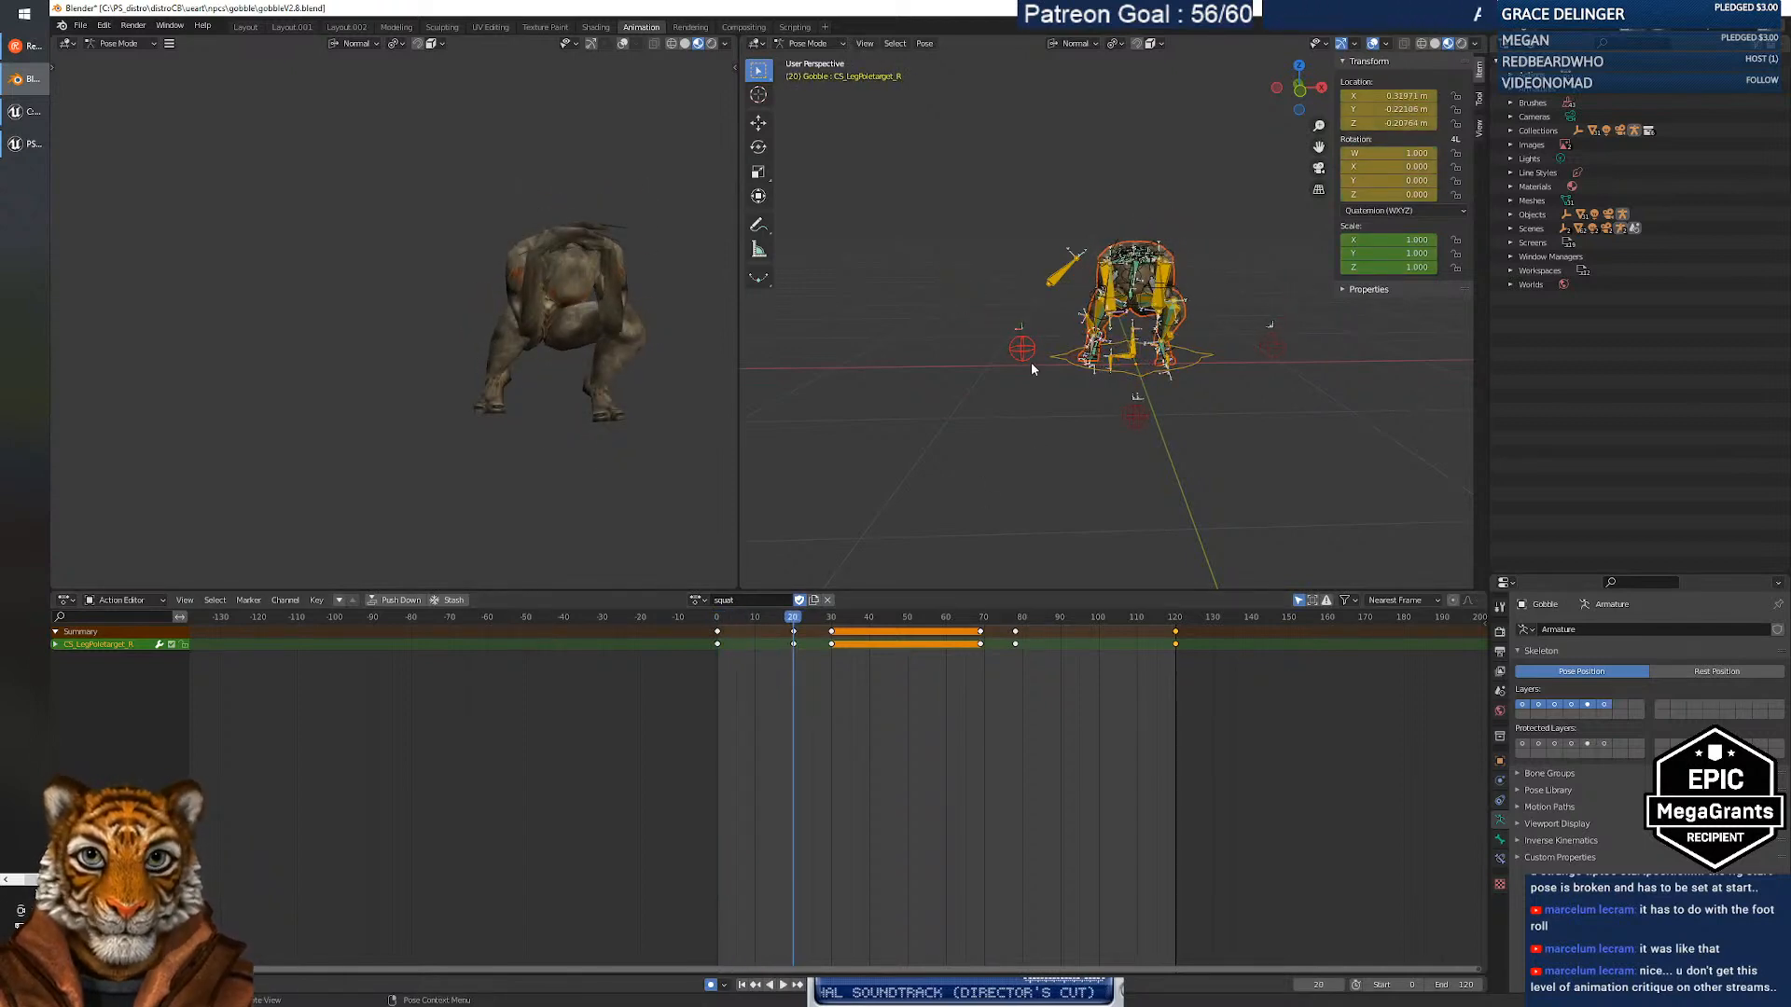
key("g")
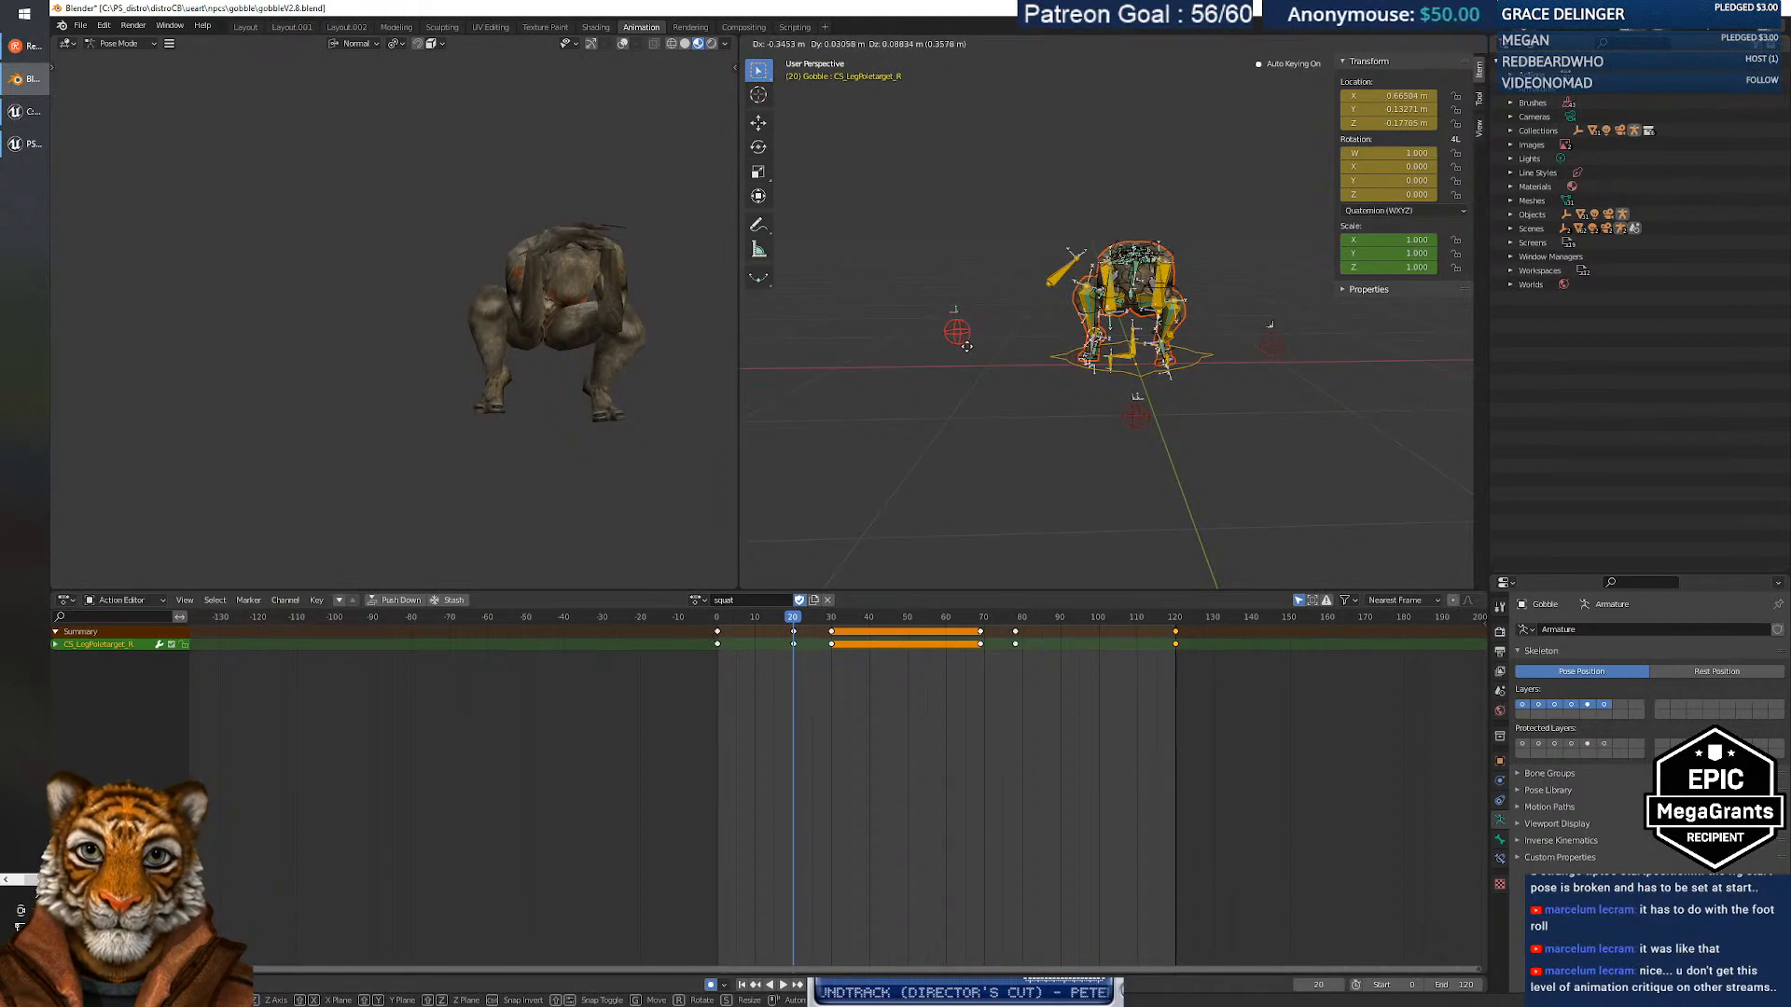
left_click(972, 346)
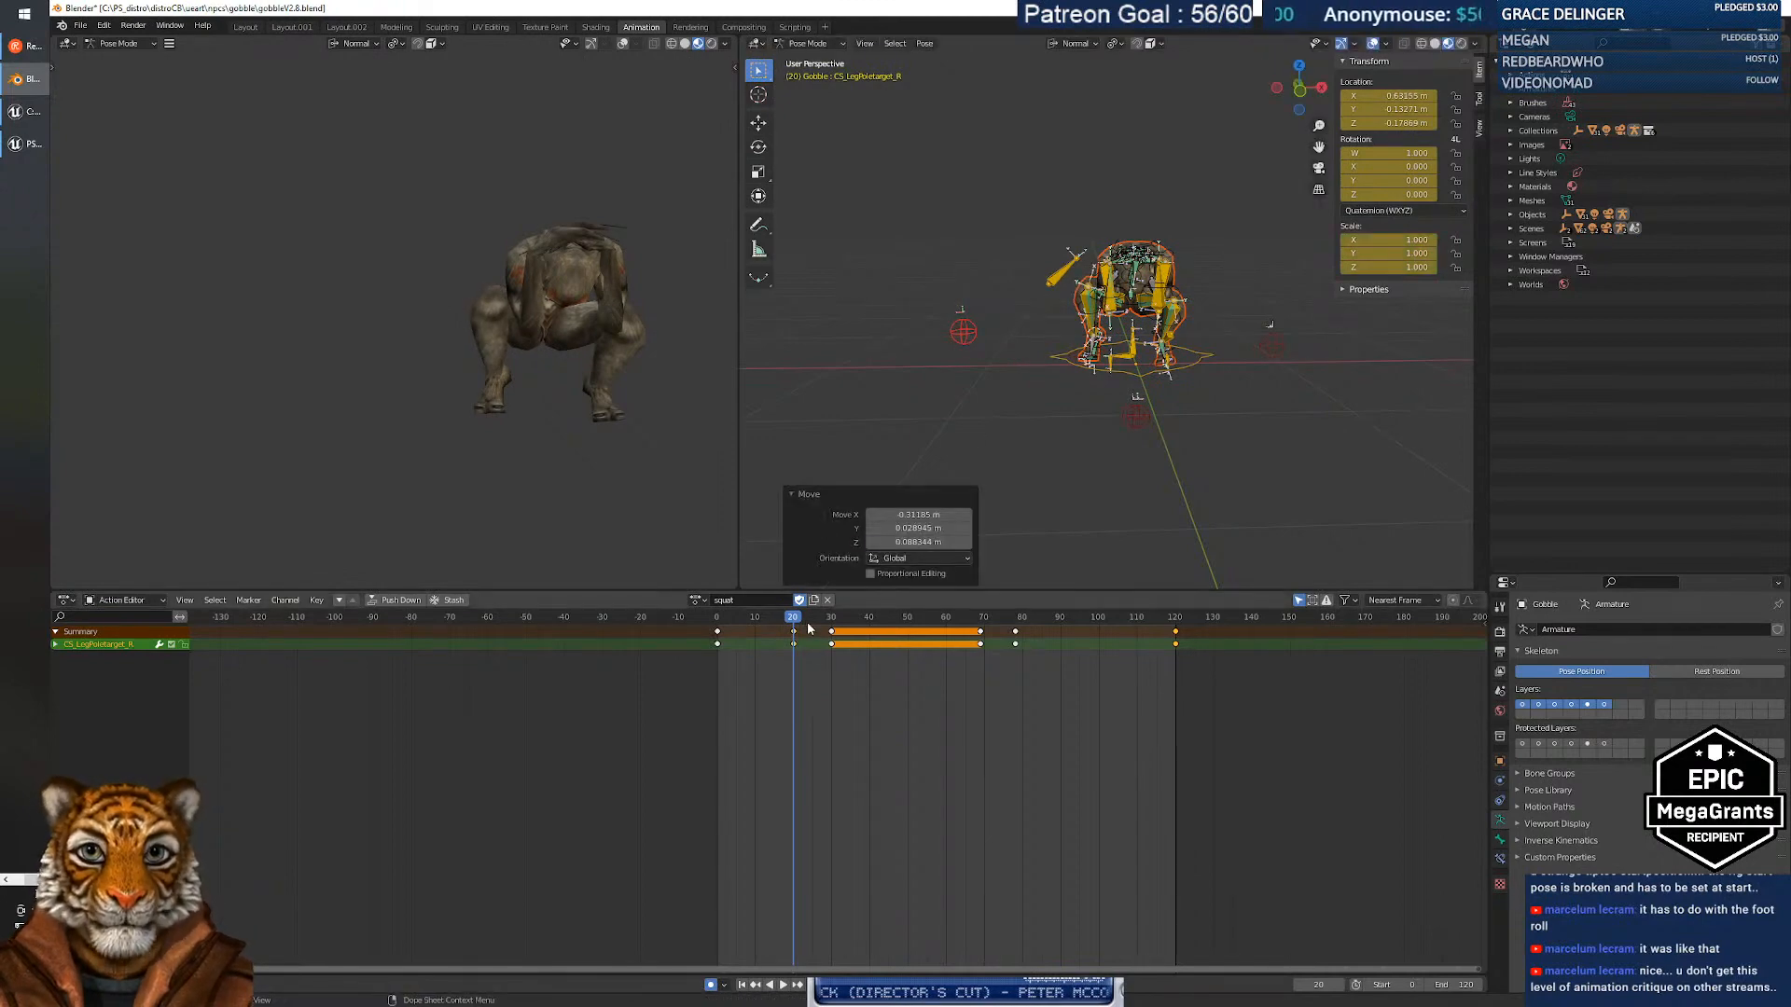
At frame 78, move the right leg pole target about 0.26 m outward and the left leg pole target about 0.18 m outward along X.
left_click_drag(795, 619, 1015, 612)
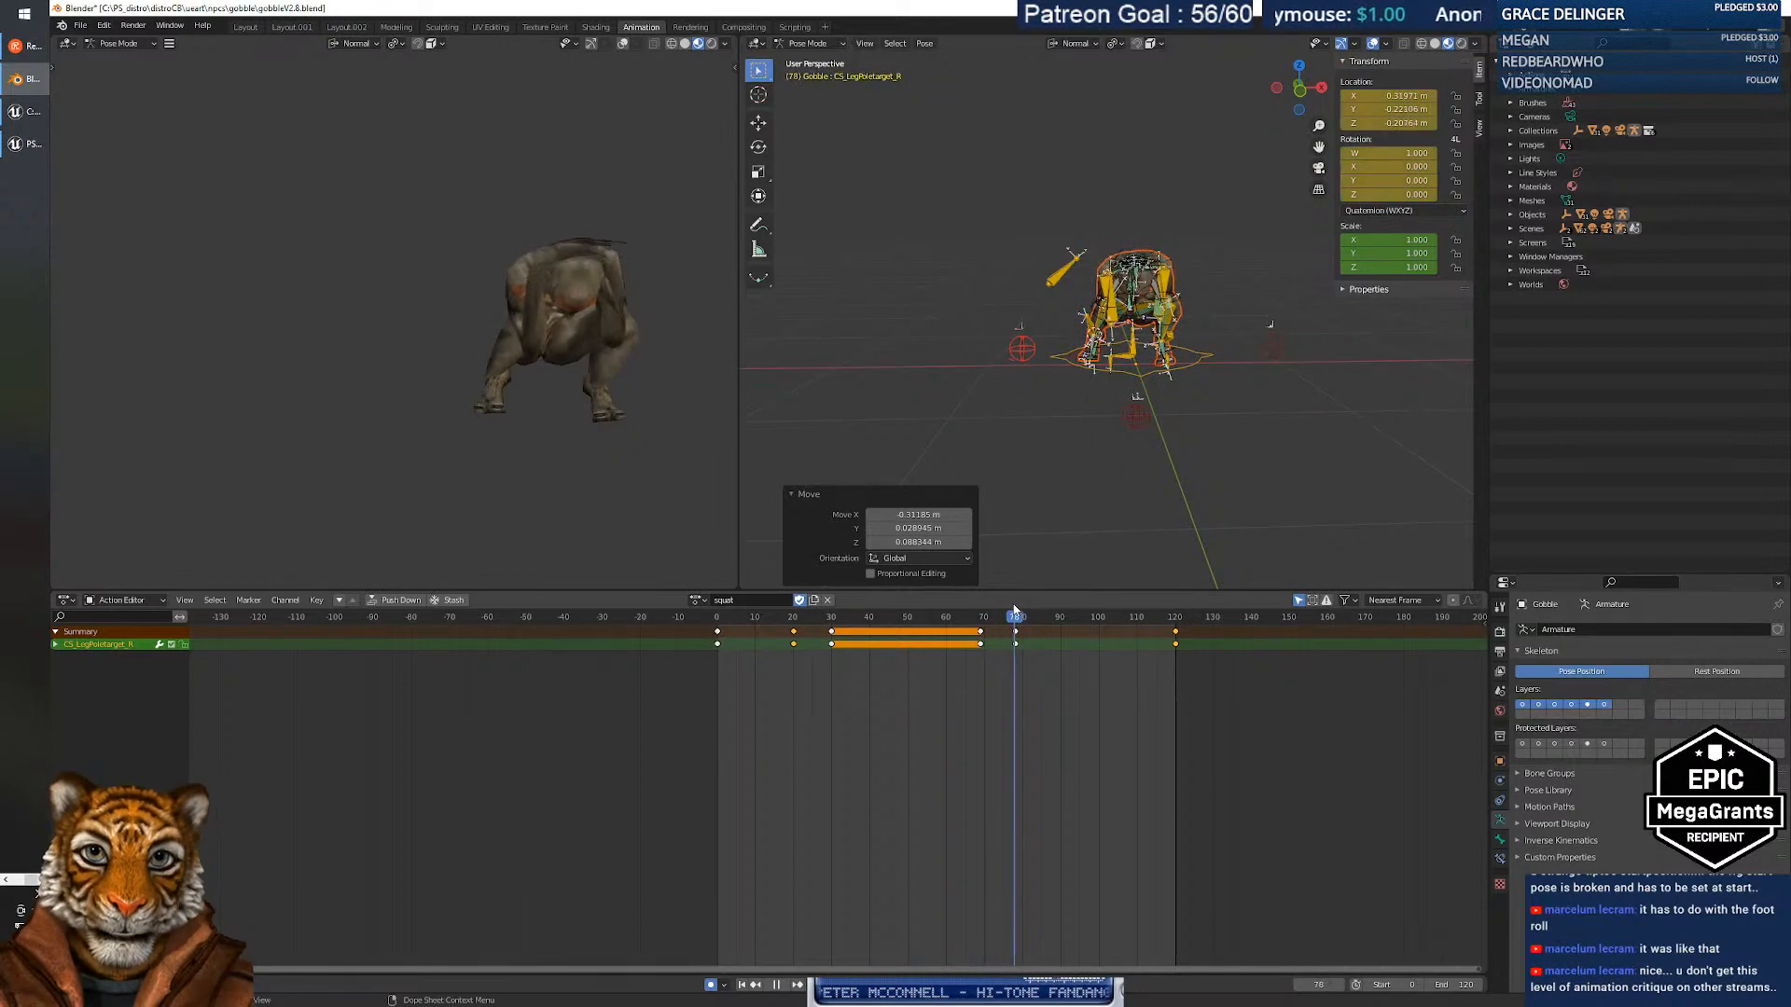
left_click(980, 349)
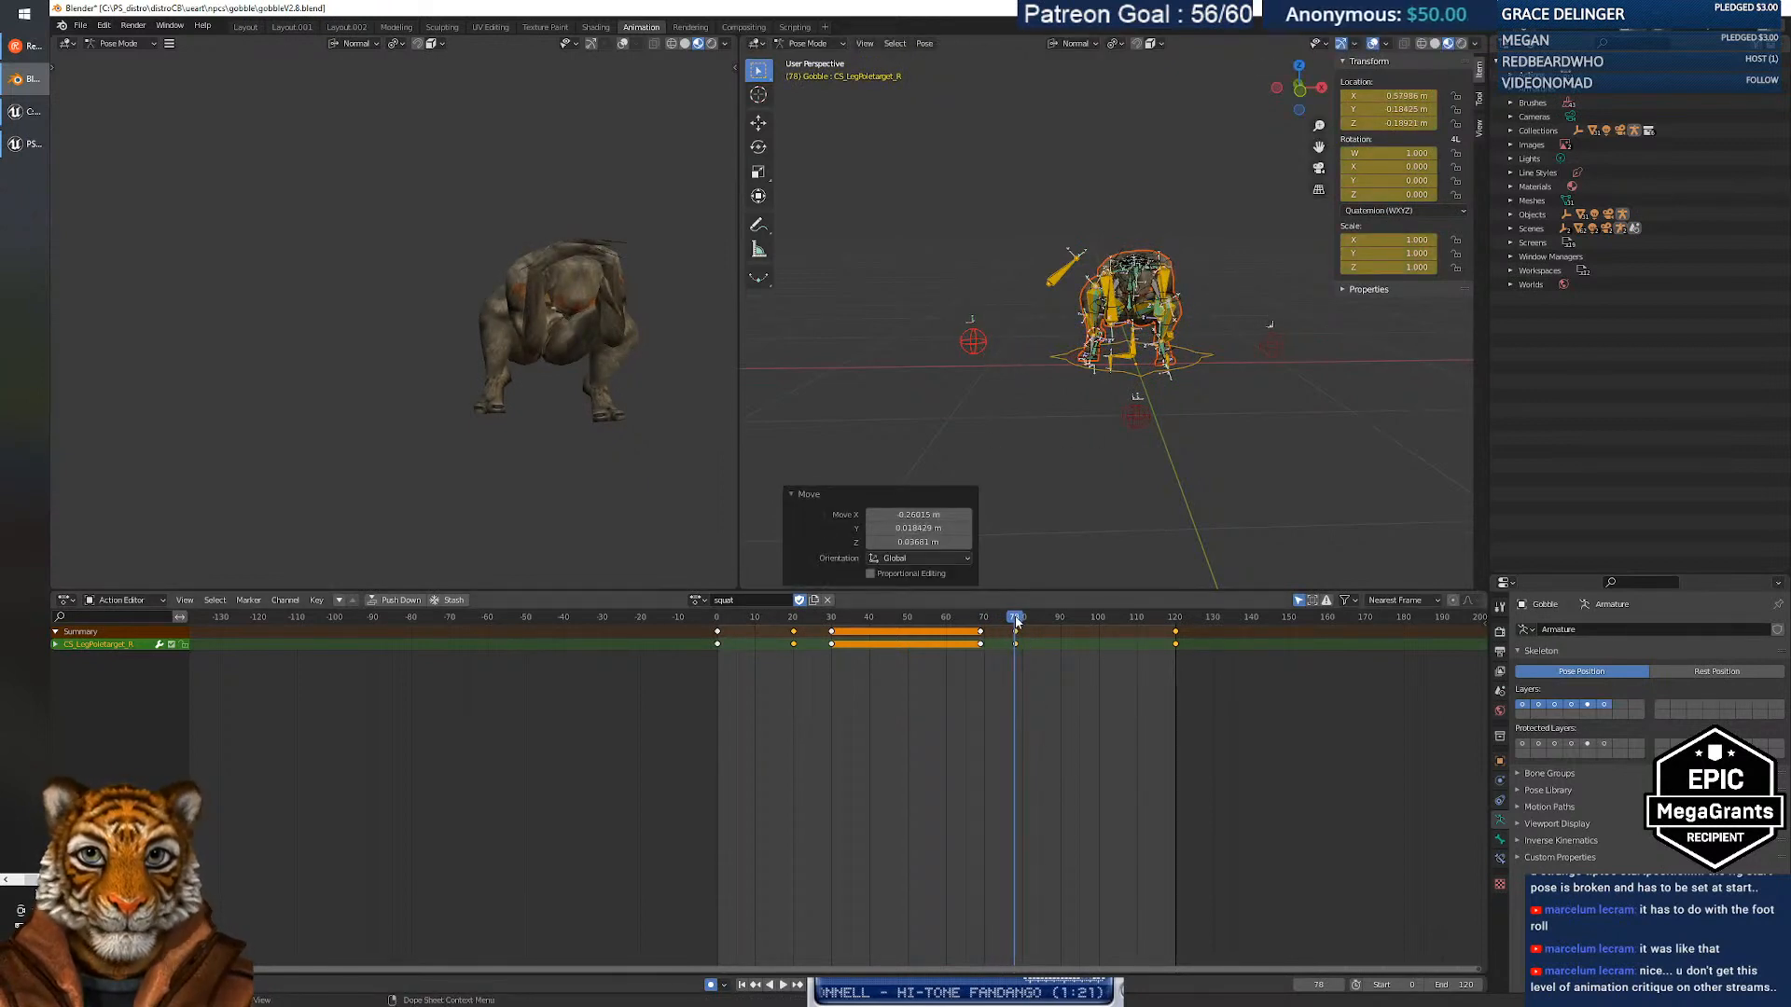
mouse_move(1017, 622)
left_mouse_down()
mouse_move(973, 616)
mouse_move(1017, 623)
left_mouse_up()
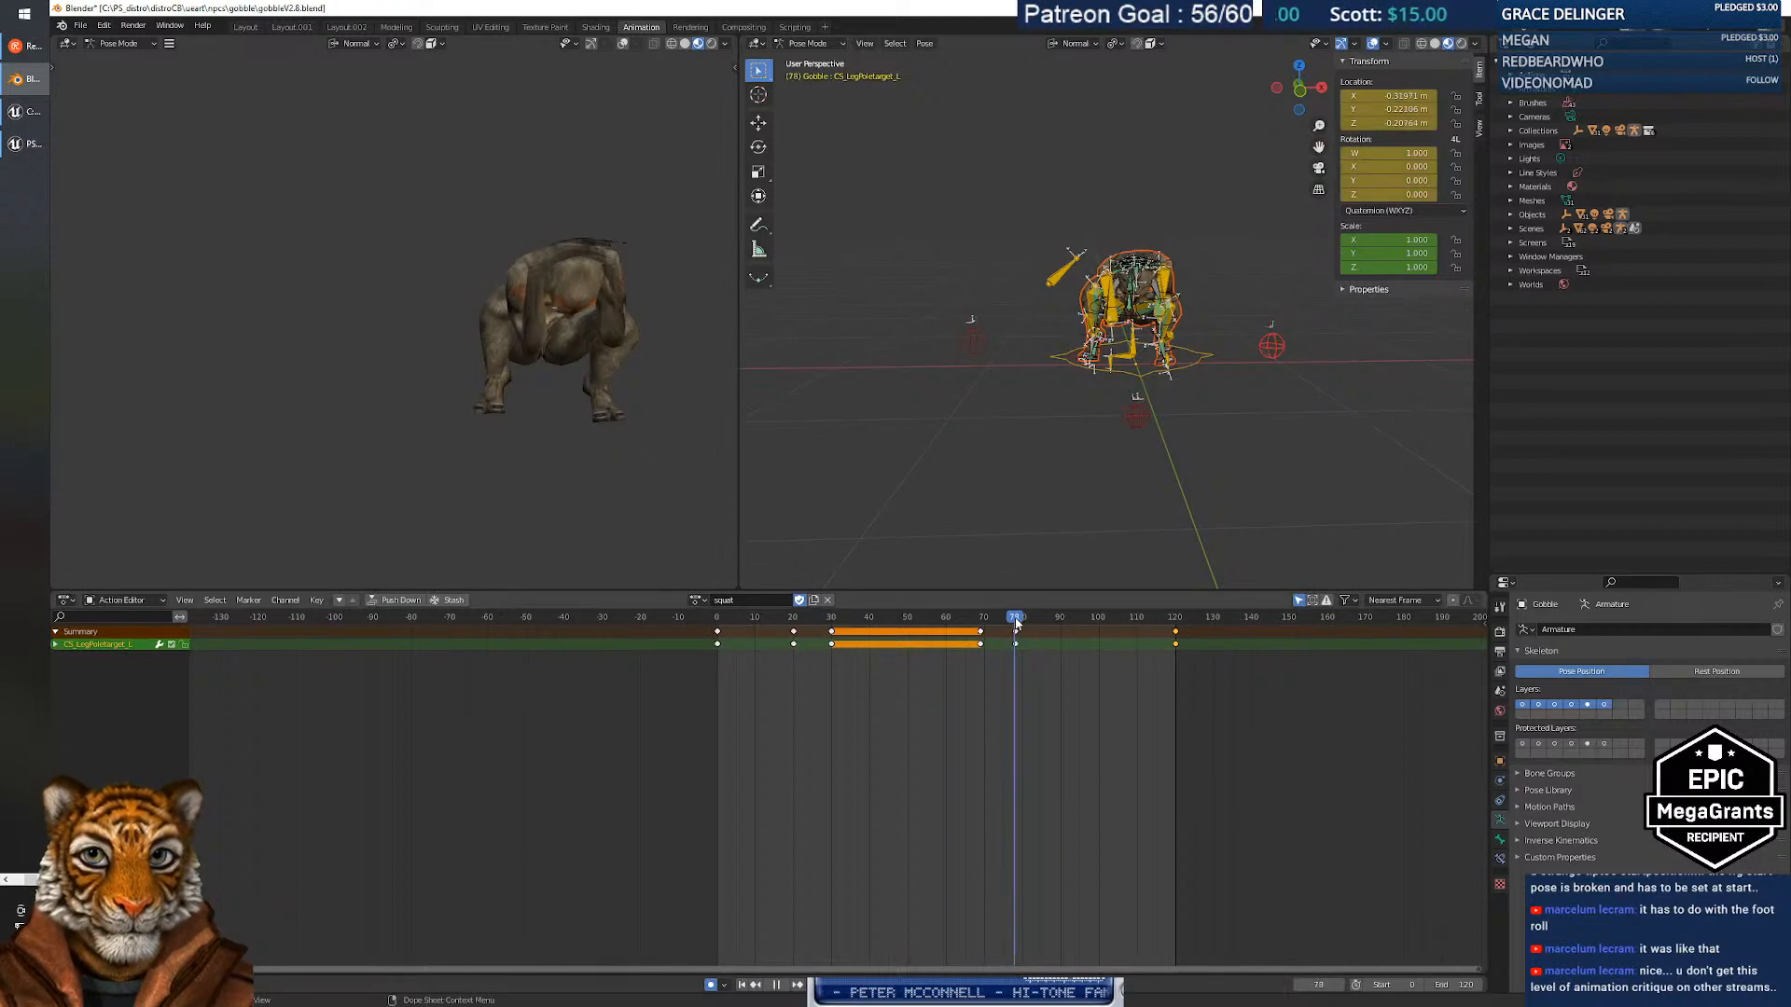
middle_click_drag(667, 384, 636, 382)
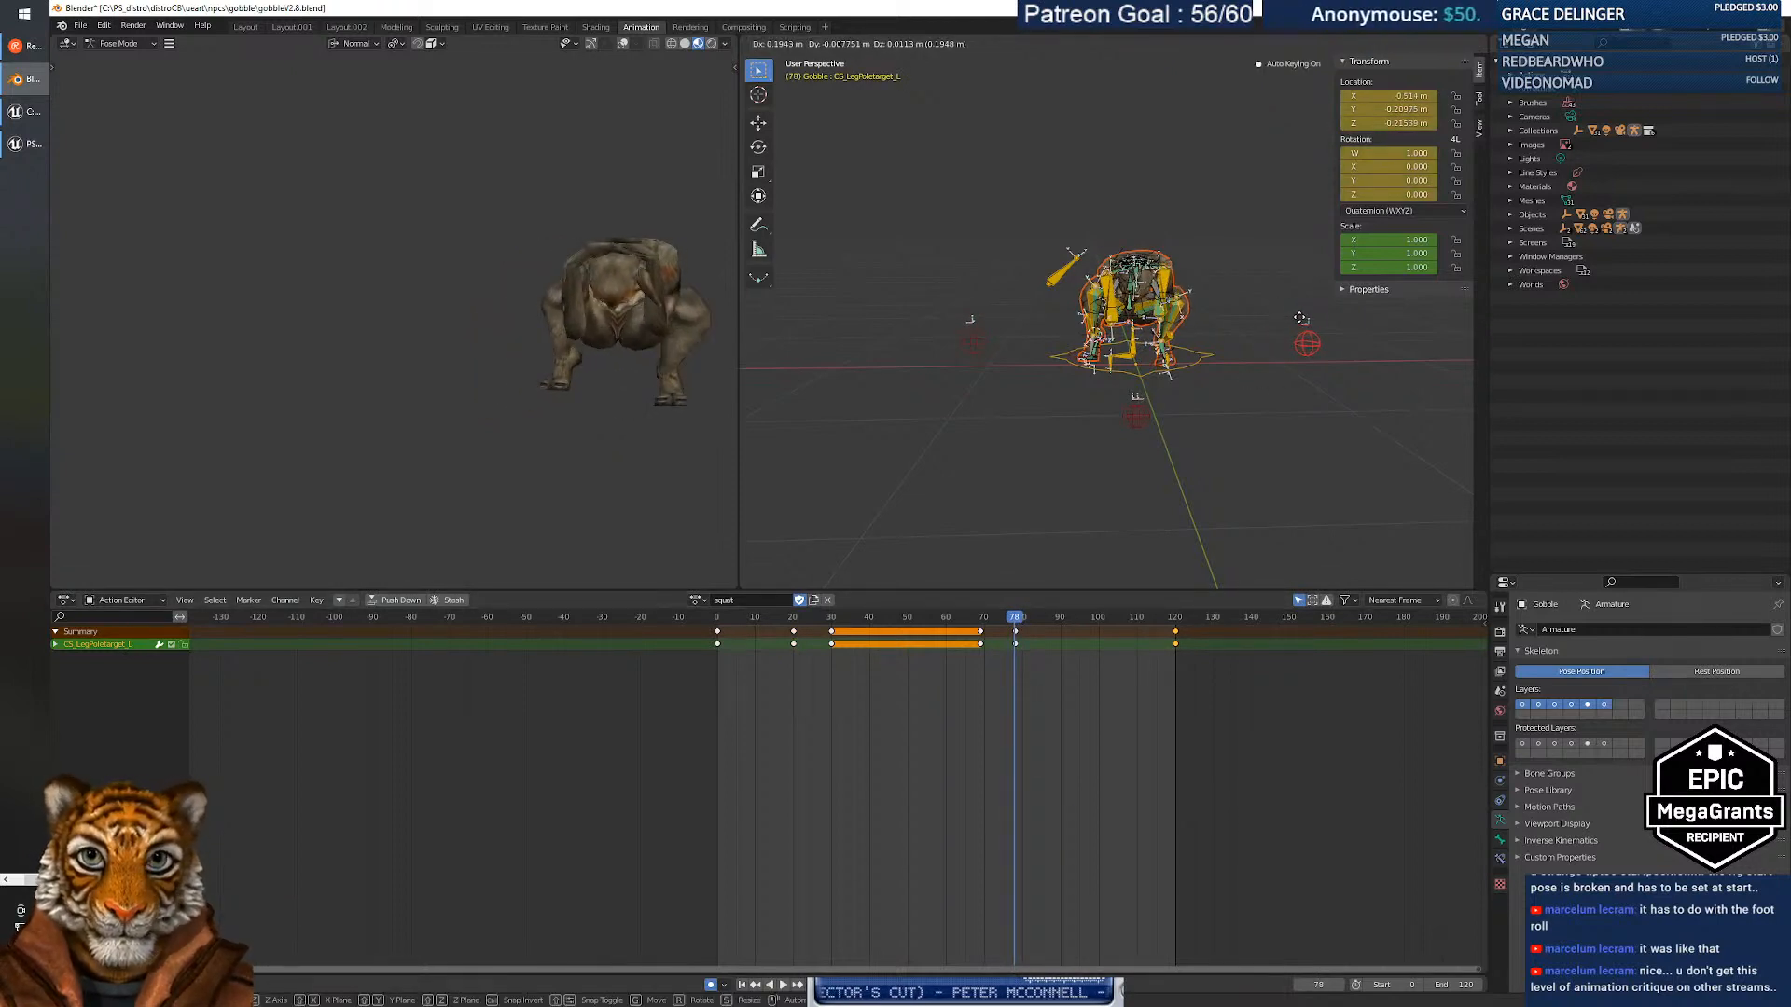
left_click(1299, 318)
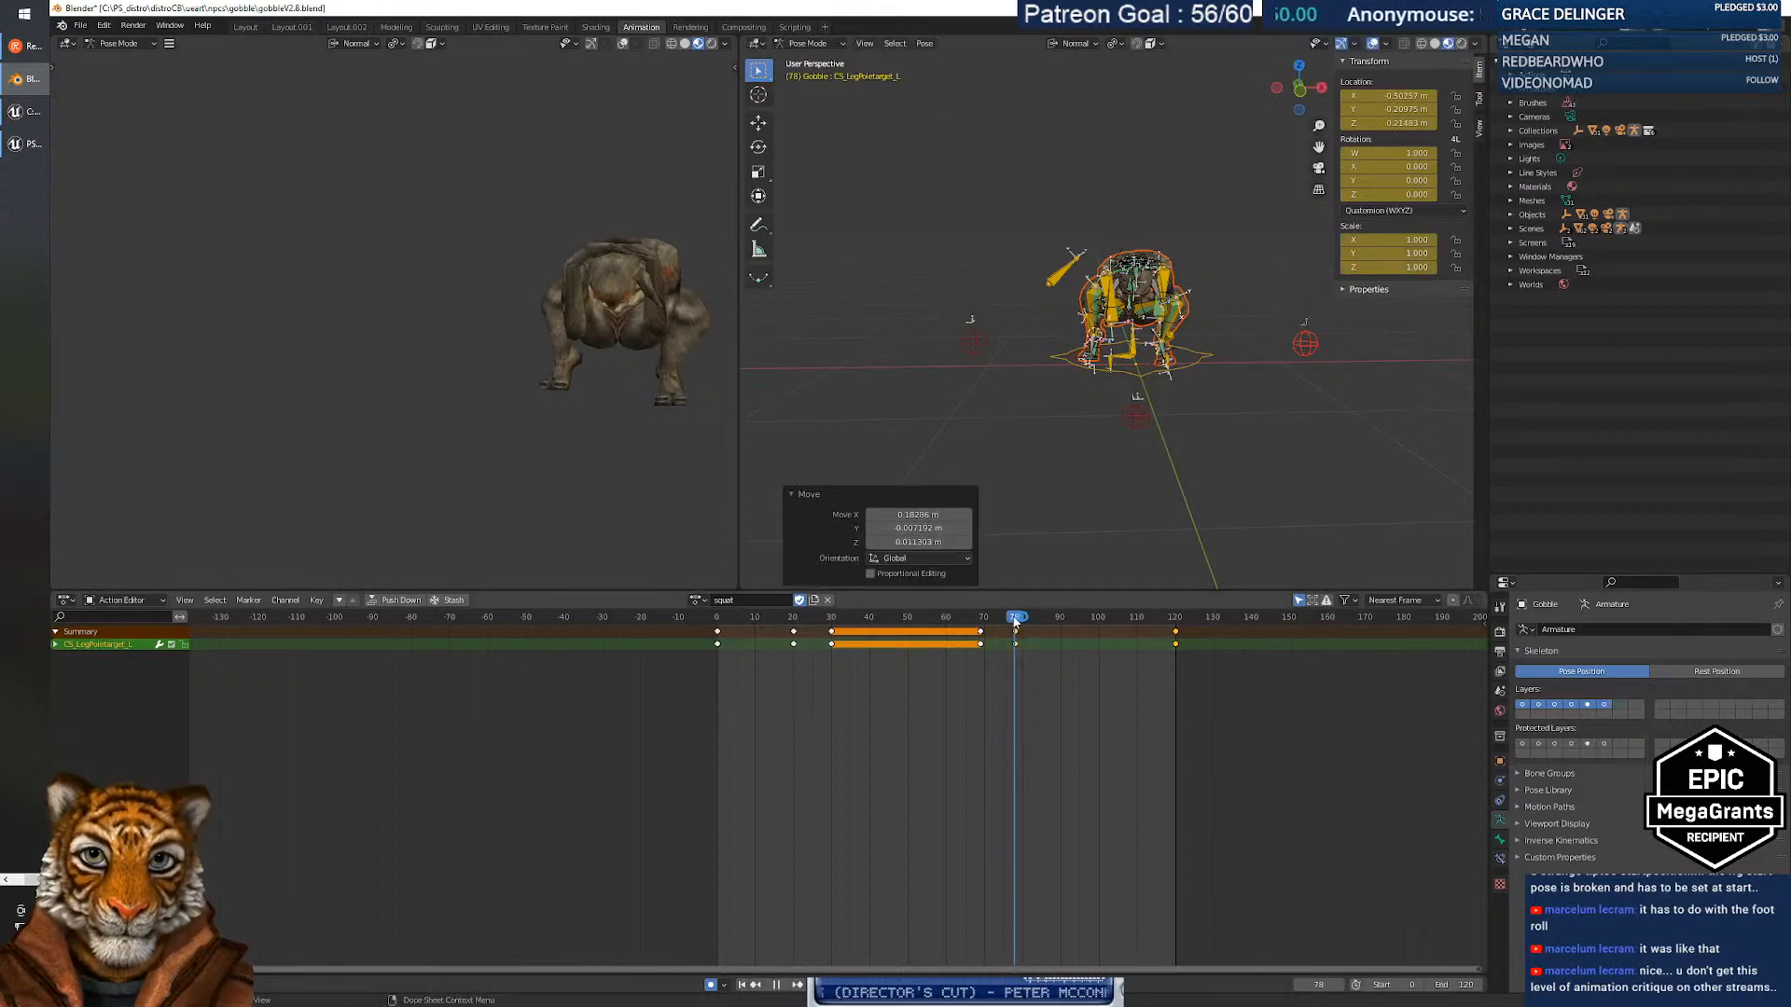
mouse_move(1016, 622)
left_mouse_down()
mouse_move(764, 623)
mouse_move(1031, 623)
mouse_move(1016, 622)
left_mouse_up()
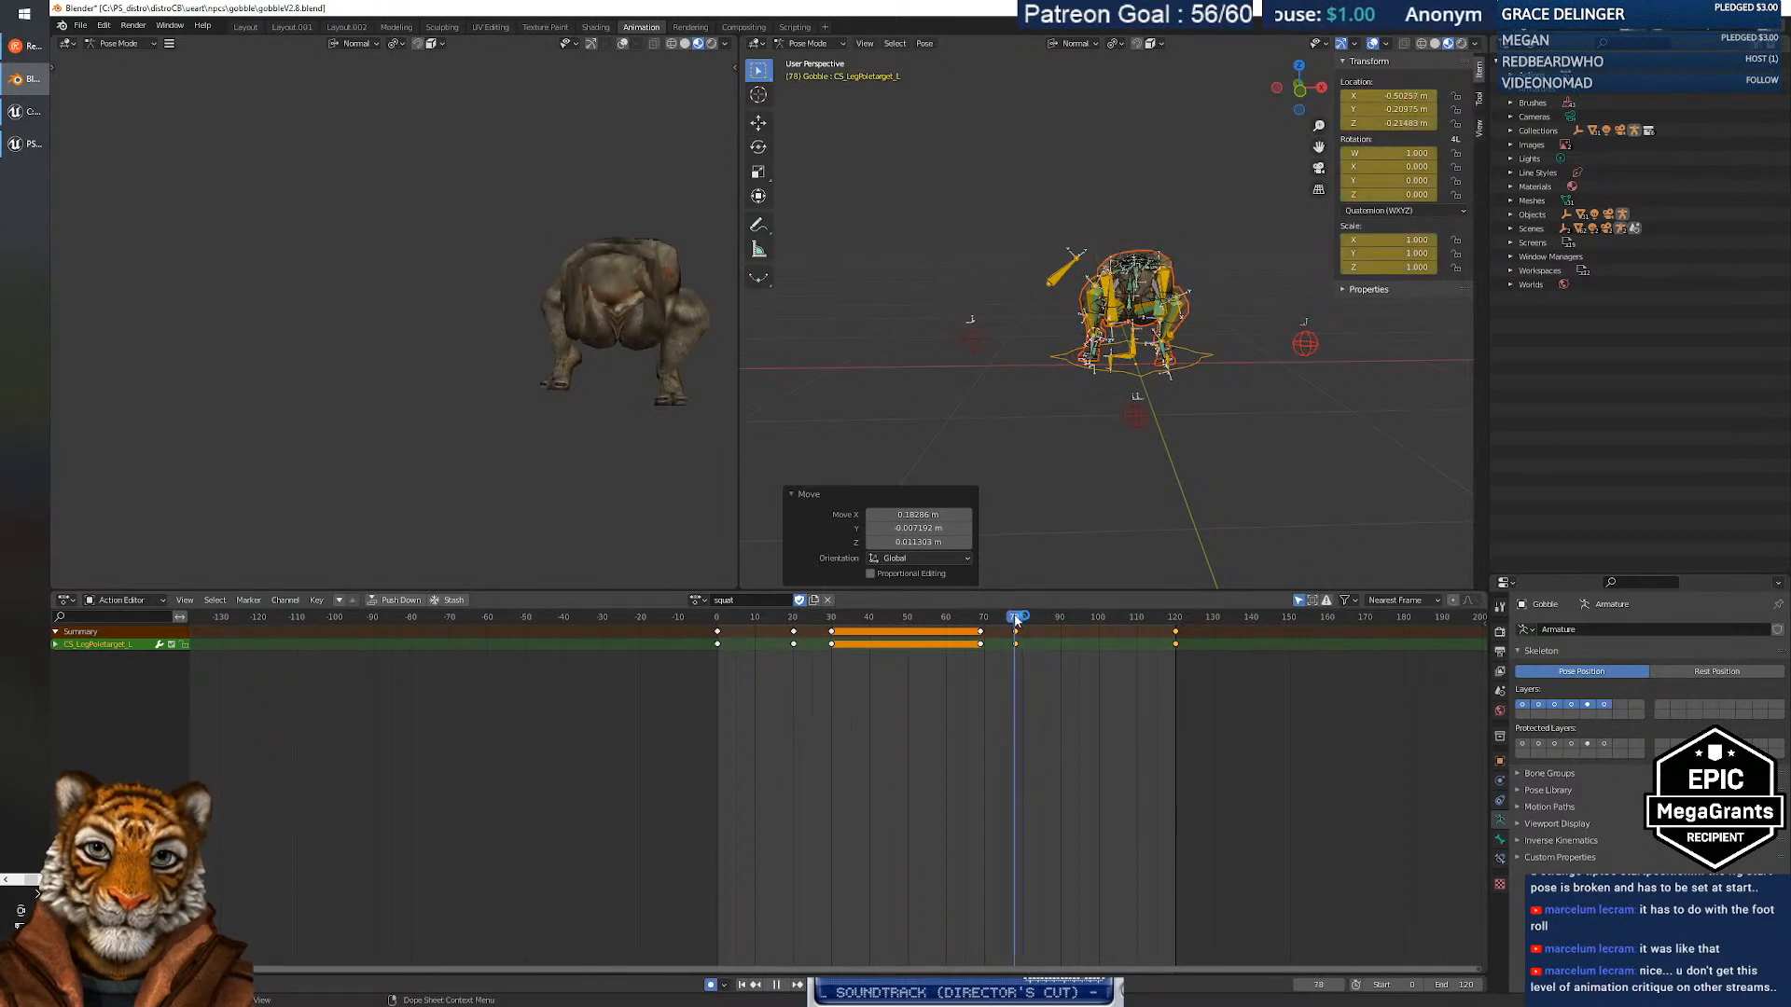
Examine the crouched pose from the side and play the animation from frame 0 to check the knee spread.
scroll(680, 404, "up", 8)
middle_click_drag(572, 373, 648, 361)
scroll(729, 405, "down", 8)
scroll(681, 385, "up", 3)
scroll(640, 408, "down", 2)
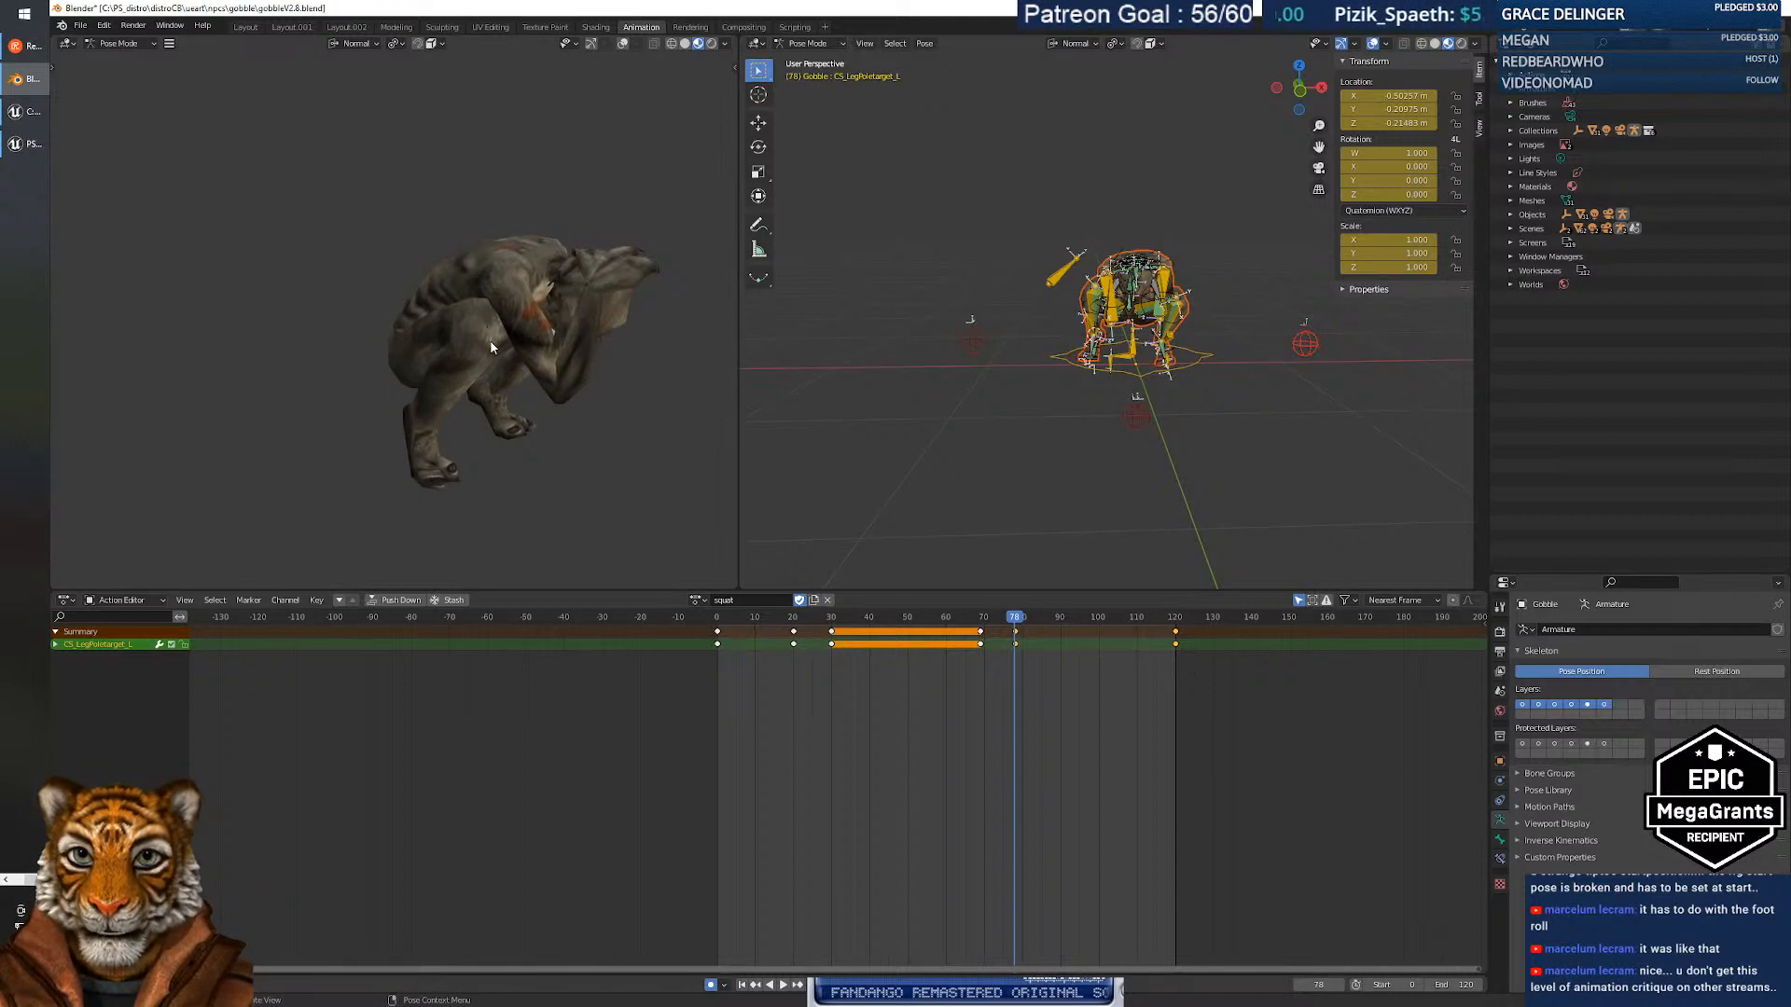
left_click_drag(1015, 617, 719, 627)
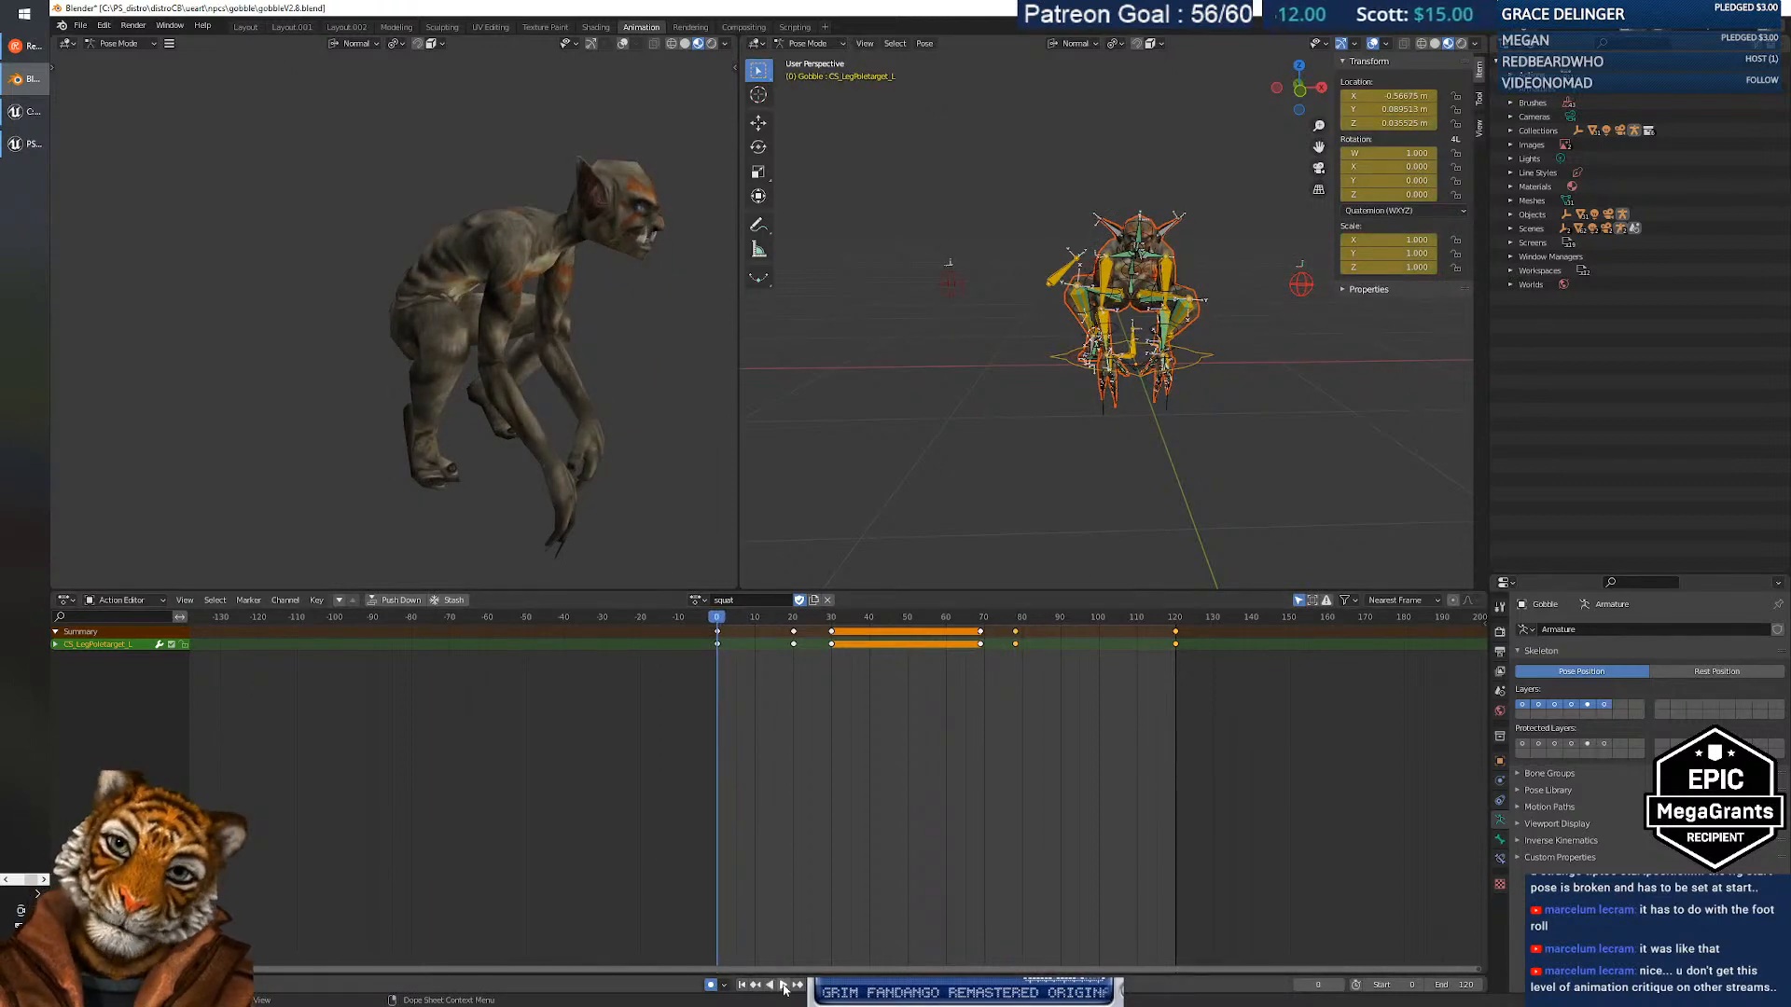
left_click(784, 986)
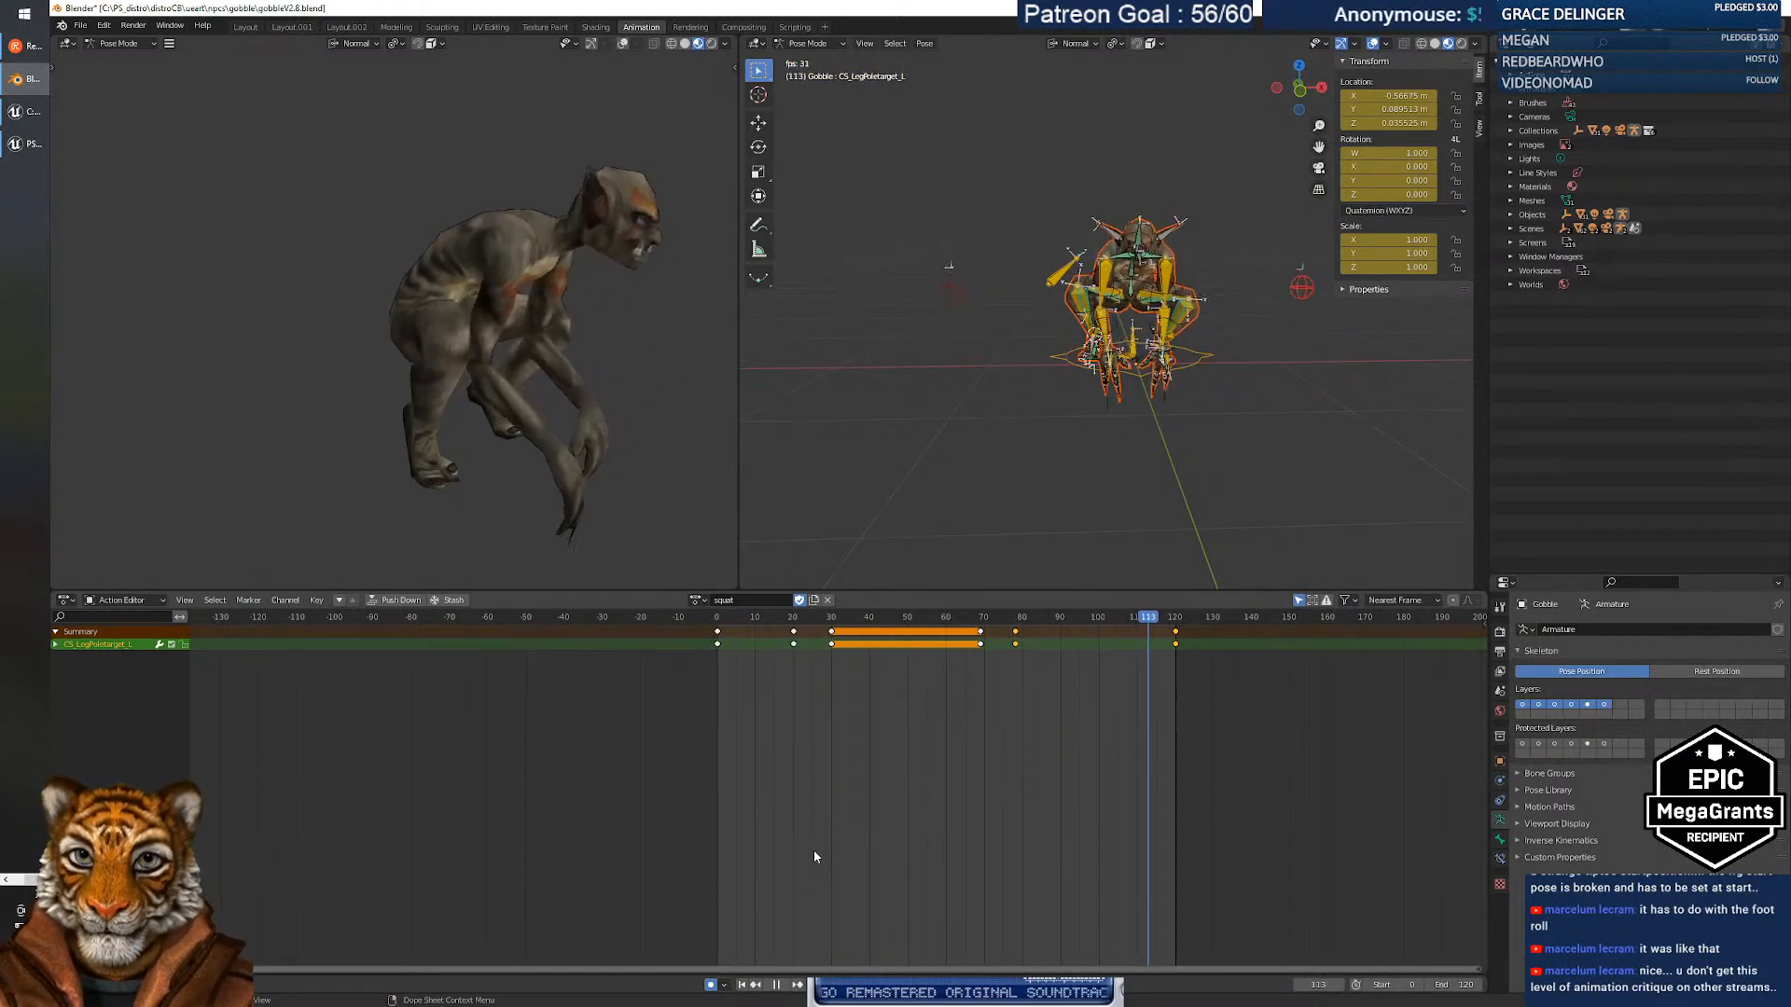
left_click(777, 986)
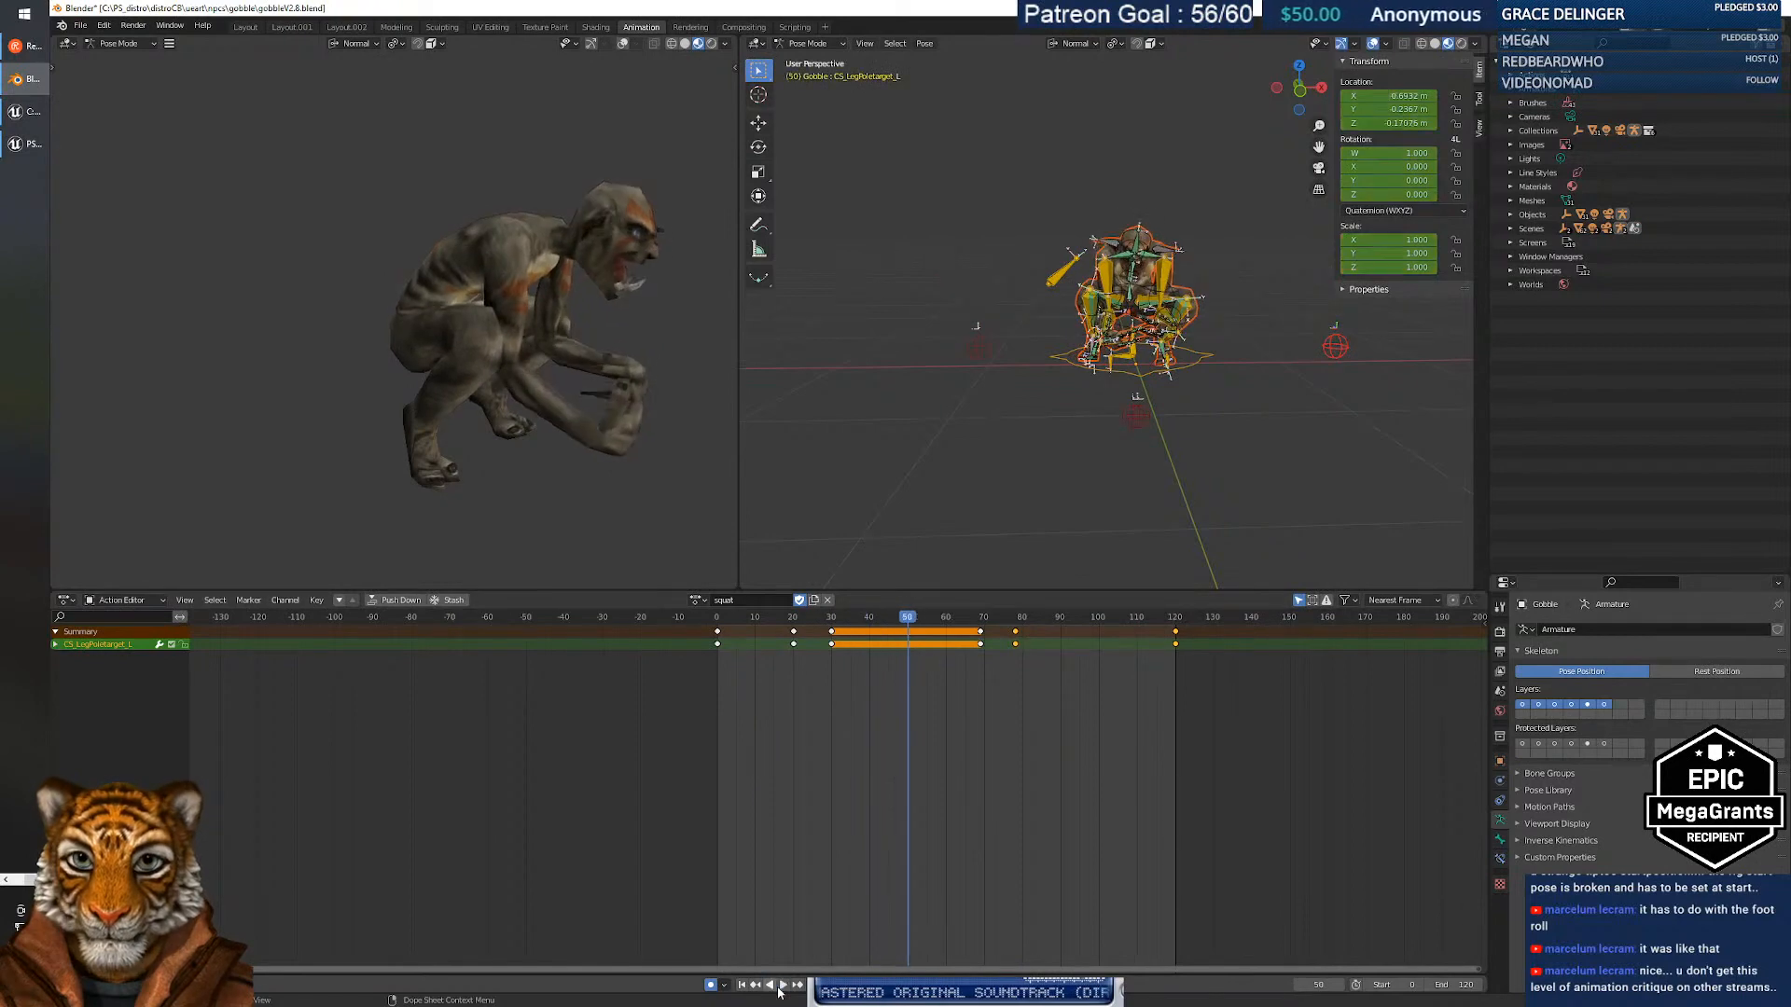
At frame 78, select the left and right hand IK controls and display only the armature layer holding the control bones.
left_click_drag(916, 621, 1016, 618)
left_click_drag(973, 618, 1016, 617)
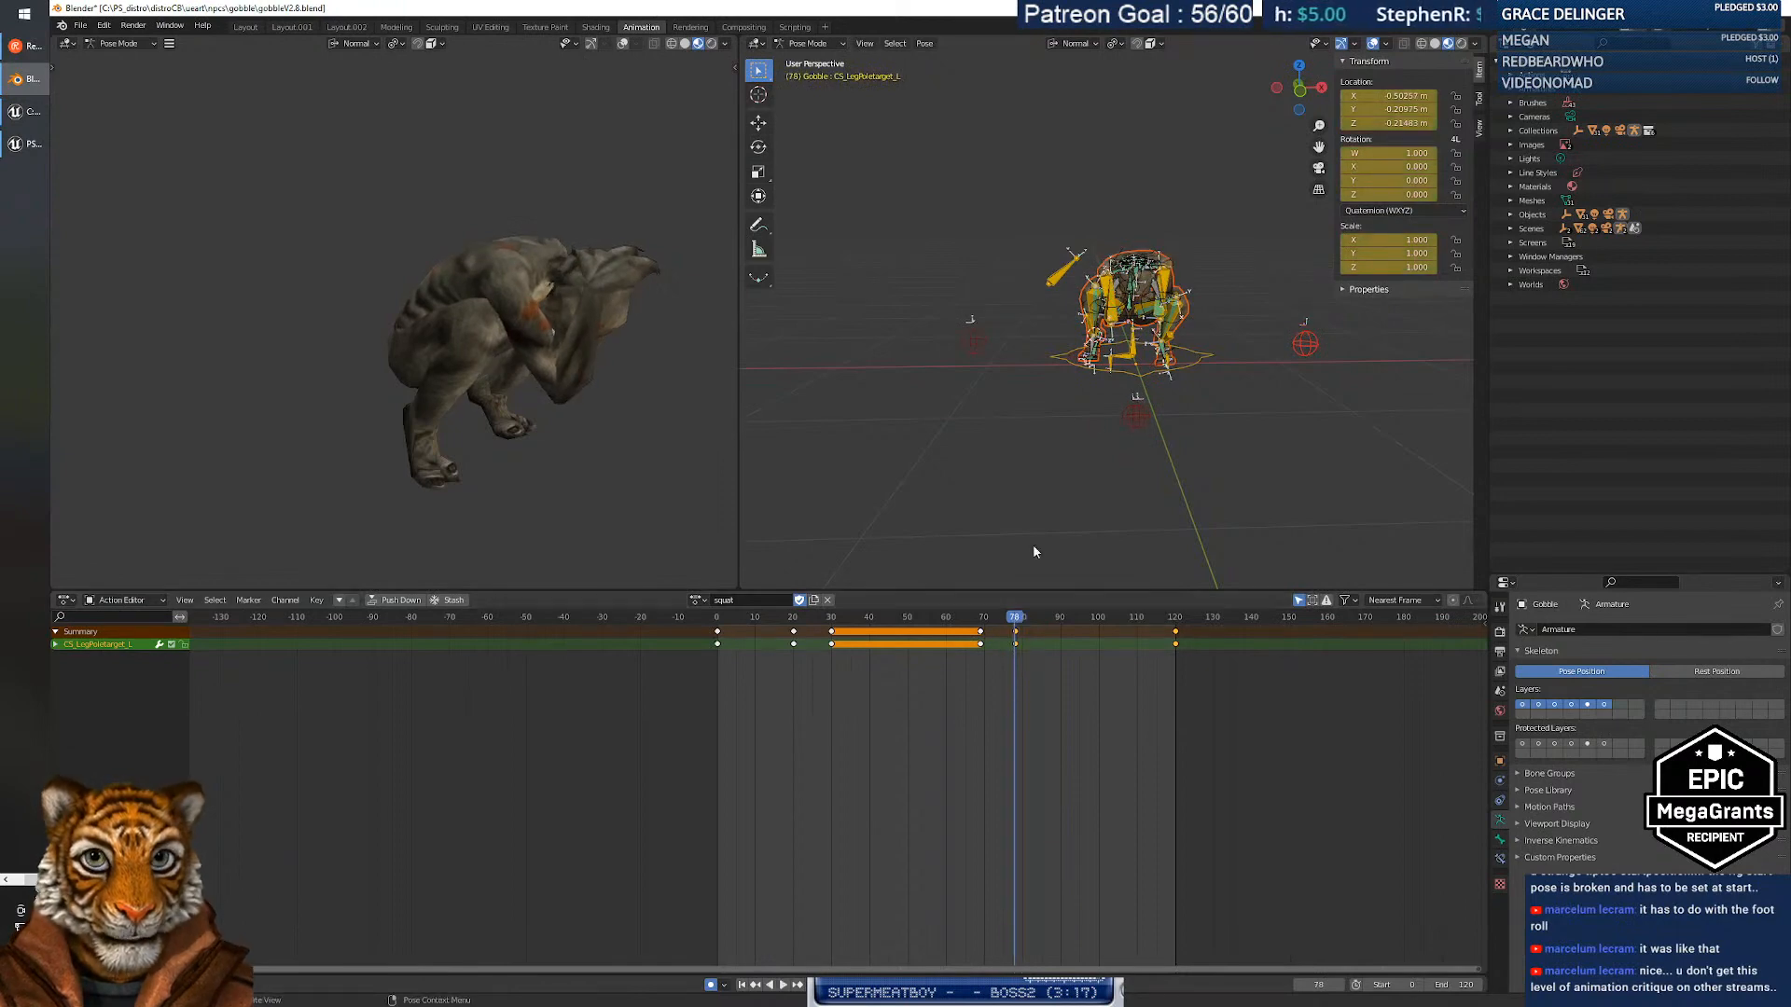
middle_click_drag(1098, 366, 1152, 371)
scroll(1143, 373, "up", 8)
scroll(1144, 373, "down", 8)
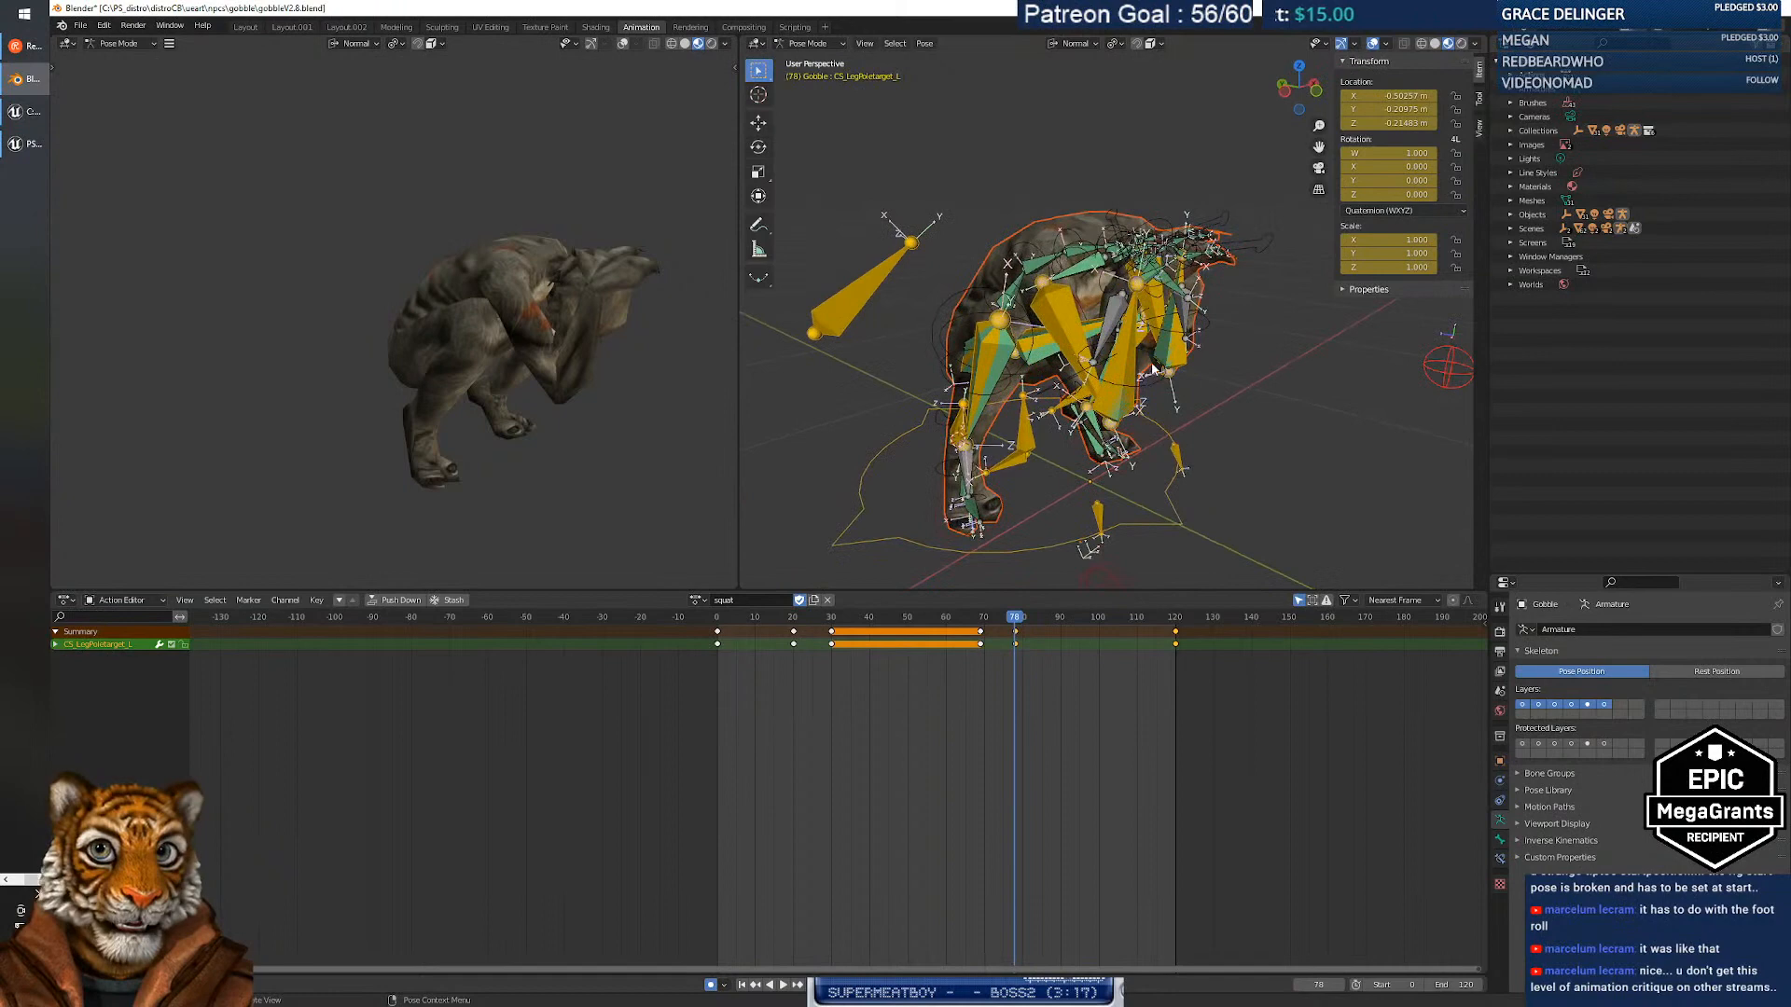
left_click(1178, 283)
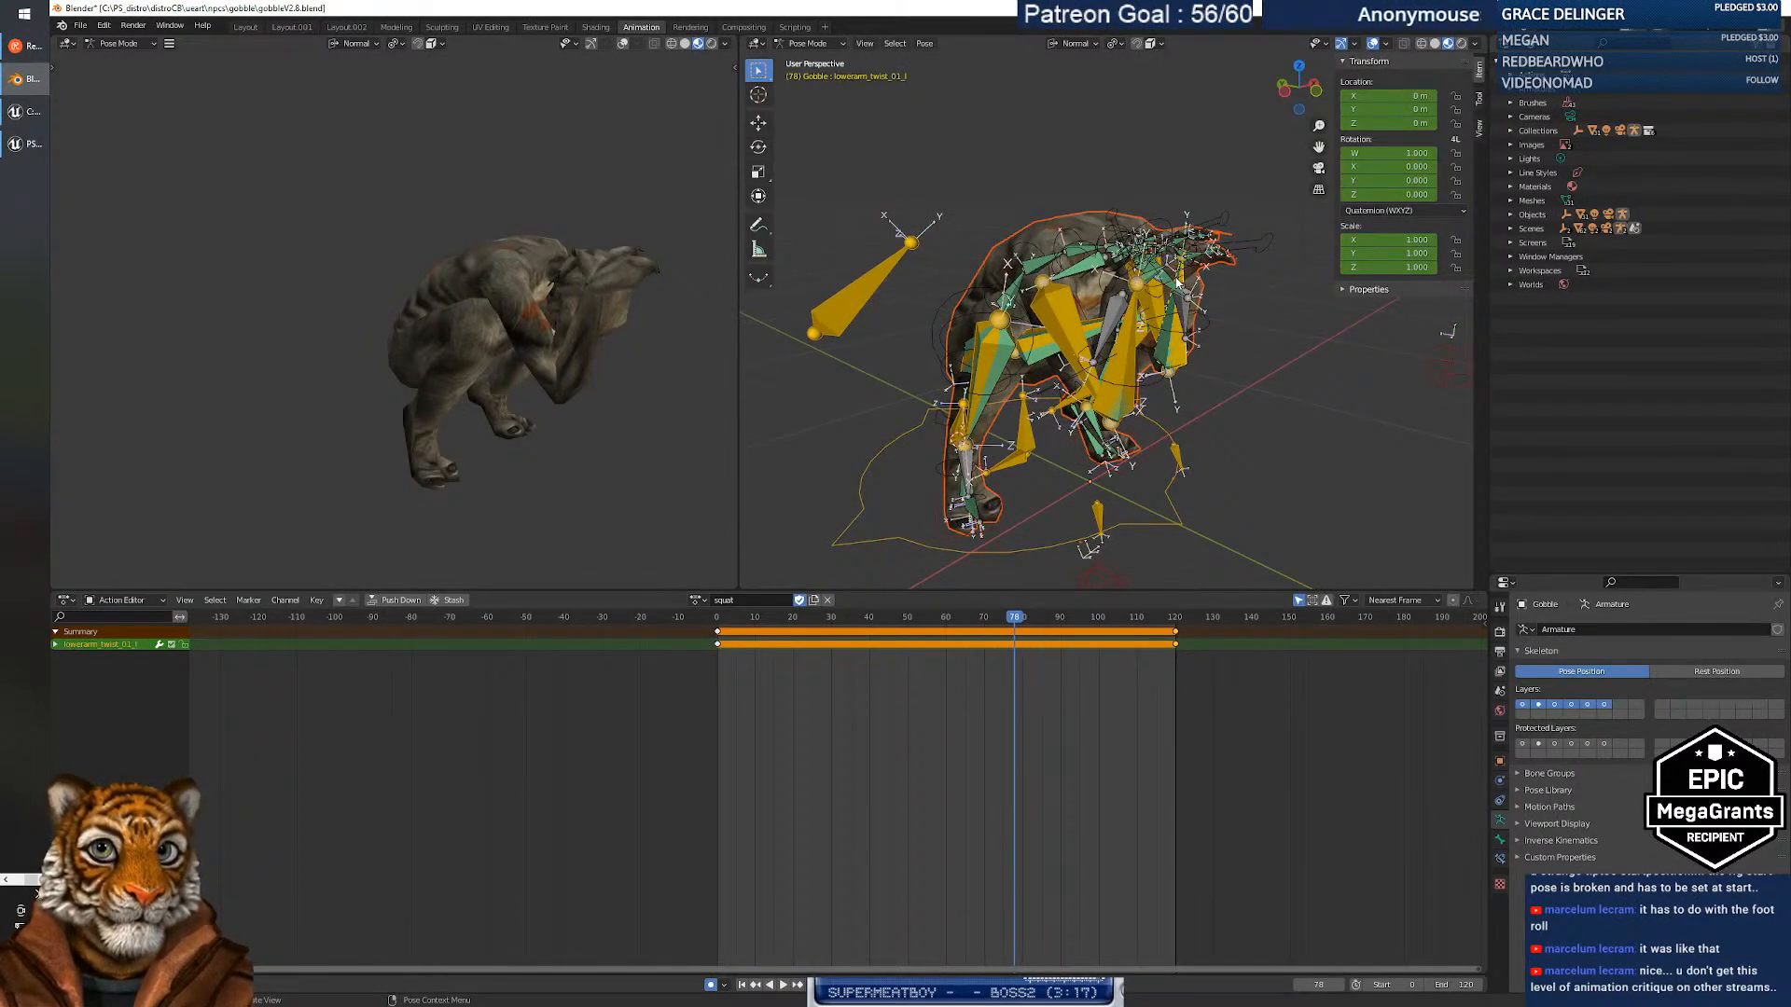
left_click(1190, 281)
middle_click_drag(1194, 284, 1233, 408)
scroll(1176, 250, "up", 6)
scroll(1174, 252, "down", 6)
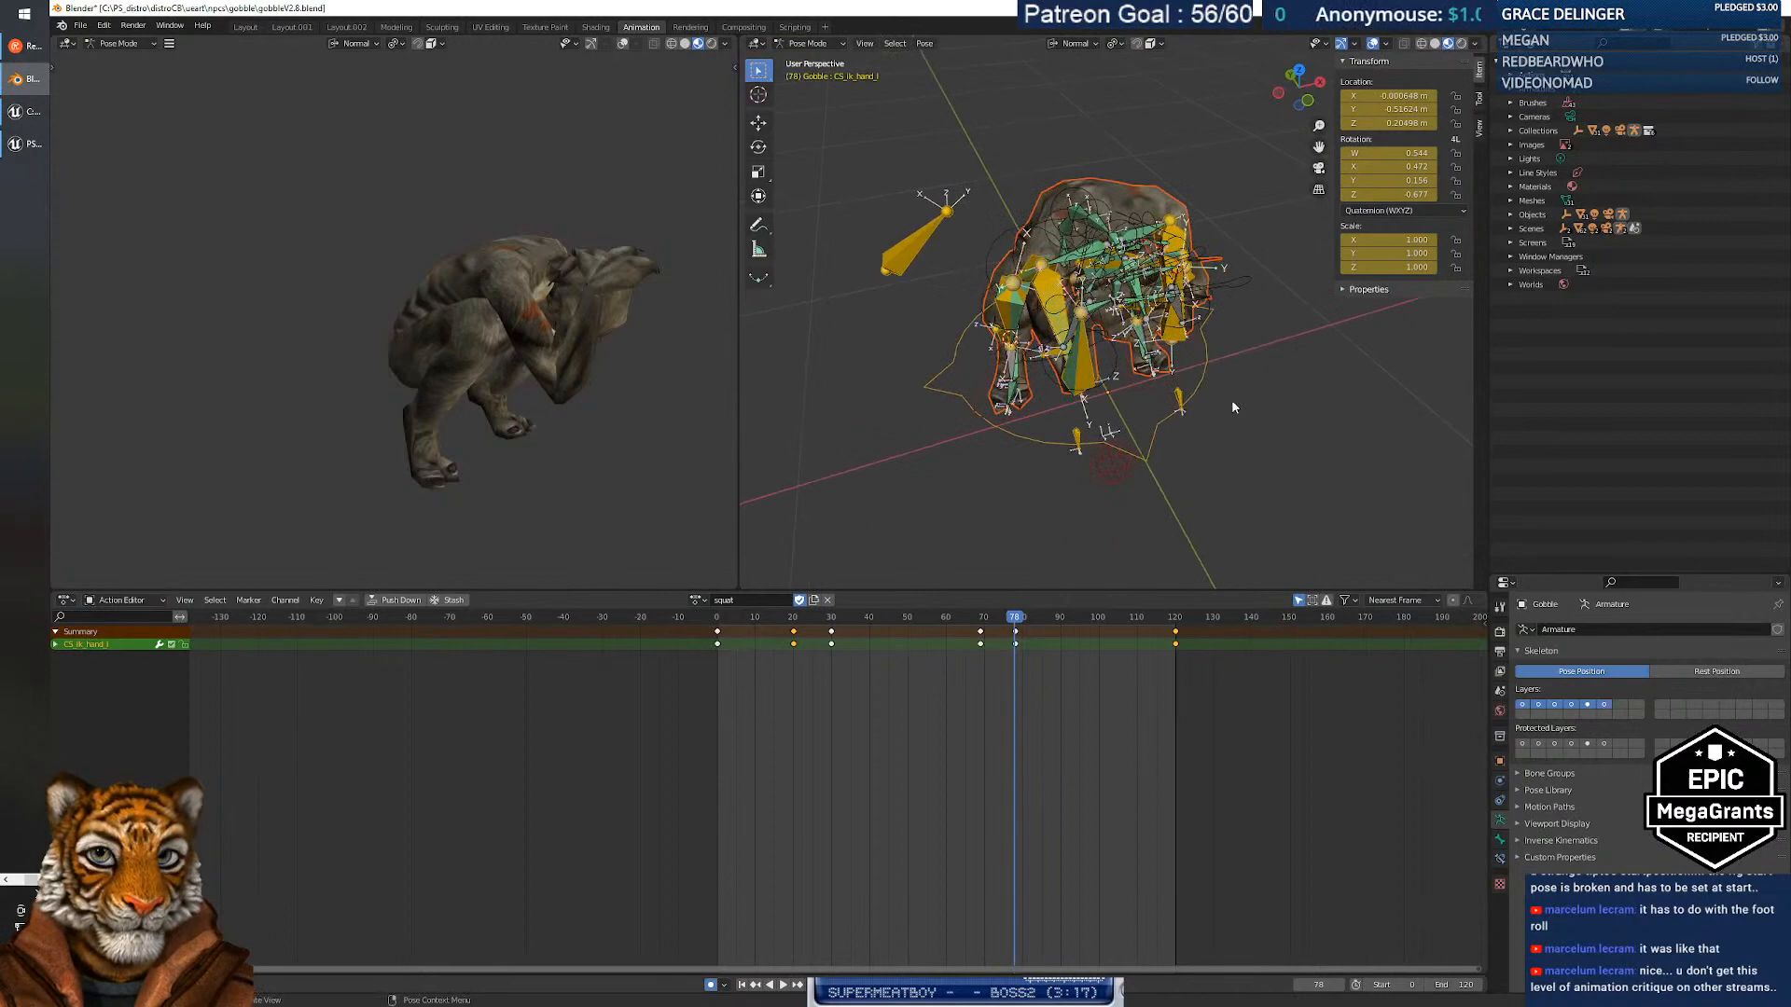
left_click(1587, 706)
middle_click_drag(1198, 345, 1229, 390)
left_click(1175, 281, "shift")
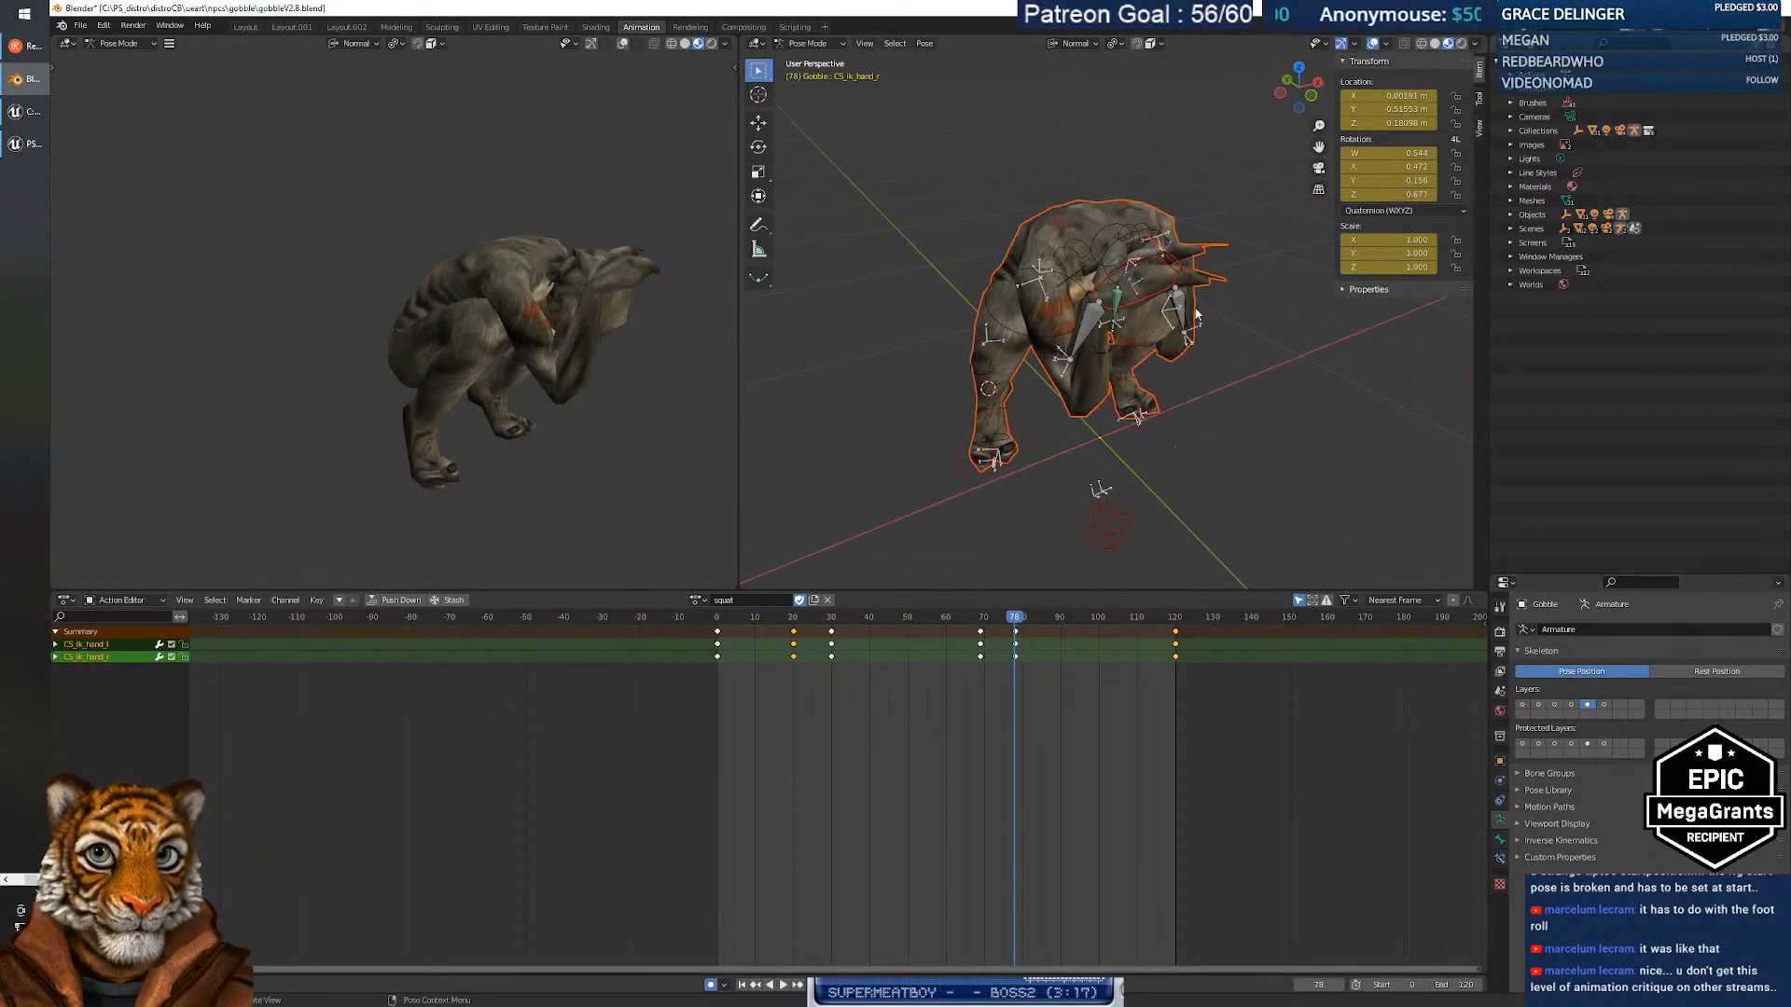
middle_click_drag(1194, 321, 1237, 320)
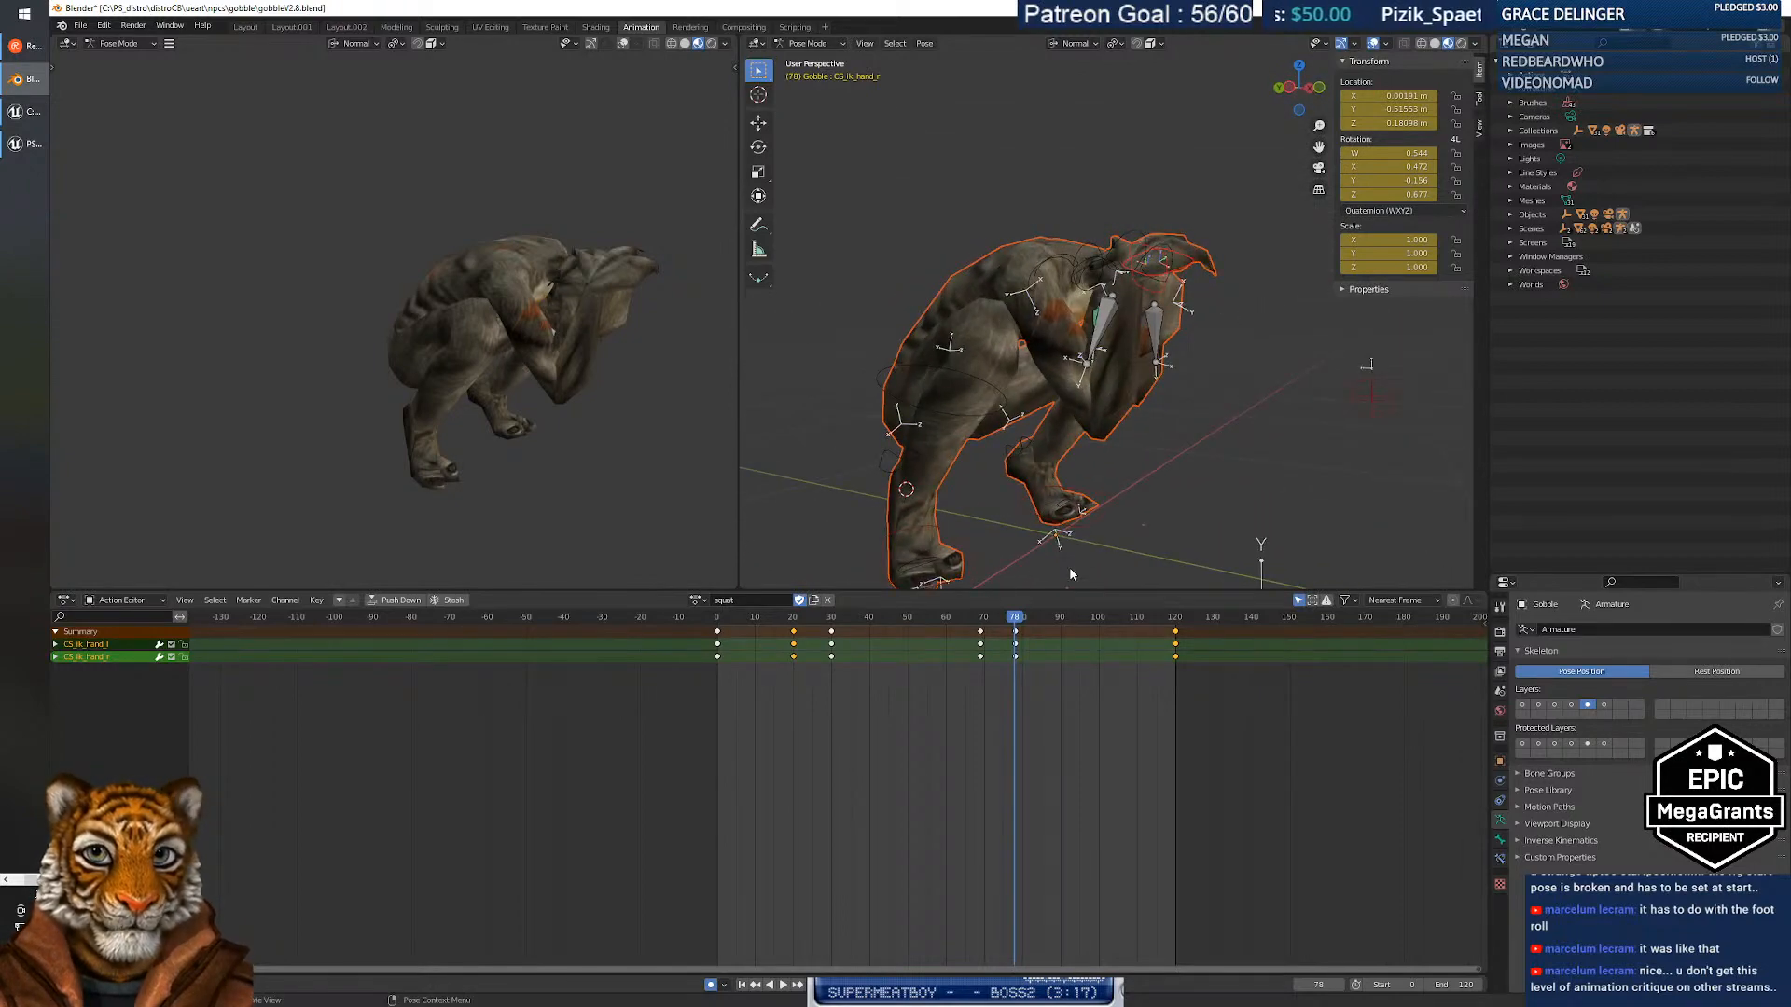
Delay both hand controls' frame 78 keyframes by 8 frames.
mouse_move(1016, 623)
left_mouse_down()
mouse_move(1000, 624)
mouse_move(1068, 622)
mouse_move(1018, 638)
left_mouse_up()
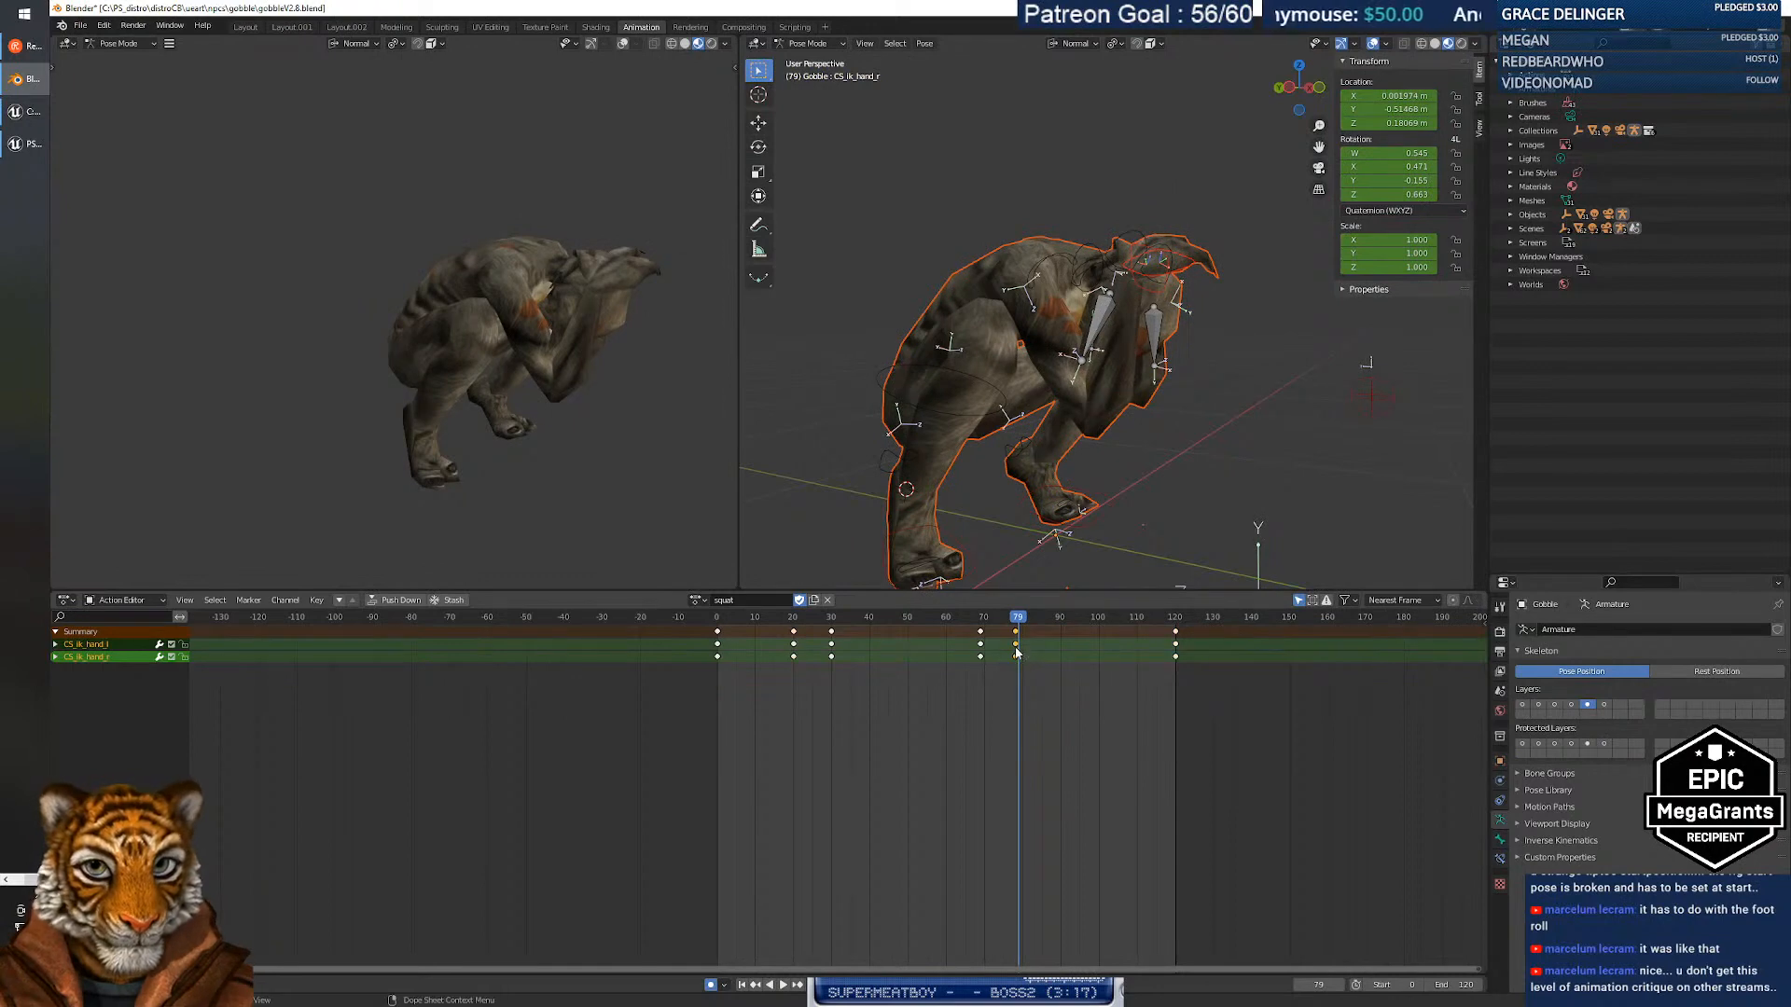
key("g")
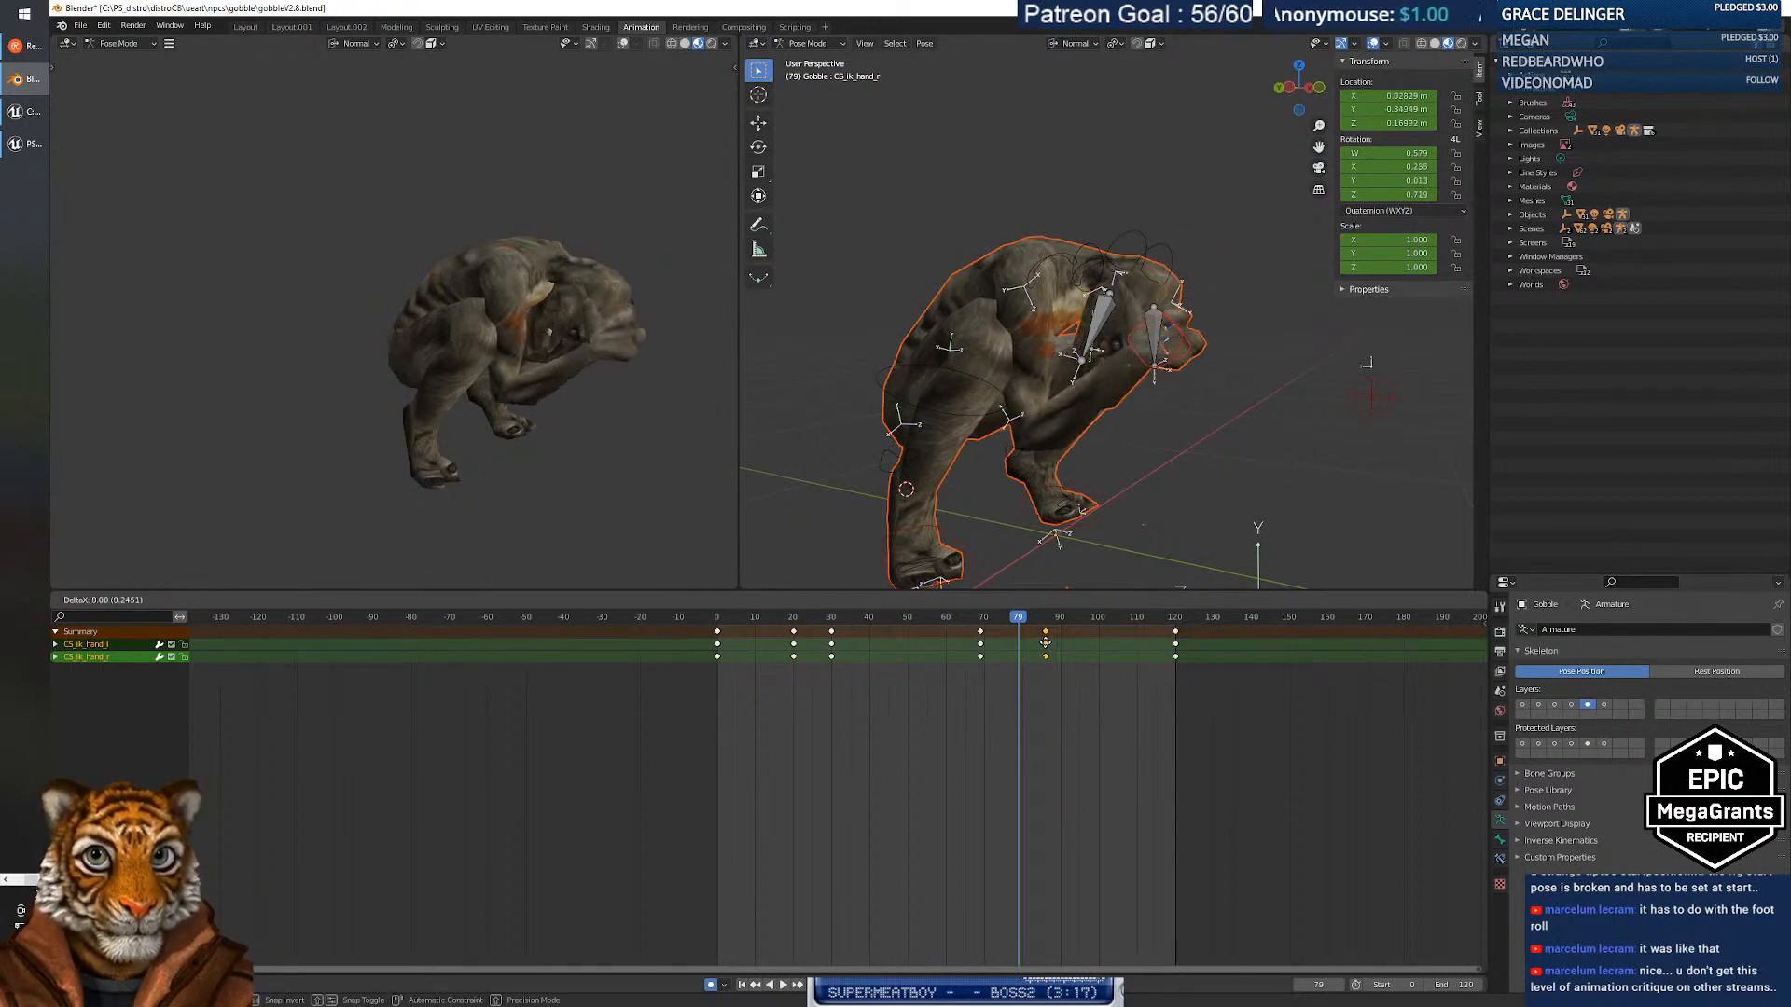
left_click(1044, 643)
Move both hand controls' keyframes at frames 69 and 86 eight frames earlier, to frames 61 and 78.
left_click_drag(1020, 621, 986, 631)
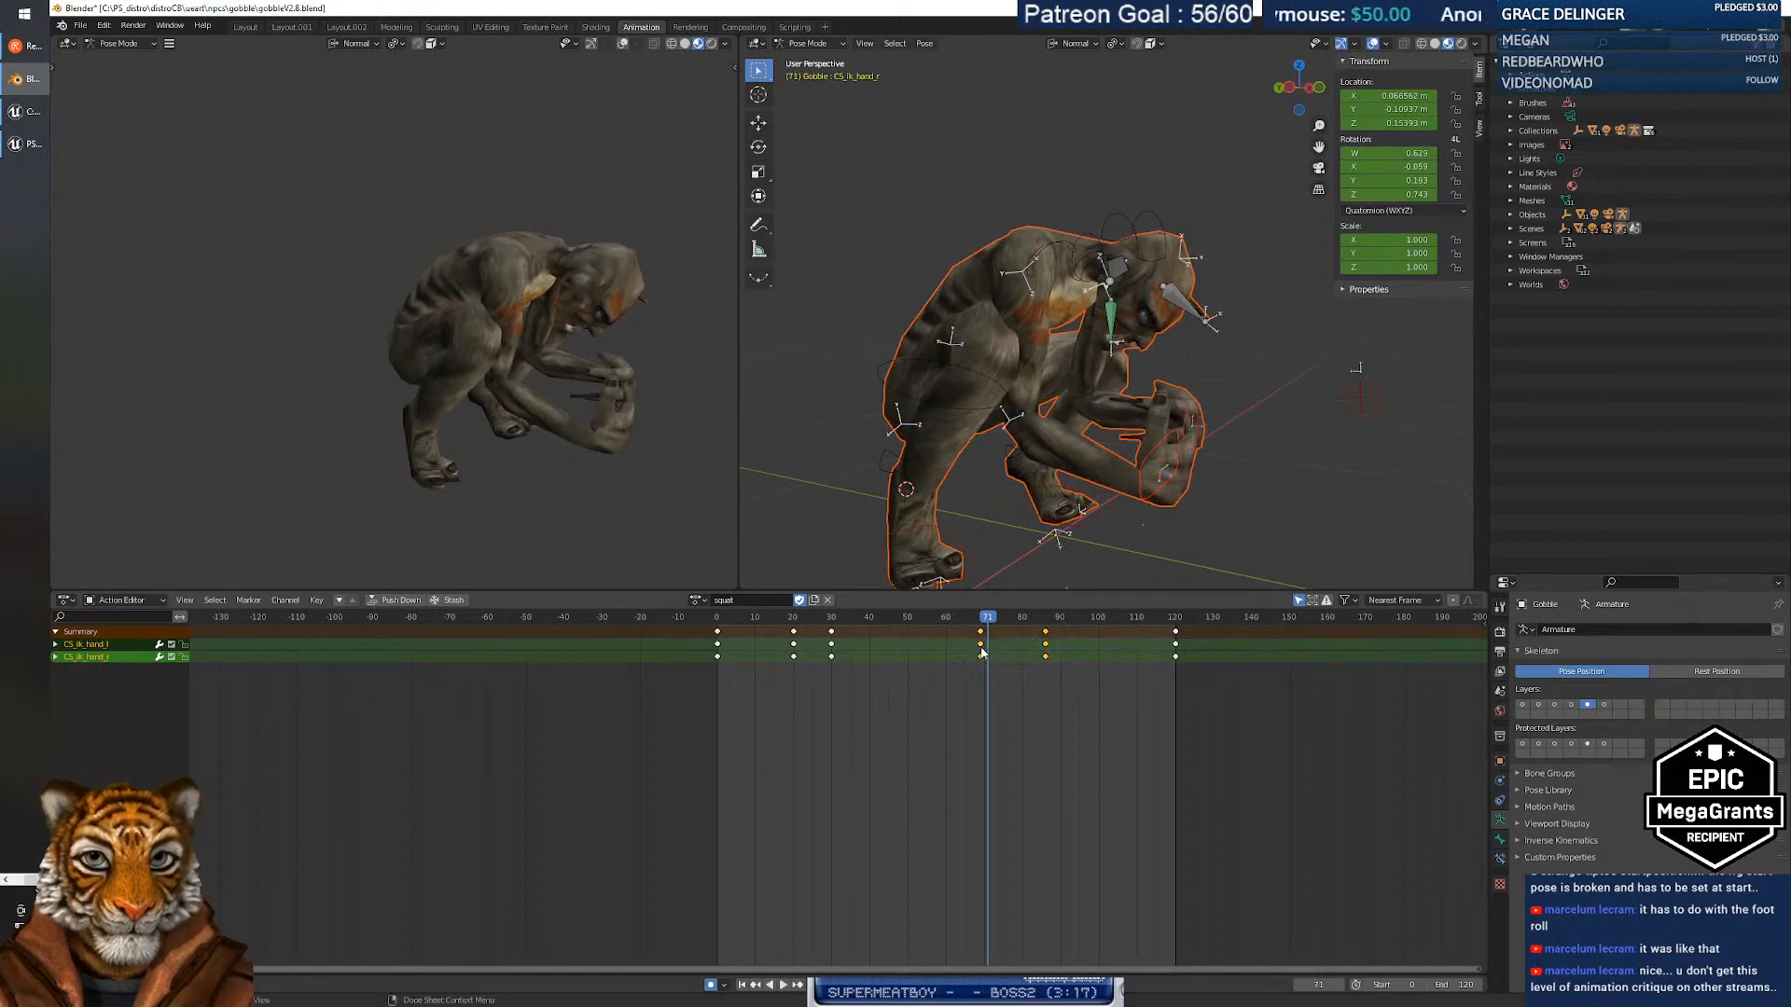
left_click_drag(1039, 645, 1035, 644)
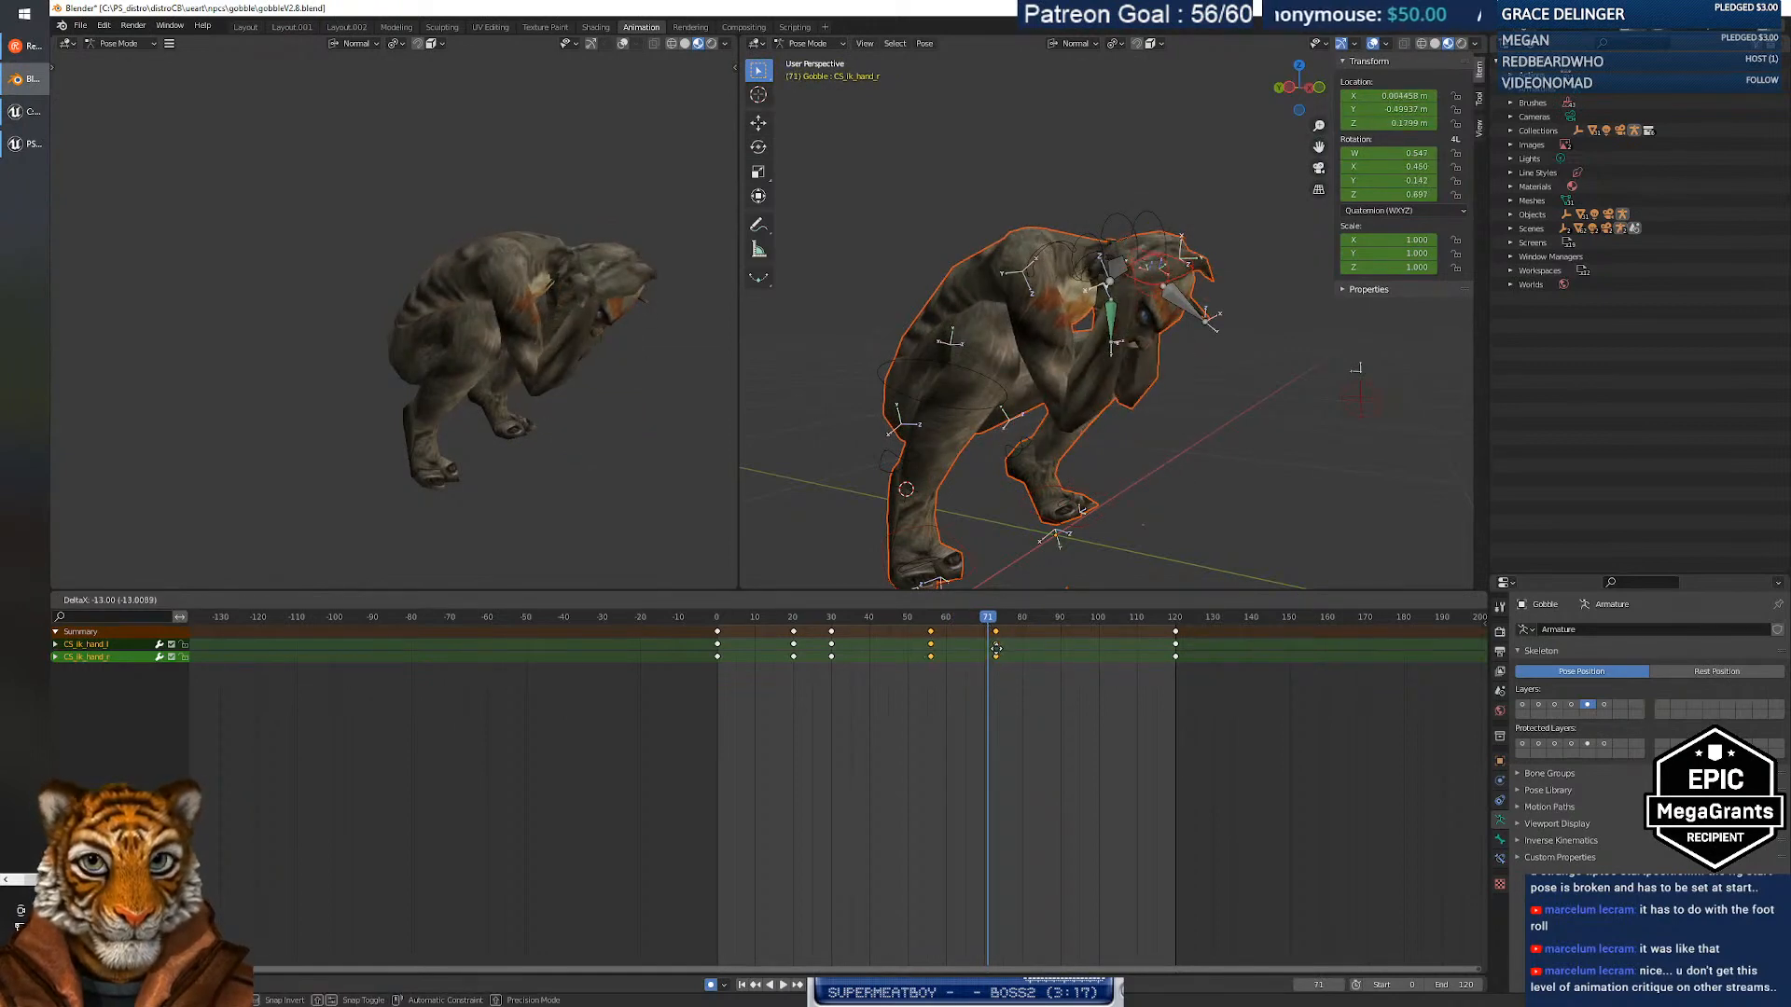
left_click(1011, 650)
Duplicate both hand controls' frame 78 keyframes to frame 89 to hold the hands on the head.
mouse_move(989, 631)
left_mouse_down()
mouse_move(851, 630)
mouse_move(1046, 625)
mouse_move(1015, 625)
left_mouse_up()
left_click(1052, 684)
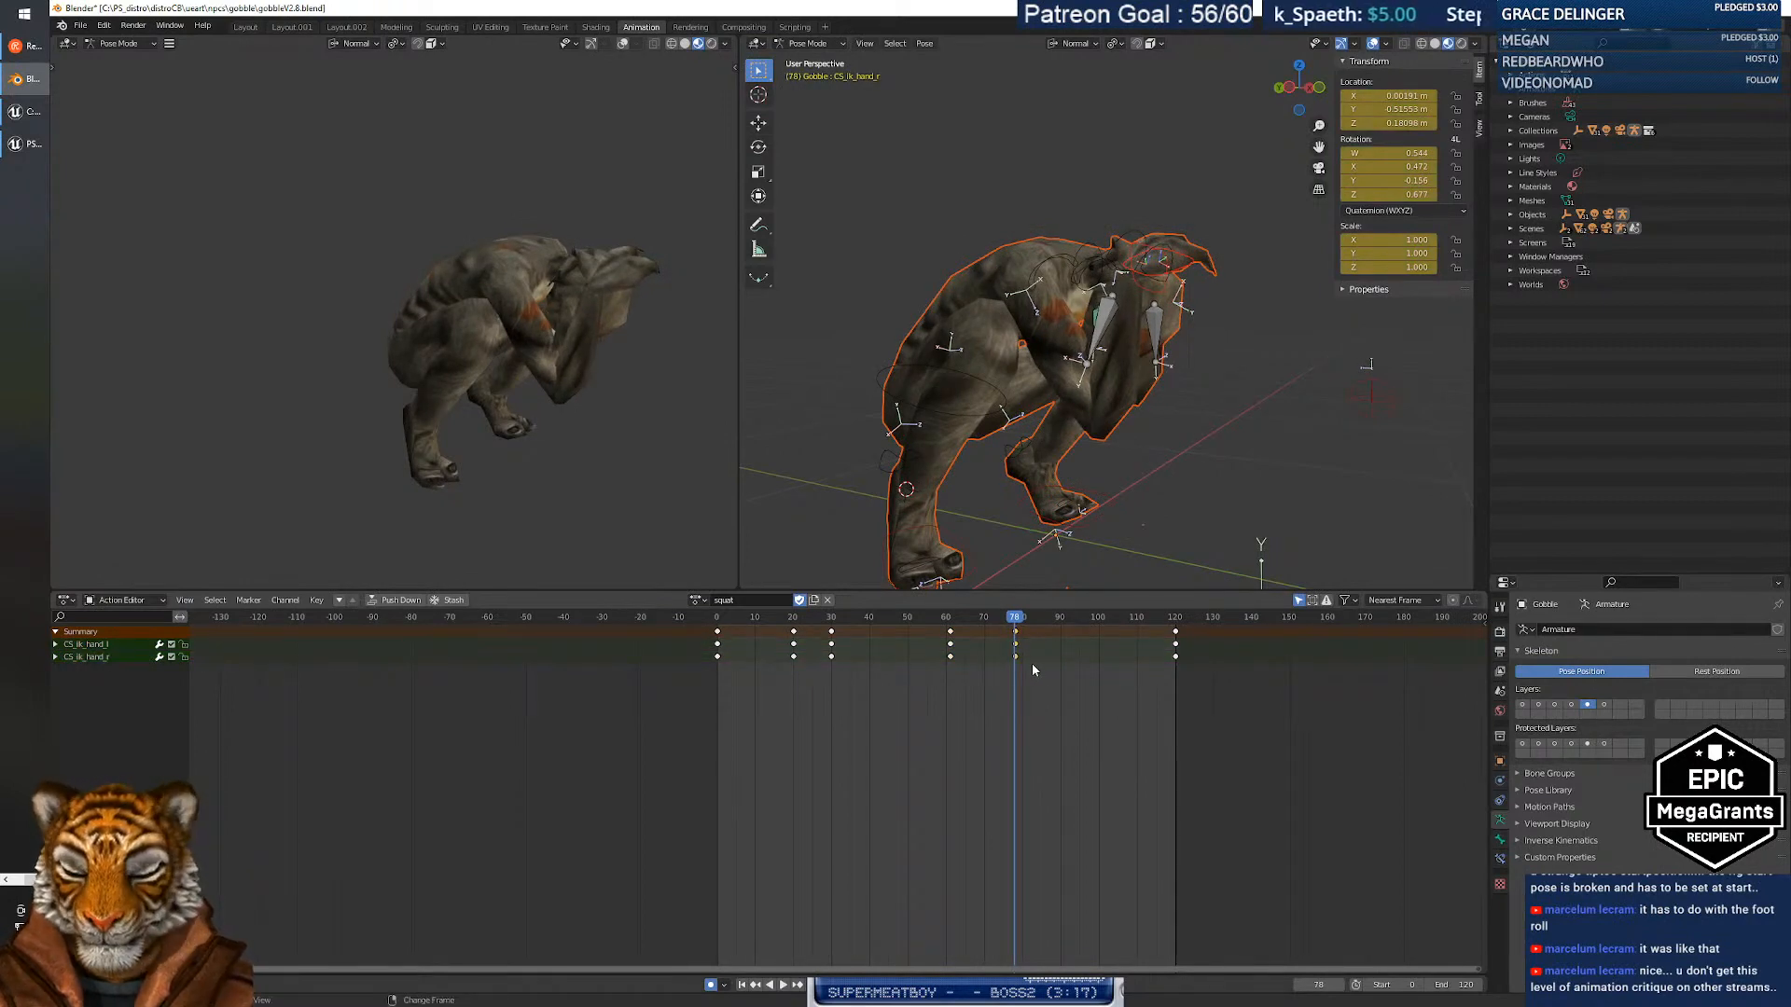
key("shift+d")
left_click(1076, 664)
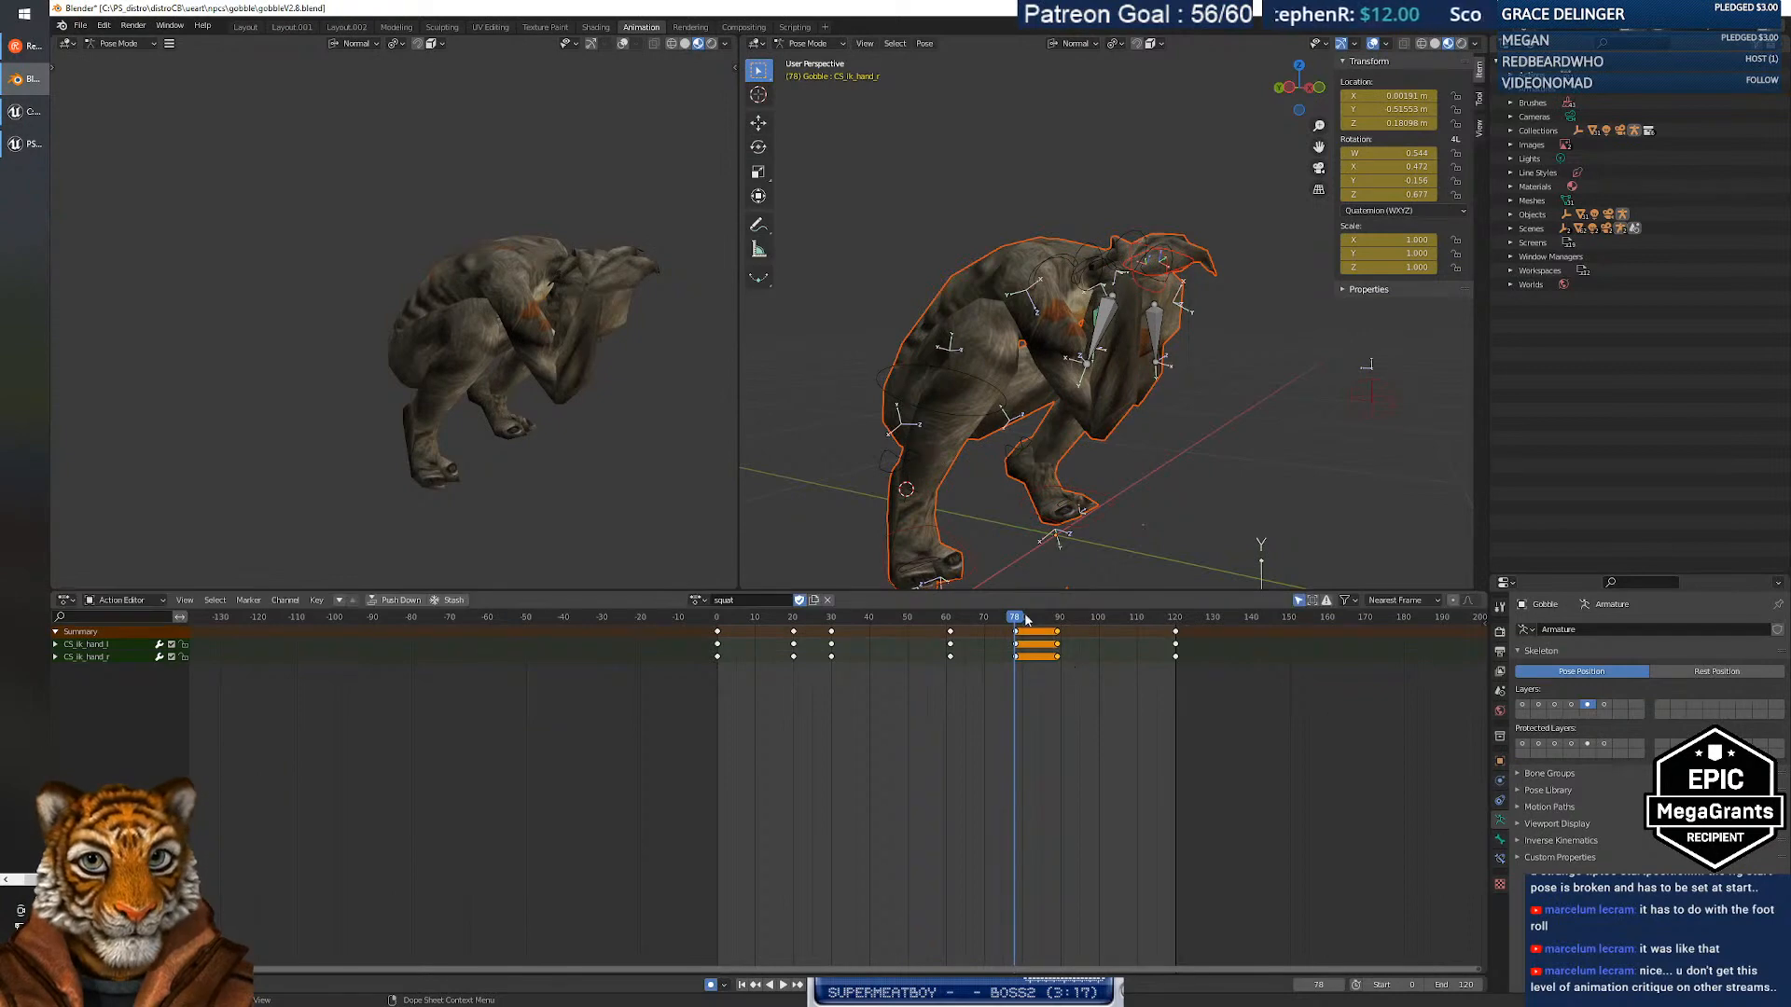
Move the start of the later hand hold from frame 78 to frame 73, keeping its end at frame 89.
left_click(1006, 620)
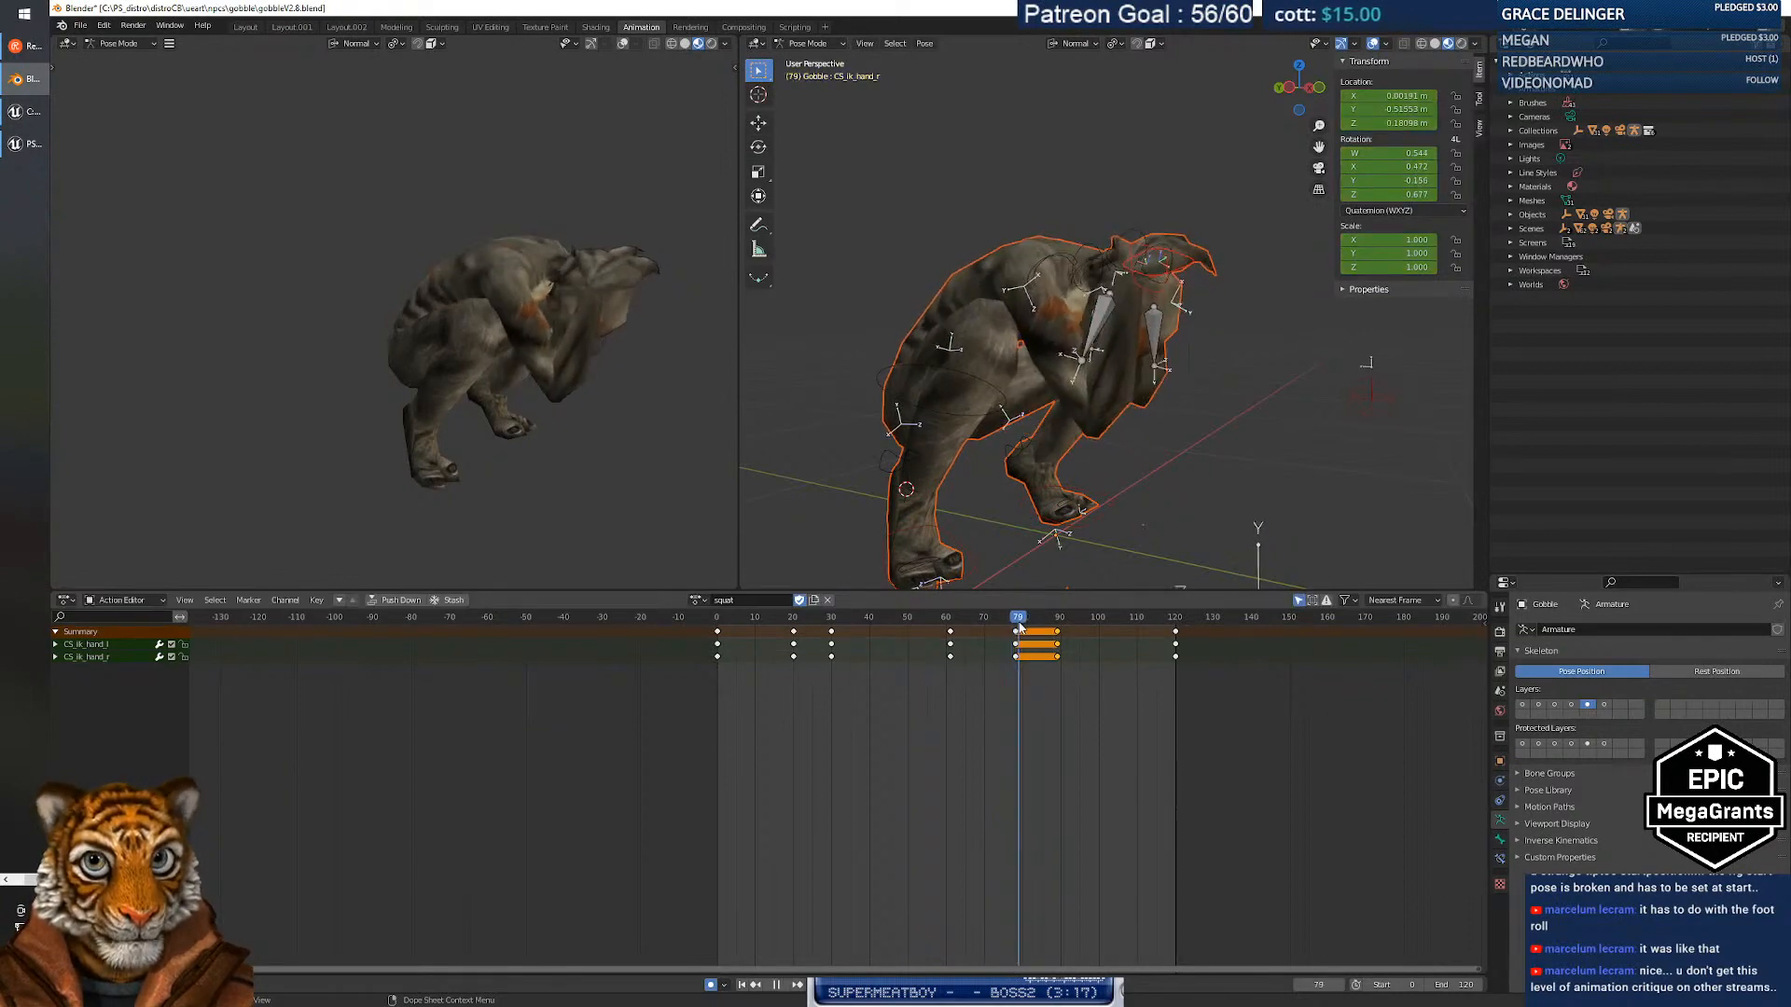
left_click_drag(1020, 623, 981, 633)
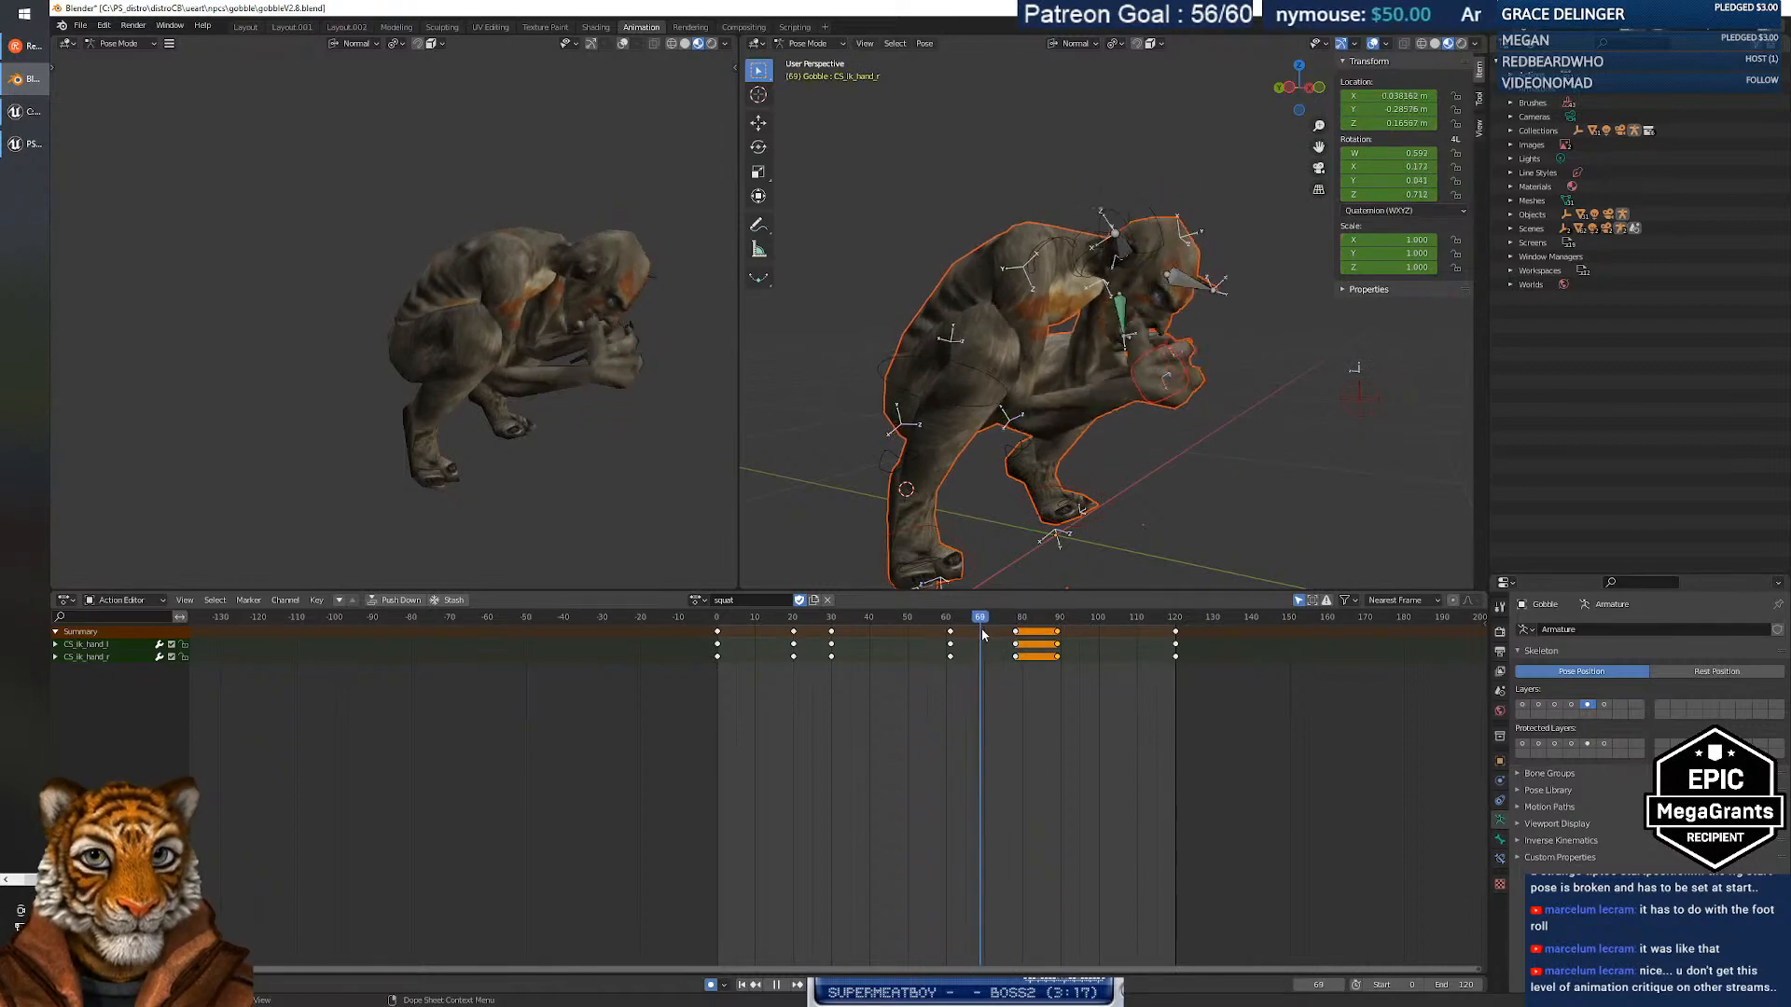
left_click_drag(993, 635, 995, 636)
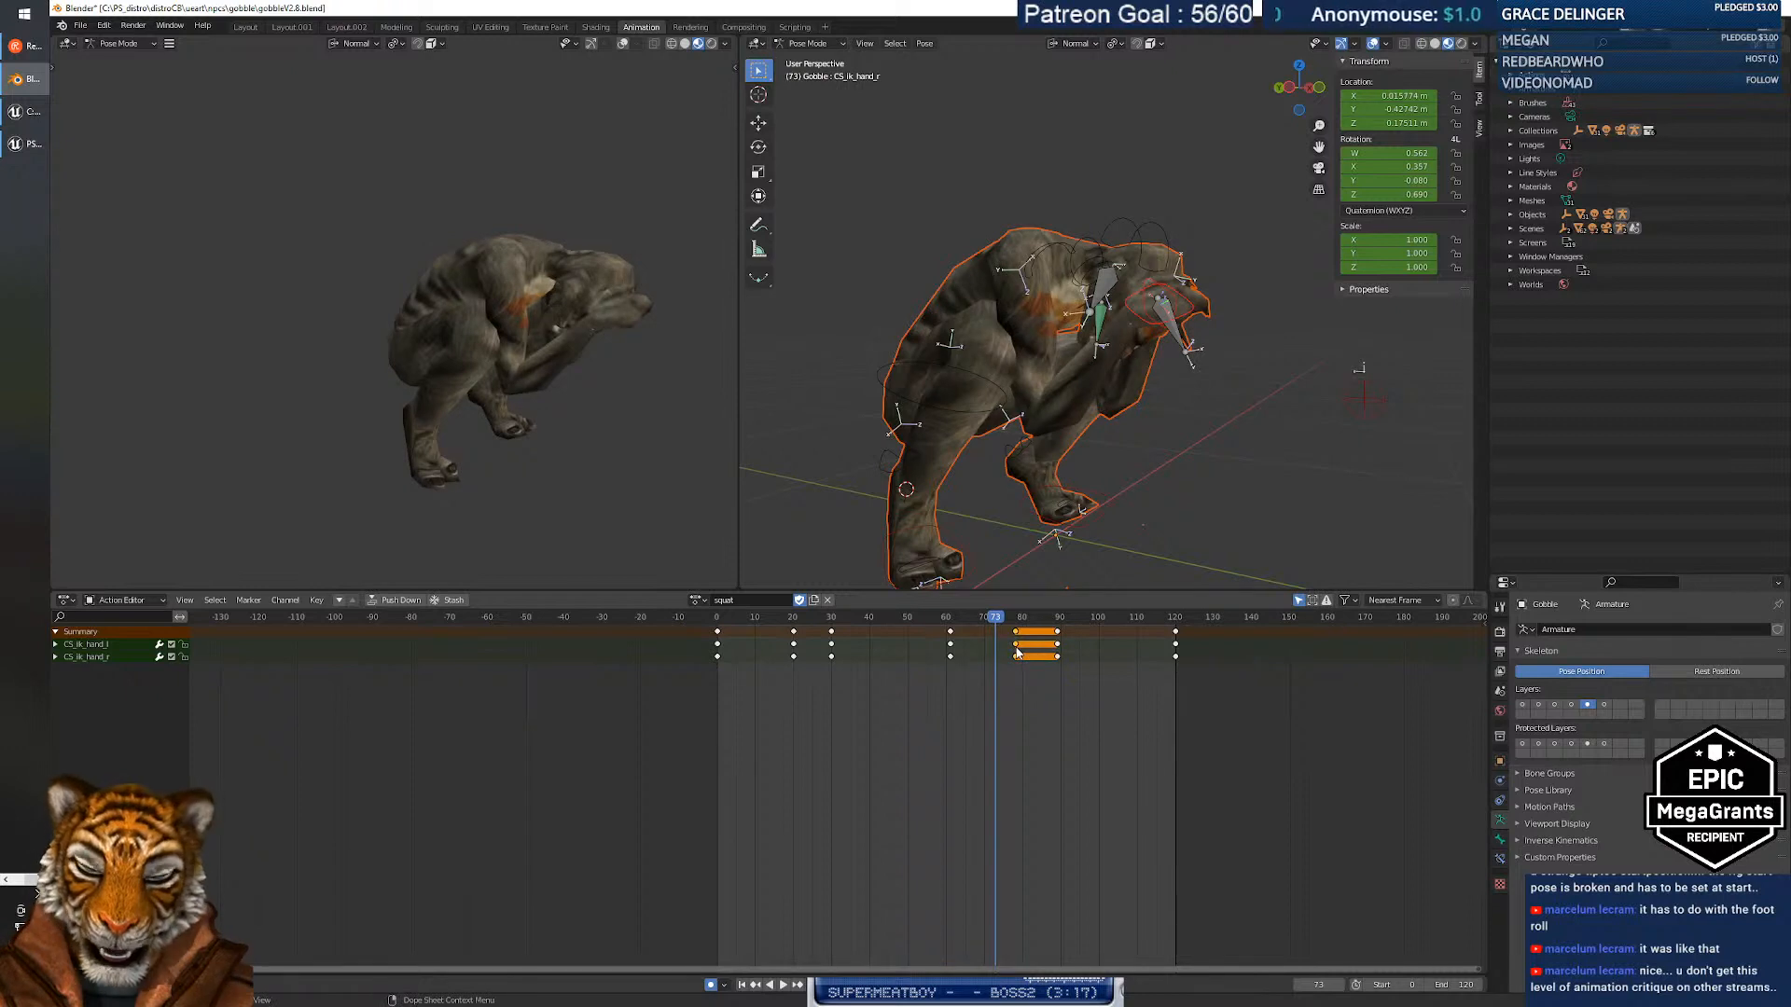
left_click_drag(1016, 653, 1172, 632)
left_click(995, 646)
Play the squat animation from frame 0 to check the timing of the hands.
key("shift+Left")
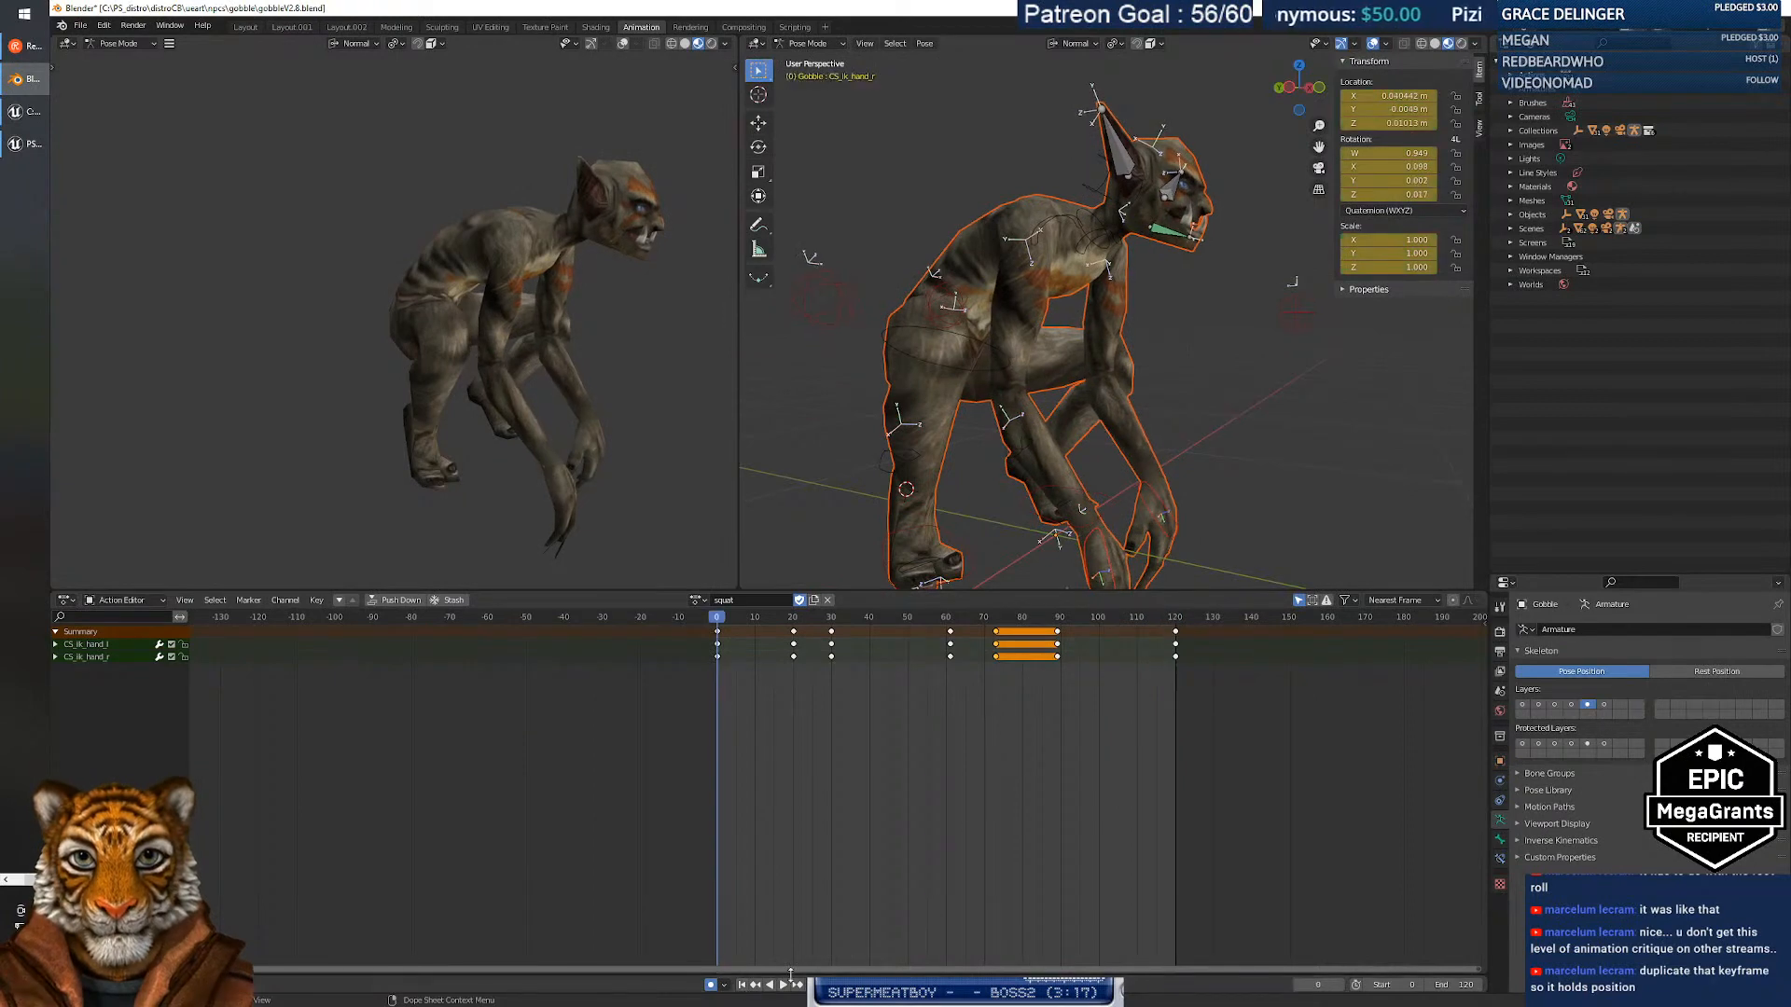
key("space")
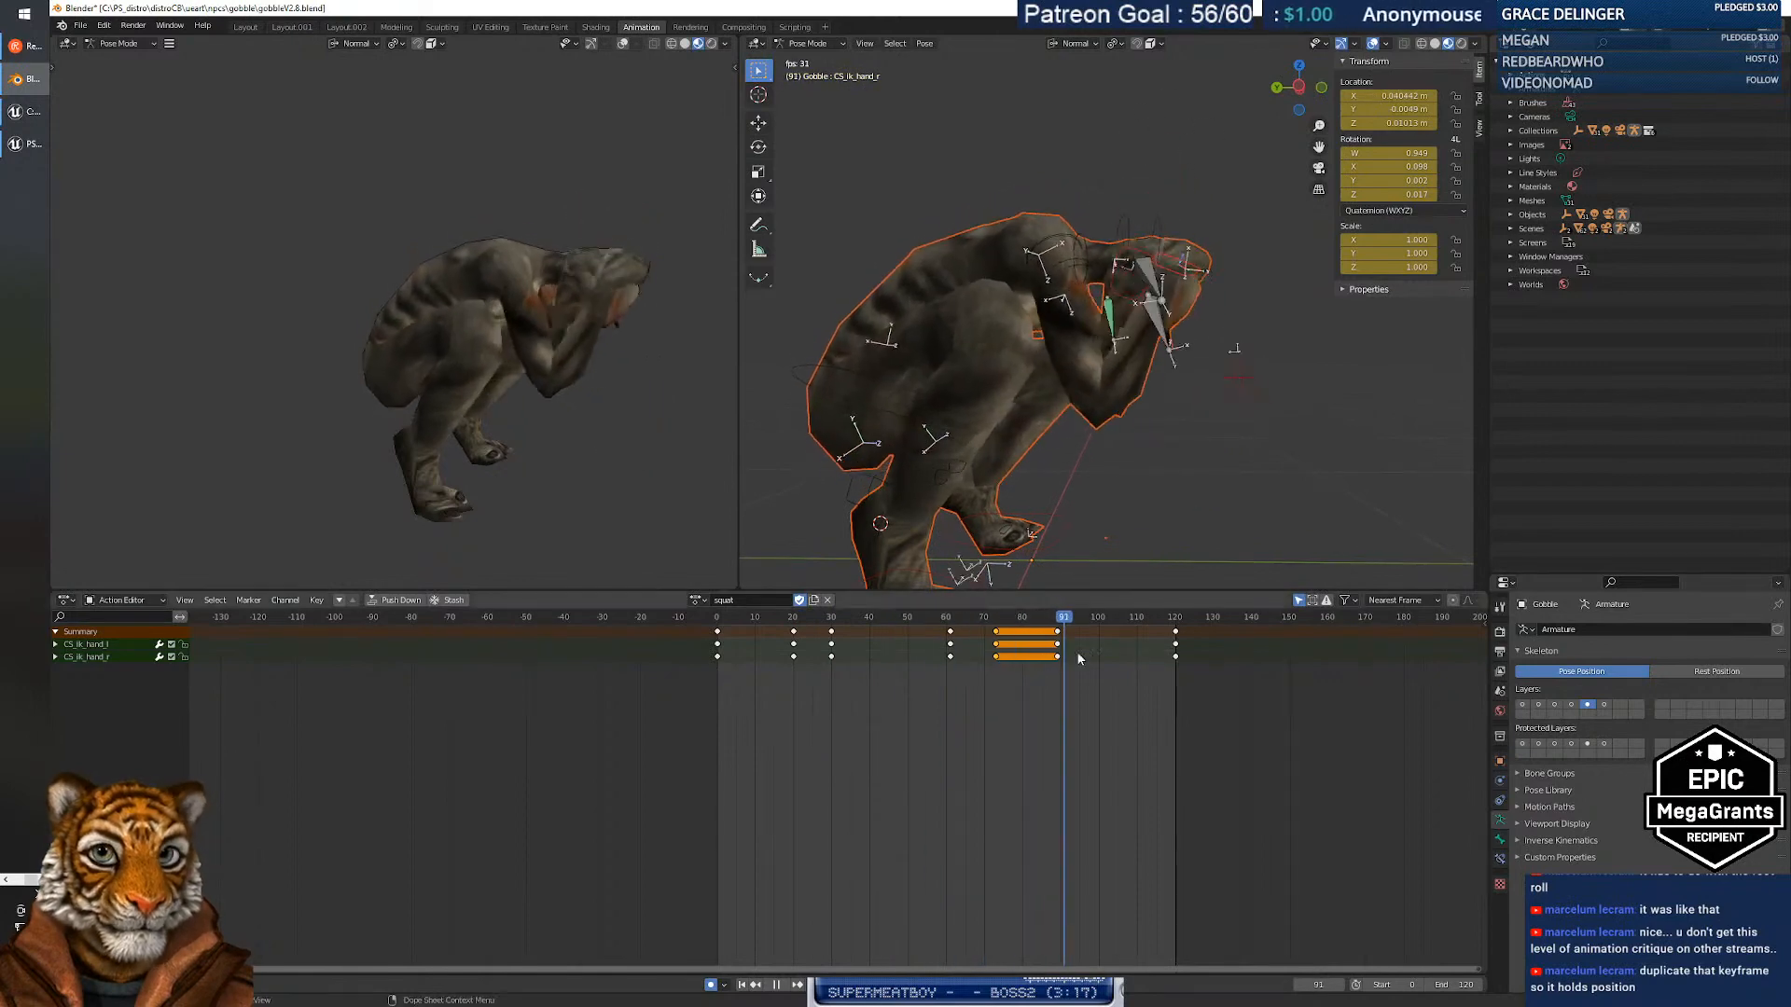
key("space")
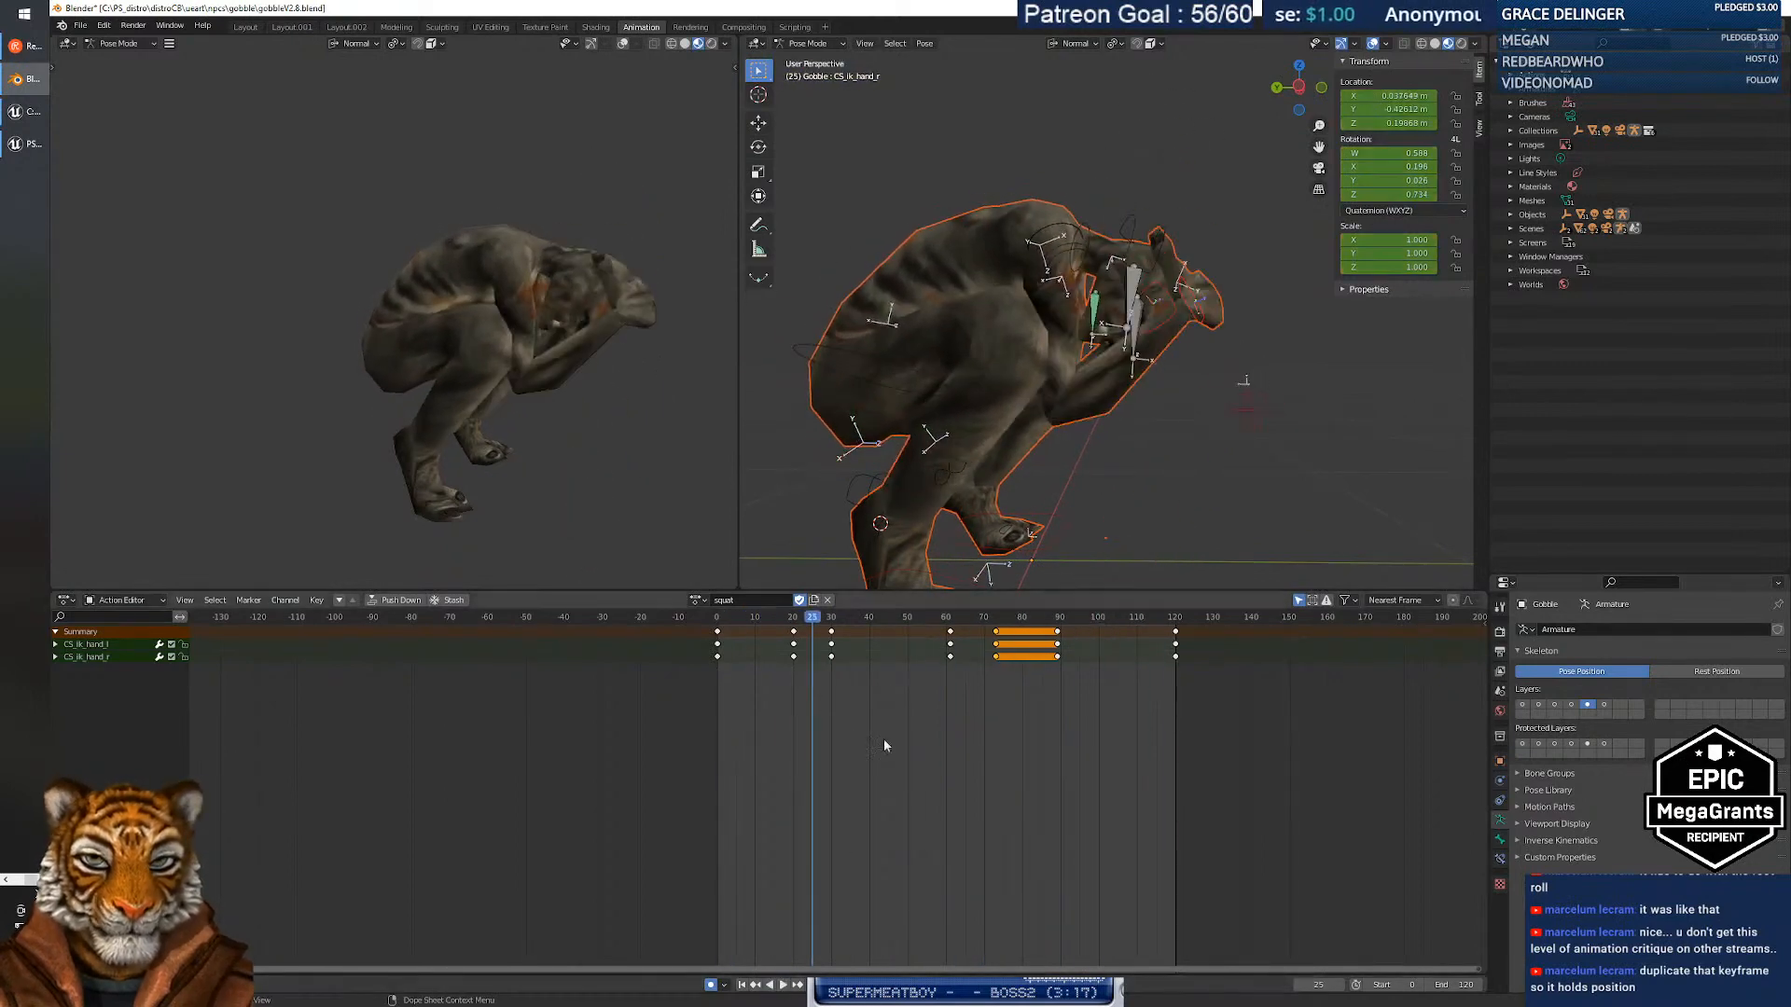
Duplicate both hand controls' frame 20 keyframes onto frame 30, replacing the keyframes there.
key("space")
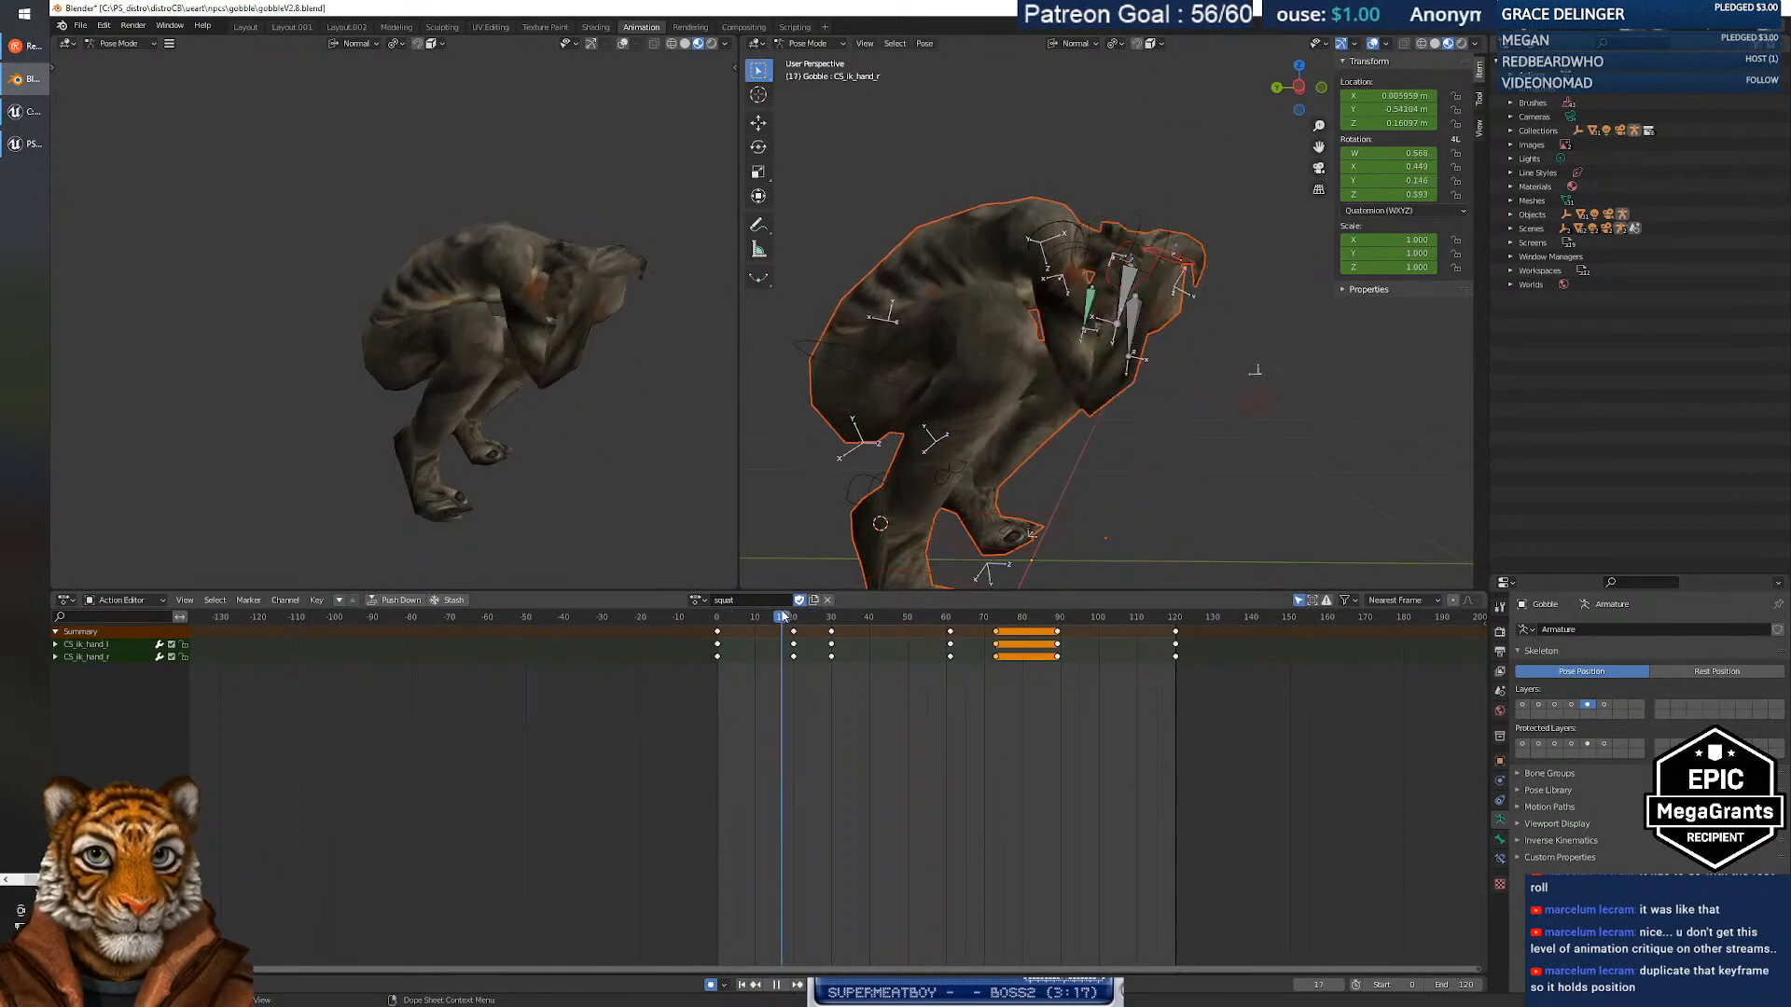
mouse_move(814, 613)
left_mouse_down()
mouse_move(791, 608)
mouse_move(850, 604)
mouse_move(724, 606)
mouse_move(825, 606)
mouse_move(795, 611)
left_mouse_up()
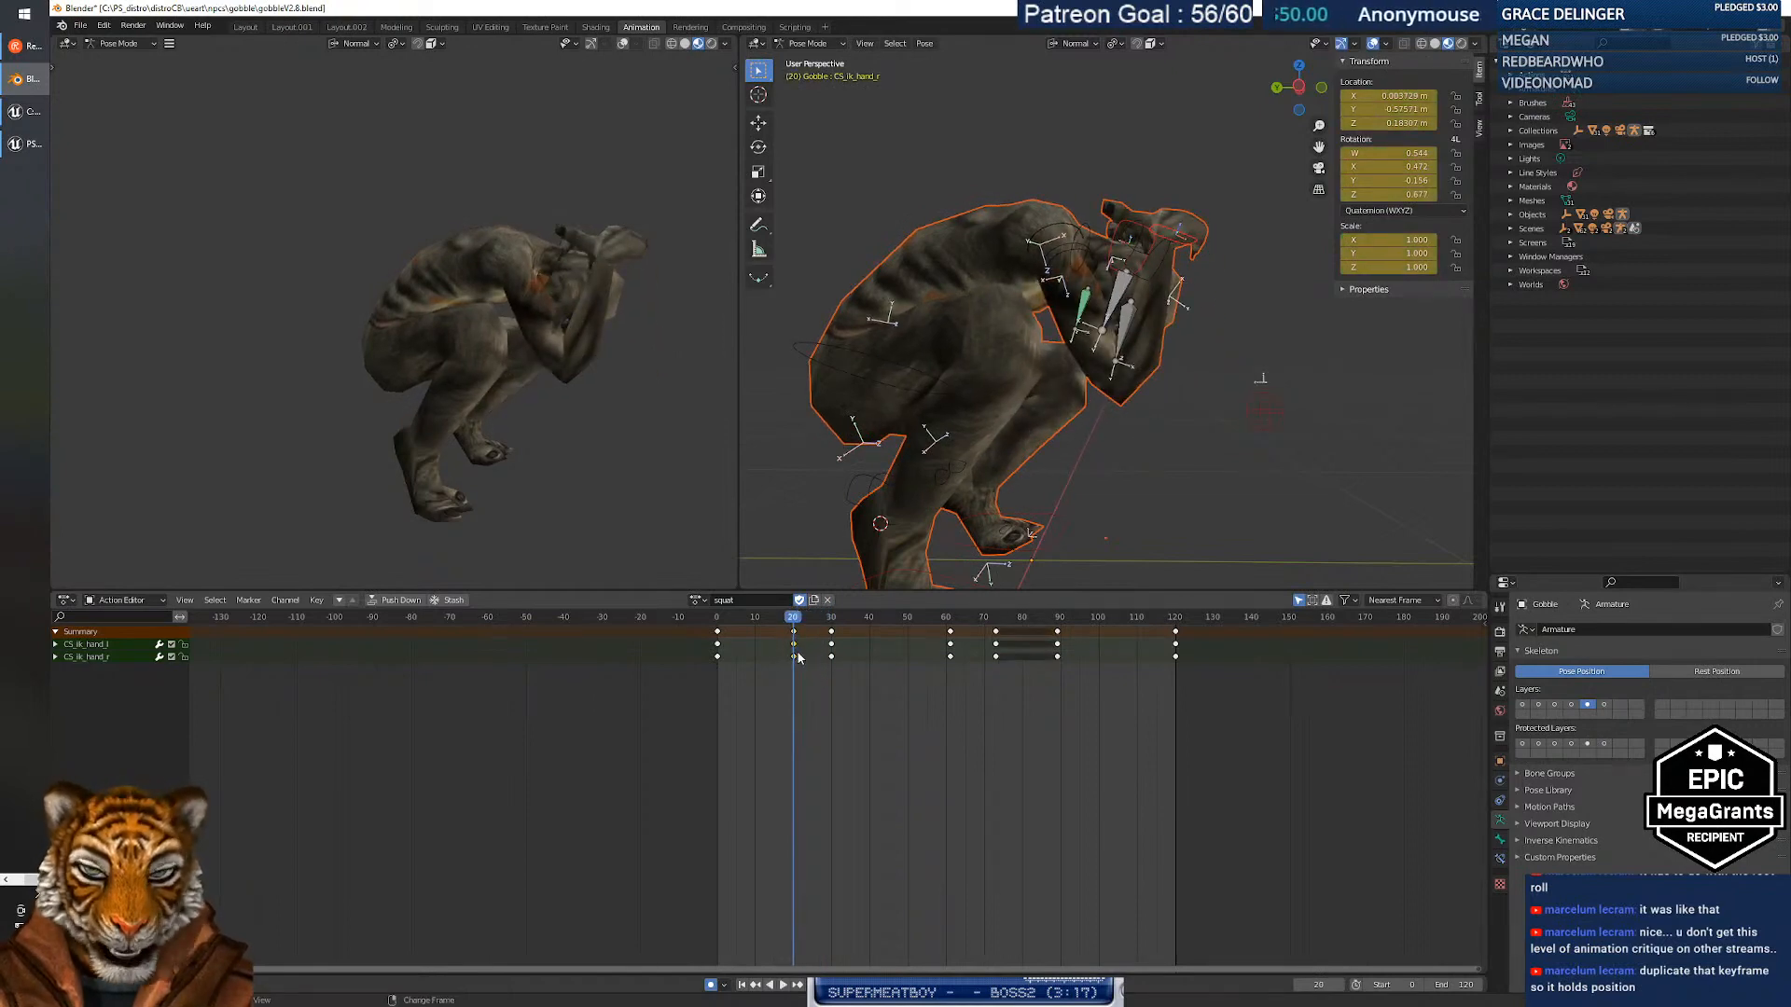
key("shift+d")
left_click(836, 655)
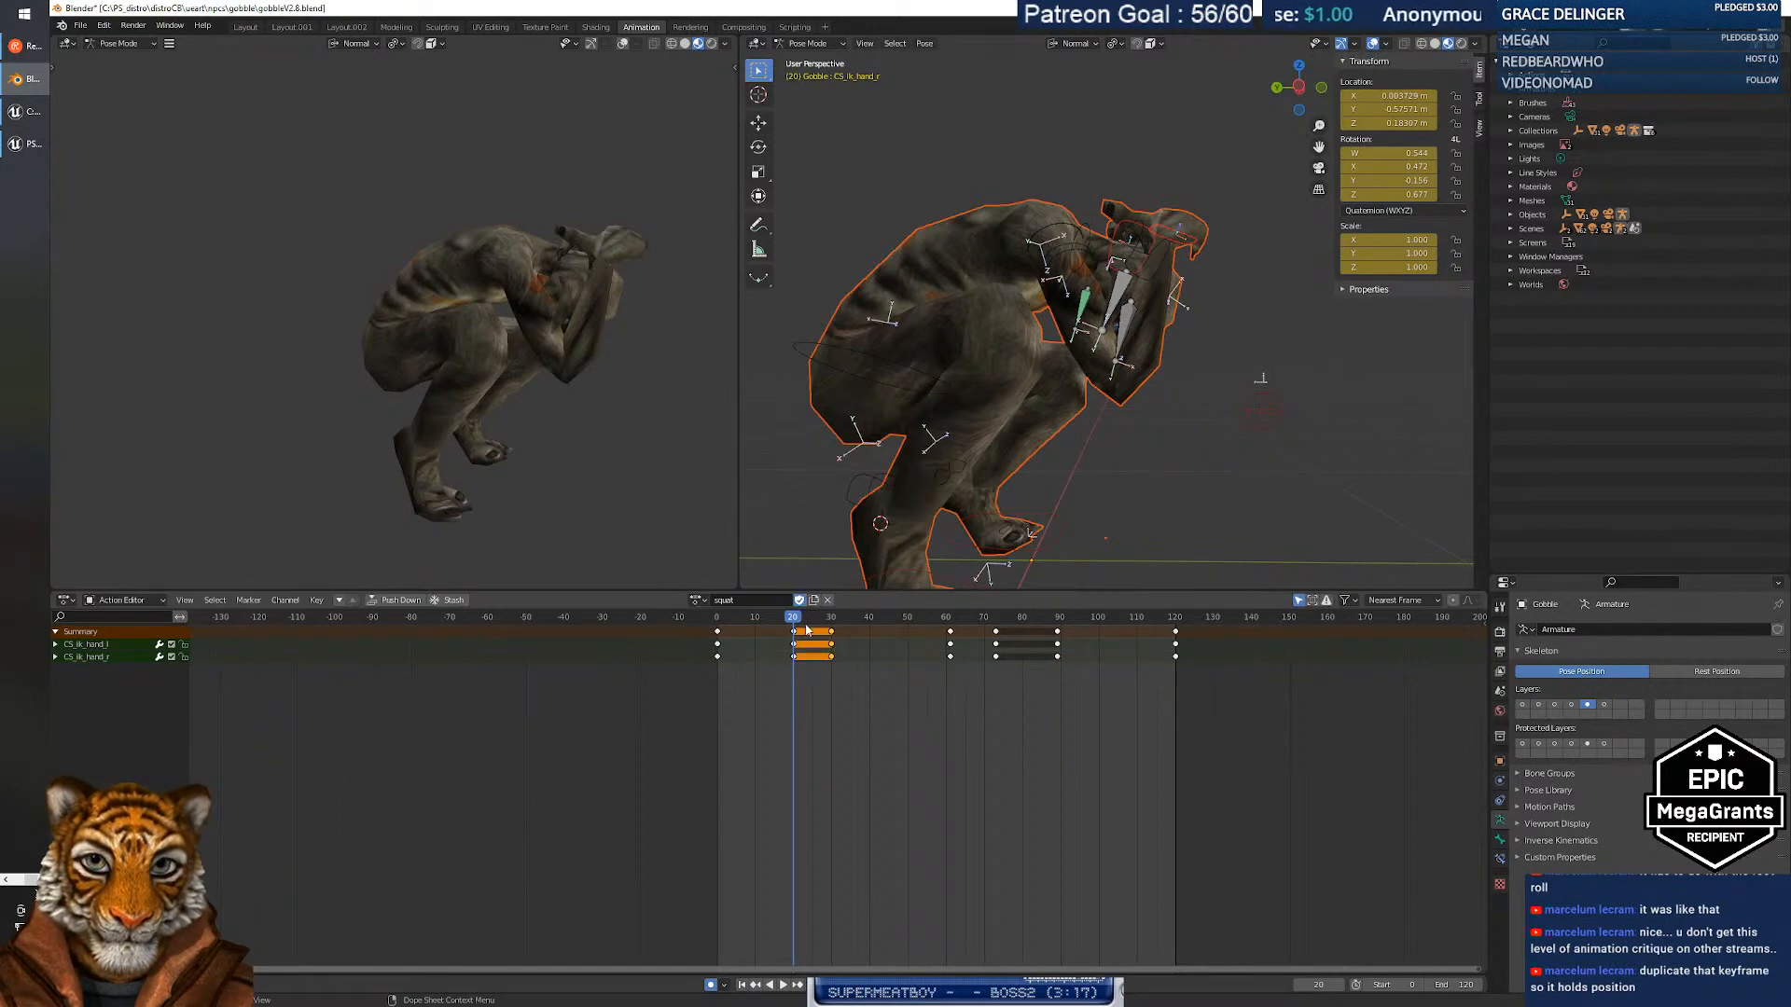
At frame 30, select the left and right hand IK controls in the viewport.
left_click_drag(793, 618, 833, 625)
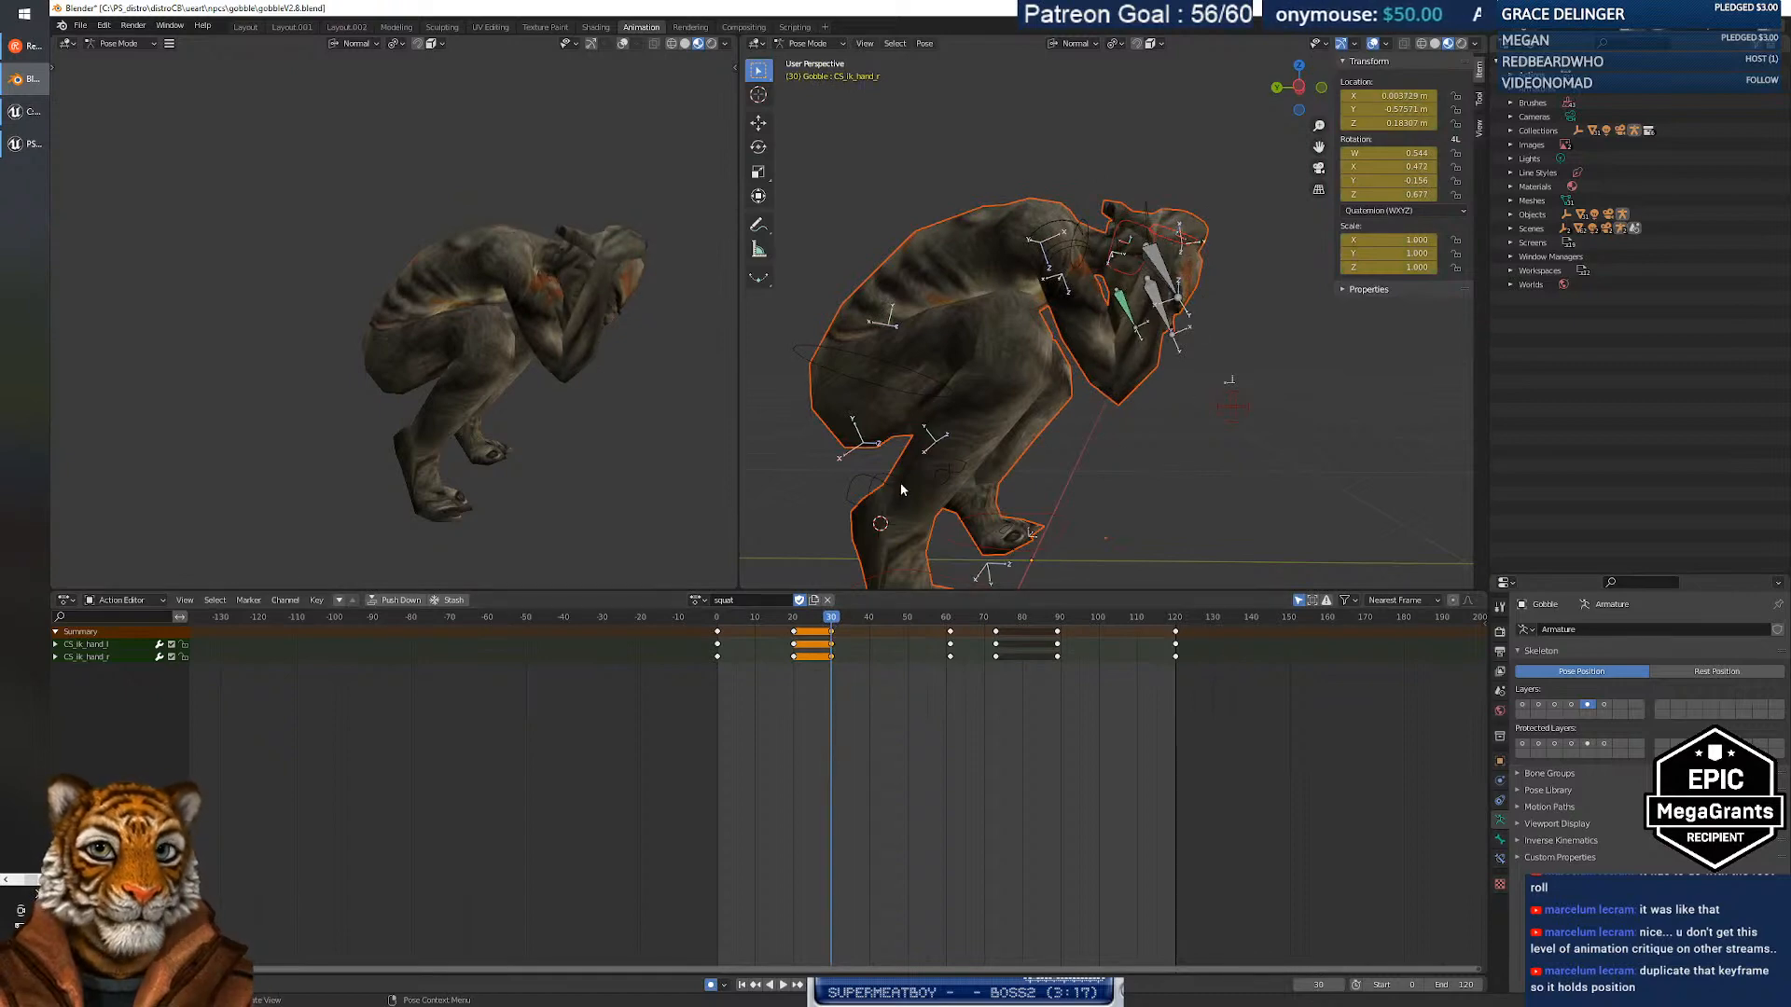
mouse_move(833, 620)
left_mouse_down()
mouse_move(800, 621)
mouse_move(831, 620)
left_mouse_up()
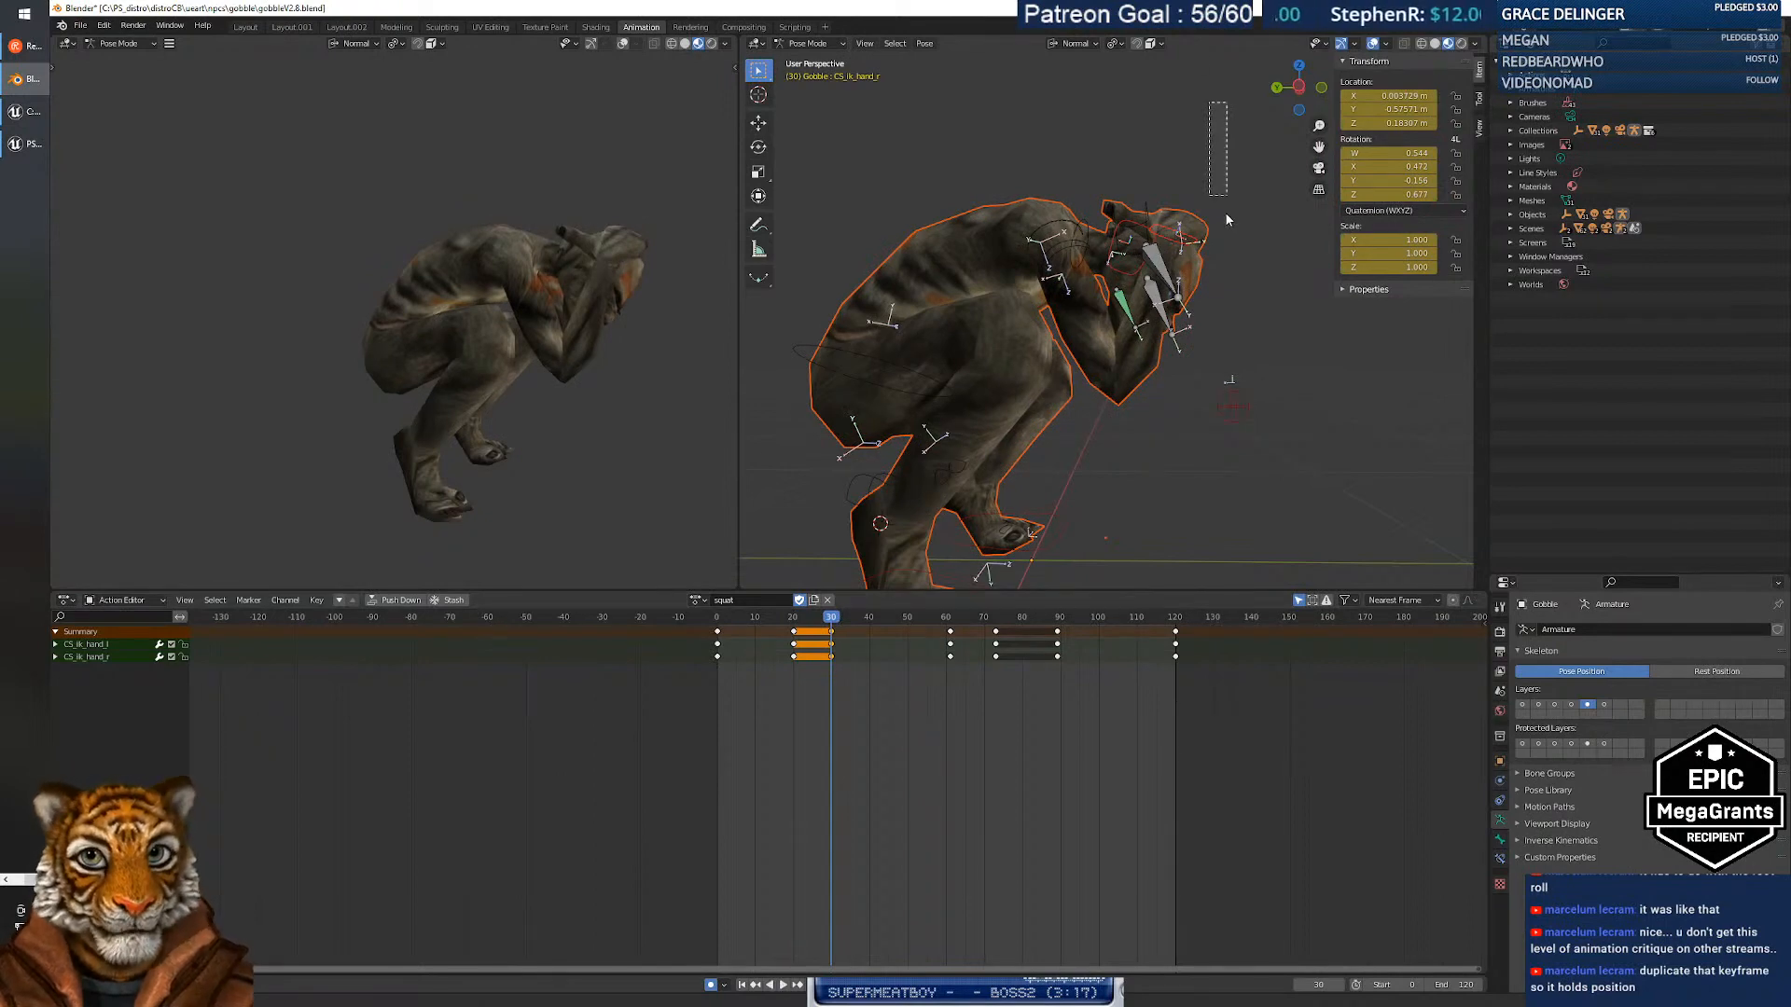
left_click(1169, 327)
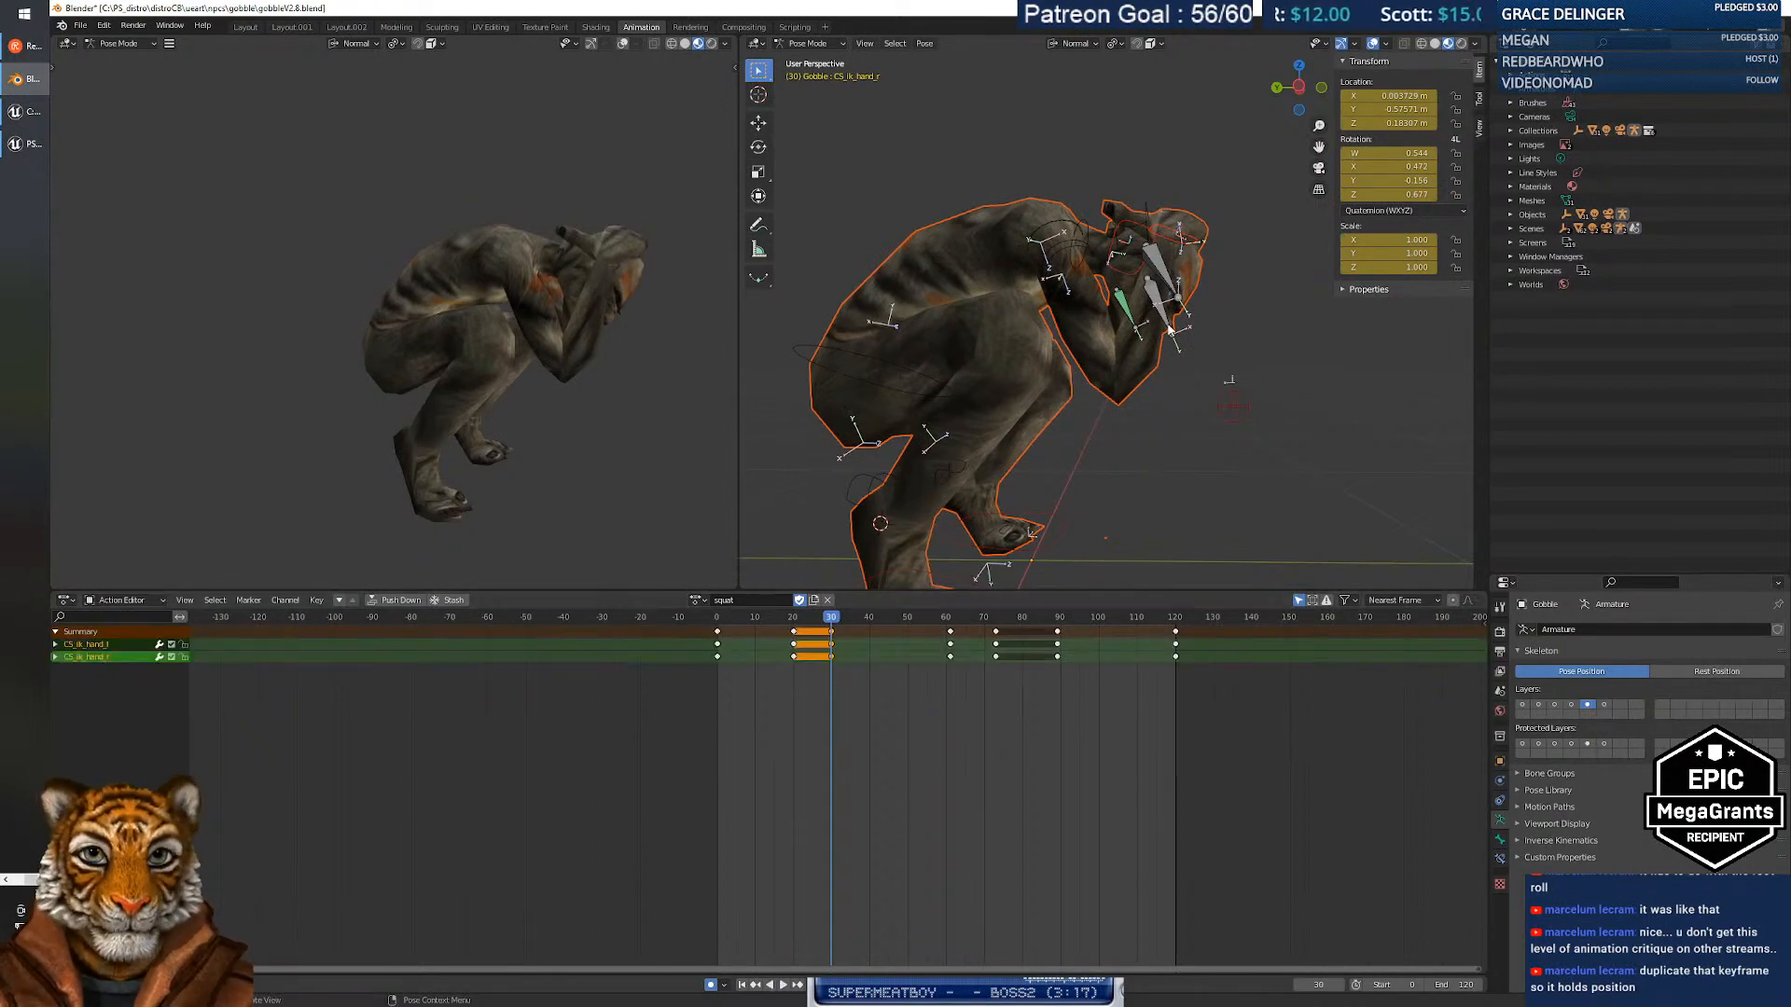
key("r")
key("x")
right_click(1188, 263)
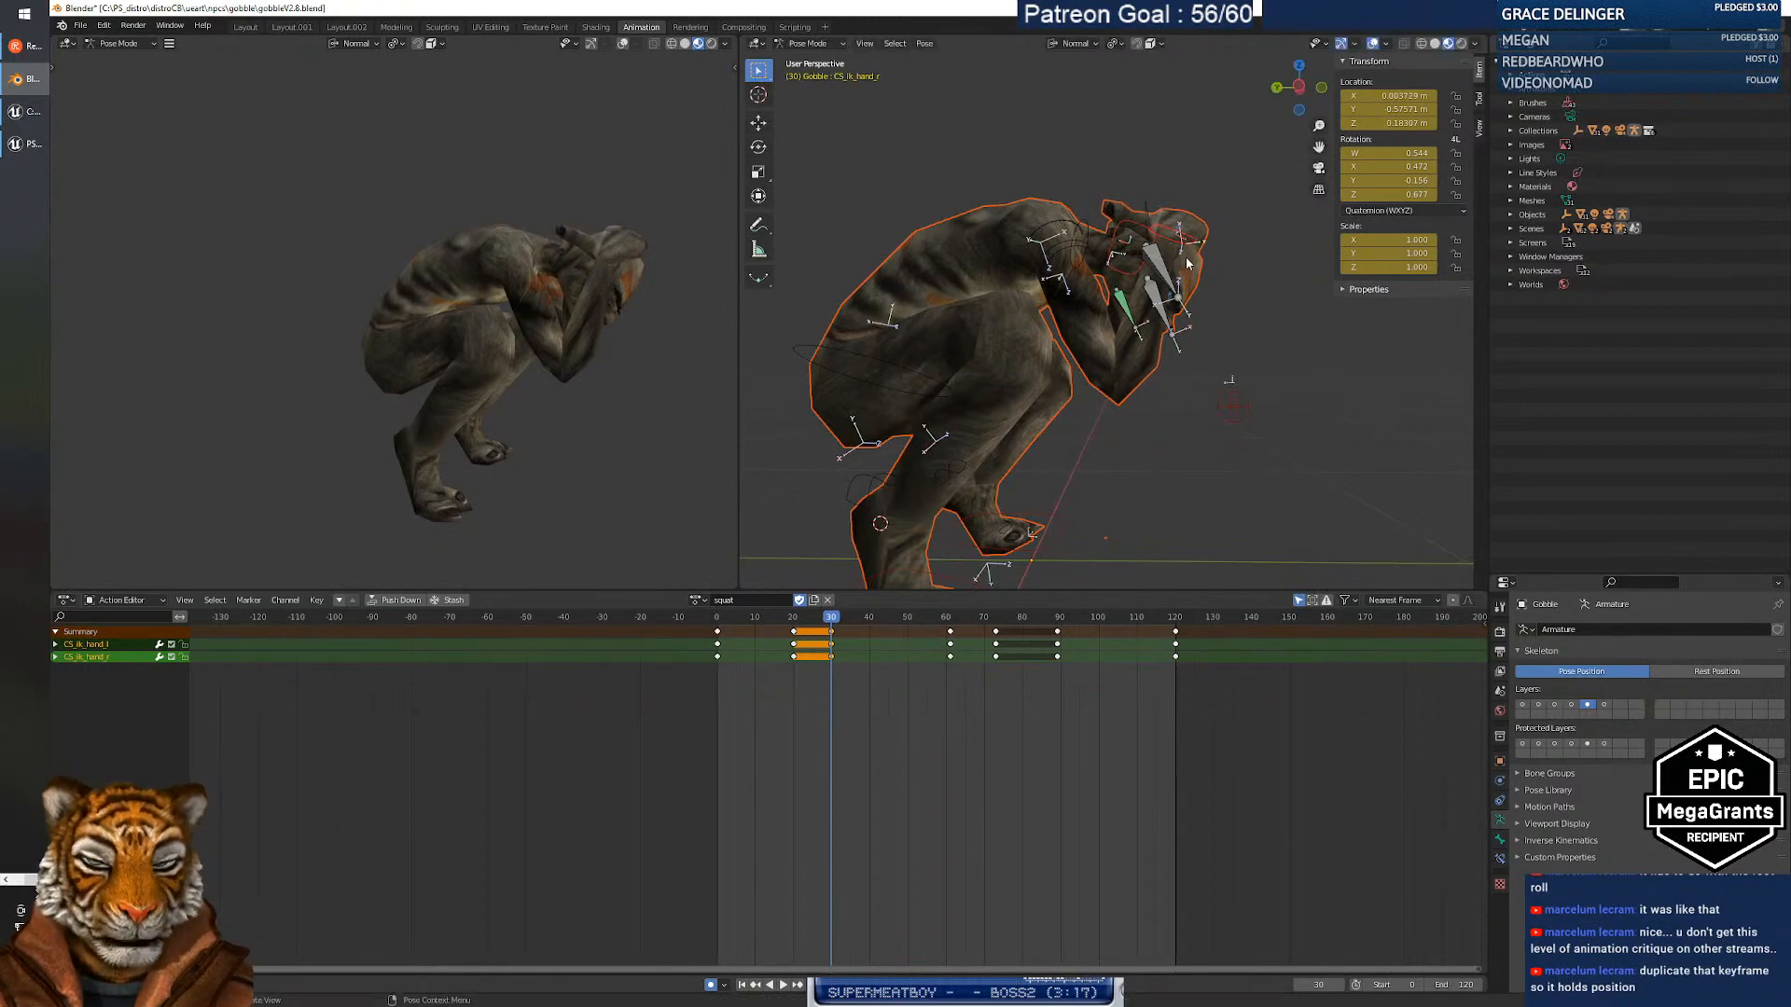
Set the transform orientation to Global and raise both hand controls about 0.025 m along Z at frame 30.
left_click(359, 44)
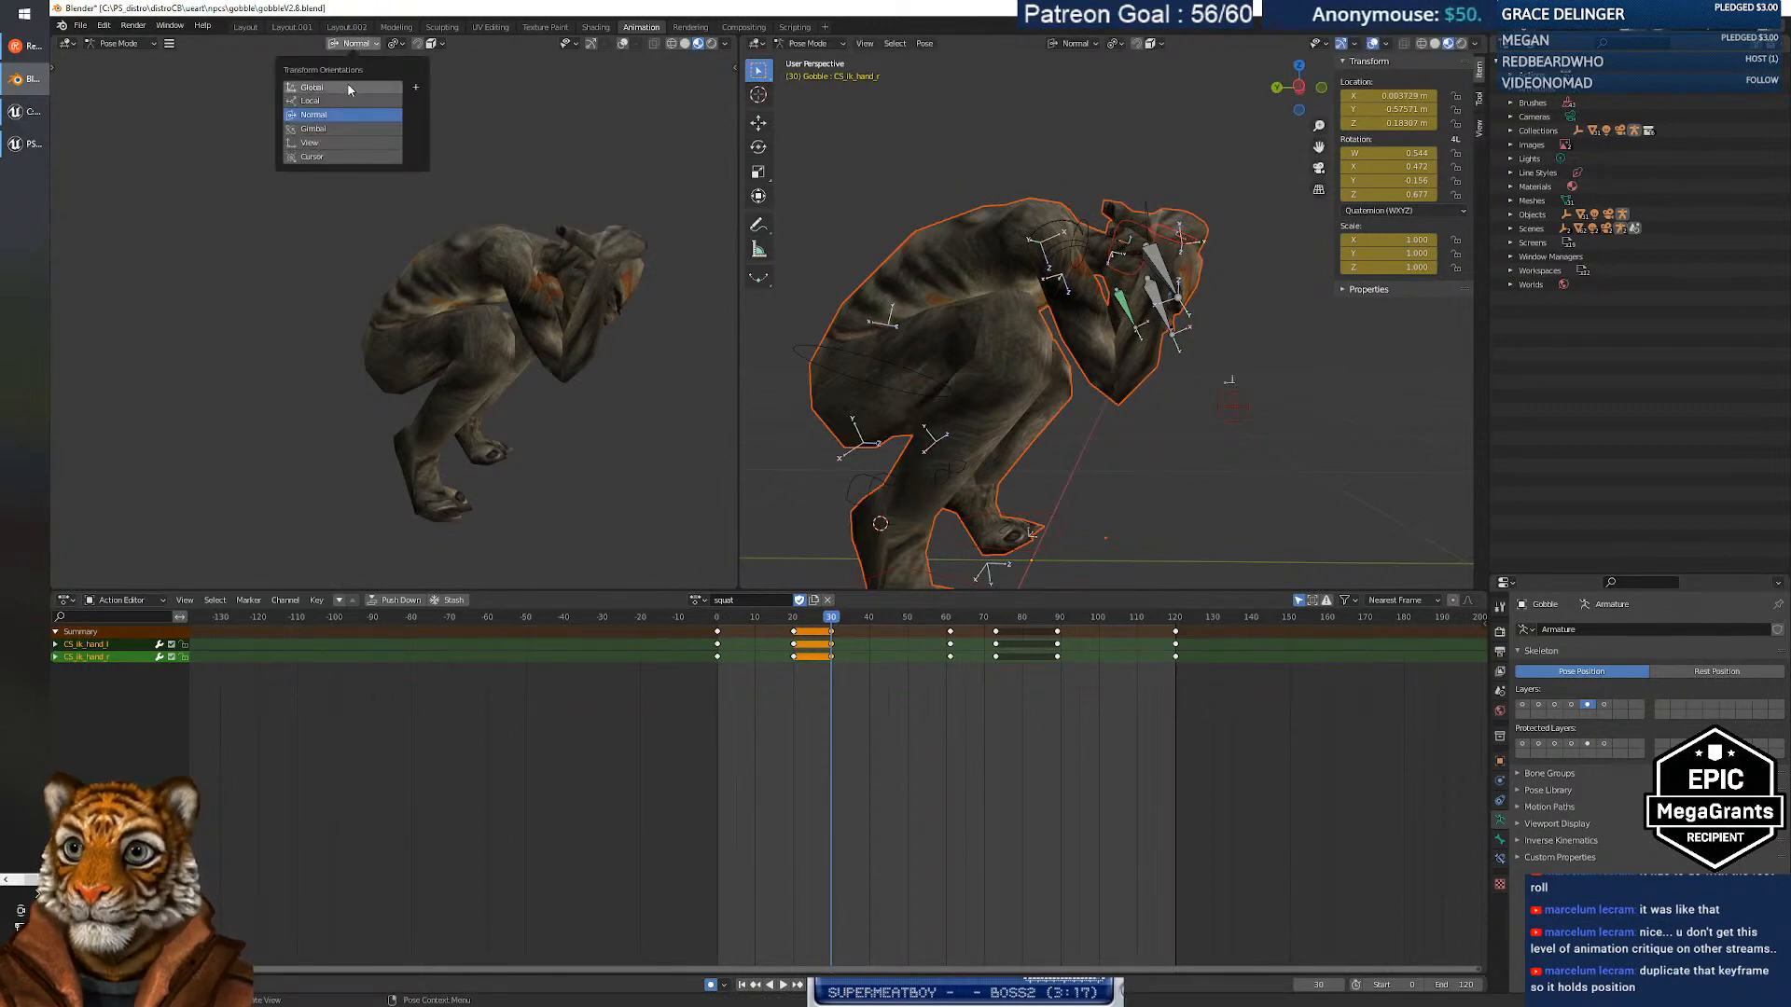
left_click(350, 88)
key("g")
key("z")
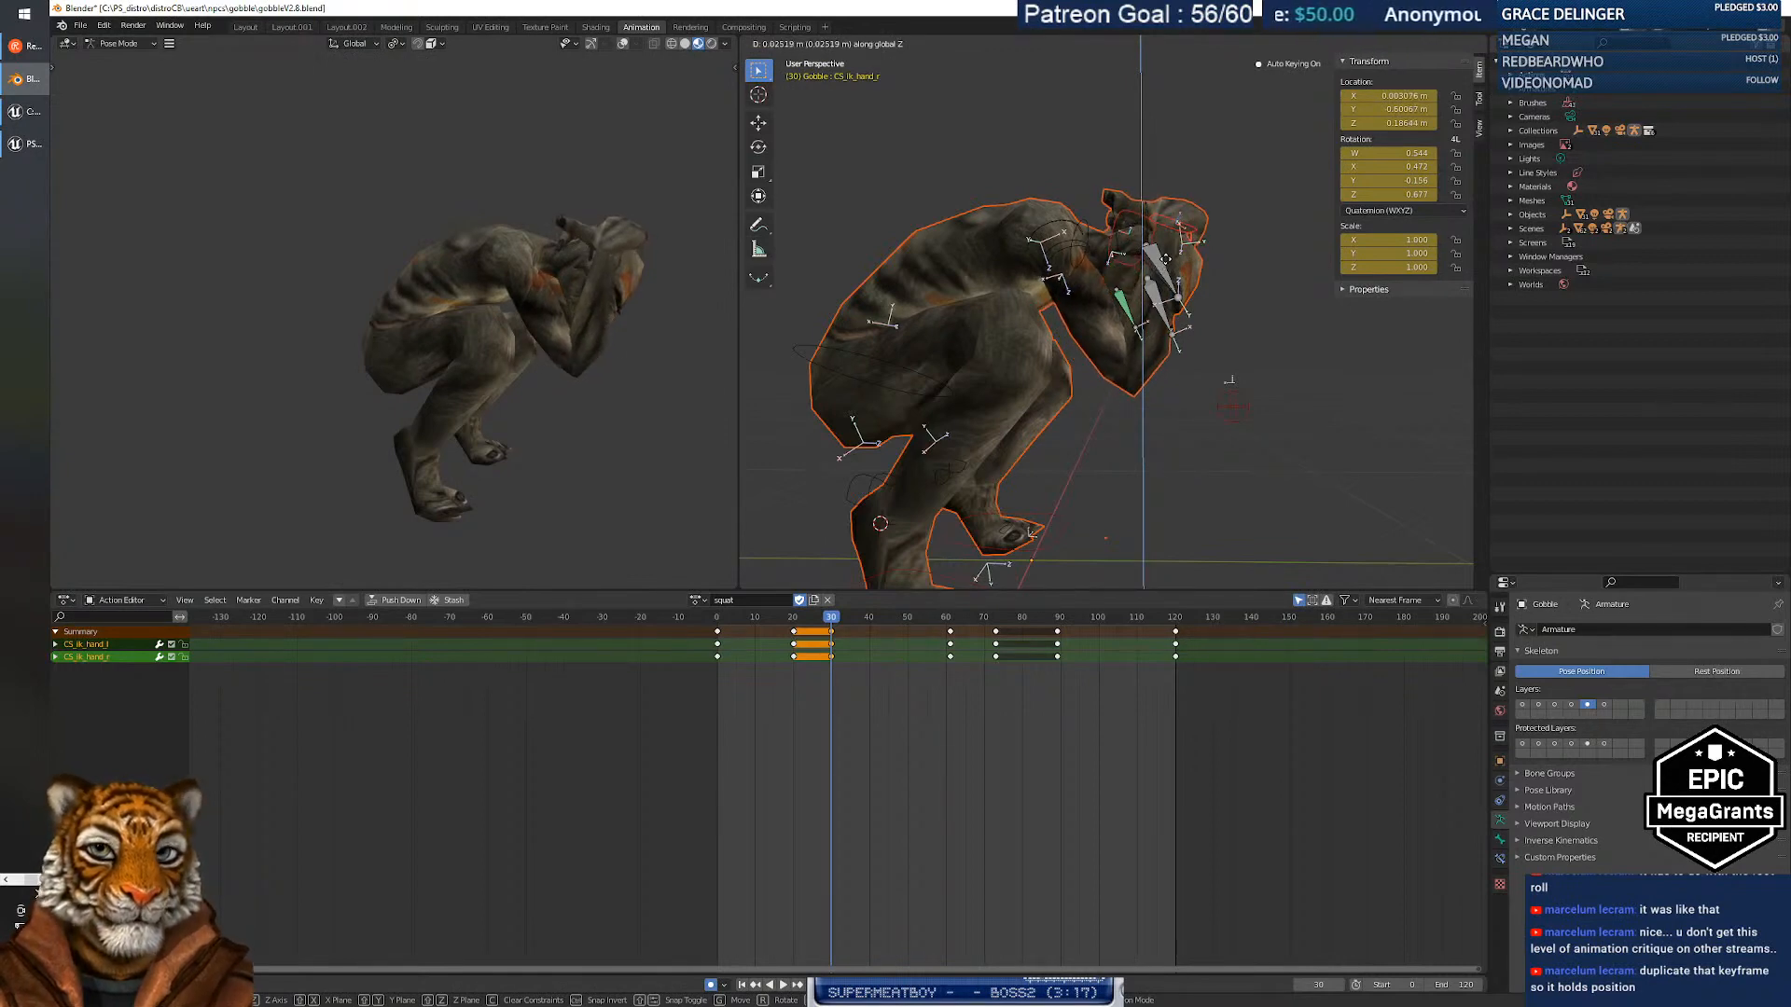
left_click(1165, 258)
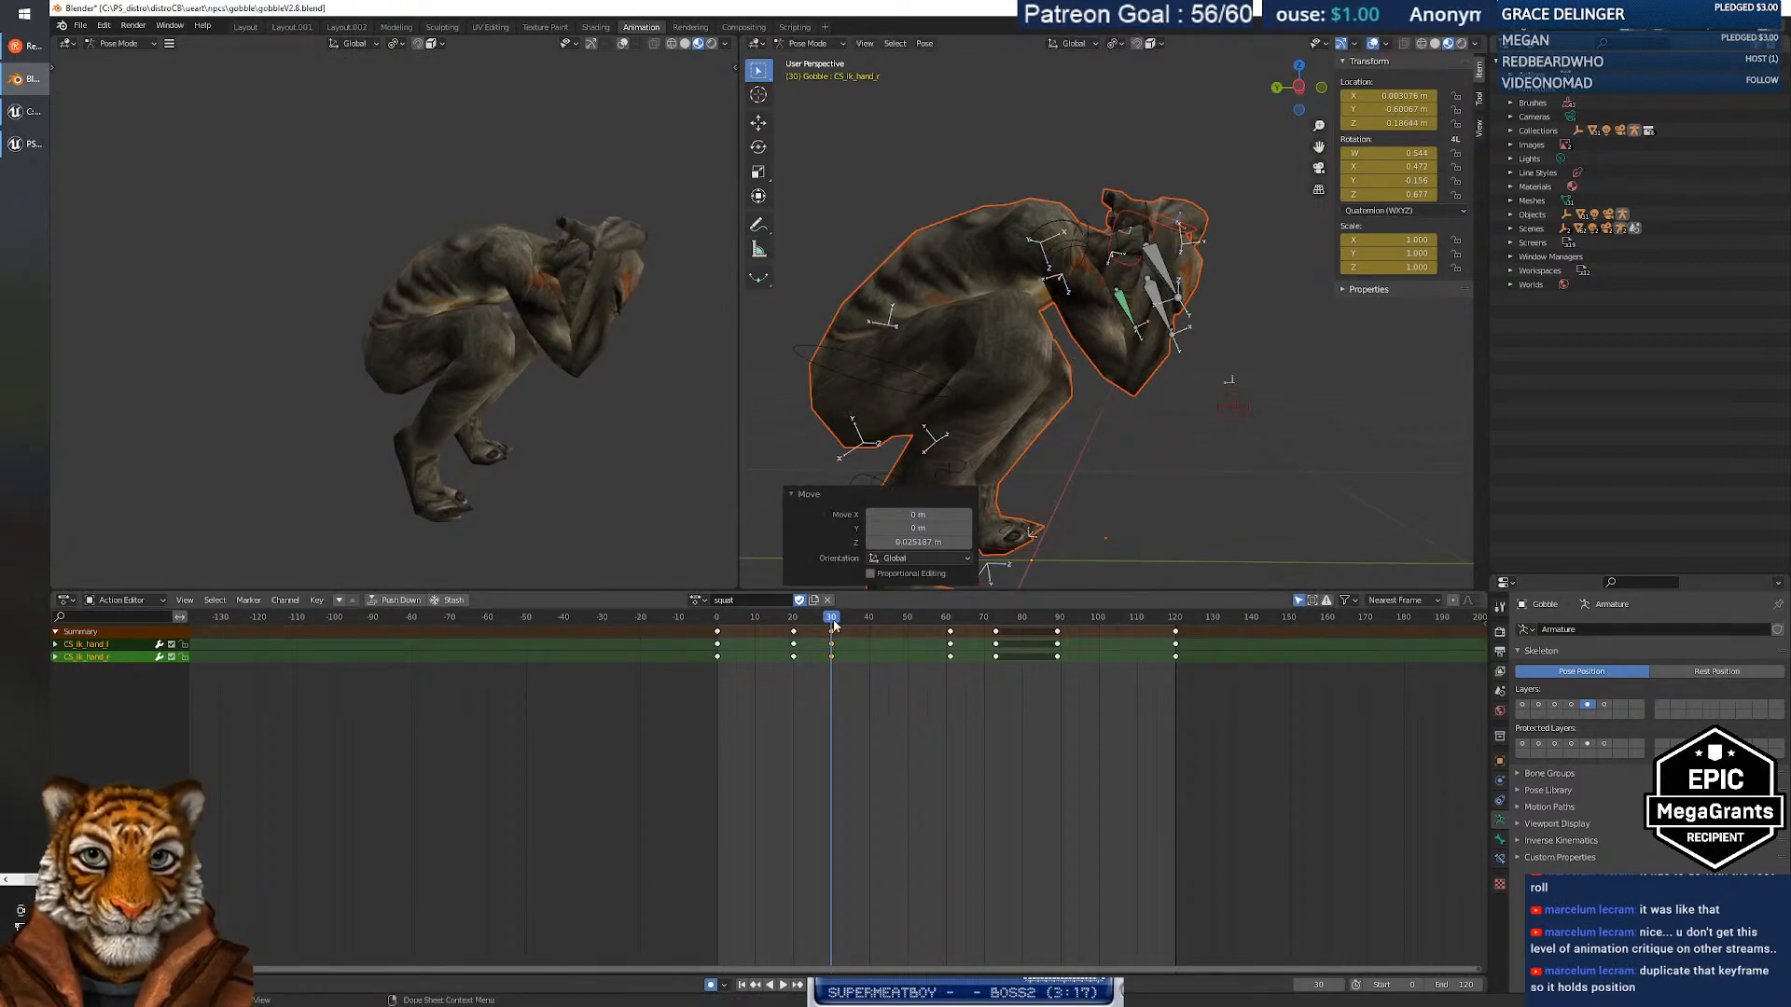
Delay the hand controls' frame 20 and frame 30 keyframes by 4 frames, to frames 24 and 34.
mouse_move(830, 617)
left_mouse_down()
mouse_move(780, 621)
mouse_move(824, 618)
mouse_move(795, 612)
mouse_move(812, 613)
mouse_move(807, 658)
mouse_move(800, 618)
mouse_move(780, 620)
mouse_move(837, 627)
left_mouse_up()
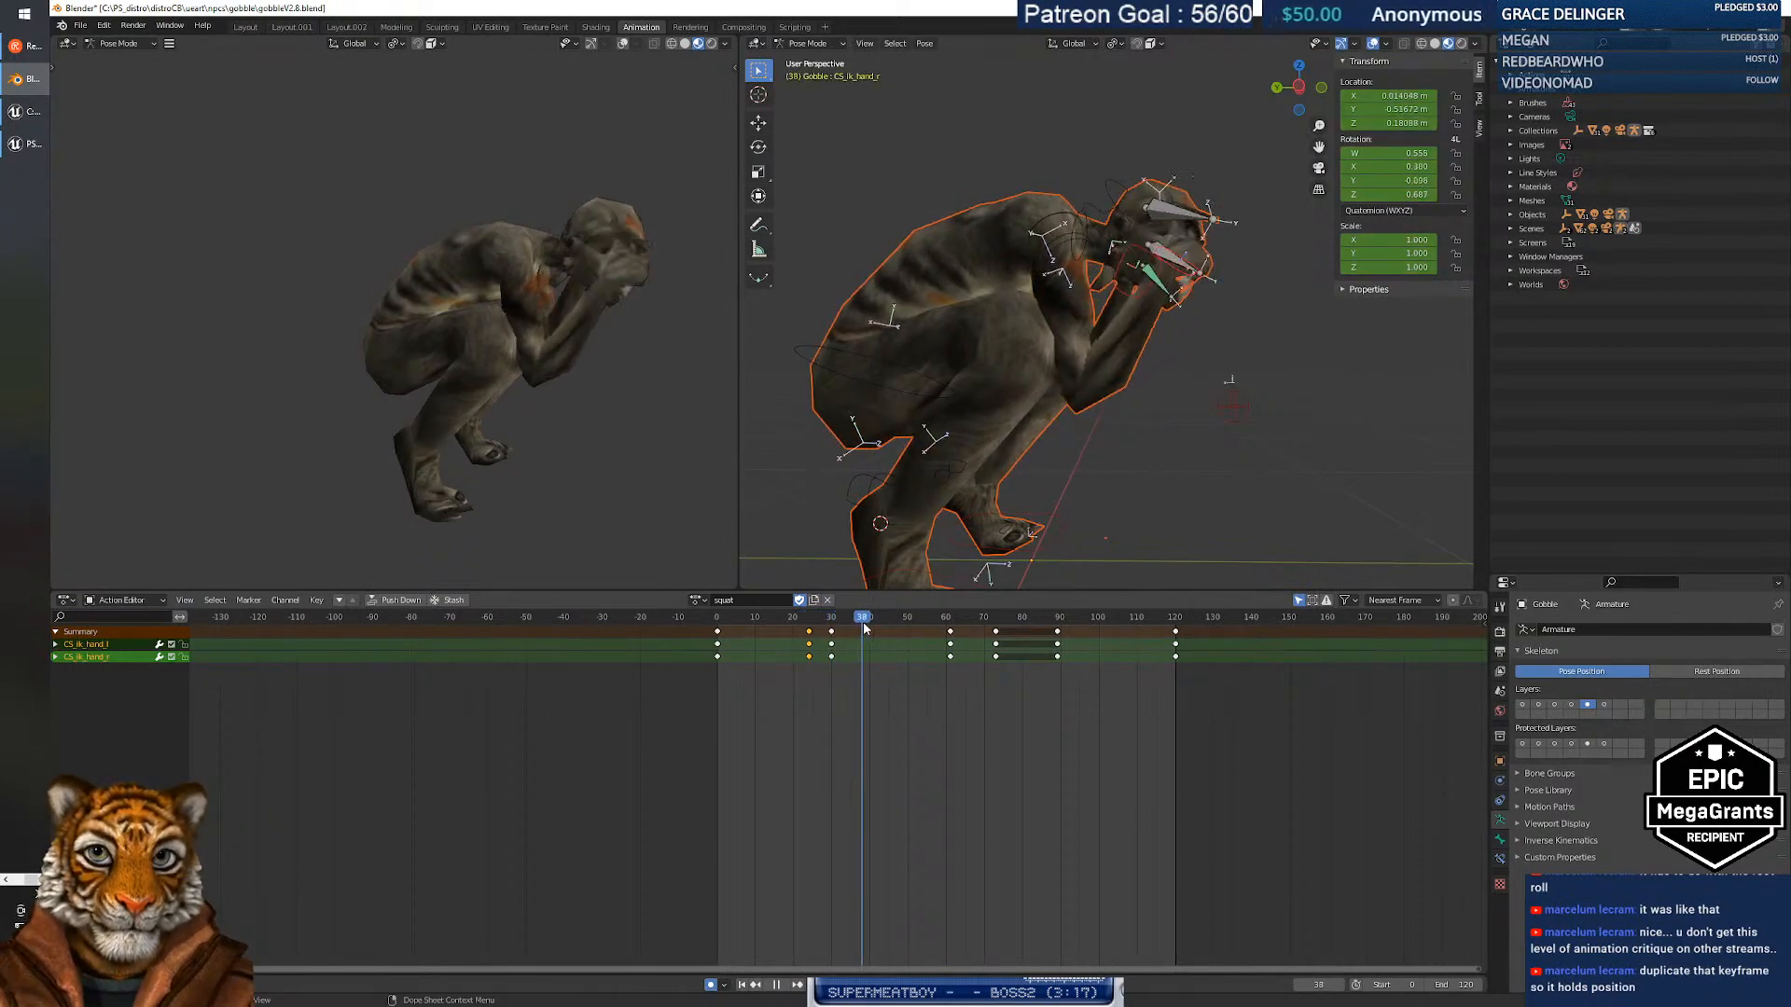
mouse_move(864, 629)
left_mouse_down()
mouse_move(914, 630)
mouse_move(844, 642)
left_mouse_up()
mouse_move(837, 620)
left_mouse_down()
mouse_move(804, 624)
mouse_move(827, 627)
left_mouse_up()
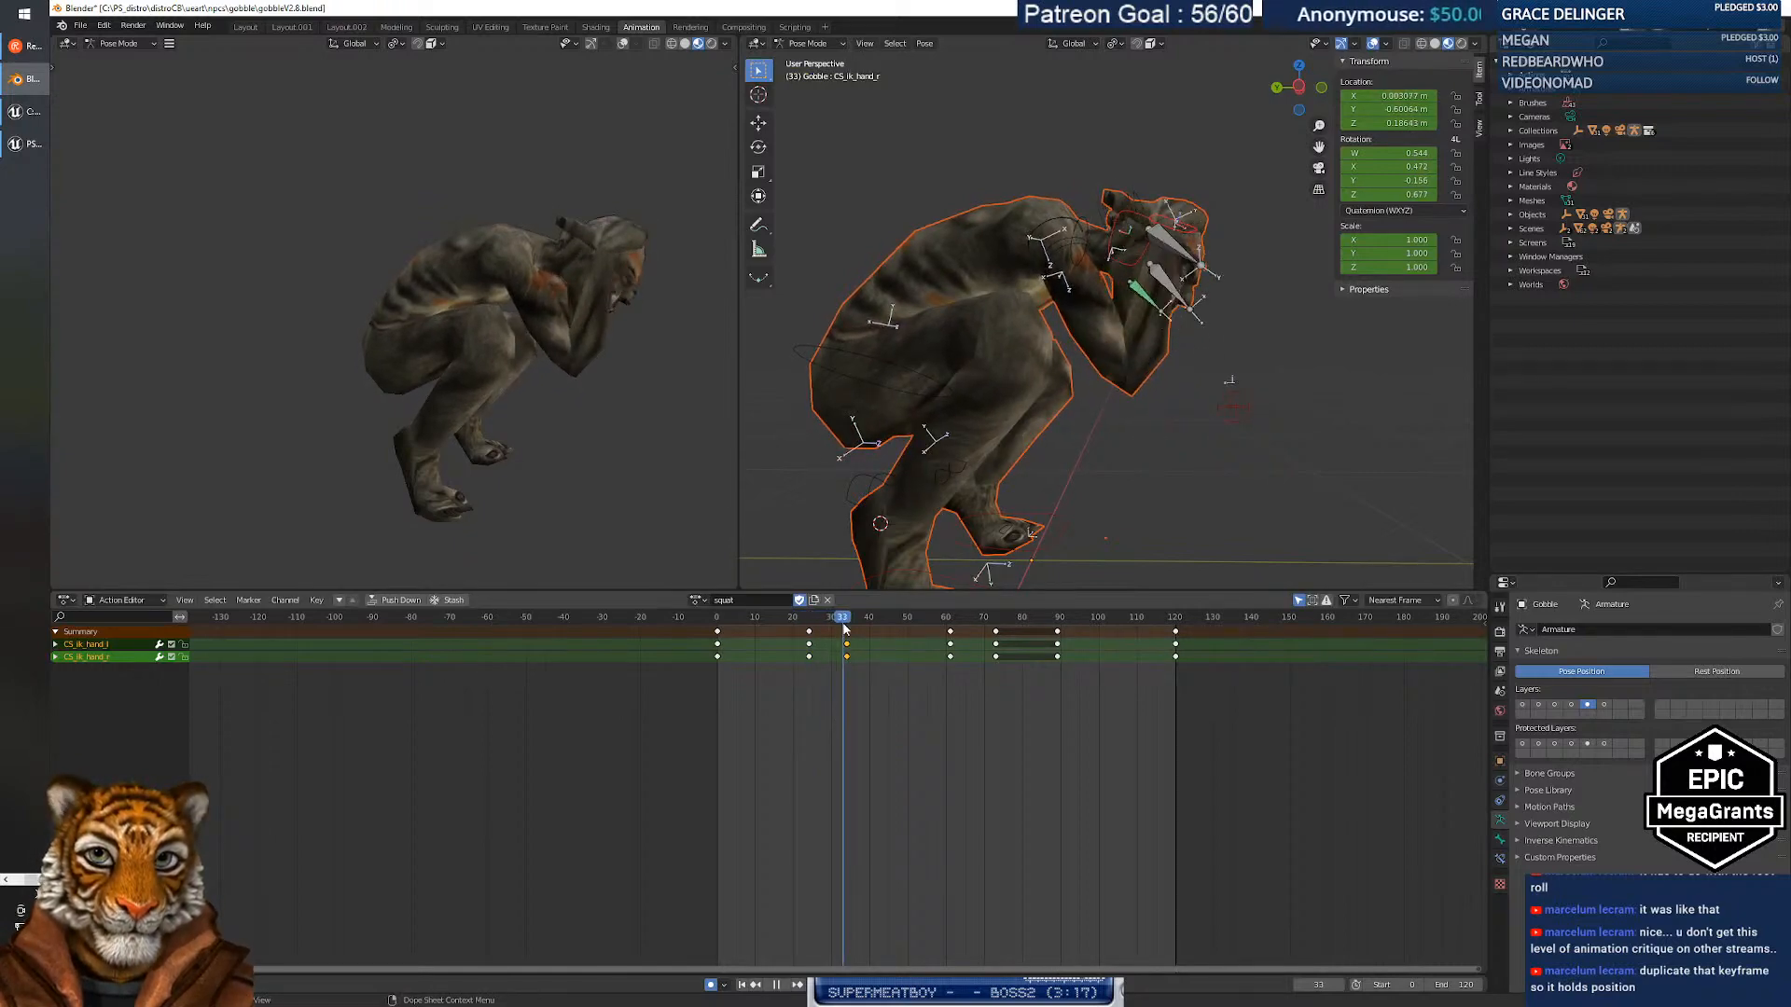
Move the hand controls' frame 34 keyframes 4 frames earlier, back to frame 30.
left_click_drag(872, 631, 799, 644)
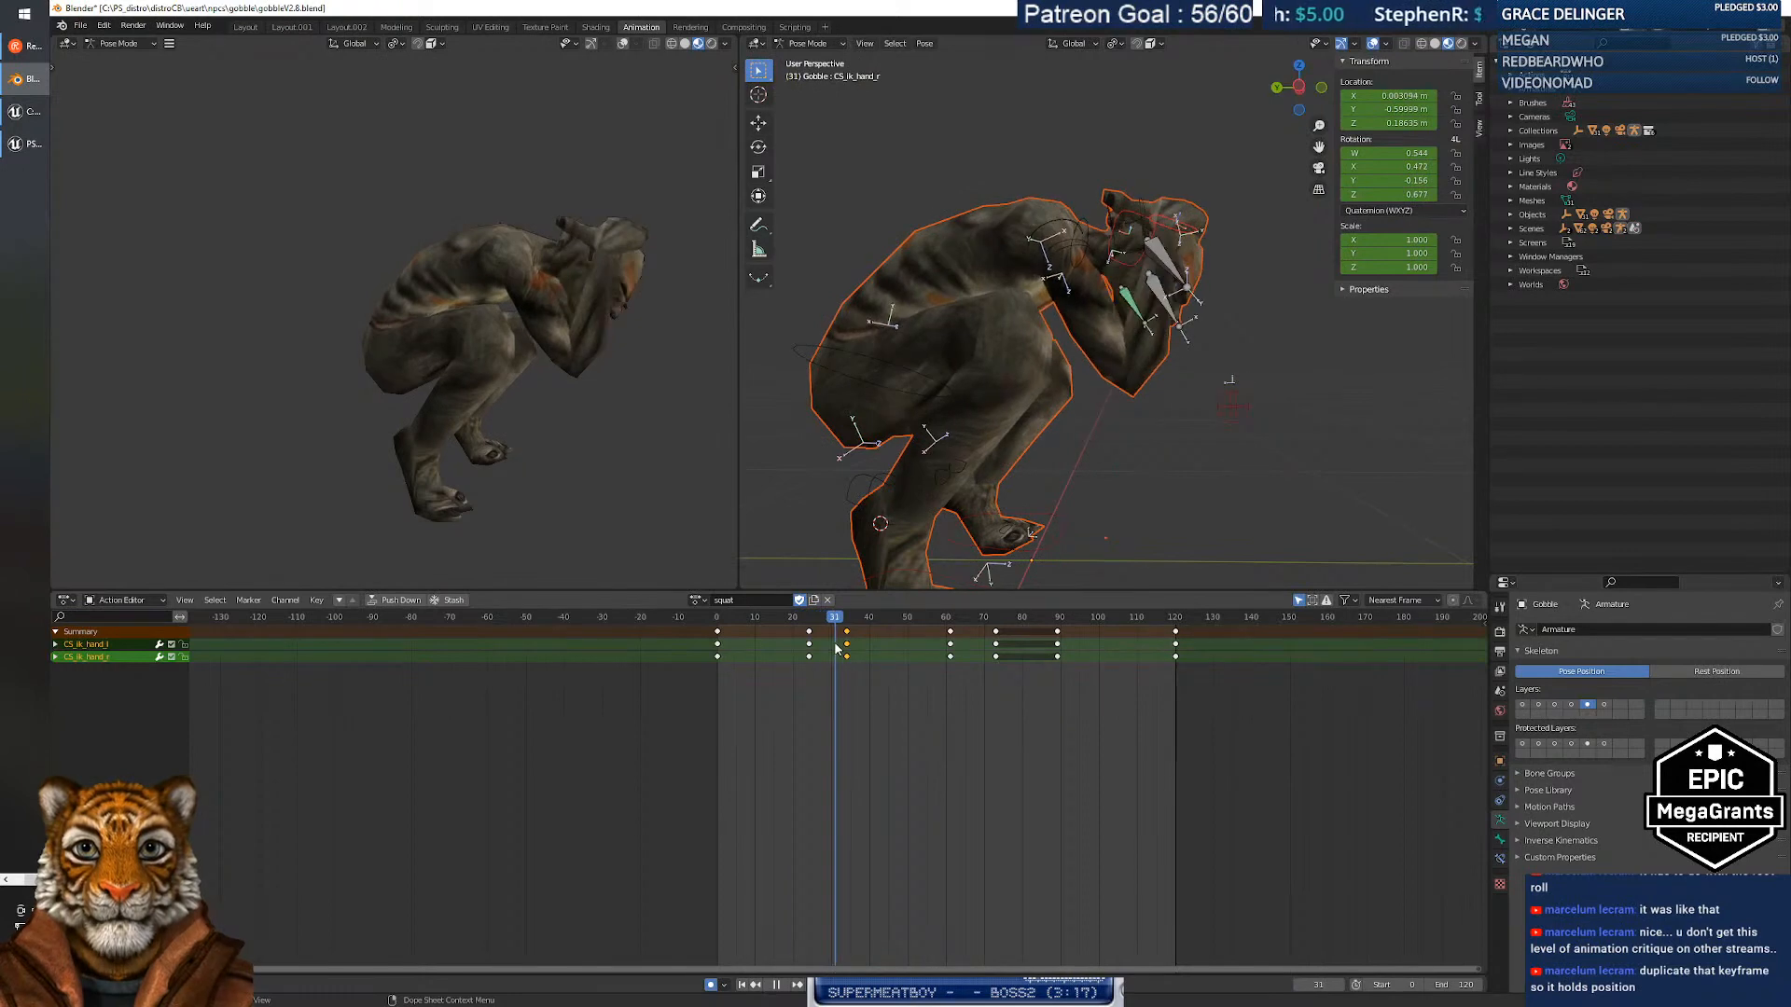
mouse_move(810, 653)
left_mouse_down()
mouse_move(760, 651)
mouse_move(829, 658)
left_mouse_up()
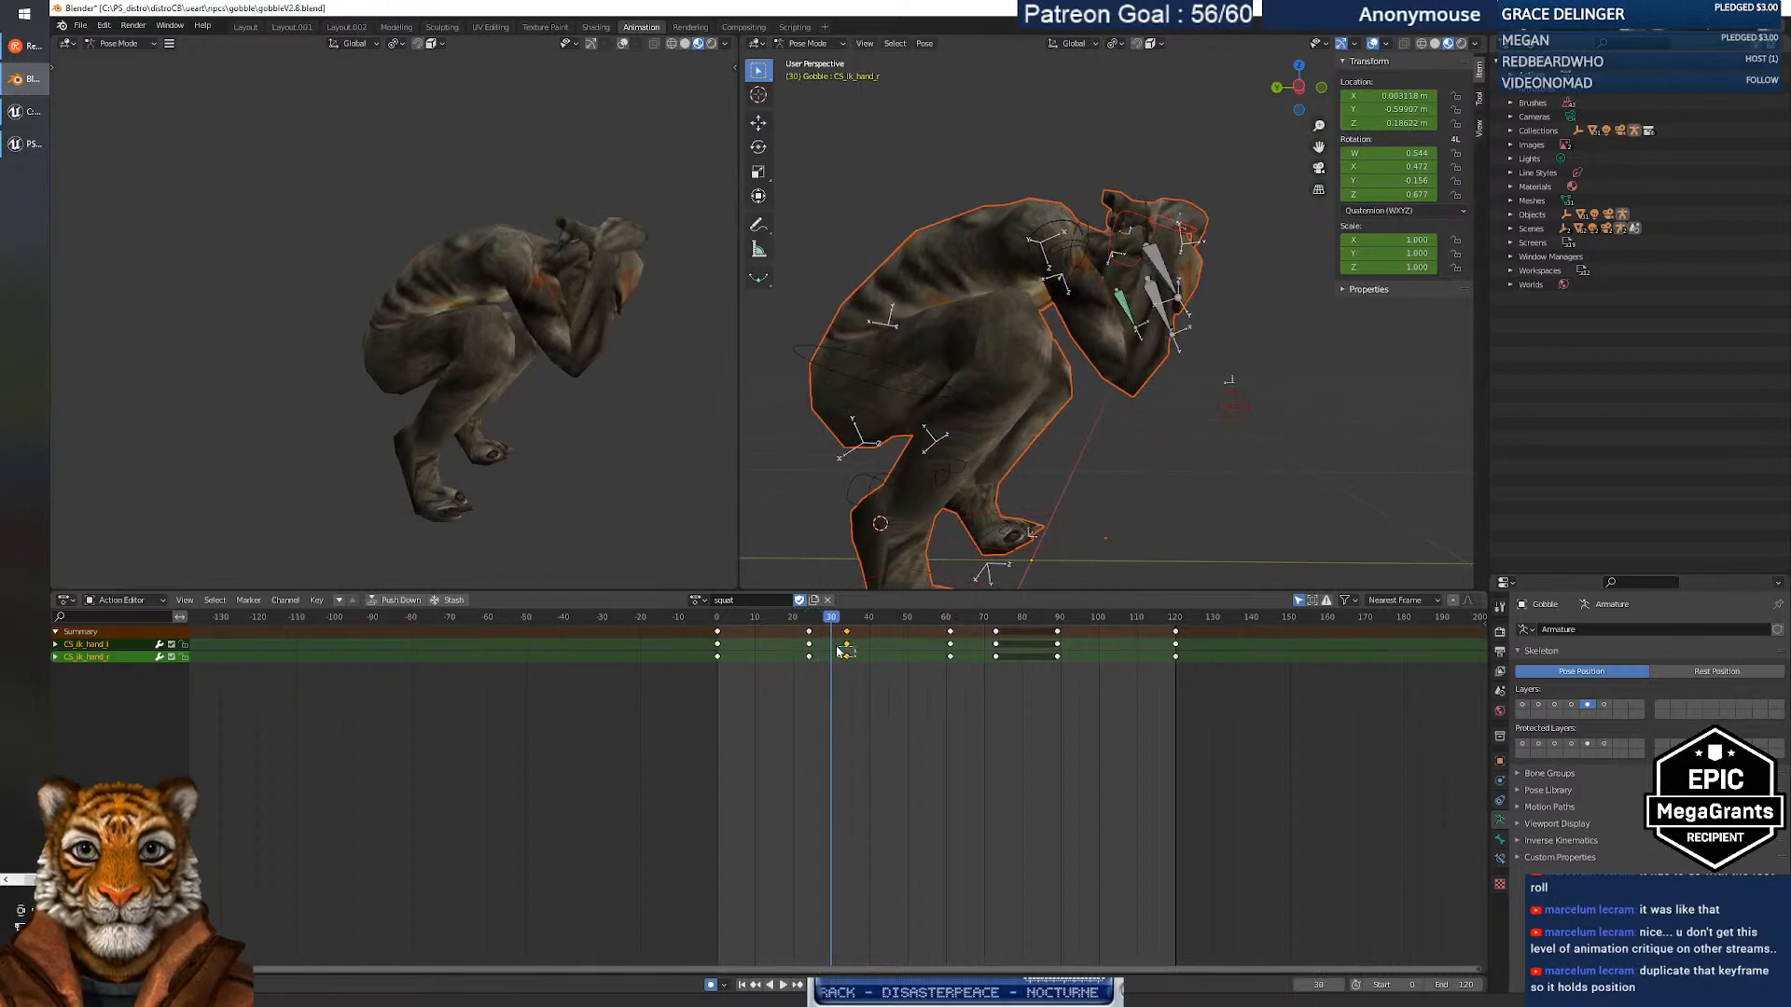
key("g")
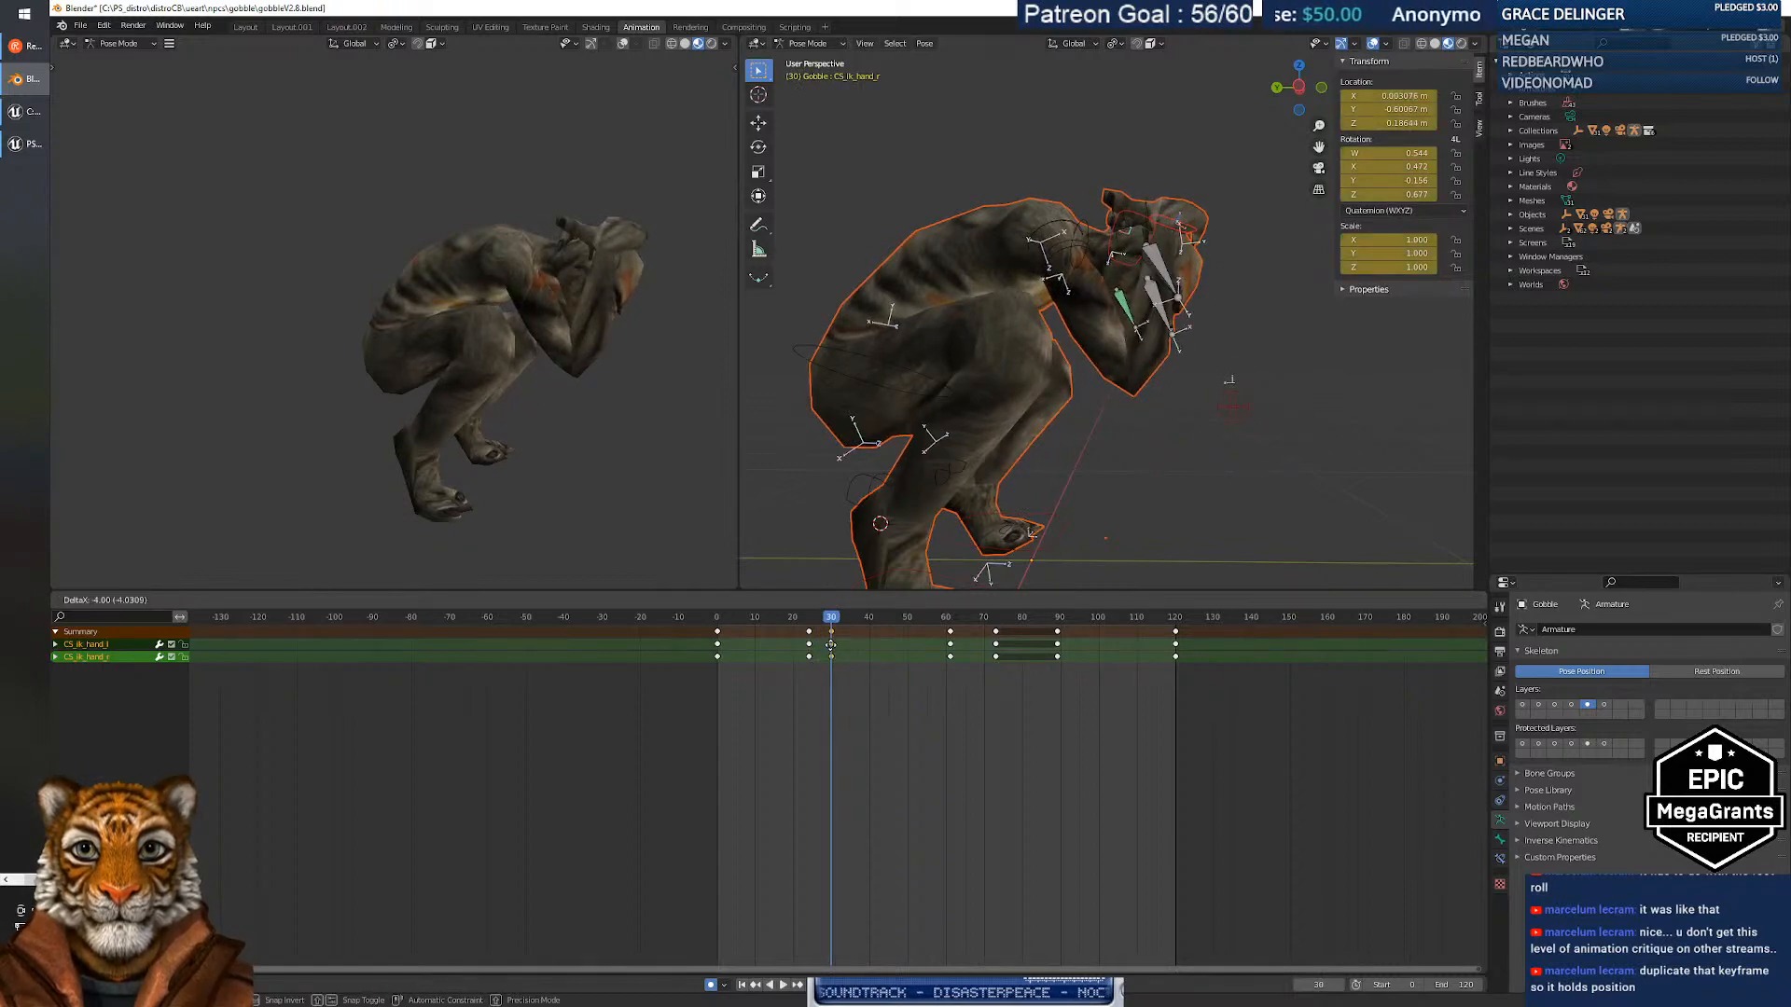
left_click(829, 648)
At frame 73, move both hand controls about 0.018 m along global Y and about 0.028 m up along Z.
left_click_drag(827, 621, 996, 634)
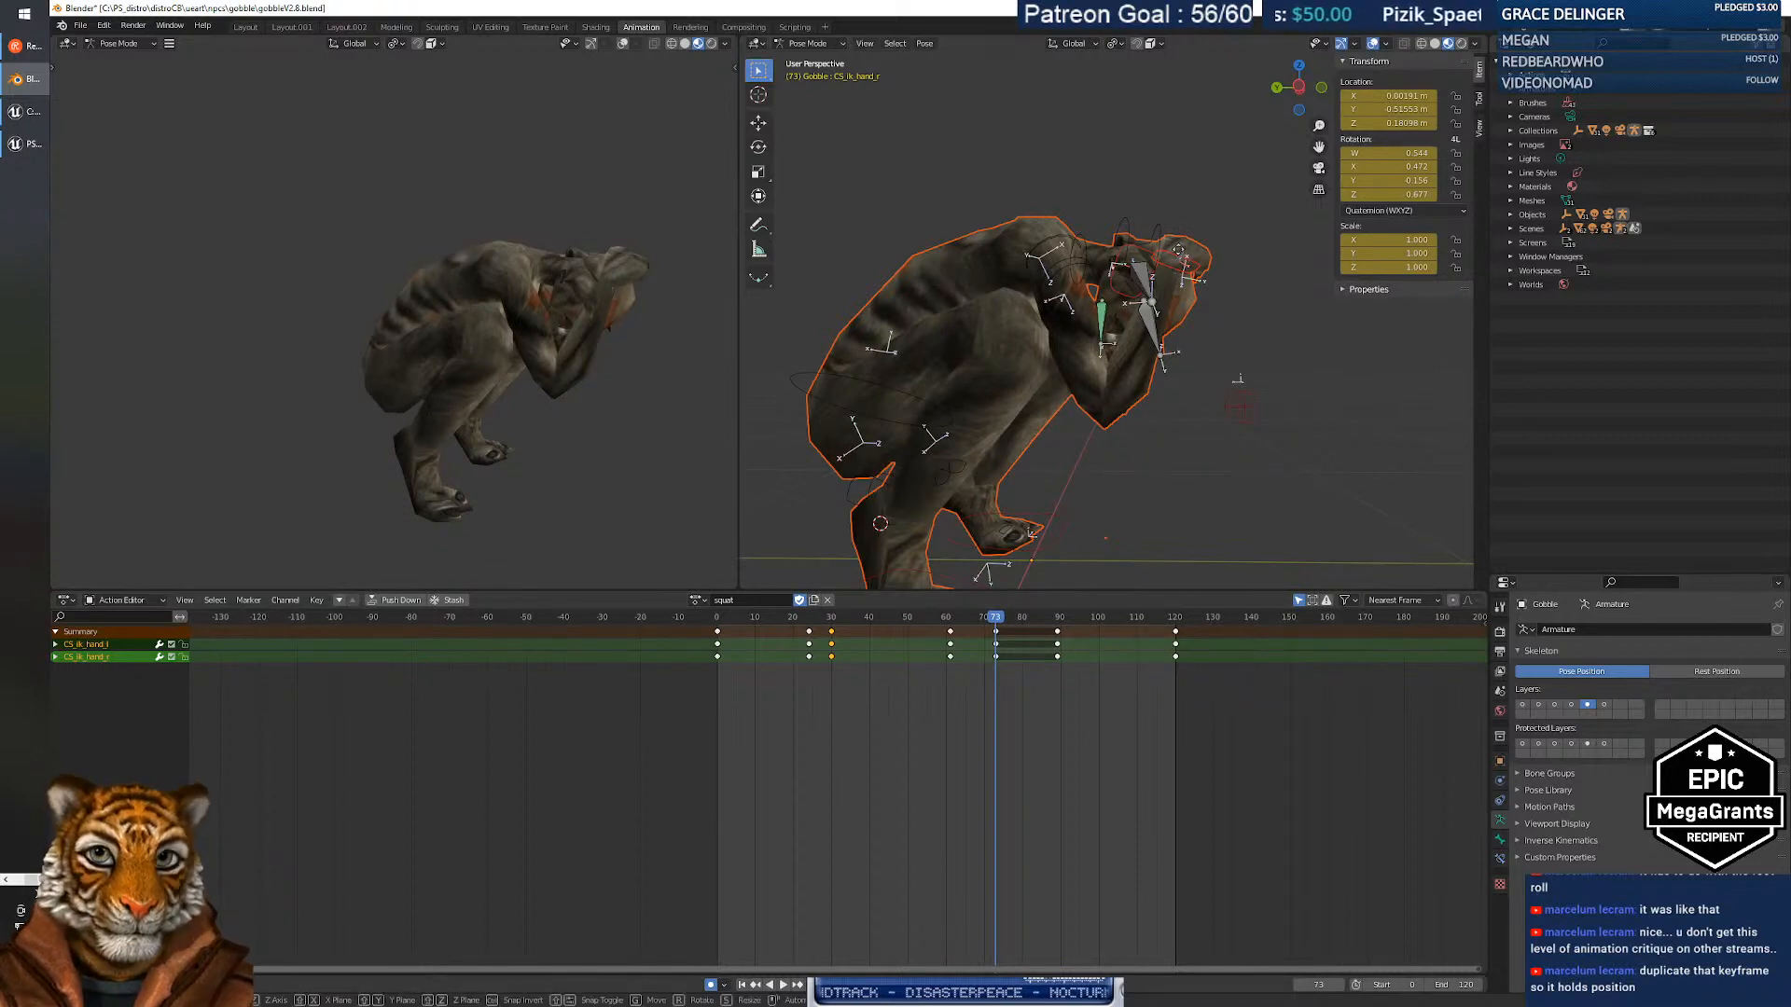
left_click(1171, 244)
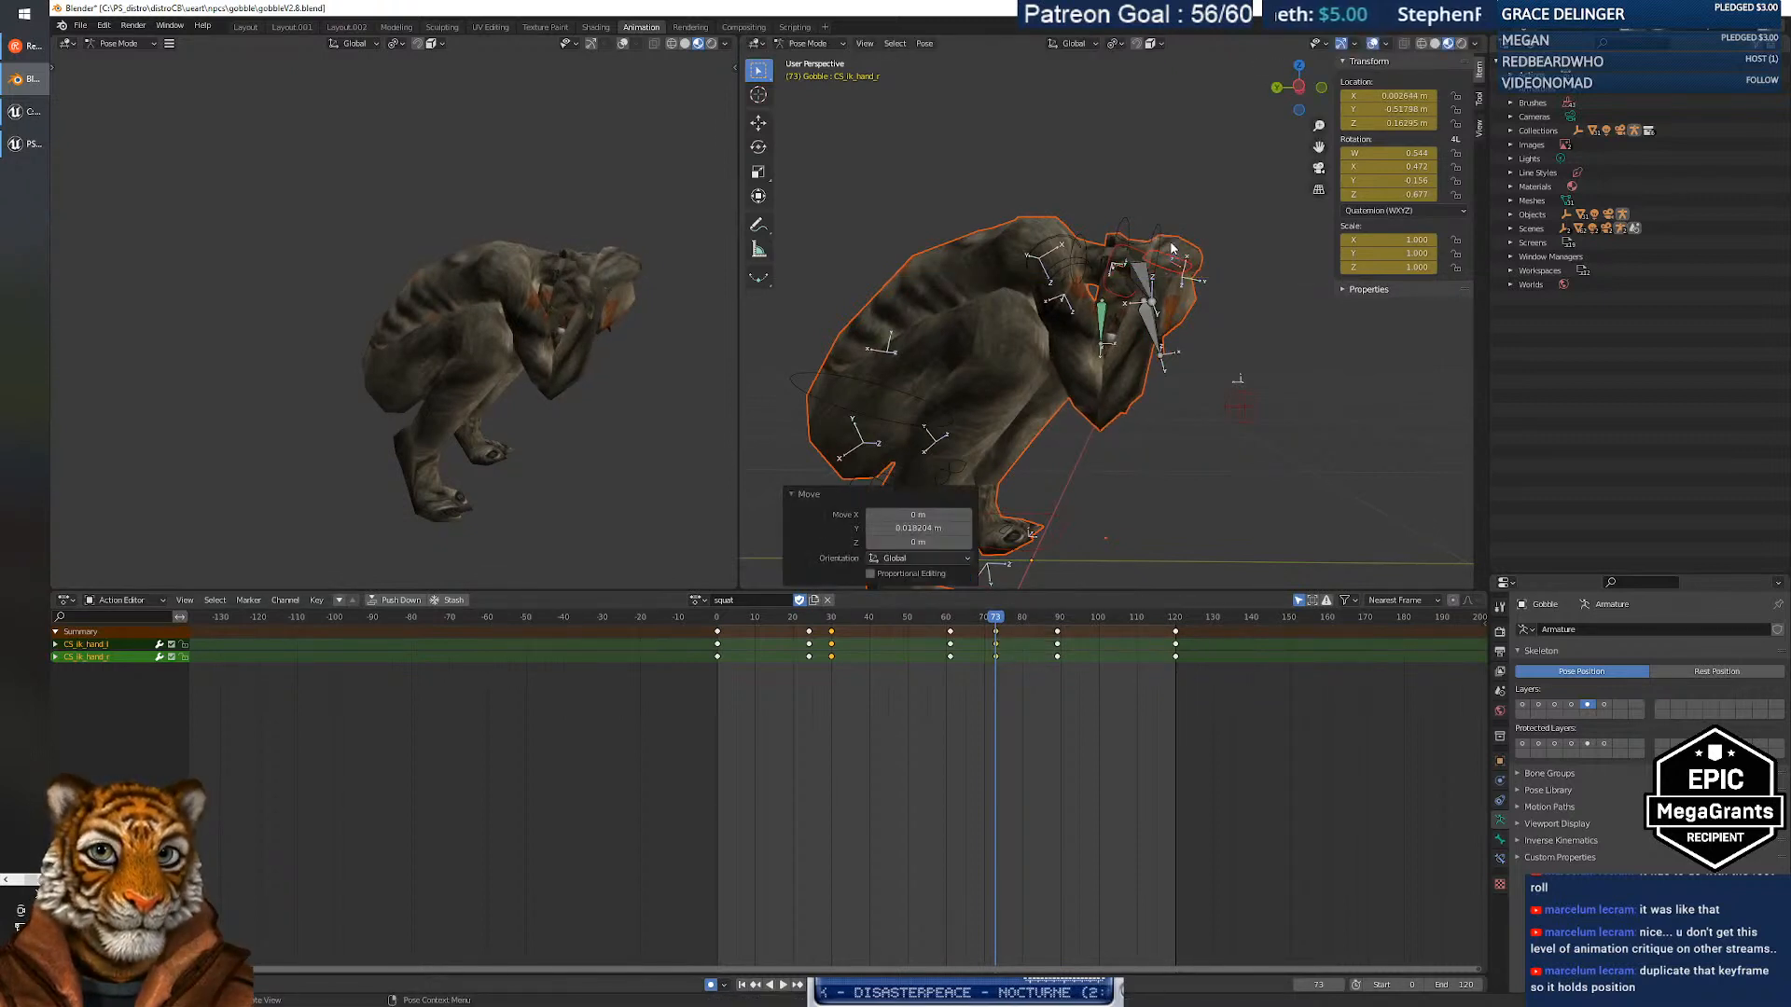
key("g")
key("z")
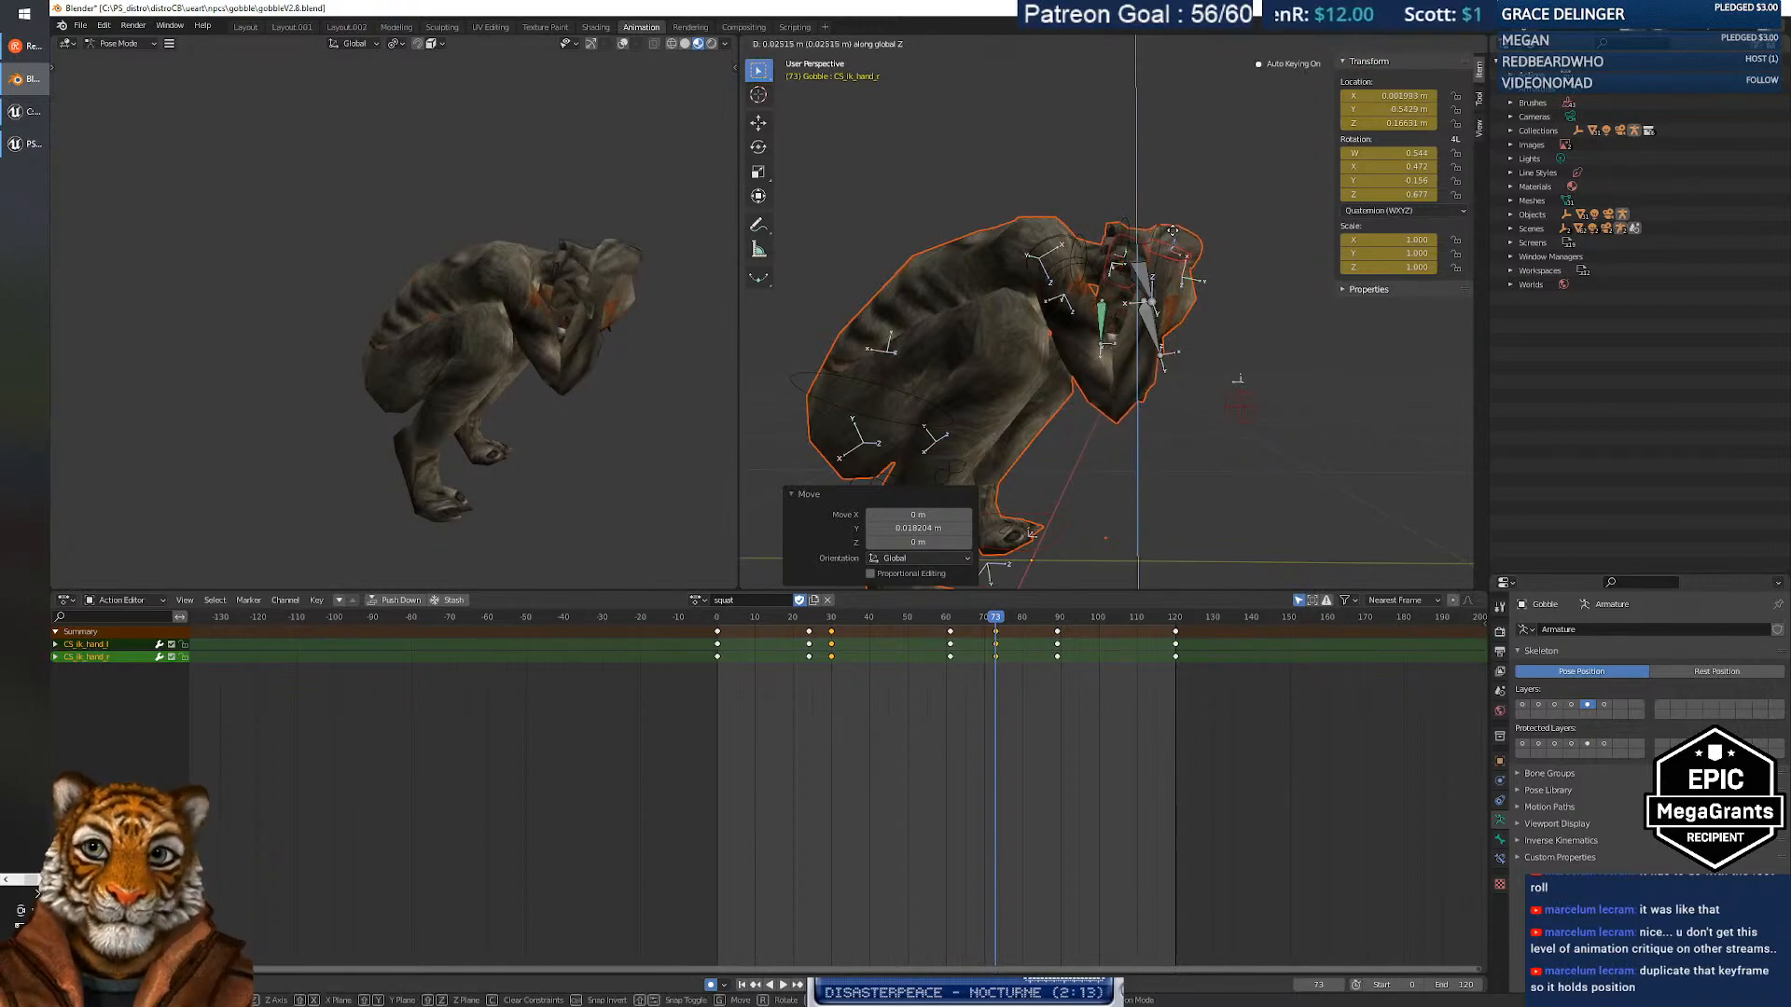
left_click(1173, 230)
left_click(1018, 618)
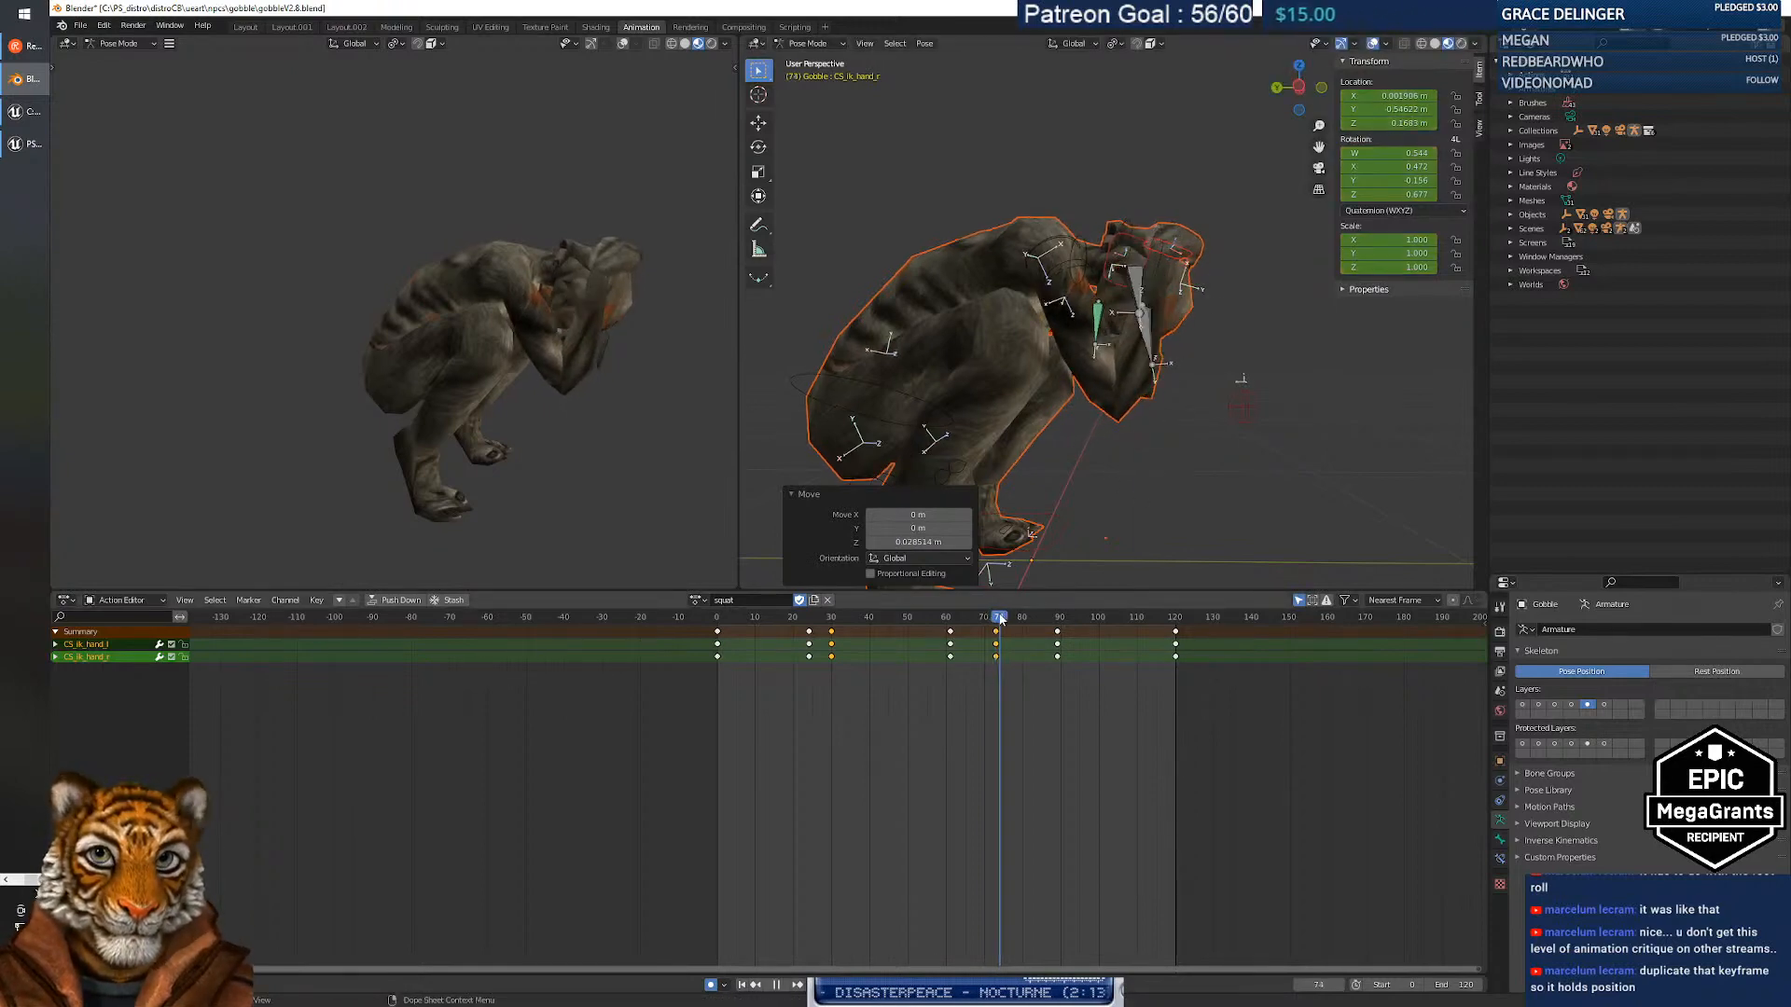
left_click_drag(1020, 619, 1059, 621)
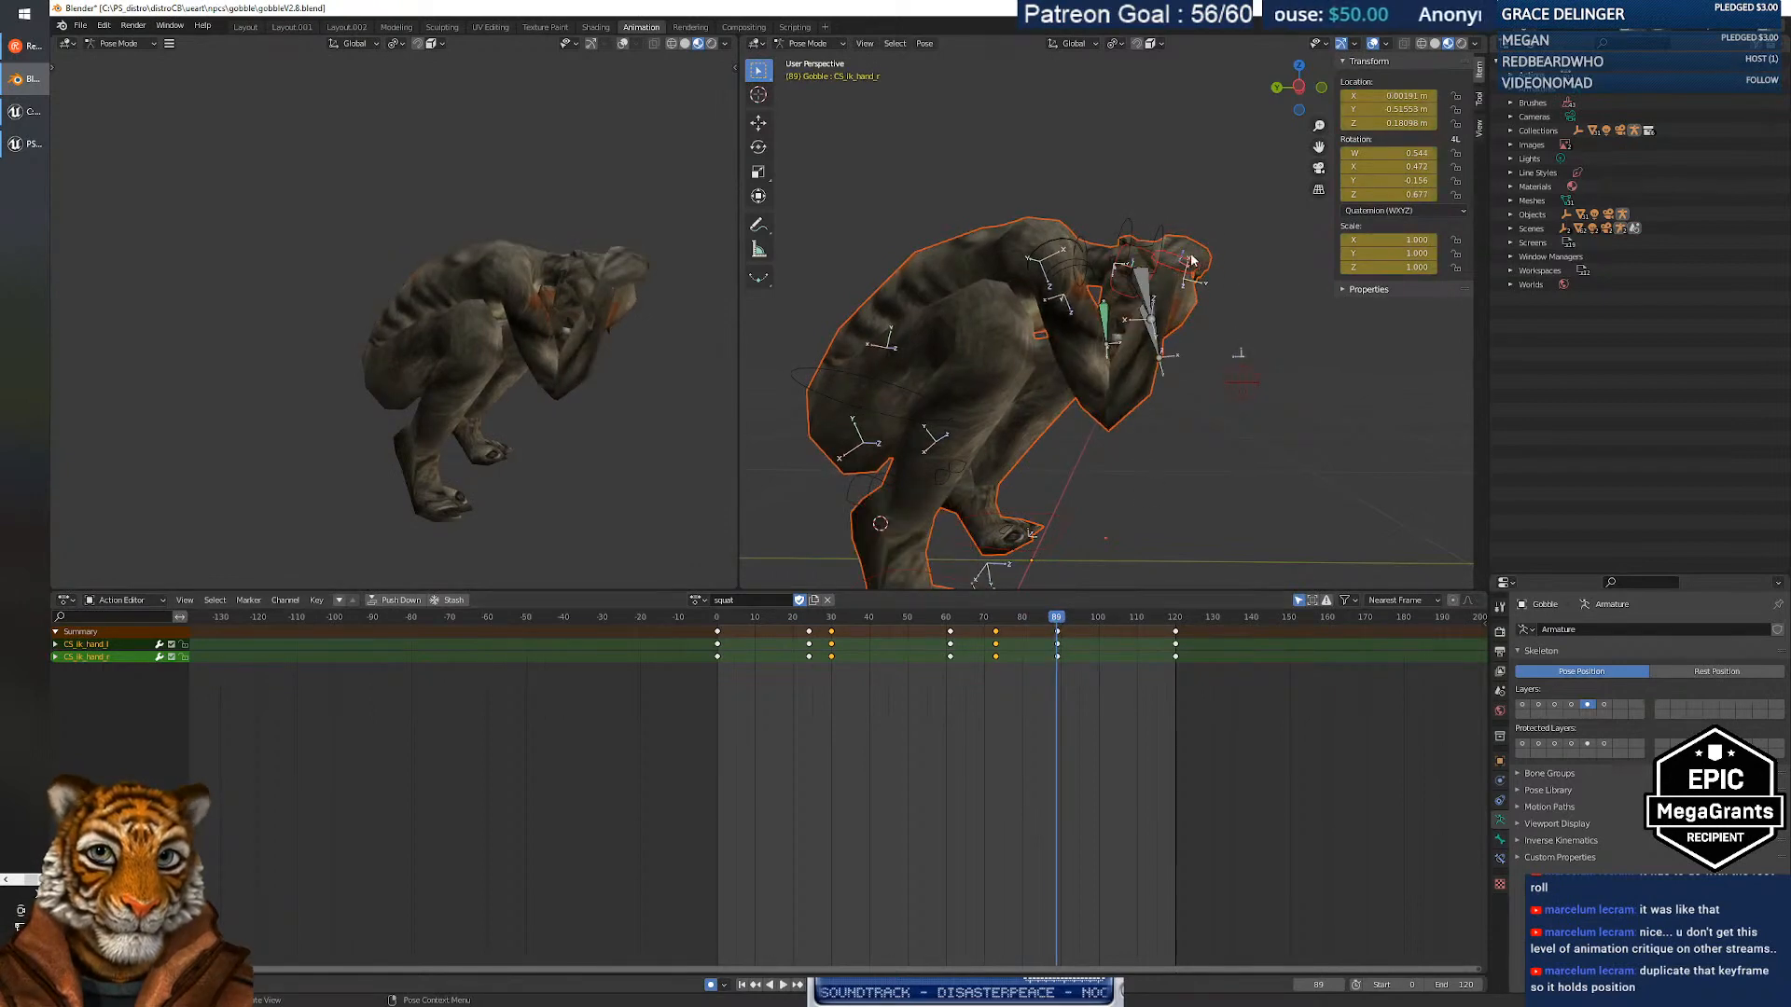
key("g")
key("z")
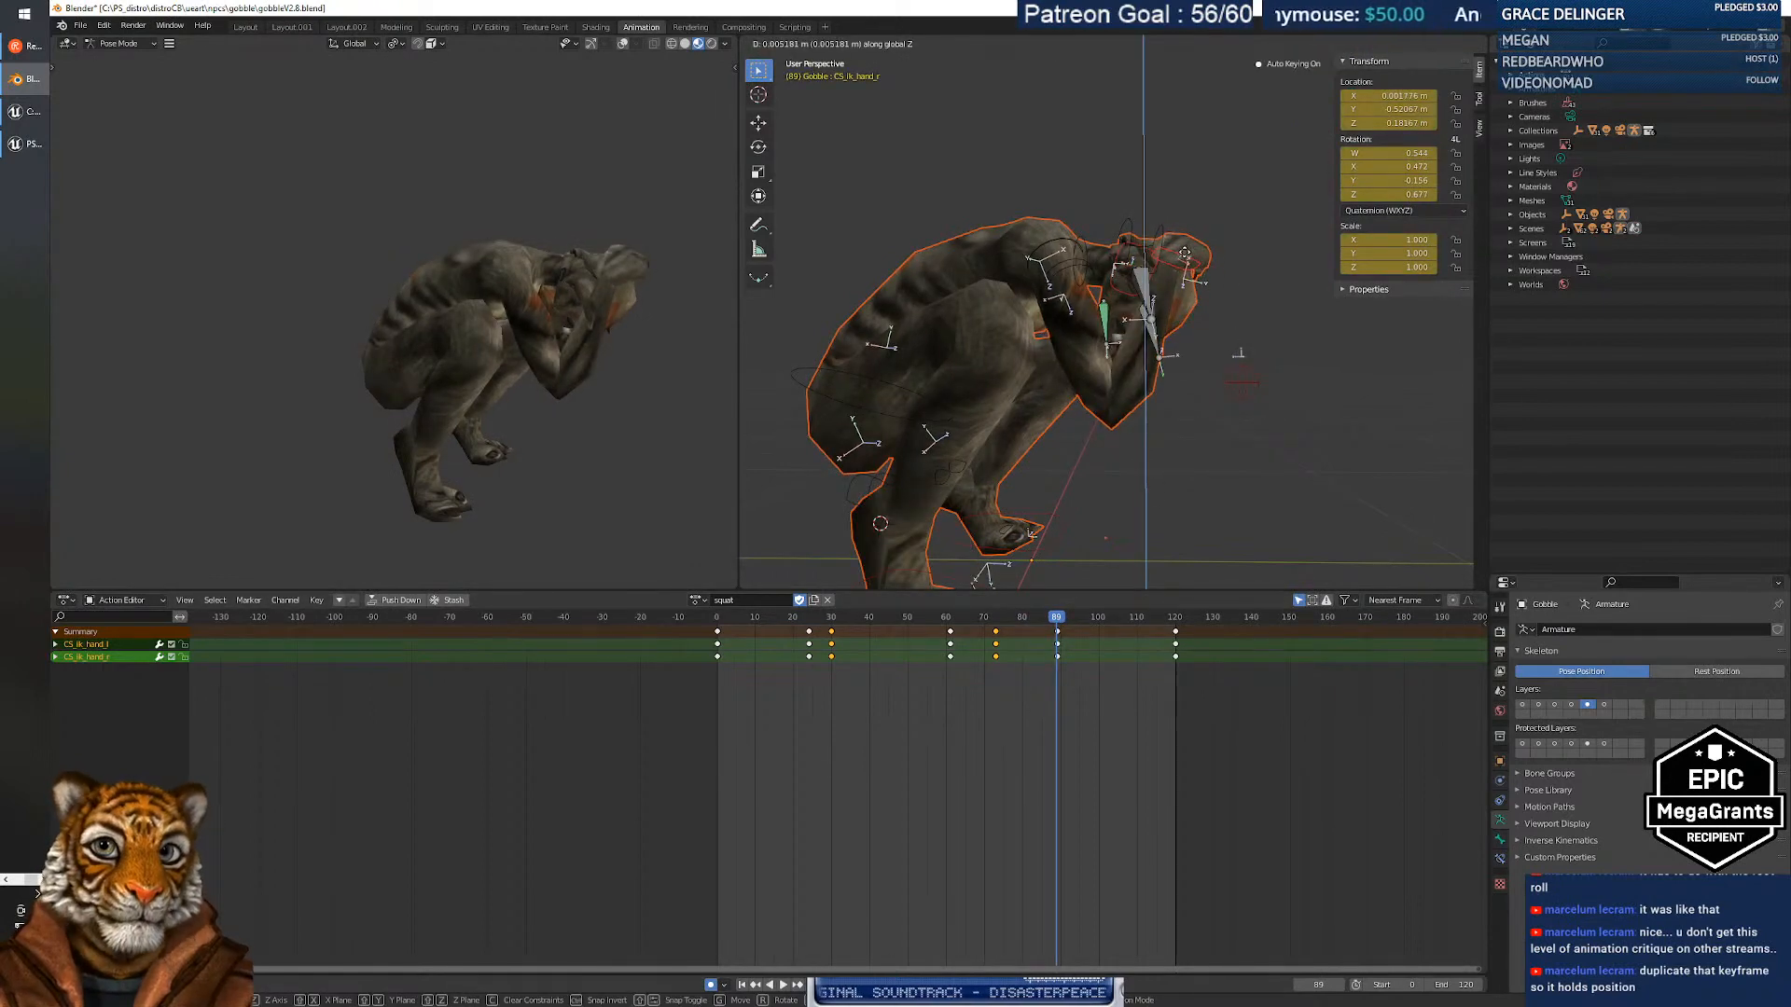
left_click(1184, 255)
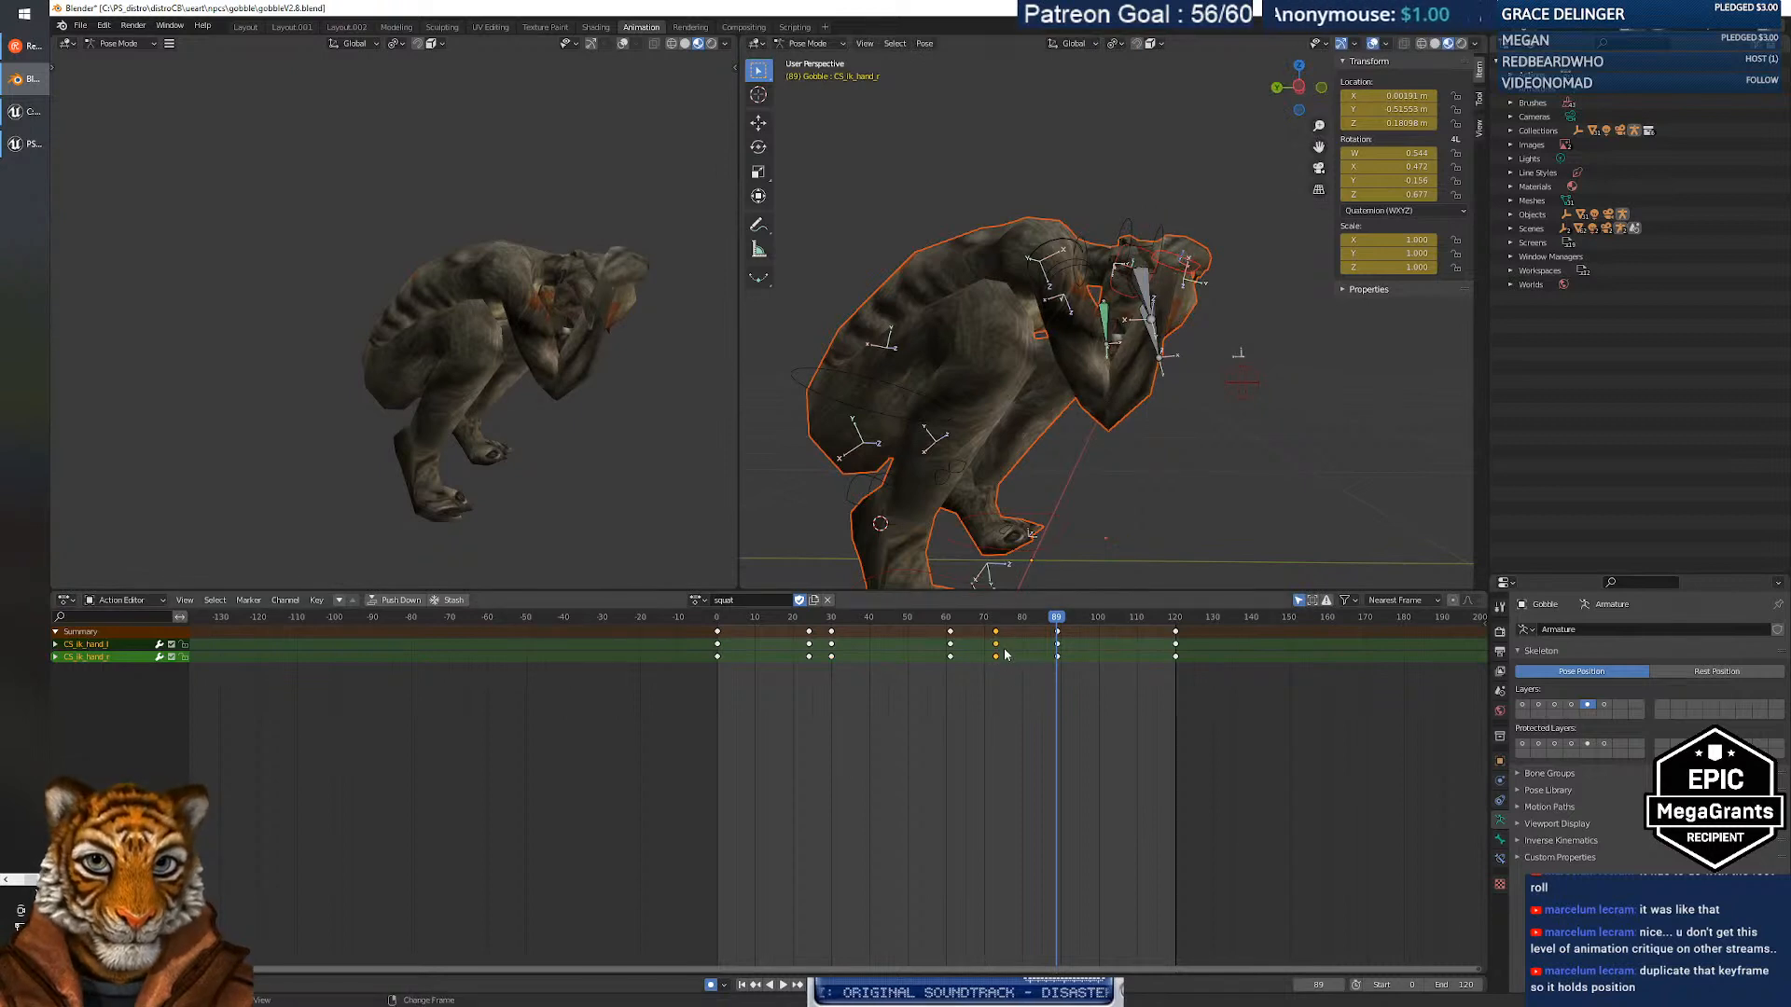
Duplicate the hand controls' adjusted frame 73 keyframes onto frame 89, replacing the keyframes there.
key("shift+d")
left_click(1064, 651)
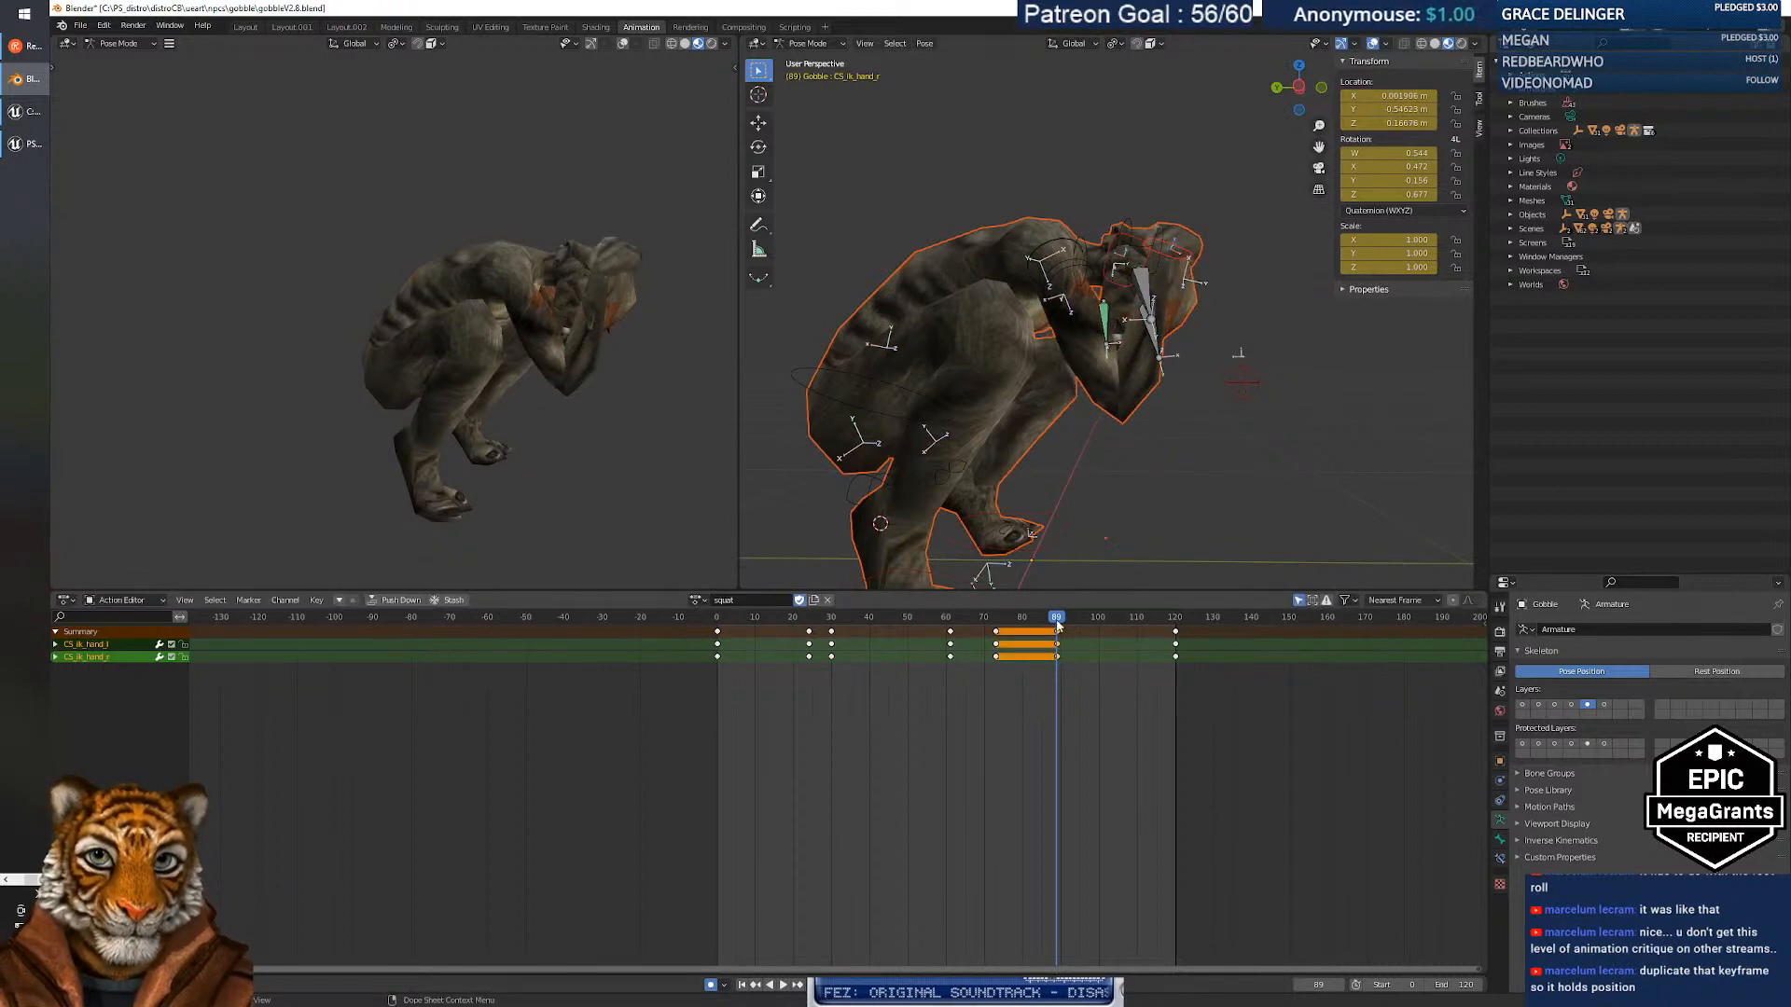
key("space")
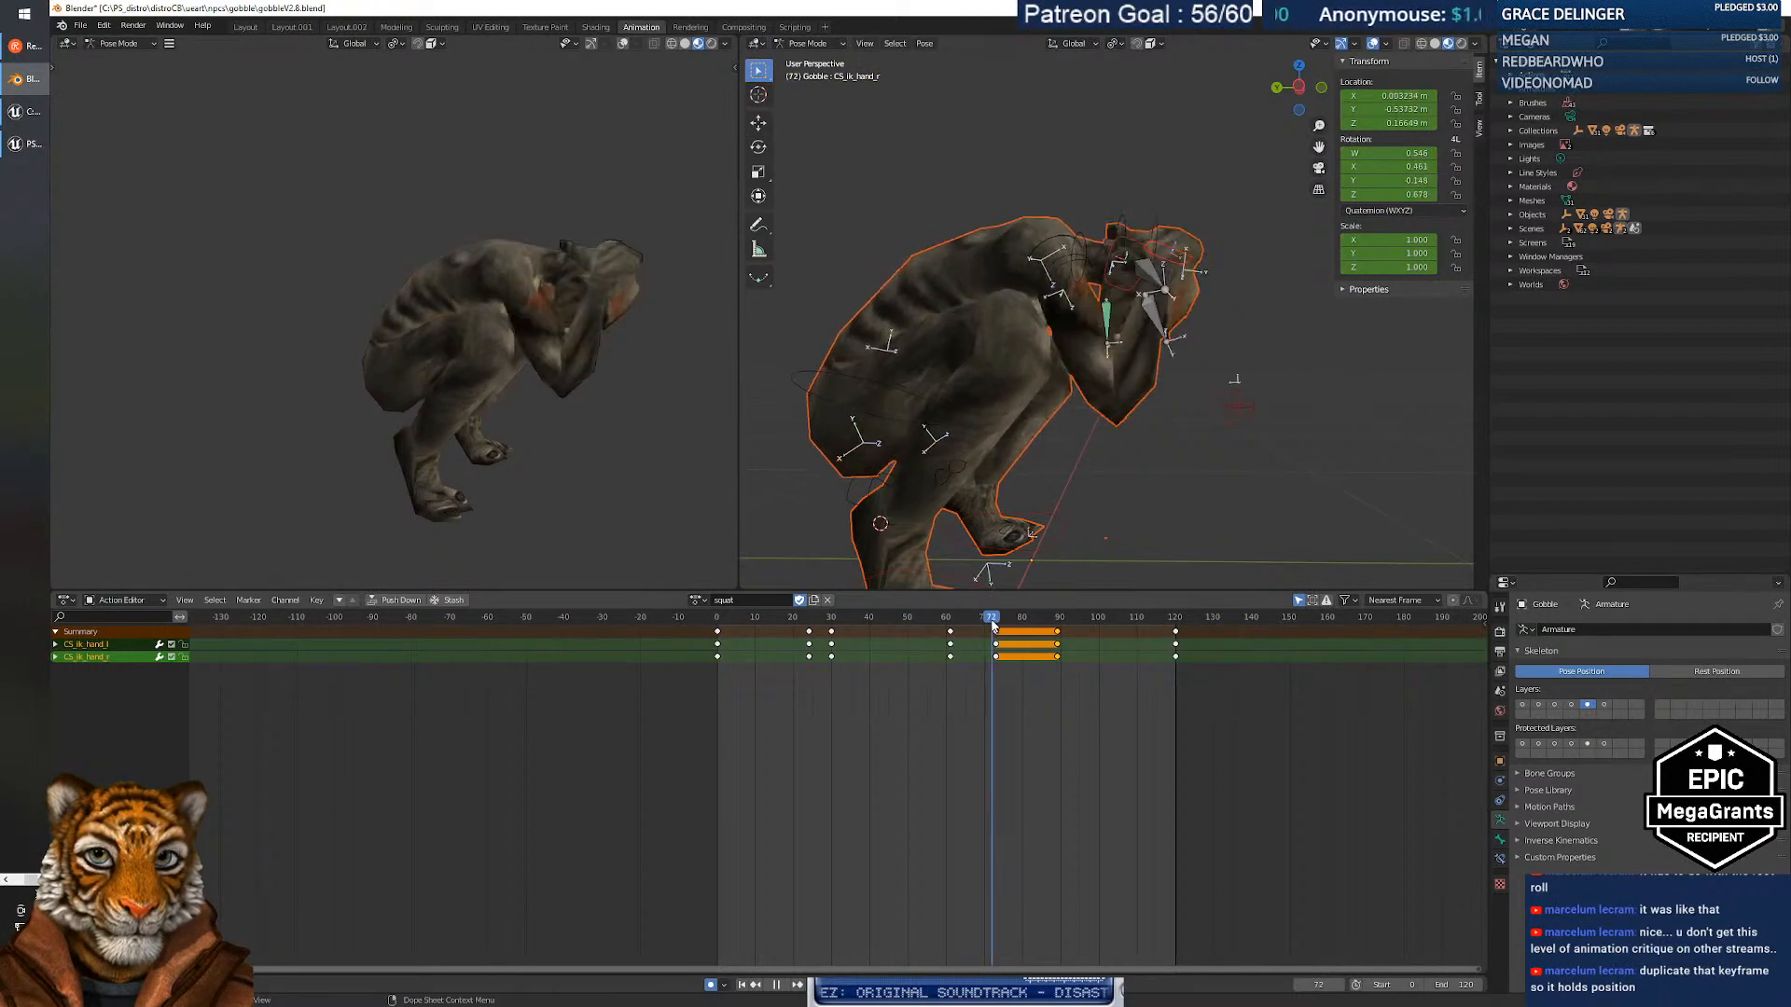
At frame 81, lower both hand controls about 0.012 m along global Z.
mouse_move(993, 626)
left_mouse_down()
mouse_move(1058, 627)
mouse_move(1027, 629)
left_mouse_up()
key("g")
key("z")
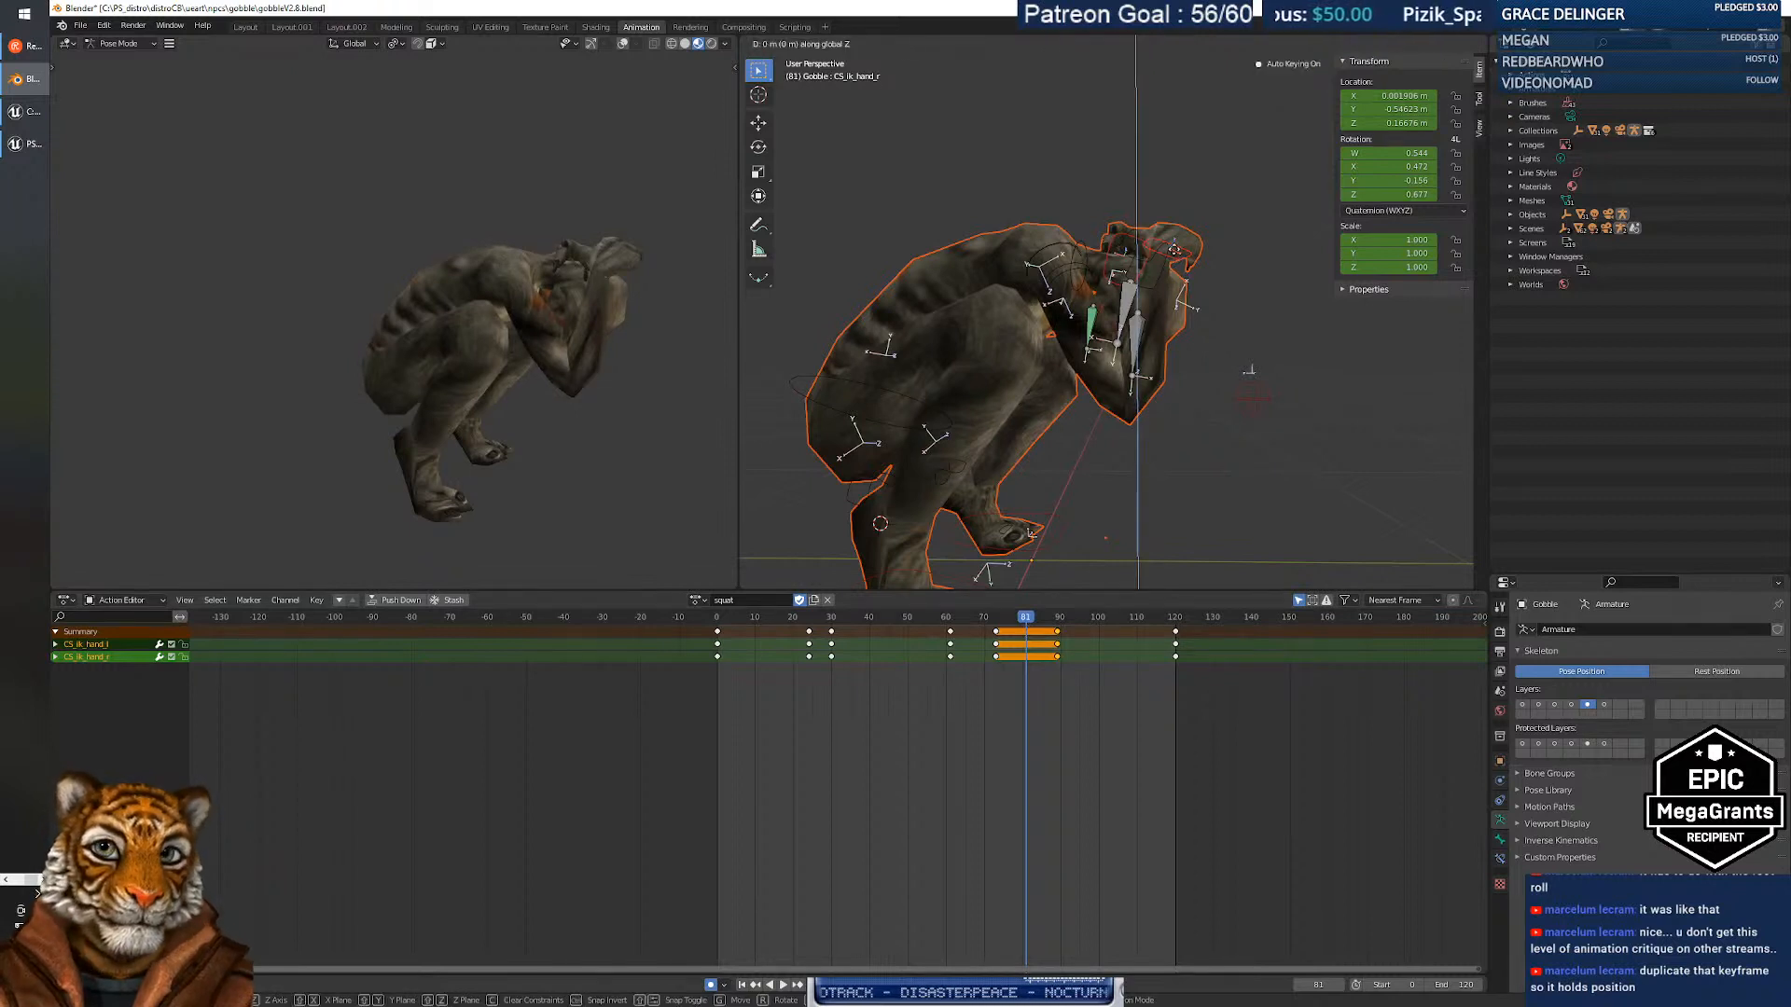
left_click(1175, 256)
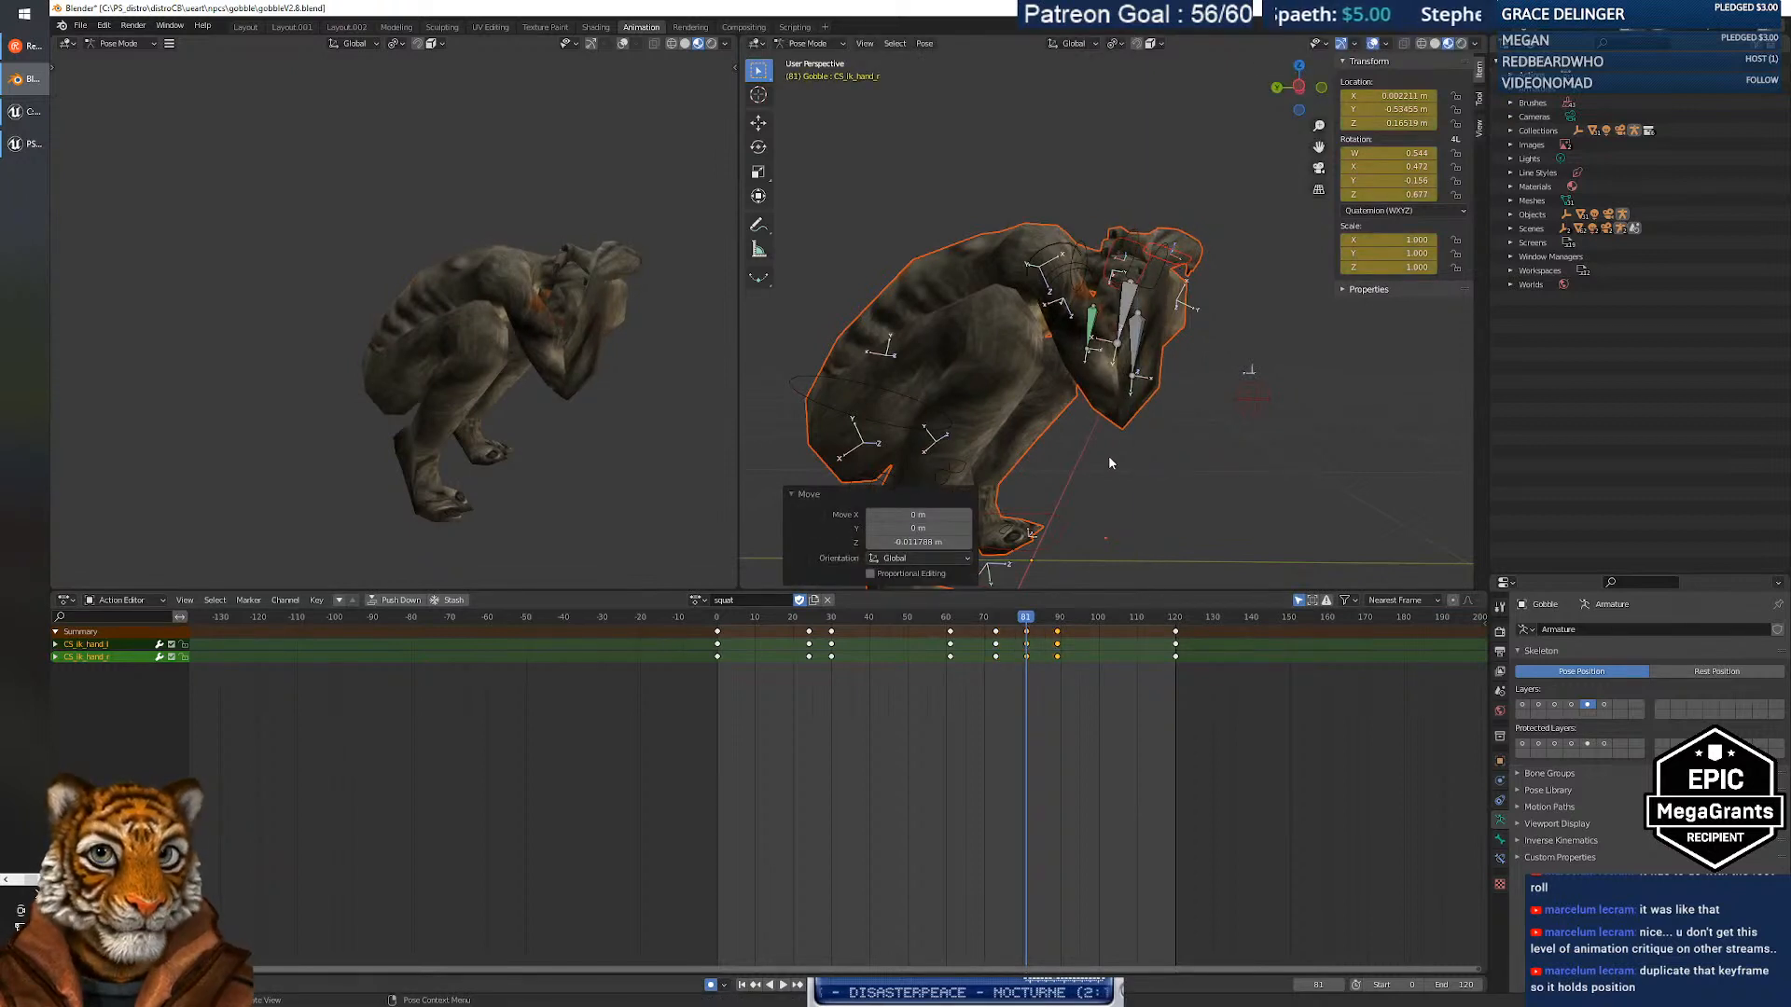
Play the squat animation from frame 0 and examine the hand hold, ending at frame 24.
left_click_drag(1023, 620, 717, 622)
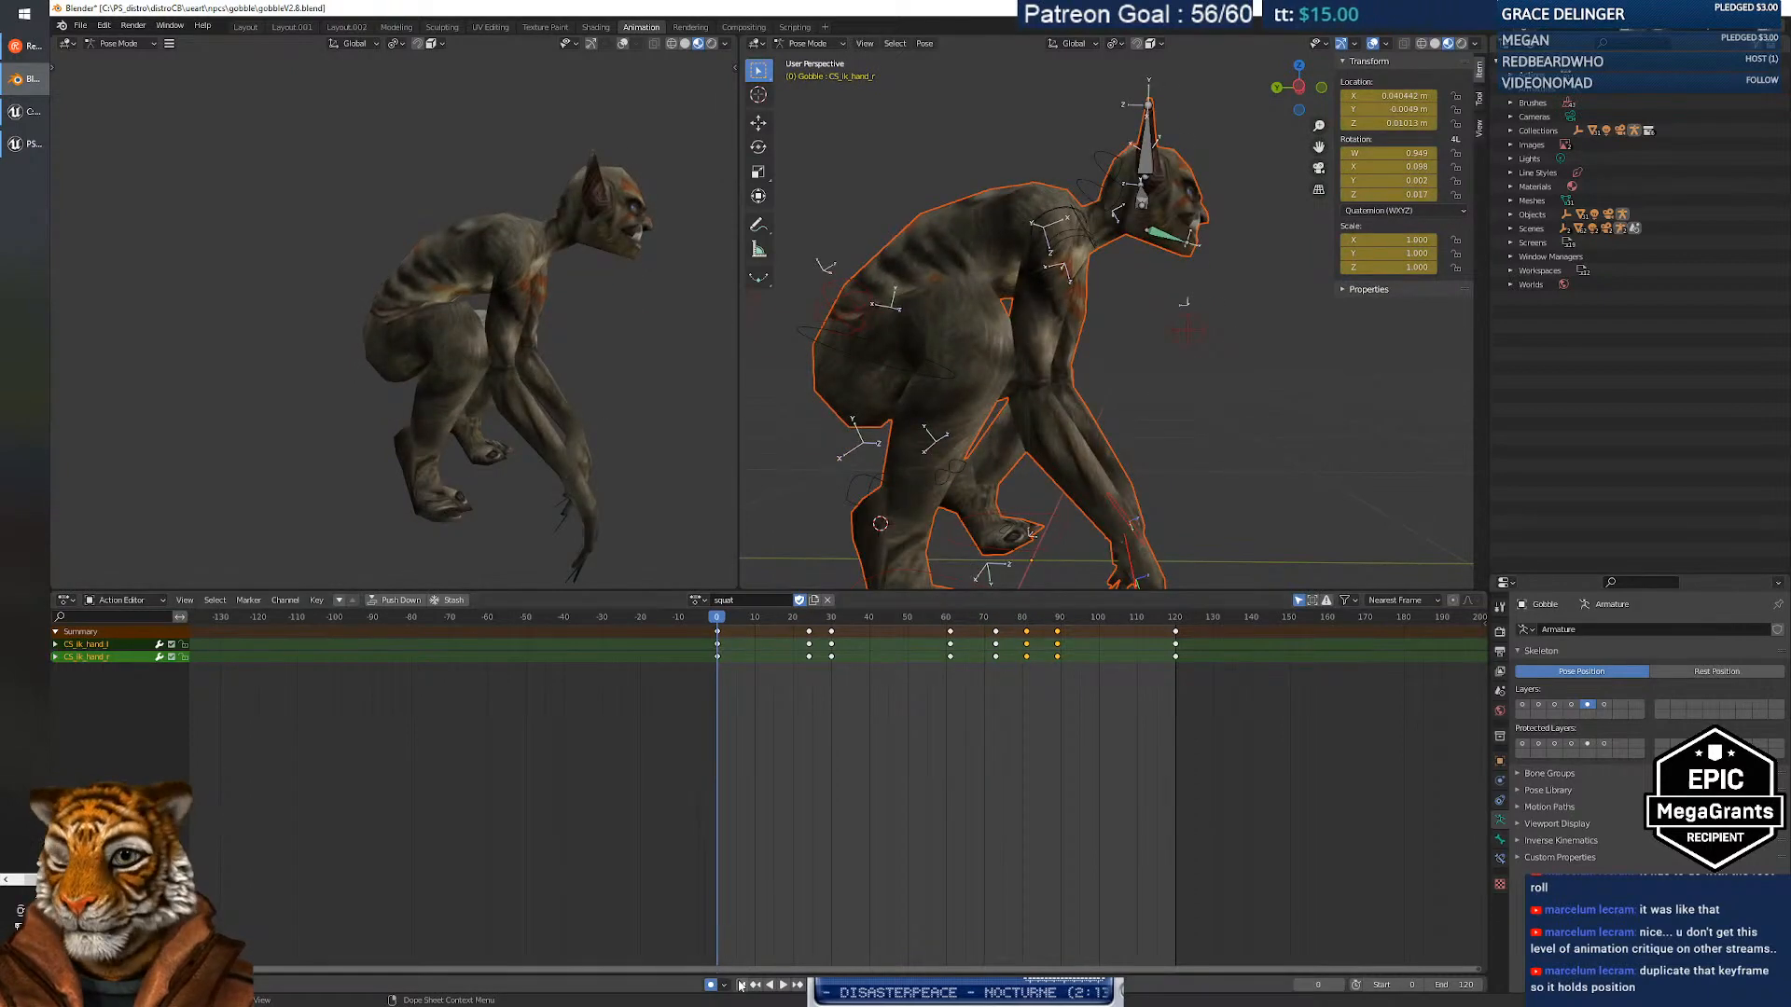
left_click(786, 985)
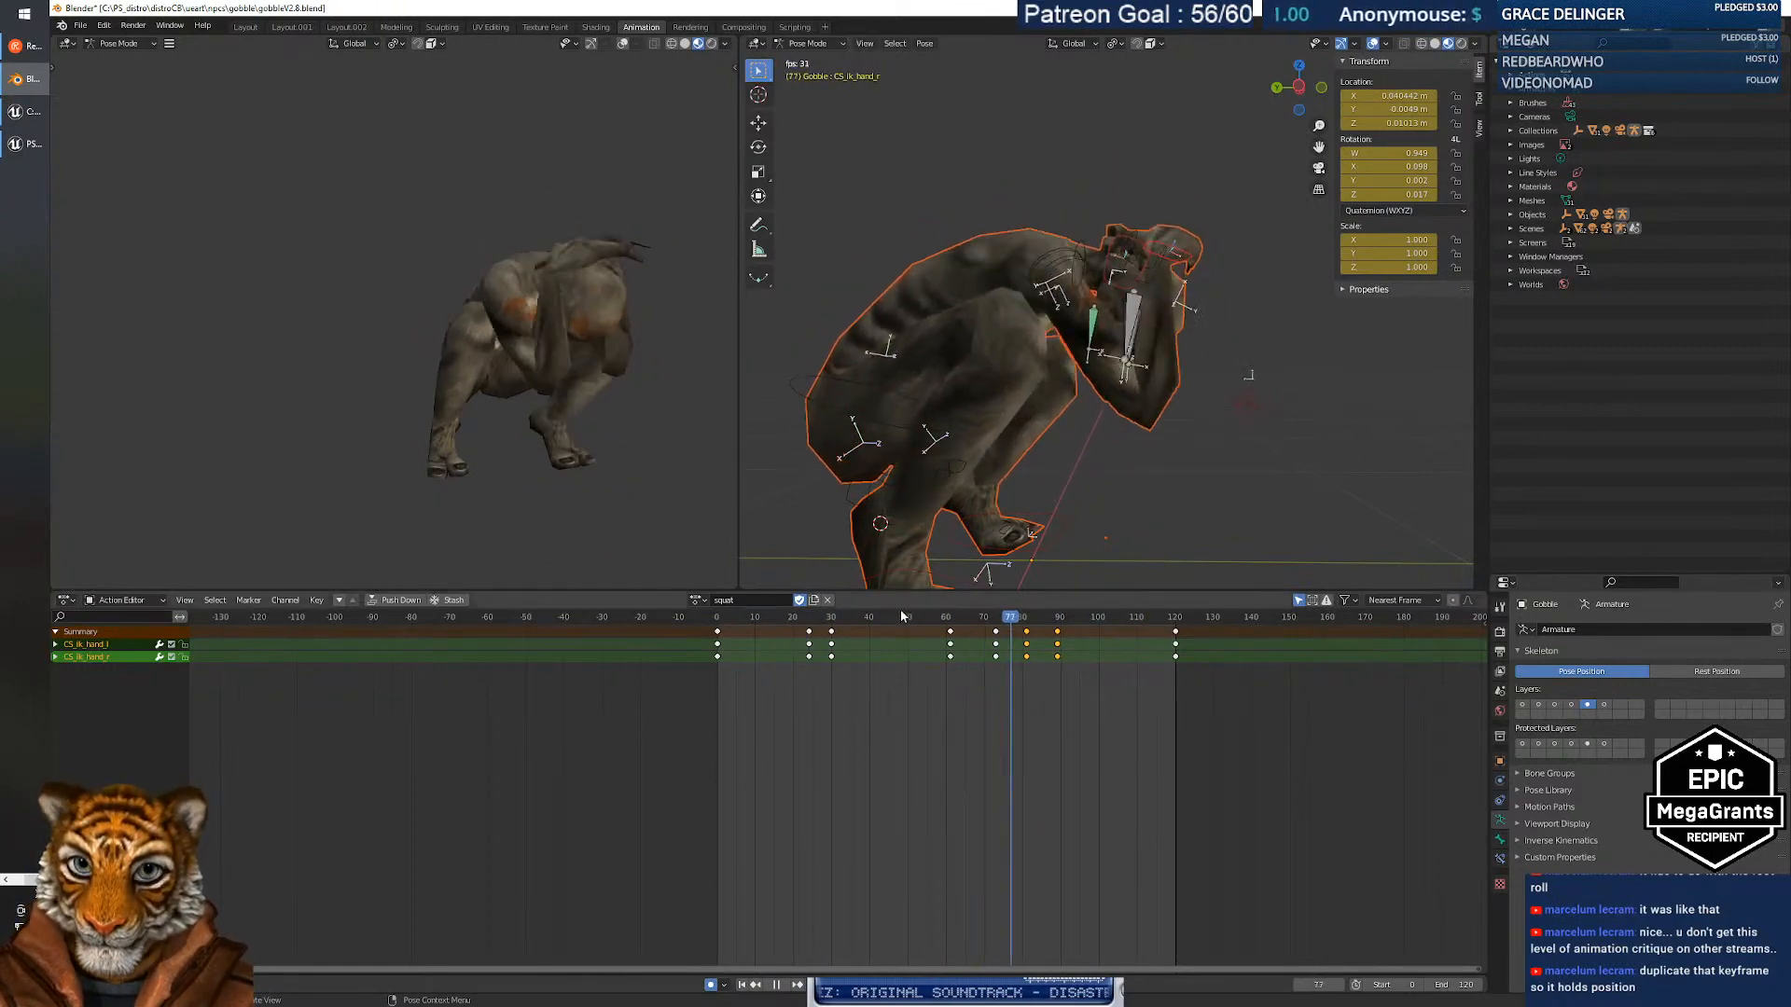
left_click(779, 987)
left_click_drag(1049, 618, 809, 646)
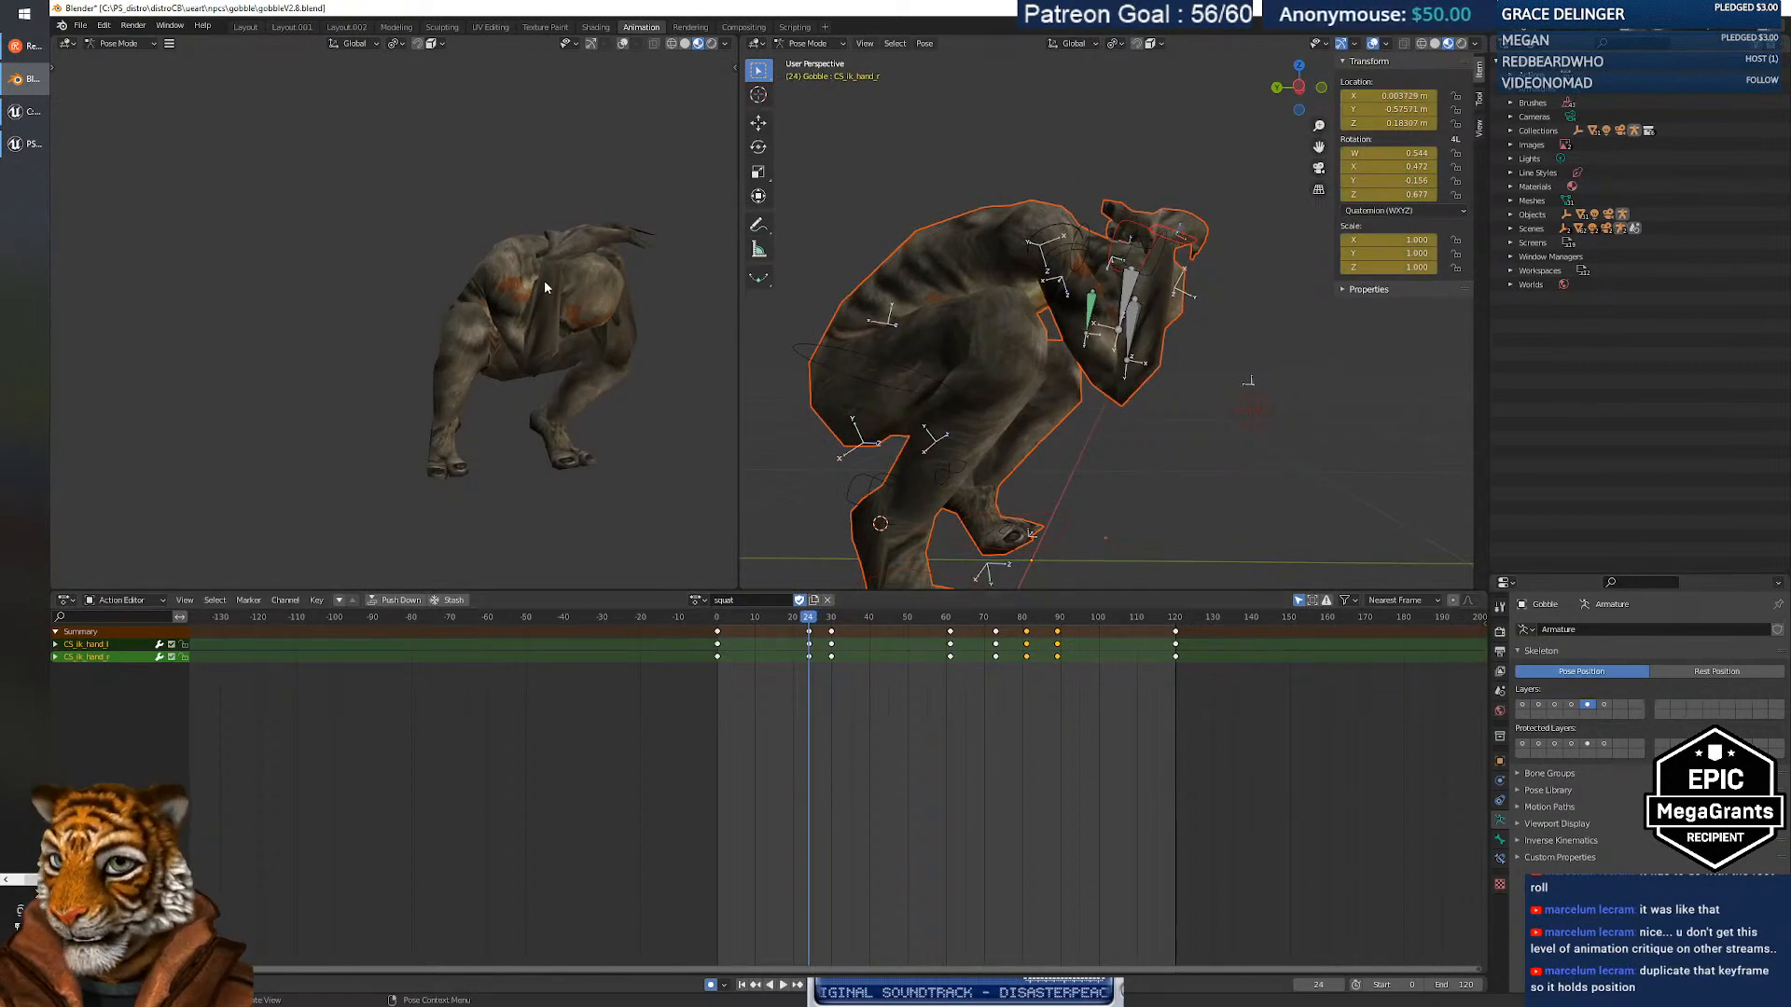
Show all the used armature bone layers and select every bone of the rig.
scroll(1054, 393, "down", 3)
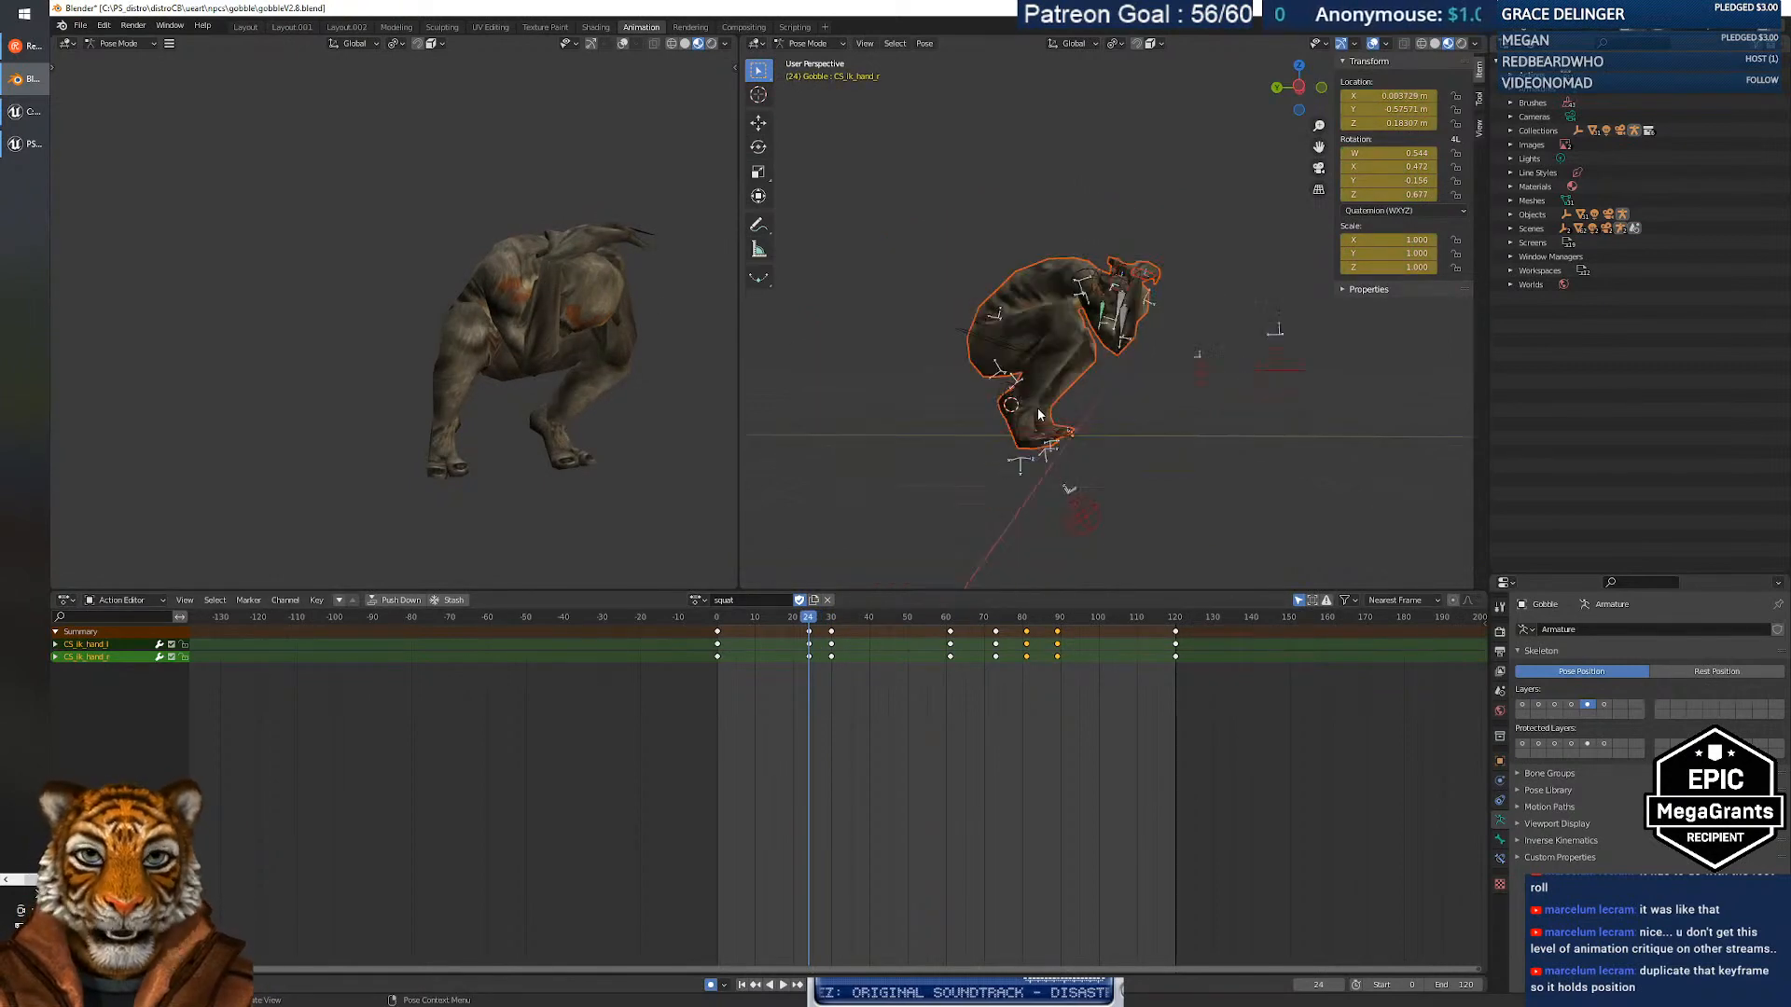
middle_click_drag(1089, 404, 1090, 413)
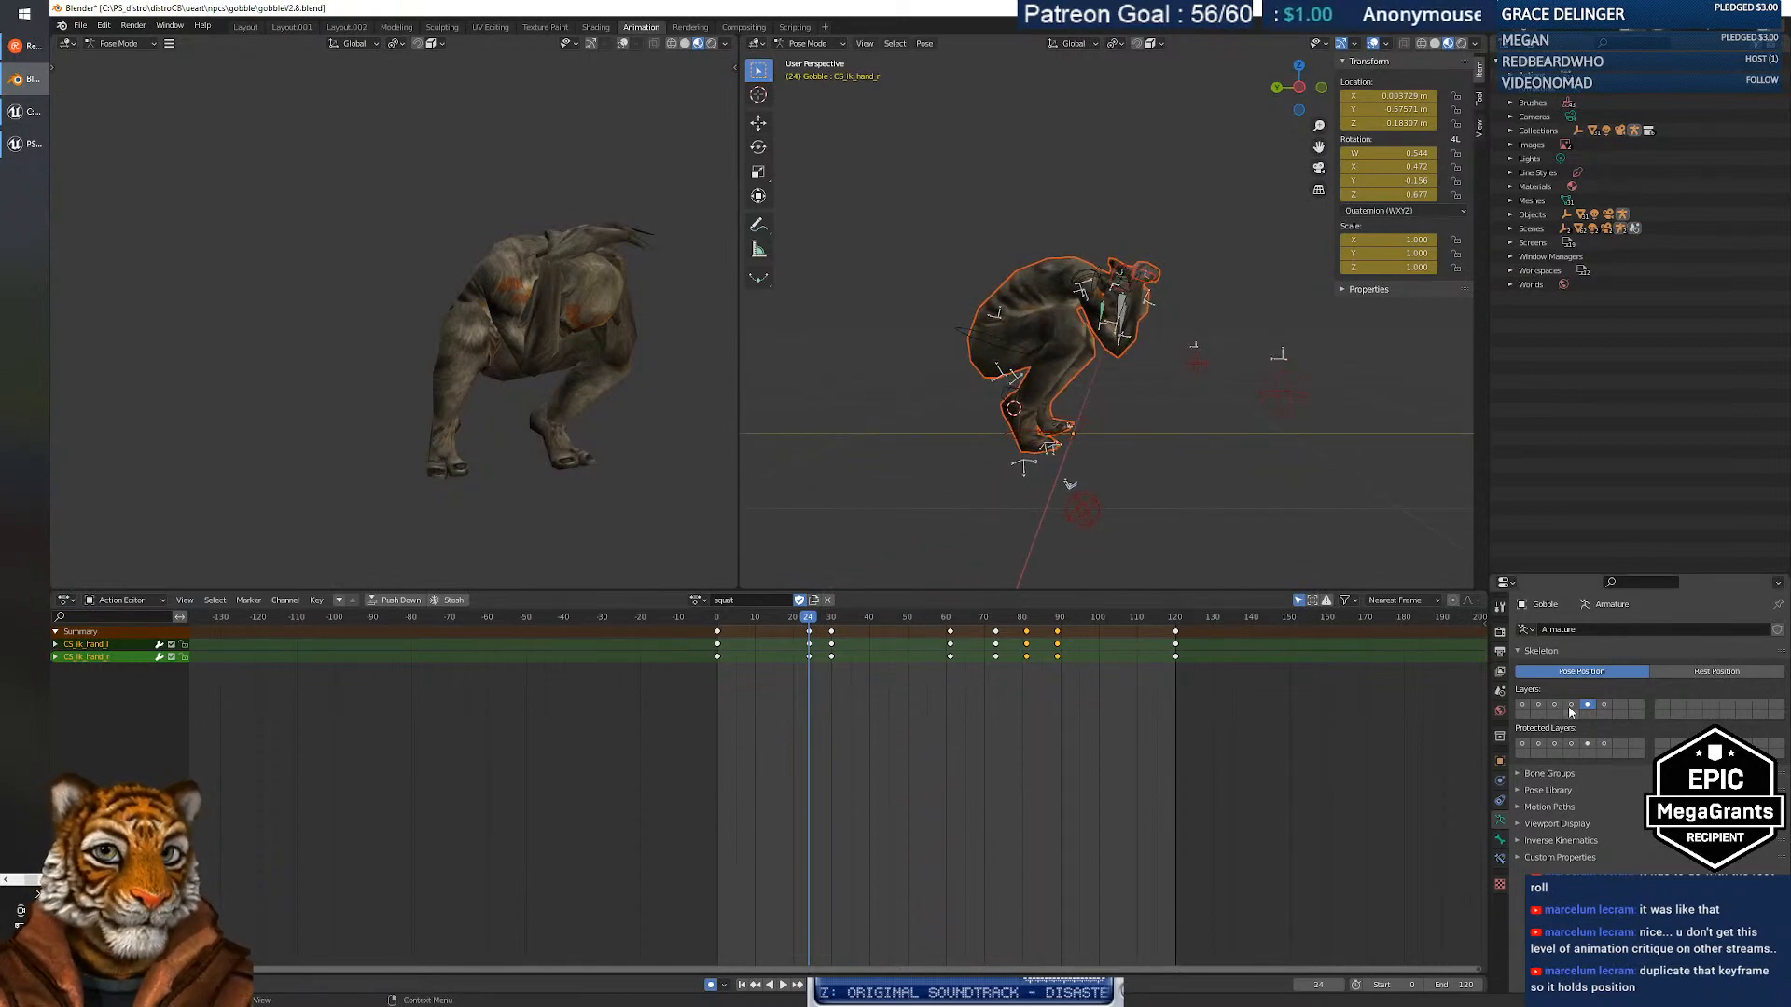
left_click(1524, 706, "shift")
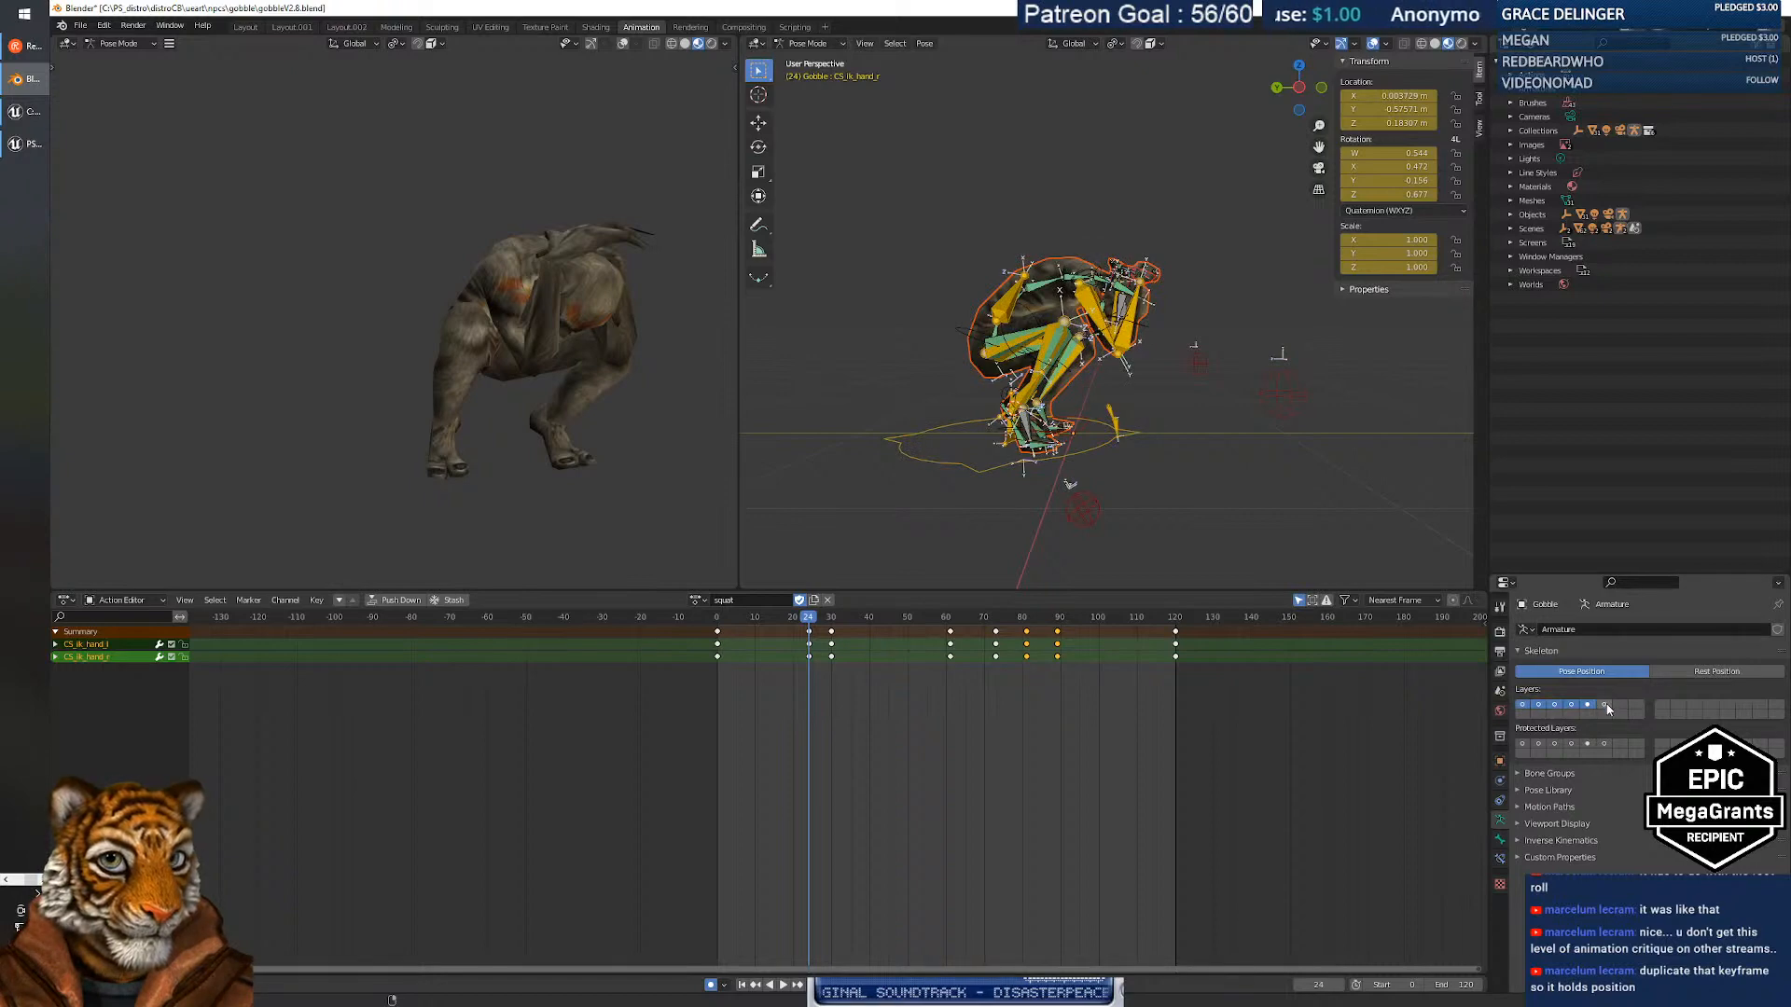
key("a")
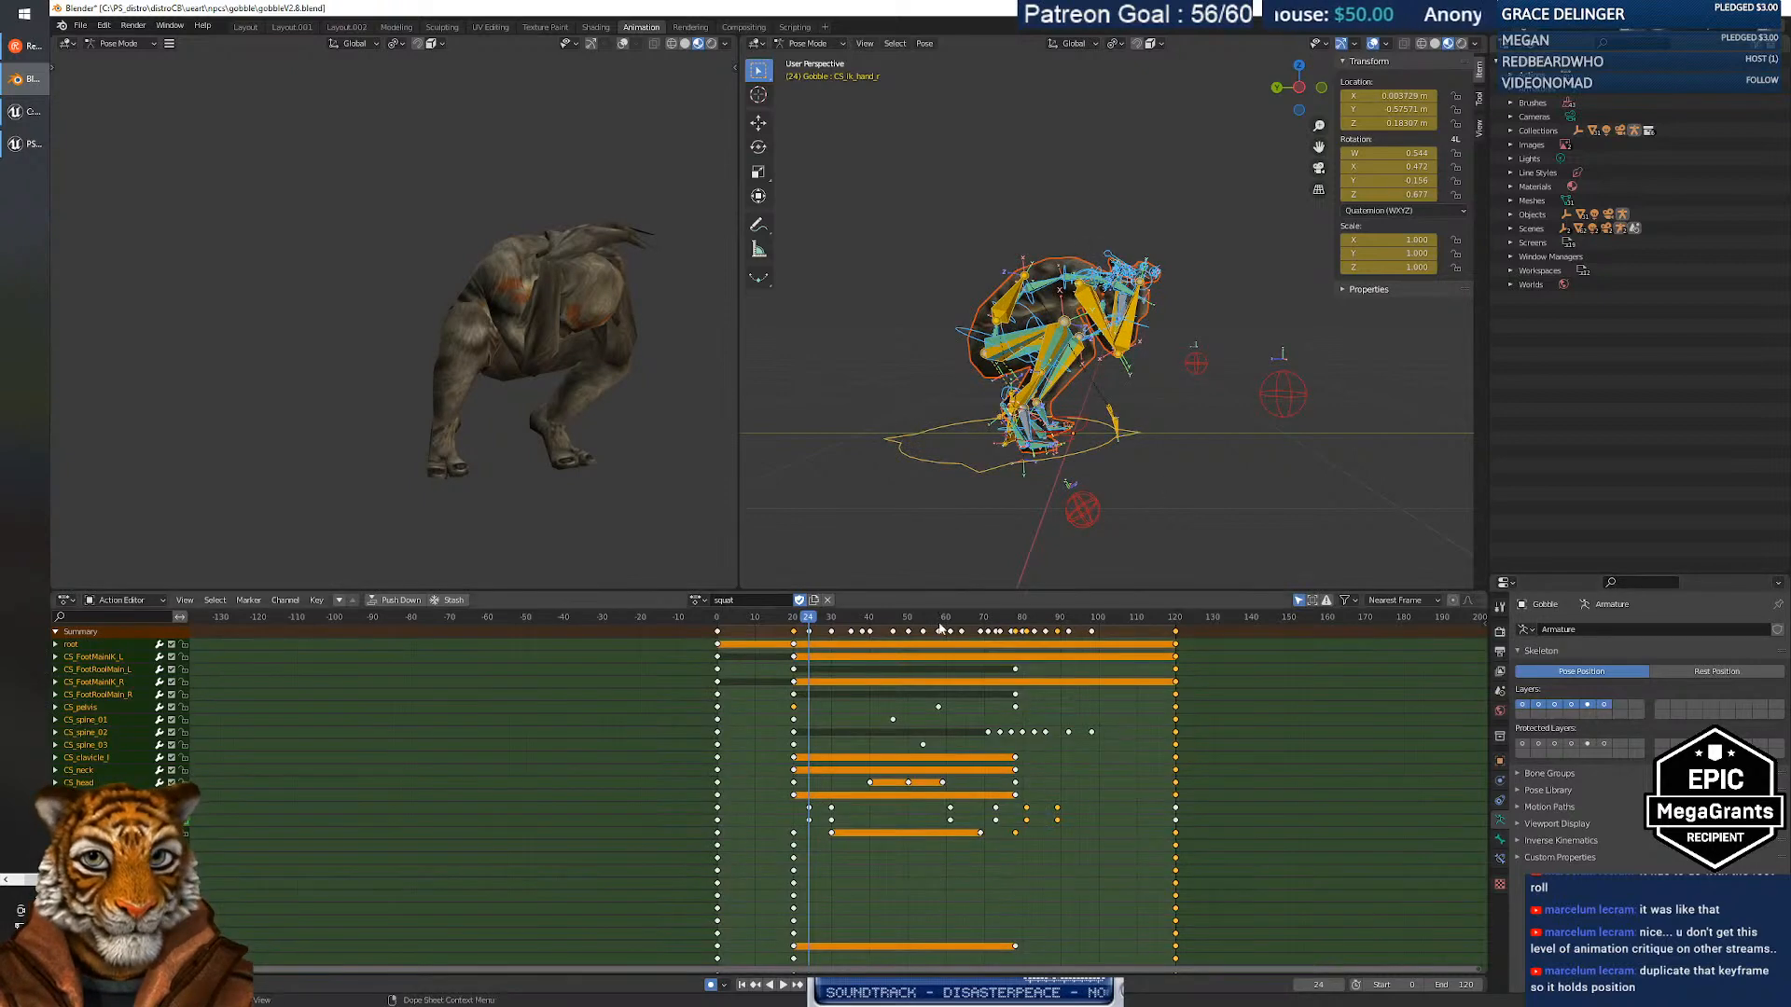
Move all keyframes after frame 30 later by 8 frames, putting the final keyframes at frame 128.
mouse_move(809, 622)
left_mouse_down()
mouse_move(782, 622)
mouse_move(856, 632)
mouse_move(809, 640)
left_mouse_up()
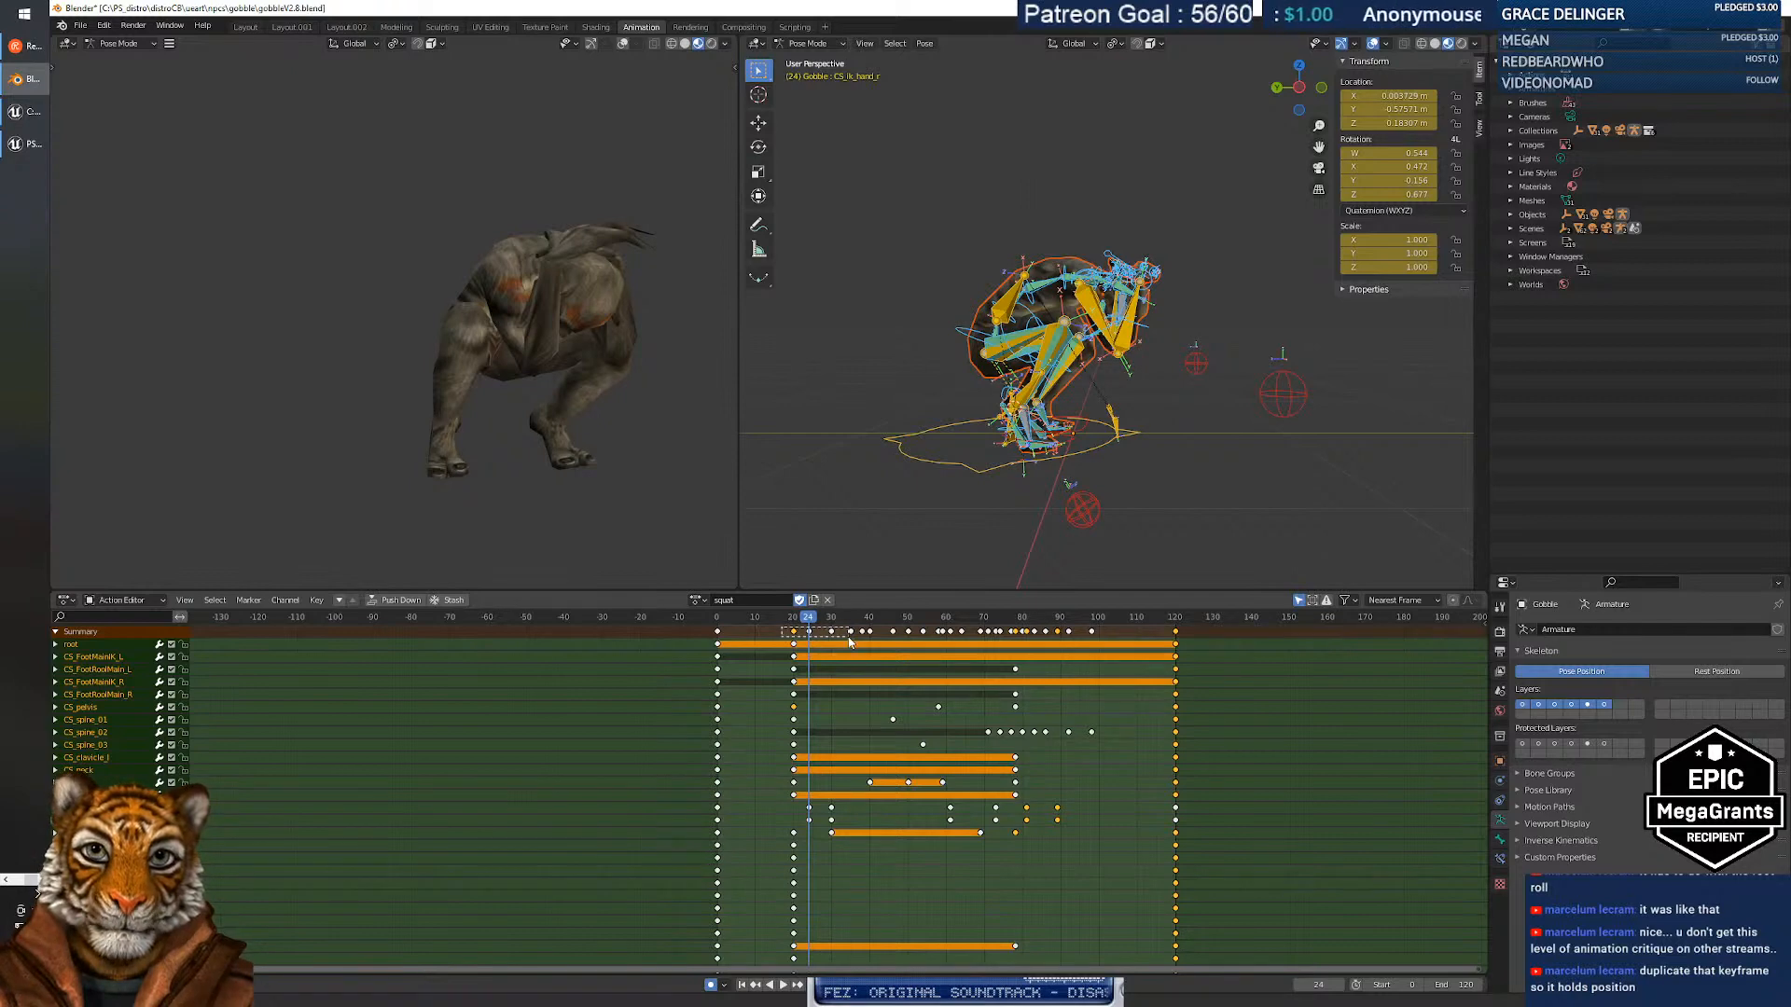
left_click_drag(837, 641, 840, 641)
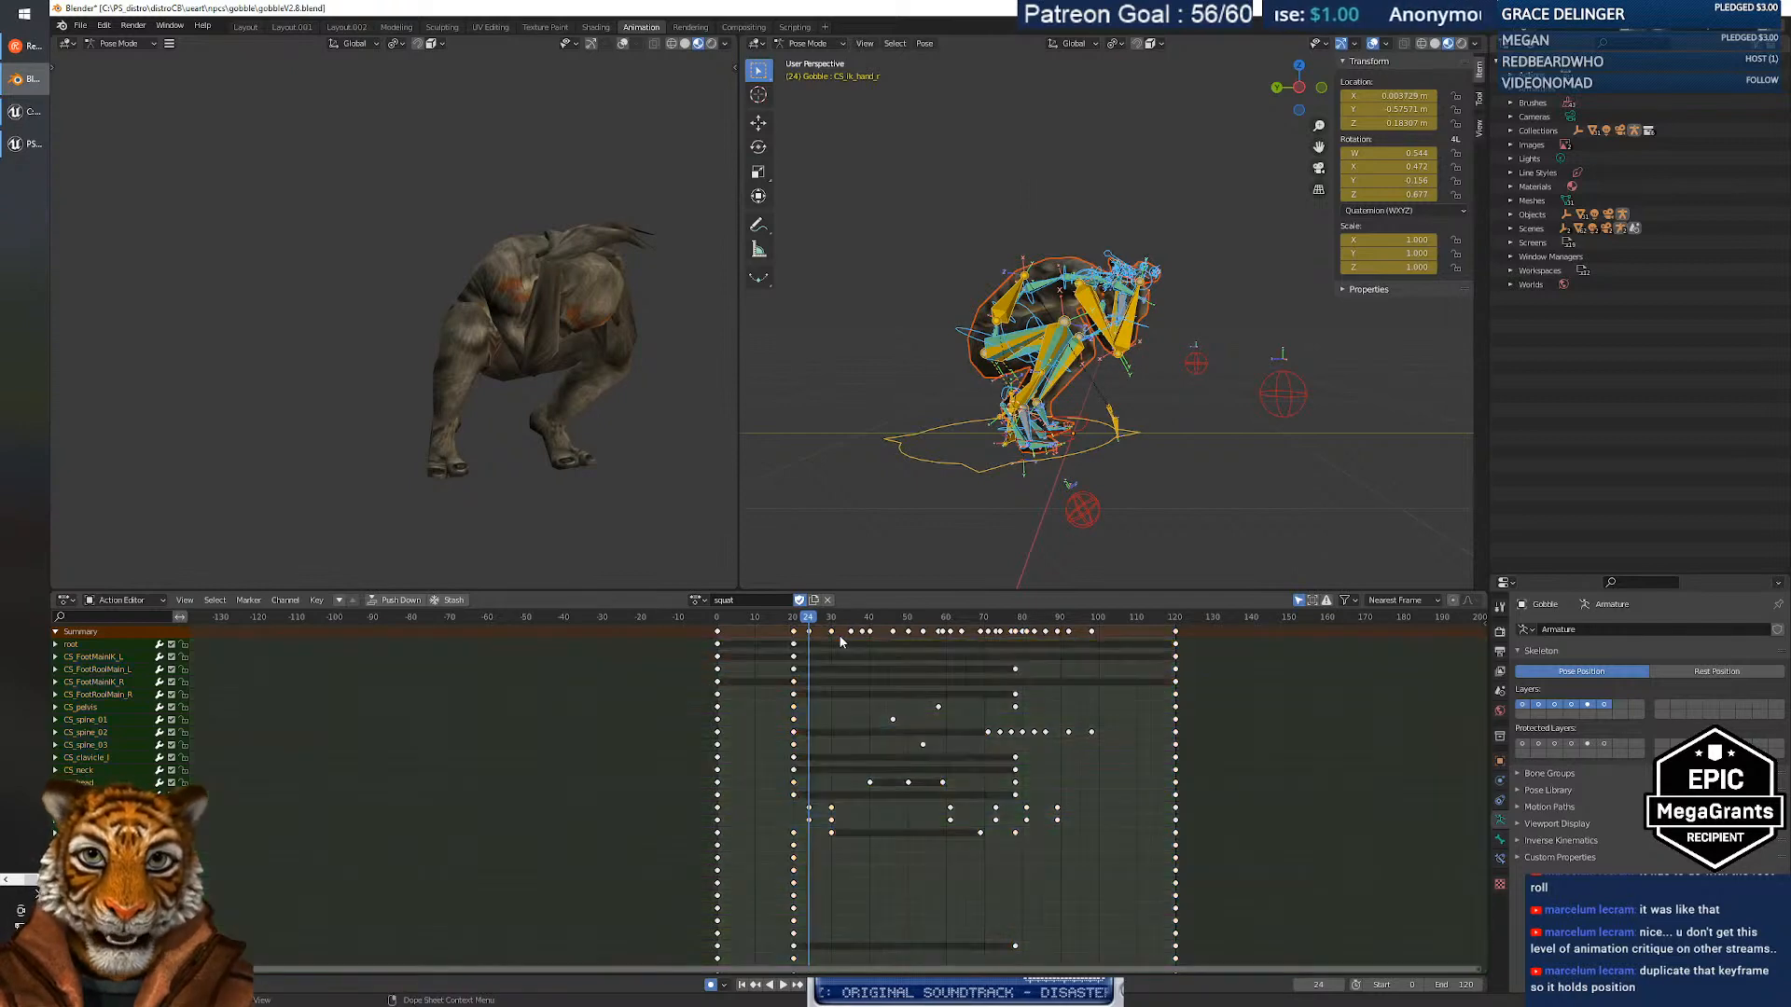
key("space")
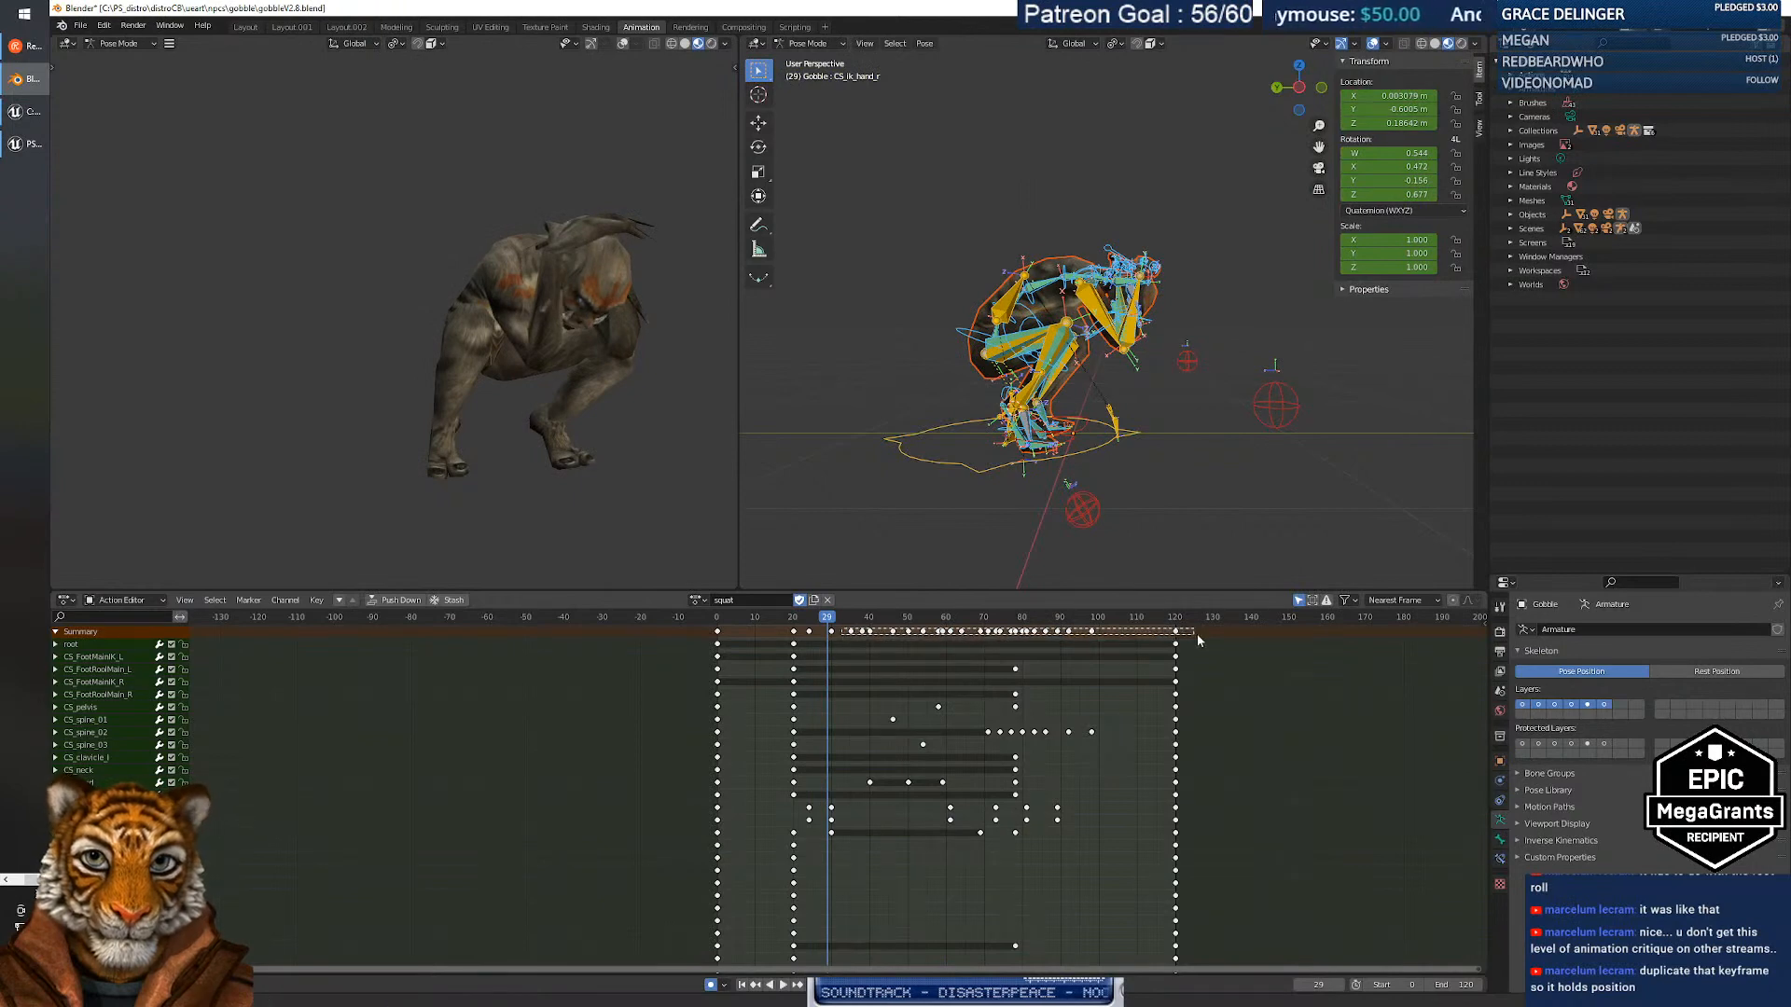
left_click_drag(1201, 640, 1201, 640)
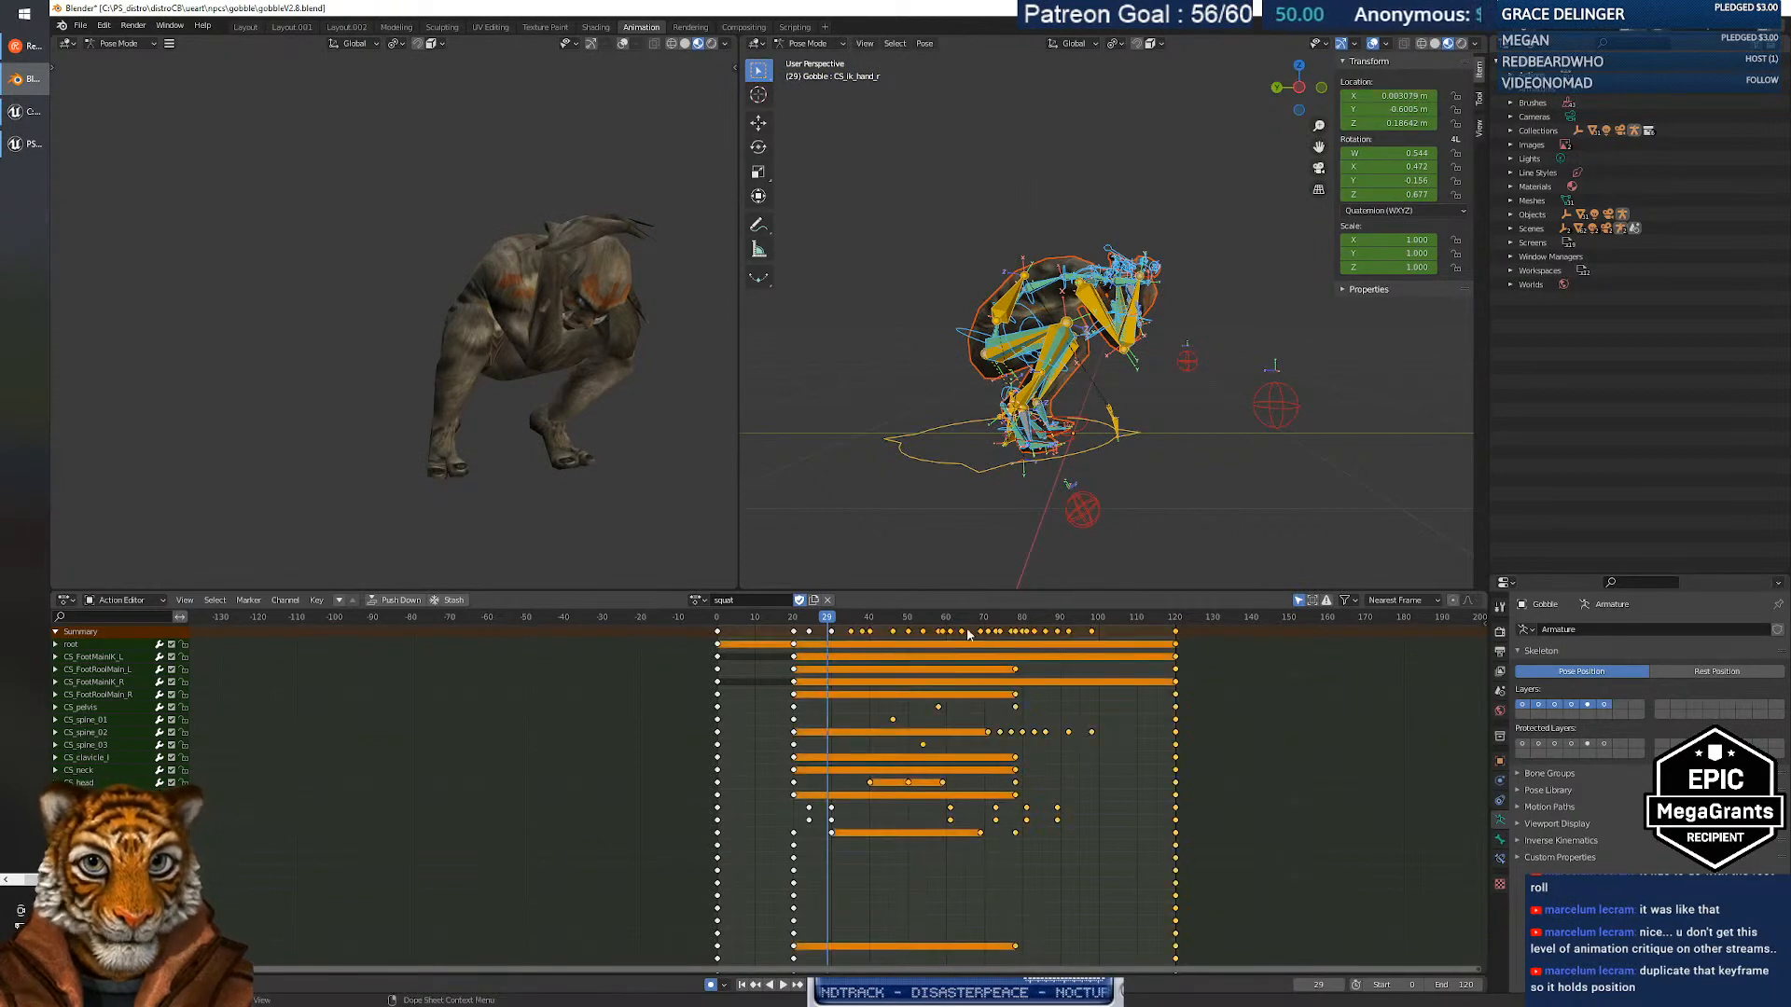
mouse_move(851, 635)
left_mouse_down()
mouse_move(883, 638)
mouse_move(837, 640)
left_mouse_up()
Scale the frame 20 to 30 keyframes in time by about 2 around frame 20, stretching them to frame 40.
left_click(851, 639)
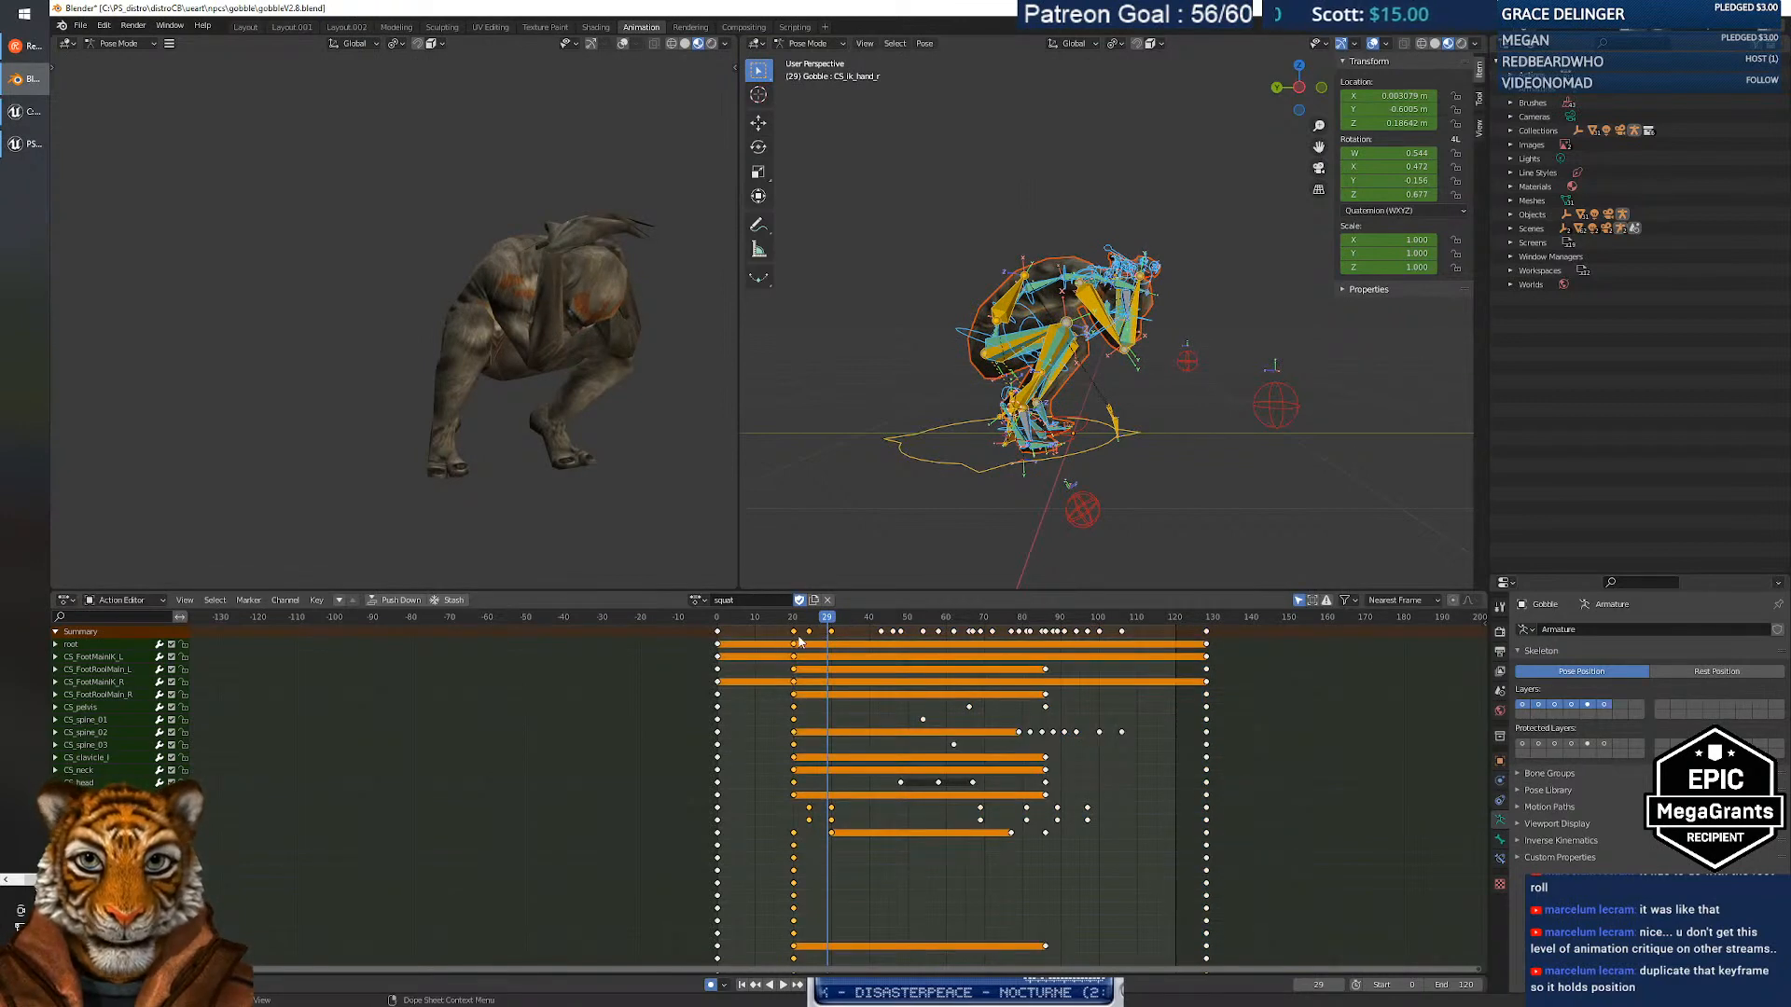
key("s")
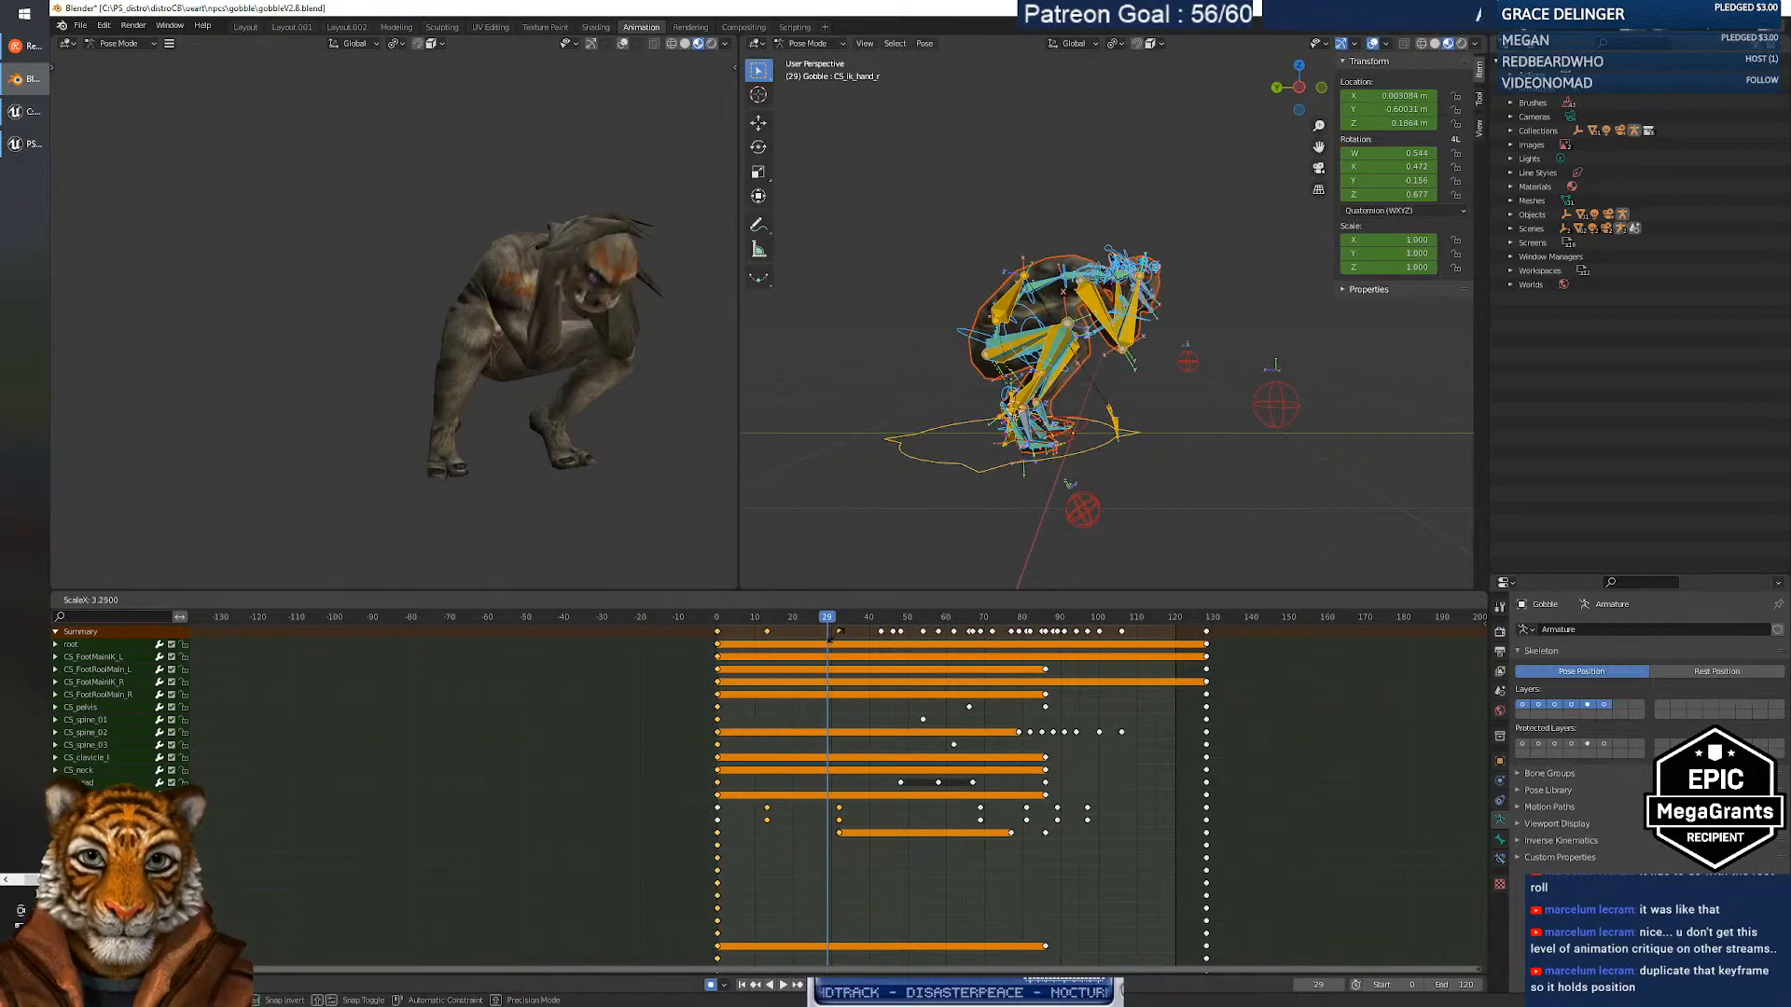
right_click(835, 641)
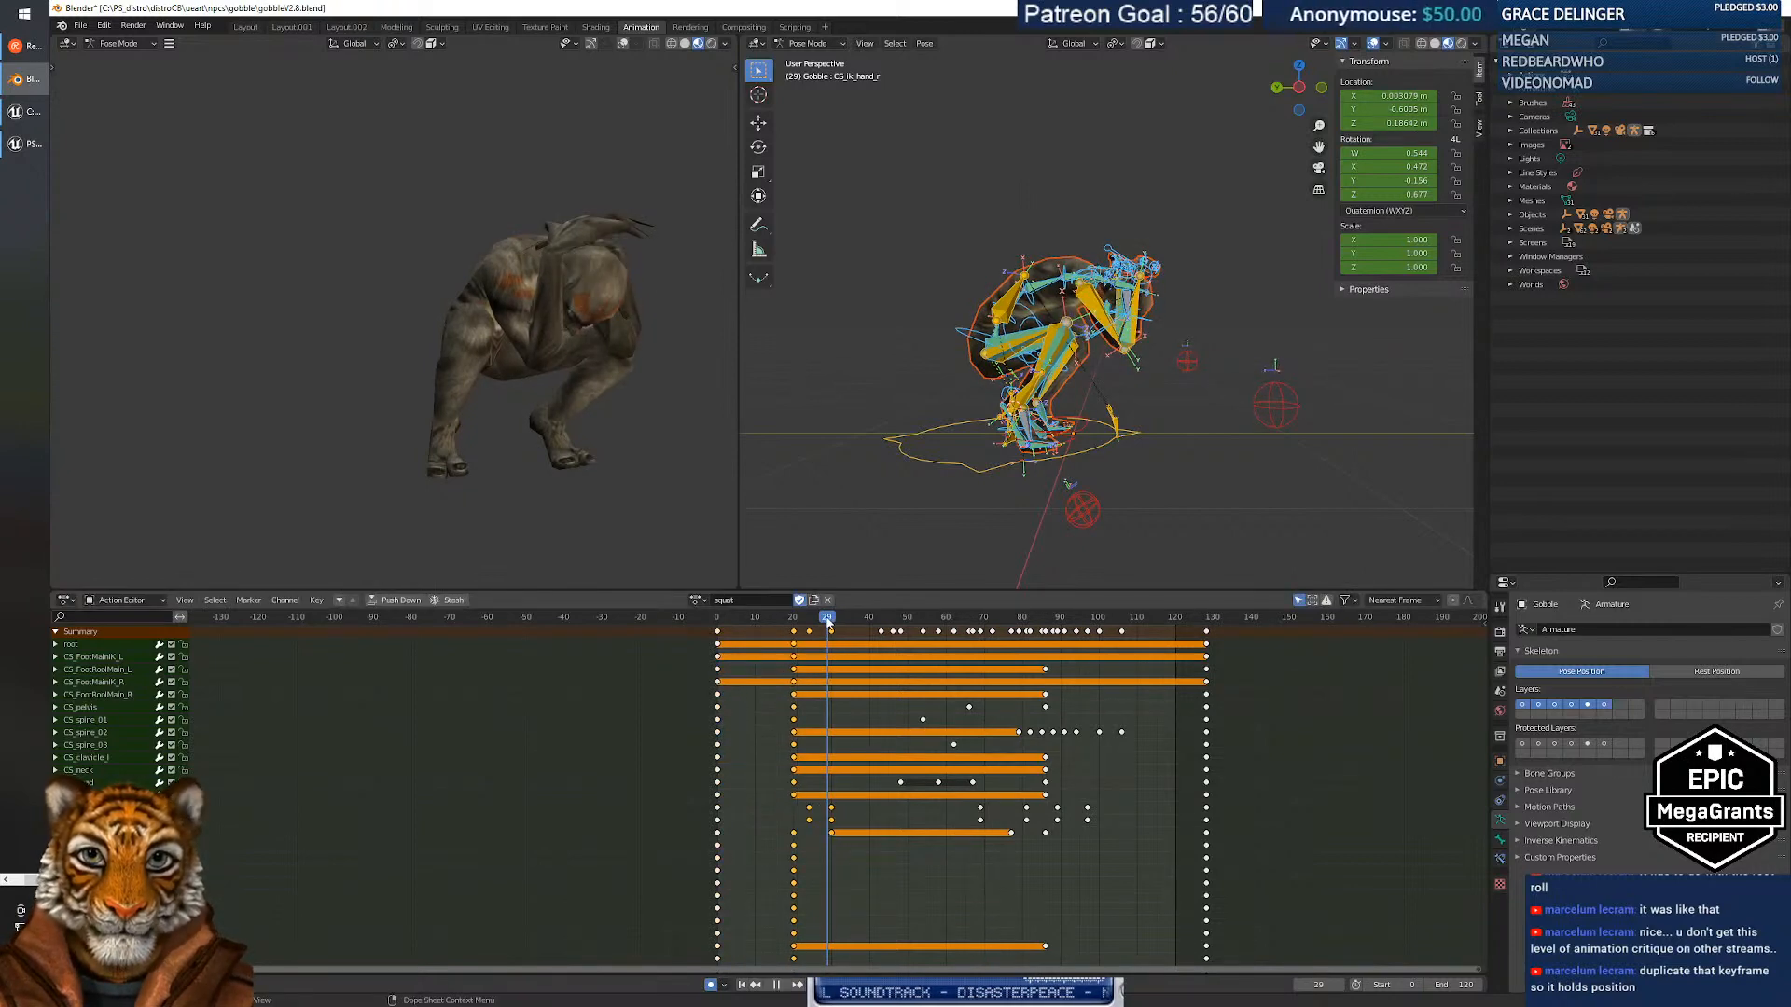
left_click_drag(827, 622, 794, 625)
key("s")
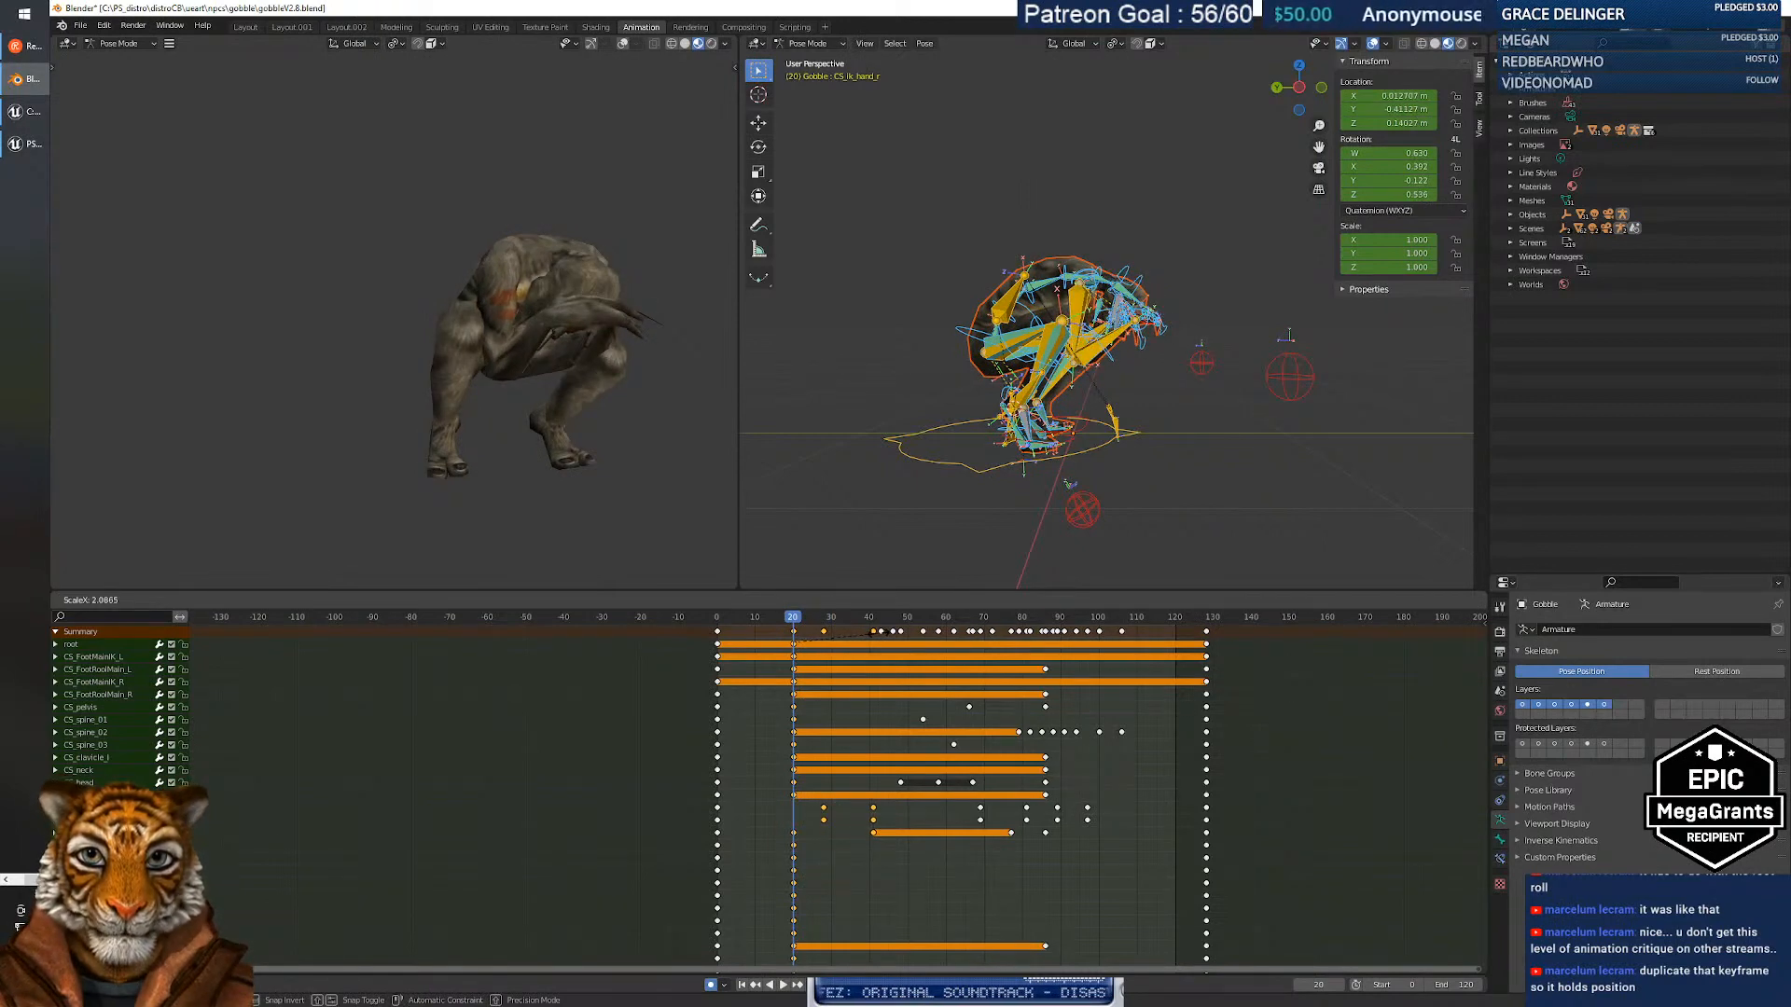
left_click(874, 638)
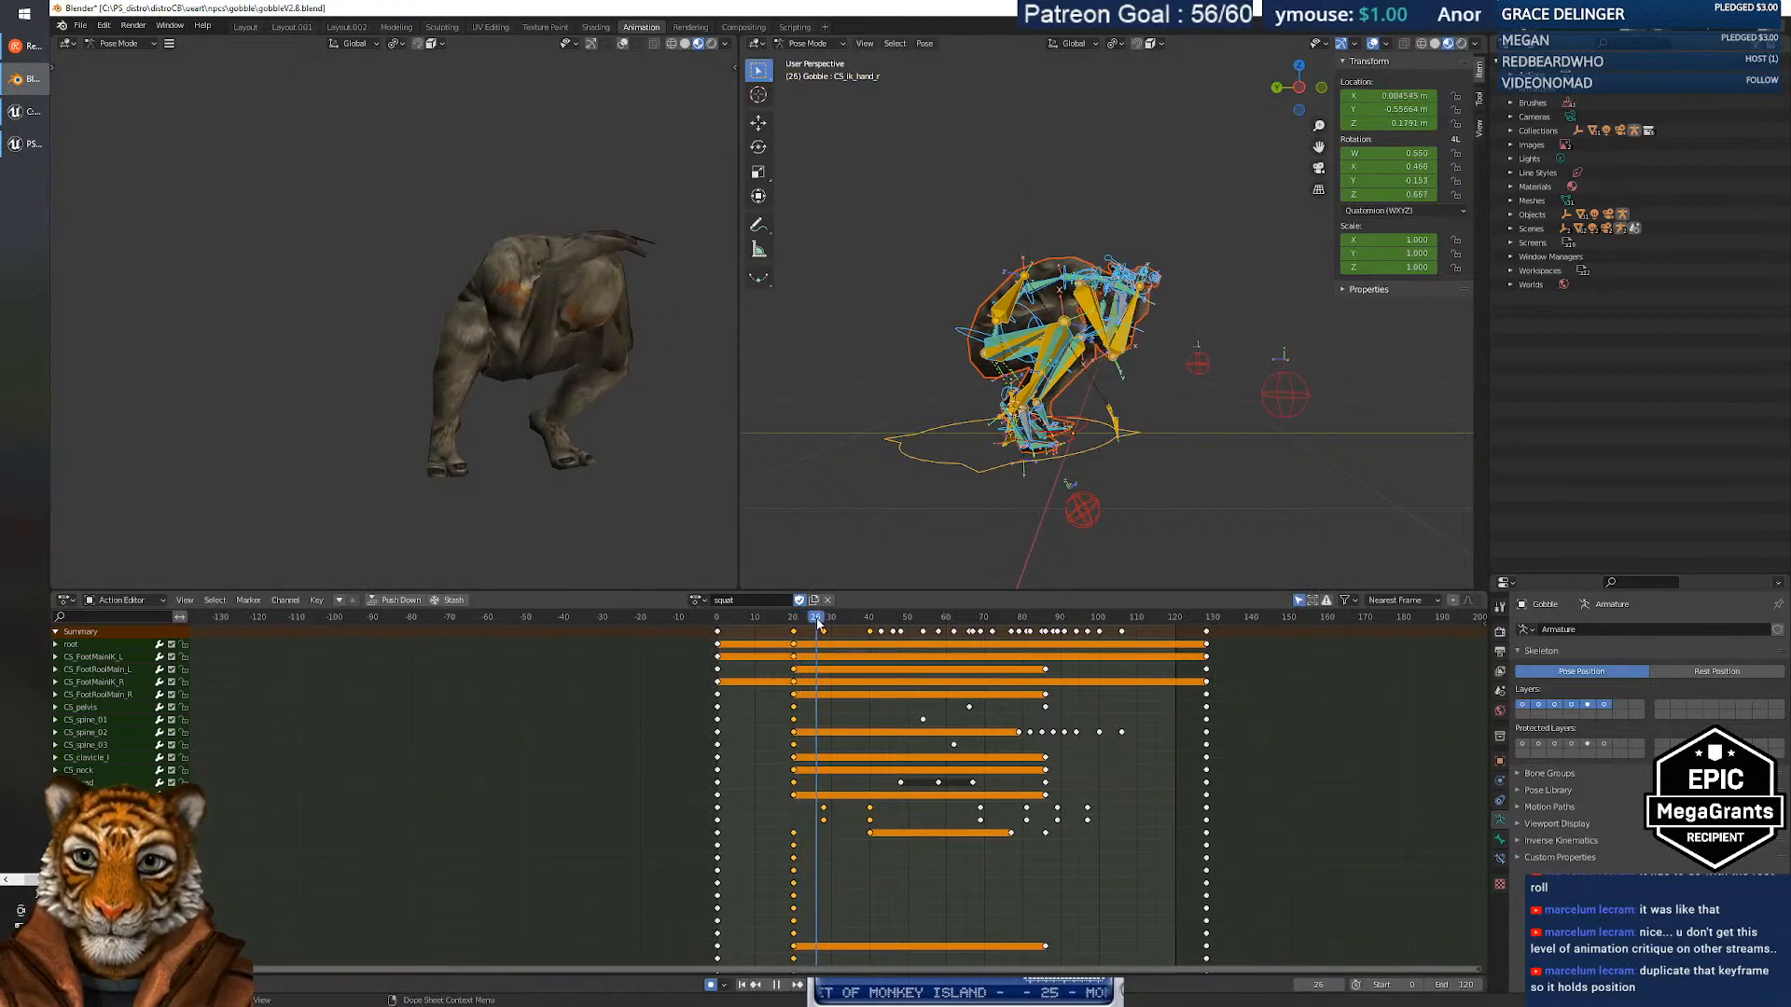
Examine the hands over the head from the front between frames 25 and 34.
left_click_drag(852, 628, 830, 661)
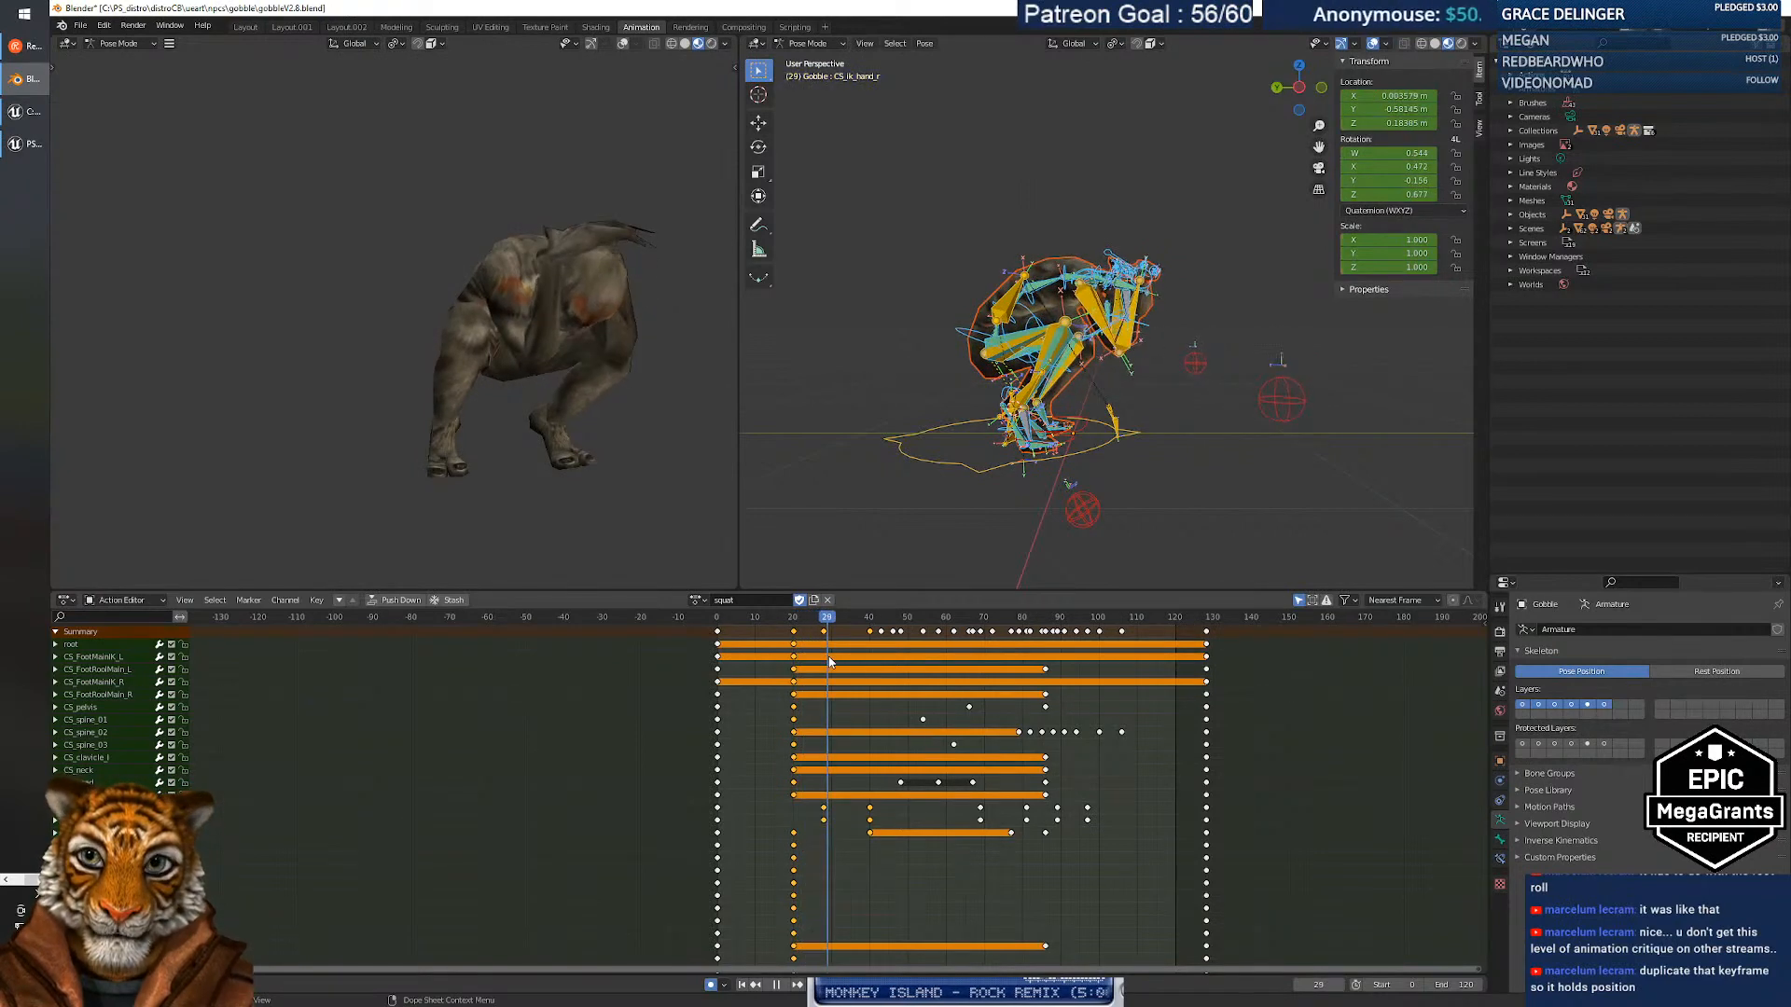
key("Left")
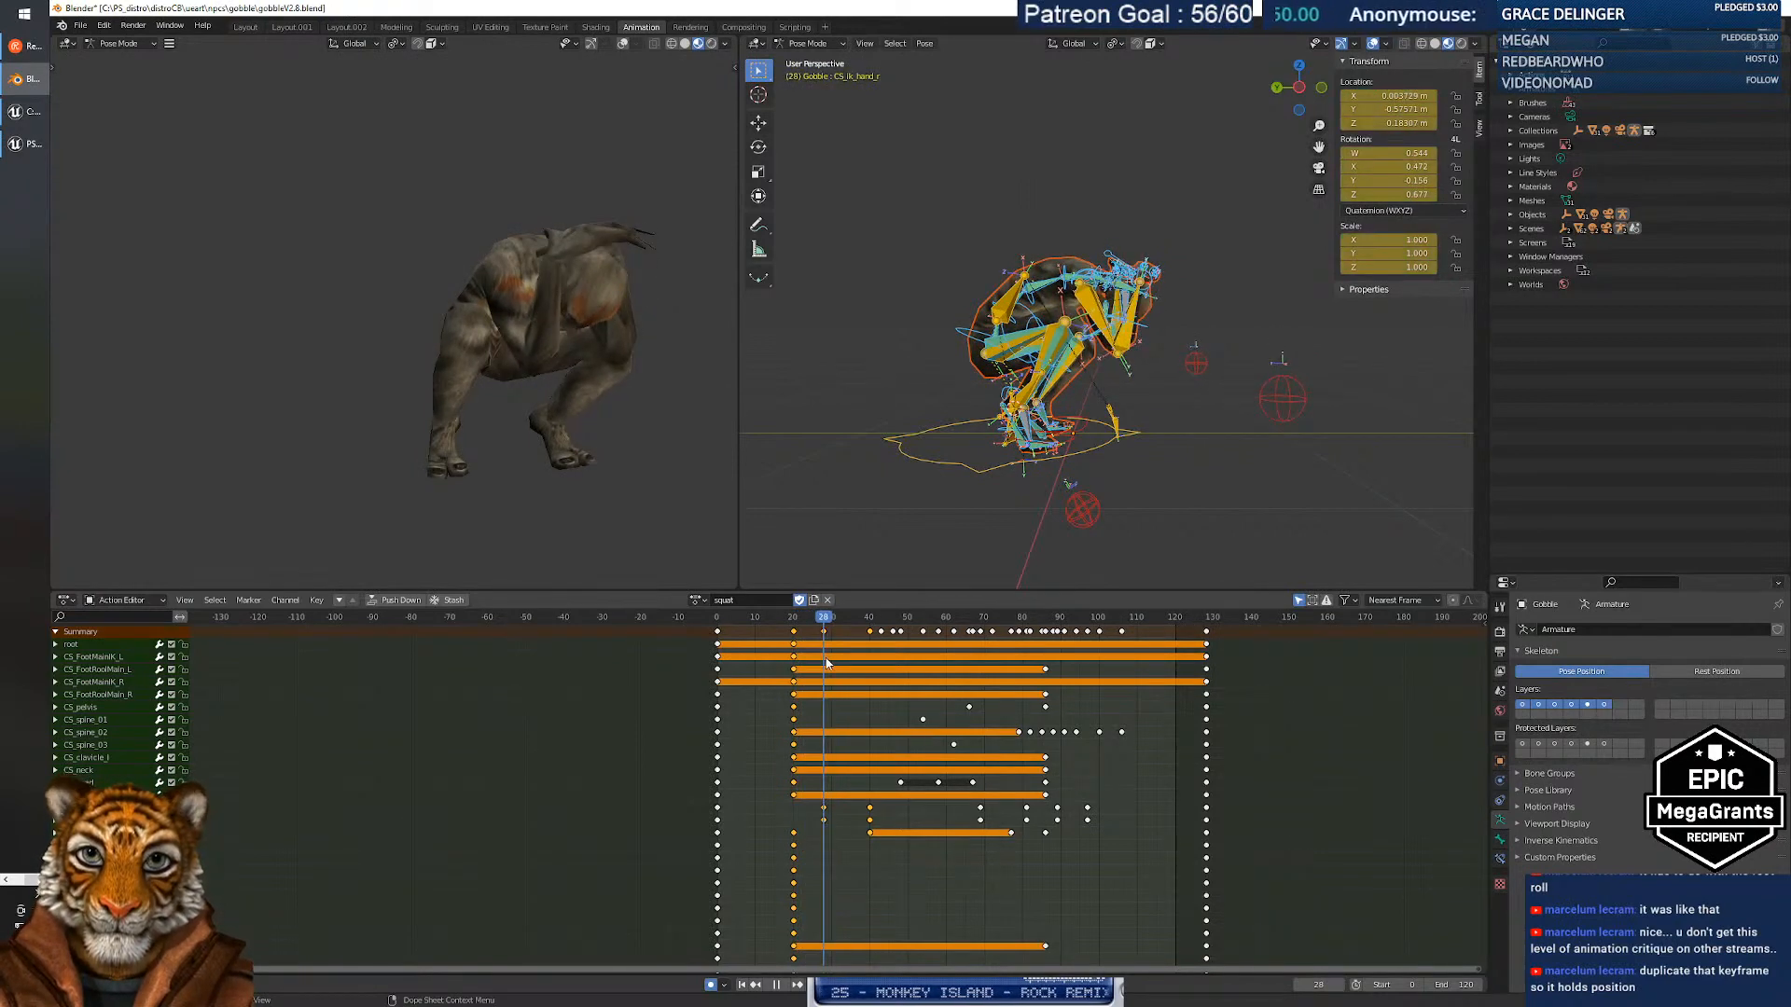
middle_click_drag(677, 338, 623, 343)
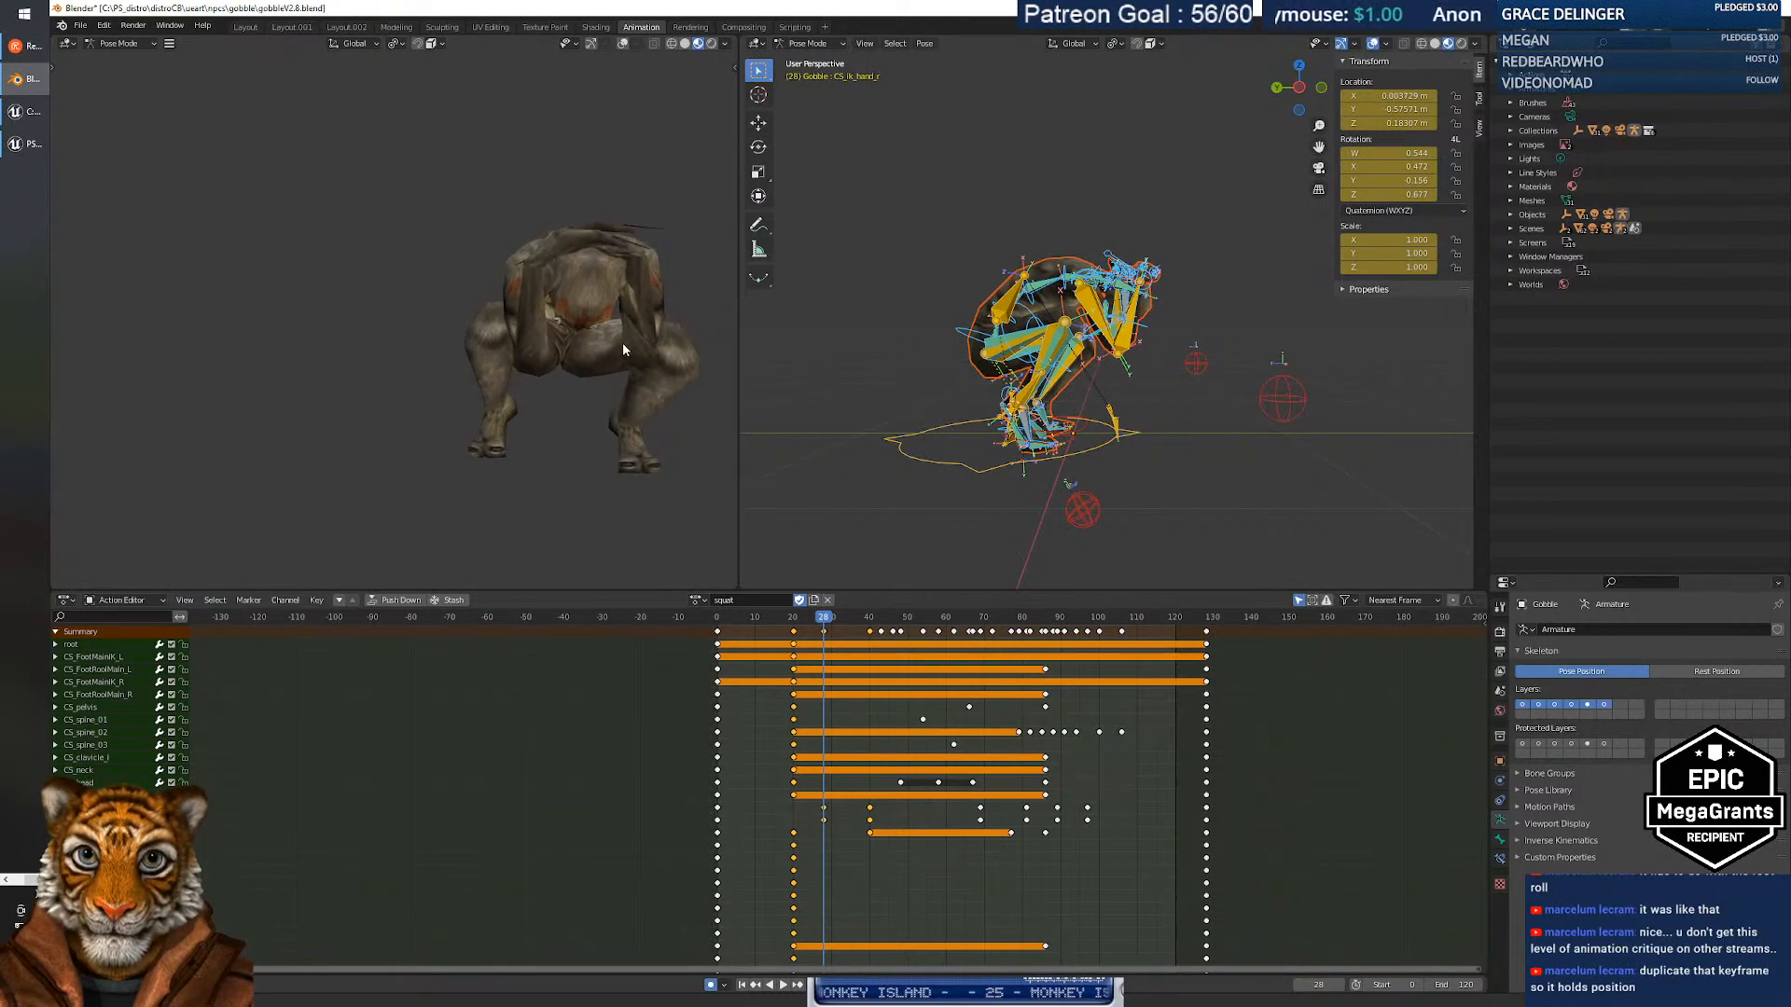
mouse_move(827, 618)
left_mouse_down()
mouse_move(791, 615)
mouse_move(928, 619)
mouse_move(831, 627)
mouse_move(848, 628)
left_mouse_up()
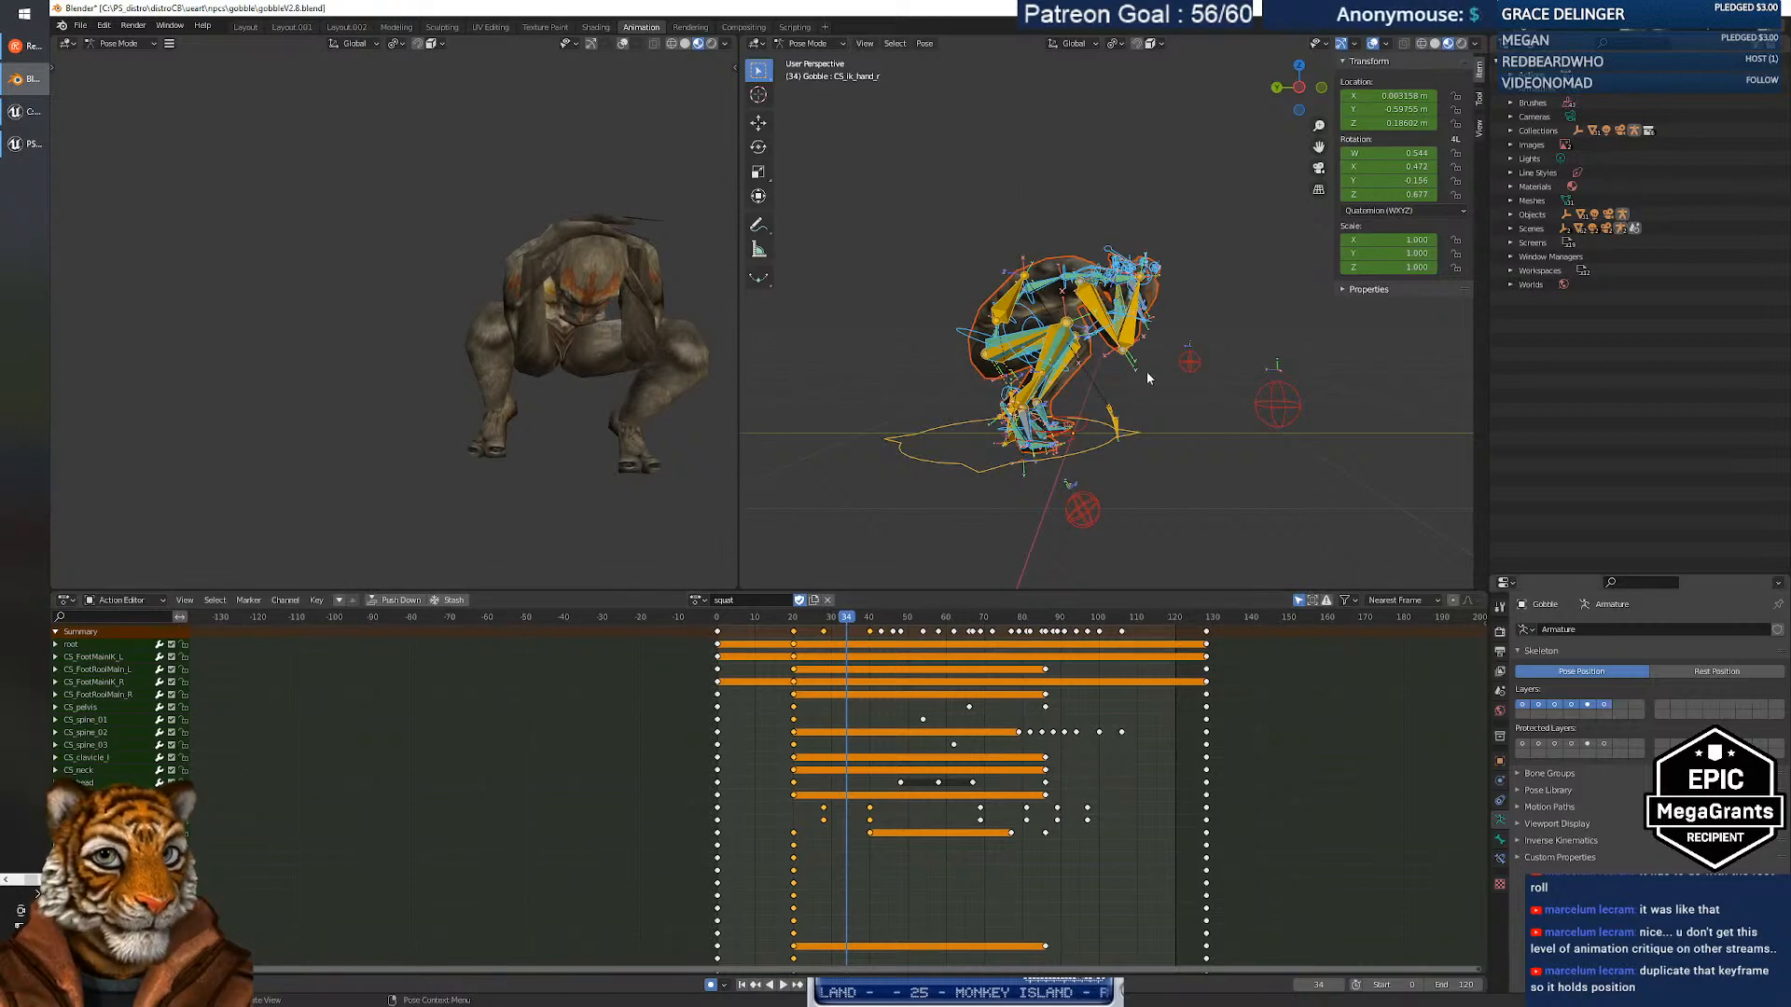
middle_click_drag(1103, 354, 987, 367)
scroll(1143, 285, "up", 9)
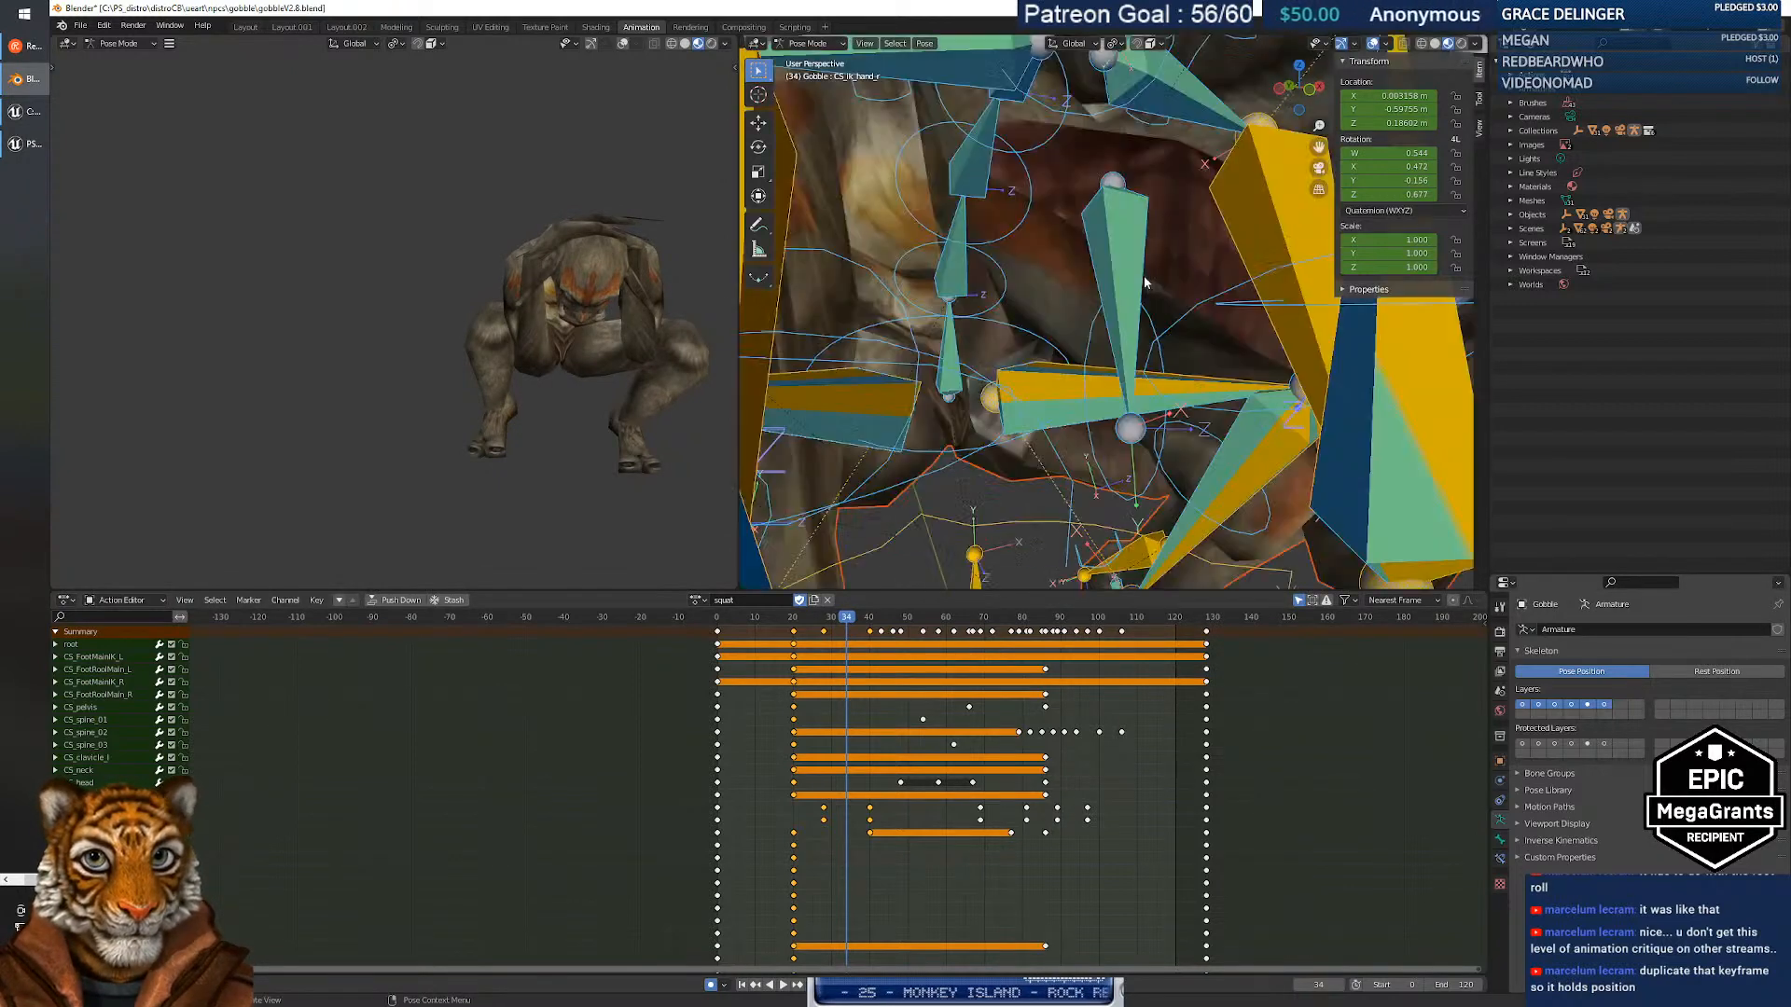
scroll(1143, 284, "down", 8)
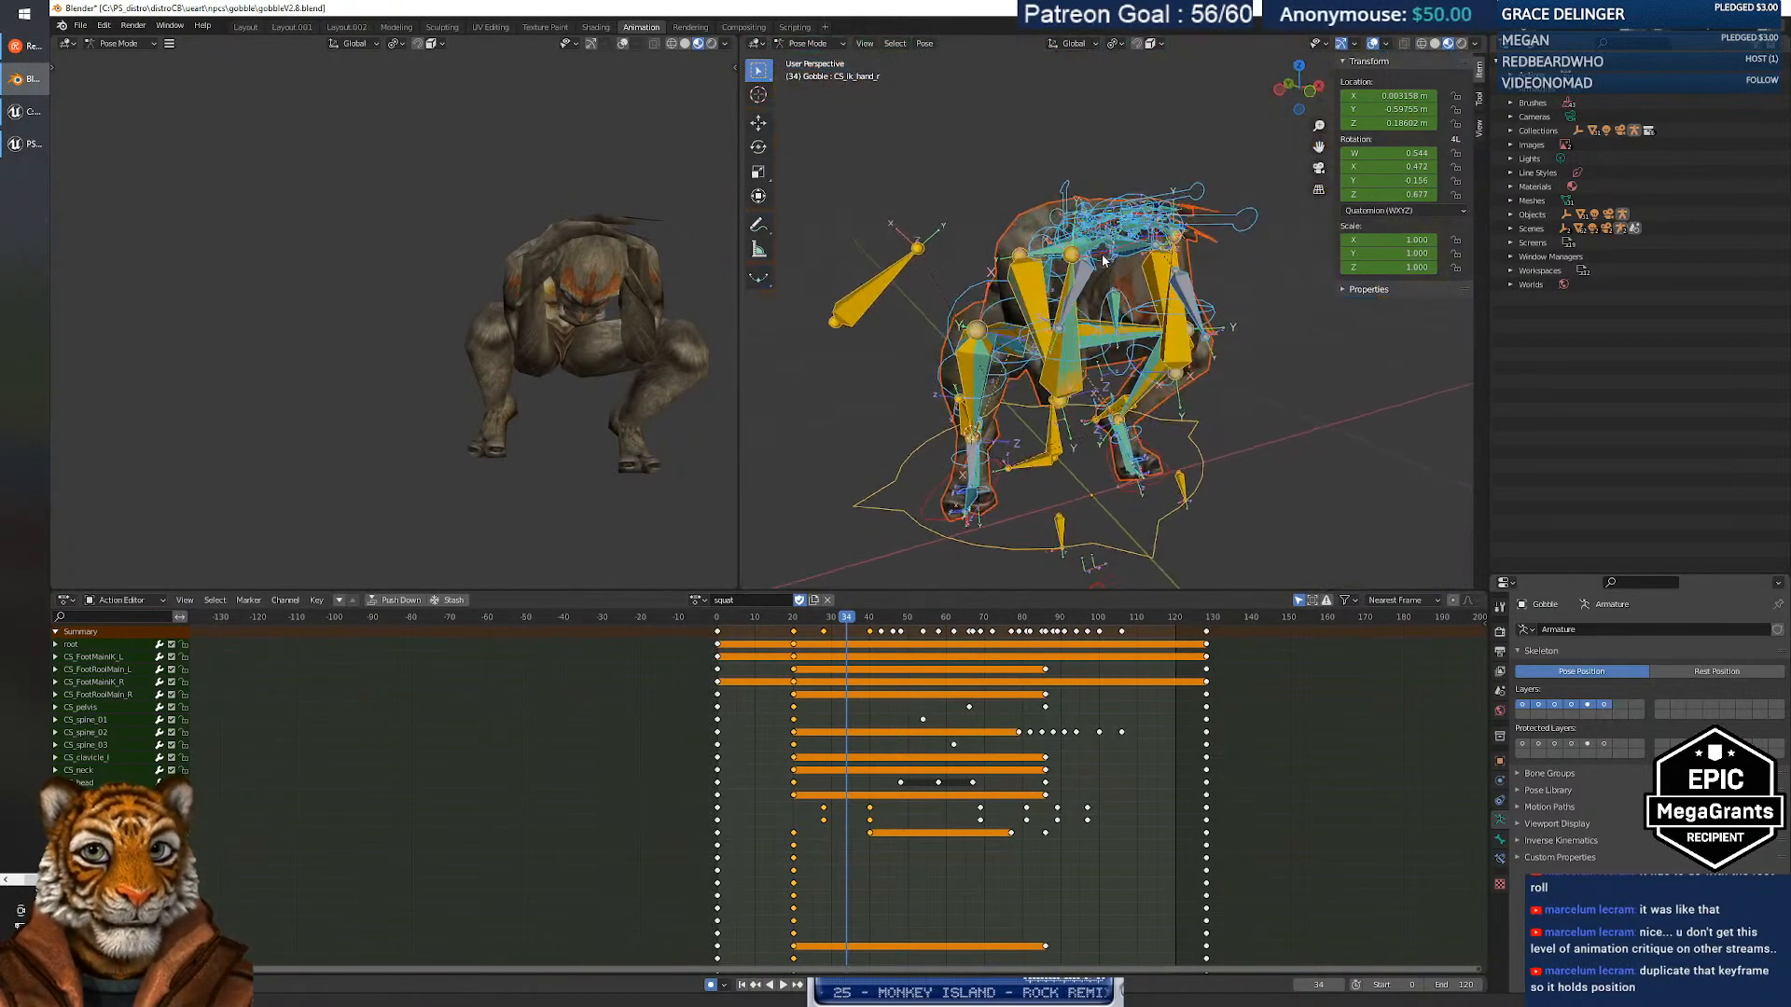
Show only the control bone layer and rotate the right hand control about -34.7° in the front-facing view at frame 34.
left_click(1572, 705)
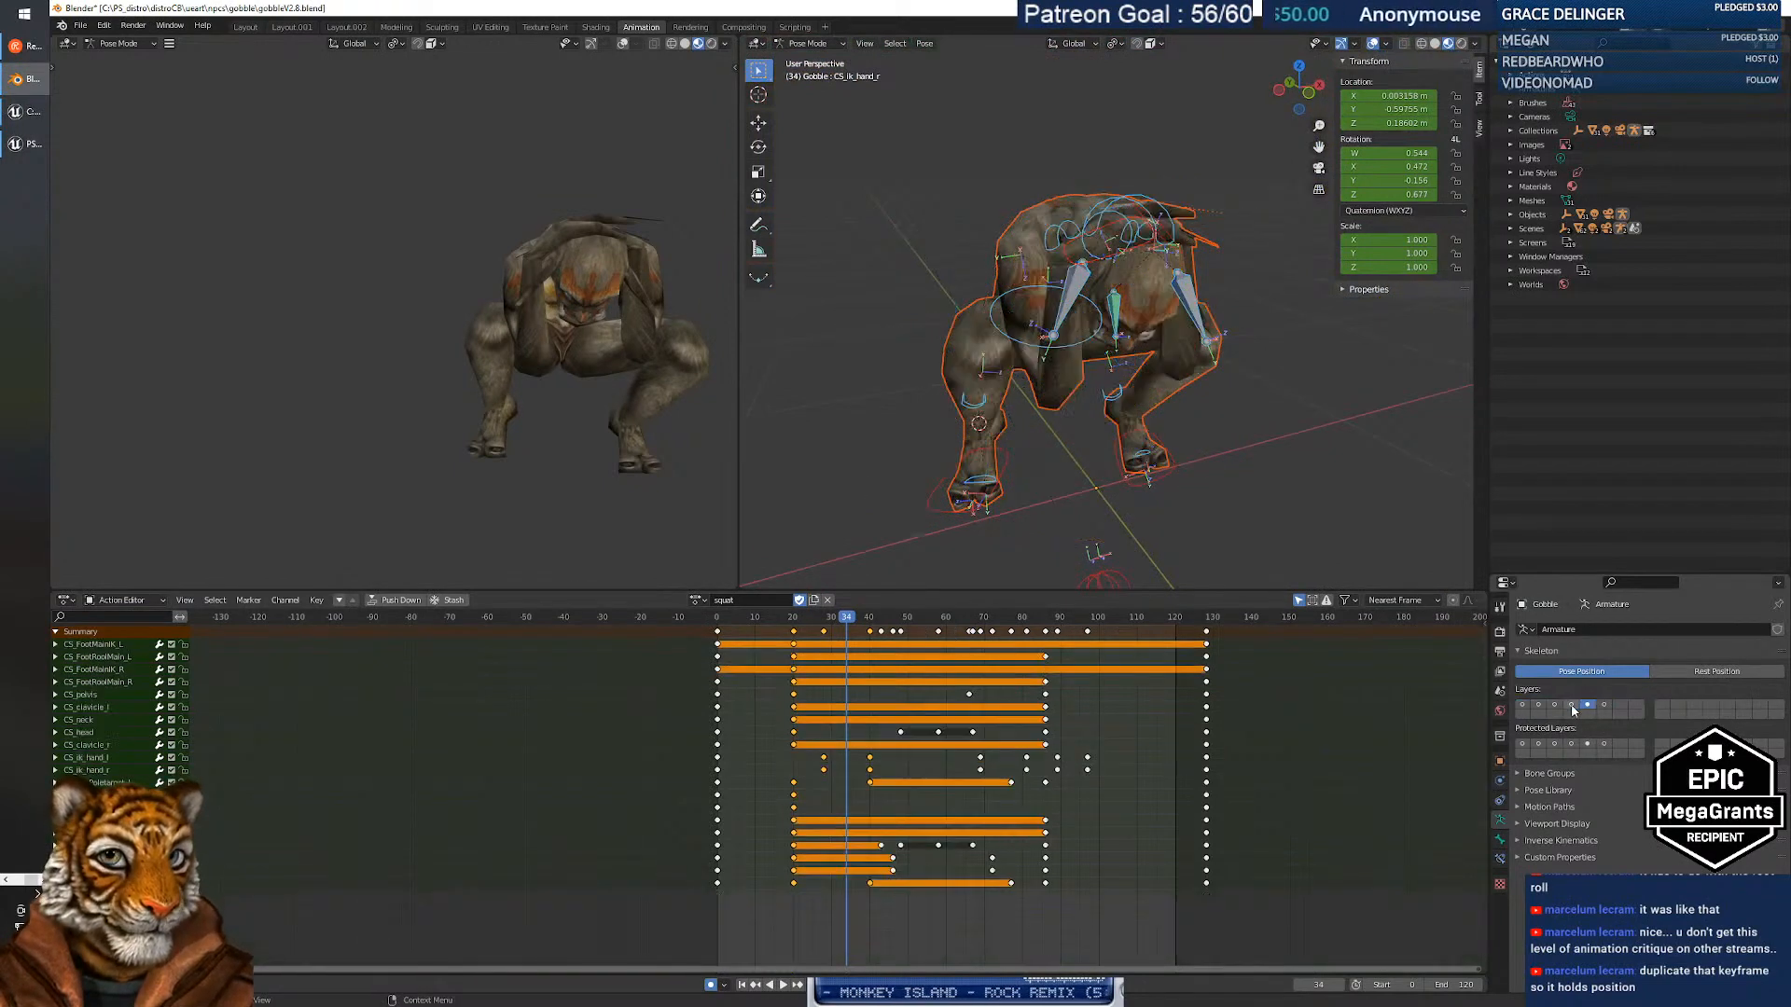
left_click(1070, 261)
middle_click_drag(1127, 267, 1110, 250)
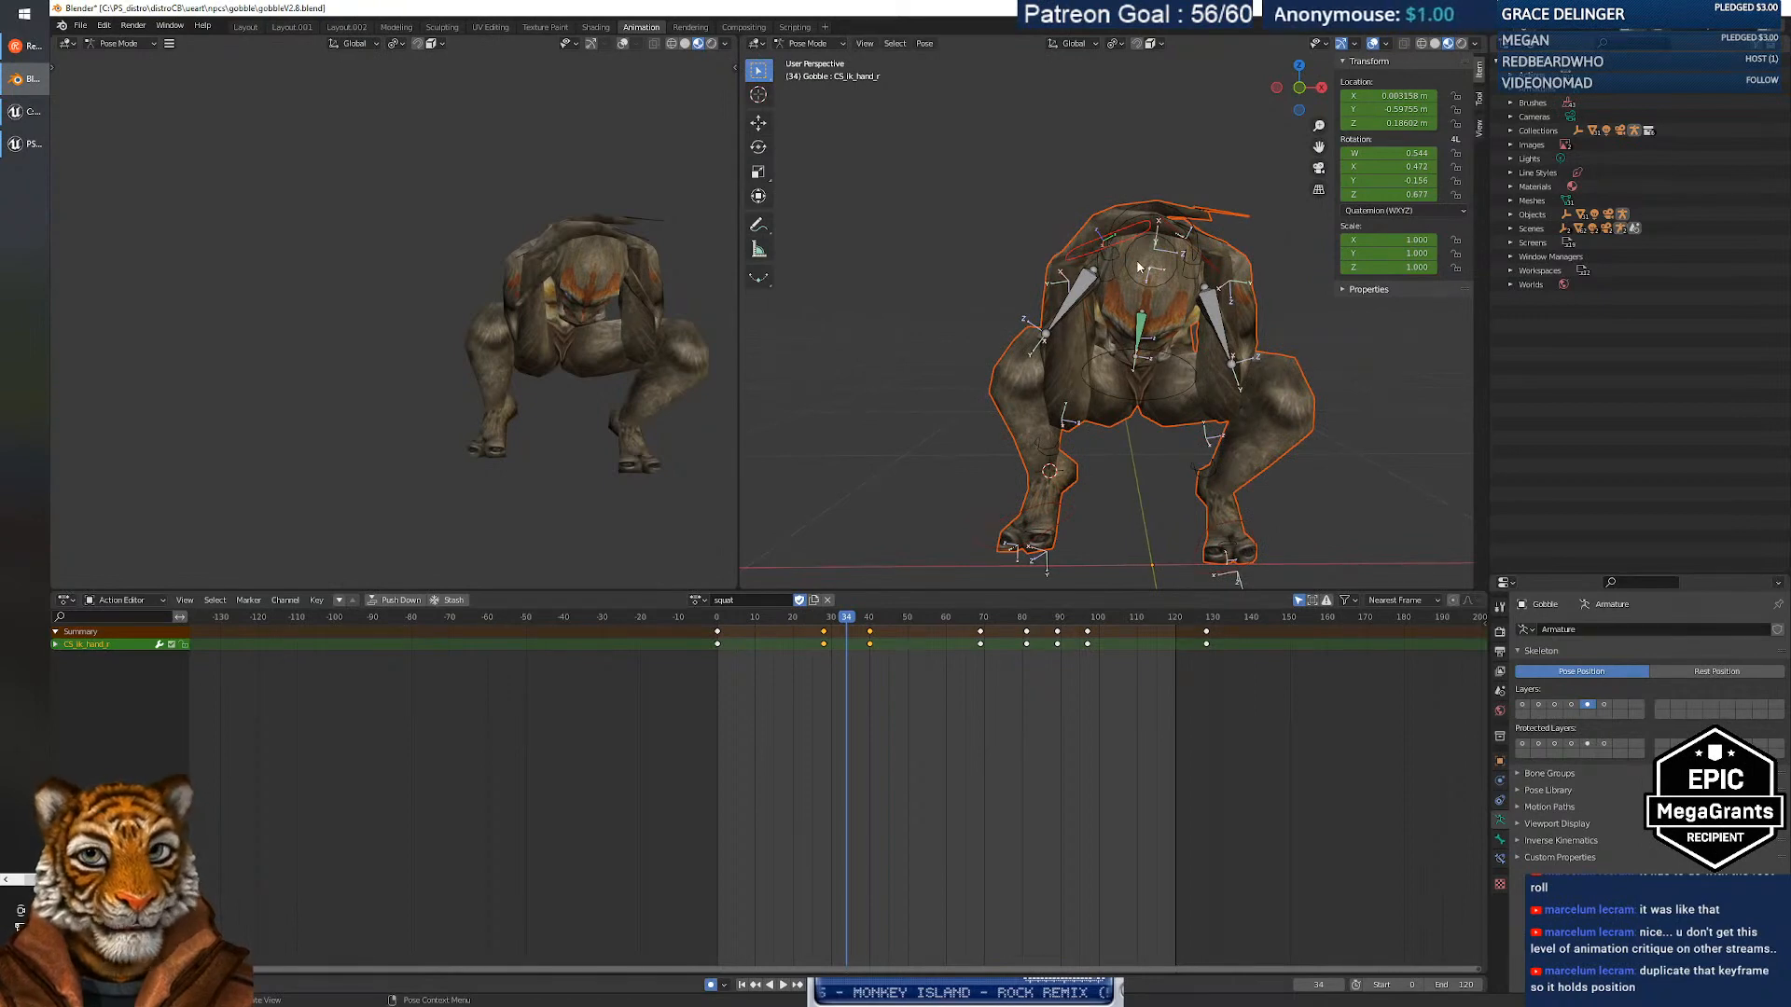
key("r")
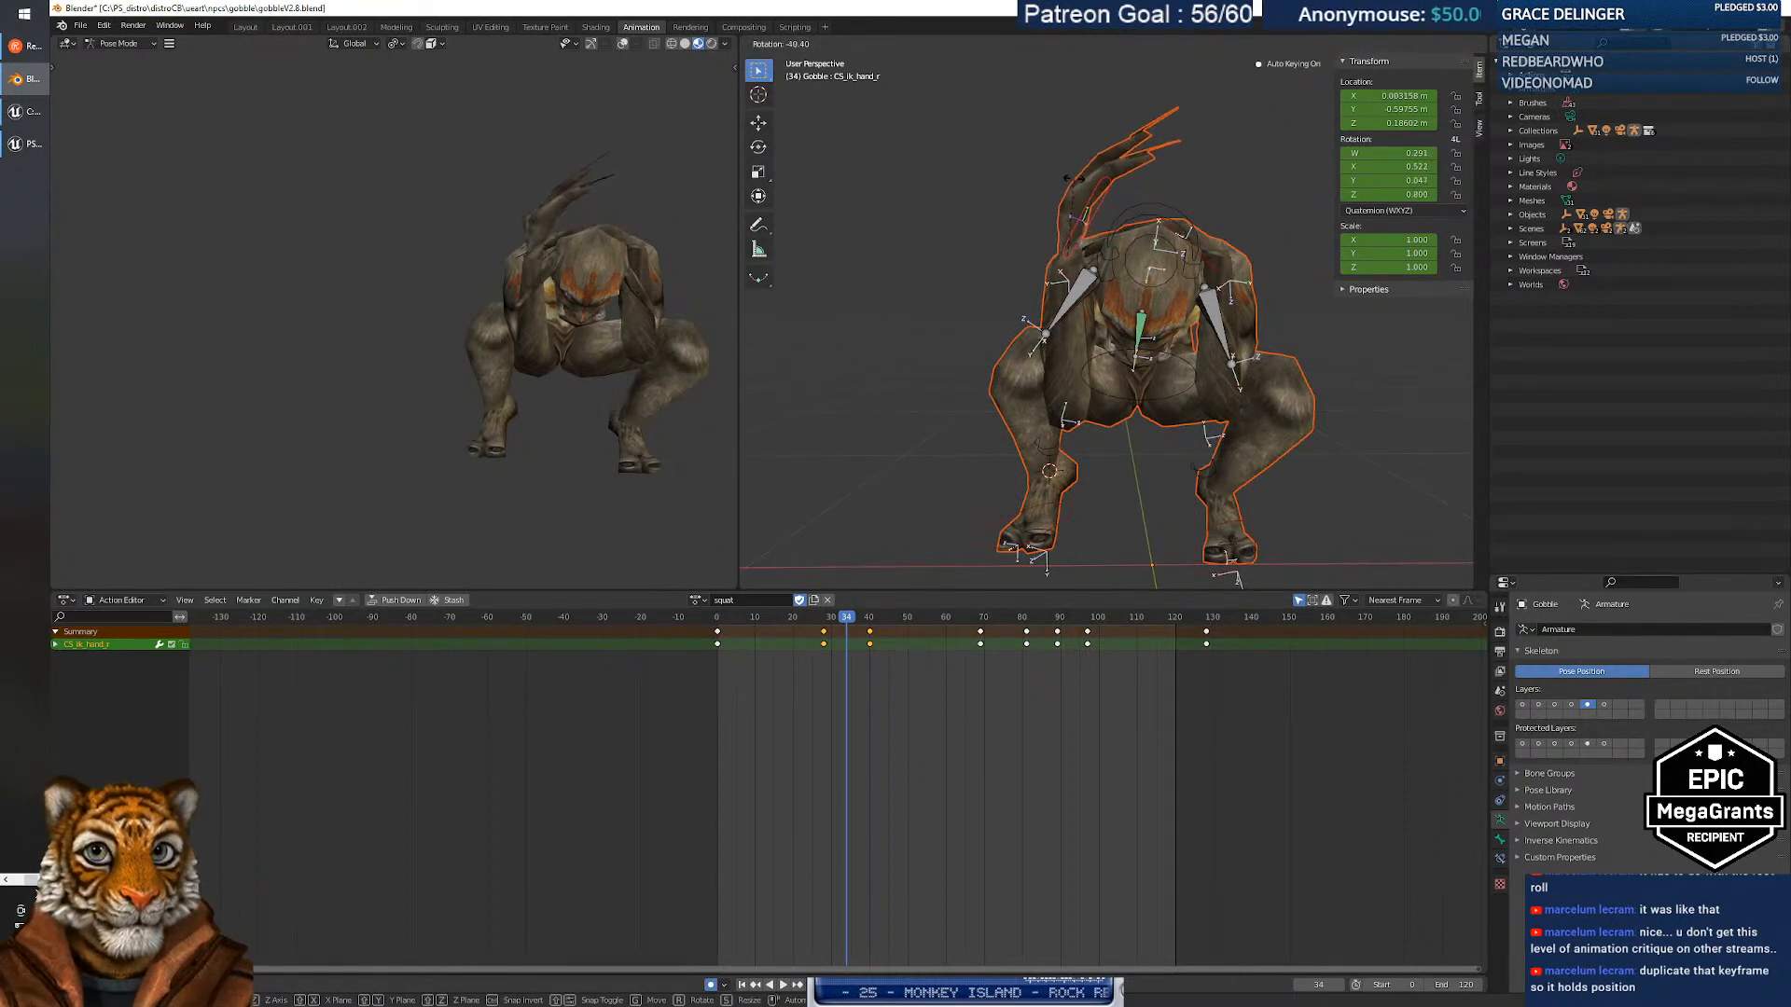
left_click(1198, 269)
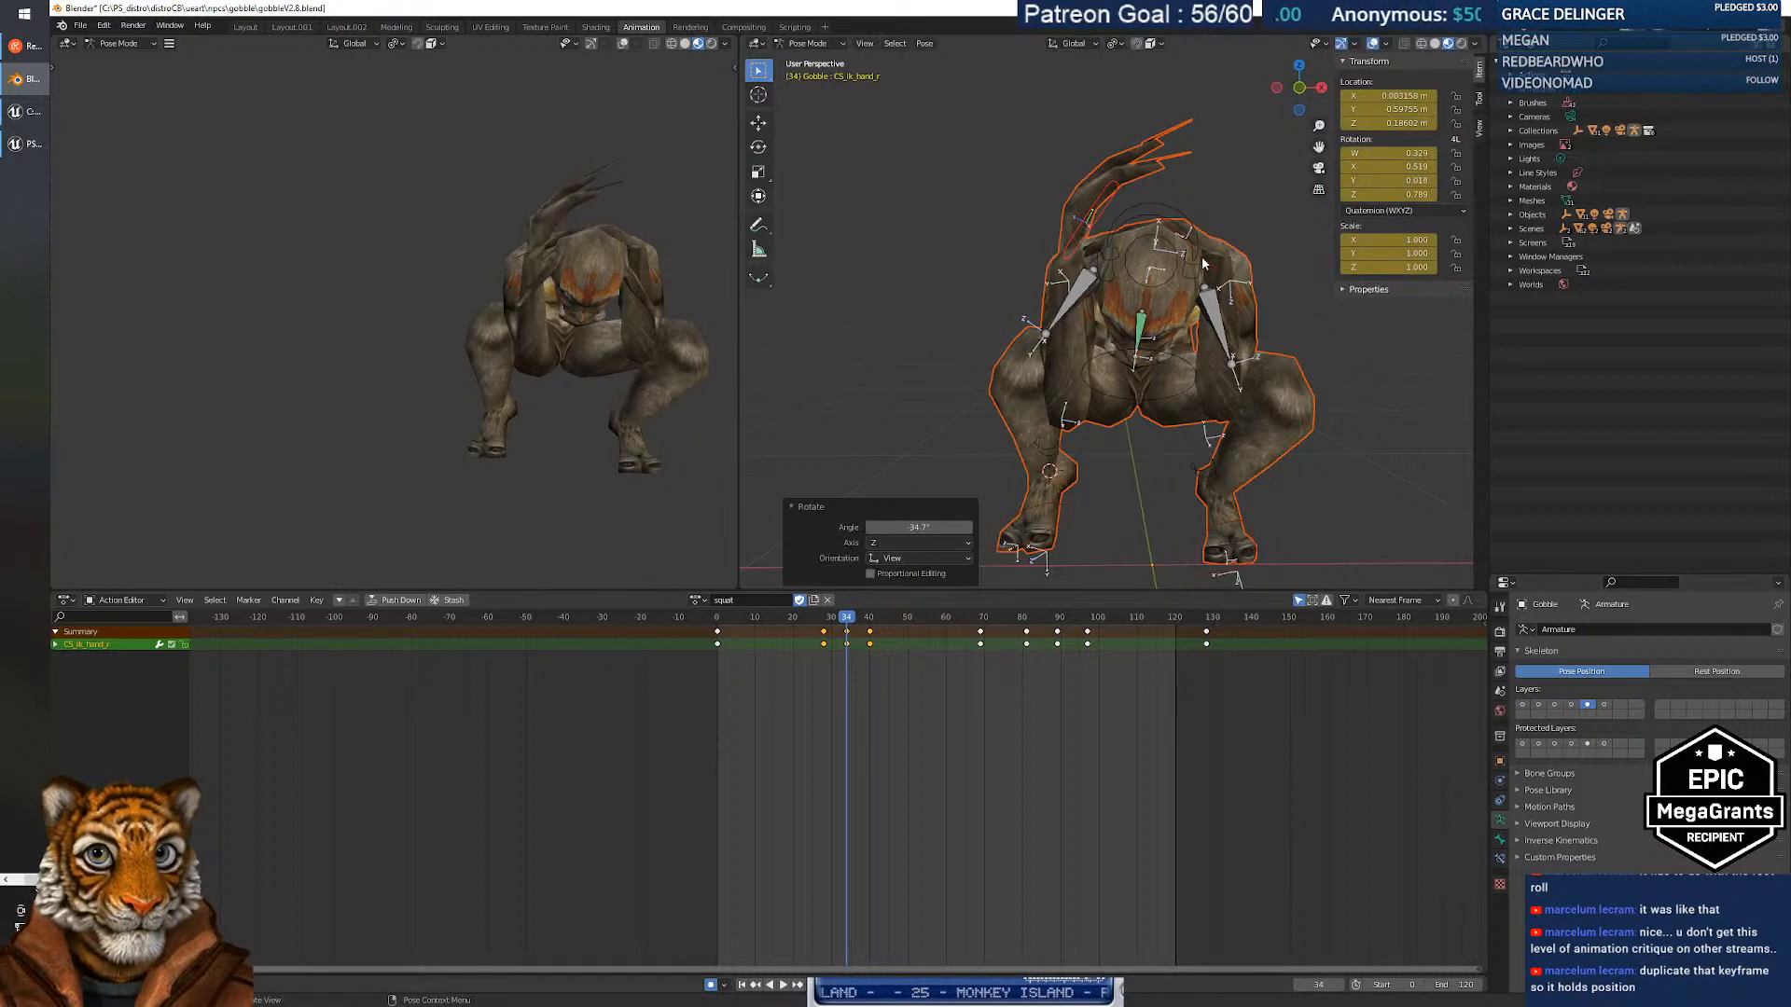
Rotate the left hand control about 31° in the view at frame 34, mirroring the right hand's lift.
left_click(1205, 263)
key("r")
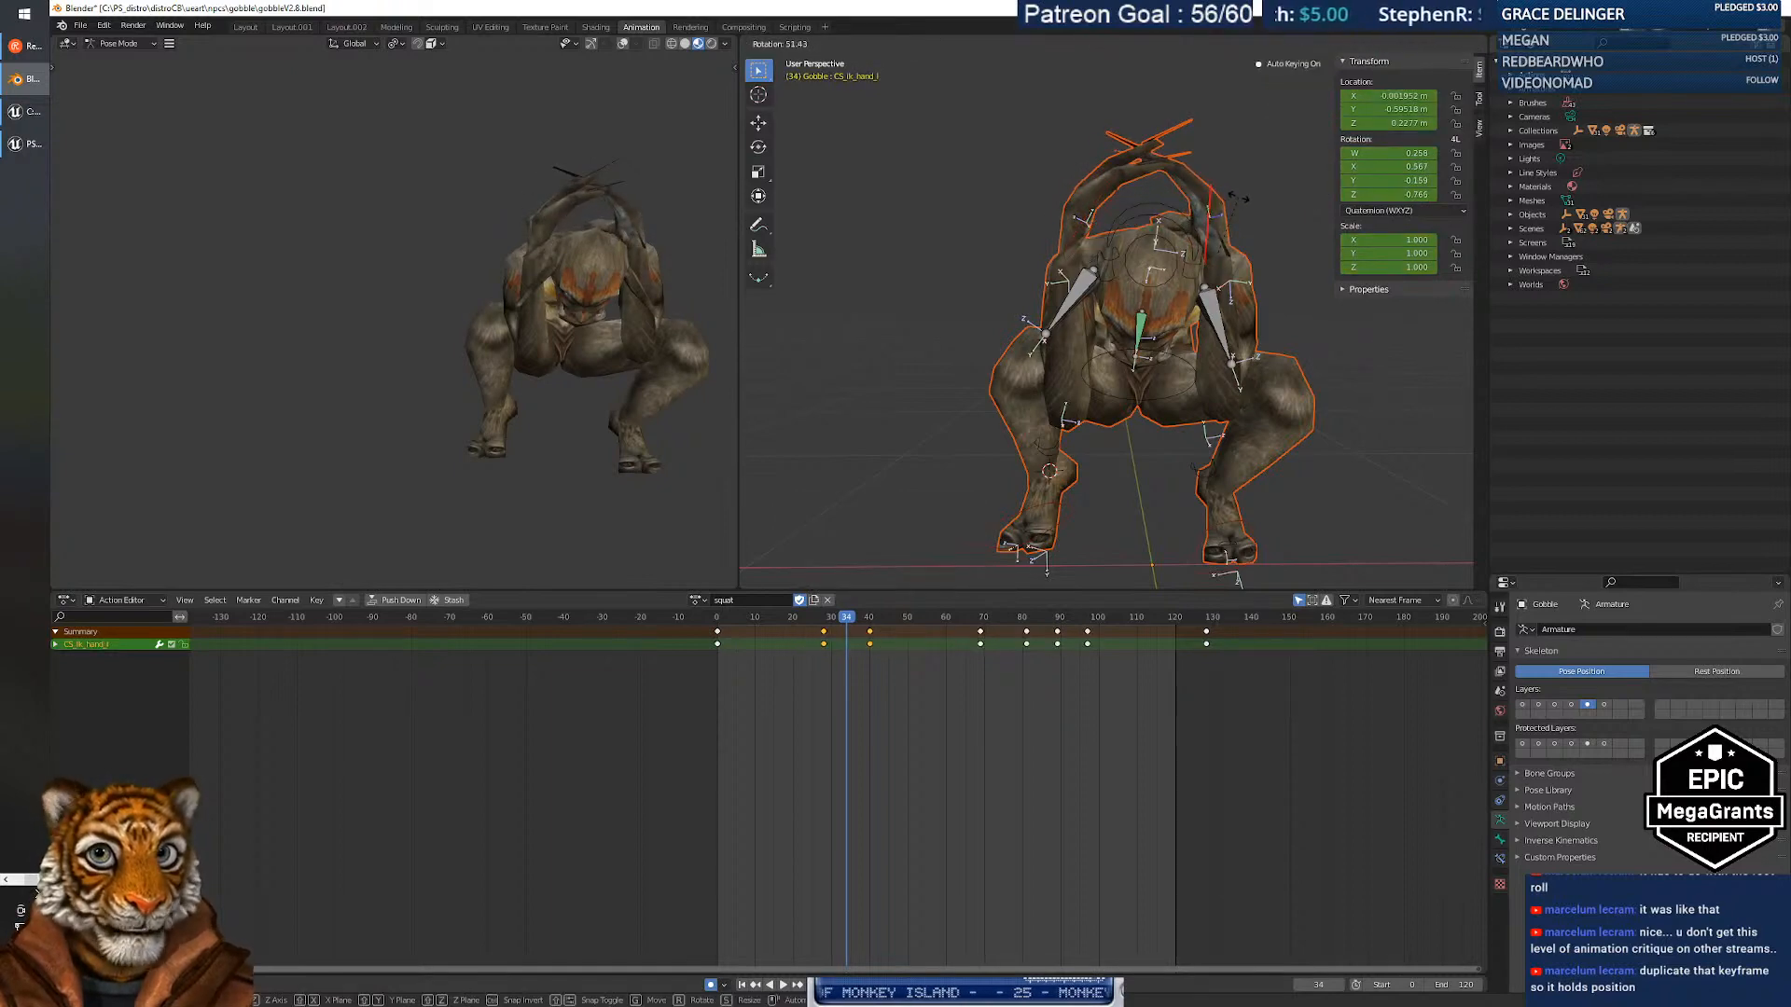
left_click(1237, 198)
Try deleting the left hand control's frame 40 keyframe.
mouse_move(856, 620)
left_mouse_down()
mouse_move(748, 622)
mouse_move(845, 619)
left_mouse_up()
mouse_move(861, 618)
left_mouse_down()
mouse_move(880, 619)
mouse_move(844, 619)
mouse_move(923, 620)
mouse_move(845, 622)
mouse_move(871, 624)
mouse_move(862, 645)
left_mouse_up()
left_click(892, 658)
key("Delete")
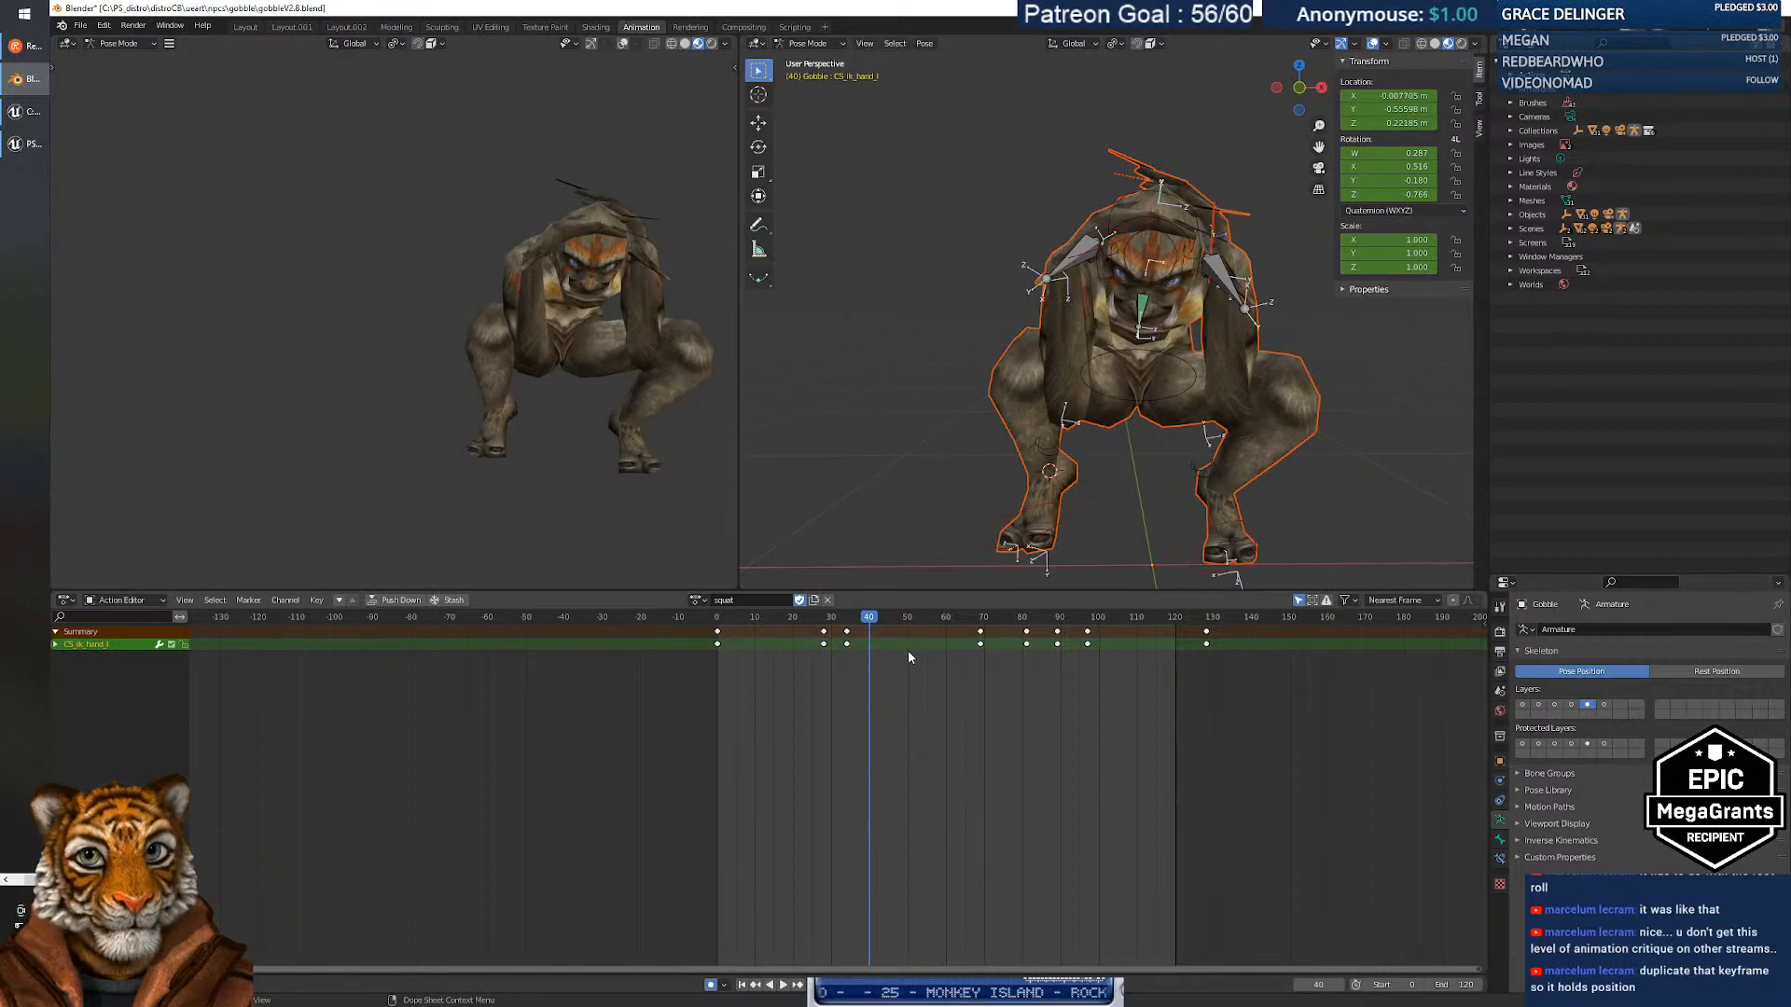
key("ctrl+z")
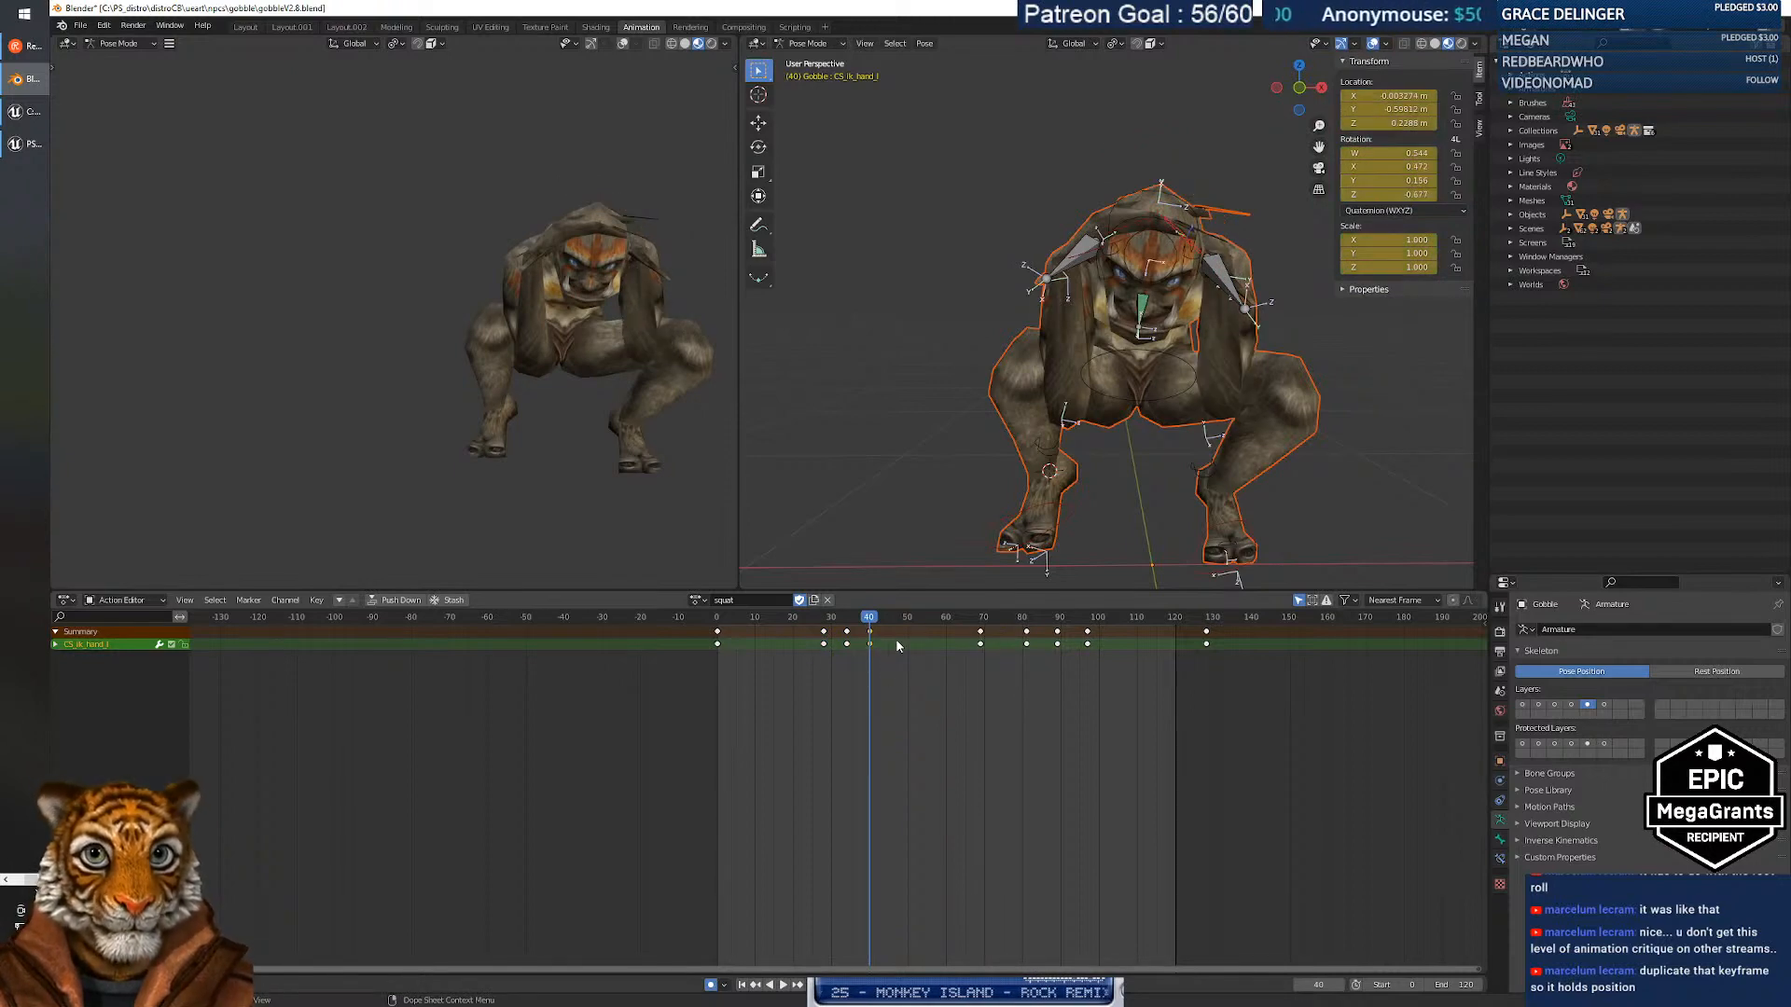
Select both hand controls and delete their frame 40 keyframes.
left_click(1144, 224, "shift")
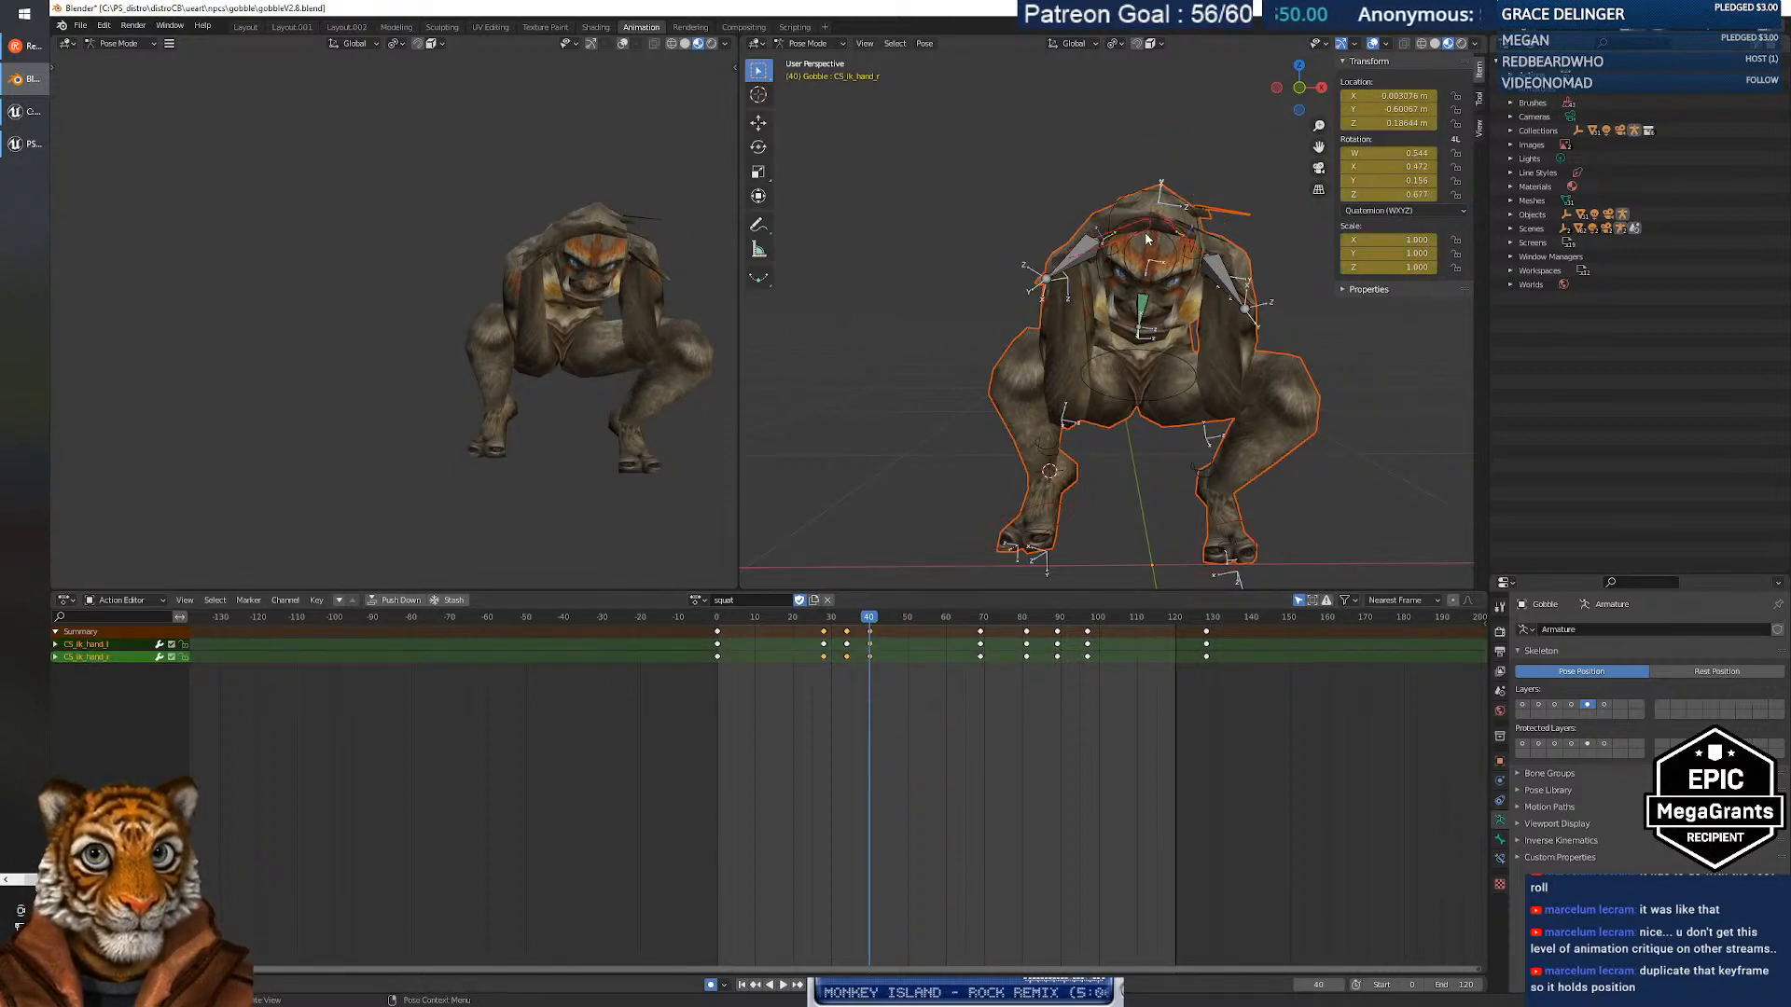
left_click_drag(891, 664, 872, 643)
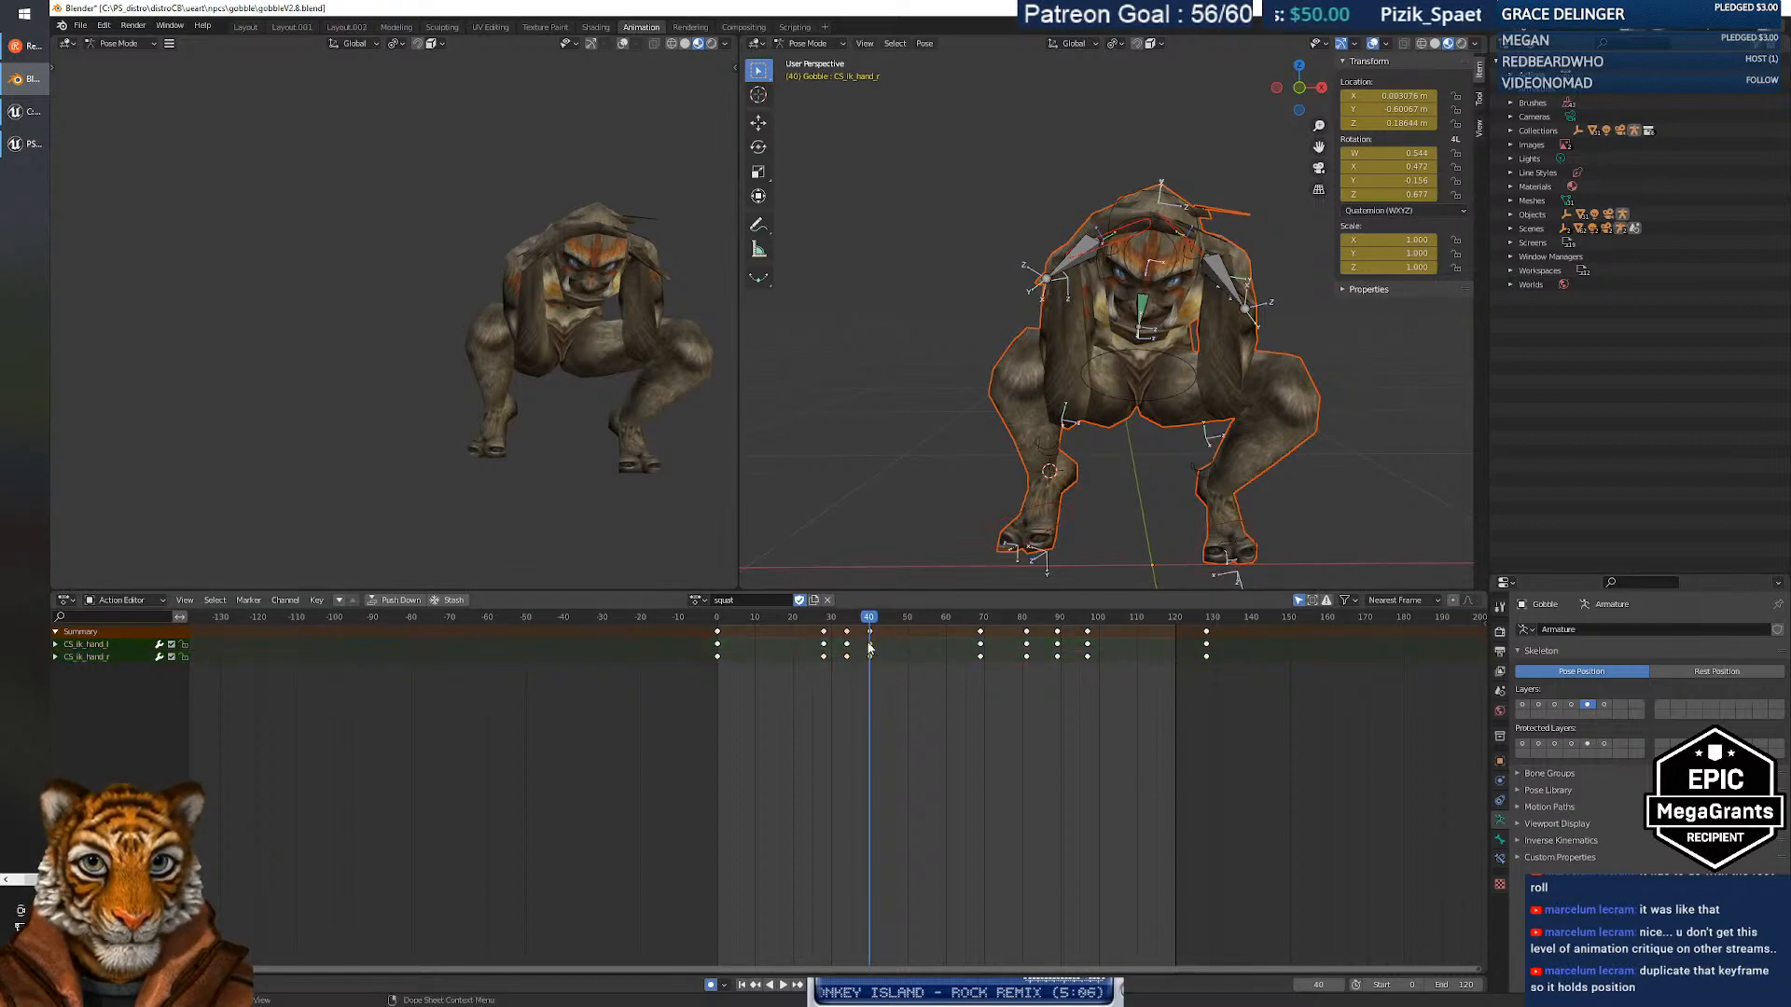
key("Delete")
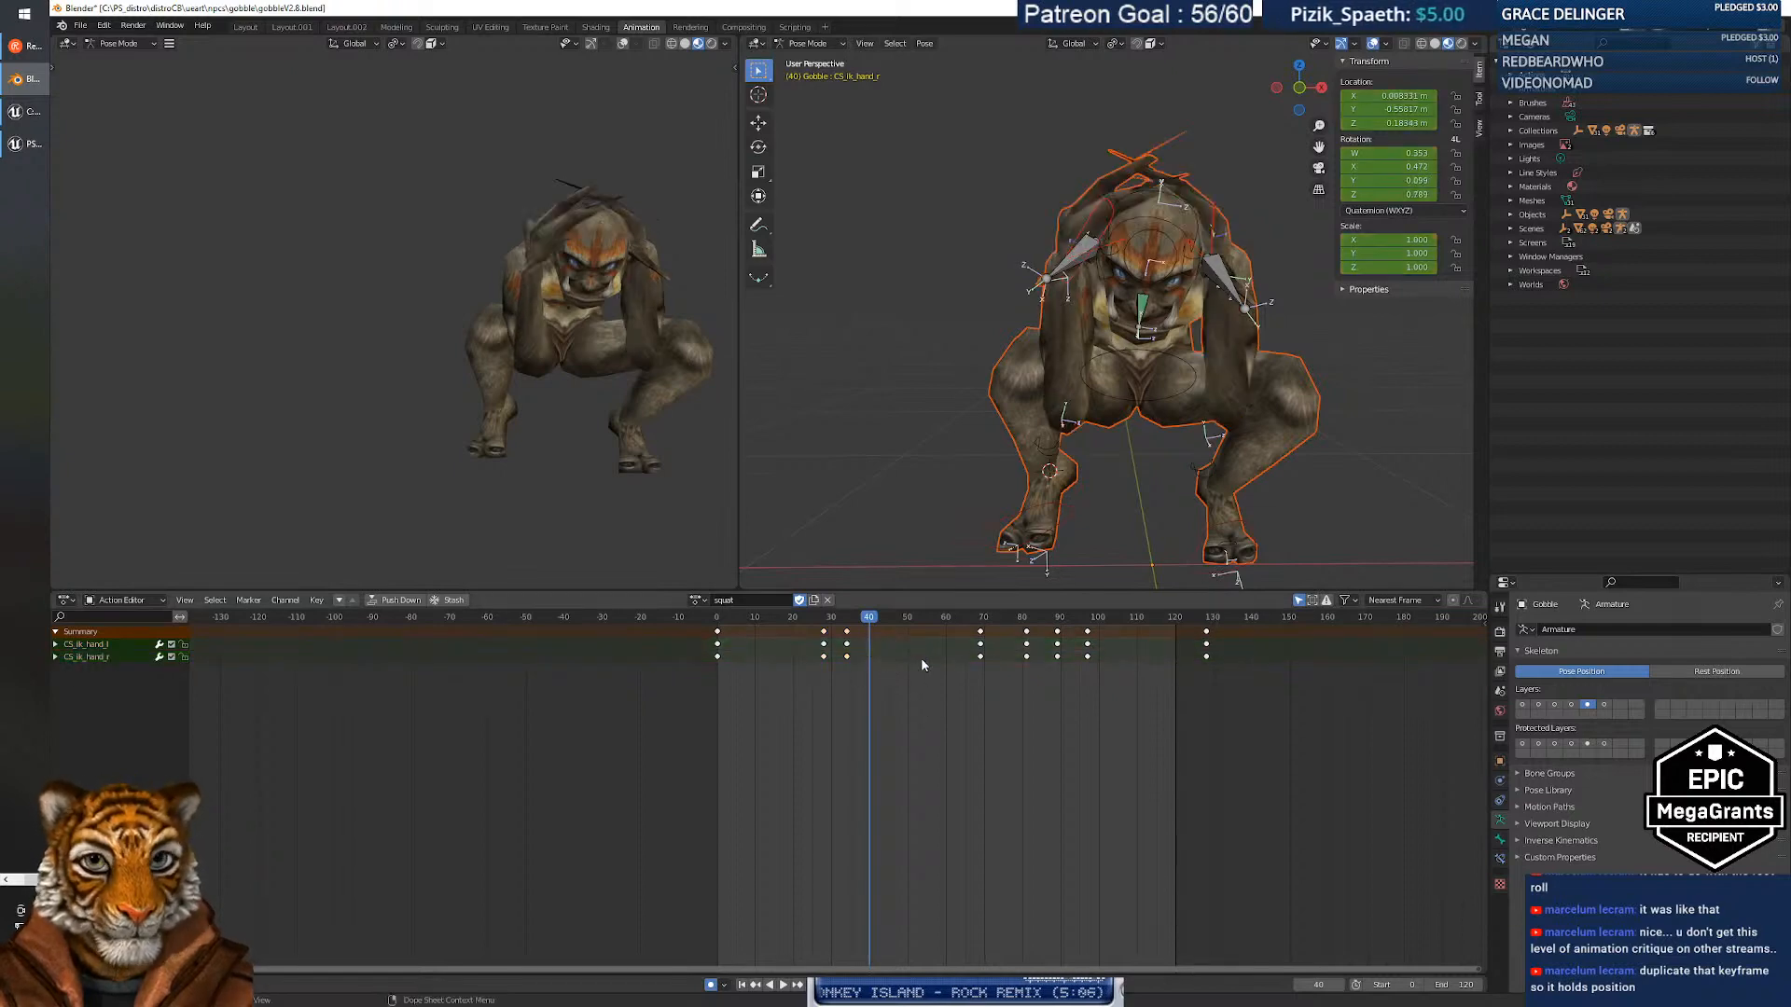
Copy the hand controls' frame 34 keyframes and paste them at frame 40.
left_click_drag(875, 623, 825, 622)
left_click(846, 629)
key("ctrl+c")
left_click(869, 617)
key("ctrl+v")
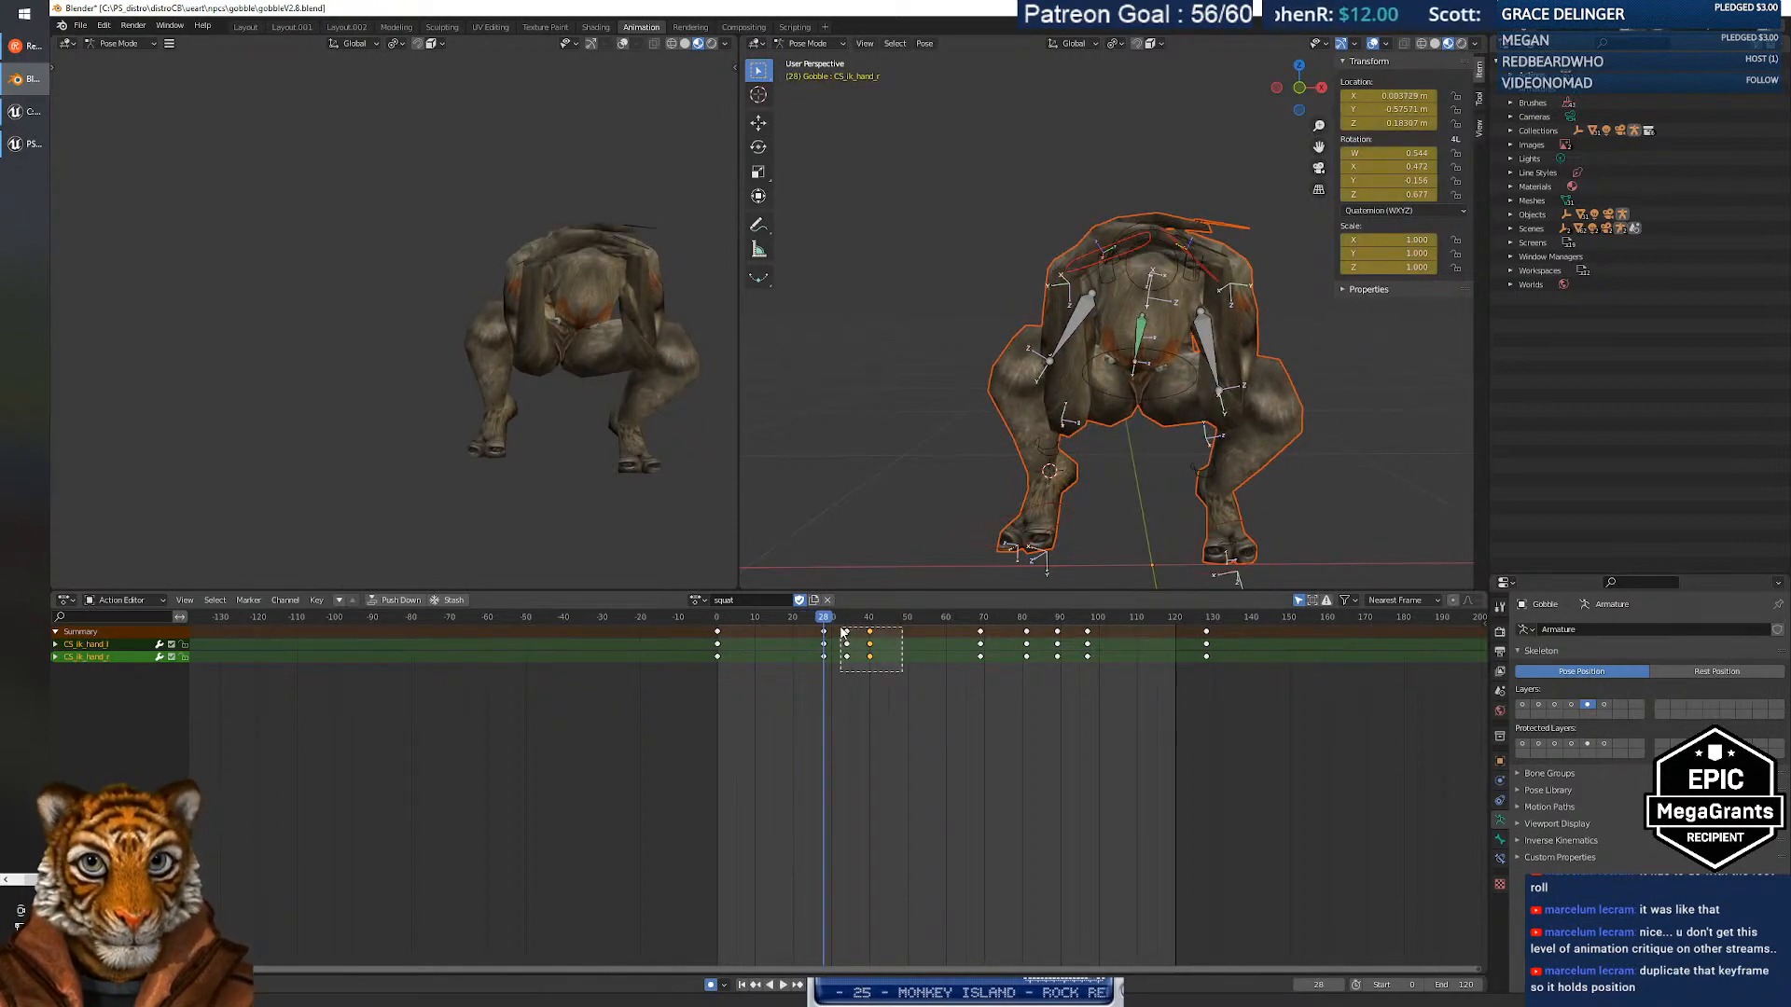
Shift both hand controls' frame 34 and 40 keyframes to frames 42 and 48, and duplicate their frame 28 keyframes to about frame 38.
left_click_drag(847, 646, 877, 643)
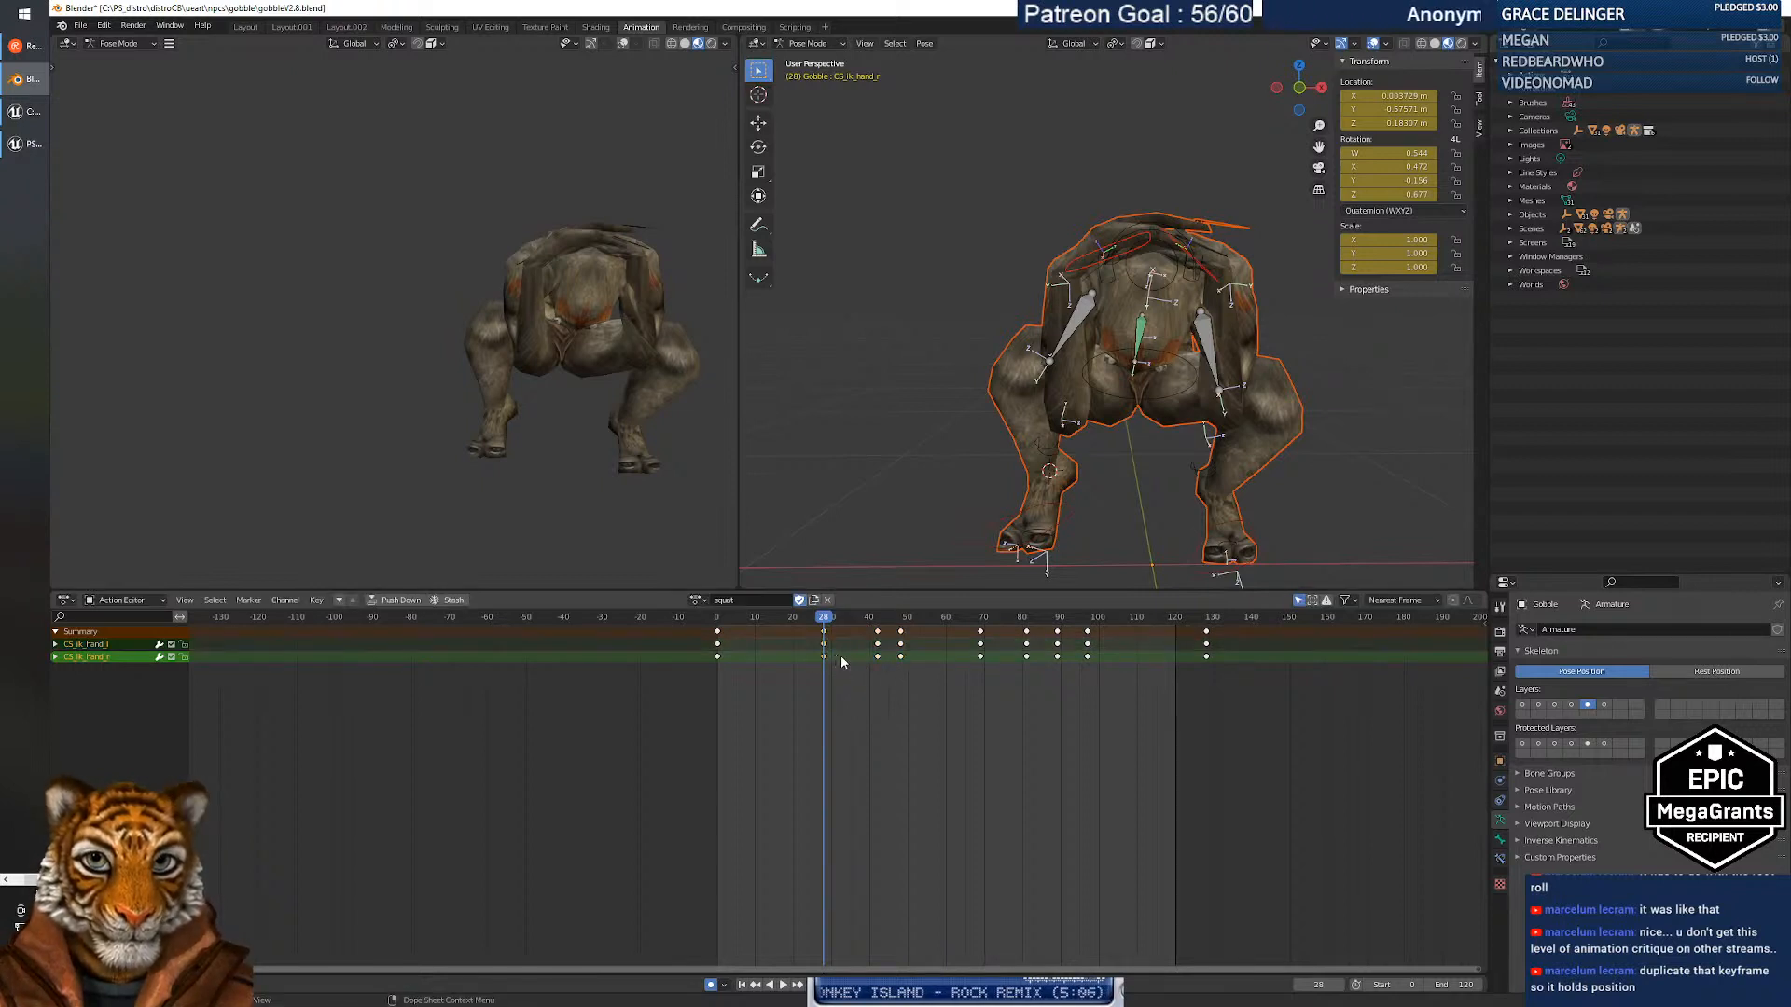
key("shift+d")
left_click(875, 658)
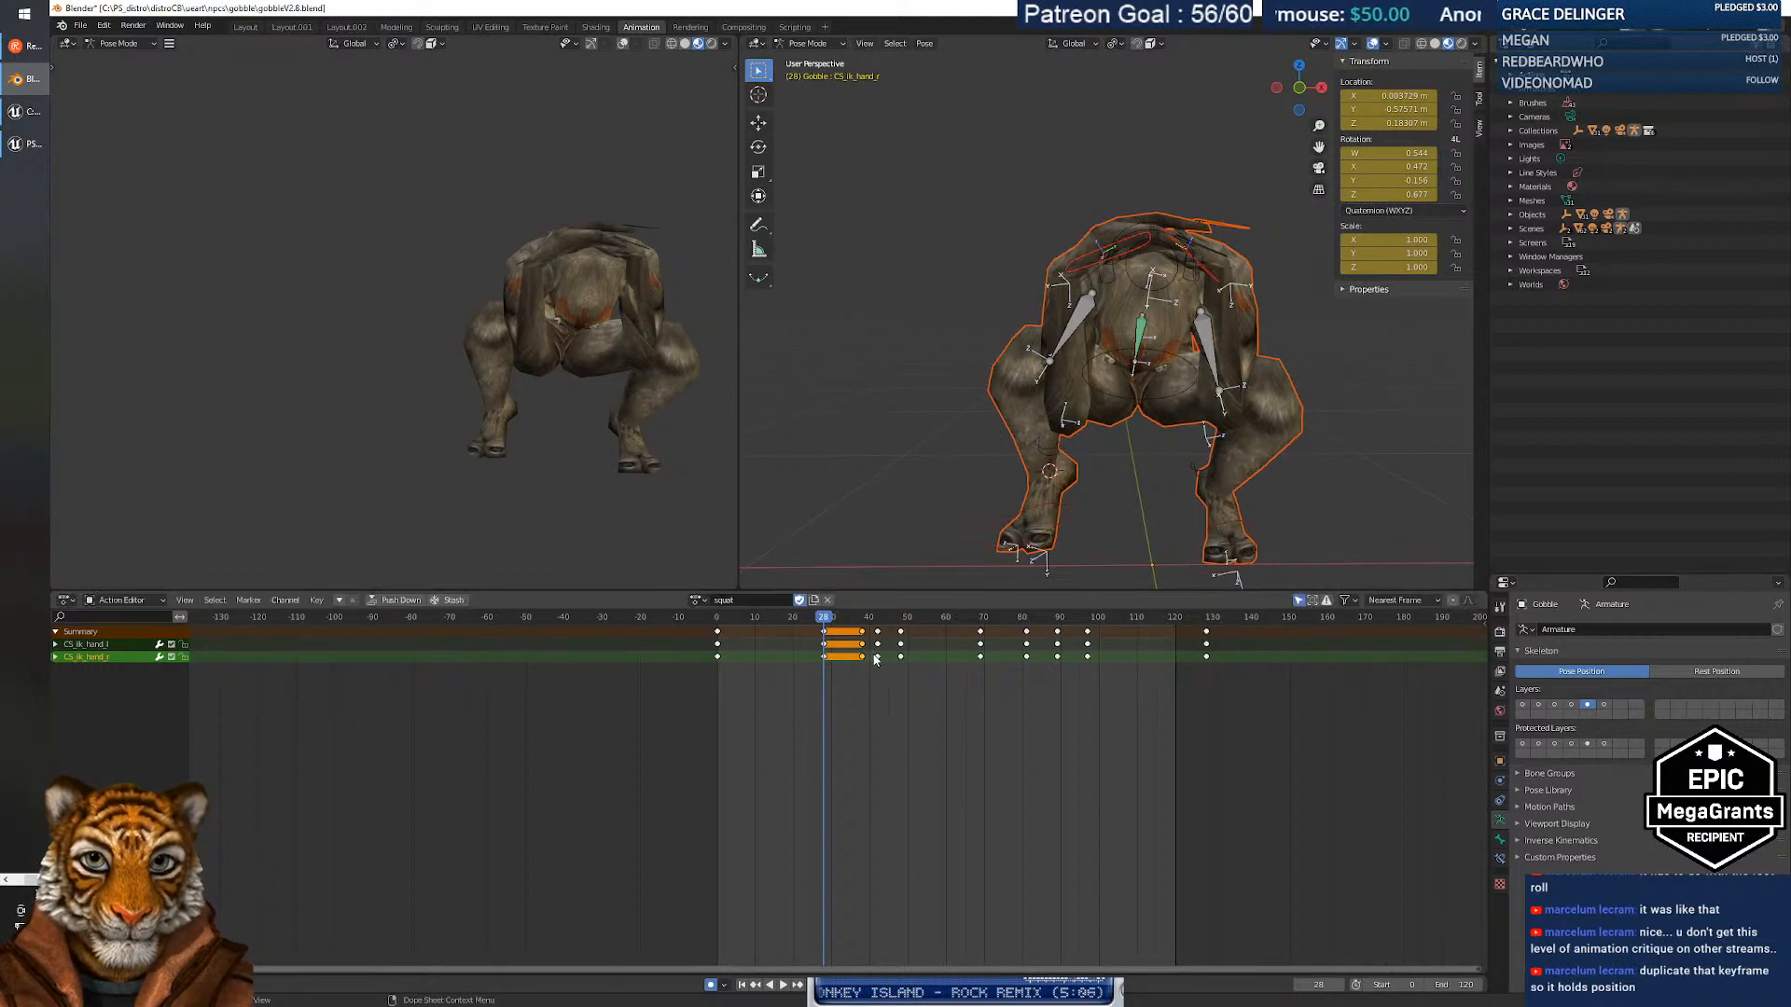
key("space")
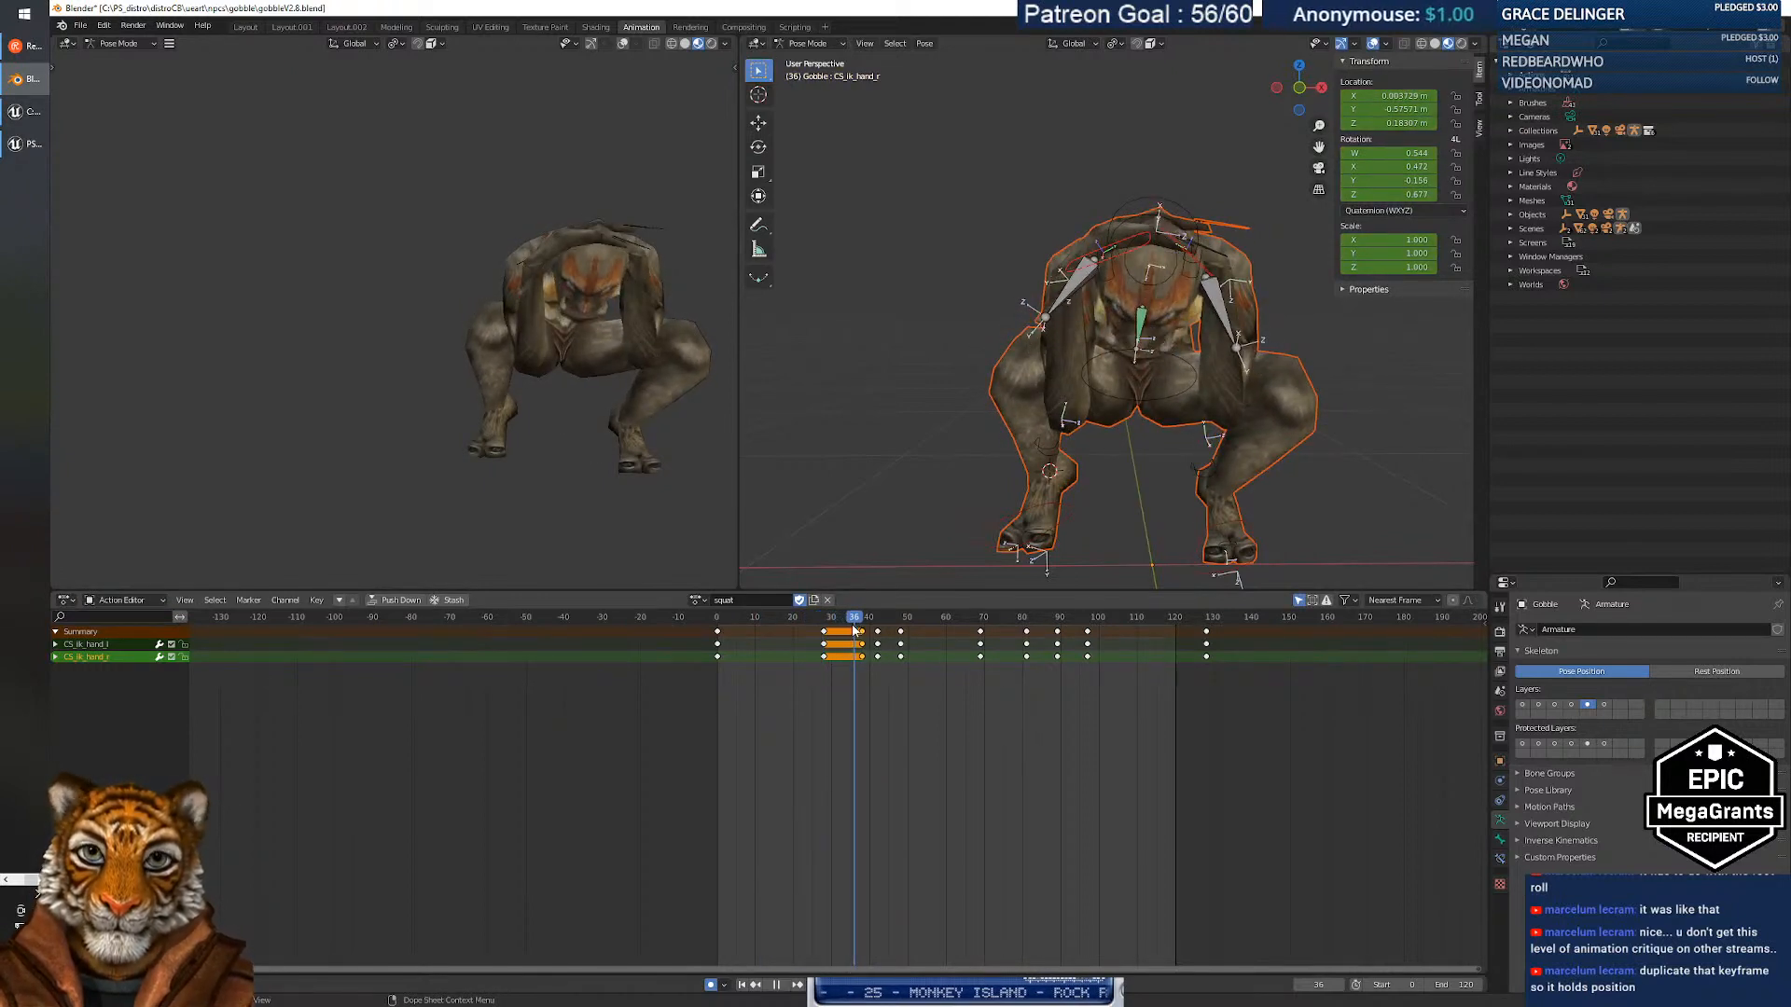
key("space")
Rotate the head control about 6.5° in the view at frame 29.
middle_click_drag(968, 400, 1070, 415)
left_click(1153, 212)
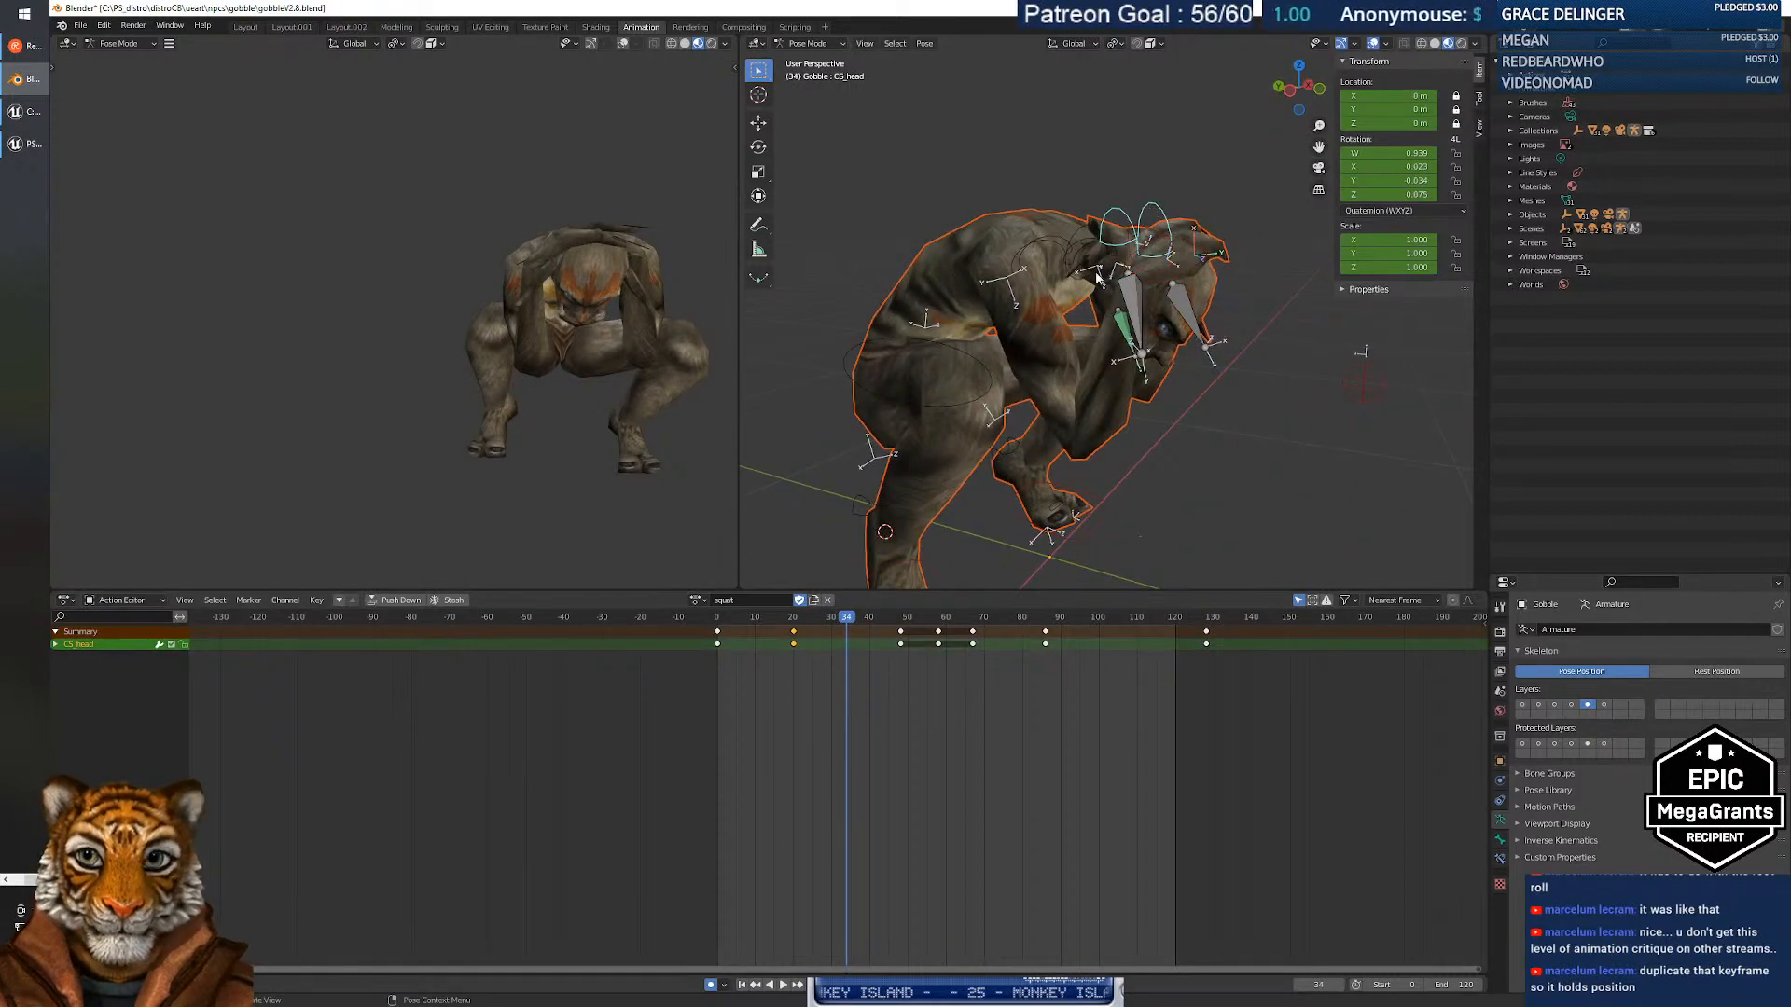
mouse_move(843, 621)
left_mouse_down()
mouse_move(804, 621)
mouse_move(930, 632)
mouse_move(796, 642)
mouse_move(836, 640)
left_mouse_up()
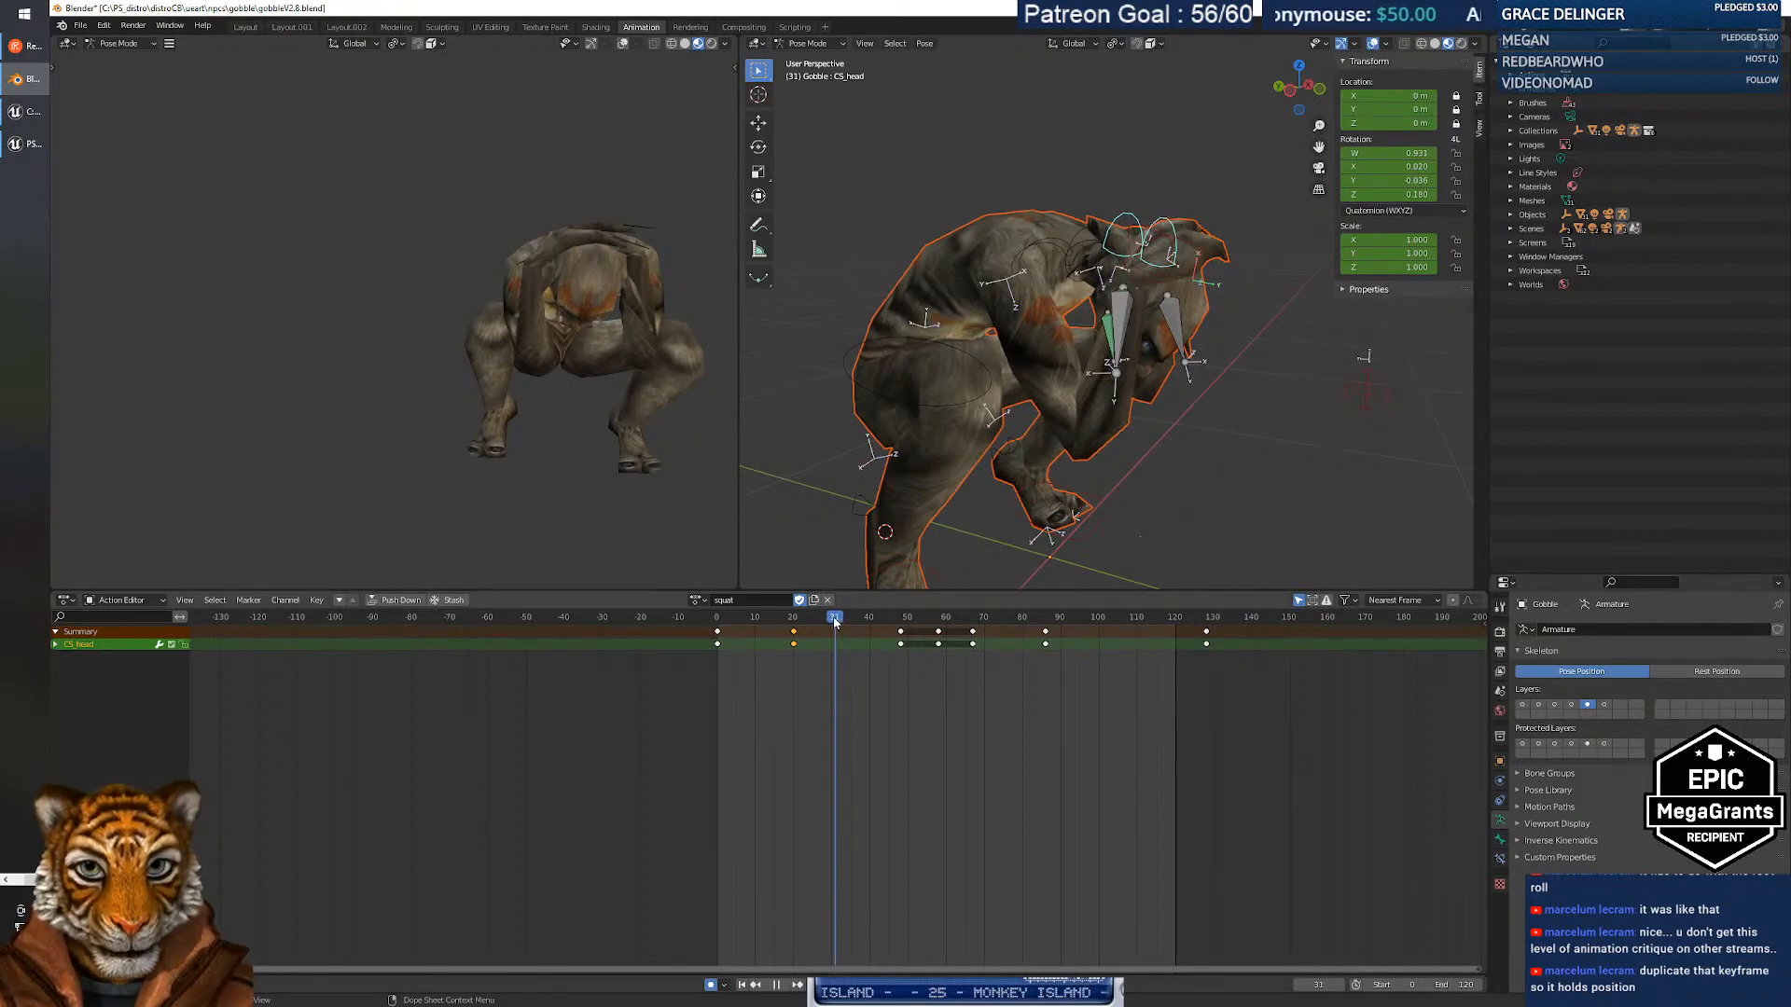
mouse_move(835, 623)
left_mouse_down()
mouse_move(804, 621)
mouse_move(827, 619)
left_mouse_up()
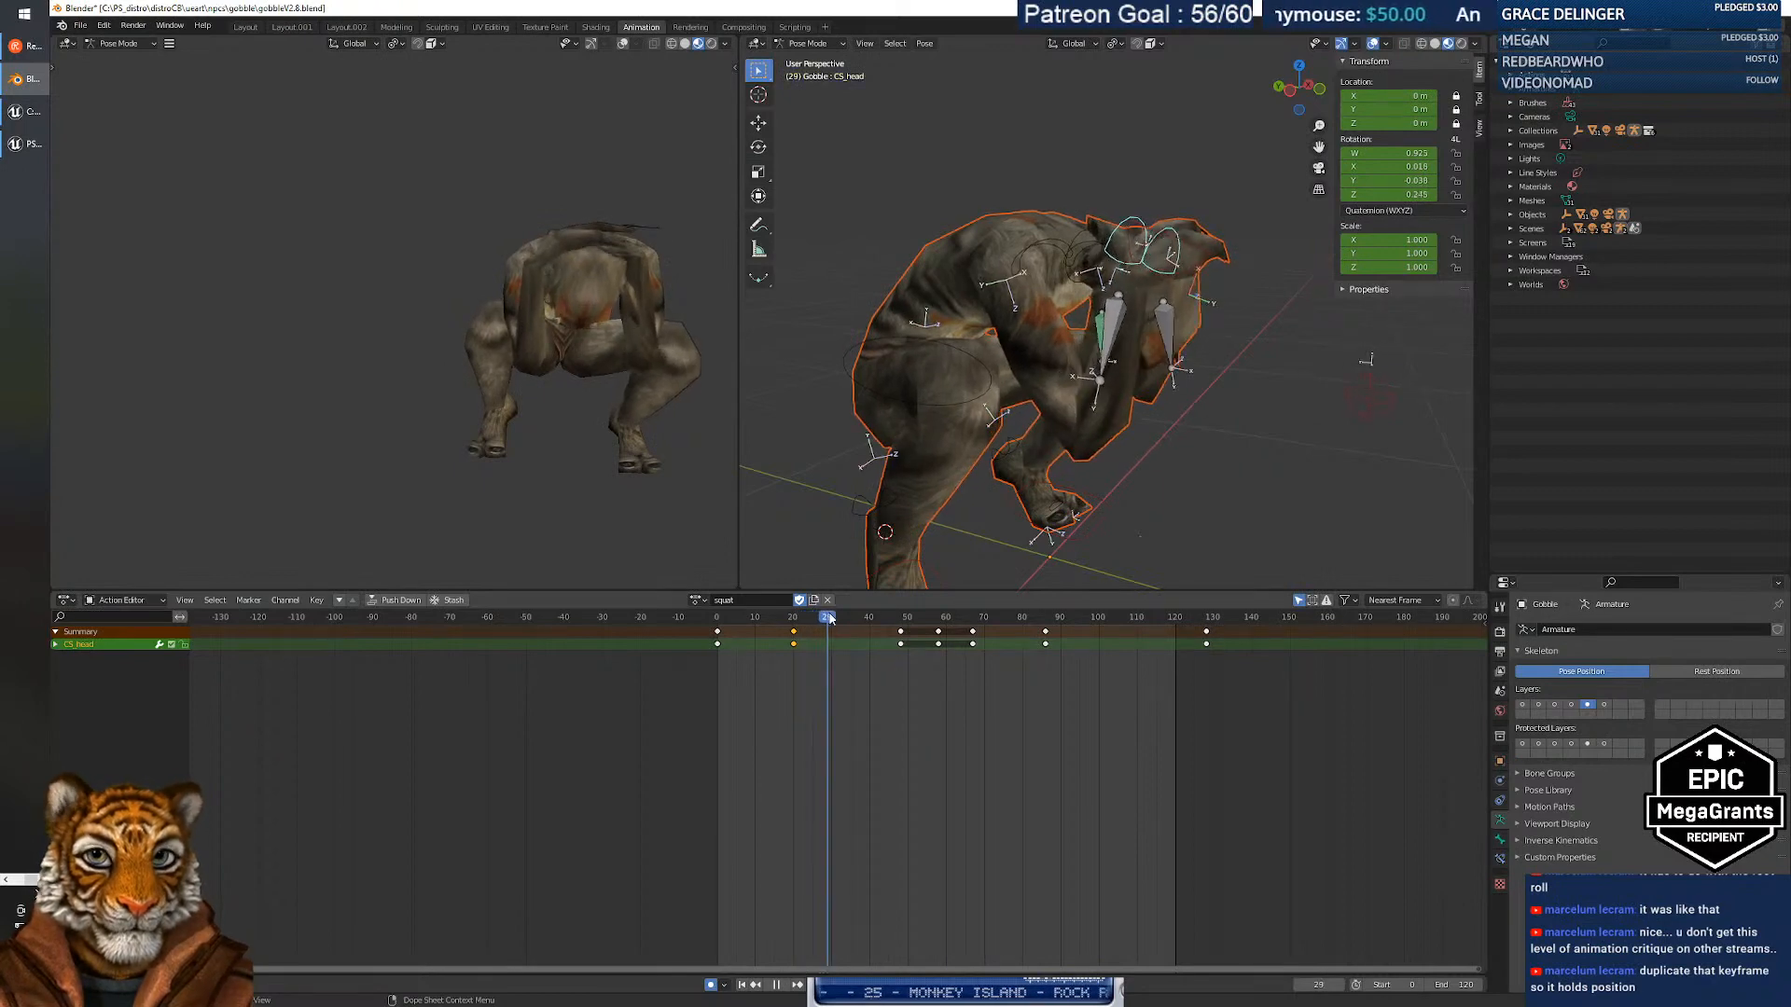
key("r")
left_click(885, 531)
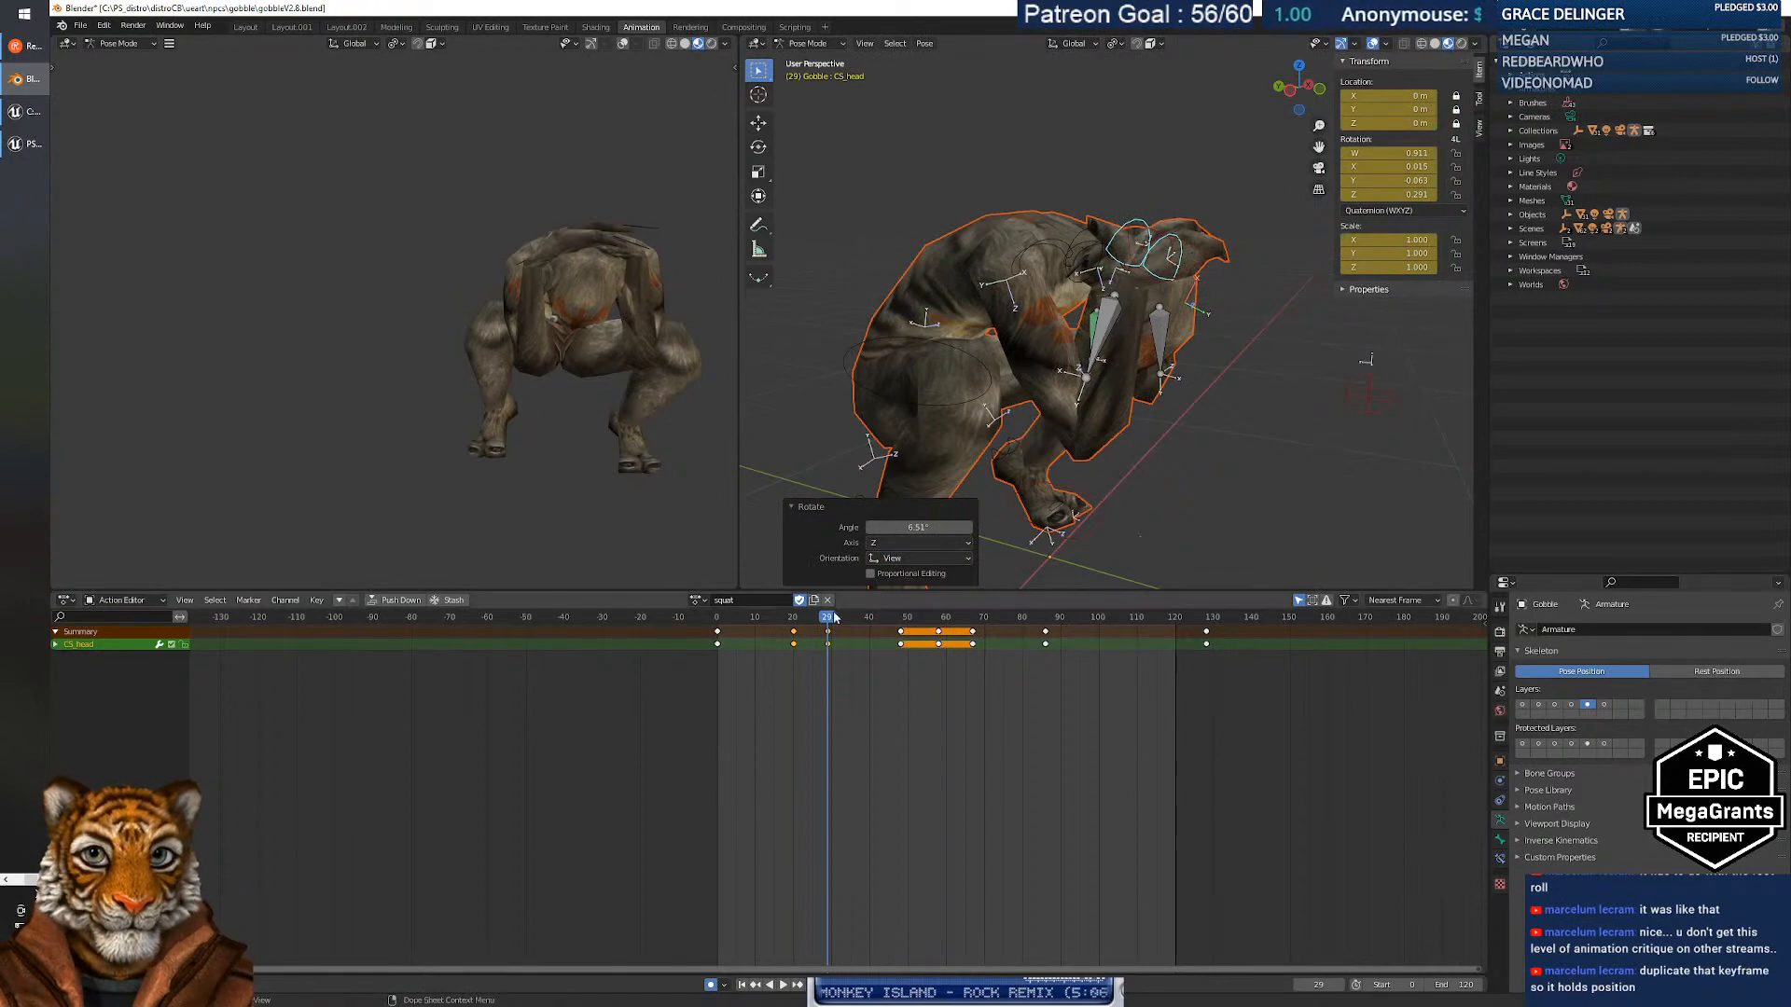
Select both hand controls and move the end of their held pose from frame 38 to about frame 32.
left_click_drag(828, 621, 877, 610)
middle_click_drag(1177, 317, 1038, 283)
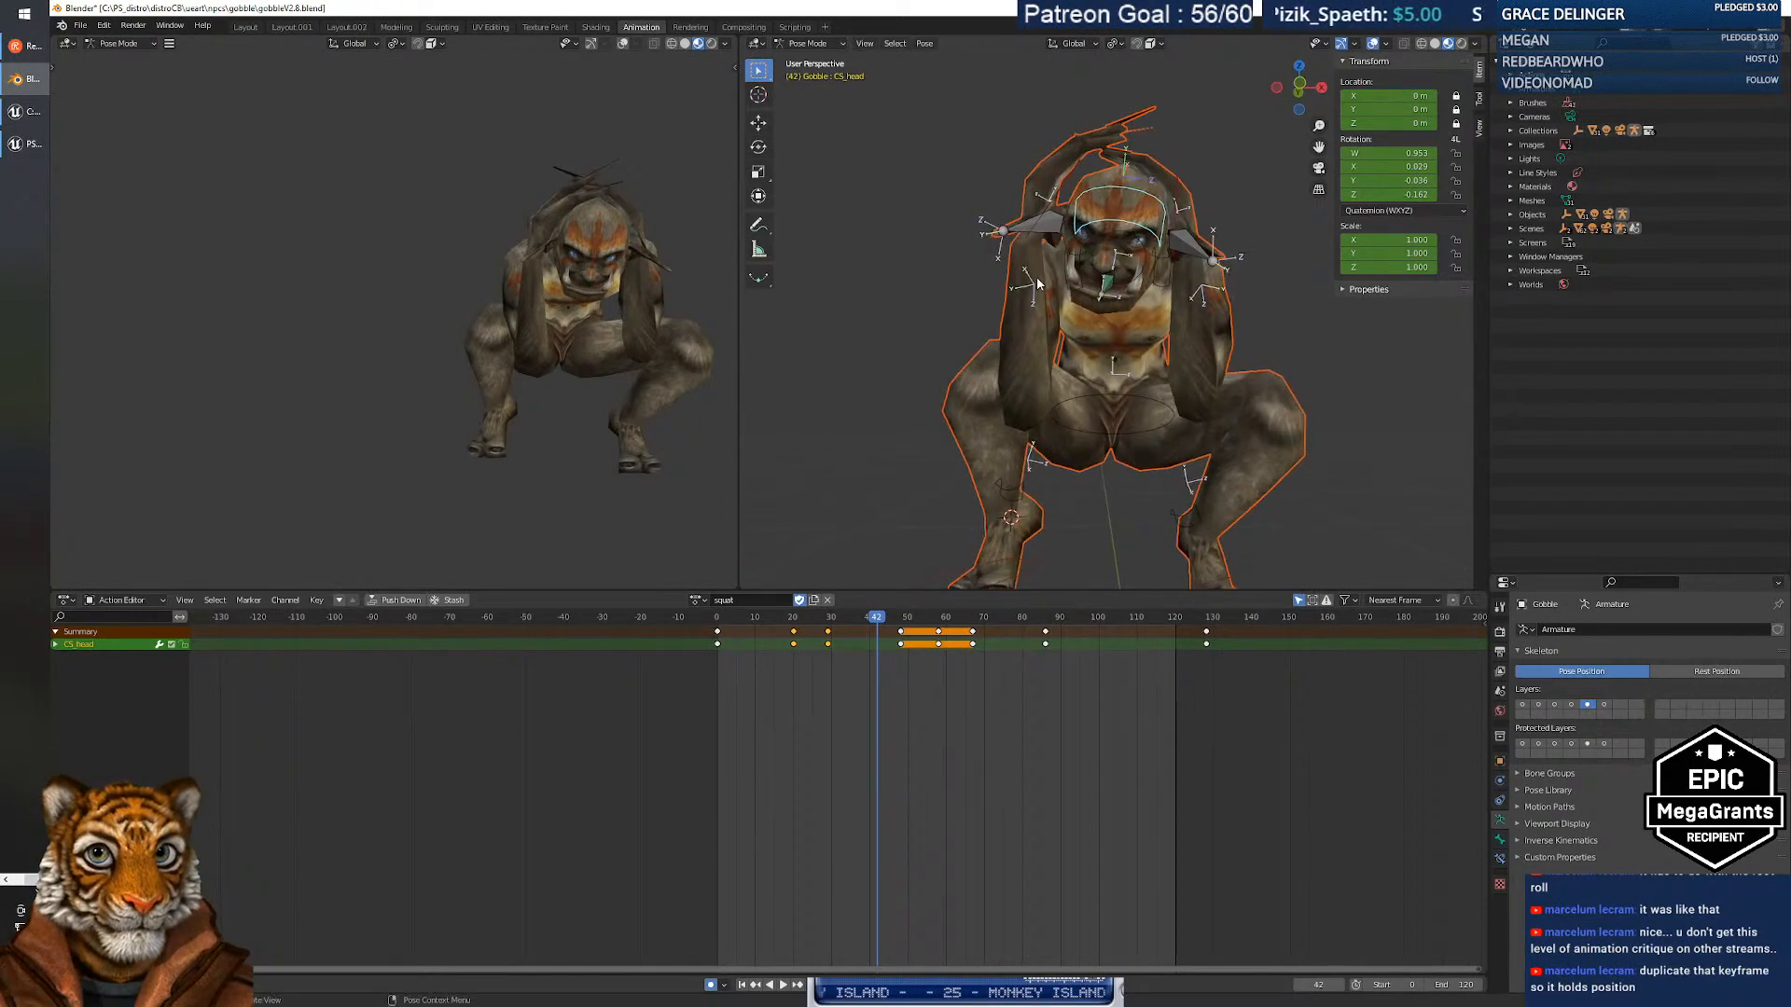
left_click(1175, 187)
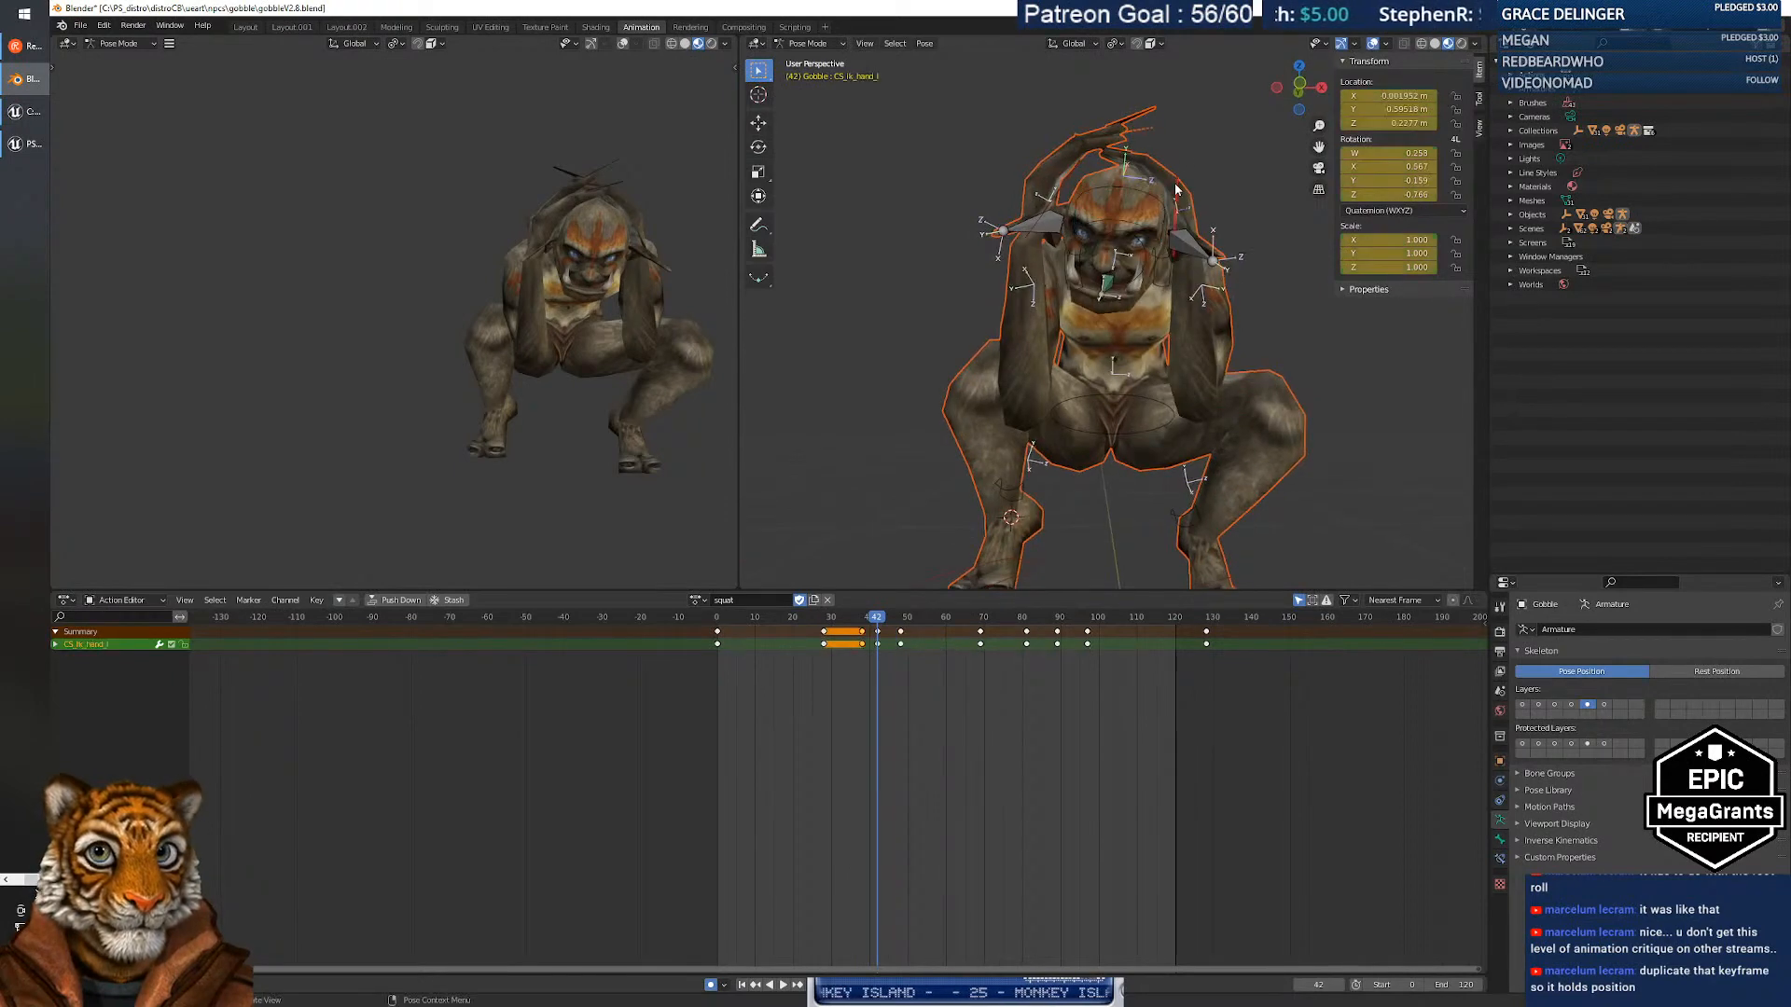
left_click(1071, 184, "shift")
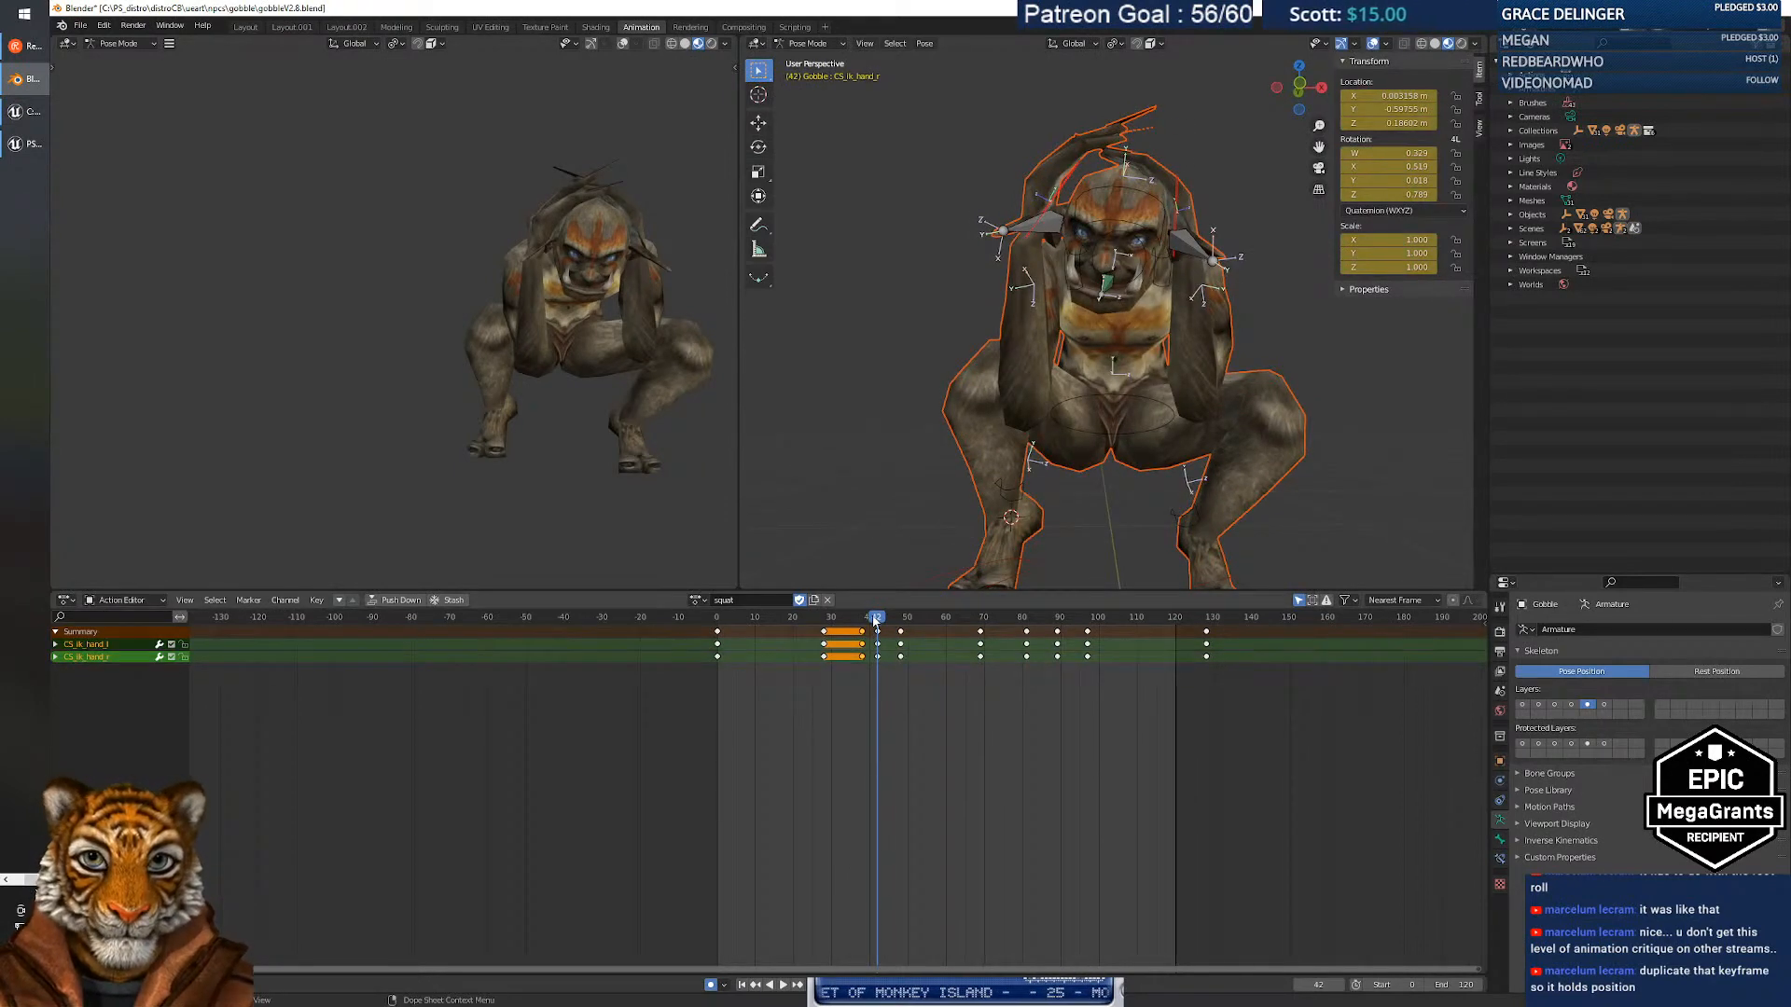
mouse_move(875, 621)
left_mouse_down()
mouse_move(828, 621)
mouse_move(881, 620)
mouse_move(860, 620)
left_mouse_up()
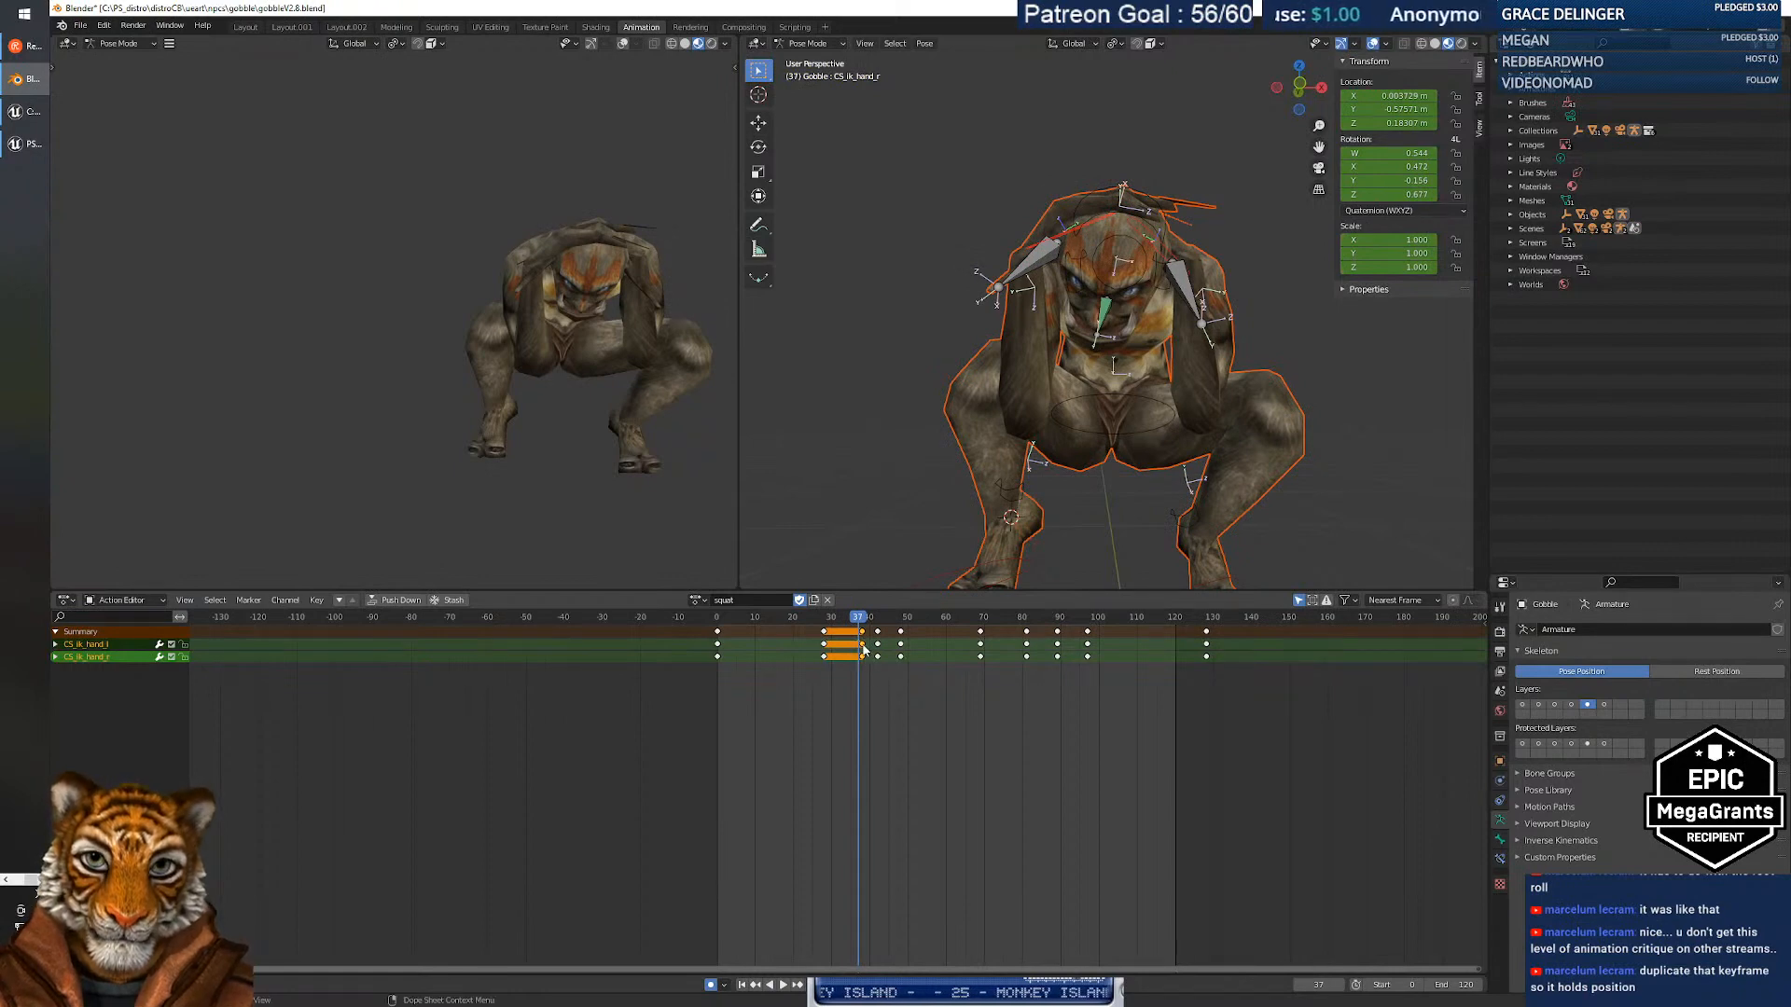
key("g")
left_click(840, 645)
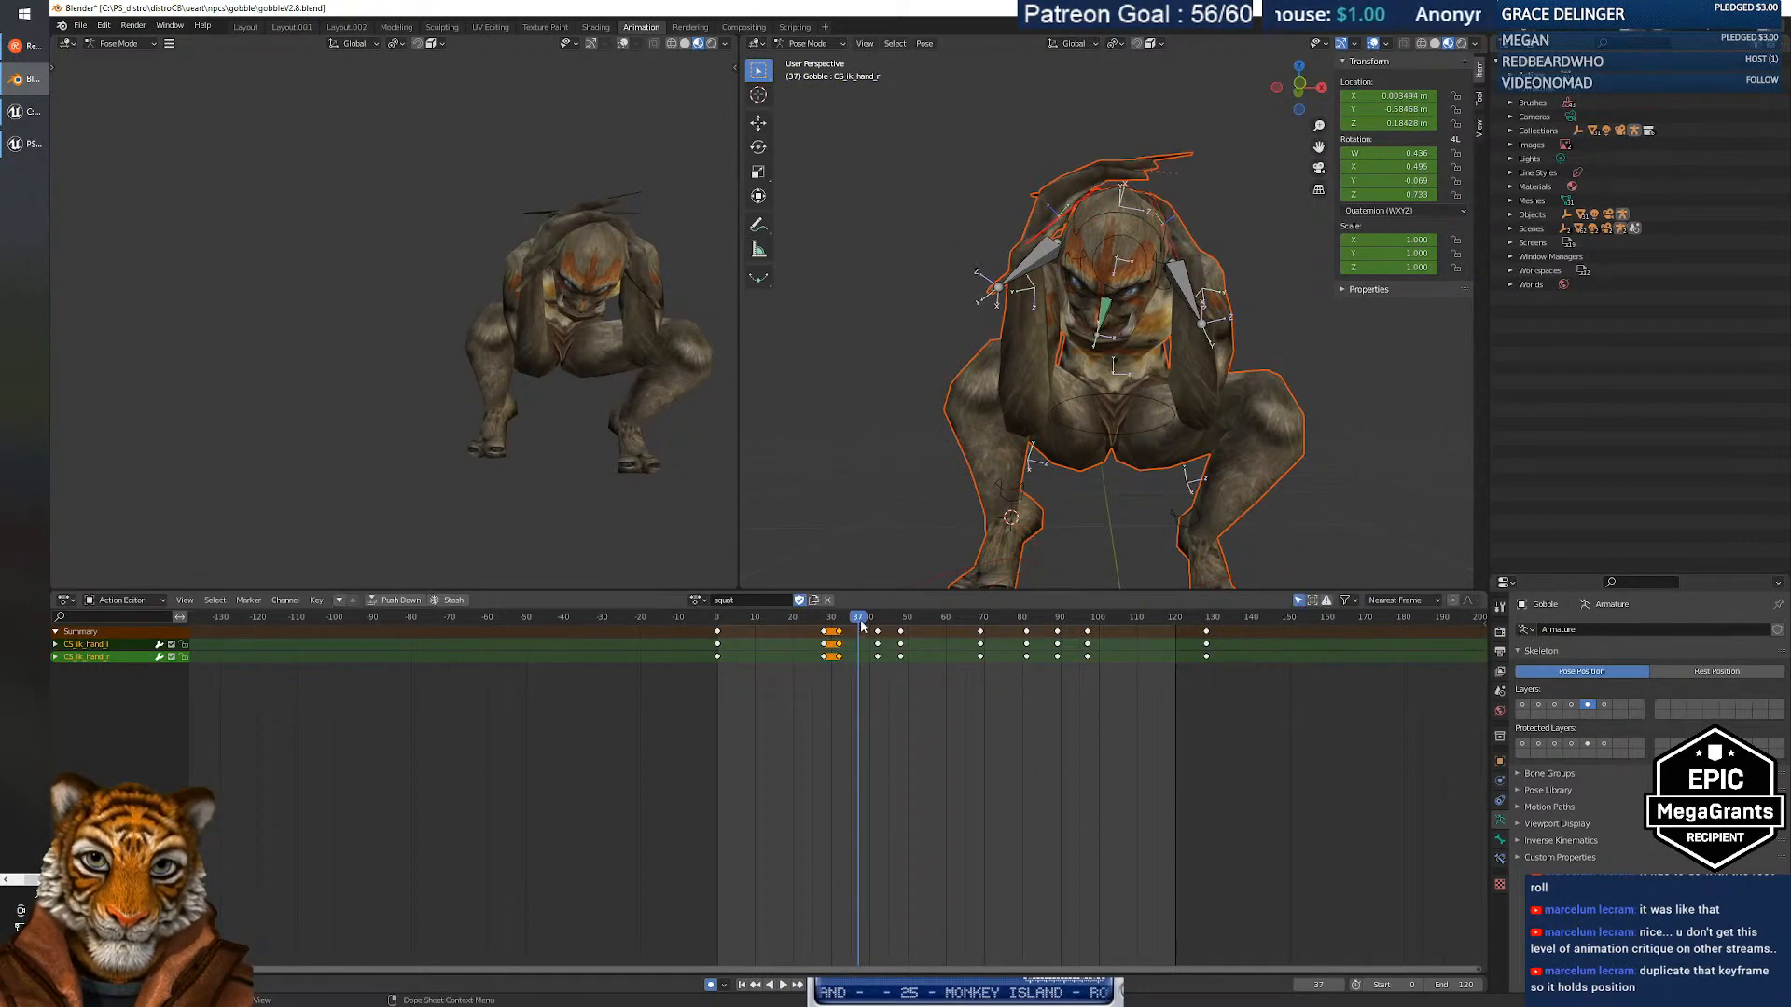
Review the hand motion from frame 28 and delete both hand controls' frame 48 keyframes.
left_click(820, 619)
left_click_drag(821, 631, 833, 633)
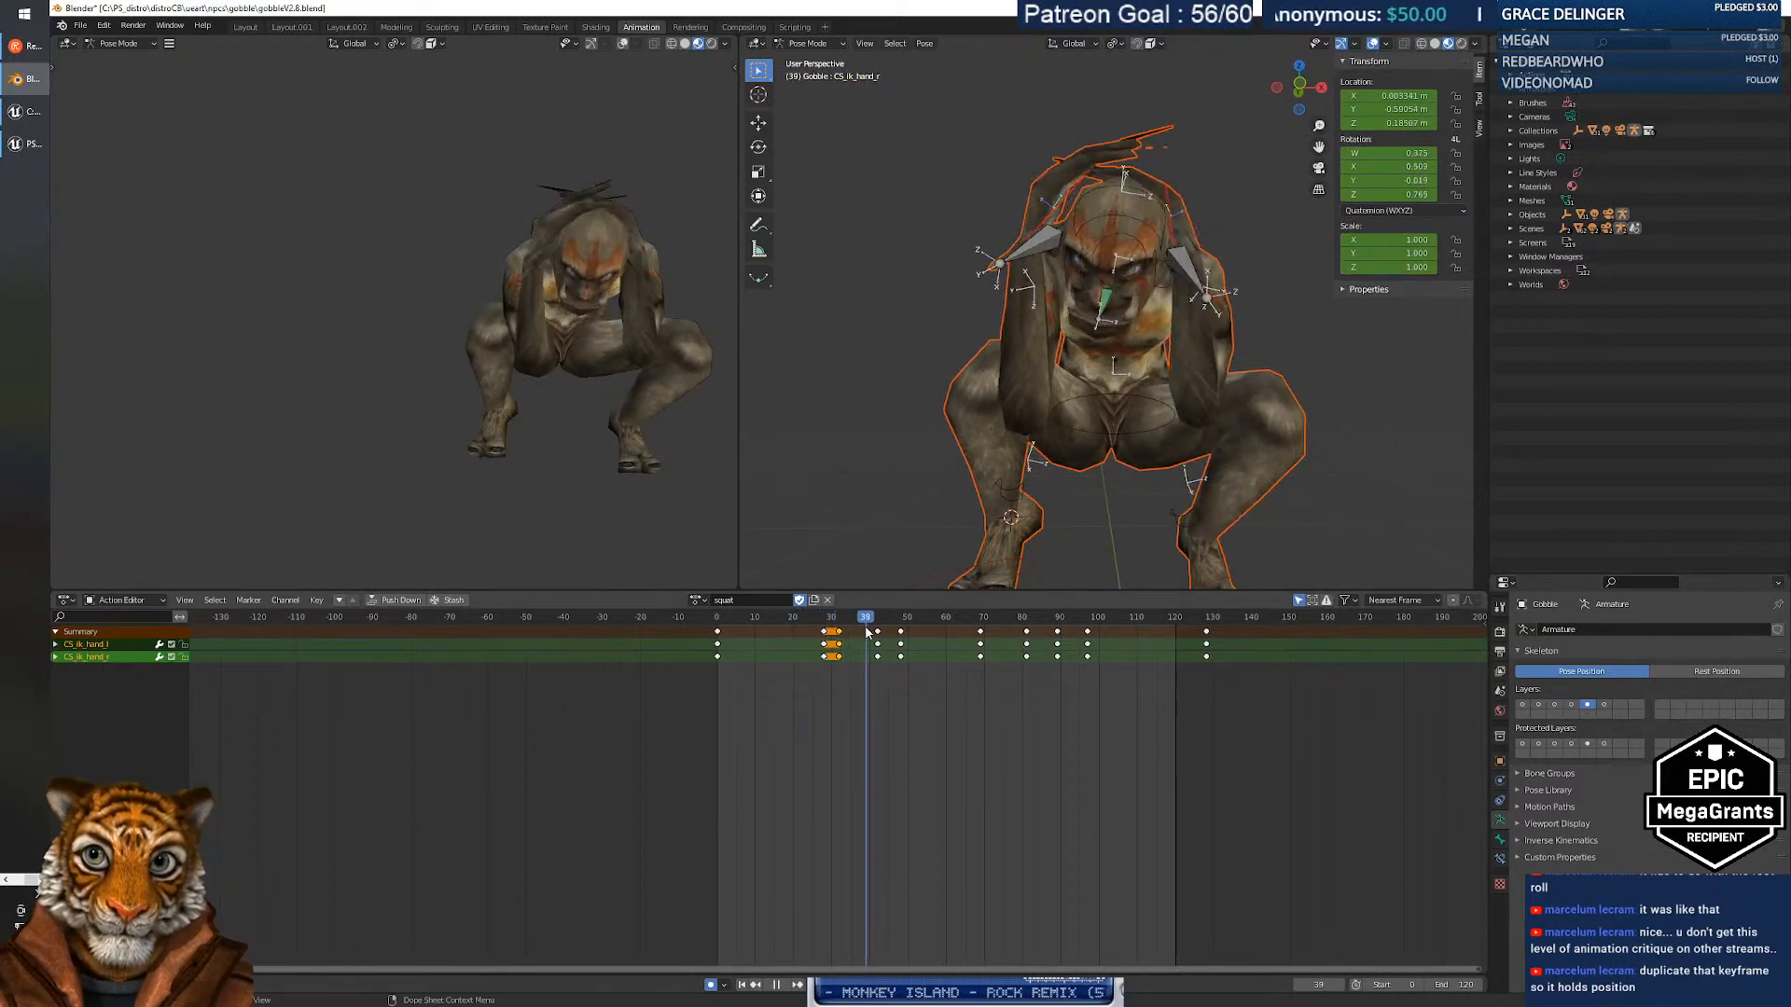
left_click_drag(874, 633, 878, 632)
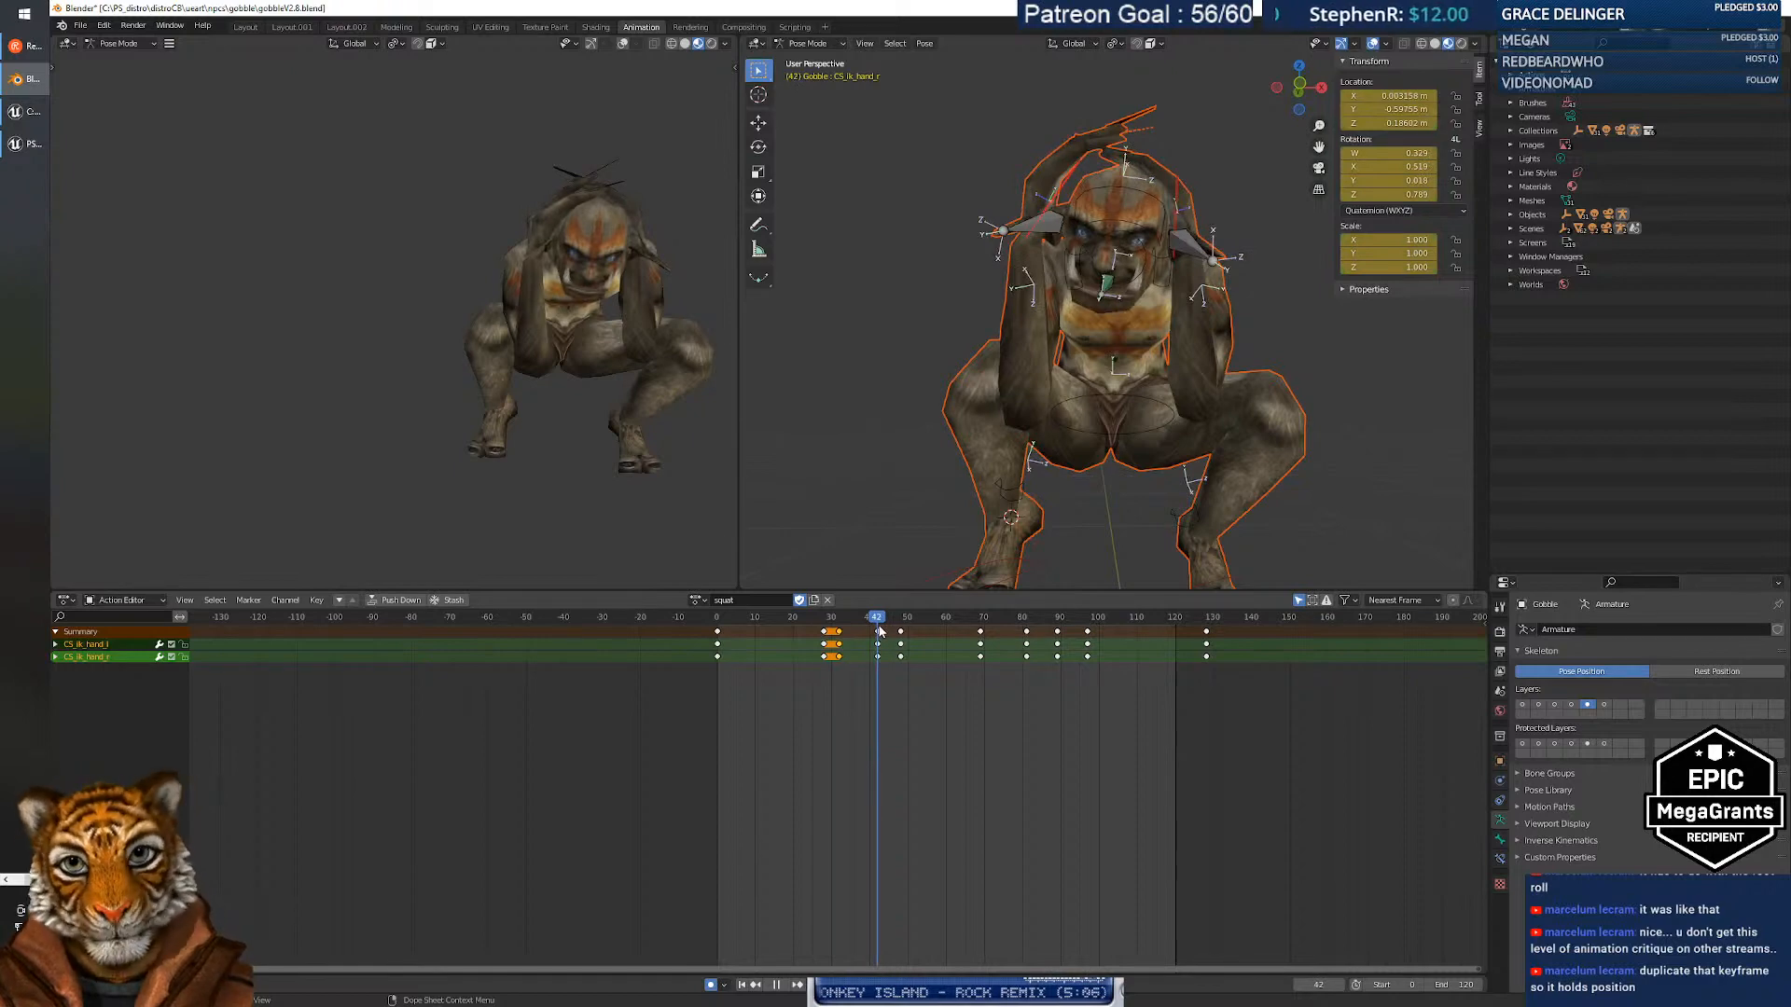
mouse_move(880, 633)
left_mouse_down()
mouse_move(916, 630)
mouse_move(901, 630)
left_mouse_up()
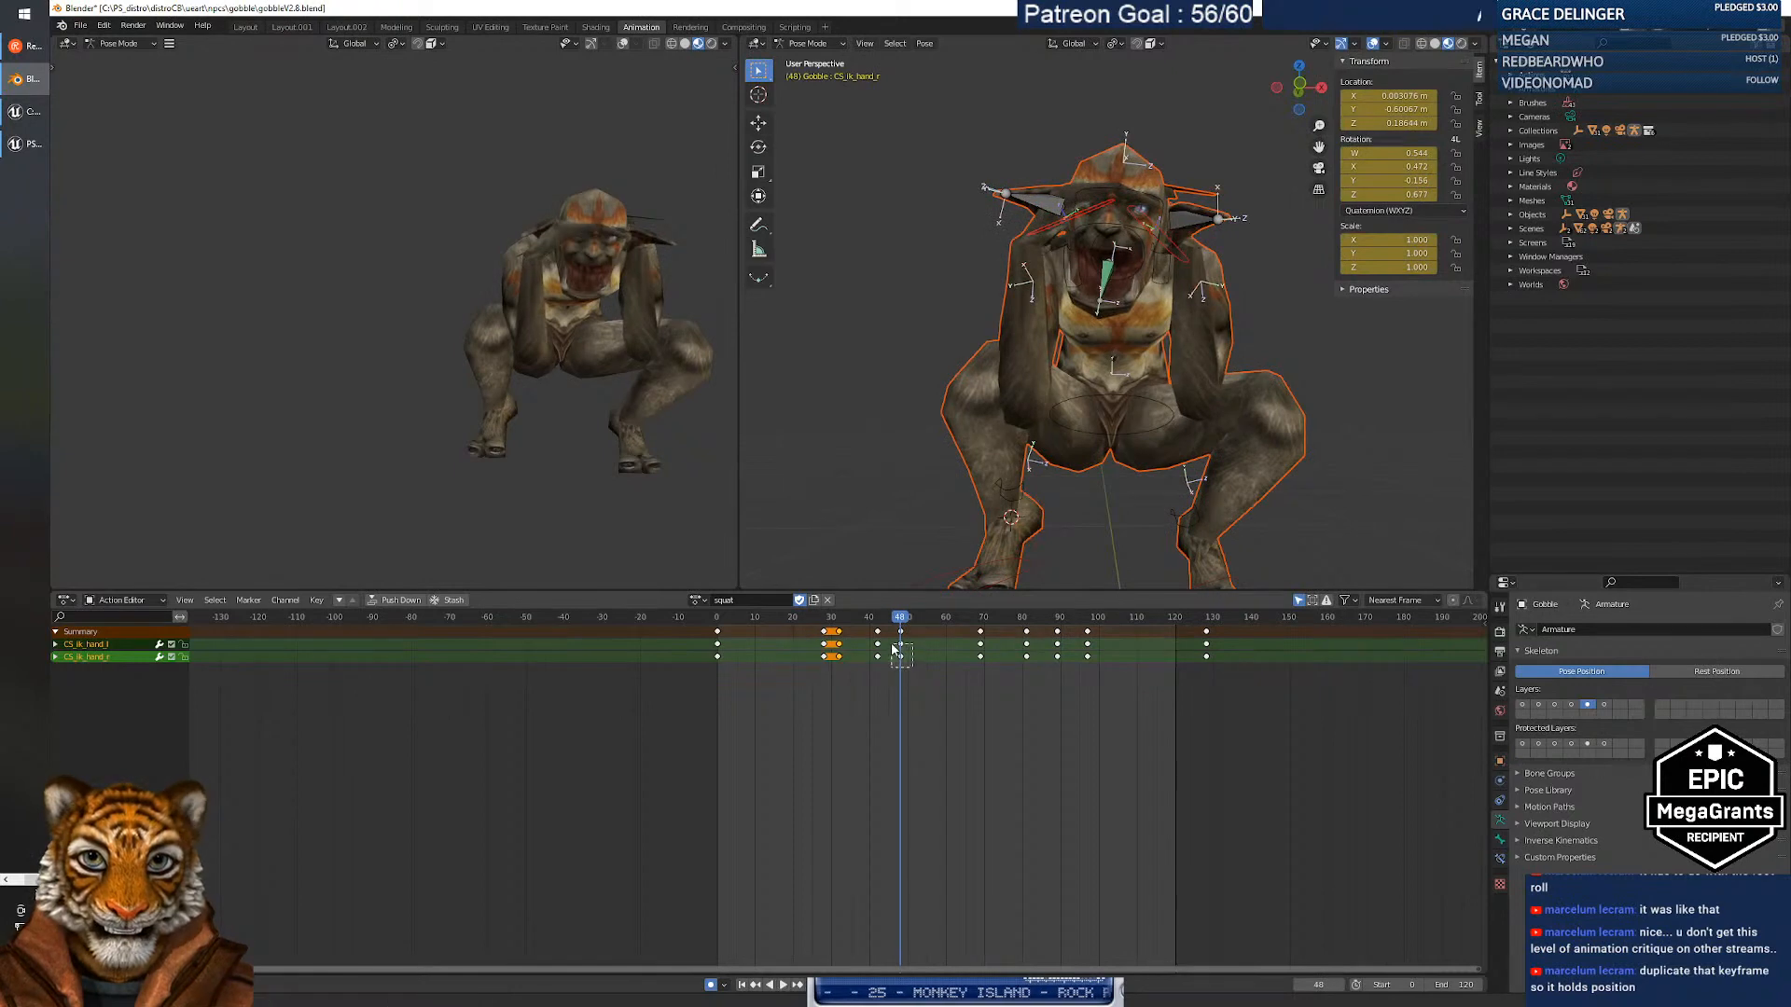
key("Delete")
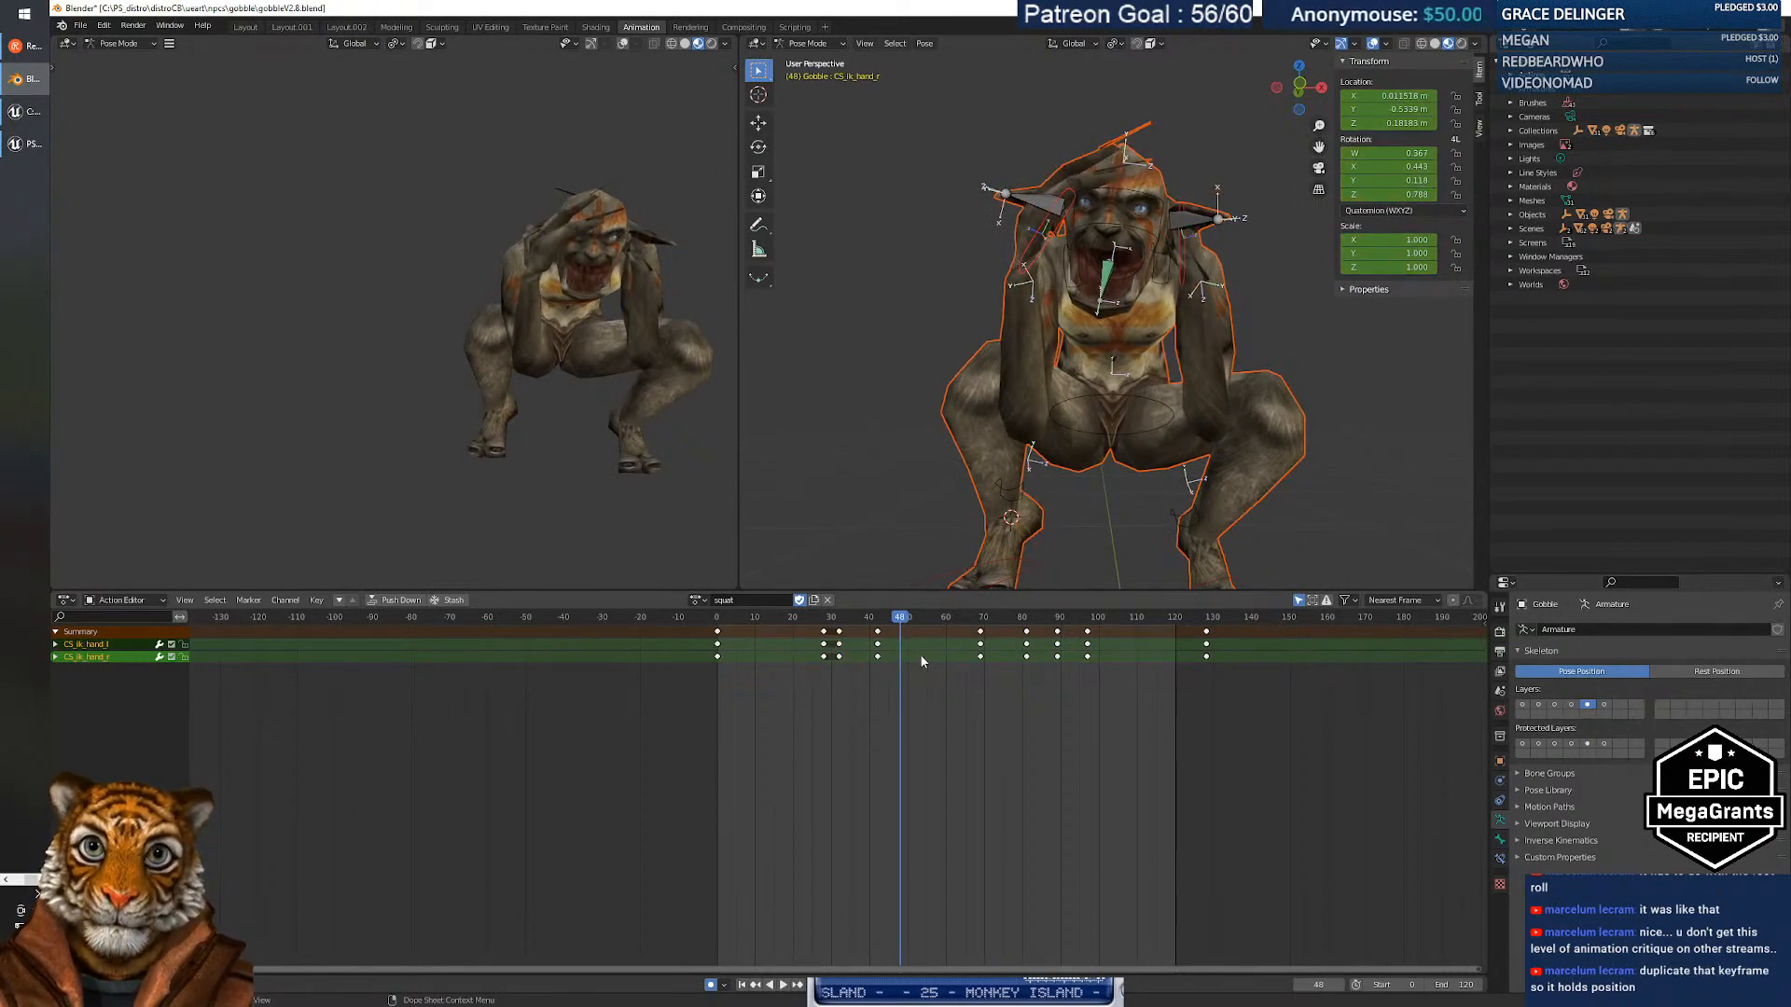
mouse_move(901, 621)
left_mouse_down()
mouse_move(870, 622)
mouse_move(890, 623)
left_mouse_up()
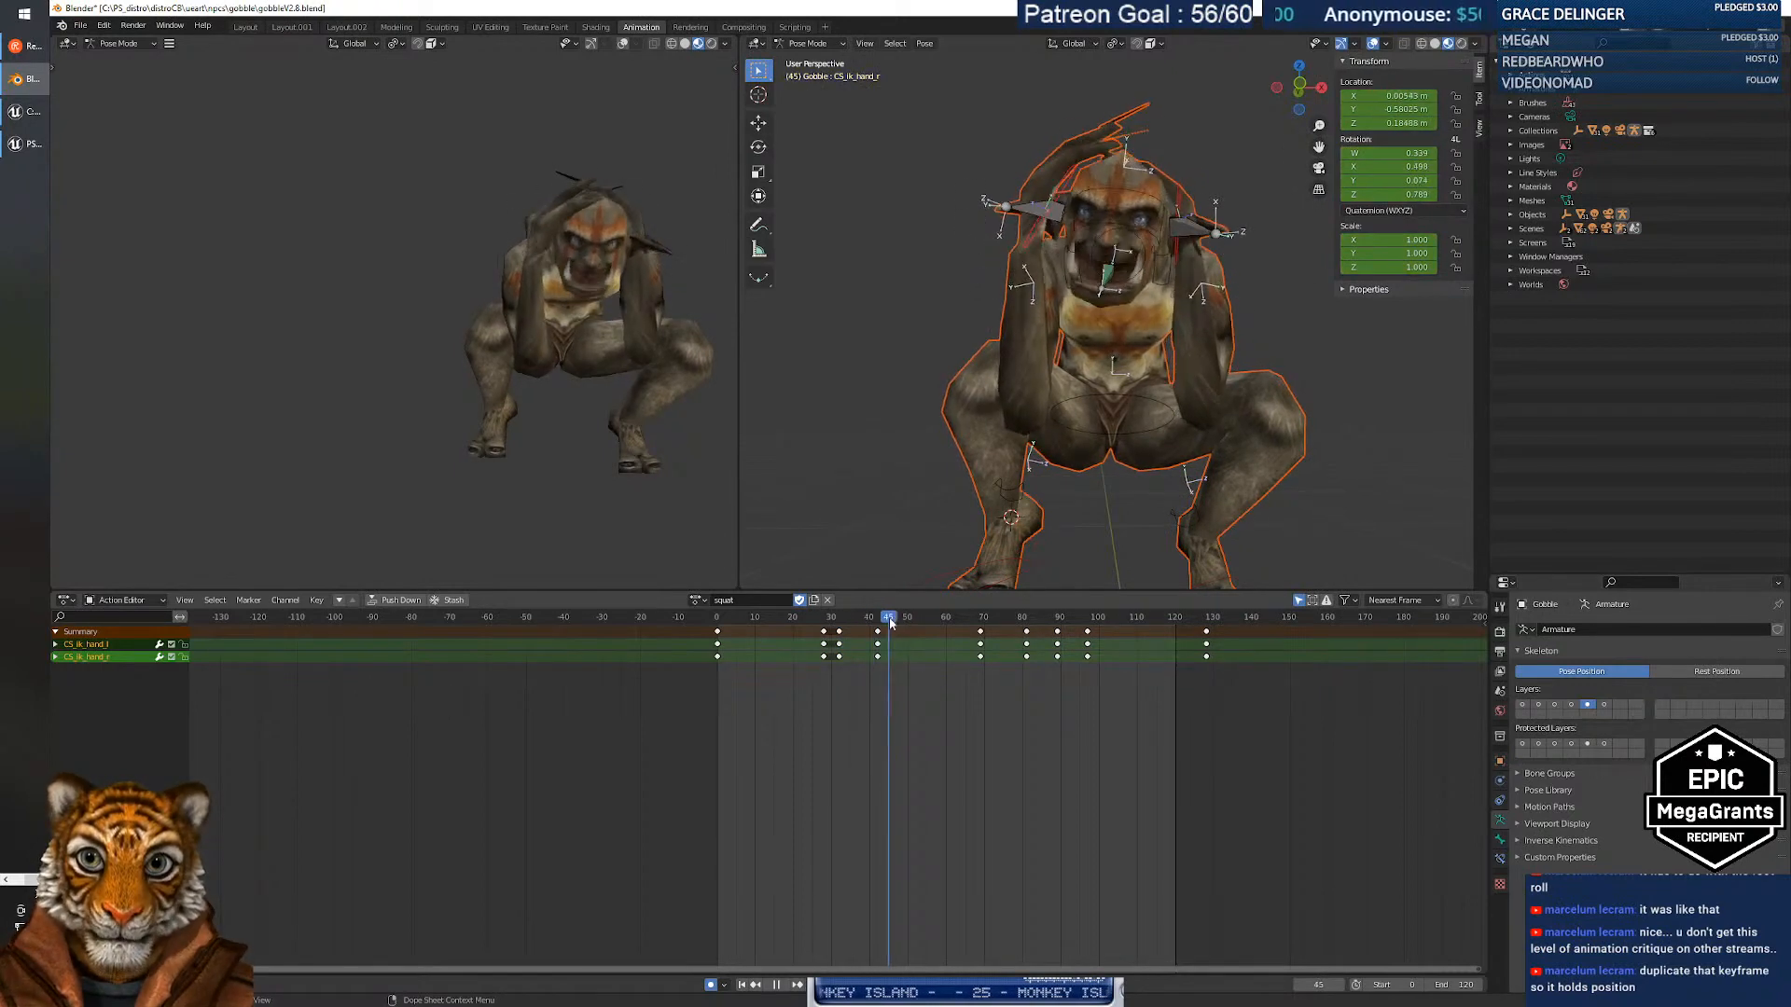